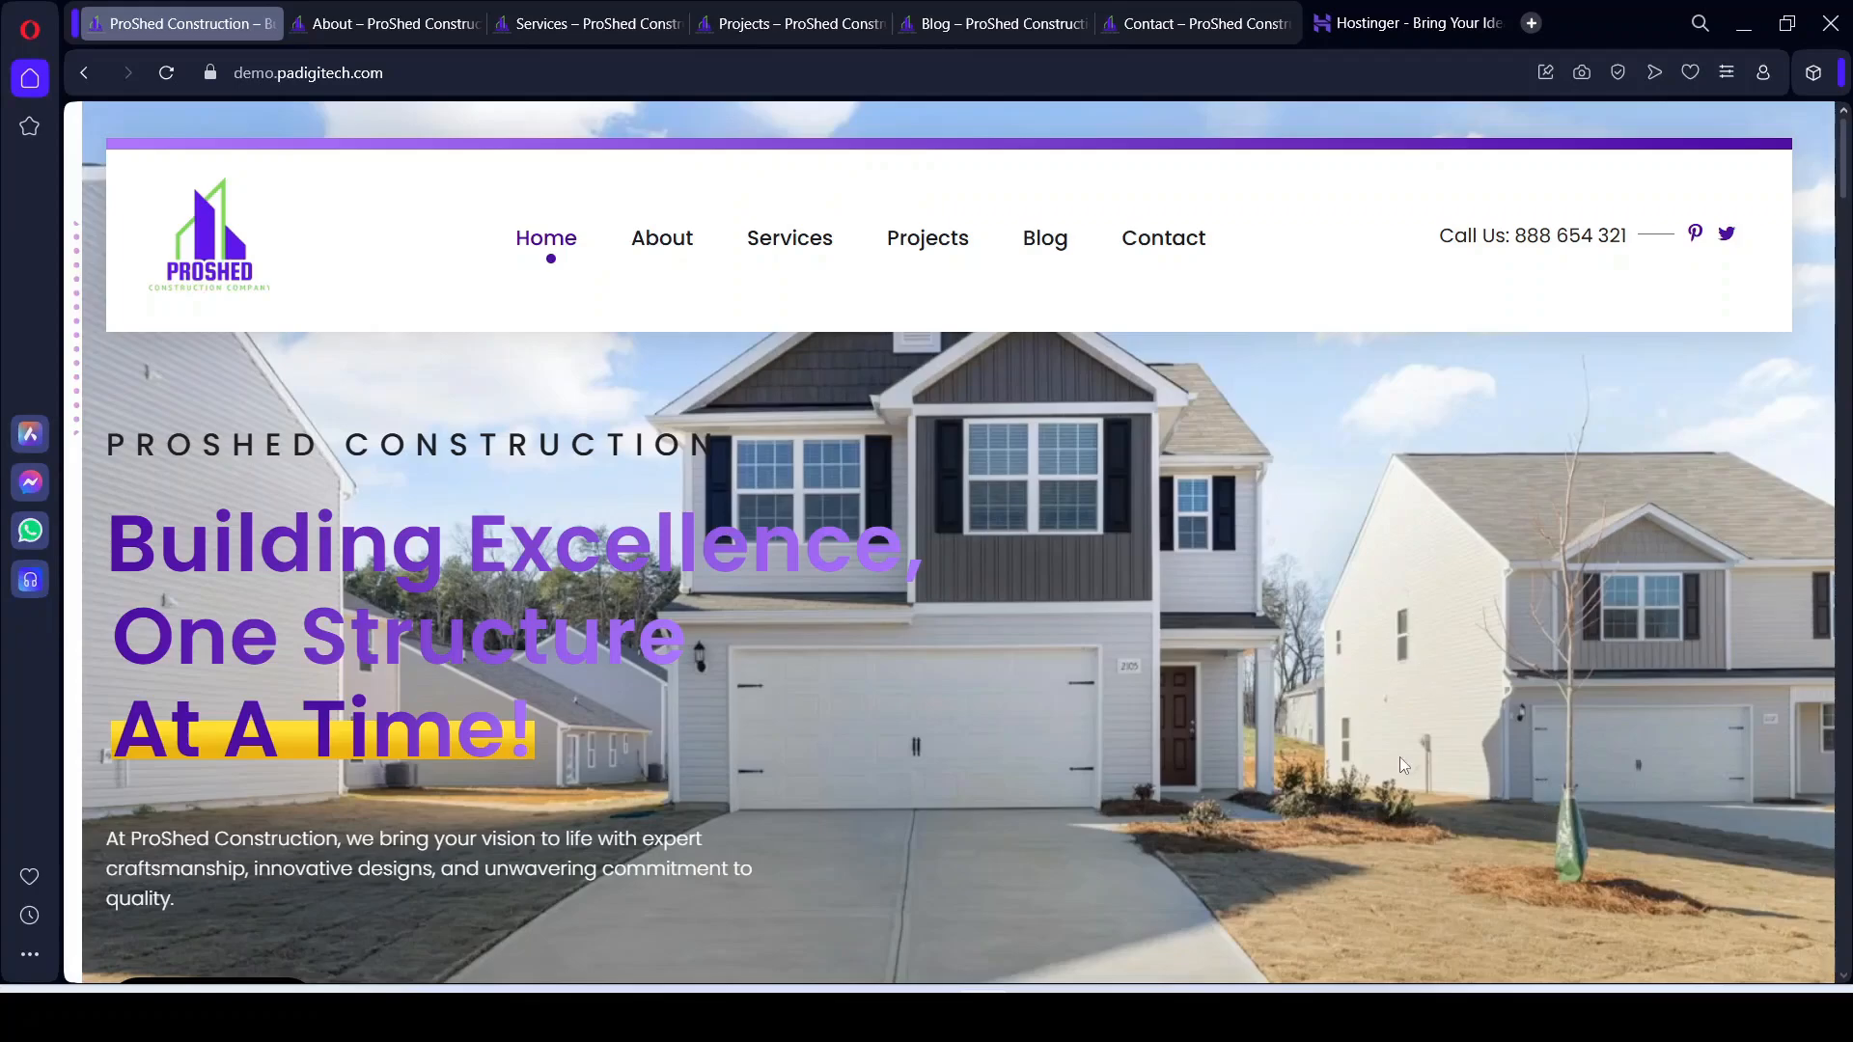
Step: Look over the ProShed hero and highlight the PROSHED CONSTRUCTION tagline
scroll(1167, 568, down, 6)
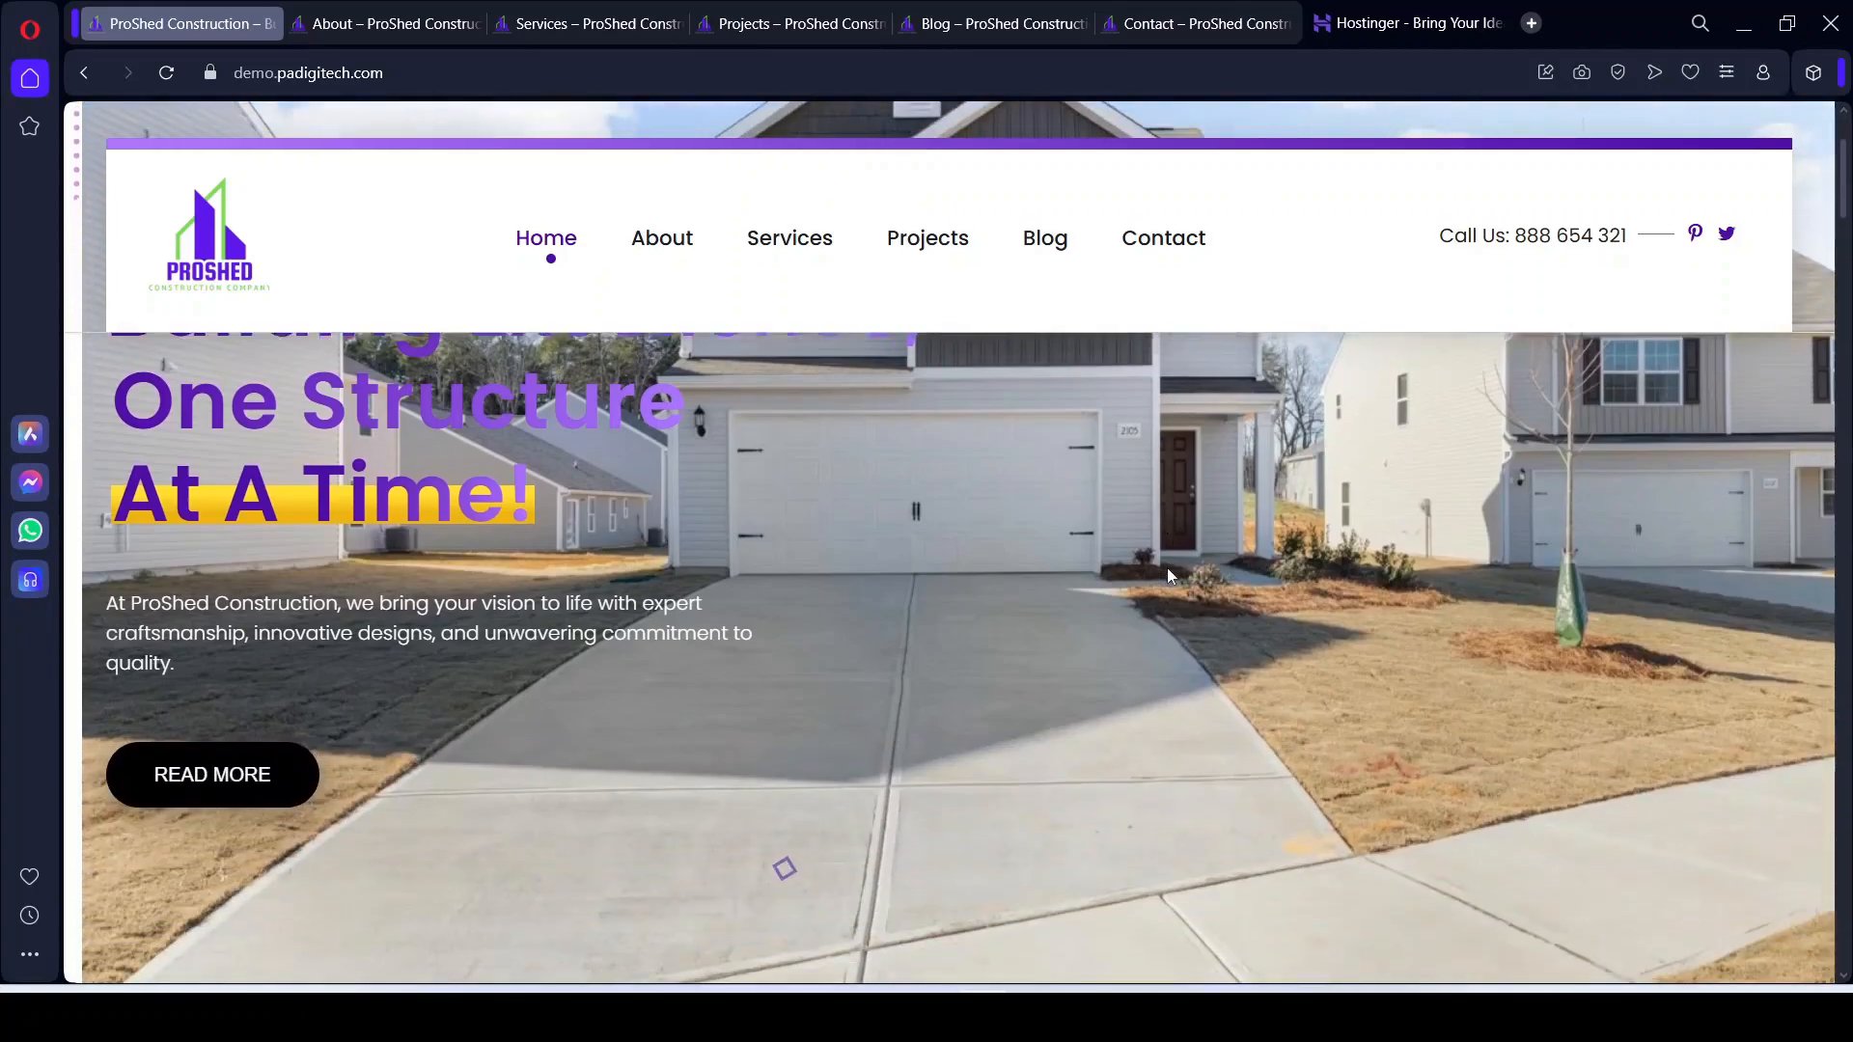
scroll(1166, 571, down, 4)
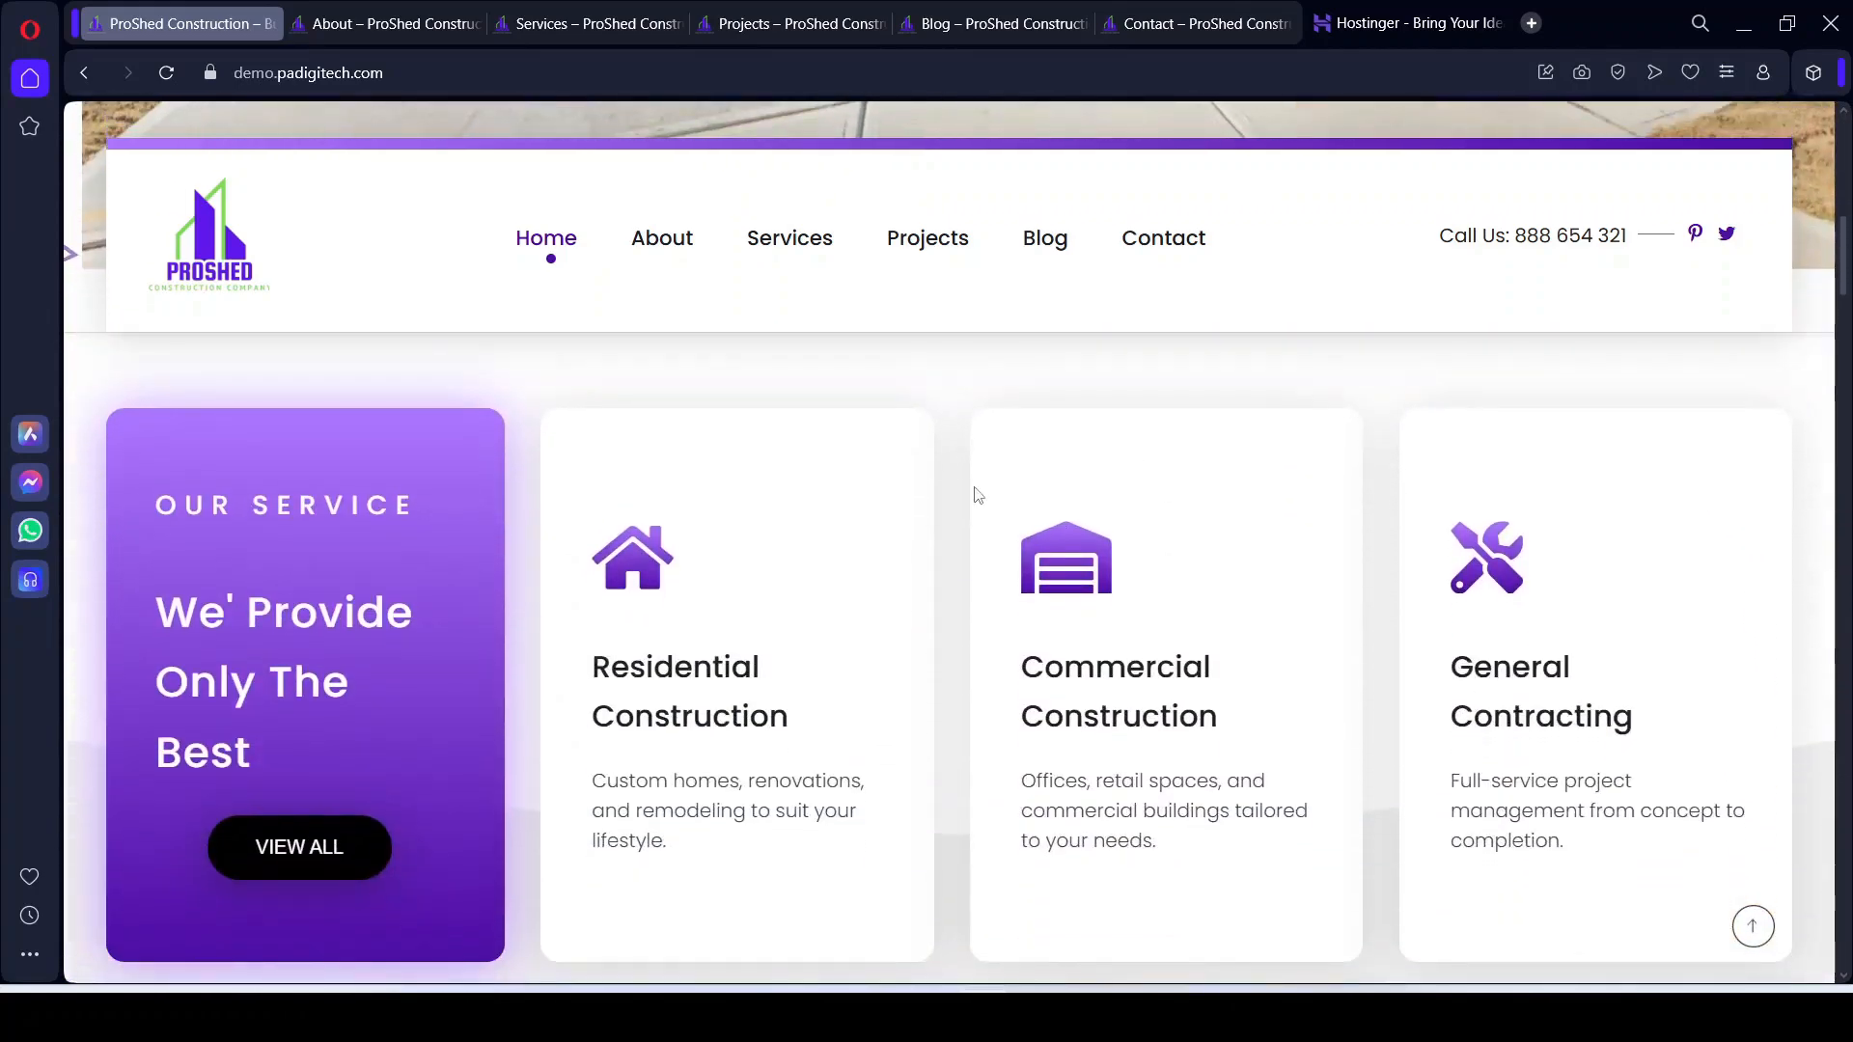
scroll(769, 689, up, 10)
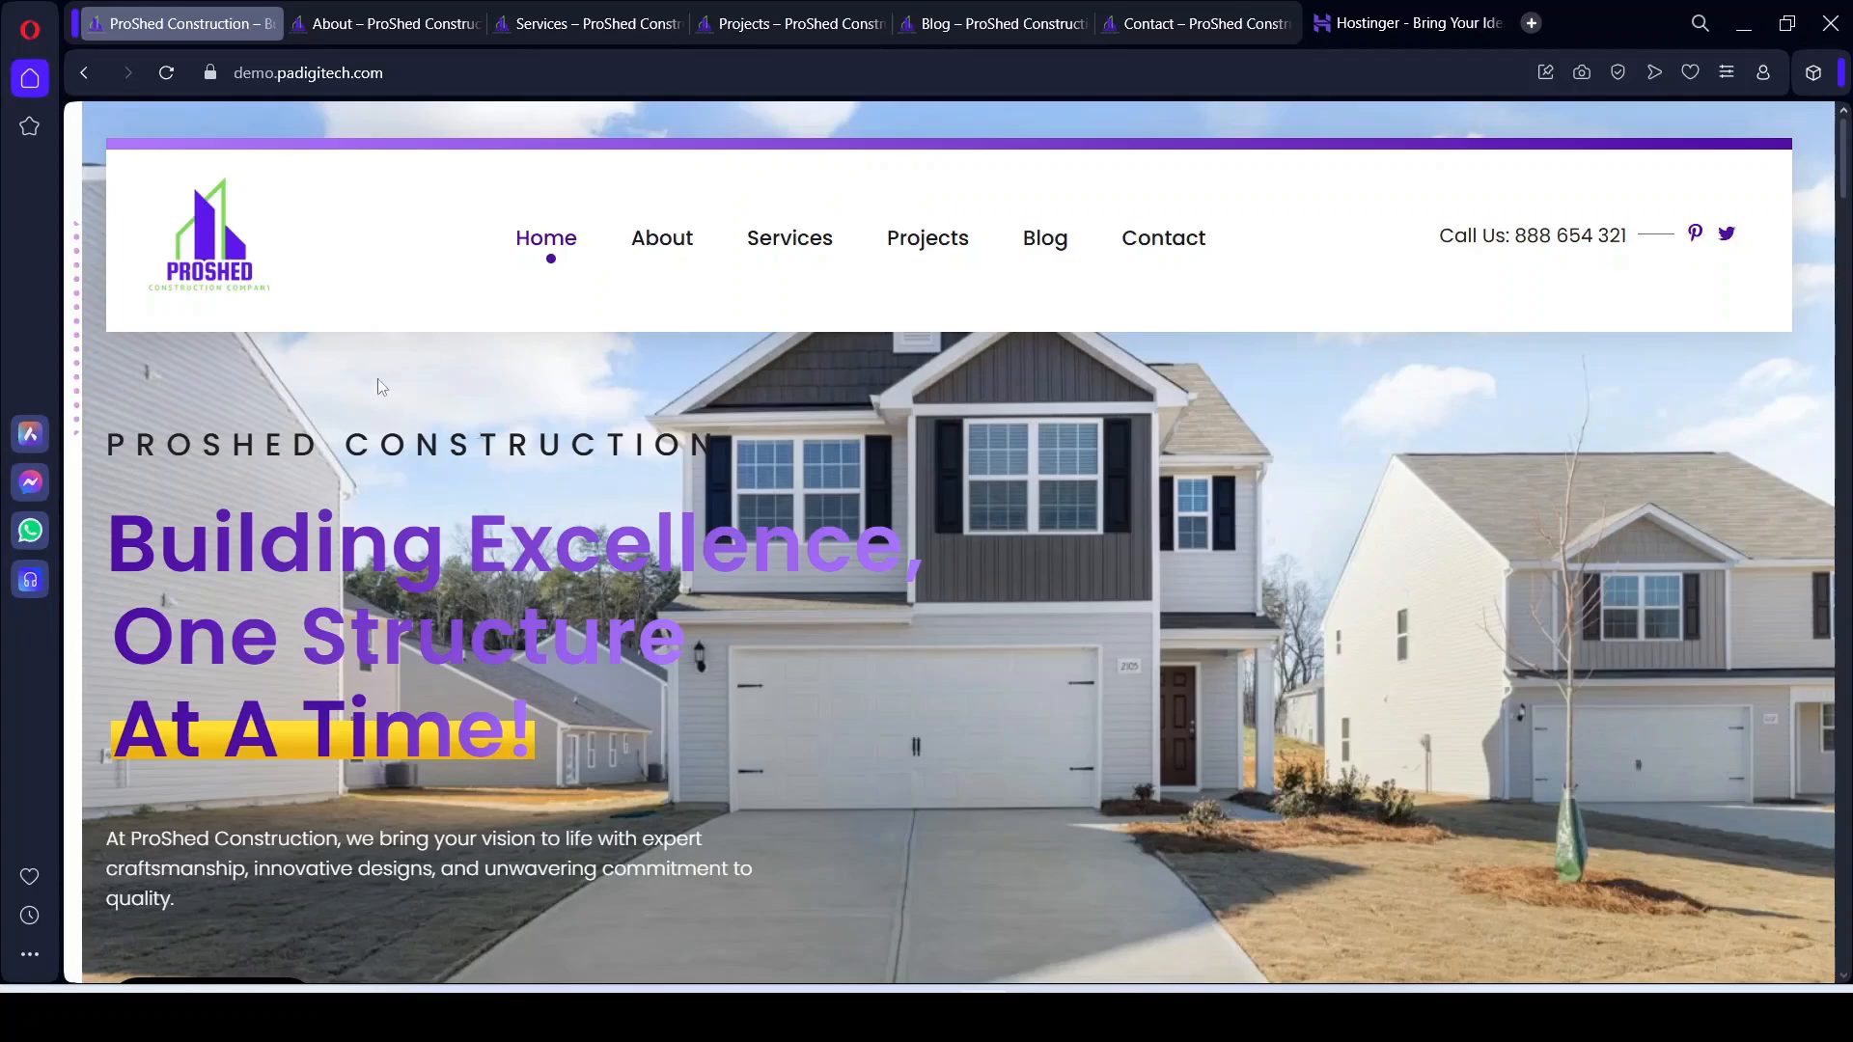
drag(113, 445, 507, 481)
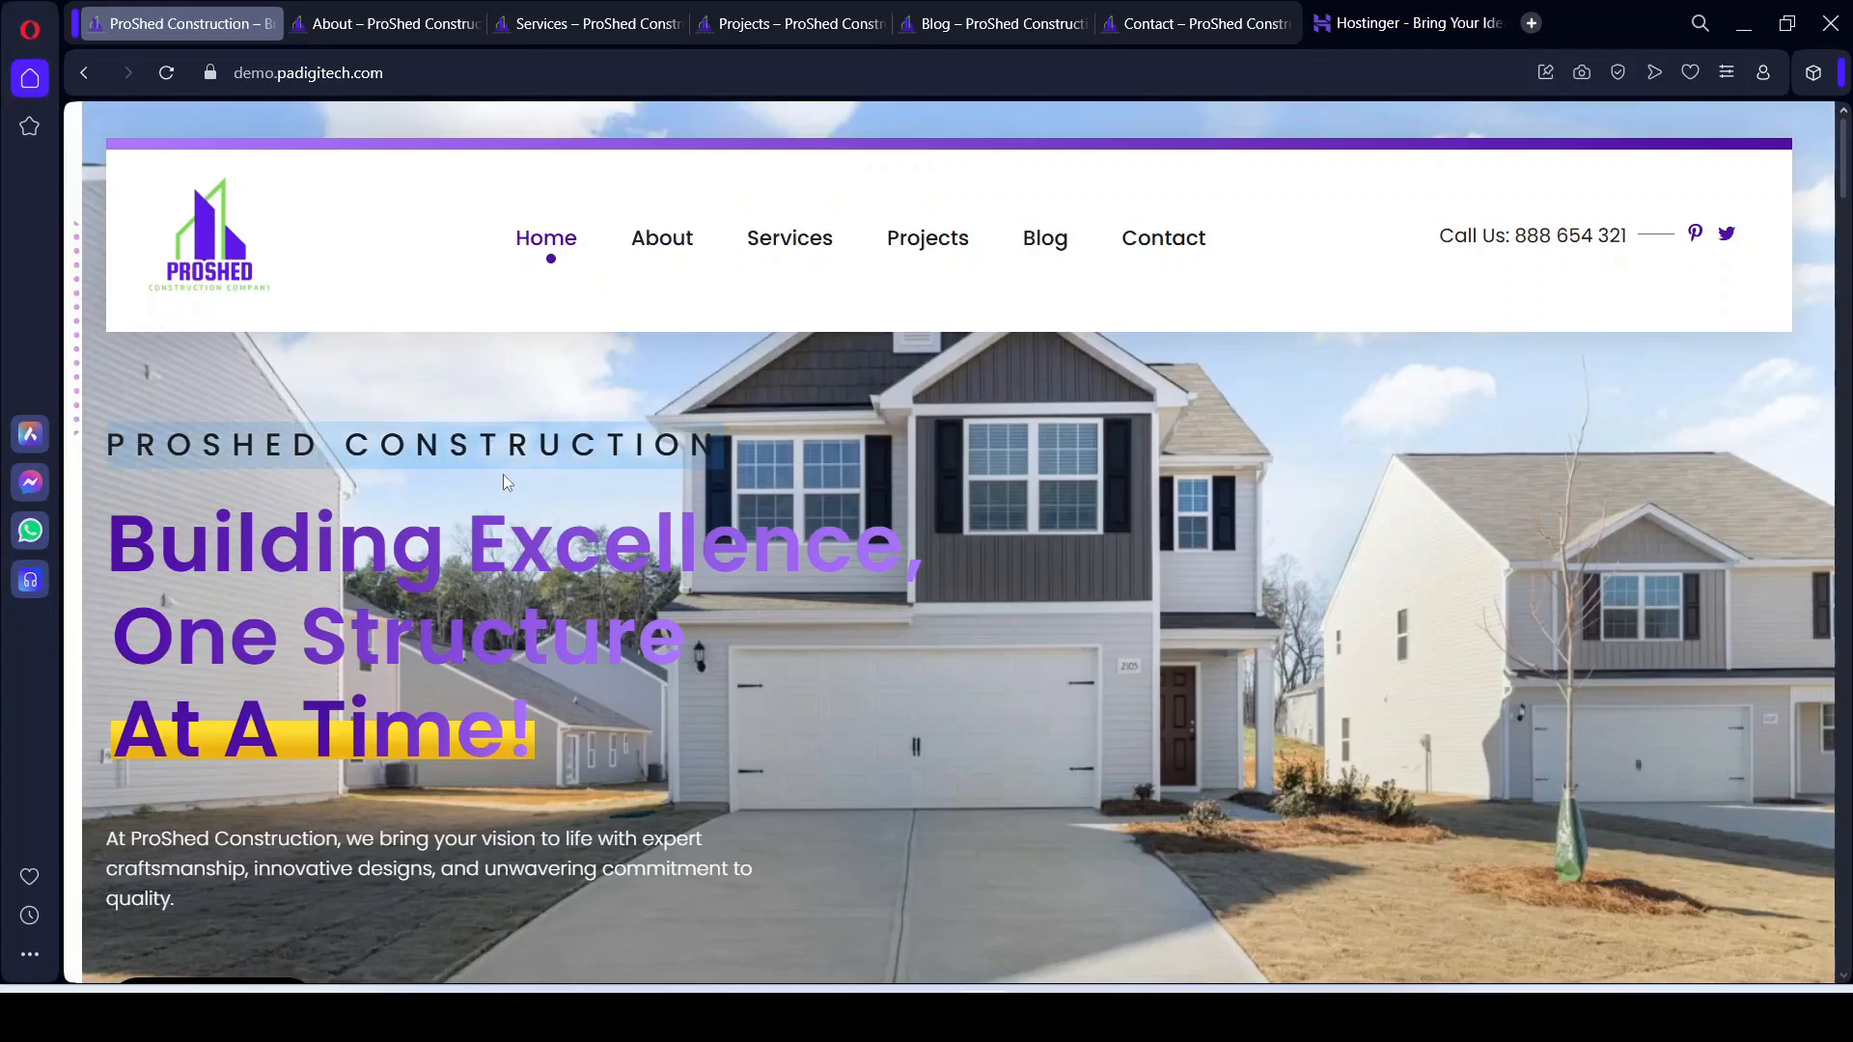
click(1041, 644)
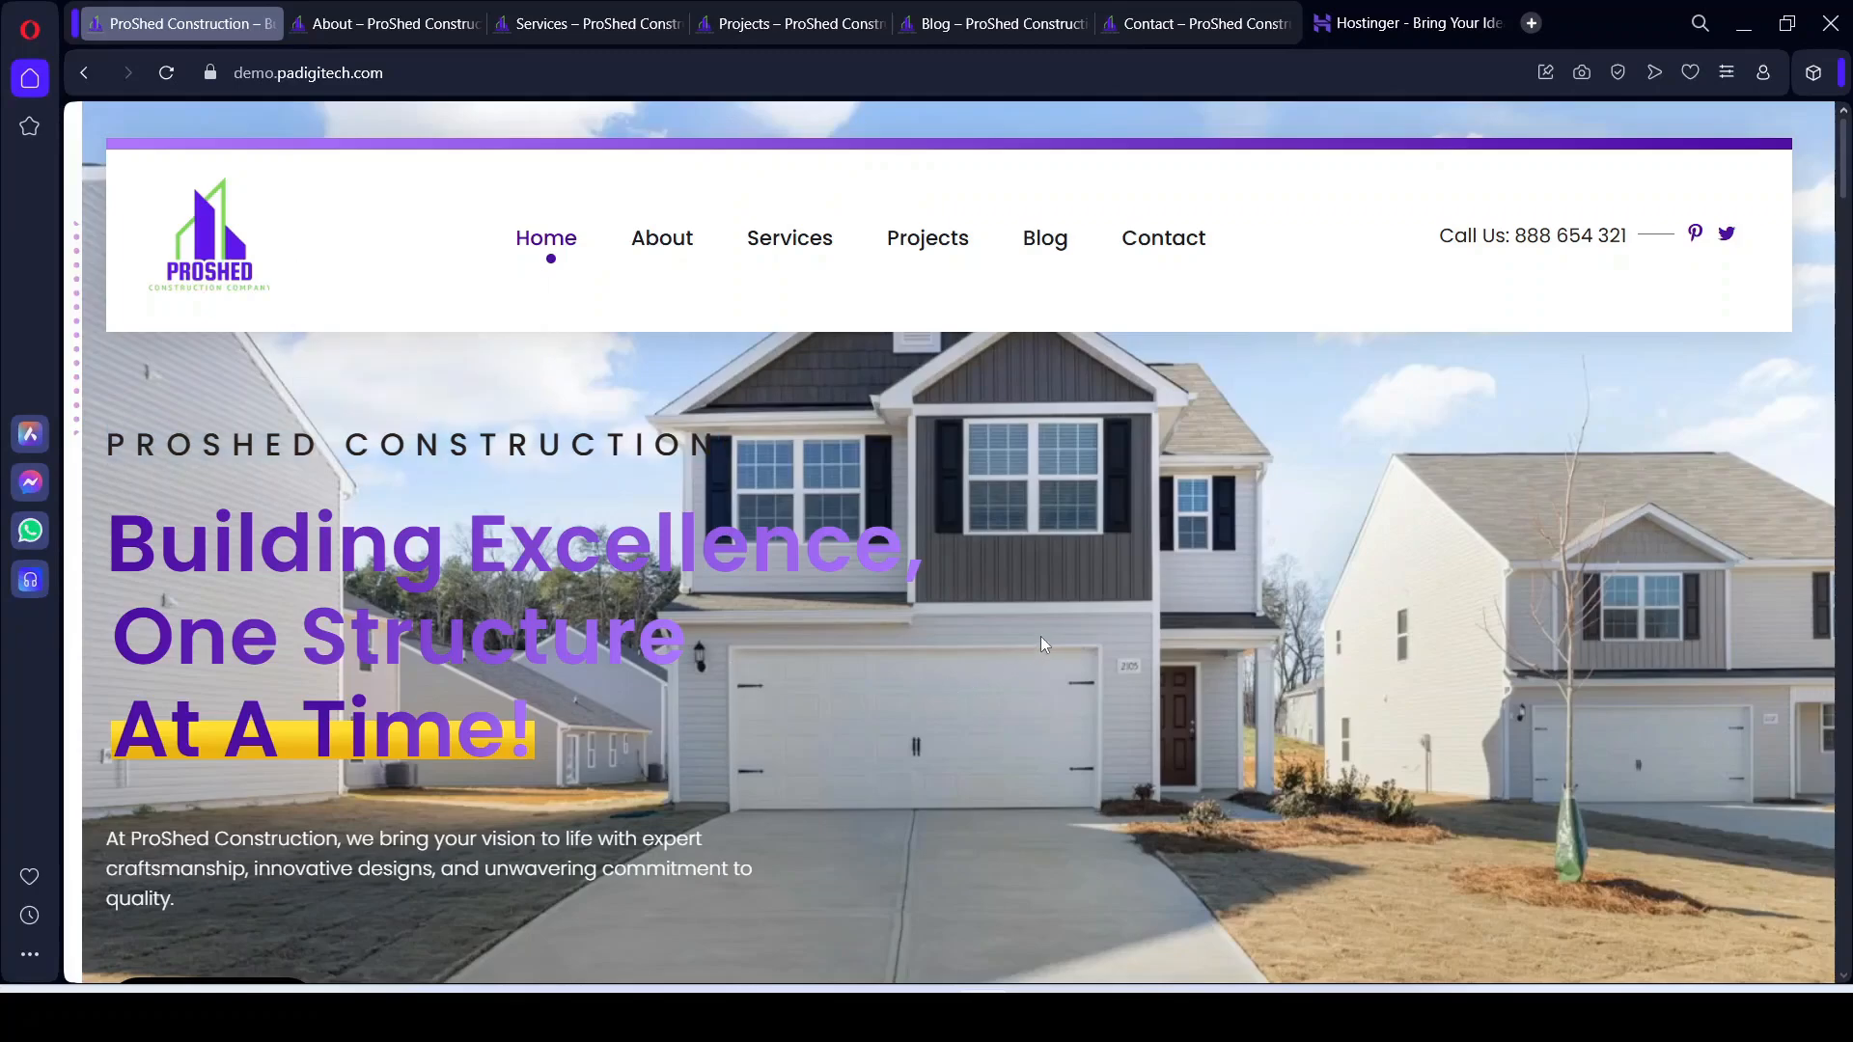
Step: Scroll past the Our Service cards down to the About Us section
scroll(965, 582, down, 4)
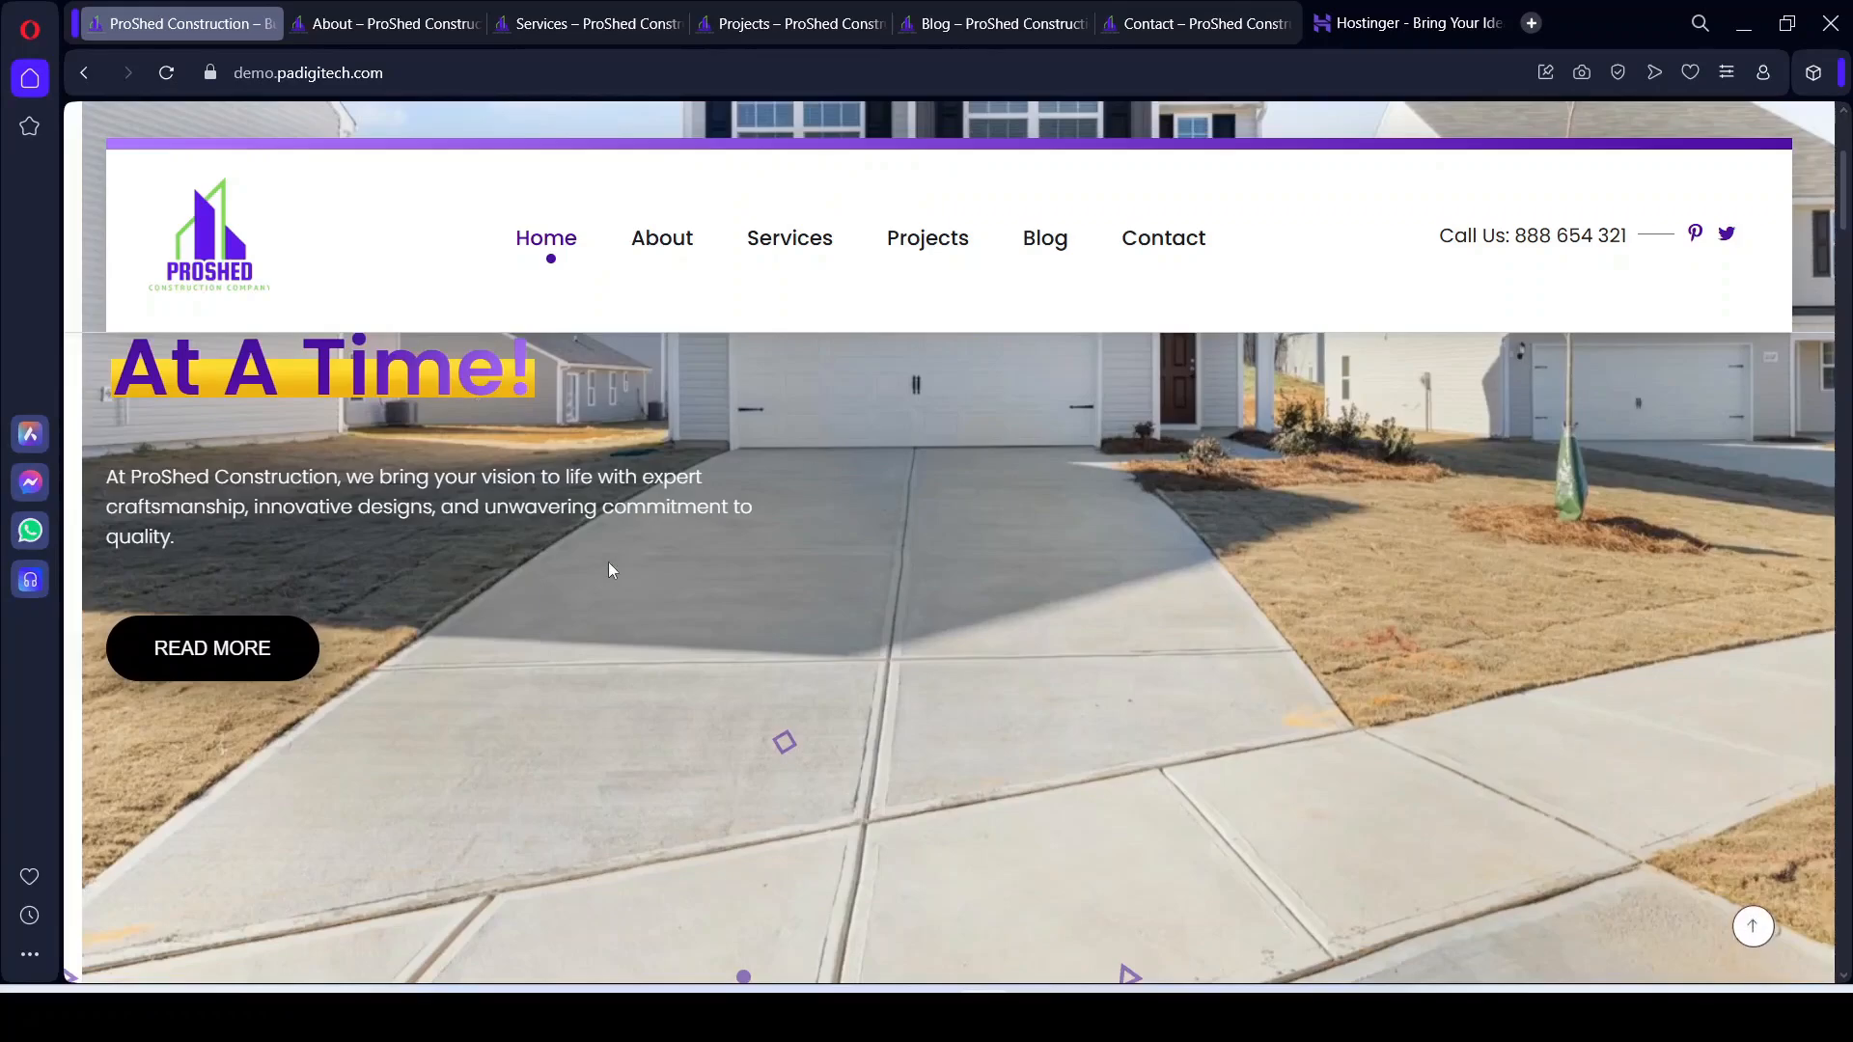
scroll(608, 570, up, 4)
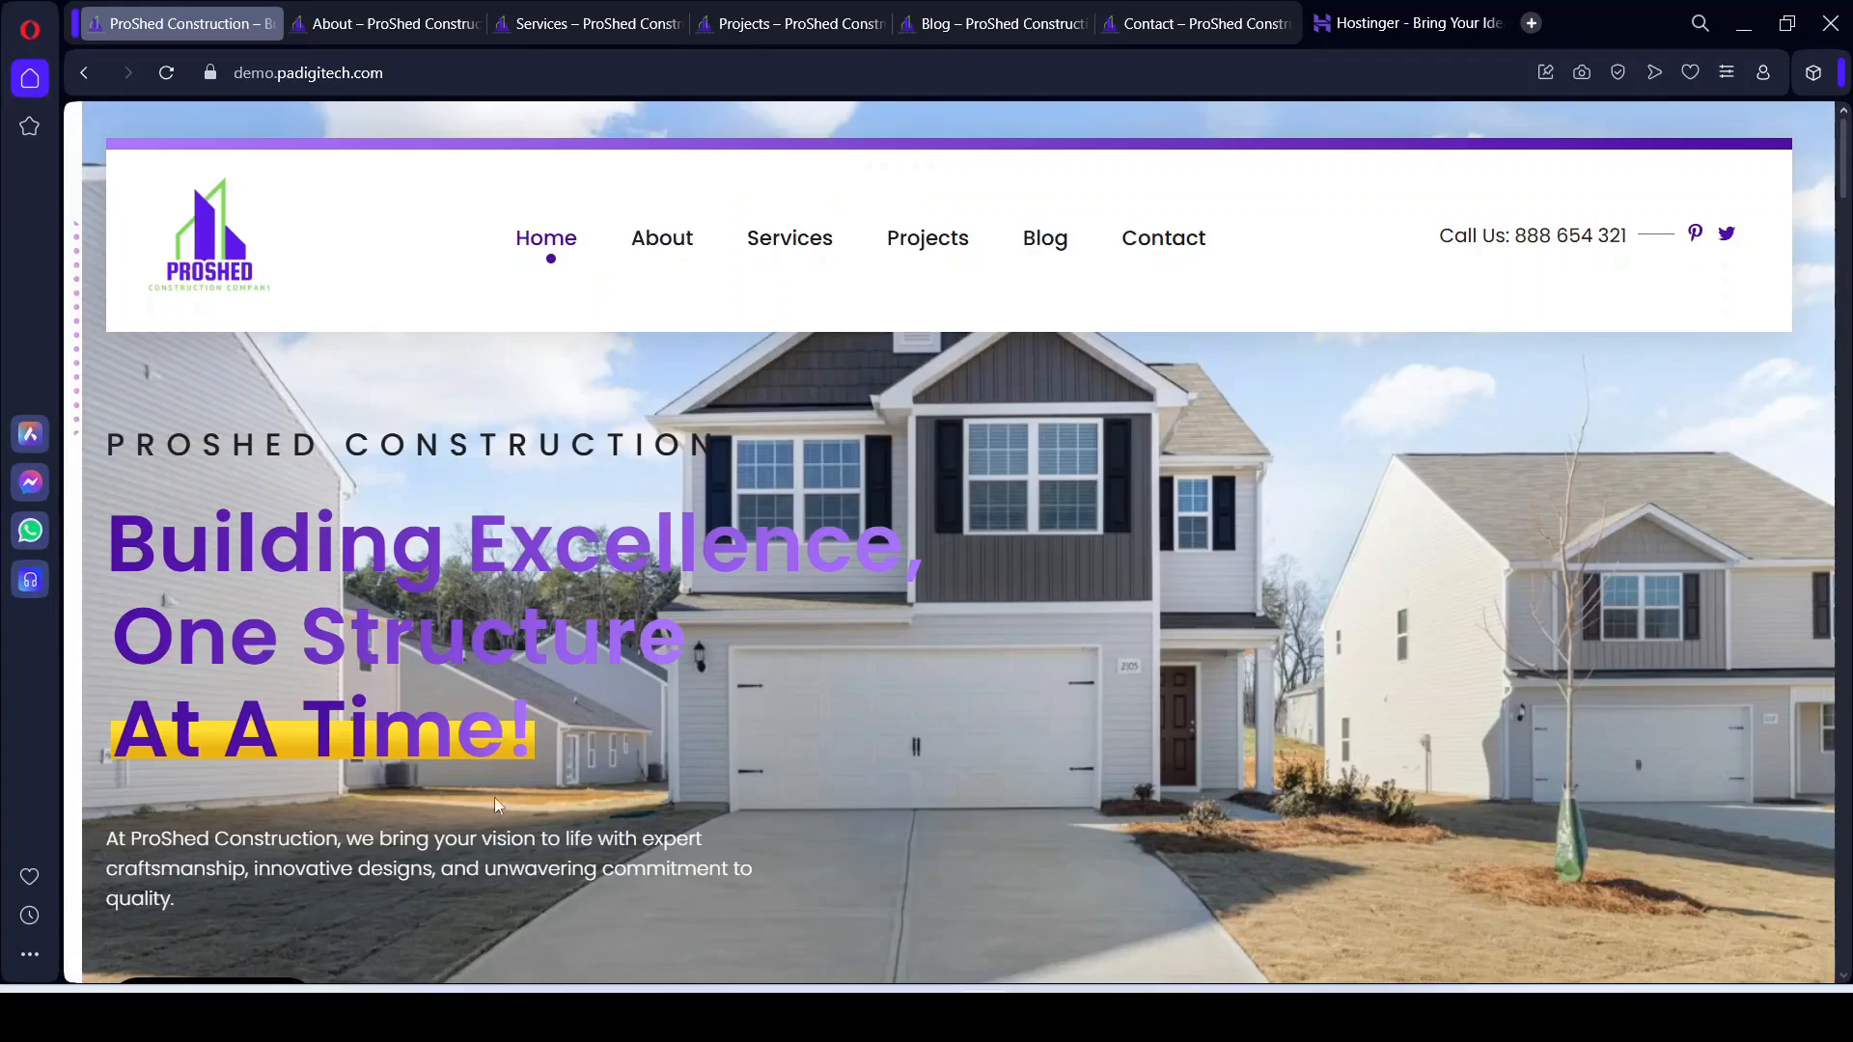
drag(108, 838, 281, 888)
scroll(281, 888, down, 4)
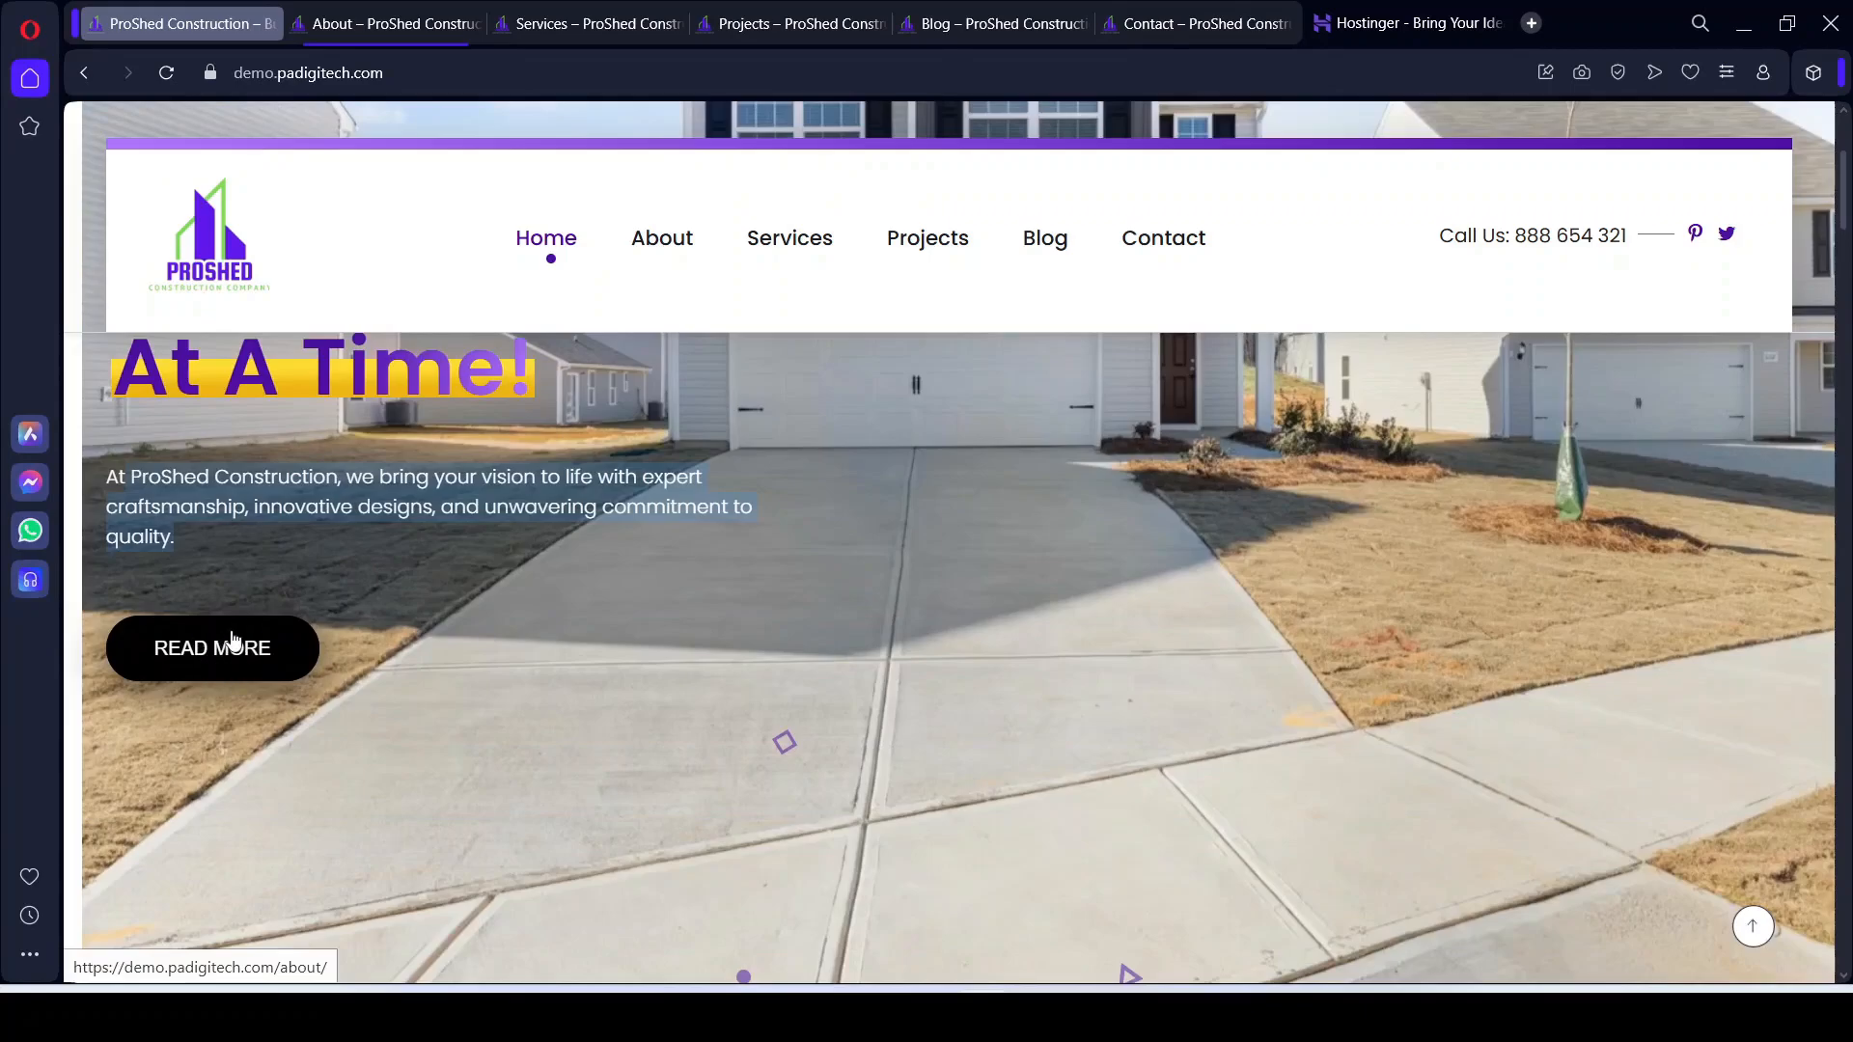
scroll(629, 765, down, 8)
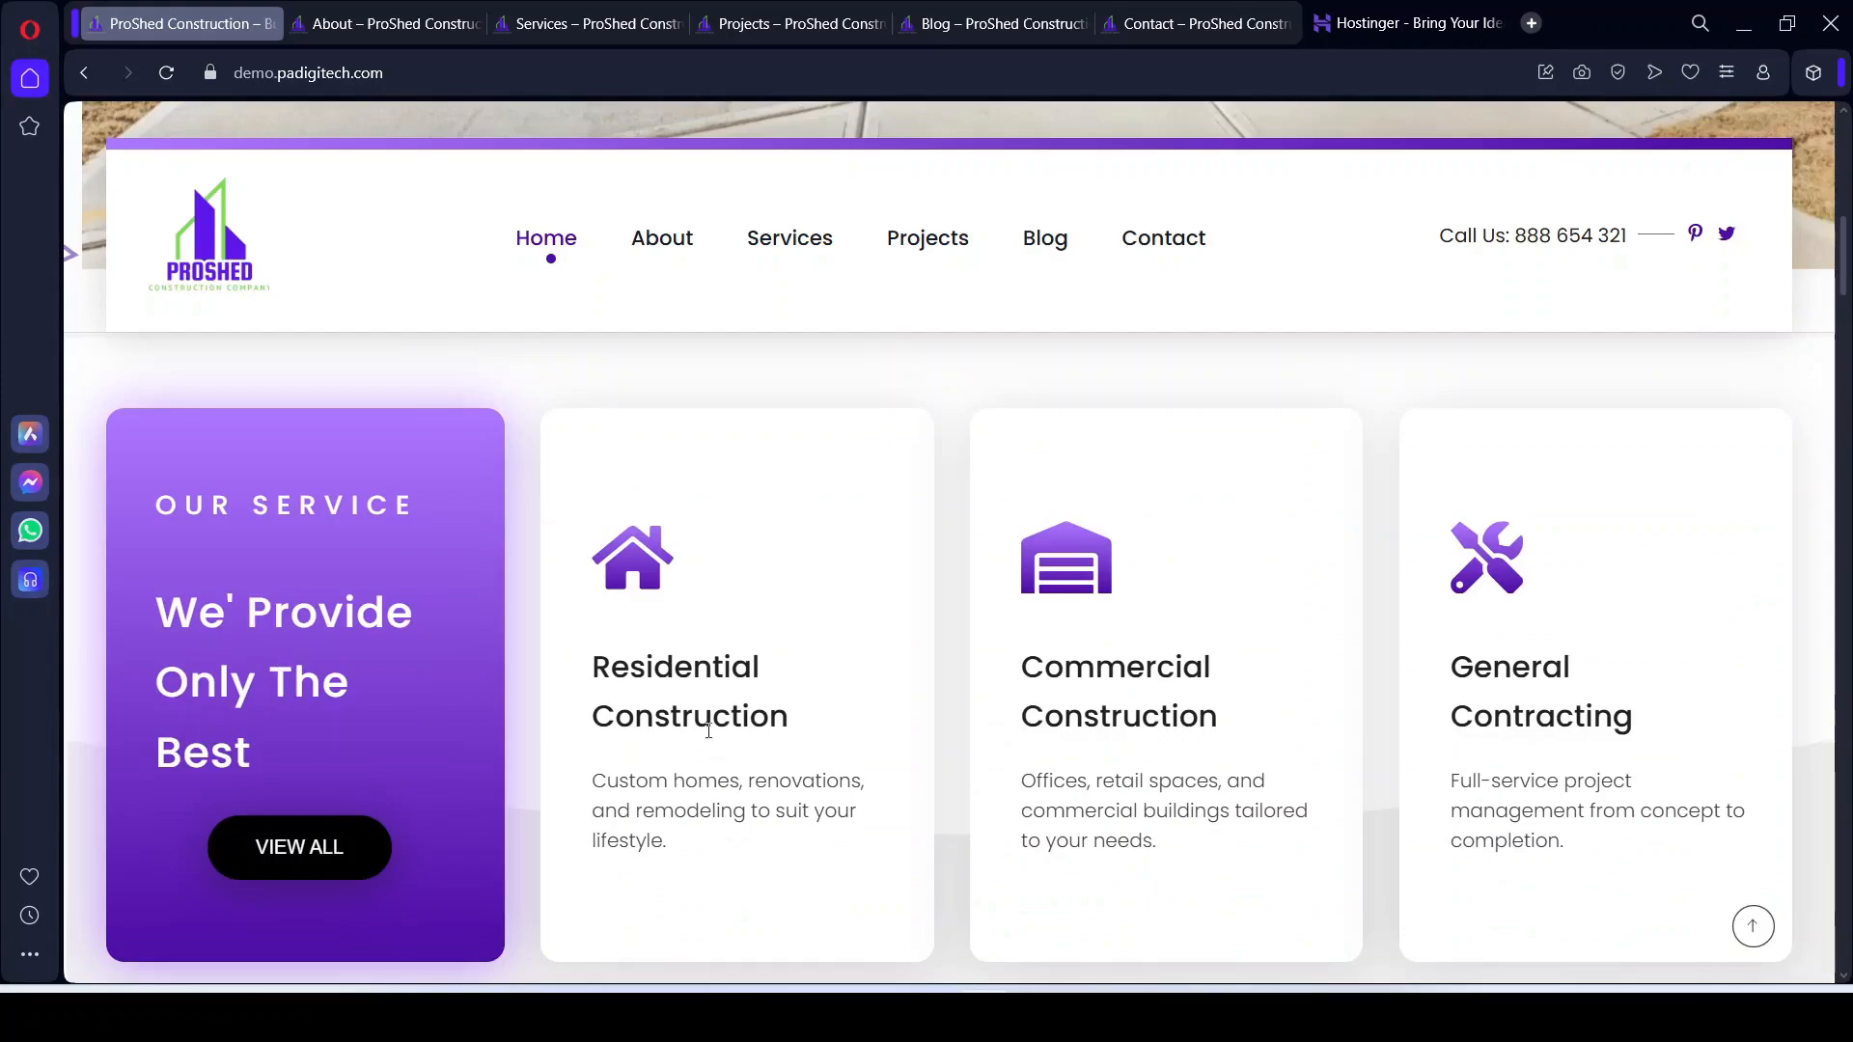
scroll(1468, 749, down, 1)
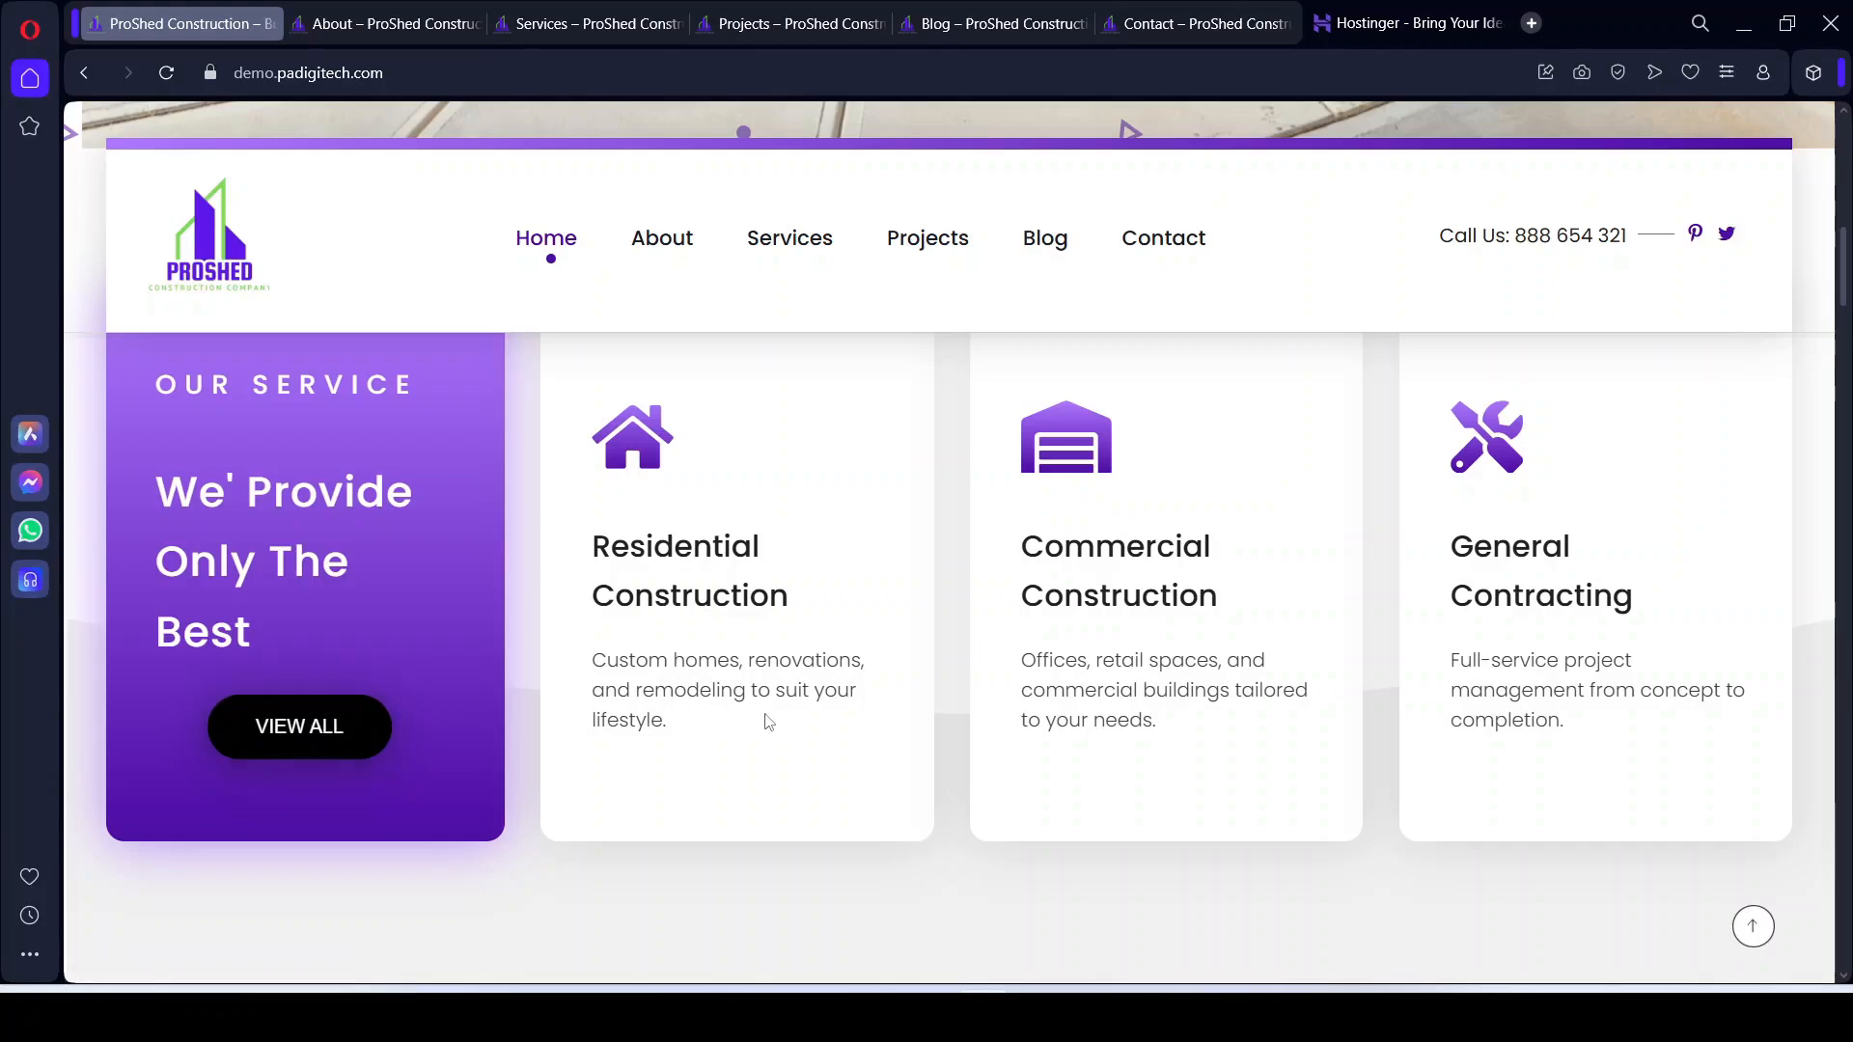
scroll(852, 739, down, 5)
scroll(720, 696, down, 3)
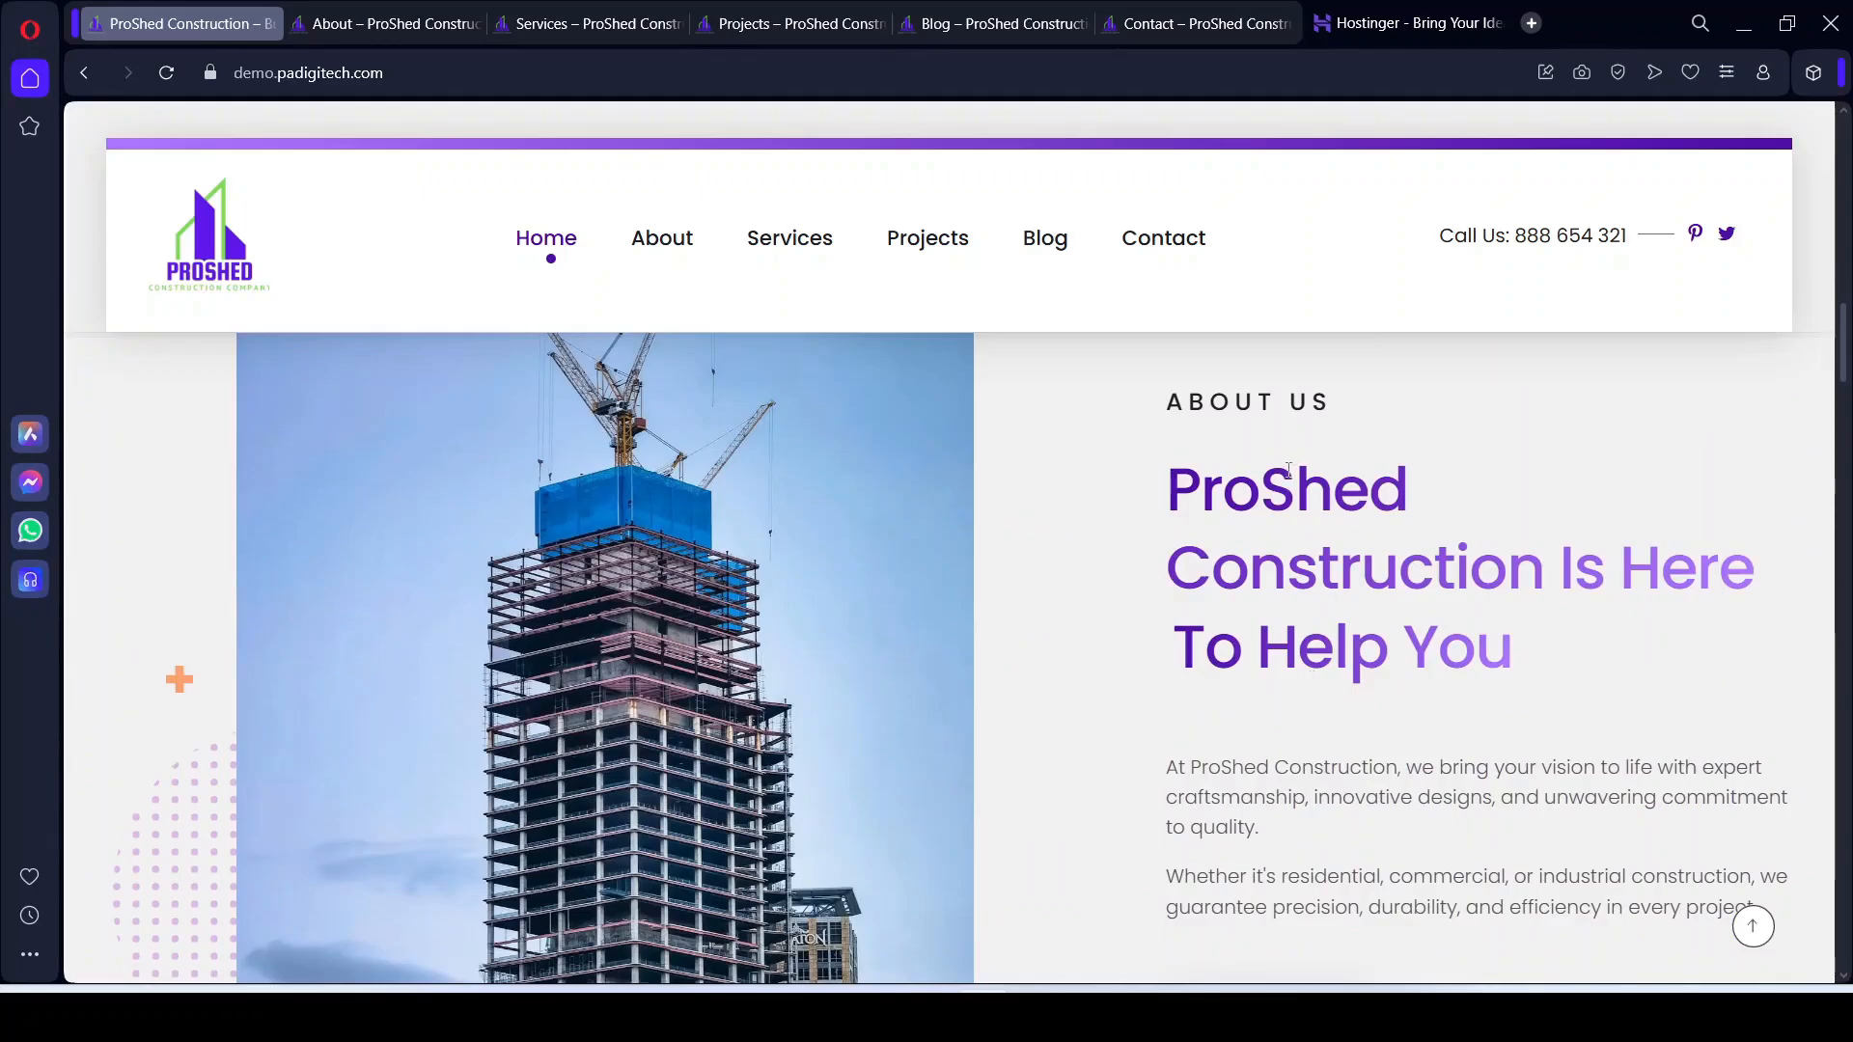
Step: Scroll through the featured project cards and the View All Project button
scroll(1269, 405, down, 3)
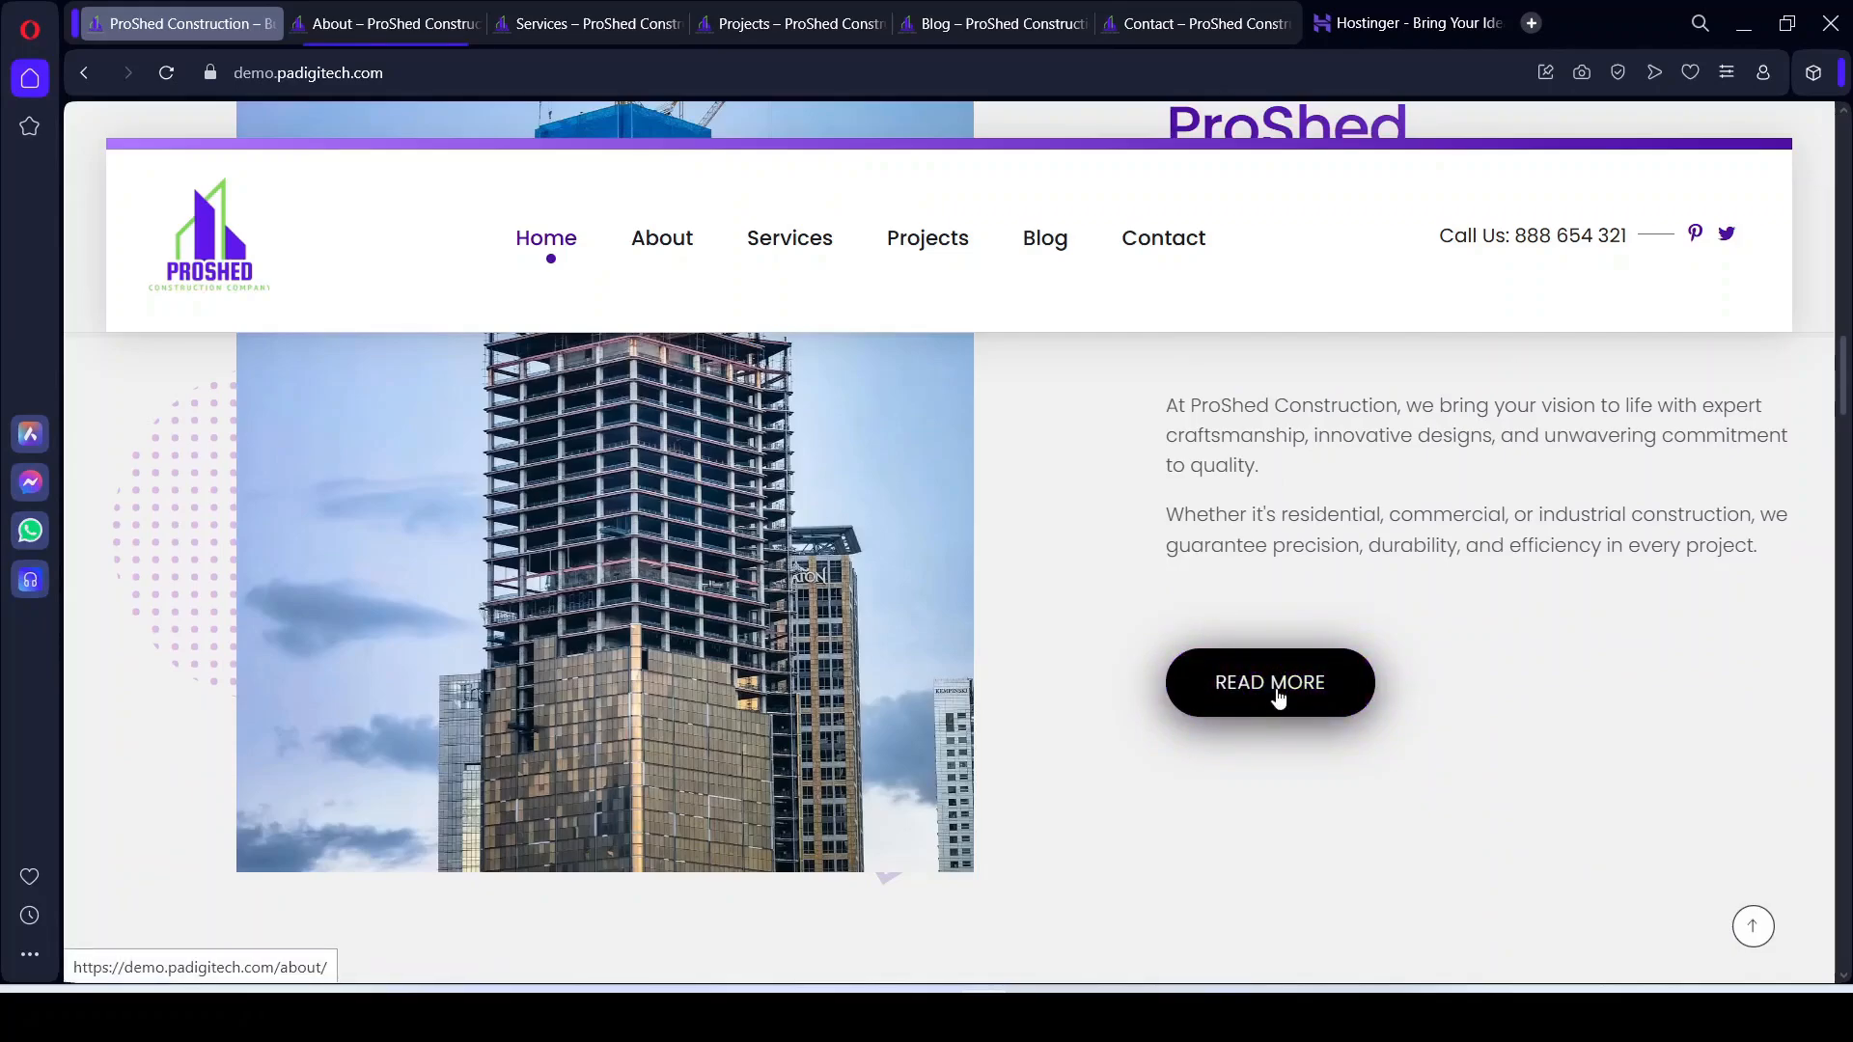
scroll(1267, 722, down, 5)
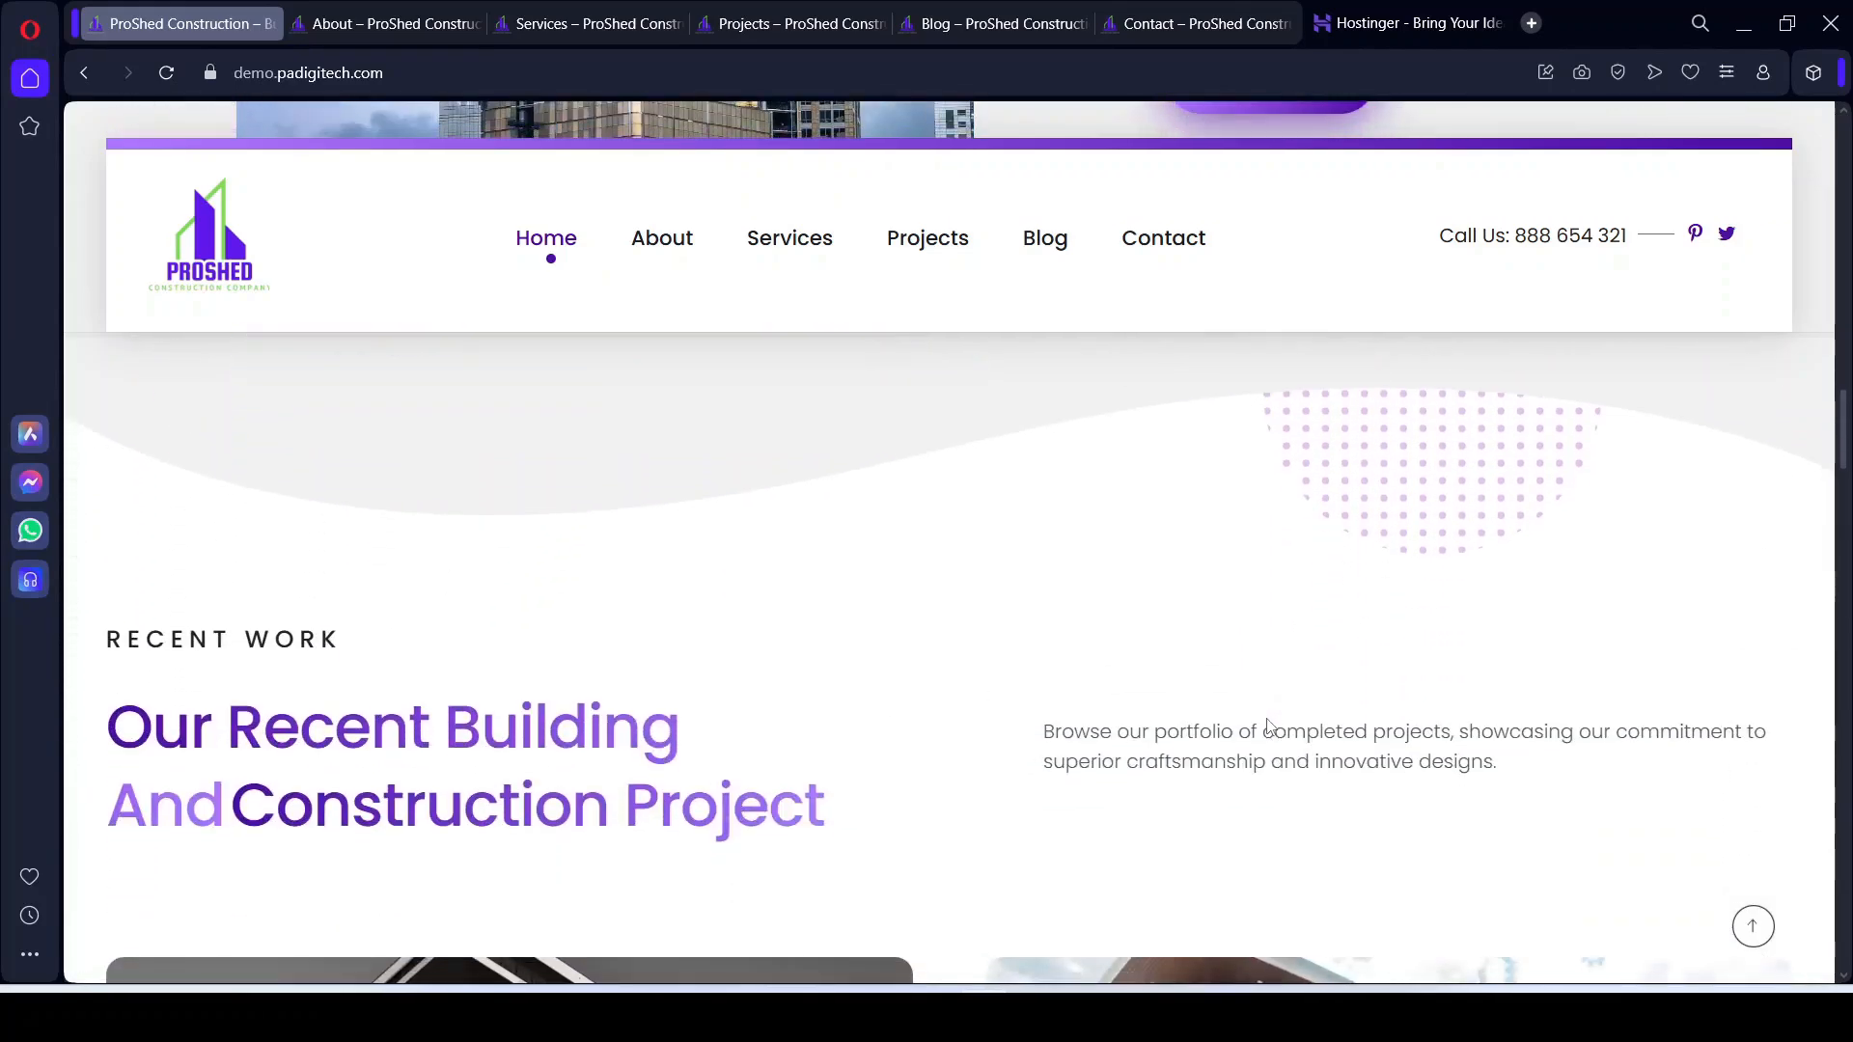
scroll(1267, 726, up, 15)
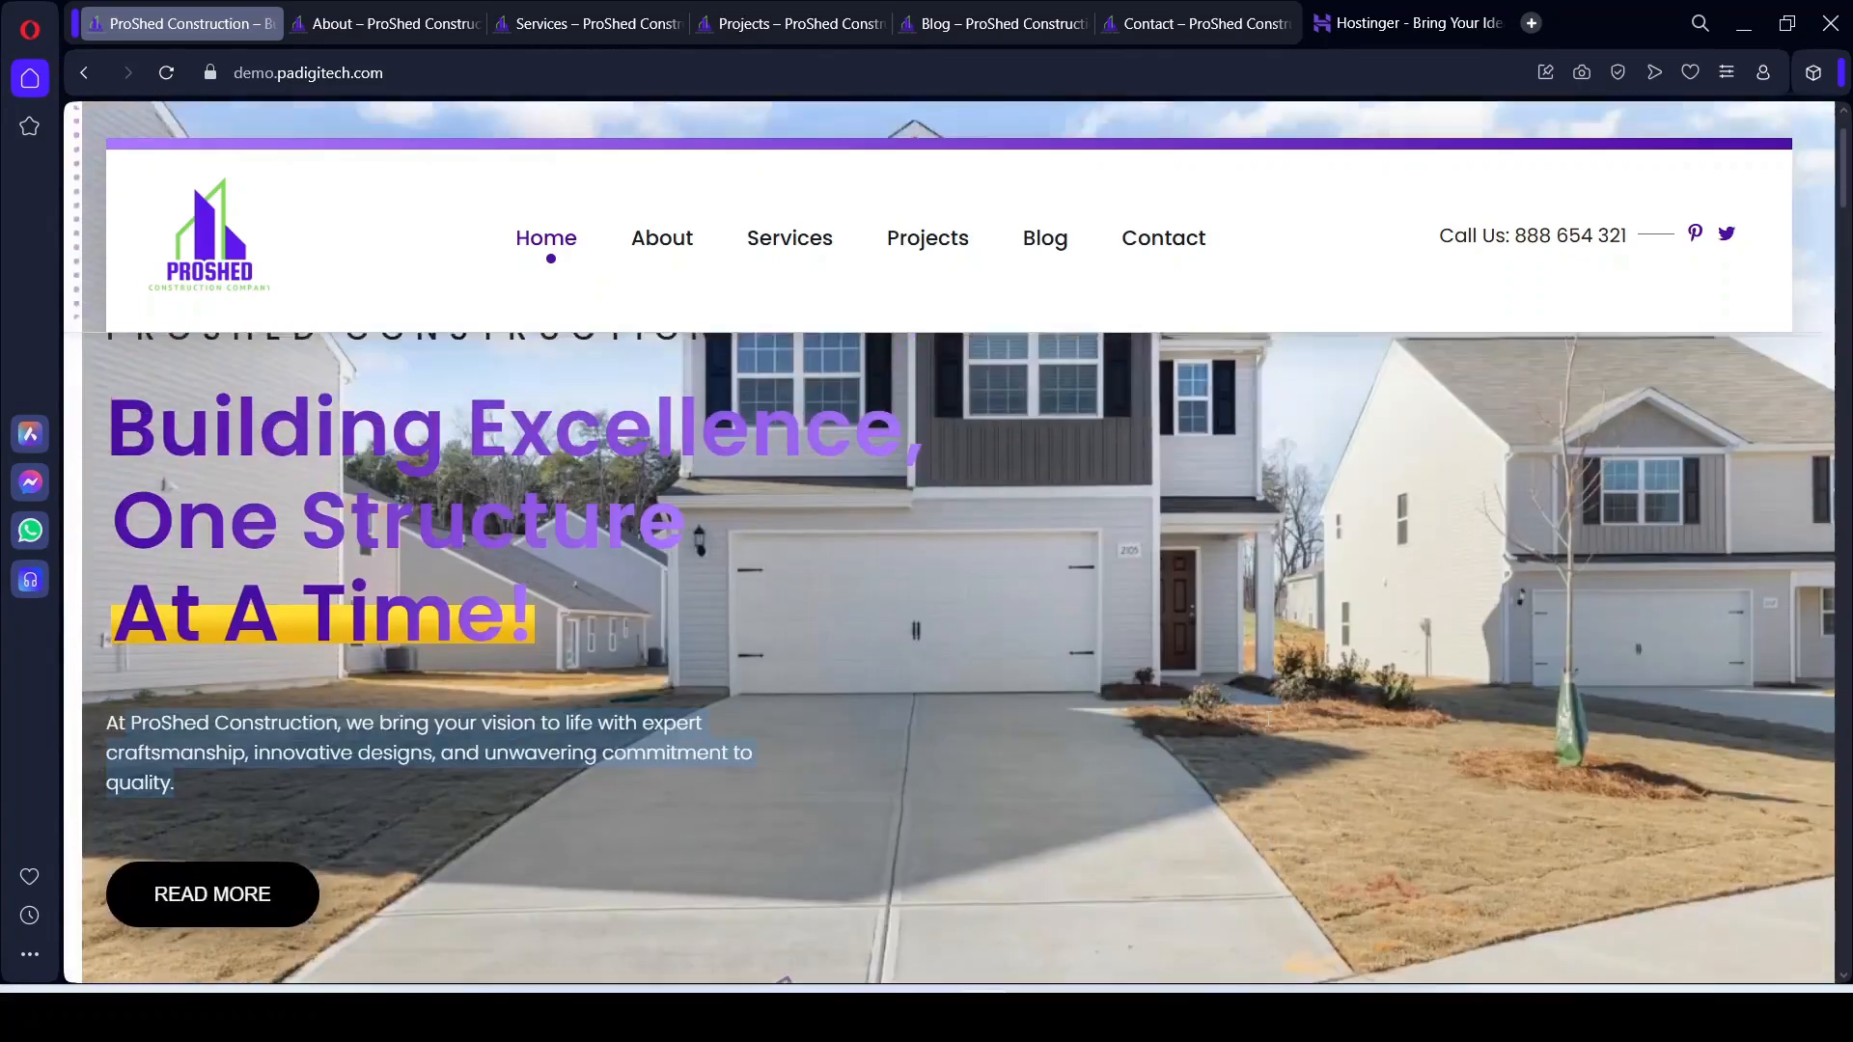
scroll(1267, 718, down, 3)
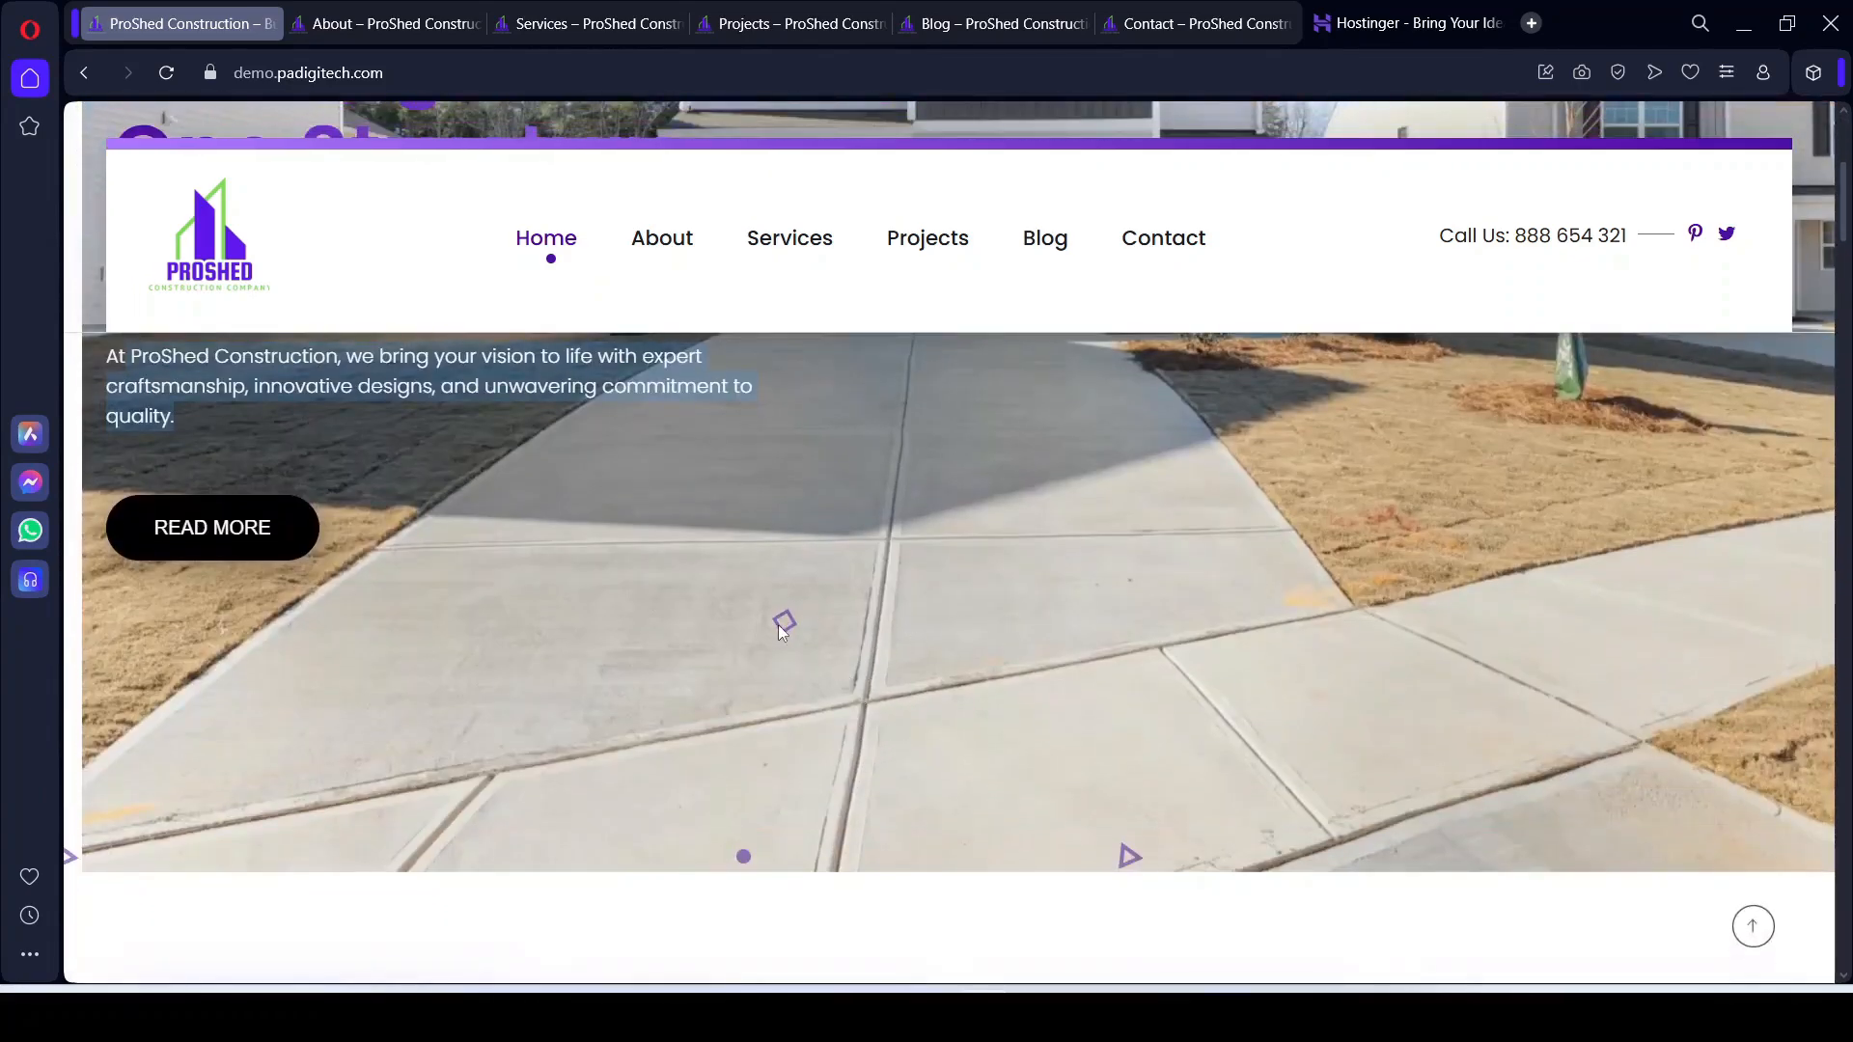
scroll(913, 733, down, 3)
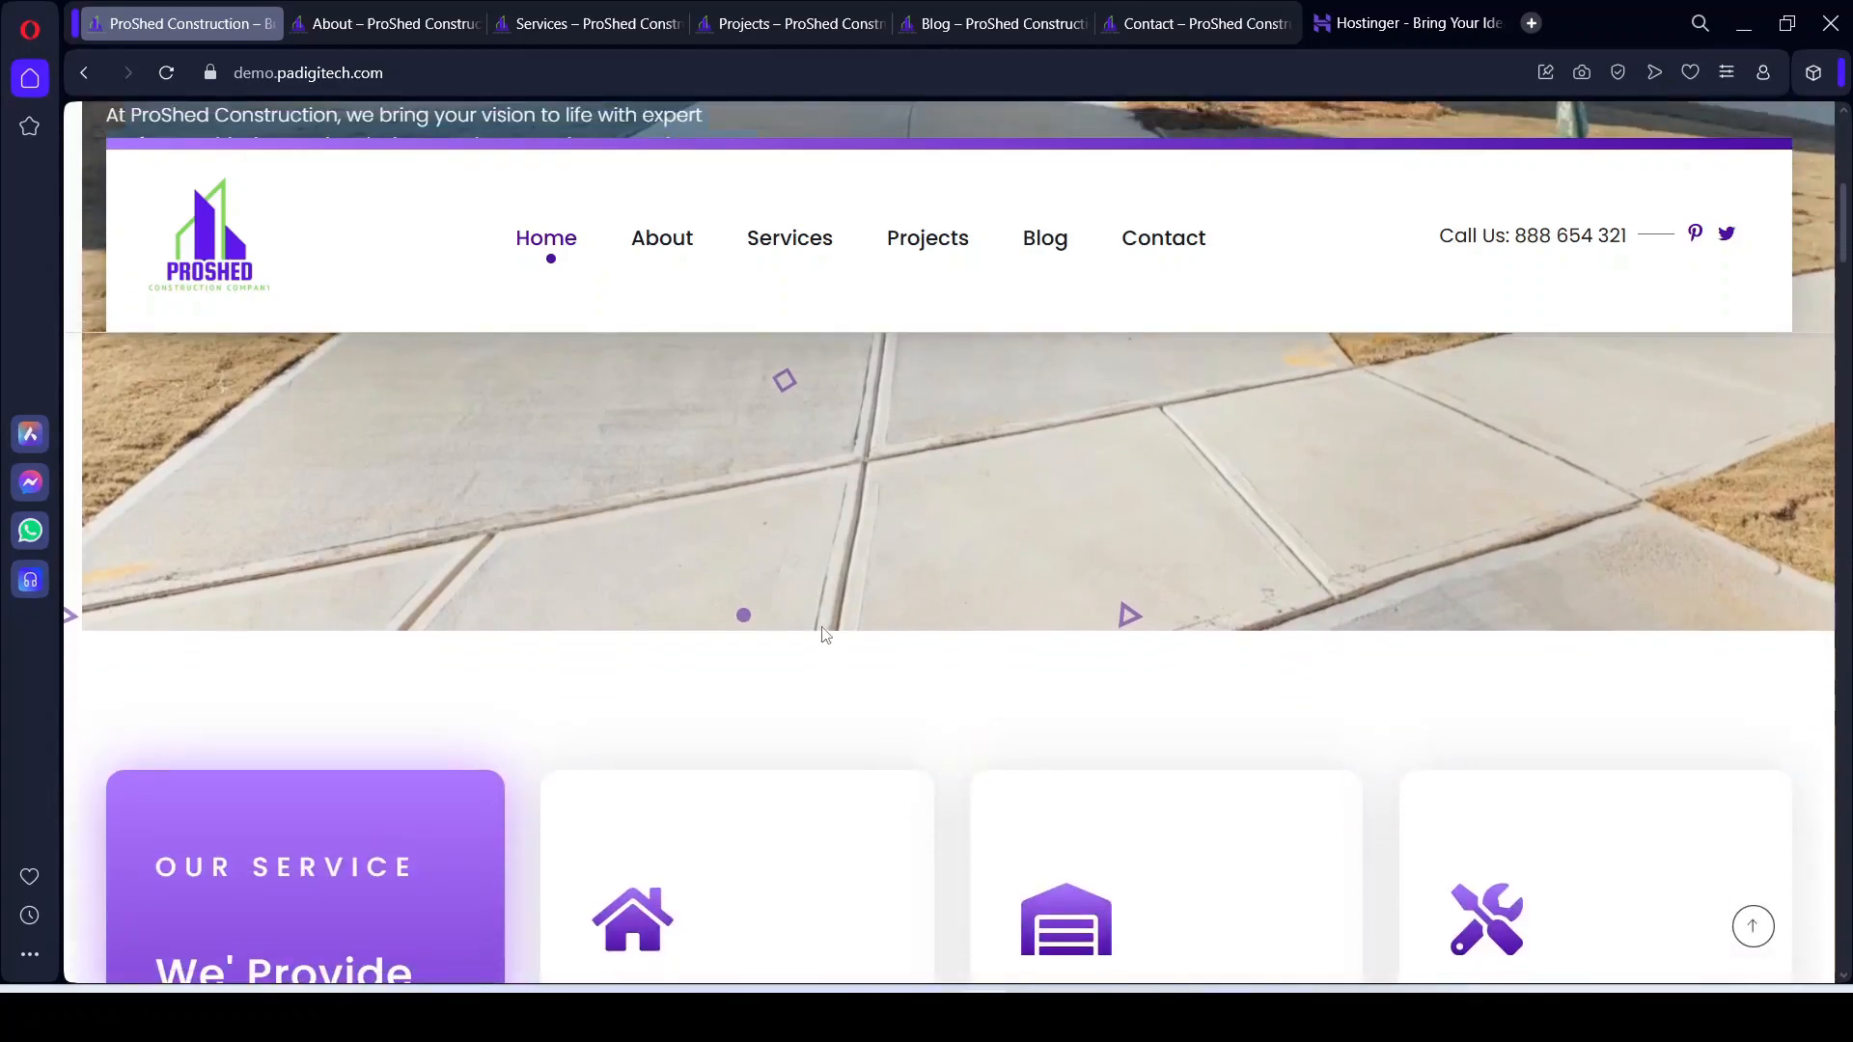
scroll(1083, 819, down, 12)
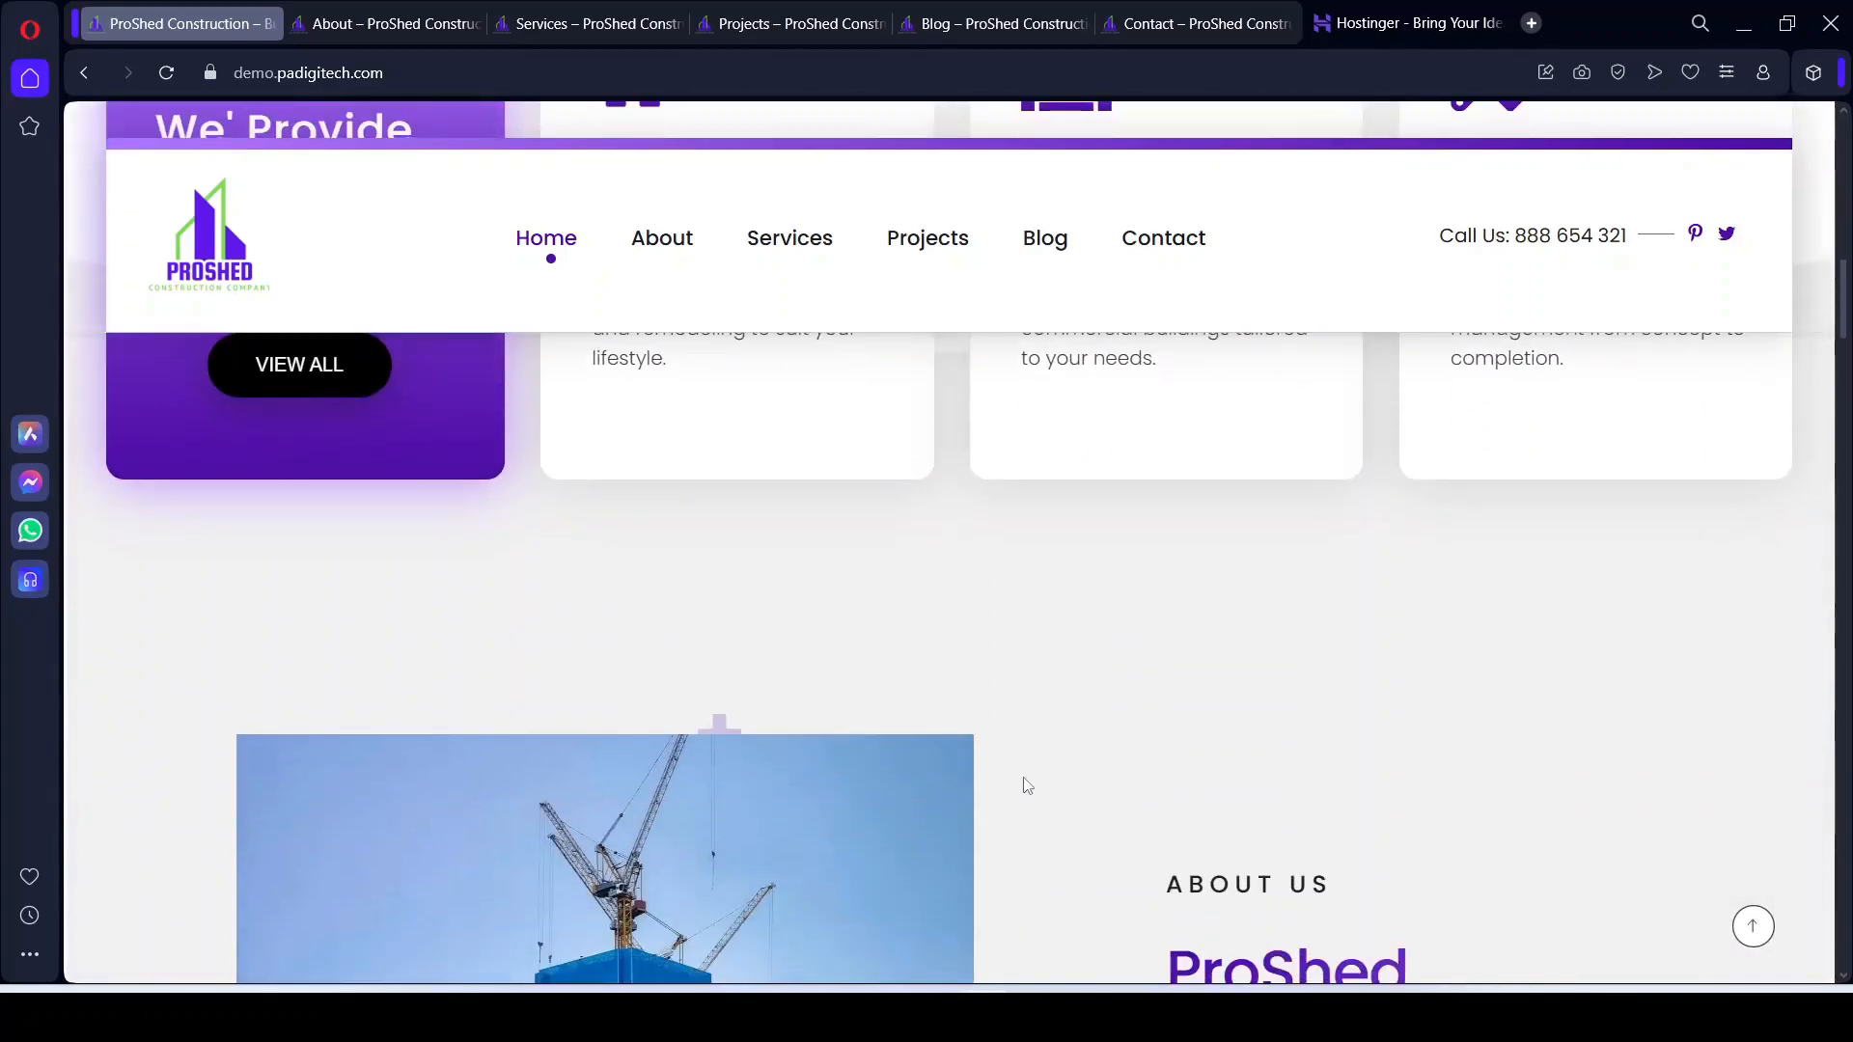
scroll(1068, 772, down, 6)
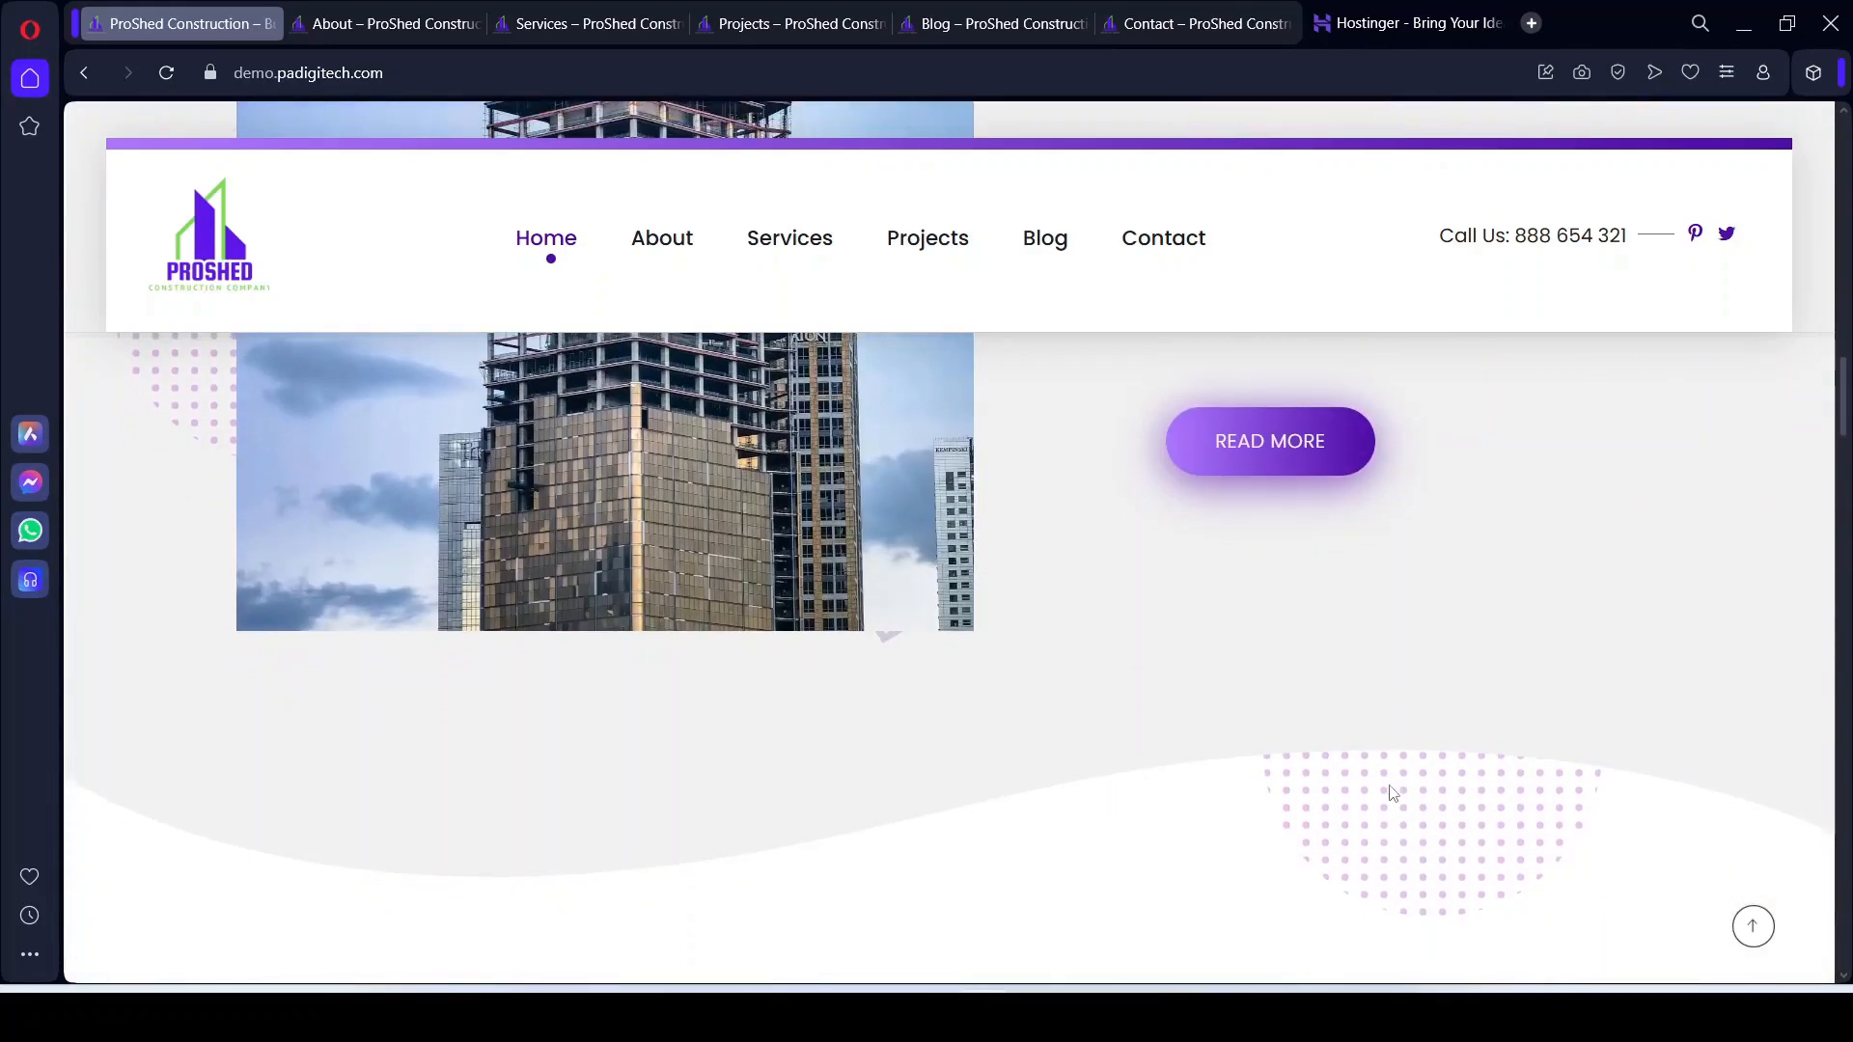
scroll(1428, 791, down, 3)
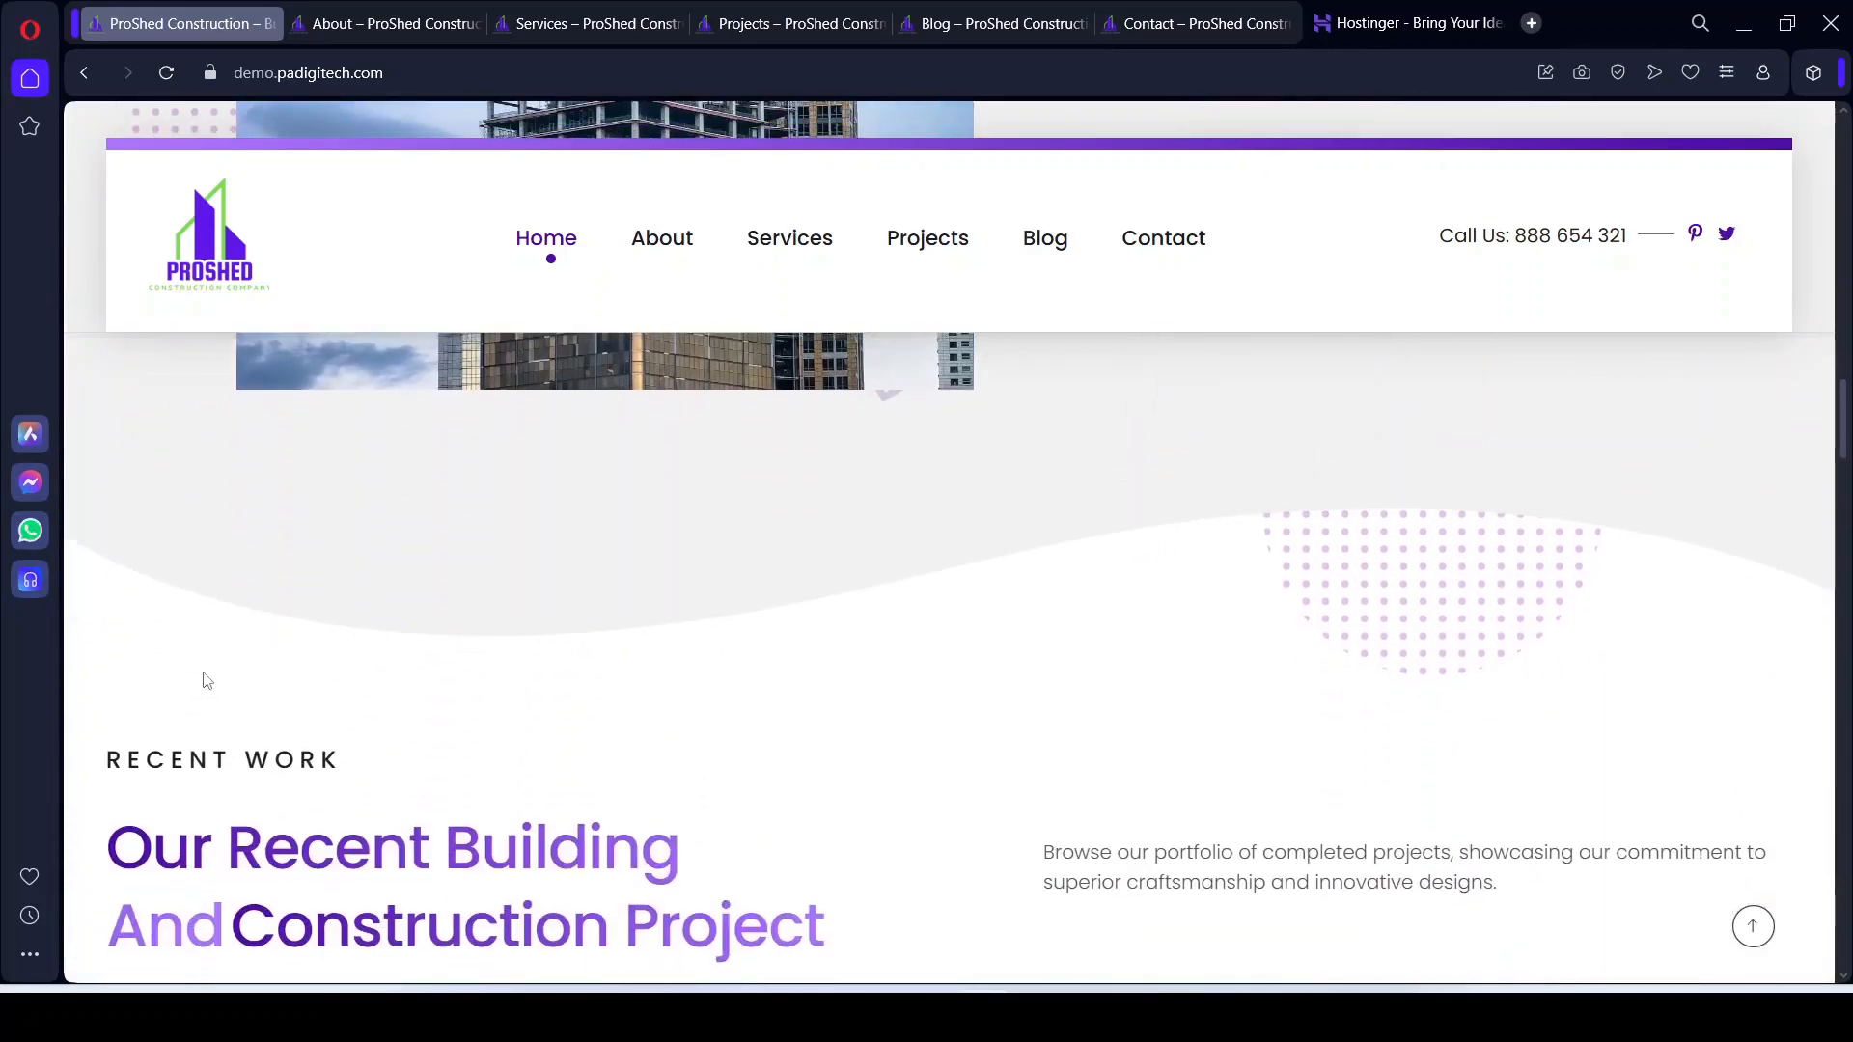
scroll(1351, 637, up, 4)
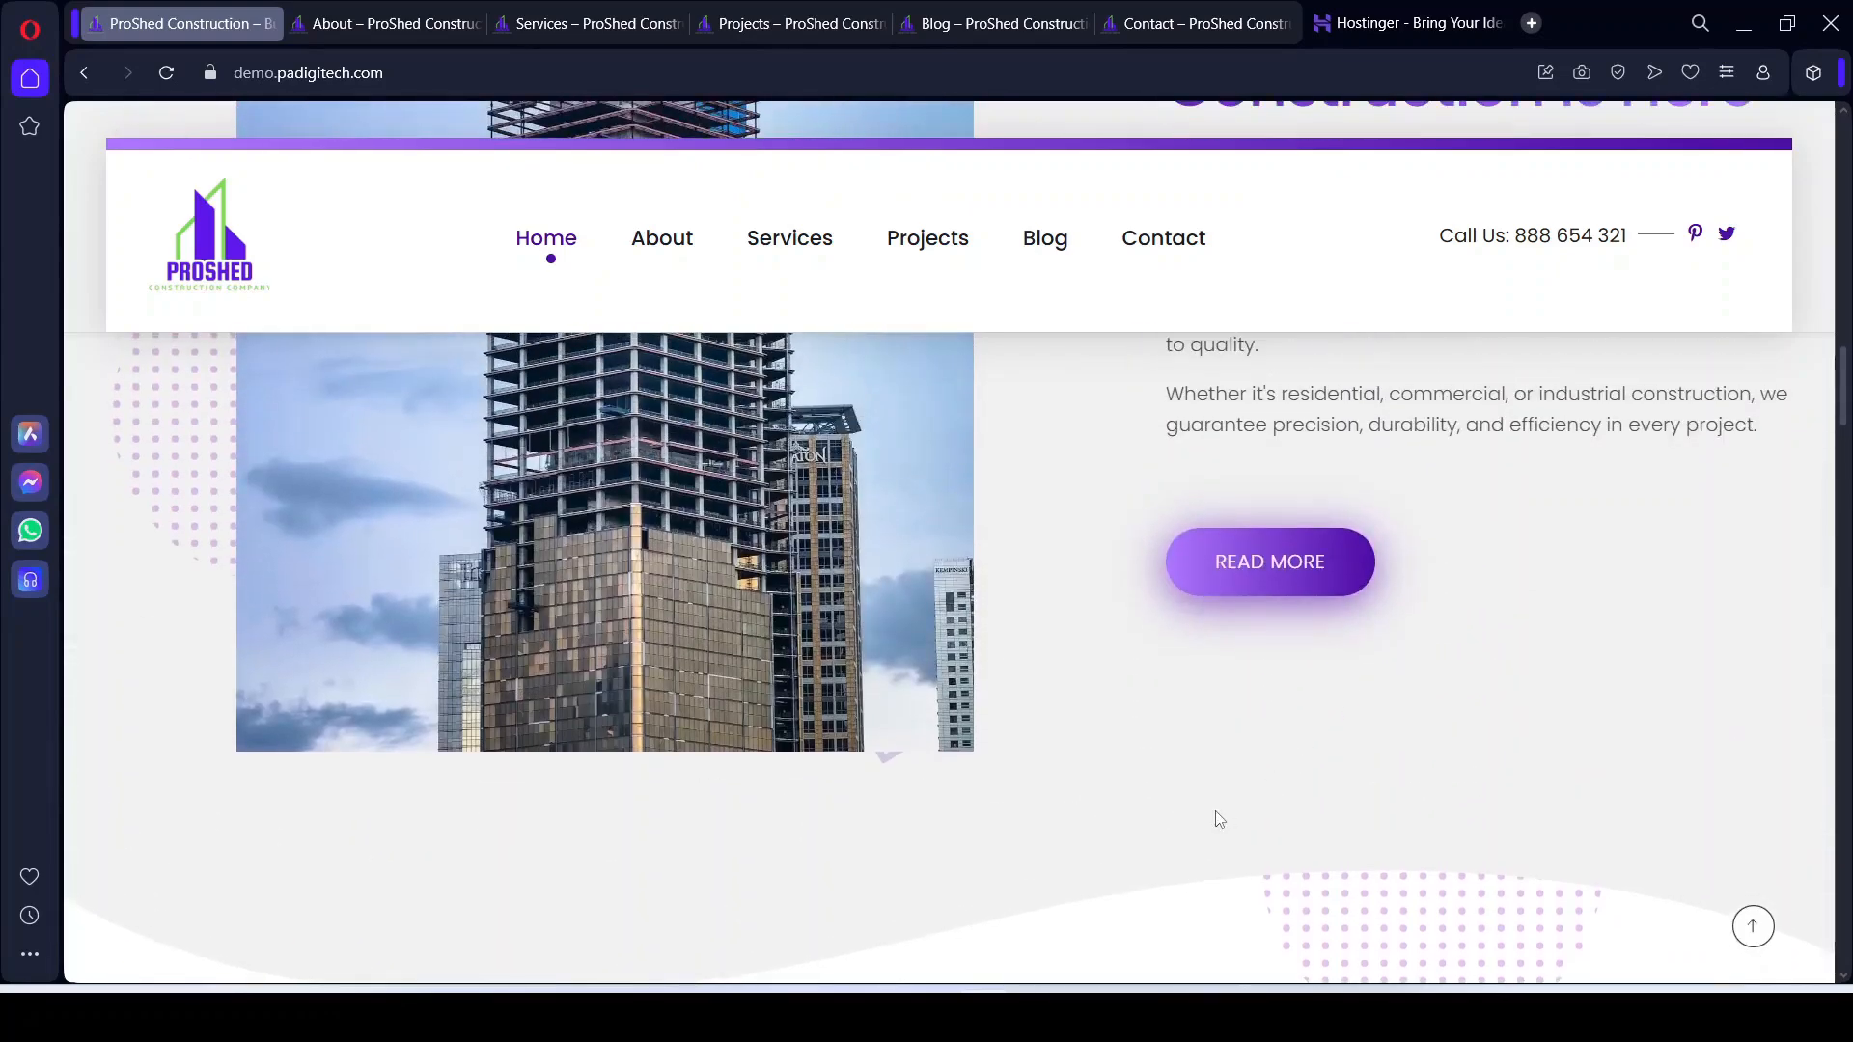
scroll(1219, 819, down, 4)
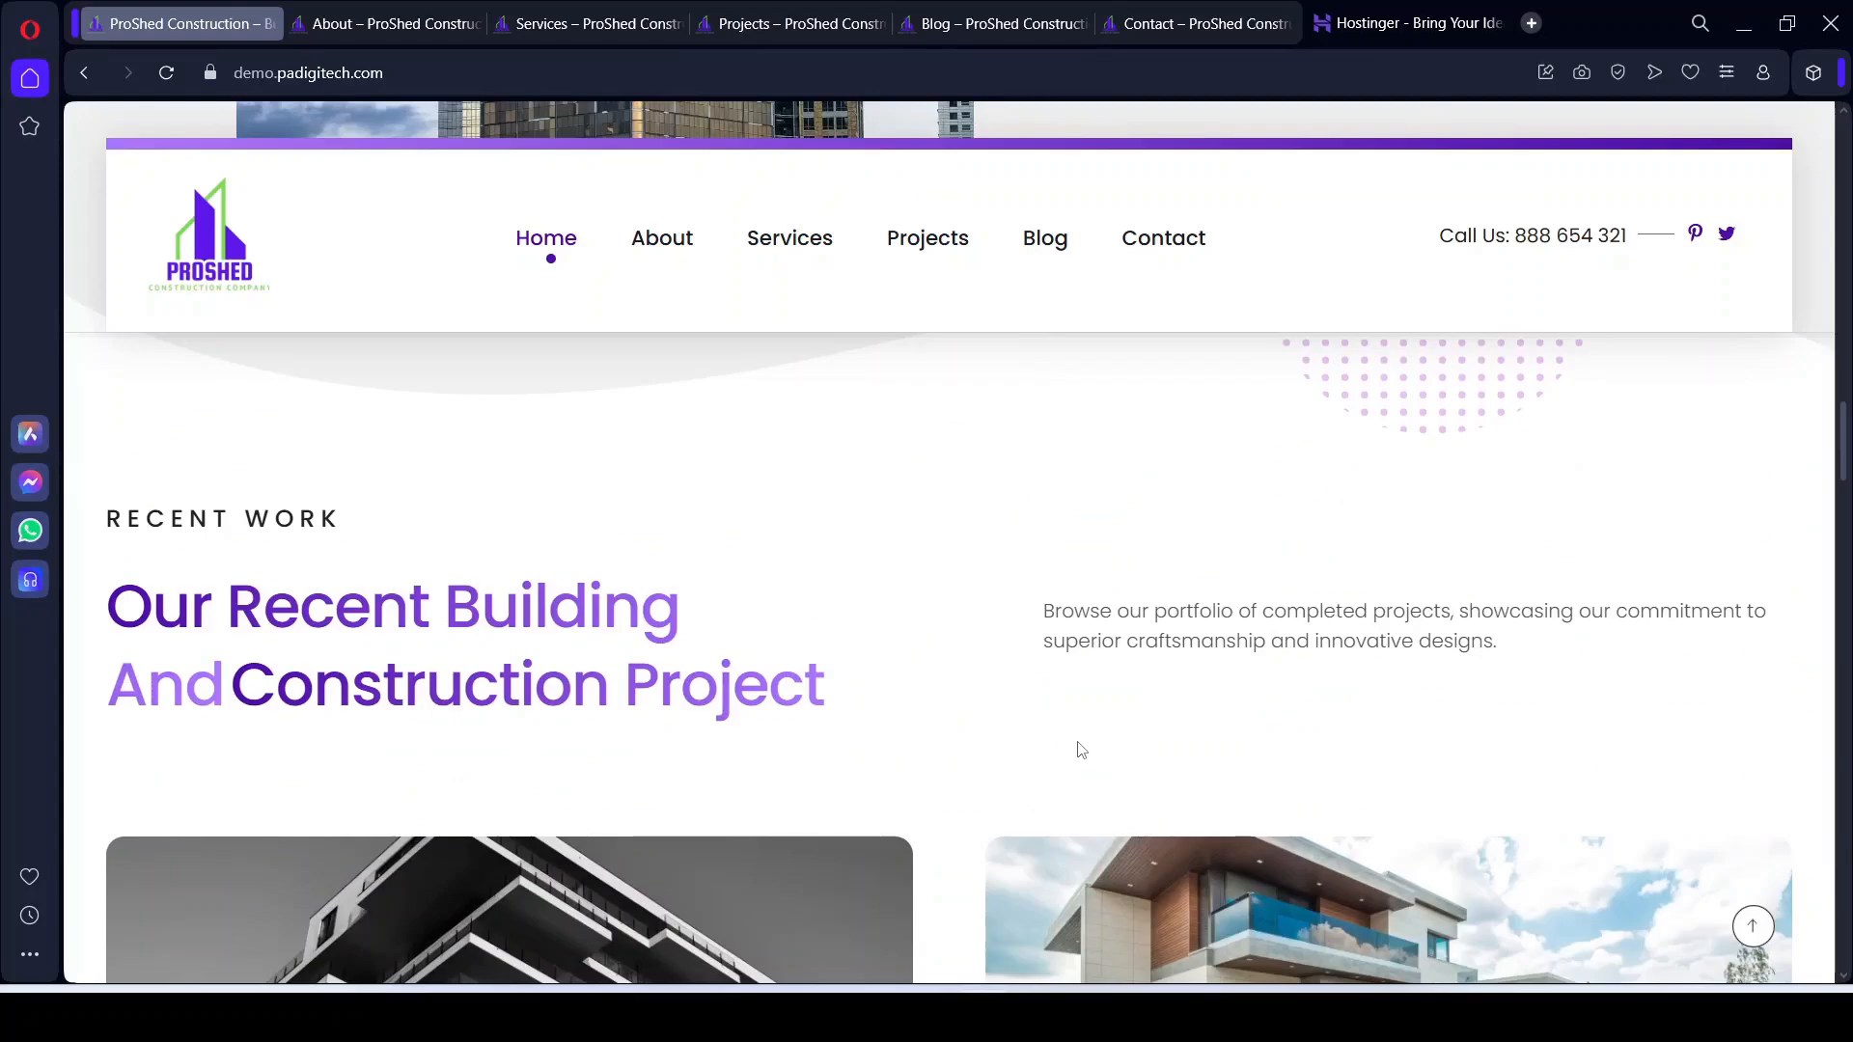
Step: Continue down to the client logo strip showing Chippy's and Bullseye
scroll(1275, 640, up, 1)
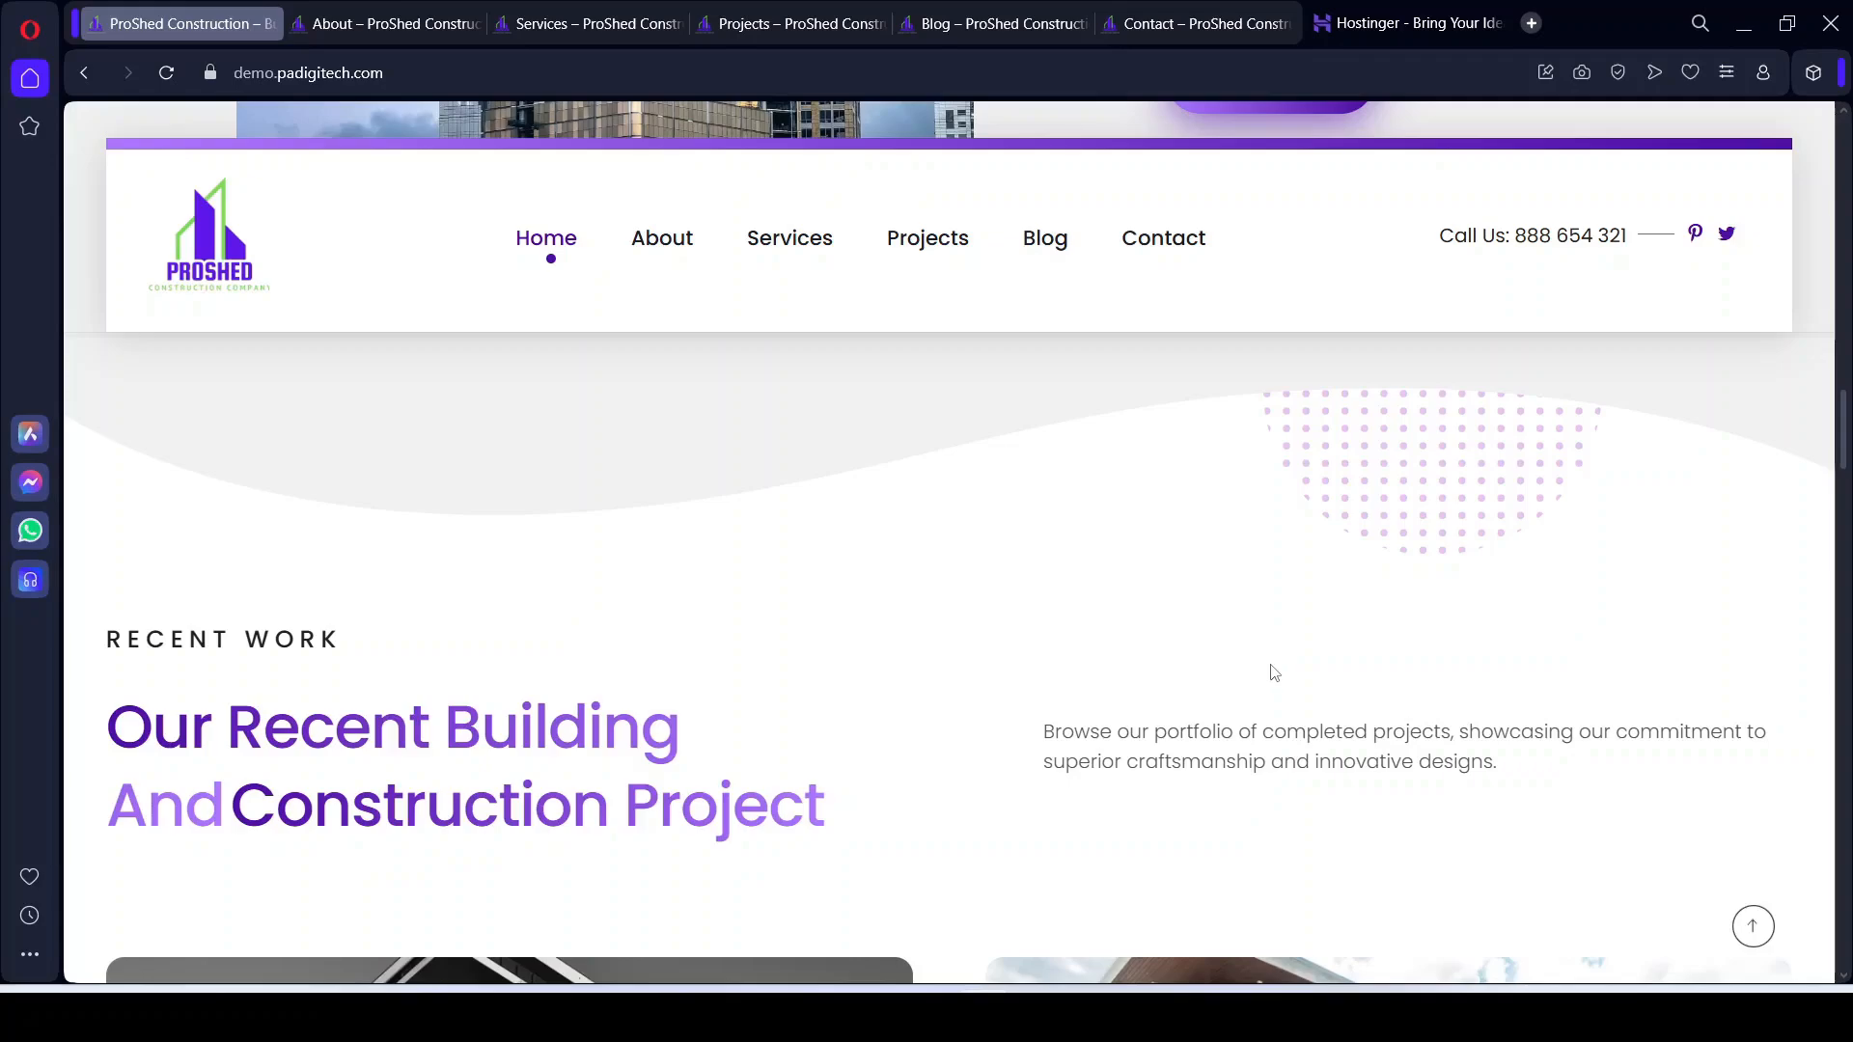
scroll(1274, 656, down, 3)
scroll(935, 752, down, 1)
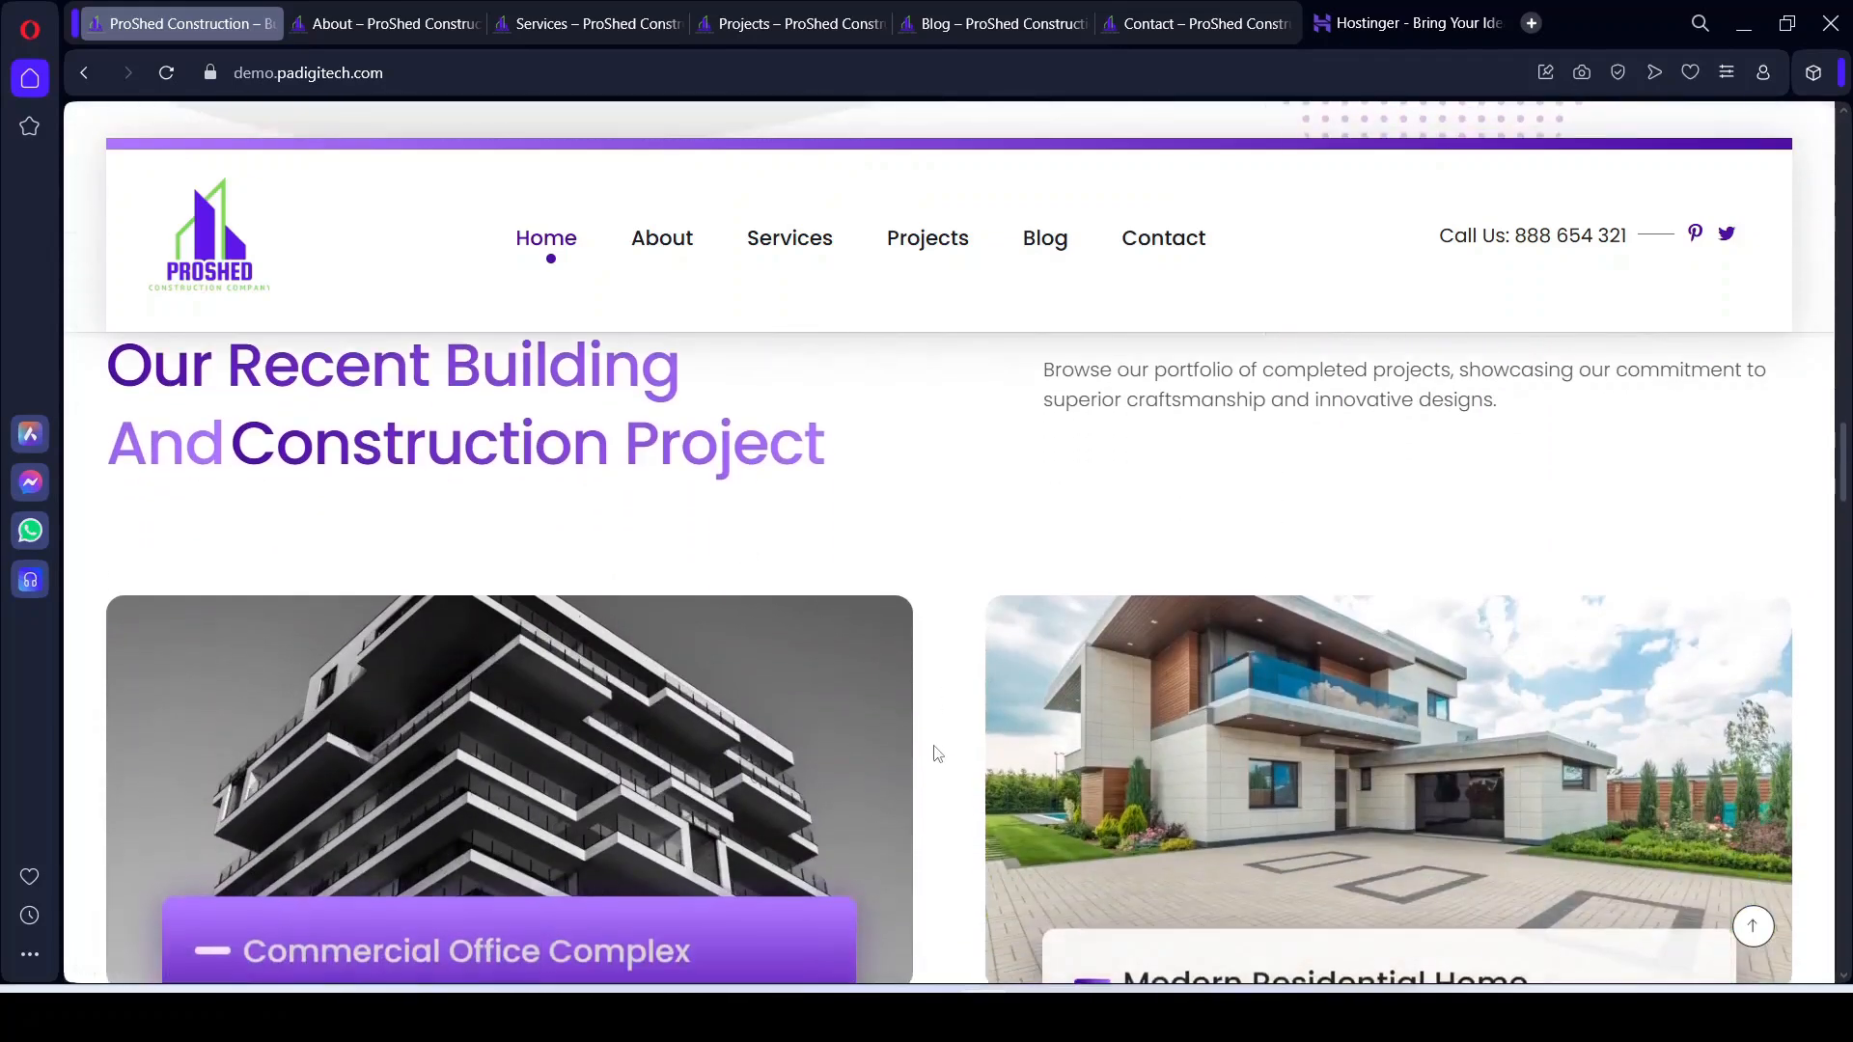
scroll(935, 747, up, 2)
scroll(935, 747, down, 3)
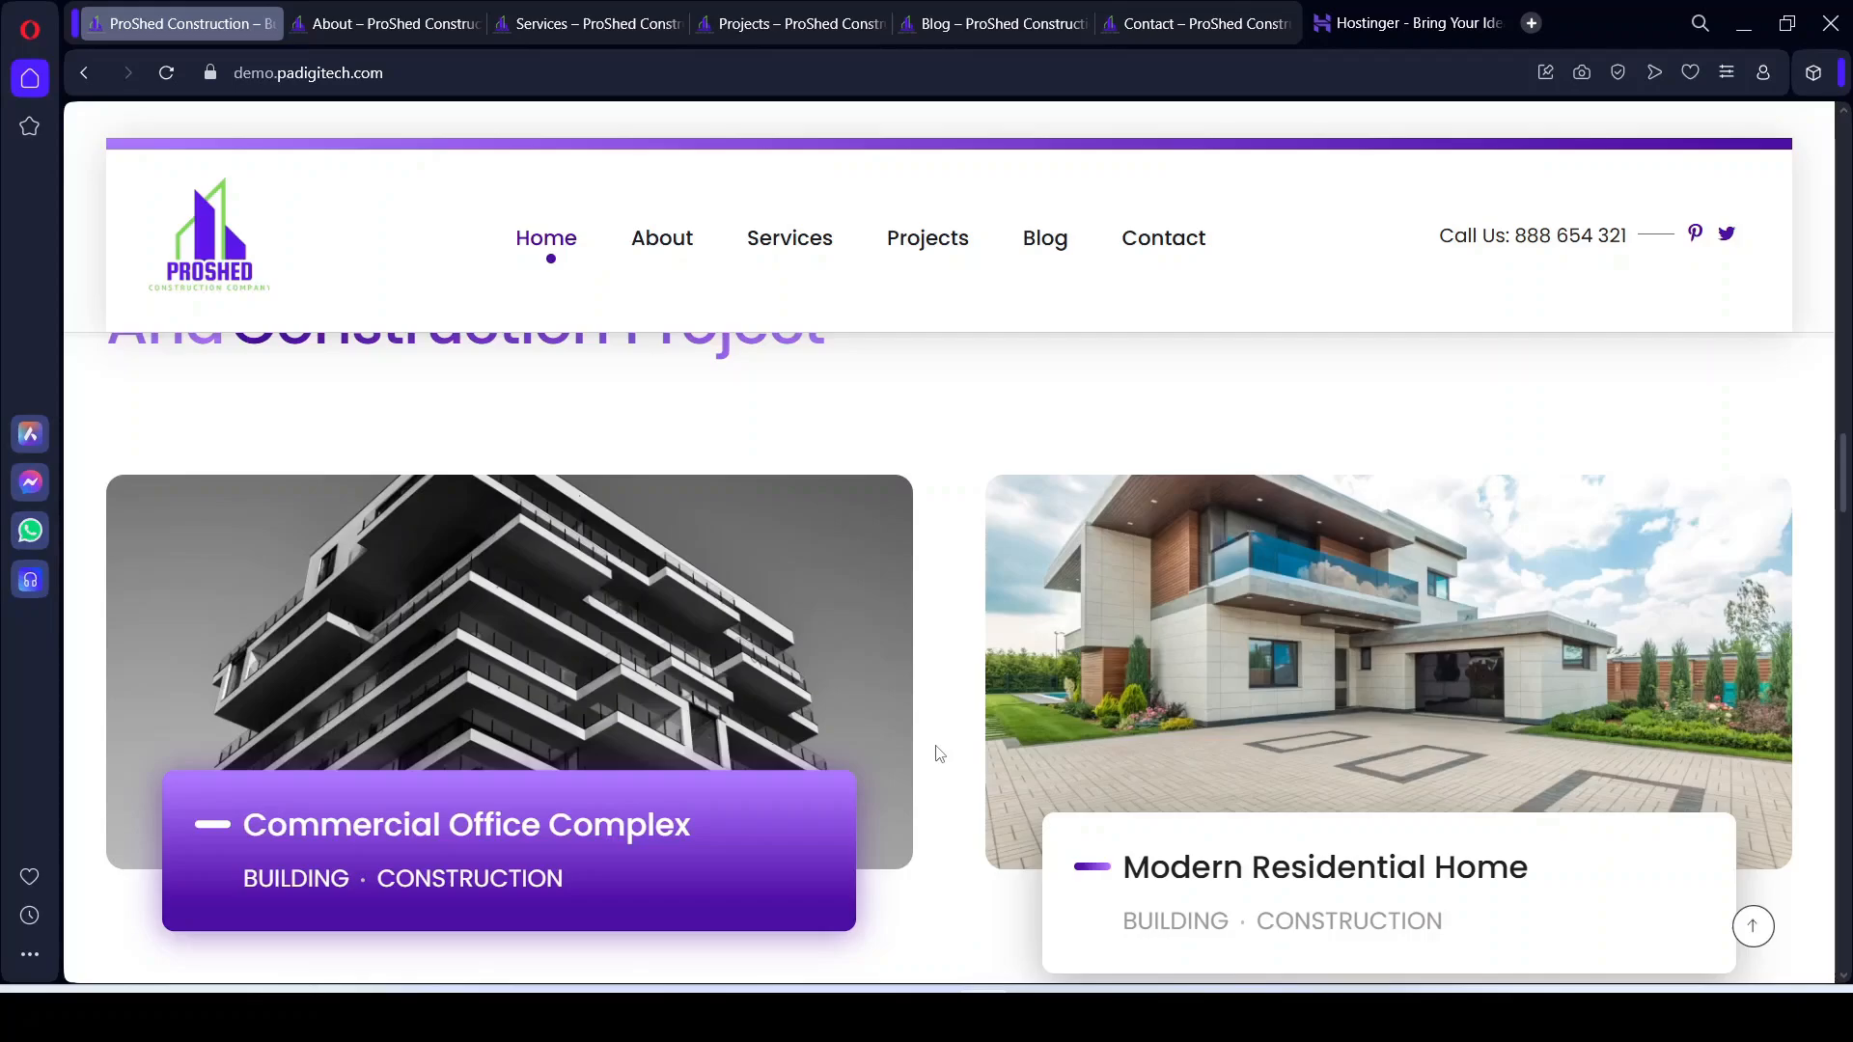
scroll(936, 753, down, 1)
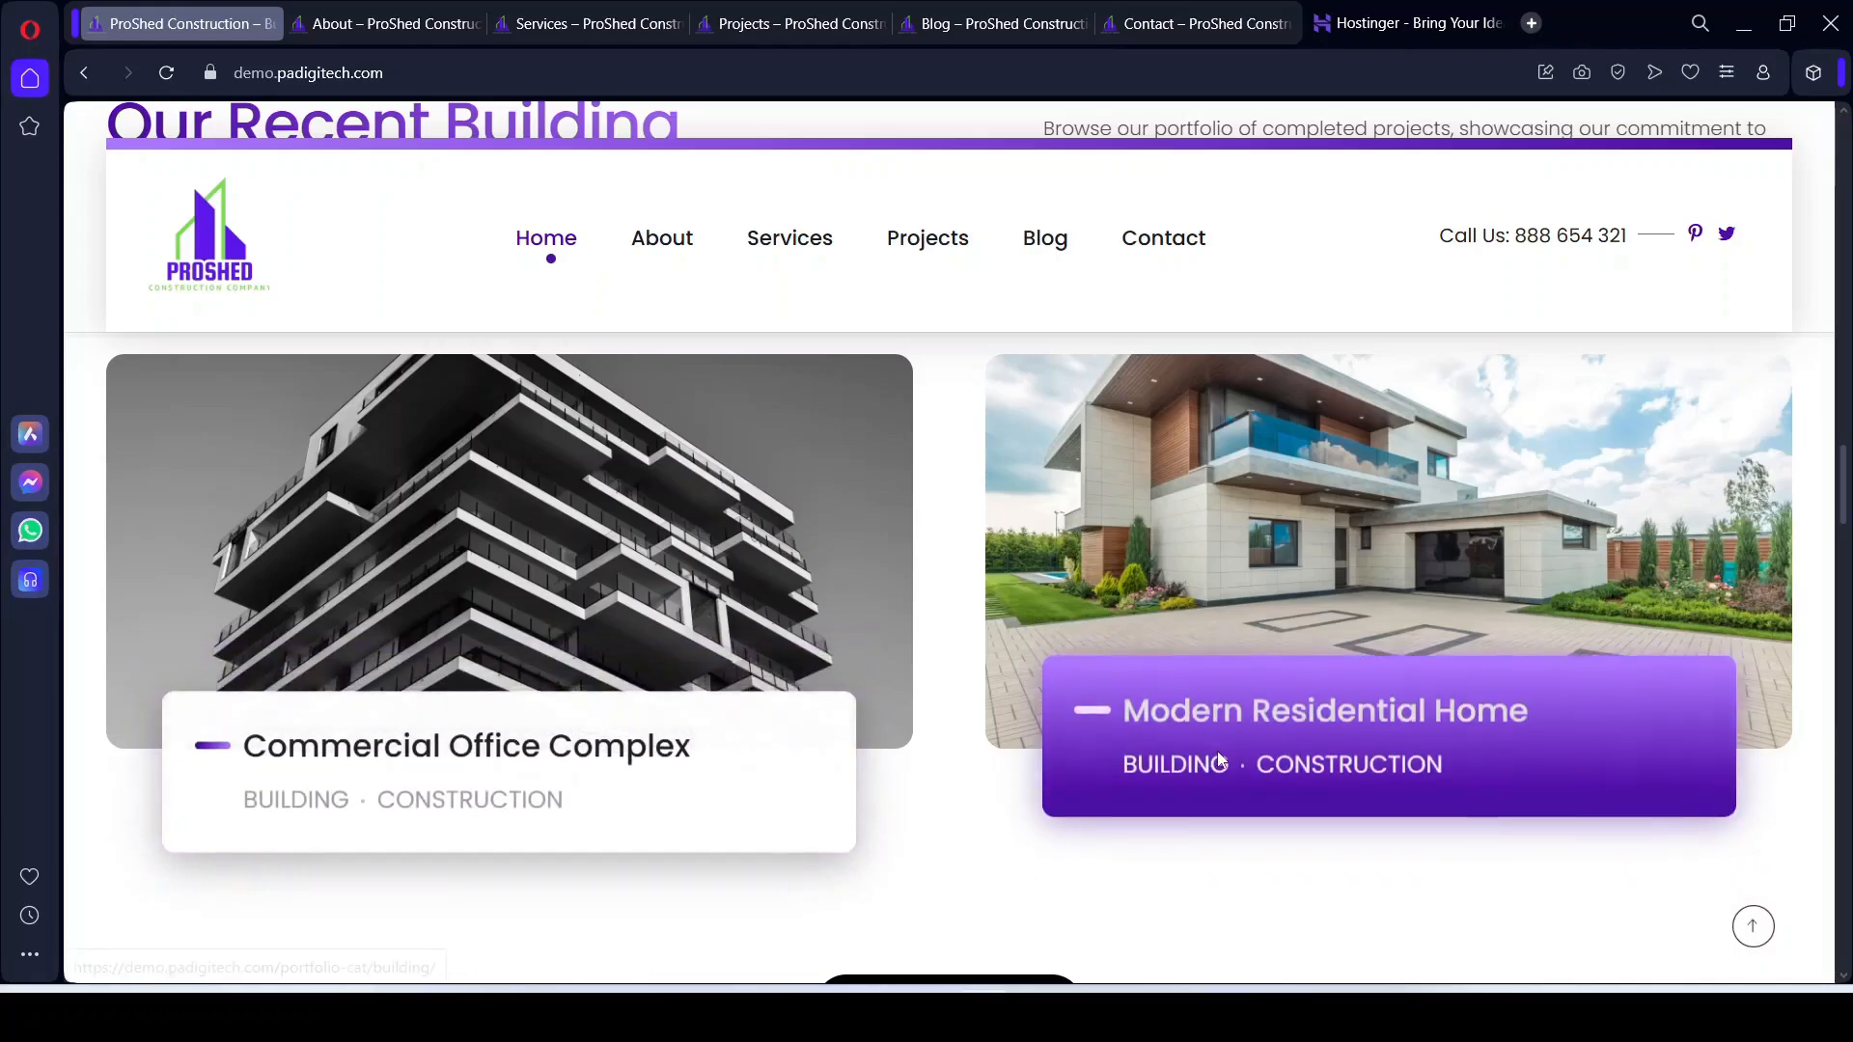
scroll(955, 765, up, 2)
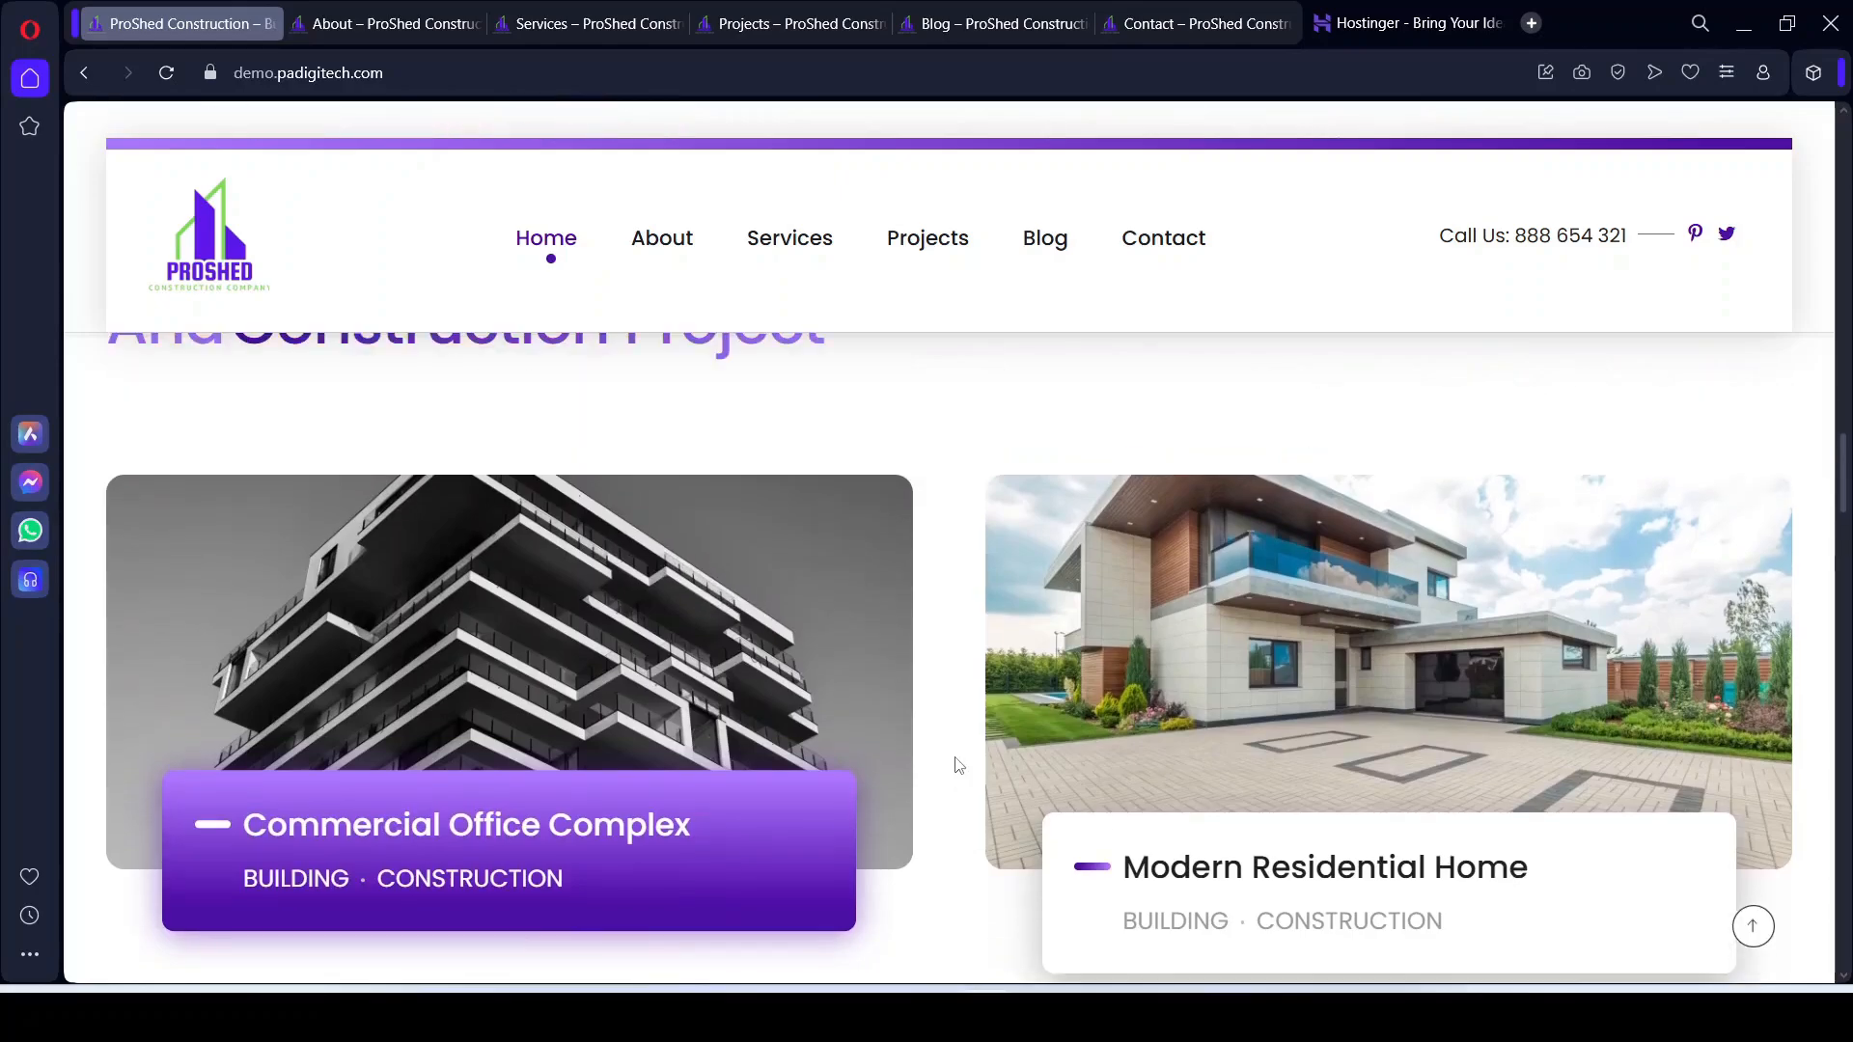
scroll(956, 765, down, 2)
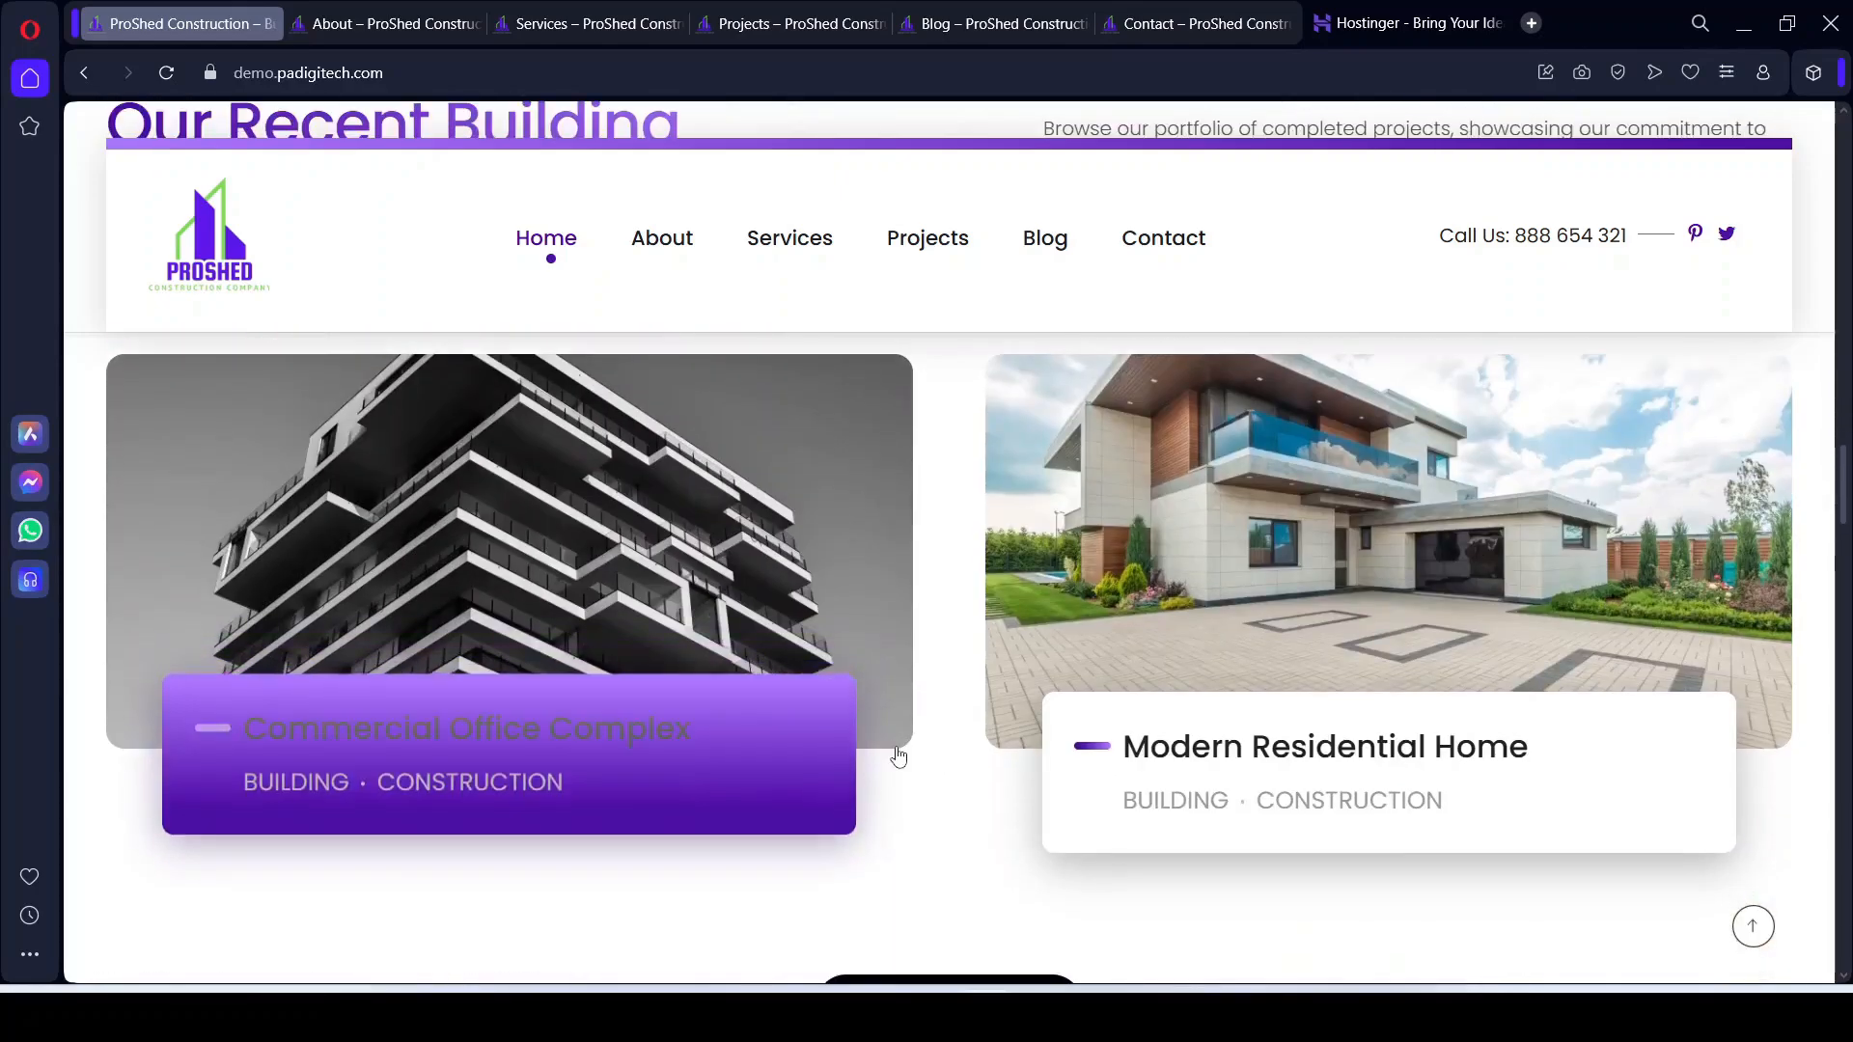
scroll(901, 757, up, 3)
scroll(904, 738, up, 2)
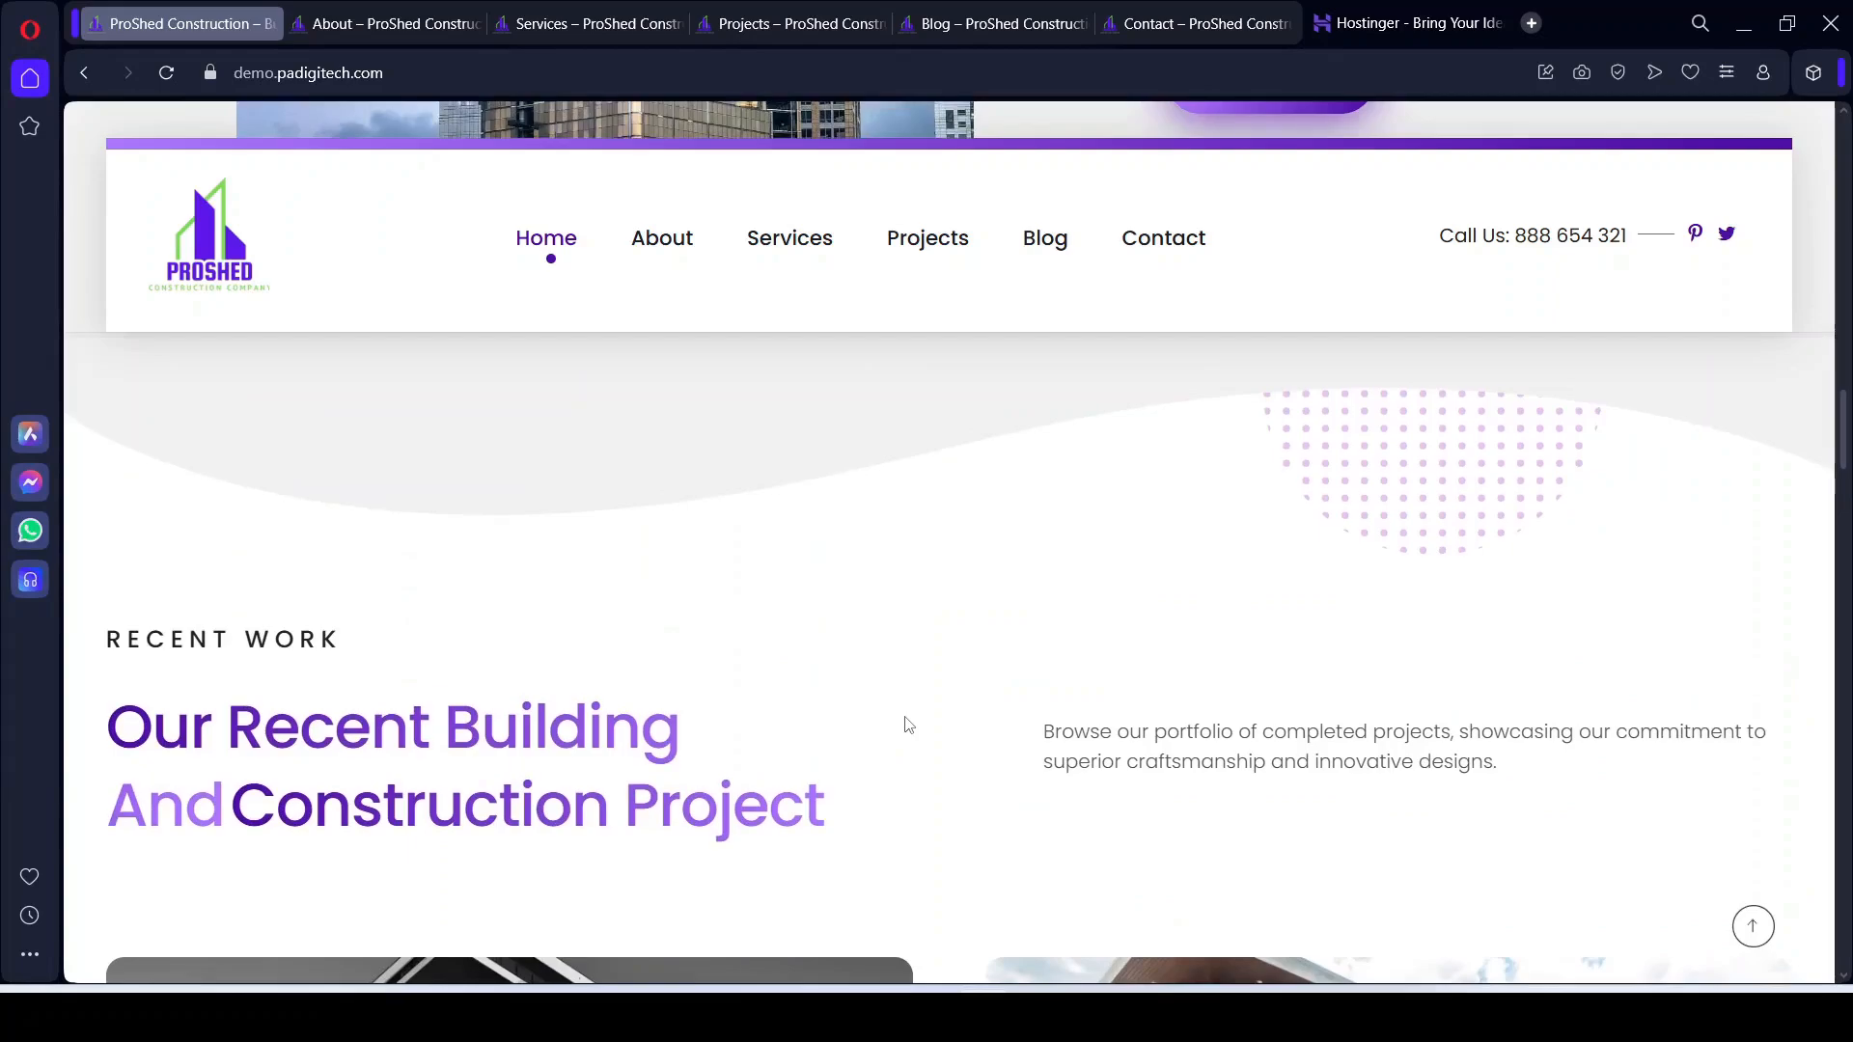
scroll(901, 726, down, 5)
scroll(934, 866, down, 1)
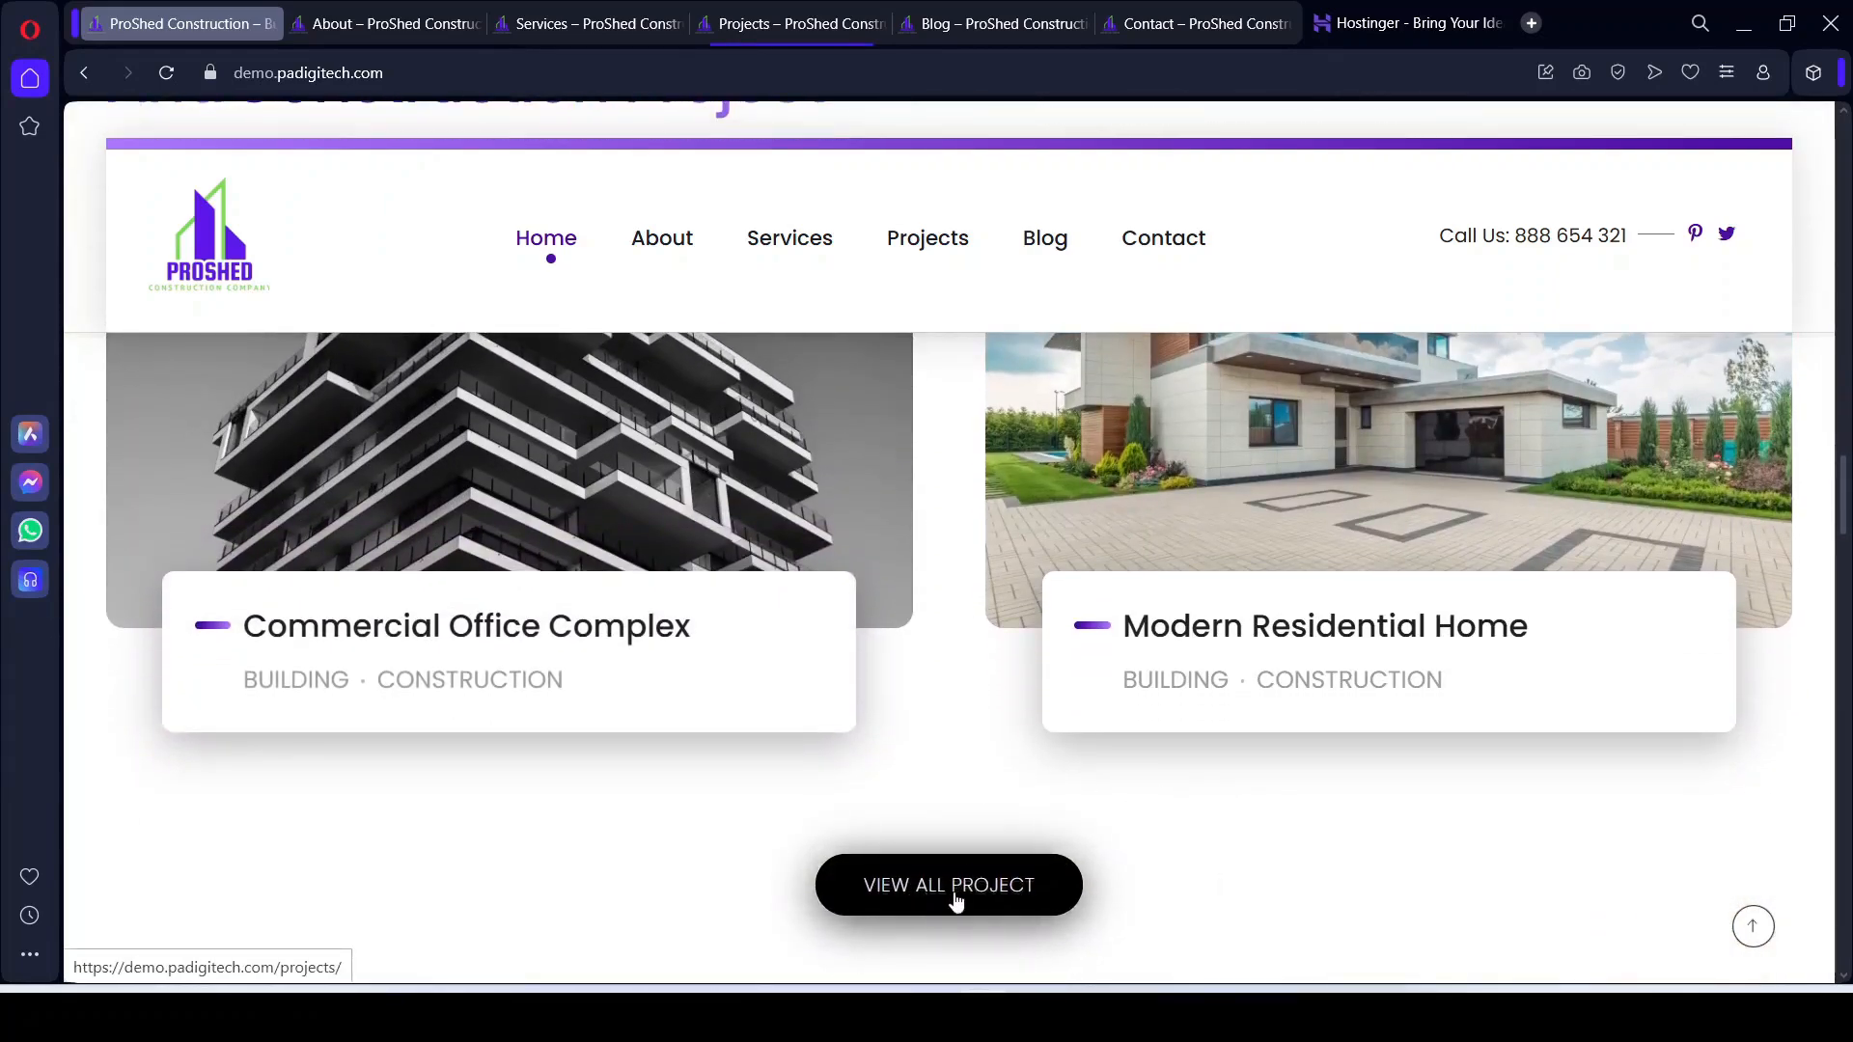
scroll(1021, 868, down, 6)
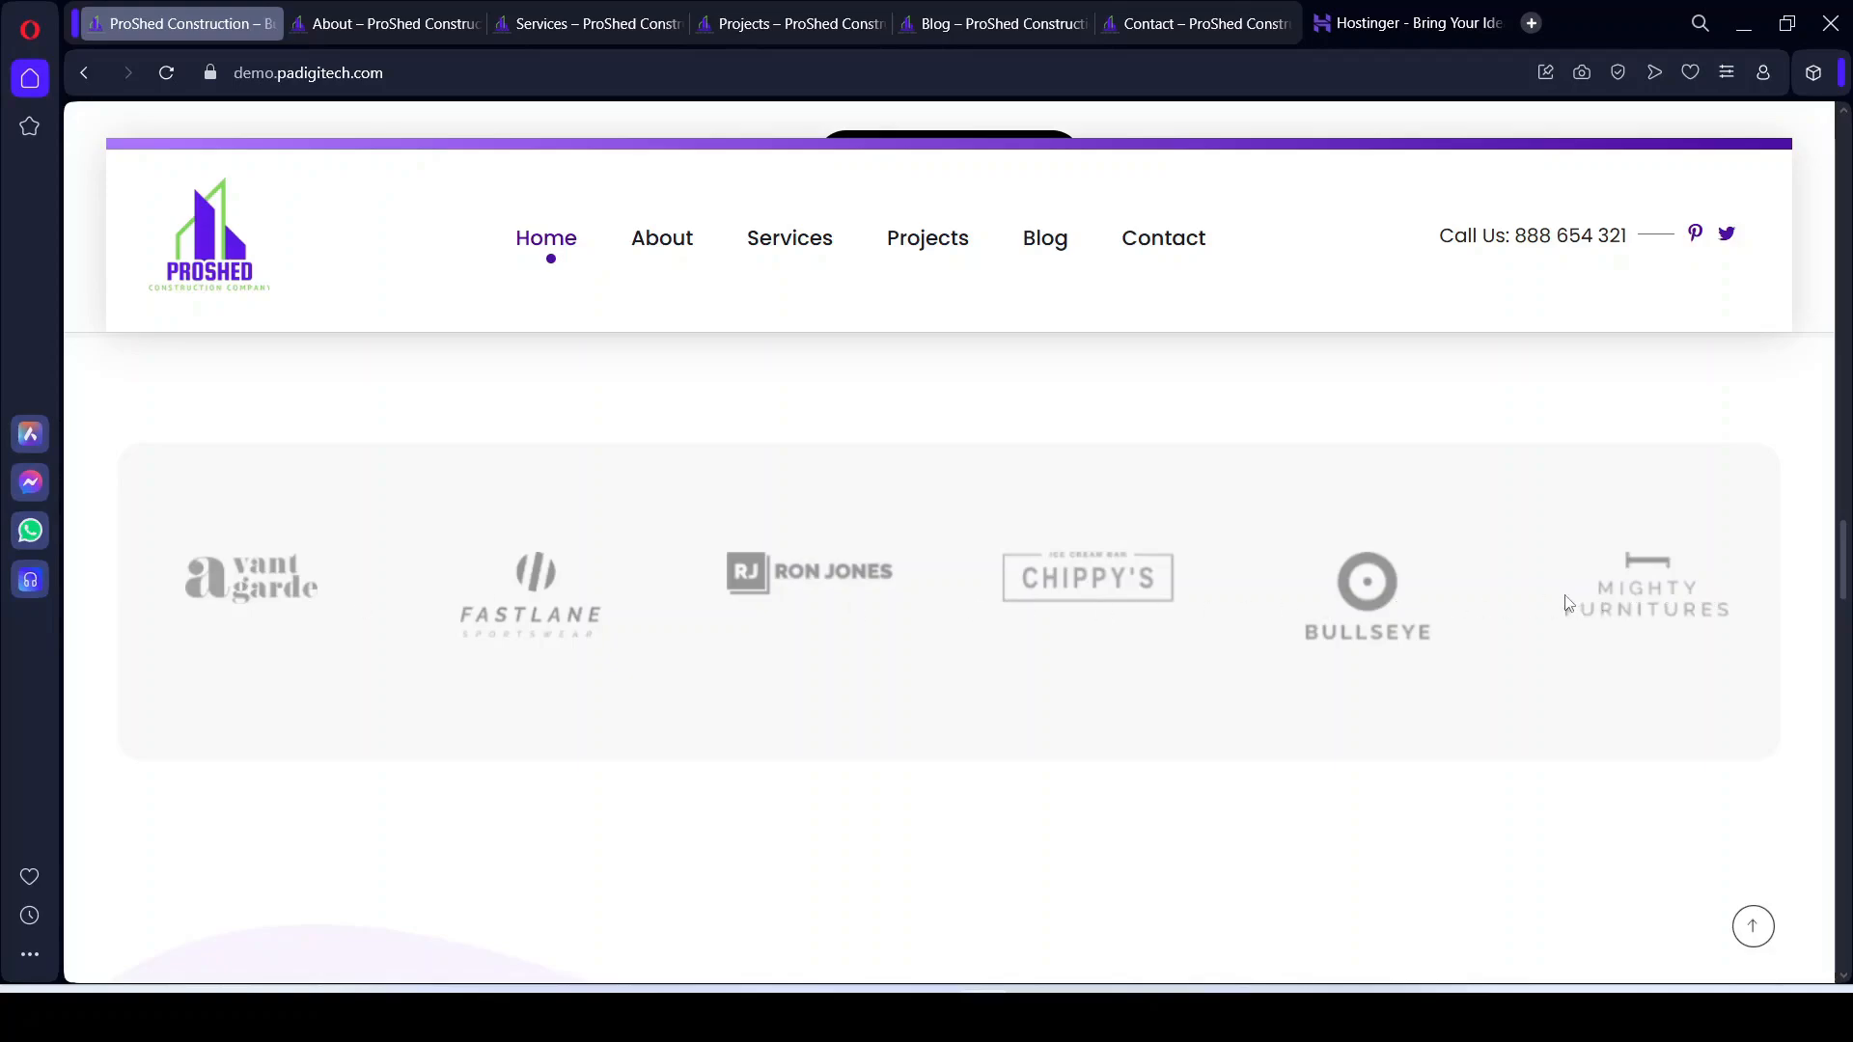
Step: Scroll past the testimonials and Latest From The Blog posts to the Let's Get Started With Your Project banner
scroll(1530, 719, up, 1)
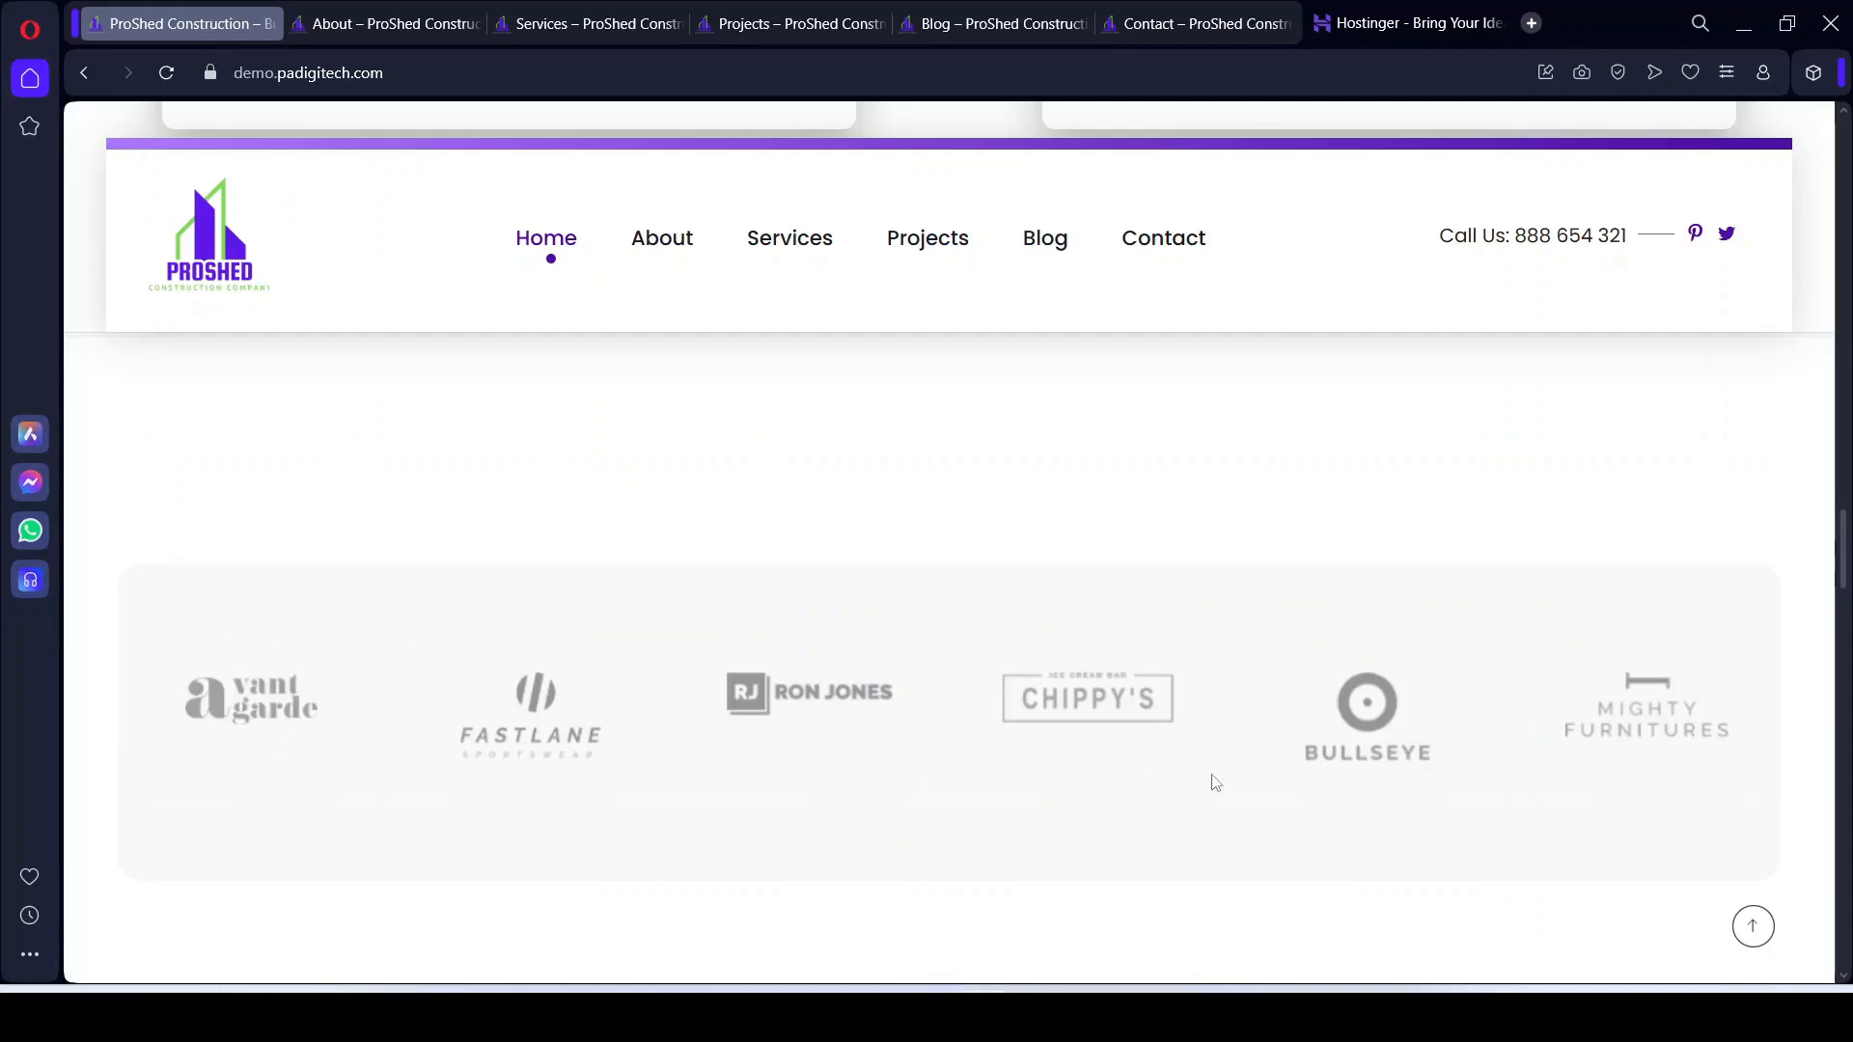
scroll(1341, 772, down, 2)
scroll(1341, 775, down, 6)
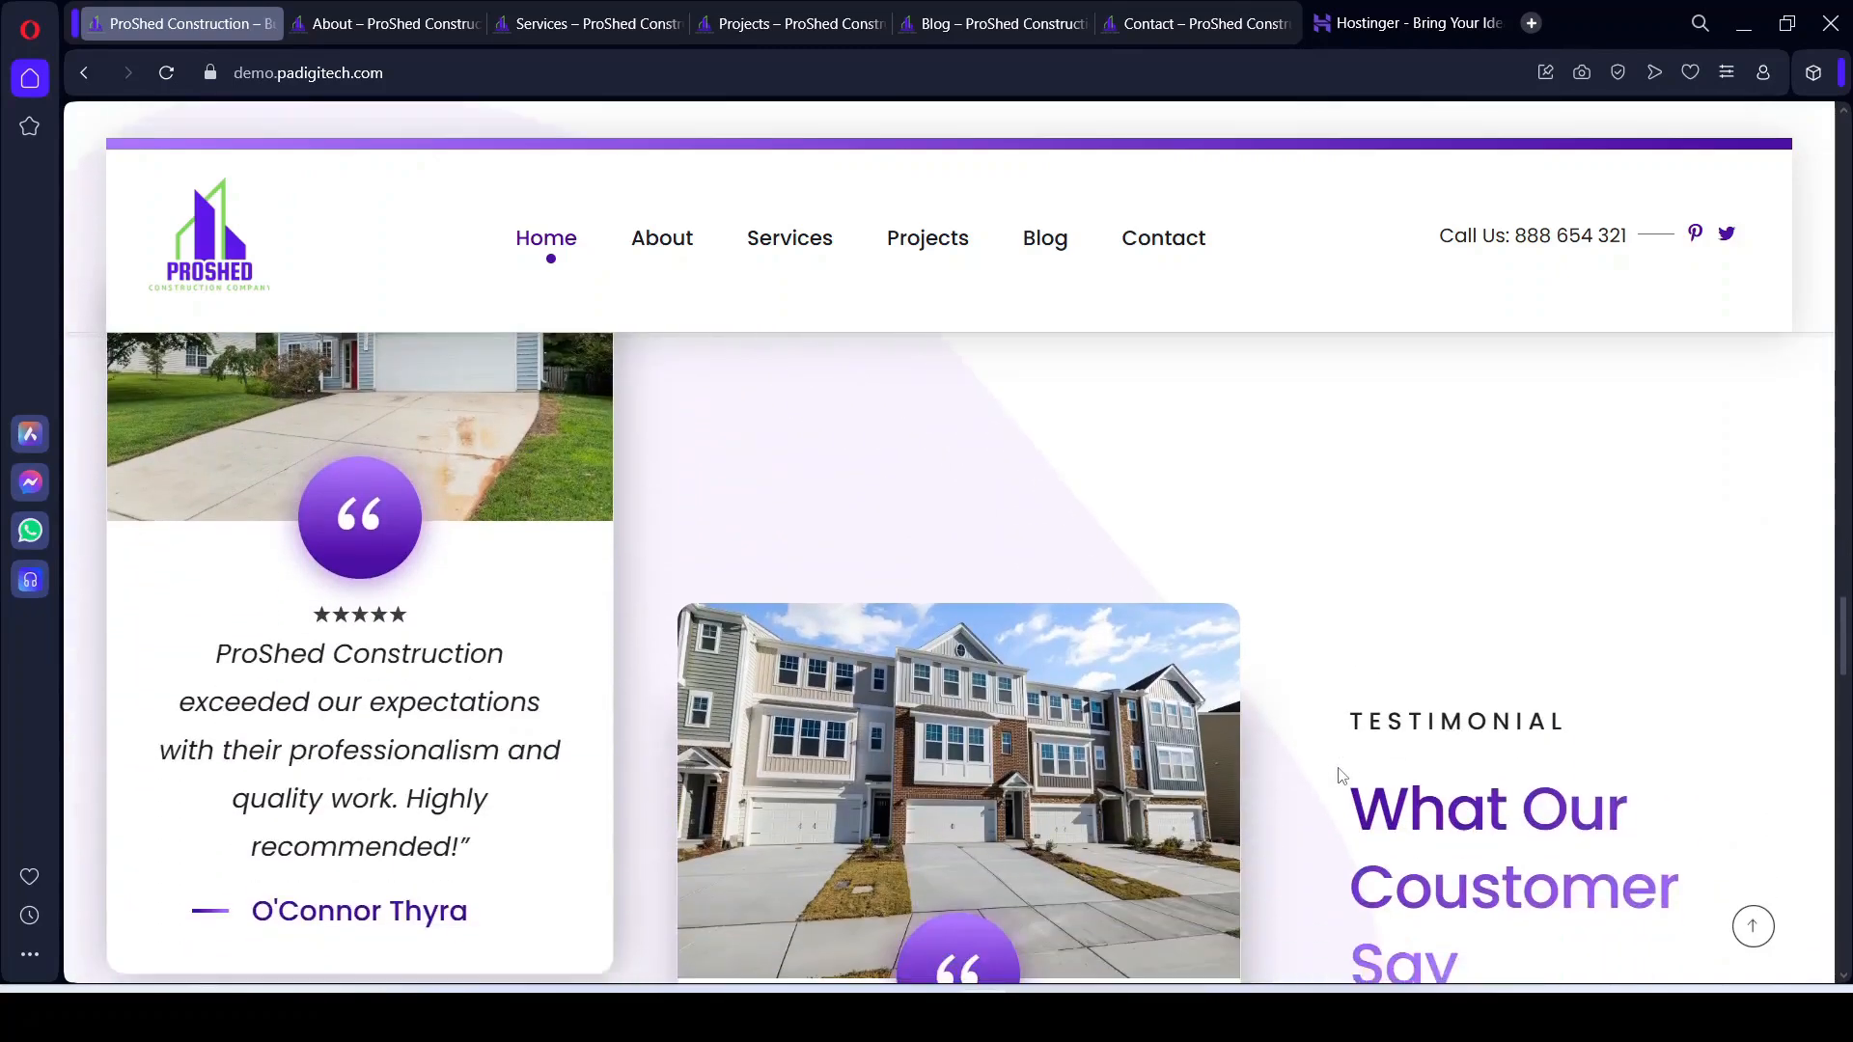
scroll(1375, 834, down, 3)
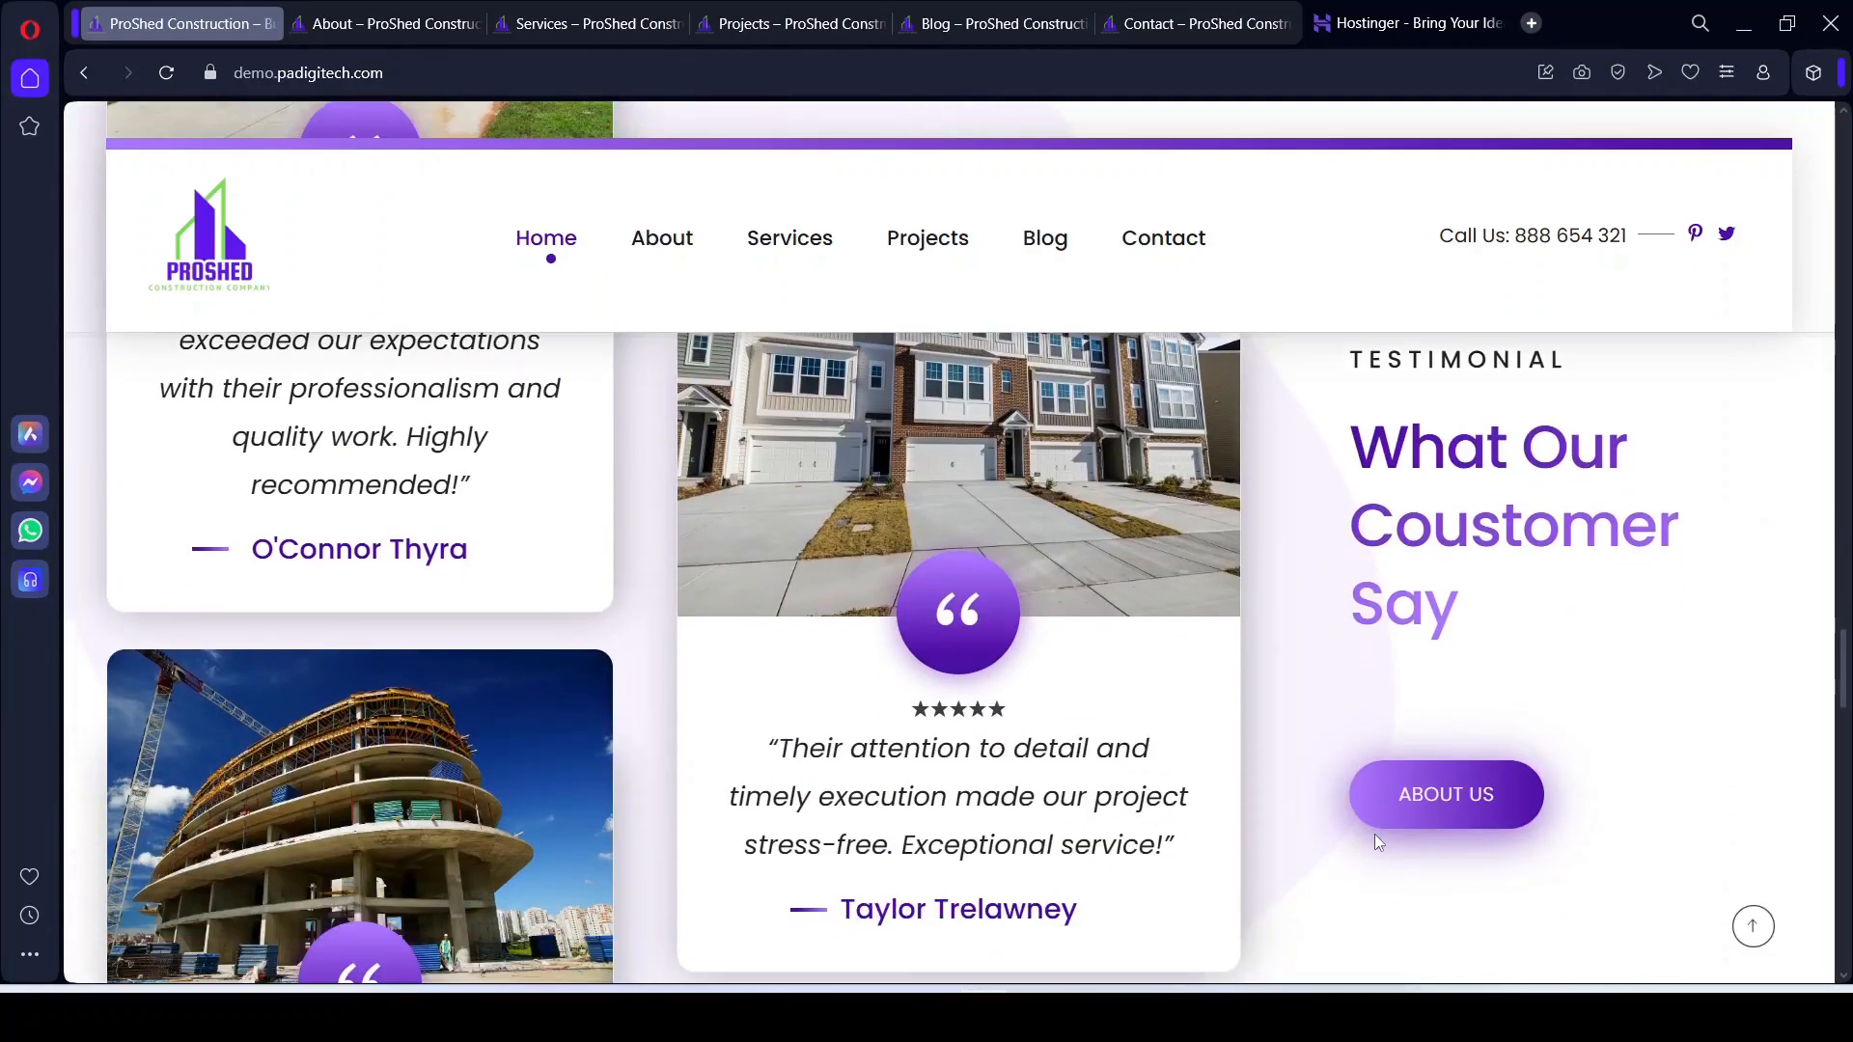
scroll(1350, 856, down, 2)
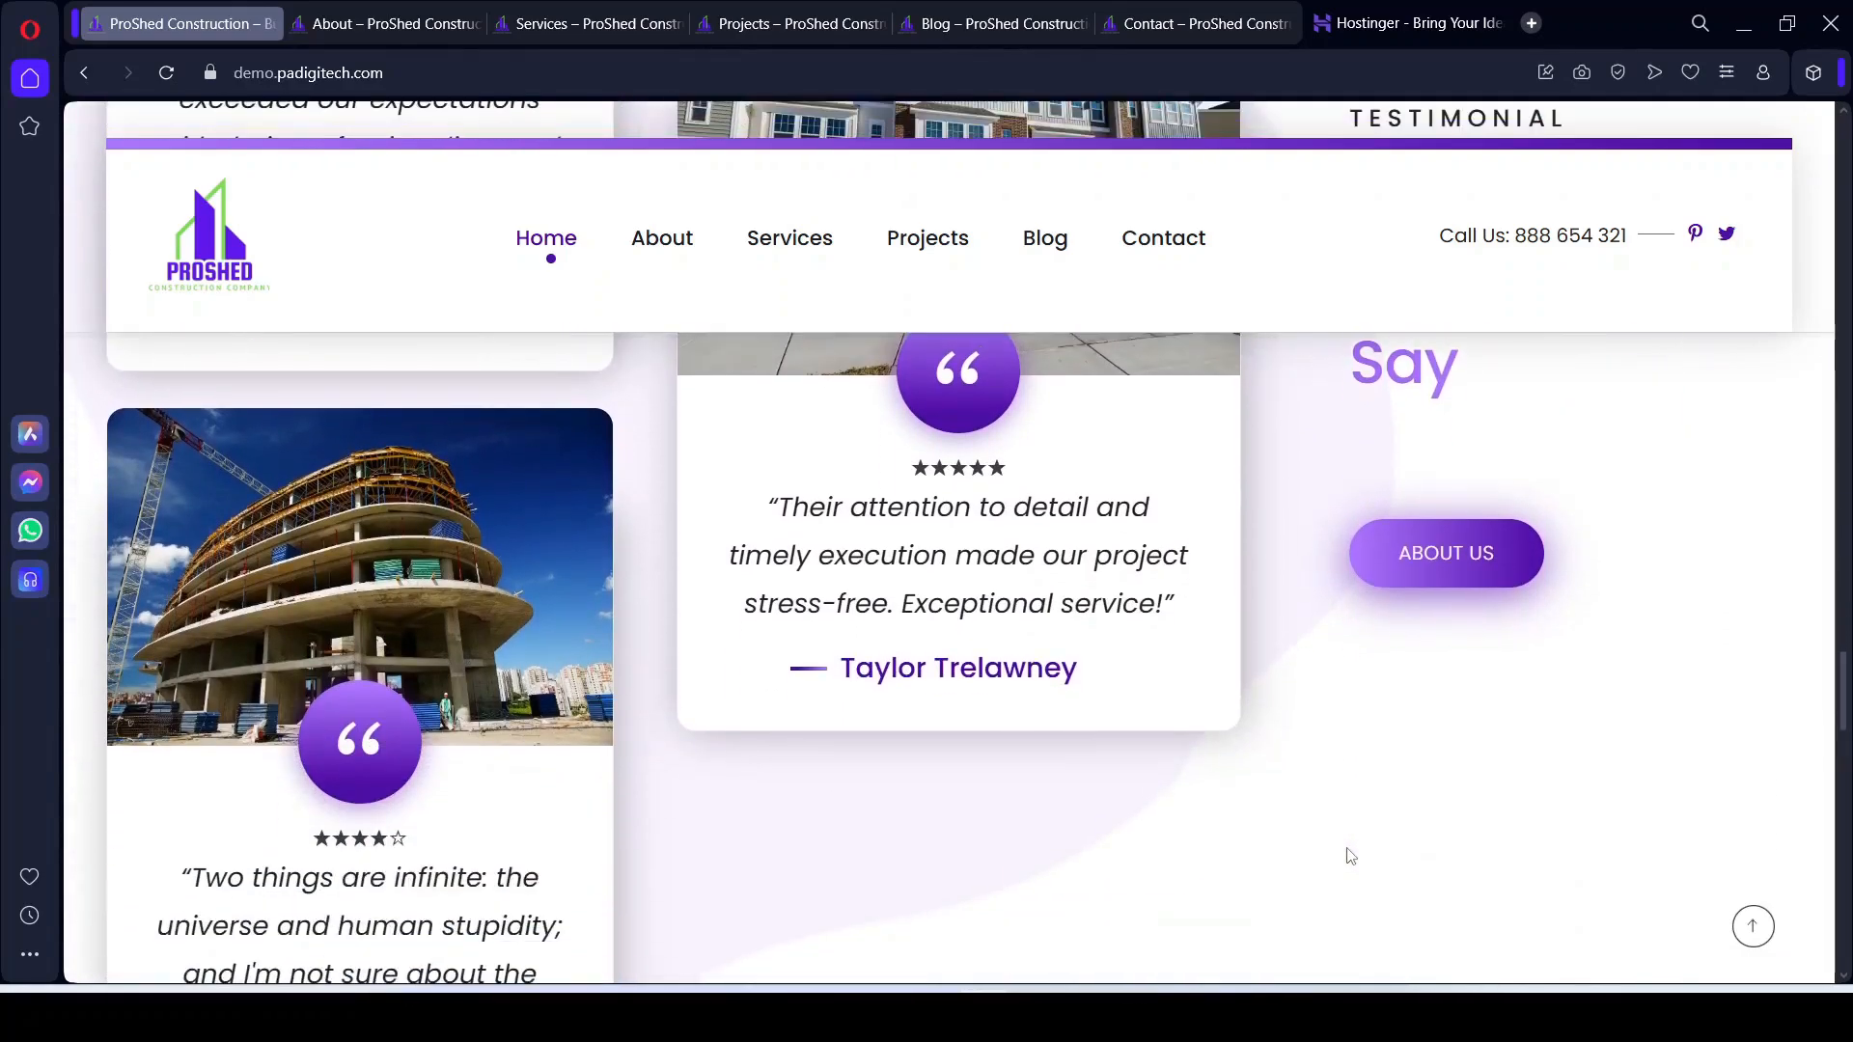
scroll(1349, 856, up, 2)
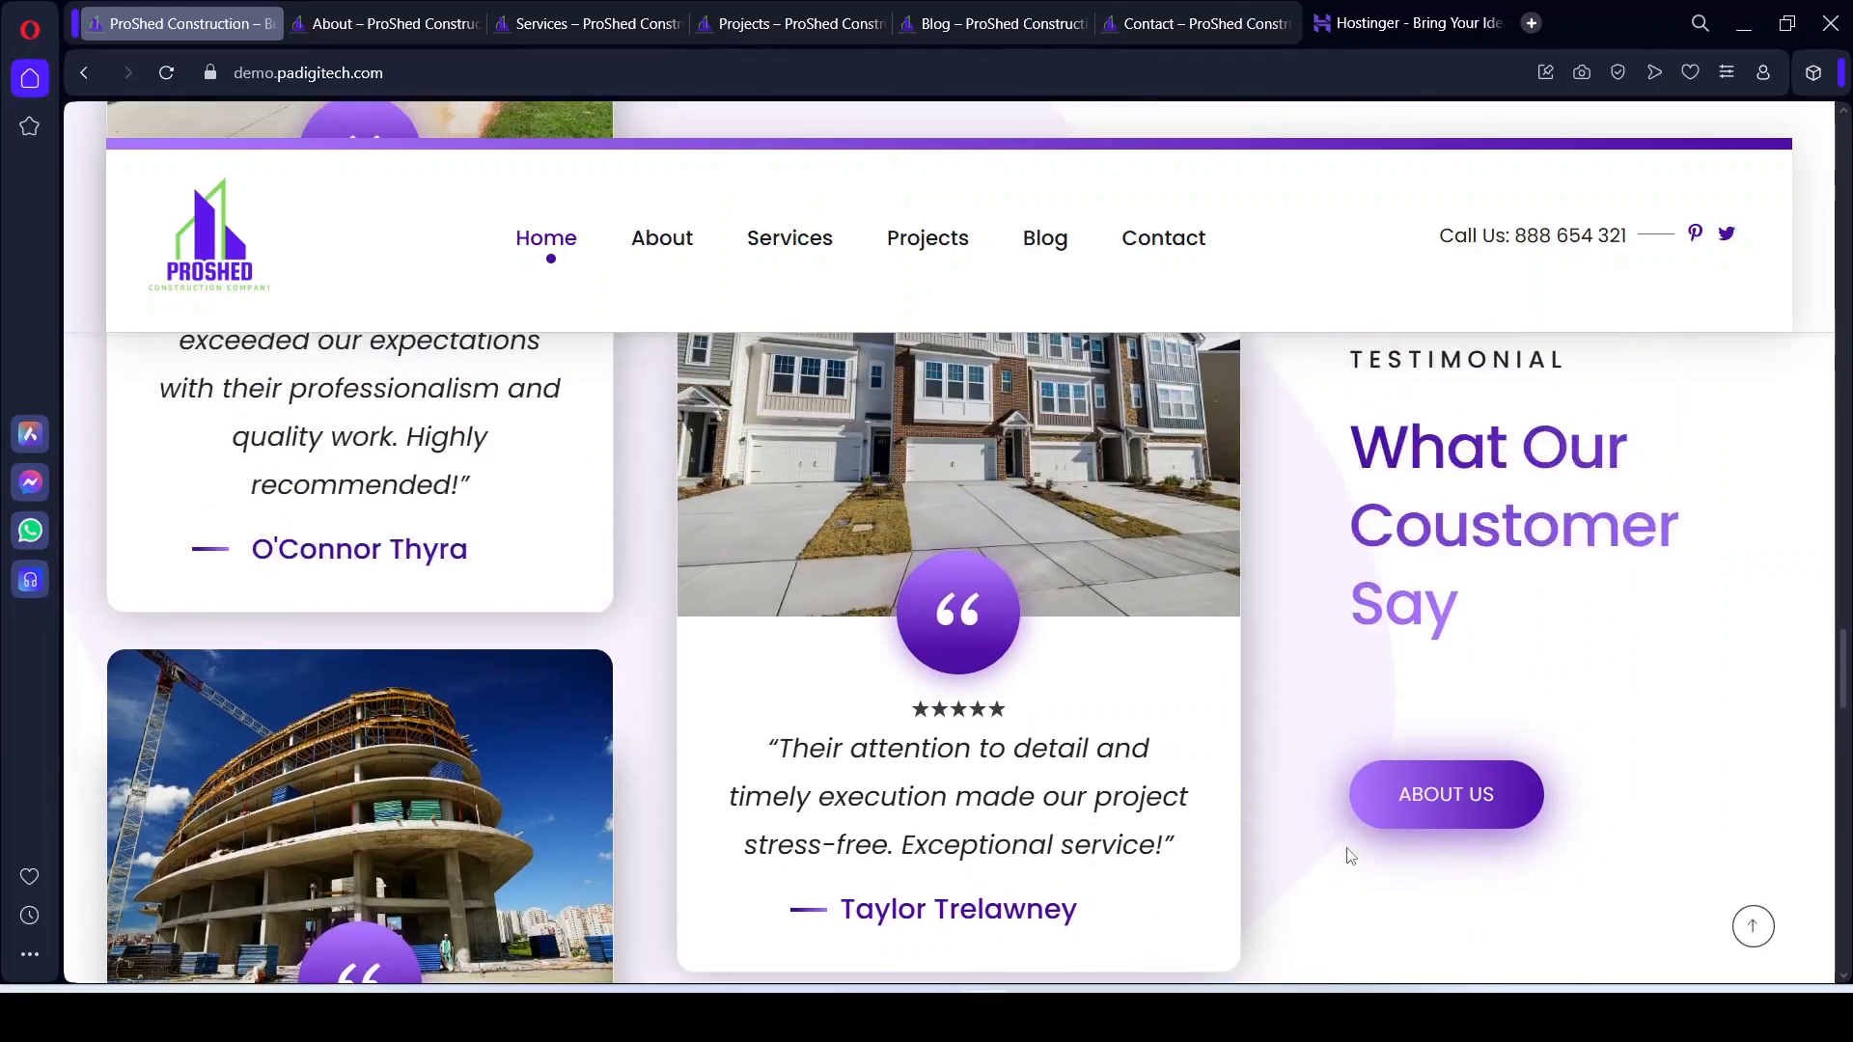
scroll(1349, 856, up, 2)
scroll(1547, 810, down, 4)
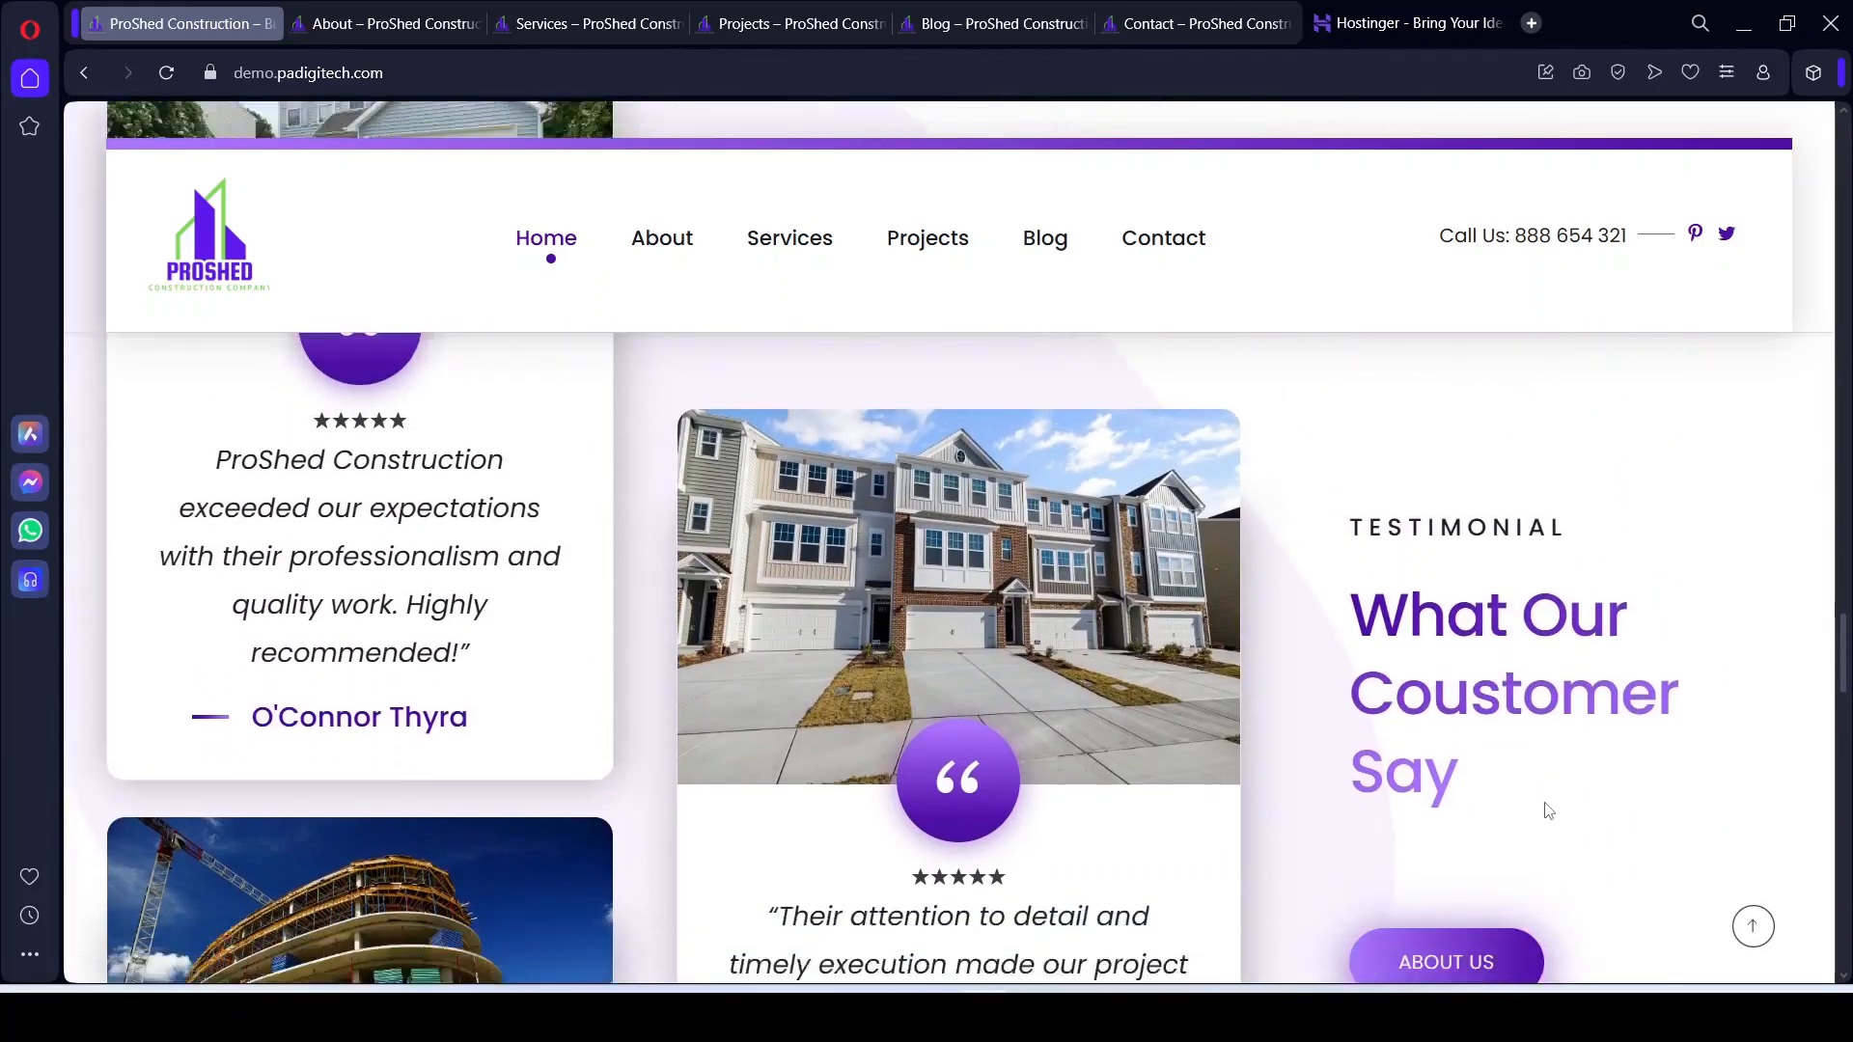
scroll(885, 862, down, 3)
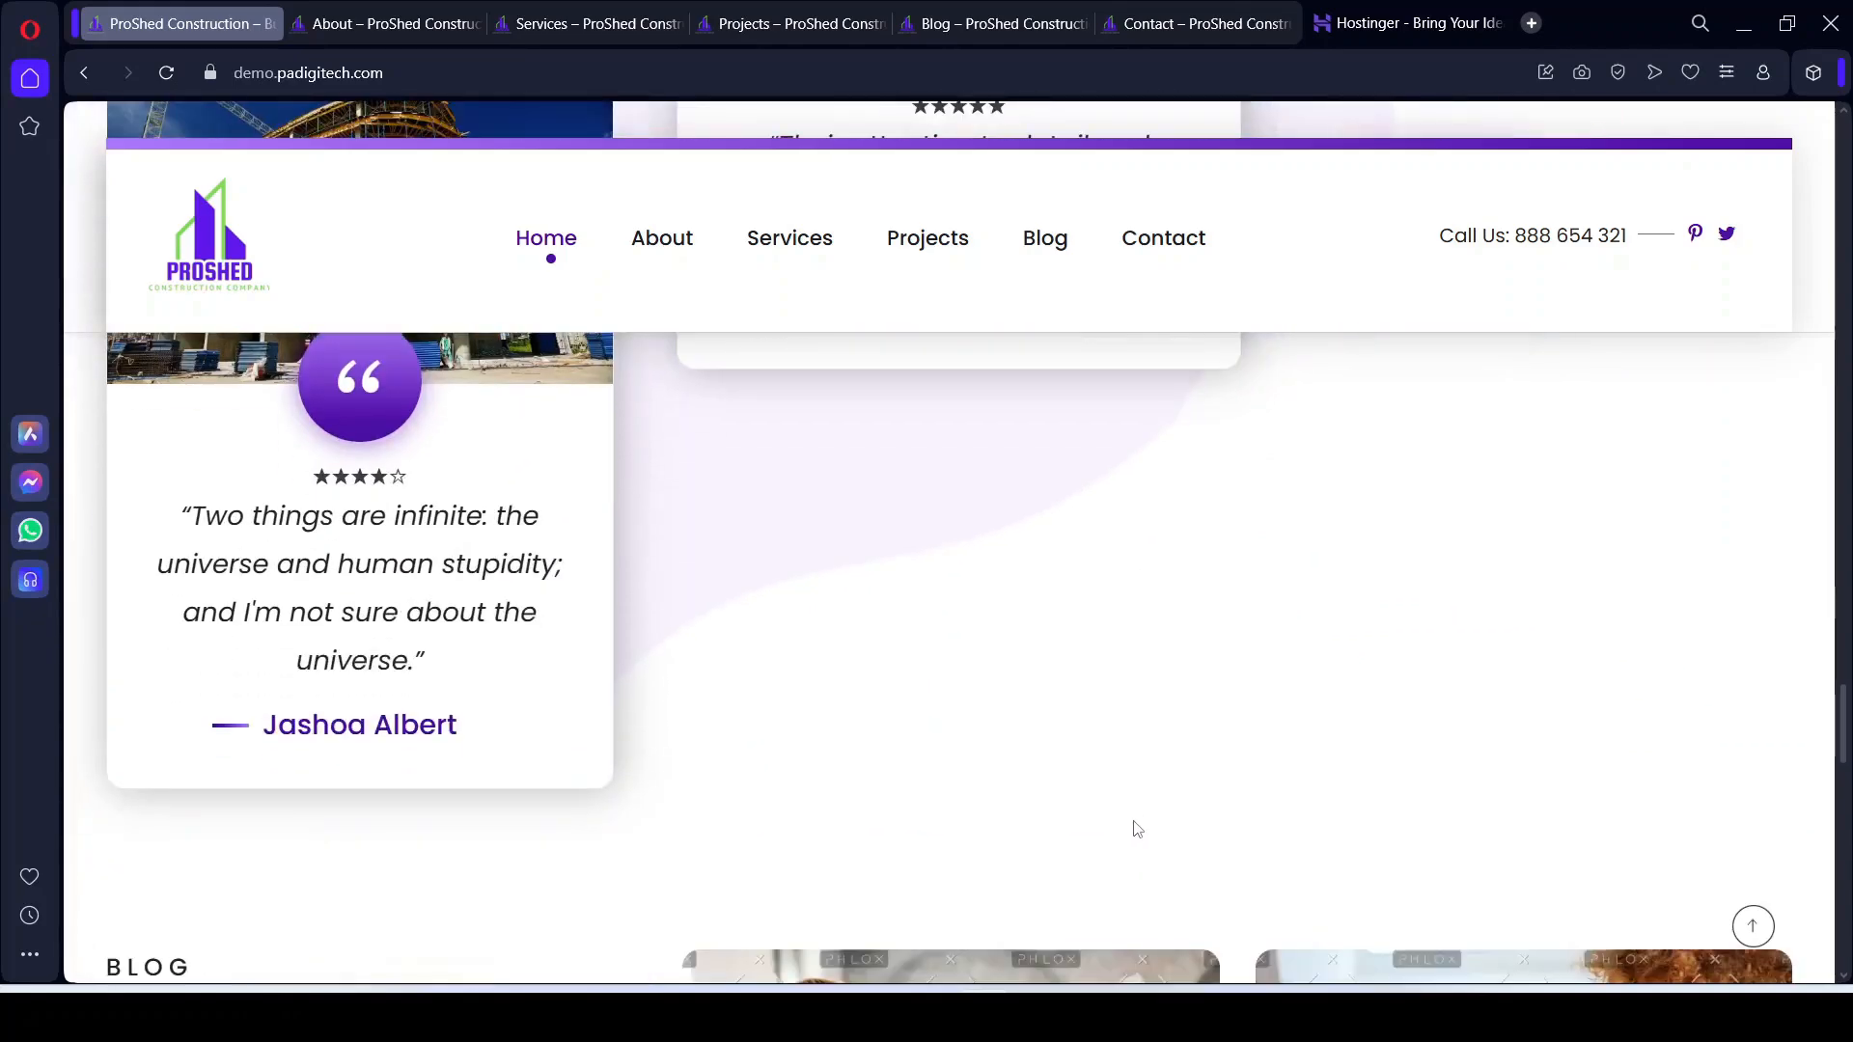
scroll(889, 731, down, 5)
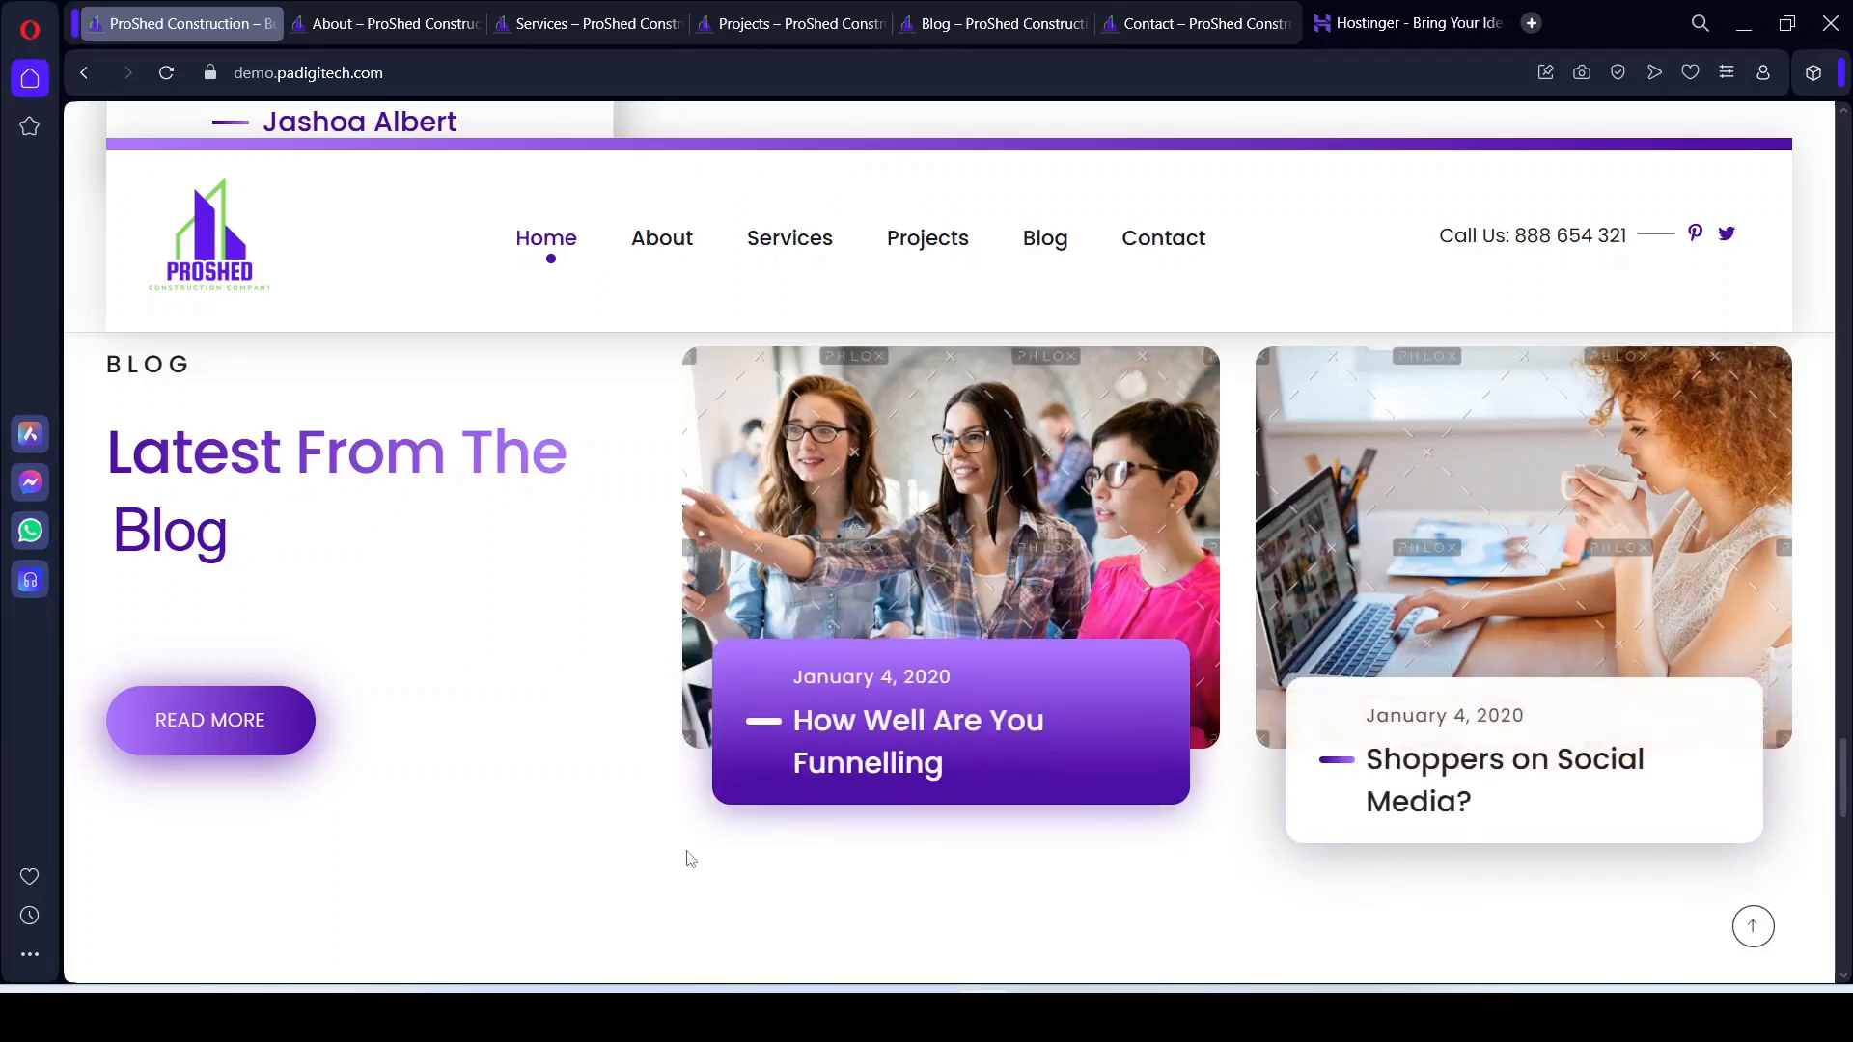
scroll(584, 832, down, 6)
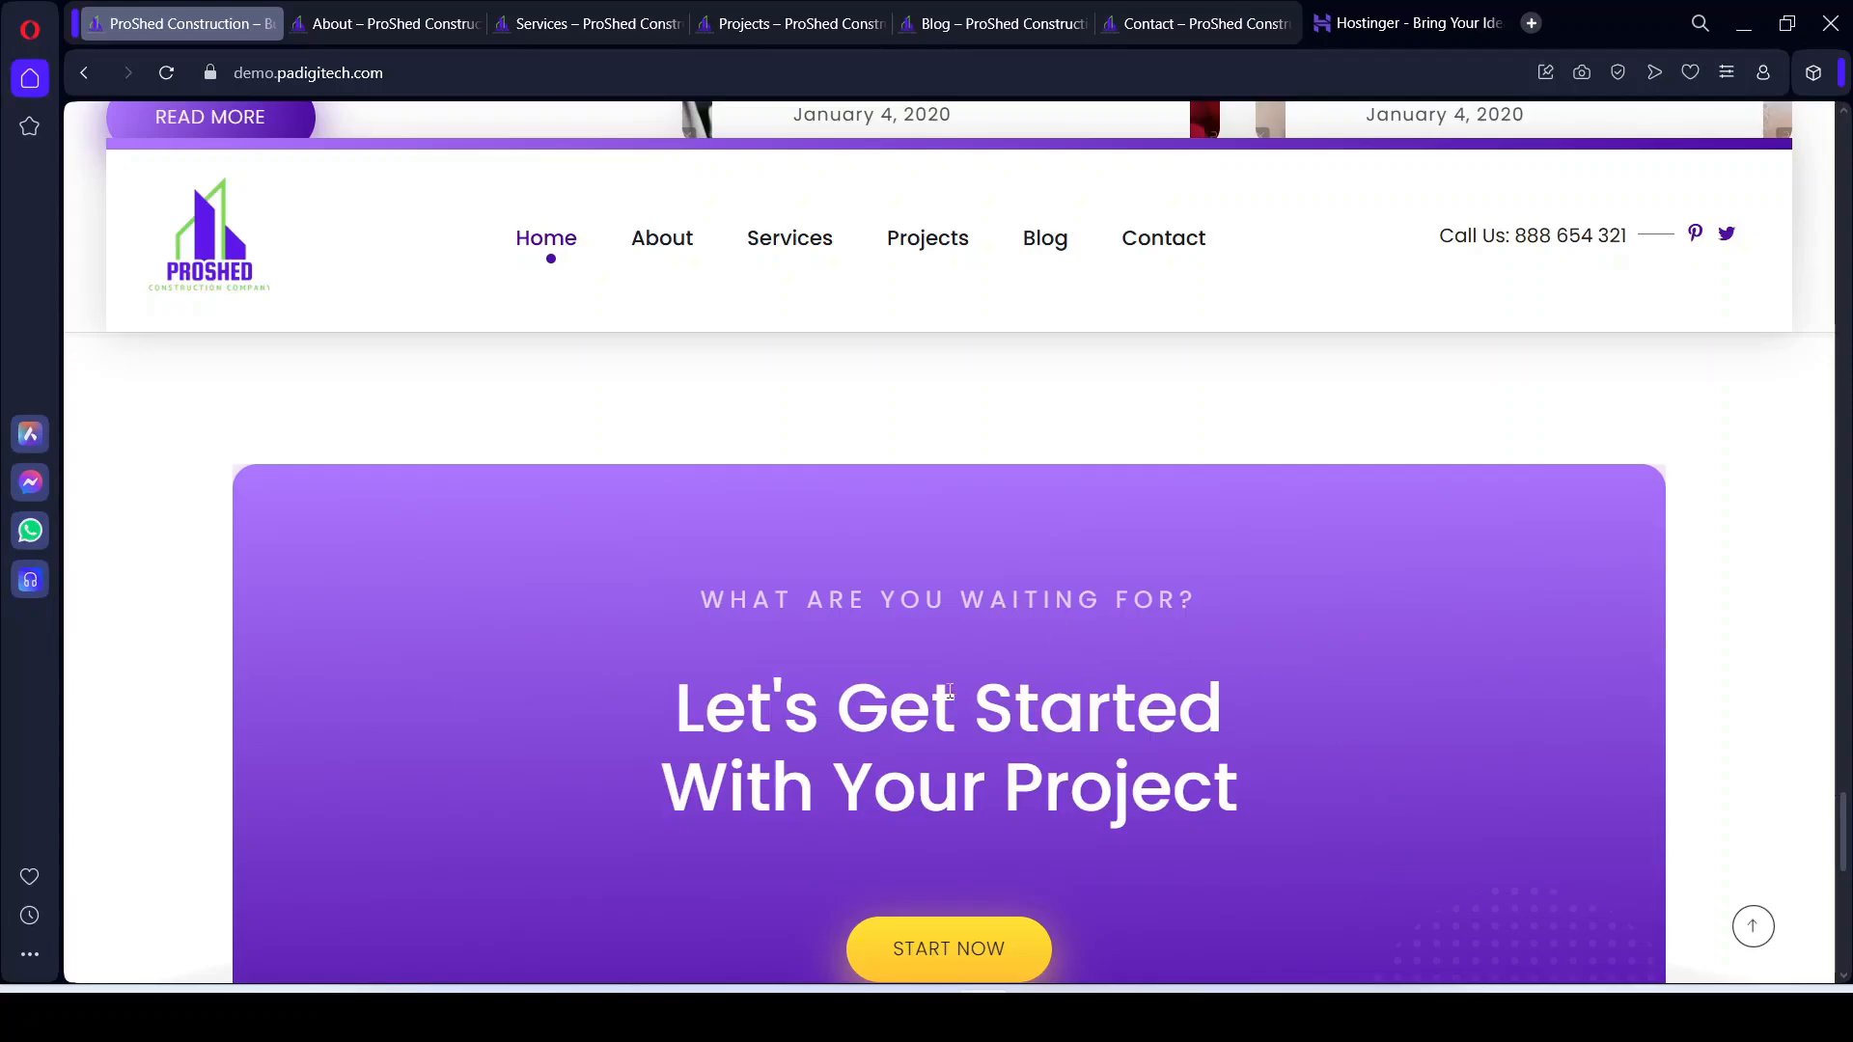
scroll(733, 713, down, 3)
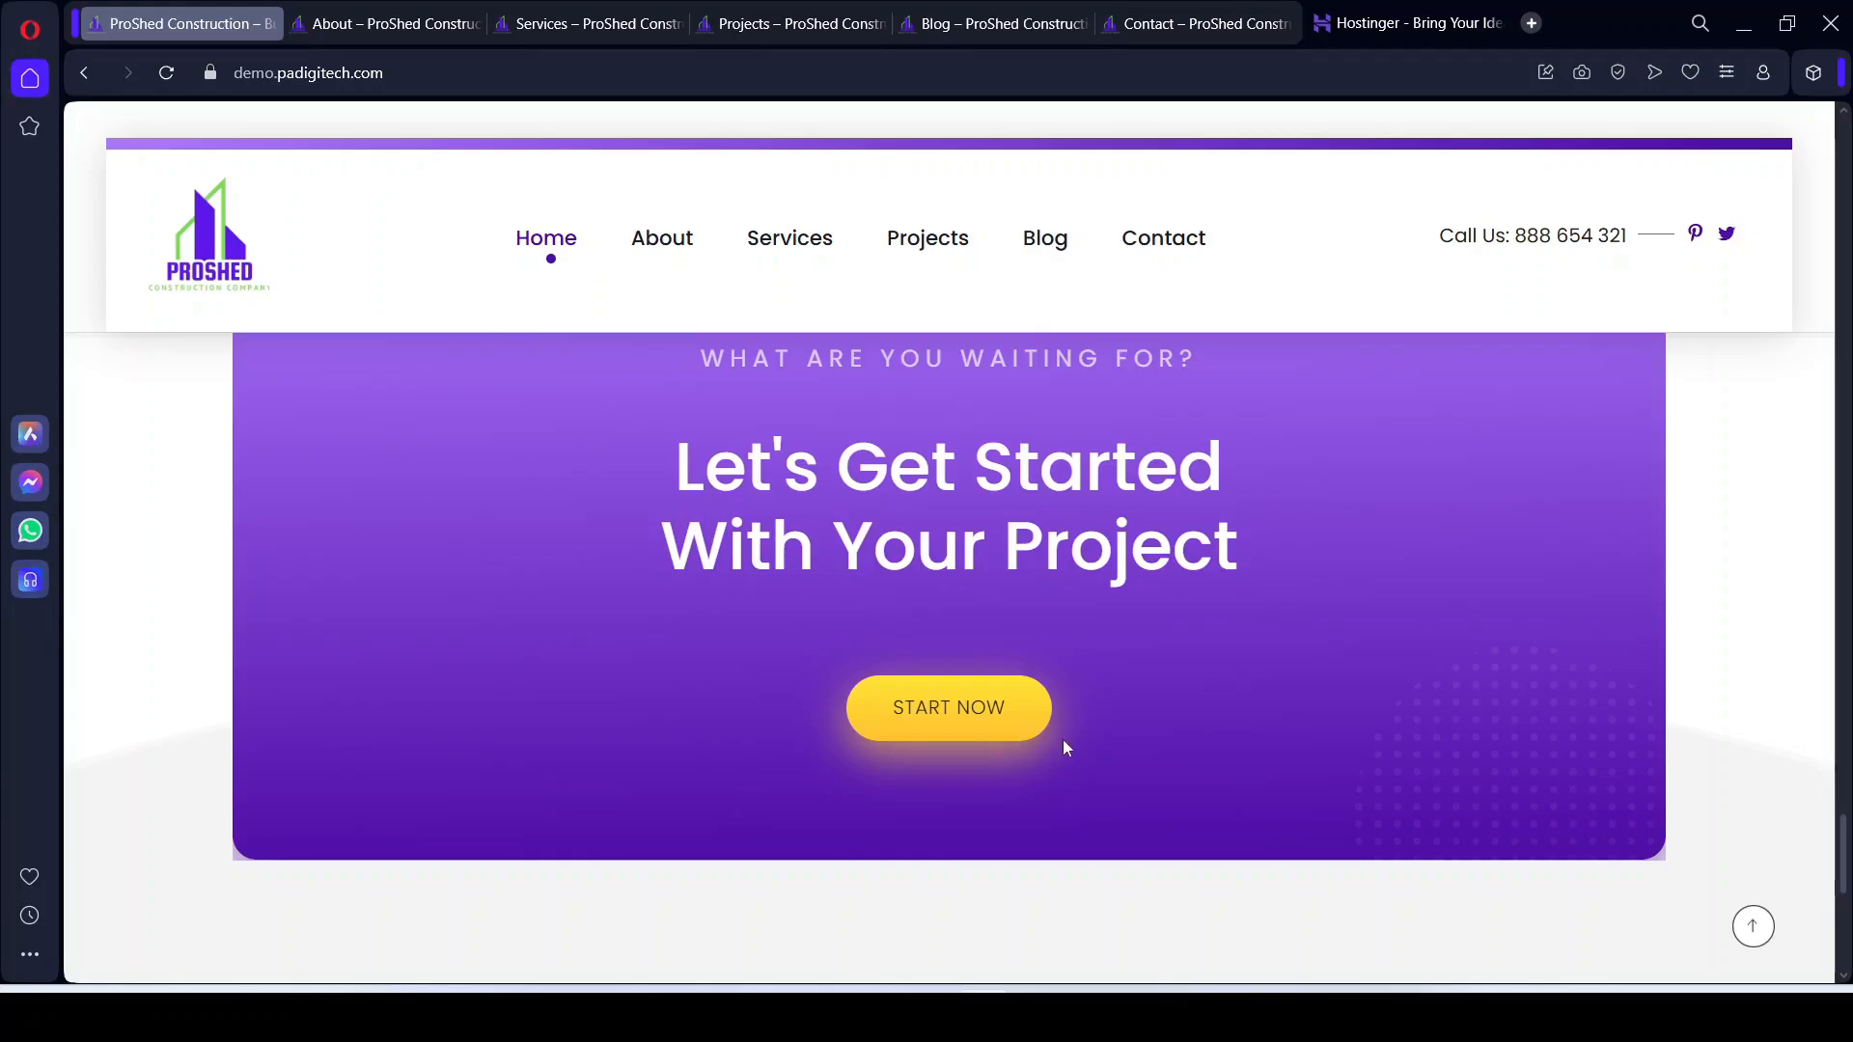
Step: Scroll to the footer and highlight the copyright line
scroll(1096, 750, down, 8)
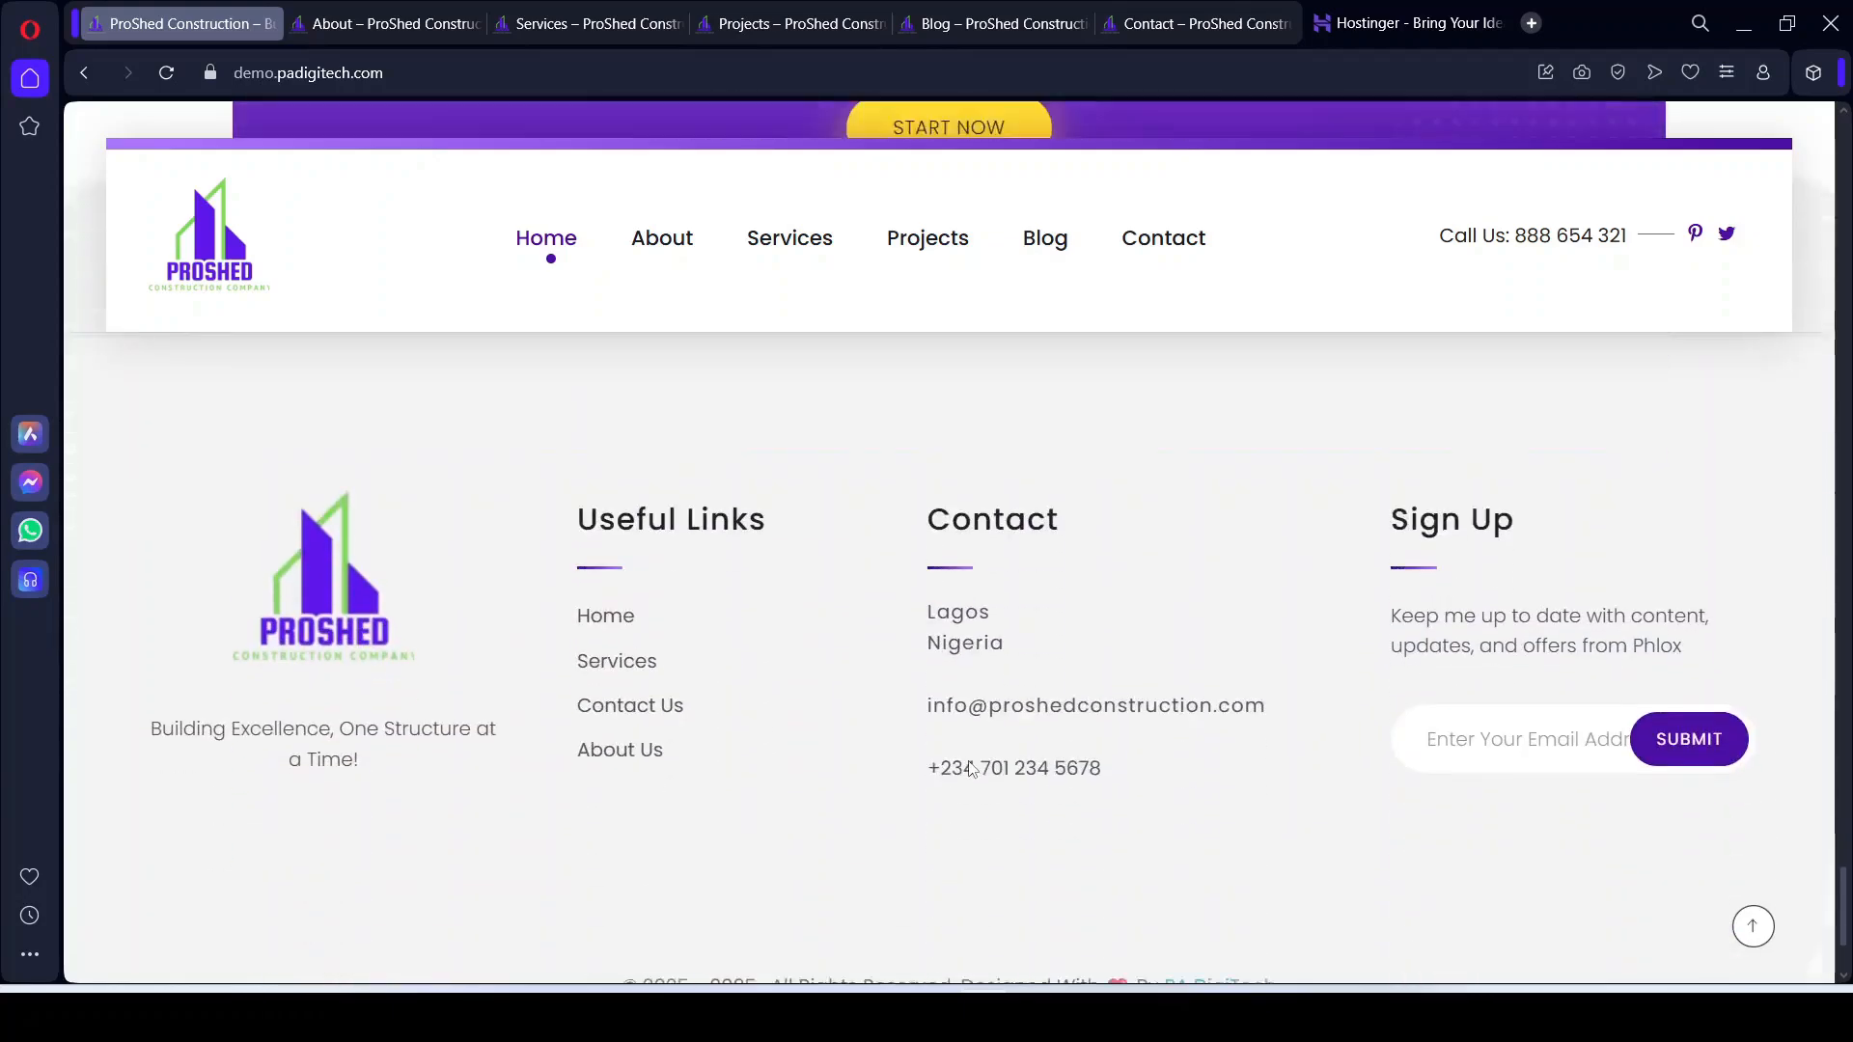
scroll(1146, 813, up, 2)
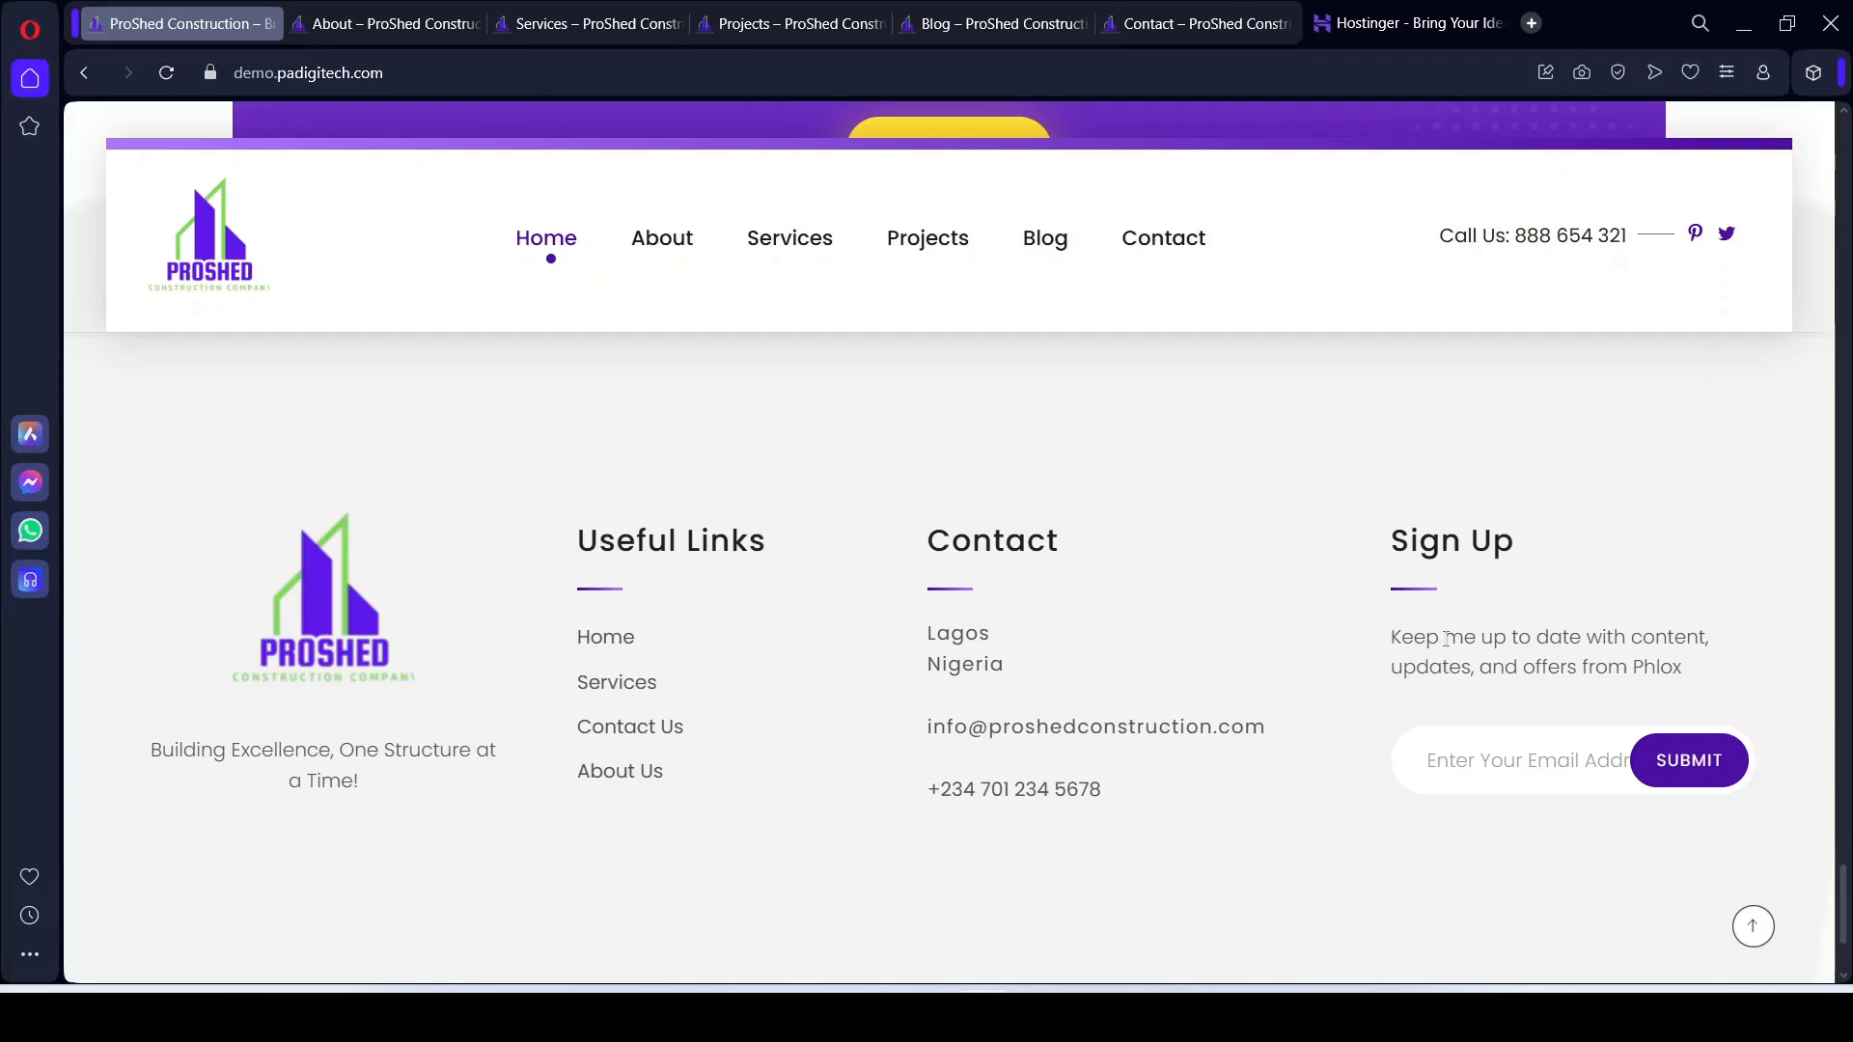
scroll(1447, 639, down, 3)
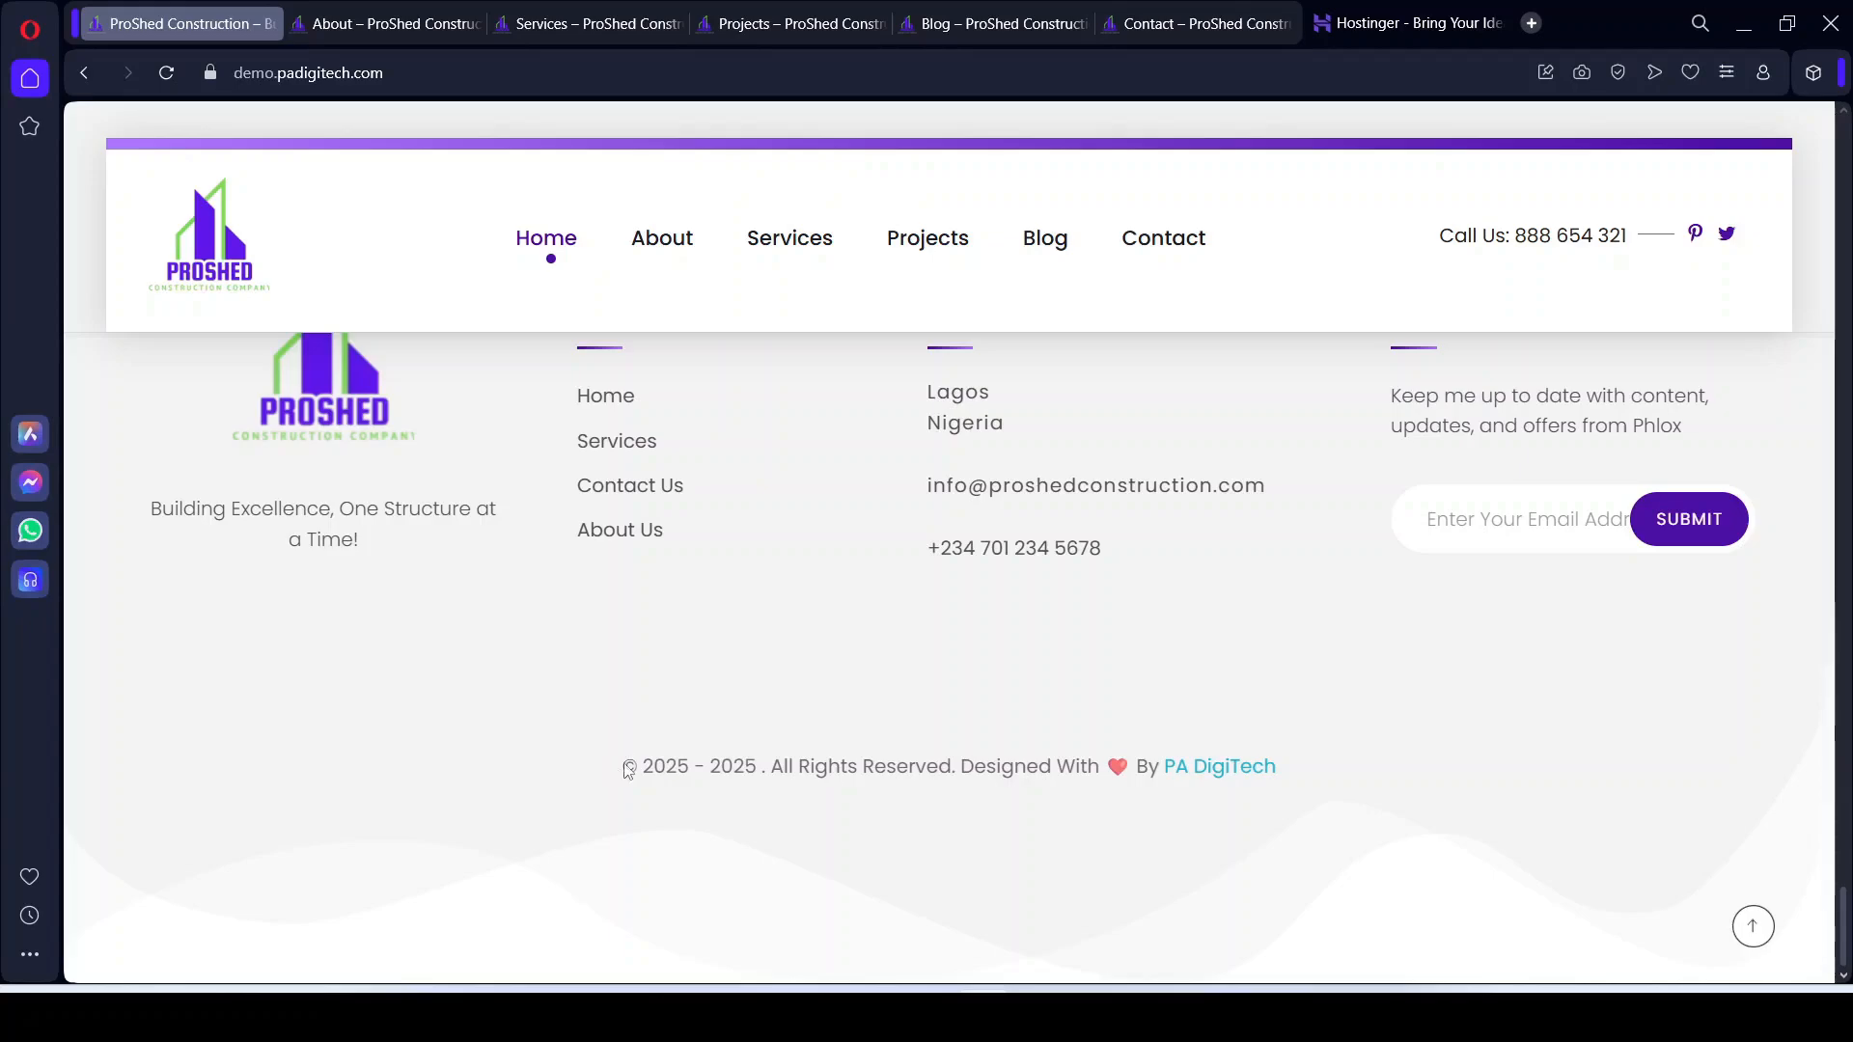
drag(628, 769, 1315, 765)
click(873, 659)
Step: Highlight the Designed With By PA DigiTech credit, then return to the top of the page
drag(969, 770, 1272, 770)
click(1233, 820)
click(1750, 929)
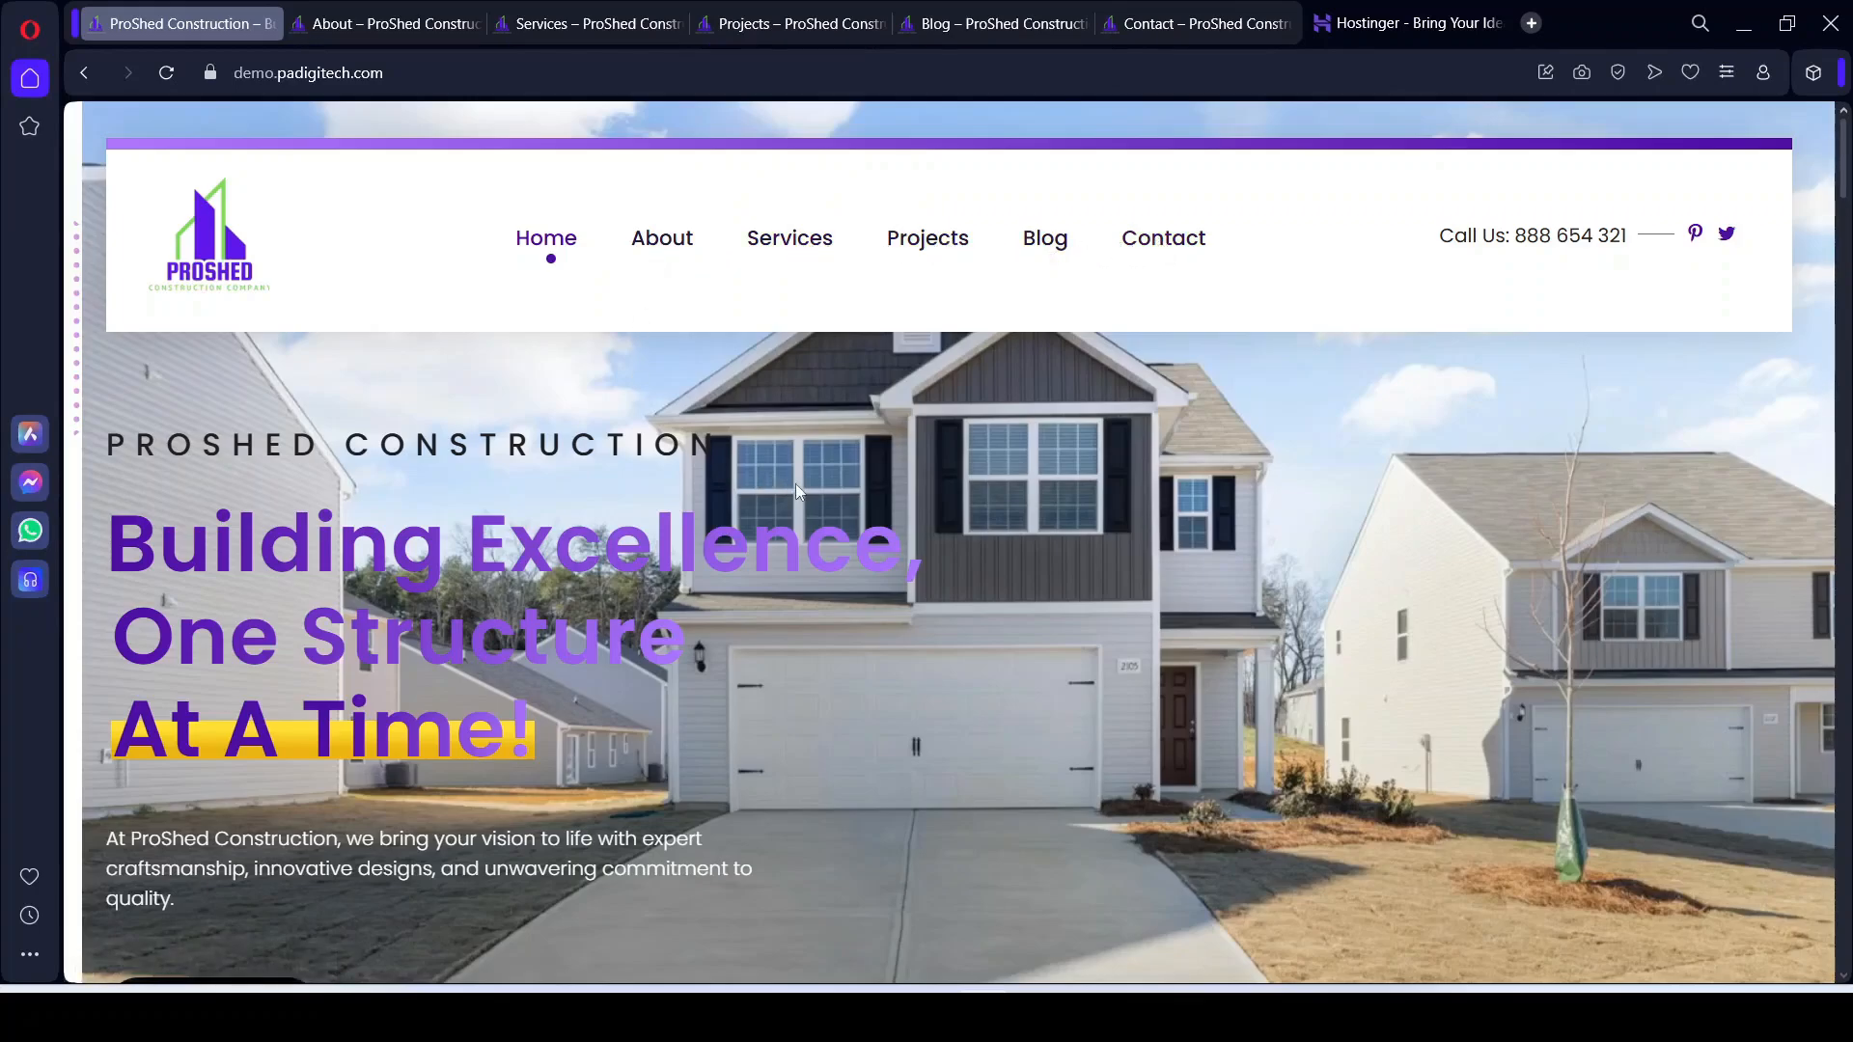
Step: Flip through the About, Services and Projects tabs and settle on the About page
click(378, 29)
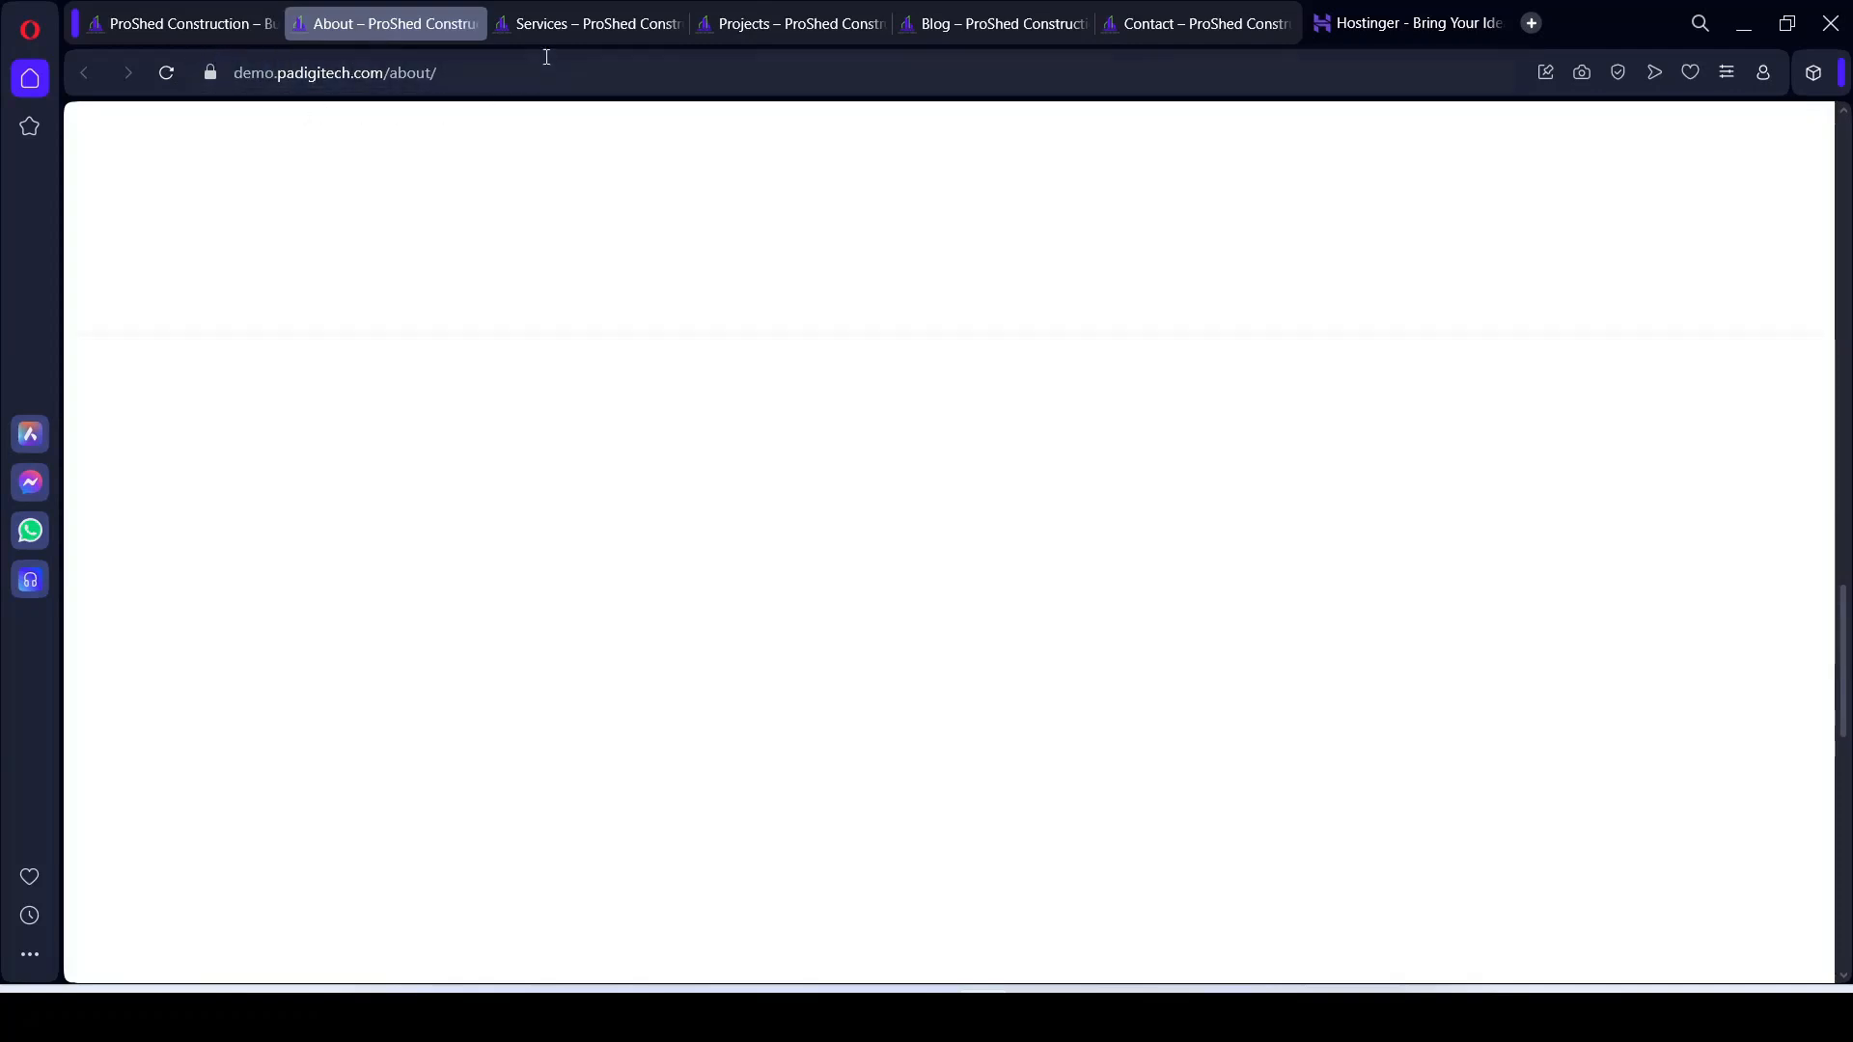
click(570, 27)
click(790, 36)
click(377, 29)
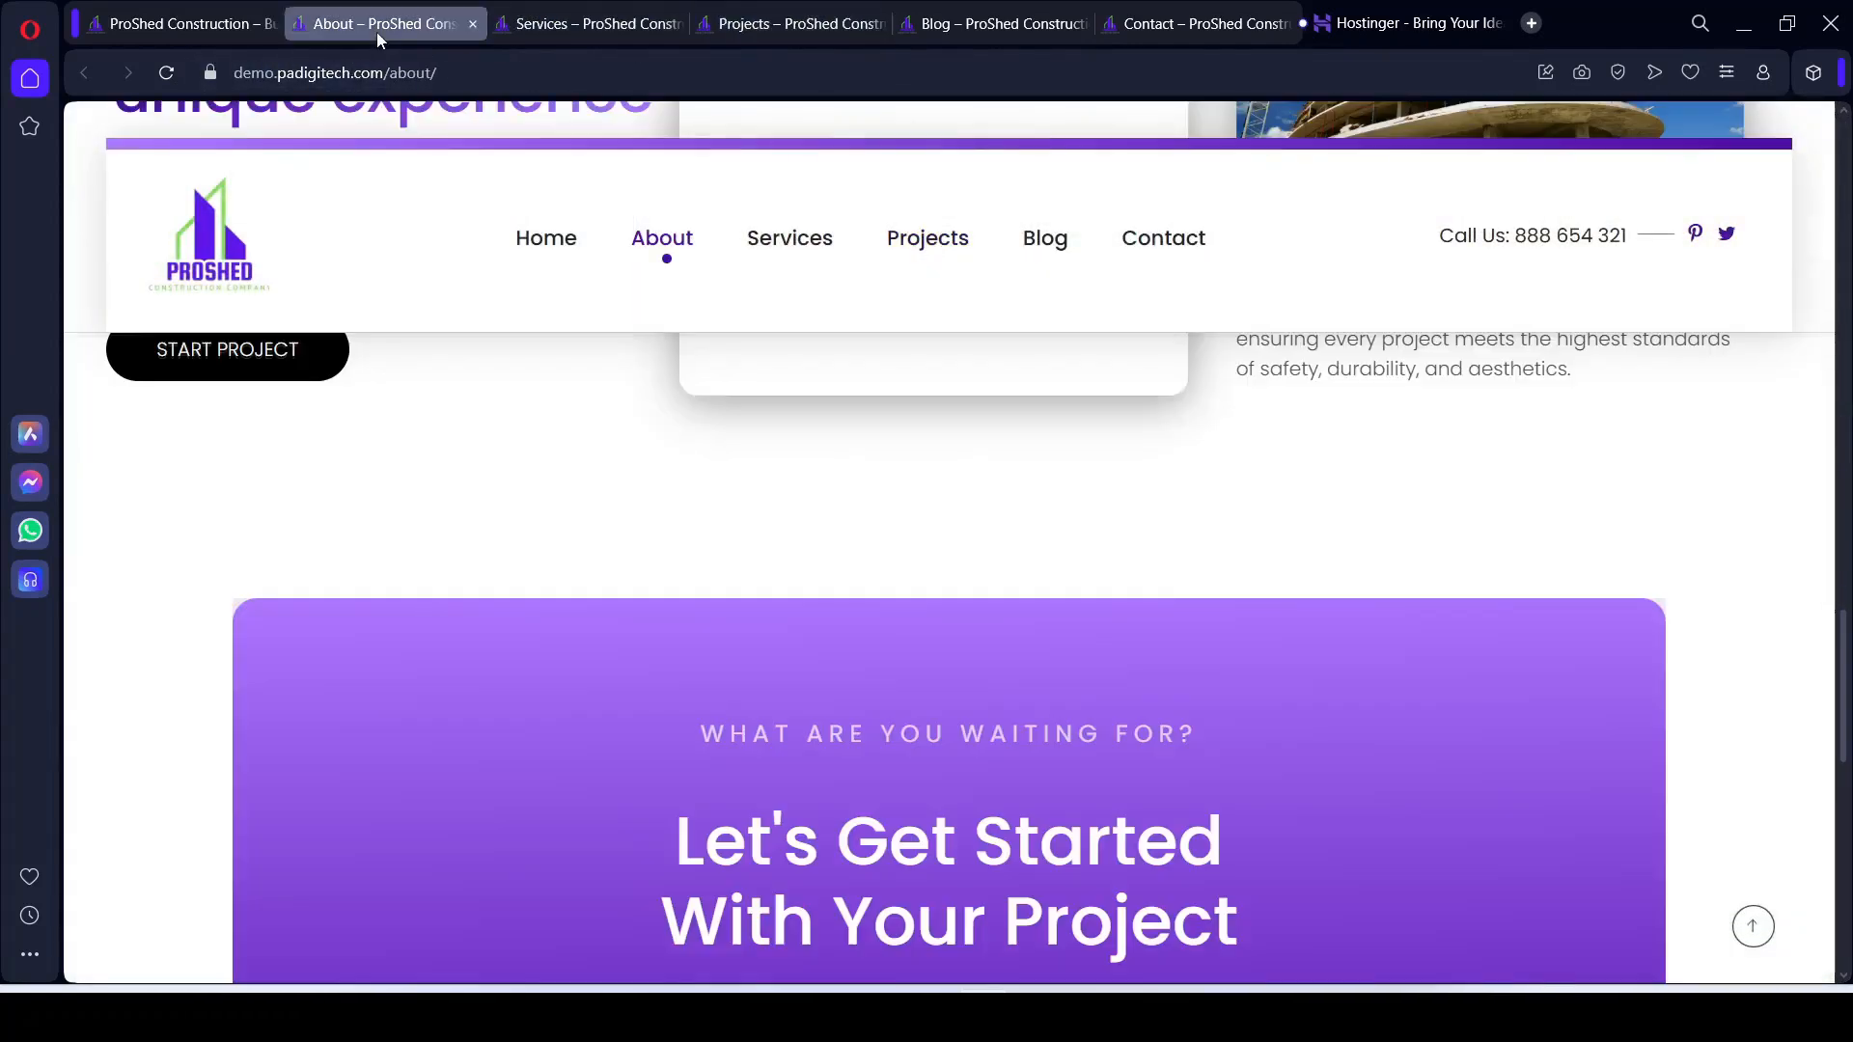
Step: Scroll the About page from Why Choose Us down to its footer
scroll(919, 522, up, 10)
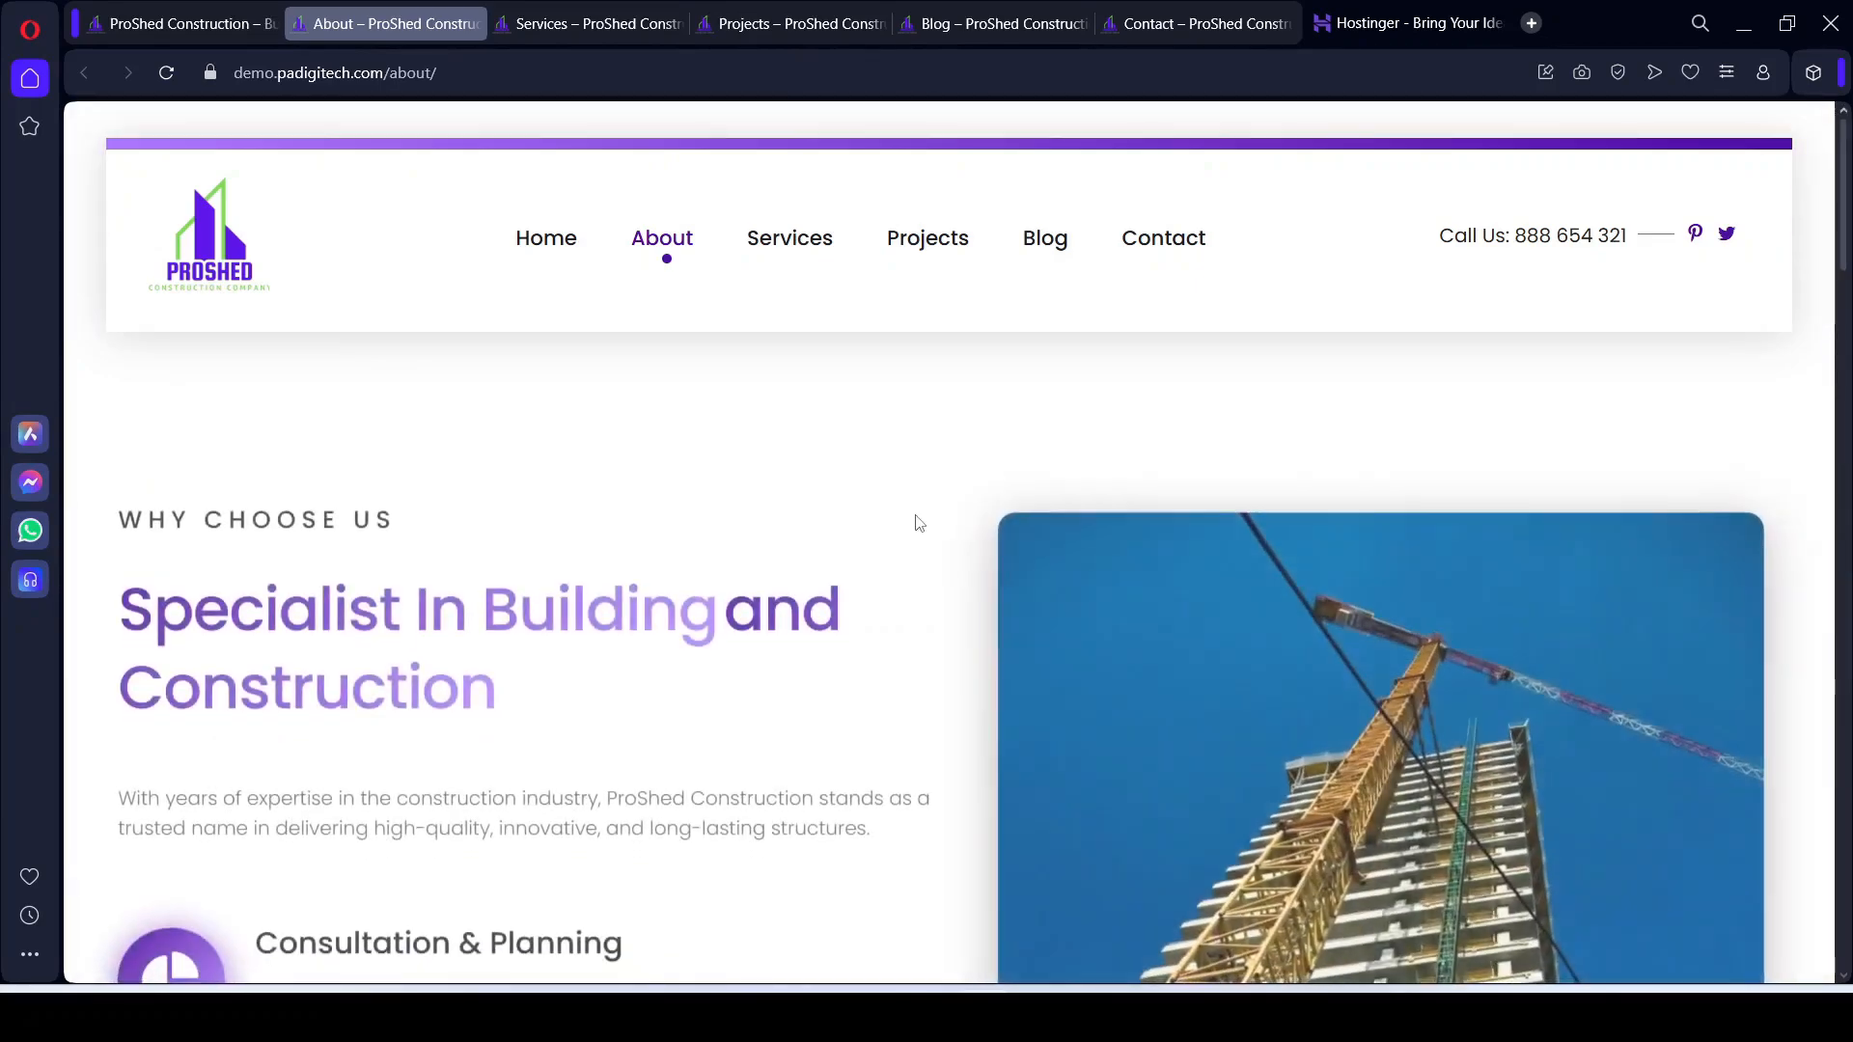
scroll(726, 679, down, 2)
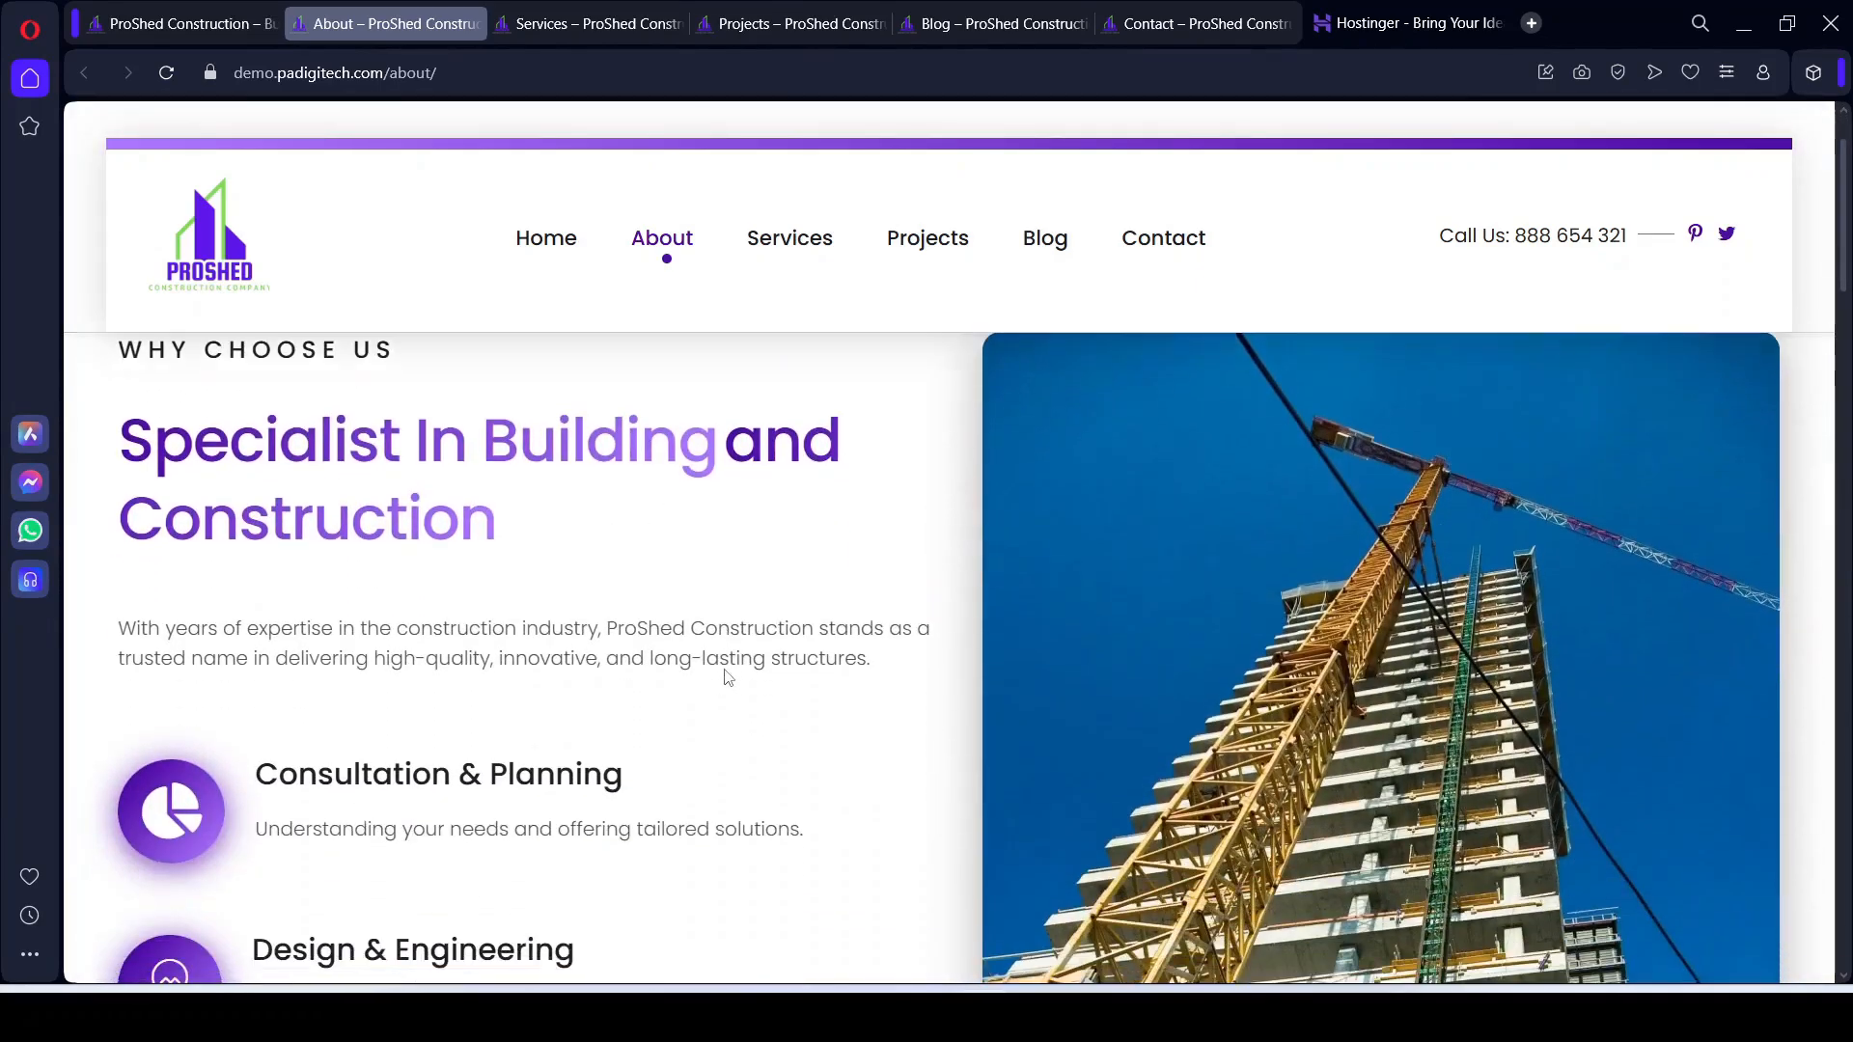
scroll(717, 606, up, 2)
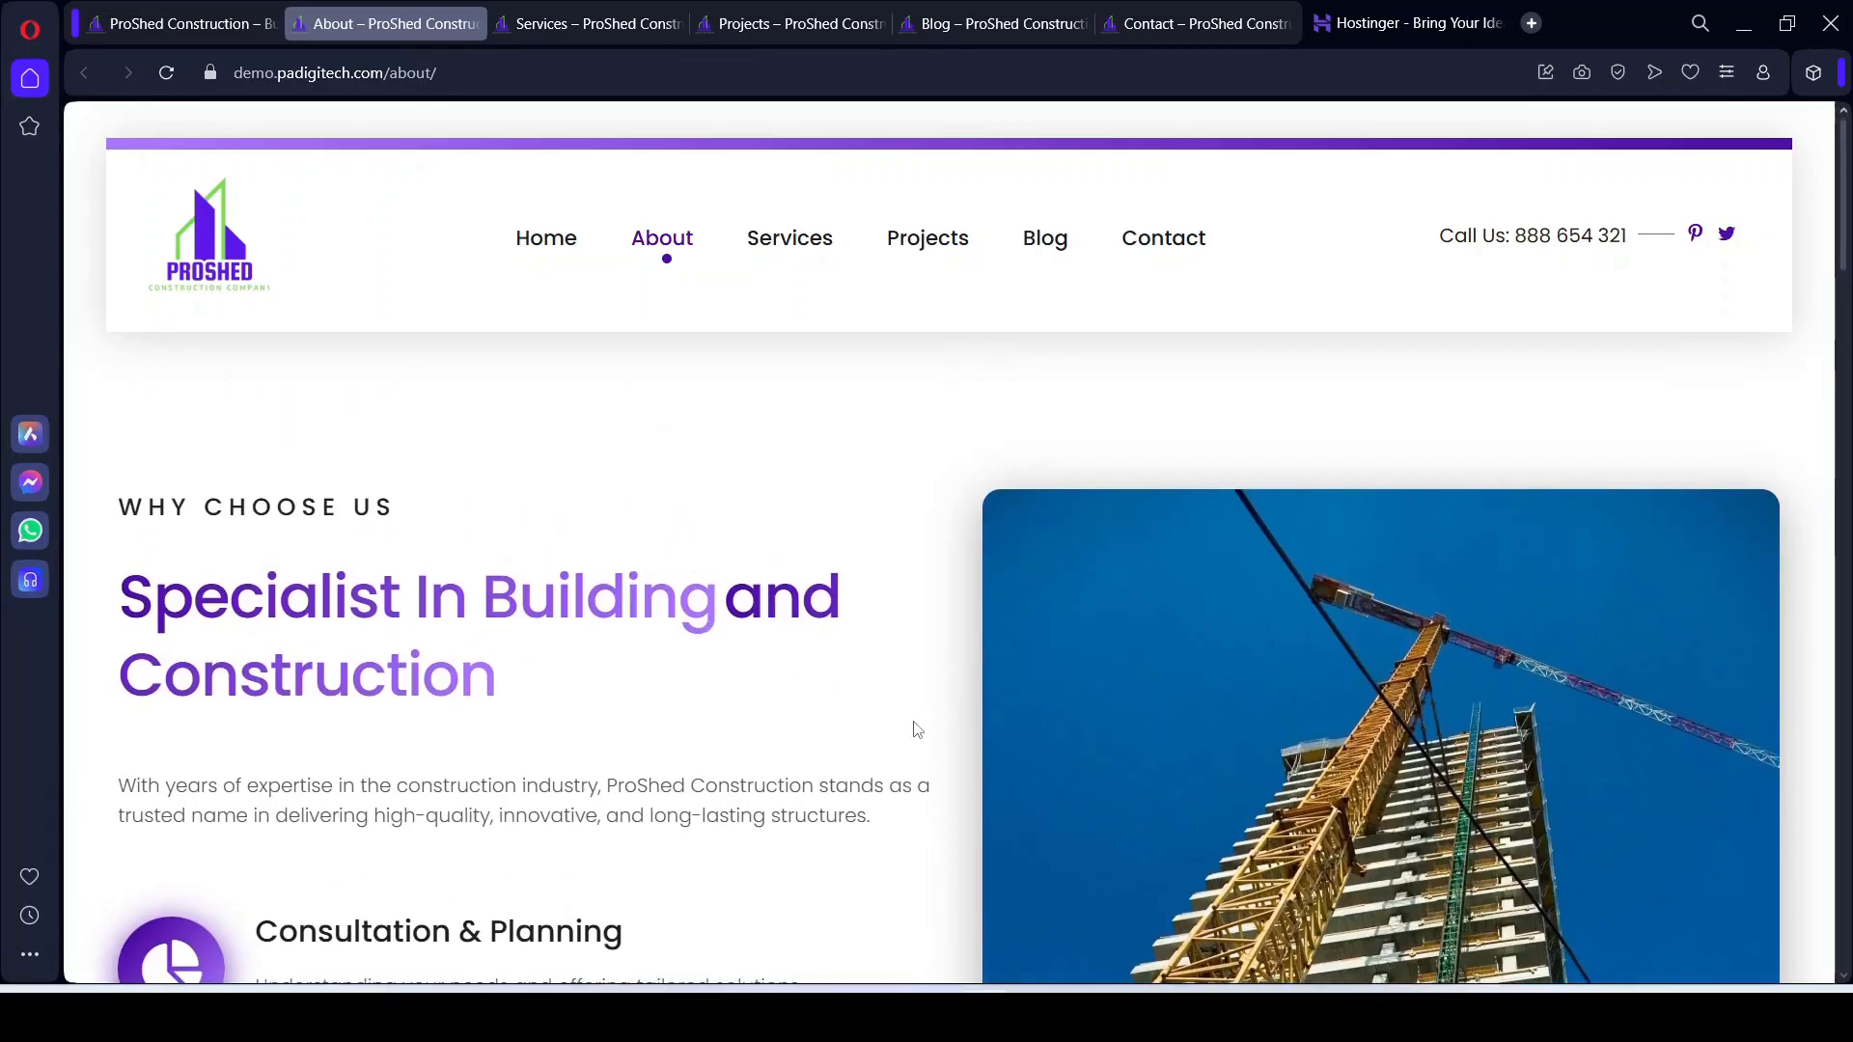
scroll(917, 729, down, 2)
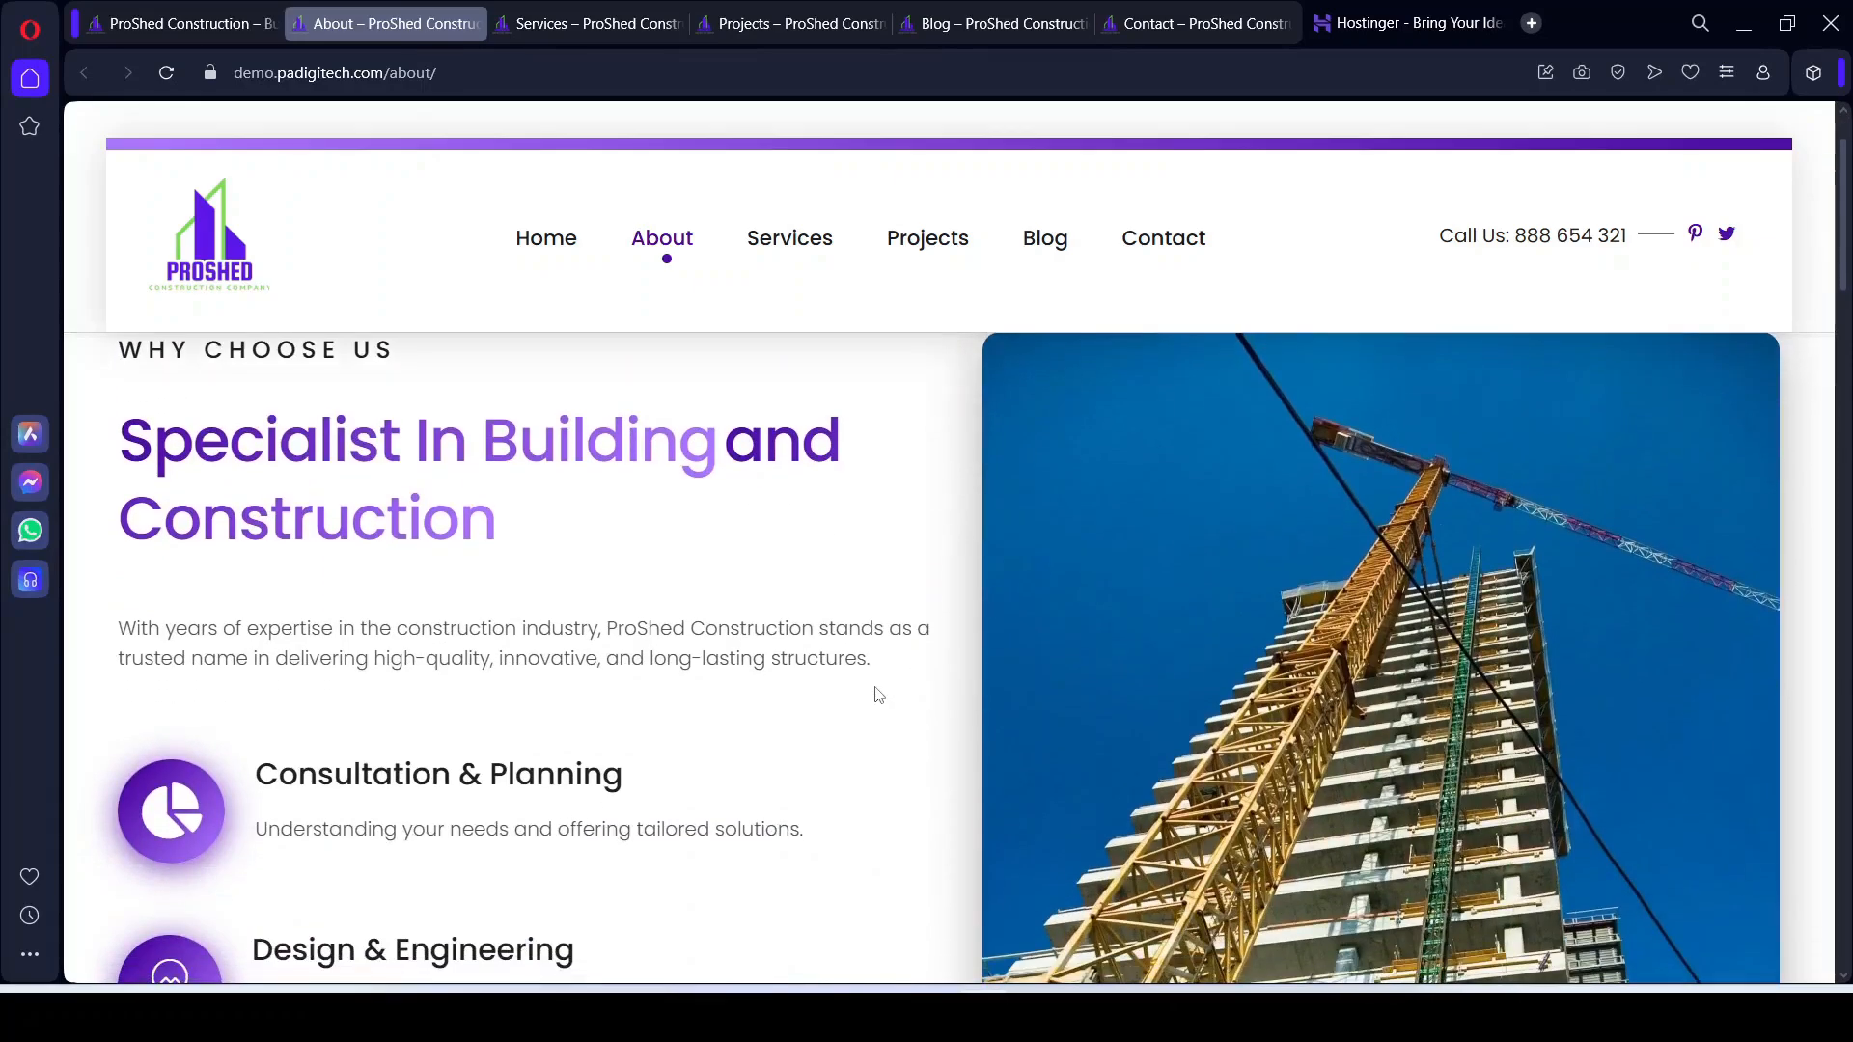
scroll(875, 694, up, 2)
scroll(830, 681, down, 2)
scroll(504, 591, down, 15)
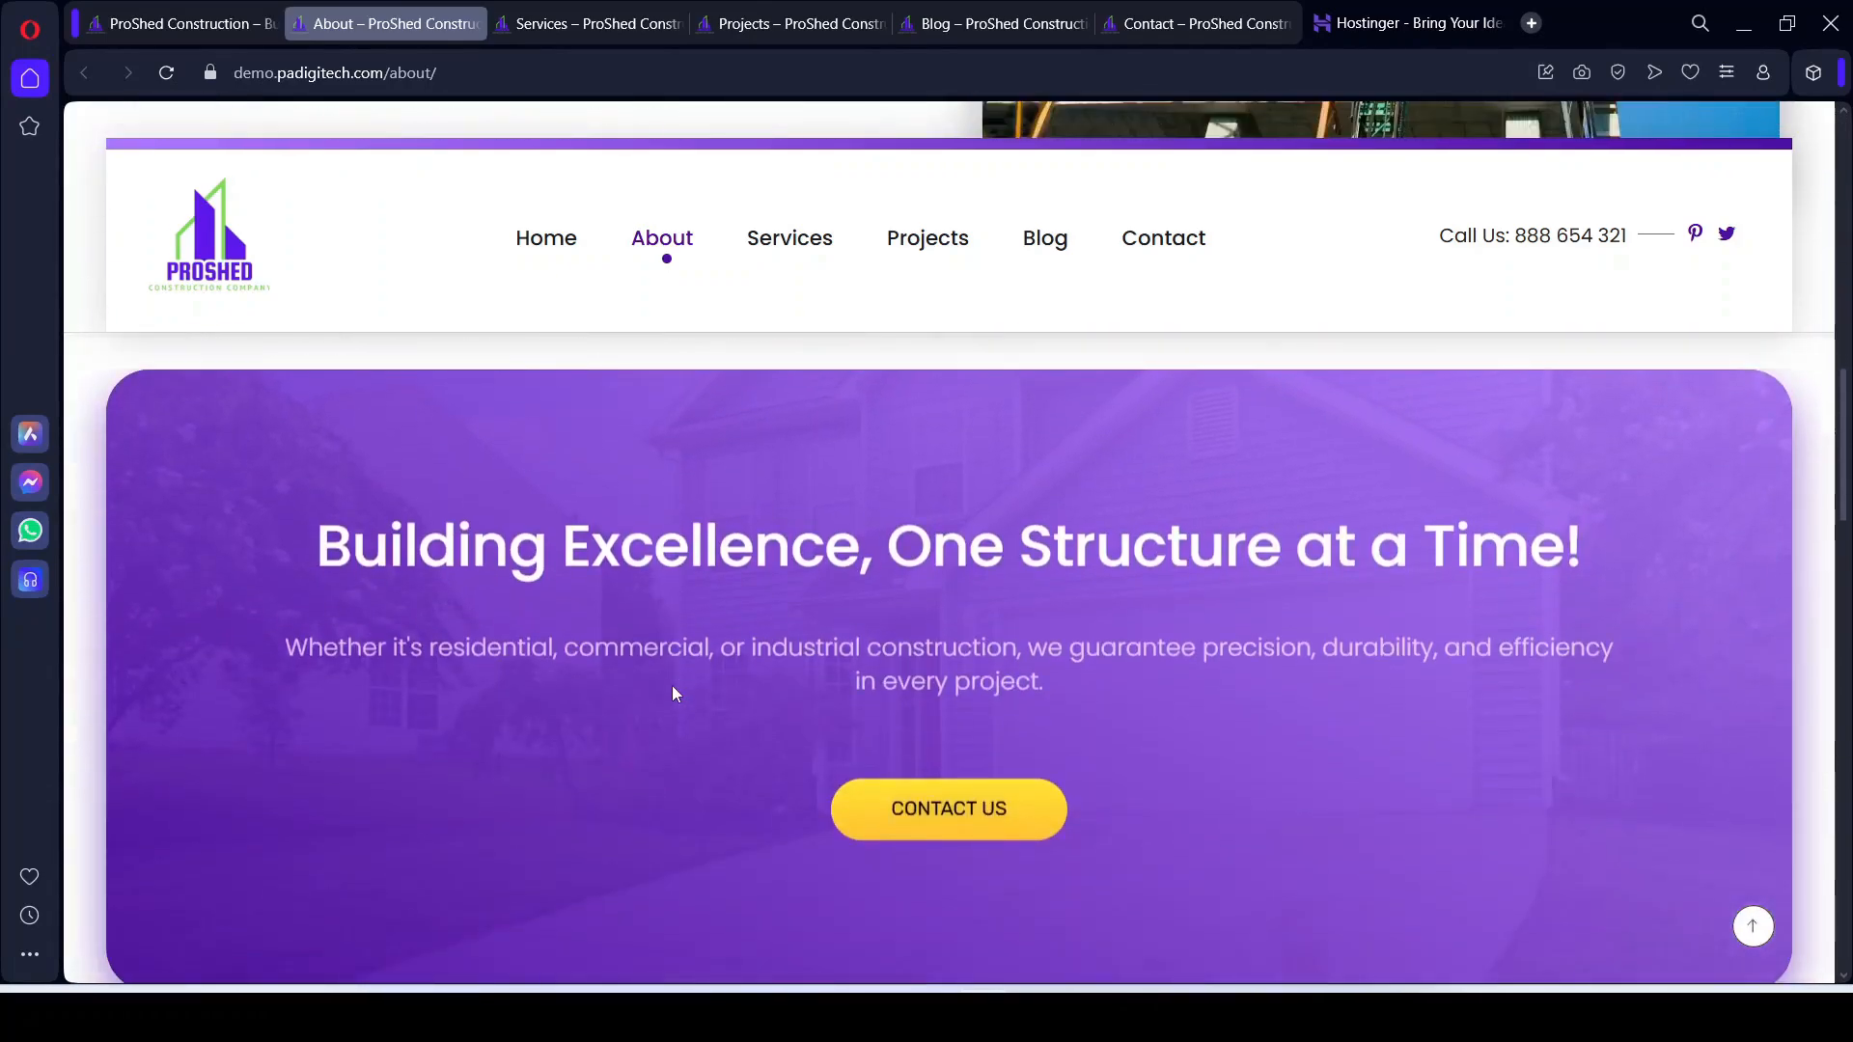
scroll(674, 693, down, 14)
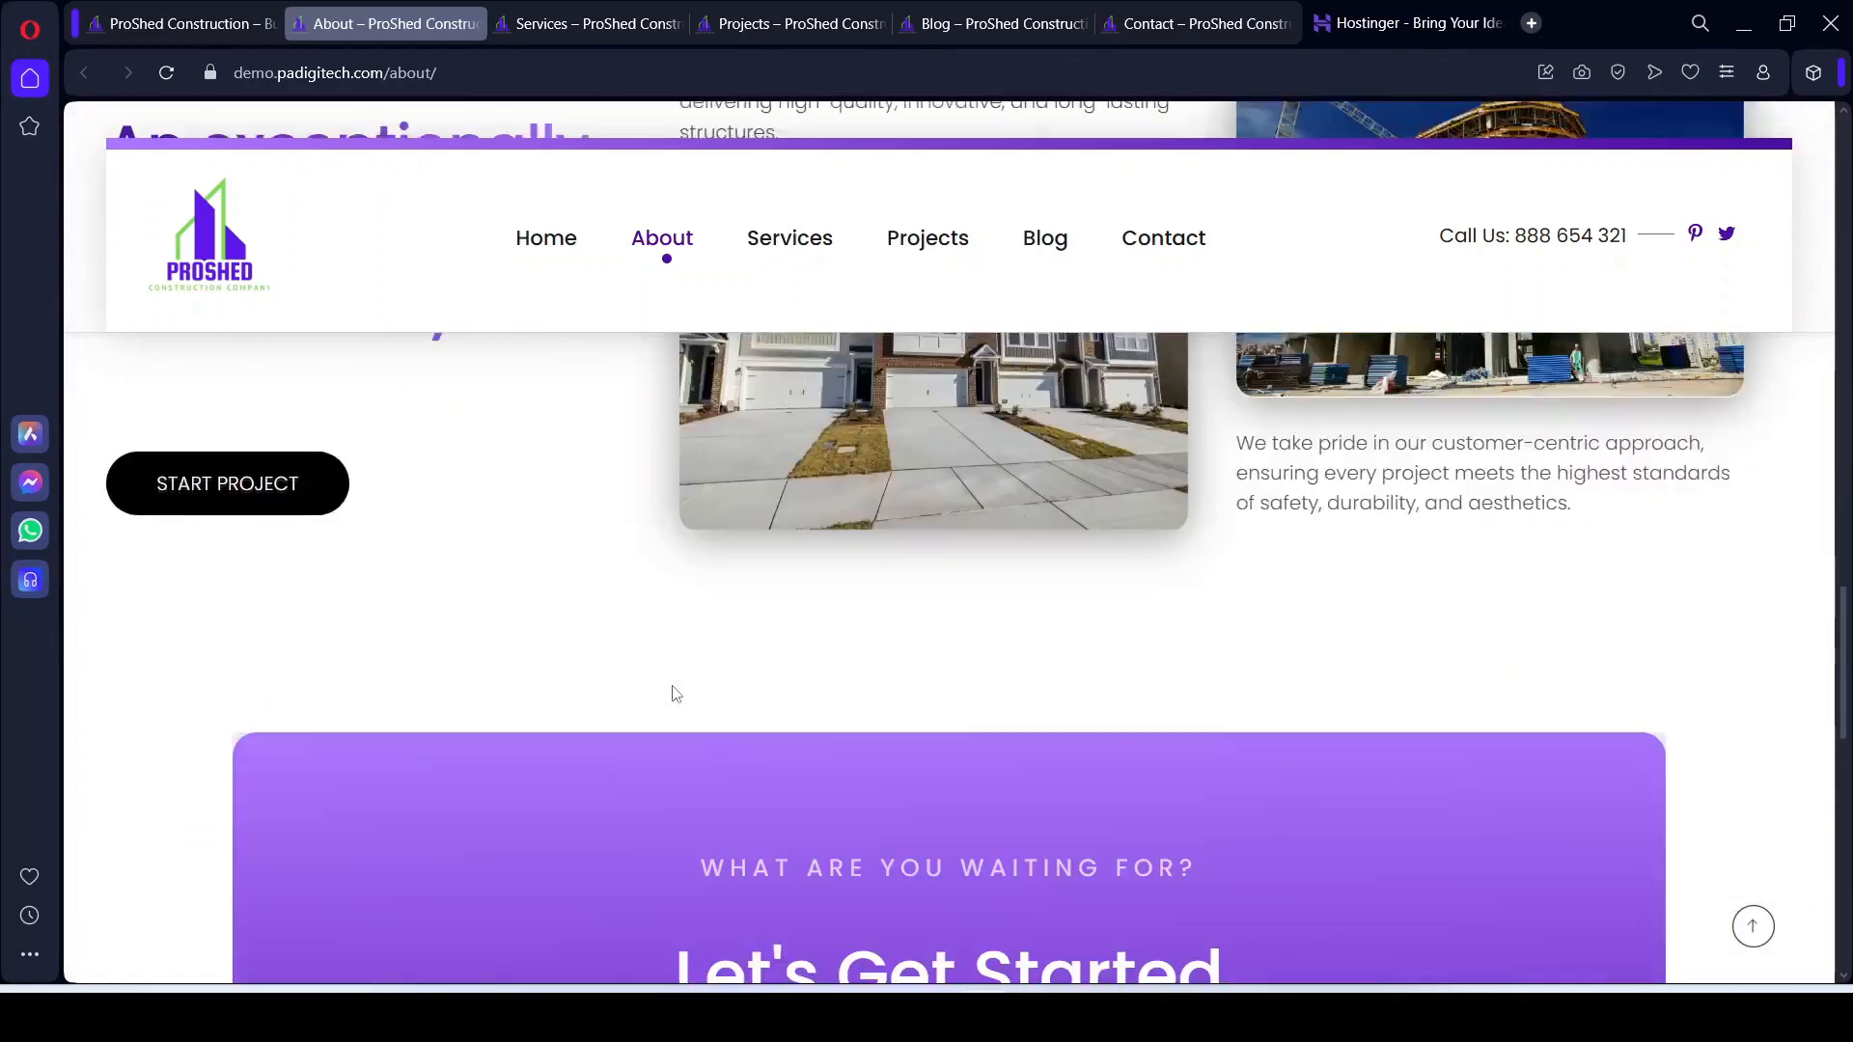
scroll(675, 691, down, 12)
scroll(680, 551, up, 4)
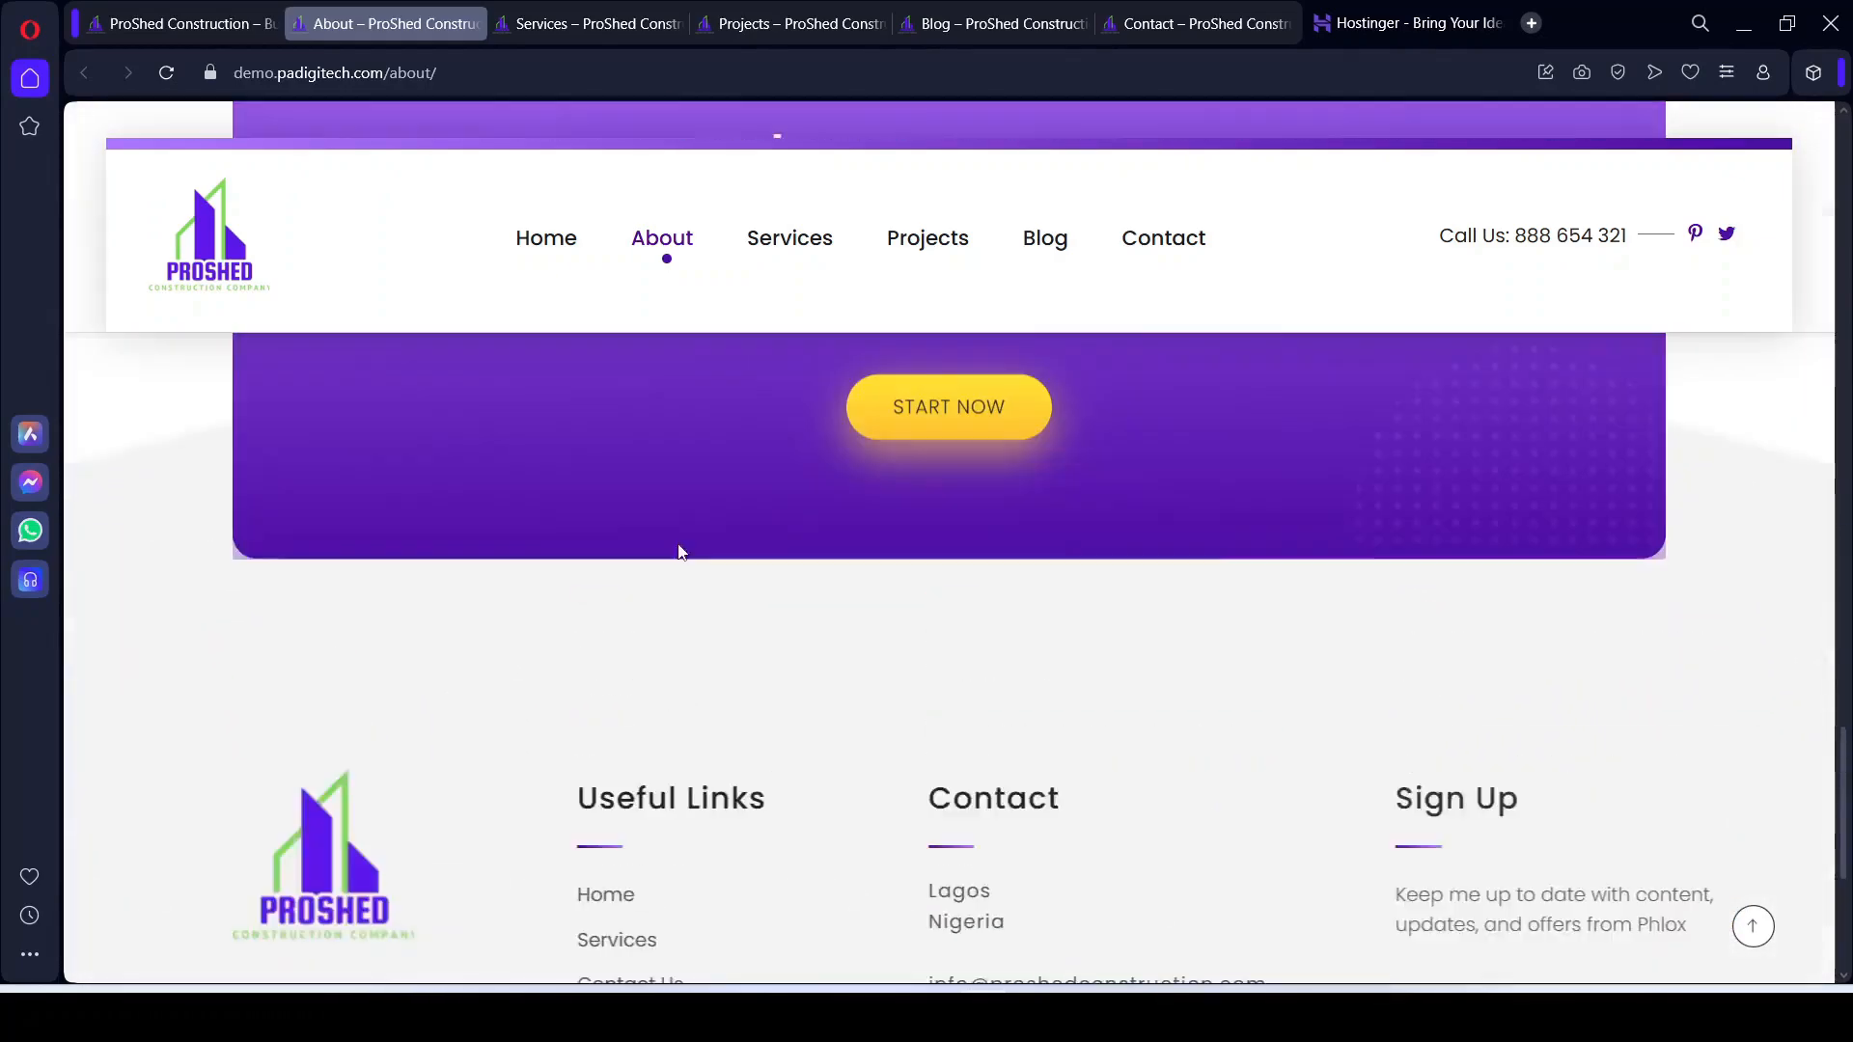
click(552, 27)
scroll(876, 807, up, 6)
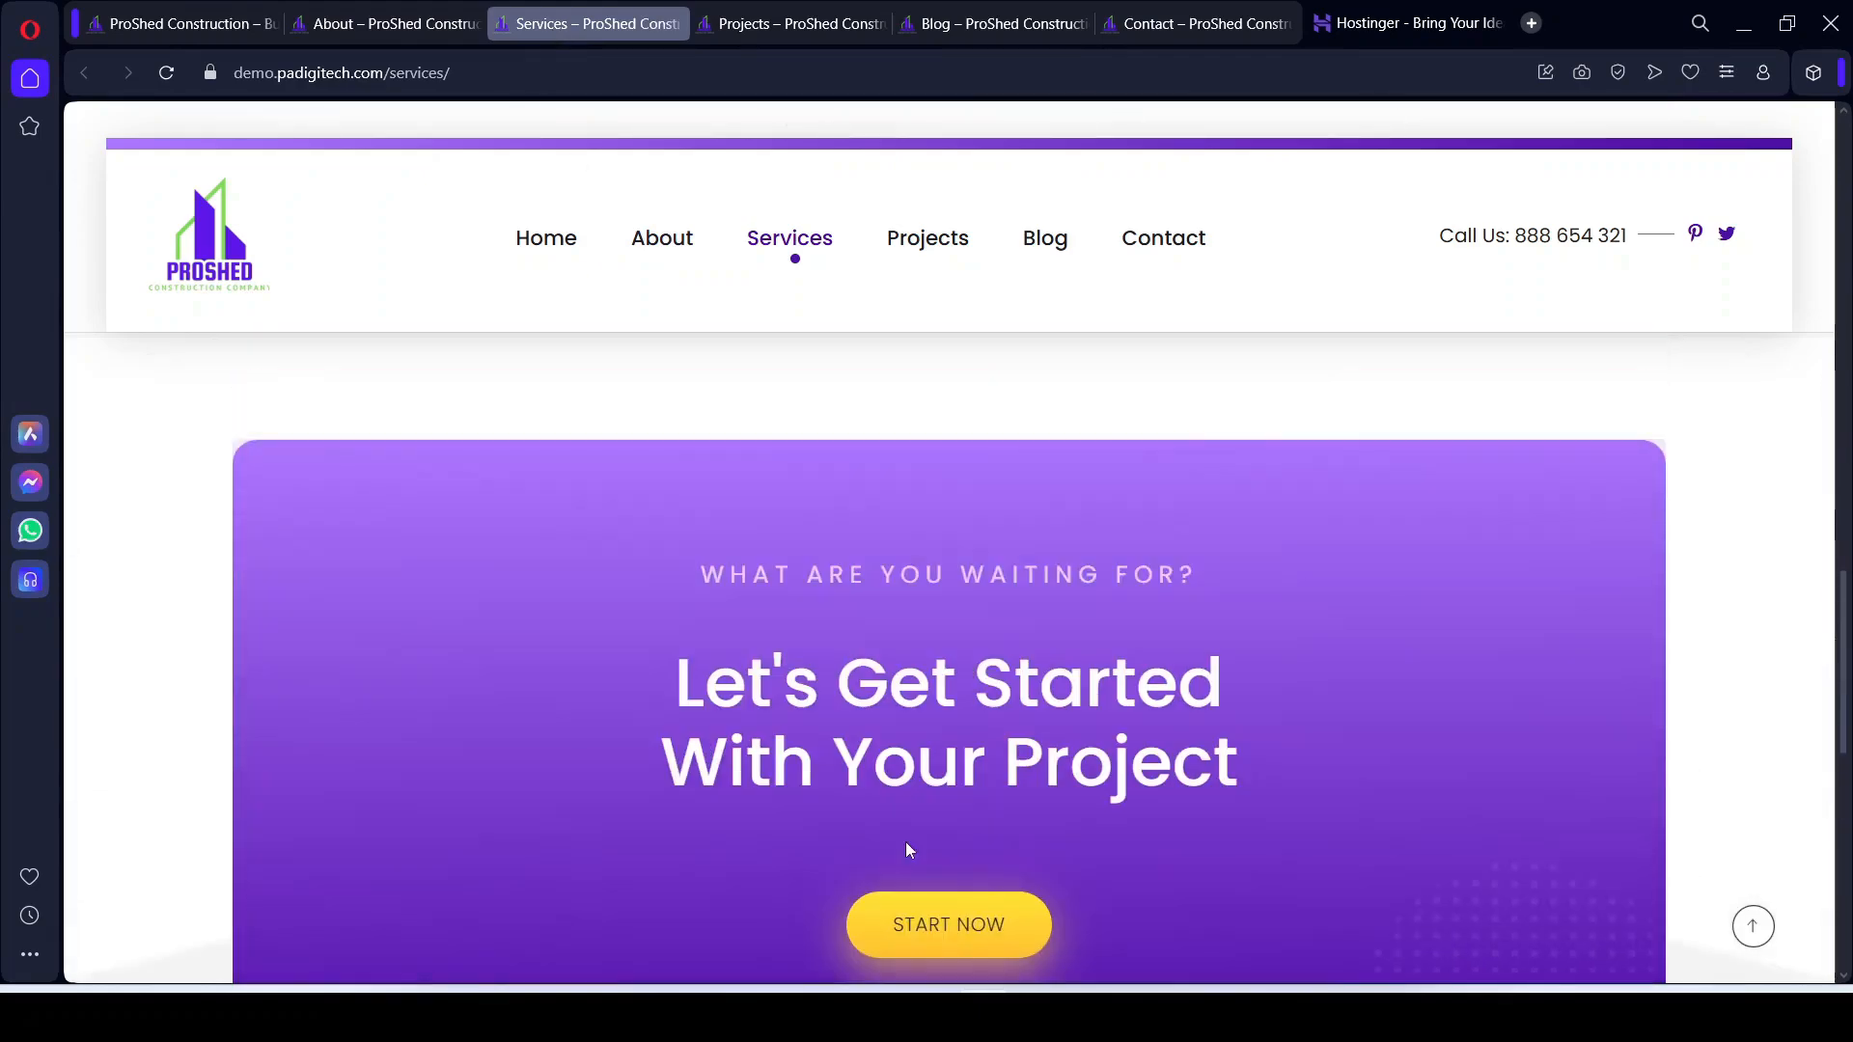
scroll(907, 850, up, 9)
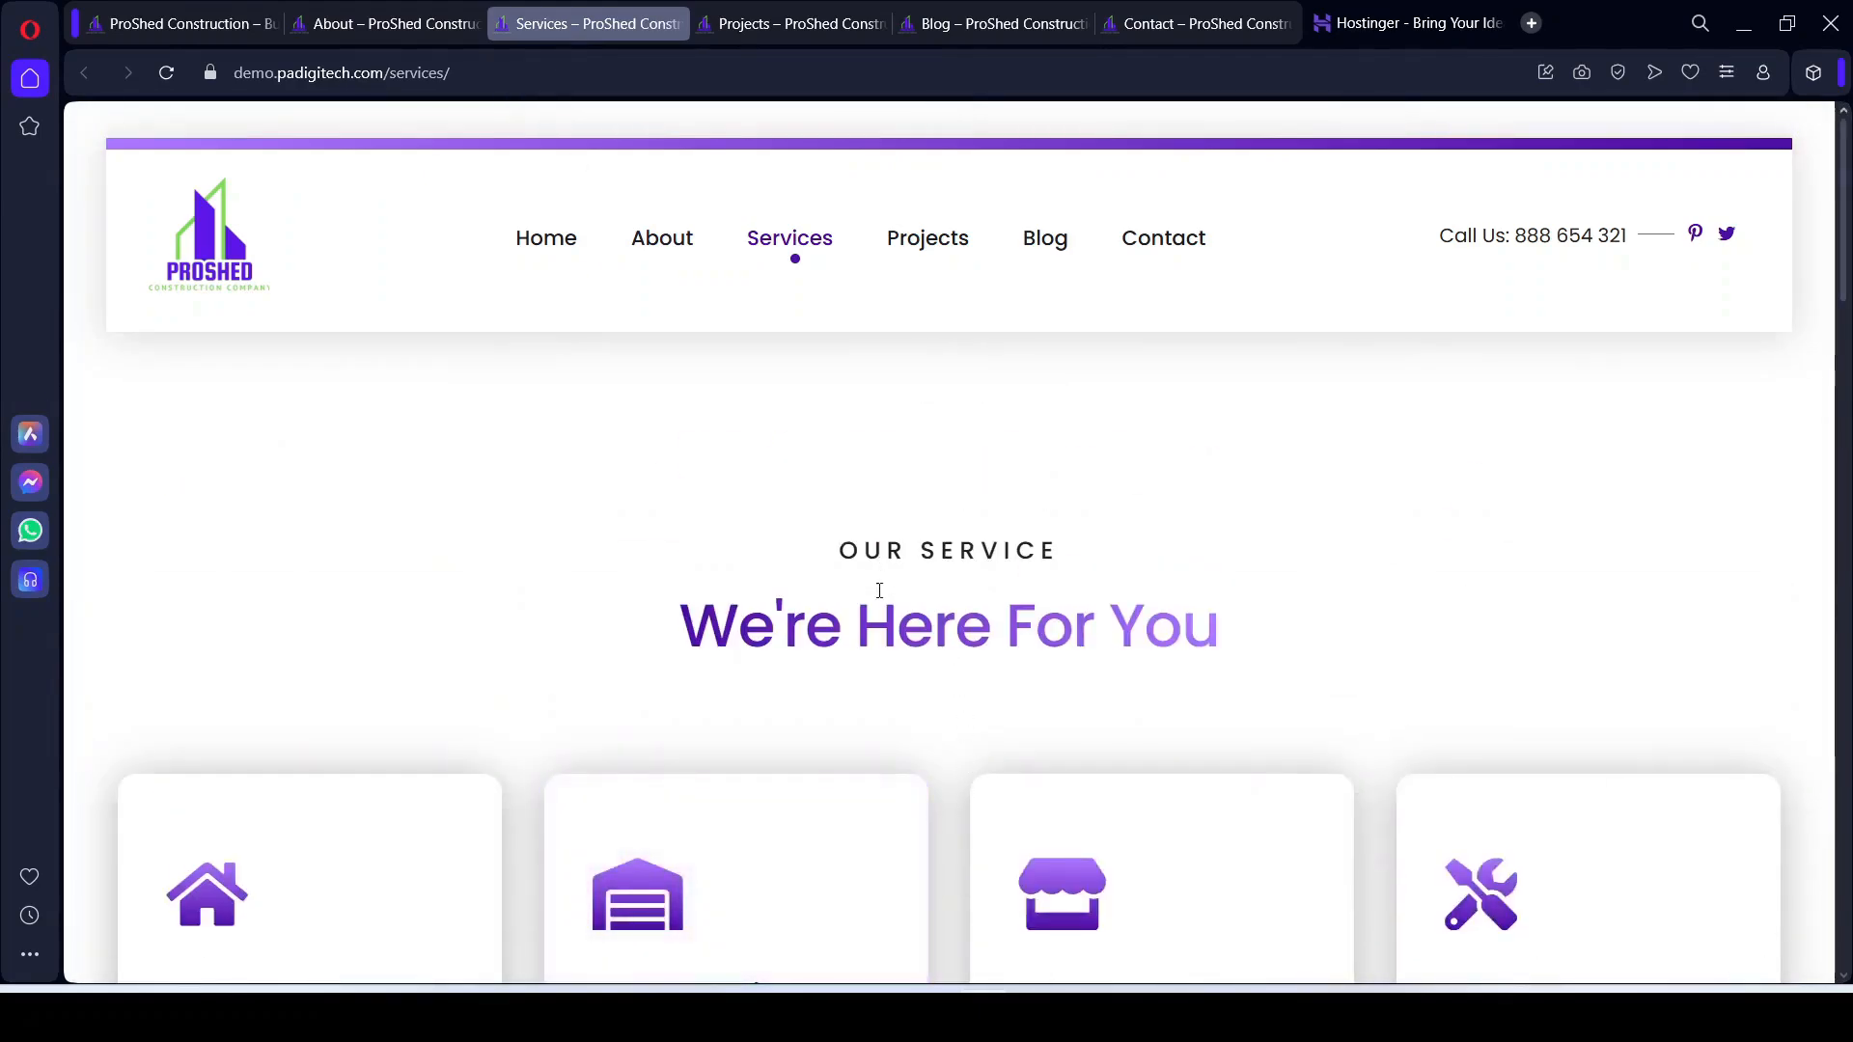
scroll(987, 647, down, 4)
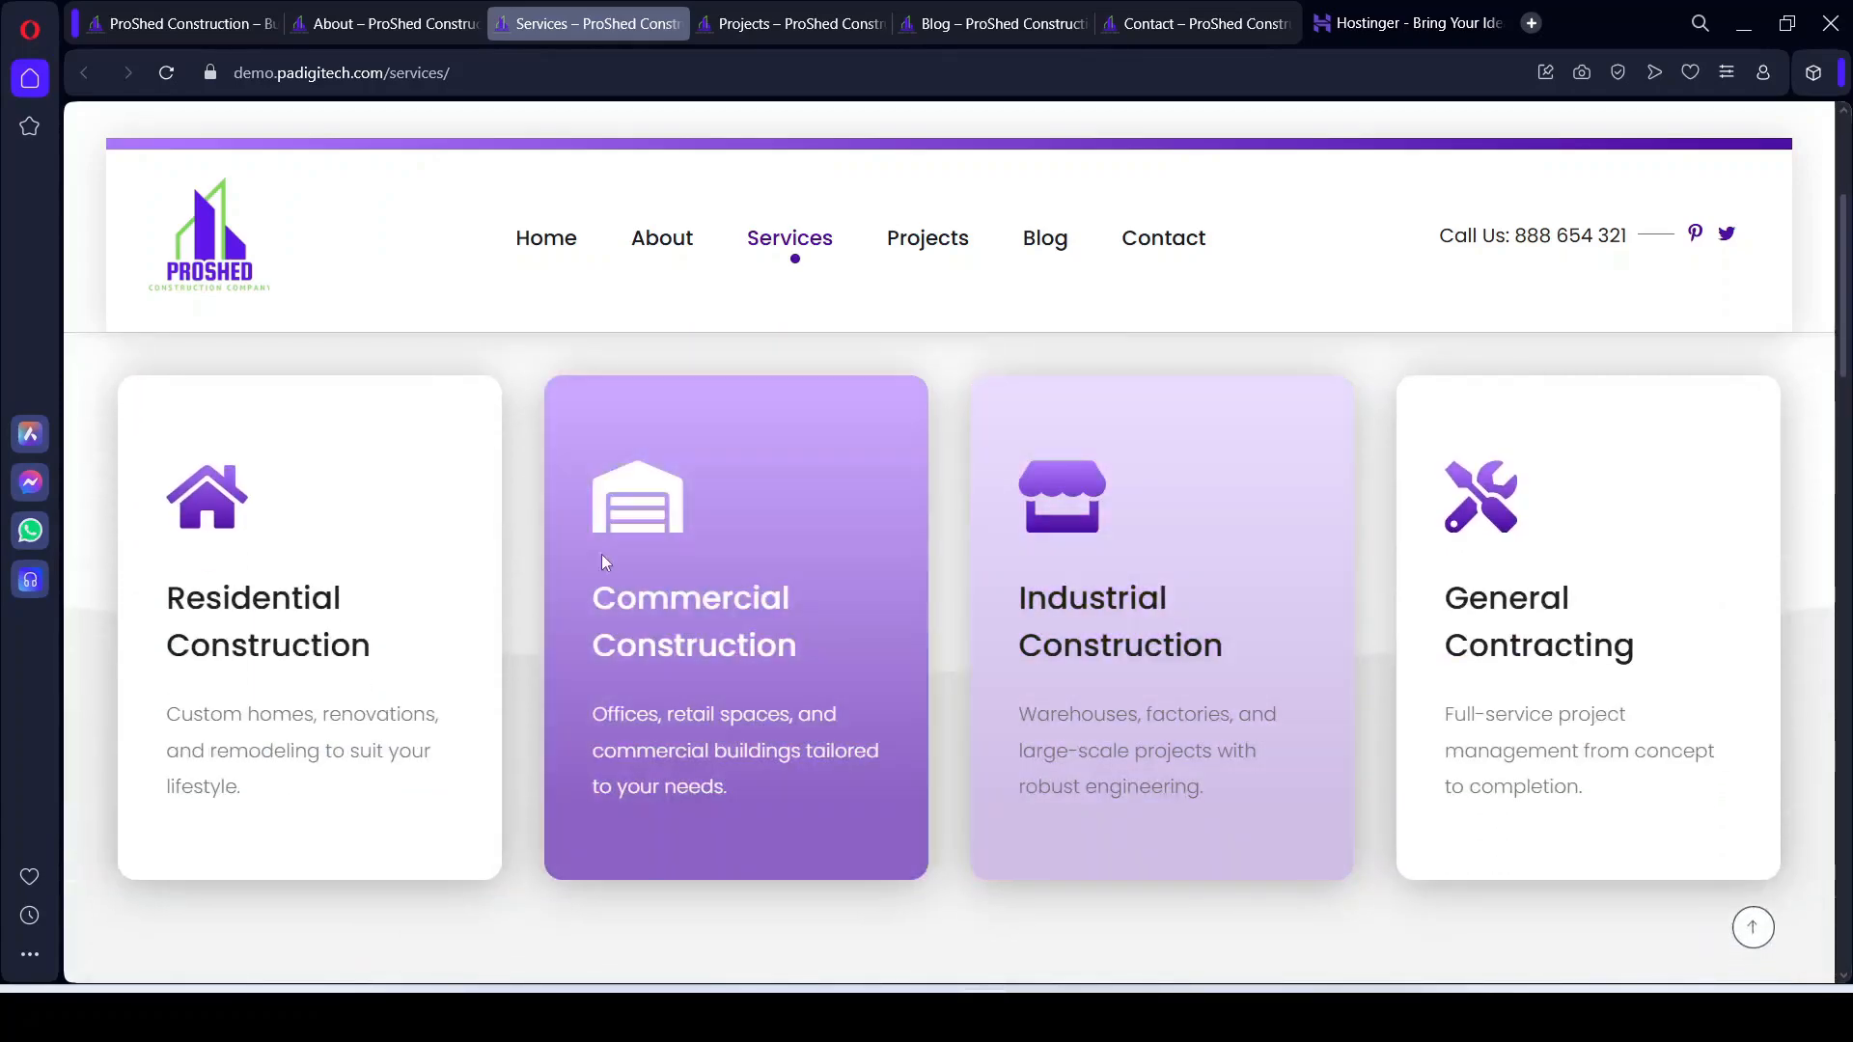
scroll(1447, 598, down, 5)
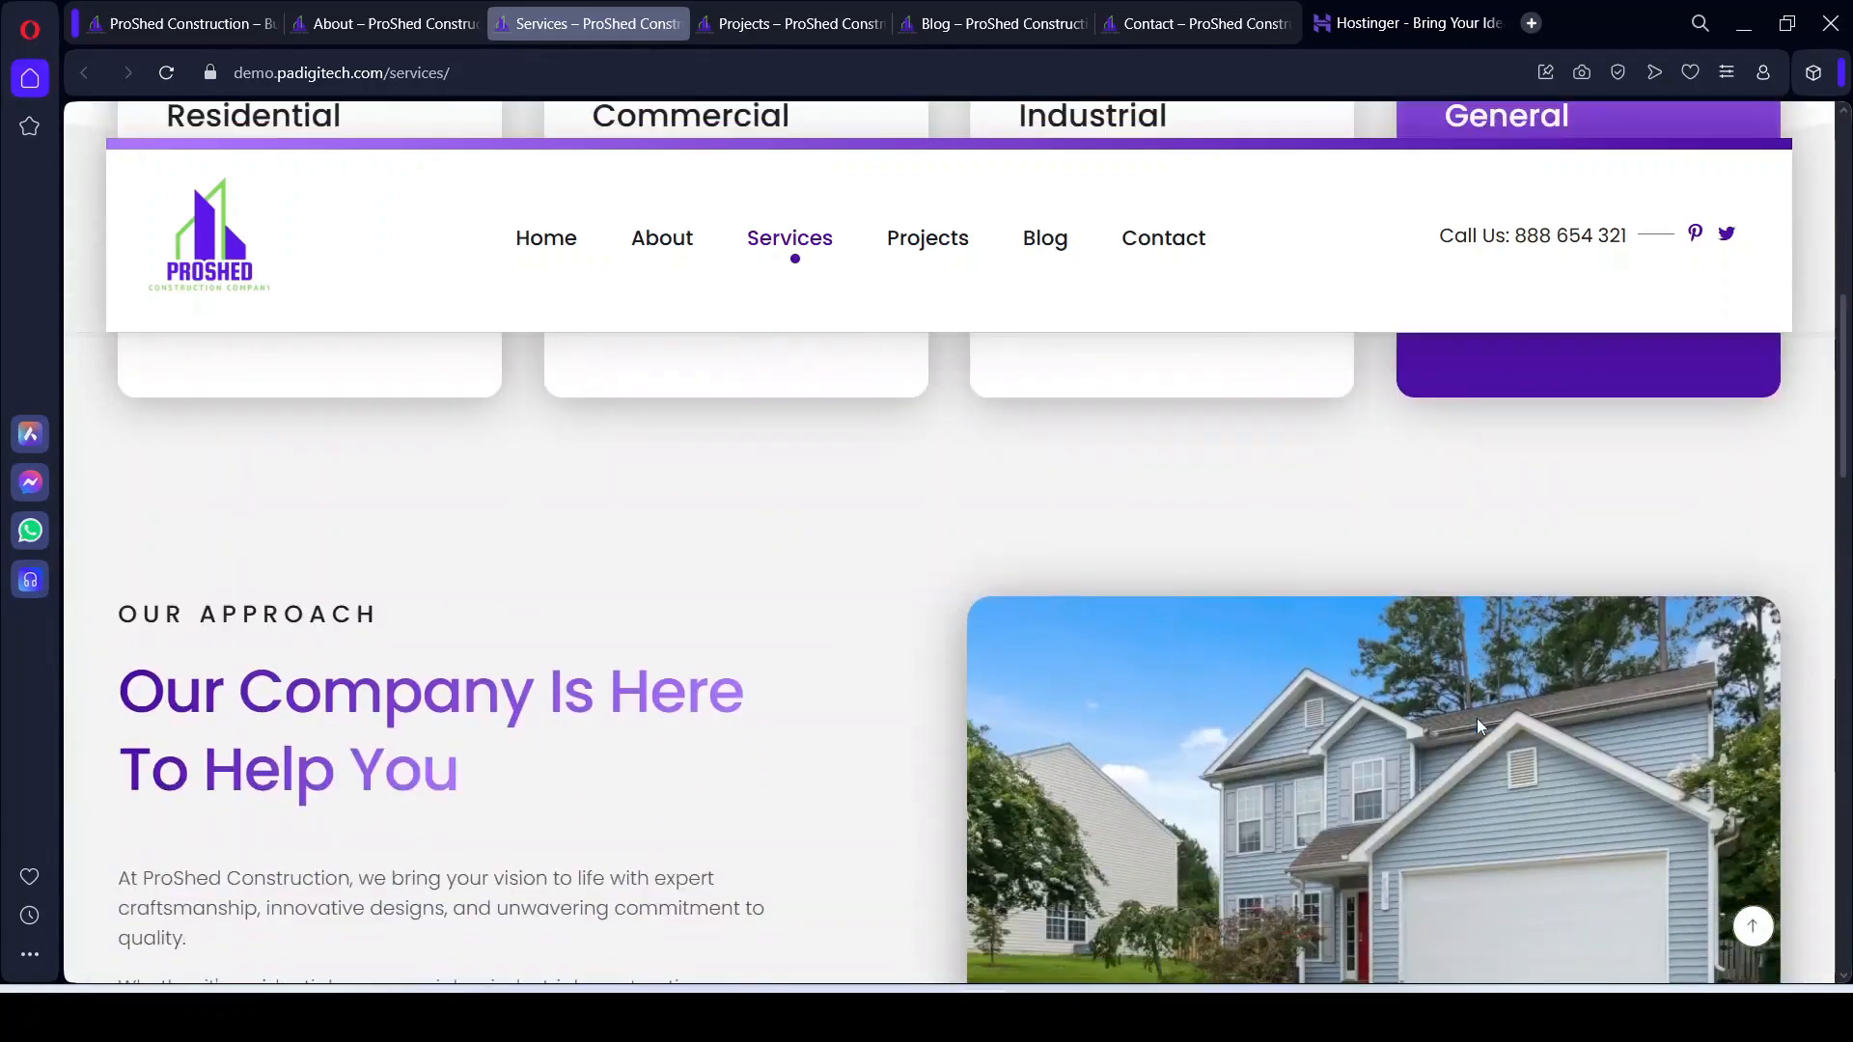
scroll(820, 531, up, 4)
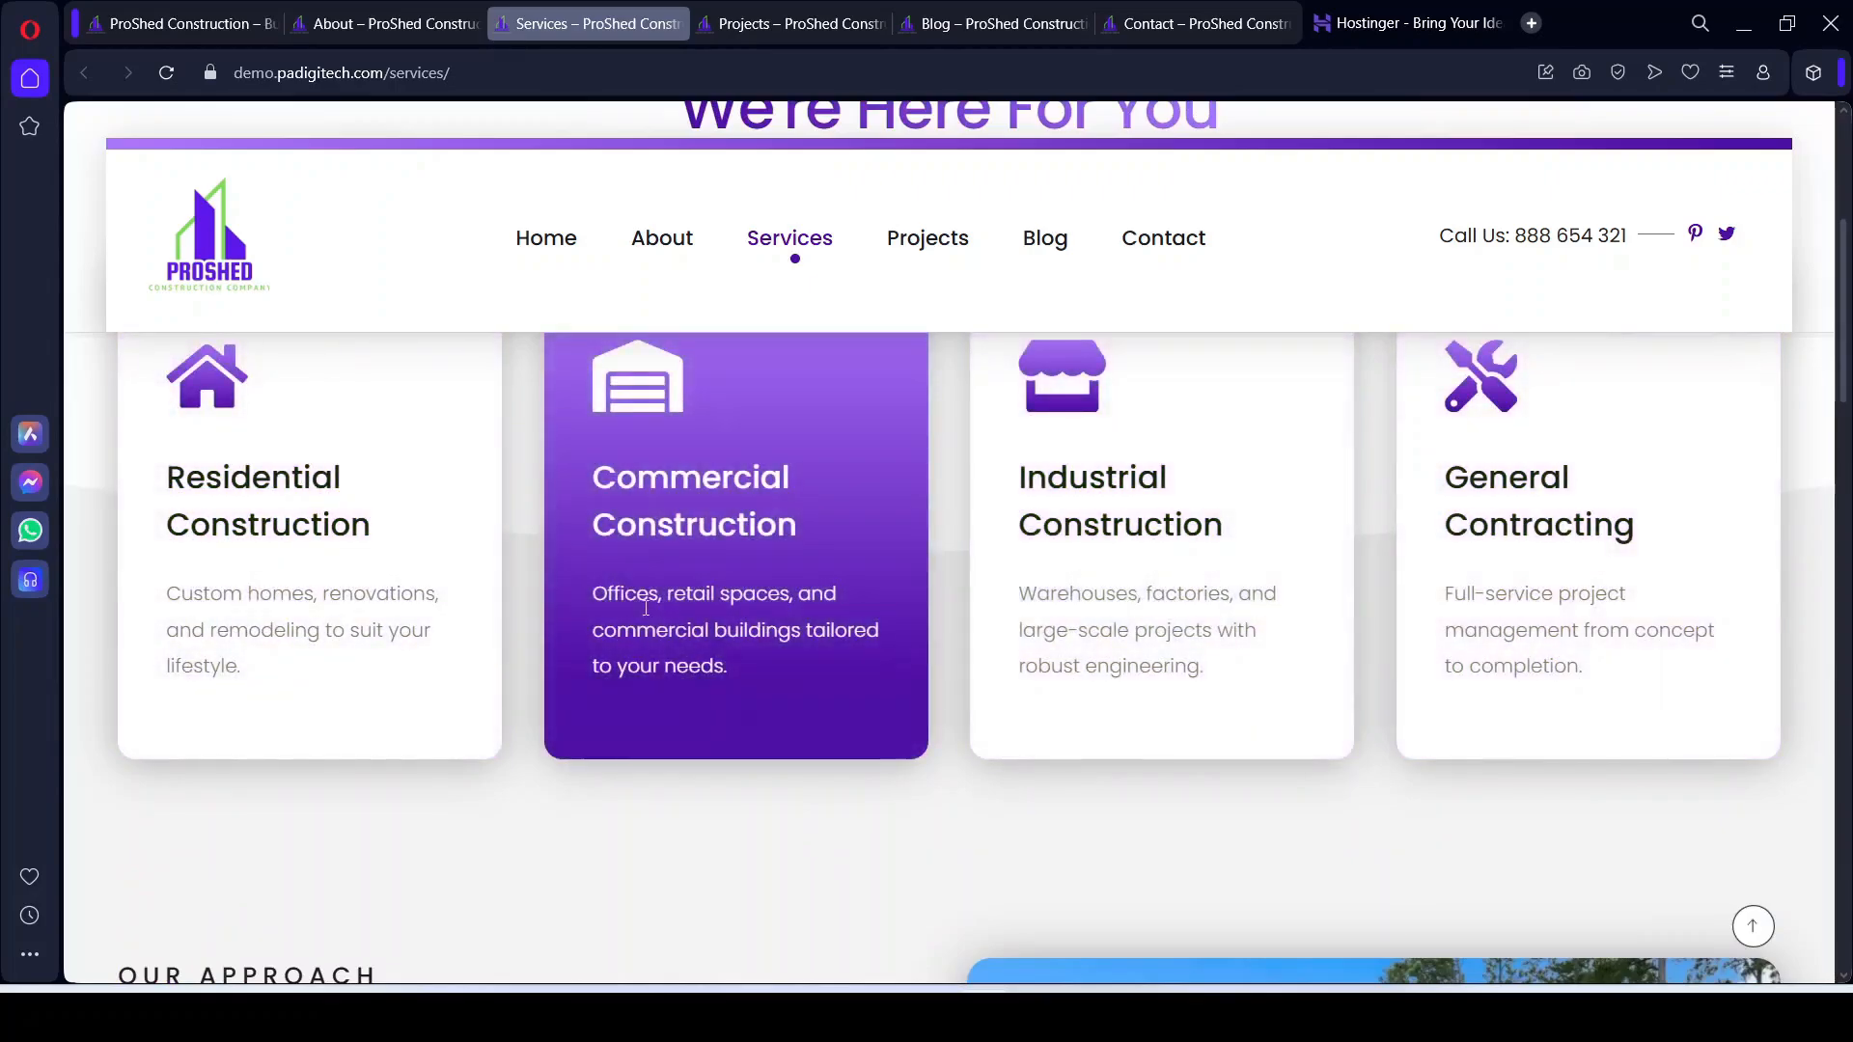
click(249, 16)
scroll(947, 956, down, 10)
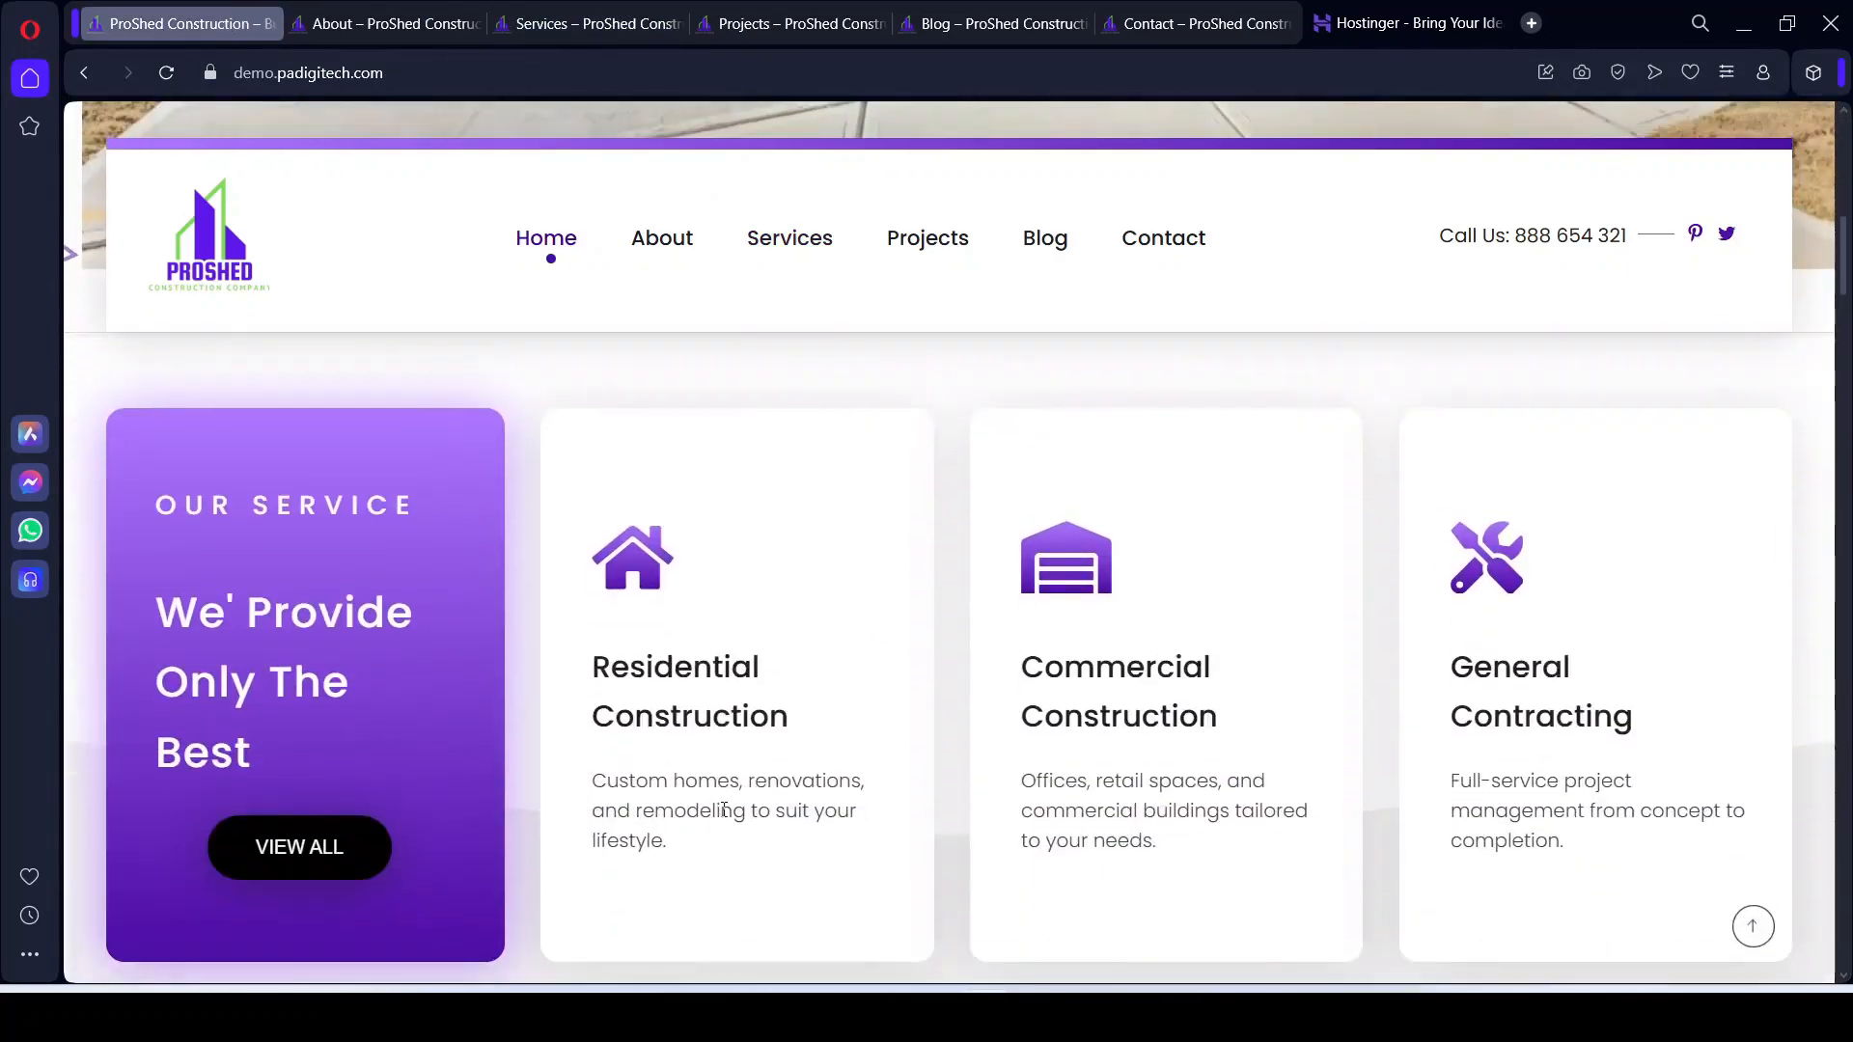
click(618, 21)
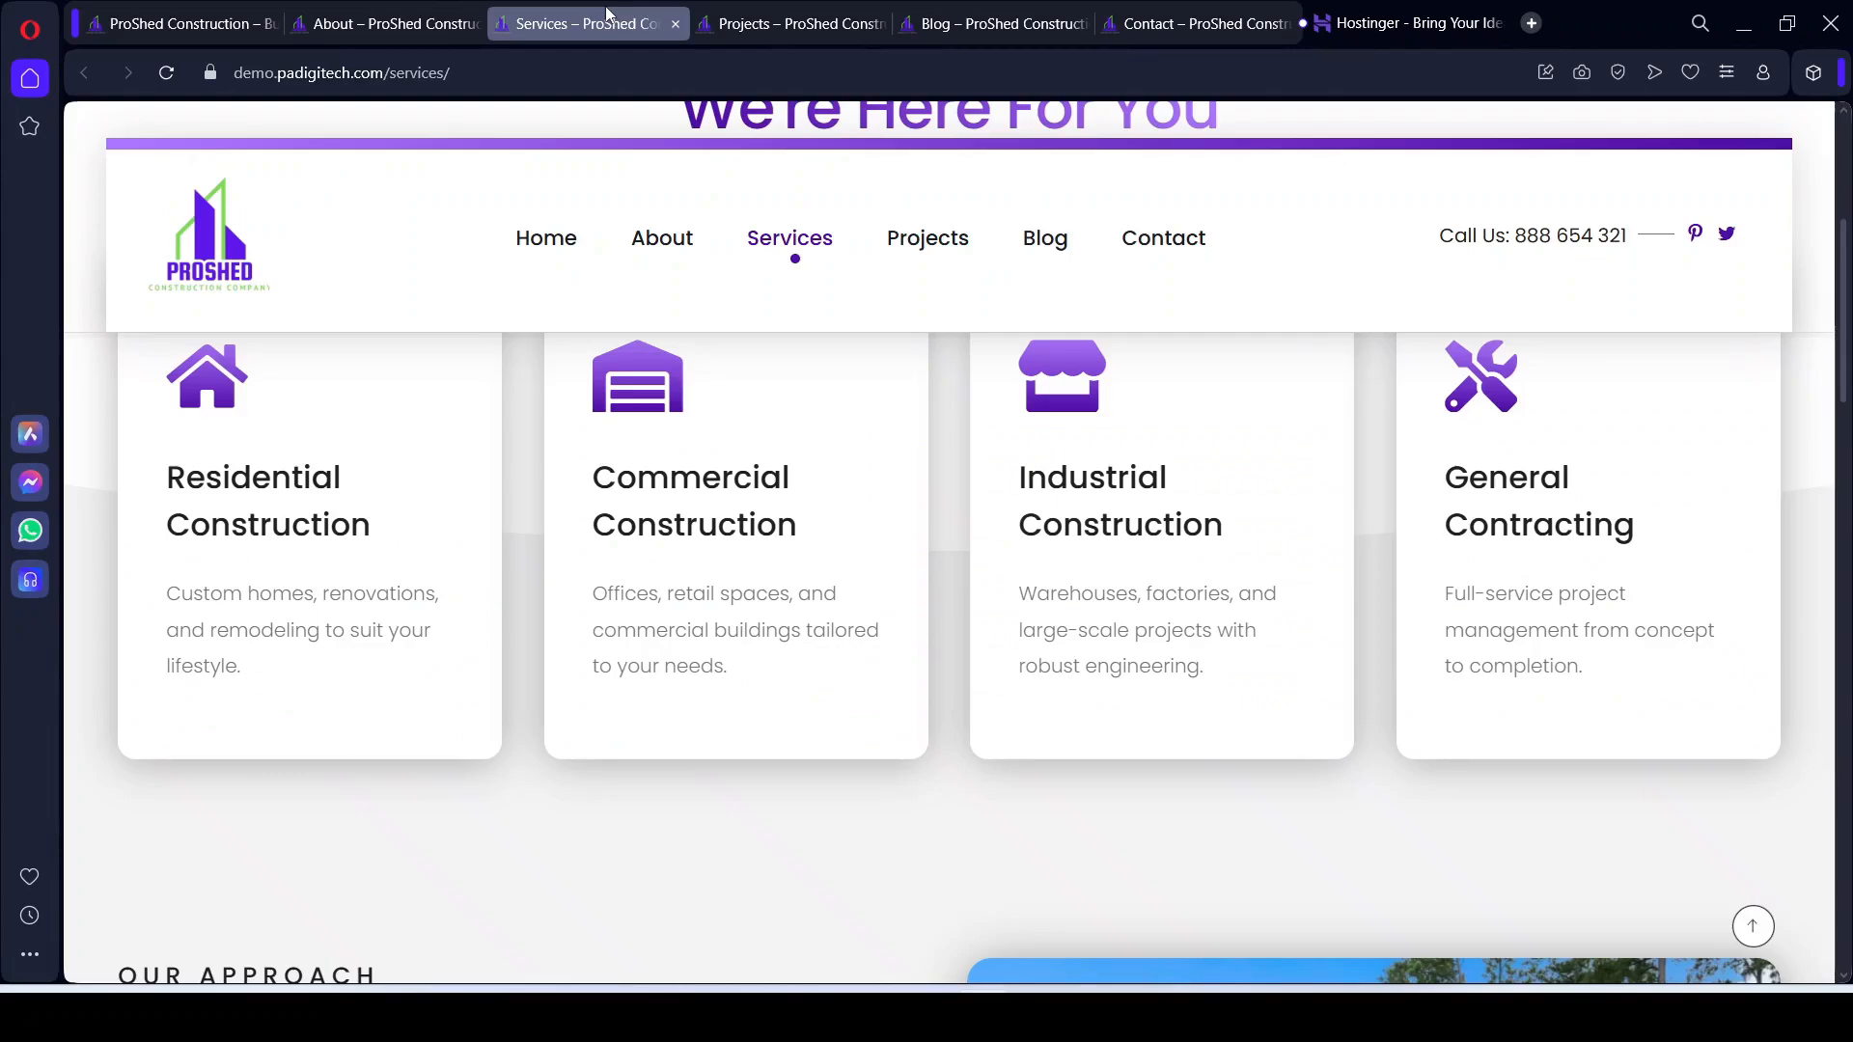
scroll(883, 539, down, 5)
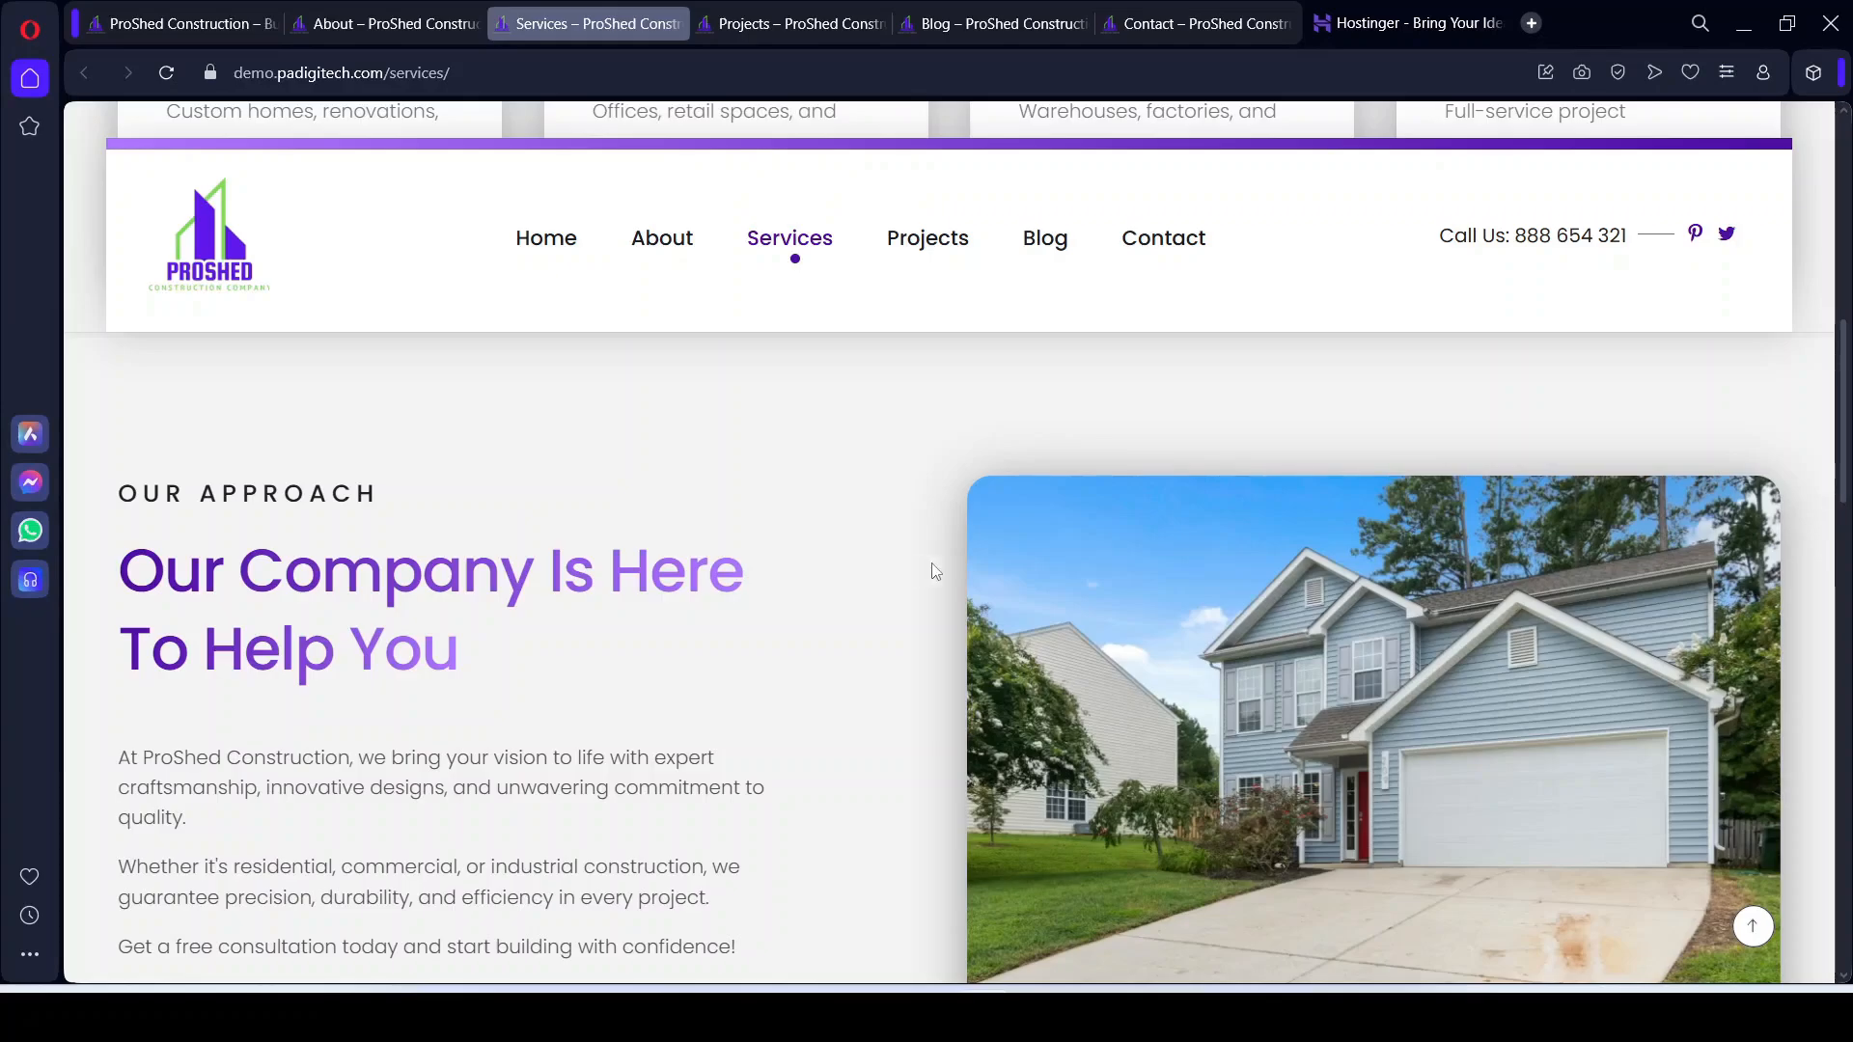
scroll(935, 571, down, 4)
scroll(935, 571, down, 2)
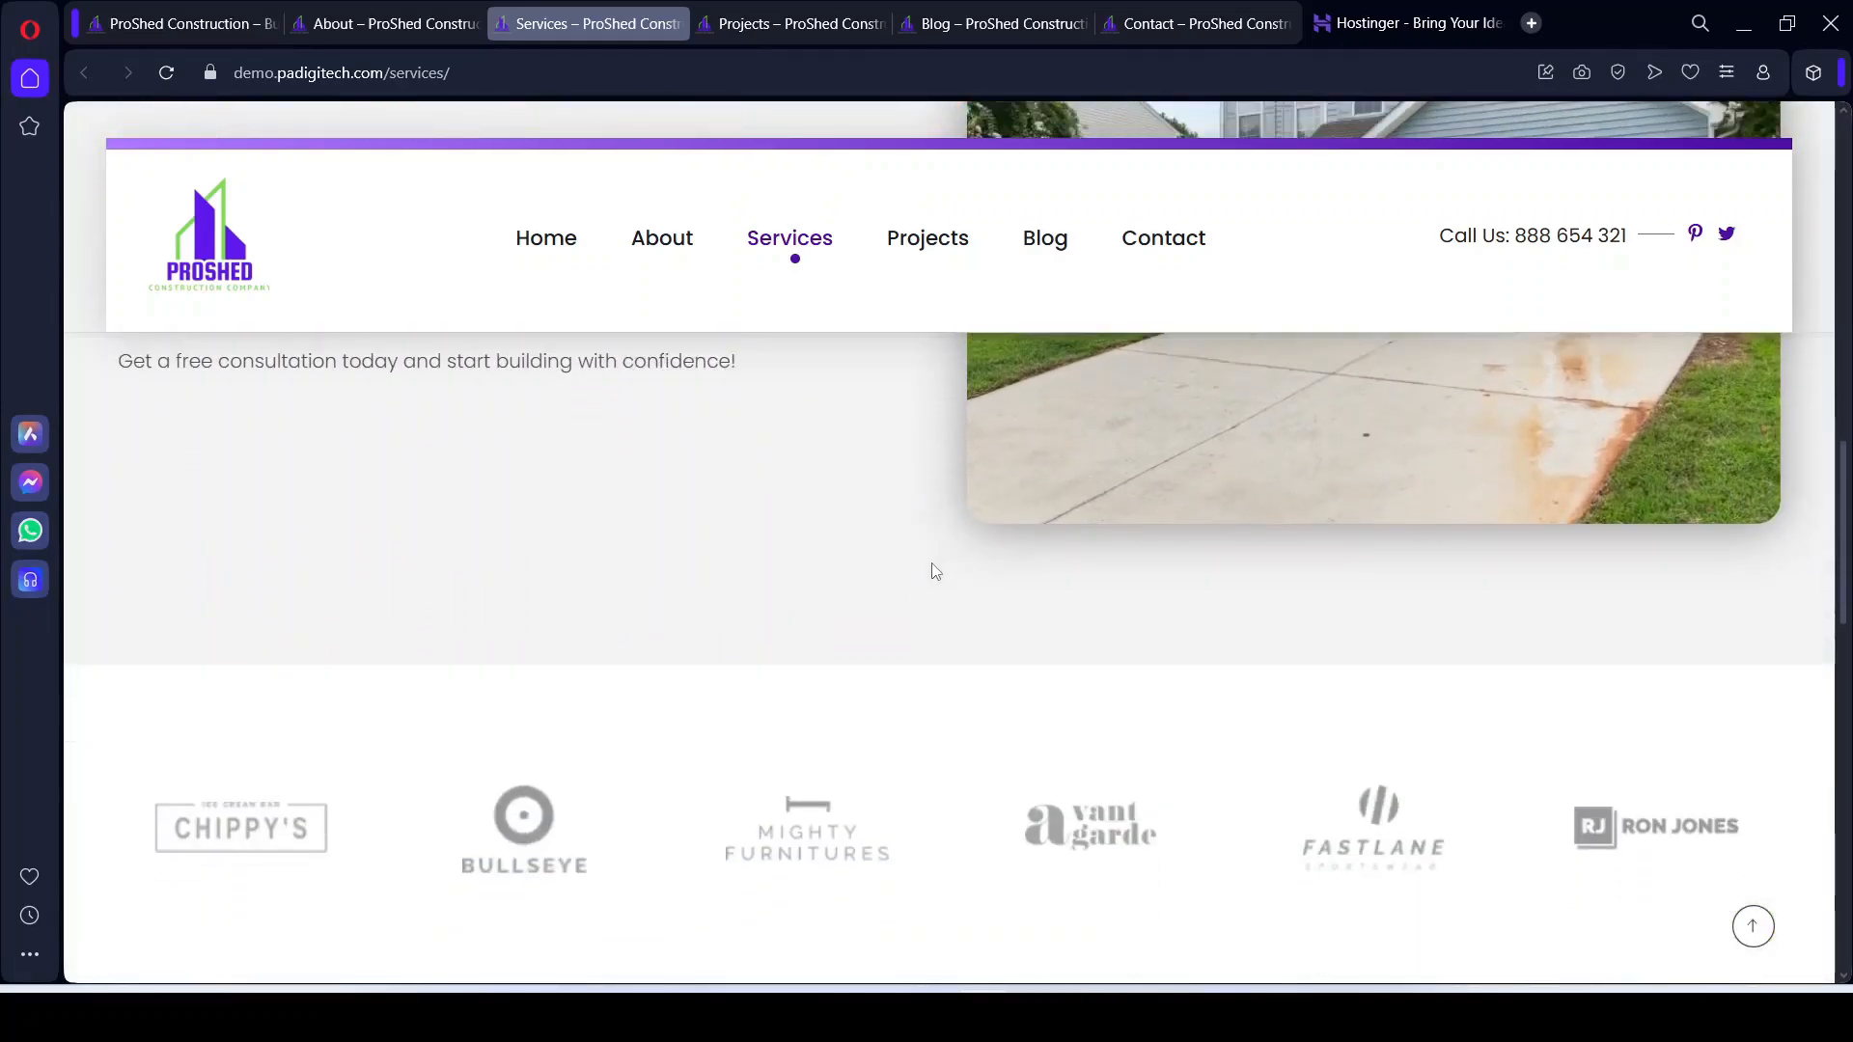
scroll(935, 571, down, 5)
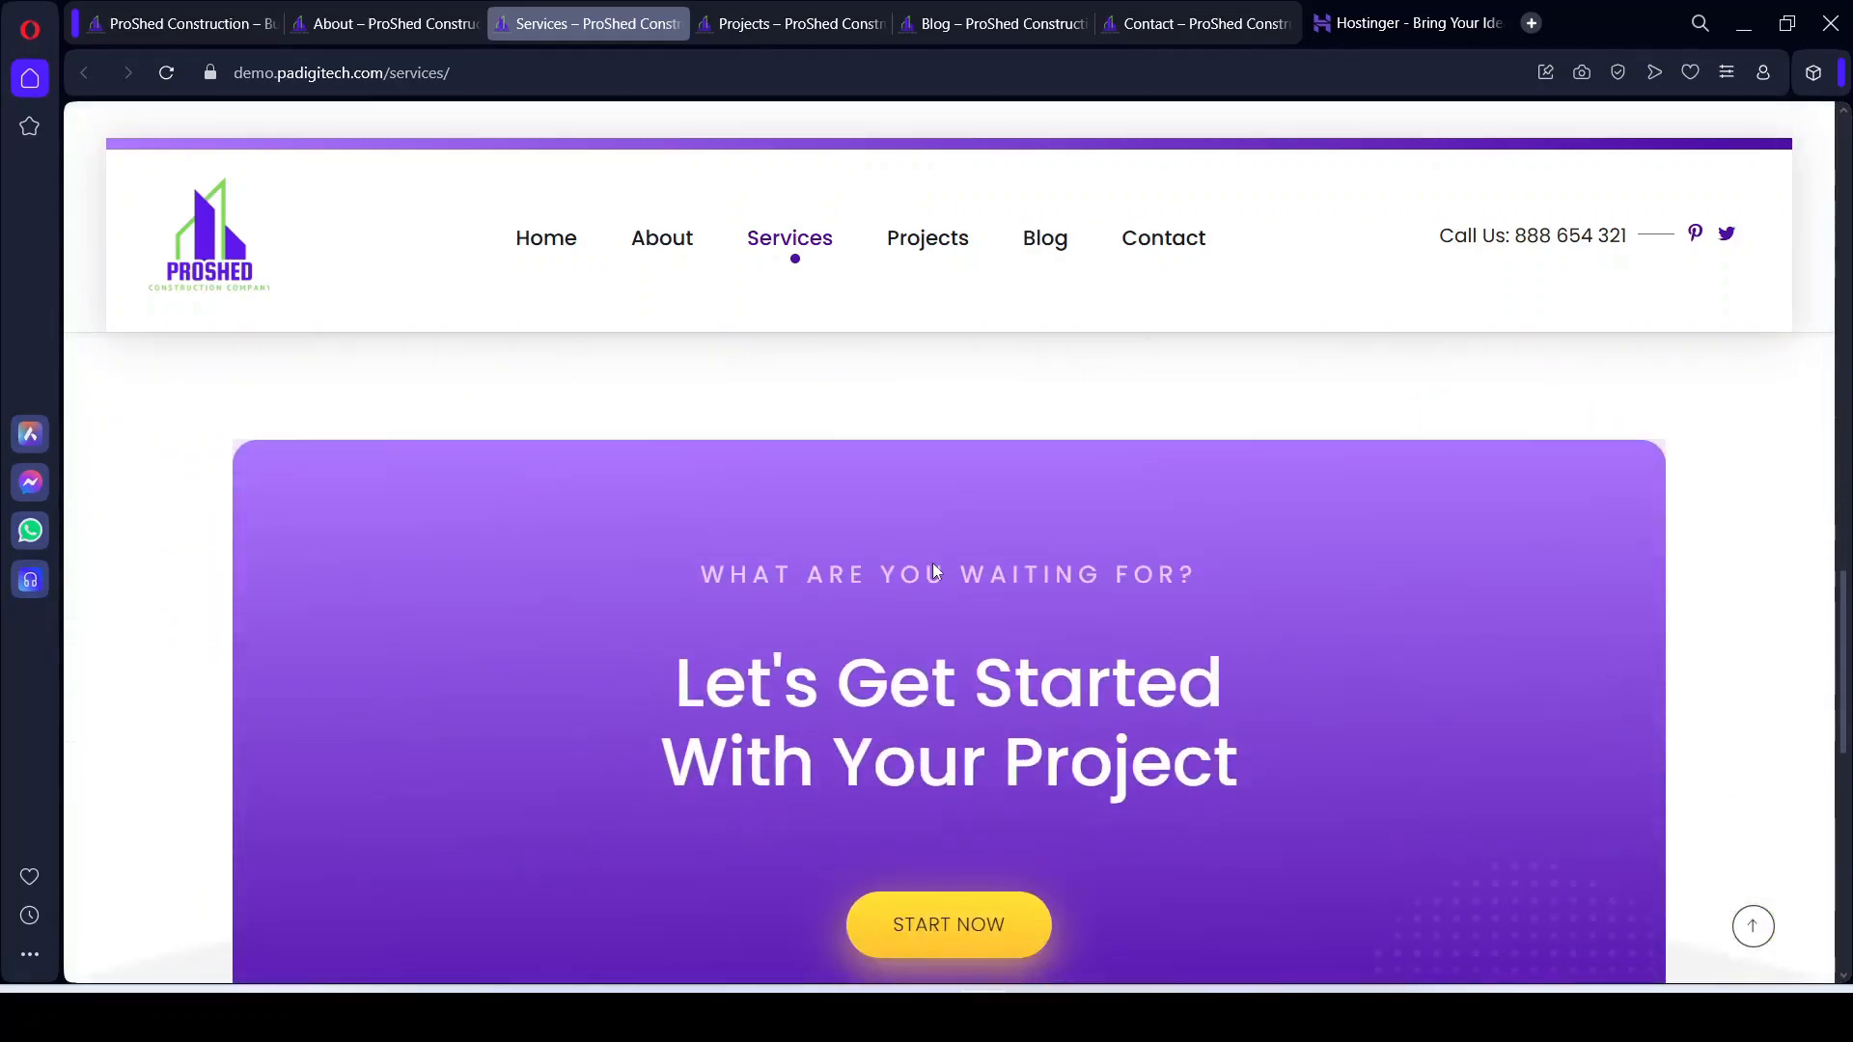
scroll(935, 572, up, 9)
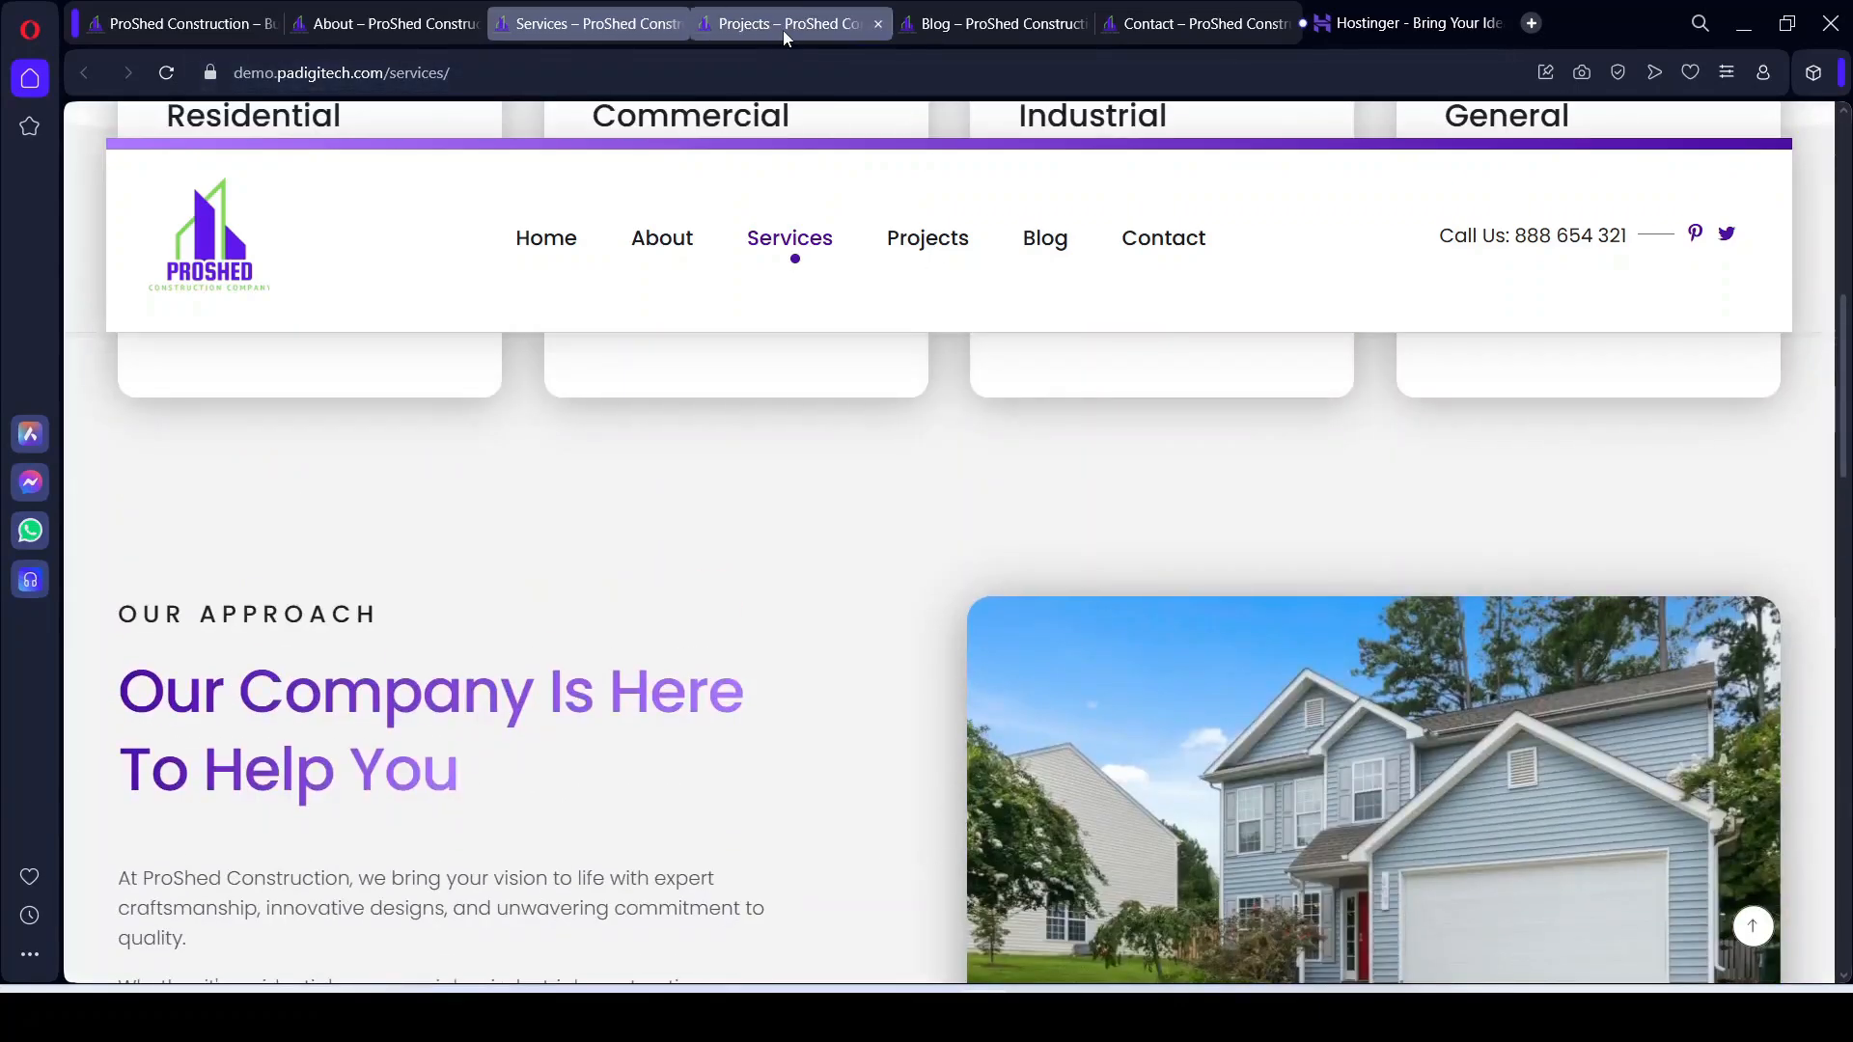
Step: Bring up the Projects page and scroll through its project cards
click(783, 30)
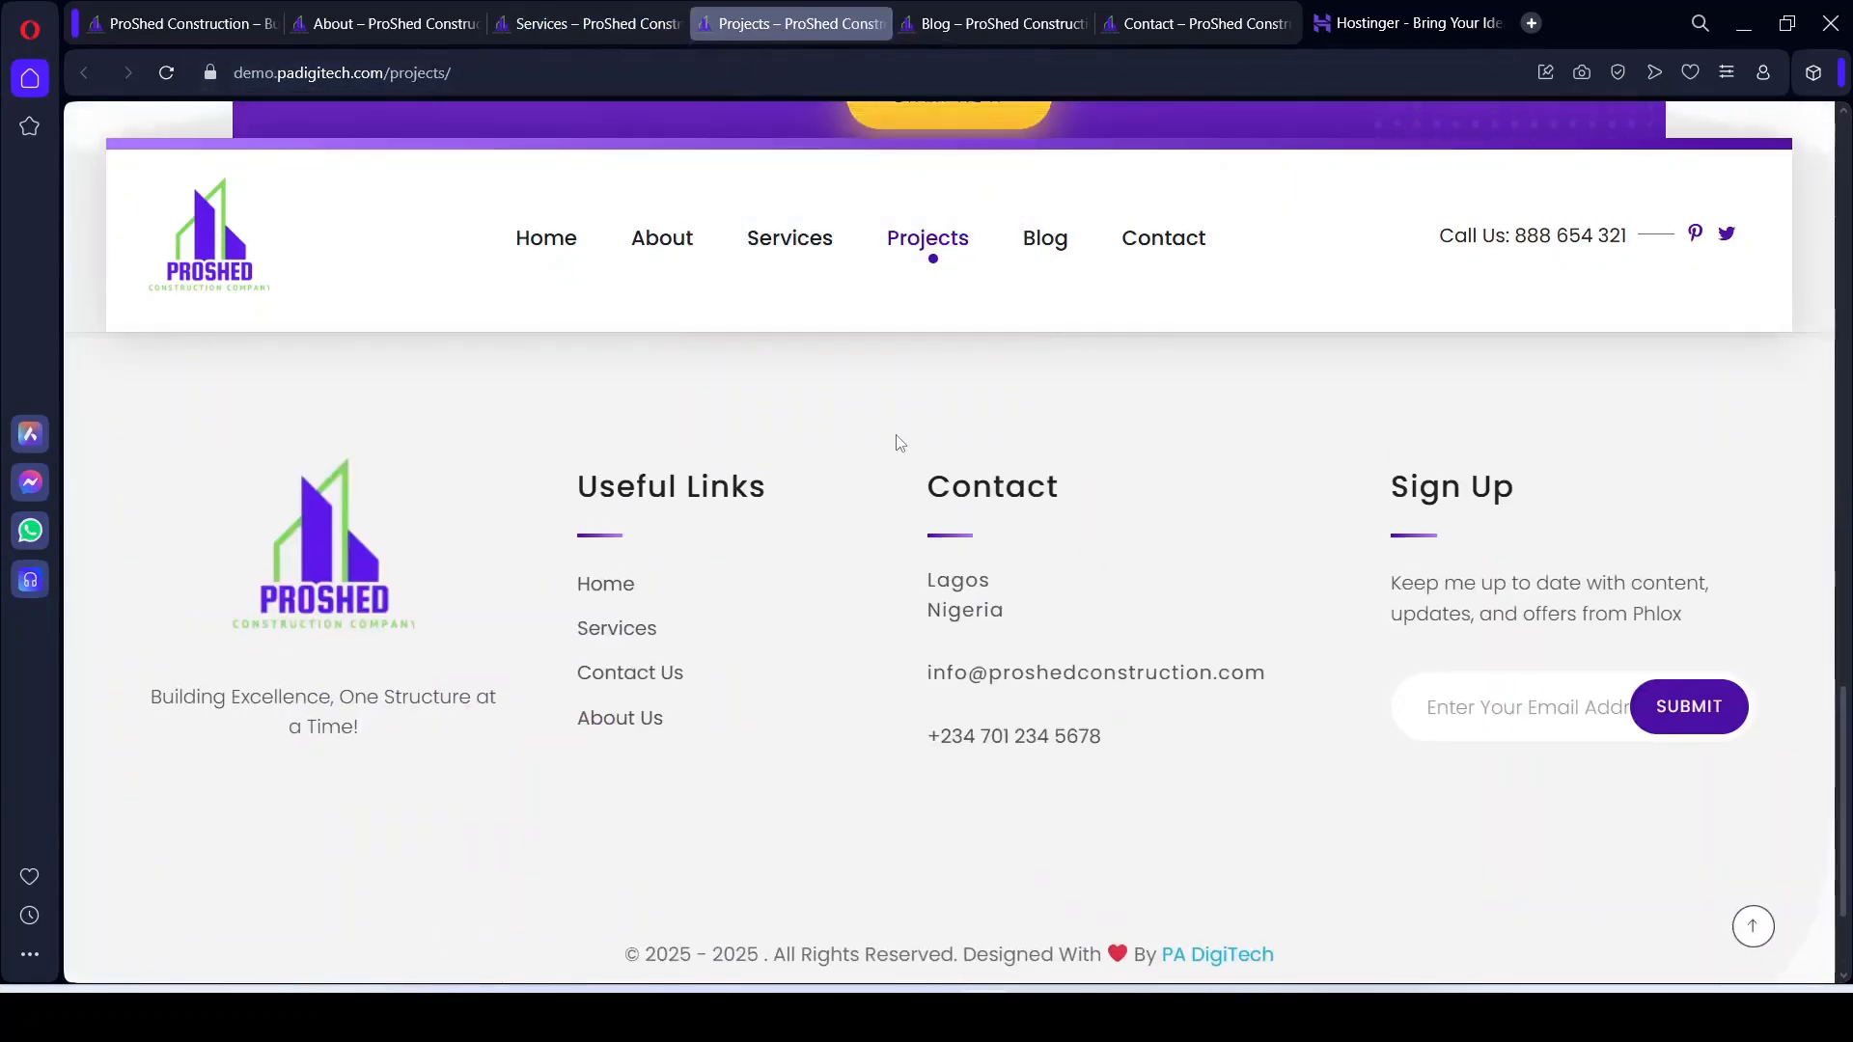
scroll(900, 443, up, 10)
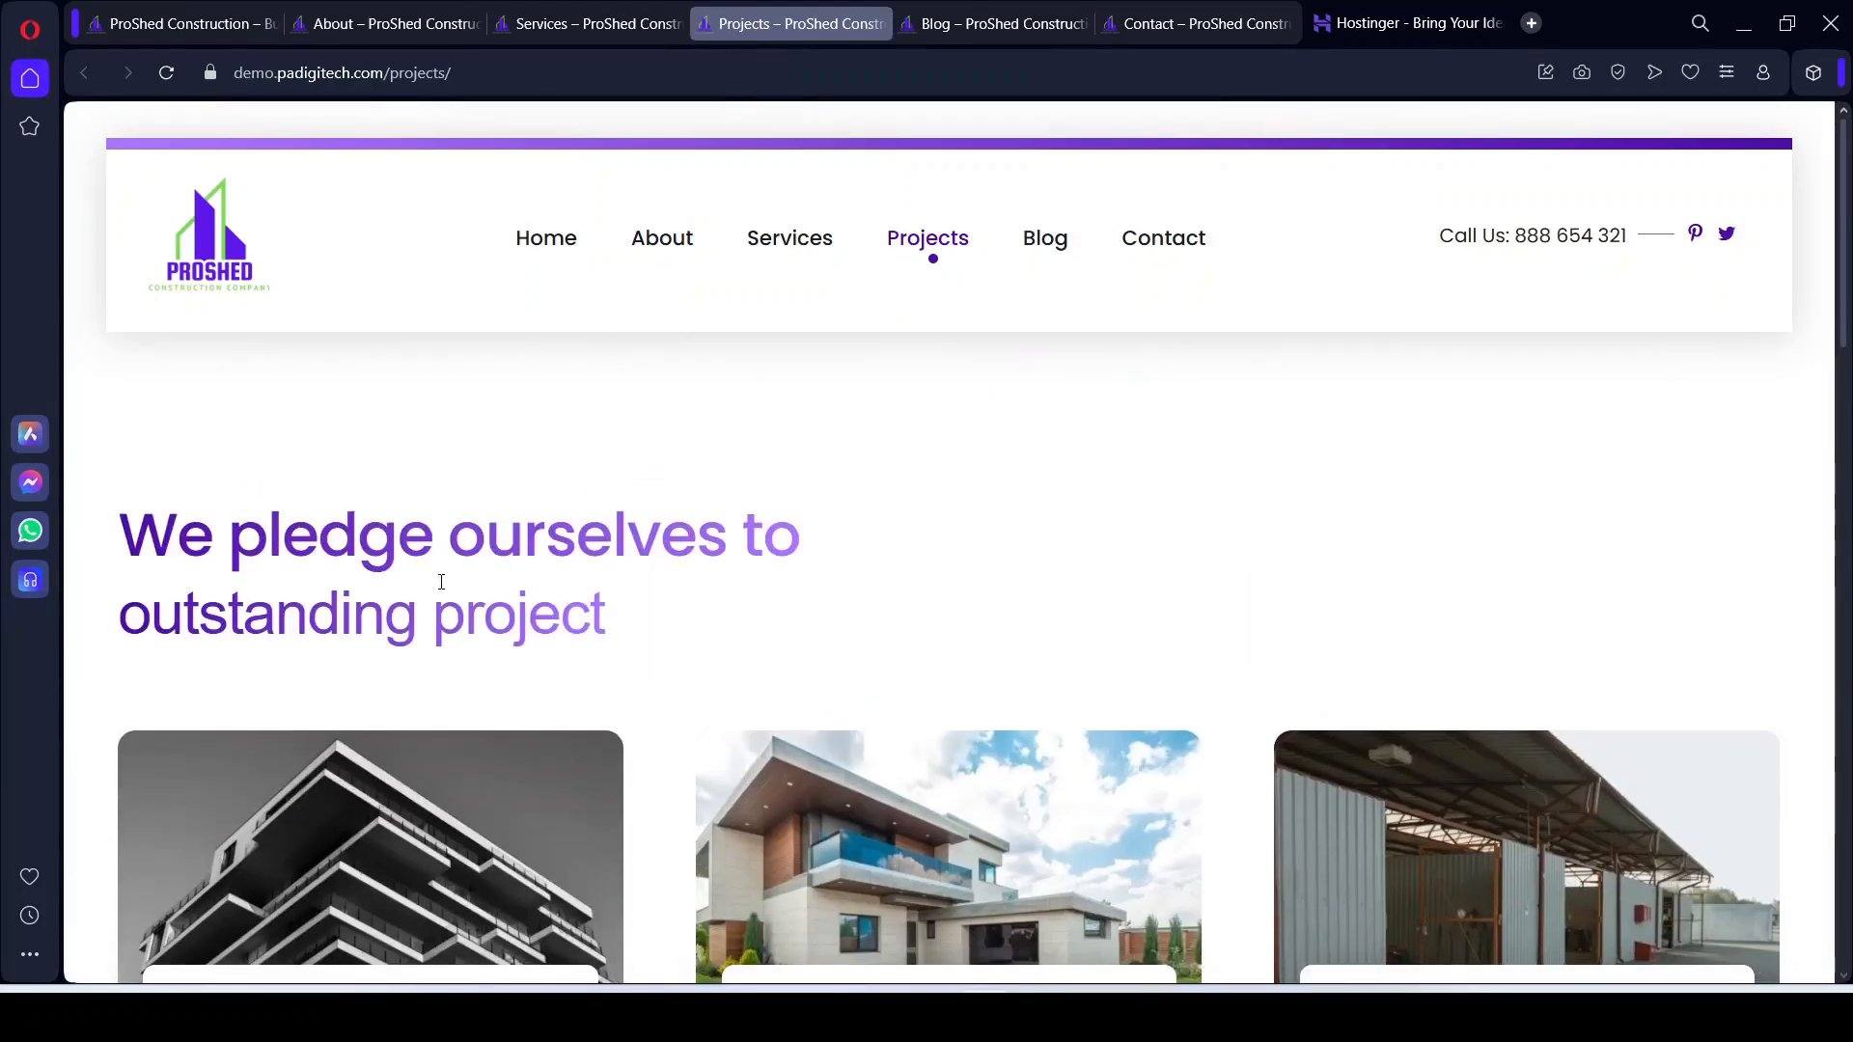
scroll(488, 586, down, 4)
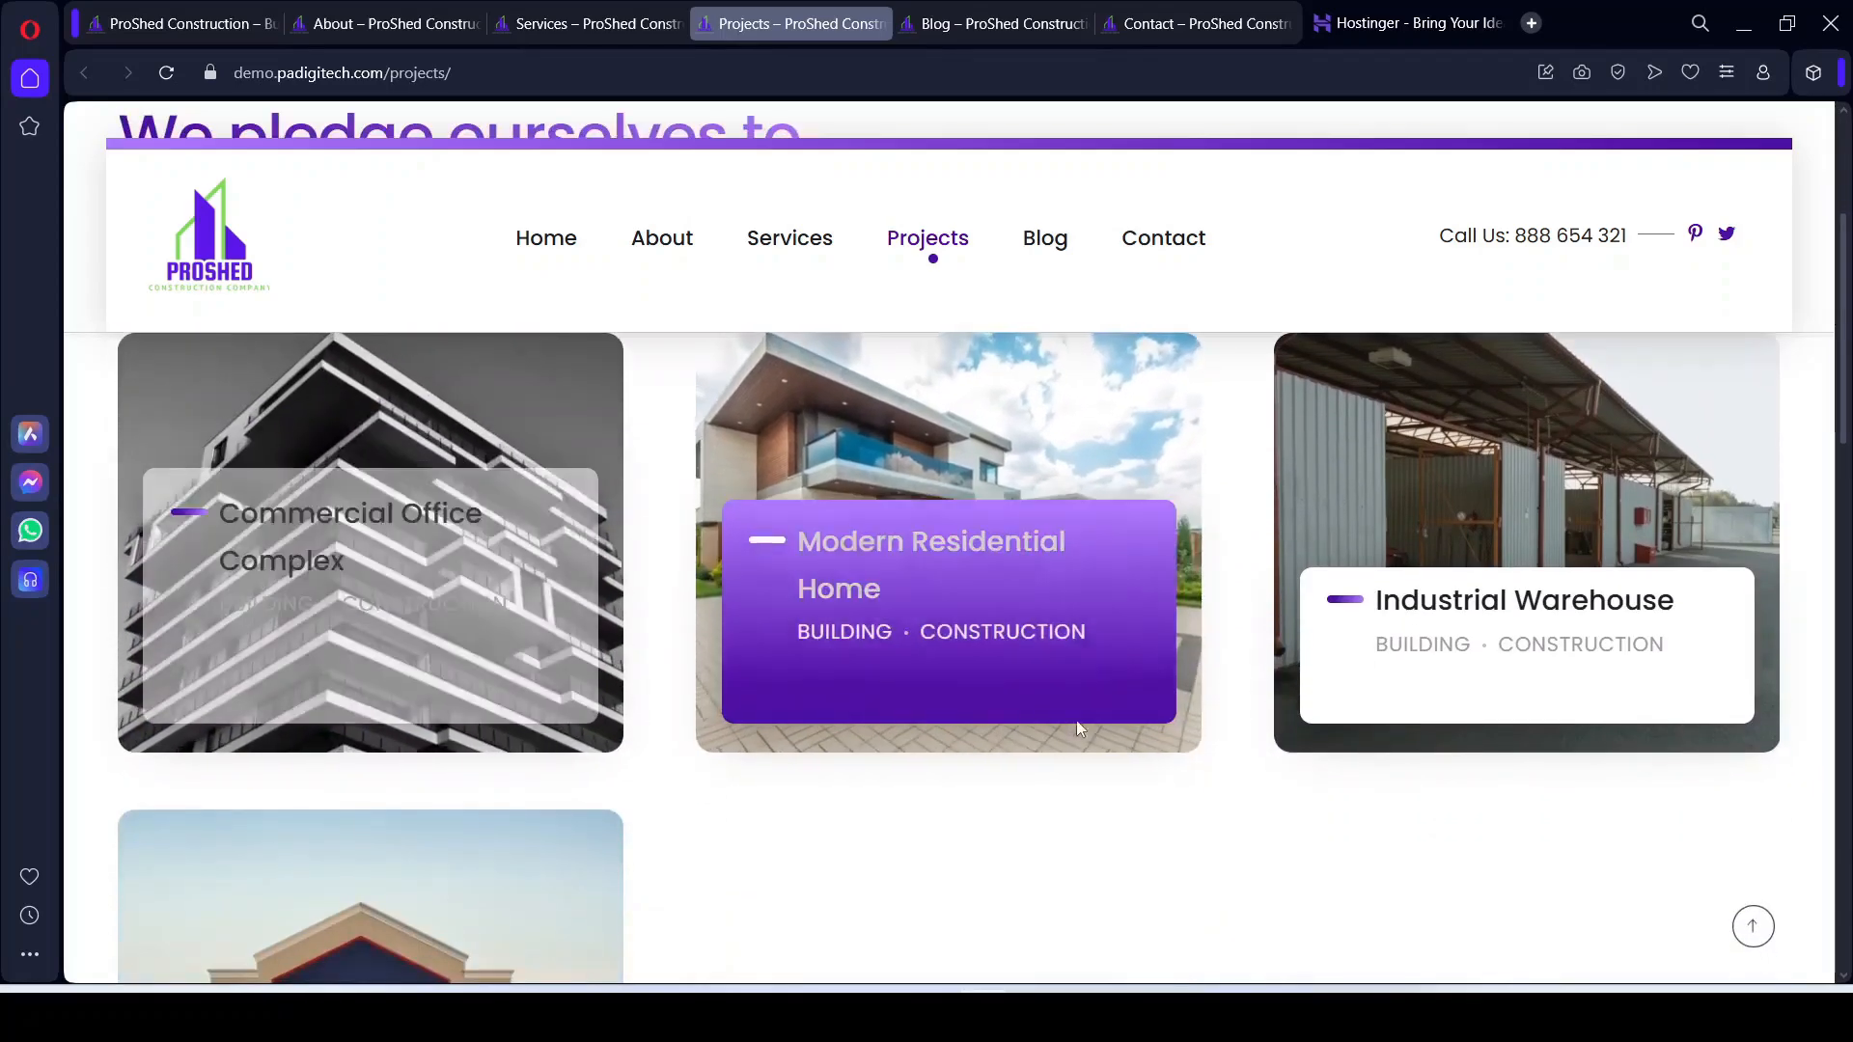
scroll(1502, 774, down, 2)
scroll(1501, 774, up, 2)
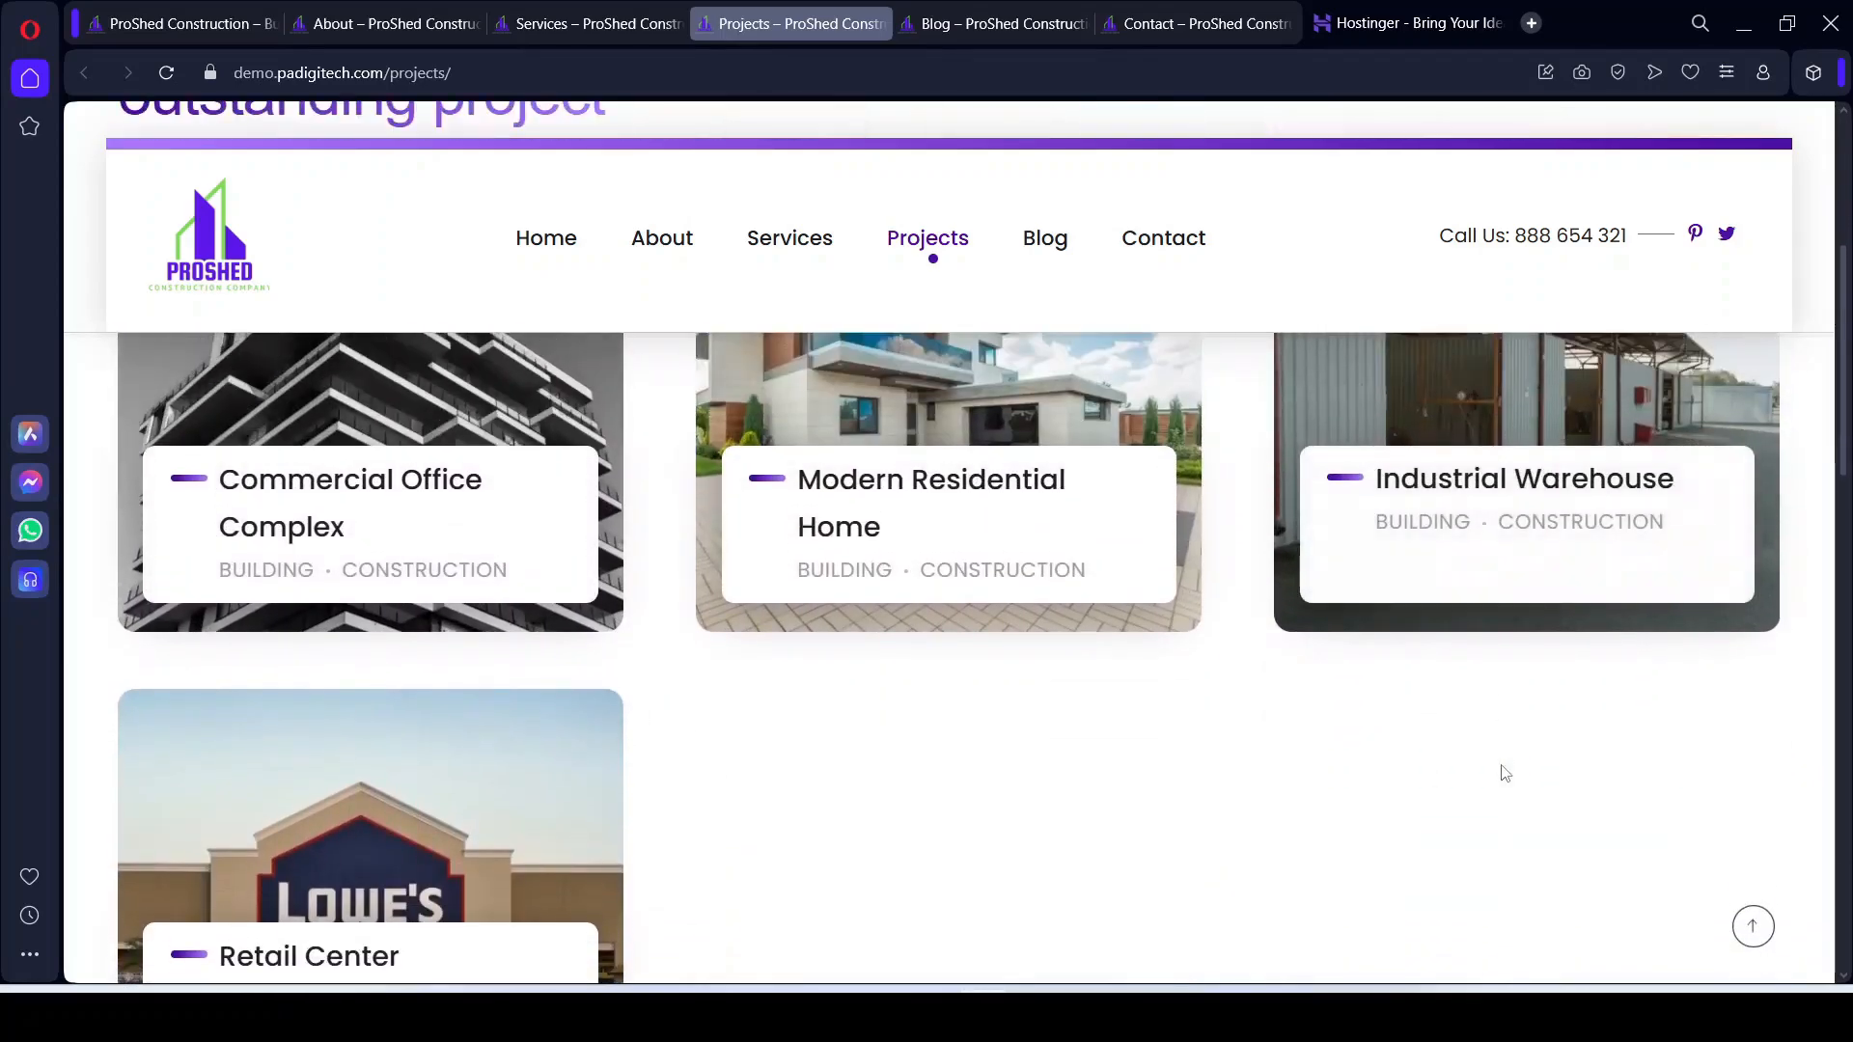
scroll(1150, 876, down, 2)
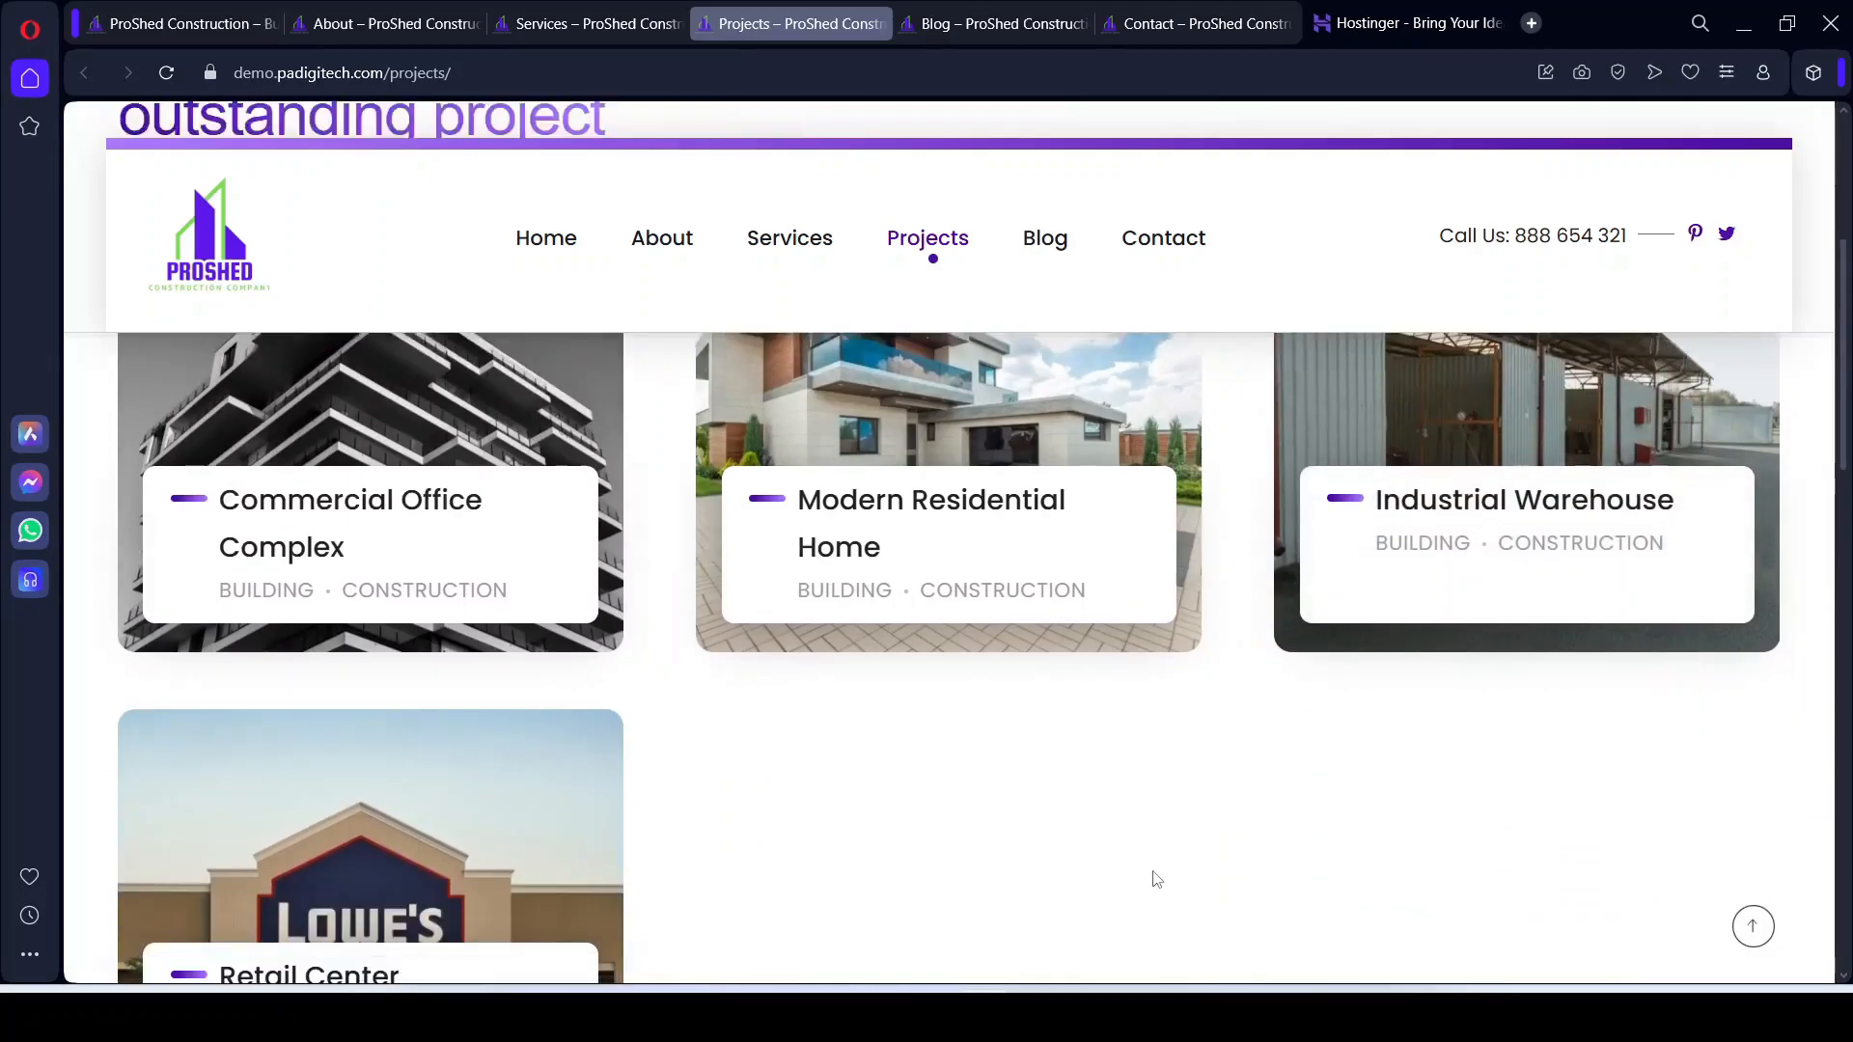
scroll(1174, 854, down, 7)
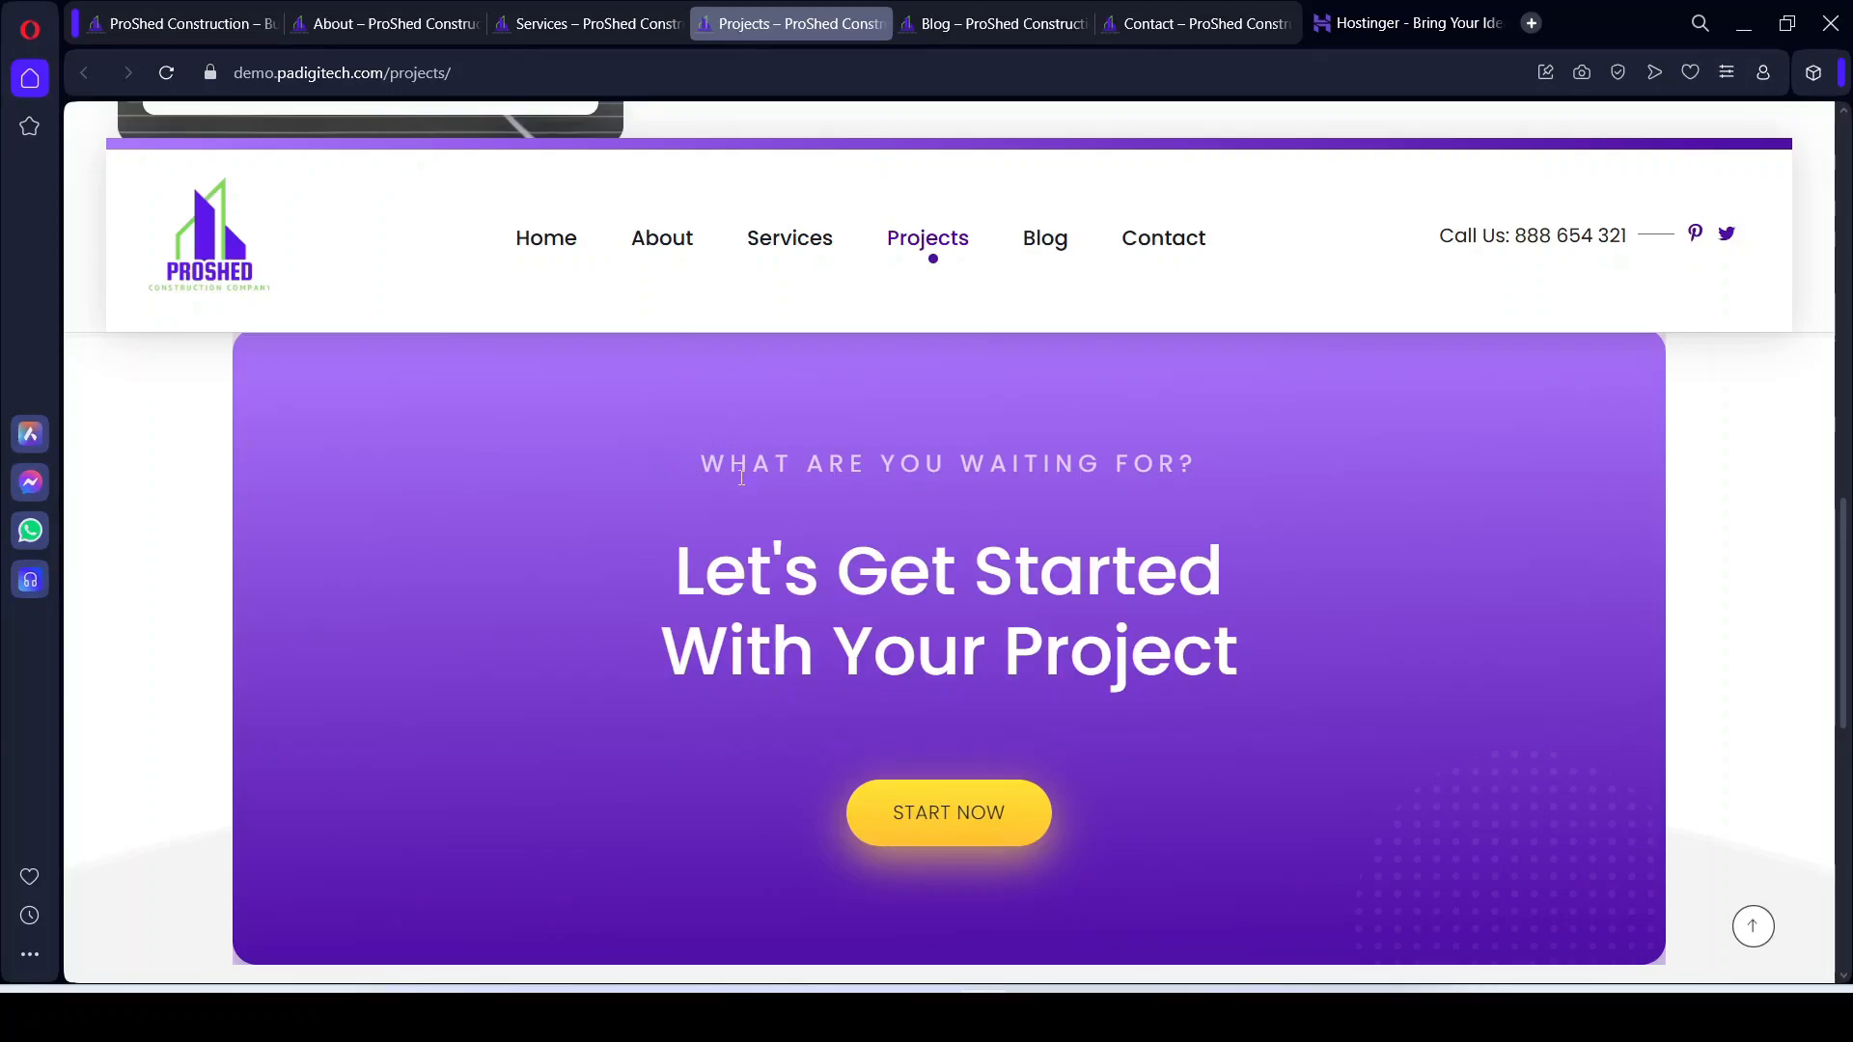
Step: Highlight the Let's Get Started banner heading and look over the footer
drag(1093, 480, 1247, 608)
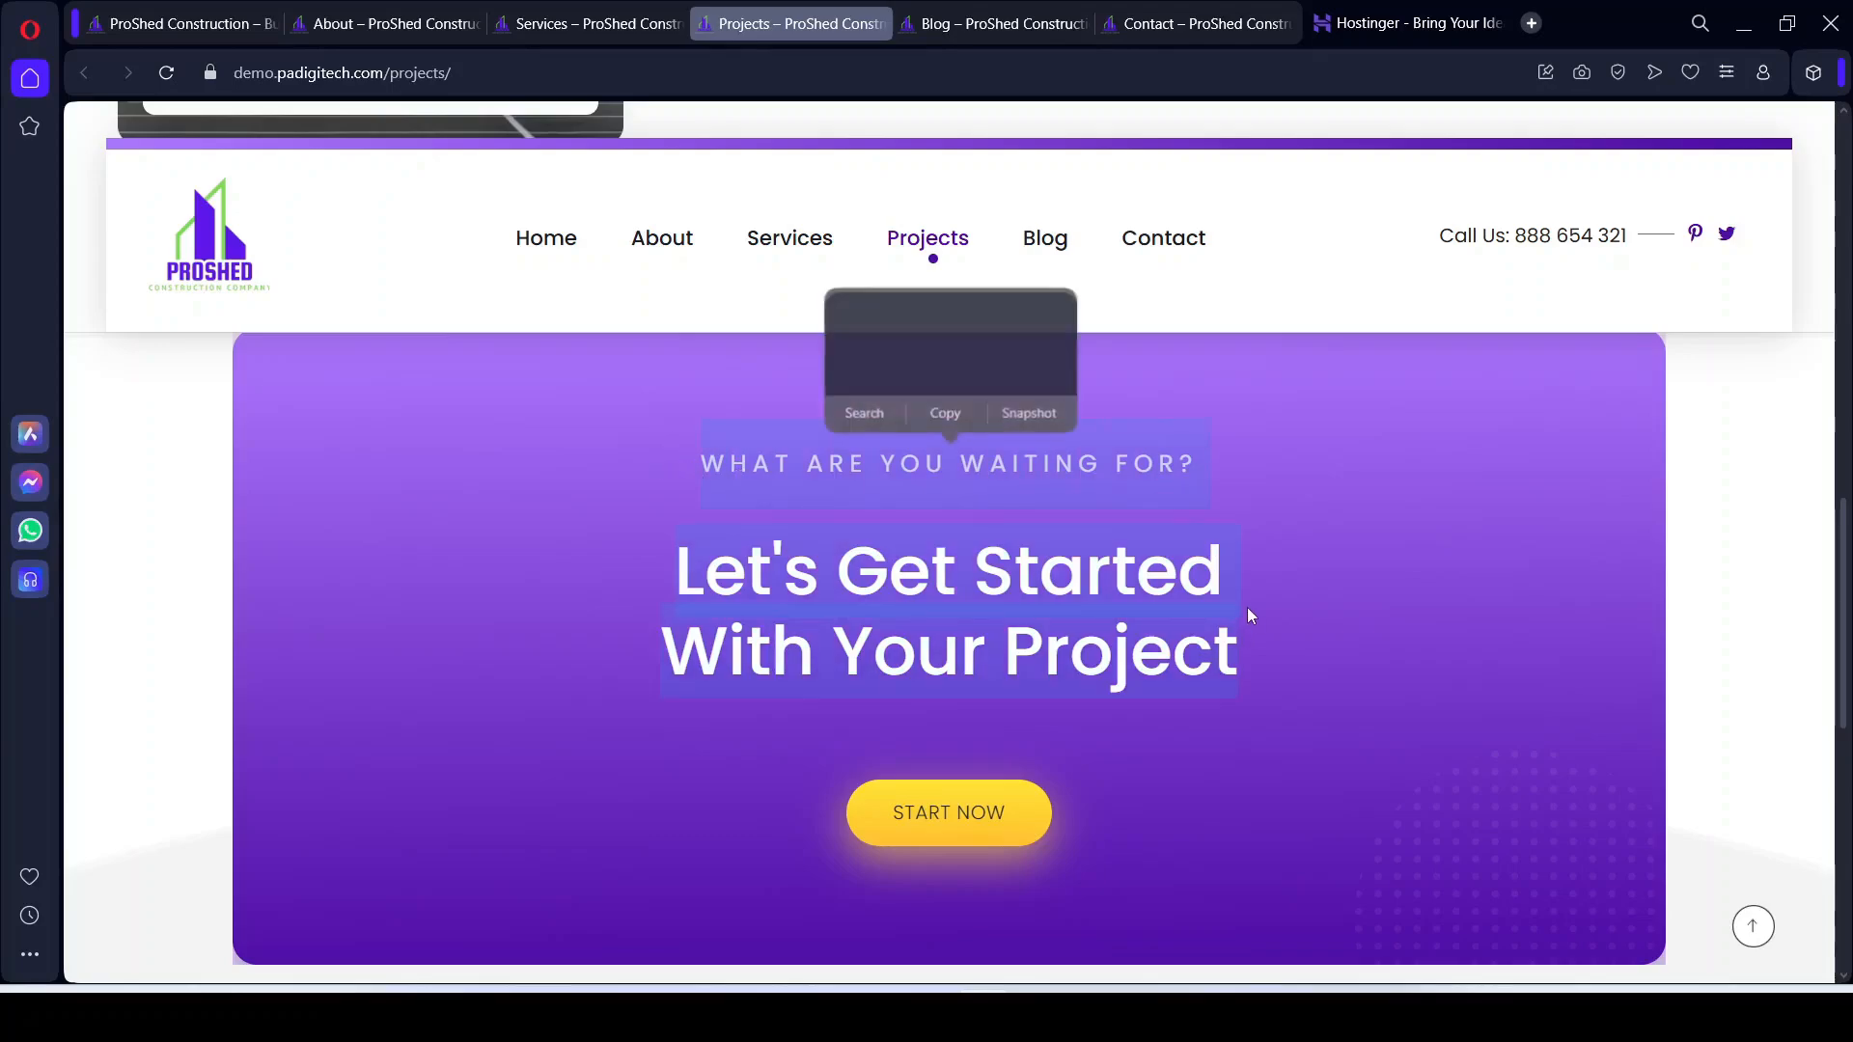
click(1679, 606)
scroll(1309, 576, down, 8)
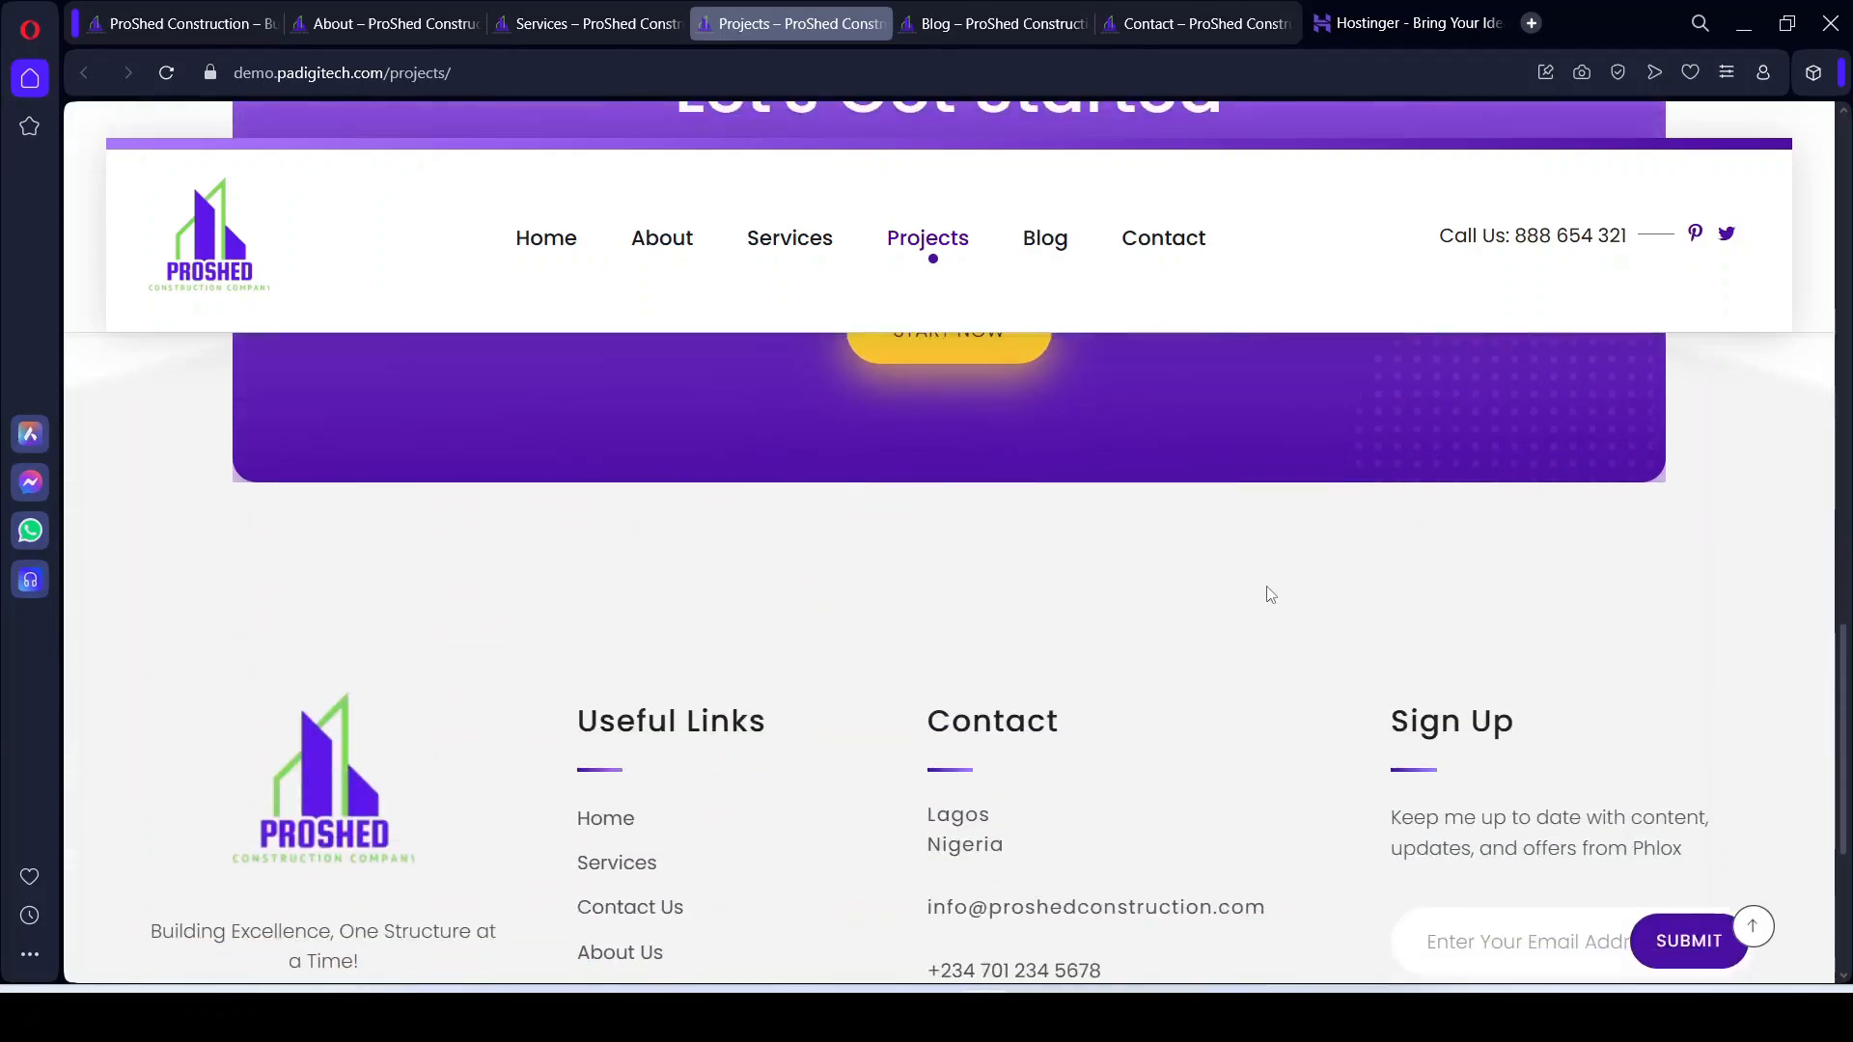
scroll(1251, 618, up, 3)
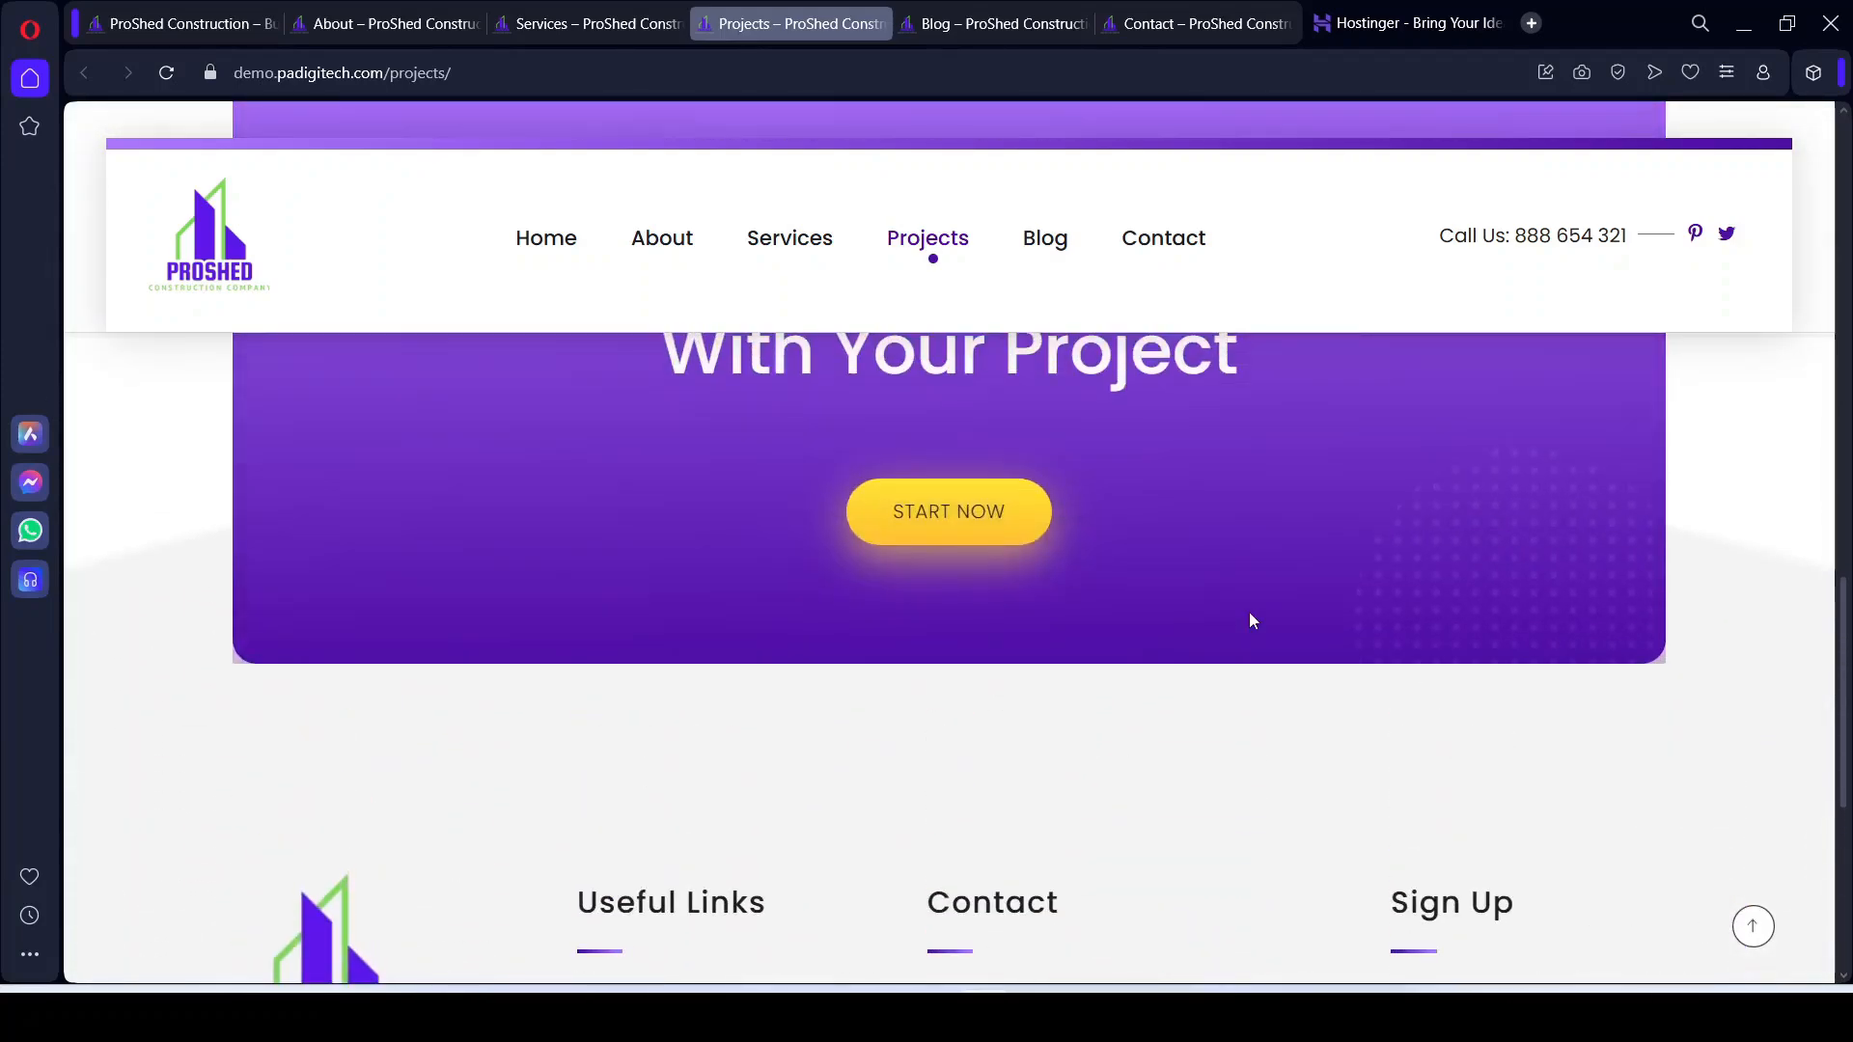
scroll(1251, 618, down, 3)
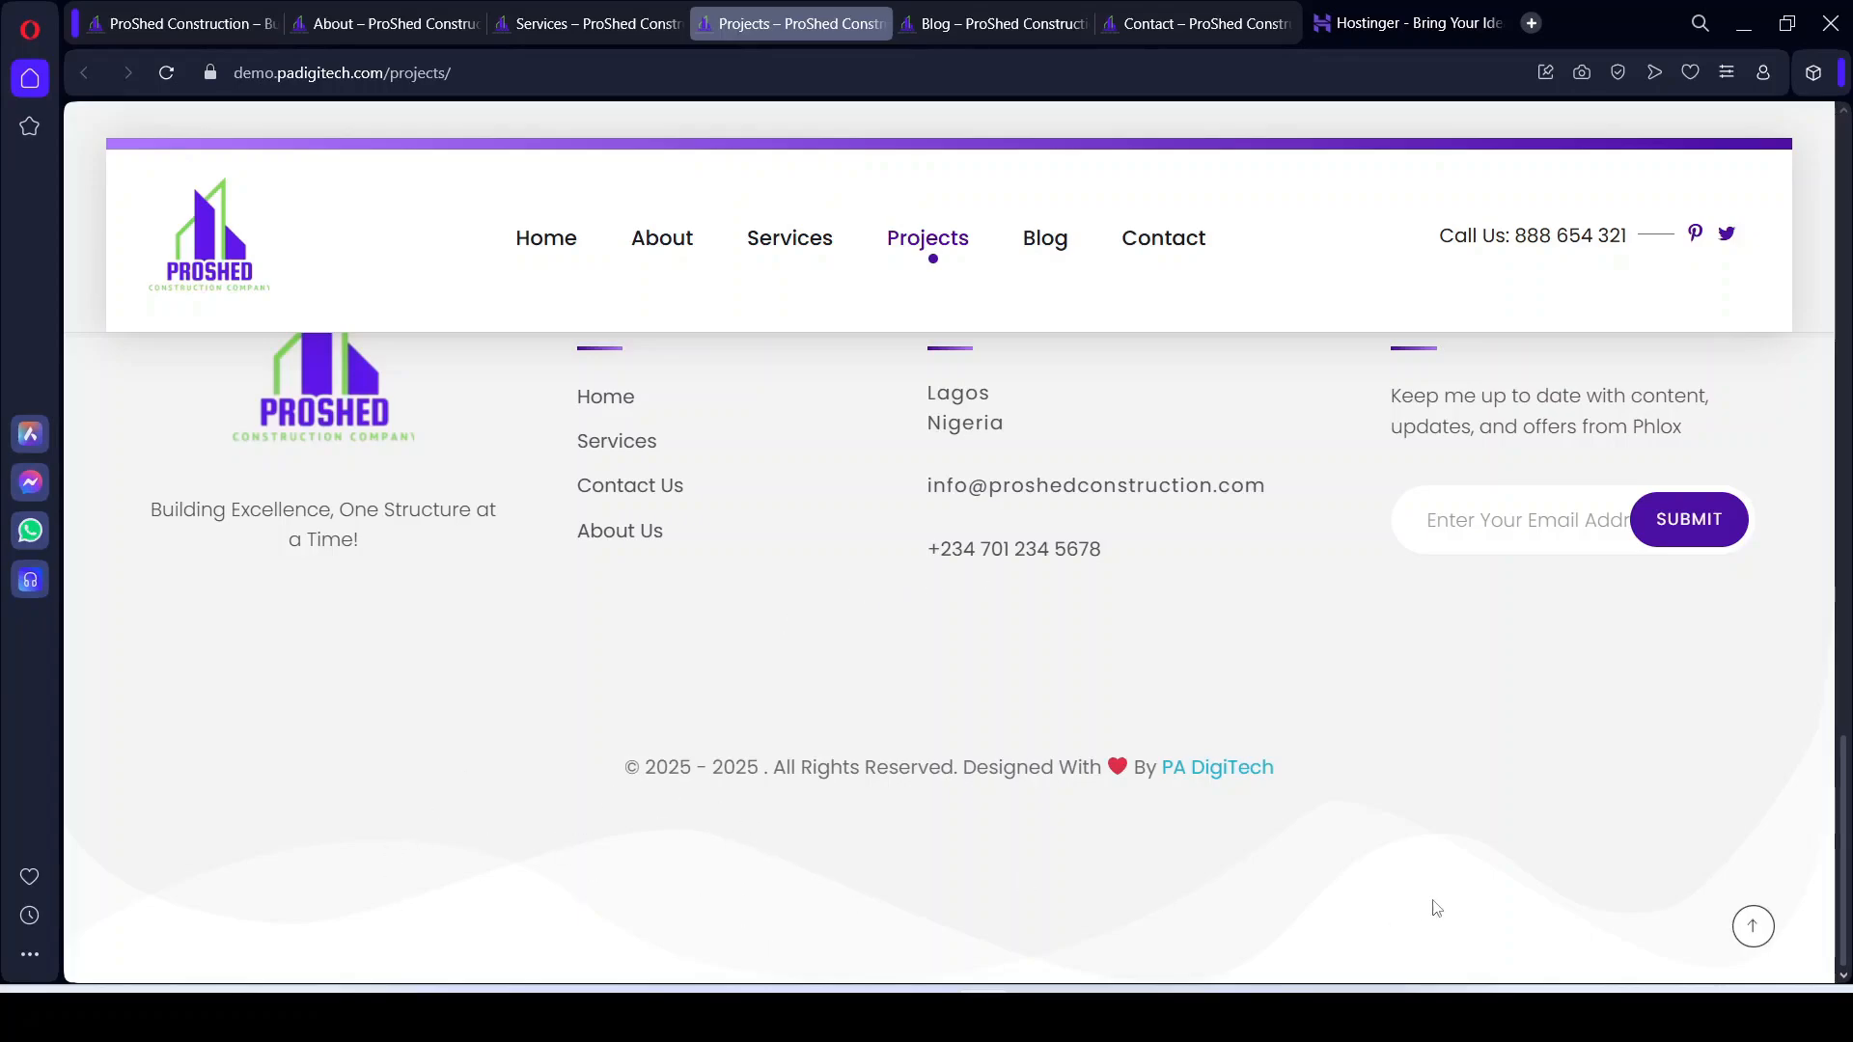
scroll(596, 791, up, 5)
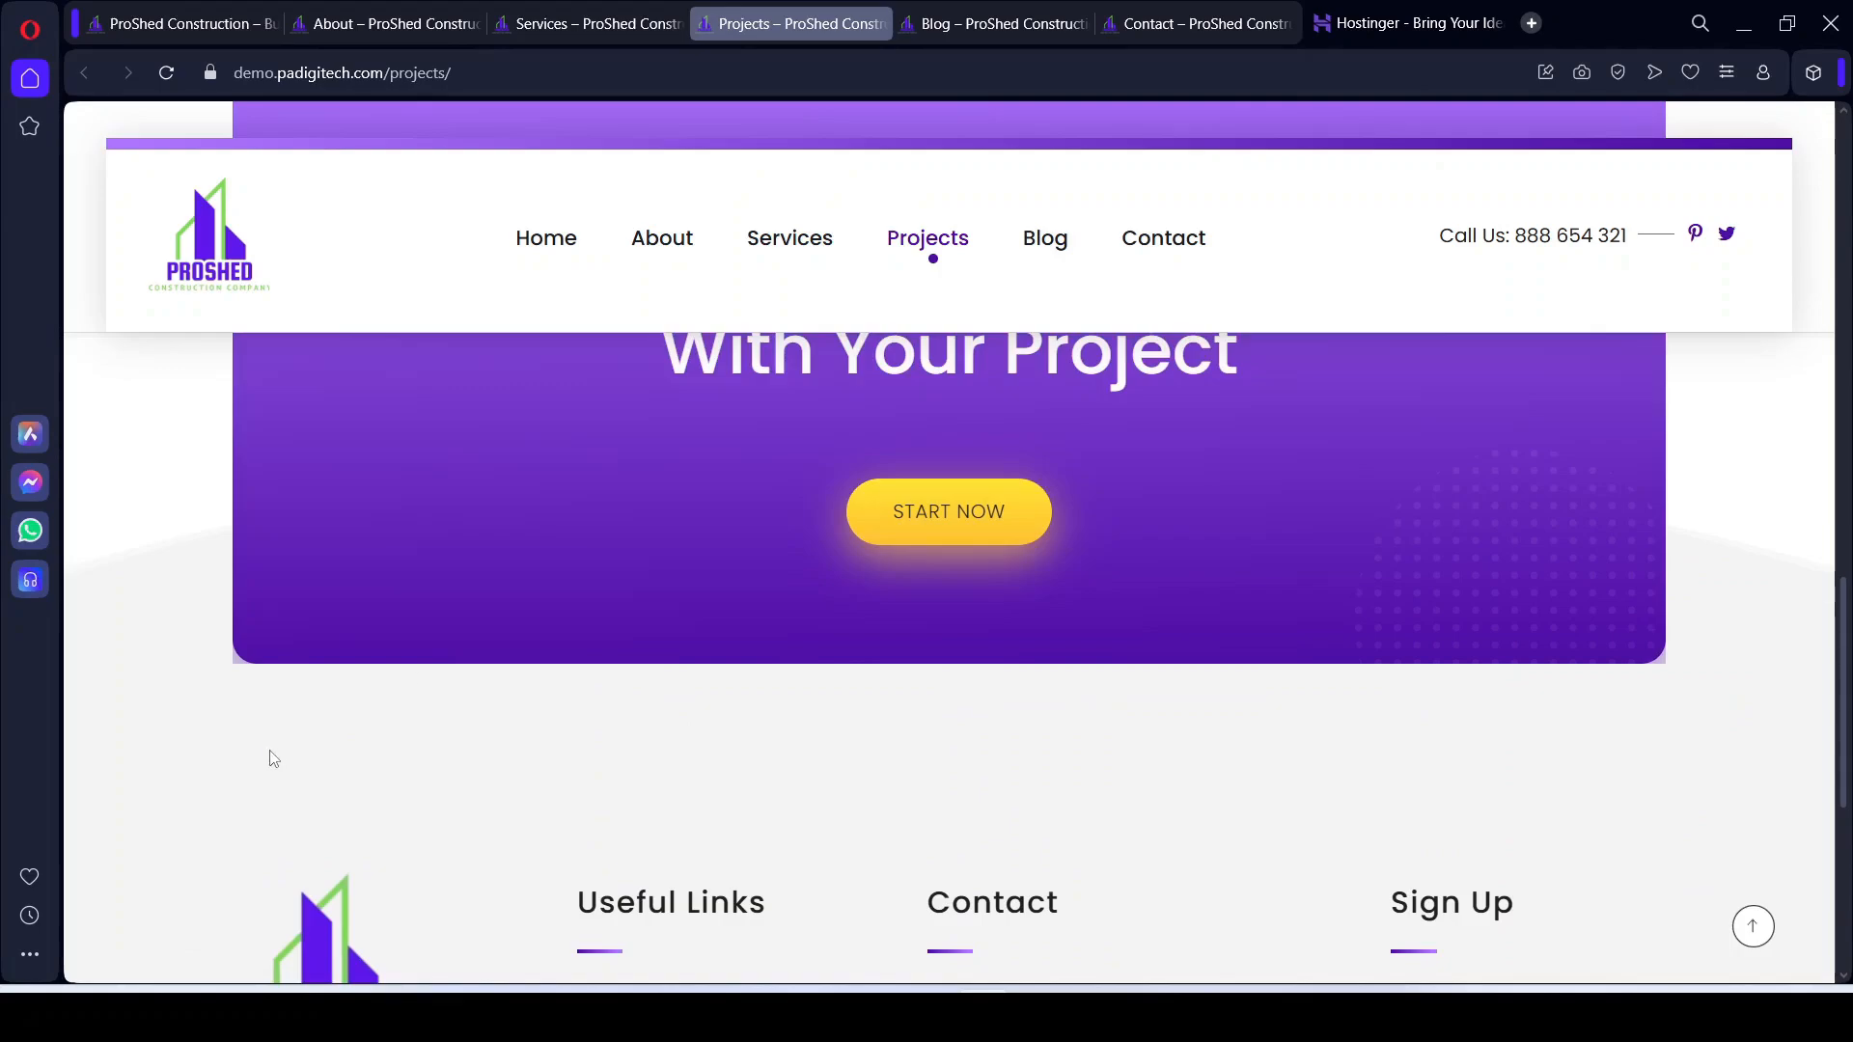
scroll(274, 759, up, 5)
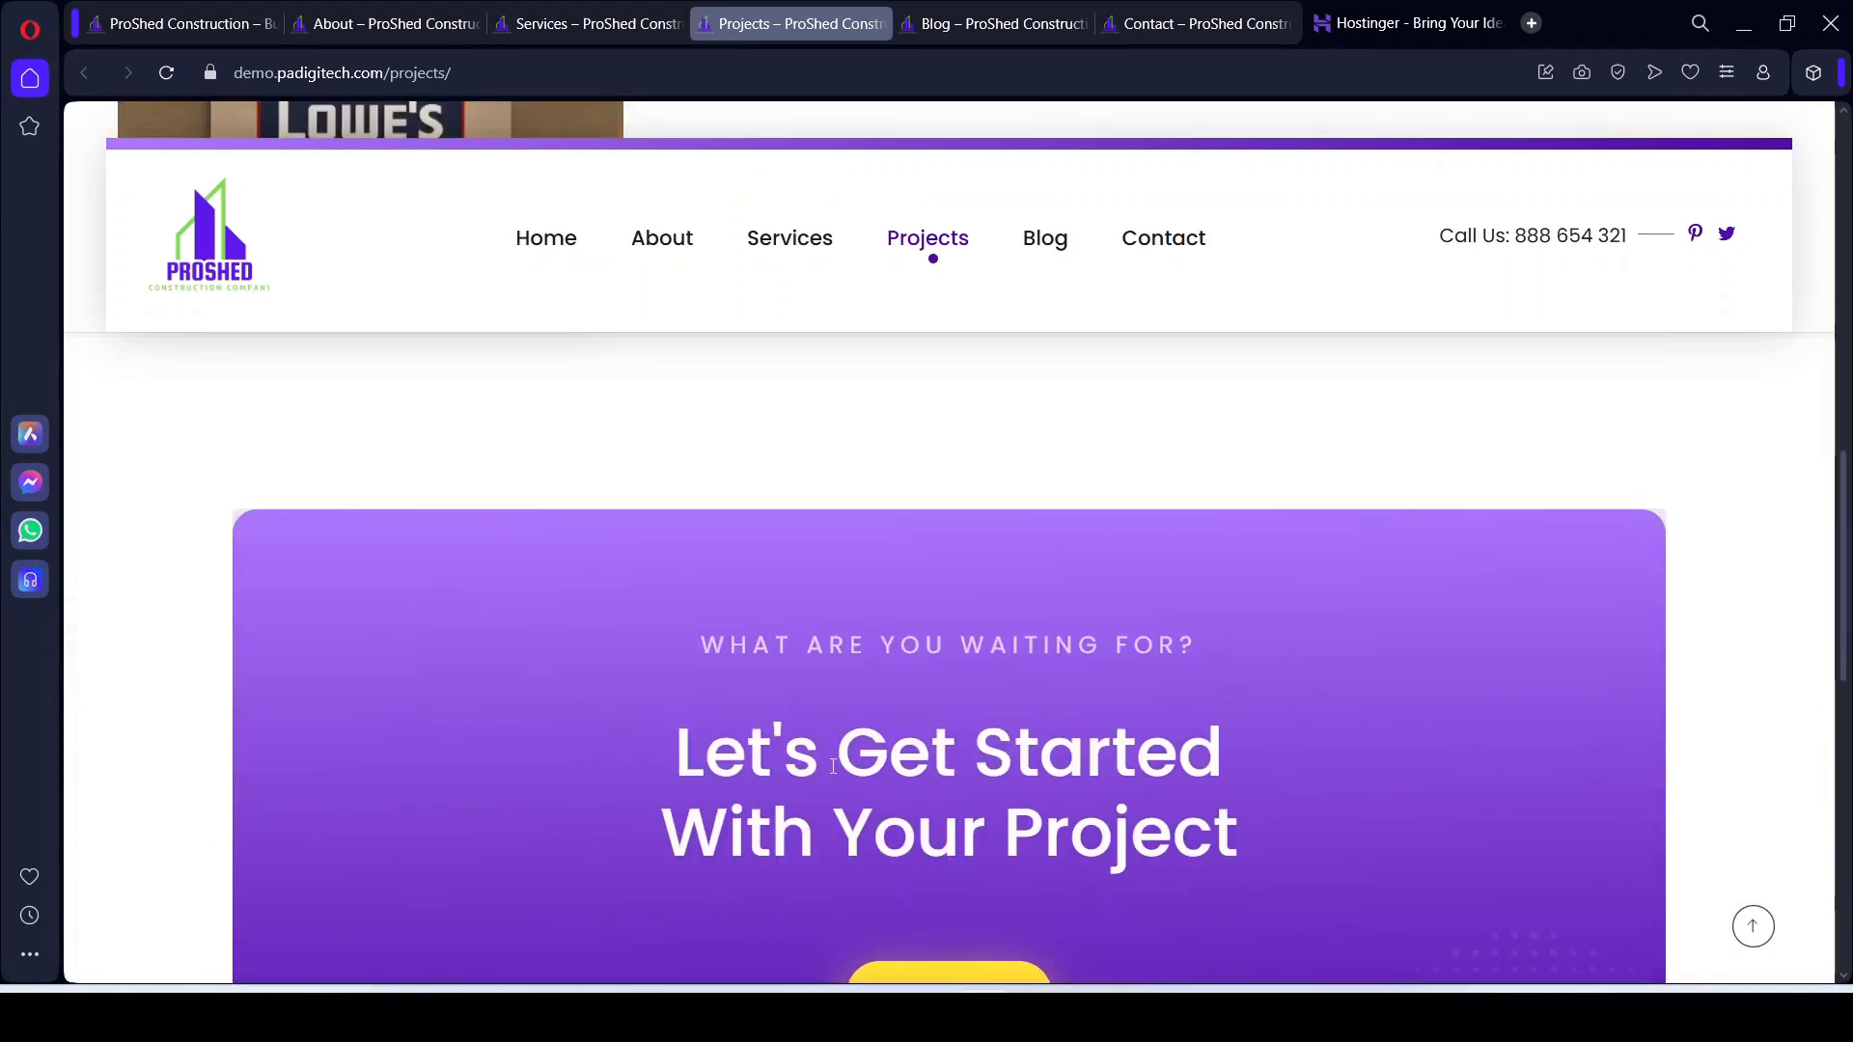
Step: Bring up the Blog page and scroll past its post grid to the Start Now banner
click(995, 32)
scroll(1374, 396, up, 10)
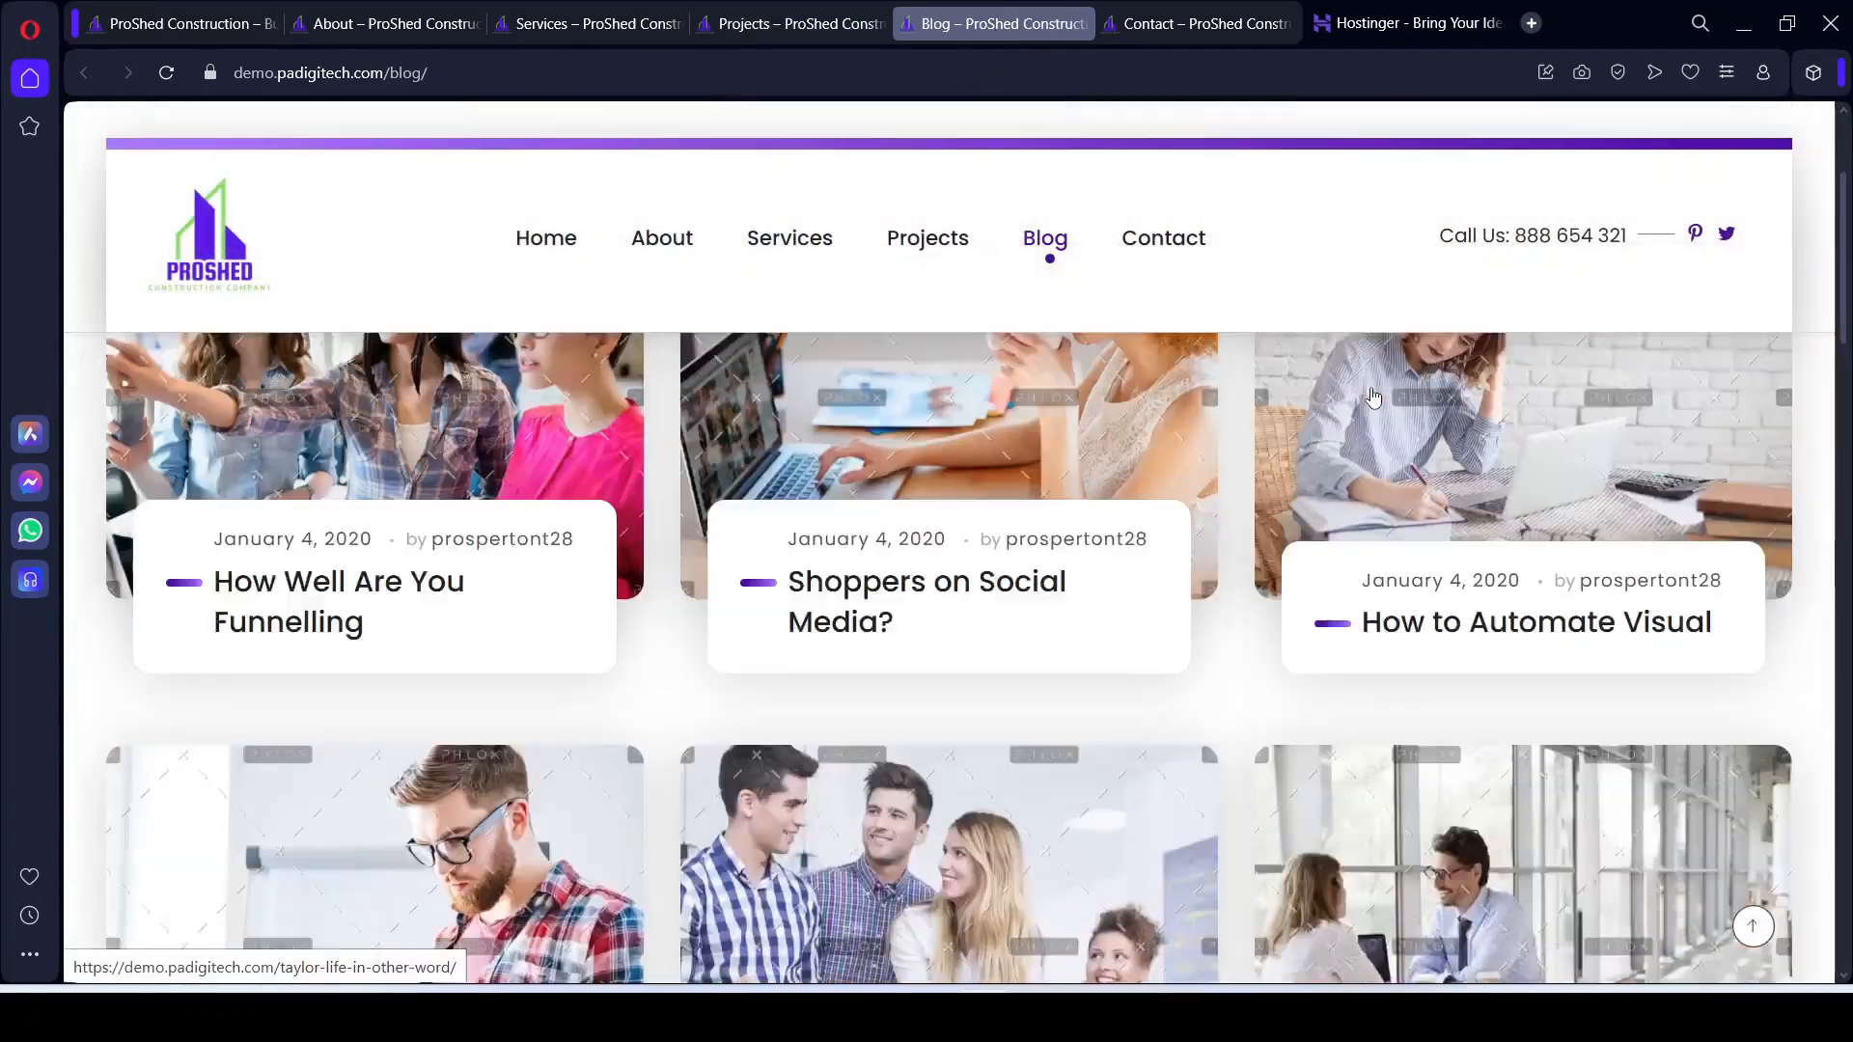
scroll(717, 494, down, 5)
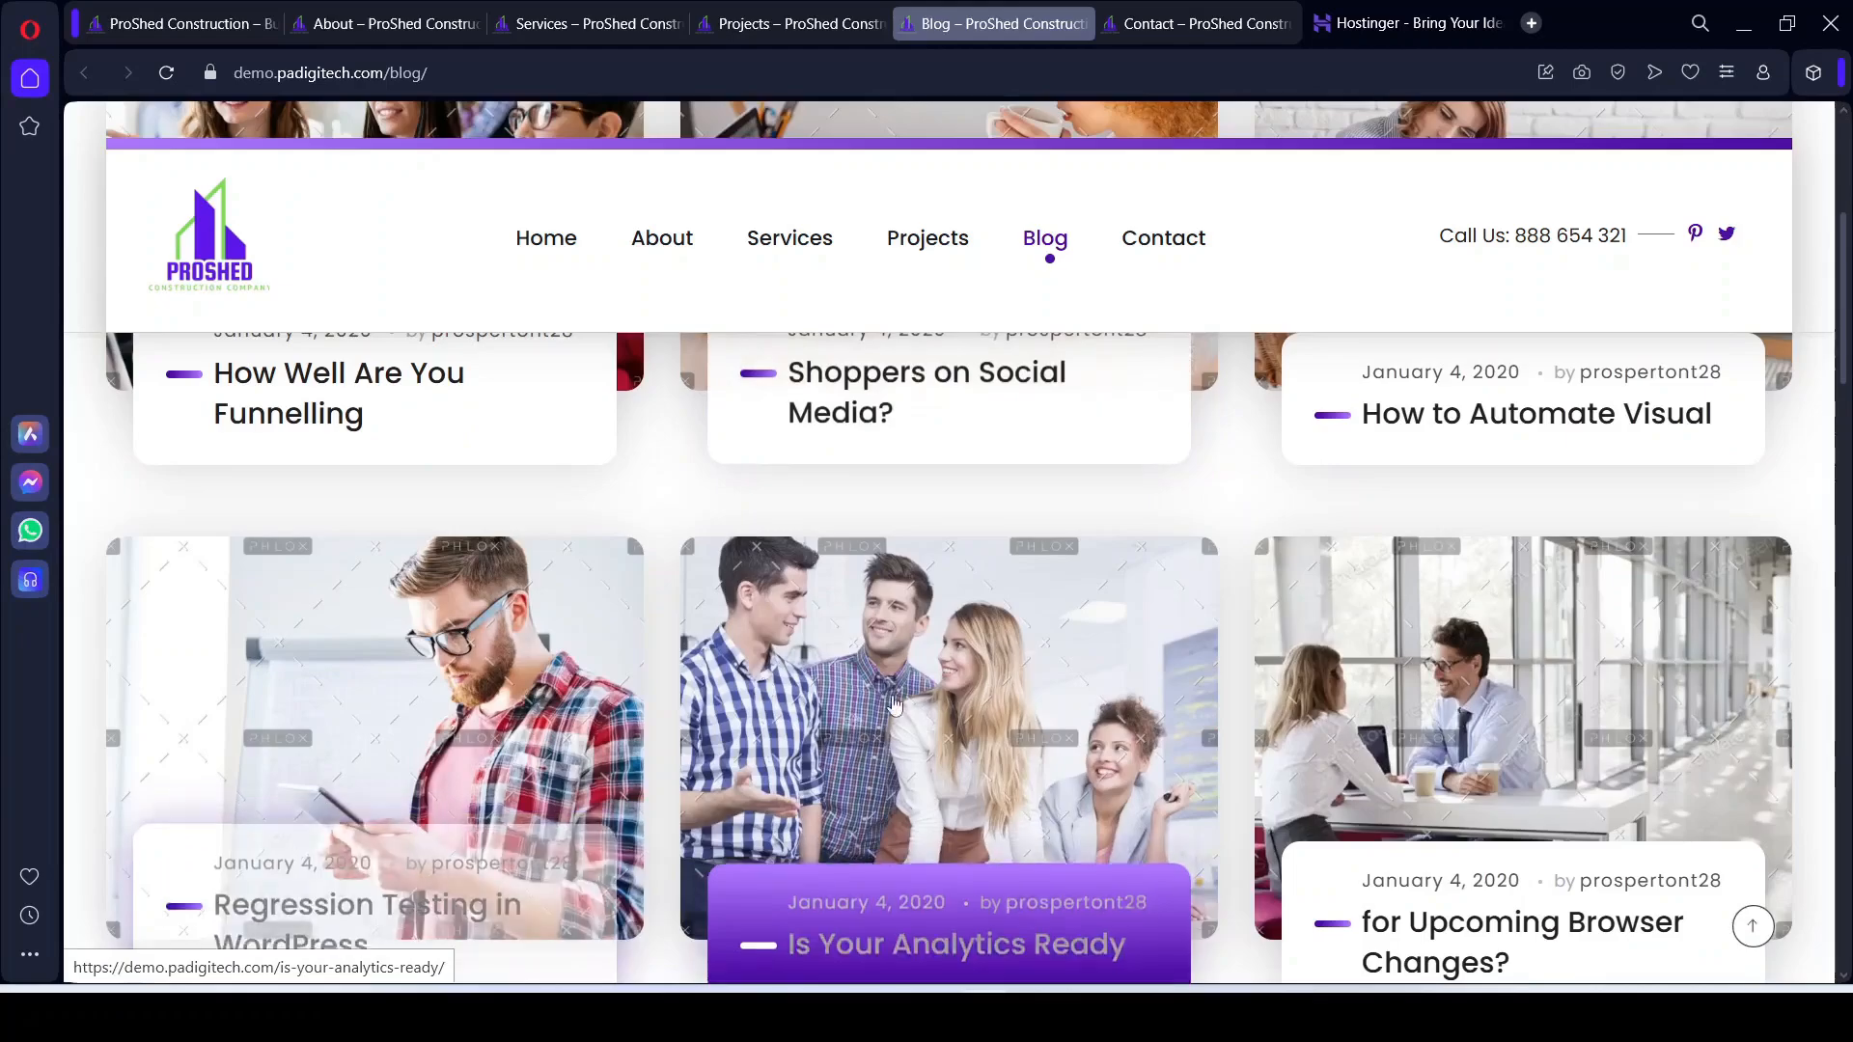
scroll(1481, 733, down, 3)
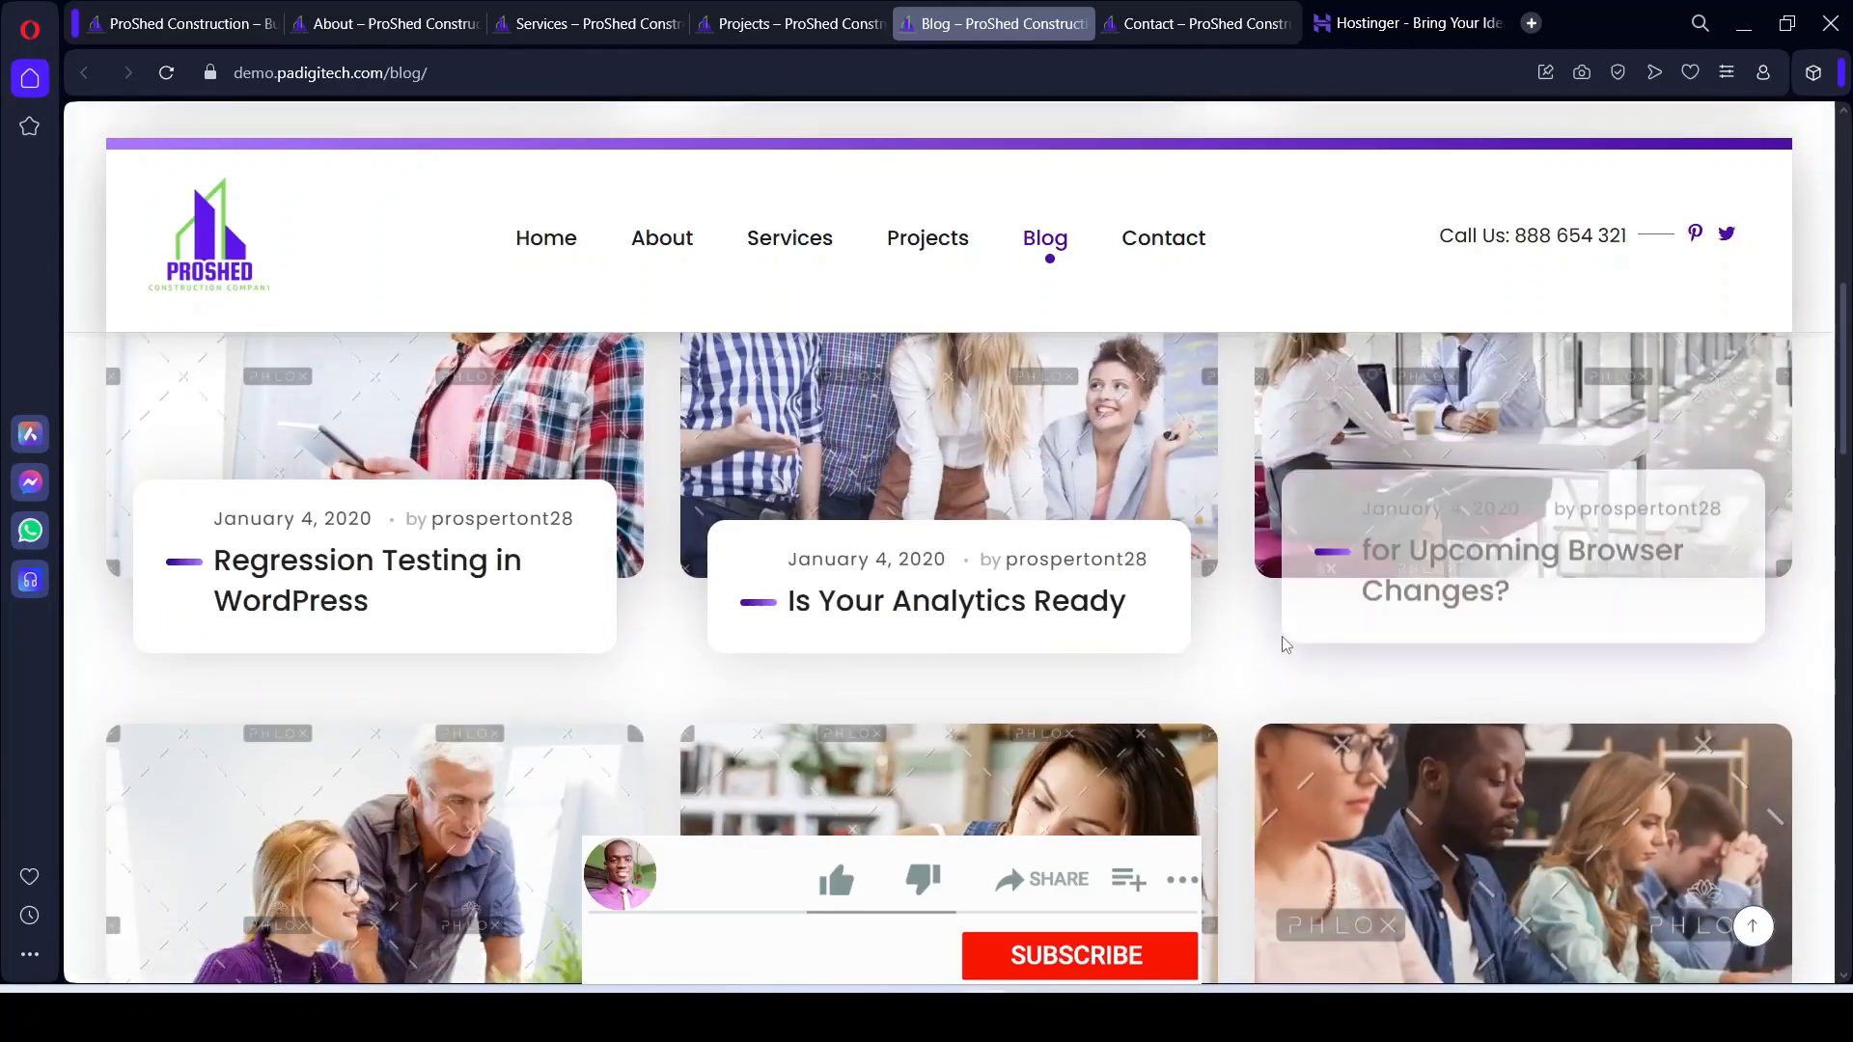
scroll(1481, 704, down, 7)
scroll(555, 642, down, 12)
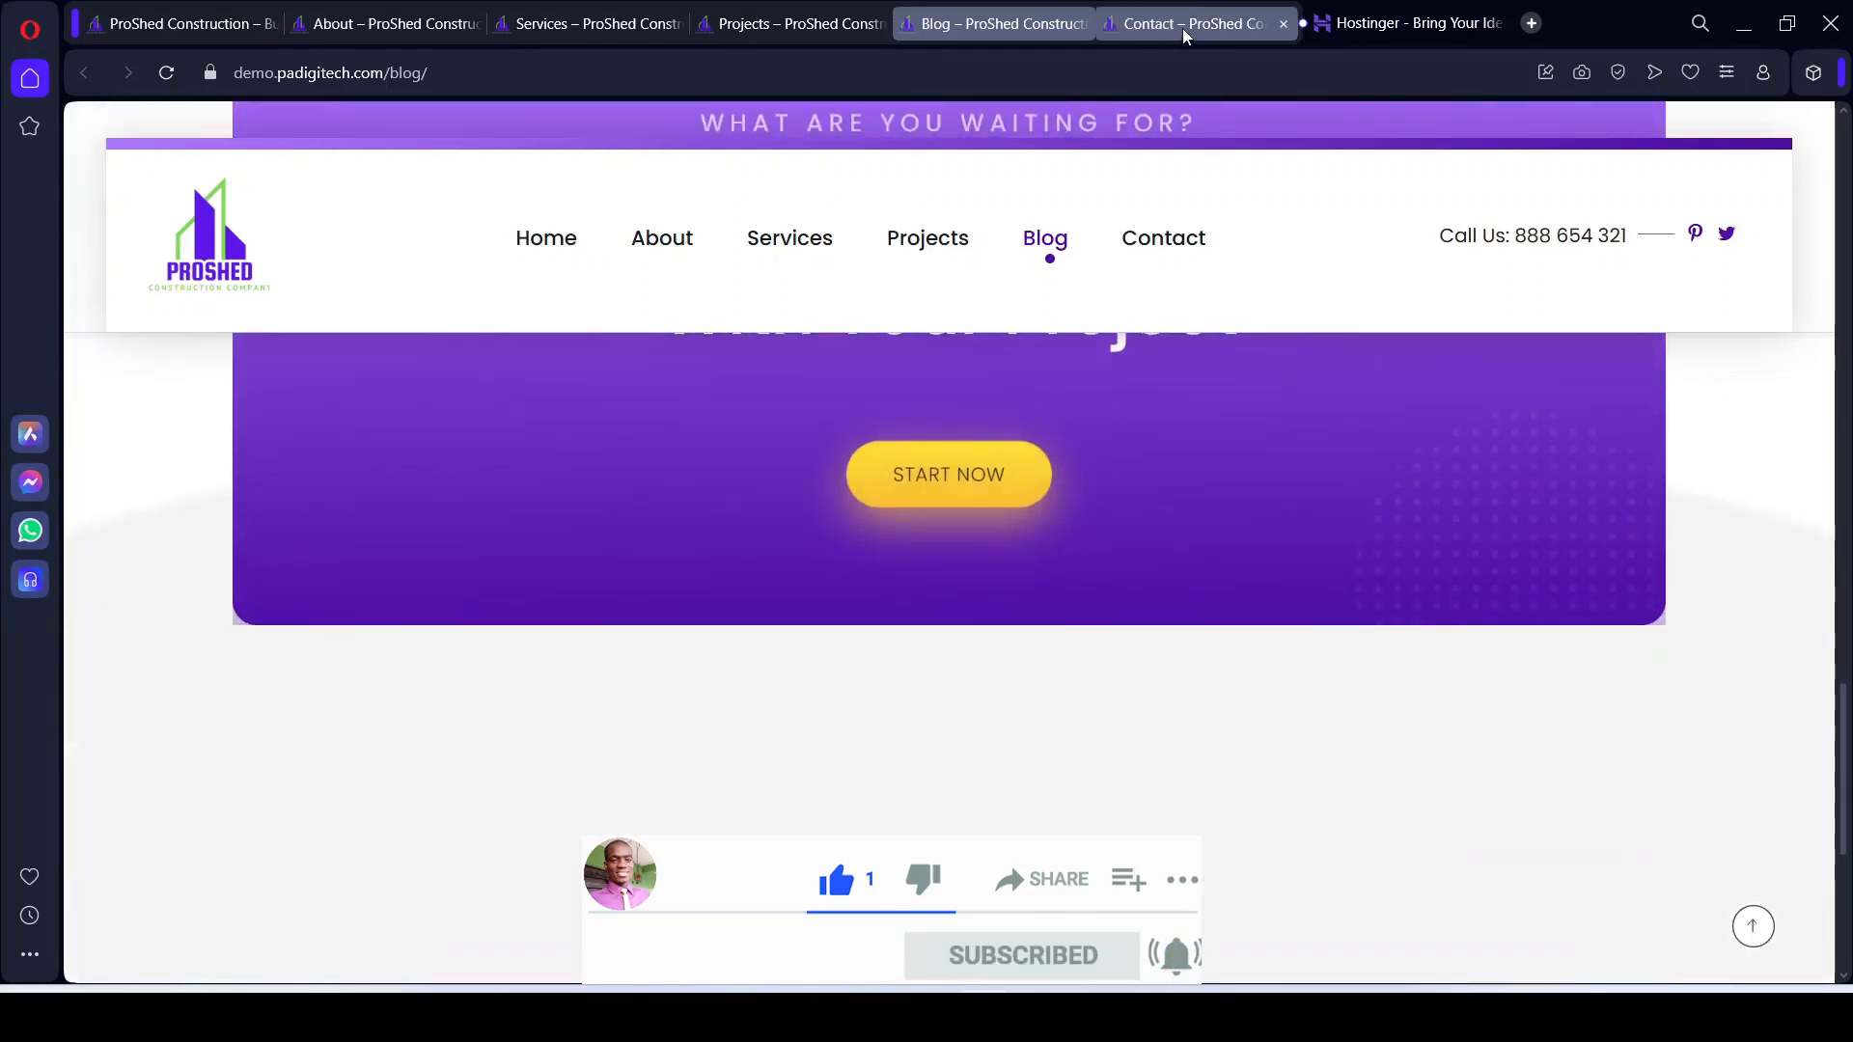
click(1183, 27)
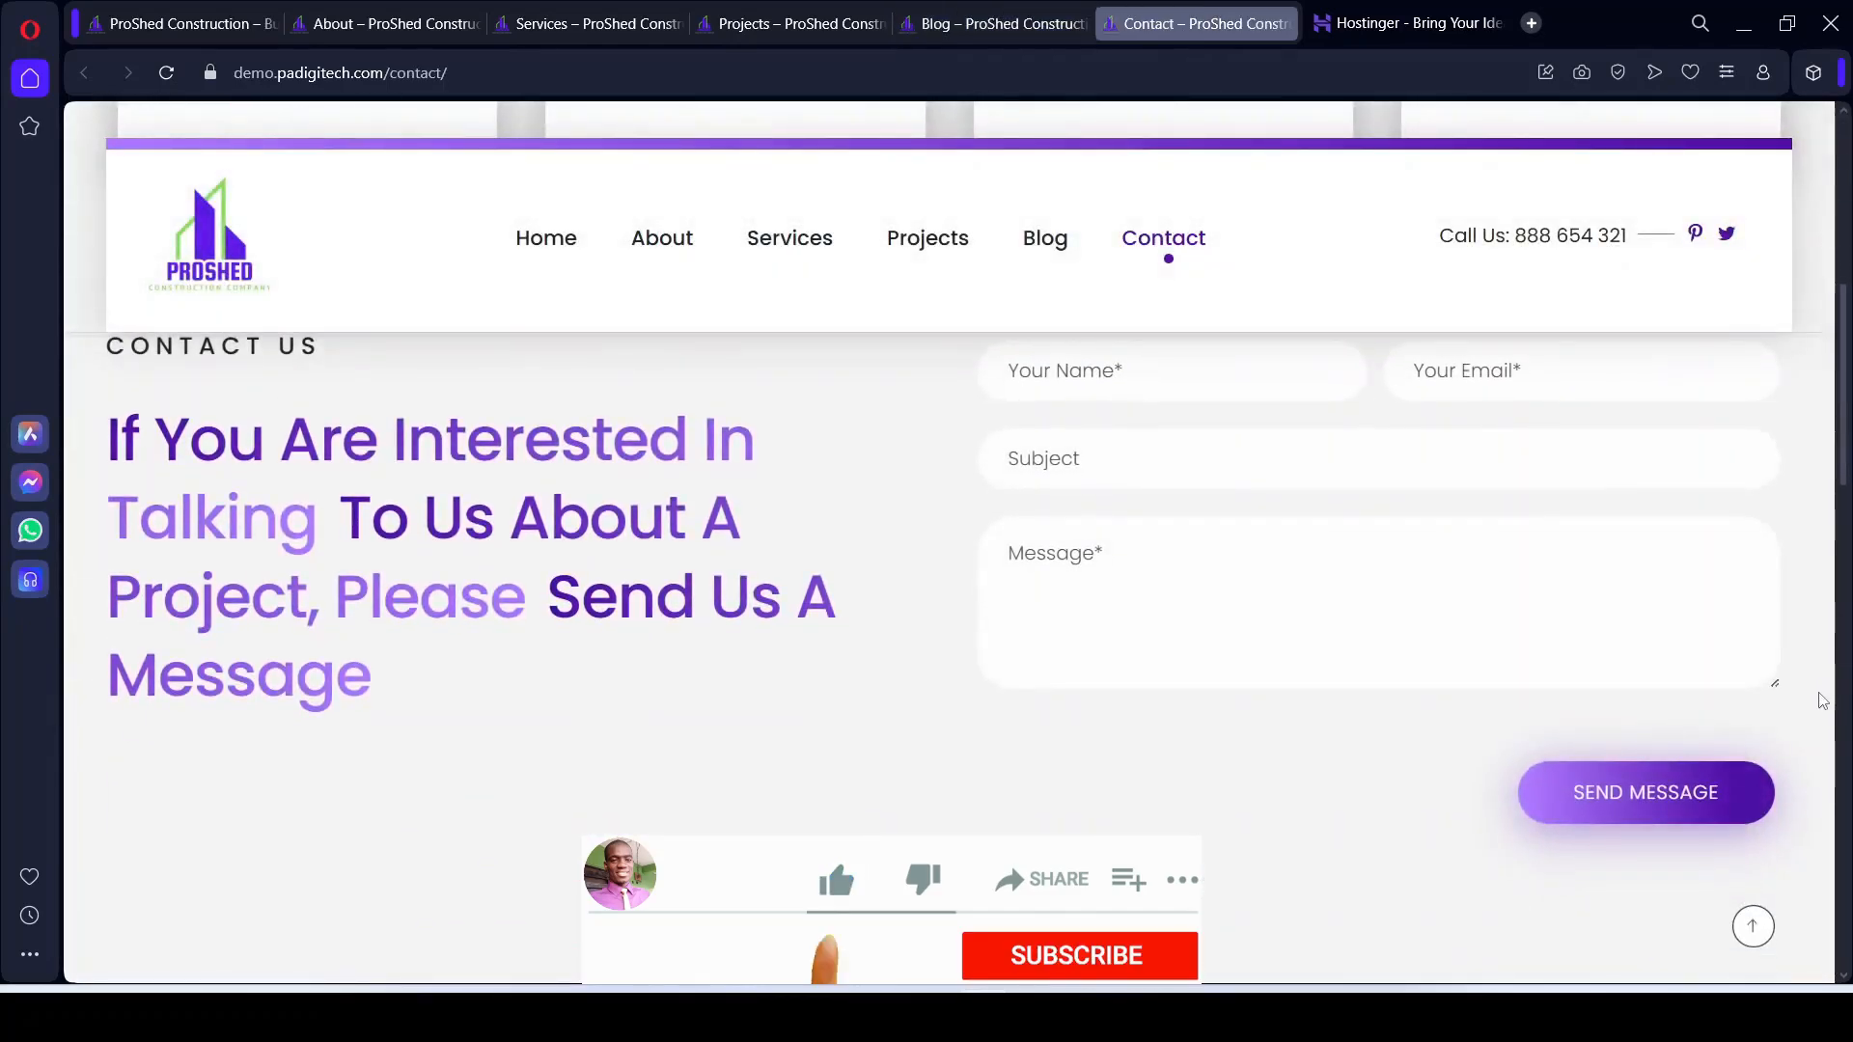
scroll(1823, 701, up, 7)
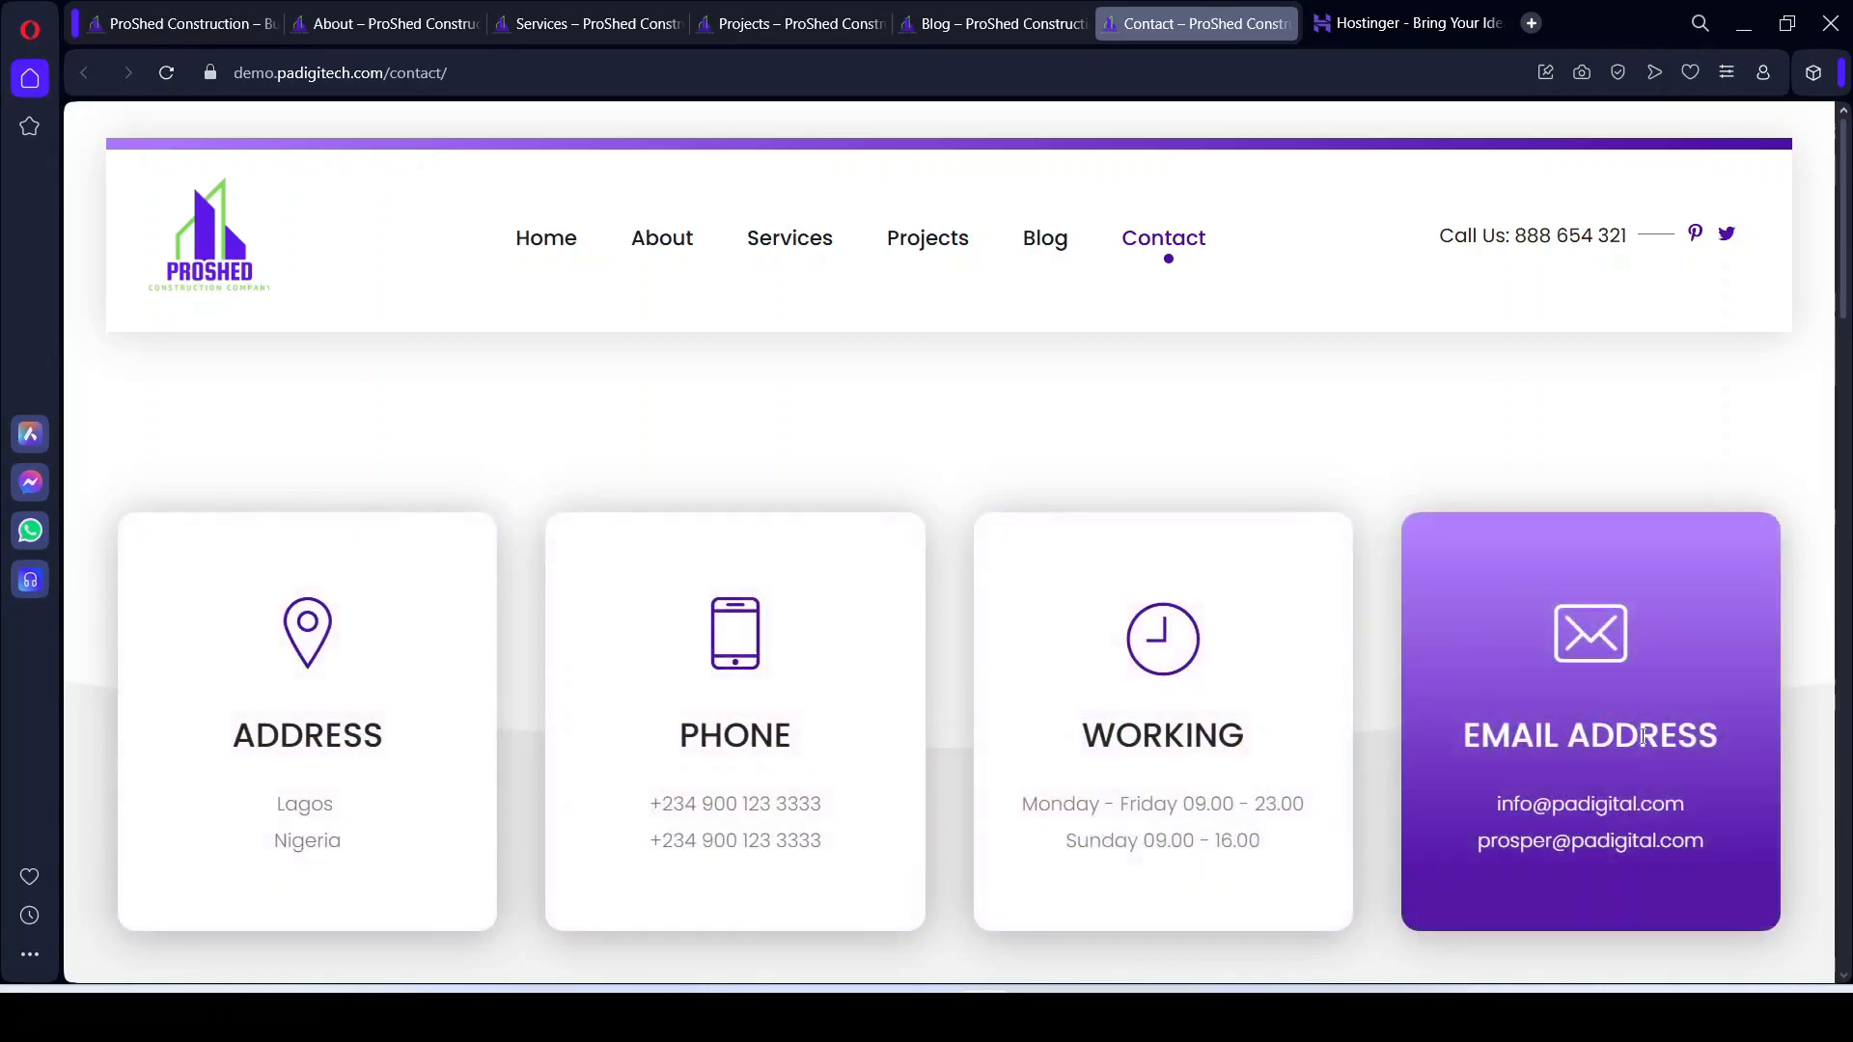
scroll(1124, 738, down, 4)
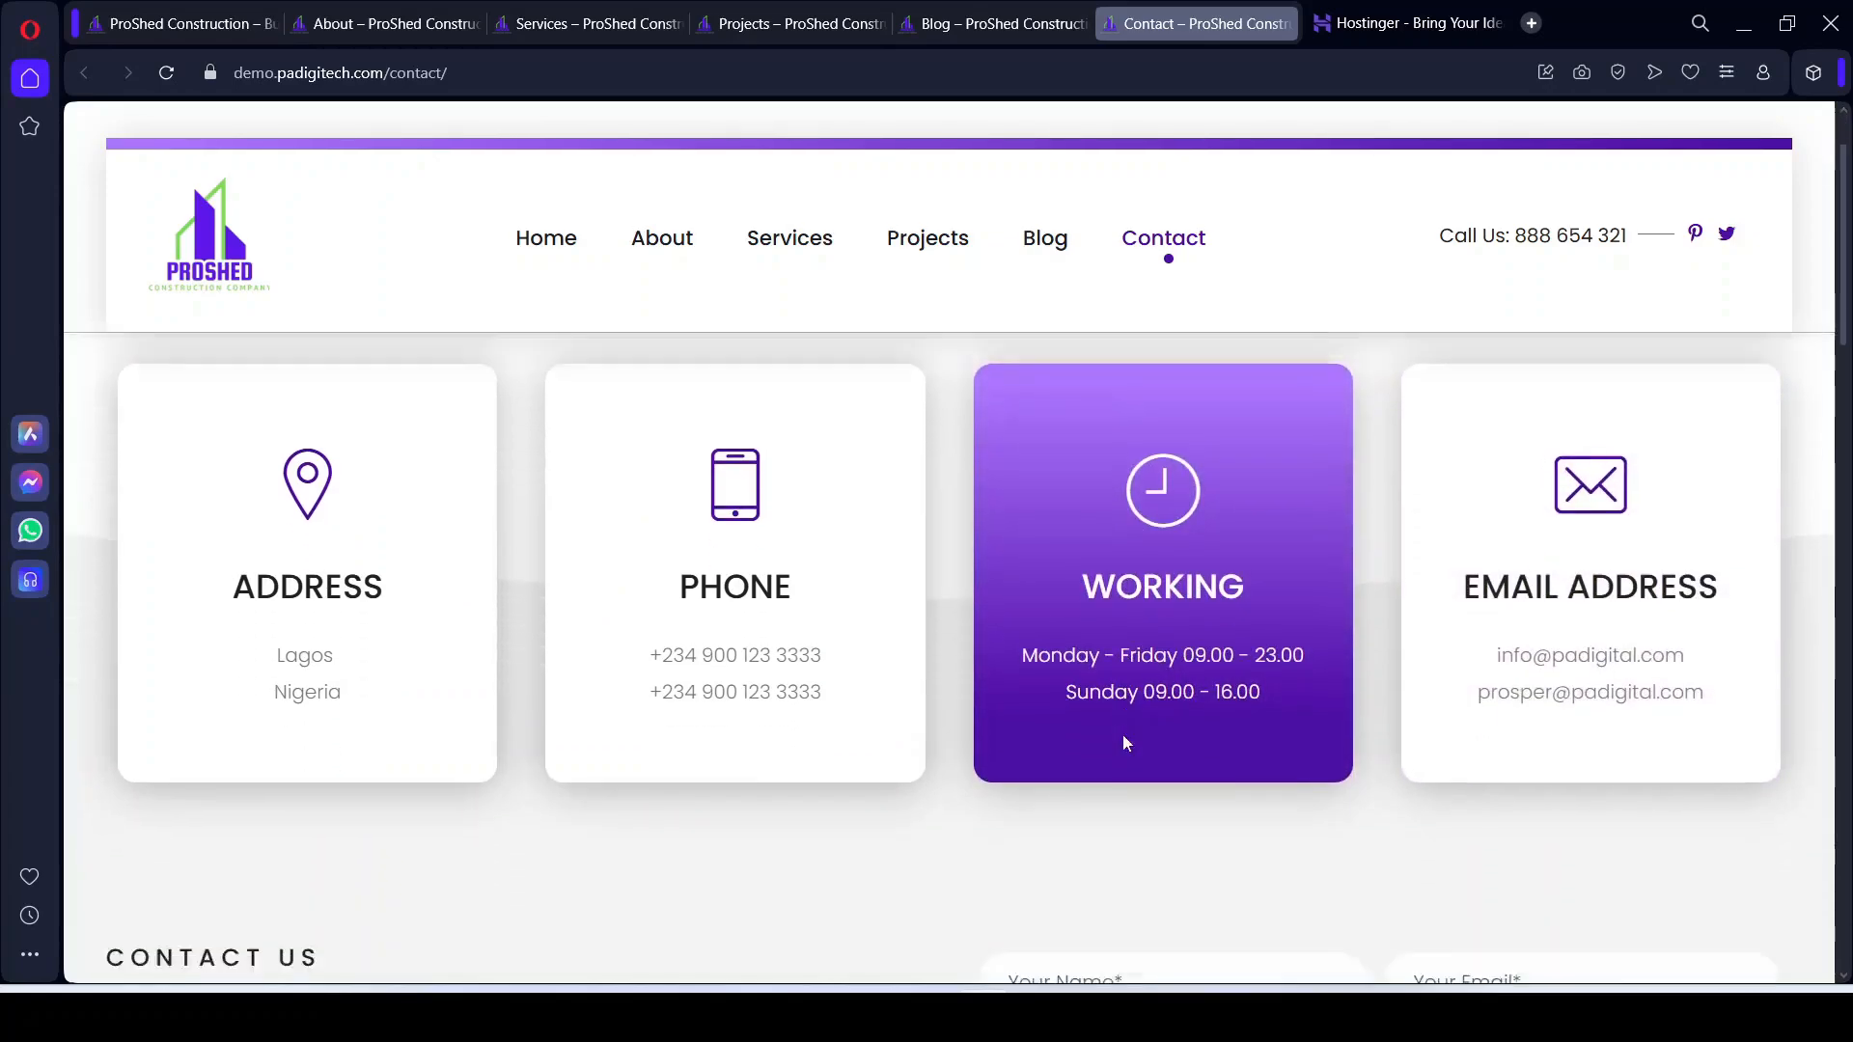
scroll(848, 656, up, 4)
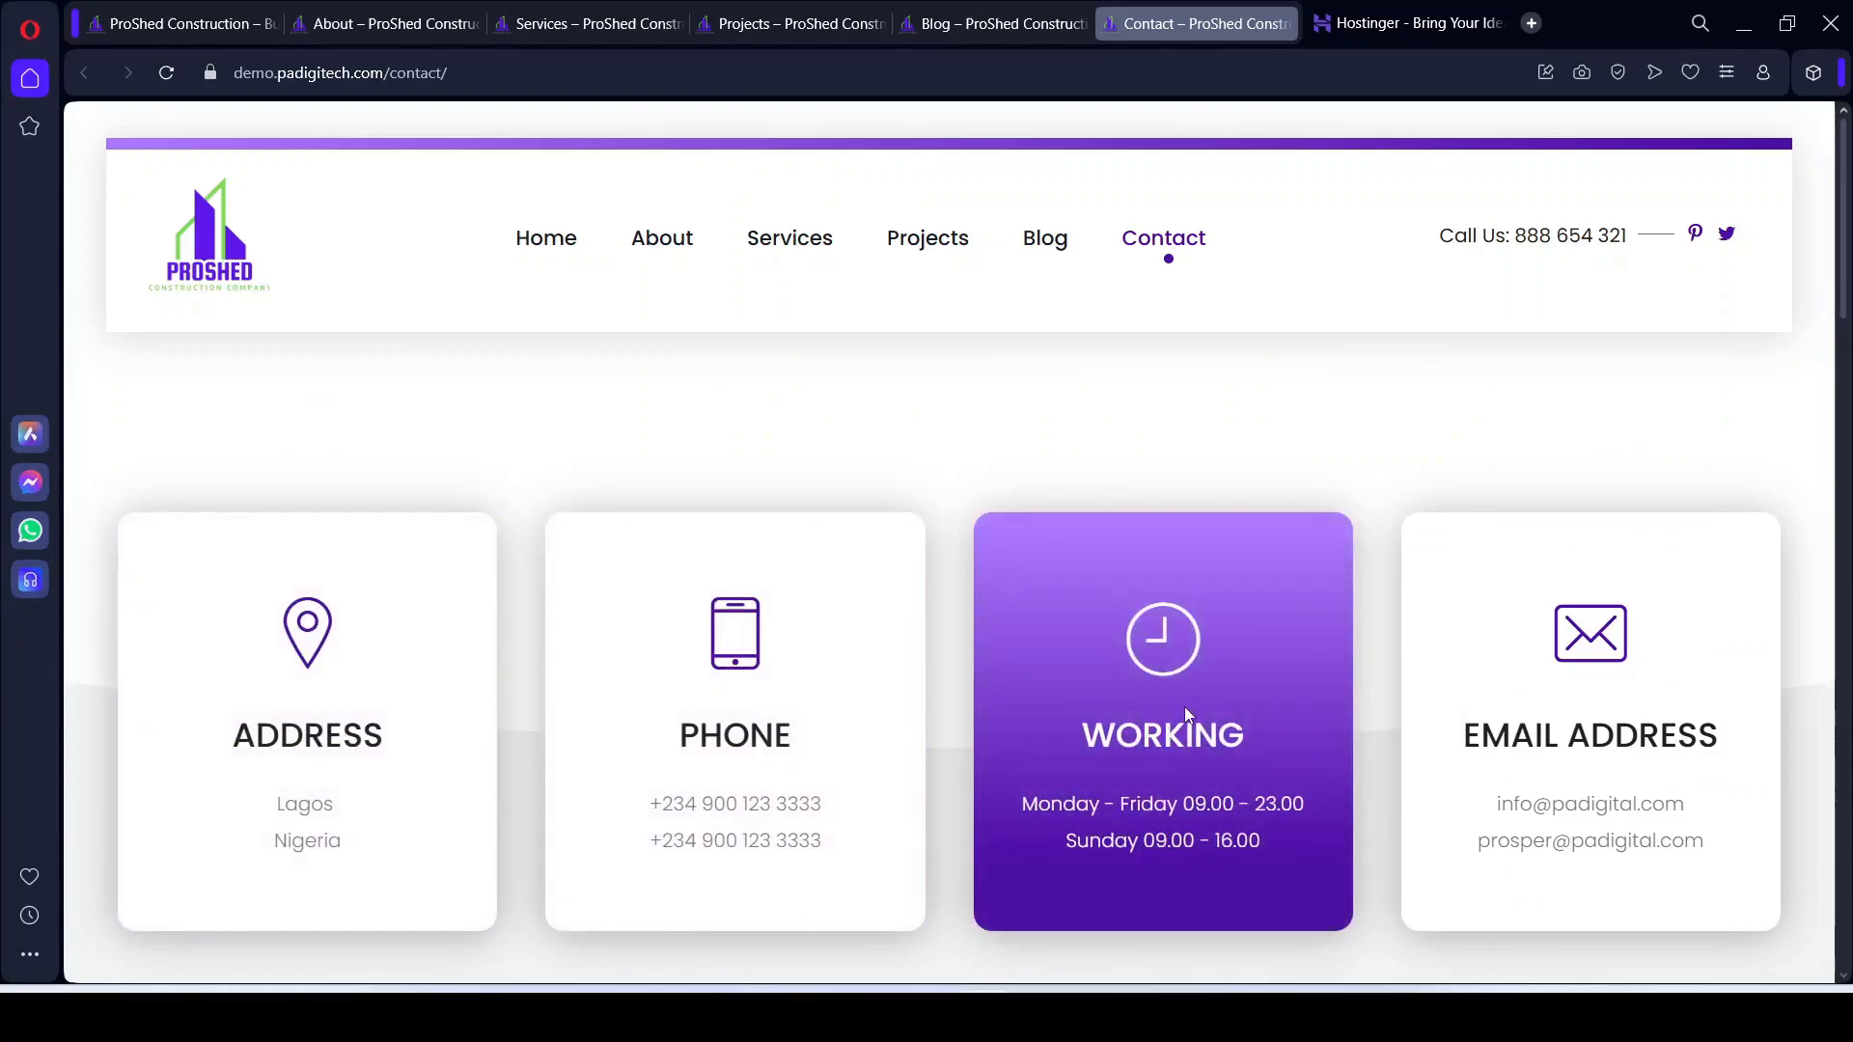
scroll(1258, 714, down, 3)
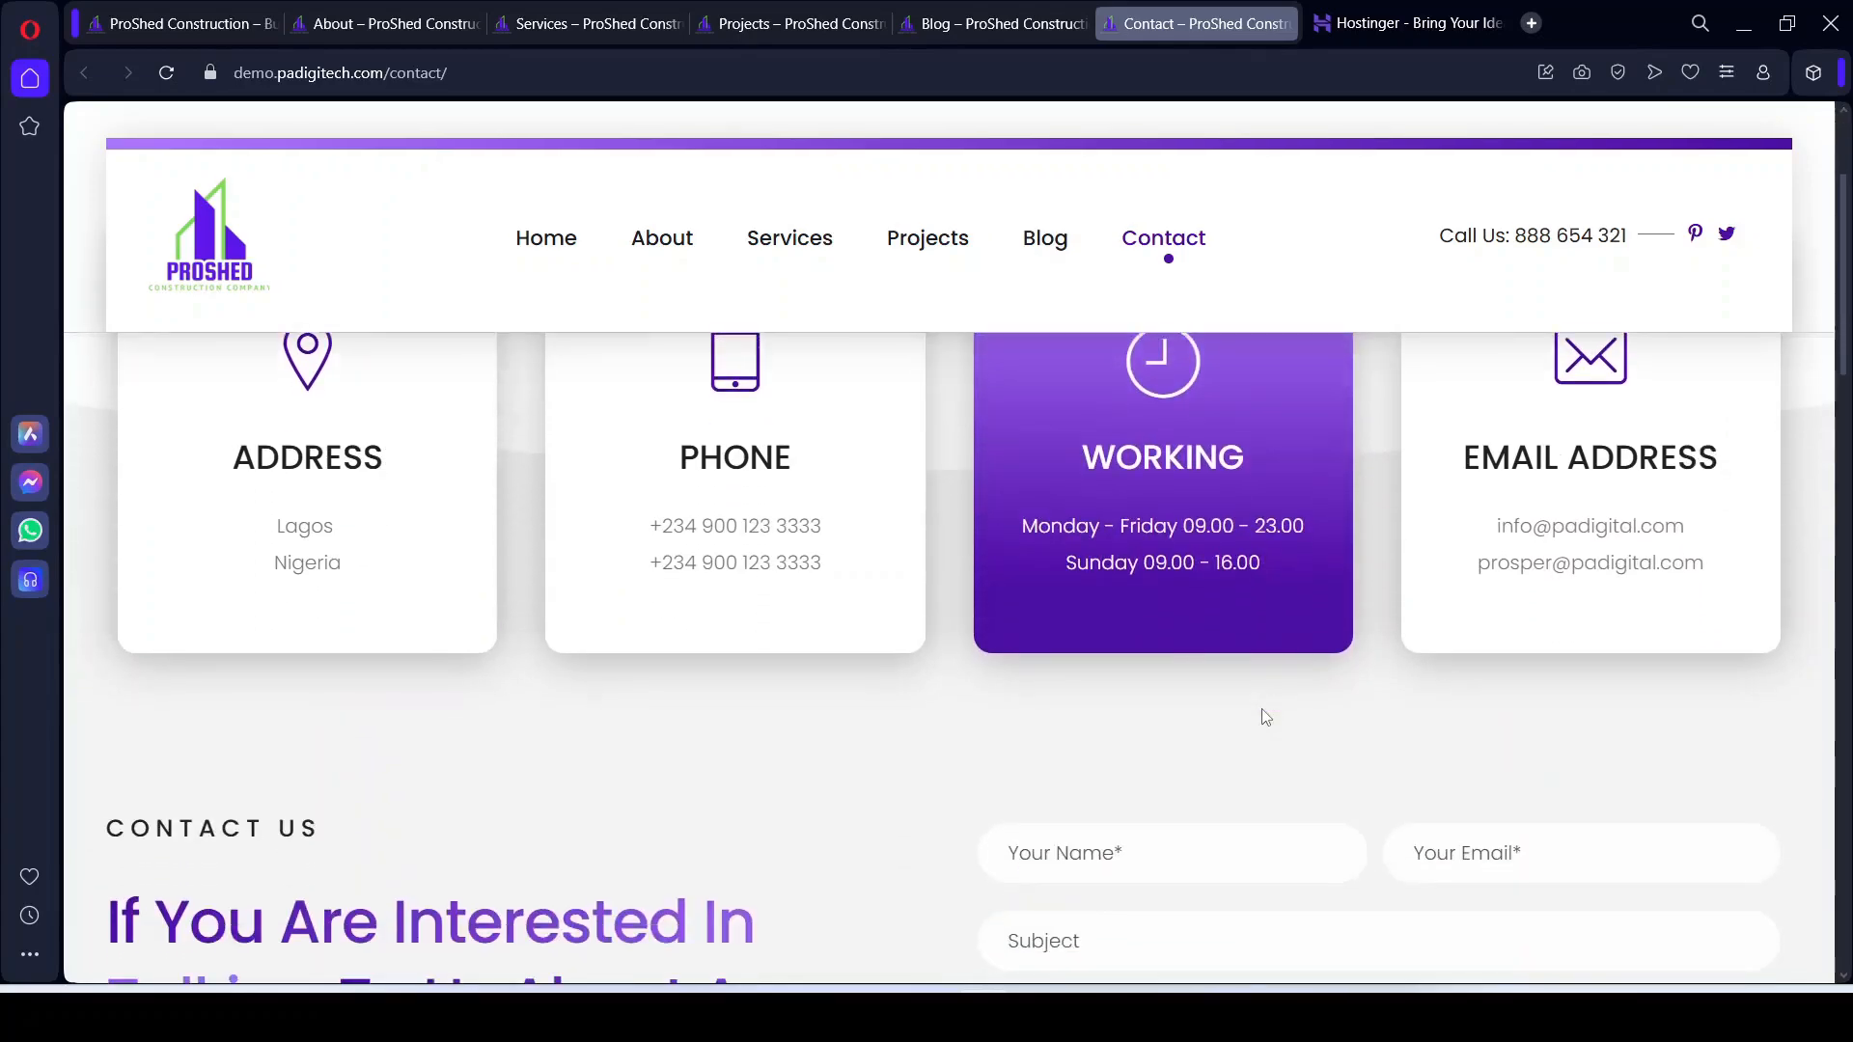
scroll(426, 710, down, 4)
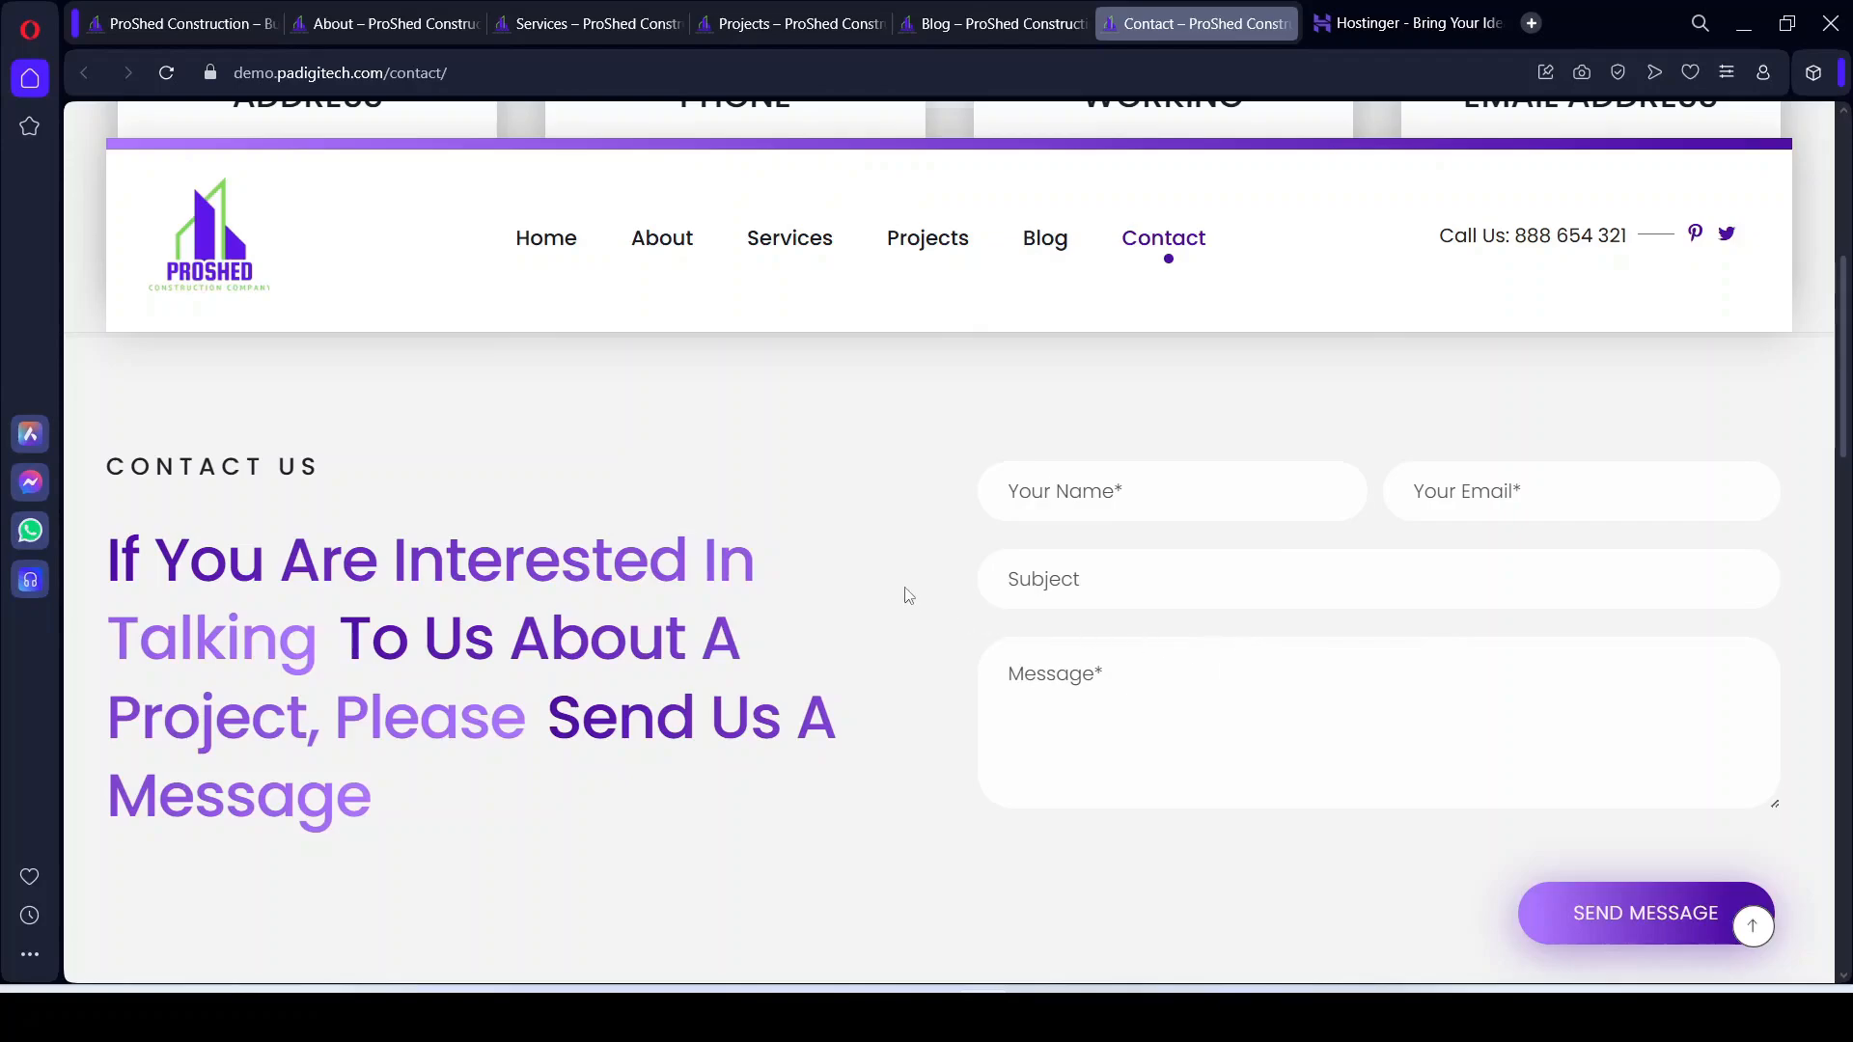
scroll(907, 595, down, 6)
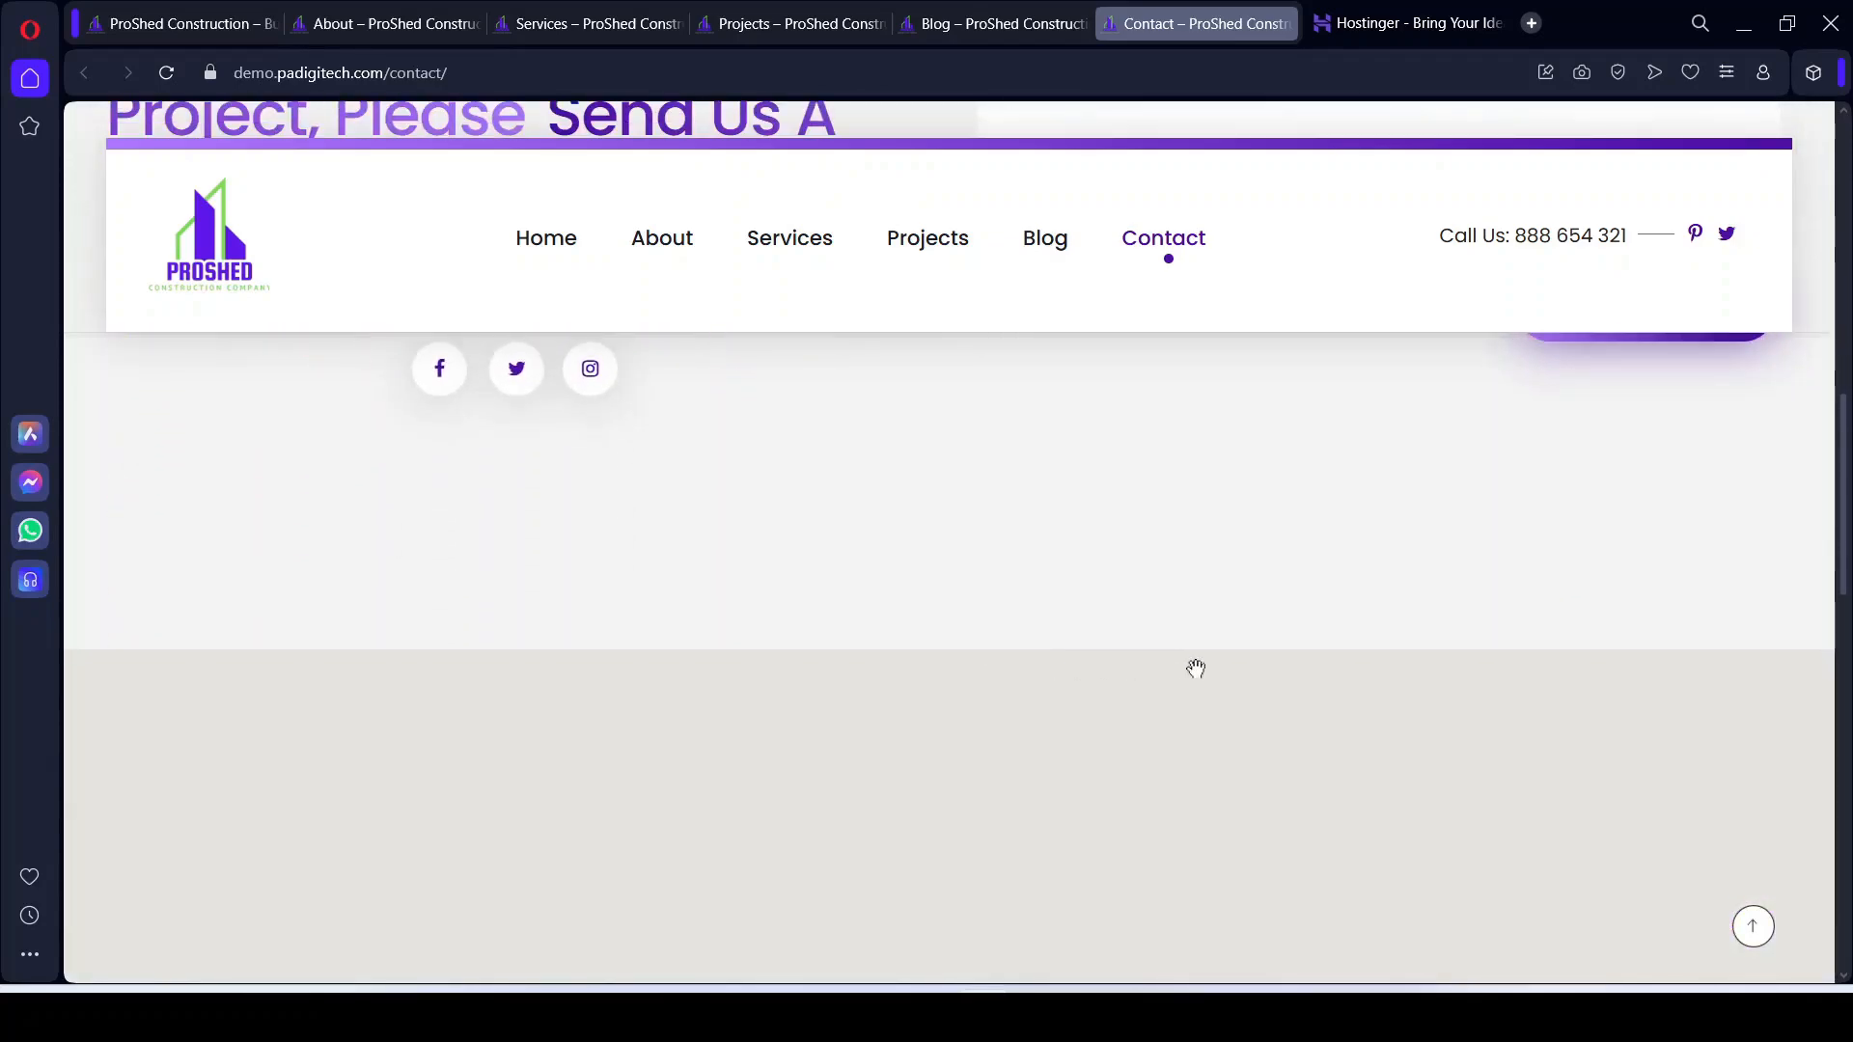
scroll(668, 606, up, 4)
scroll(769, 753, down, 6)
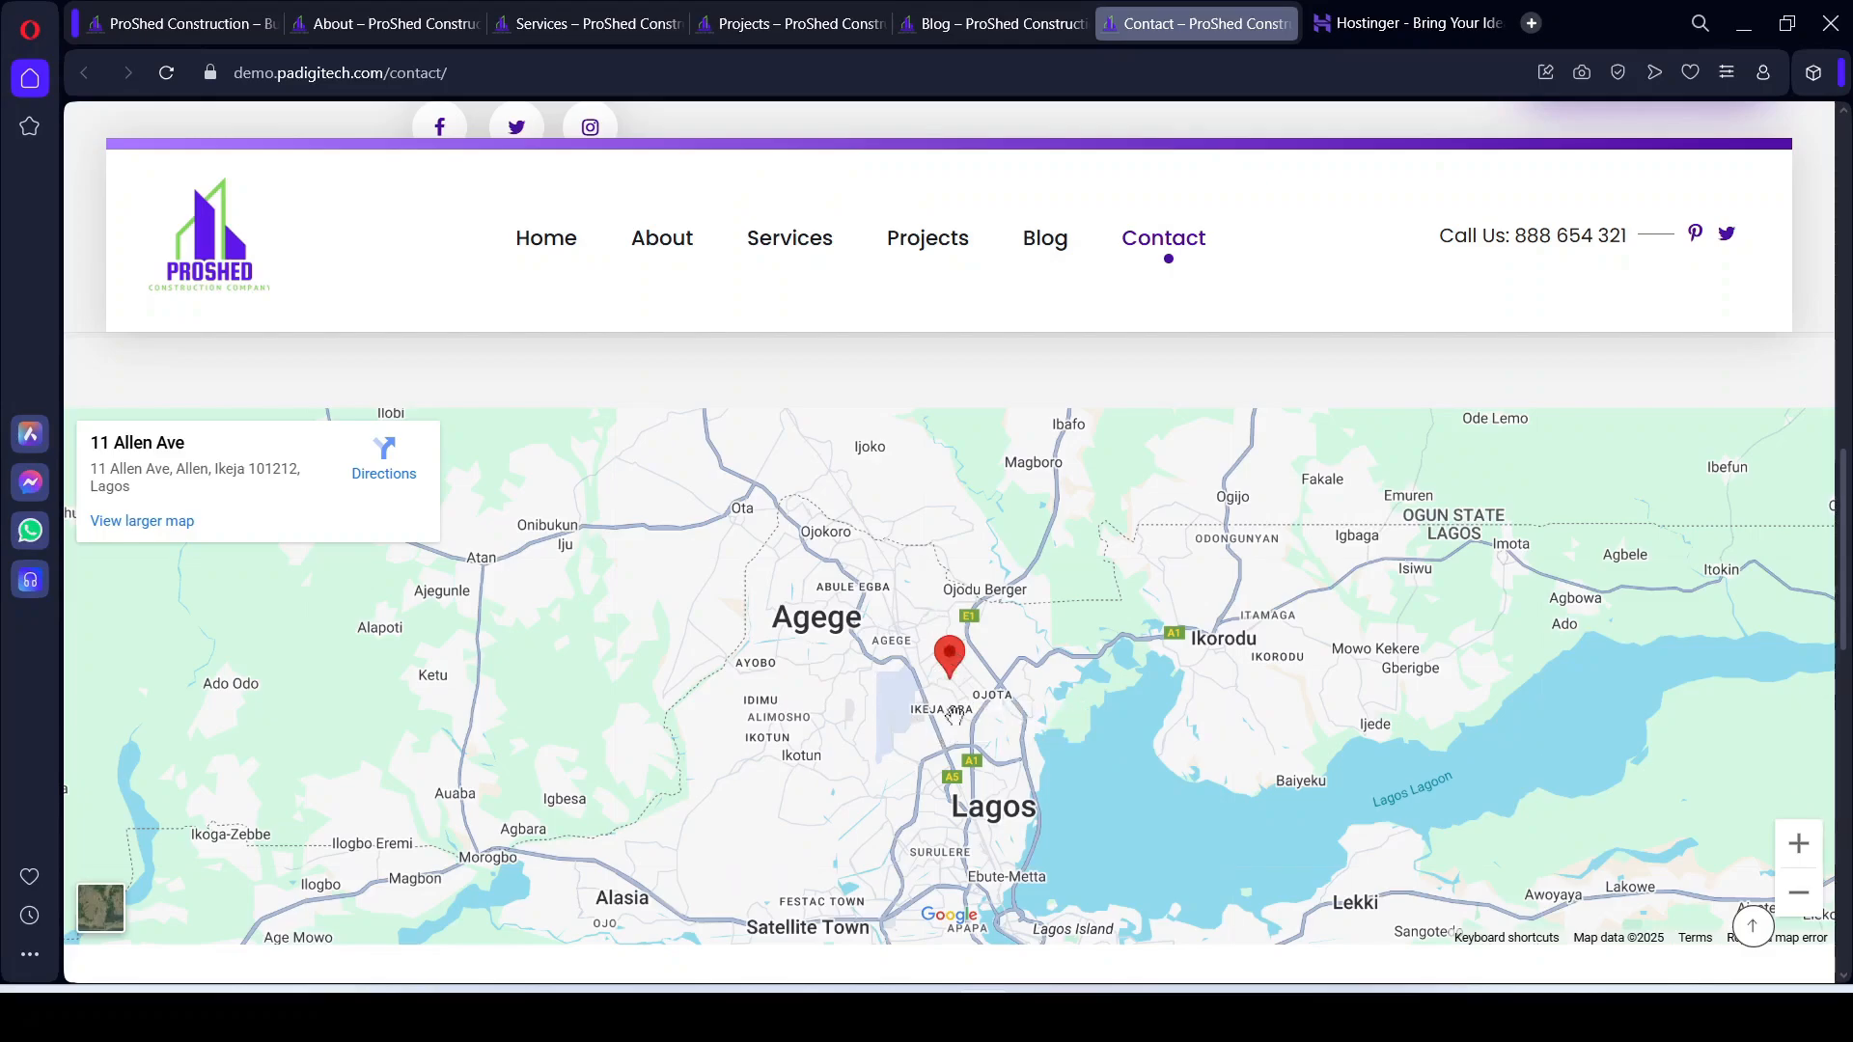
scroll(1005, 740, down, 10)
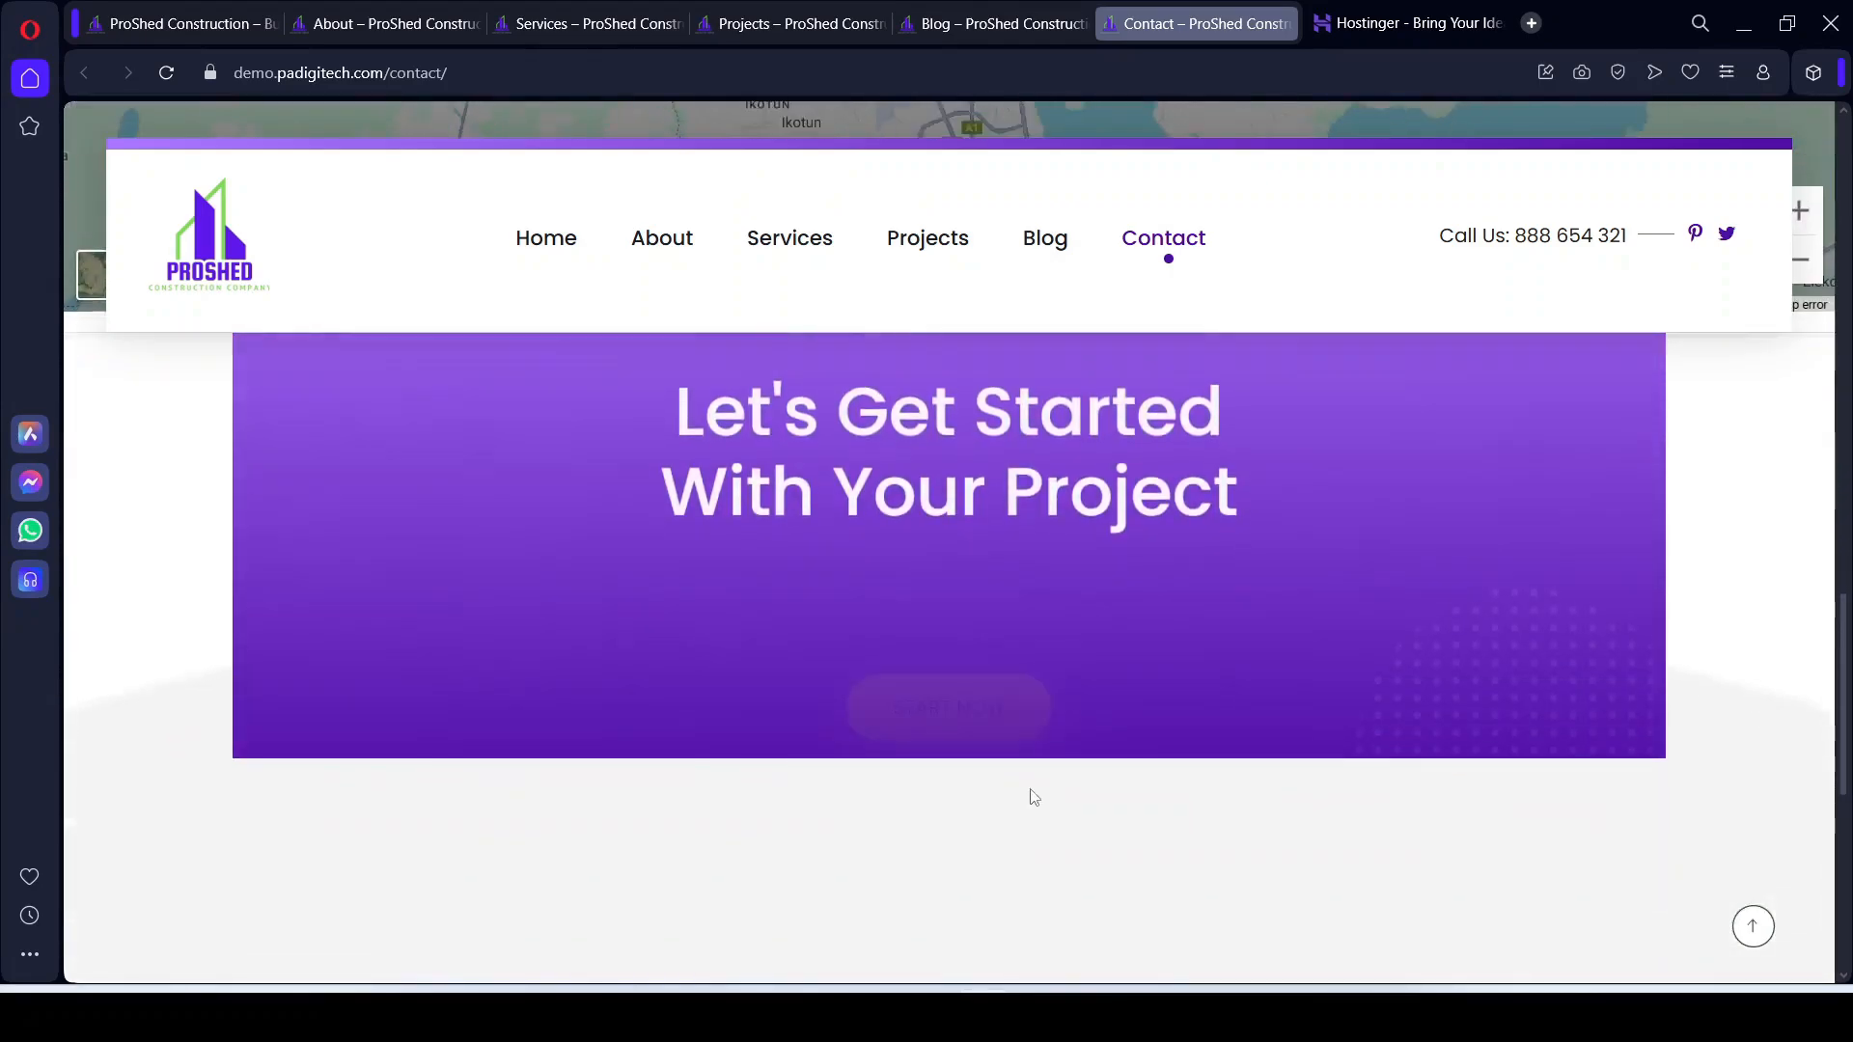
scroll(1084, 787, up, 5)
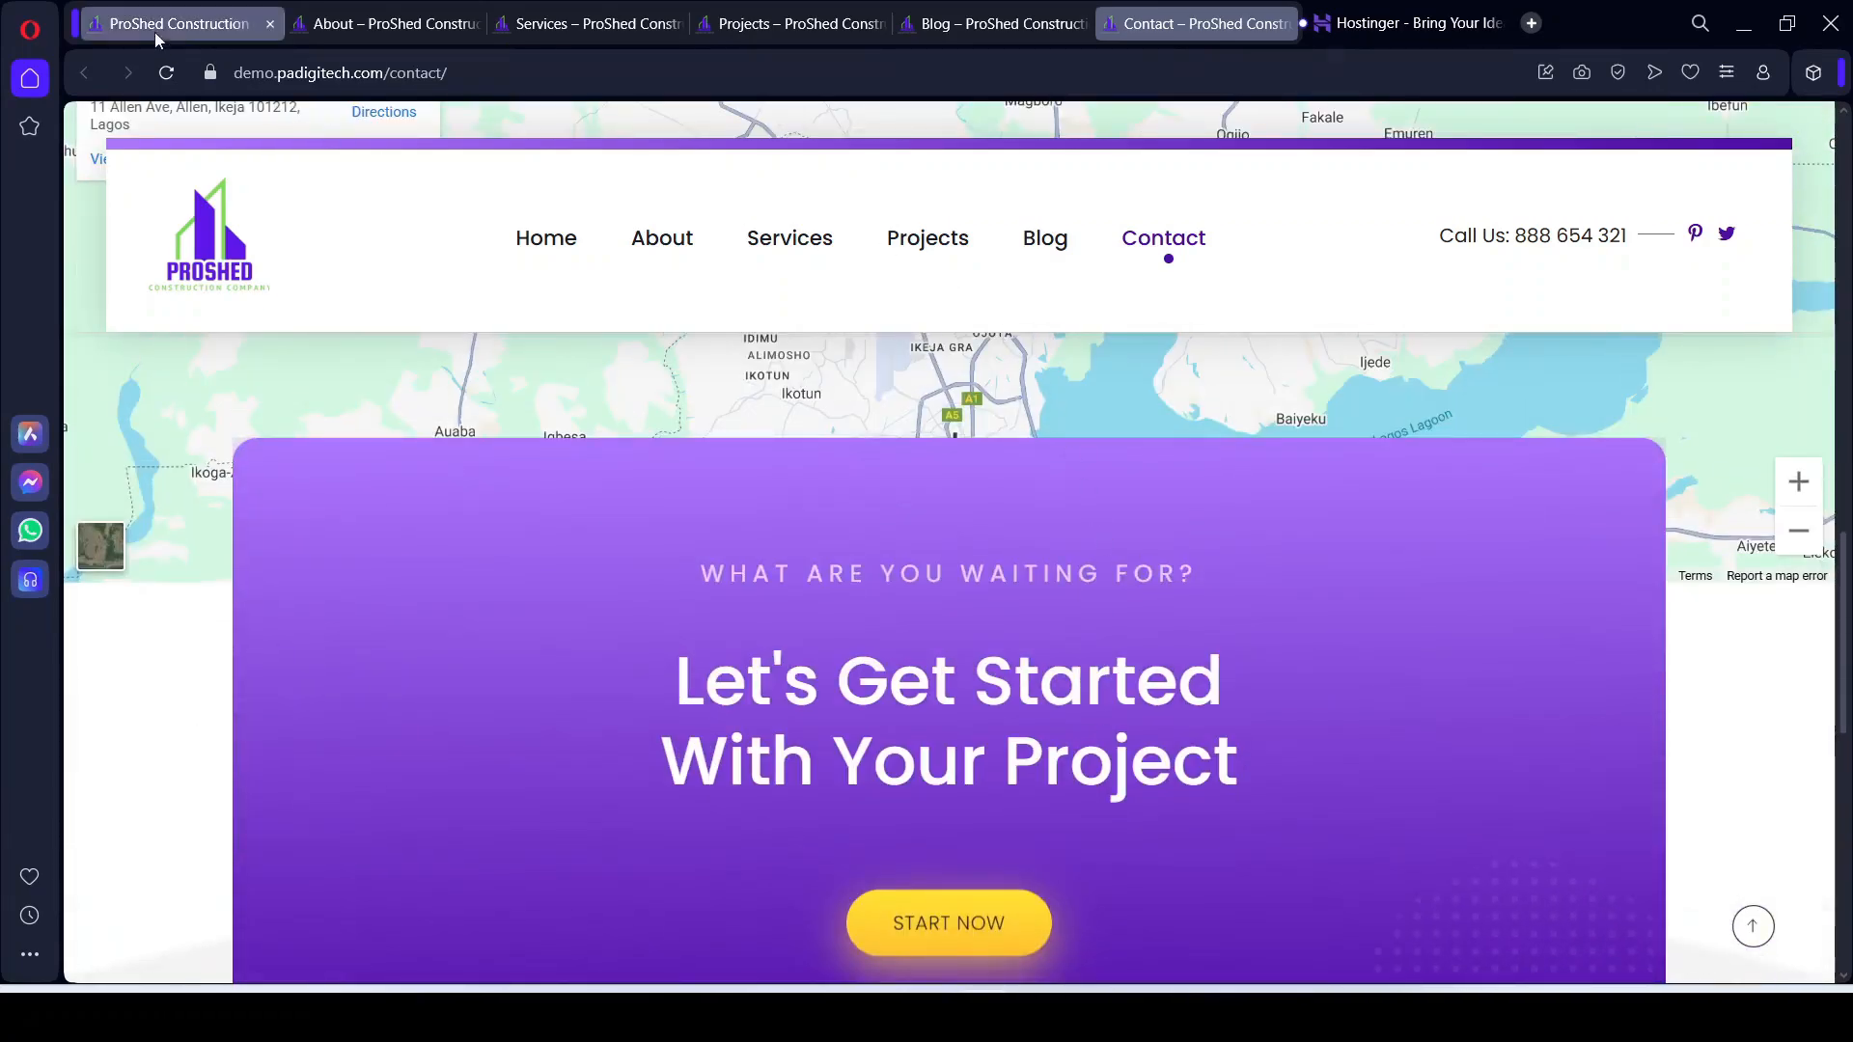
Step: Return to the ProShed Home page tab, then bring up the Hostinger homepage
click(158, 27)
scroll(915, 448, up, 8)
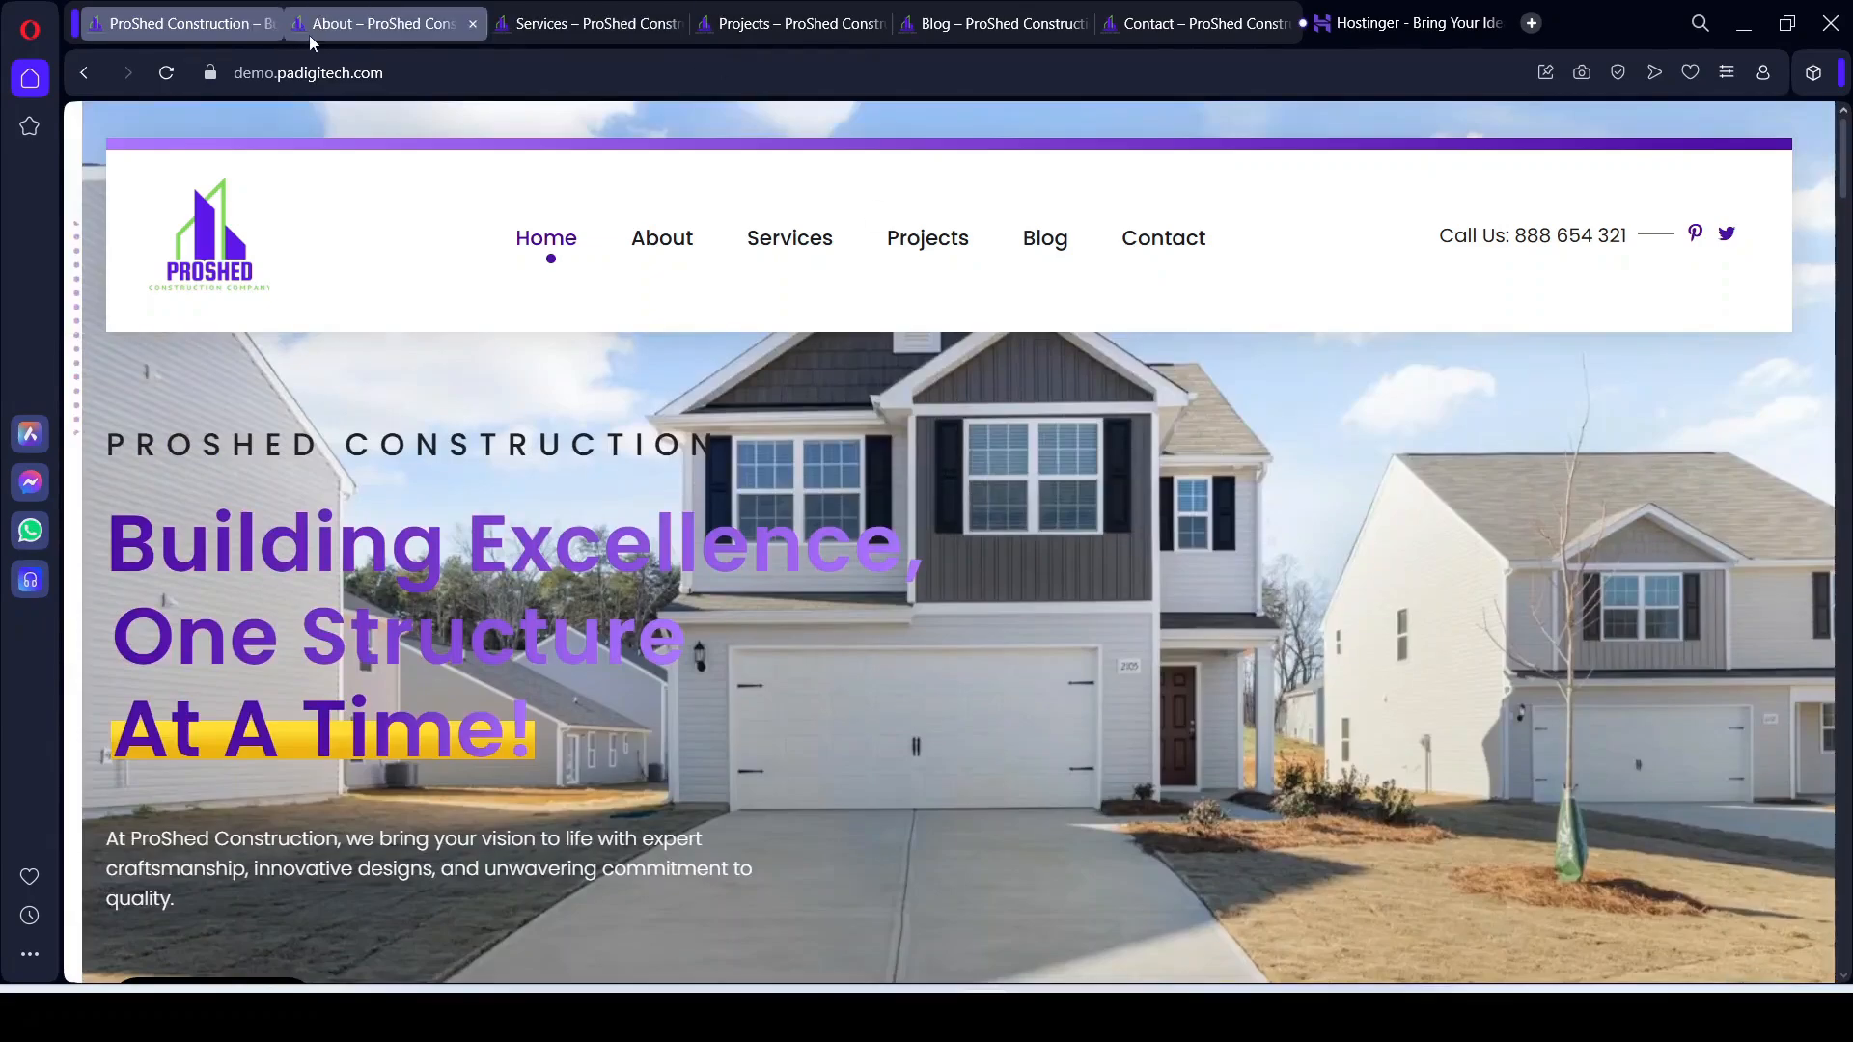
mouse_move(302, 37)
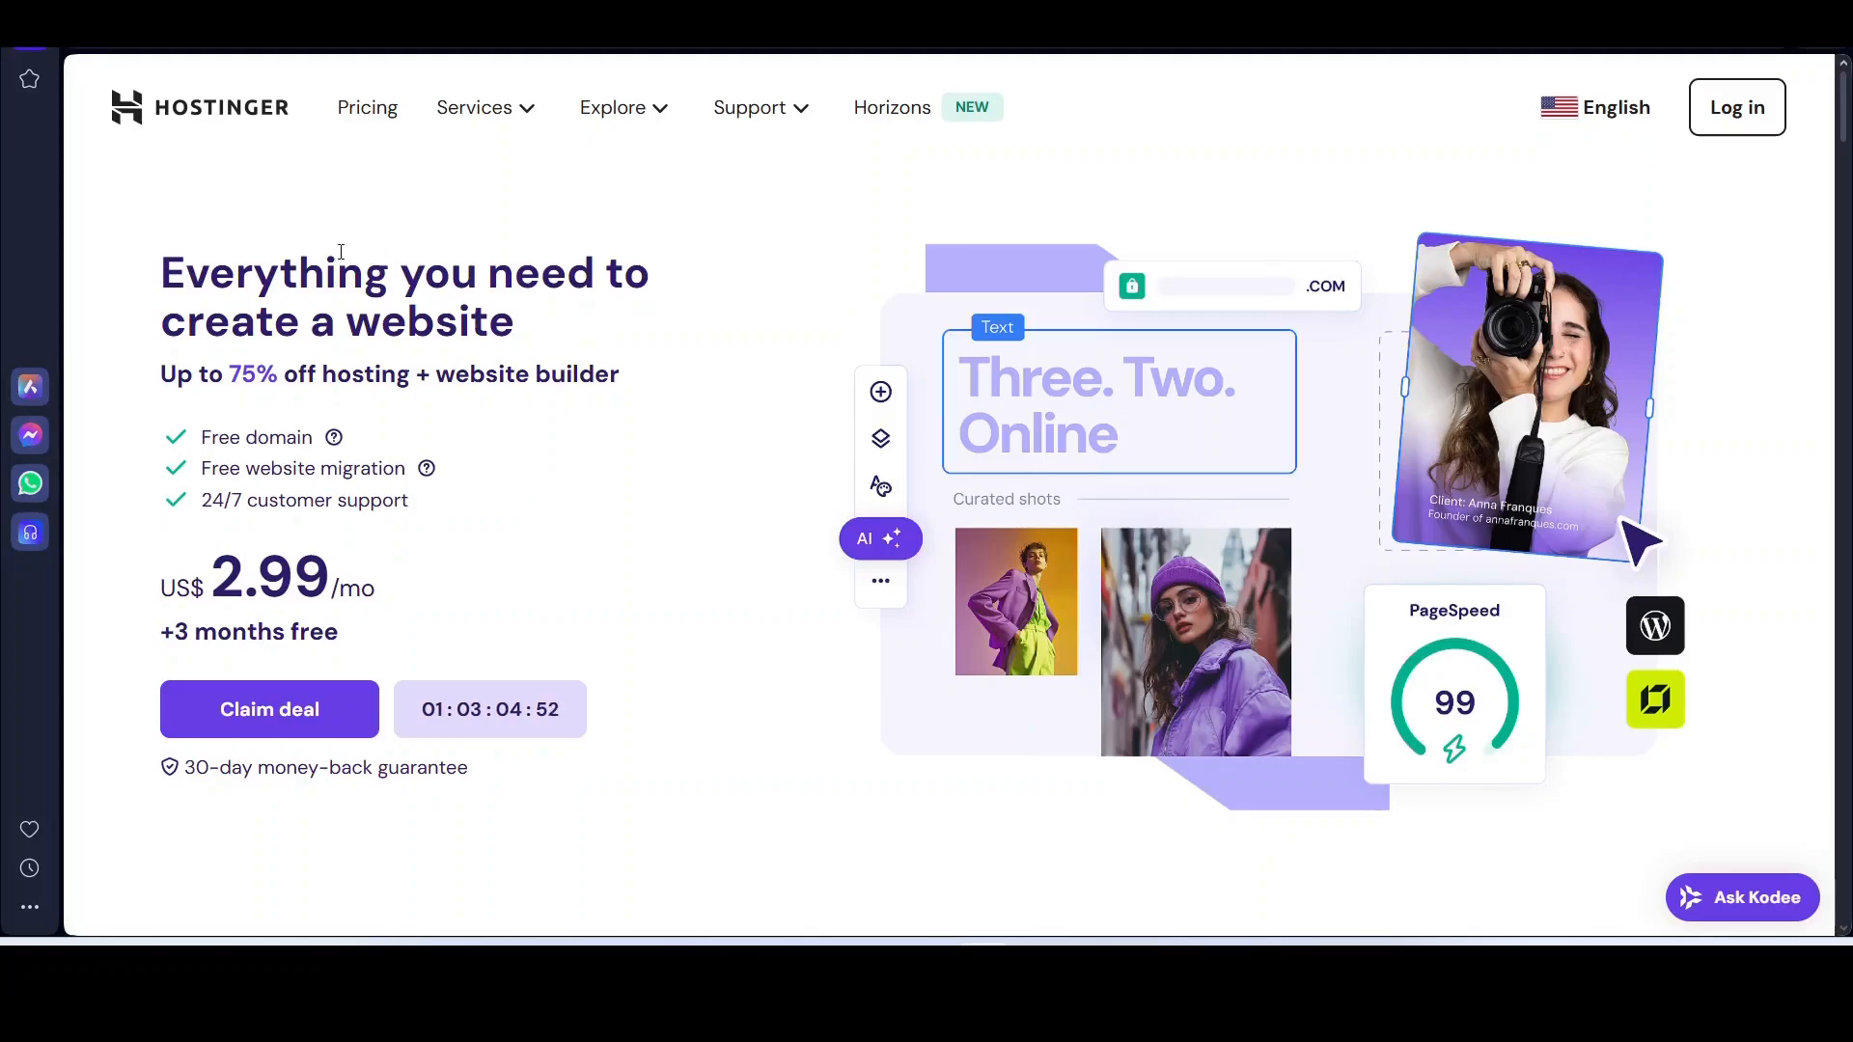
Step: Highlight the website headline, then use Claim deal to reach the Premium, Business and Cloud Startup plans
drag(147, 278, 588, 360)
click(546, 476)
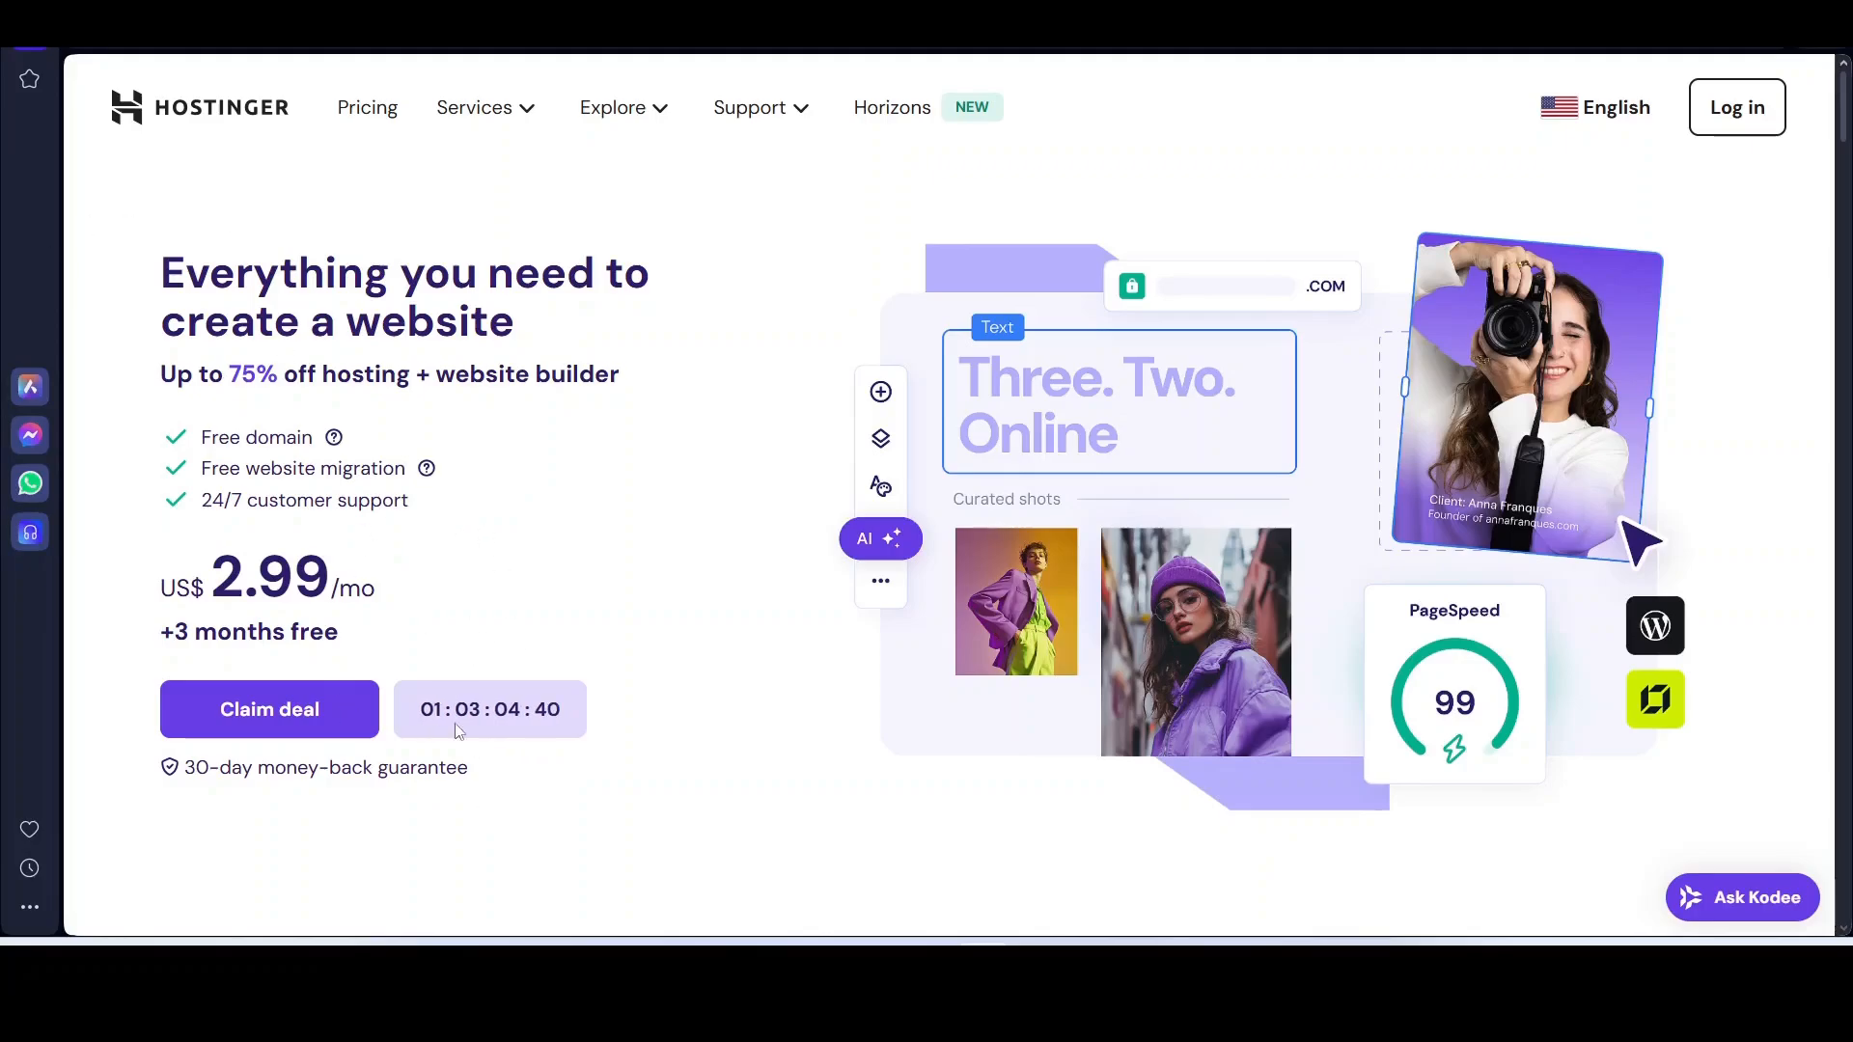
click(248, 712)
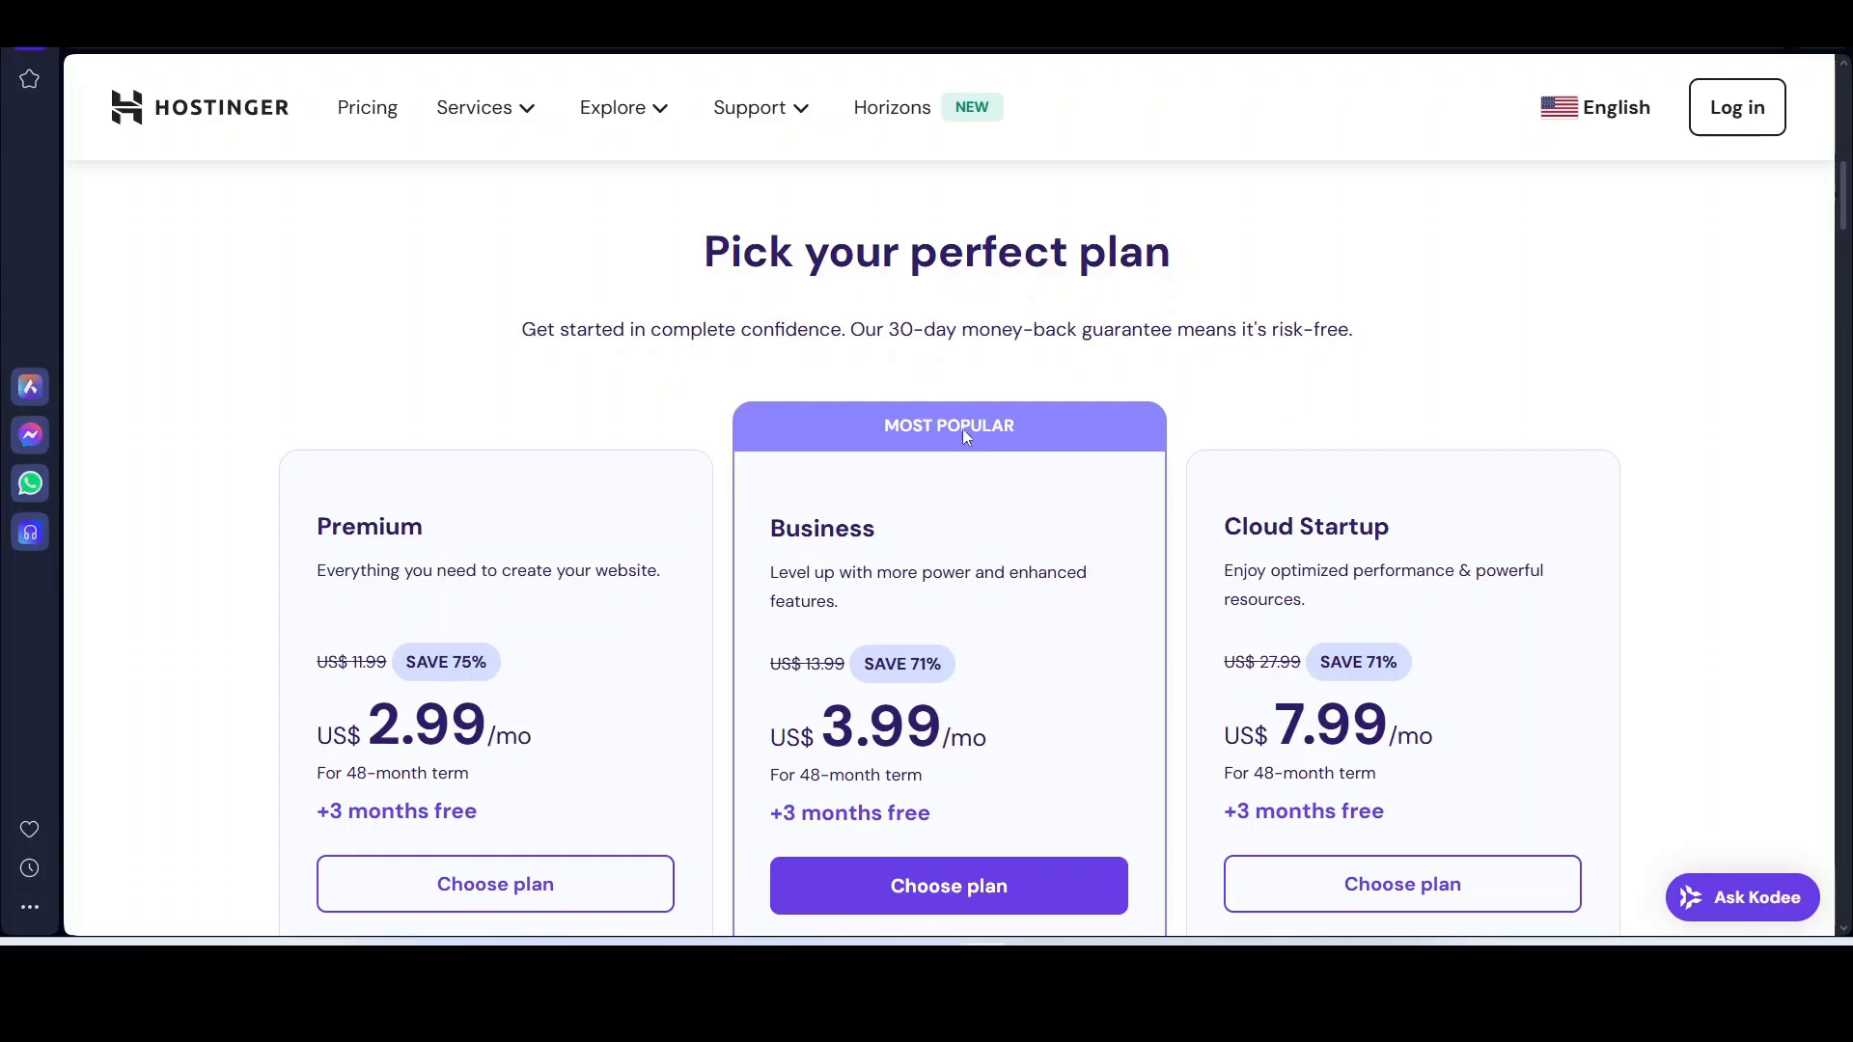
Step: Compare the feature lists of the Premium, Business and Cloud Startup plans
scroll(675, 481, down, 1)
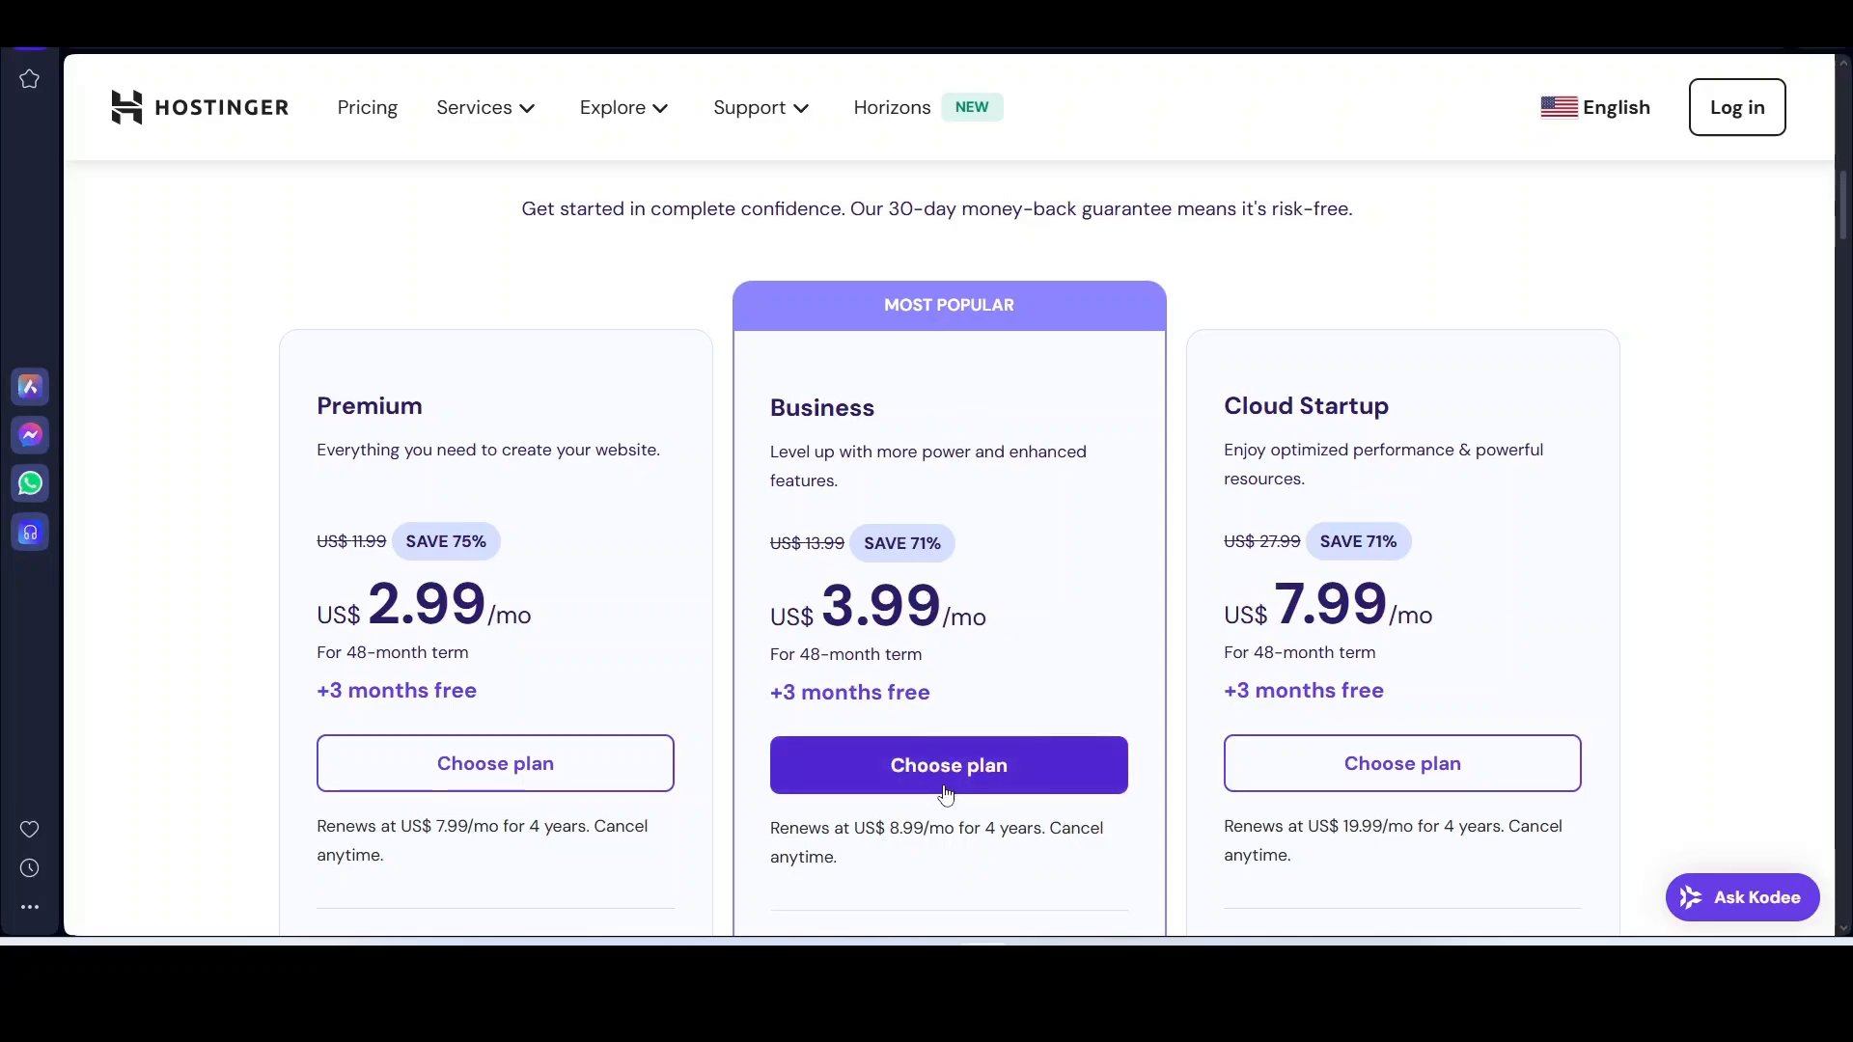
scroll(950, 786, down, 7)
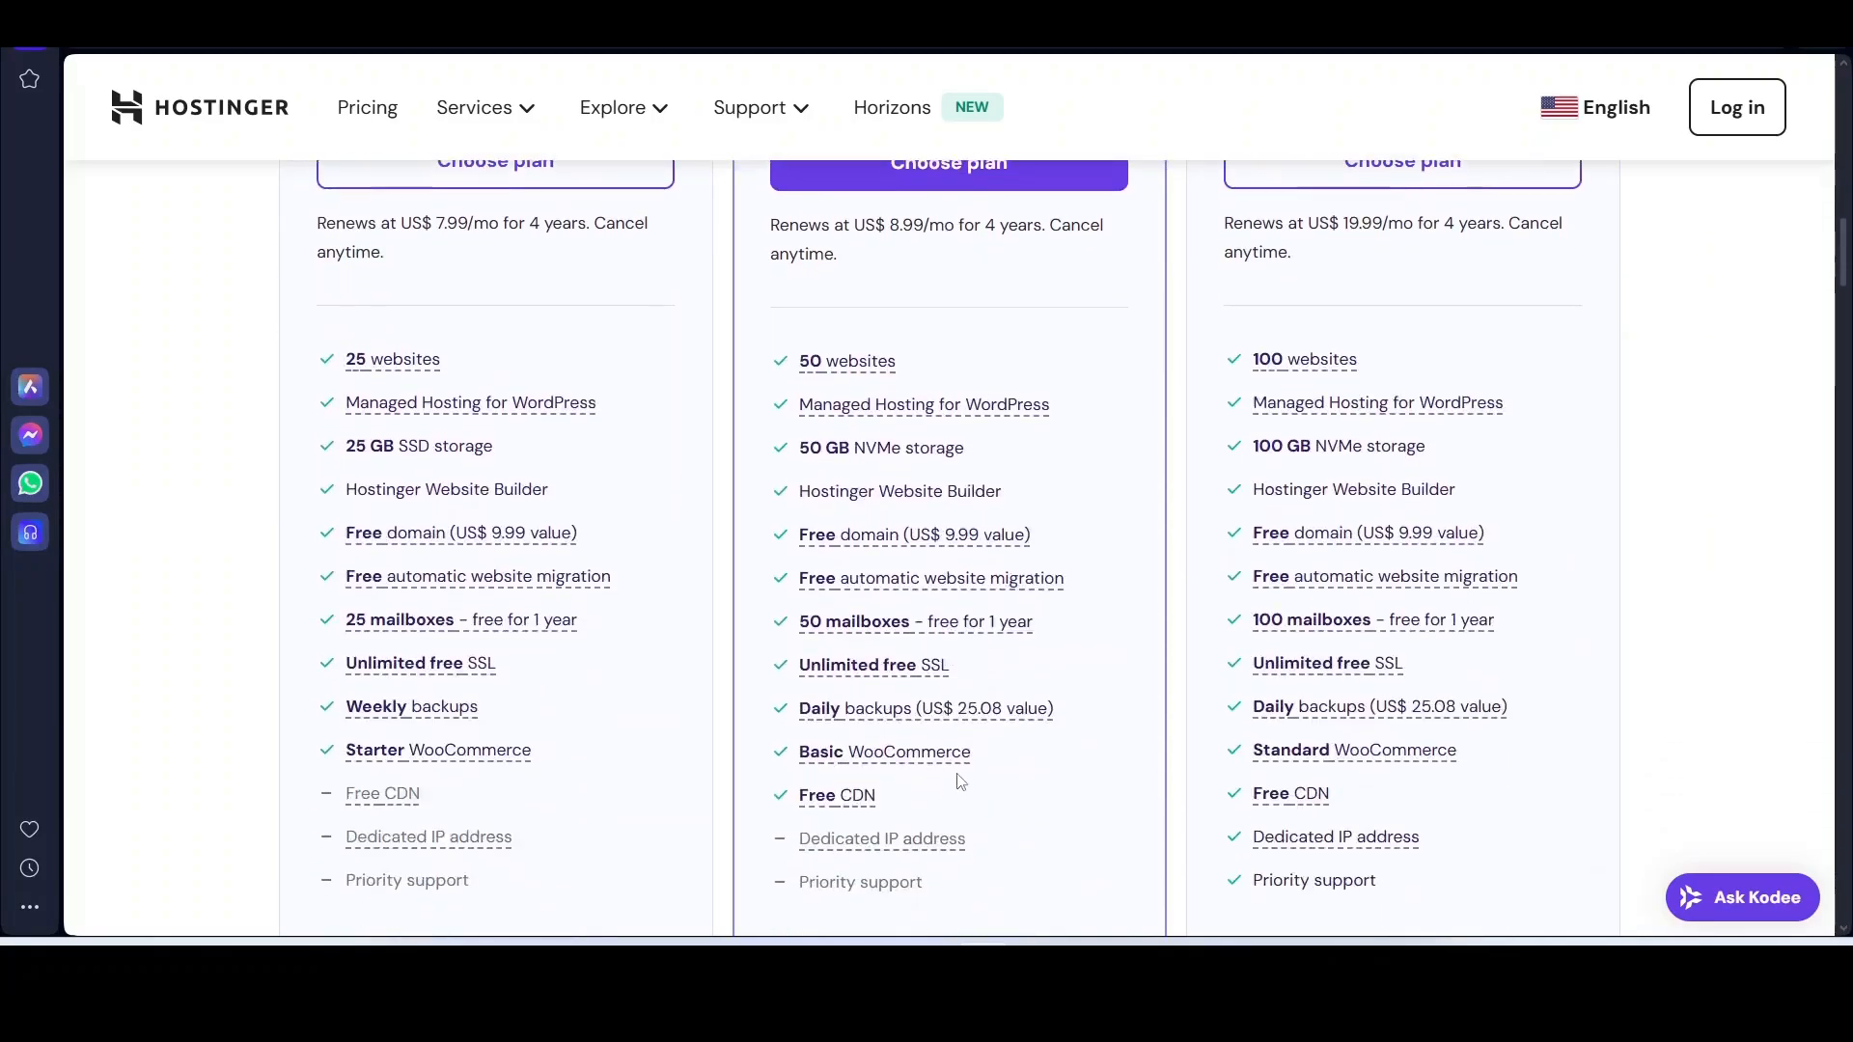
scroll(782, 473, up, 4)
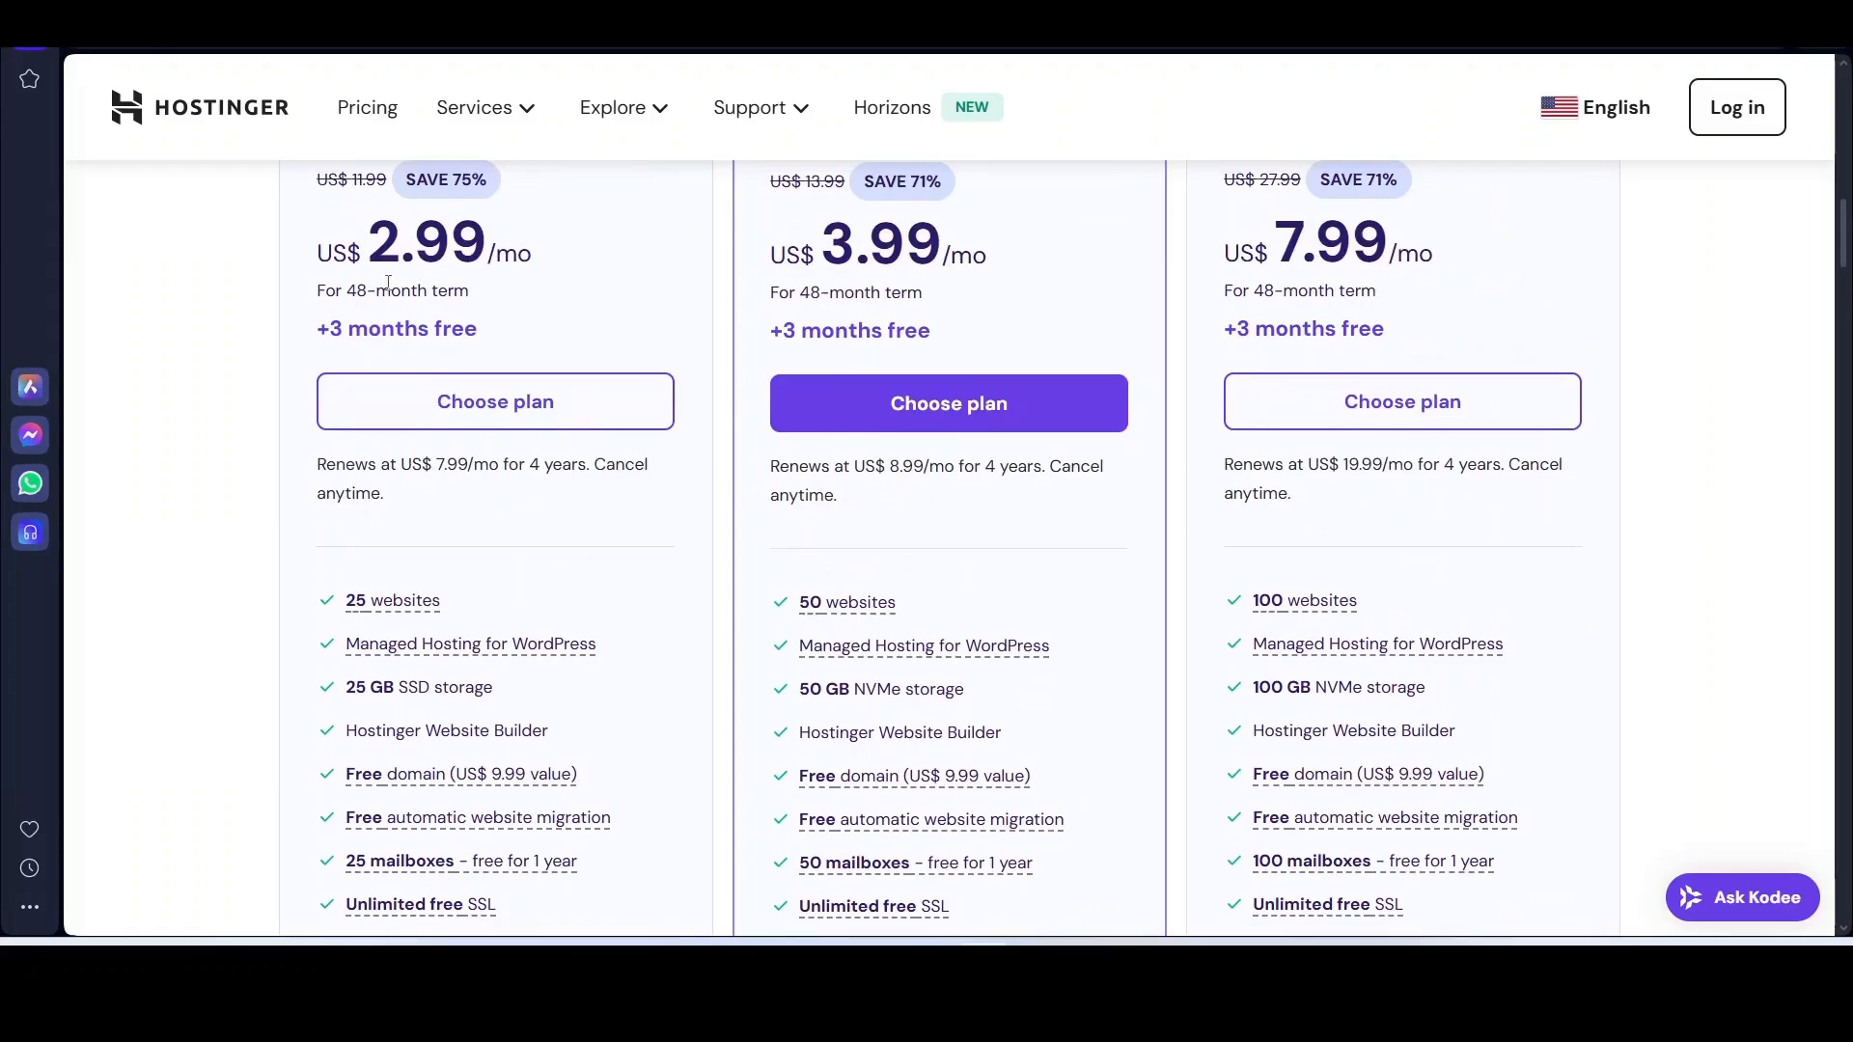
scroll(443, 335, up, 3)
scroll(629, 757, down, 4)
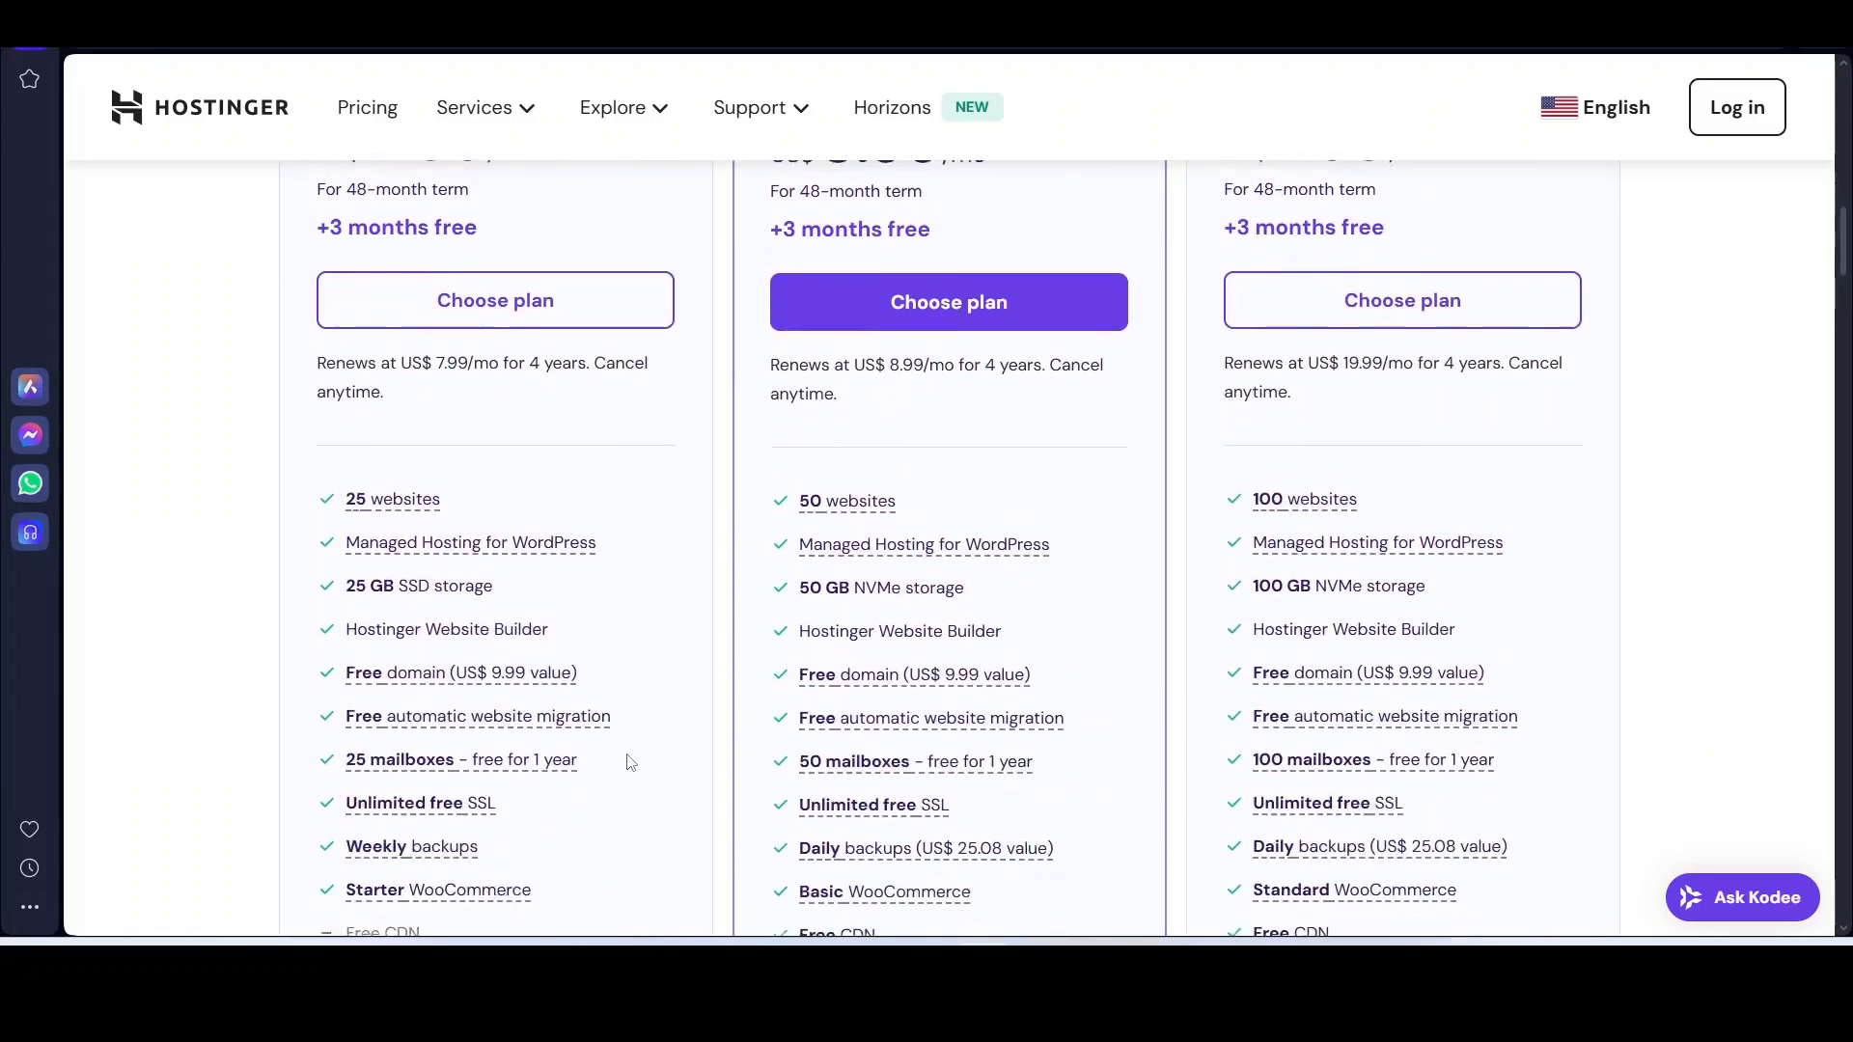
mouse_move(467, 659)
mouse_move(355, 485)
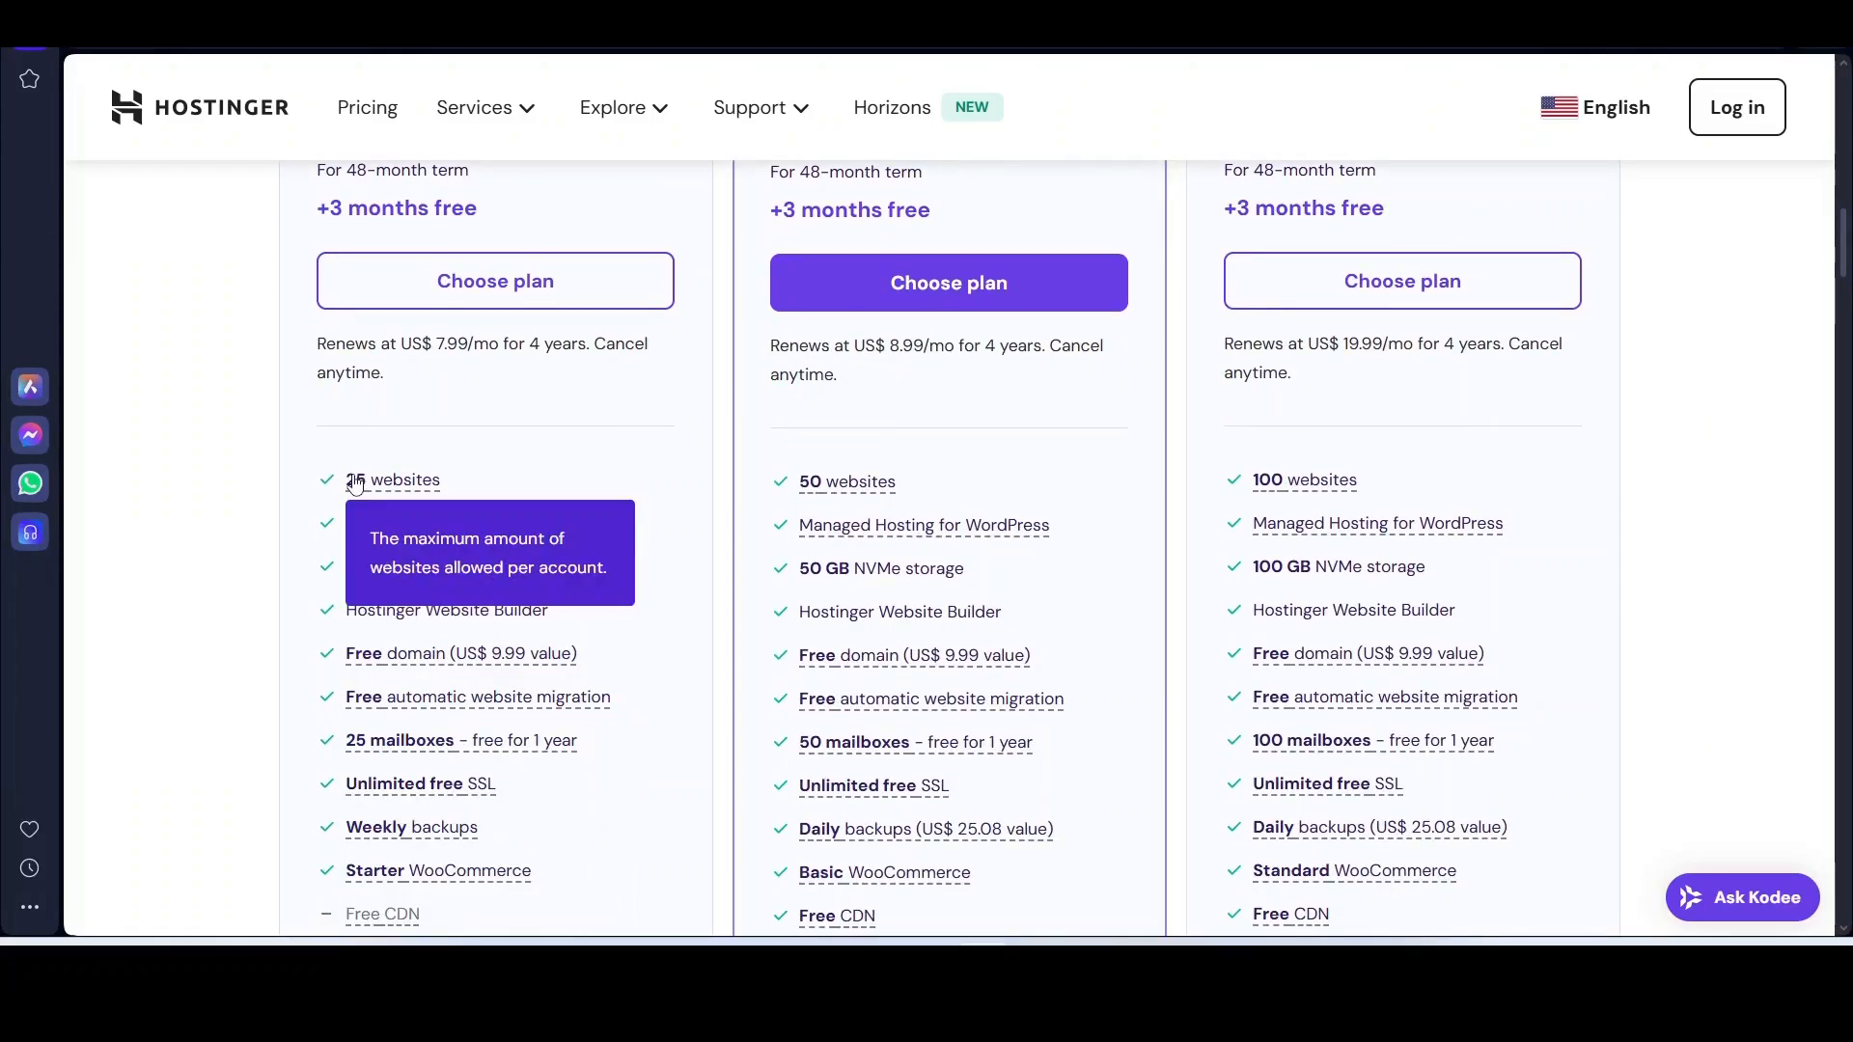
scroll(854, 516, up, 4)
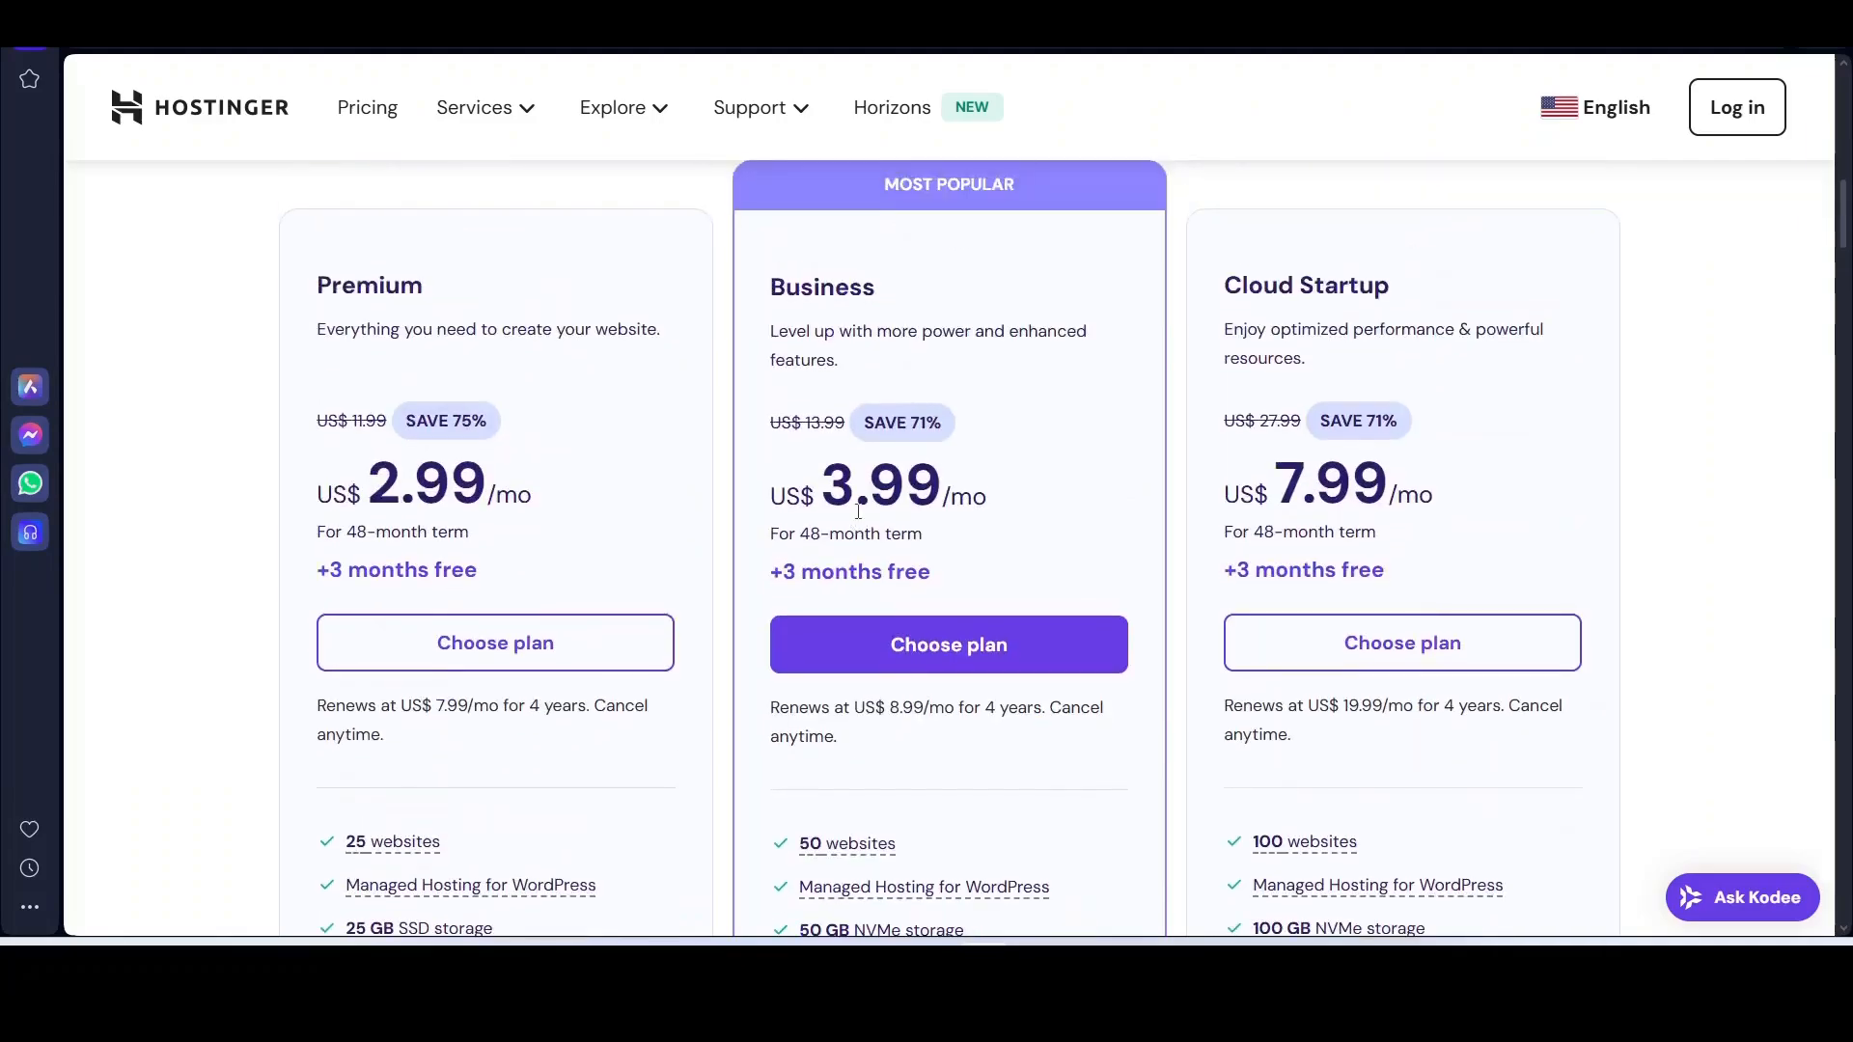
scroll(859, 511, down, 2)
scroll(860, 637, up, 4)
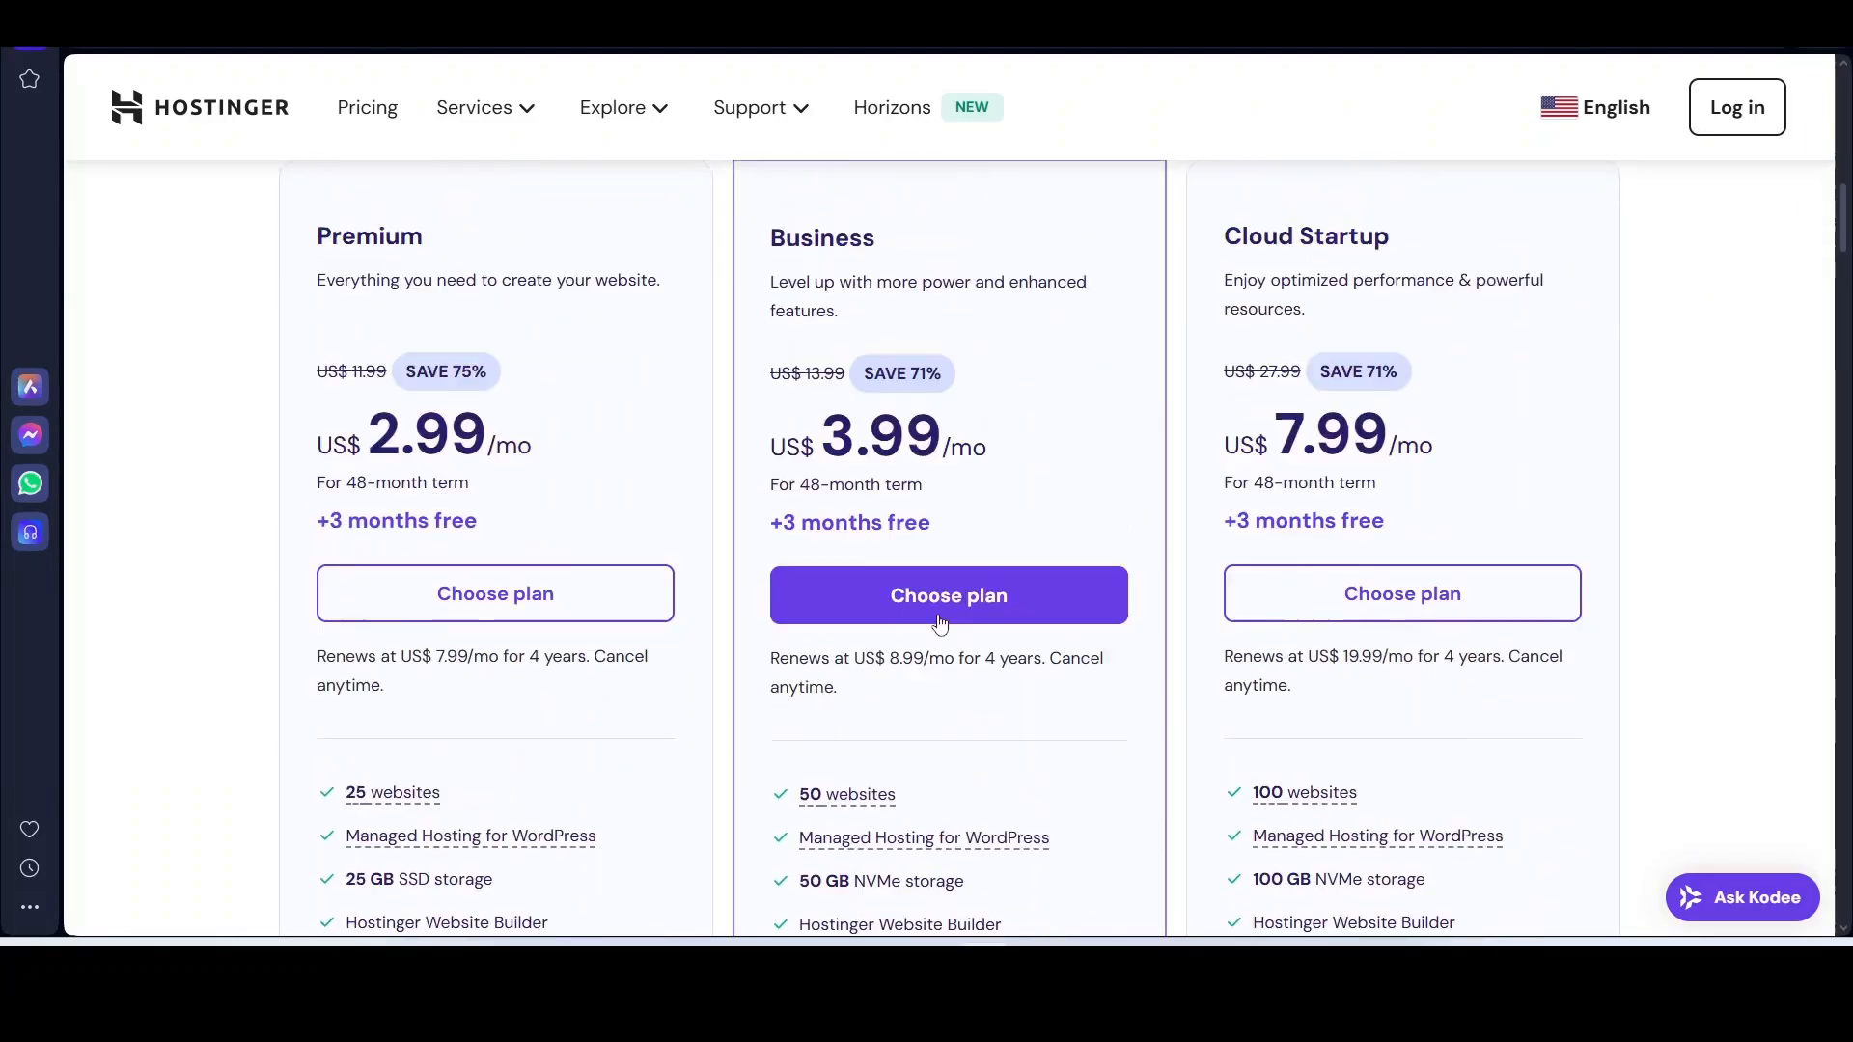
scroll(1261, 472, down, 7)
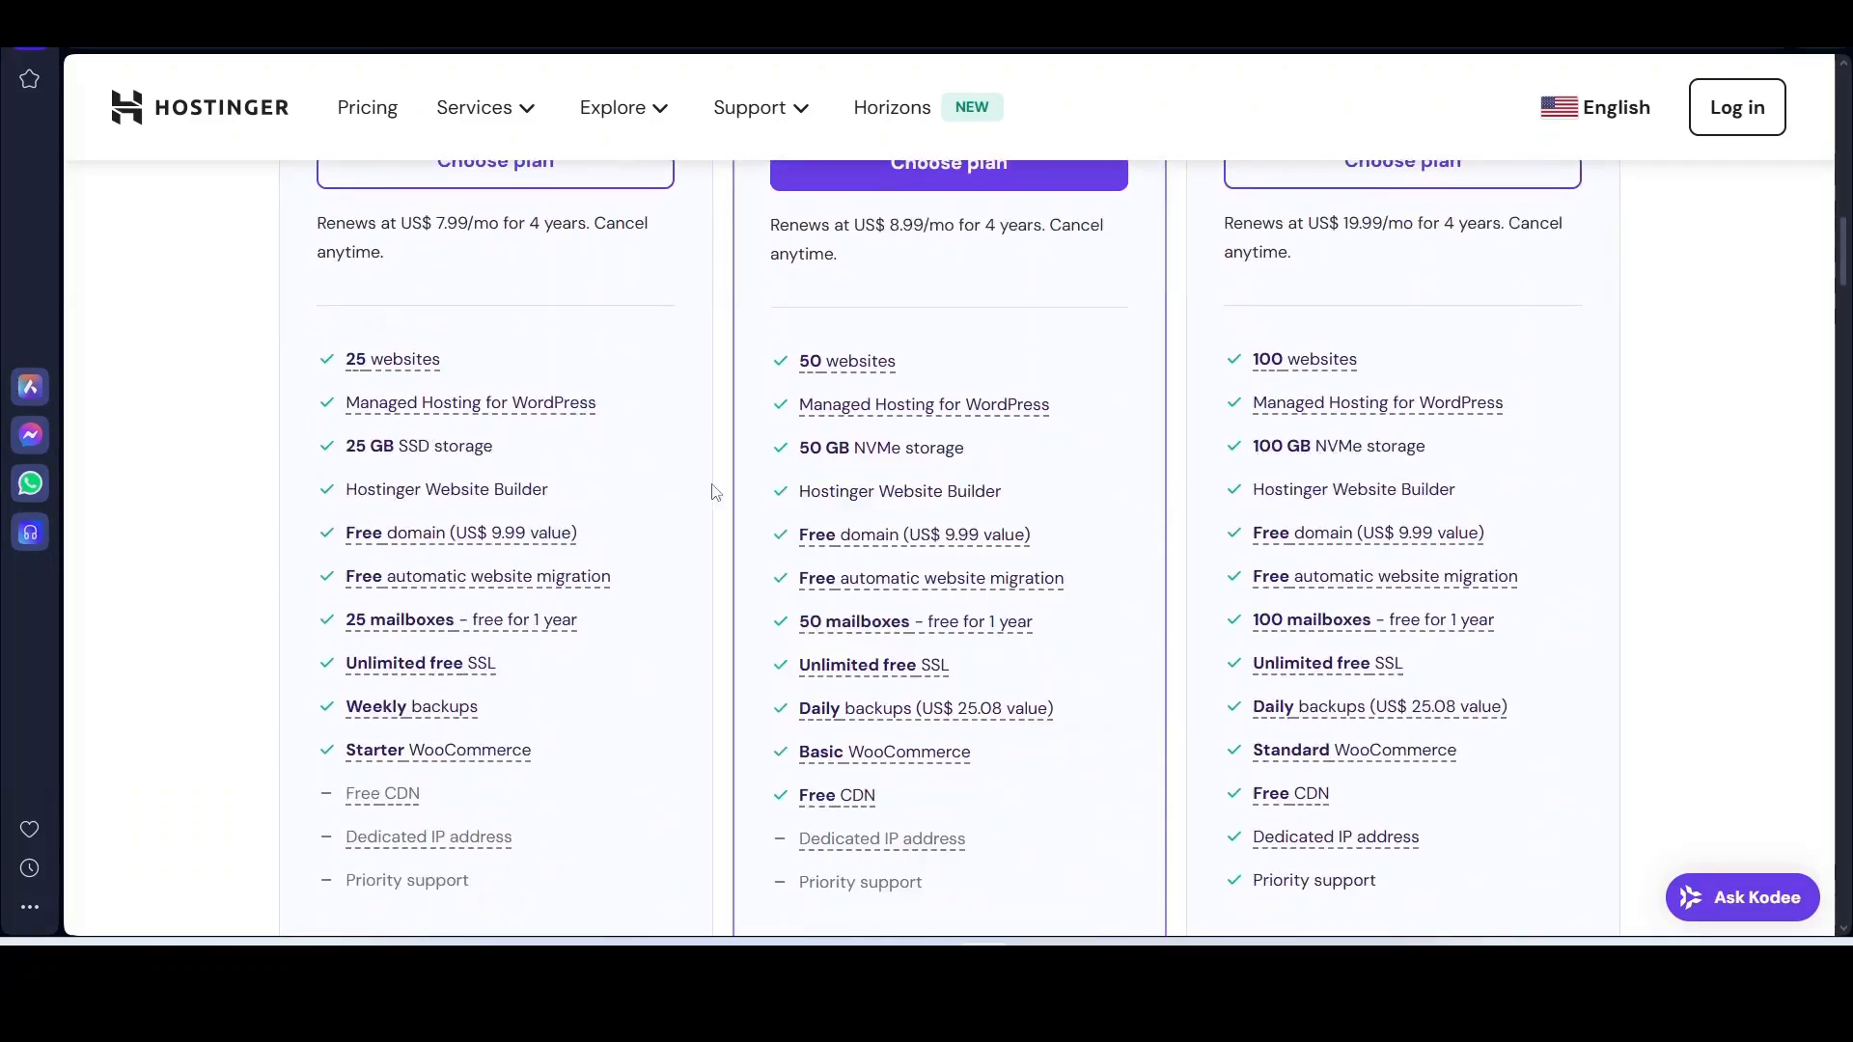
Step: Add the Business plan to the cart at US$ 3.99/month for 48 months
scroll(787, 669, down, 1)
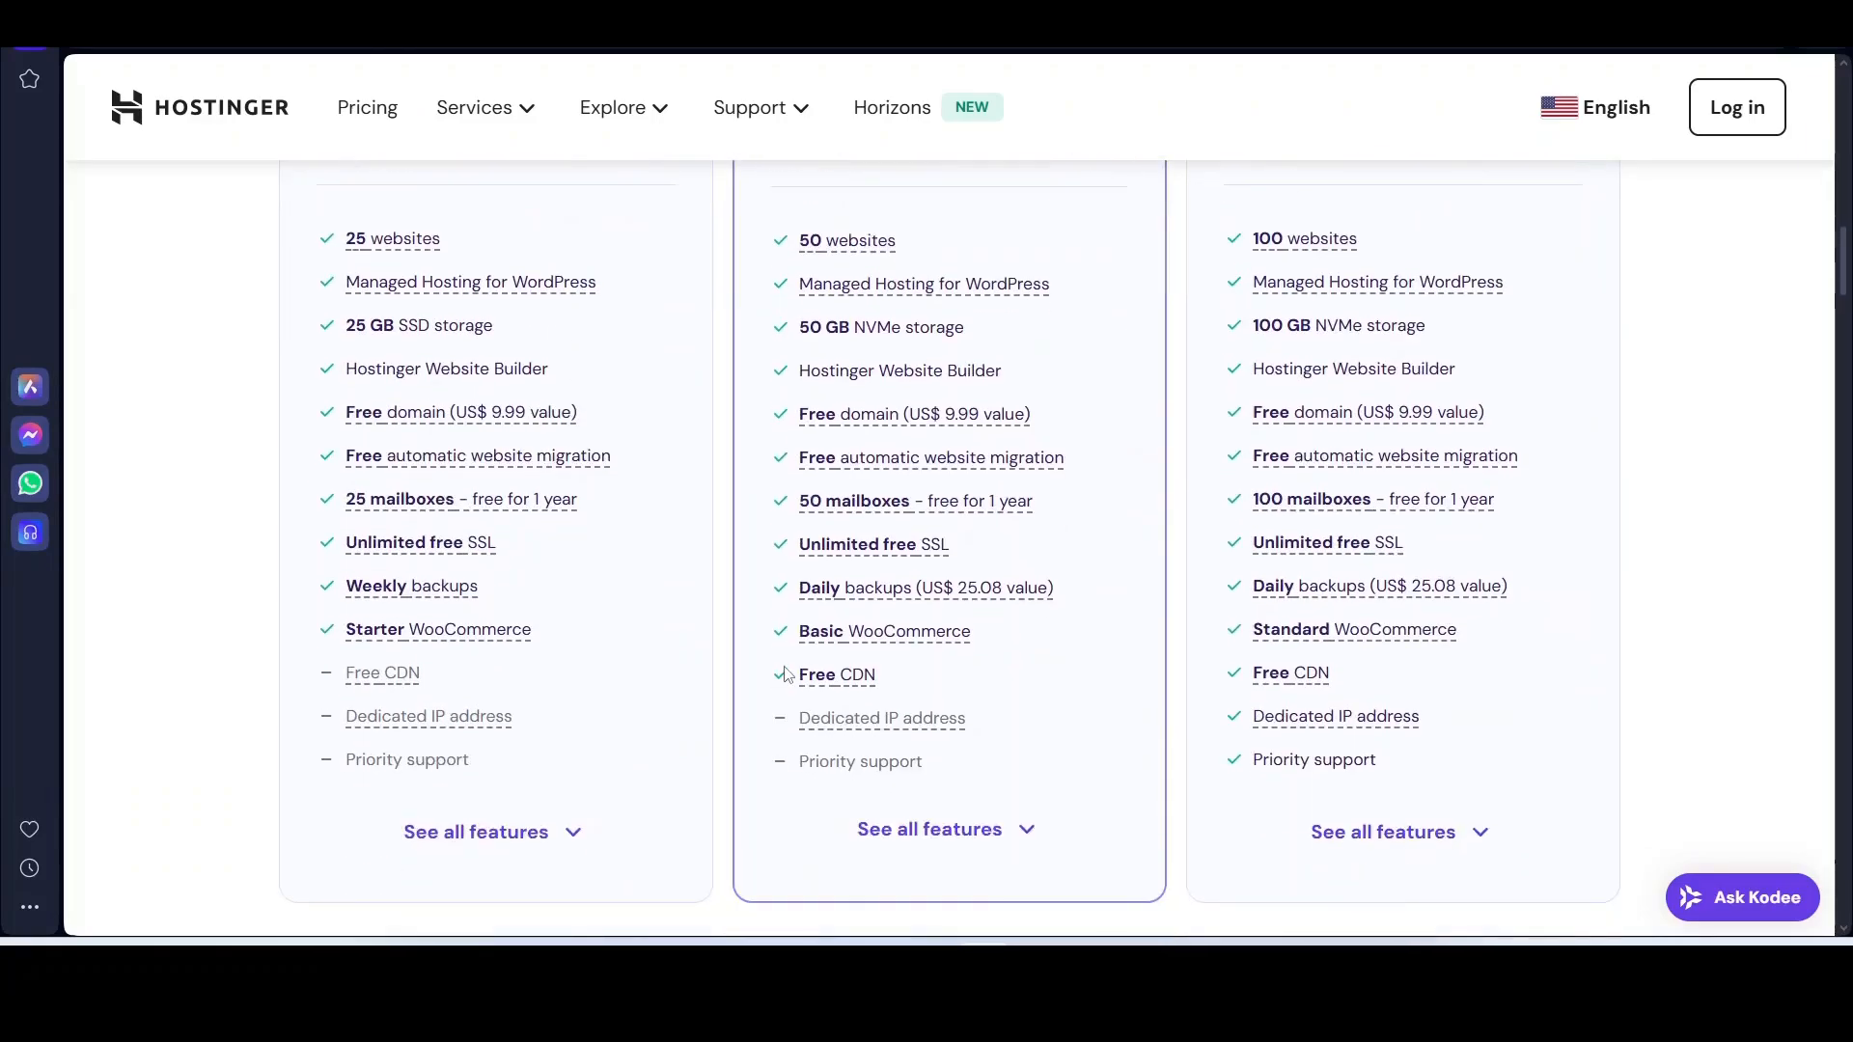
scroll(787, 673, up, 3)
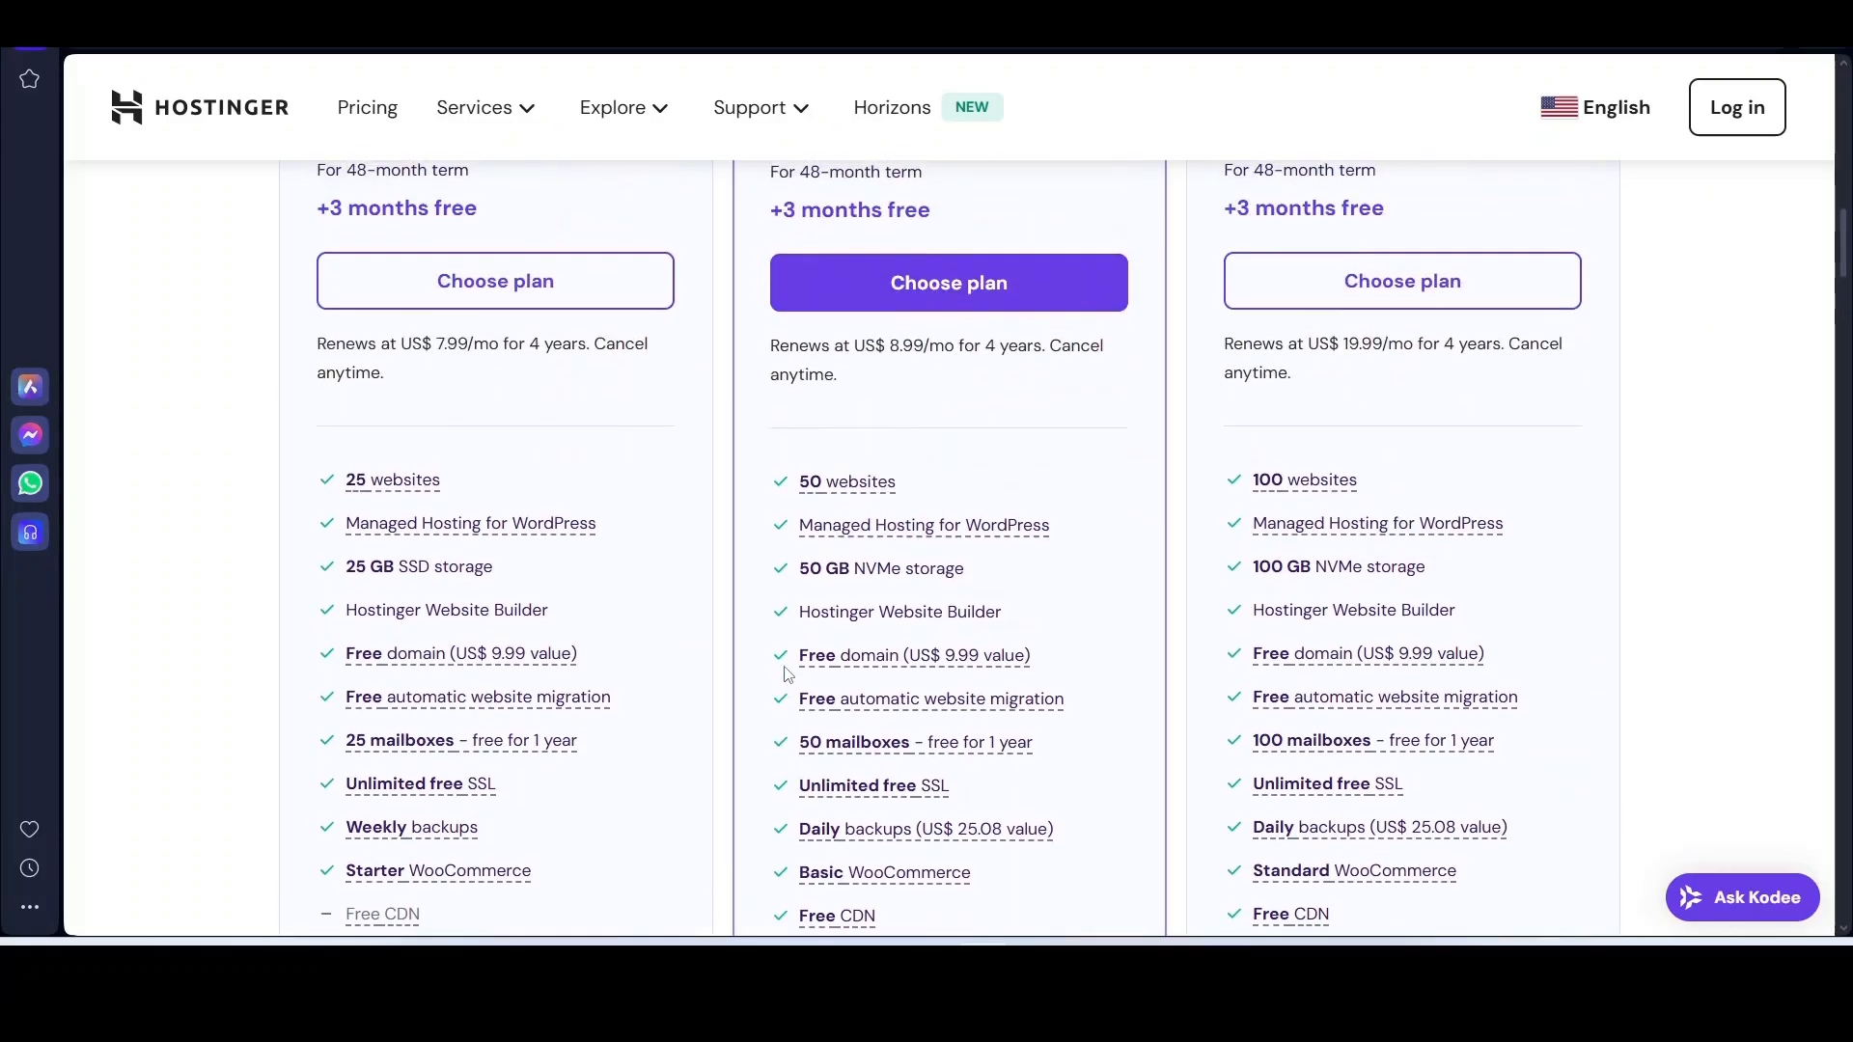
scroll(787, 673, up, 4)
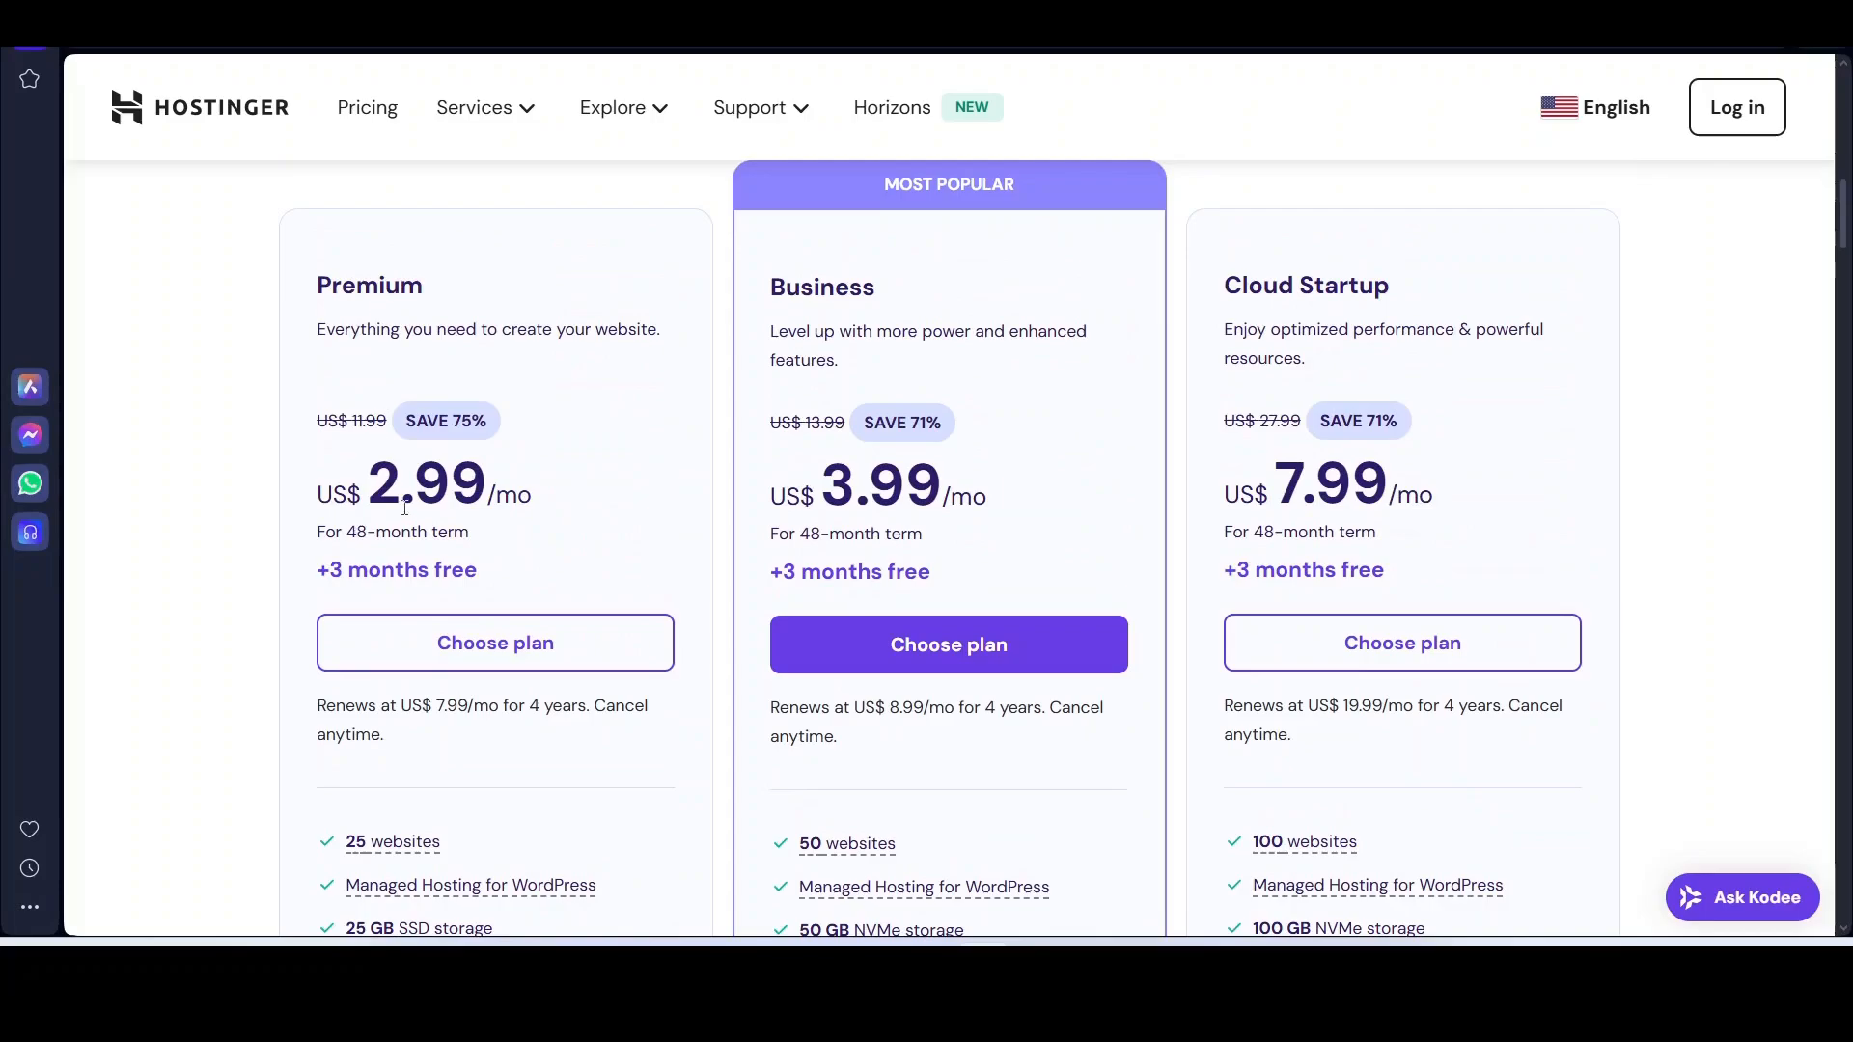
scroll(885, 536, up, 1)
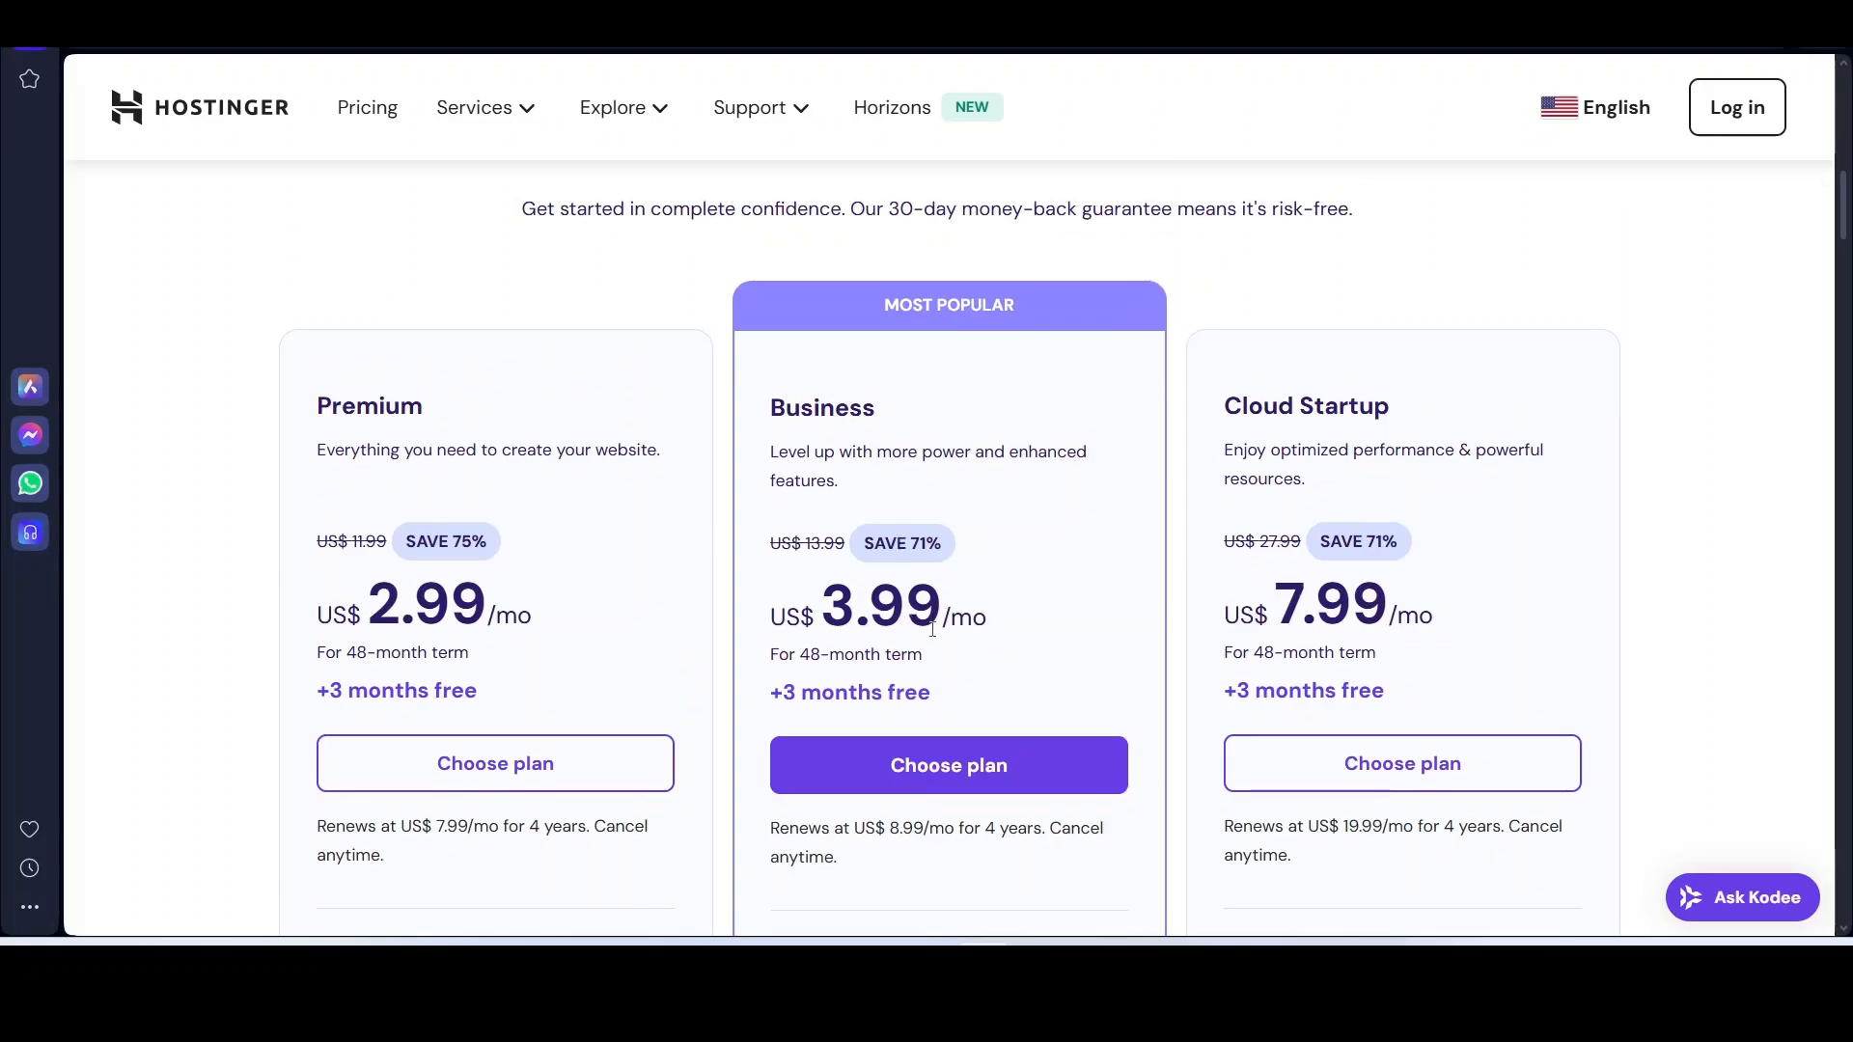
scroll(932, 629, down, 4)
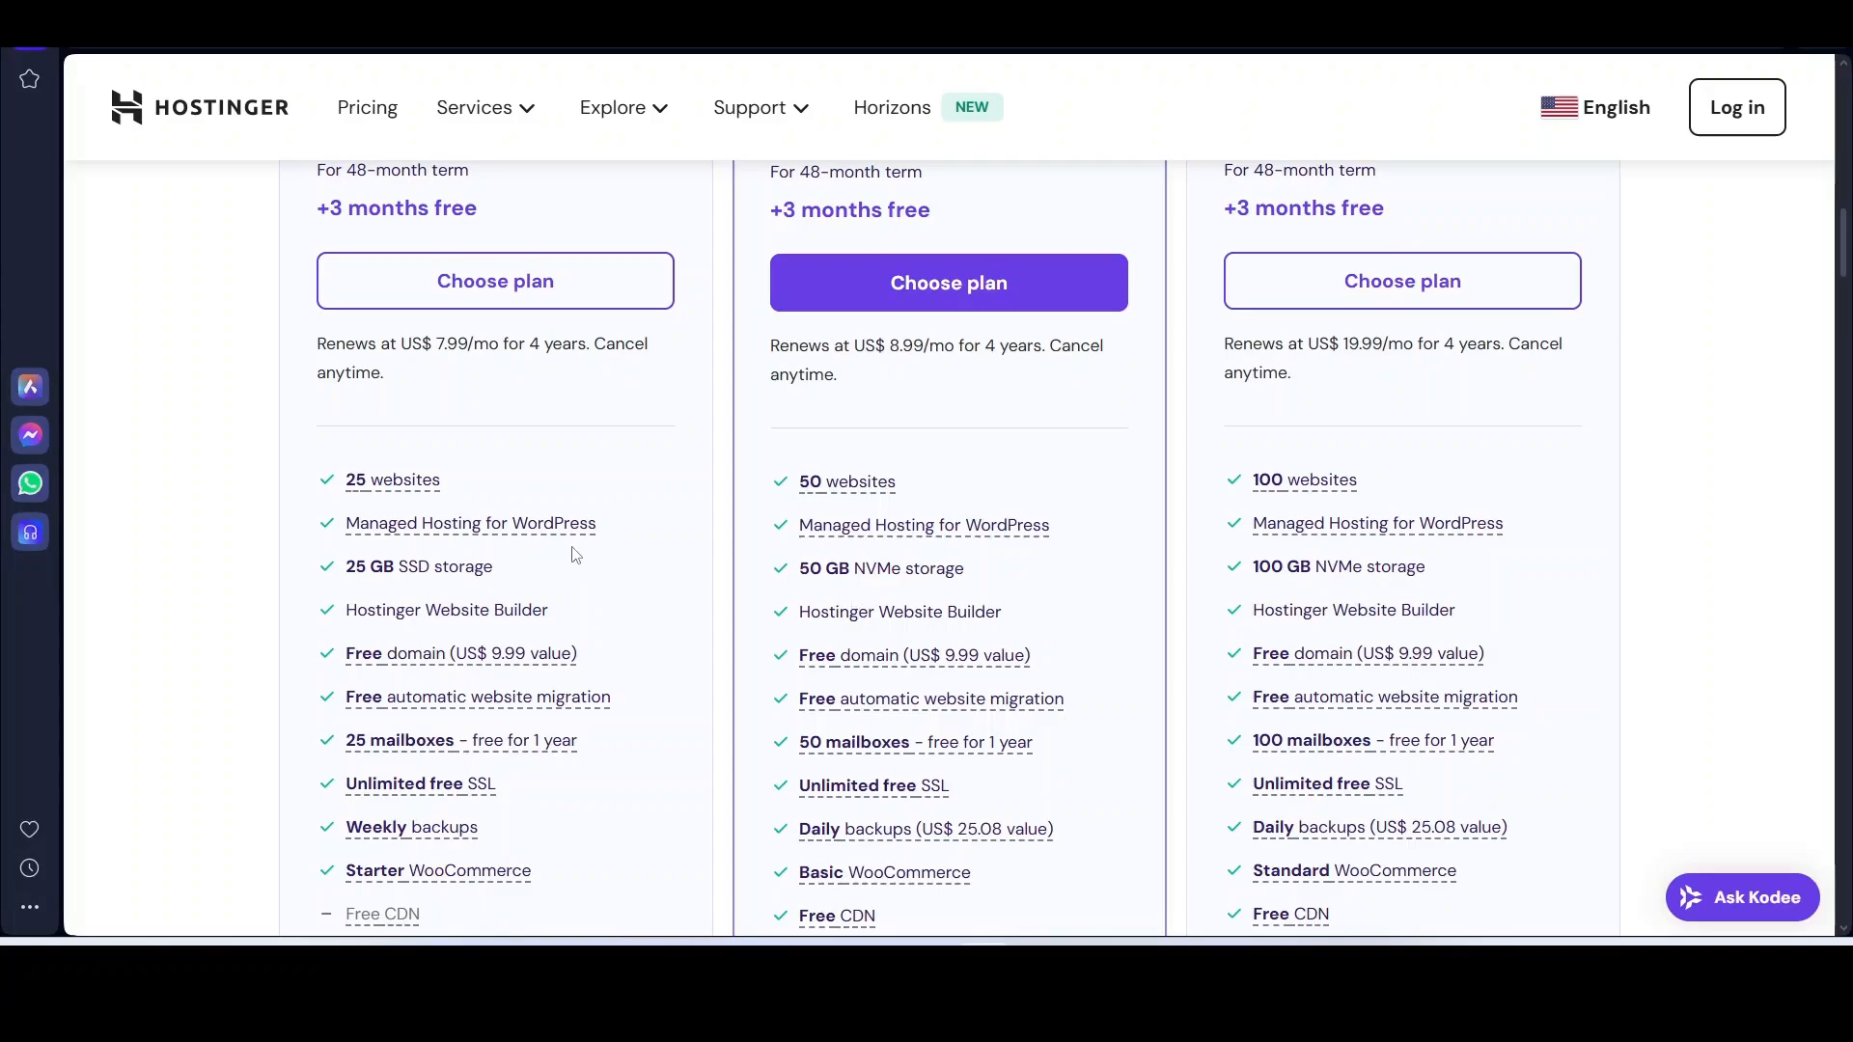
scroll(867, 391, up, 4)
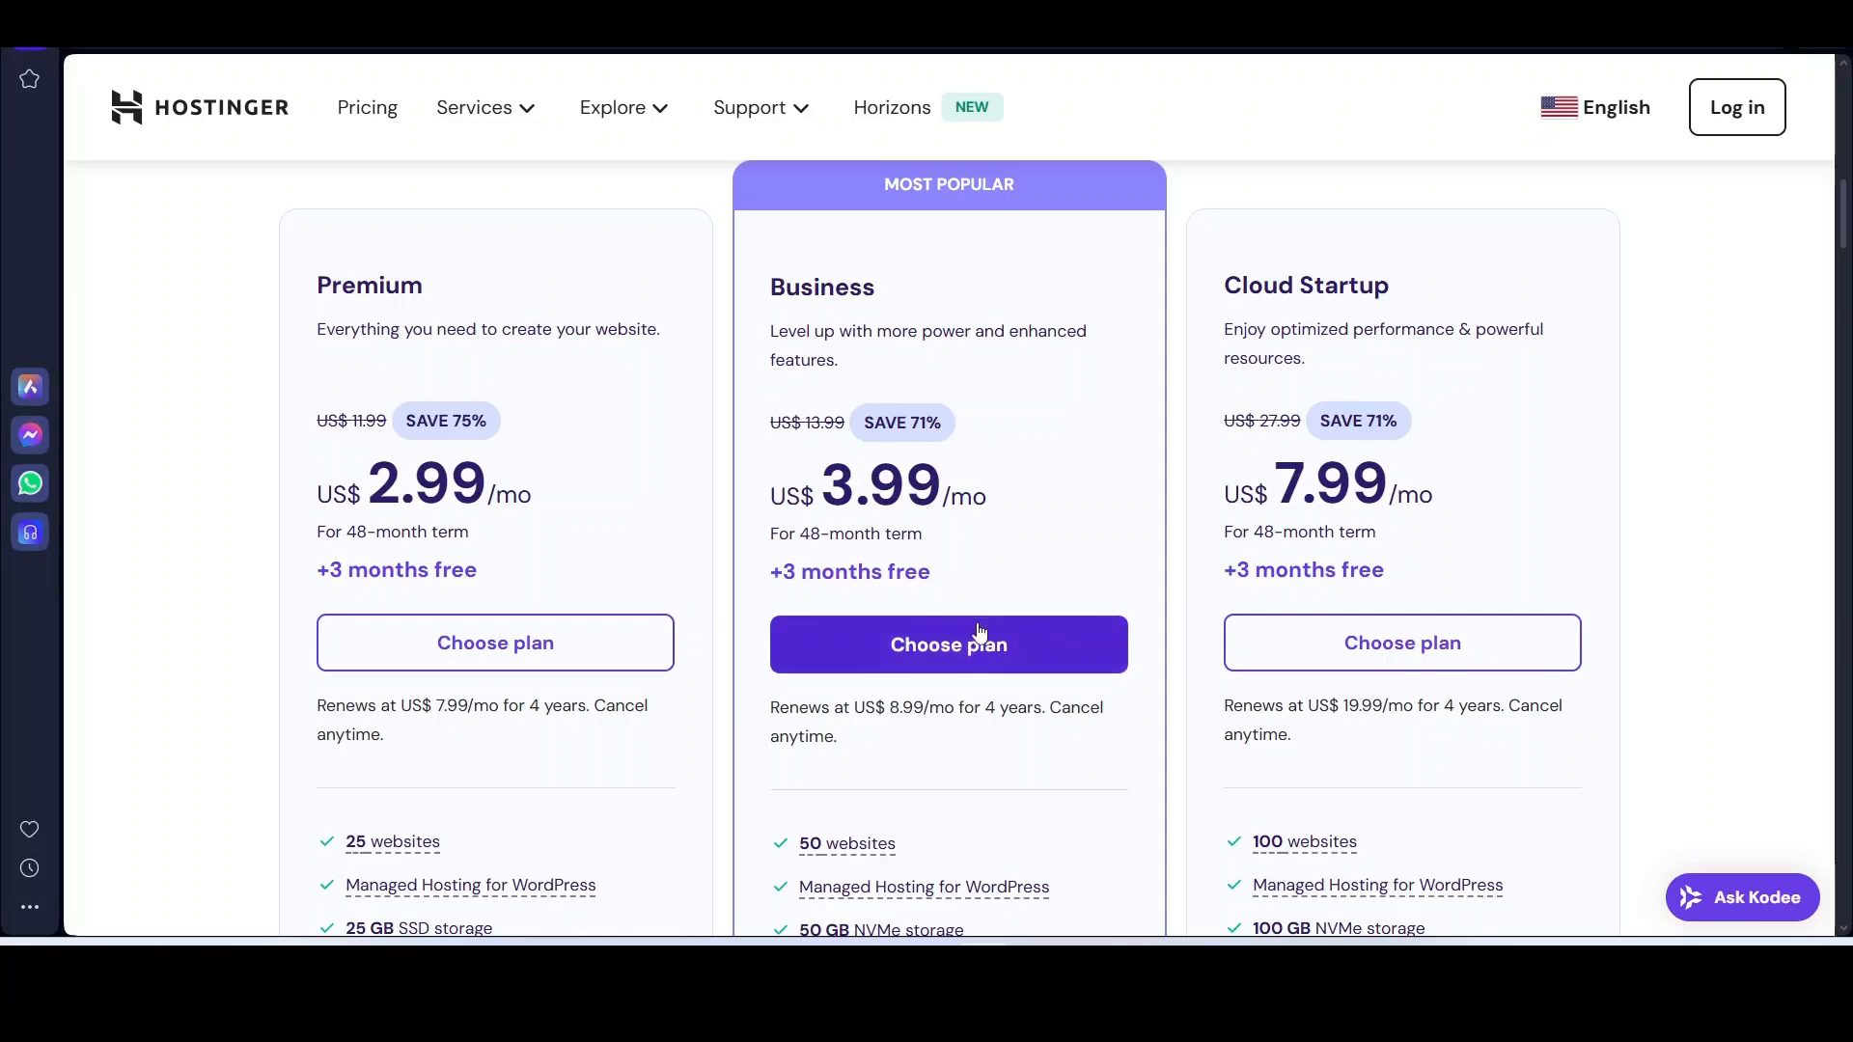
scroll(550, 546, down, 1)
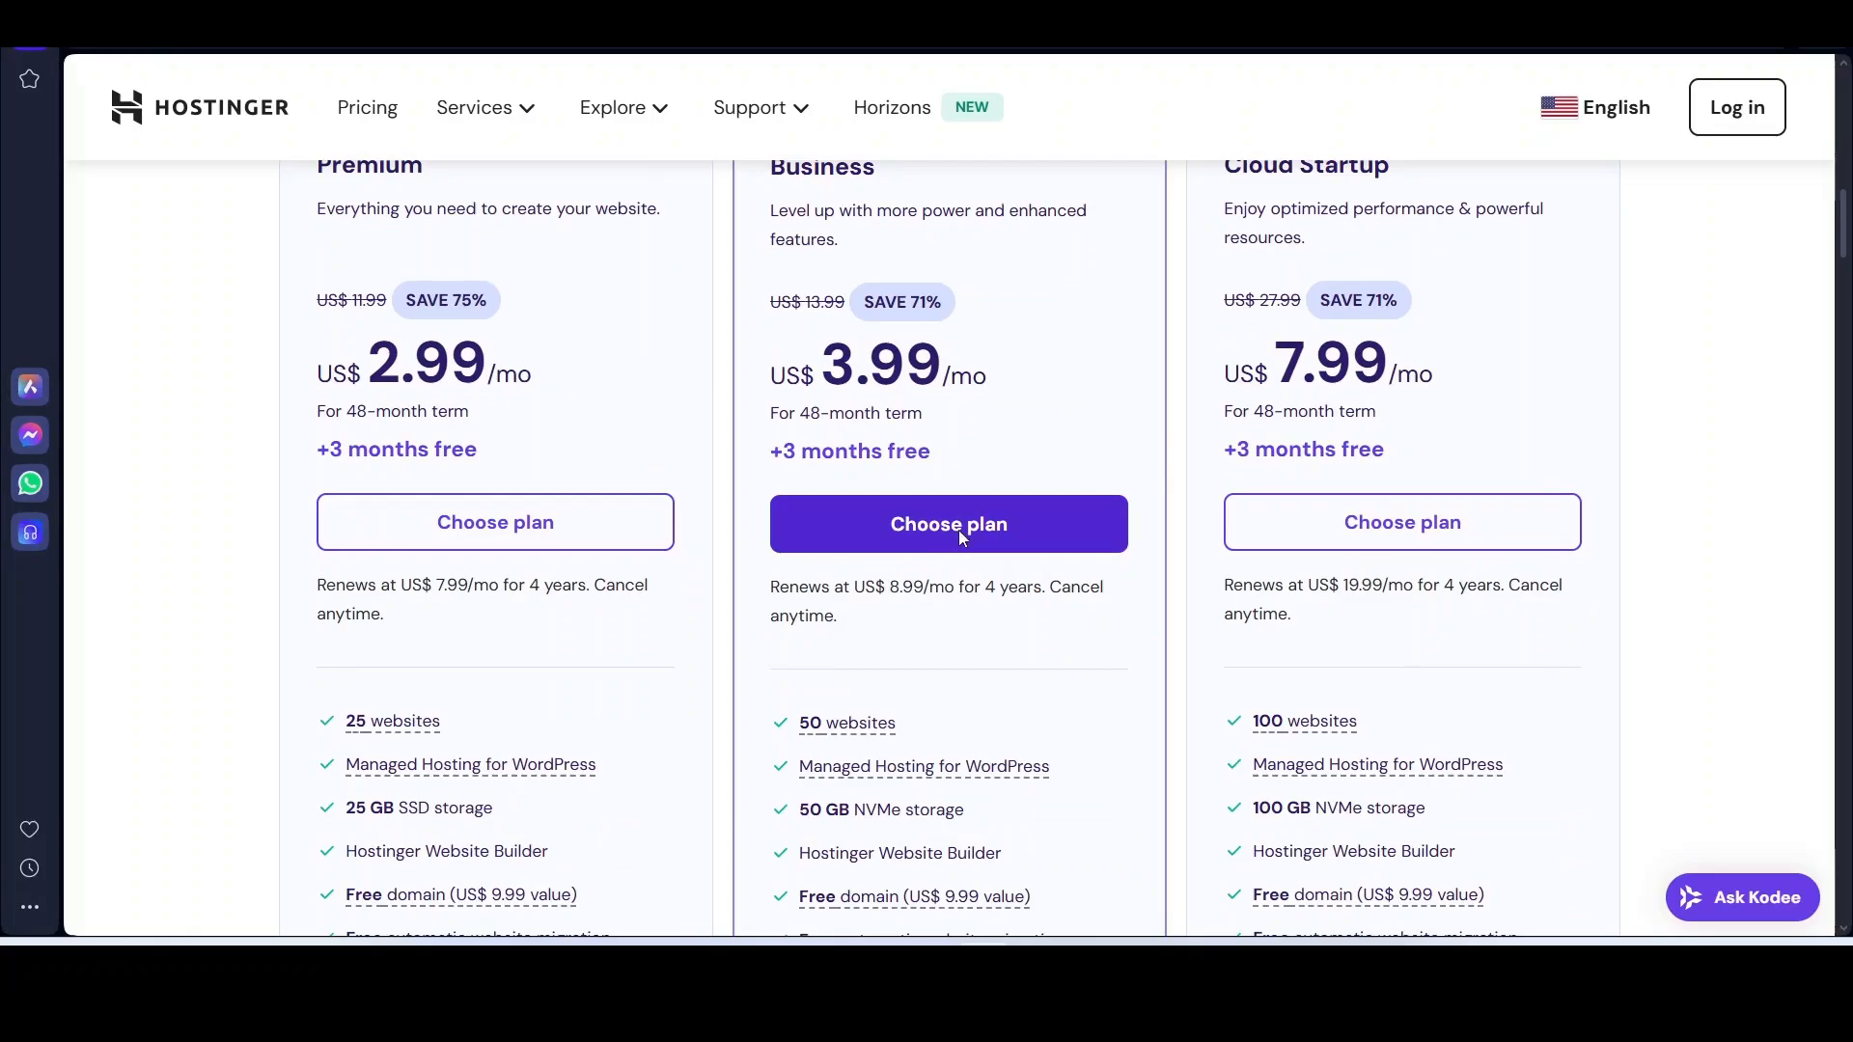
click(960, 537)
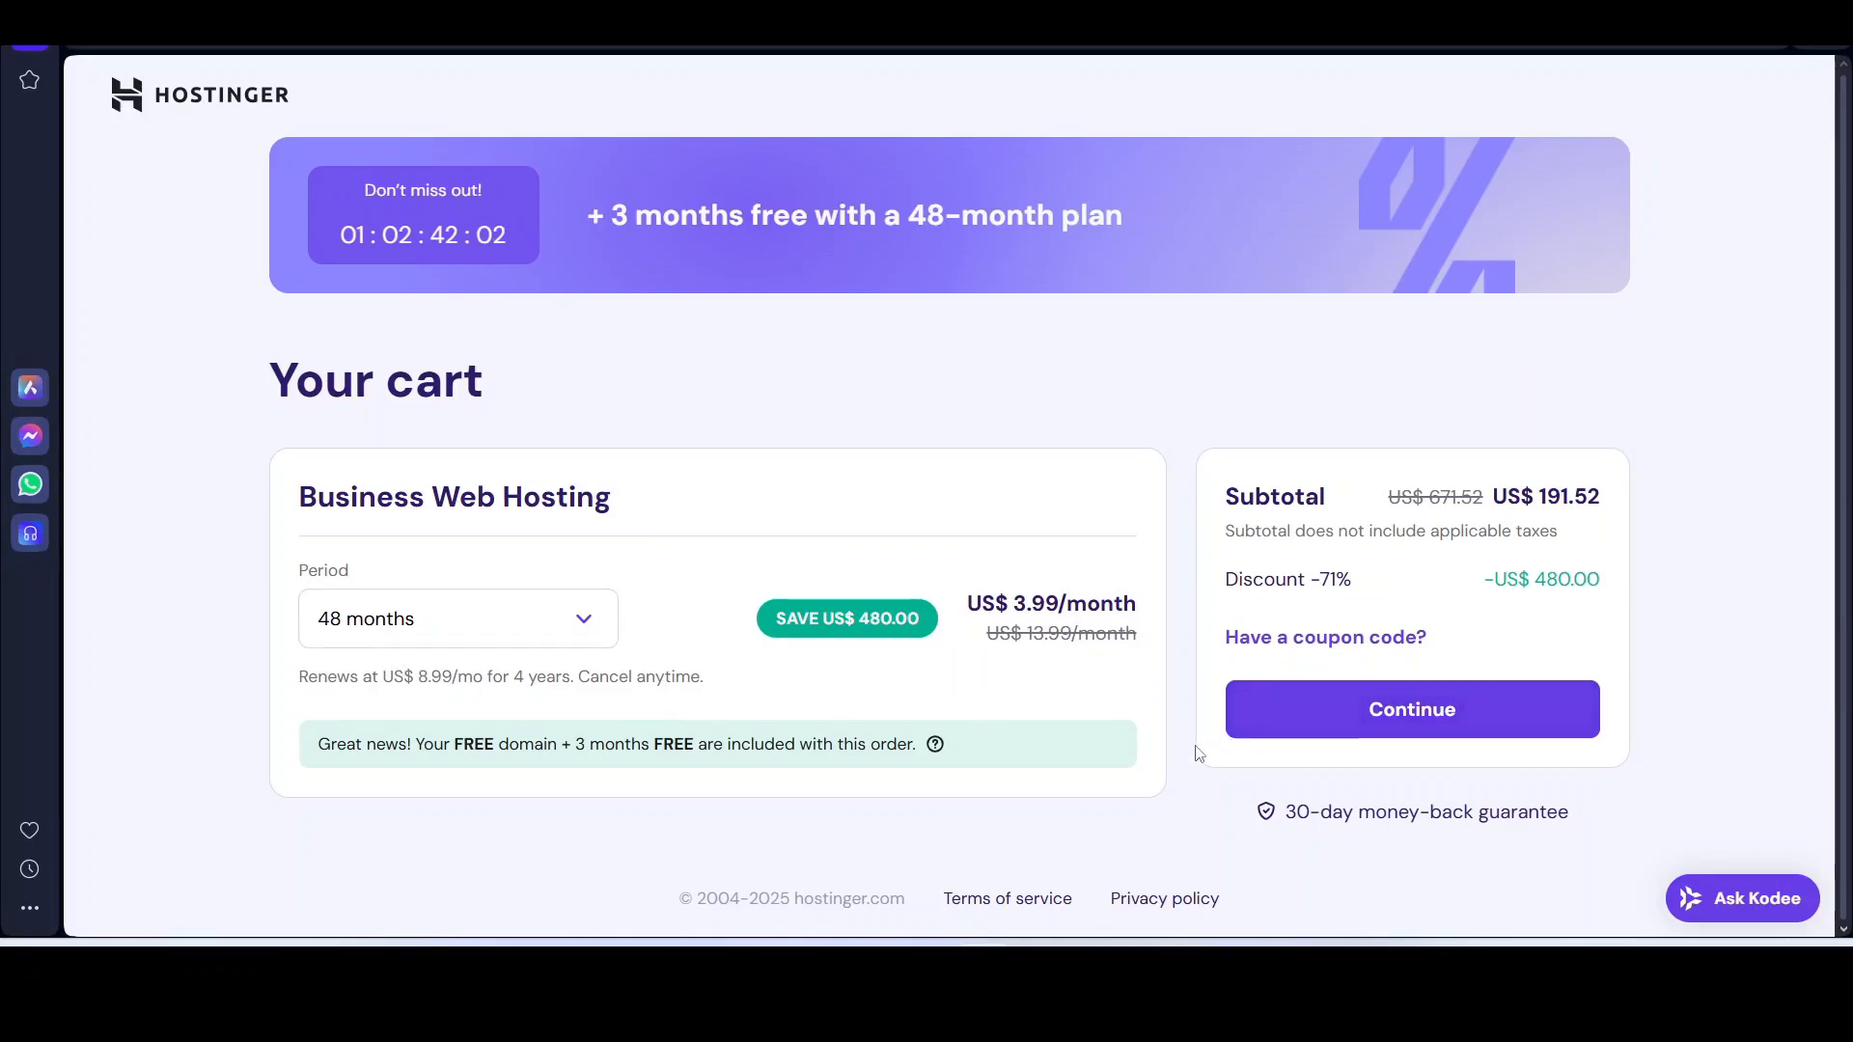
Step: Compare the 1-month period (US$ 18.98) with 12 months (US$ 47.88 after a US$ 120.00 discount)
click(574, 623)
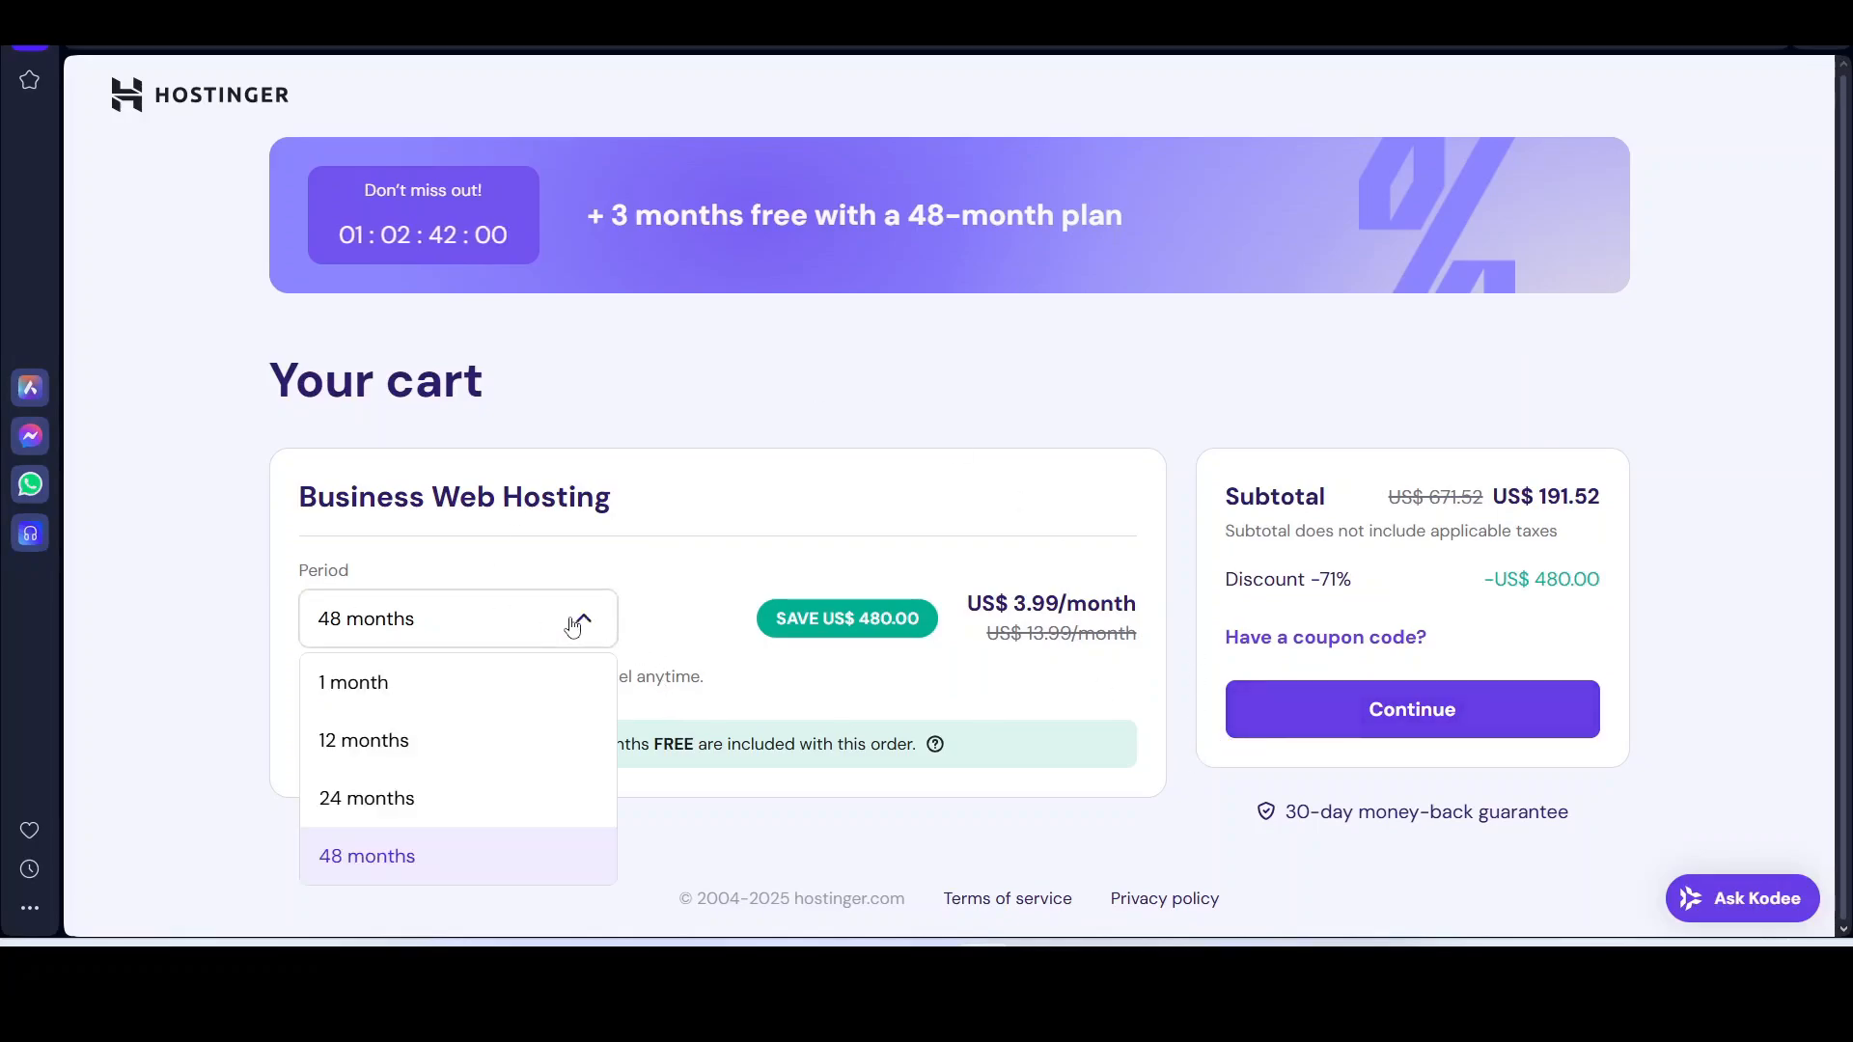
click(454, 693)
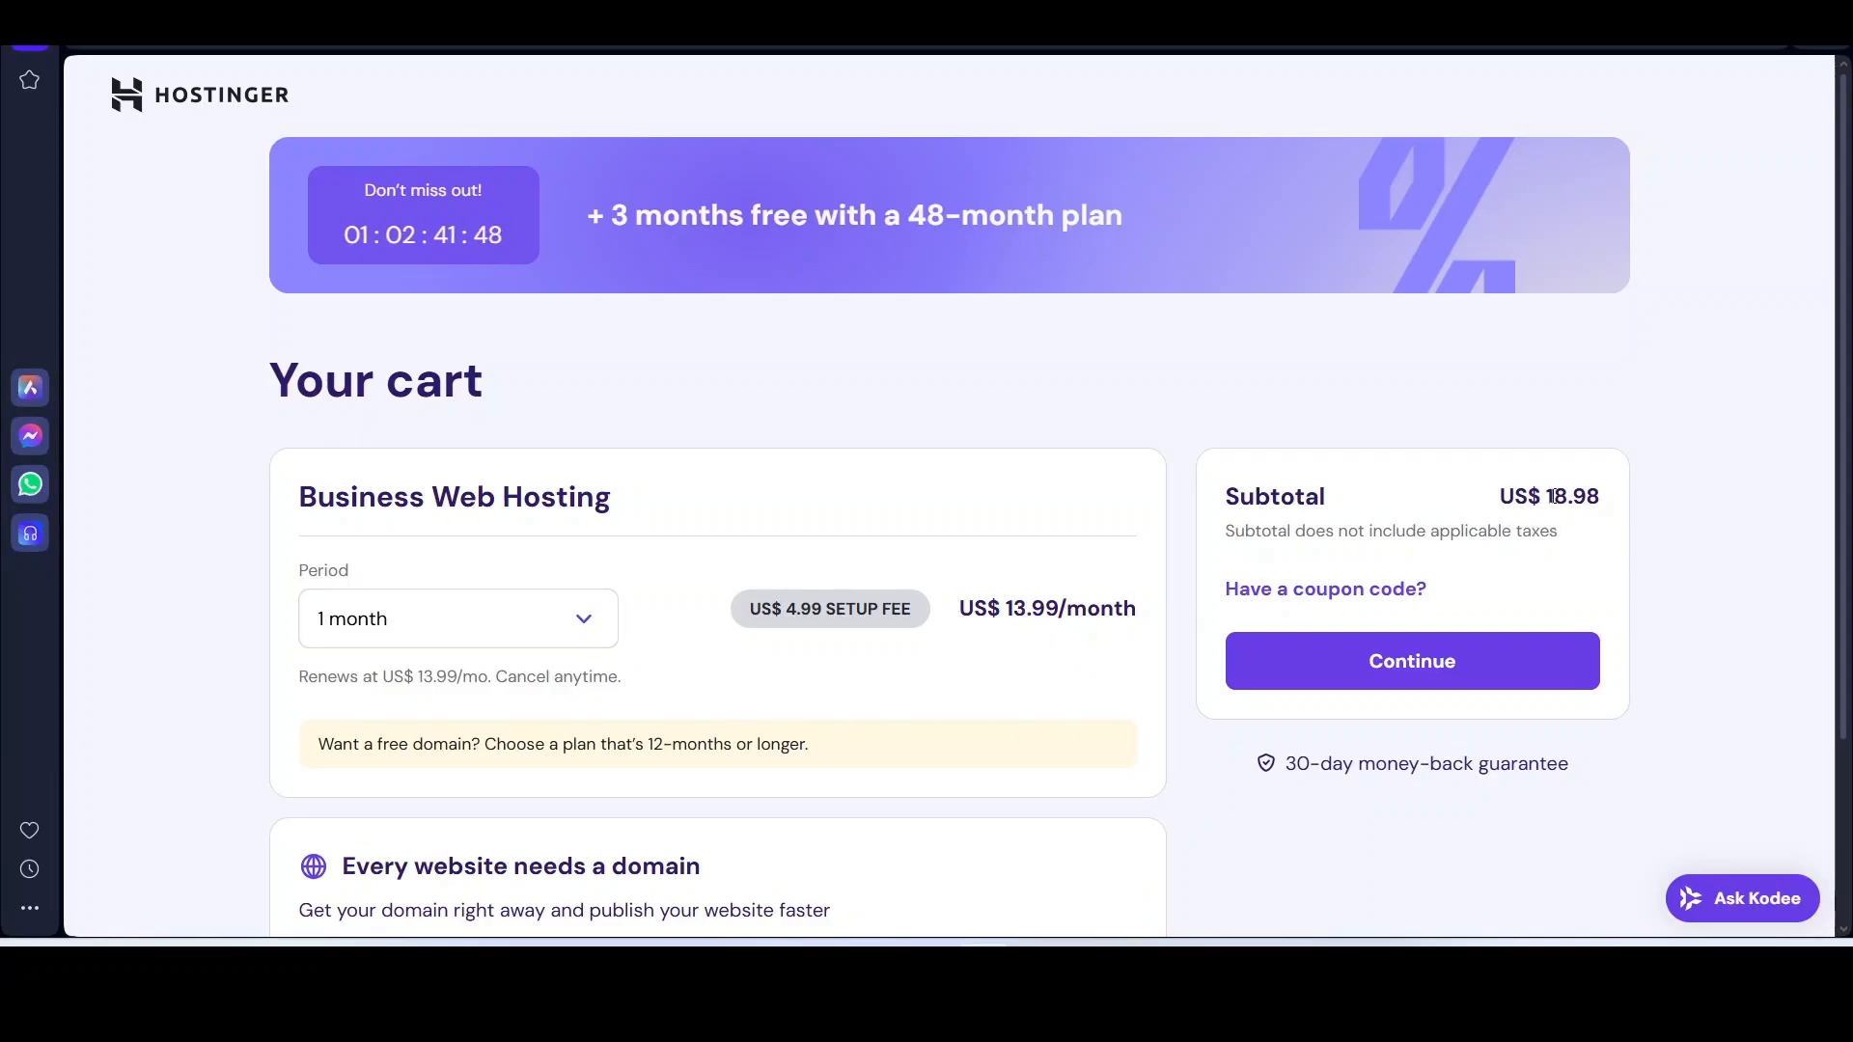
drag(1551, 496, 1602, 497)
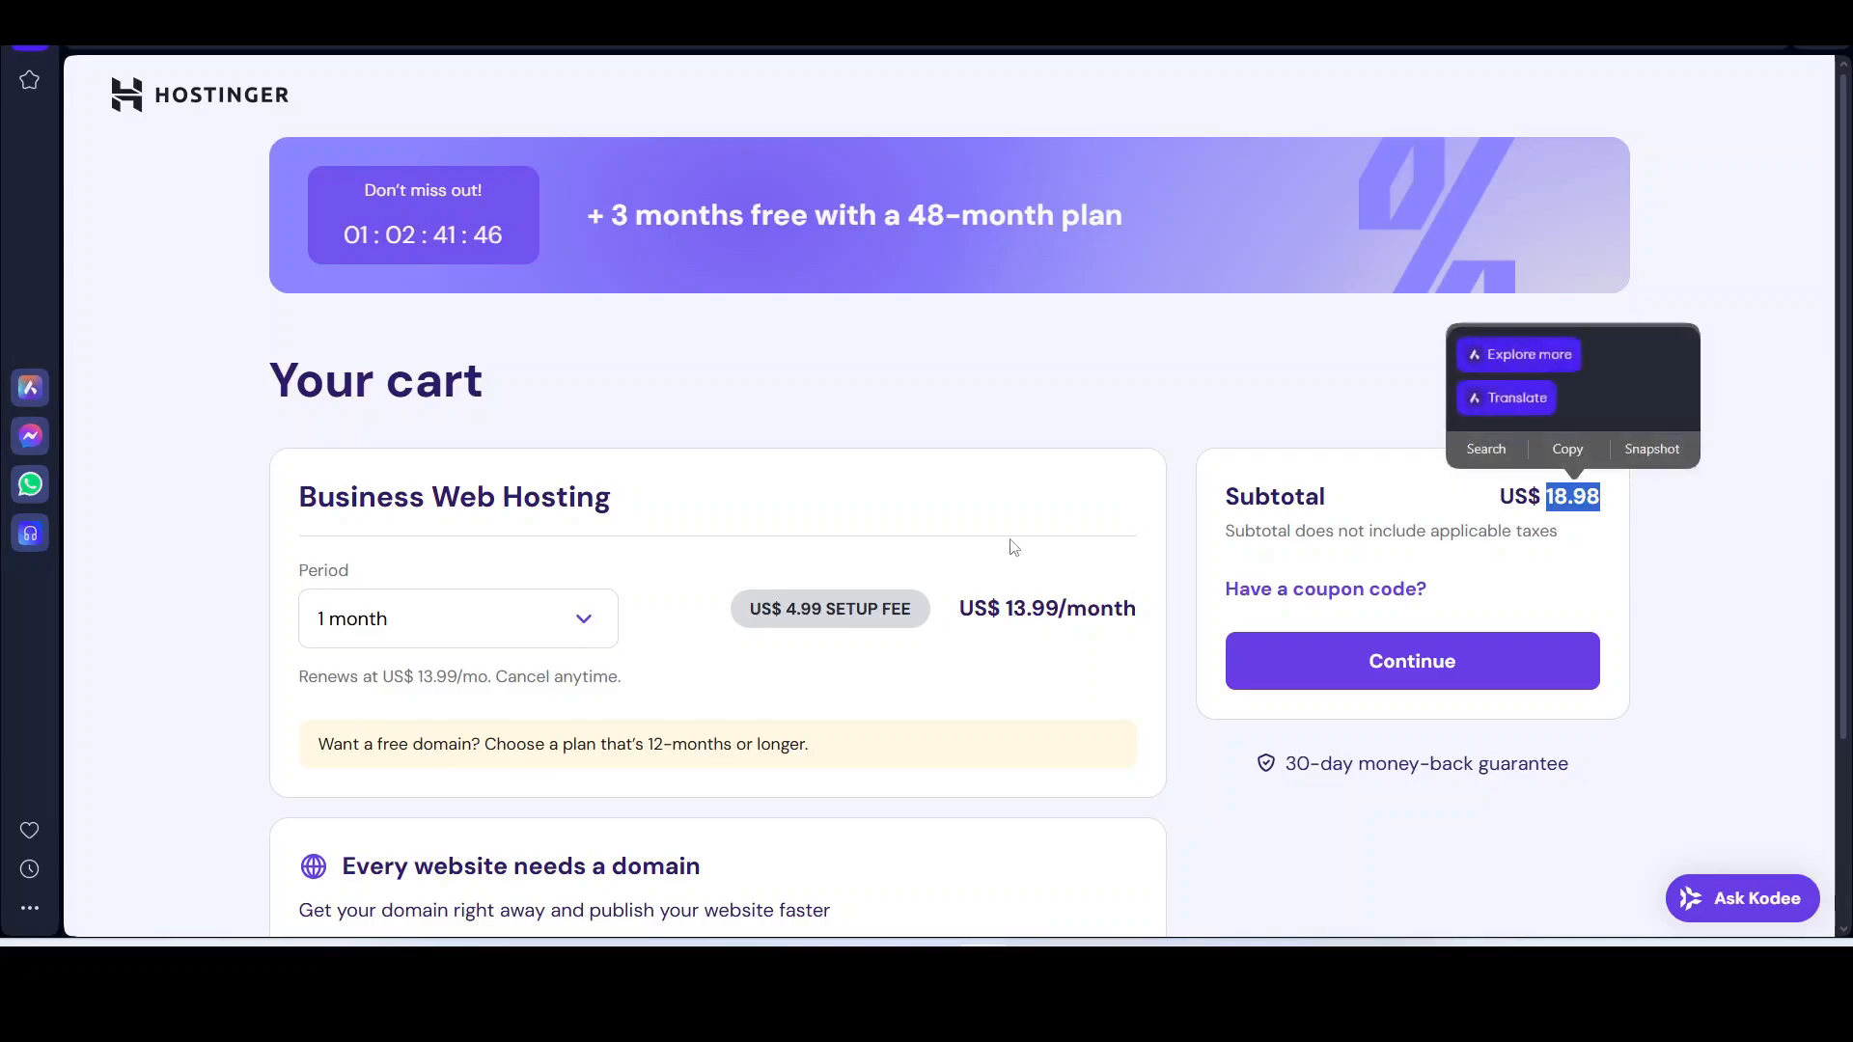
click(585, 623)
scroll(579, 656, down, 3)
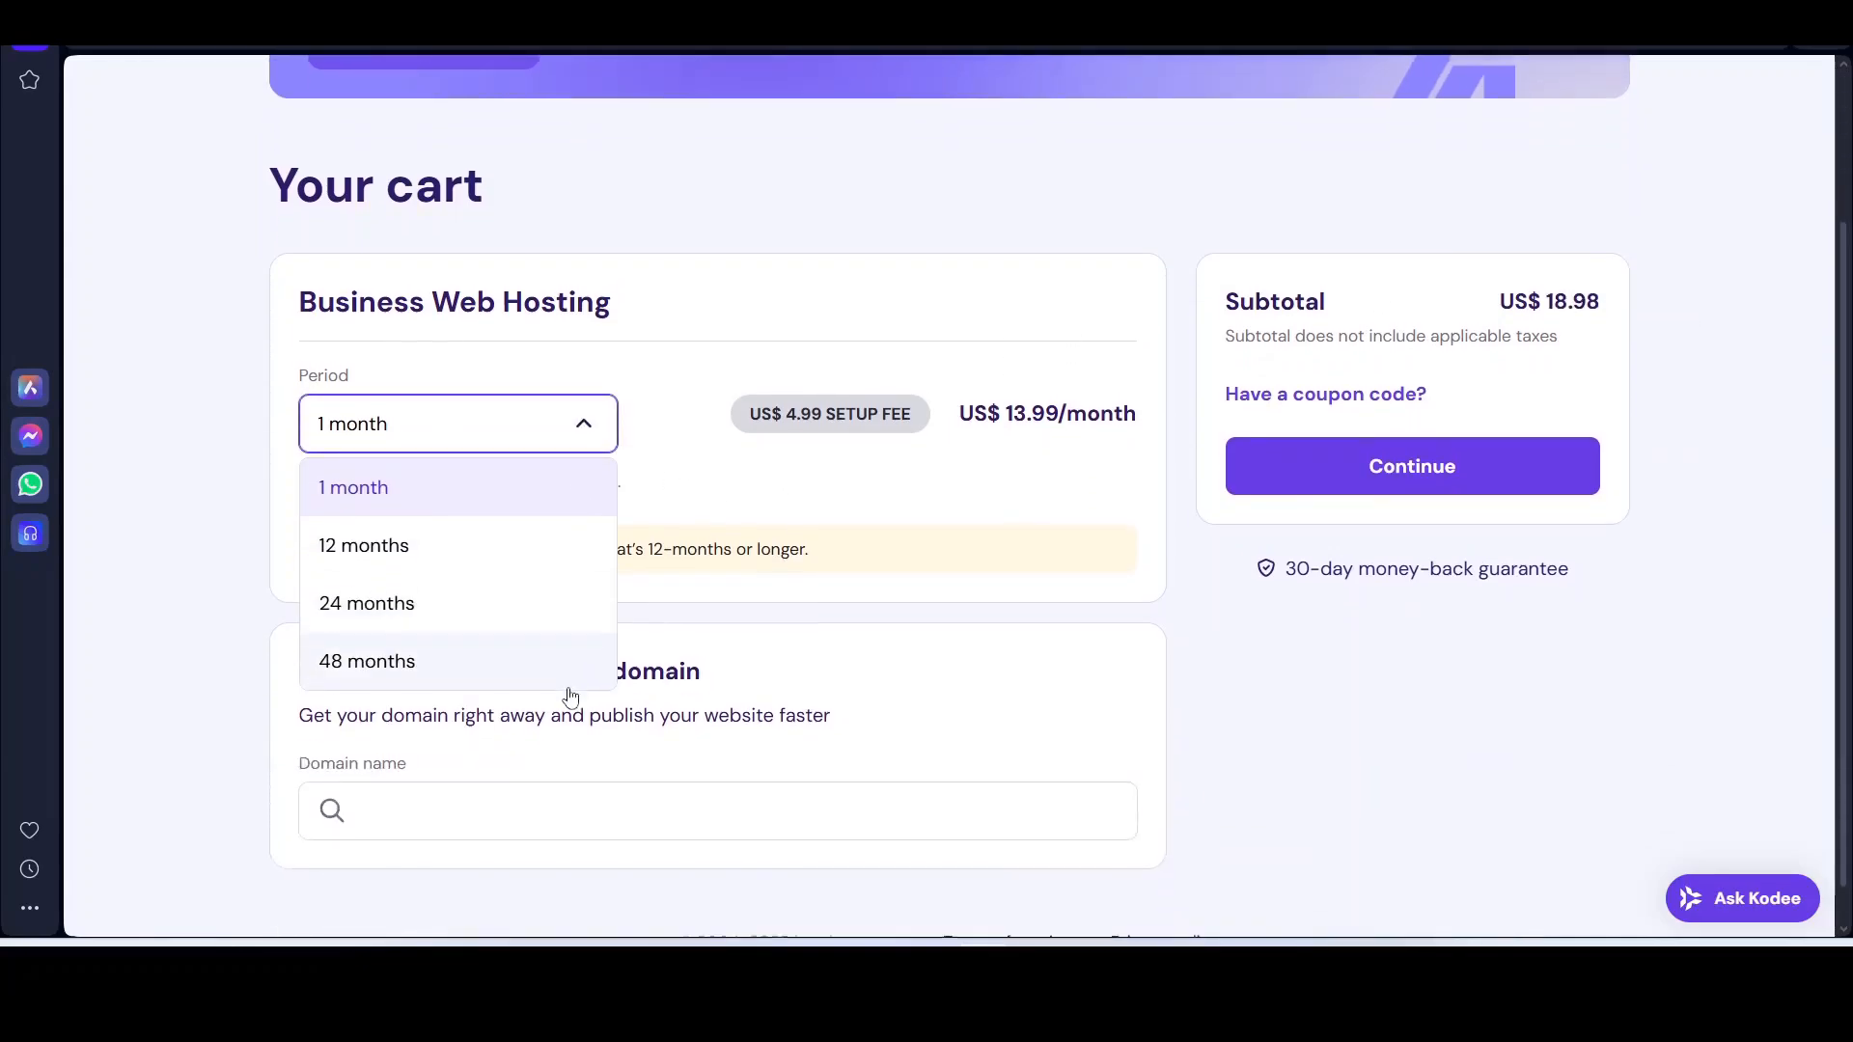
click(416, 519)
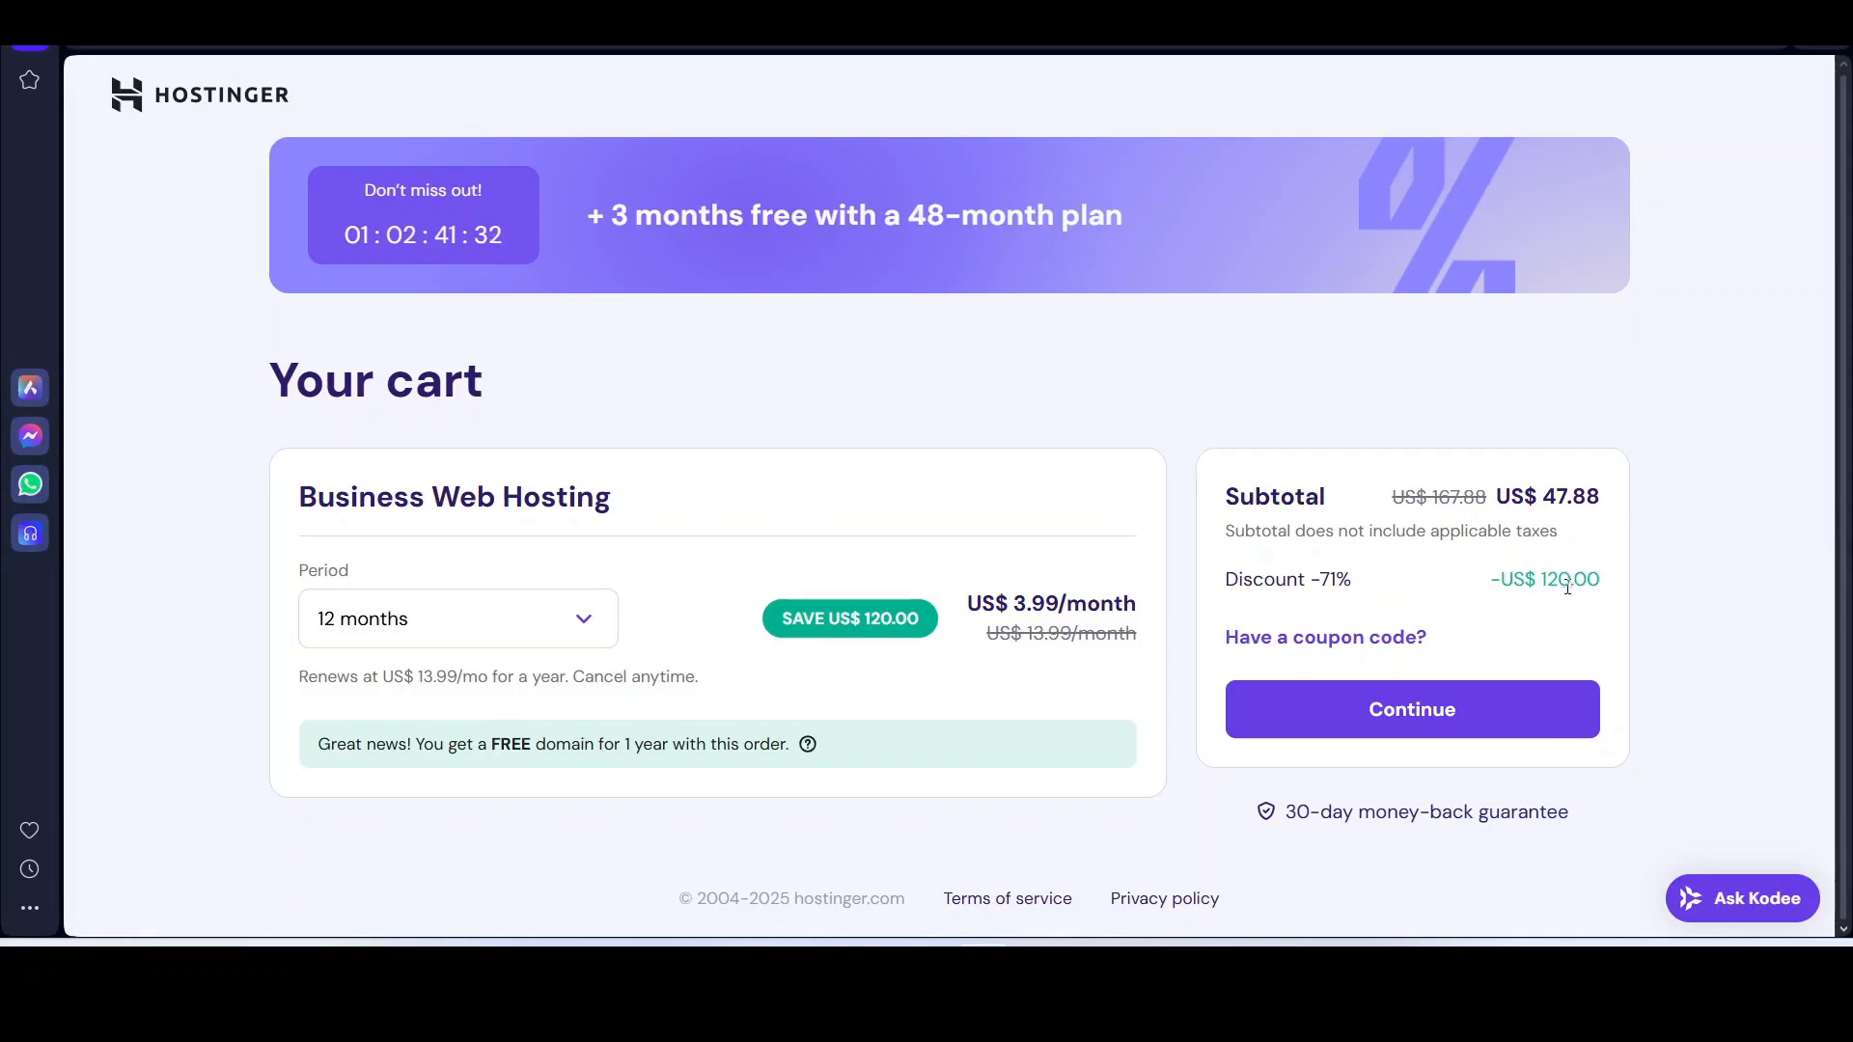
double_click(1551, 494)
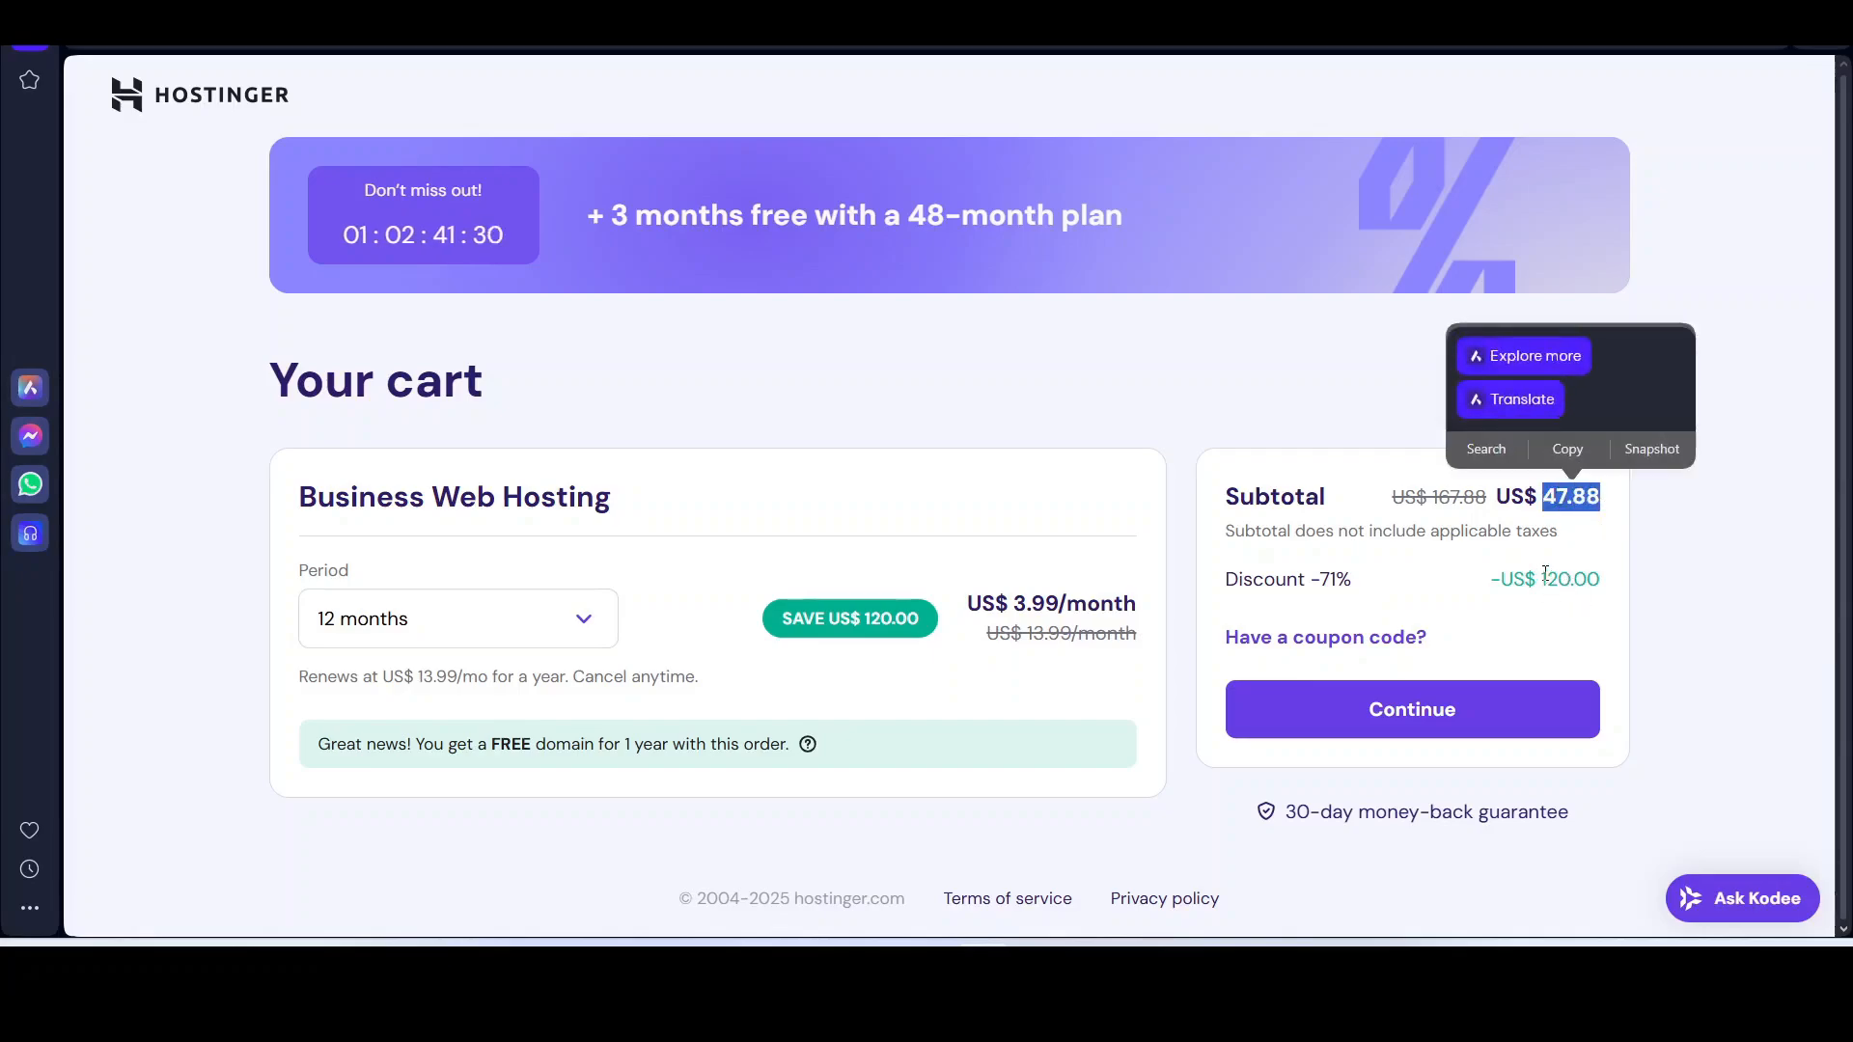
drag(1544, 580, 1602, 580)
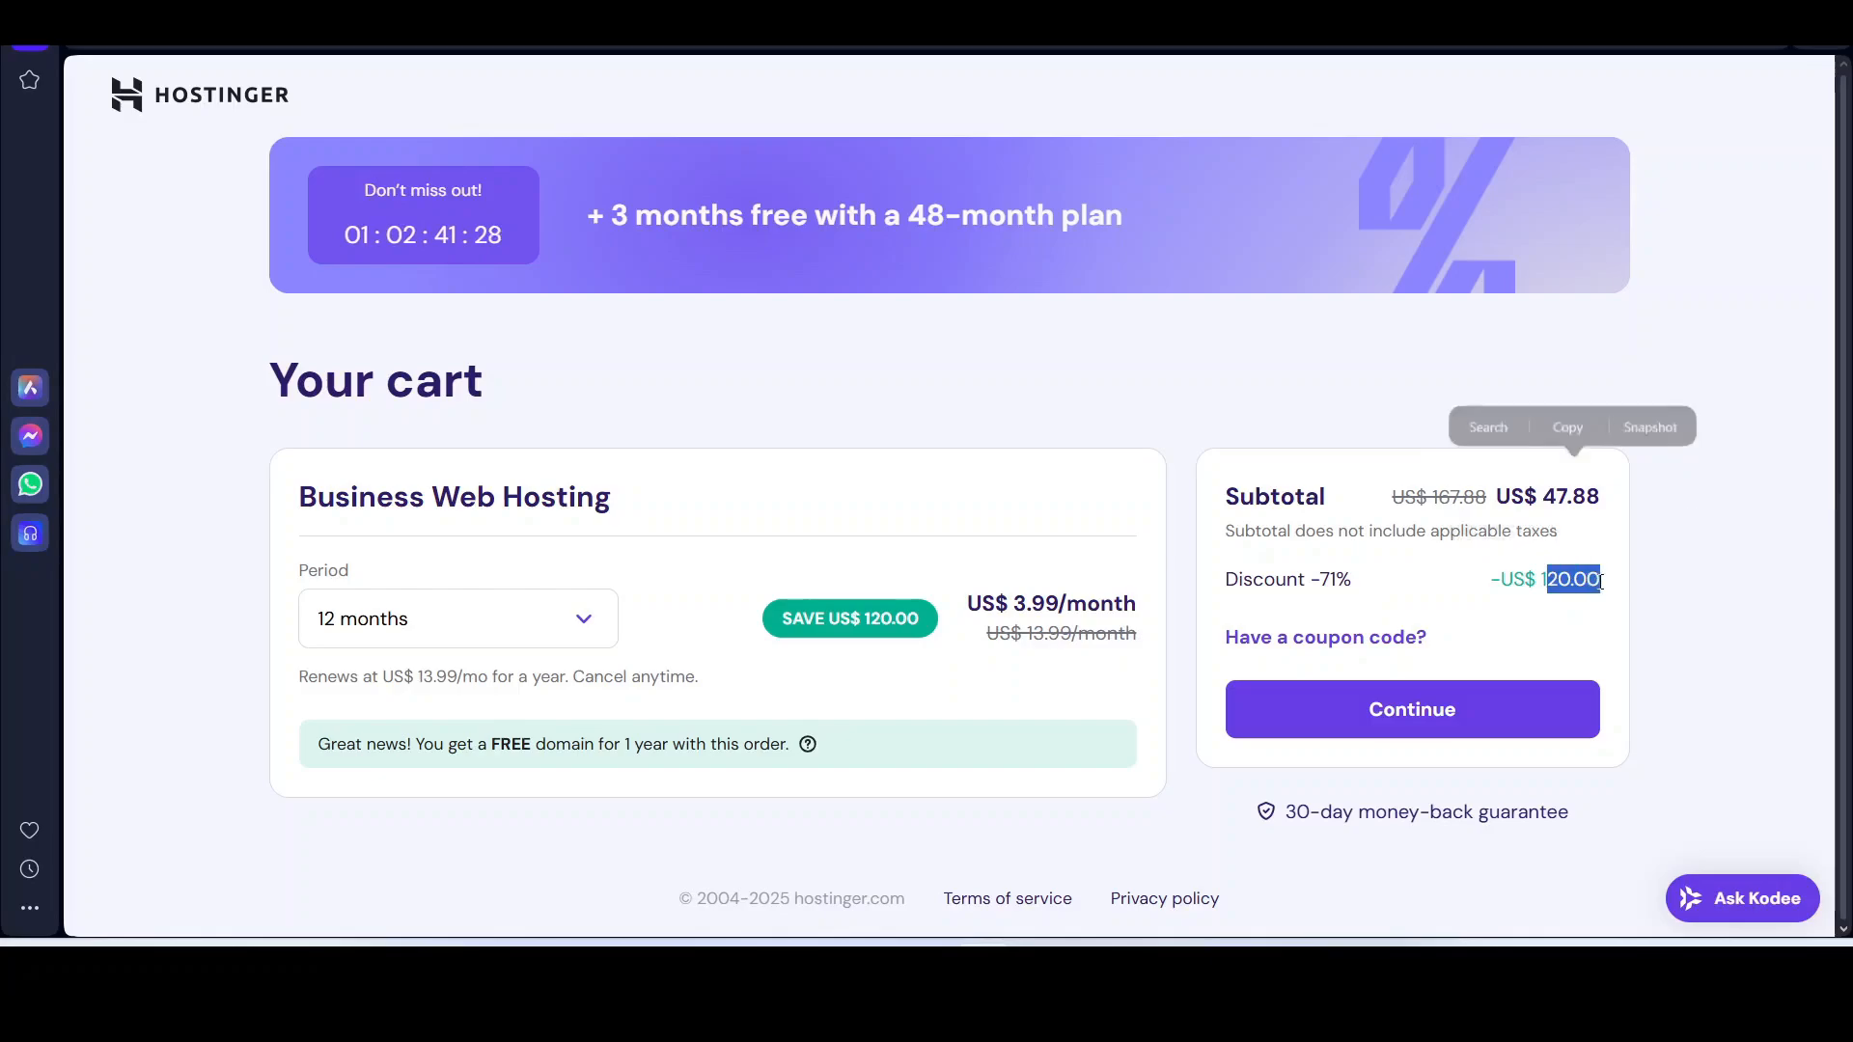
click(234, 582)
Step: Check the 48-month price (US$ 191.52, US$ 480.00 discount), then return to 12 months
click(459, 619)
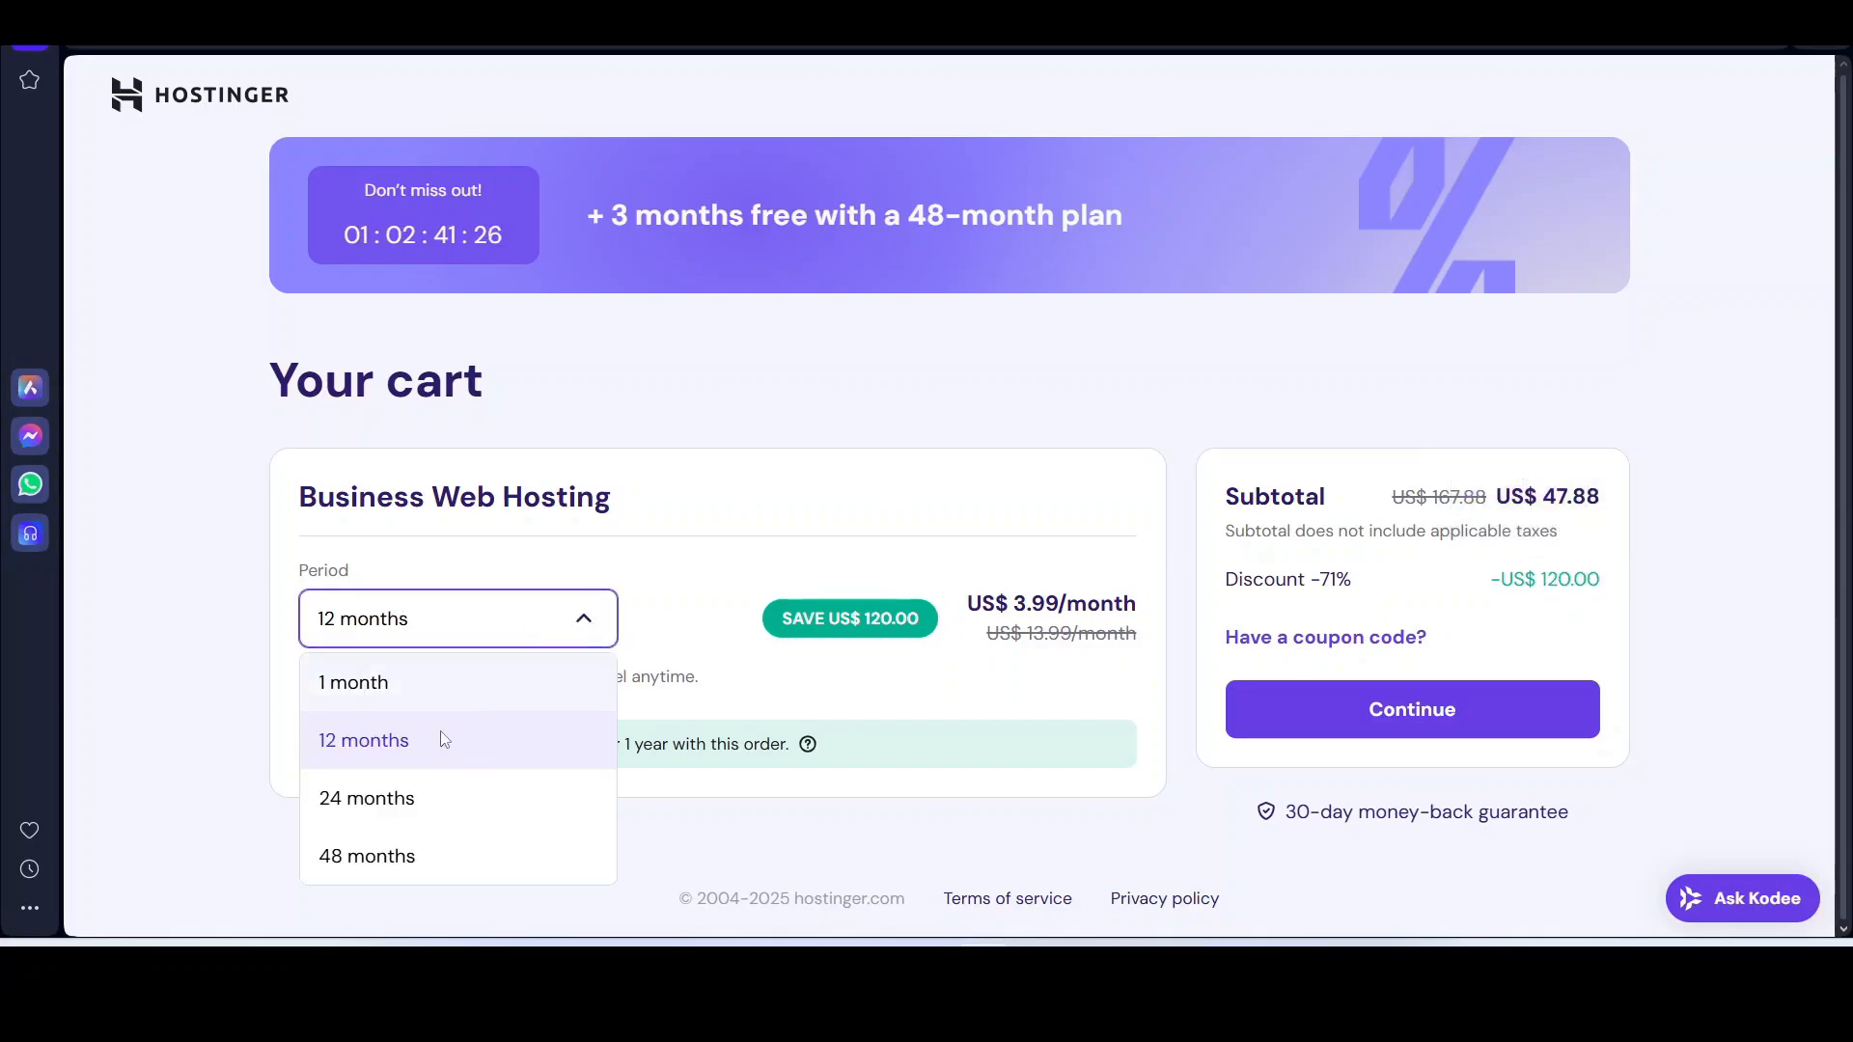
click(387, 859)
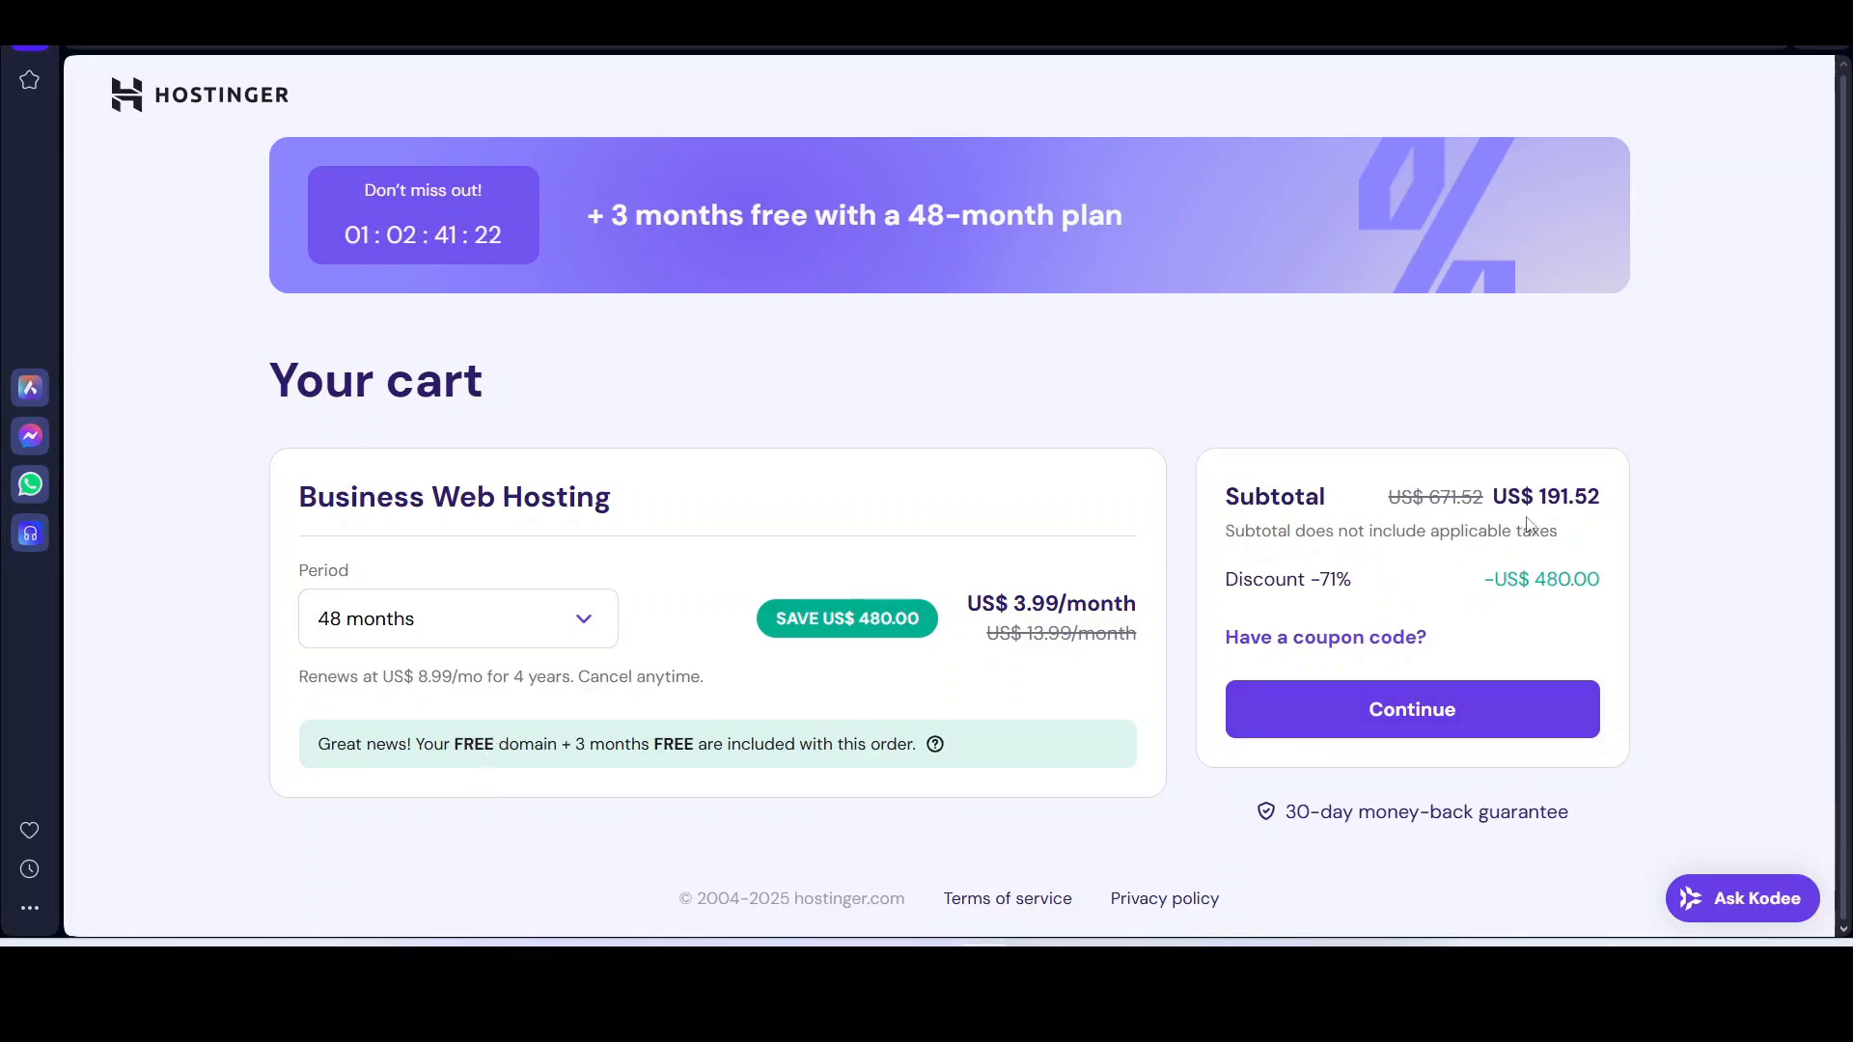
drag(1539, 496, 1602, 493)
click(1590, 521)
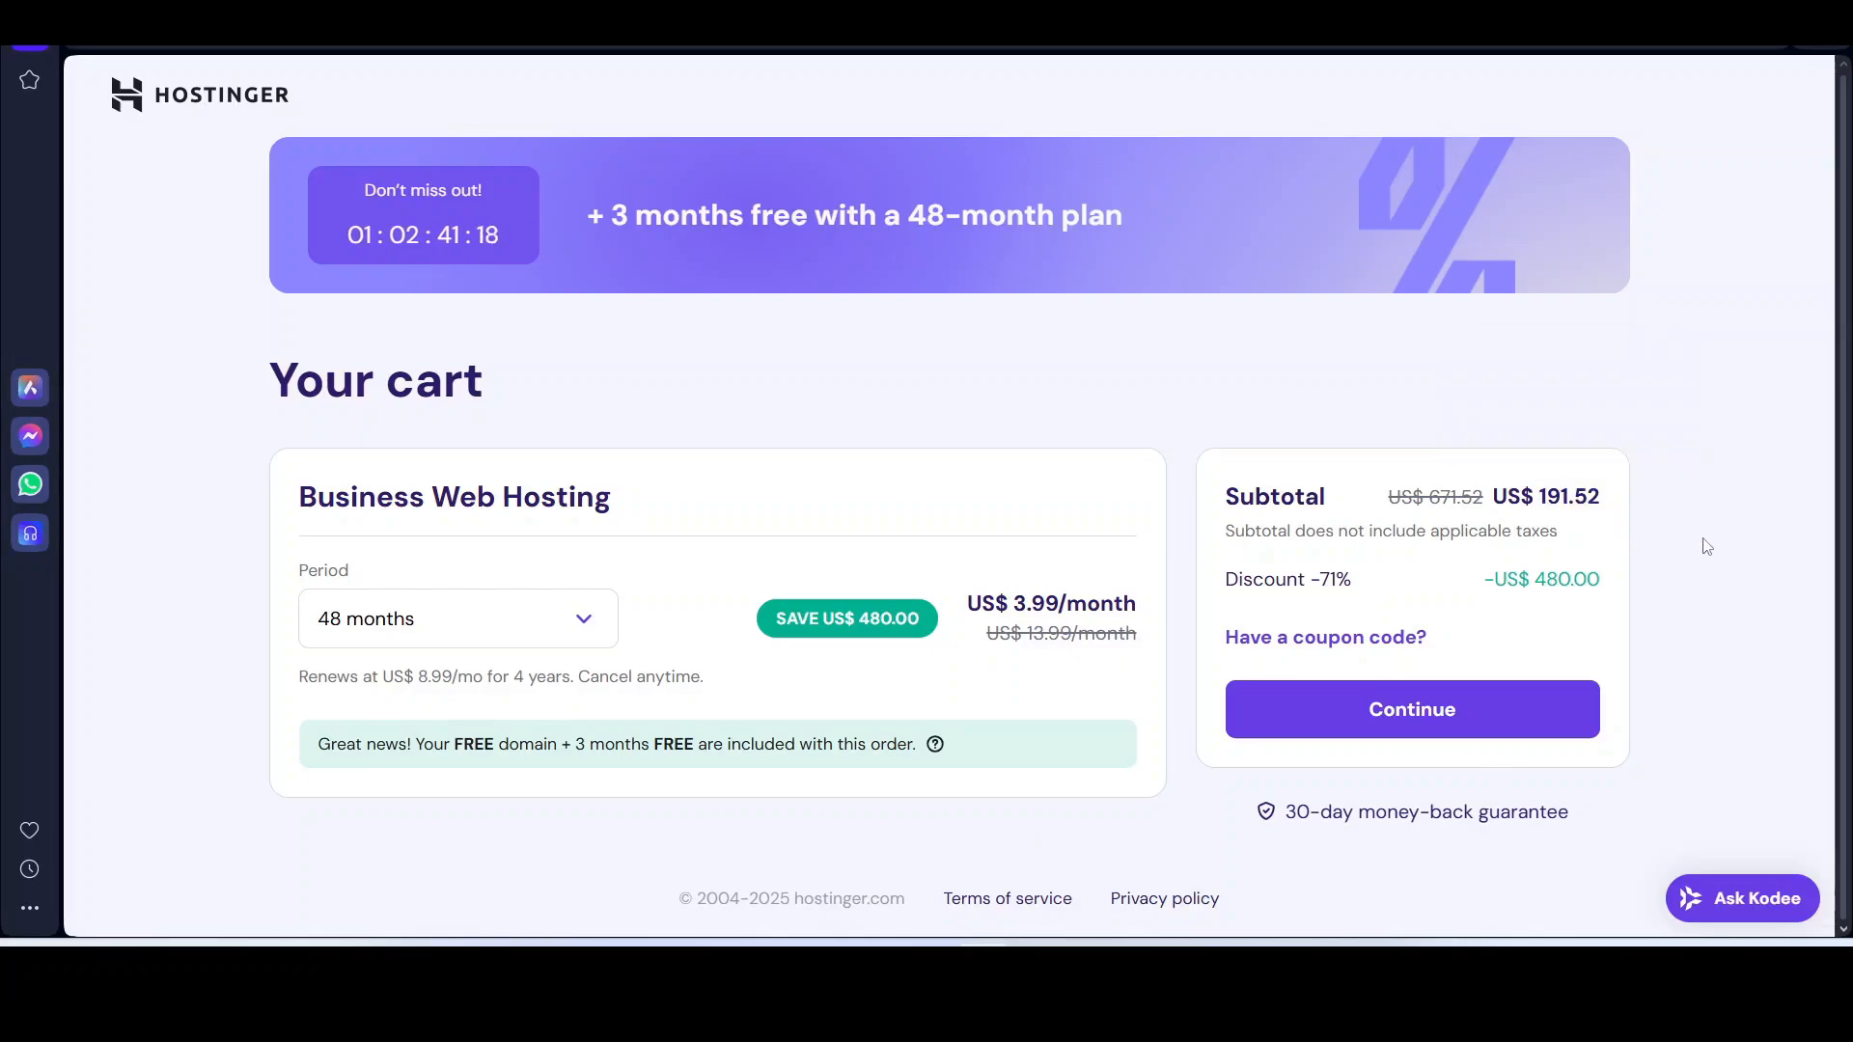
drag(1536, 581, 1606, 585)
click(1576, 554)
click(555, 632)
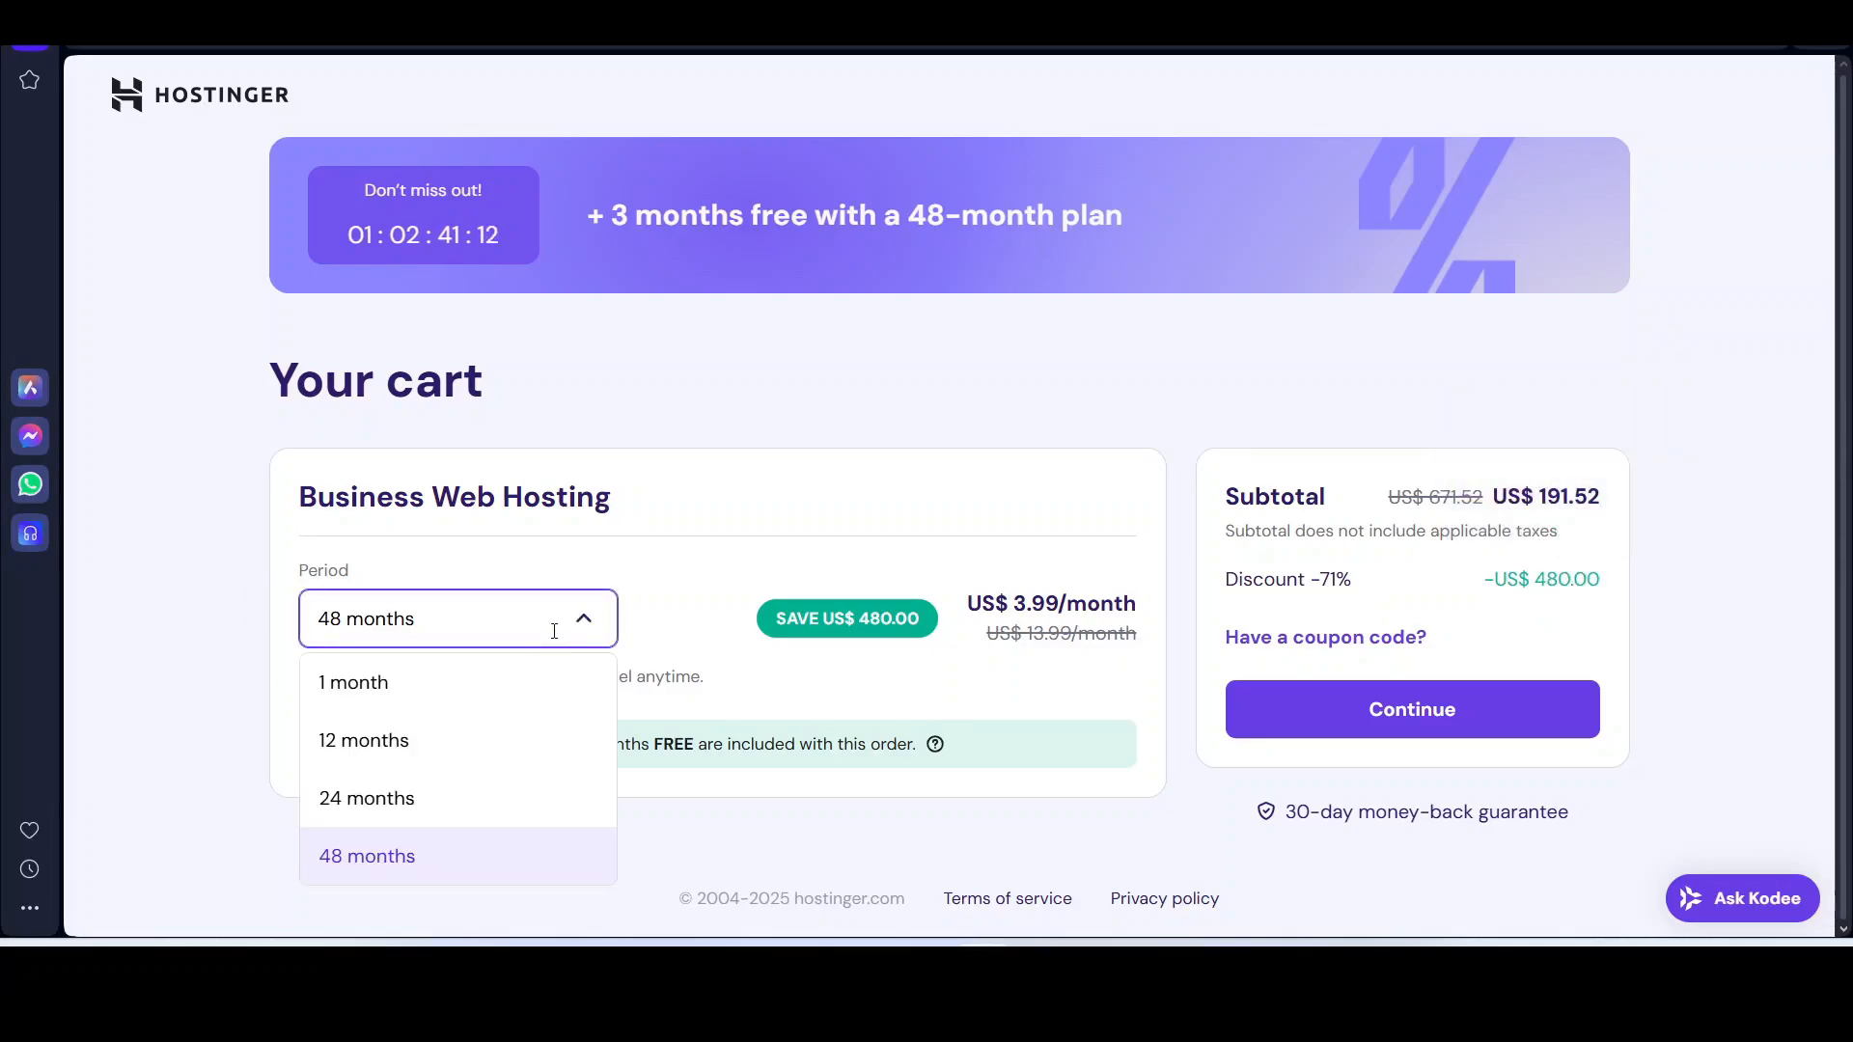
click(468, 744)
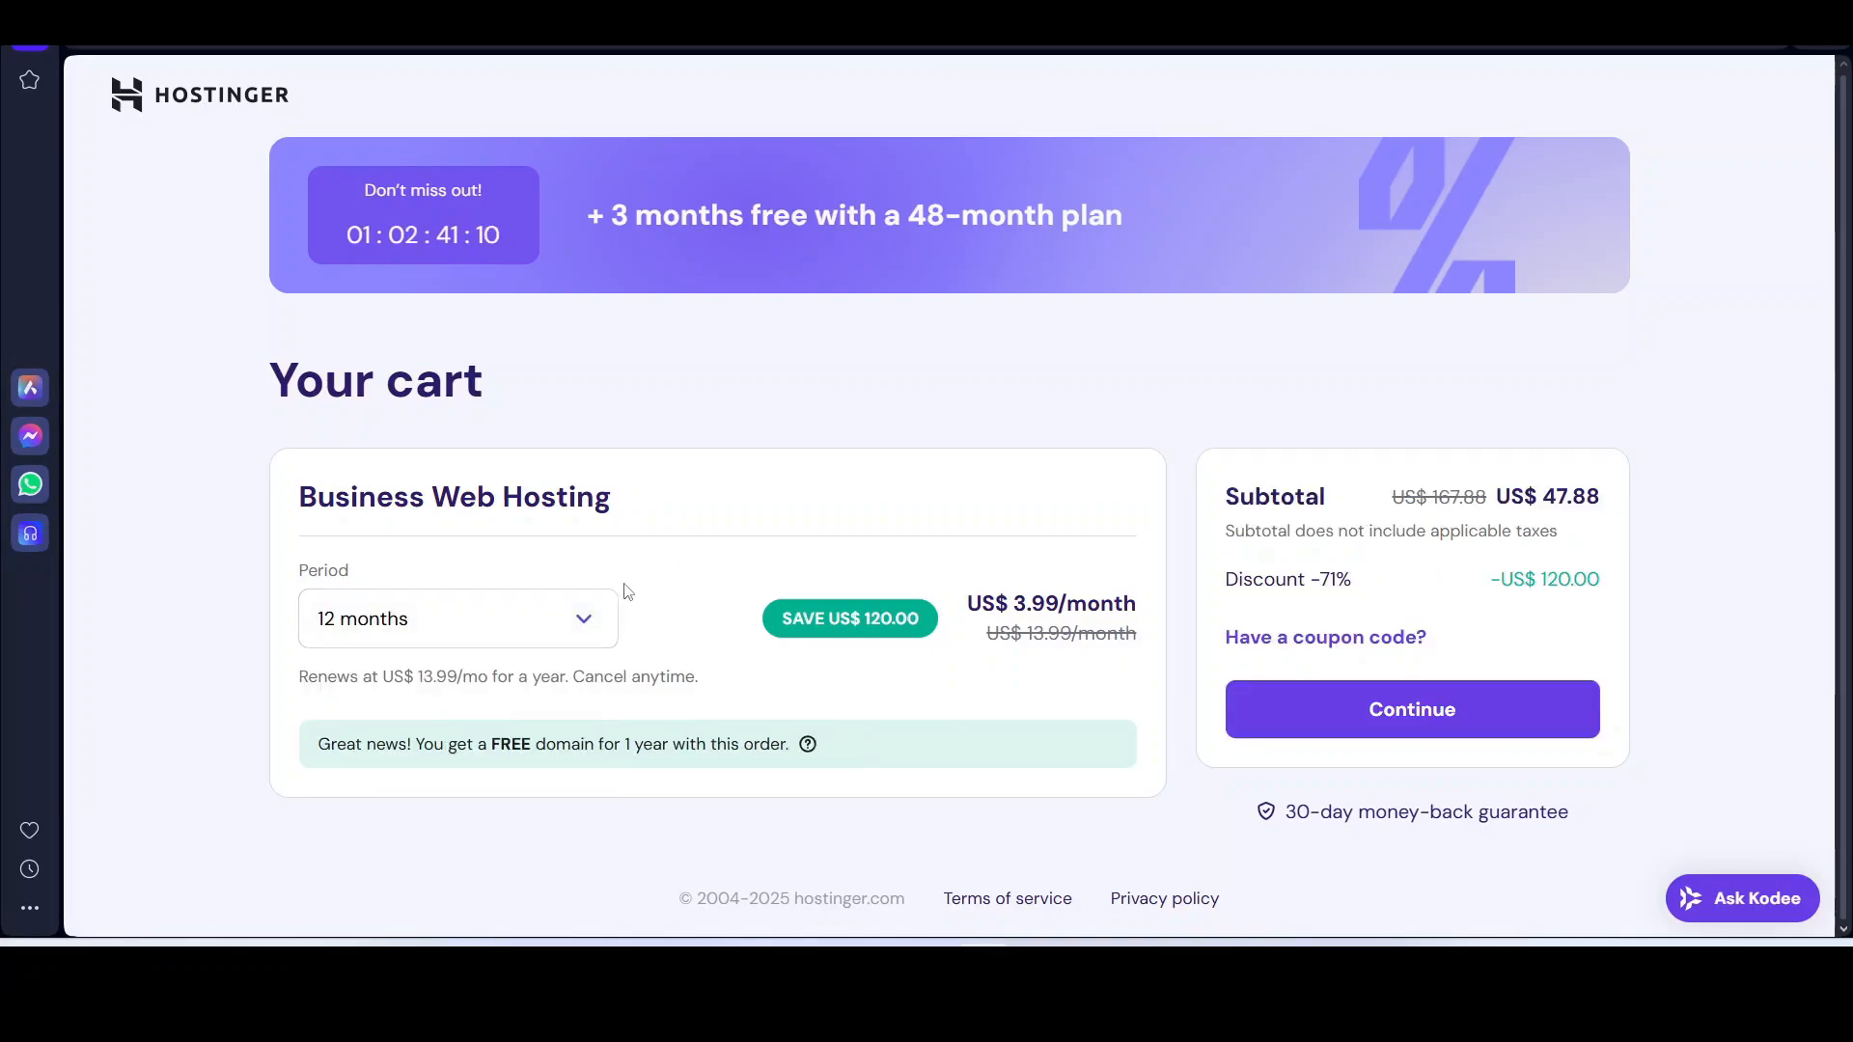
Step: Continue from the cart past registration to the Billing address checkout step
click(1405, 710)
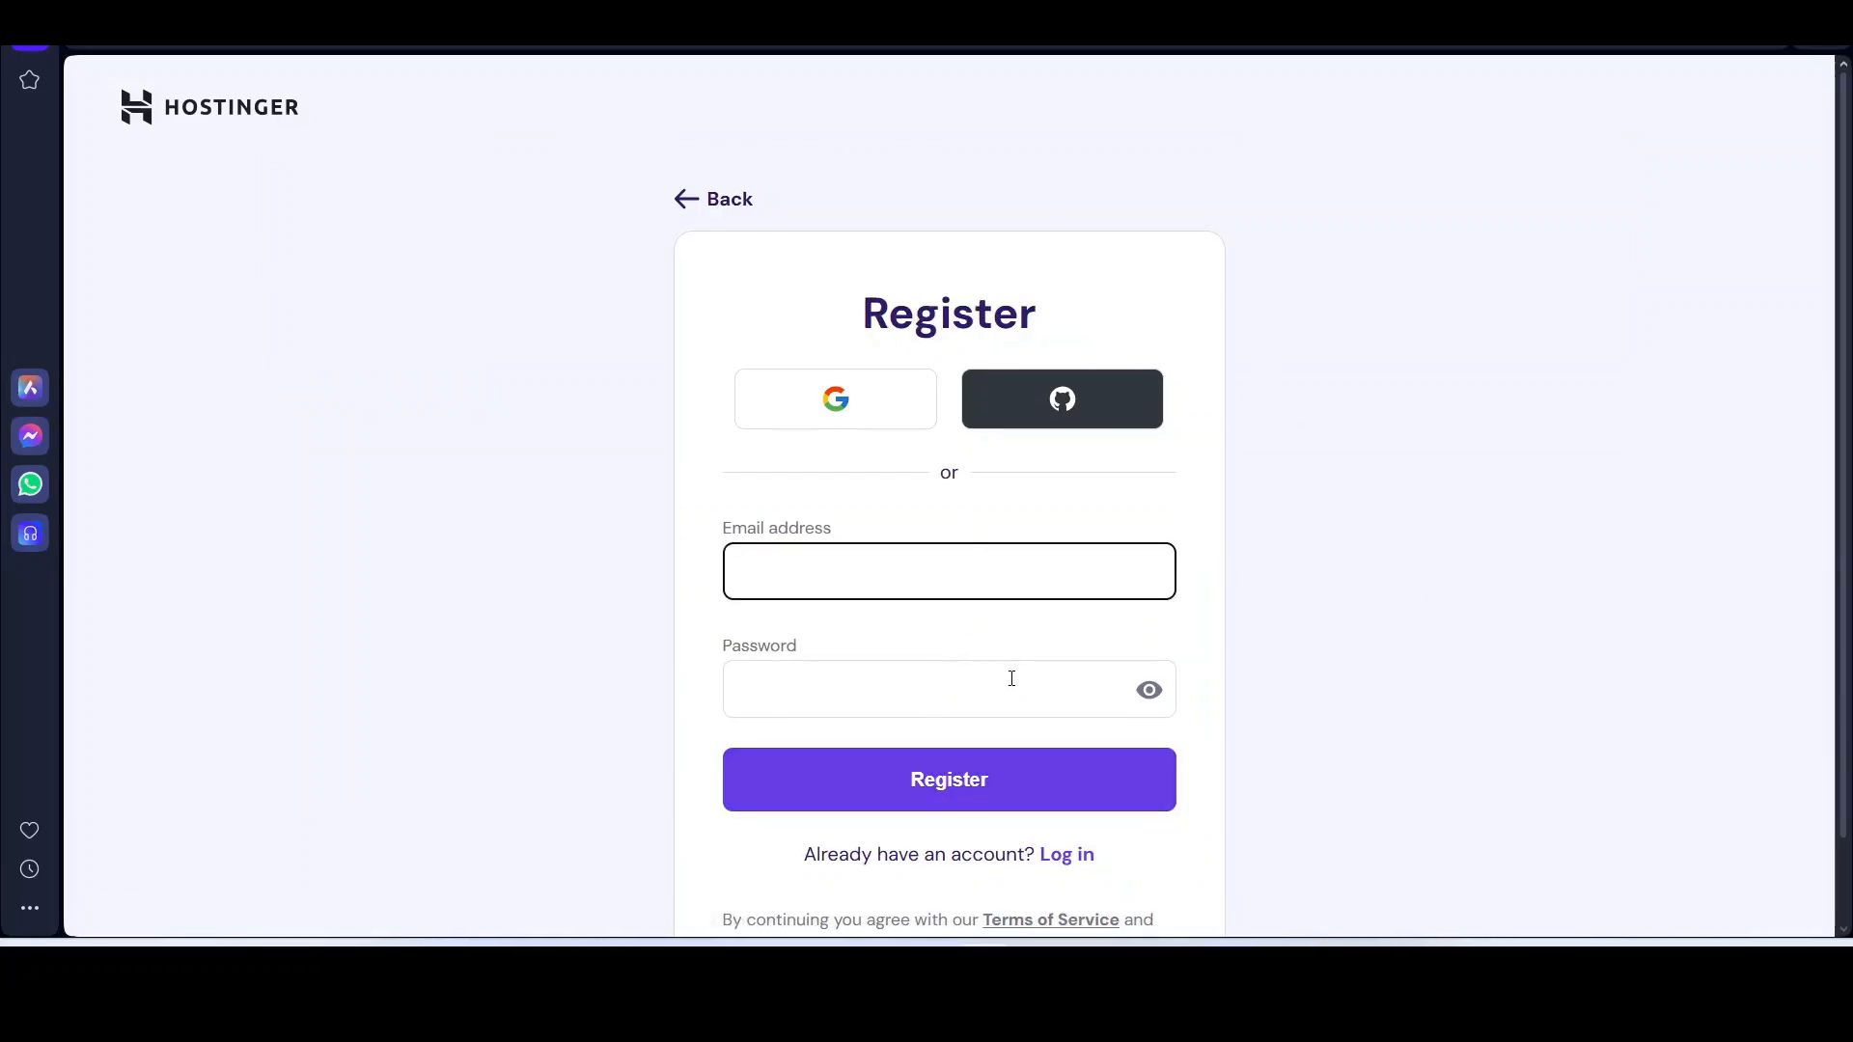
scroll(1258, 675, down, 1)
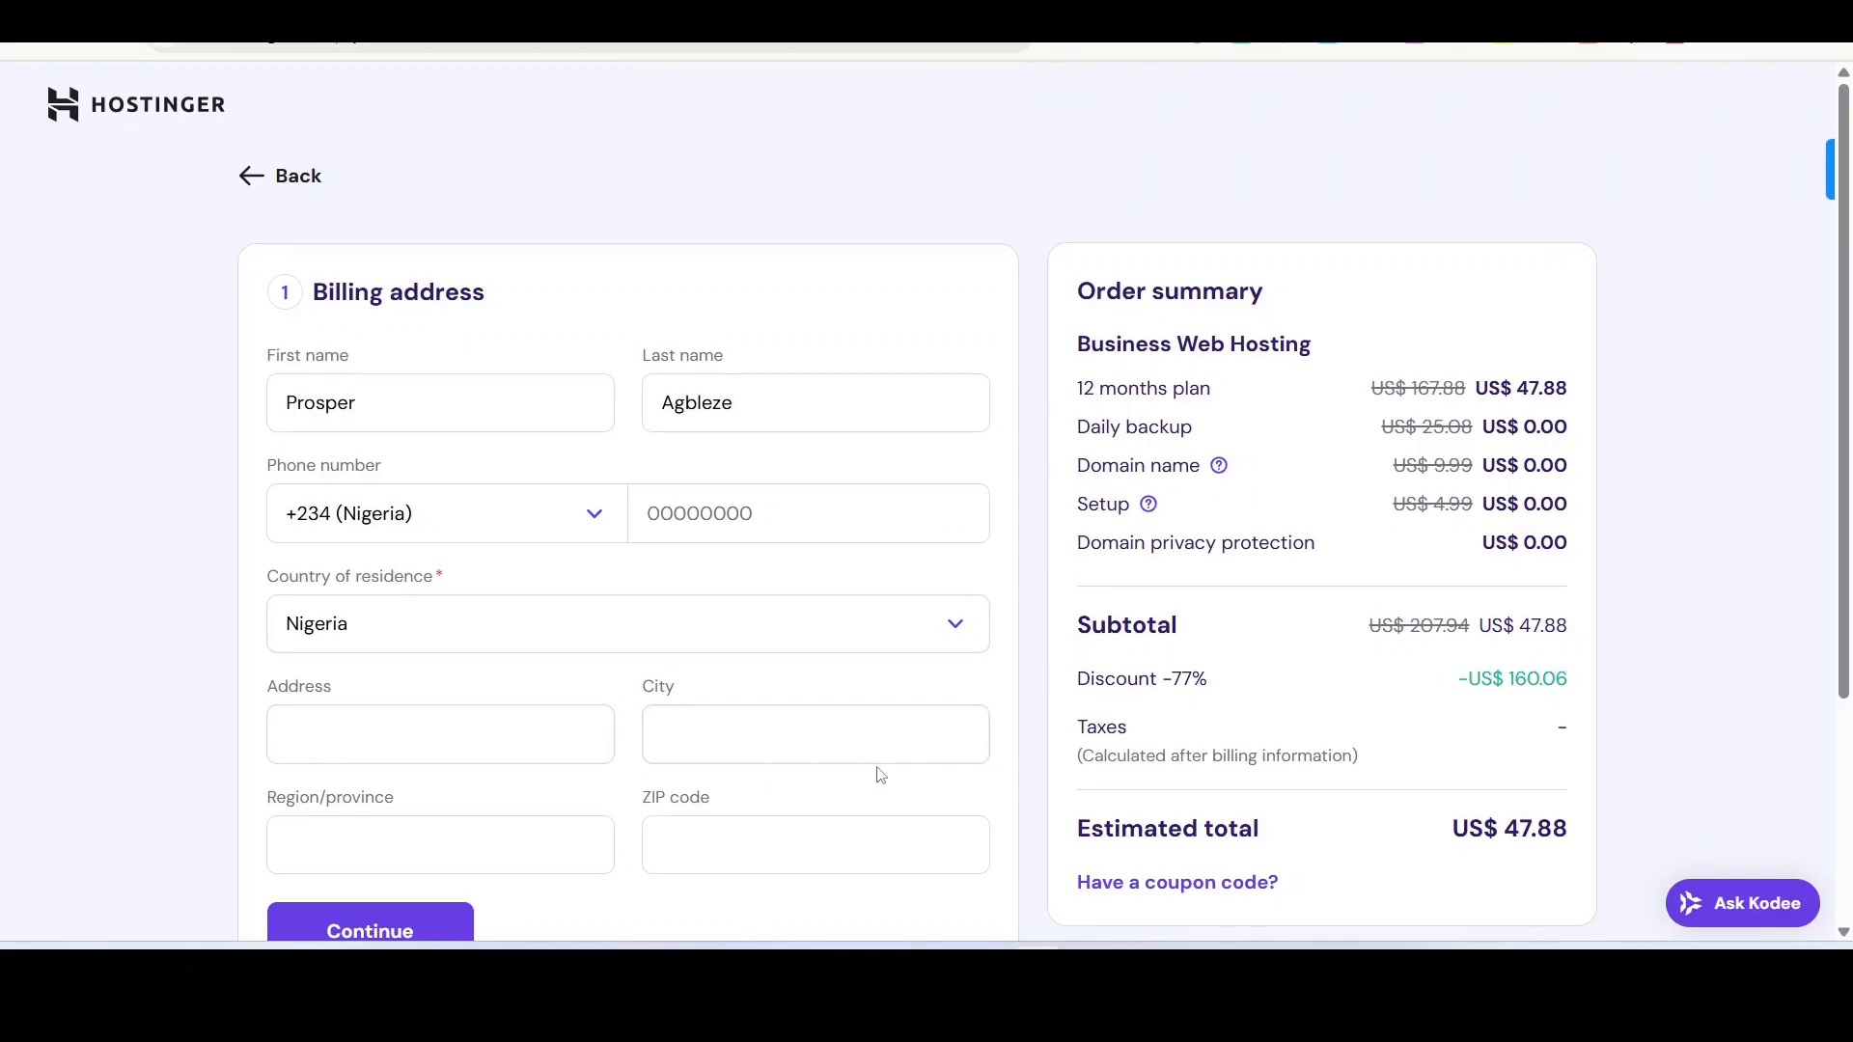
Step: Review the order summary (crossed-out US$ 9.99 domain, US$ 47.88 subtotal) and submit the billing address
scroll(880, 775, down, 3)
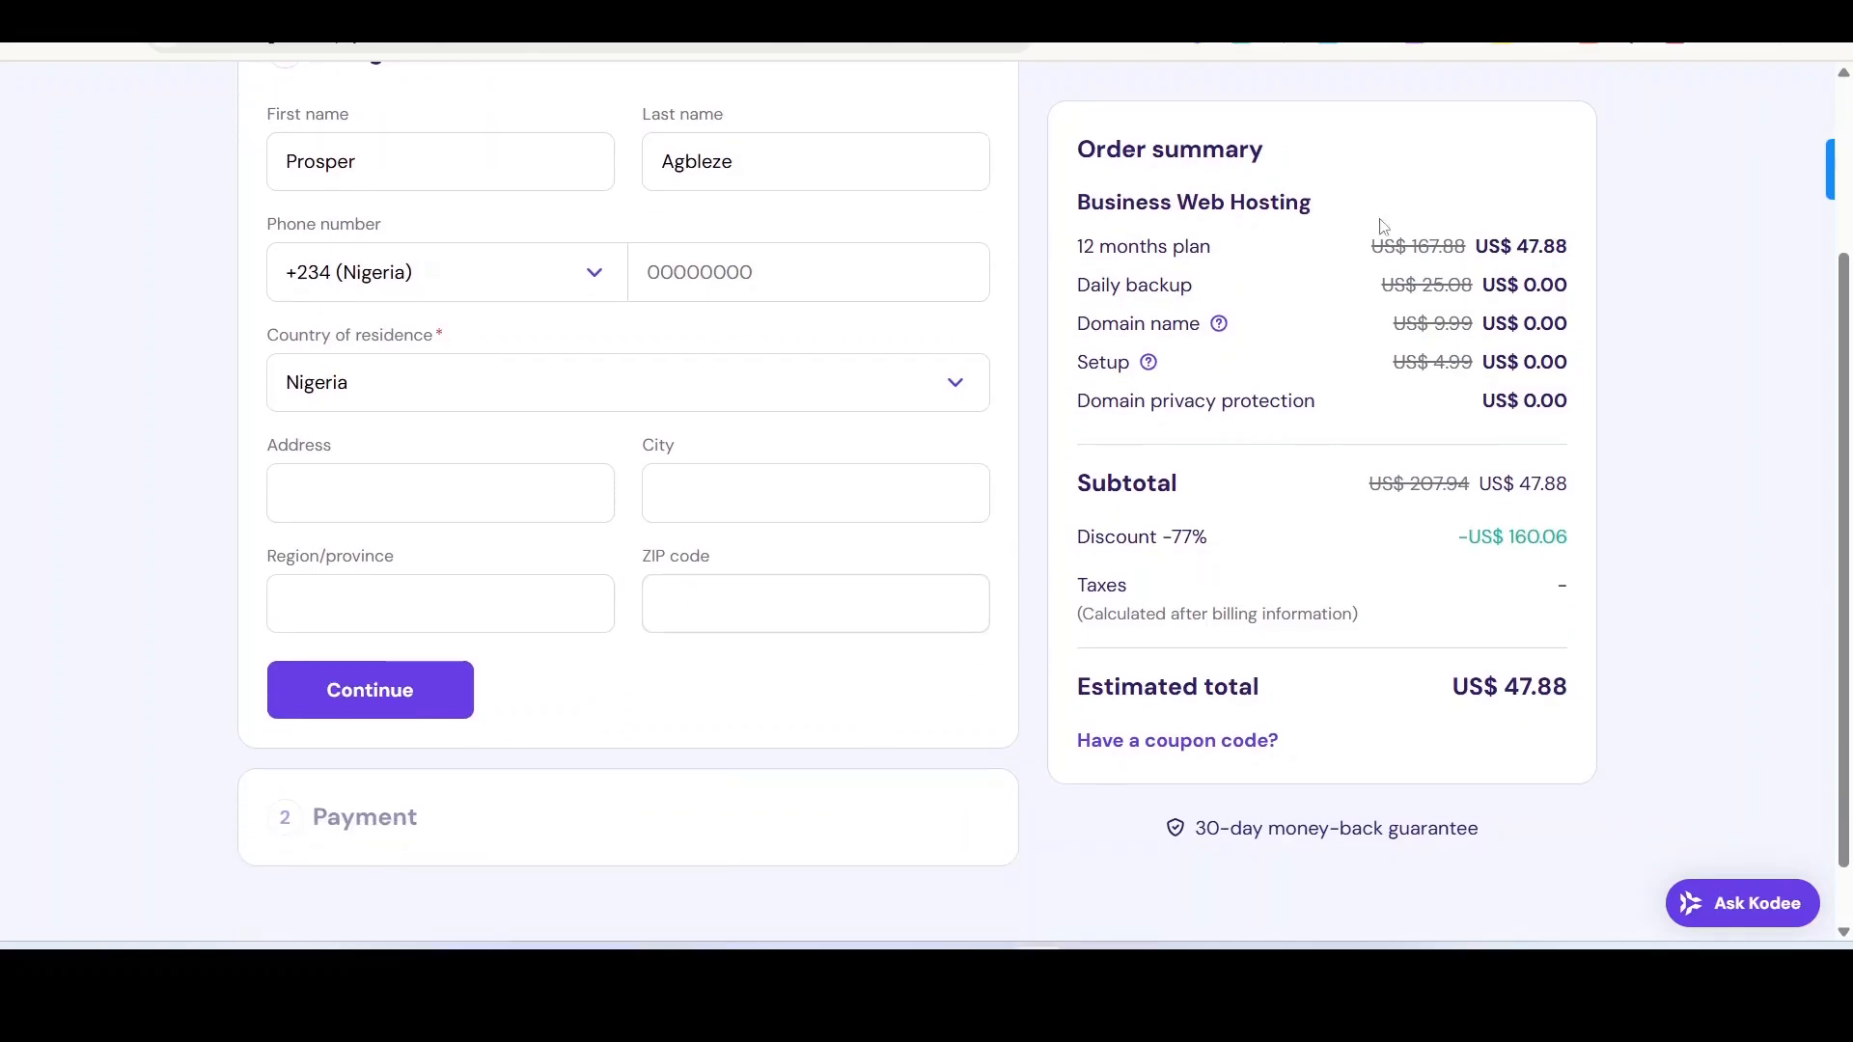
drag(1072, 161, 1322, 162)
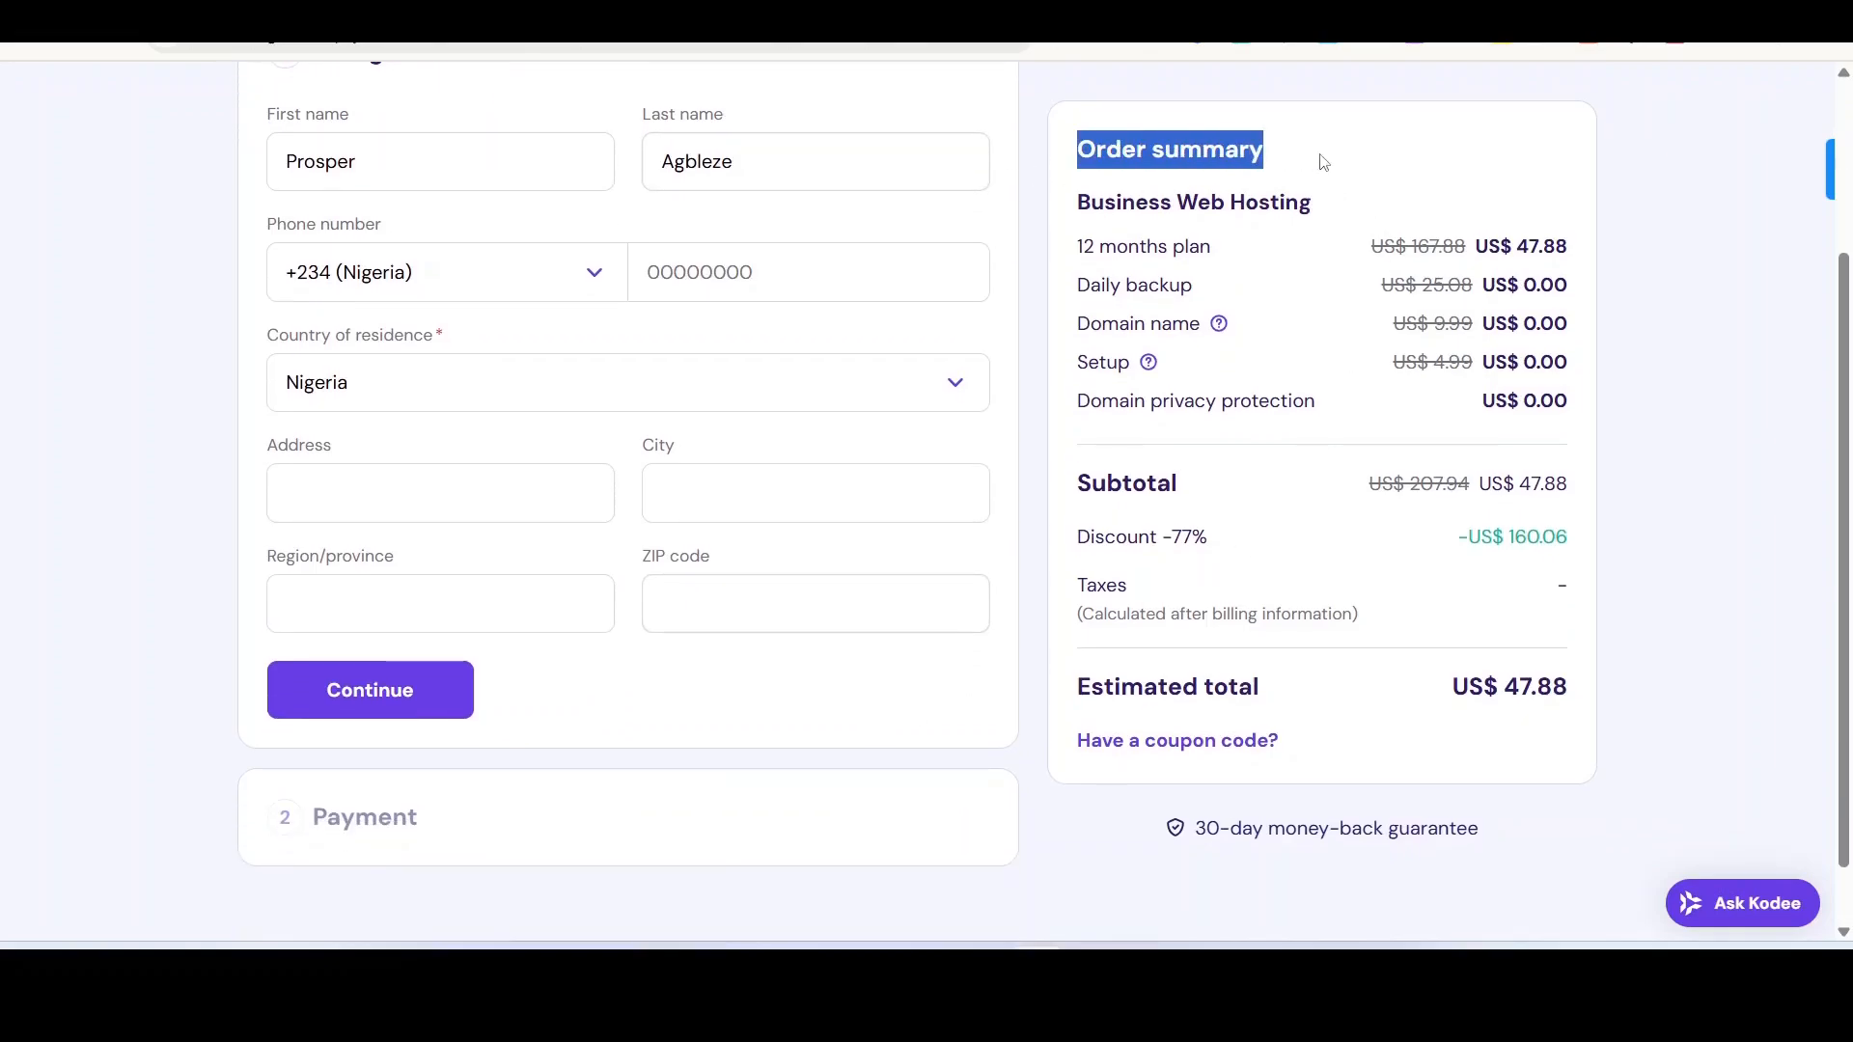
click(1453, 182)
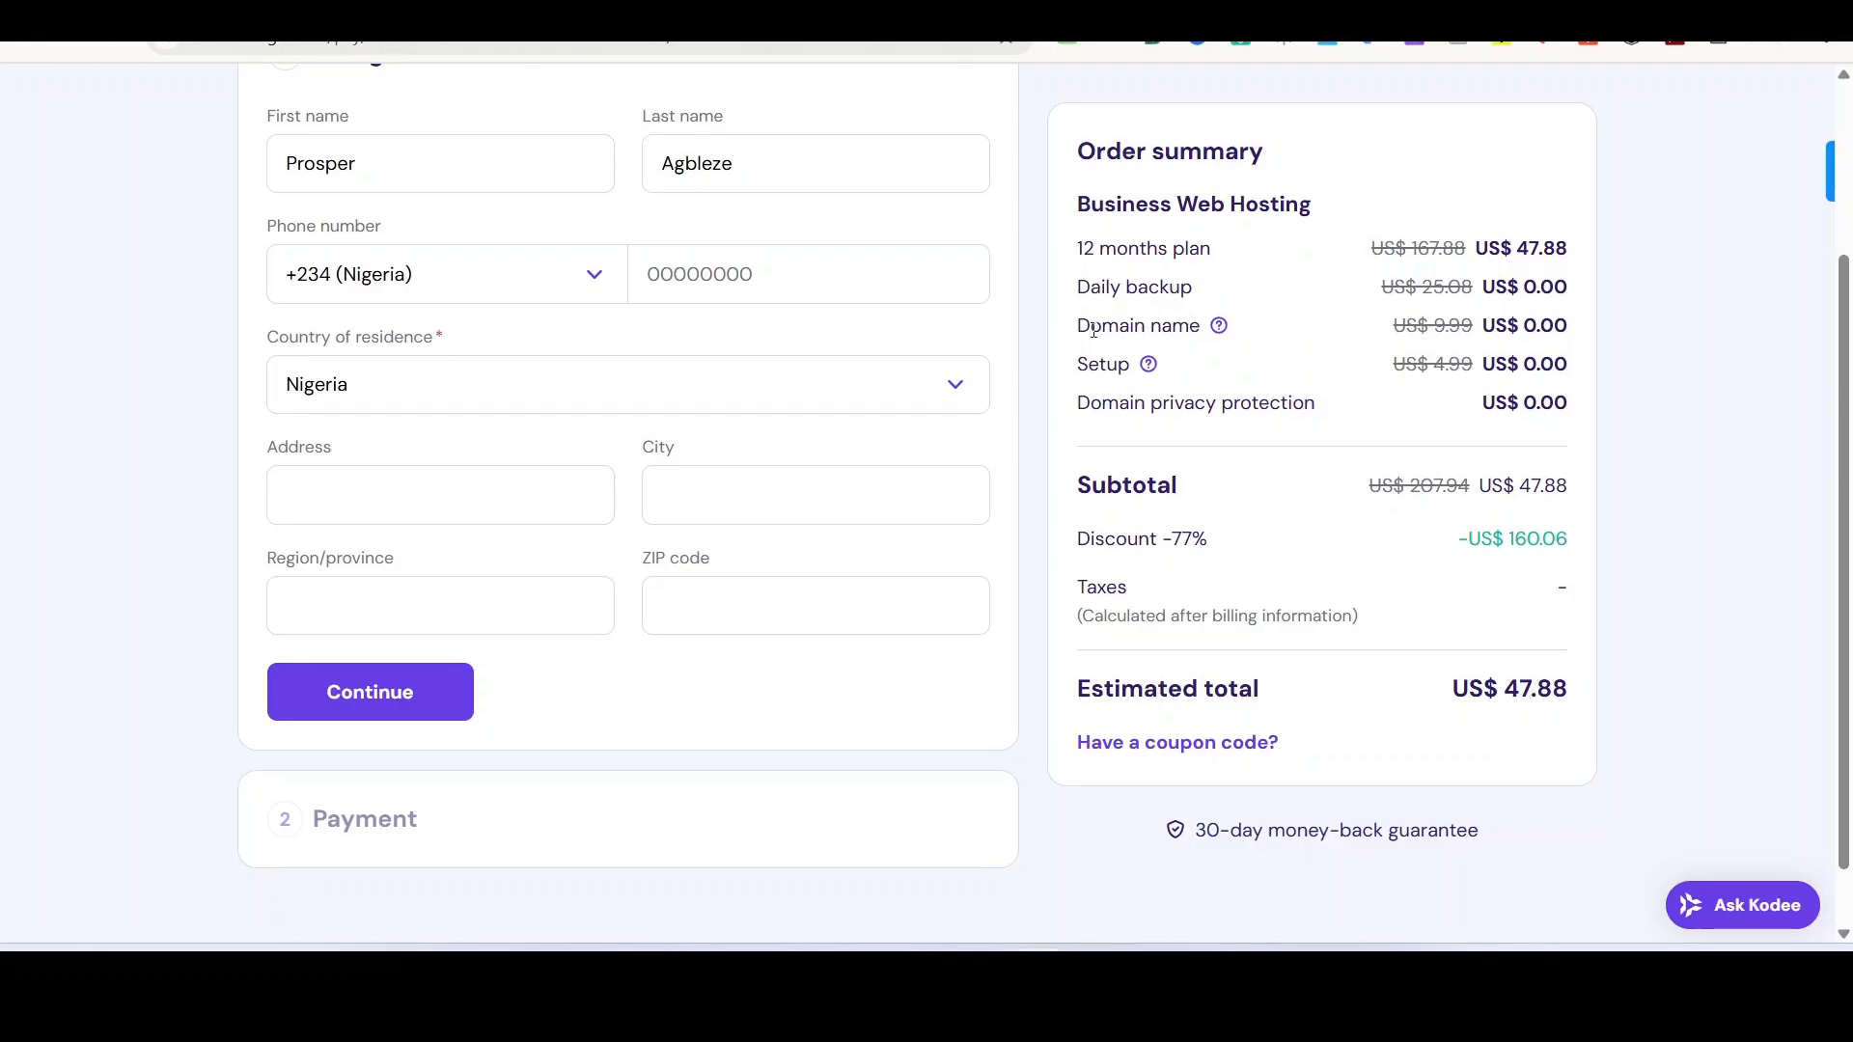
drag(1079, 325, 1129, 325)
drag(1393, 326, 1484, 328)
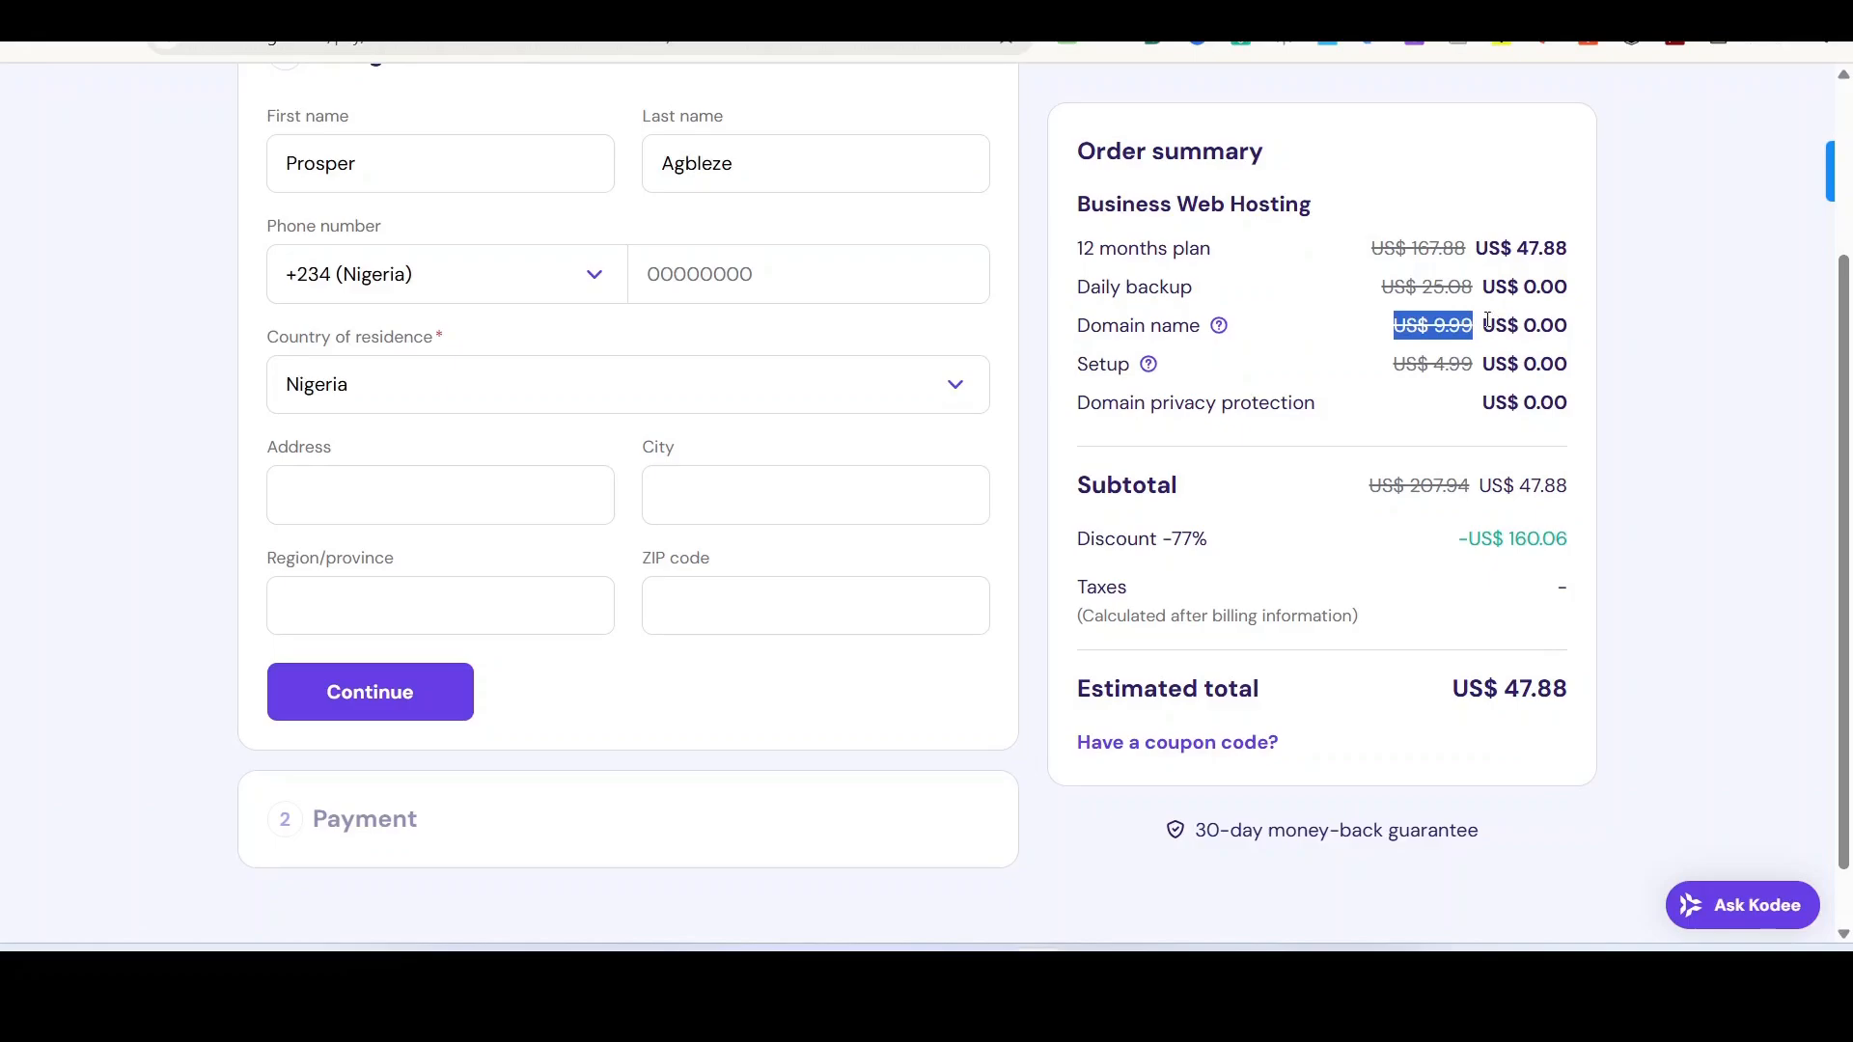
click(1487, 325)
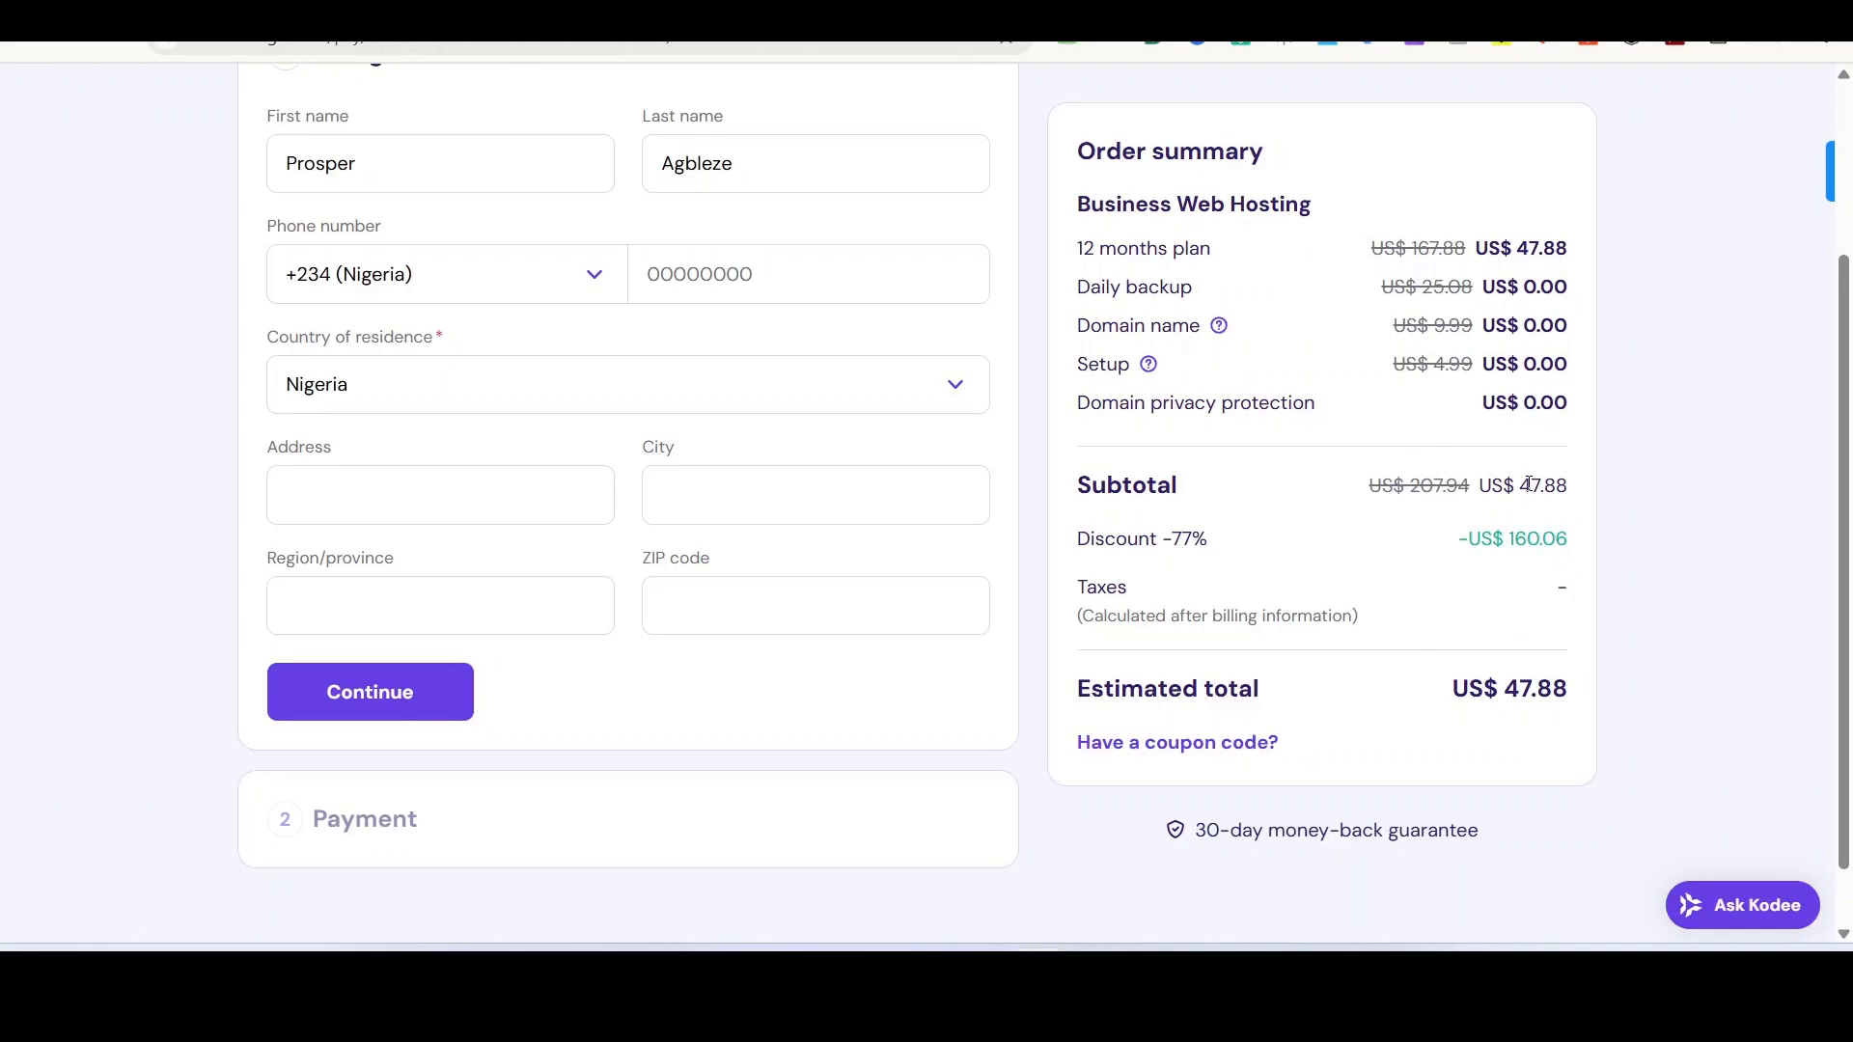
drag(1523, 485, 1566, 495)
click(395, 685)
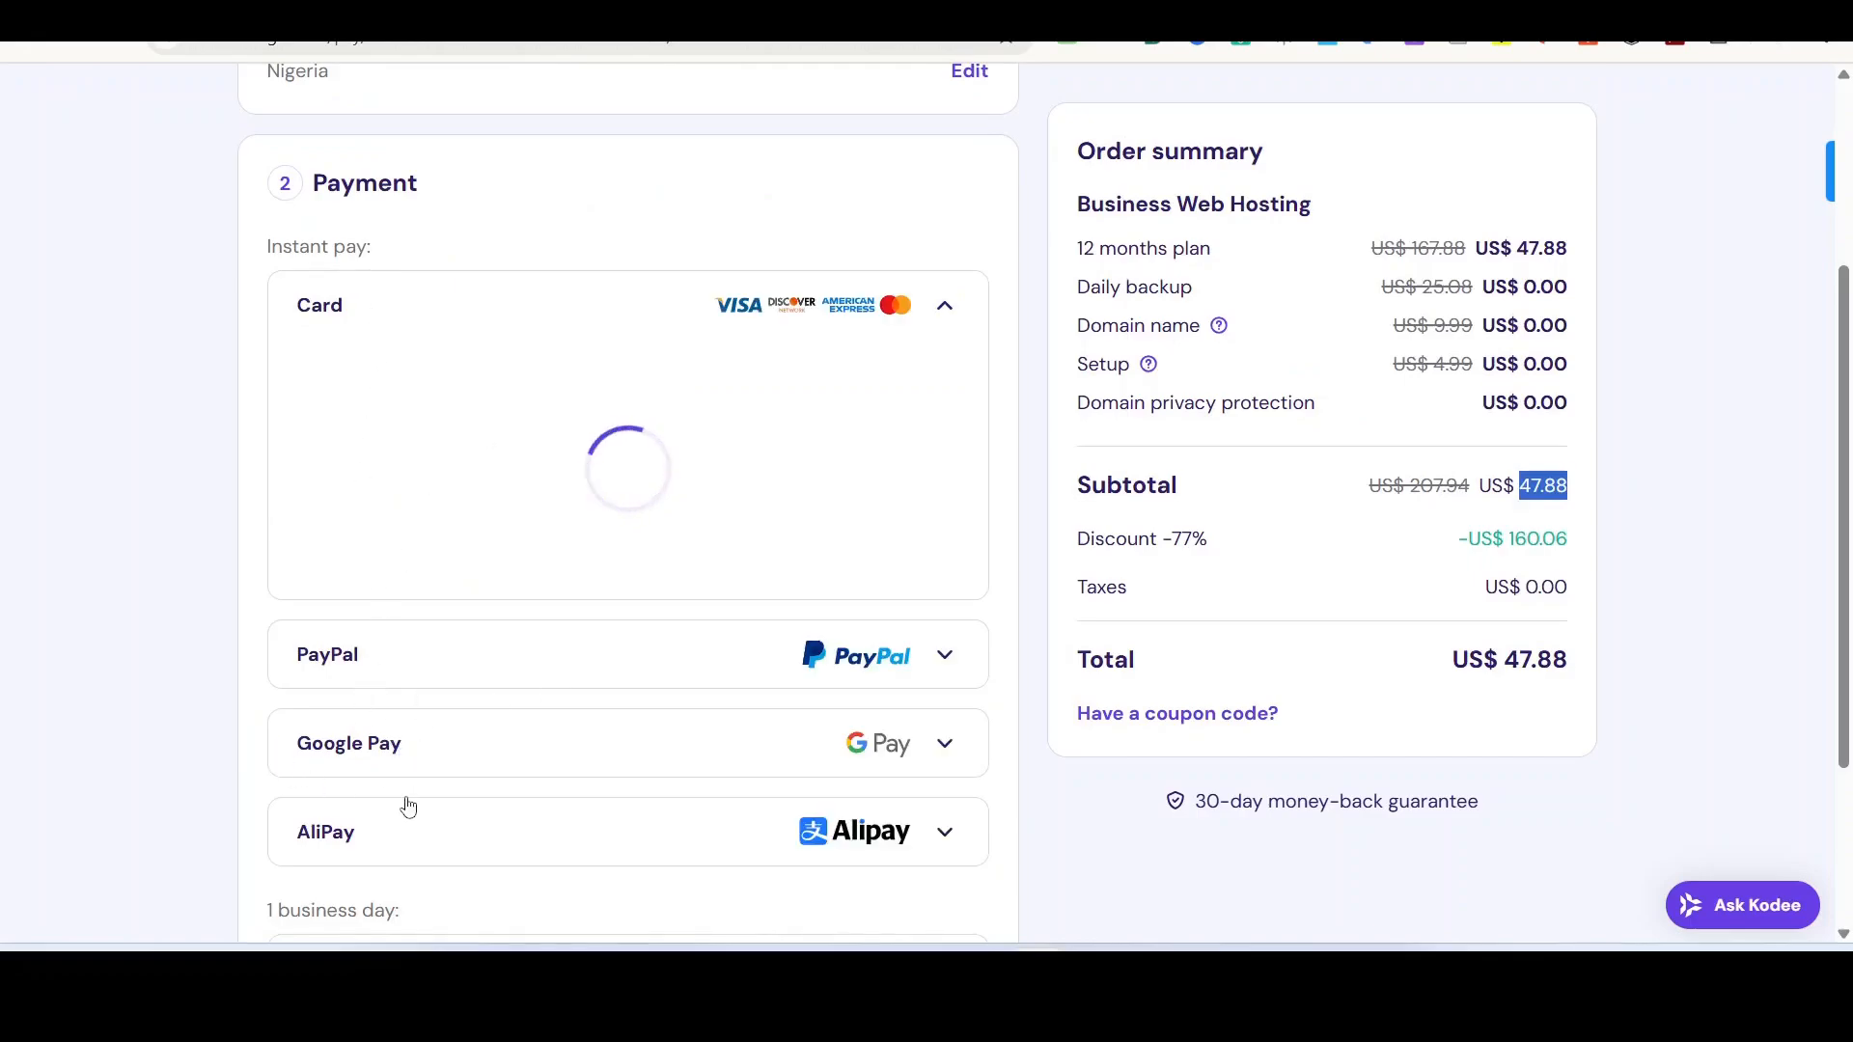
Step: Scroll through the card form and the PayPal, Google Pay, AliPay and Coingate payment options
scroll(420, 796, down, 1)
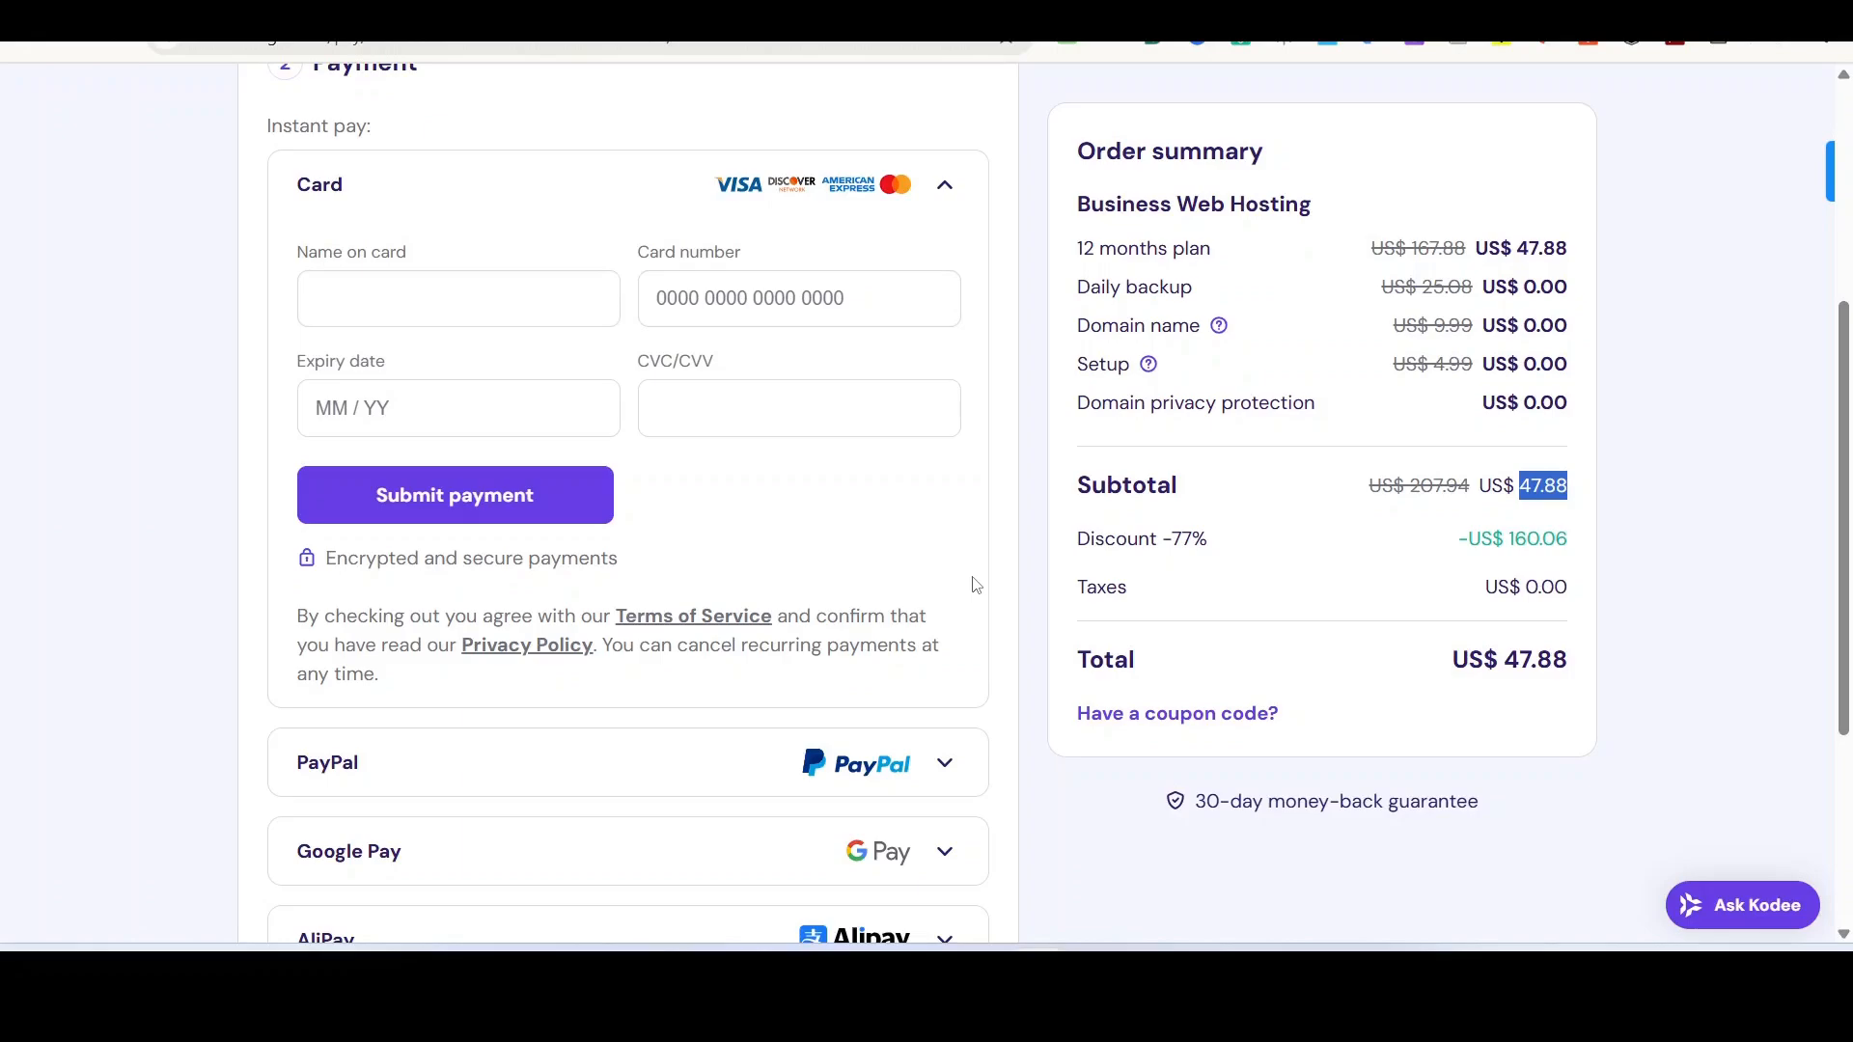
scroll(685, 642, down, 4)
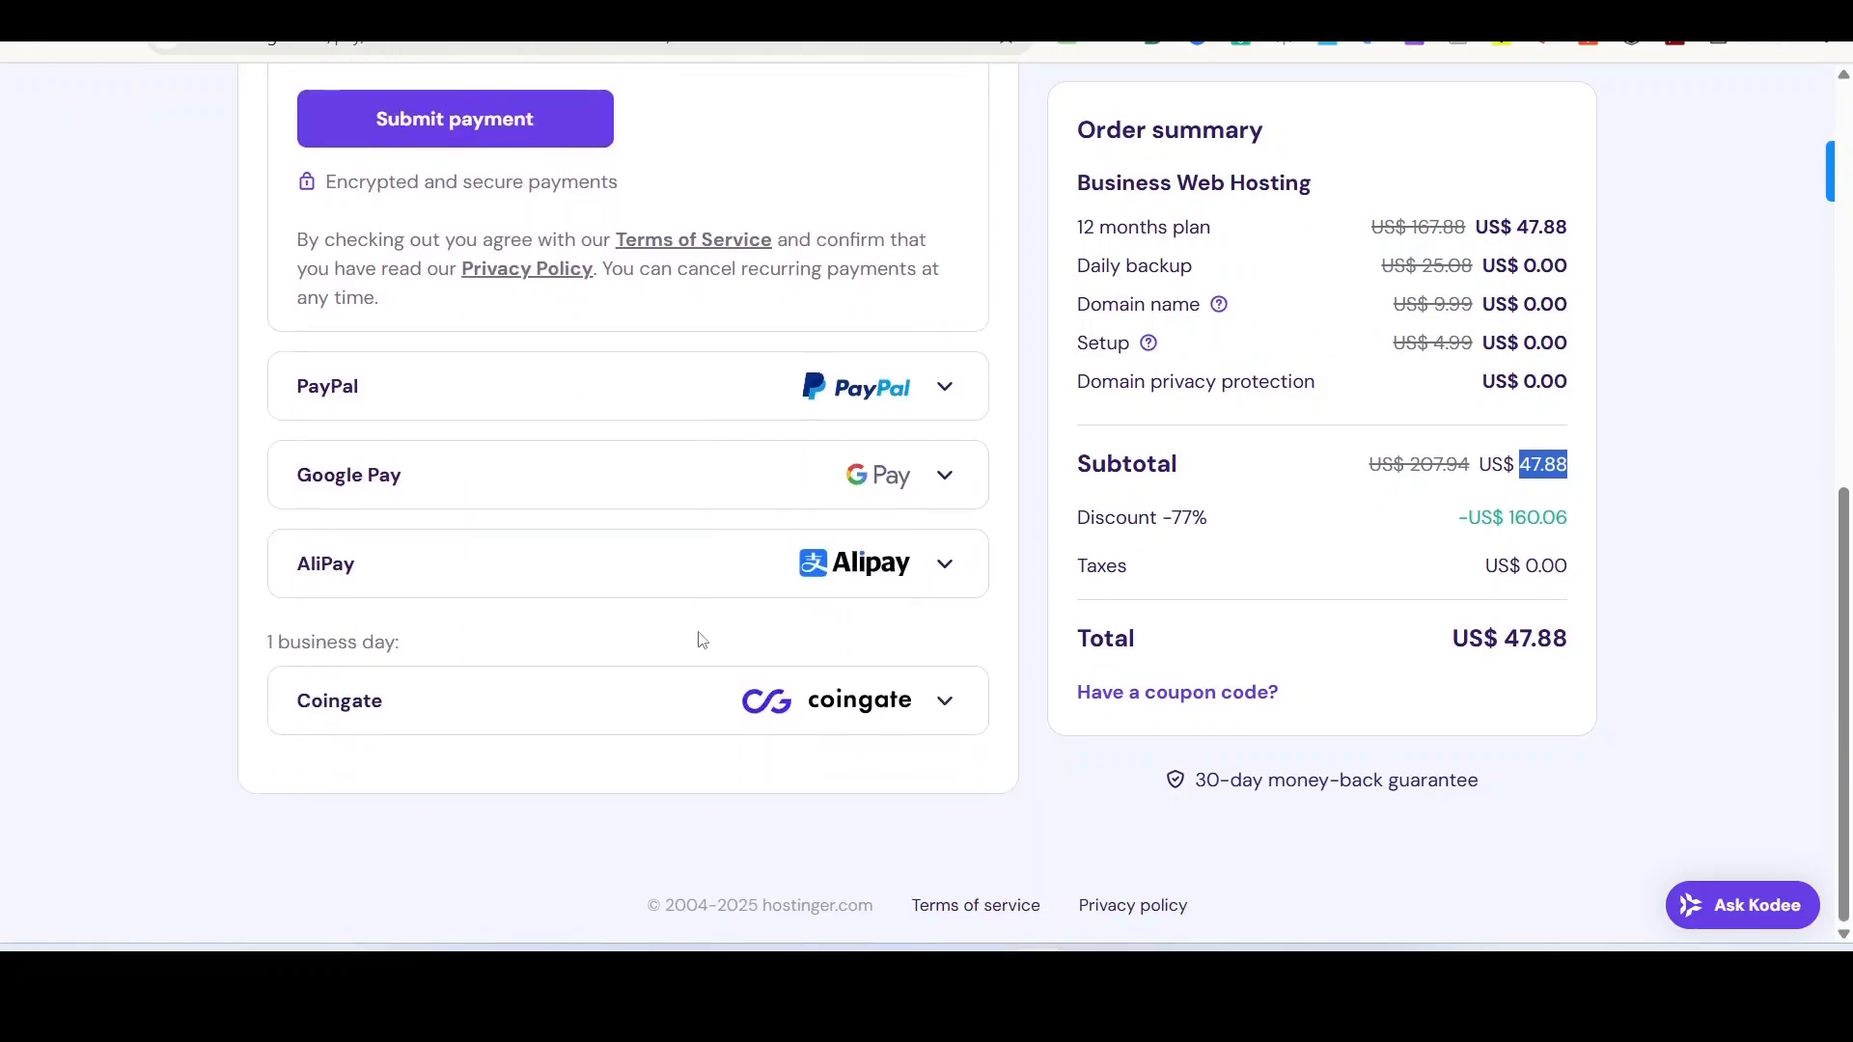
scroll(644, 618, up, 3)
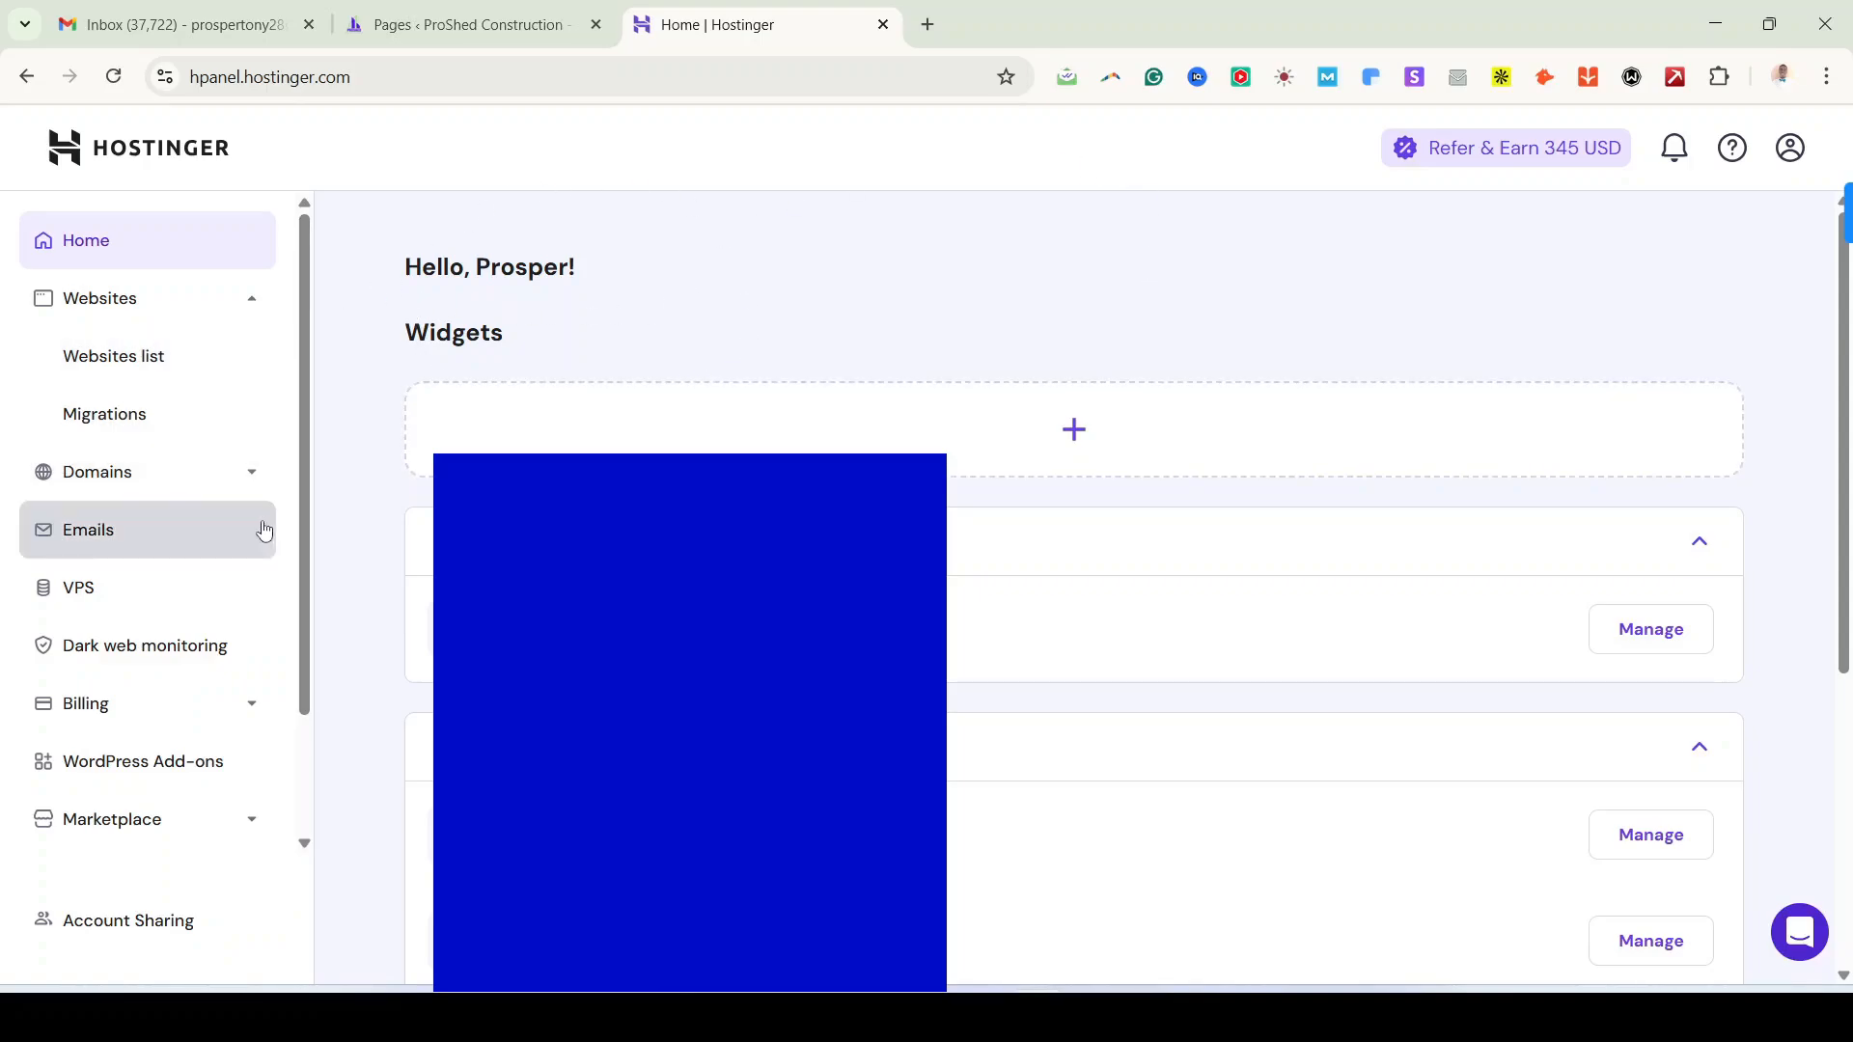
Step: From Websites > Websites list, add a new website and choose WordPress
click(153, 307)
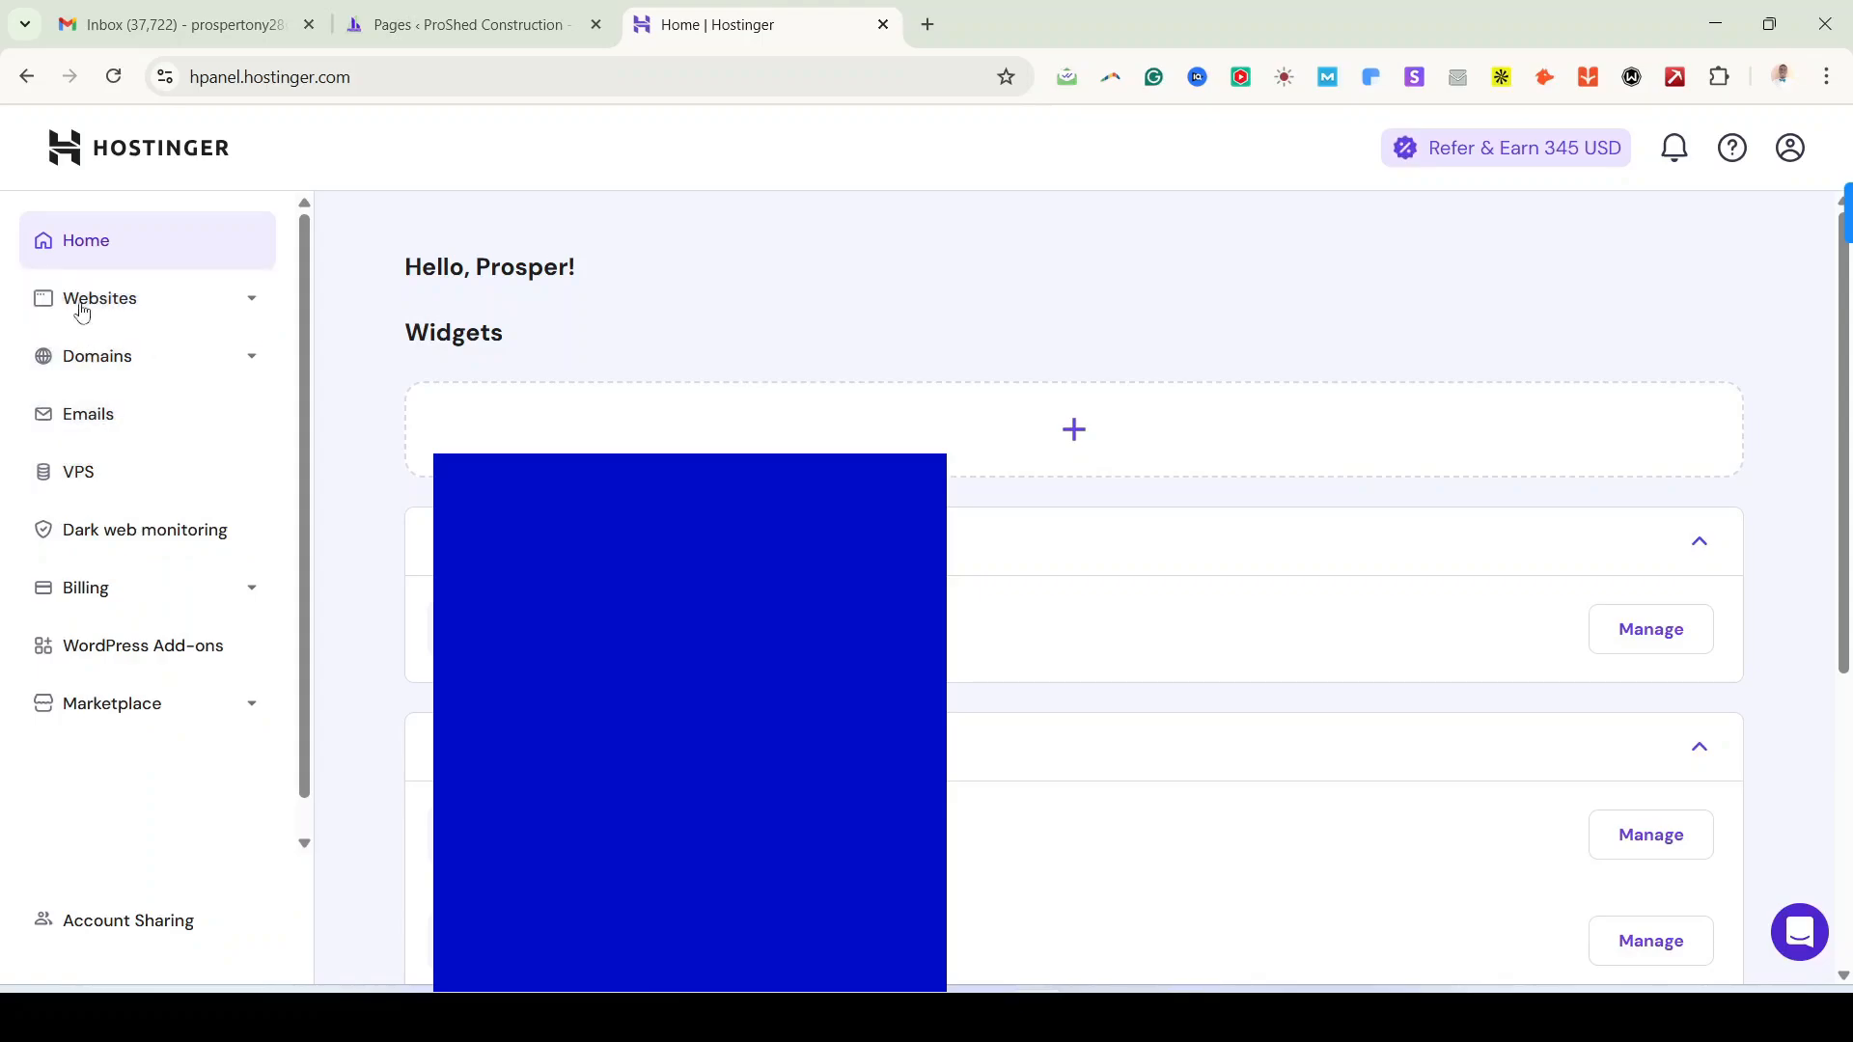
click(249, 306)
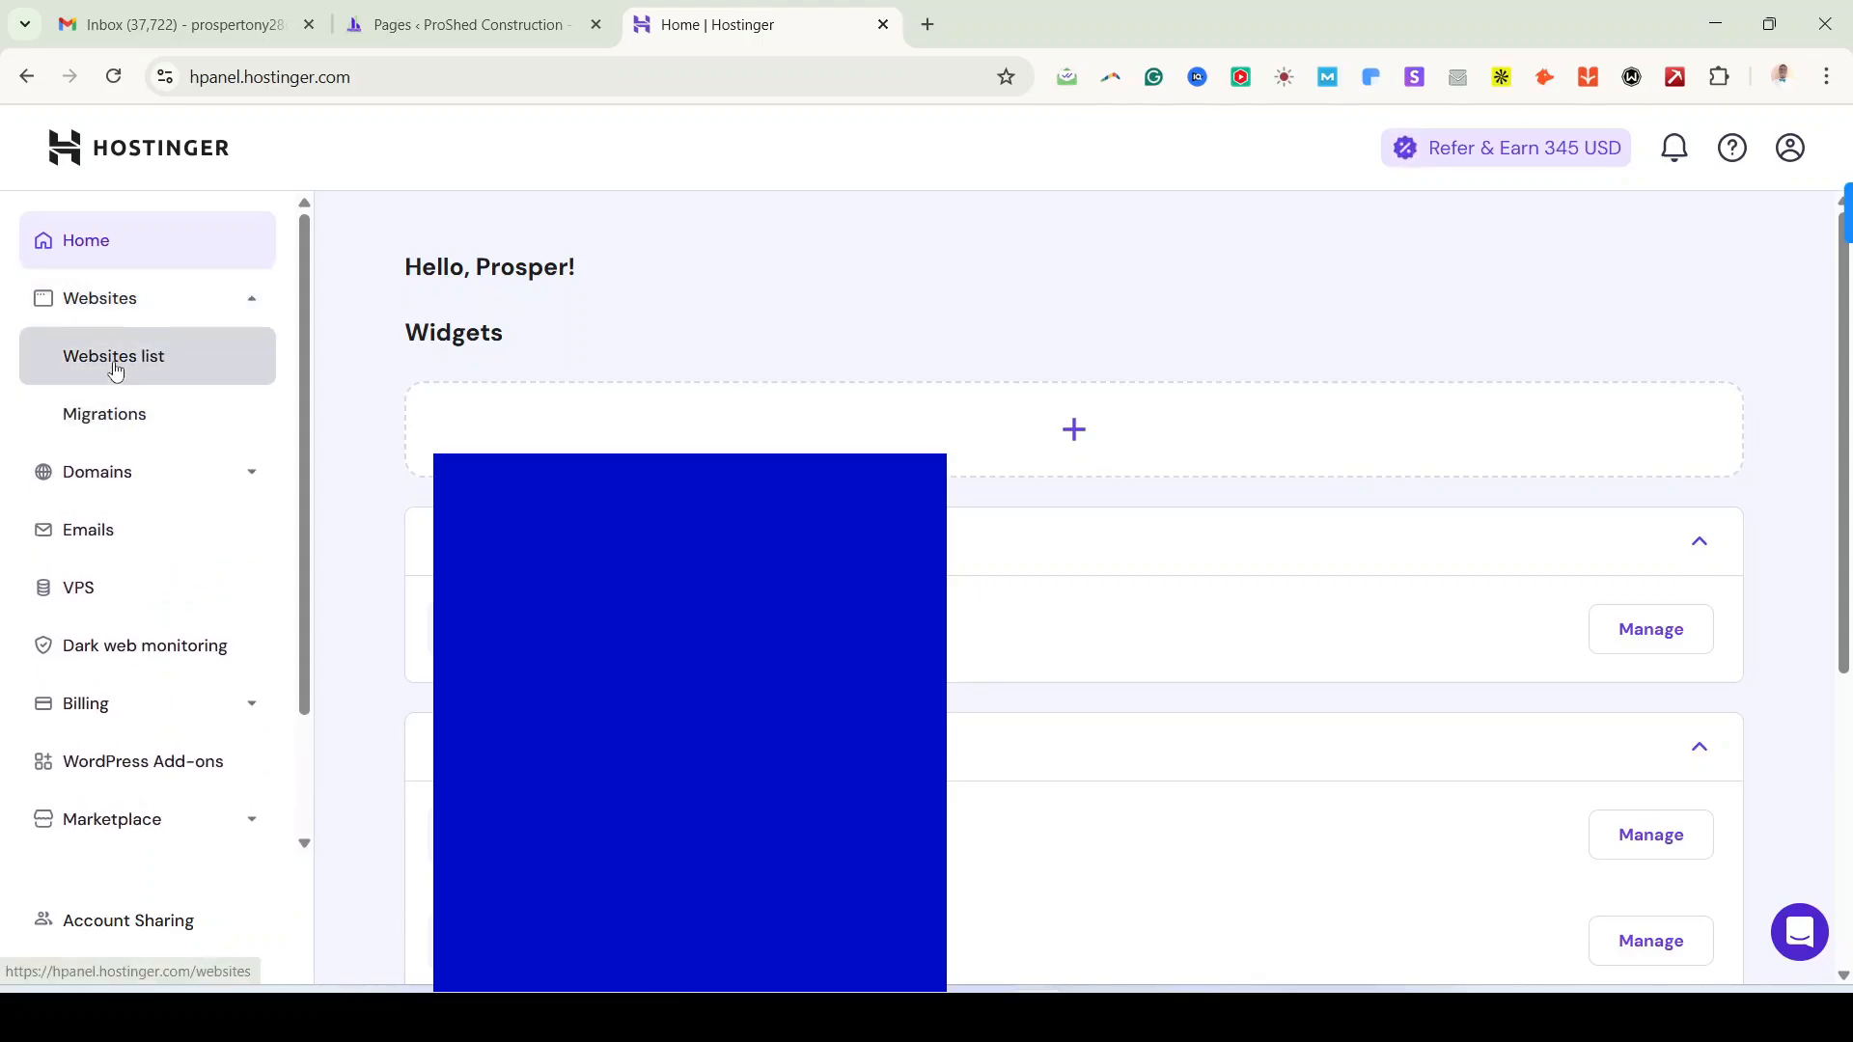
click(113, 372)
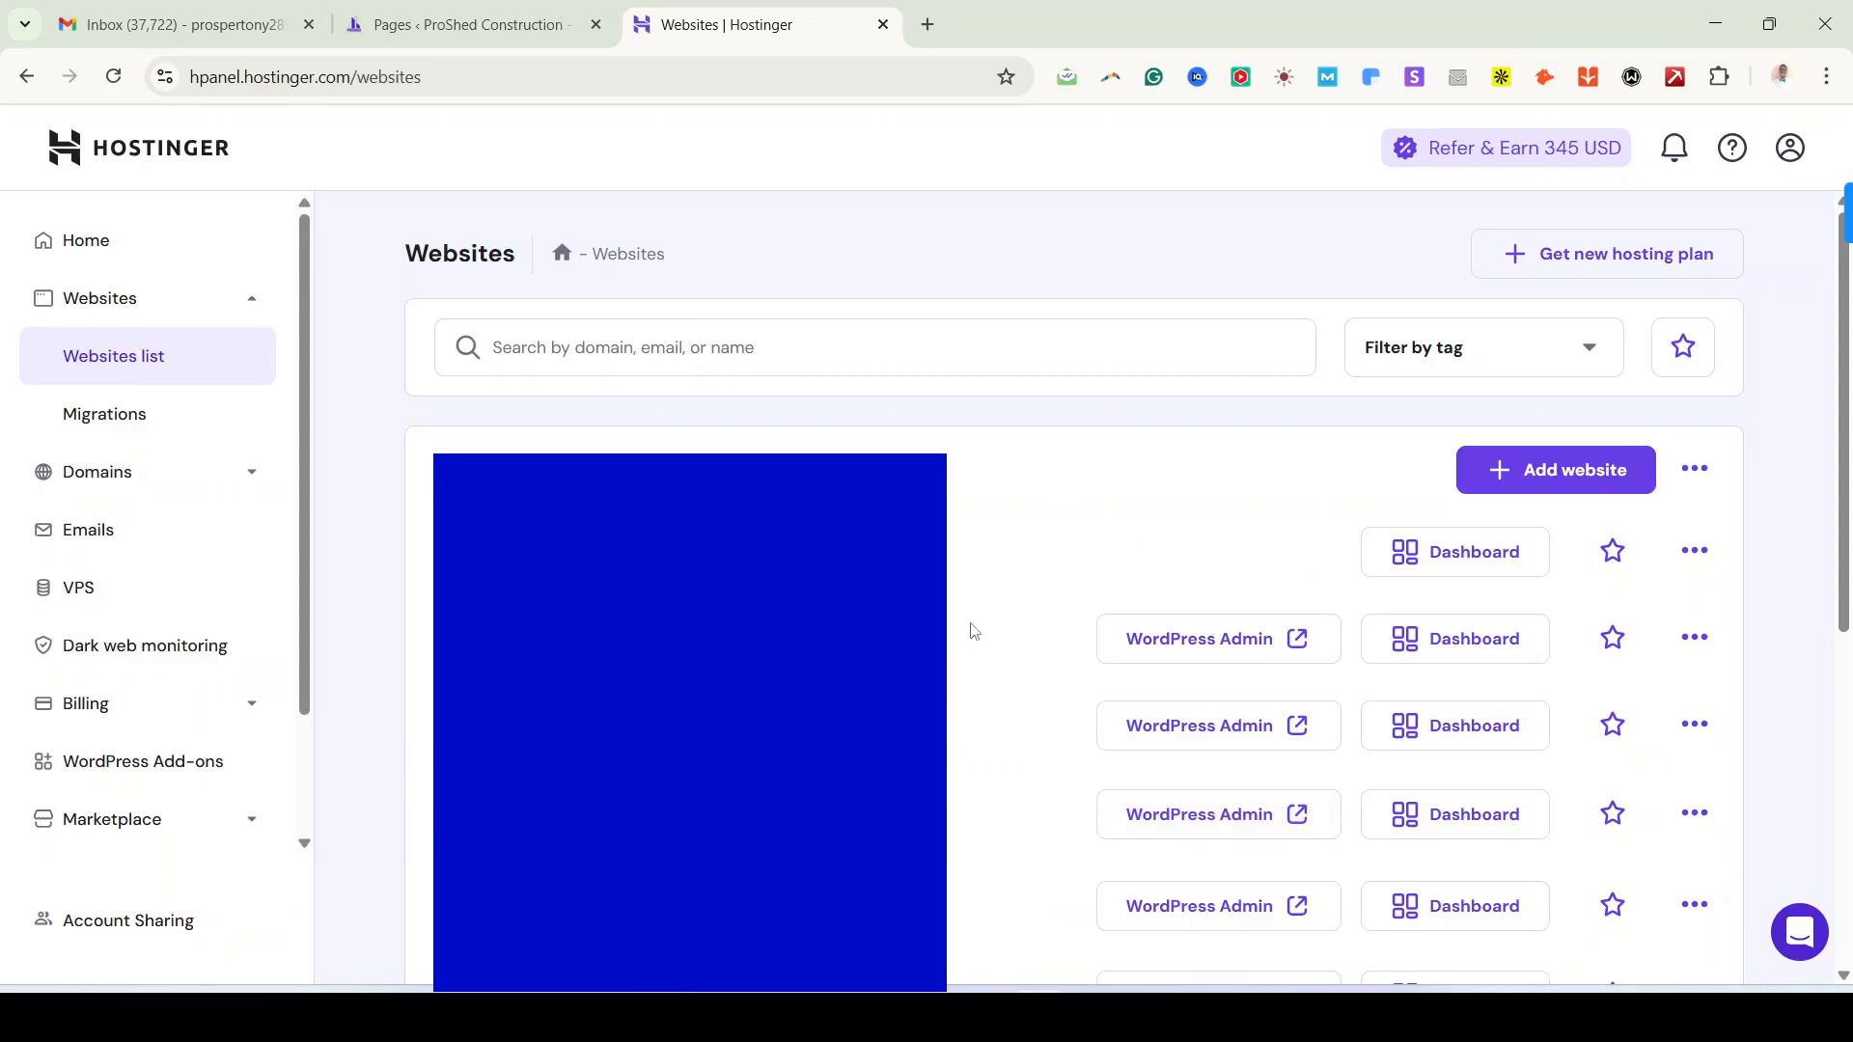
click(1568, 477)
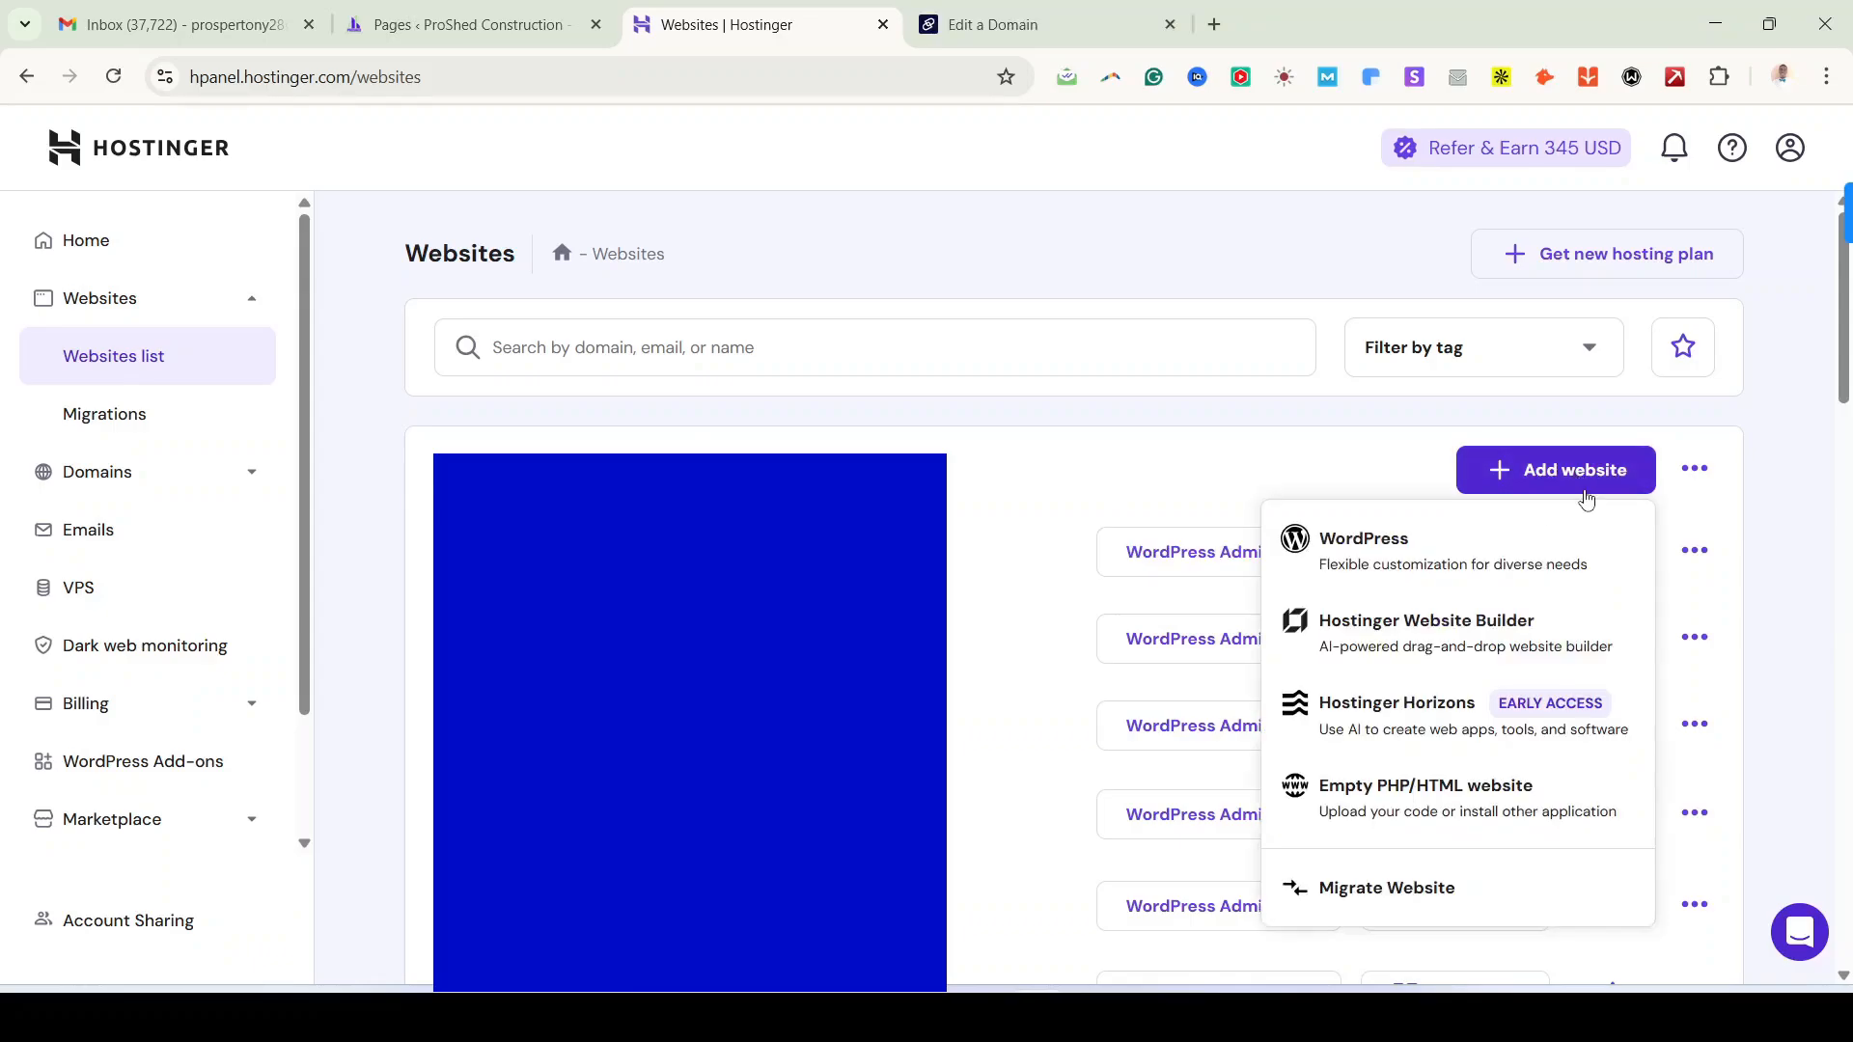
click(1434, 549)
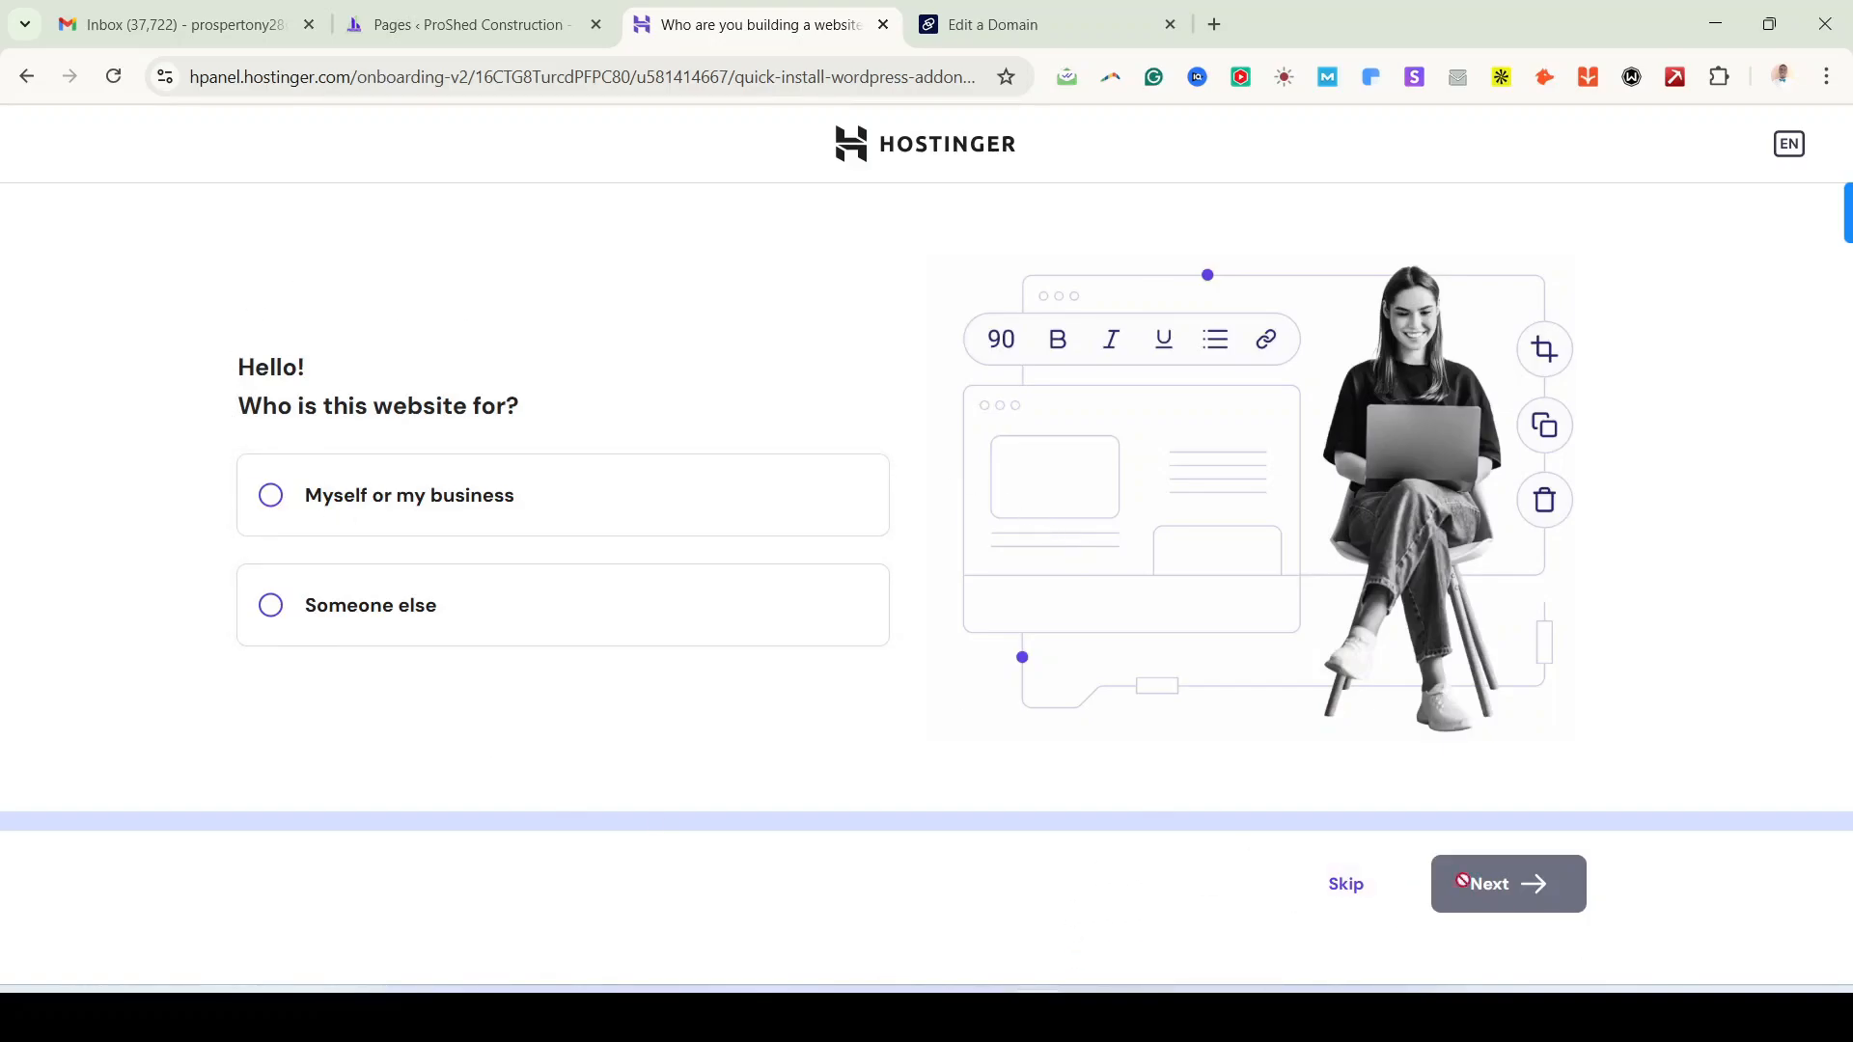
Step: Skip the audience question, then review and accept the WordPress admin login details
click(1346, 884)
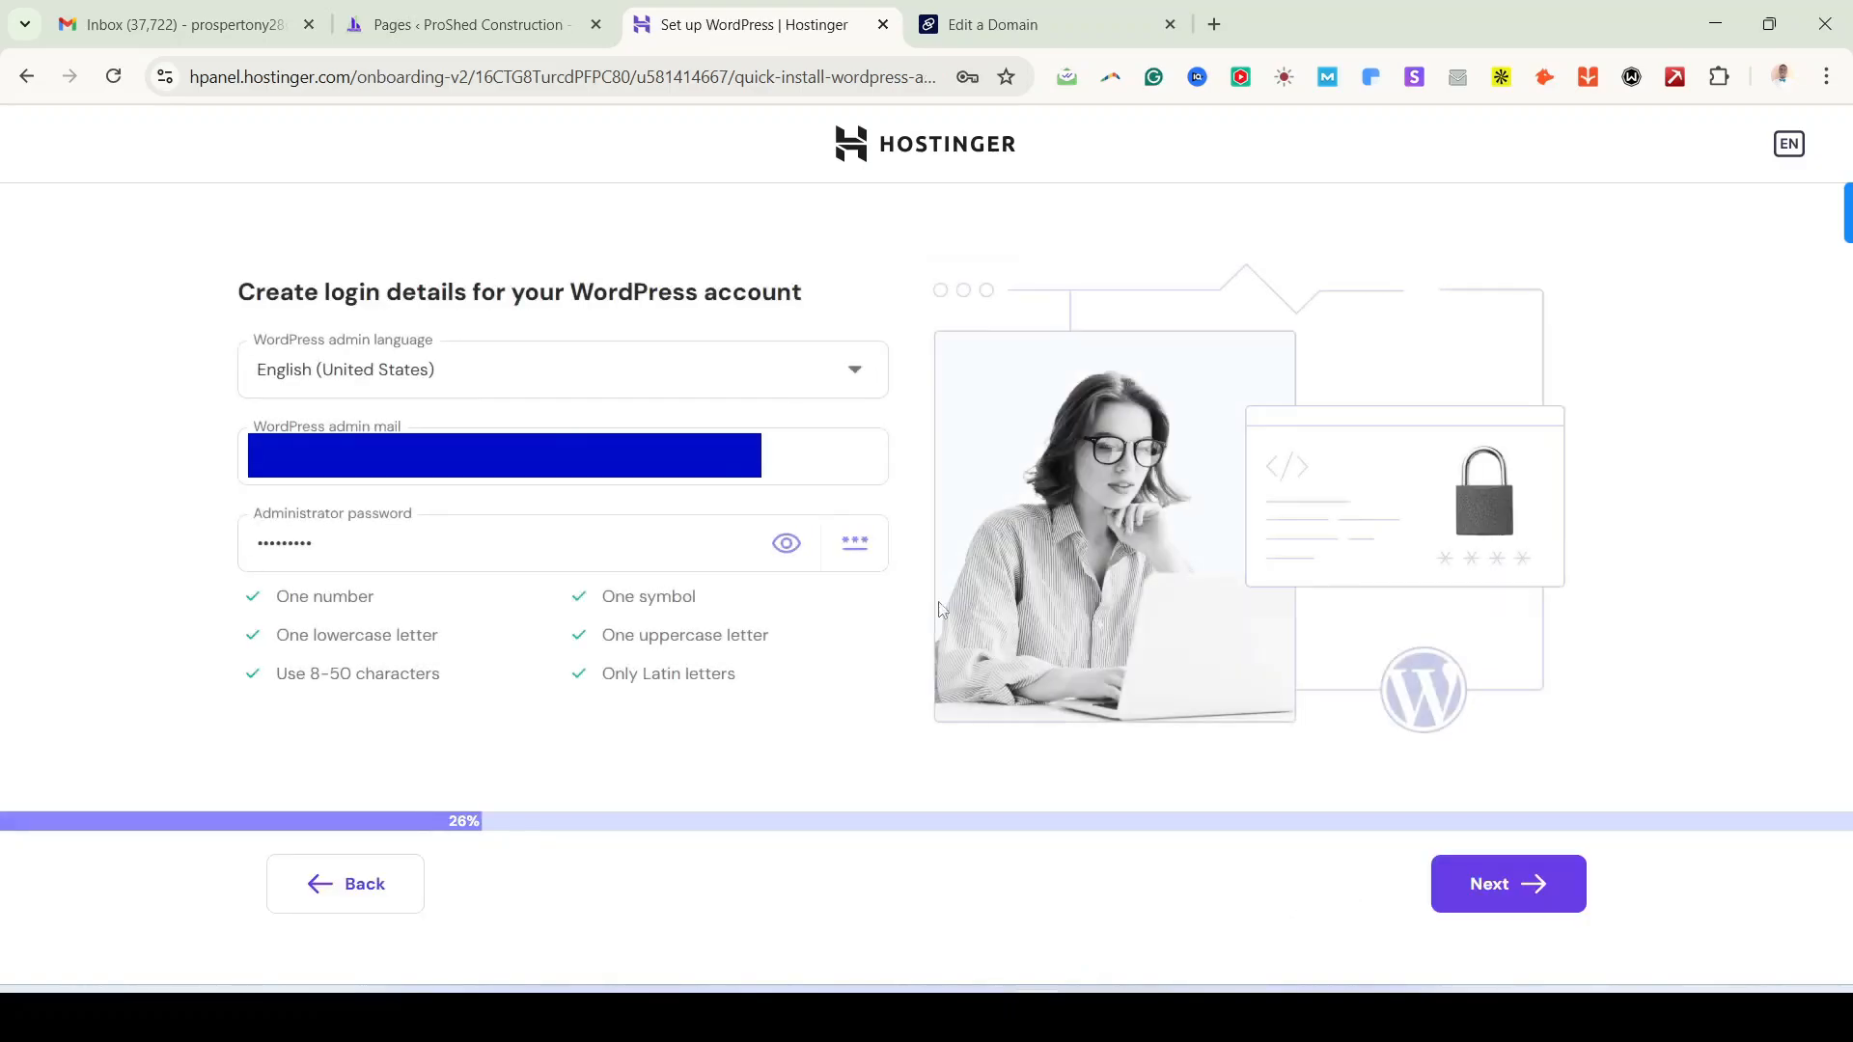
drag(266, 326, 798, 298)
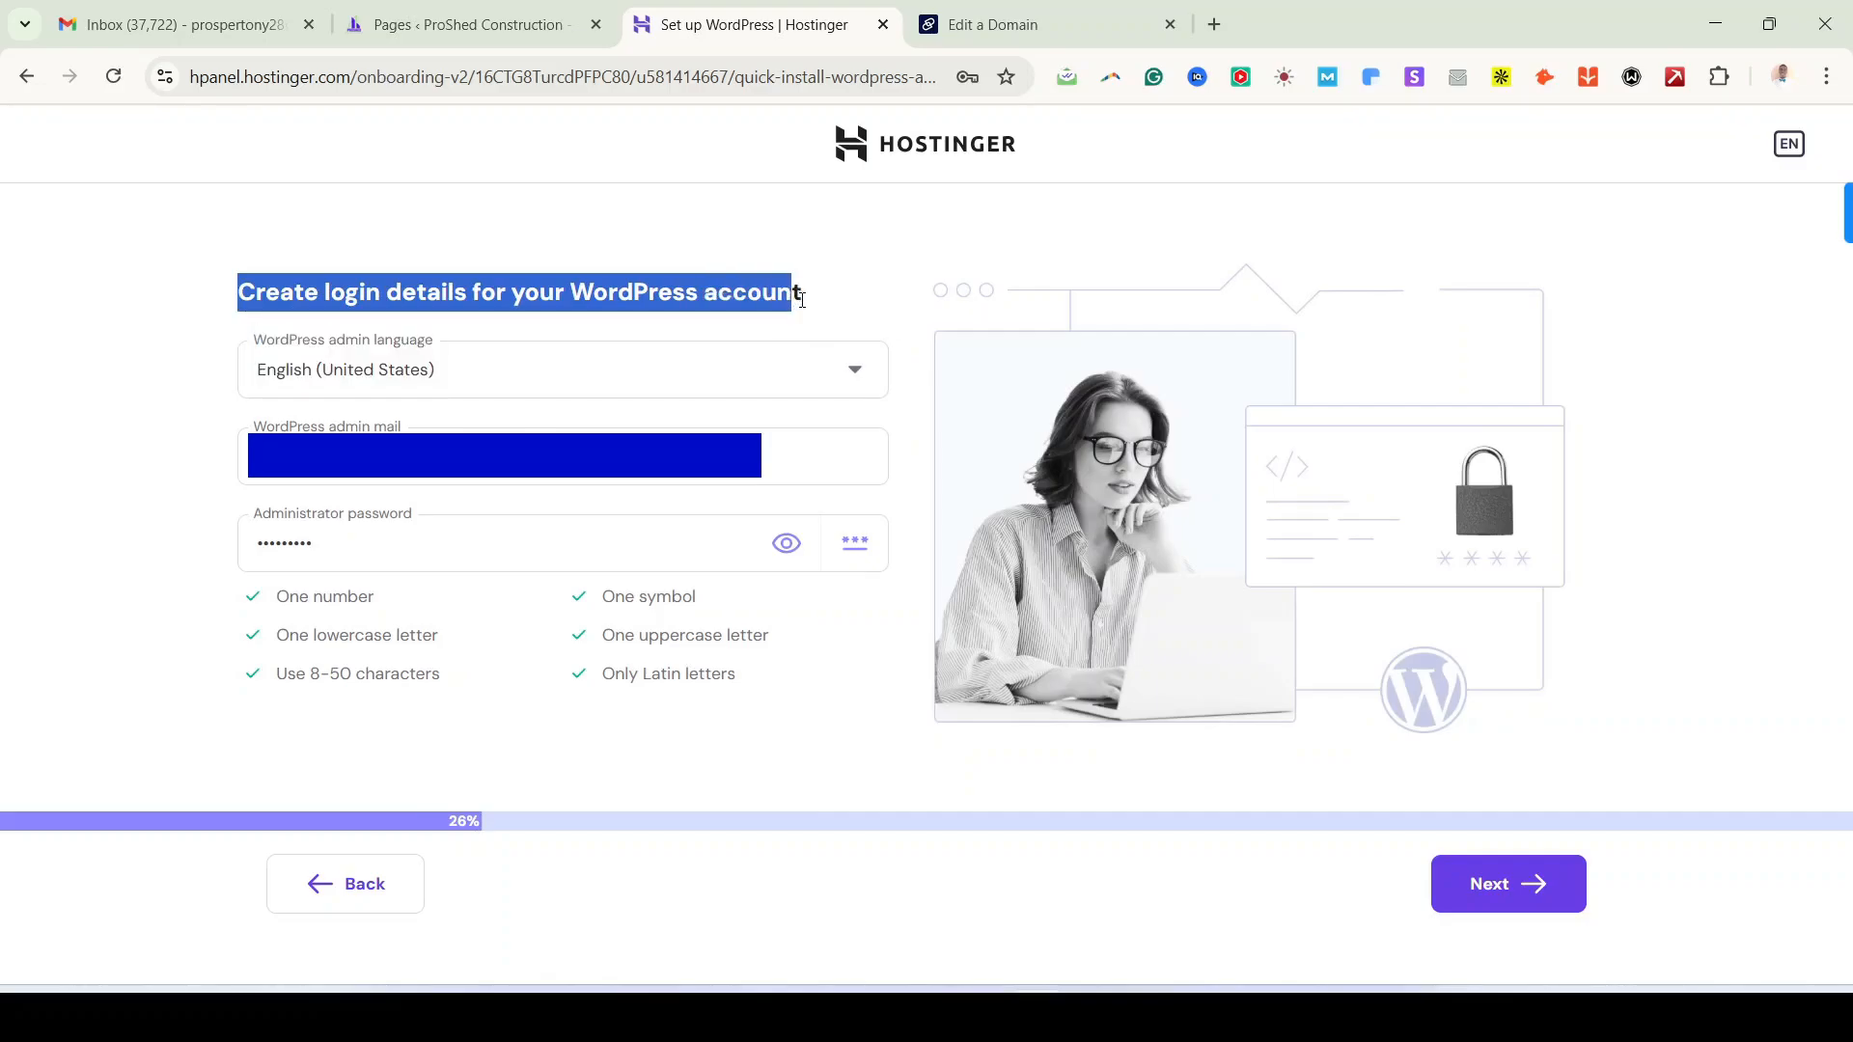
click(97, 449)
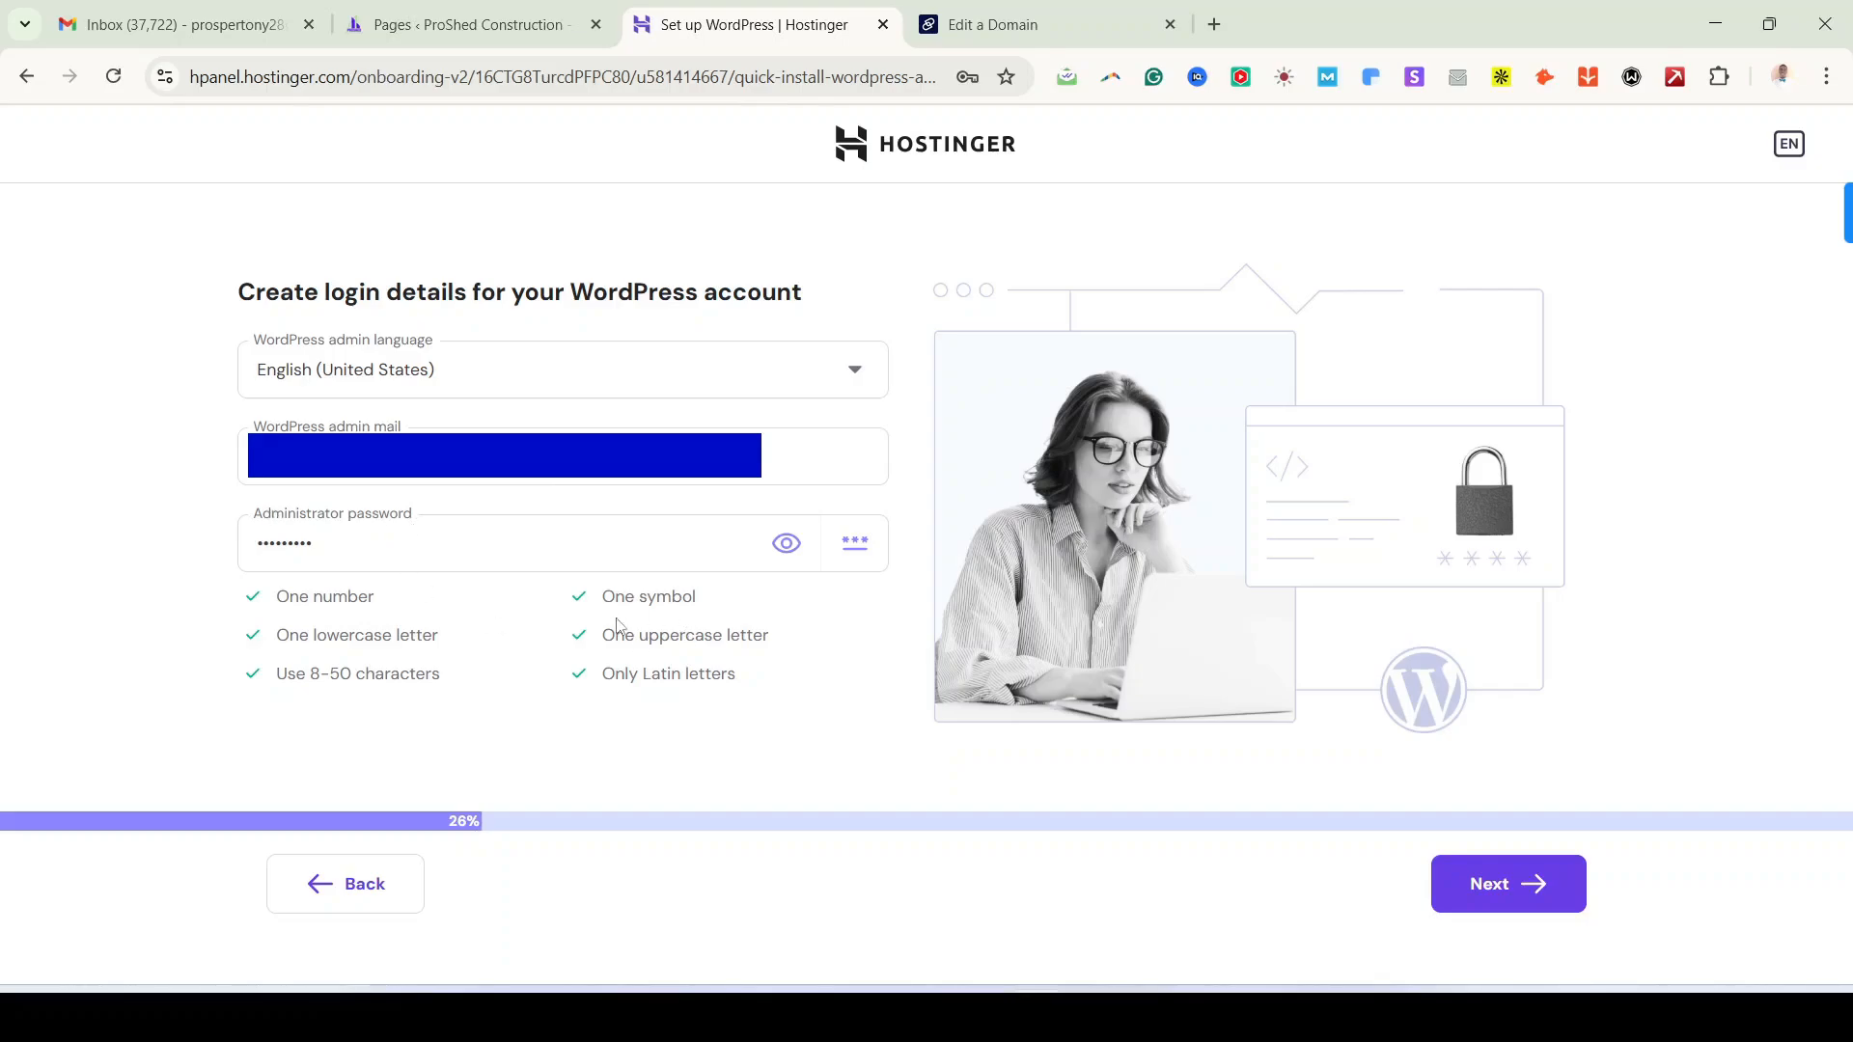
drag(752, 687, 59, 629)
click(108, 621)
click(1540, 879)
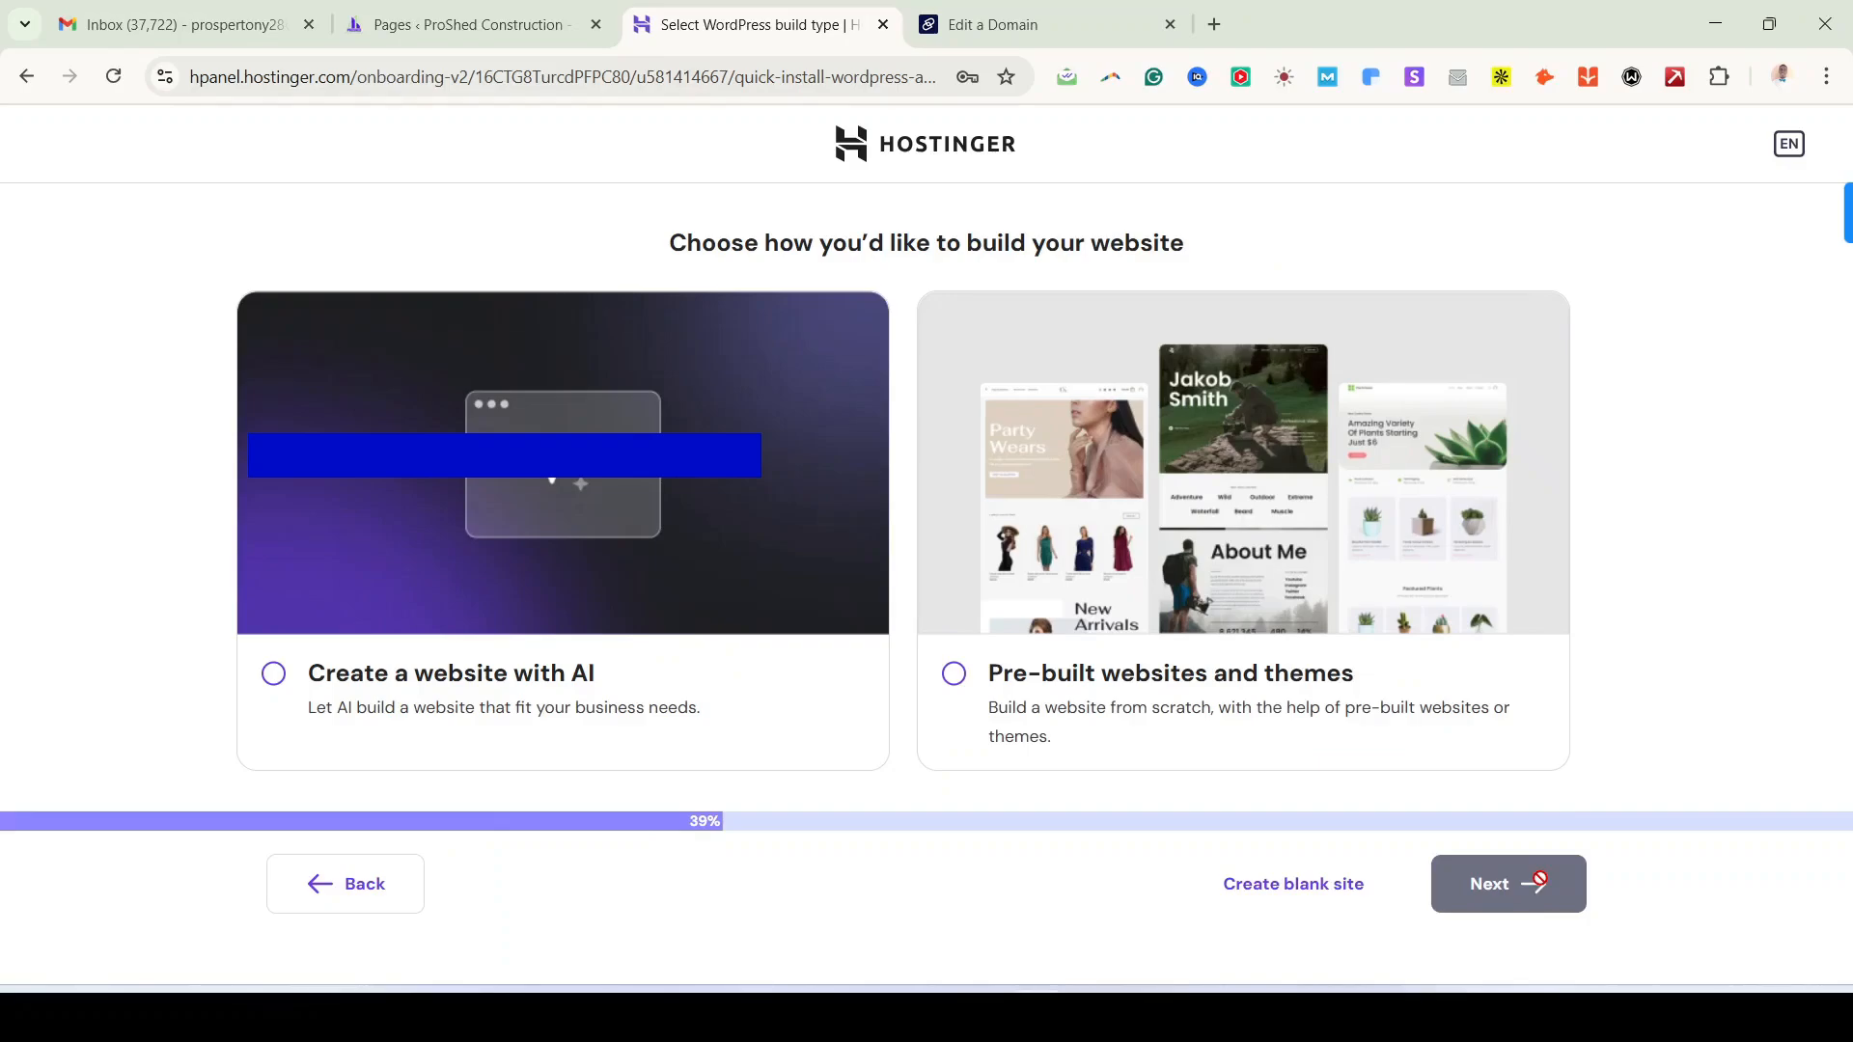
Step: Choose to start from a blank site and review the domain name instructions
click(1304, 892)
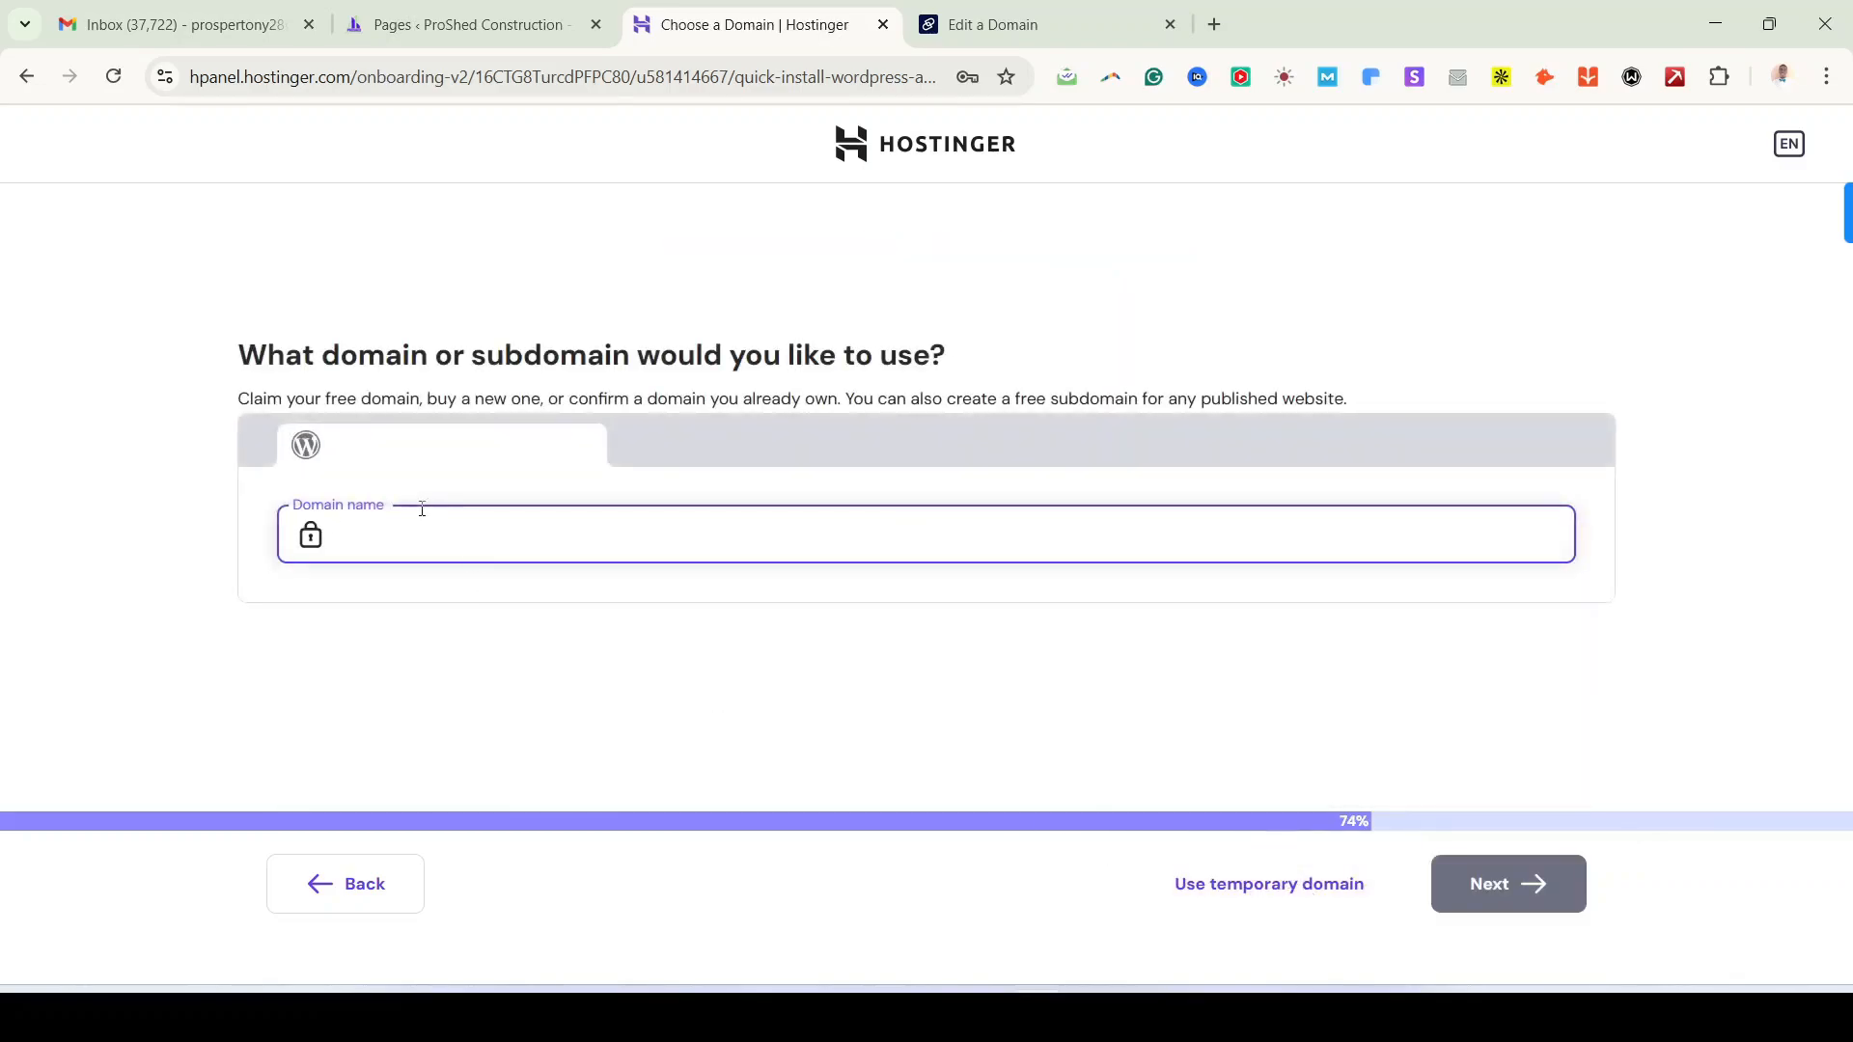
drag(239, 398, 716, 421)
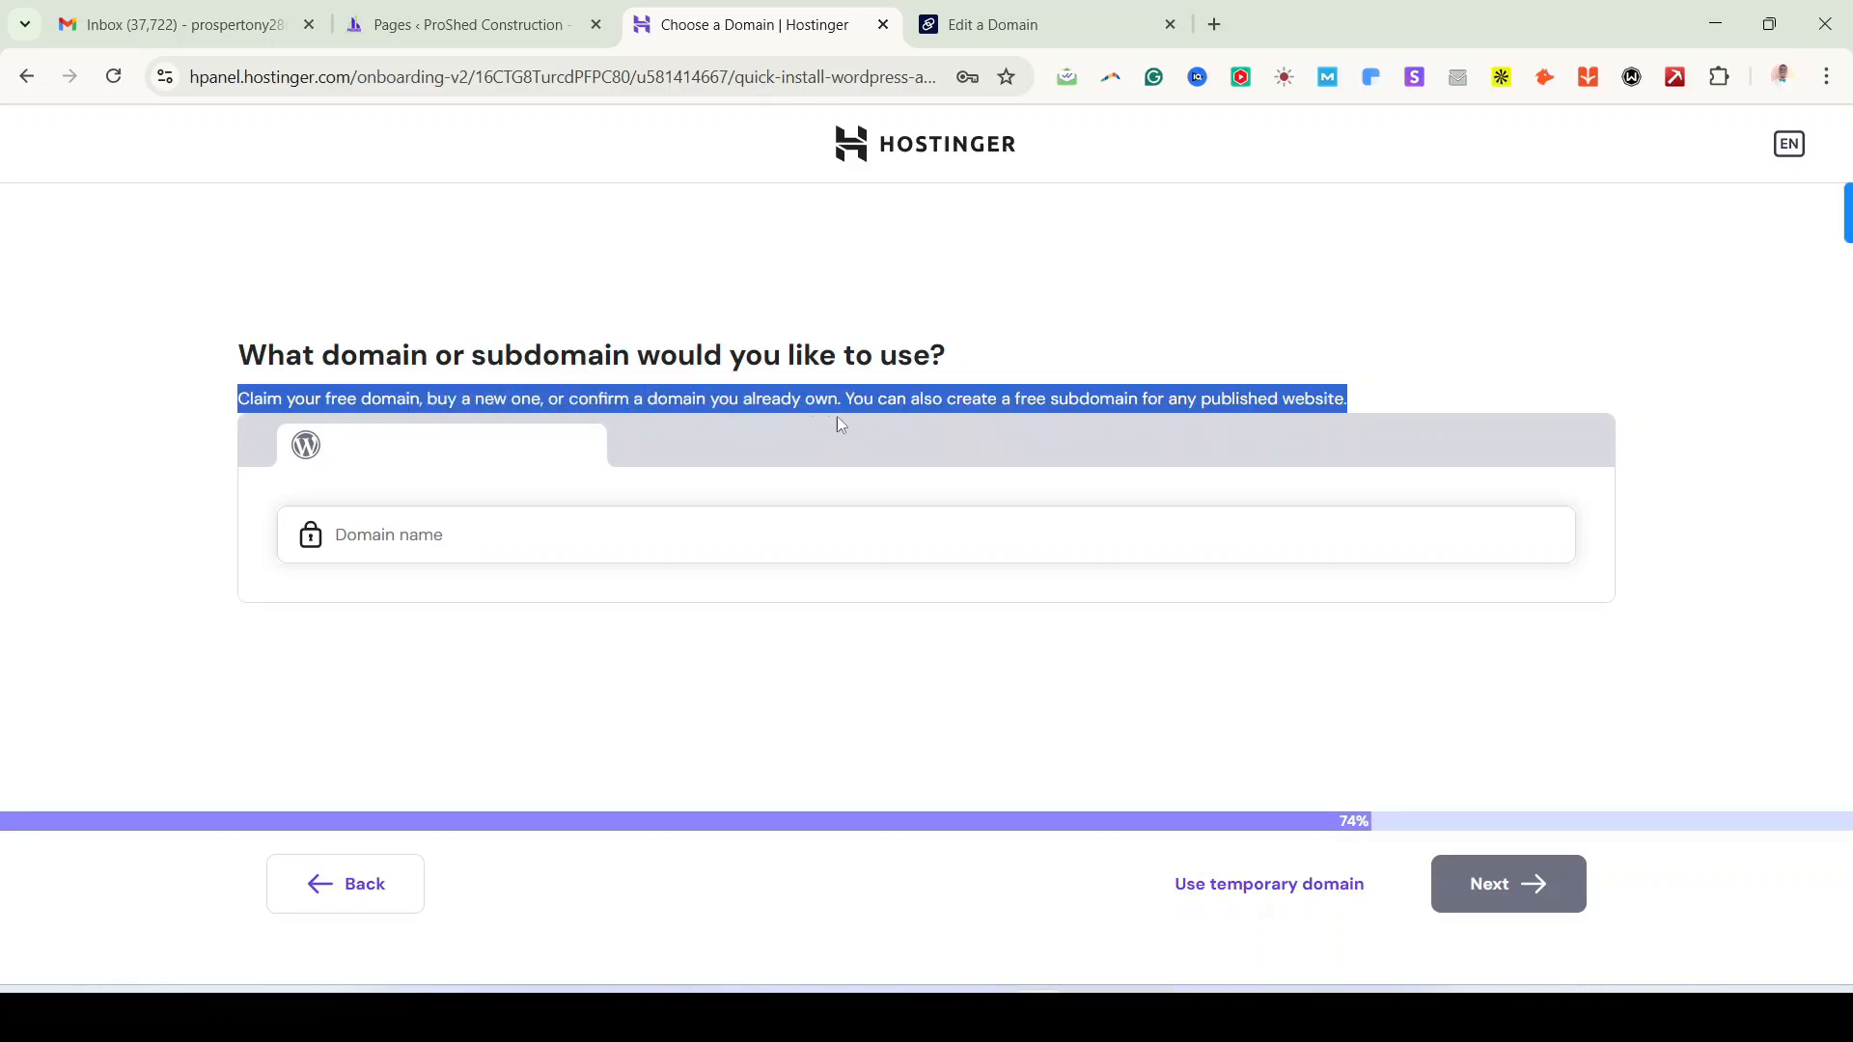
drag(838, 418, 906, 410)
click(514, 531)
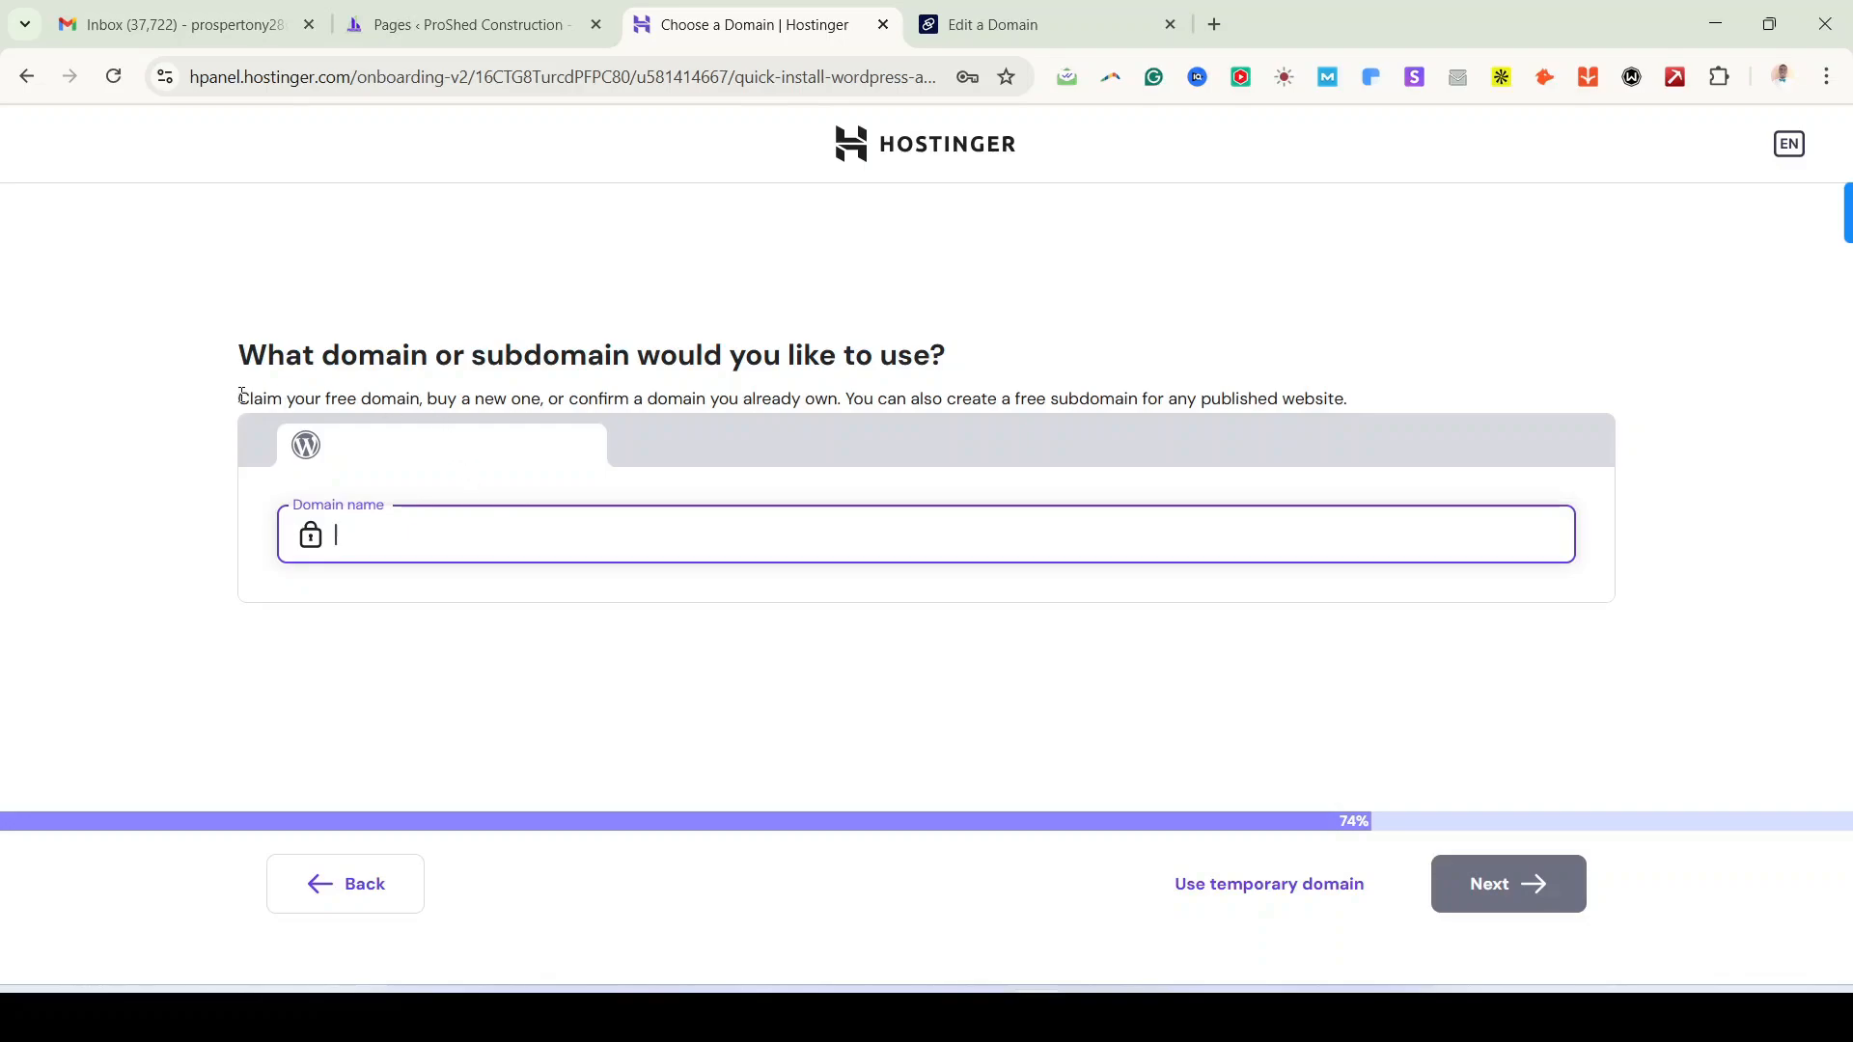
drag(242, 396, 526, 399)
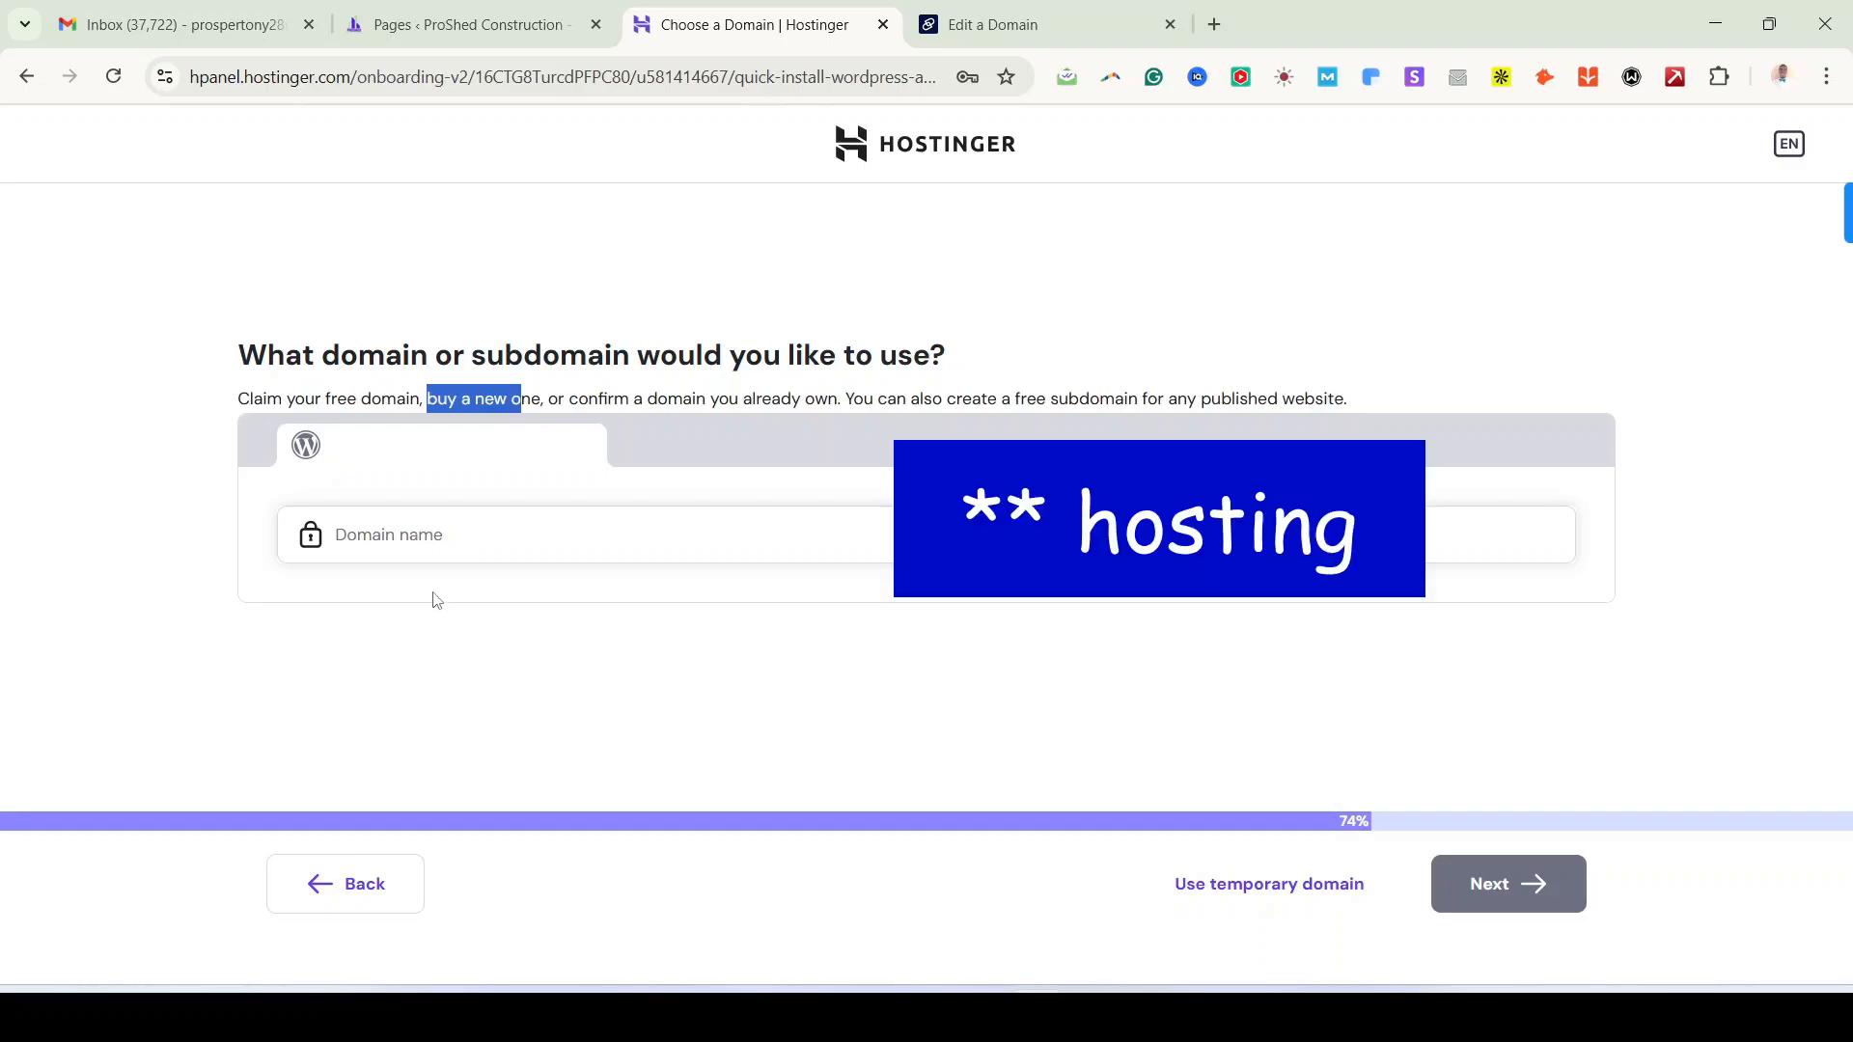
Step: Paste gazettegpt.com, use it as an owned domain, and view its Dynadot settings
click(503, 539)
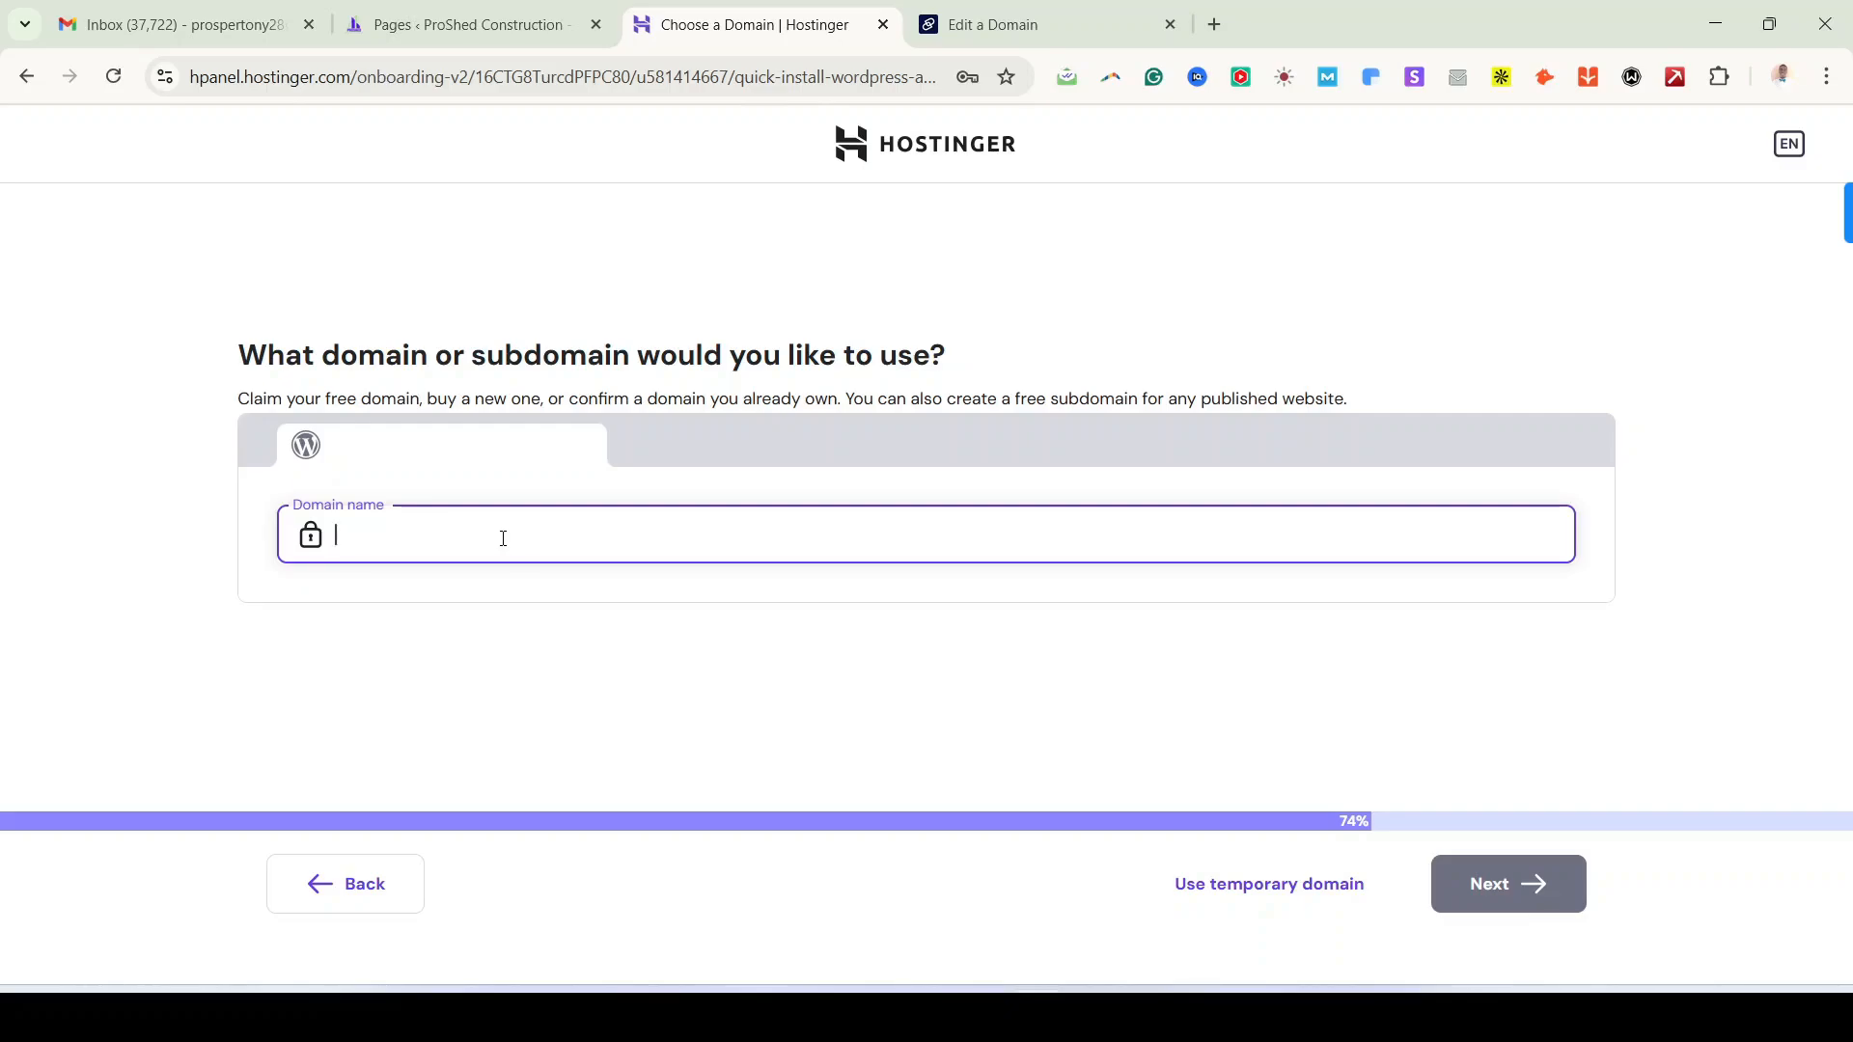
text(gazettegpt.com)
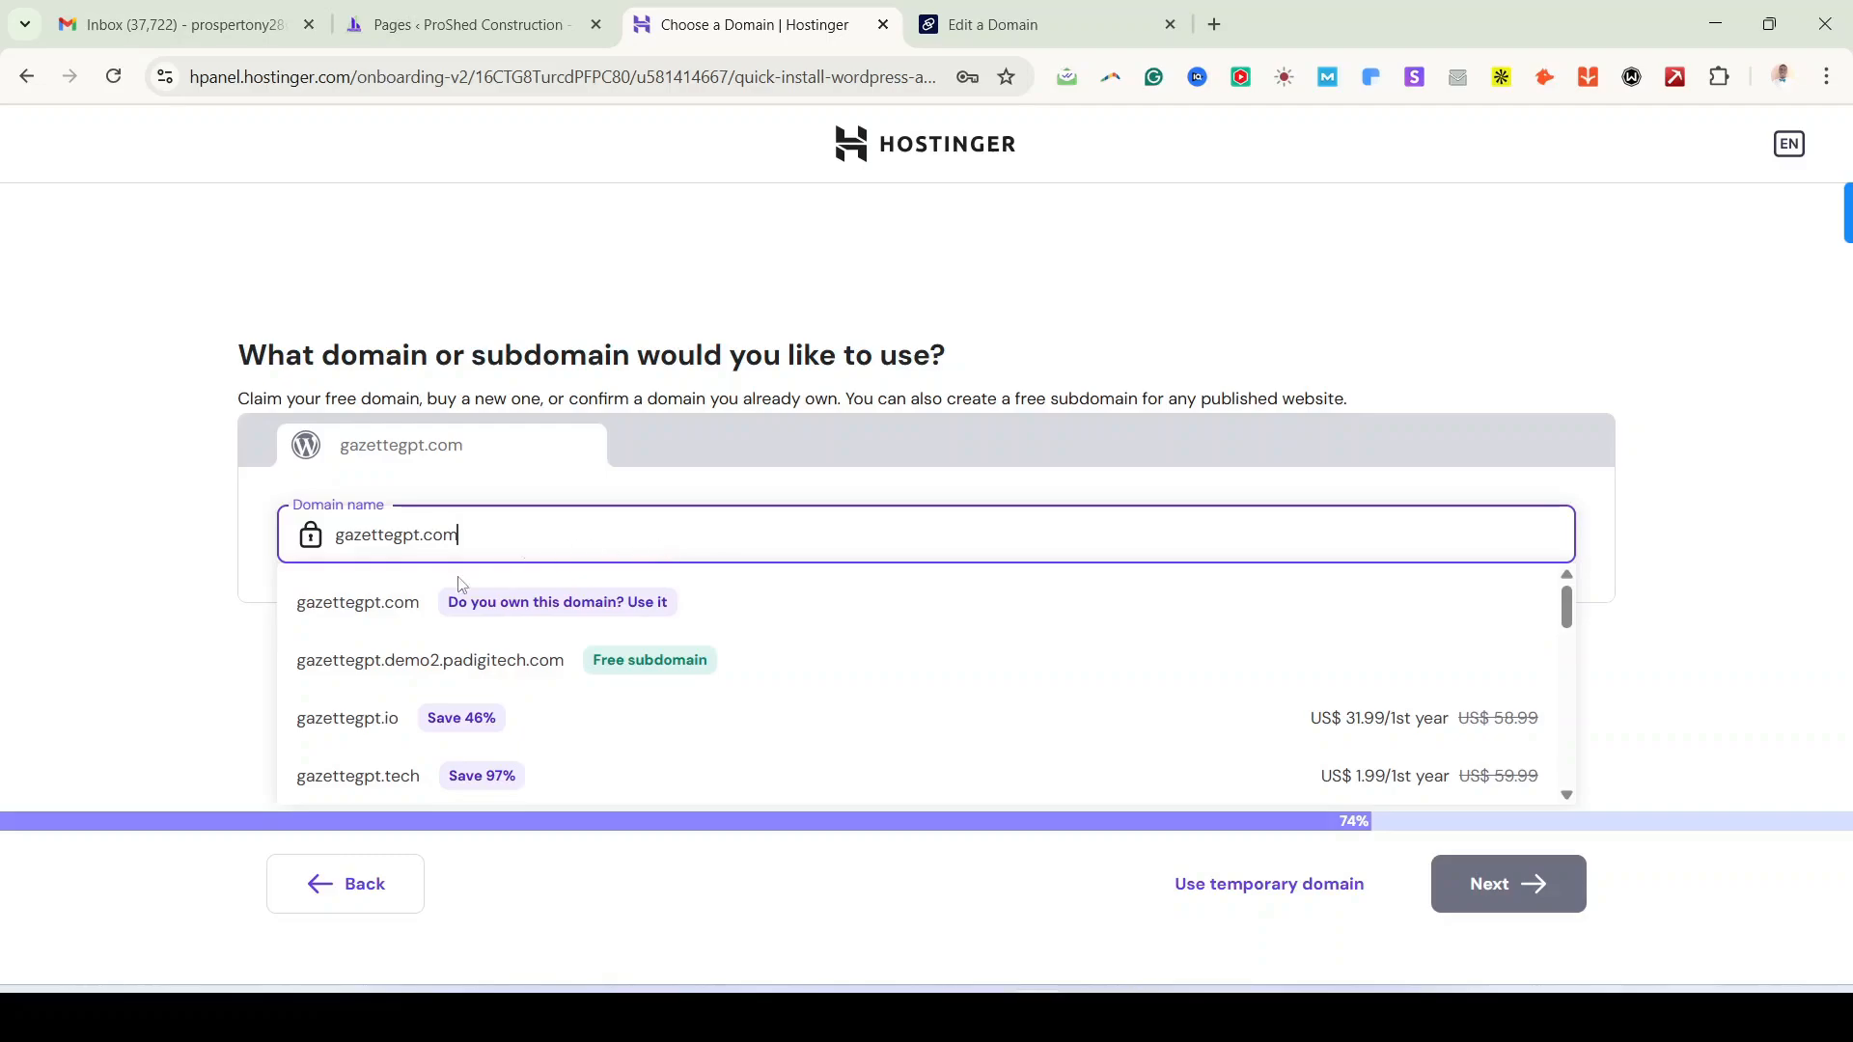
click(995, 615)
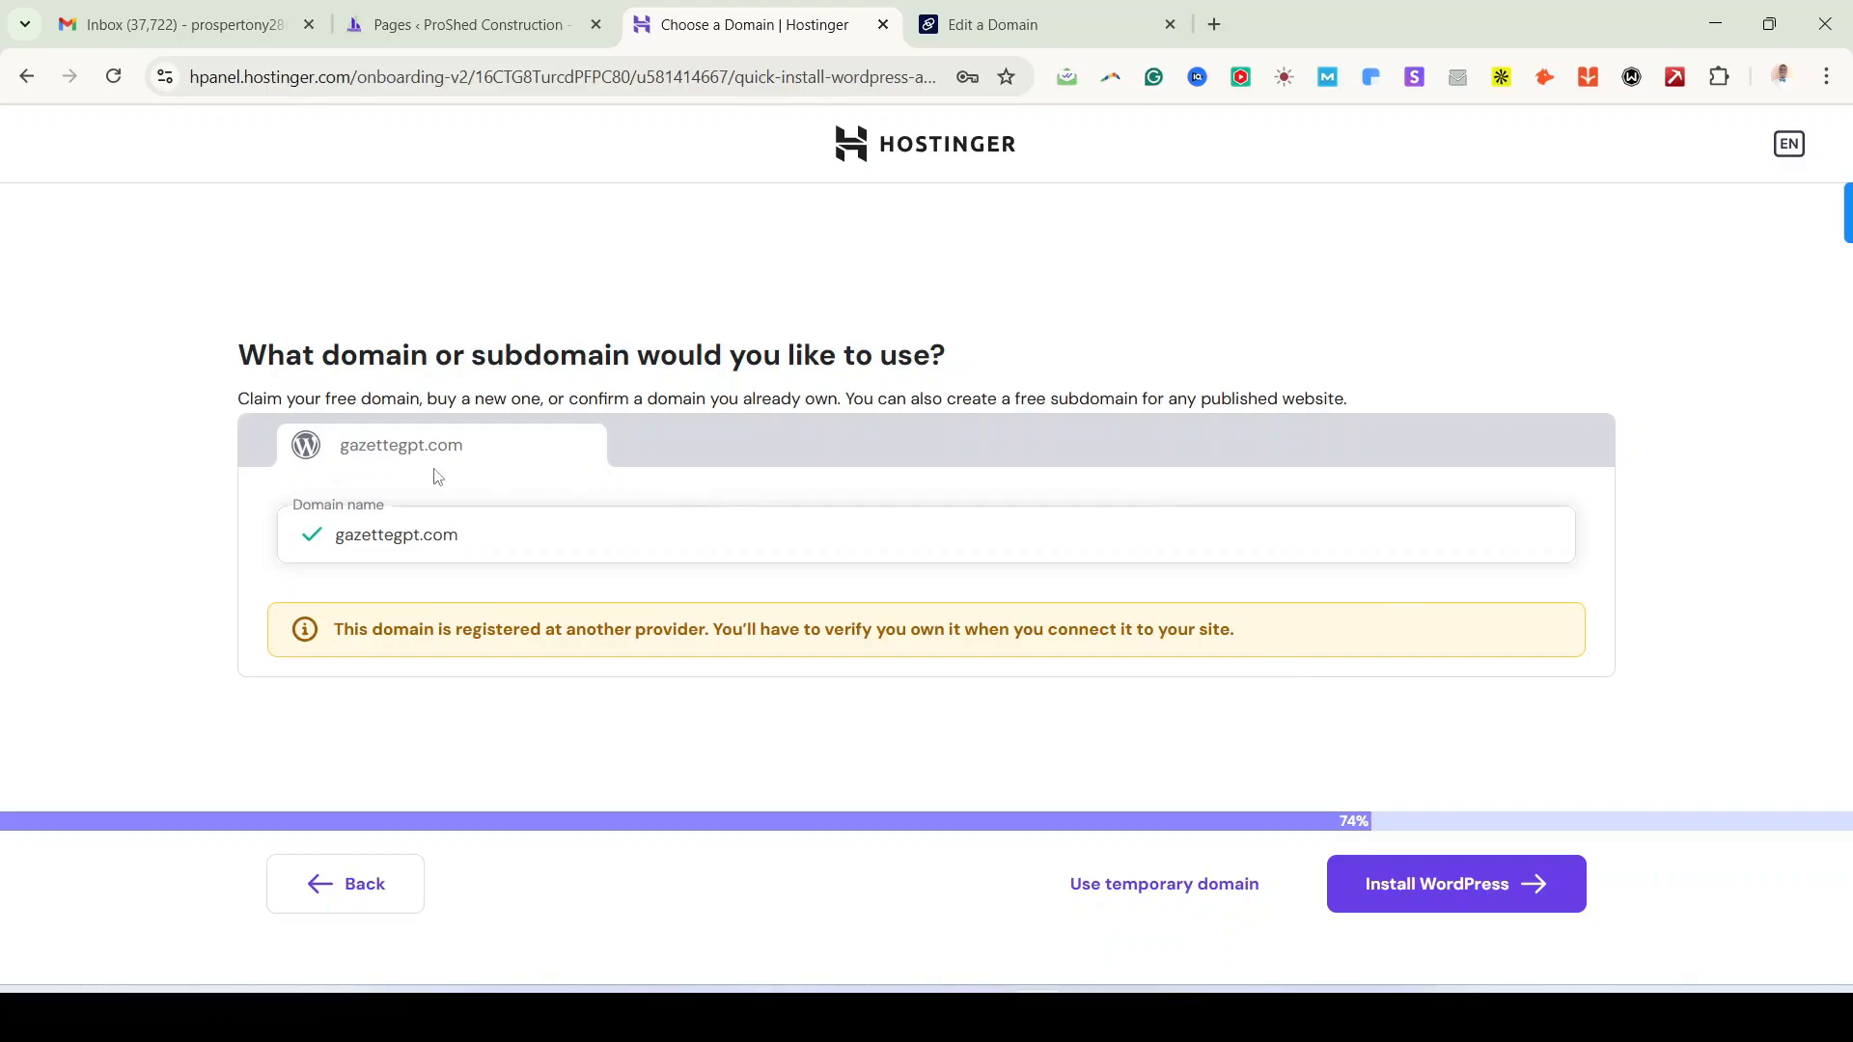
click(1080, 27)
scroll(879, 748, down, 5)
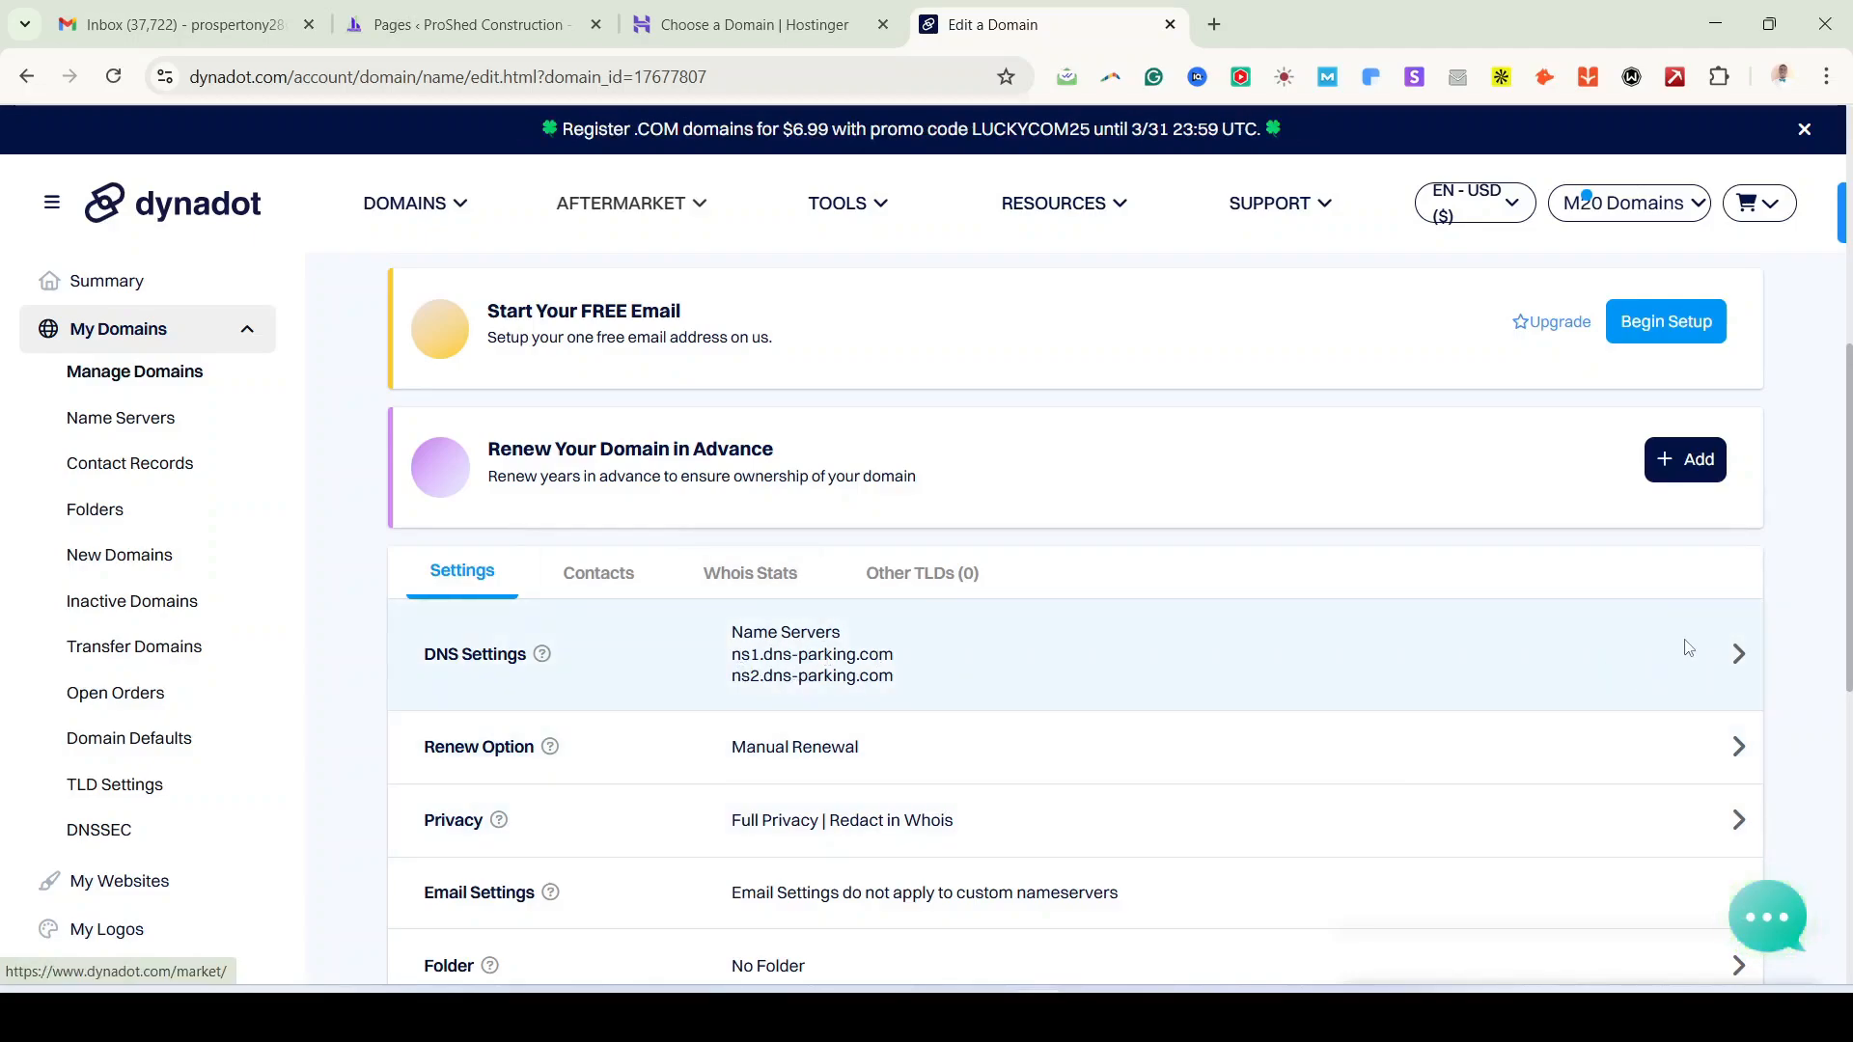
Step: Check gazettegpt.com's current Dynadot name servers without changing them, then return to Hostinger
click(1736, 658)
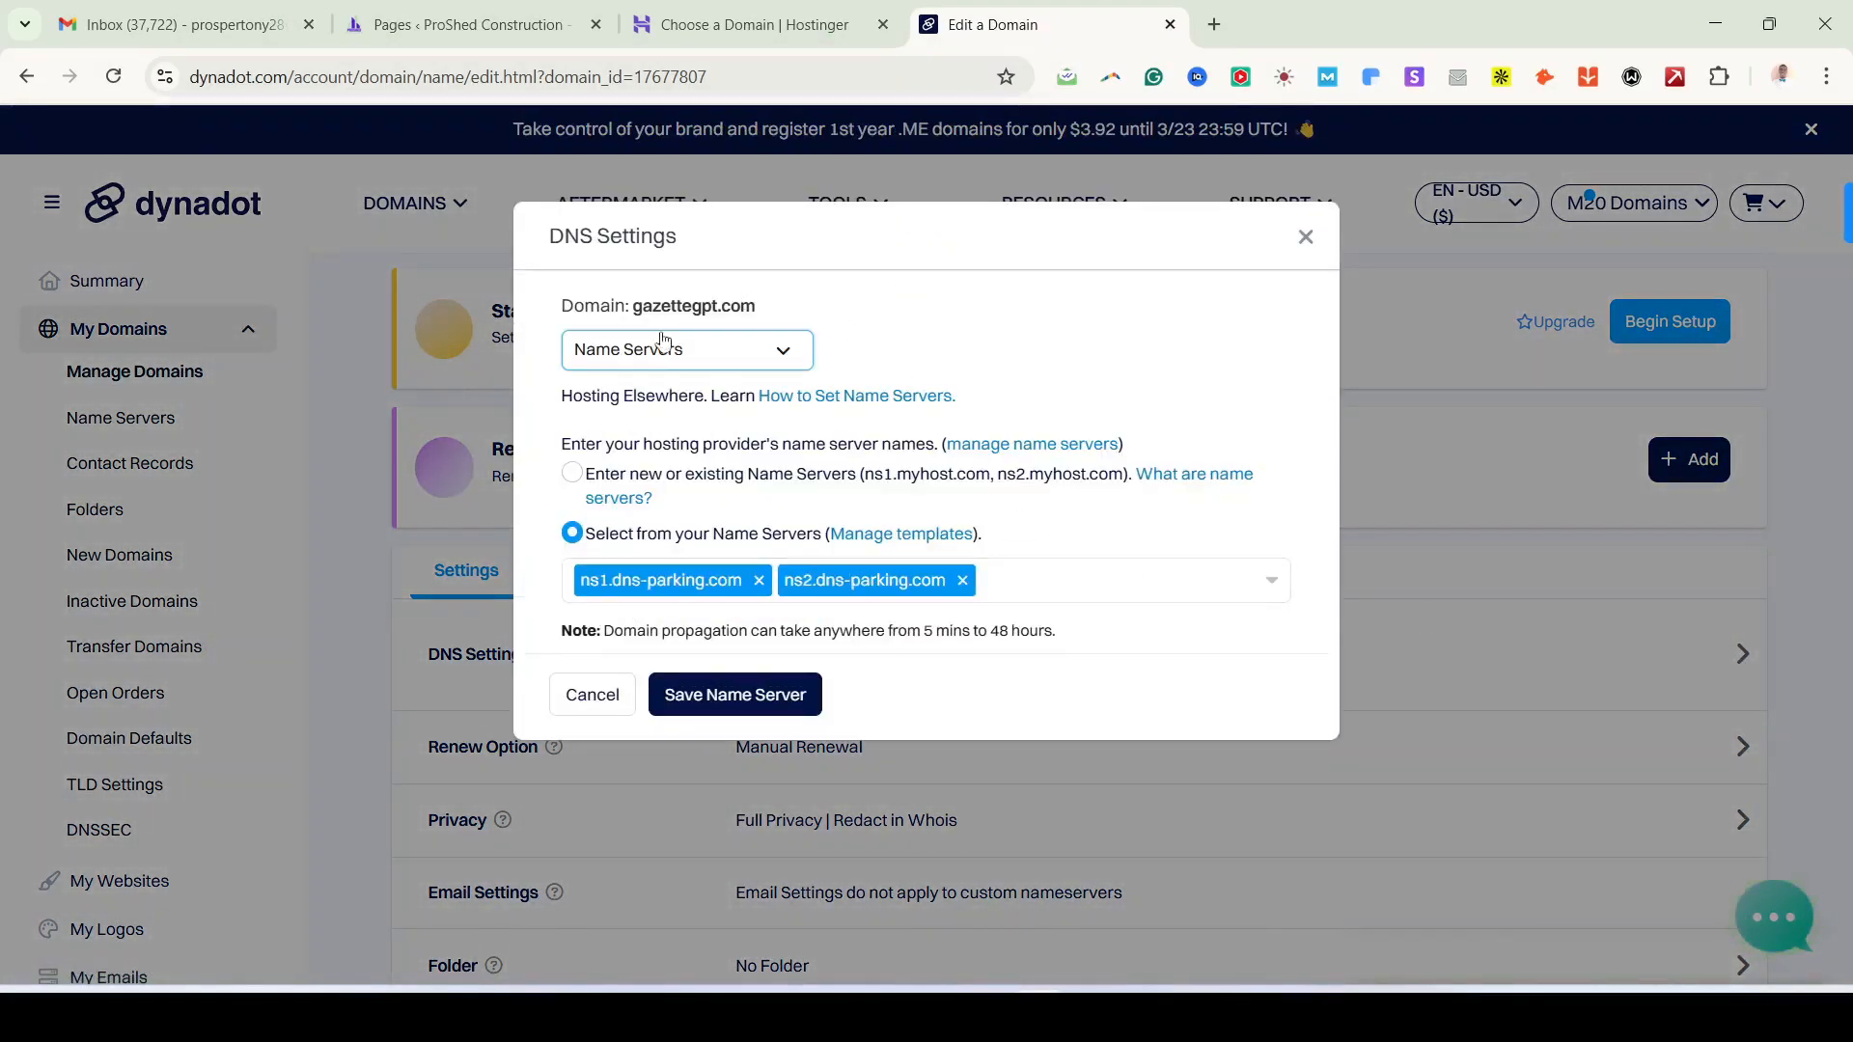
click(574, 477)
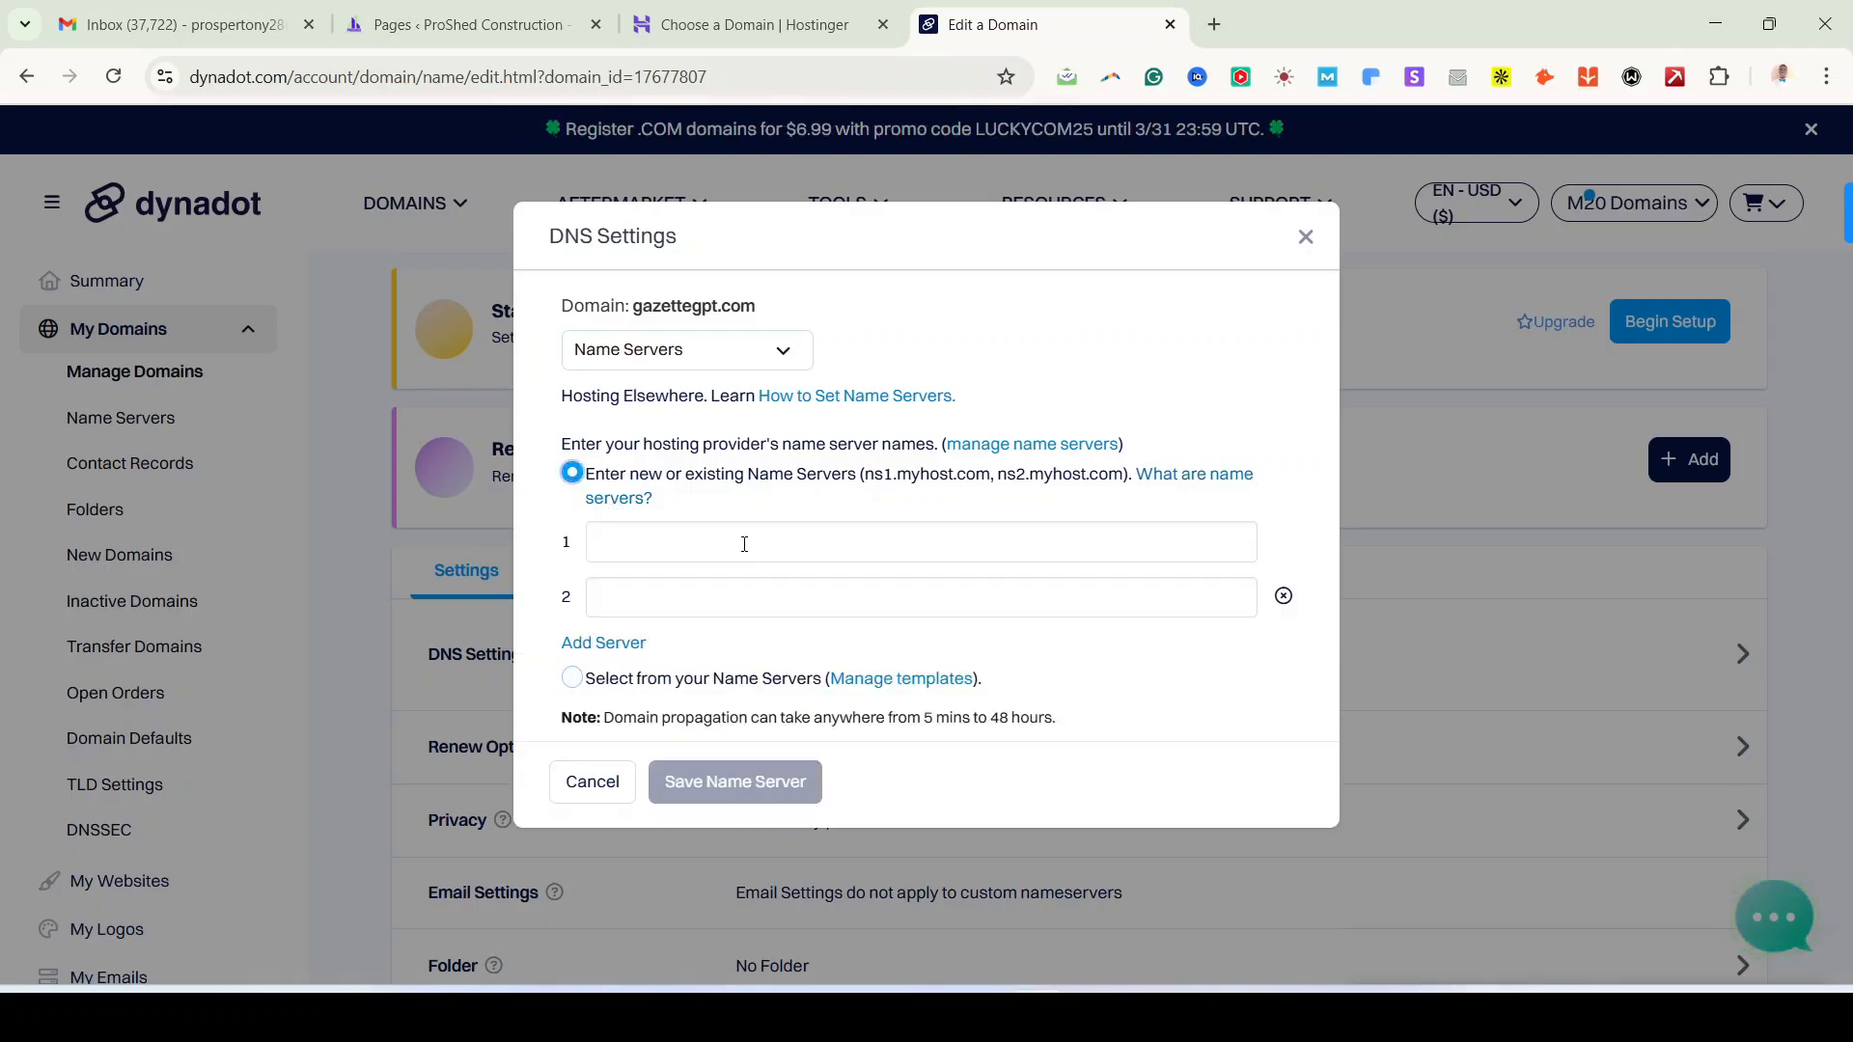
click(1308, 240)
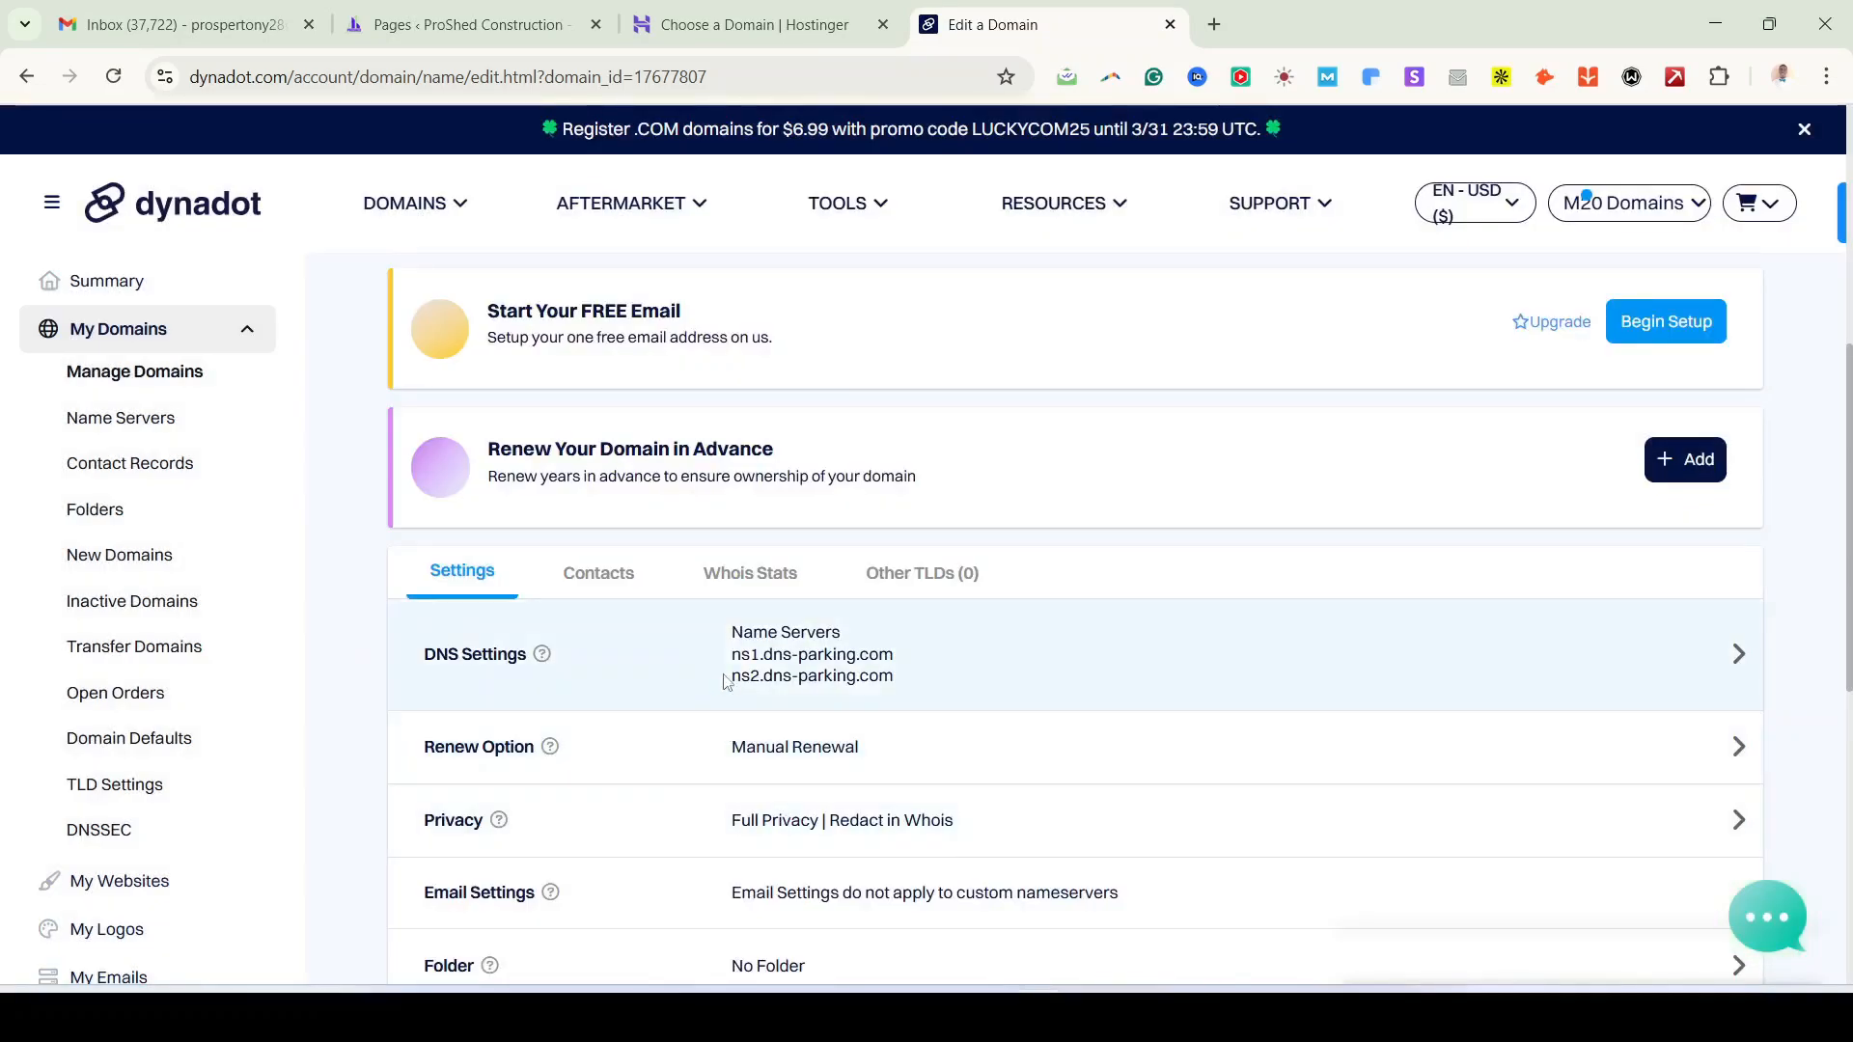
drag(730, 653, 895, 654)
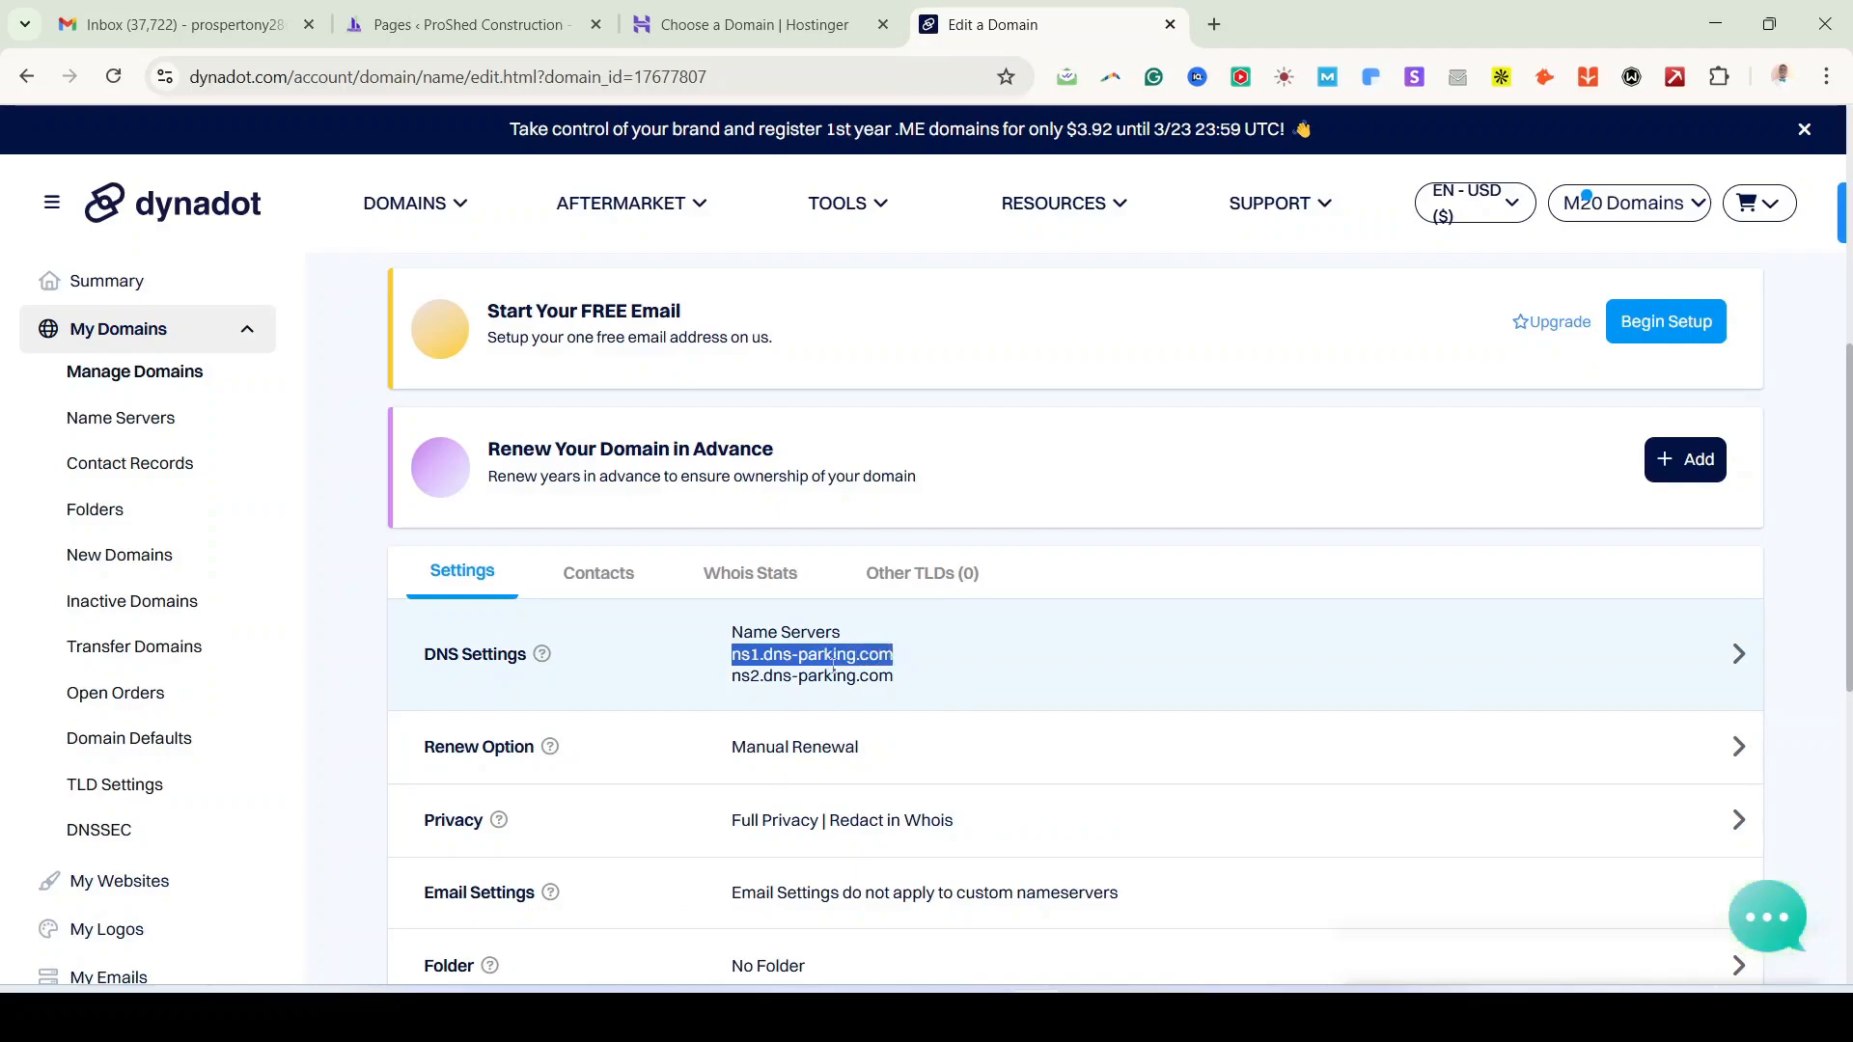
drag(730, 675, 895, 679)
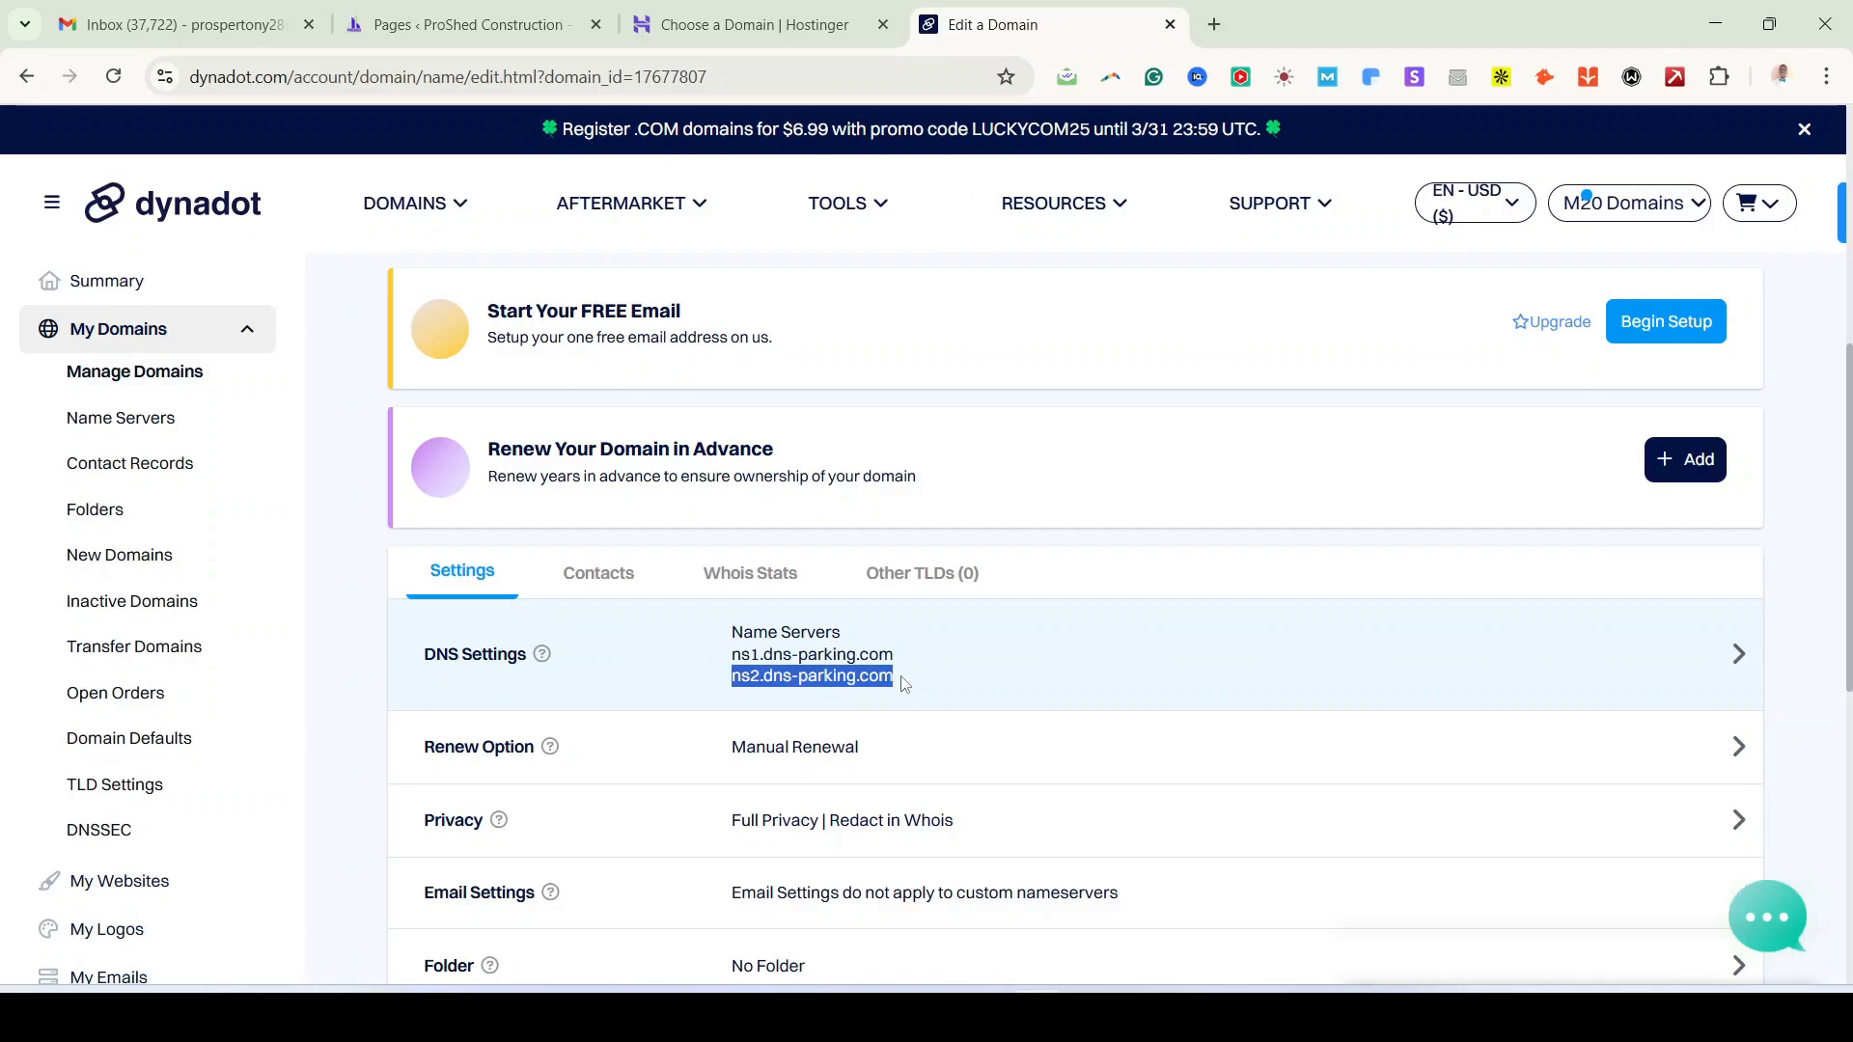
click(904, 685)
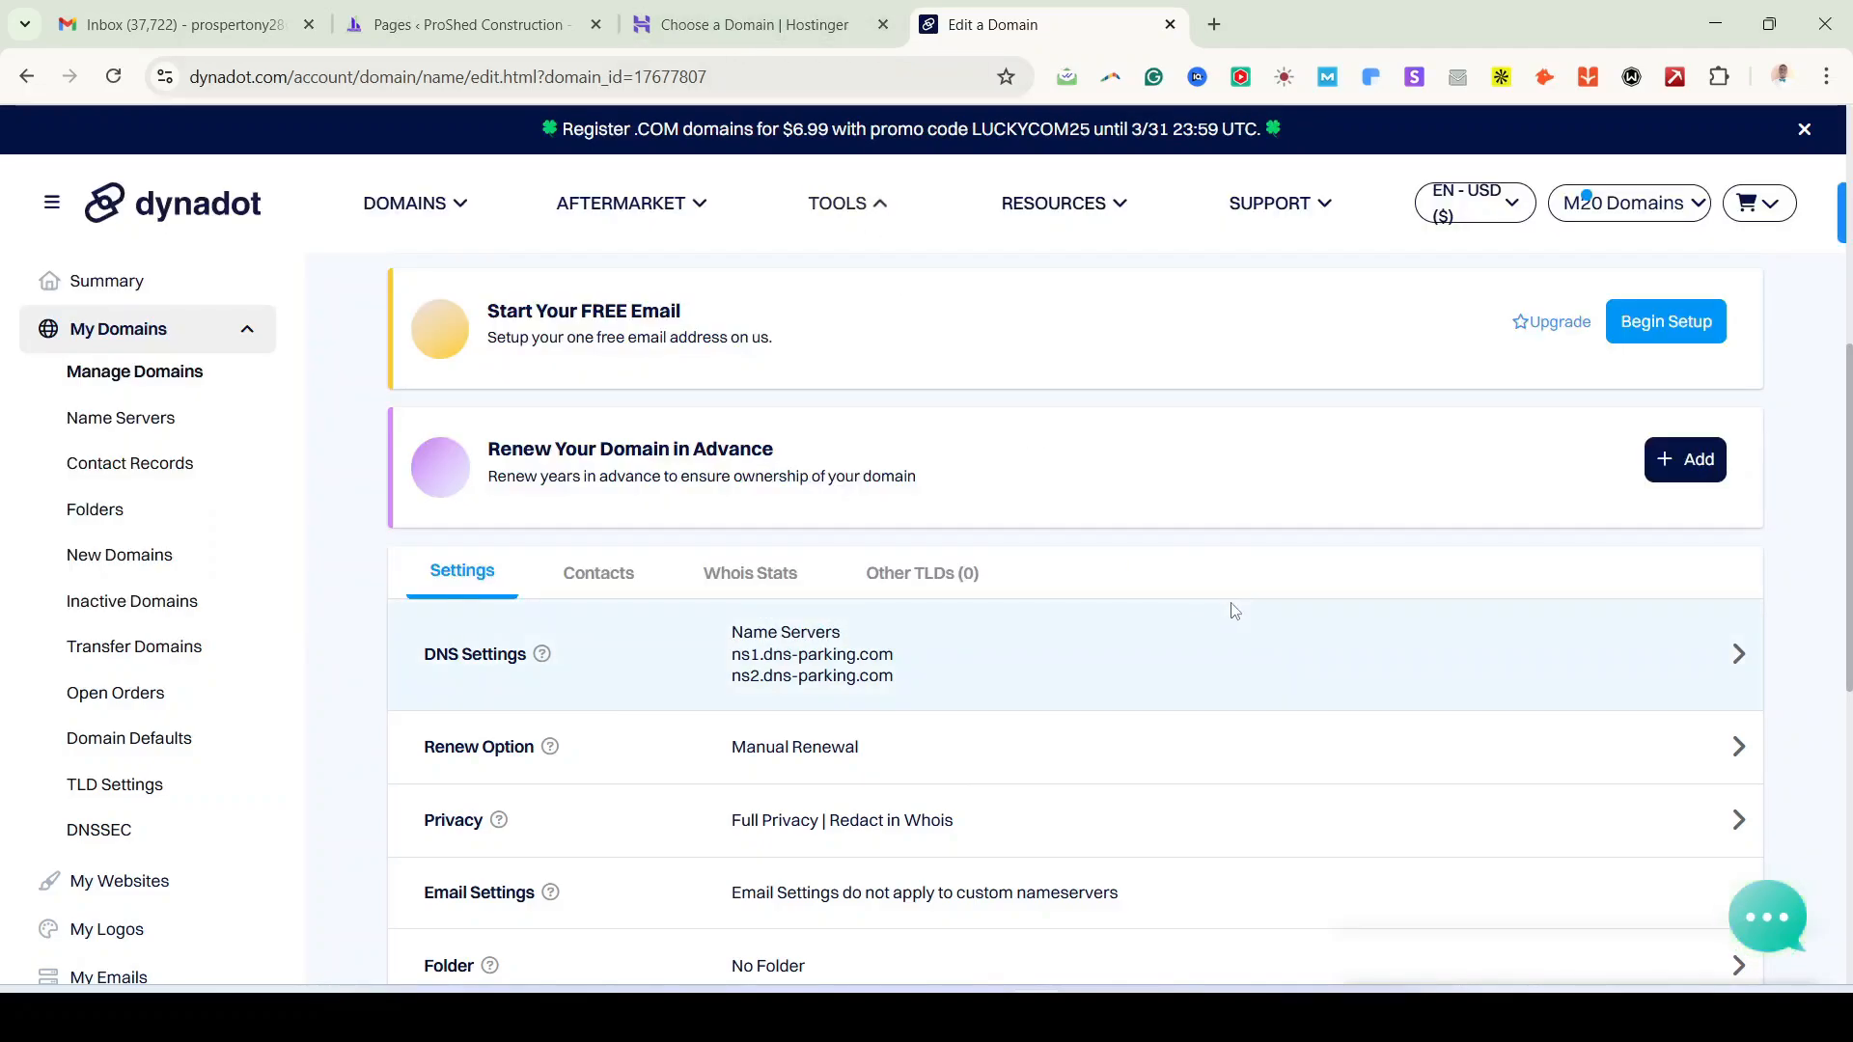
click(734, 25)
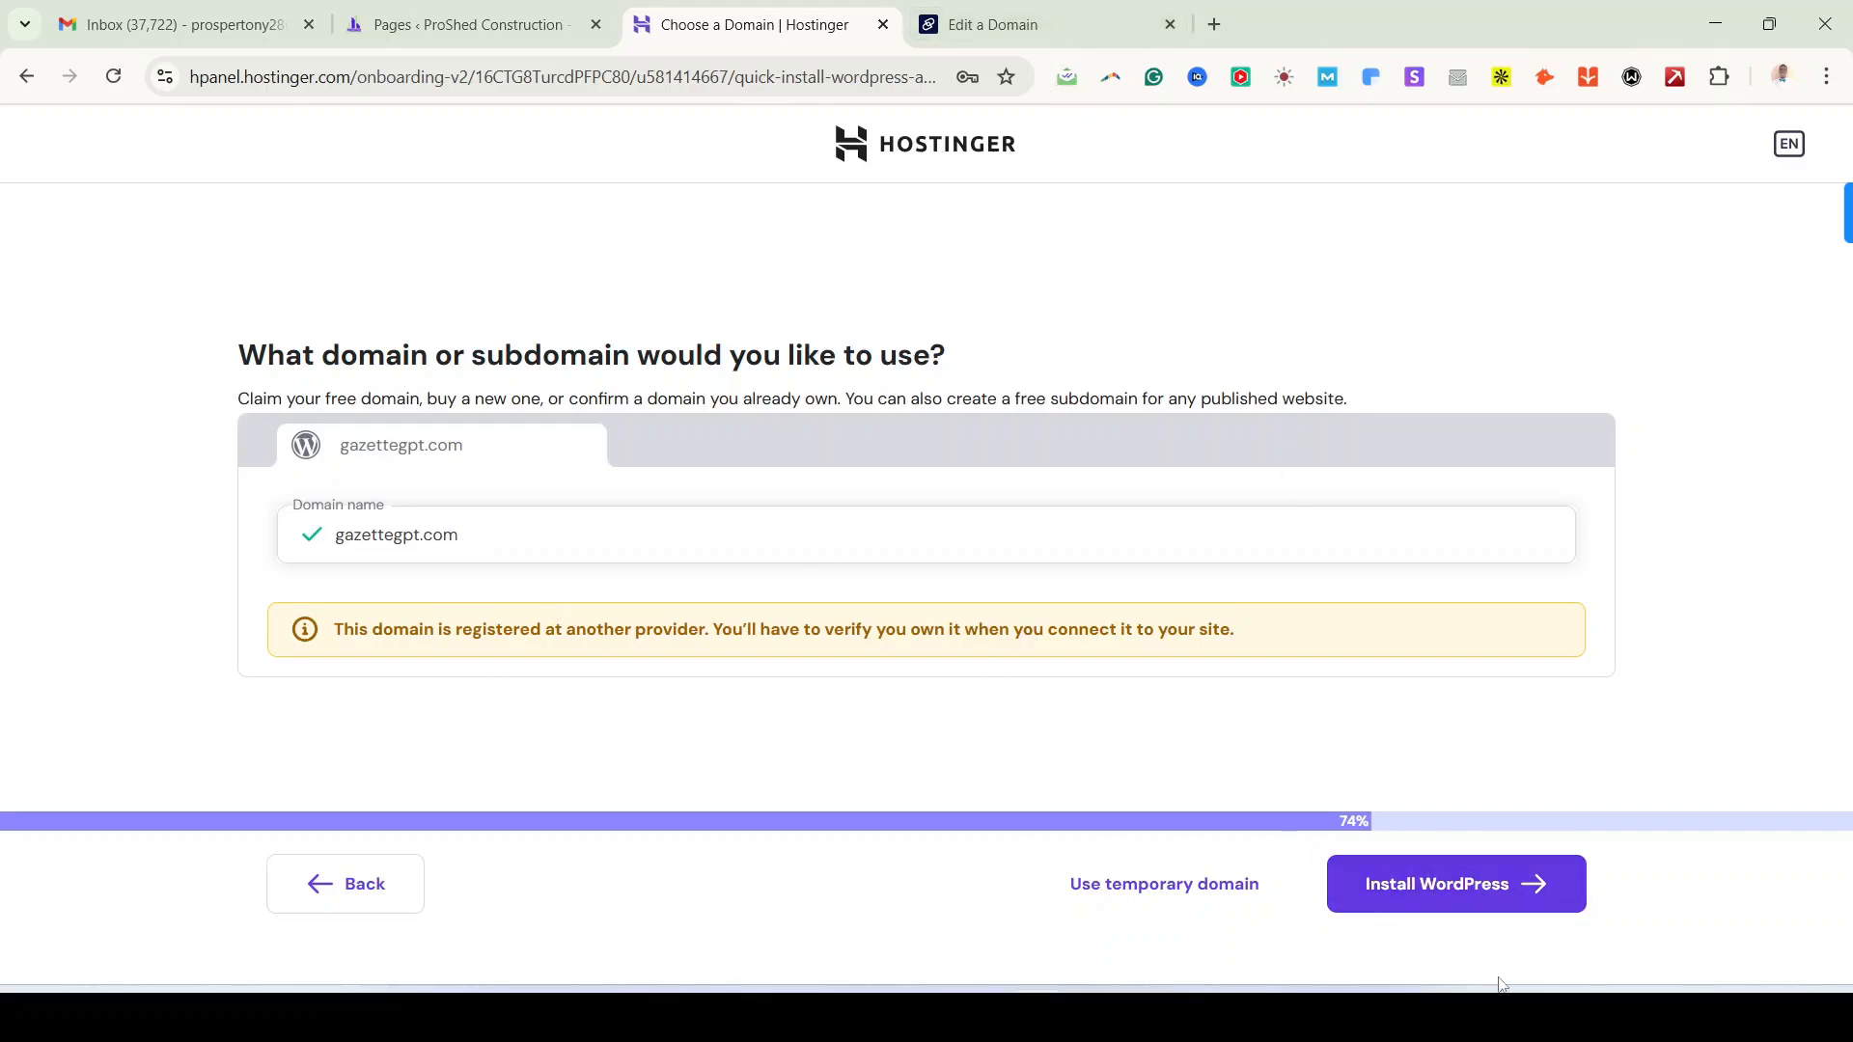
Step: Install WordPress on gazettegpt.com and view its gazettegpt-com.preview-domain.com address
click(1458, 880)
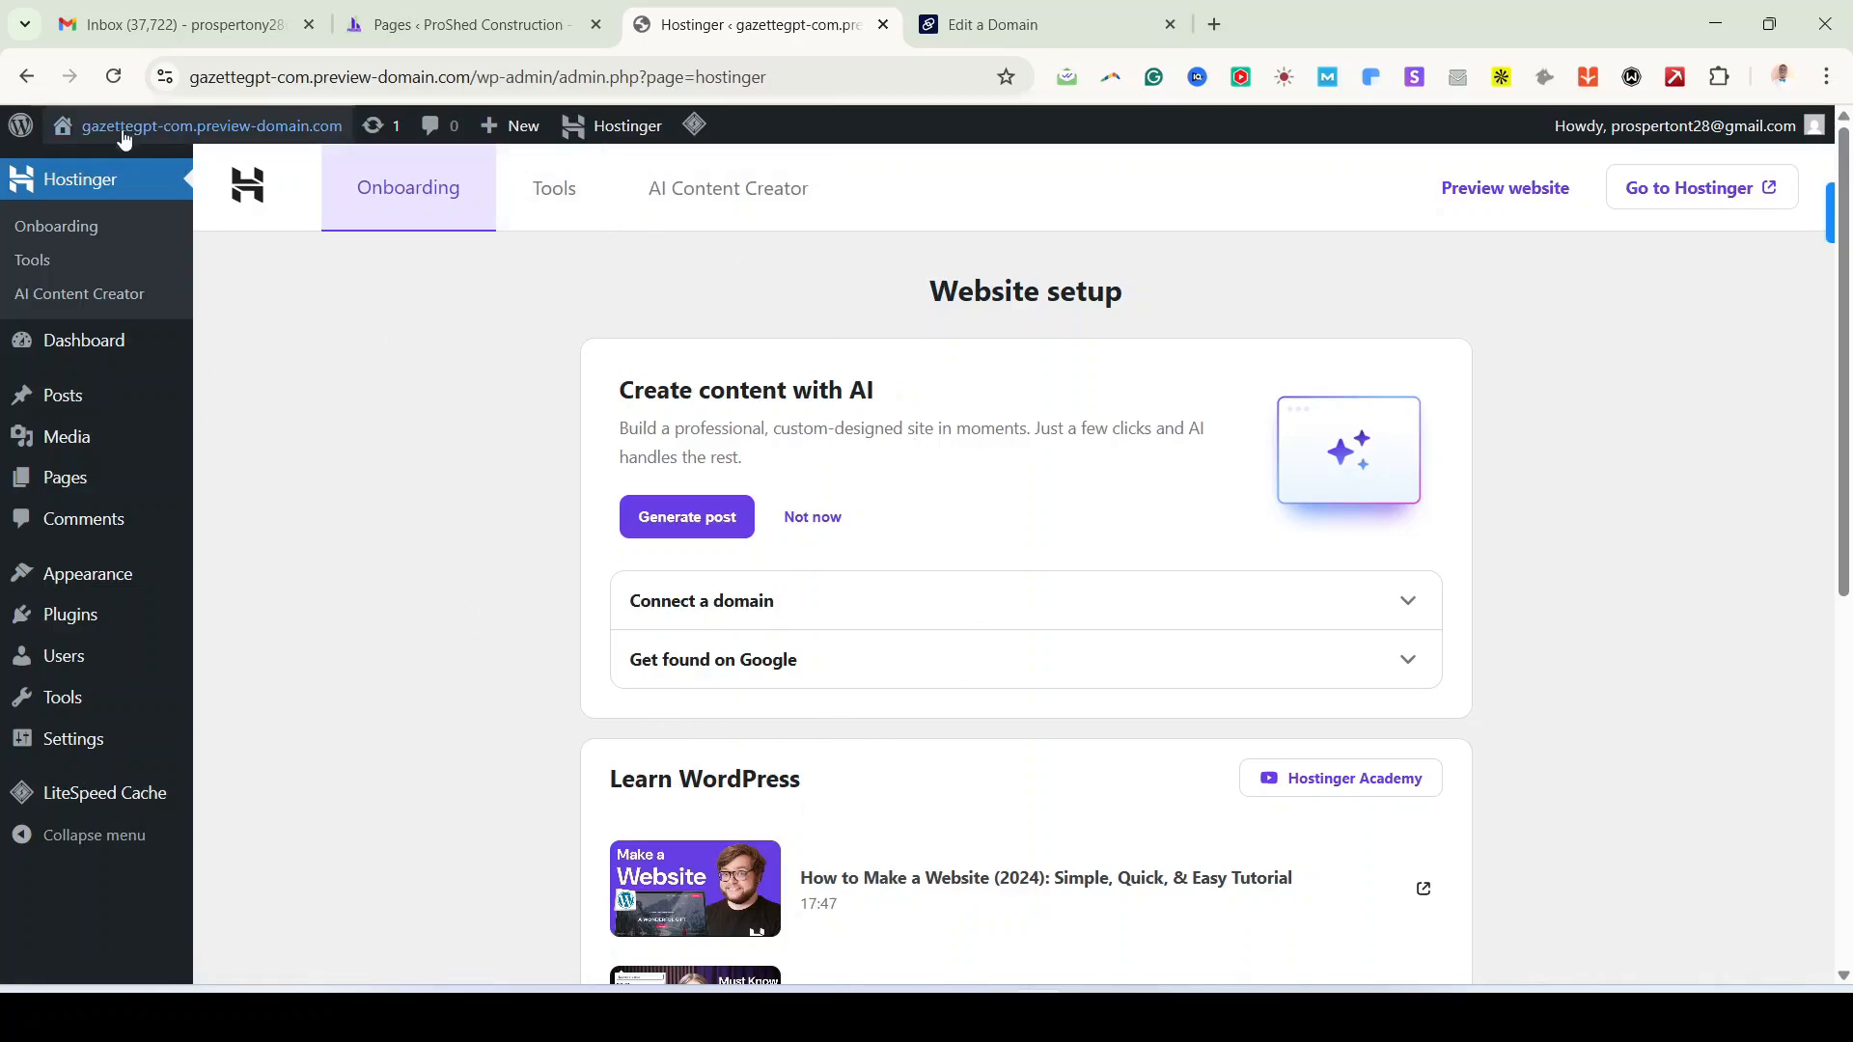
click(194, 81)
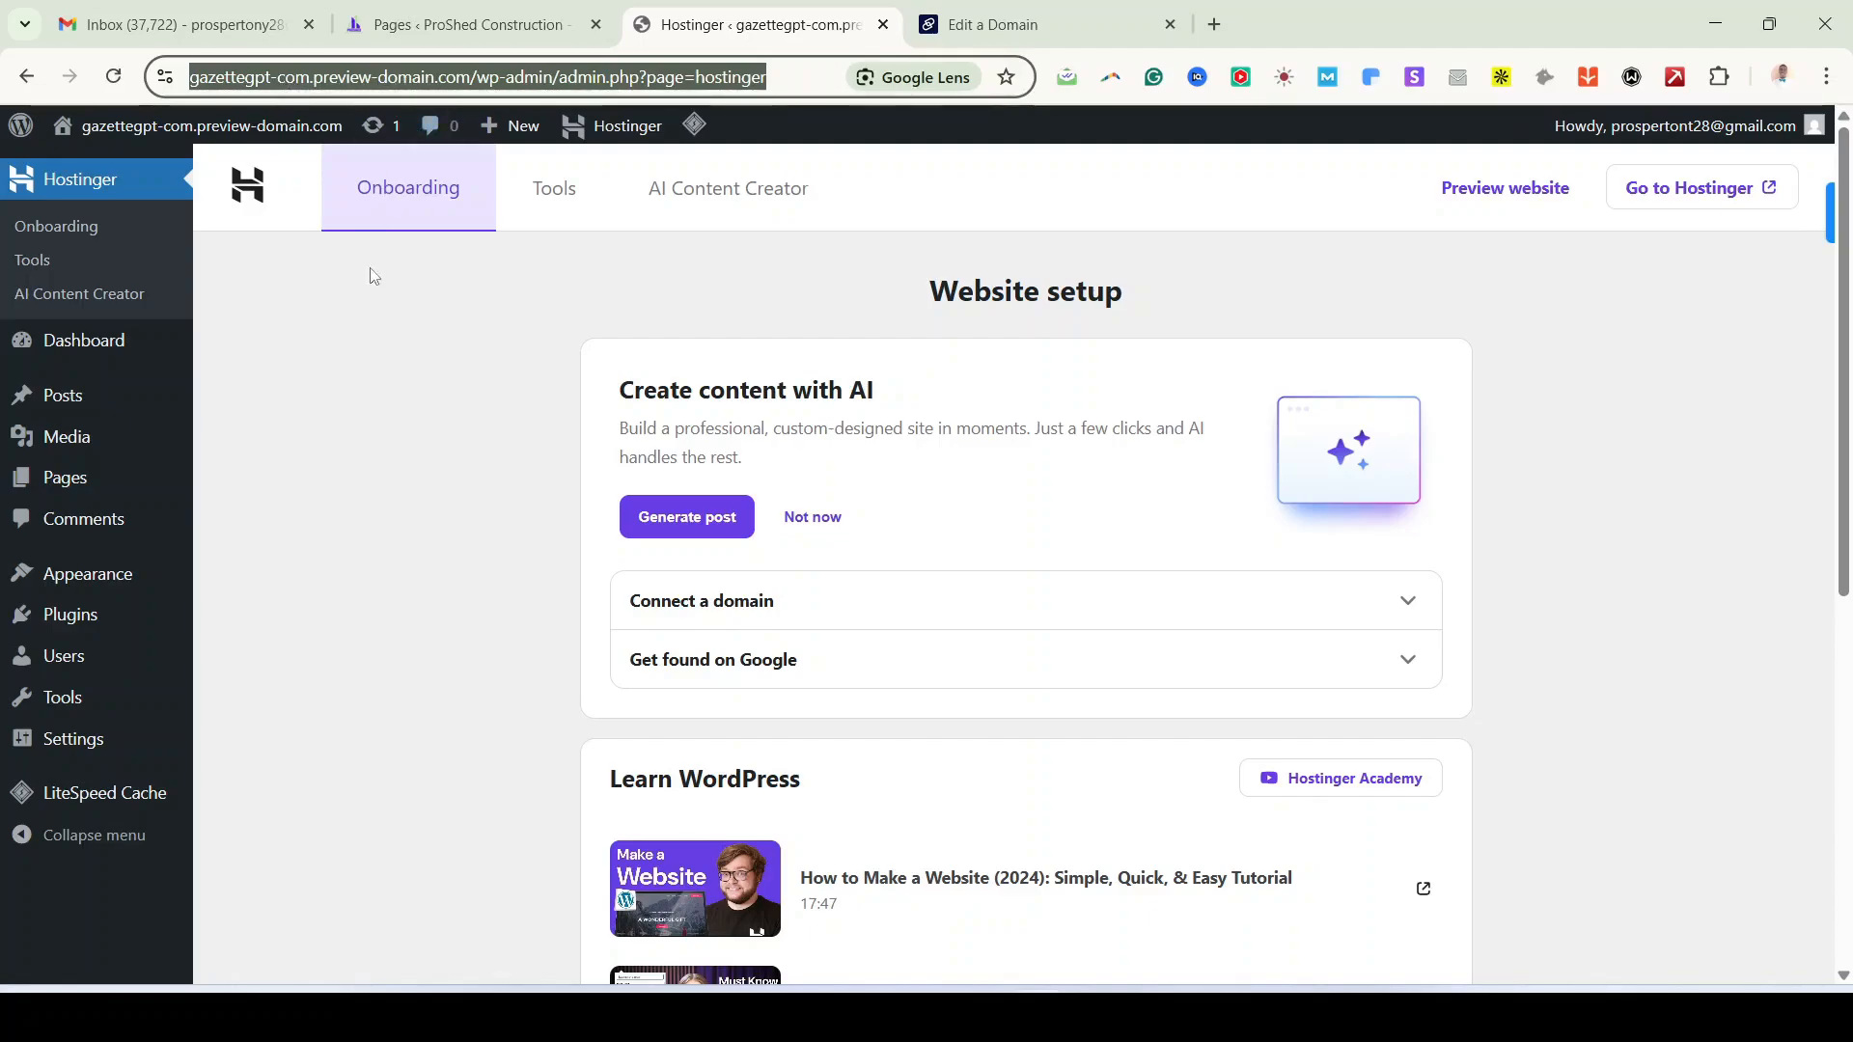
click(373, 315)
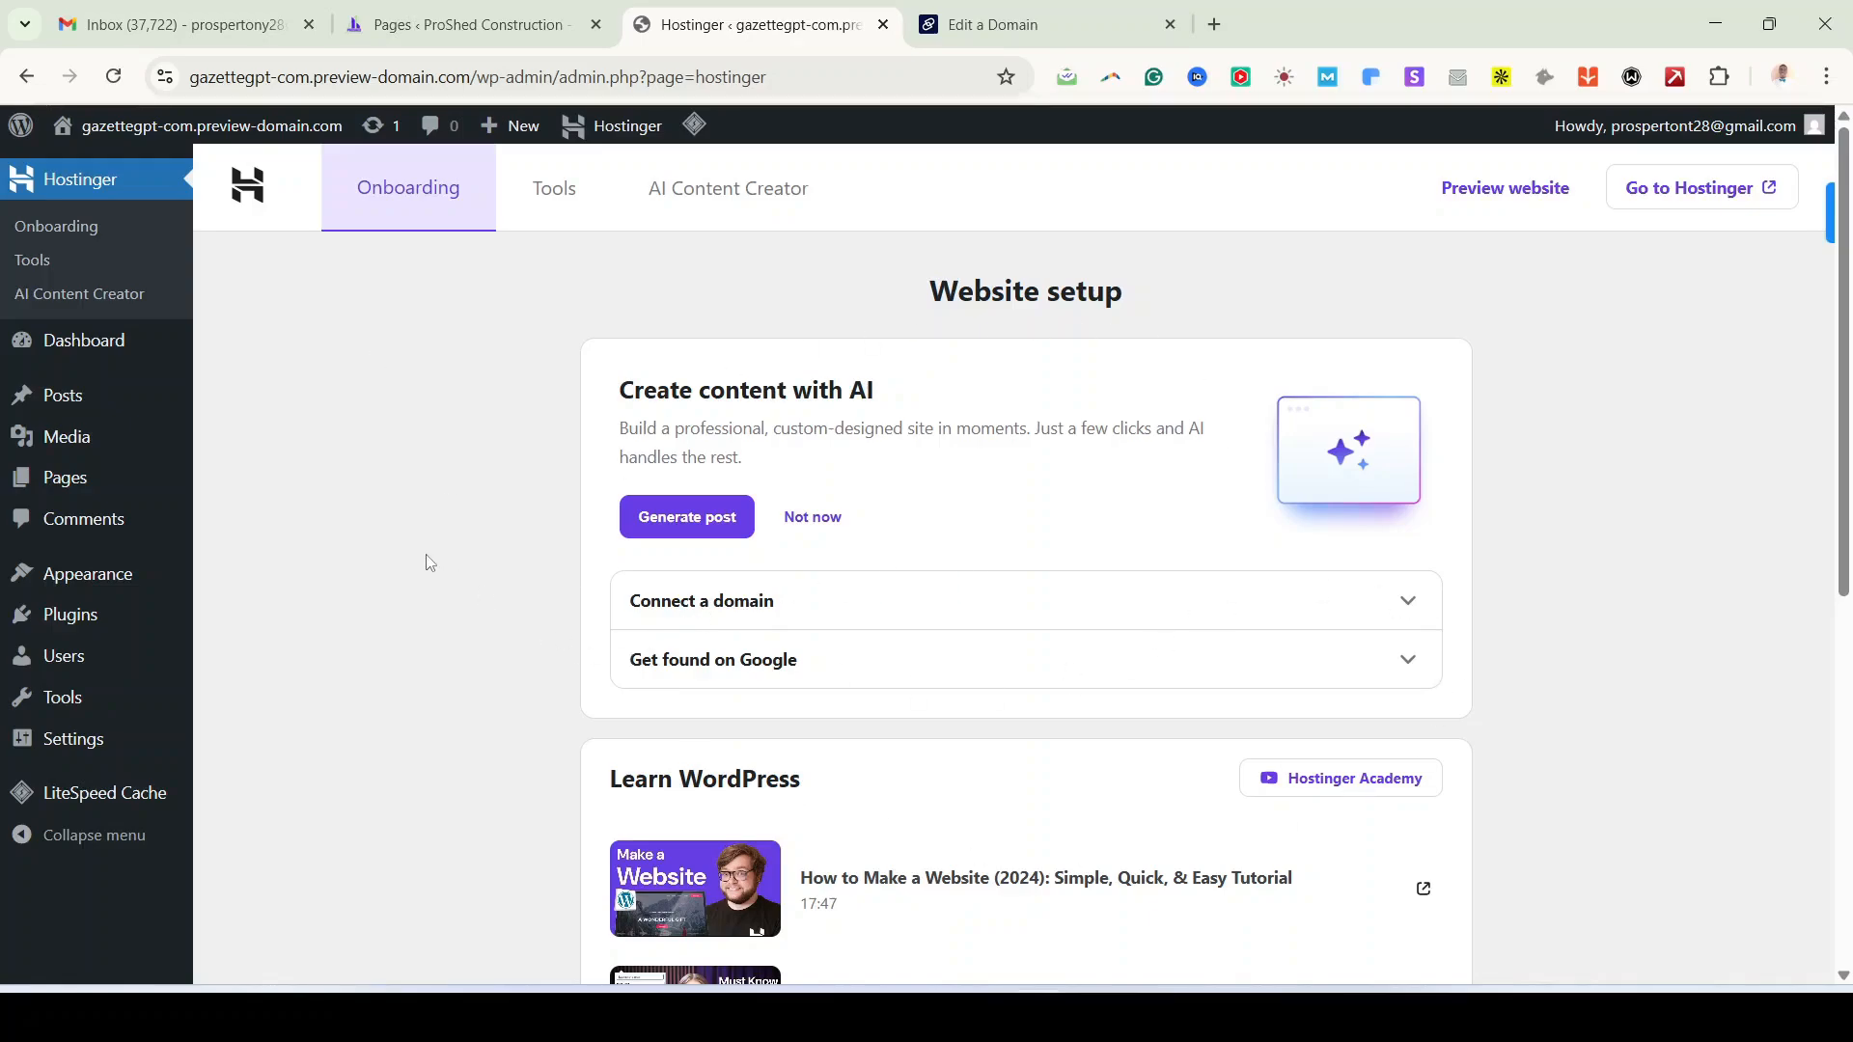
scroll(430, 566, down, 3)
scroll(430, 566, up, 3)
Step: Open Dashboard > Home and look over the Posts, Media, Pages, Appearance, Plugins, Users and Tools menus
mouse_move(102, 355)
click(40, 349)
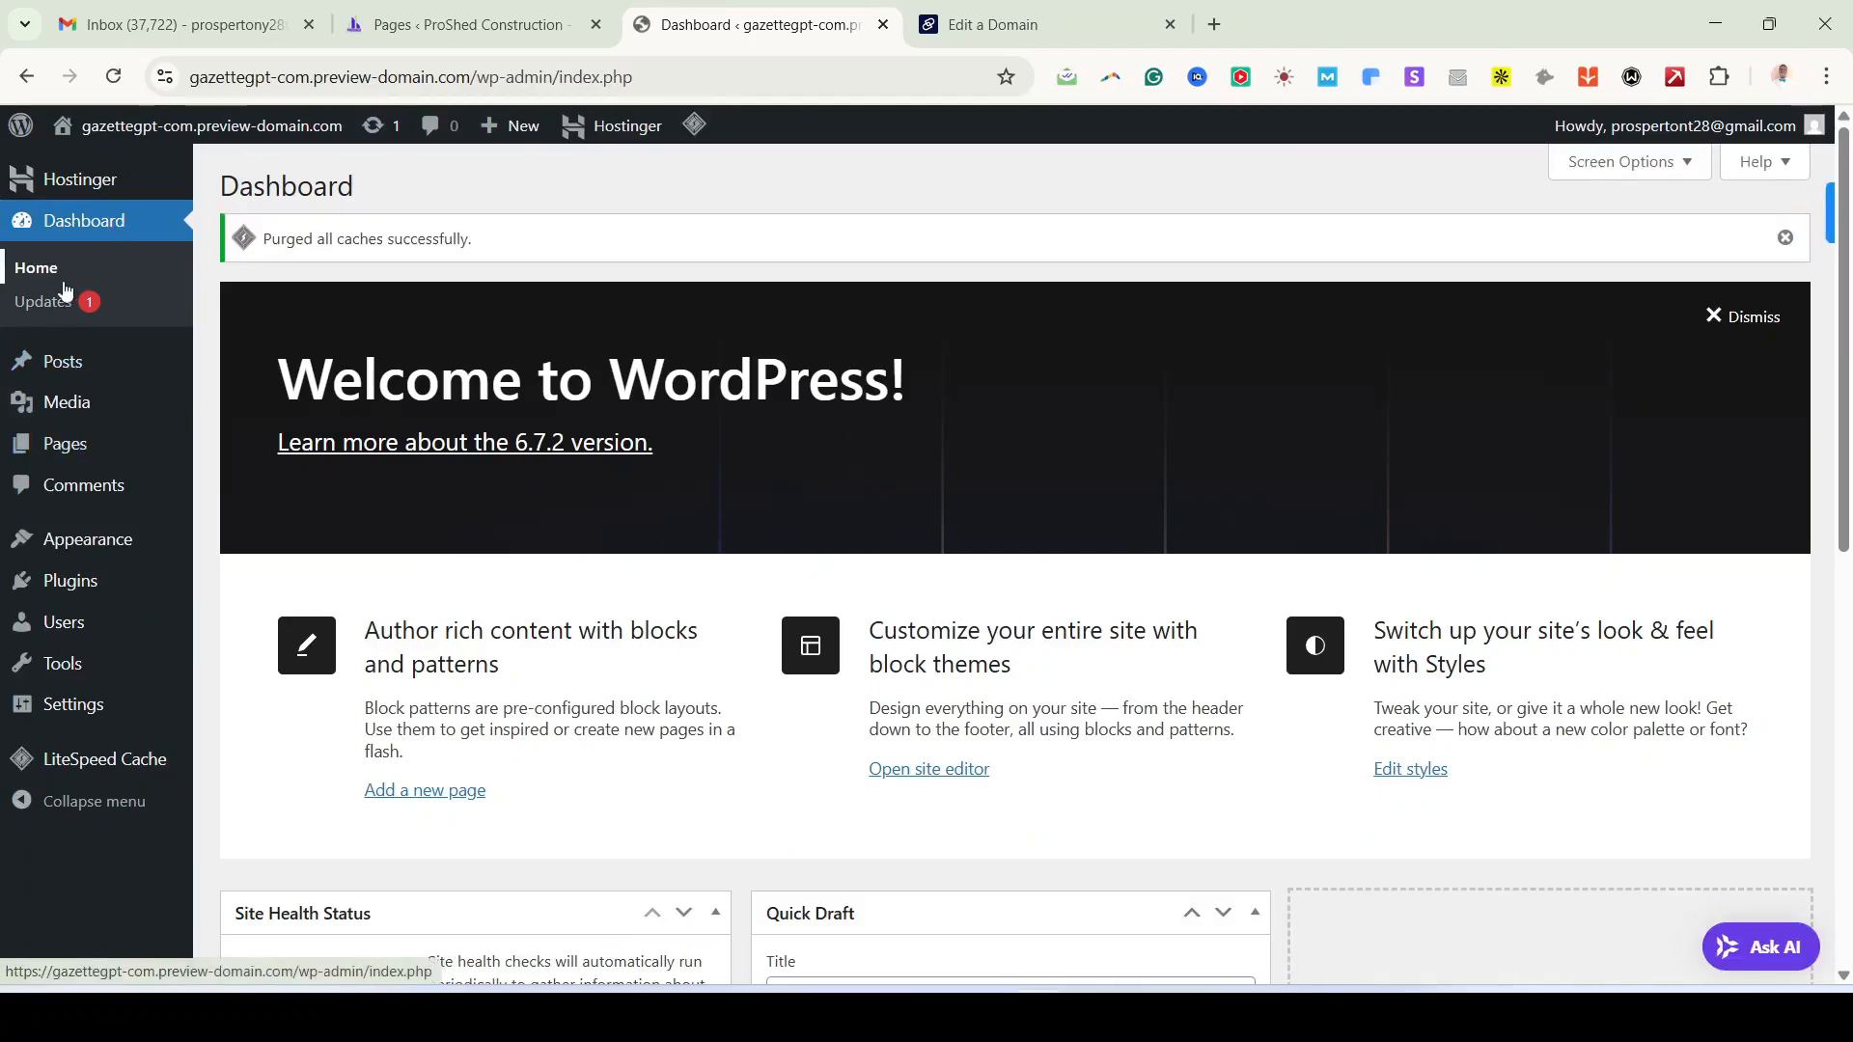
mouse_move(92, 365)
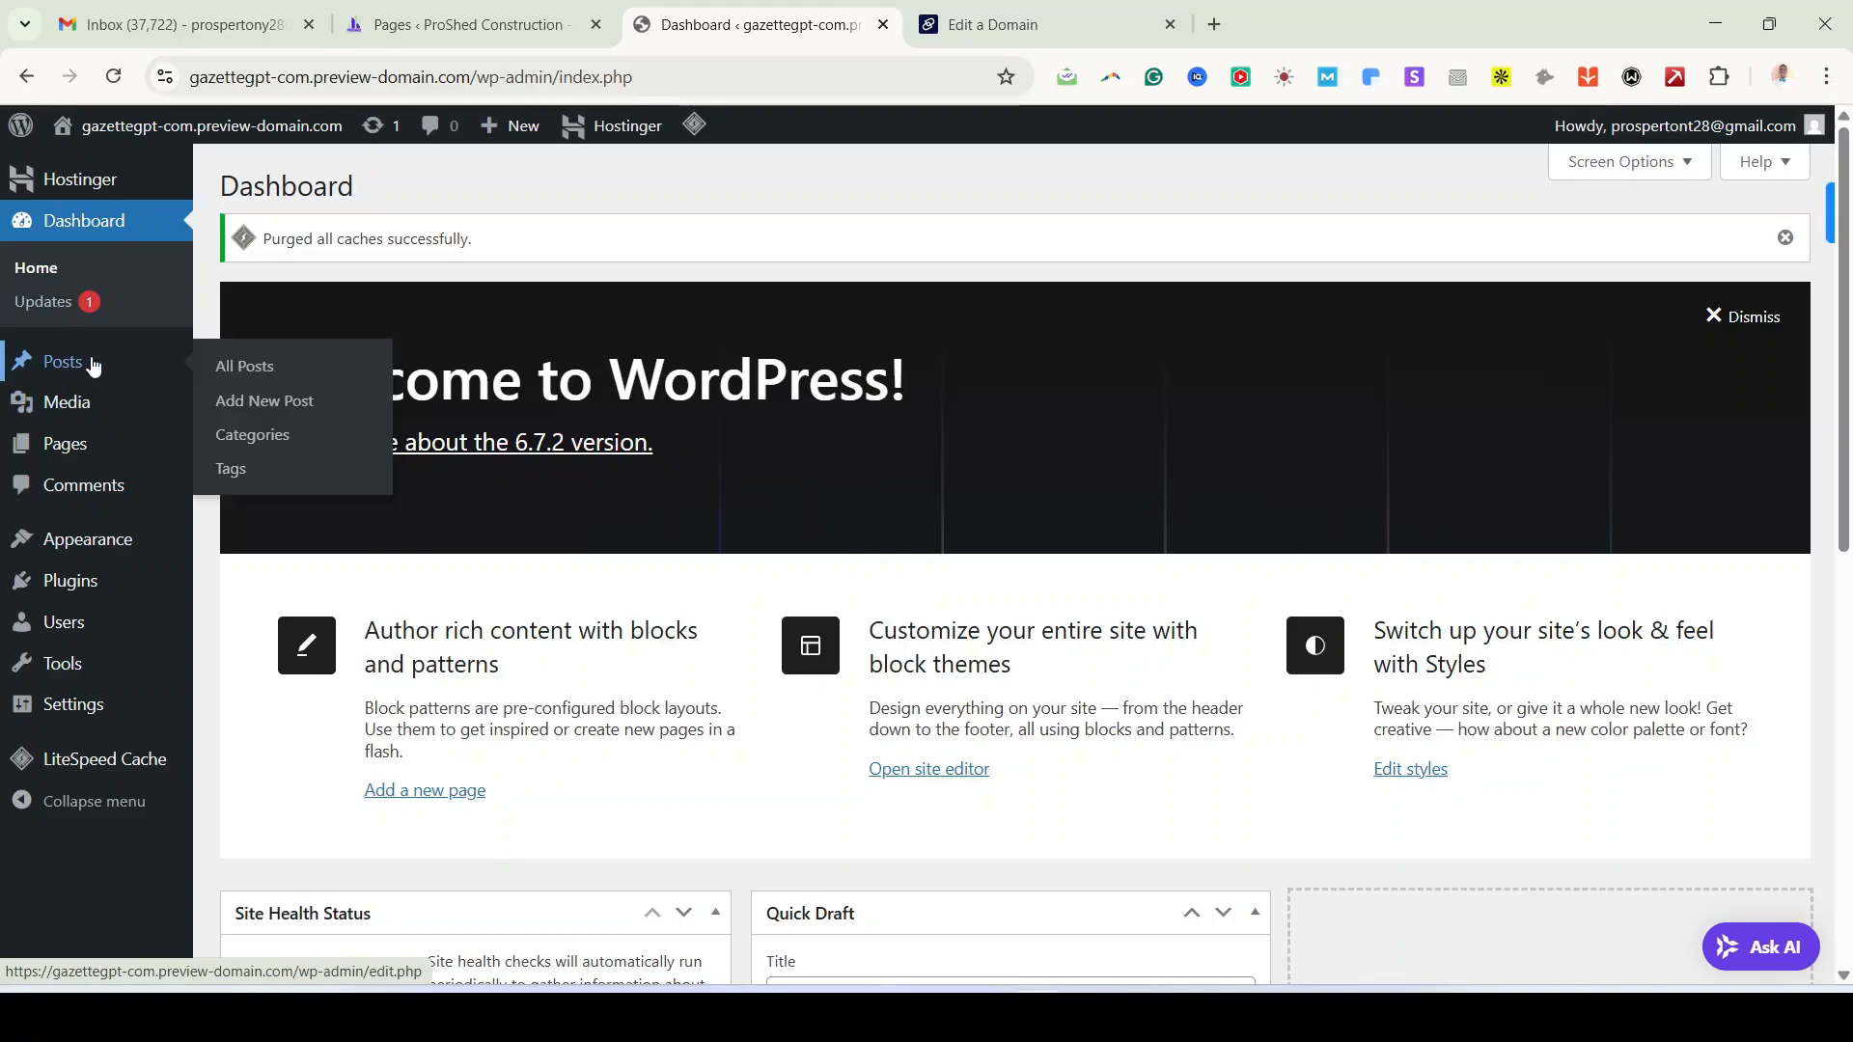
mouse_move(87, 406)
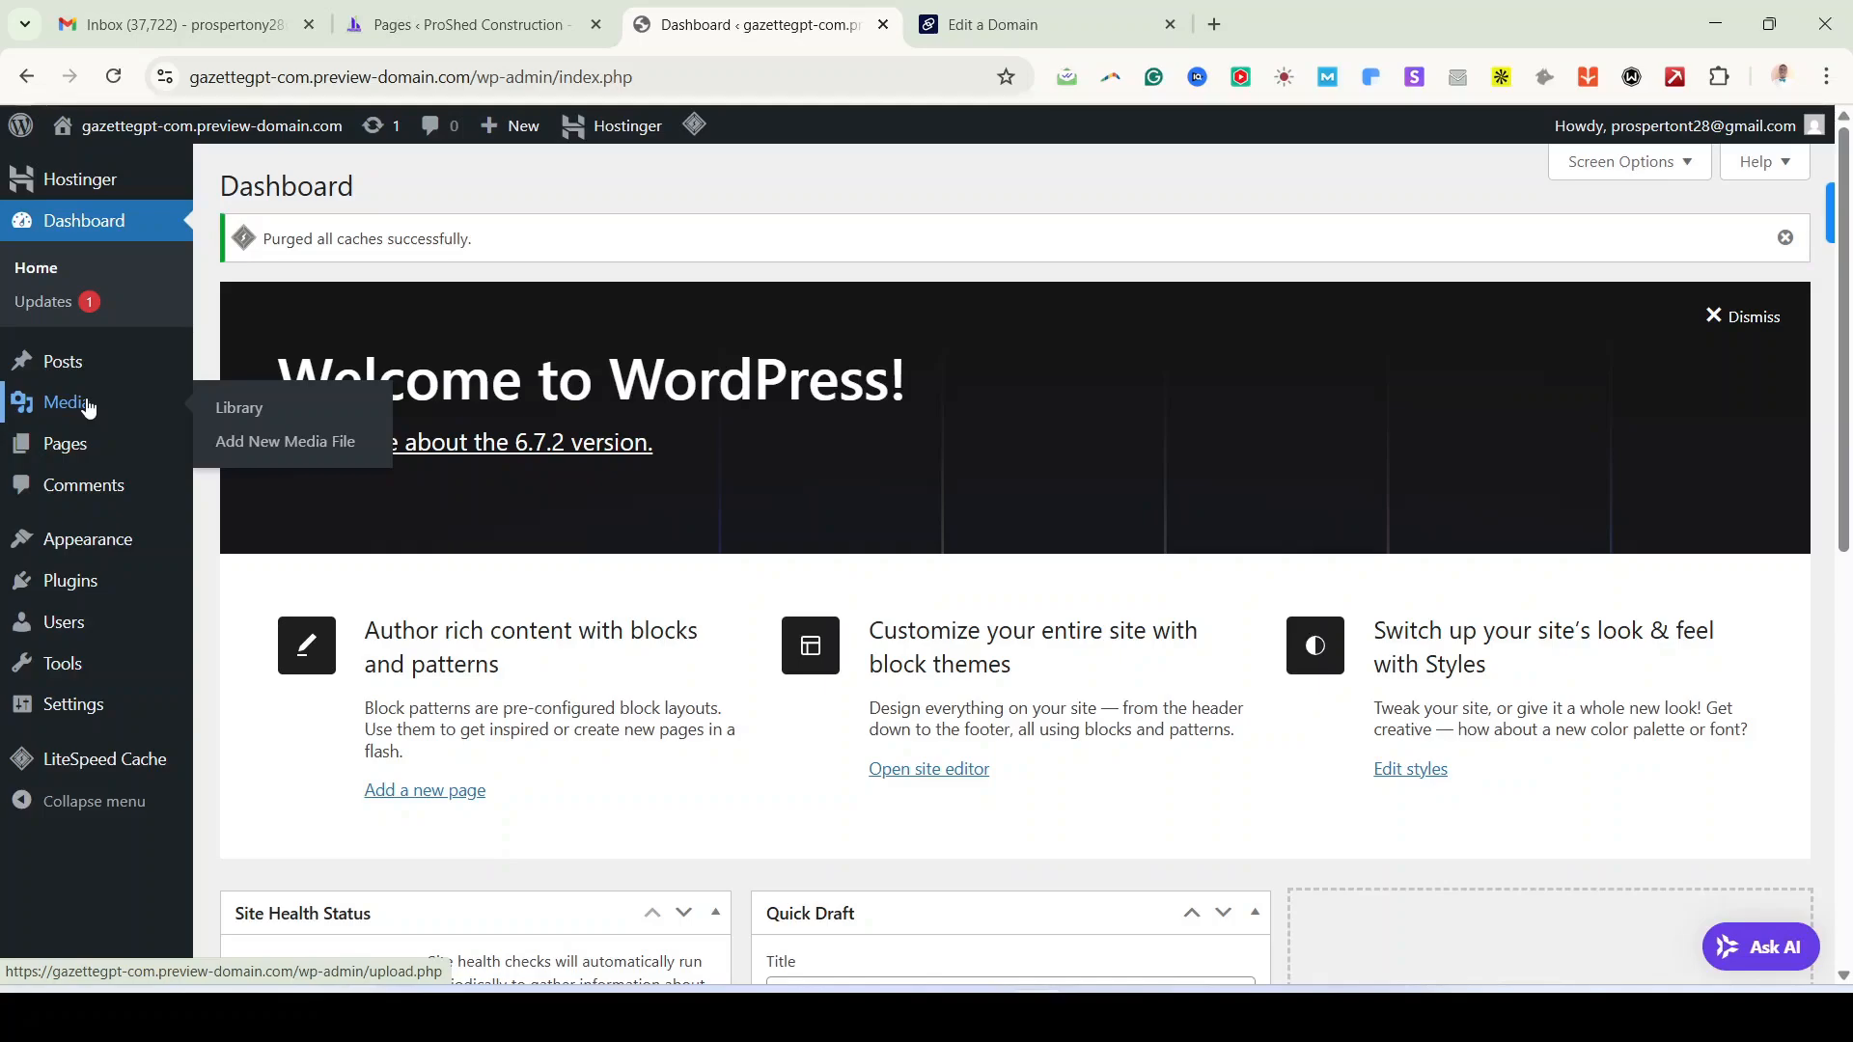
mouse_move(81, 455)
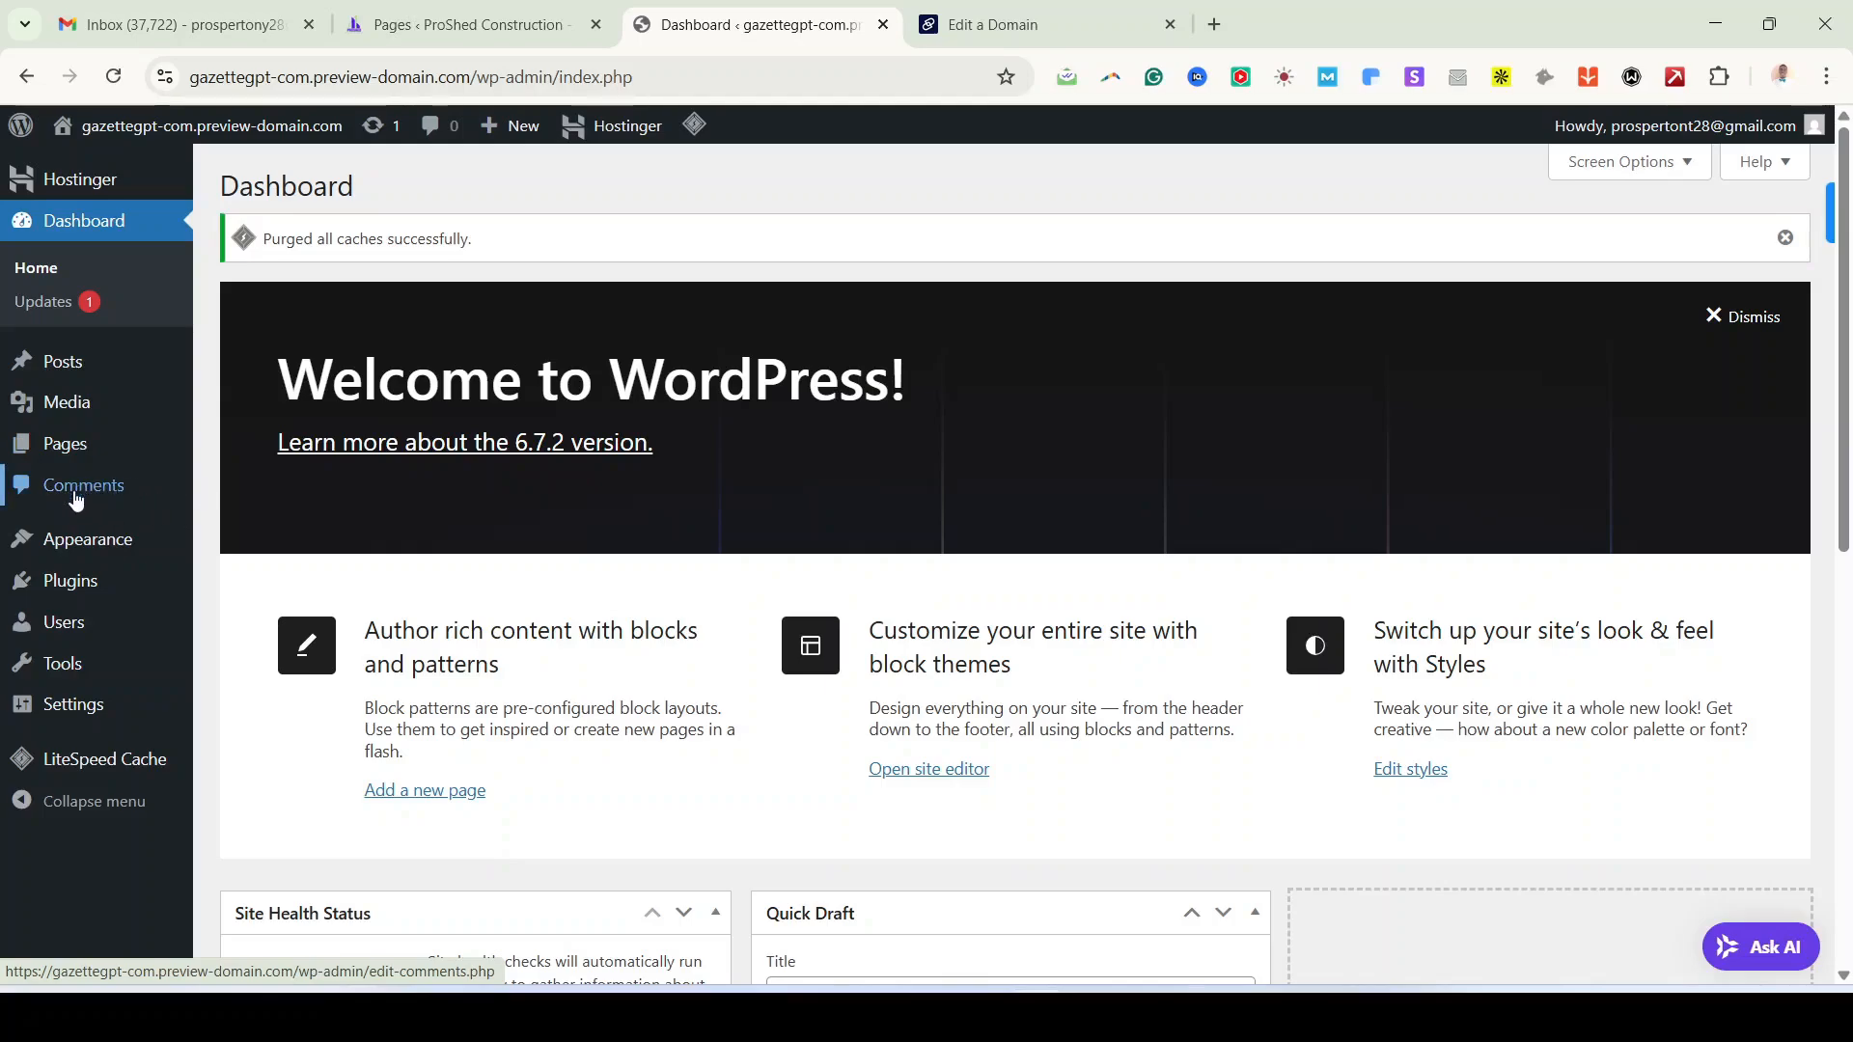
mouse_move(78, 542)
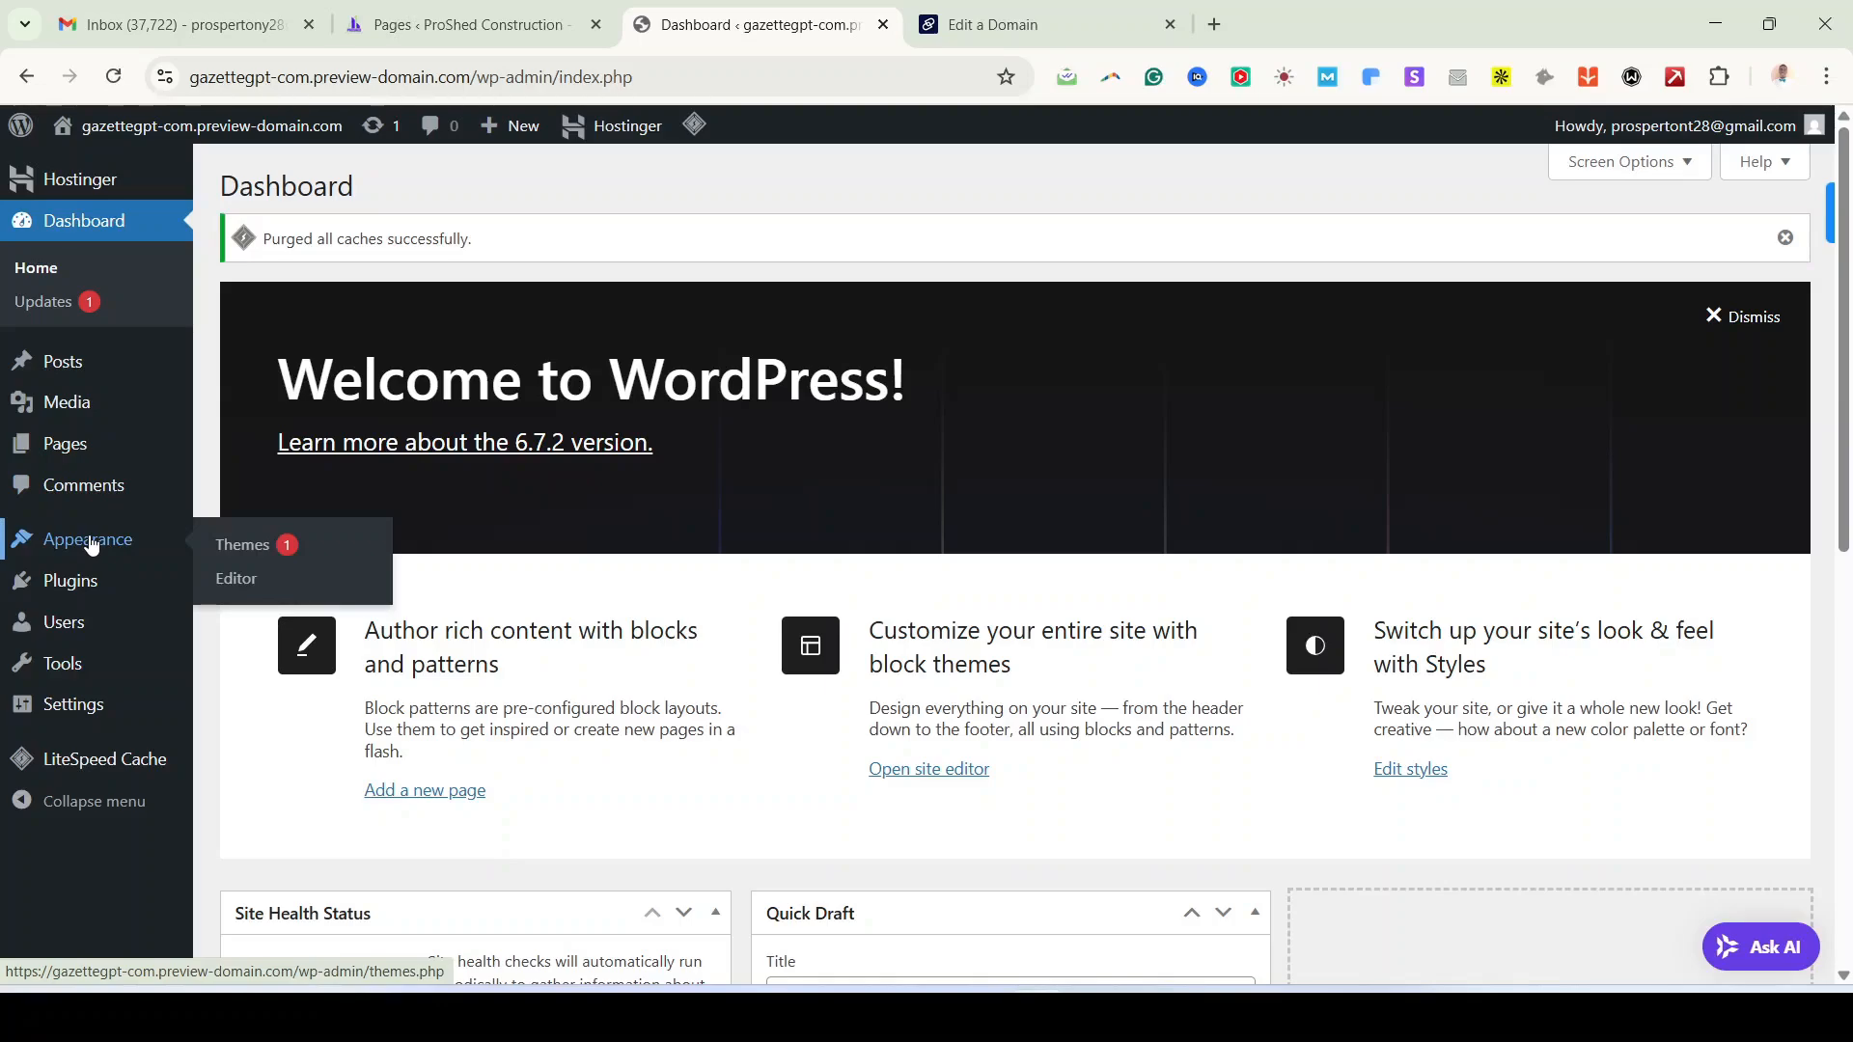
mouse_move(75, 587)
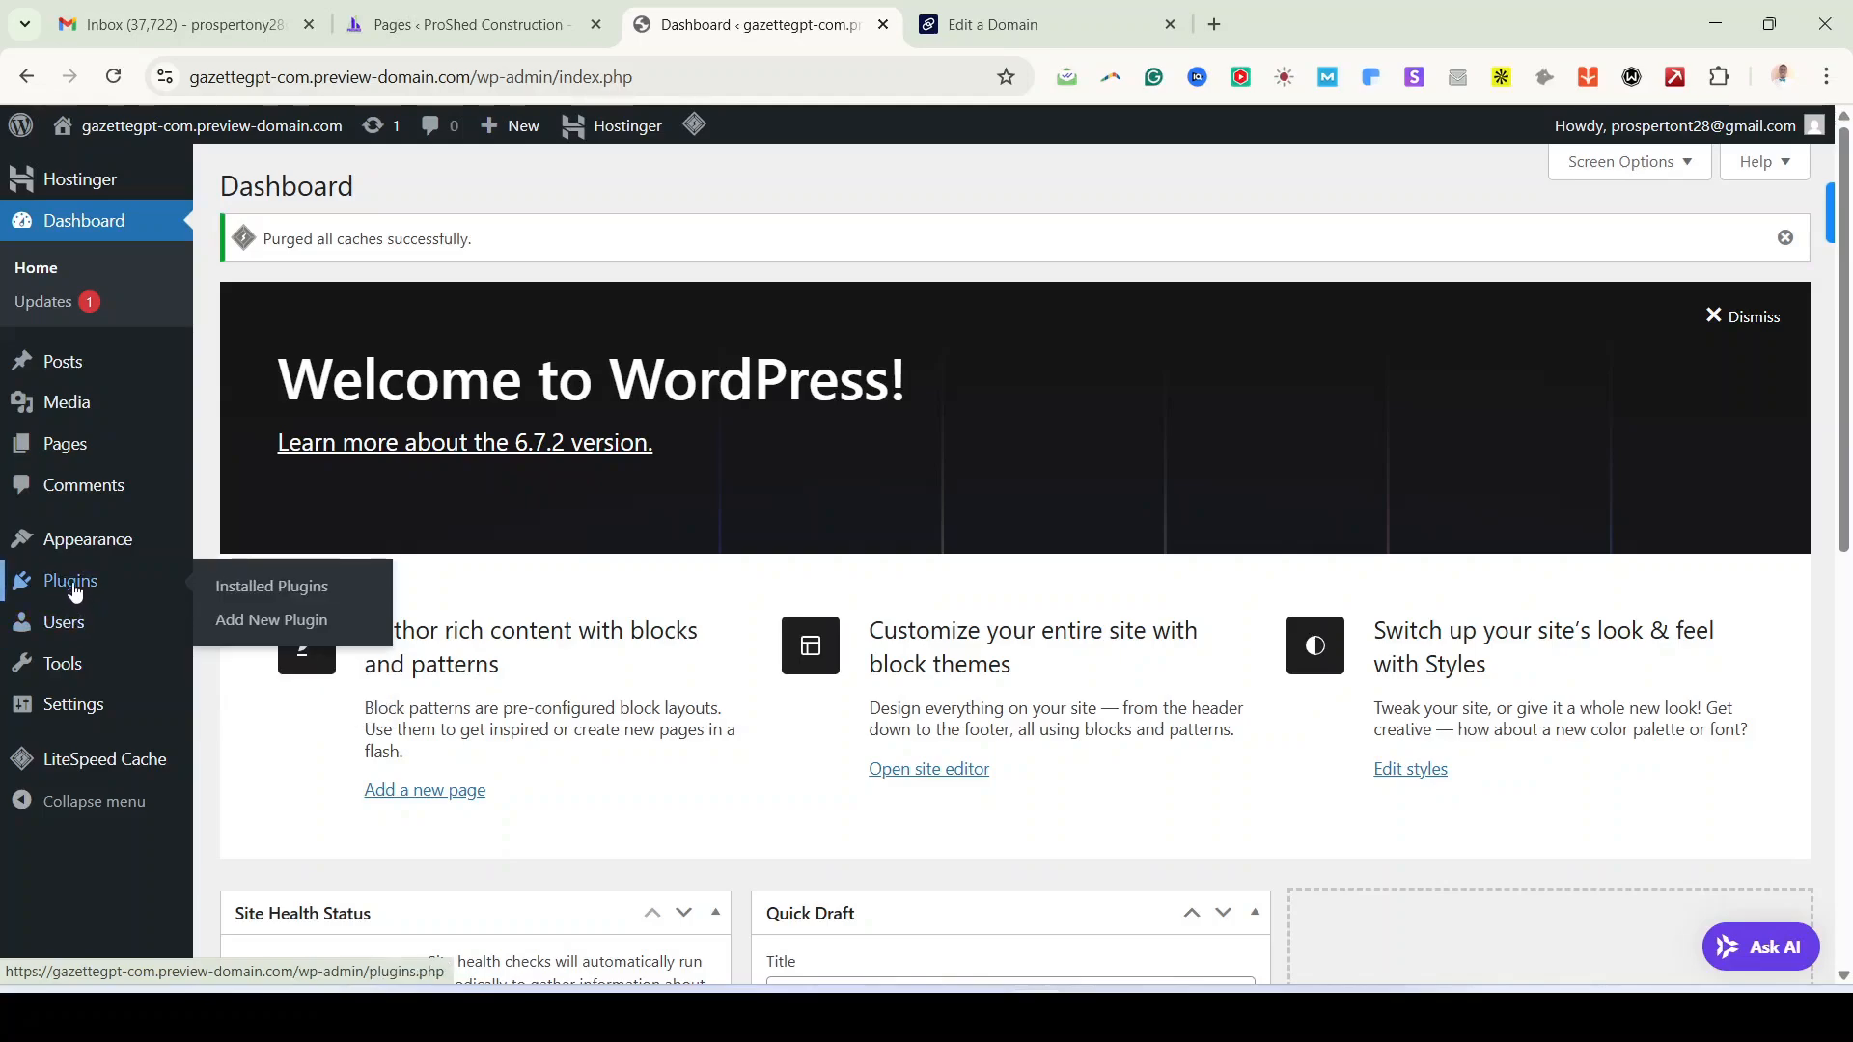
mouse_move(68, 629)
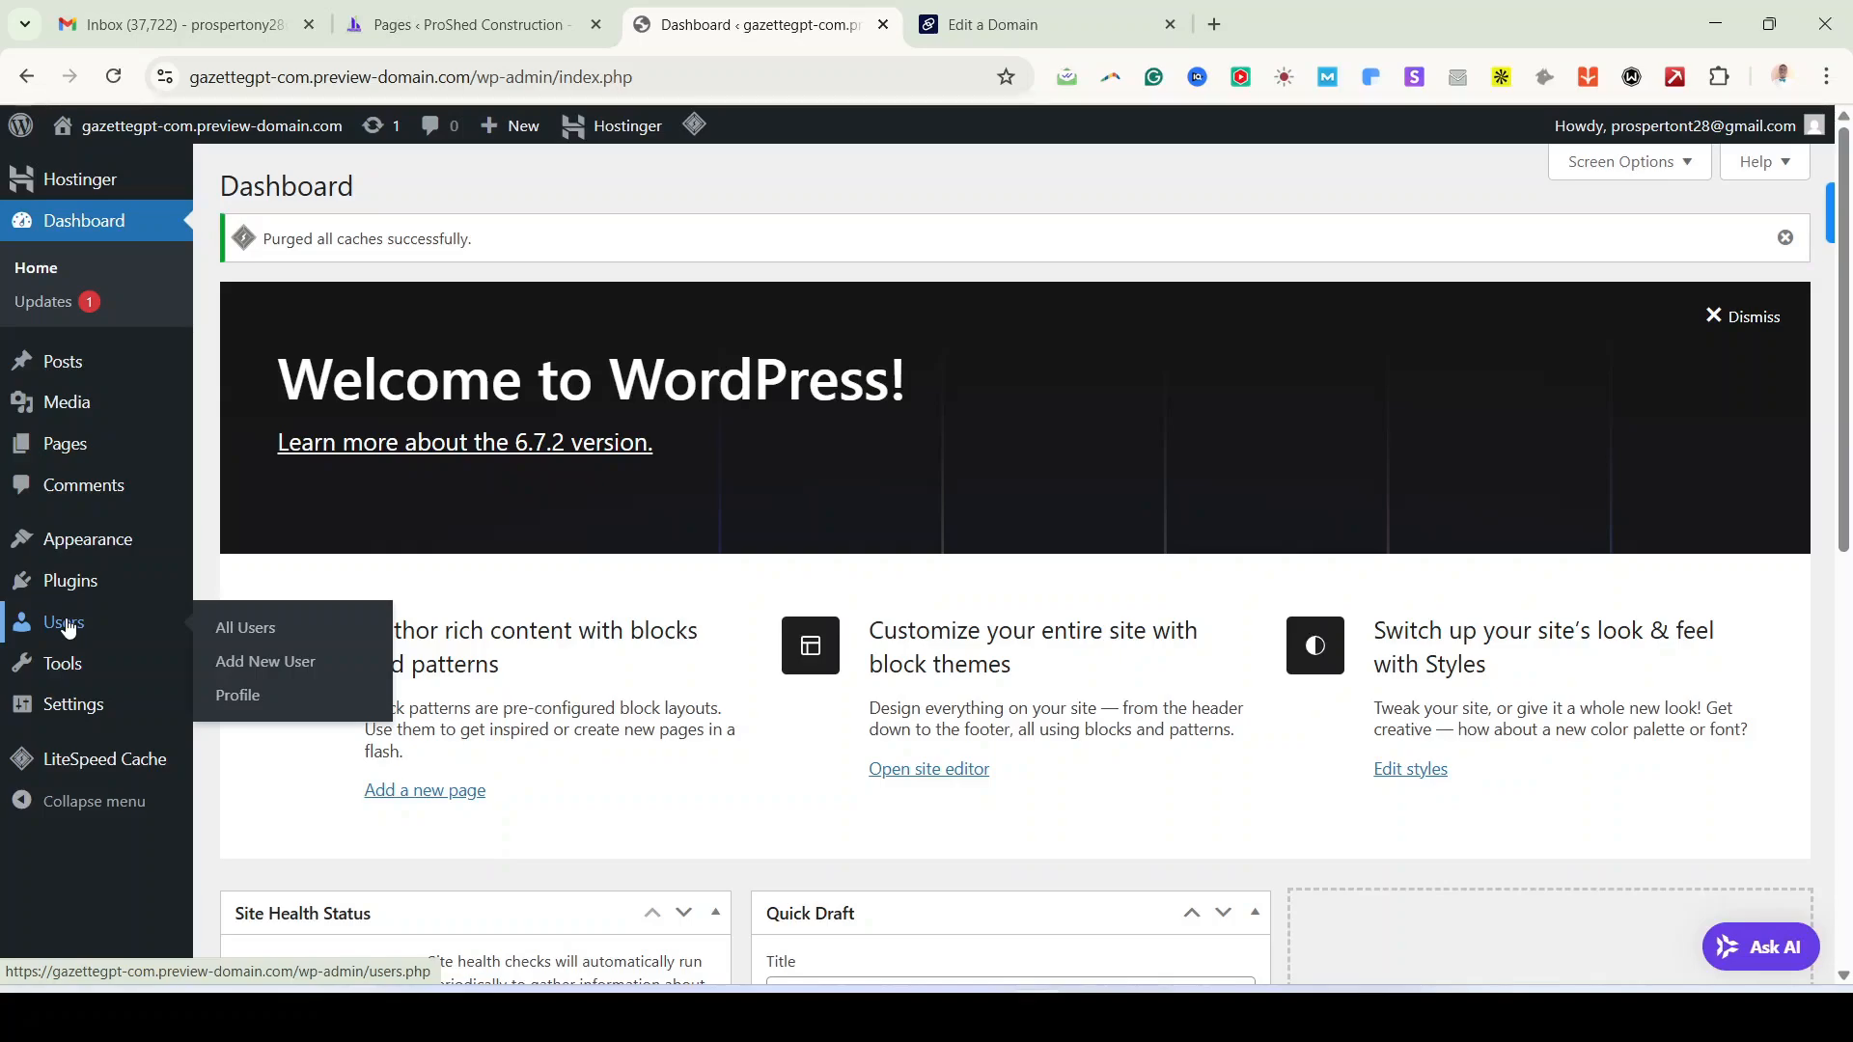
mouse_move(65, 663)
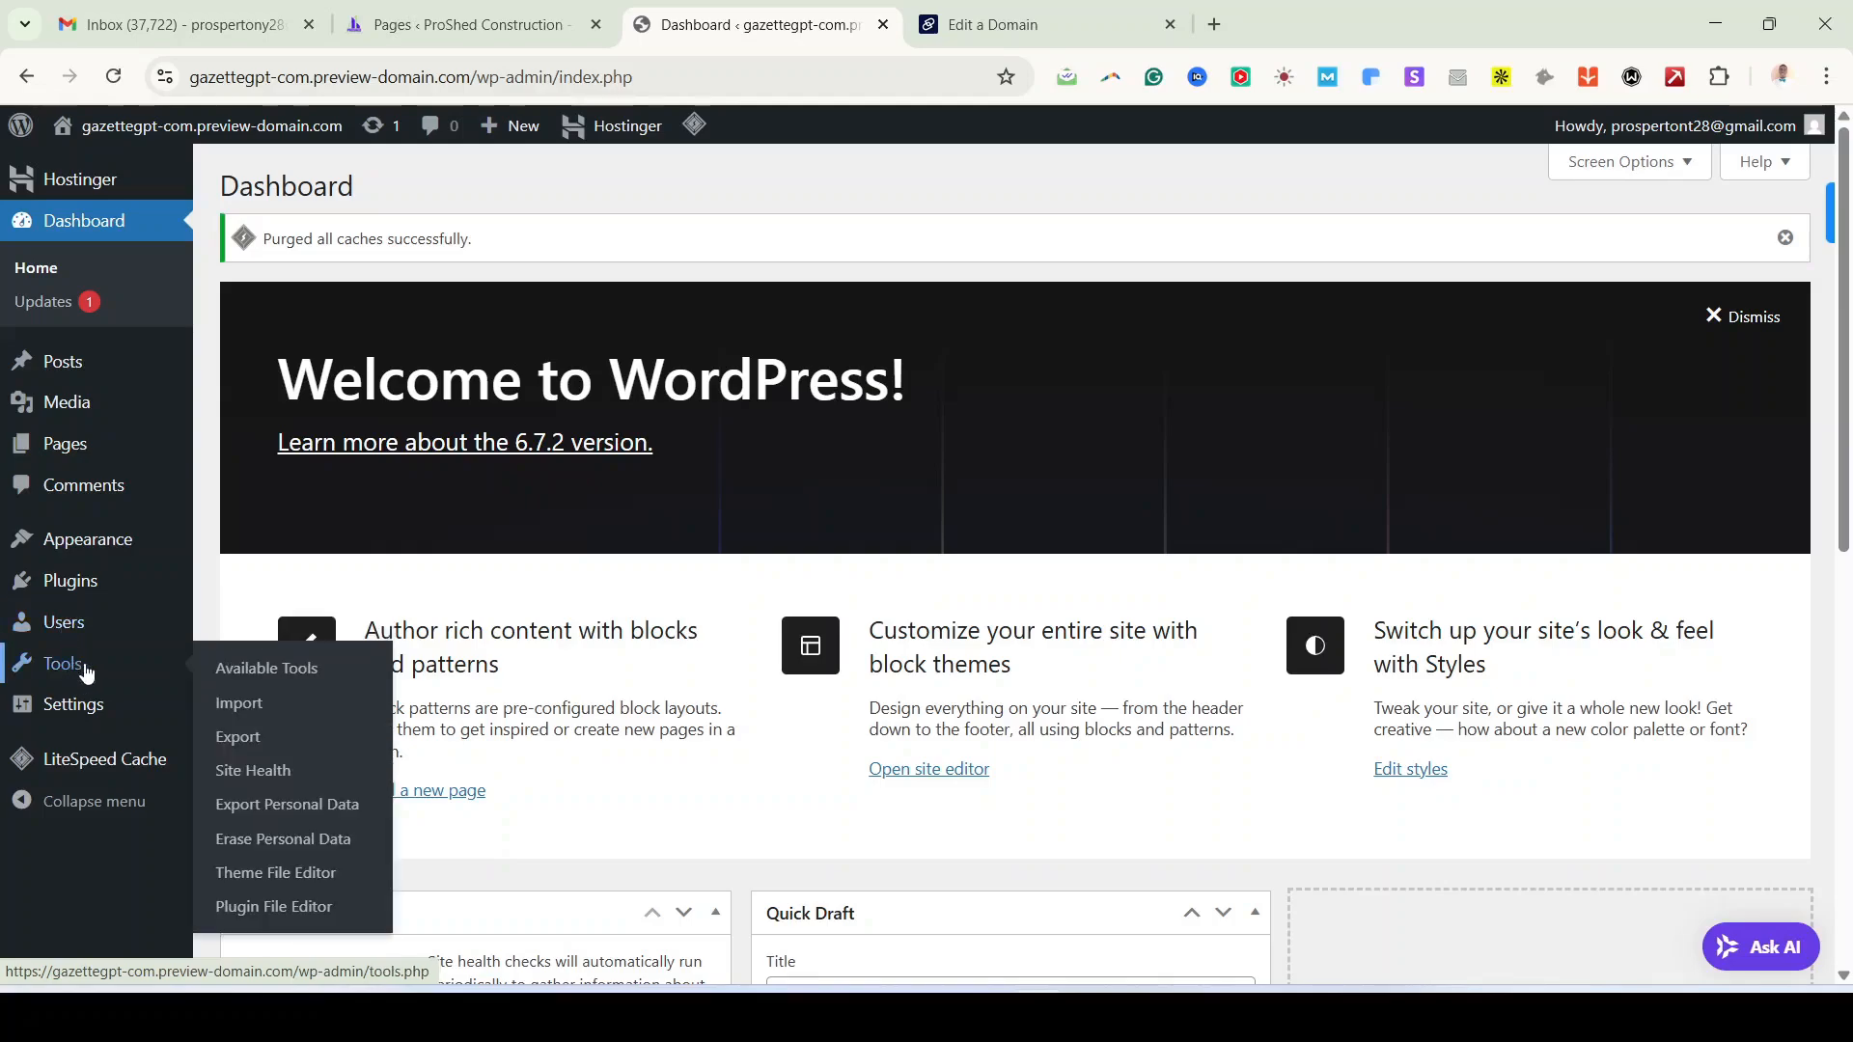
mouse_move(79, 709)
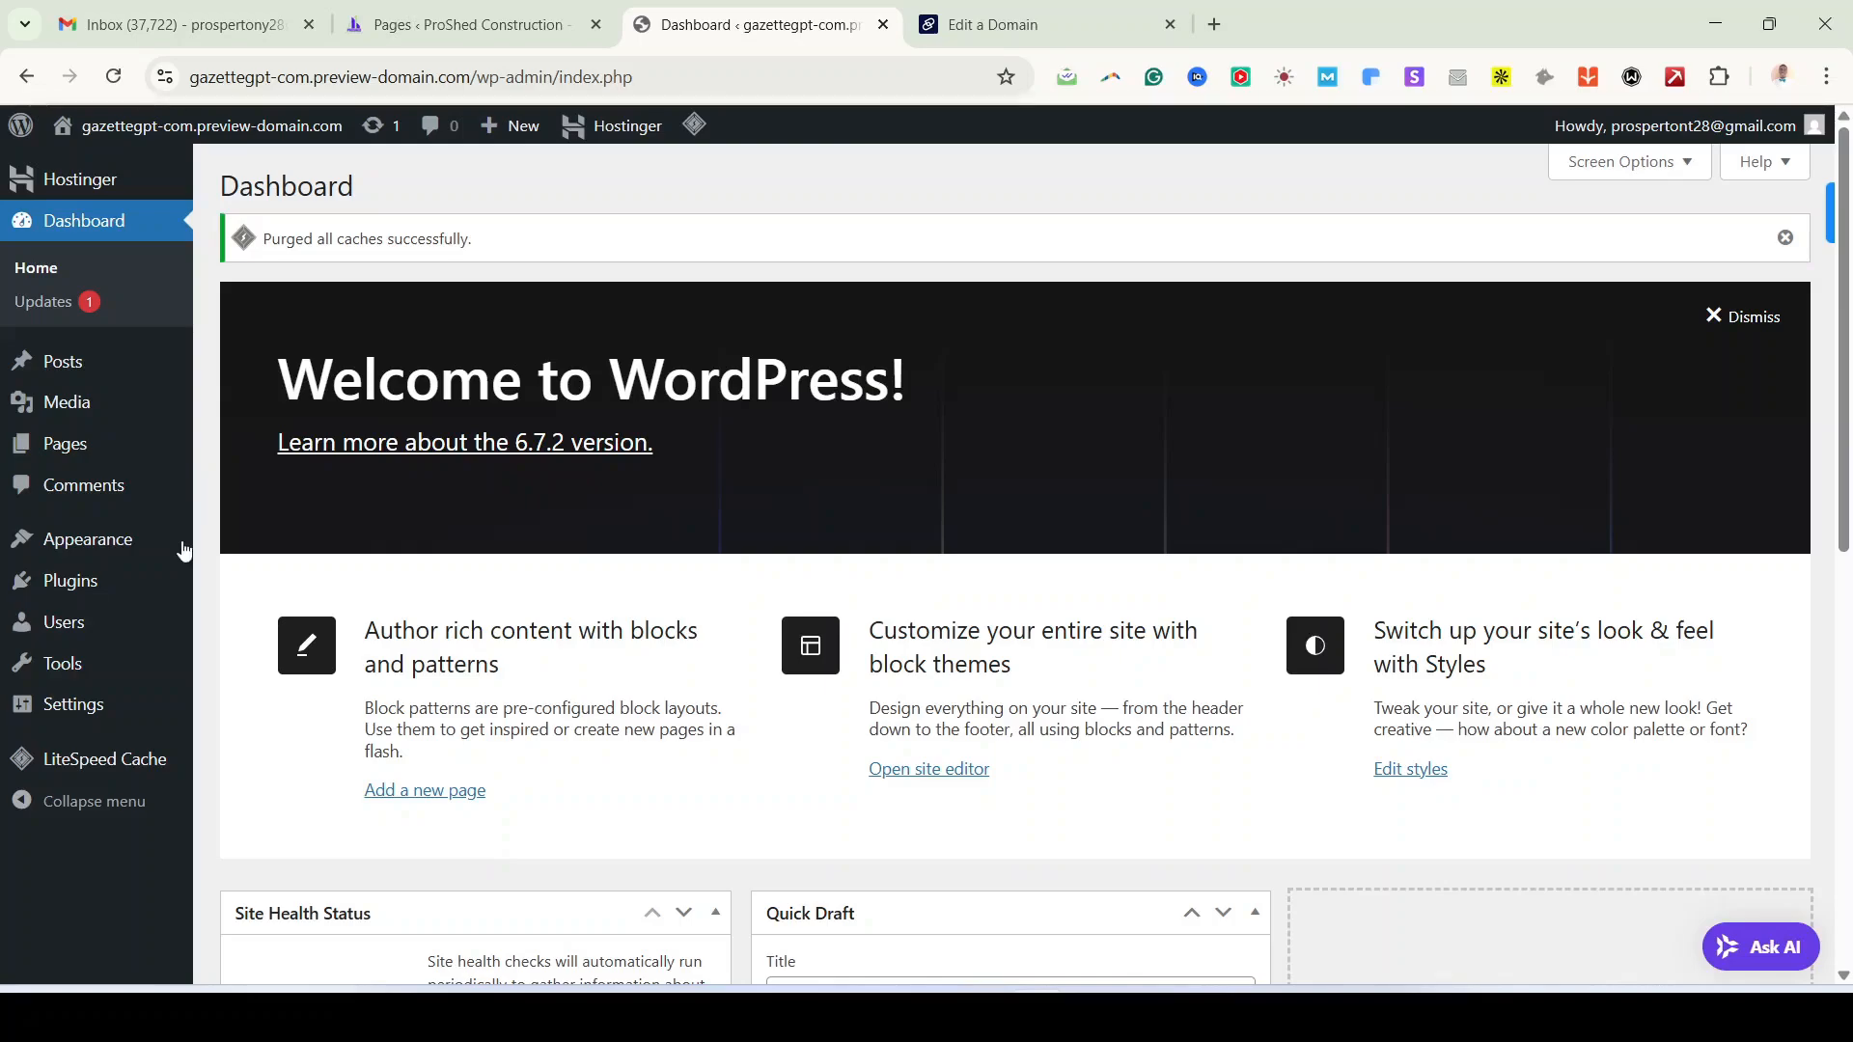
mouse_move(120, 591)
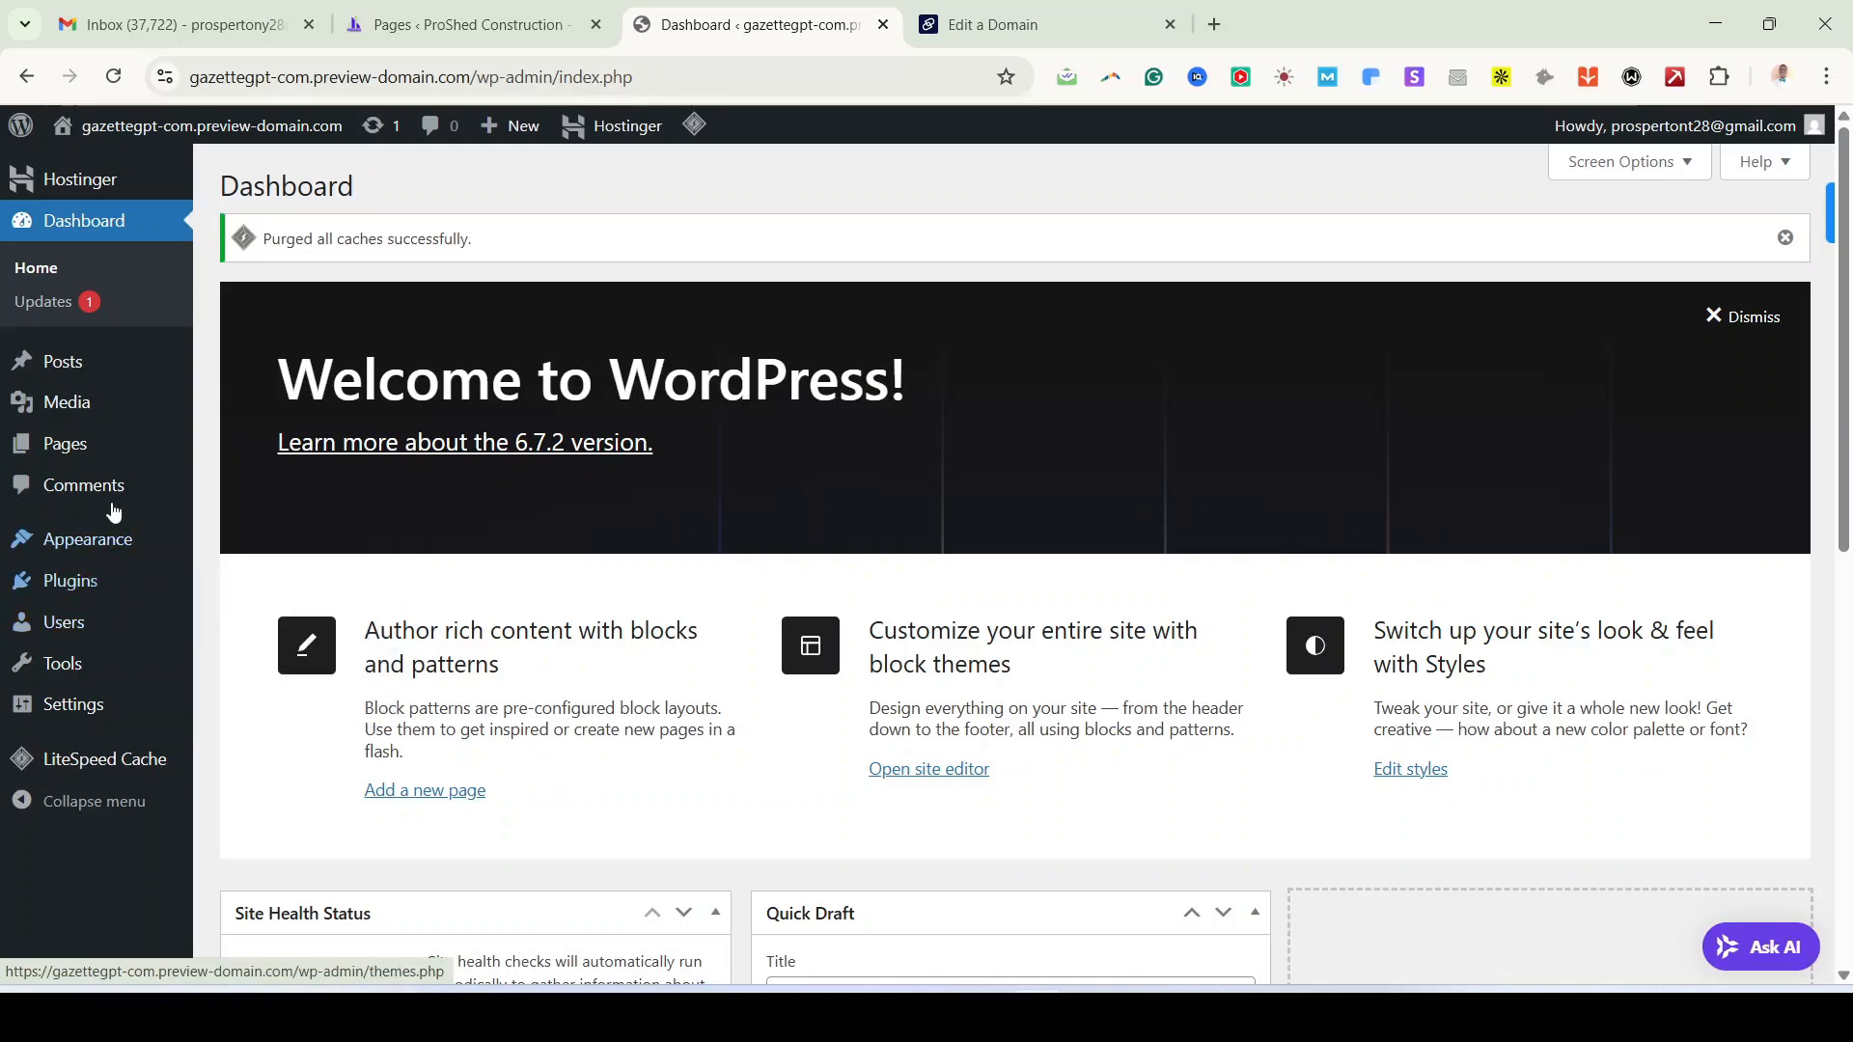
mouse_move(111, 470)
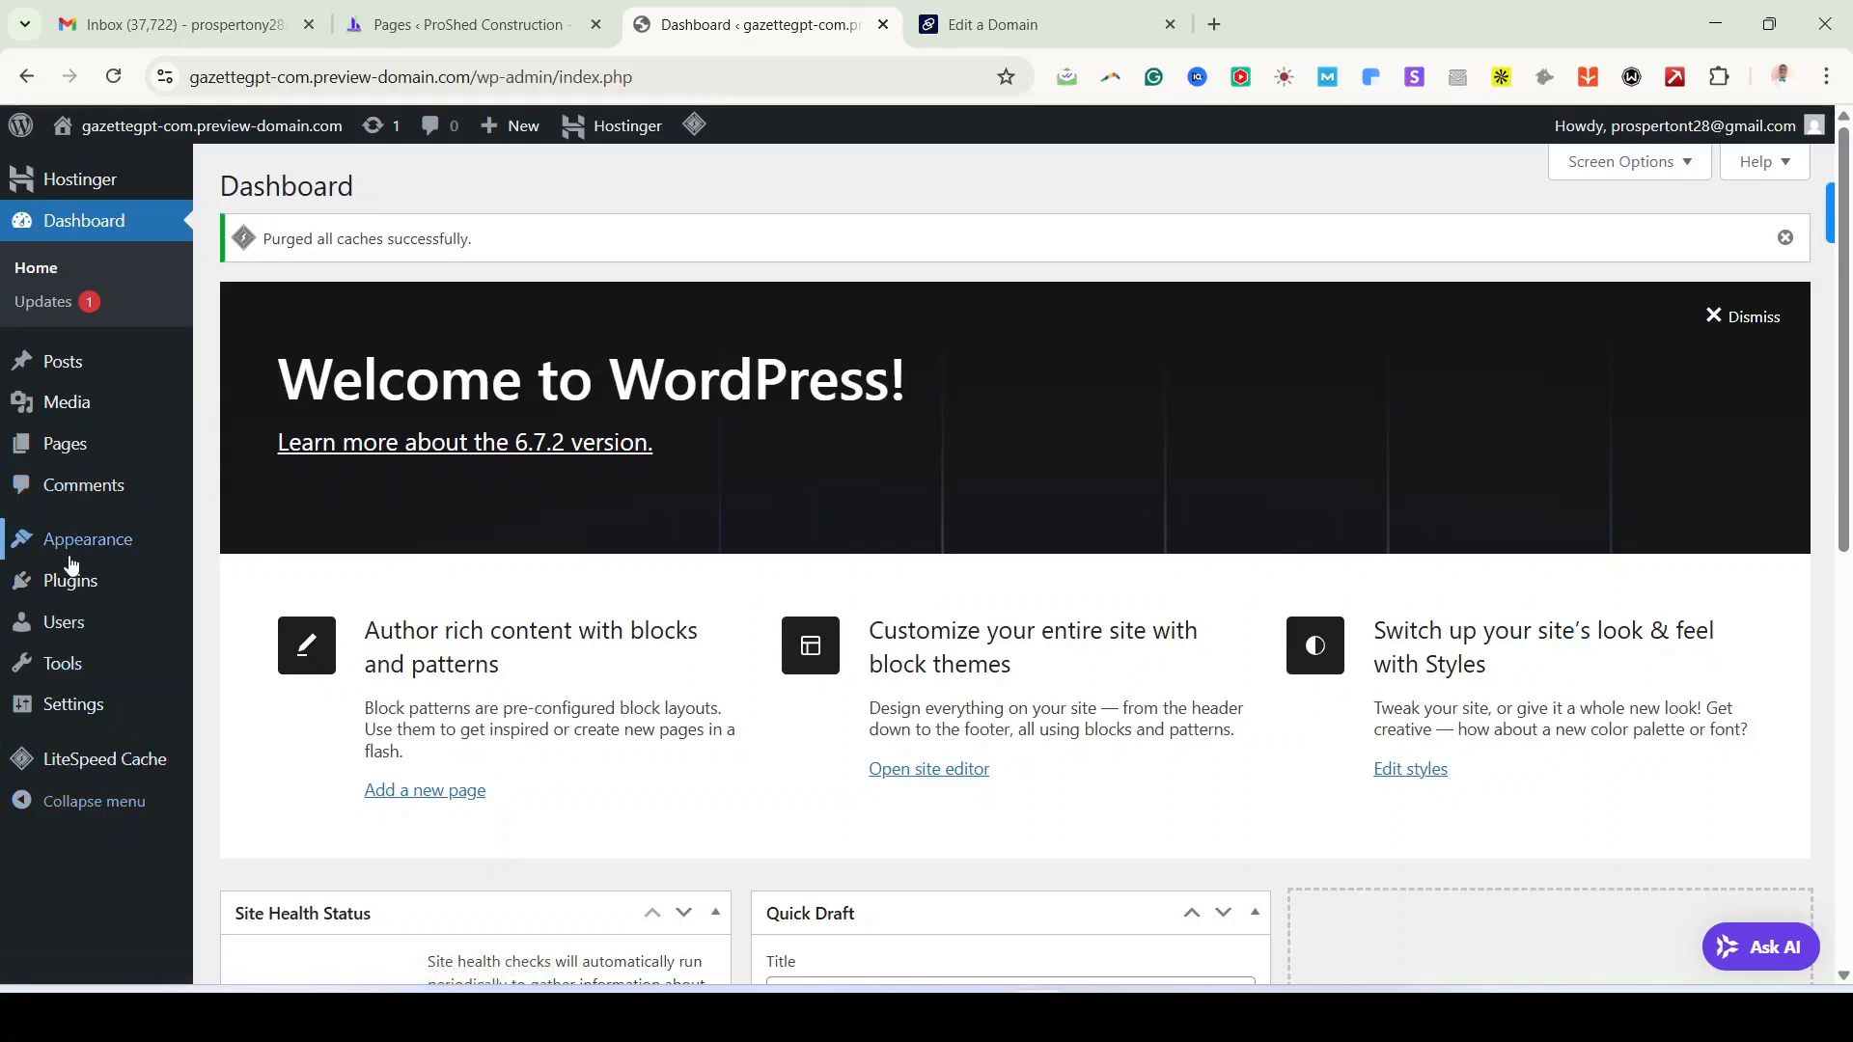
mouse_move(81, 550)
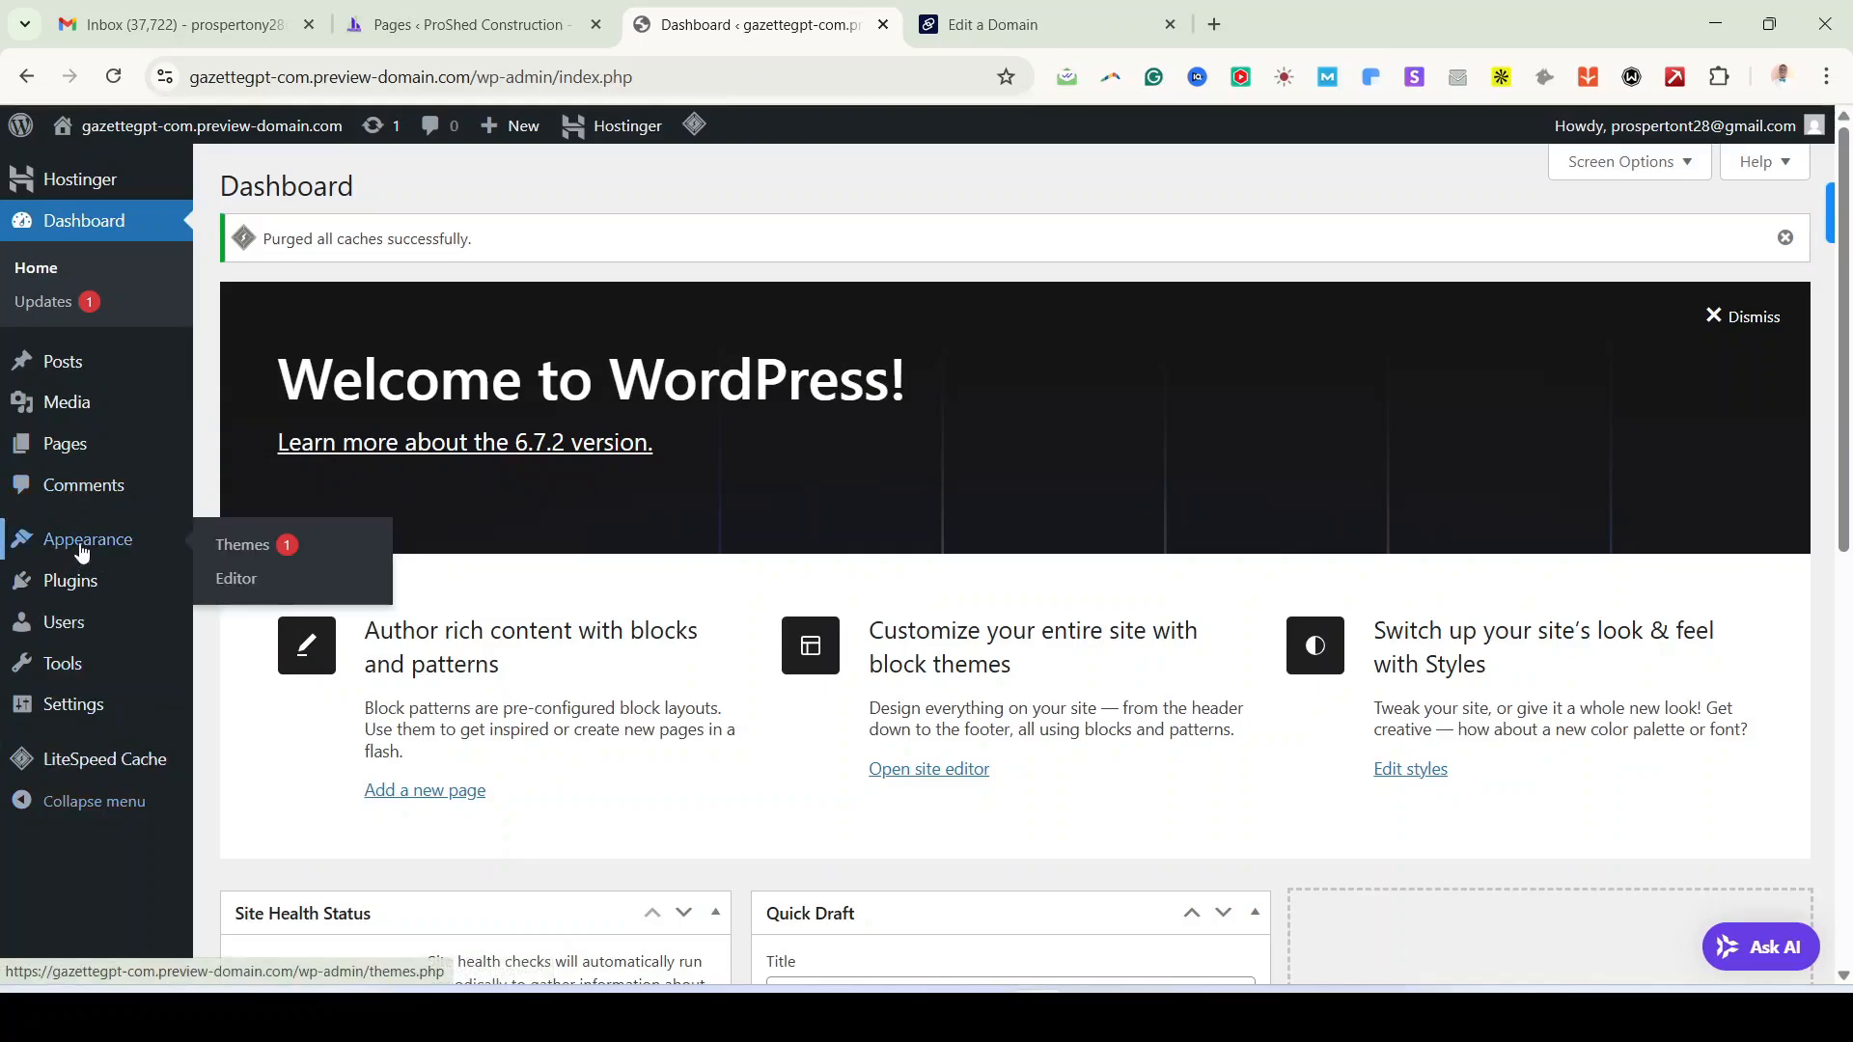
Step: Go to the Themes page of the ProShed Construction WordPress site
click(246, 546)
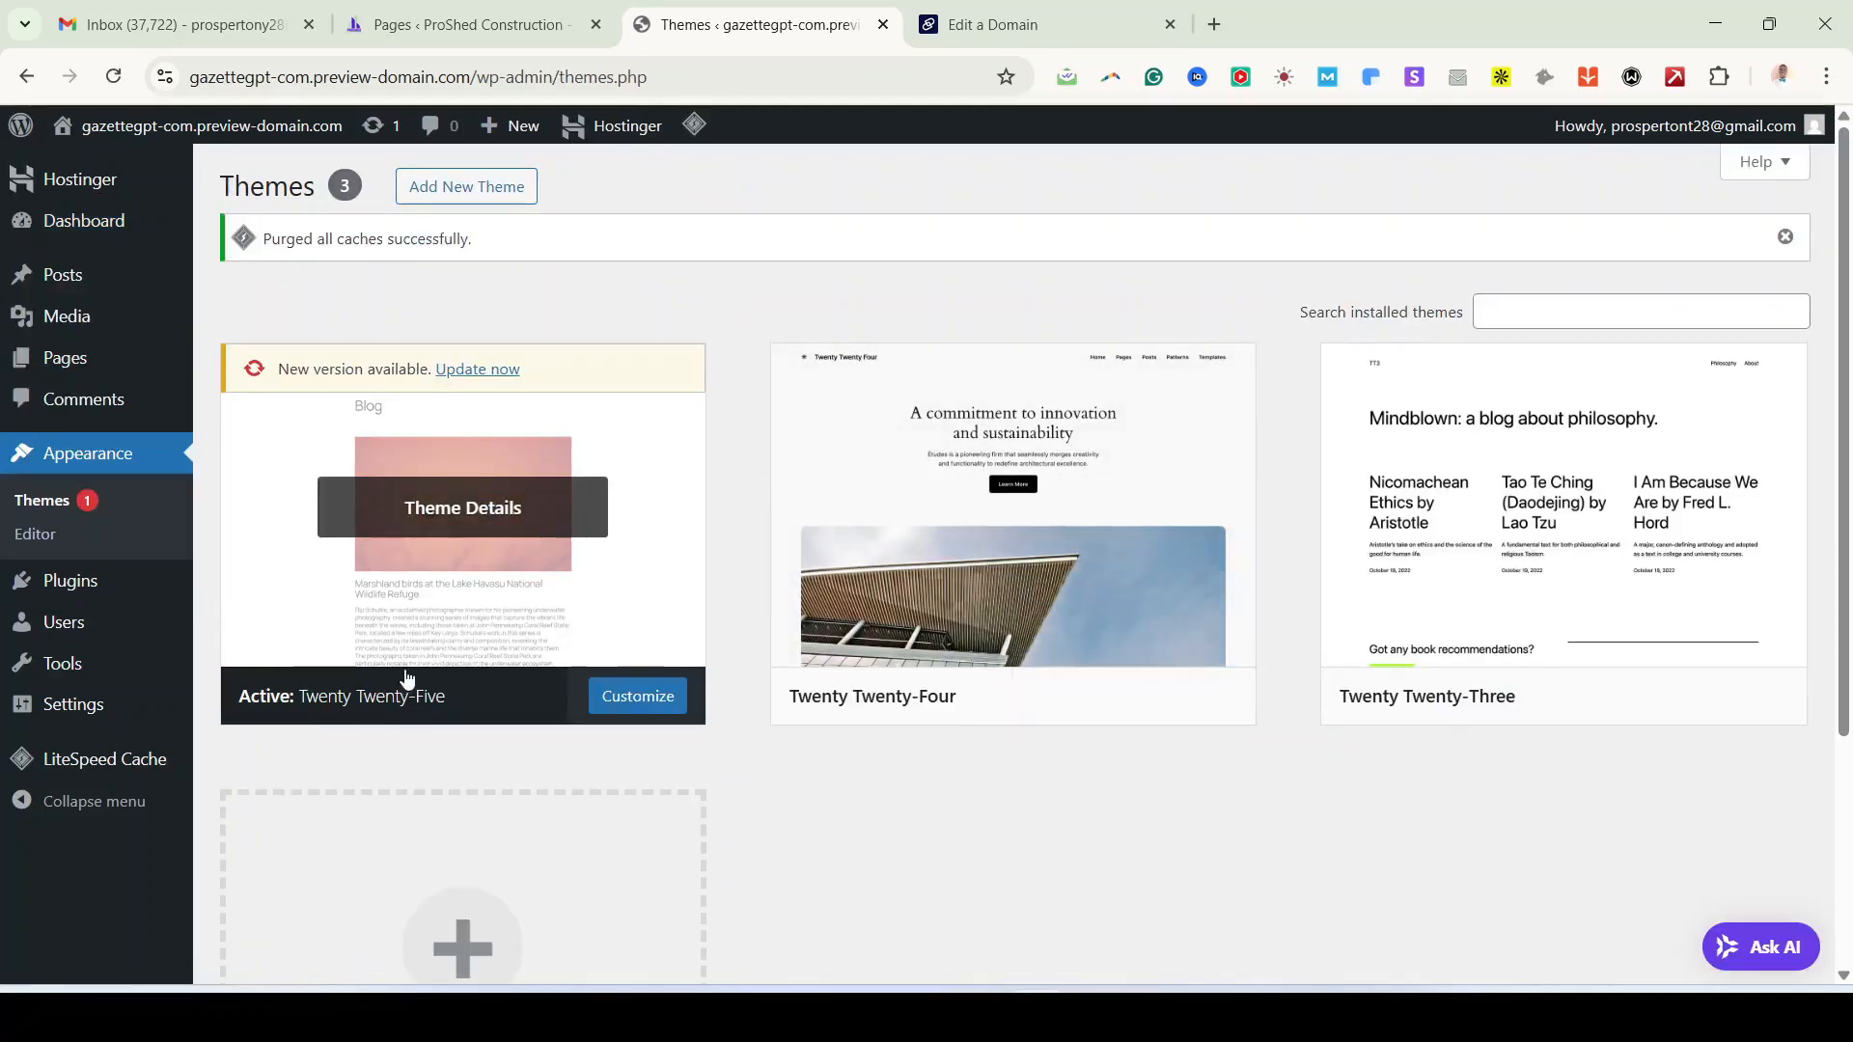
scroll(1083, 801, down, 3)
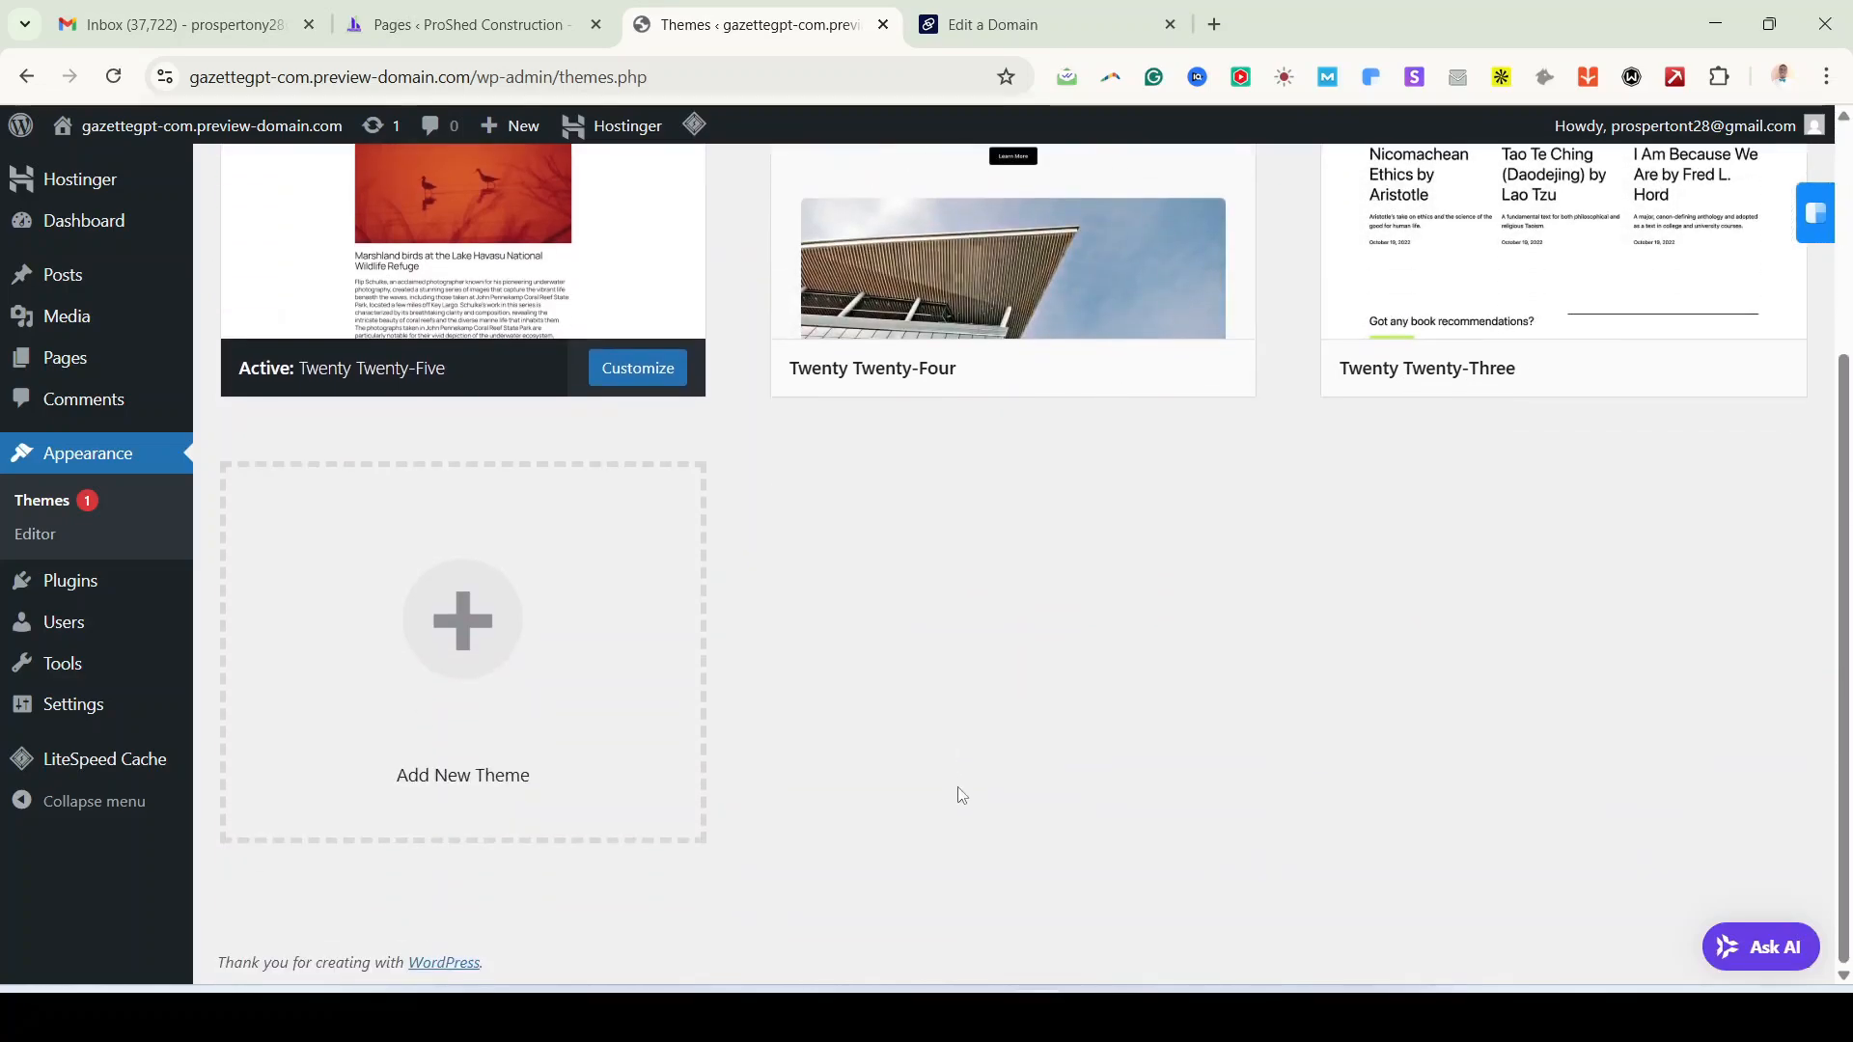
scroll(960, 795, up, 4)
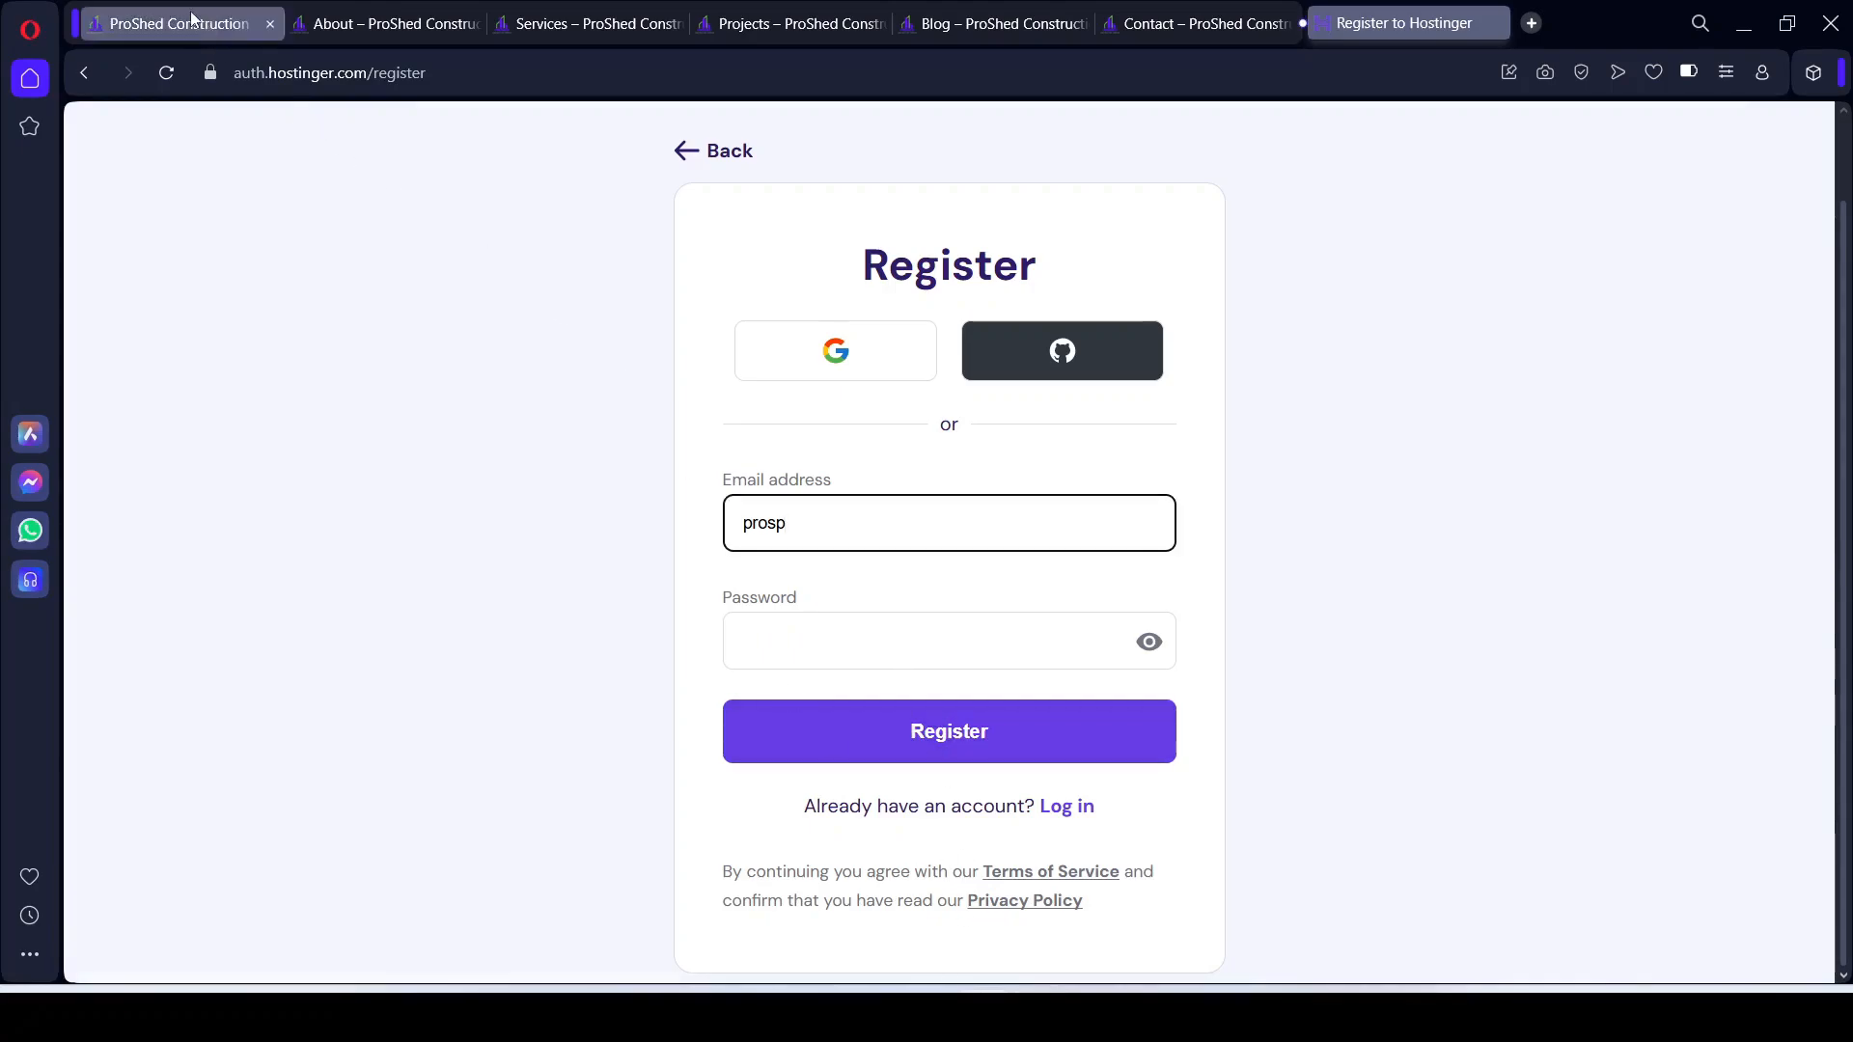
click(192, 19)
scroll(1054, 711, down, 10)
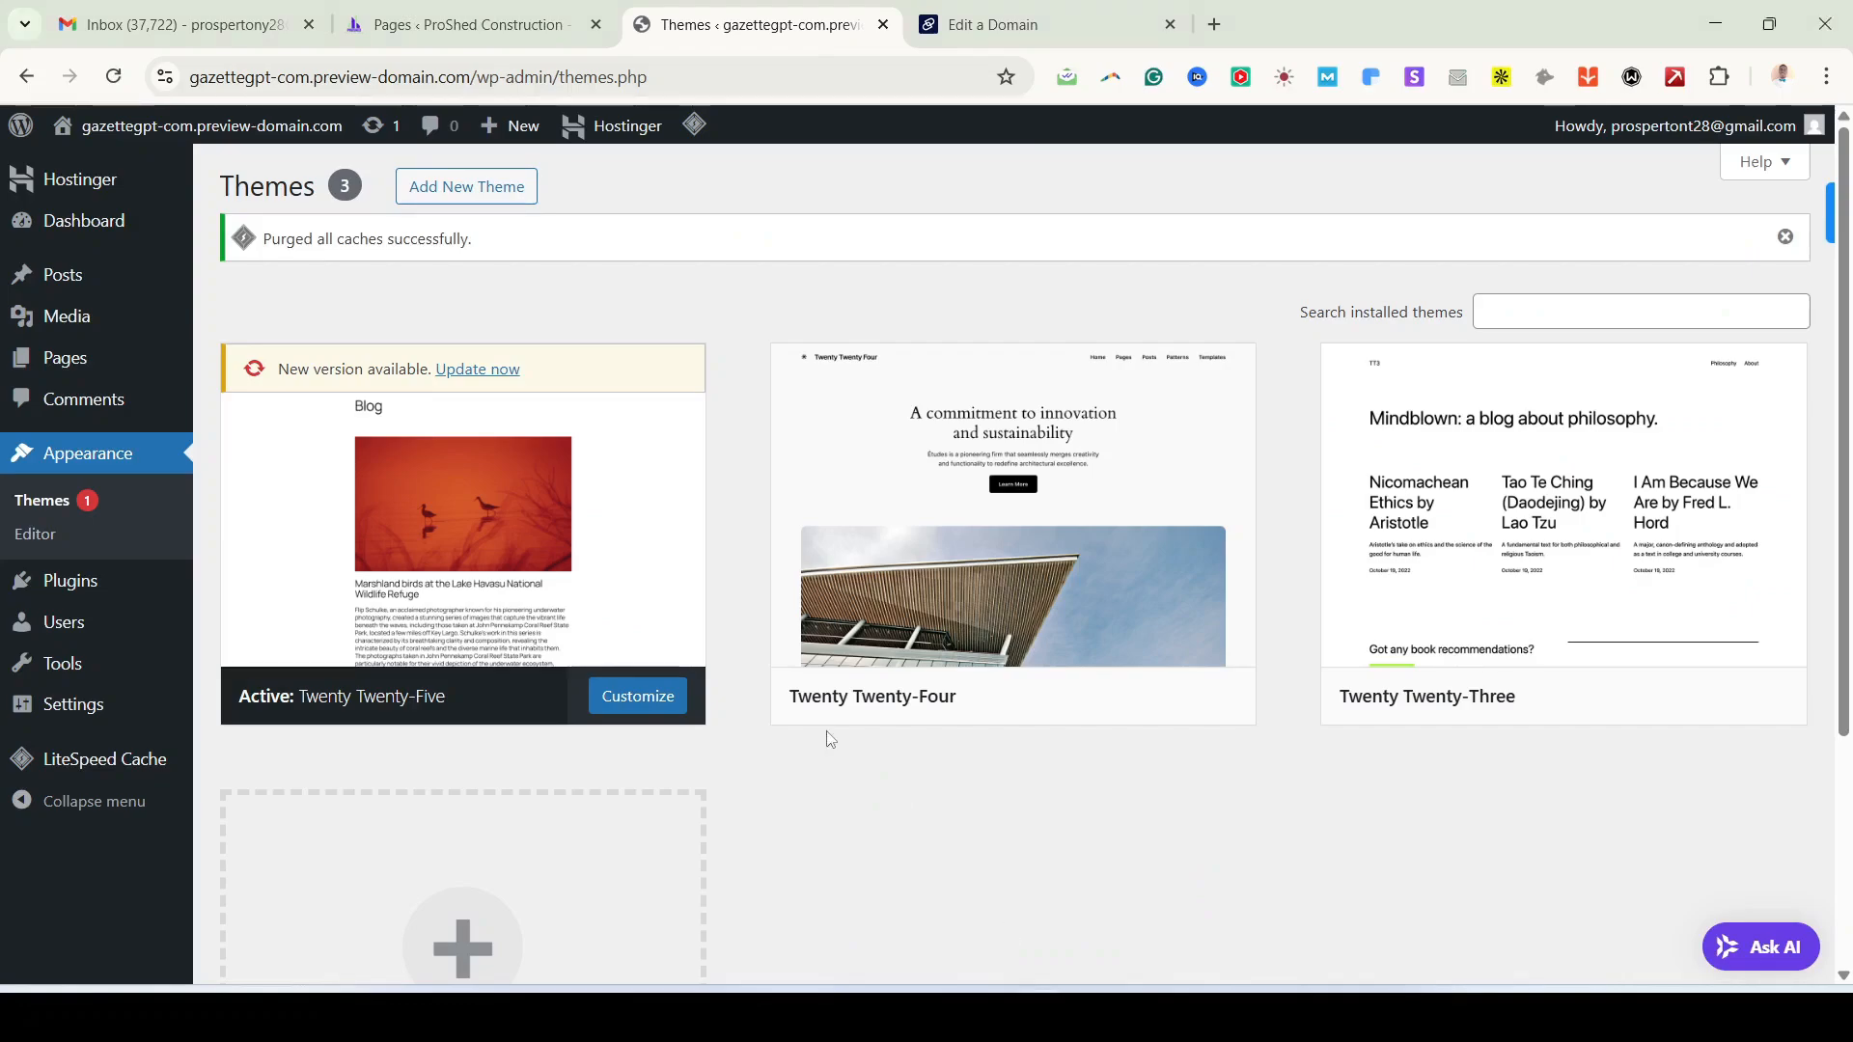
Step: Search for 'phlo', then install and activate the Phlox theme
click(486, 200)
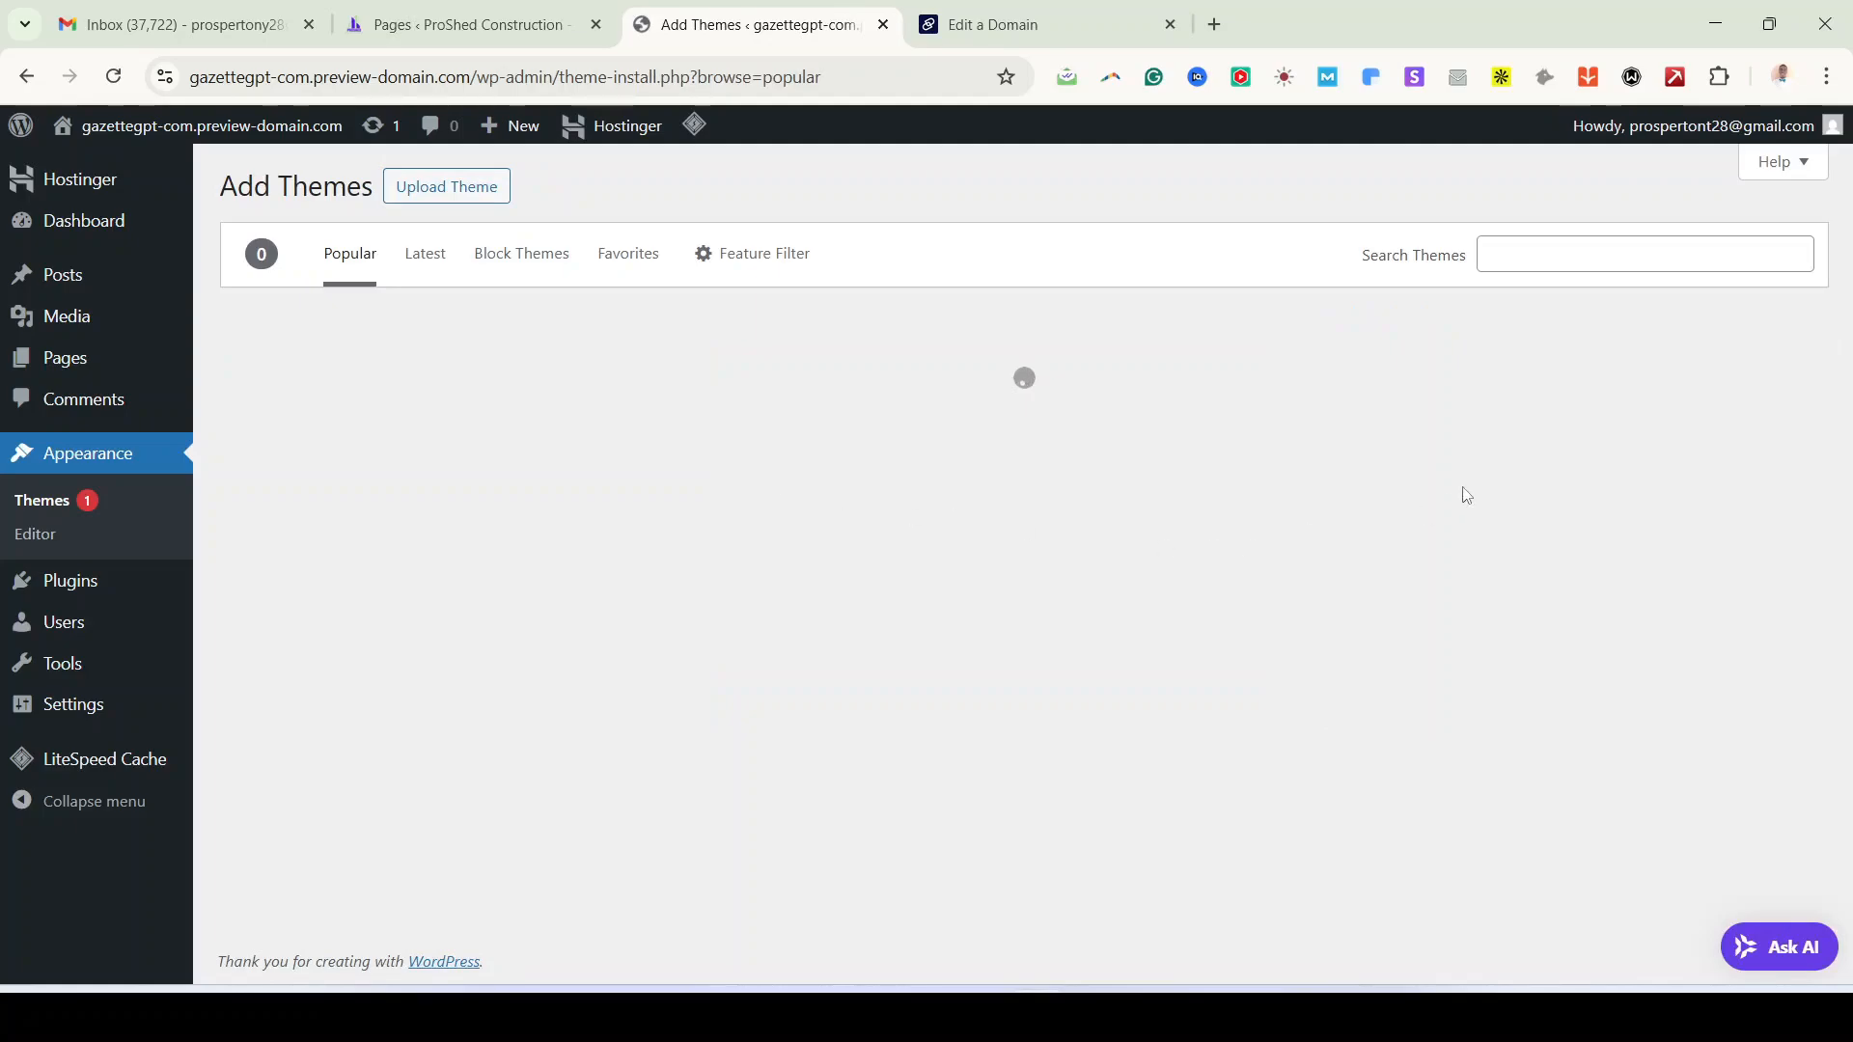
click(1541, 256)
text(phlox)
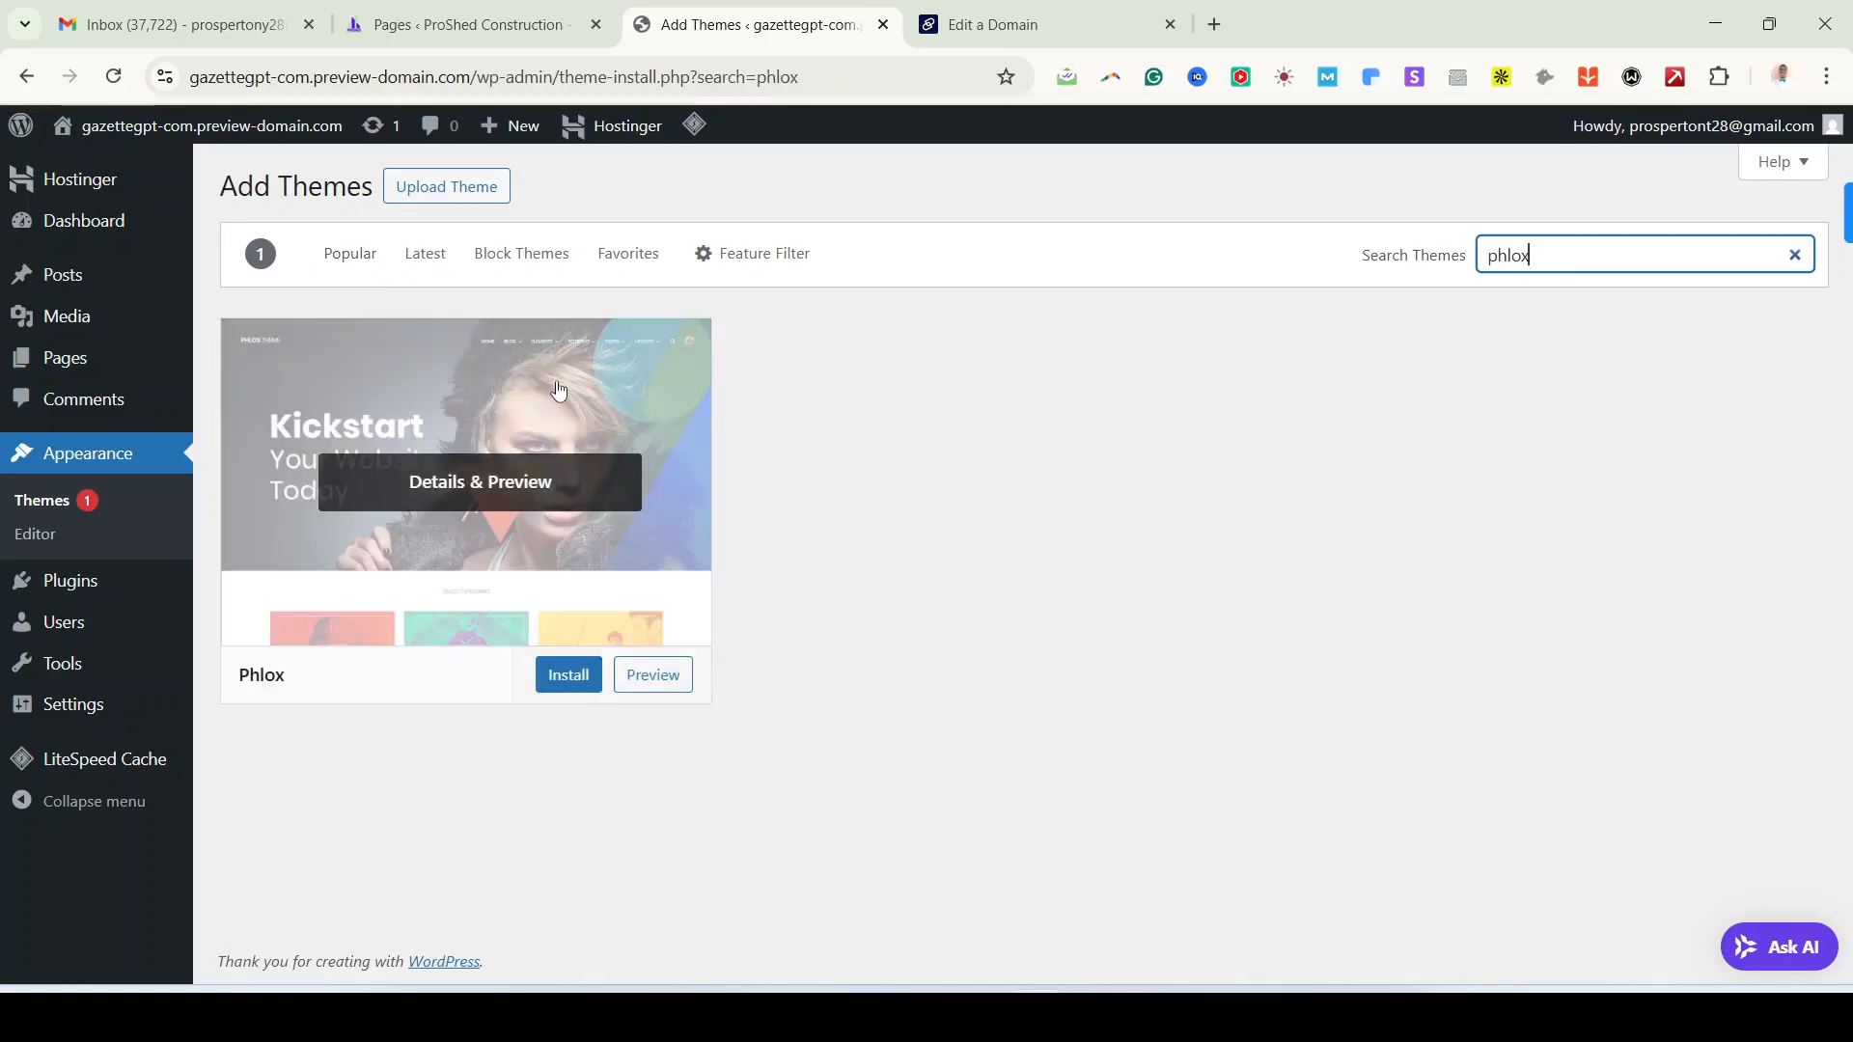
click(580, 688)
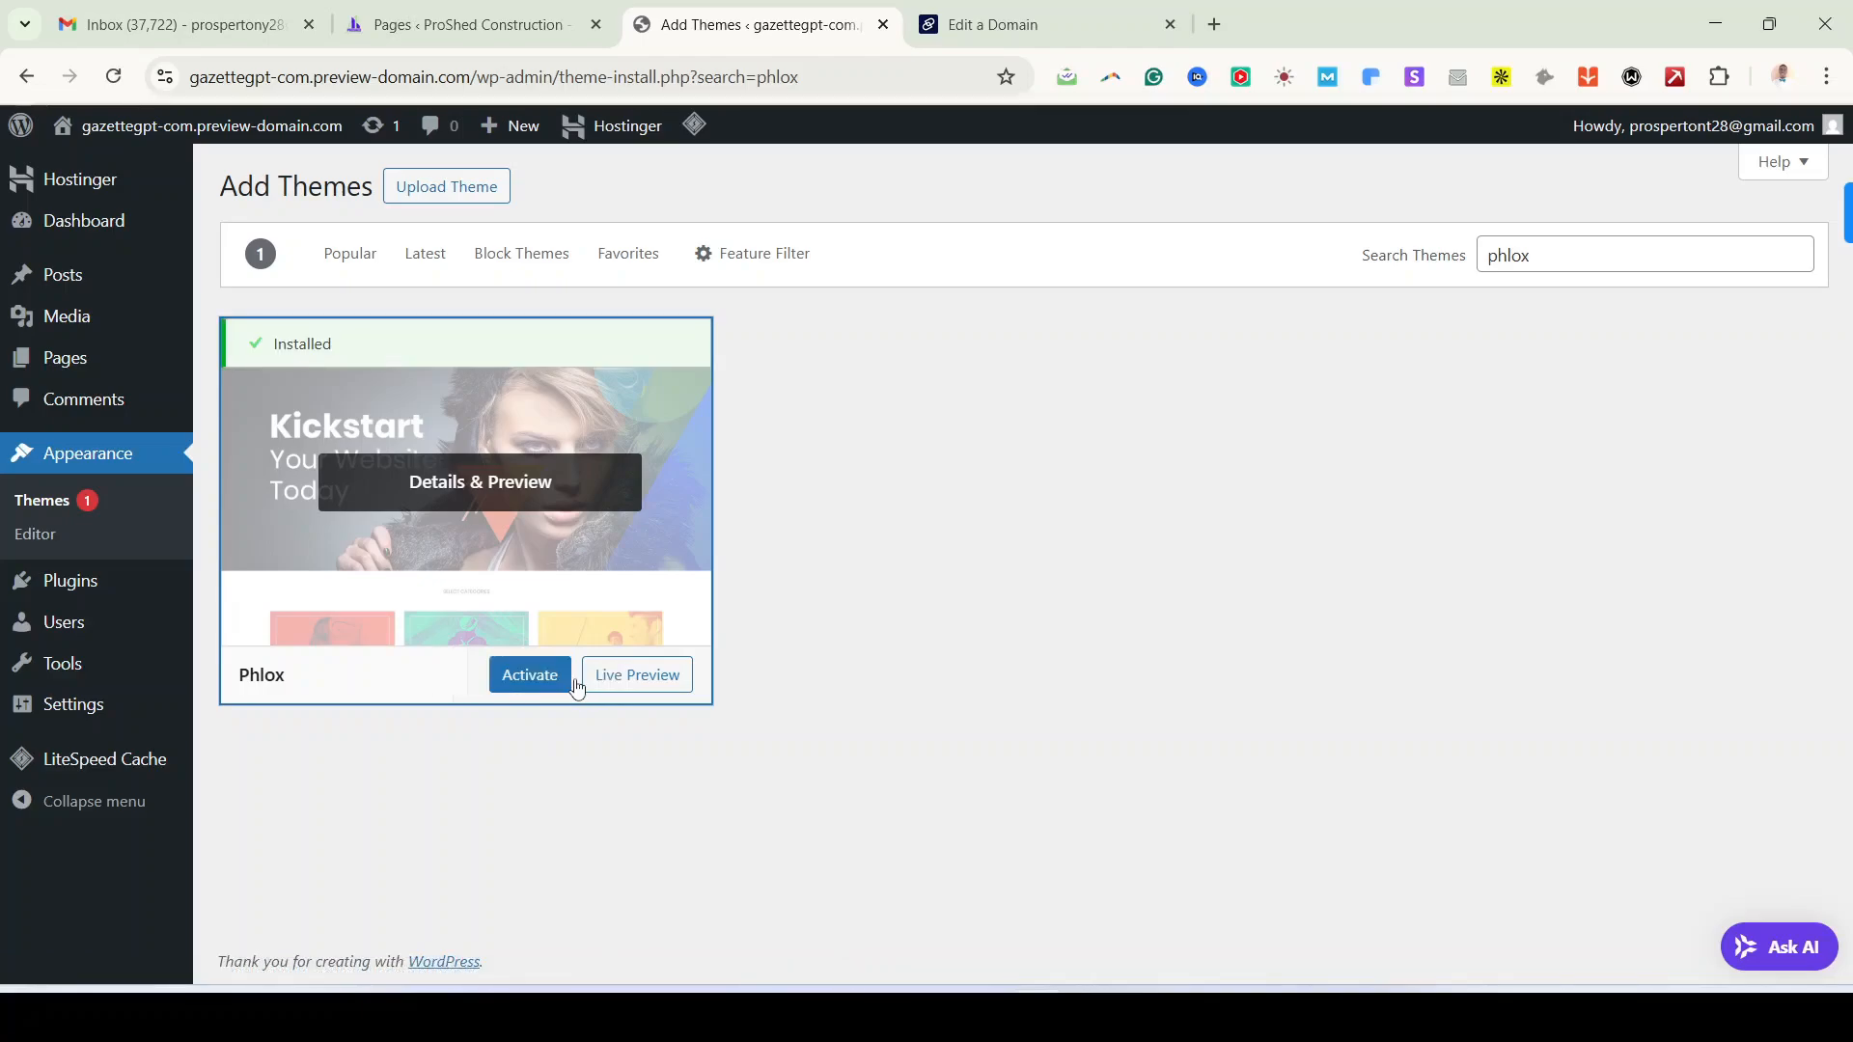
click(557, 684)
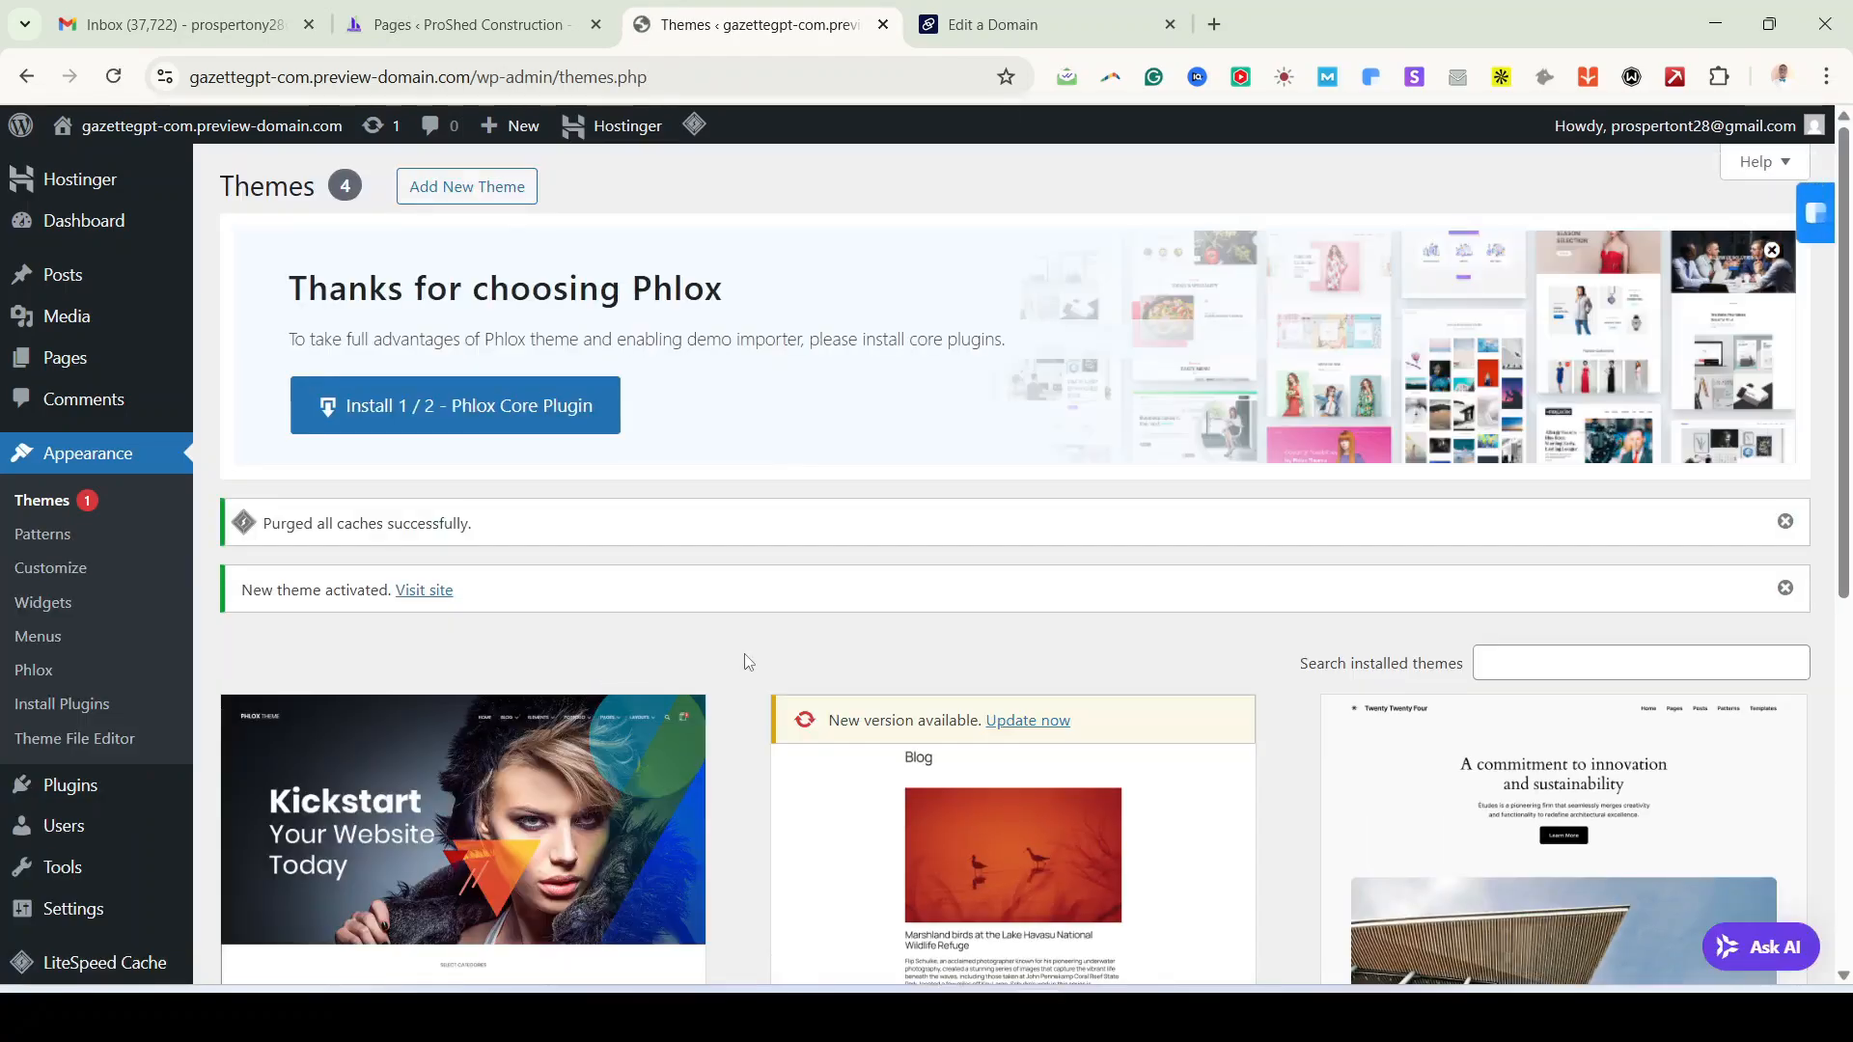
scroll(744, 662, down, 4)
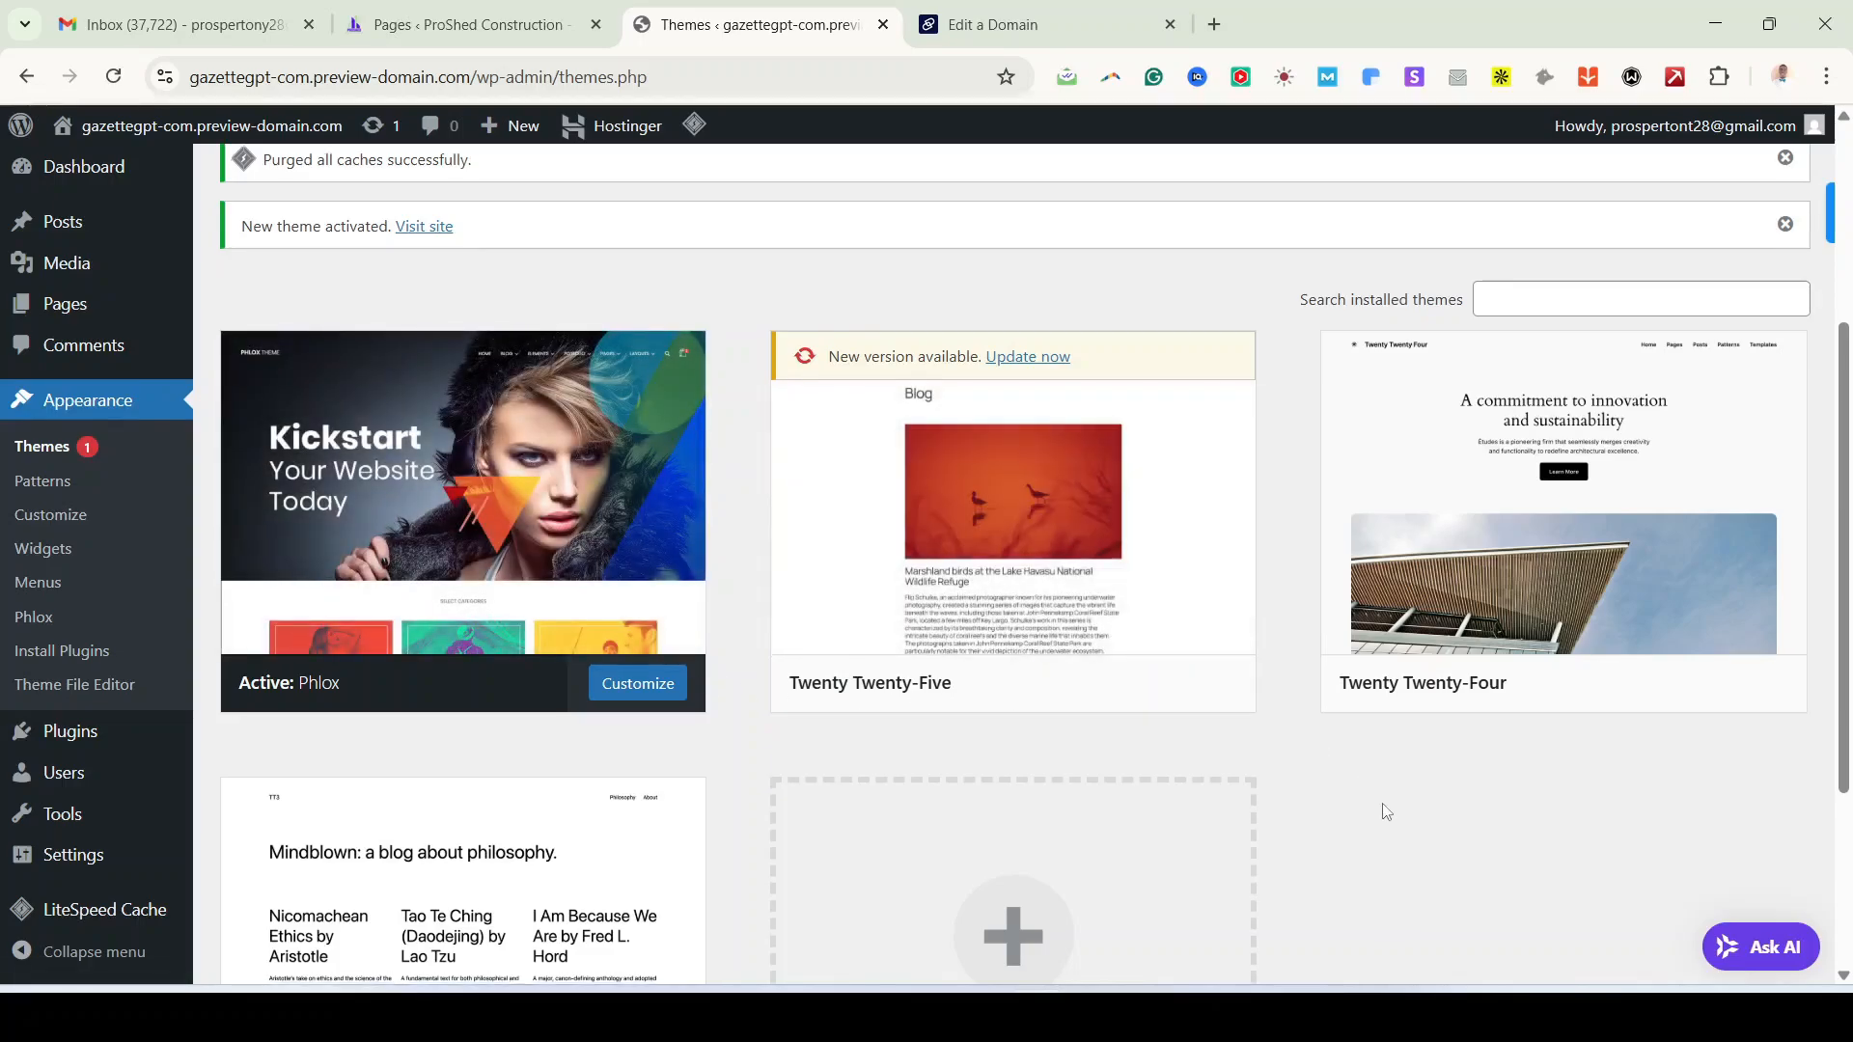
Step: Delete the Twenty Twenty-Five and Twenty Twenty-Four themes
scroll(1387, 812, down, 2)
scroll(1393, 809, up, 1)
mouse_move(981, 493)
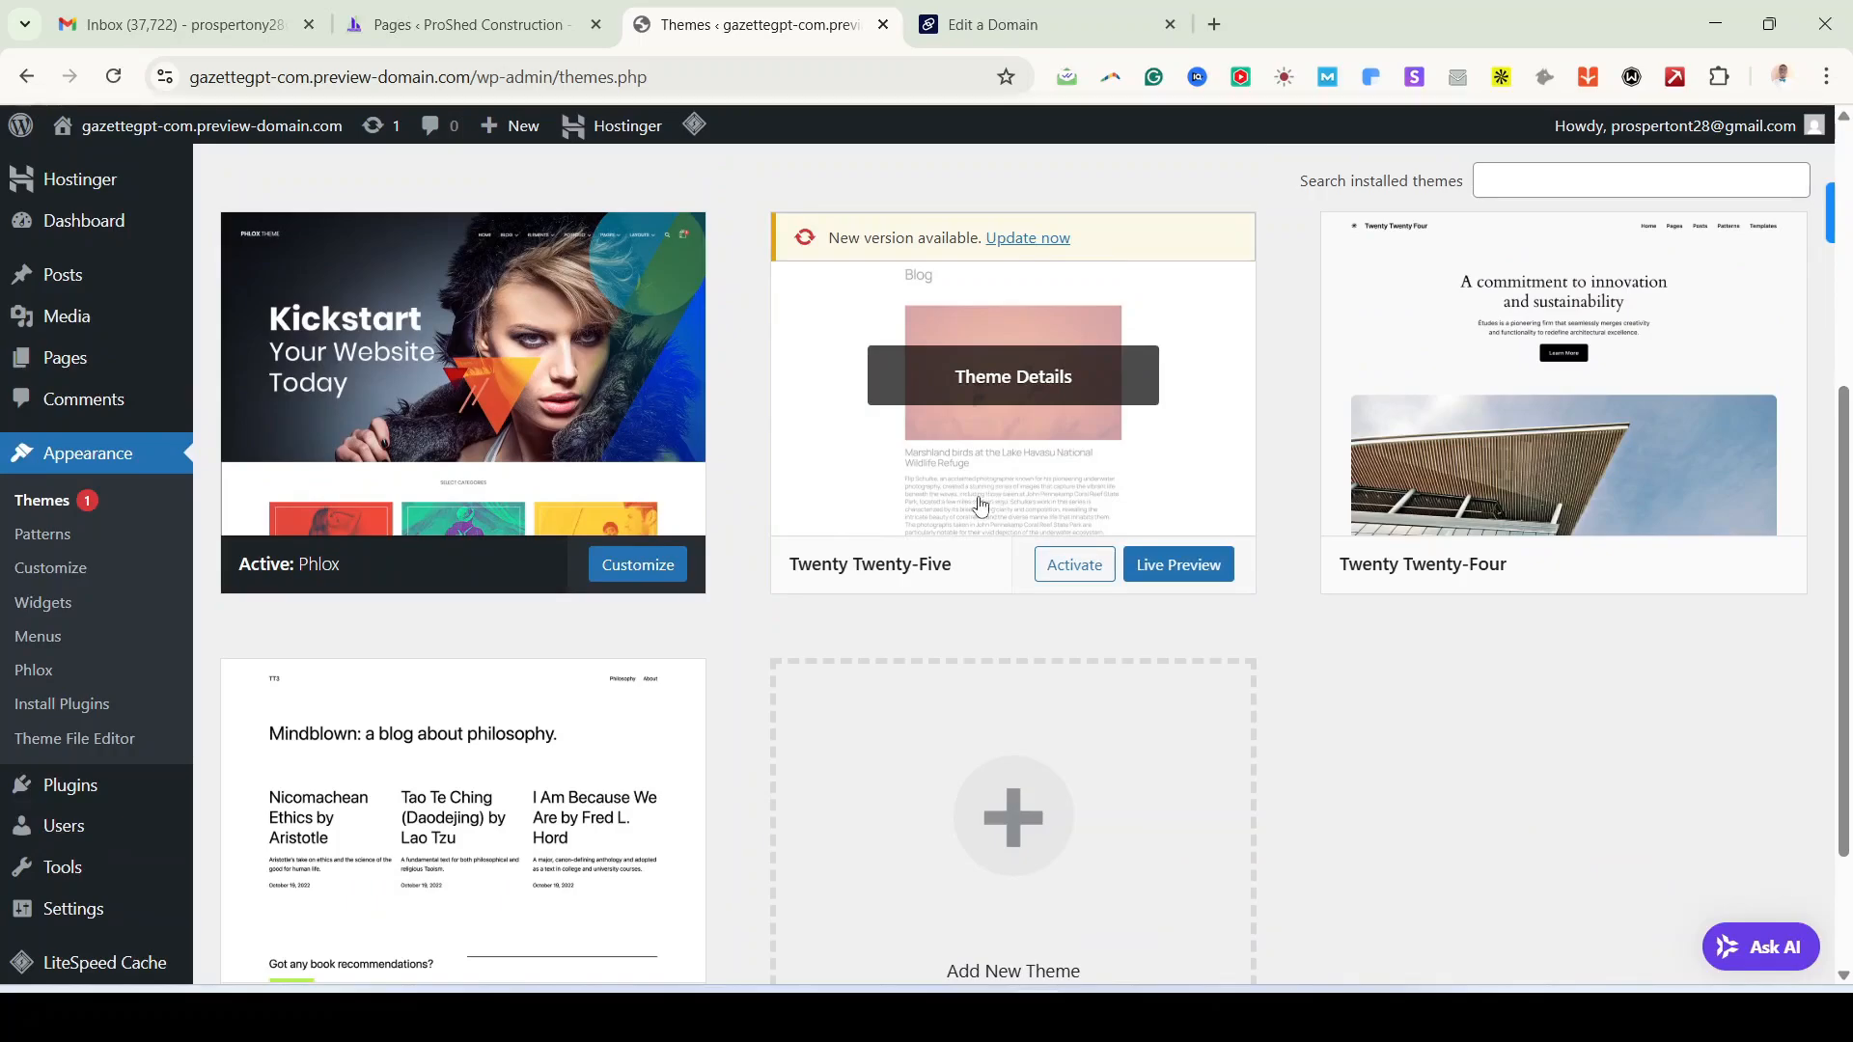
click(1036, 498)
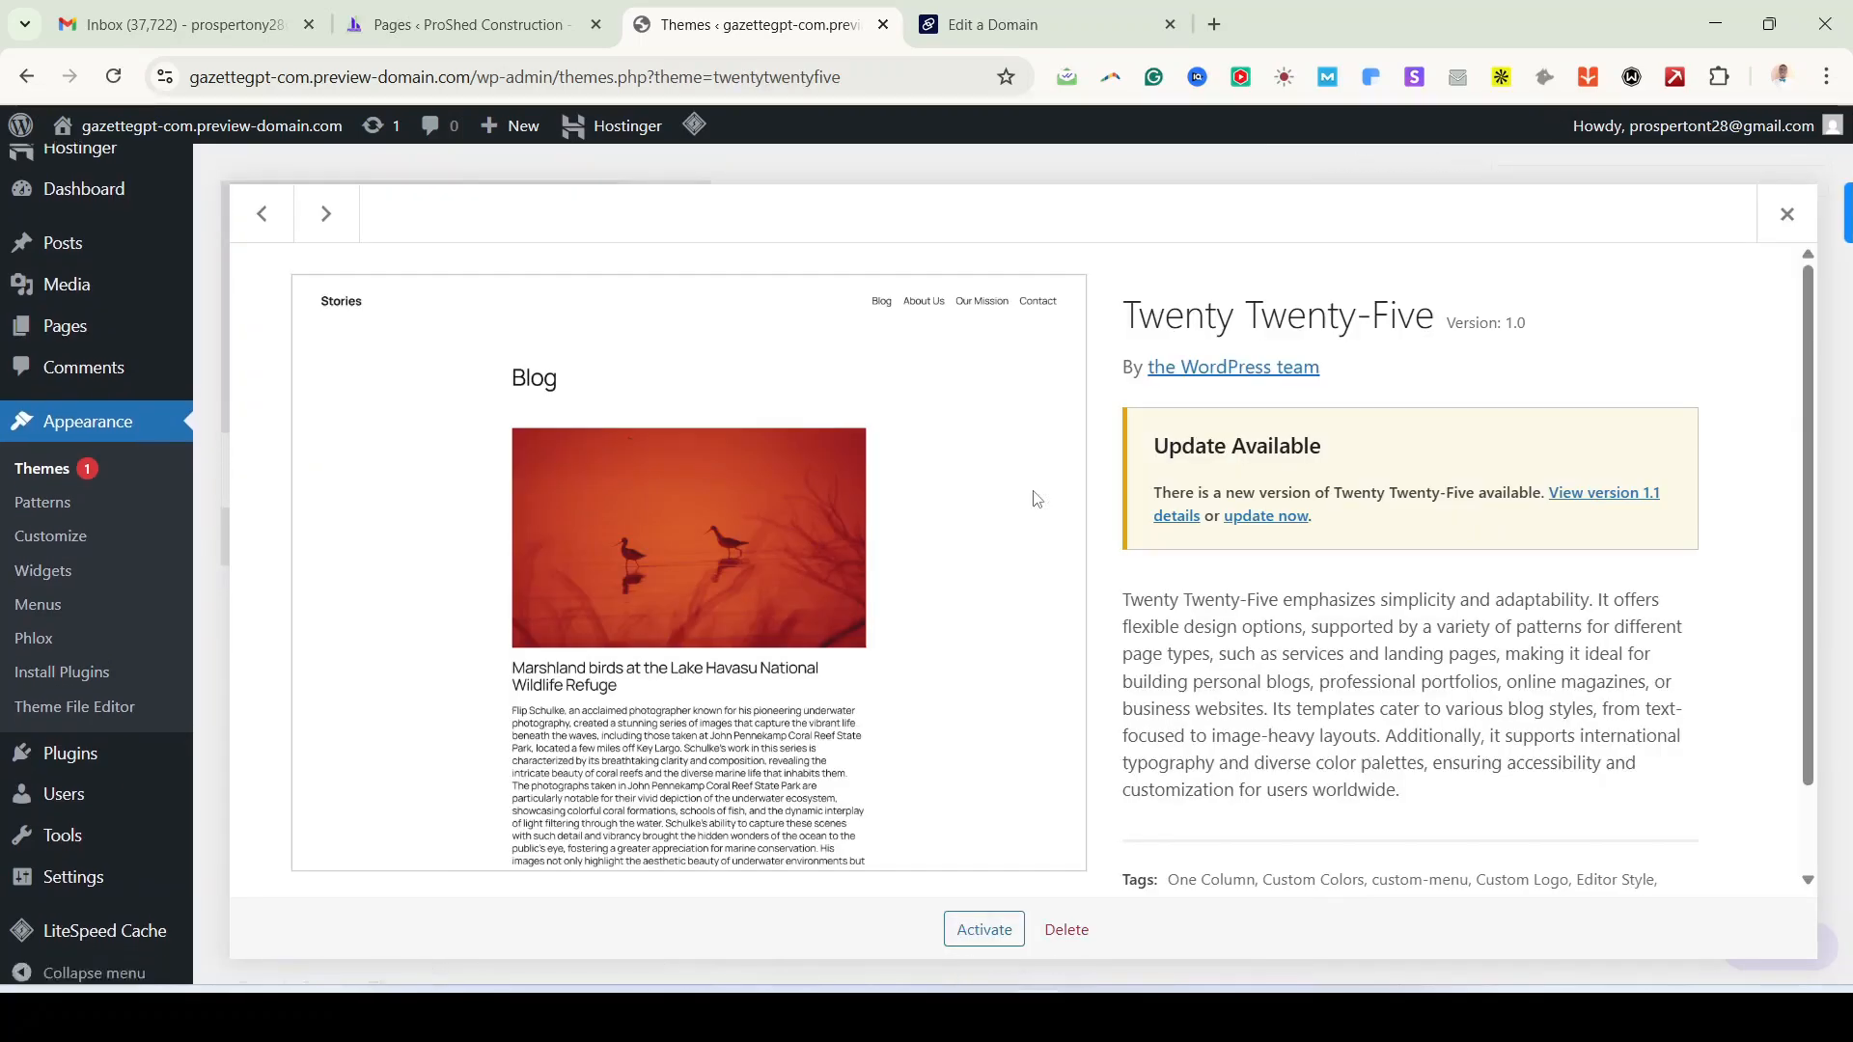
click(1066, 929)
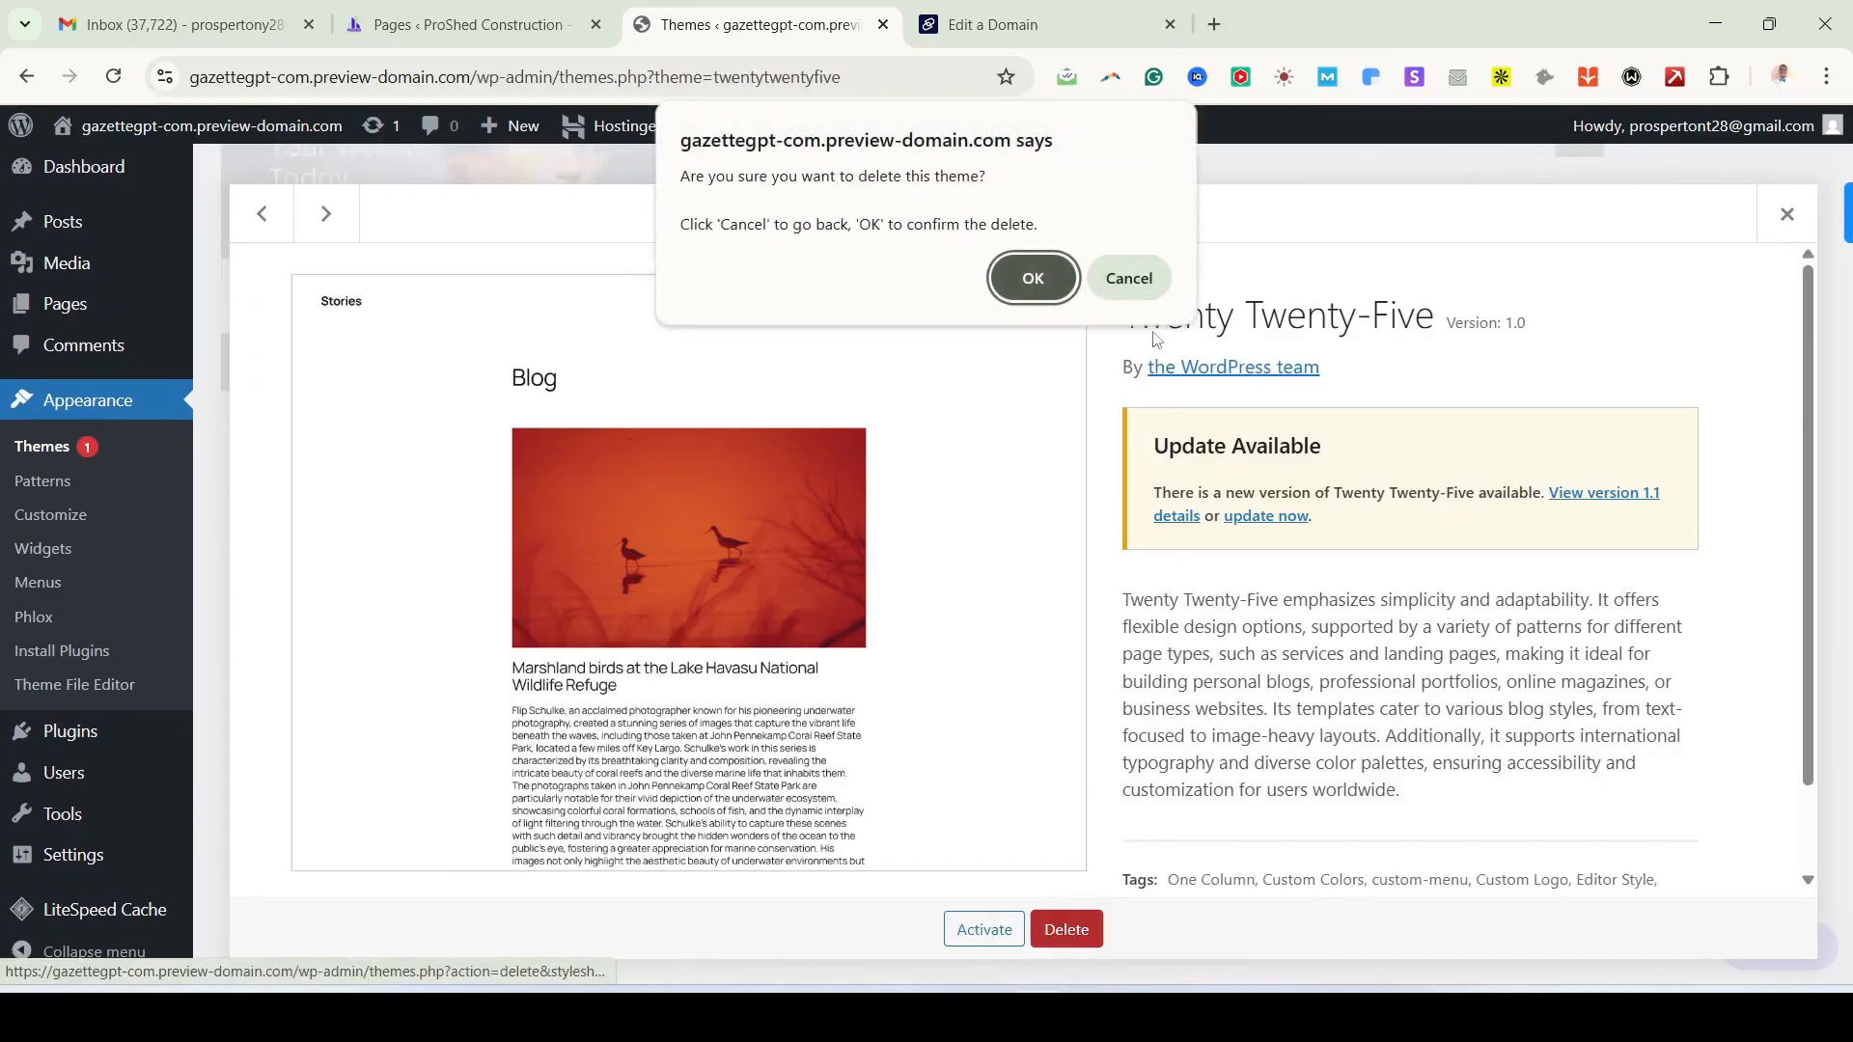
click(1032, 278)
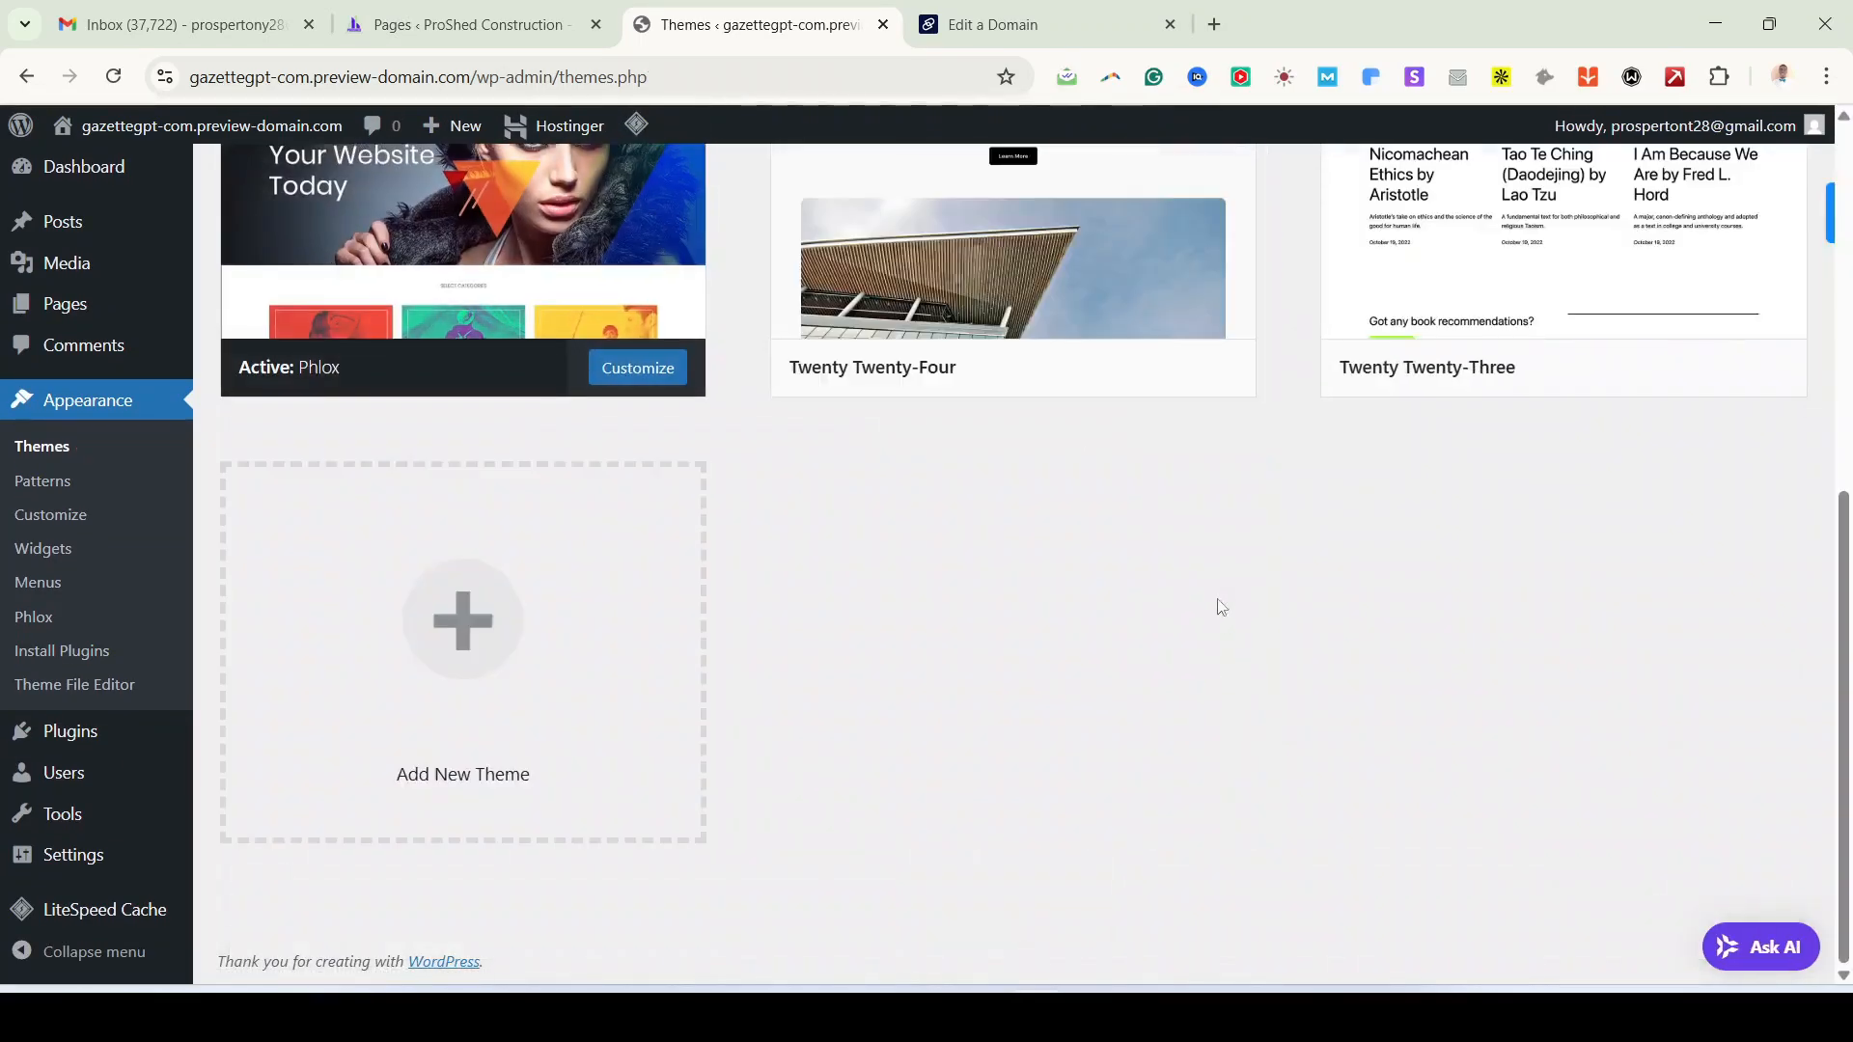
click(1117, 309)
click(1067, 929)
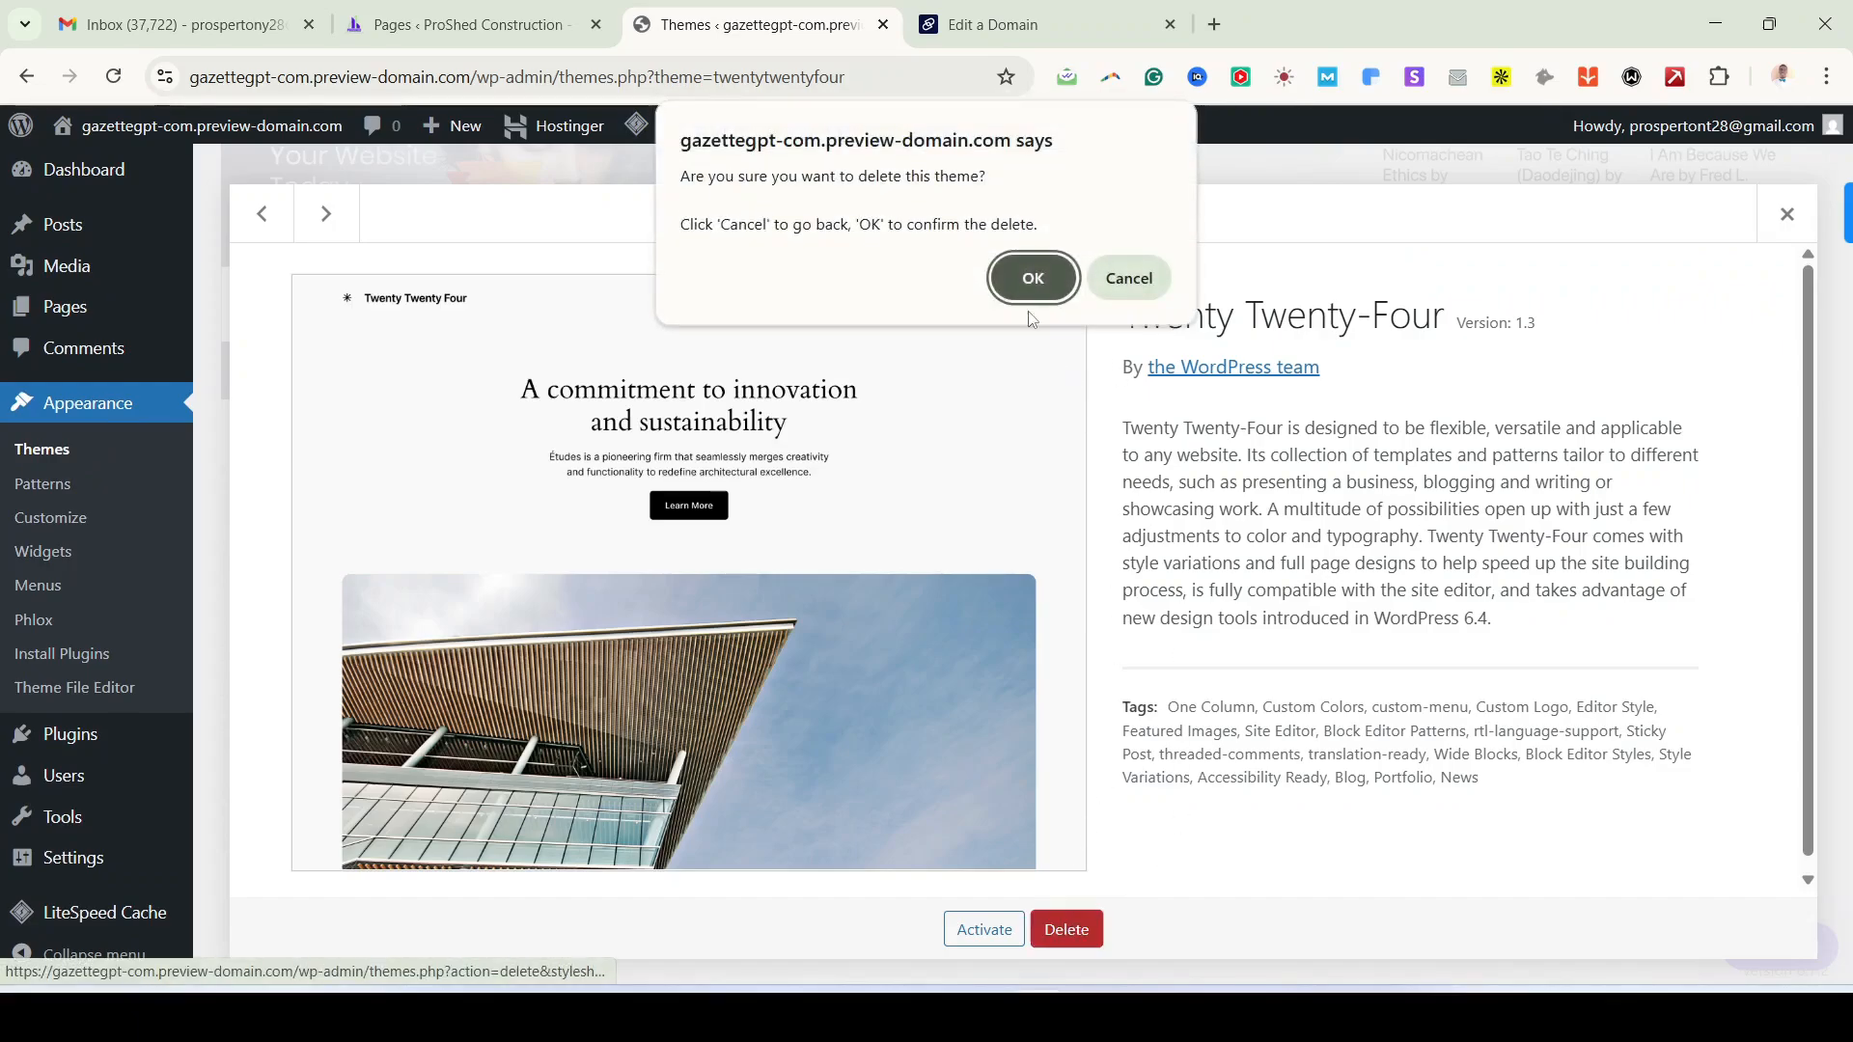
click(1034, 278)
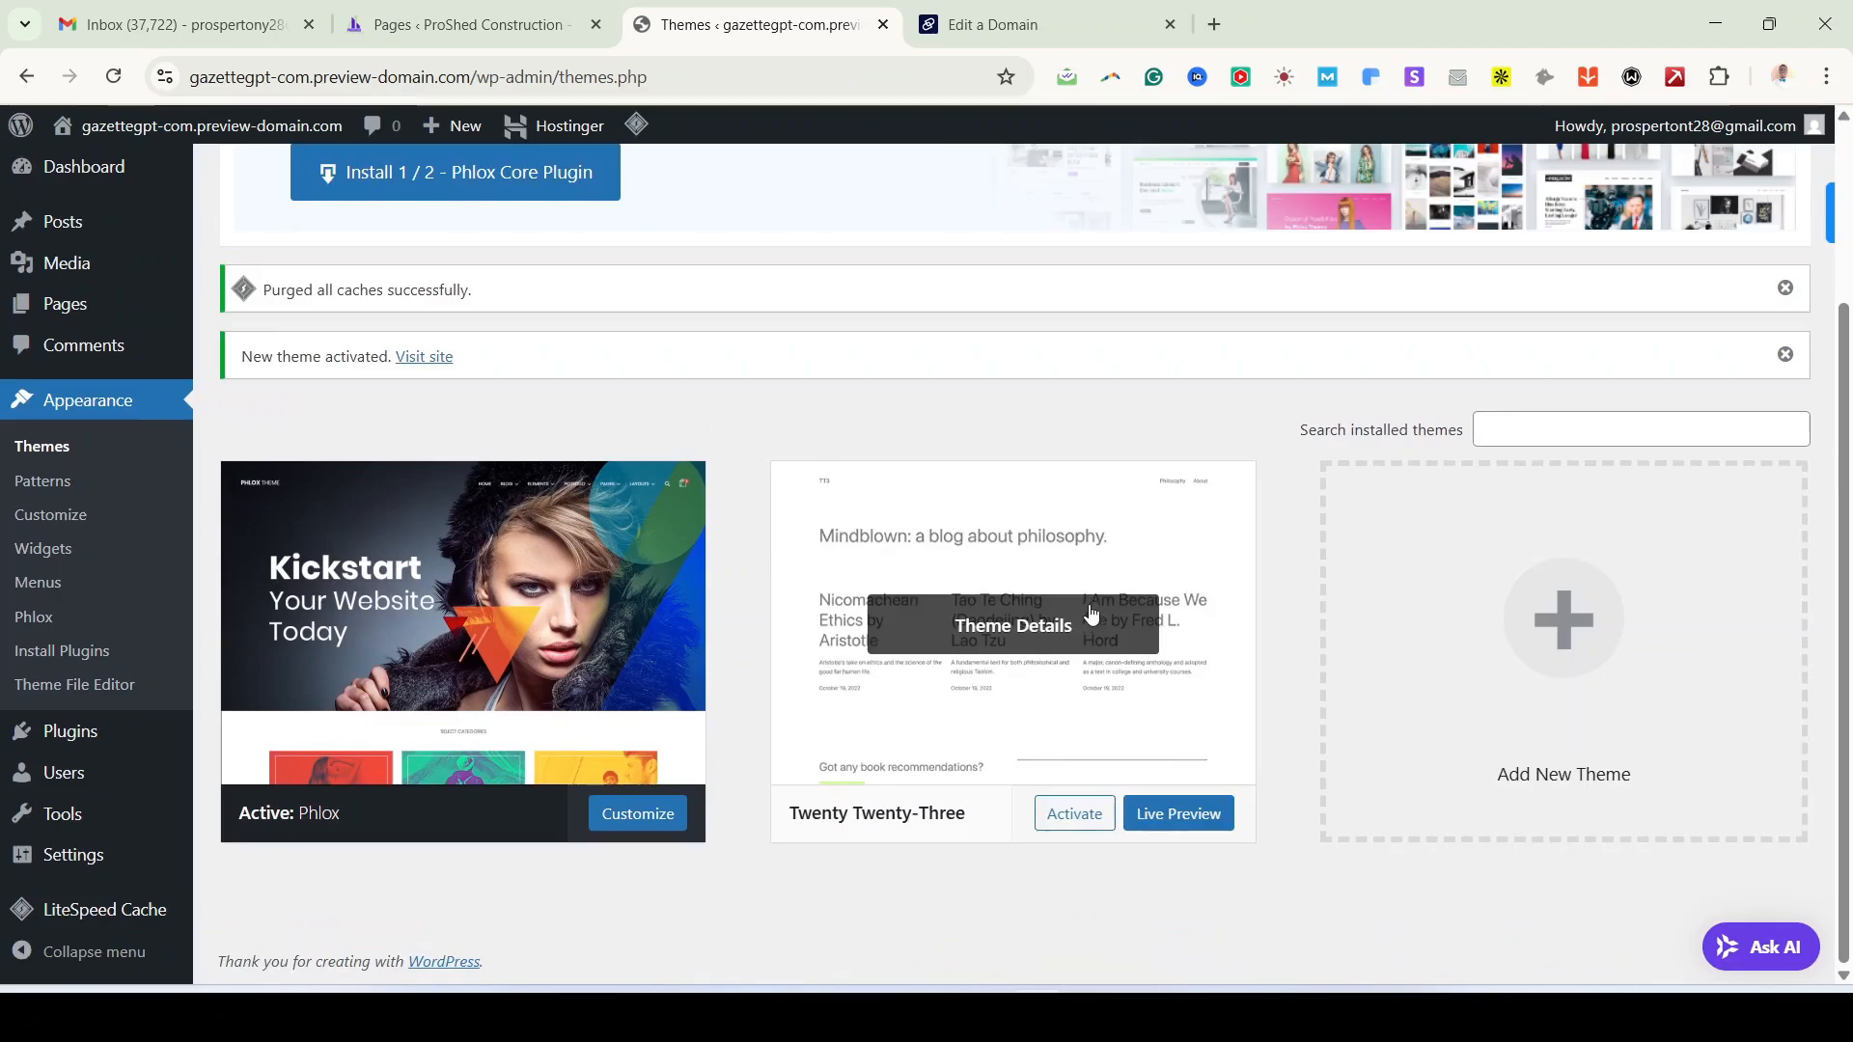
Step: Delete the Twenty Twenty-Three theme, leaving Phlox 2.17.6 as the only theme
click(1089, 618)
click(1066, 929)
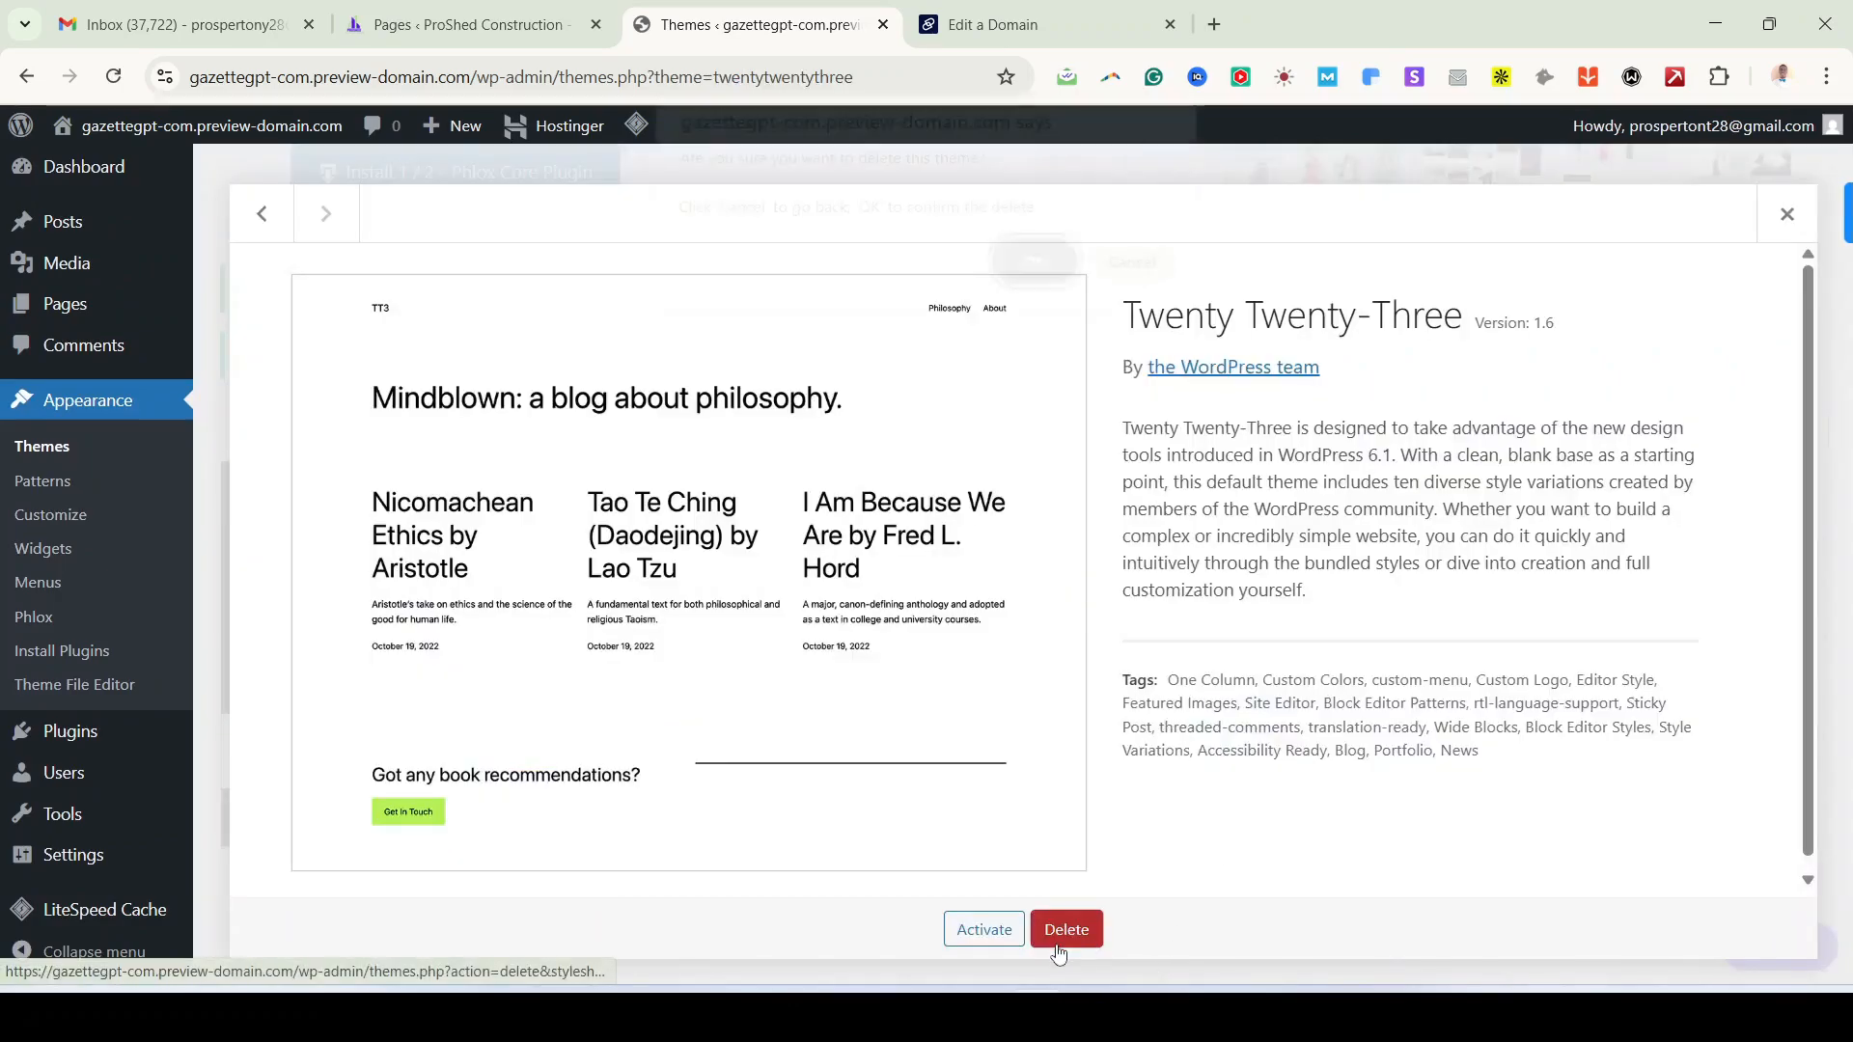
click(1057, 289)
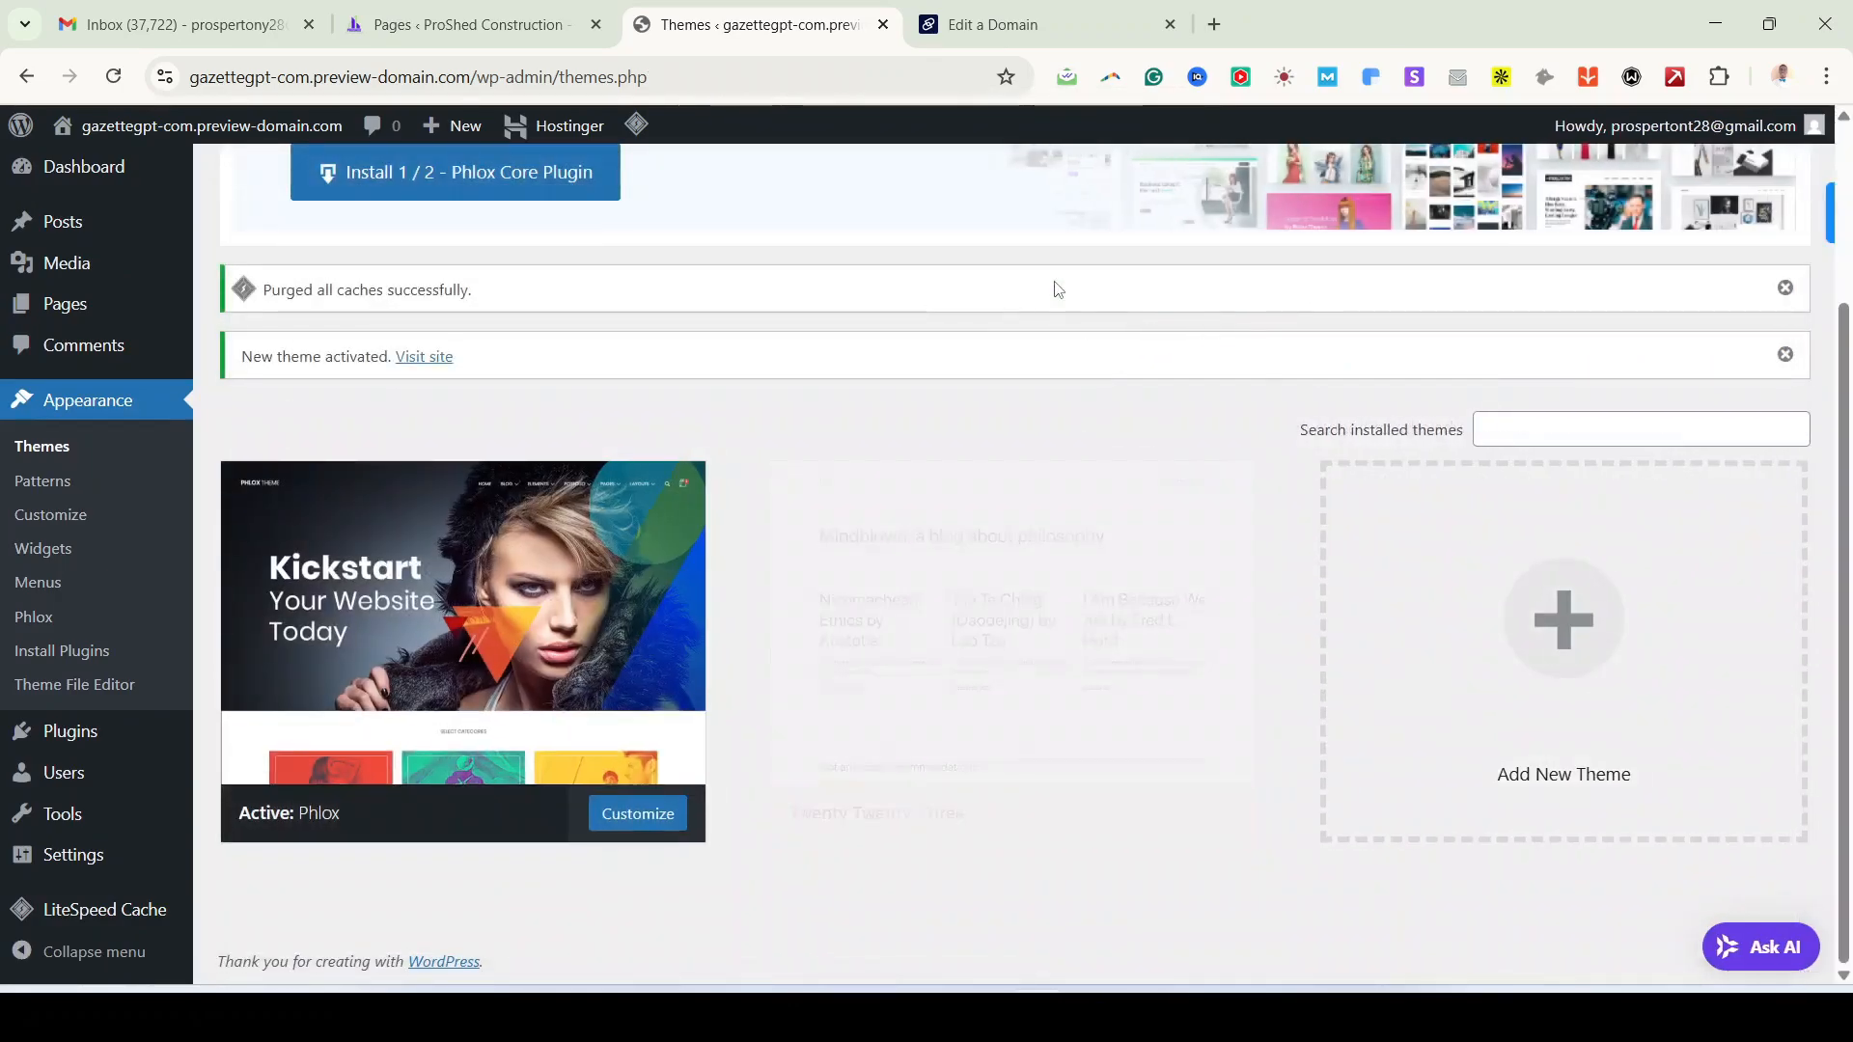
scroll(1663, 422, up, 5)
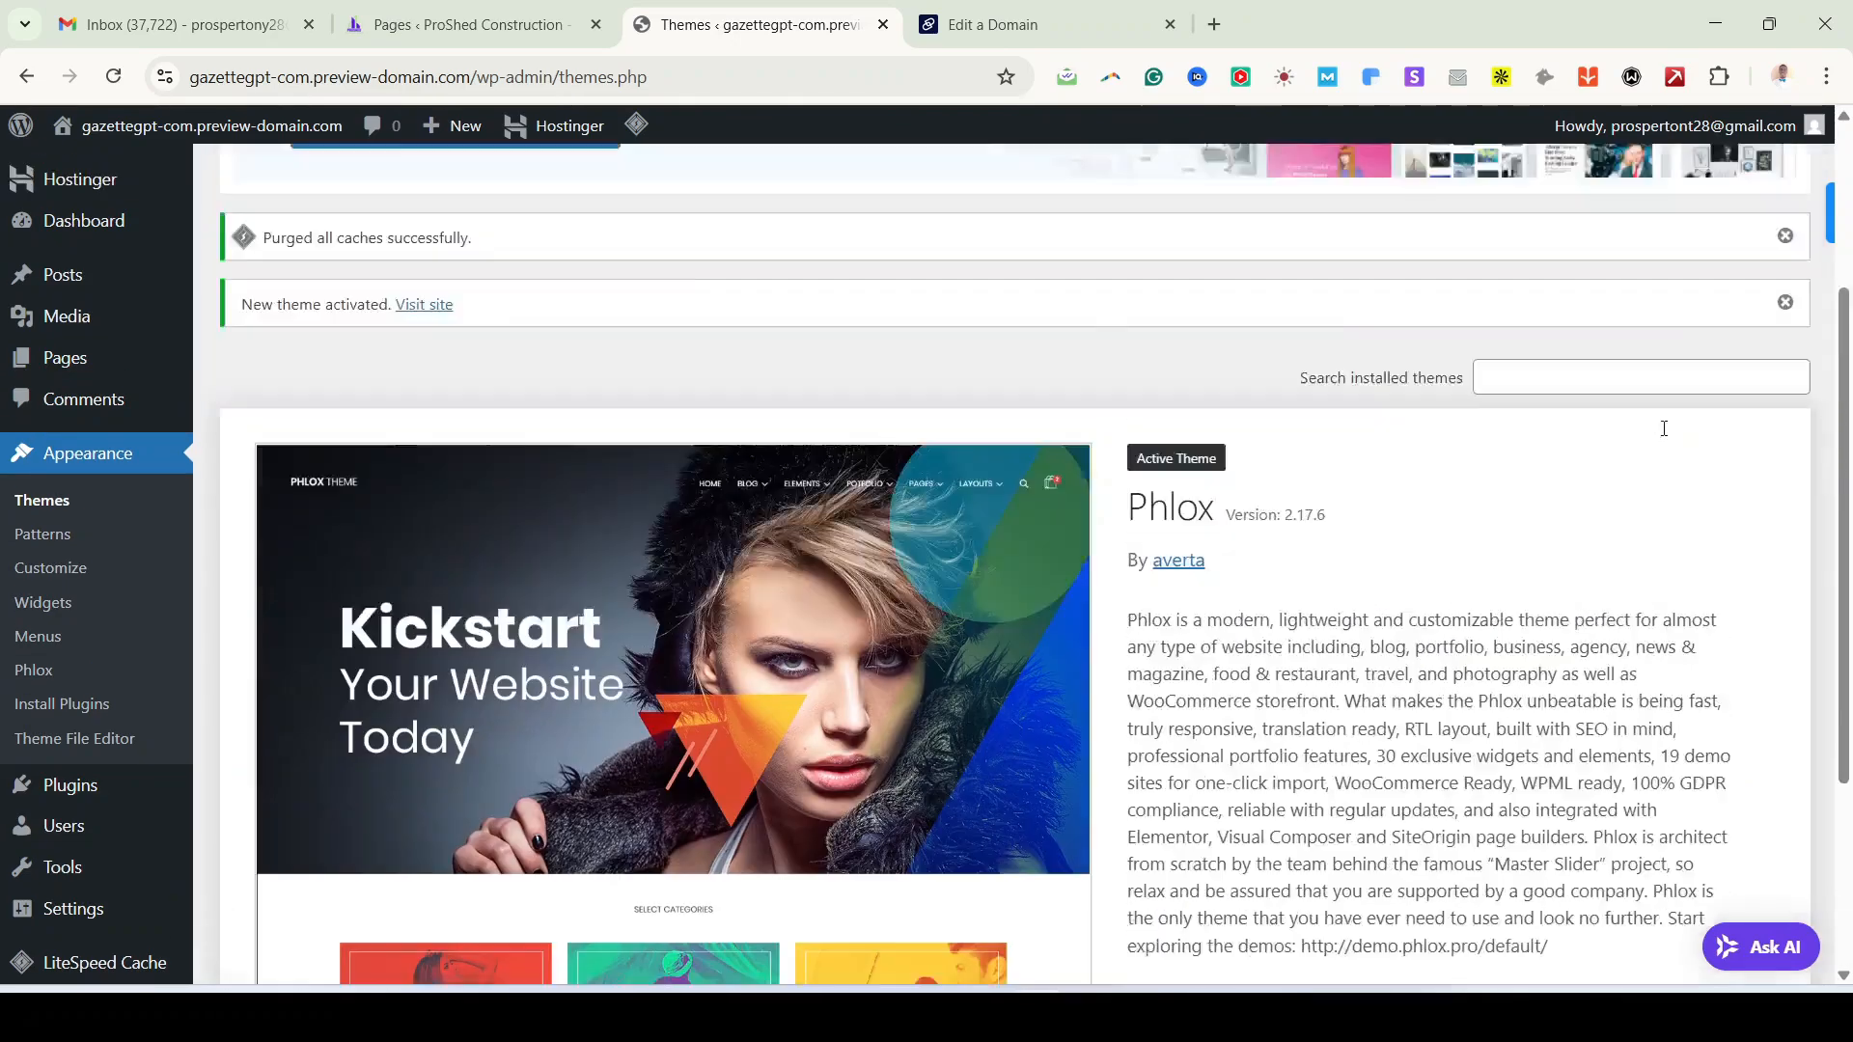
scroll(877, 694, down, 5)
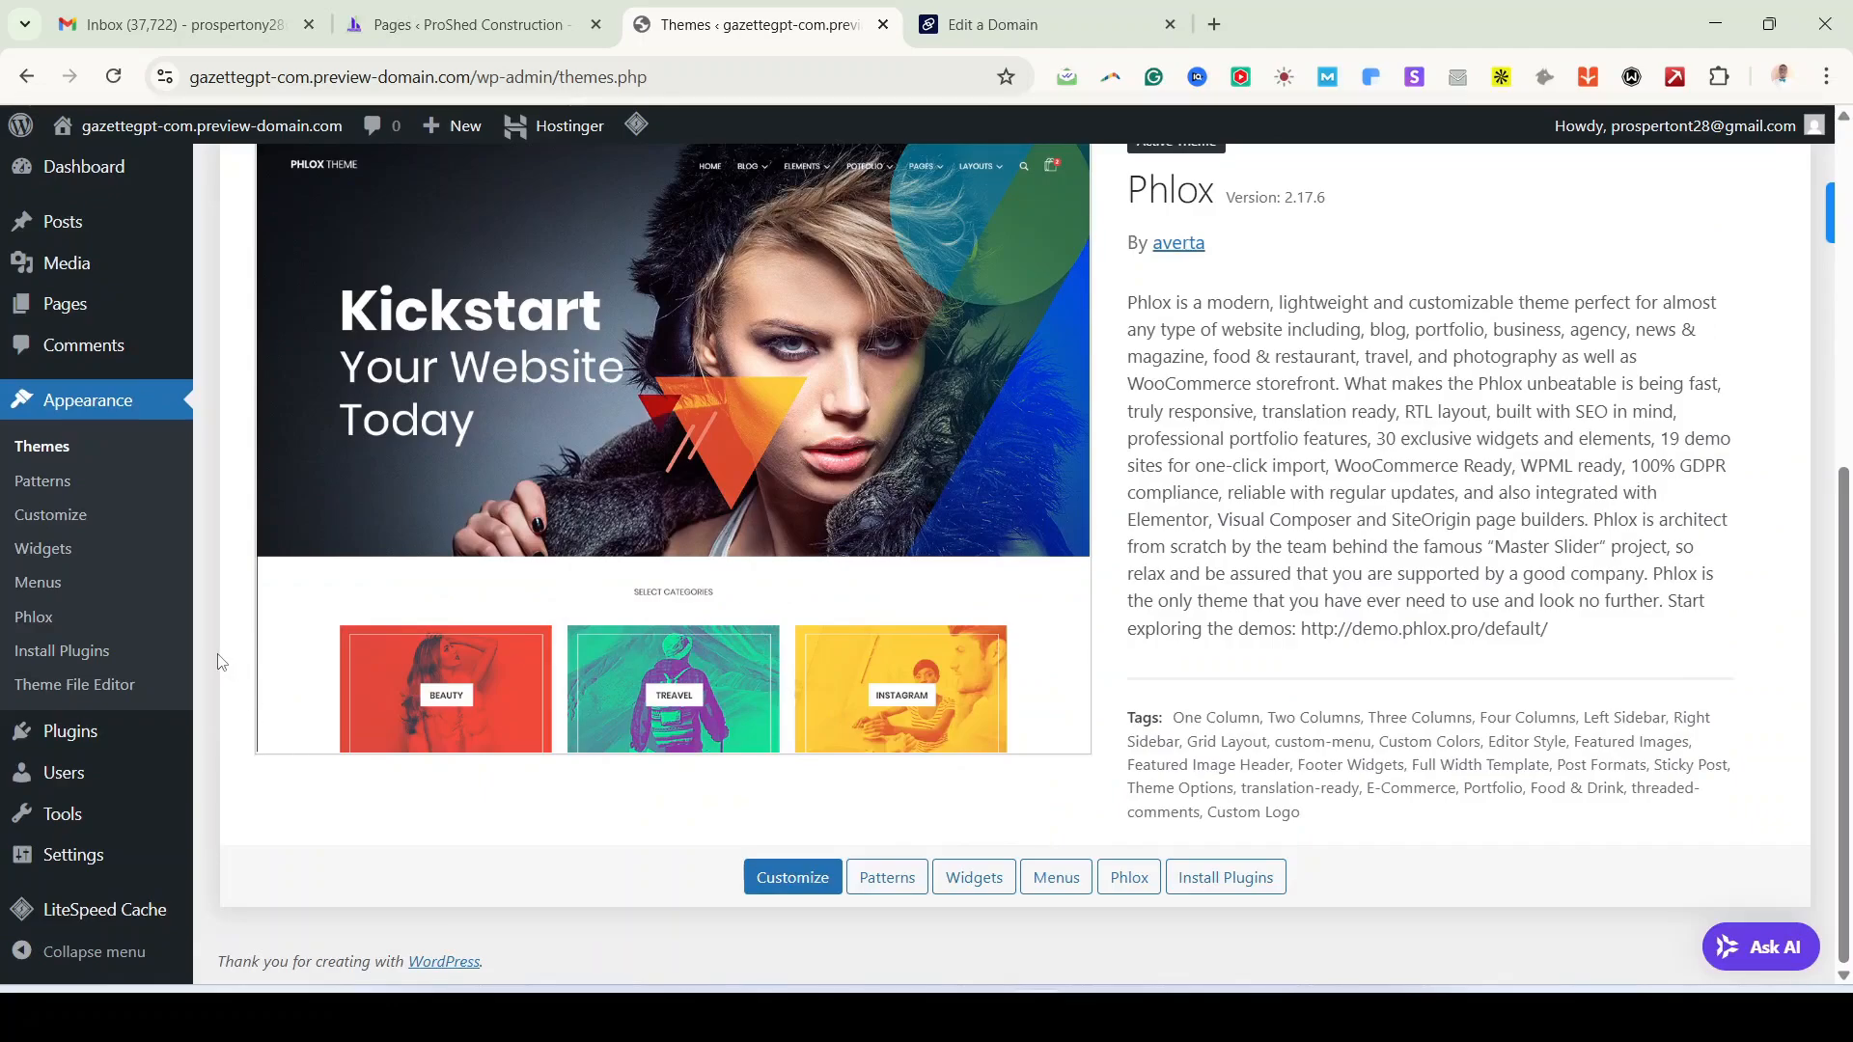
scroll(222, 662, up, 5)
scroll(222, 662, down, 1)
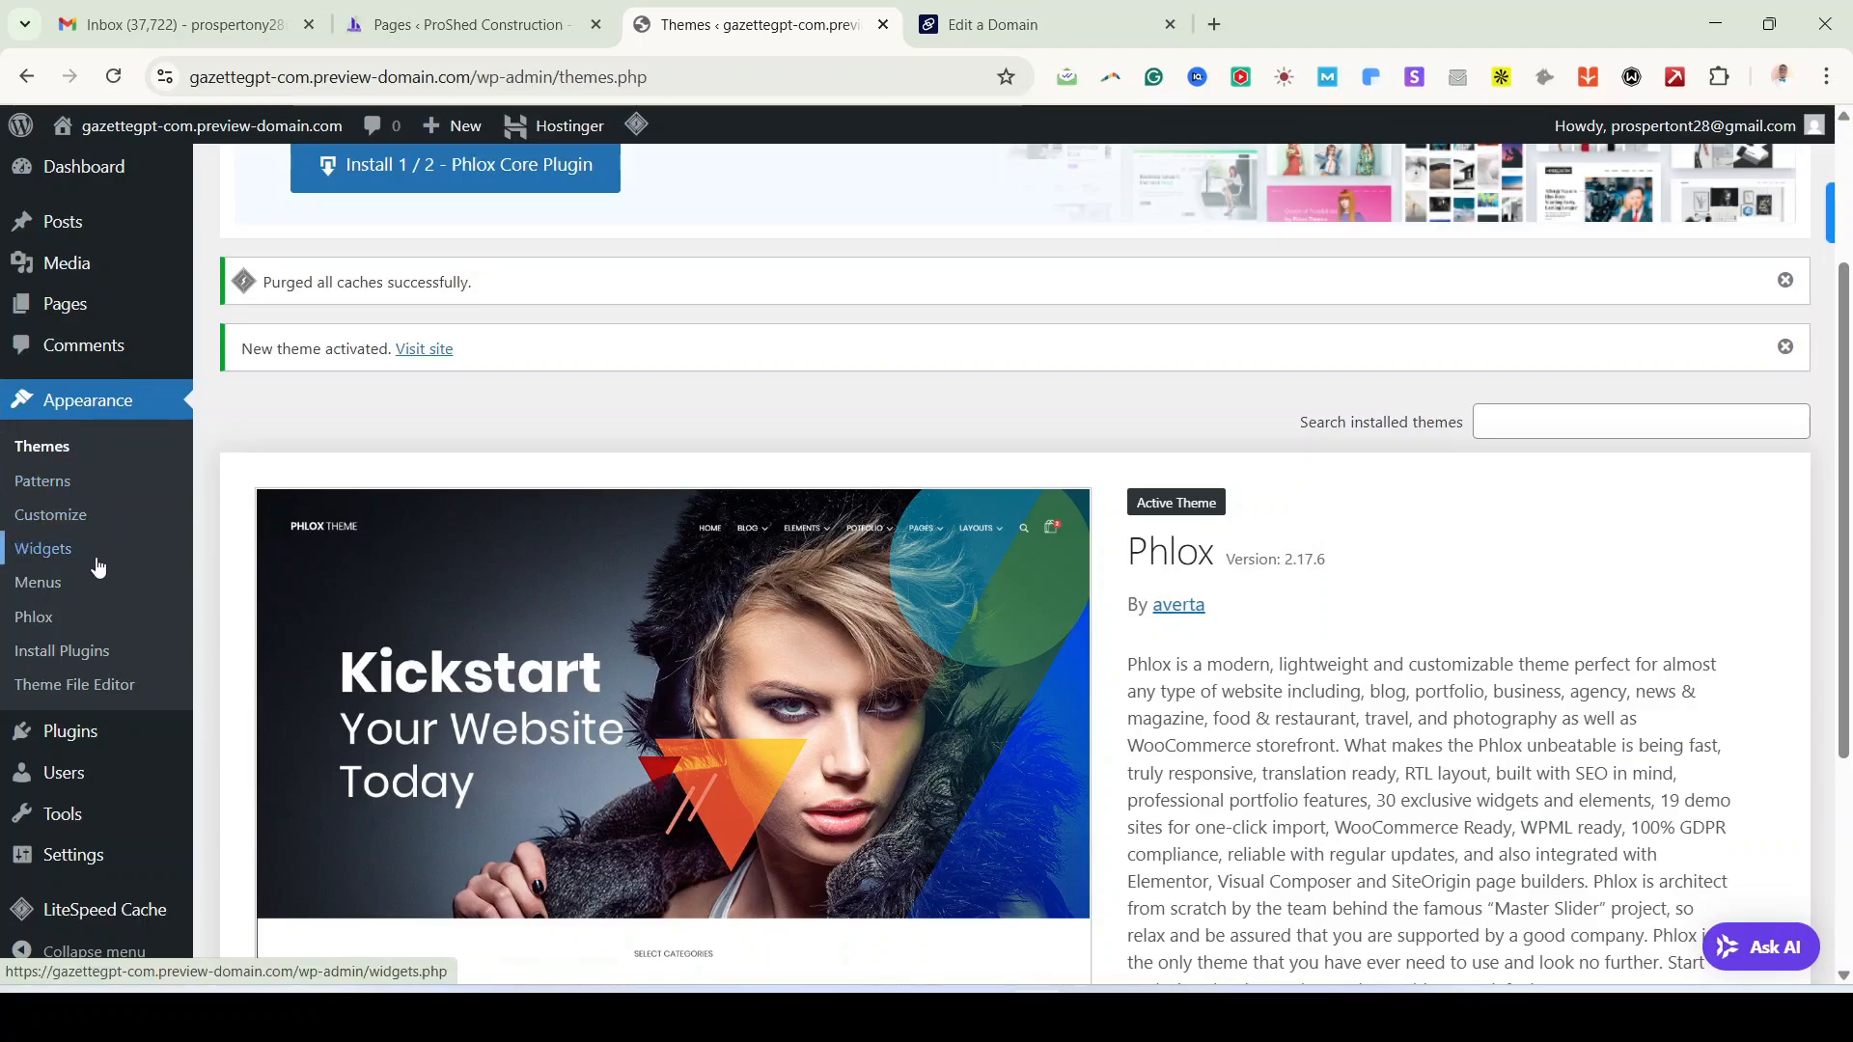
scroll(145, 676, down, 2)
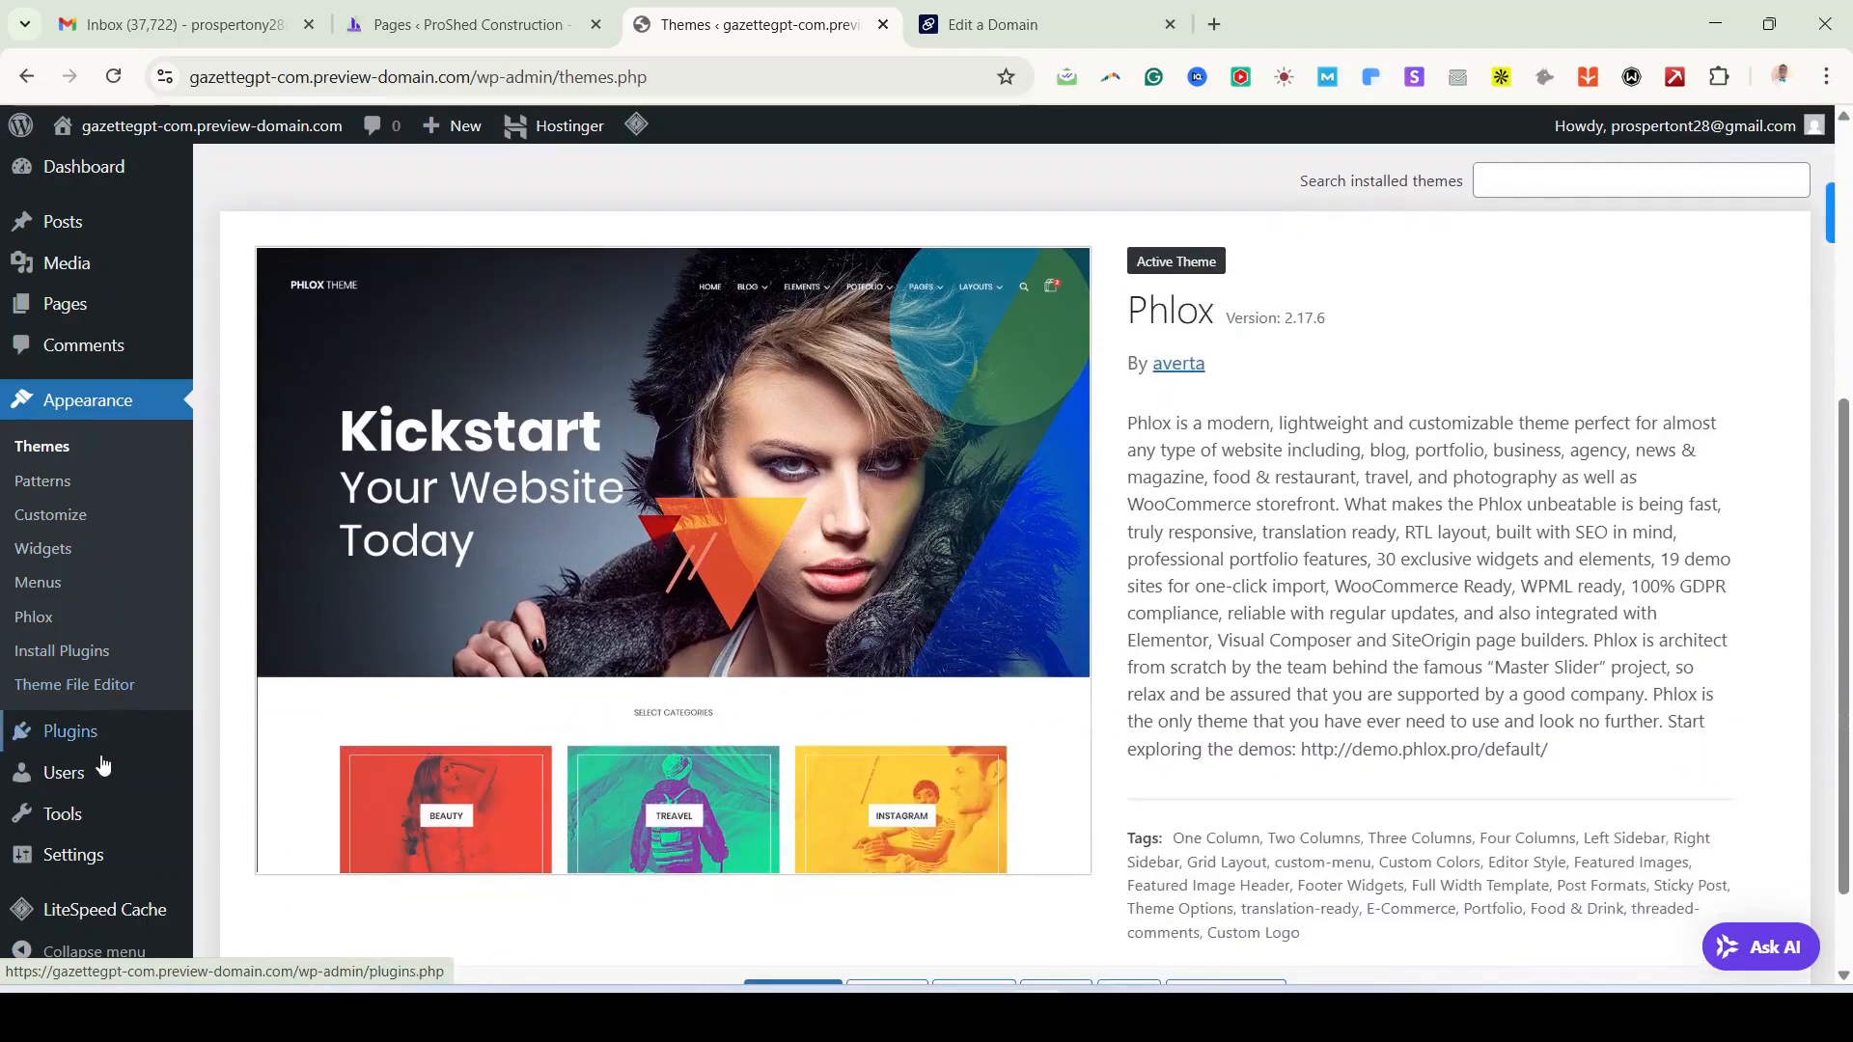
scroll(793, 456, up, 5)
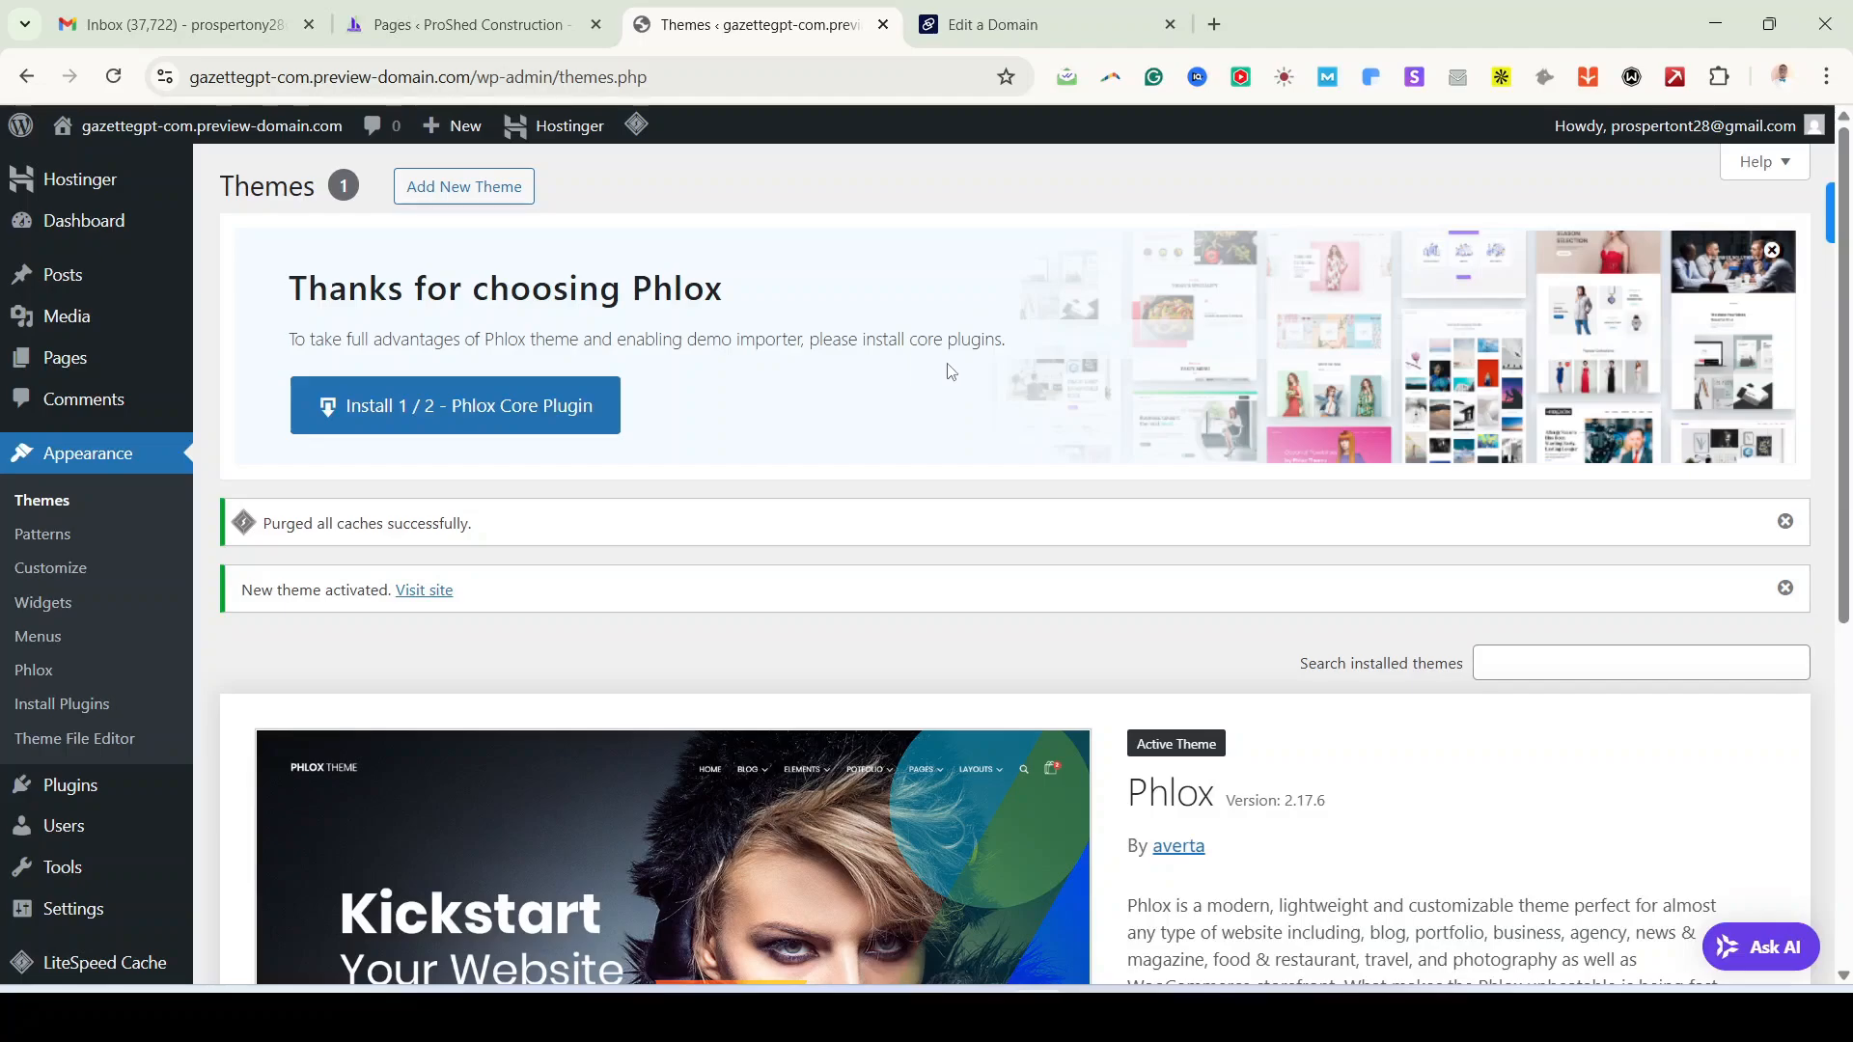
Step: Install the Phlox Core Plugin, view the live site in a new tab, then return to admin
click(375, 400)
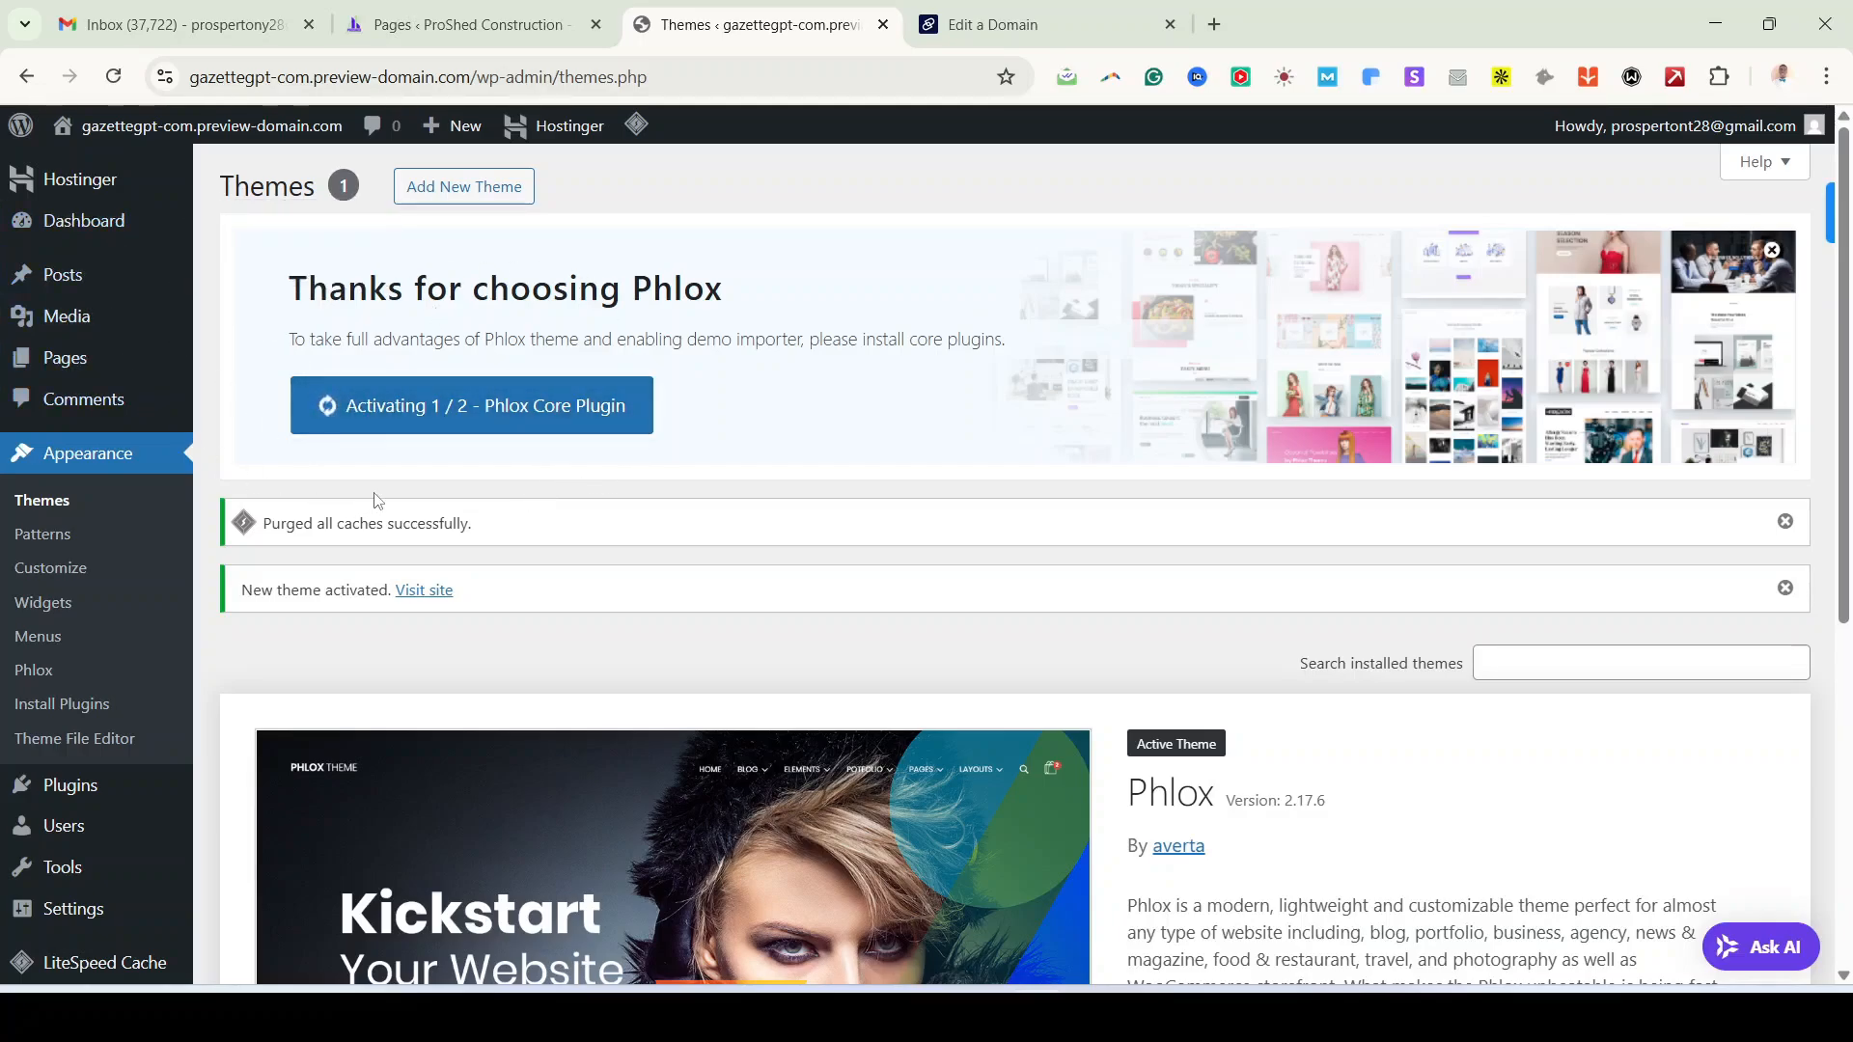
mouse_move(207, 142)
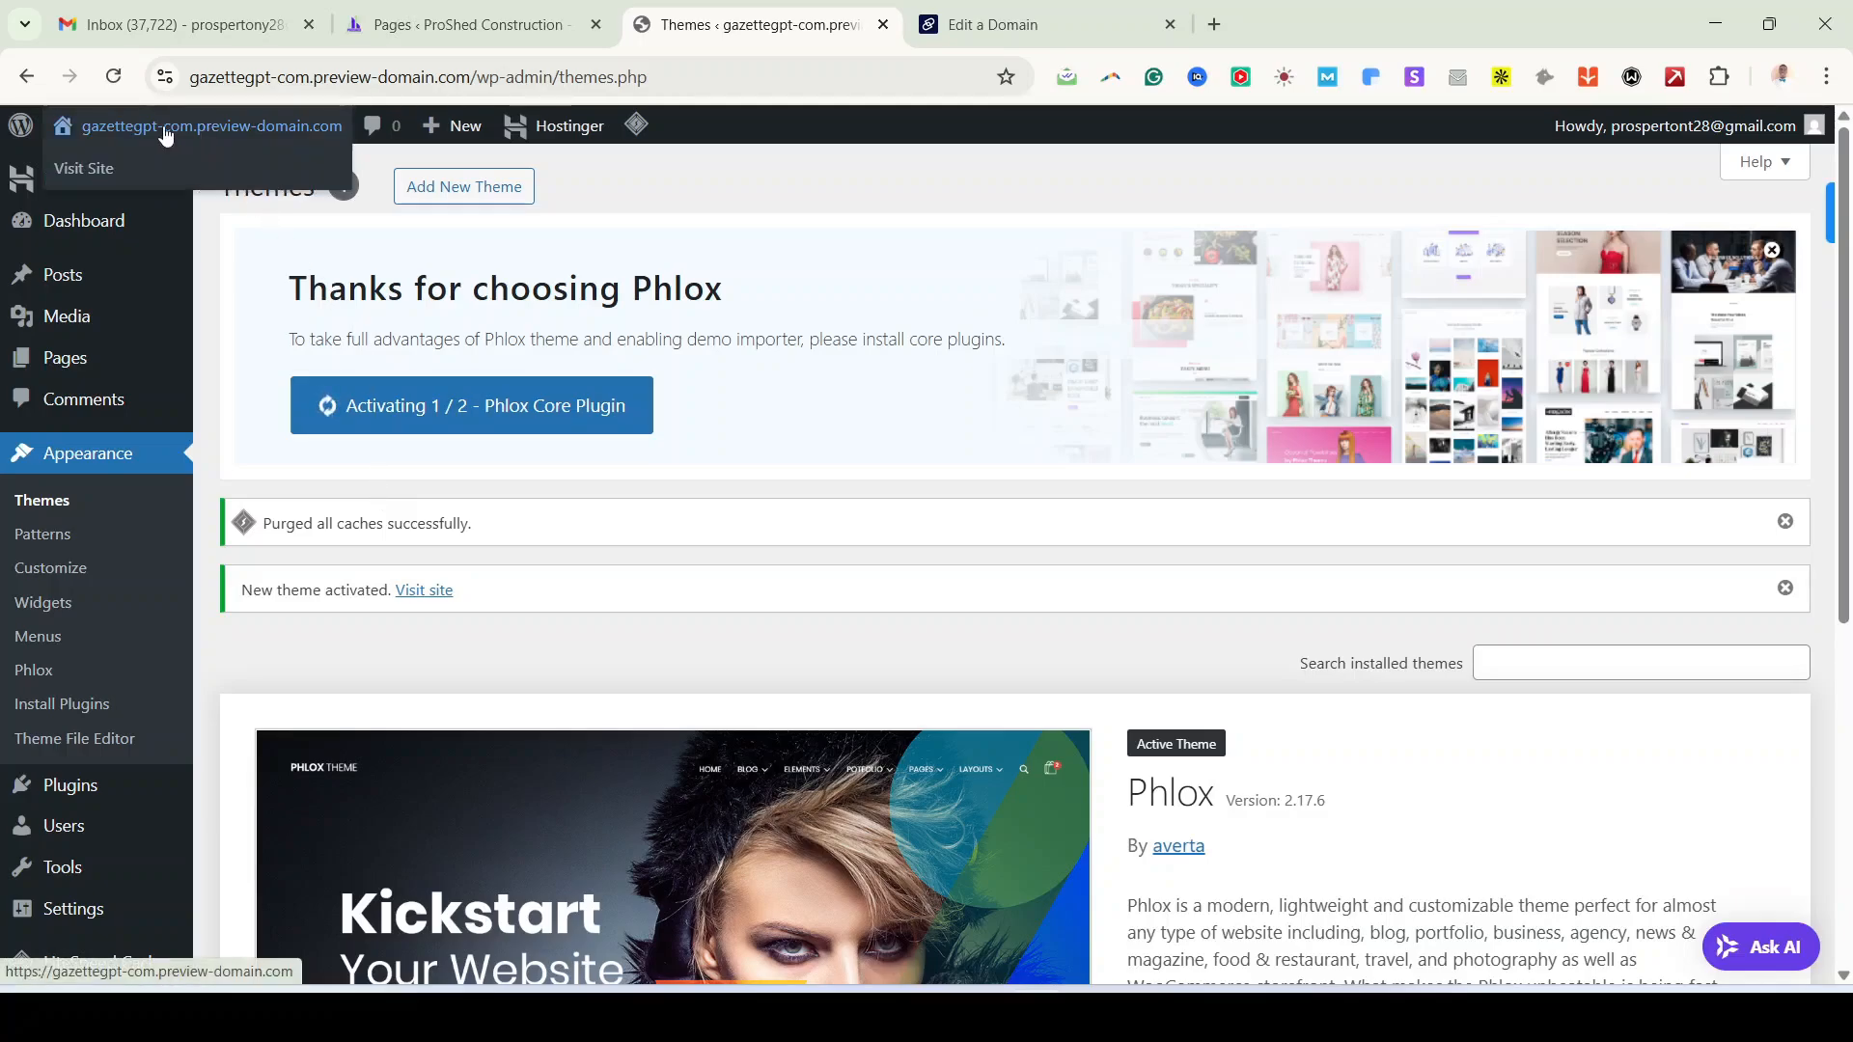
right_click(95, 170)
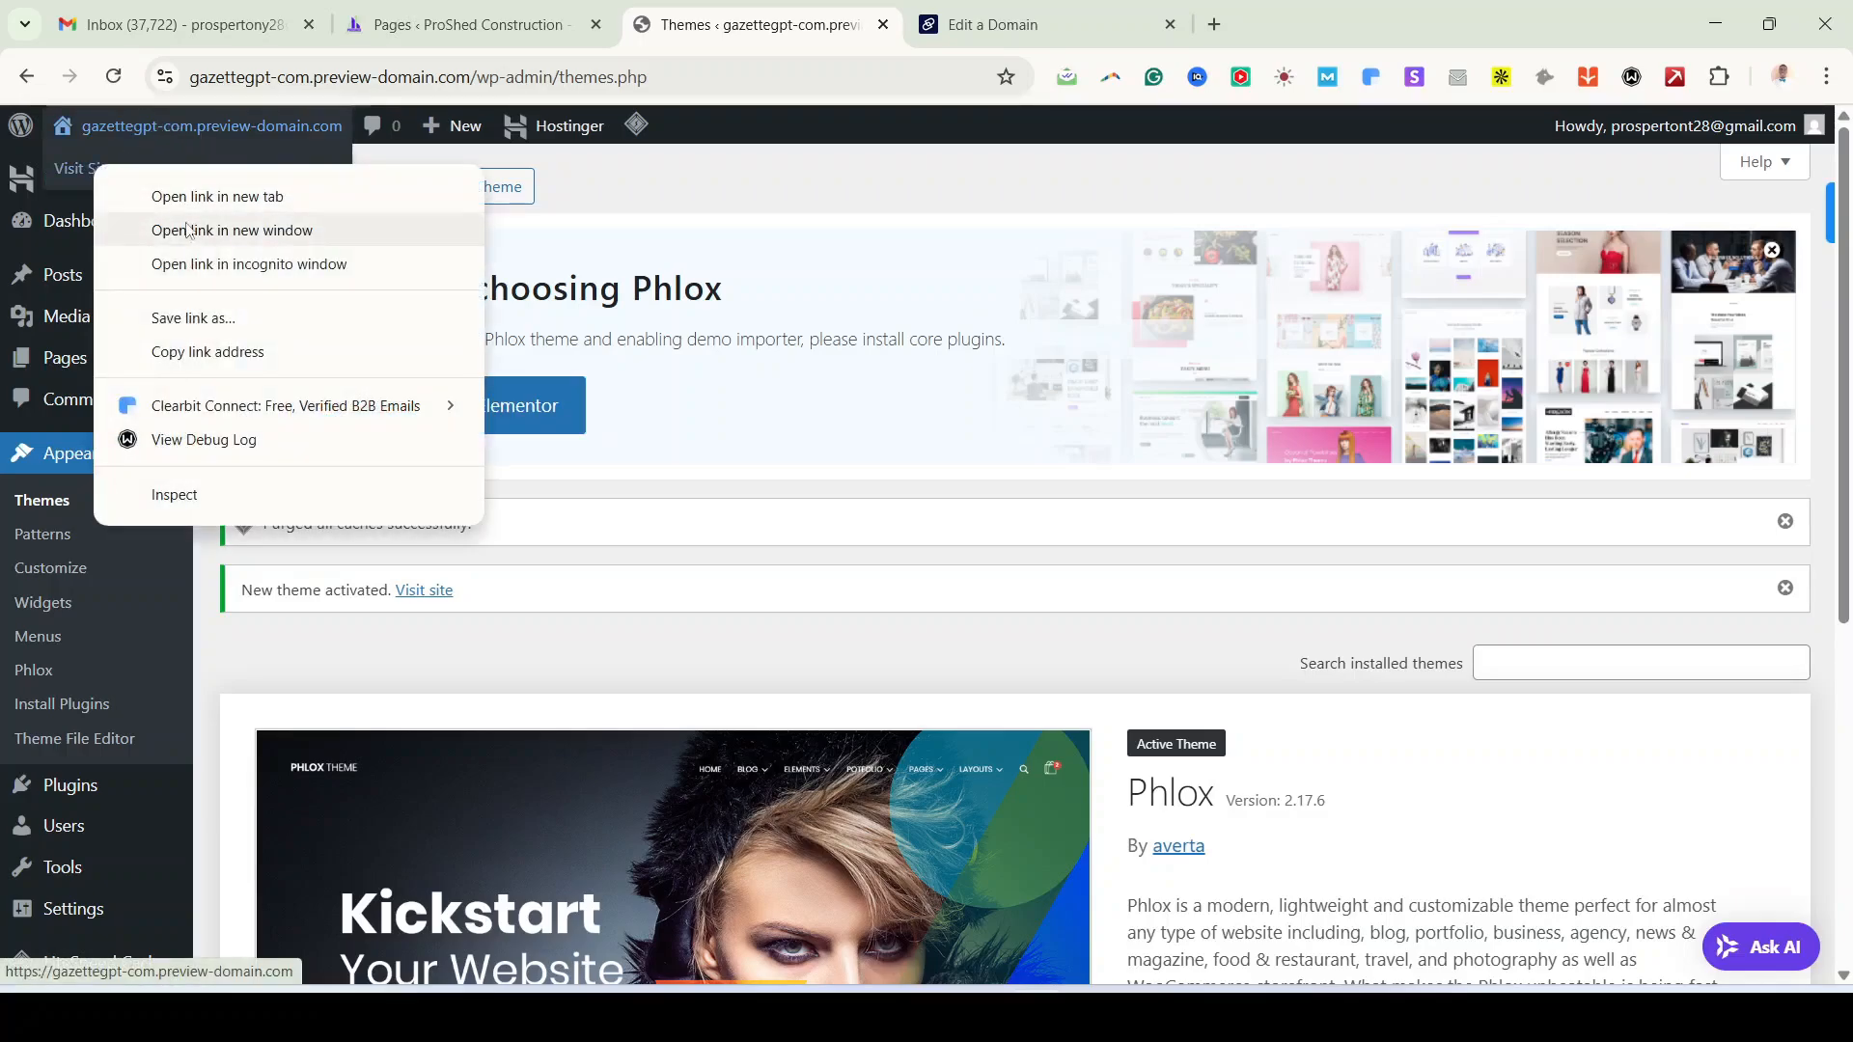
click(155, 192)
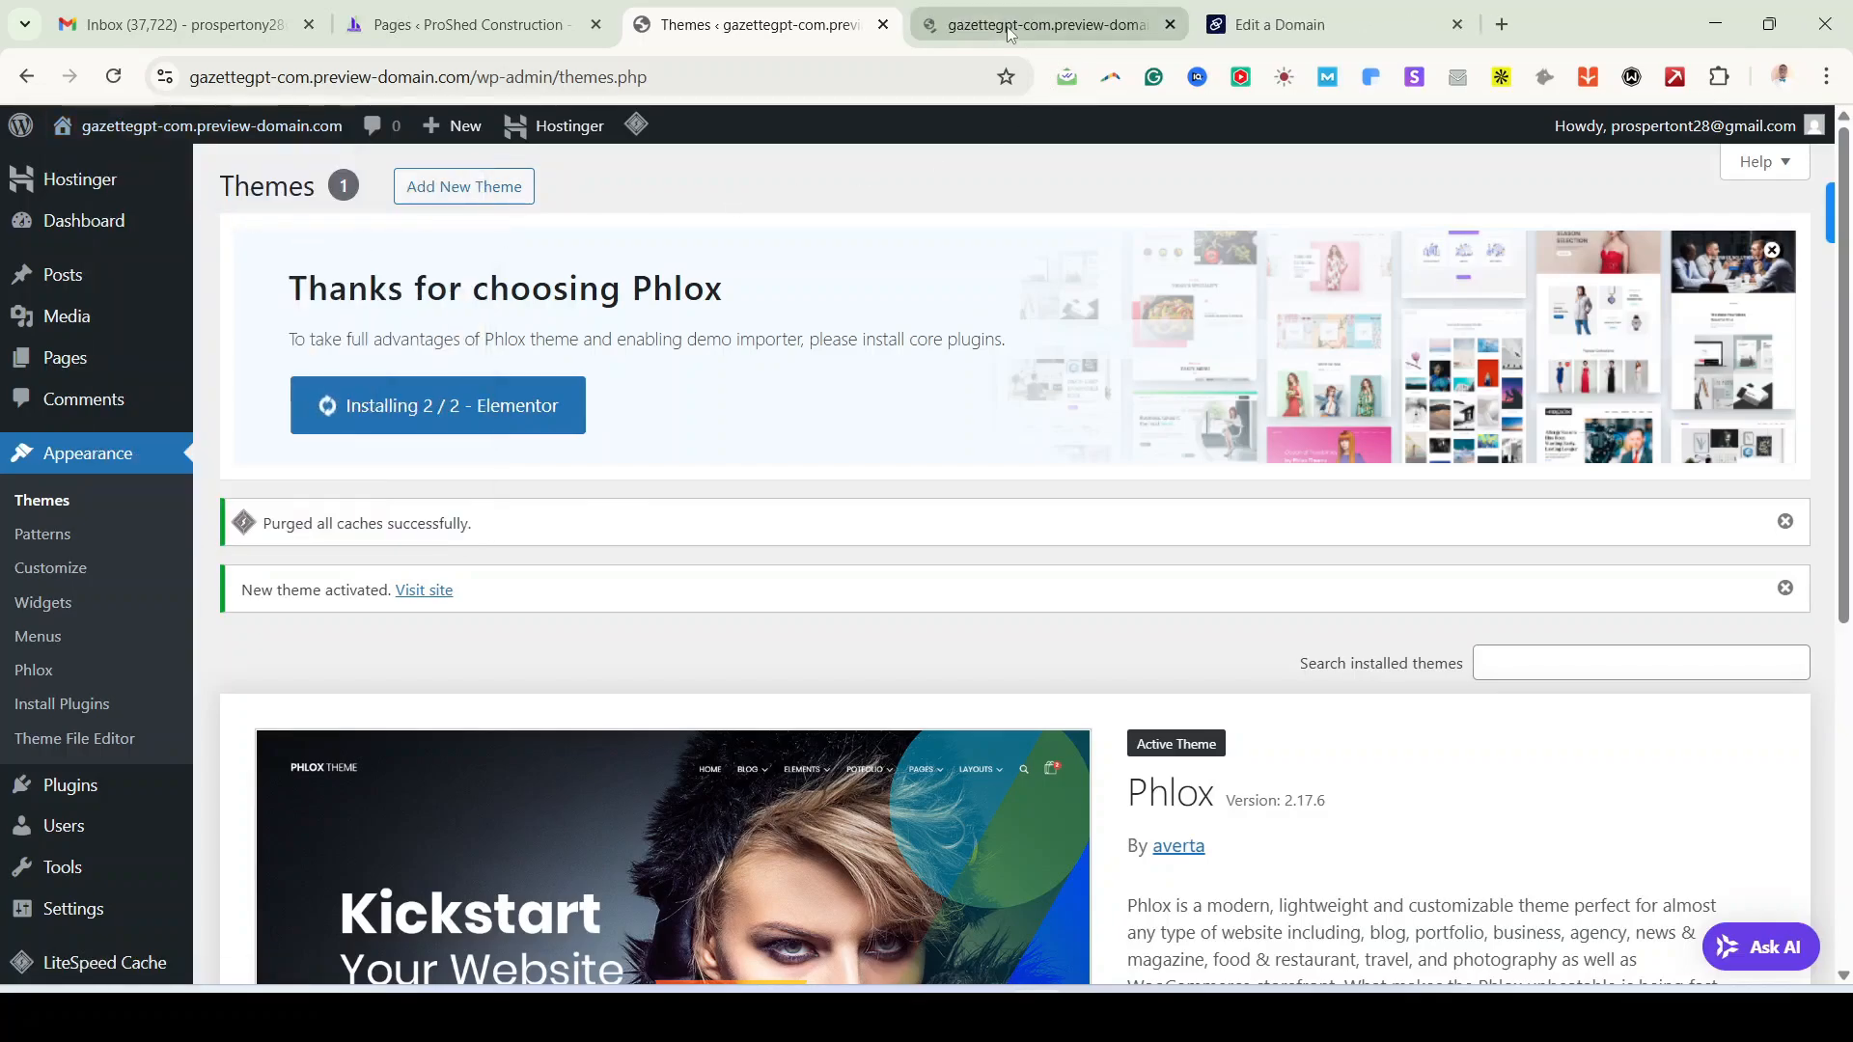
click(1012, 31)
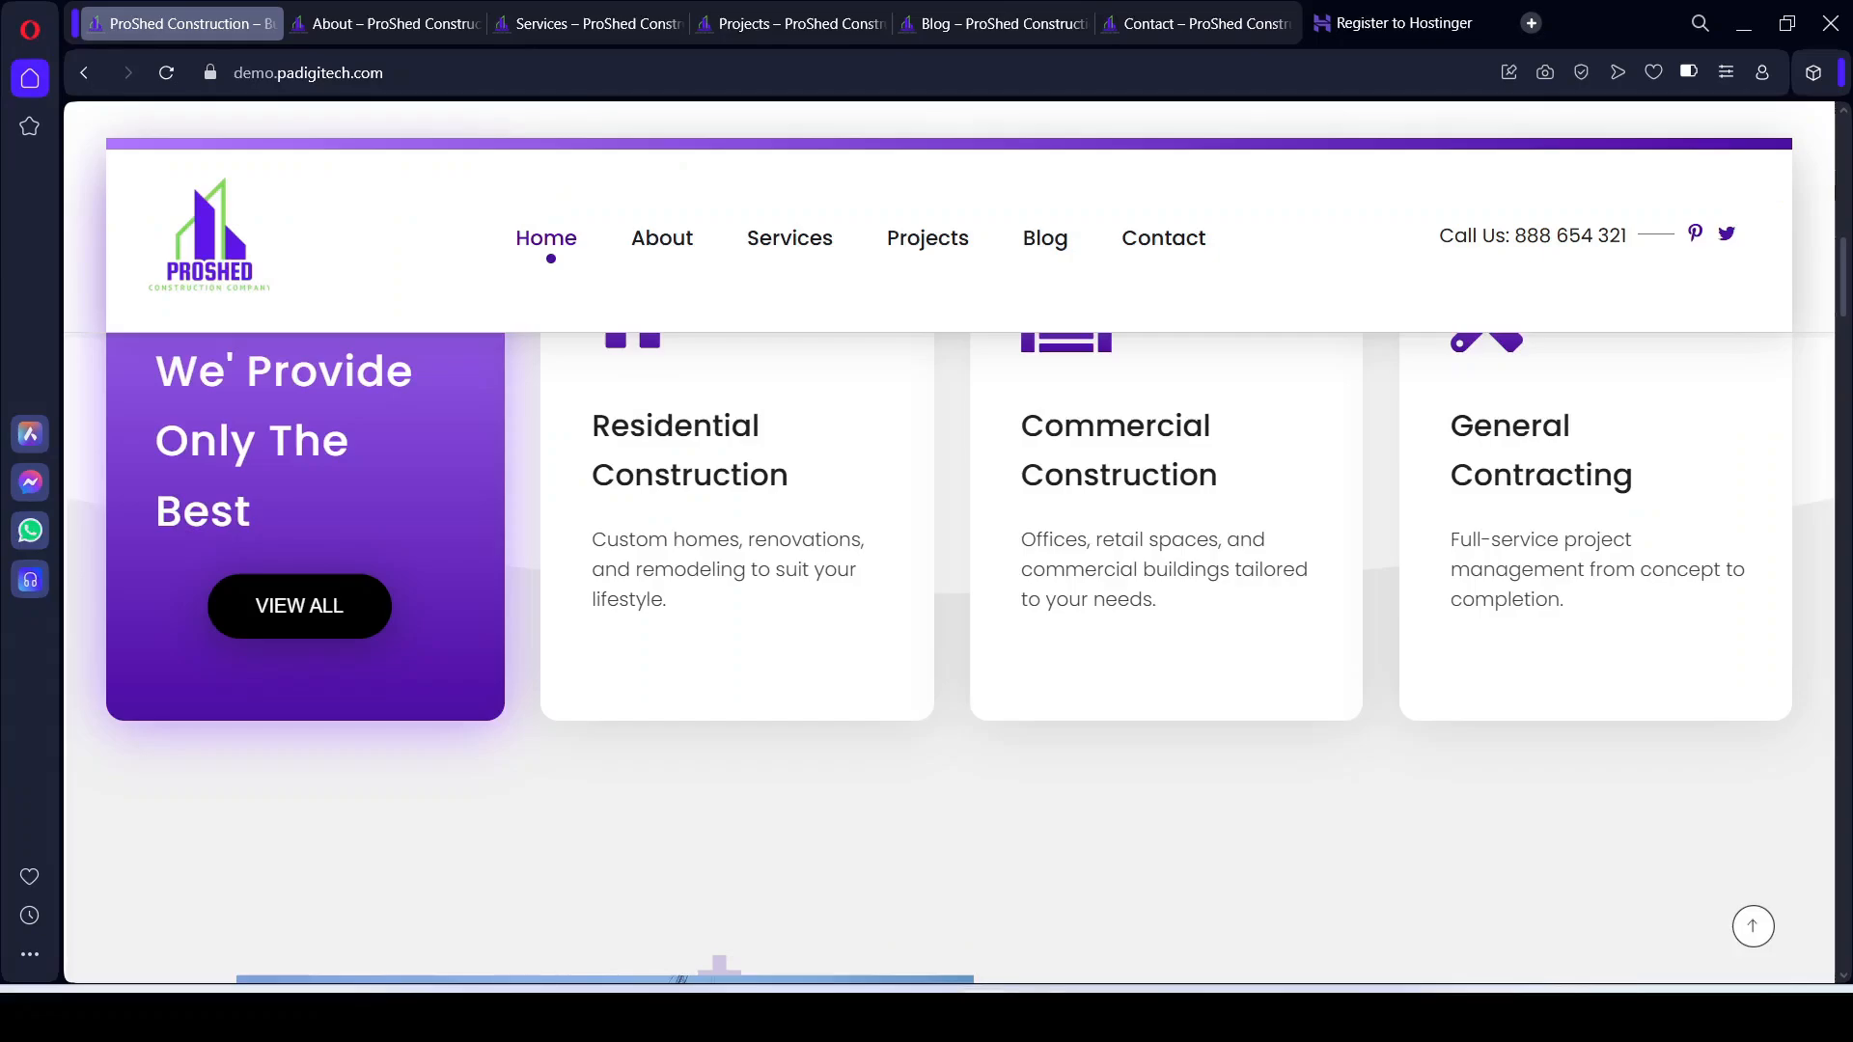
scroll(725, 495, up, 5)
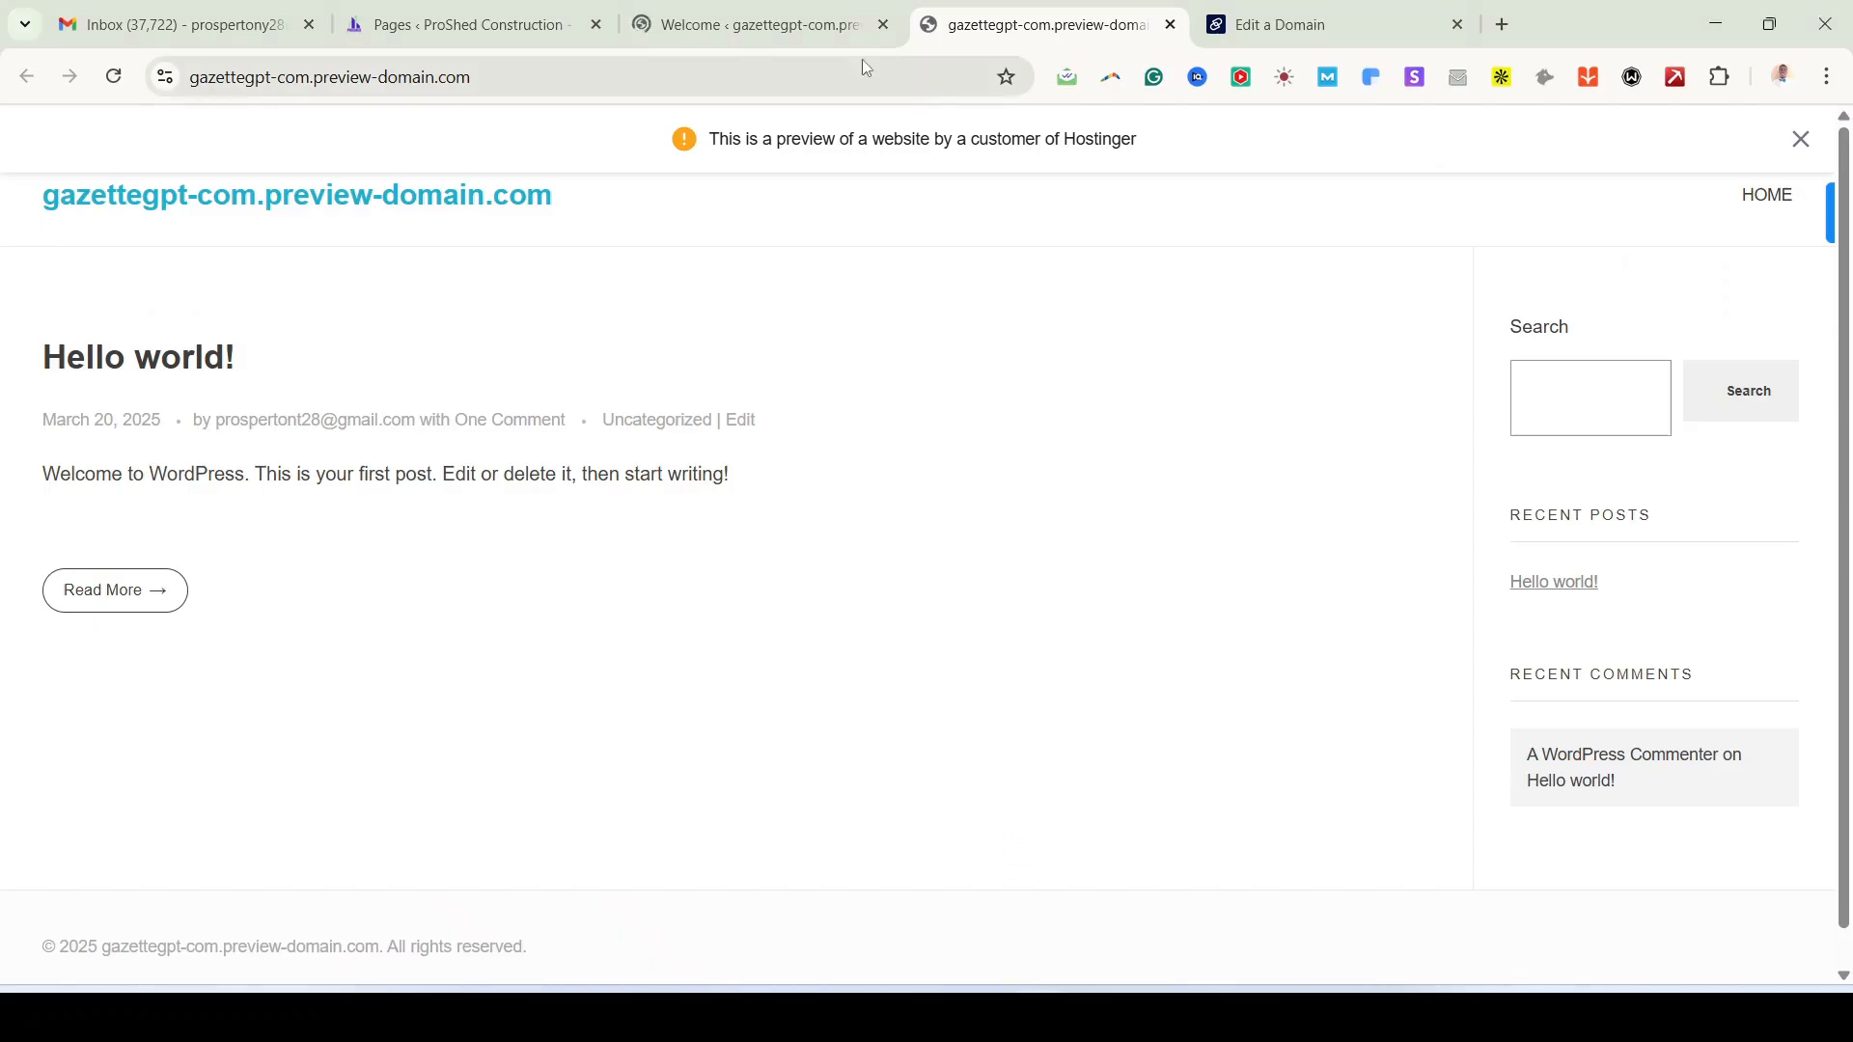
click(830, 25)
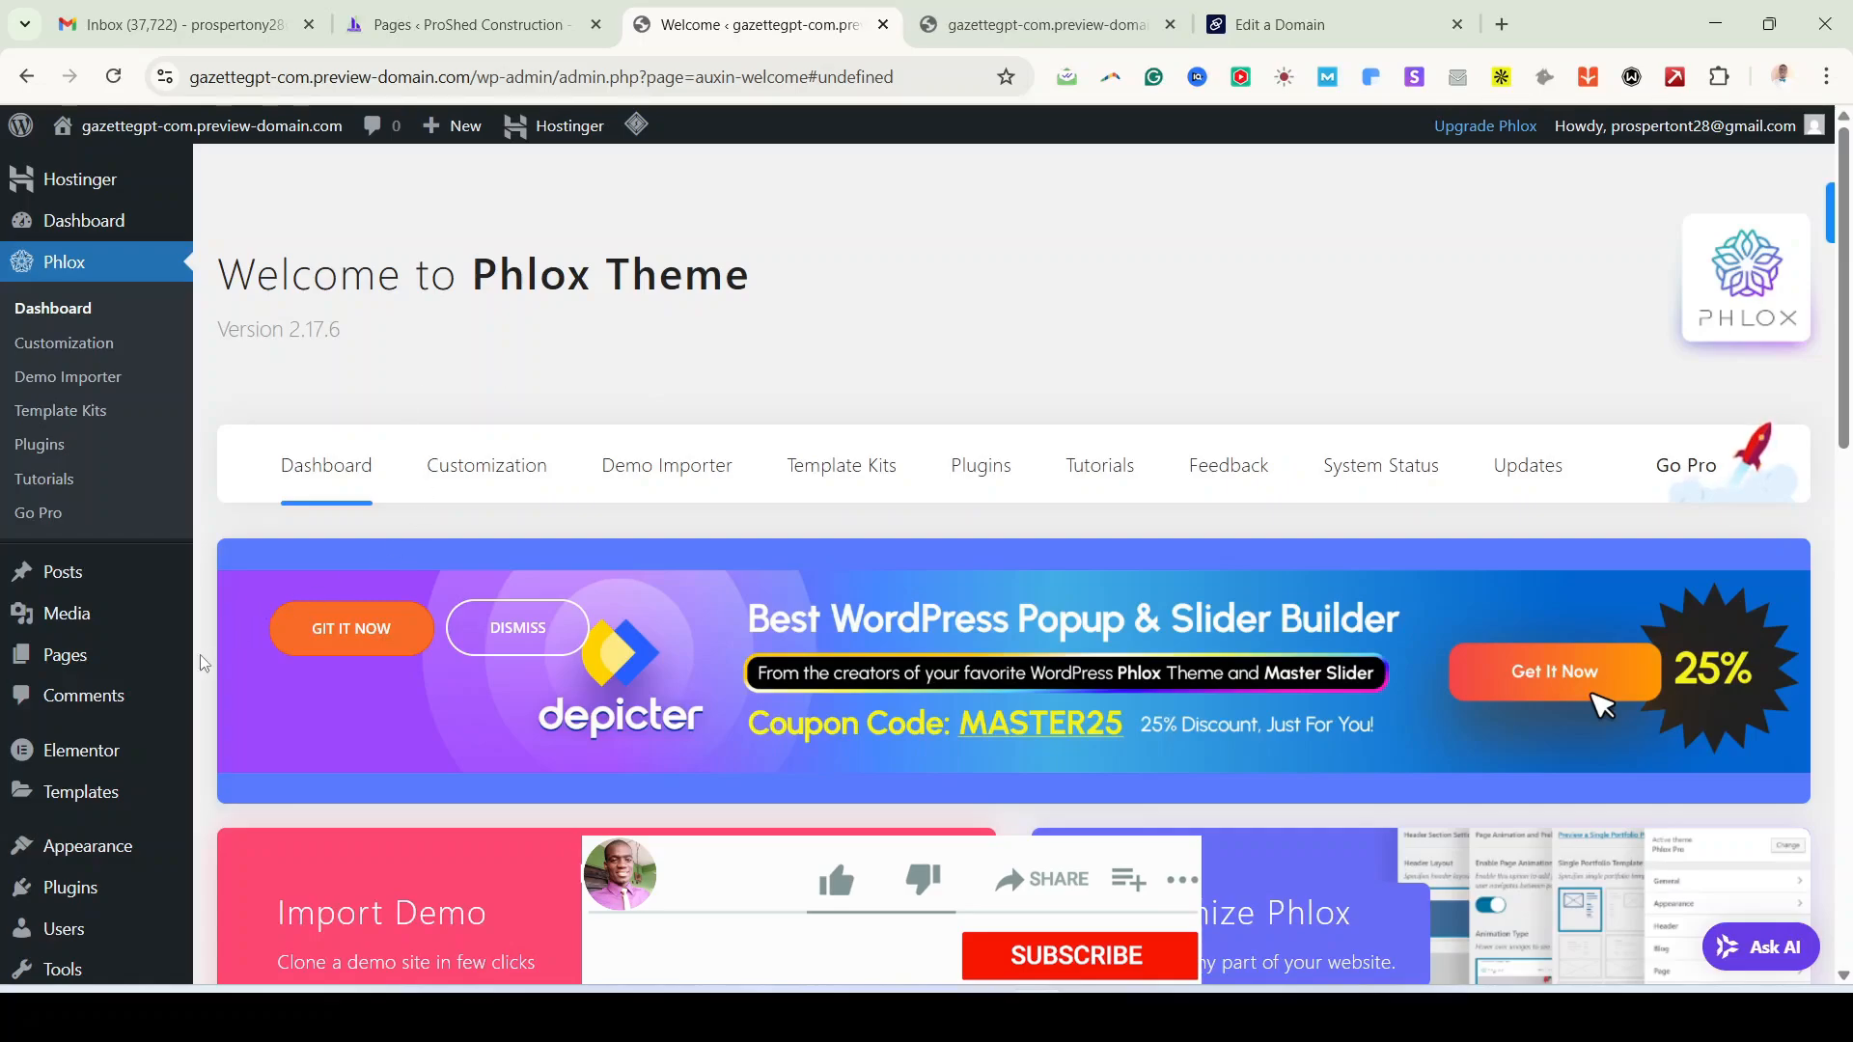
Step: Scroll through the Welcome to Phlox Theme dashboard to review its options
scroll(205, 646, down, 5)
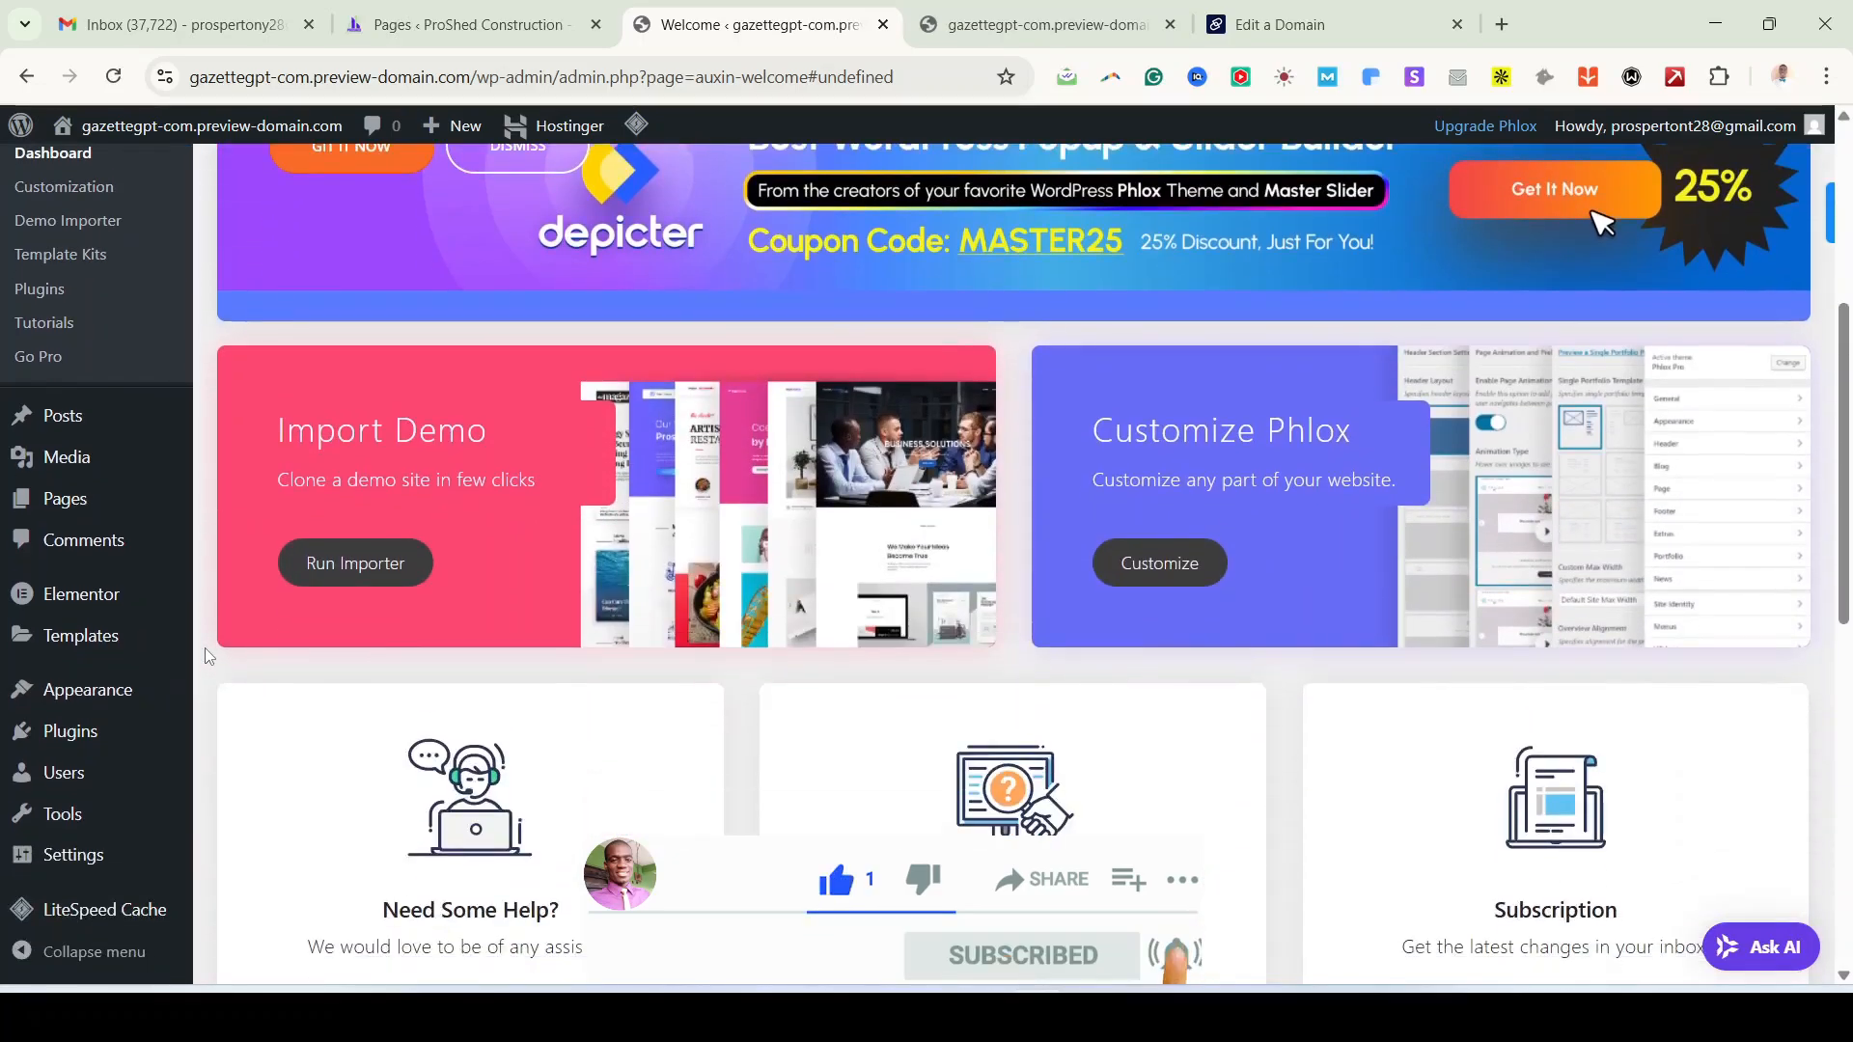
scroll(205, 656, down, 3)
scroll(204, 657, up, 5)
scroll(204, 657, down, 1)
scroll(205, 656, up, 3)
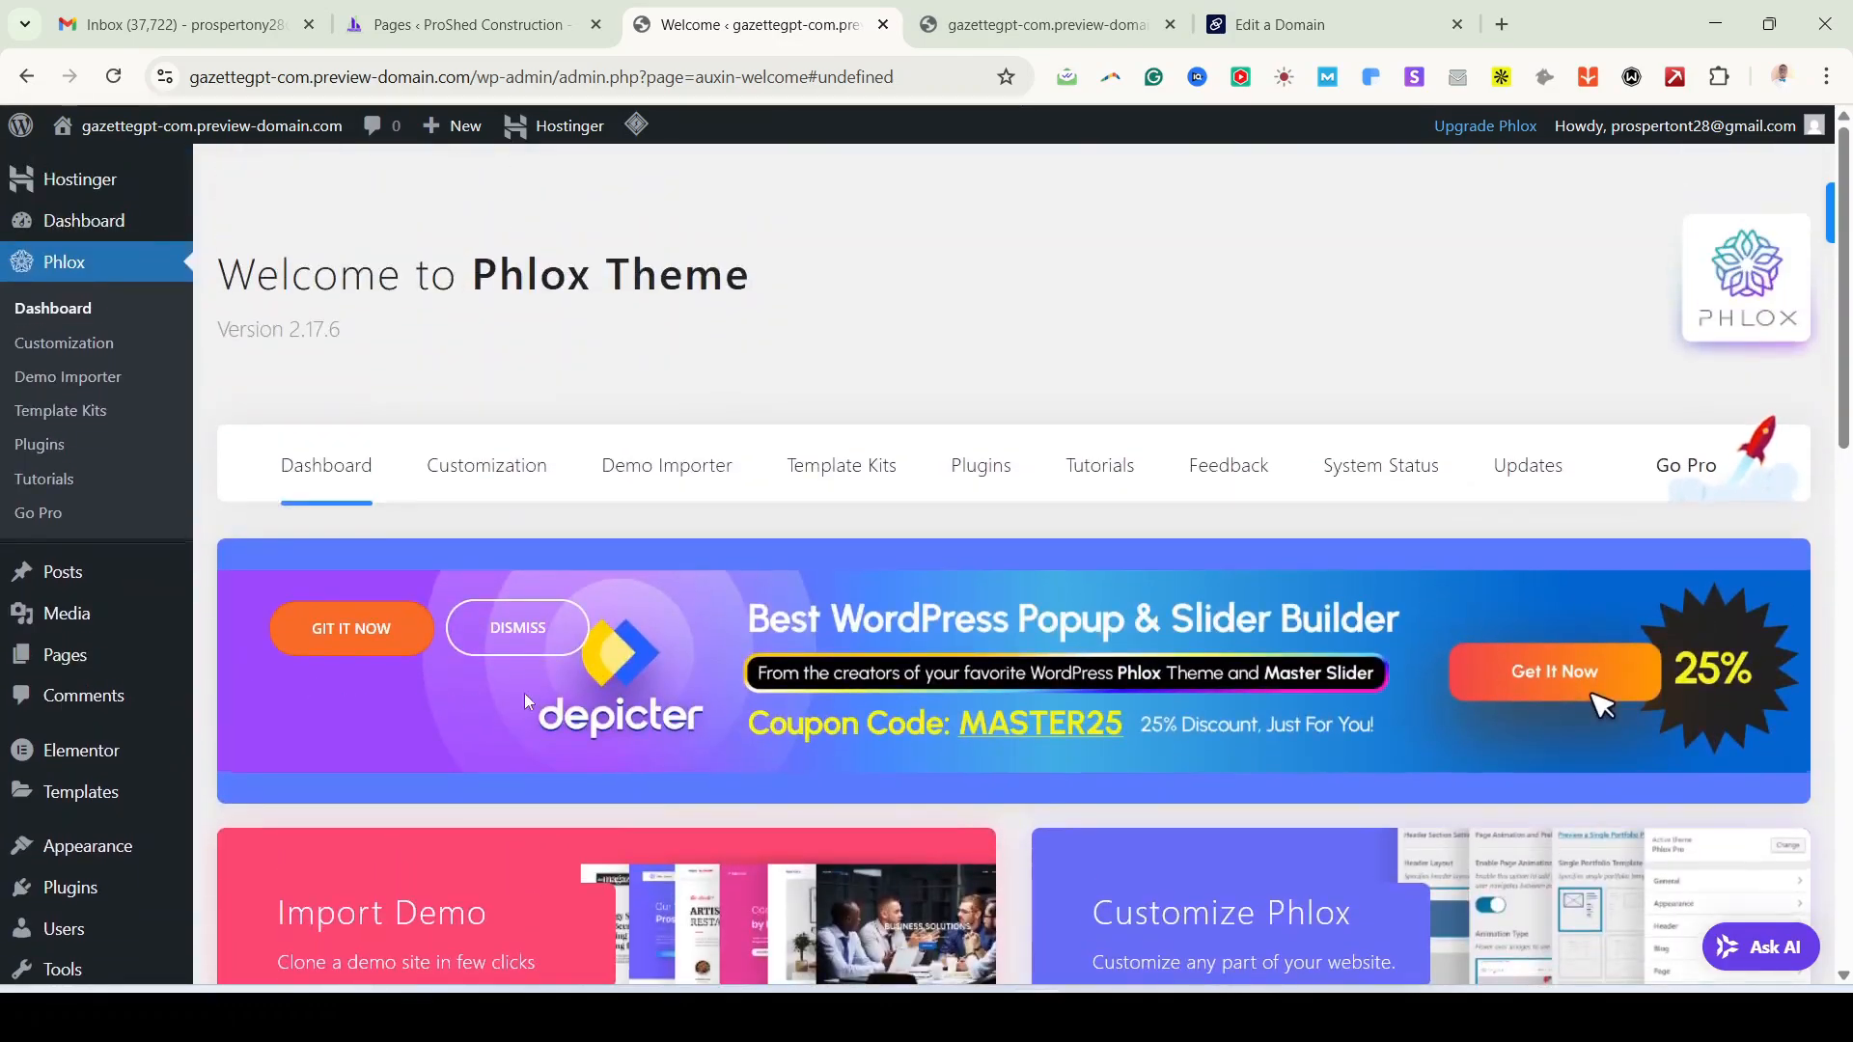
scroll(524, 693, down, 12)
scroll(579, 670, up, 8)
scroll(583, 666, up, 4)
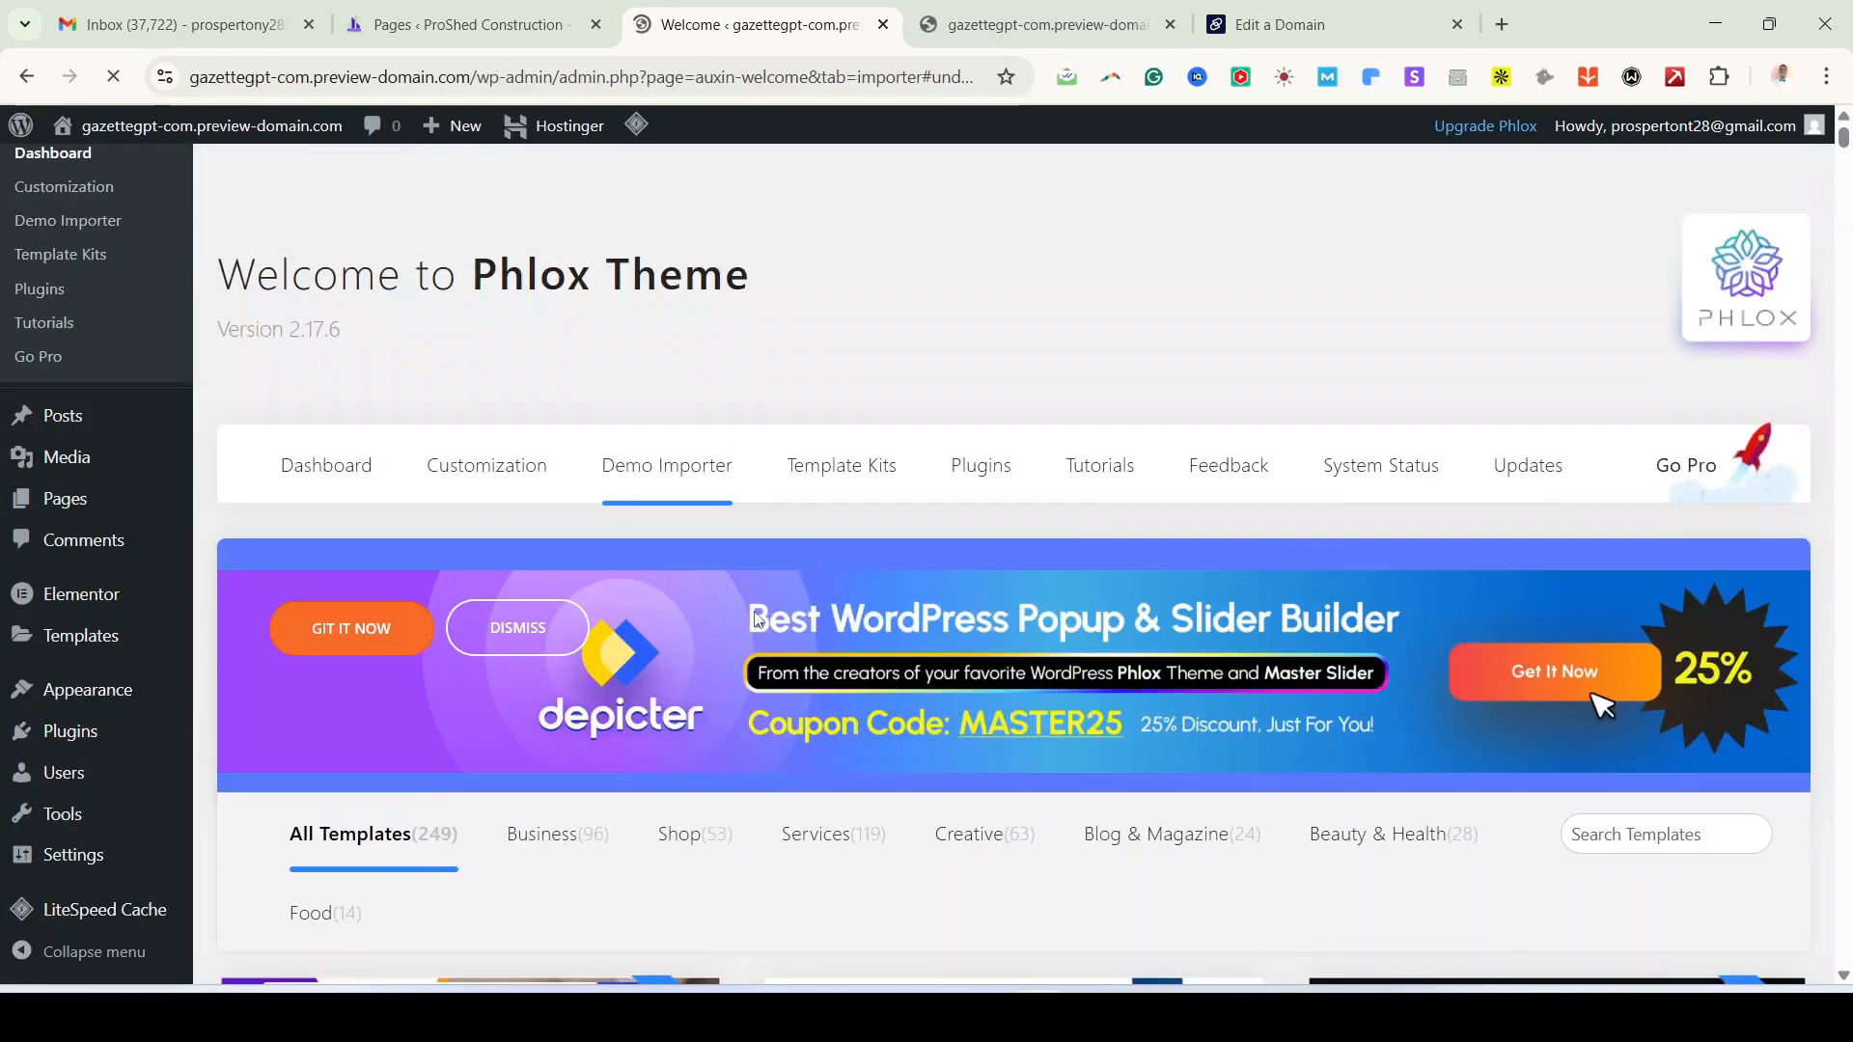
scroll(746, 541, down, 3)
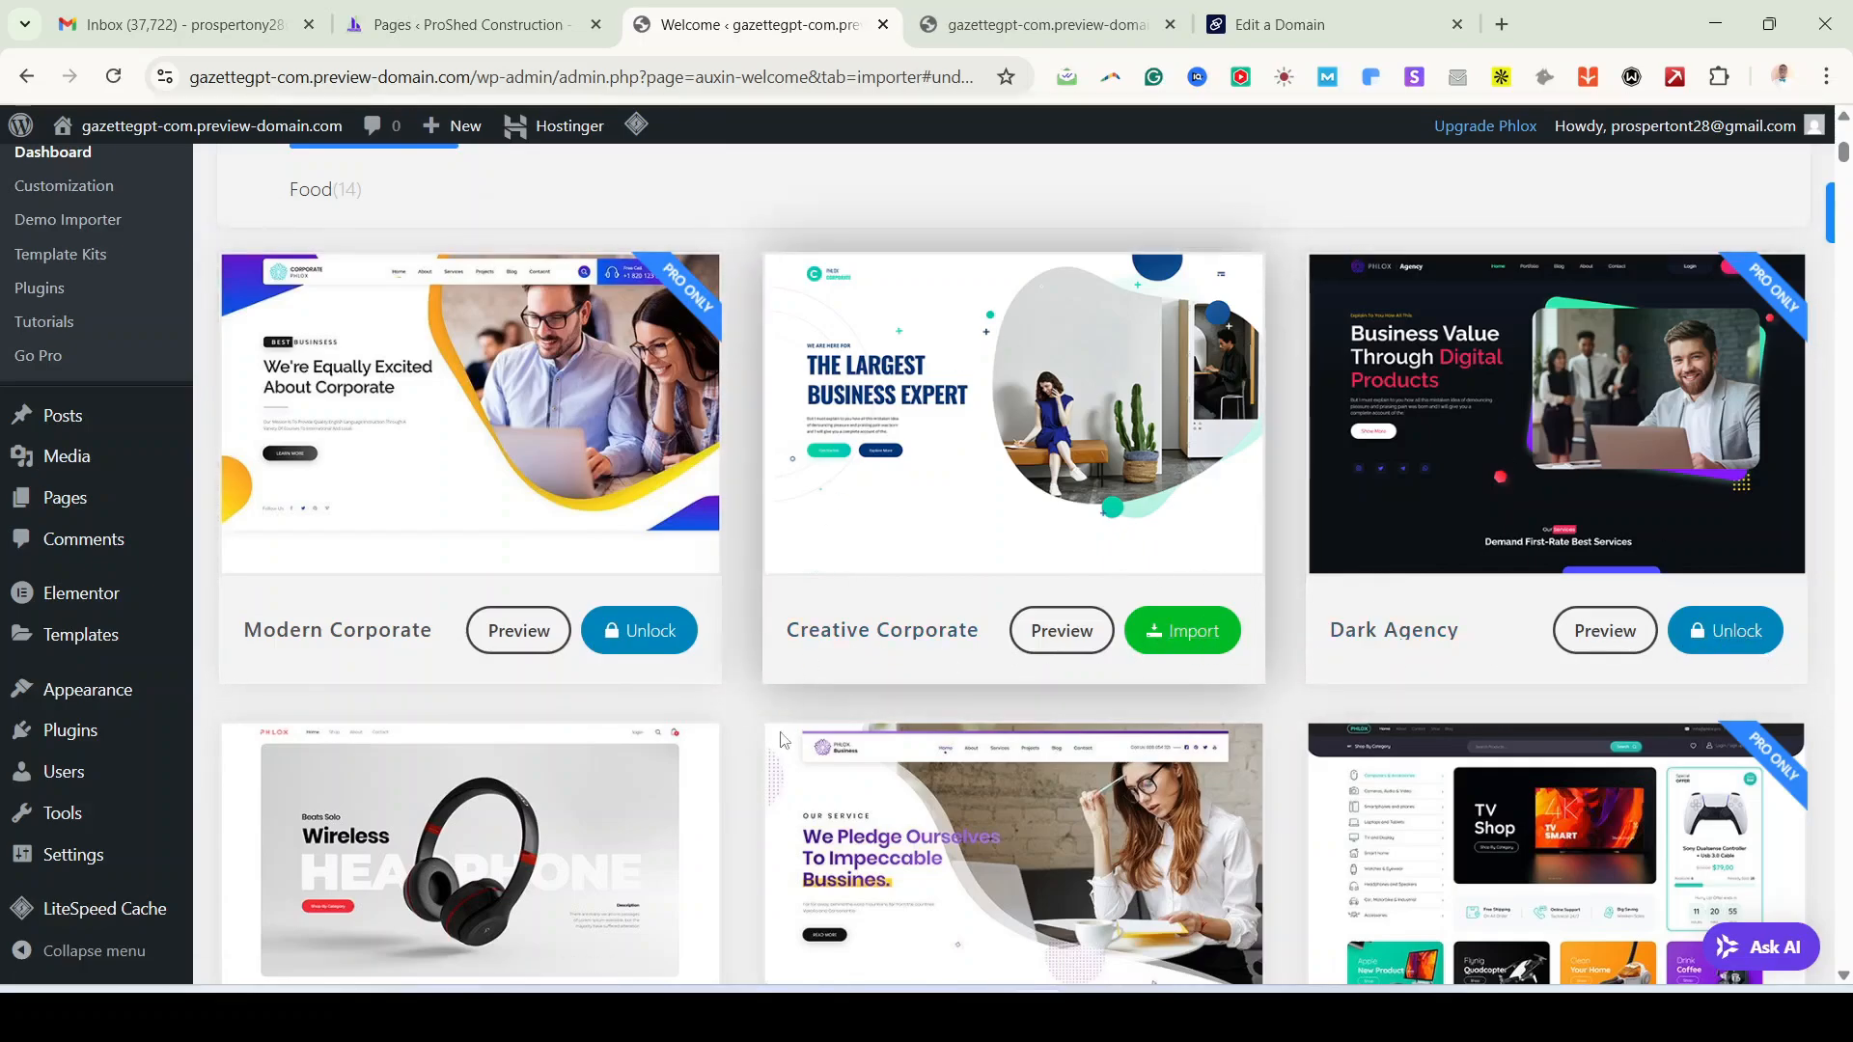
scroll(721, 761, down, 15)
scroll(726, 771, down, 8)
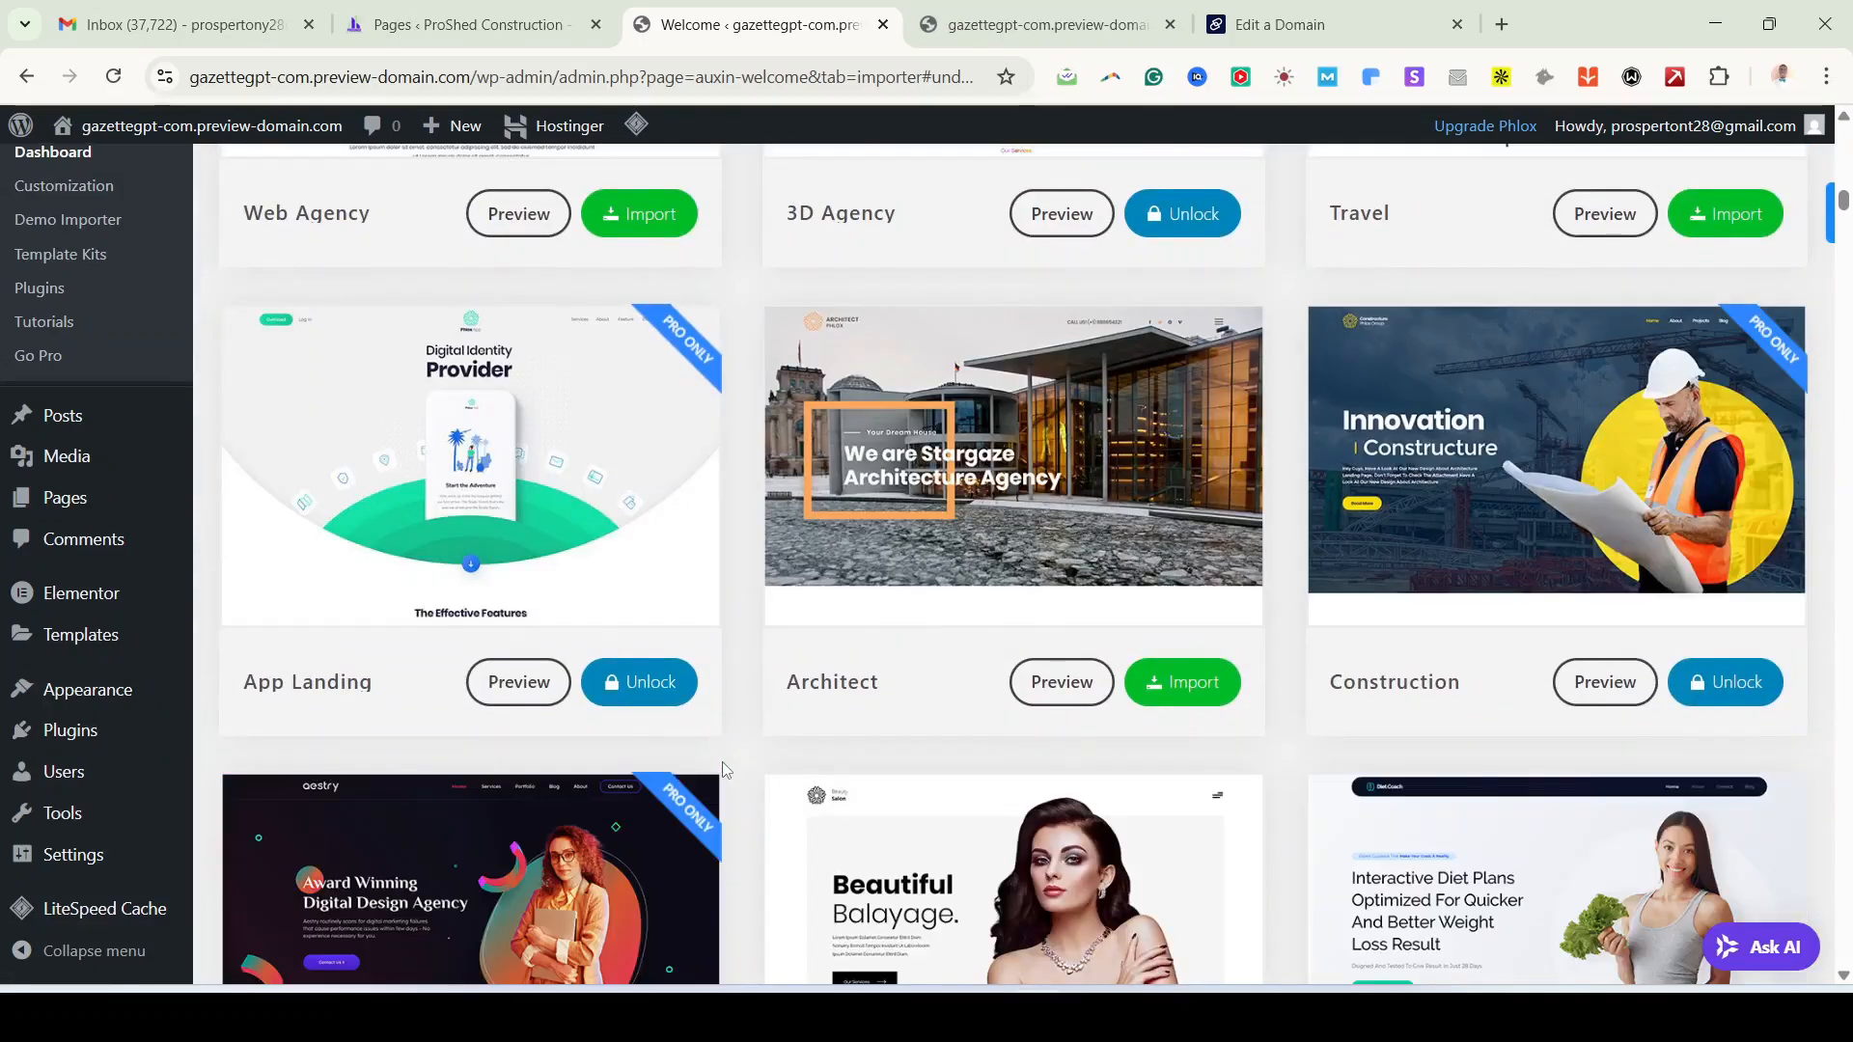
scroll(722, 761, up, 8)
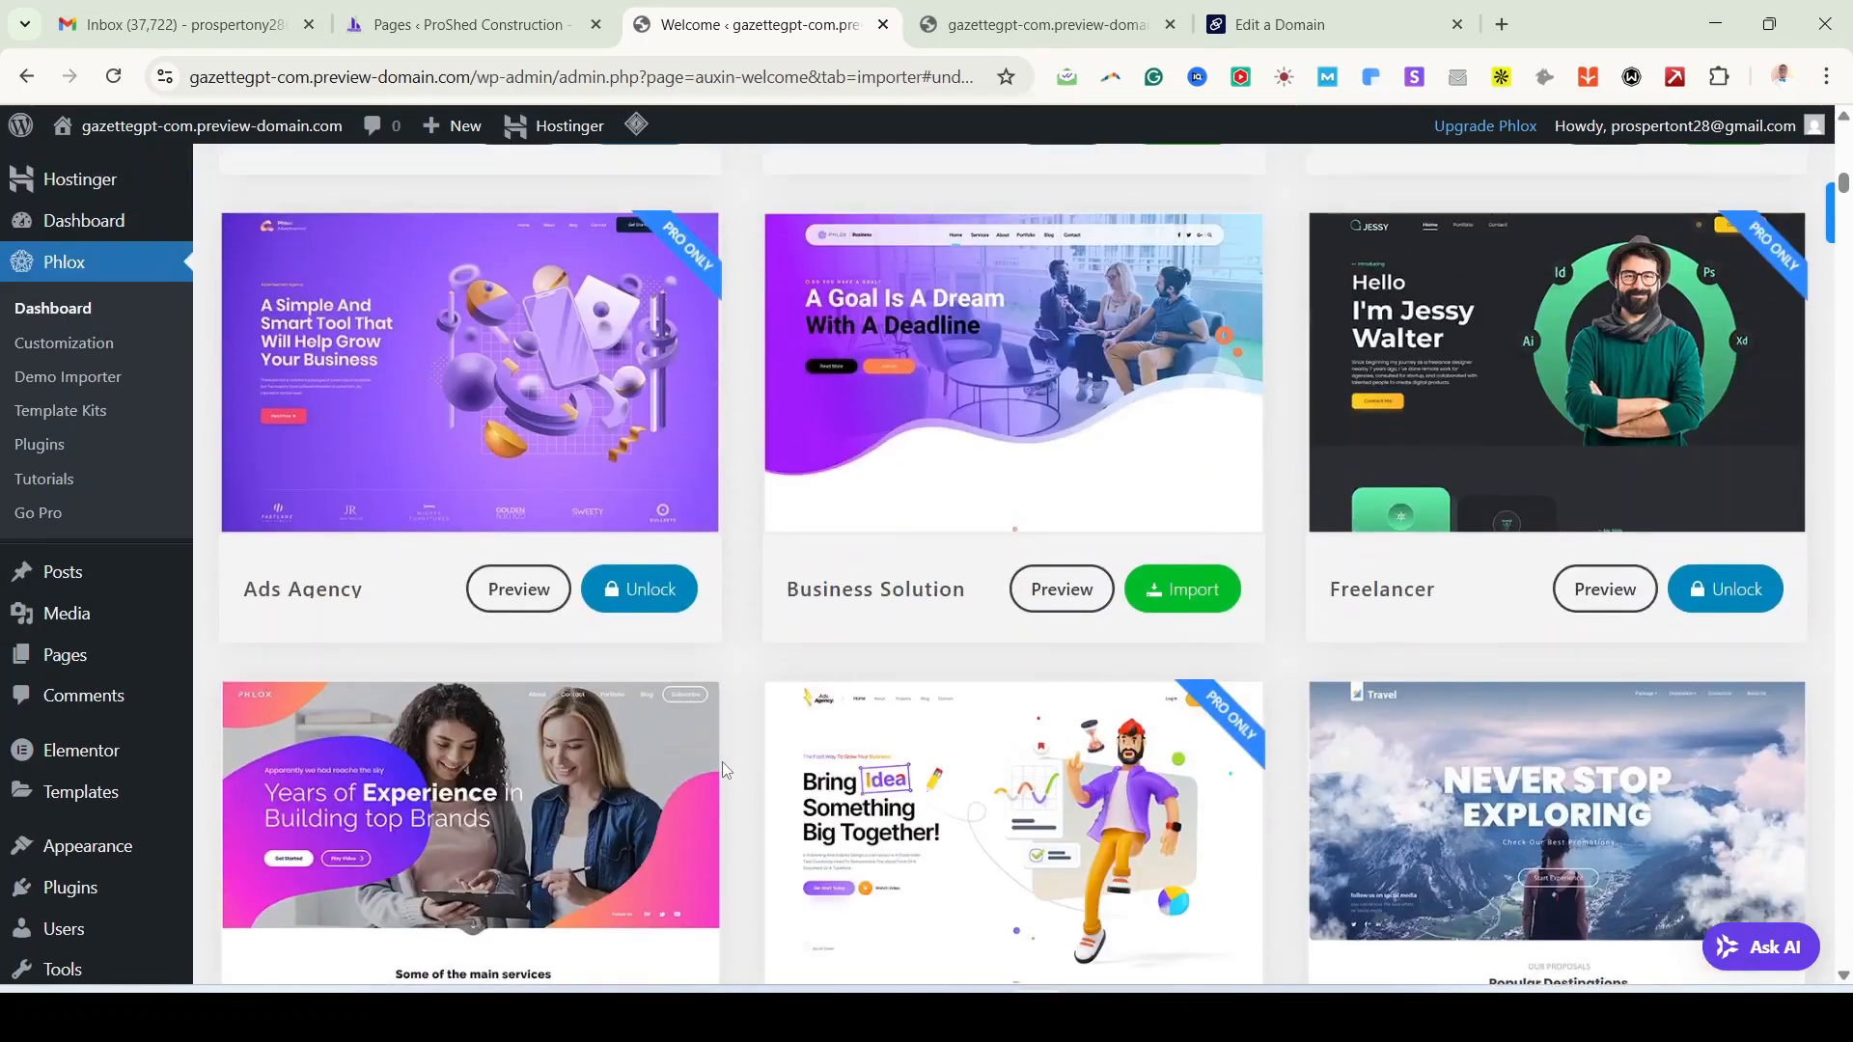
scroll(721, 761, up, 6)
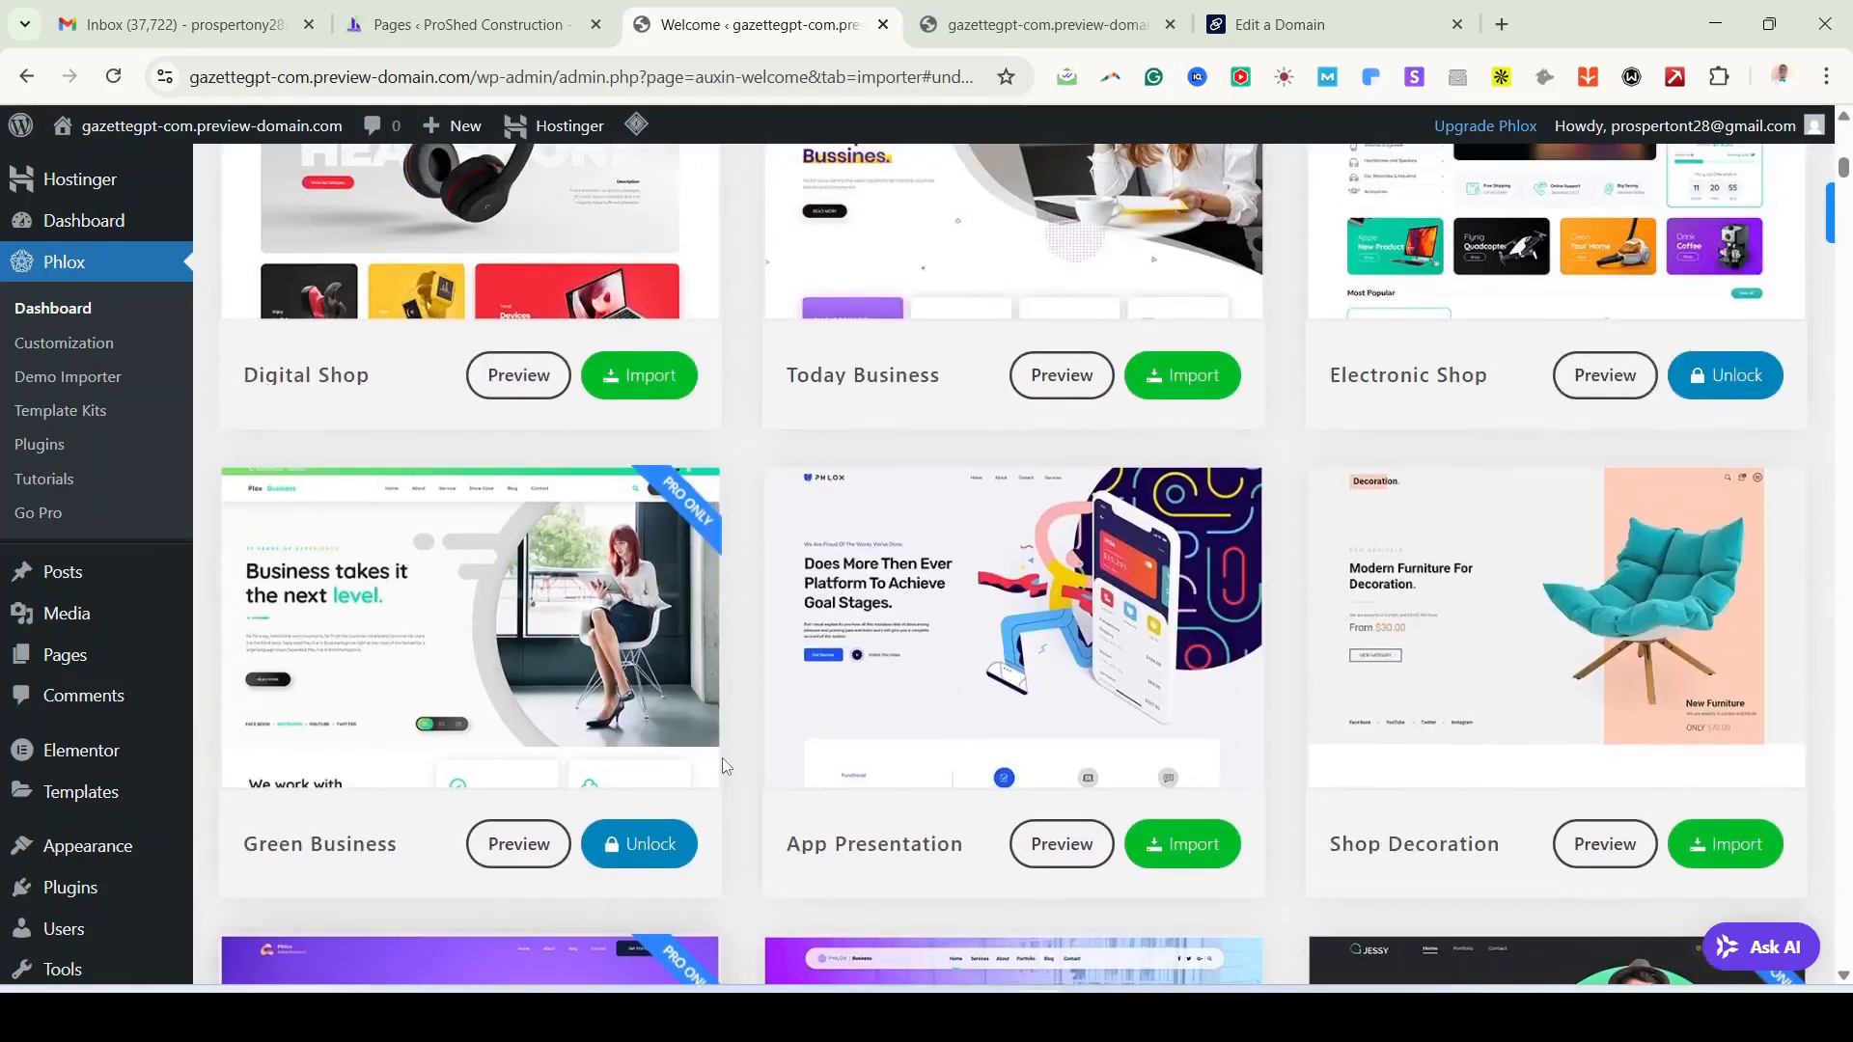
scroll(995, 691, up, 3)
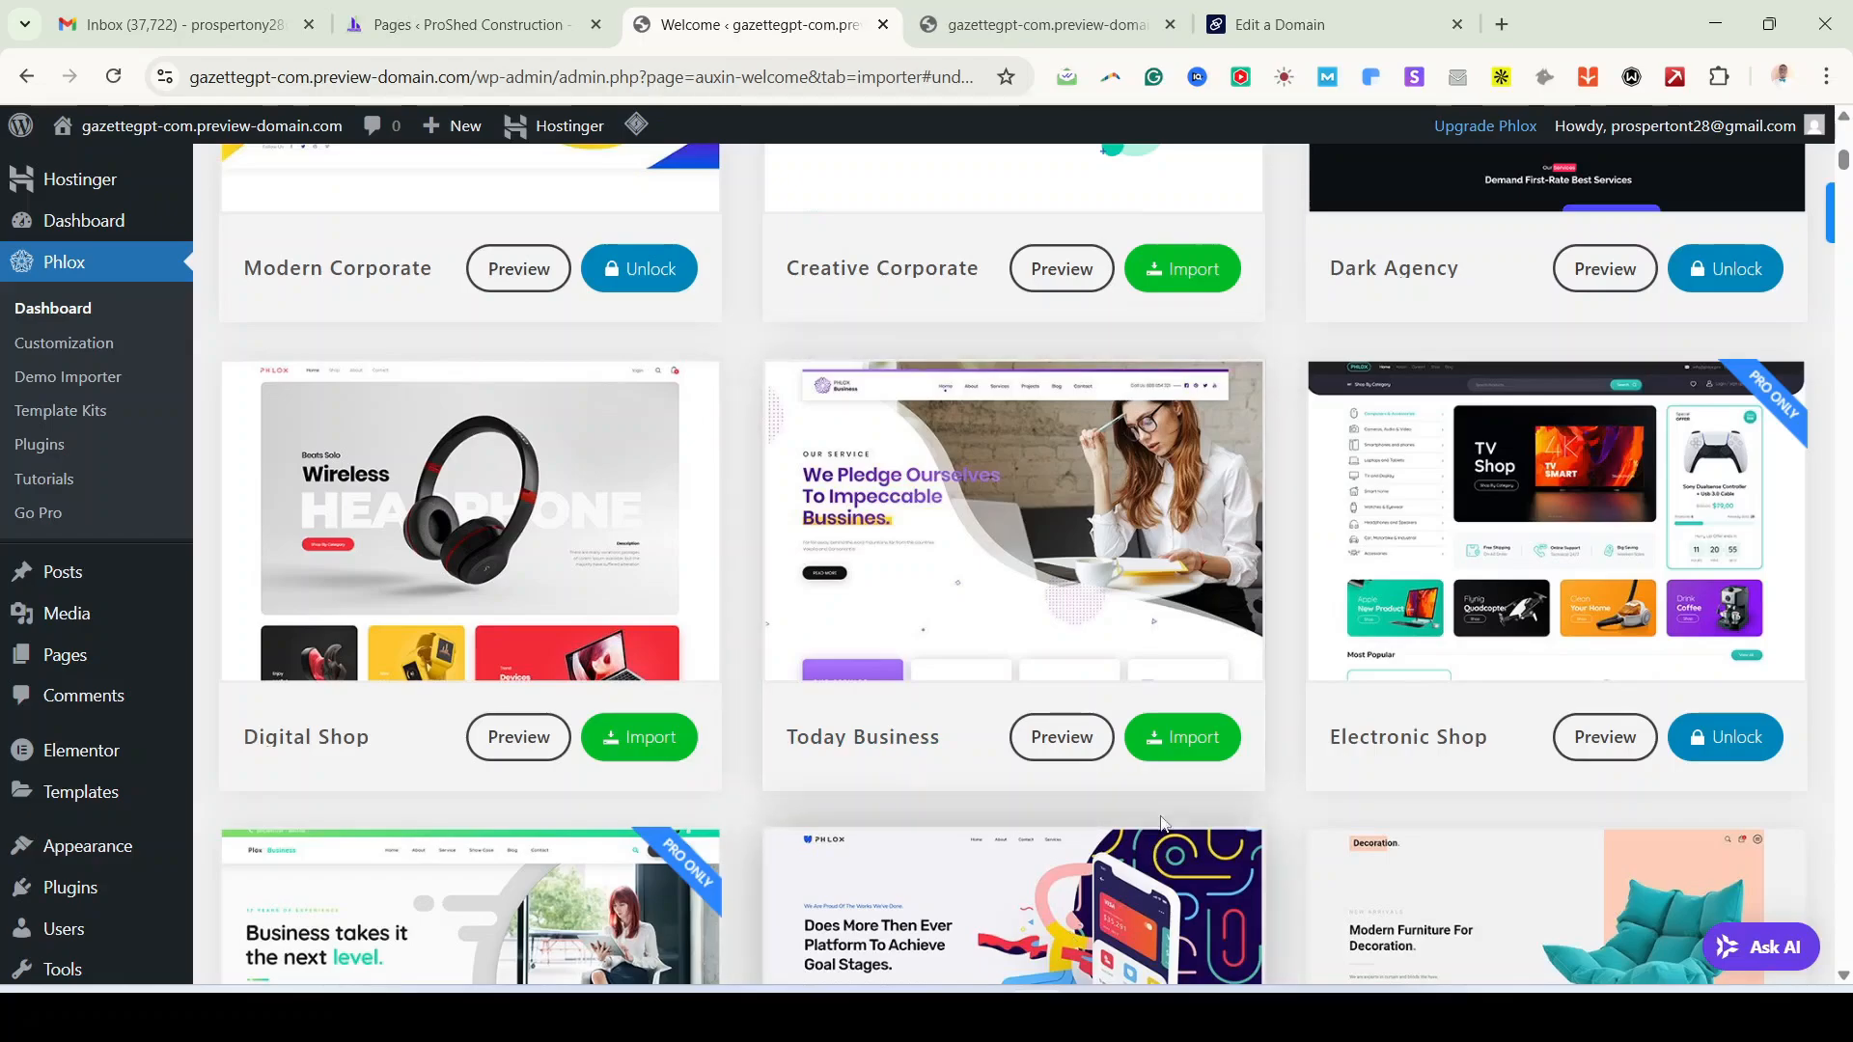
Step: Preview the Today Business template and scroll through its hero, testimonials and other sections
click(1066, 753)
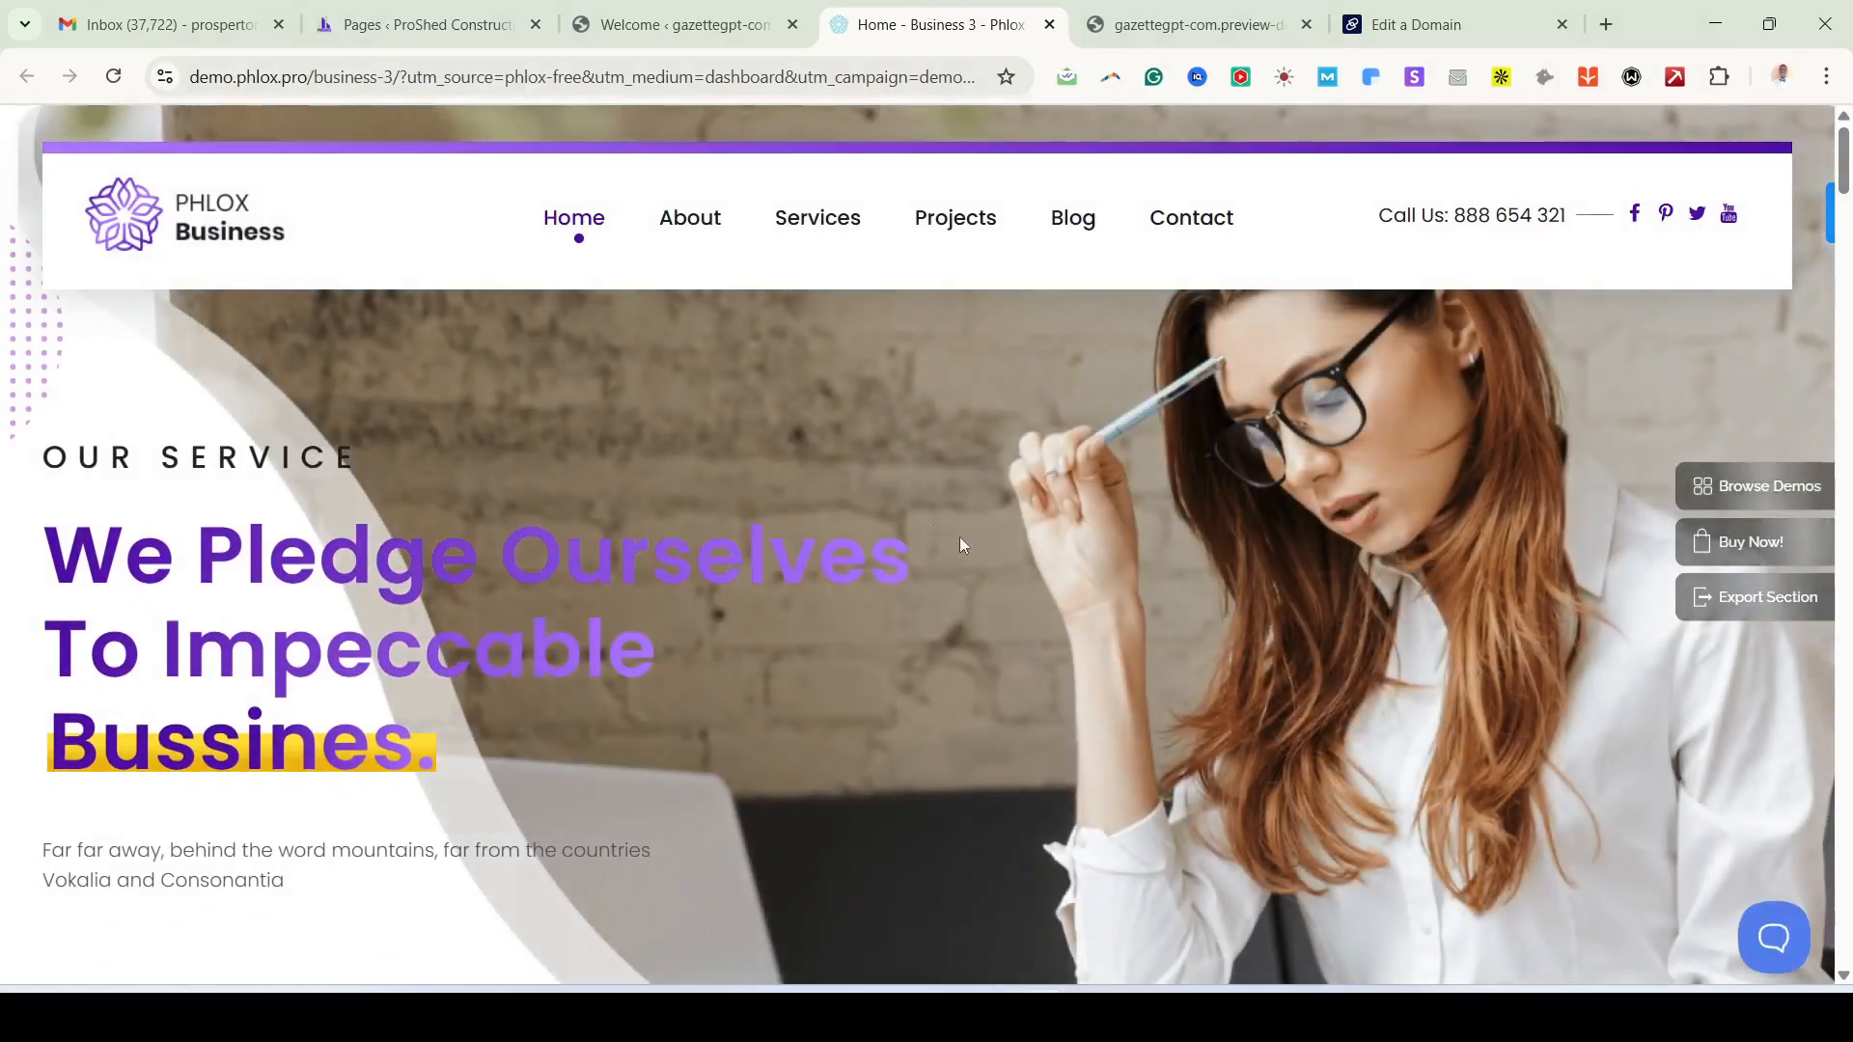
scroll(1101, 576, down, 5)
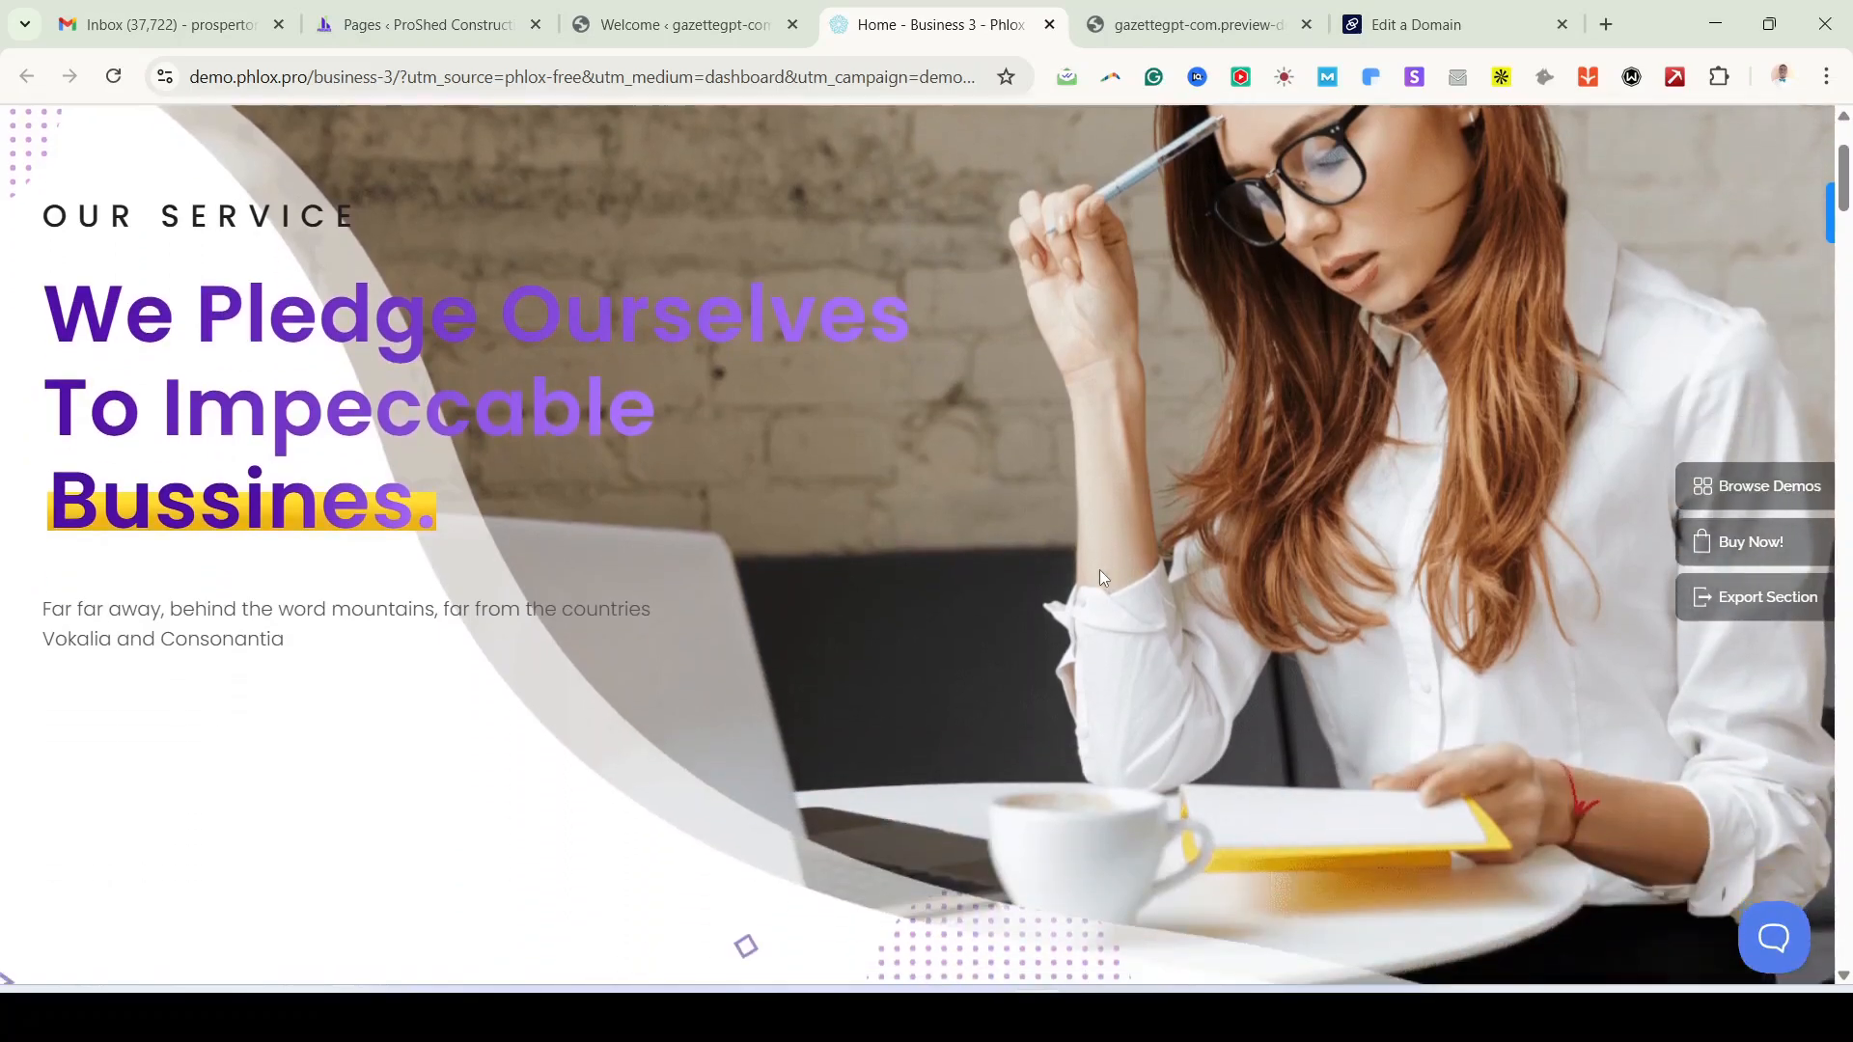
scroll(1101, 574, down, 6)
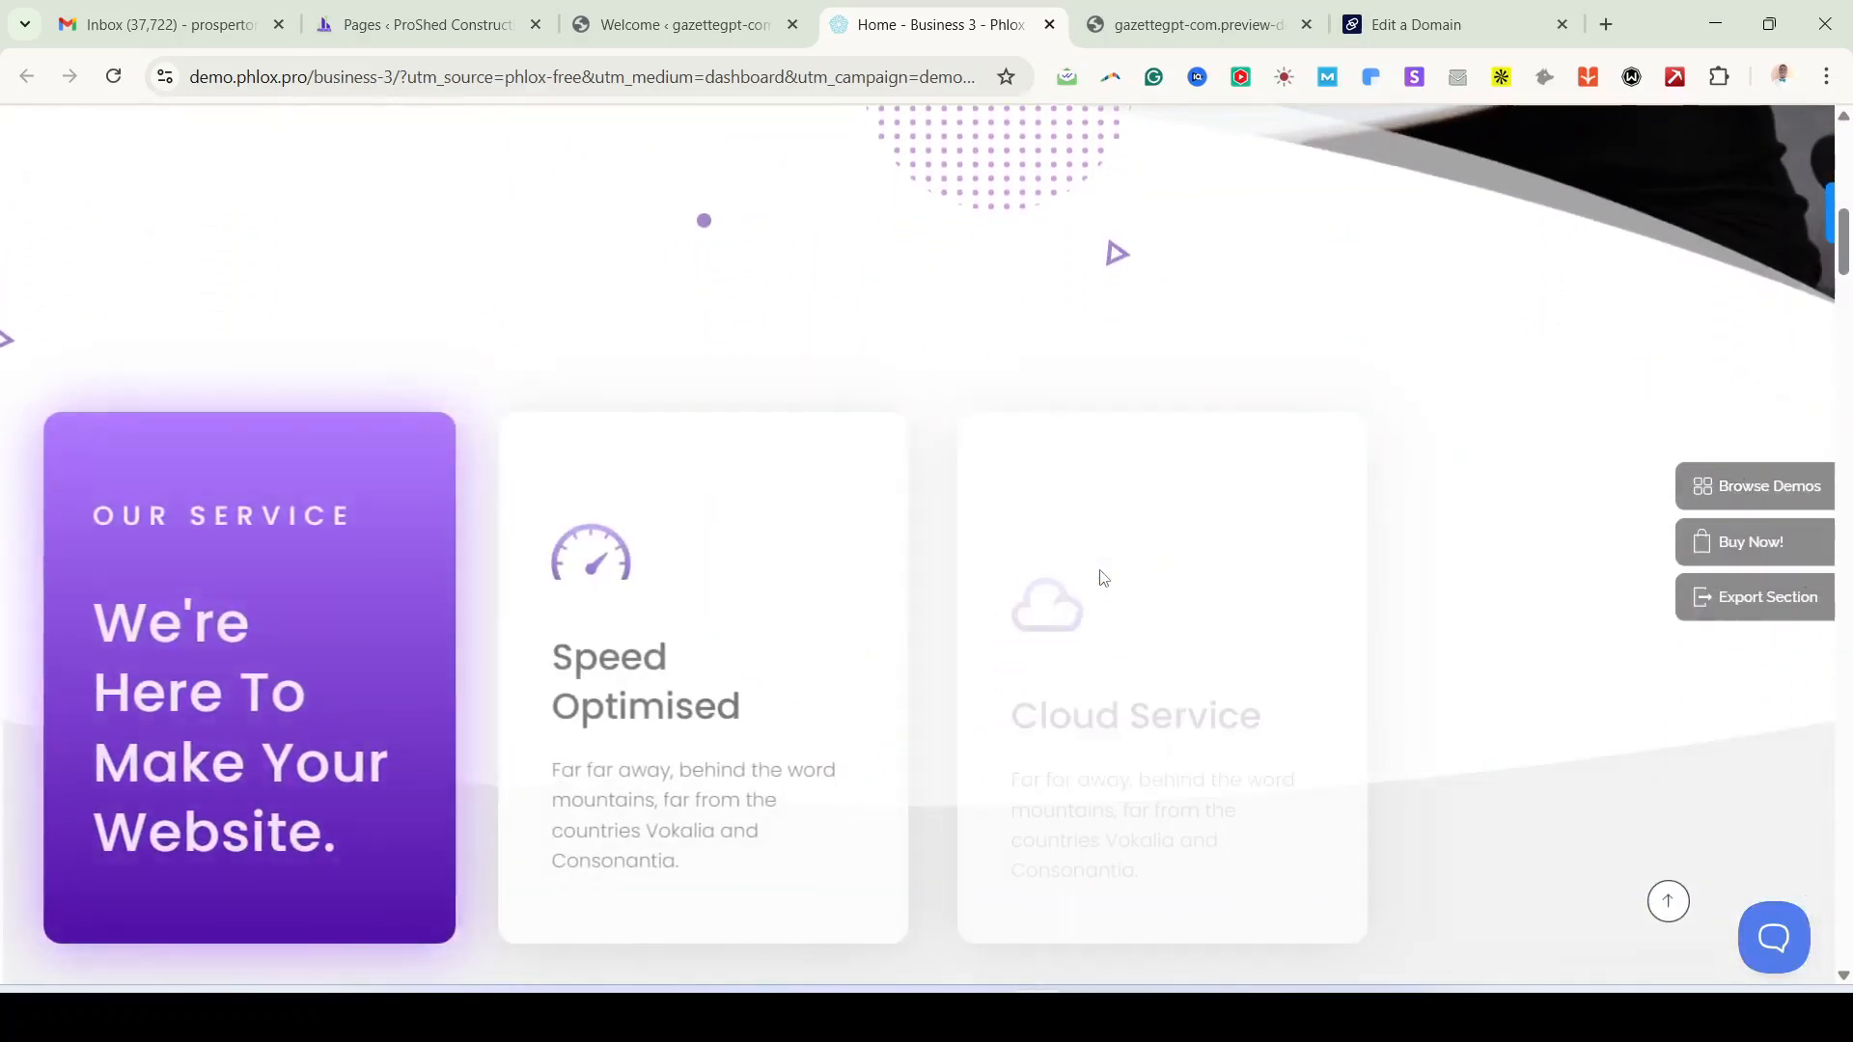
scroll(1100, 574, down, 4)
scroll(1103, 577, down, 4)
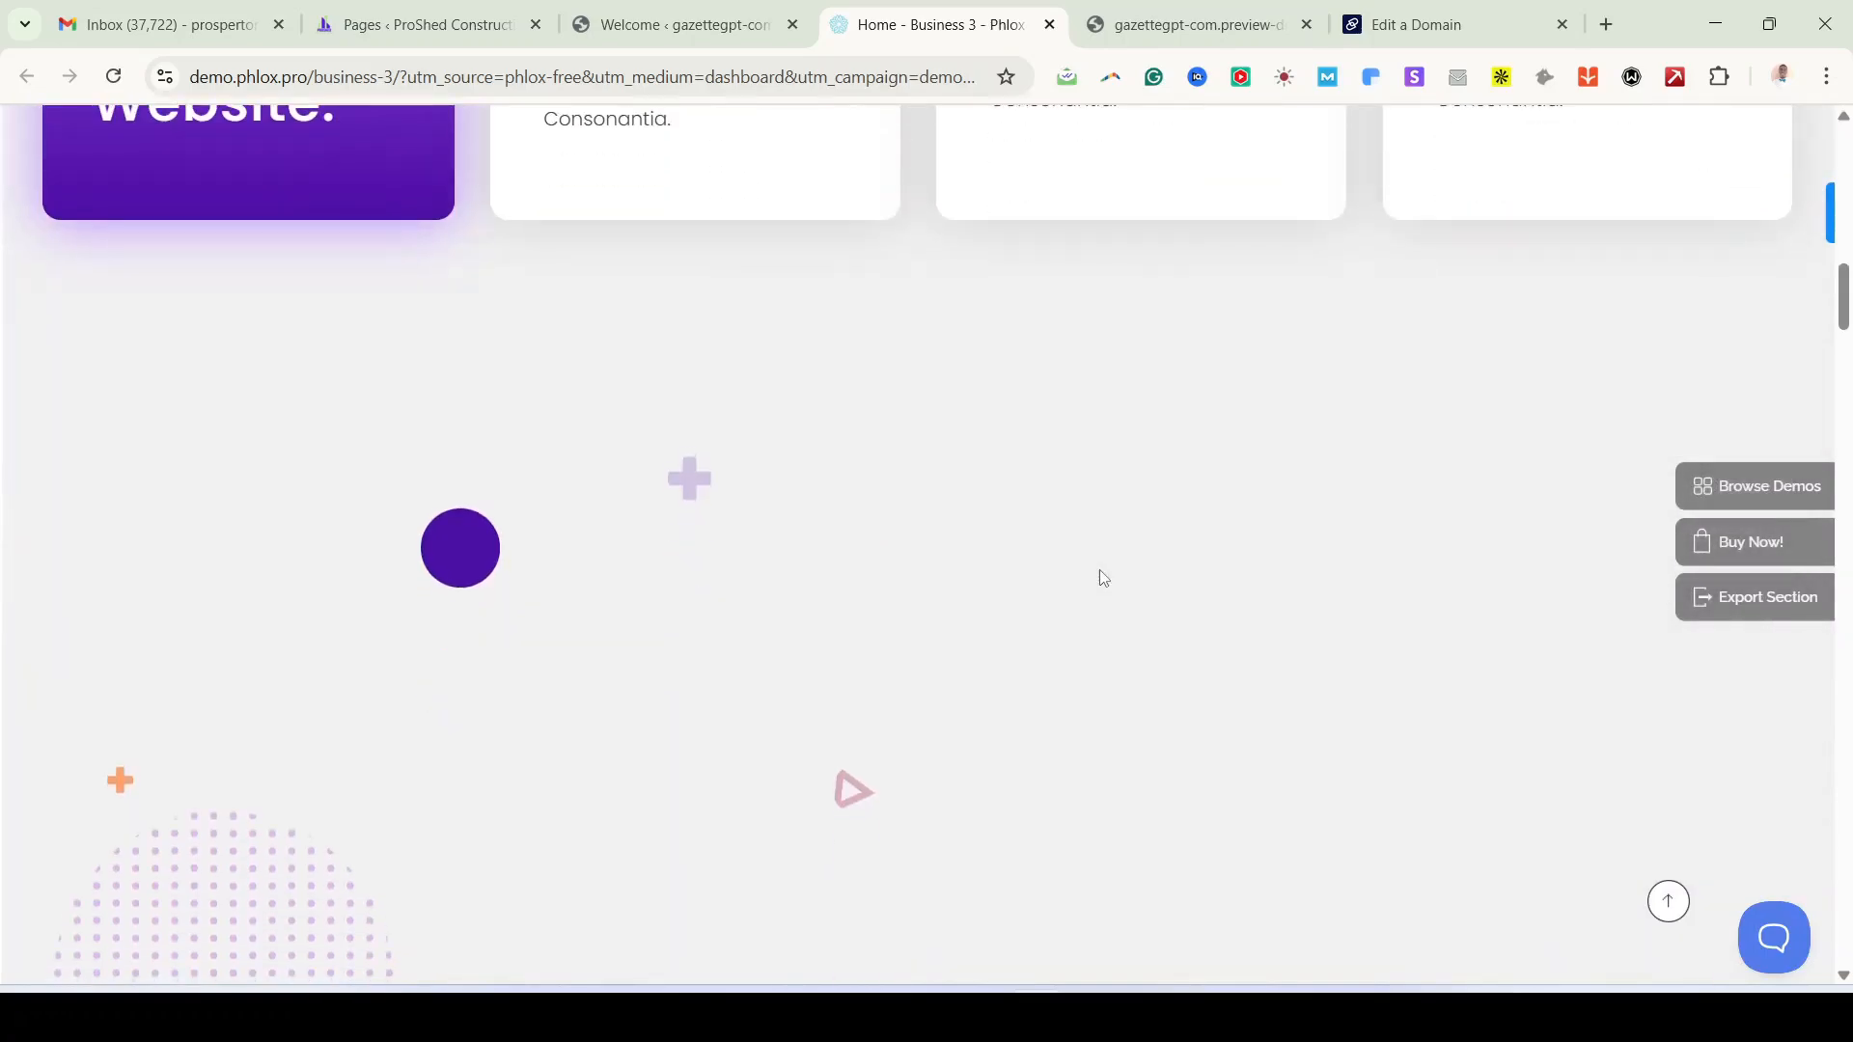
scroll(1103, 577, down, 3)
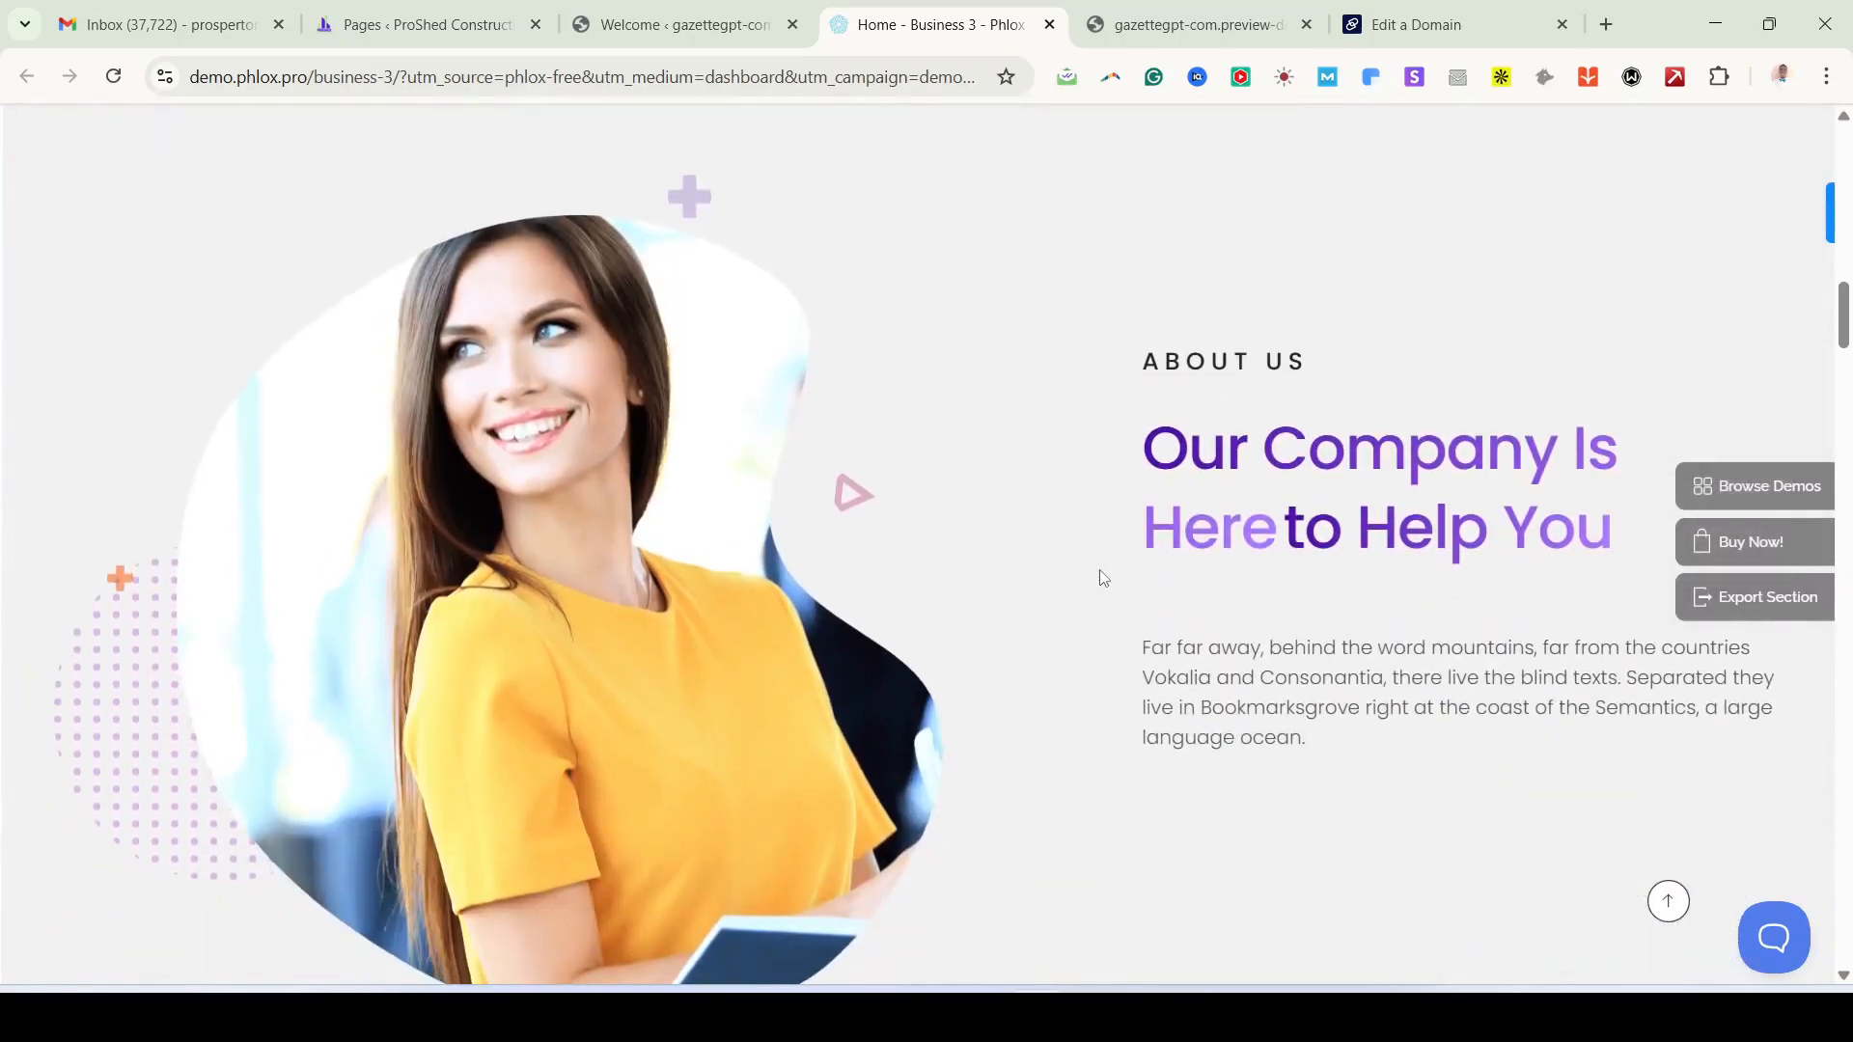
scroll(1103, 578, down, 3)
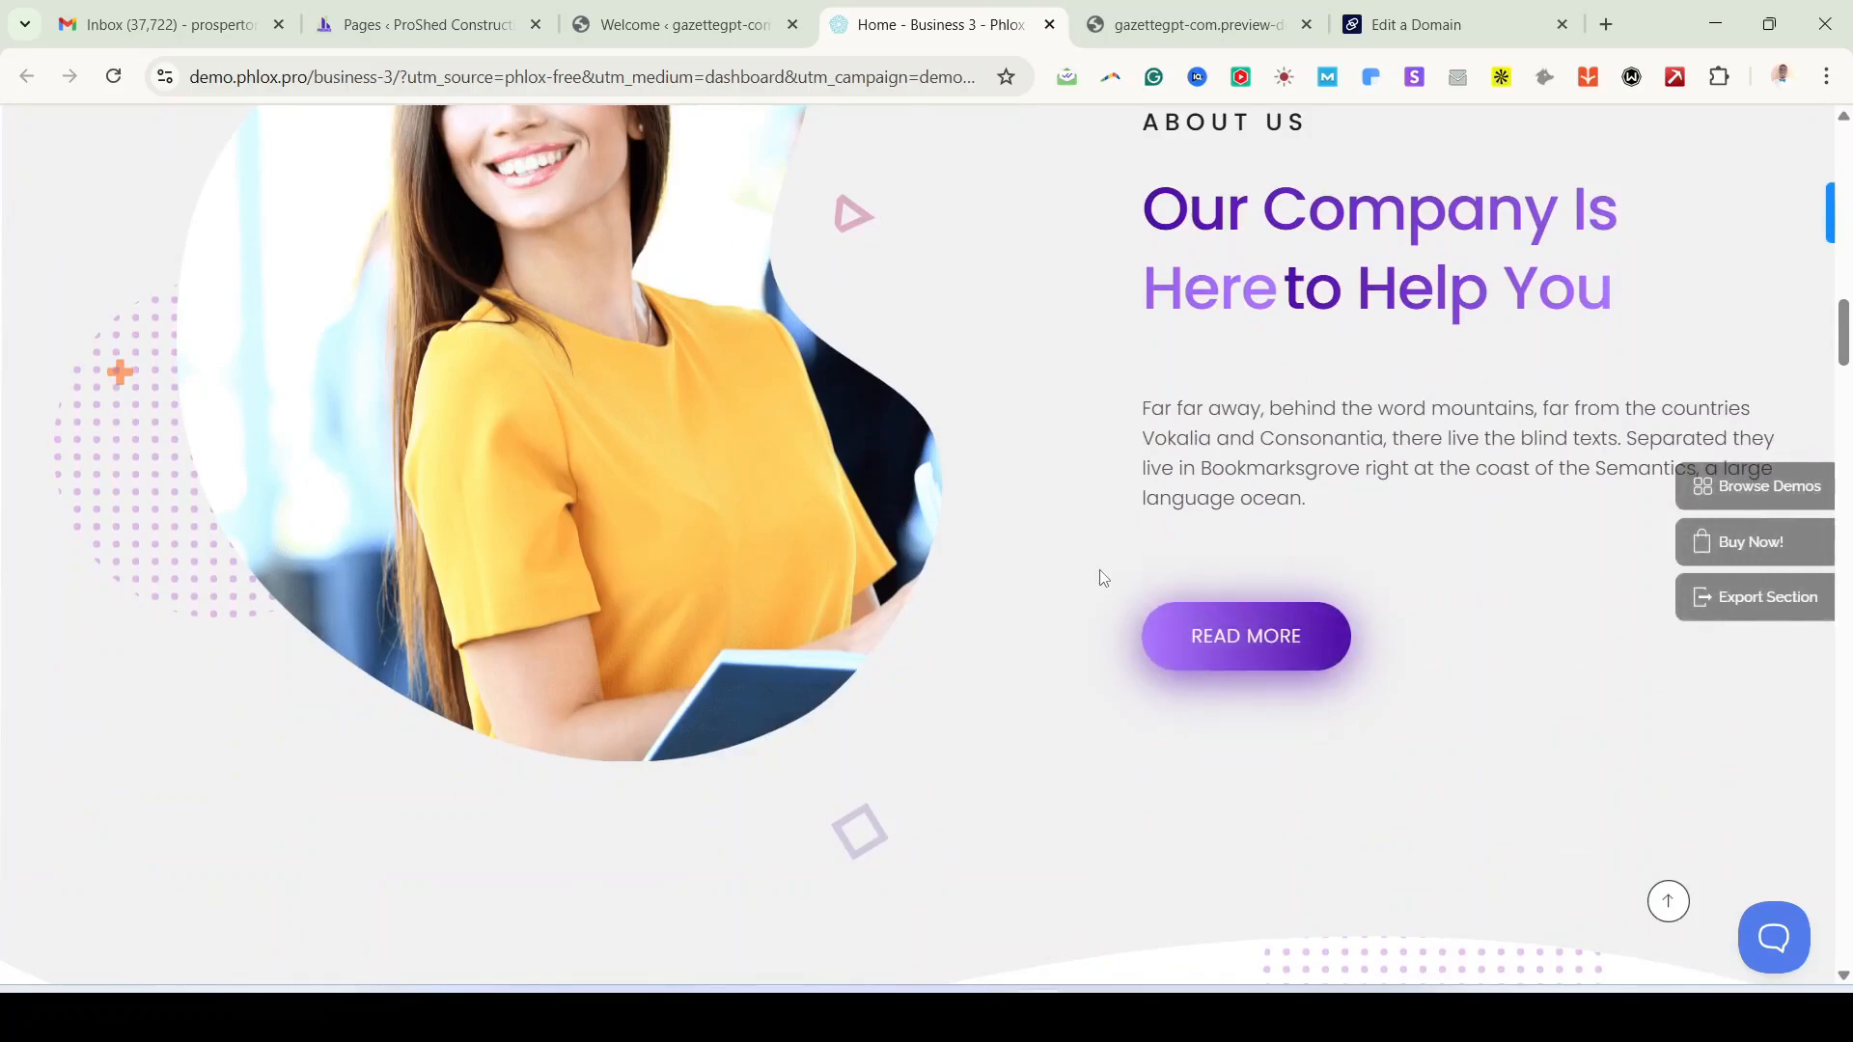
scroll(1103, 577, down, 5)
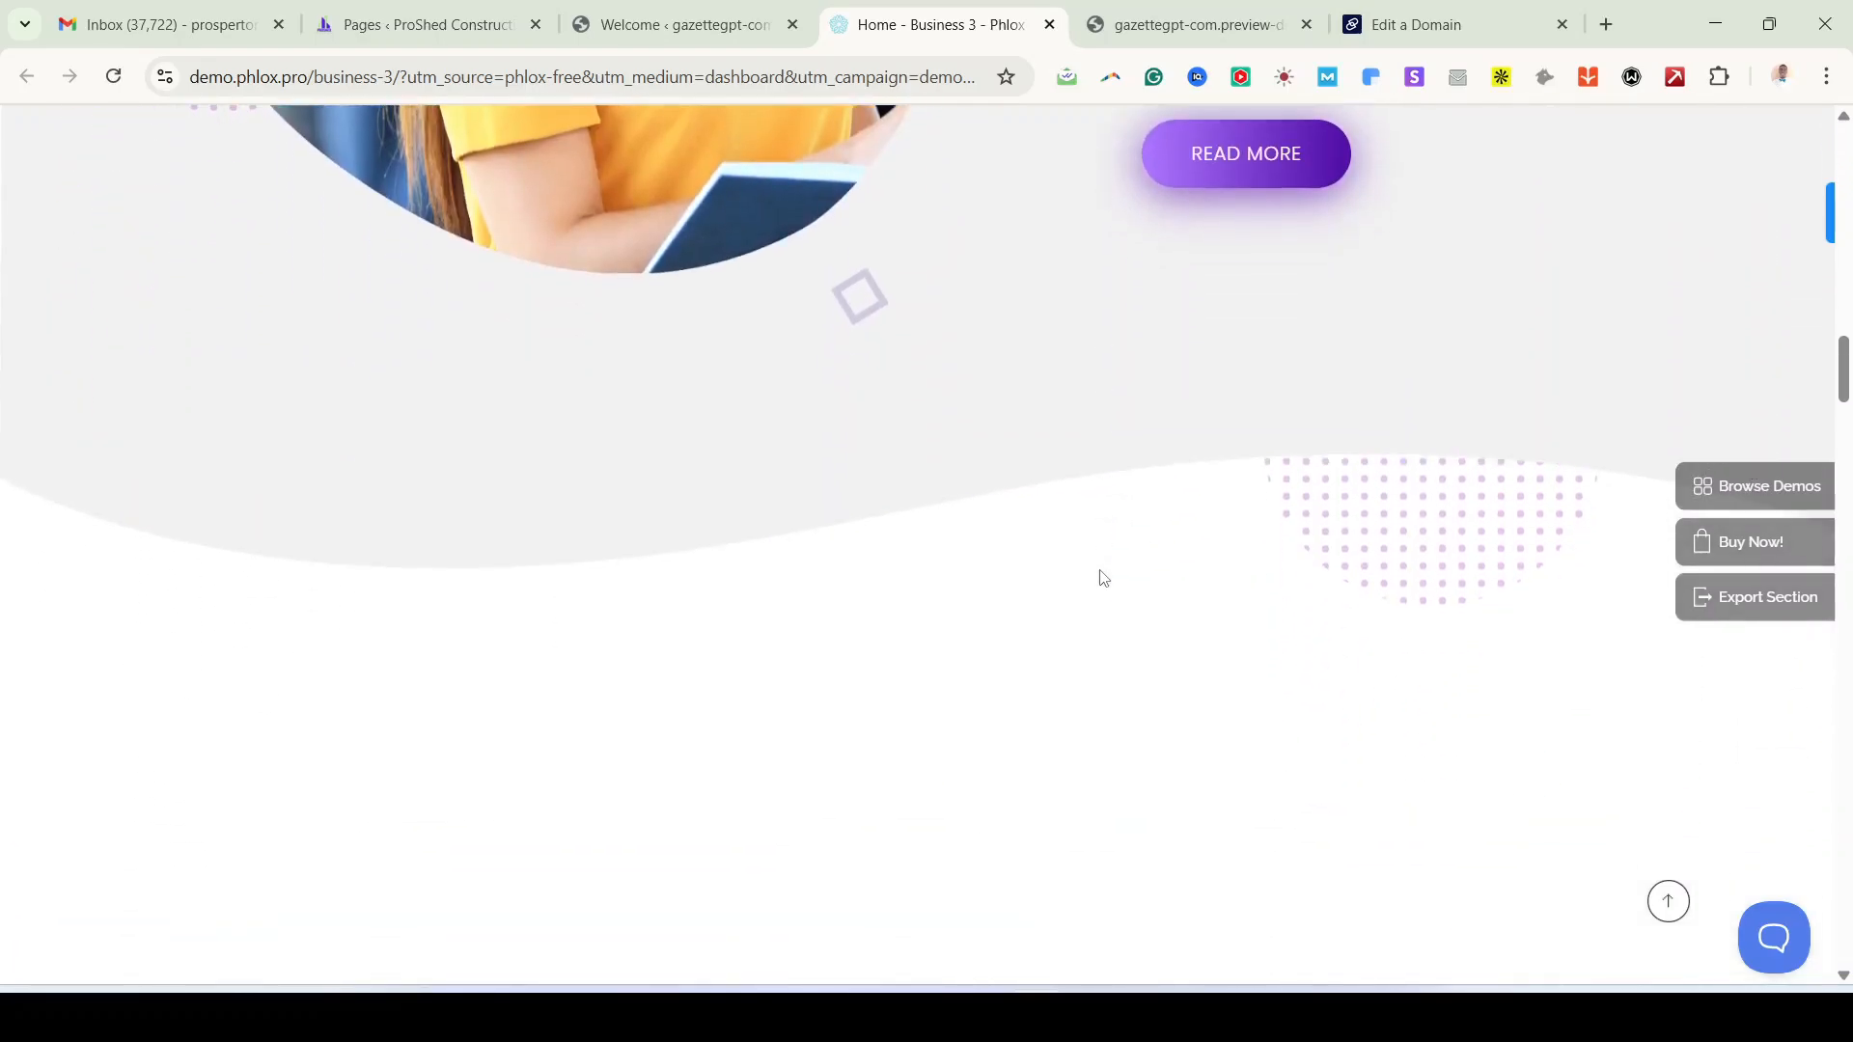
scroll(1103, 577, up, 4)
scroll(1103, 577, down, 4)
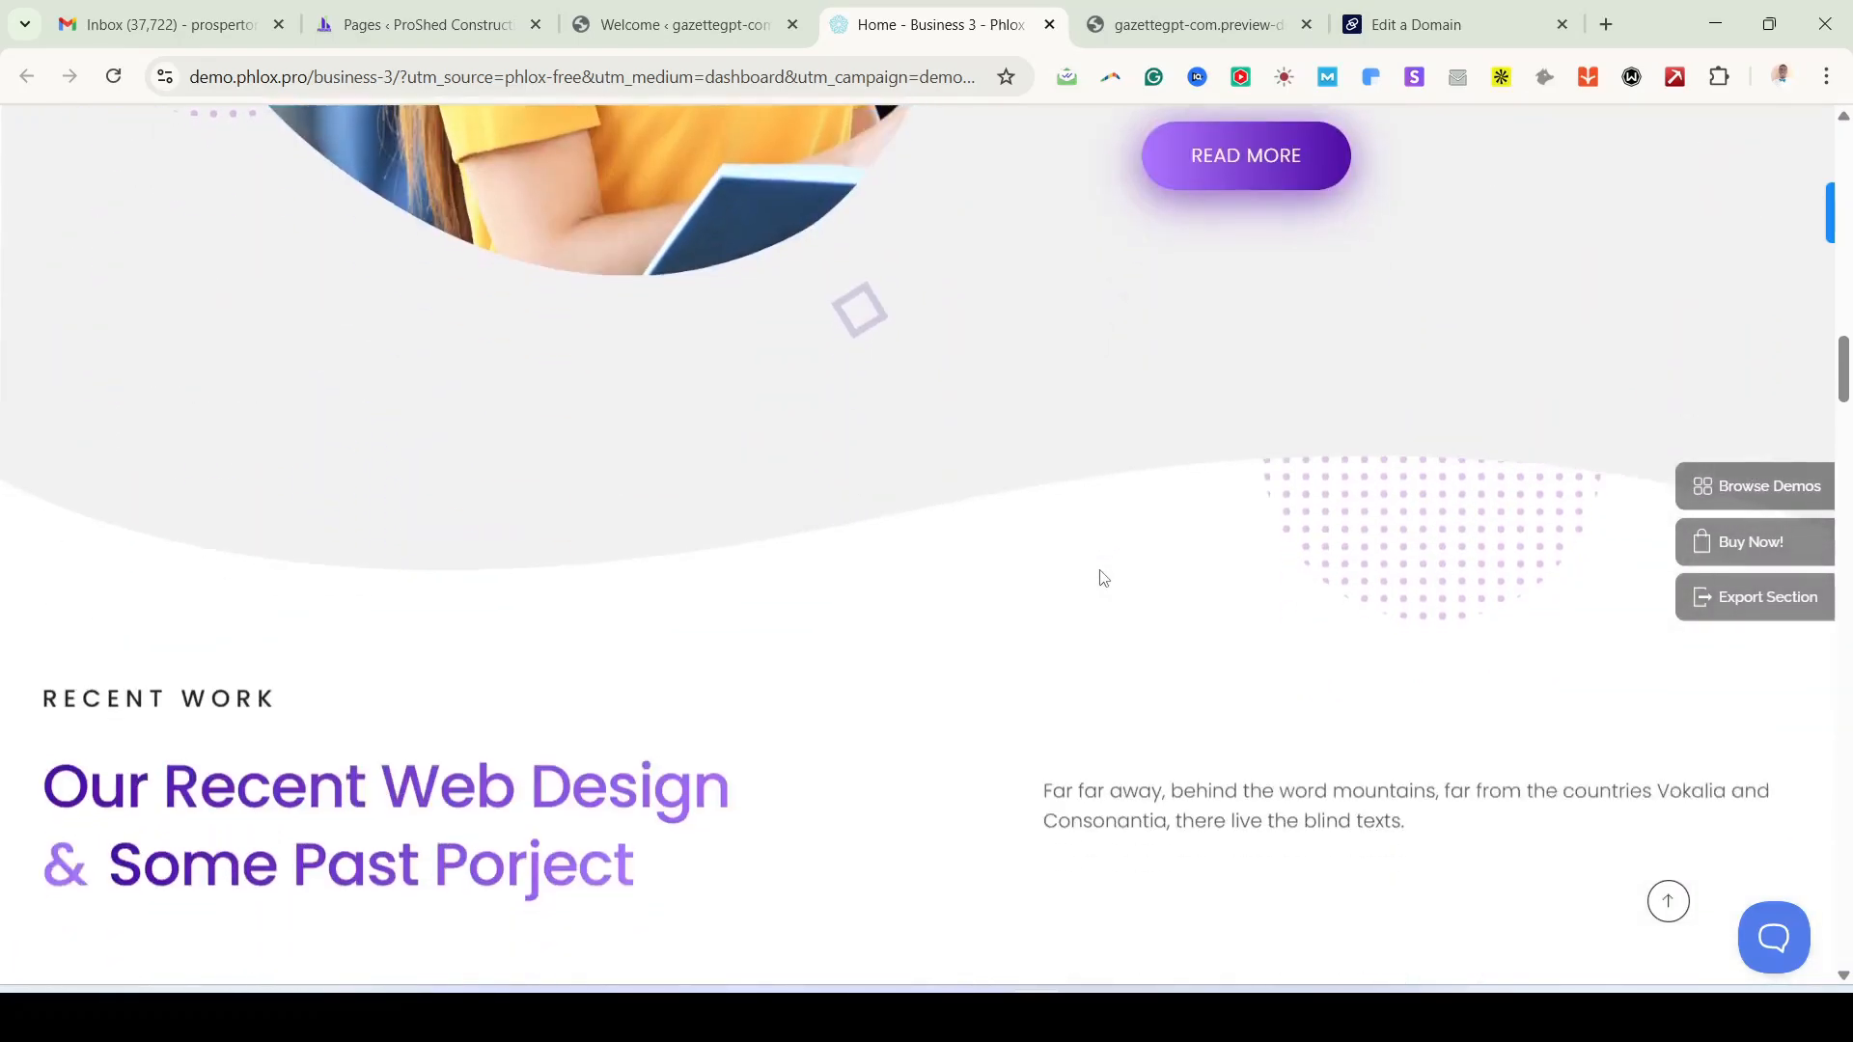
scroll(1103, 577, up, 12)
scroll(1103, 577, down, 15)
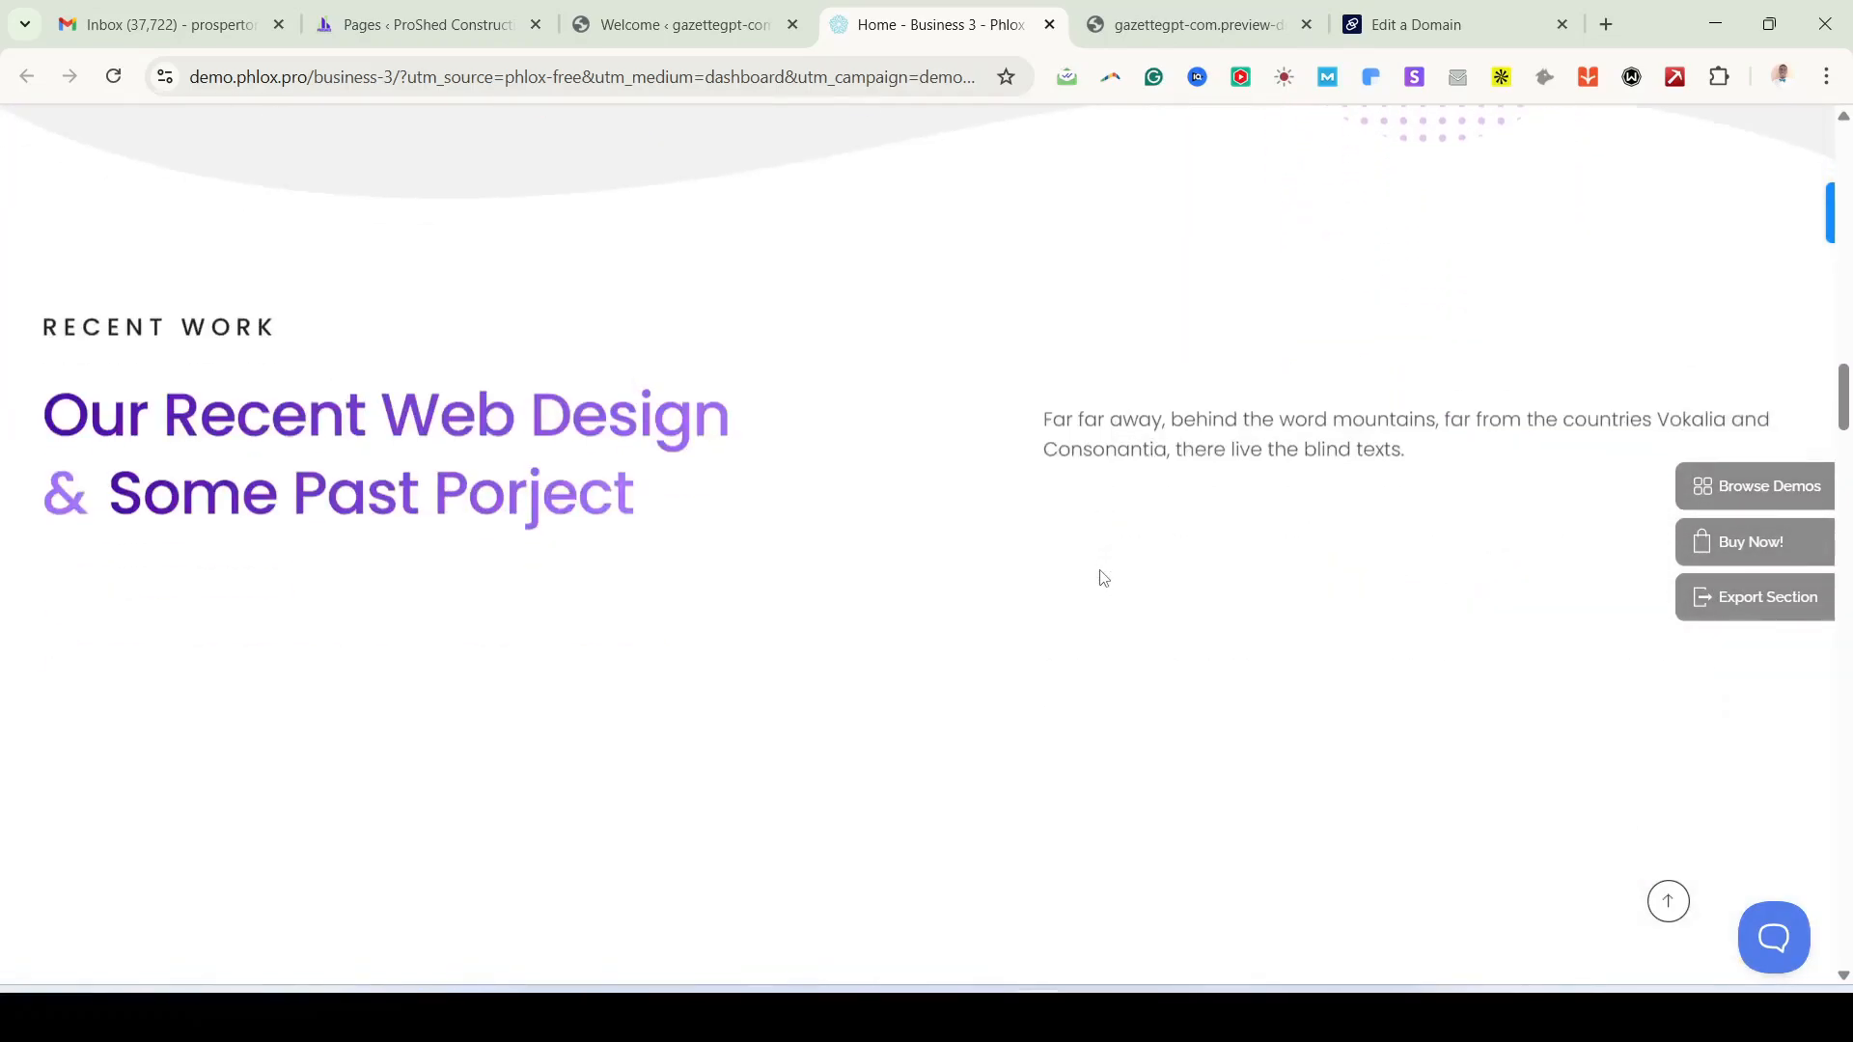
scroll(1103, 577, up, 4)
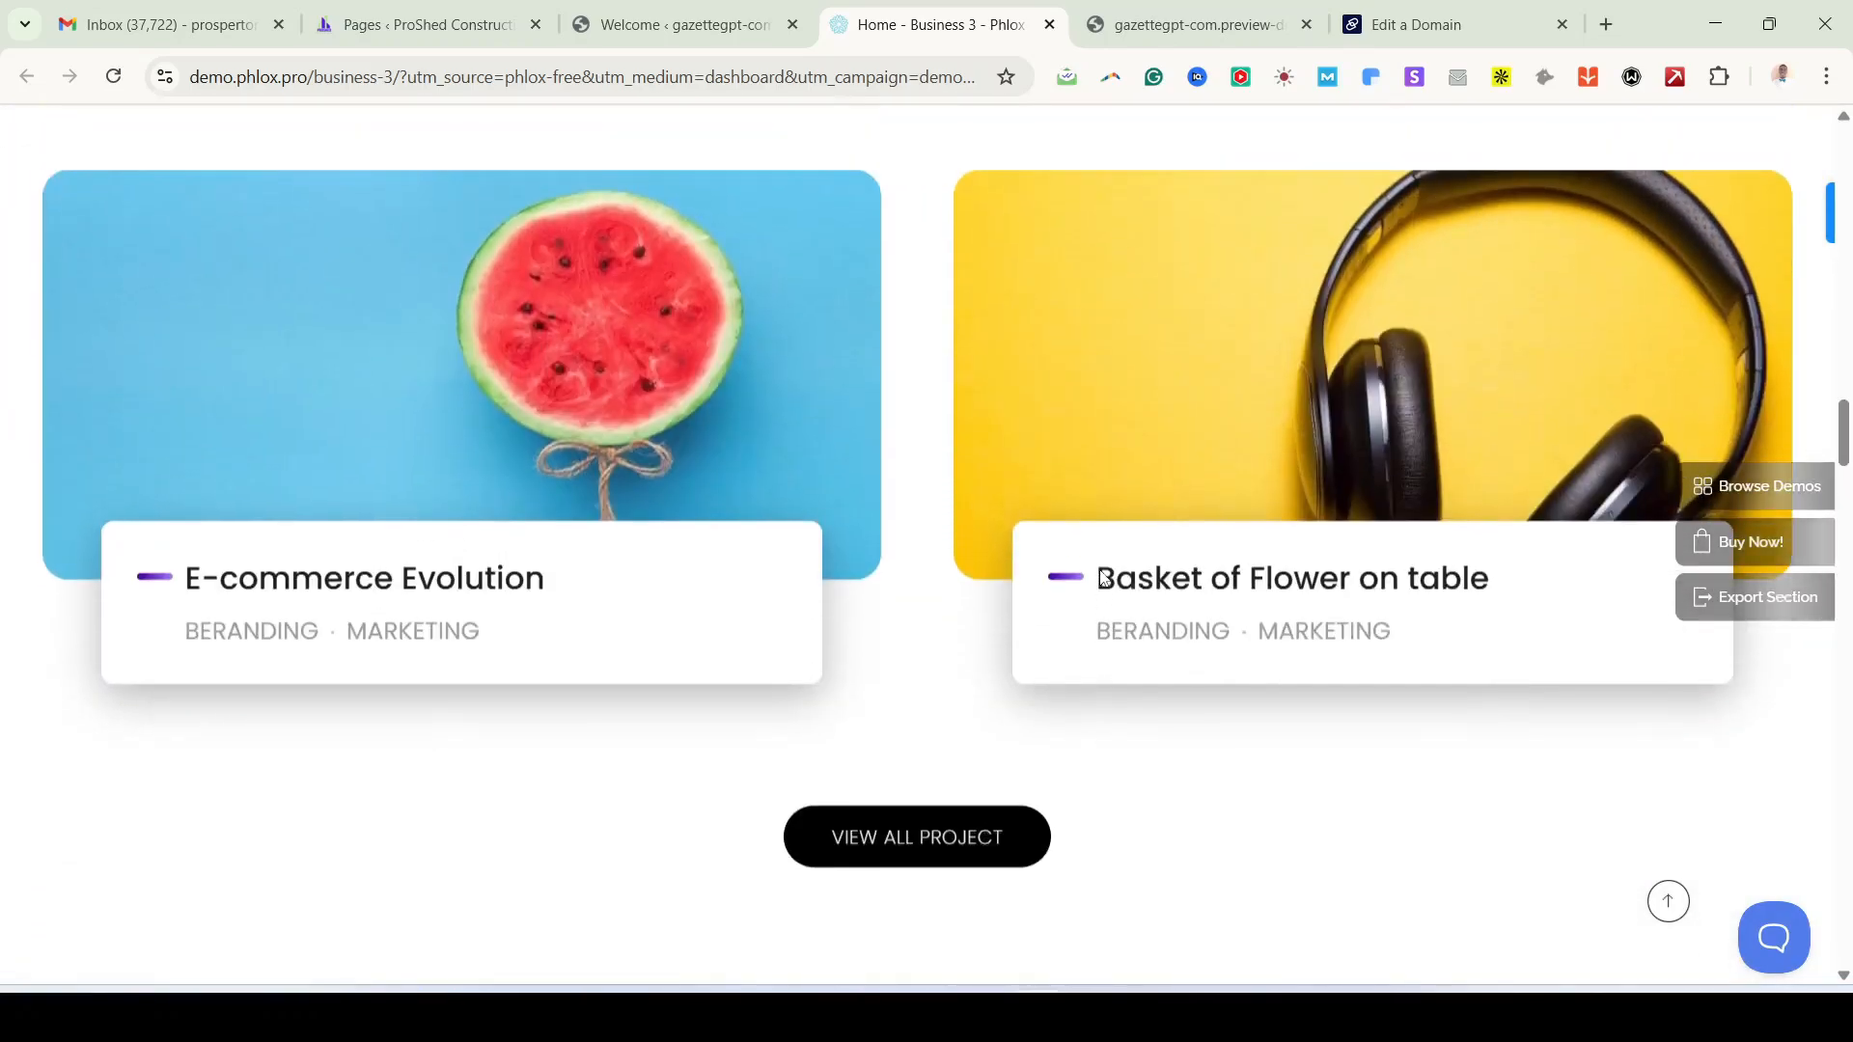
scroll(947, 659, down, 4)
scroll(947, 659, down, 10)
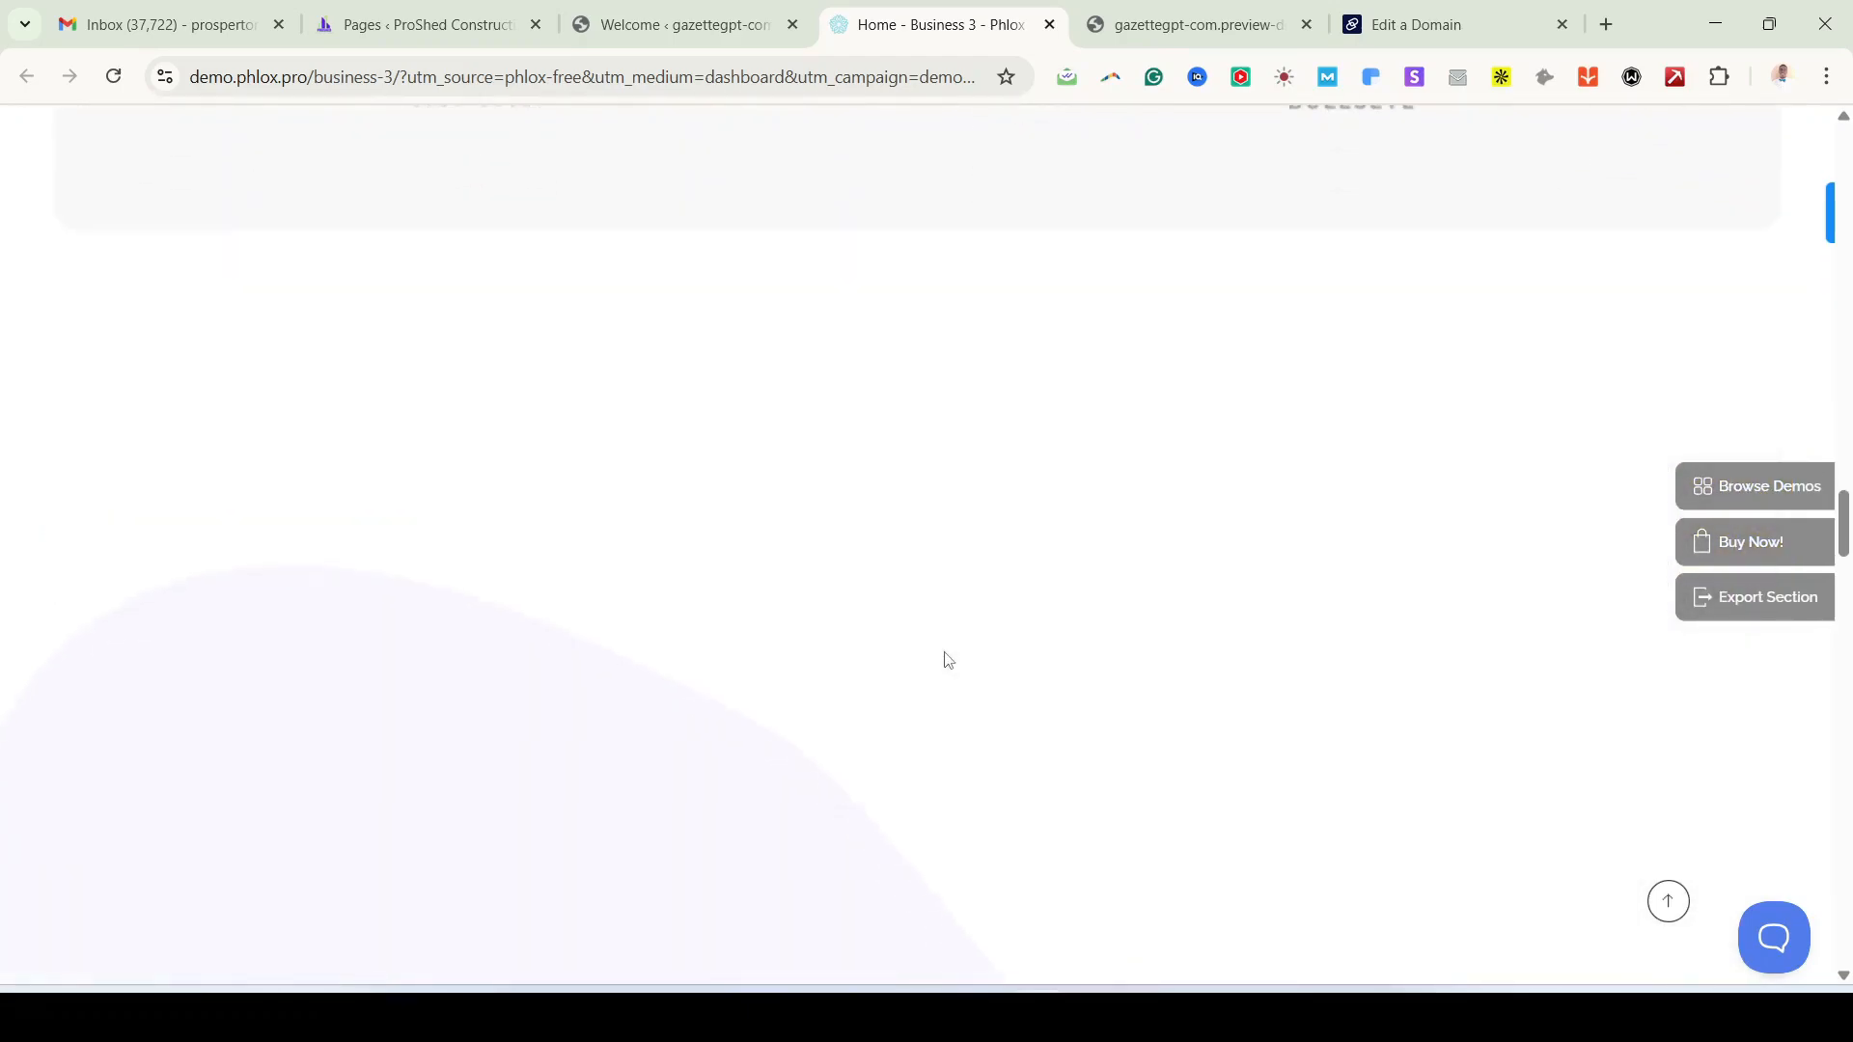
scroll(1021, 615, down, 5)
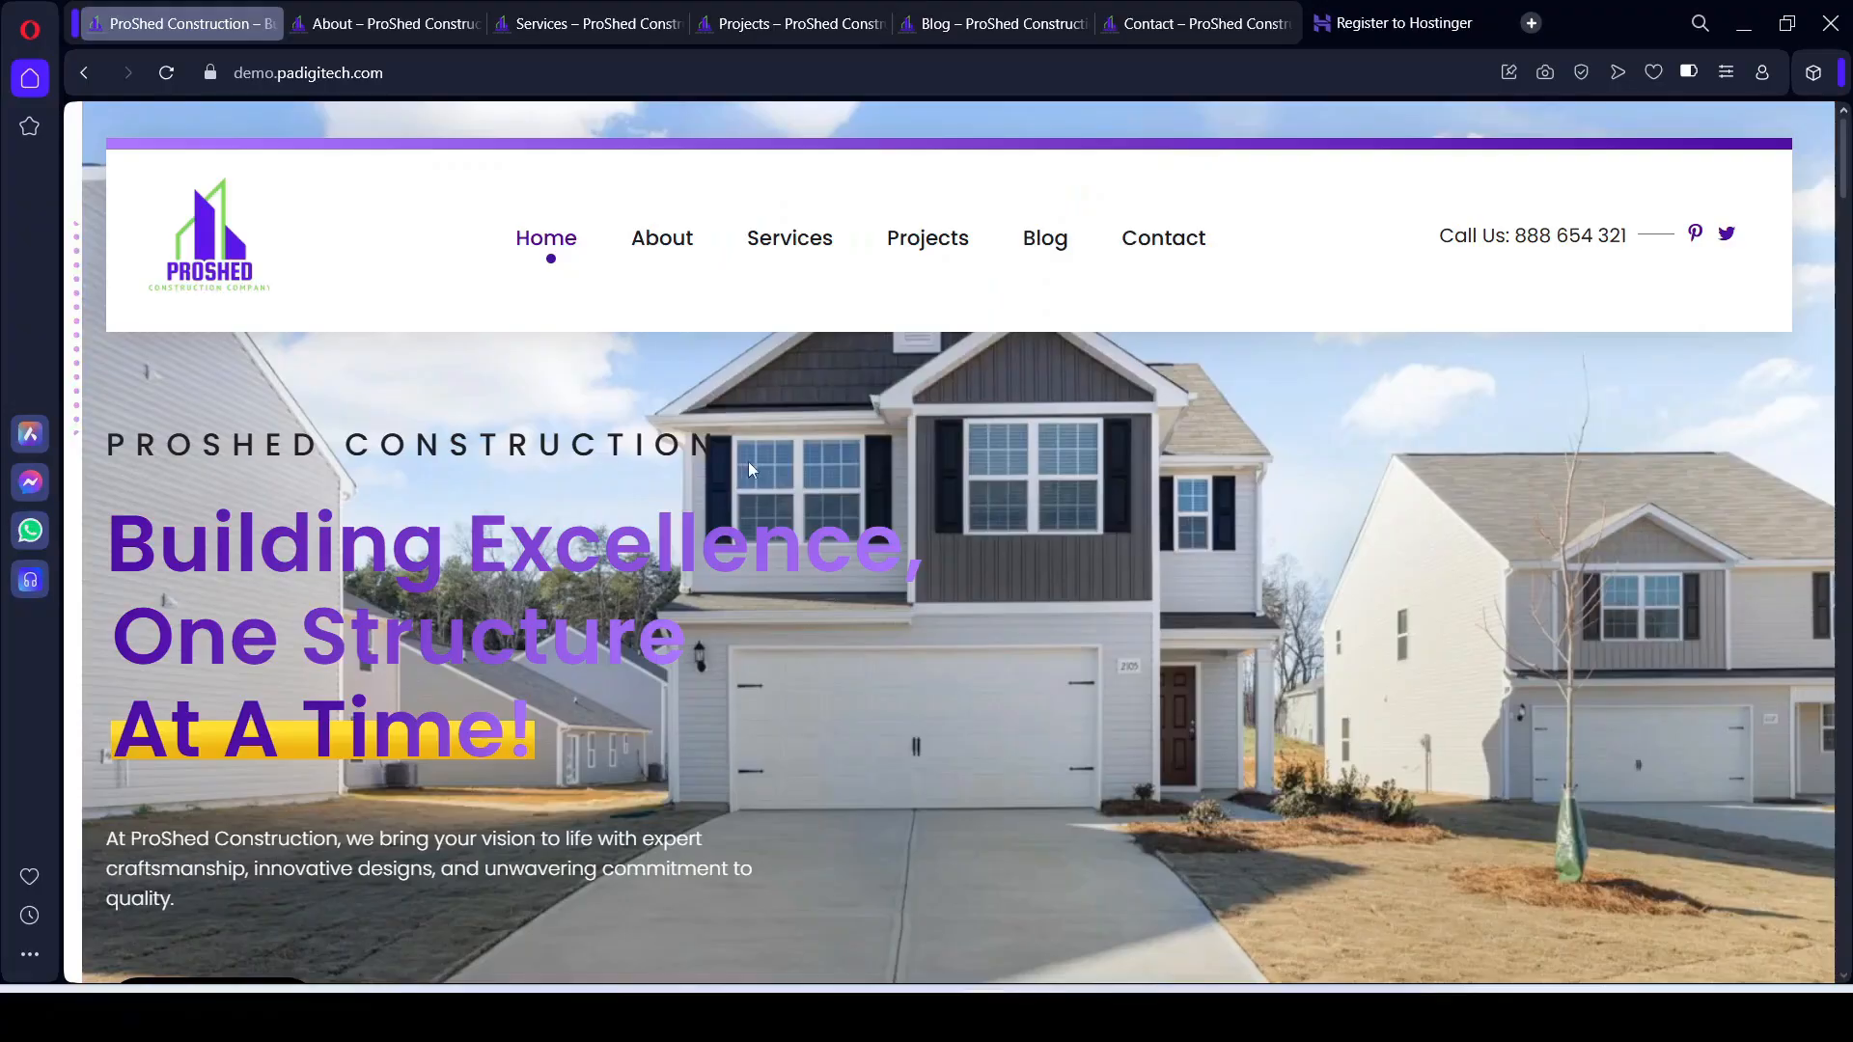
scroll(836, 685, down, 15)
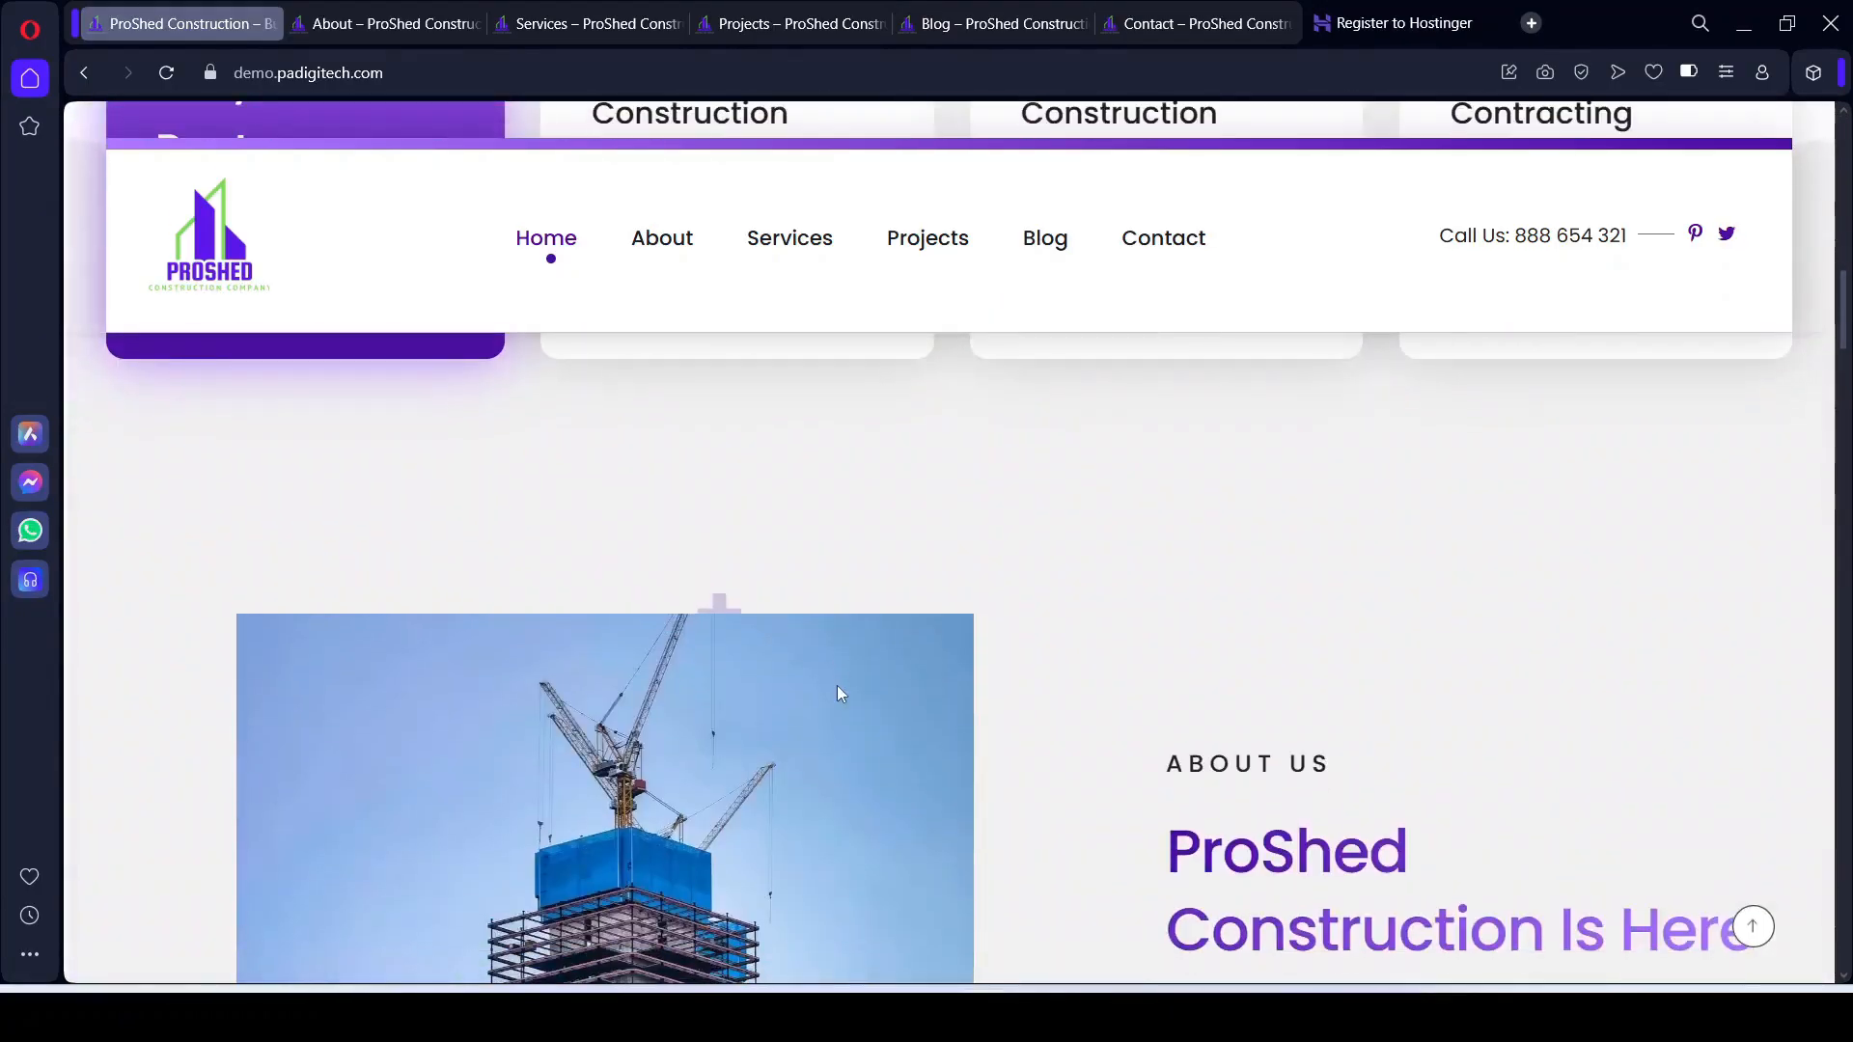
scroll(837, 686, down, 10)
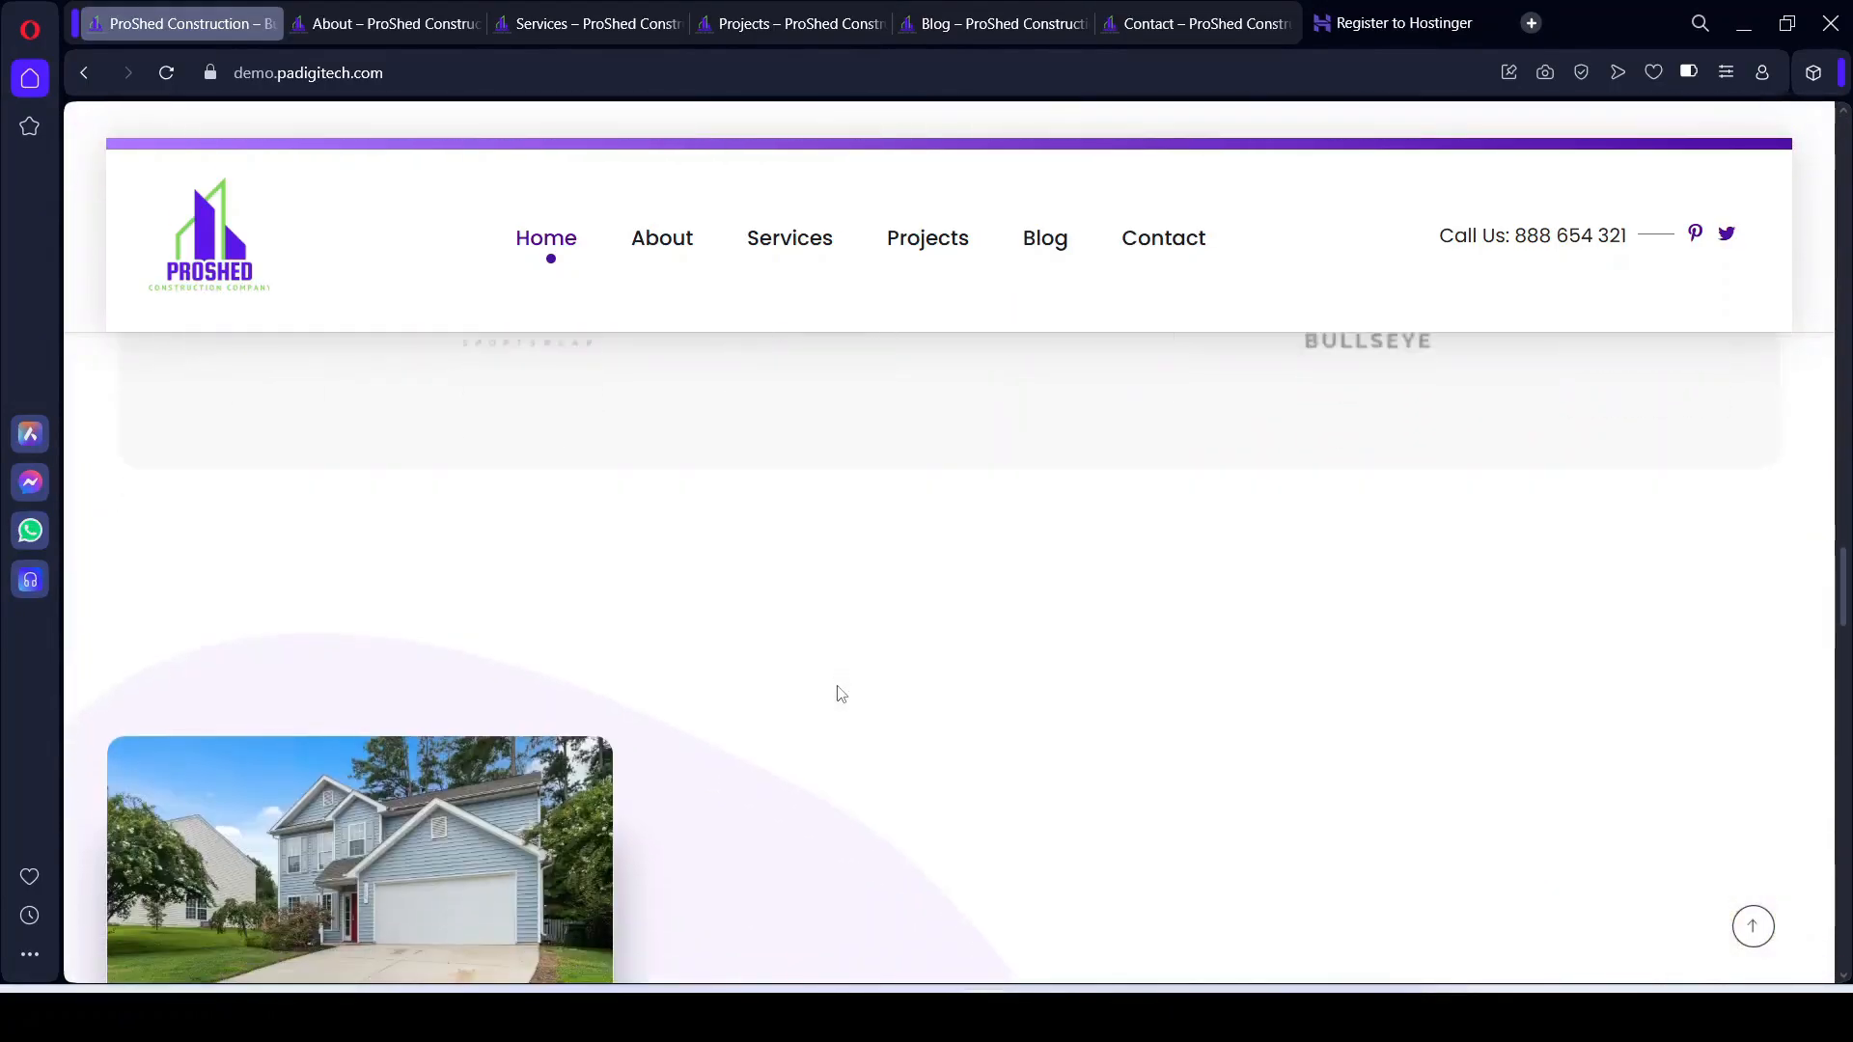
scroll(837, 693, up, 8)
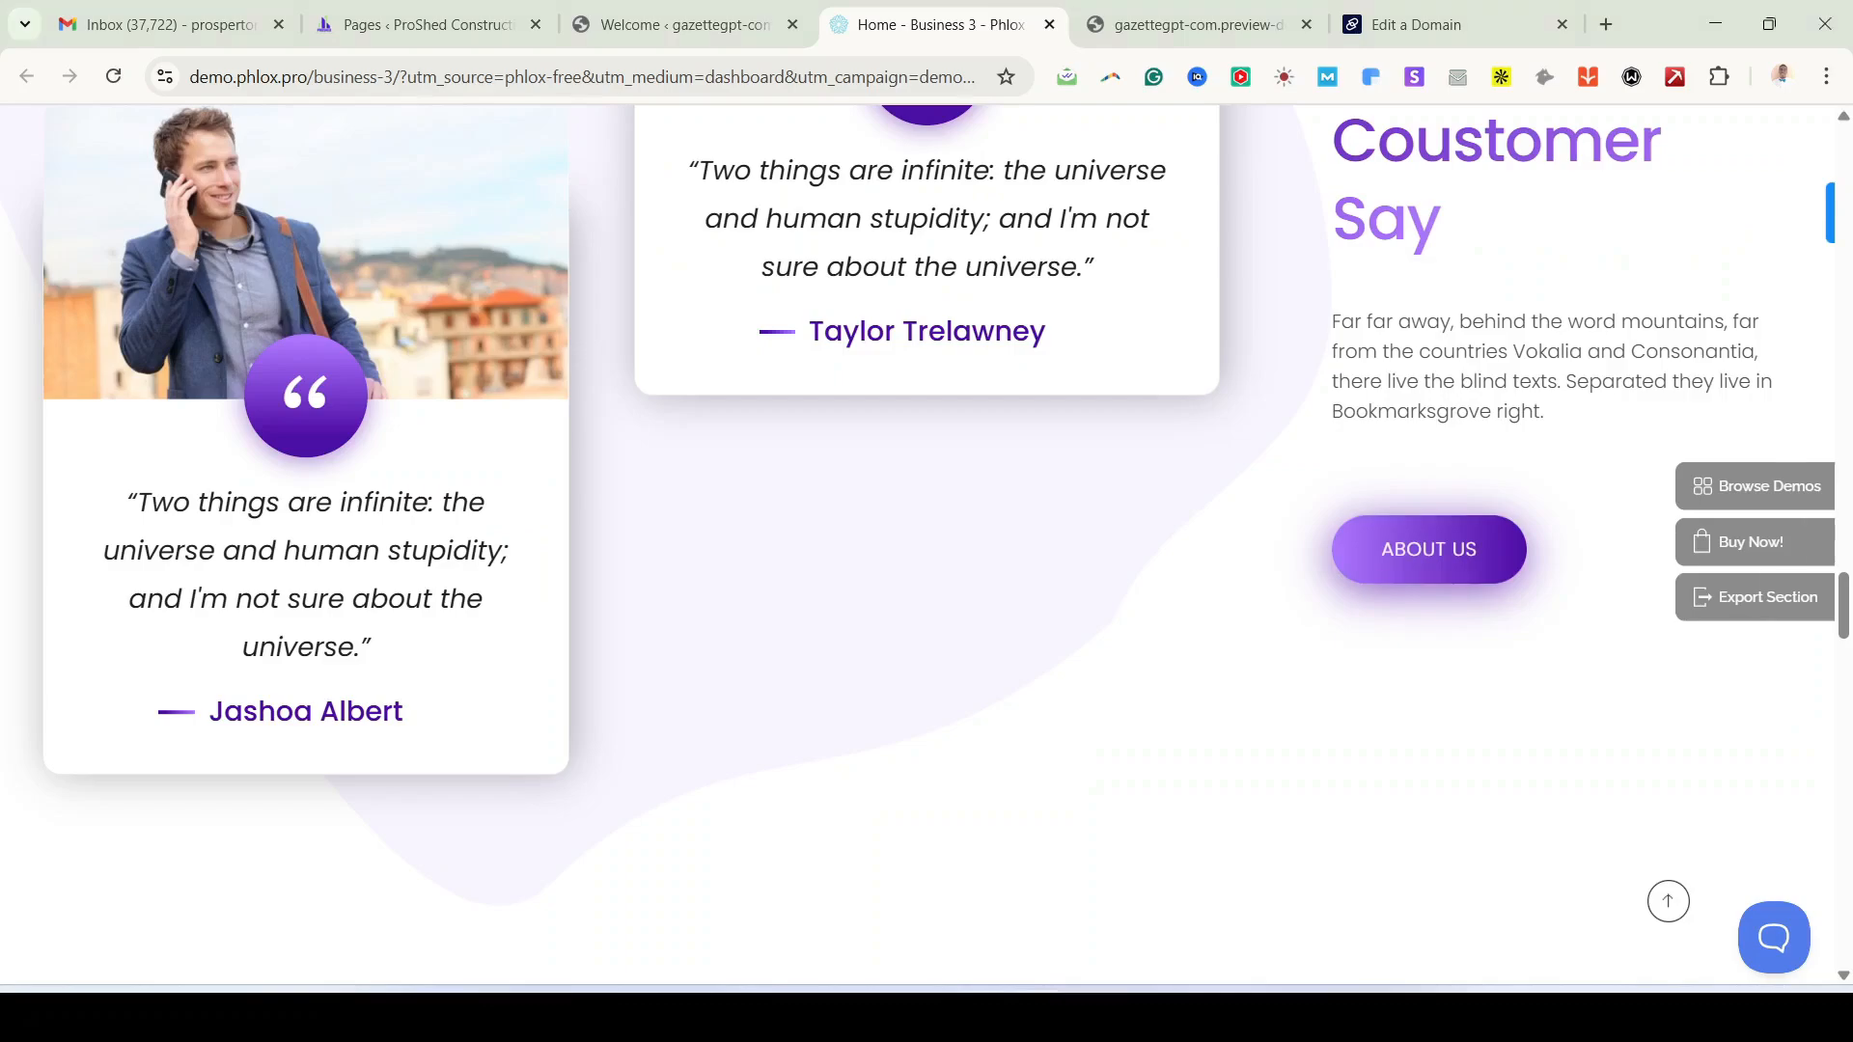
scroll(1059, 757, up, 20)
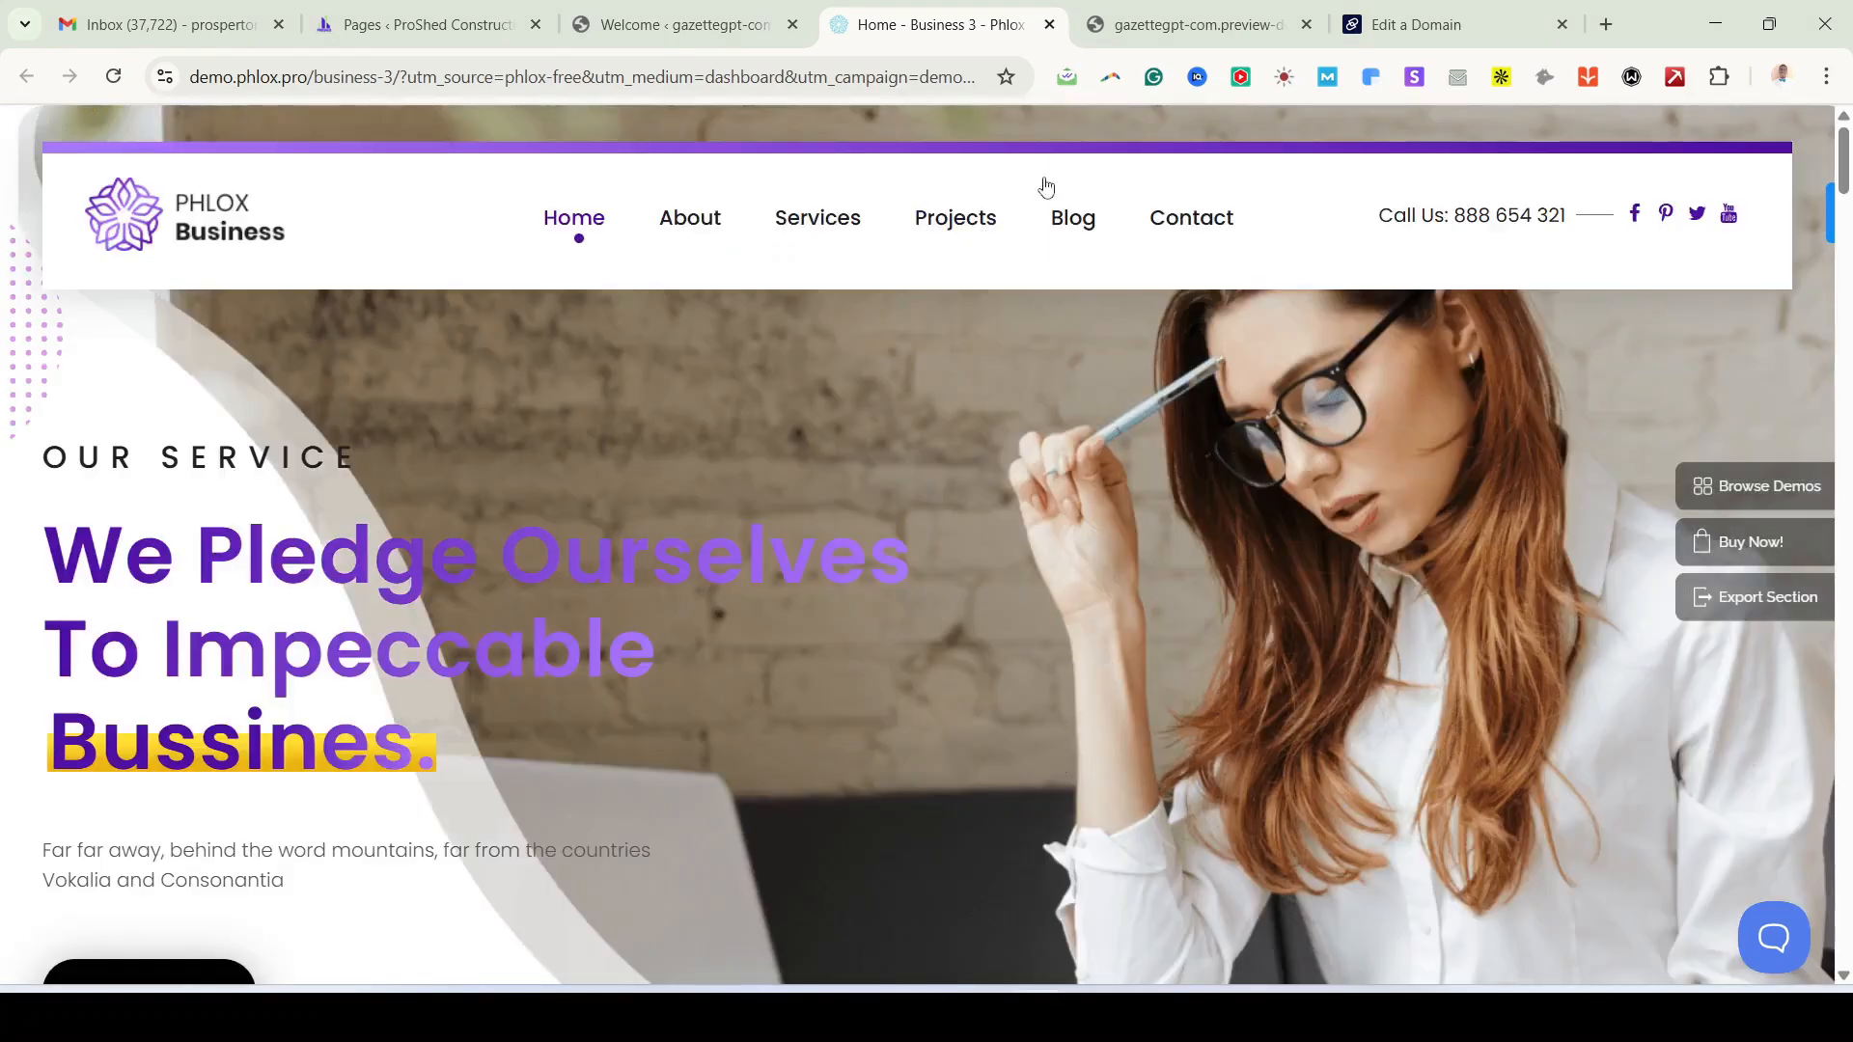
Step: Start importing the Today Business demo, continuing past the clean-install notice
click(707, 34)
click(1192, 743)
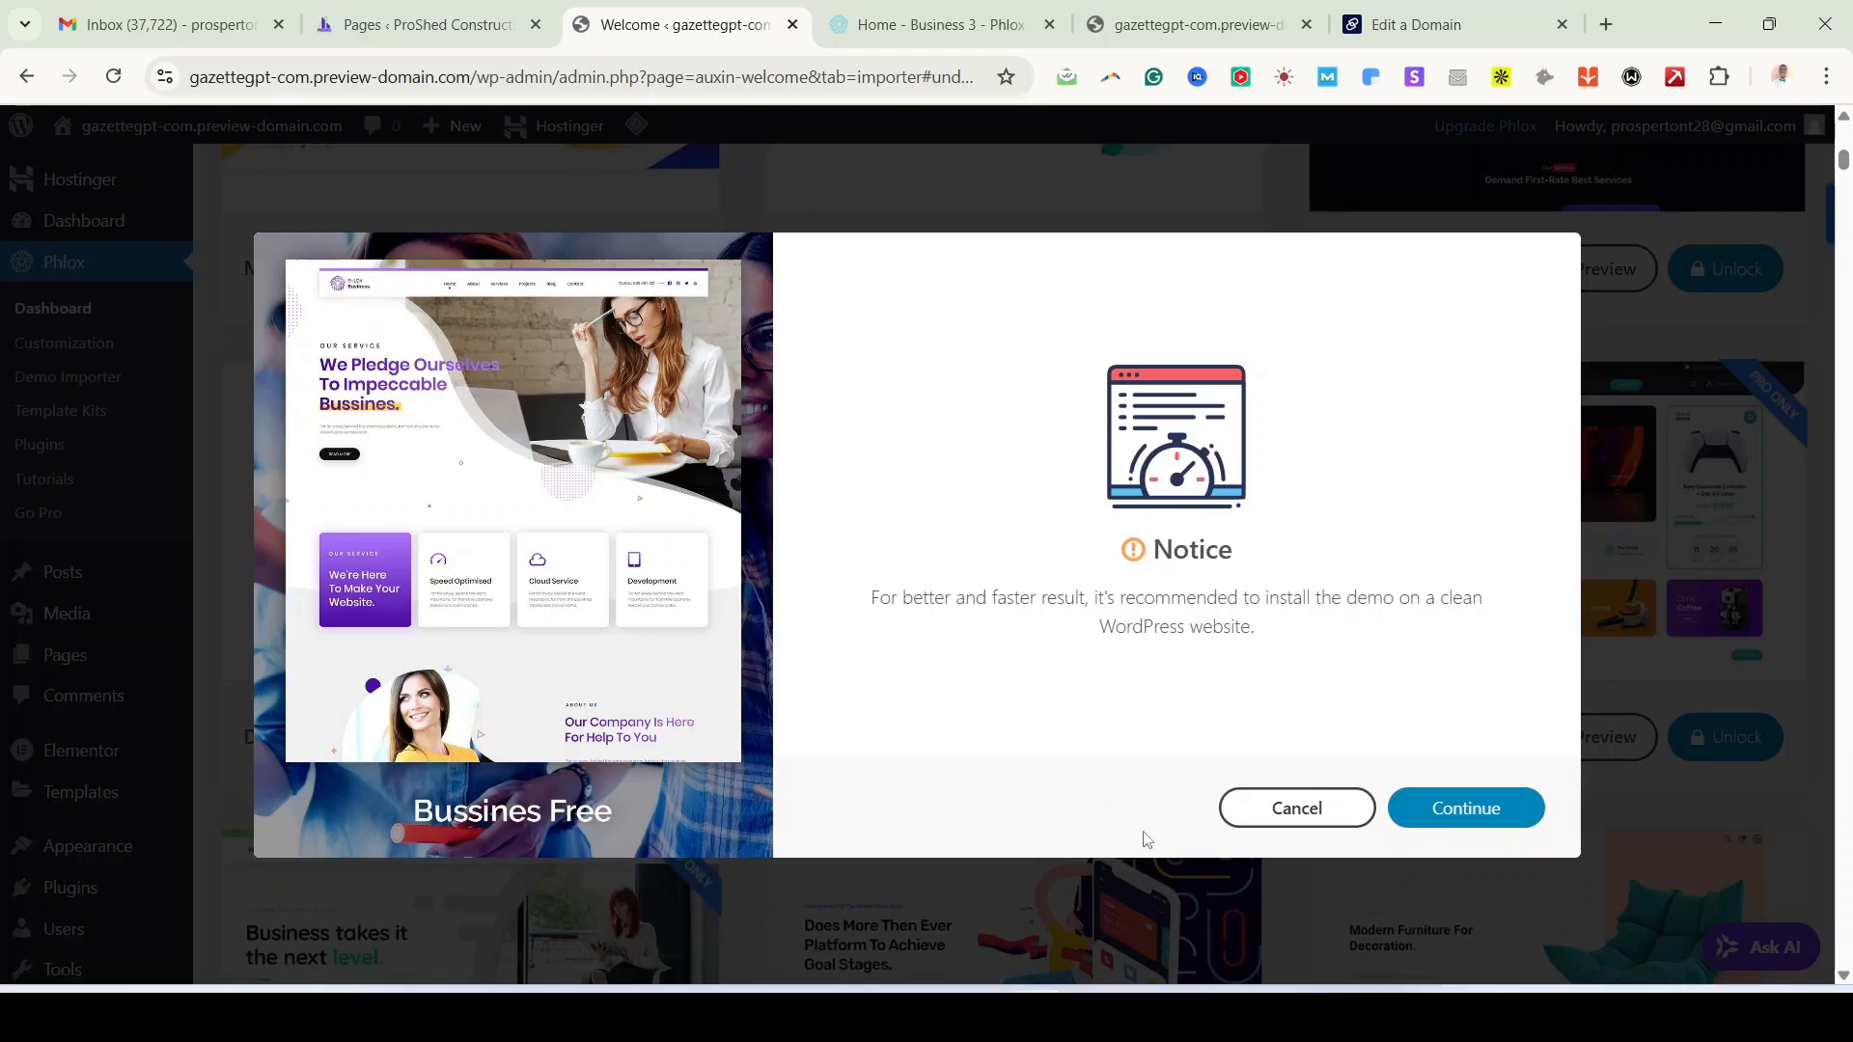
click(1494, 815)
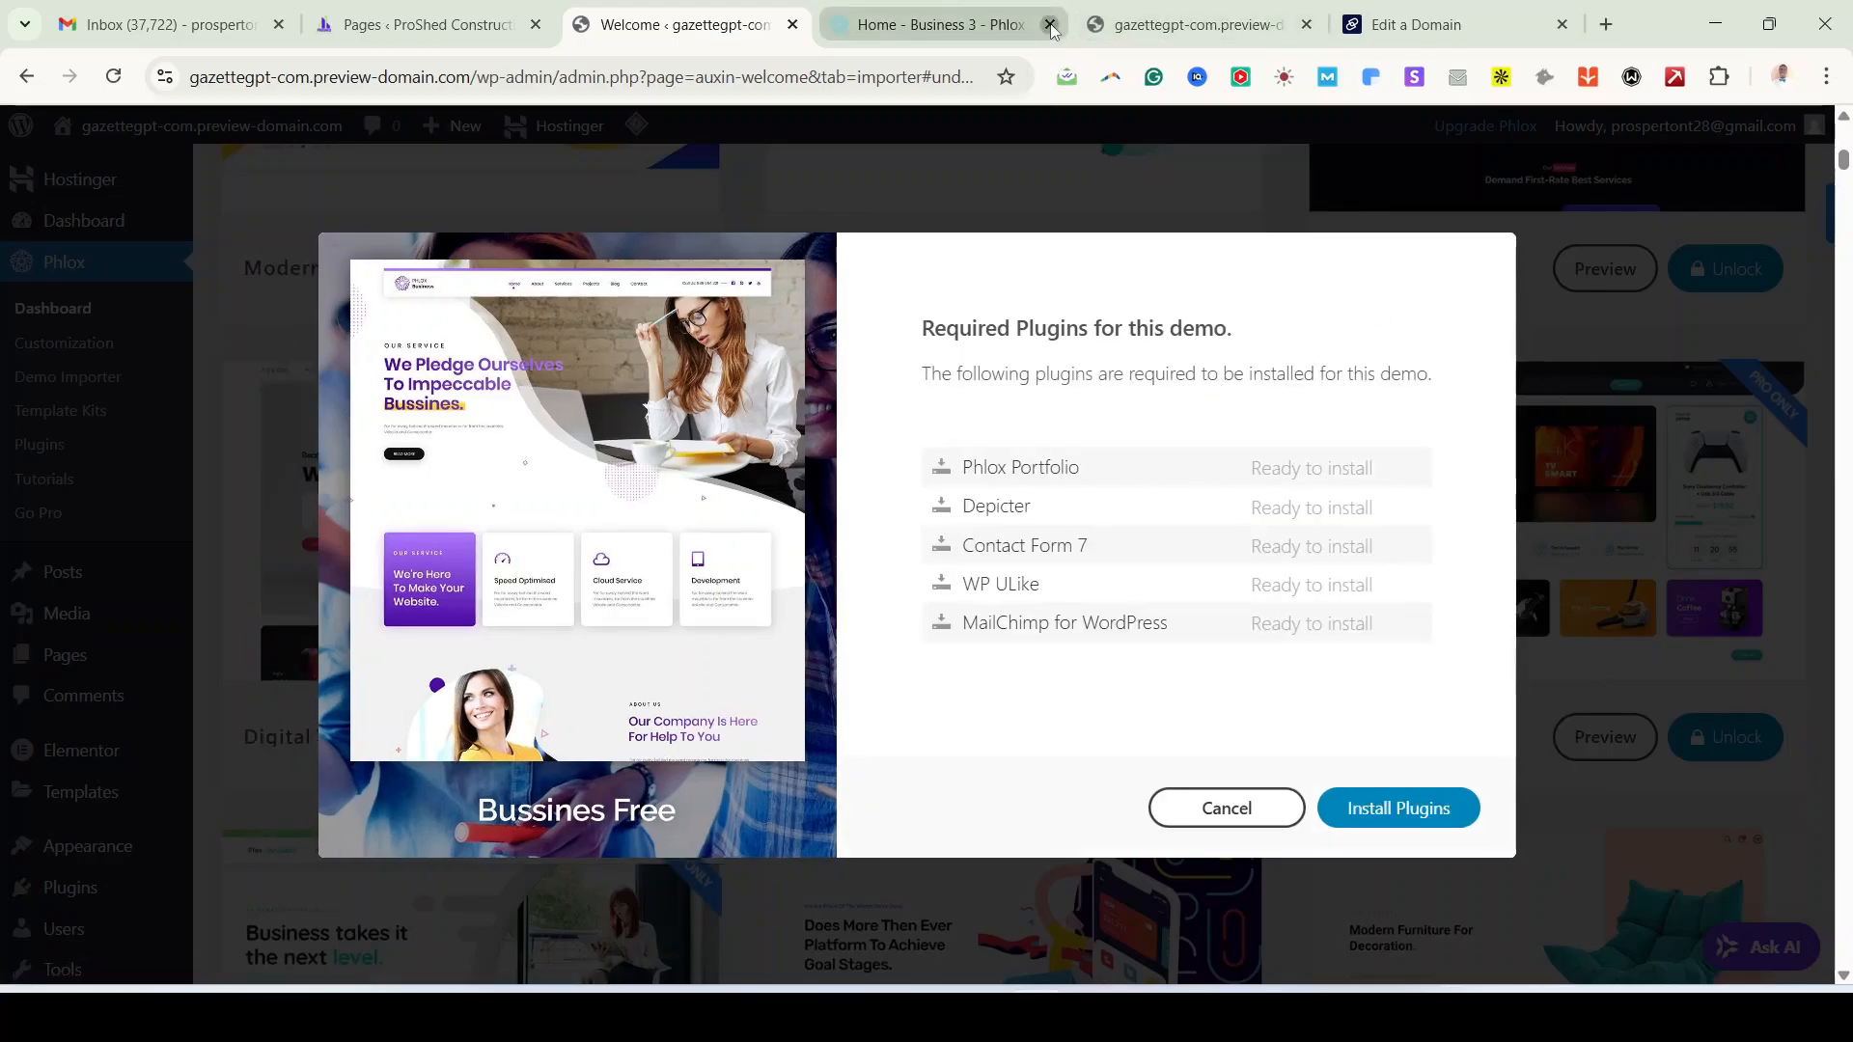
Step: Close the demo preview, site preview and domain tabs, and install the demo's required plugins
click(1050, 27)
click(1061, 37)
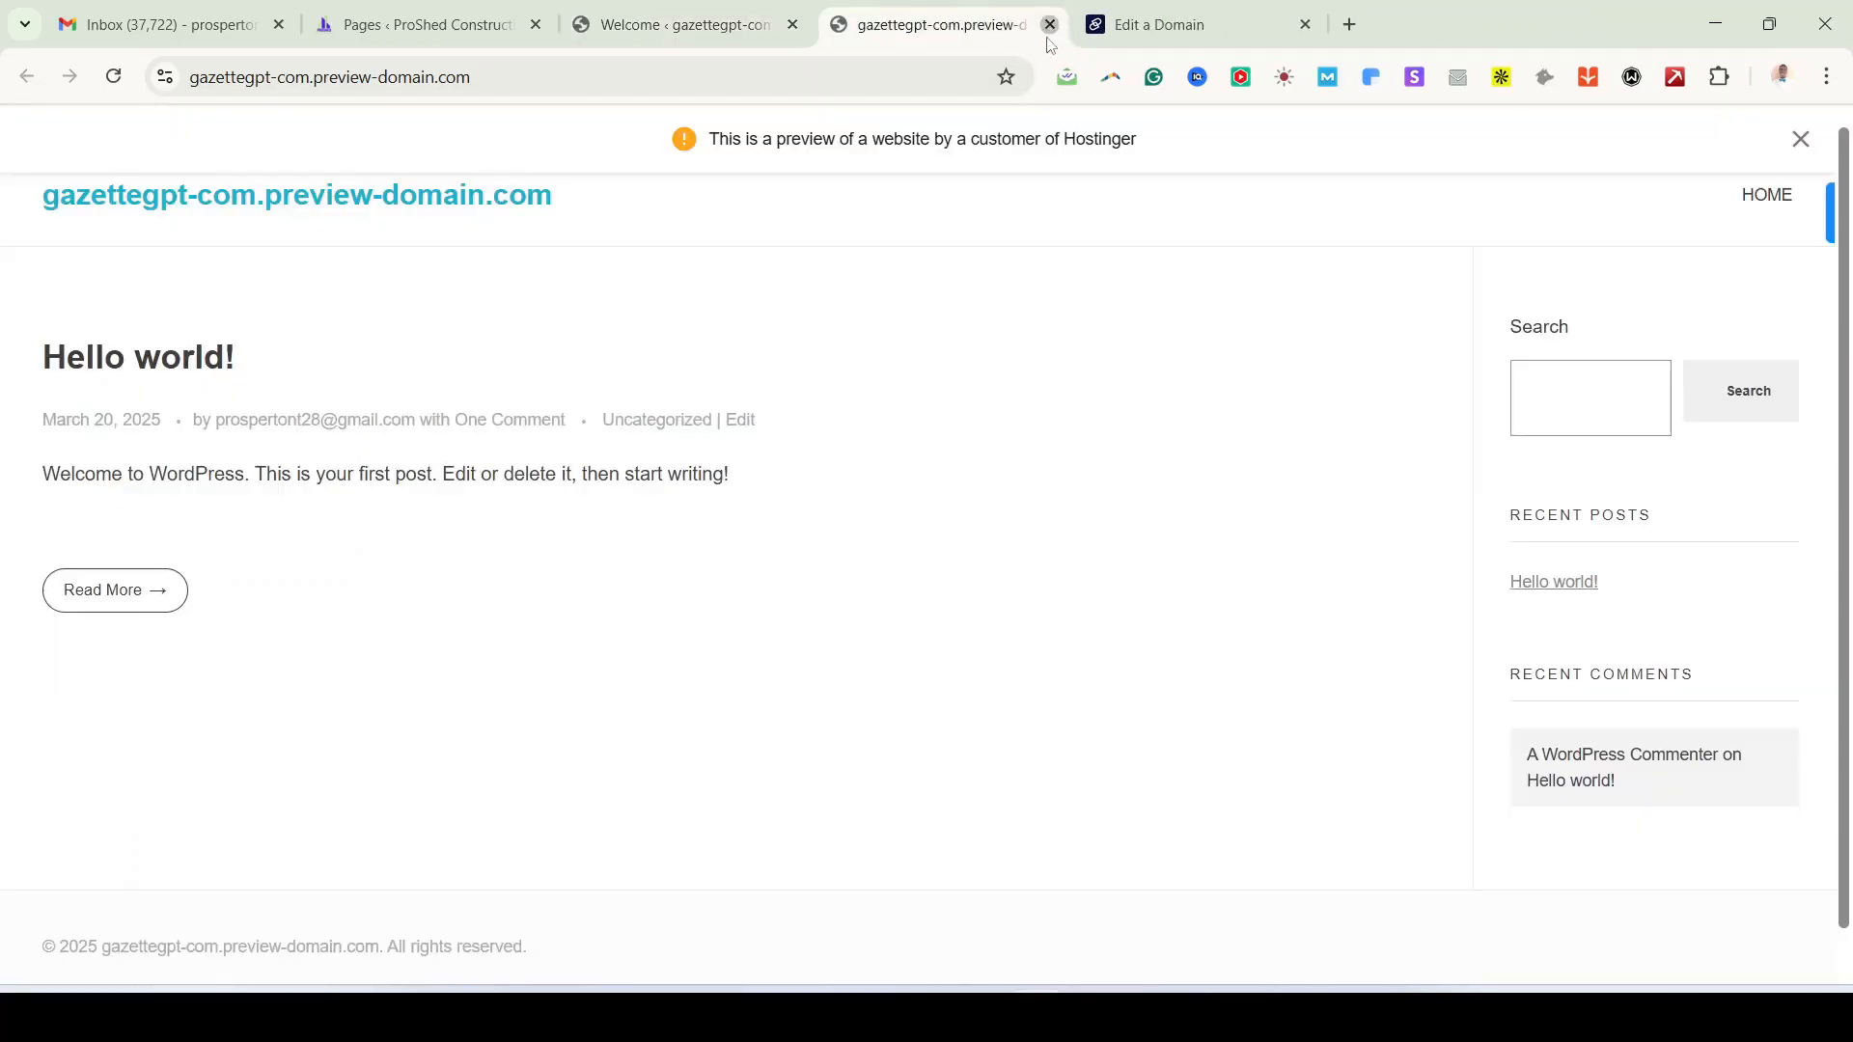
click(1050, 26)
click(1051, 26)
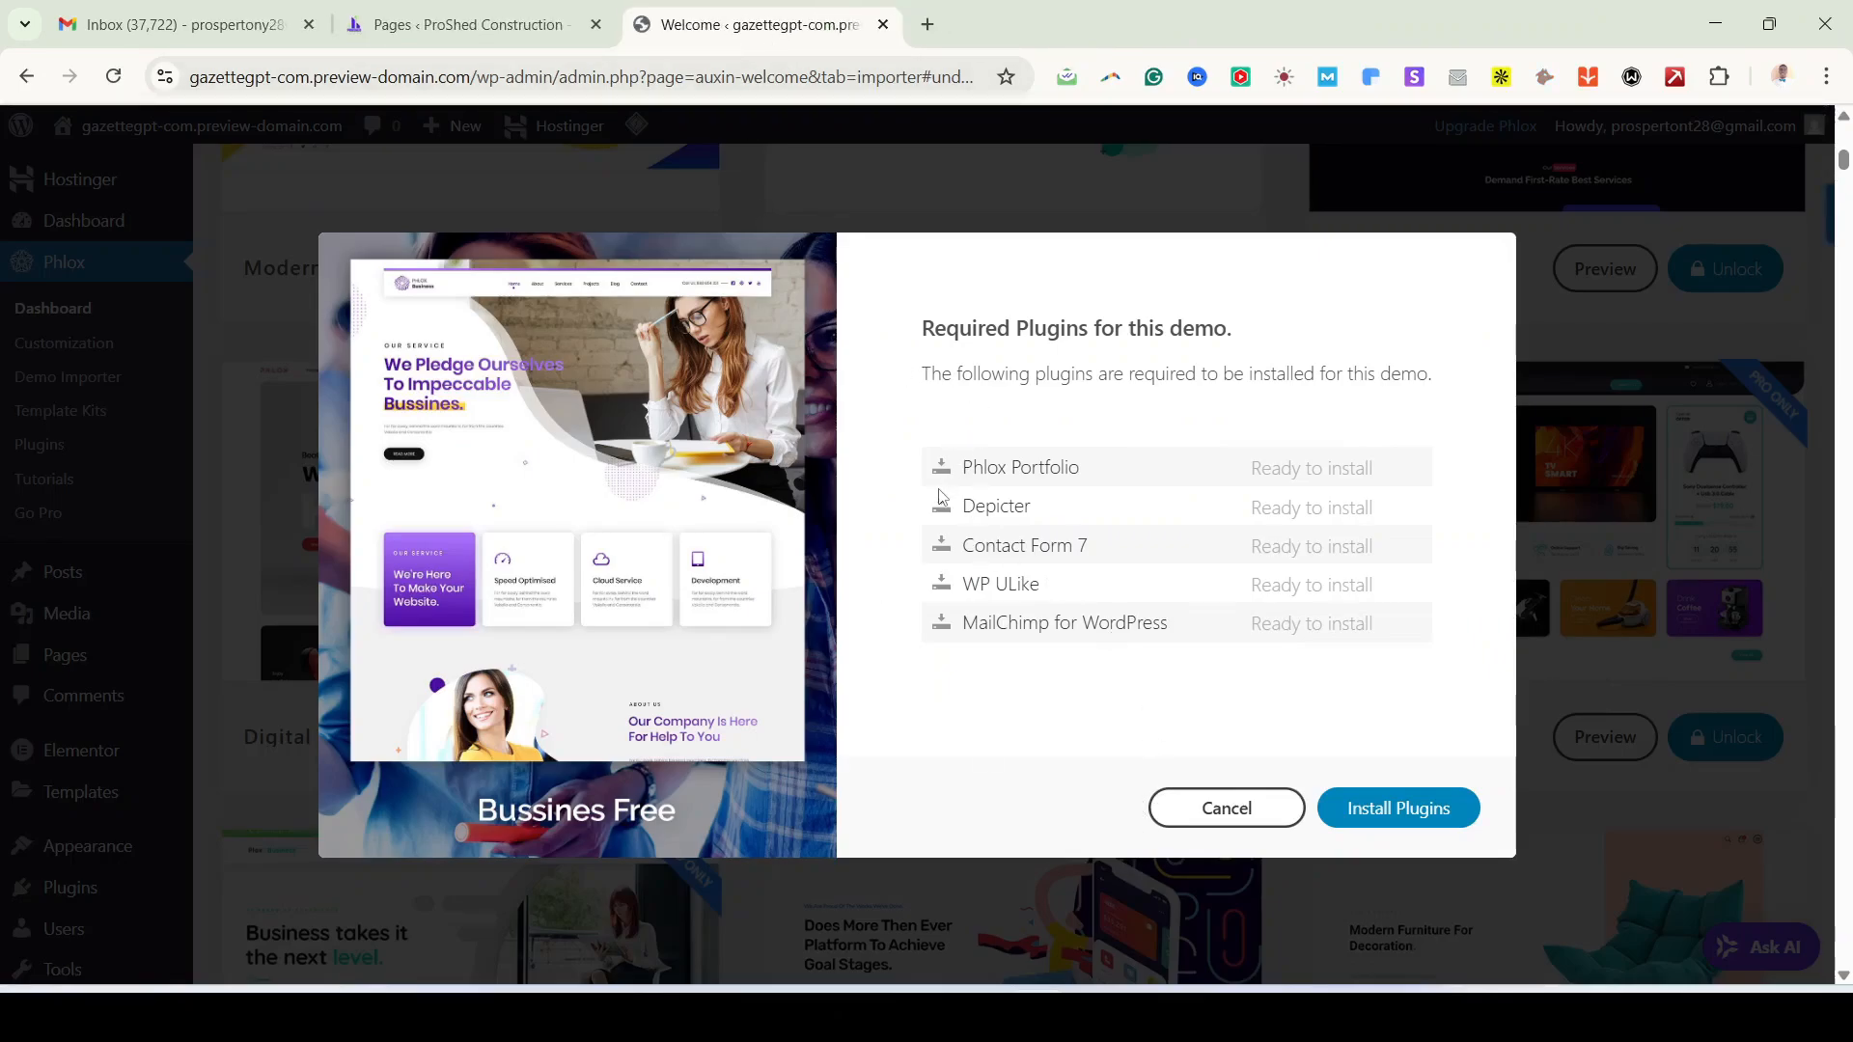
click(1400, 816)
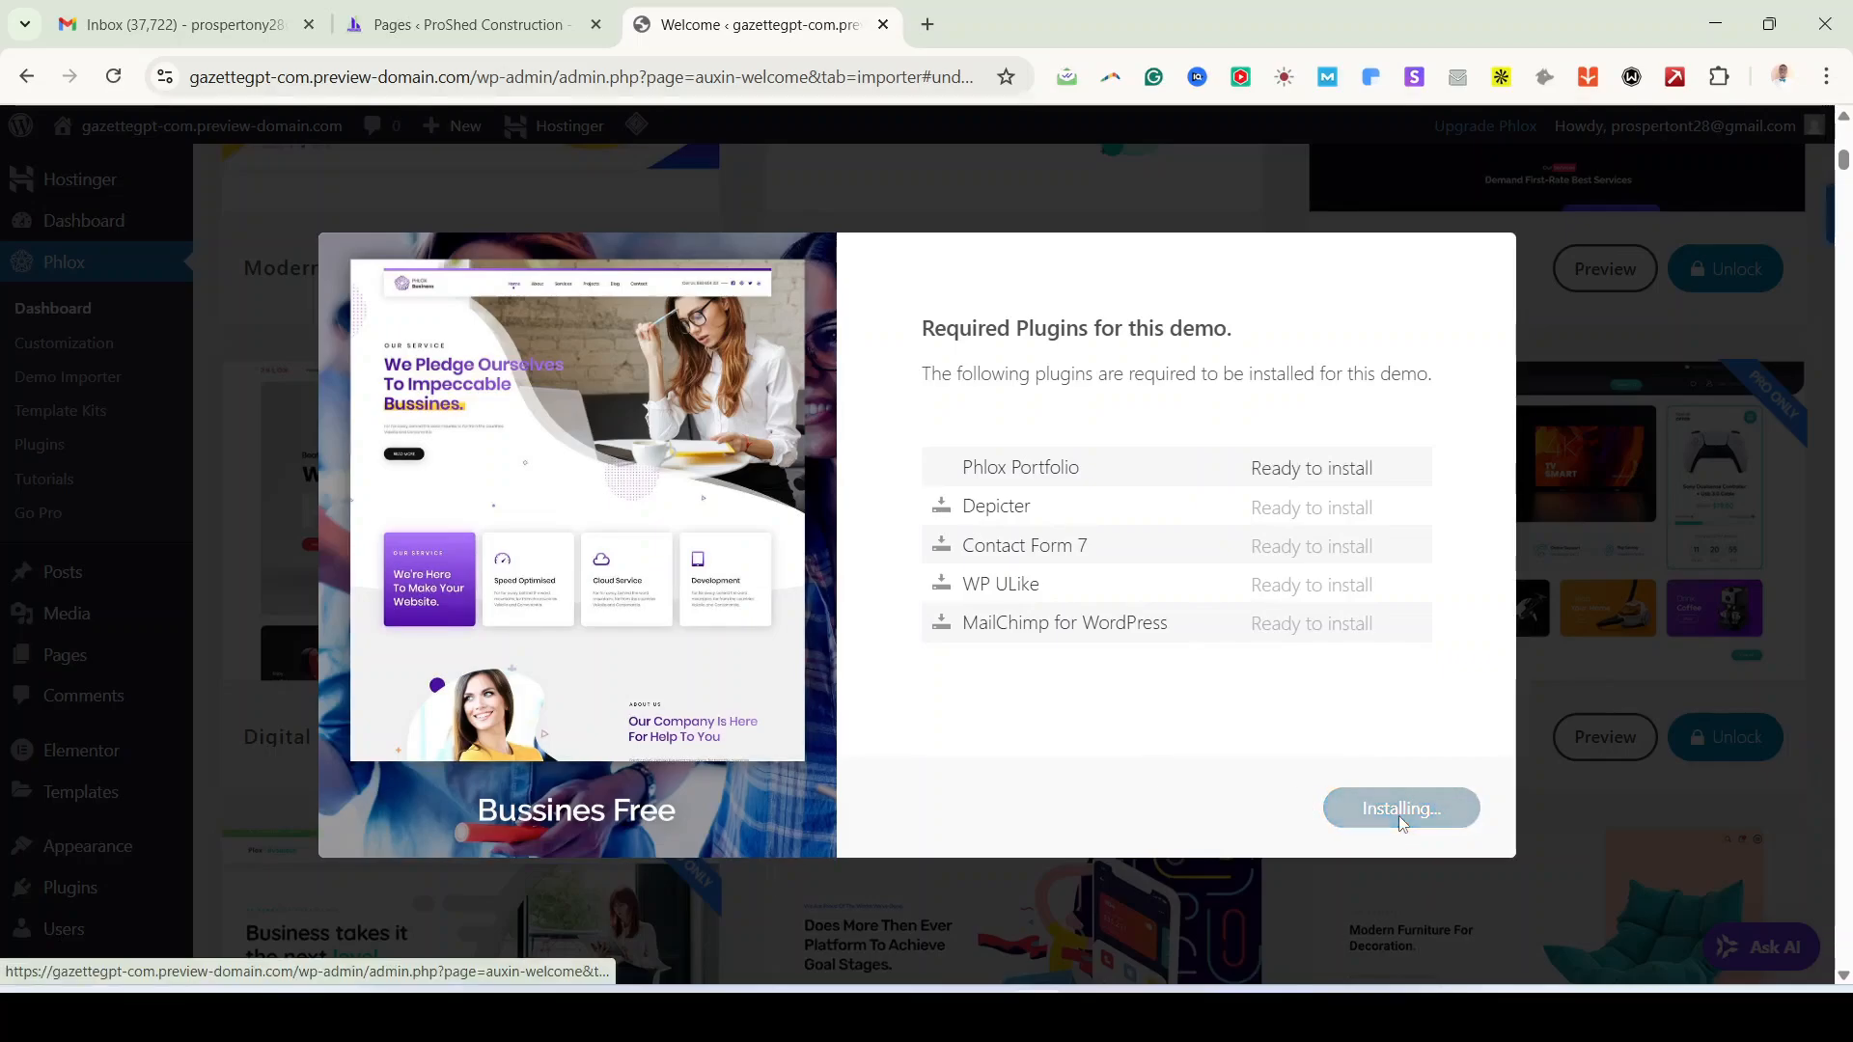
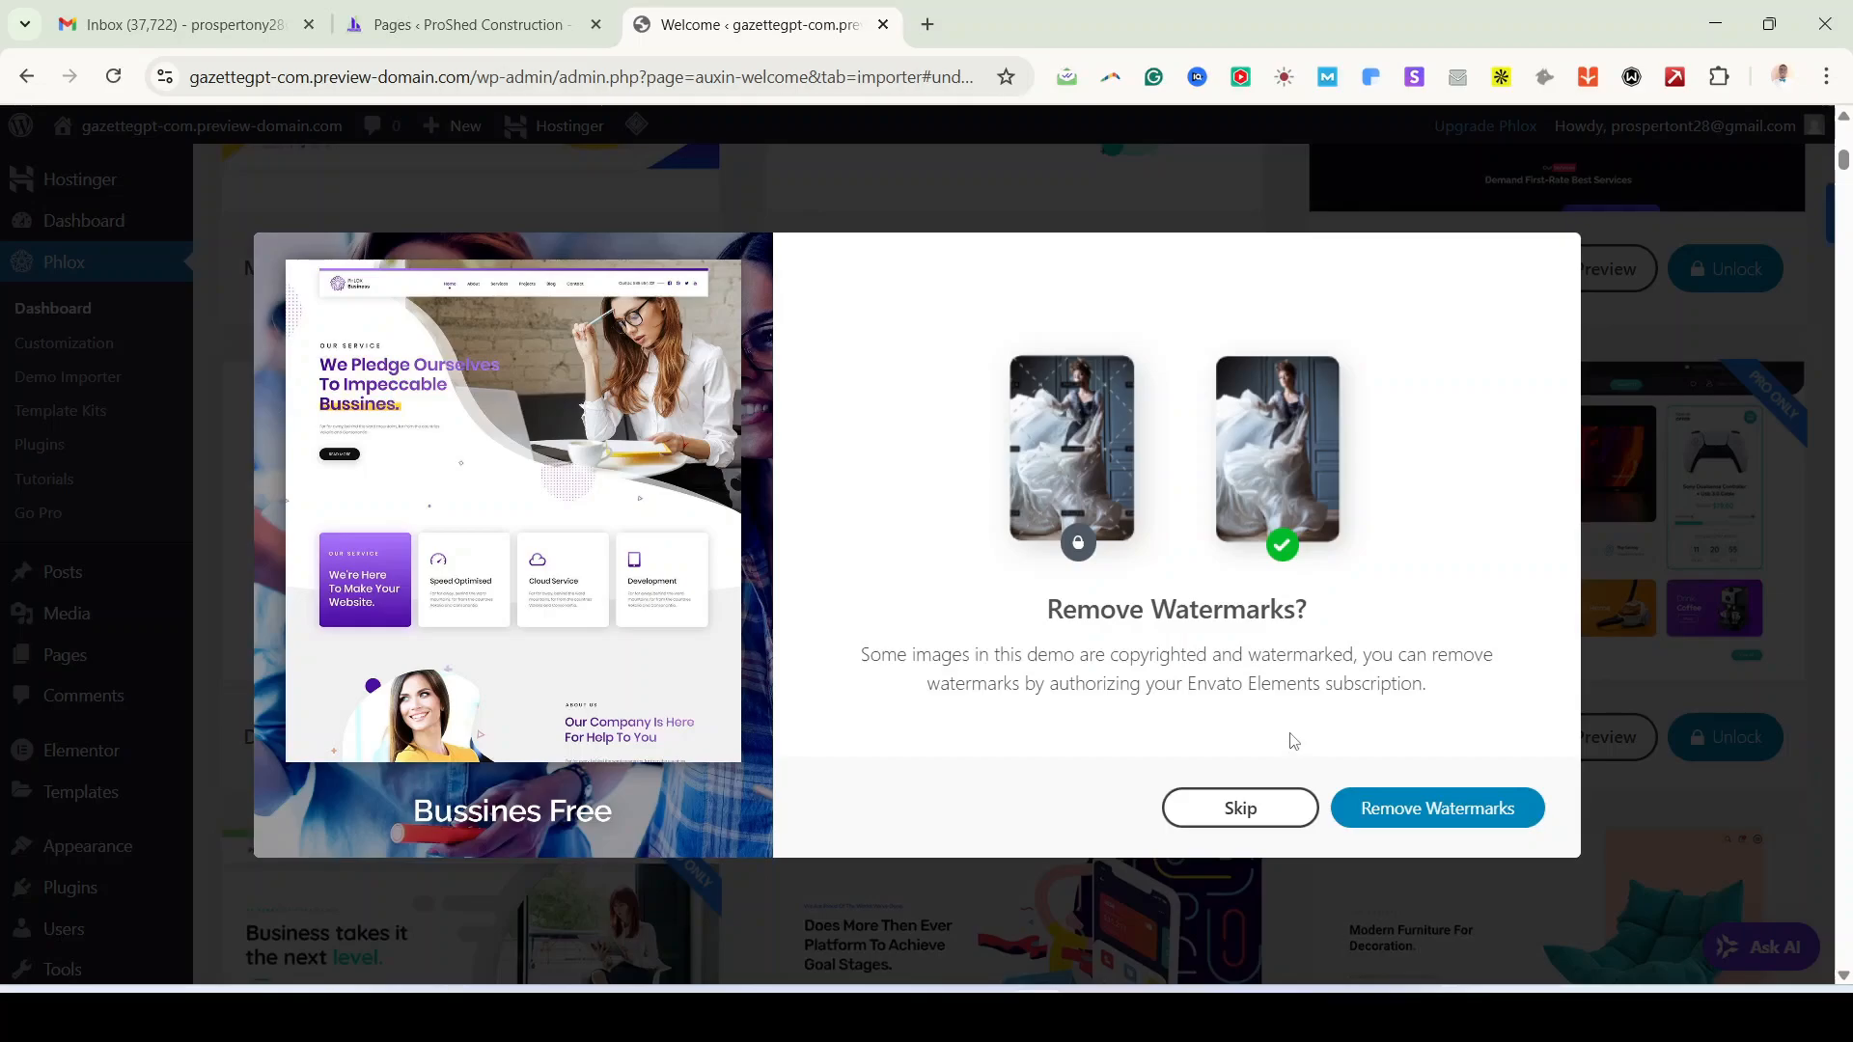
Step: Import the complete pre-built Today Business demo, keeping watermarks, and open its preview in a new tab
click(1260, 814)
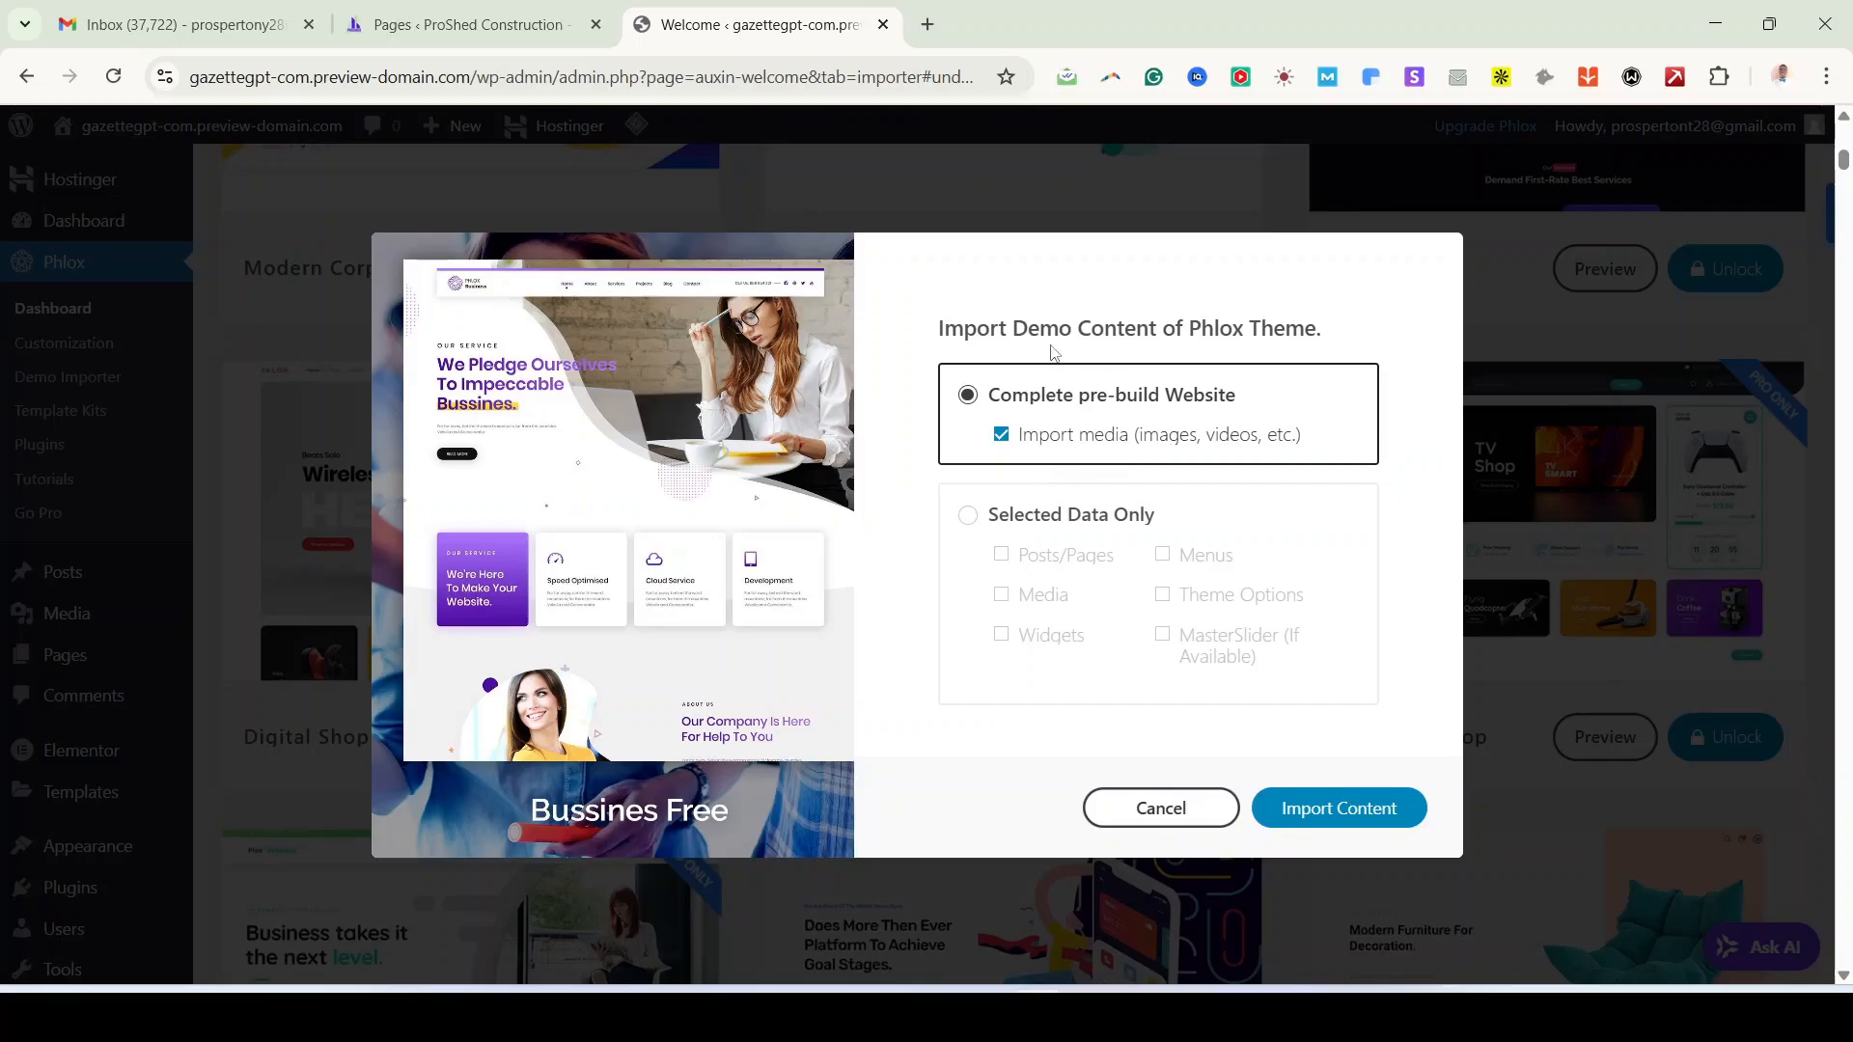
click(1341, 809)
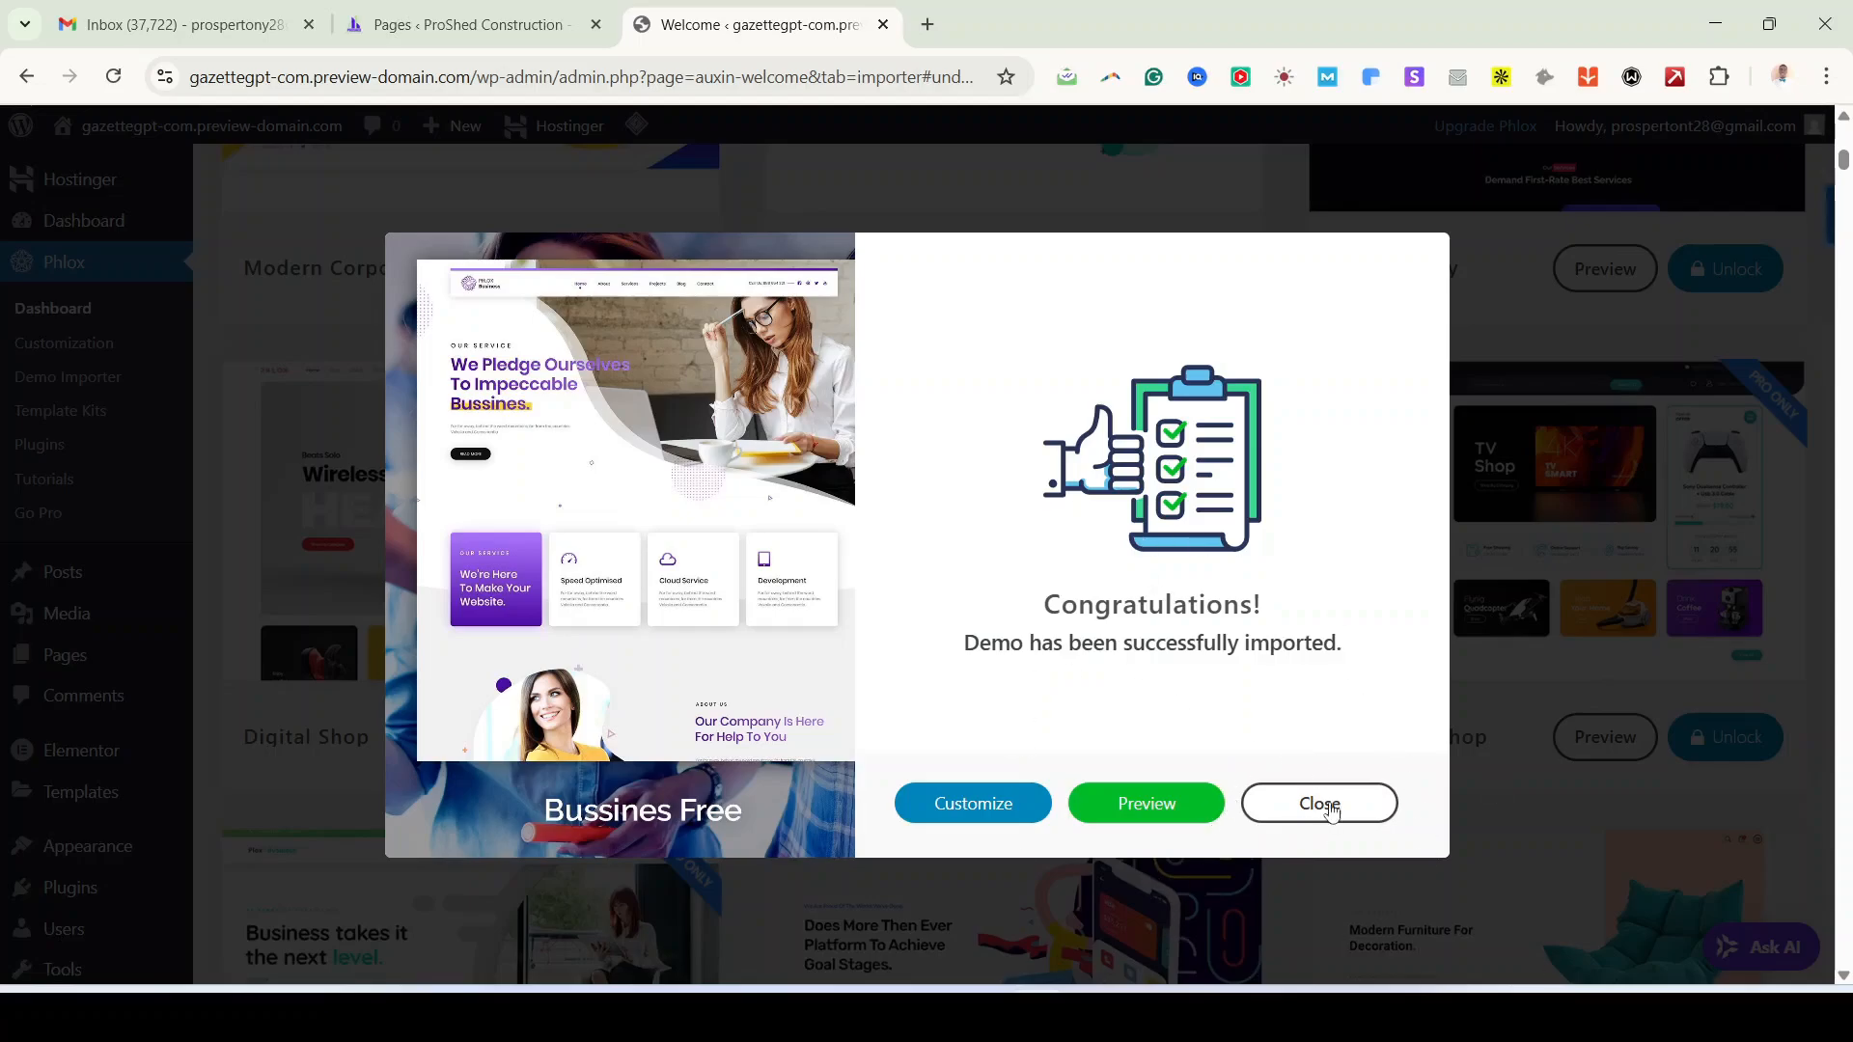
right_click(1158, 814)
click(1274, 483)
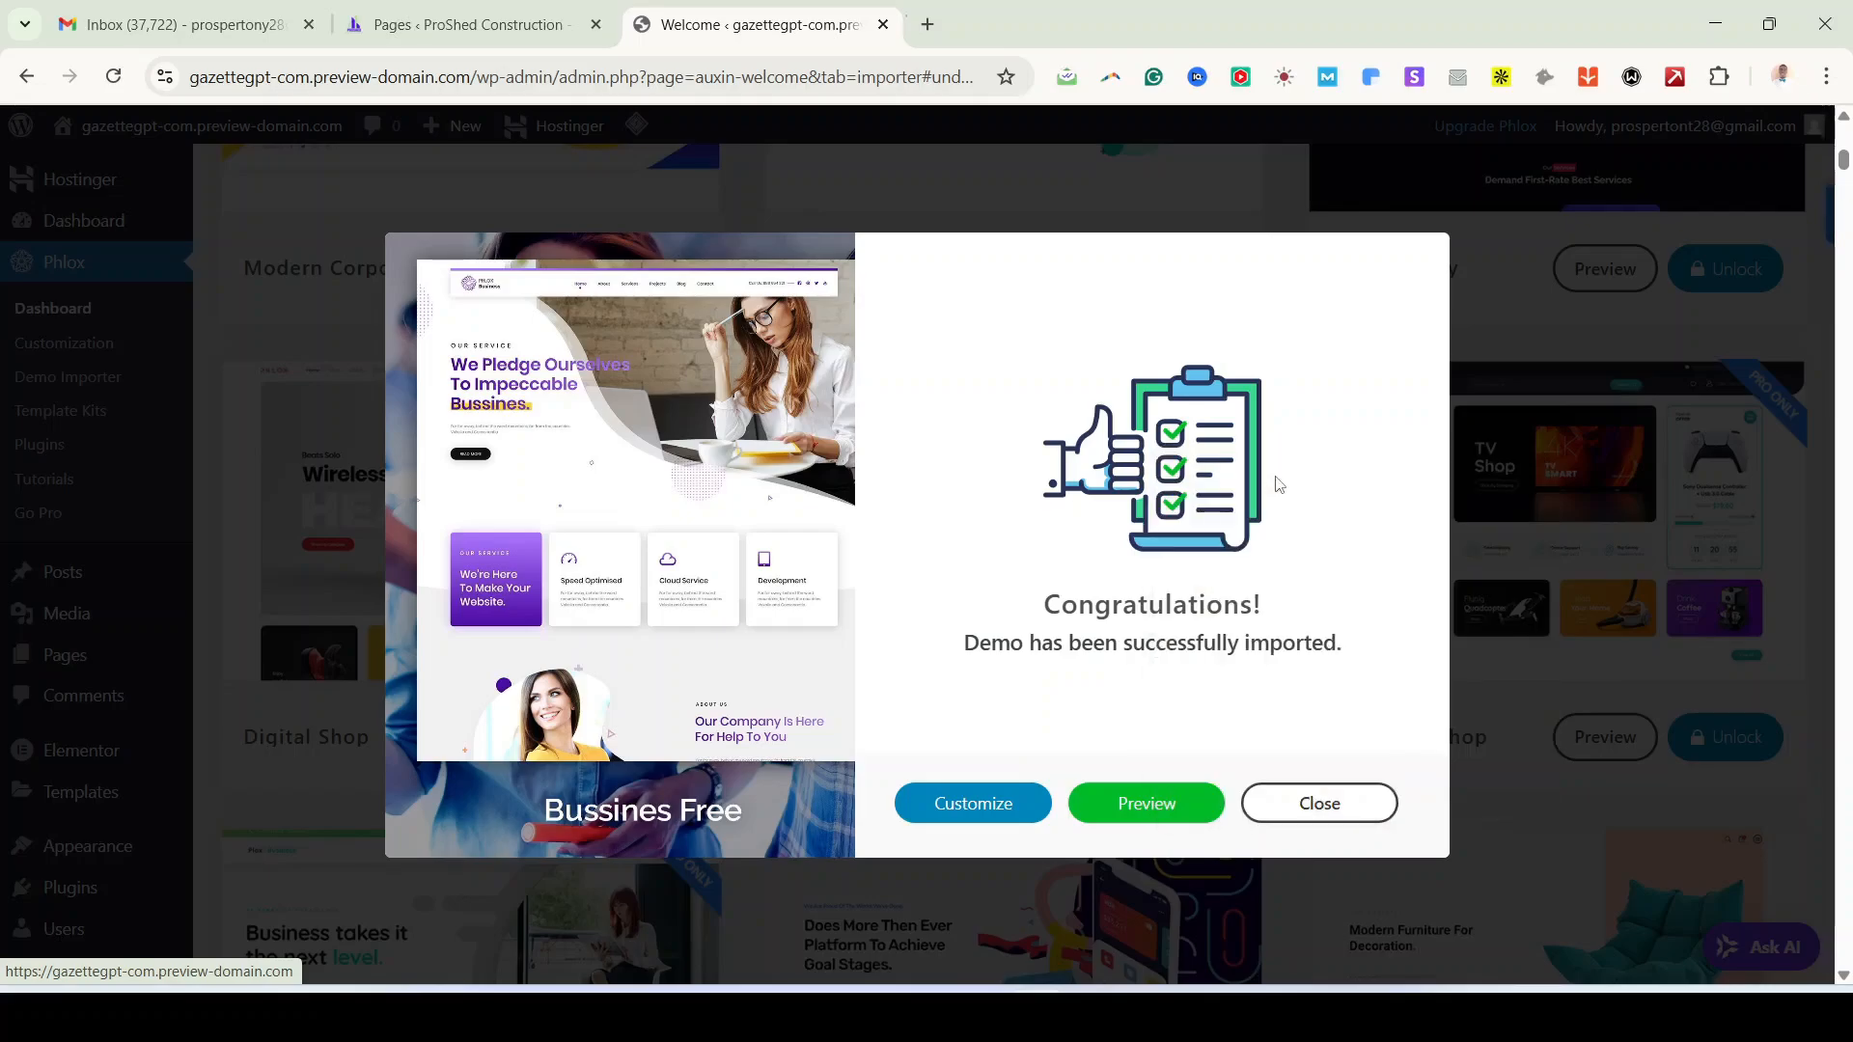
click(1318, 807)
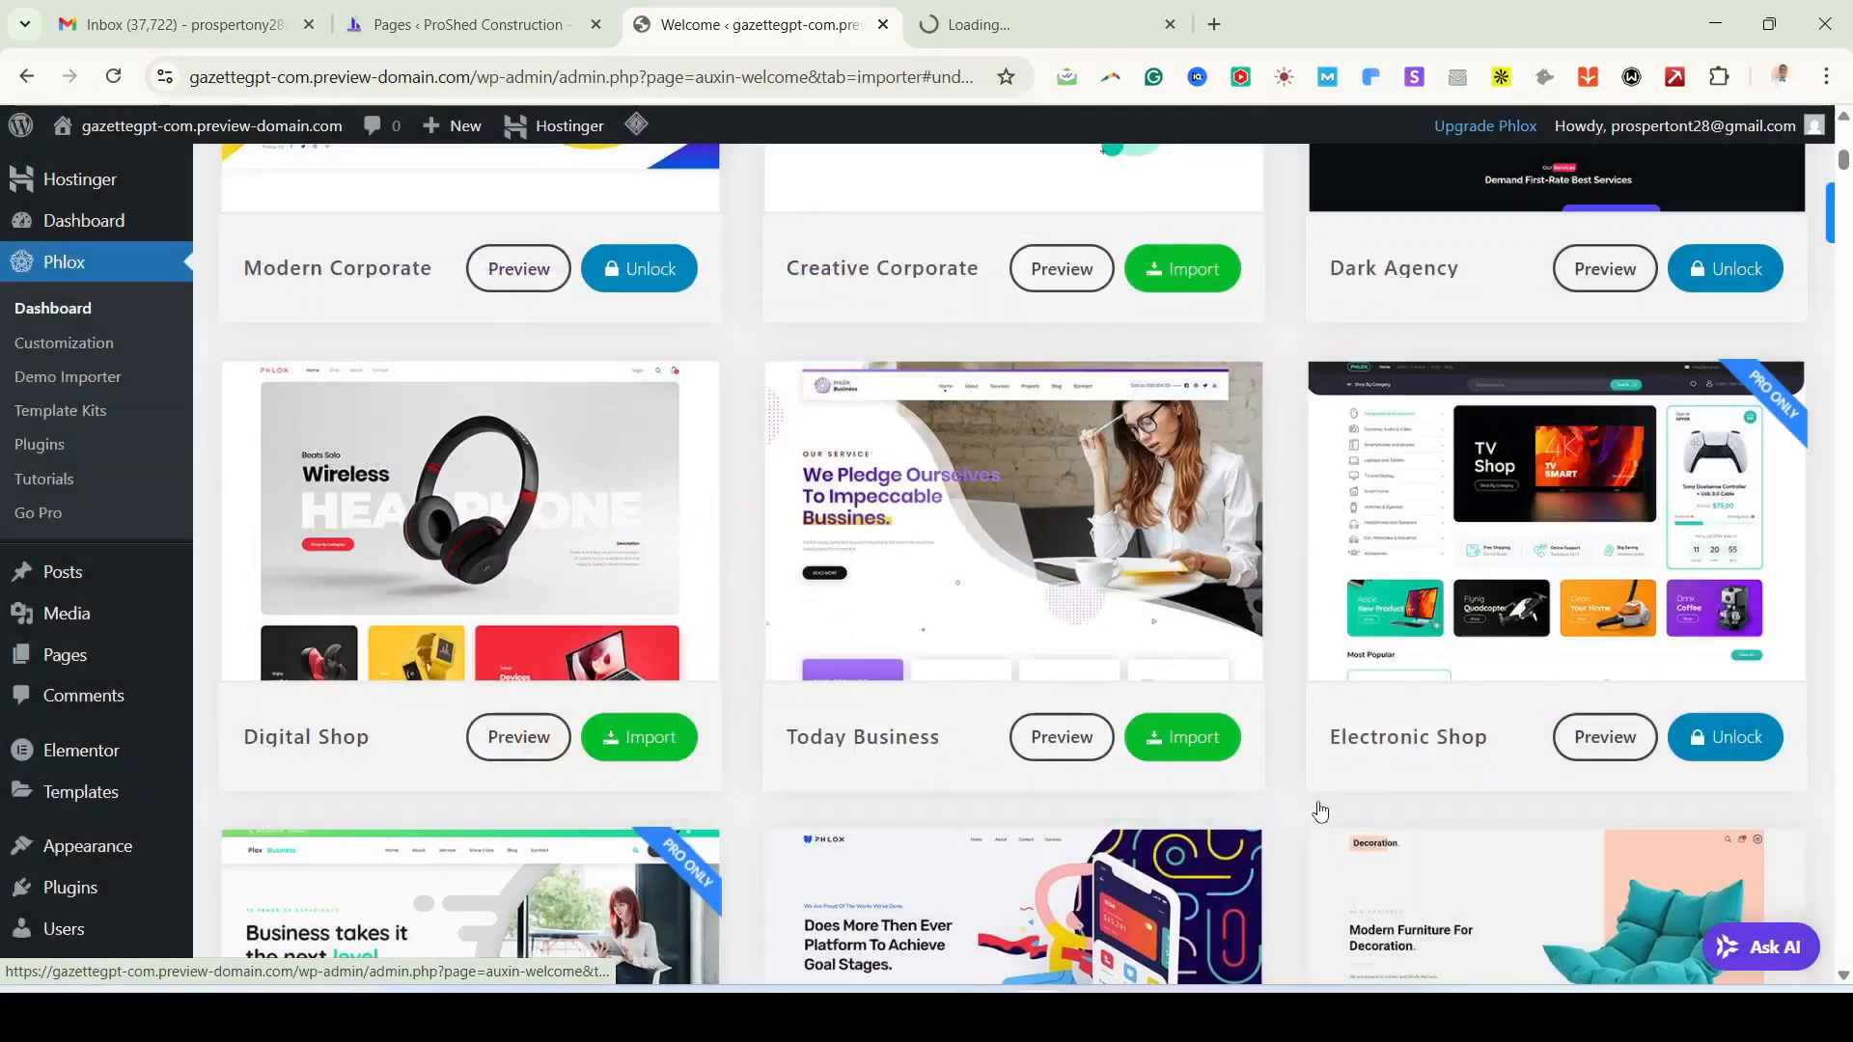
click(1061, 14)
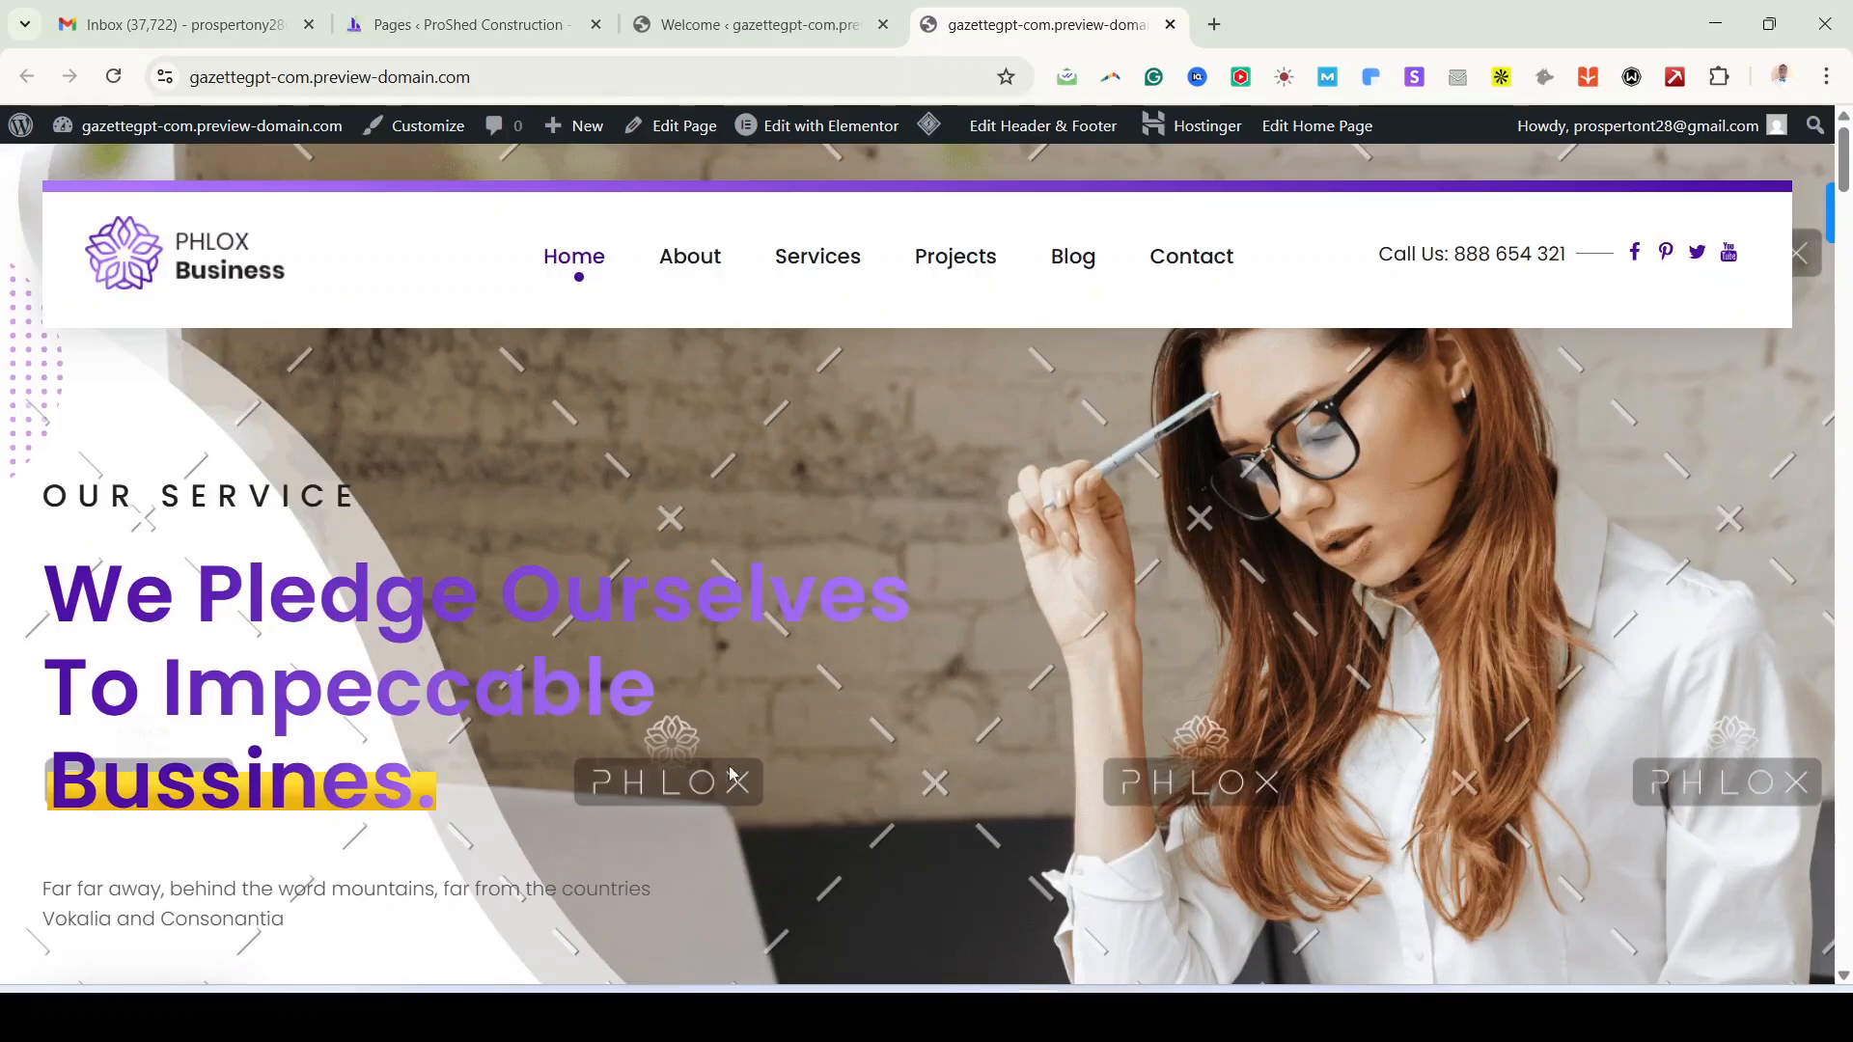
scroll(965, 744, down, 10)
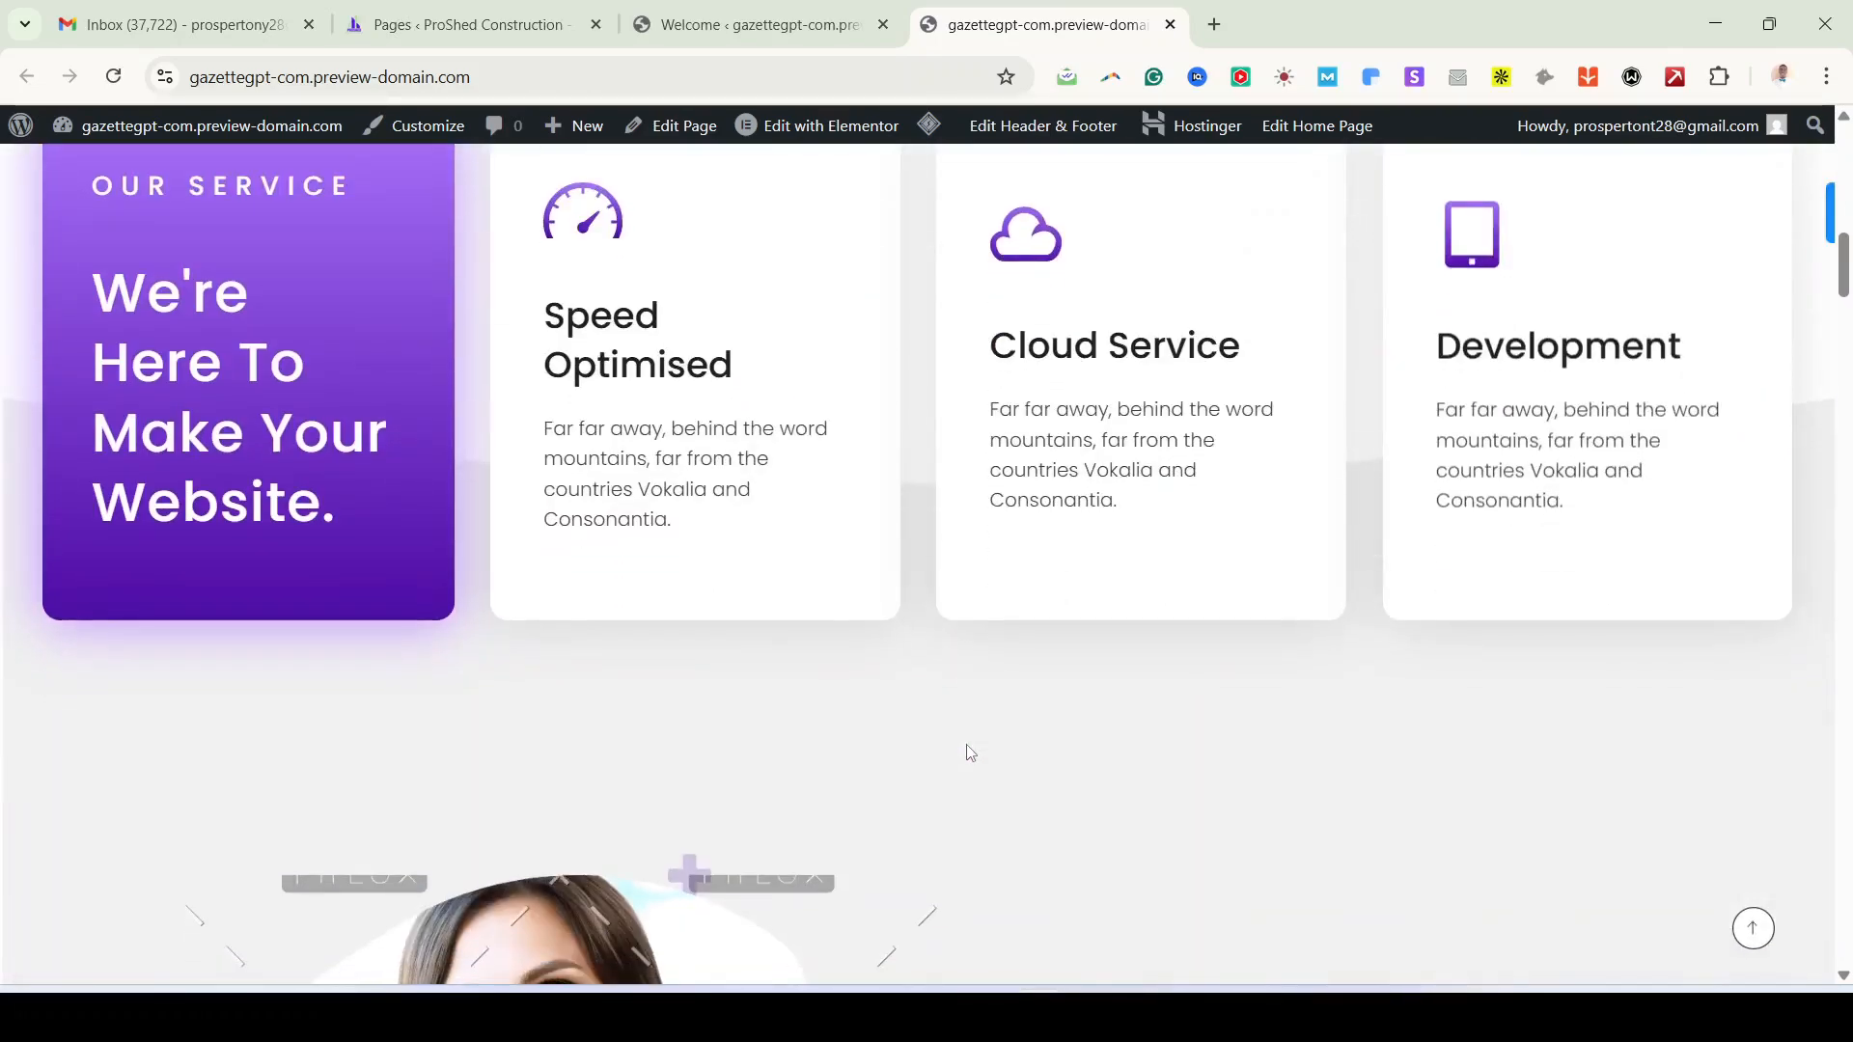
scroll(970, 752, down, 3)
scroll(970, 751, down, 10)
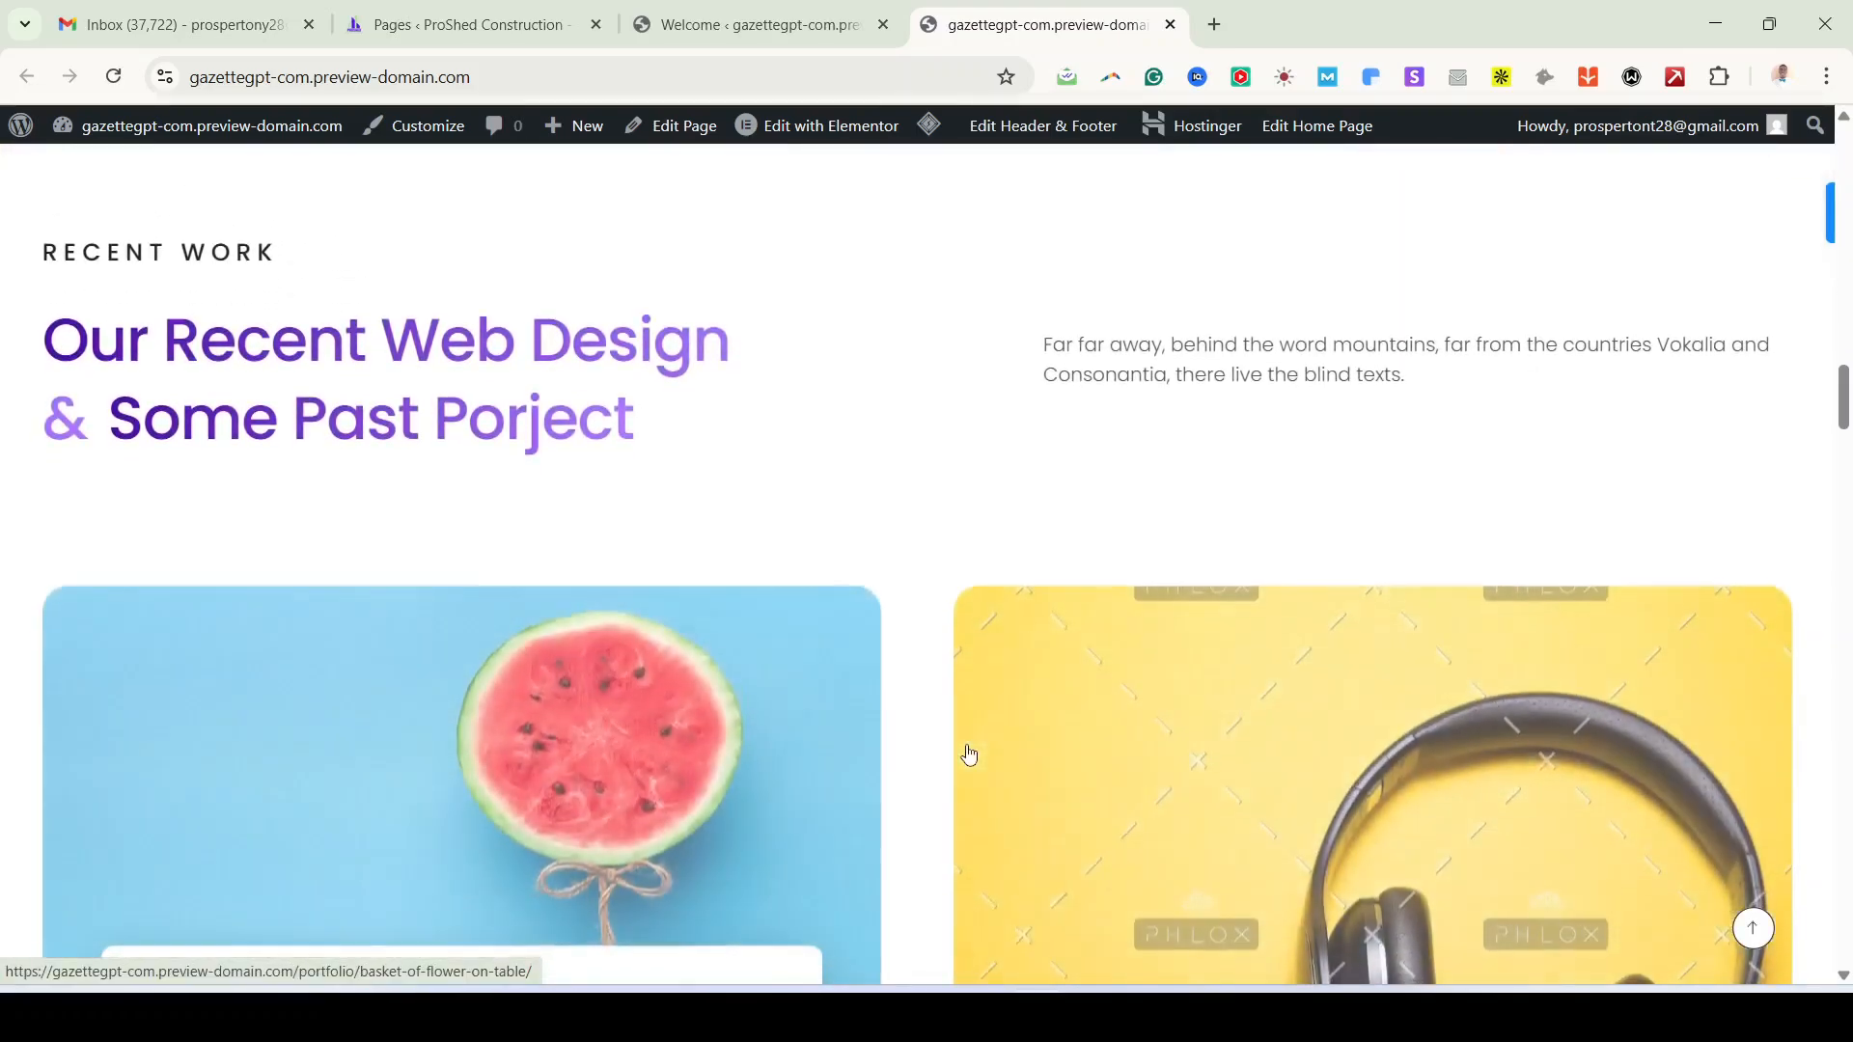
scroll(970, 754, down, 2)
scroll(970, 754, up, 10)
scroll(969, 753, up, 7)
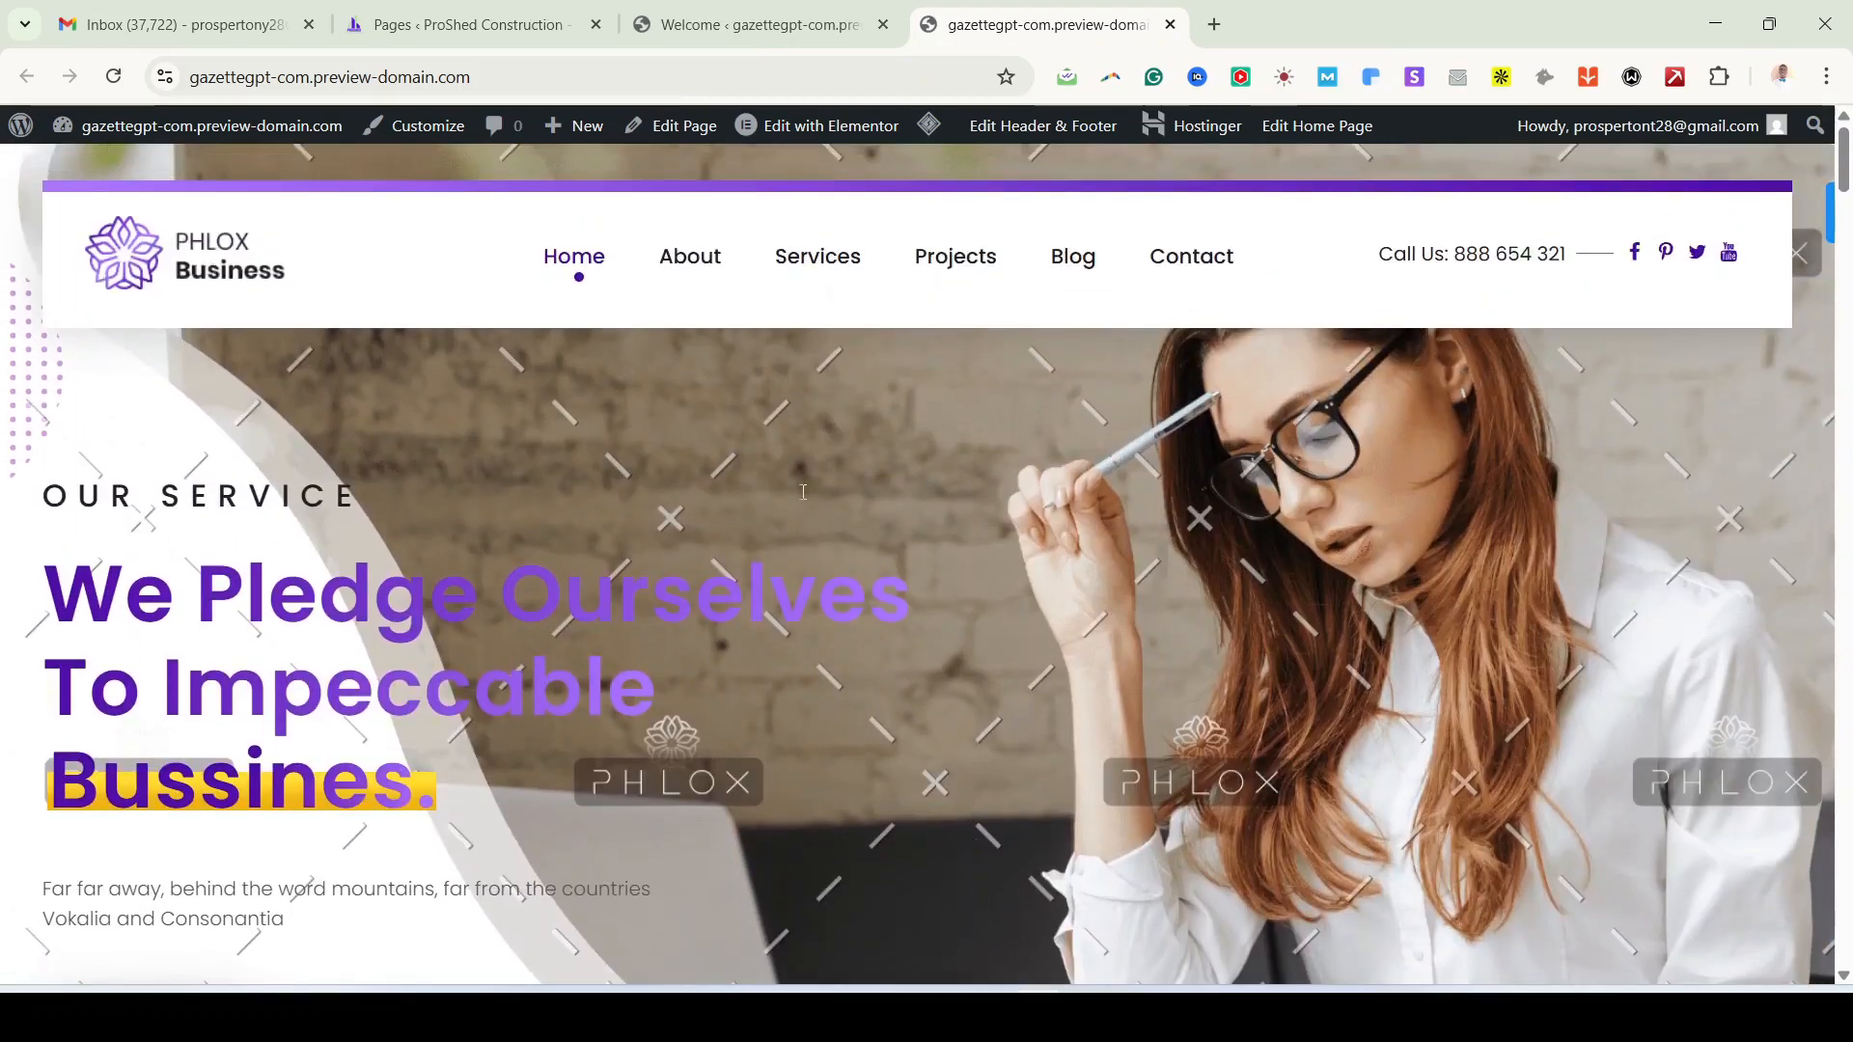
click(748, 24)
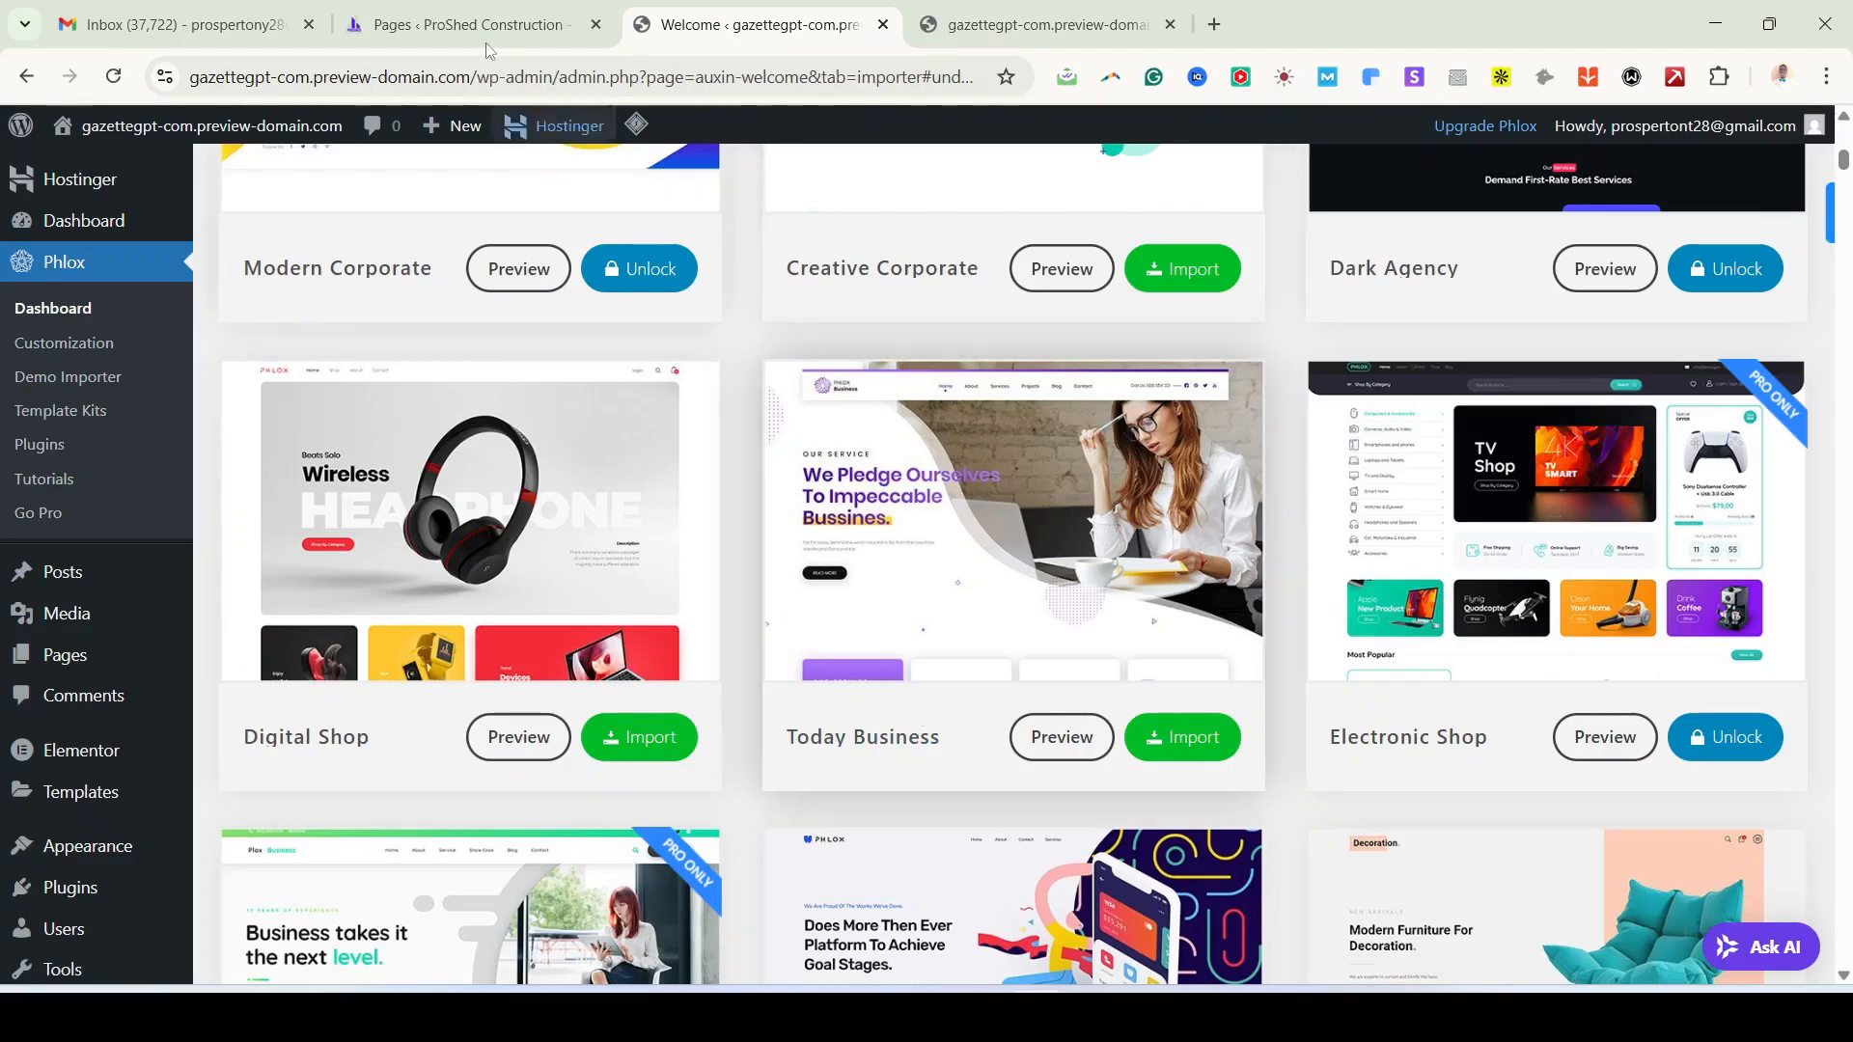
Step: Visit the Phlox welcome page, the WordPress dashboard and the live site homepage
click(79, 320)
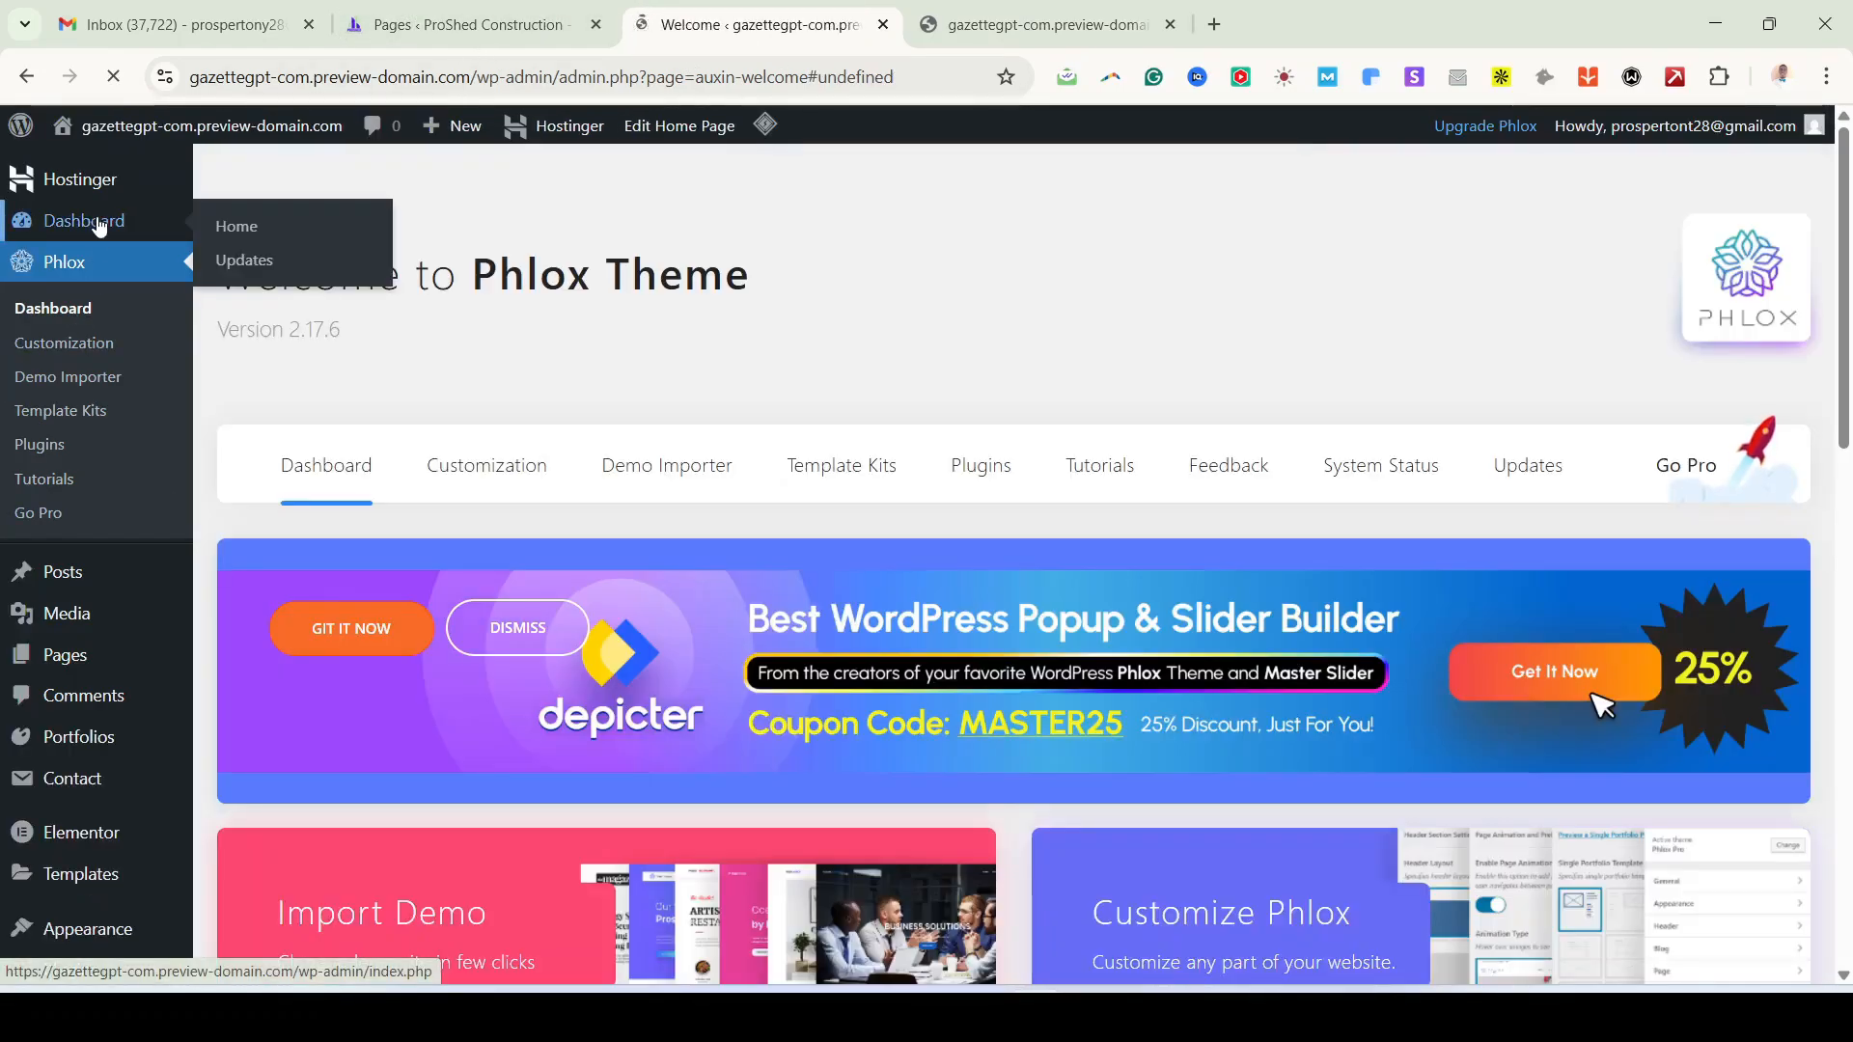
click(97, 223)
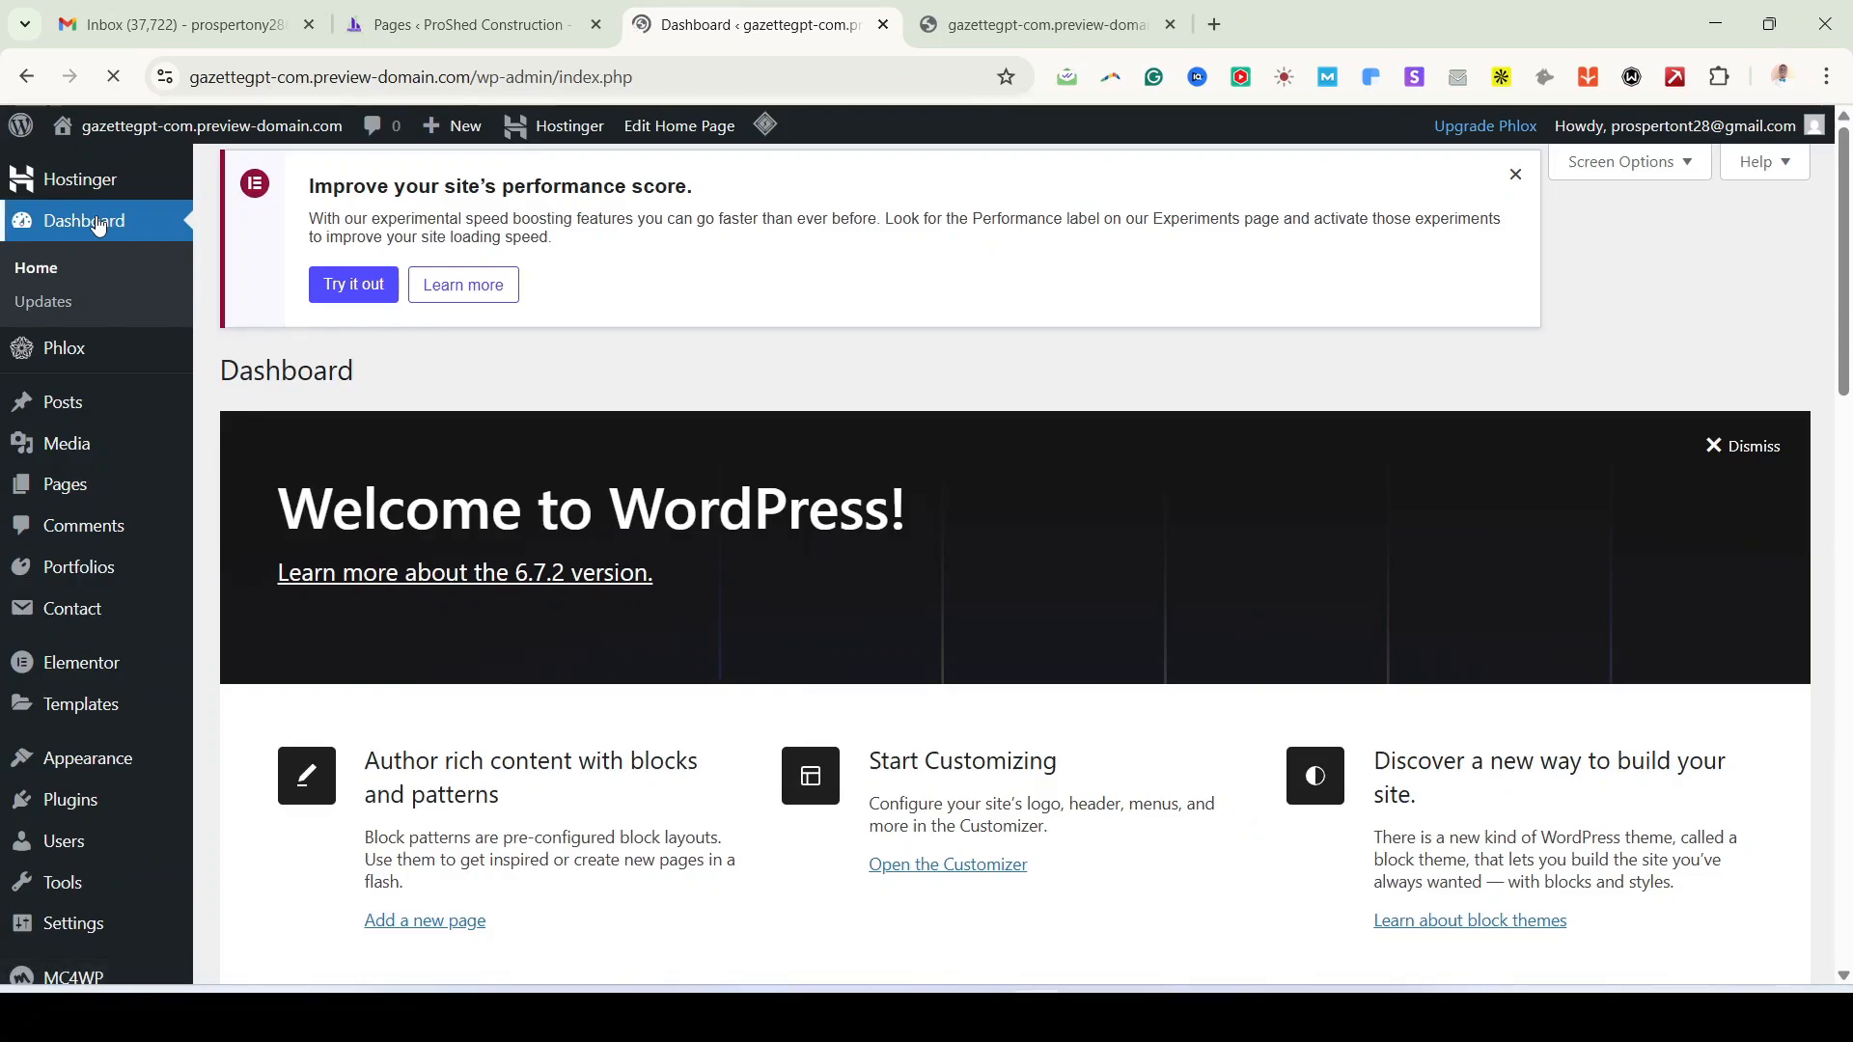
click(1039, 31)
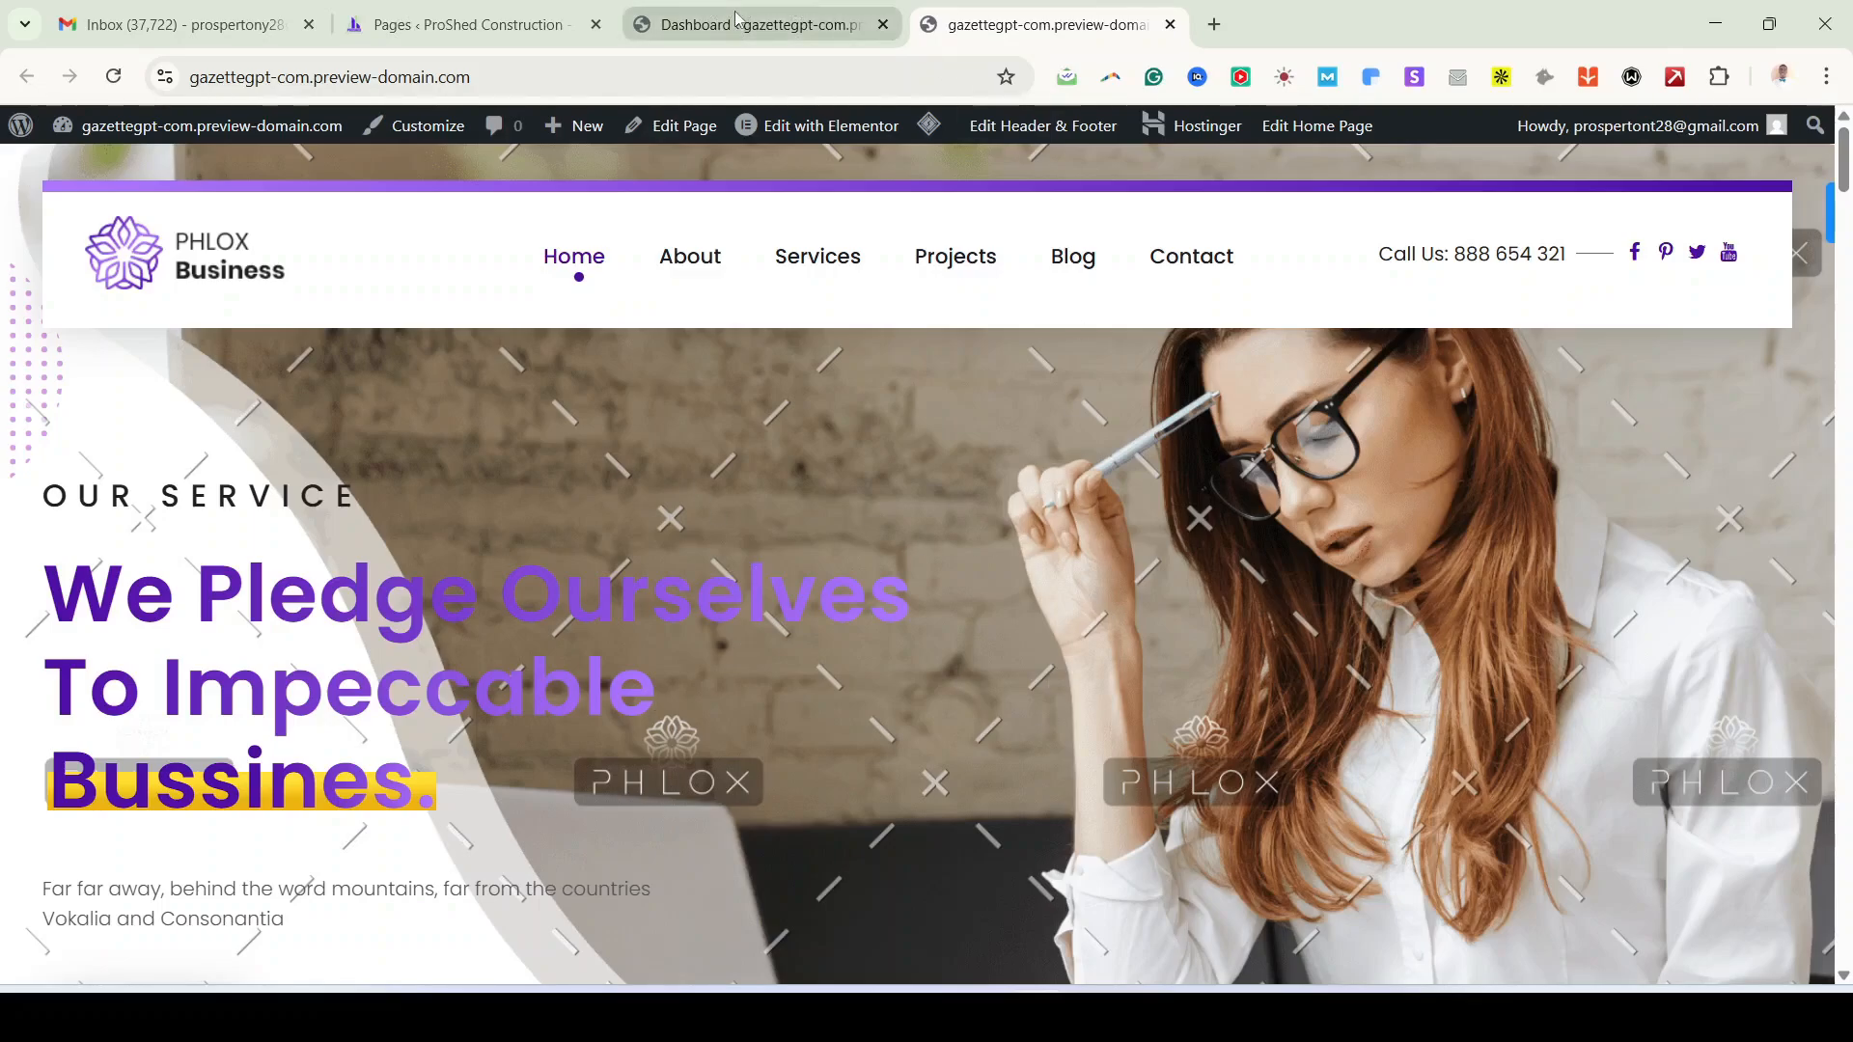
click(852, 19)
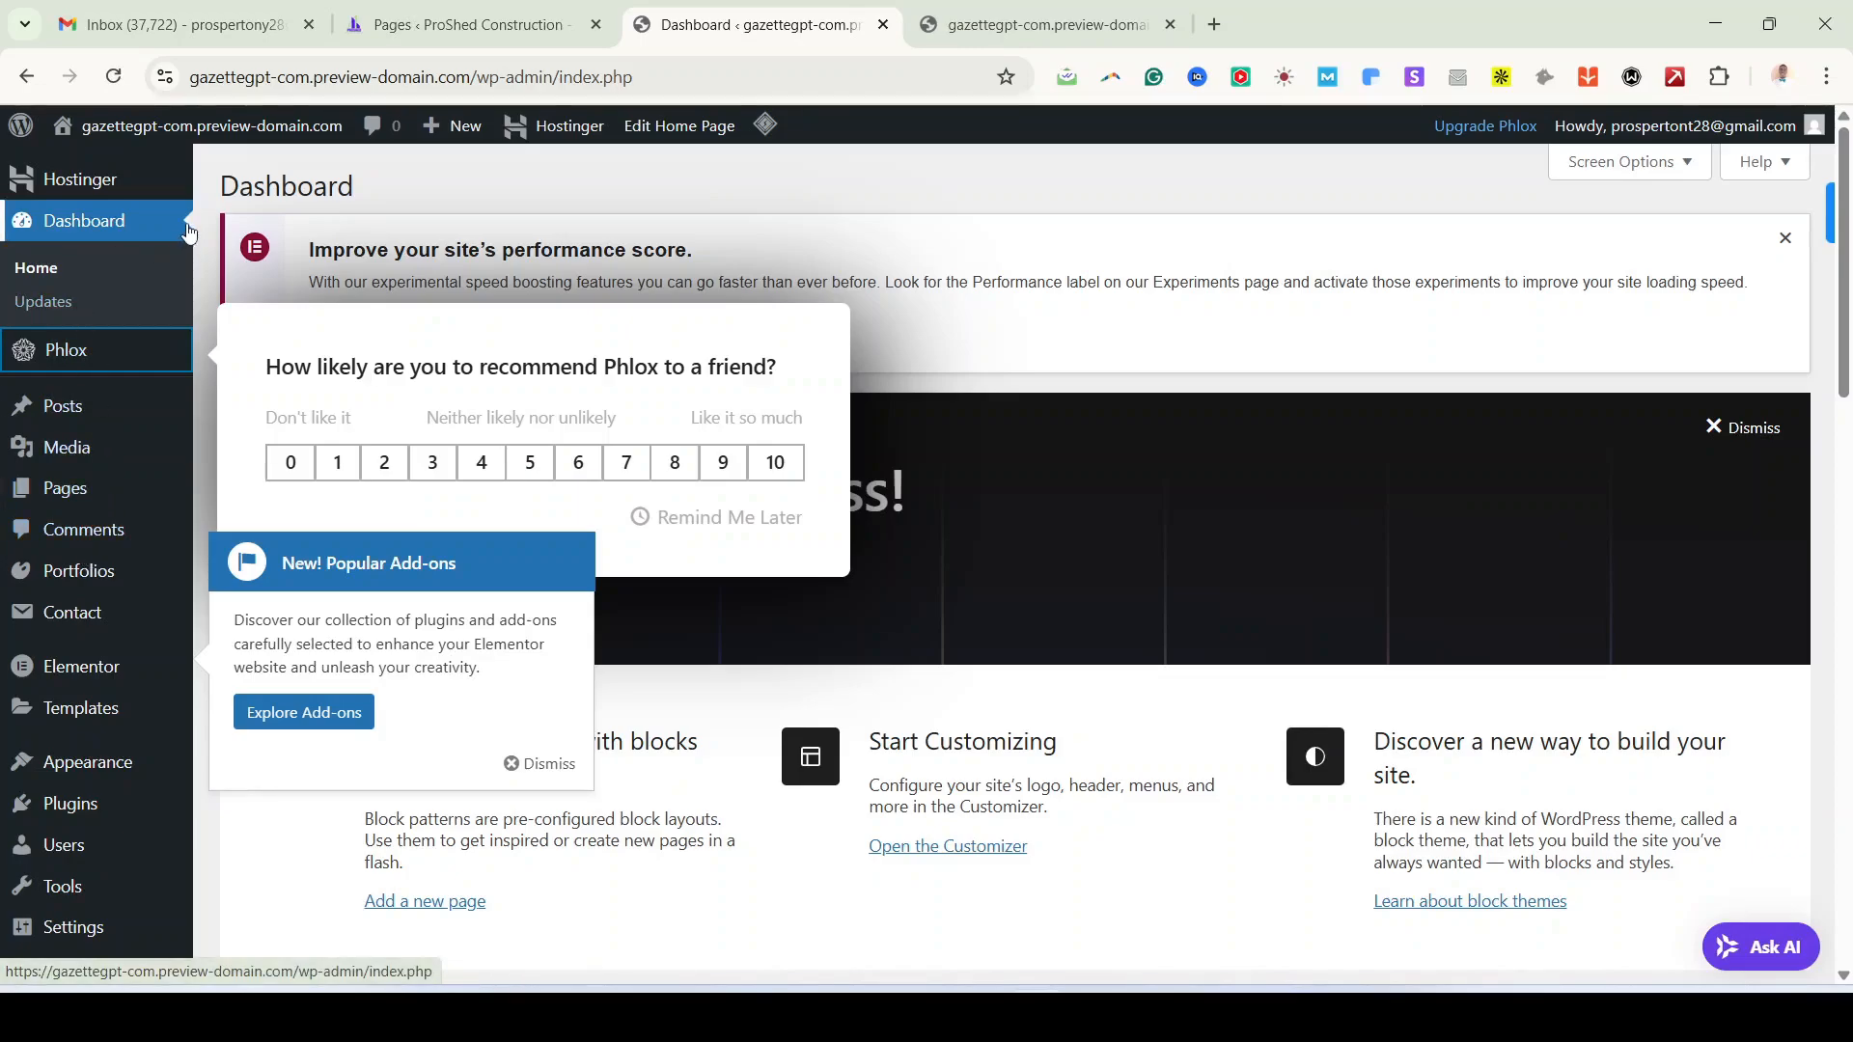
Step: Open the Pages list showing the site's 8 pages, including About, Blog, Contact and Home
scroll(83, 666, down, 3)
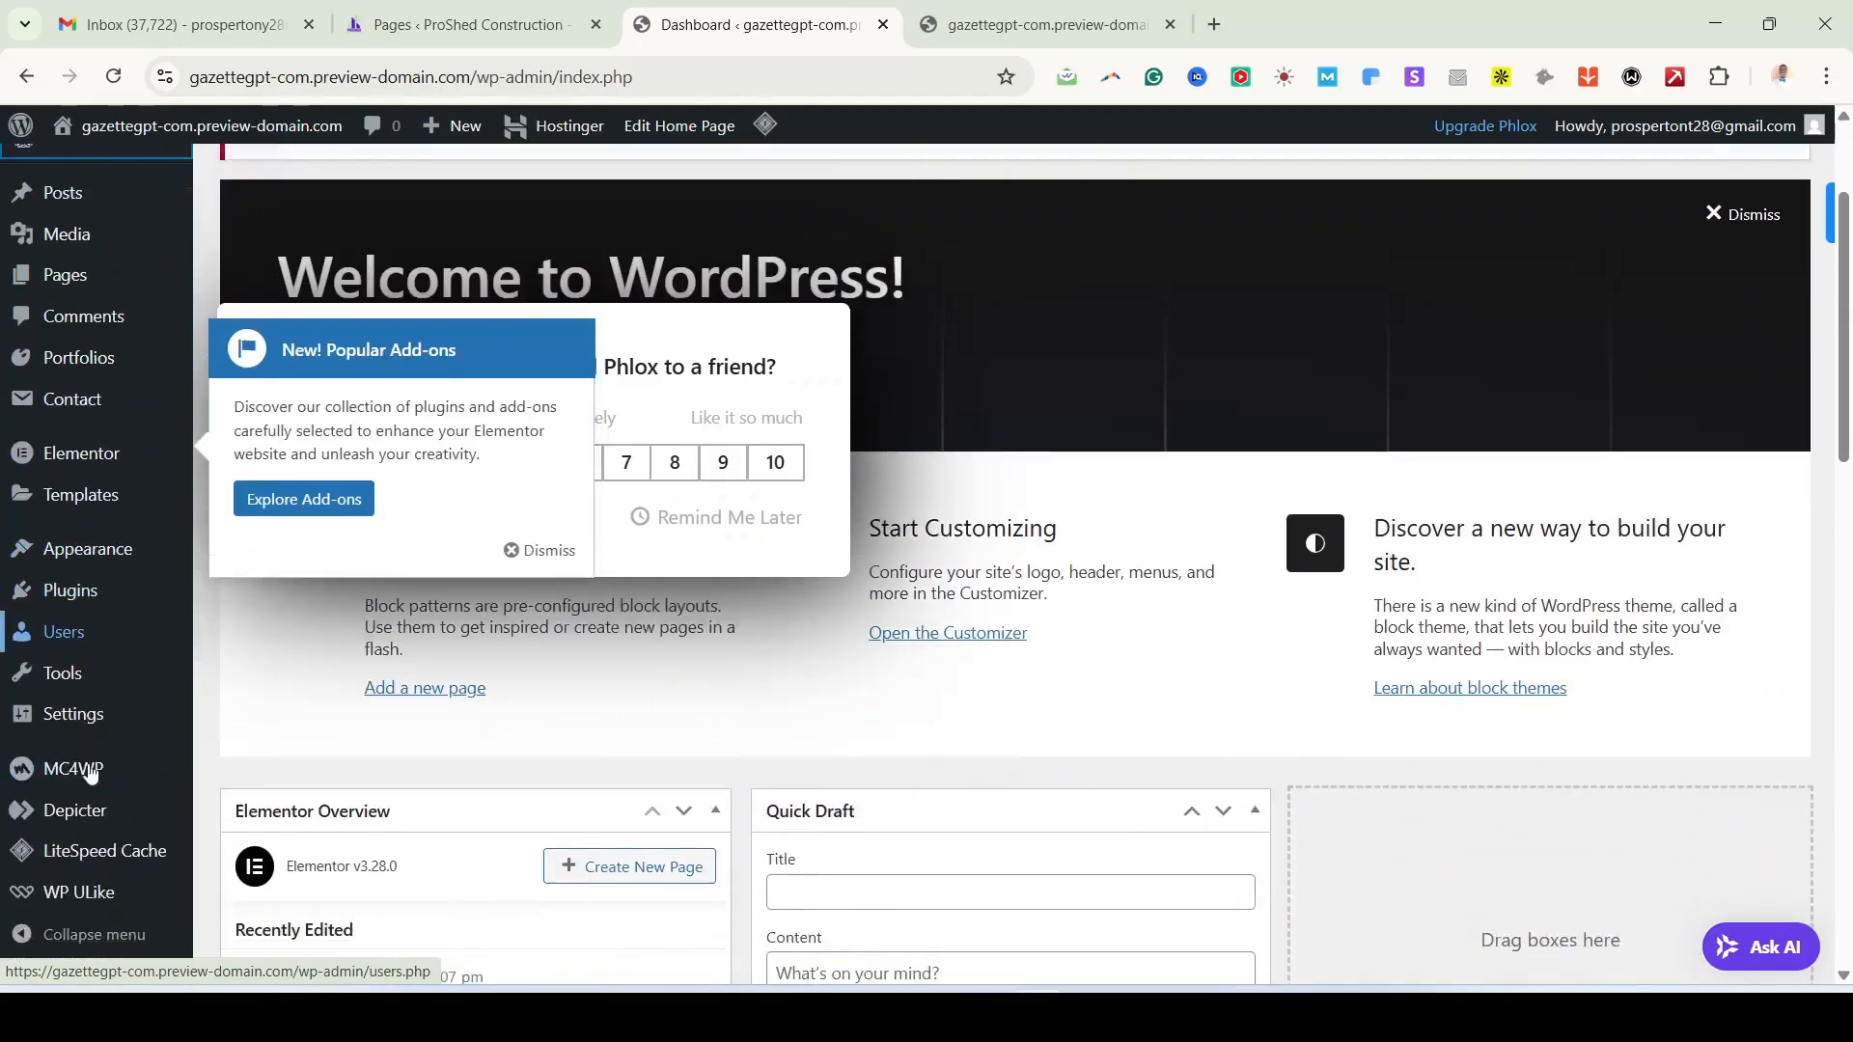
scroll(82, 827, down, 6)
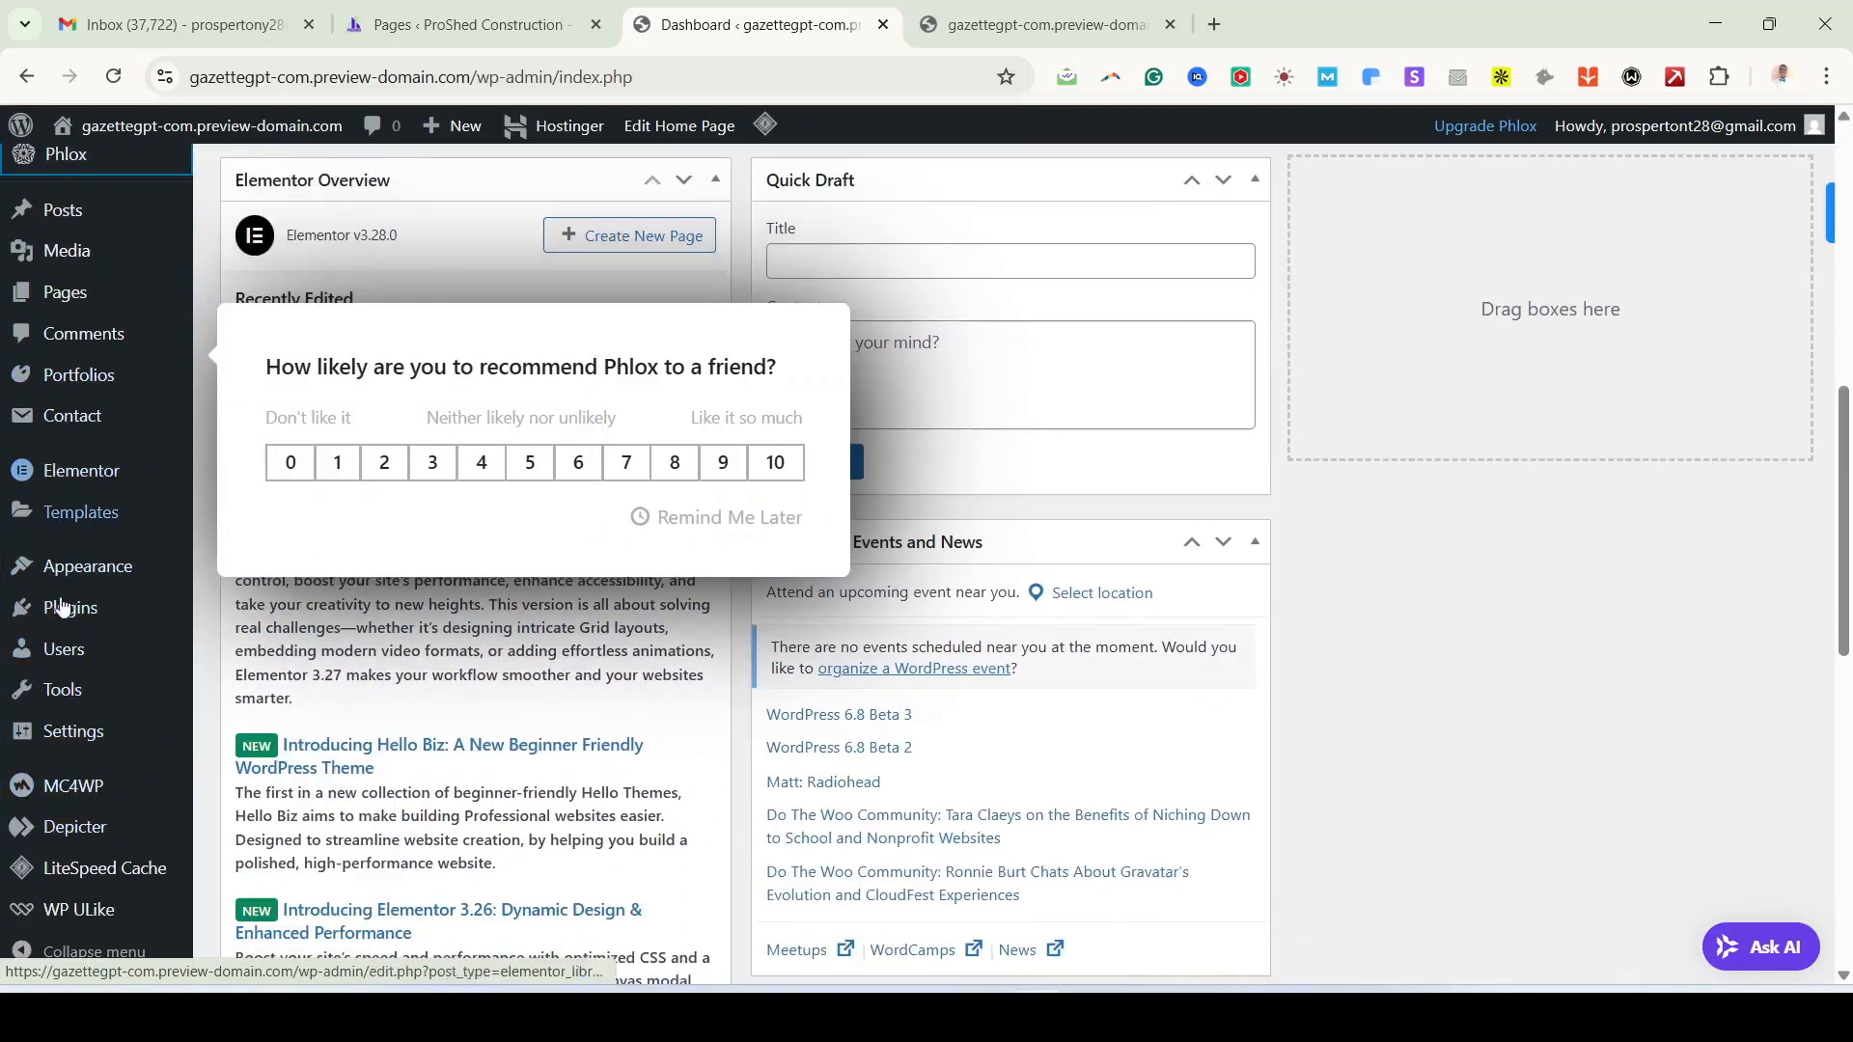
mouse_move(100, 933)
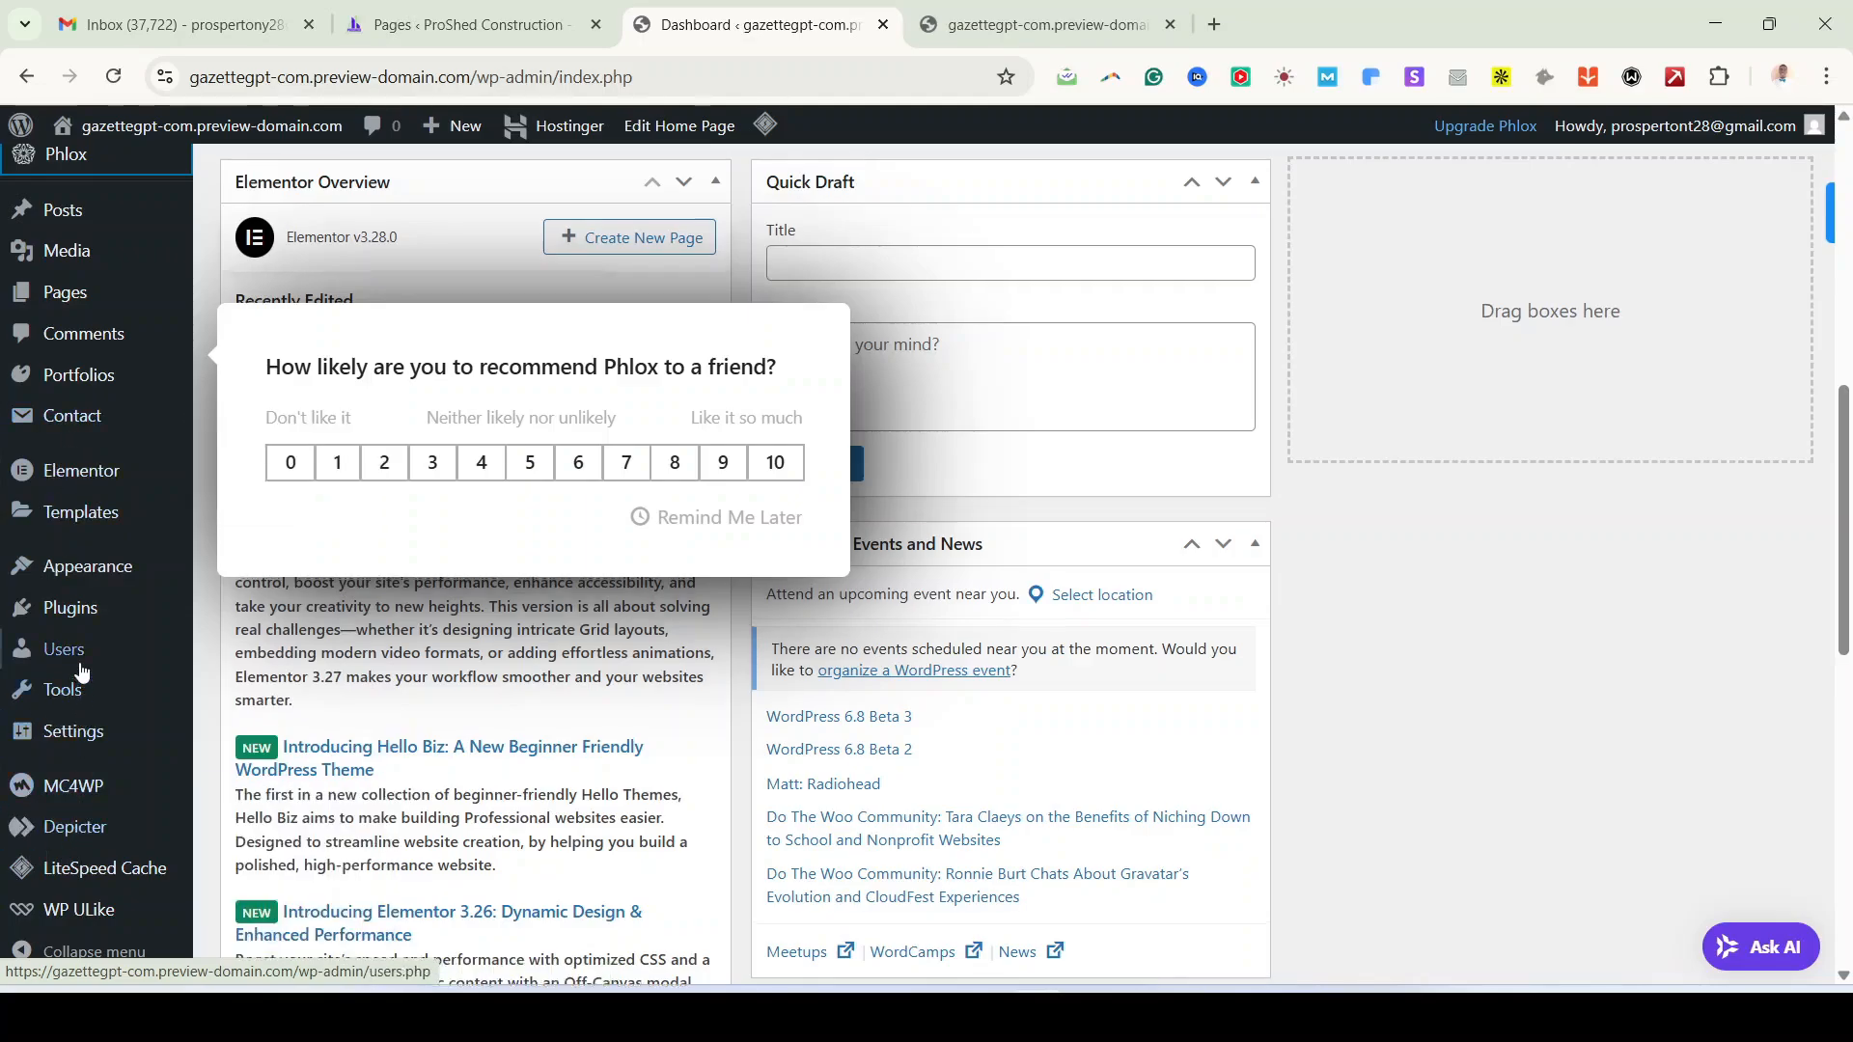
scroll(109, 843, up, 5)
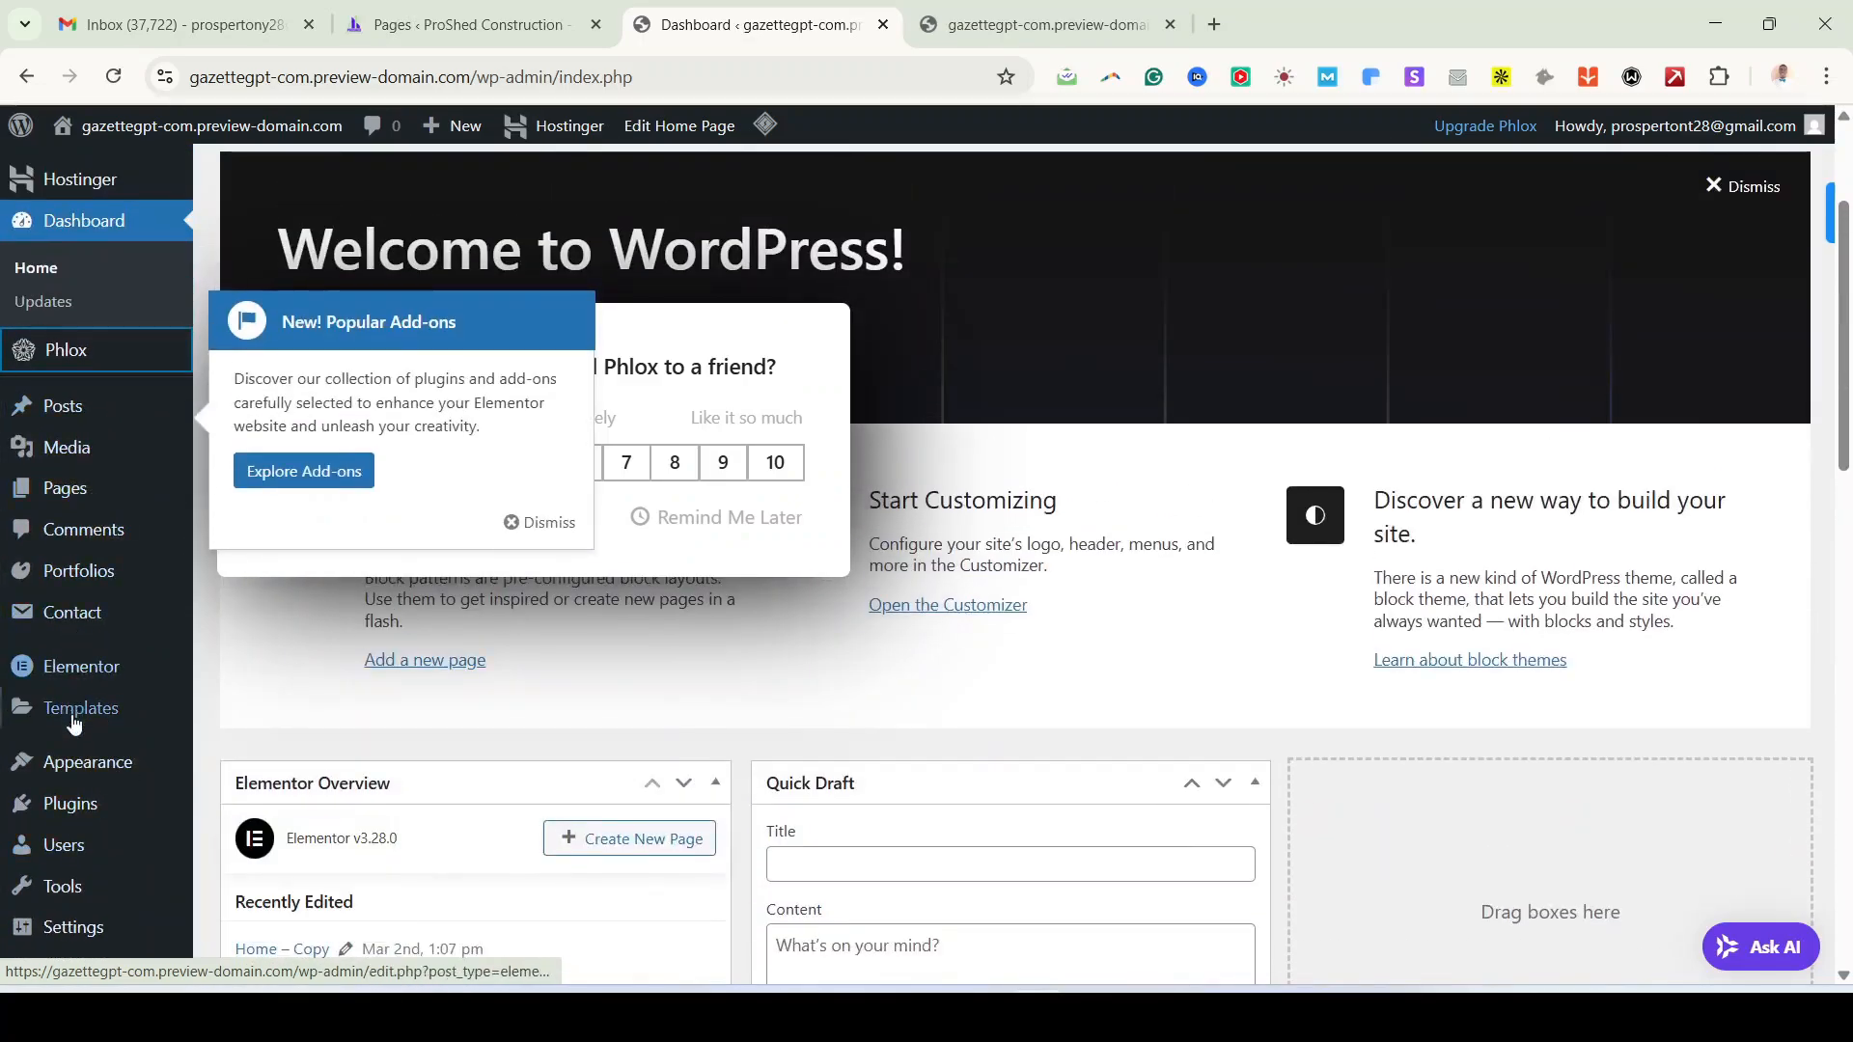
mouse_move(75, 759)
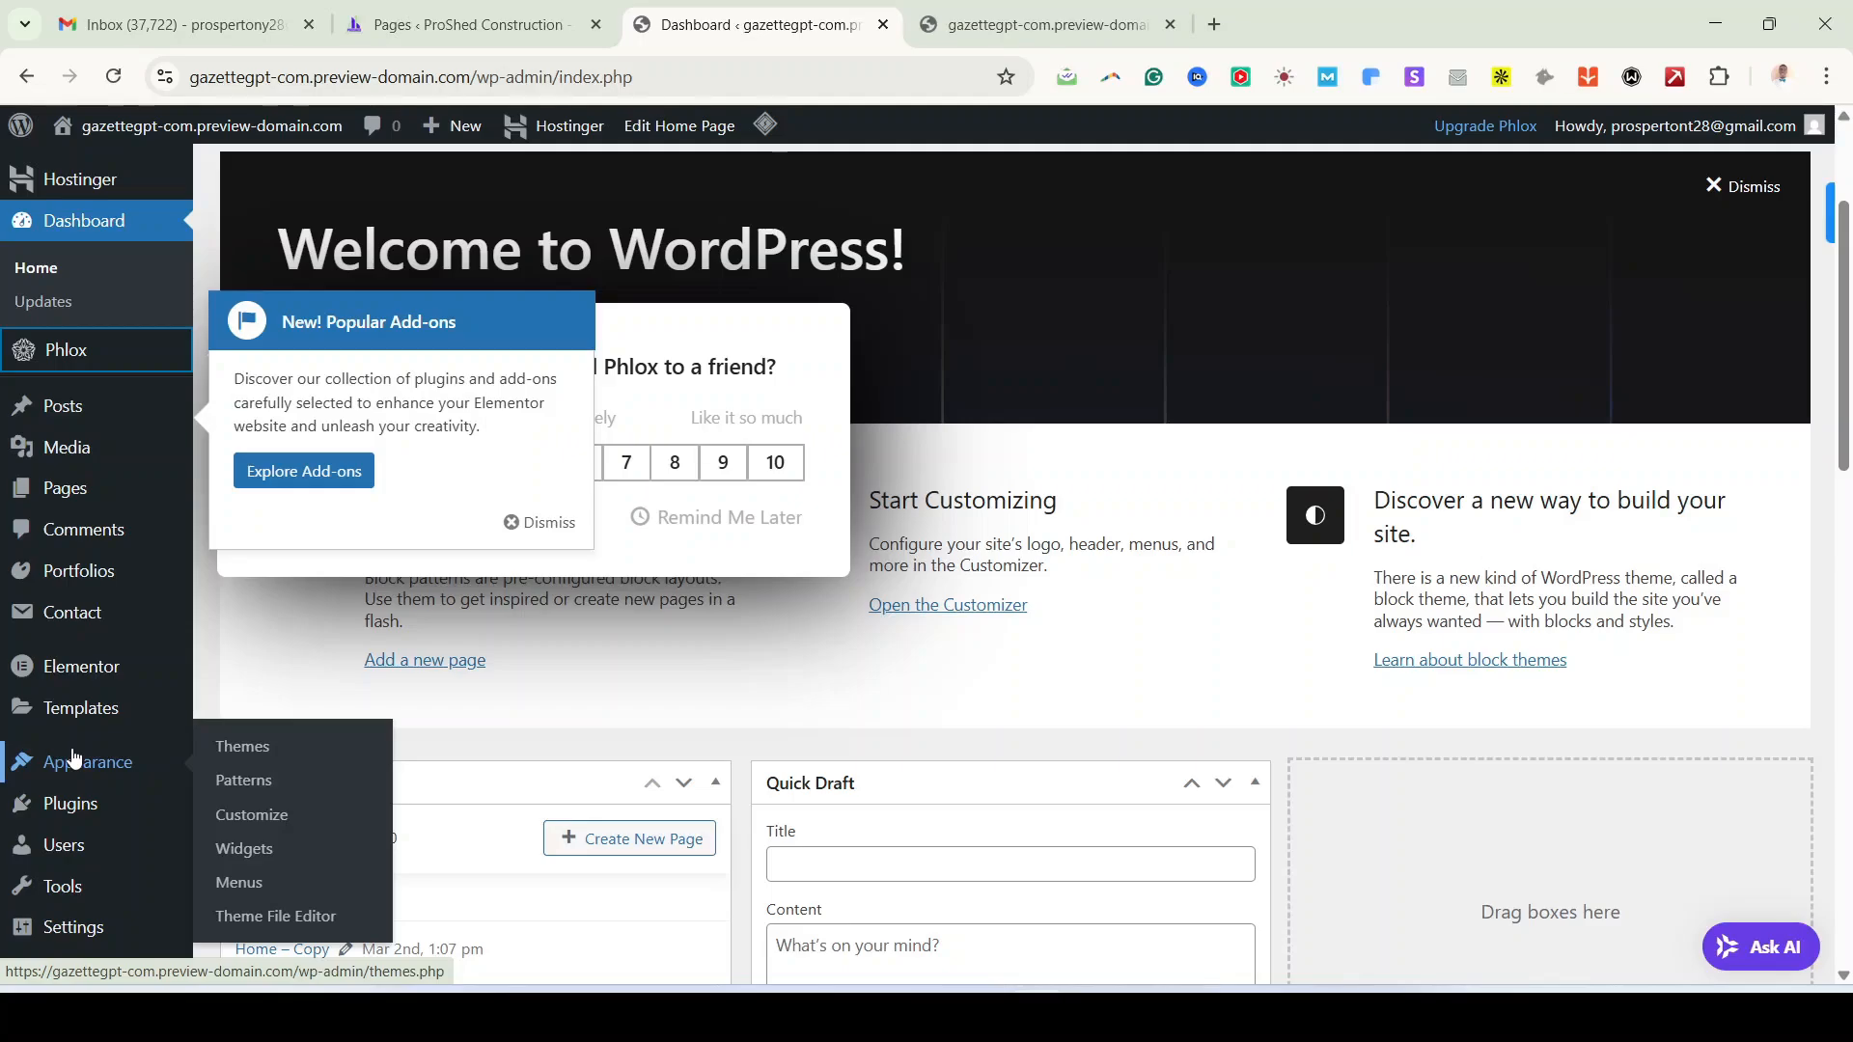
scroll(76, 759, down, 2)
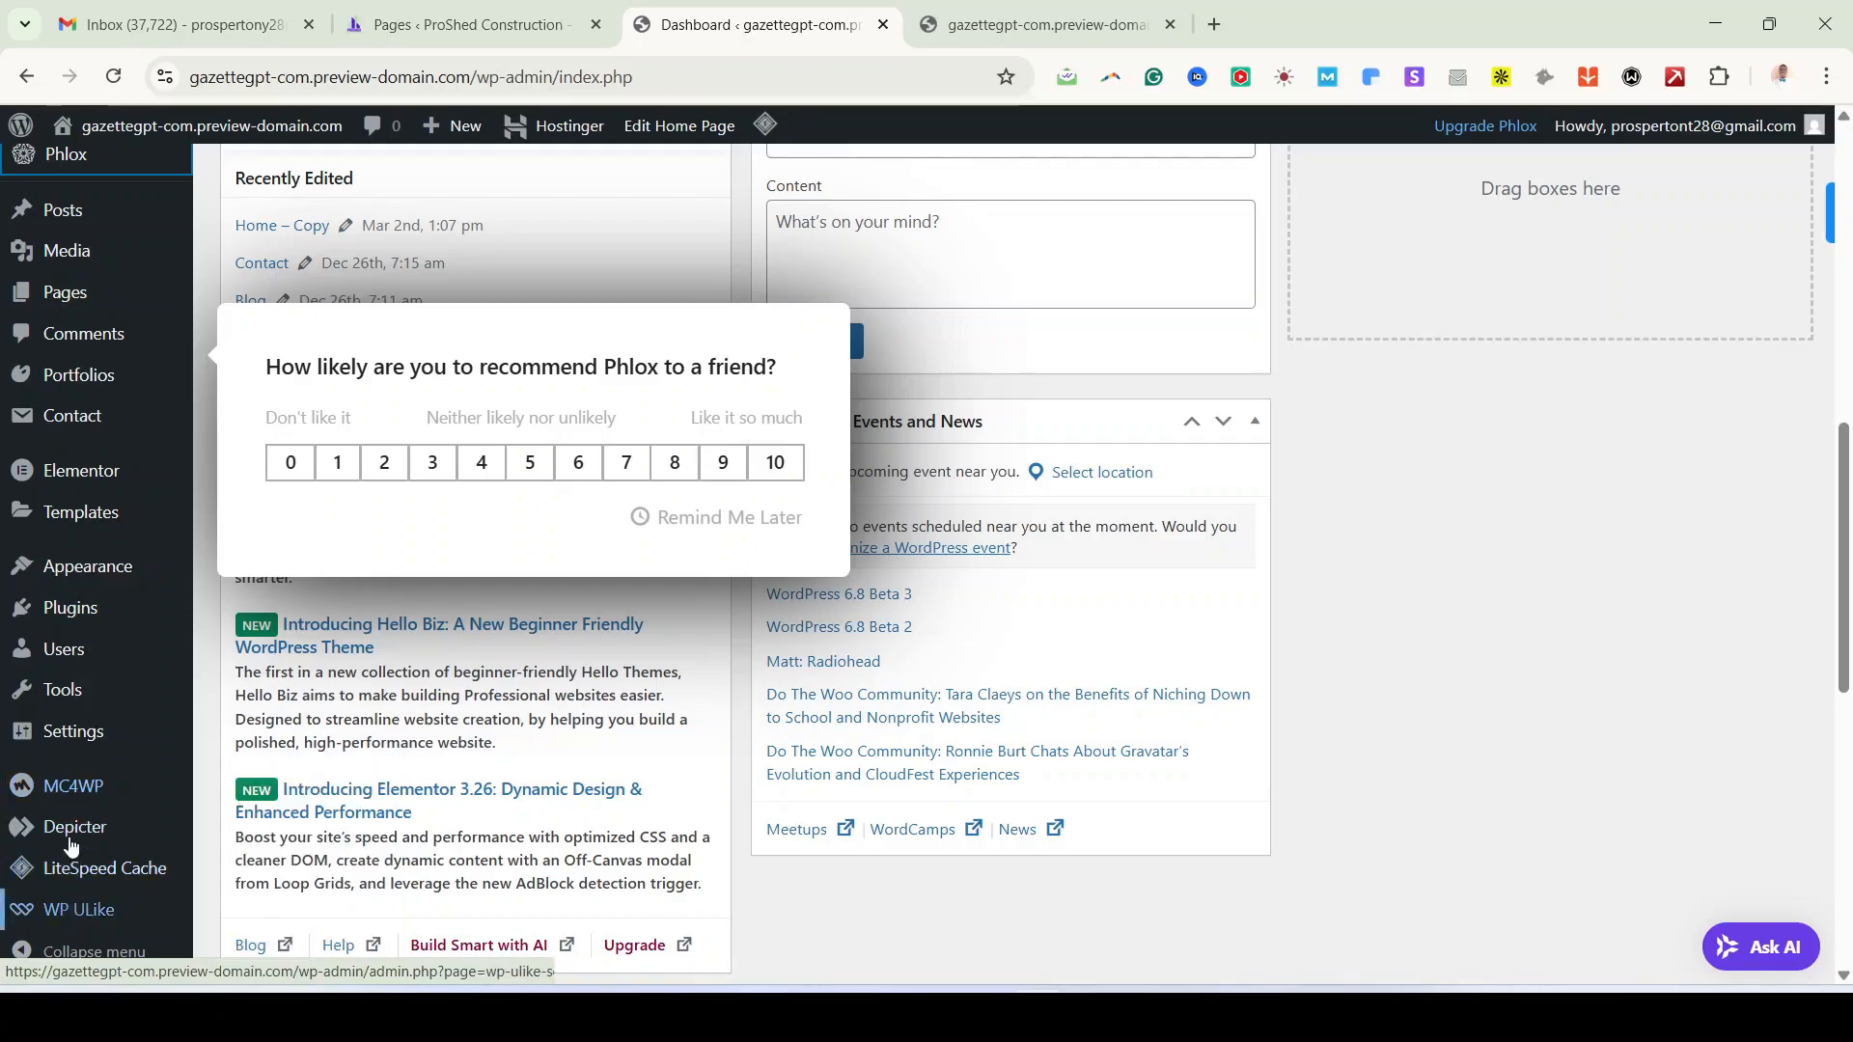
mouse_move(58, 875)
scroll(58, 875, up, 2)
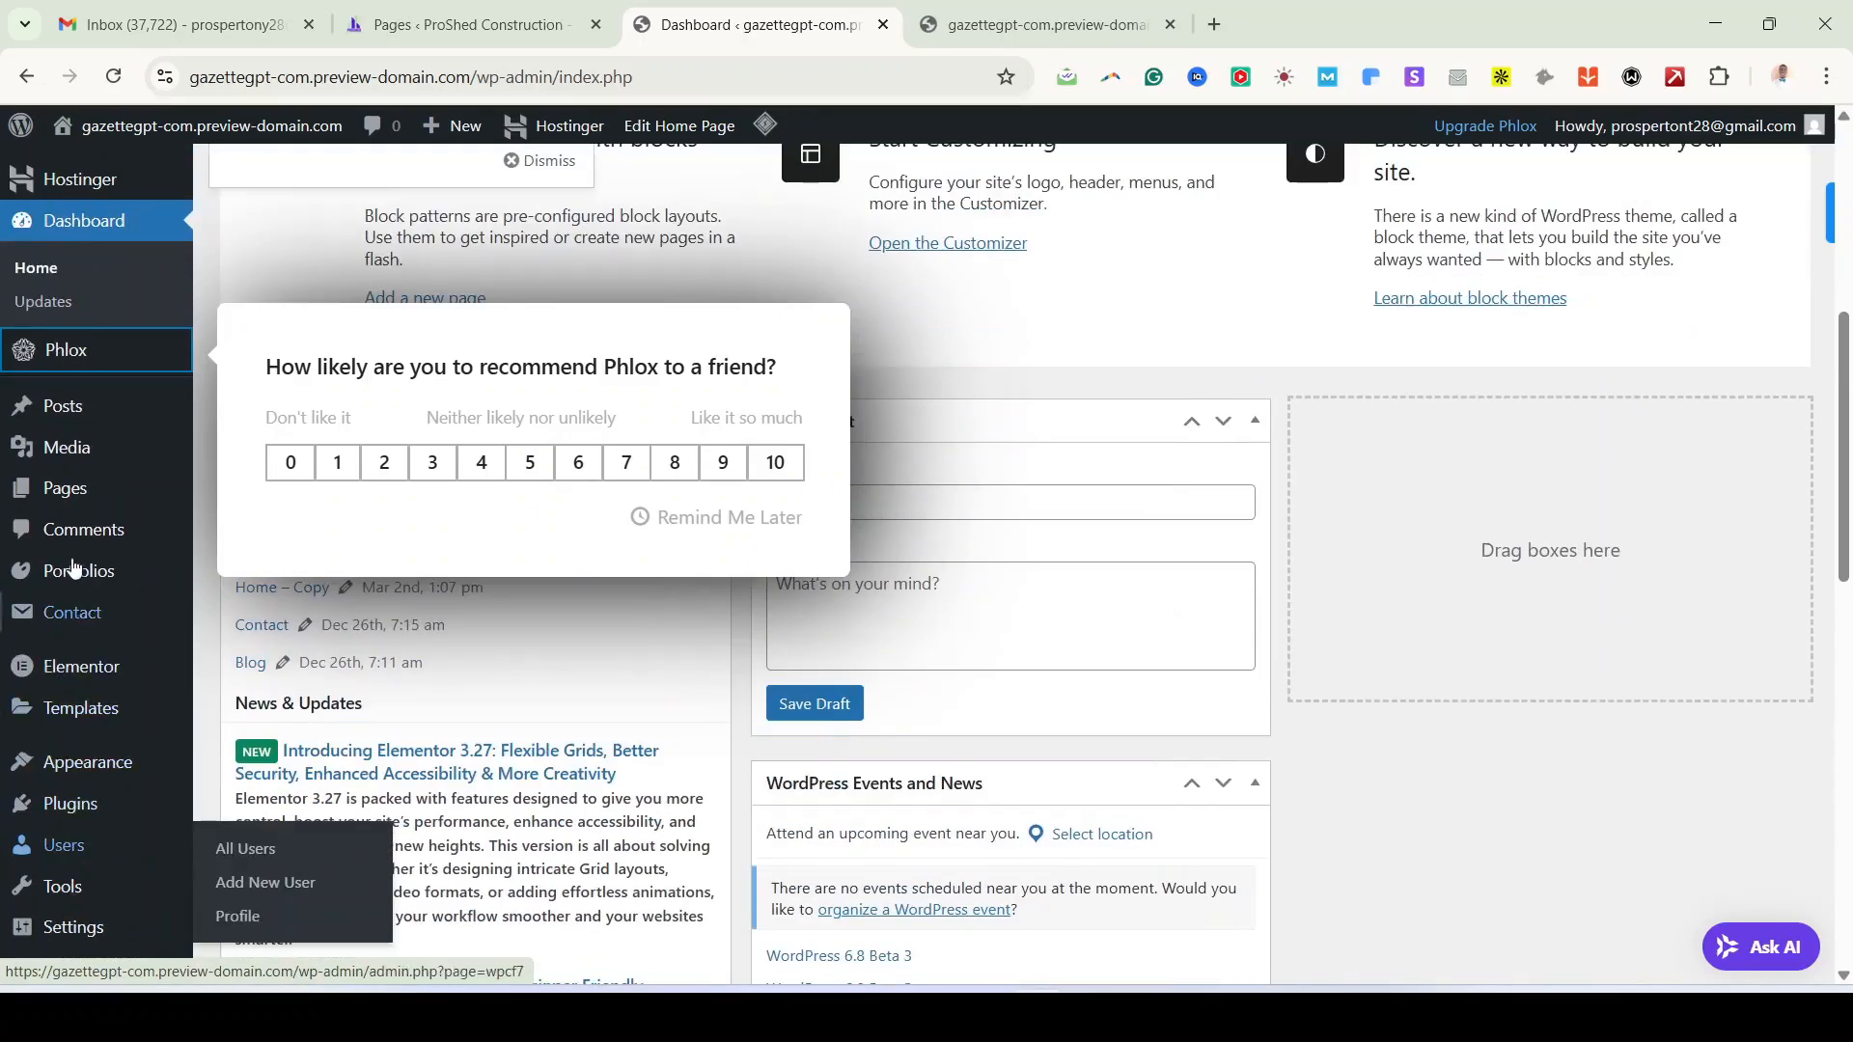
click(82, 500)
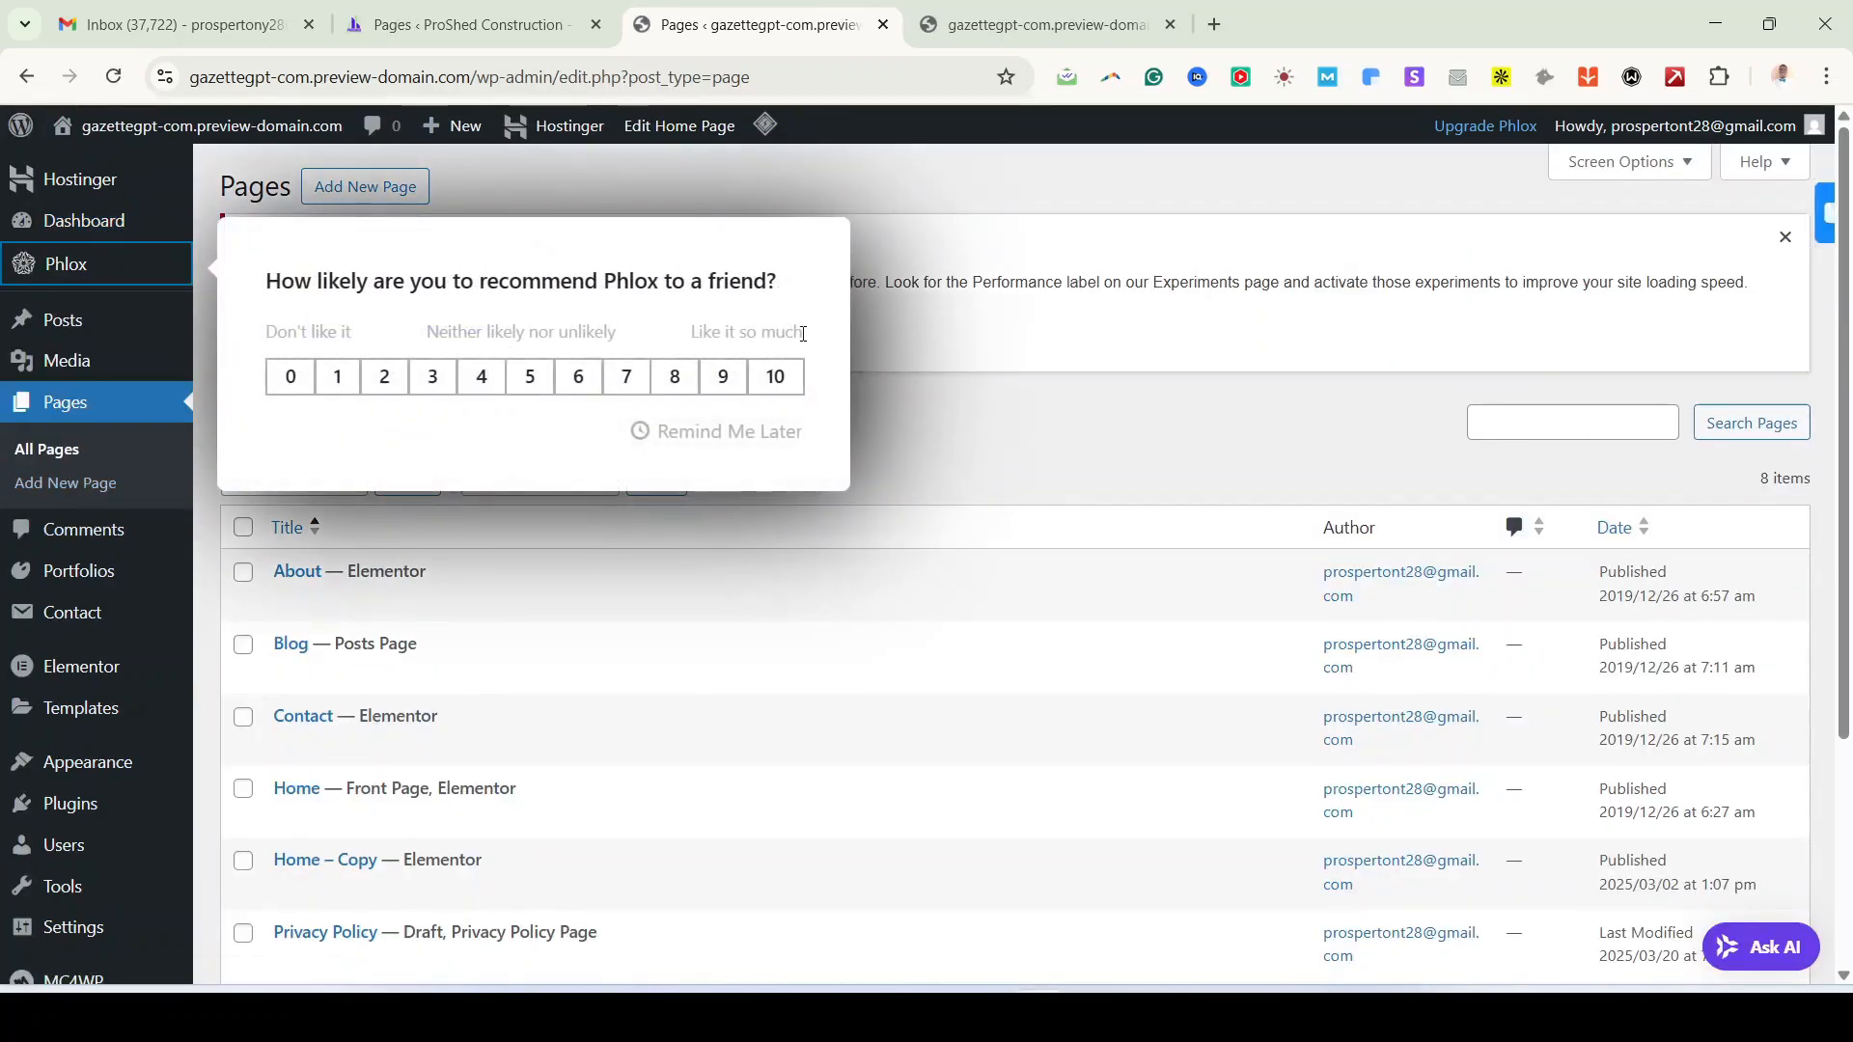
Step: Postpone the Phlox feedback survey and open the Plugins admin page in a new tab
click(734, 432)
scroll(838, 567, down, 3)
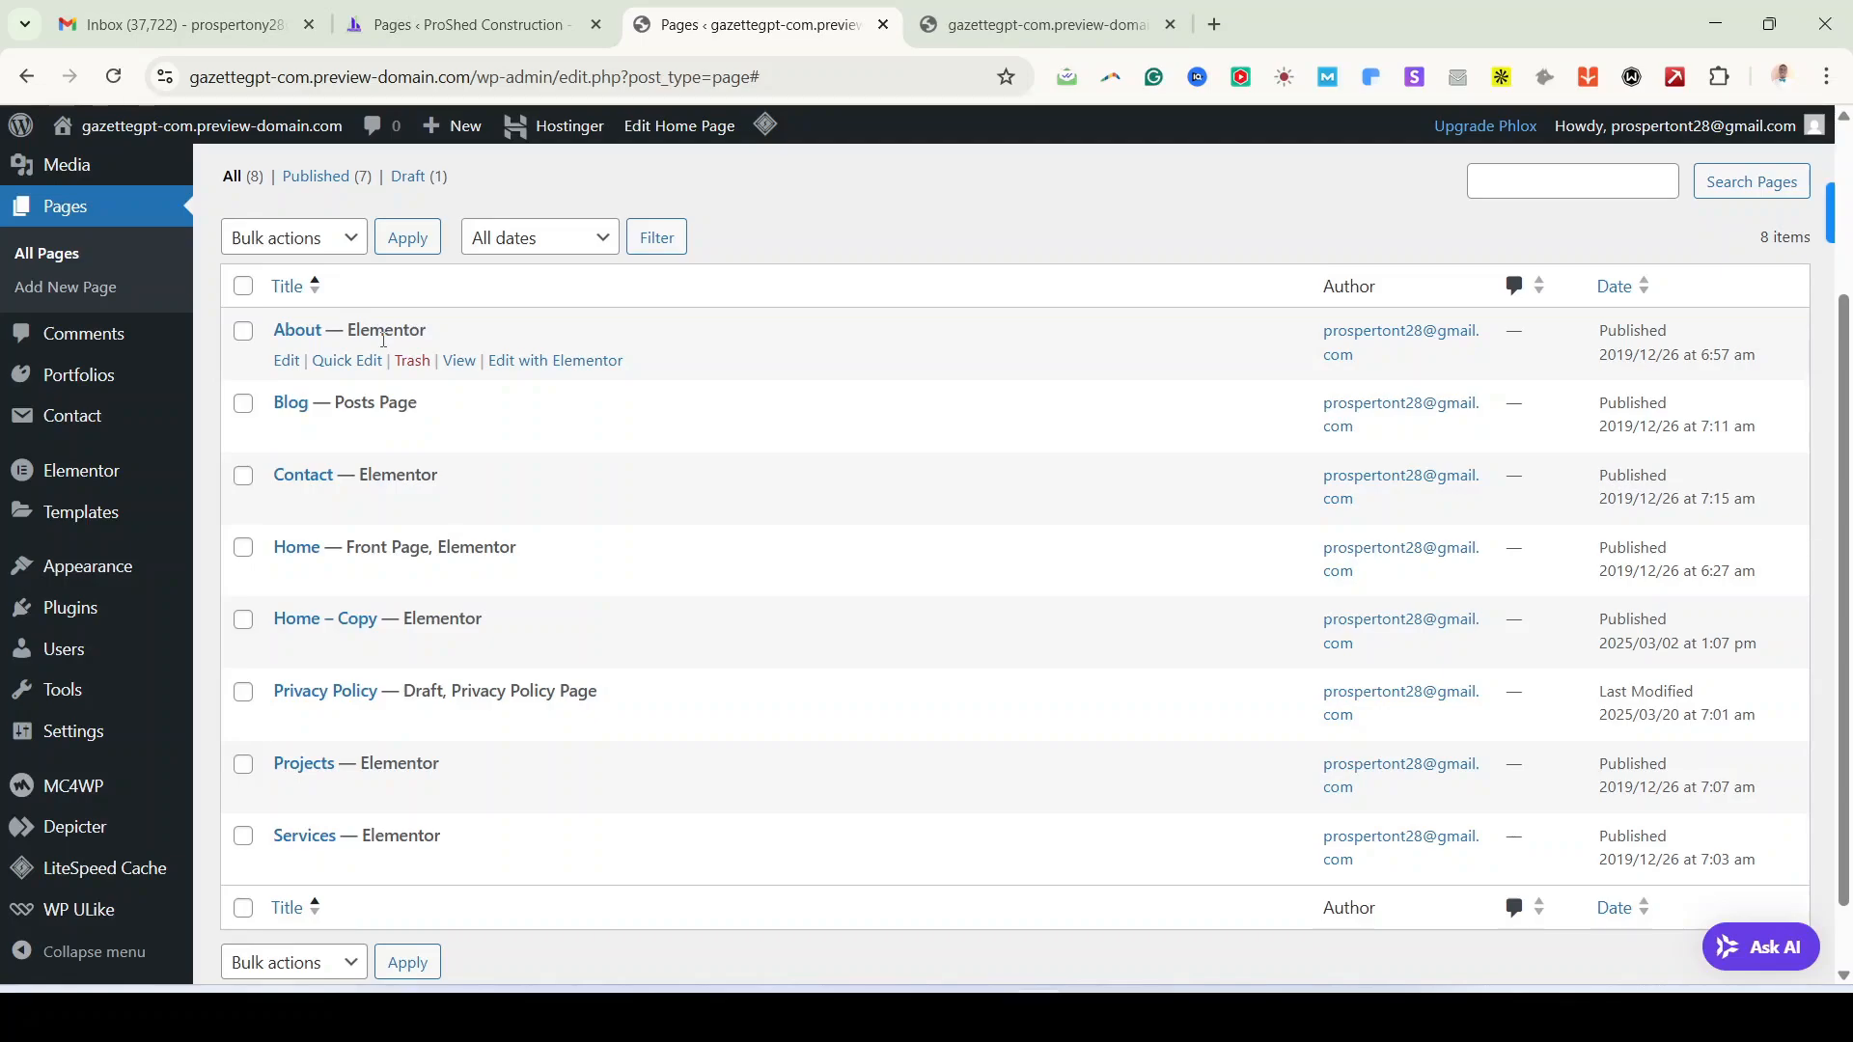
right_click(66, 616)
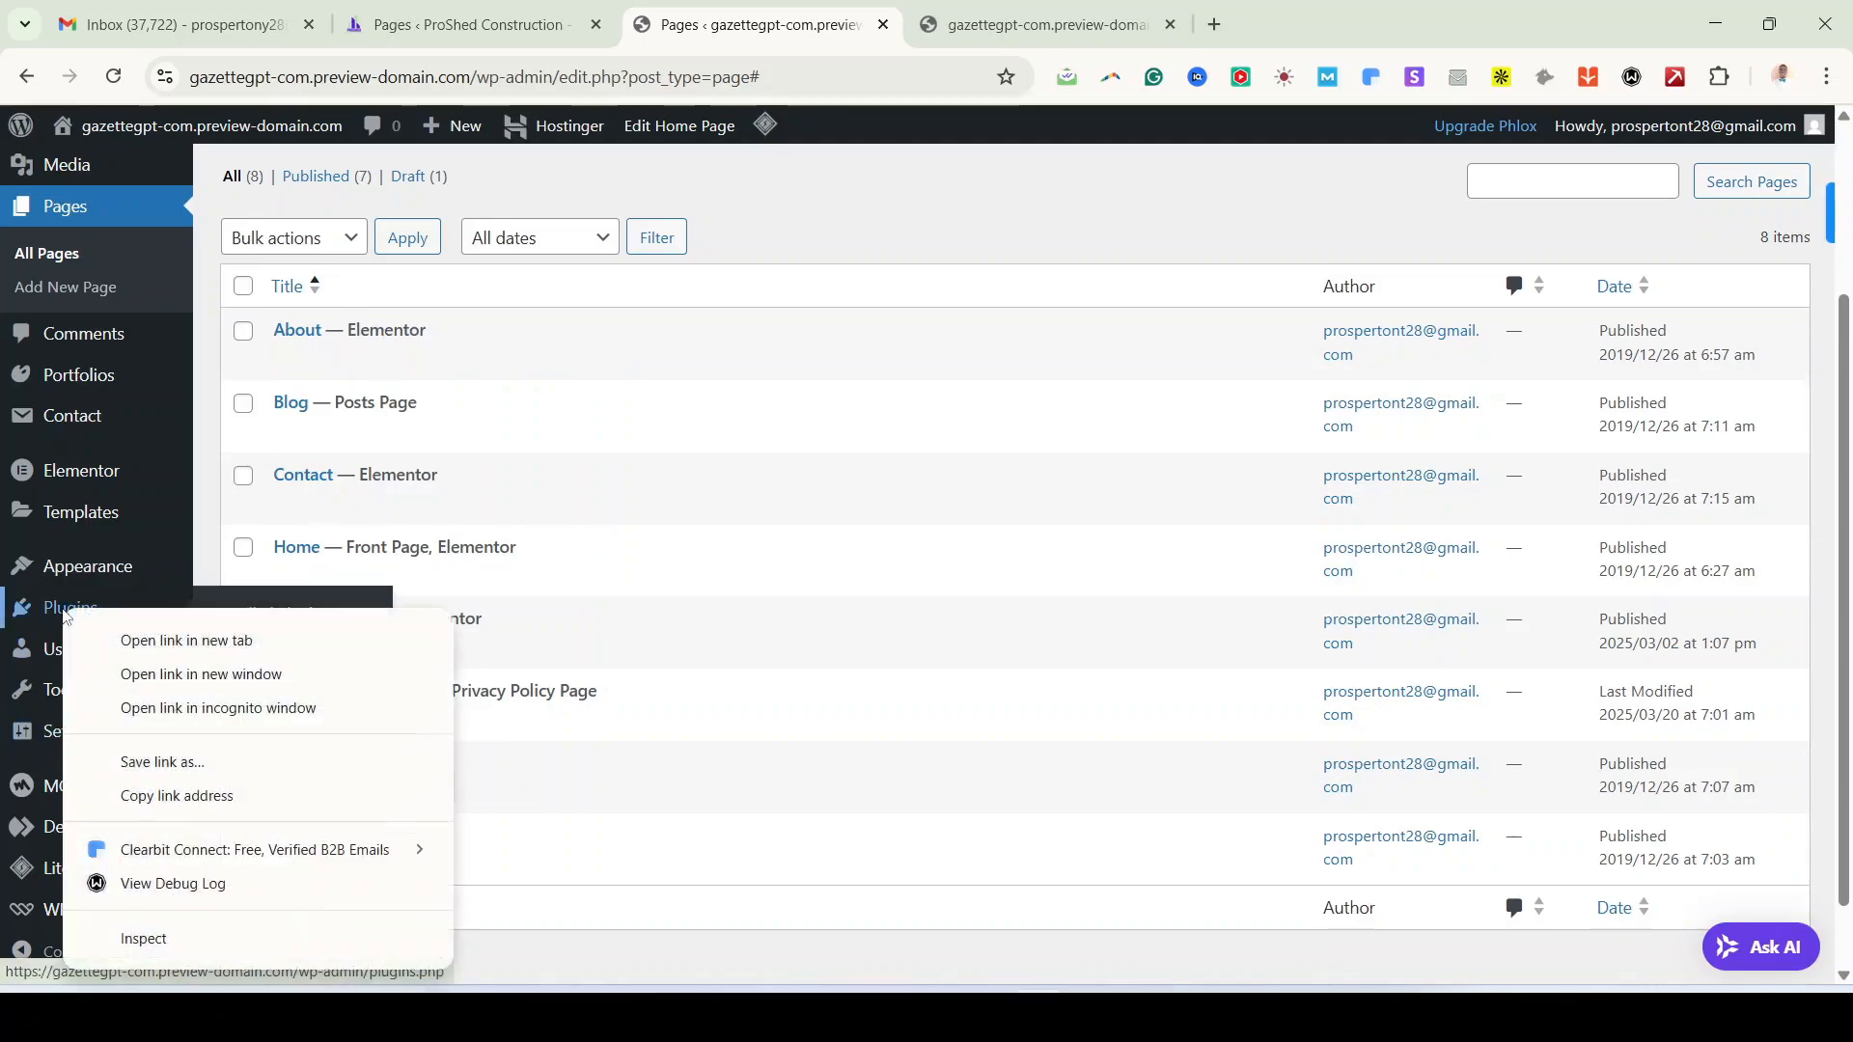
click(201, 646)
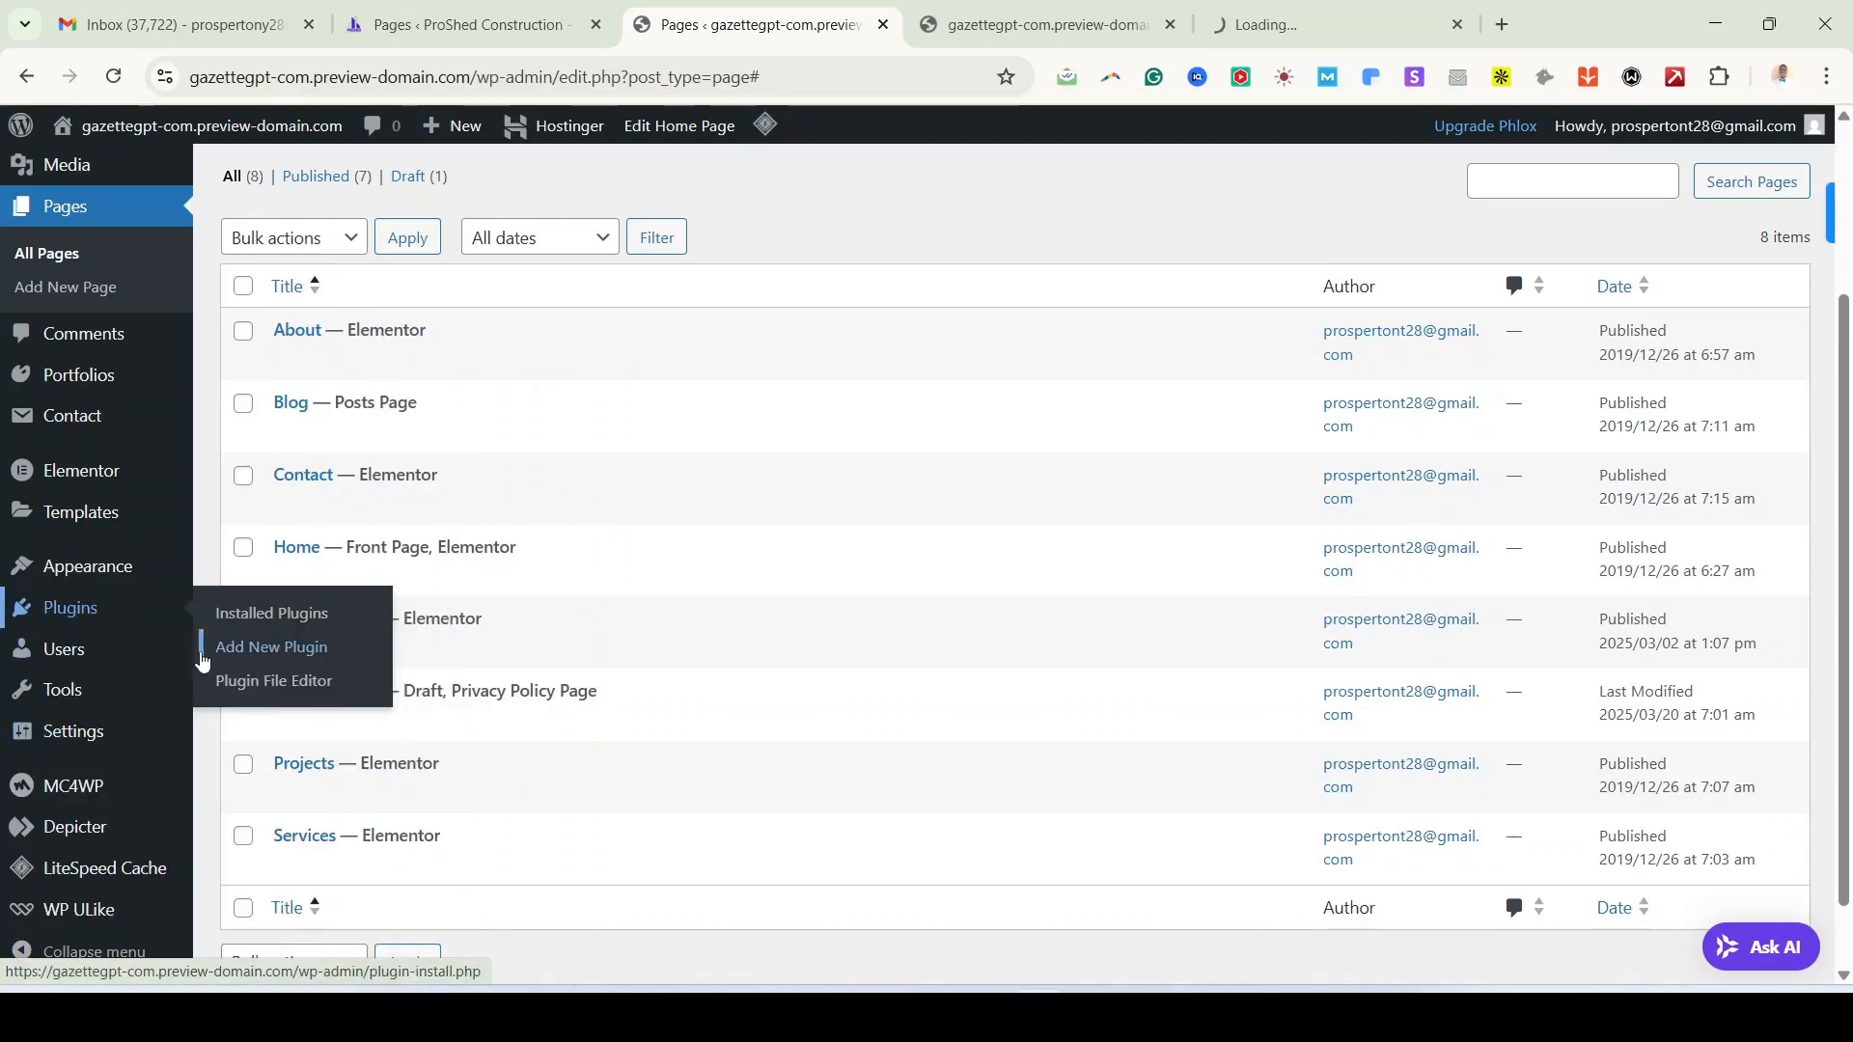
Step: Review the 11 installed plugins, including Contact Form 7, Depicter and Elementor 3.28.0
click(1375, 36)
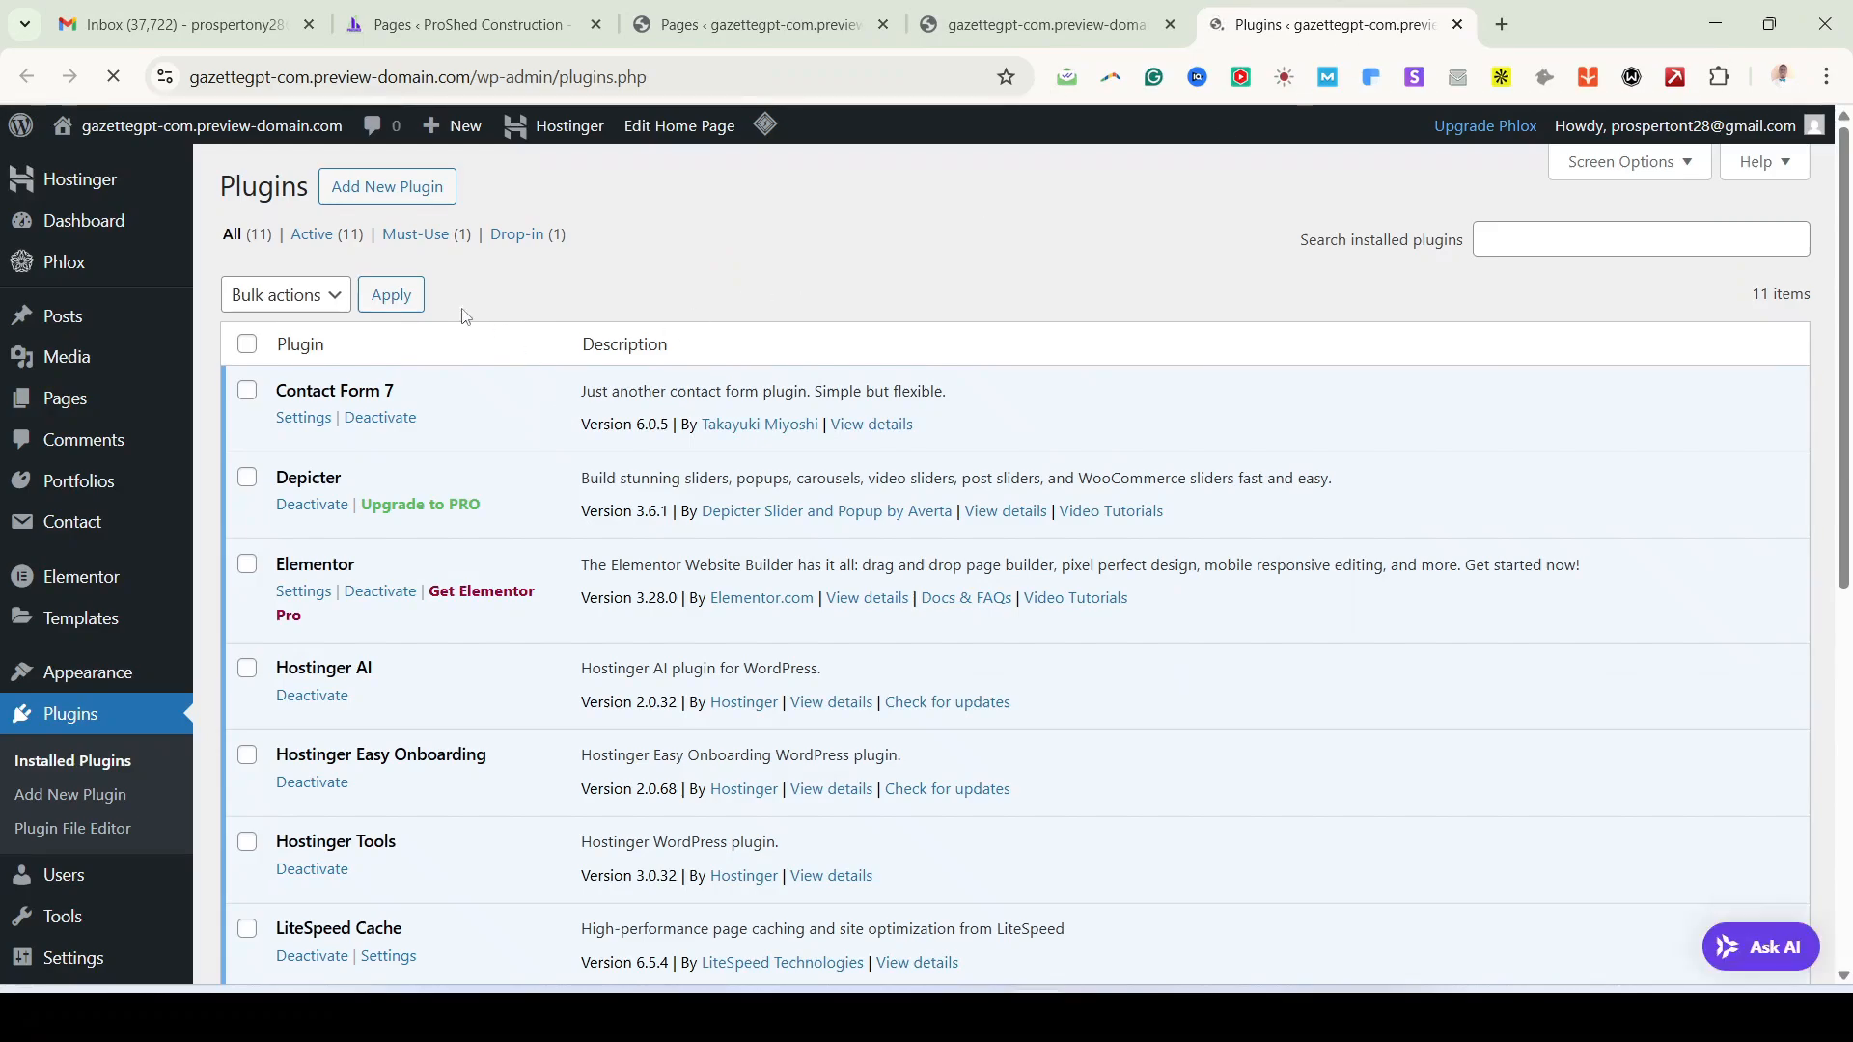
scroll(401, 525, down, 3)
scroll(391, 849, up, 1)
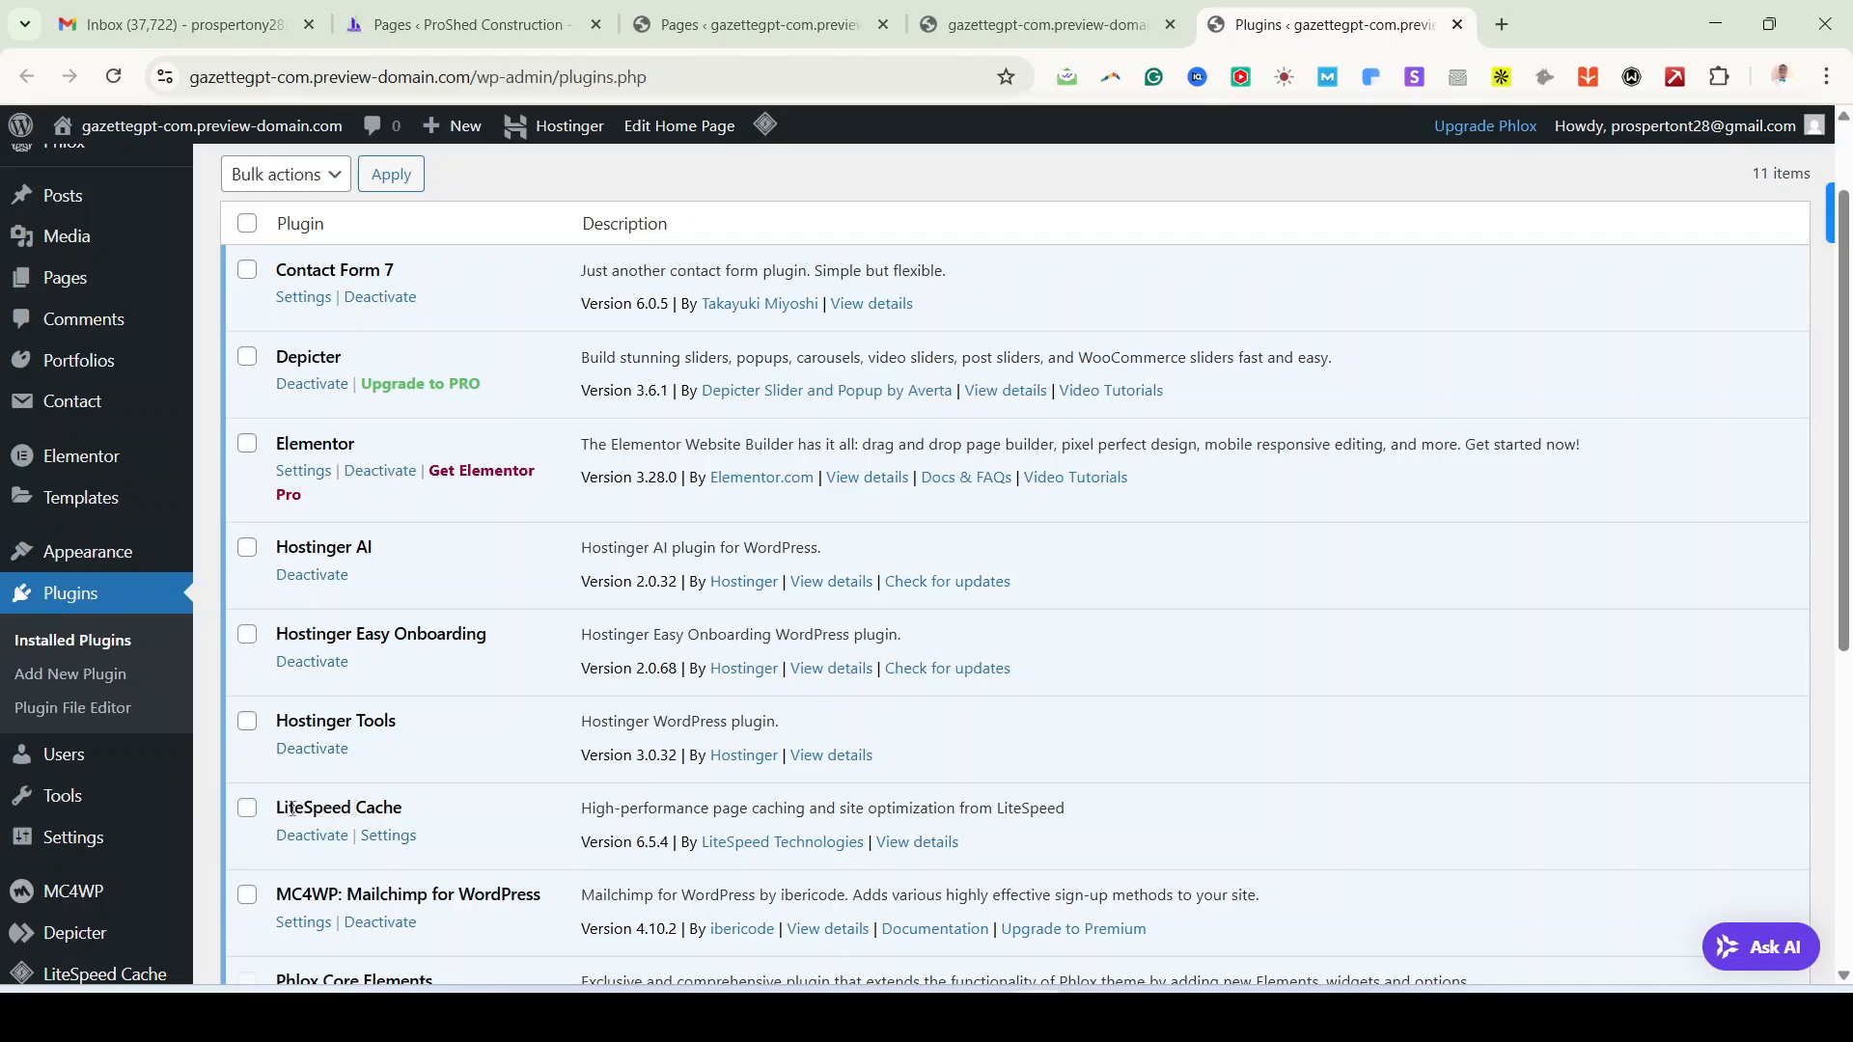
scroll(405, 830, down, 3)
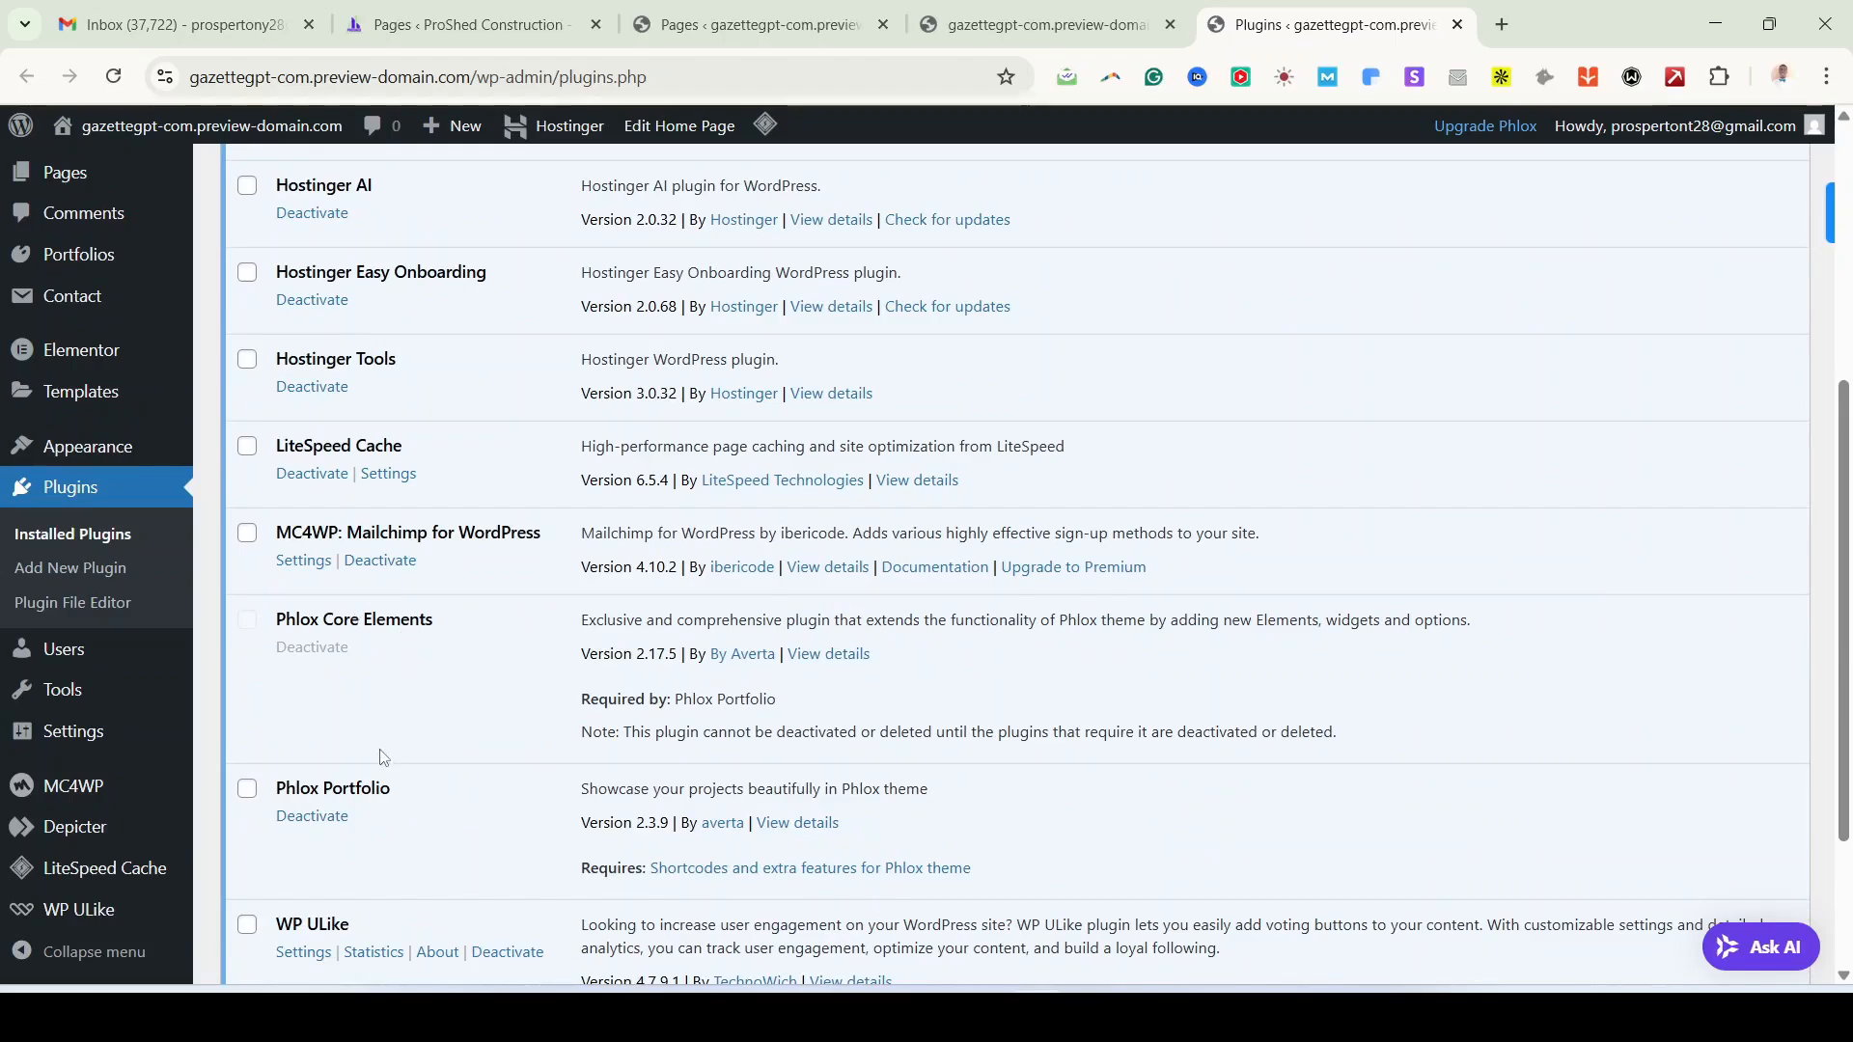
scroll(371, 801, down, 2)
scroll(376, 786, up, 6)
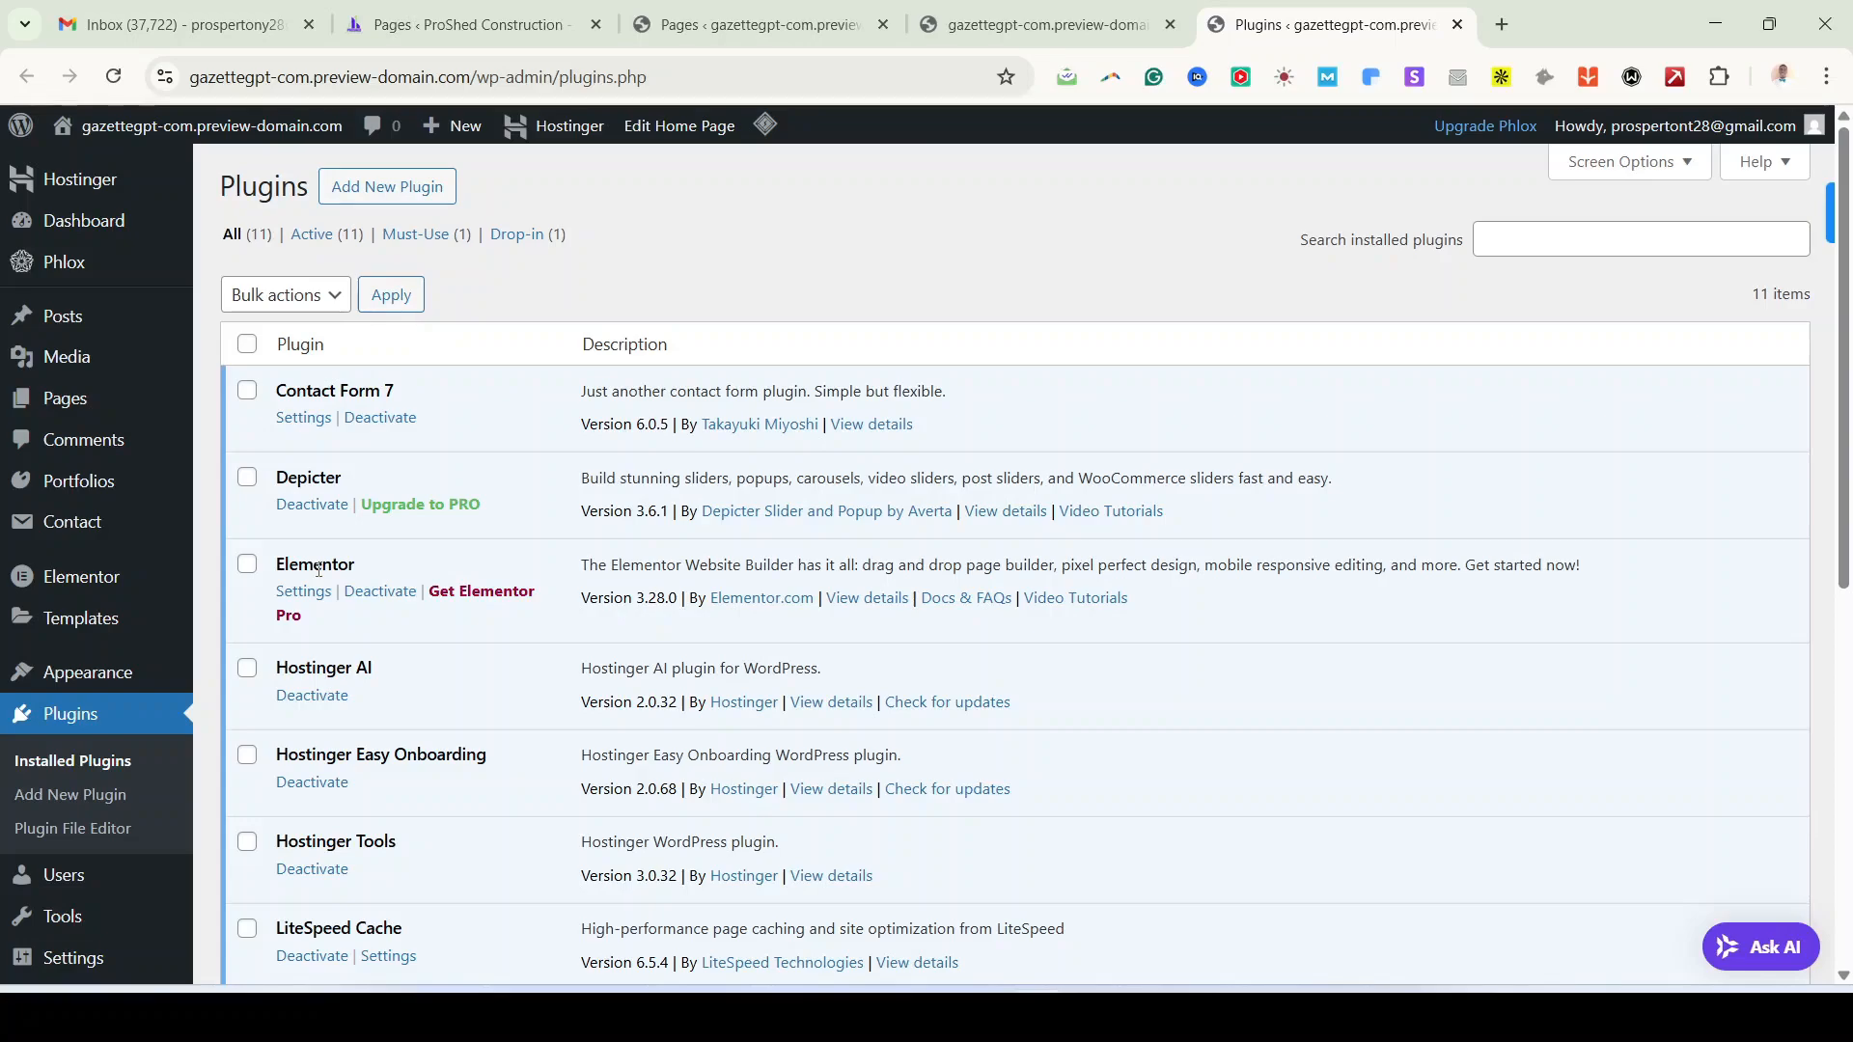
double_click(349, 564)
click(348, 563)
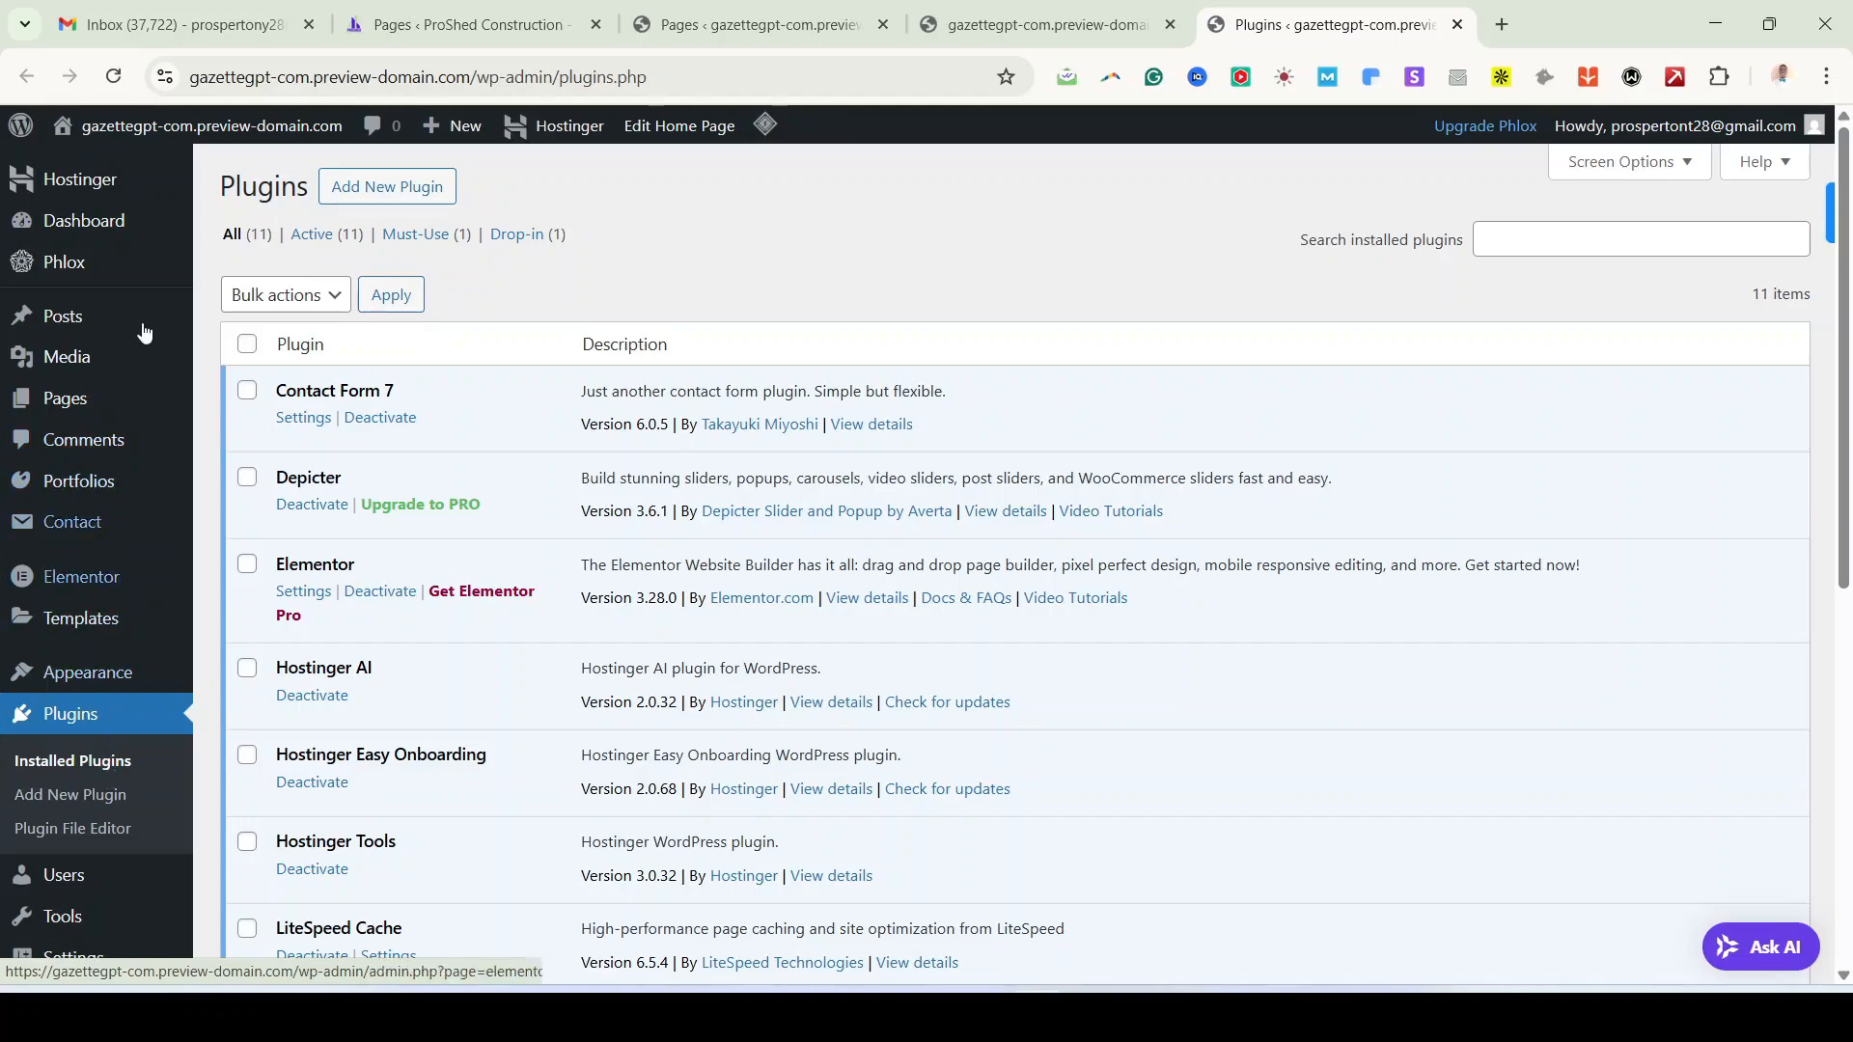
Step: From All Pages, open the Home page's Edit with Elementor link in a new tab
click(86, 401)
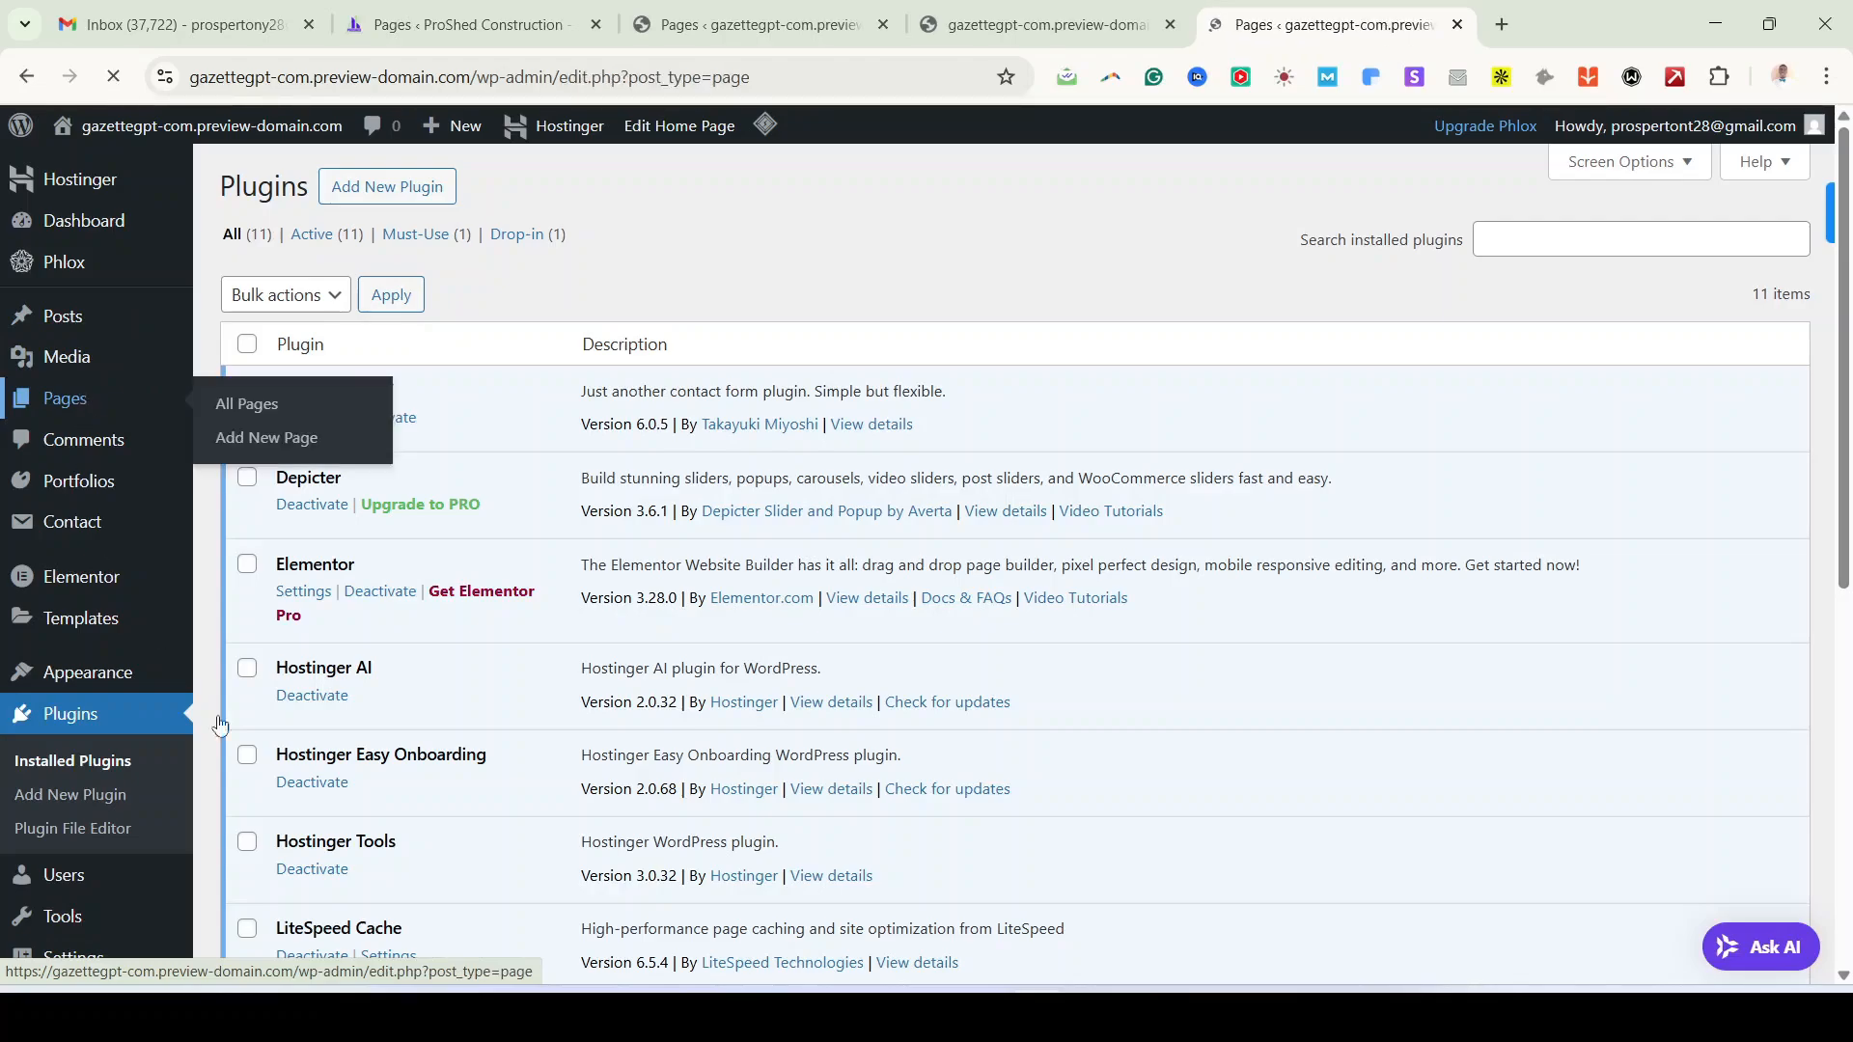
scroll(629, 805, down, 2)
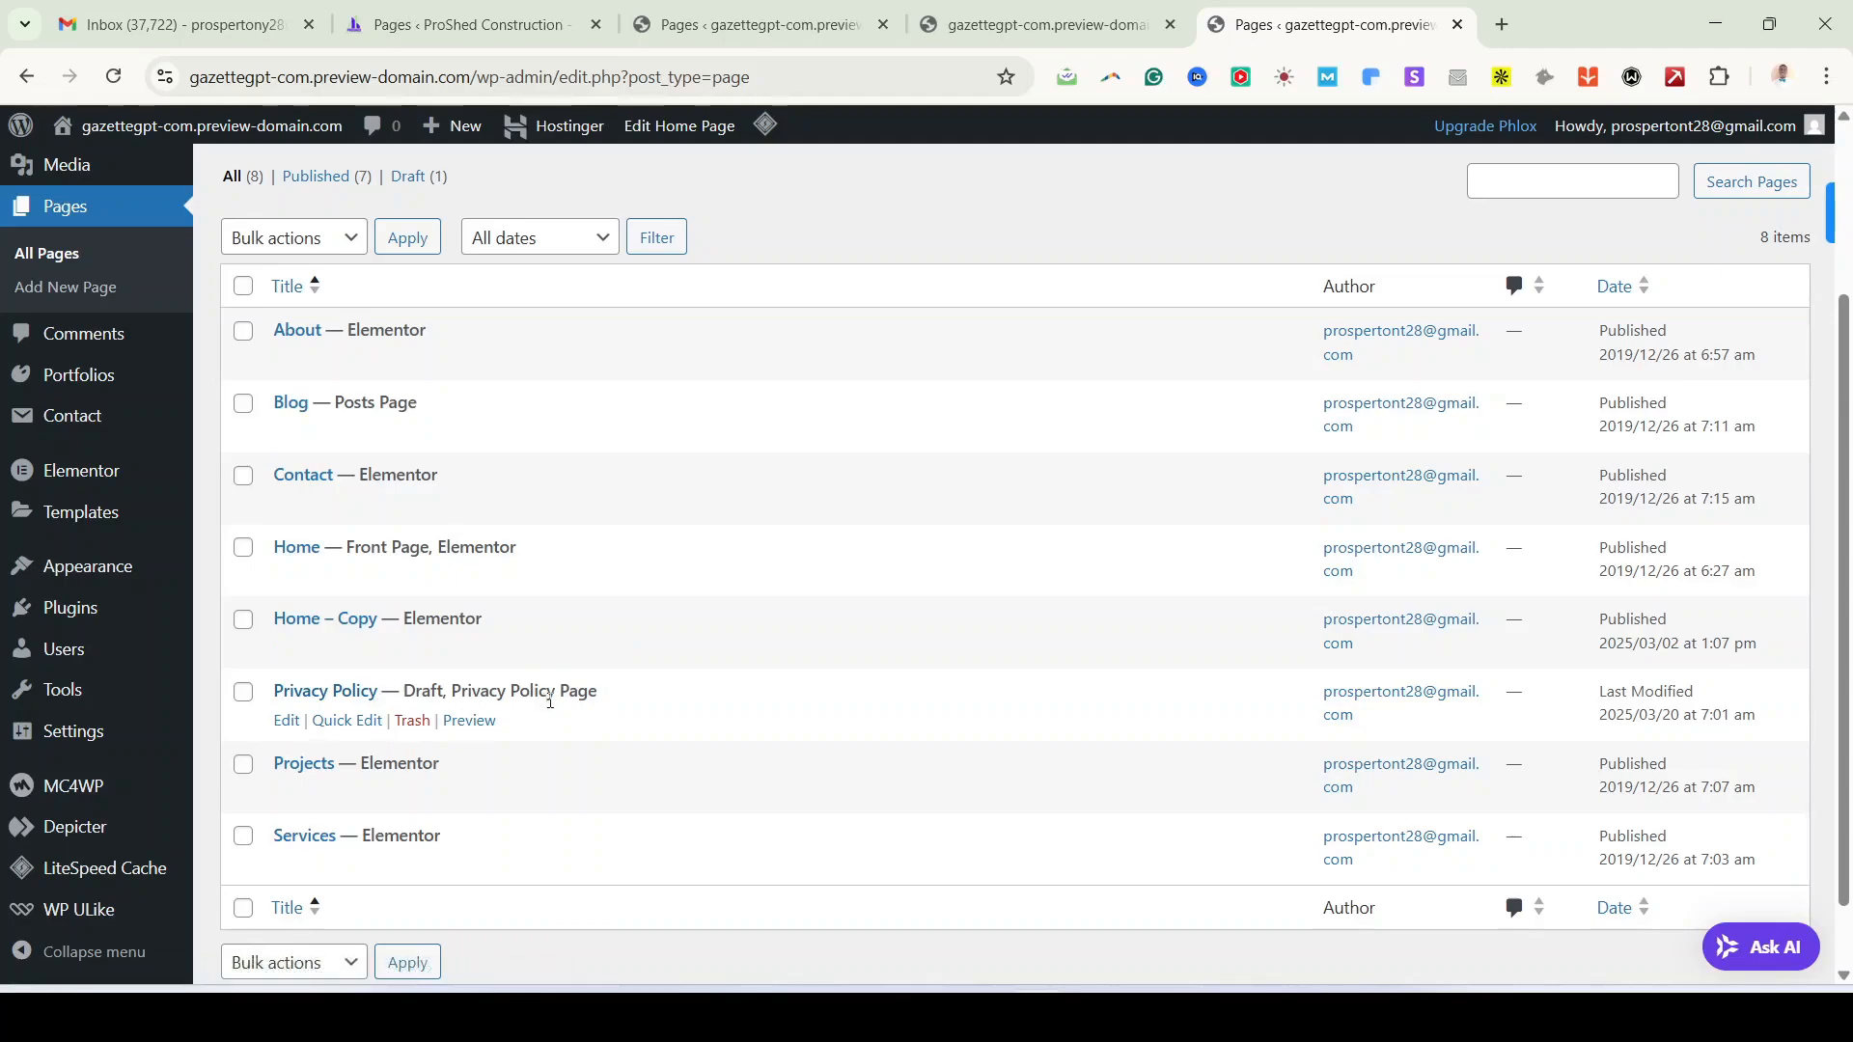
drag(602, 698, 282, 697)
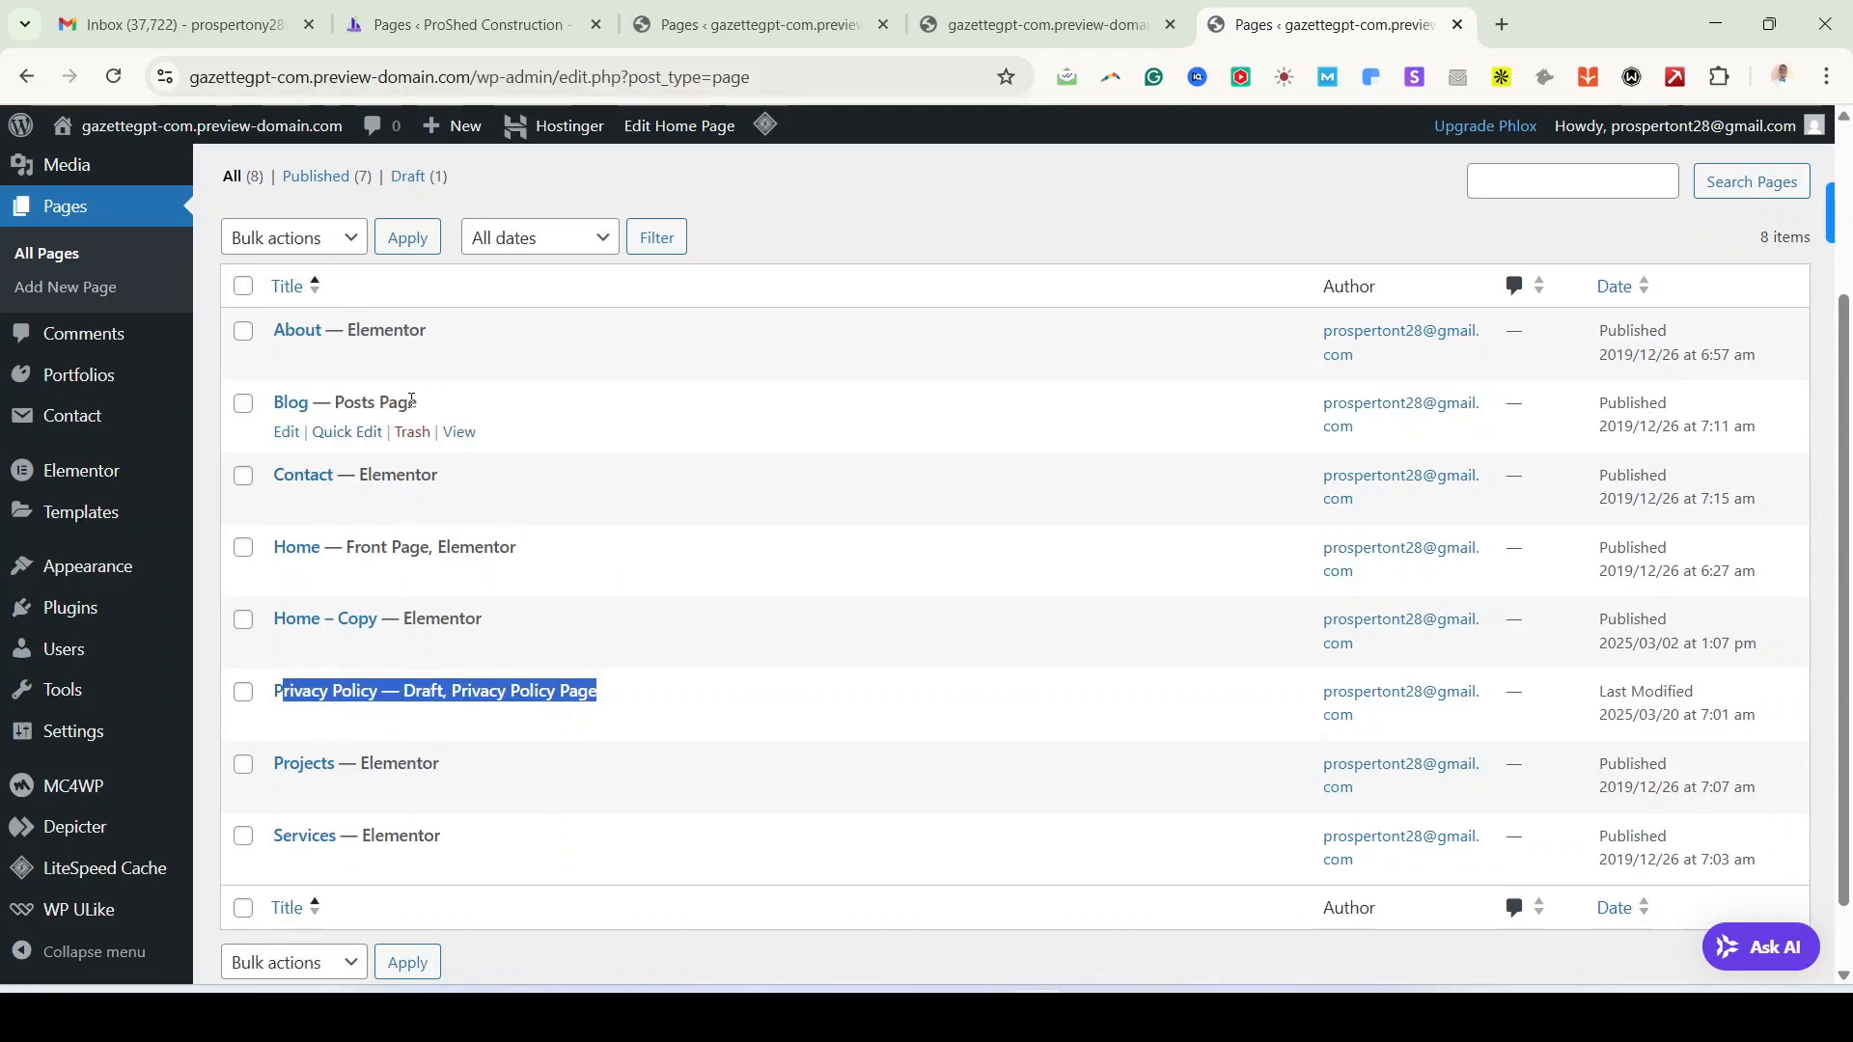
drag(419, 403, 271, 403)
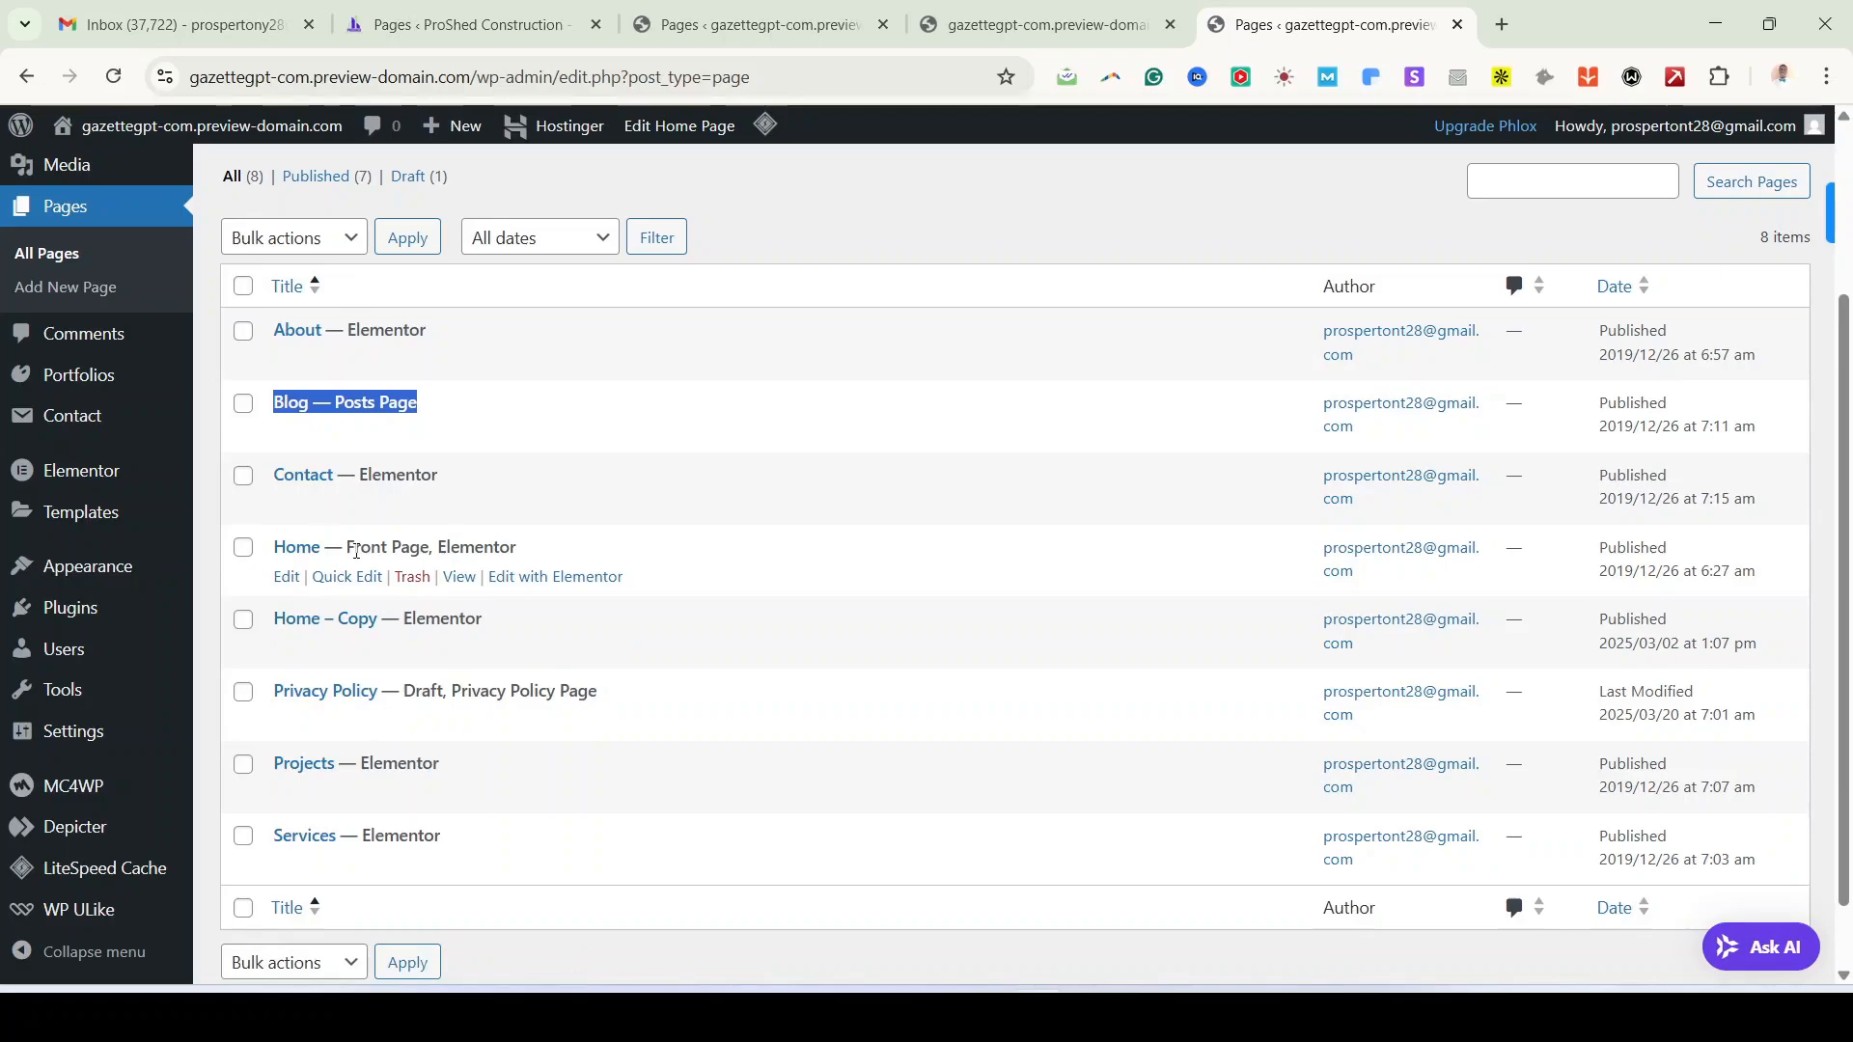
right_click(536, 581)
key(Escape)
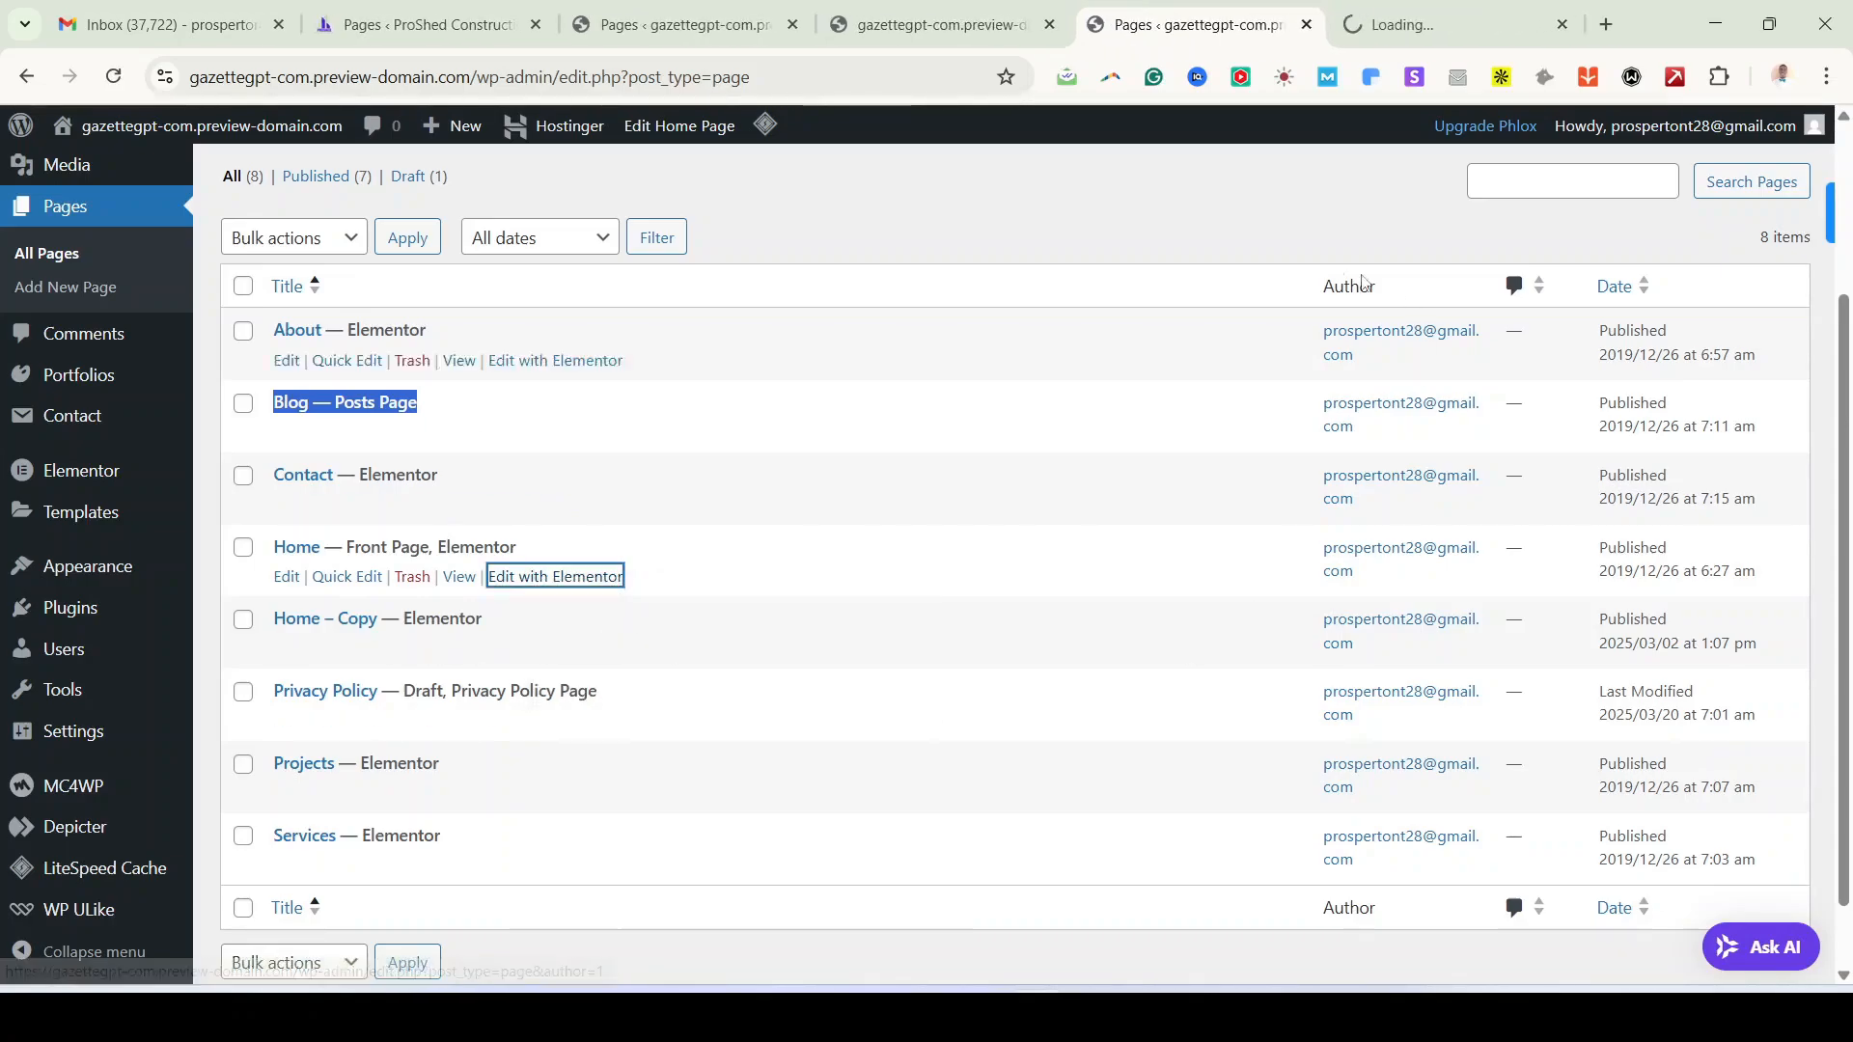
Step: Close the live site and duplicate pages-list tabs, leaving the Elementor Home editor in front
click(1062, 26)
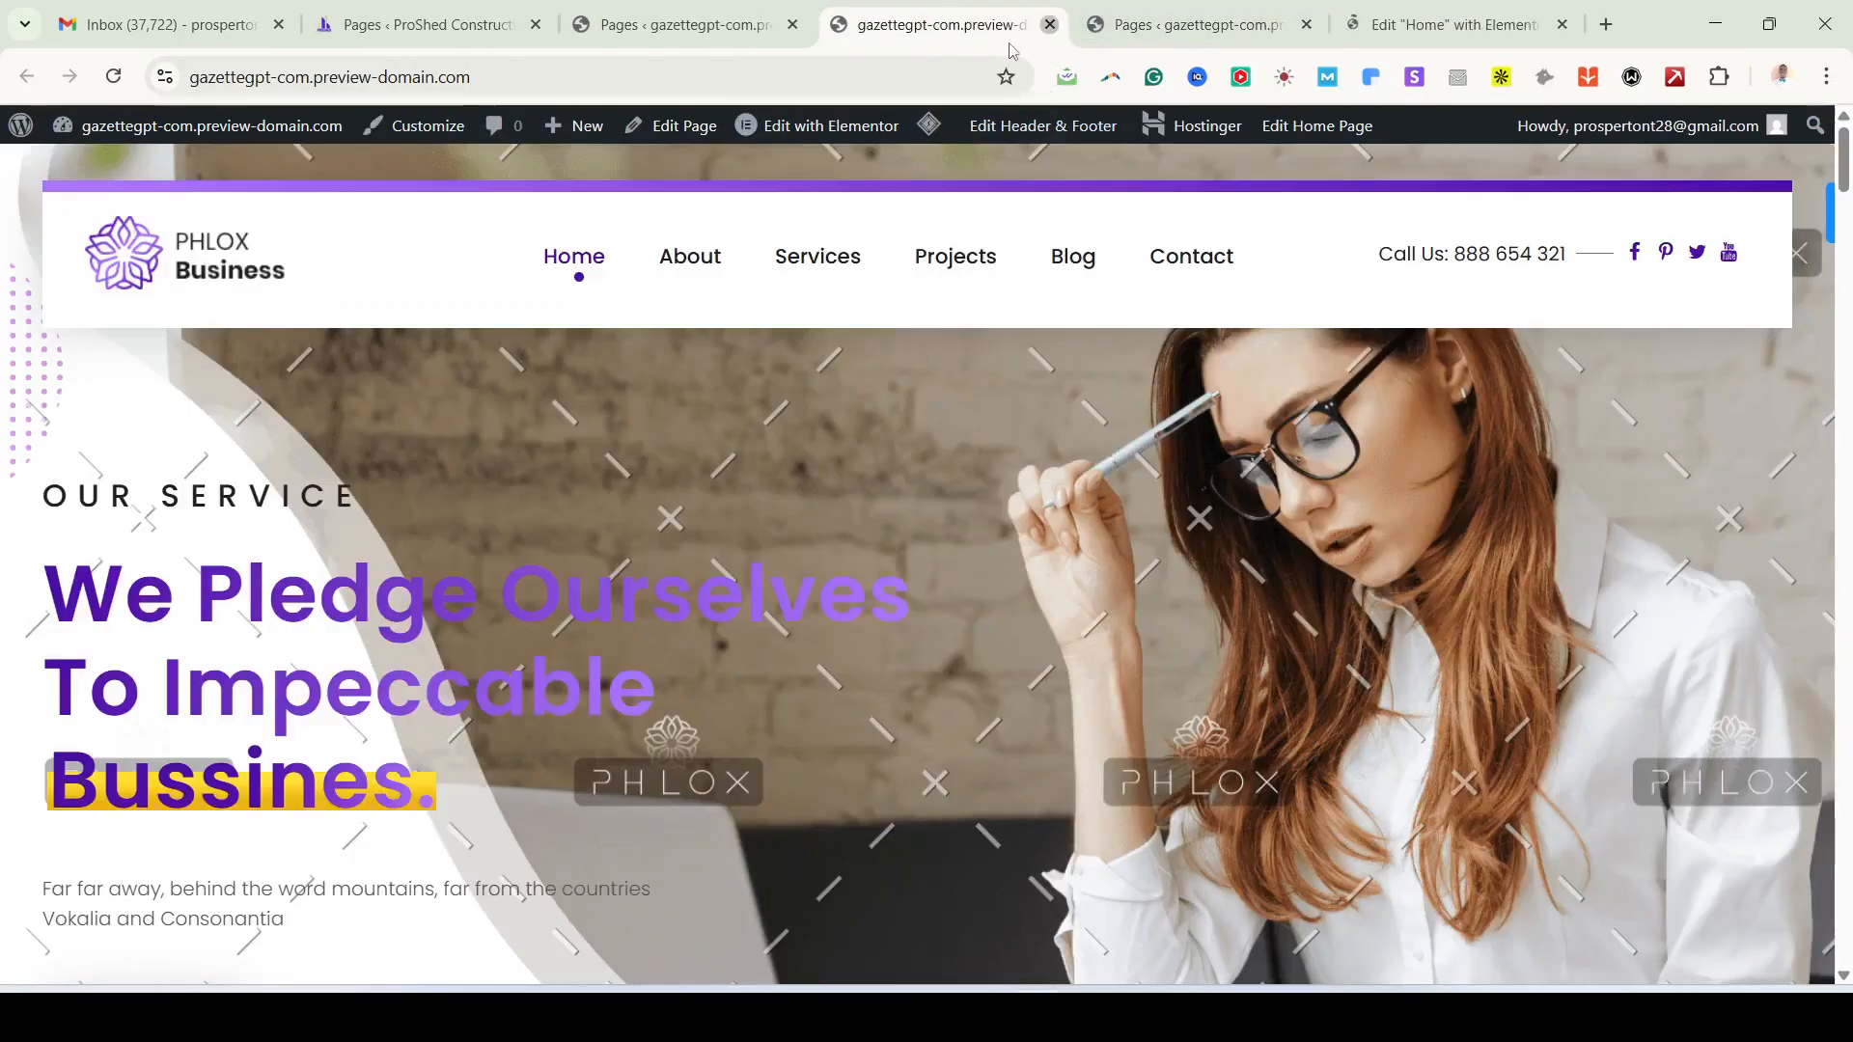
click(1049, 25)
click(762, 36)
click(792, 26)
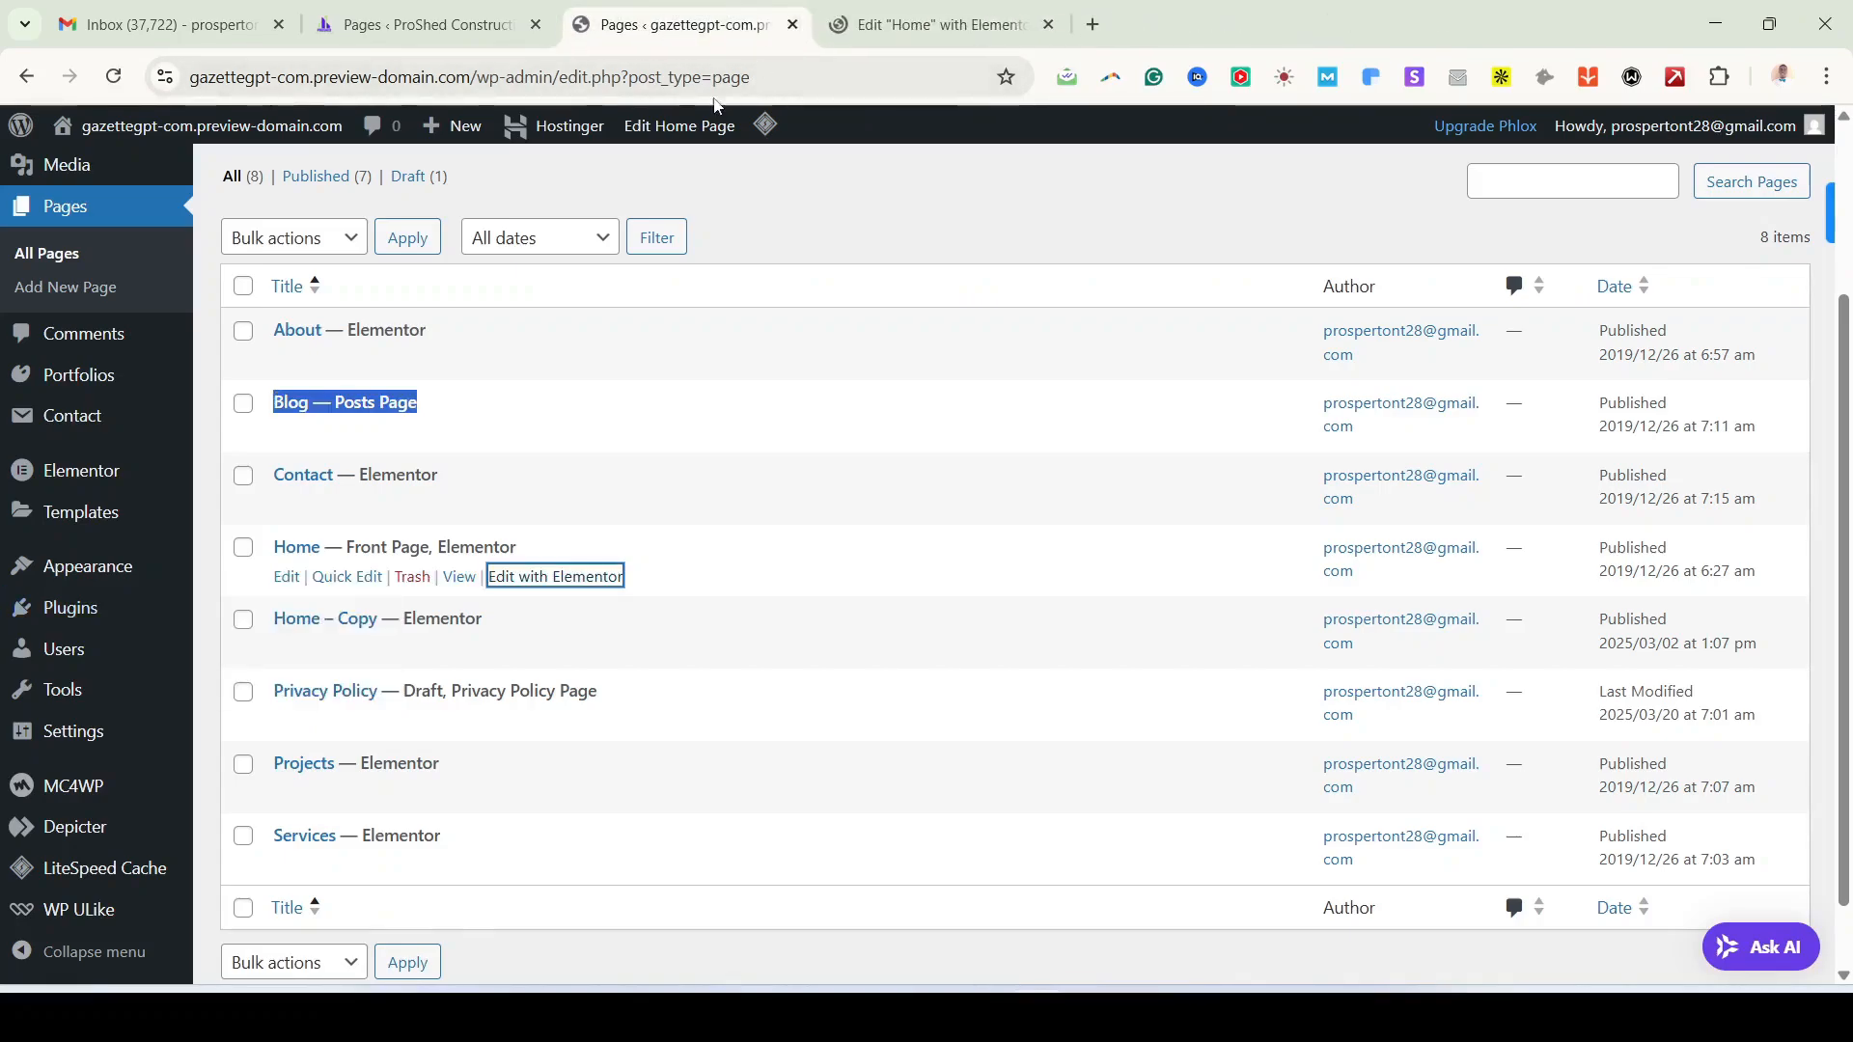
click(1085, 30)
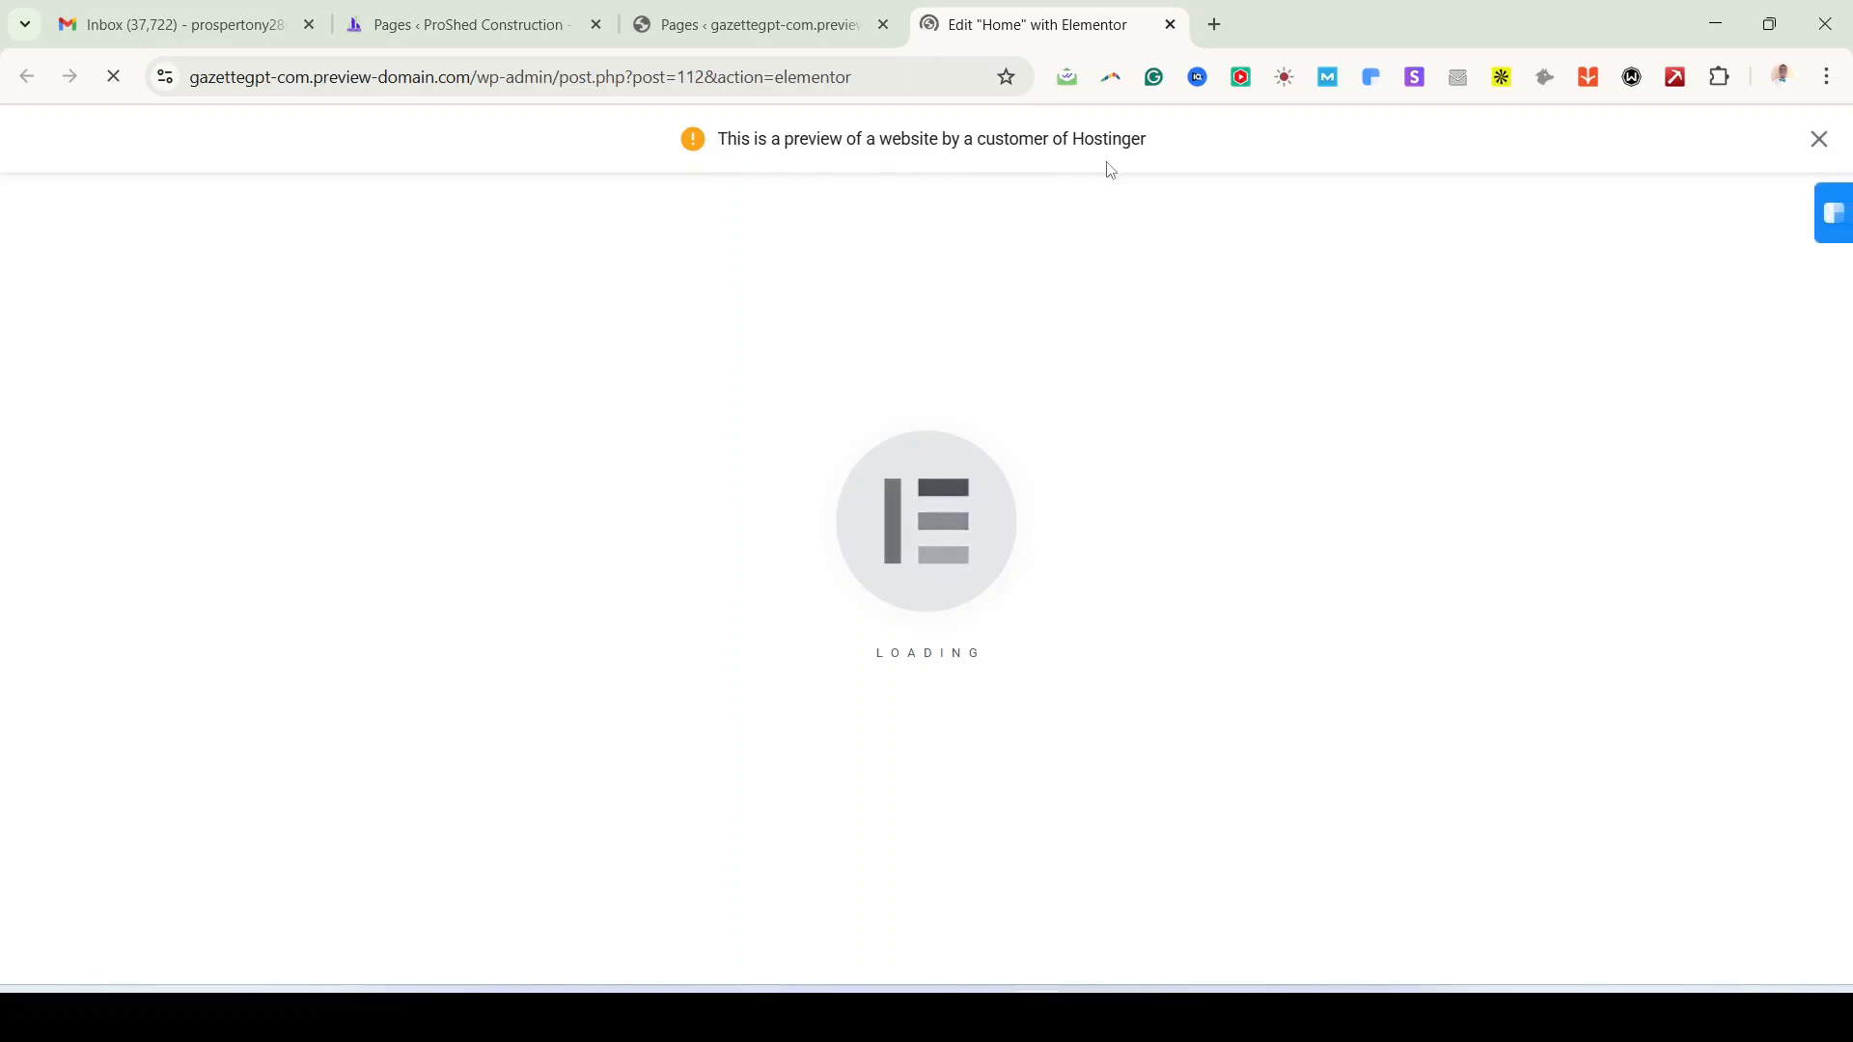
Step: Dismiss the Hostinger preview banner and skip the Notifications trial popup
click(1821, 140)
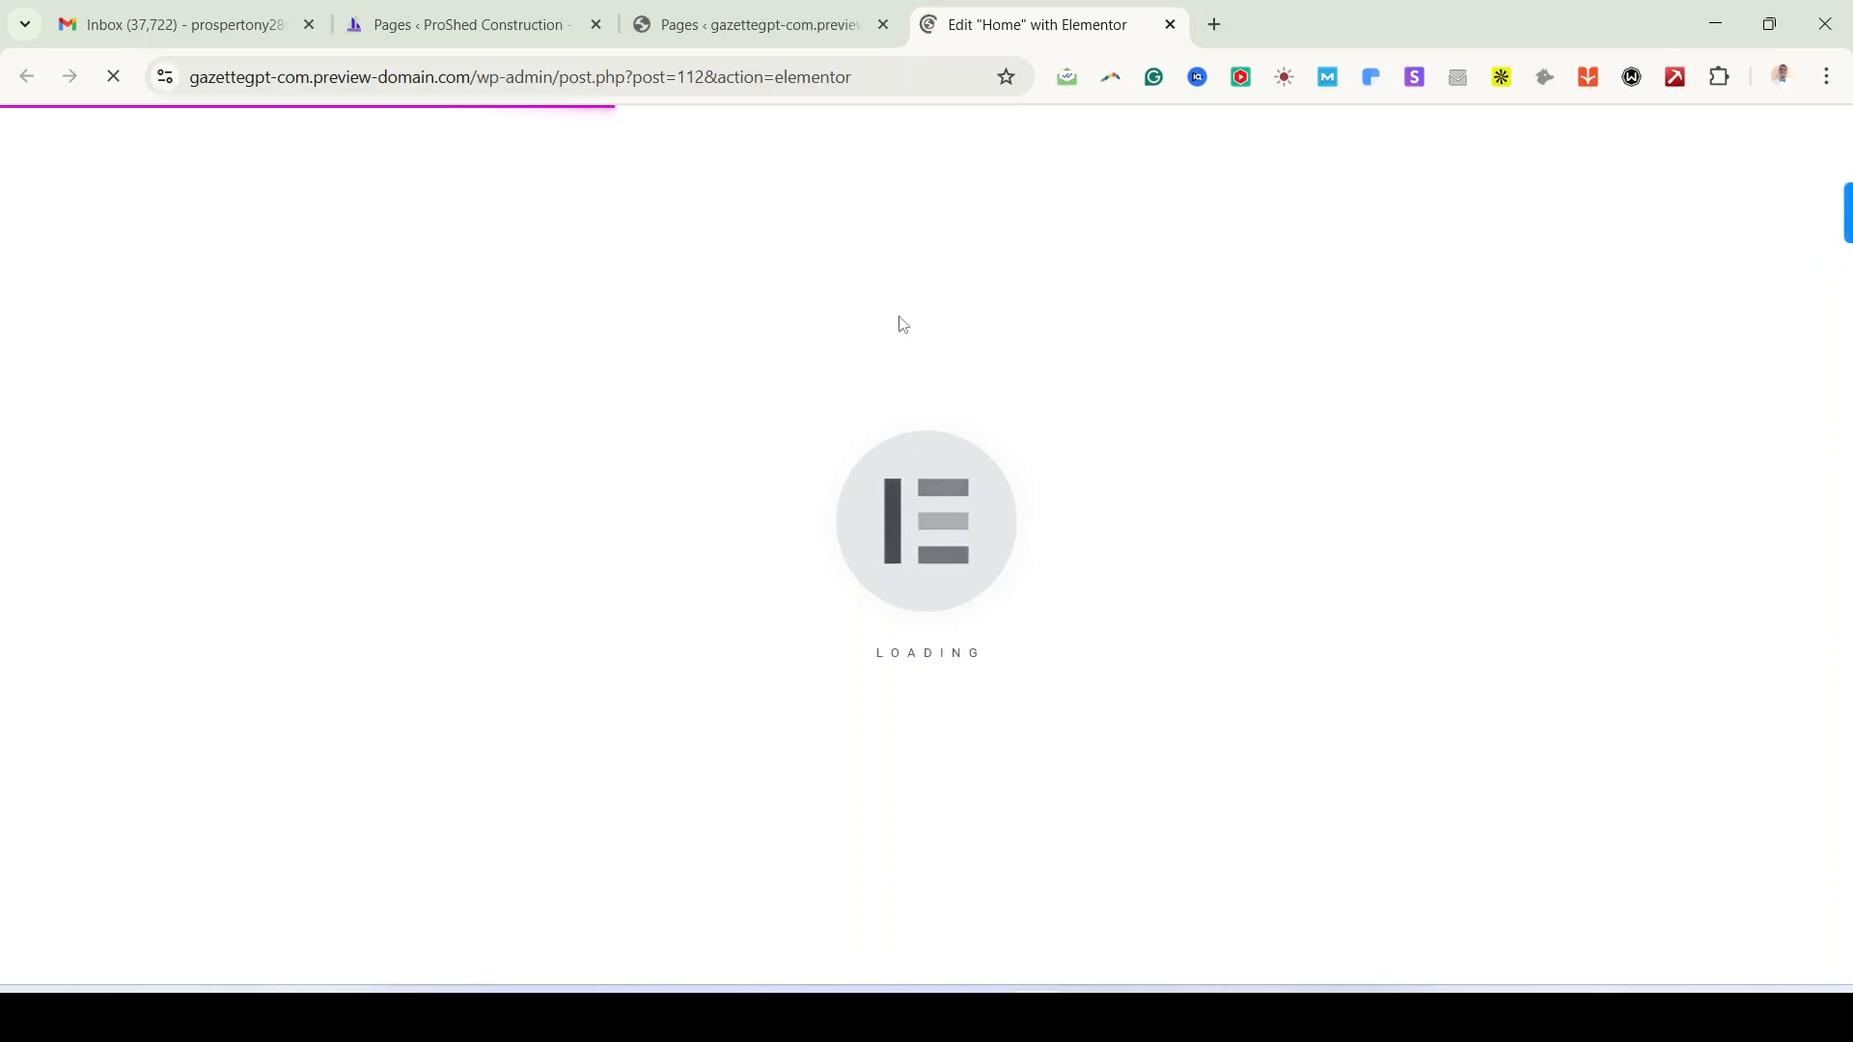
click(214, 75)
double_click(214, 75)
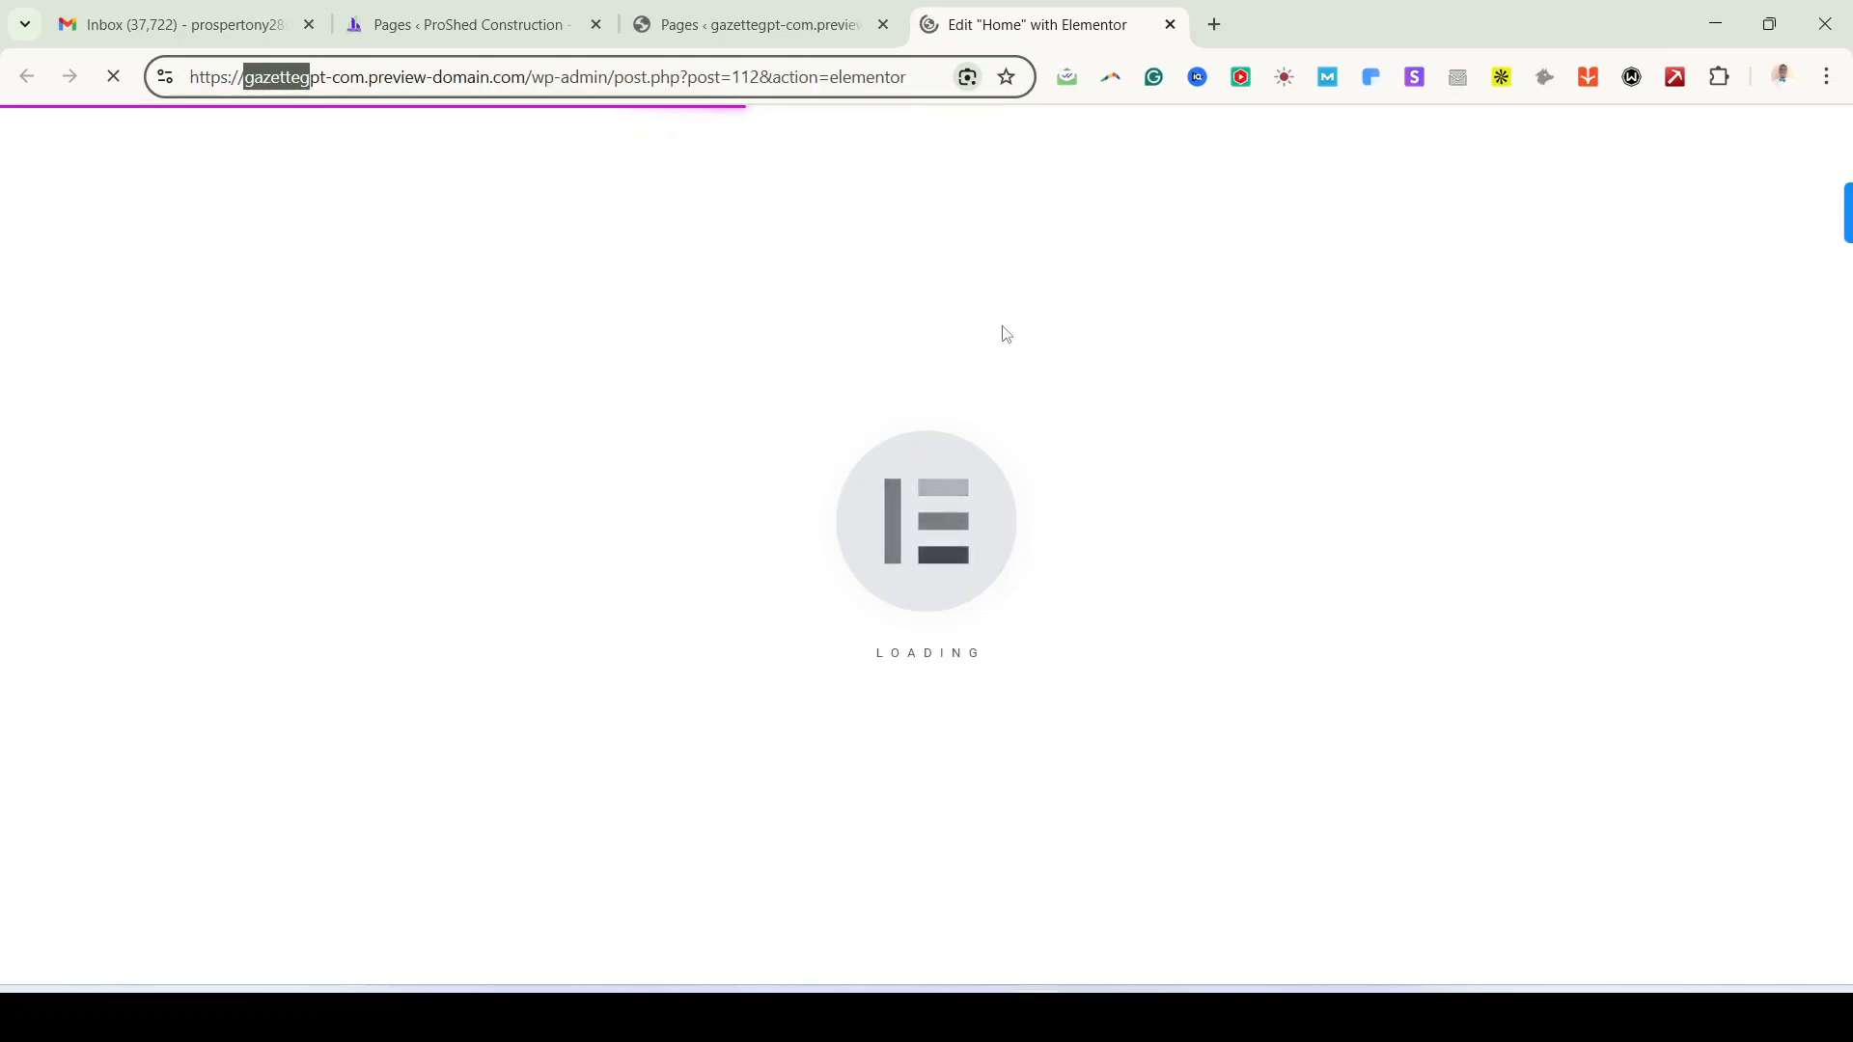
click(1043, 329)
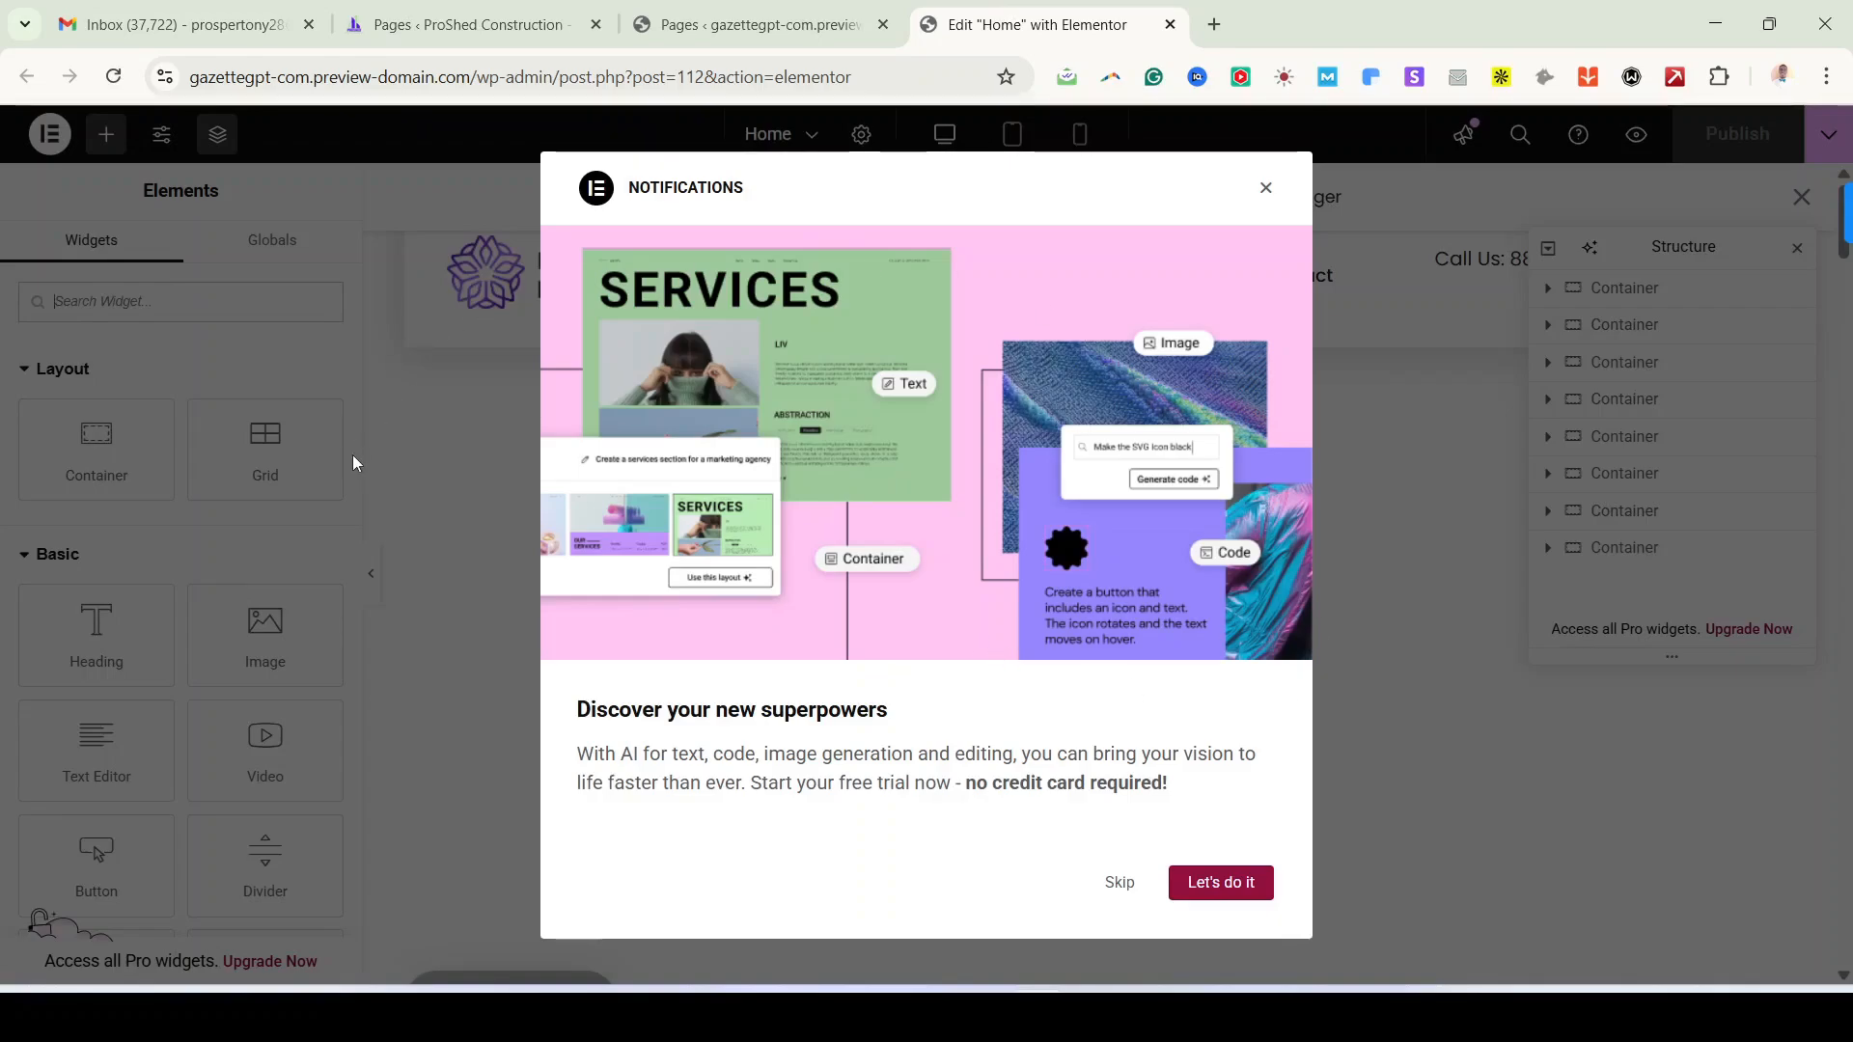
click(1120, 884)
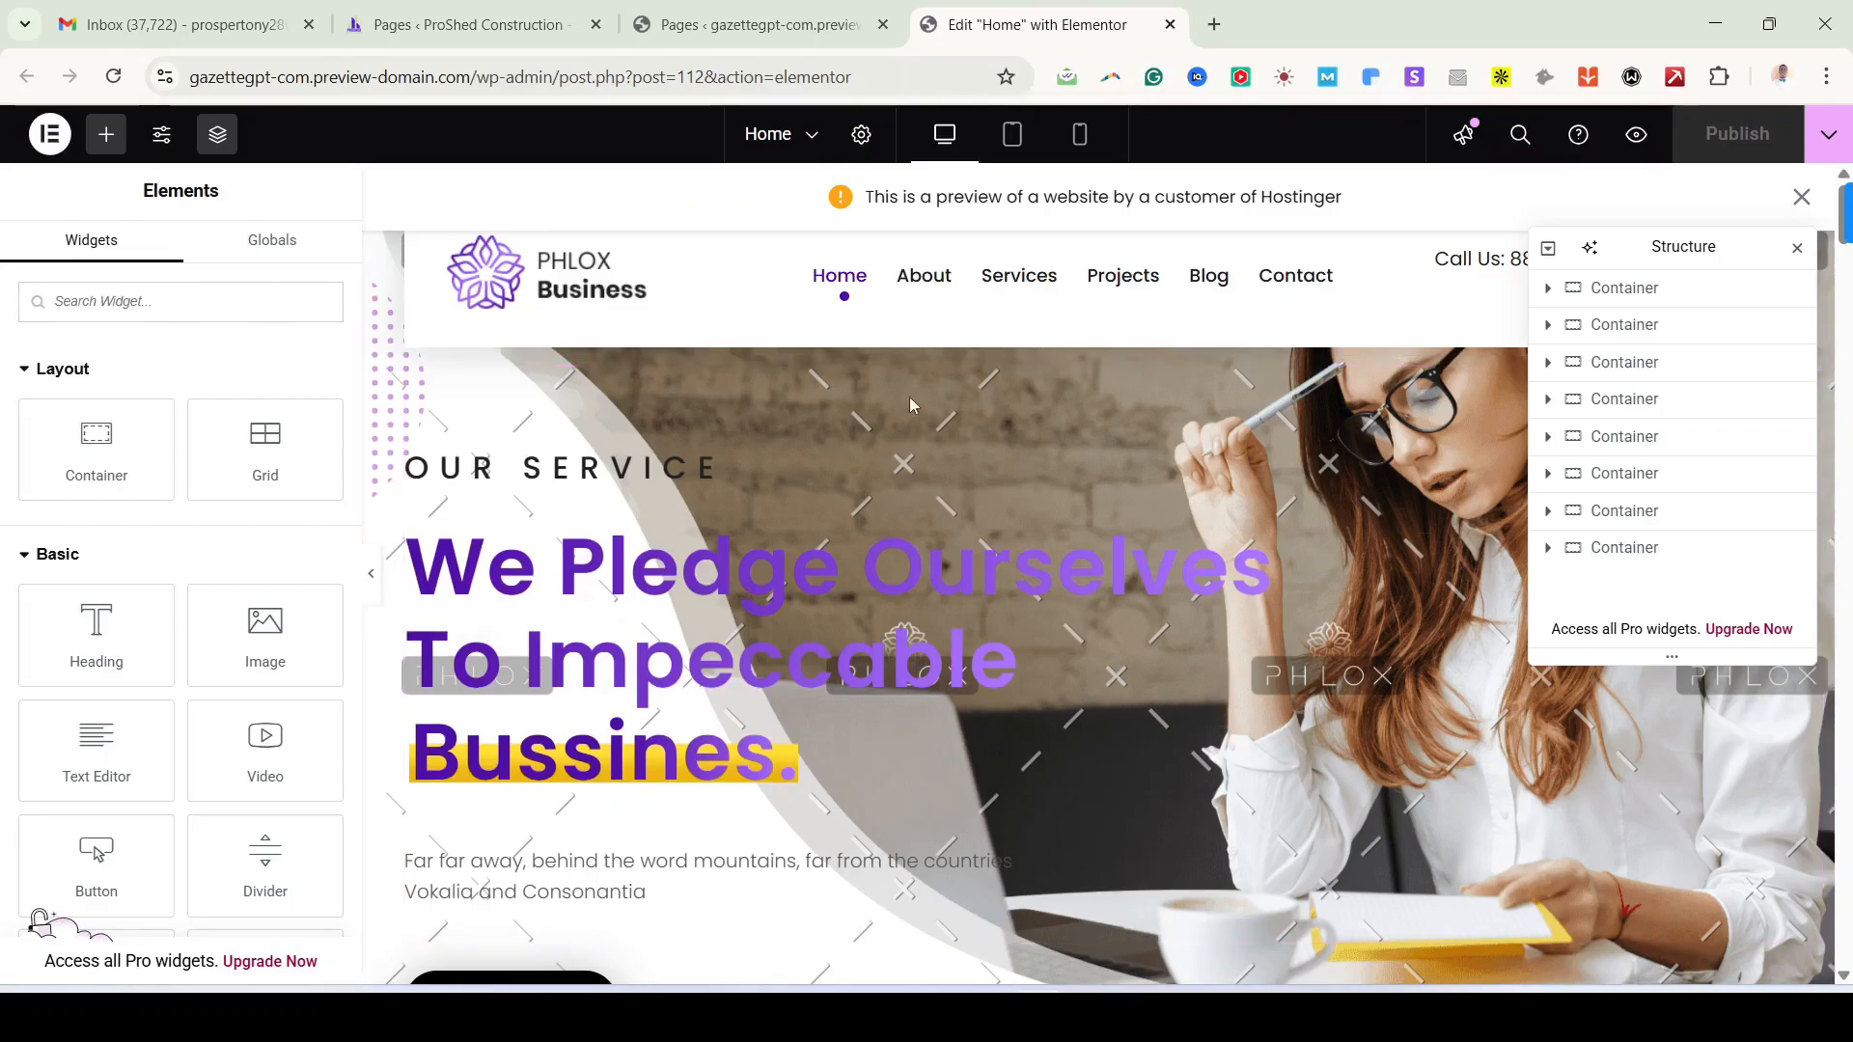
scroll(907, 598, down, 7)
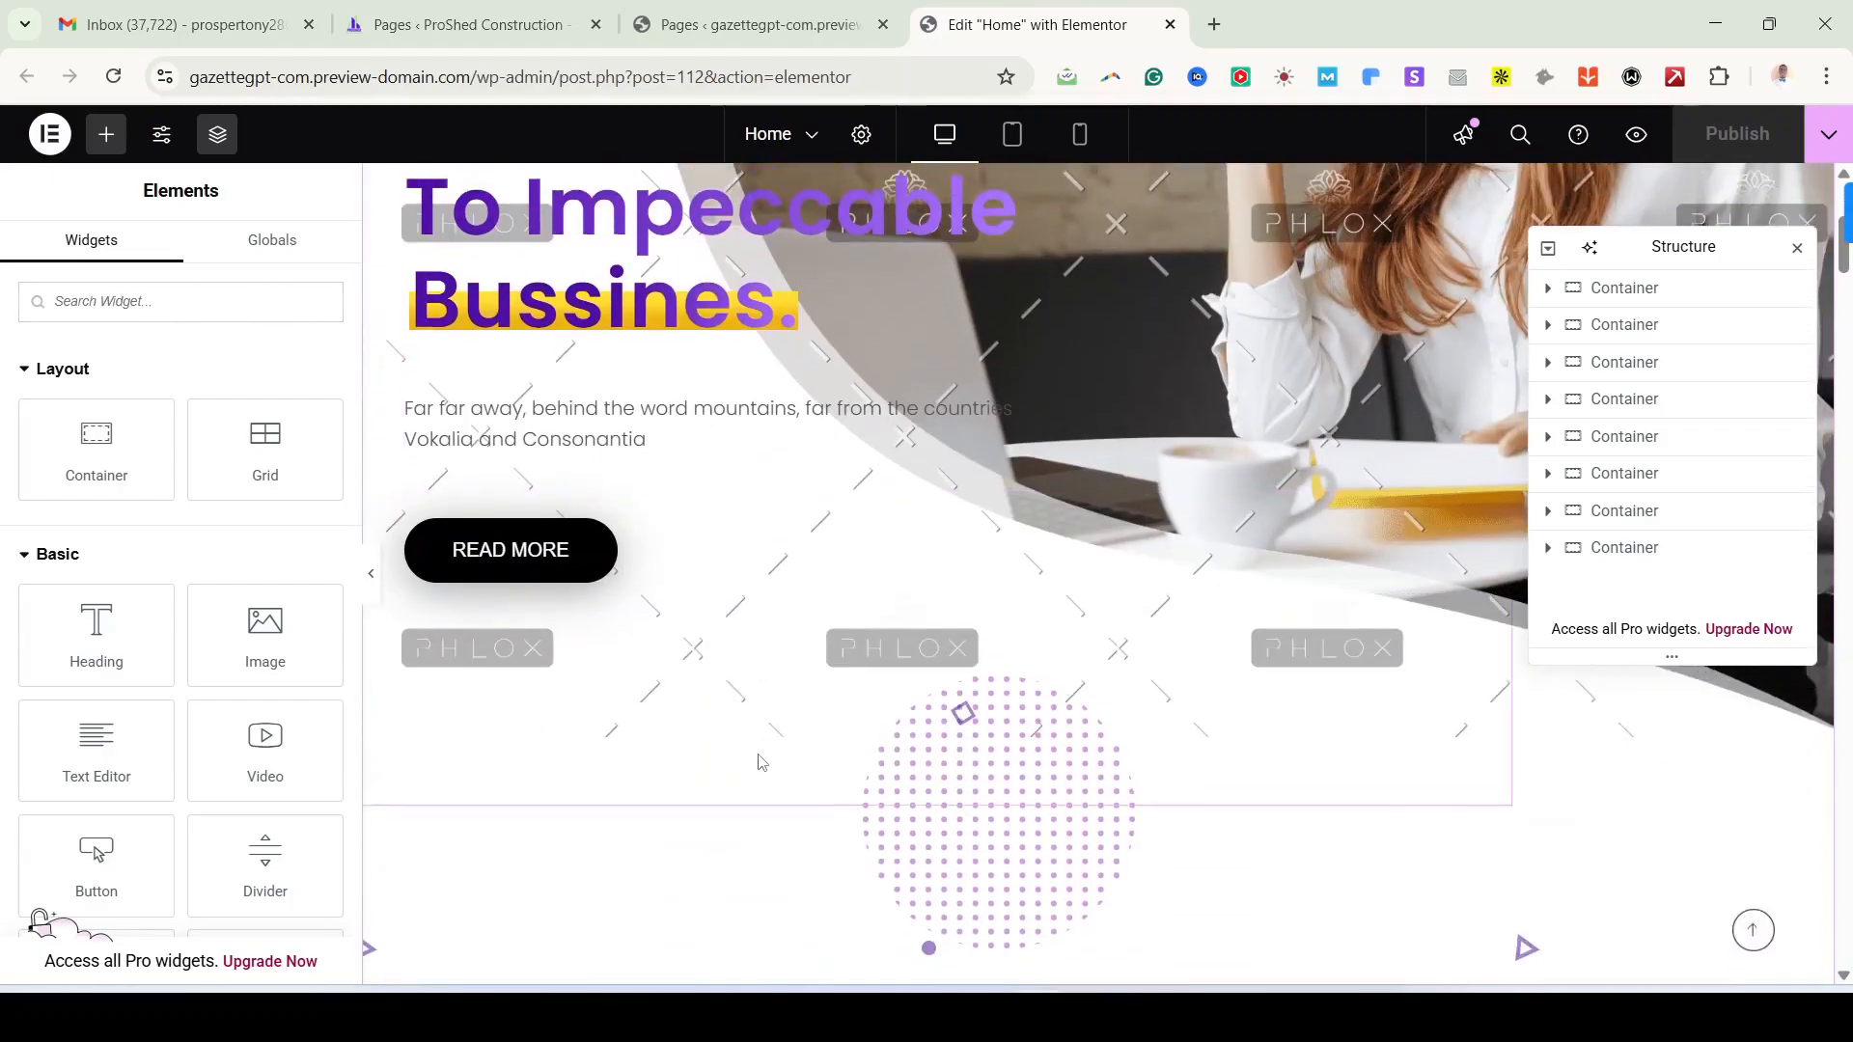
scroll(864, 704, up, 7)
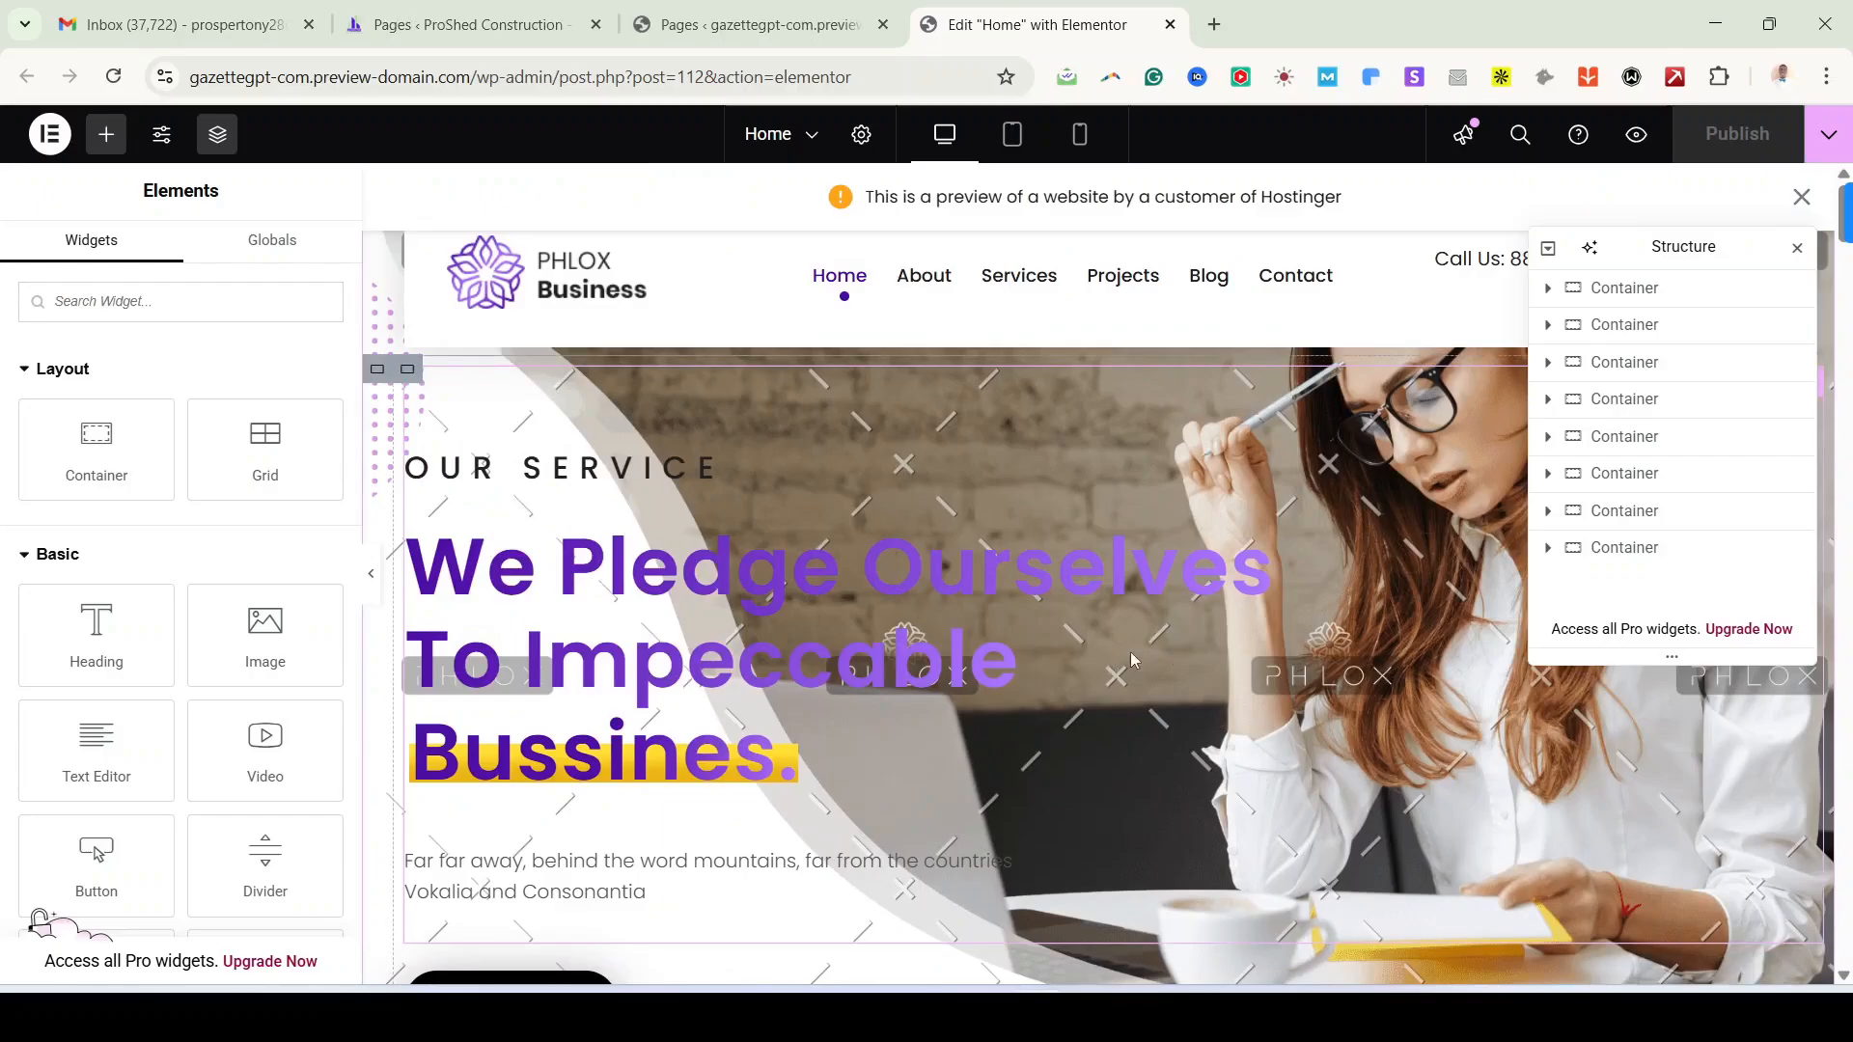
click(1801, 197)
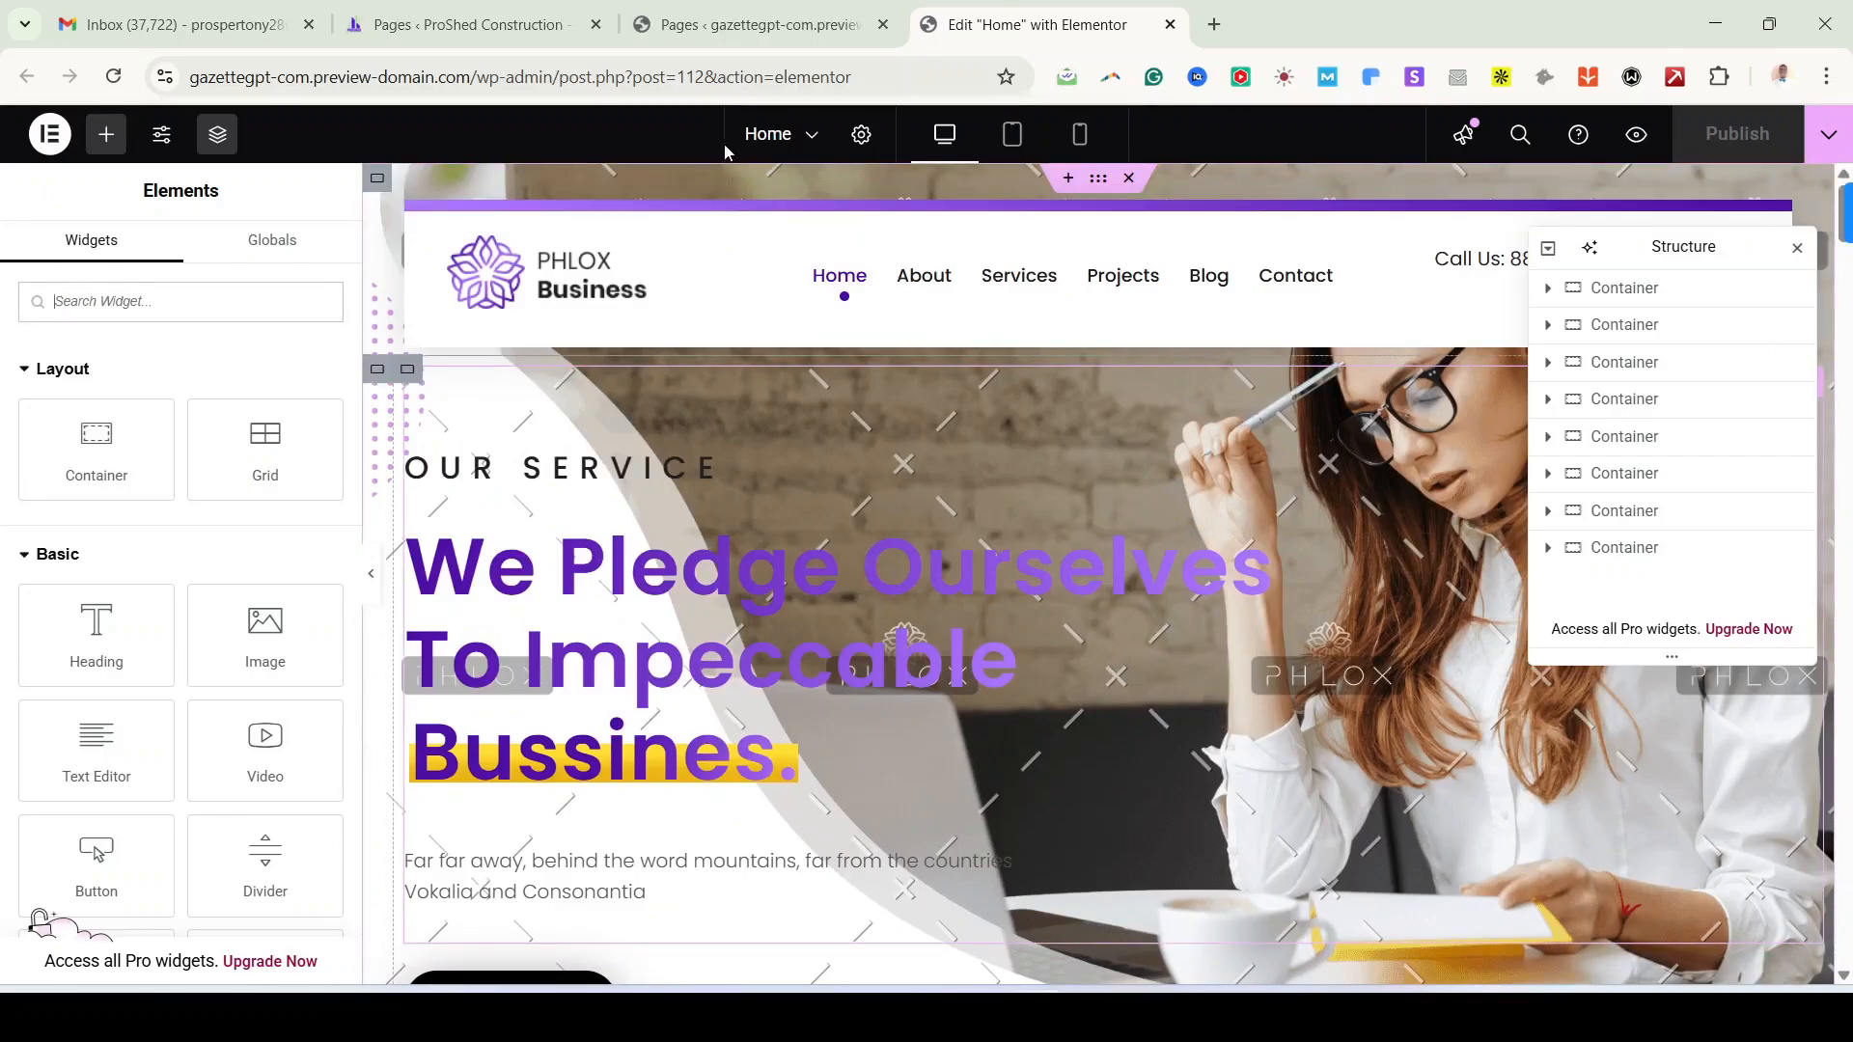
Step: Check the pages list, then scroll through the imported Phlox Business Home page
click(499, 29)
click(1023, 29)
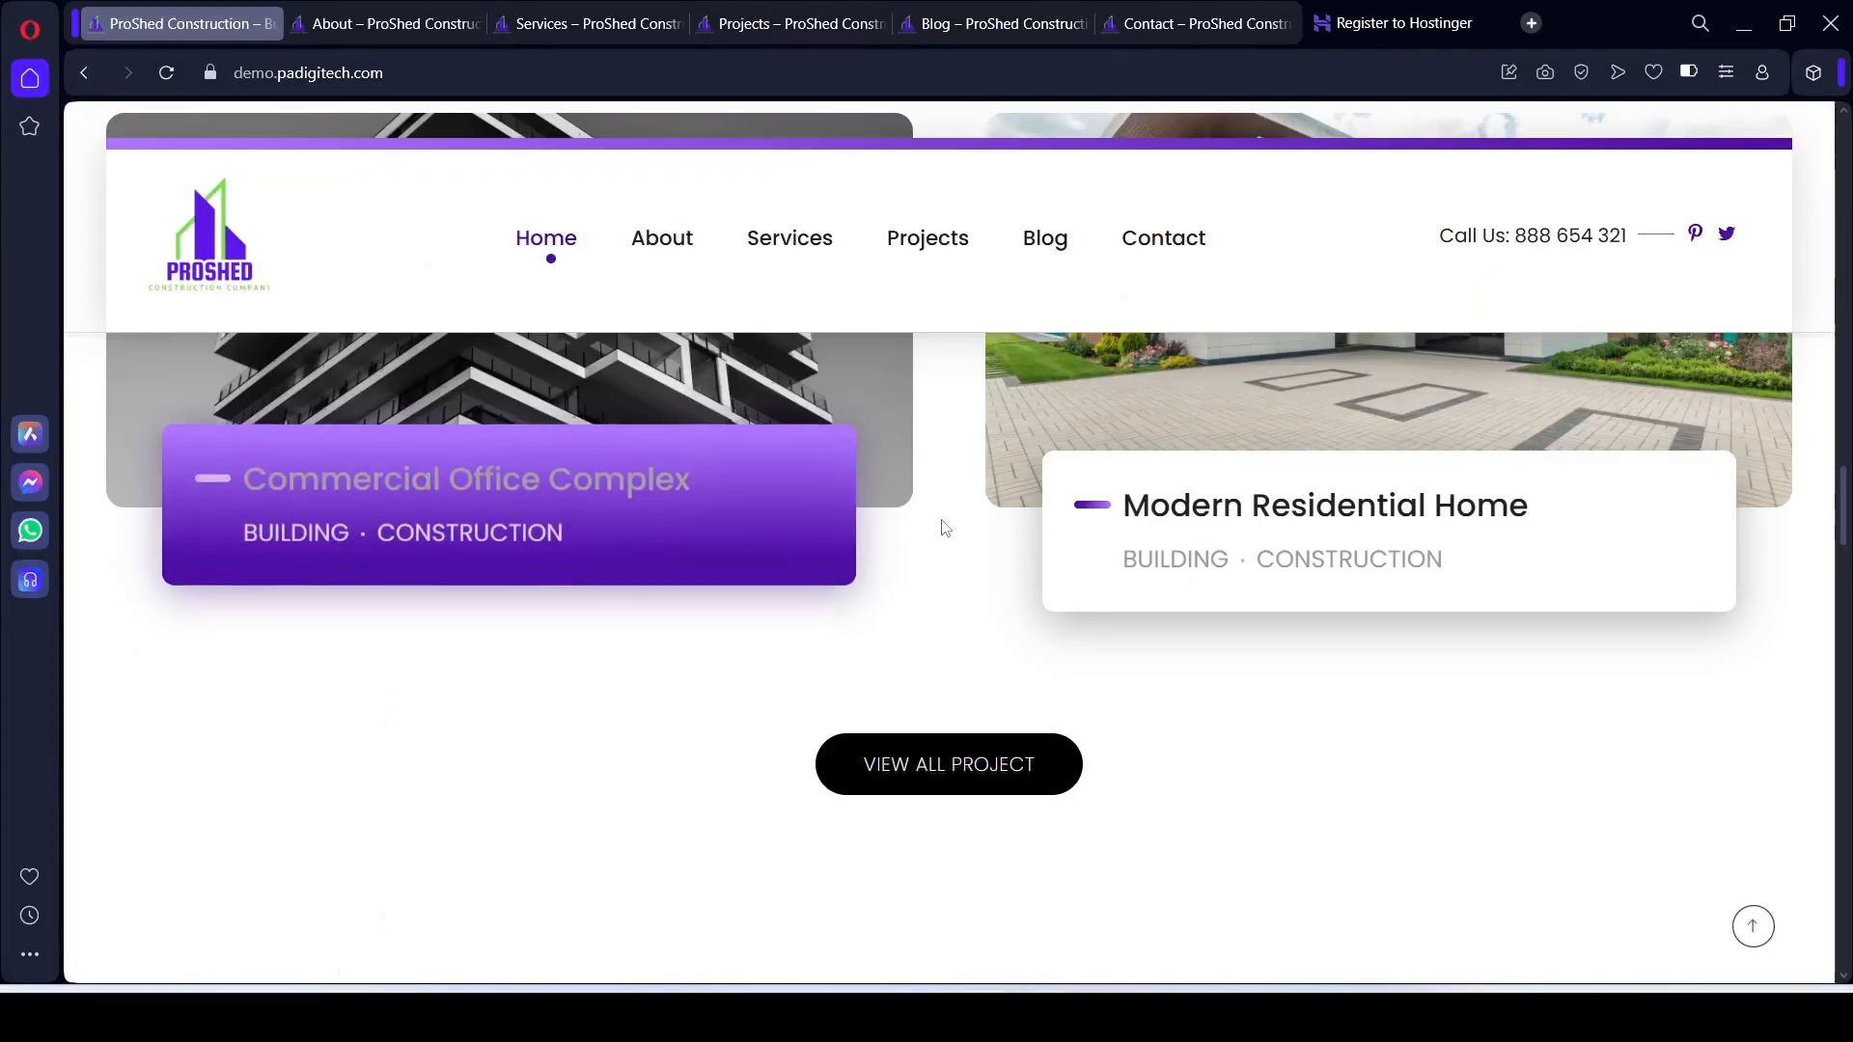
scroll(944, 526, up, 5)
scroll(943, 526, up, 5)
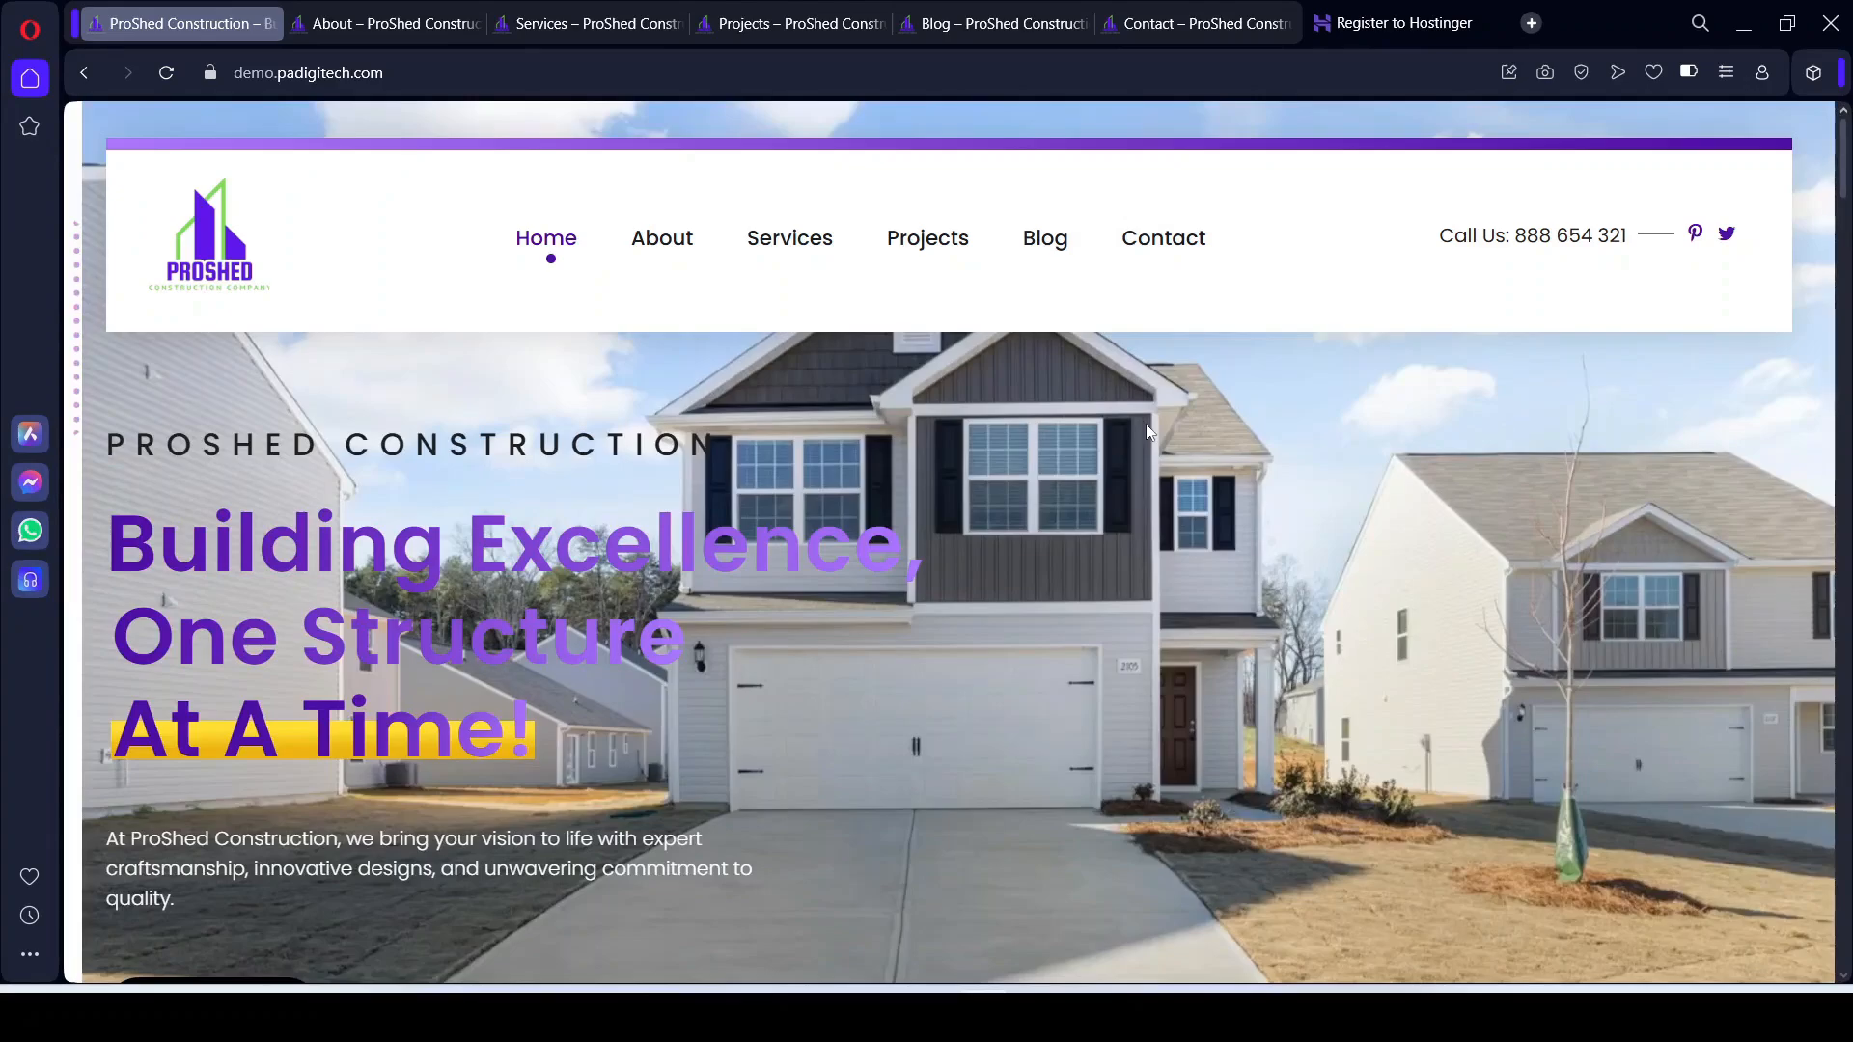
scroll(1138, 479, down, 2)
scroll(1137, 482, up, 2)
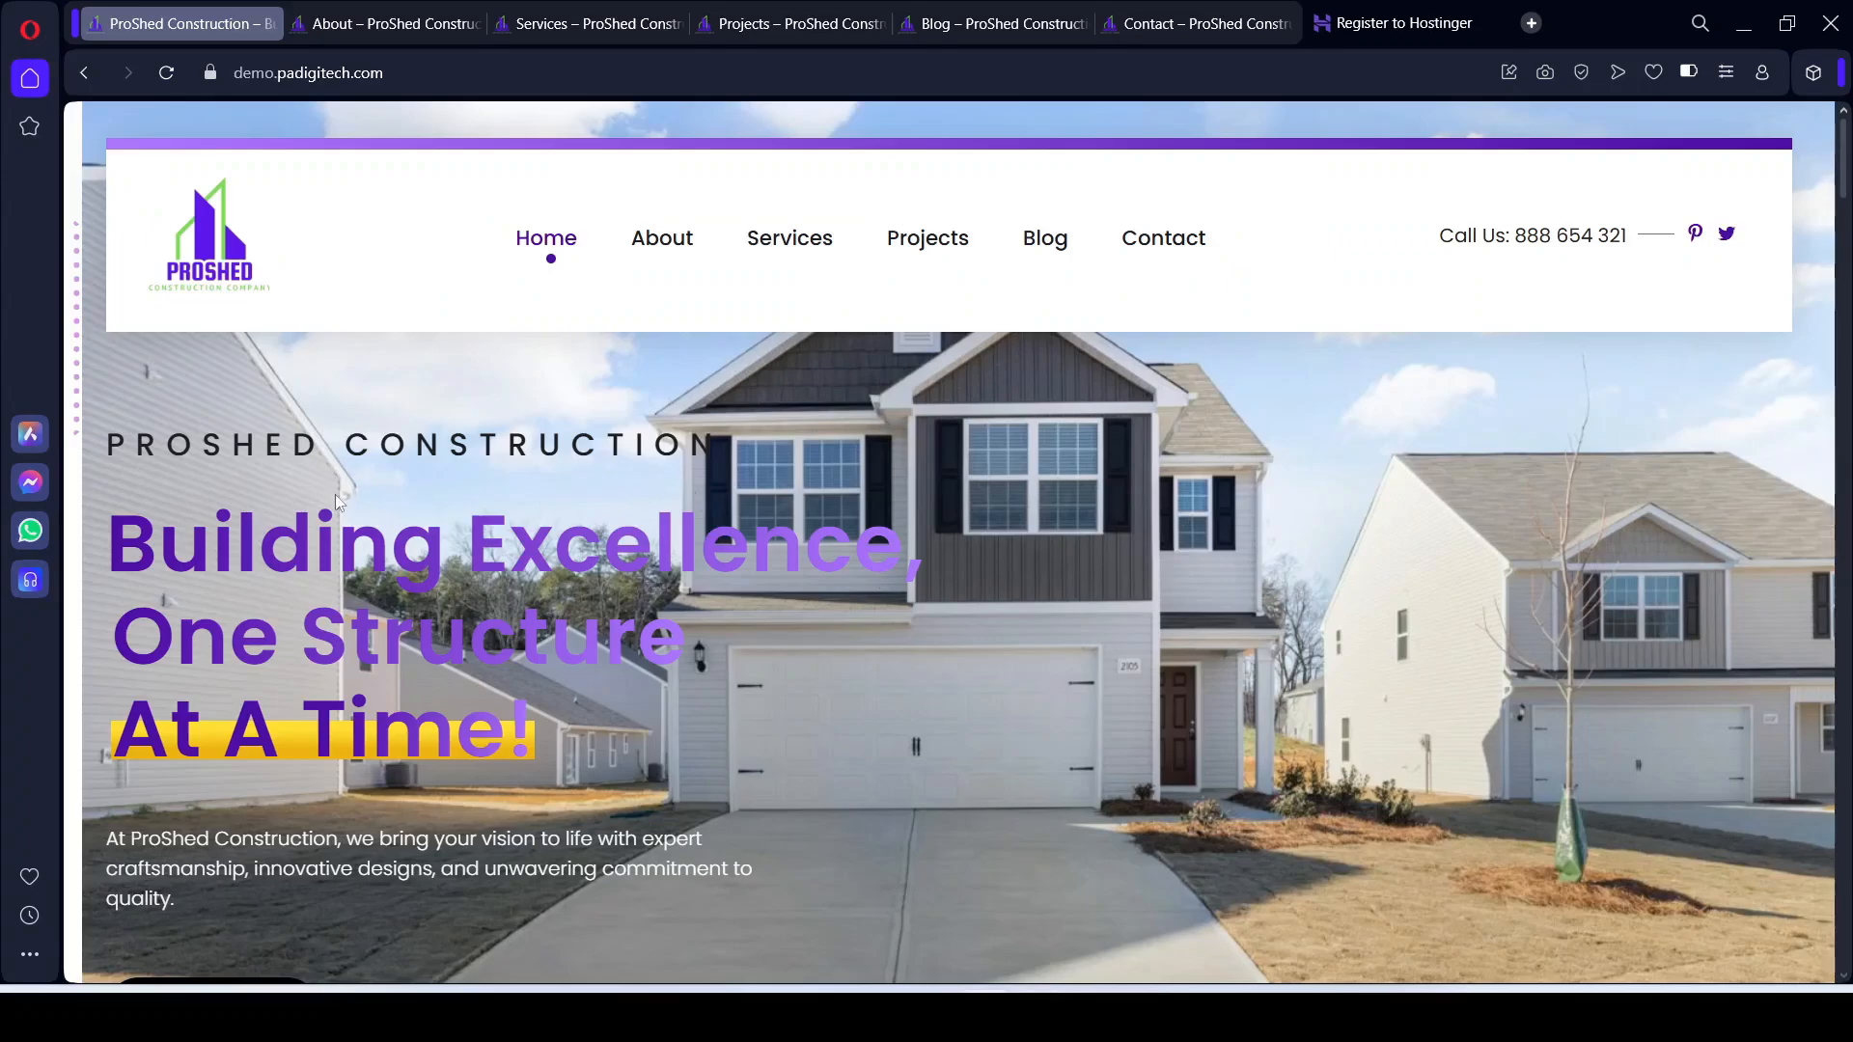
scroll(682, 753, down, 10)
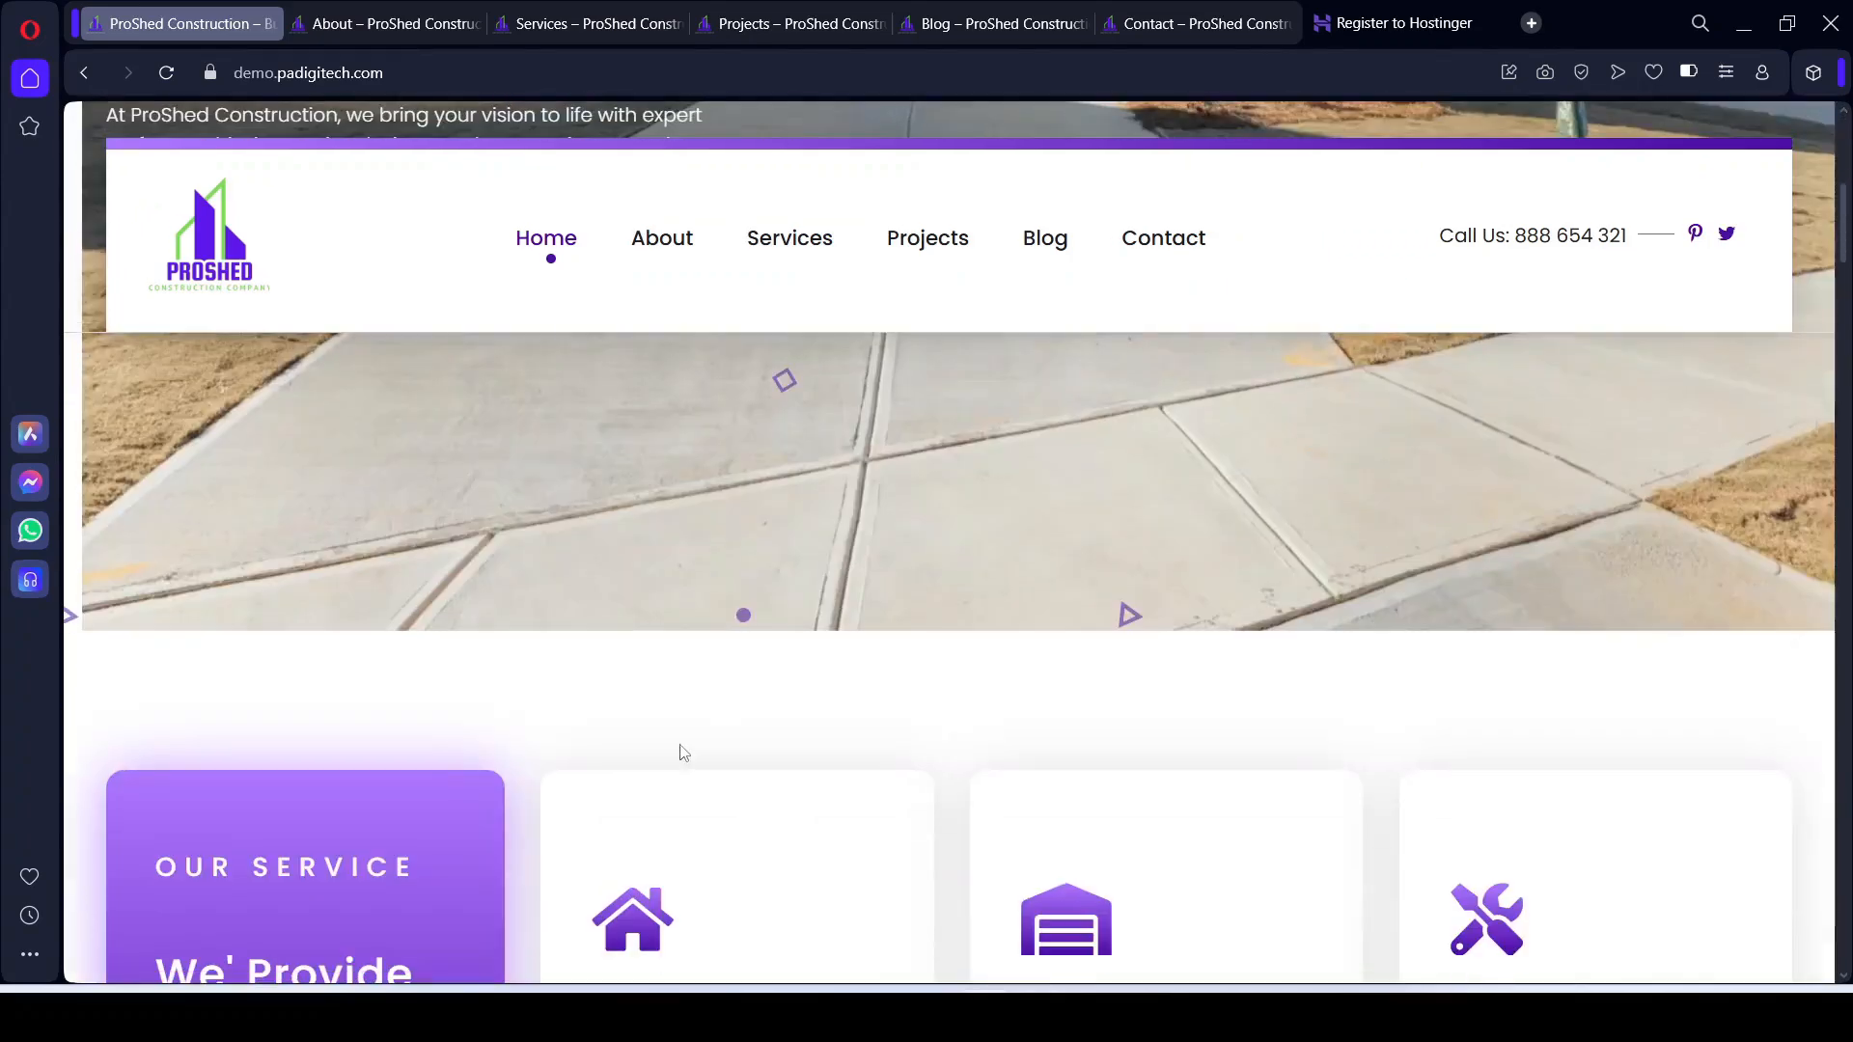
scroll(1087, 720, up, 8)
scroll(1092, 715, up, 4)
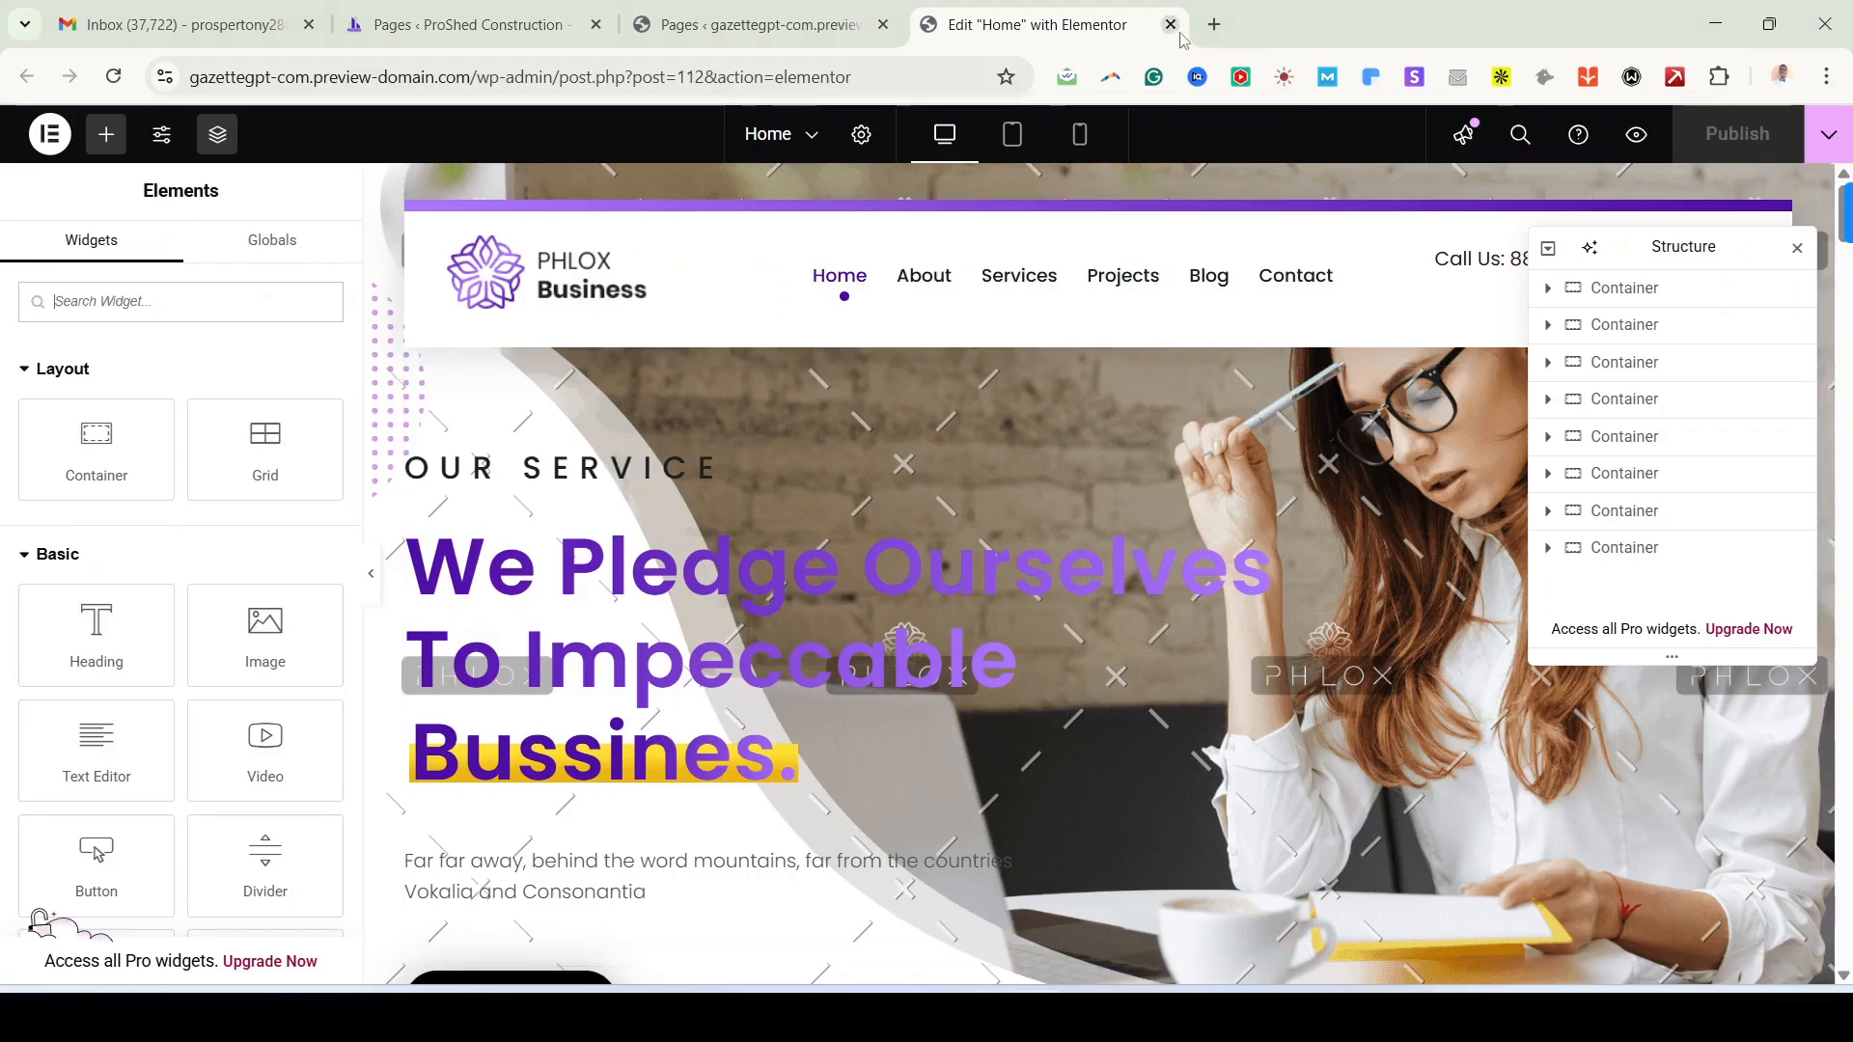
Step: Open chatgpt.com in a new browser tab
click(1214, 24)
text(chat)
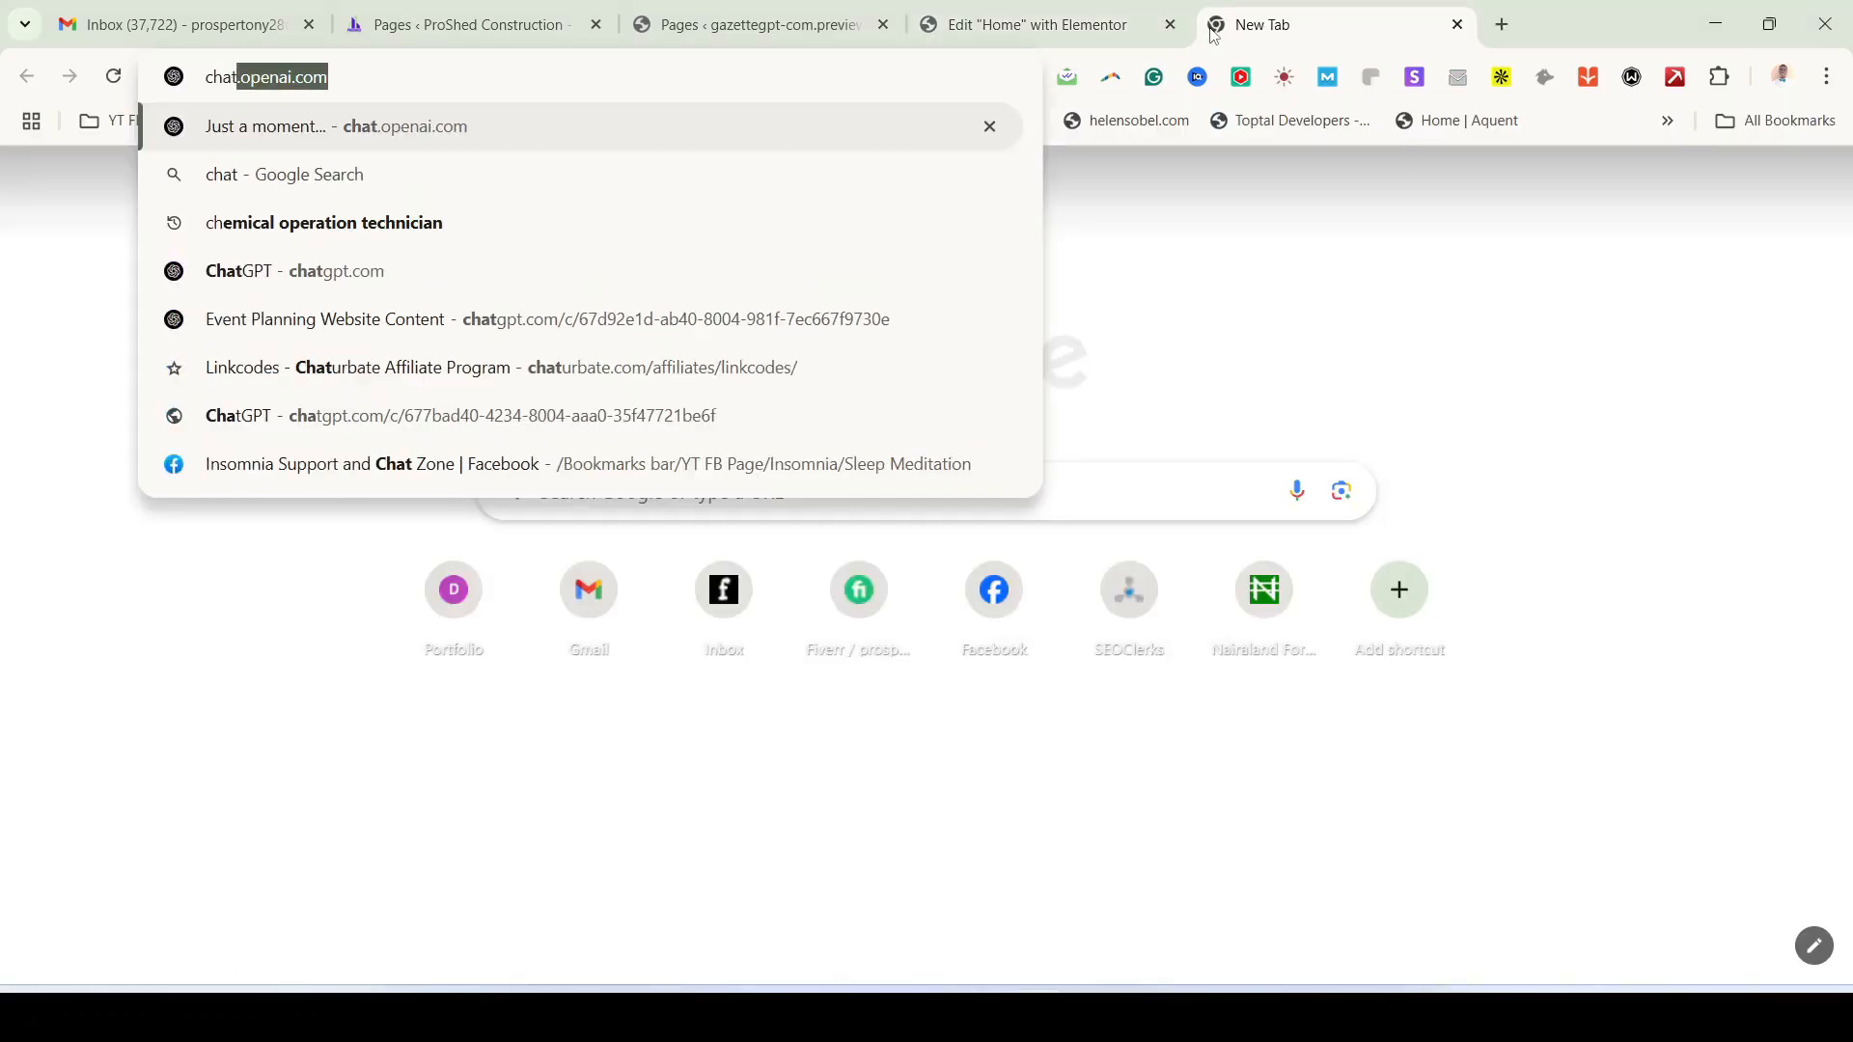
key(Return)
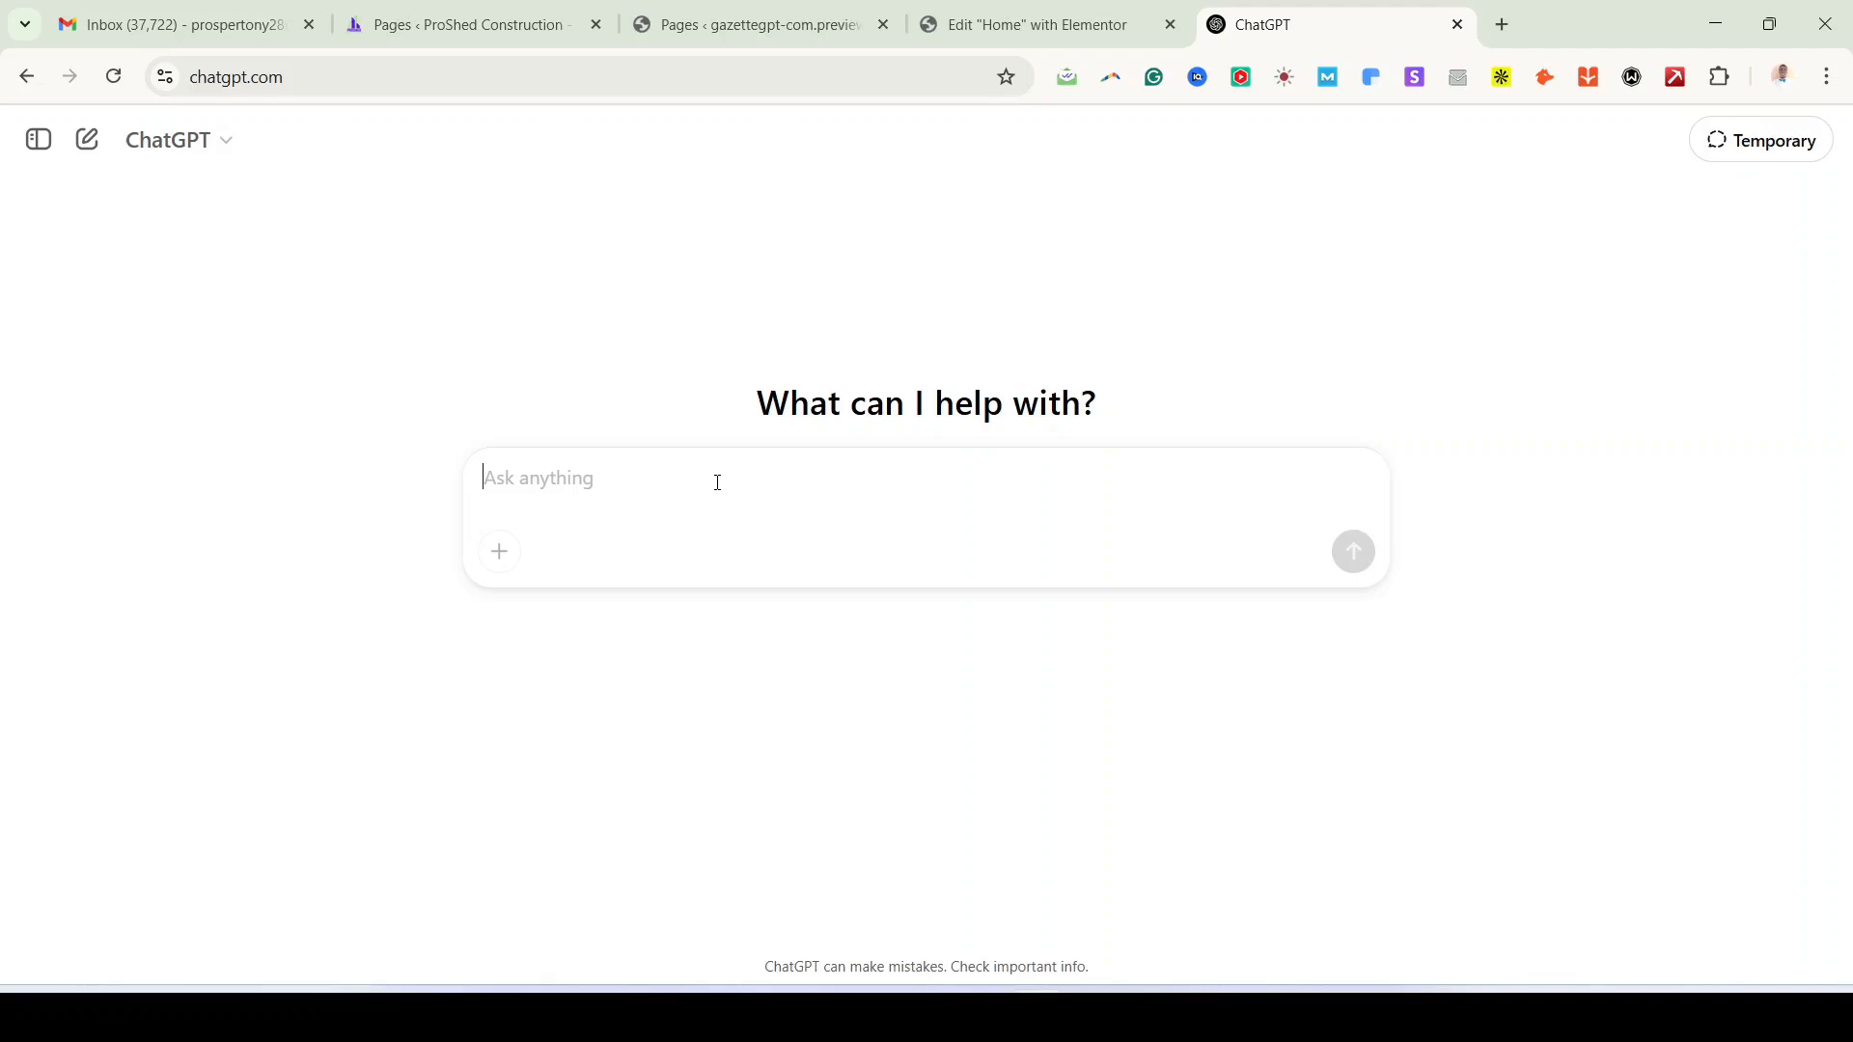
Step: Ask ChatGPT for comprehensive website content for ProShed Building and Construction in Lagos, Nigeria
text(create )
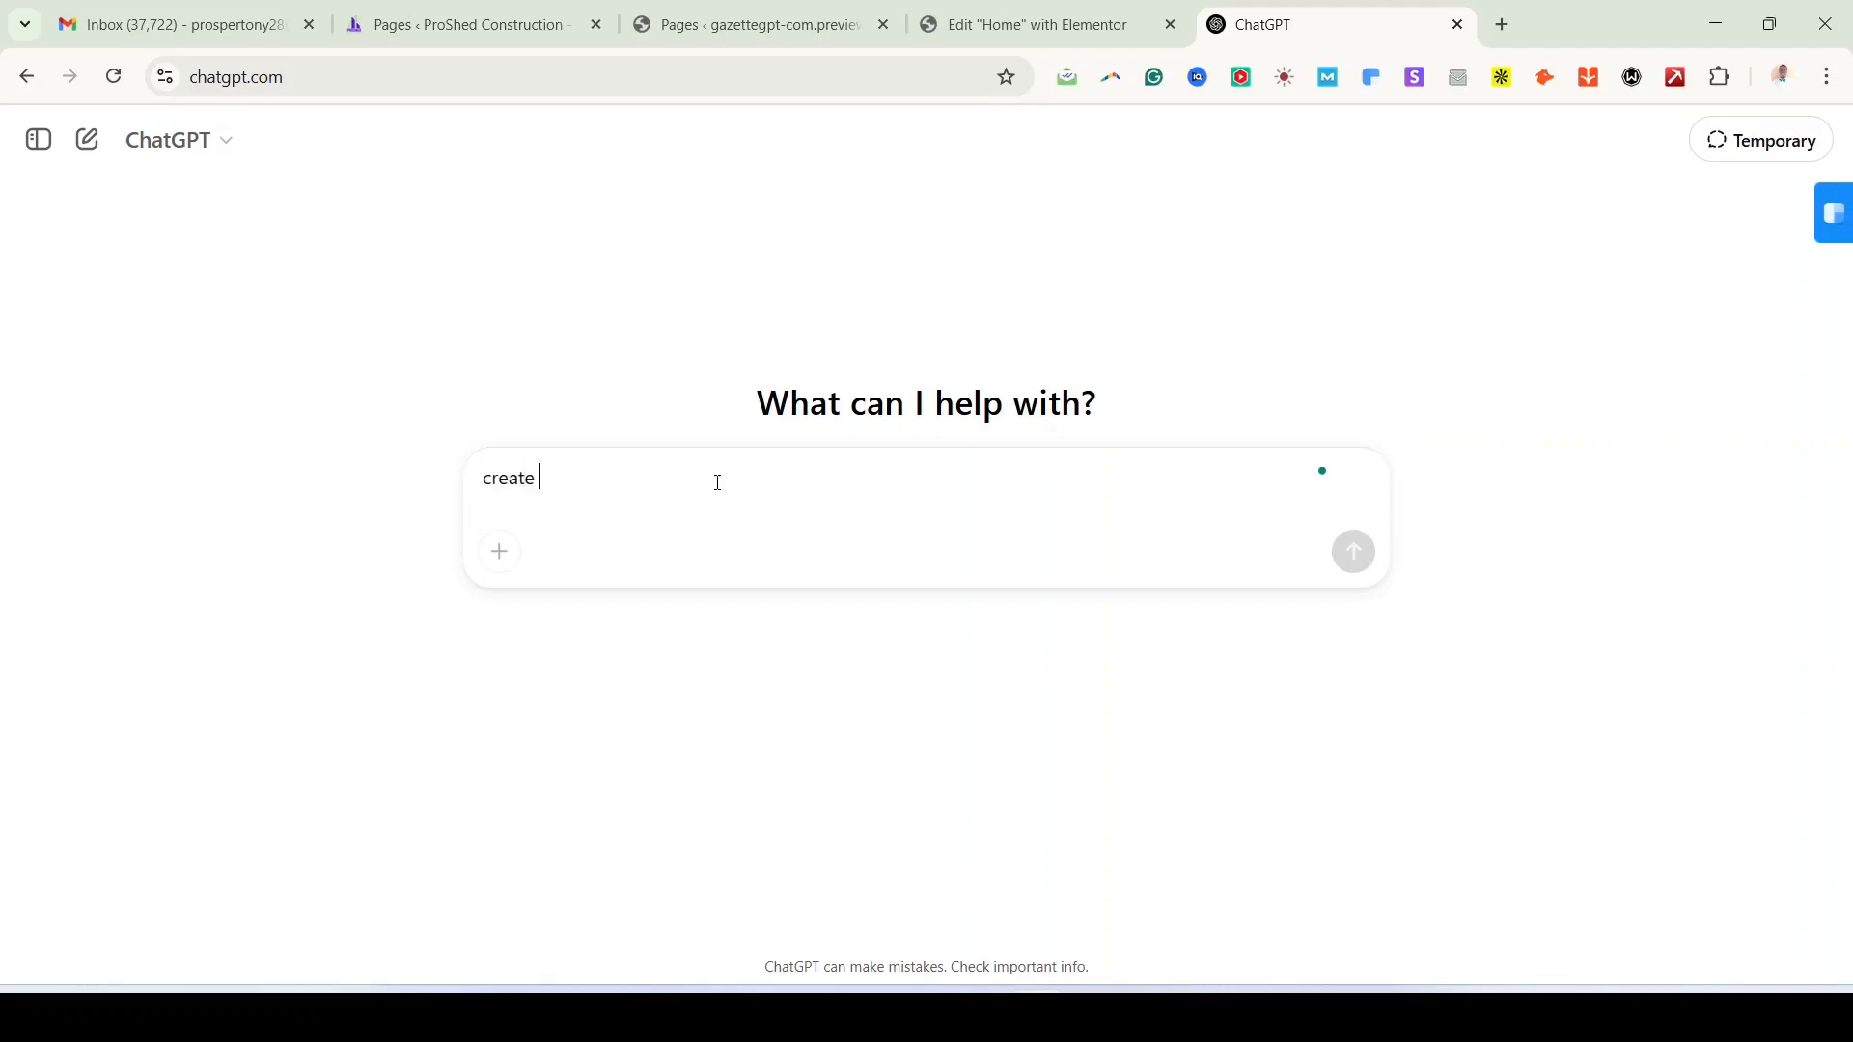
text(a com)
text(i)
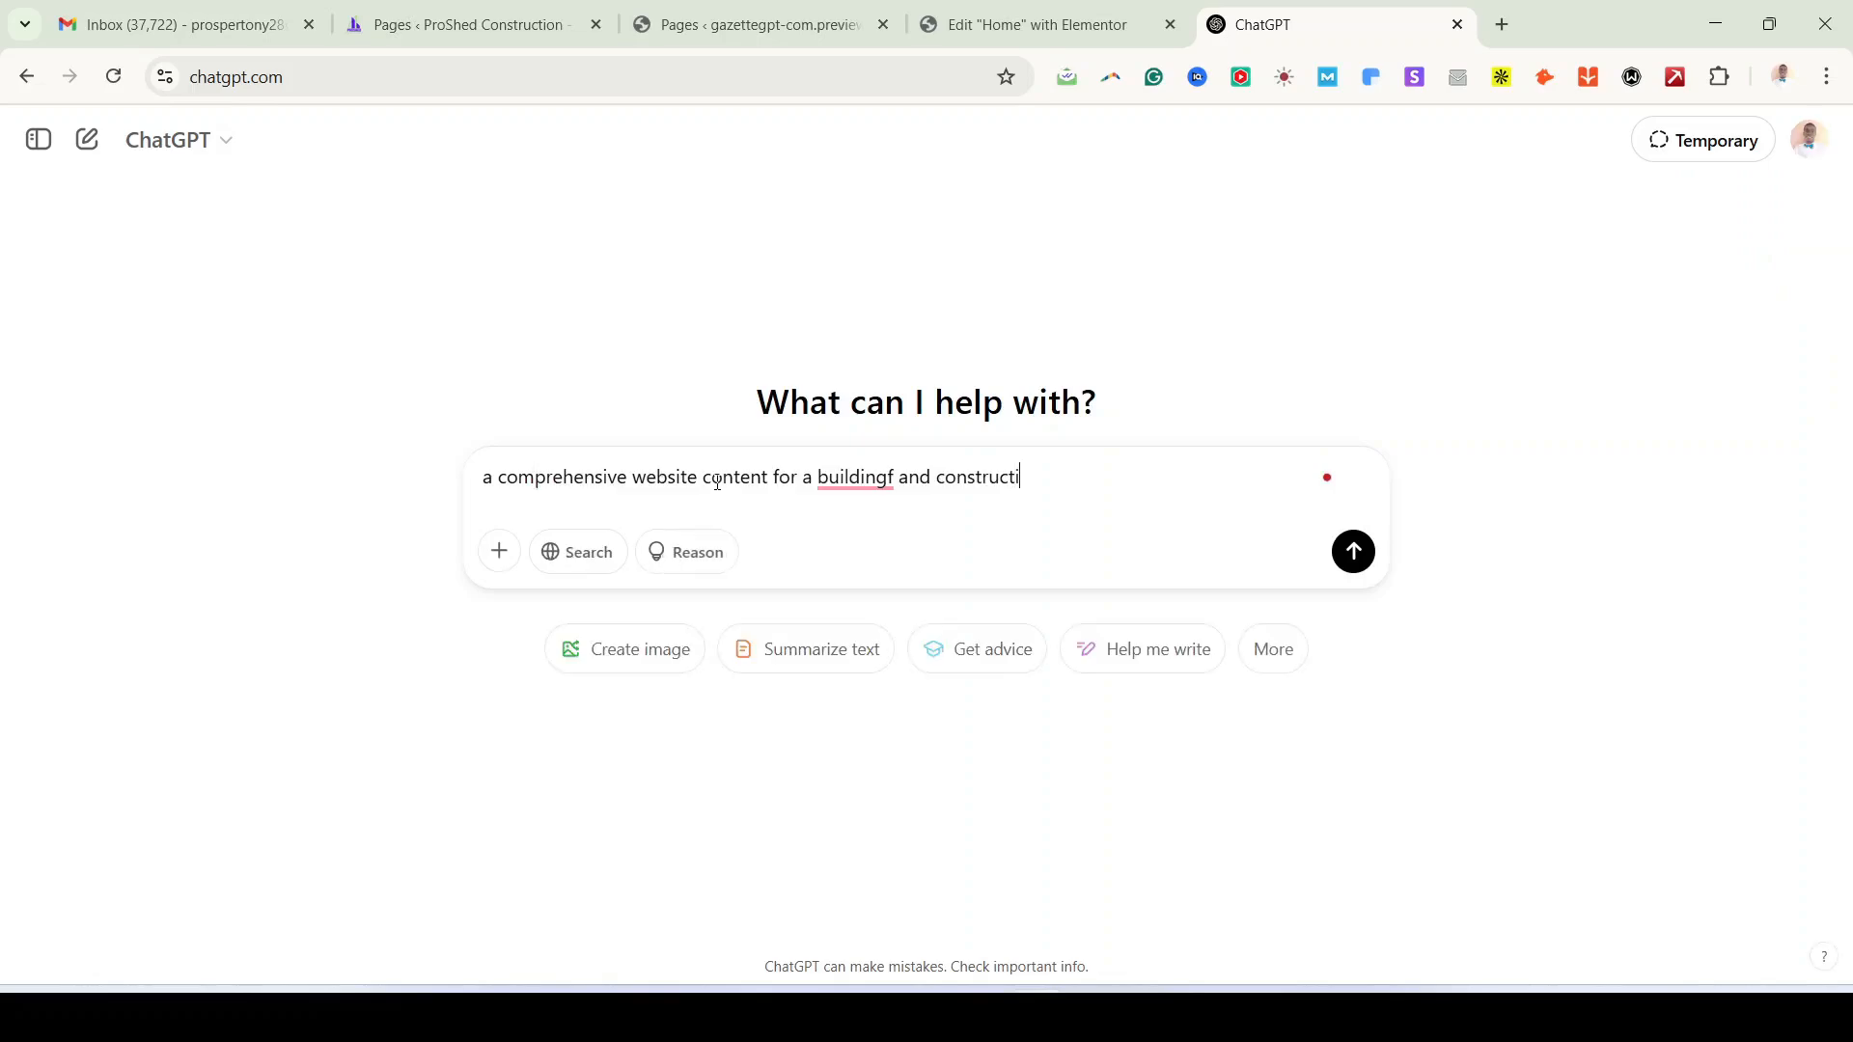
text(on in)
key(BackSpace)
key(BackSpace)
text(Lagos)
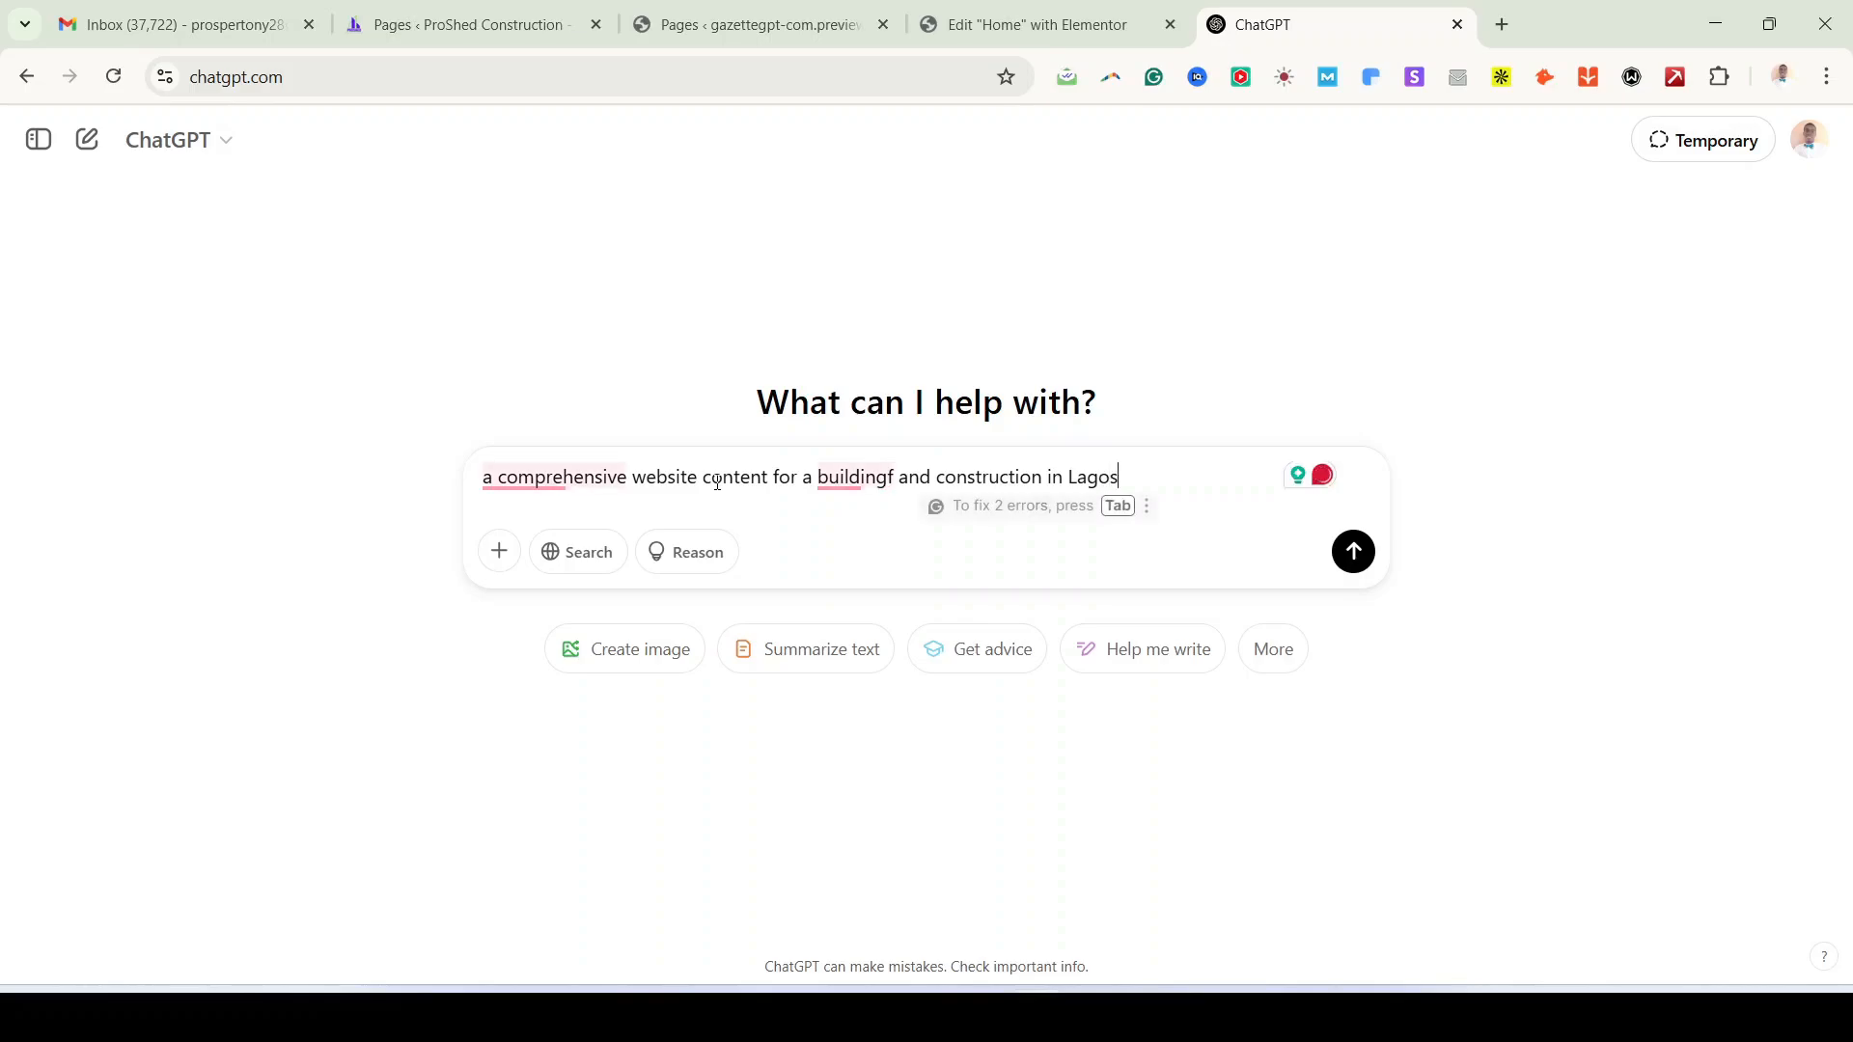
text( Nigeri)
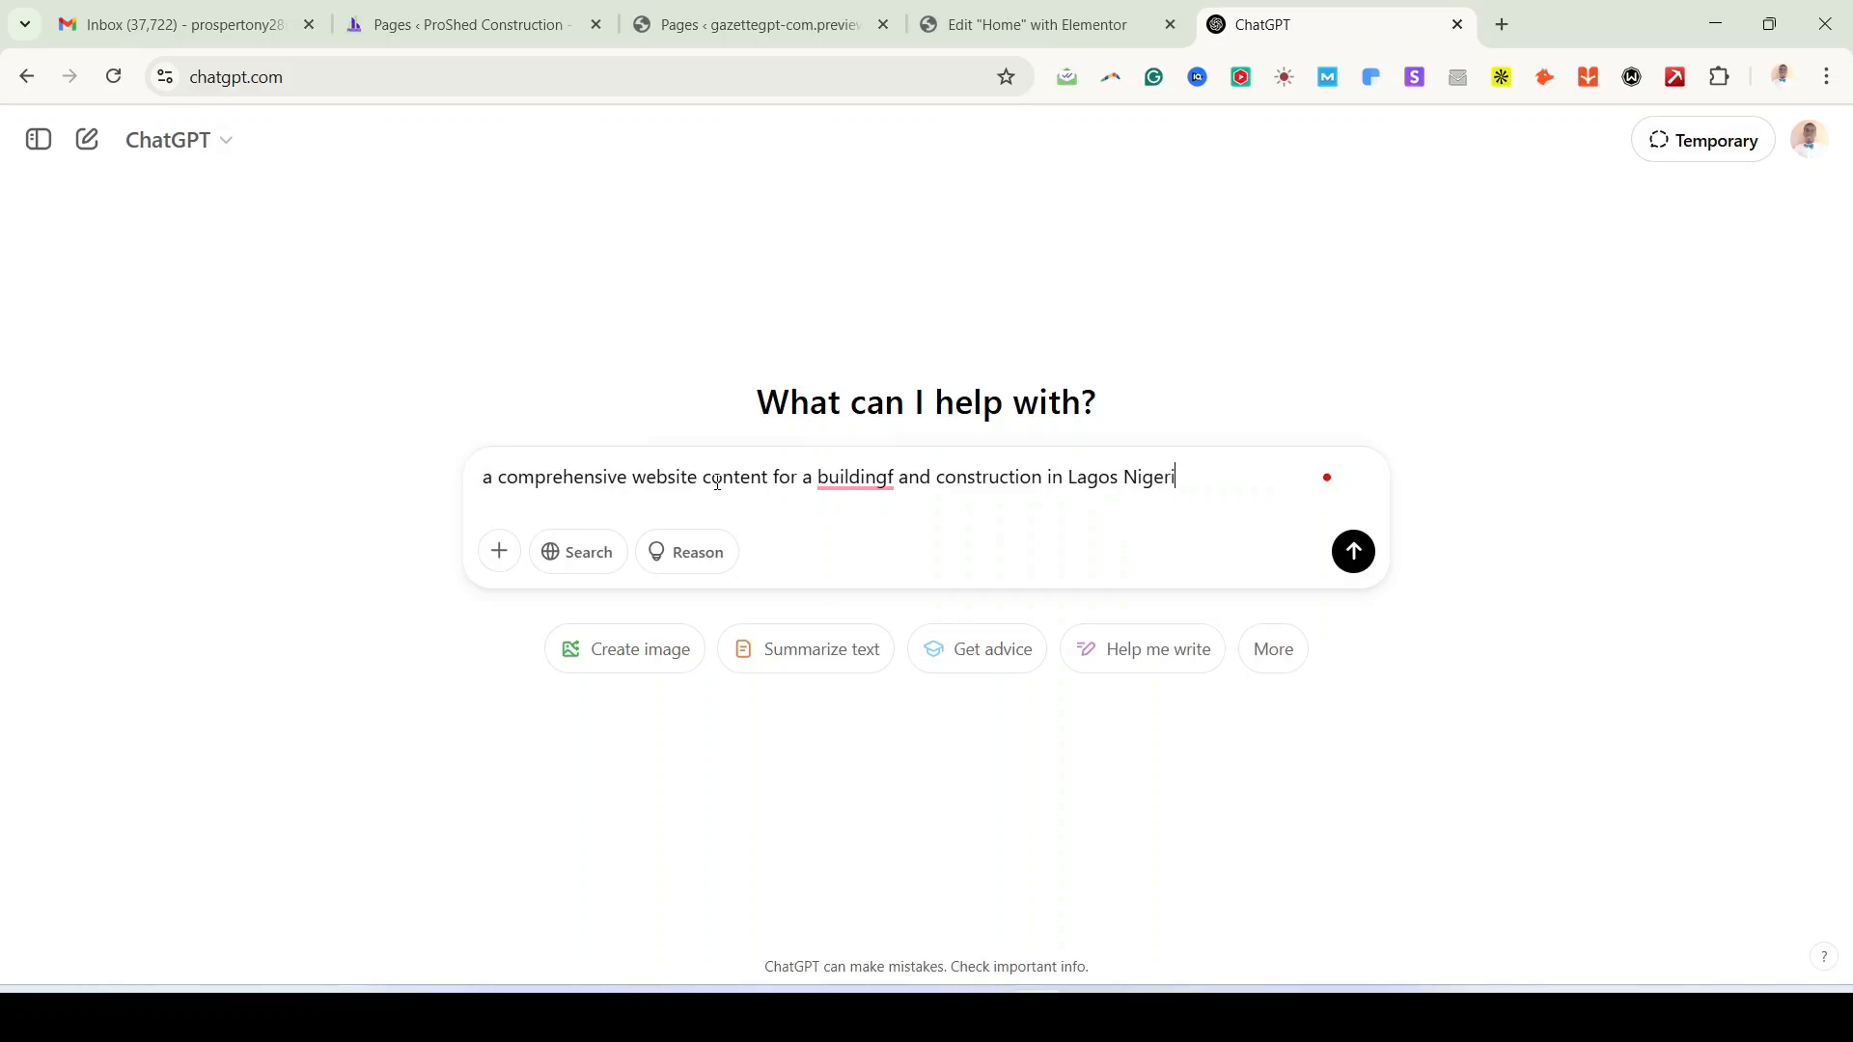
text(a called ProShed Buildi)
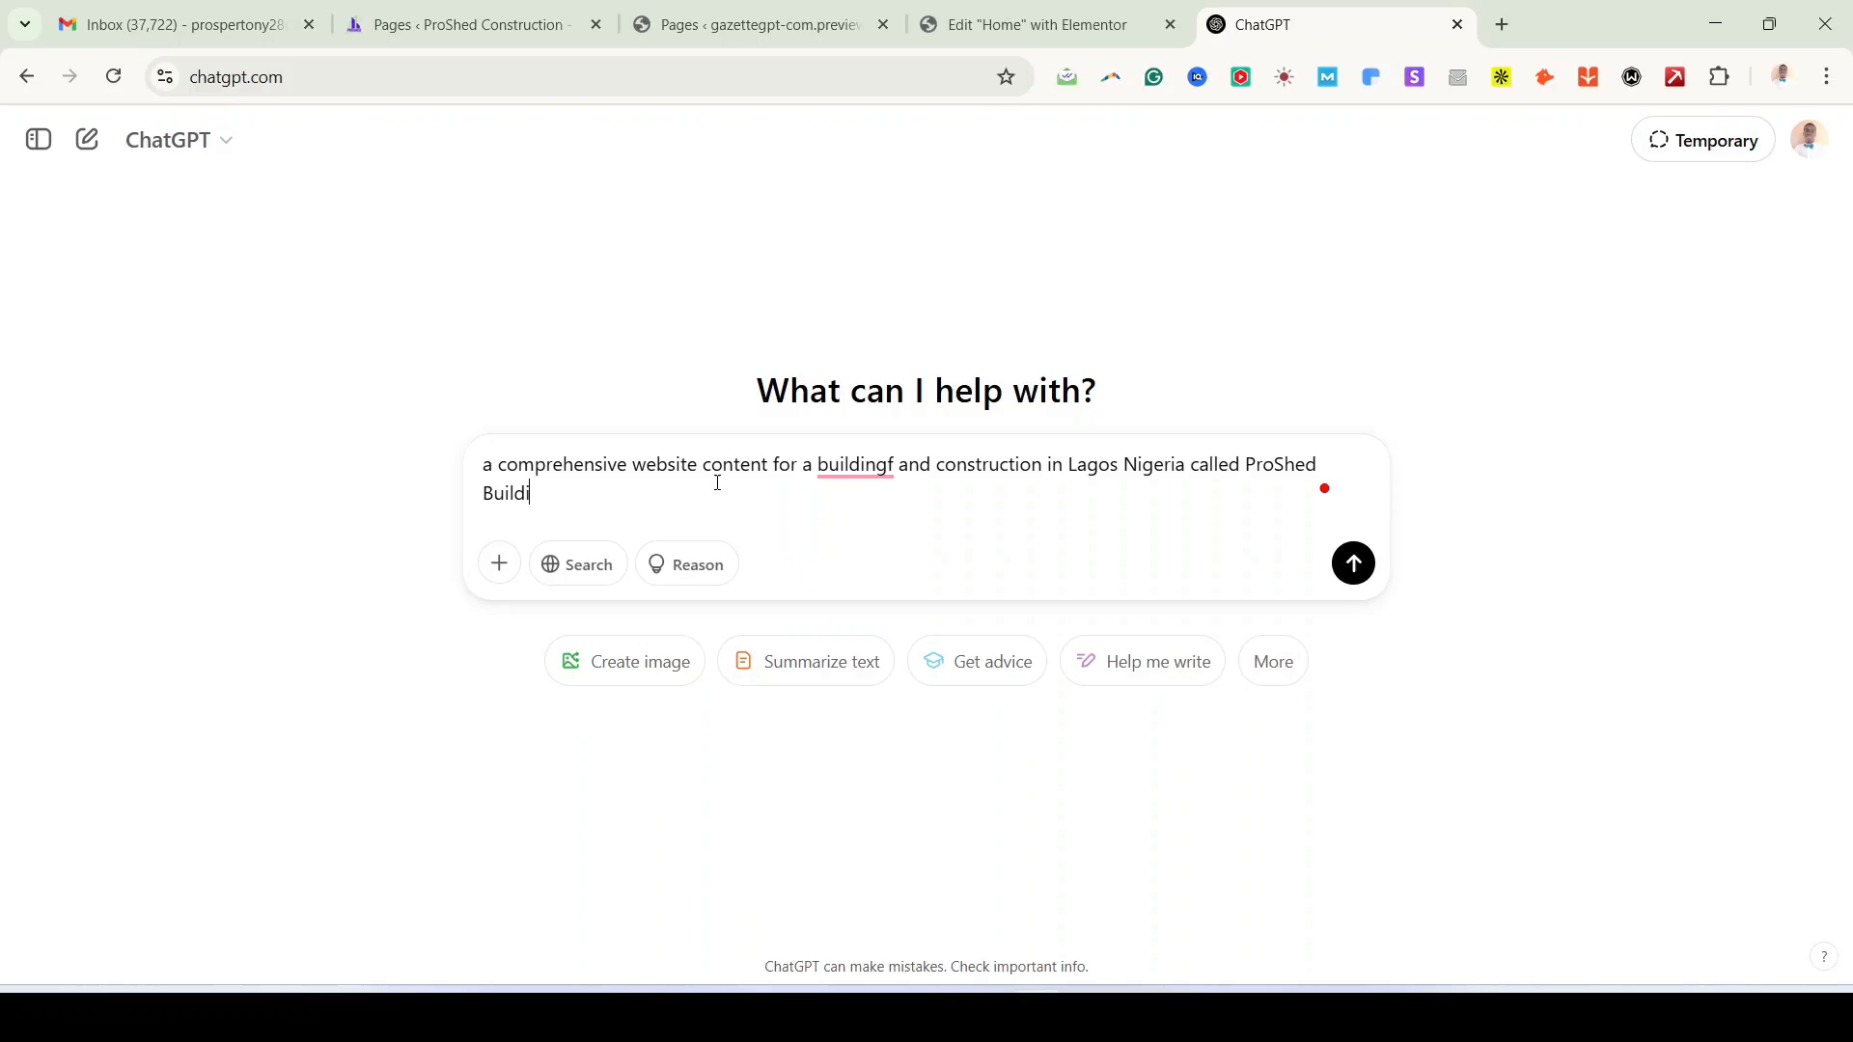
text(ng and Construction.)
click(1214, 498)
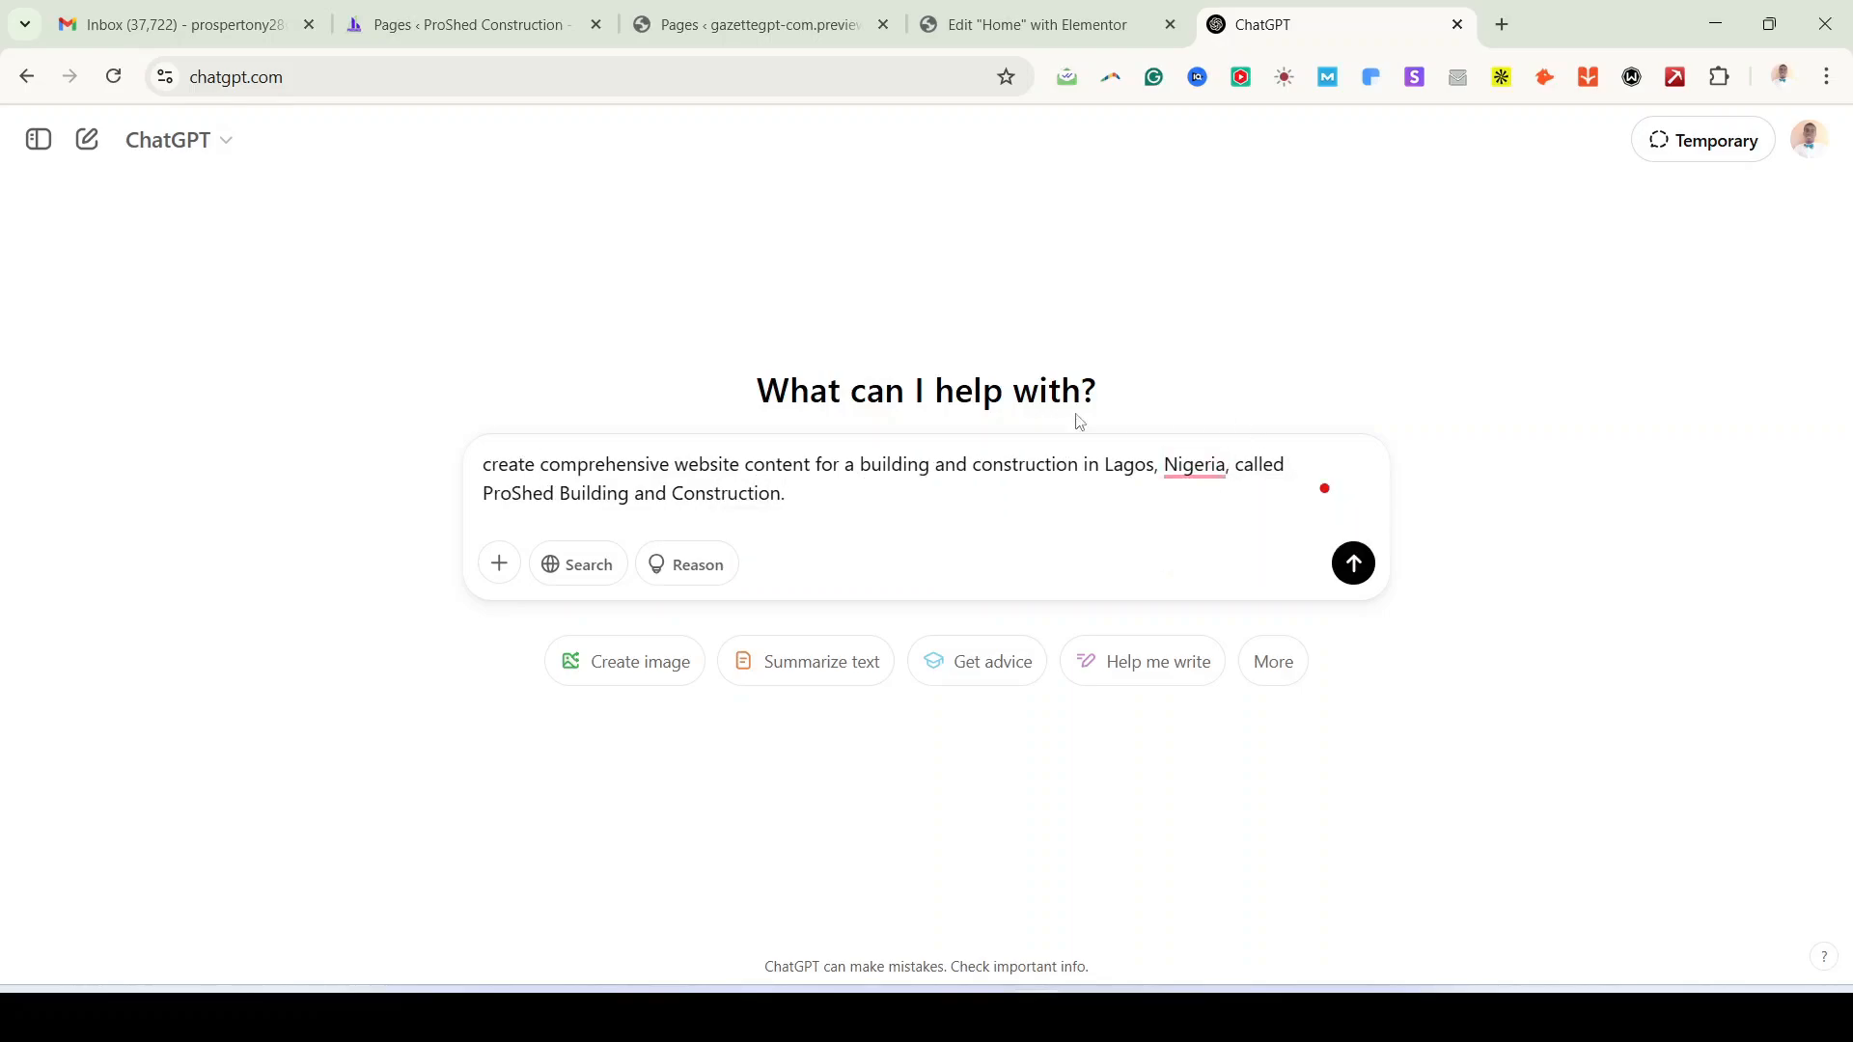
click(1359, 565)
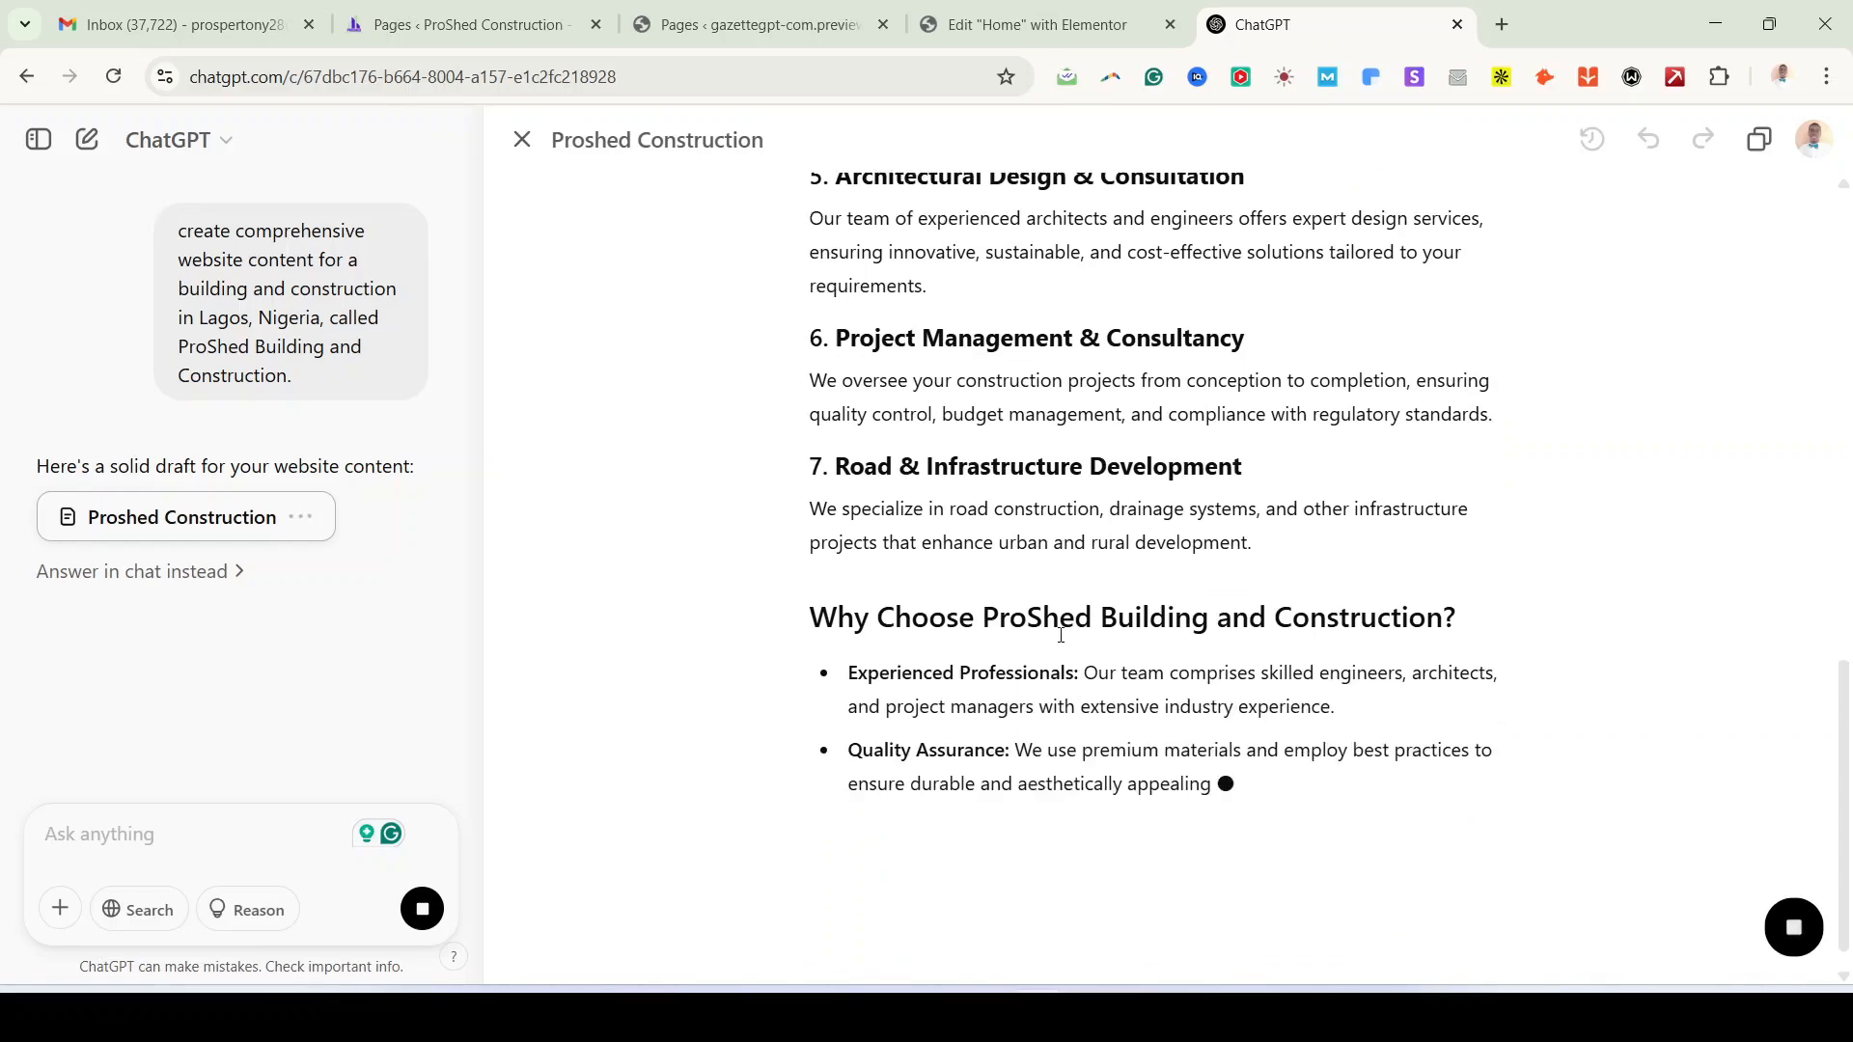
scroll(1066, 637, up, 15)
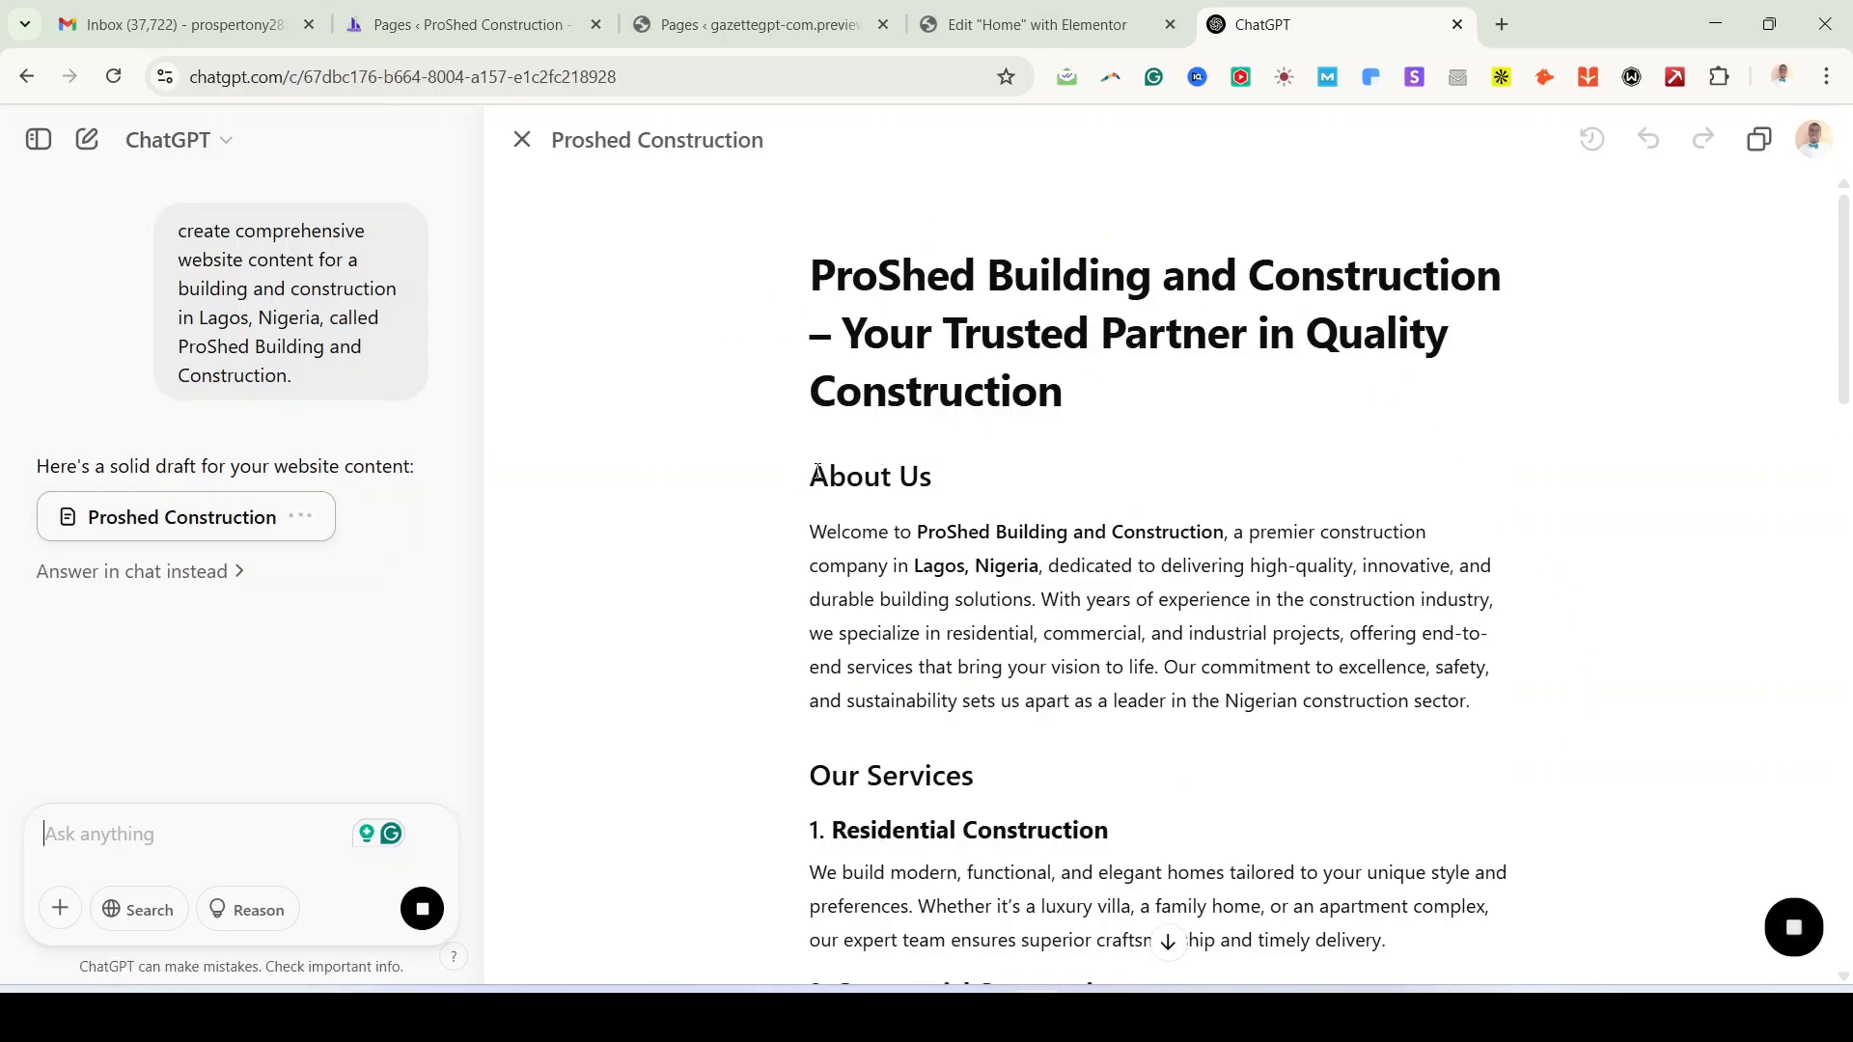
drag(1476, 708, 808, 500)
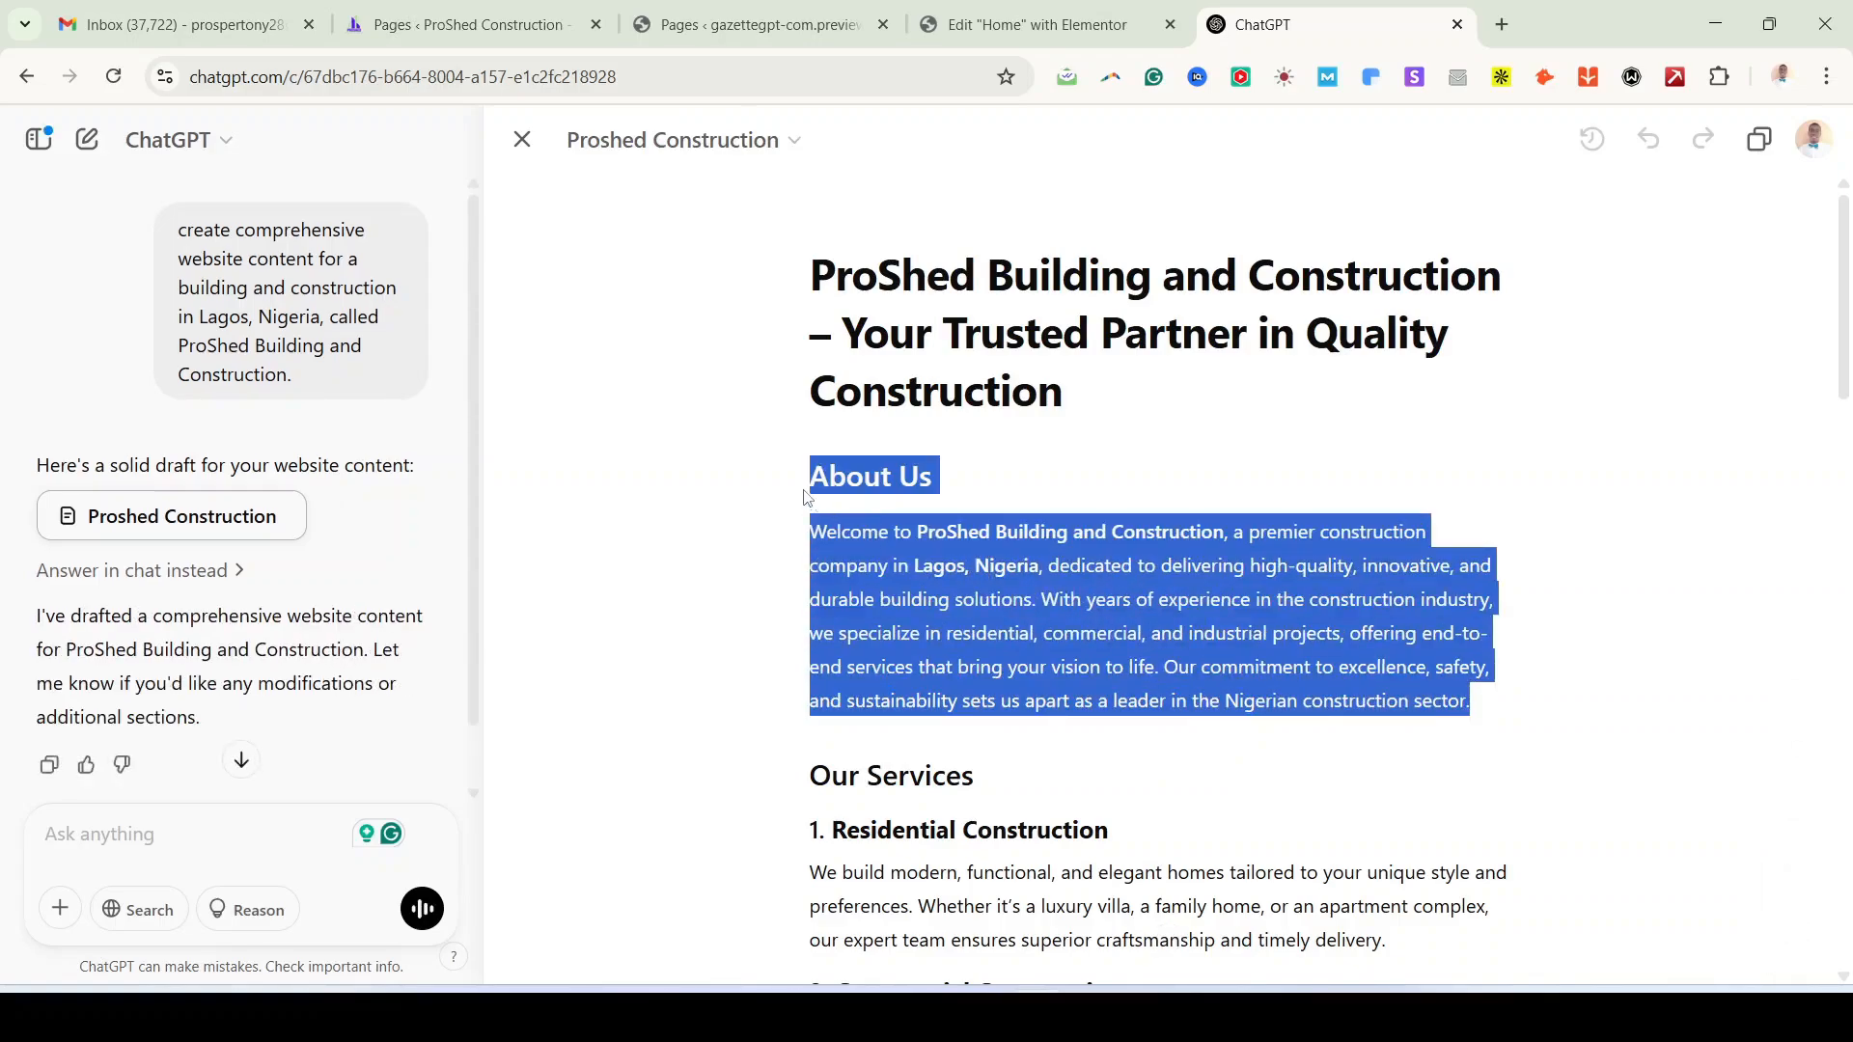
click(809, 500)
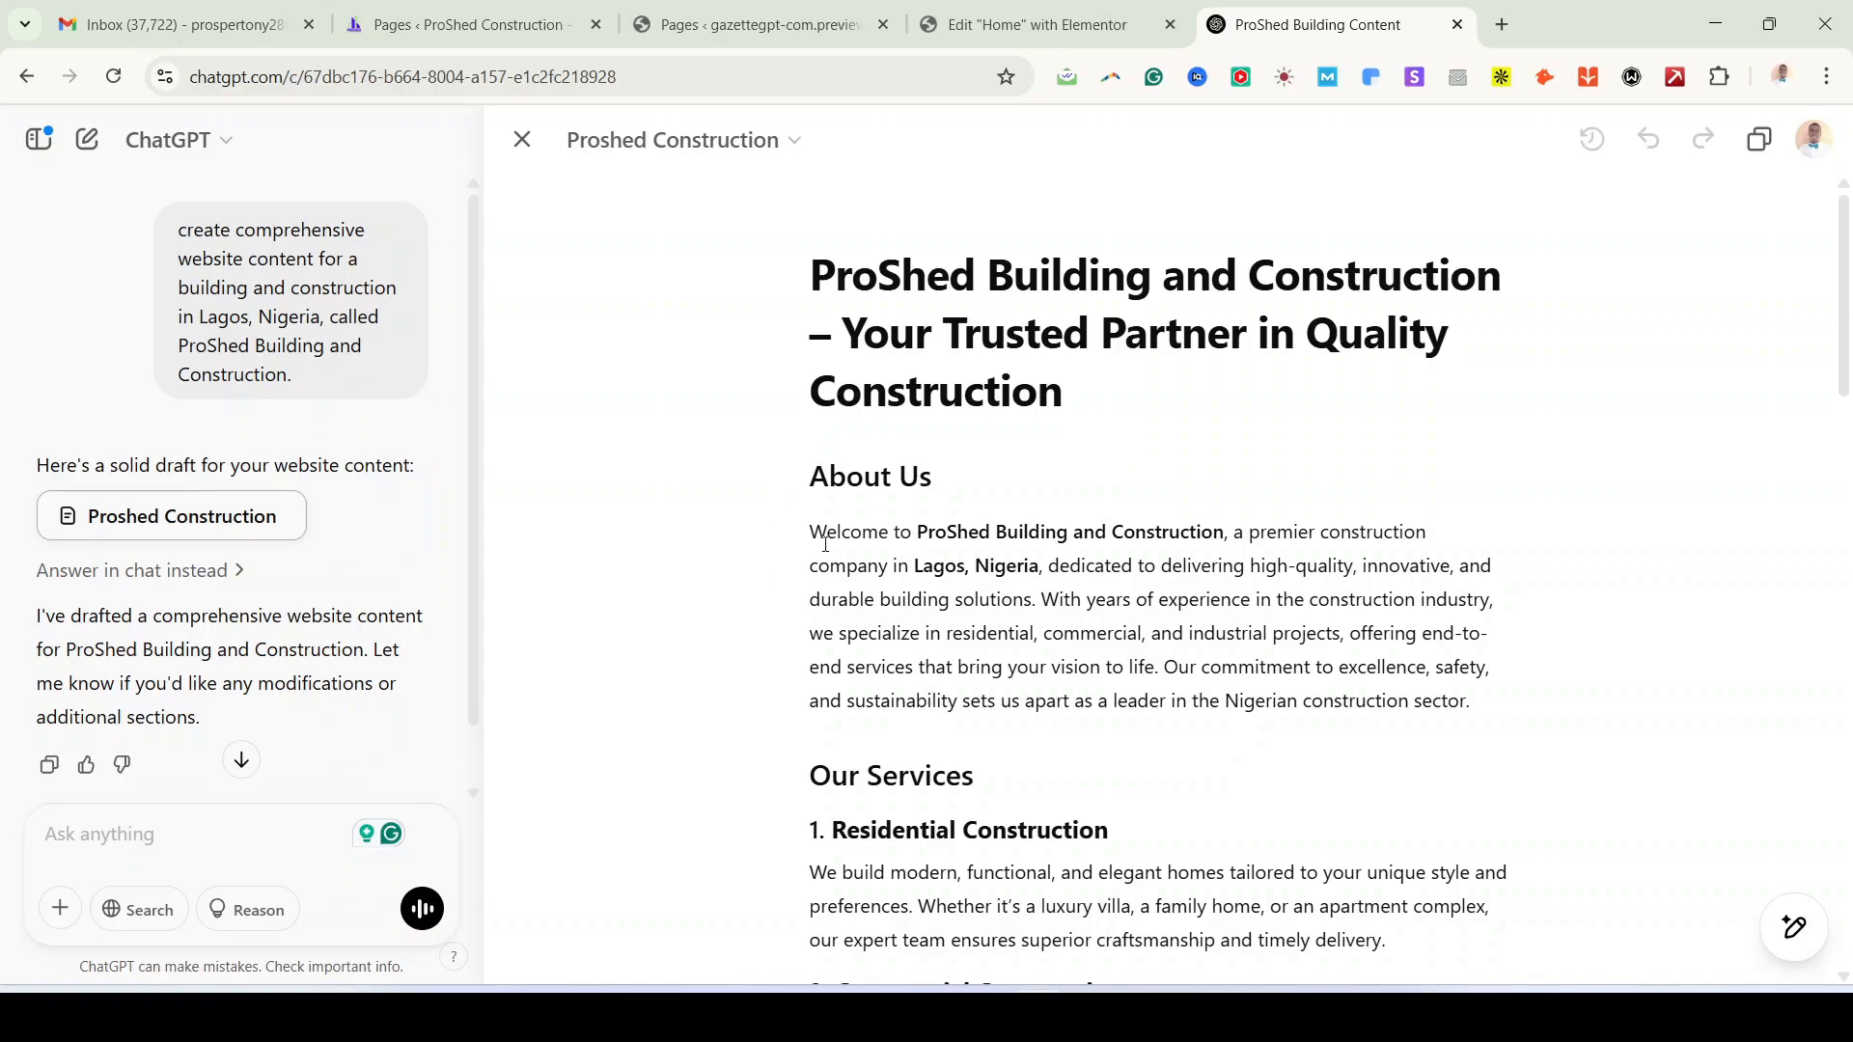
scroll(825, 543, down, 3)
scroll(1000, 666, down, 3)
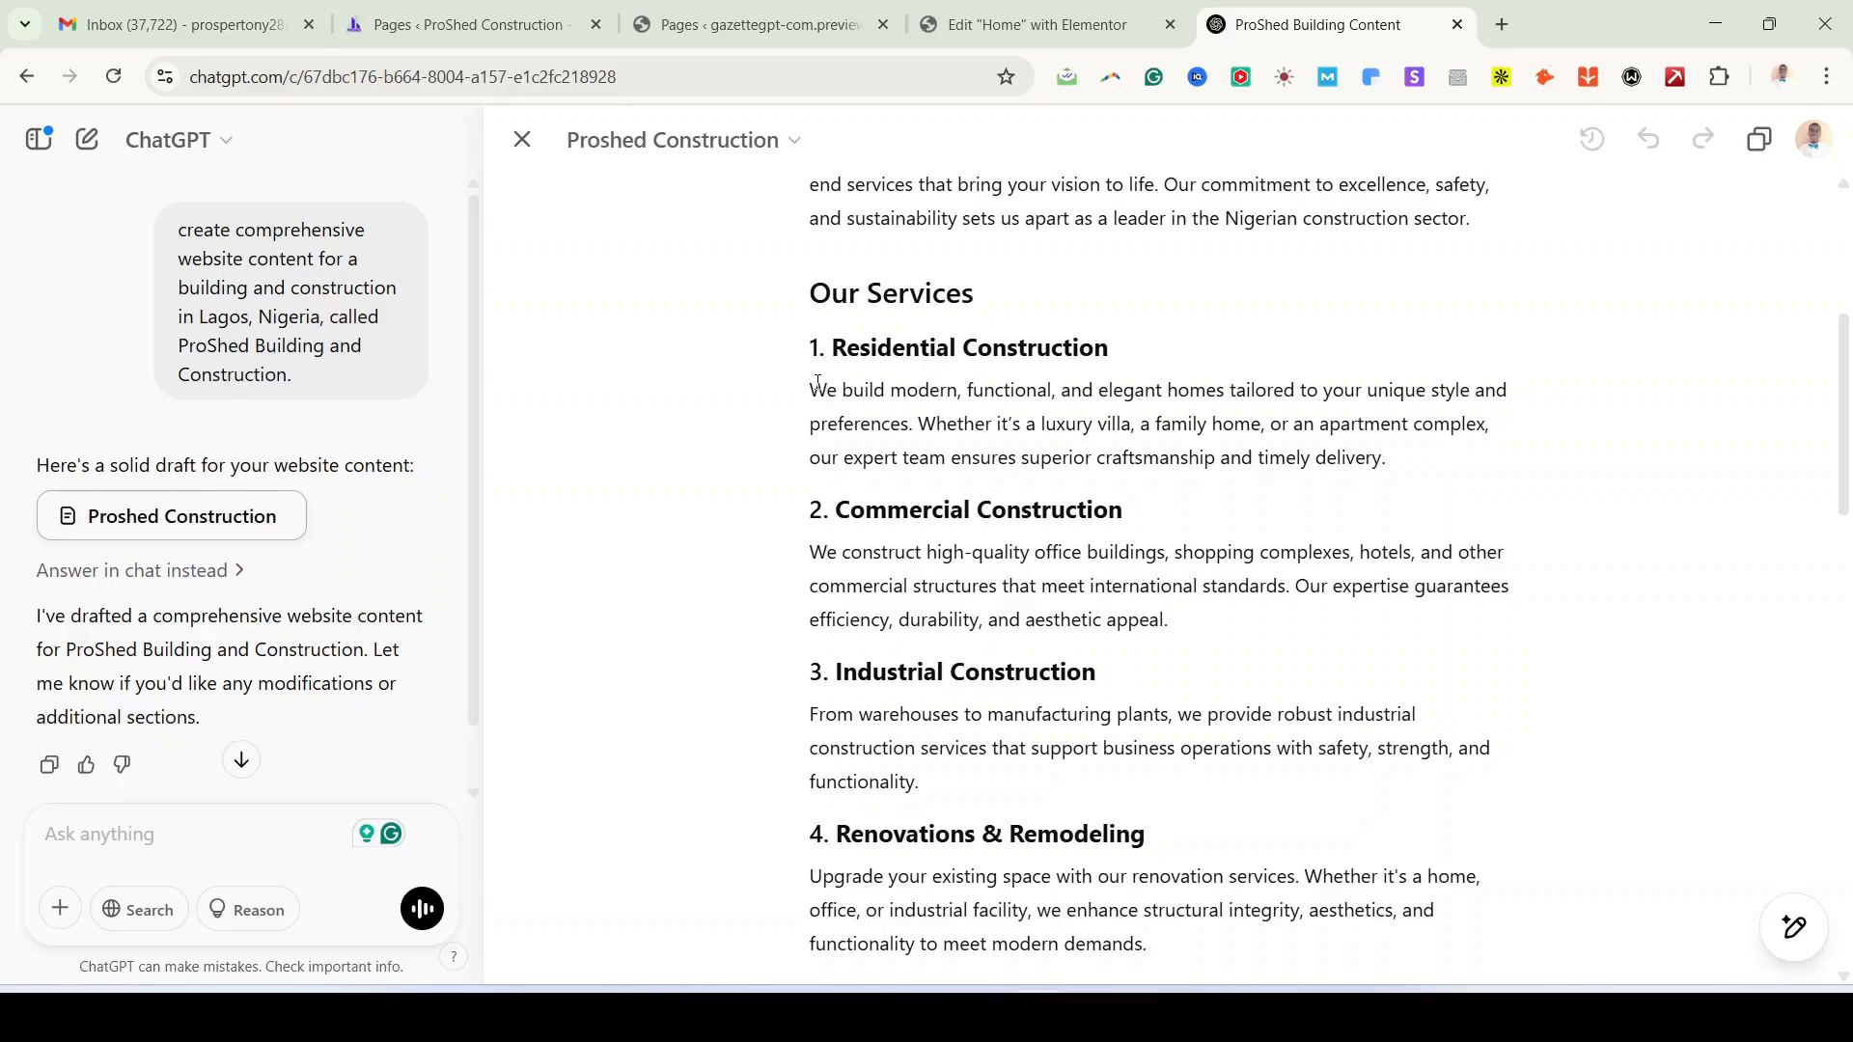
drag(818, 384, 1388, 457)
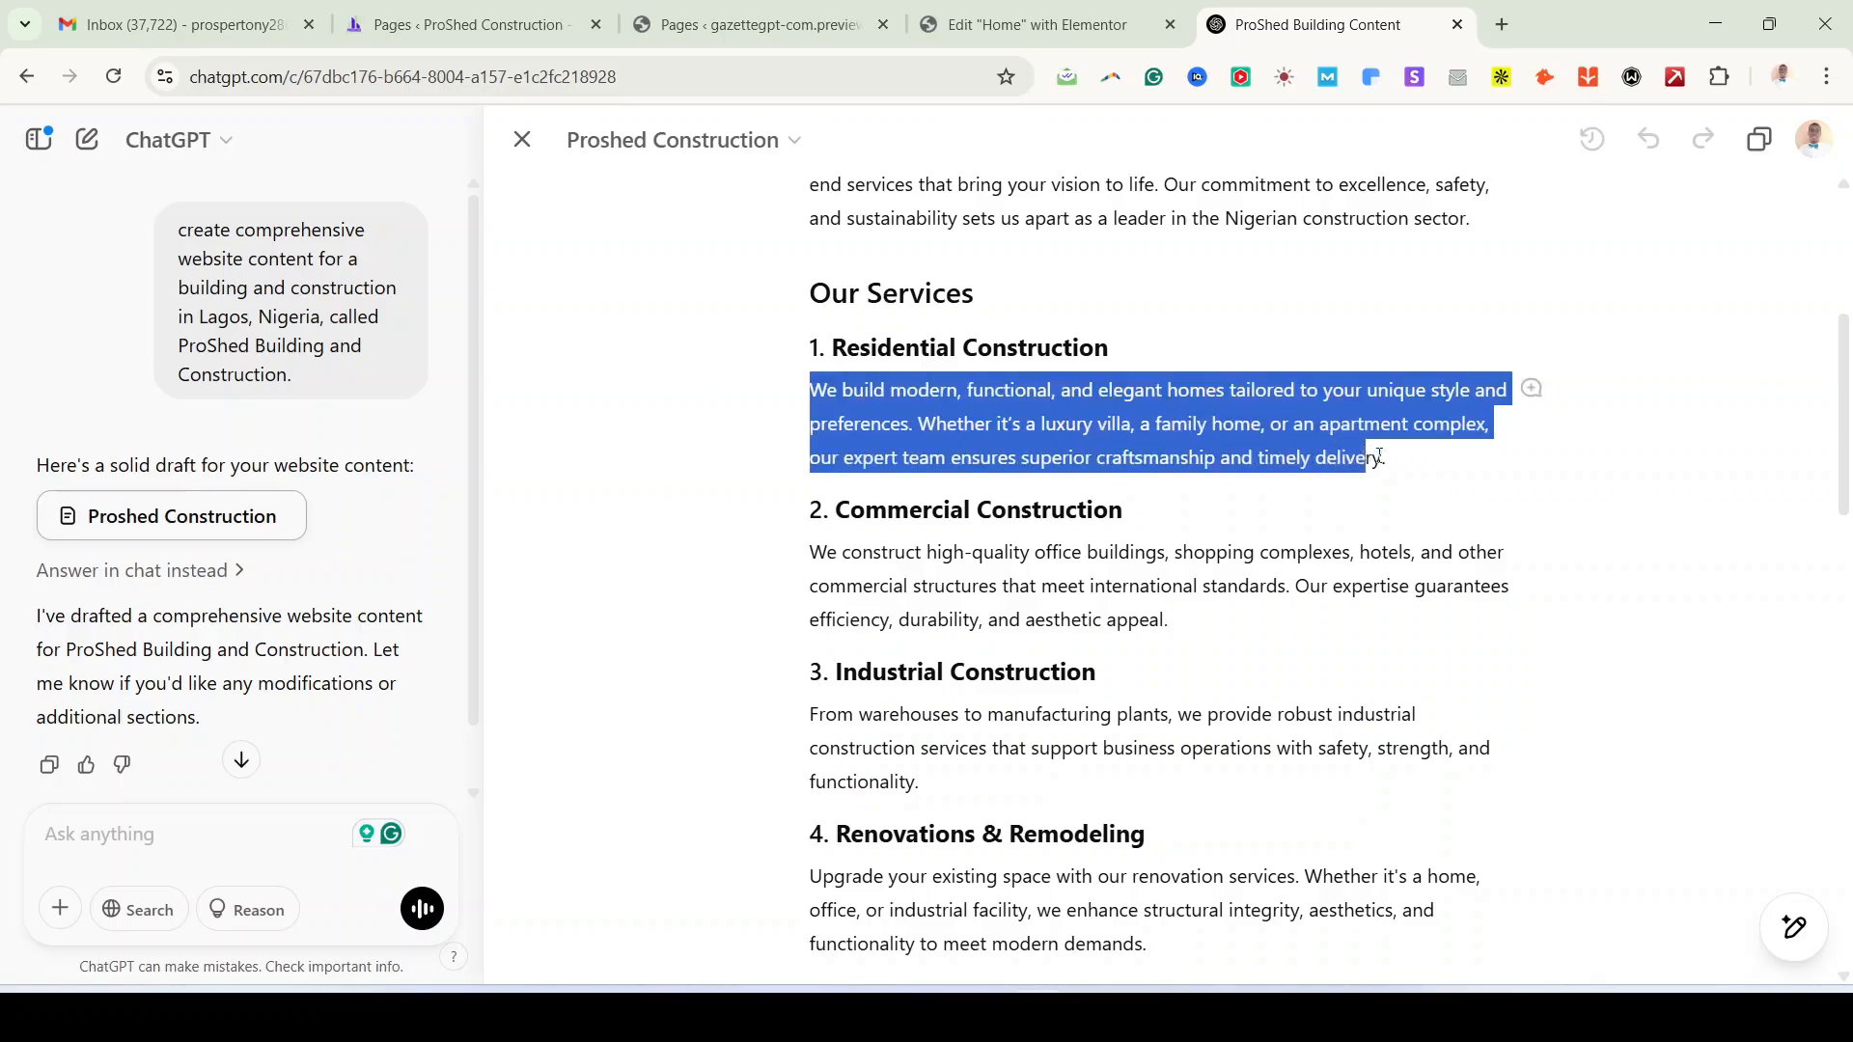
click(1129, 362)
scroll(1084, 592, down, 12)
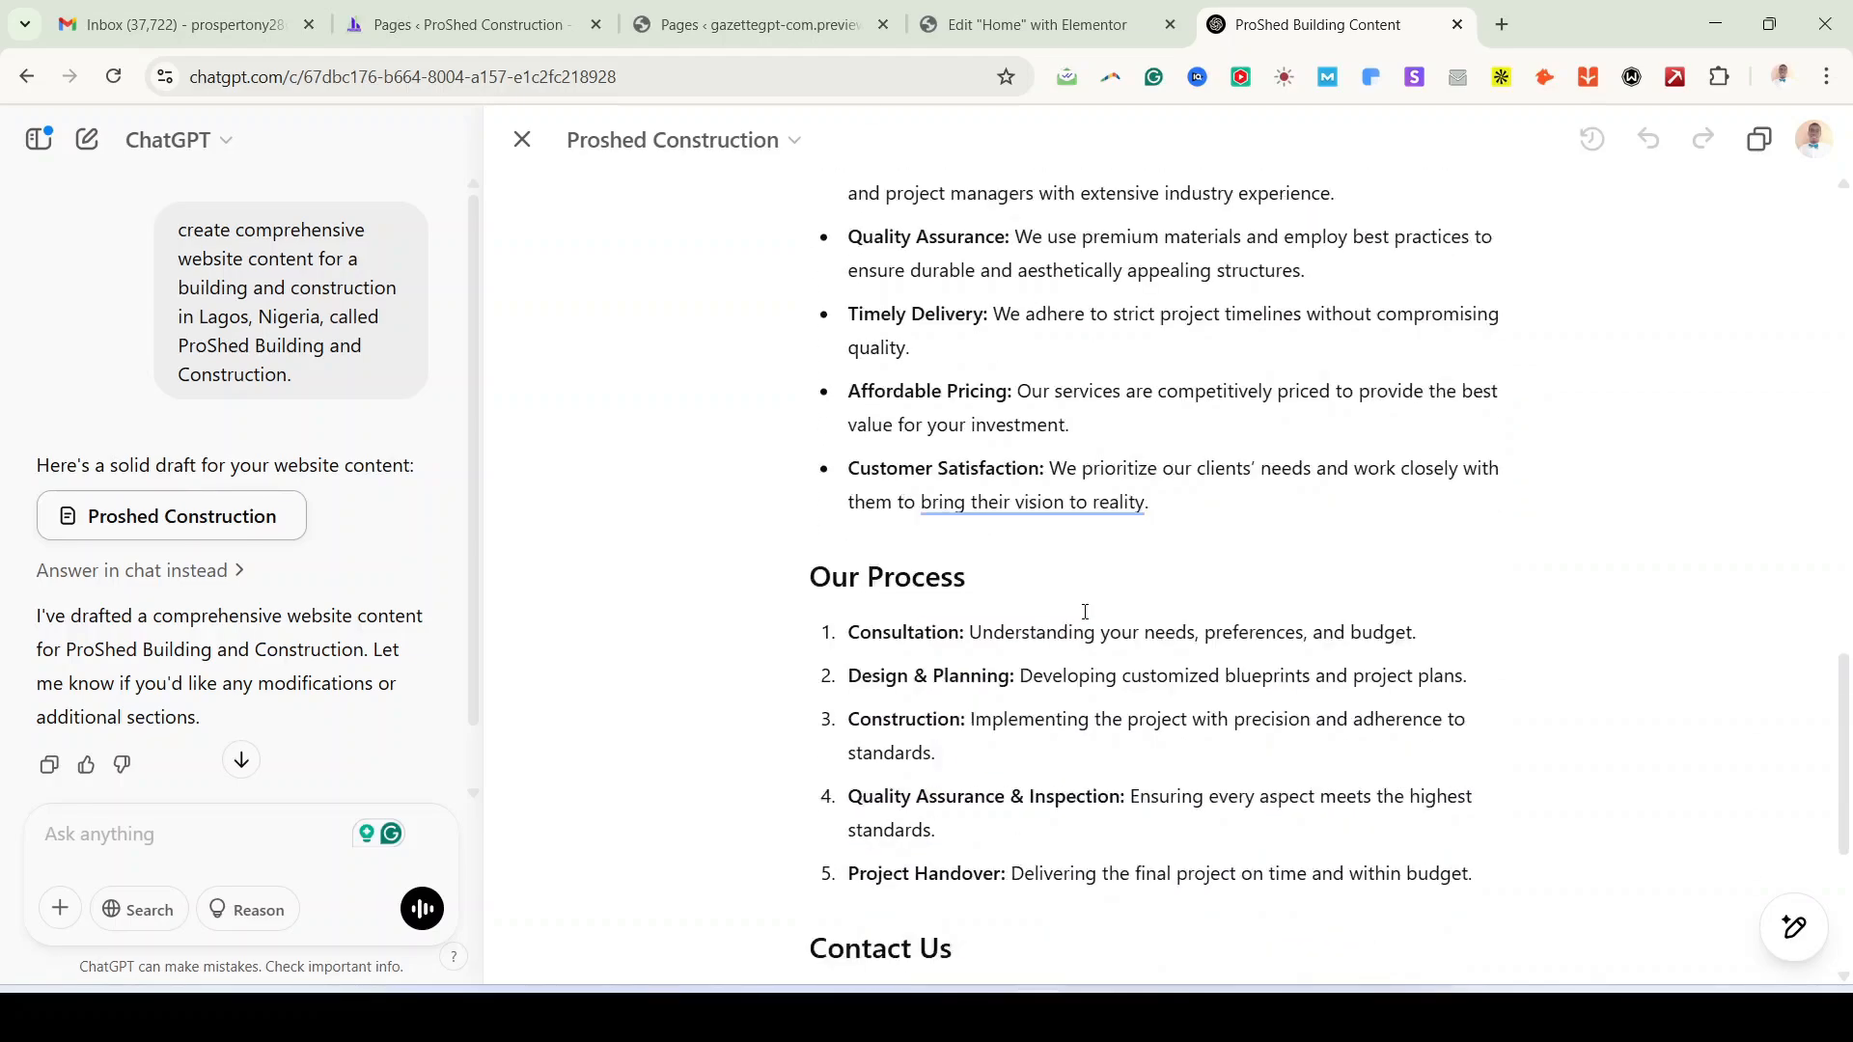
scroll(1085, 612, down, 5)
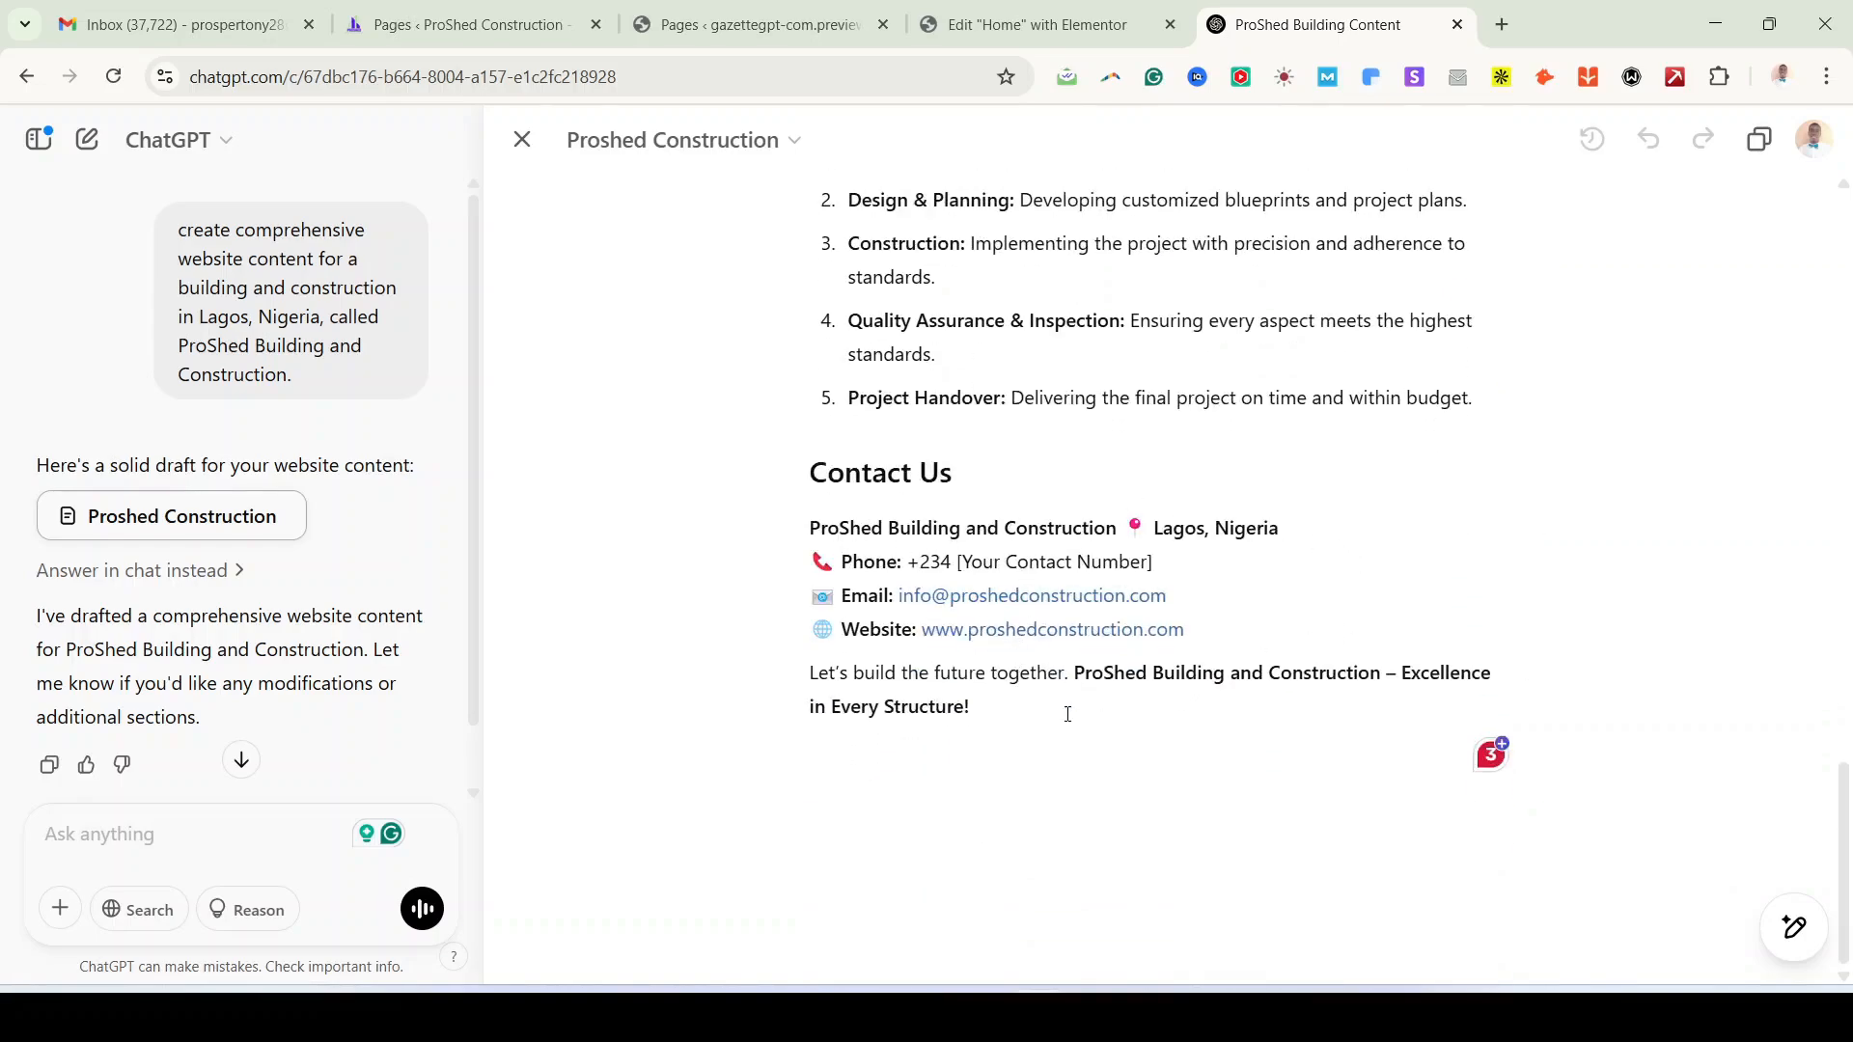
scroll(1071, 705, up, 8)
scroll(1086, 683, up, 2)
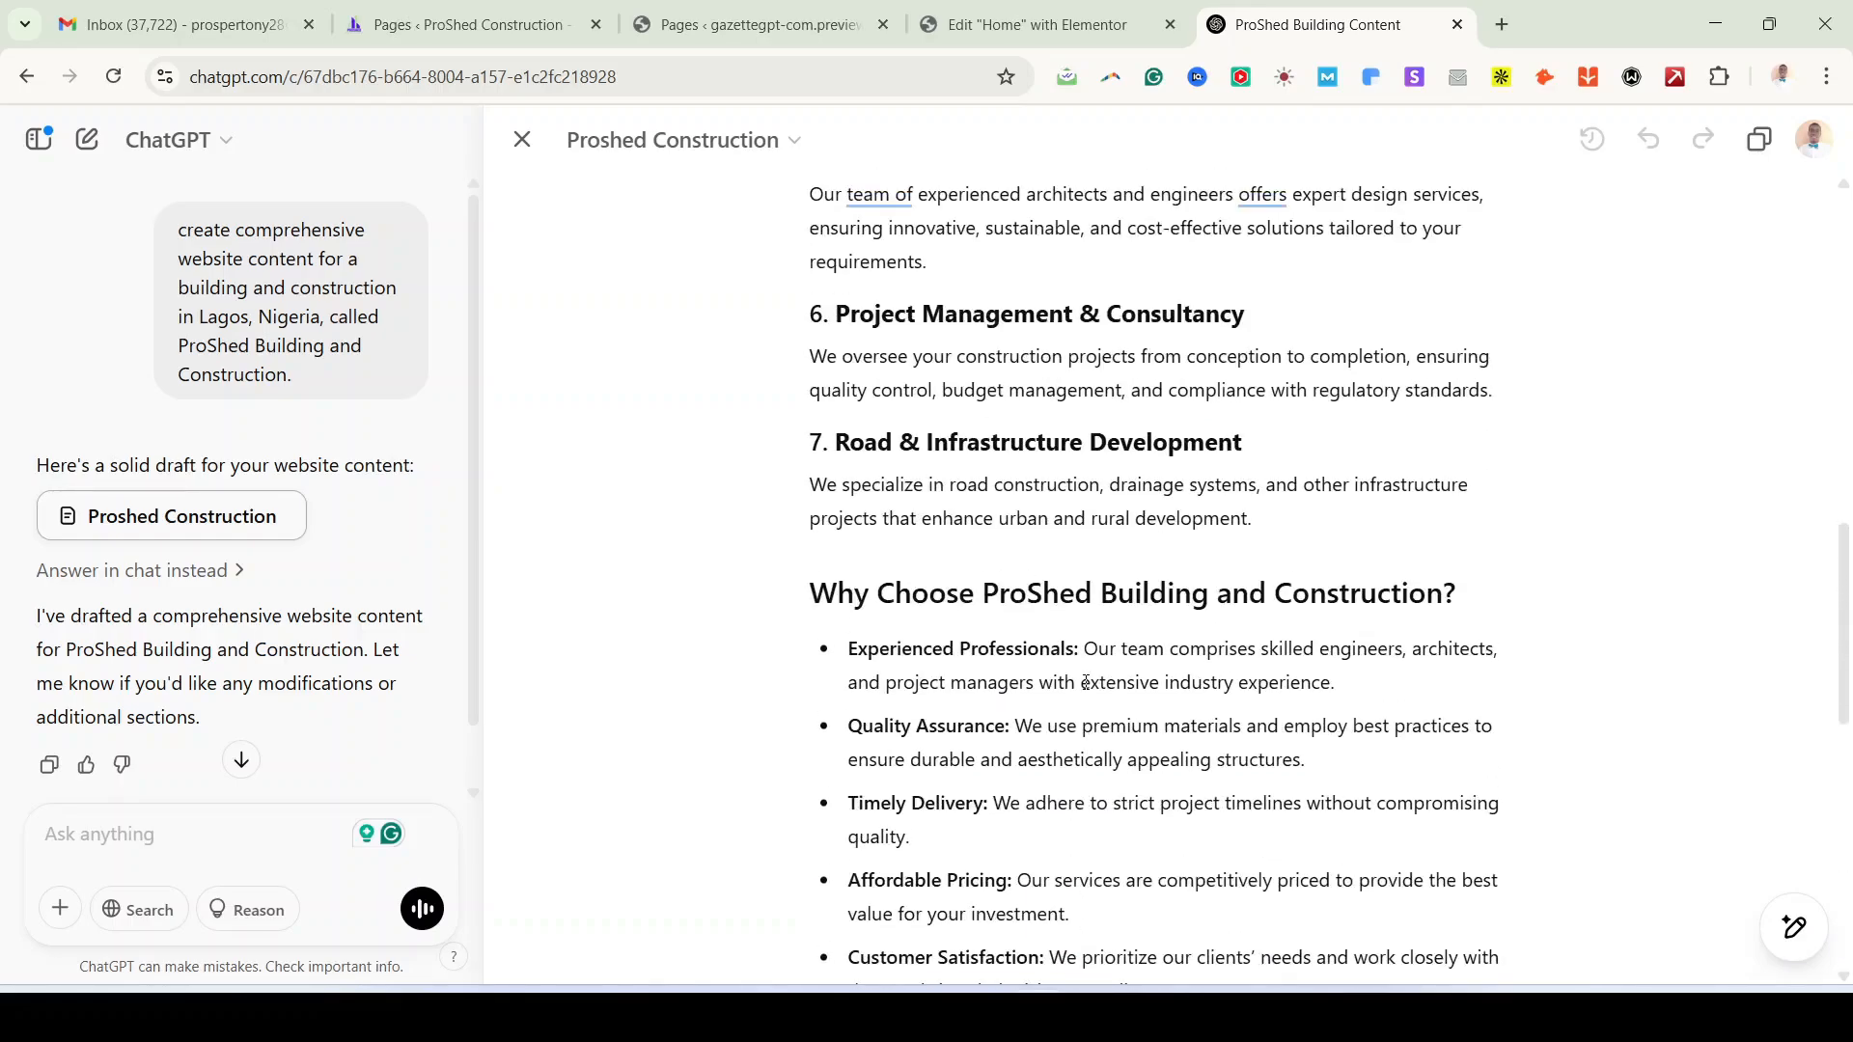
scroll(1086, 683, down, 8)
scroll(1085, 683, up, 7)
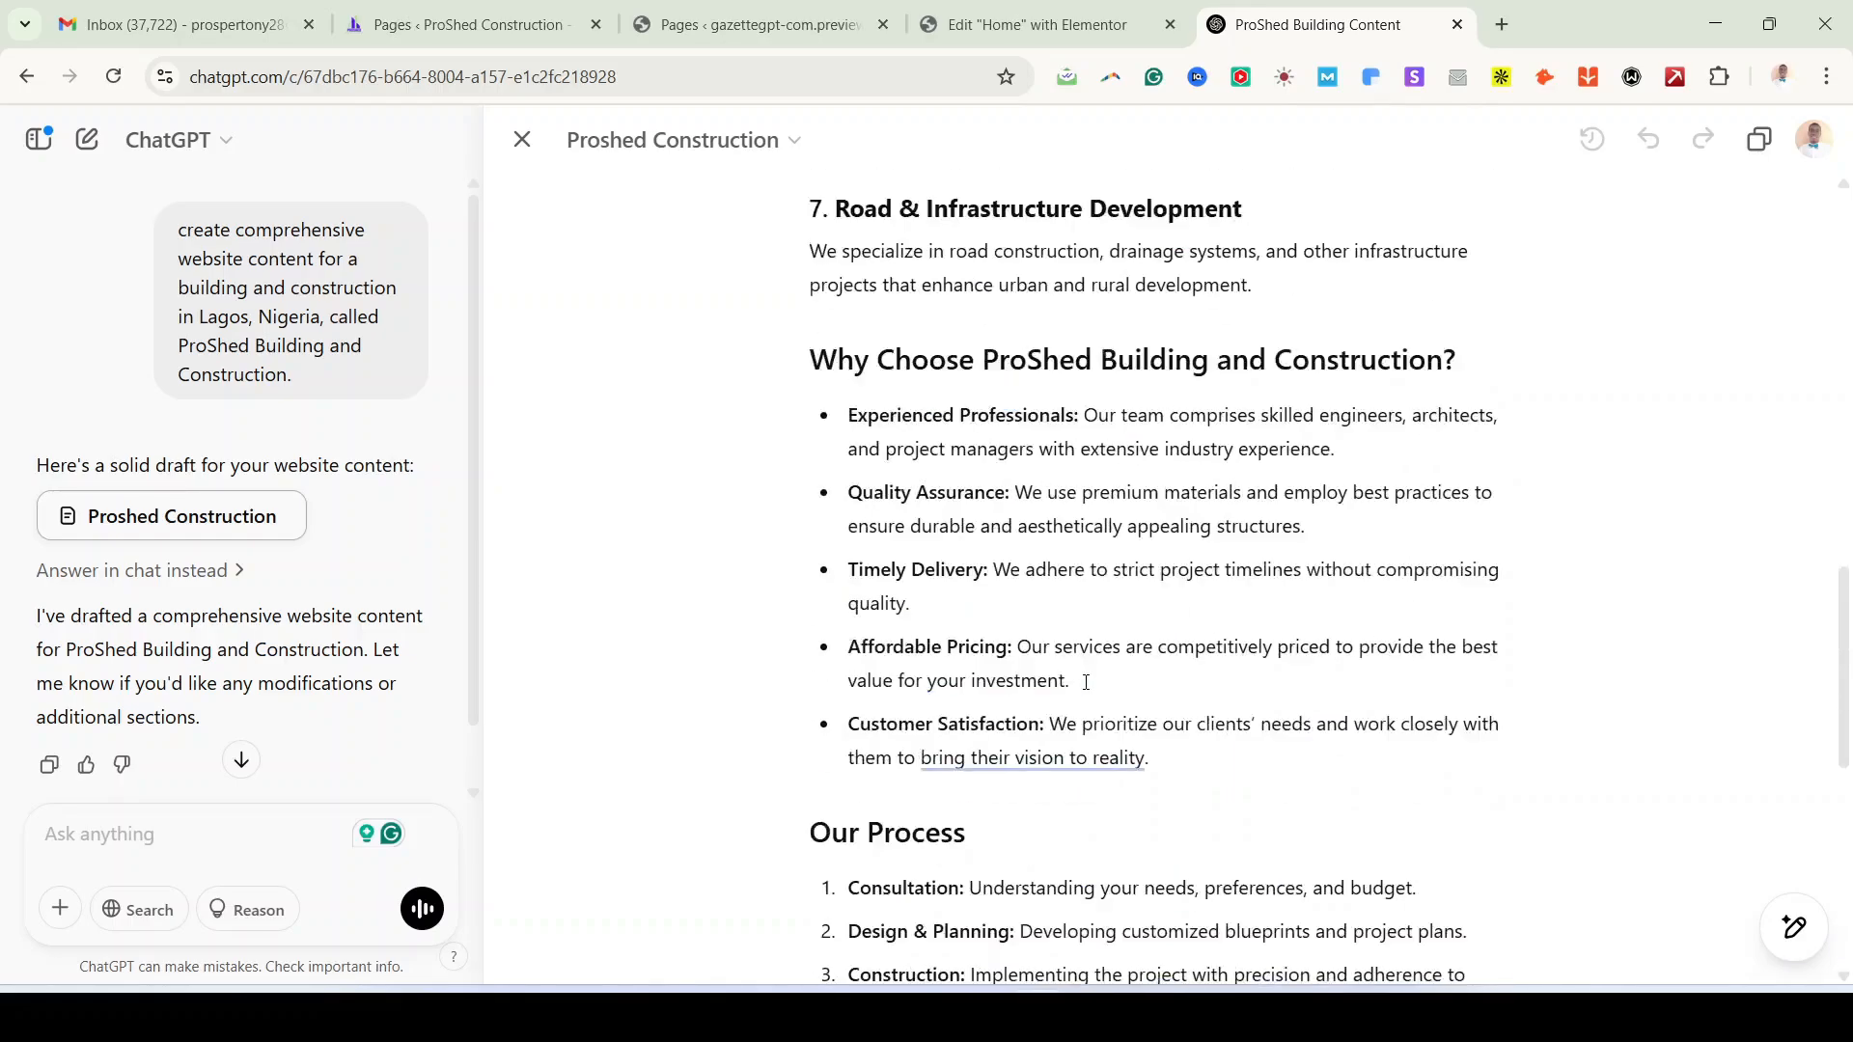
scroll(1085, 682, up, 6)
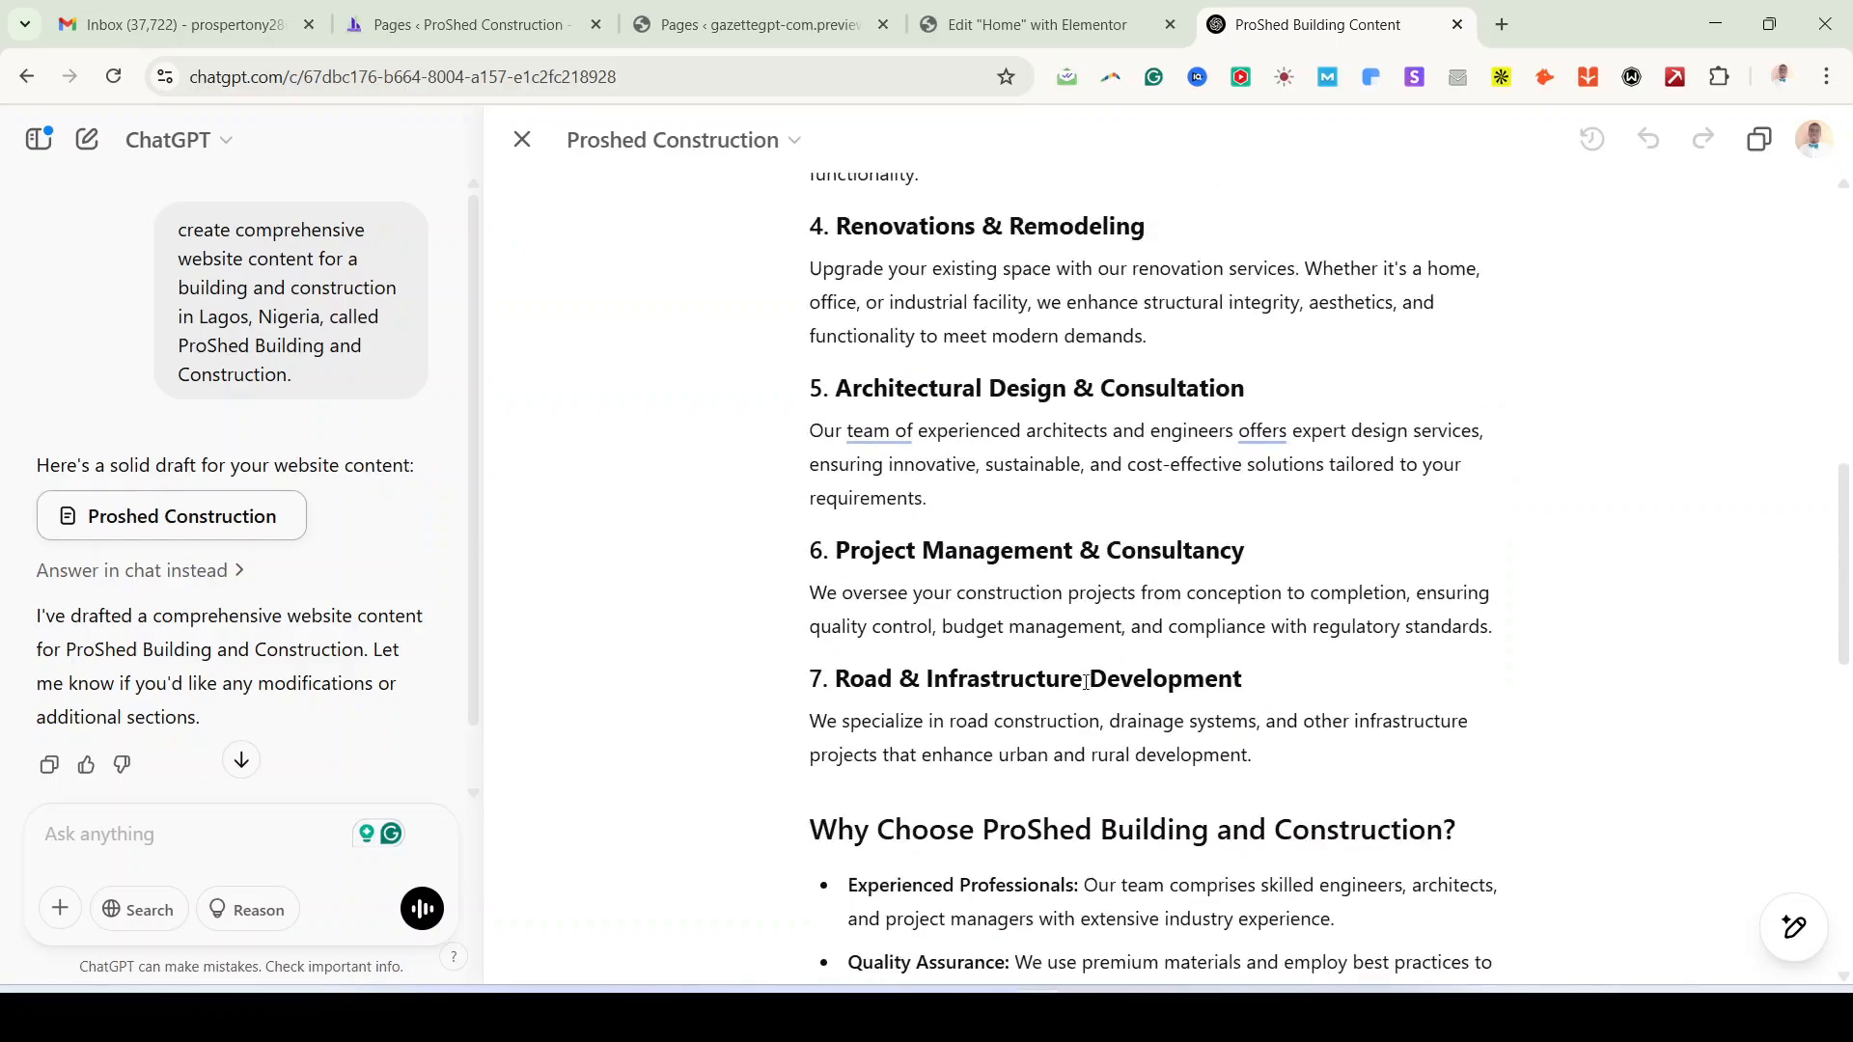
scroll(1085, 683, down, 10)
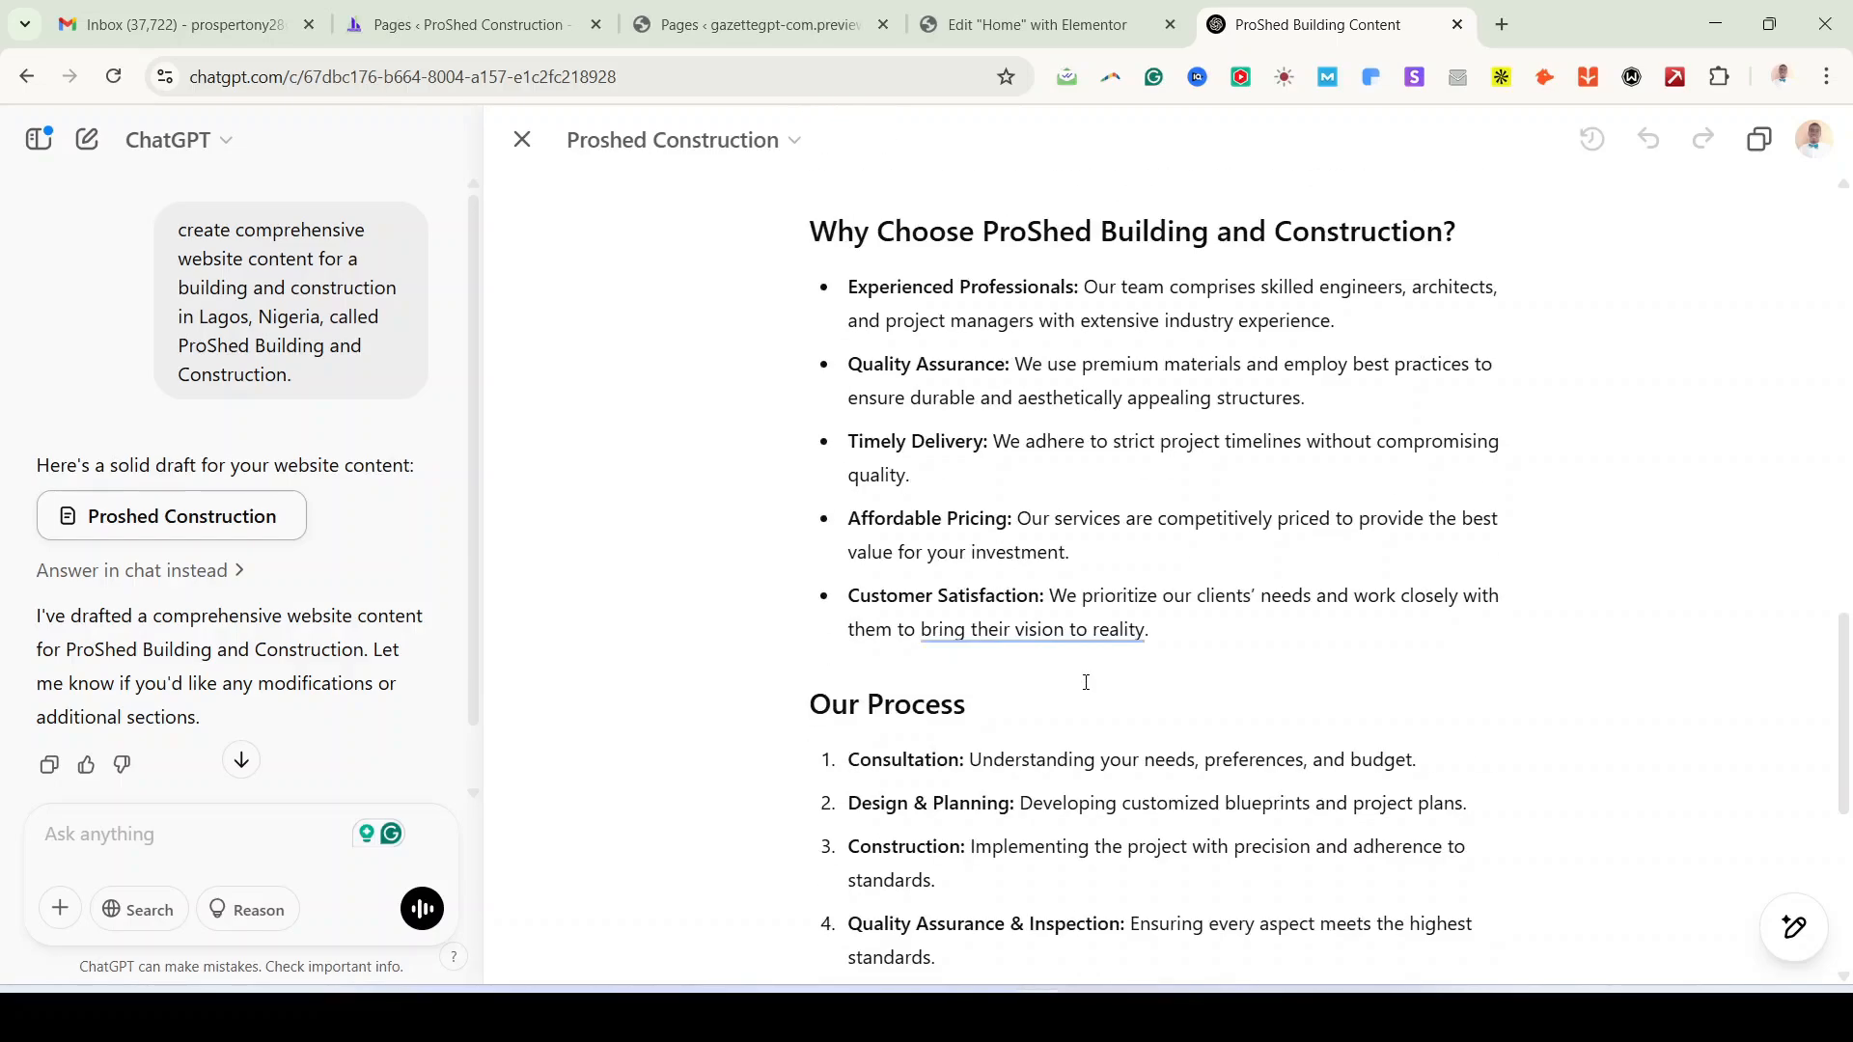
Step: Have ChatGPT add three client testimonials to the ProShed content, then return to Elementor
click(152, 832)
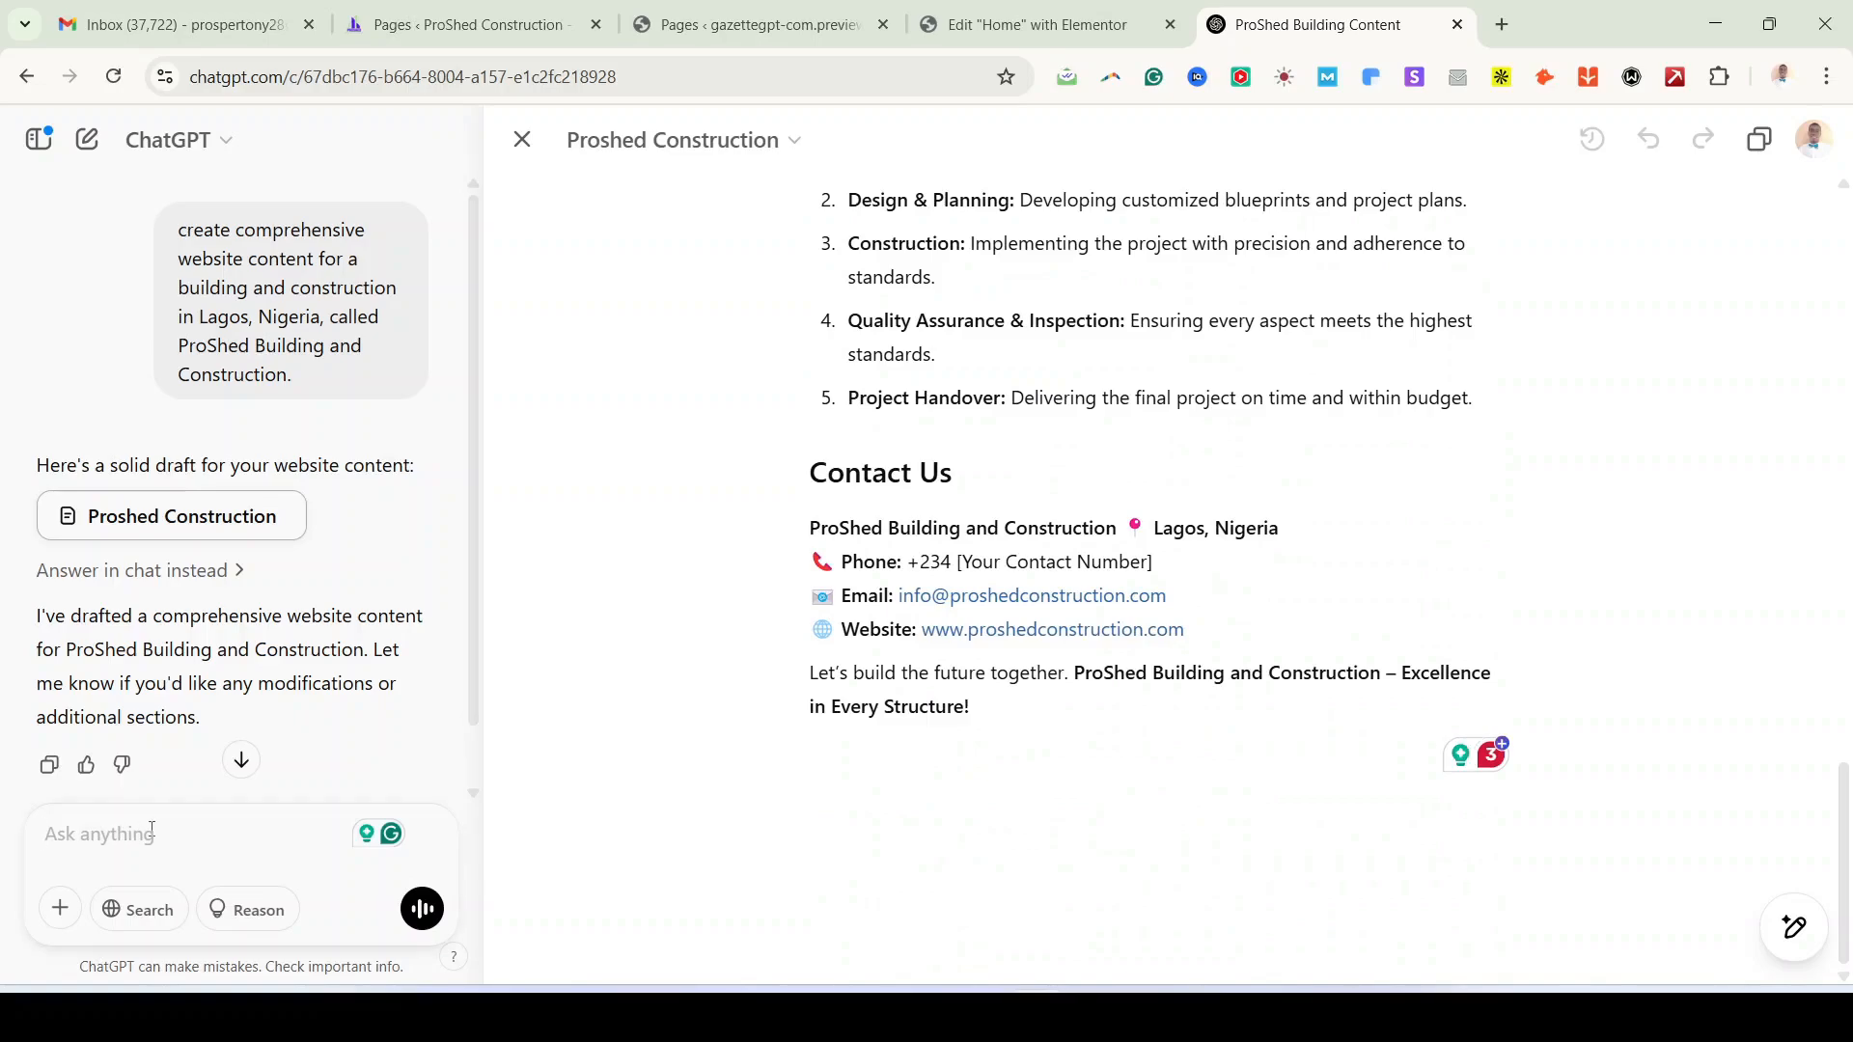
text(add testimonial content)
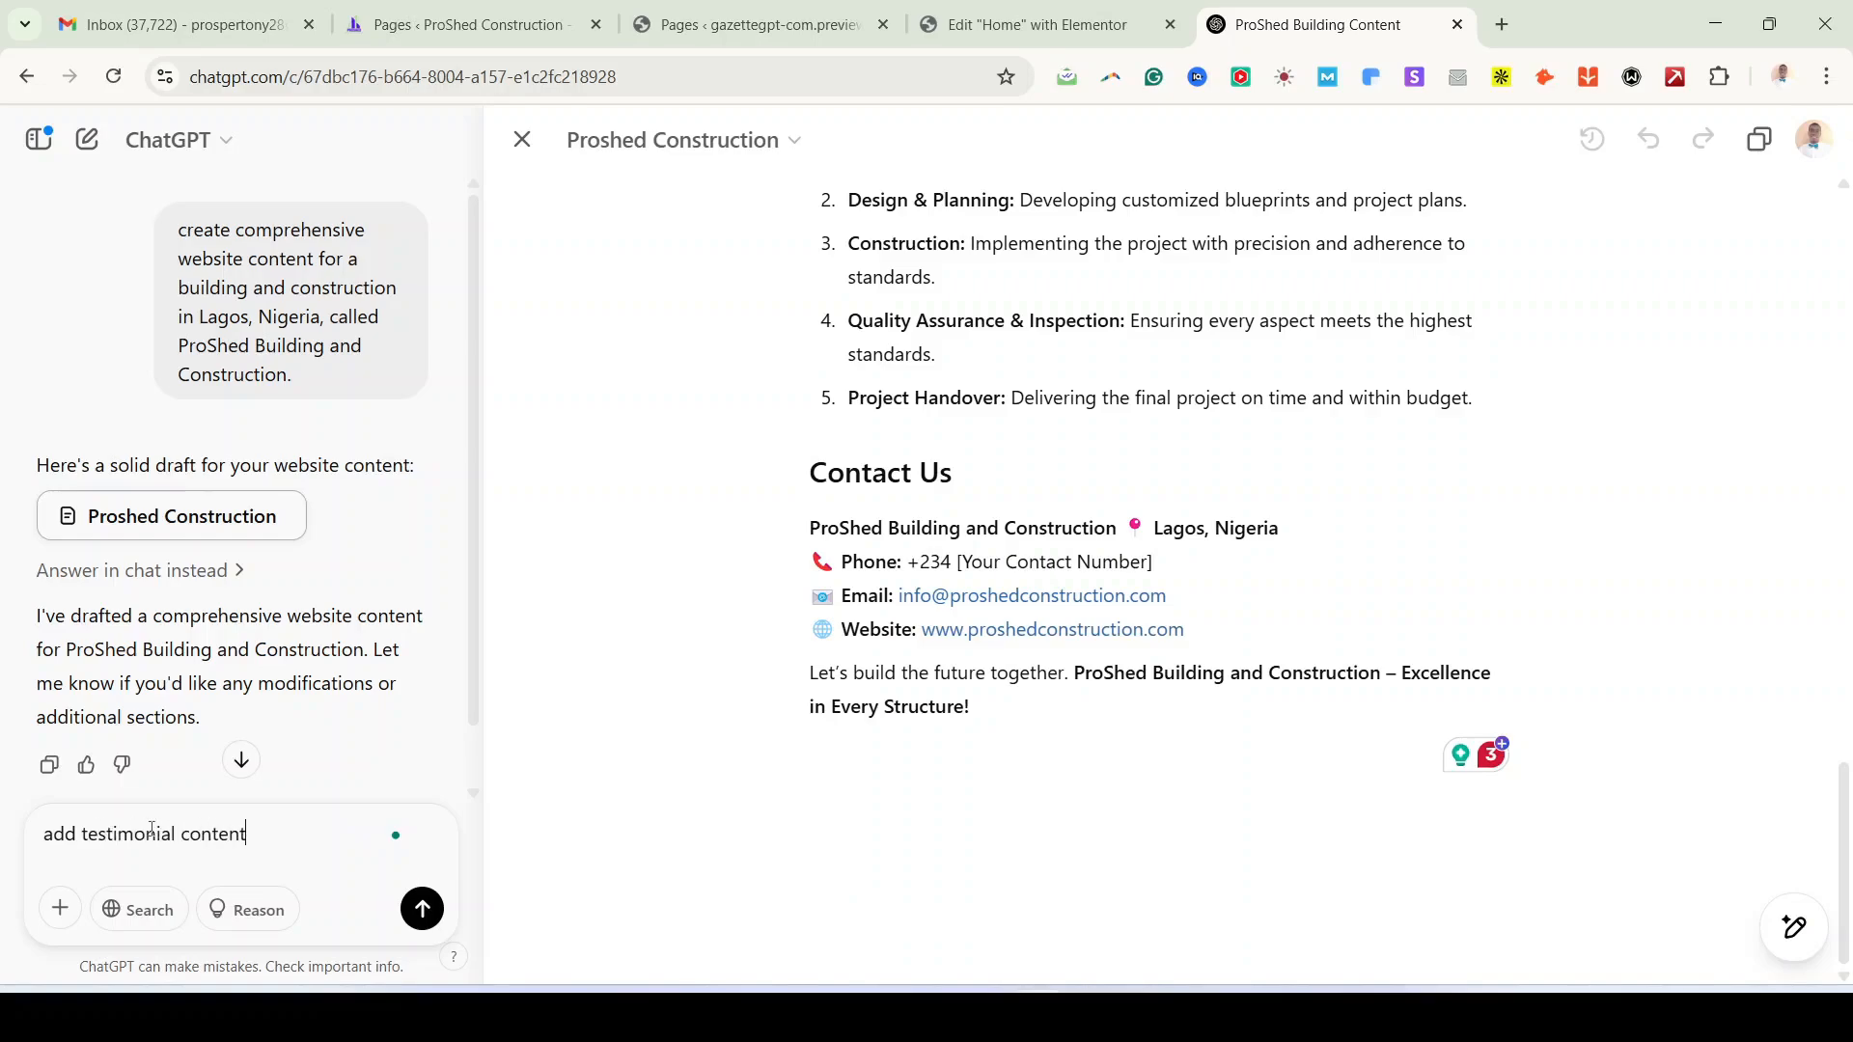
key(Return)
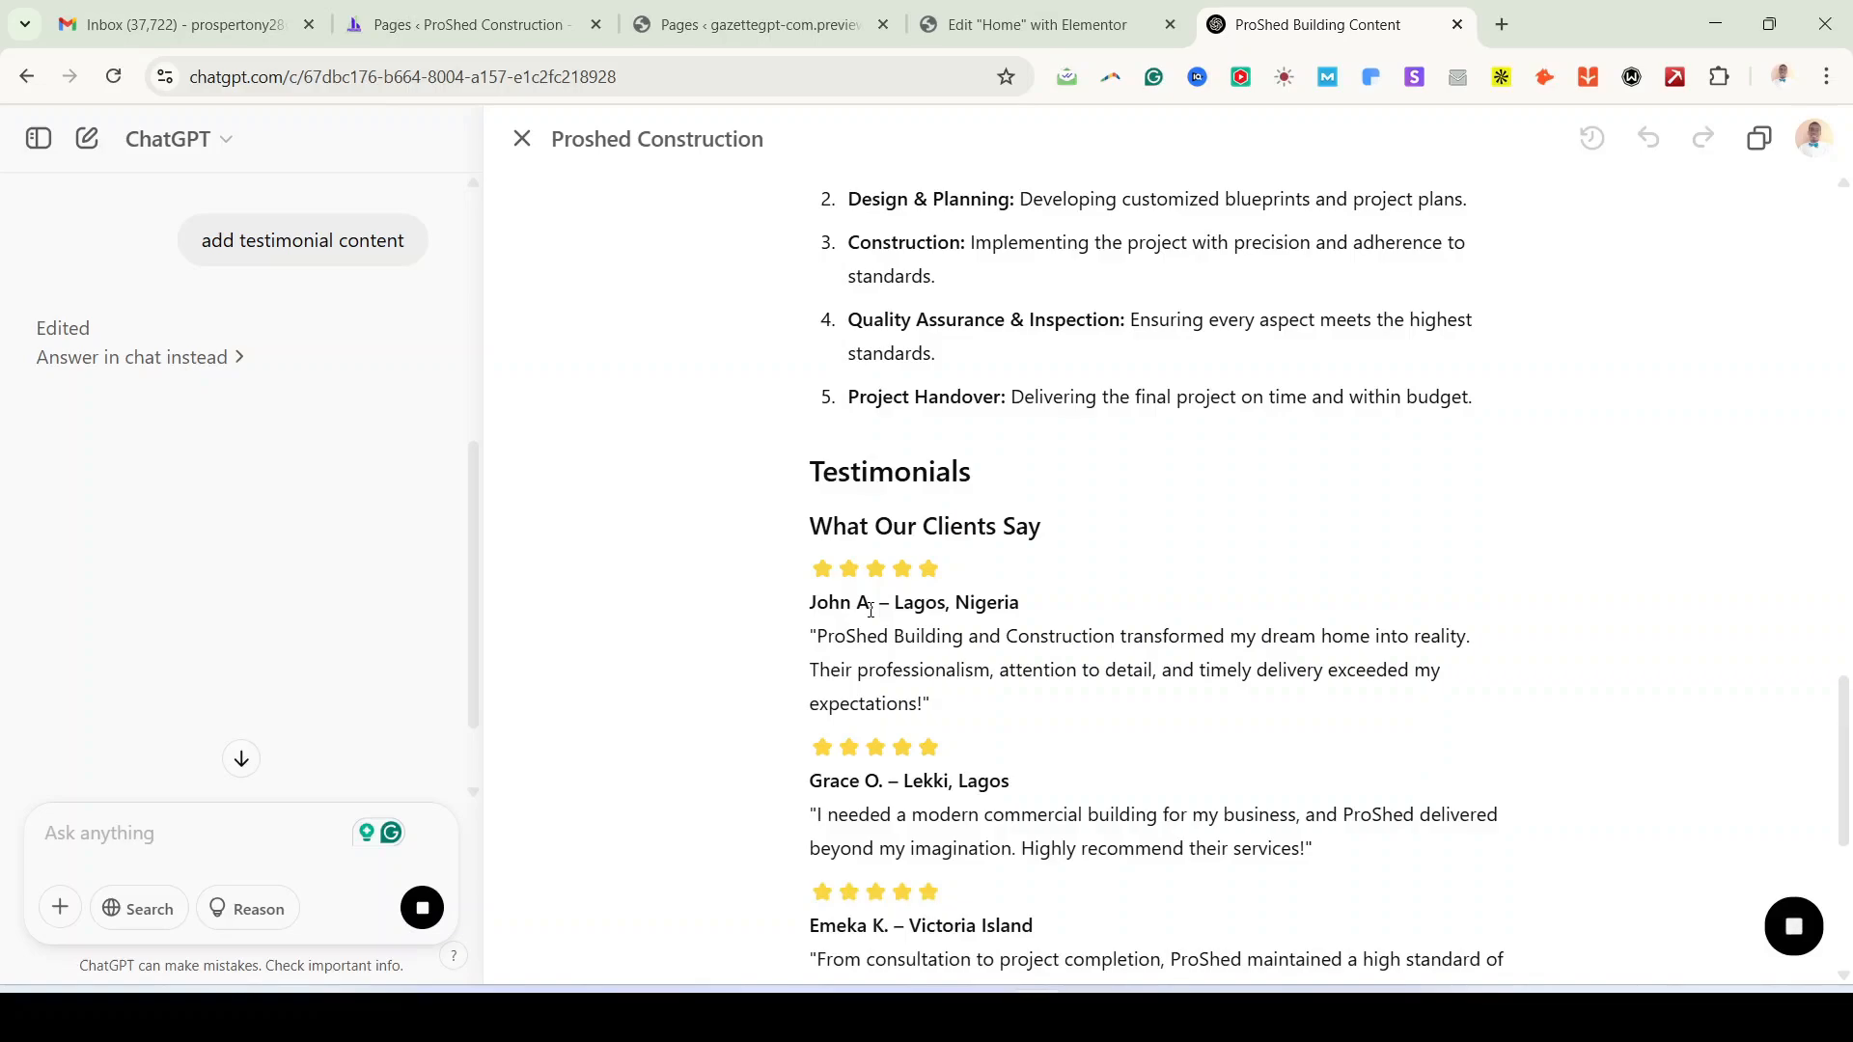
scroll(969, 748, down, 1)
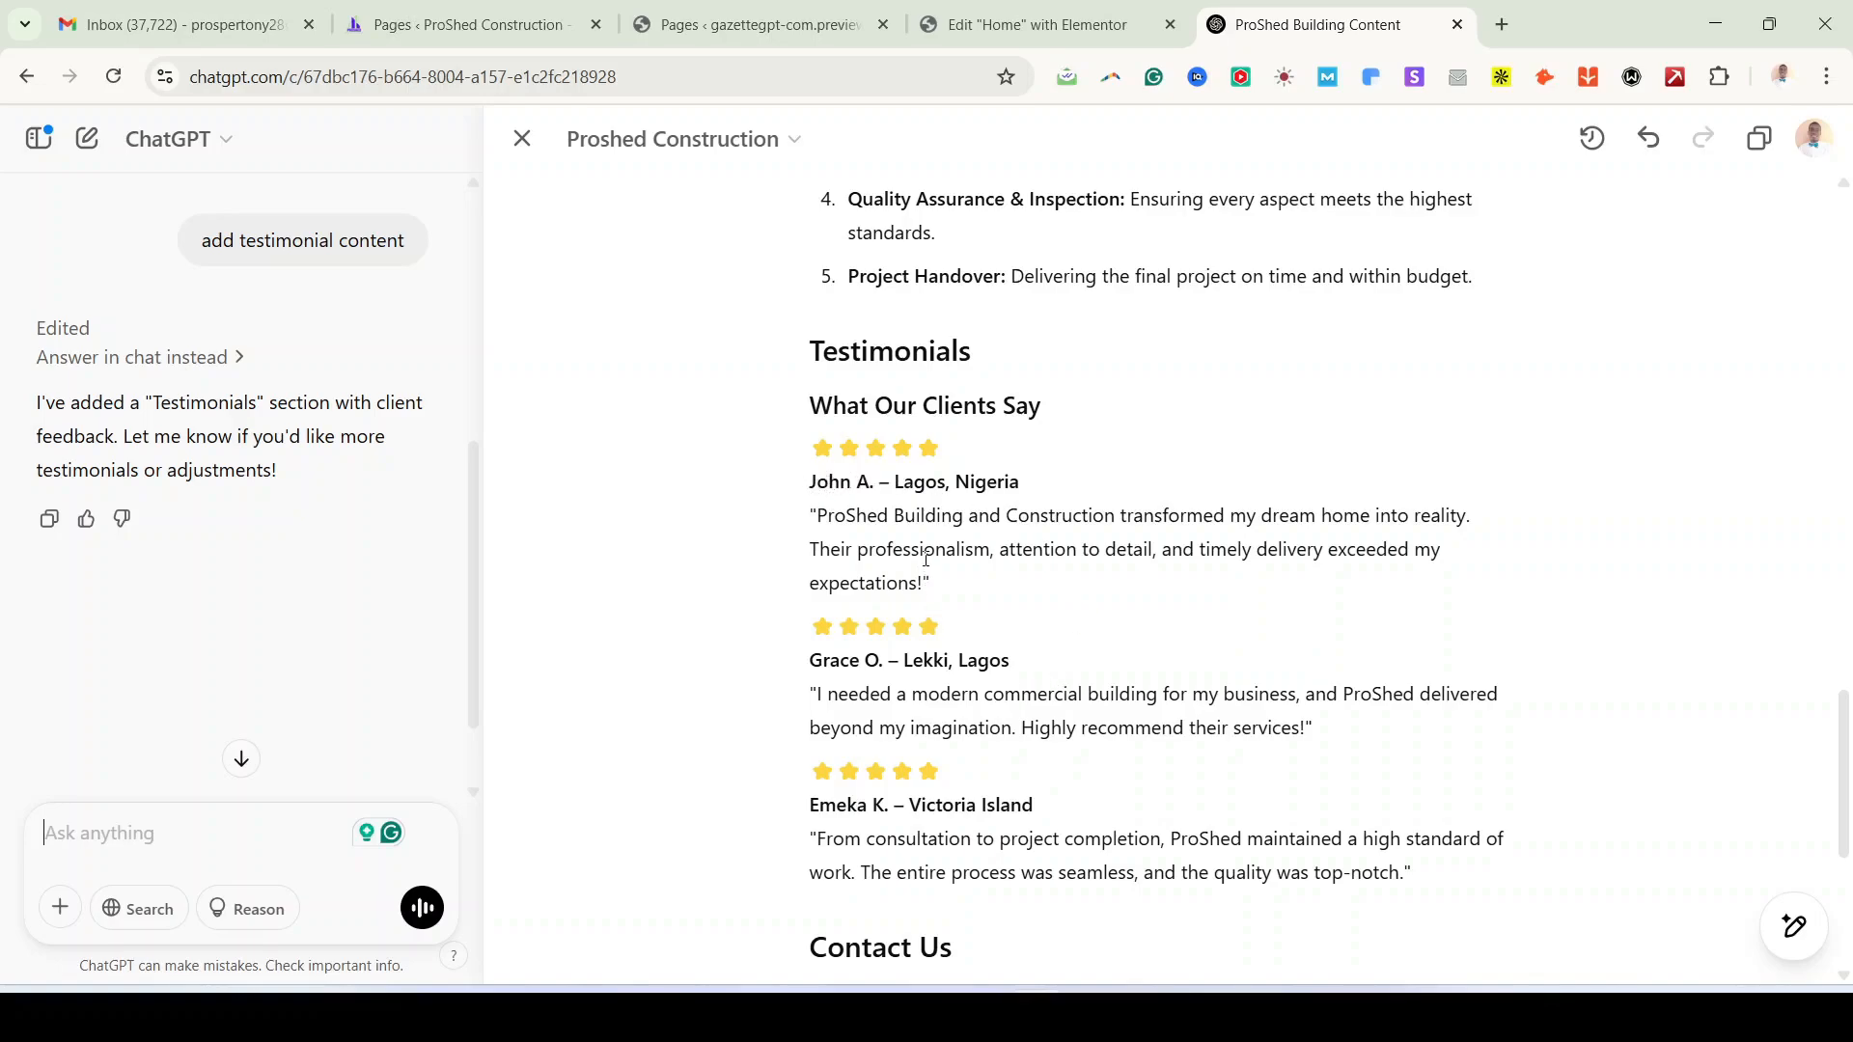
scroll(1056, 827, up, 6)
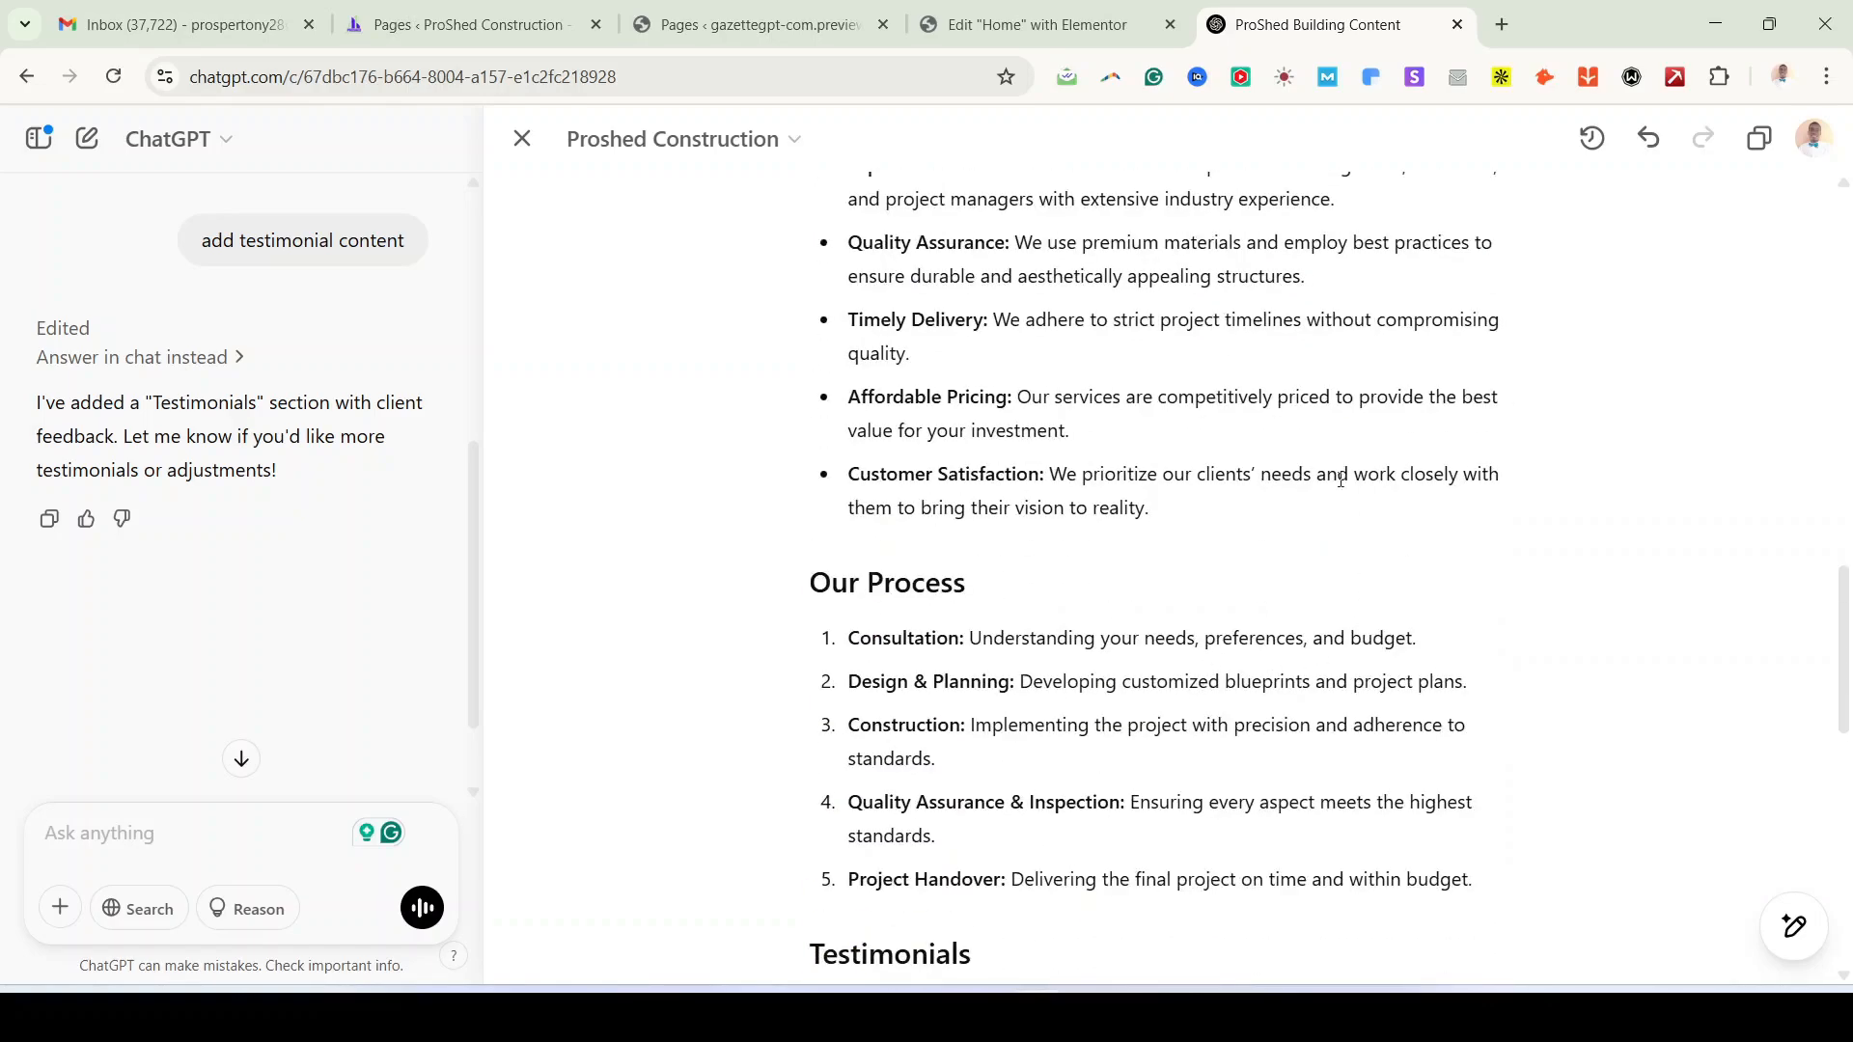
click(1052, 27)
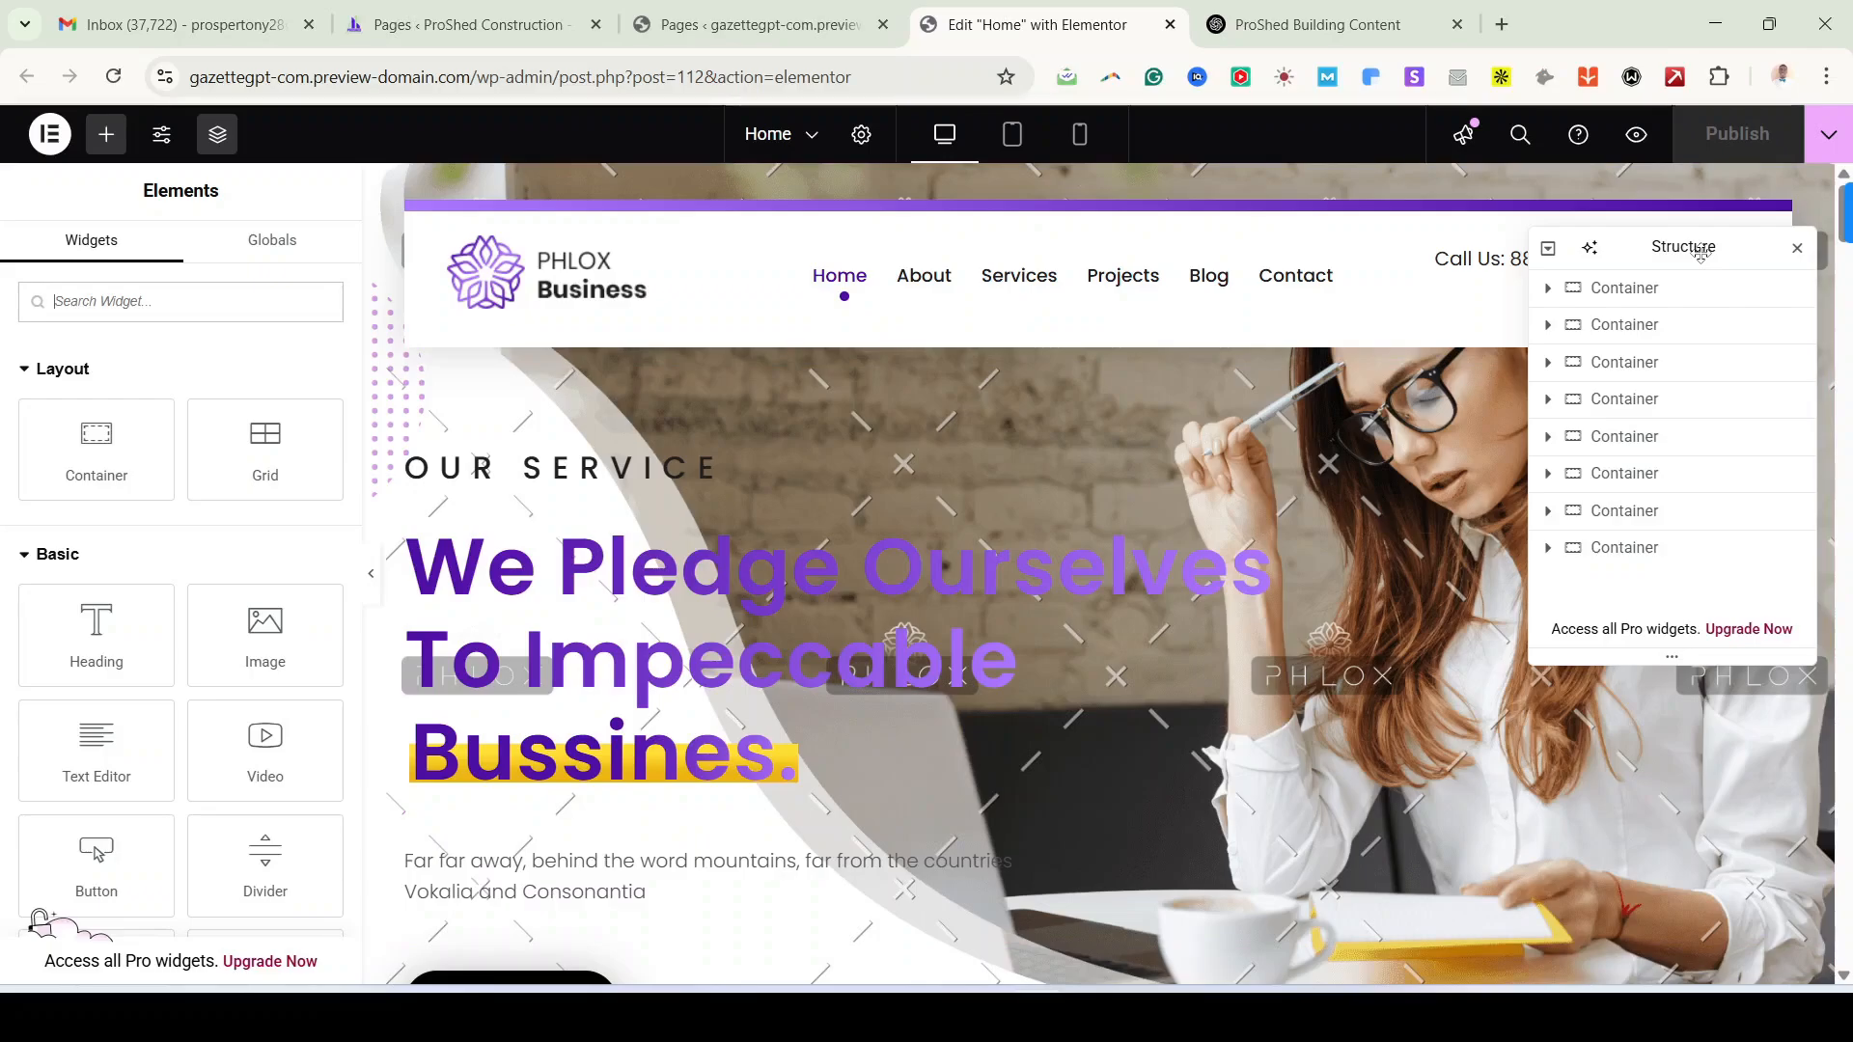
Step: Inspect the hero containers in the Structure panel, then select the OUR SERVICE Modern Heading
drag(1688, 248, 1292, 434)
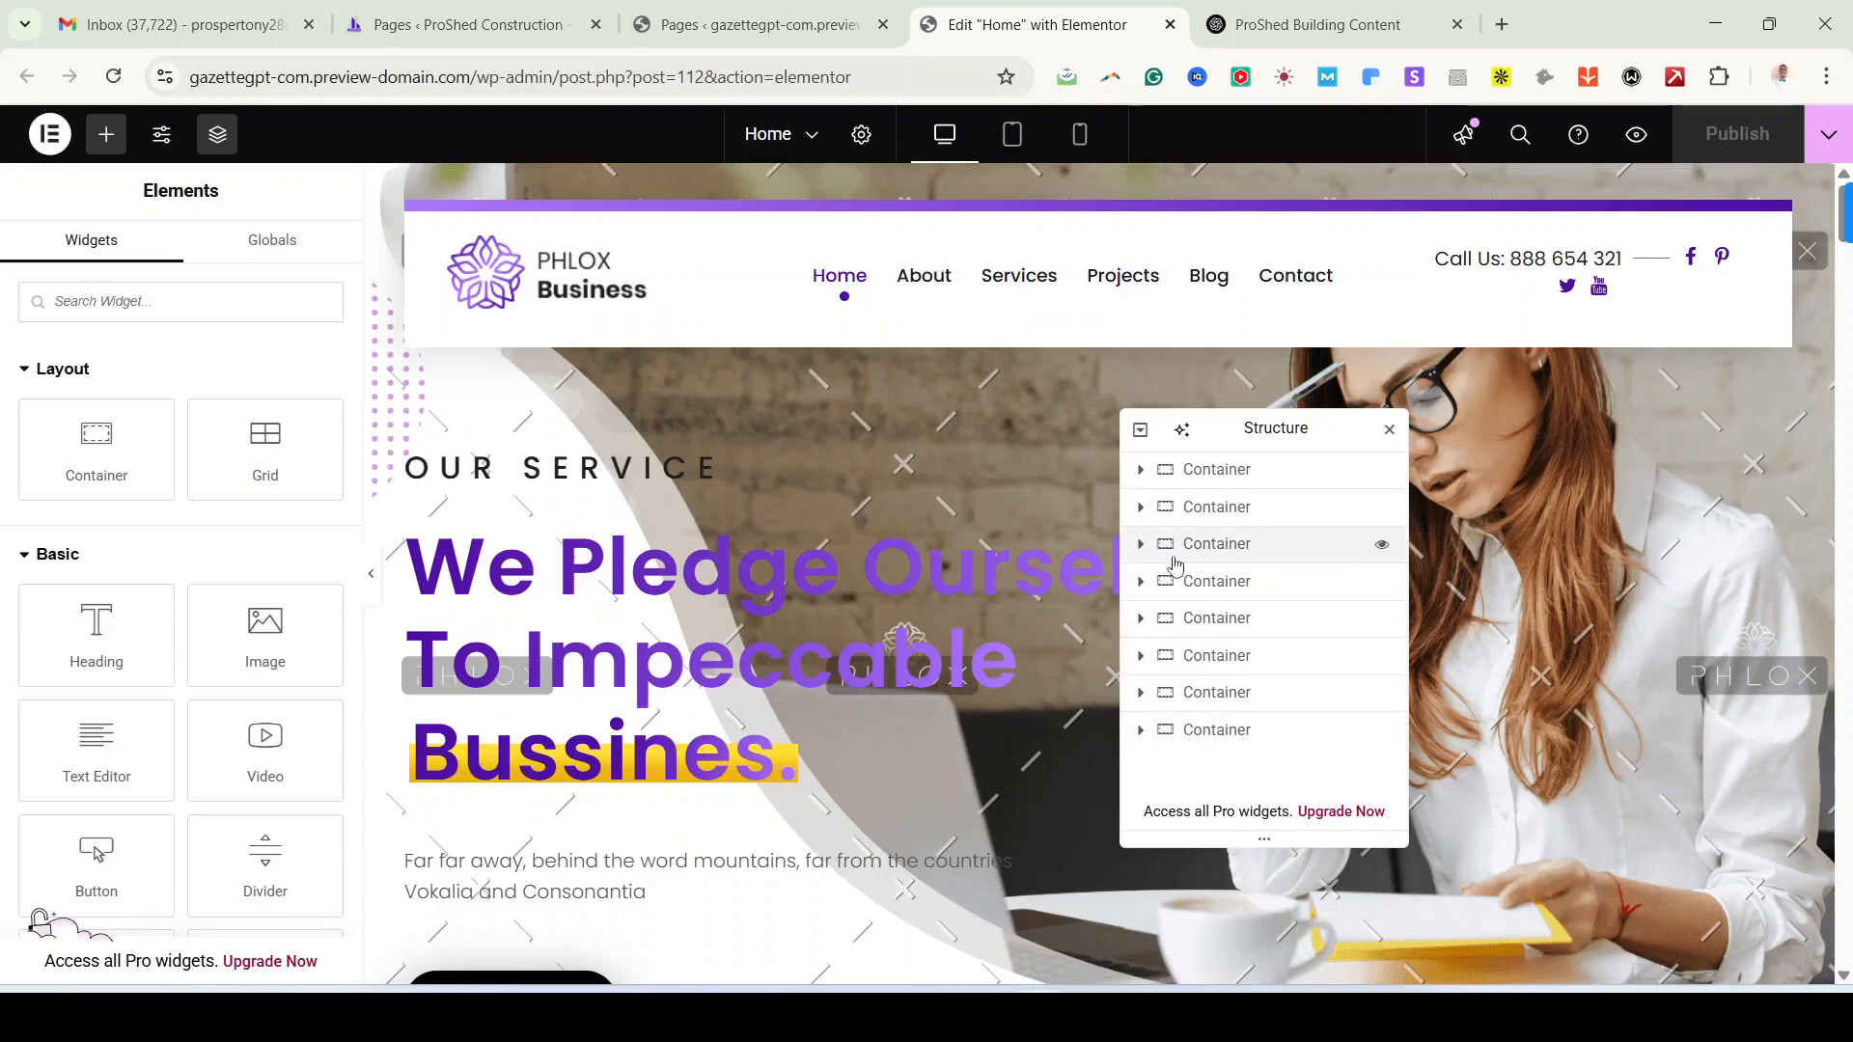
click(1226, 547)
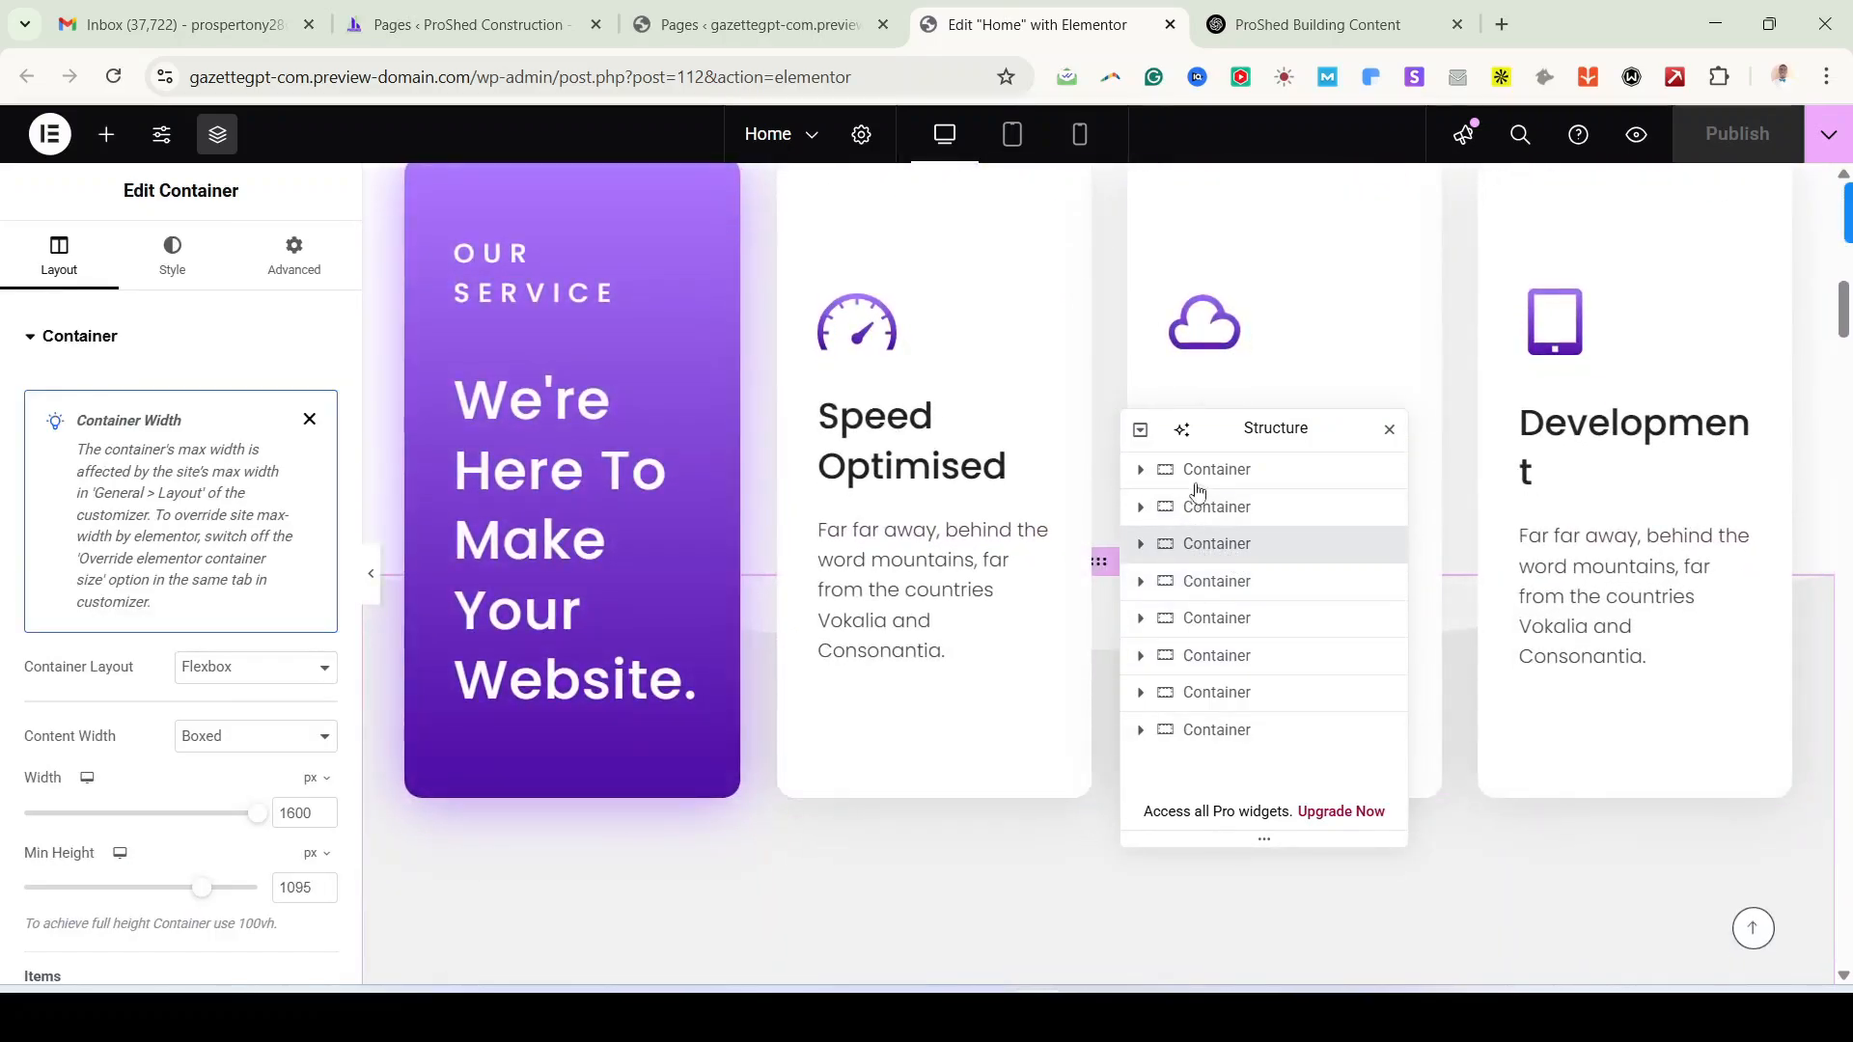
click(1197, 483)
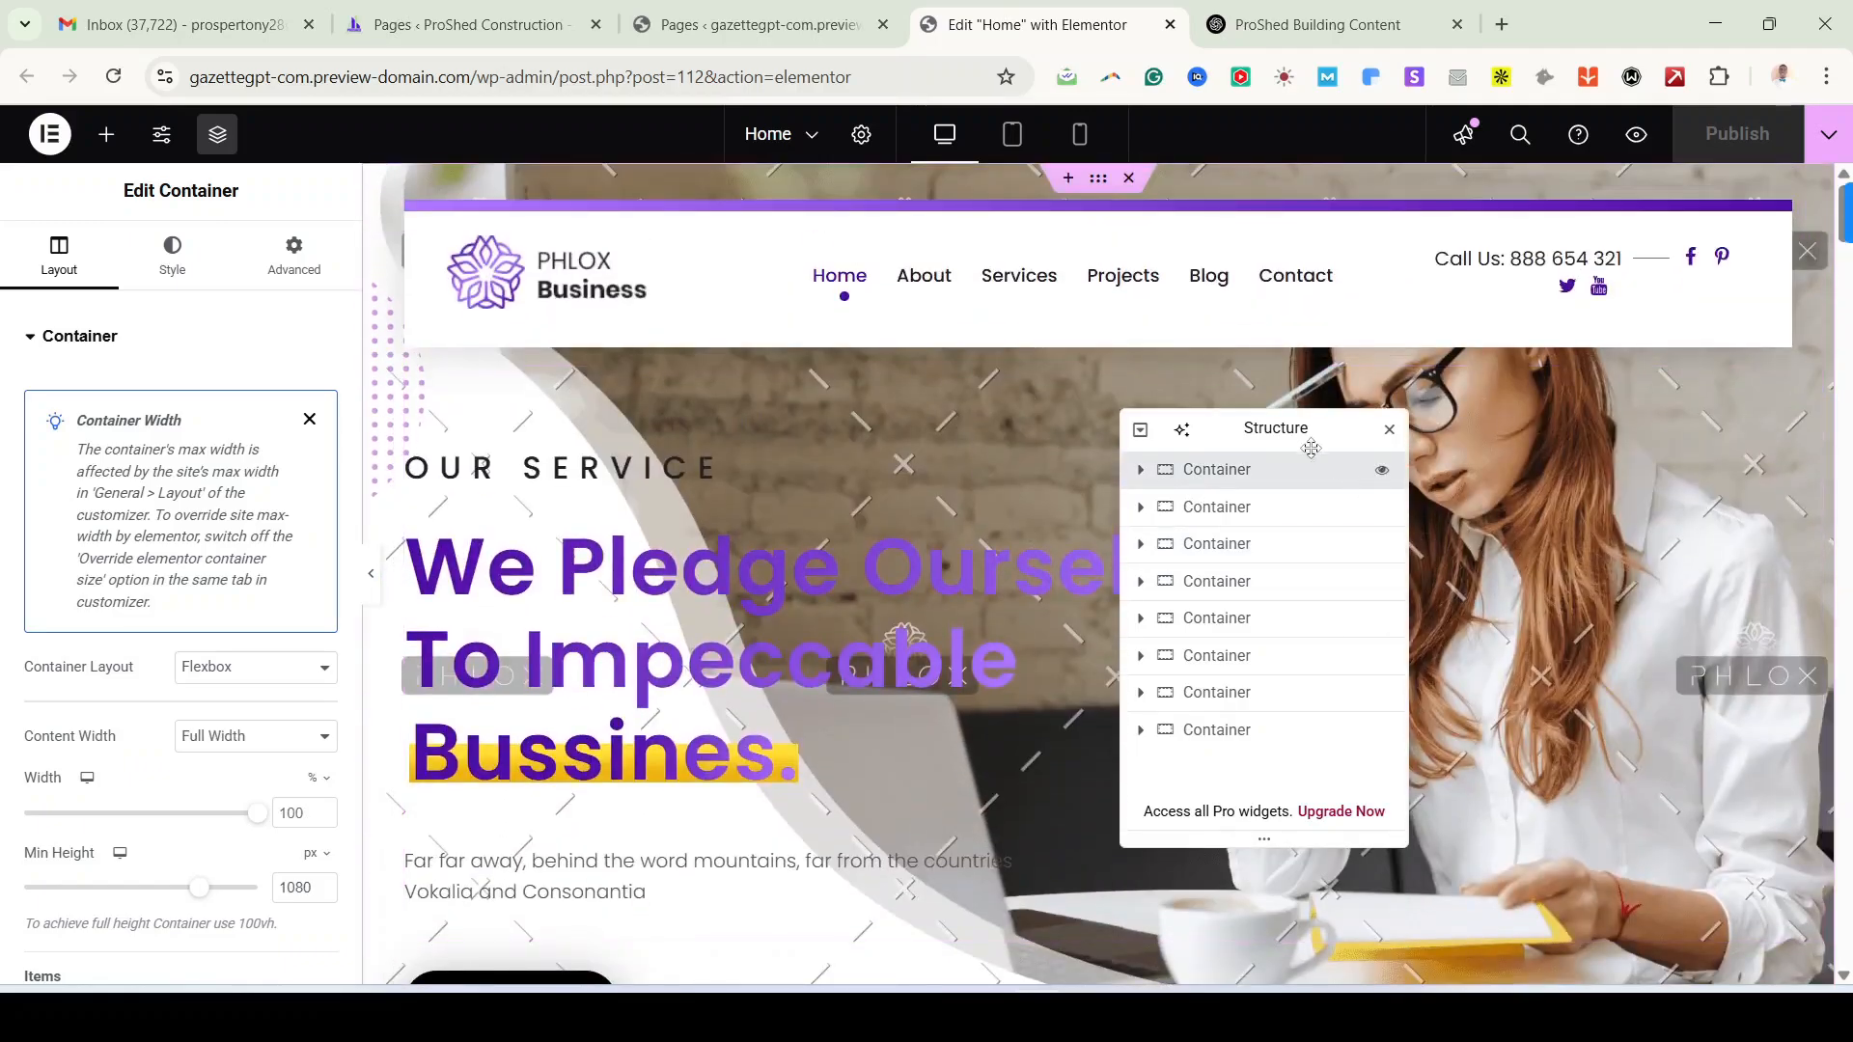
drag(1286, 417, 1668, 433)
scroll(957, 732, down, 1)
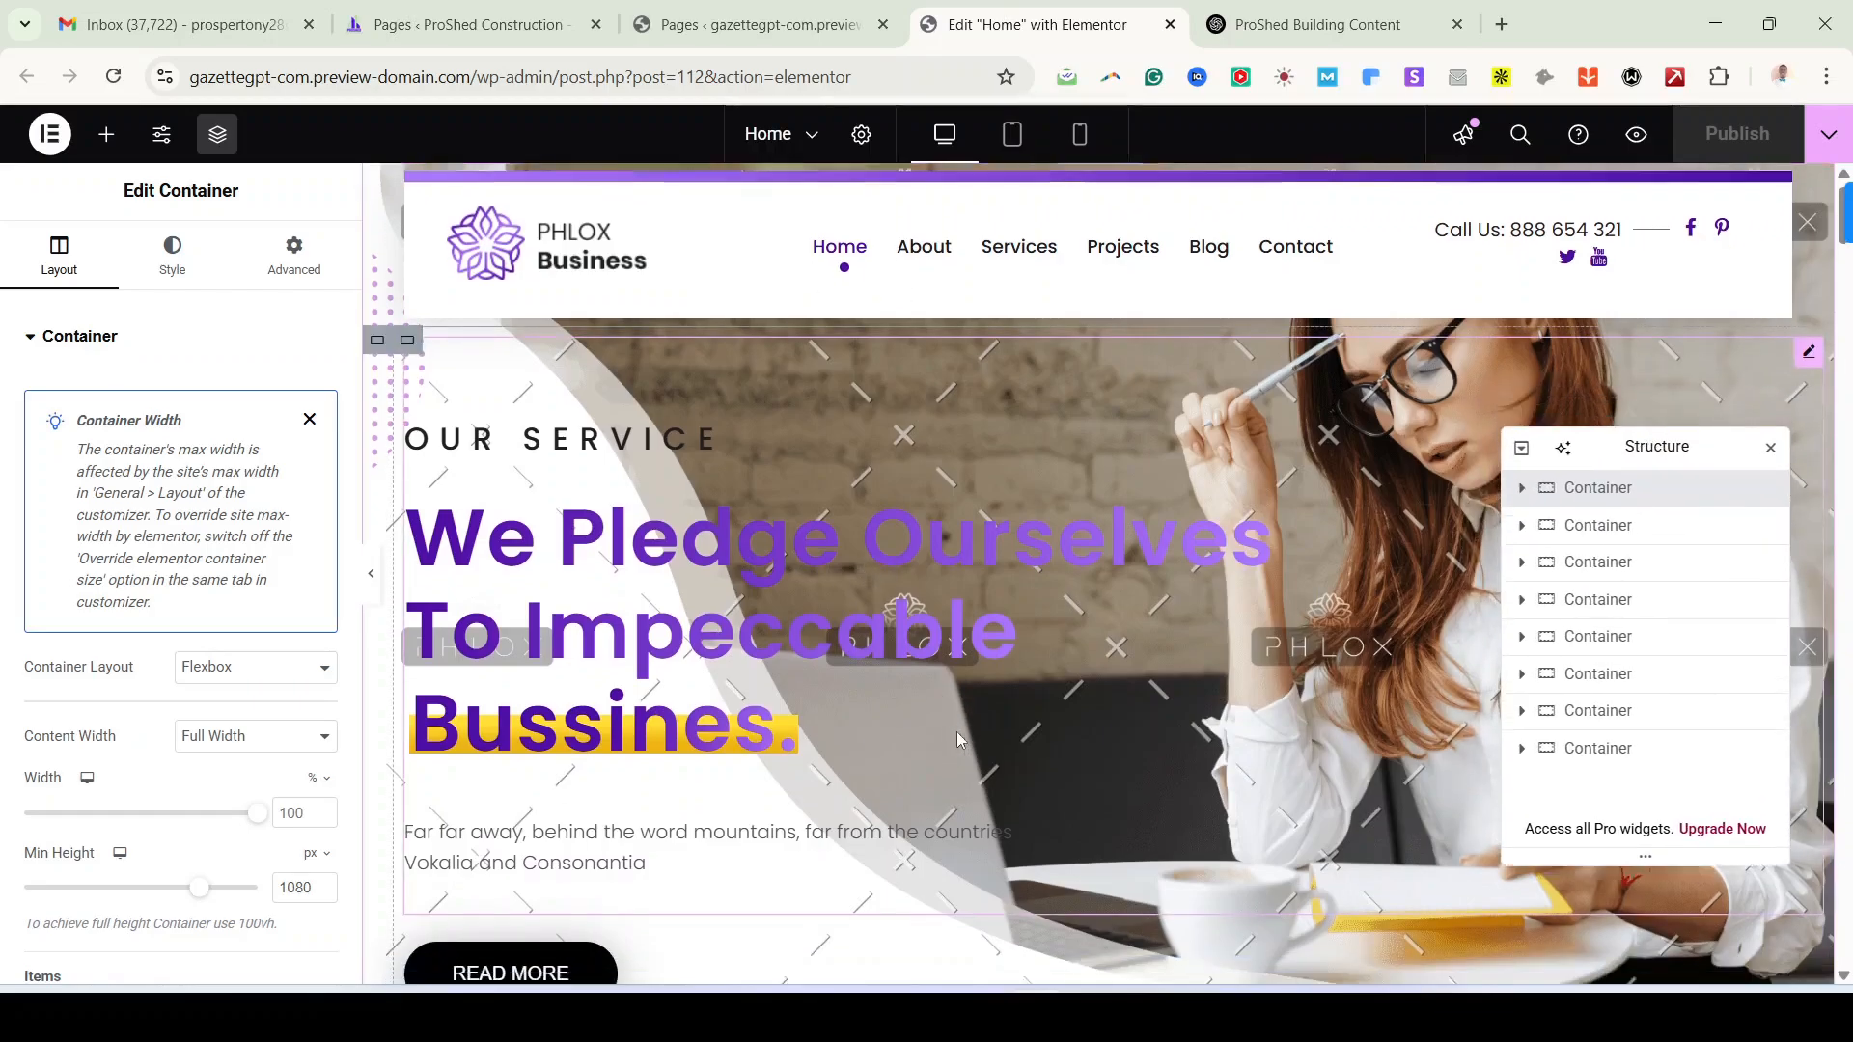
scroll(823, 326, up, 1)
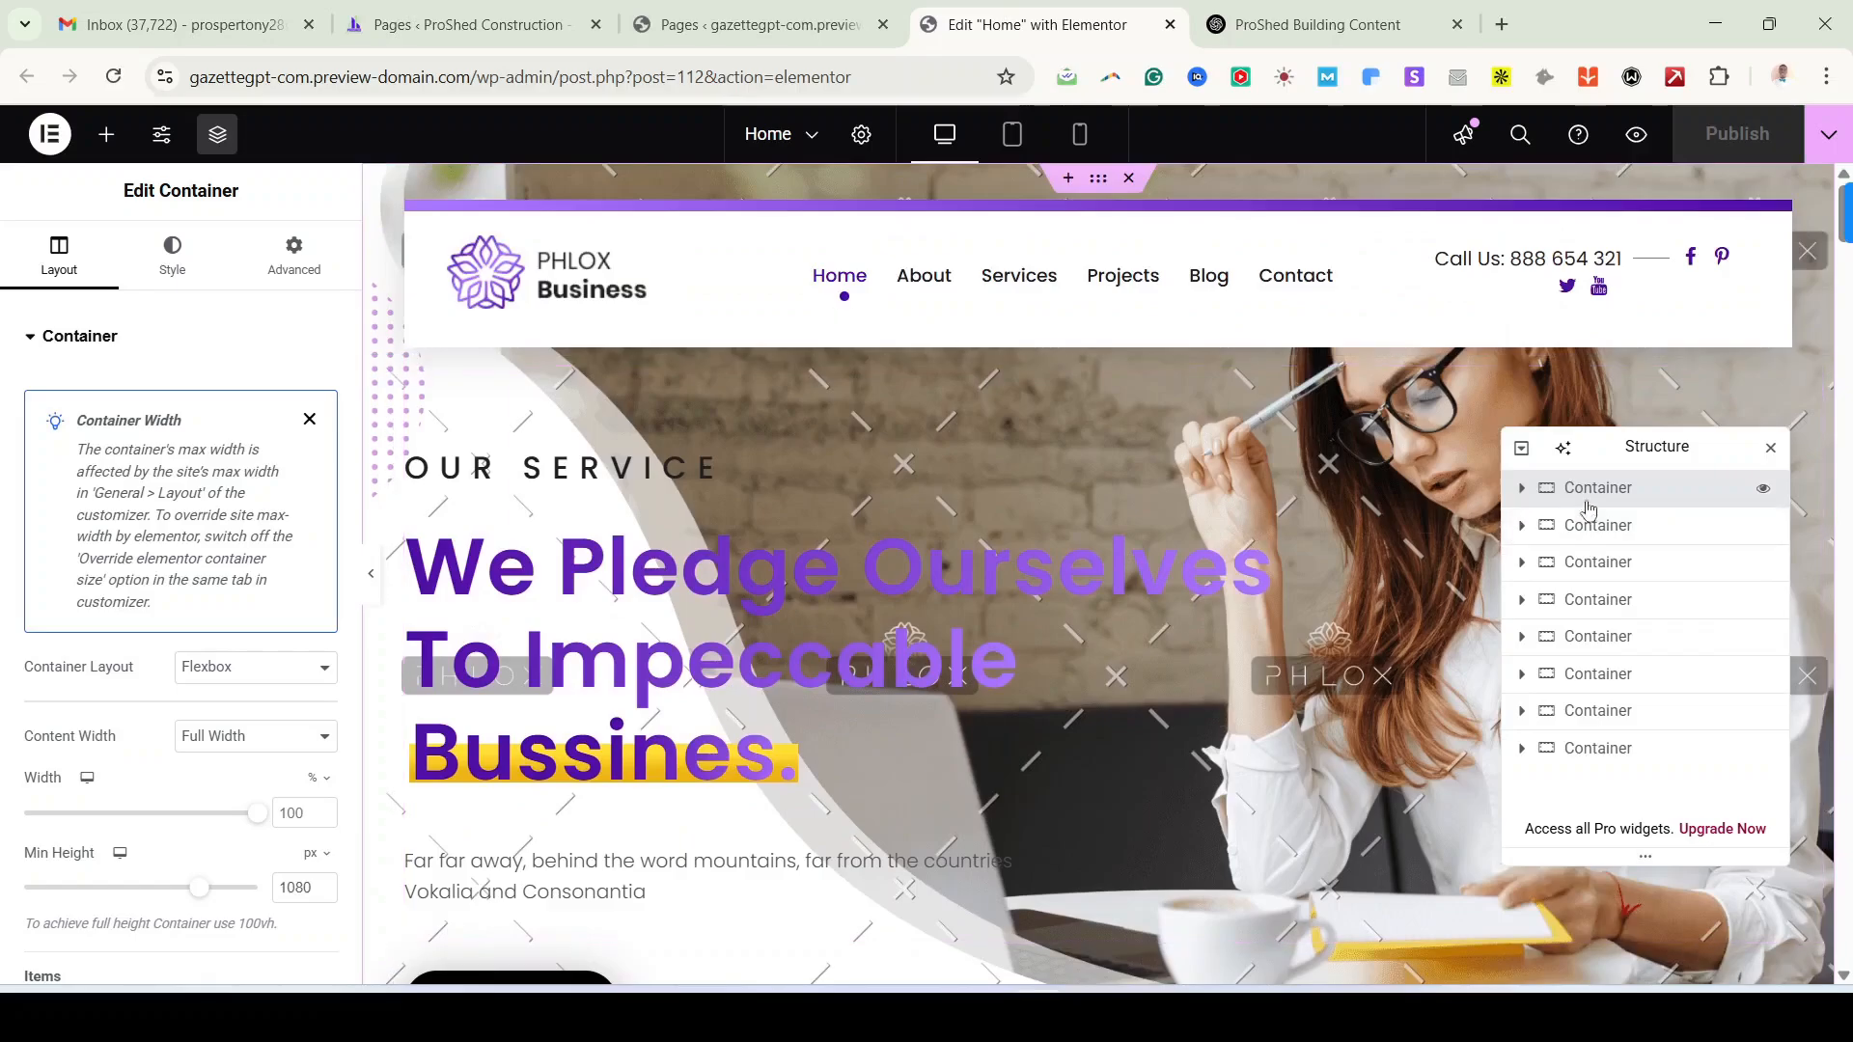
scroll(1081, 481, down, 1)
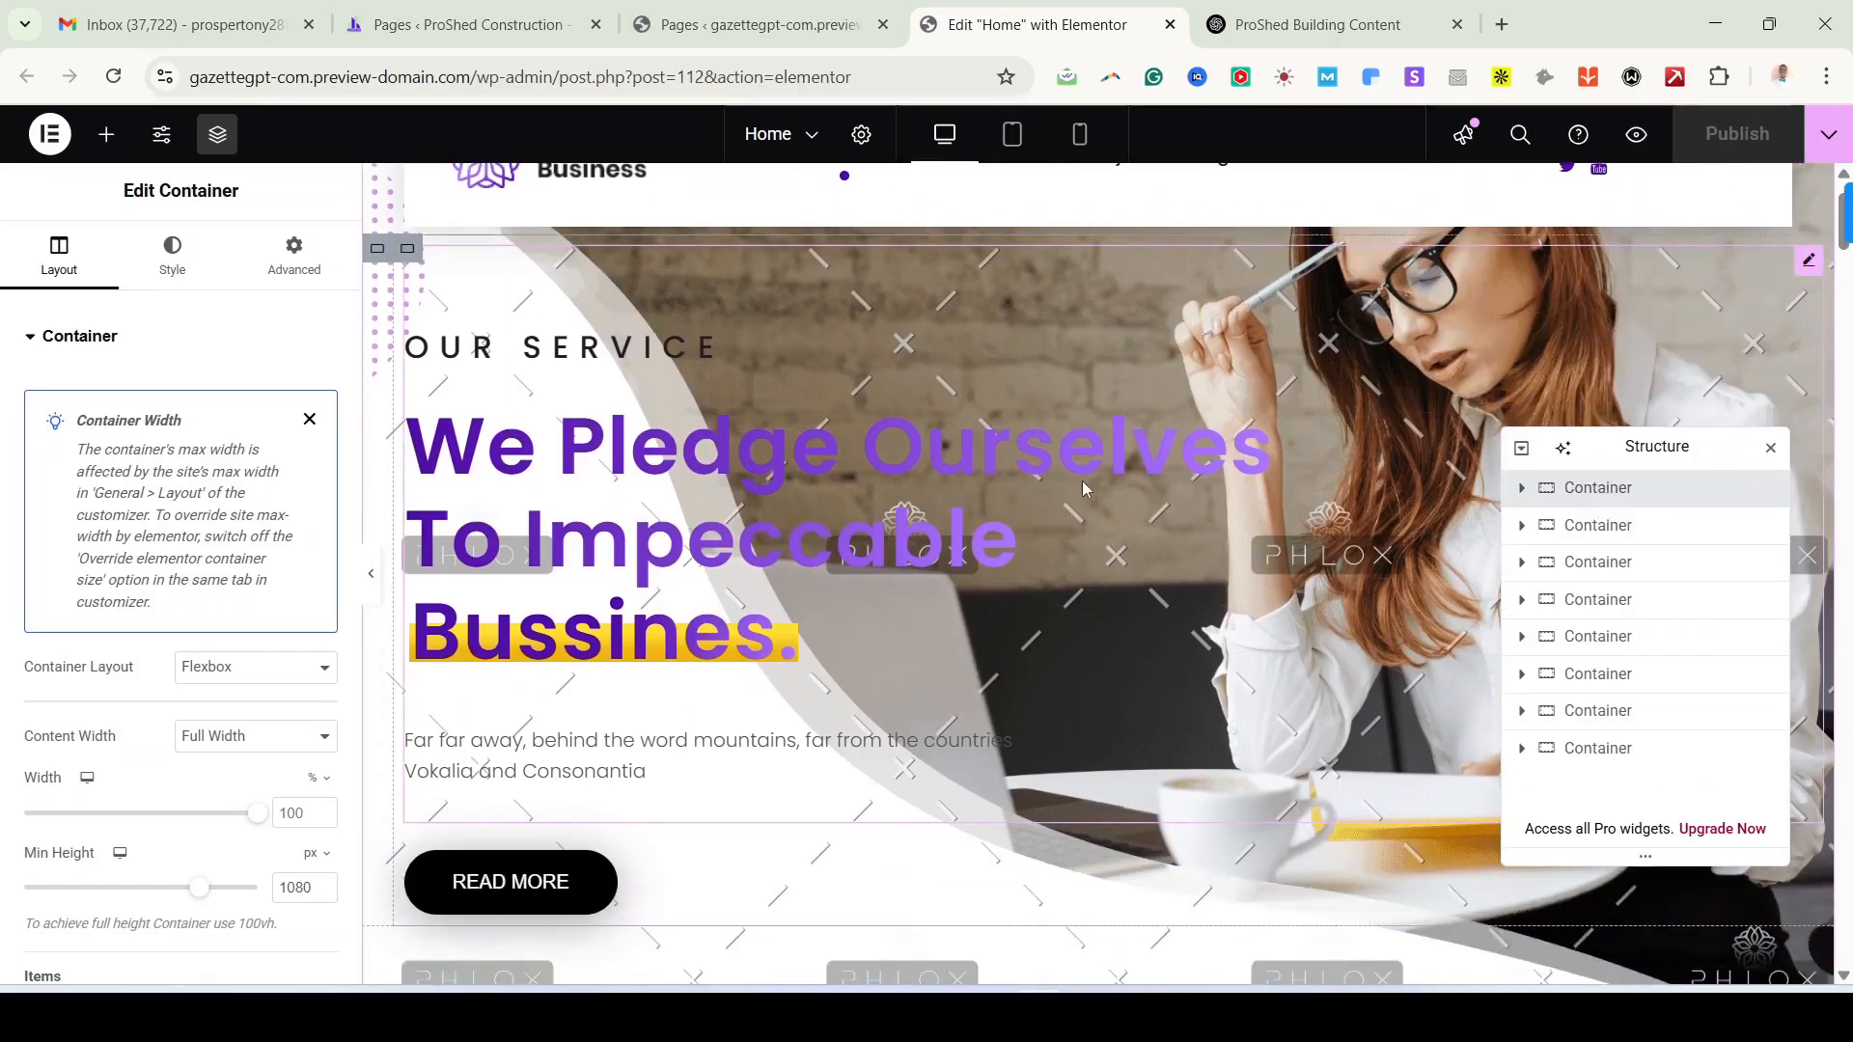
click(583, 361)
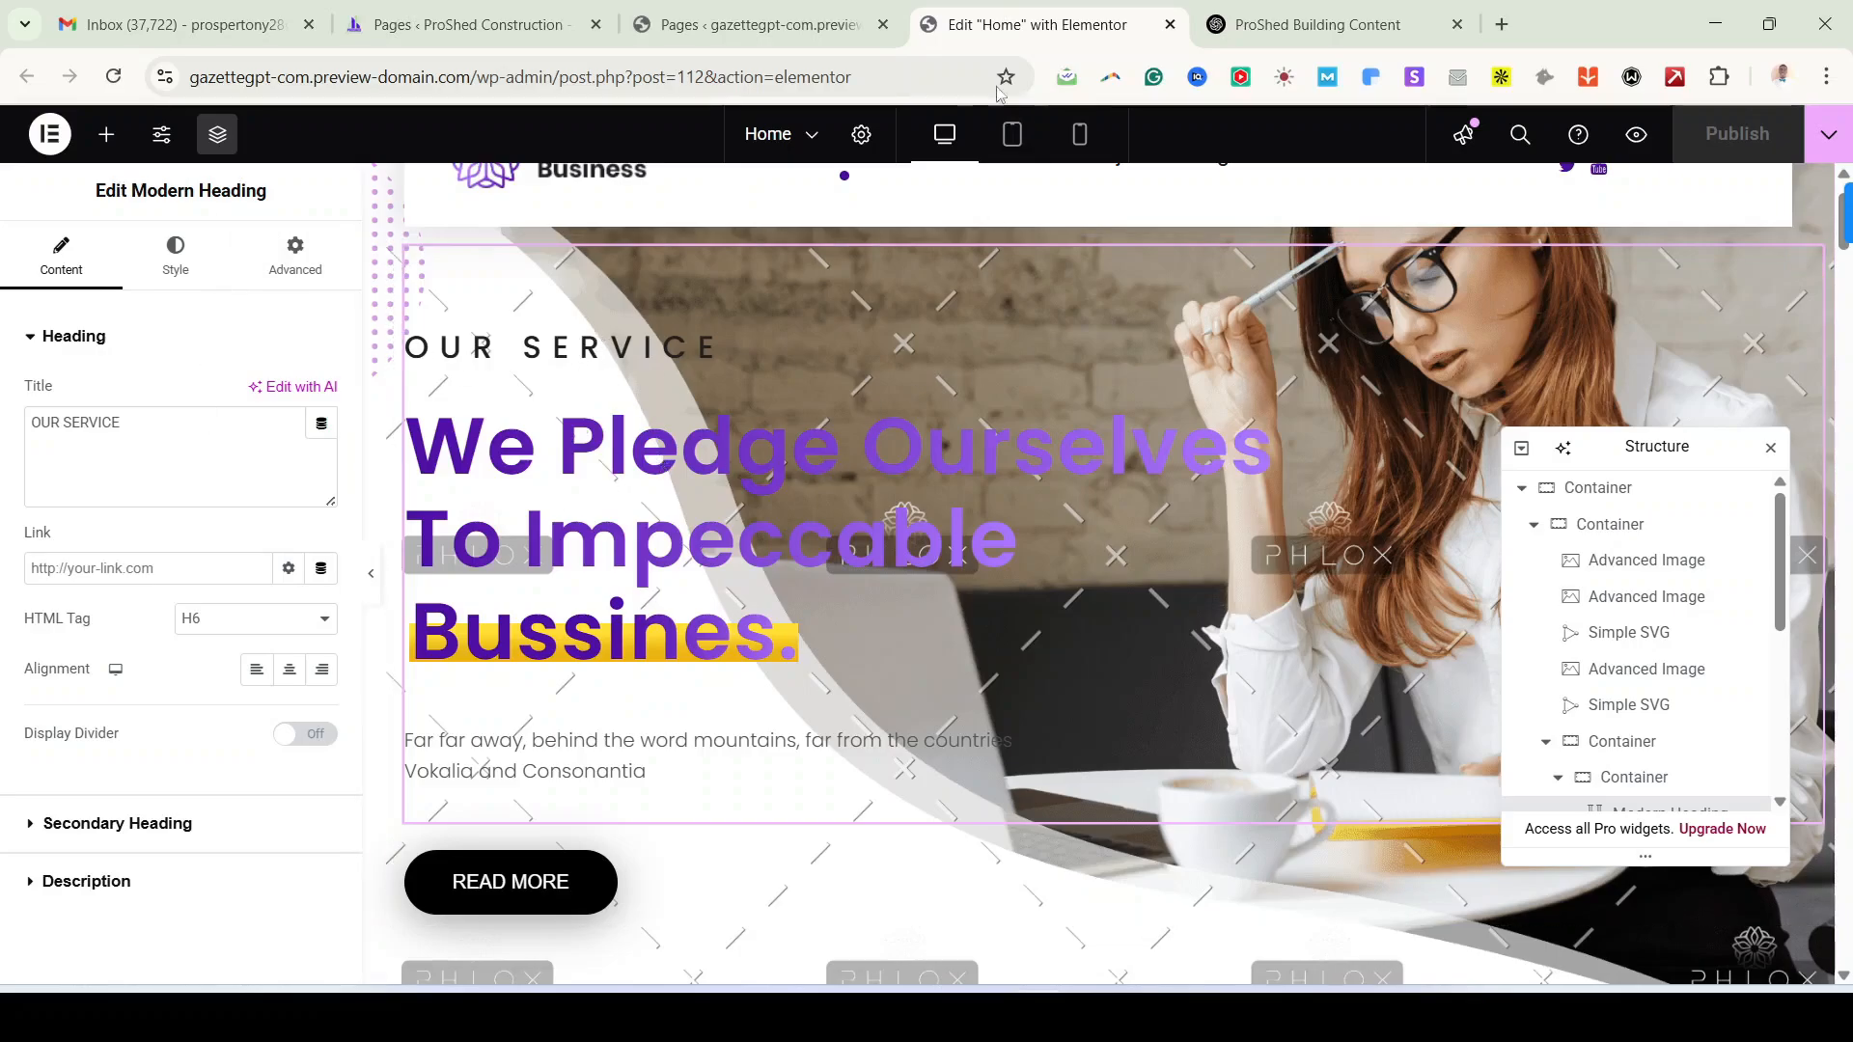
Step: Copy the PROSHED CONSTRUCTION heading from the demo site in Opera, then return to ChatGPT's draft
click(1033, 1013)
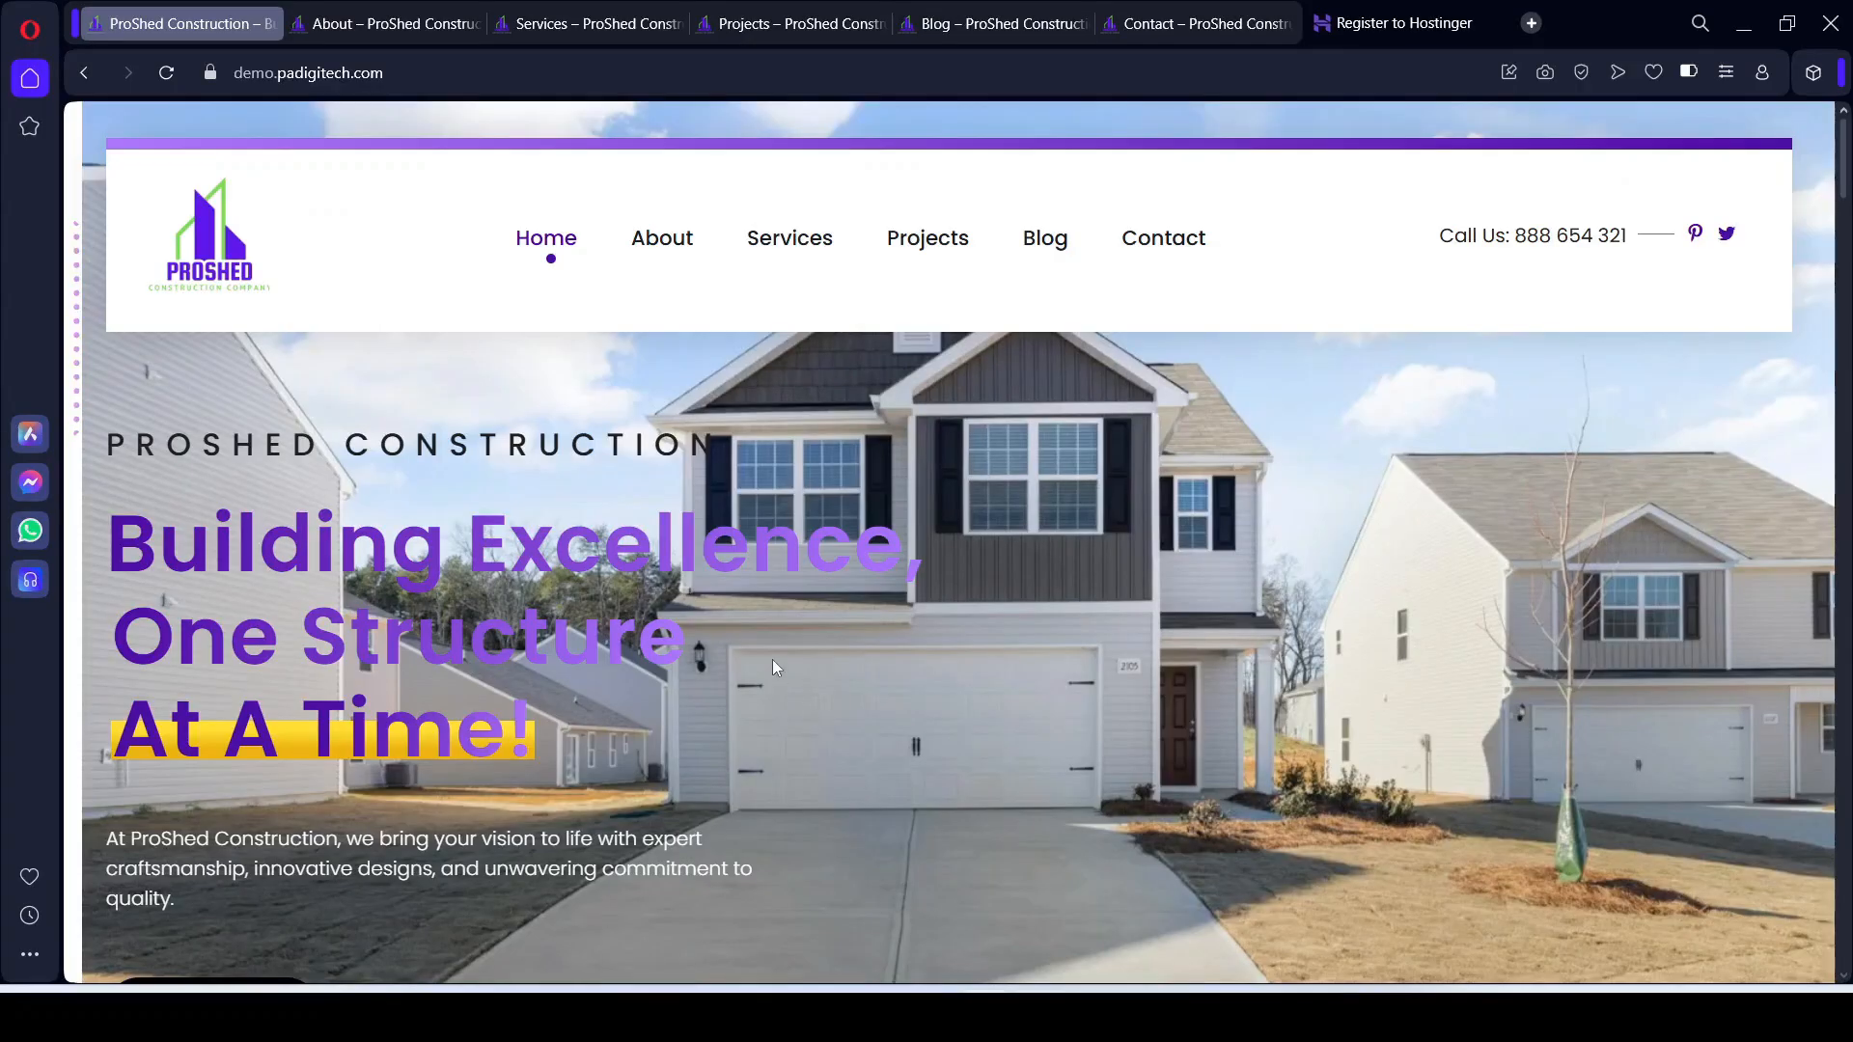
drag(109, 444, 725, 448)
key(ctrl+c)
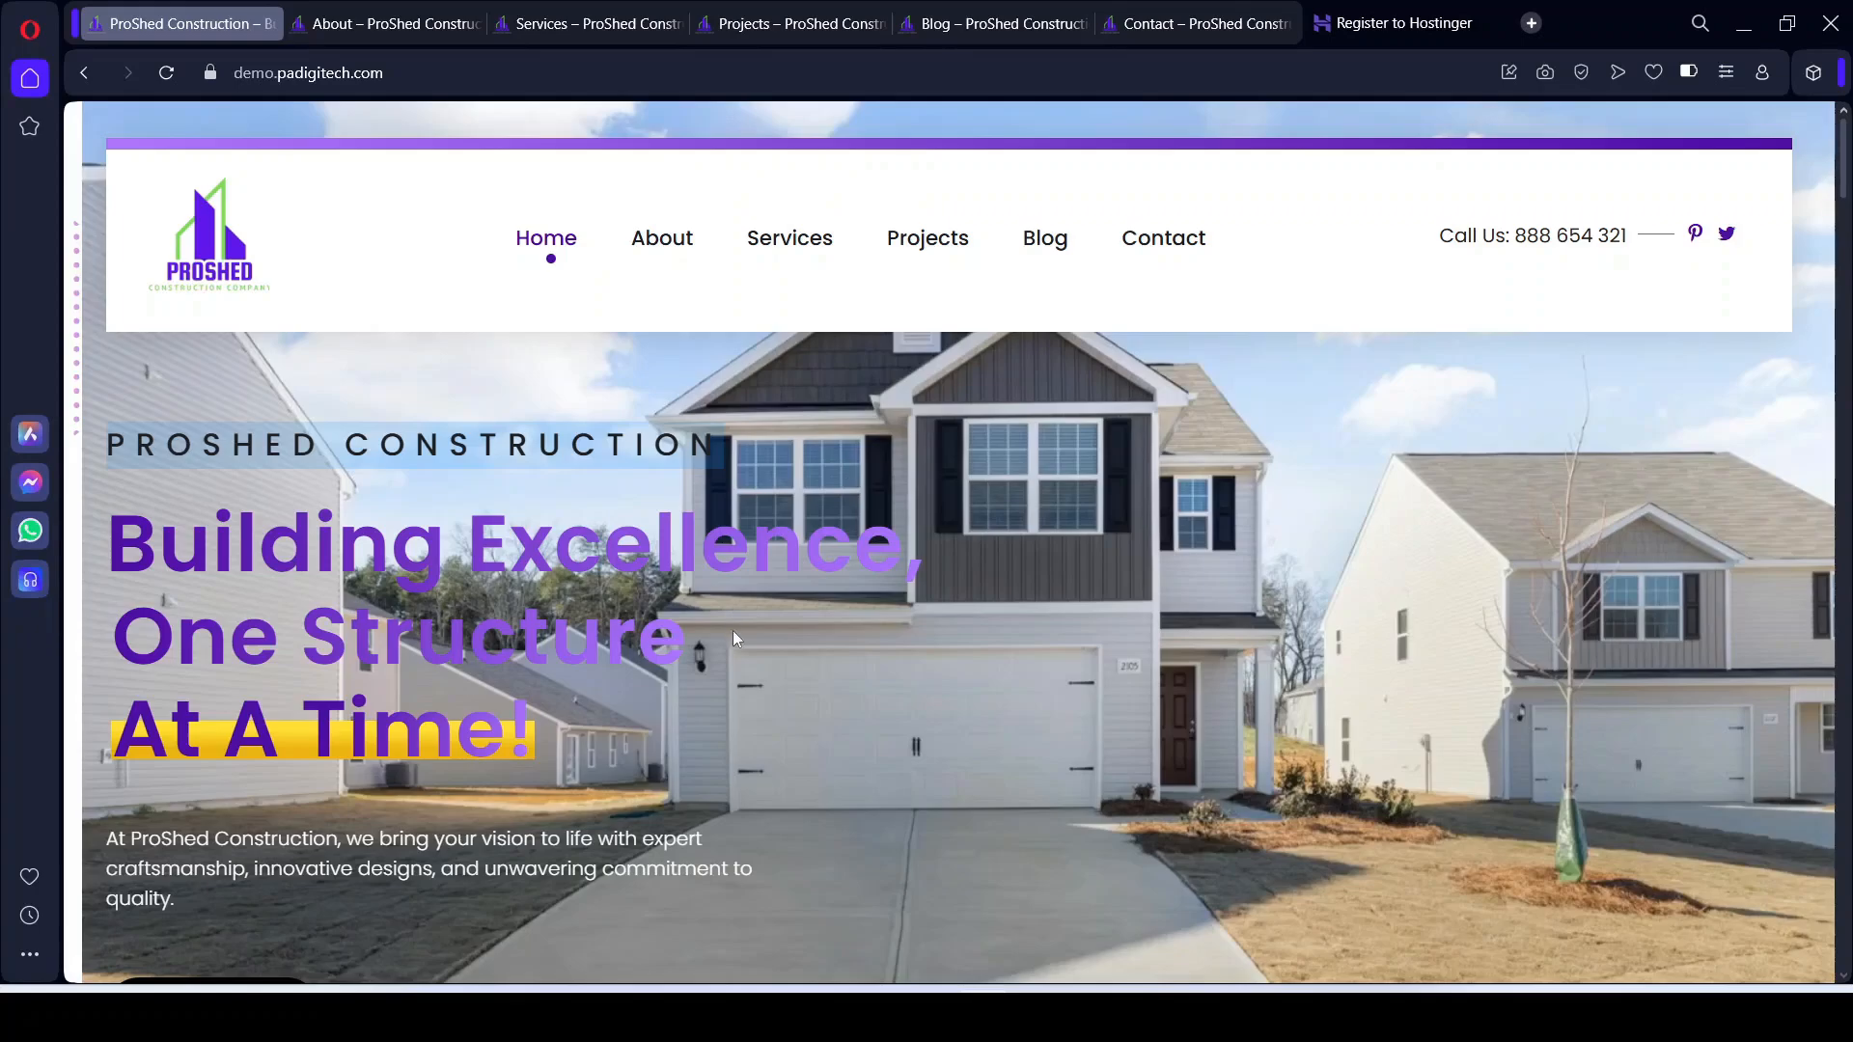
scroll(735, 637, down, 5)
scroll(741, 644, up, 5)
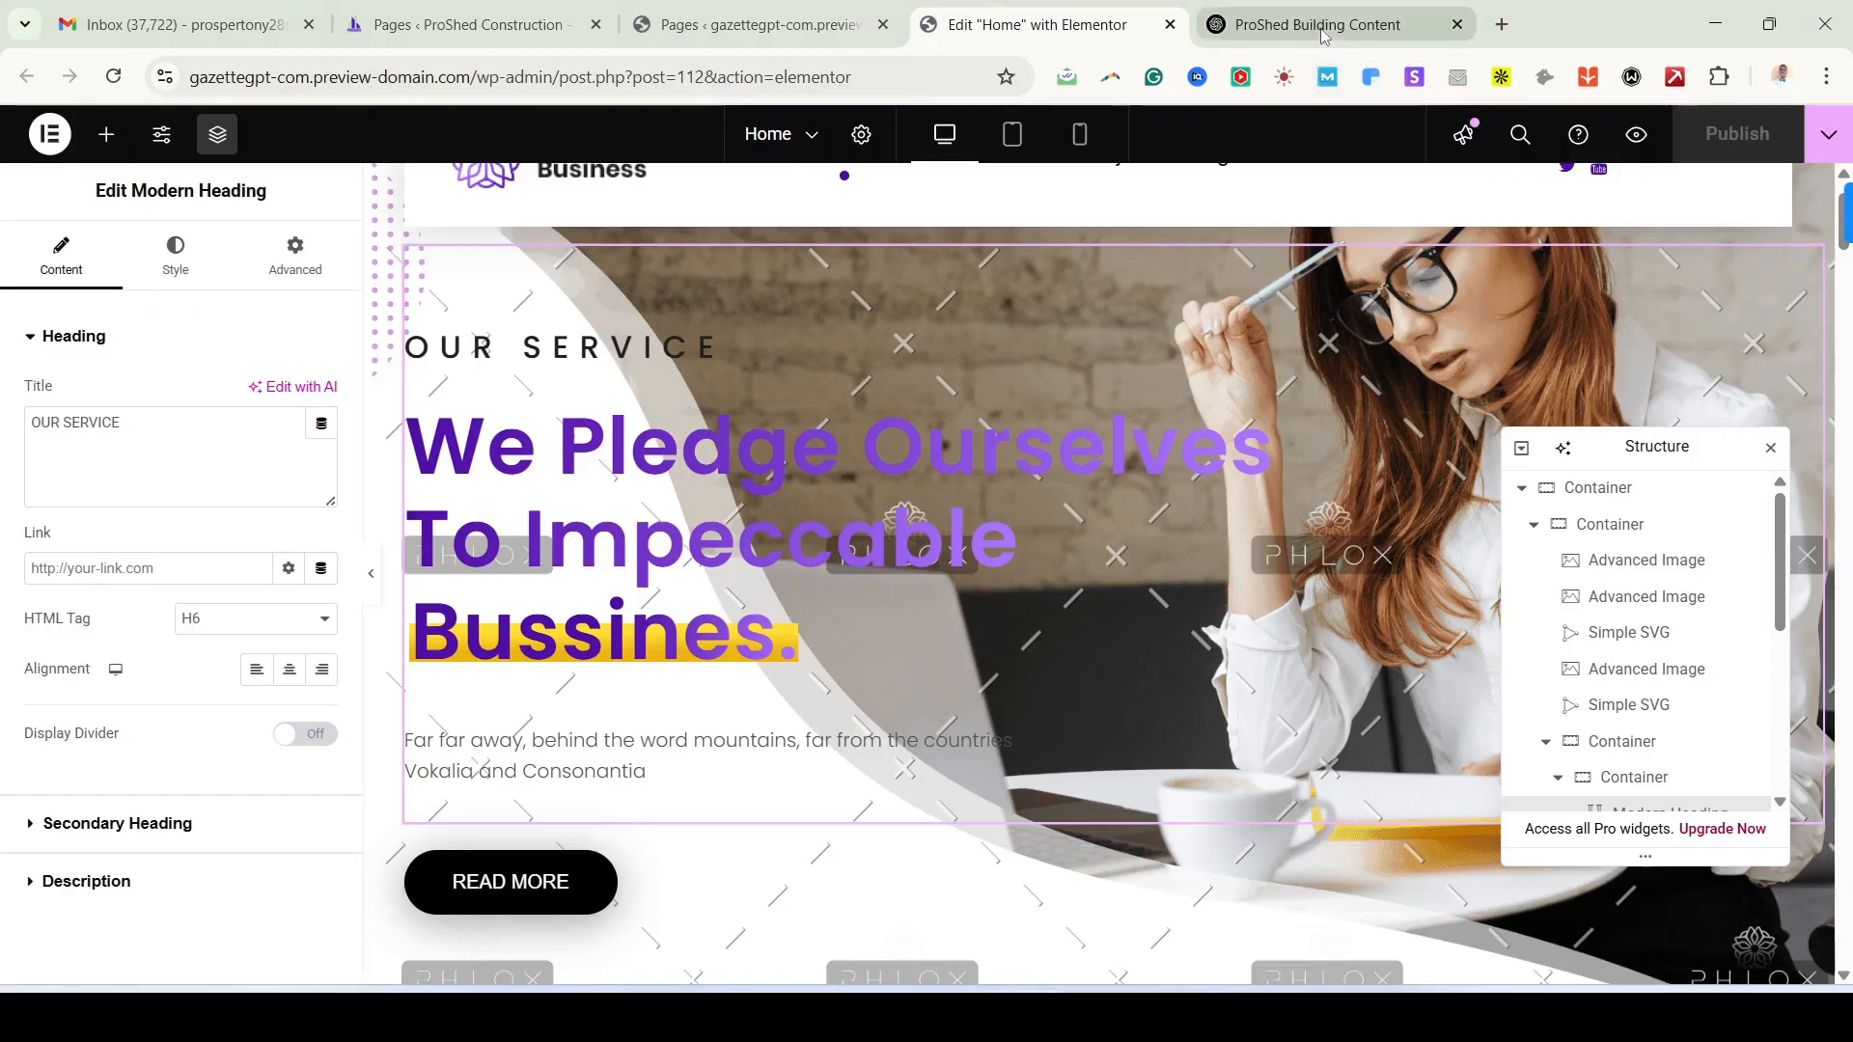
click(1320, 27)
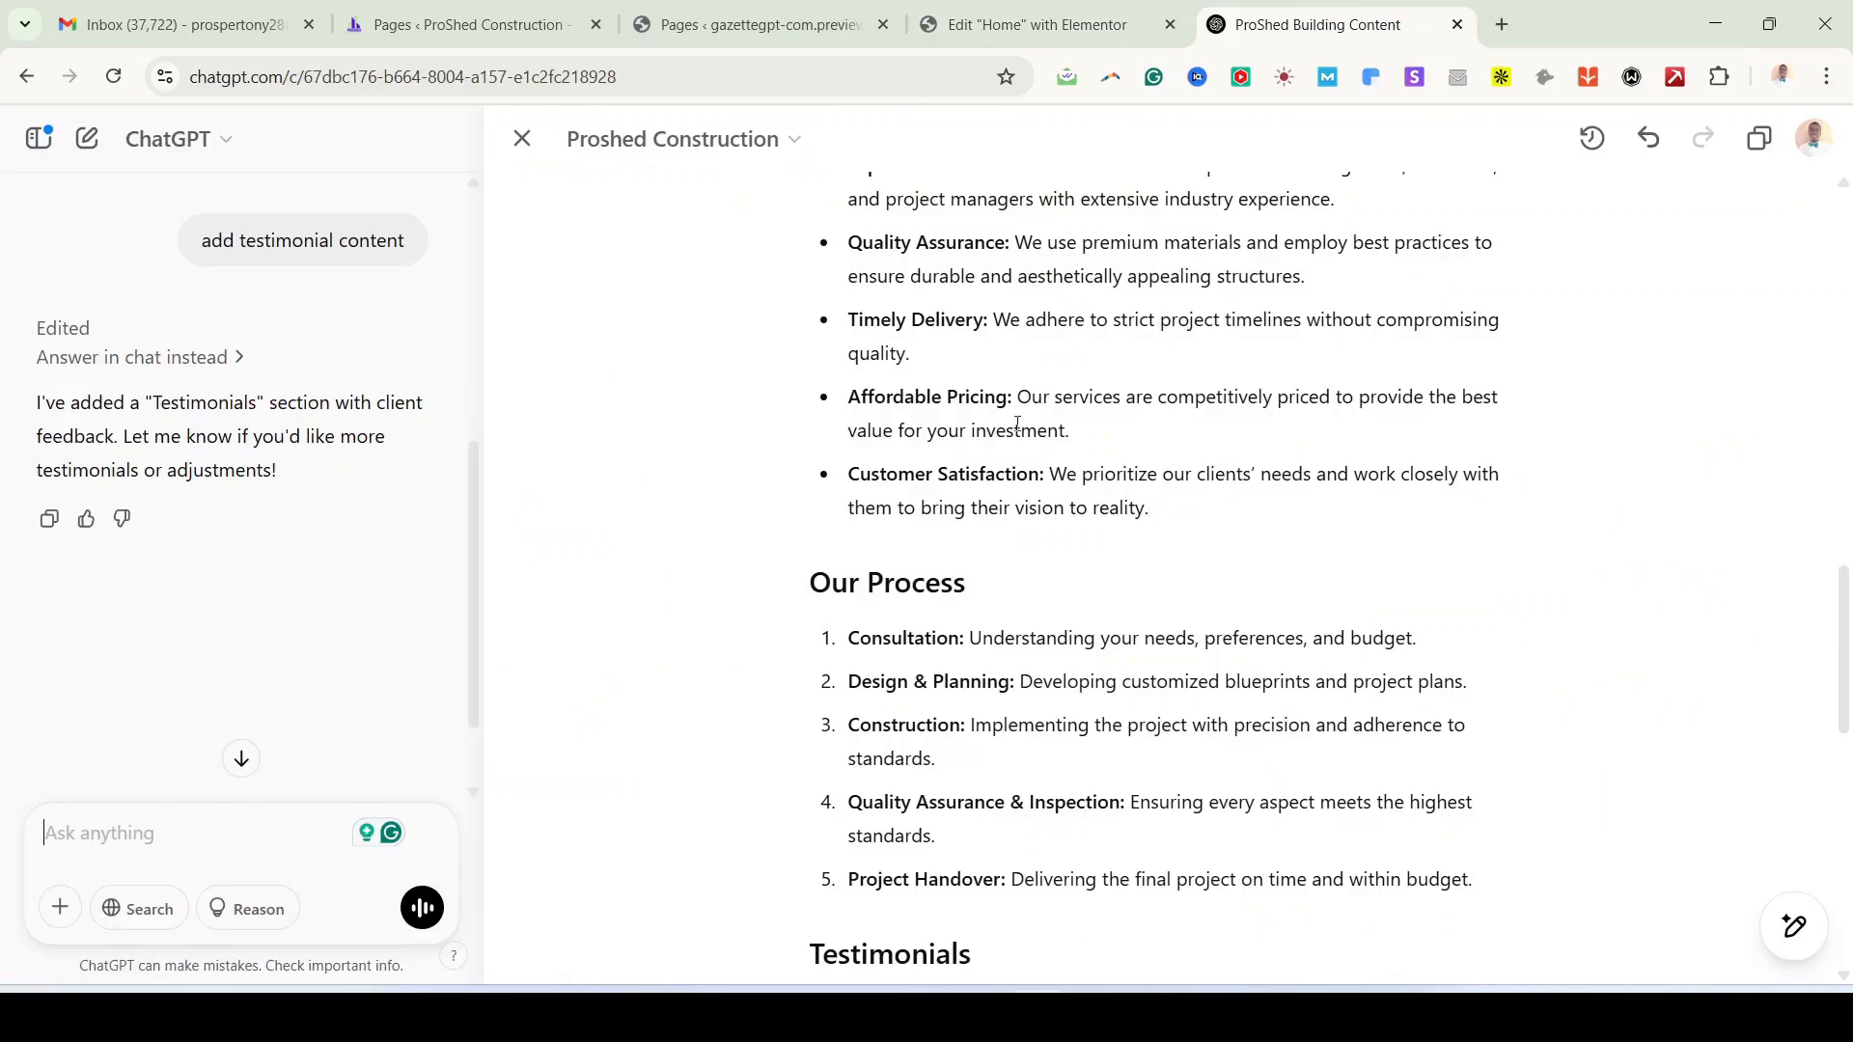
scroll(1049, 589, up, 6)
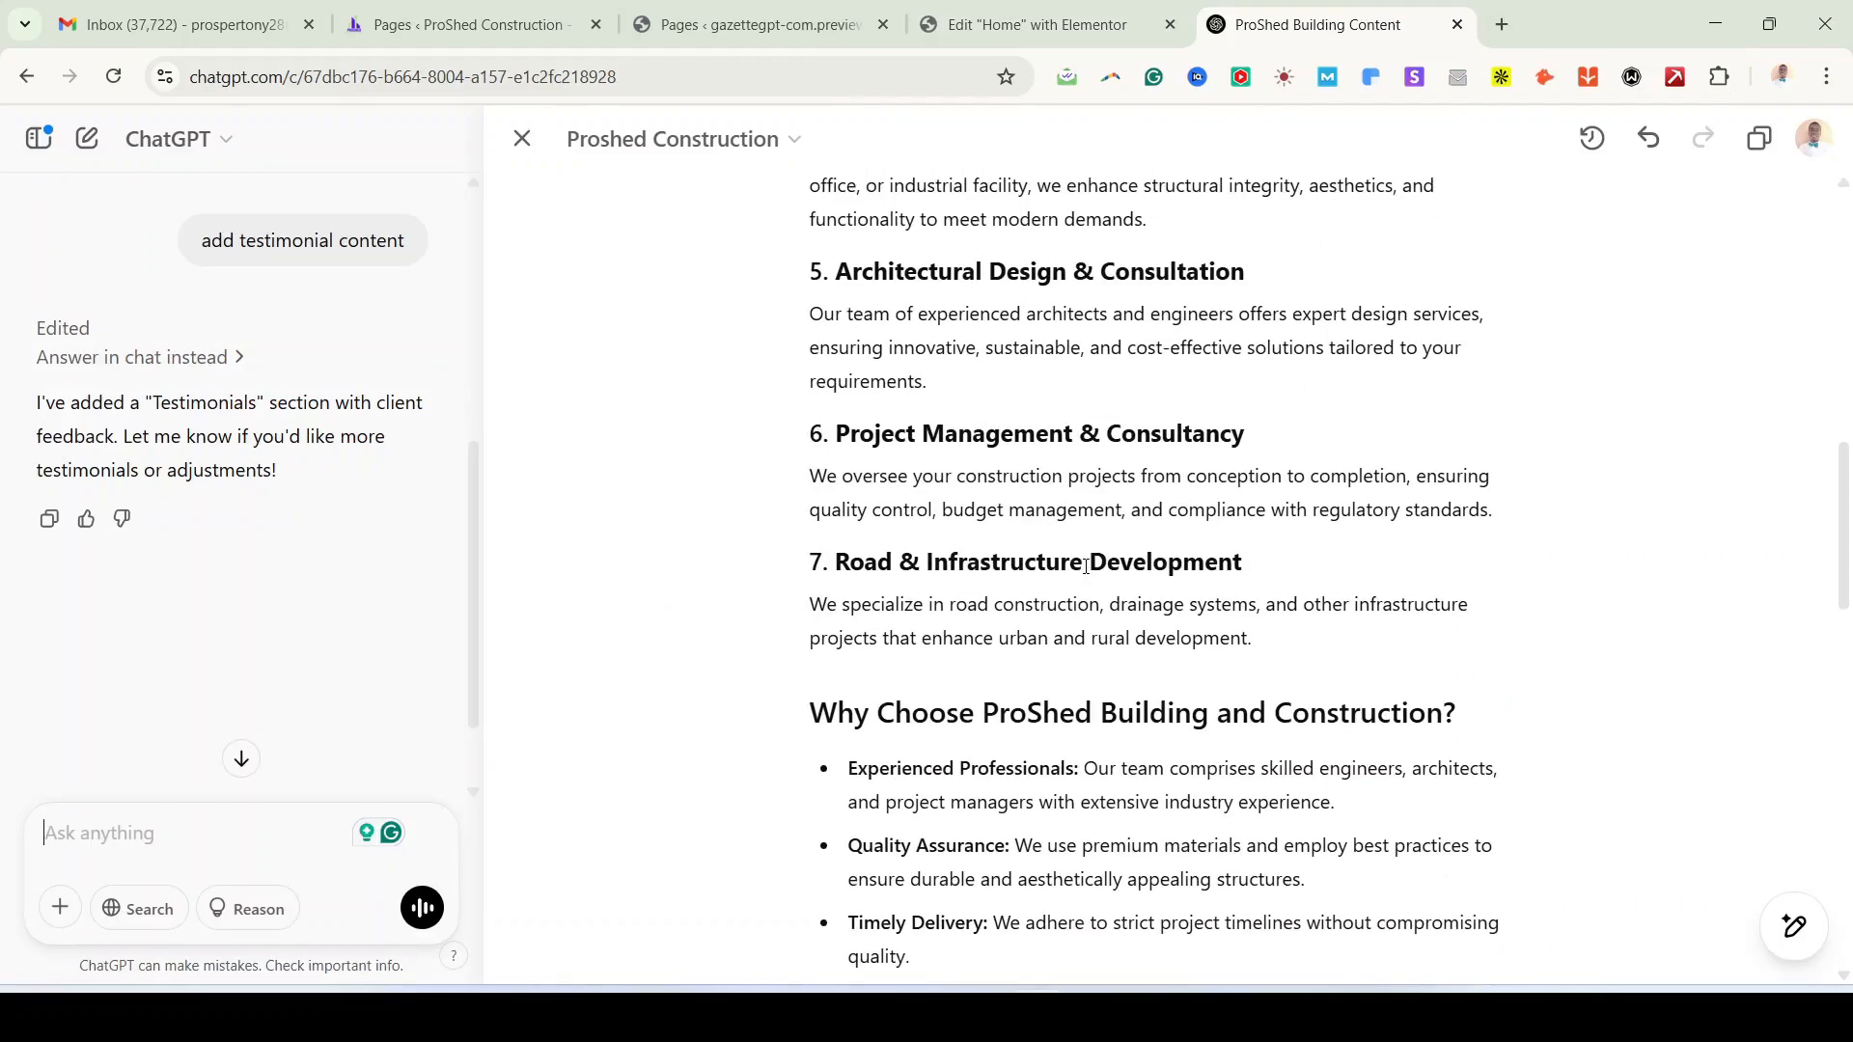
Step: Close the ProShed Building Content ChatGPT chat to return to the Elementor Home editor
scroll(1086, 566, down, 12)
scroll(1085, 567, up, 6)
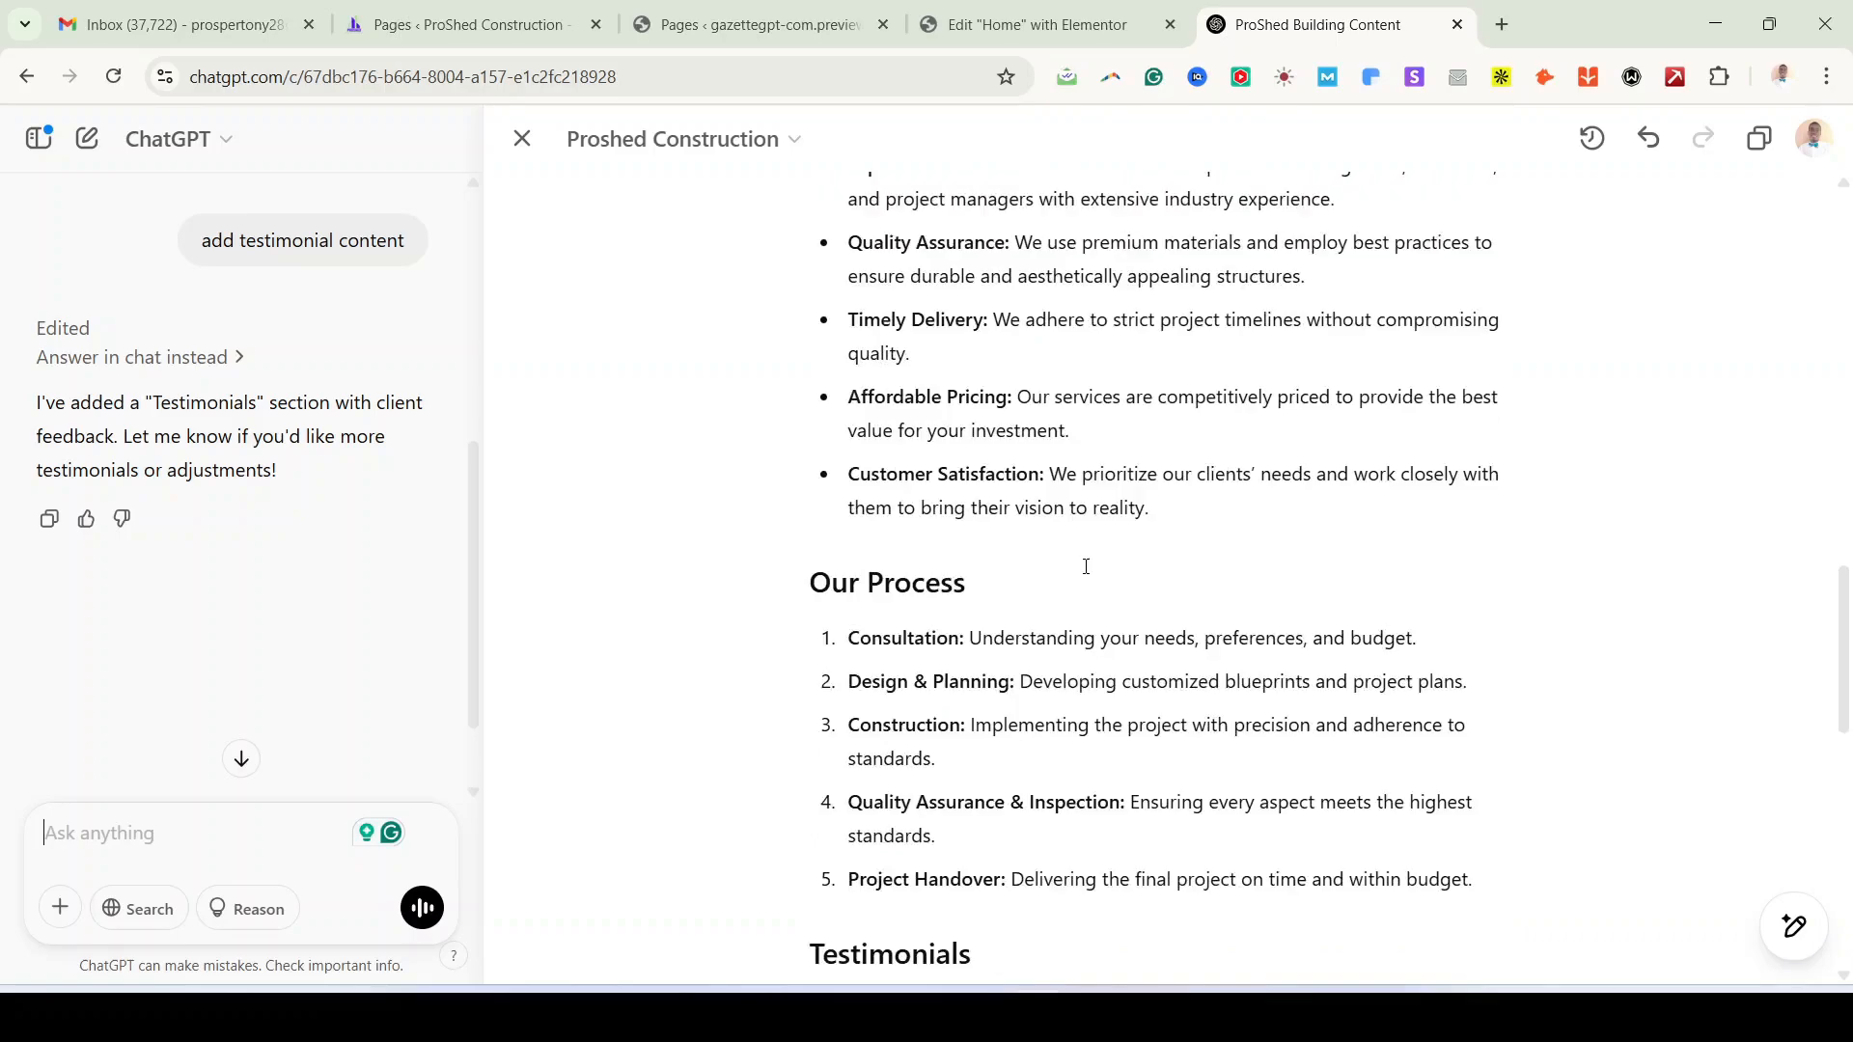
scroll(1086, 566, up, 6)
scroll(1085, 567, up, 7)
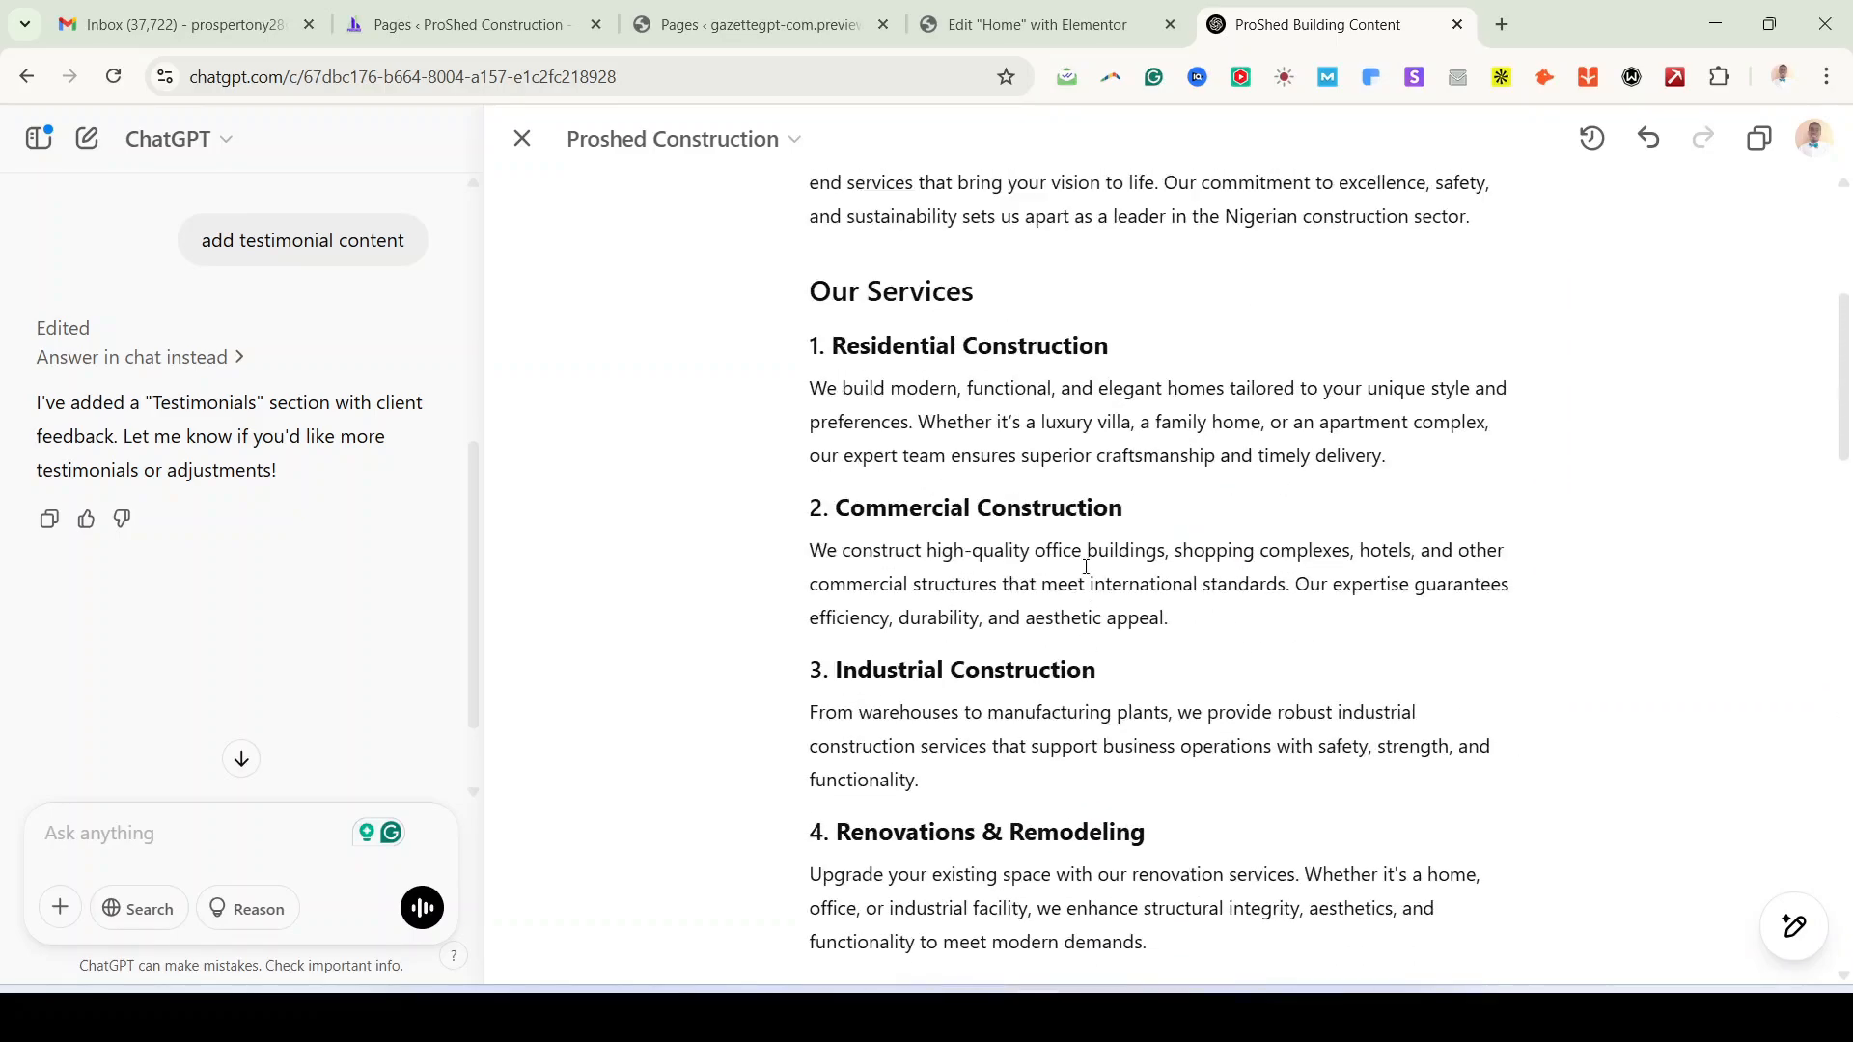
key(alt+Tab)
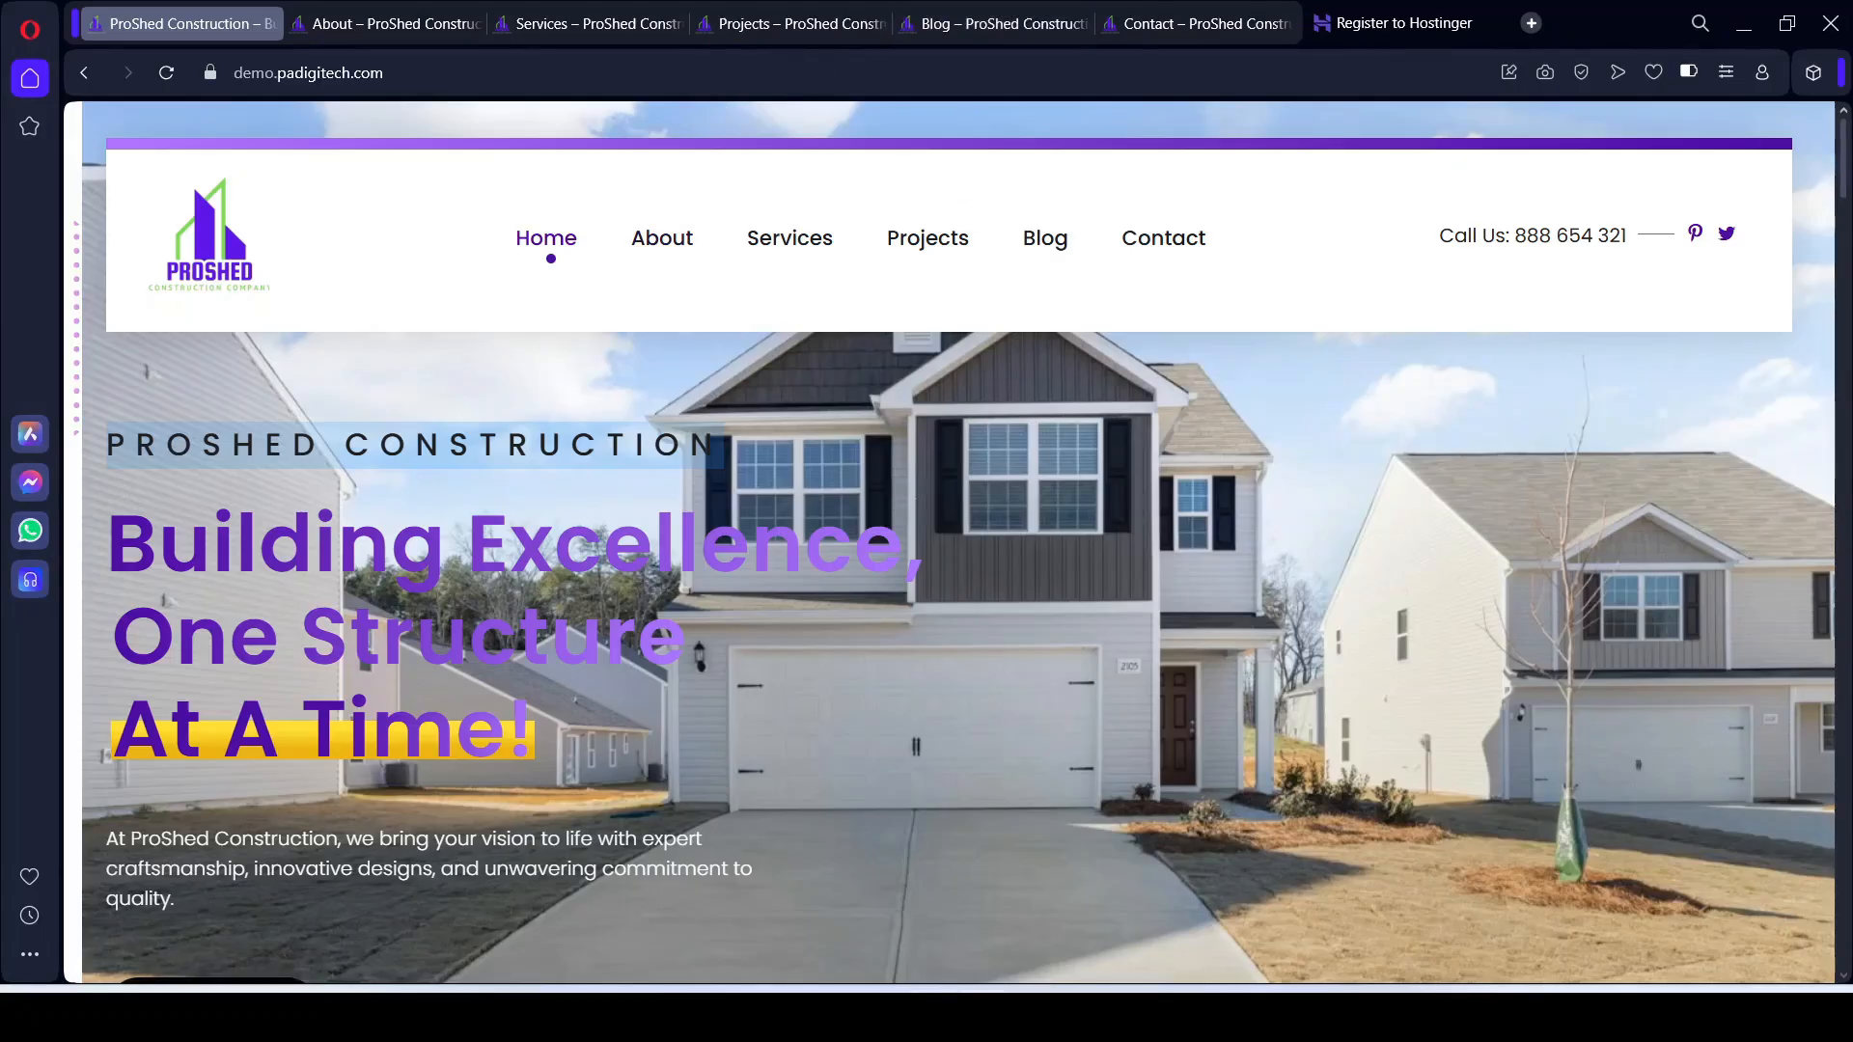
key(alt+Tab)
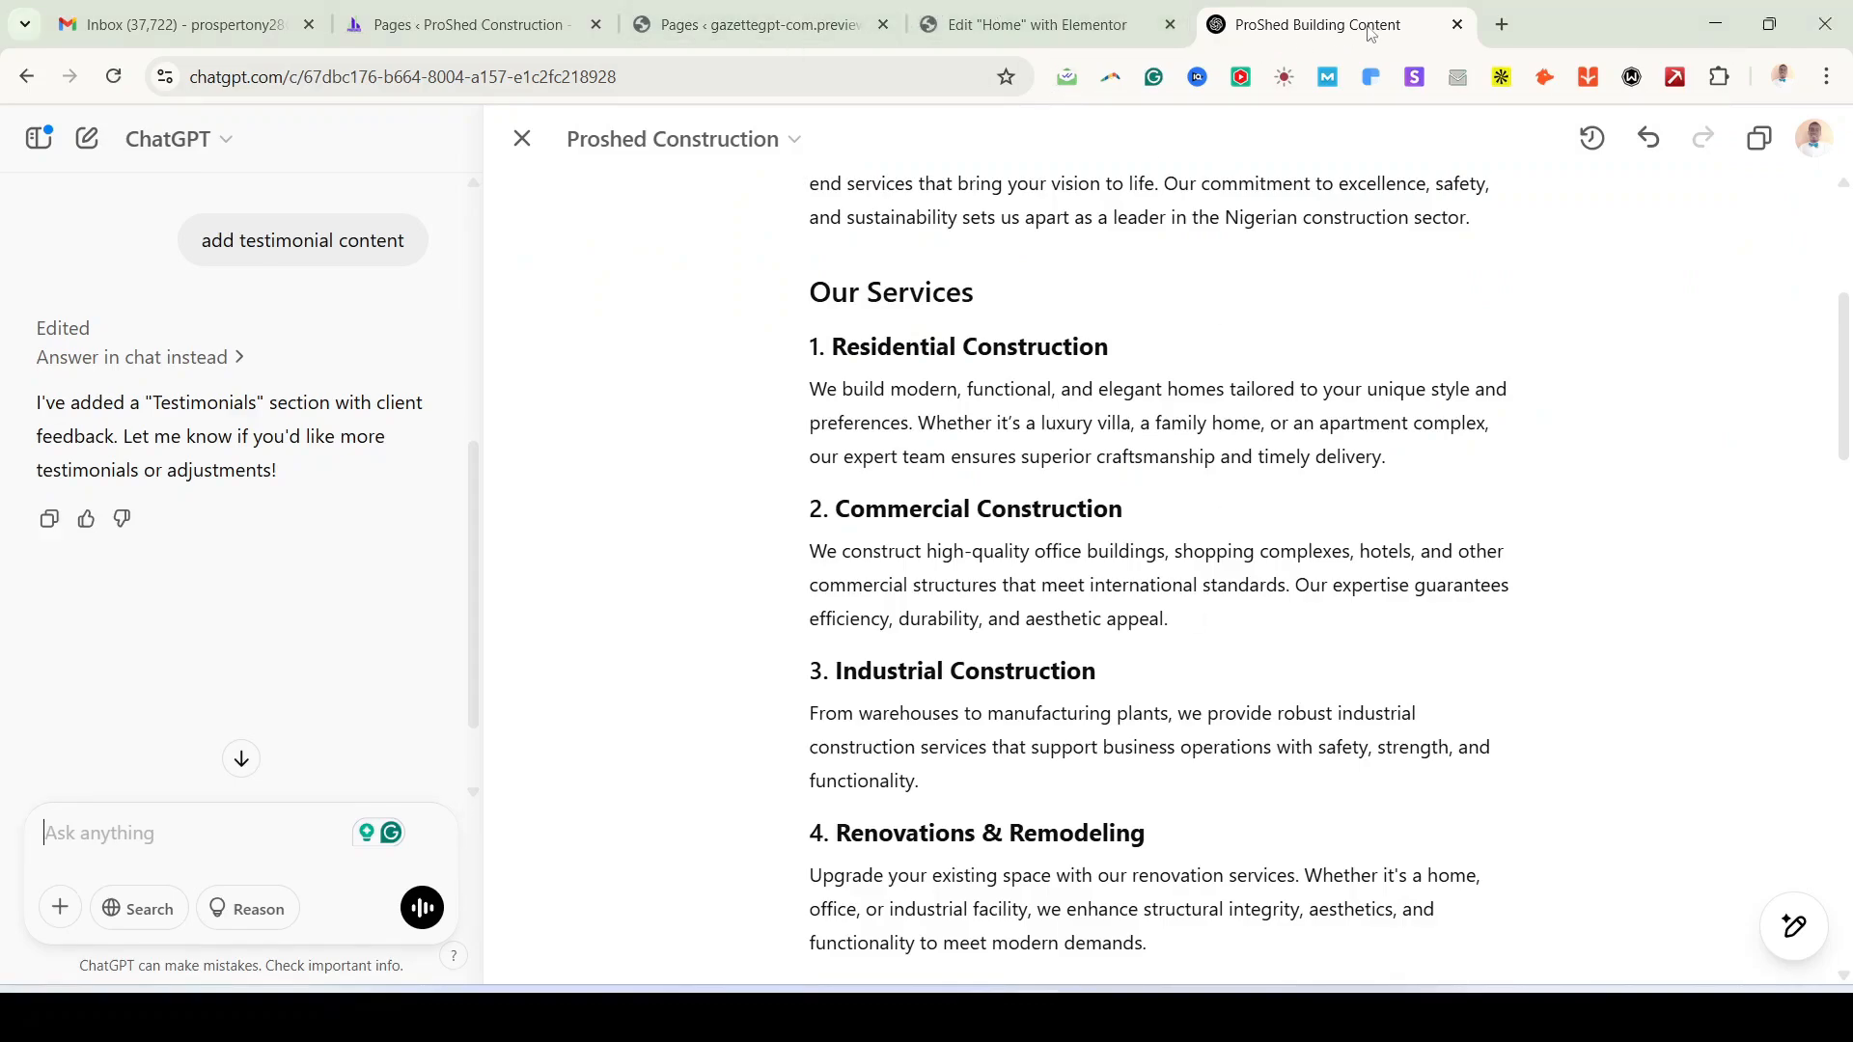
click(1457, 24)
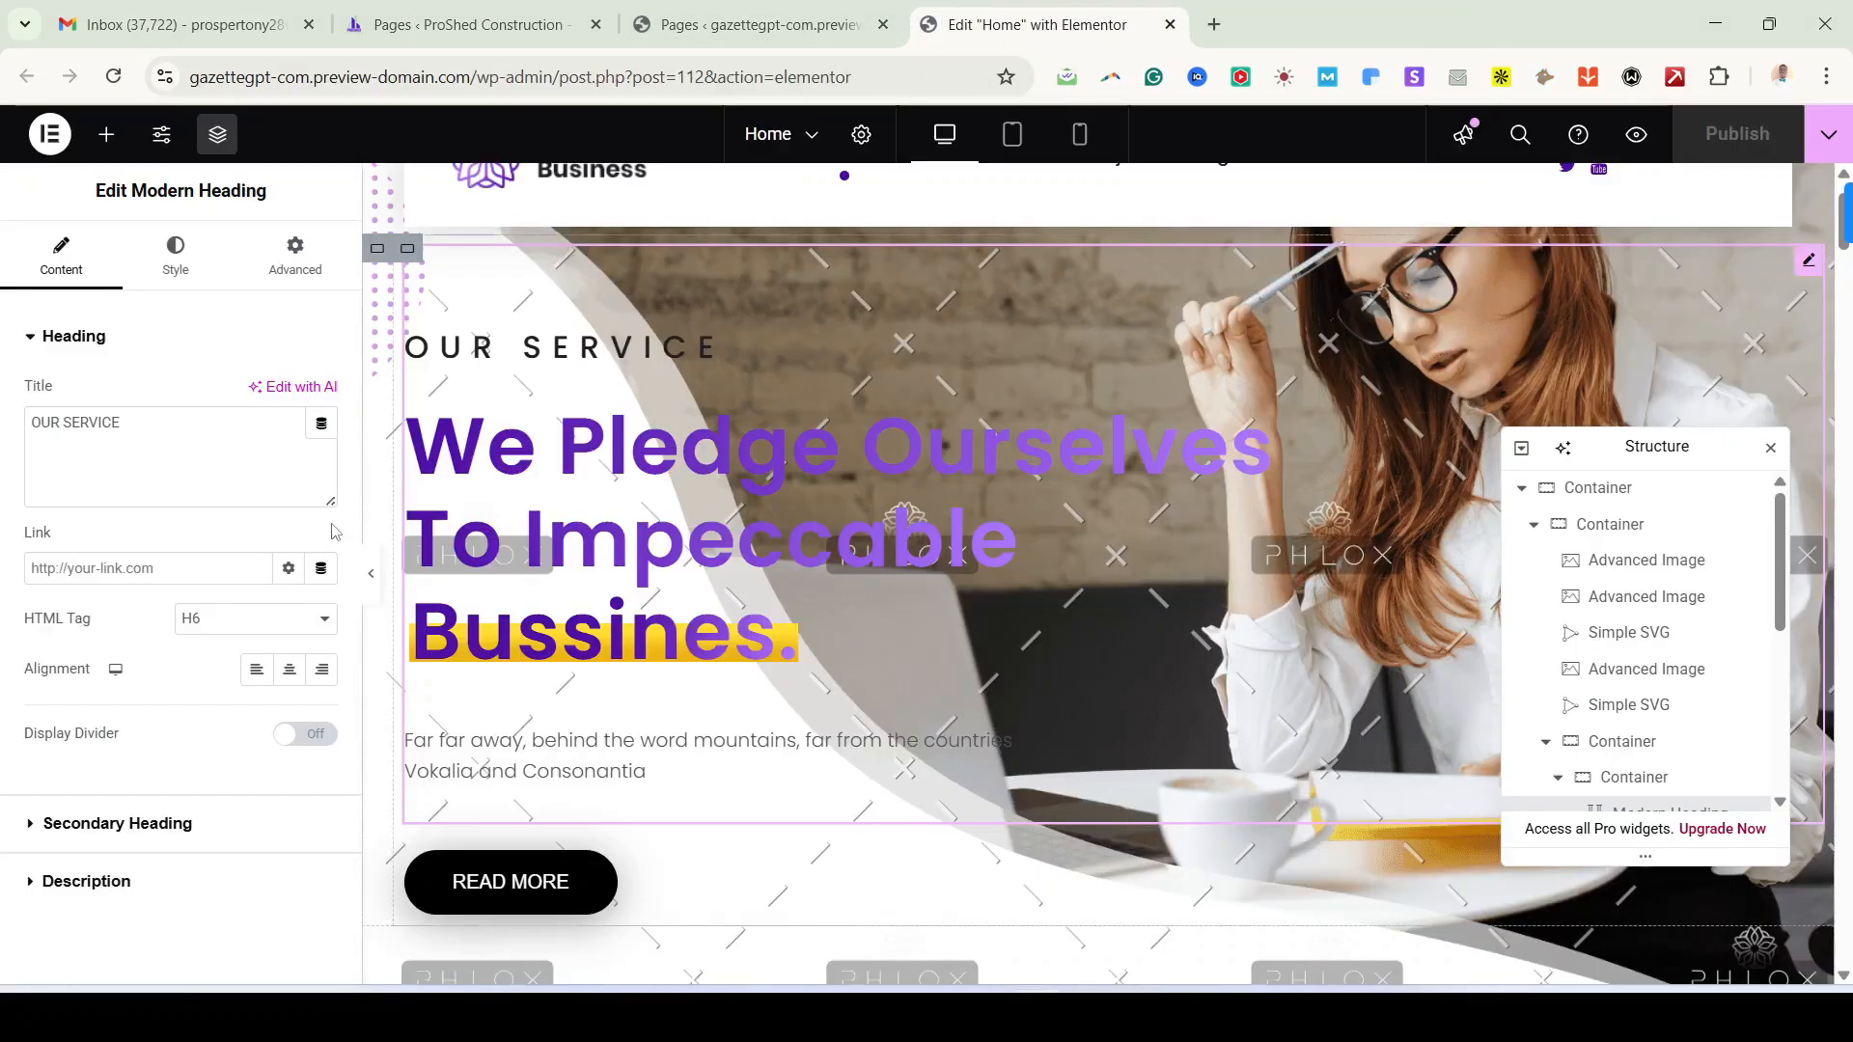
Step: Replace the hero's OUR SERVICE title with PROSHED CONSTRUCTION
click(217, 435)
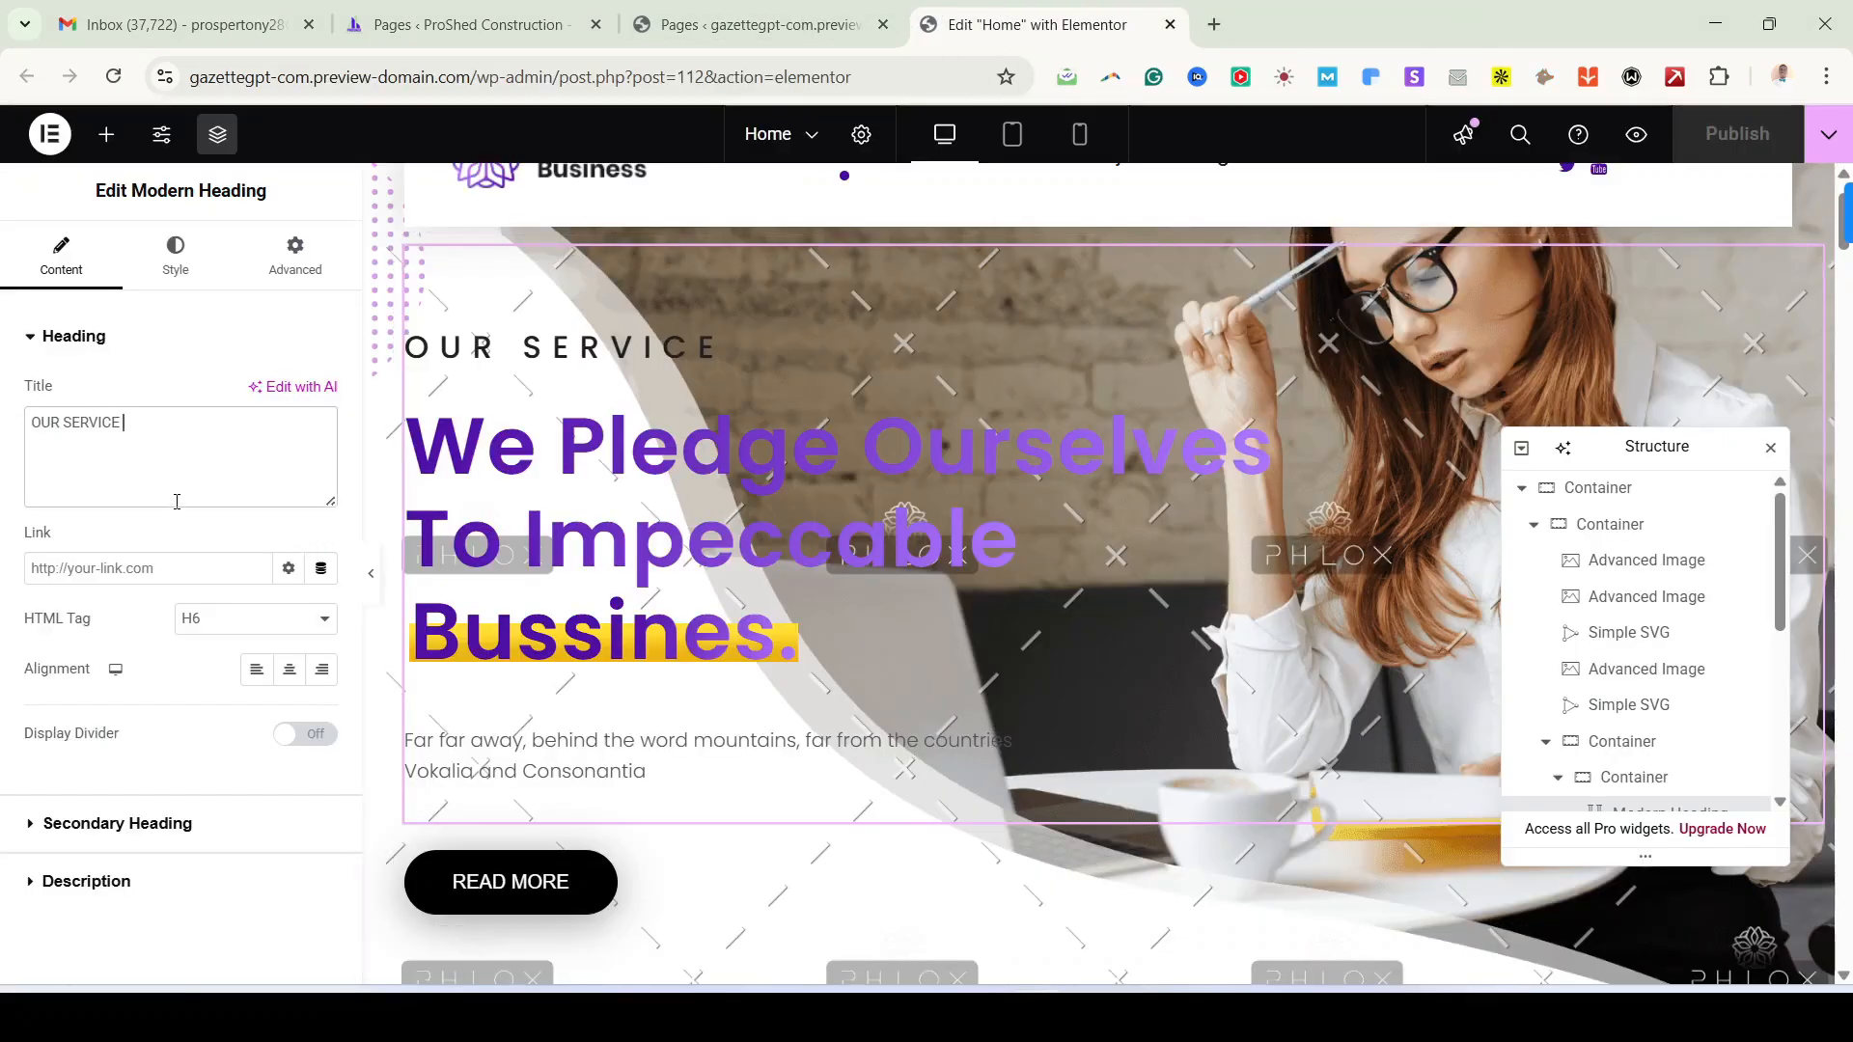
key(ctrl+a)
key(ctrl+v)
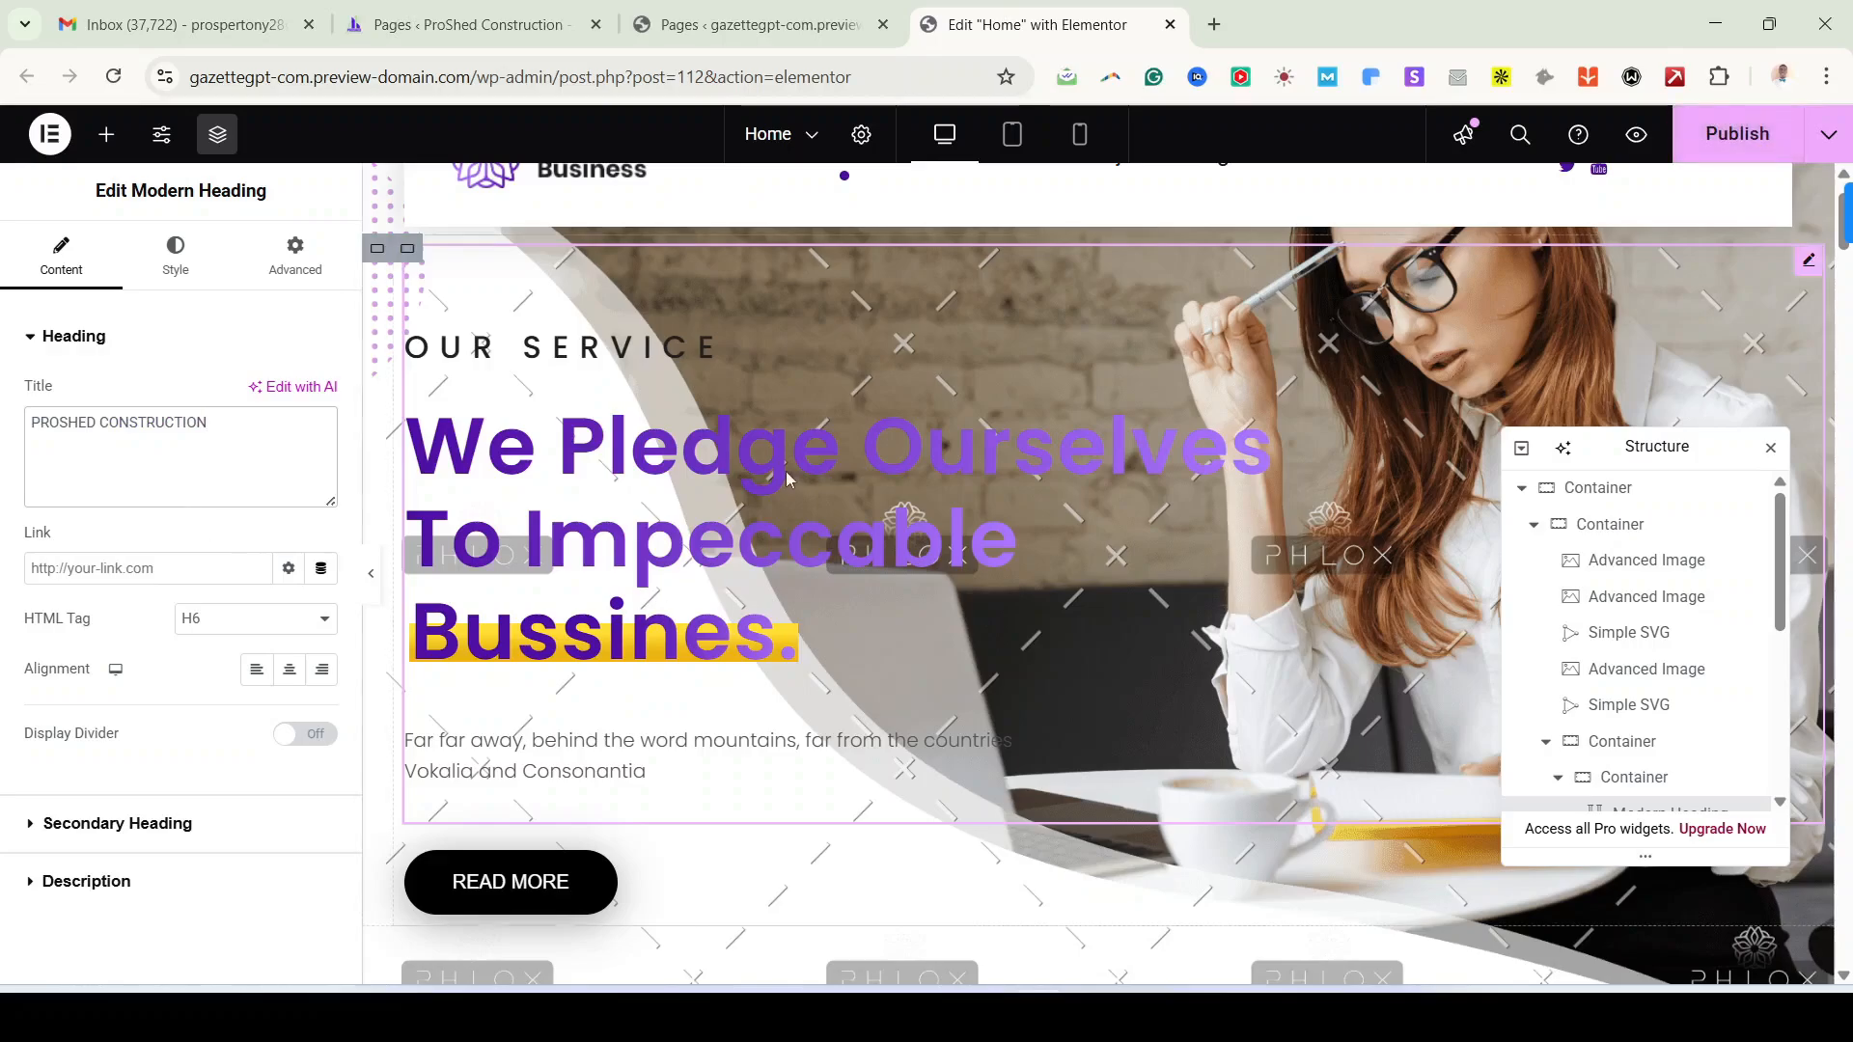
scroll(1199, 559, up, 1)
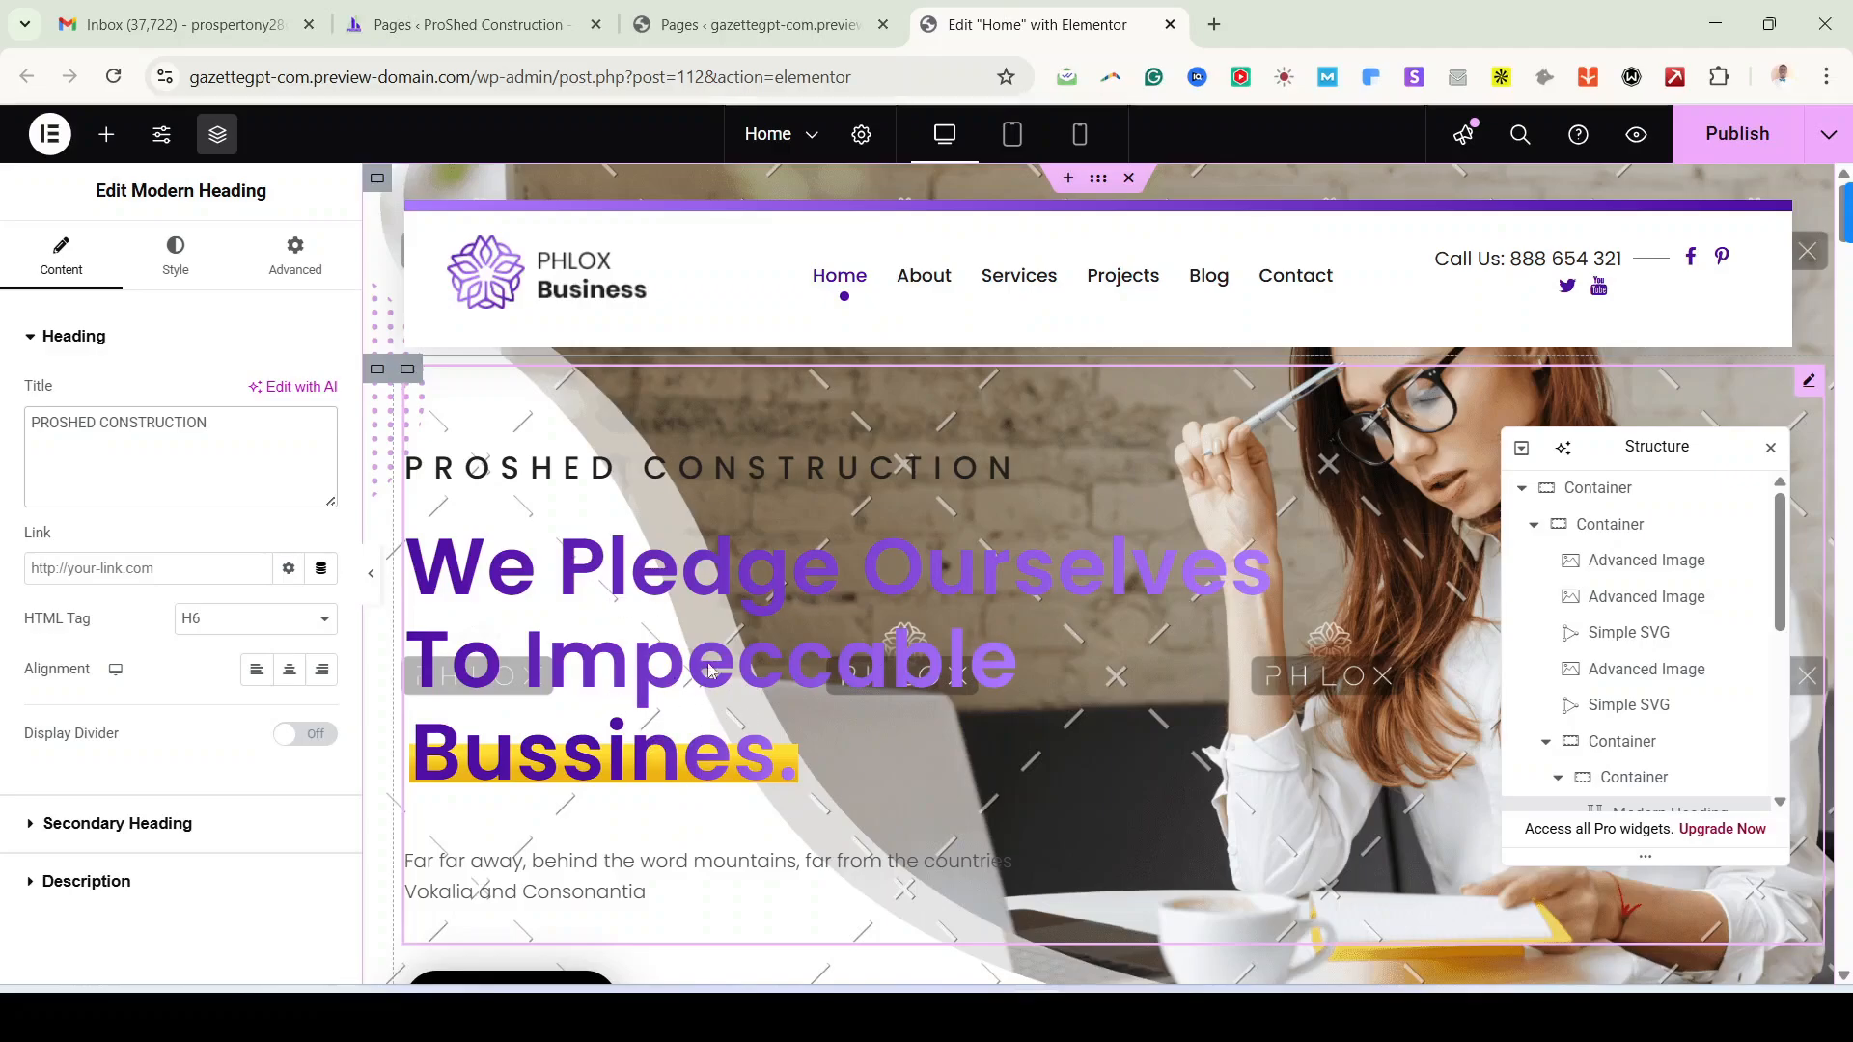
Step: Set the secondary heading's Before Text to 'Building Excellence,'
click(76, 842)
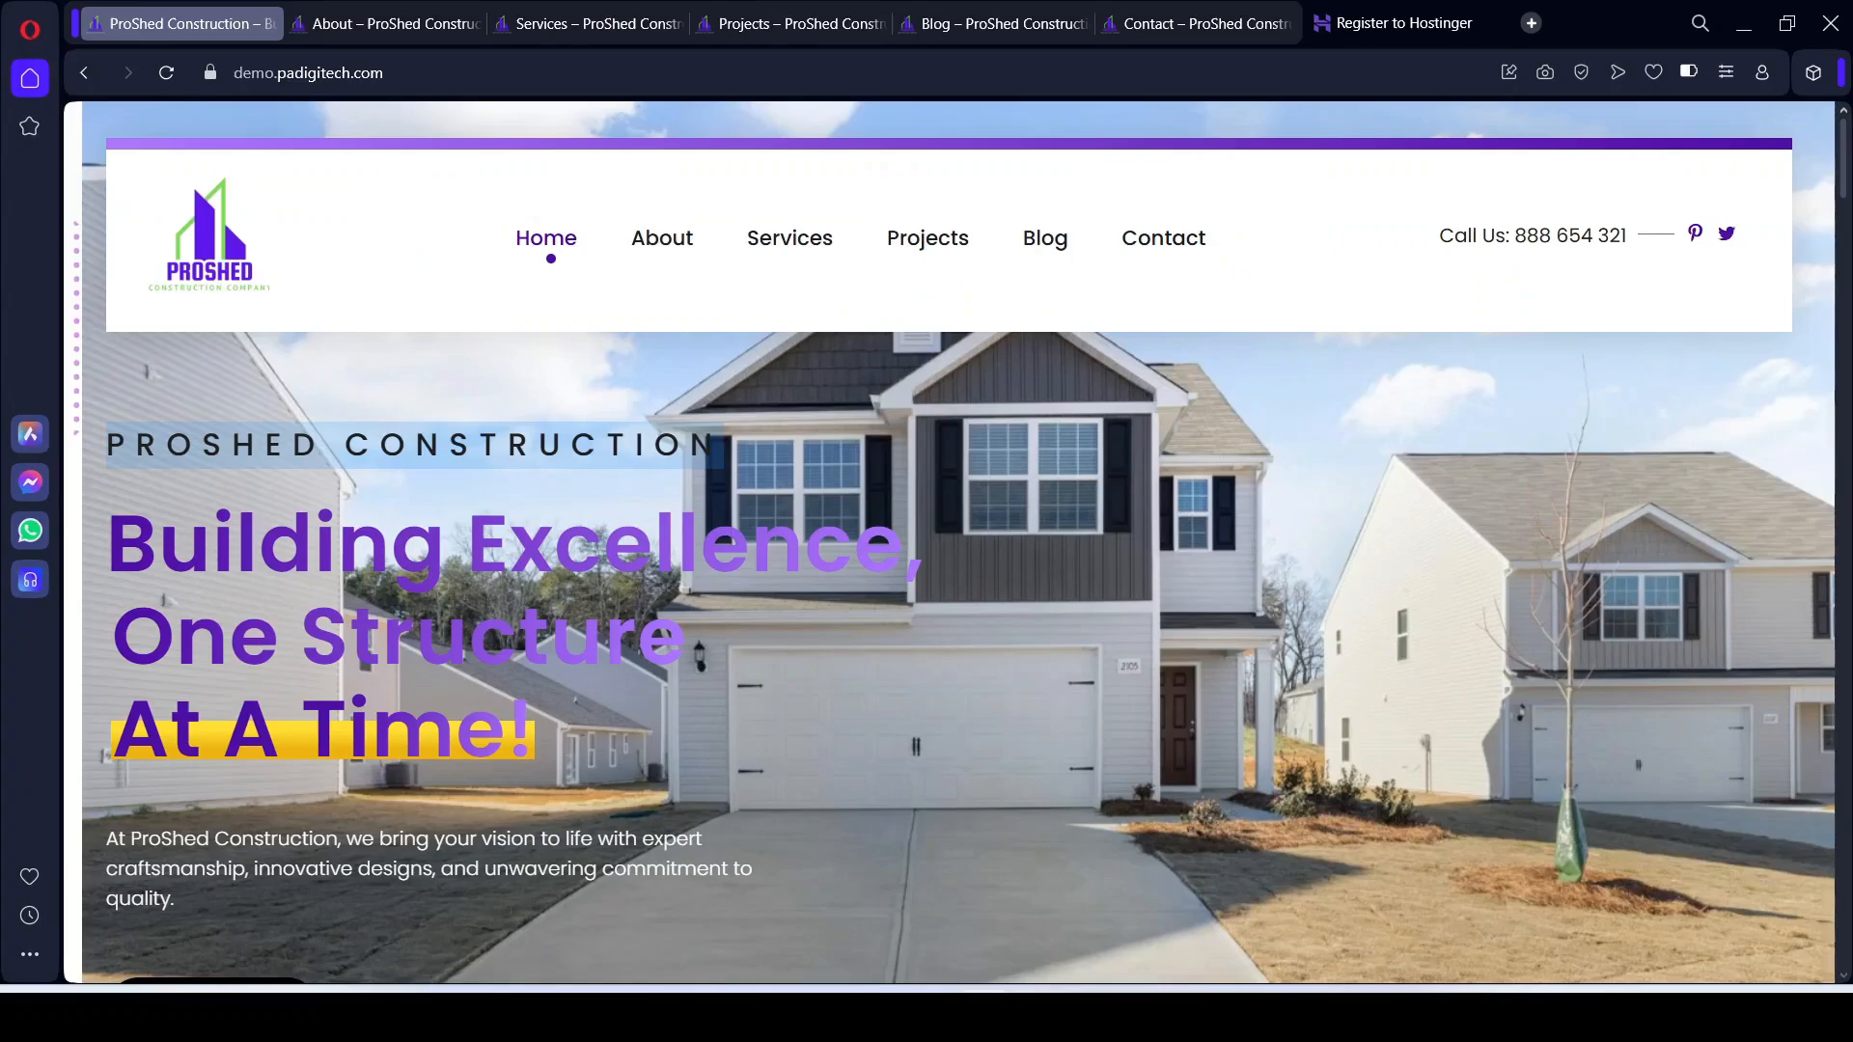
drag(109, 541, 903, 582)
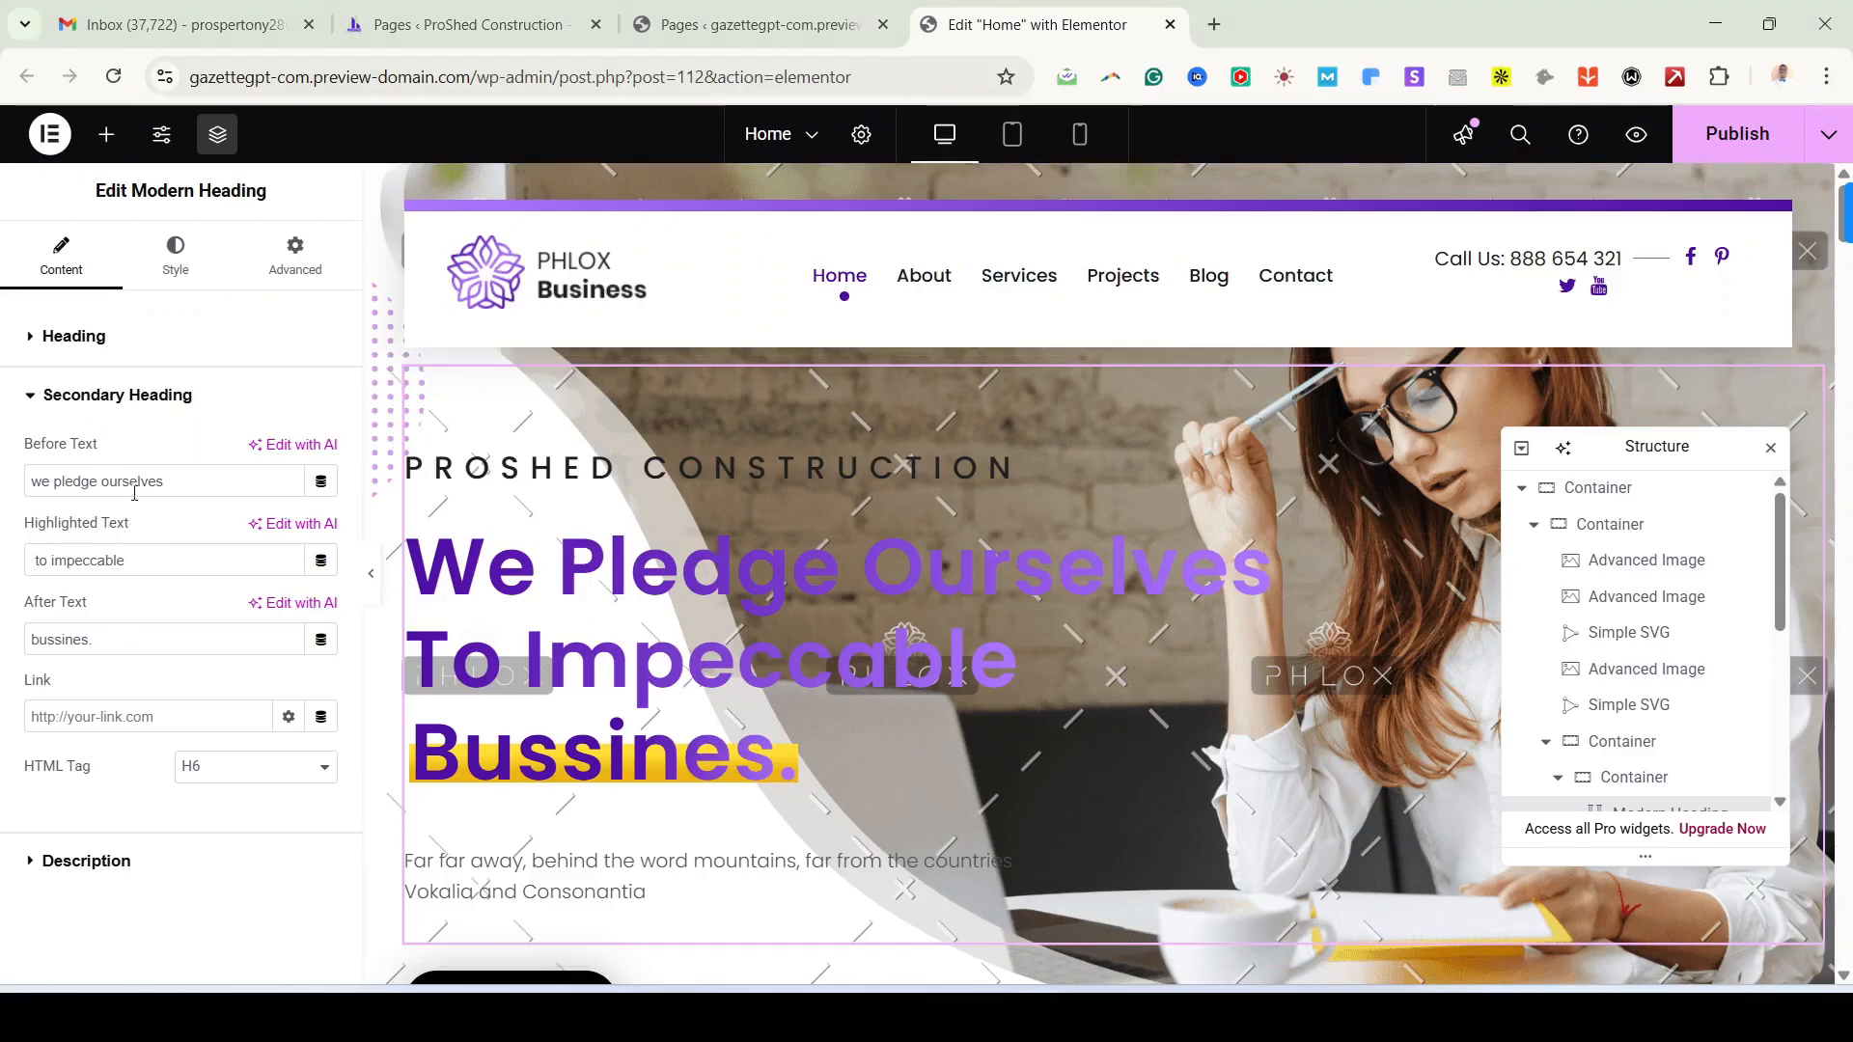
triple_click(130, 477)
key(ctrl+v)
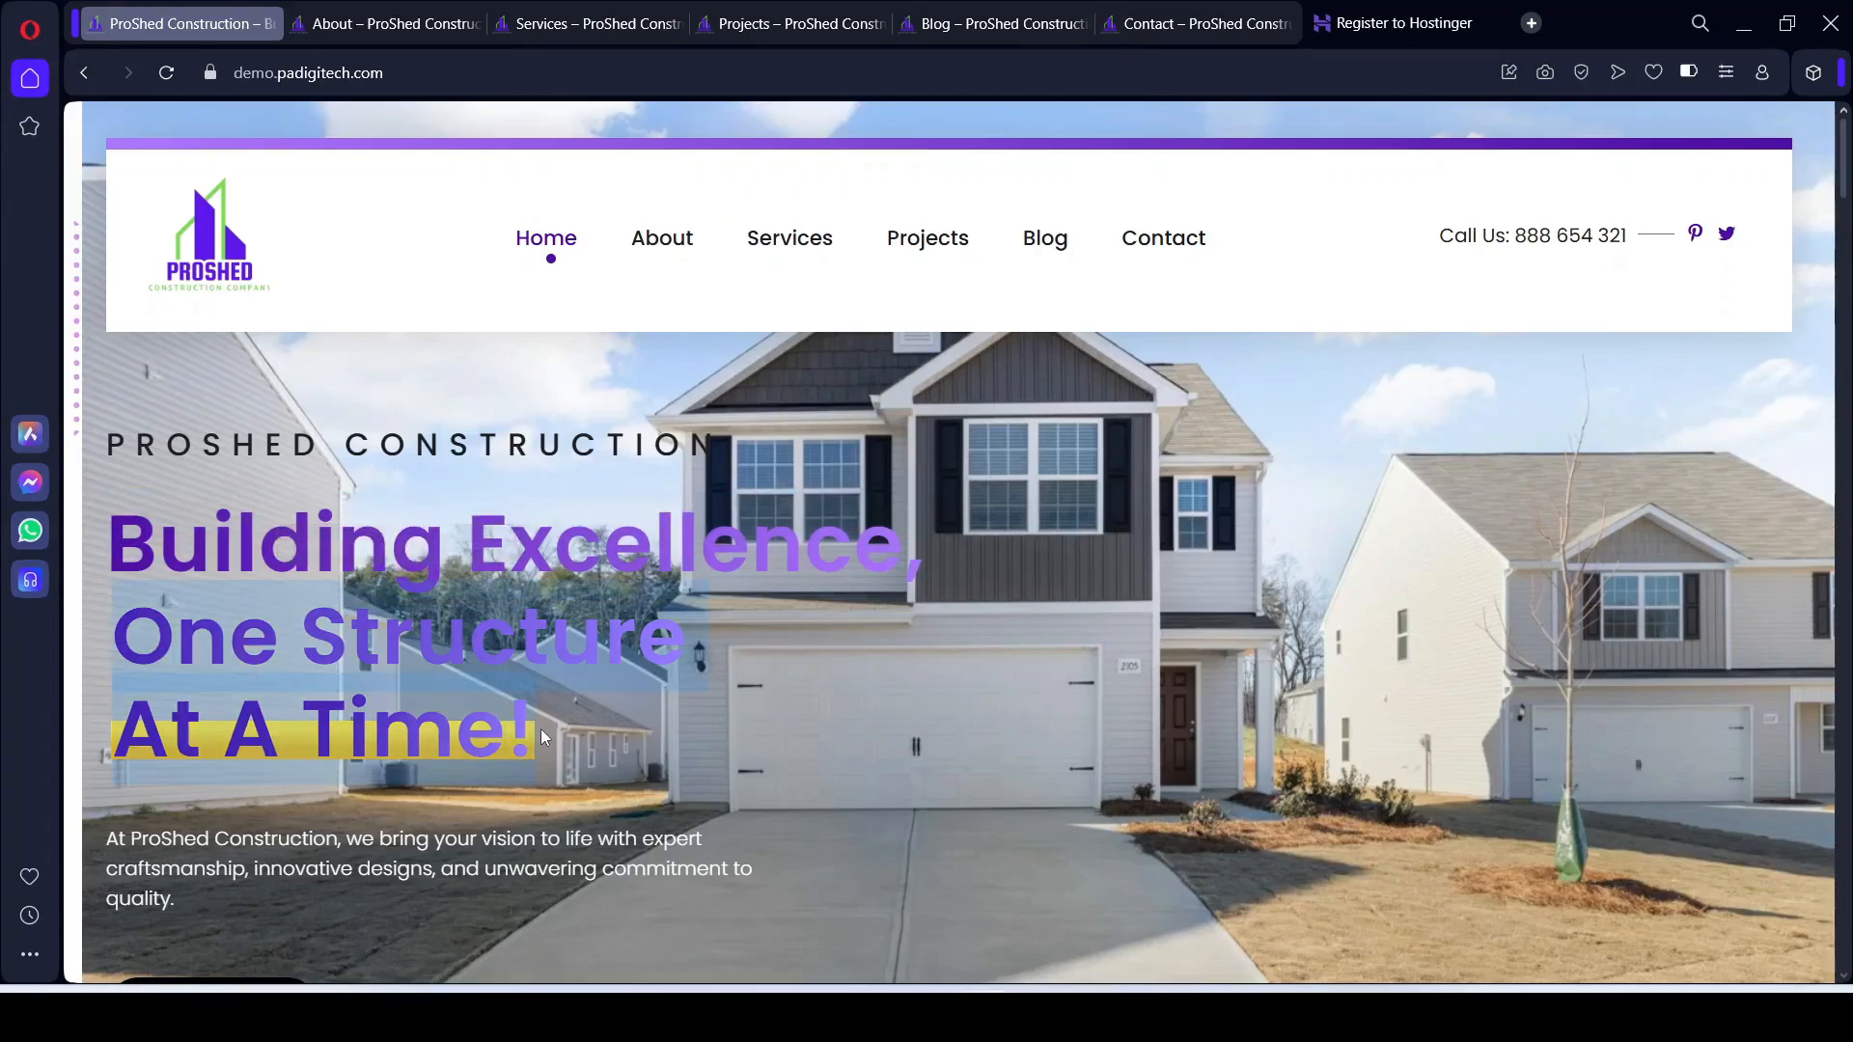
Step: Set the highlighted words to 'One Structure' and the After Text to 'at a Time!'
click(1038, 1017)
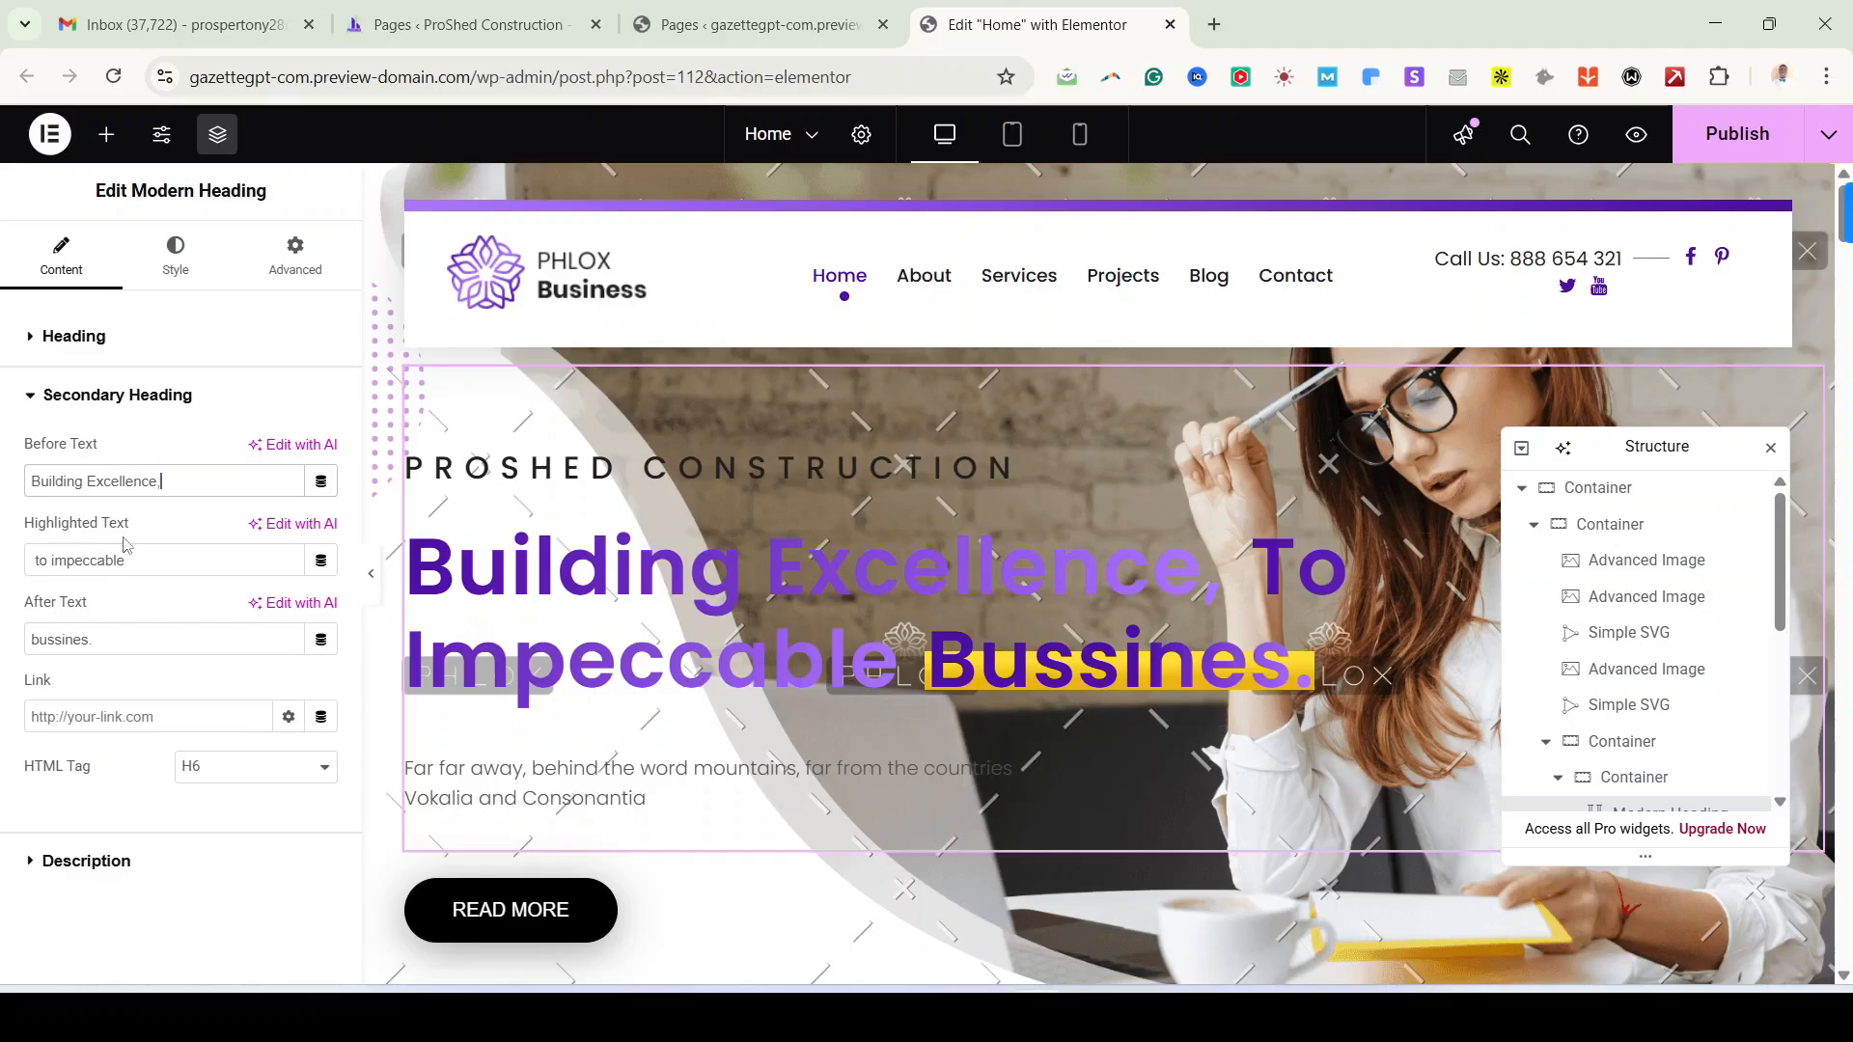
triple_click(155, 561)
key(ctrl+v)
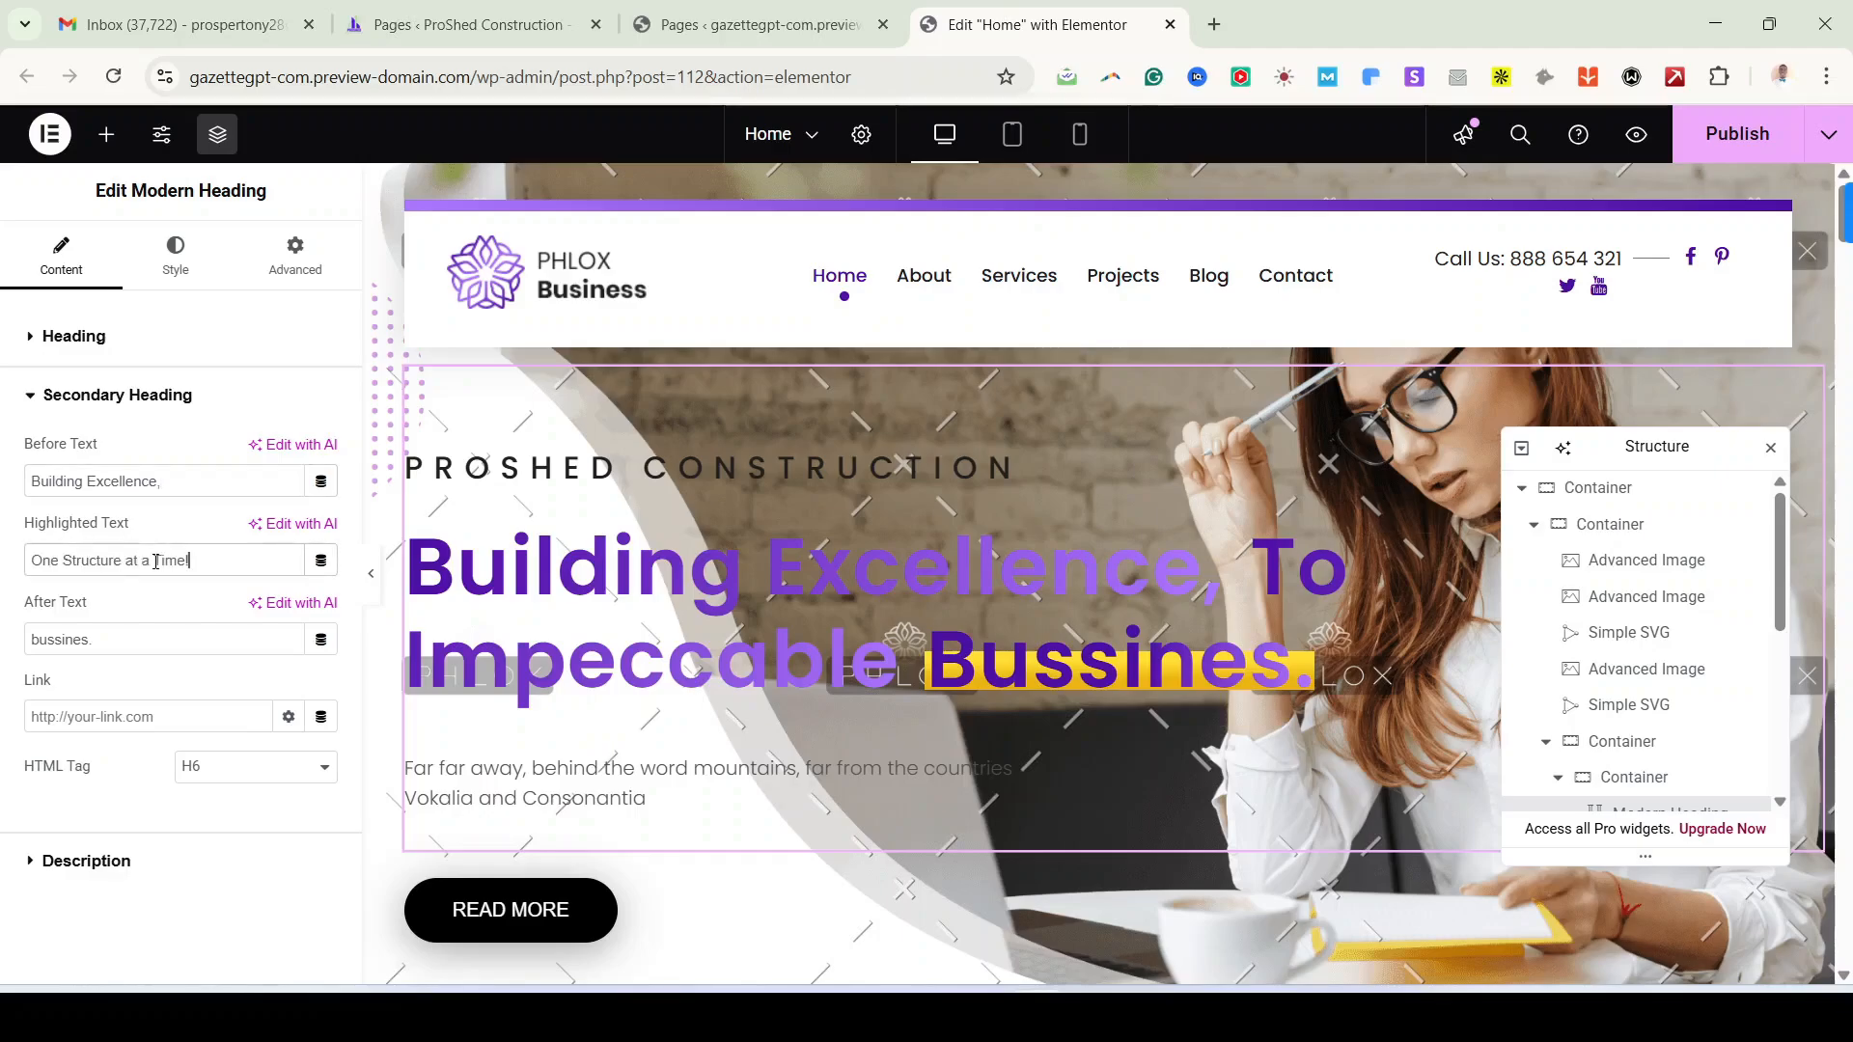
drag(120, 570, 191, 568)
key(ctrl+c)
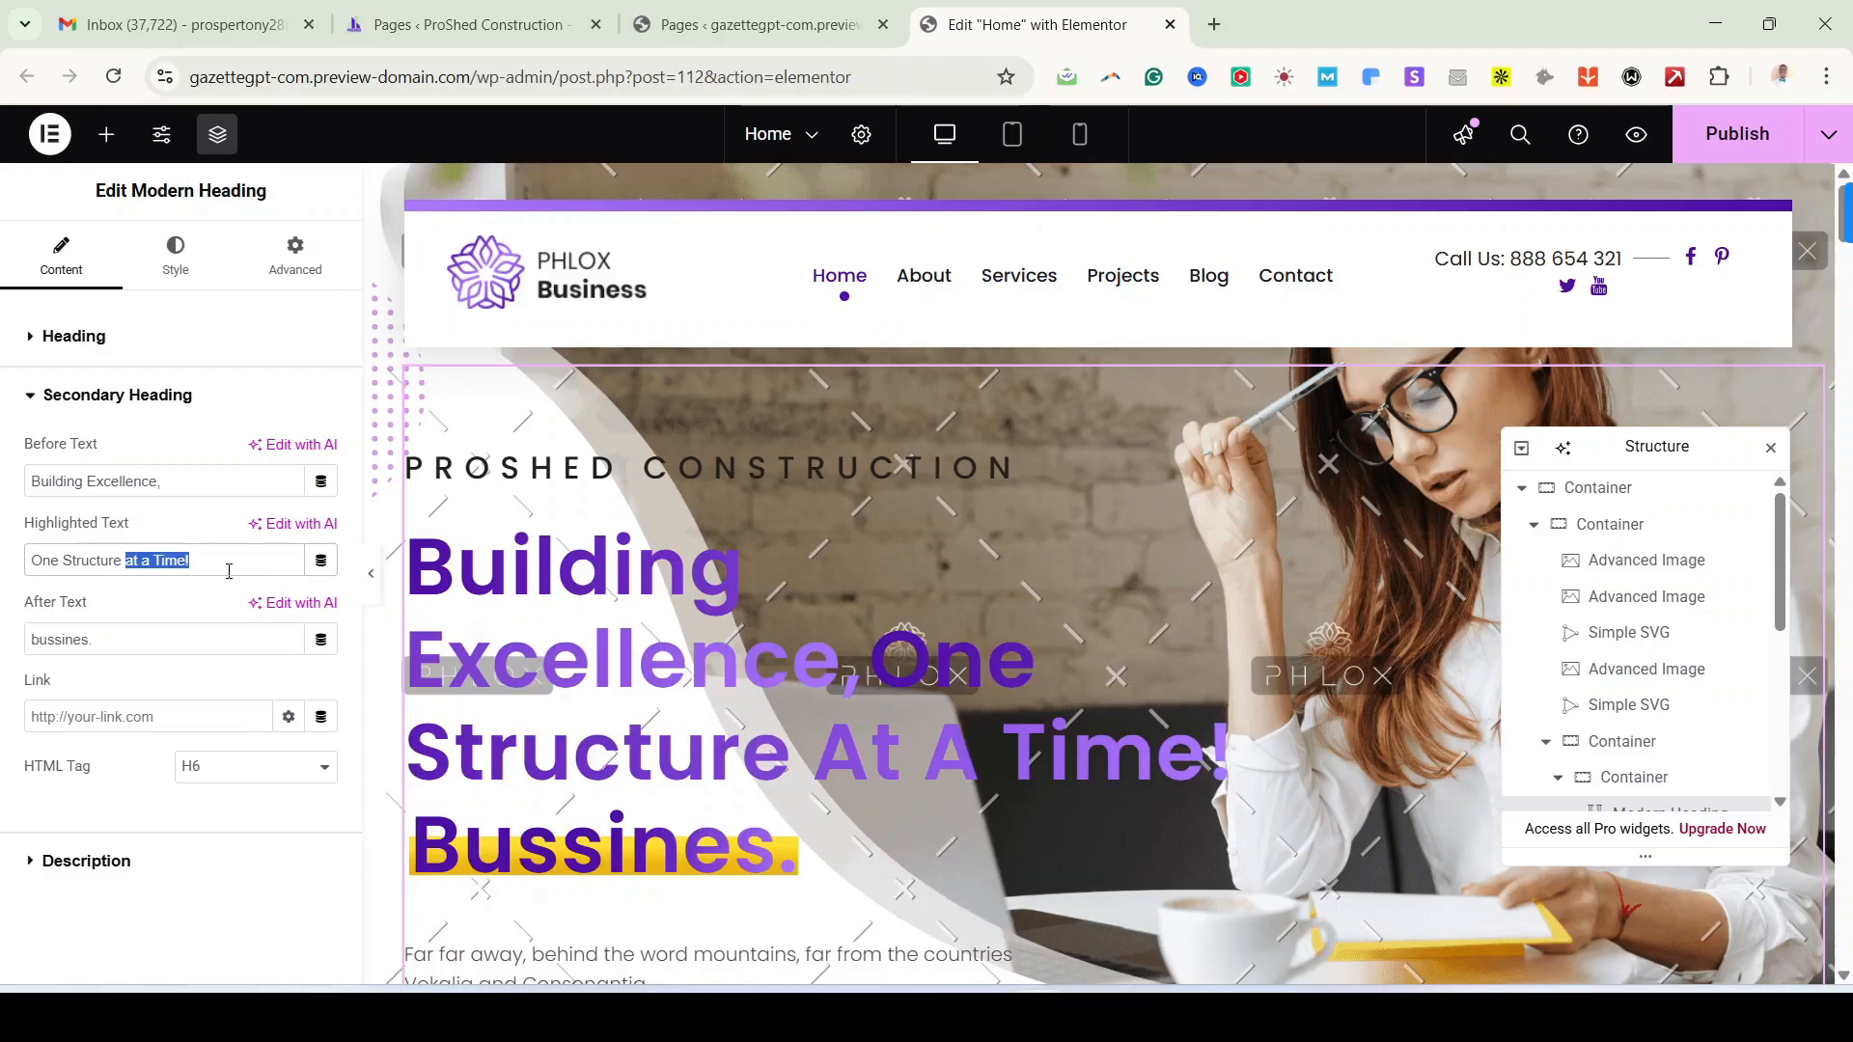
key(BackSpace)
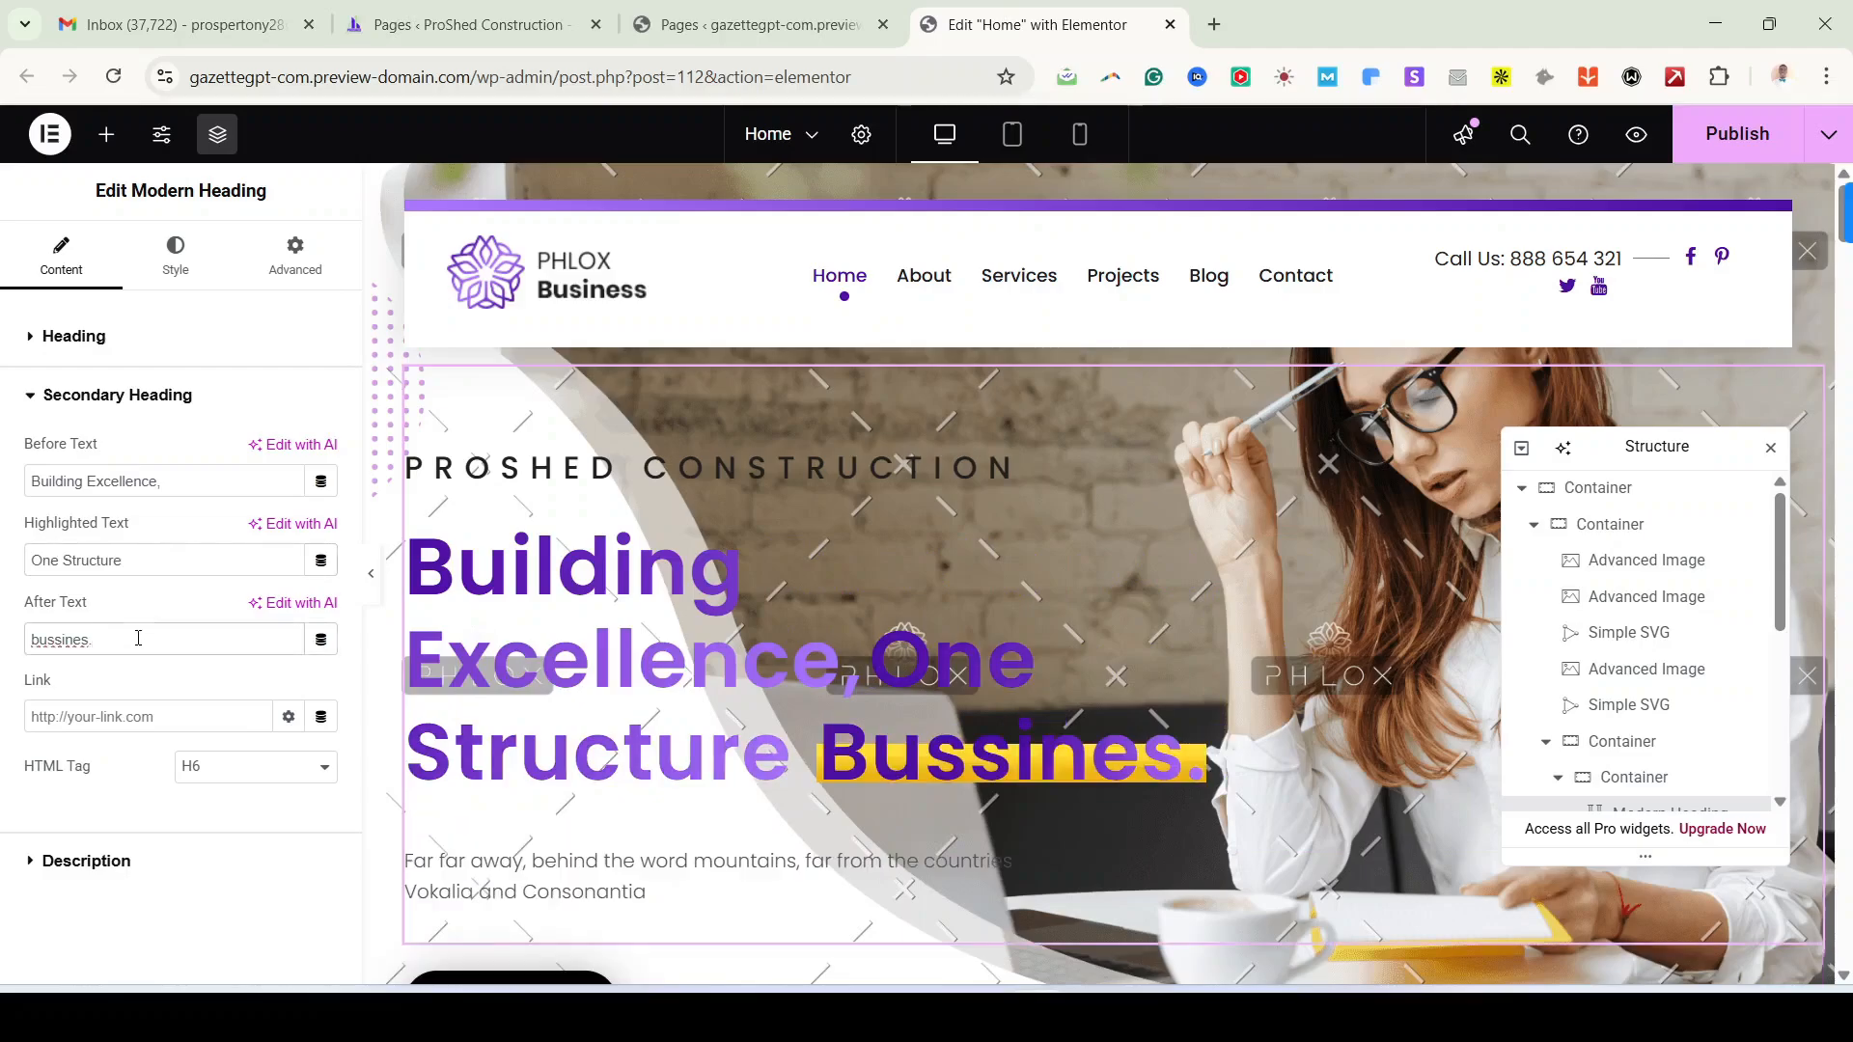
key(ctrl+a)
key(ctrl+v)
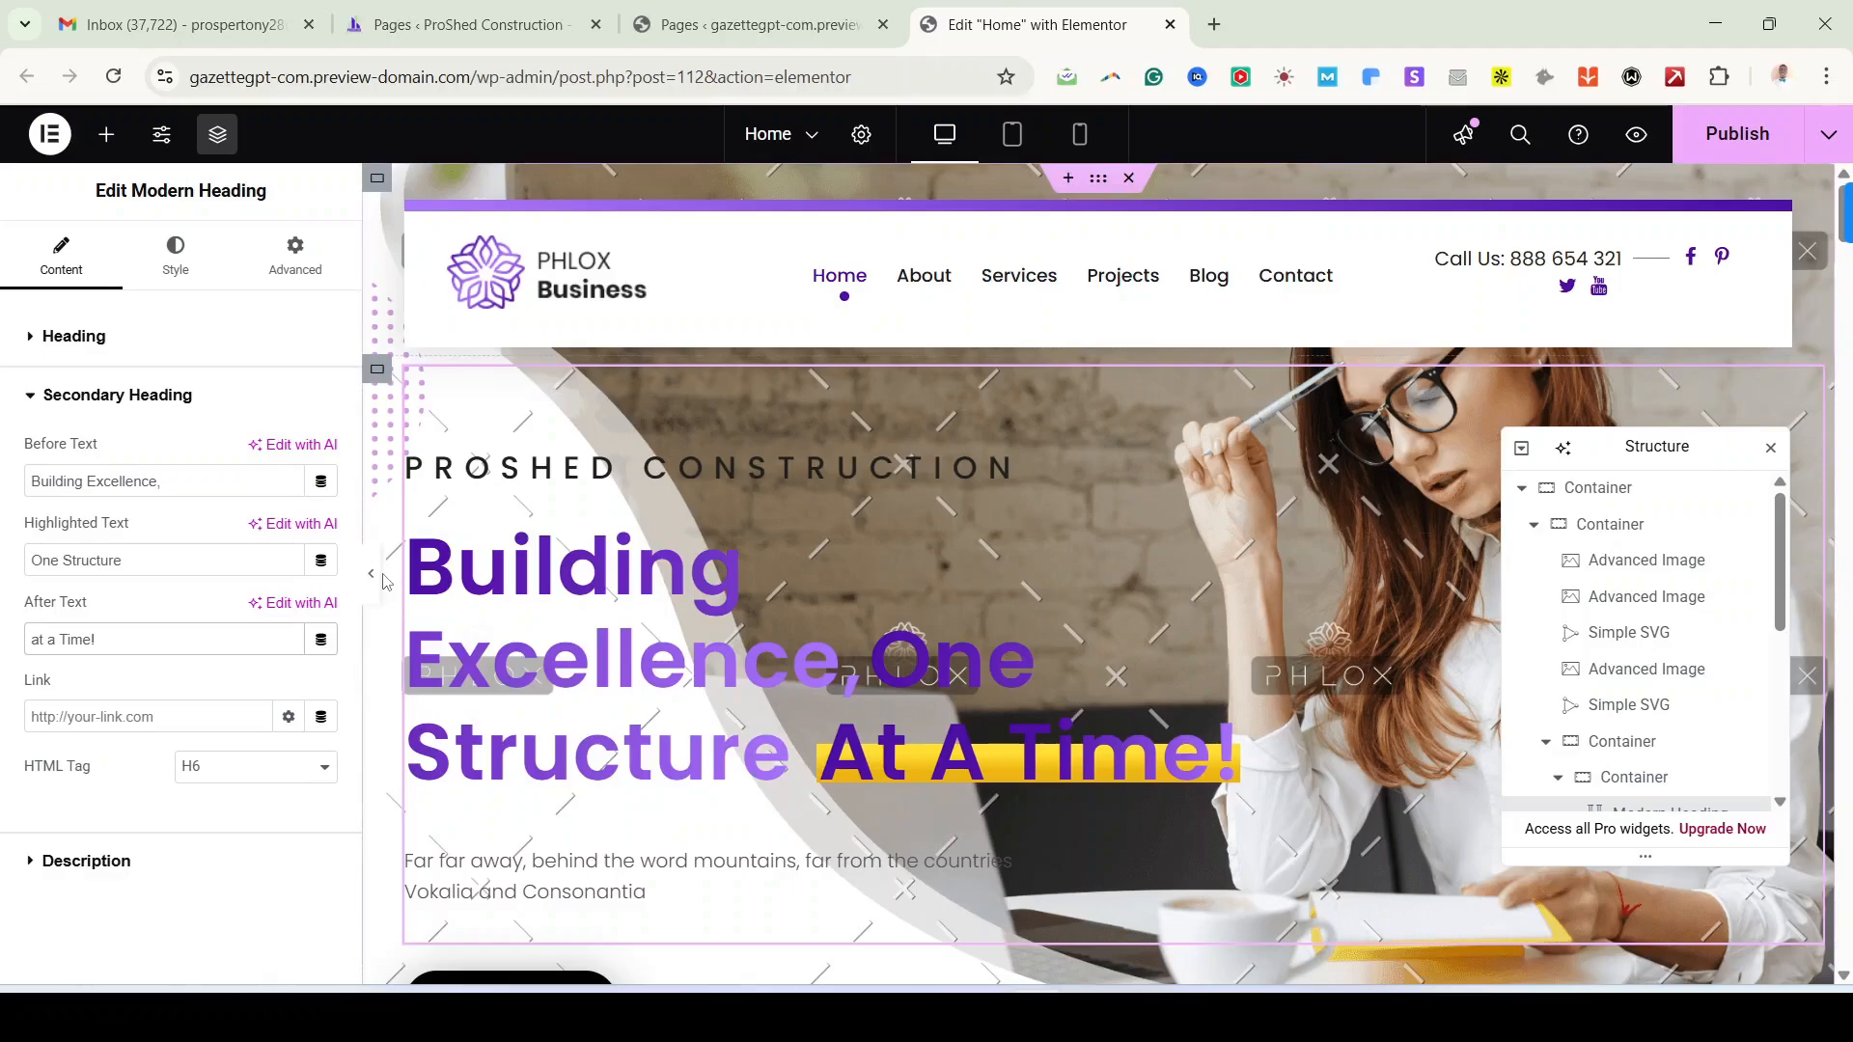
click(374, 589)
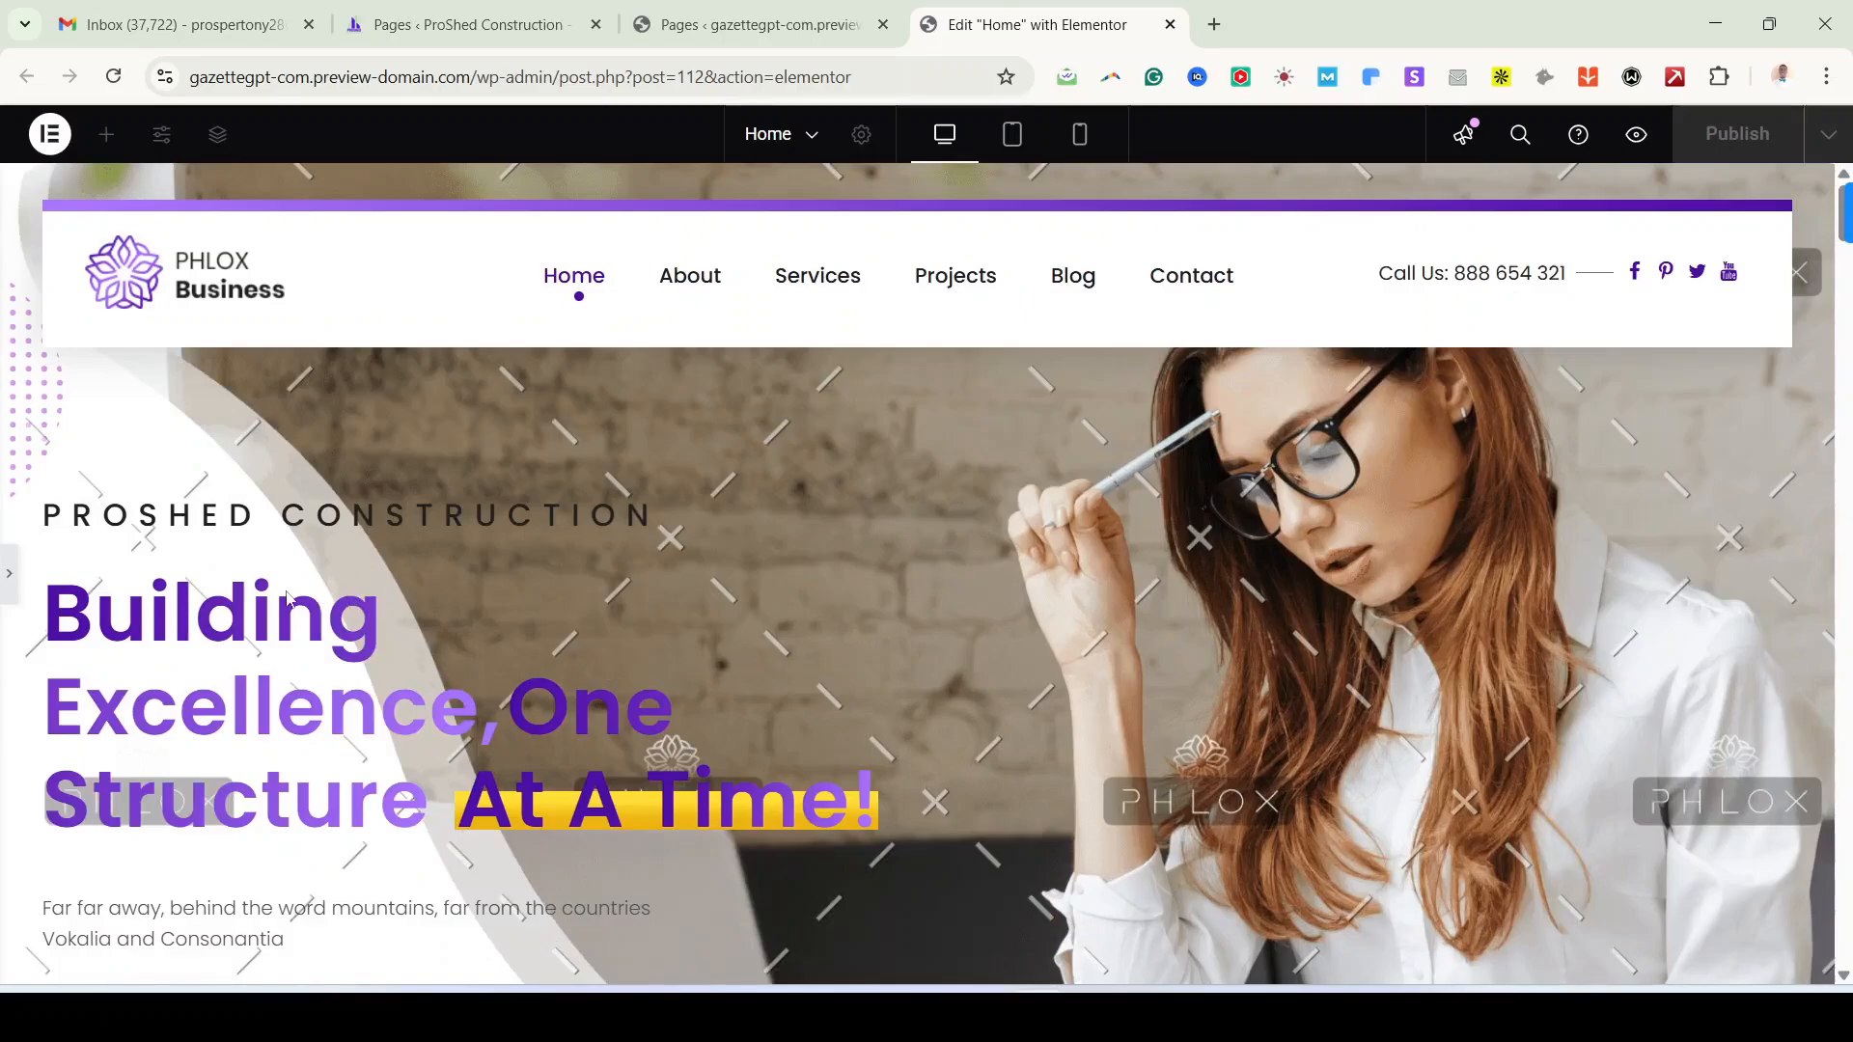
Step: Replace the hero description with the demo's 'At ProShed Construction' vision paragraph
click(12, 576)
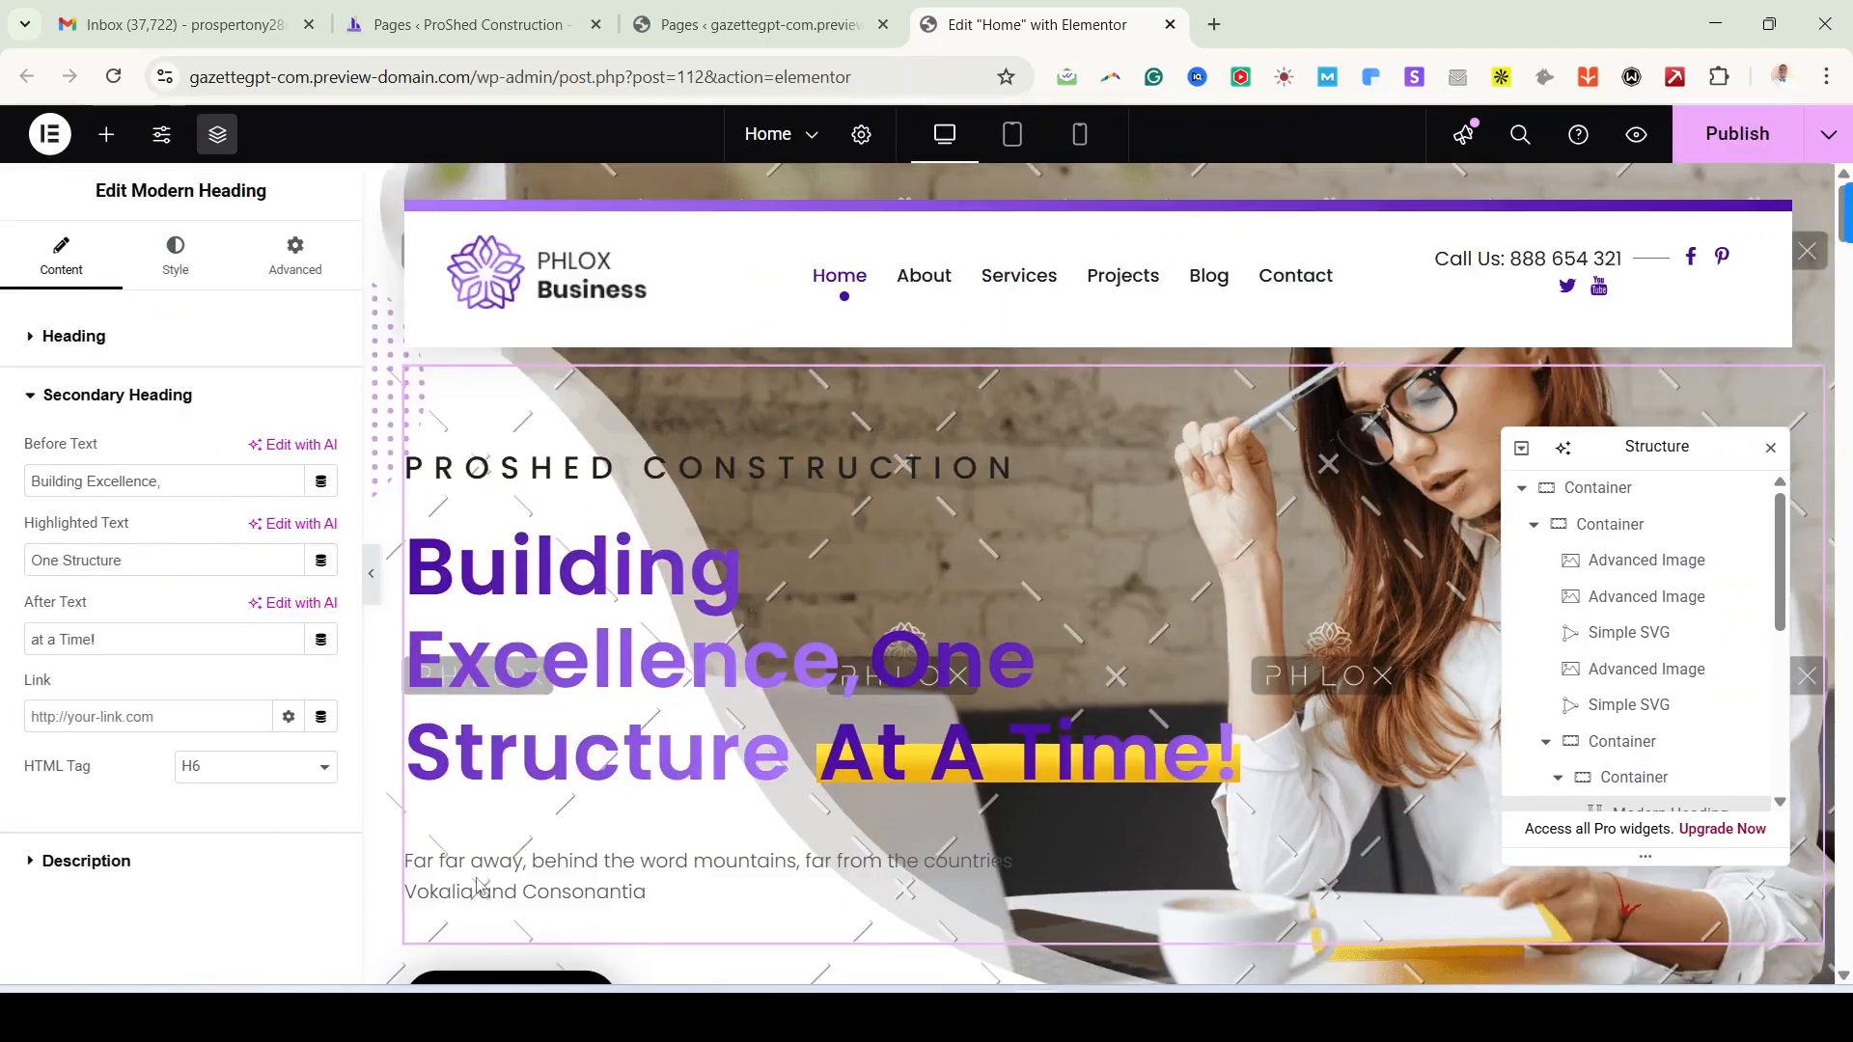
scroll(1034, 579, down, 1)
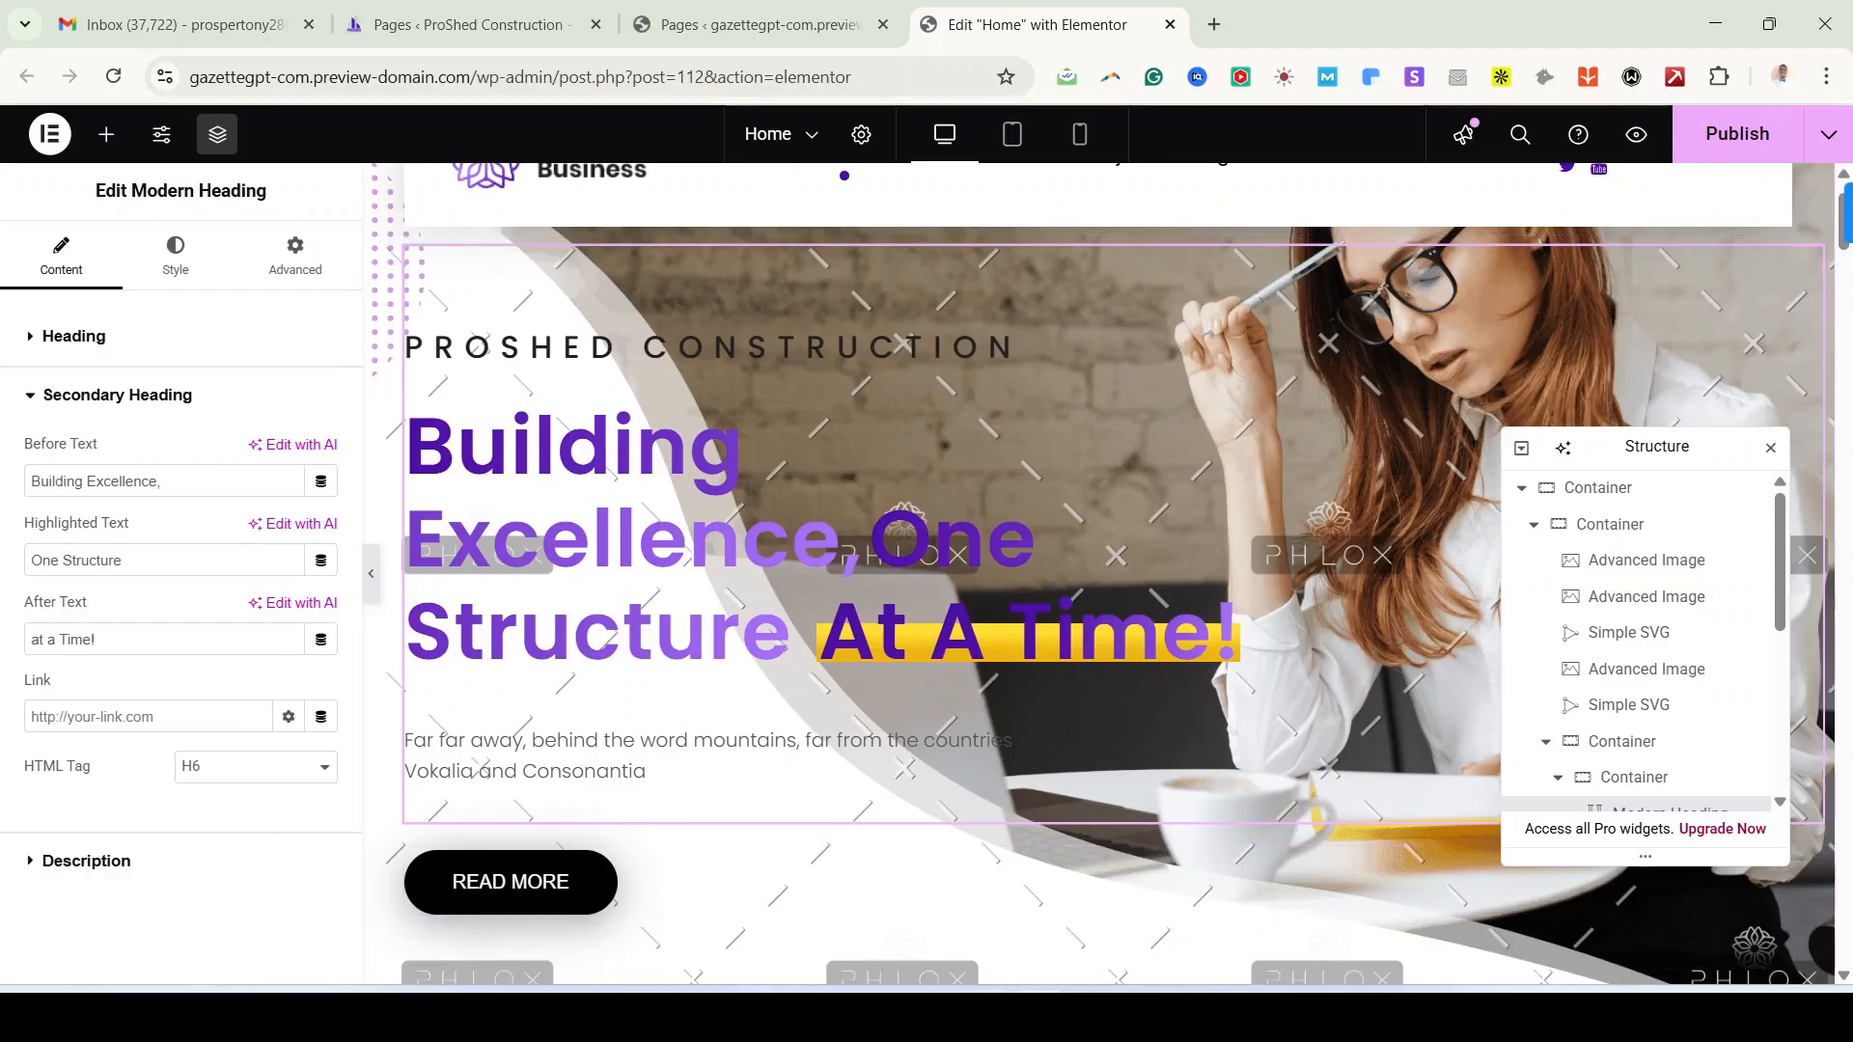
mouse_move(985, 1018)
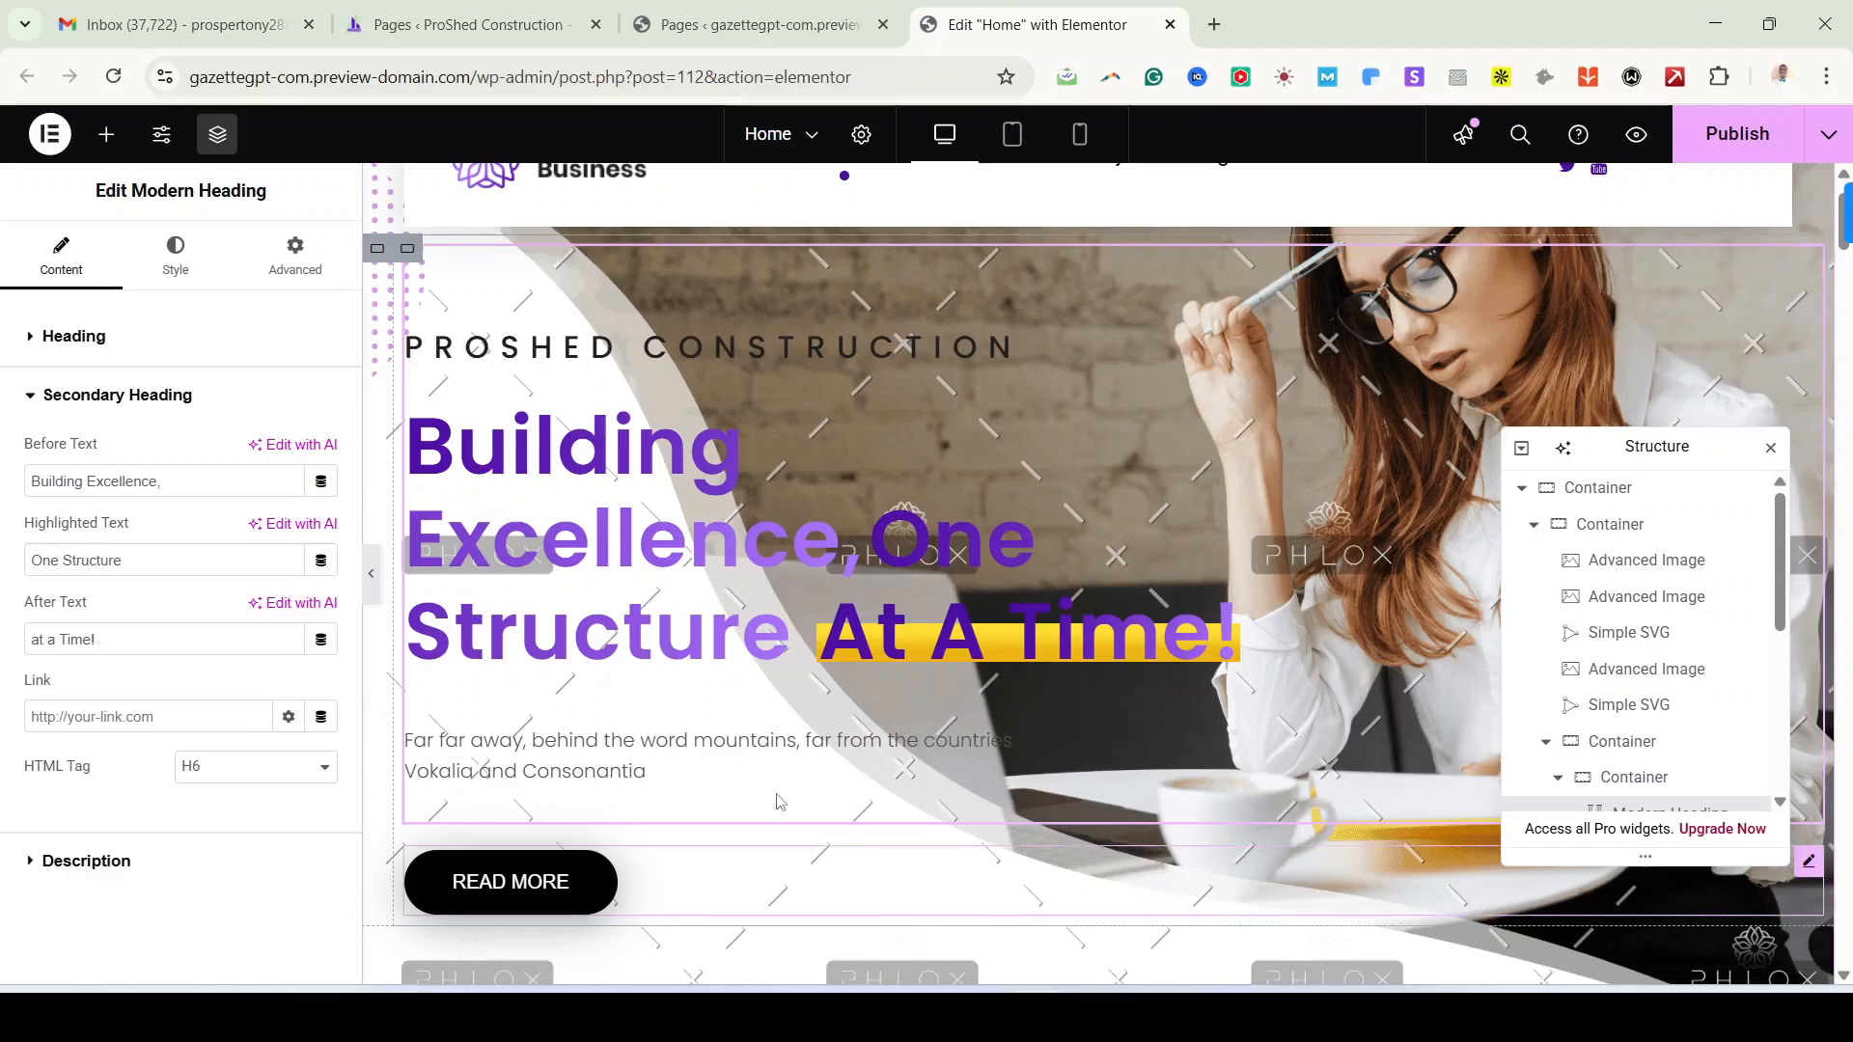
click(93, 861)
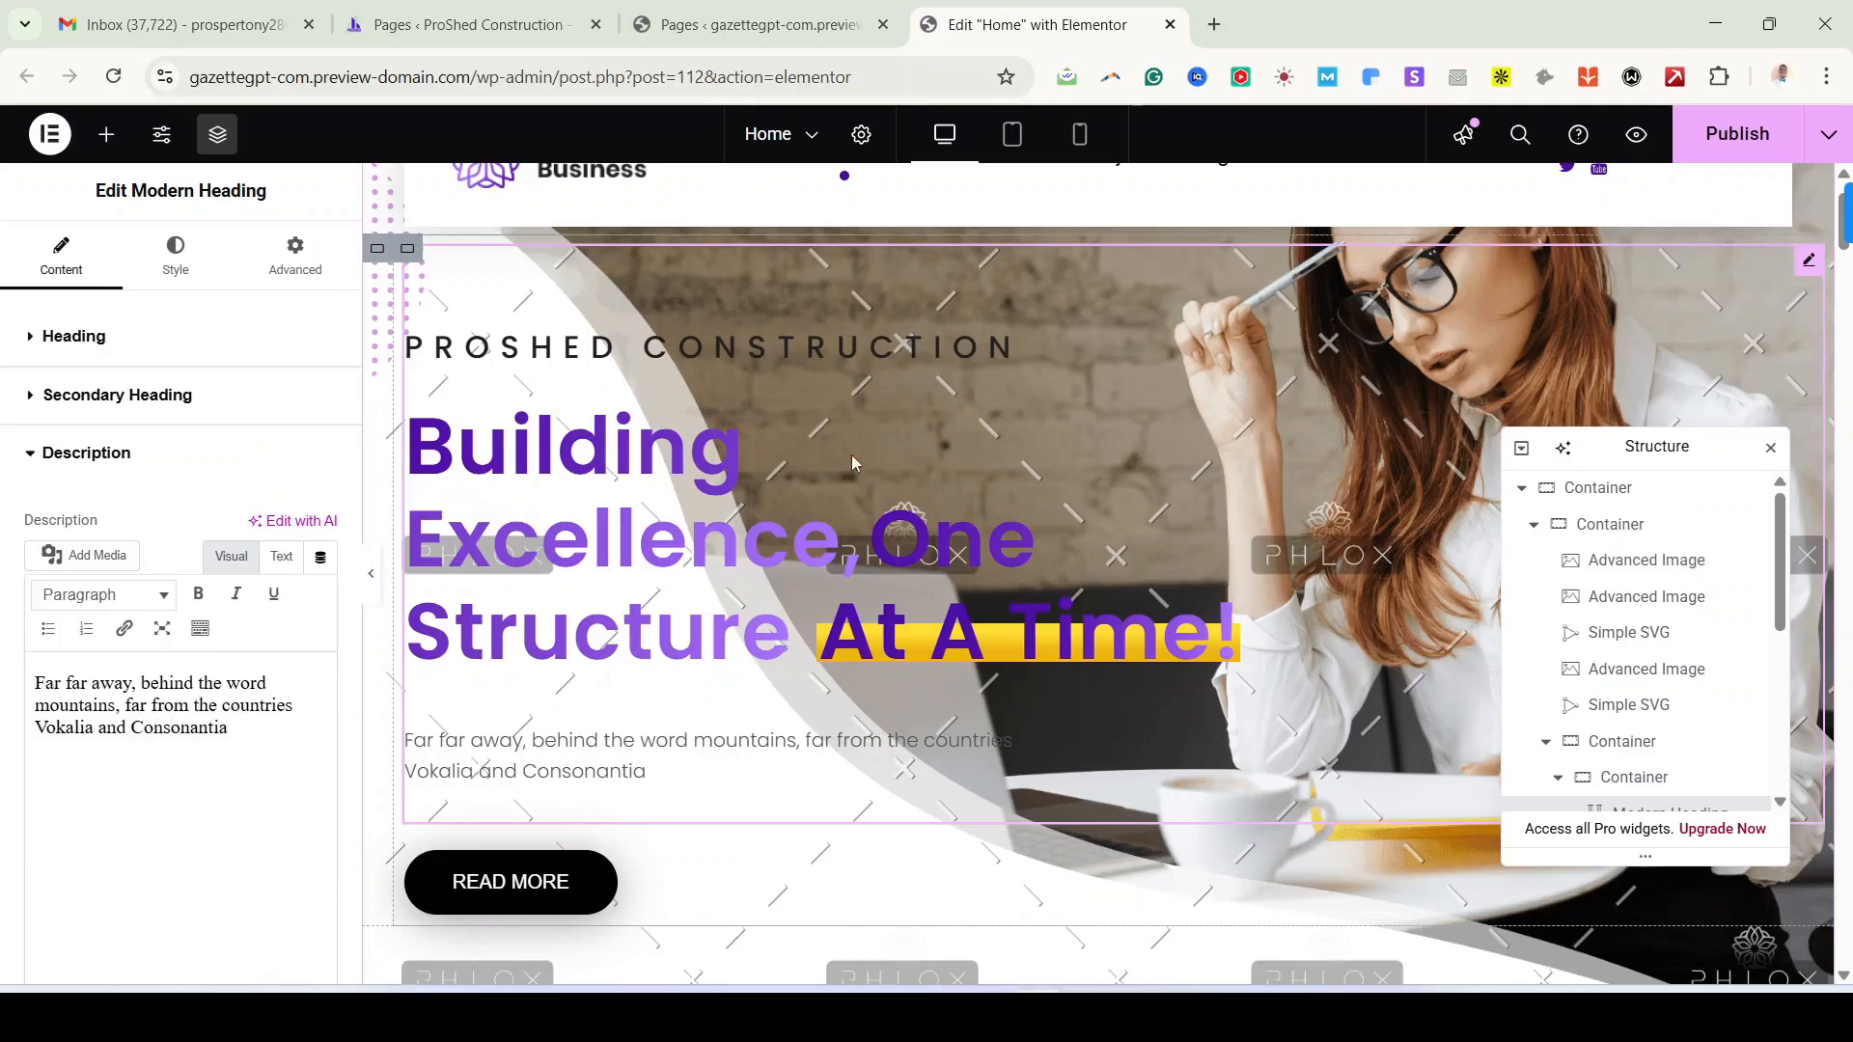
click(984, 1017)
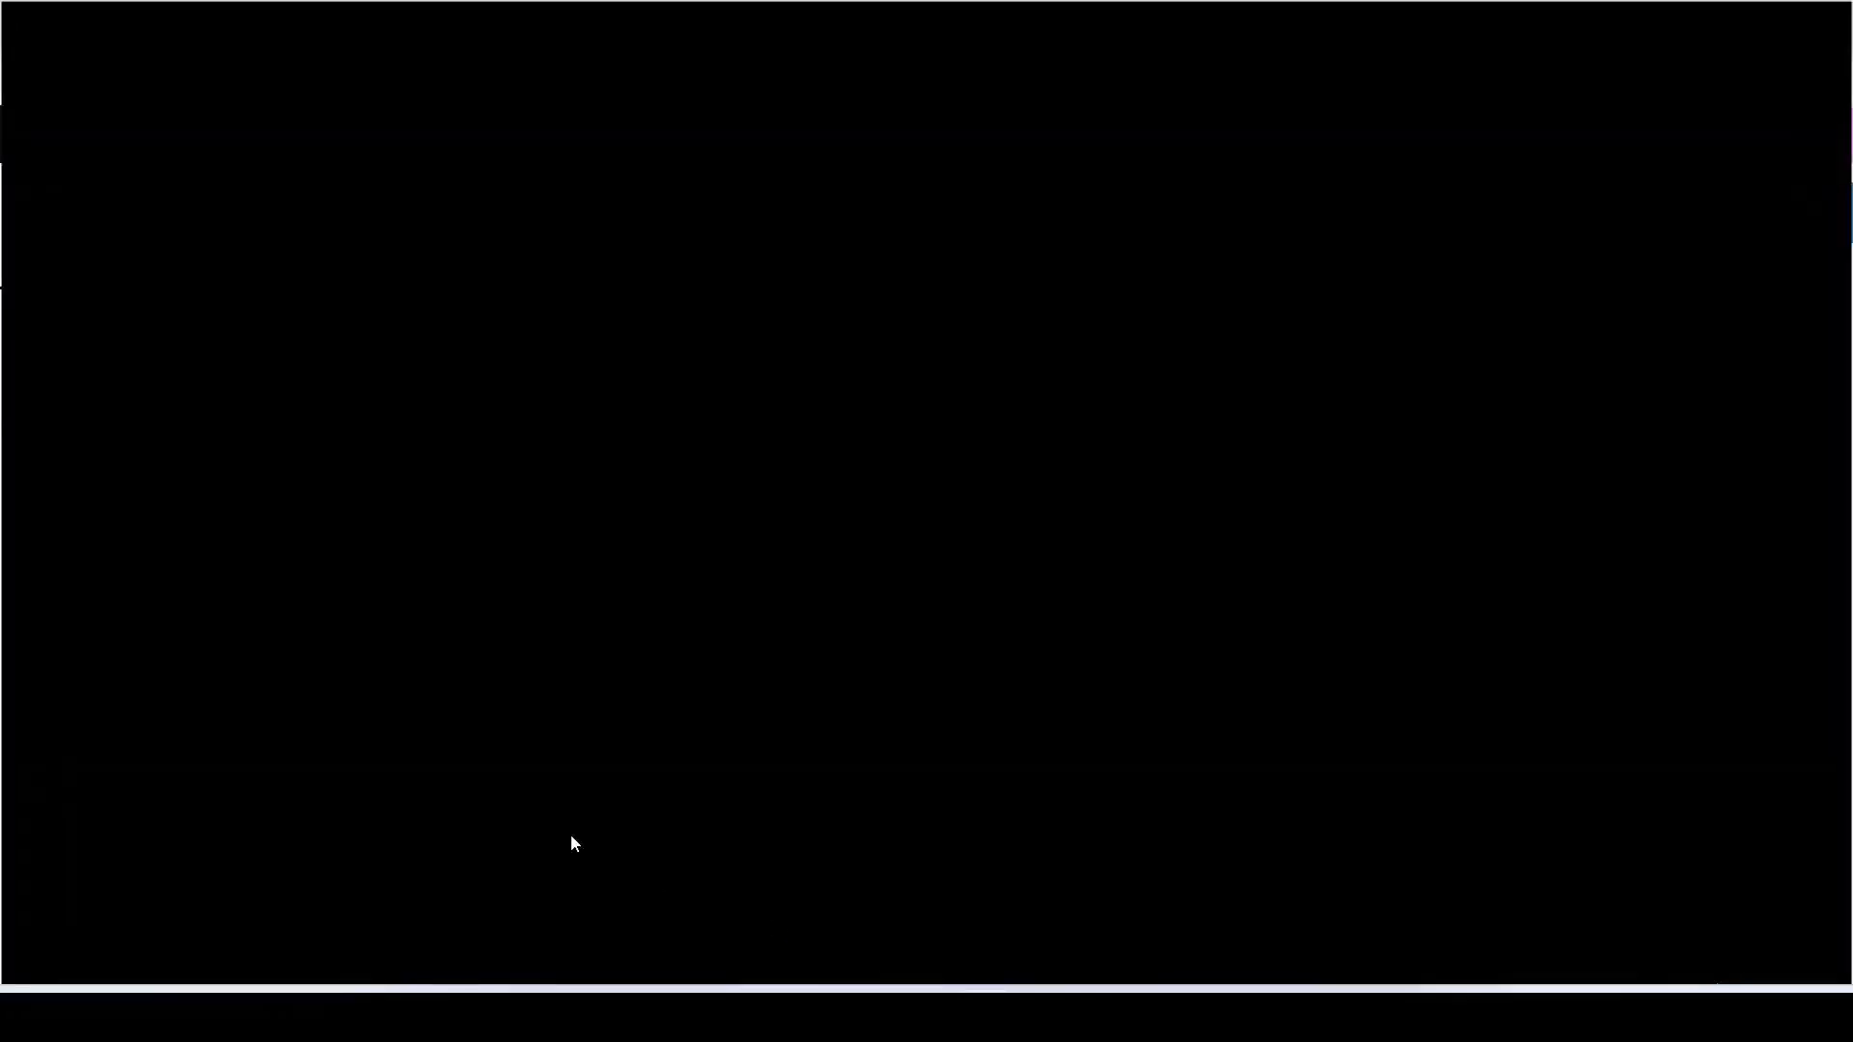
drag(112, 836, 171, 892)
key(ctrl+c)
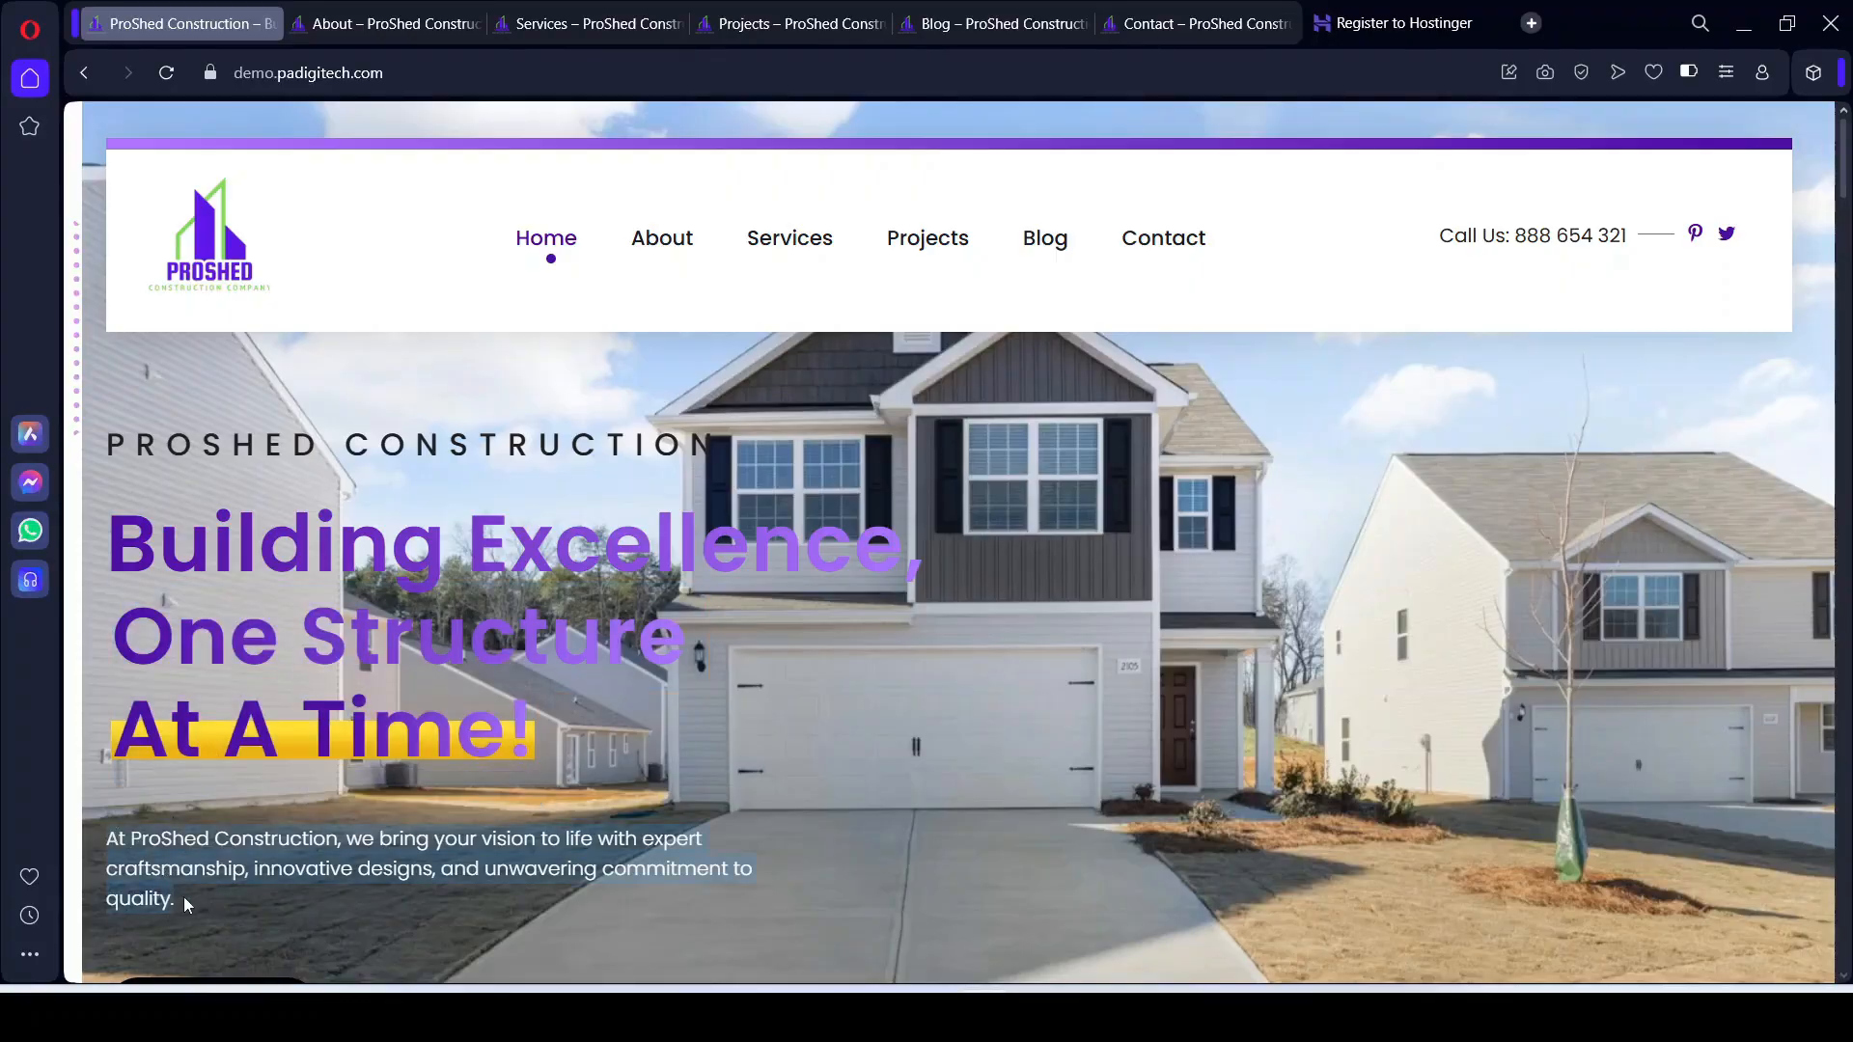
click(982, 1015)
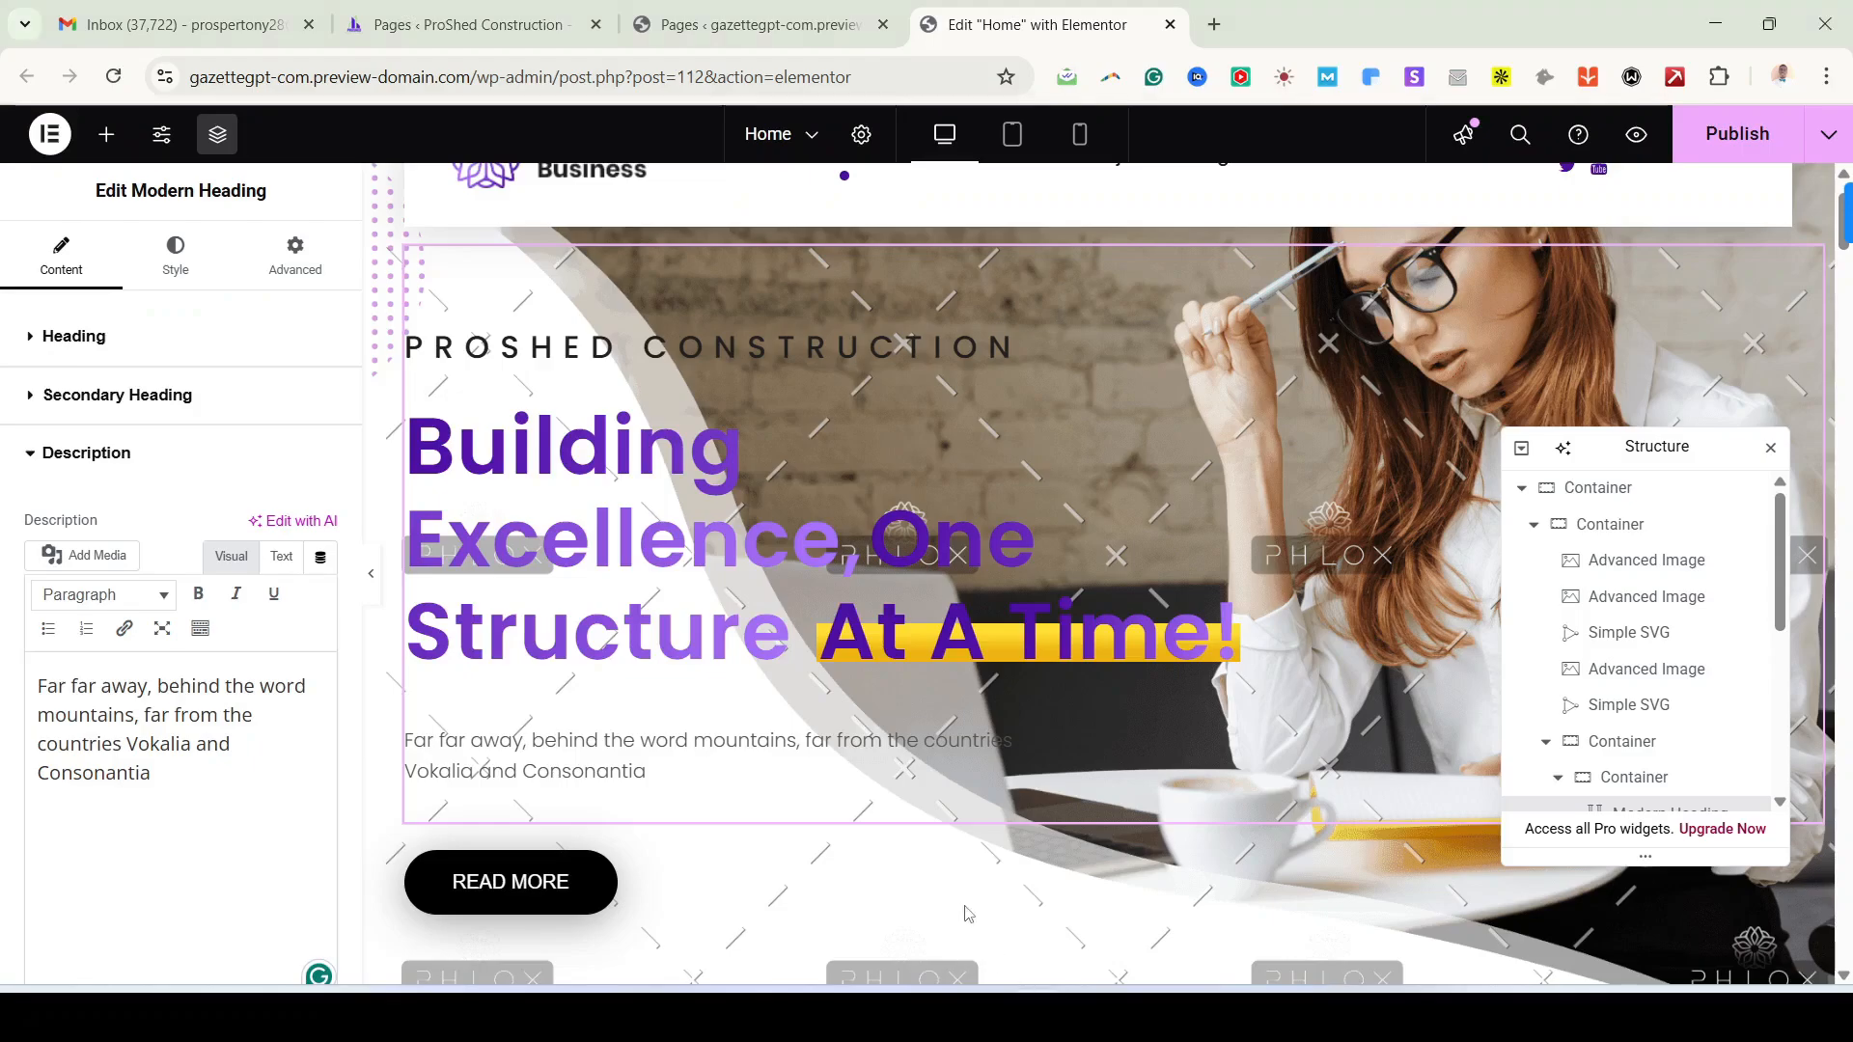
key(ctrl+a)
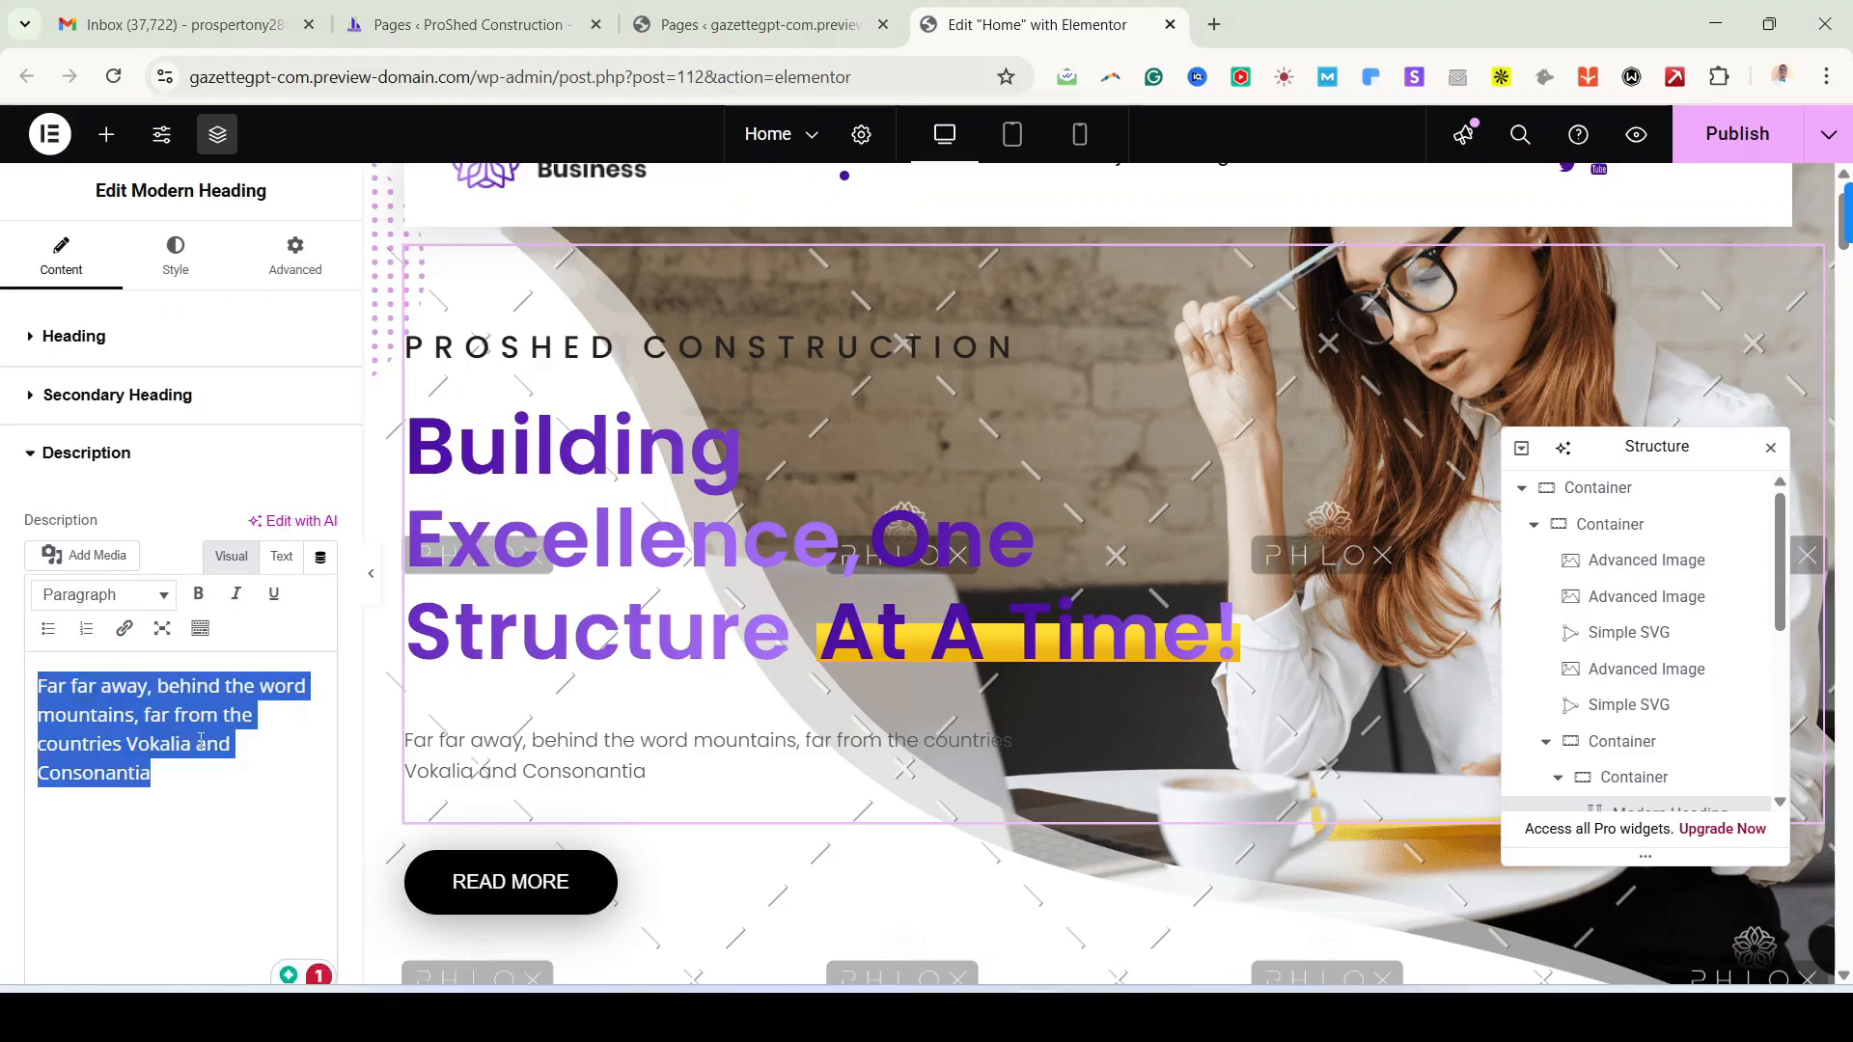
key(ctrl+v)
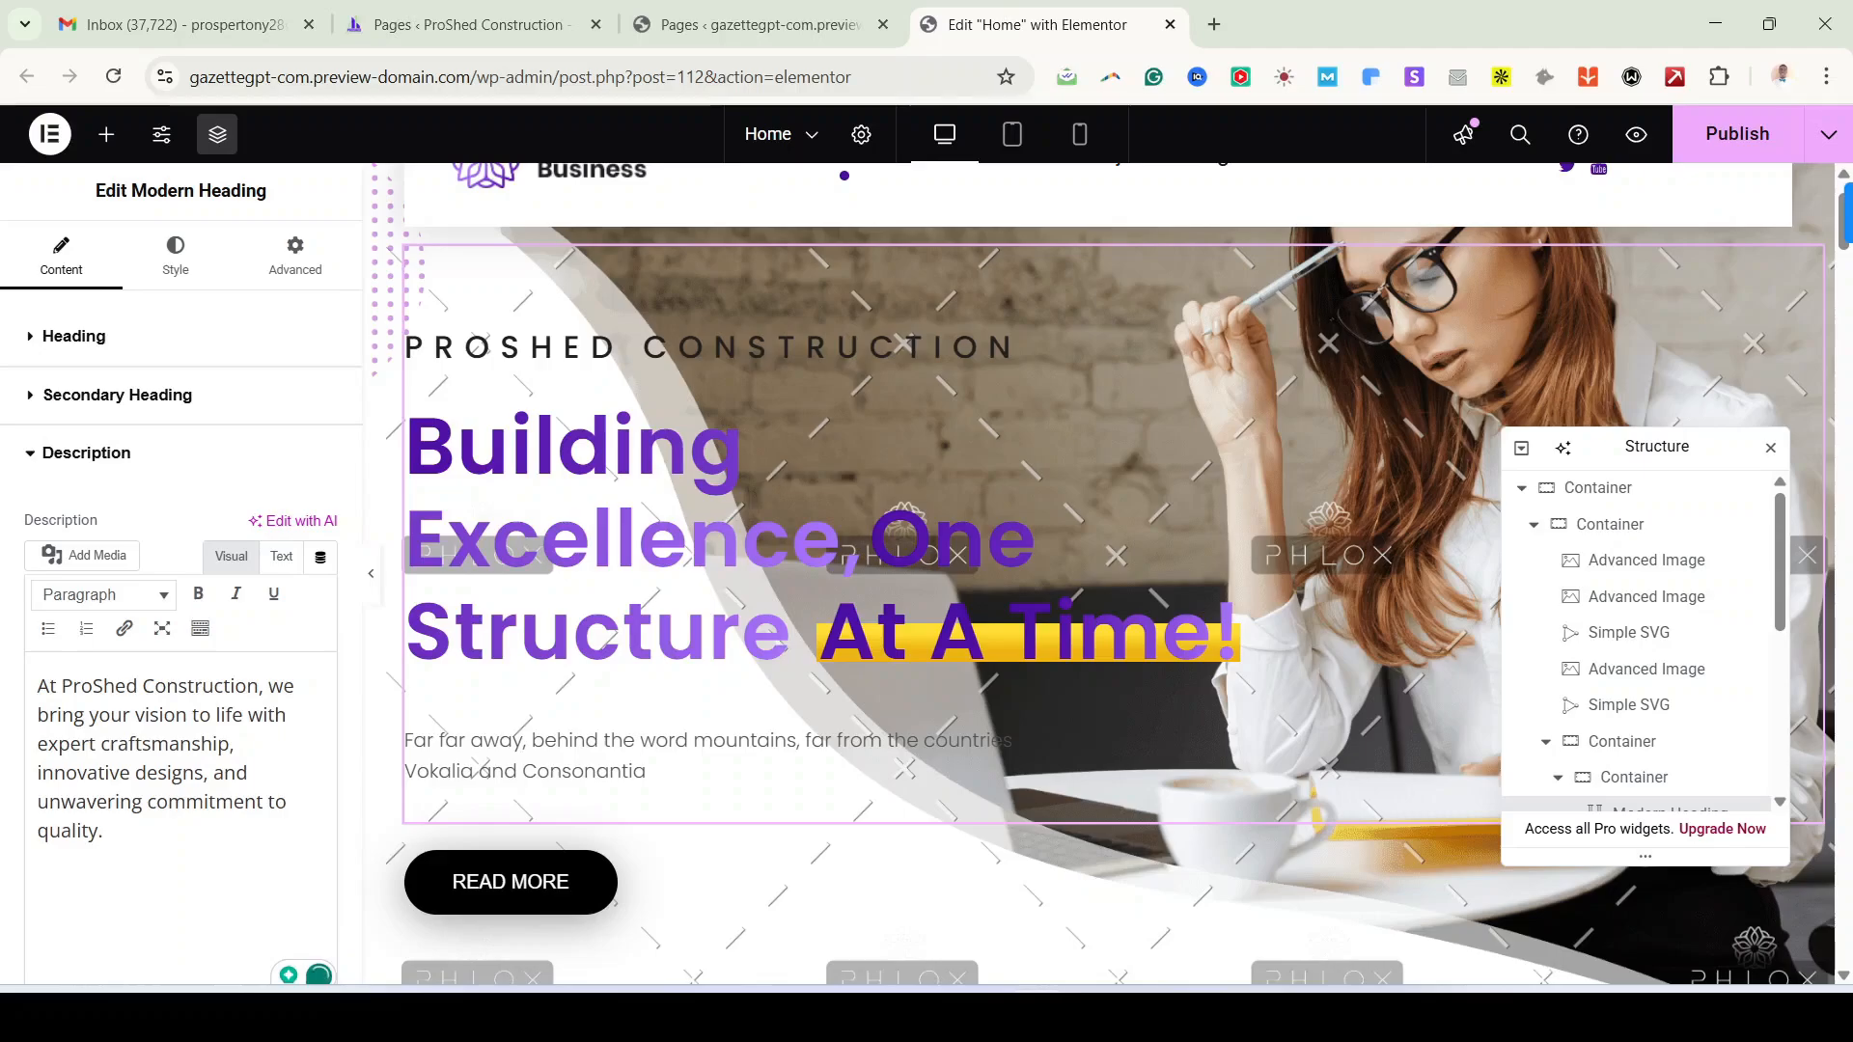
click(370, 574)
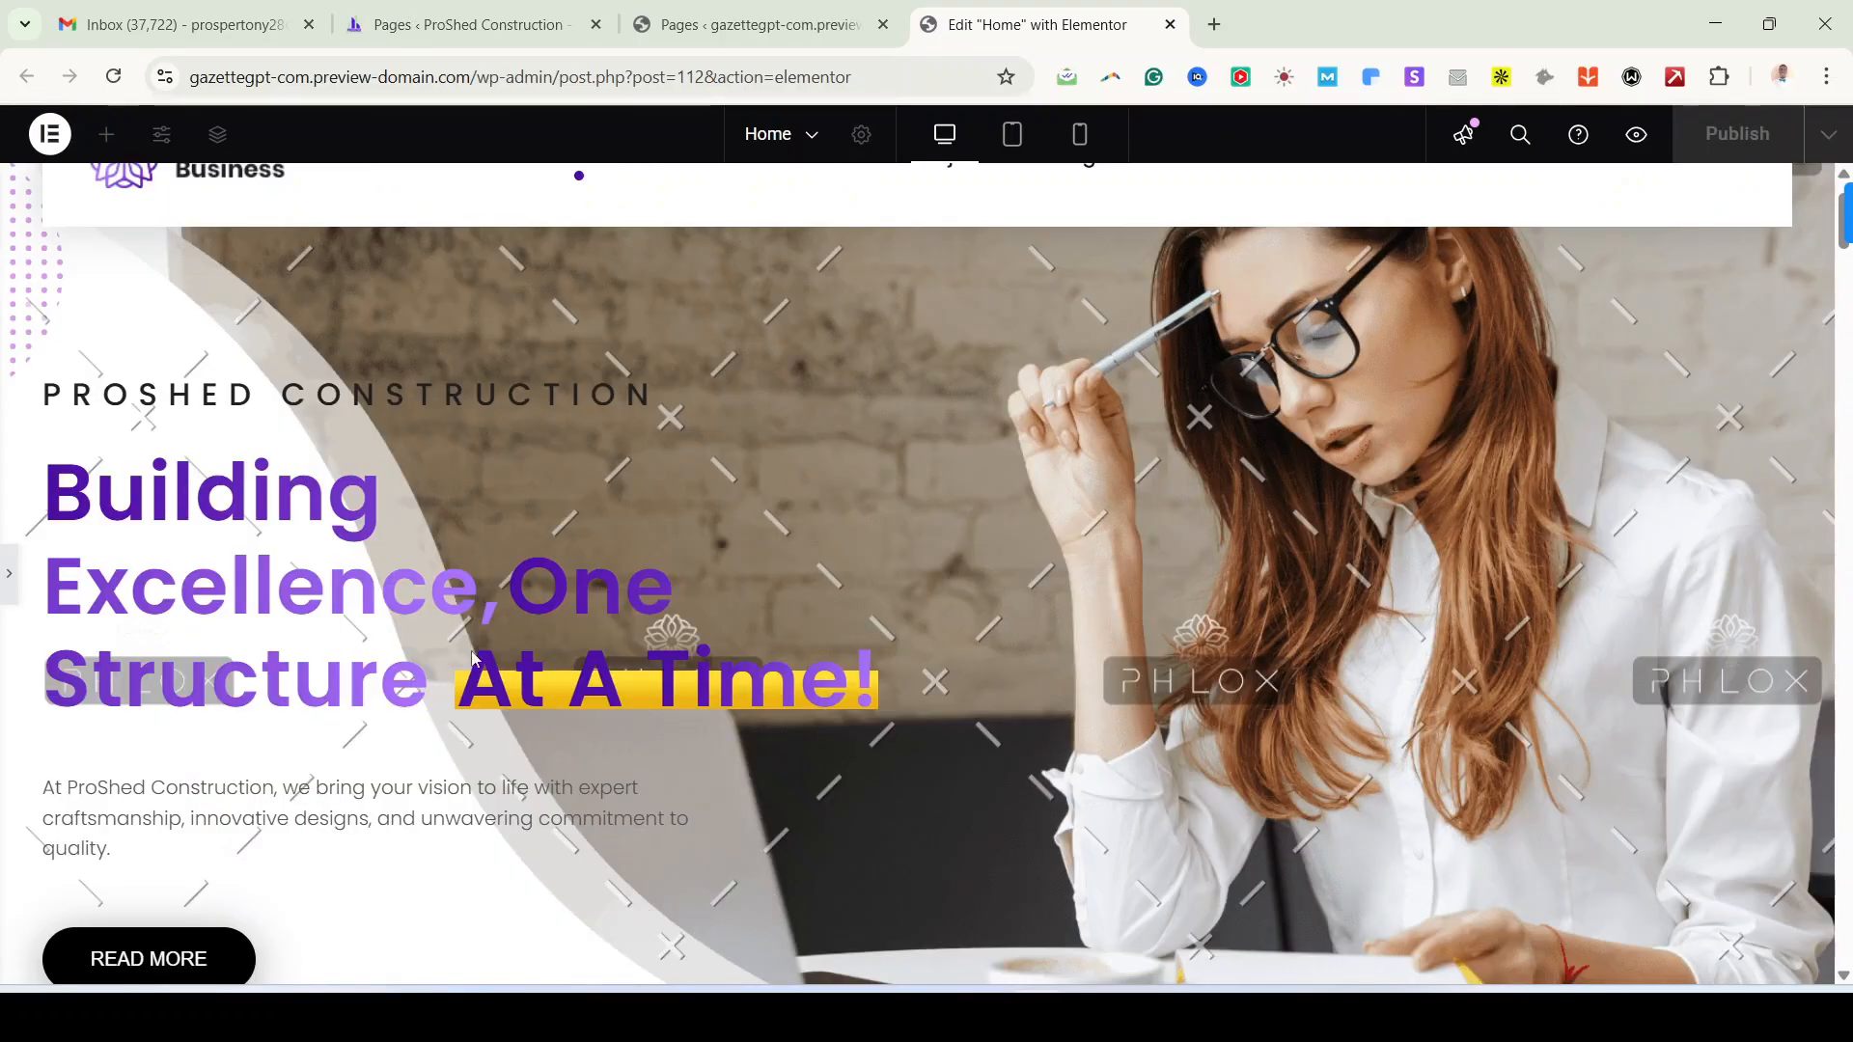
click(11, 580)
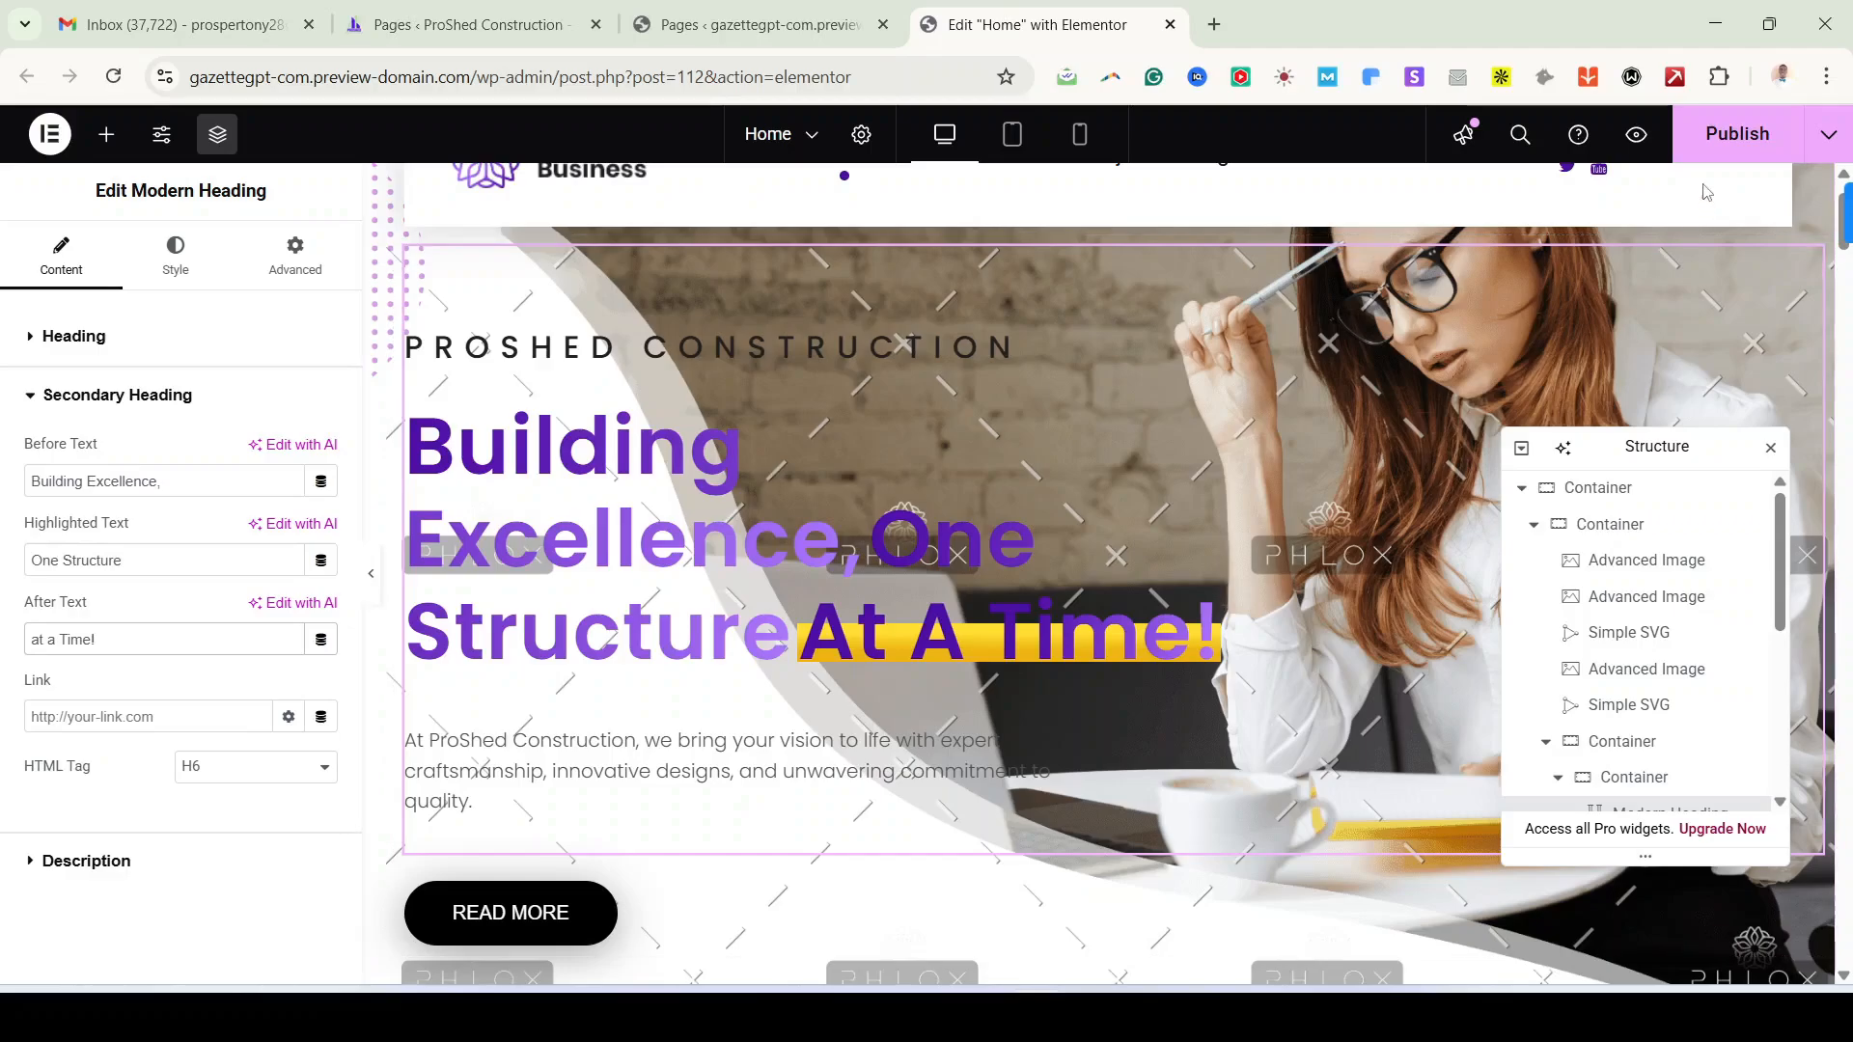
Step: Publish the updated Home page changes
click(1747, 128)
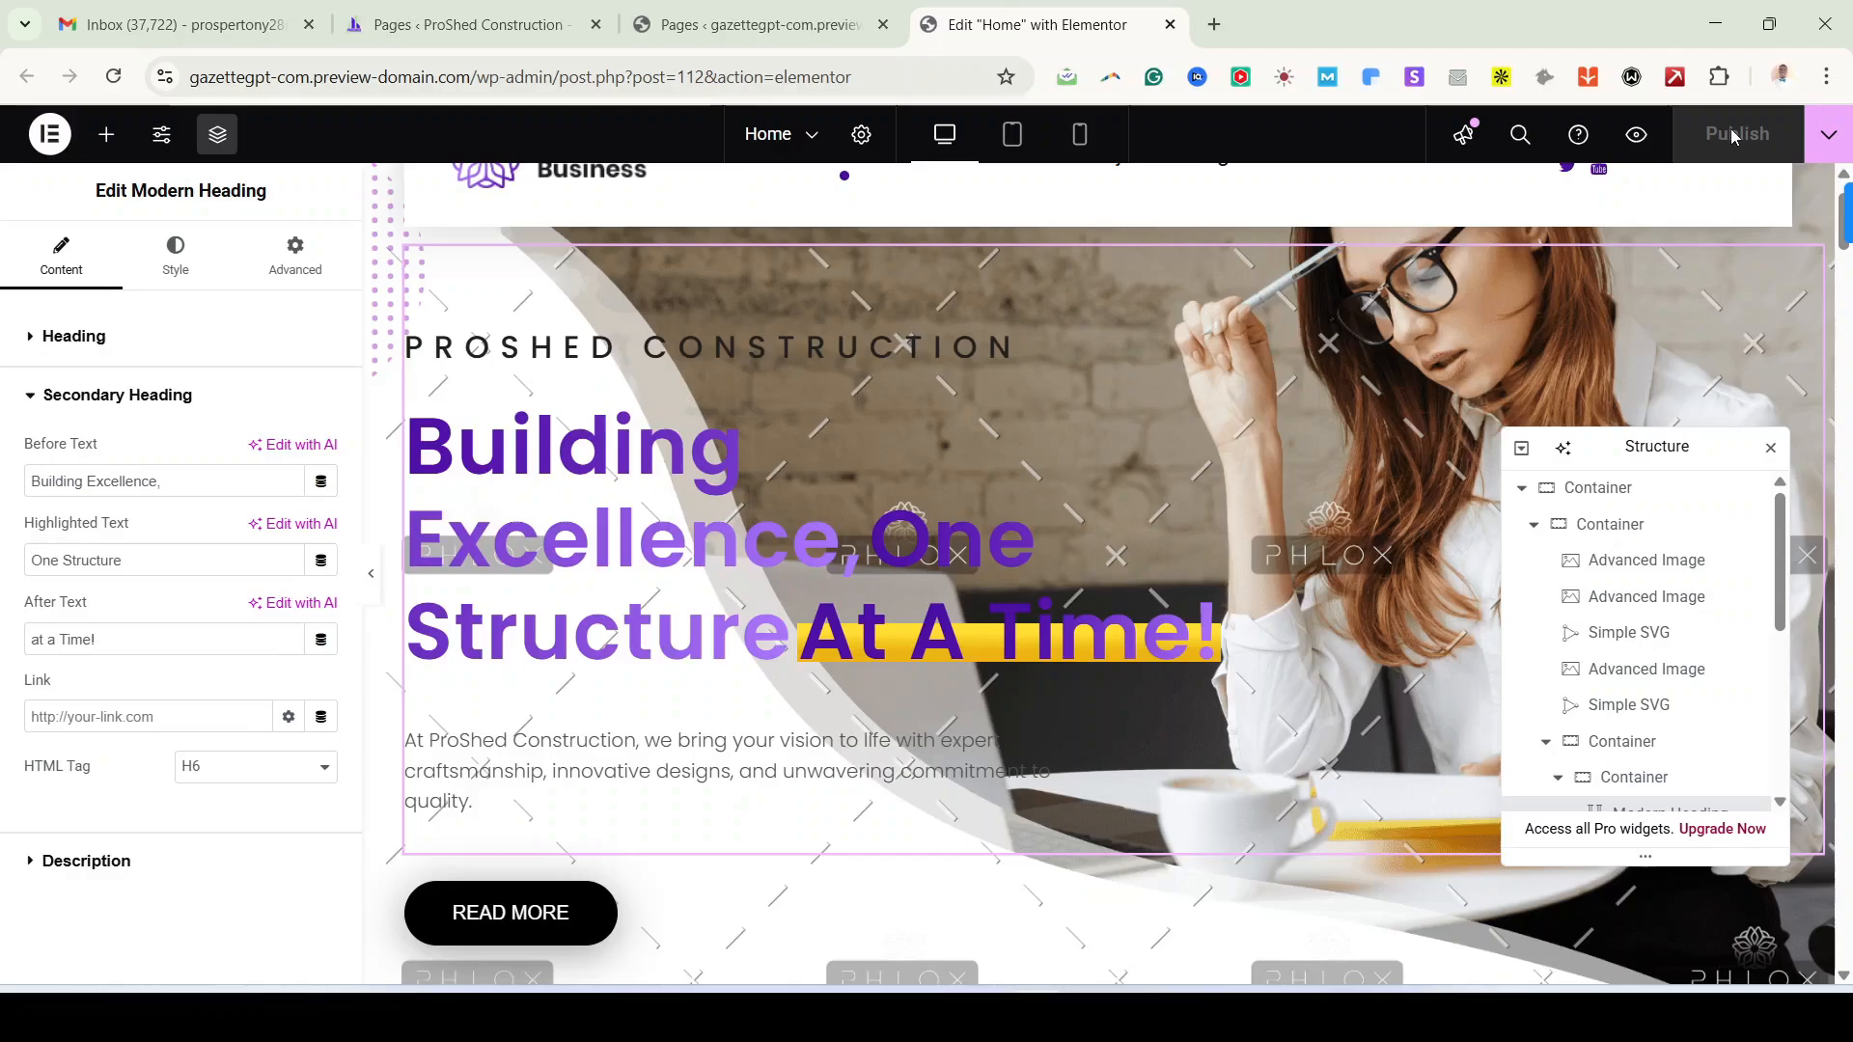
right_click(1638, 140)
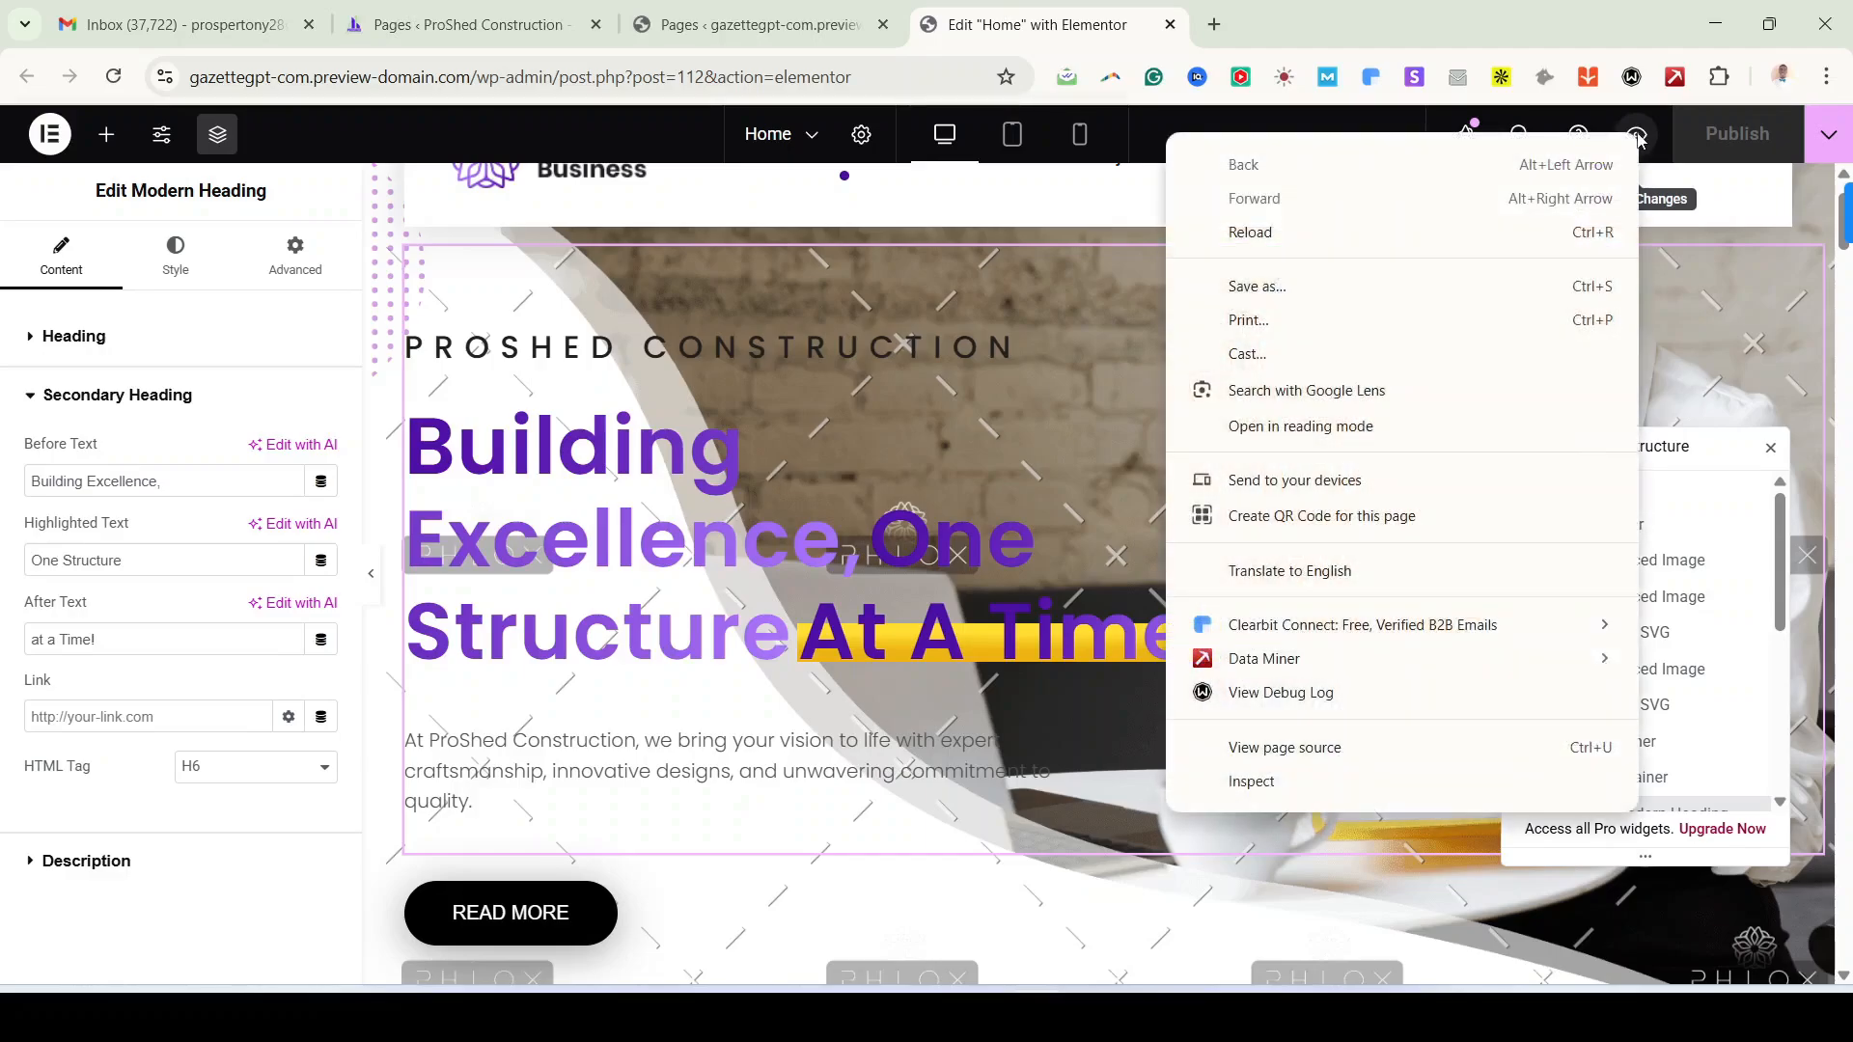
click(1638, 138)
Step: Check the new ProShed hero in a live preview, then close the preview tab
click(1637, 137)
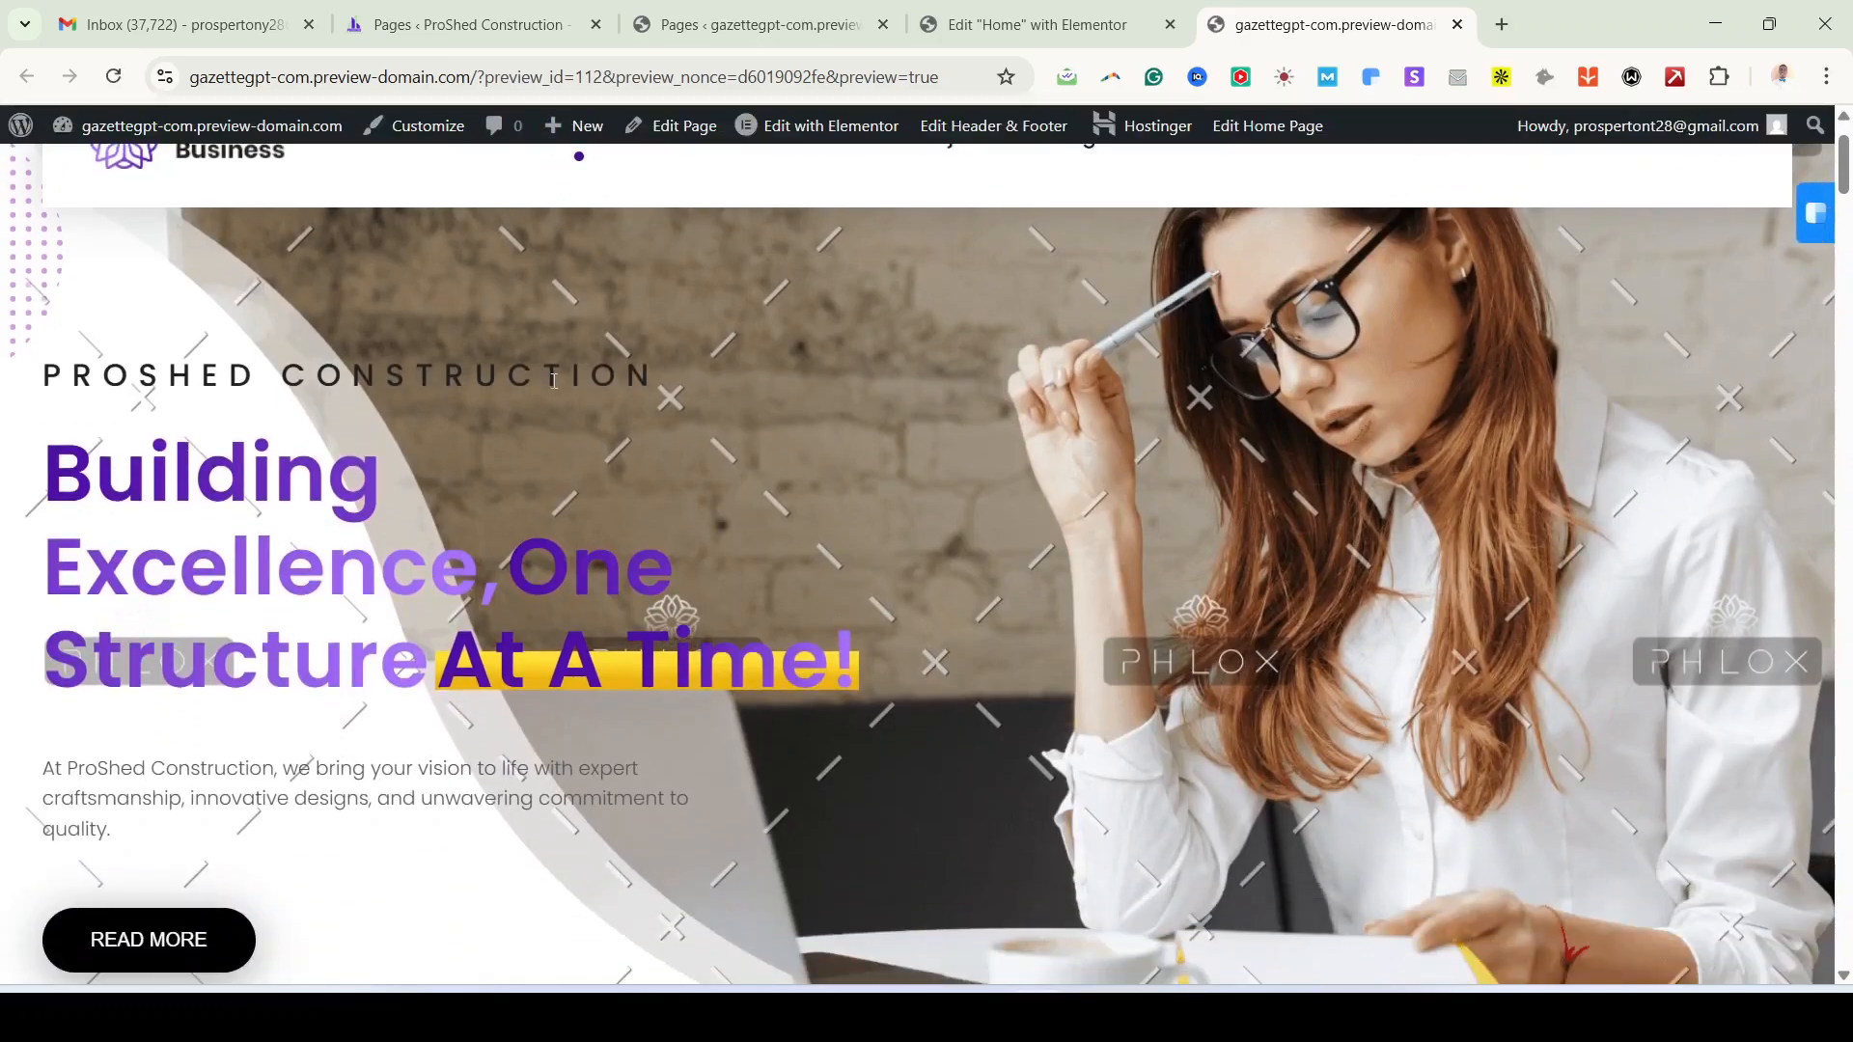
drag(76, 376, 834, 728)
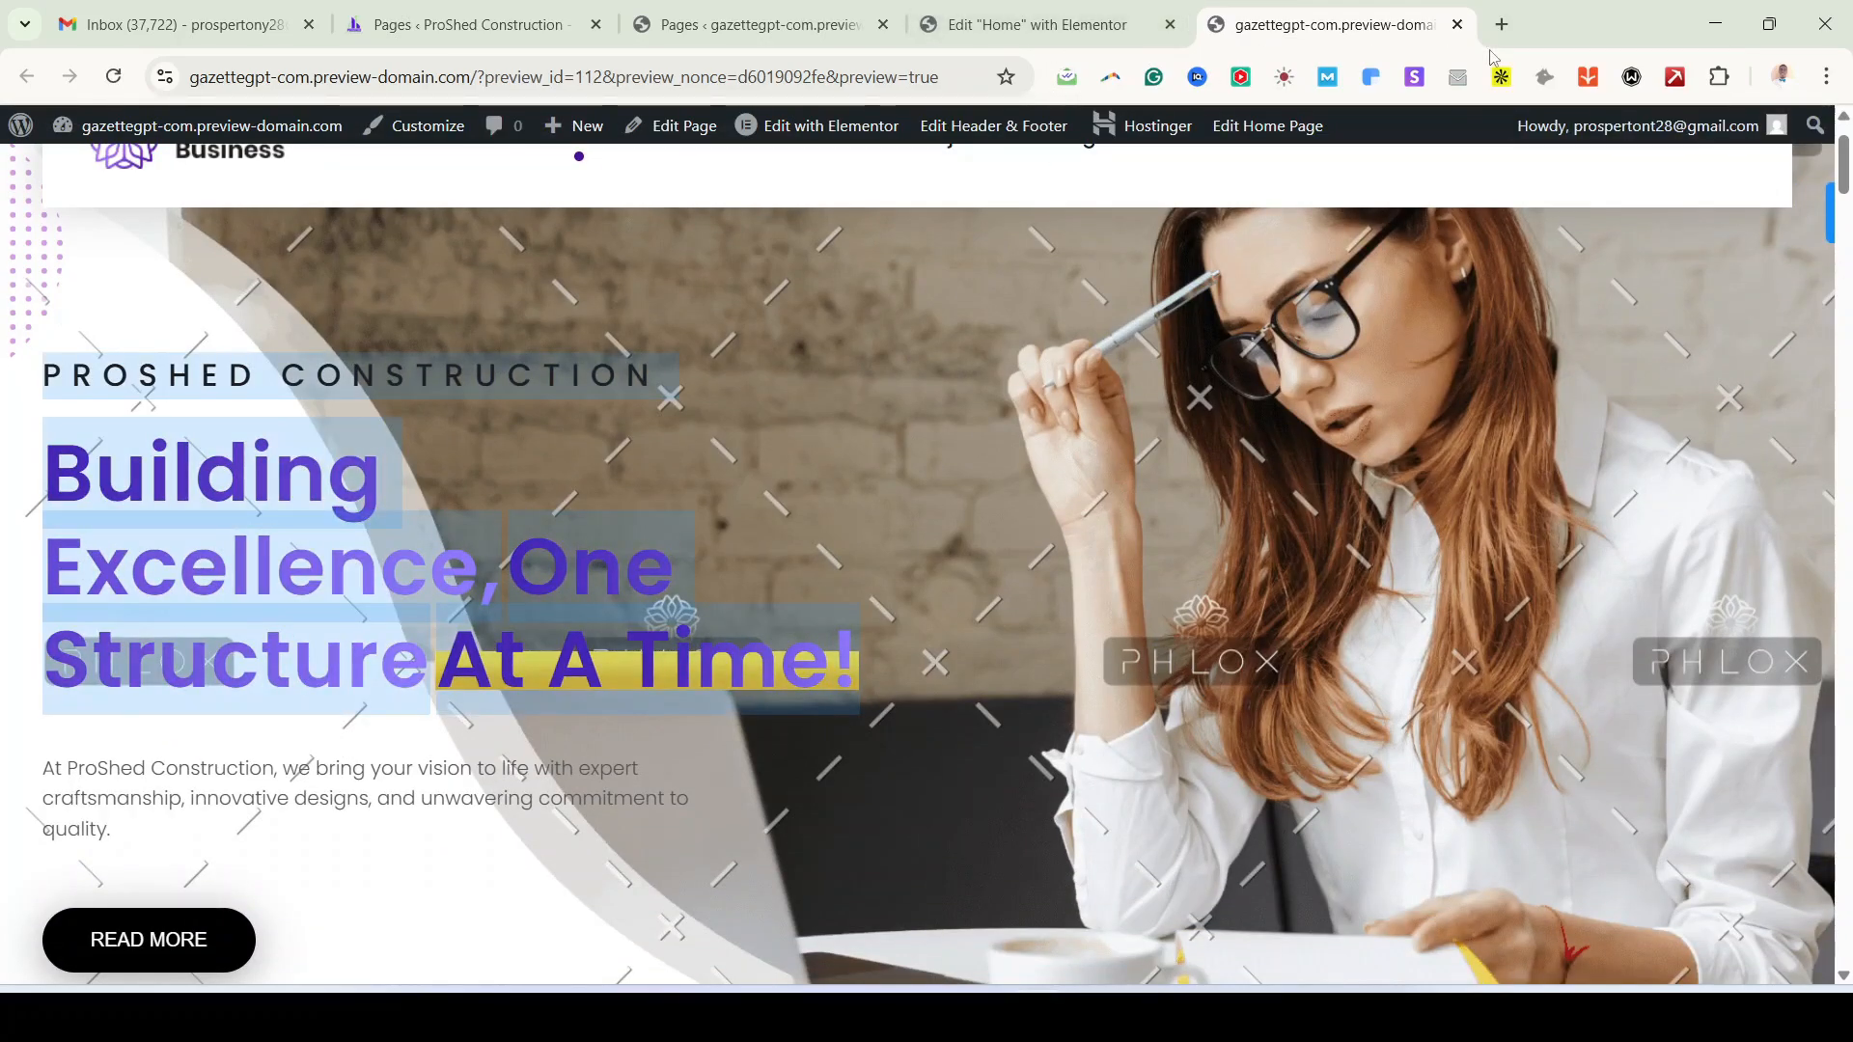
click(1458, 25)
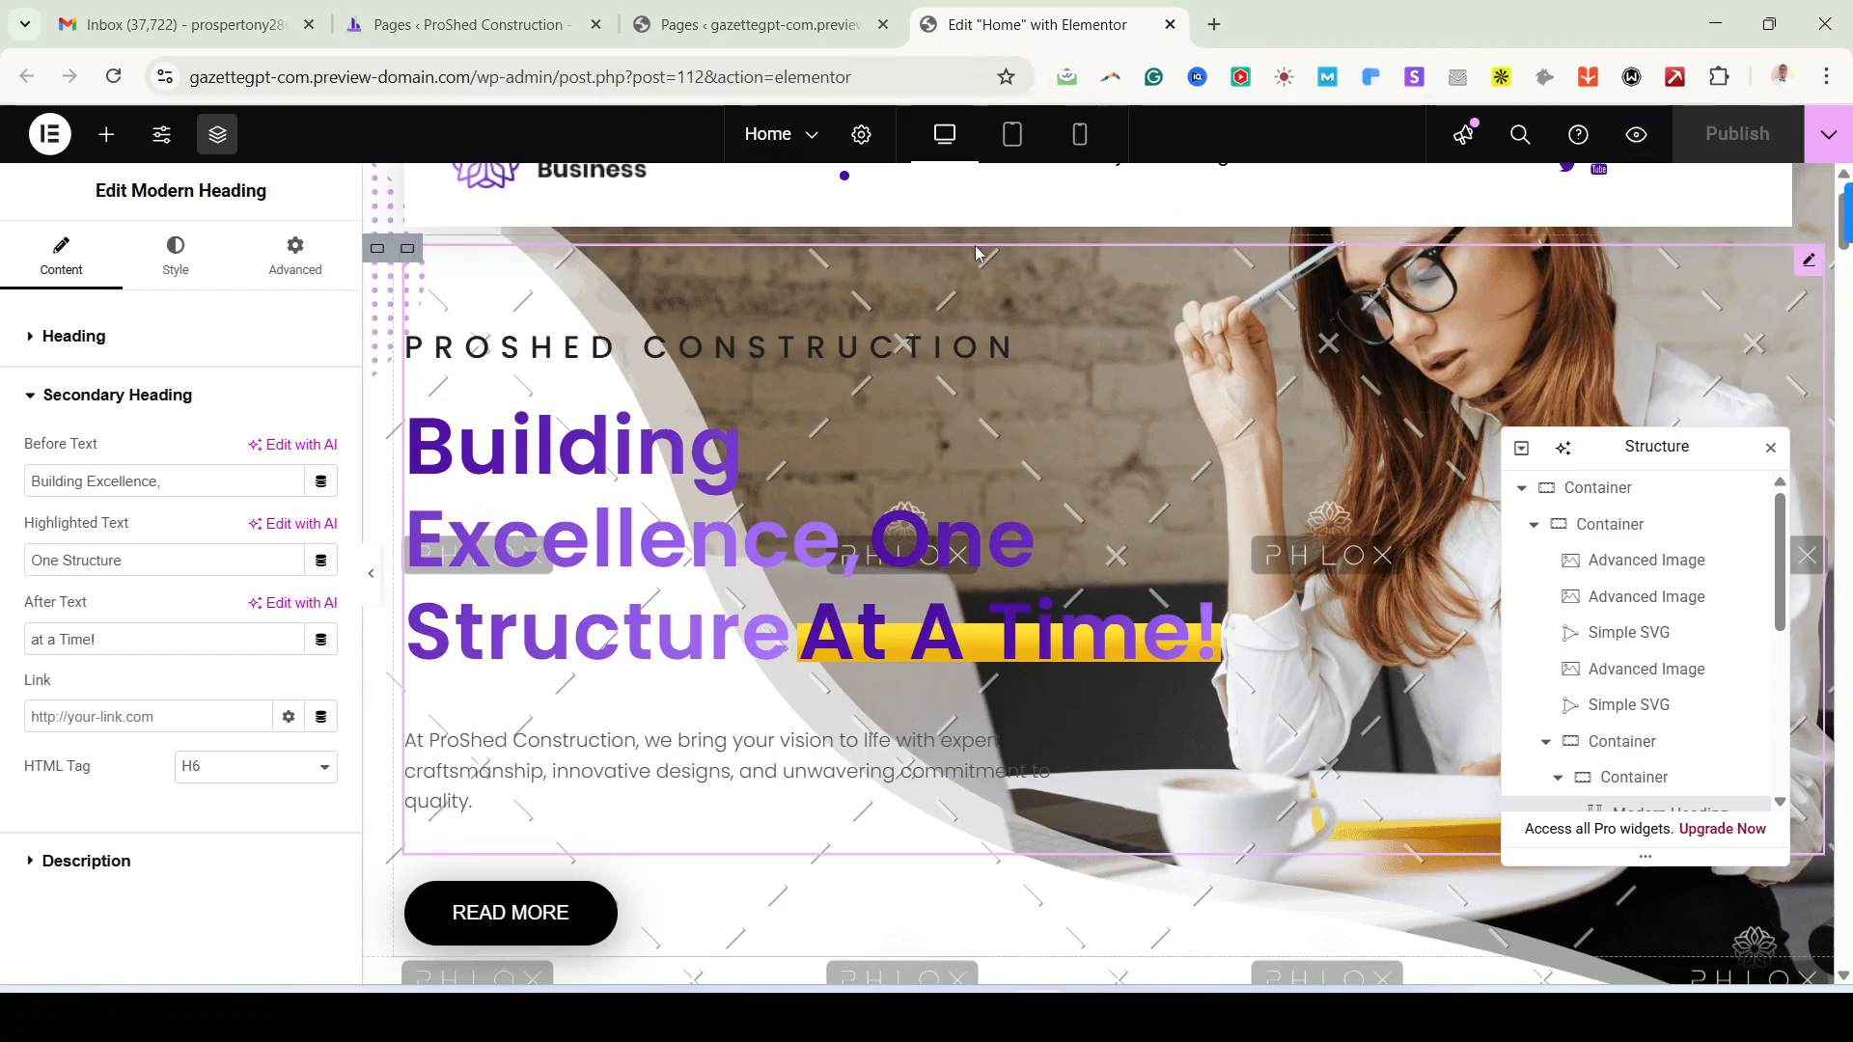
scroll(548, 726, down, 1)
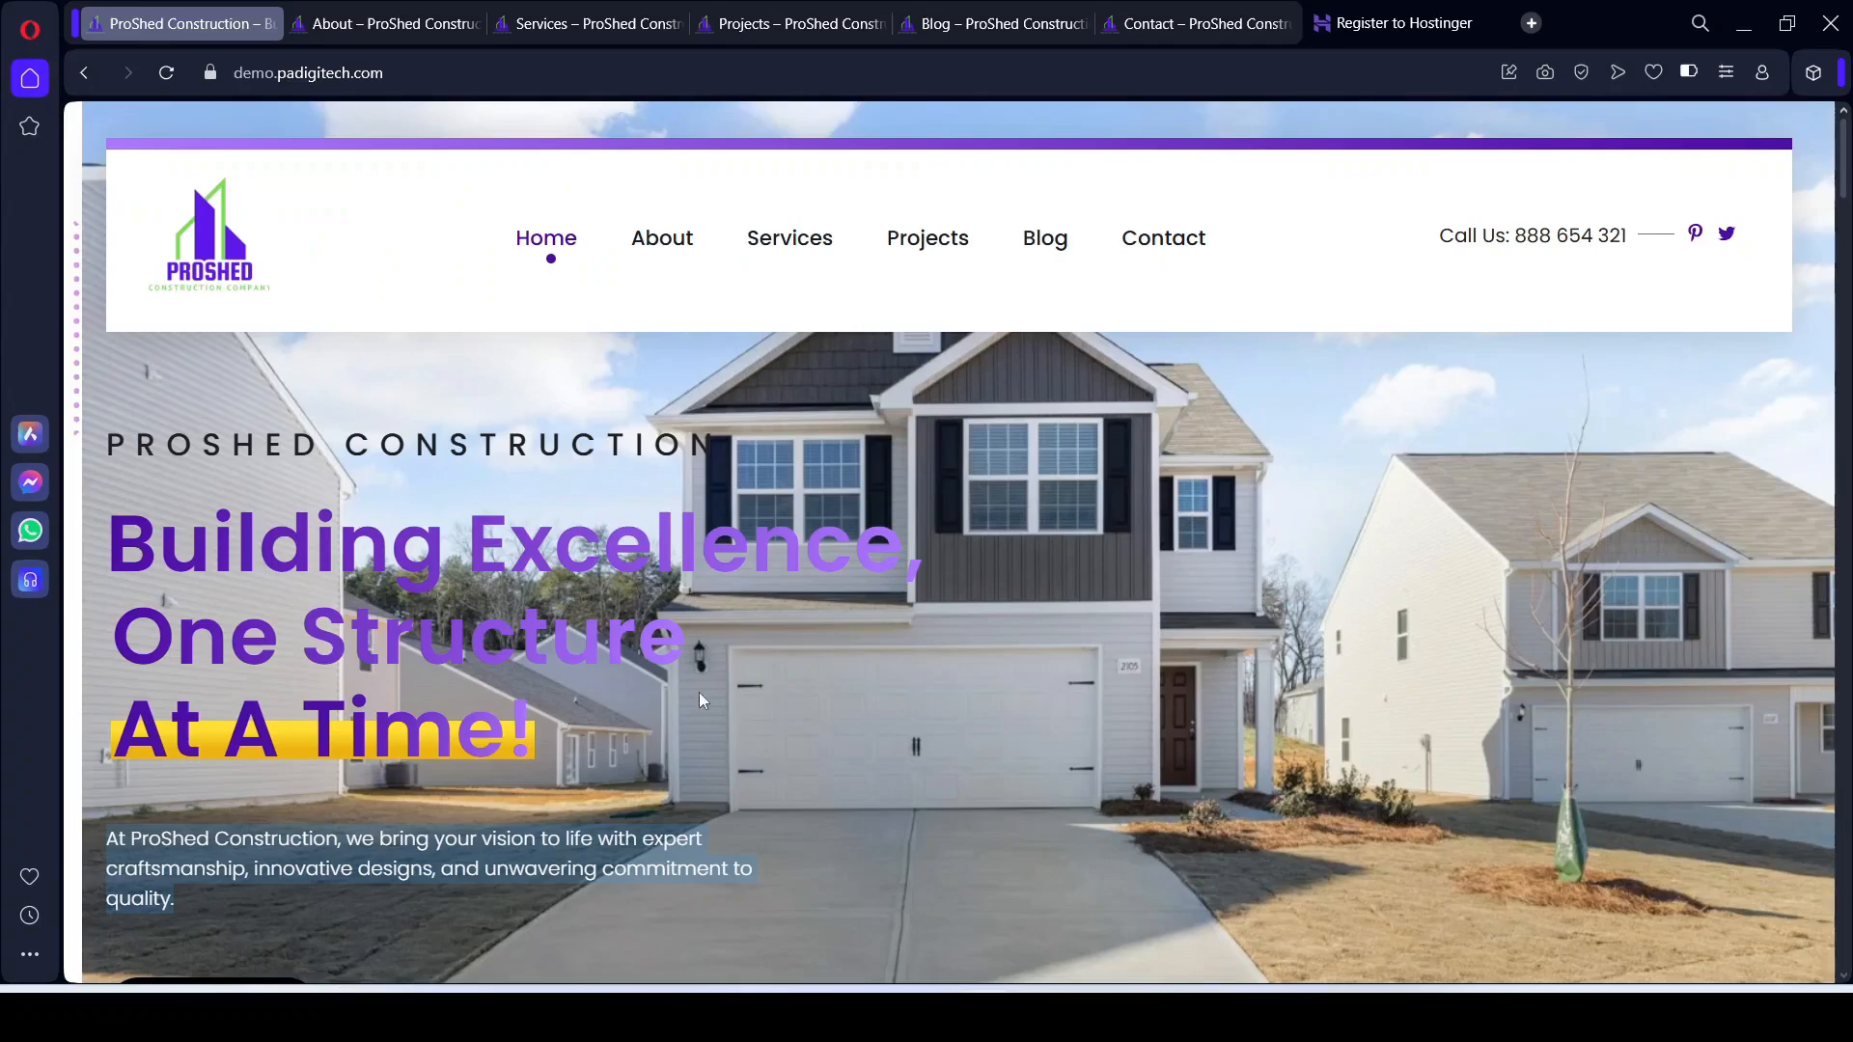
scroll(702, 699, down, 2)
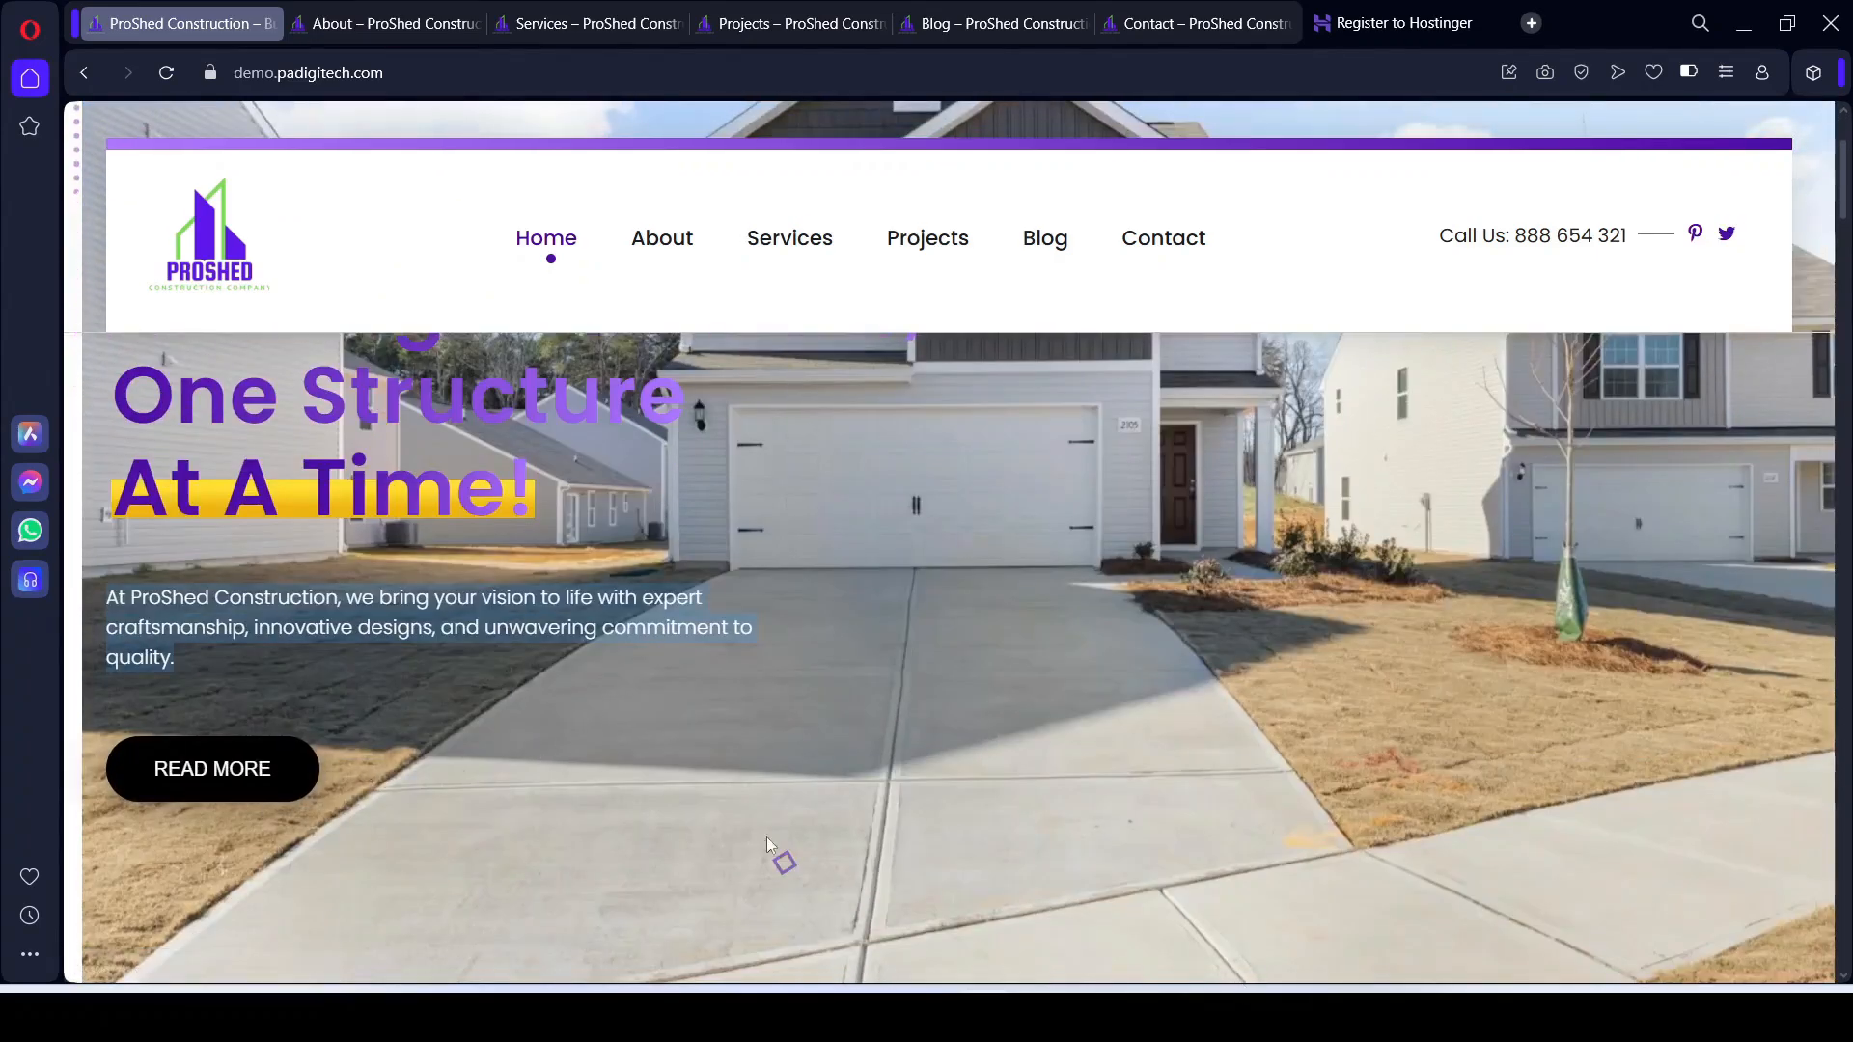
scroll(767, 836, down, 1)
scroll(733, 780, up, 3)
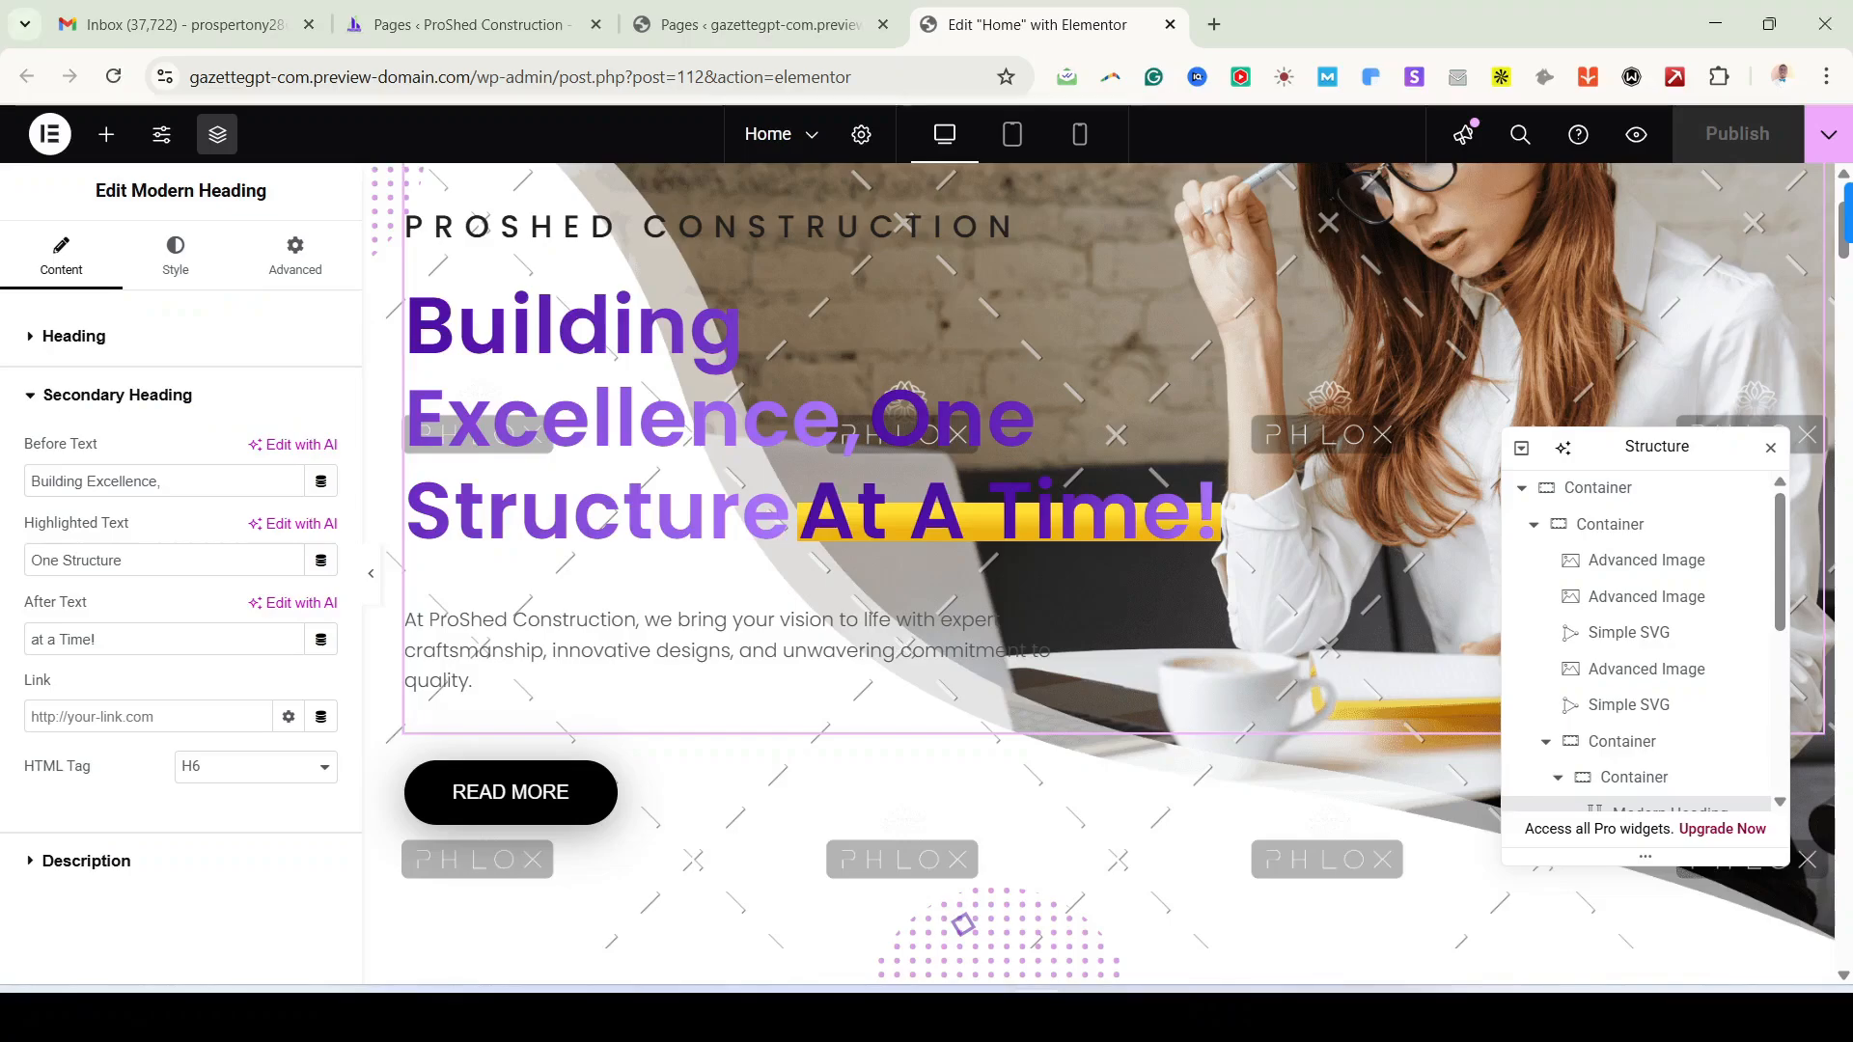
Step: Relabel the hero's READ MORE button as LEARN MORE
click(492, 796)
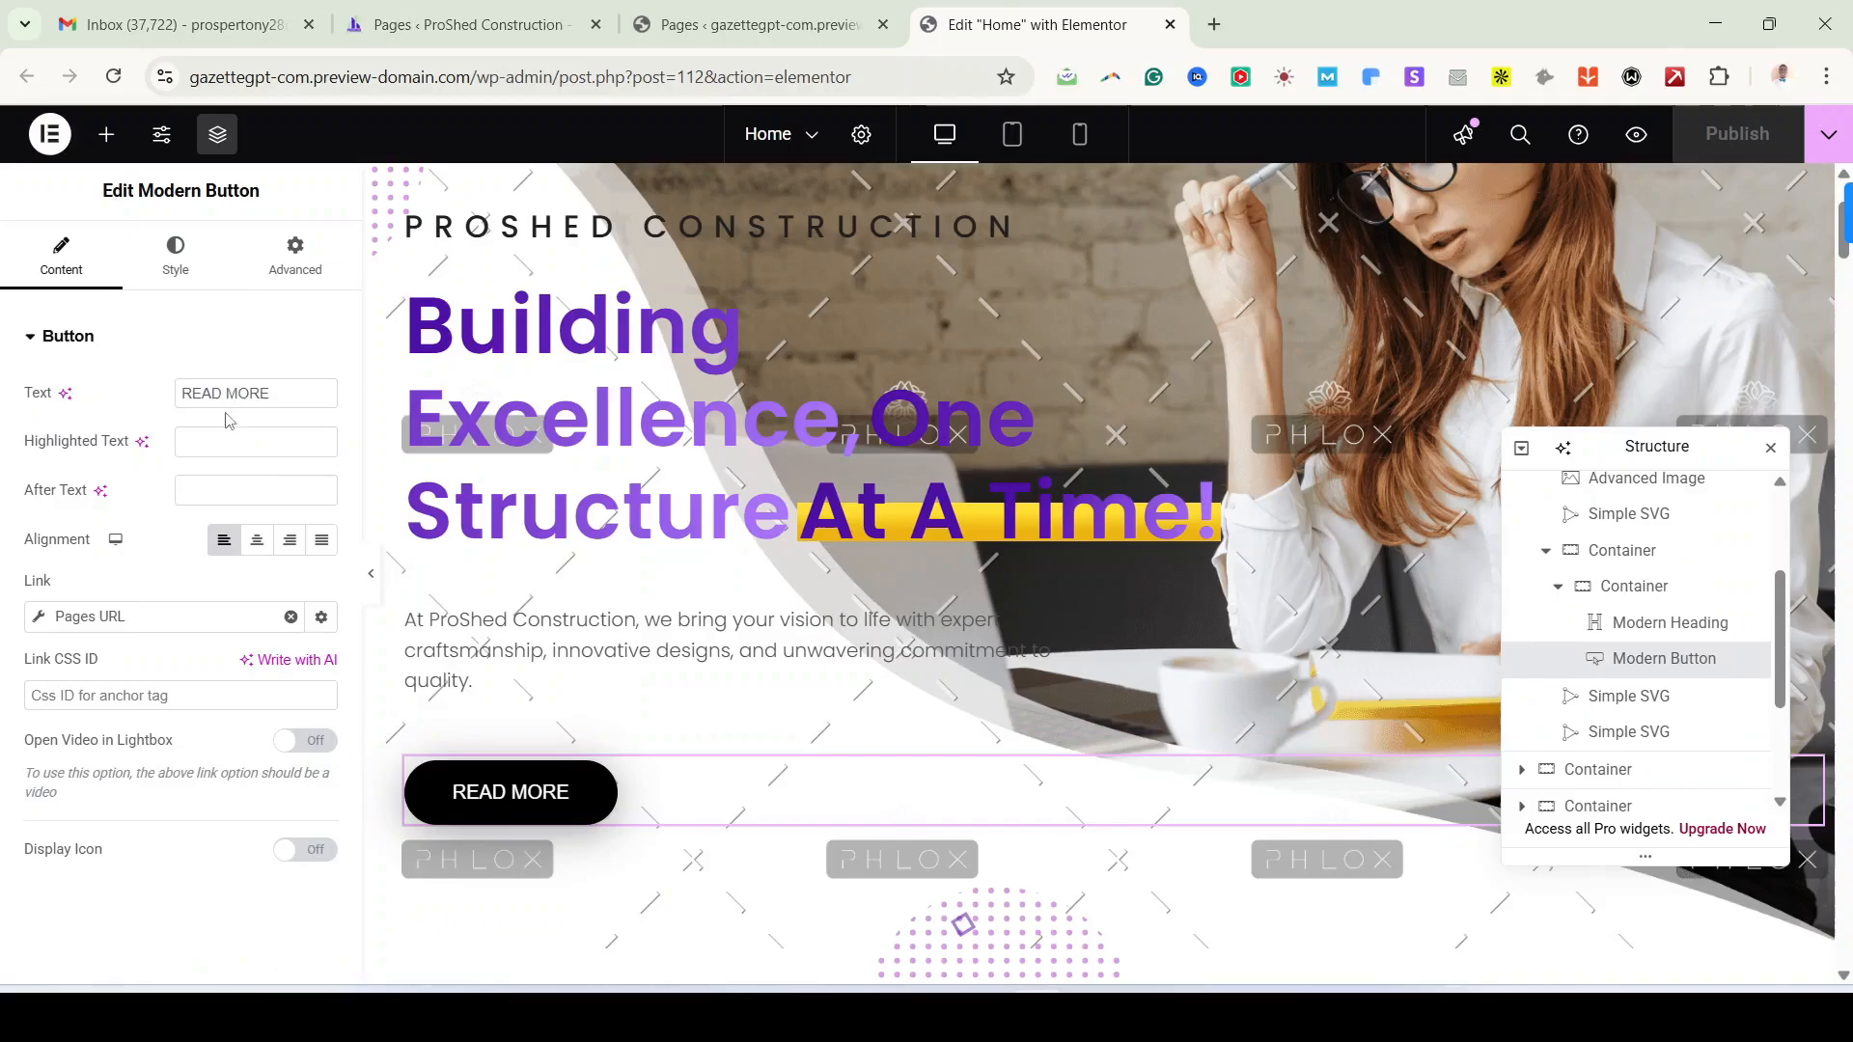
click(284, 392)
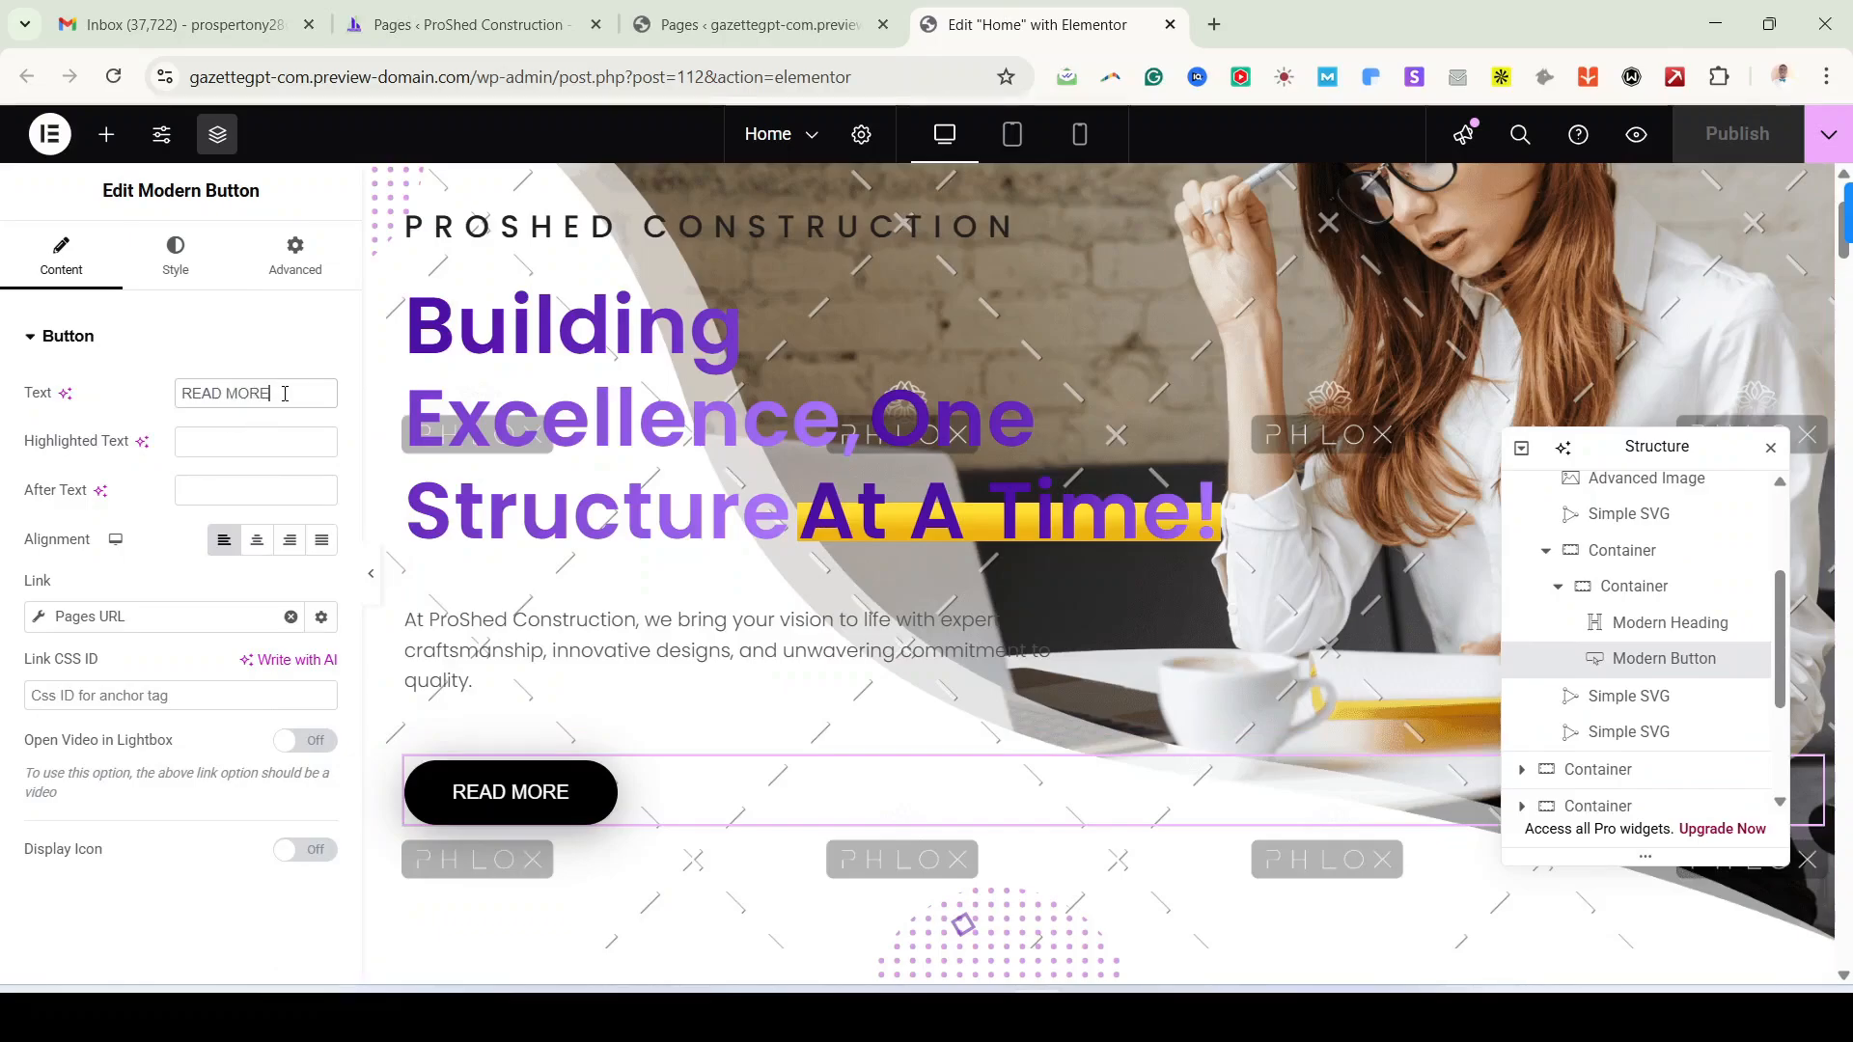
key(ctrl+a)
text(L)
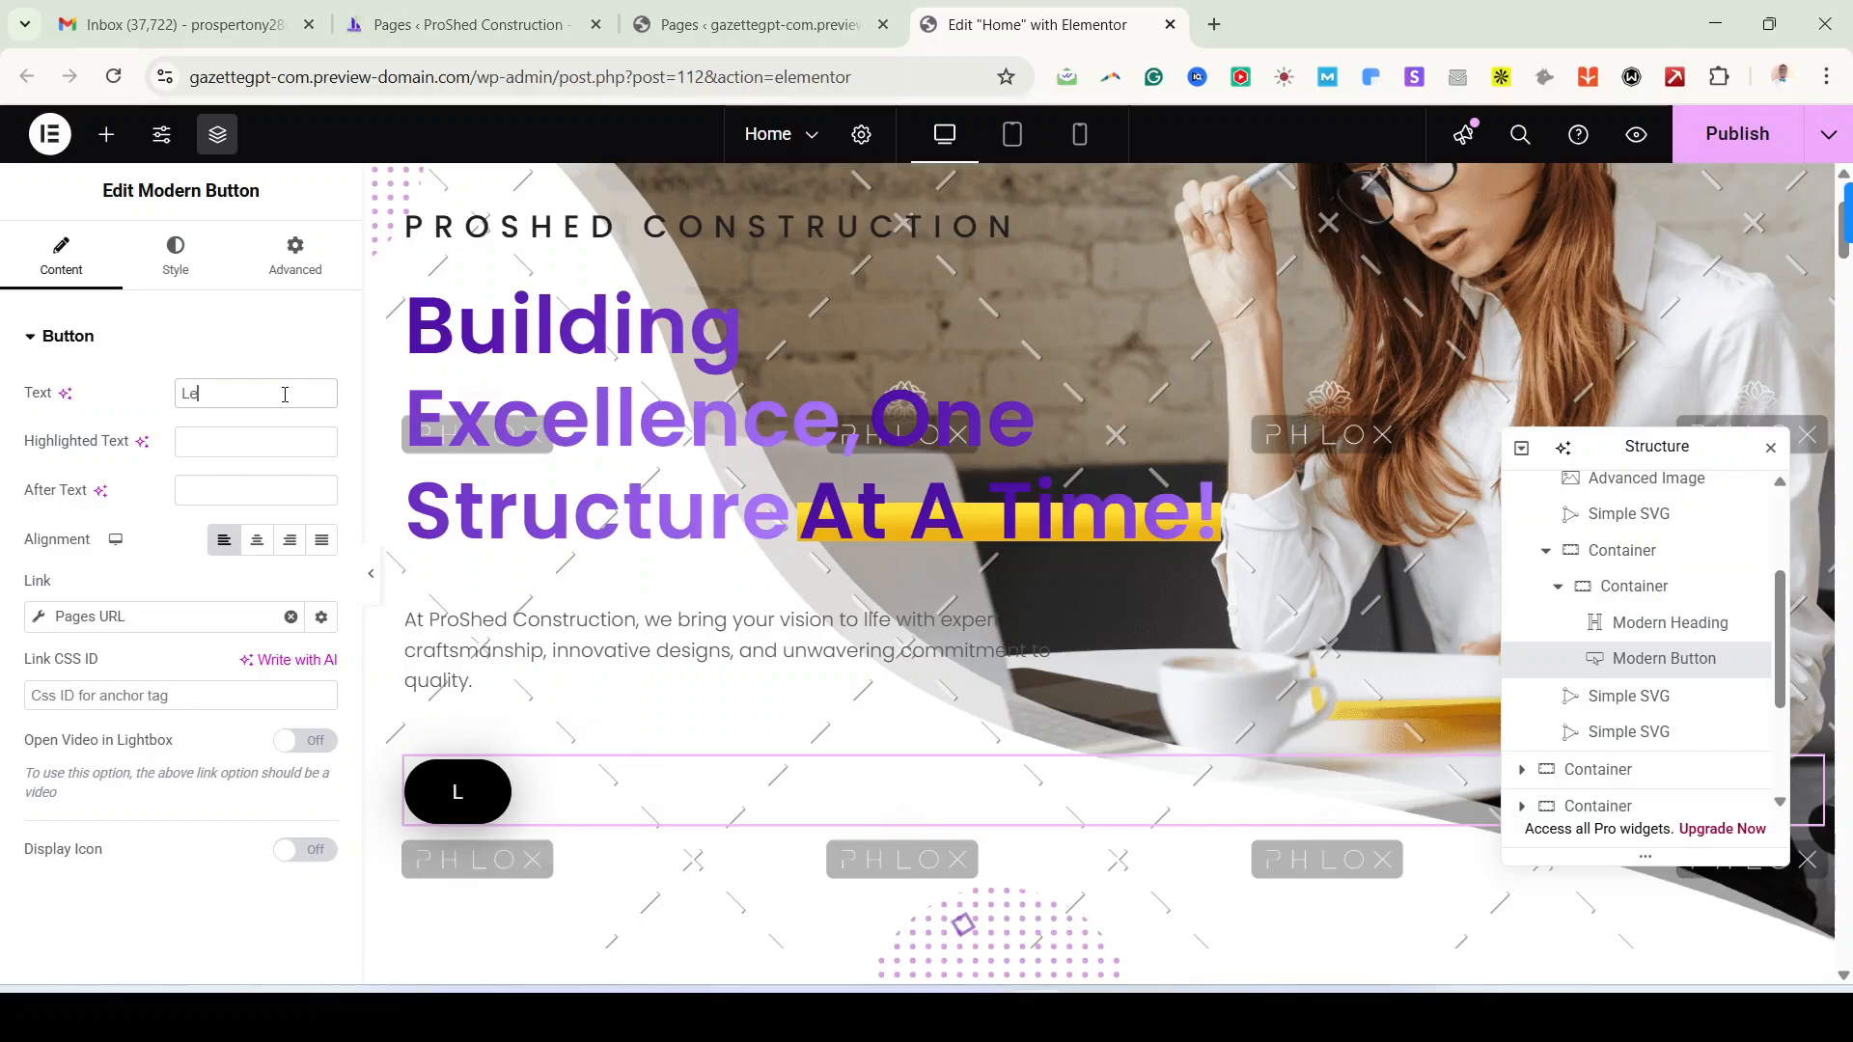
text(EARN MORE)
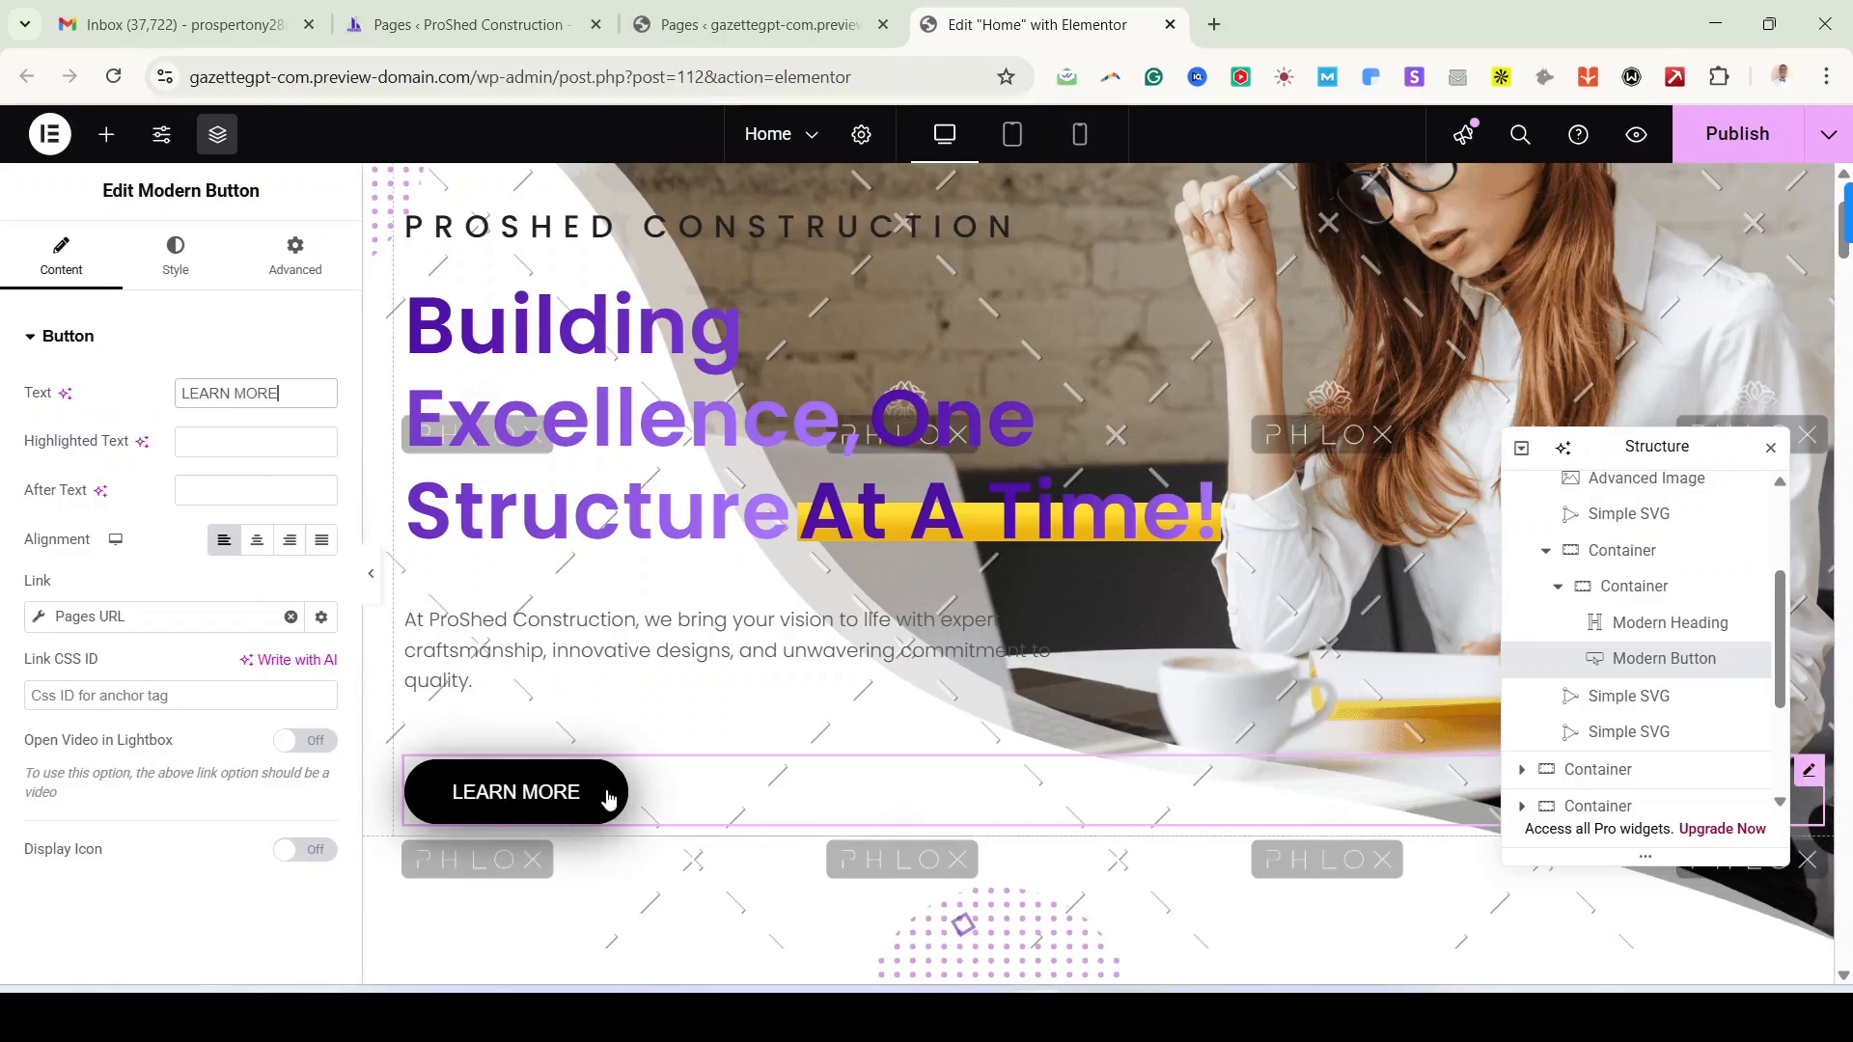
Step: Try the button alignment options, ending with Left alignment
click(257, 546)
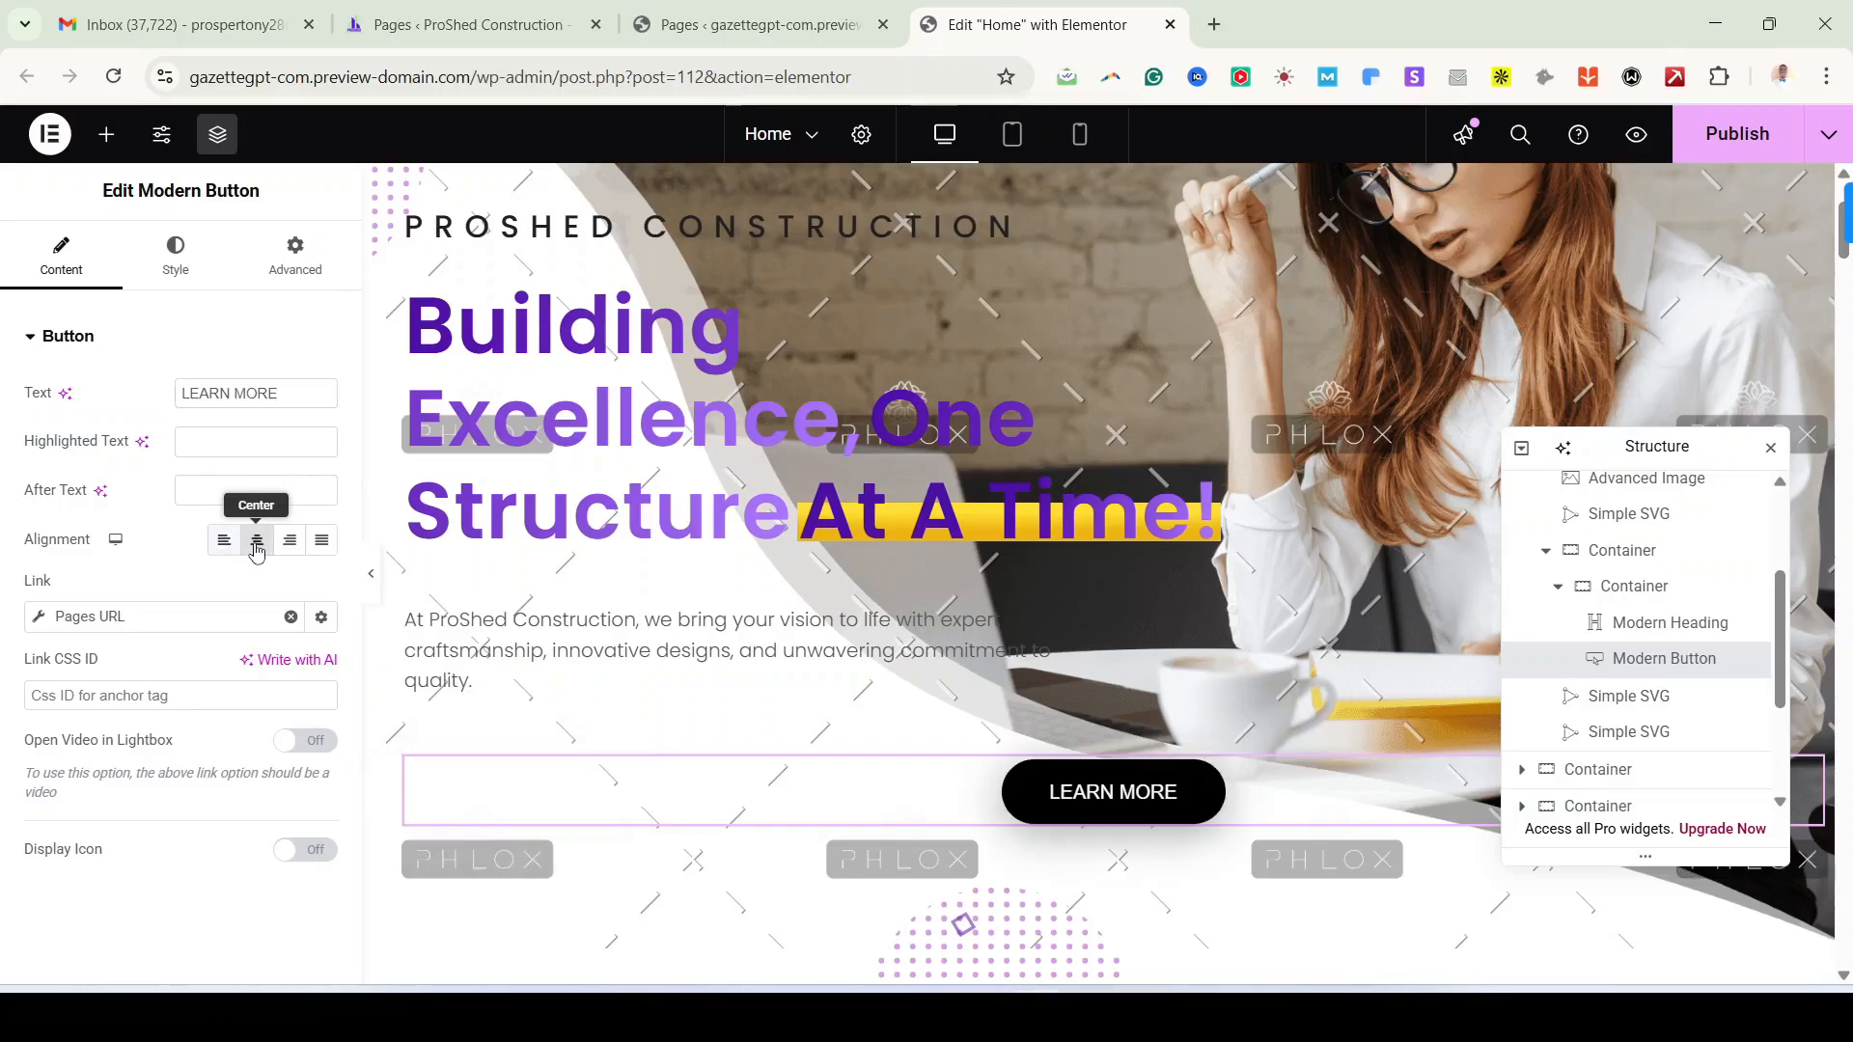
click(322, 543)
click(290, 541)
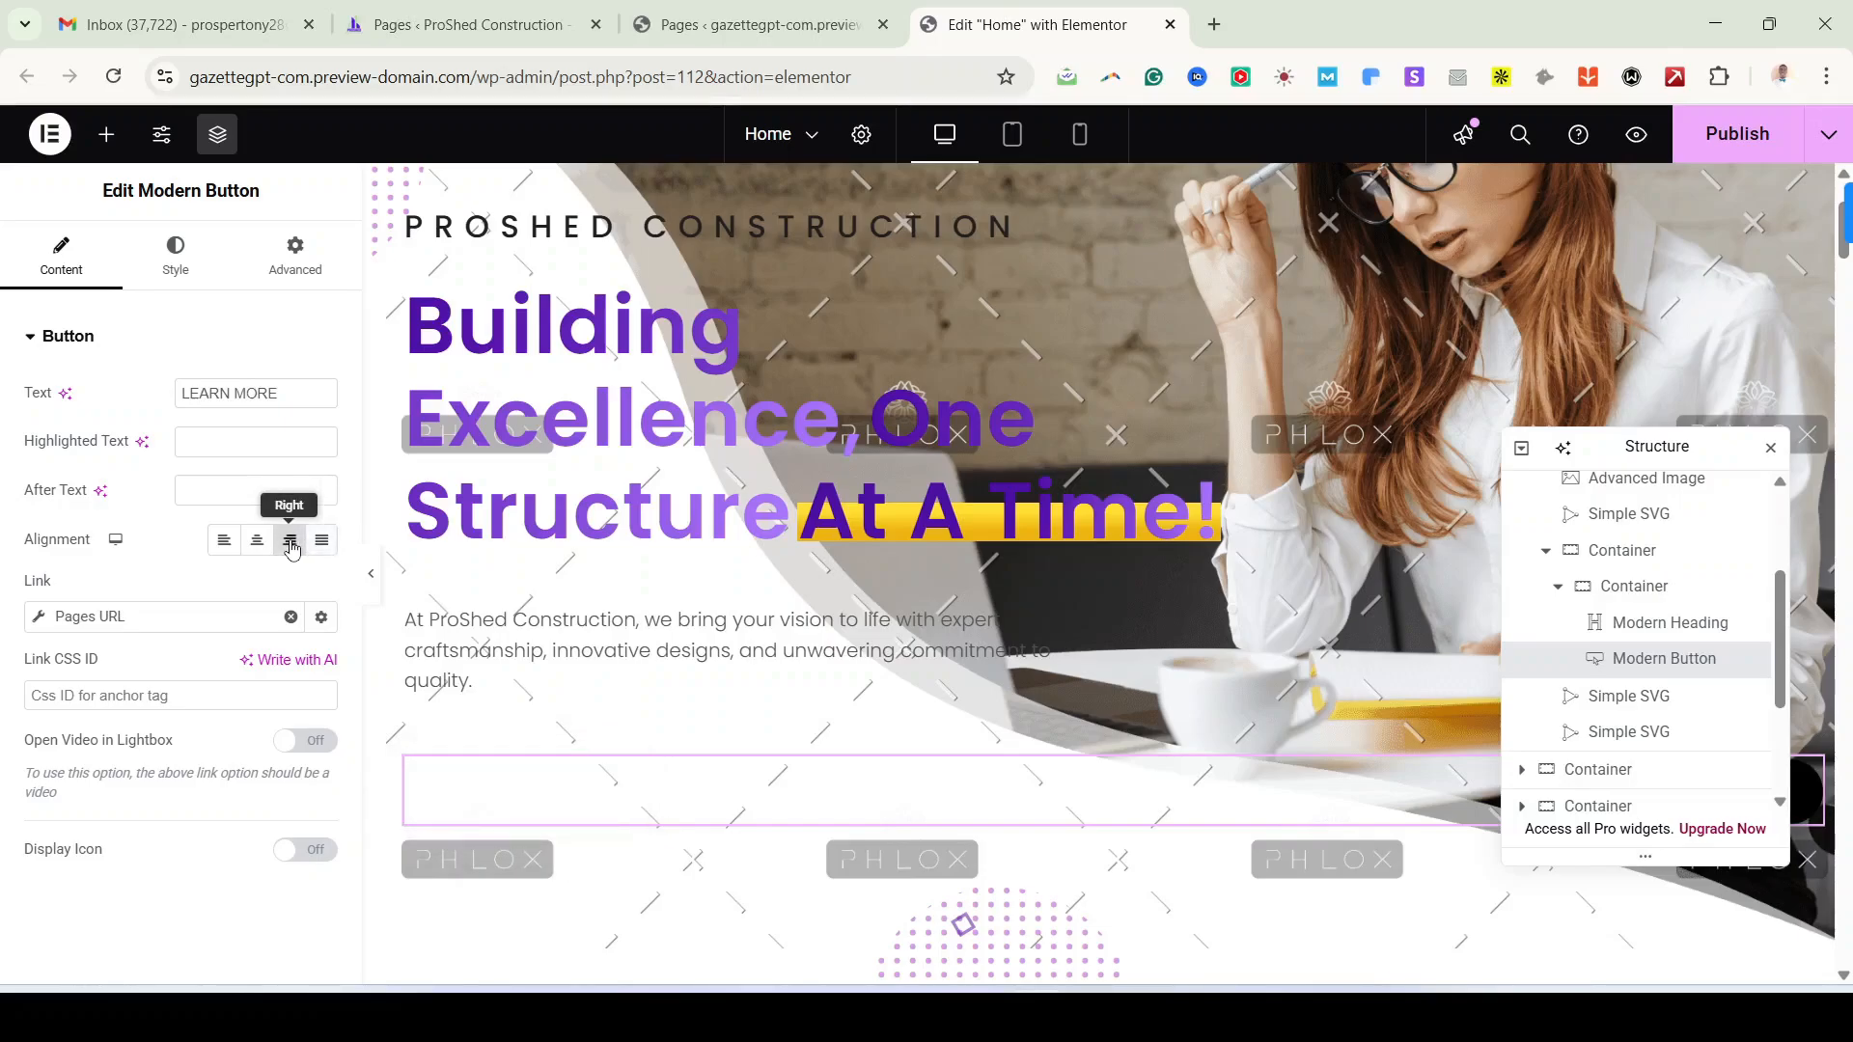
click(257, 543)
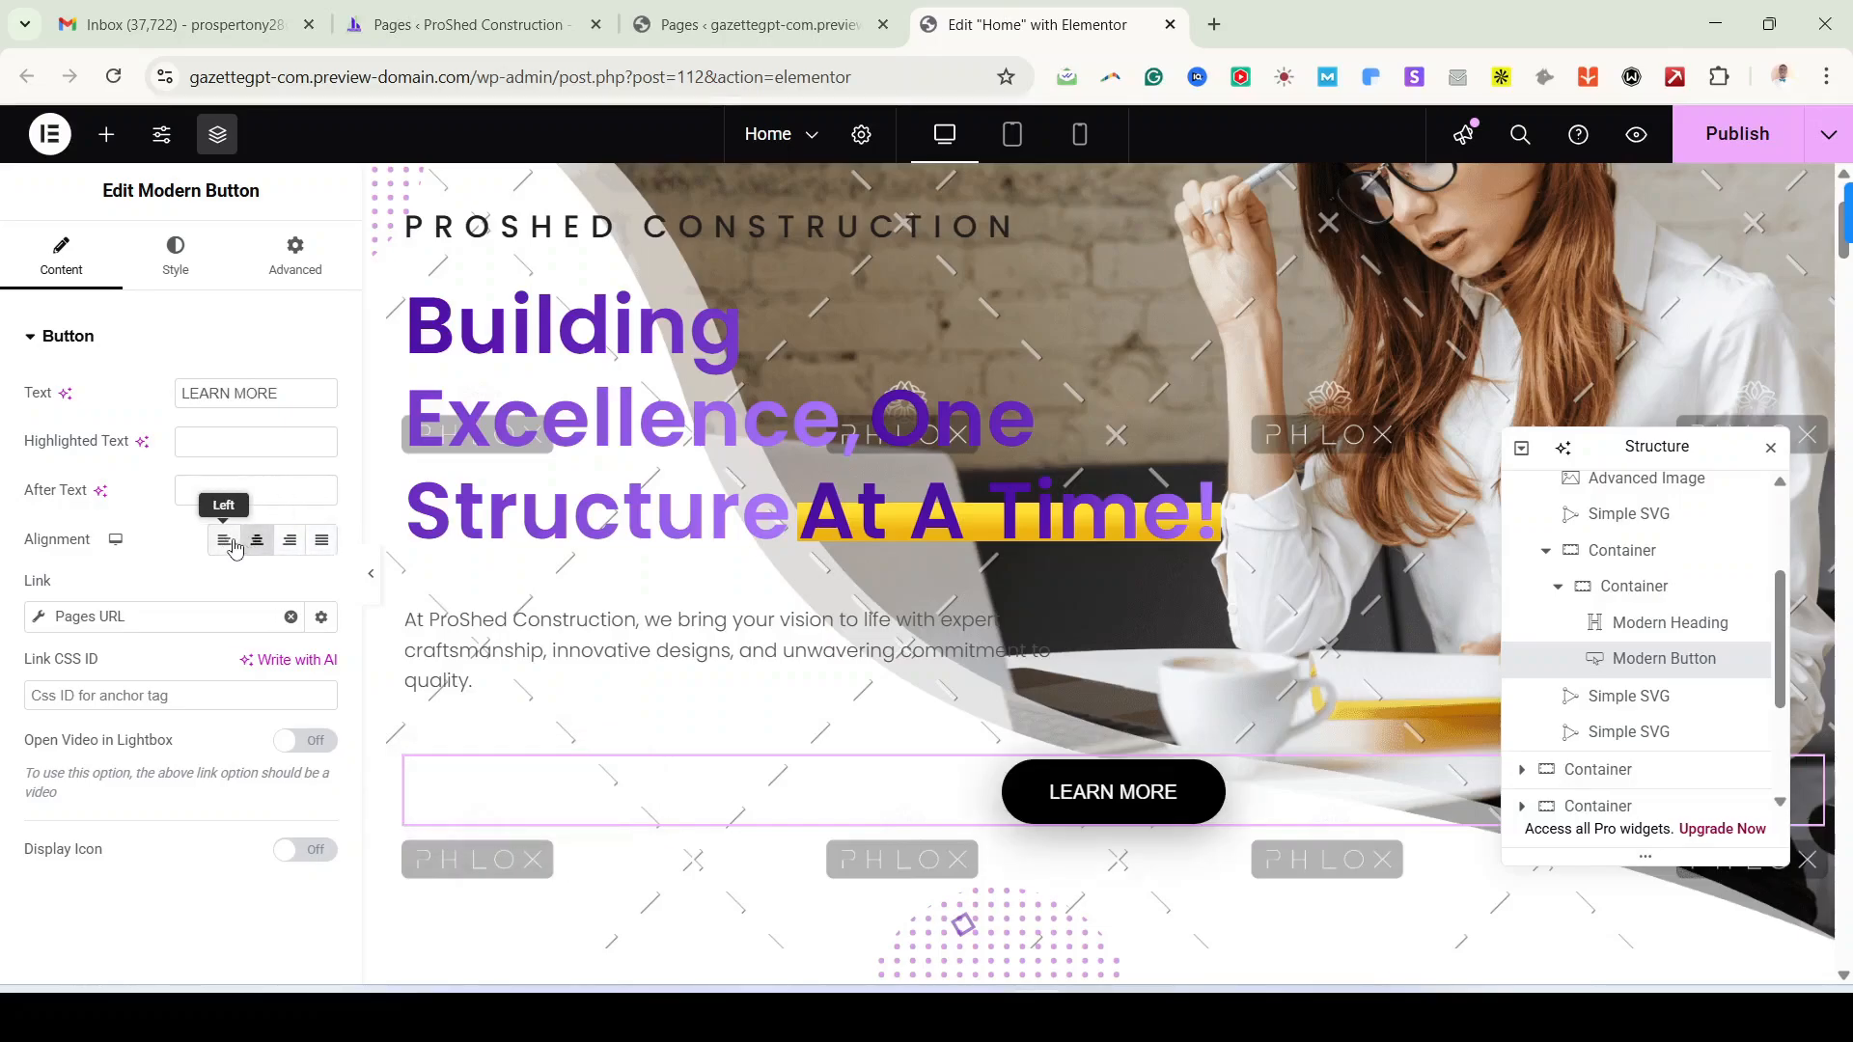
click(224, 542)
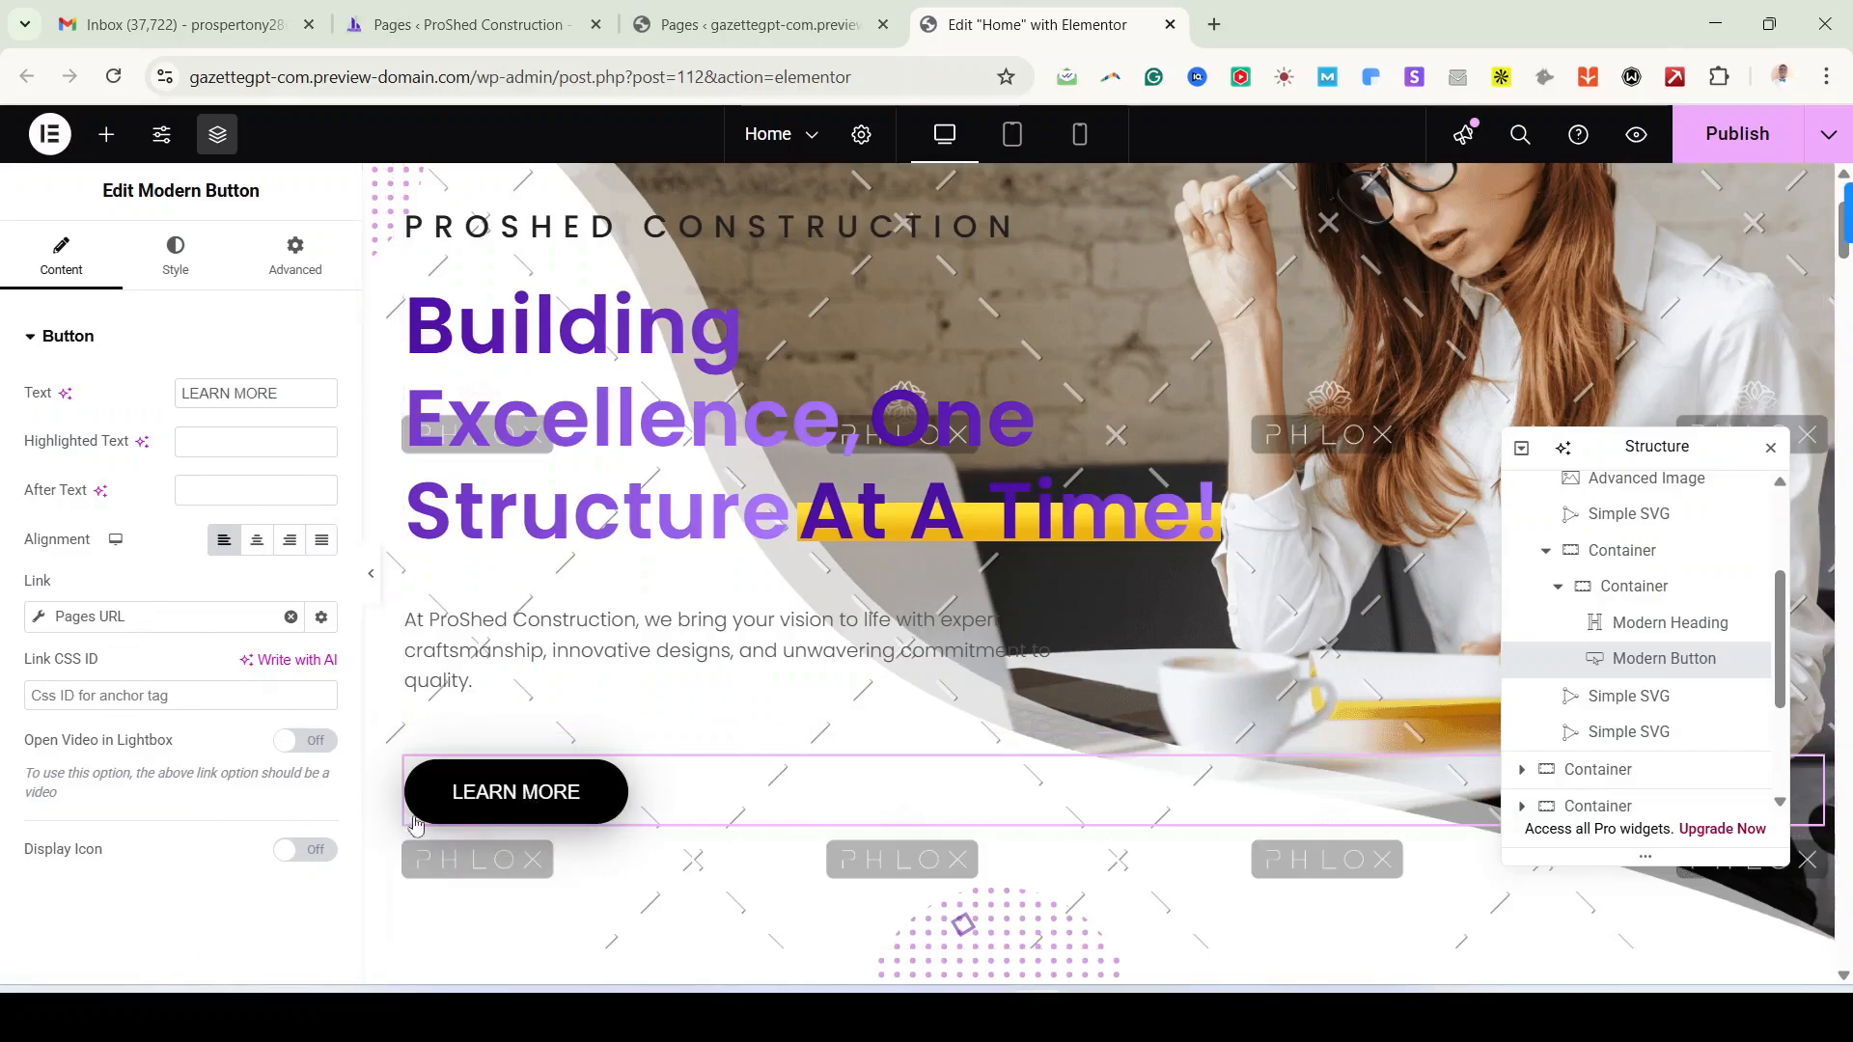
Step: Keep the button linked to the About page, with Display Icon left off
click(212, 619)
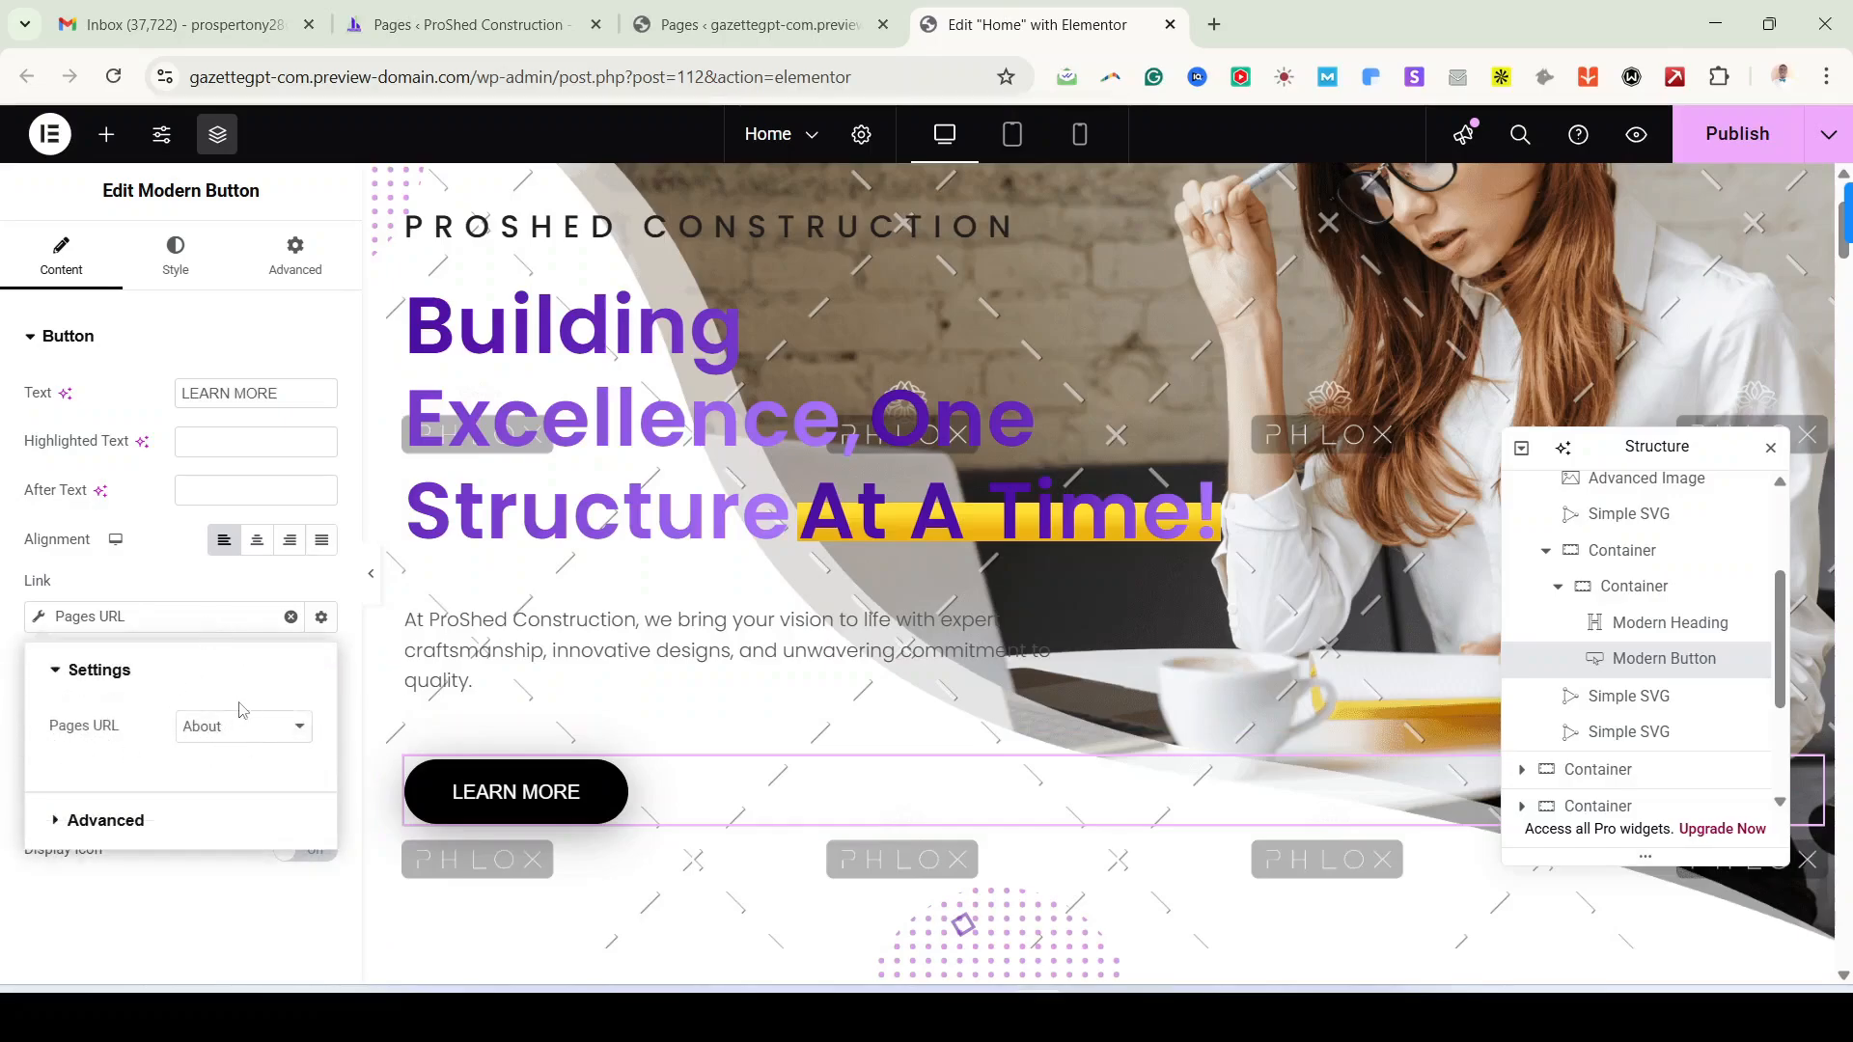
click(211, 618)
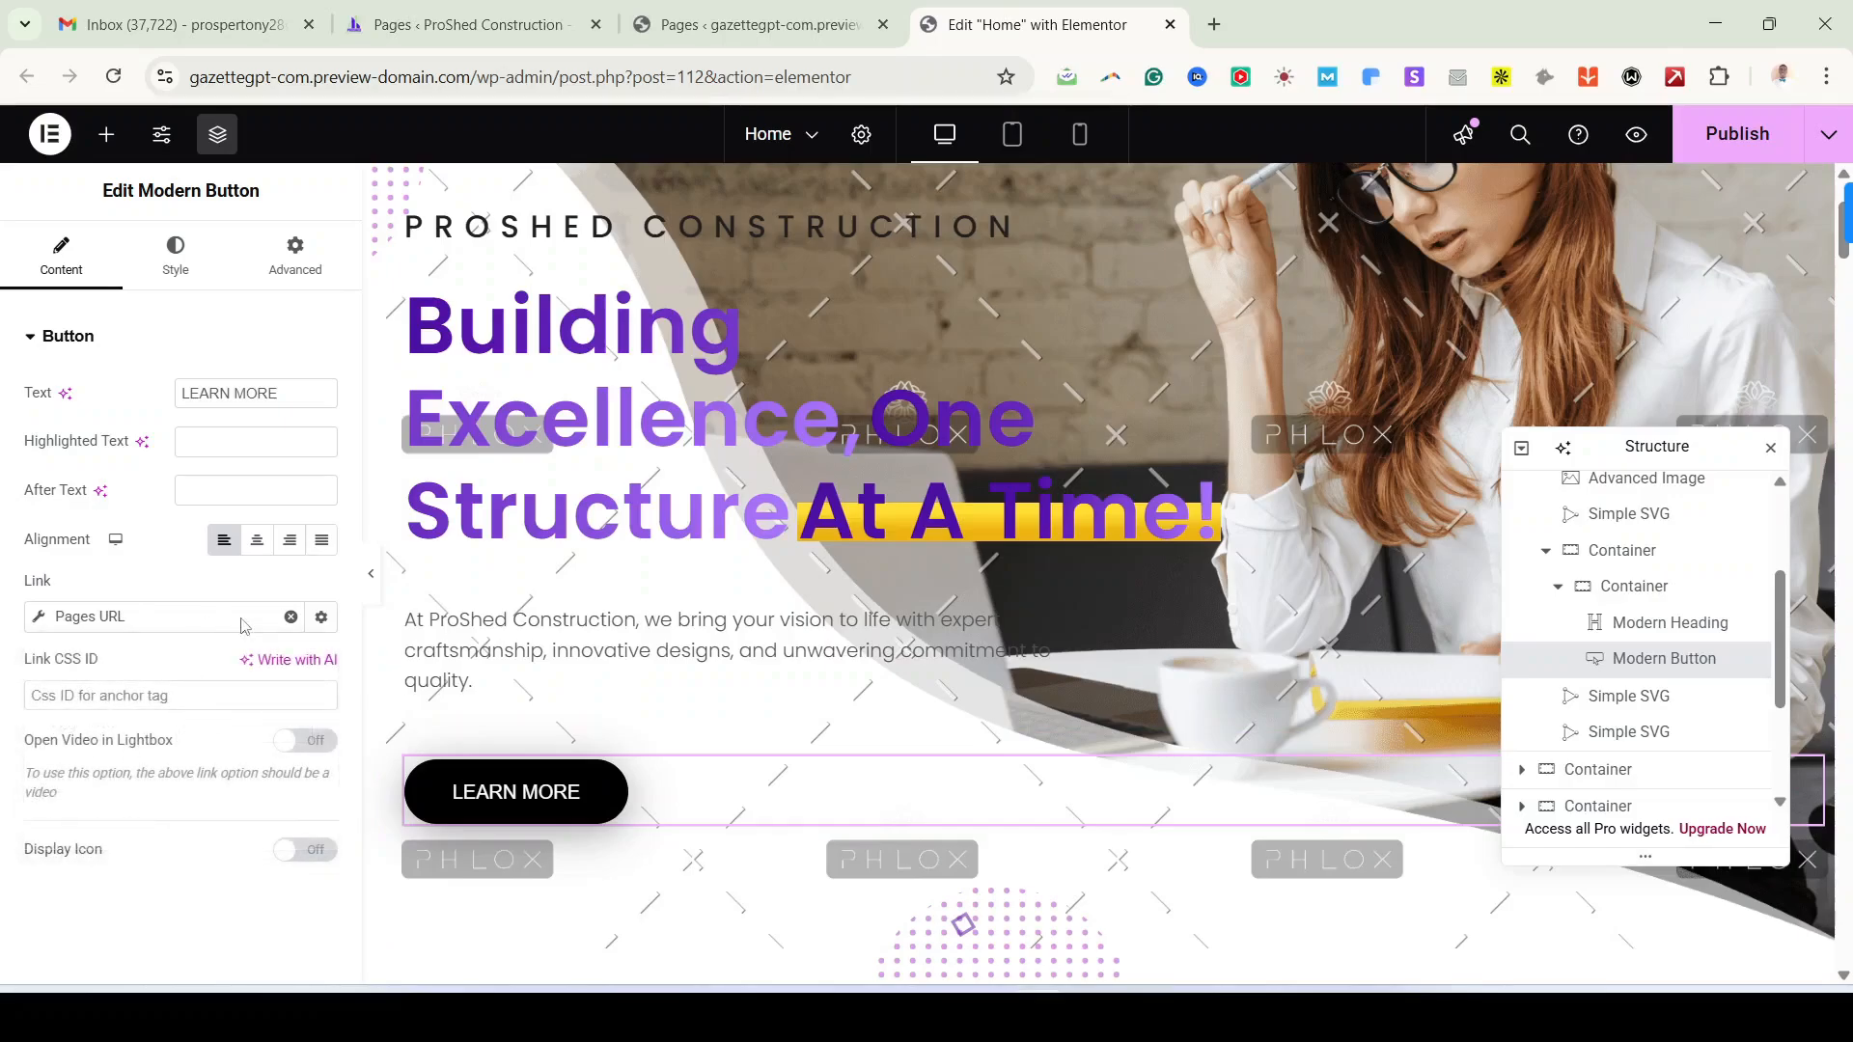
click(322, 618)
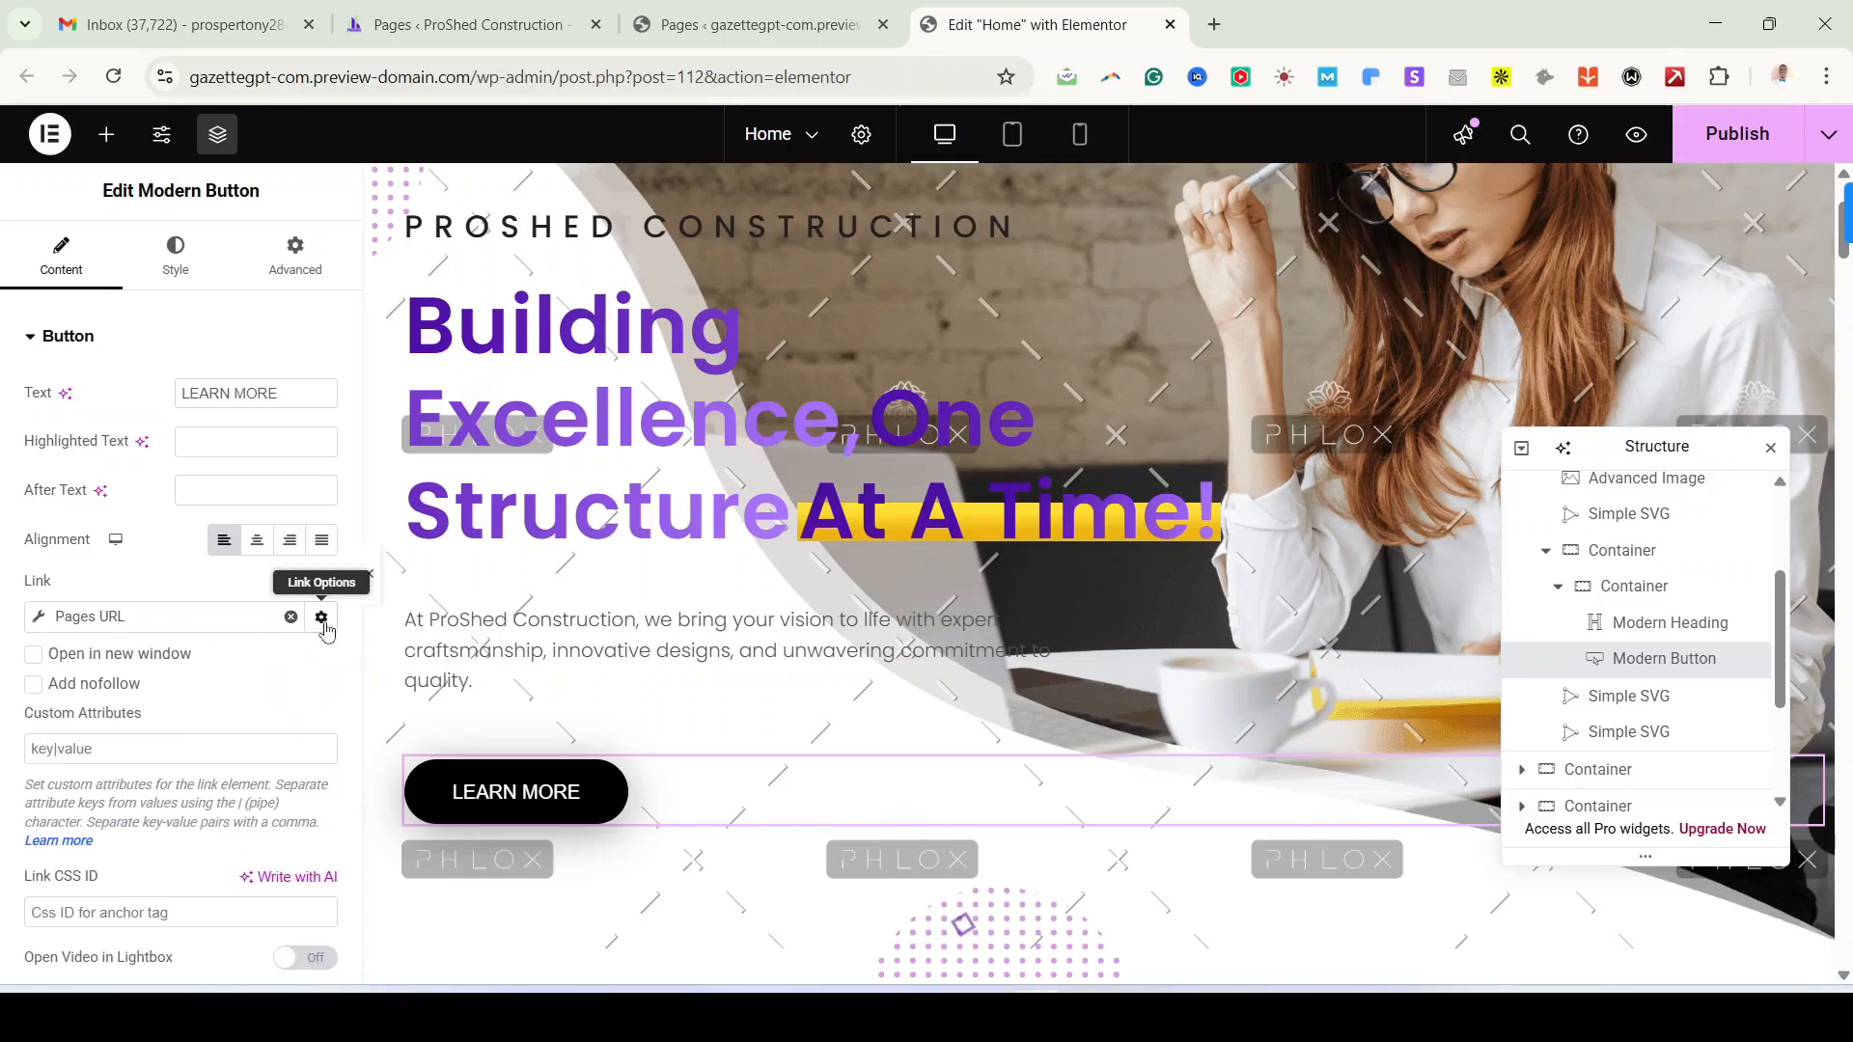
click(321, 619)
click(224, 623)
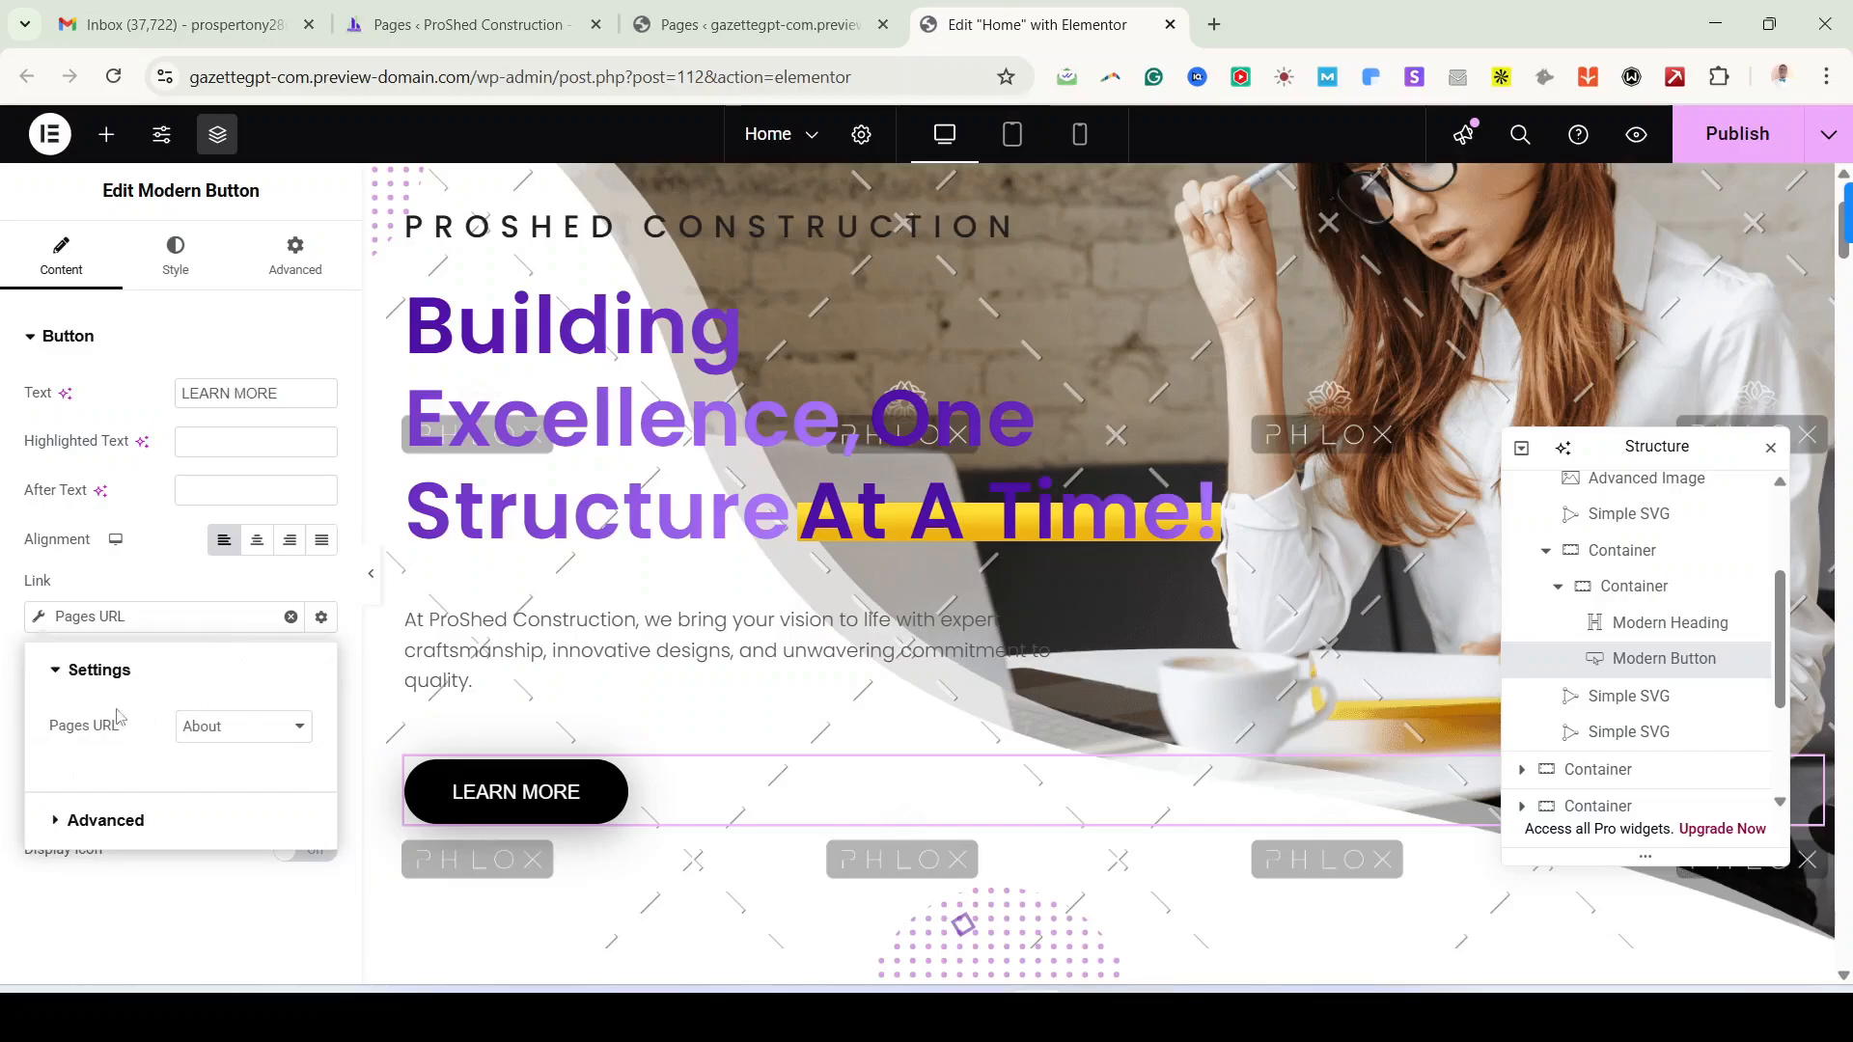
click(217, 730)
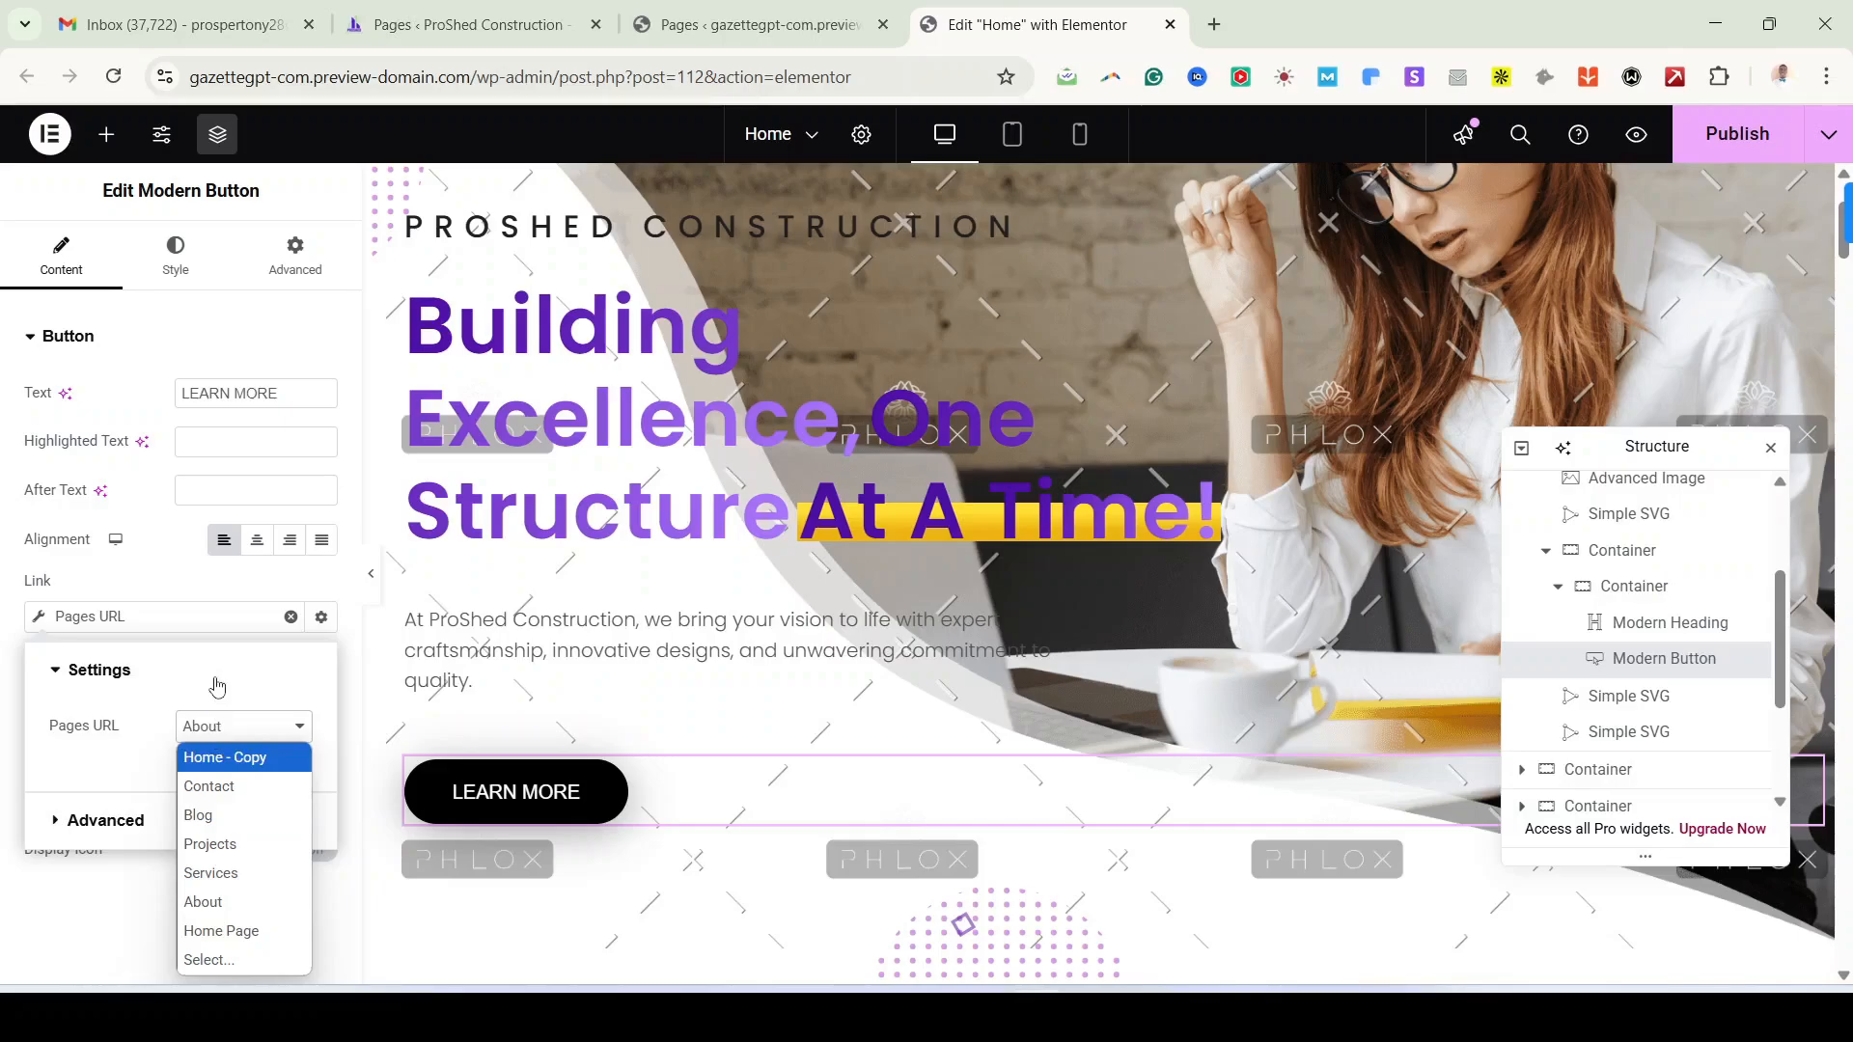
click(221, 631)
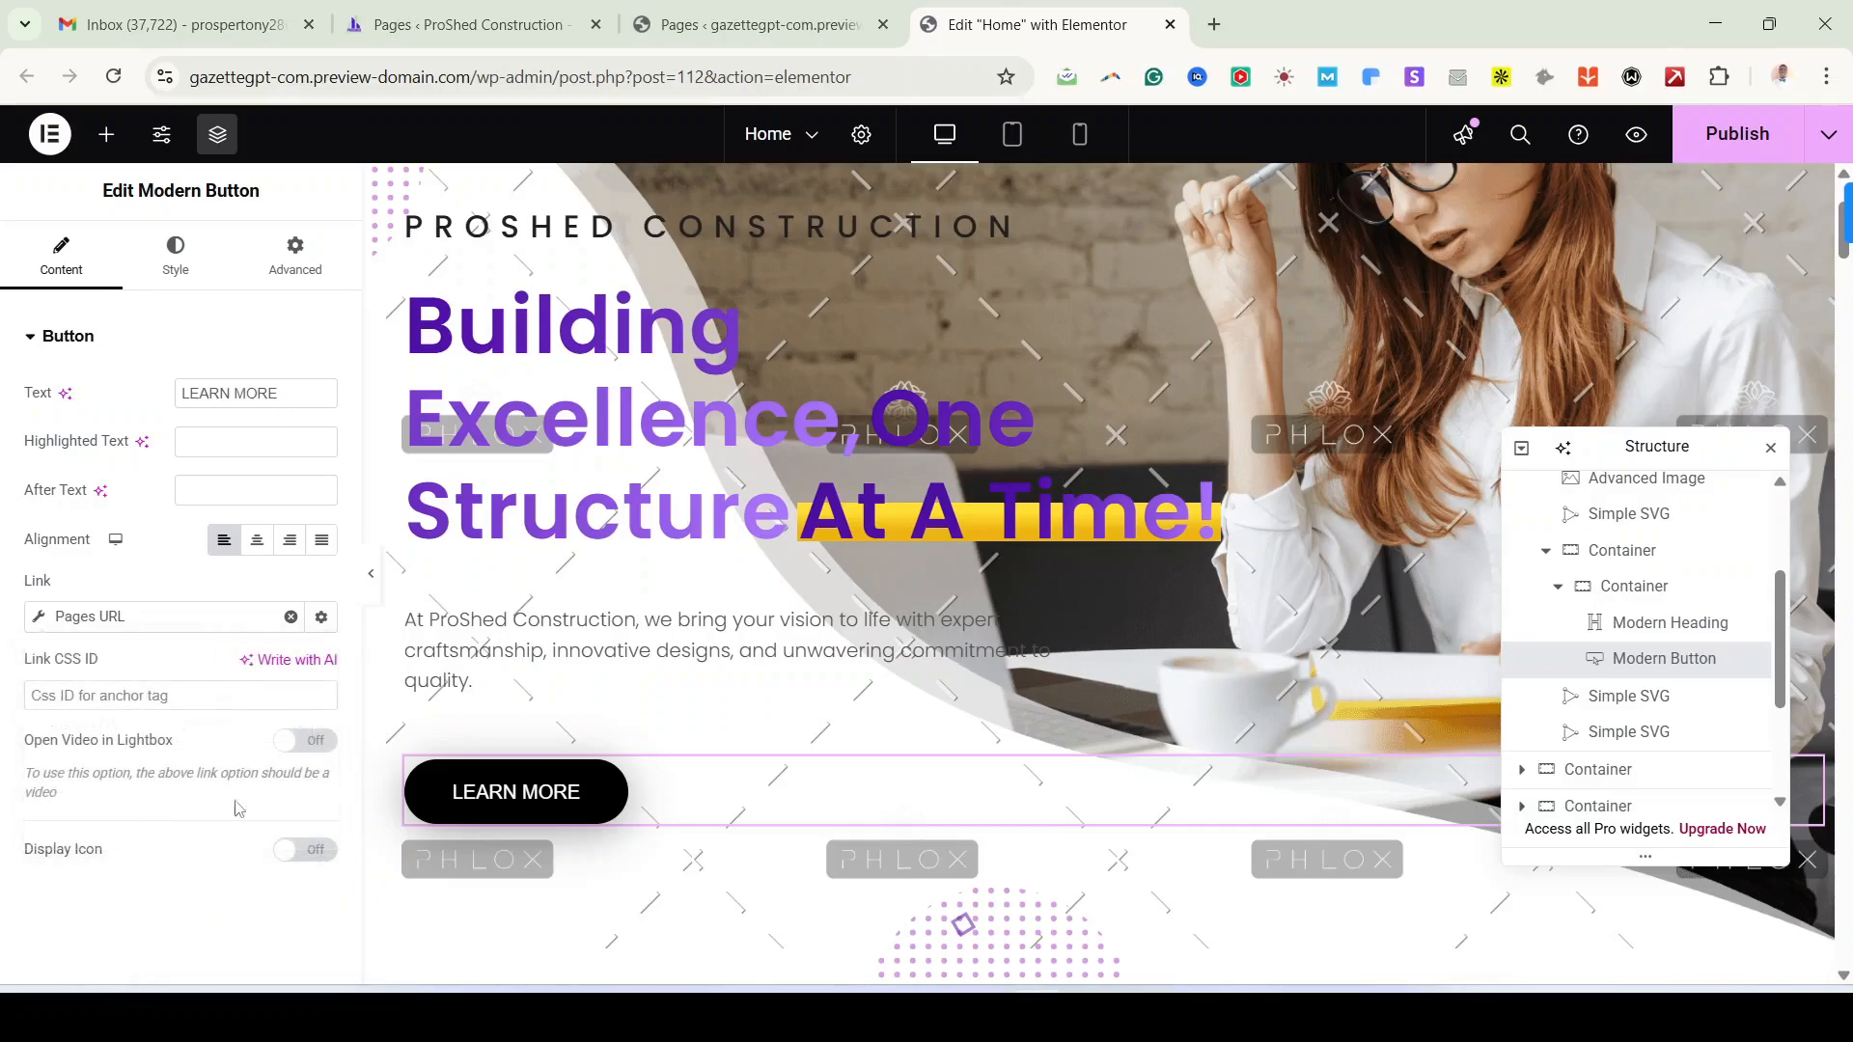
click(315, 851)
scroll(304, 830, down, 1)
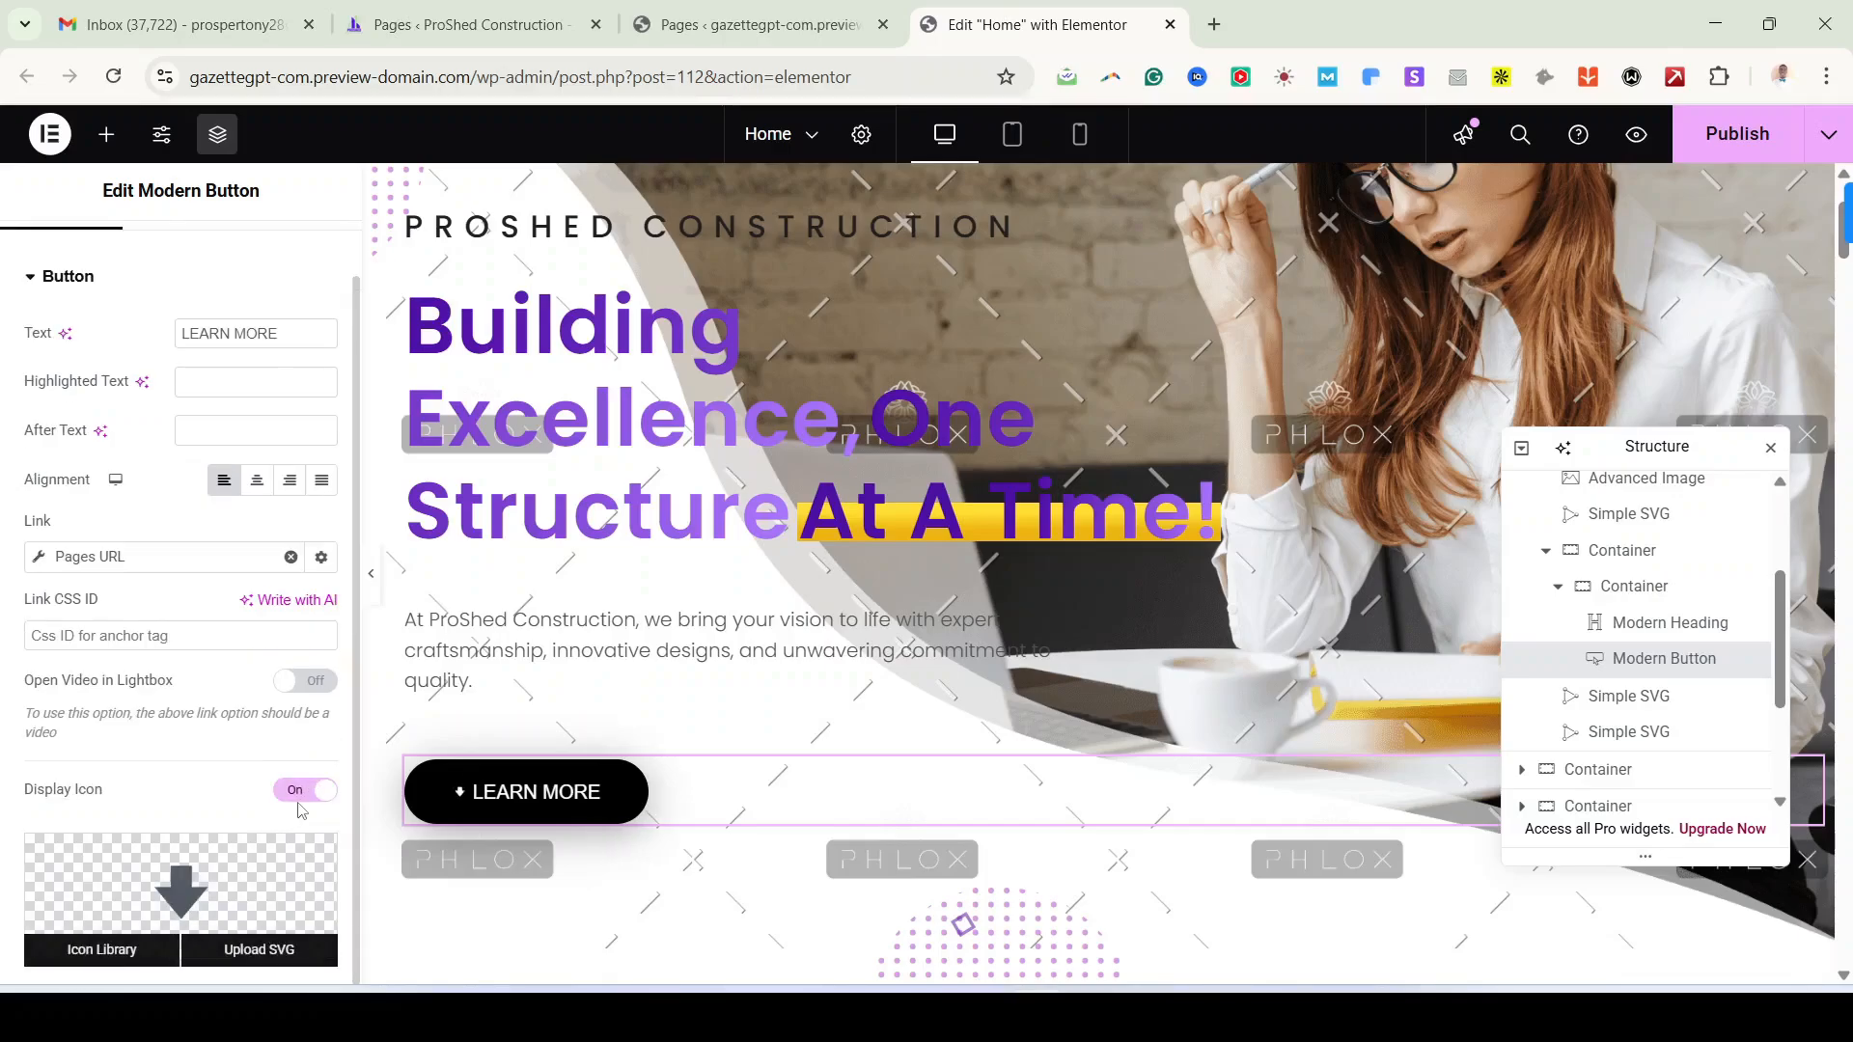
click(328, 795)
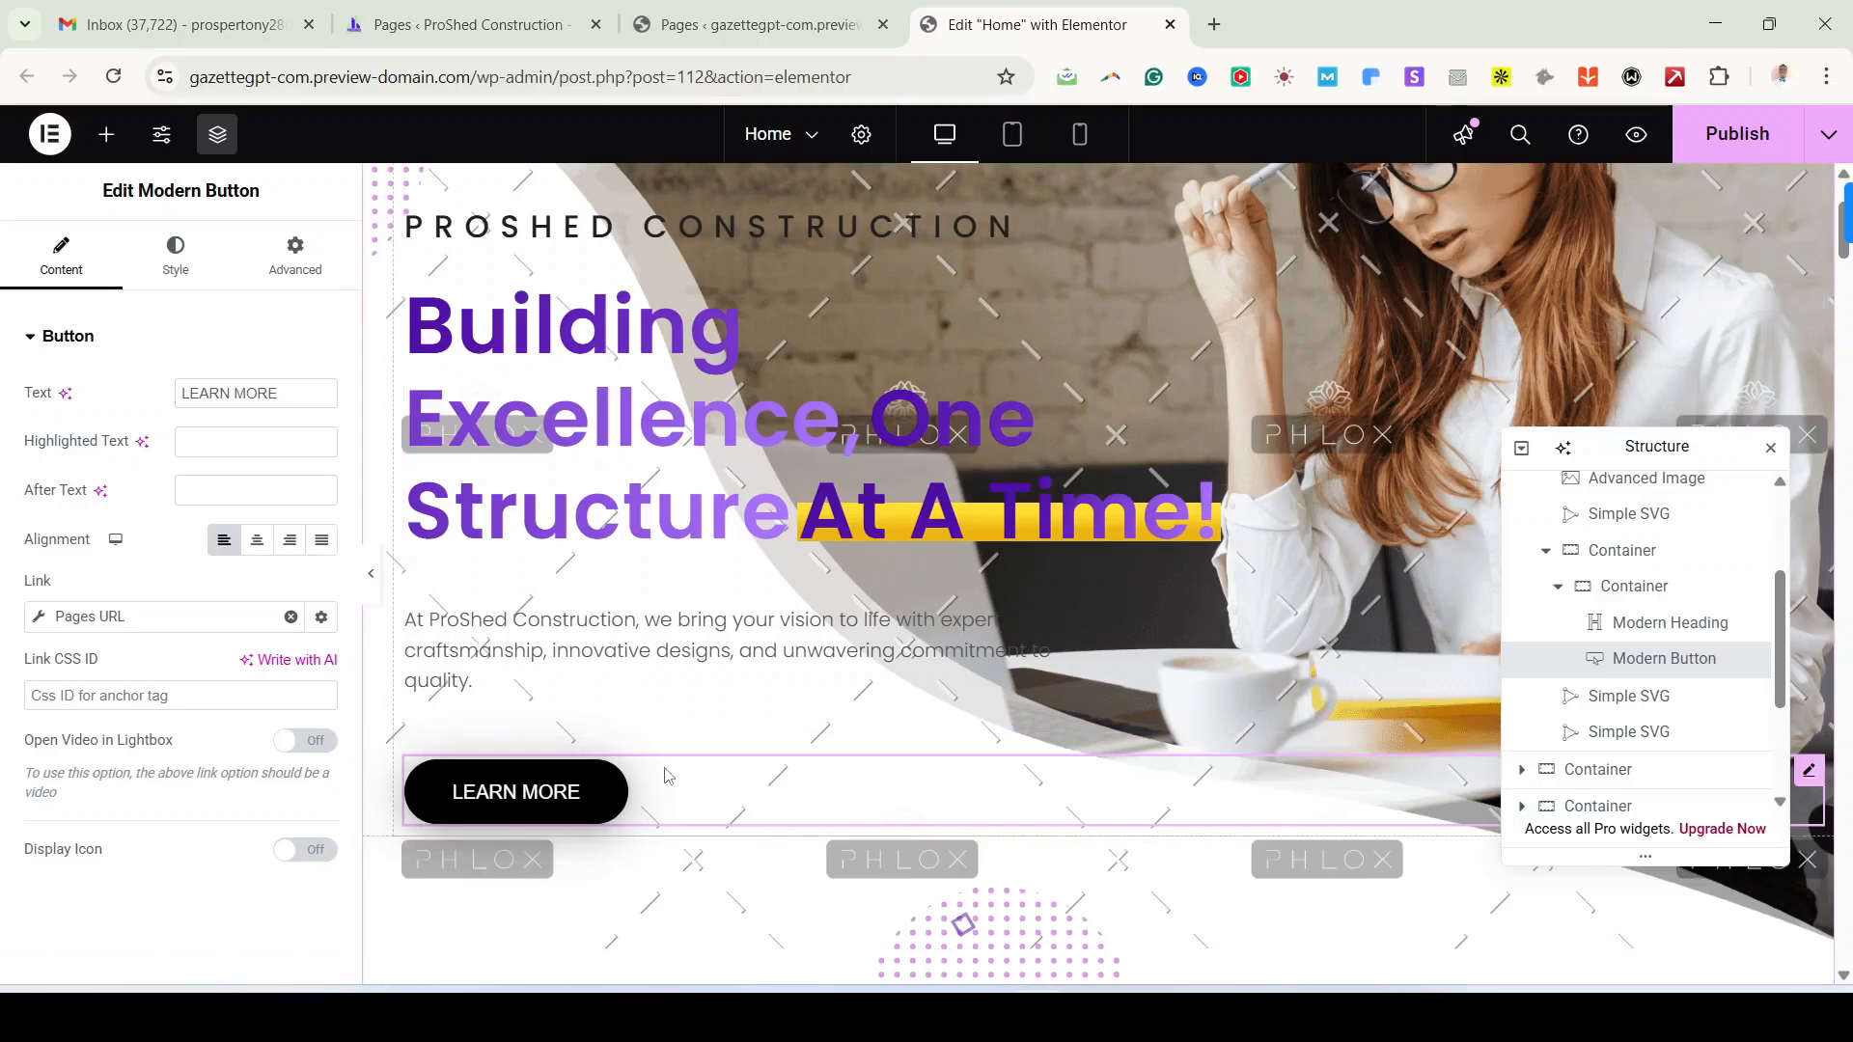
Step: Collapse the first Container in the Navigator so only the eight top-level containers show
scroll(669, 776, up, 2)
scroll(669, 776, down, 4)
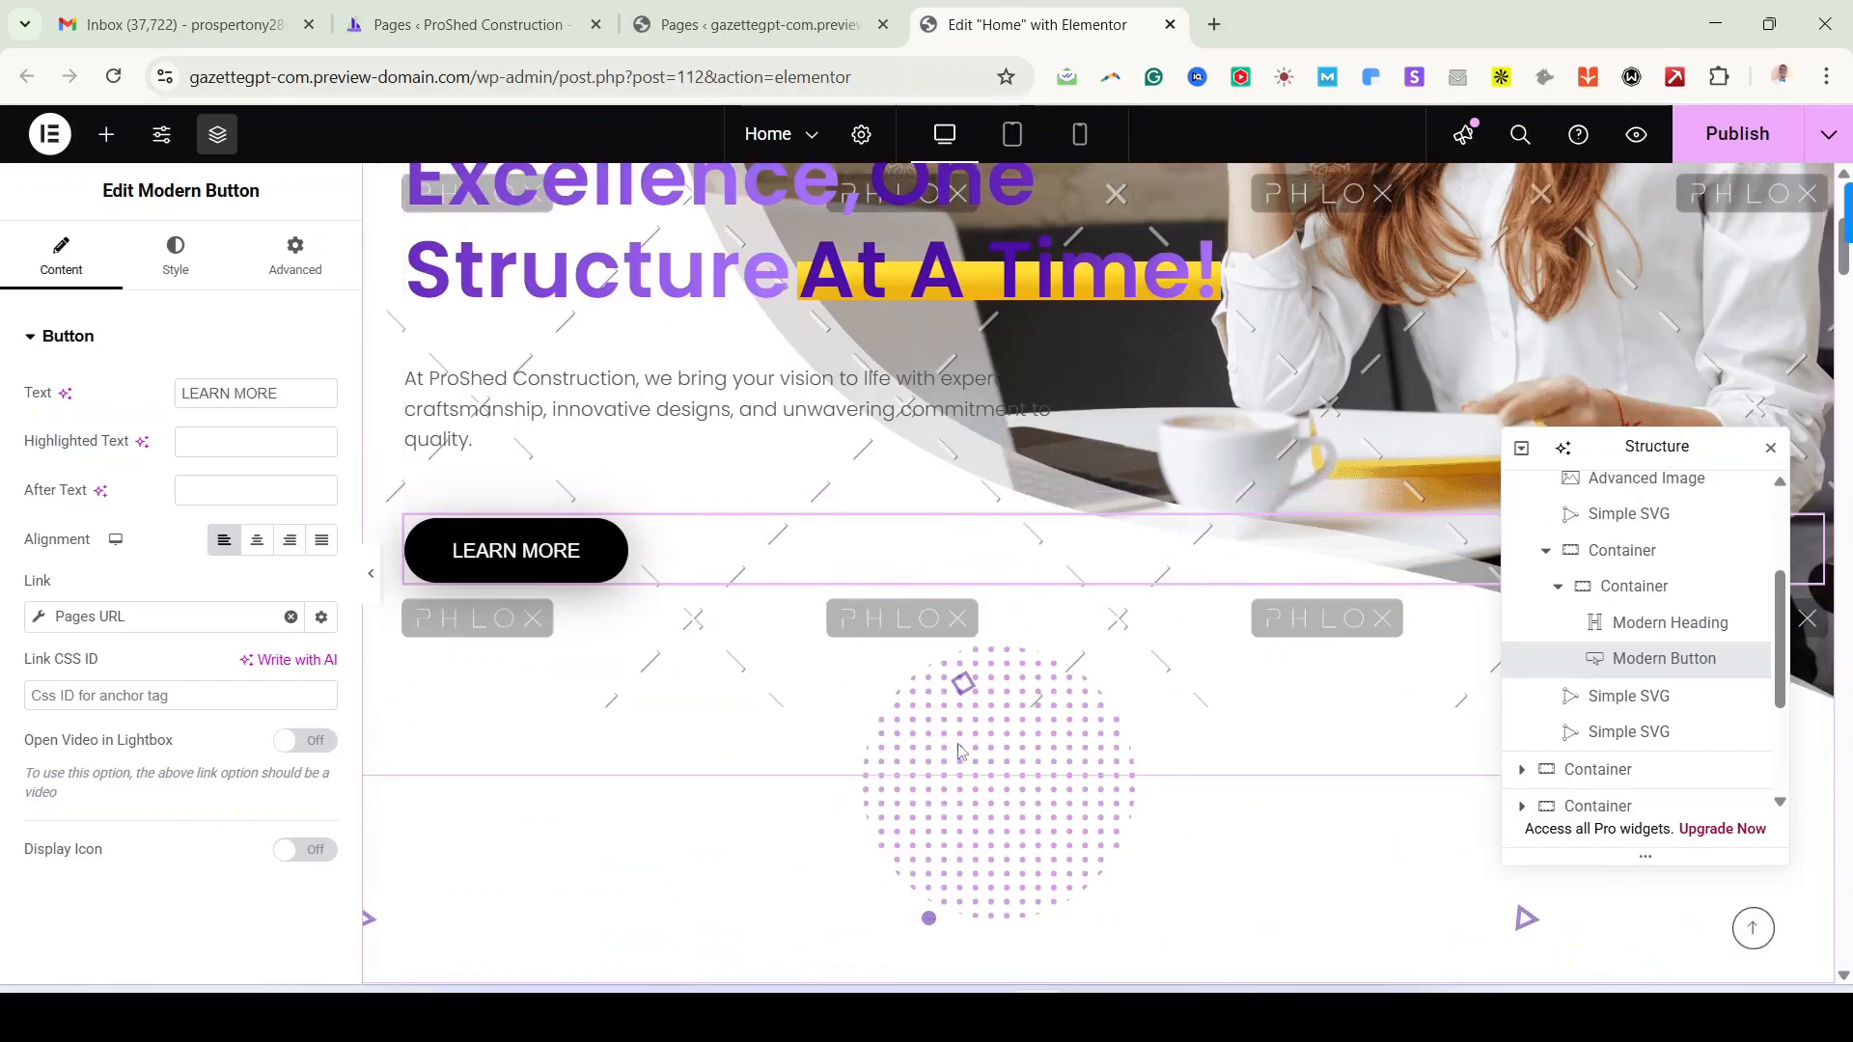
scroll(959, 750, up, 5)
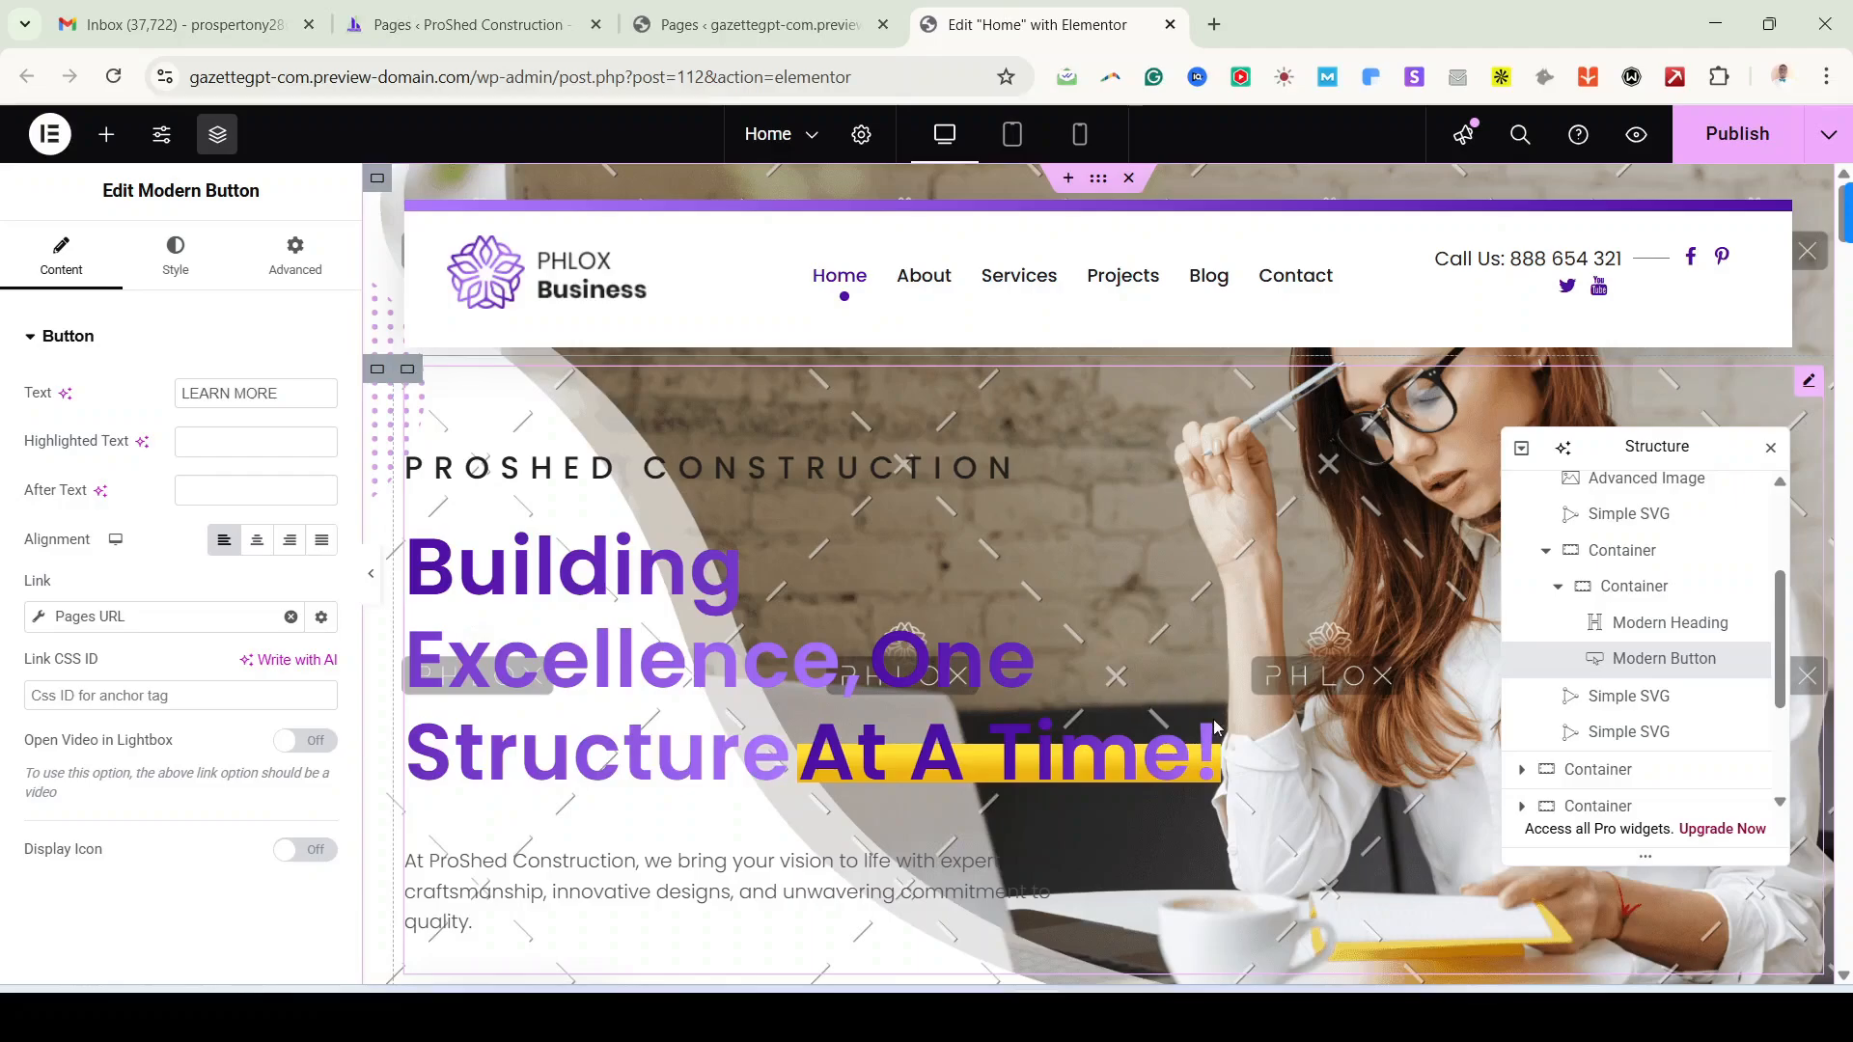
scroll(1214, 726, down, 1)
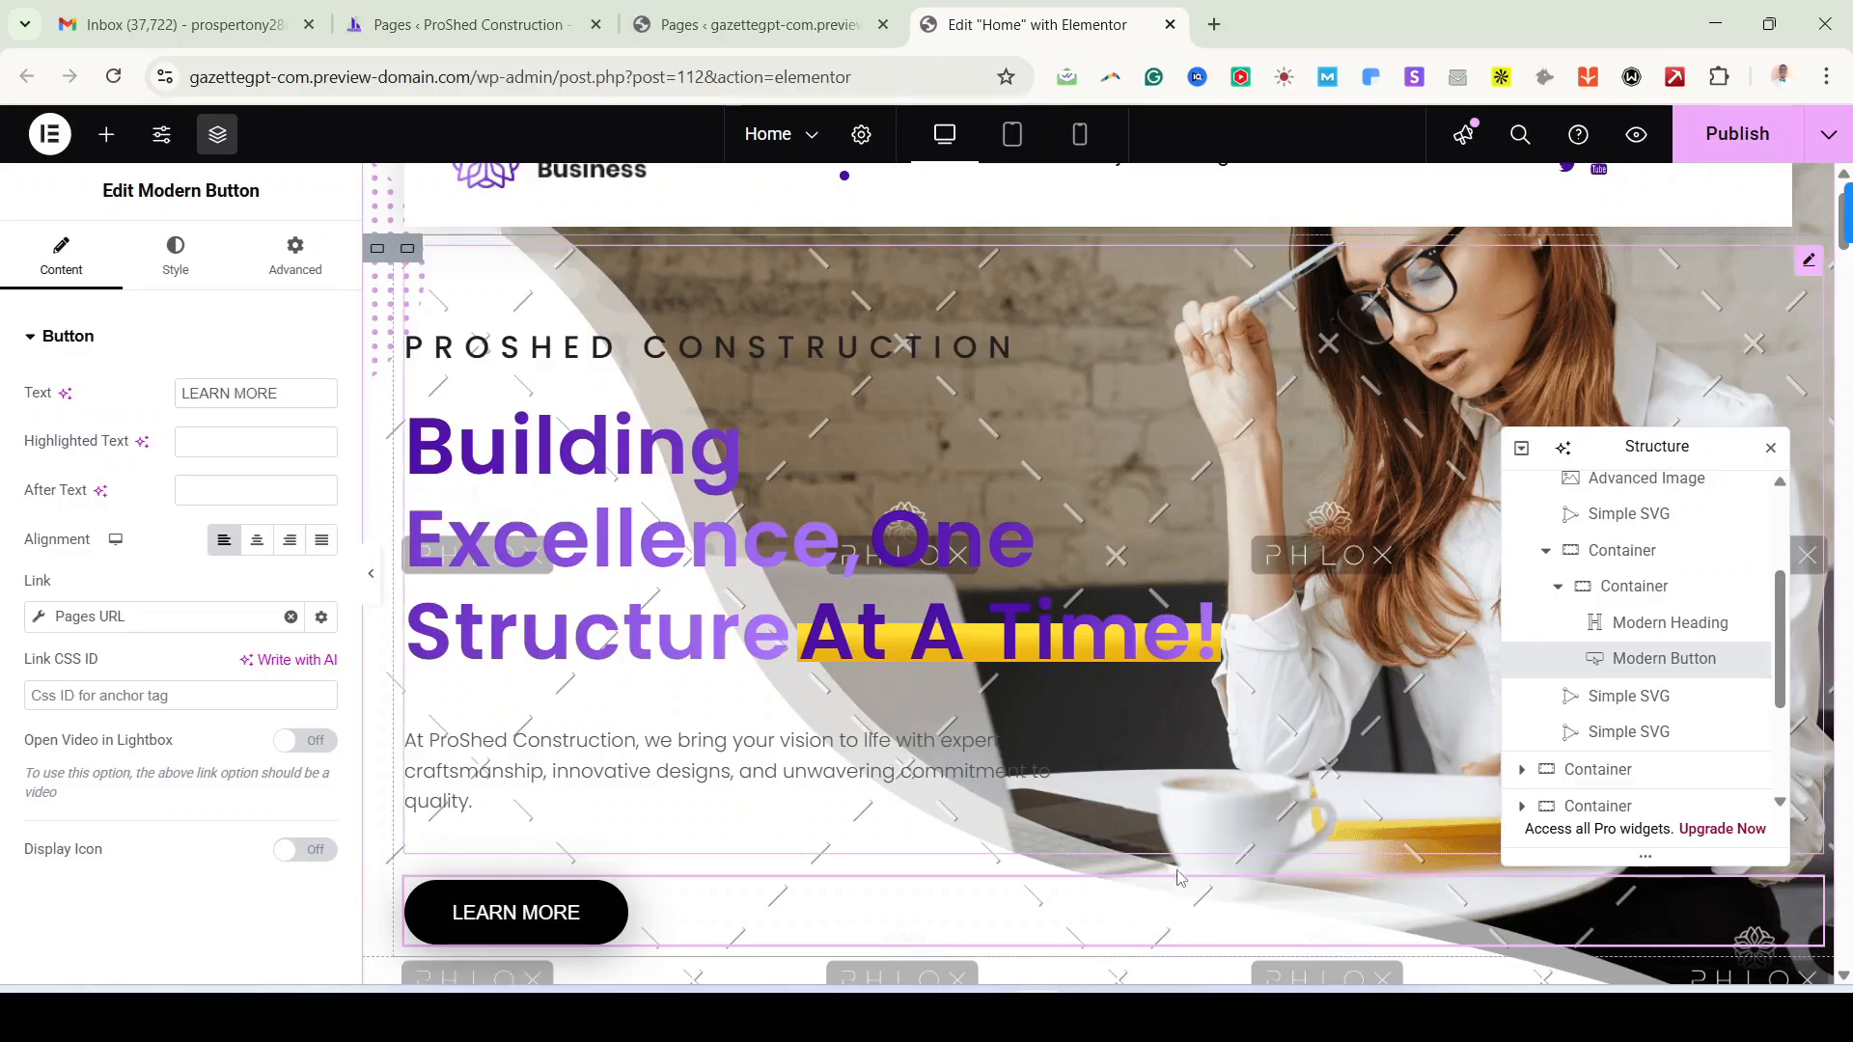
scroll(1285, 729, up, 2)
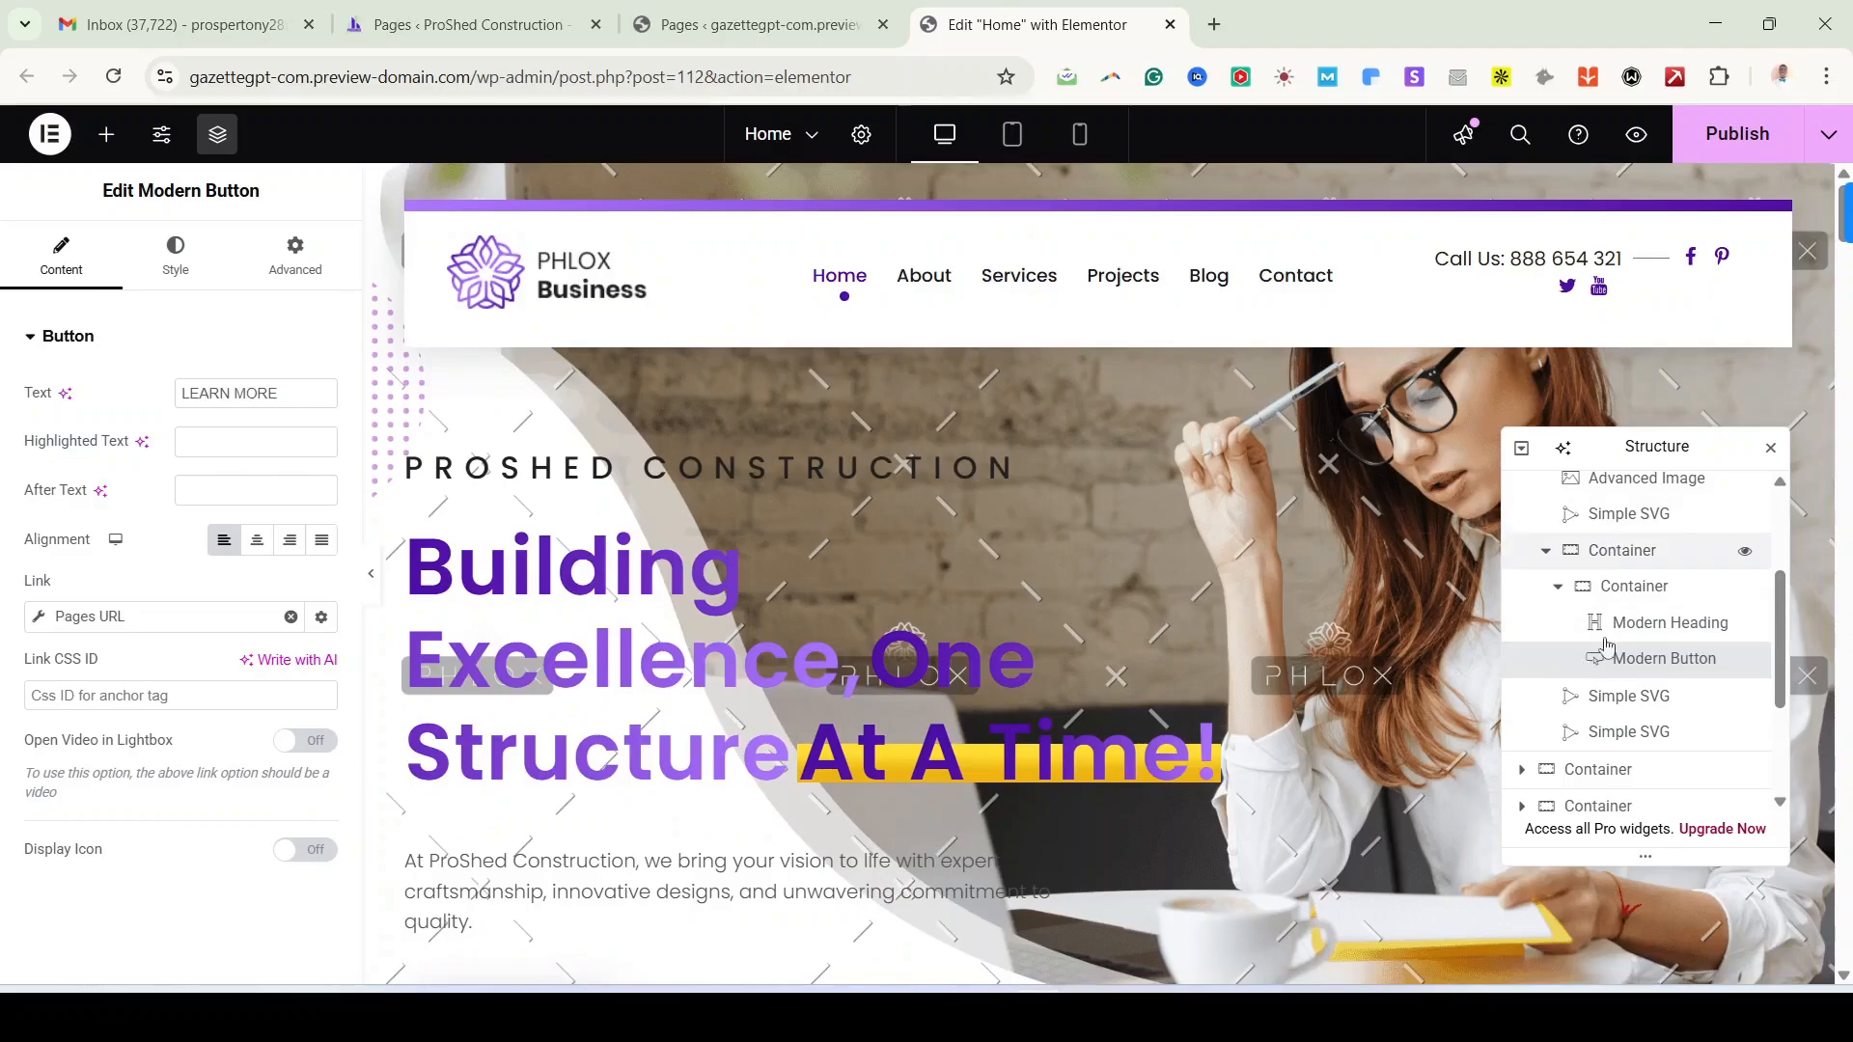
scroll(1637, 659, up, 3)
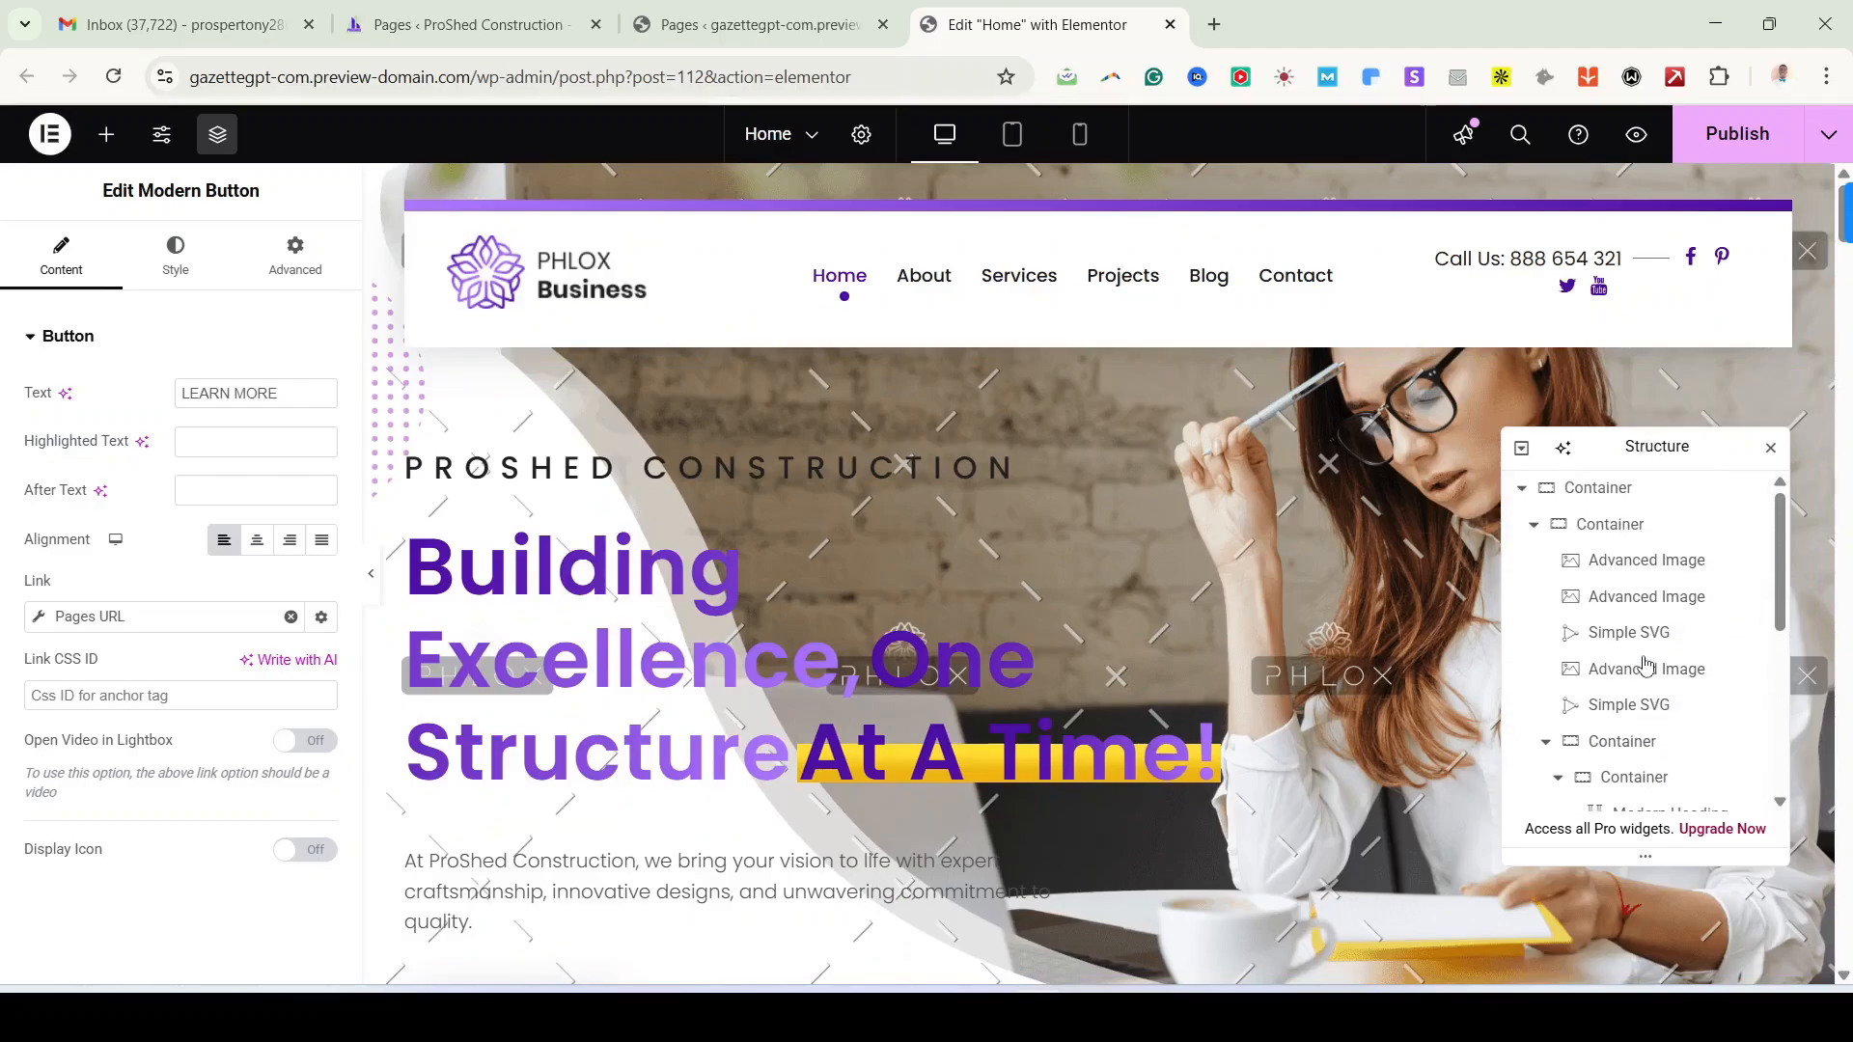
click(1523, 489)
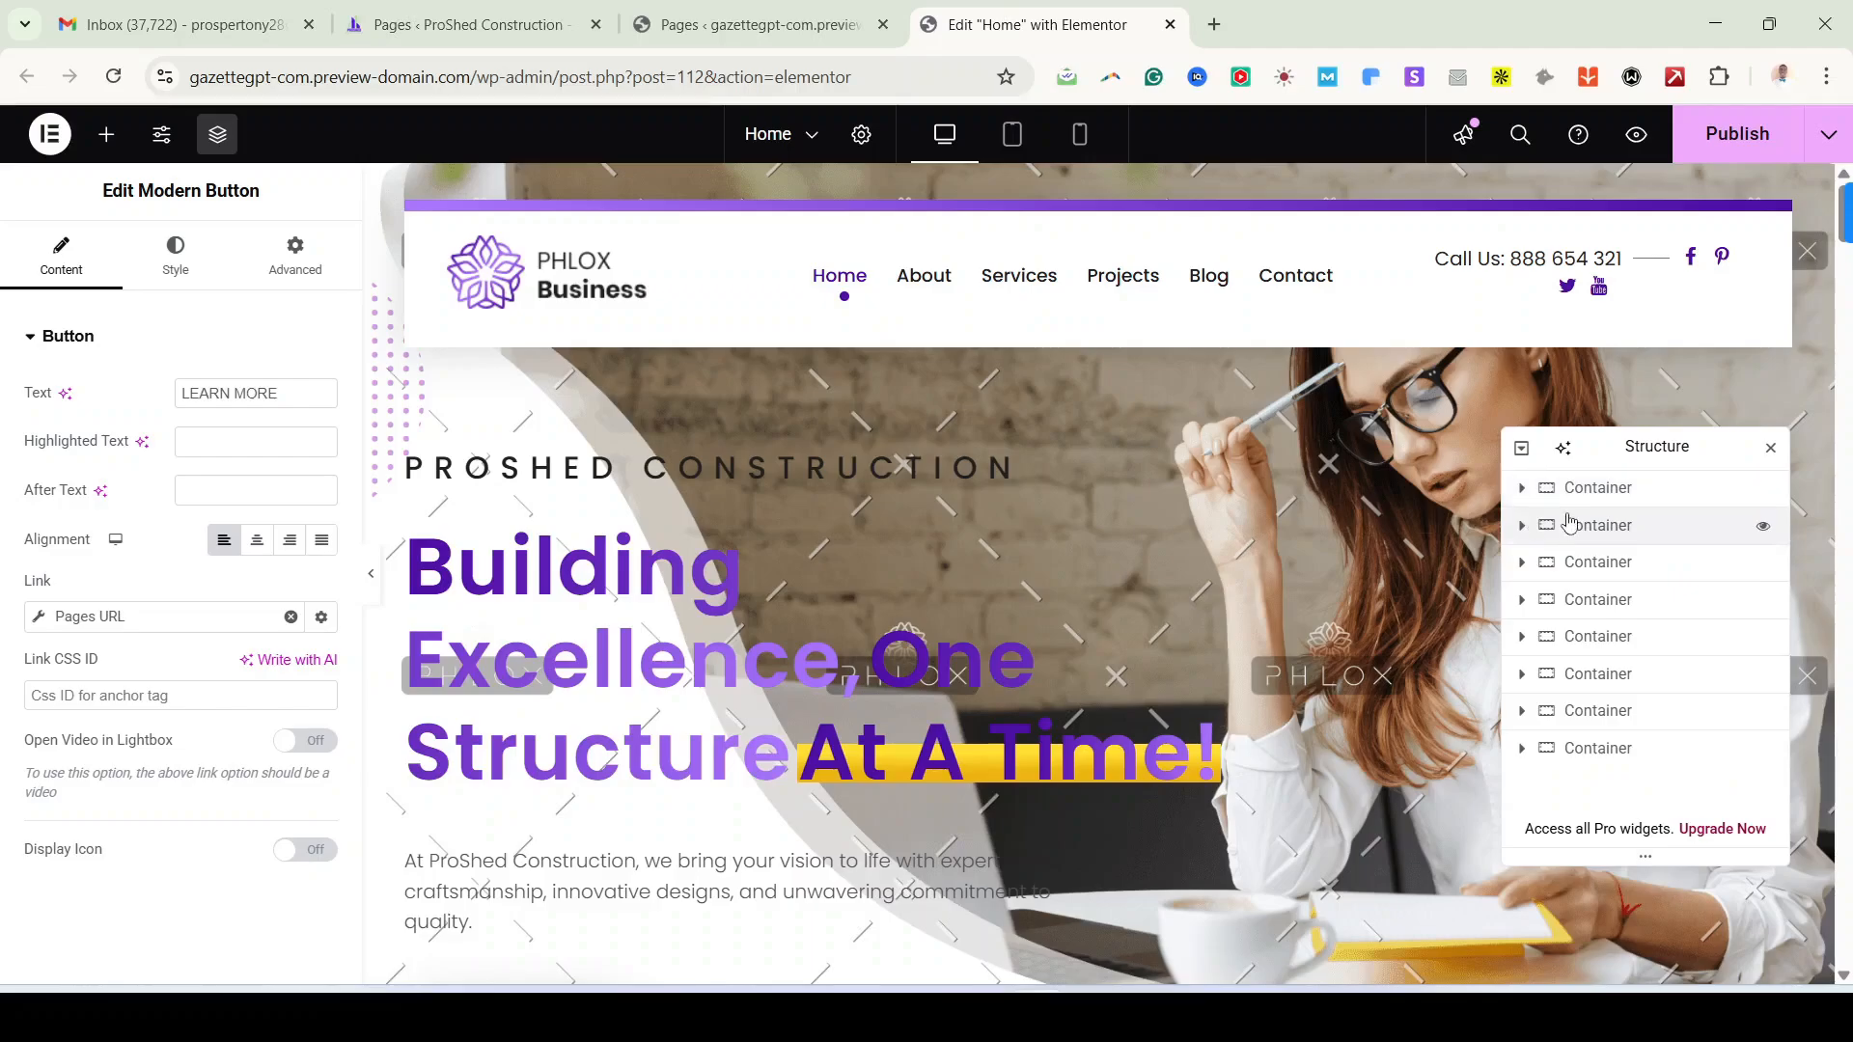
Step: Select the top hero container and expand its nested elements in the Navigator
click(1588, 489)
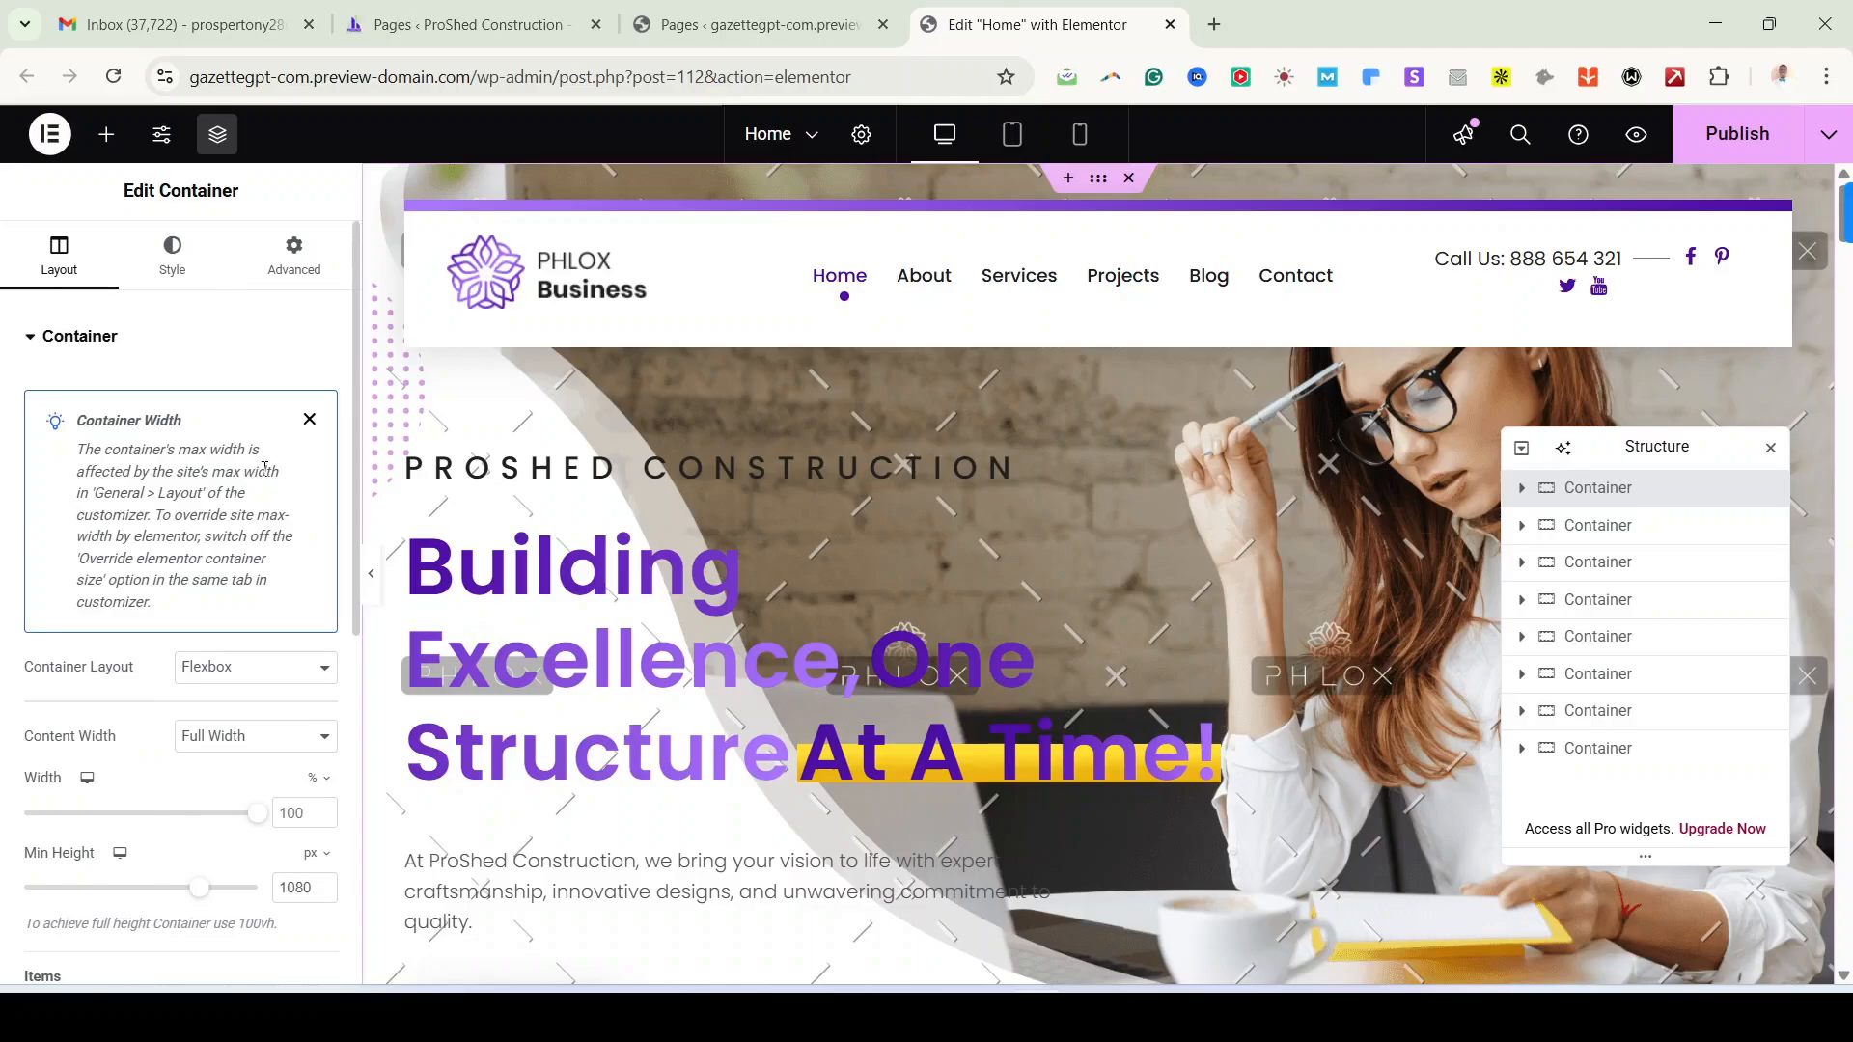
scroll(122, 874, down, 5)
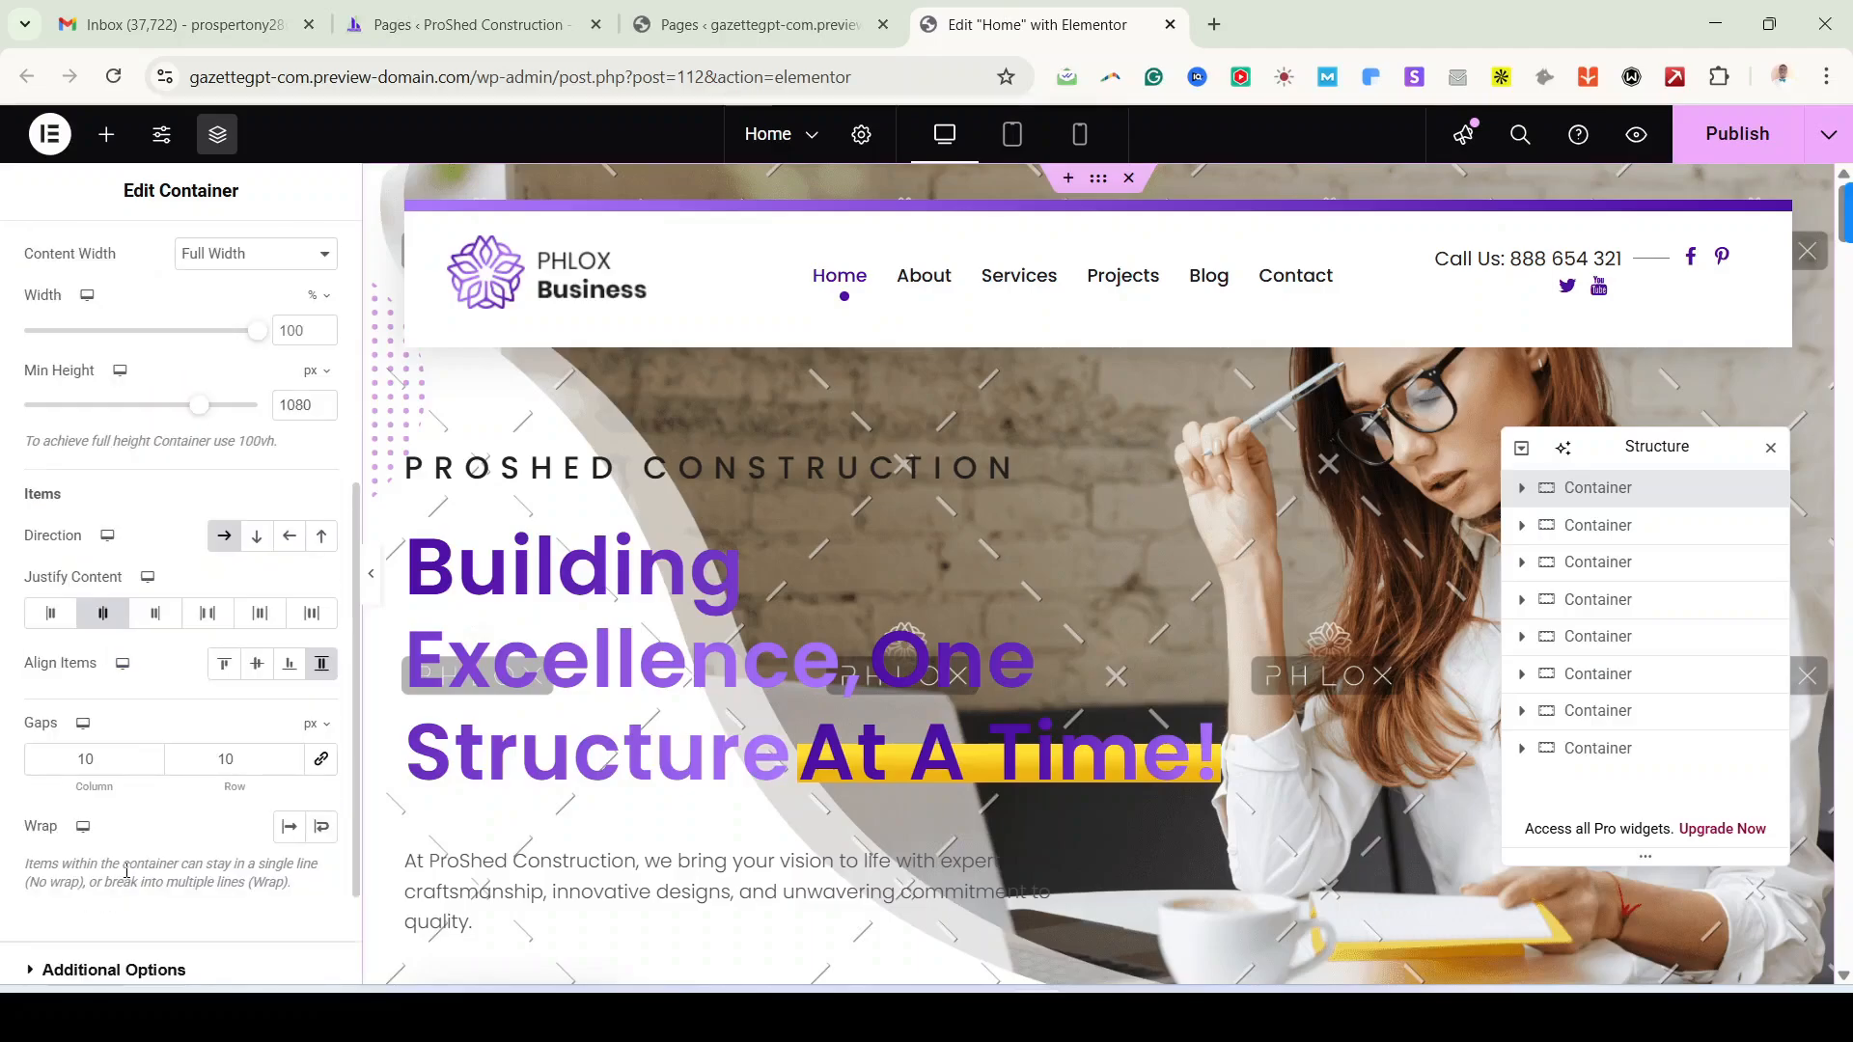
scroll(123, 873, up, 5)
click(81, 338)
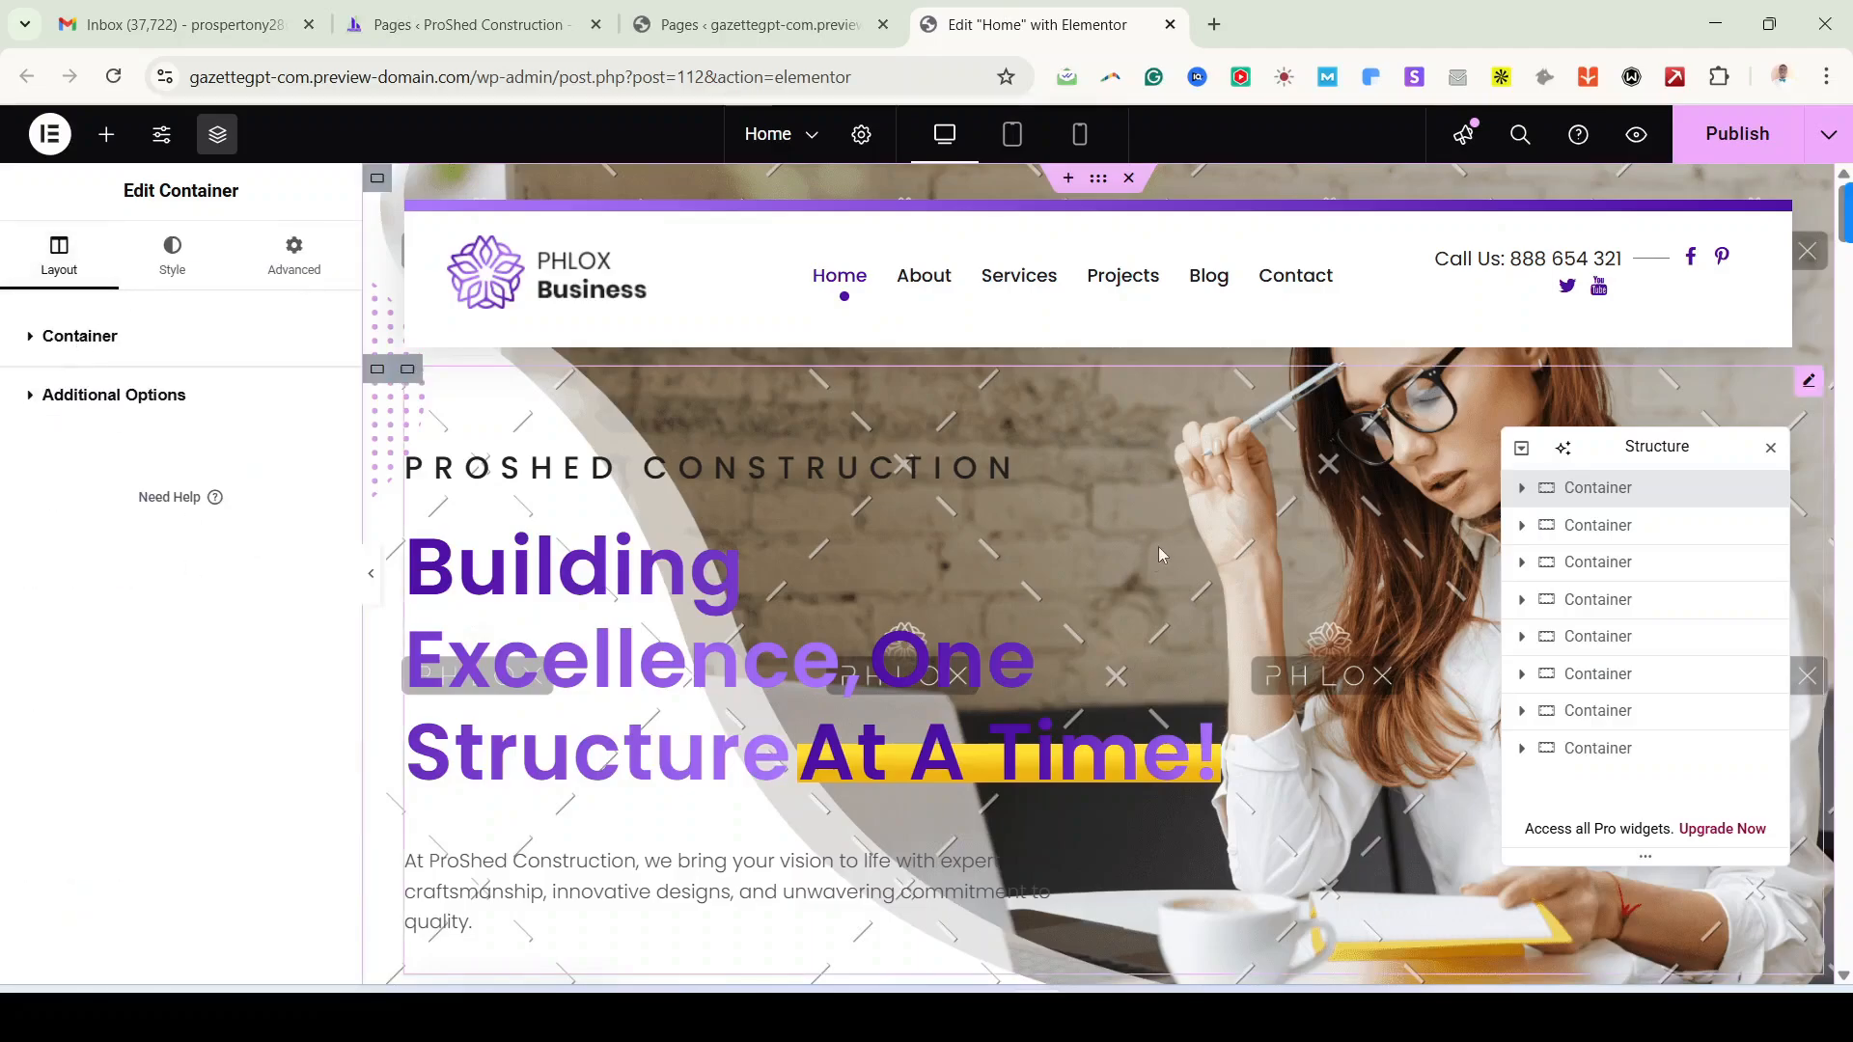
click(174, 268)
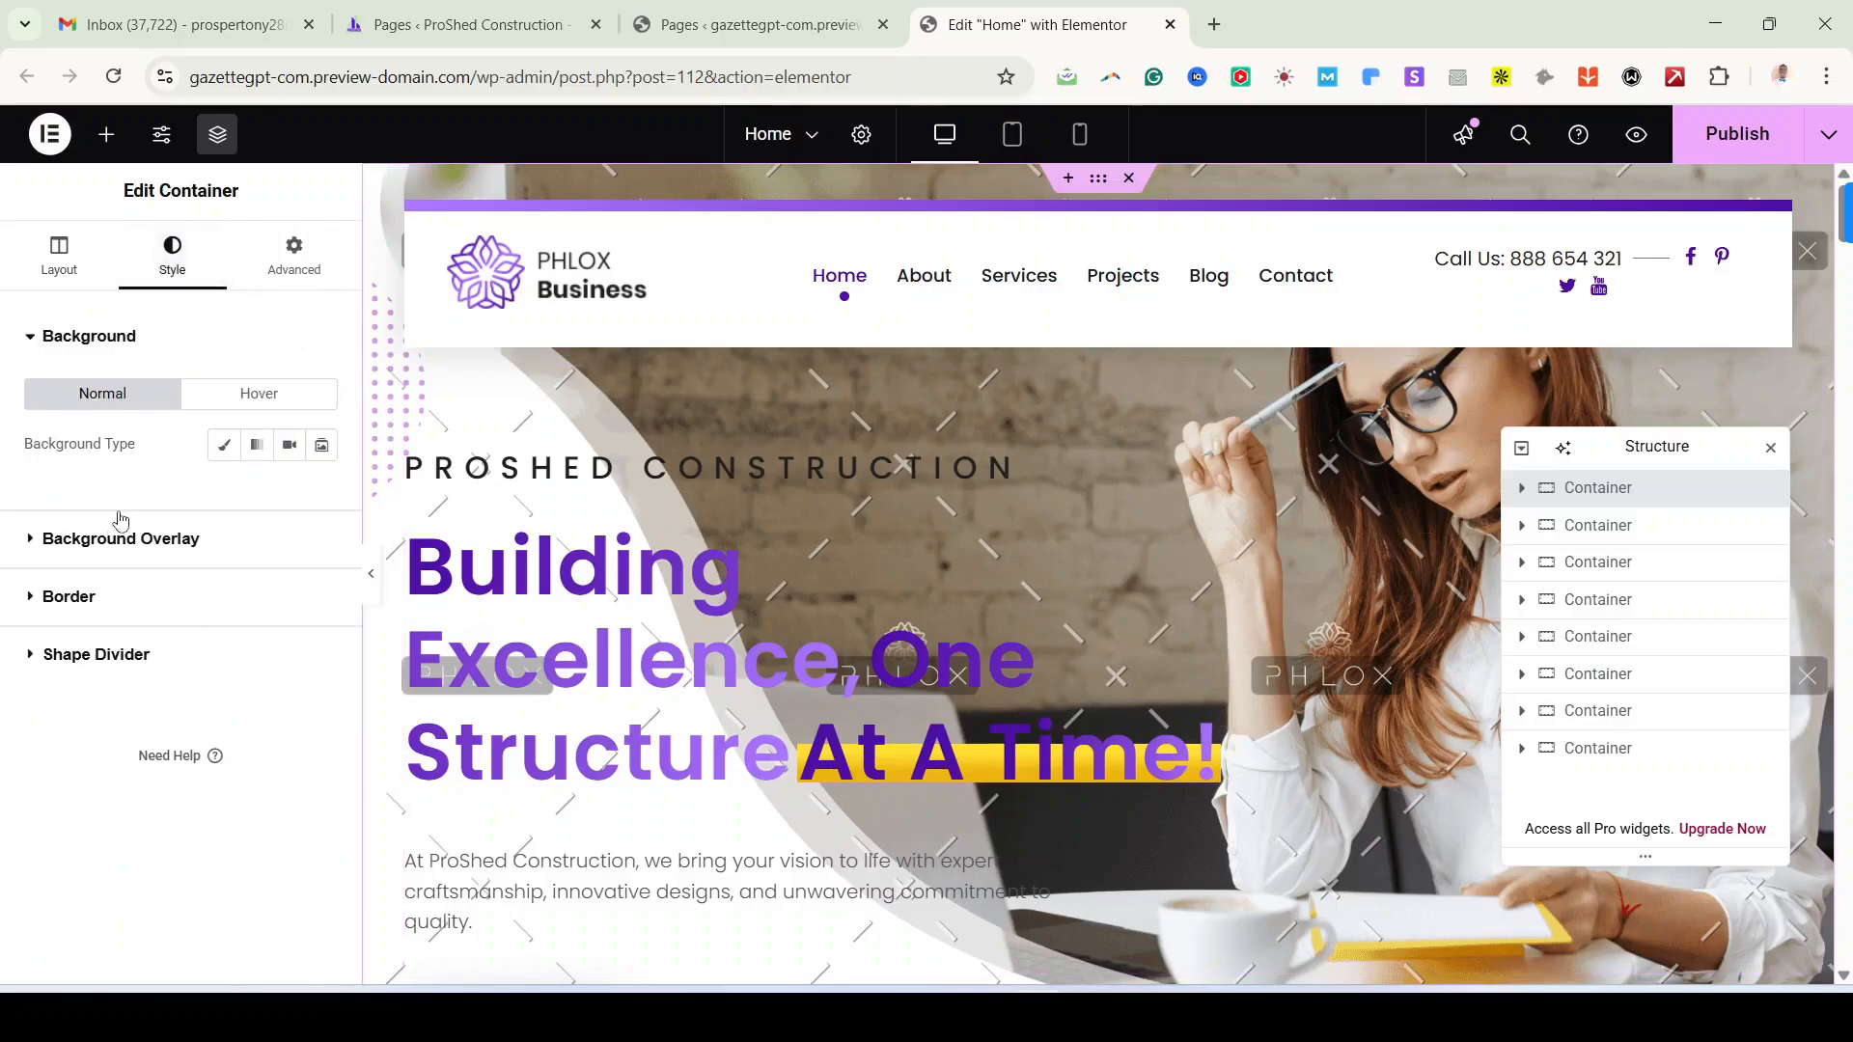
click(1522, 489)
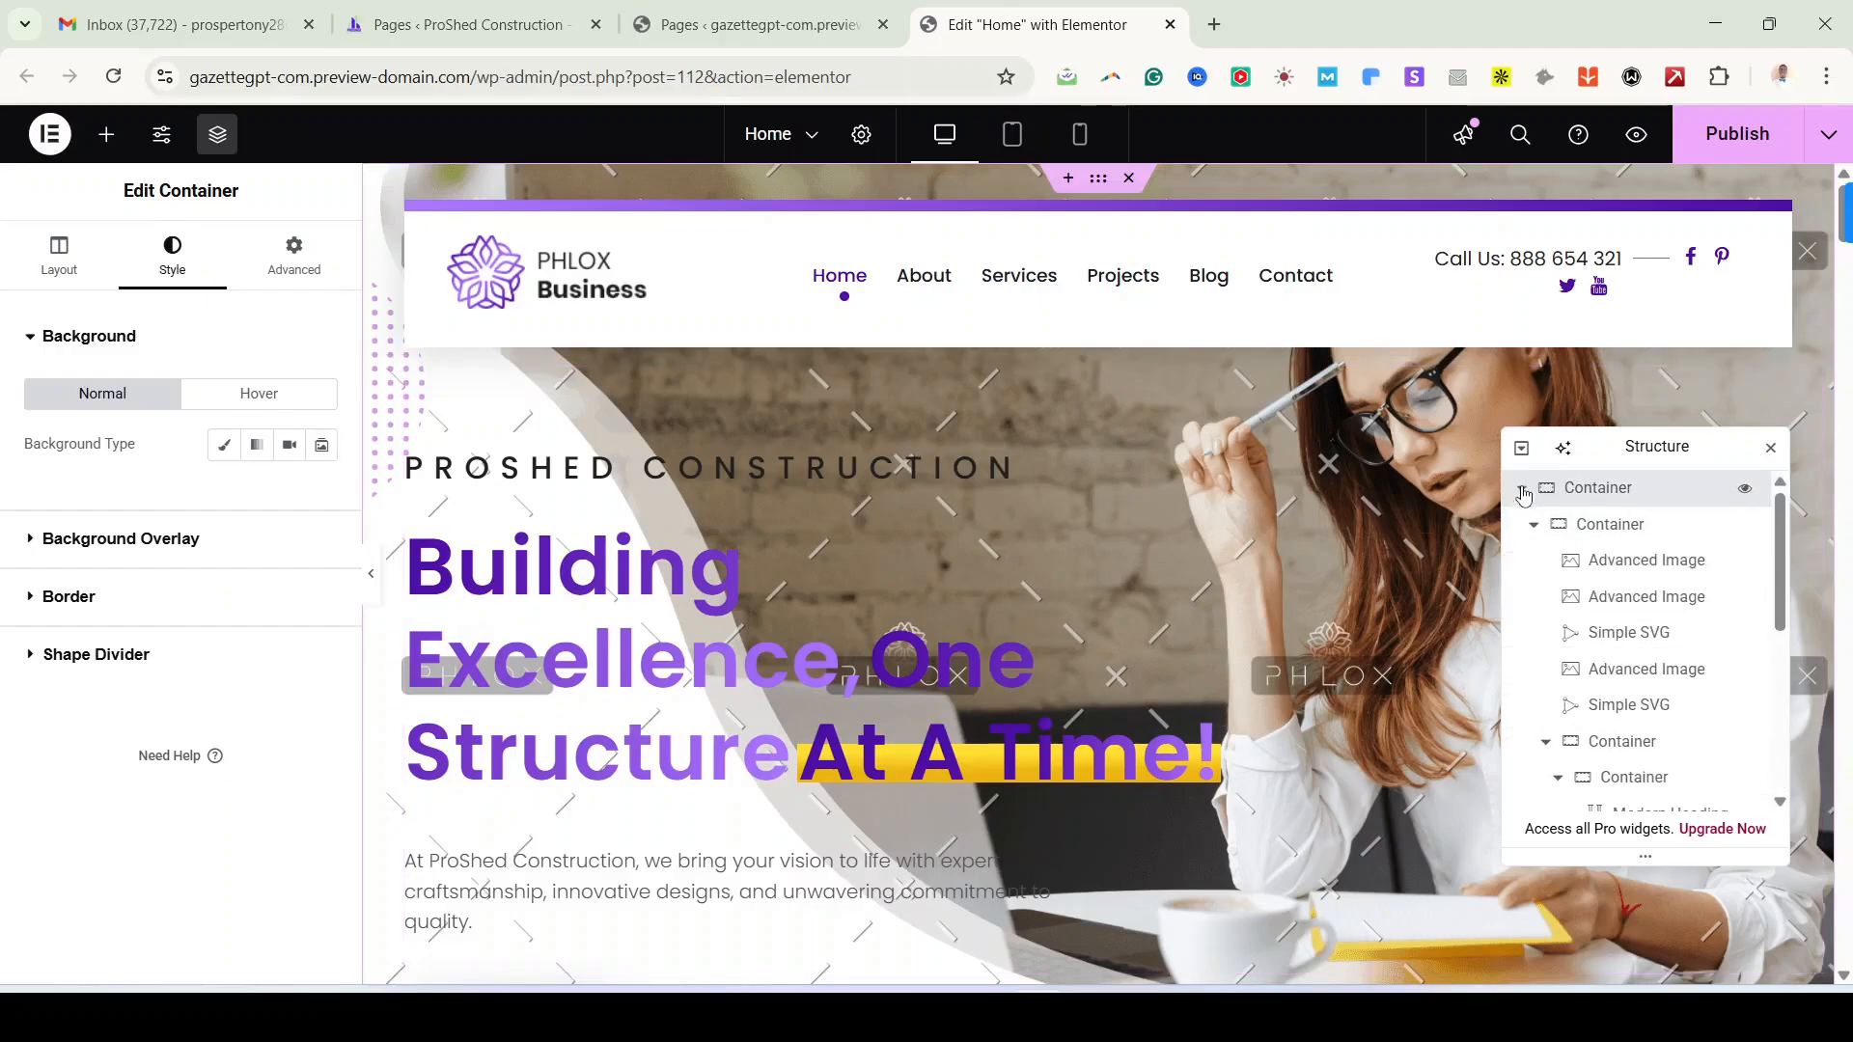
Step: Select the hero's background photo widget, remove its image and open the media picker
click(1627, 571)
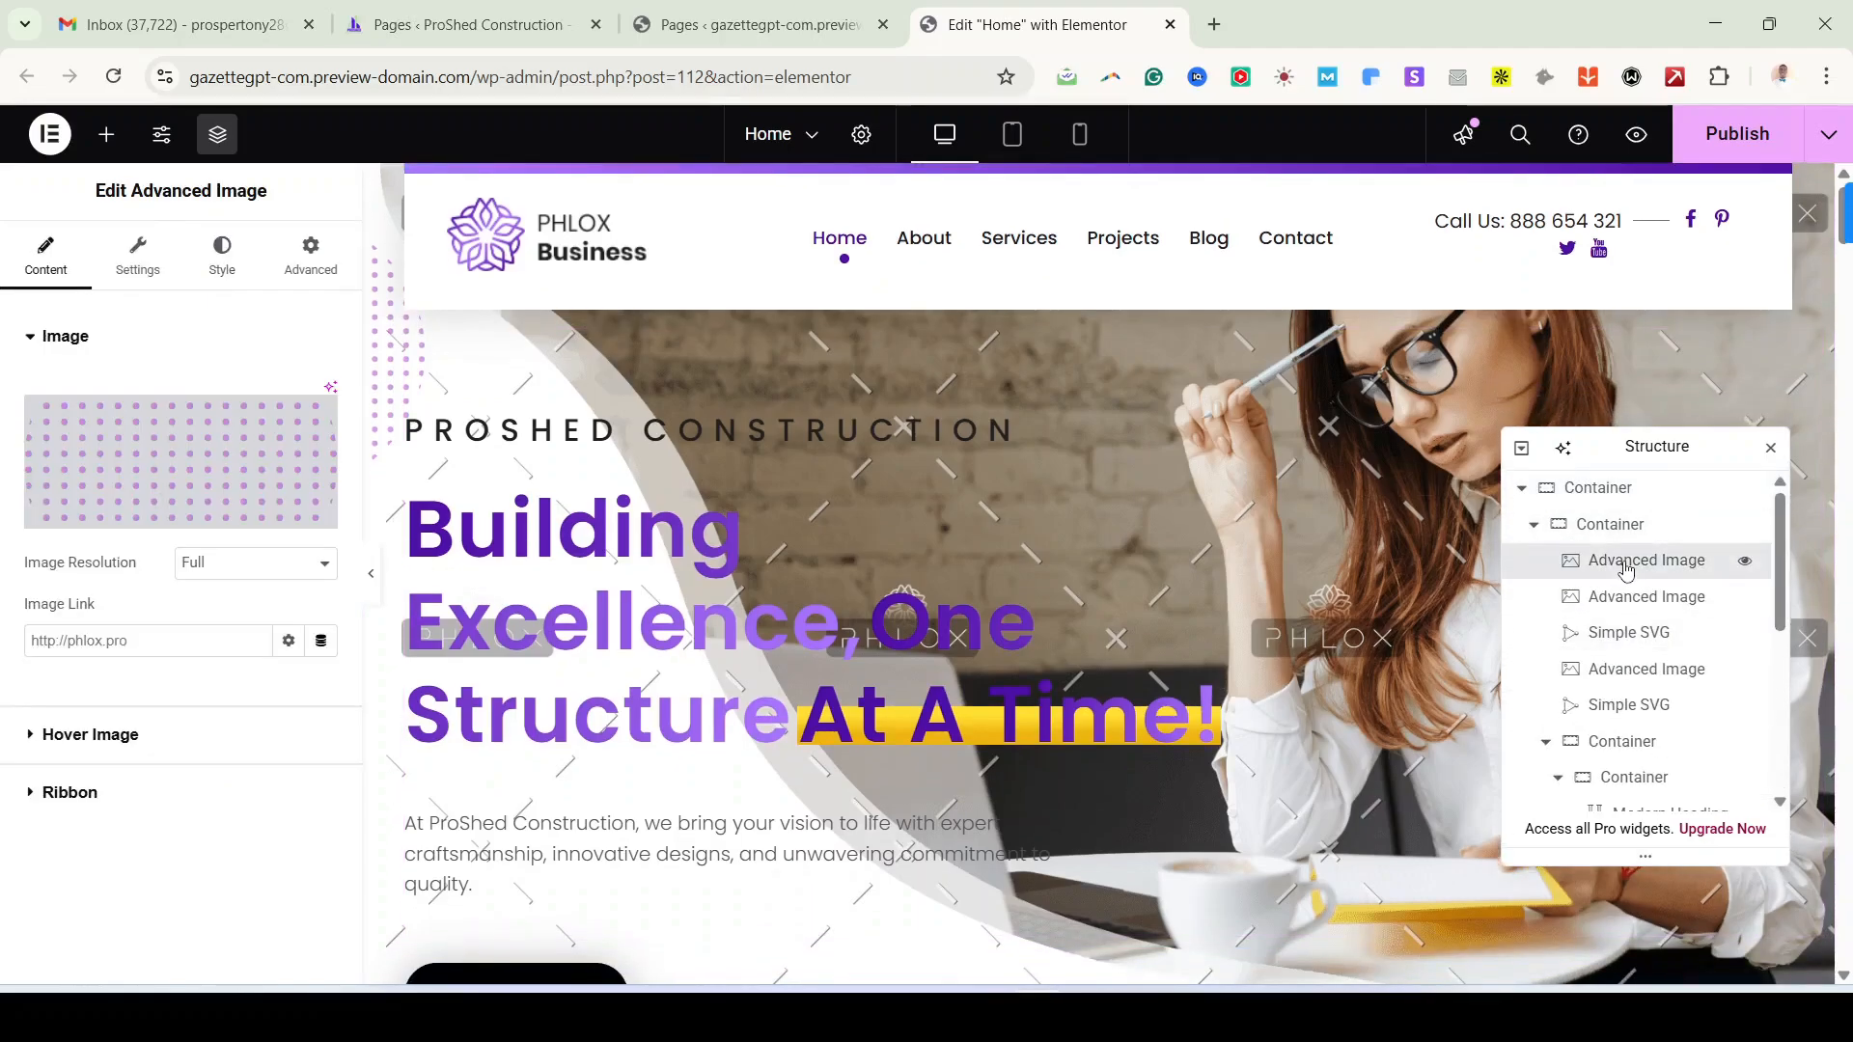
click(1638, 596)
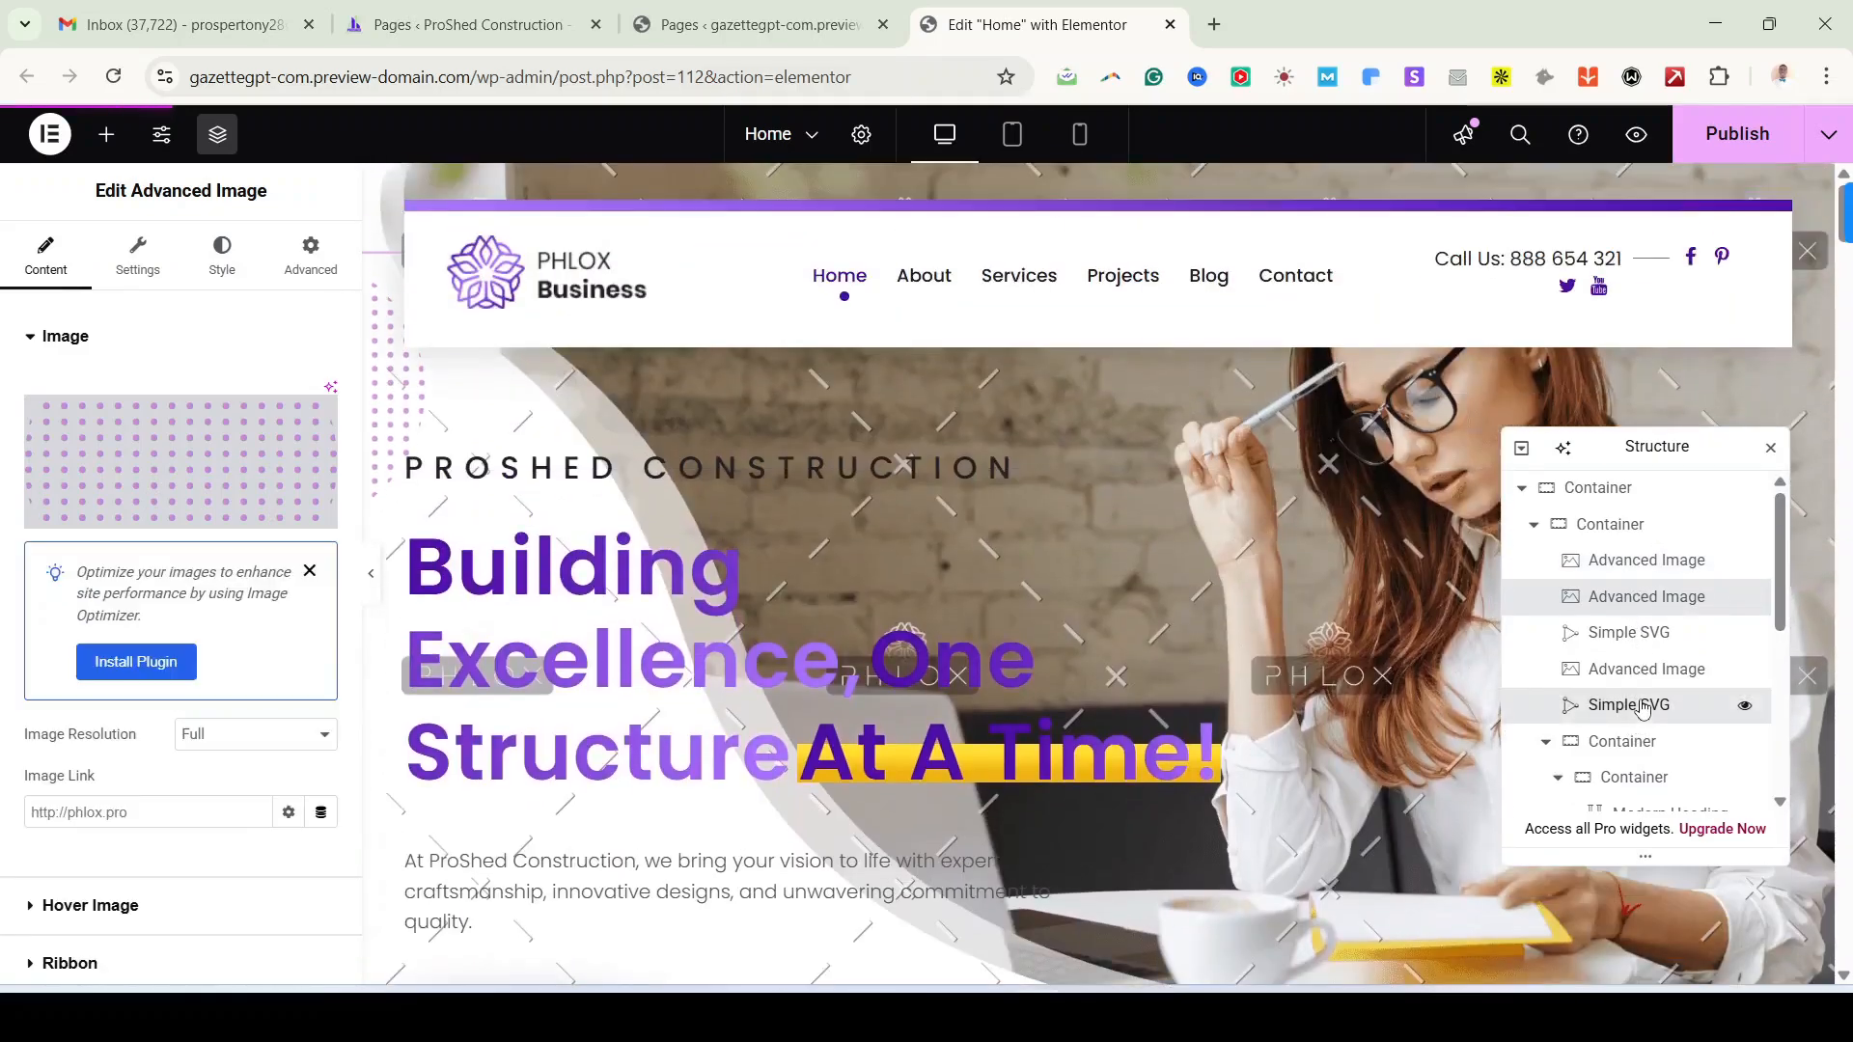
click(1641, 705)
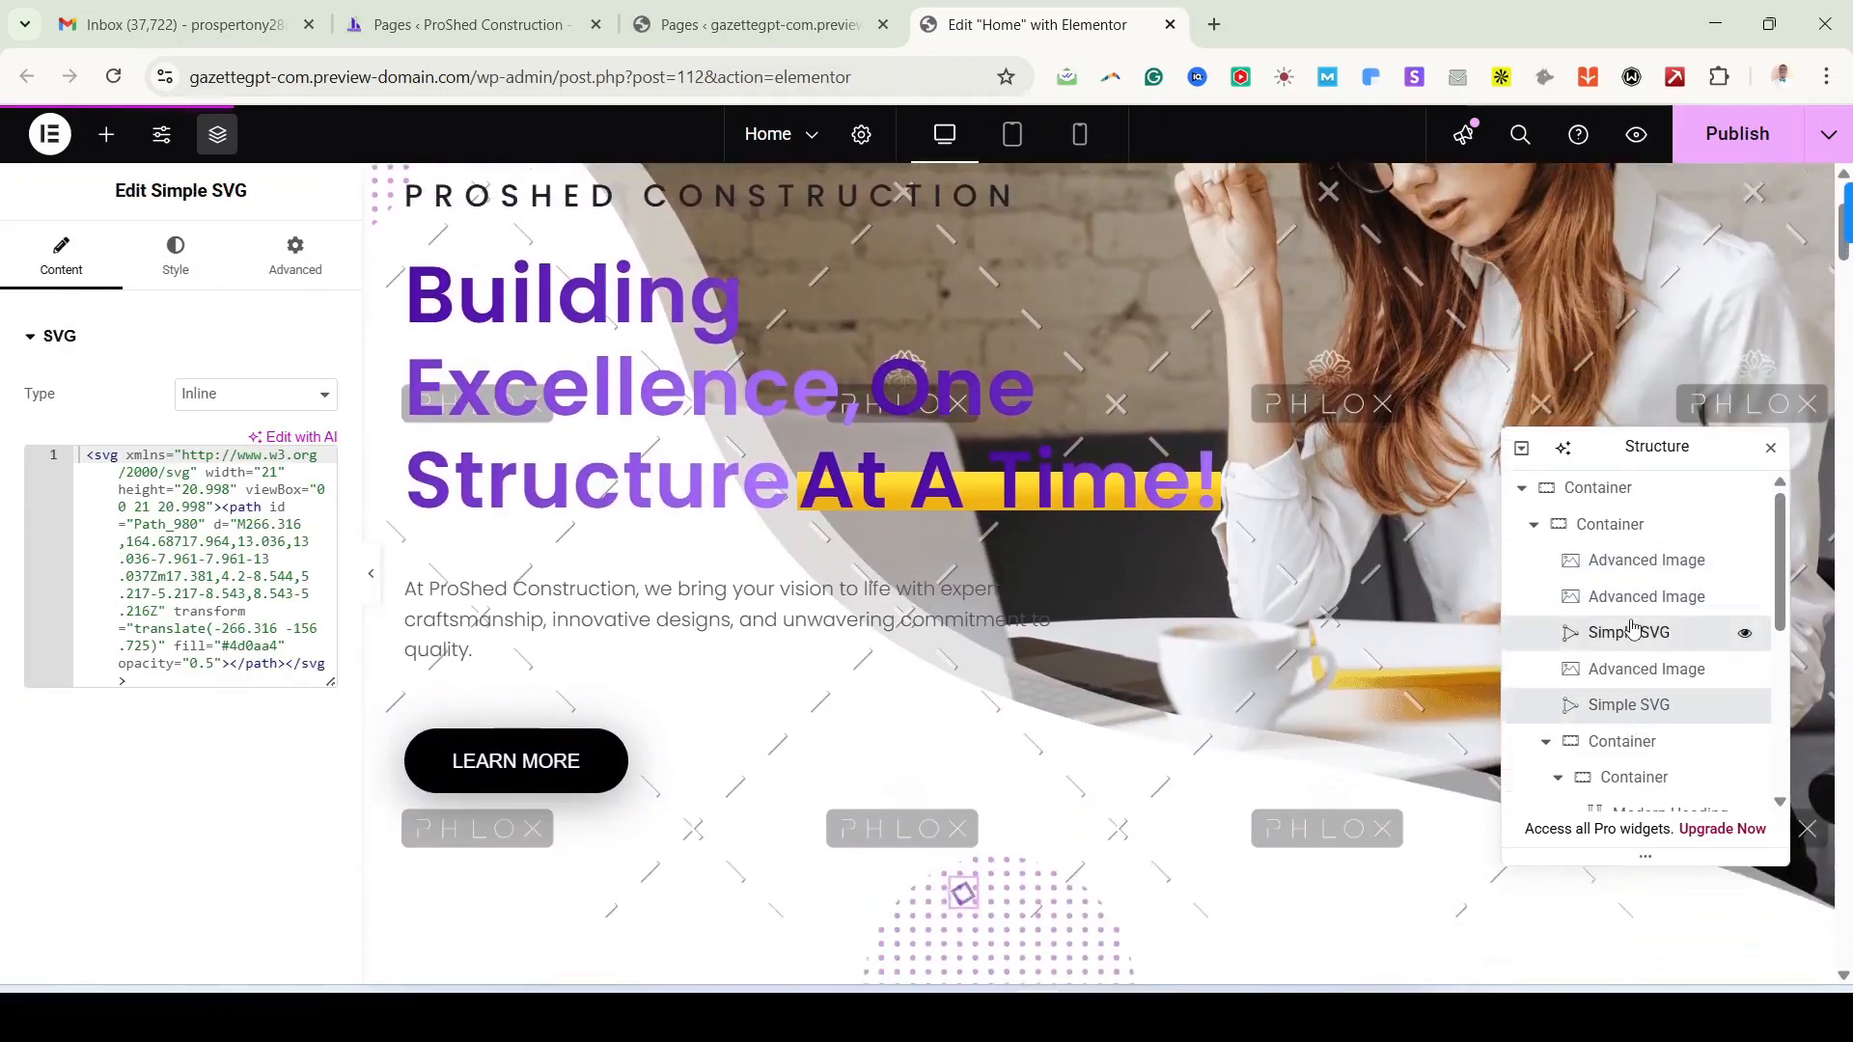
click(1629, 632)
click(1625, 669)
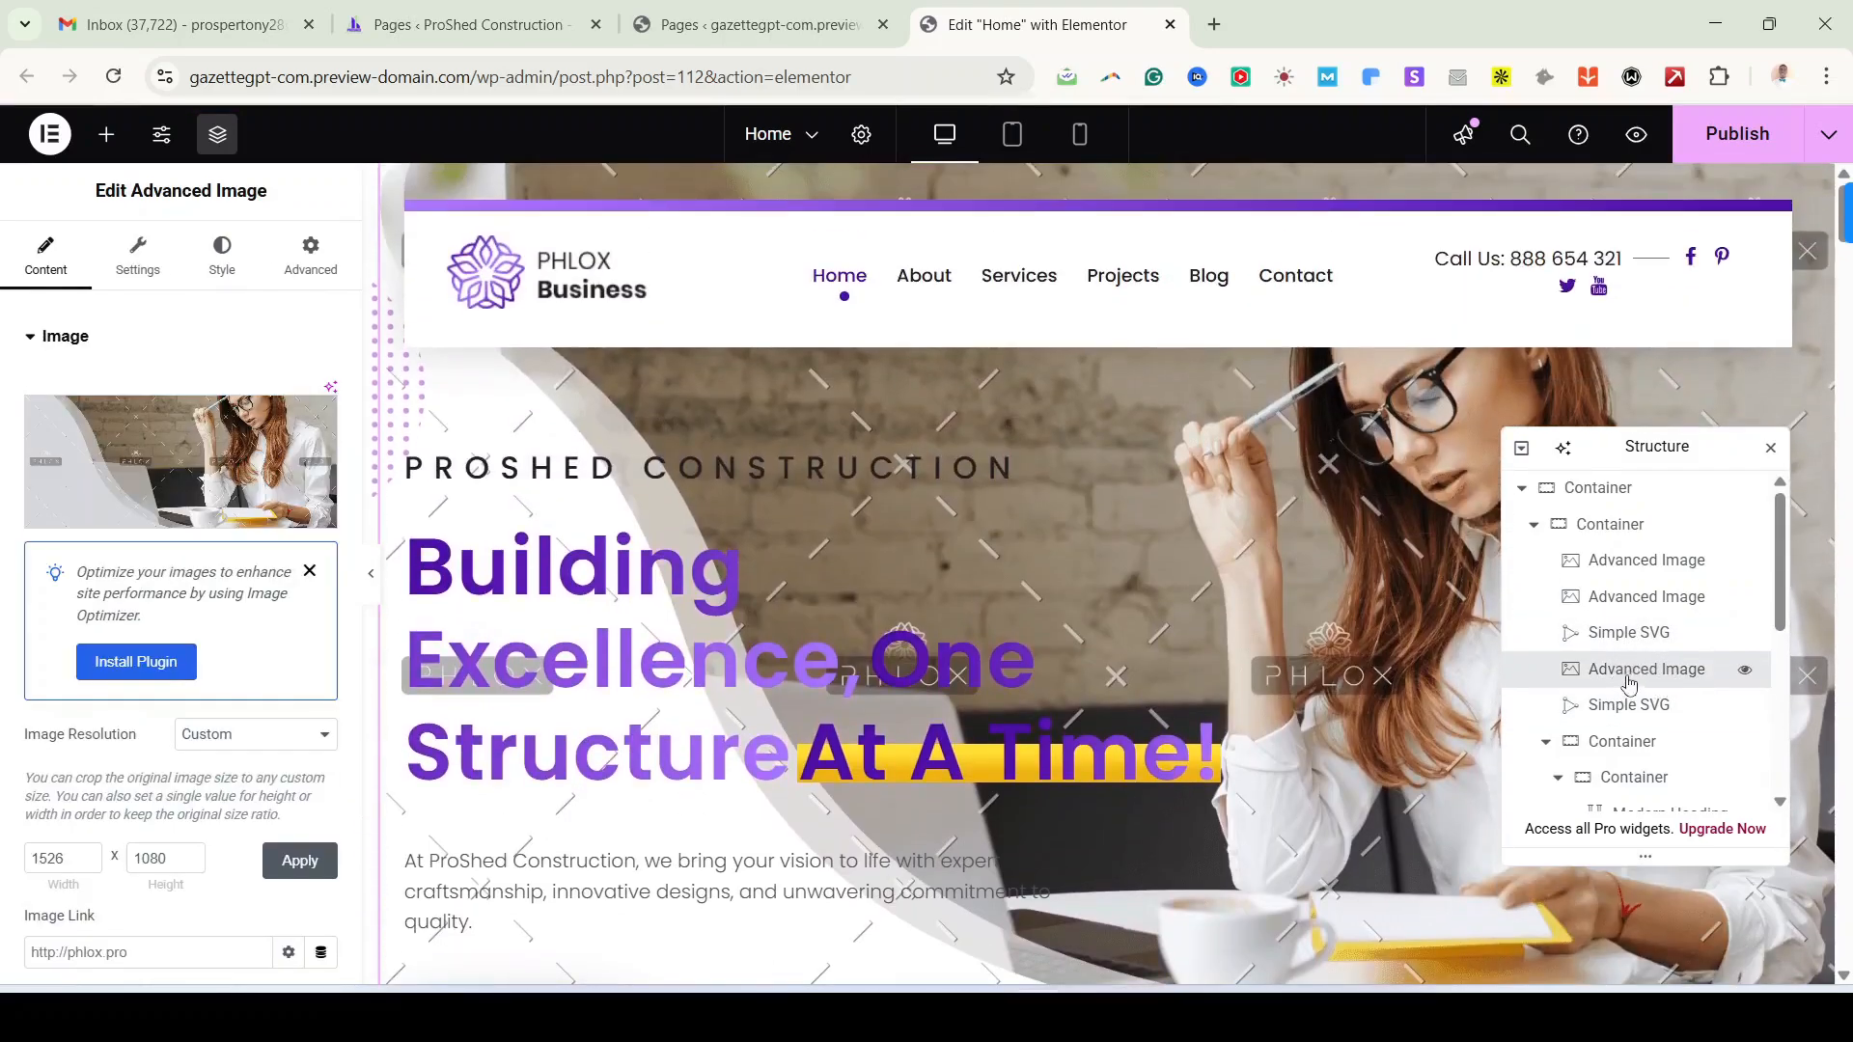
mouse_move(193, 460)
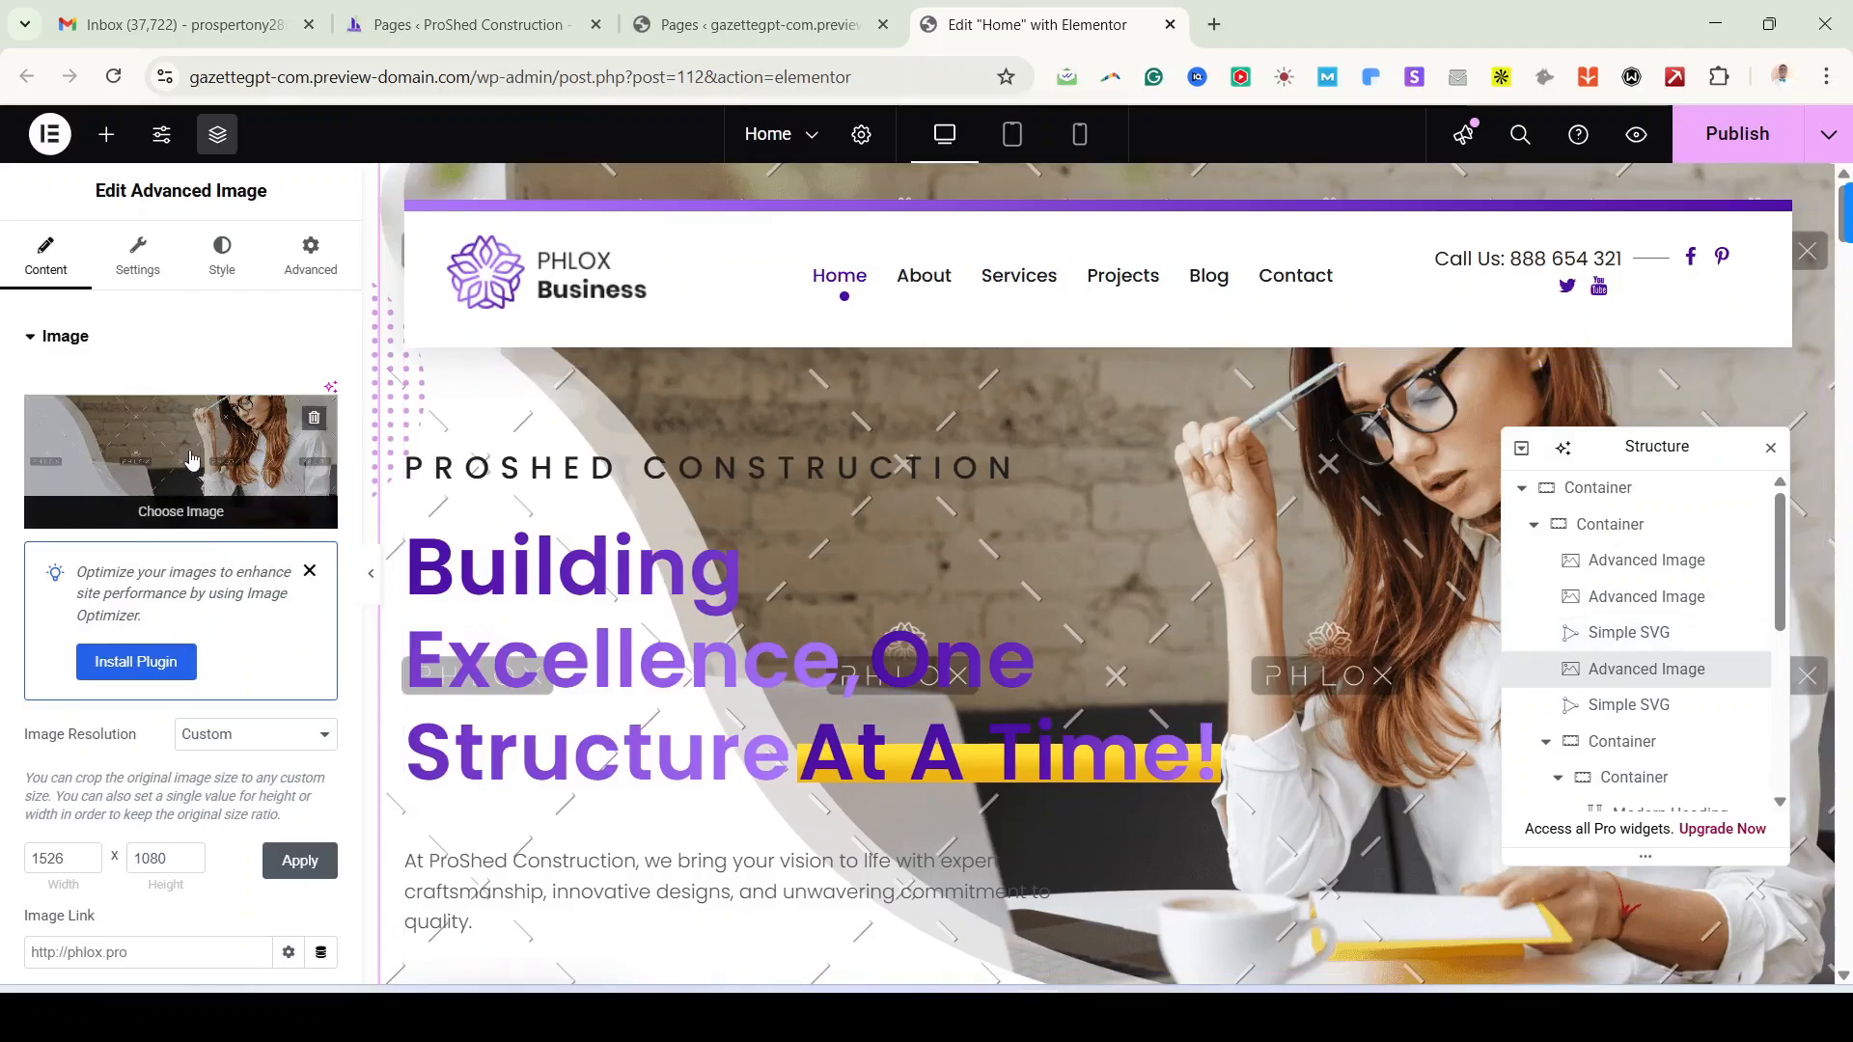
click(313, 418)
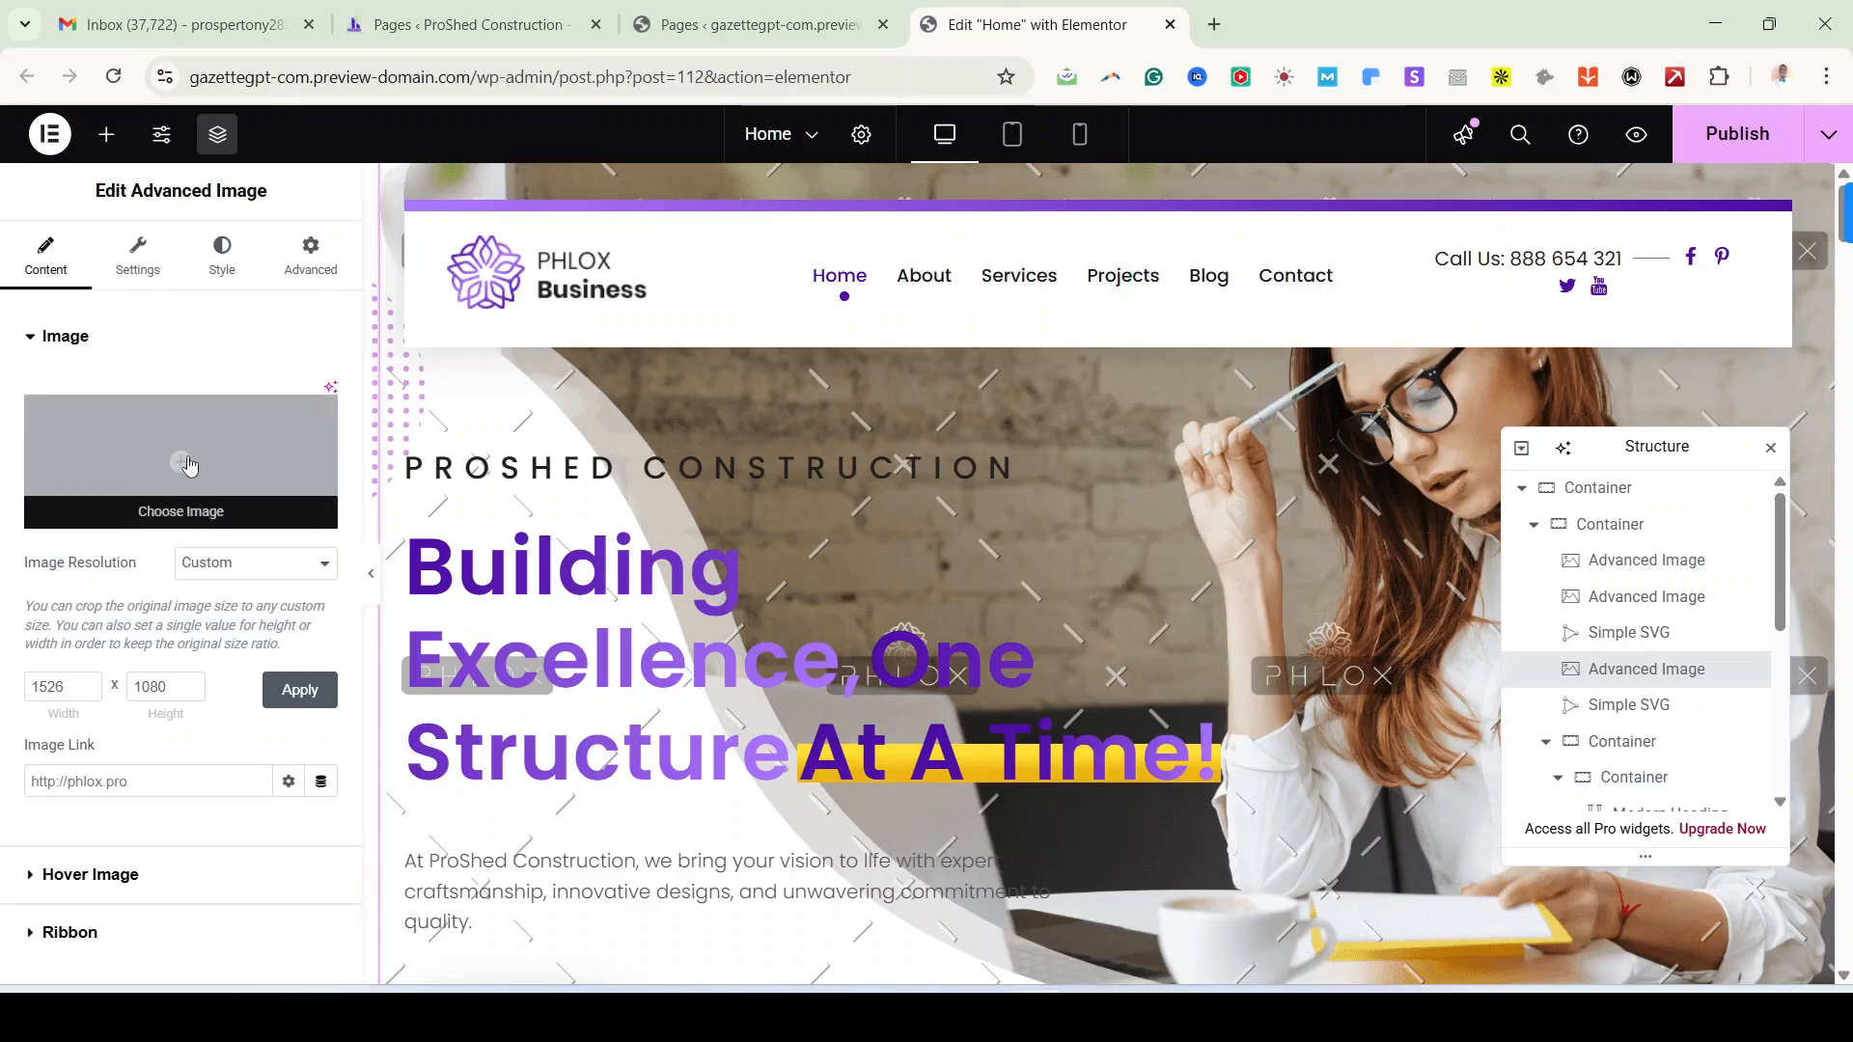
click(190, 473)
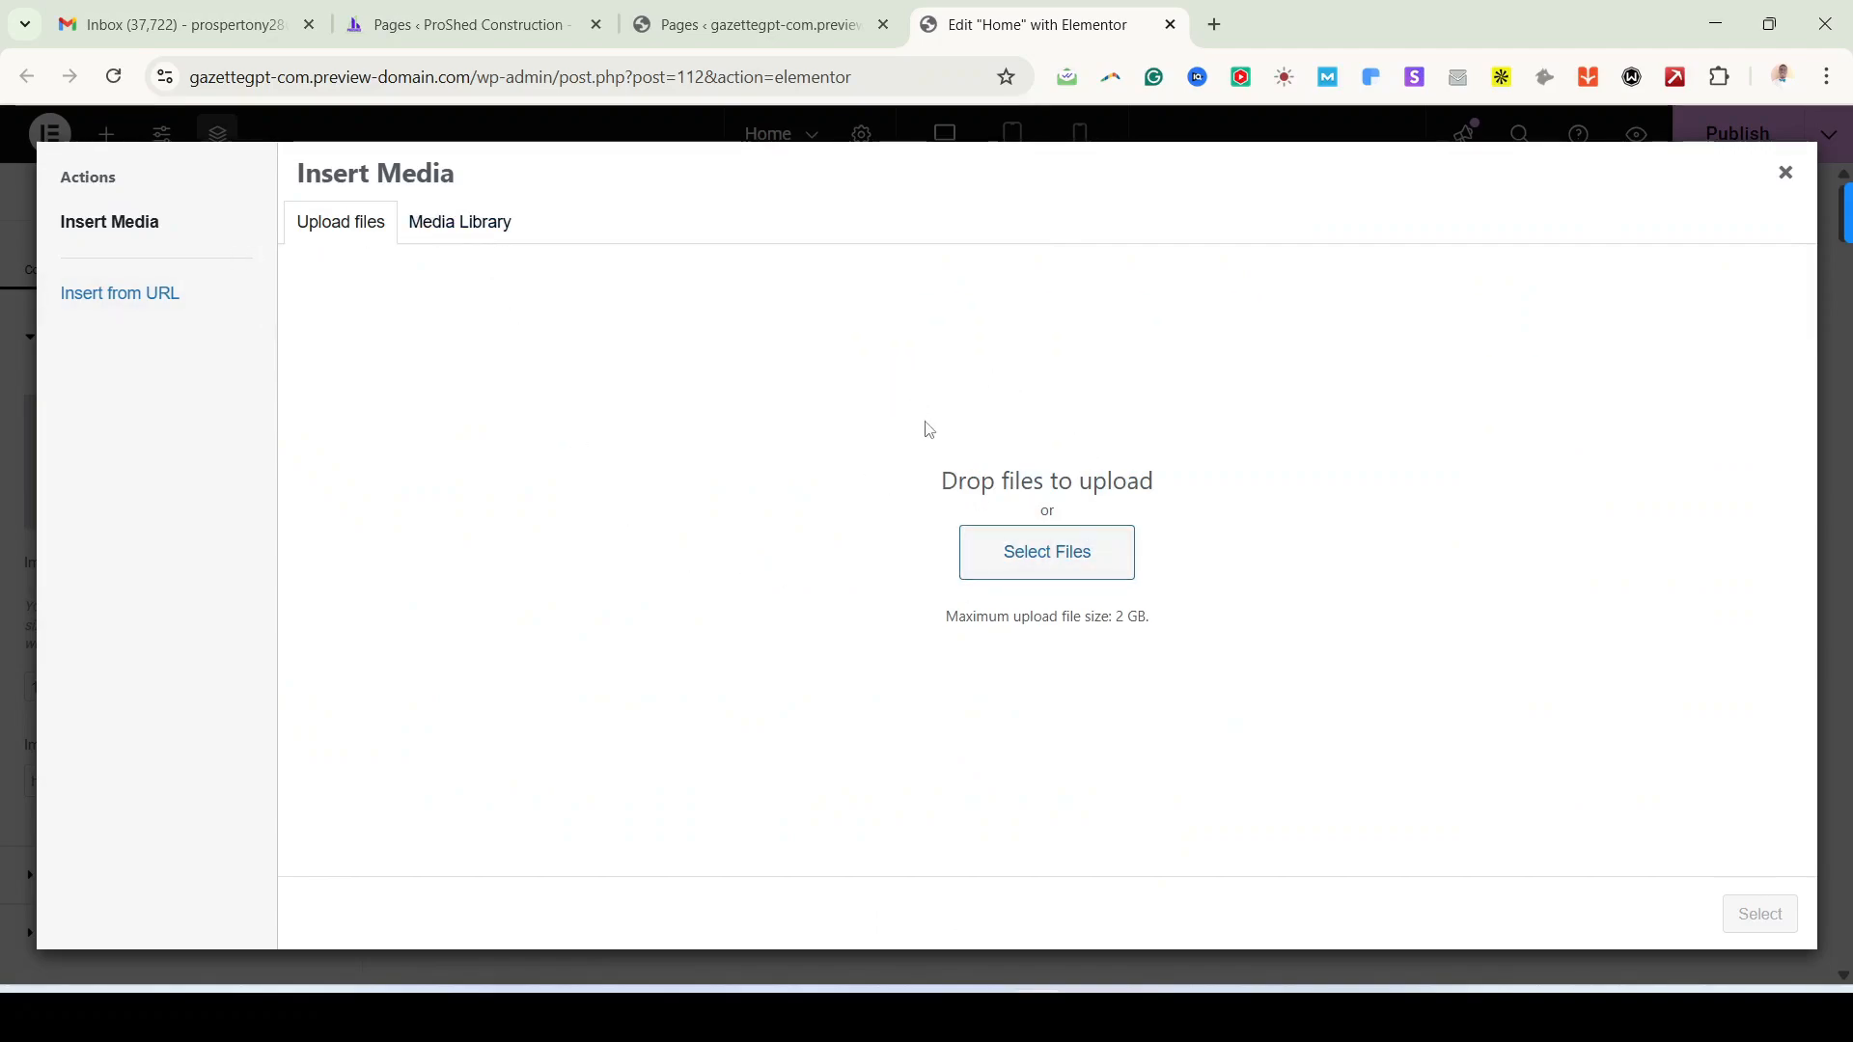
Step: Open the Pexels website in a new browser tab
click(1216, 27)
text(PEXE)
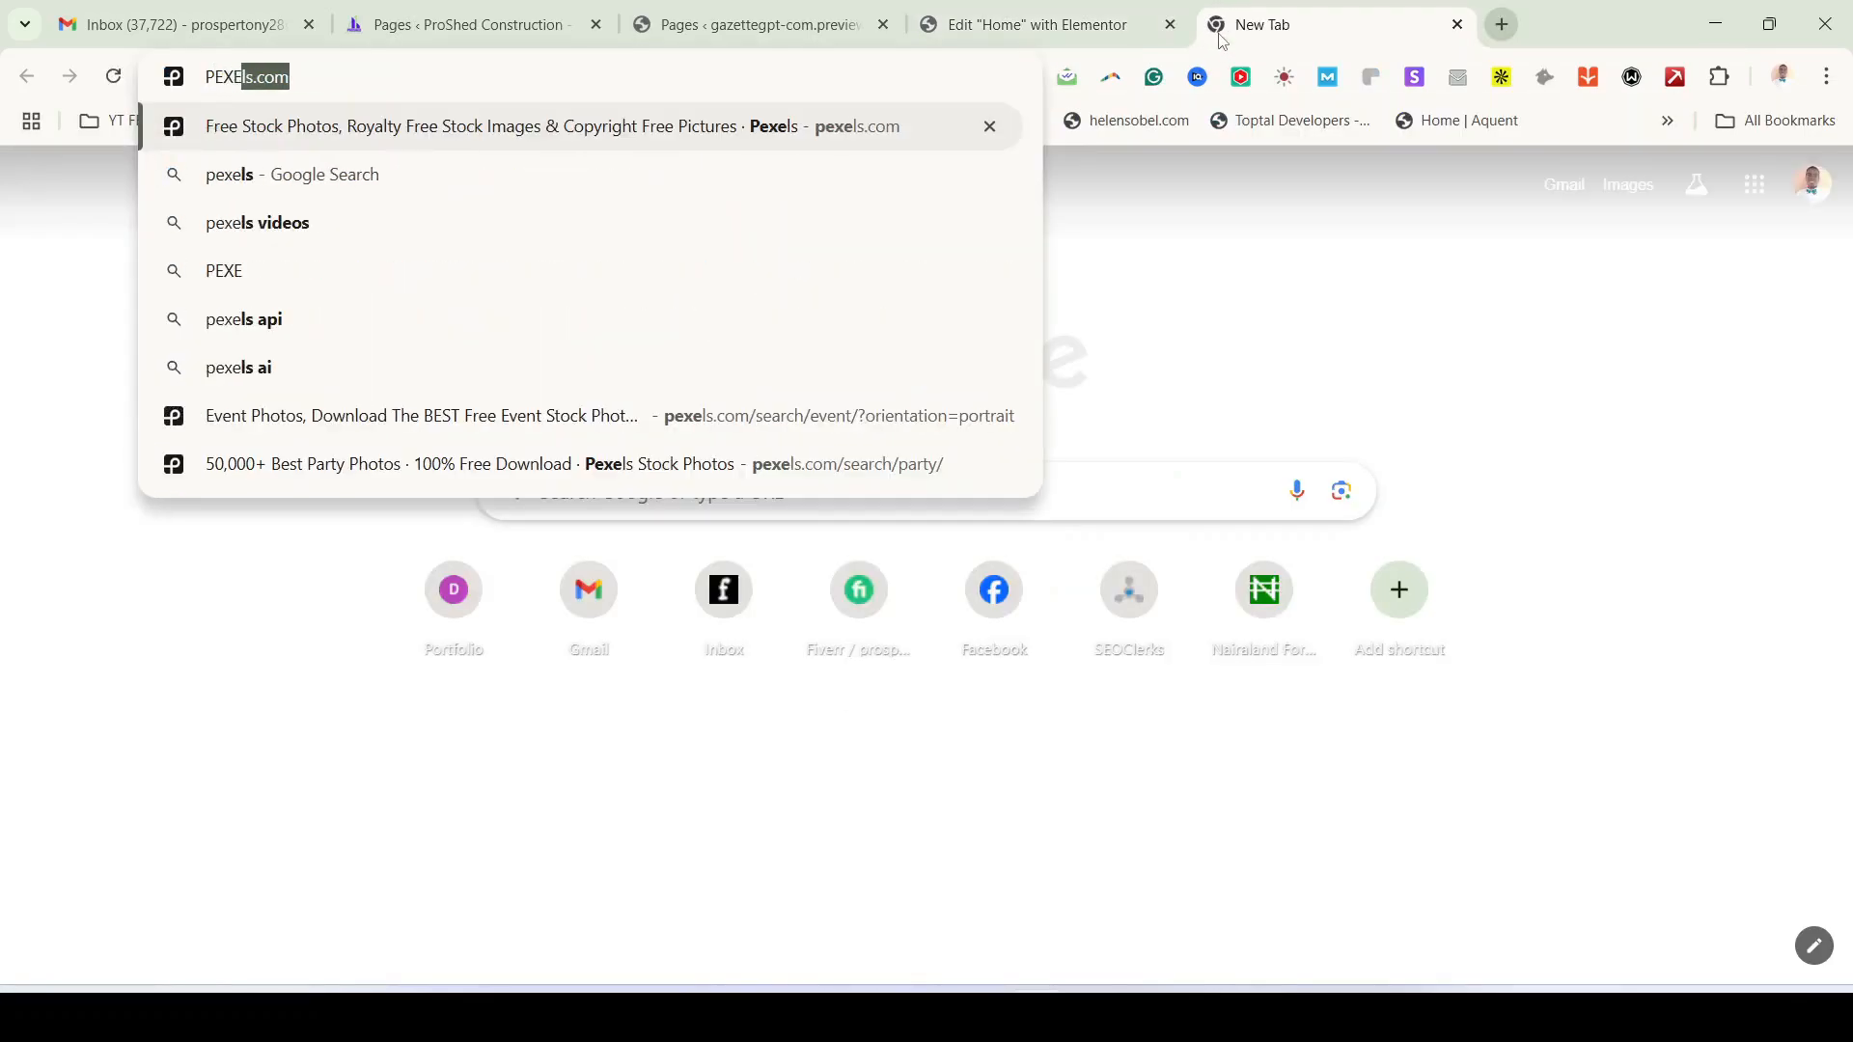
key(Return)
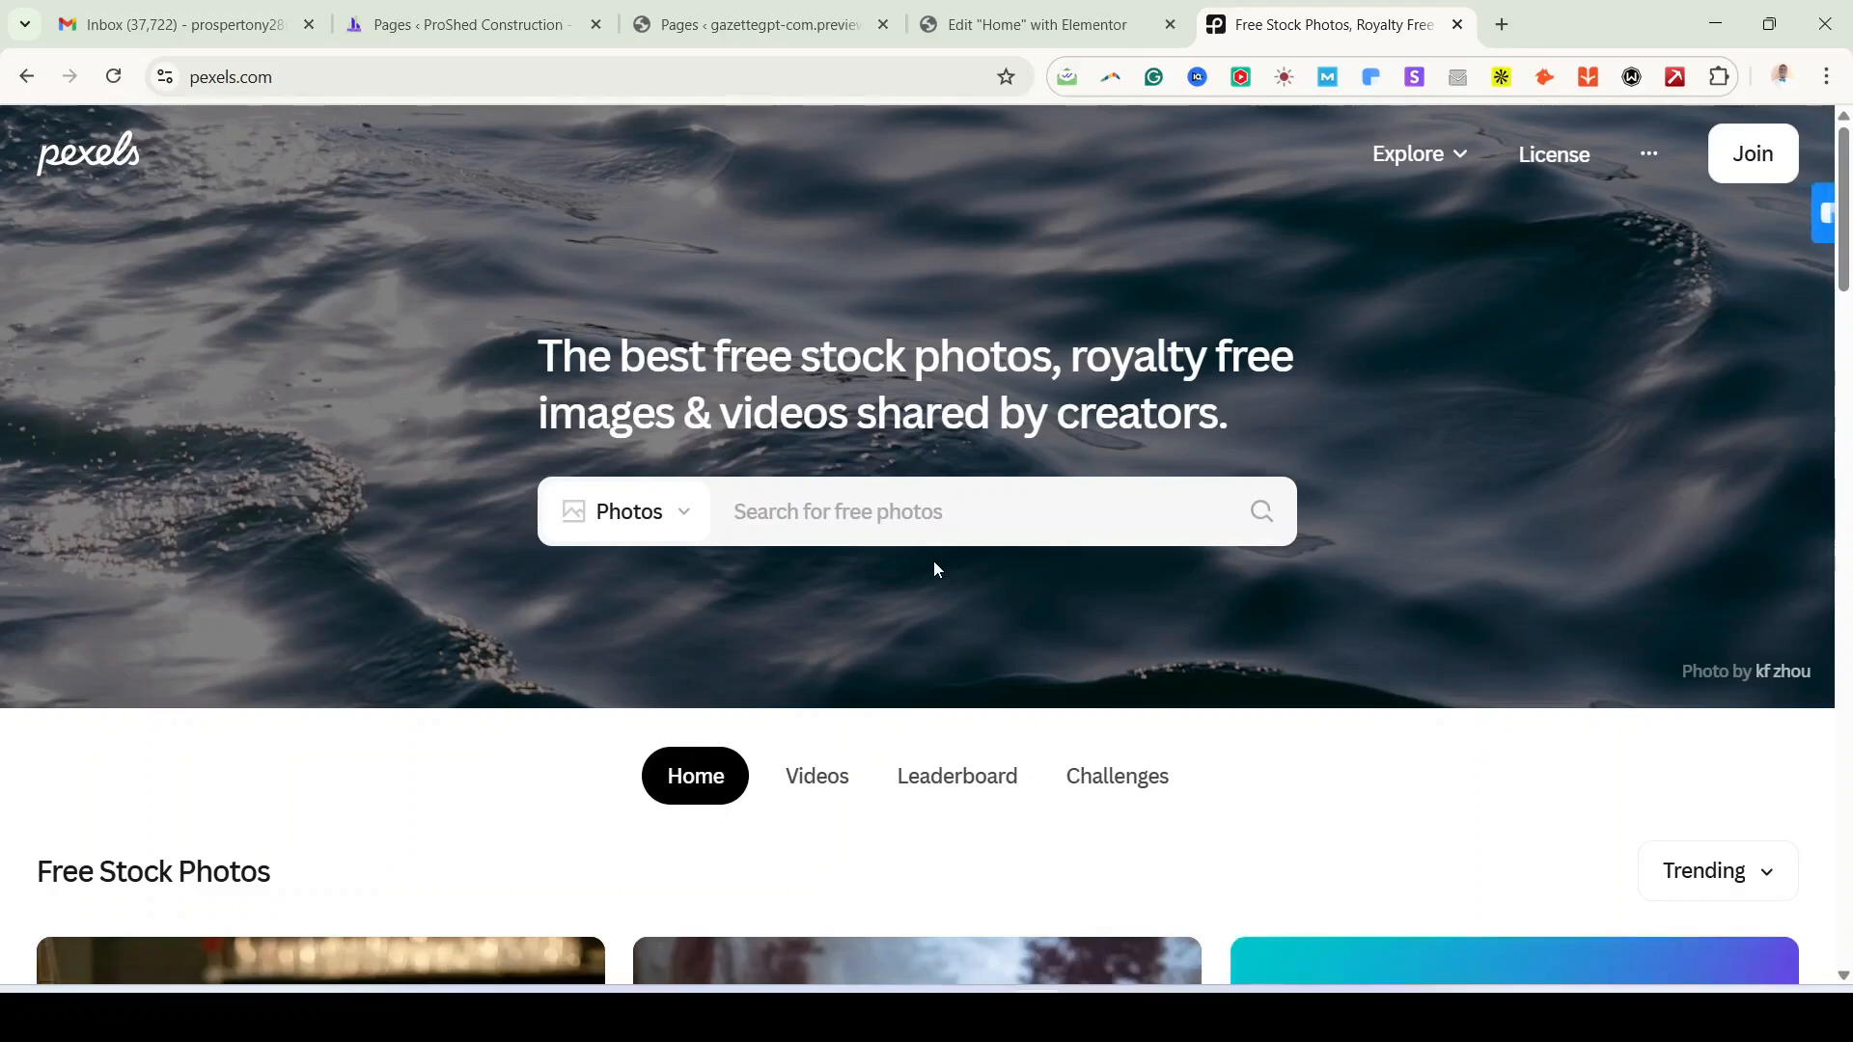
Step: Search Pexels for building construction photos and scroll through the results
text(CON)
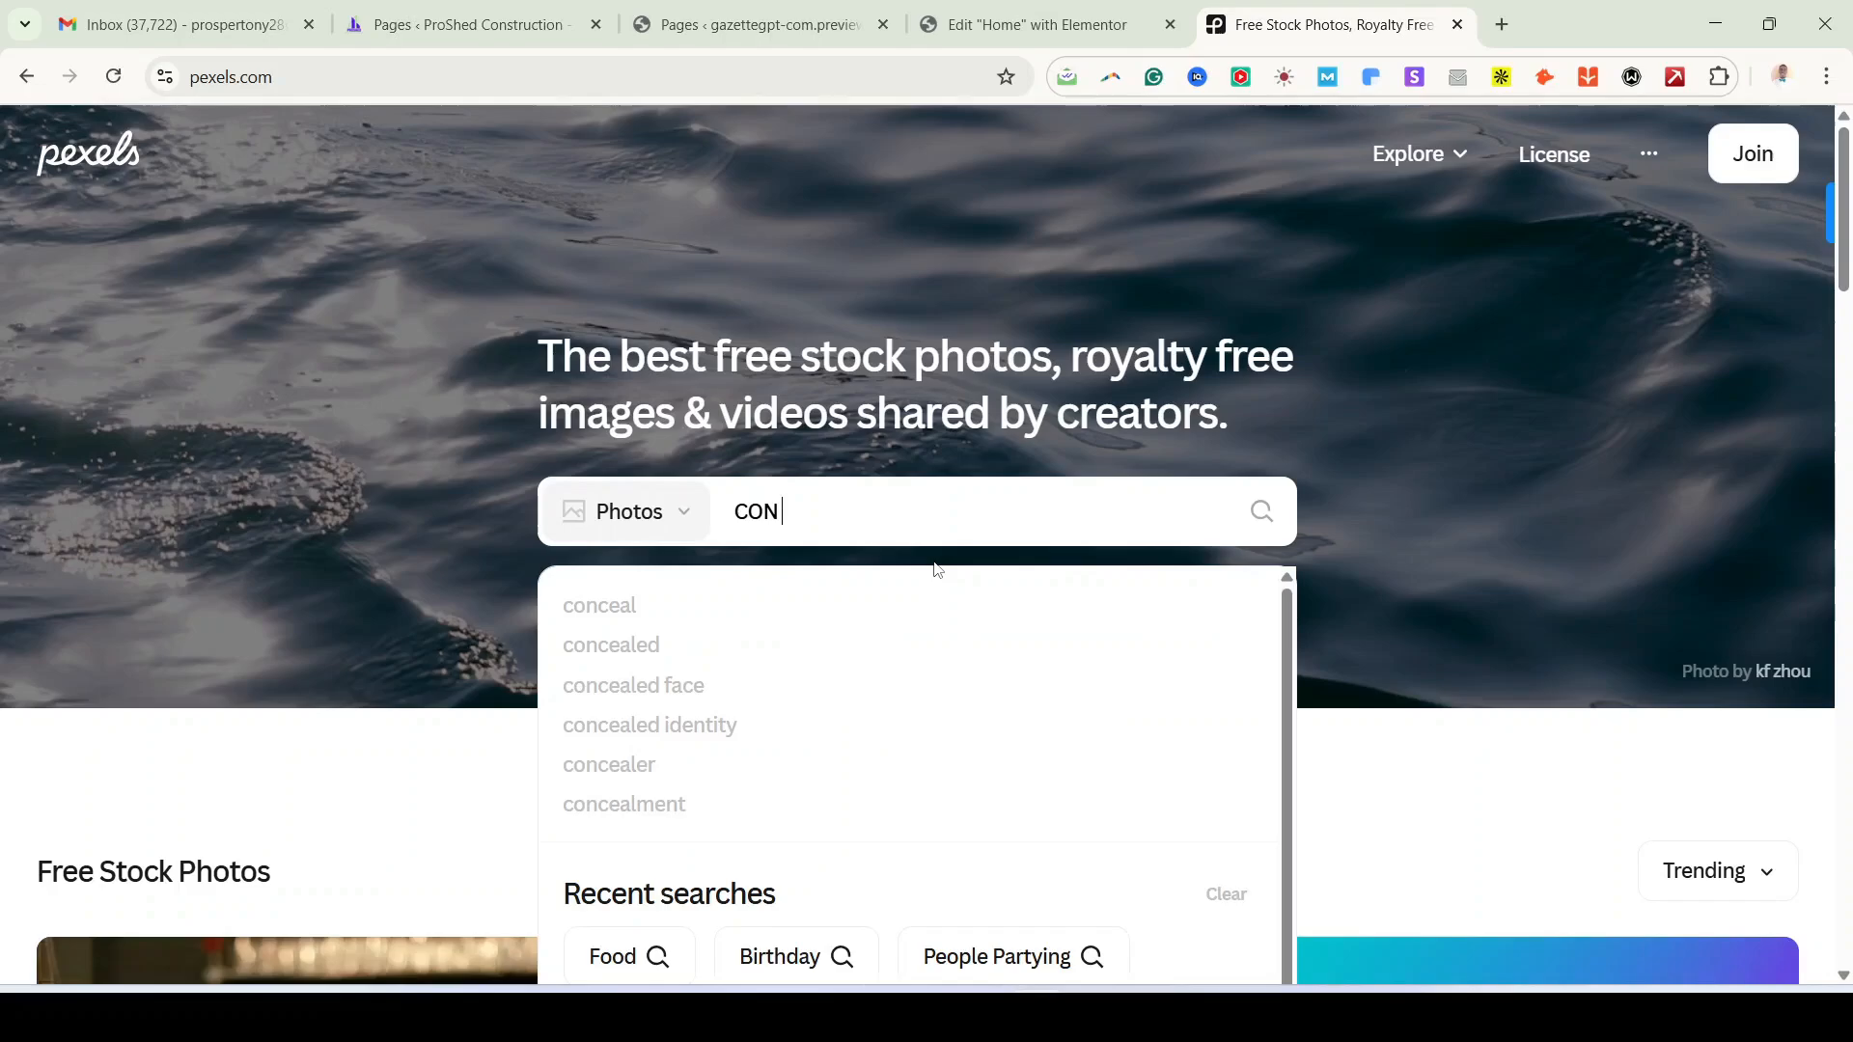
key(BackSpace)
key(BackSpace)
key(BackSpace)
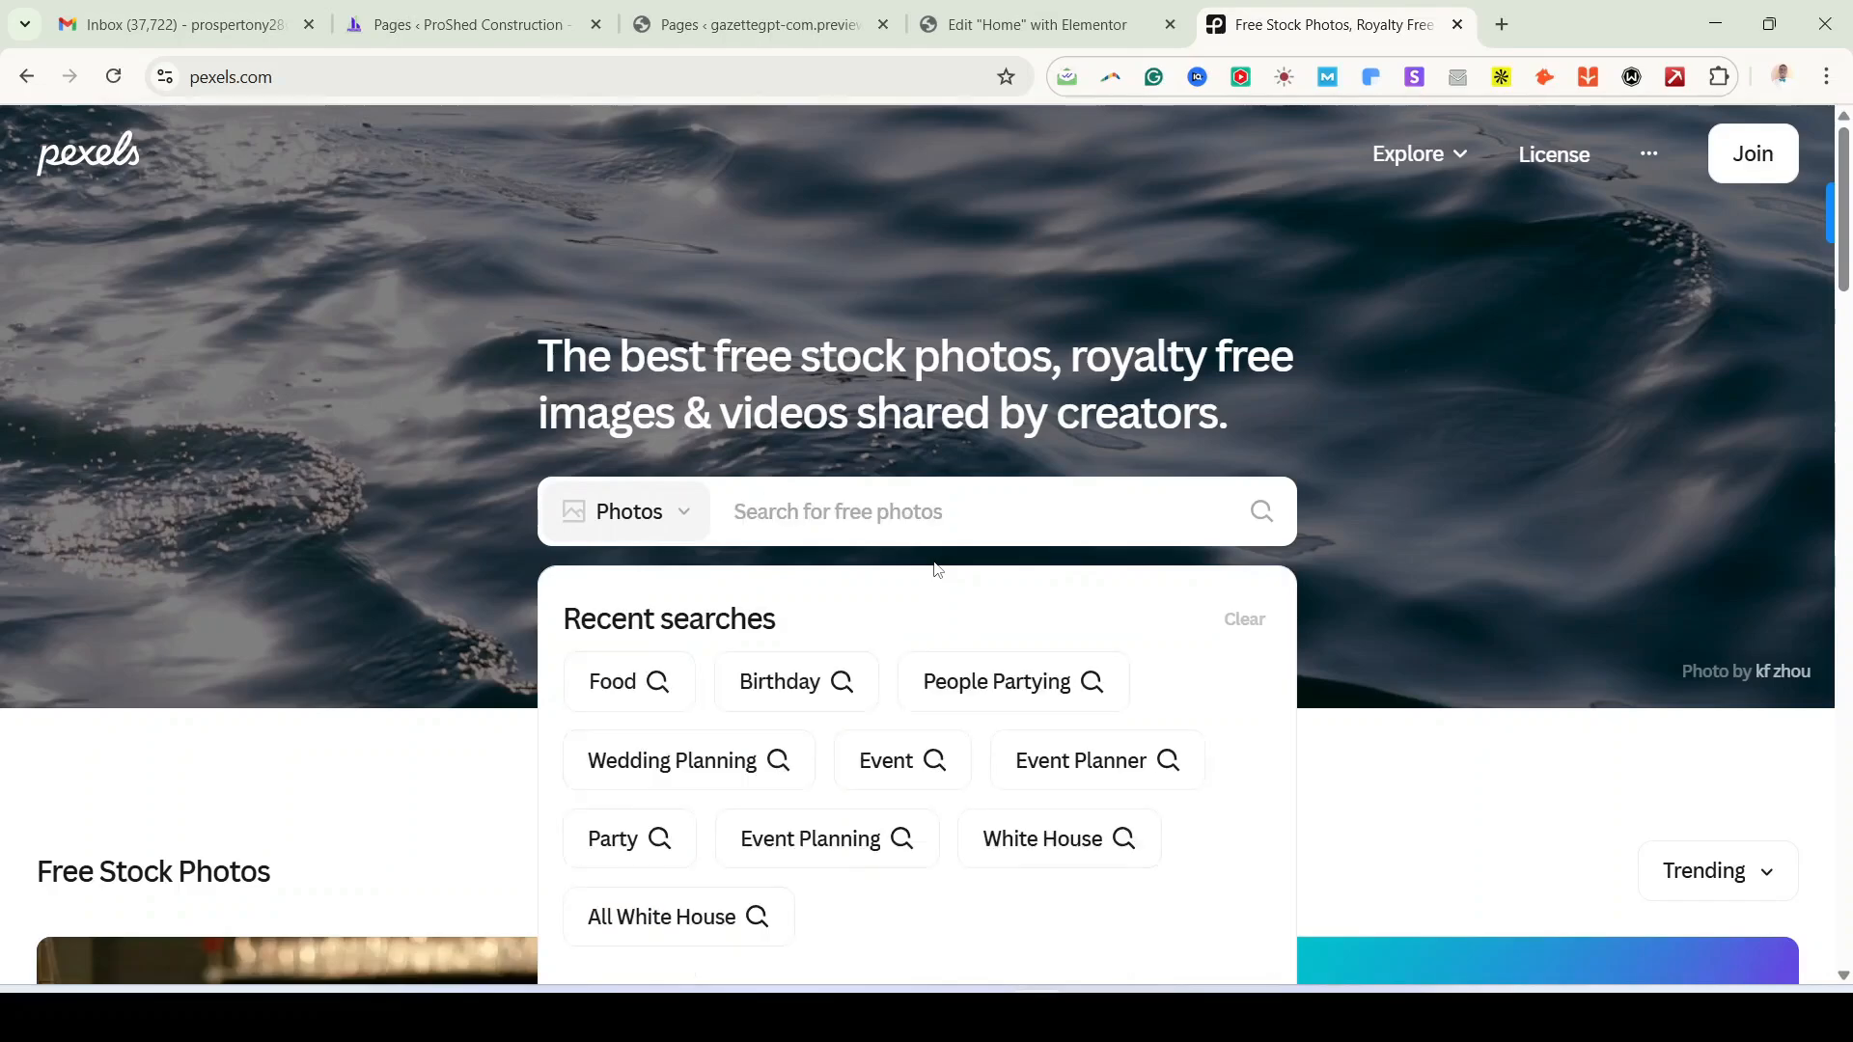
text(construct)
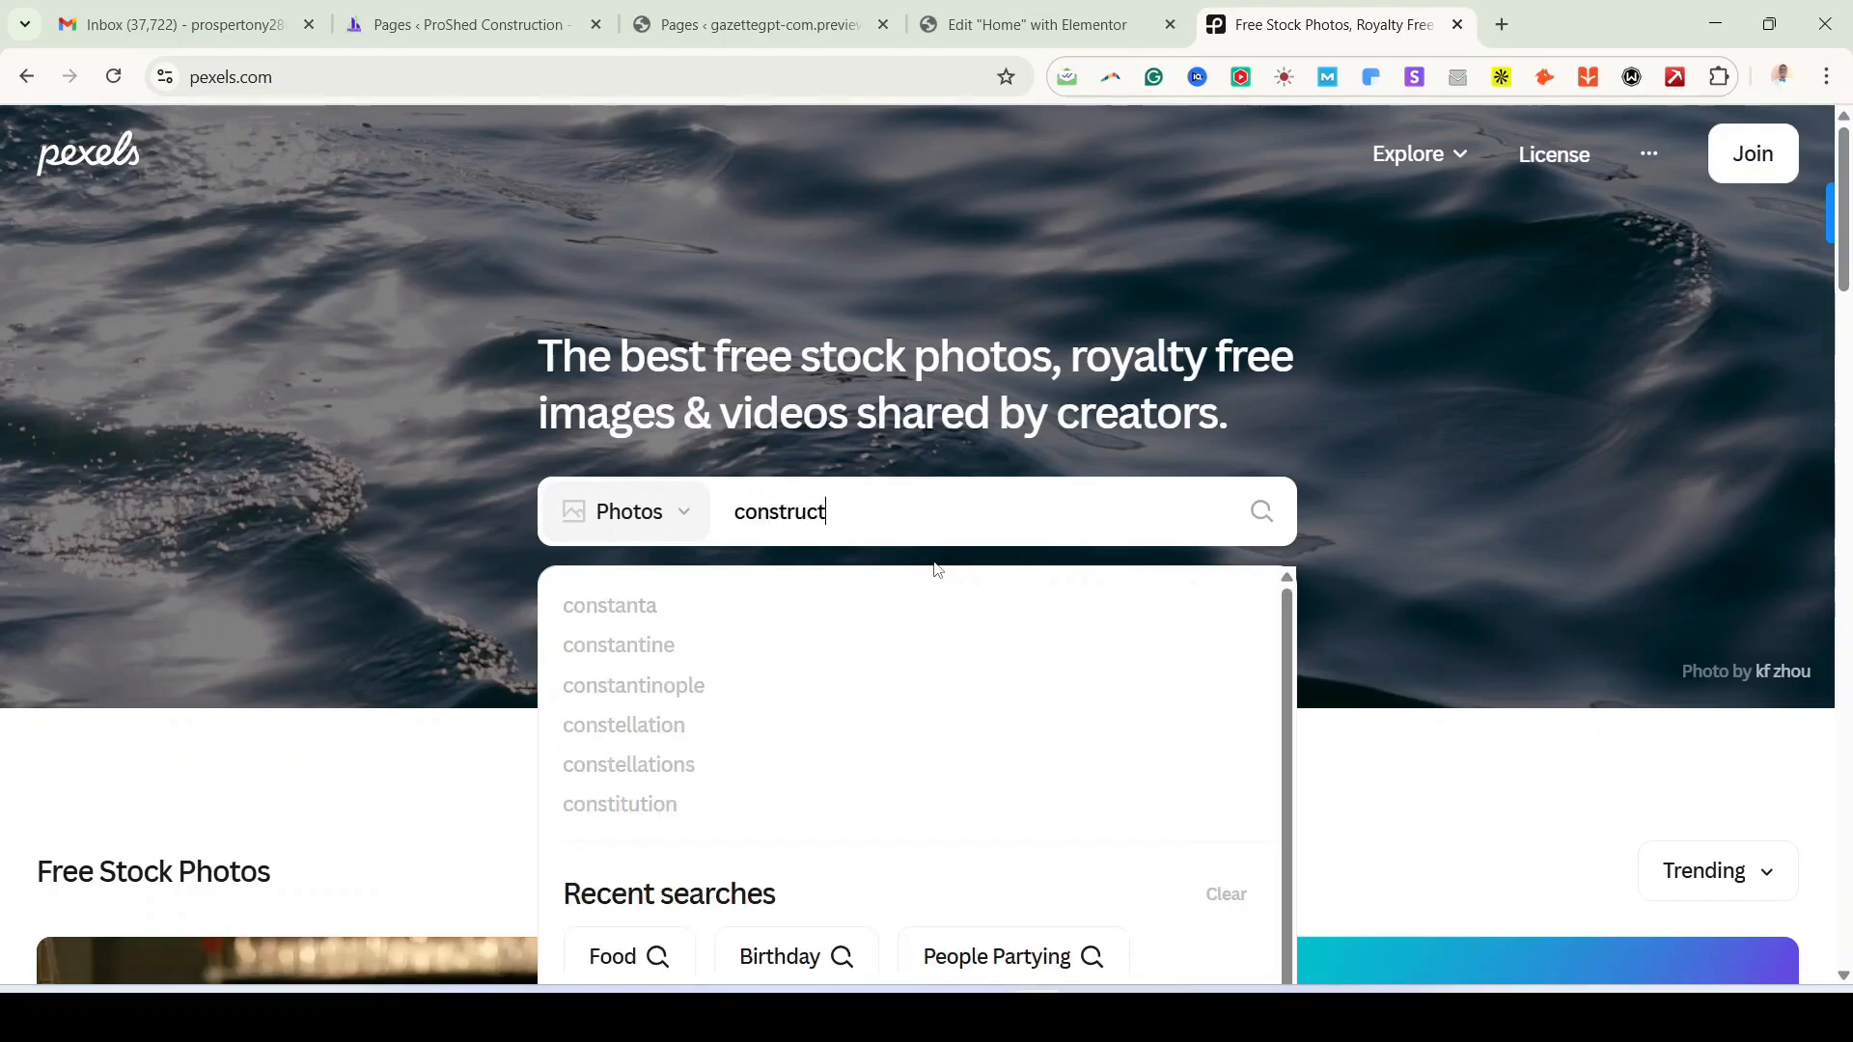
text(ion)
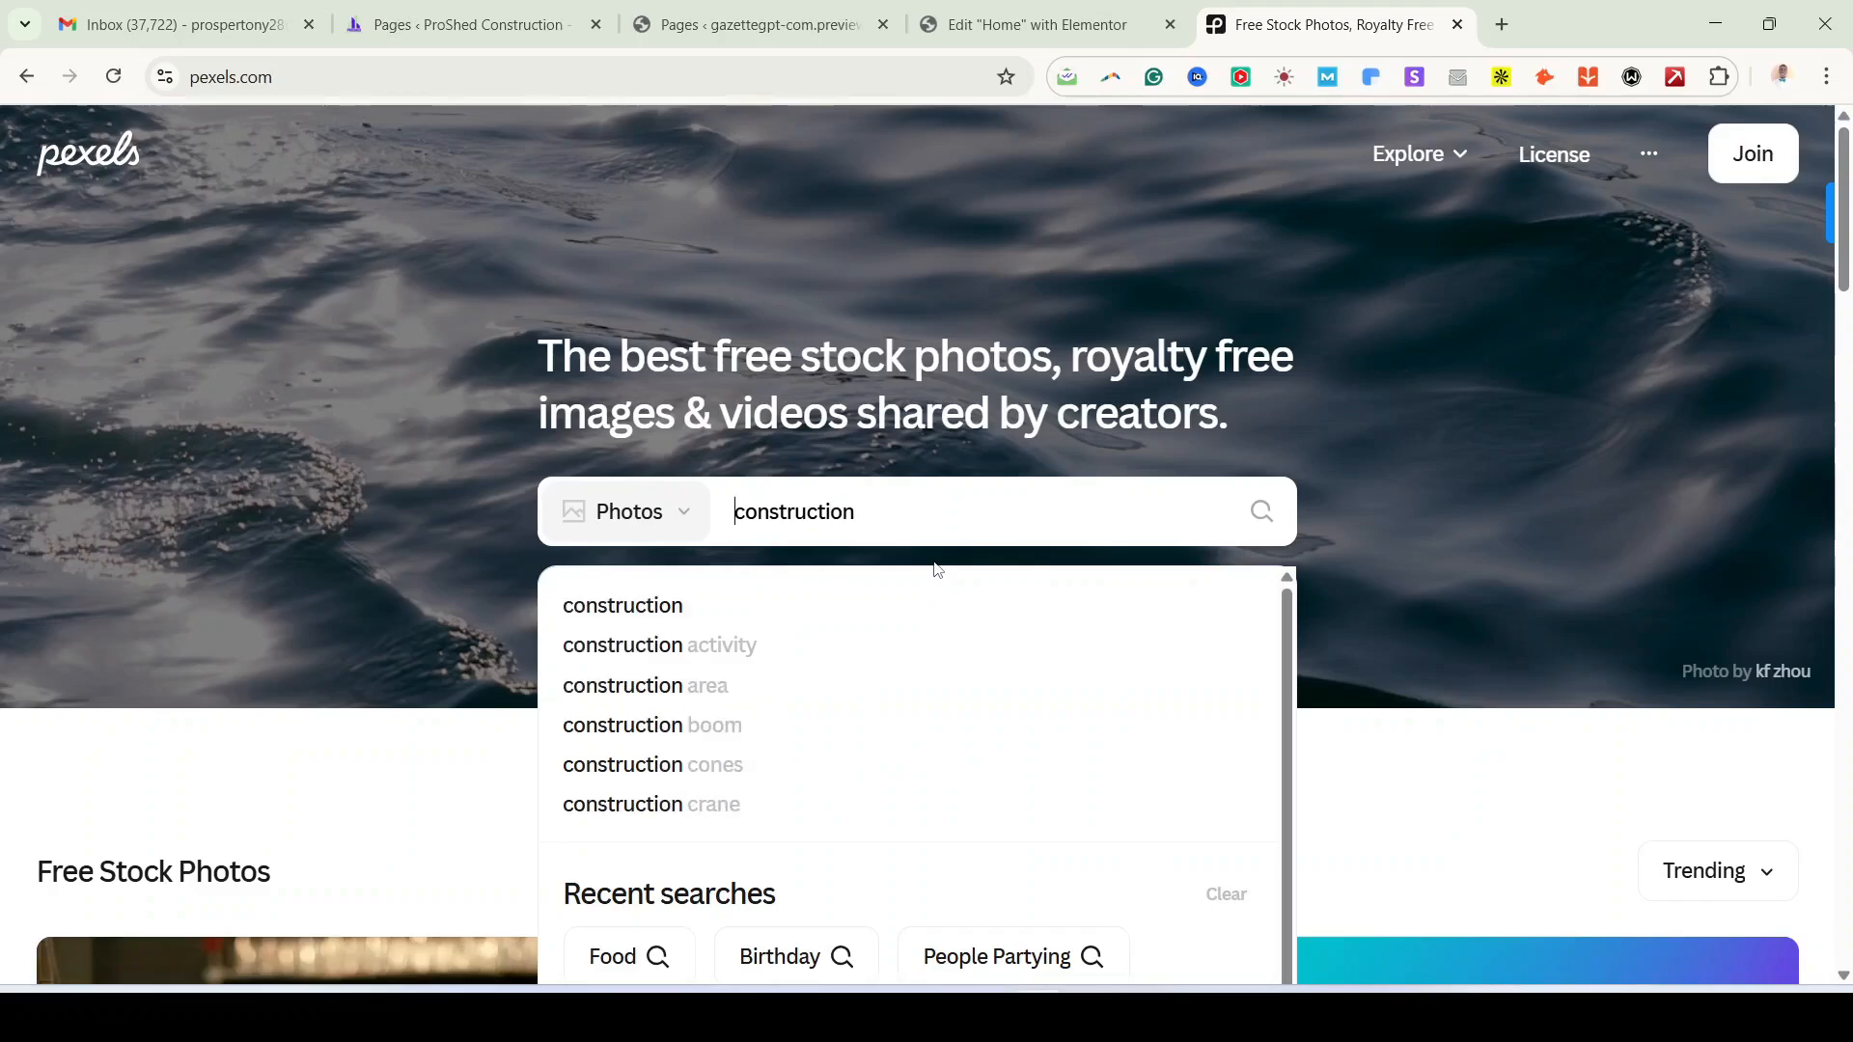
text(building)
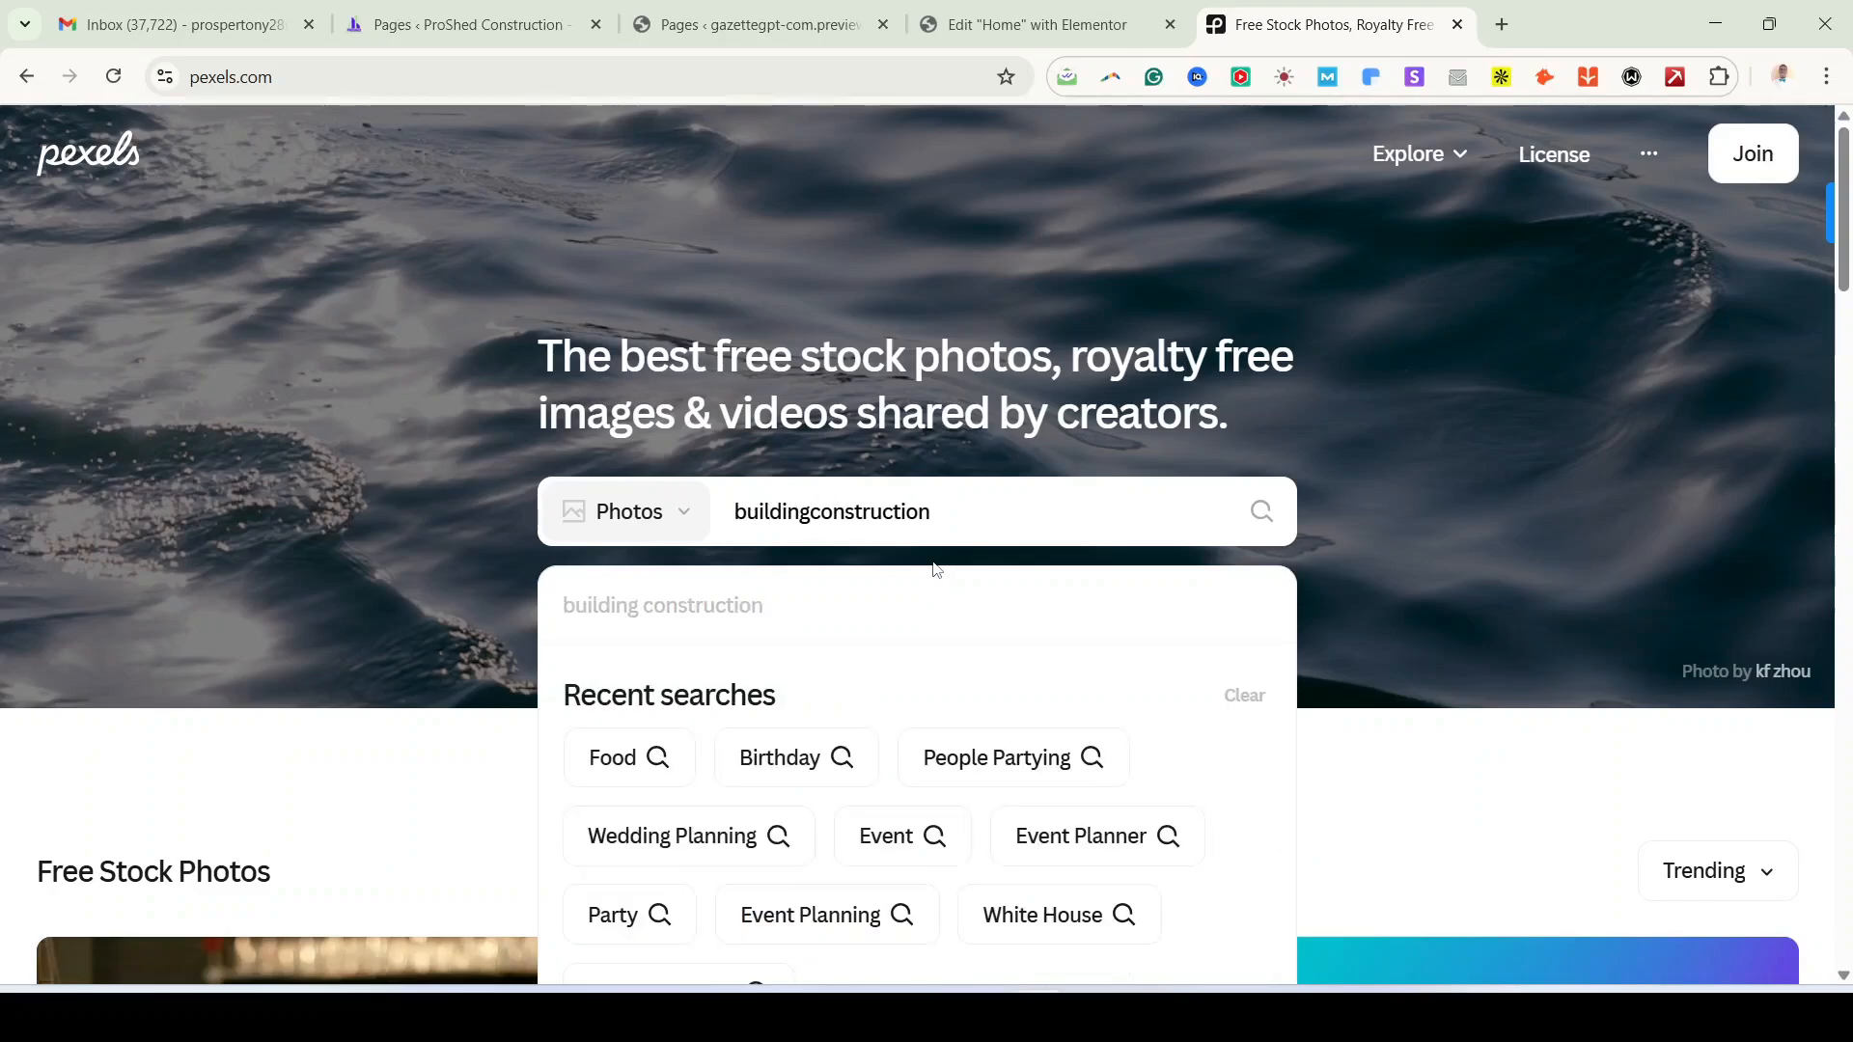
key(Return)
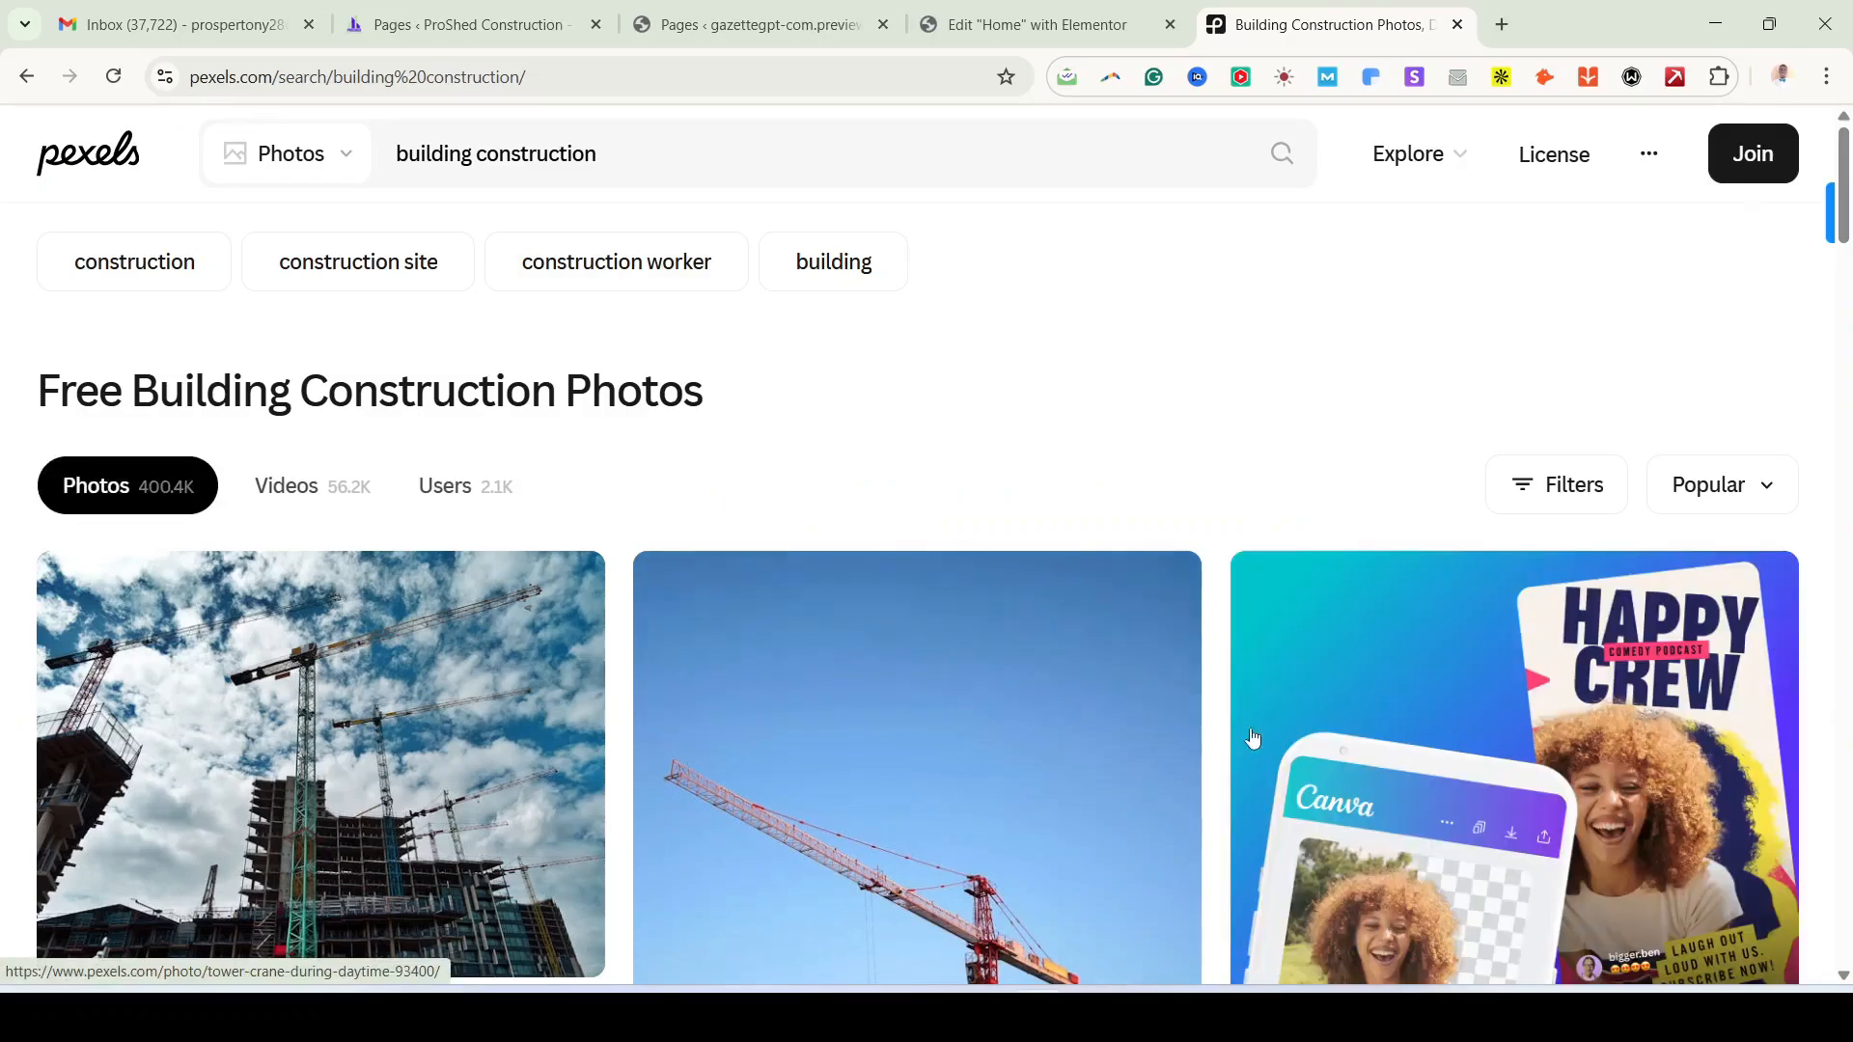
scroll(855, 738, down, 8)
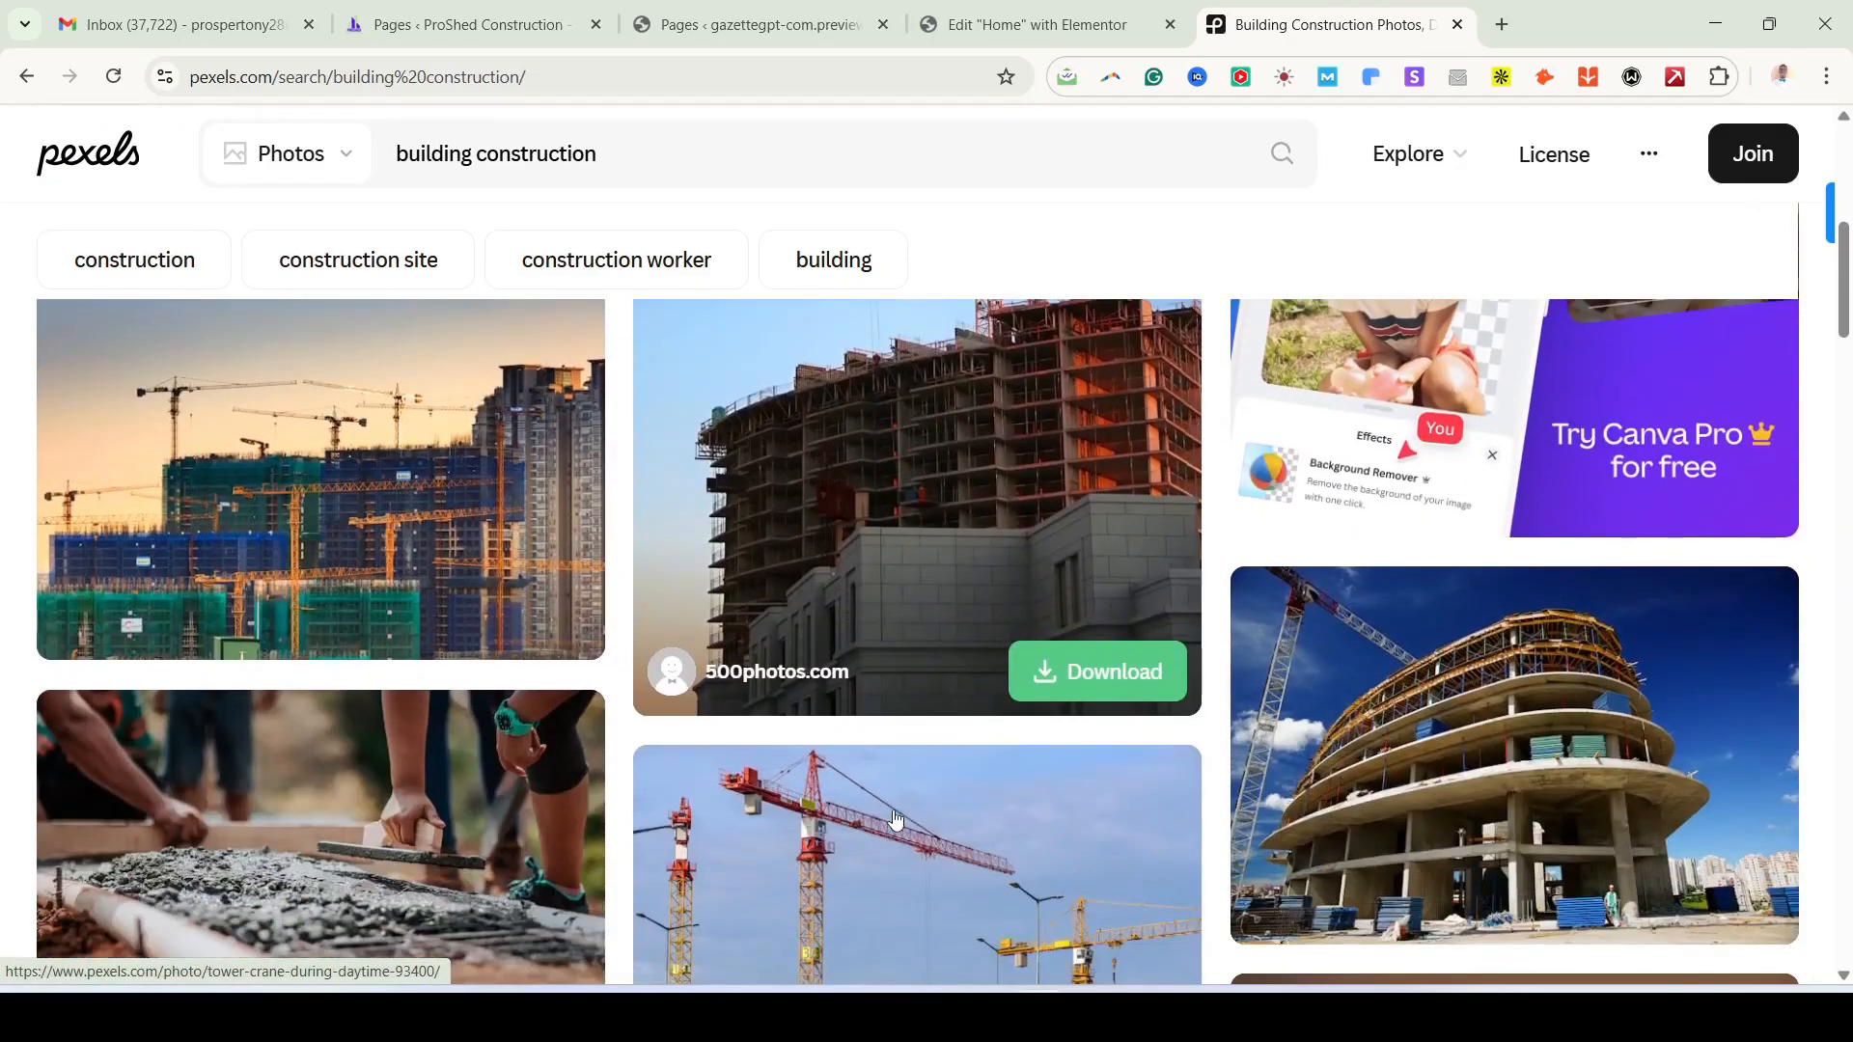
scroll(896, 820, down, 3)
scroll(896, 819, up, 3)
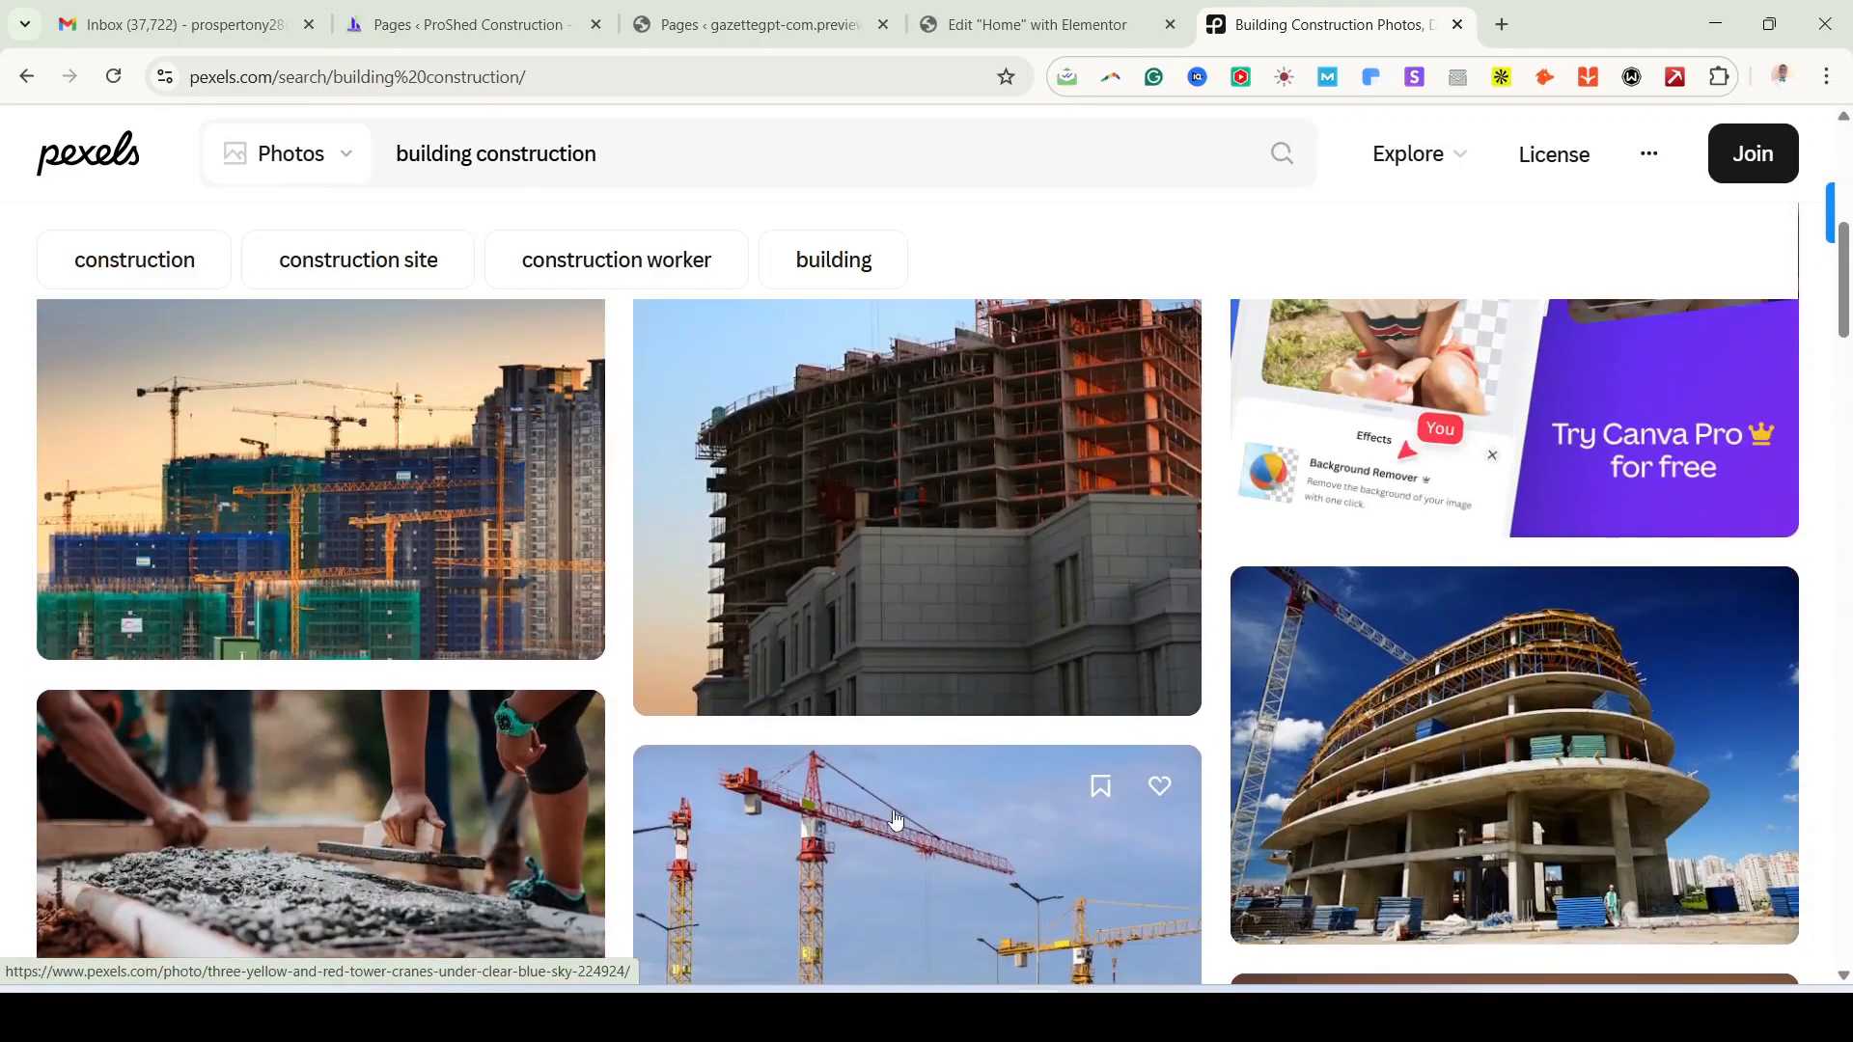
scroll(895, 820, down, 2)
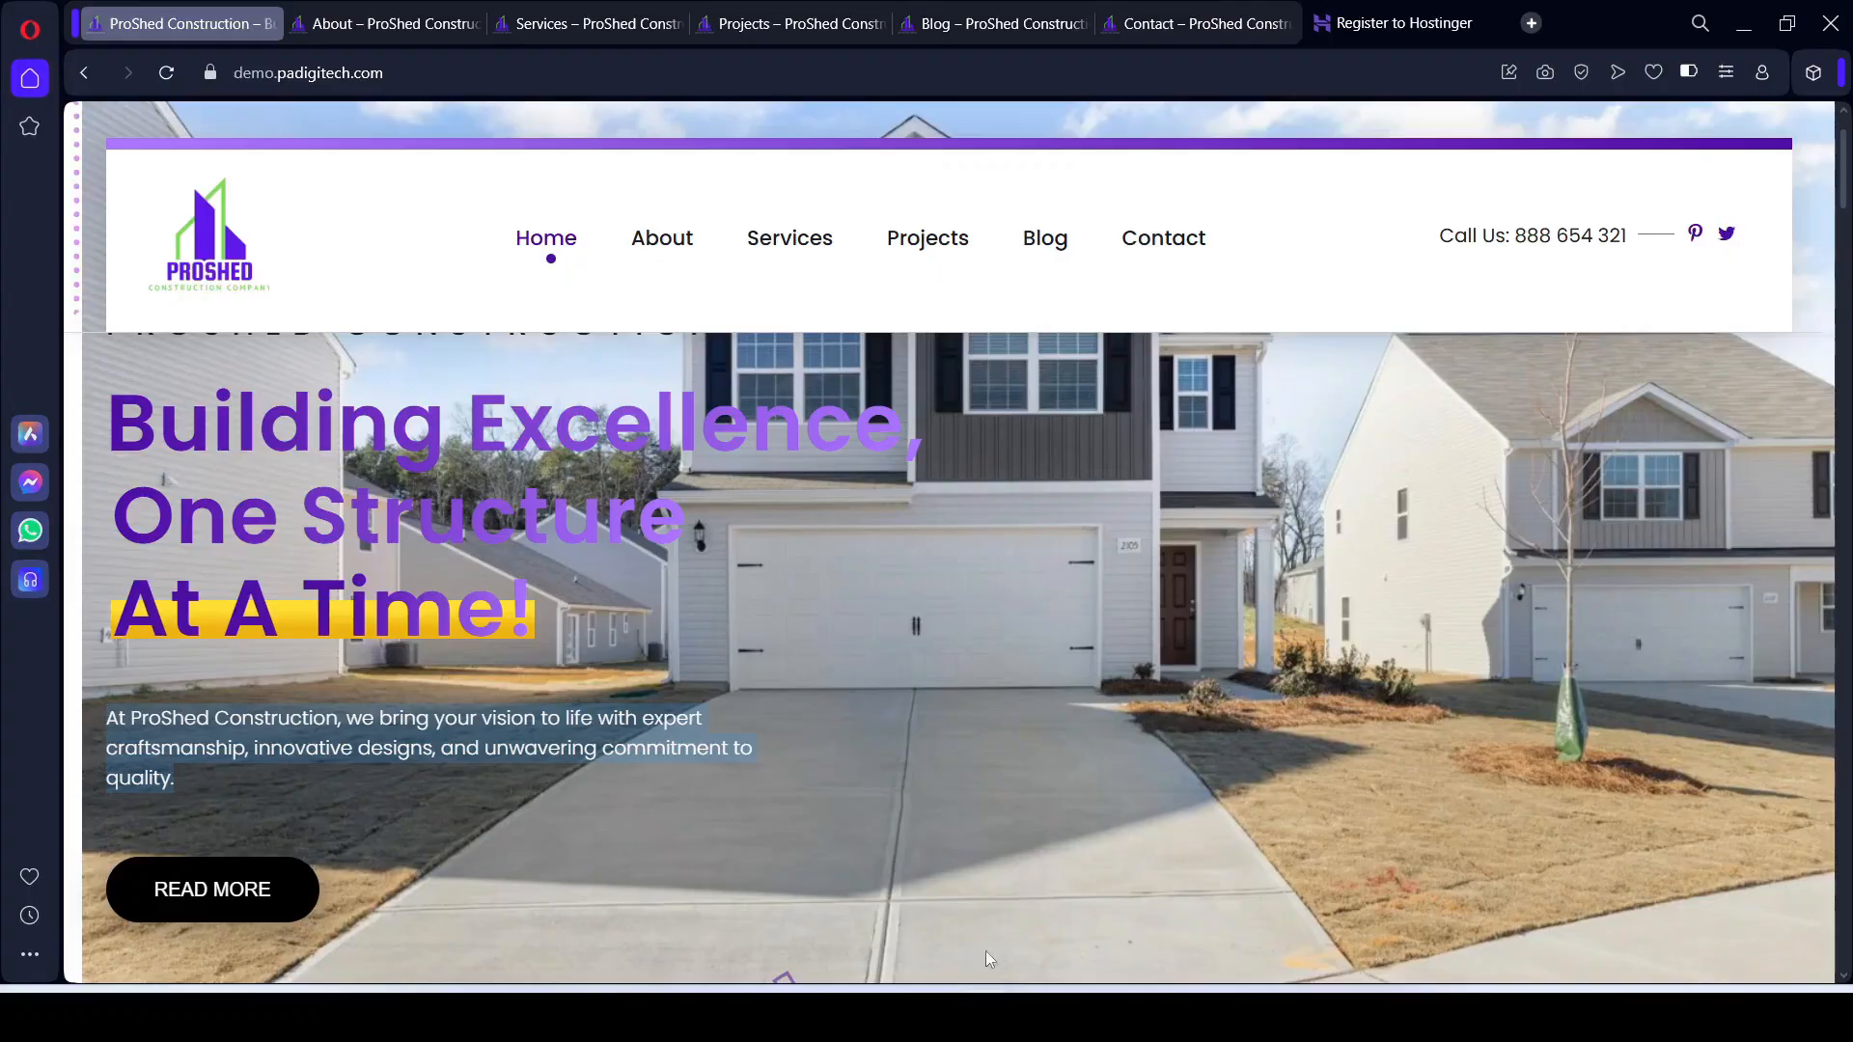
scroll(898, 804, down, 3)
scroll(896, 797, down, 15)
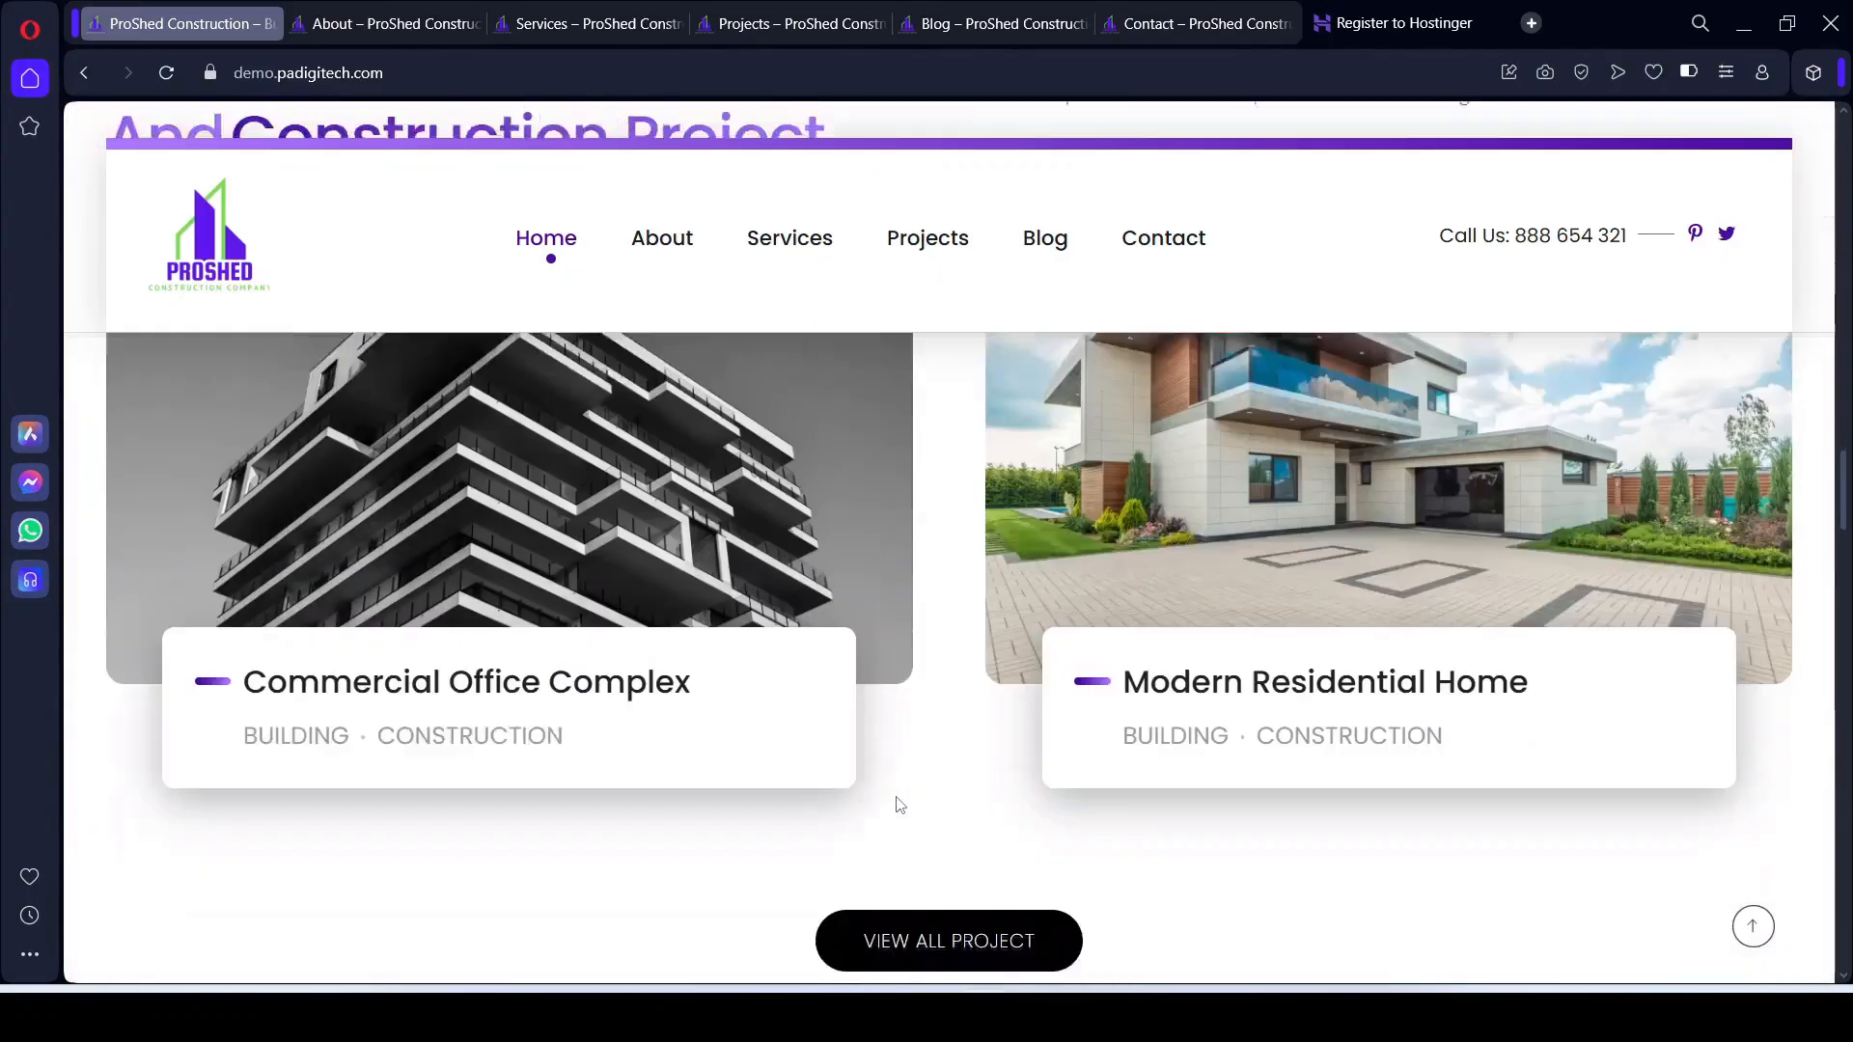
scroll(898, 804, down, 12)
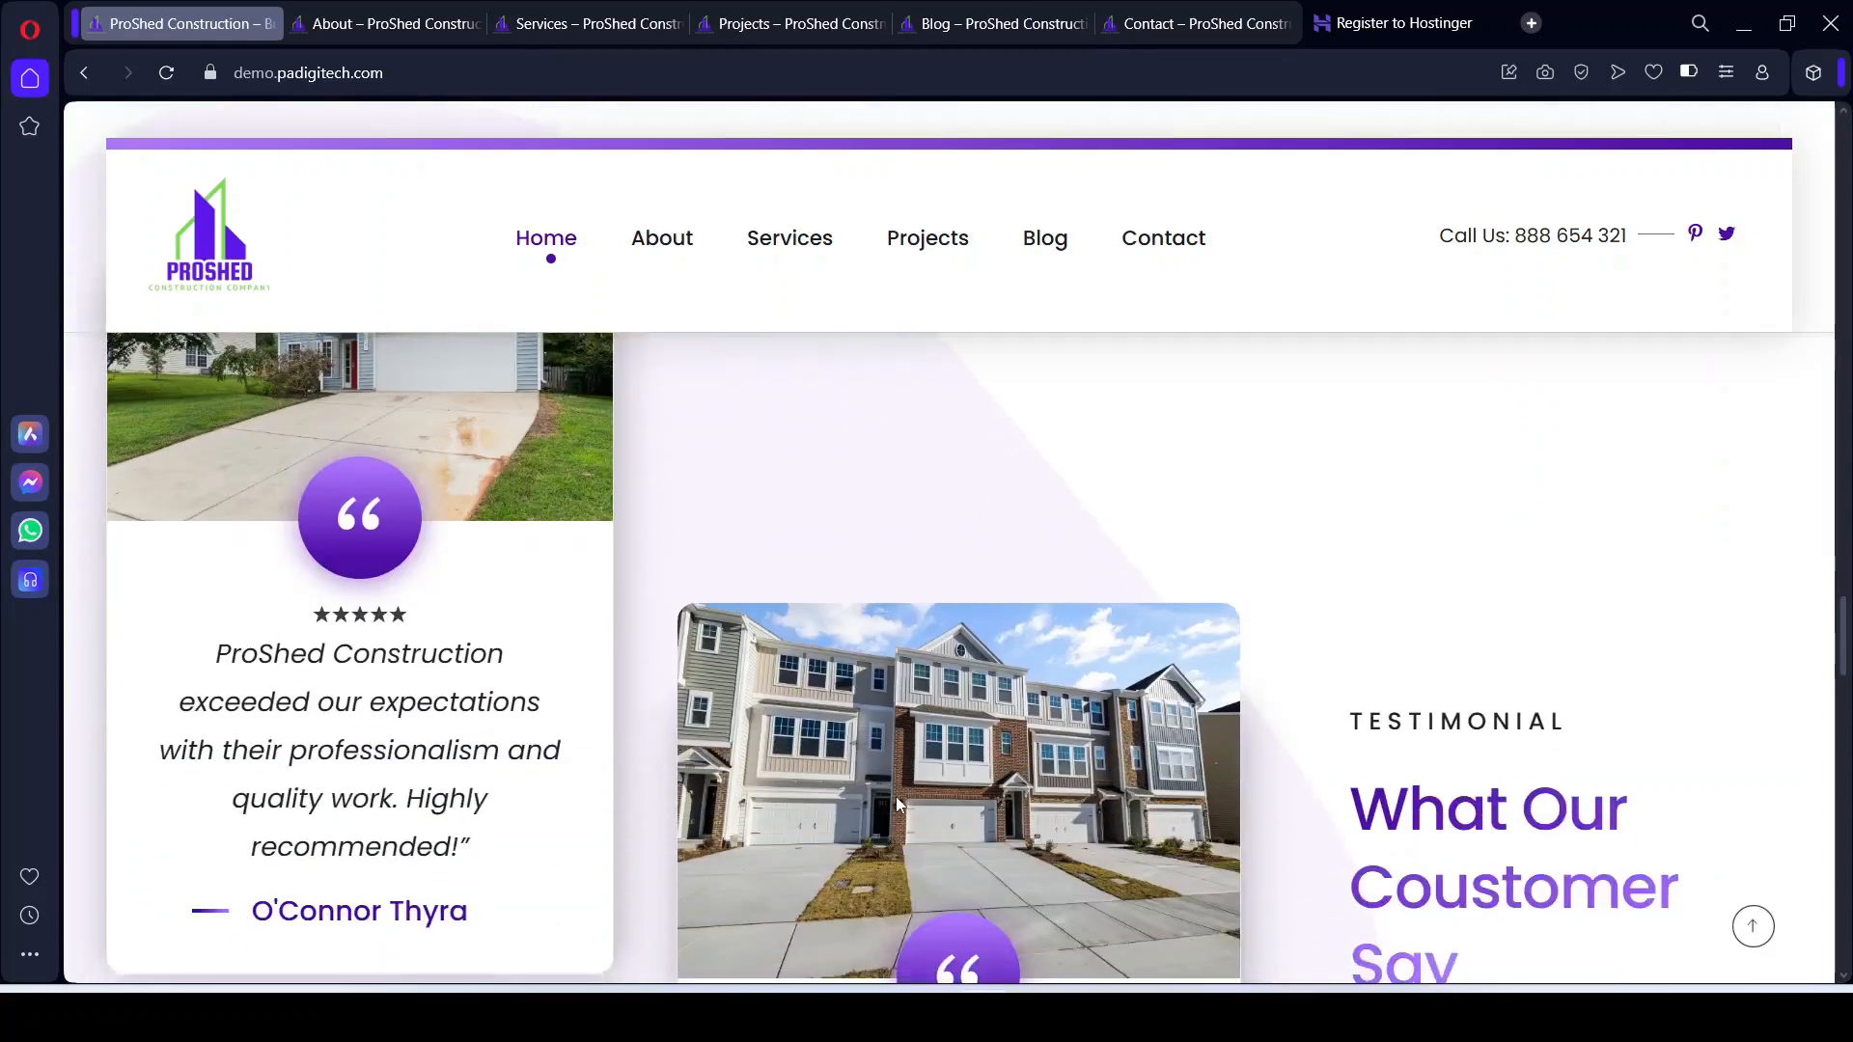
scroll(898, 804, down, 1)
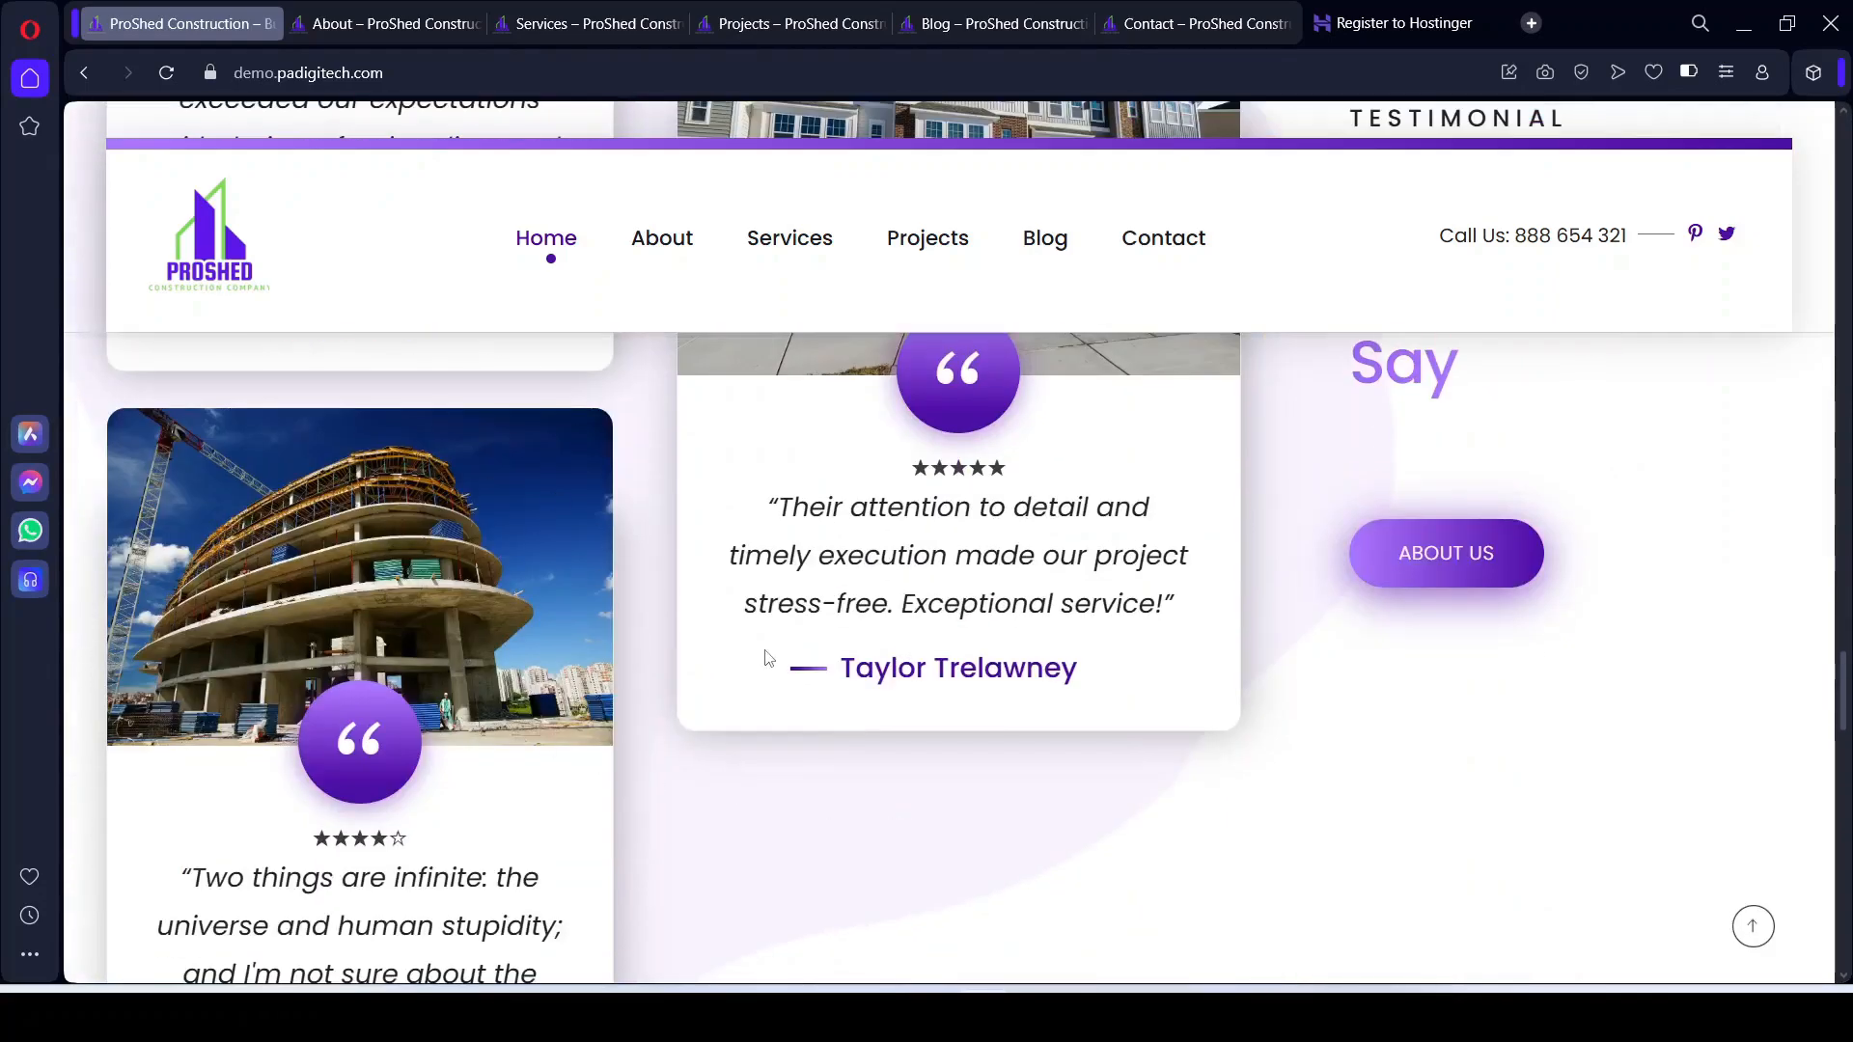
key(Home)
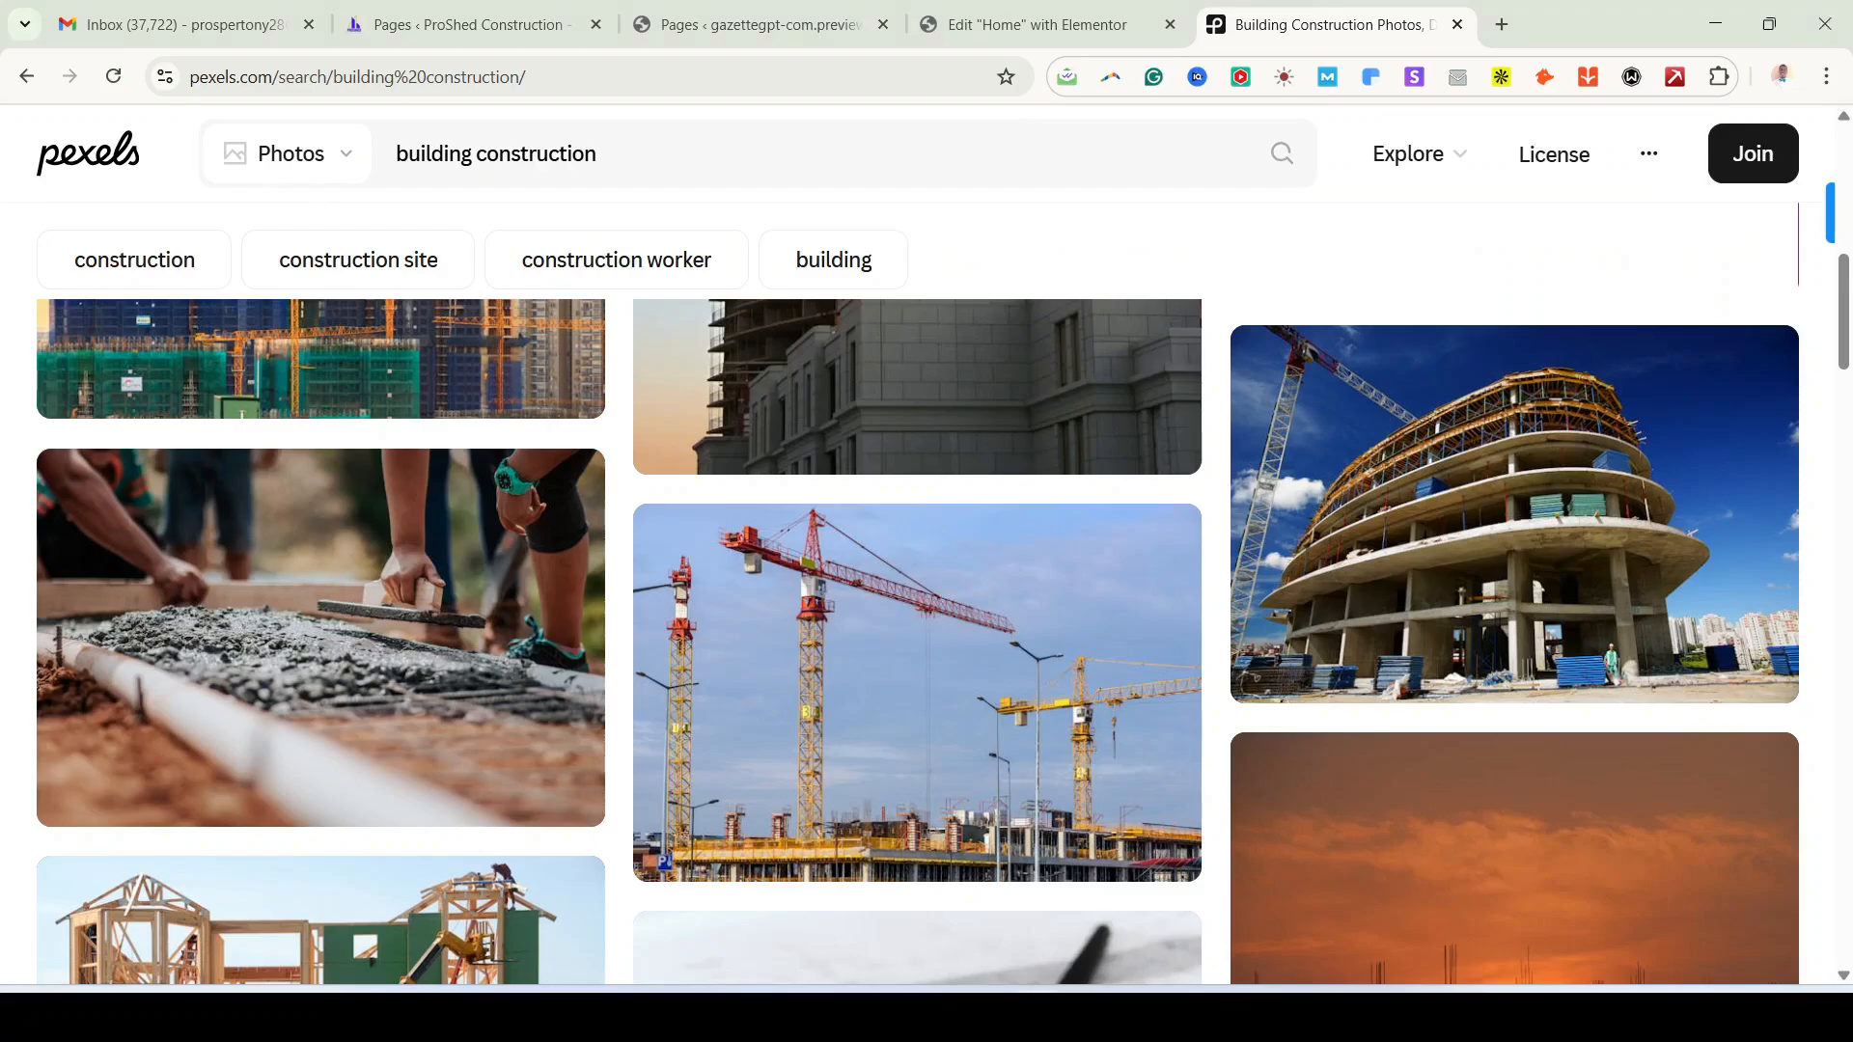
scroll(1246, 582, up, 3)
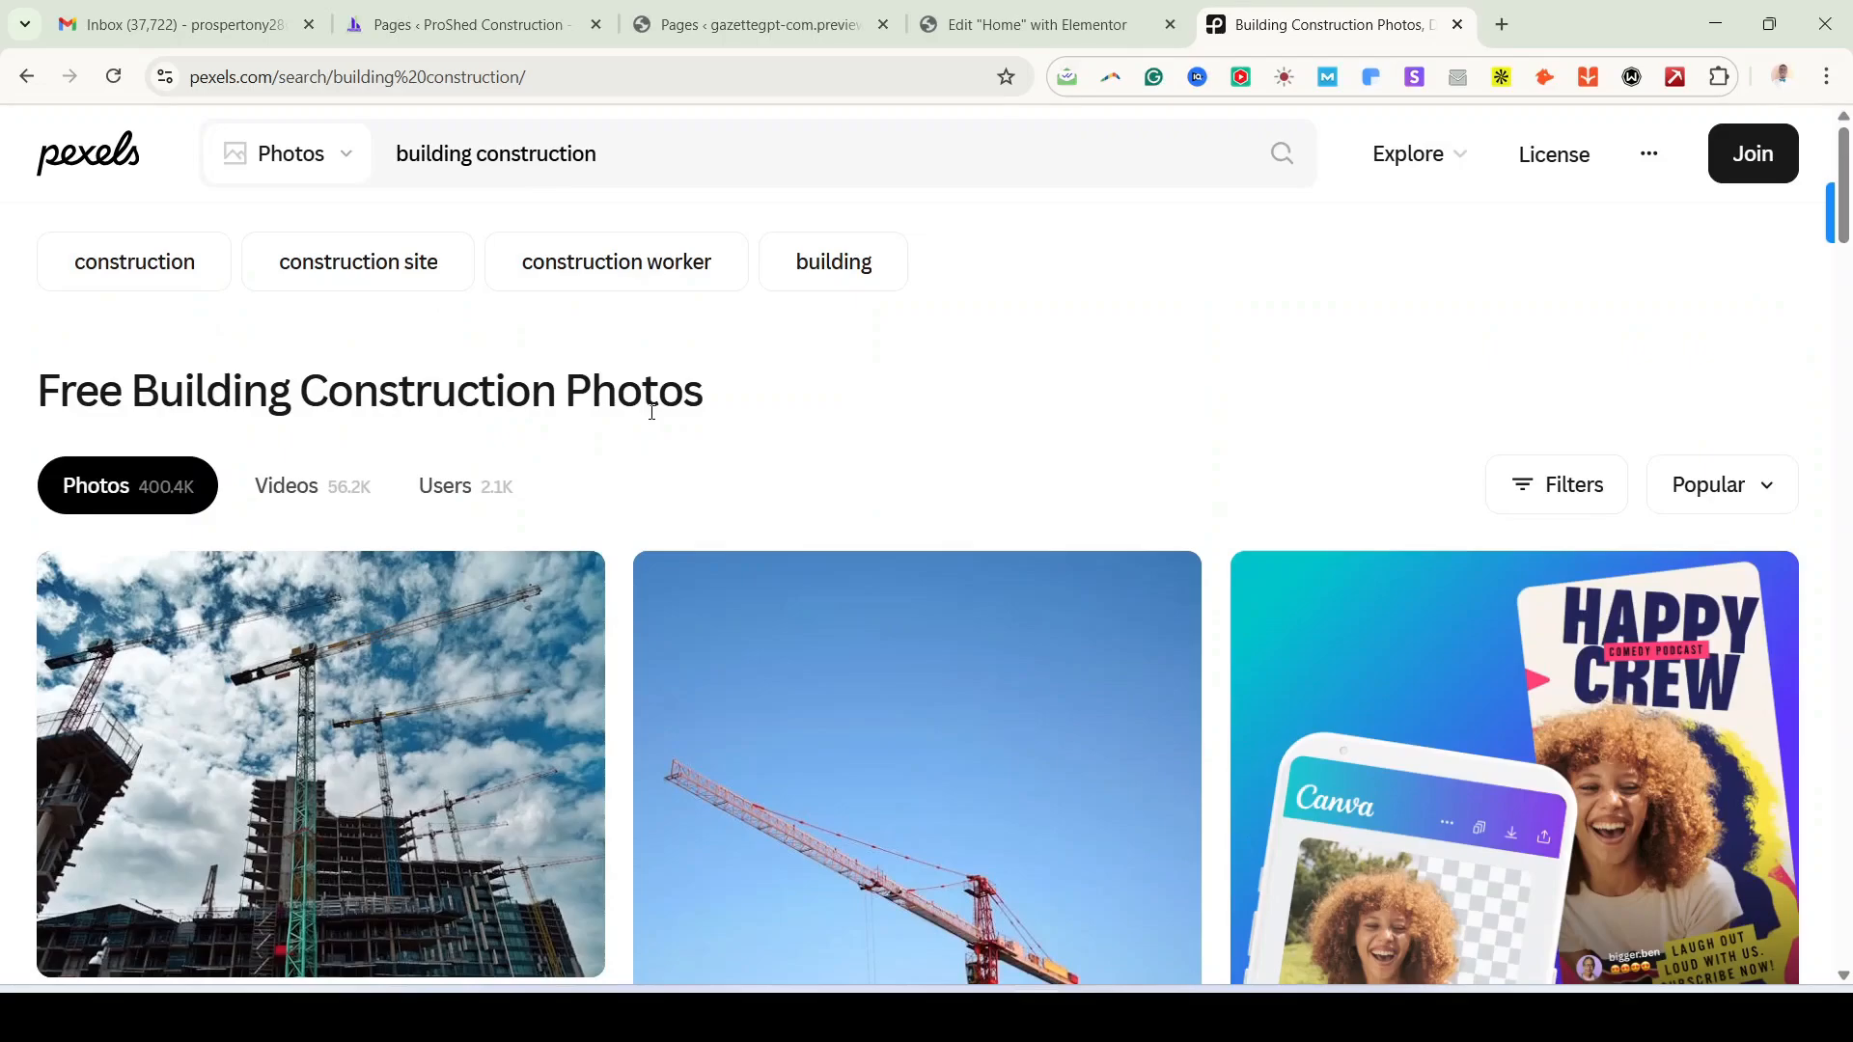
Step: Open the Pexels filters and set the orientation to Horizontal
scroll(1245, 478, down, 5)
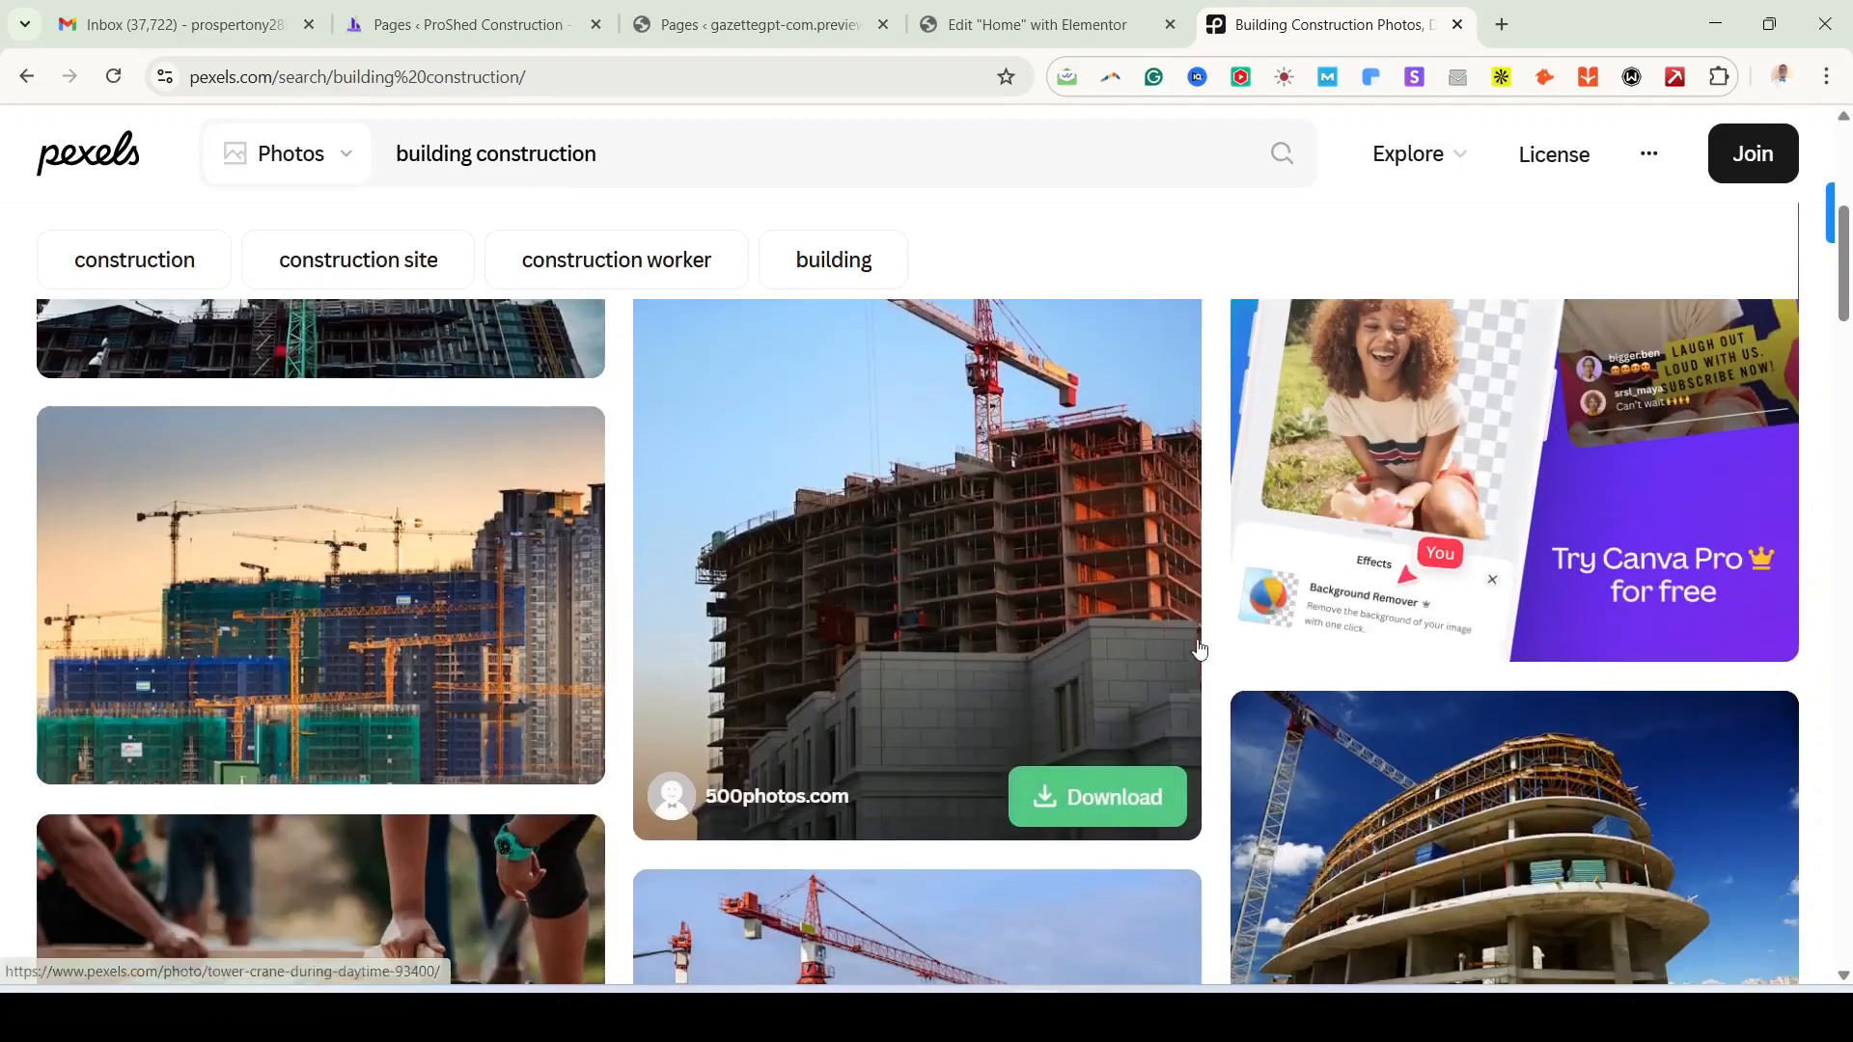
scroll(909, 645, down, 3)
scroll(908, 645, up, 8)
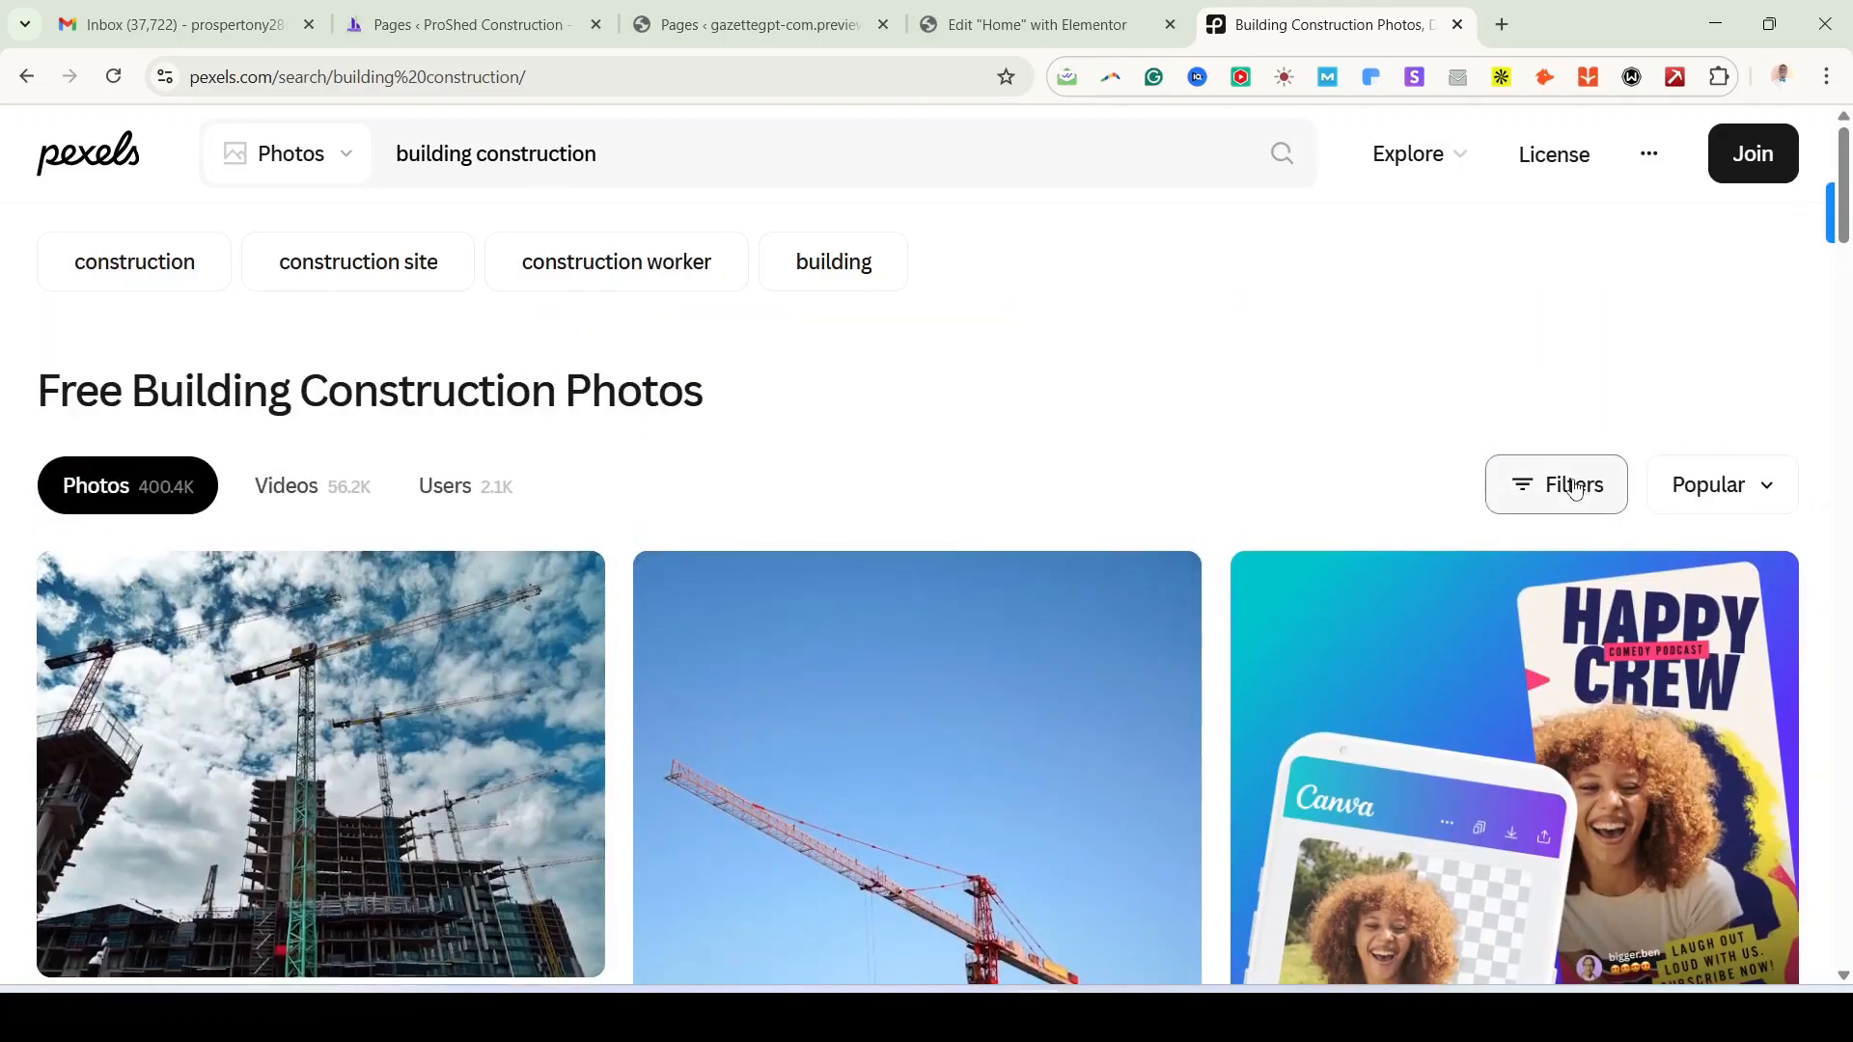
click(1575, 487)
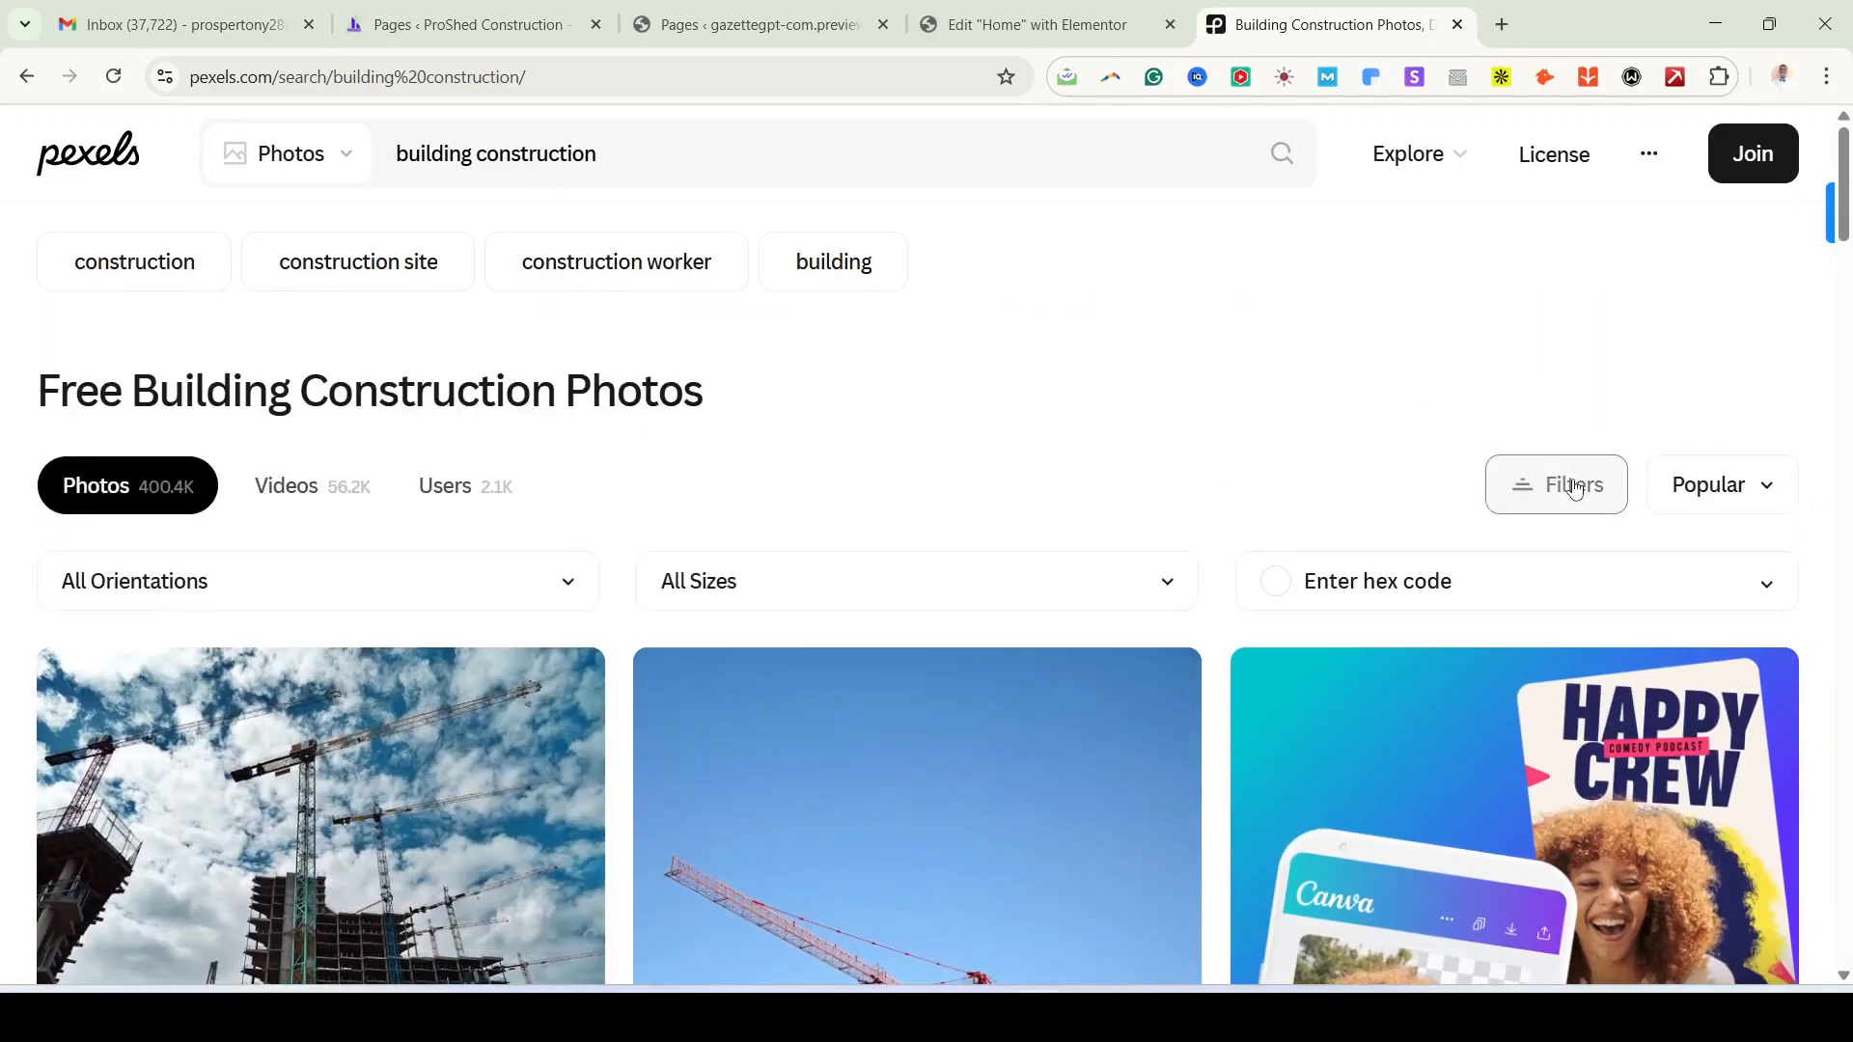
click(480, 580)
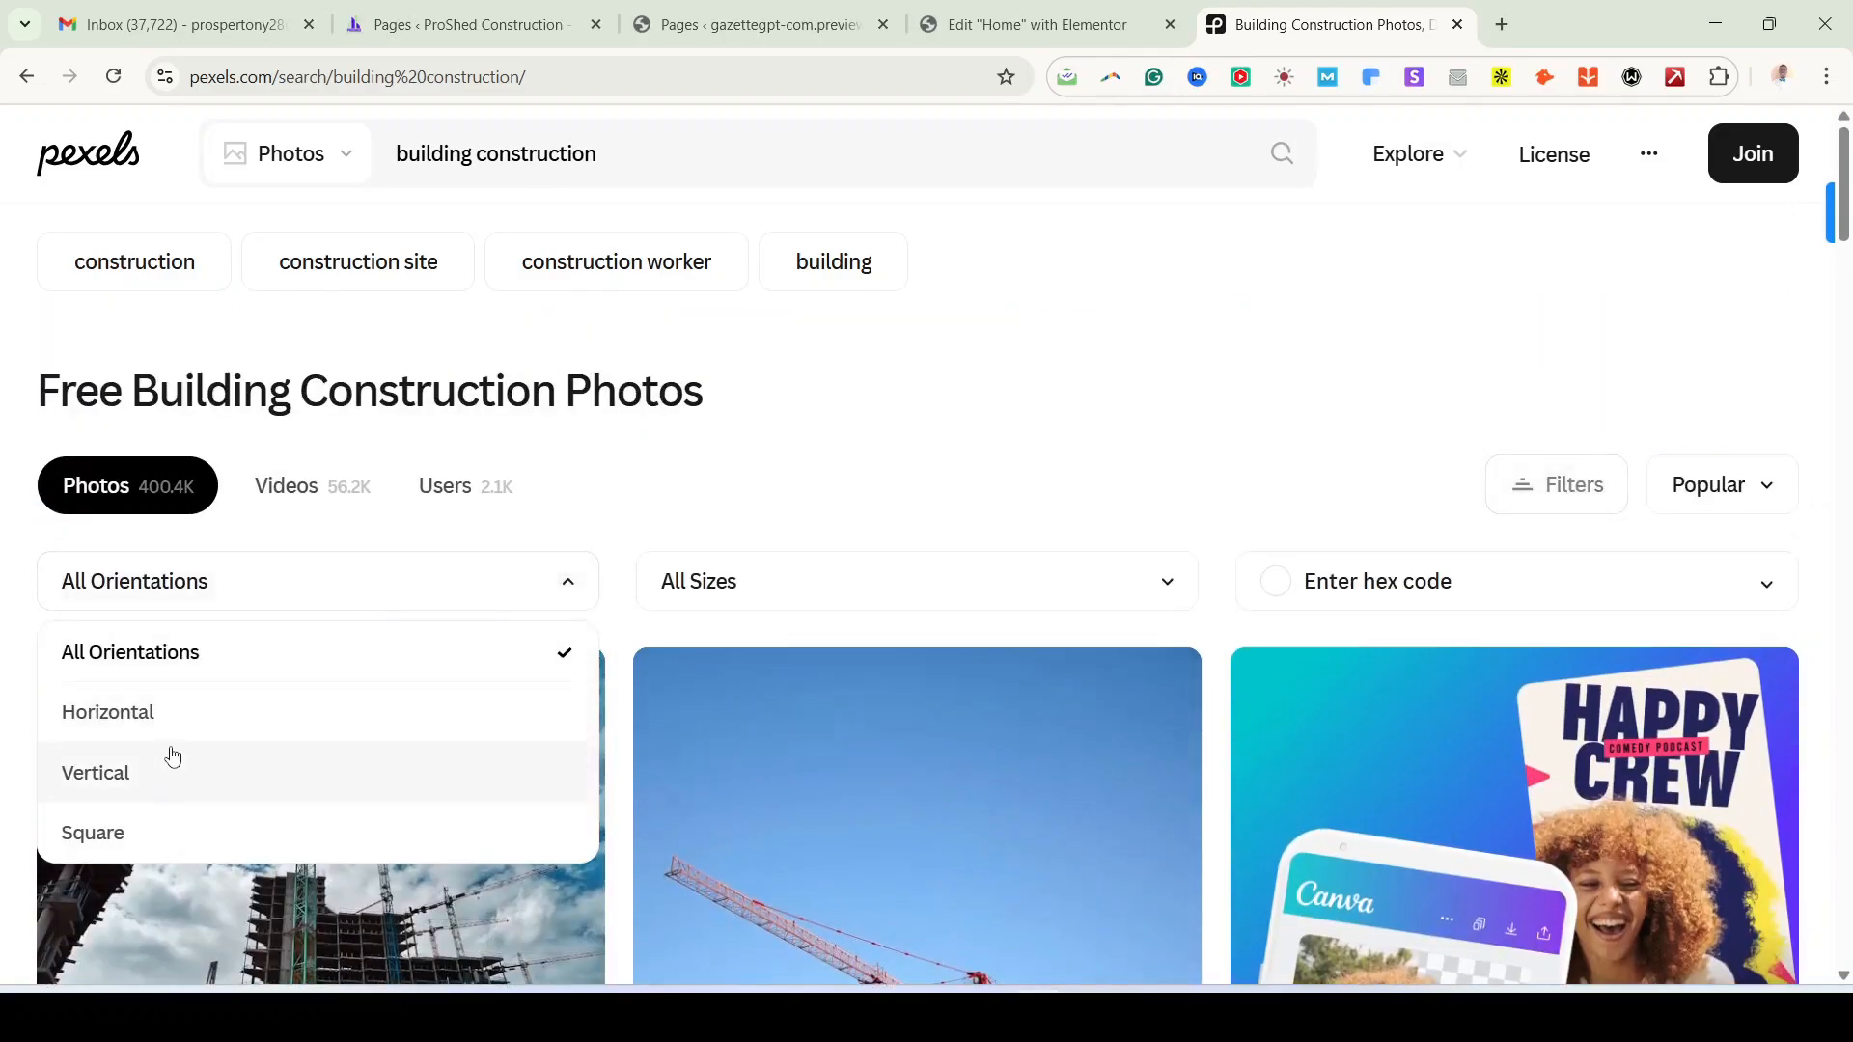
click(145, 728)
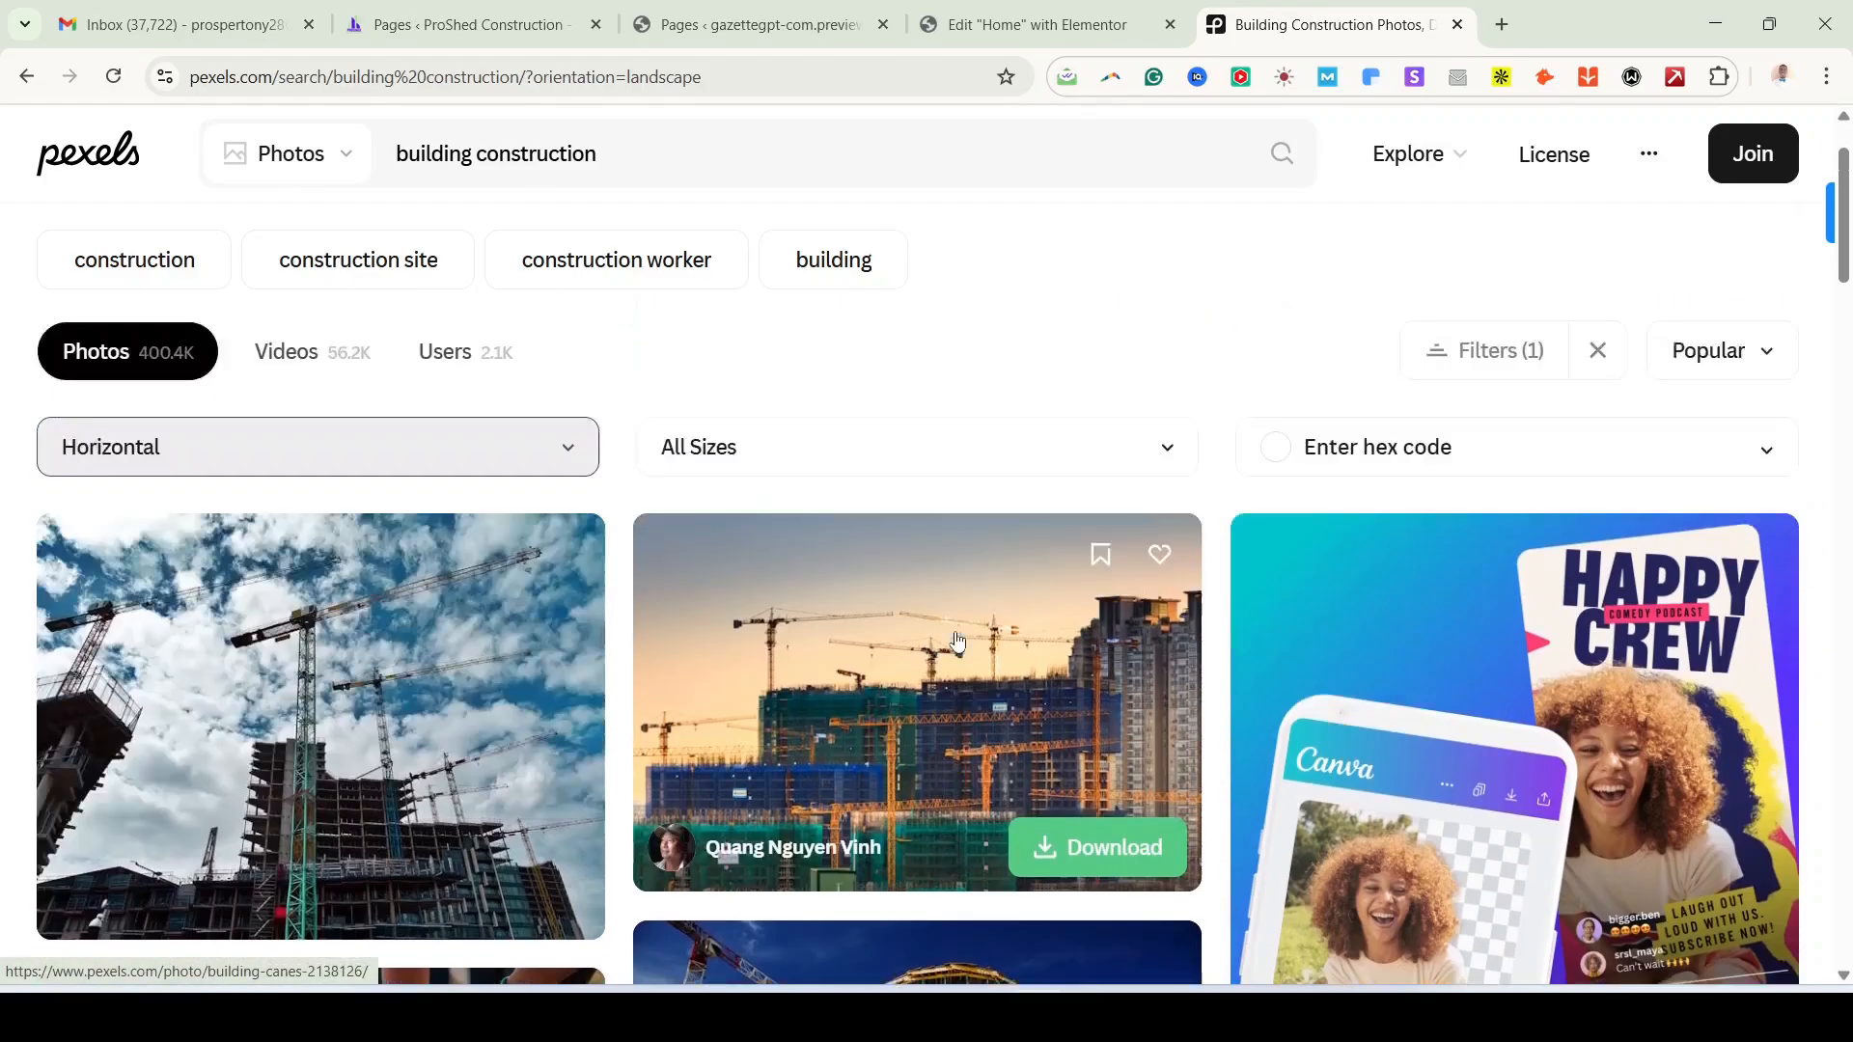
Step: Change the orientation filter to Vertical and browse the portrait results
scroll(1076, 726, down, 5)
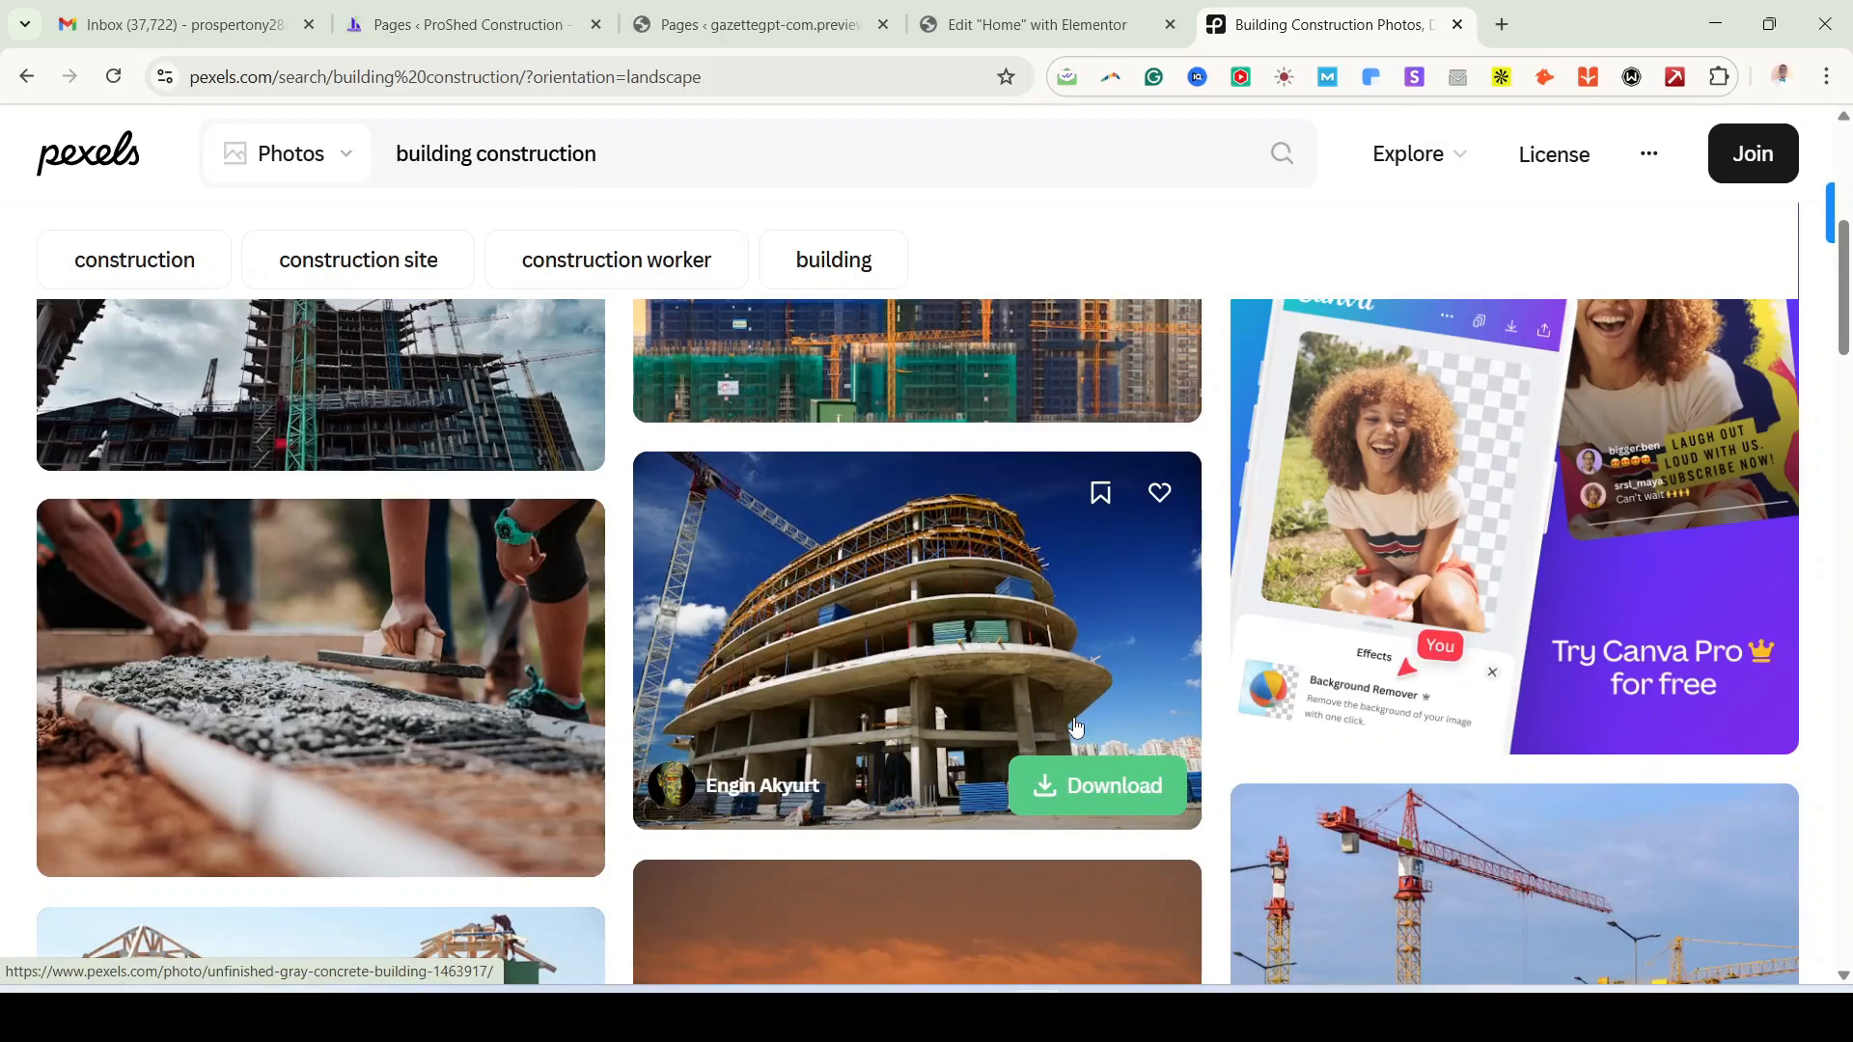
scroll(1076, 727, down, 3)
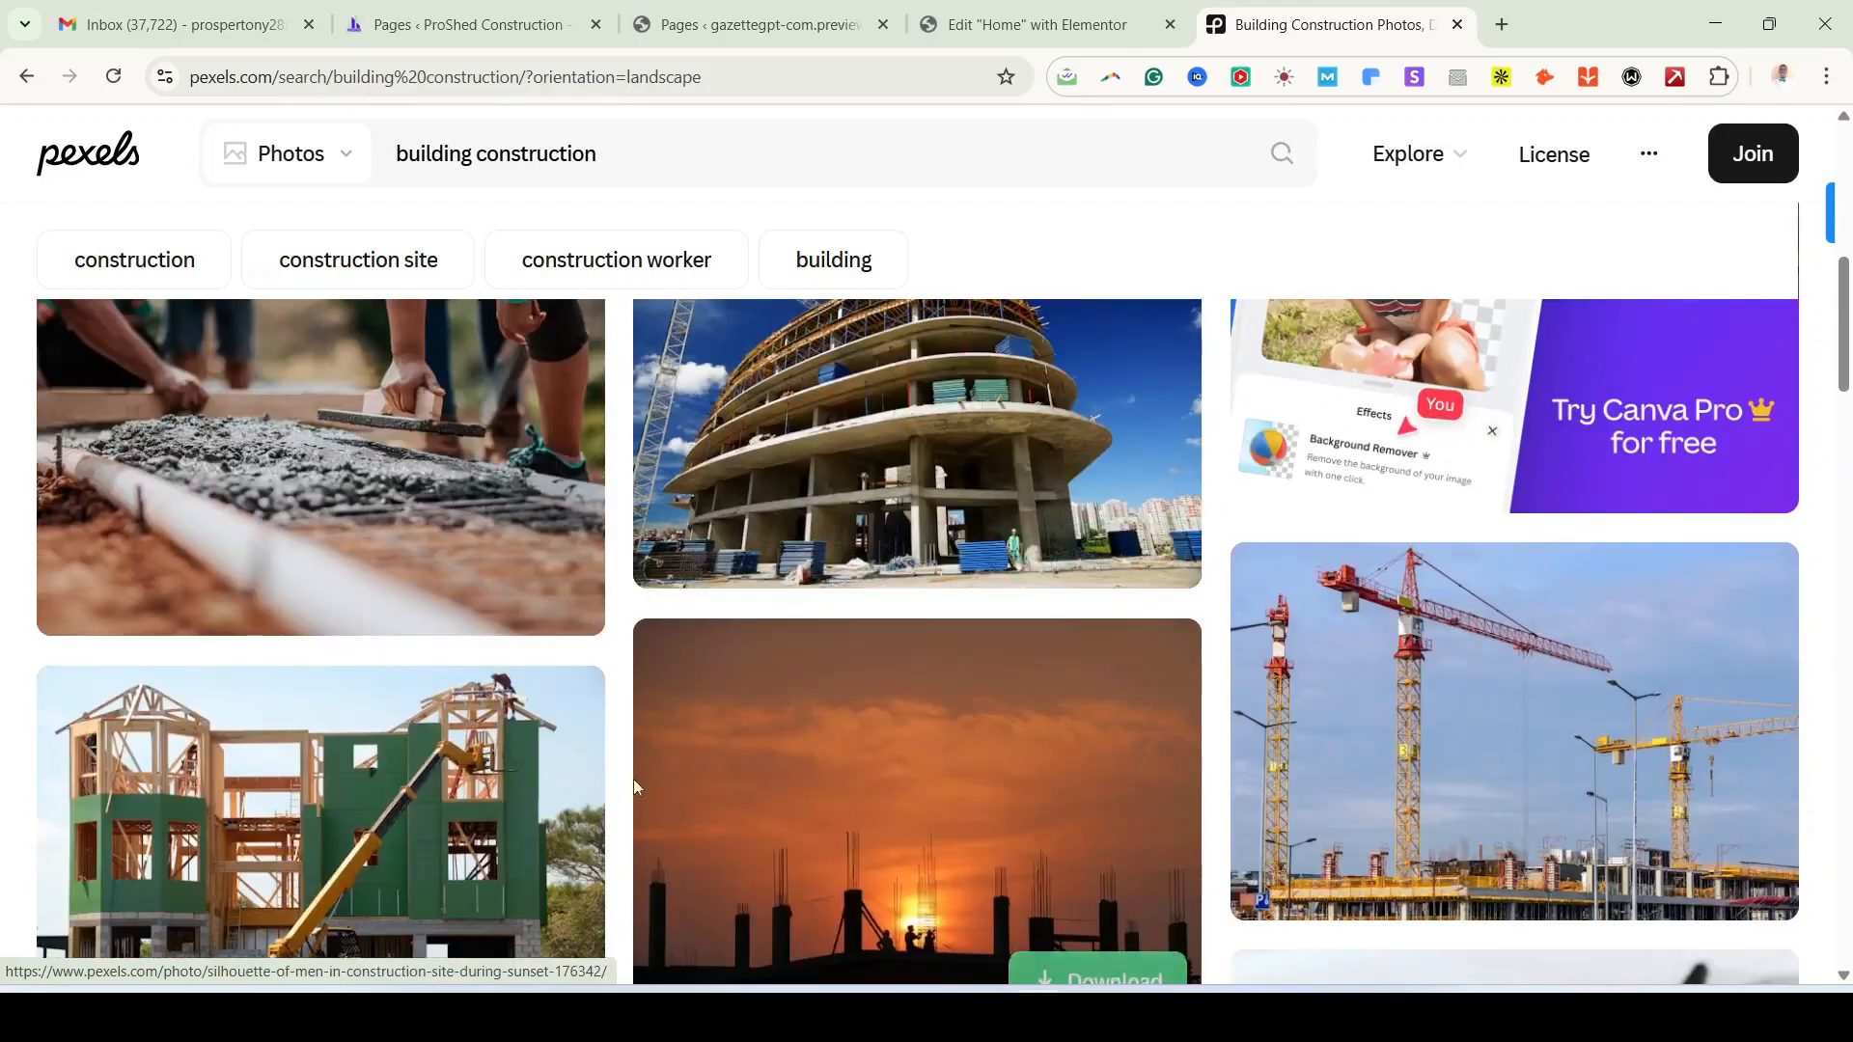
scroll(1076, 726, up, 8)
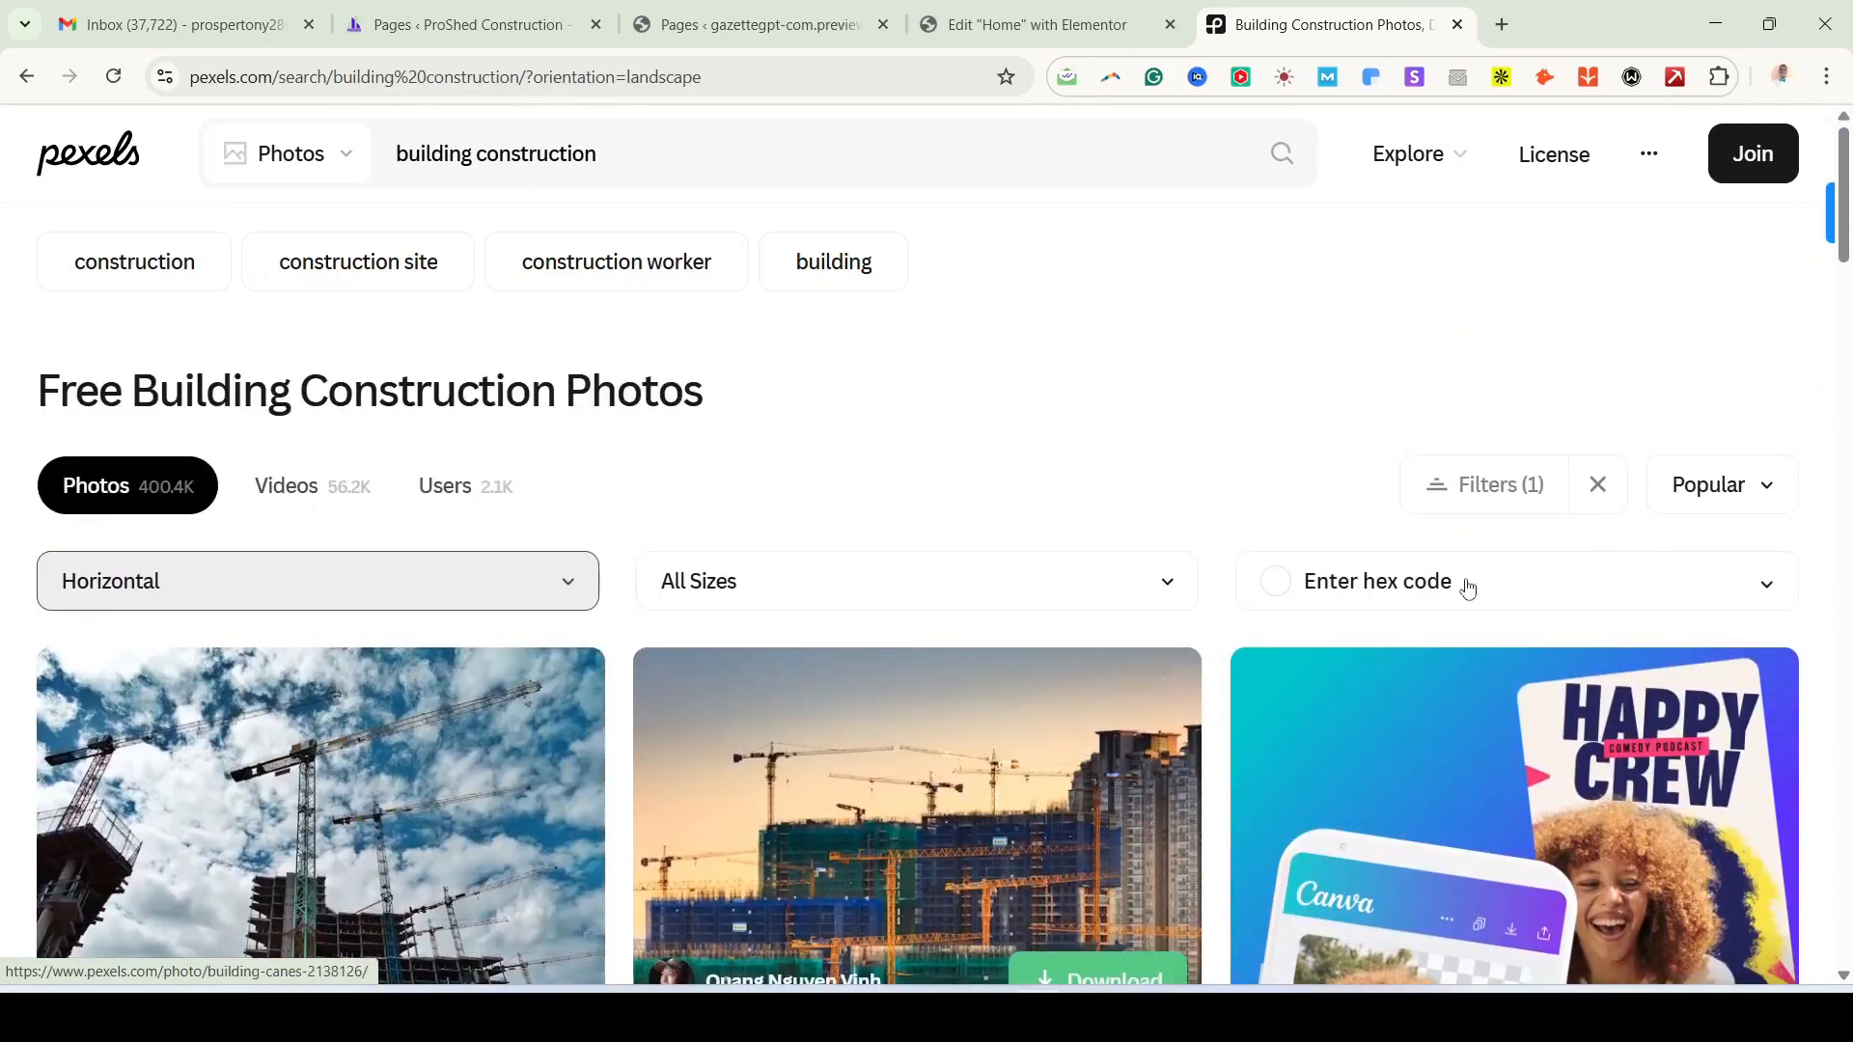
click(569, 582)
click(126, 787)
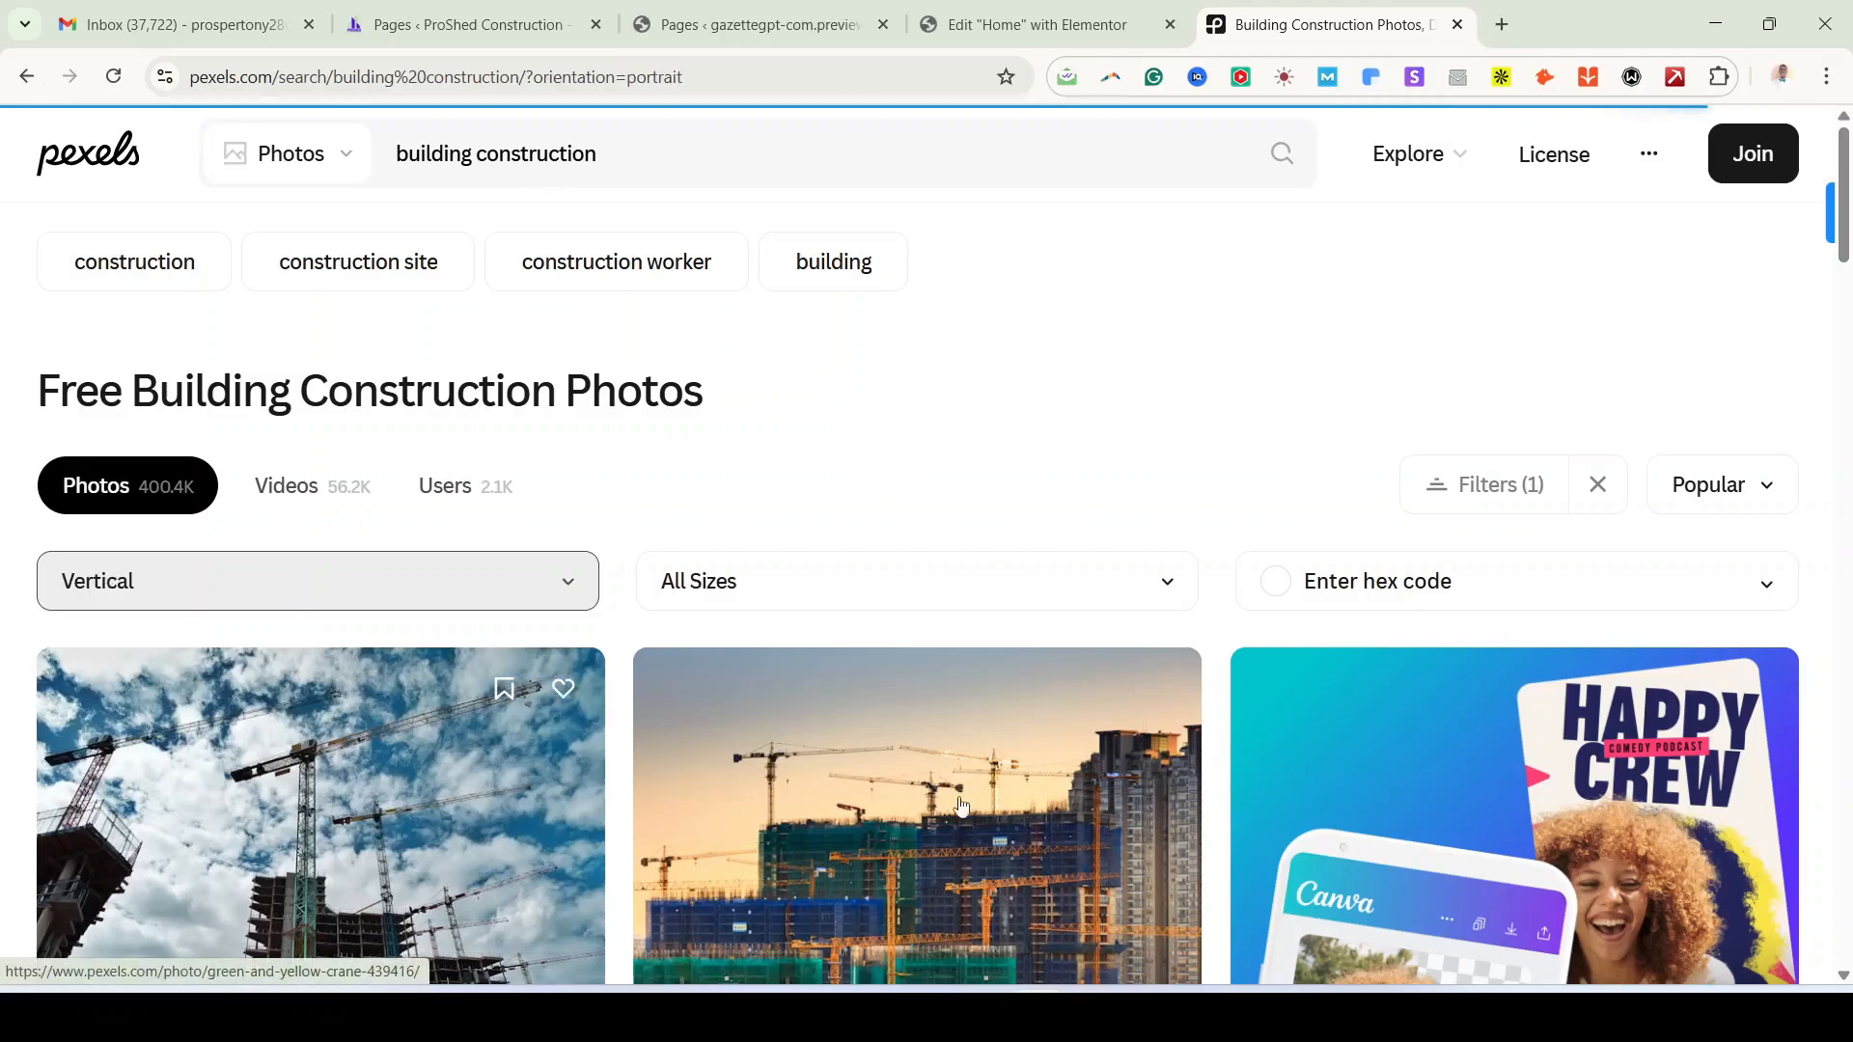
scroll(991, 796, down, 10)
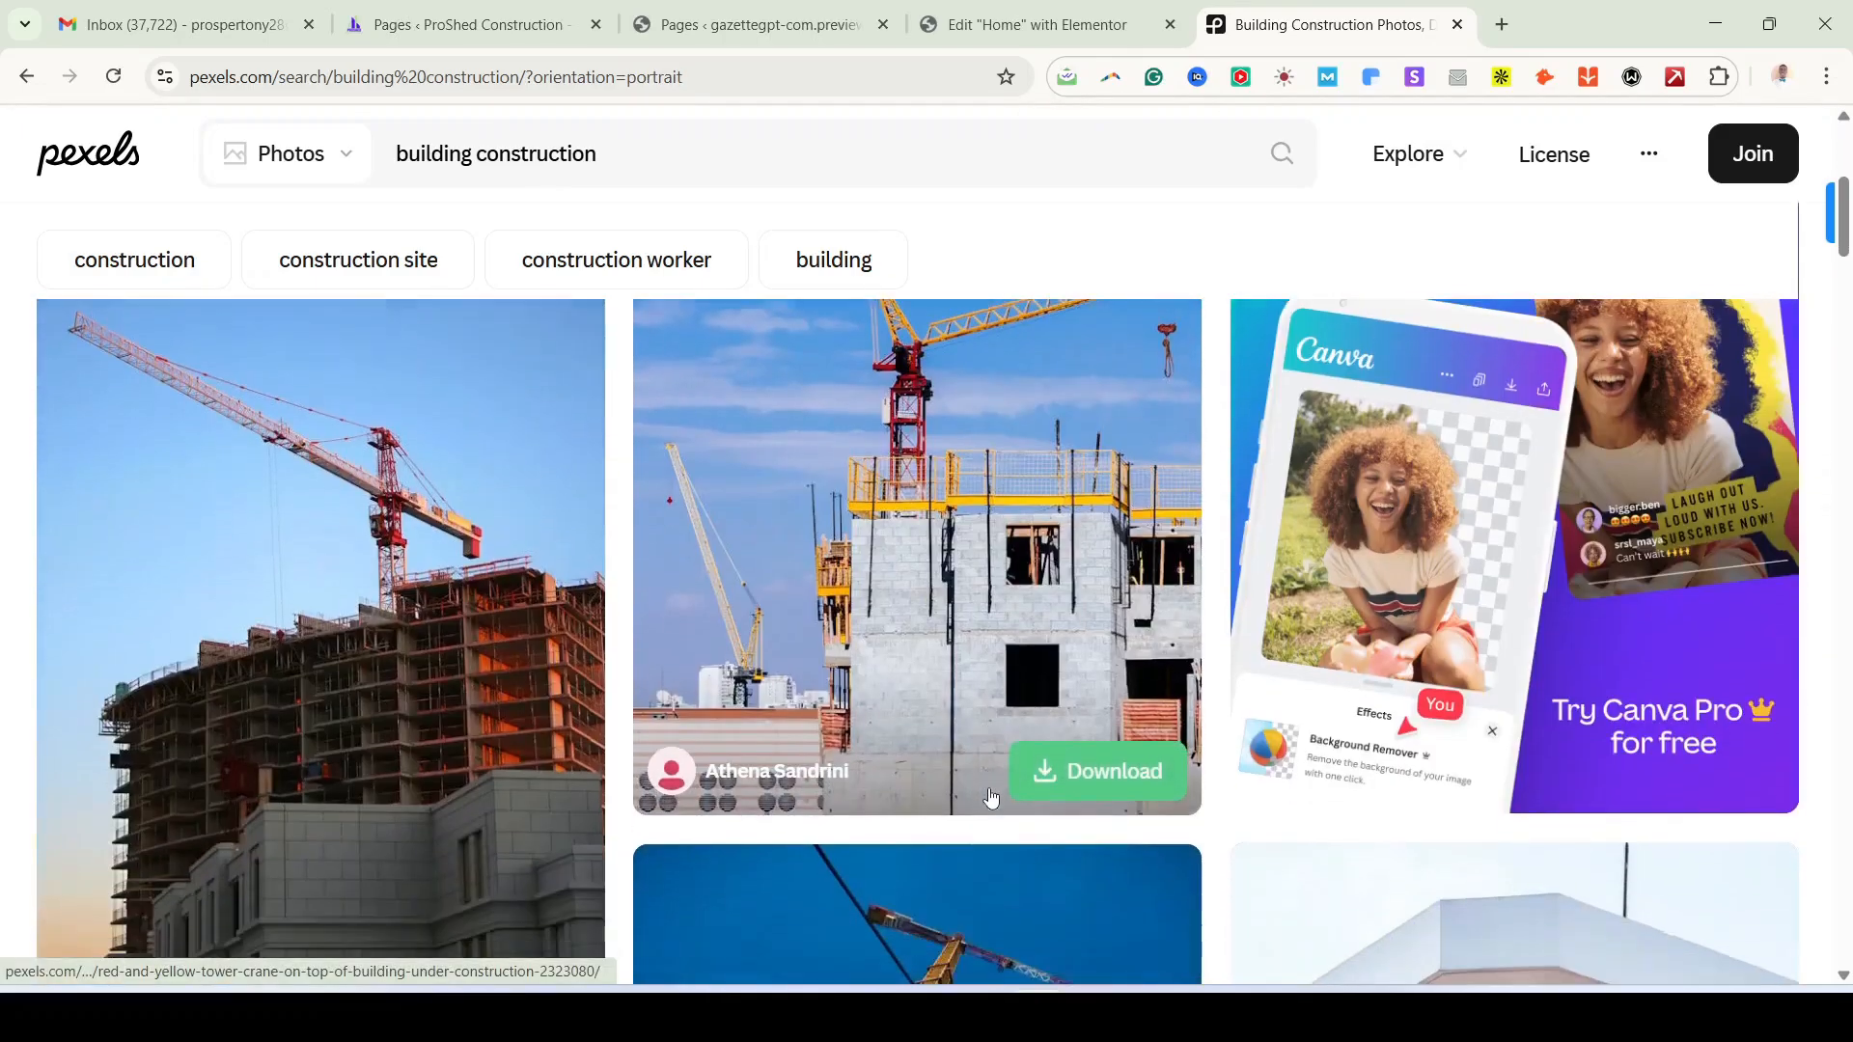
scroll(991, 796, down, 5)
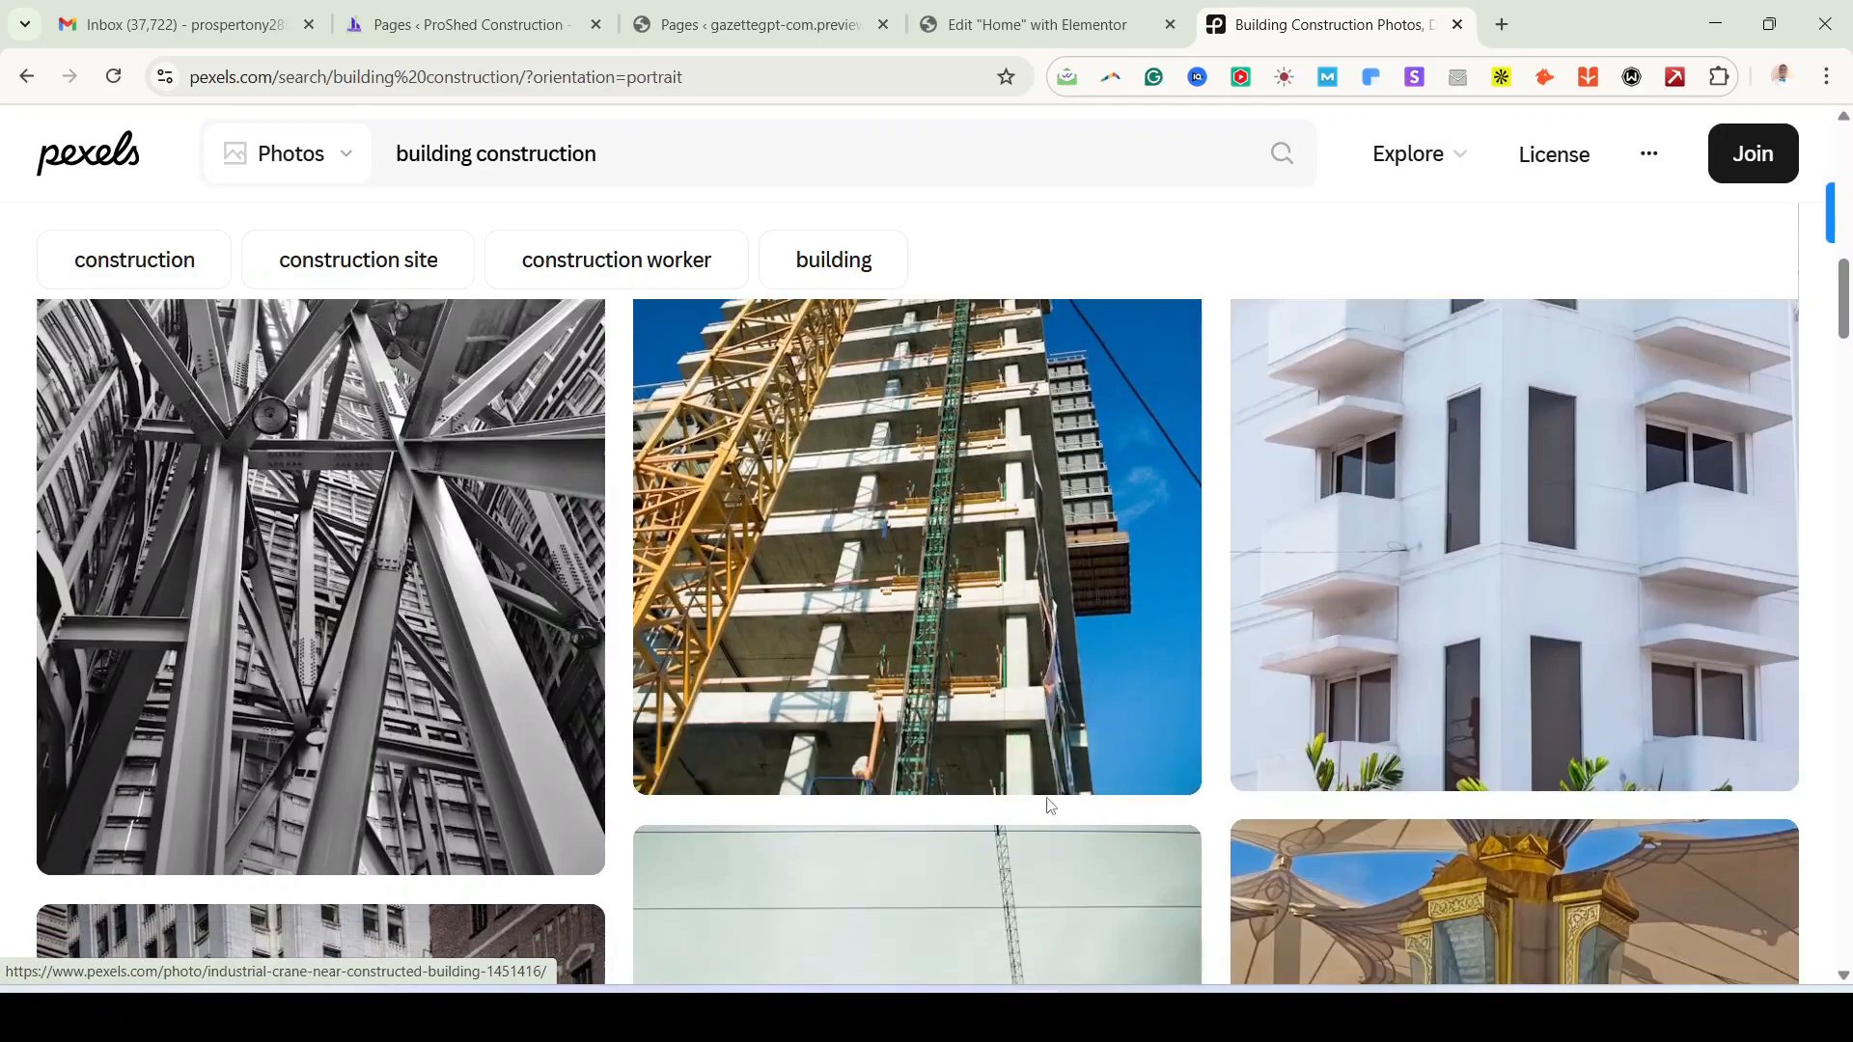
scroll(1047, 797, up, 6)
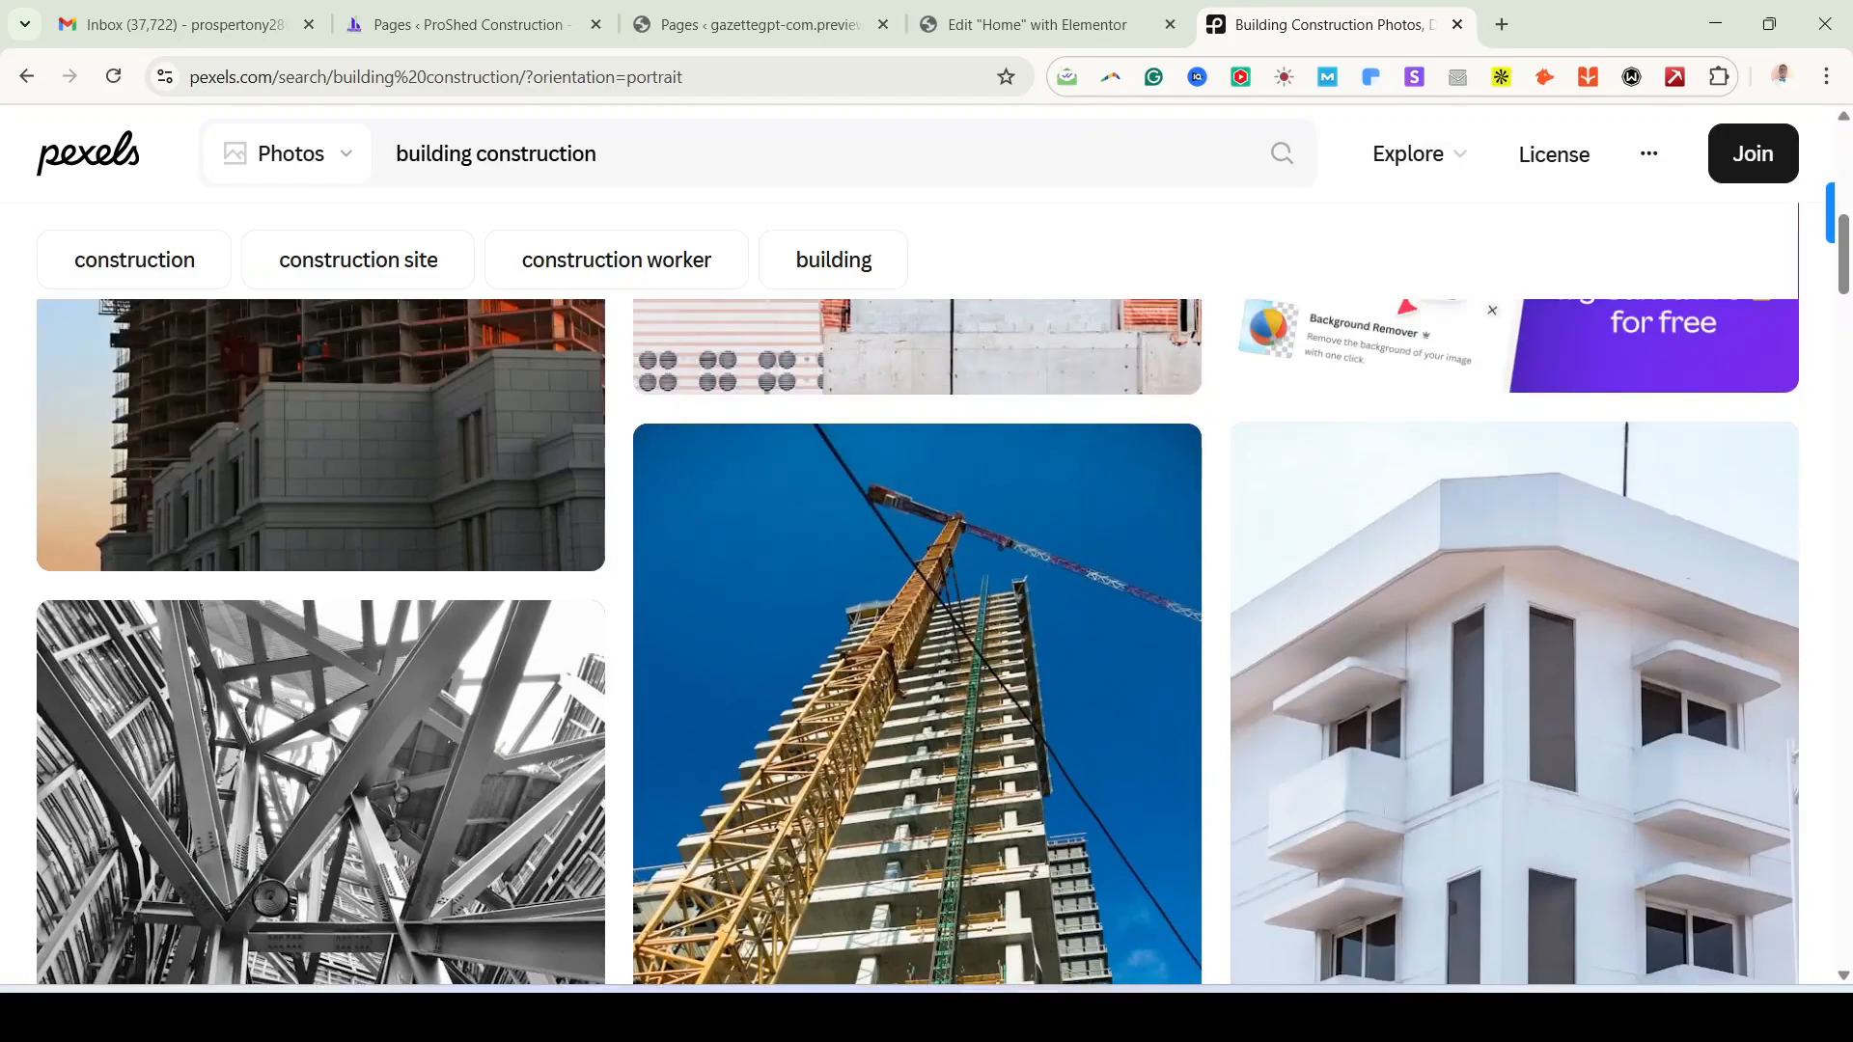
click(975, 850)
Step: Scroll through the ProShed demo home page to review its sections
scroll(900, 674, down, 10)
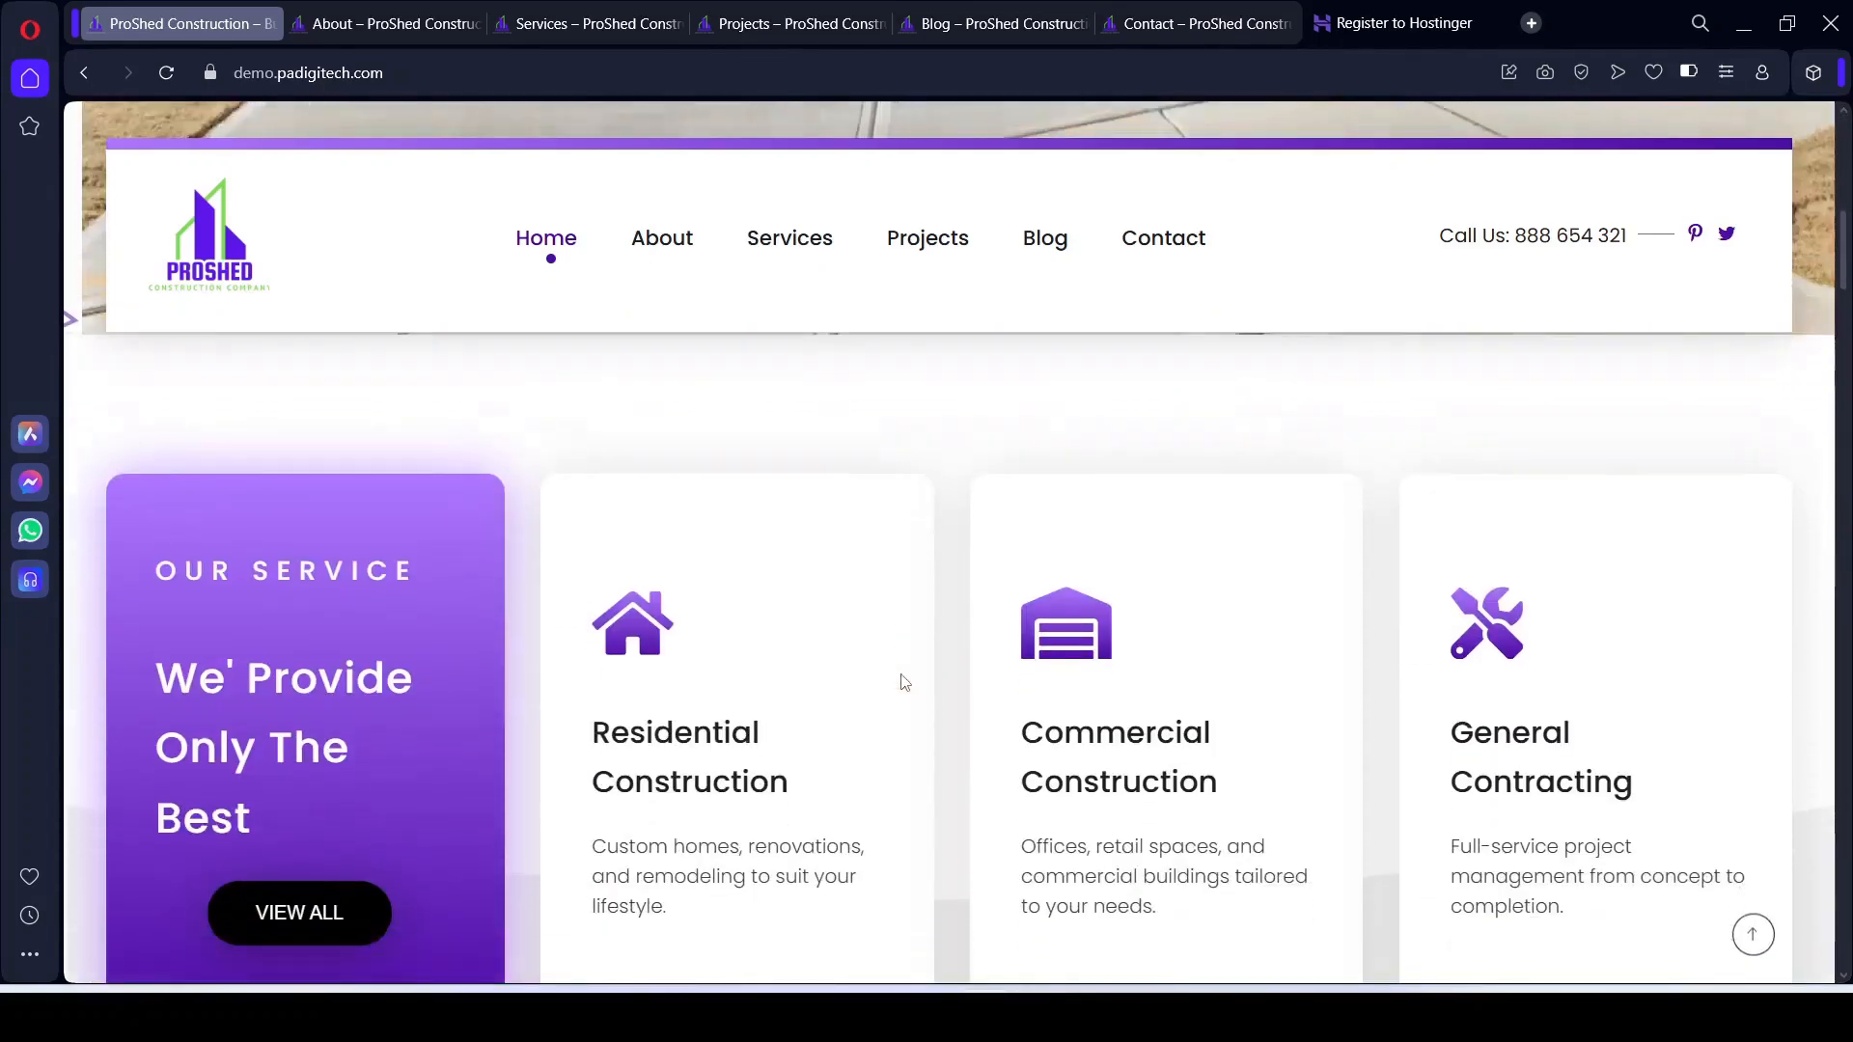
scroll(691, 718, down, 6)
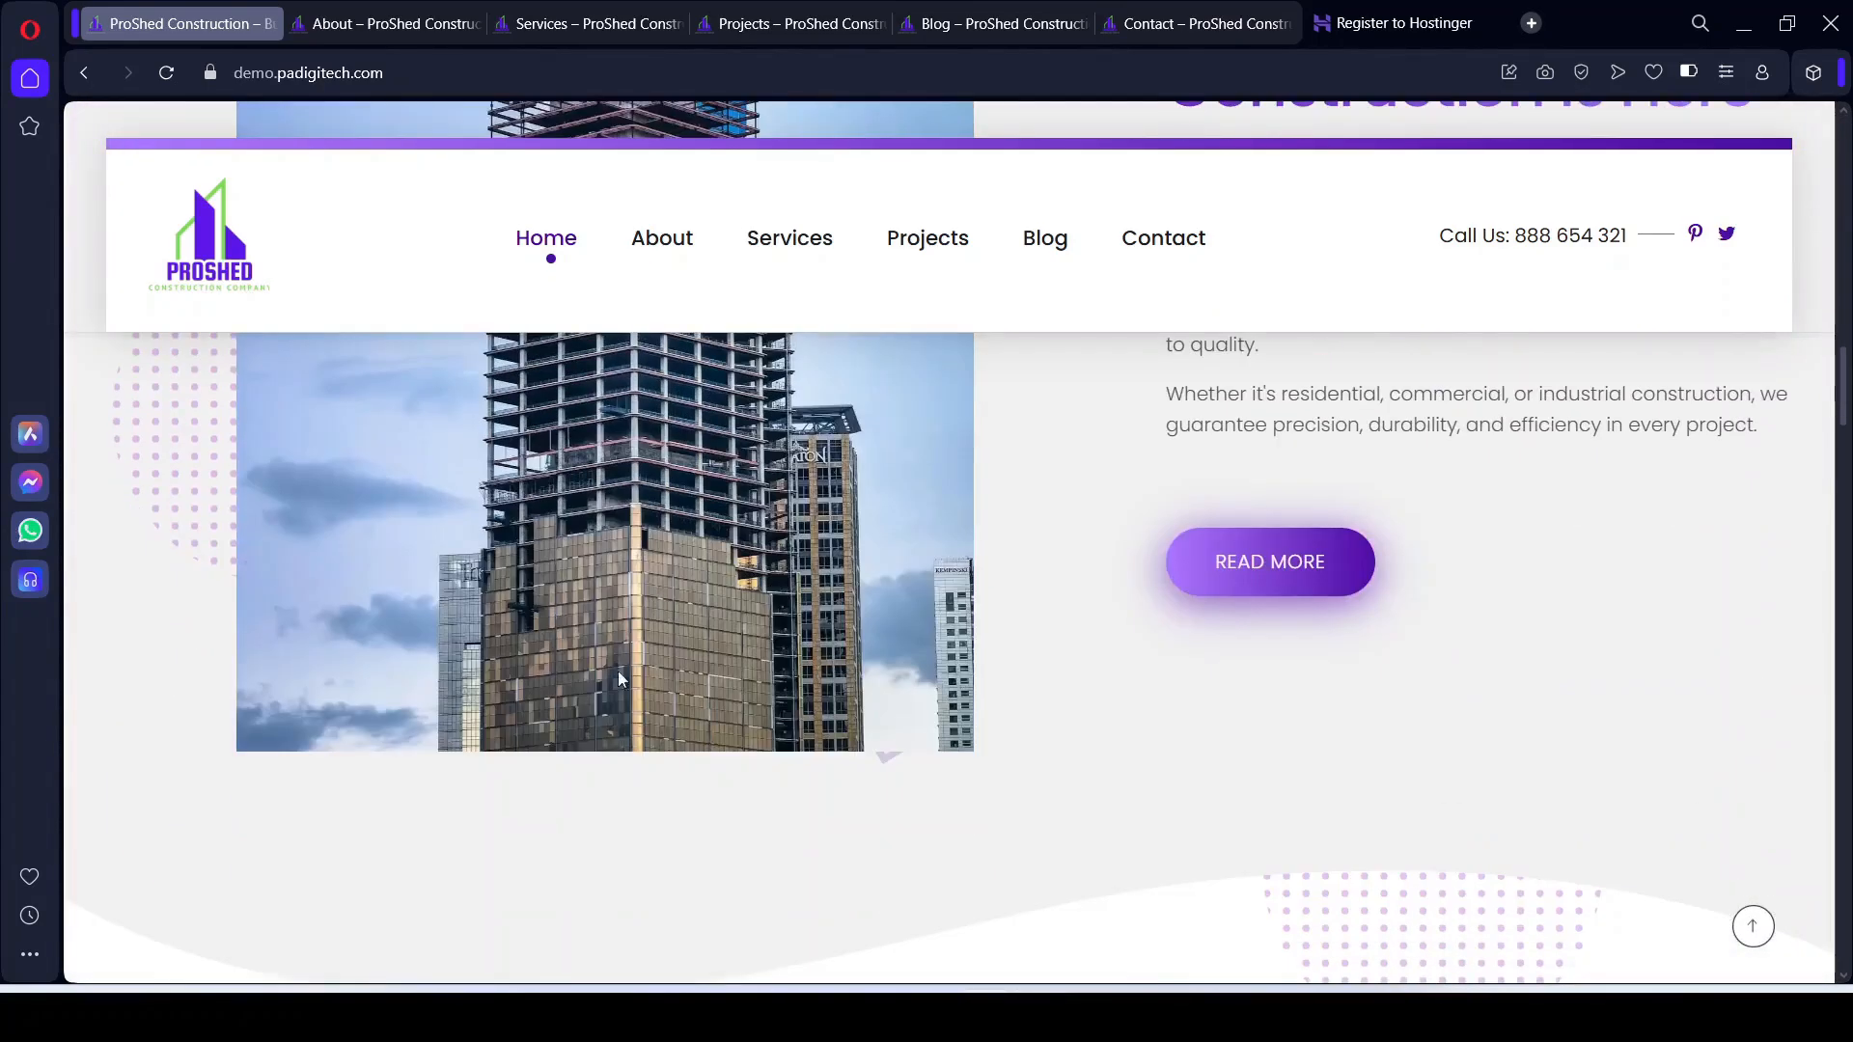
scroll(623, 577, up, 4)
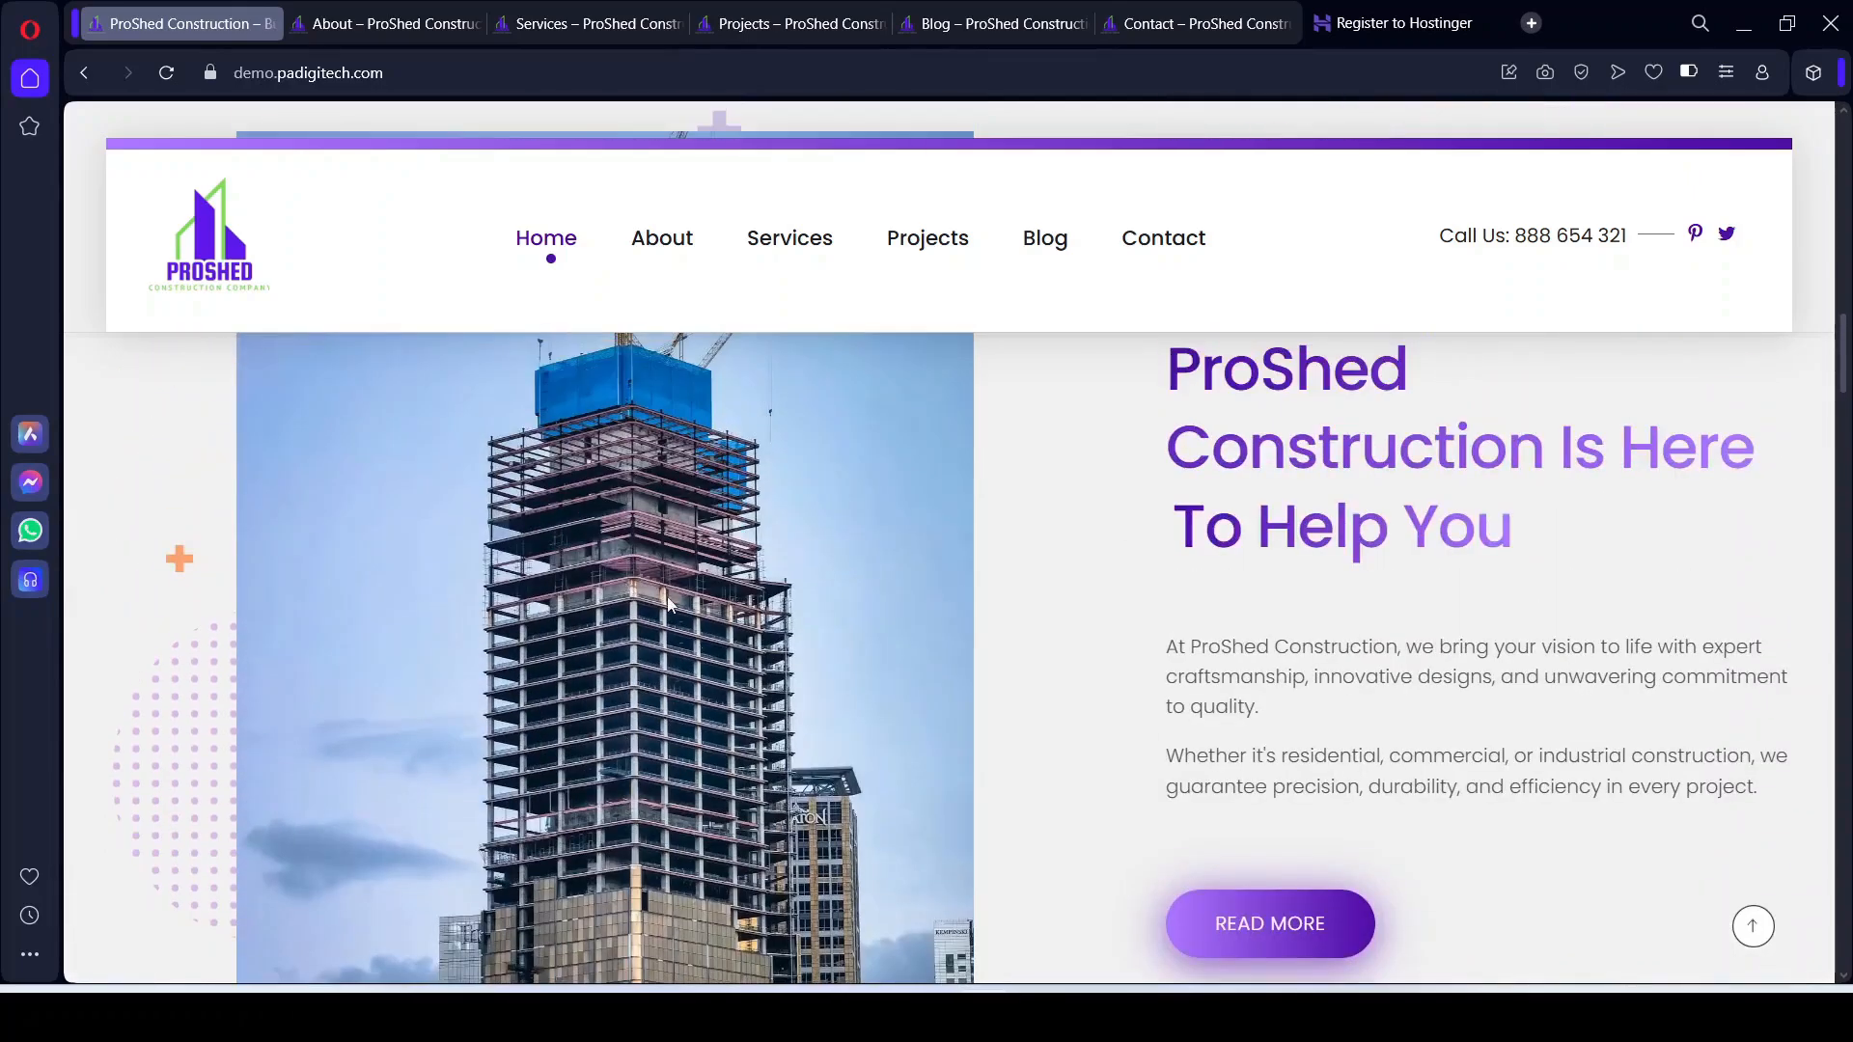
scroll(668, 618, down, 8)
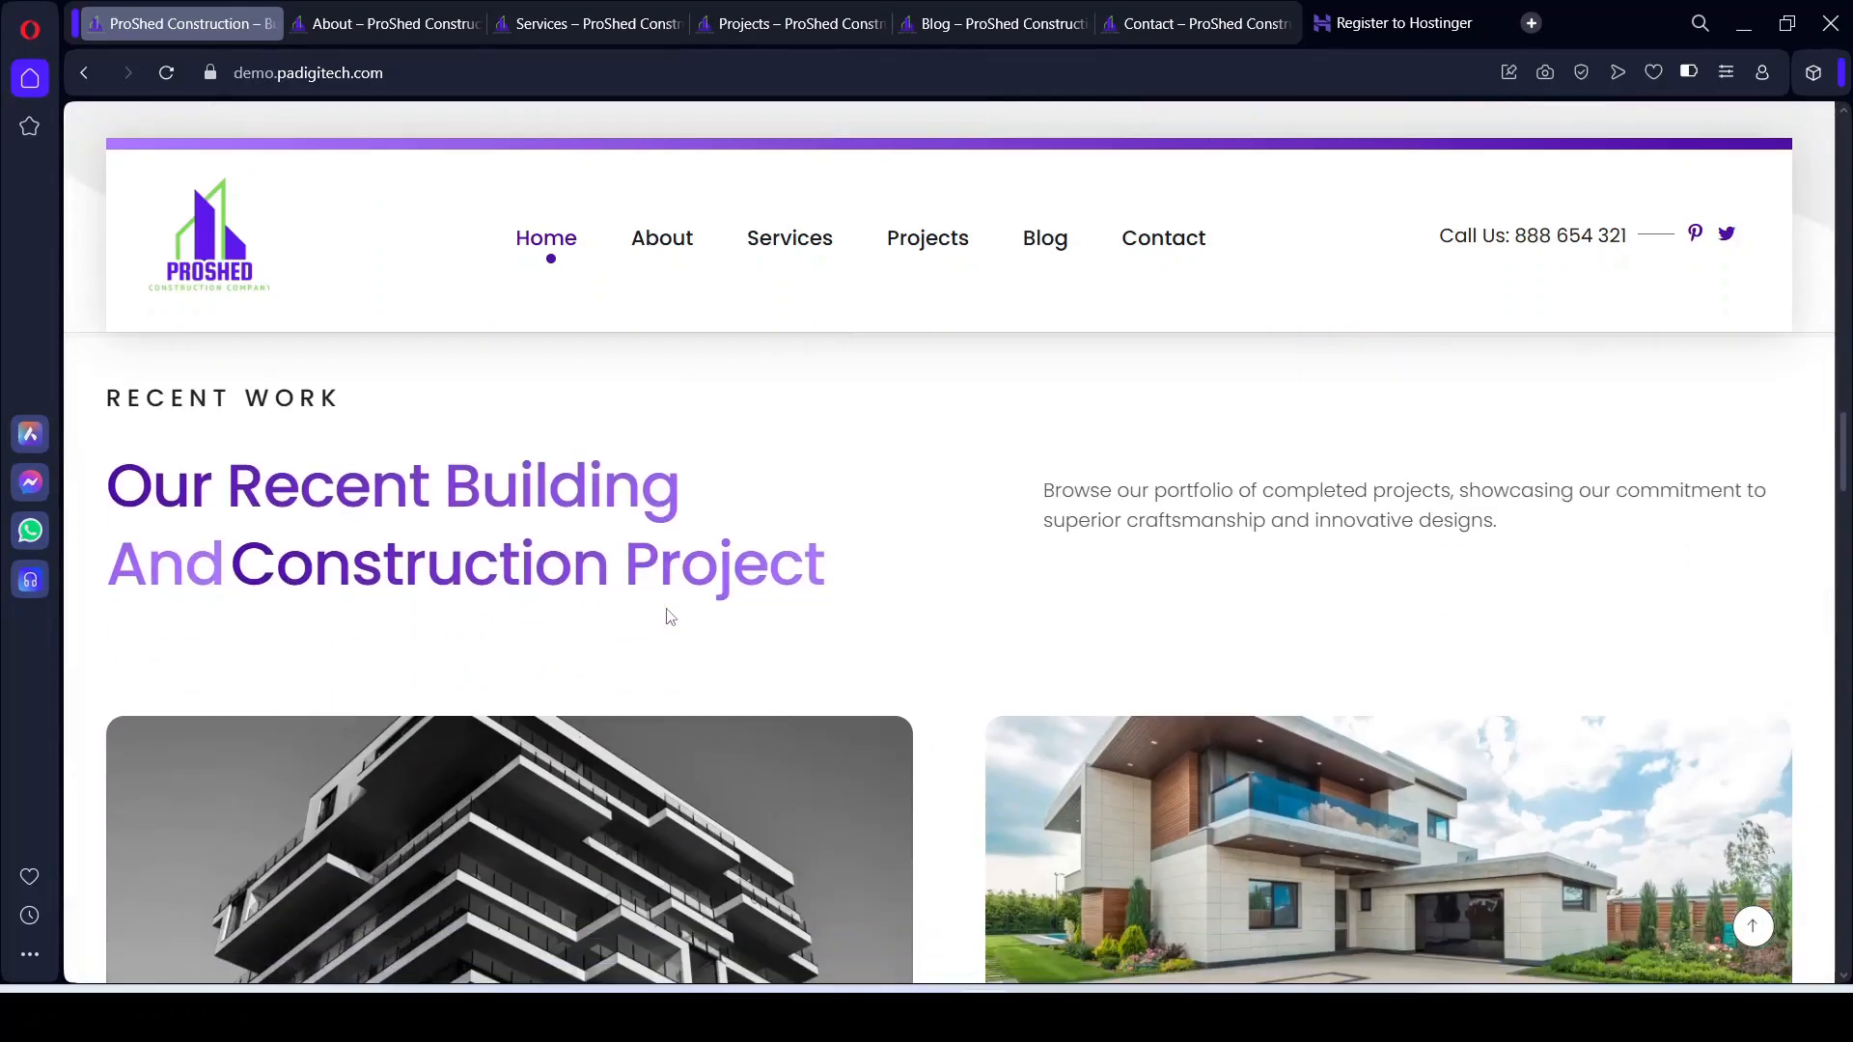
scroll(671, 618, down, 4)
scroll(947, 762, down, 2)
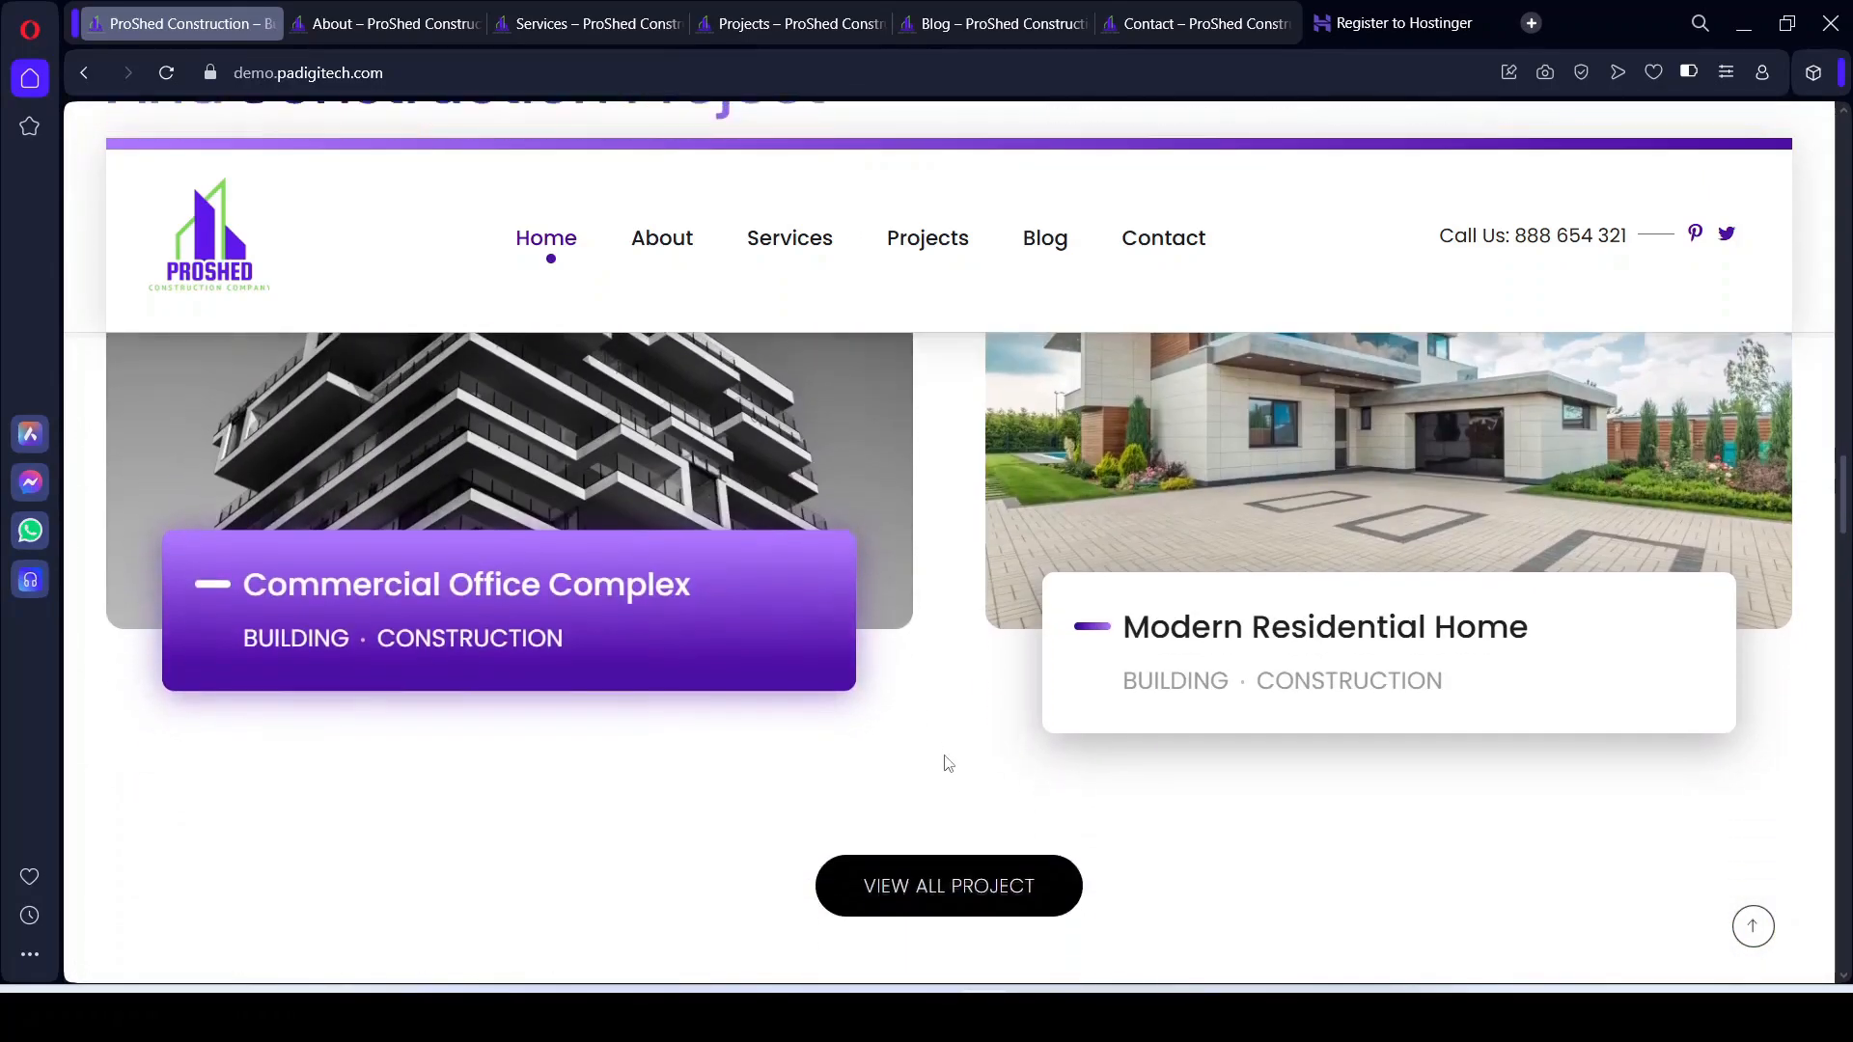
Step: Return to the Pexels construction results, then to the WordPress Pages admin
click(1039, 1014)
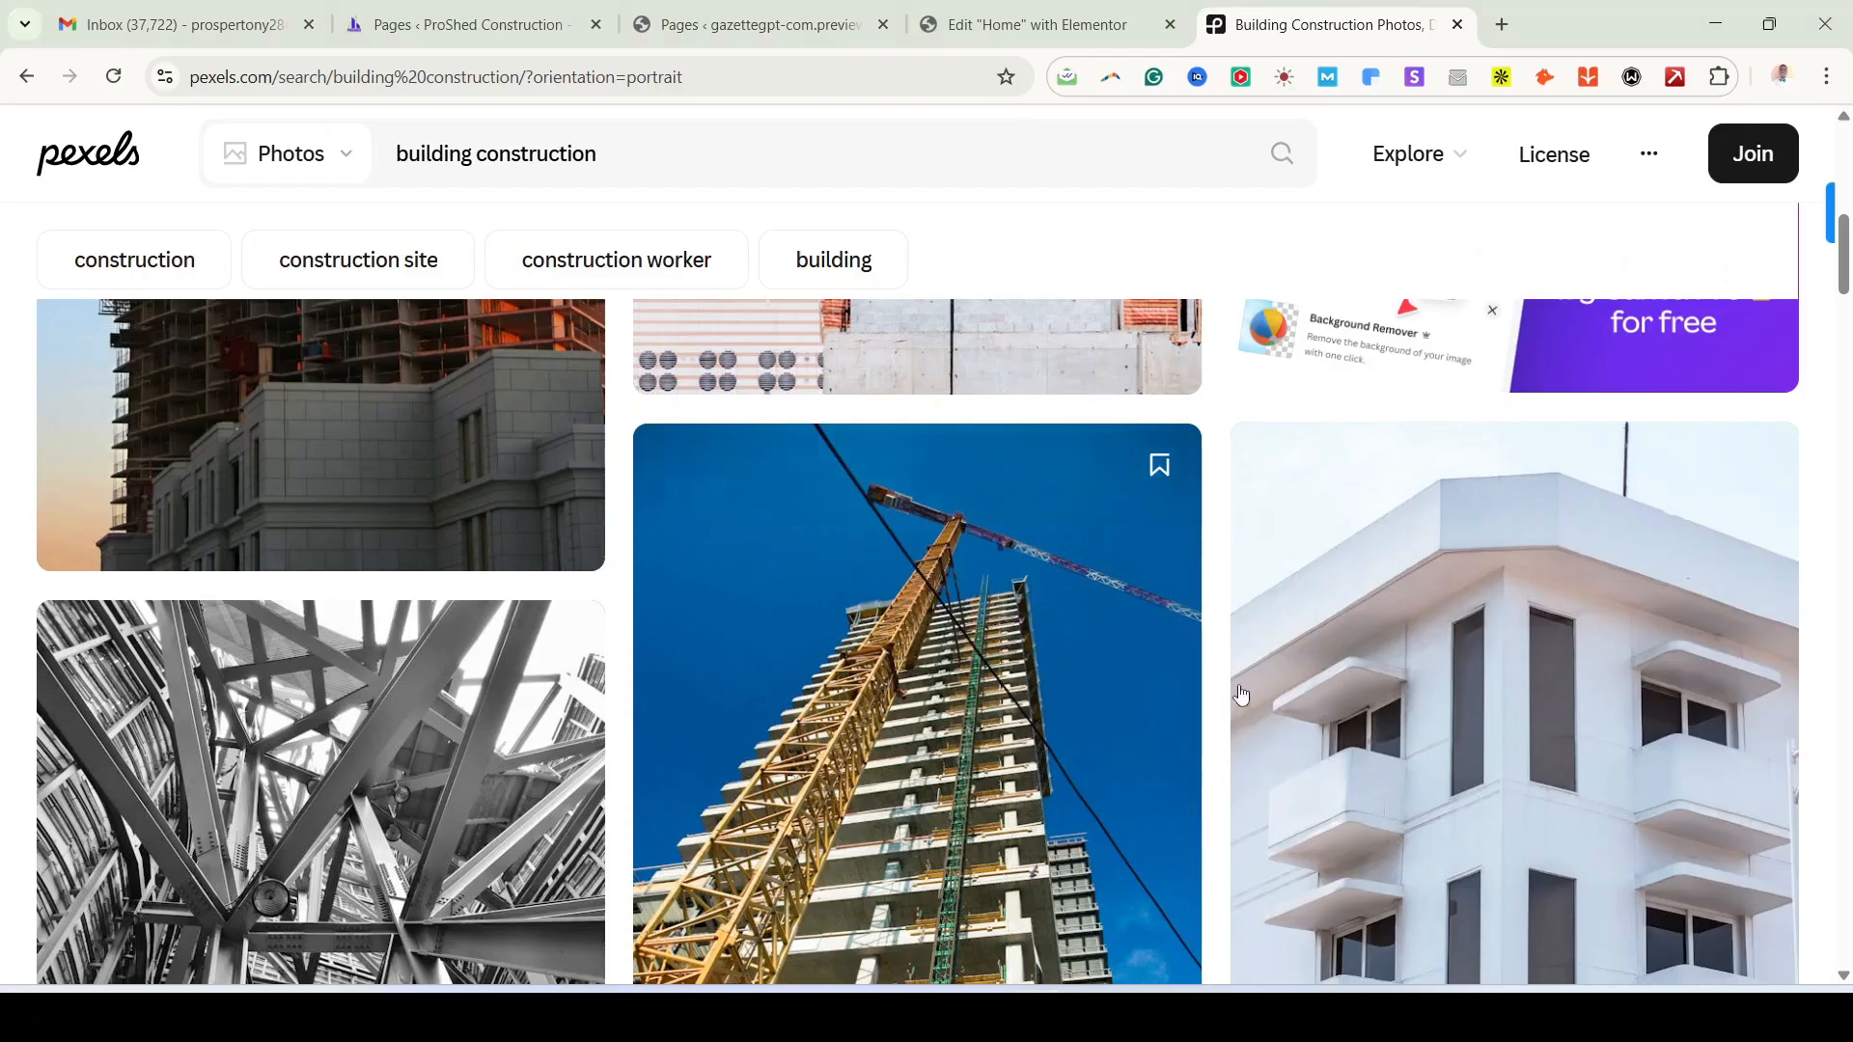
scroll(1242, 695, up, 5)
scroll(1231, 552, down, 5)
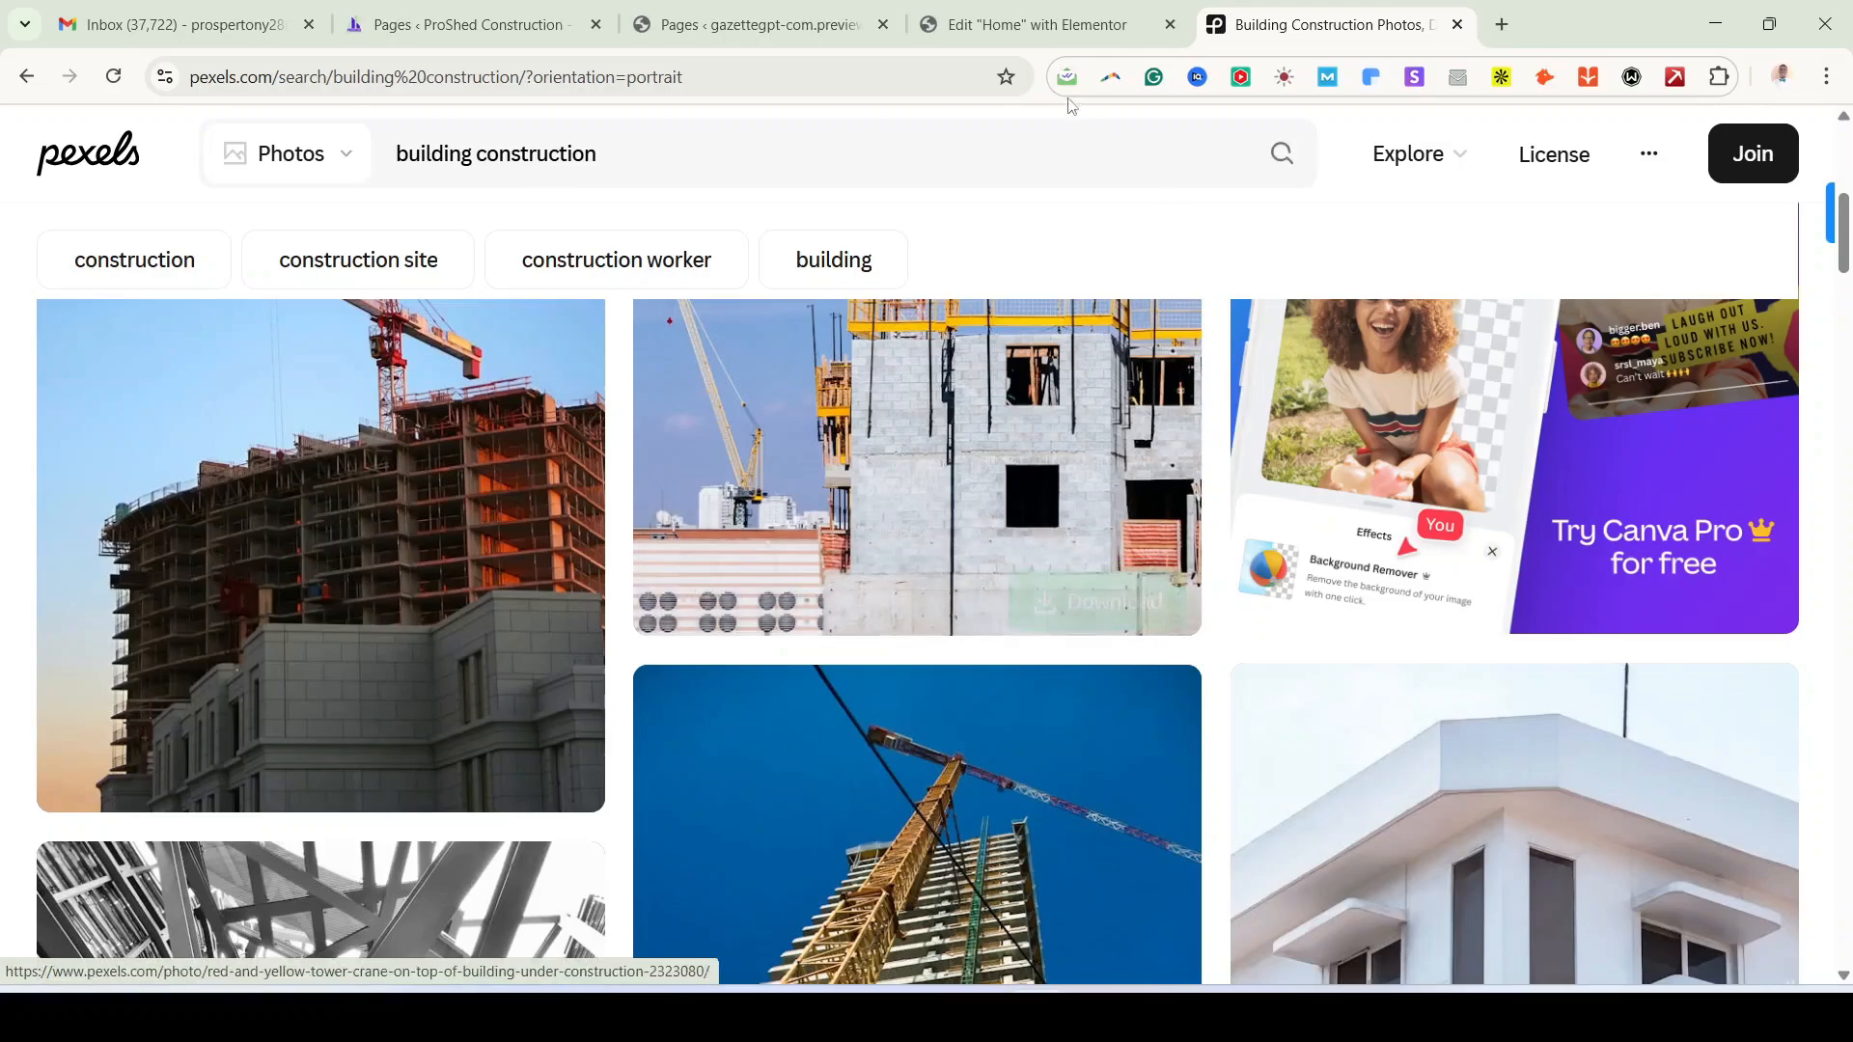
click(854, 29)
Step: From the Elementor Home editor, browse the computer's Downloads folder for images to upload
click(985, 29)
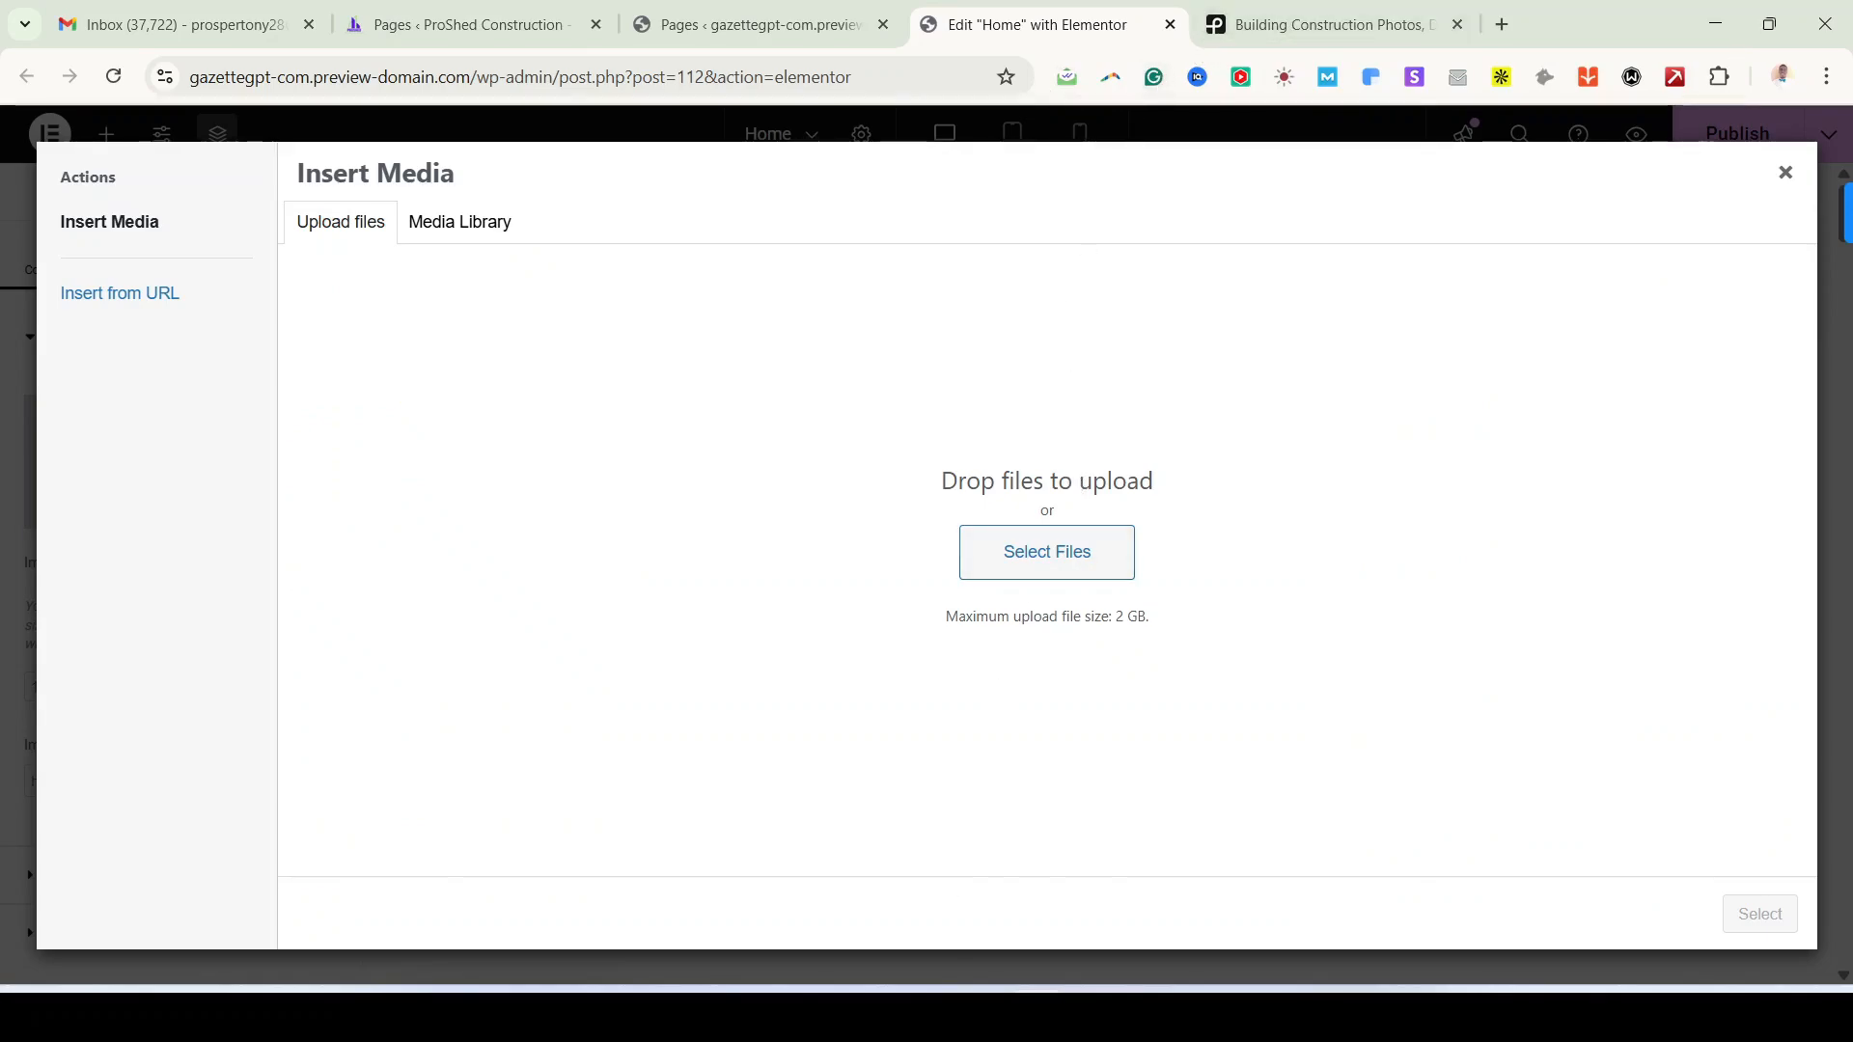
click(931, 1015)
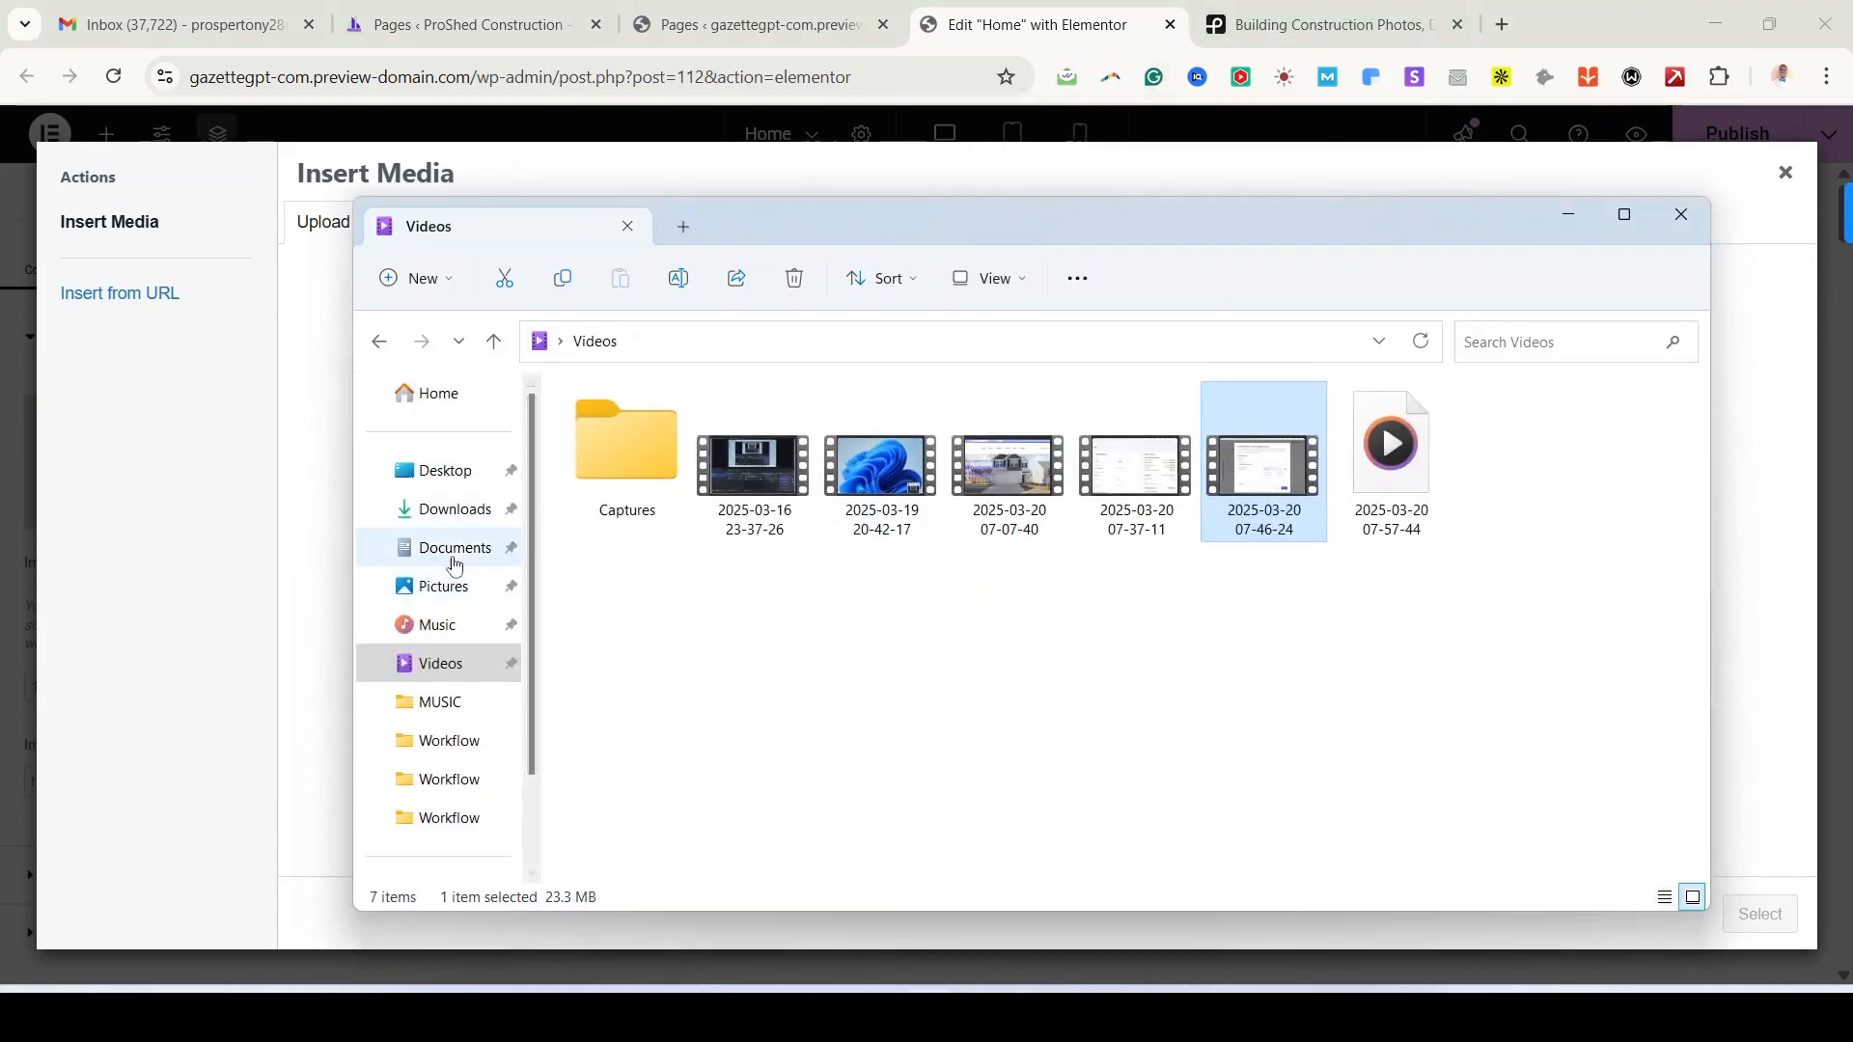
click(456, 512)
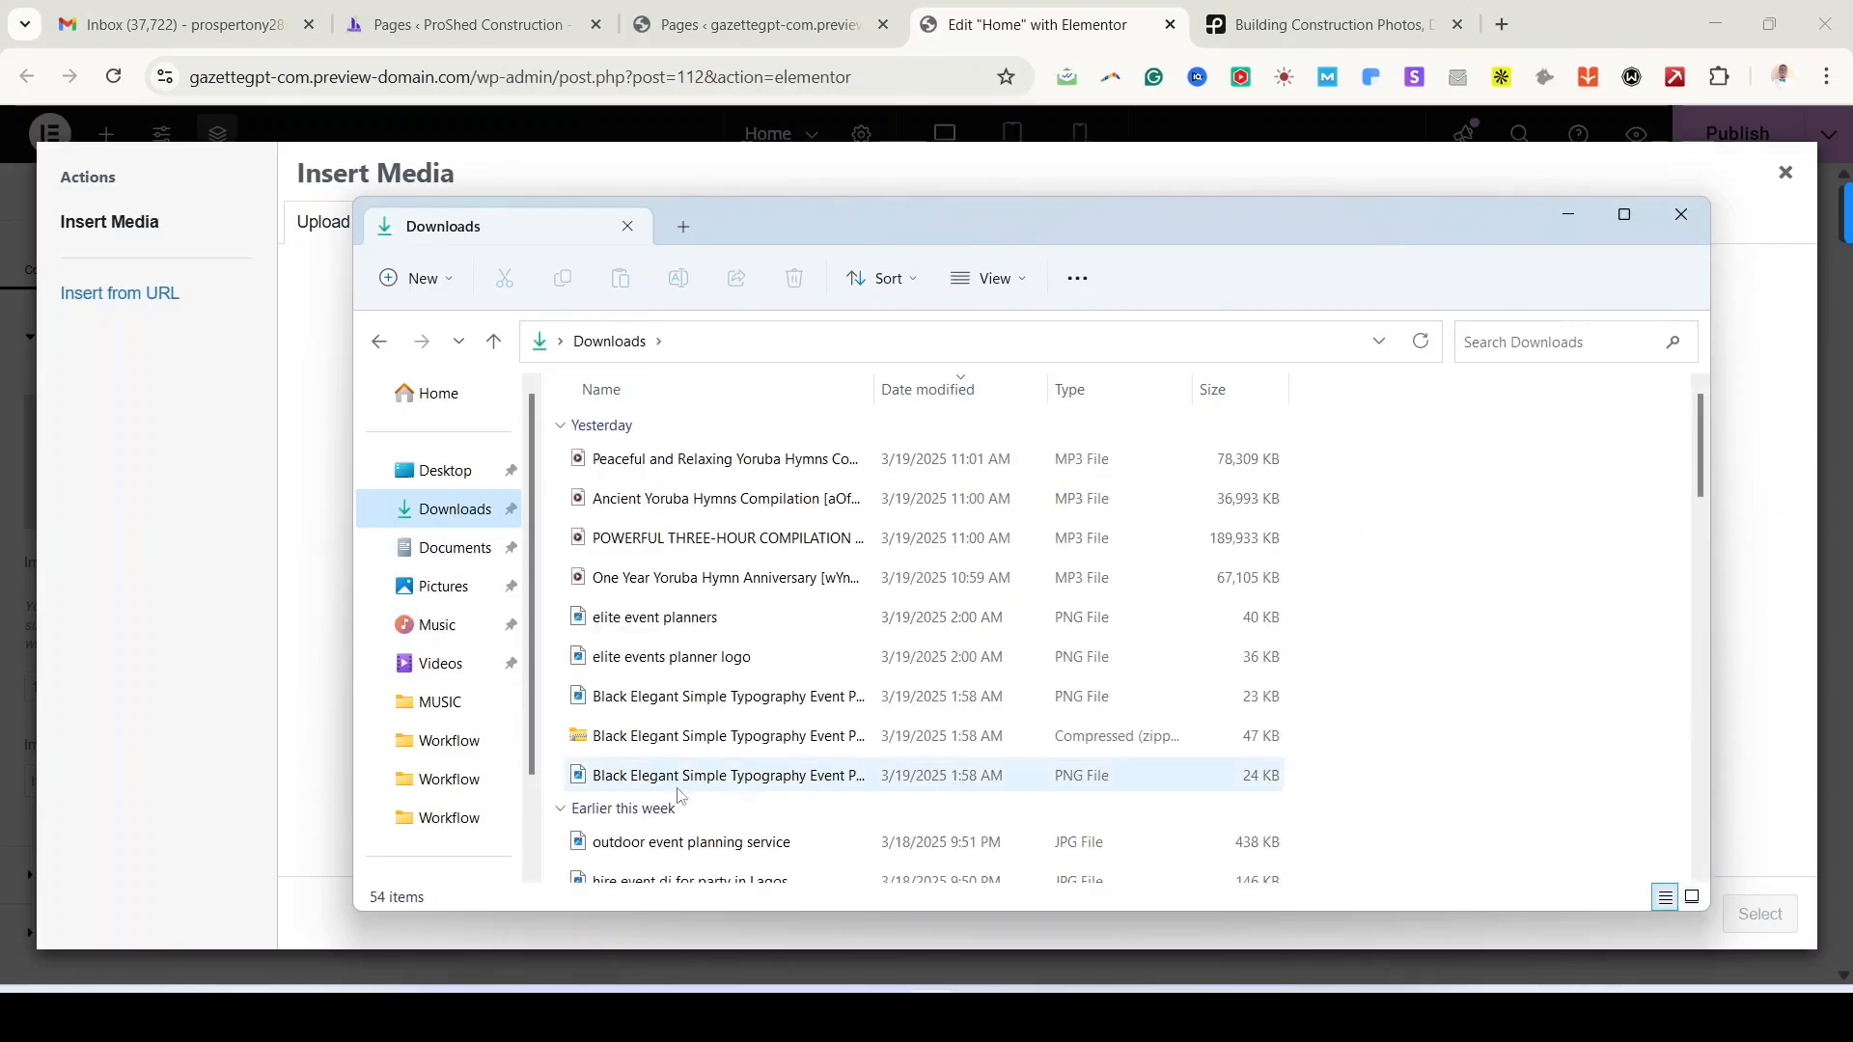
scroll(837, 512, down, 7)
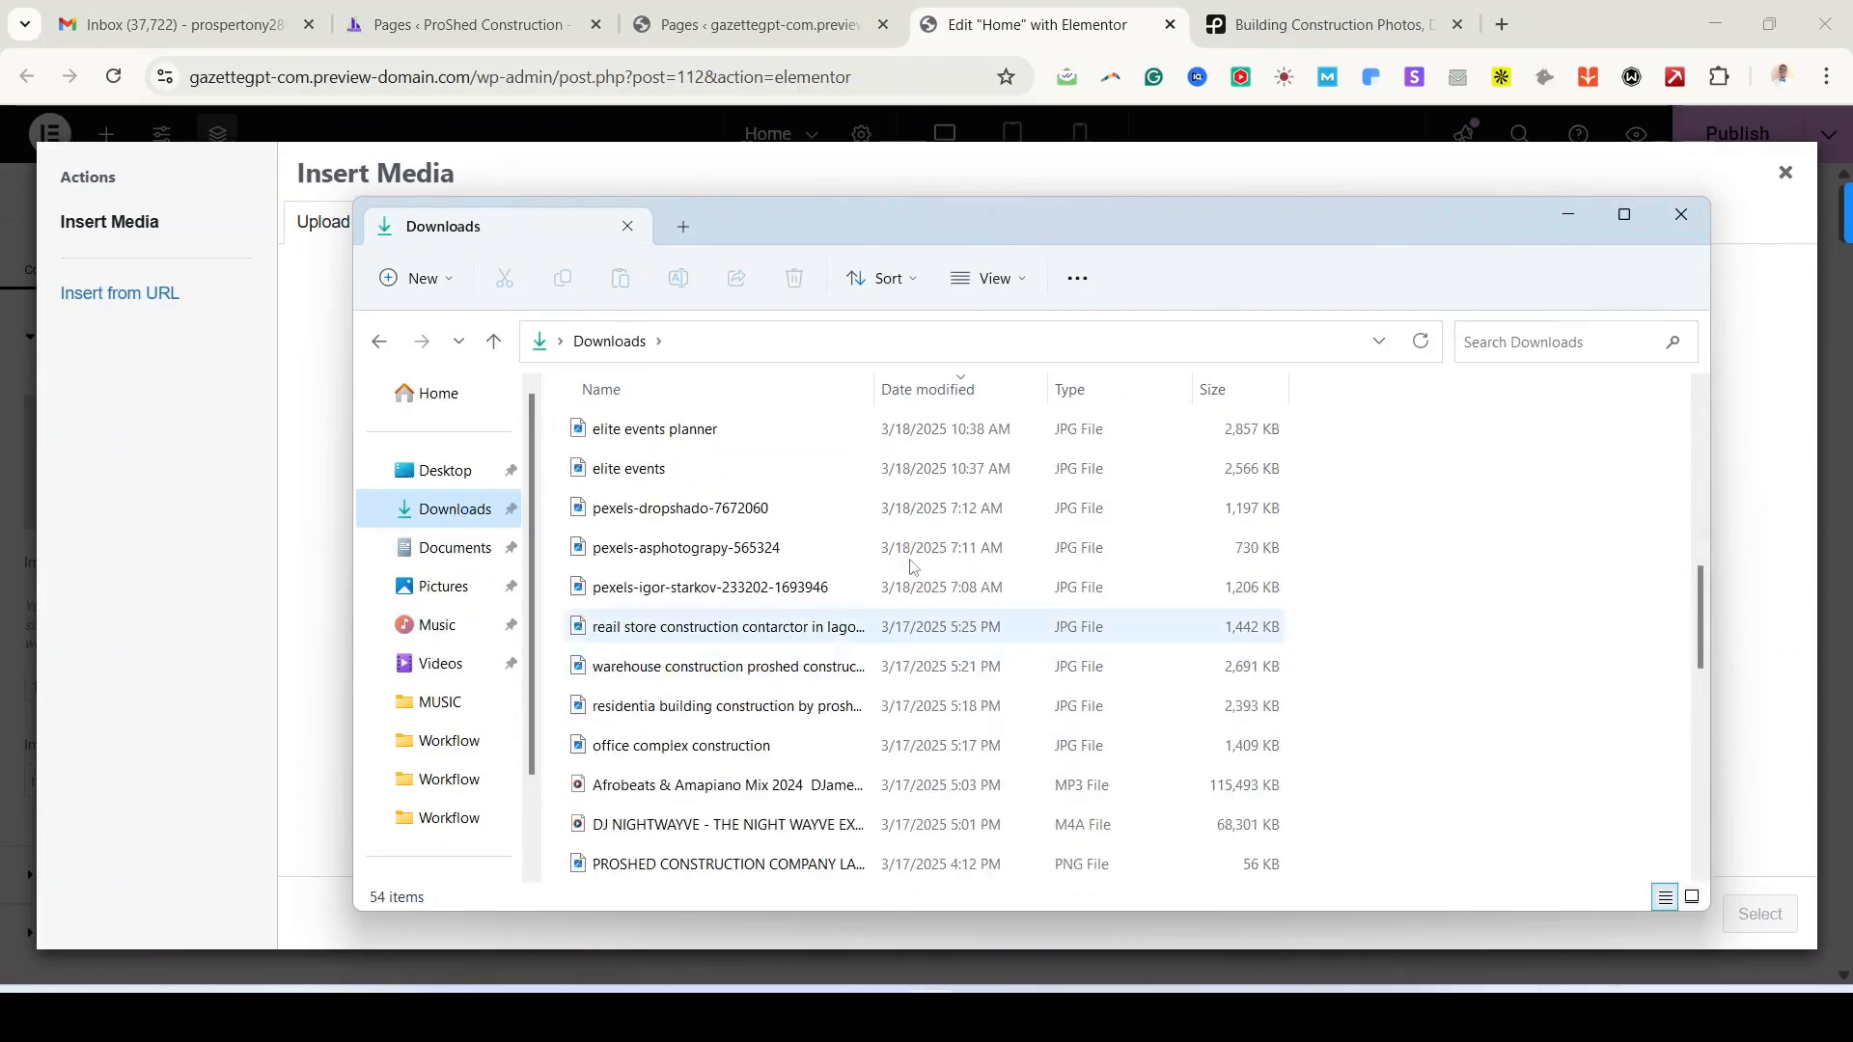
Step: Show the Downloads files as large thumbnails
click(991, 279)
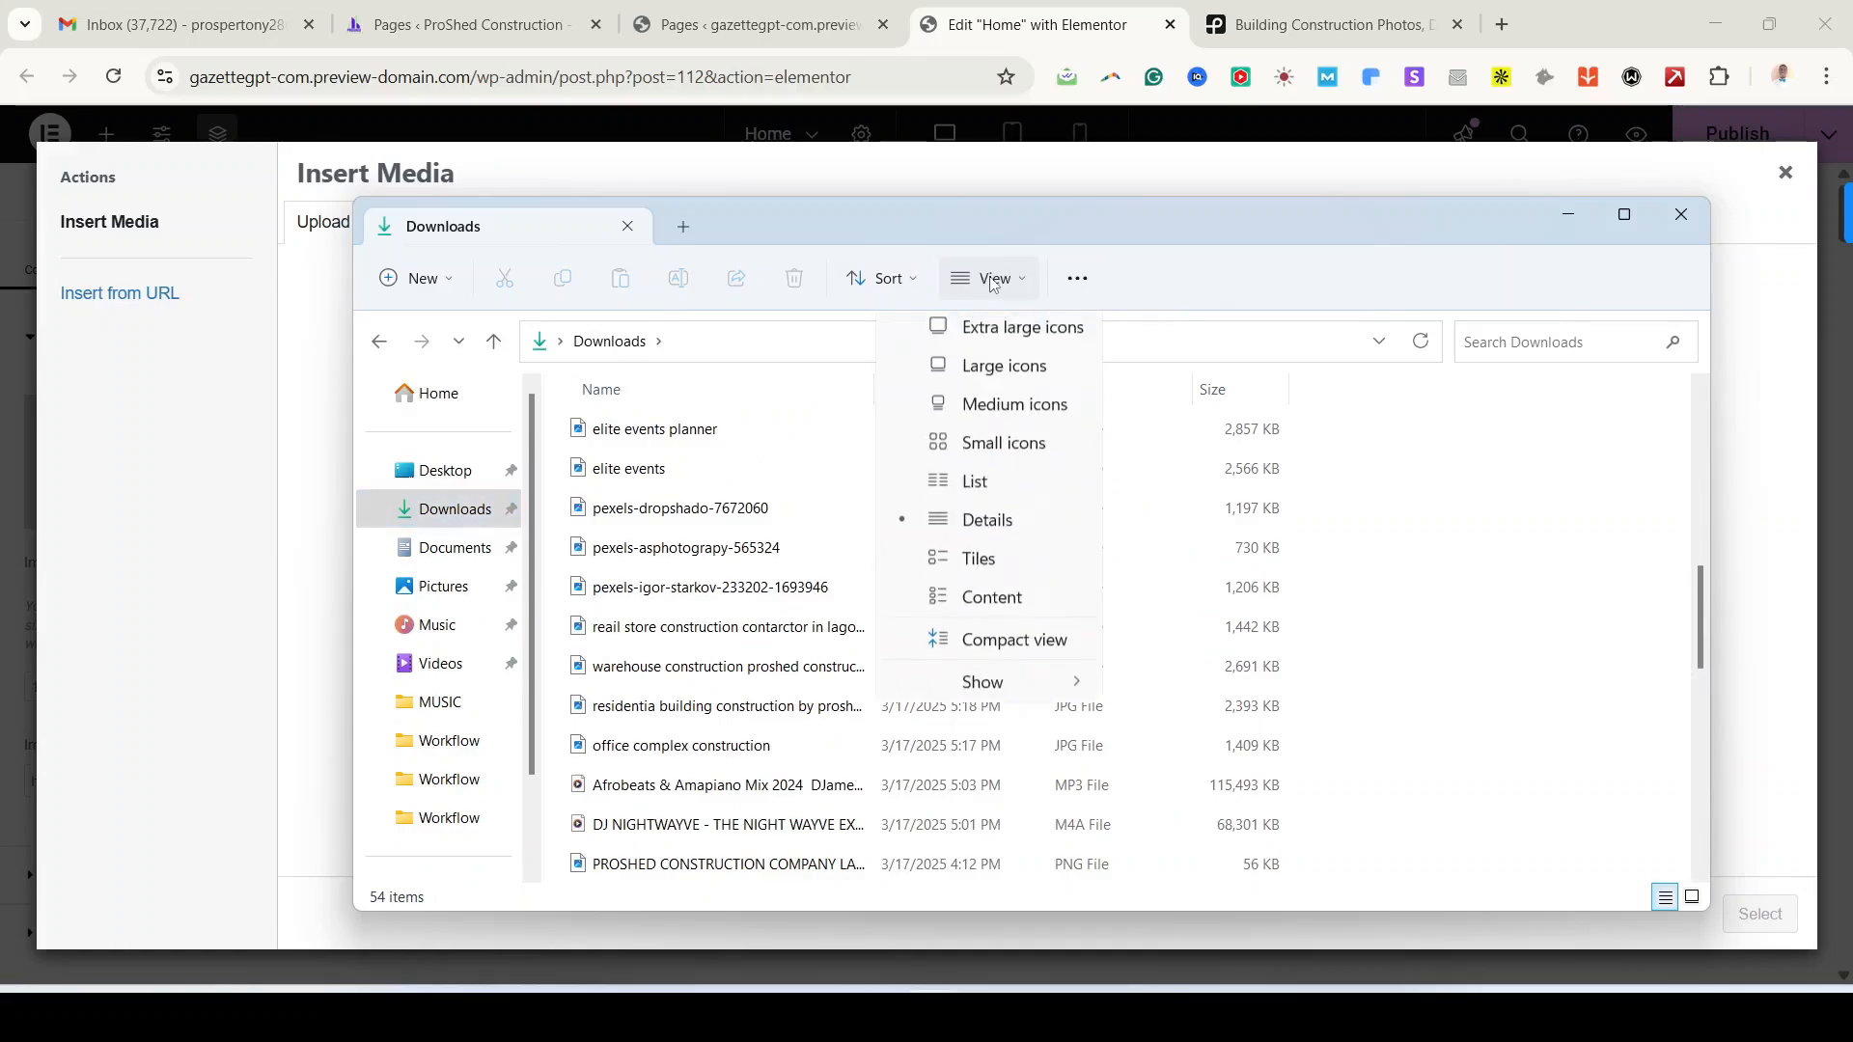
click(960, 410)
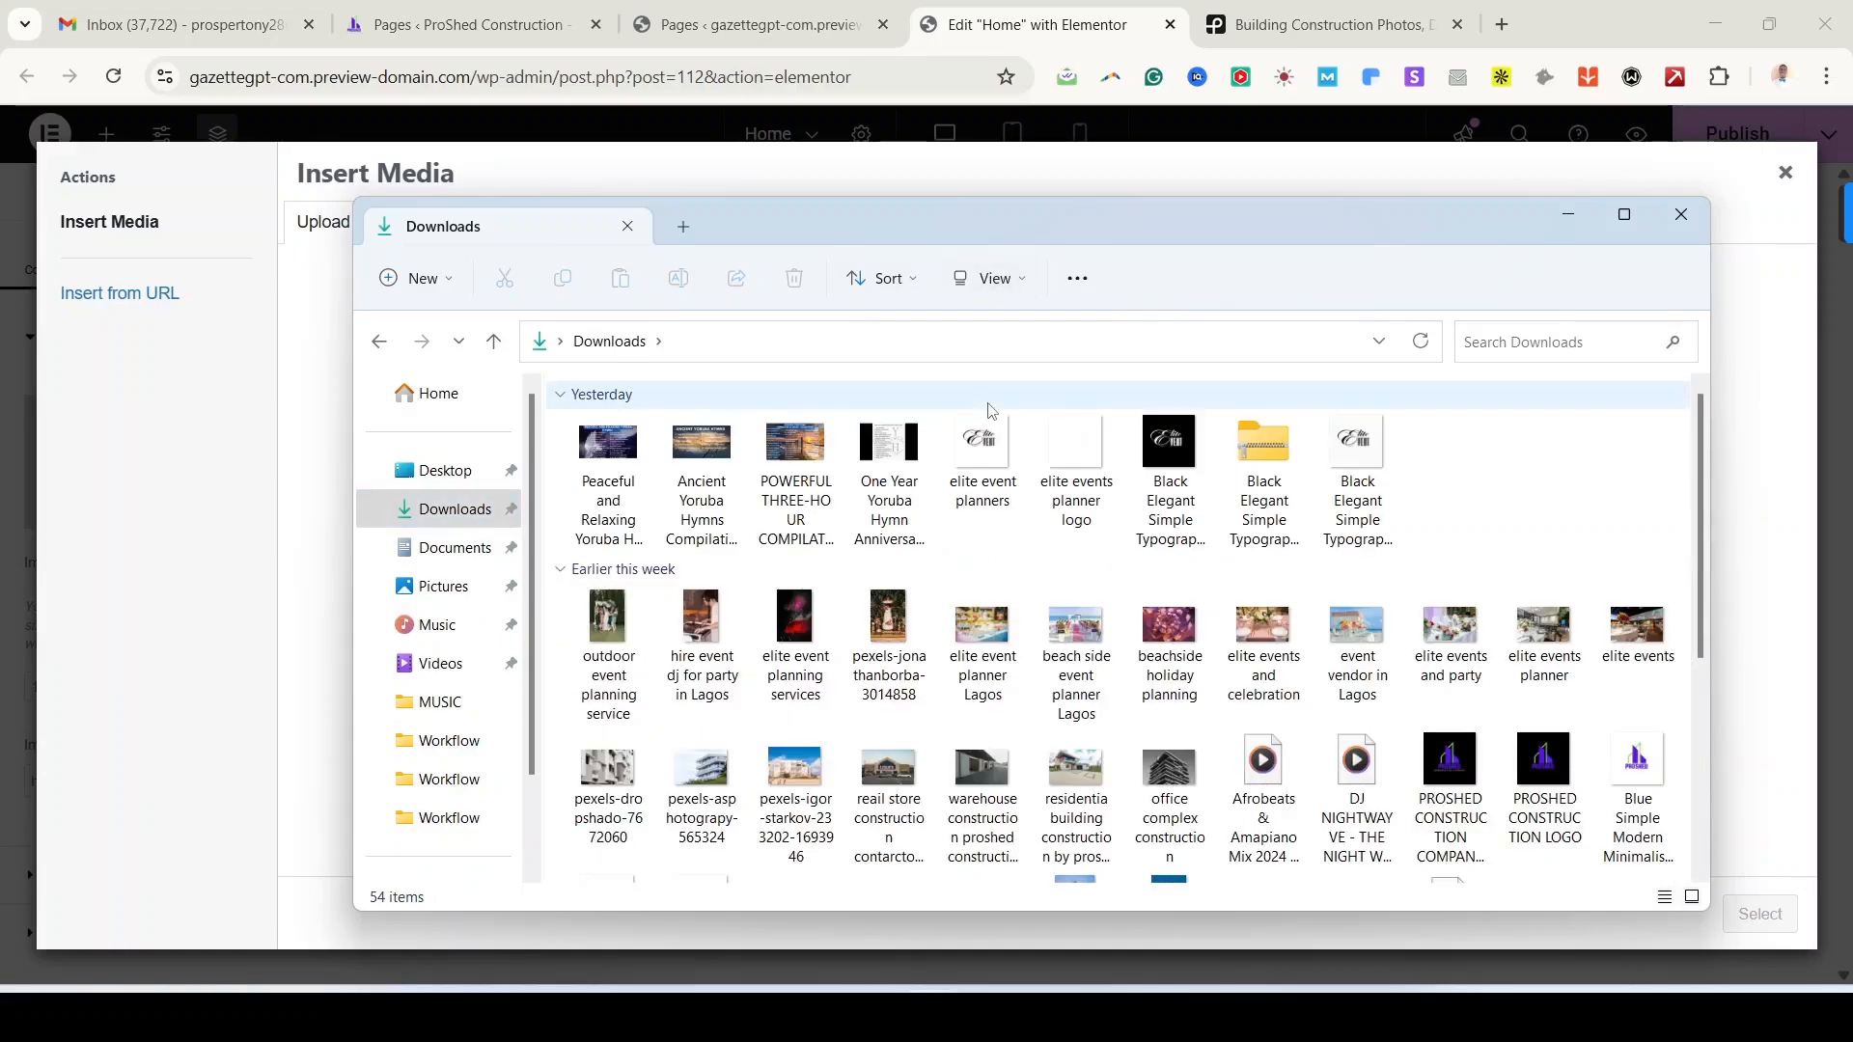
scroll(1122, 589, down, 2)
click(991, 279)
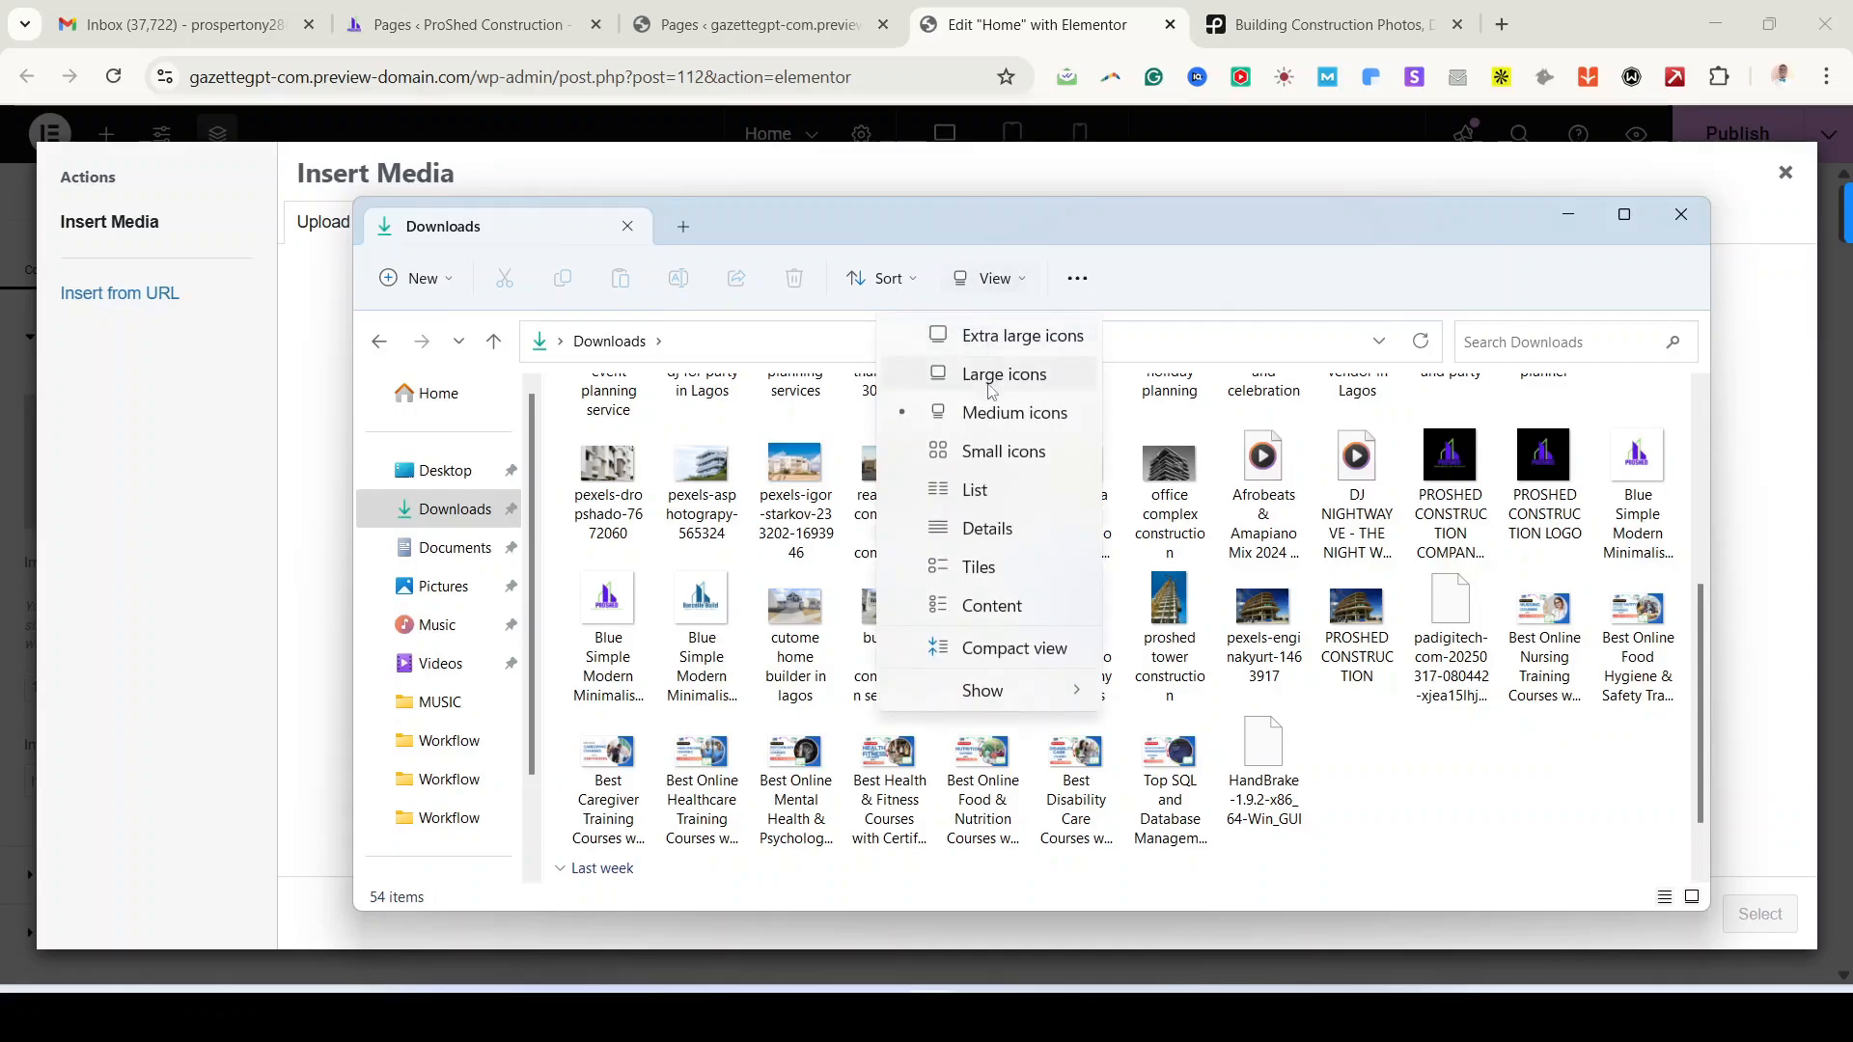
click(989, 417)
click(991, 279)
click(994, 379)
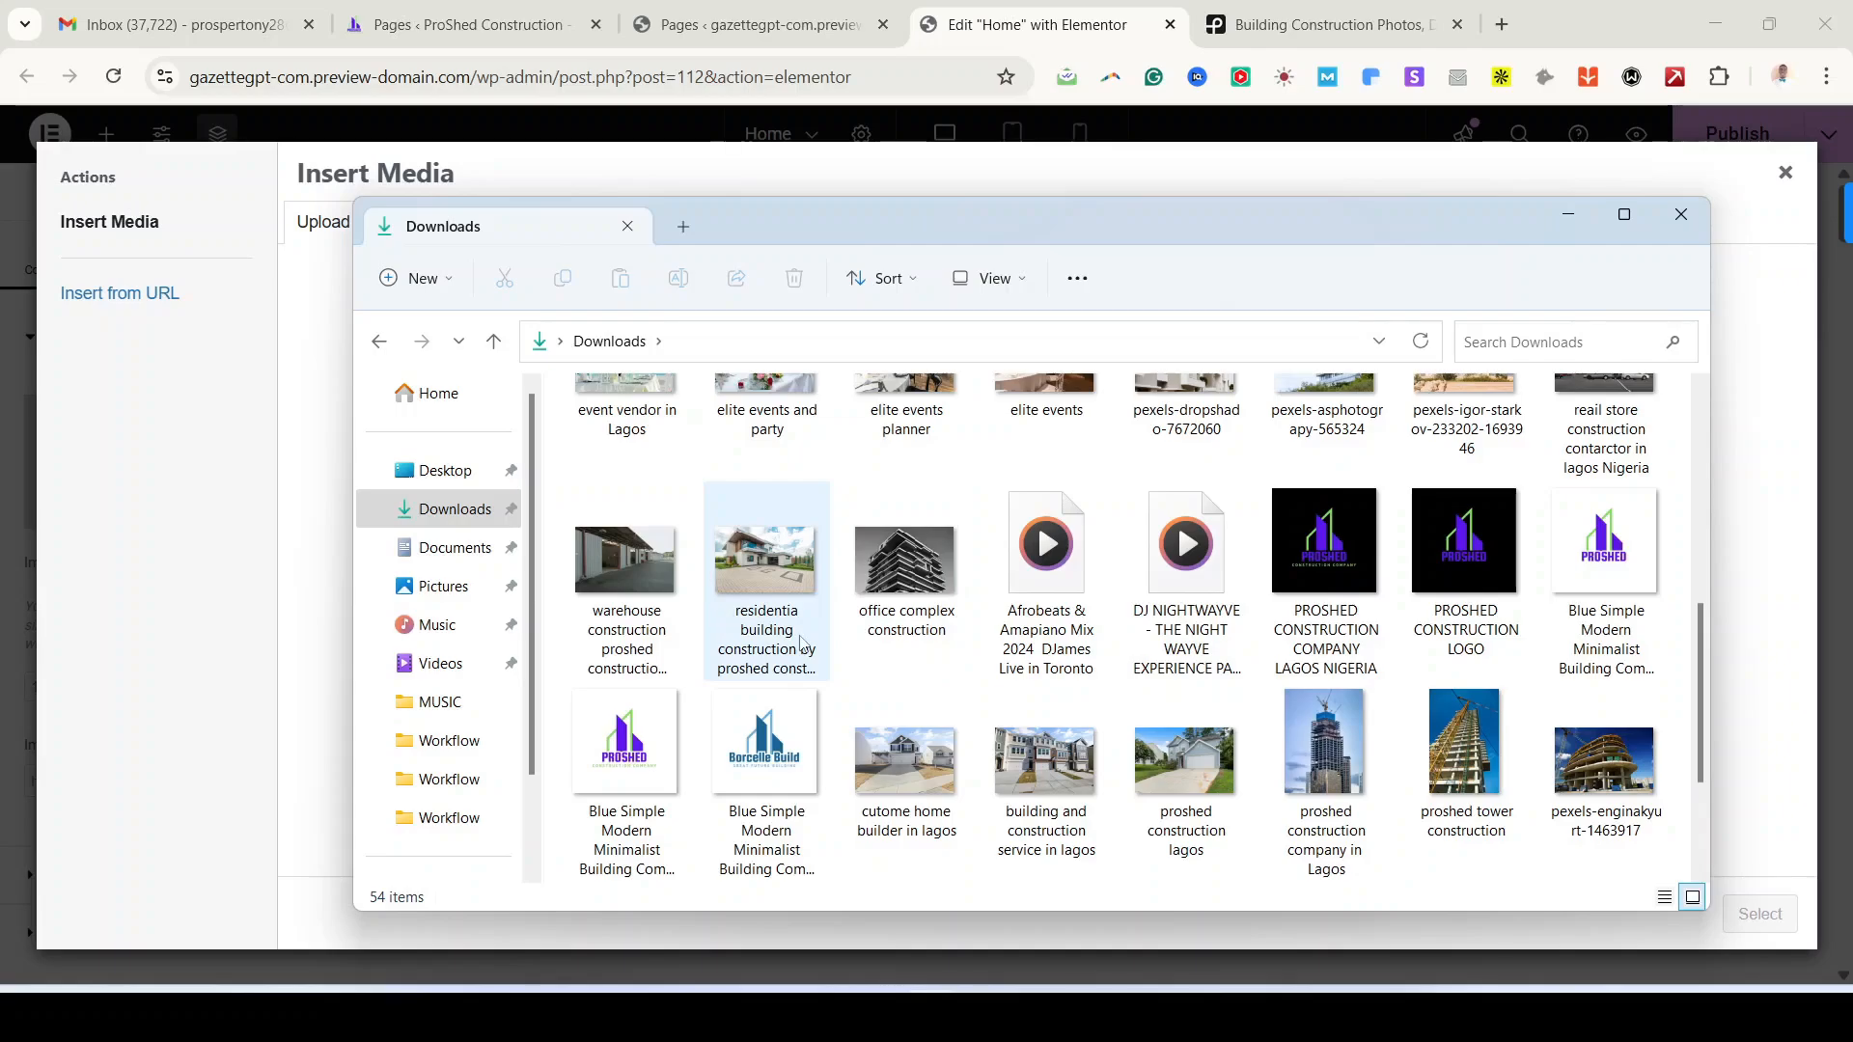
scroll(799, 635, up, 1)
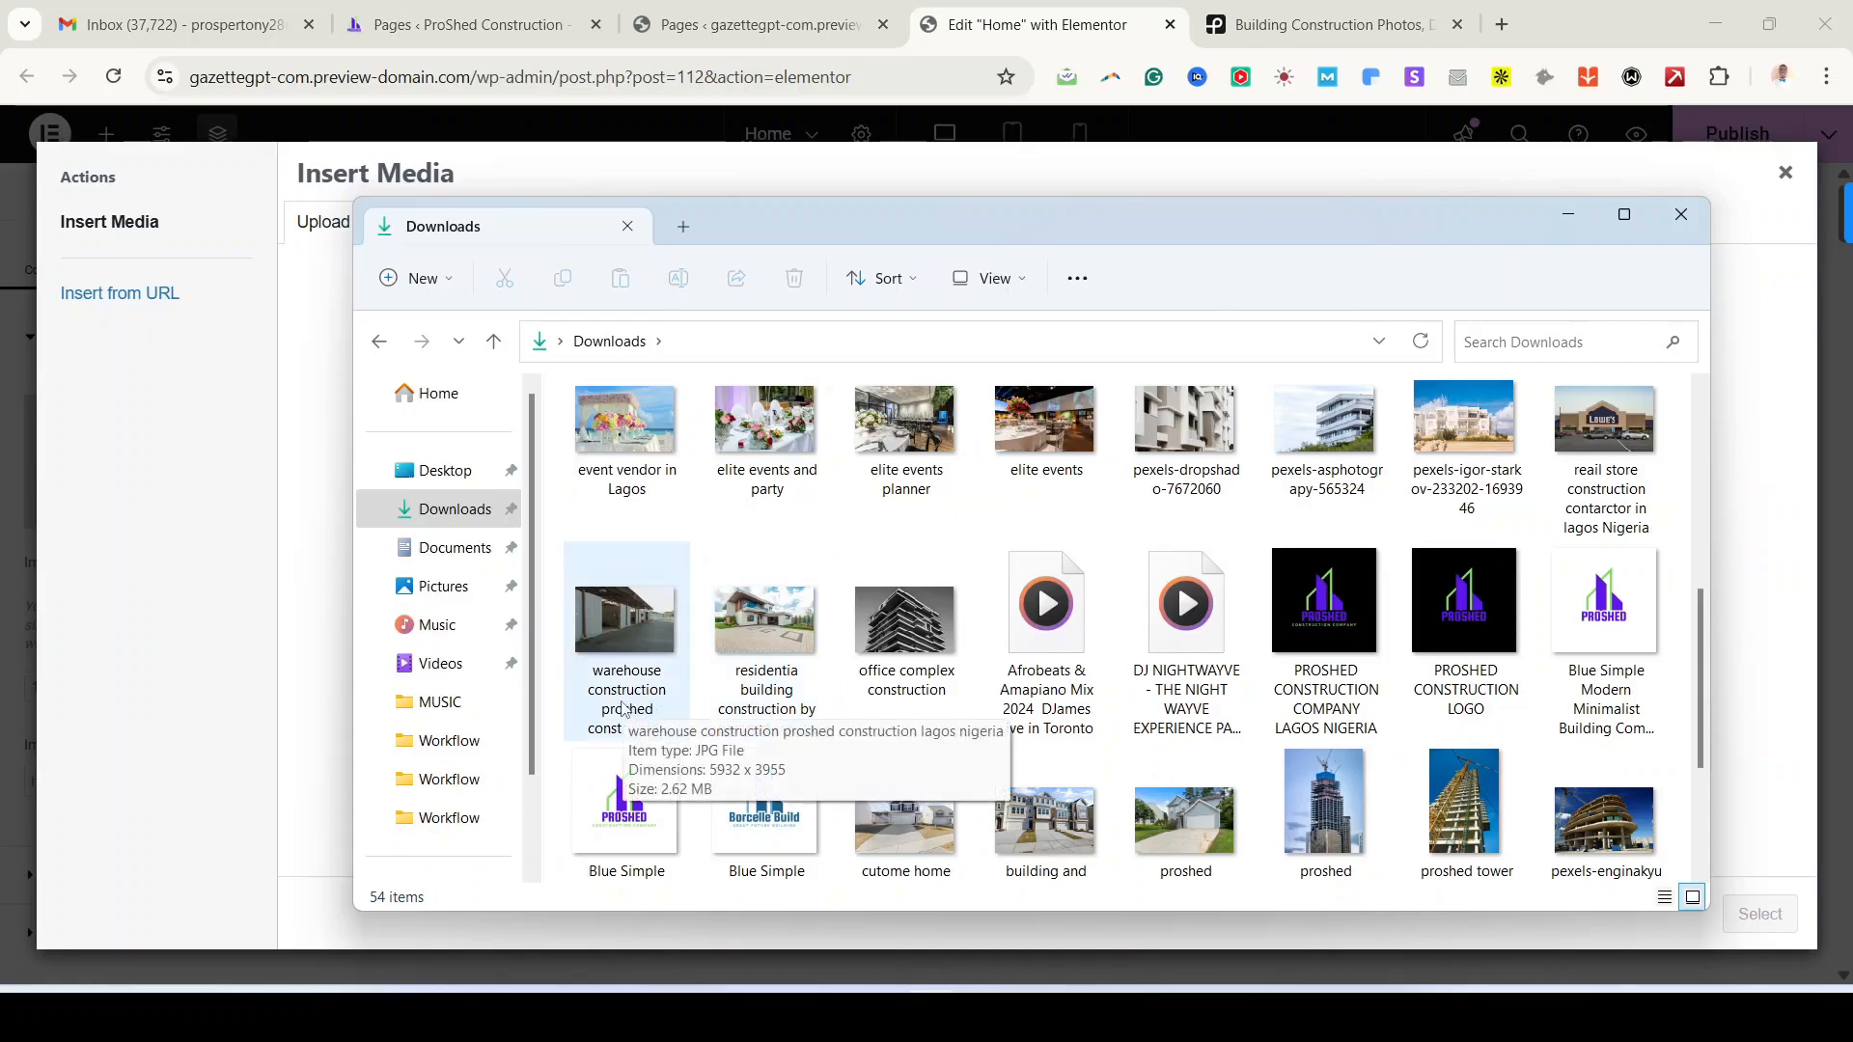
click(1459, 499)
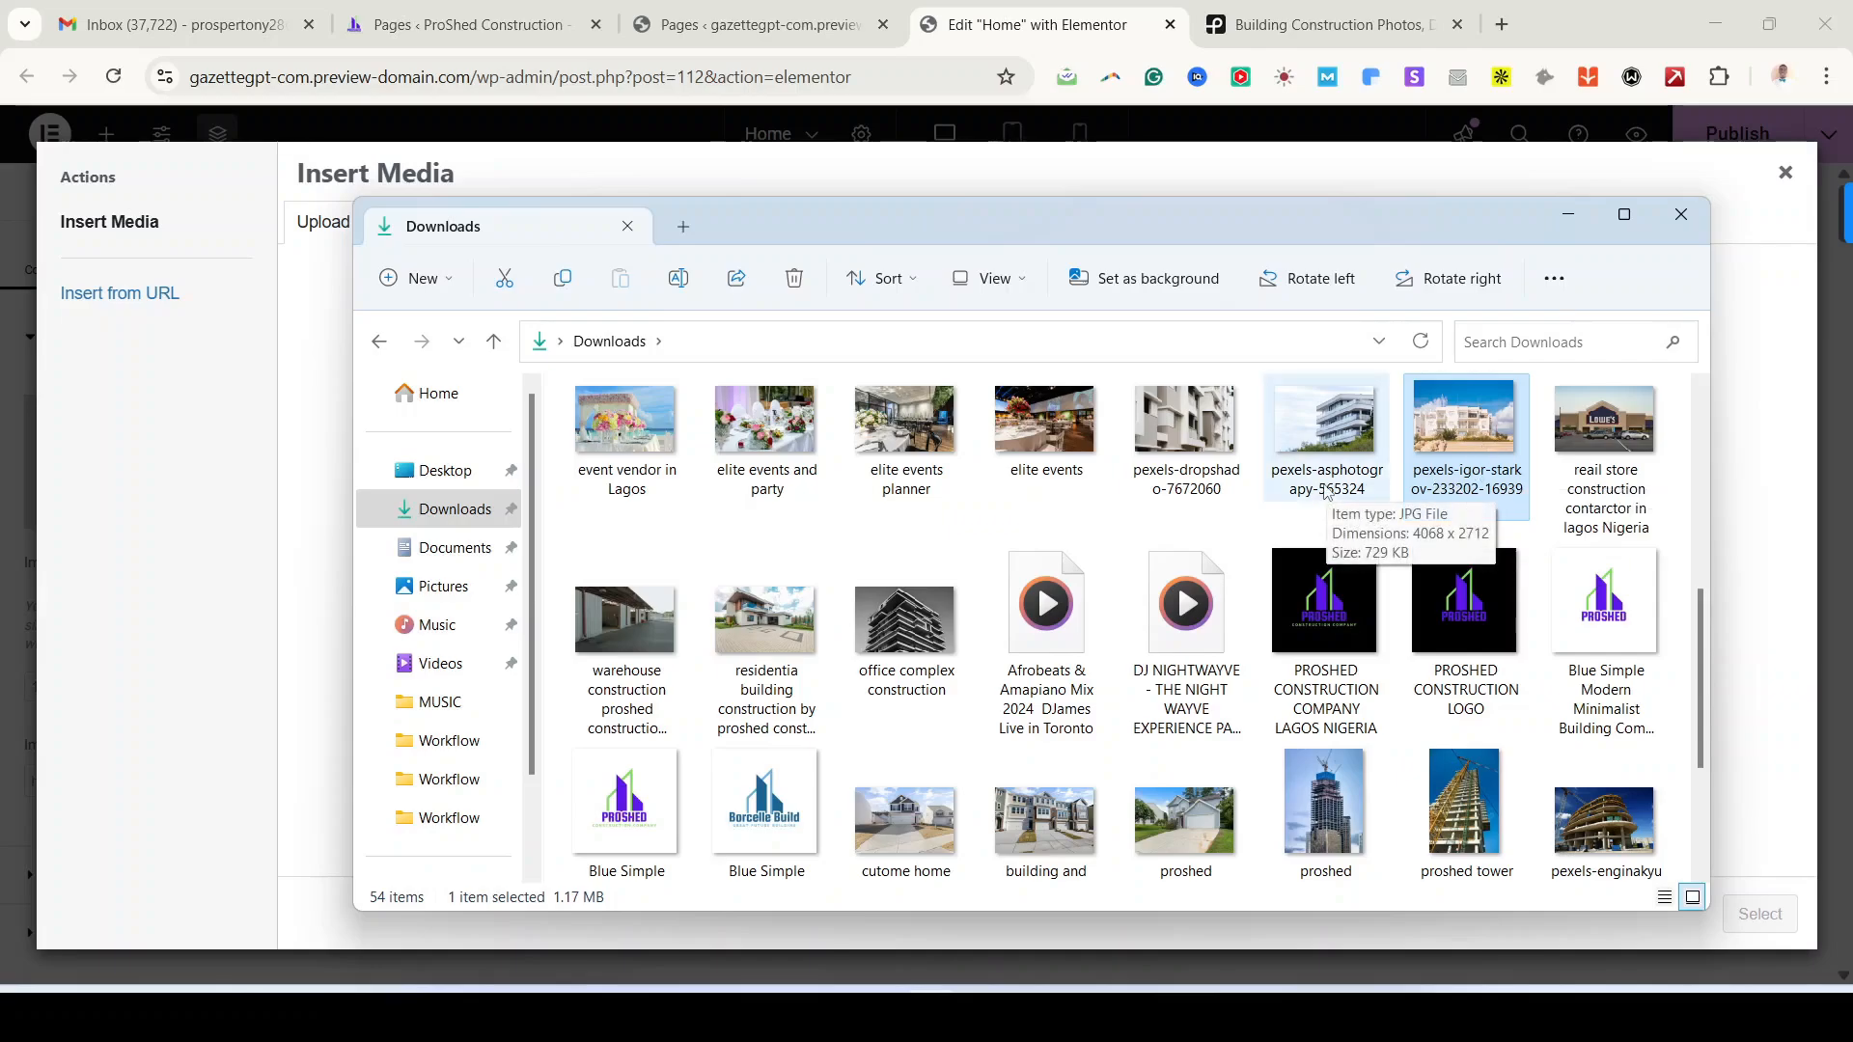
click(1310, 489)
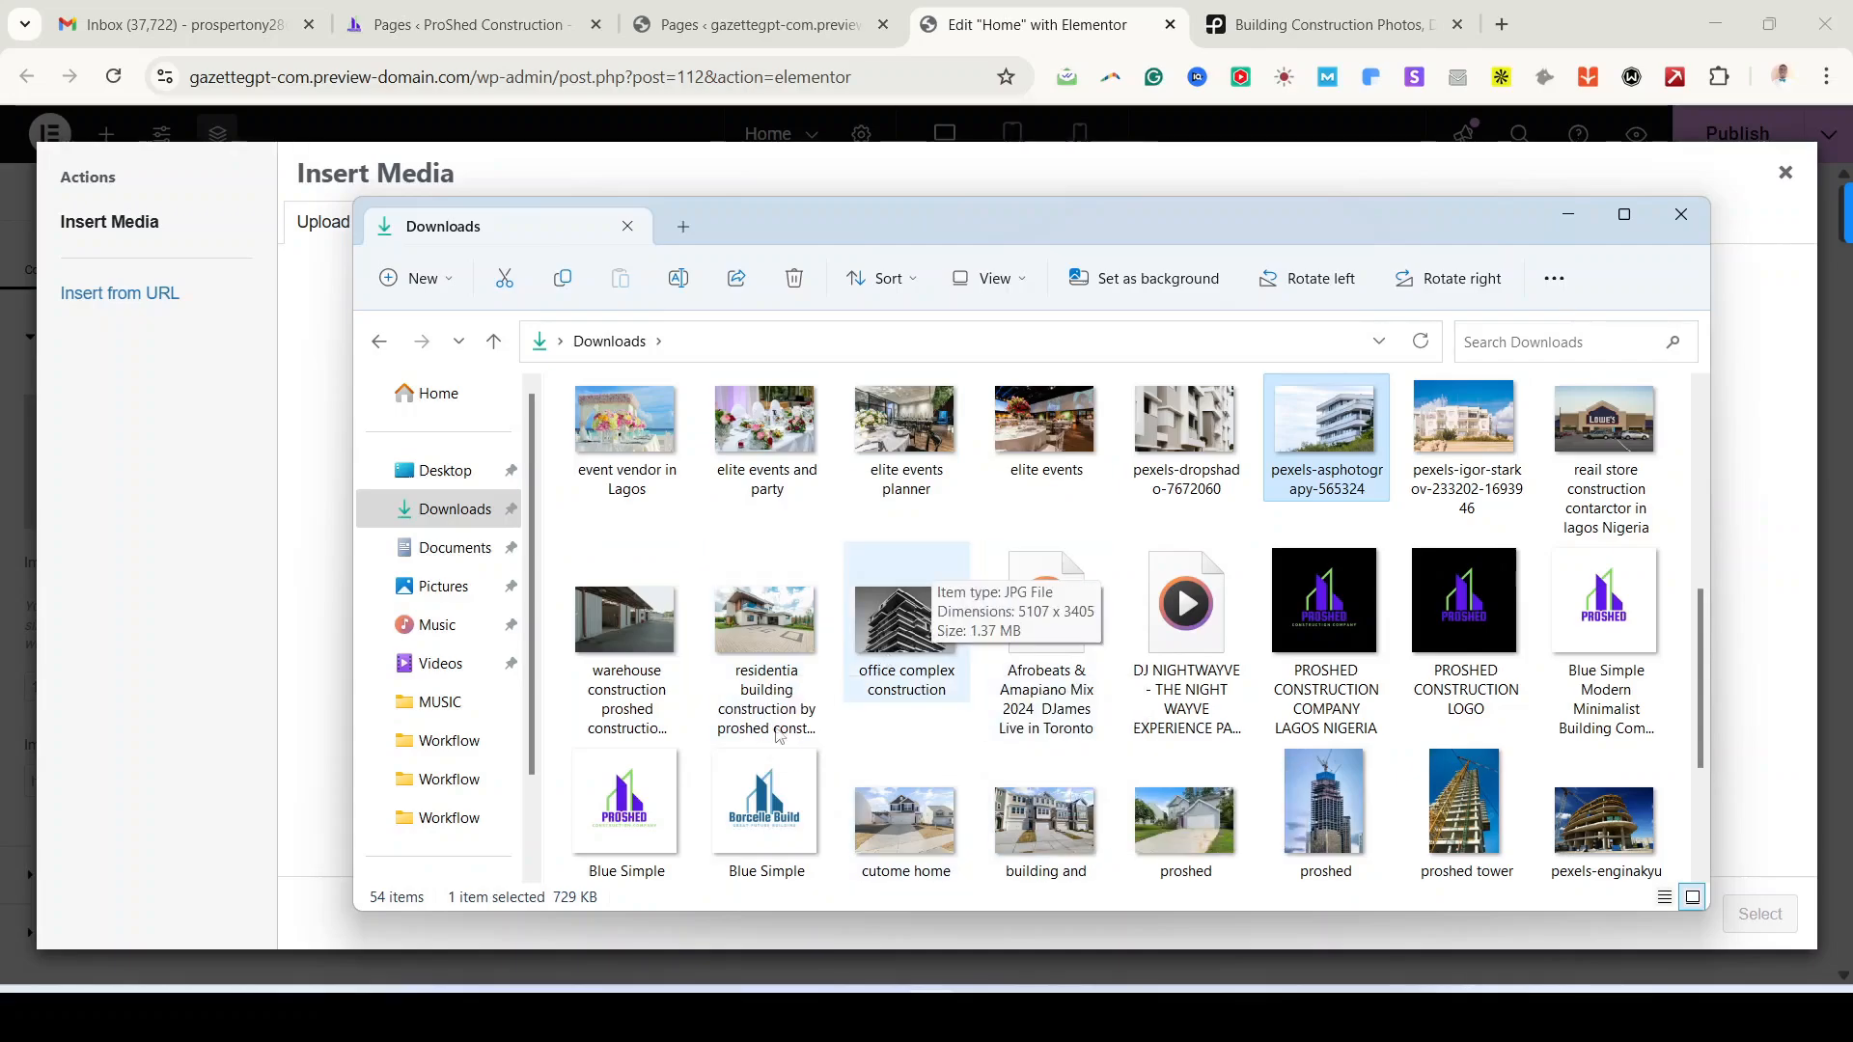
Step: Select the warehouse, residential, office complex and retail store images plus the three ProShed logos
drag(898, 646, 906, 649)
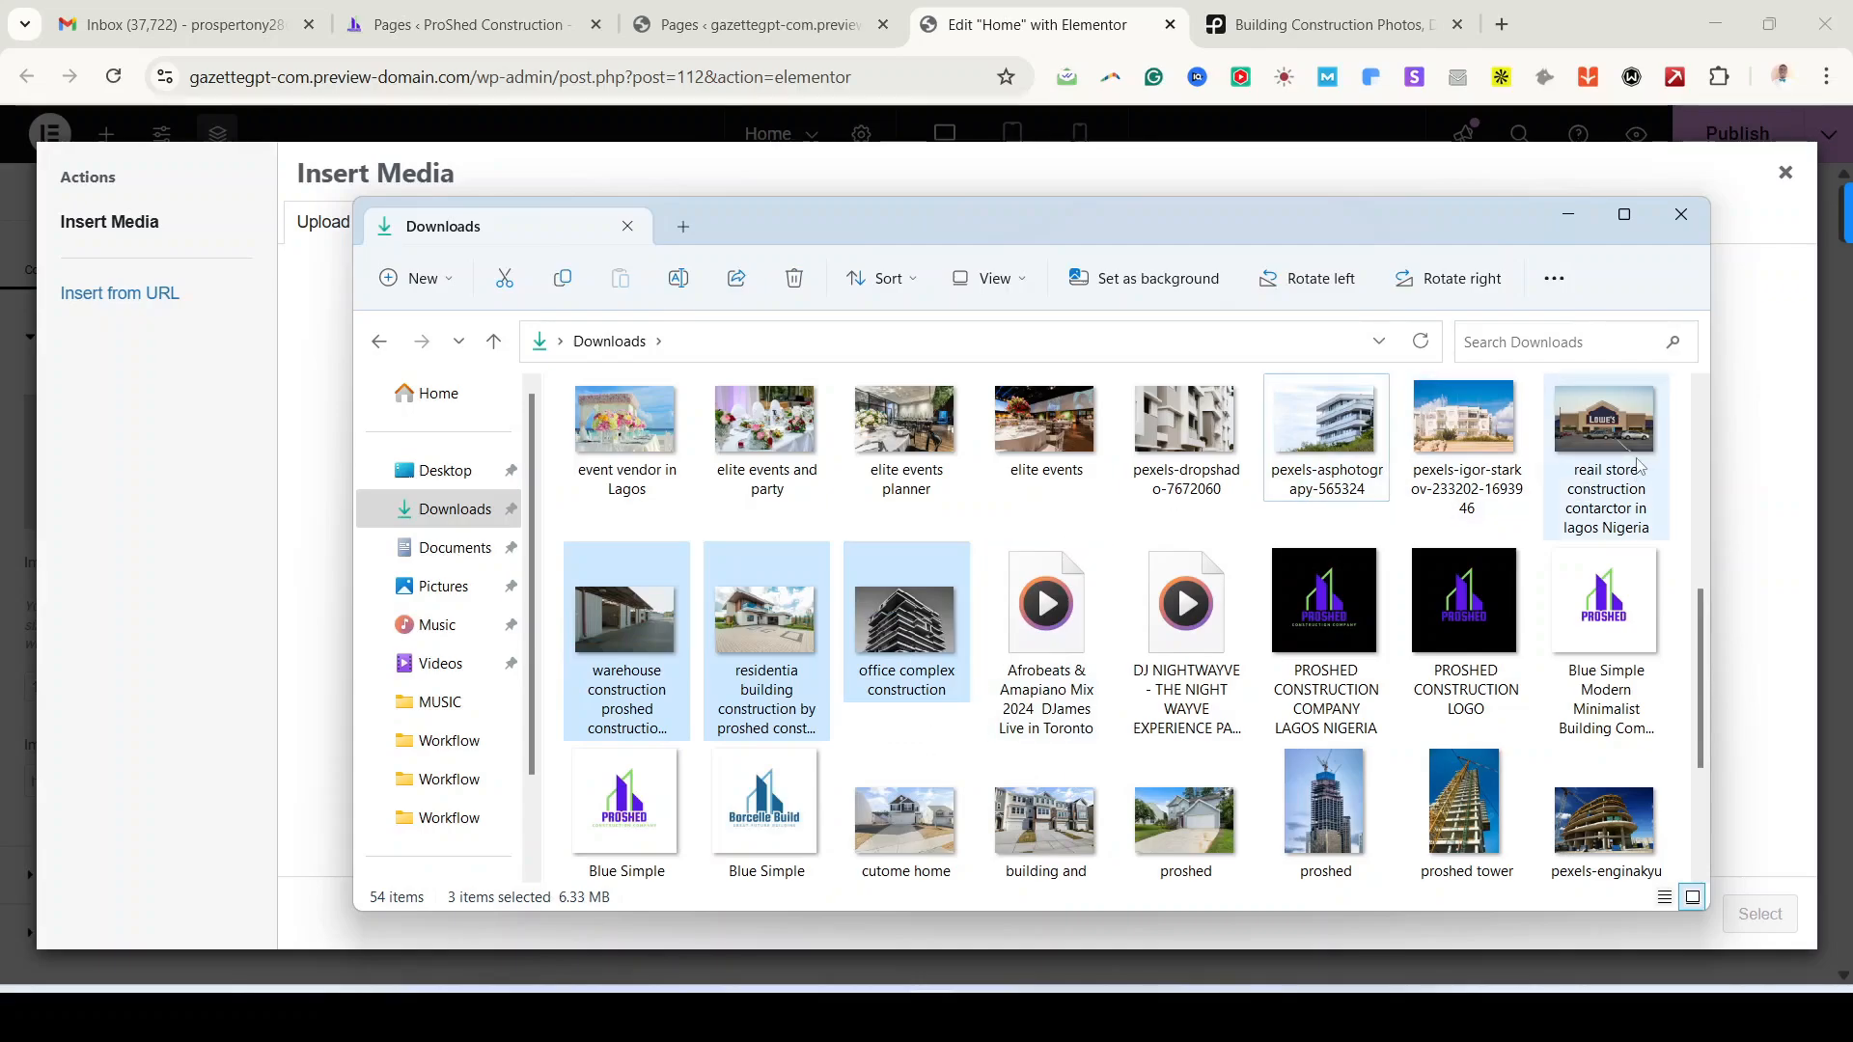
scroll(1586, 593, up, 2)
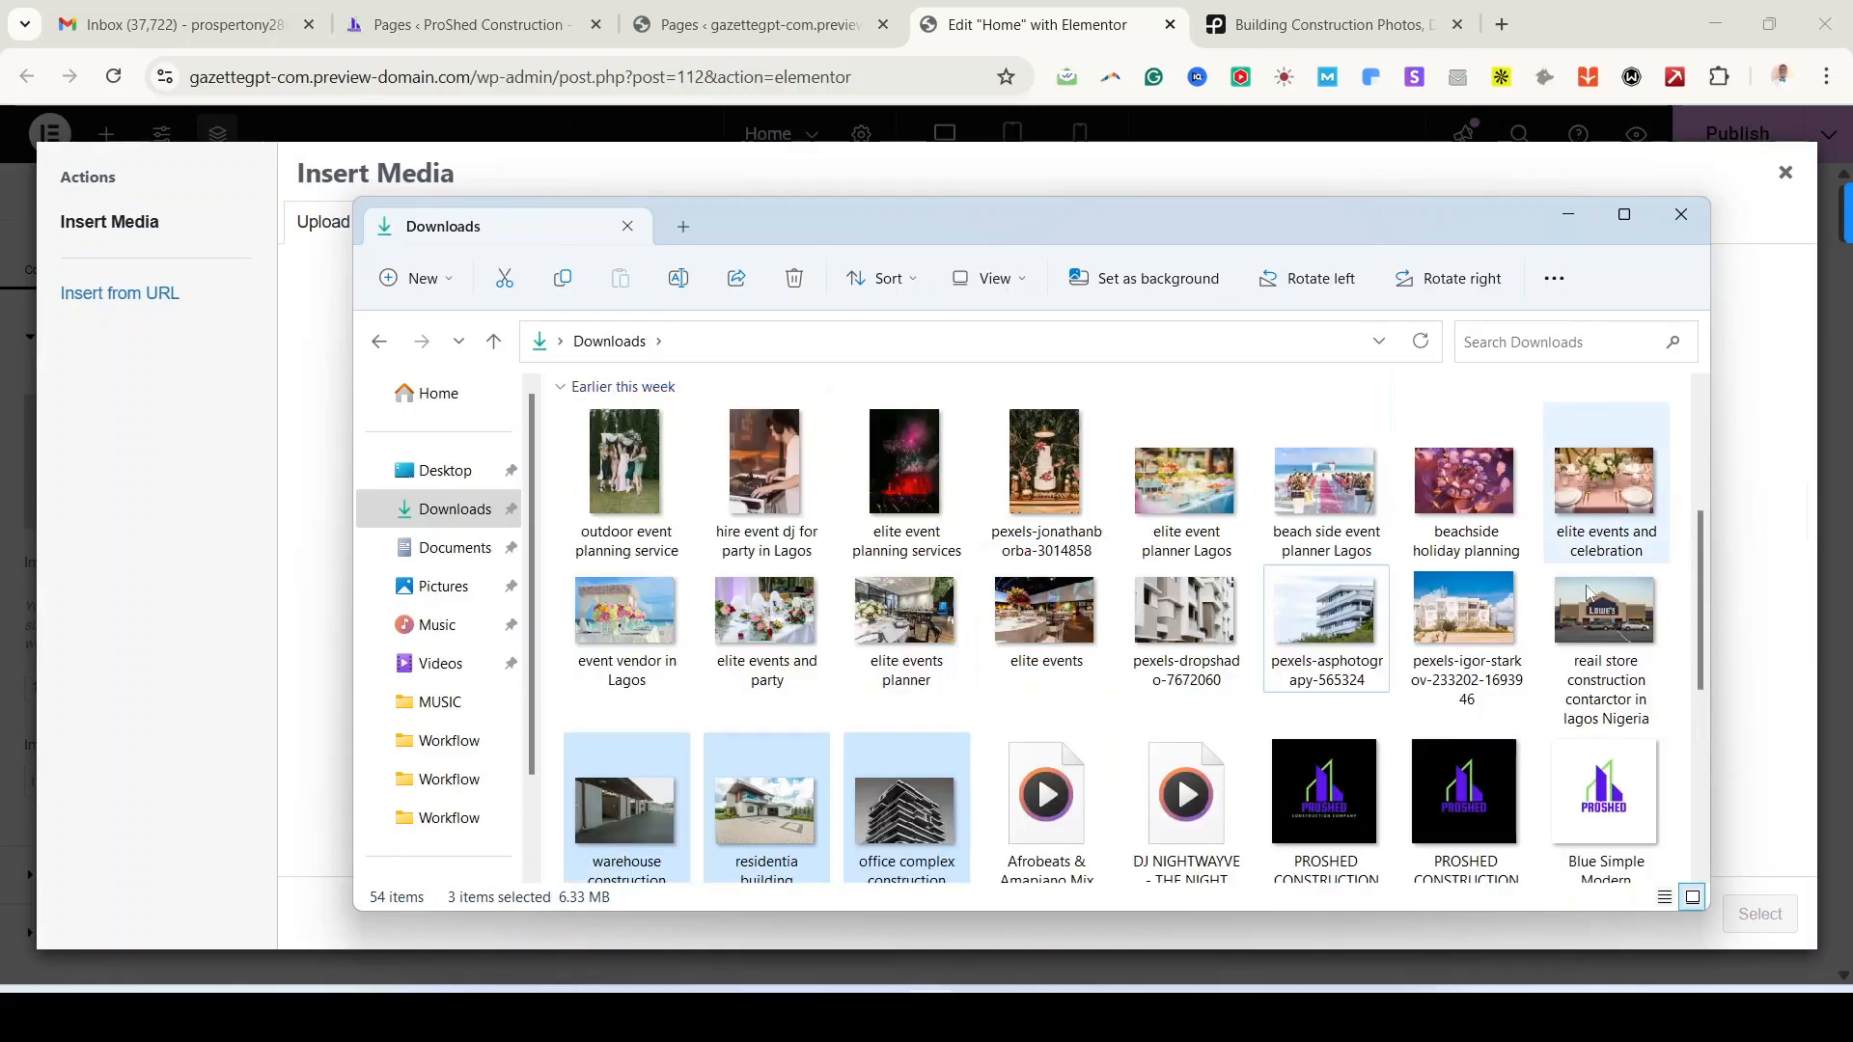
ctrl+click(1617, 664)
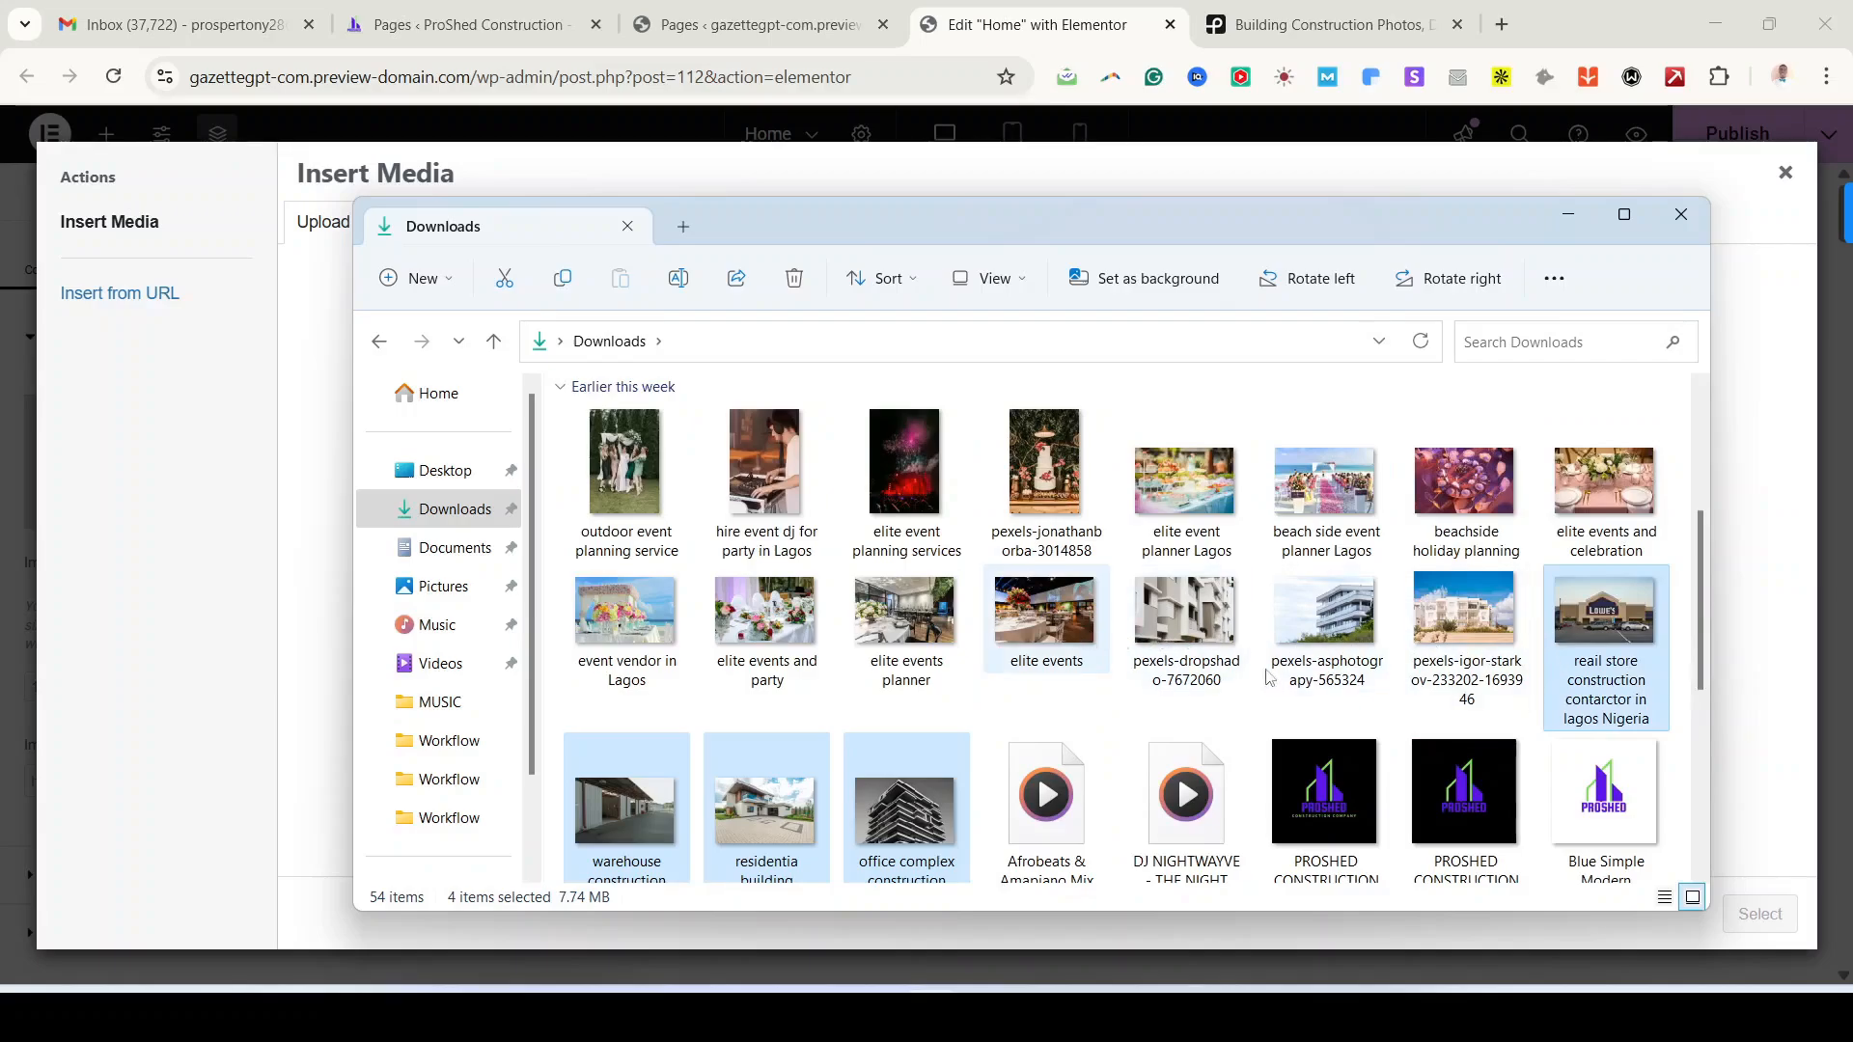
scroll(1331, 680, down, 5)
scroll(1337, 686, up, 3)
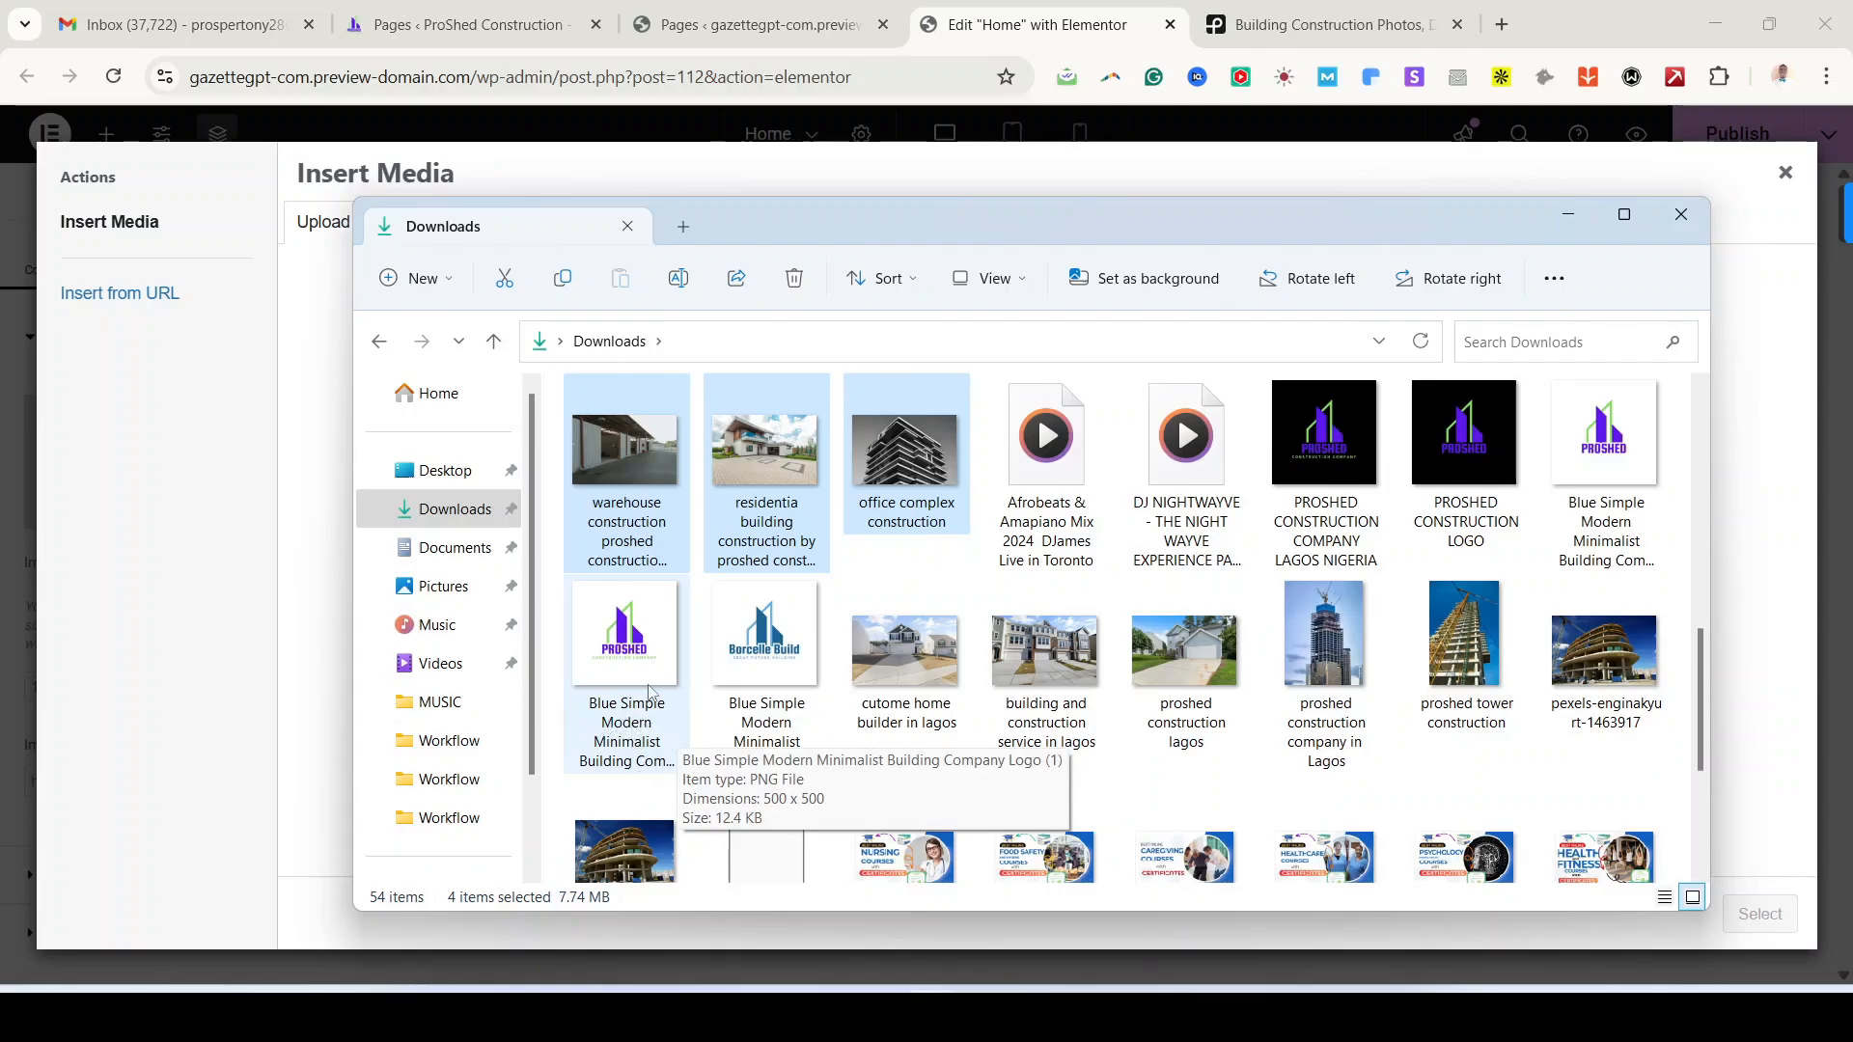
scroll(656, 691, up, 1)
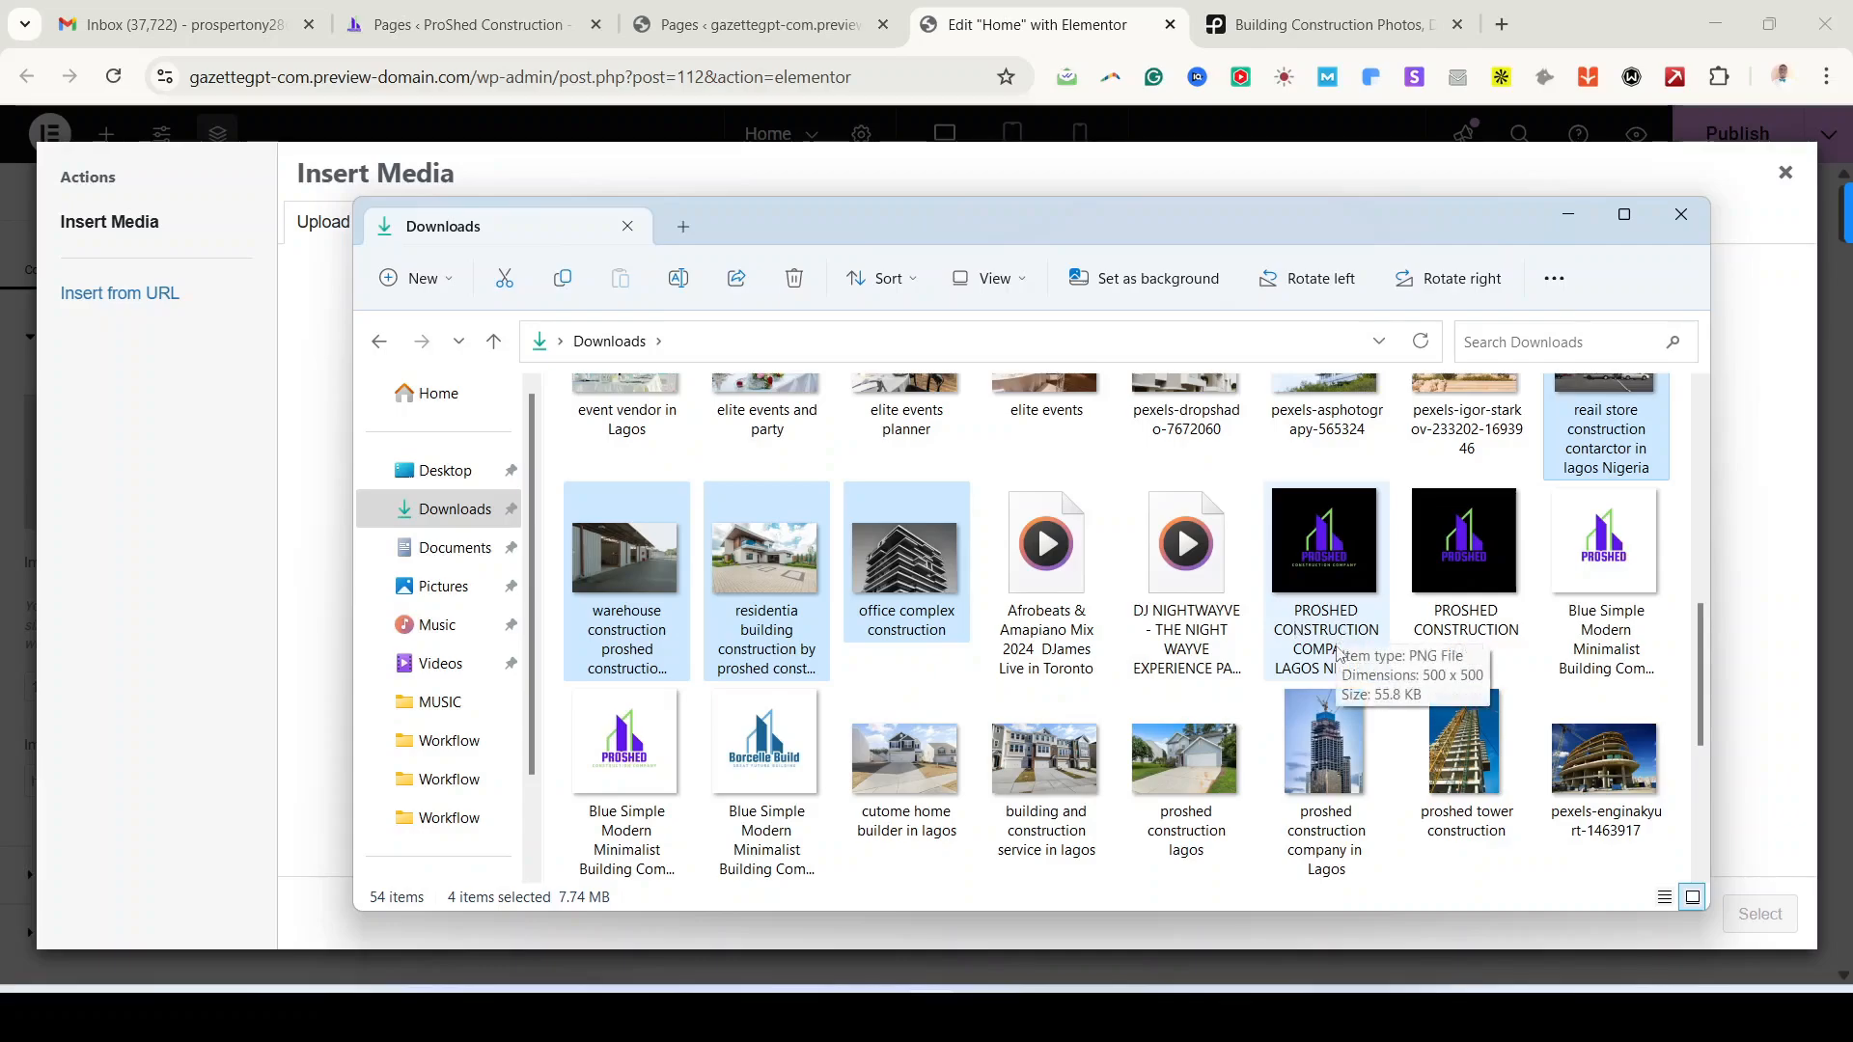
ctrl+click(1323, 577)
ctrl+click(1479, 574)
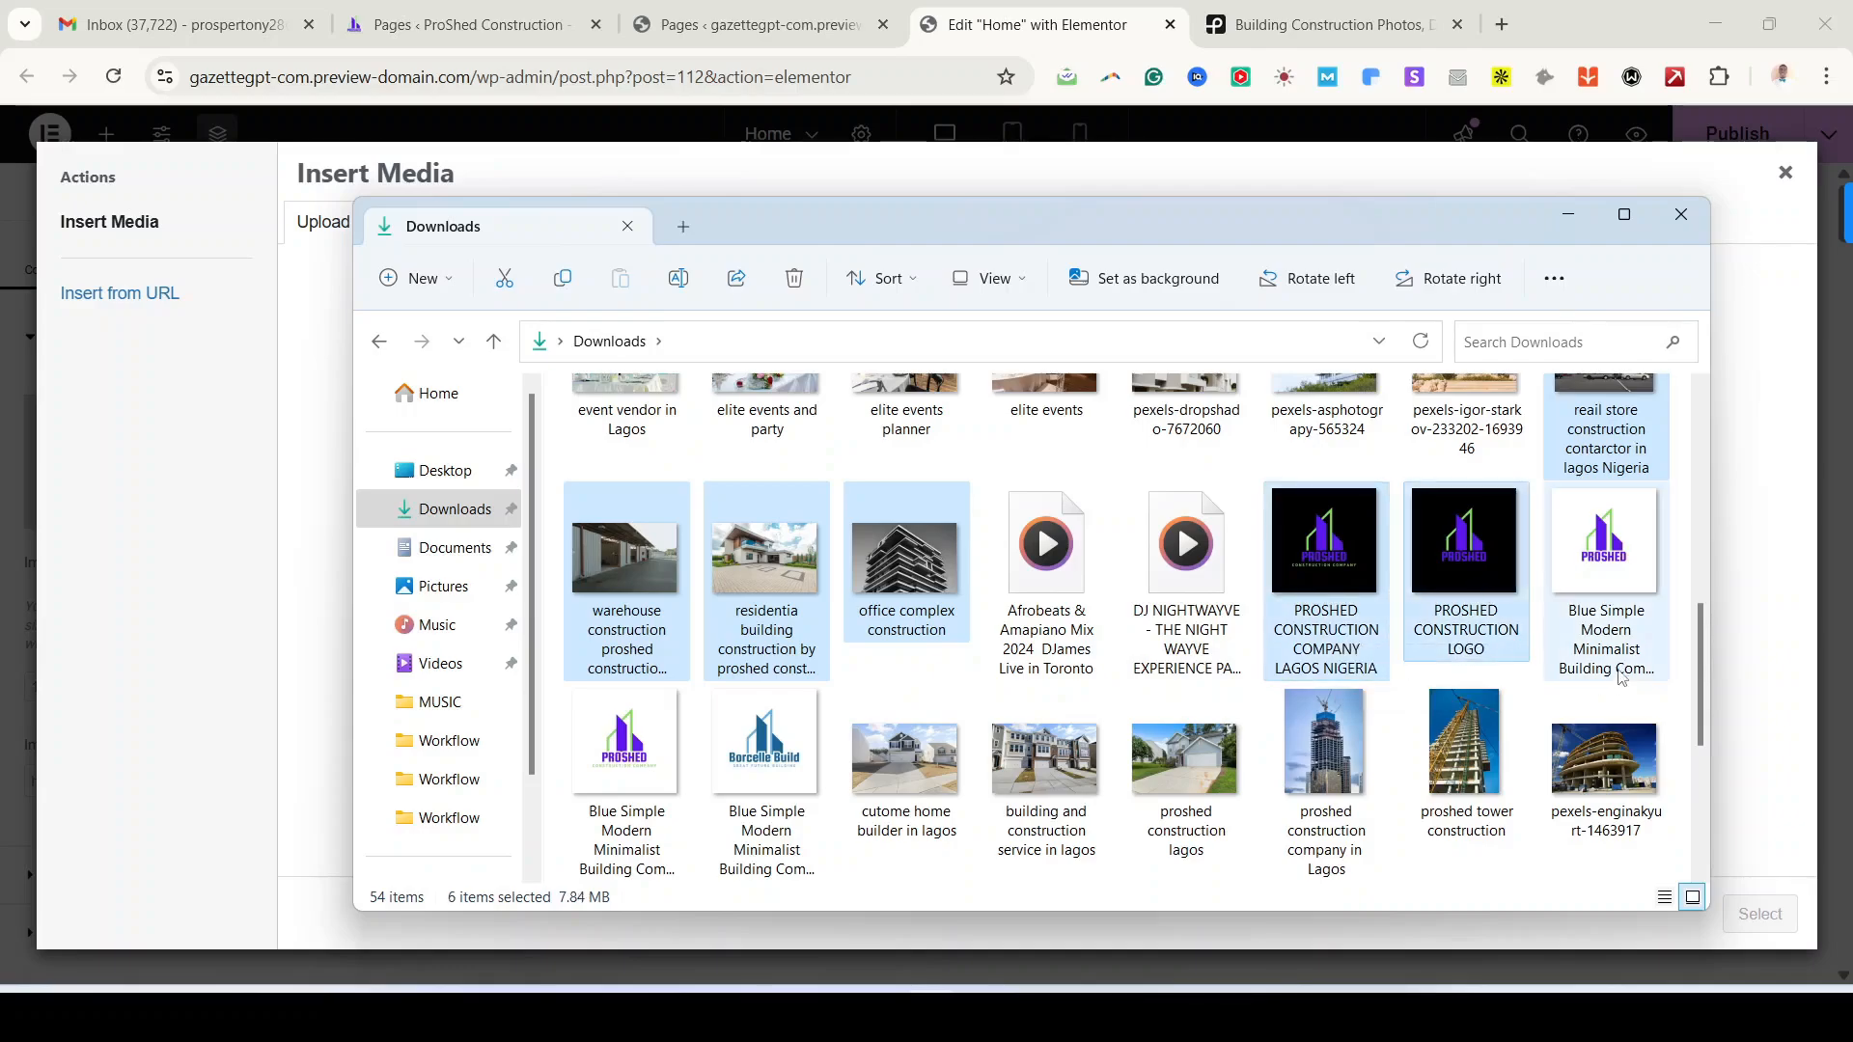
ctrl+click(1620, 581)
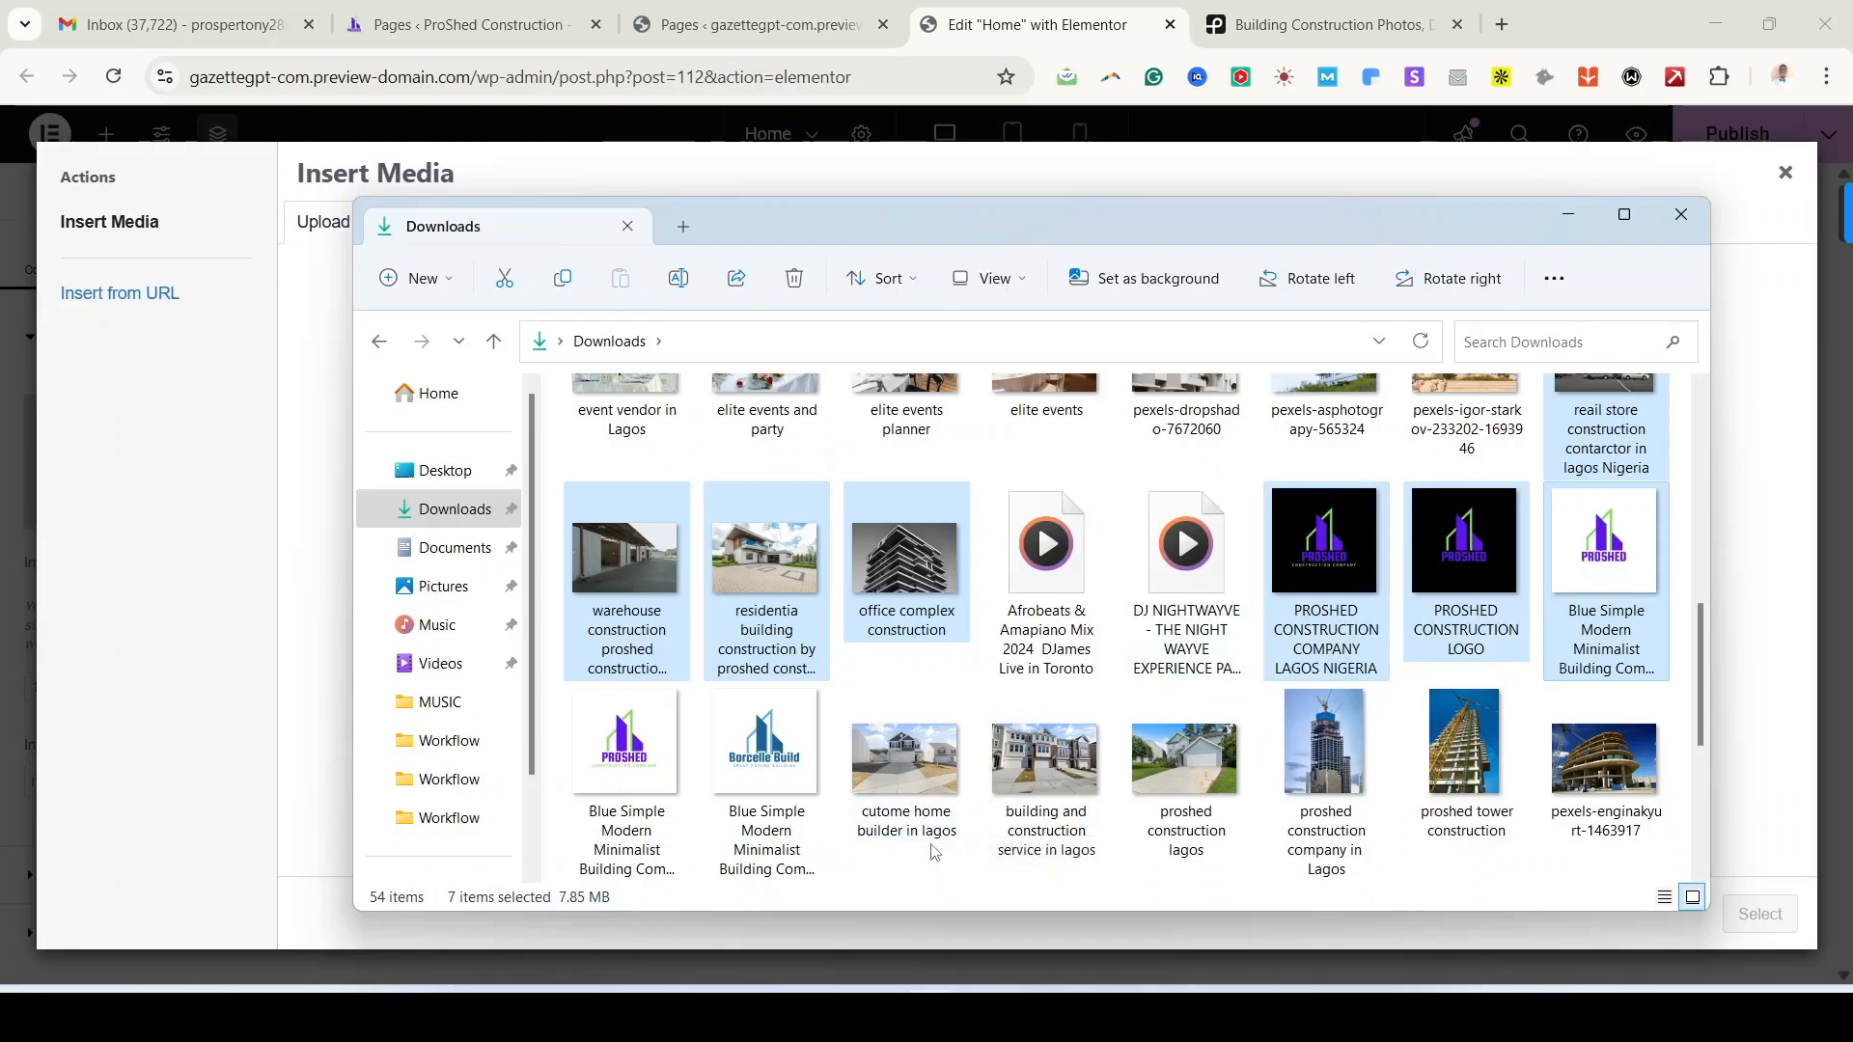
Step: Add the home builder, service, Lagos, tower and PROSHED CONSTRUCTION photos, then upload all 13
ctrl+click(893, 758)
ctrl+click(1044, 763)
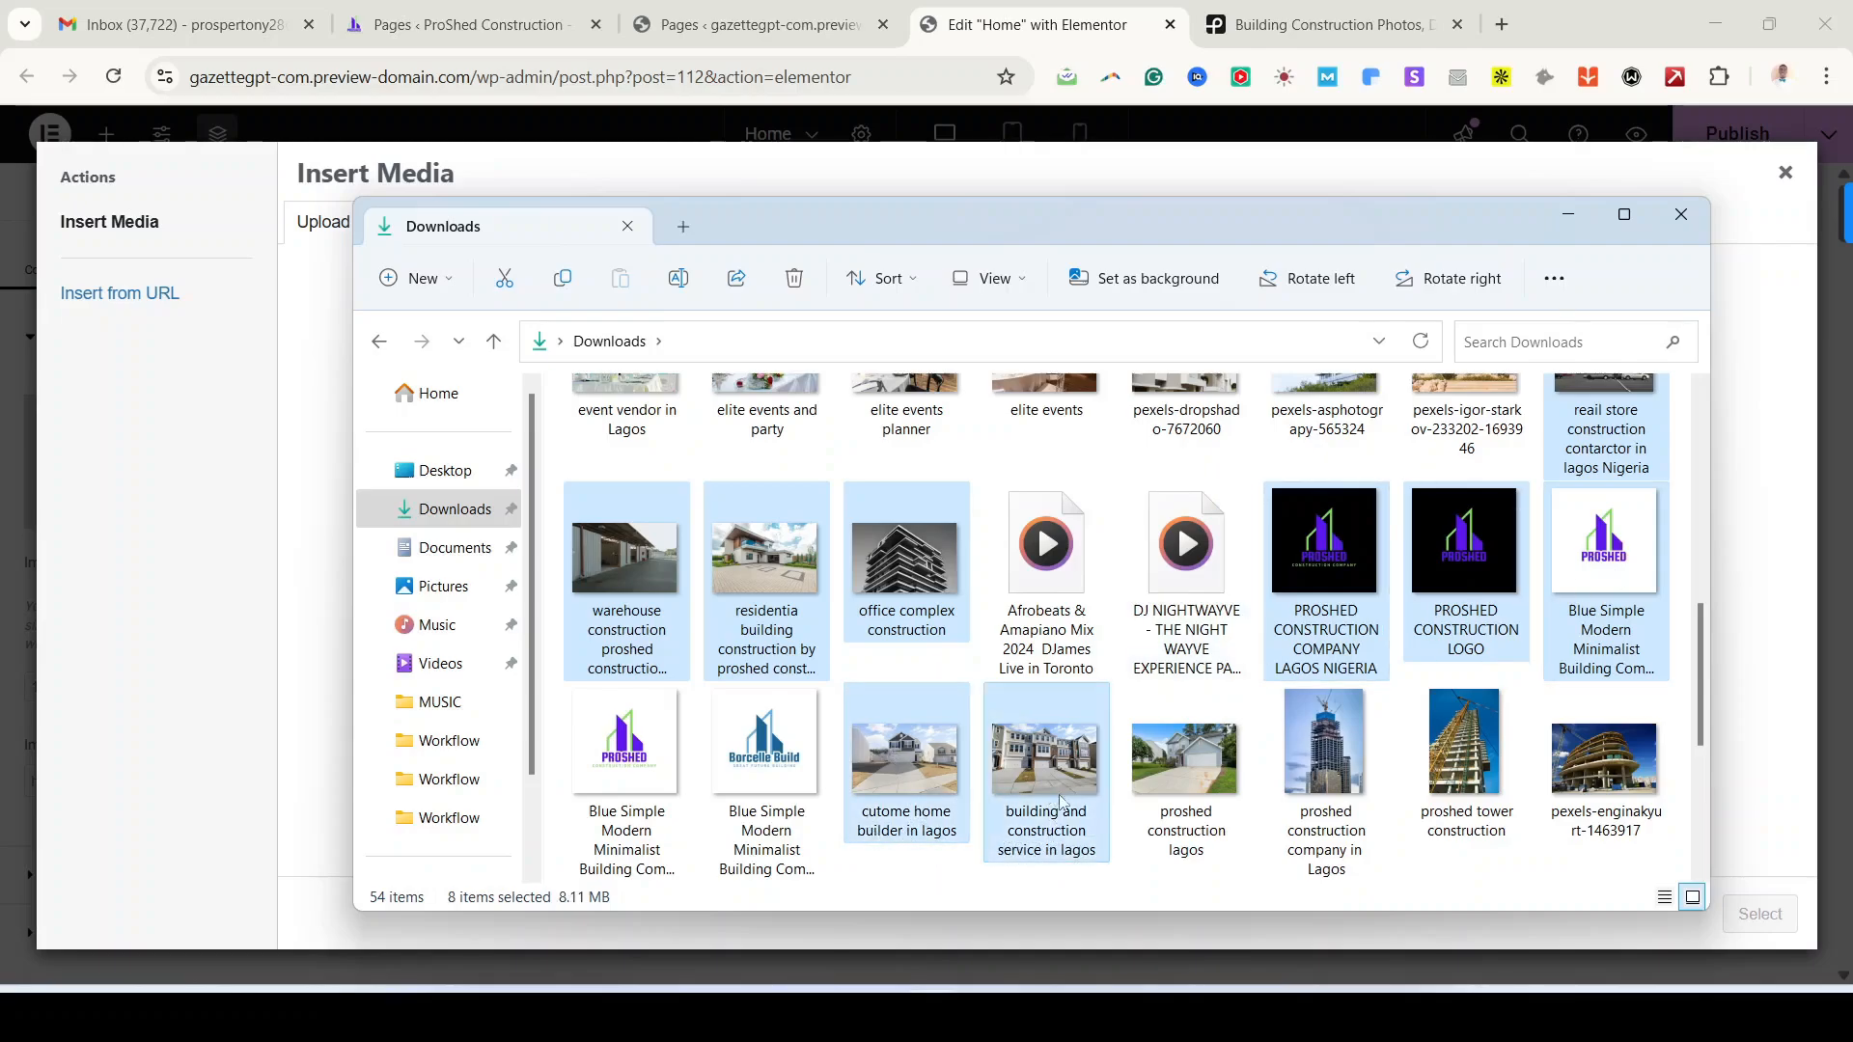
ctrl+click(1187, 774)
ctrl+click(1305, 801)
ctrl+click(1465, 783)
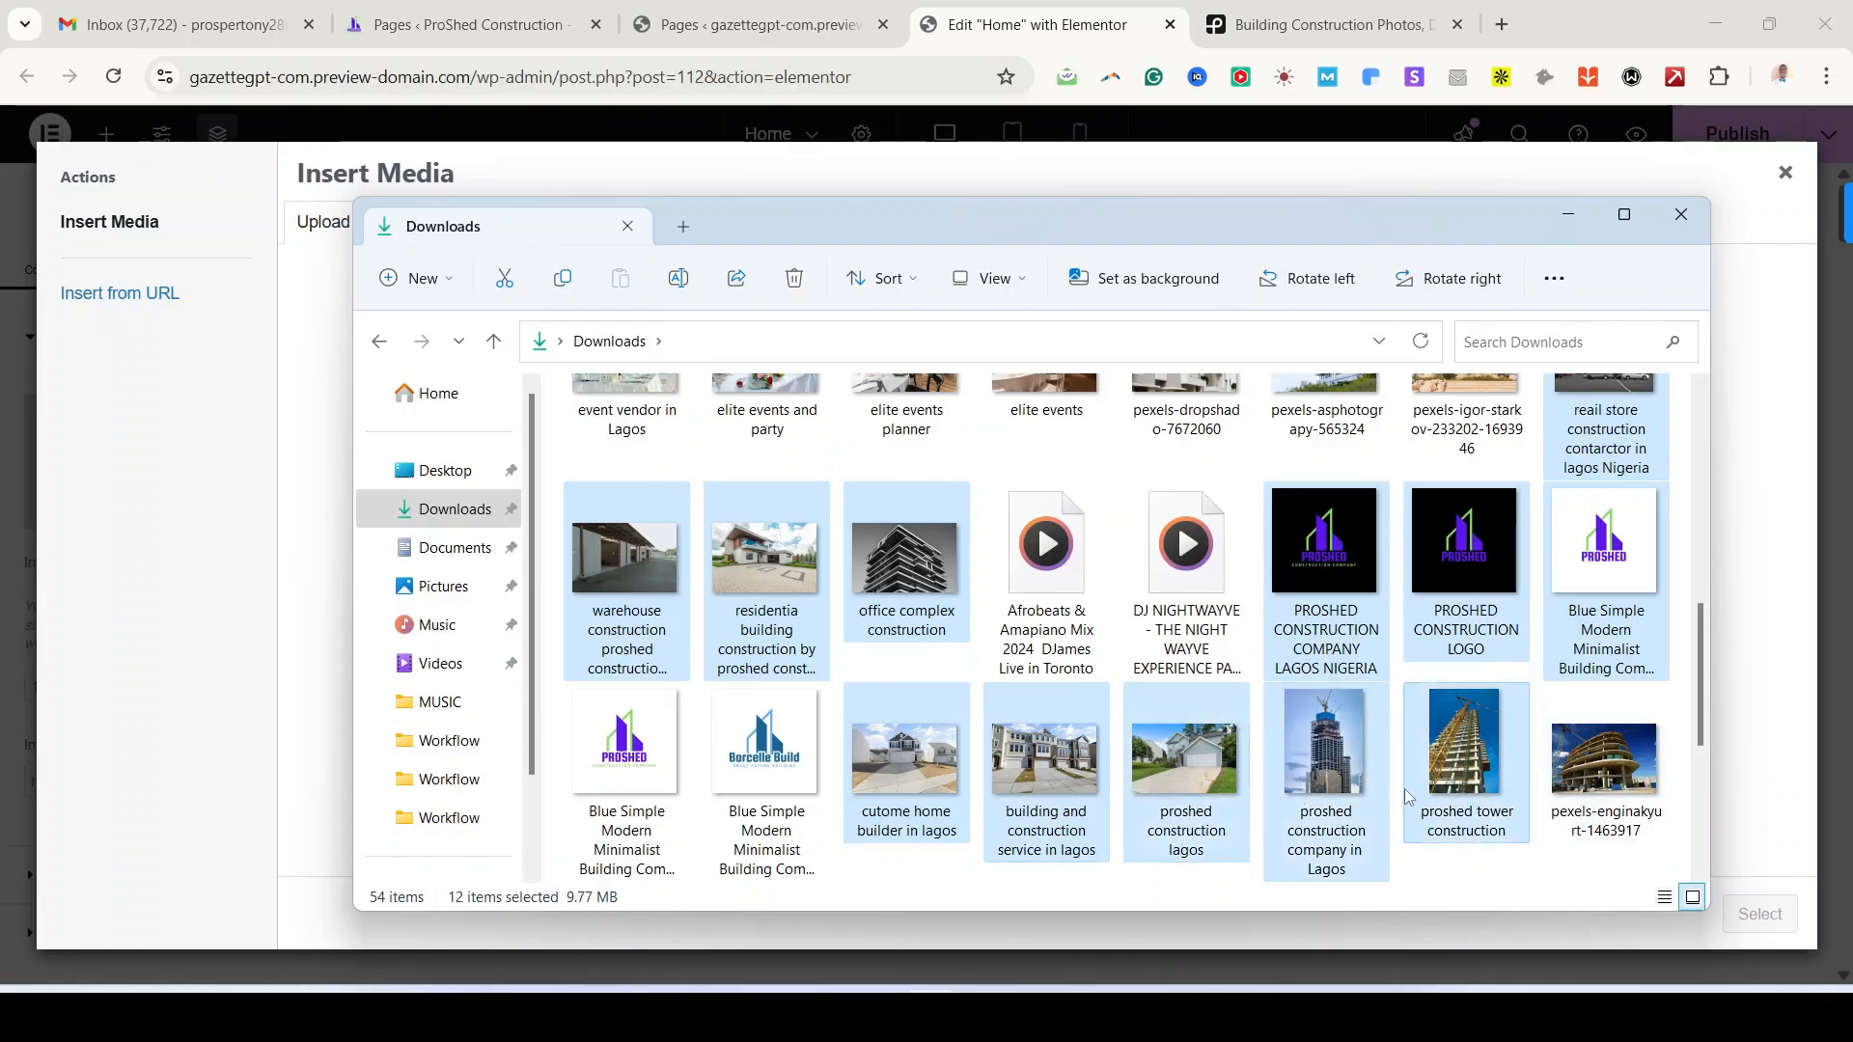
scroll(1404, 789, down, 1)
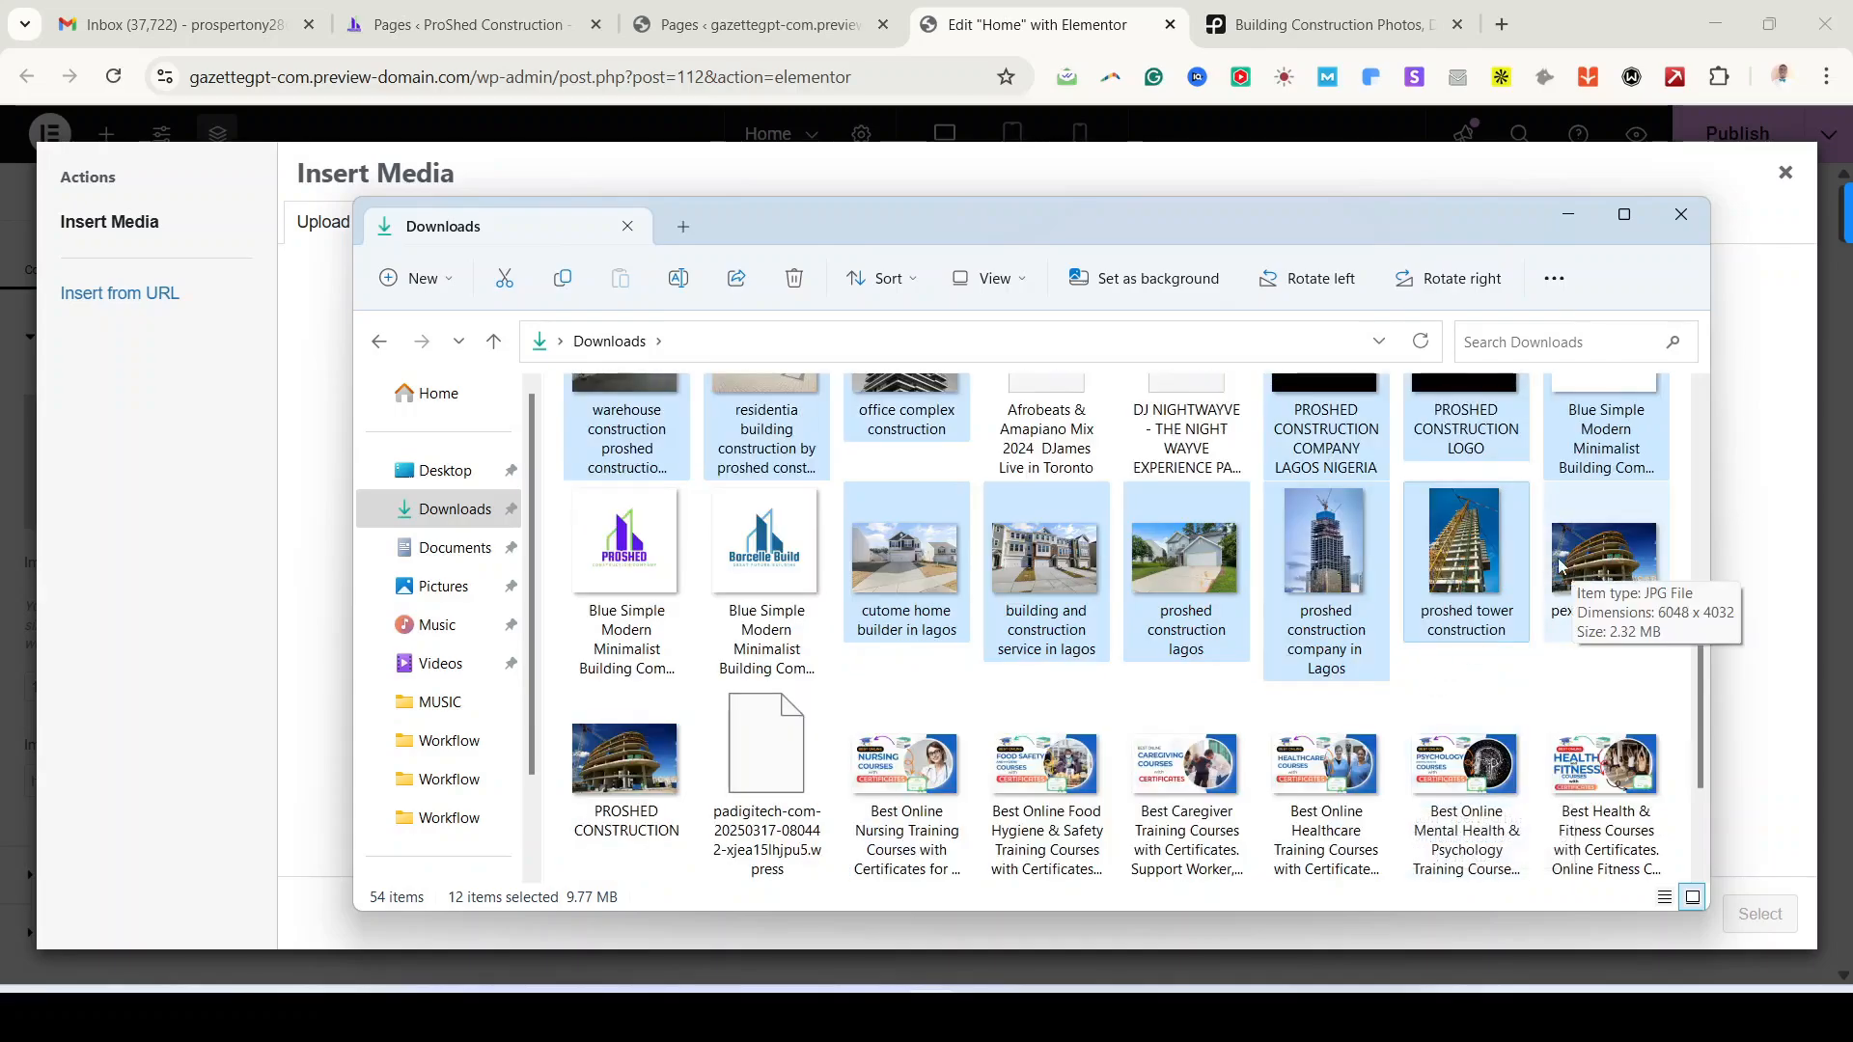
ctrl+click(634, 784)
scroll(1501, 534, up, 1)
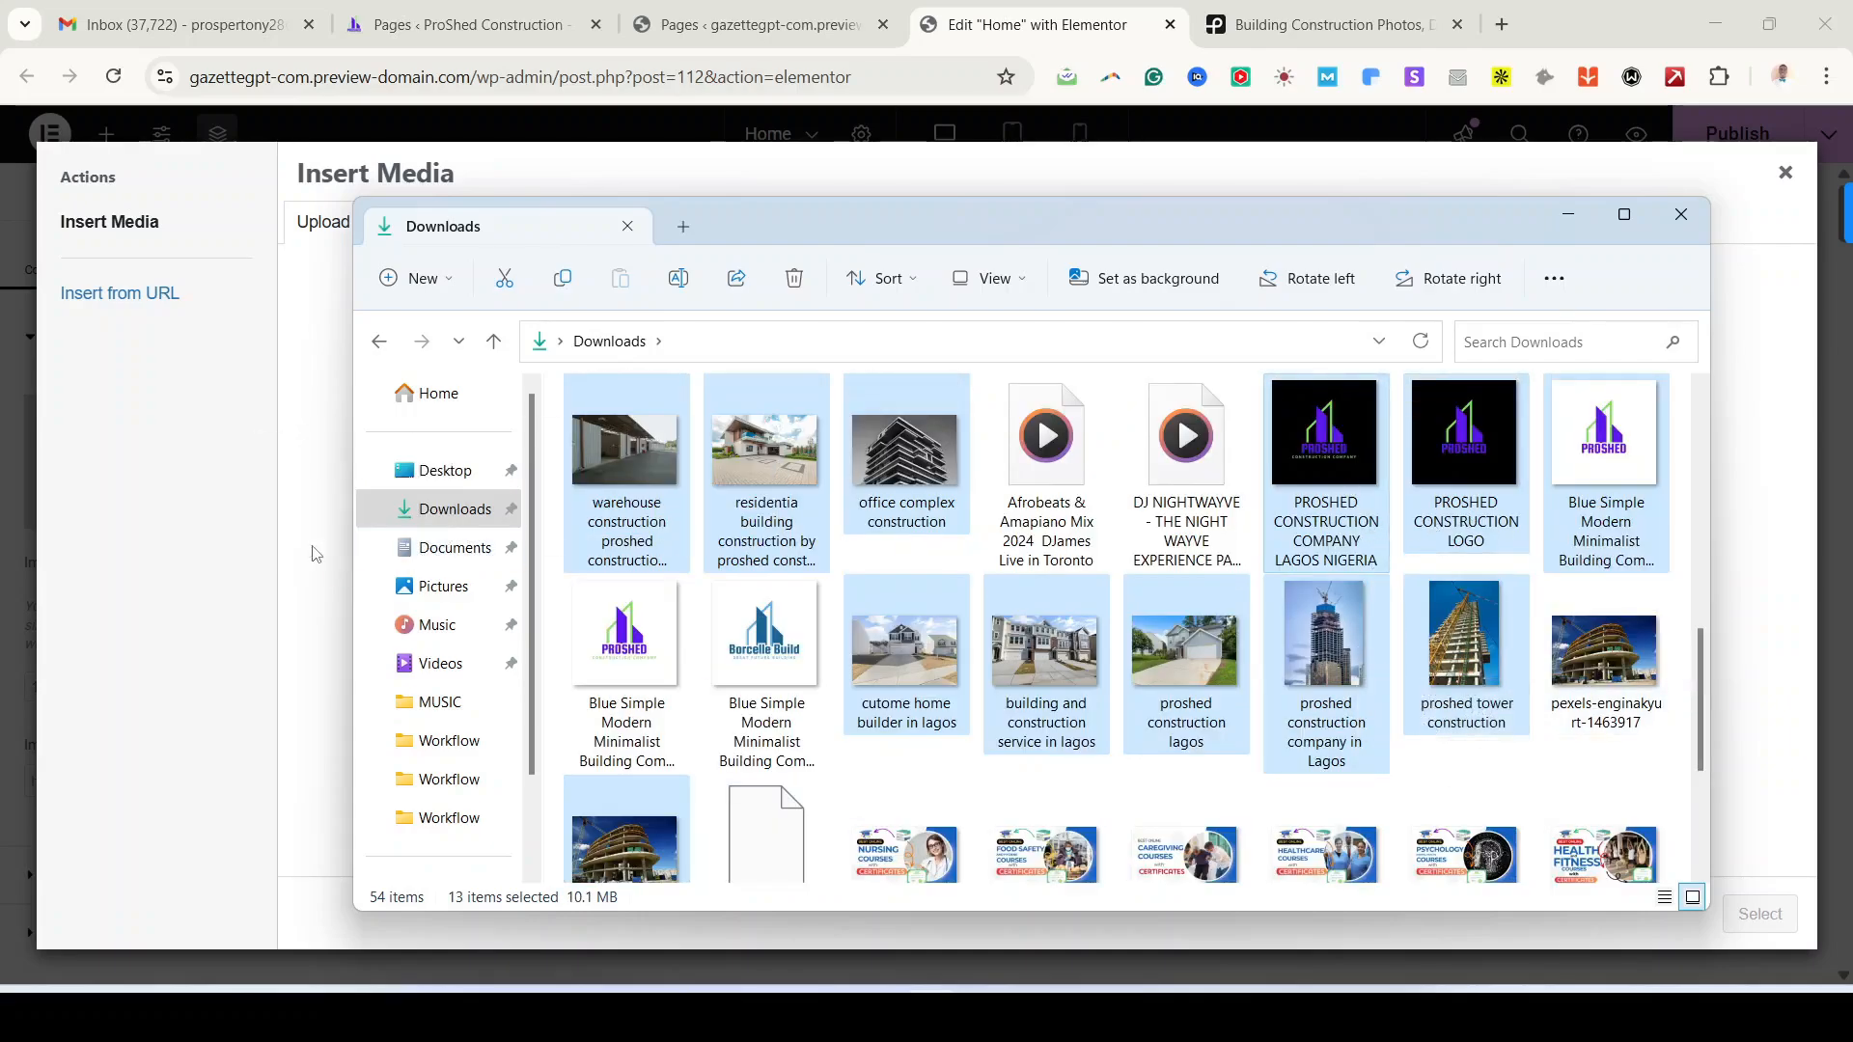
drag(312, 553, 253, 582)
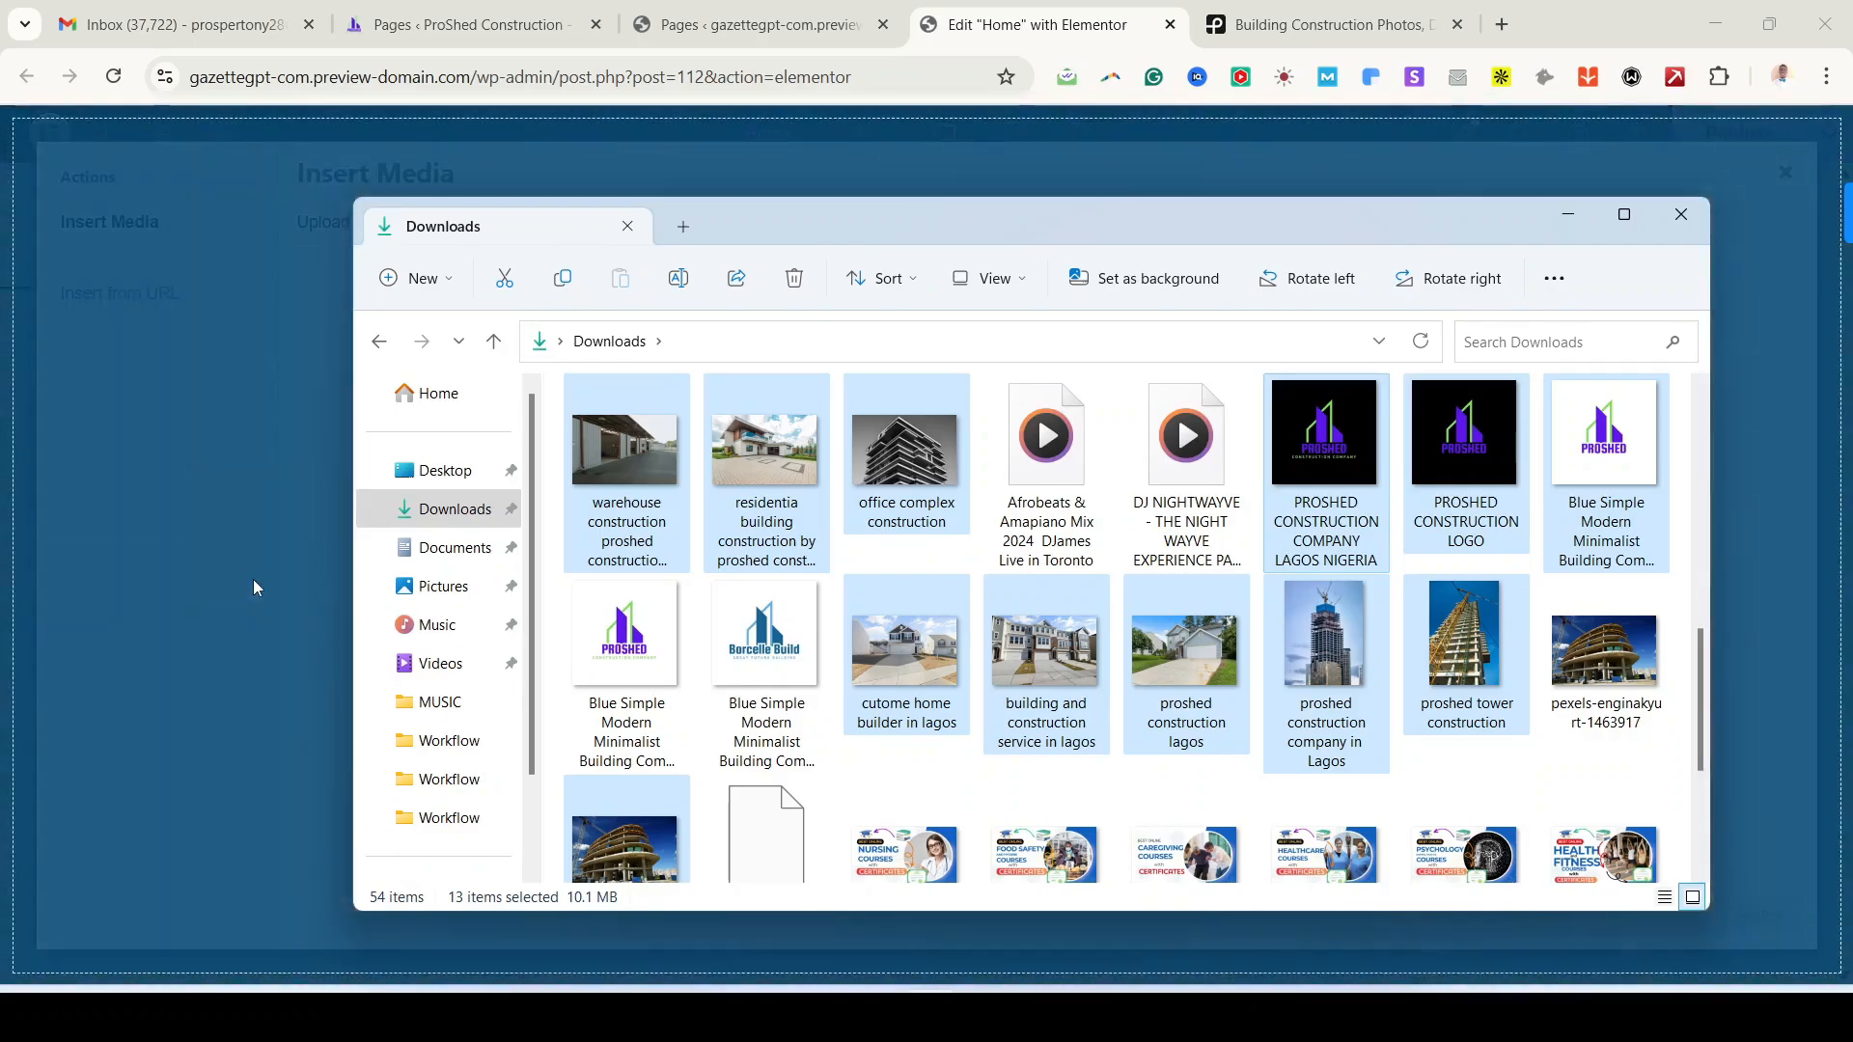
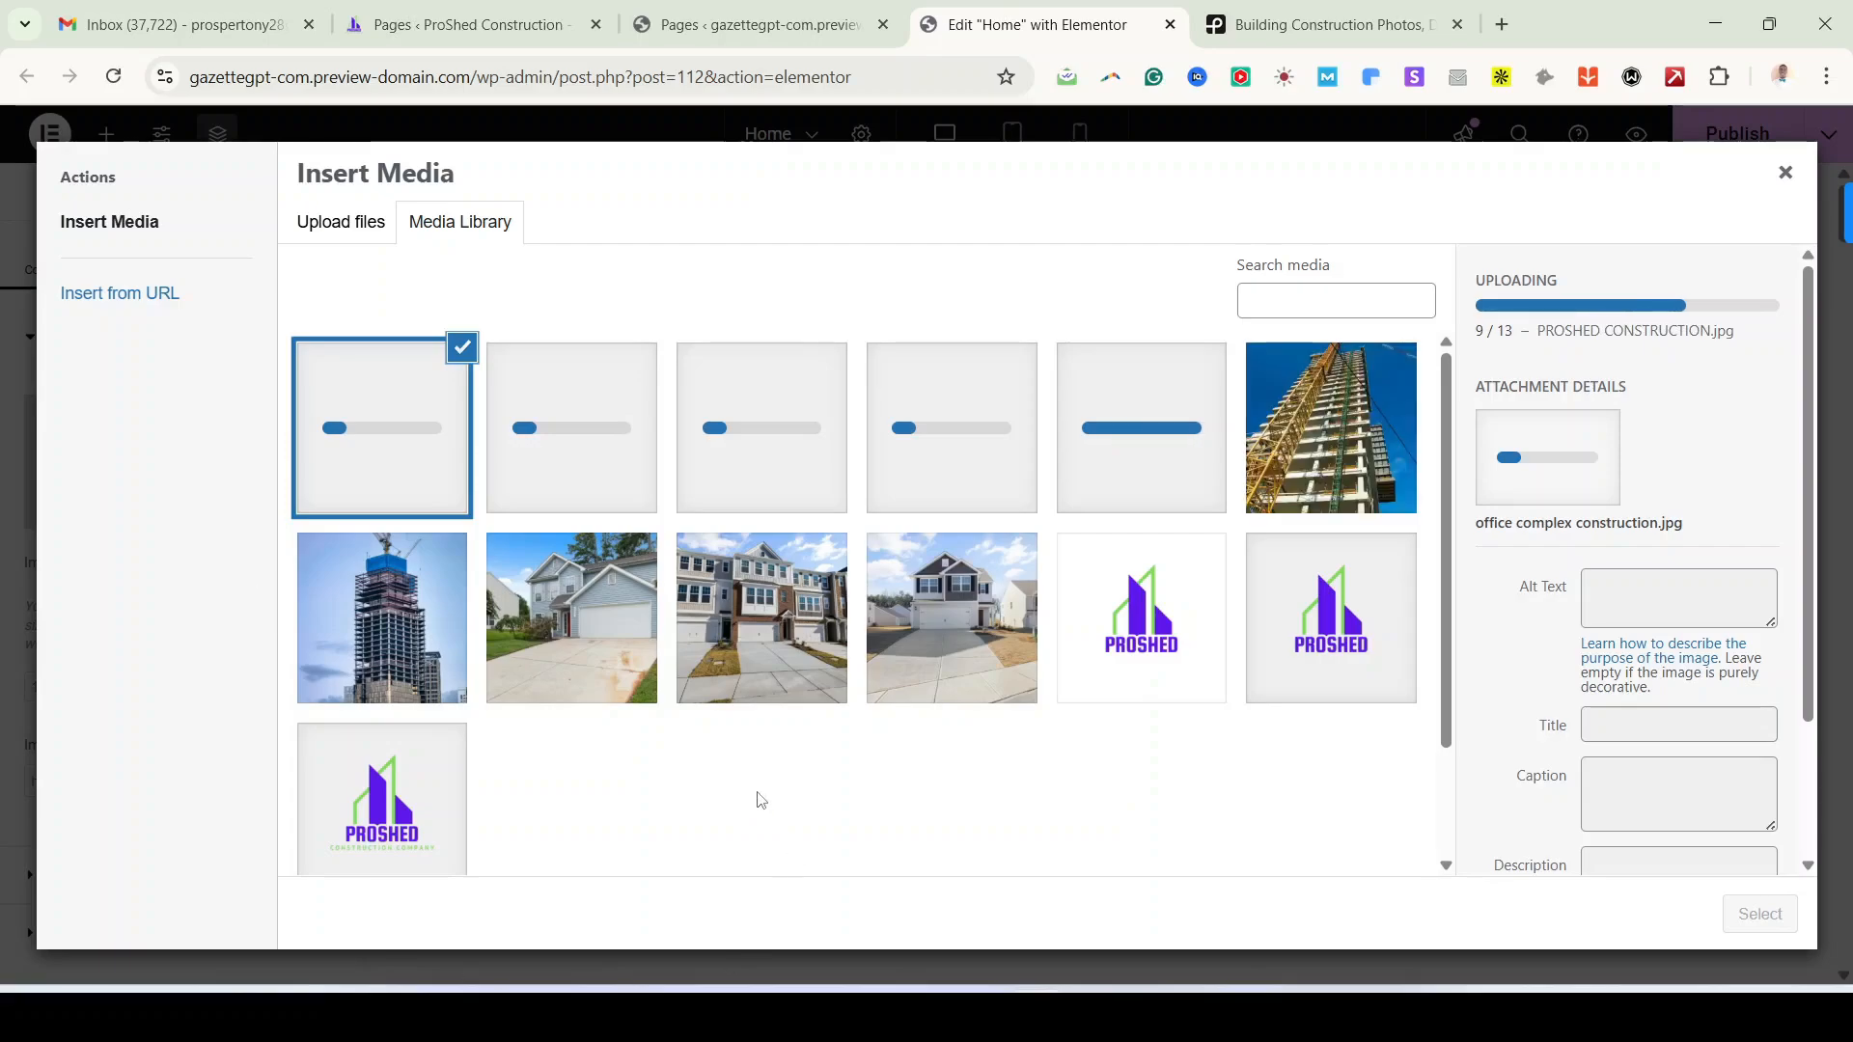
Step: Select the PROSHED-CONSTRUCTION-LOGO.png image in the media library and scroll to its Attachment Details
click(977, 629)
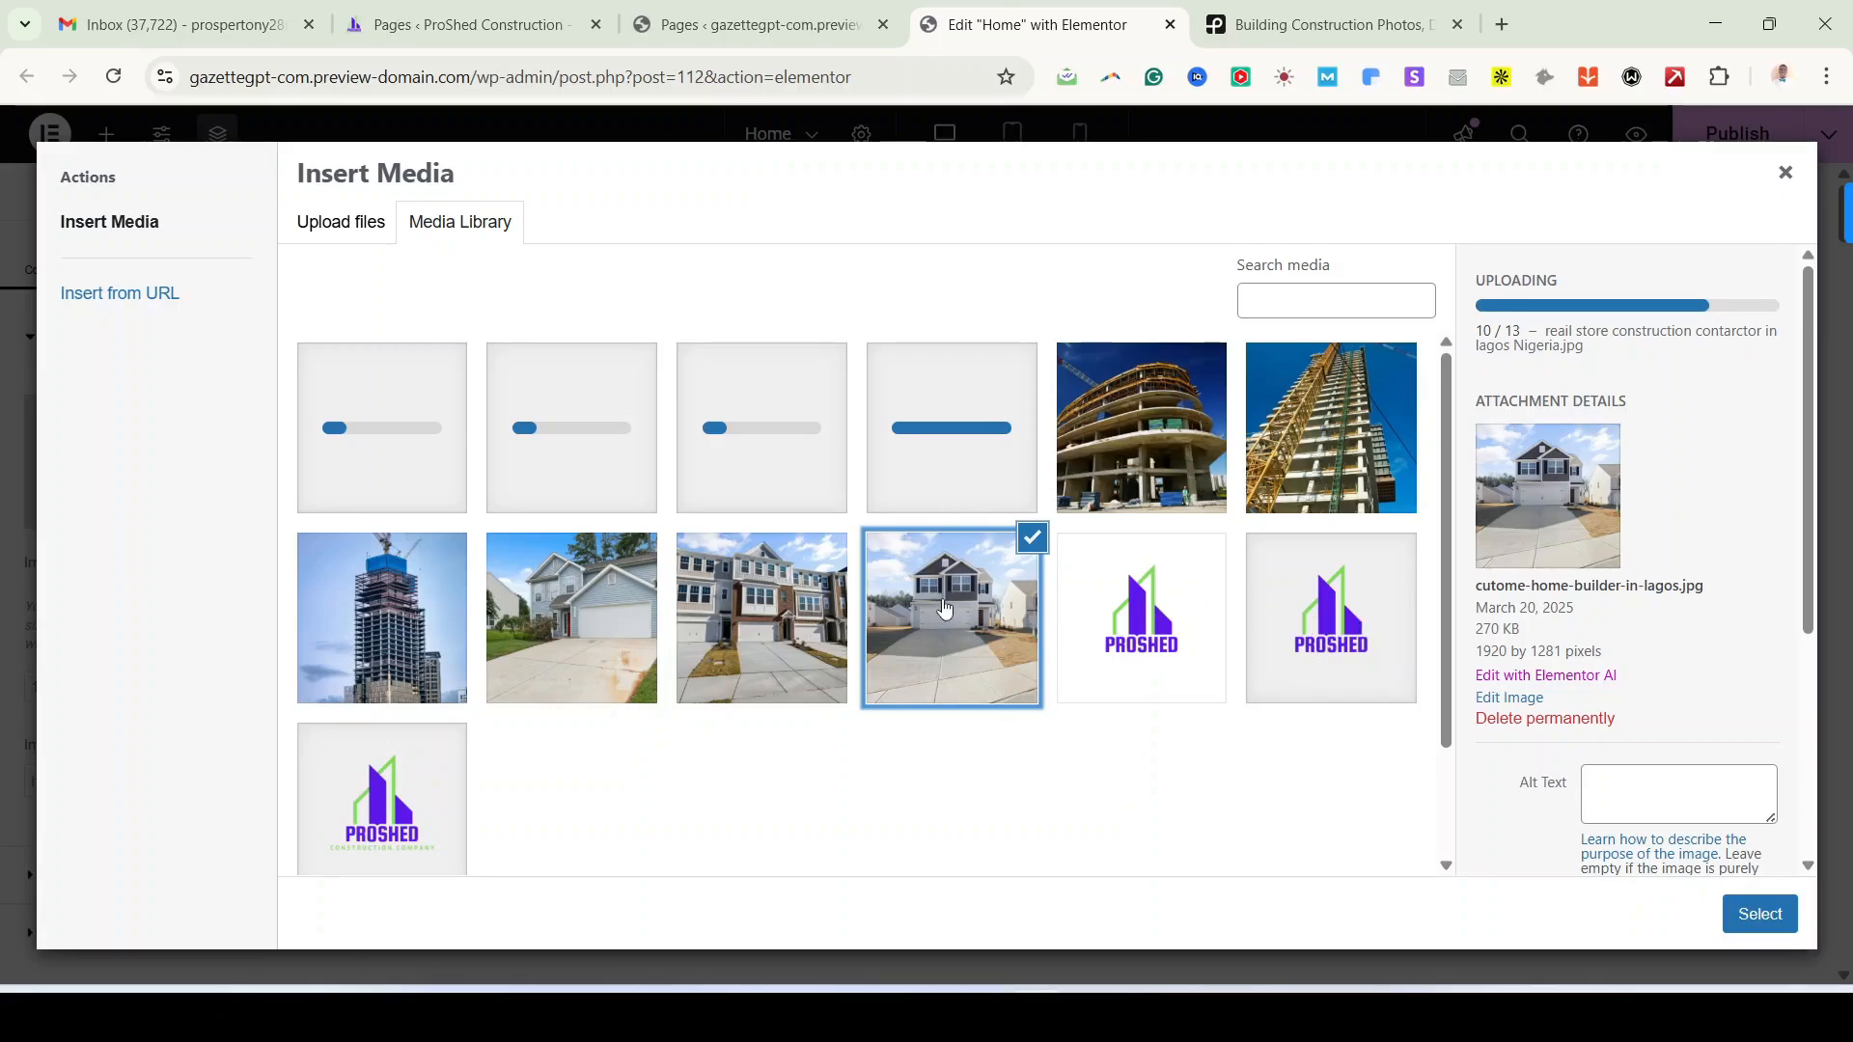
click(1331, 611)
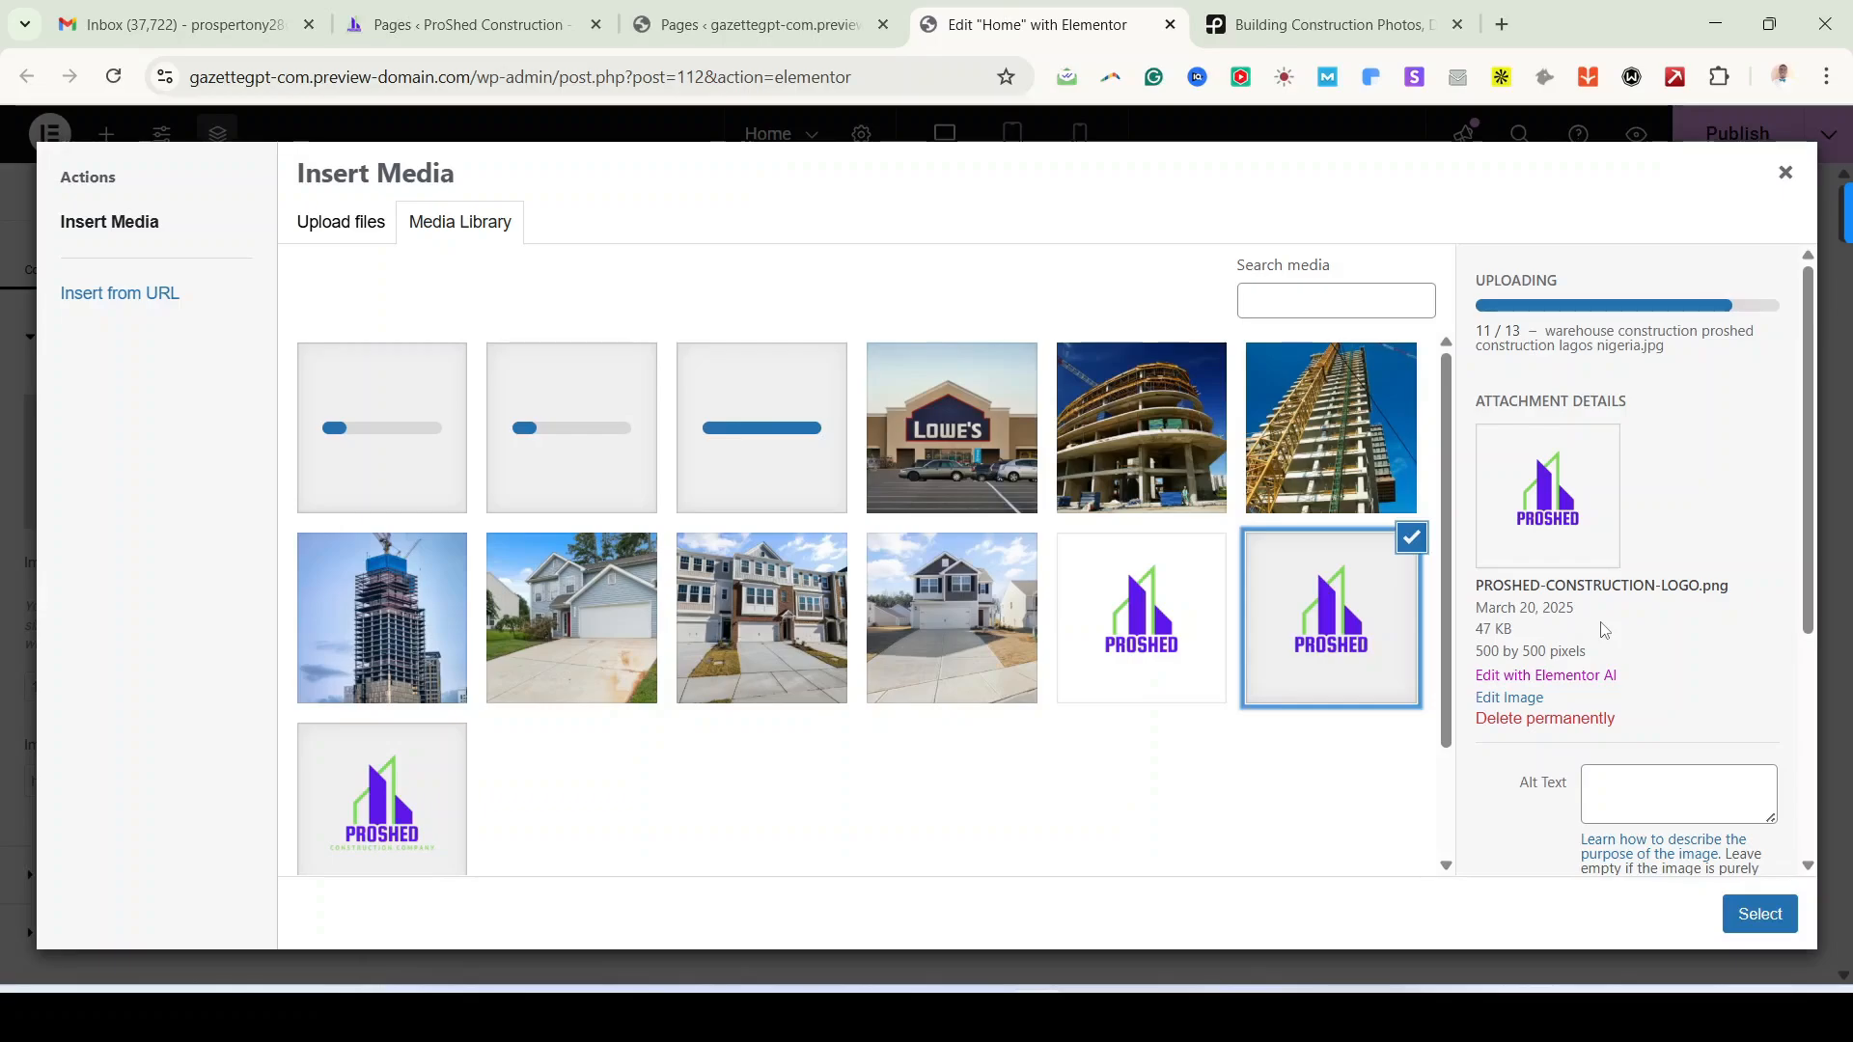
scroll(1604, 629, down, 1)
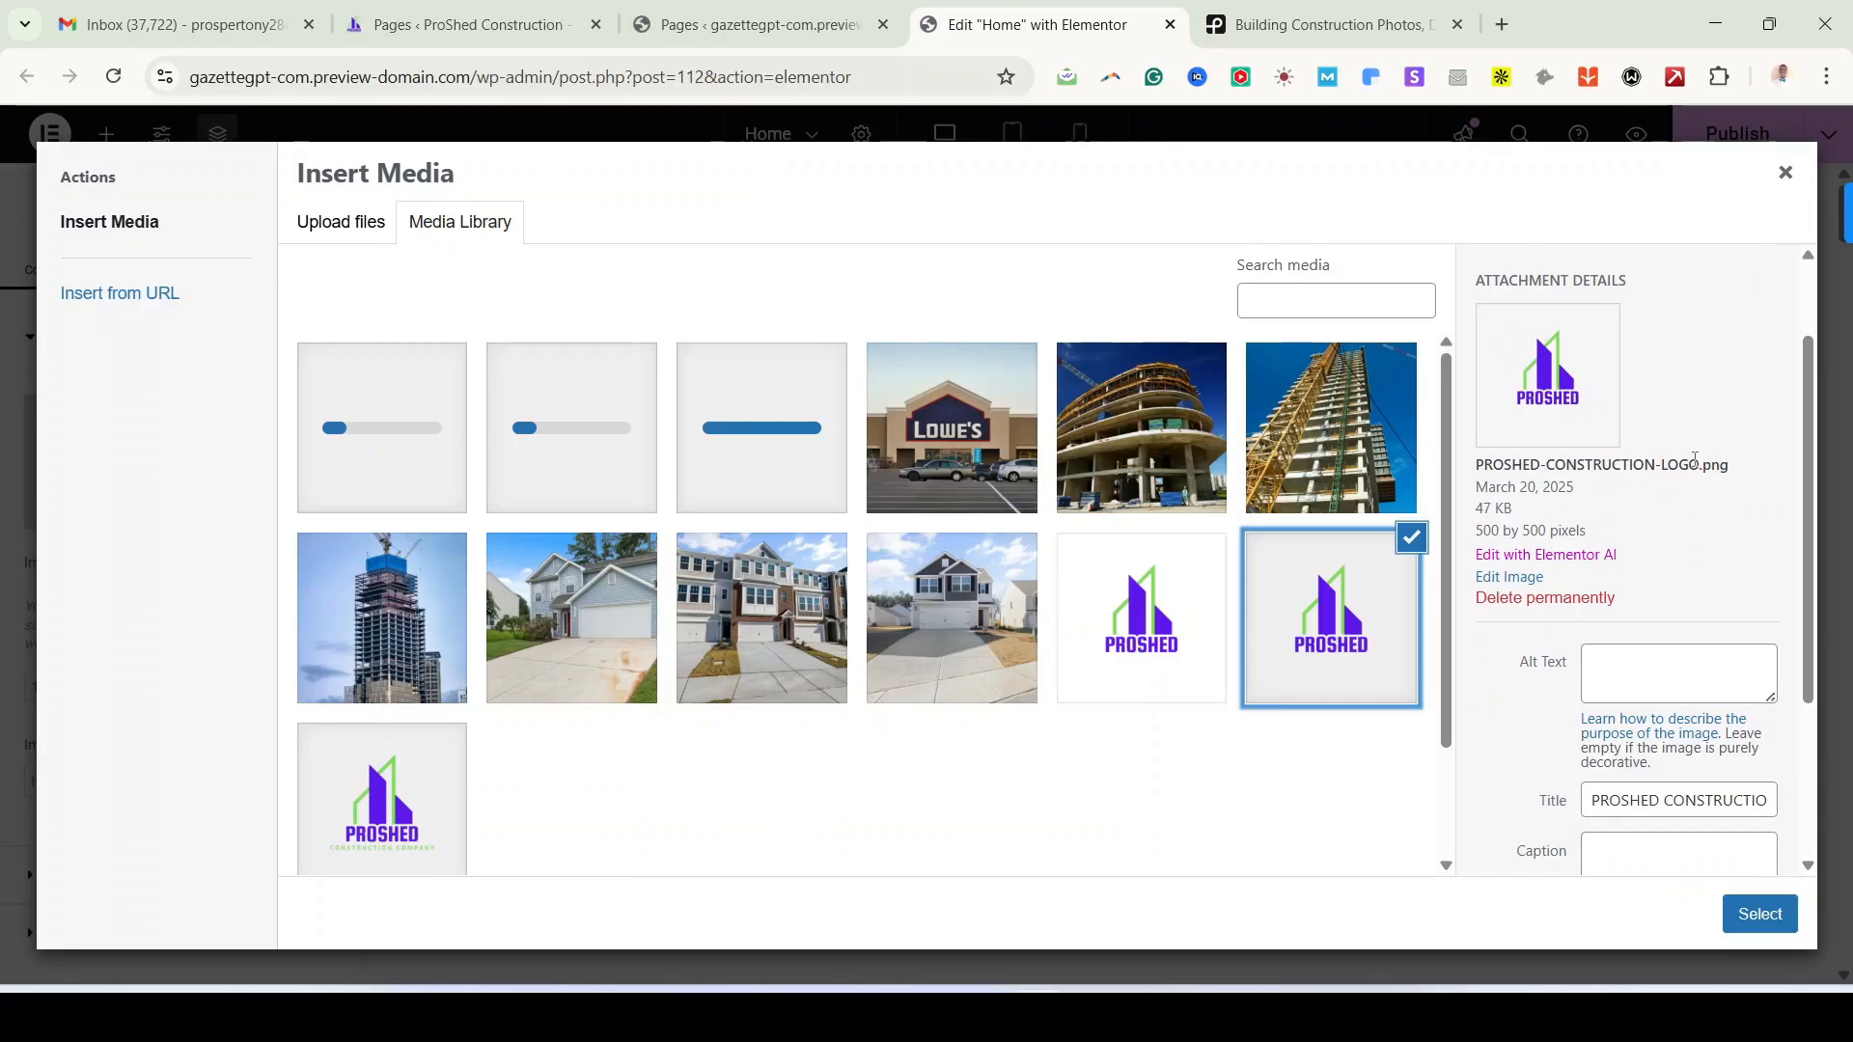
Step: Copy each of the two PROSHED logos' titles into their Alt Text fields
click(1681, 800)
key(ctrl+a)
key(ctrl+c)
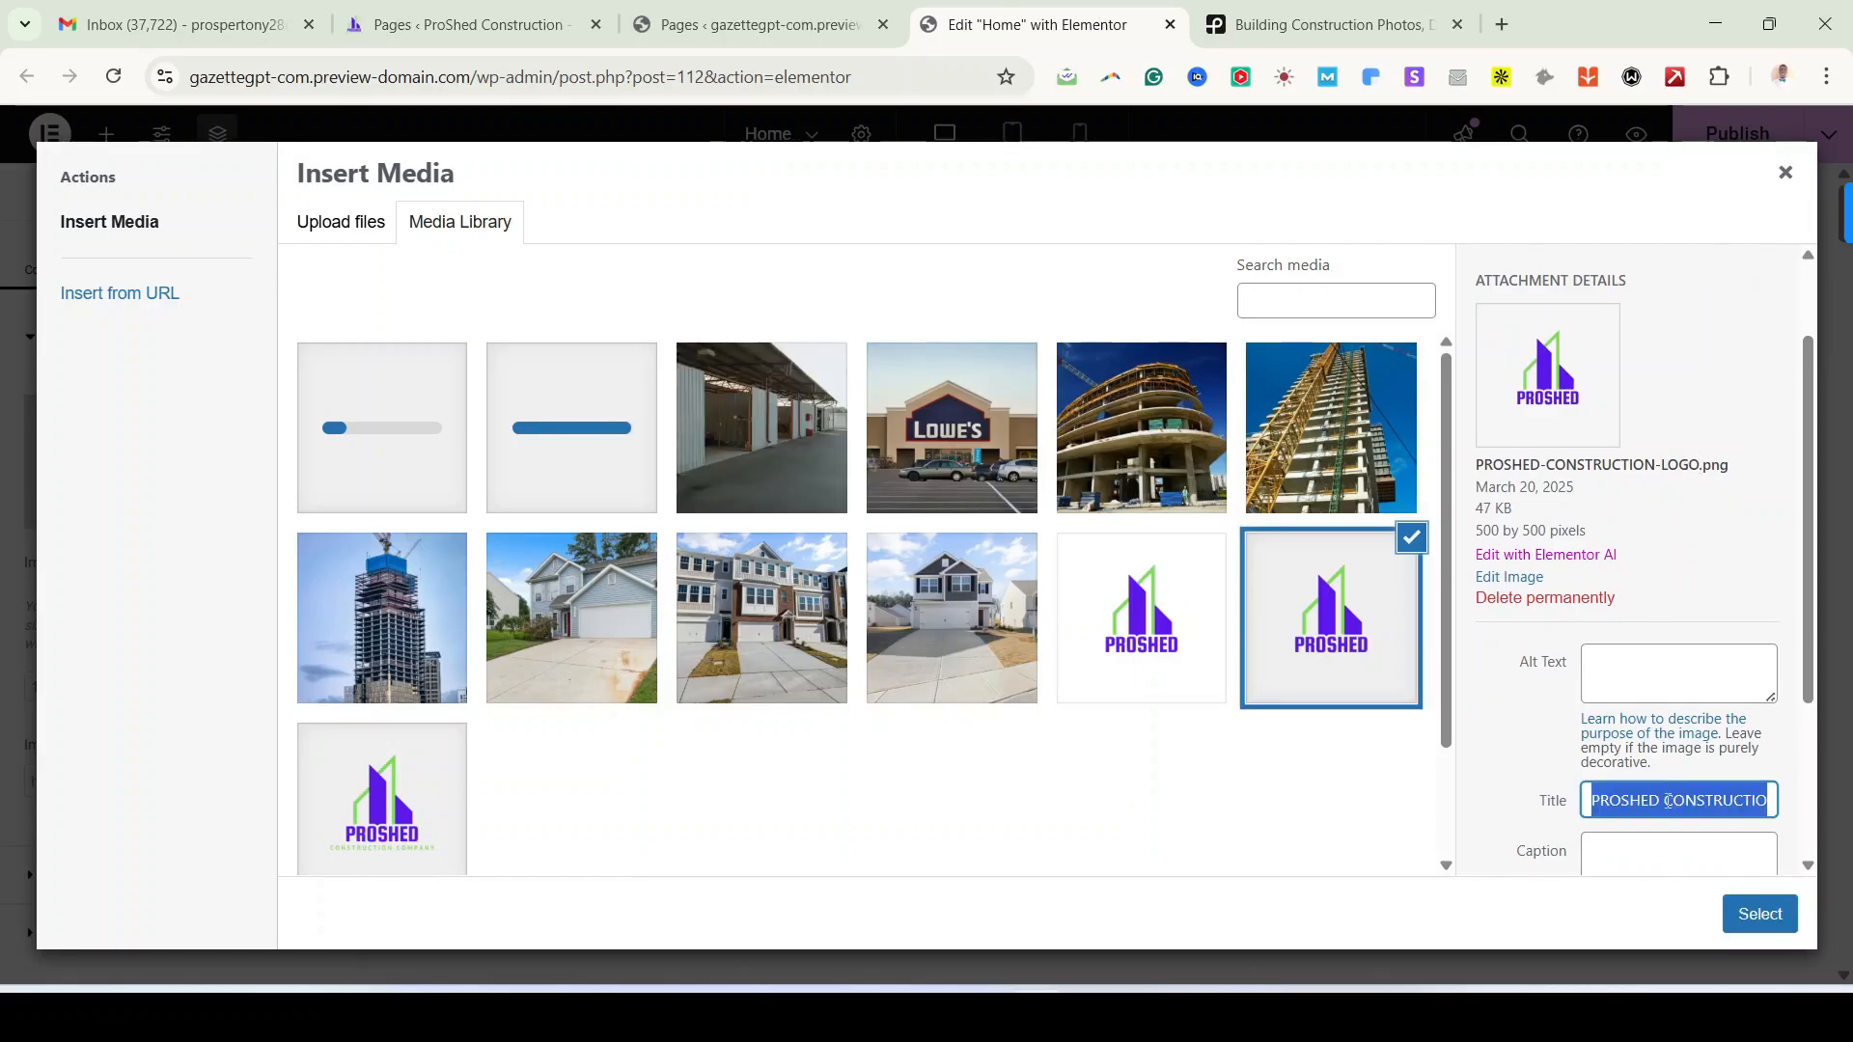
click(1640, 673)
key(ctrl+v)
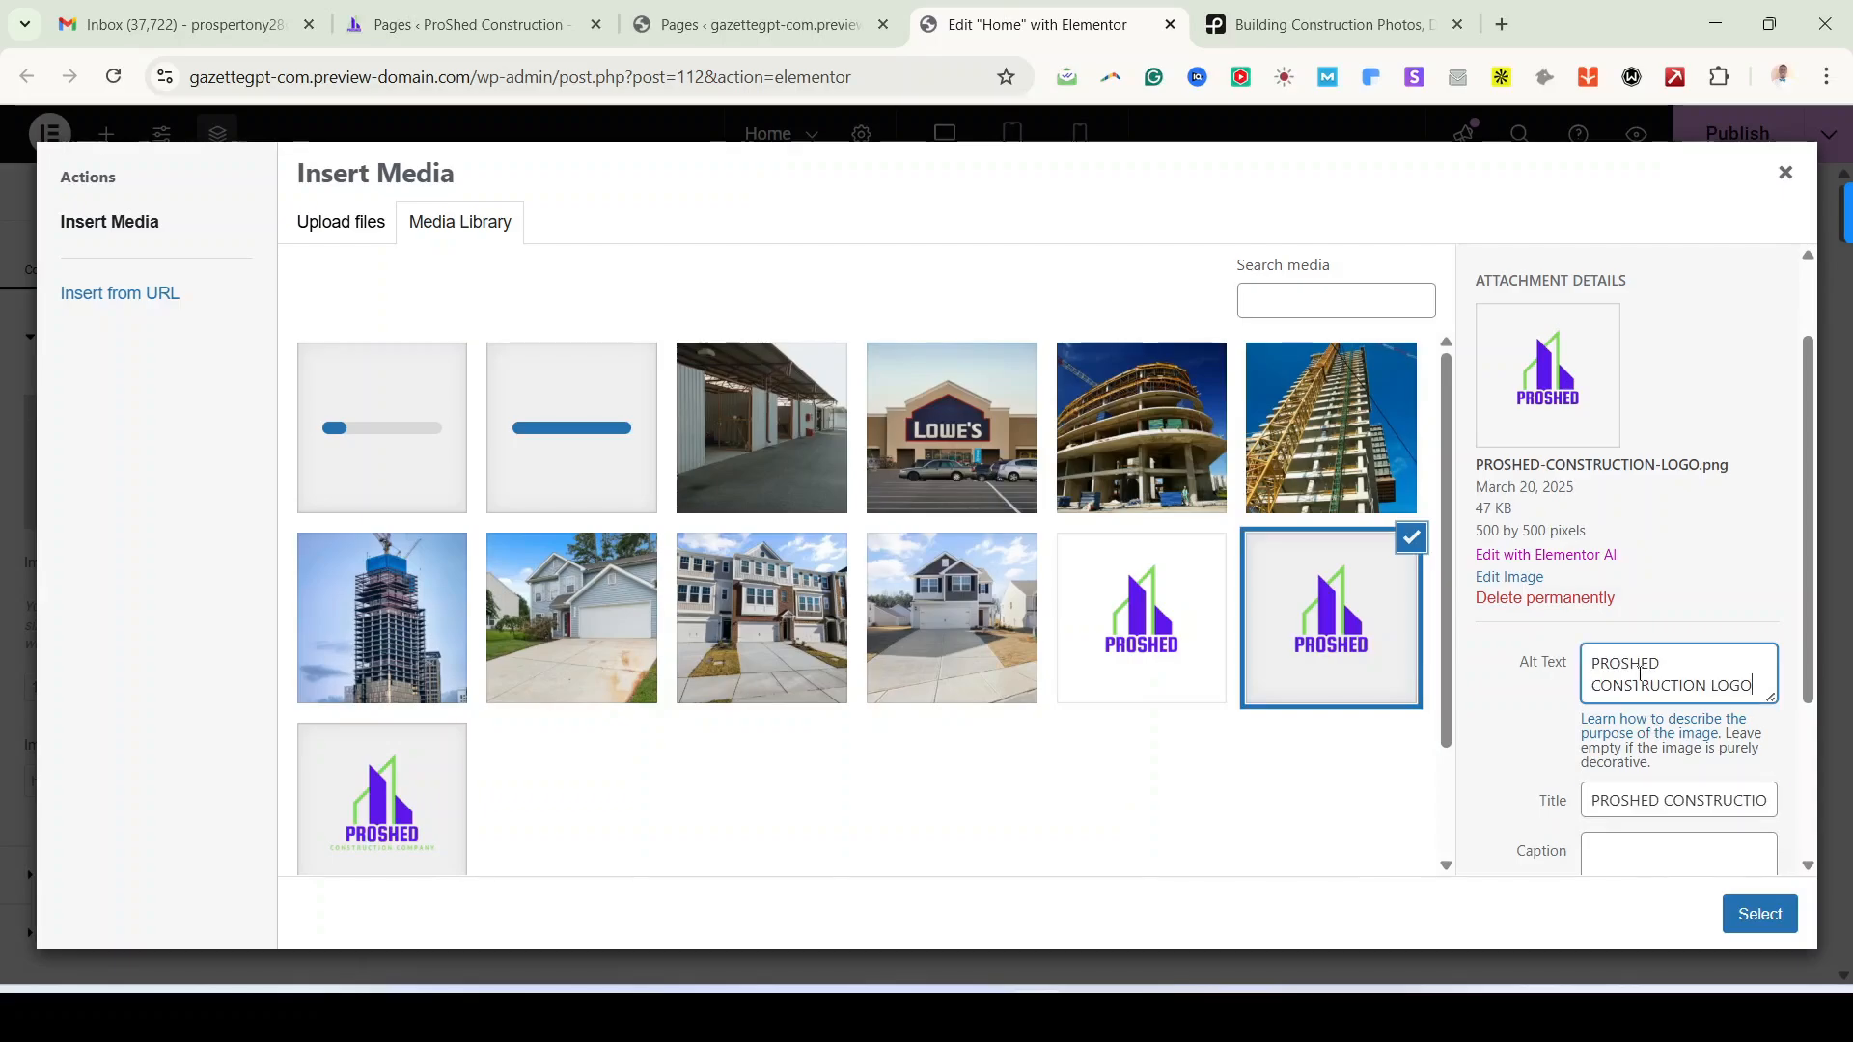
click(1212, 672)
click(1715, 820)
key(ctrl+a)
key(ctrl+c)
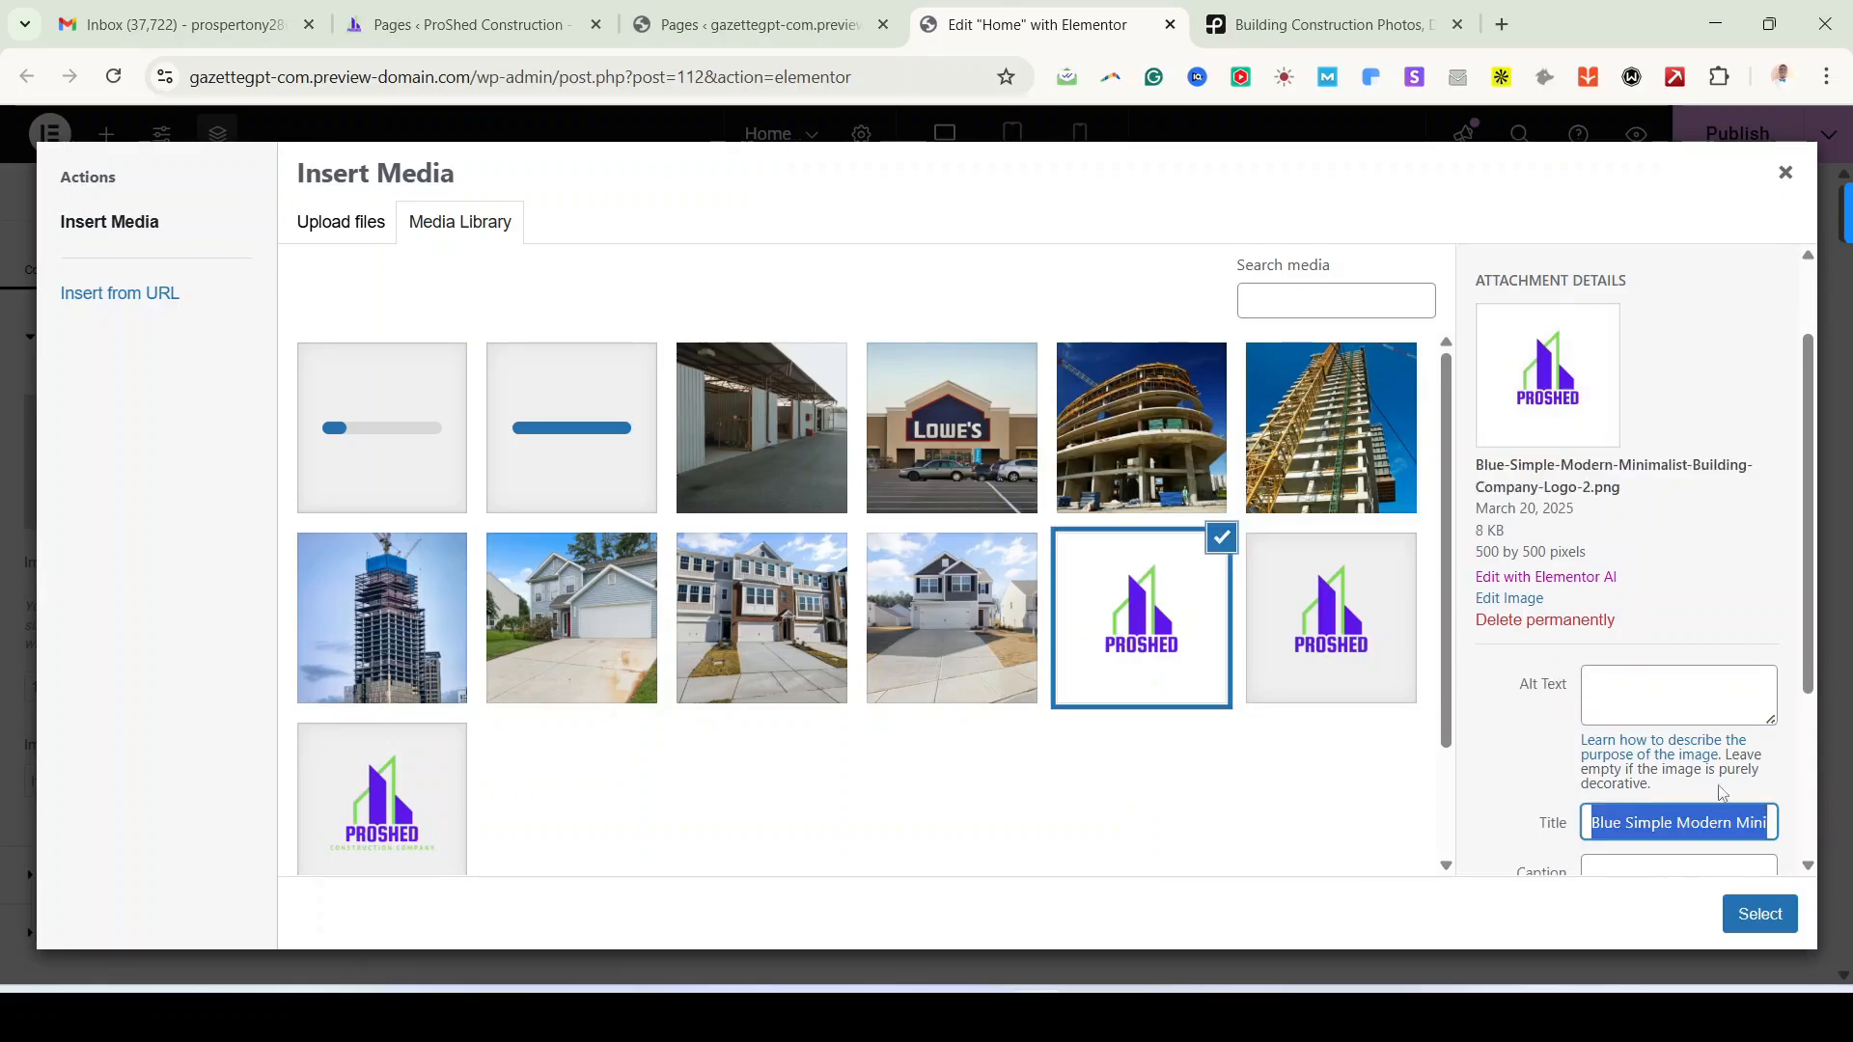
click(1646, 700)
key(ctrl+v)
Step: Give the custom home builder and building-and-construction-service photos their titles as alt text, fixing 'cutome'
click(982, 690)
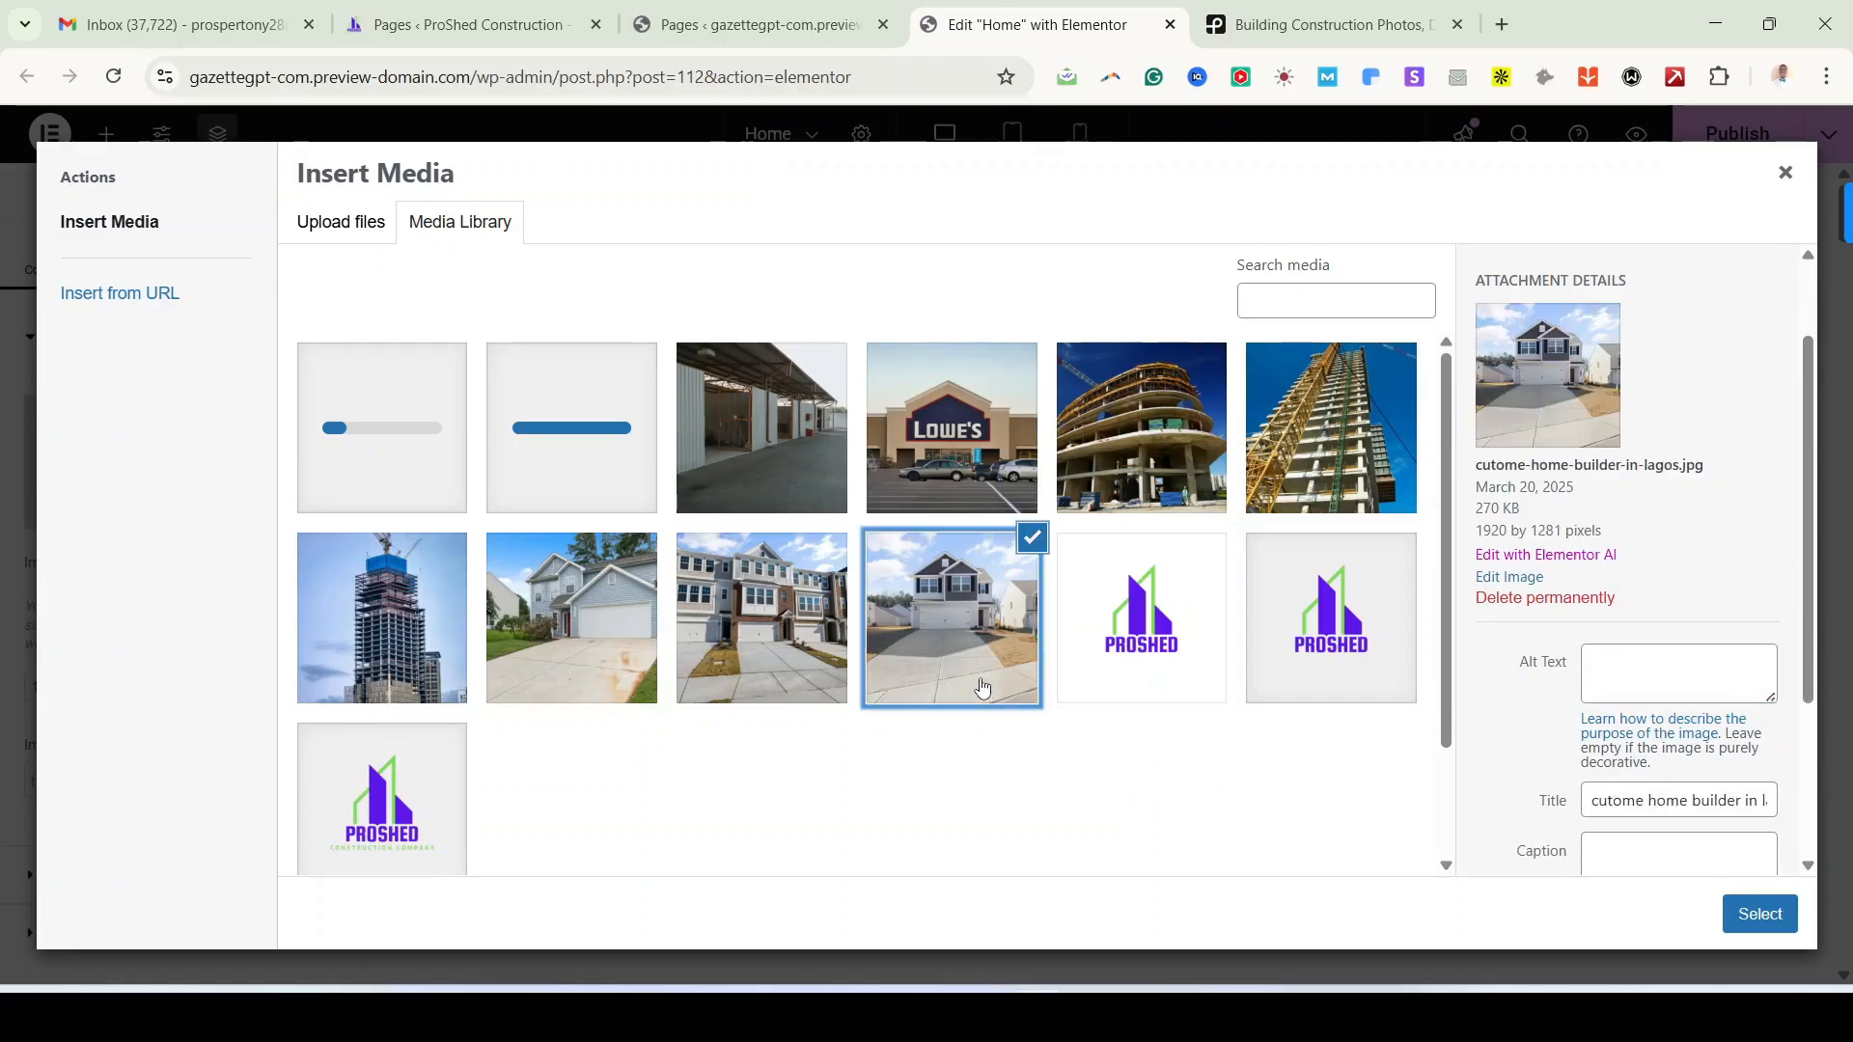
click(1690, 801)
key(ctrl+a)
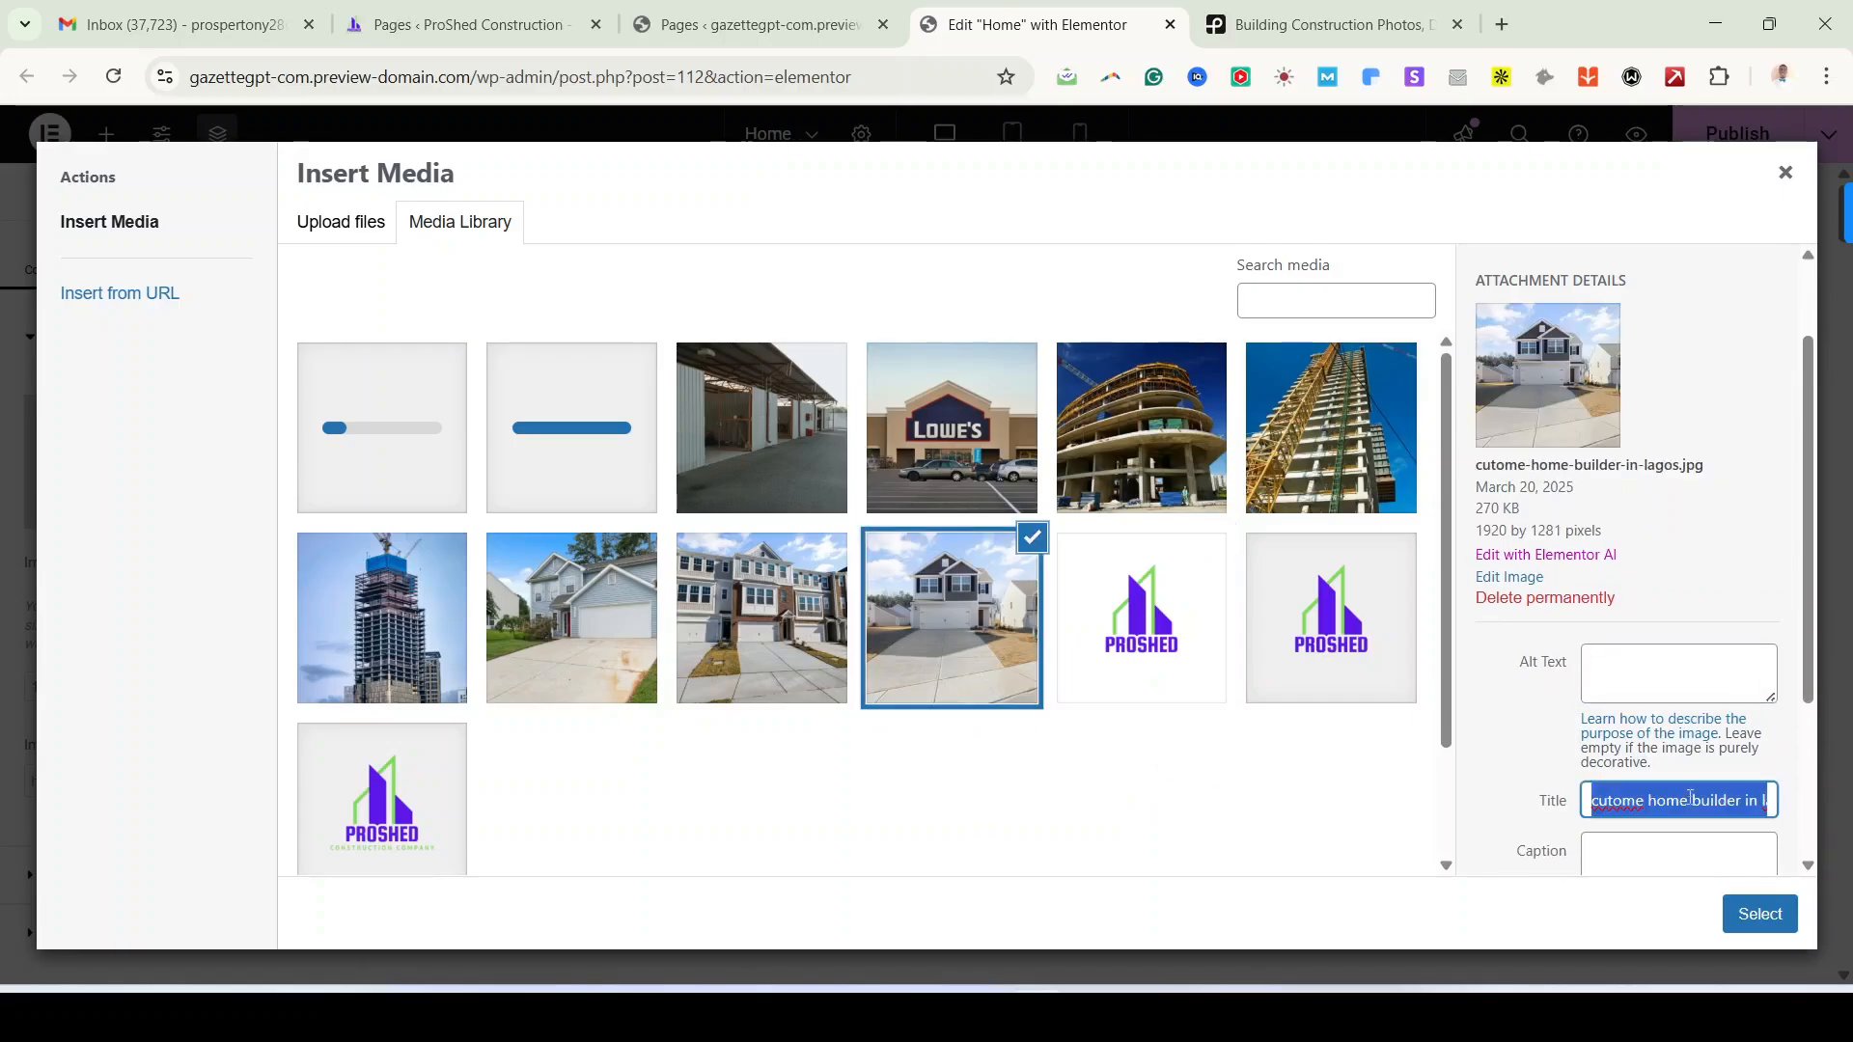
key(ctrl+c)
click(1667, 679)
key(ctrl+v)
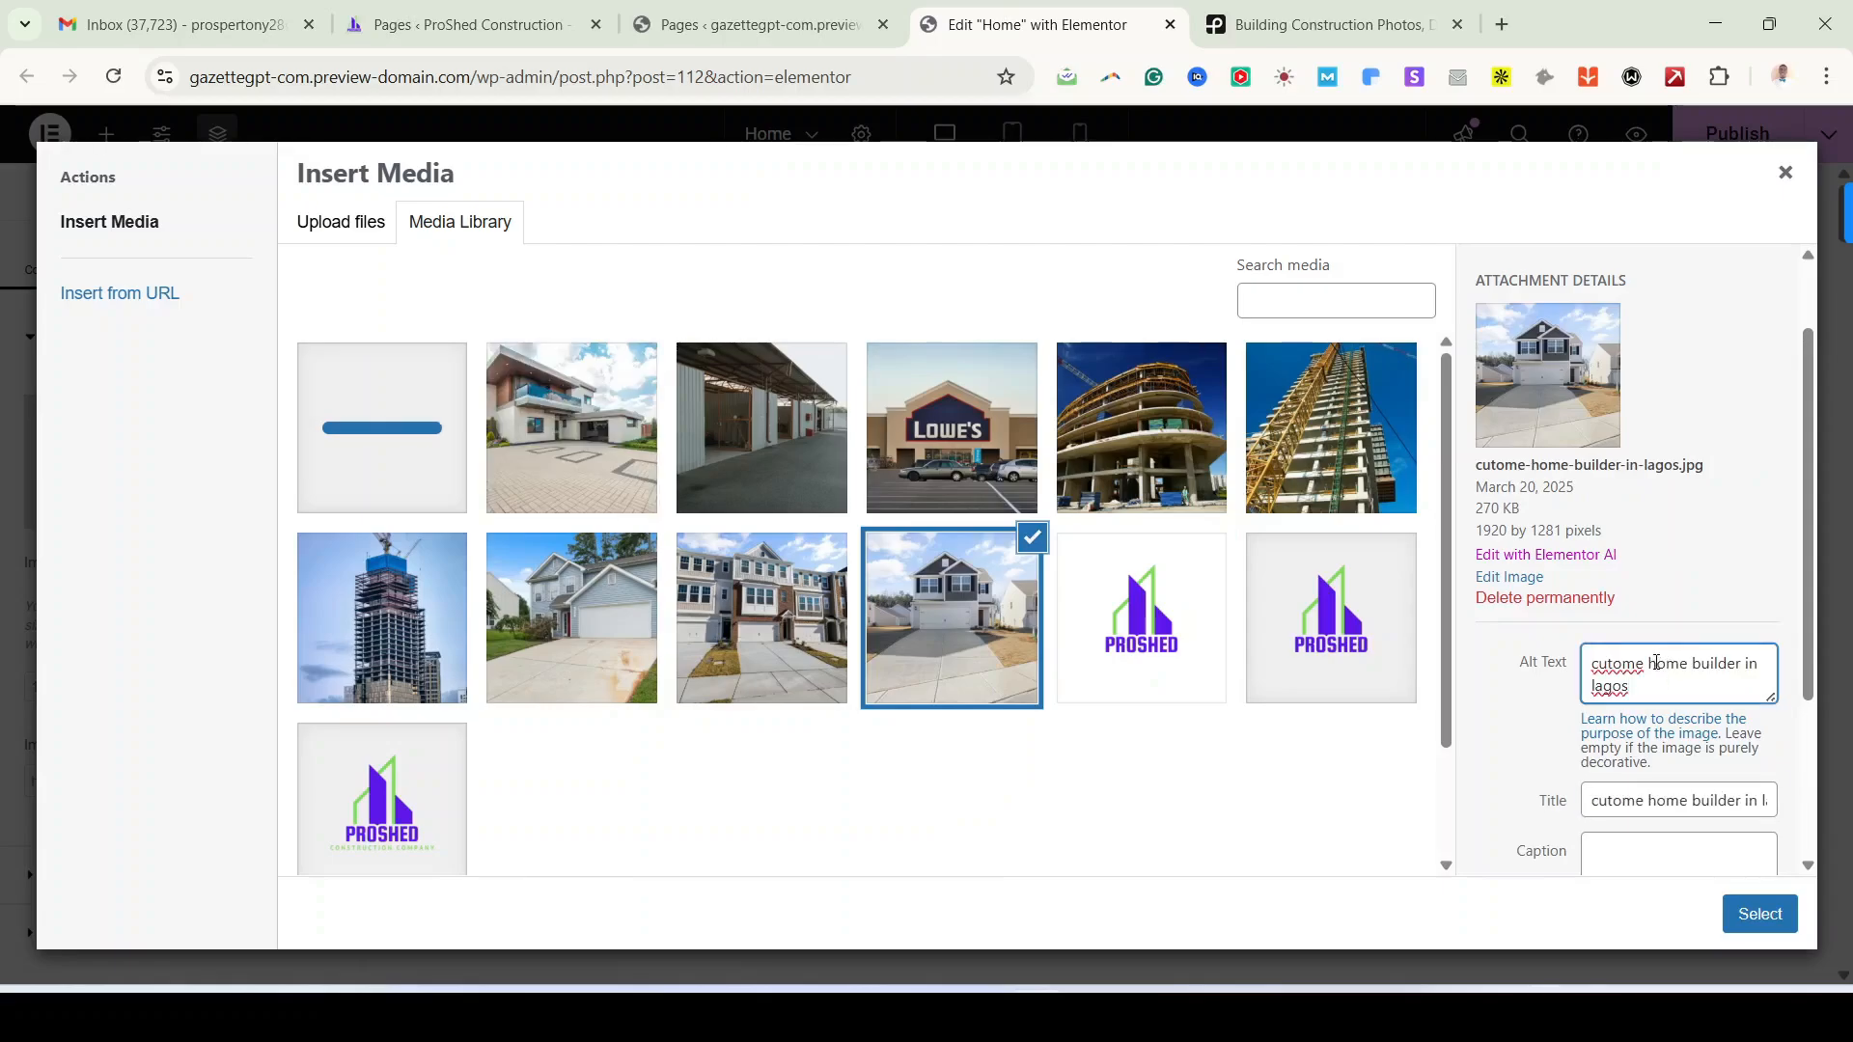
key(BackSpace)
click(771, 647)
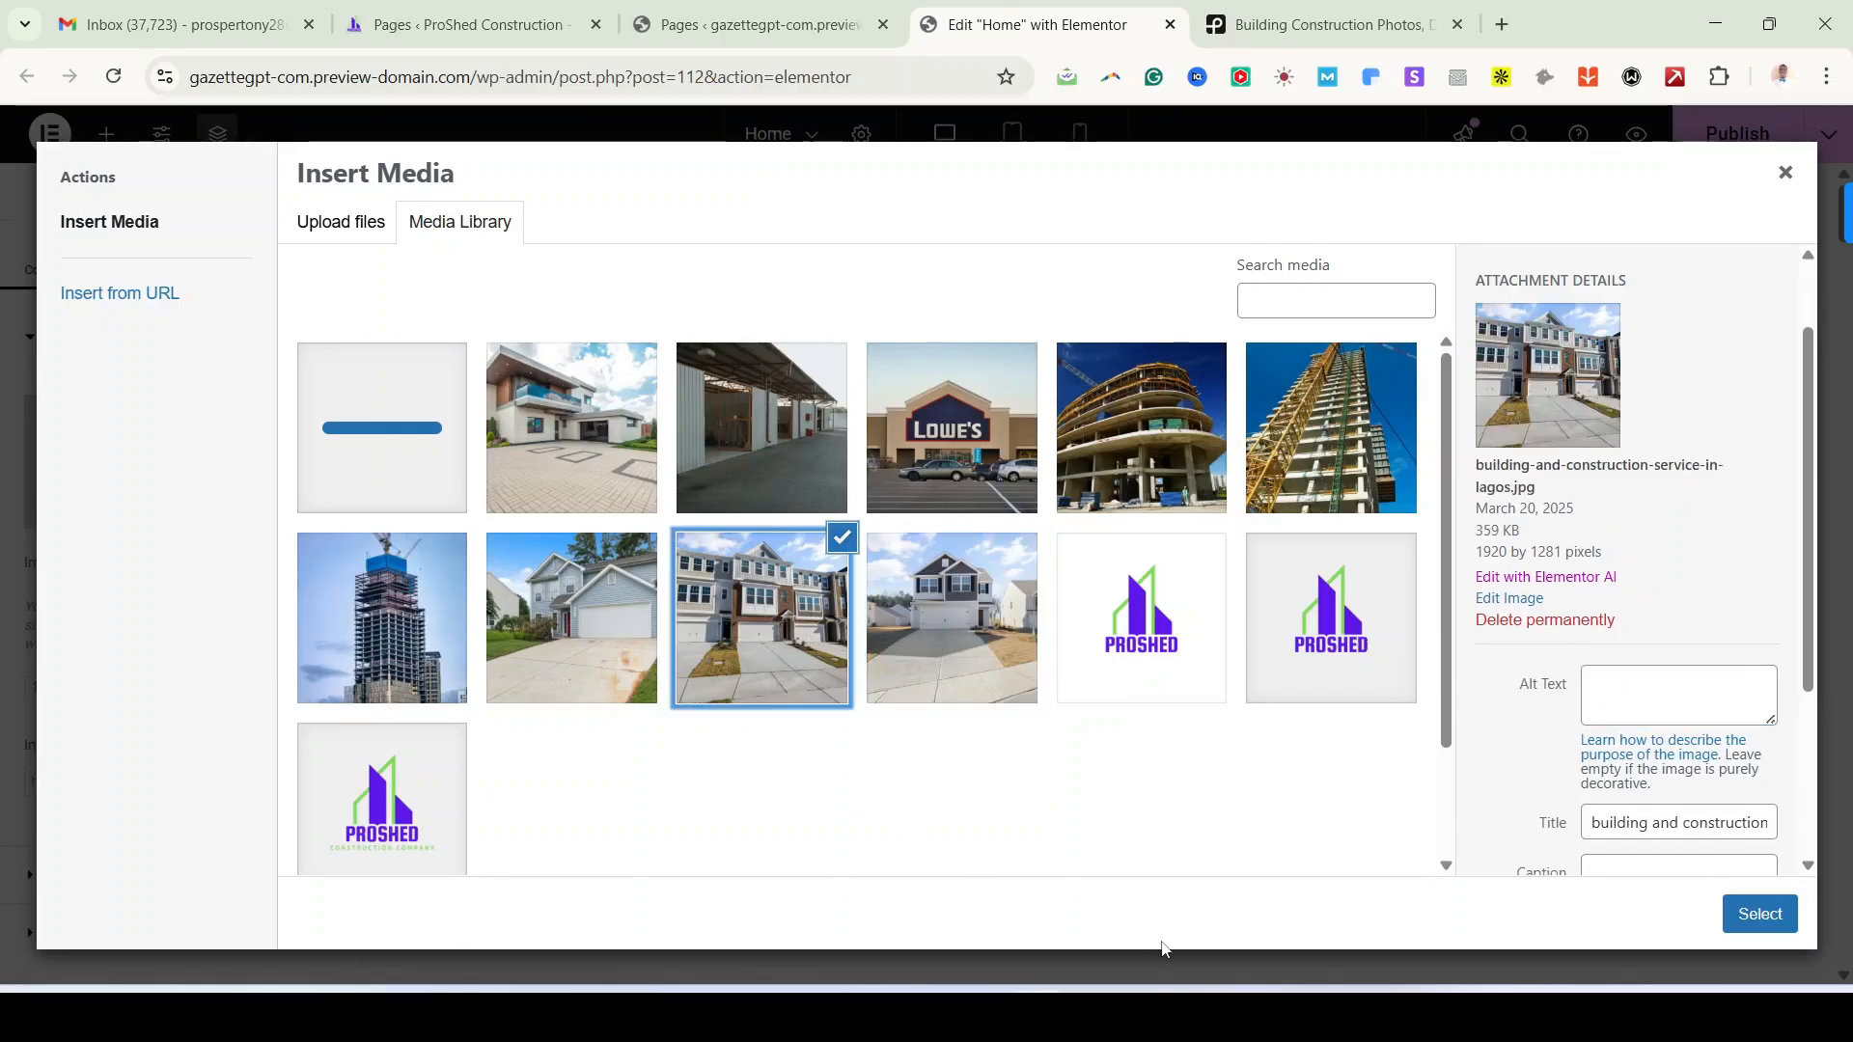
click(1641, 825)
key(ctrl+a)
key(ctrl+c)
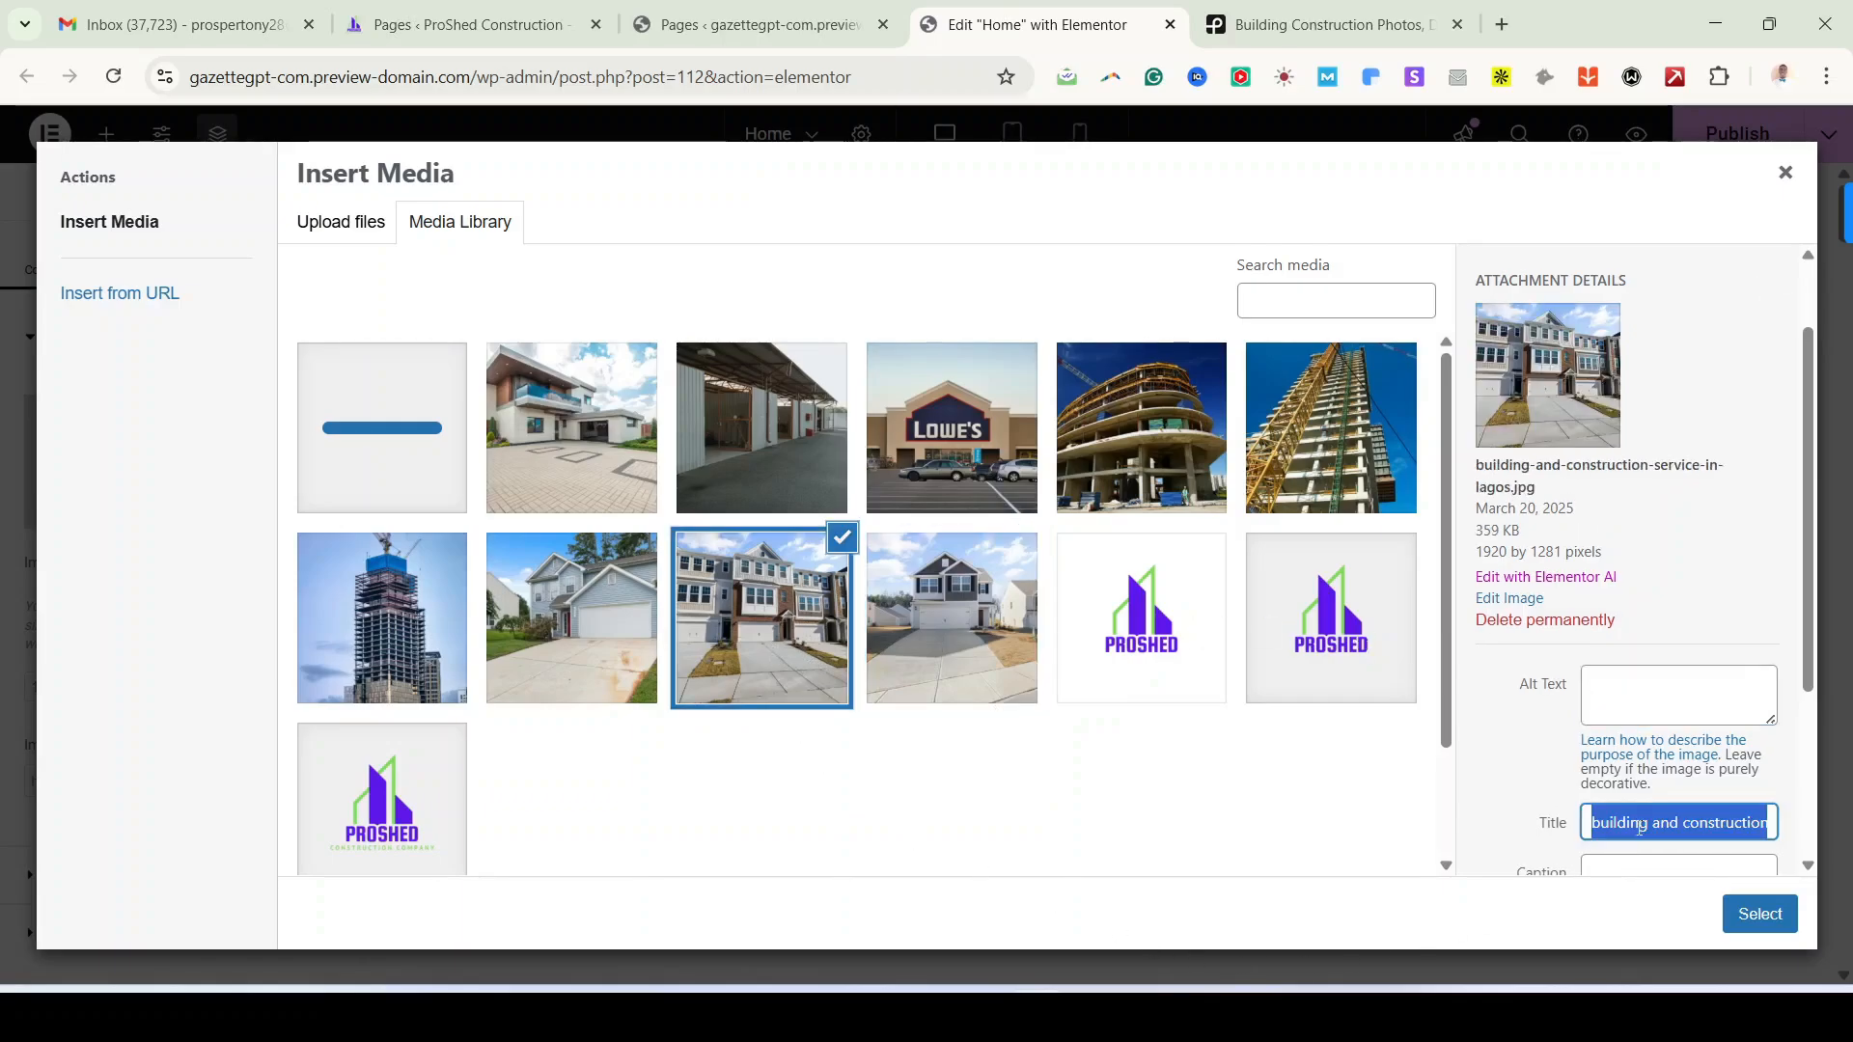
click(1607, 695)
key(ctrl+v)
Step: Use the titles as alt text for proshed-construction-lagos.jpg and proshed-construction-company-in-Lagos.jpg
click(606, 668)
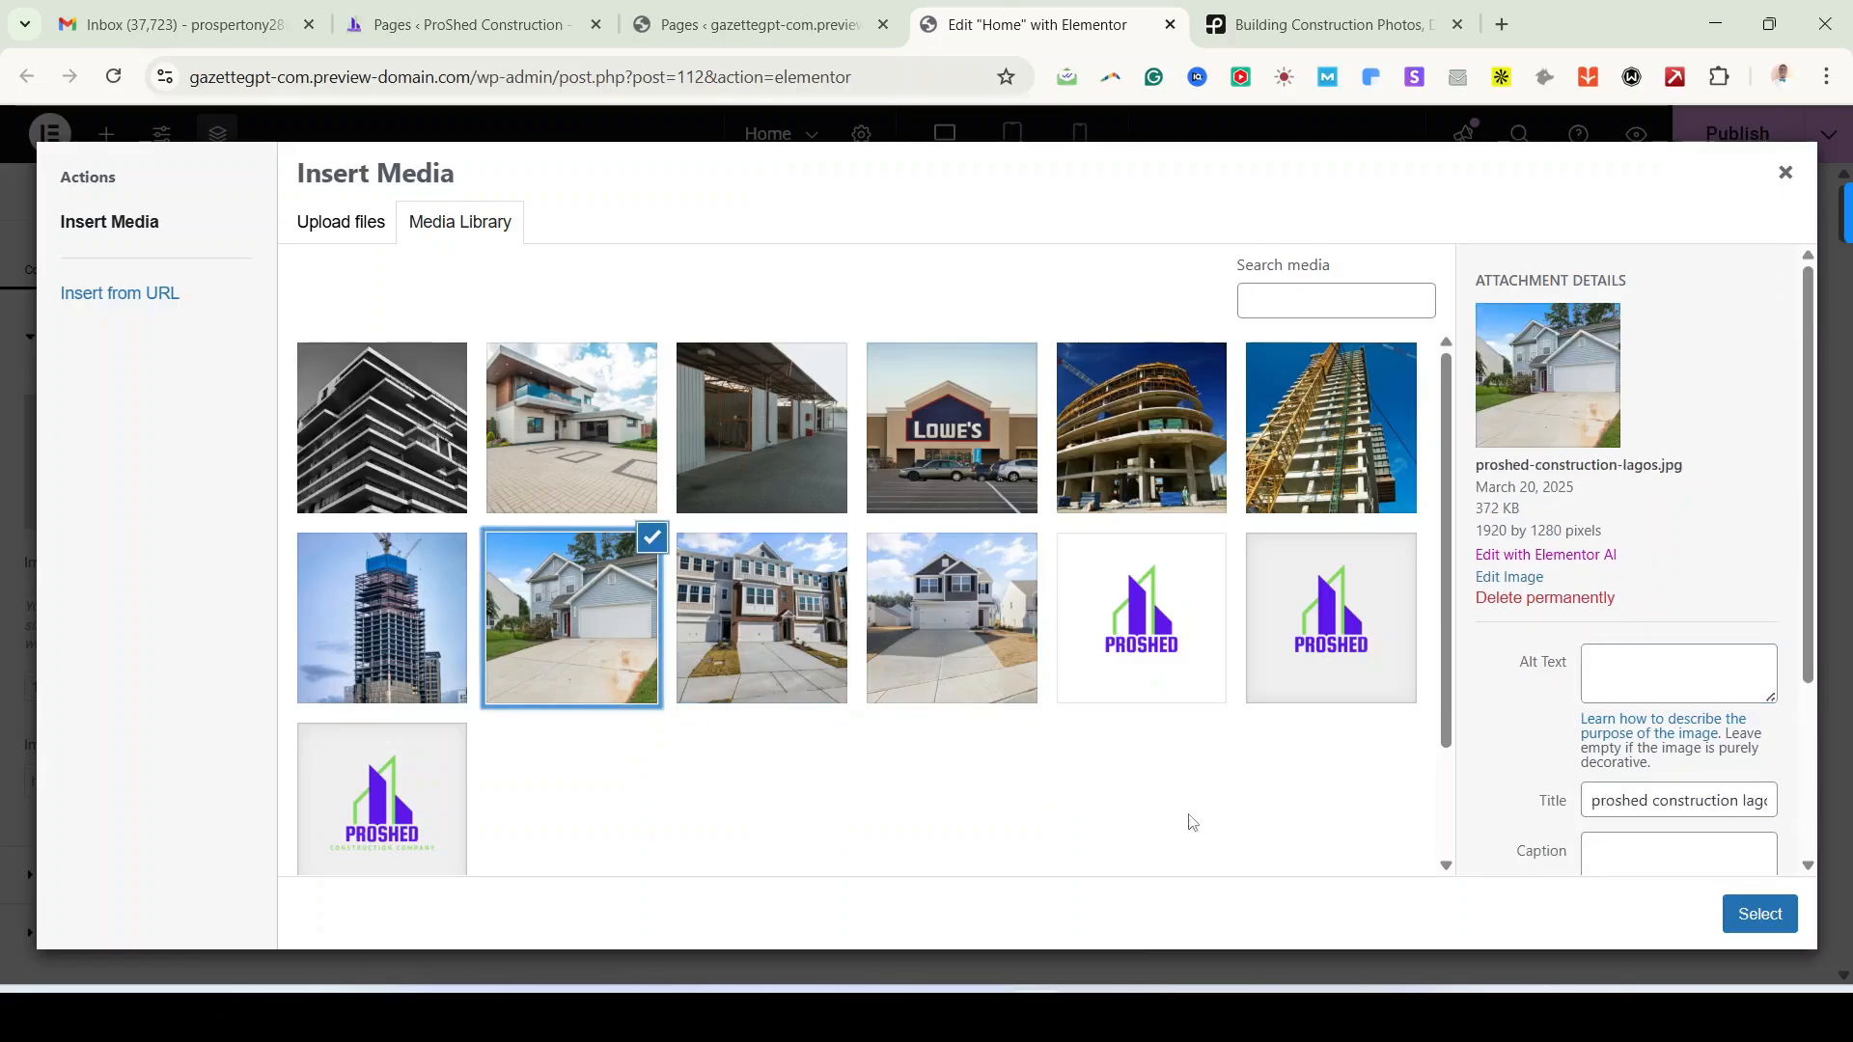
click(1660, 802)
key(ctrl+a)
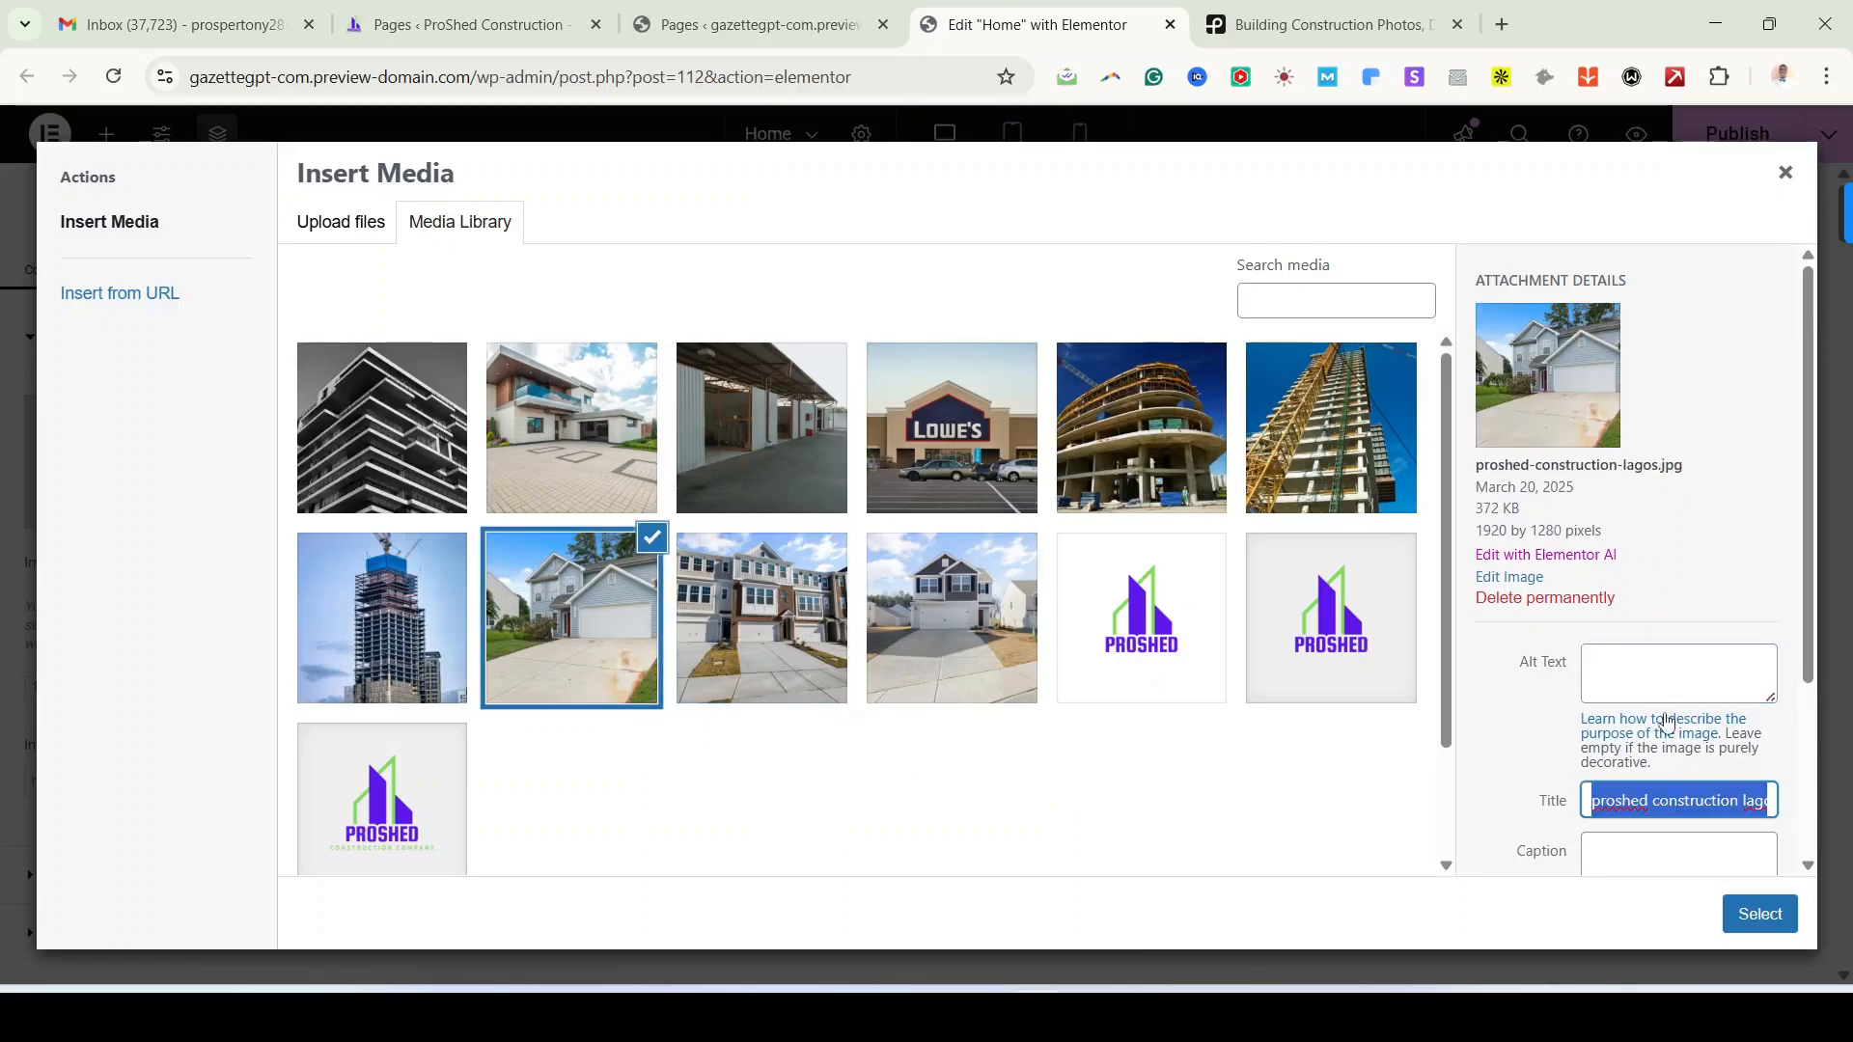
key(ctrl+c)
click(1667, 675)
key(ctrl+v)
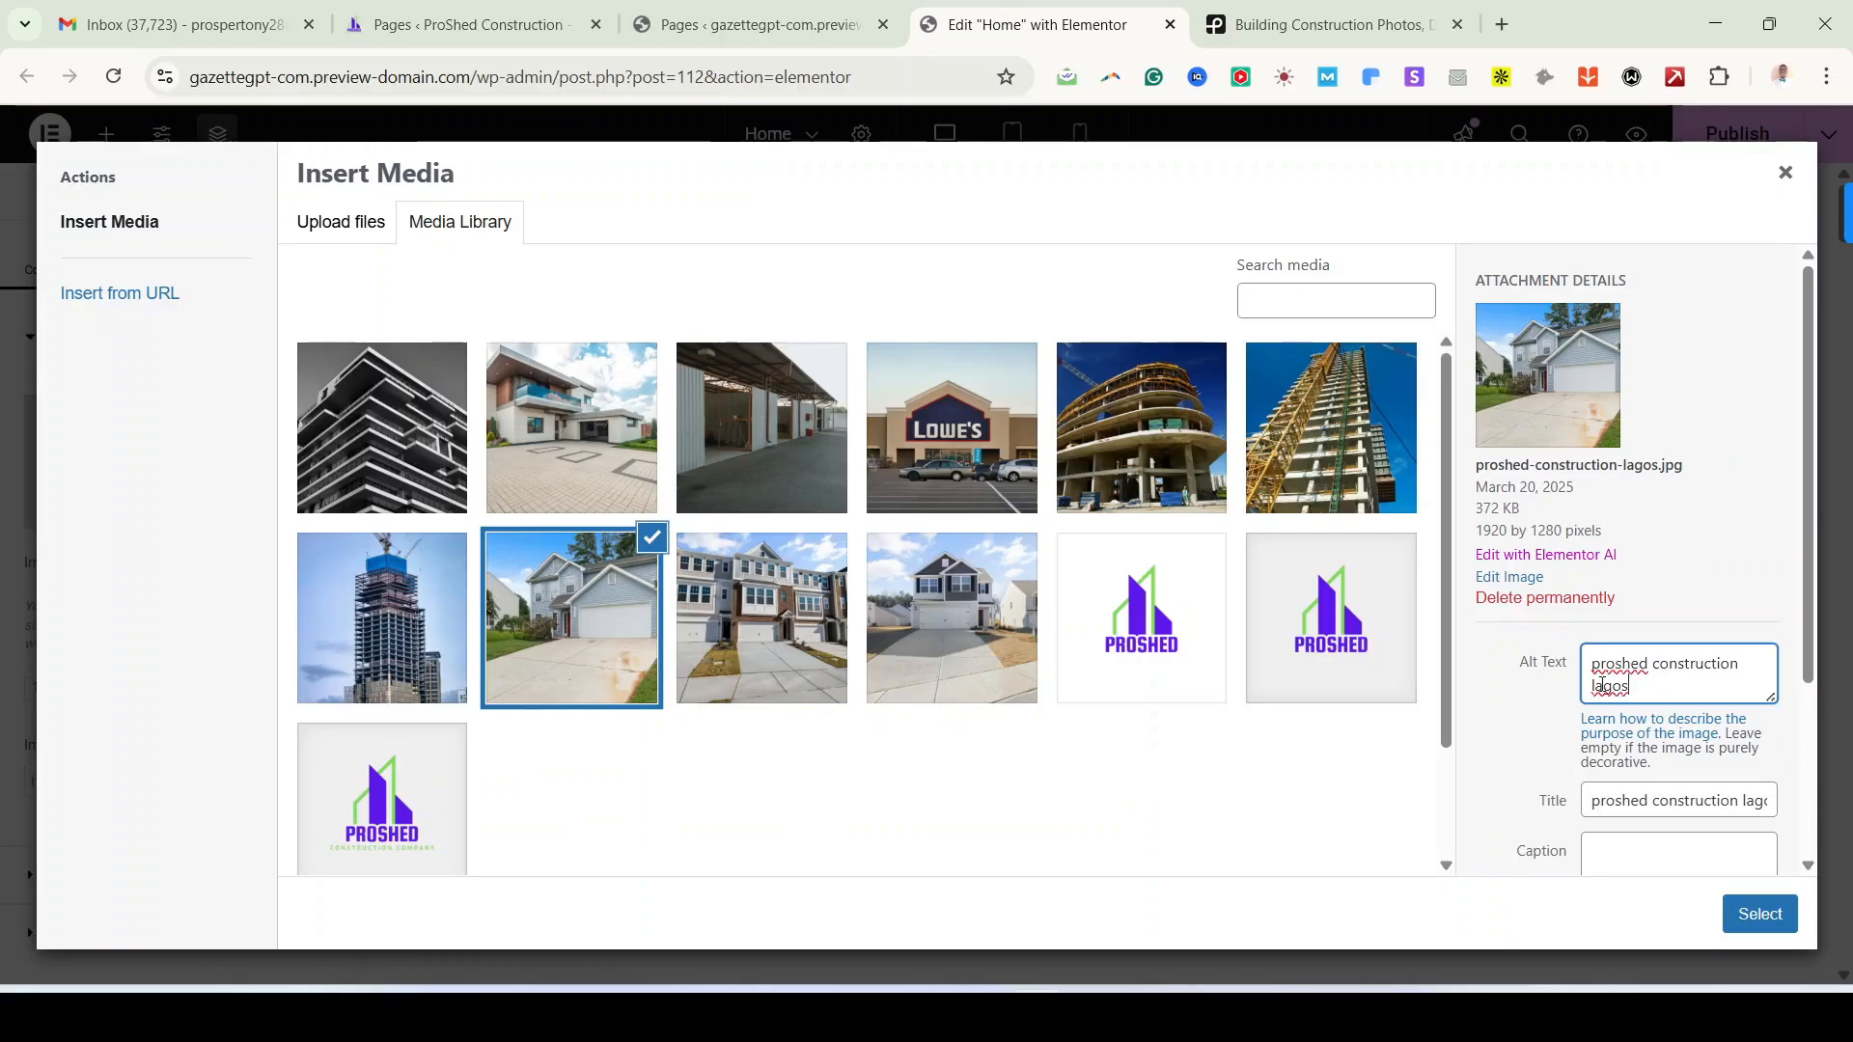
click(433, 640)
click(1717, 804)
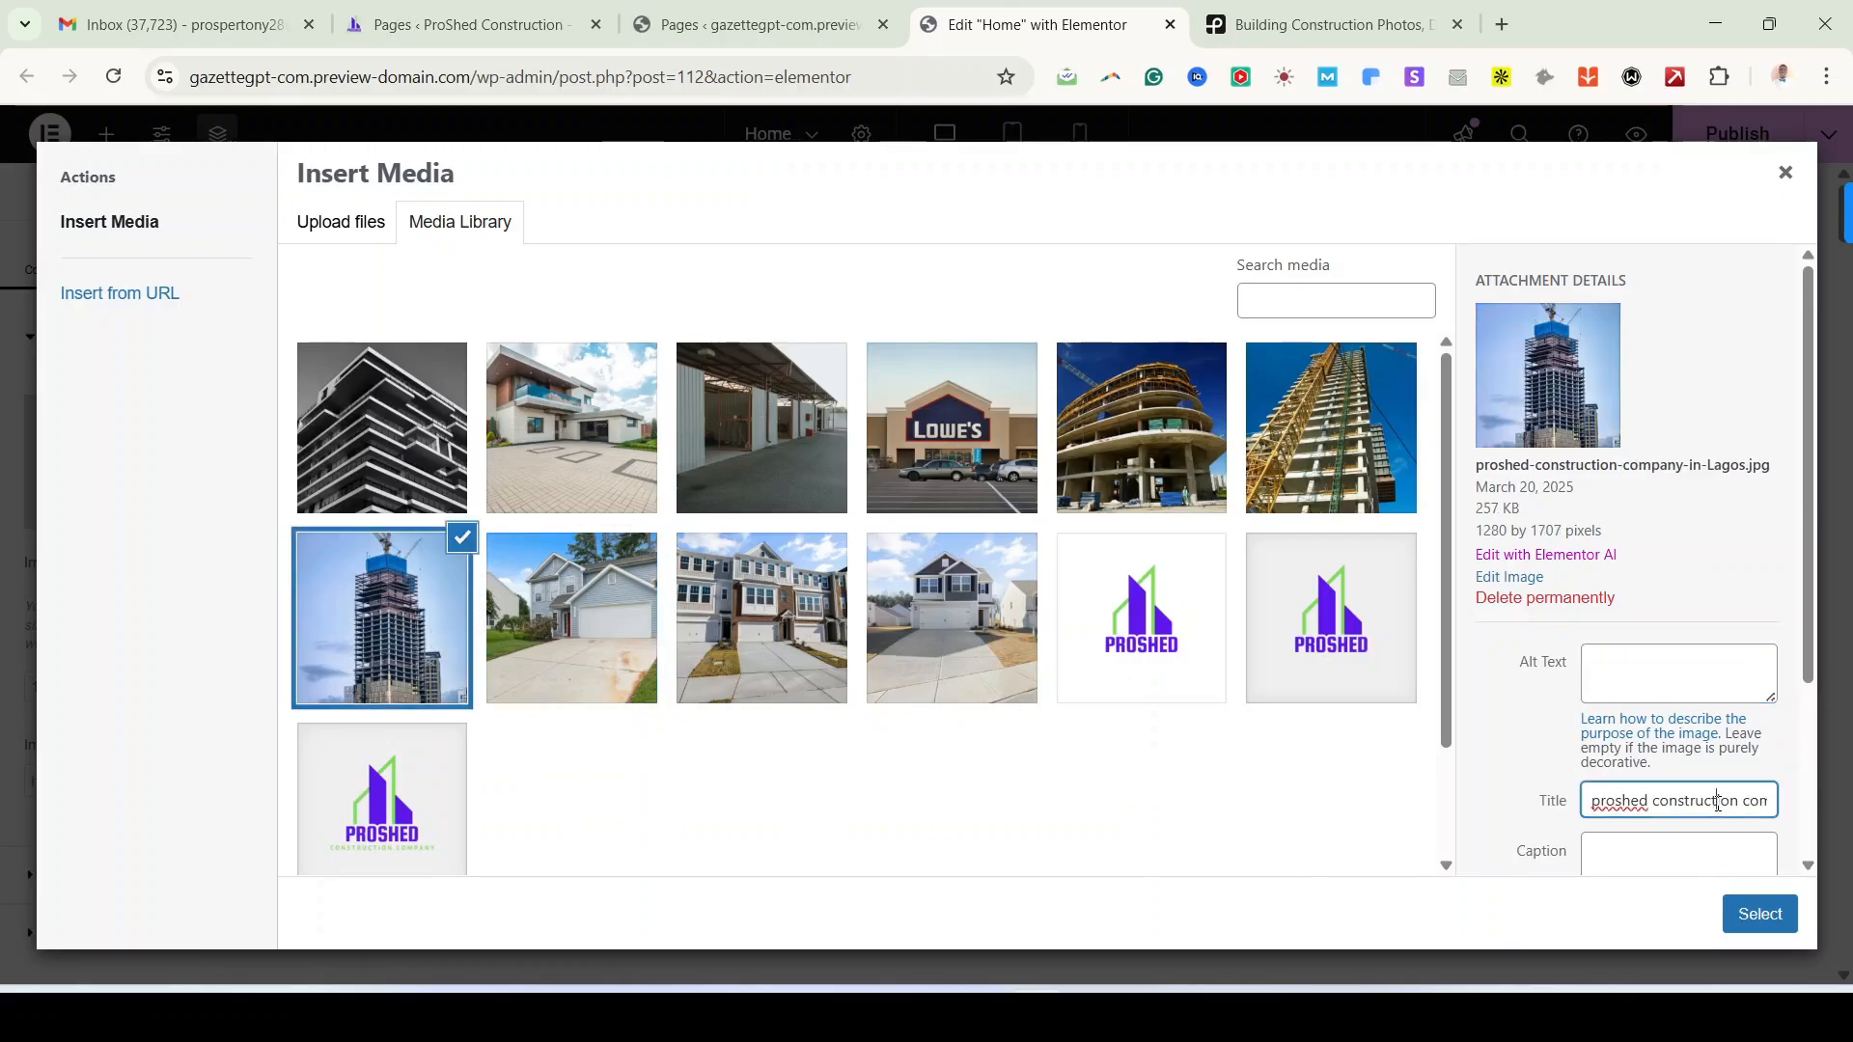
key(ctrl+a)
click(1685, 688)
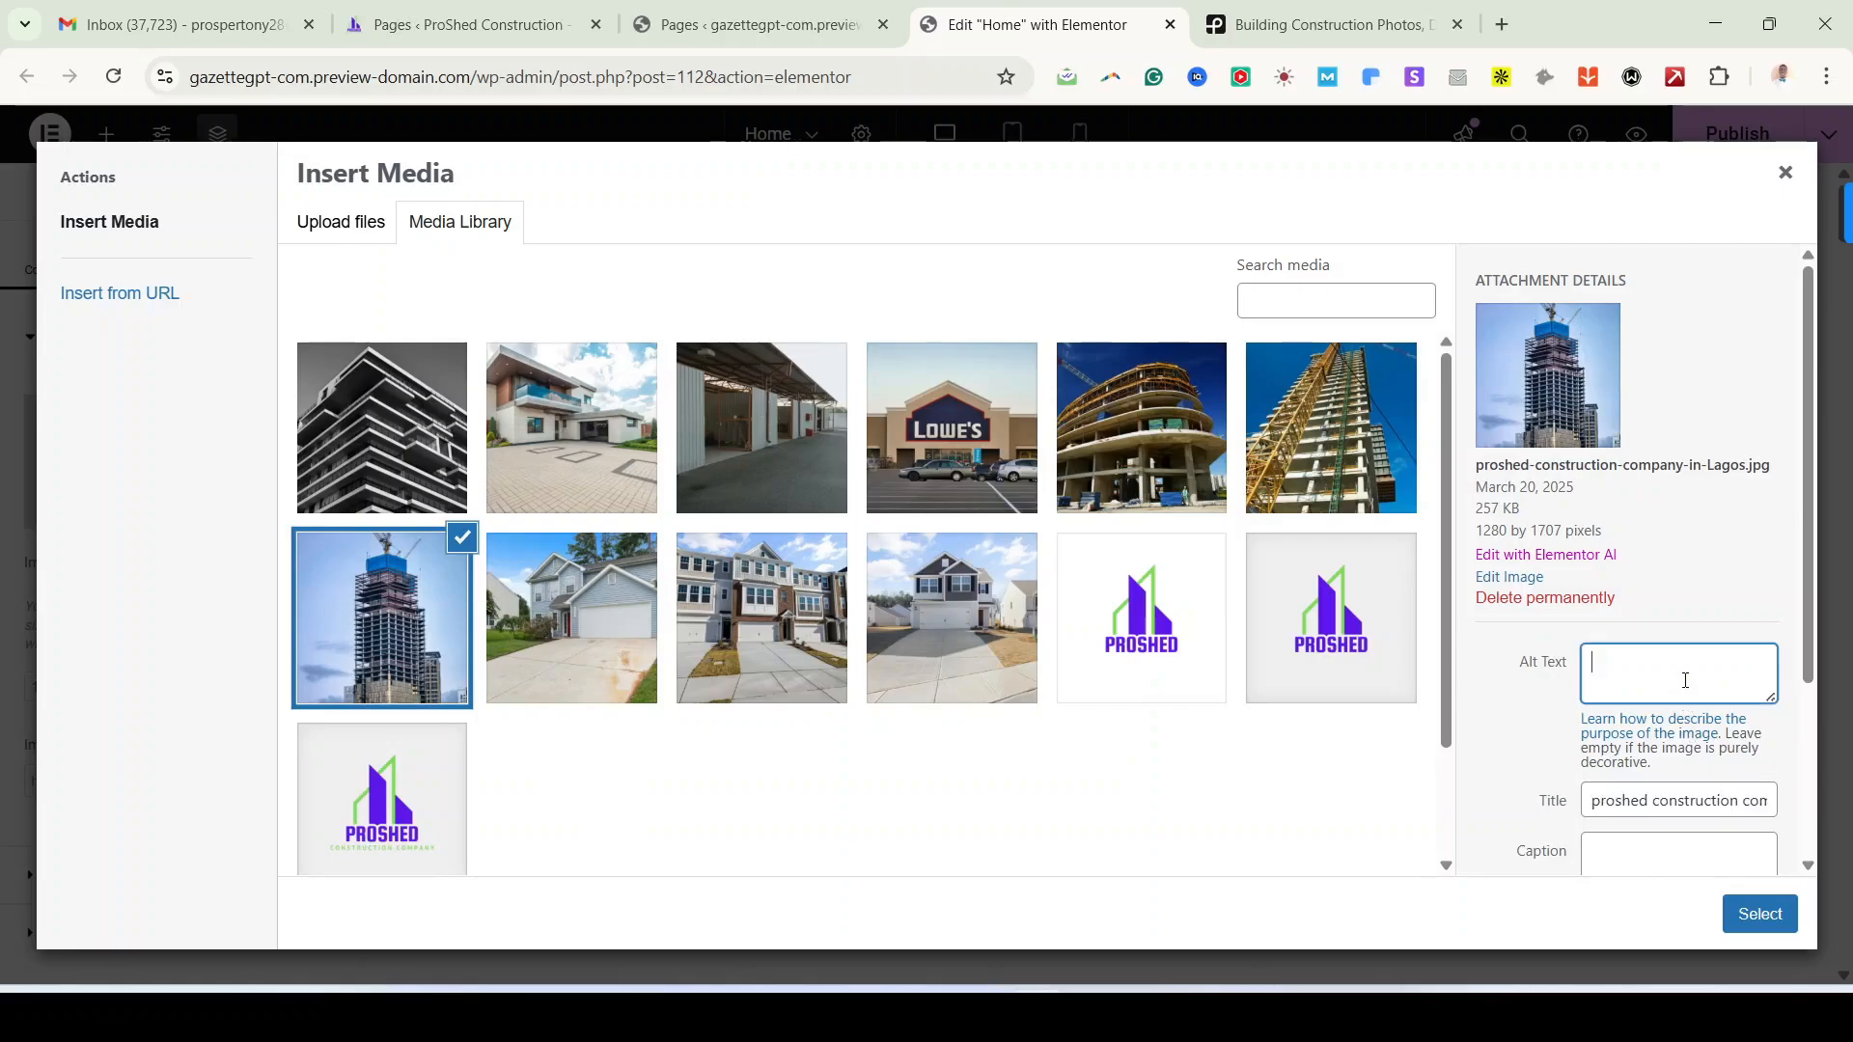
key(ctrl+v)
Step: Use the titles as alt text for the crane tower photo and PROSHED-CONSTRUCTION.jpg
click(1362, 454)
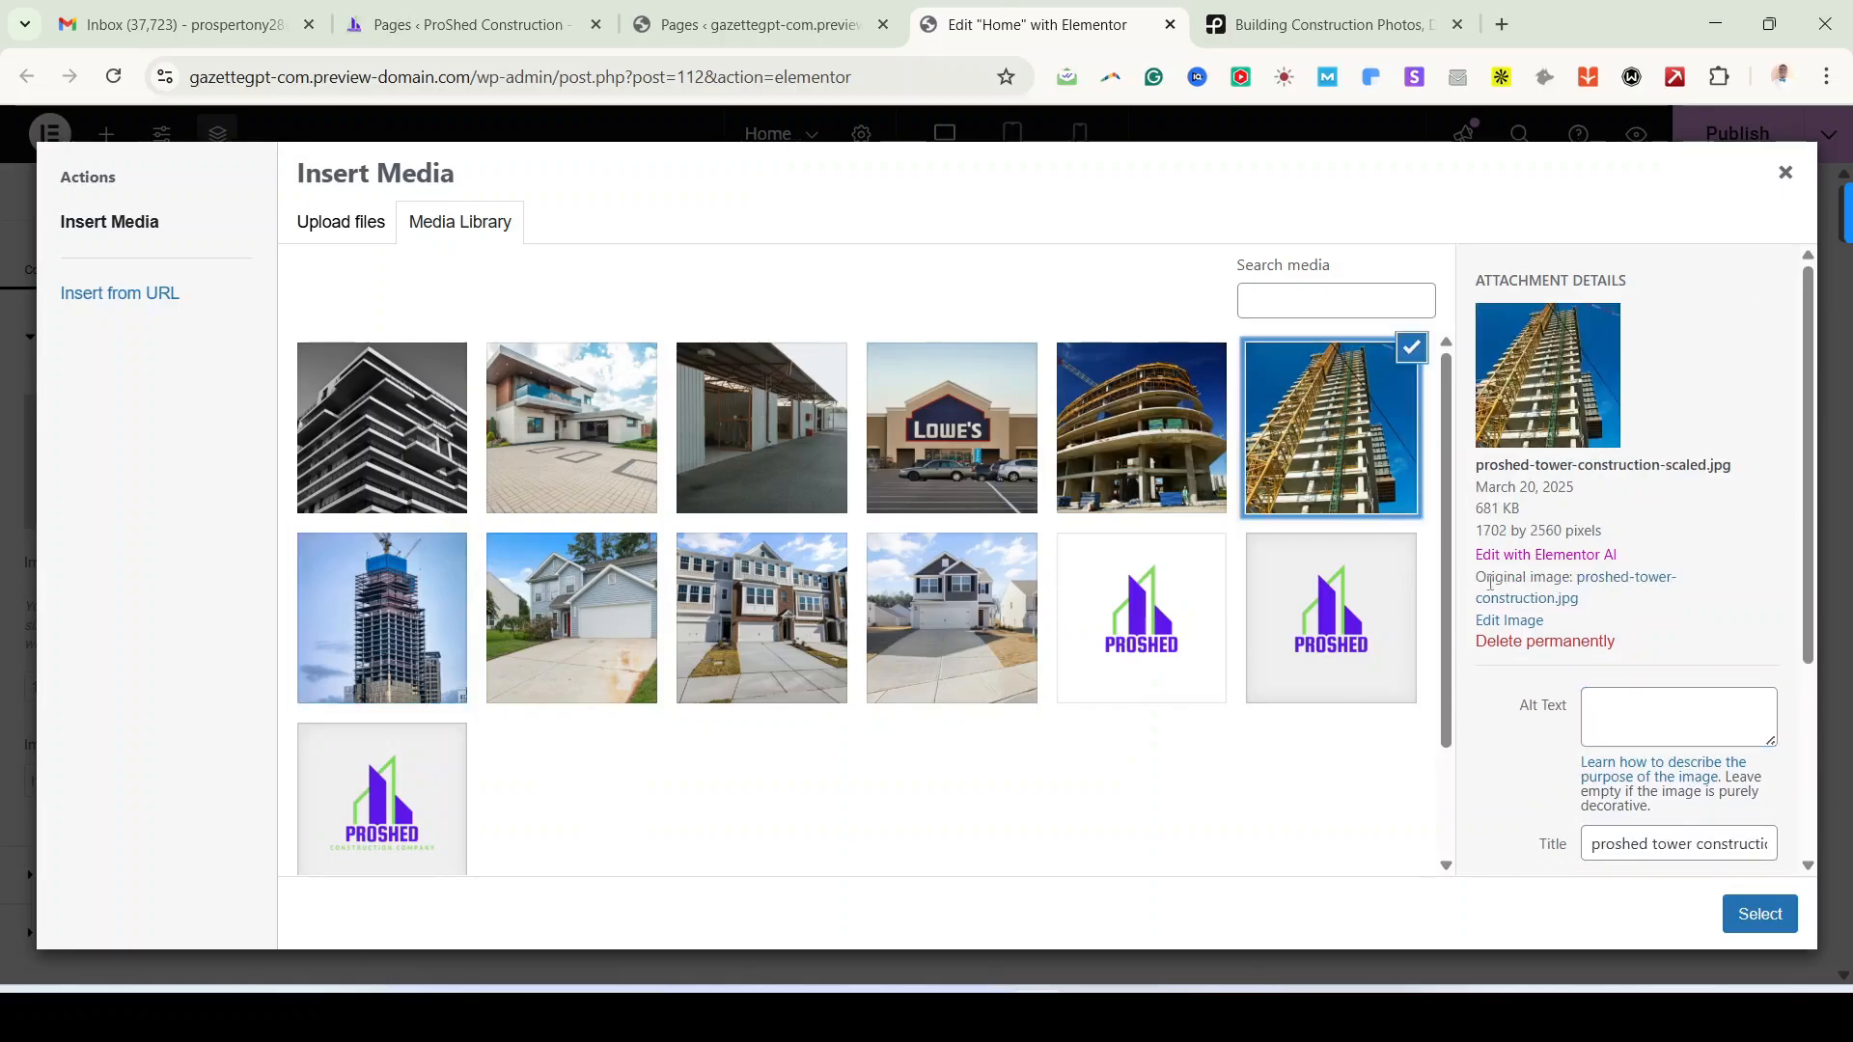
click(1698, 847)
key(ctrl+a)
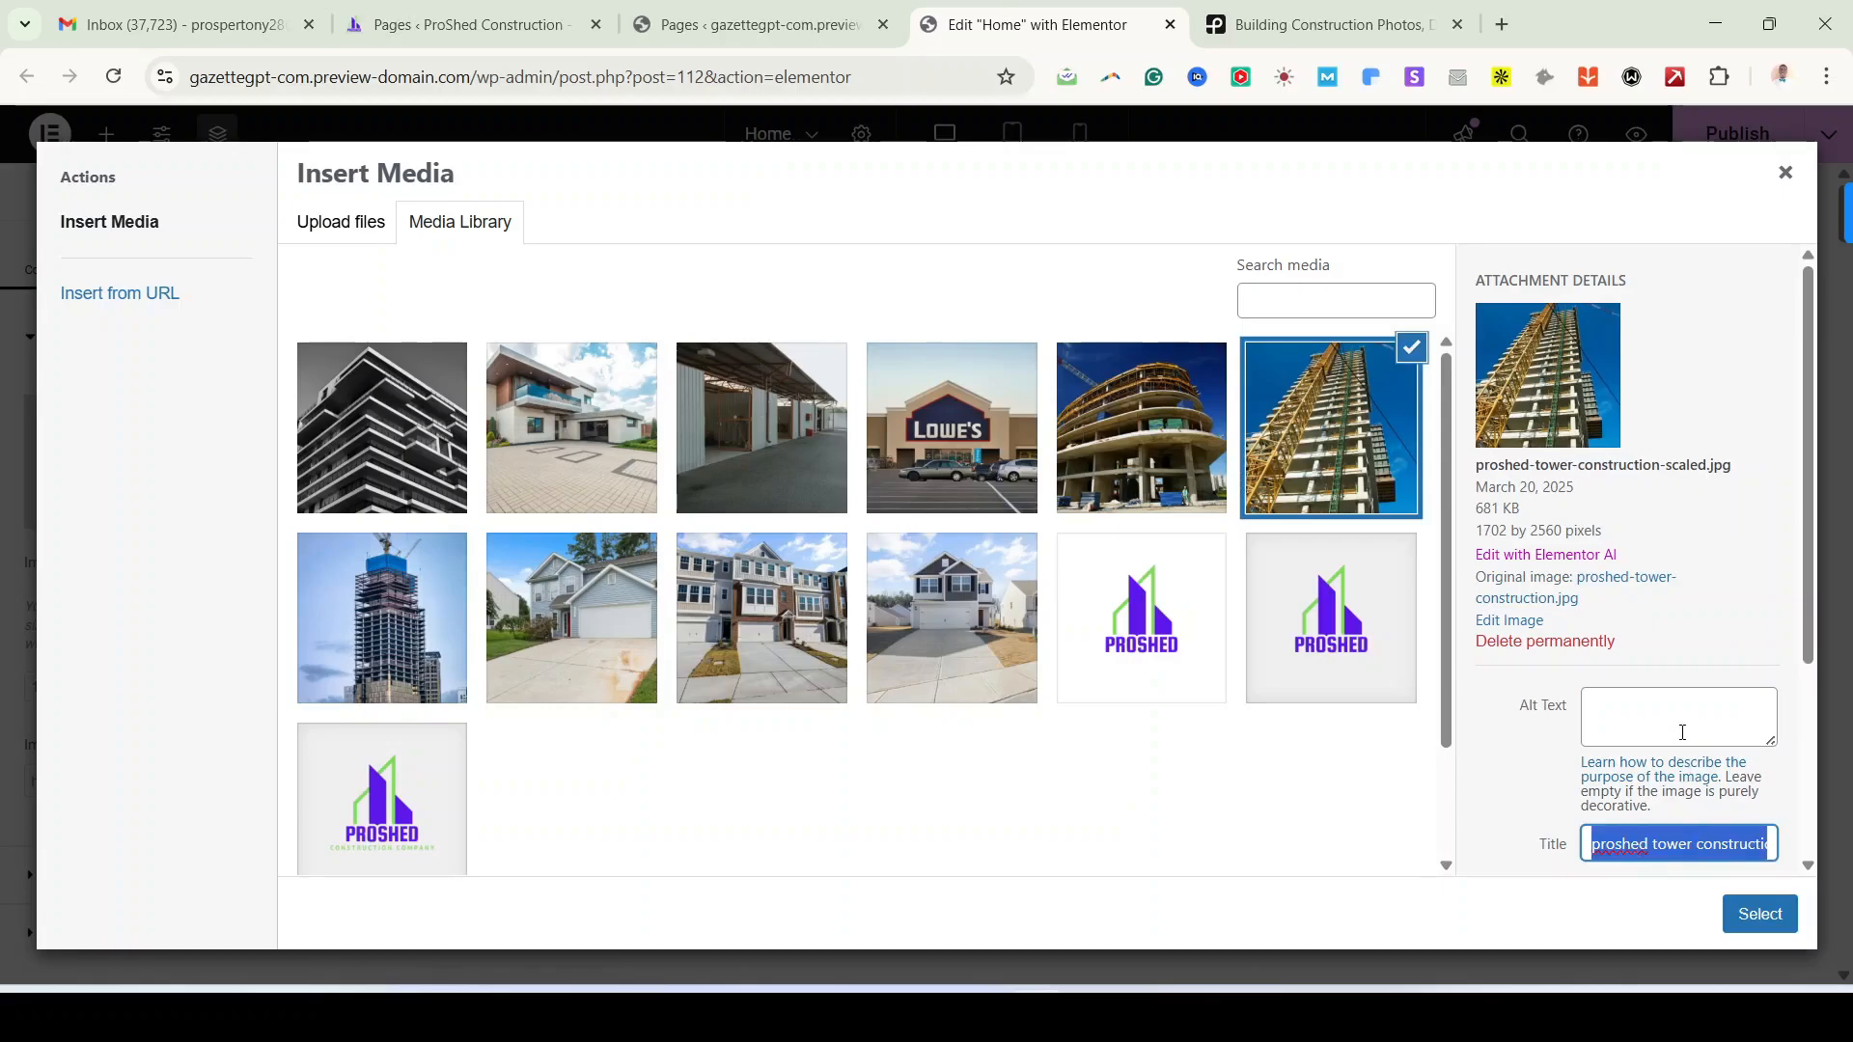
click(1684, 733)
key(ctrl+v)
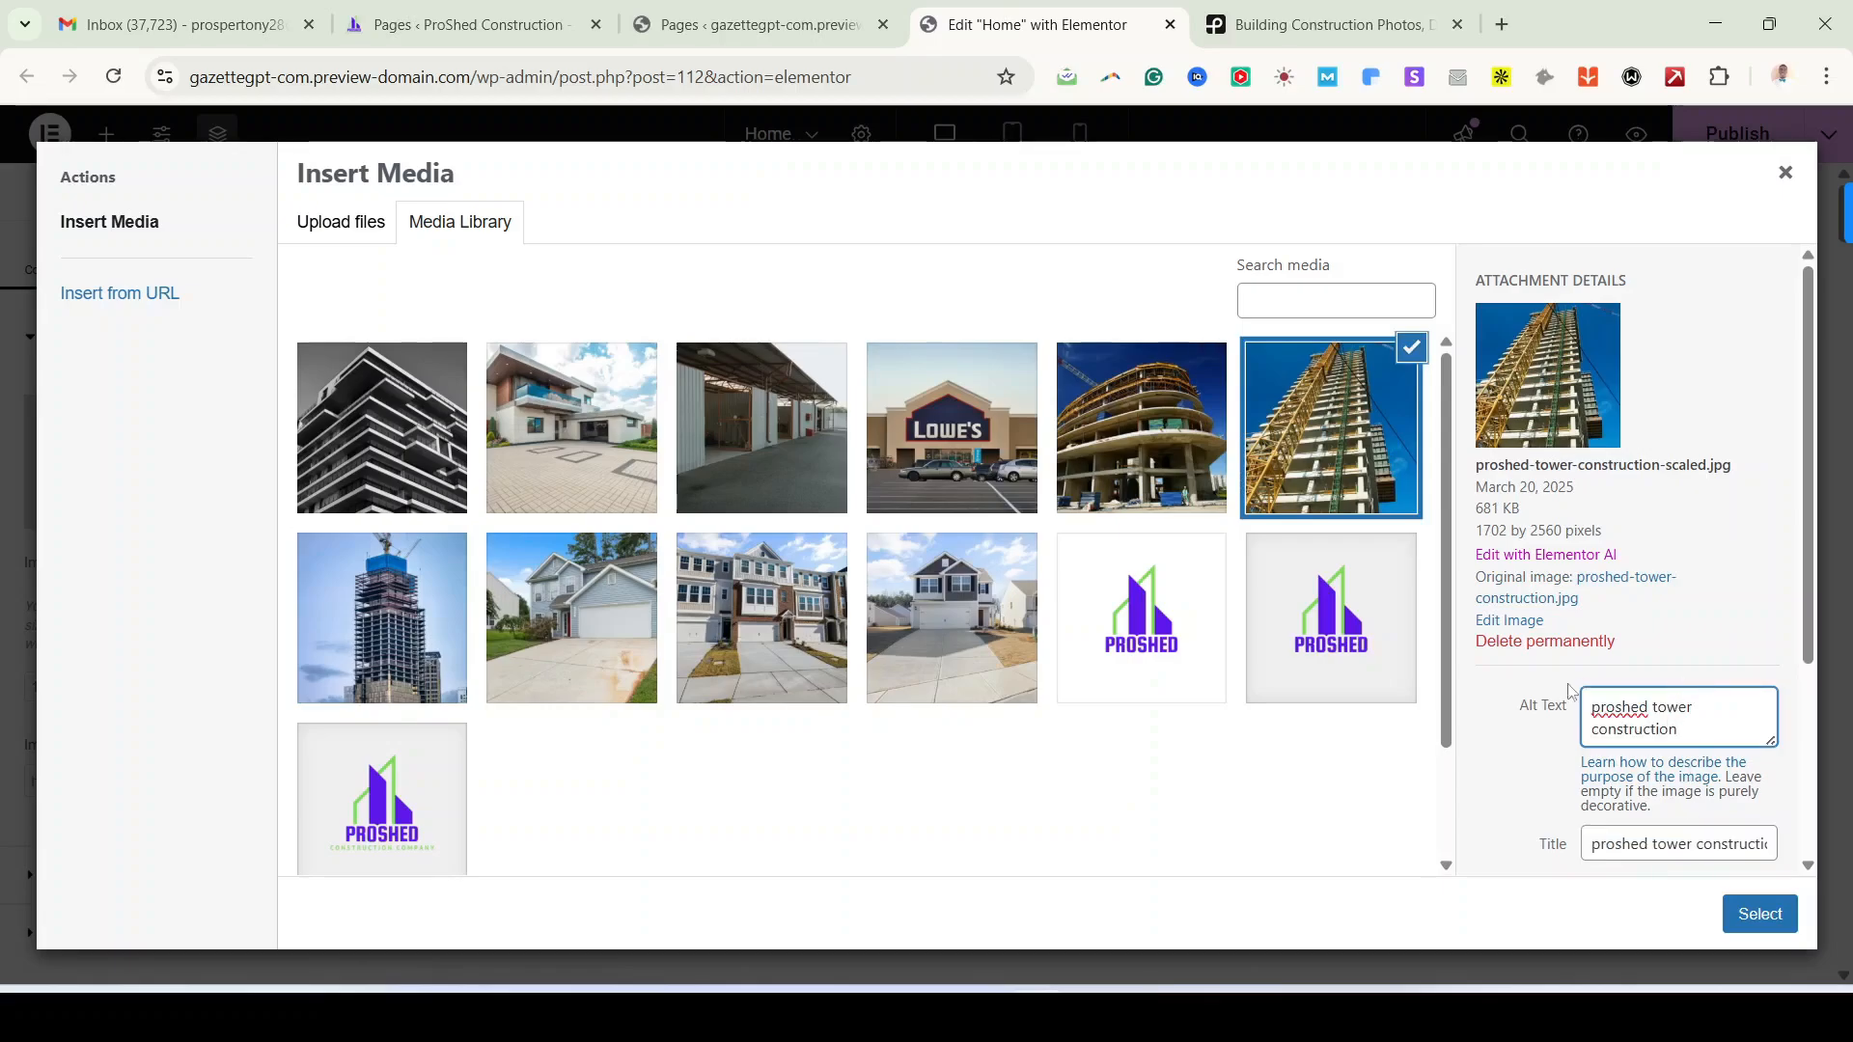
click(1163, 446)
click(1744, 808)
key(ctrl+a)
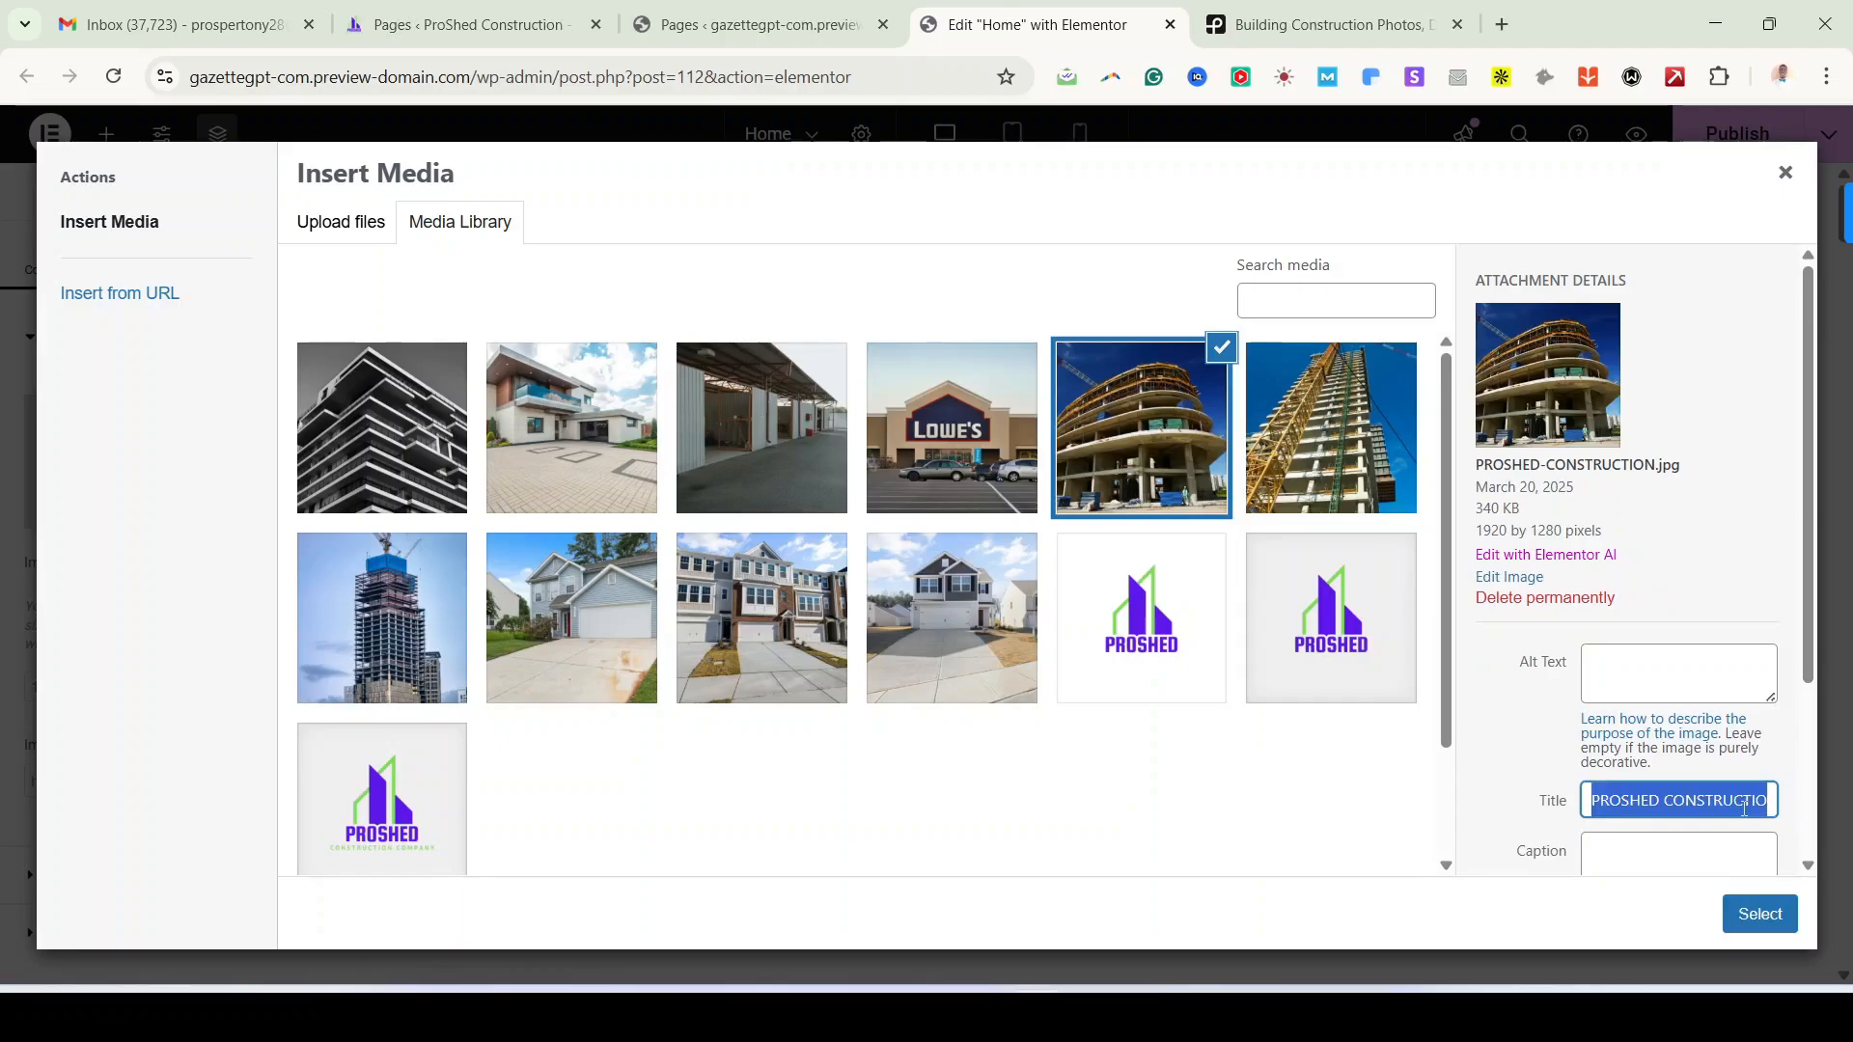
click(1729, 671)
key(ctrl+v)
Step: Give the Lowe's store photo its title as alt text, correcting 'contarctor' to 'contractor'
click(998, 454)
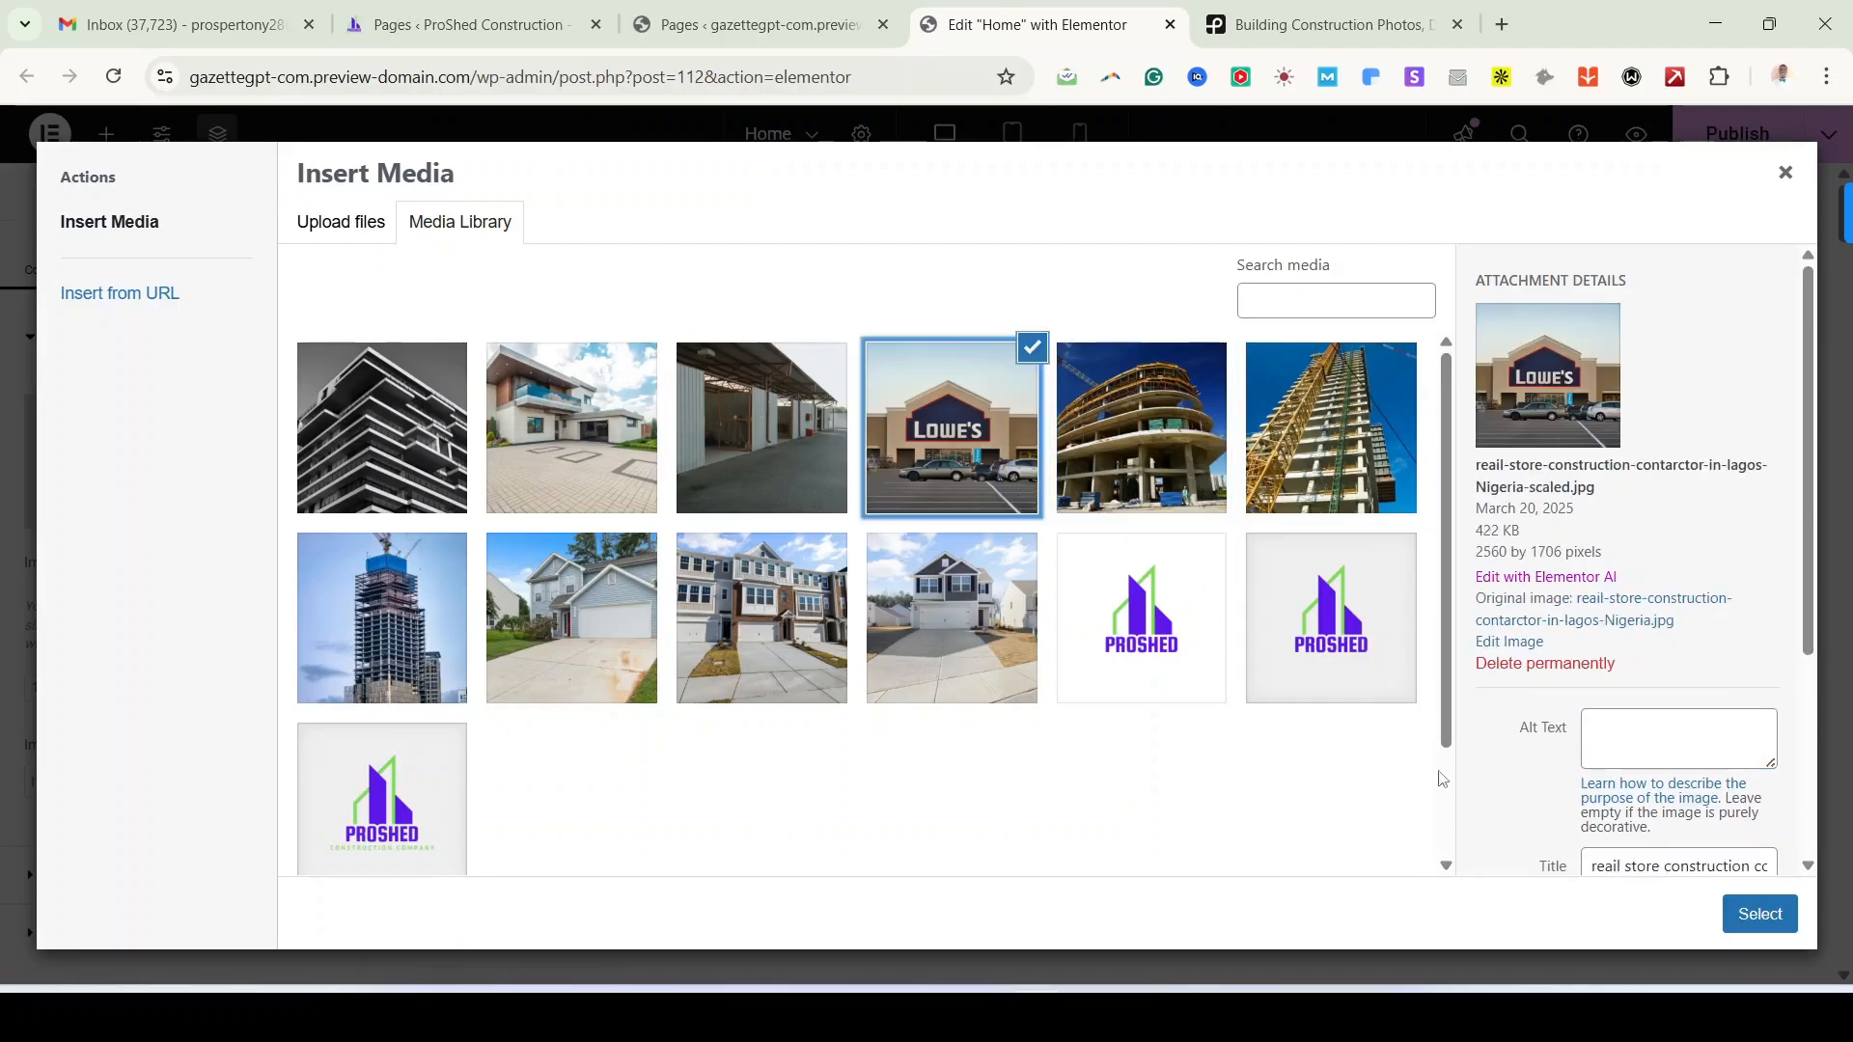
click(1699, 857)
scroll(1688, 810, down, 1)
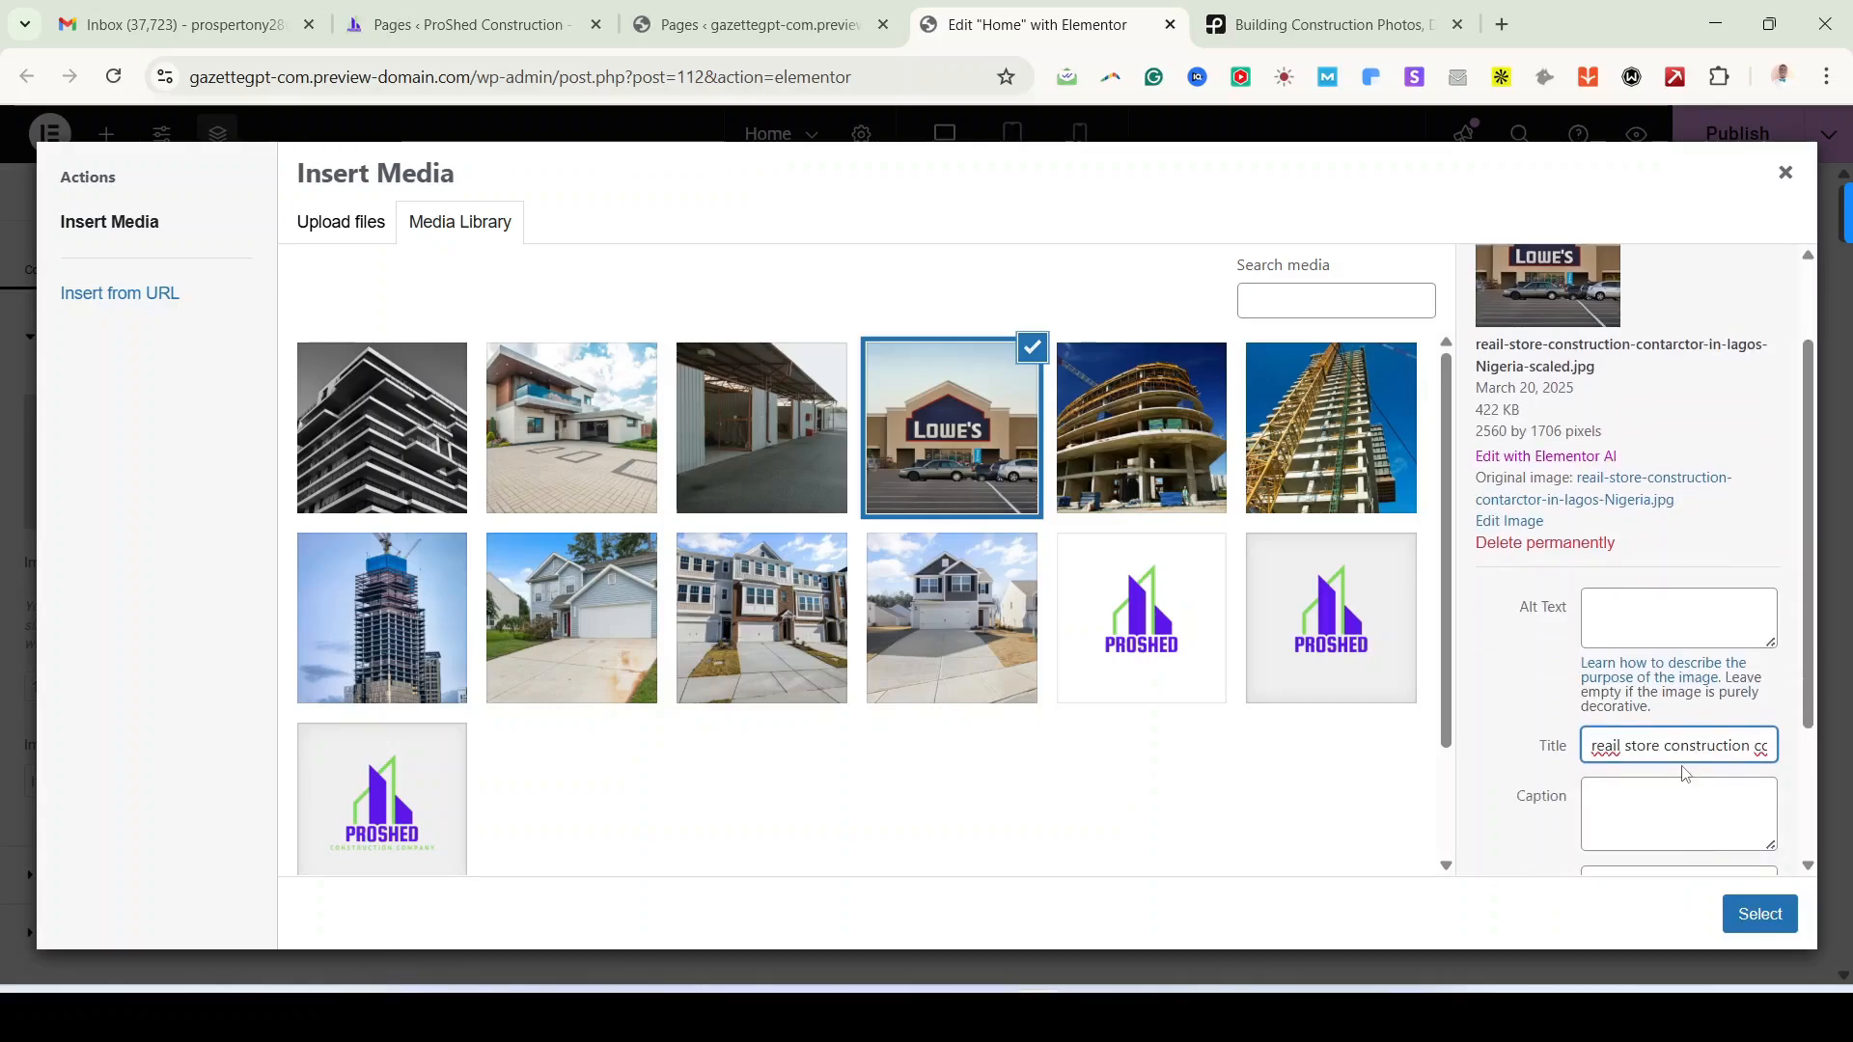
key(ctrl+a)
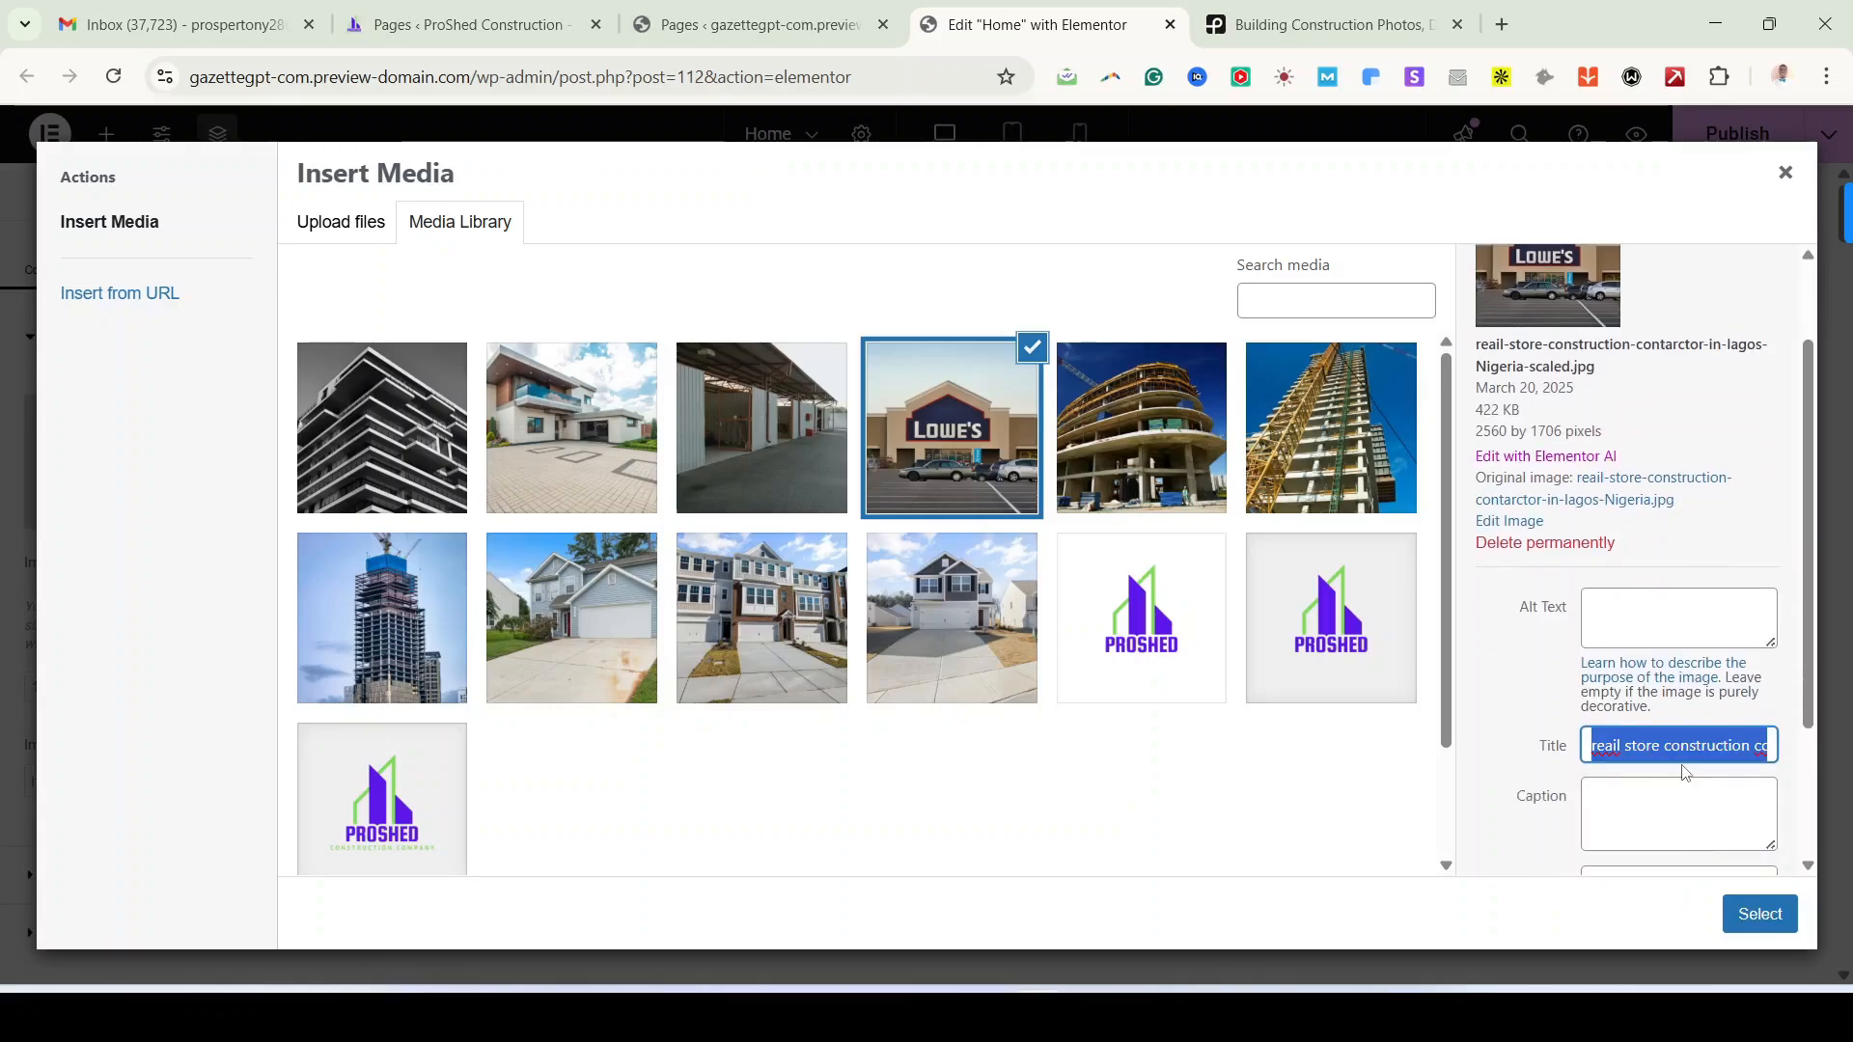
click(1691, 638)
key(ctrl+v)
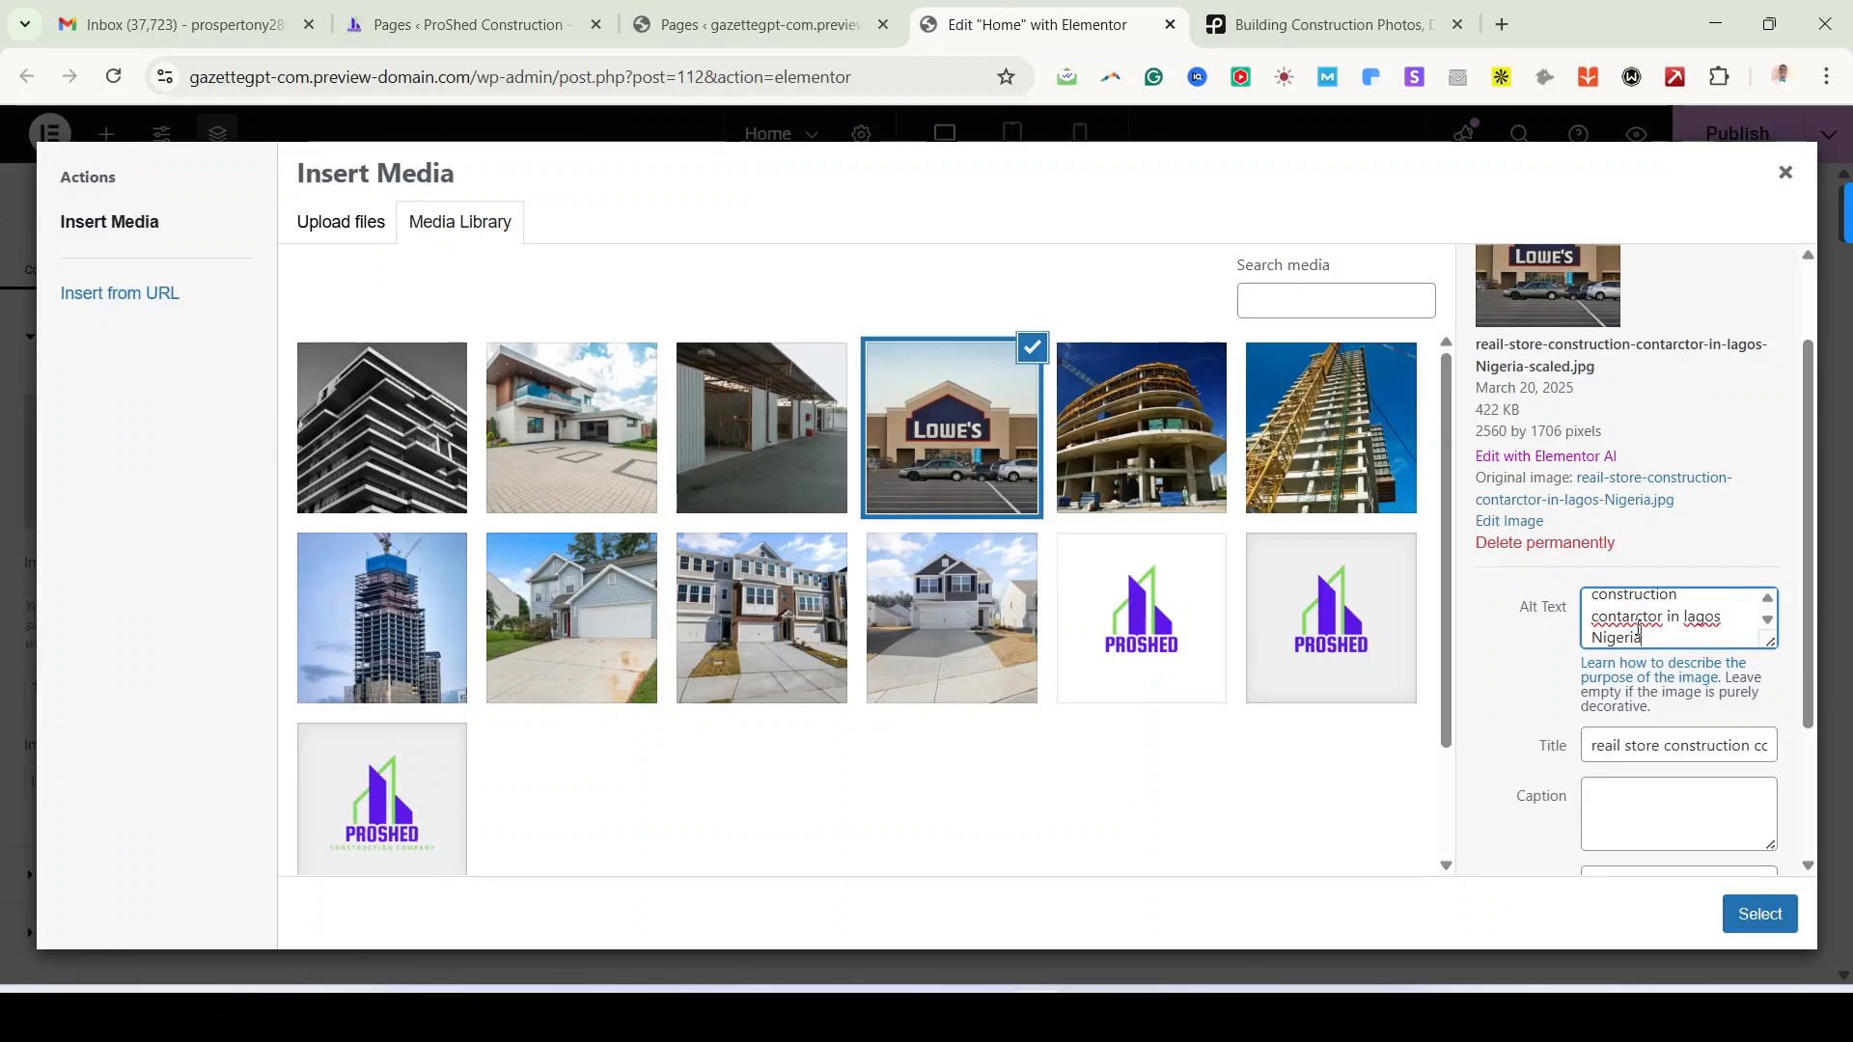
right_click(1639, 622)
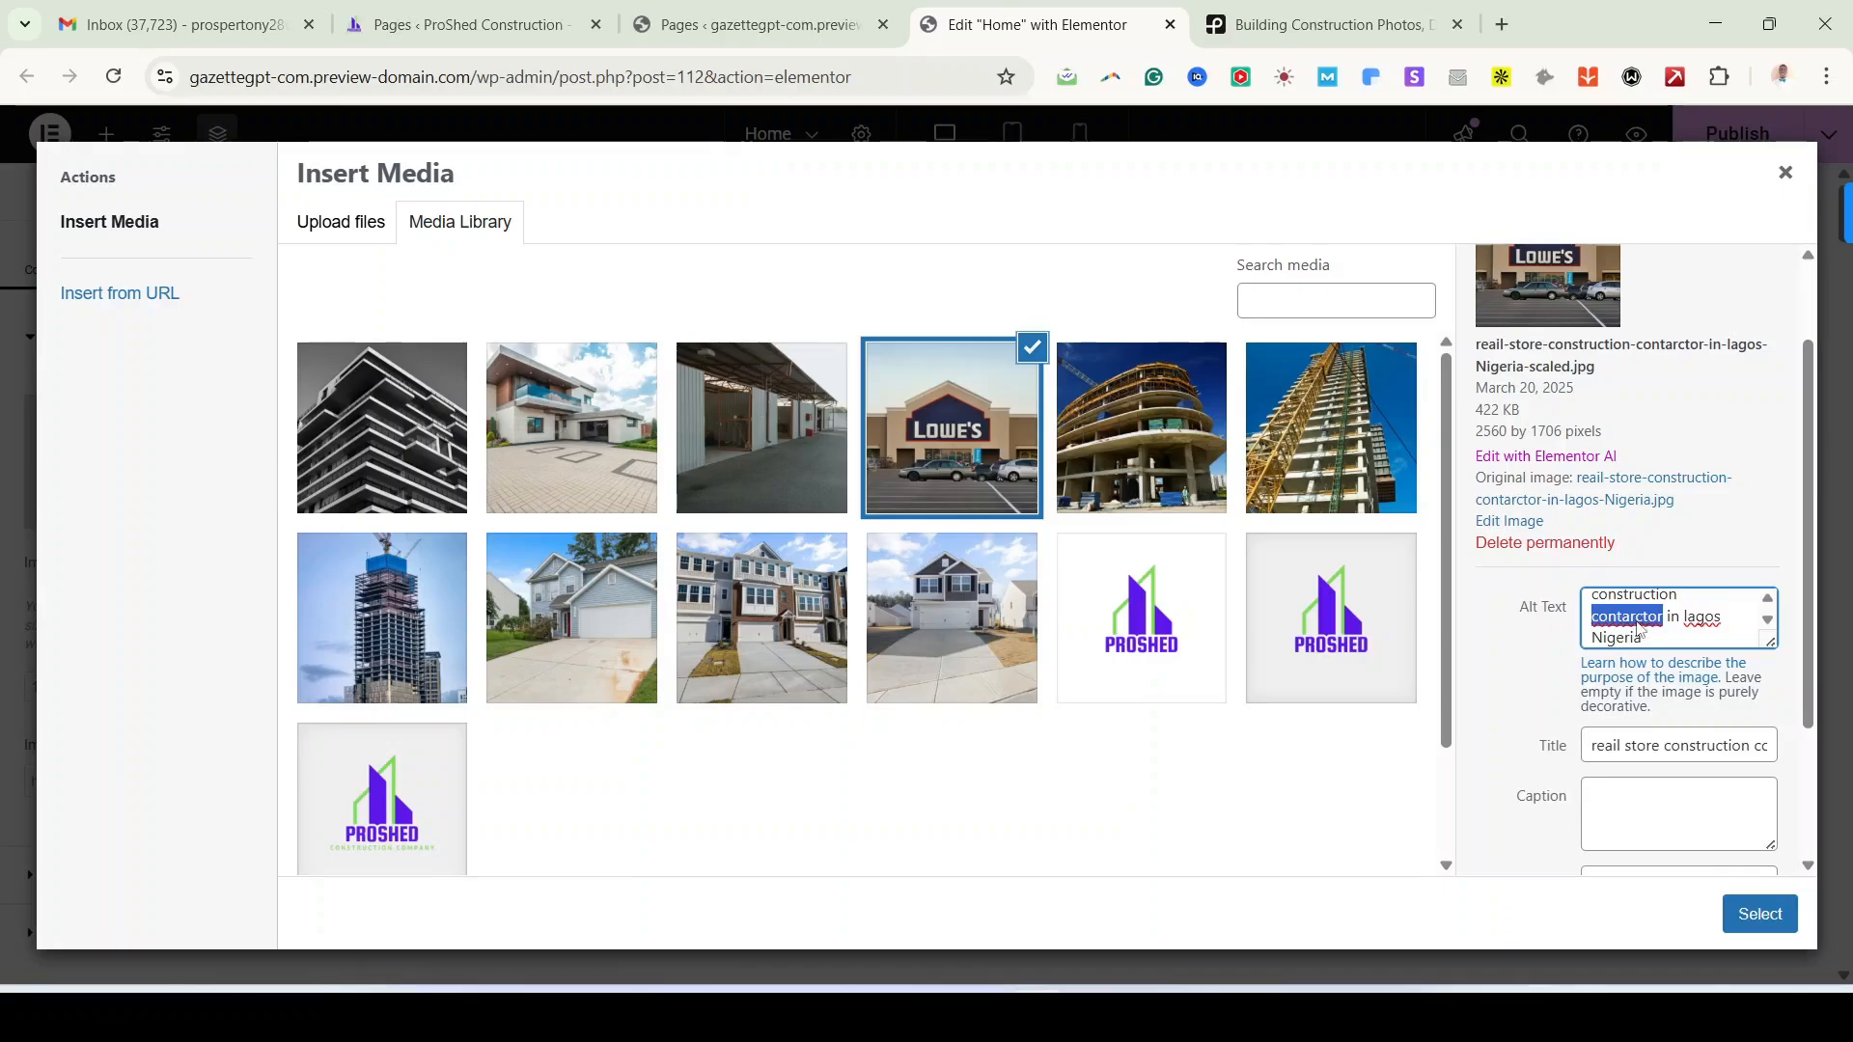
click(1326, 303)
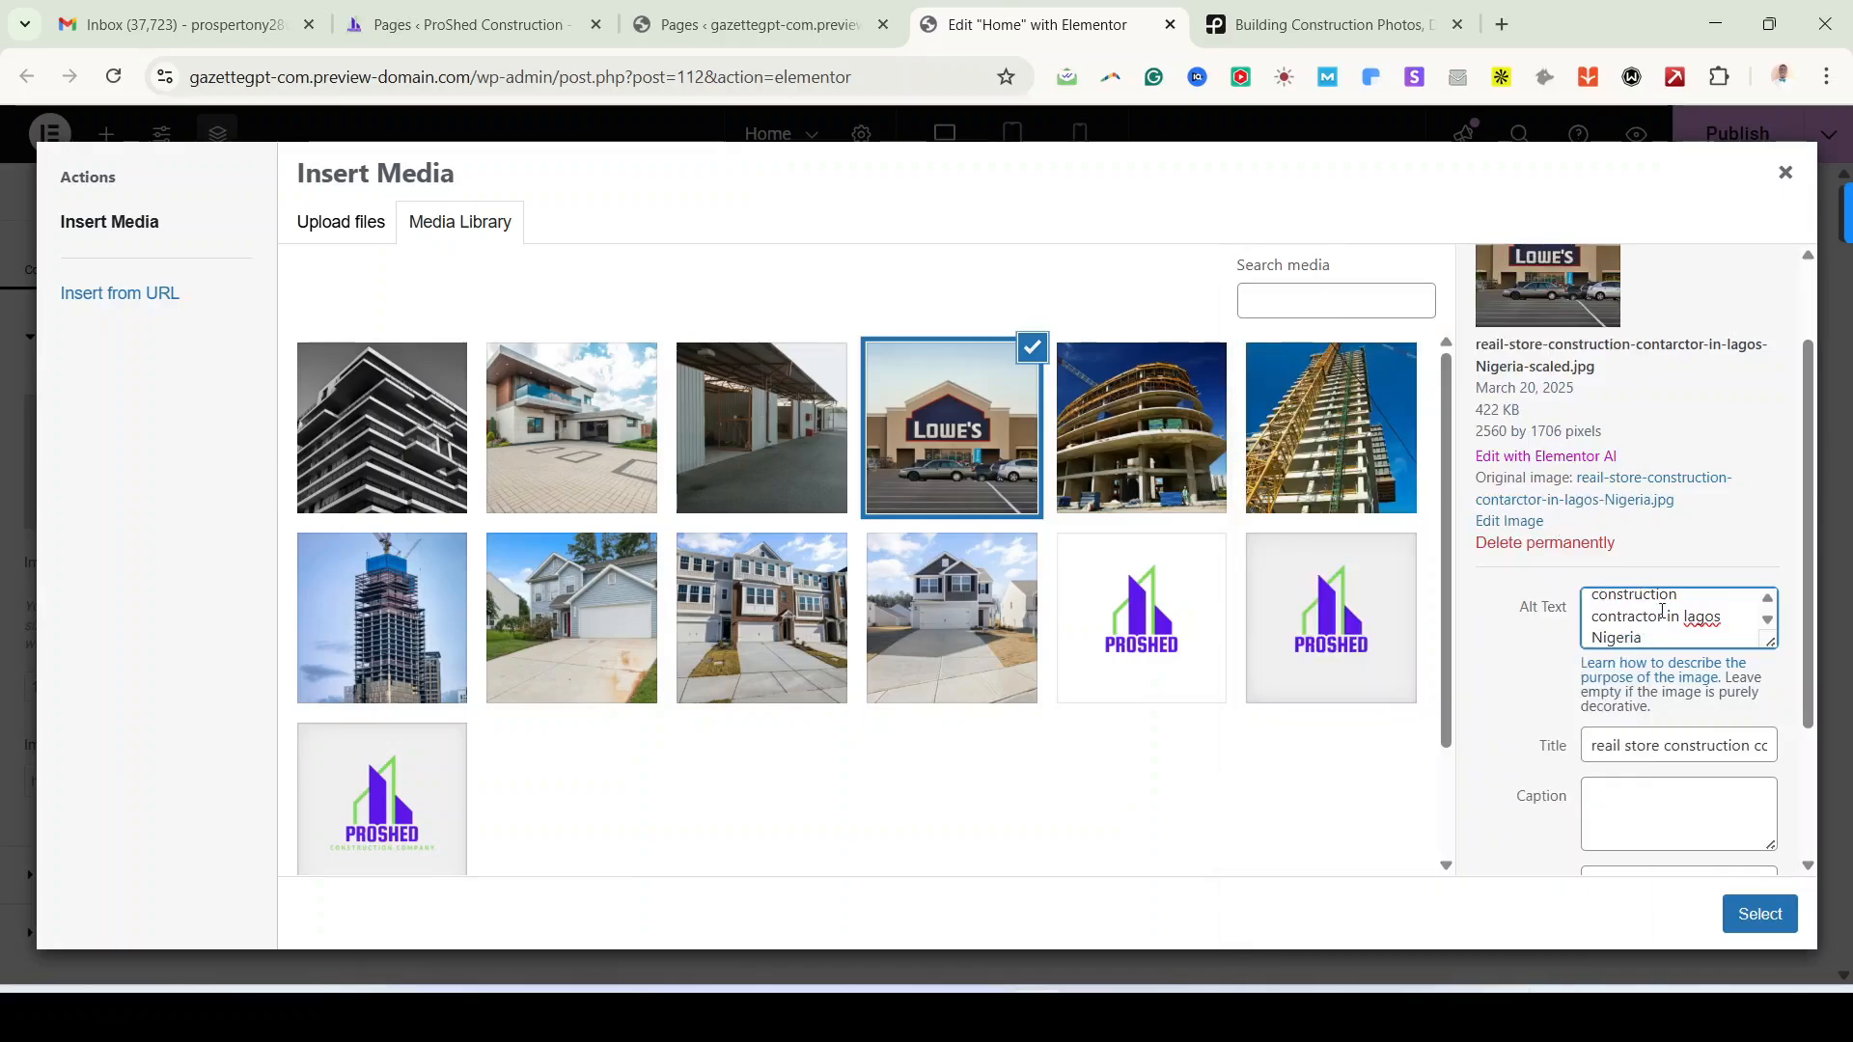
scroll(1664, 633, up, 2)
scroll(1653, 638, down, 3)
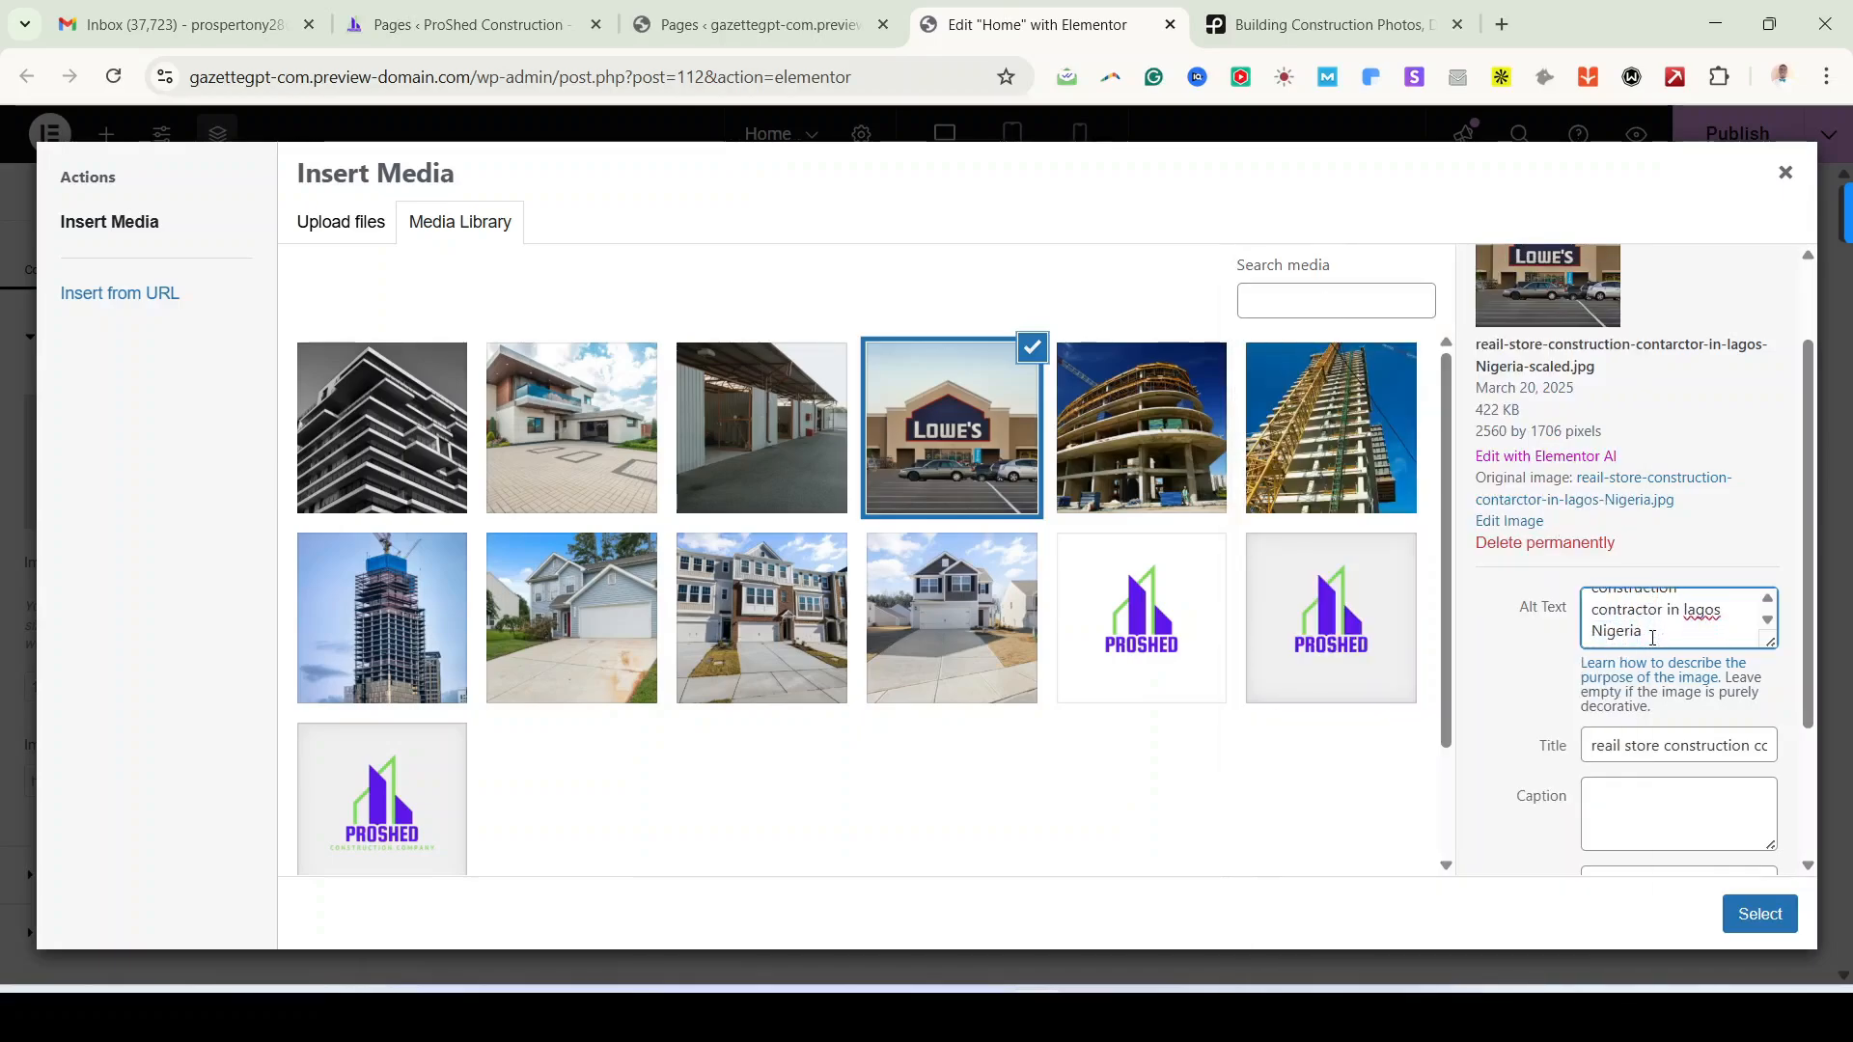
Step: Add title-based alt text to the warehouse and residential photos, correcting the spelling to 'residential'
click(746, 474)
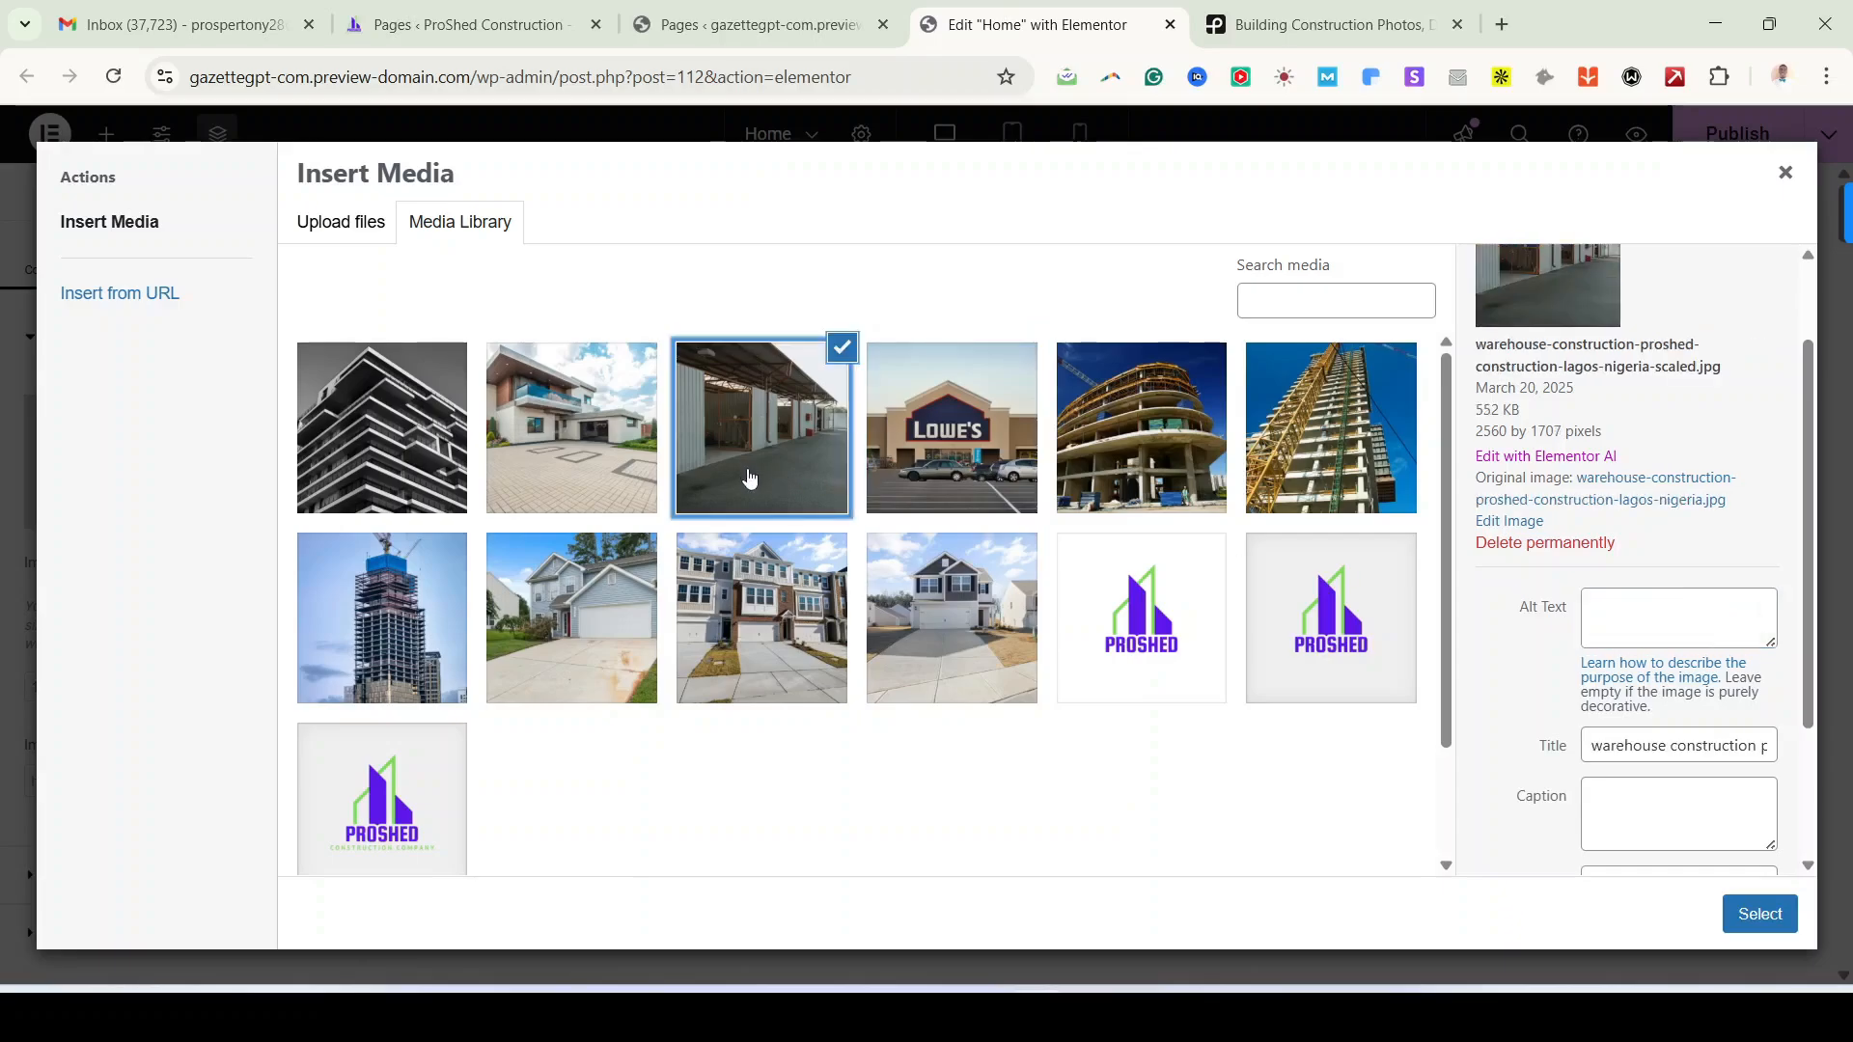
click(1617, 743)
triple_click(1617, 744)
click(1632, 626)
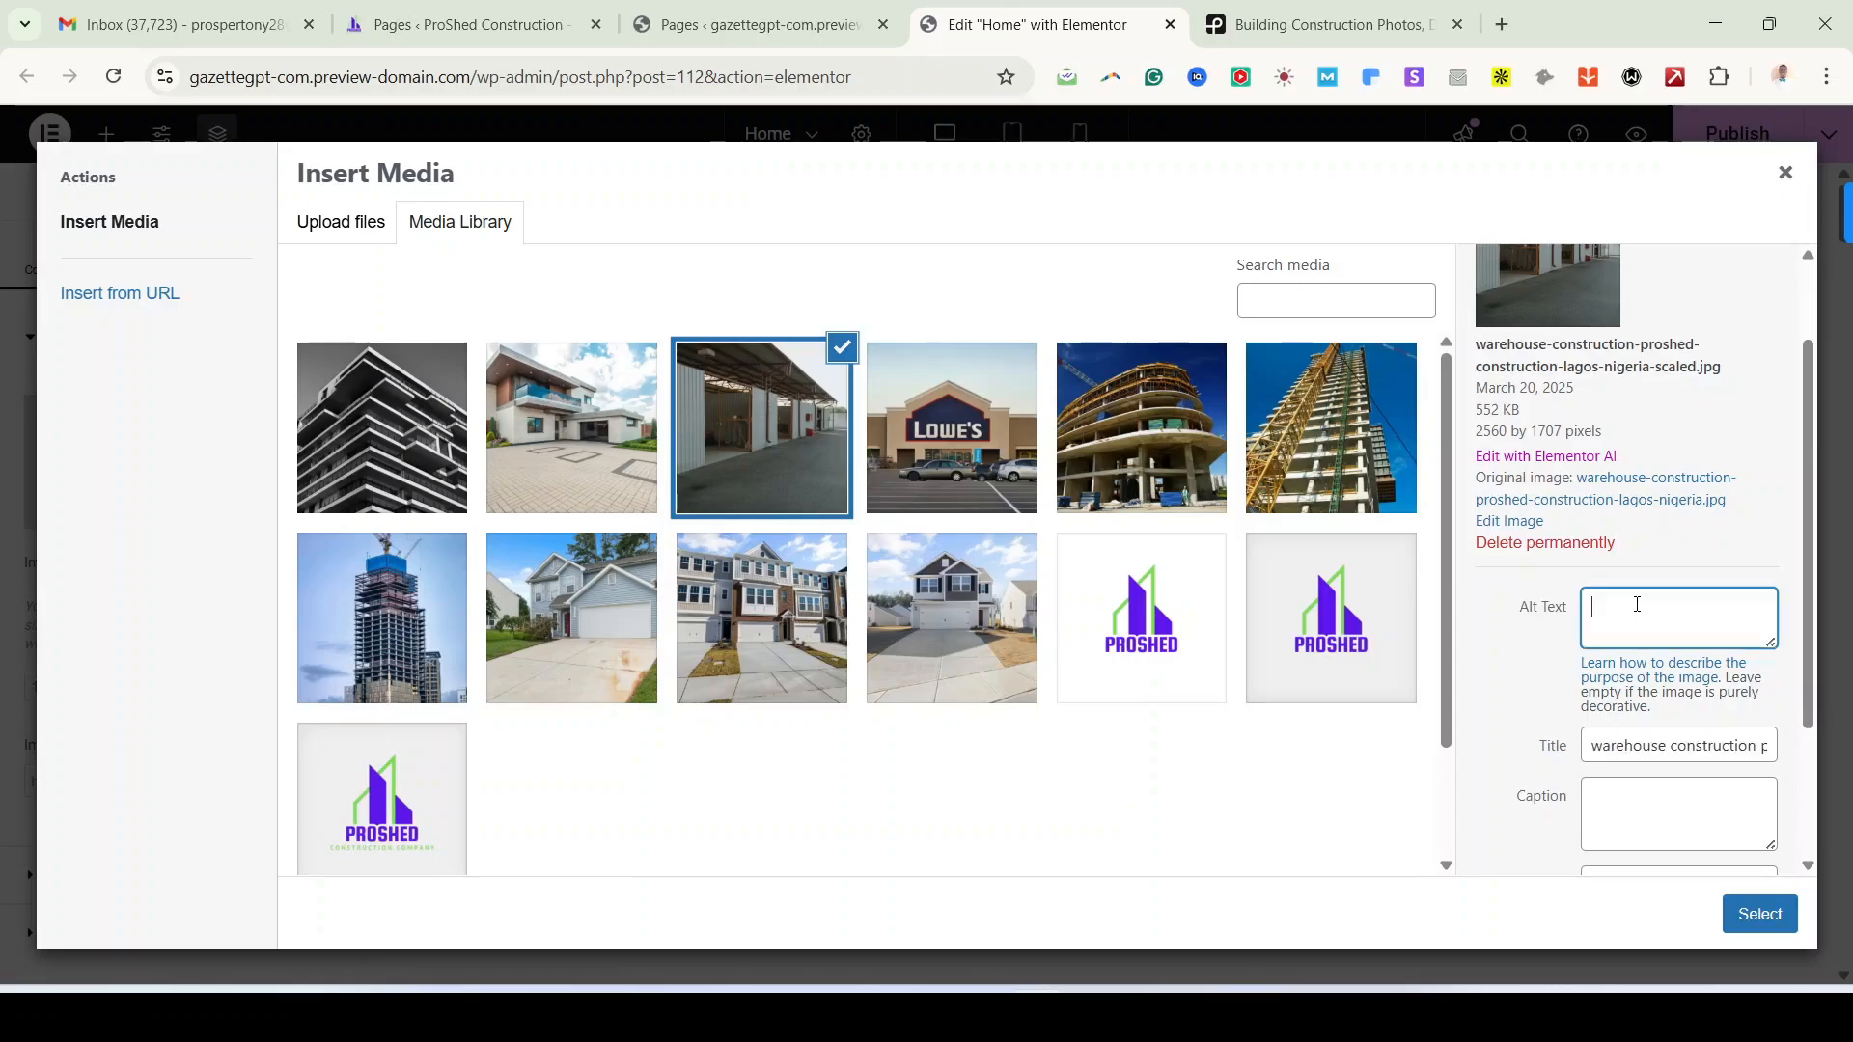
key(ctrl+v)
click(574, 473)
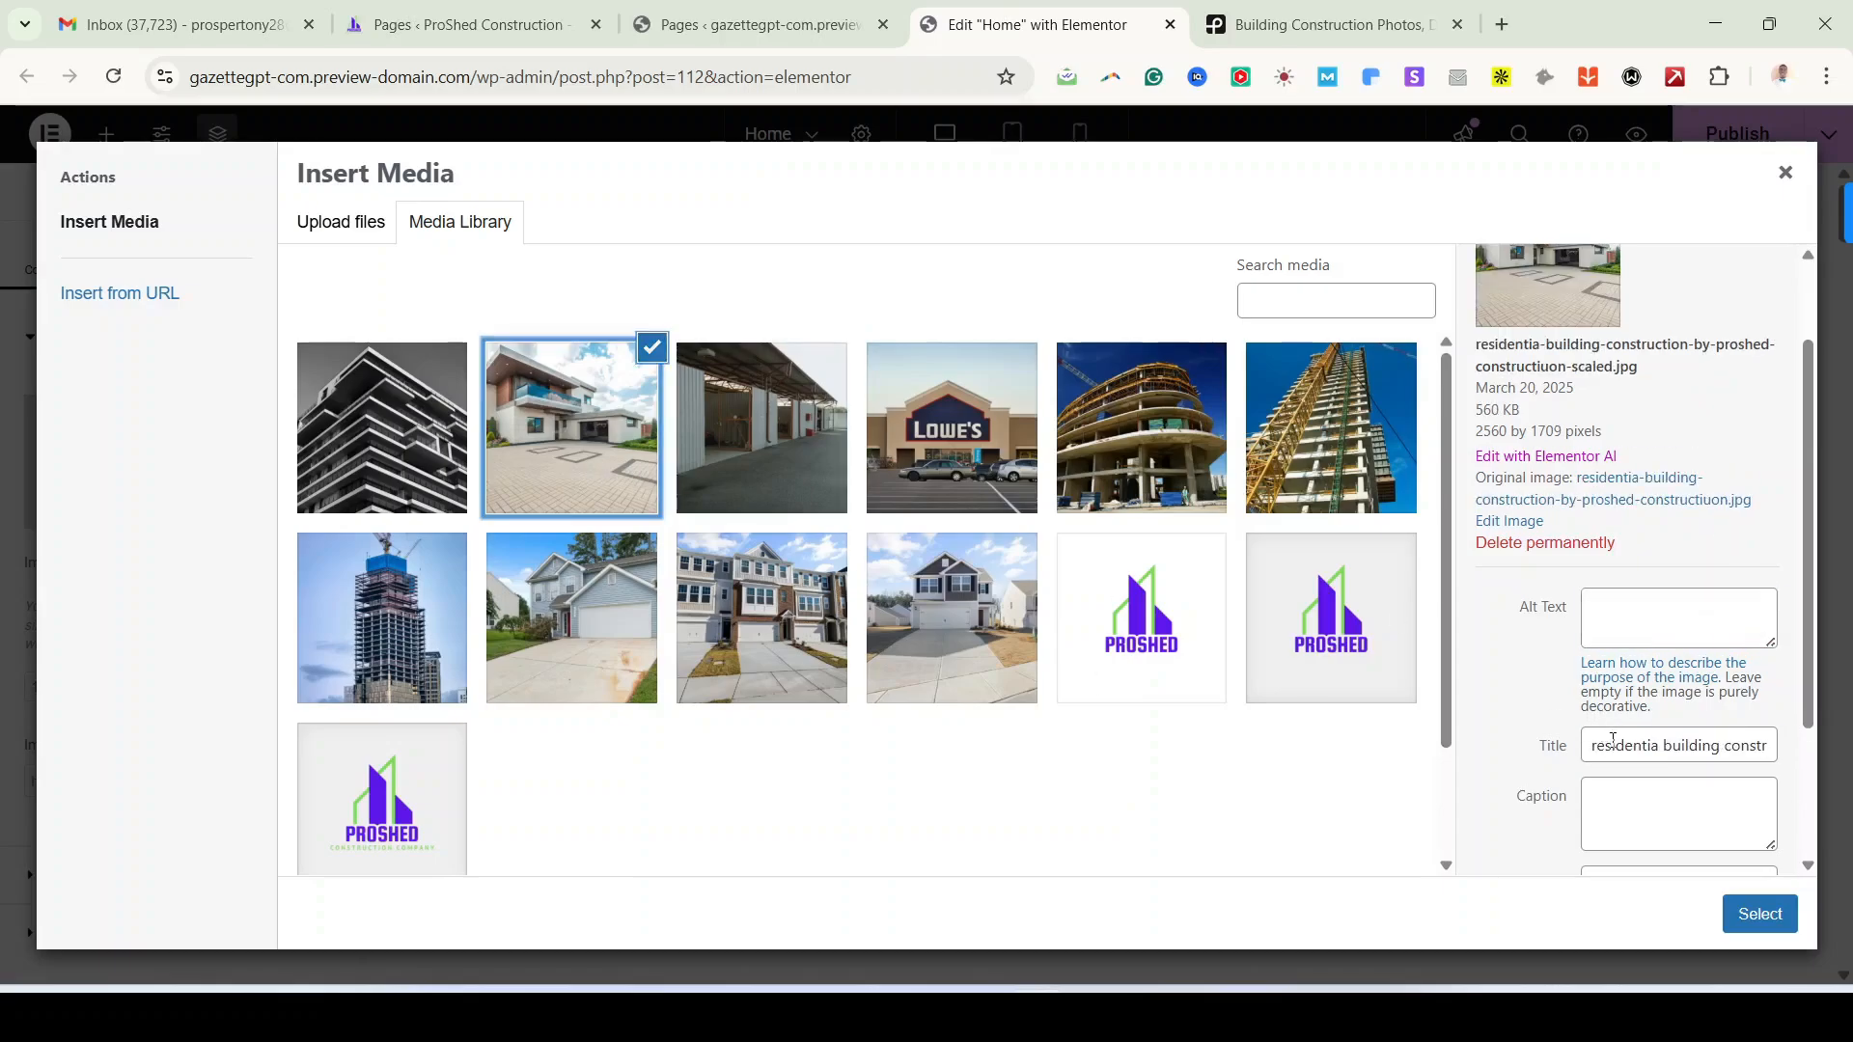
click(1614, 743)
triple_click(1614, 743)
key(ctrl+c)
click(1666, 640)
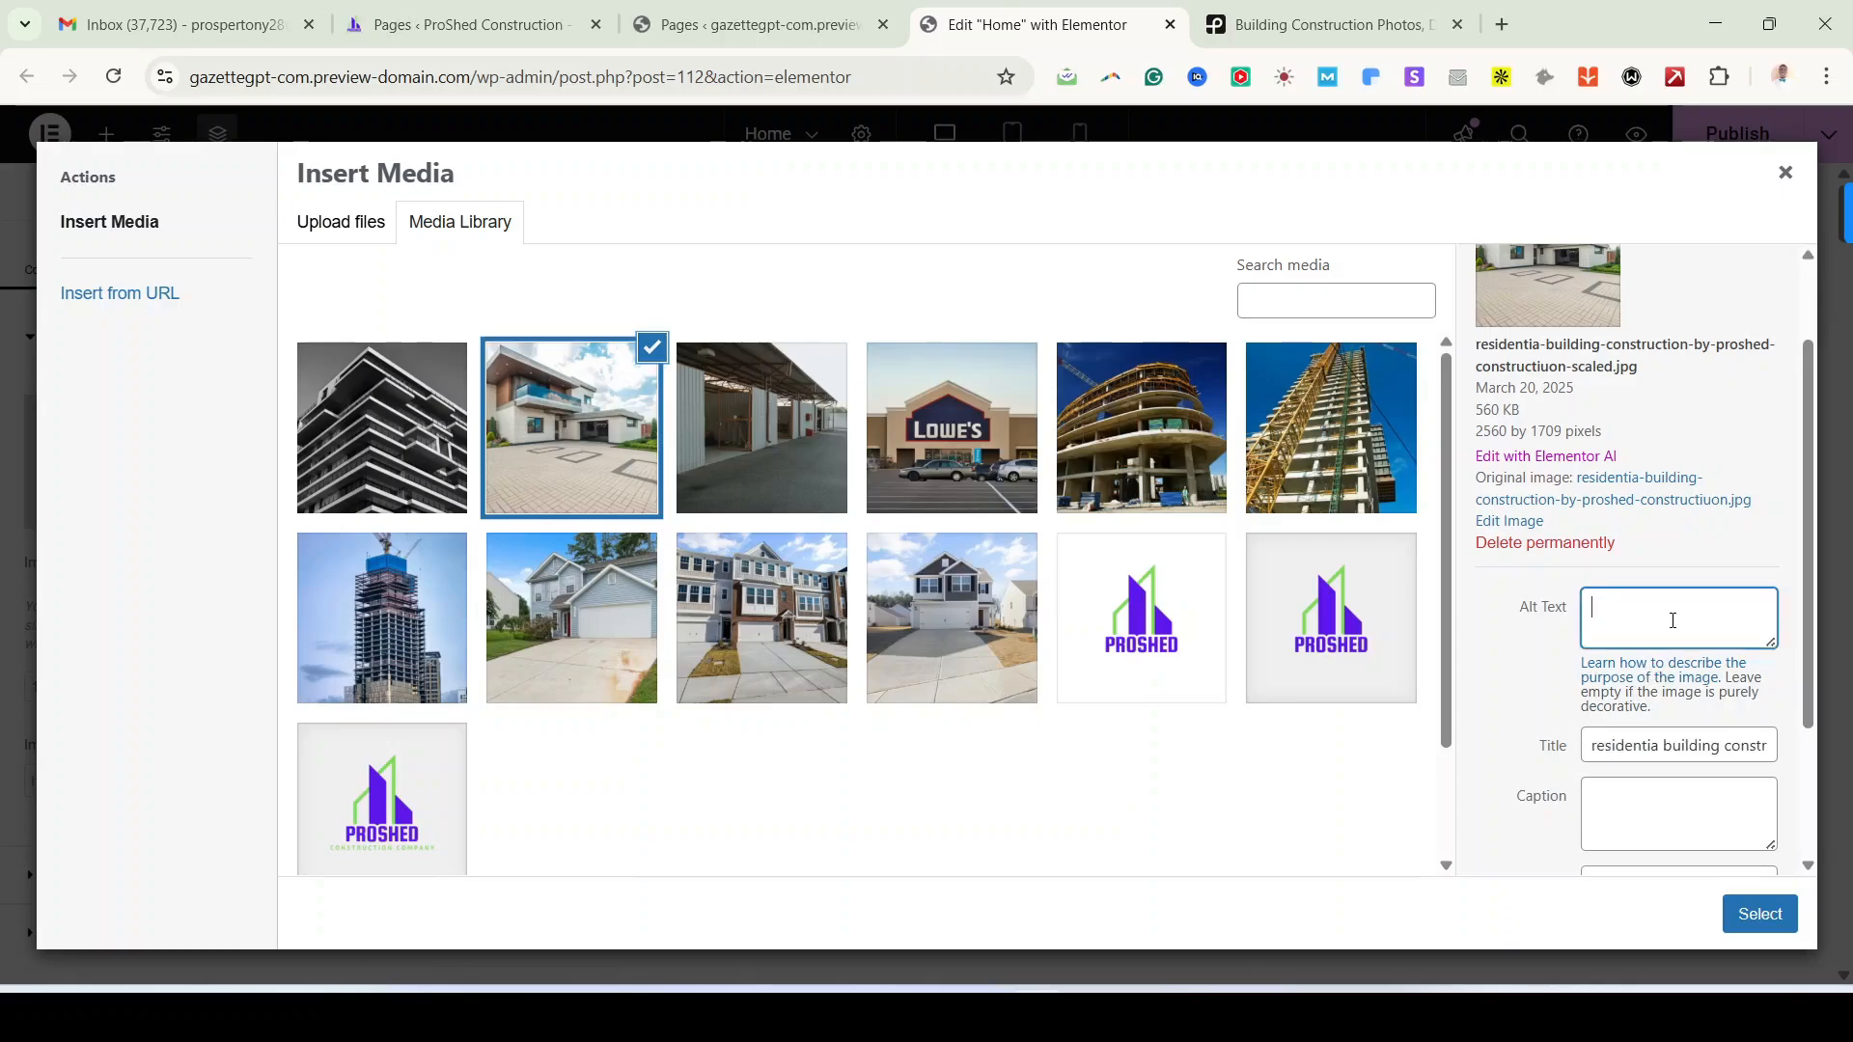
key(ctrl+v)
right_click(1647, 597)
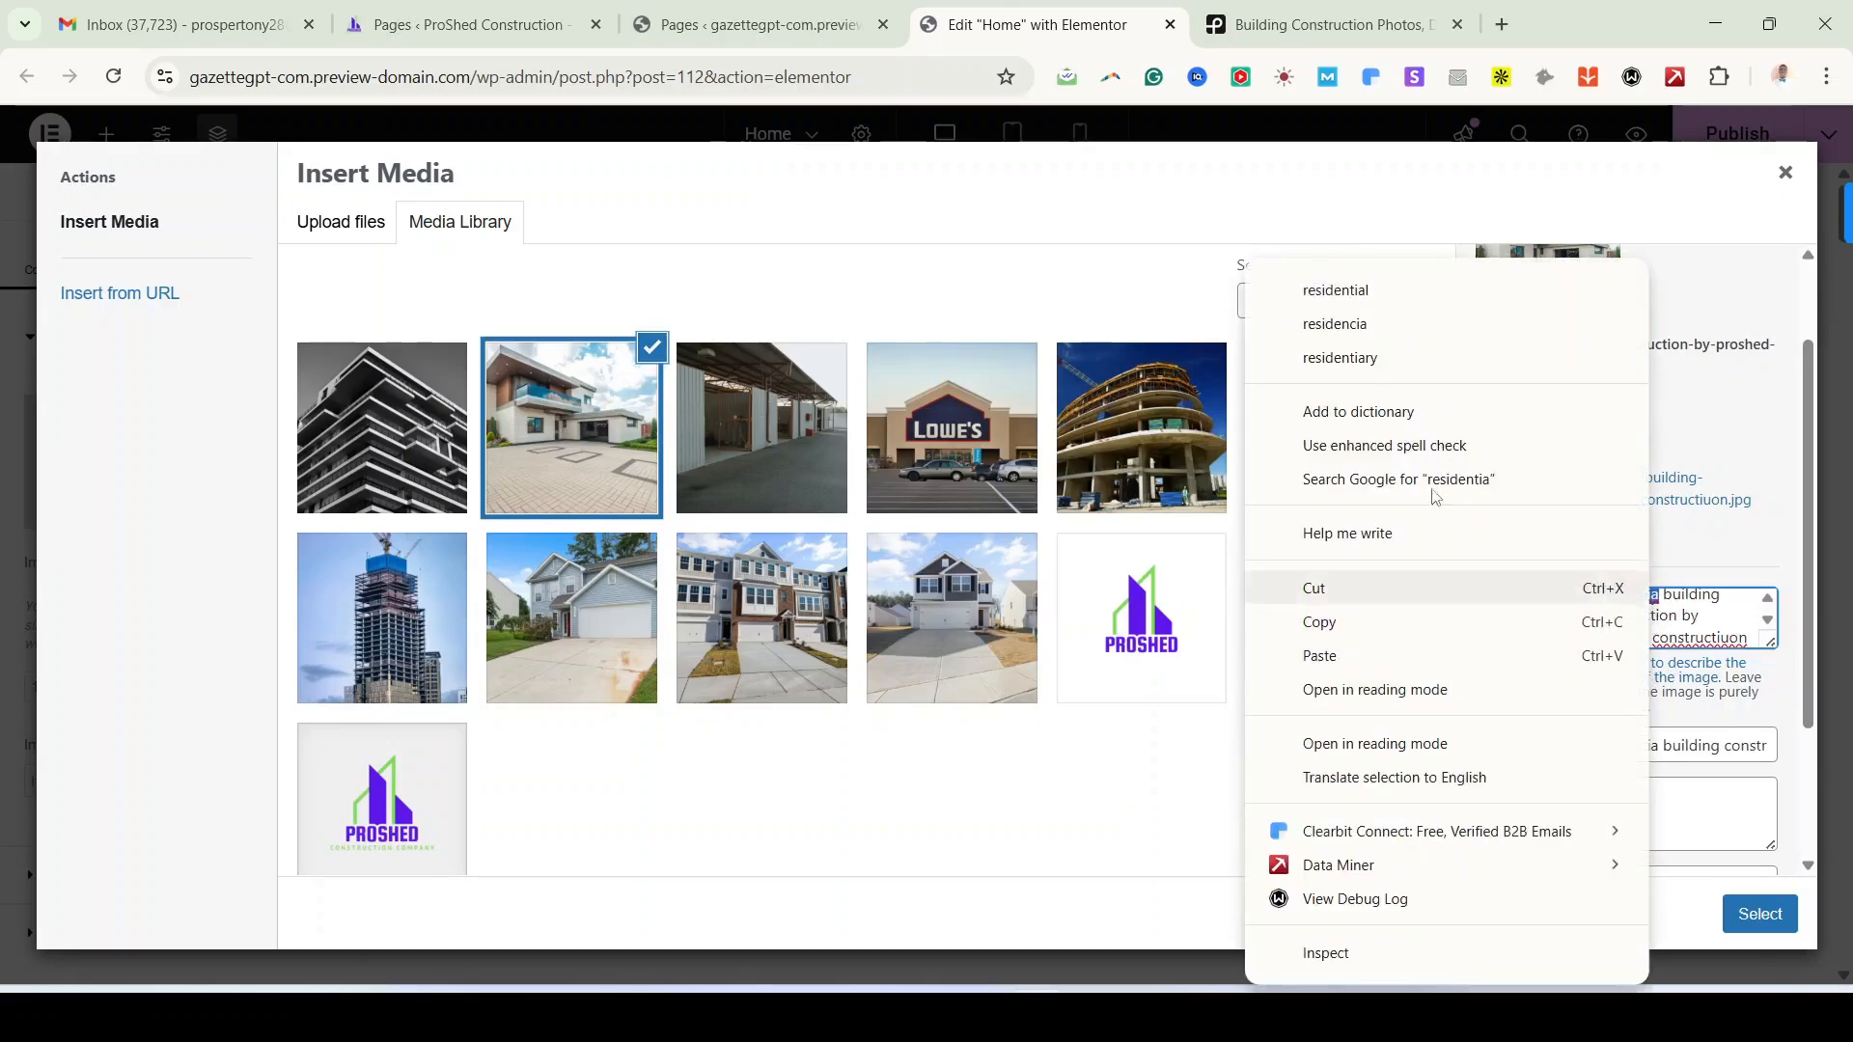
click(1293, 290)
Step: Set the office complex image's alt text to 'office complex construction'
click(345, 450)
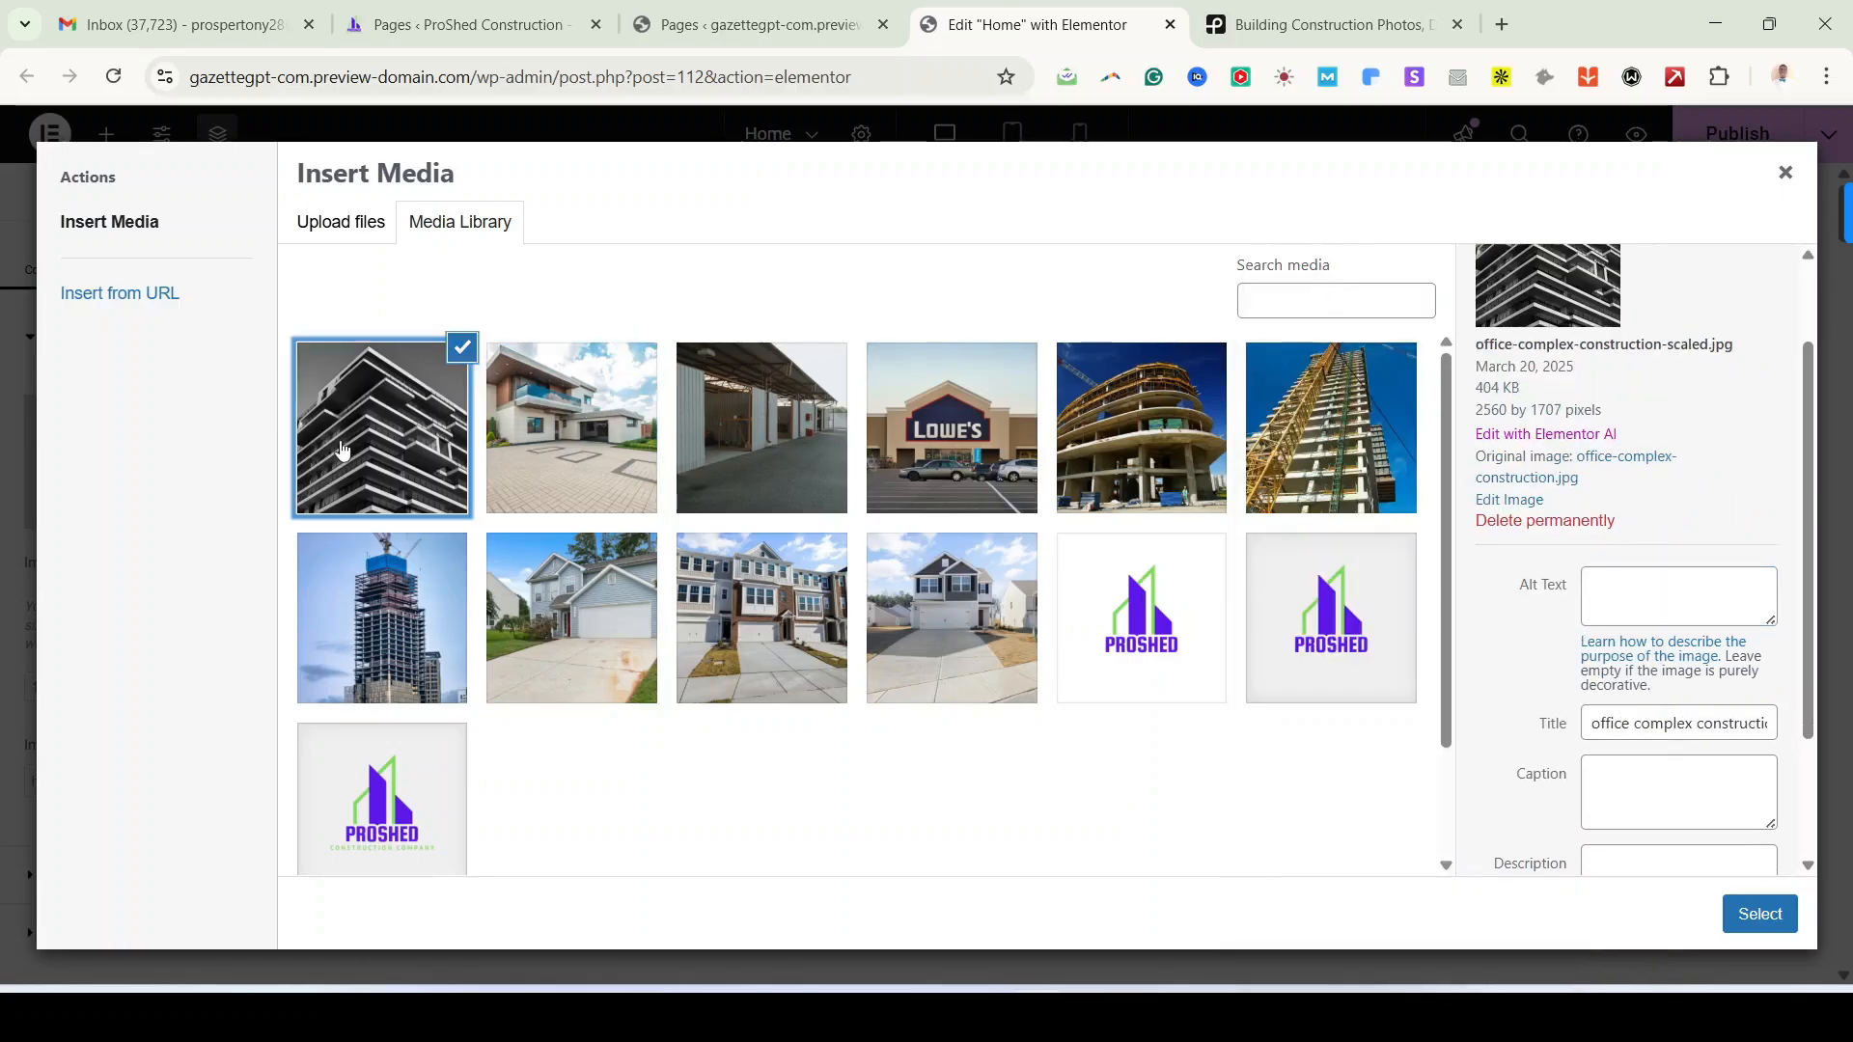
click(1636, 731)
key(ctrl+a)
key(ctrl+c)
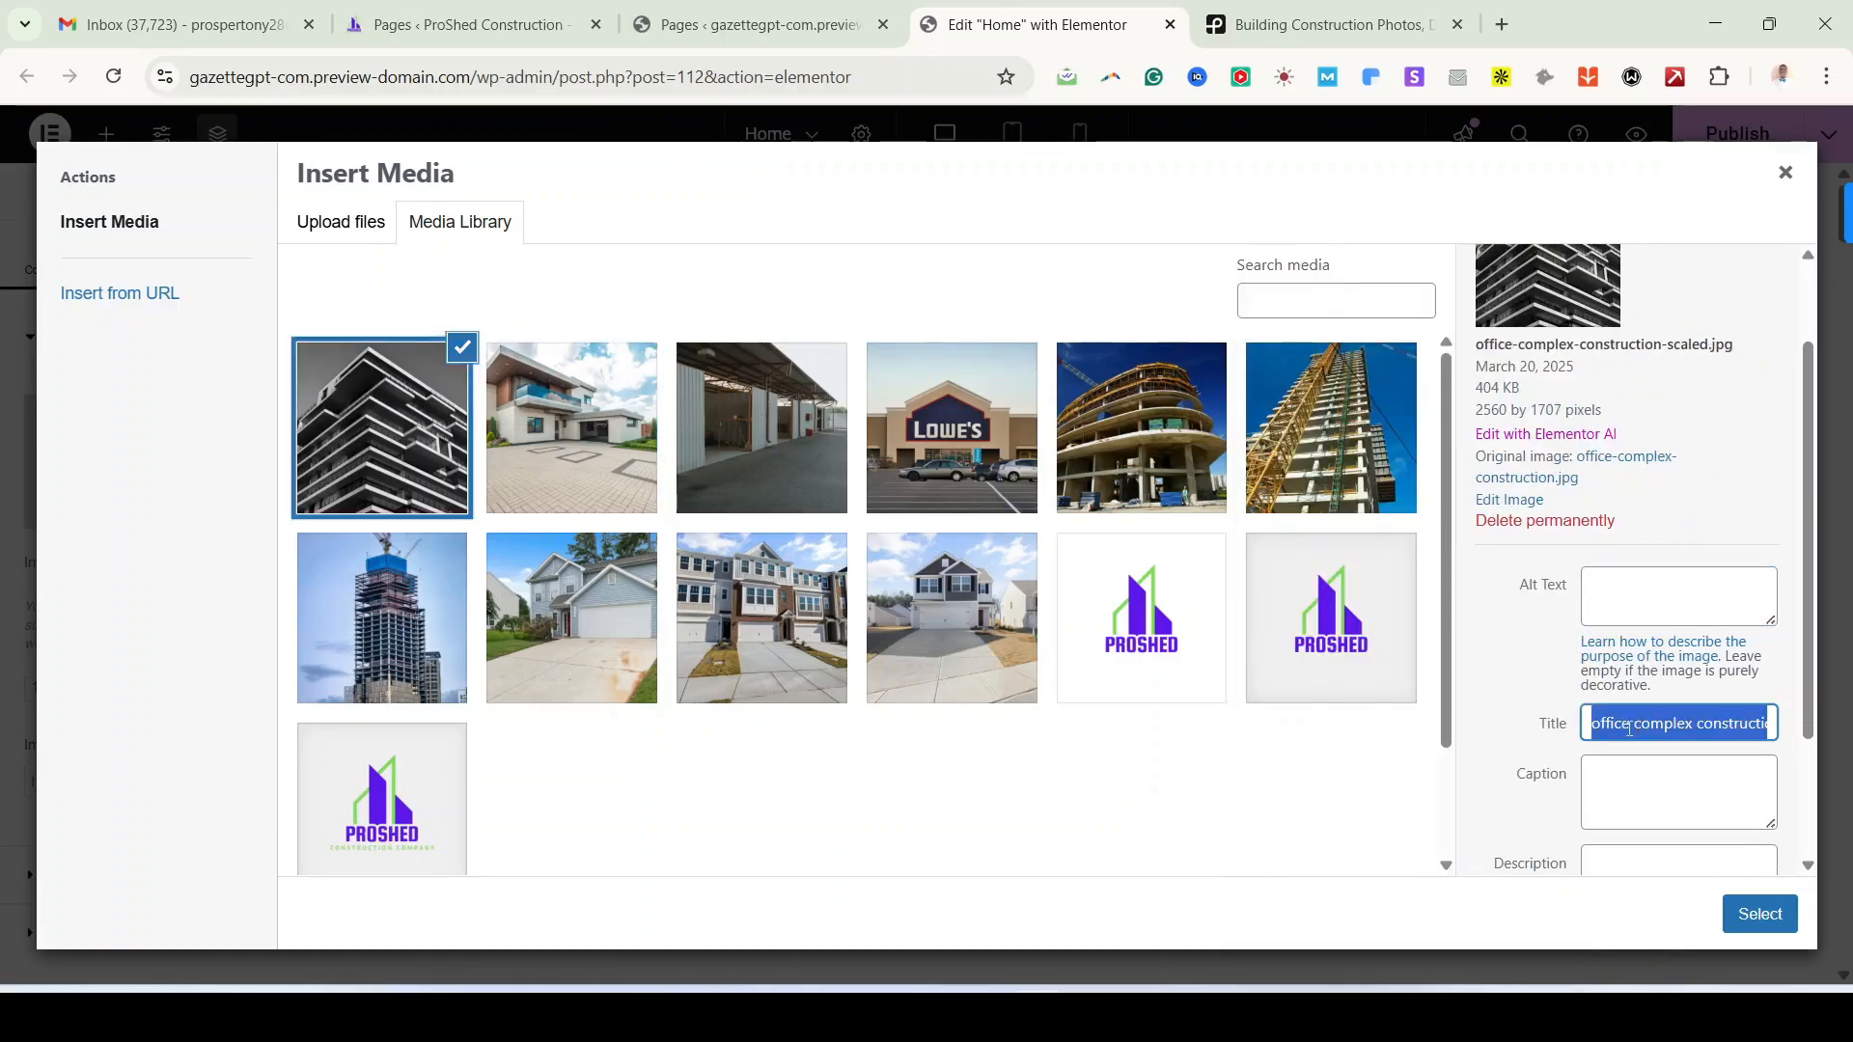
click(1622, 596)
key(ctrl+v)
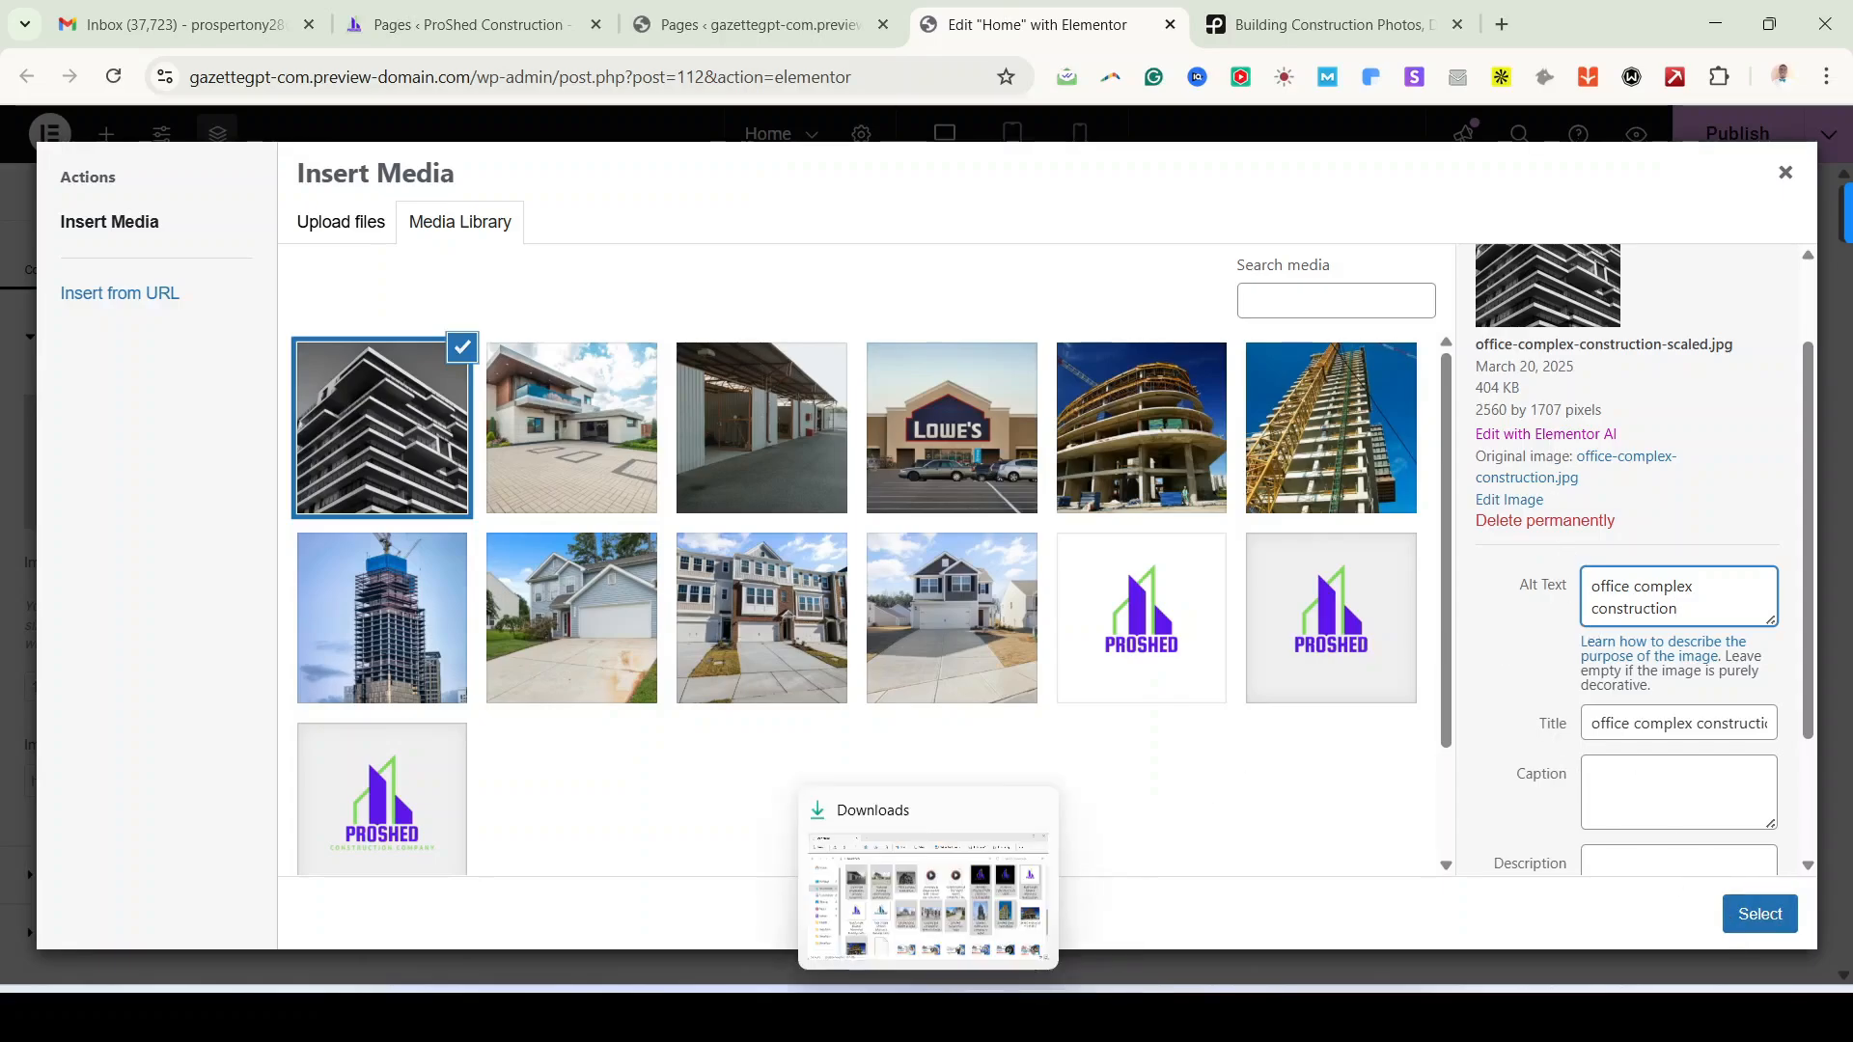
Step: Check the reference demo site, then return to the Elementor editor
click(999, 1014)
scroll(993, 819, up, 6)
scroll(993, 818, up, 10)
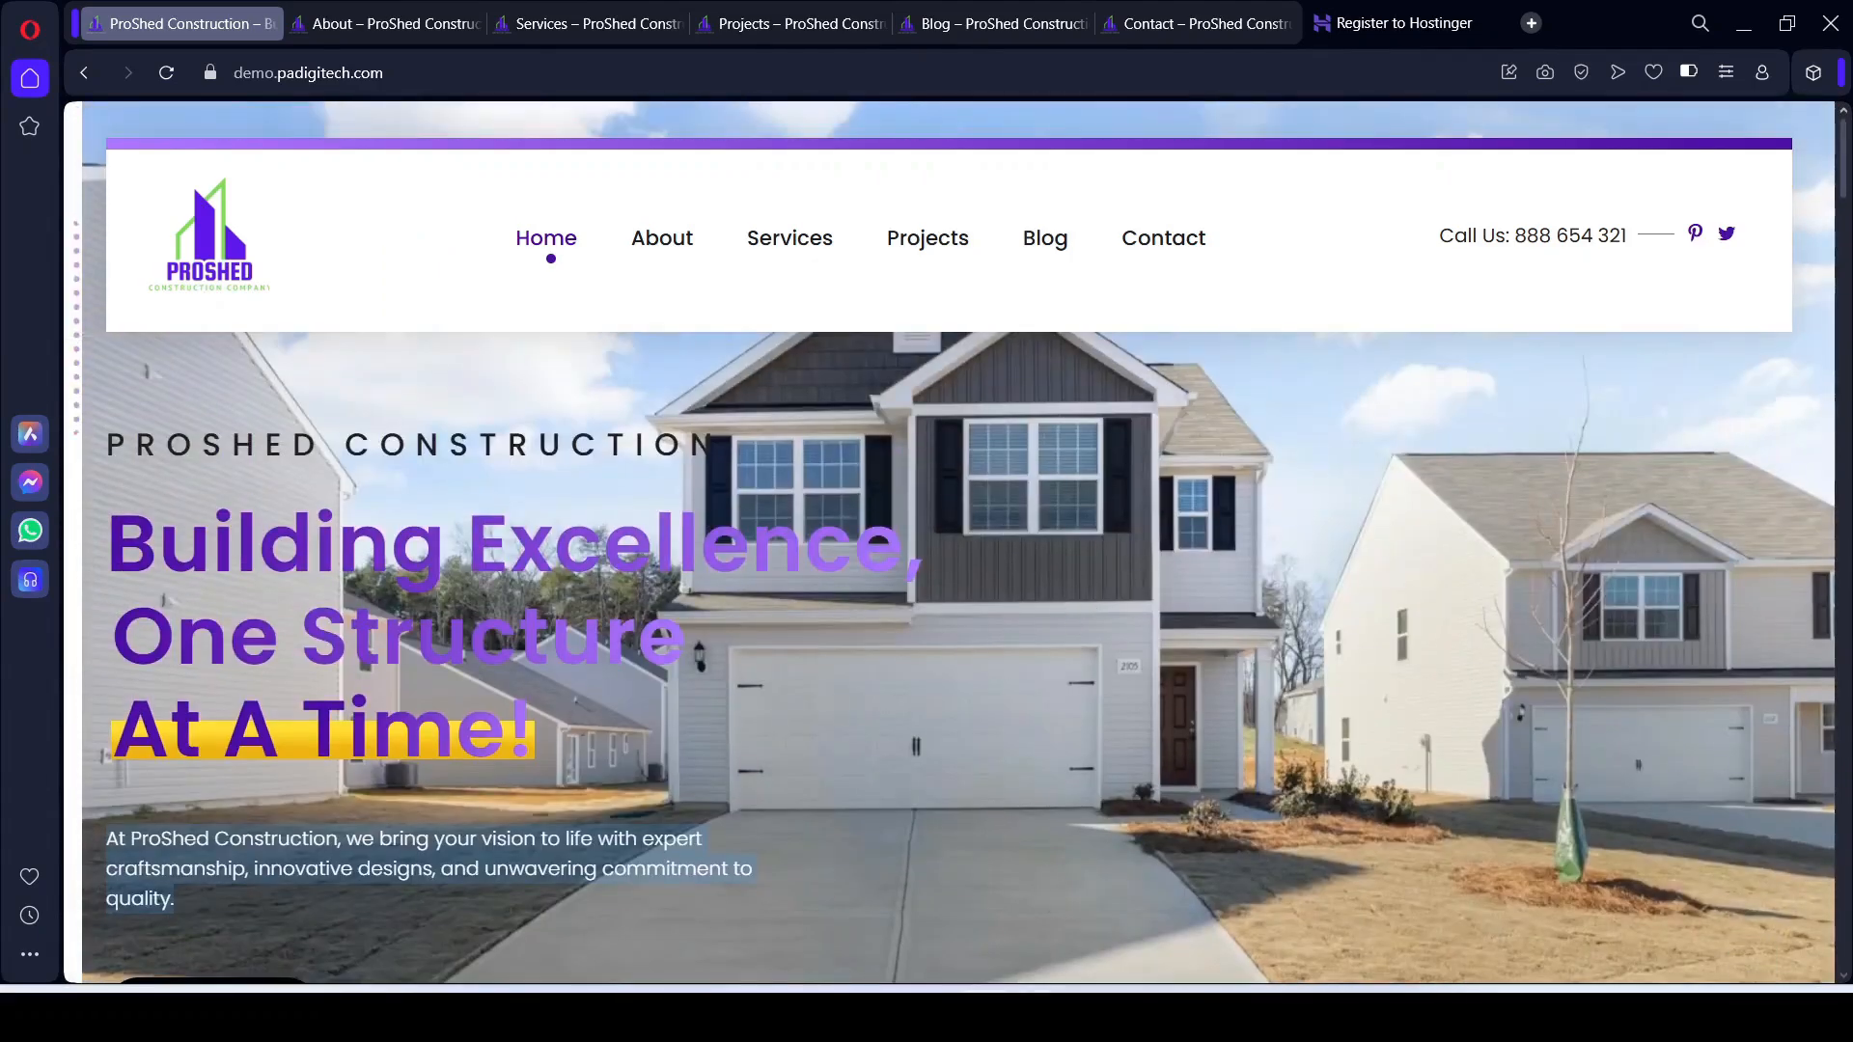
mouse_move(1038, 1013)
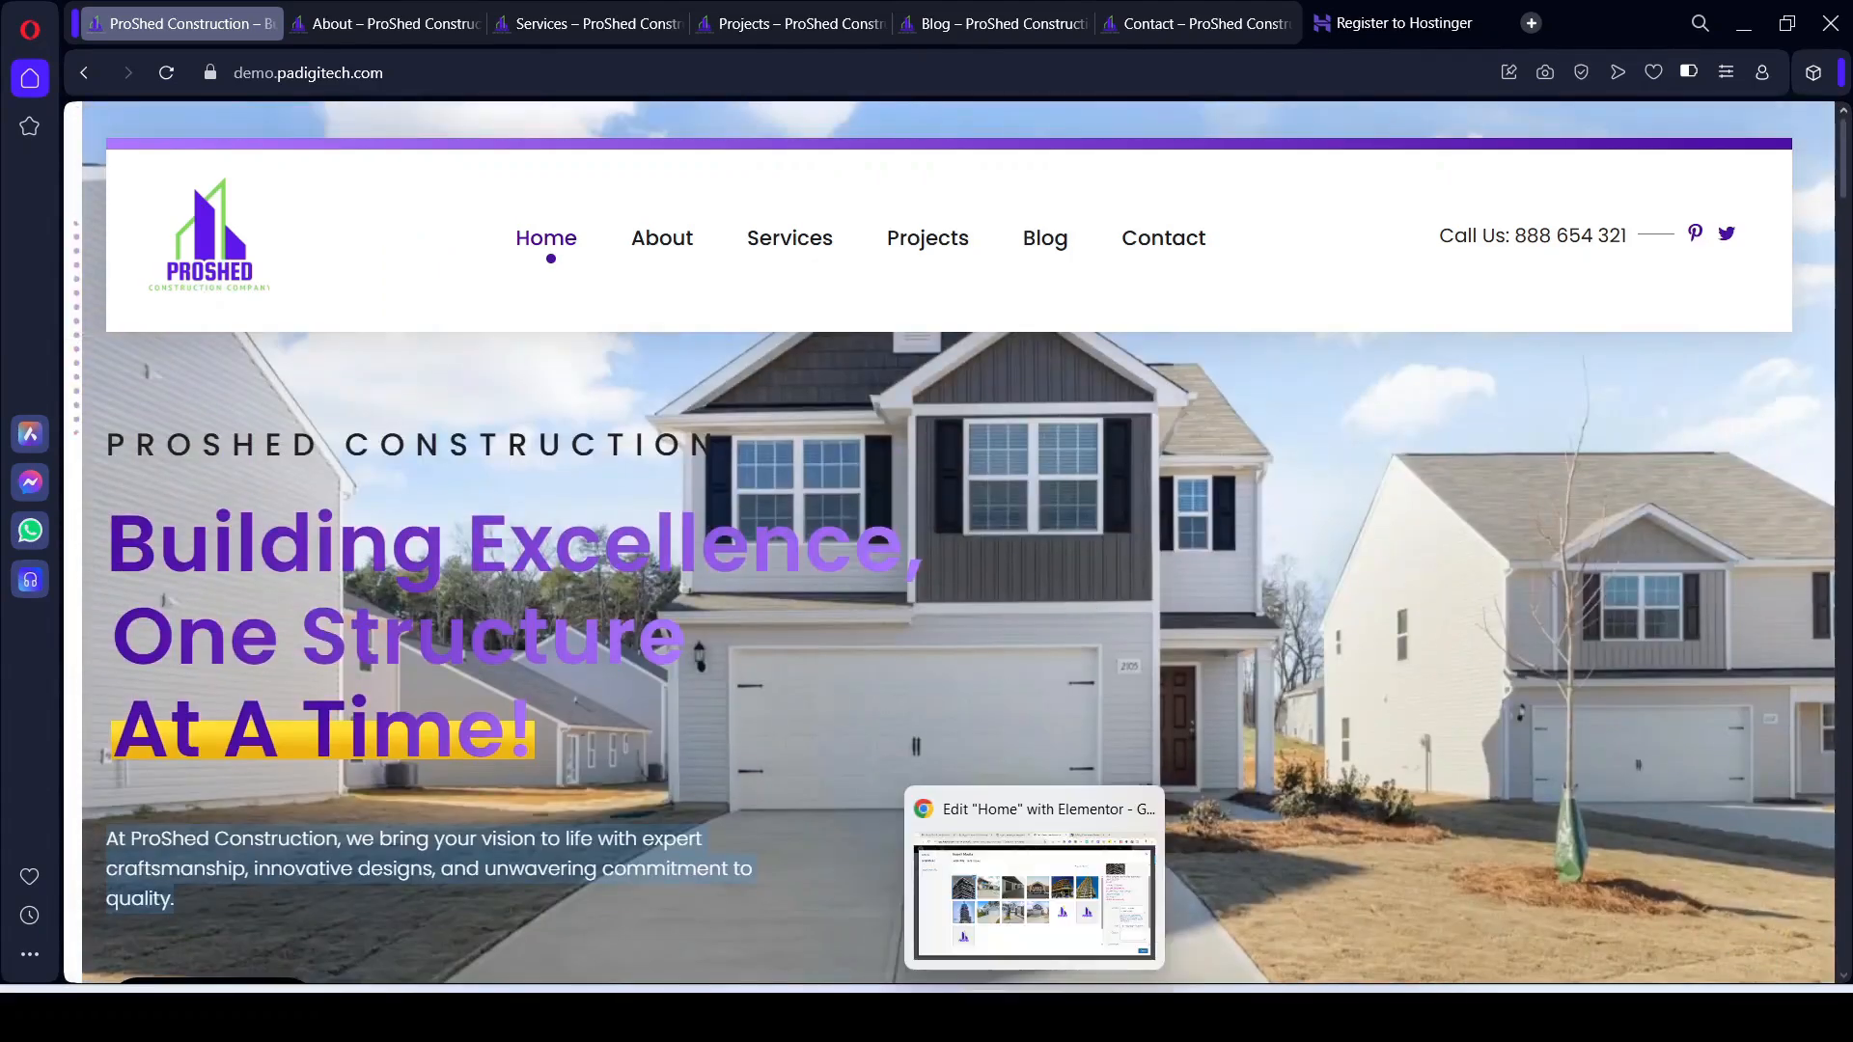
click(1087, 902)
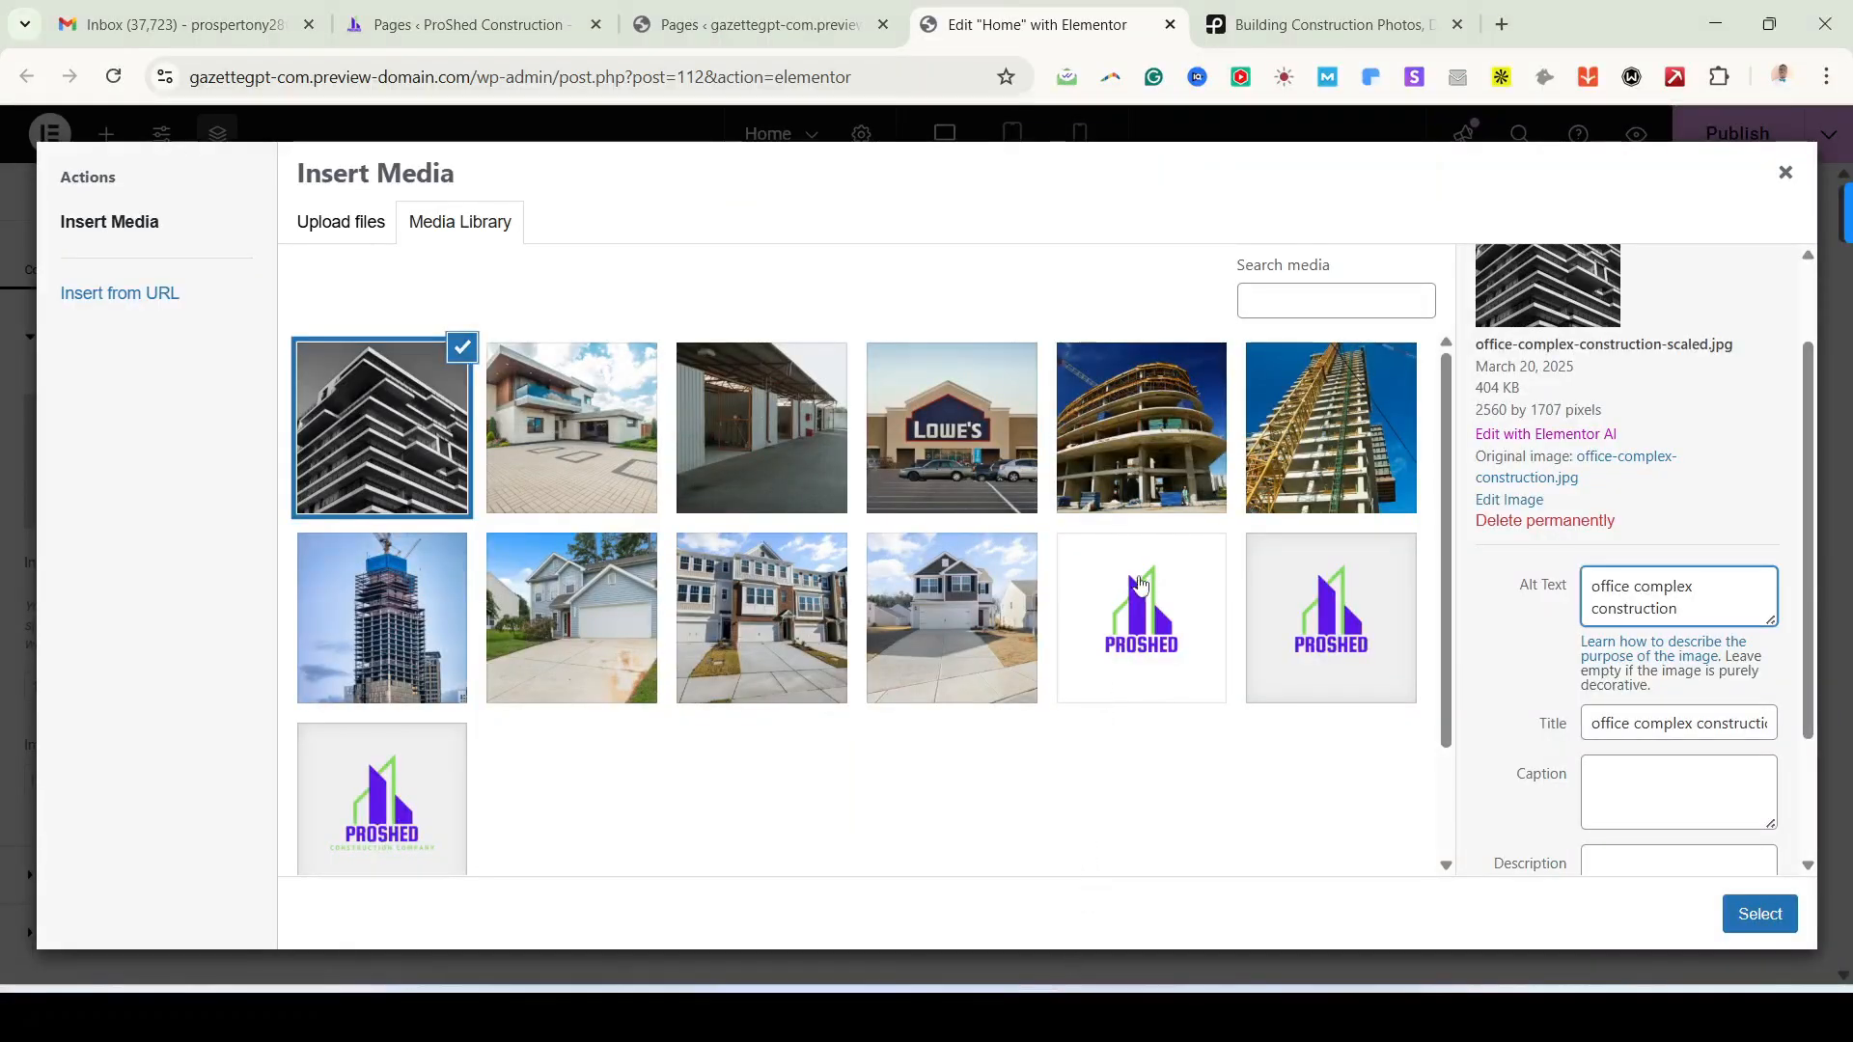
Step: Insert the suburban custom home builder photo into the hero image widget and select the 'PROSHED CONSTRUCTION' heading
click(969, 552)
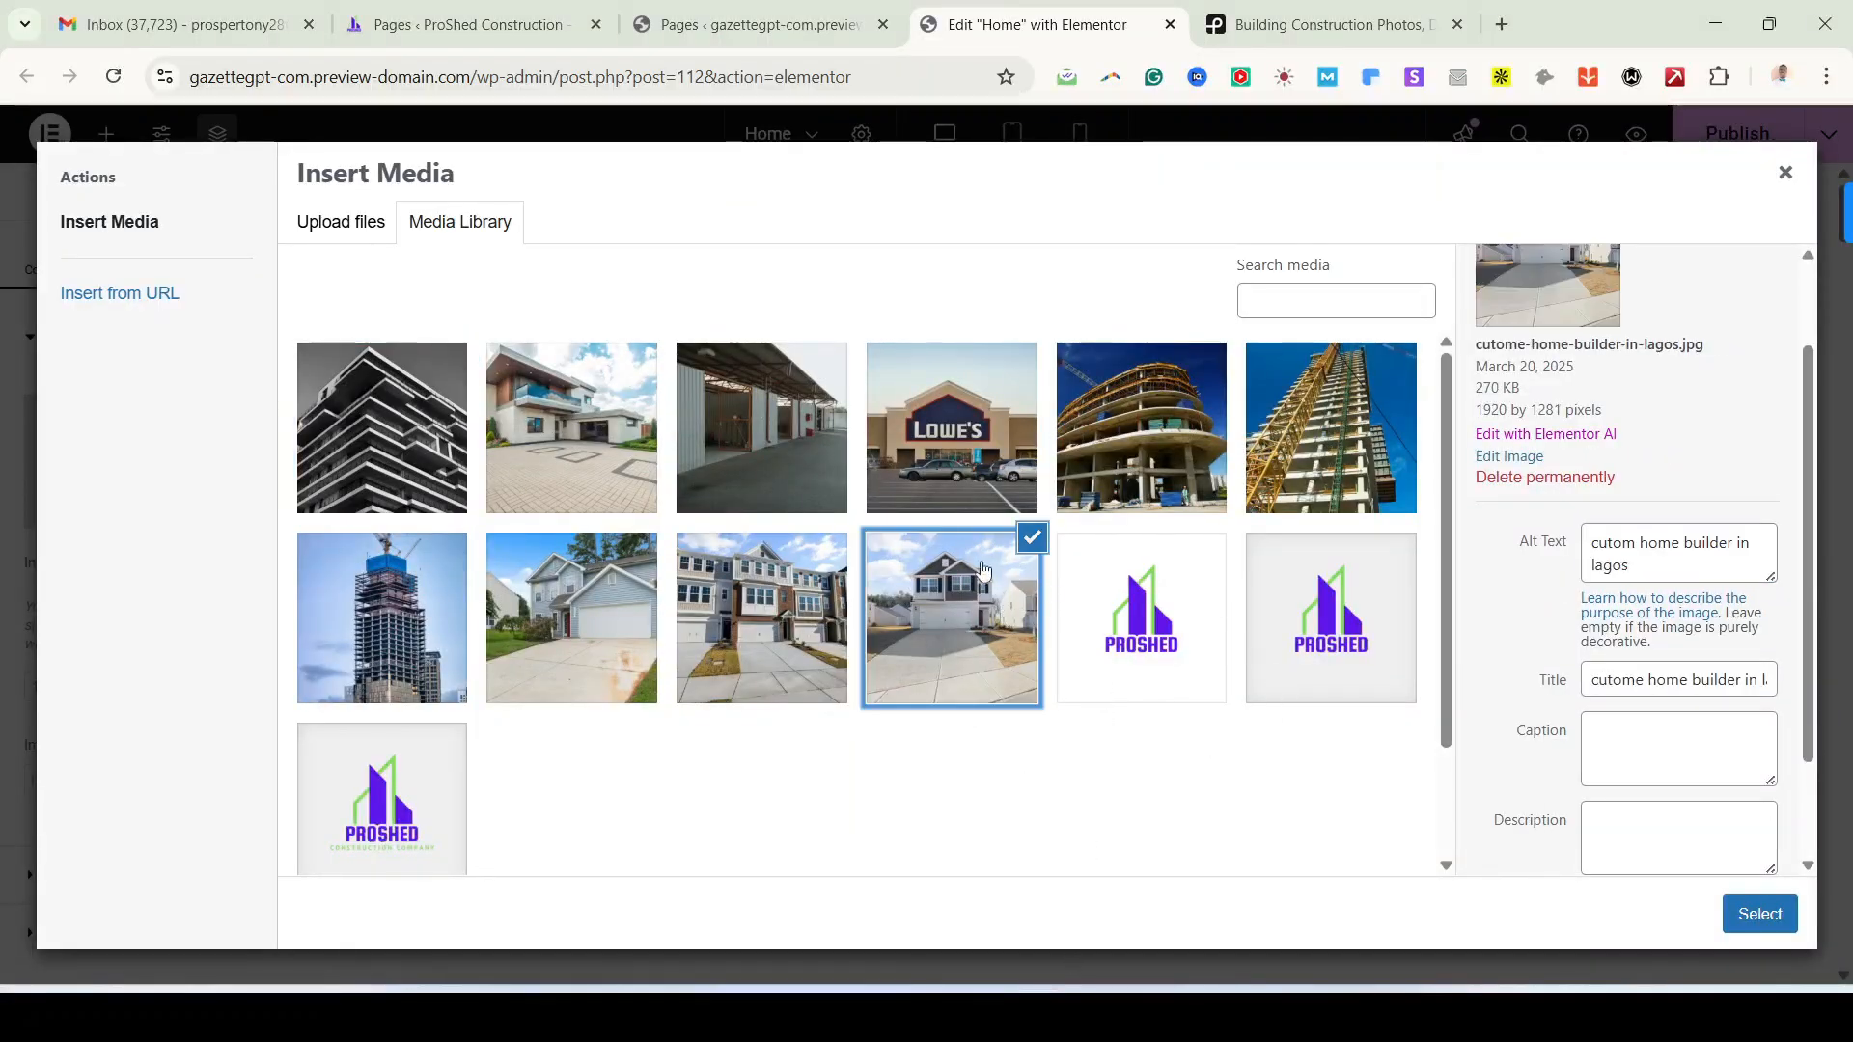
click(1769, 927)
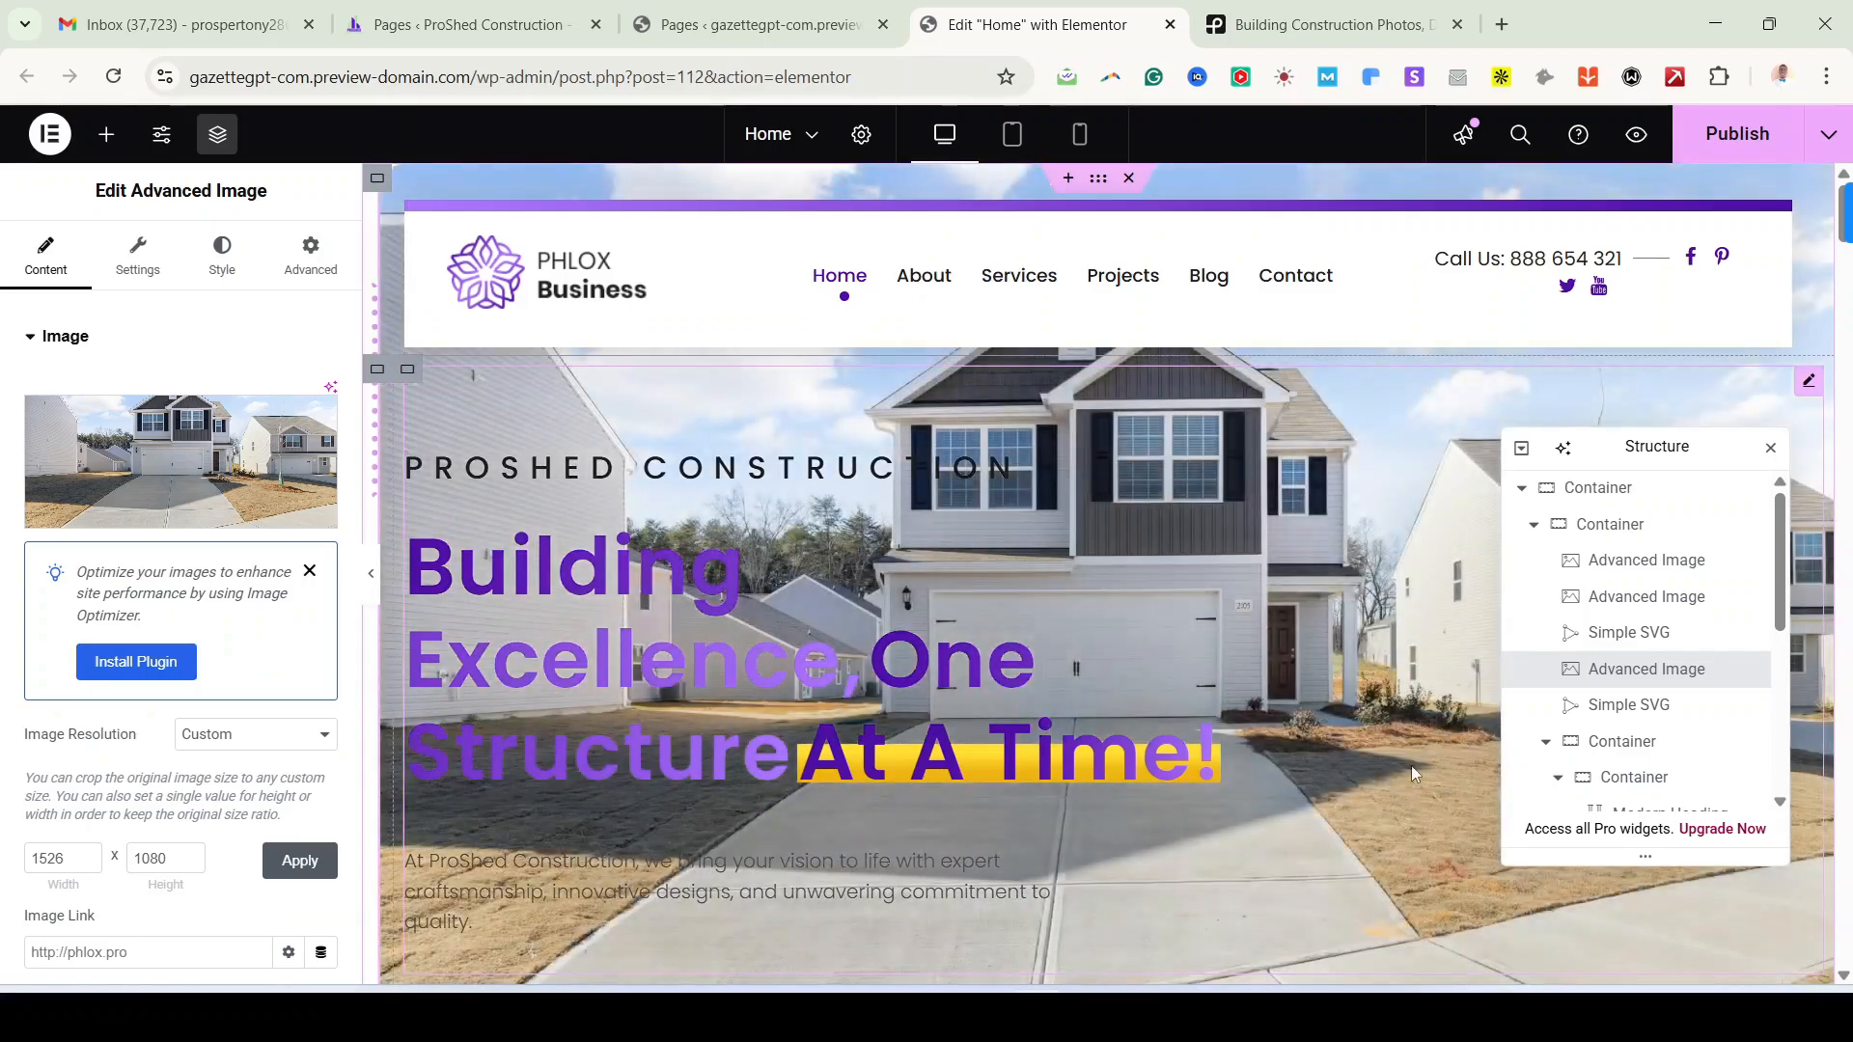
scroll(1411, 766, down, 2)
scroll(1127, 501, up, 2)
scroll(1128, 501, down, 1)
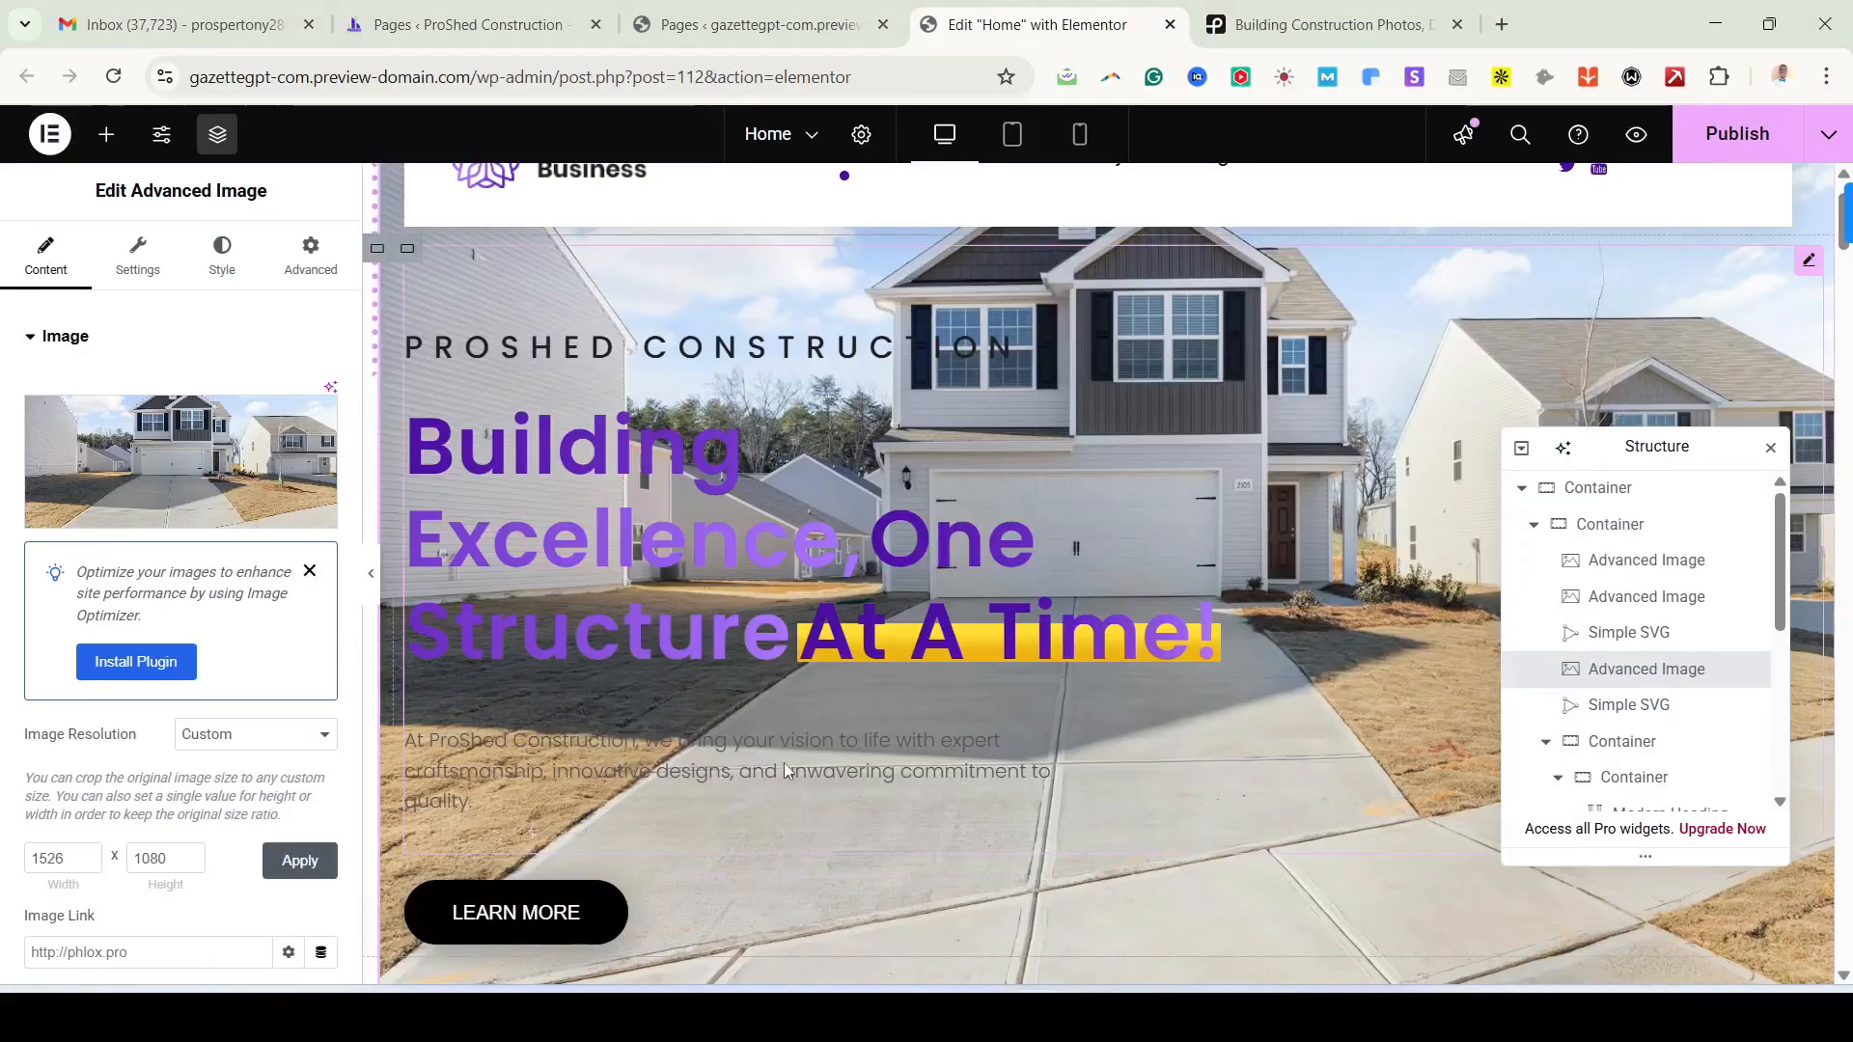
click(785, 762)
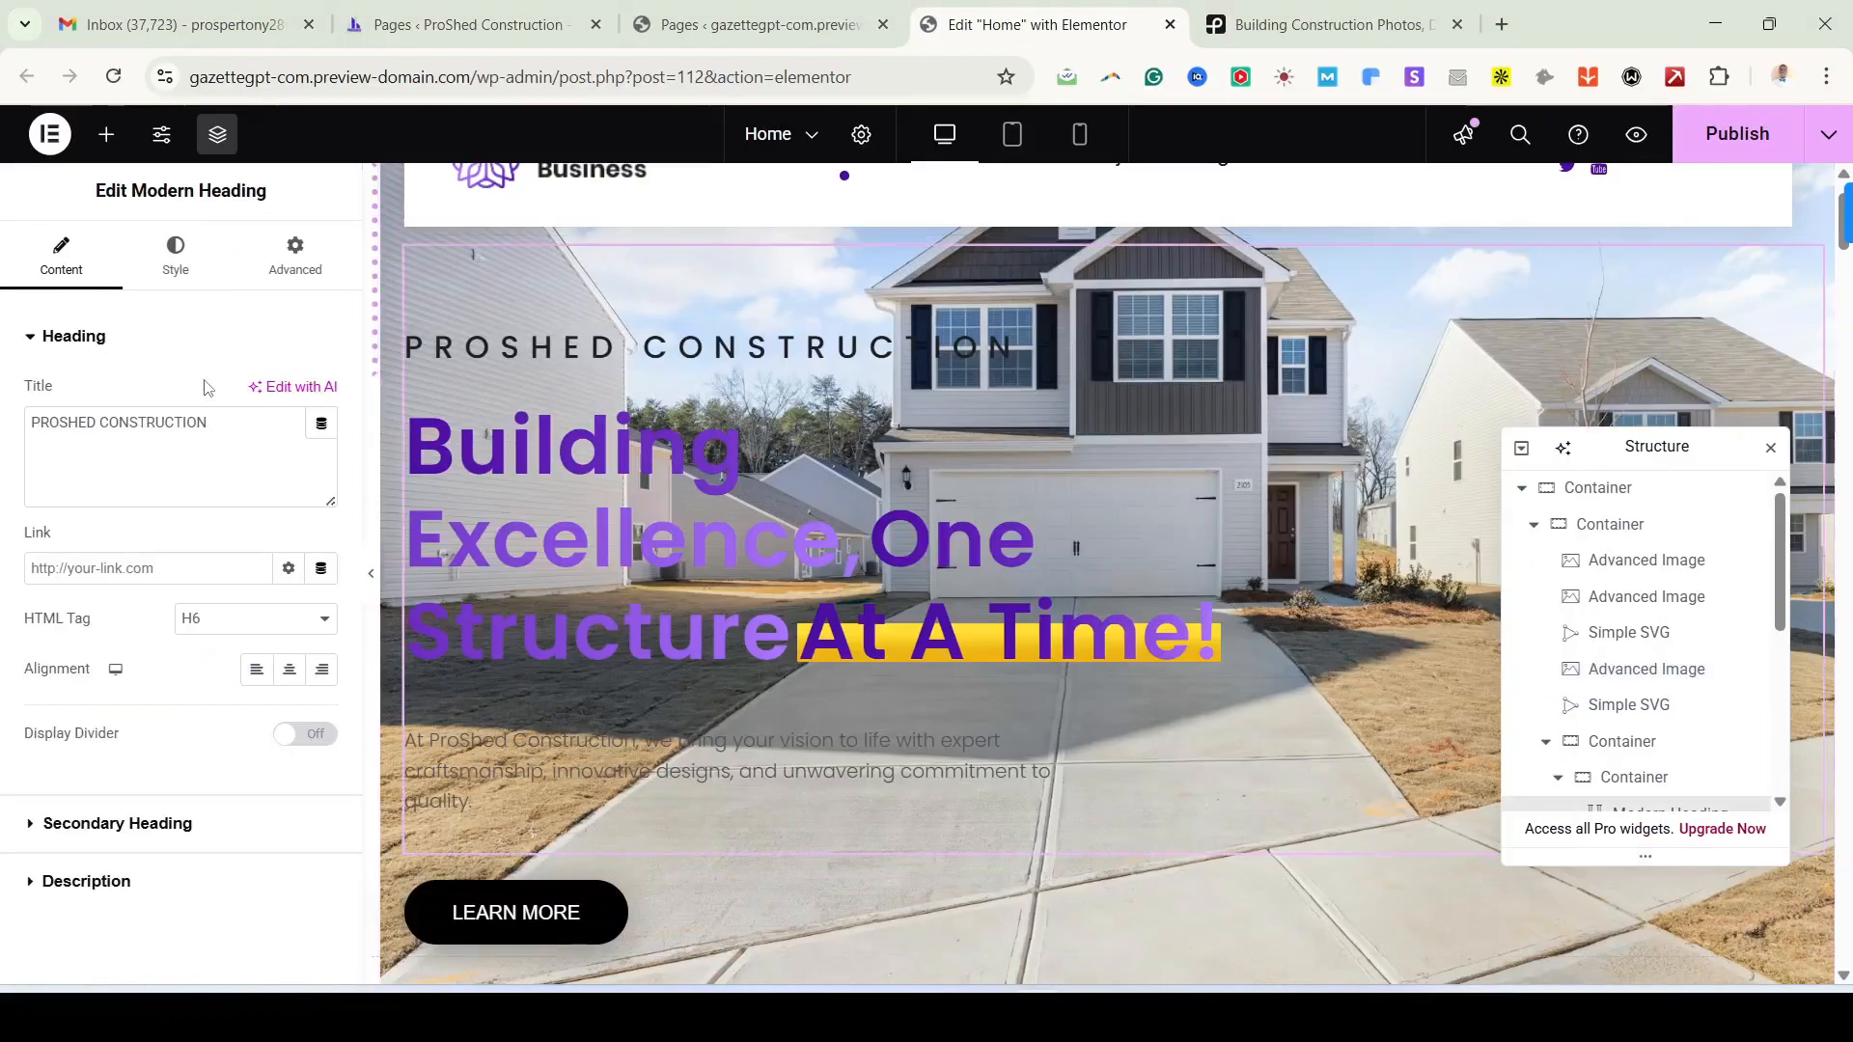
click(82, 345)
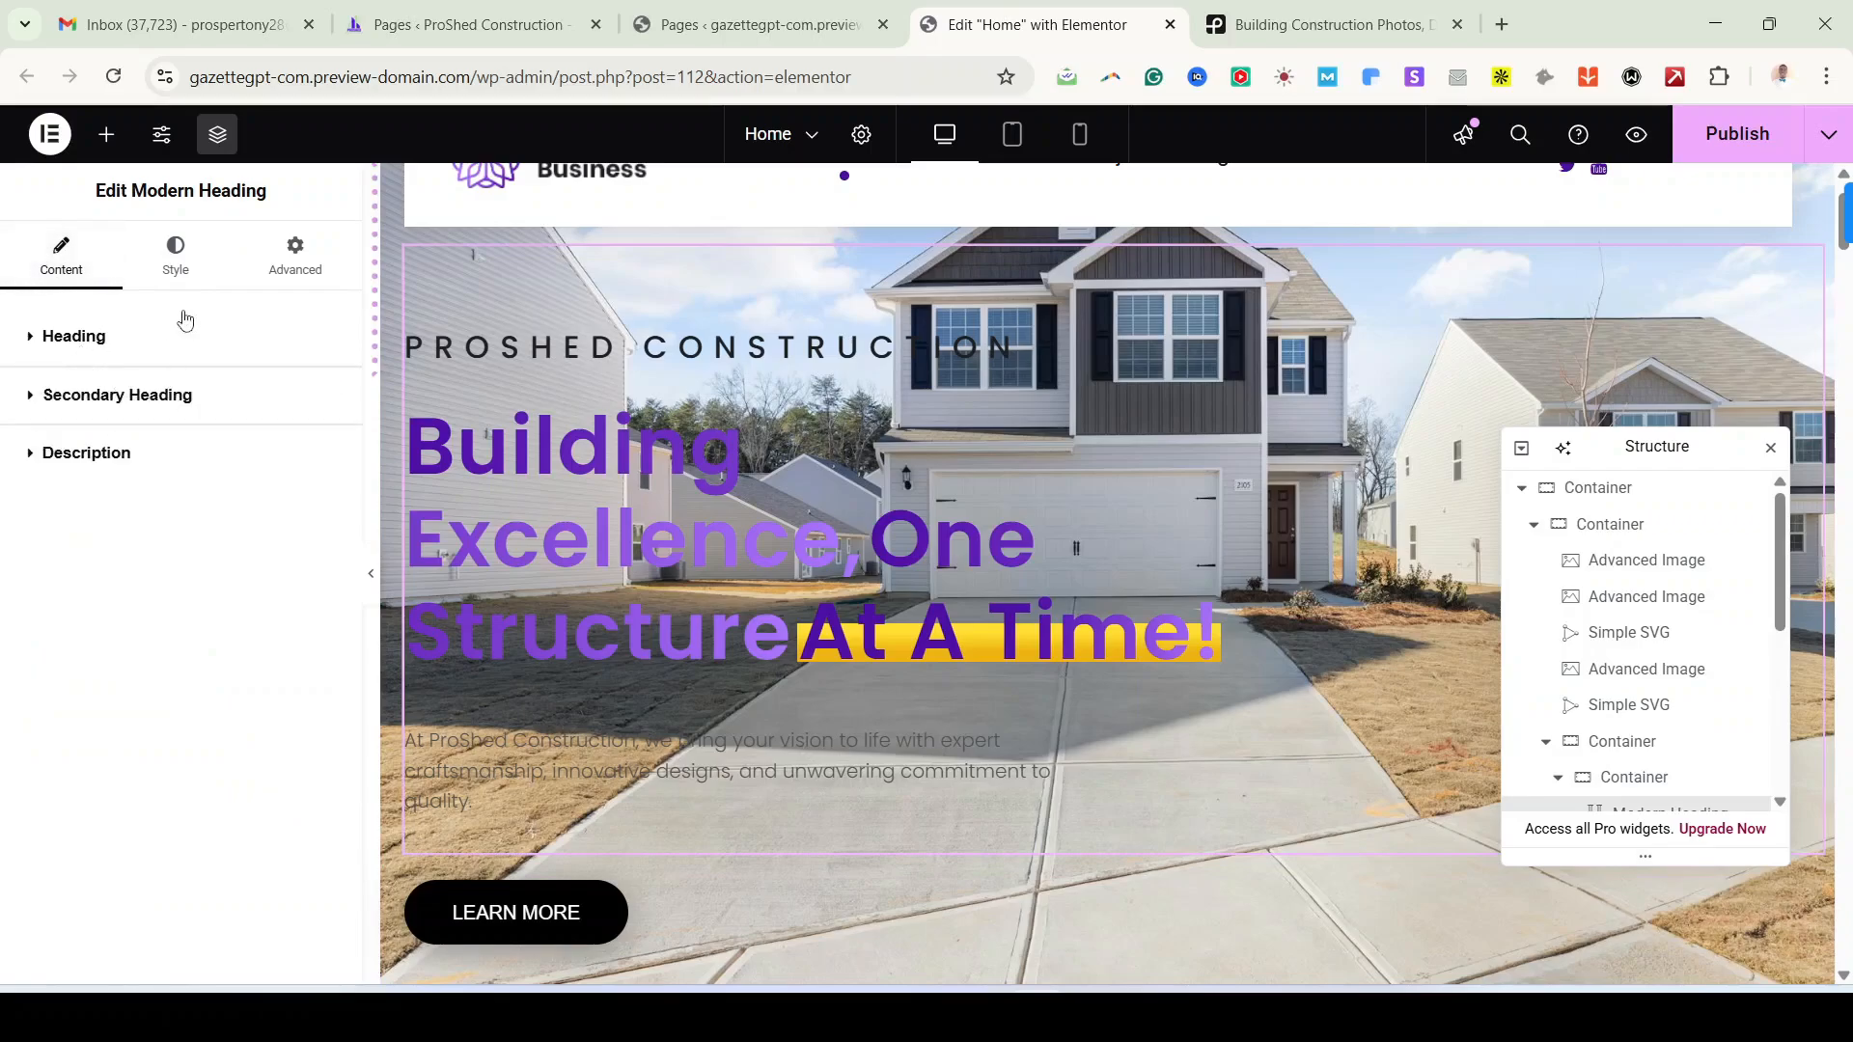
Step: Change the heading's Description text colour to white #FFFFFF in its Style settings
click(174, 253)
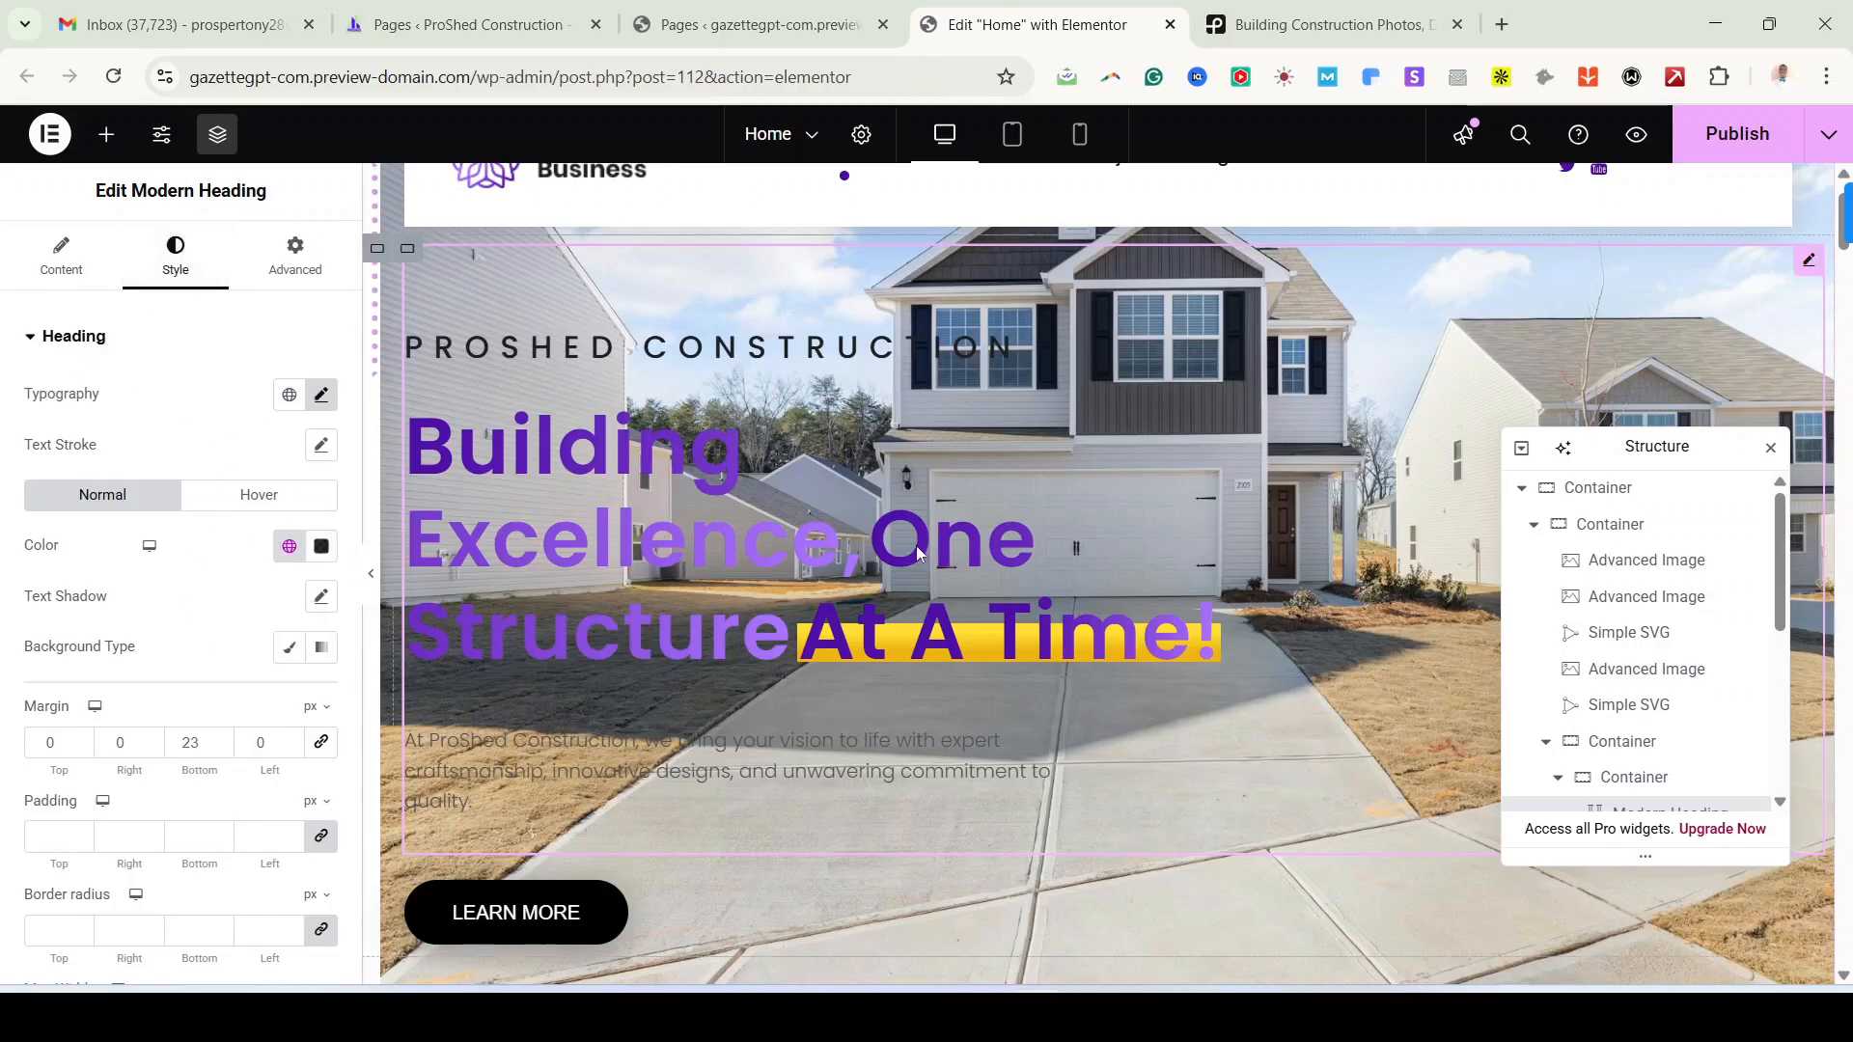
scroll(222, 753, down, 3)
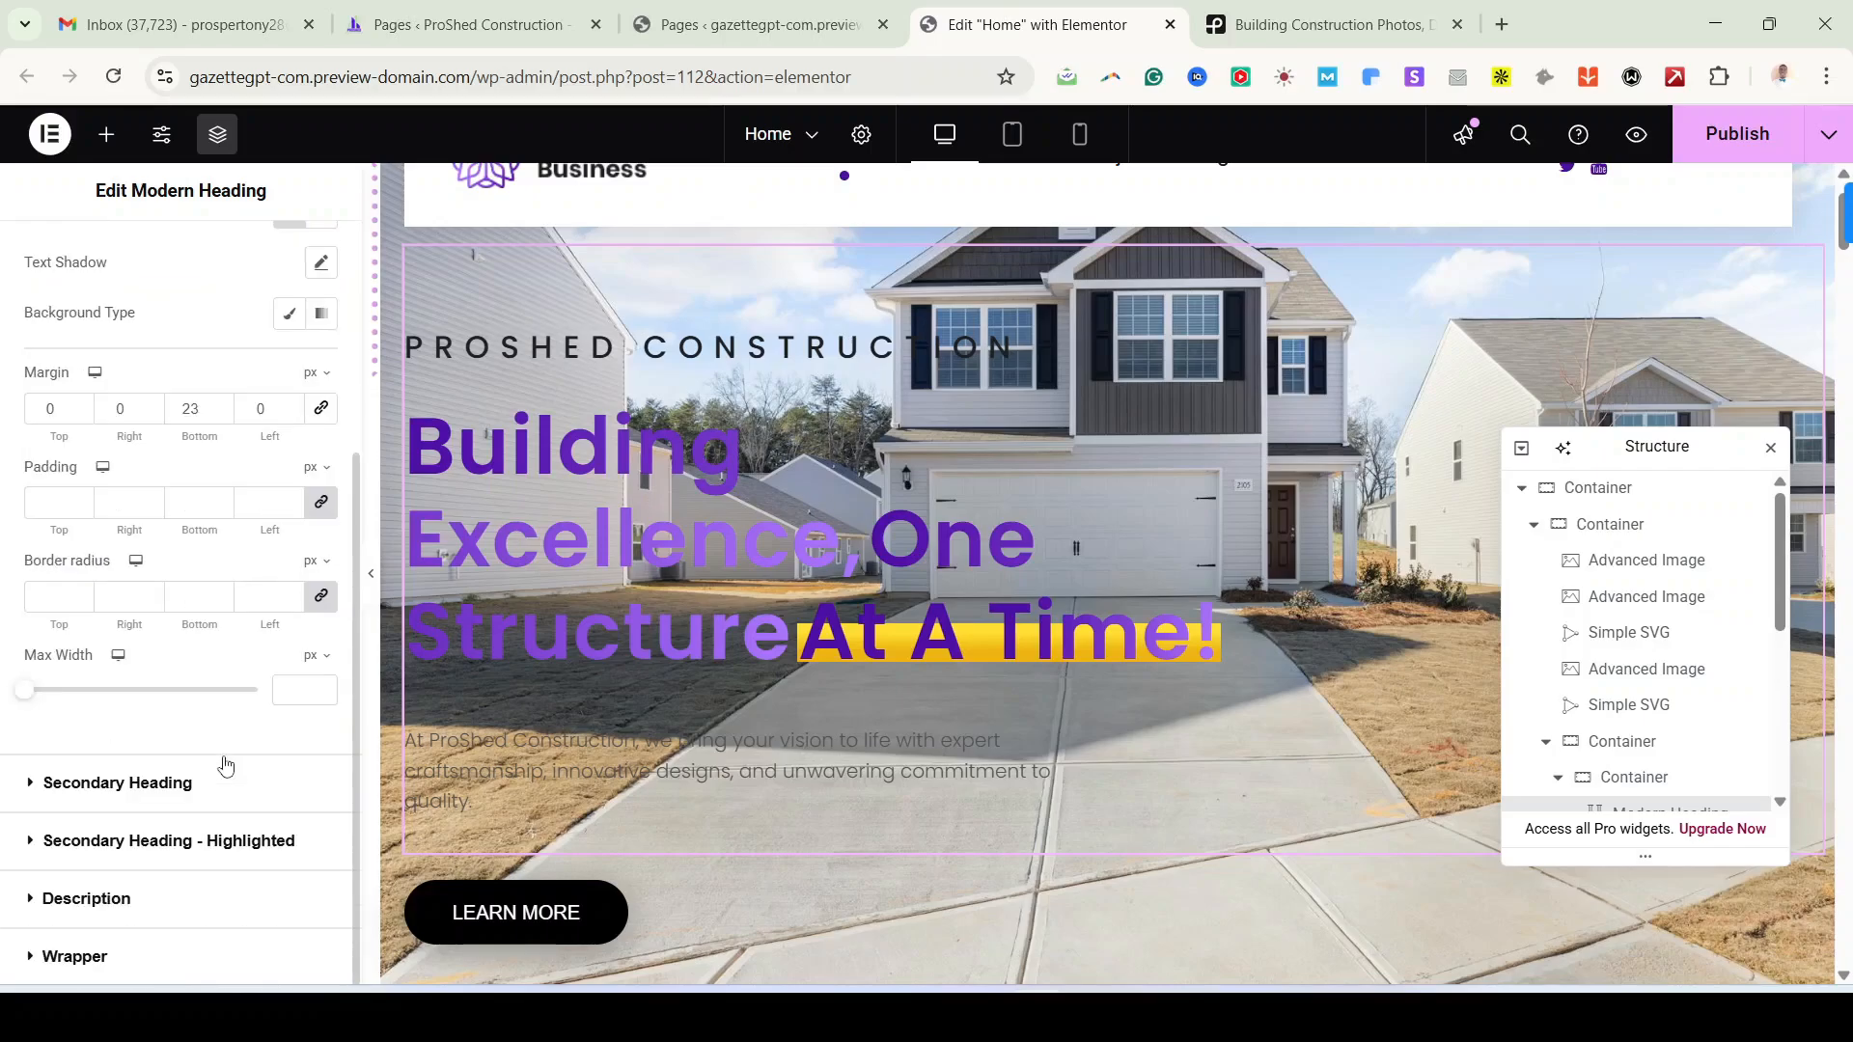
click(79, 901)
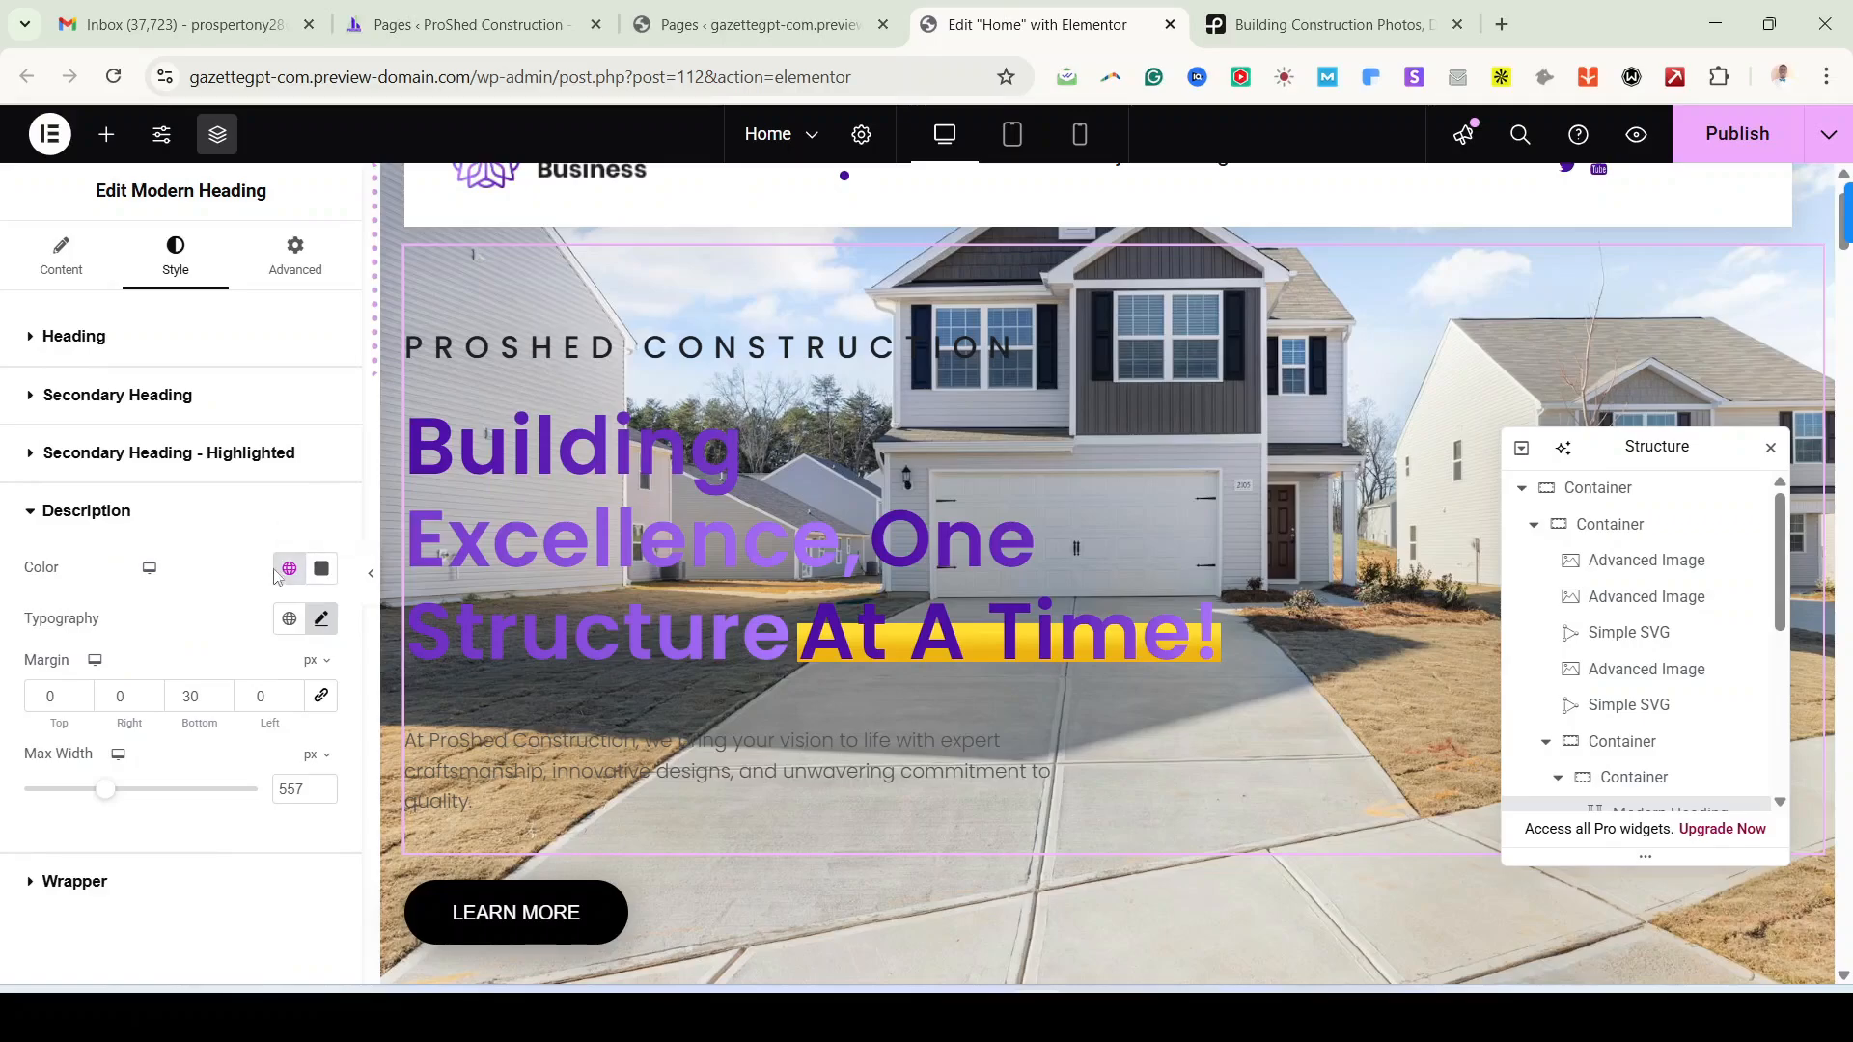
click(323, 576)
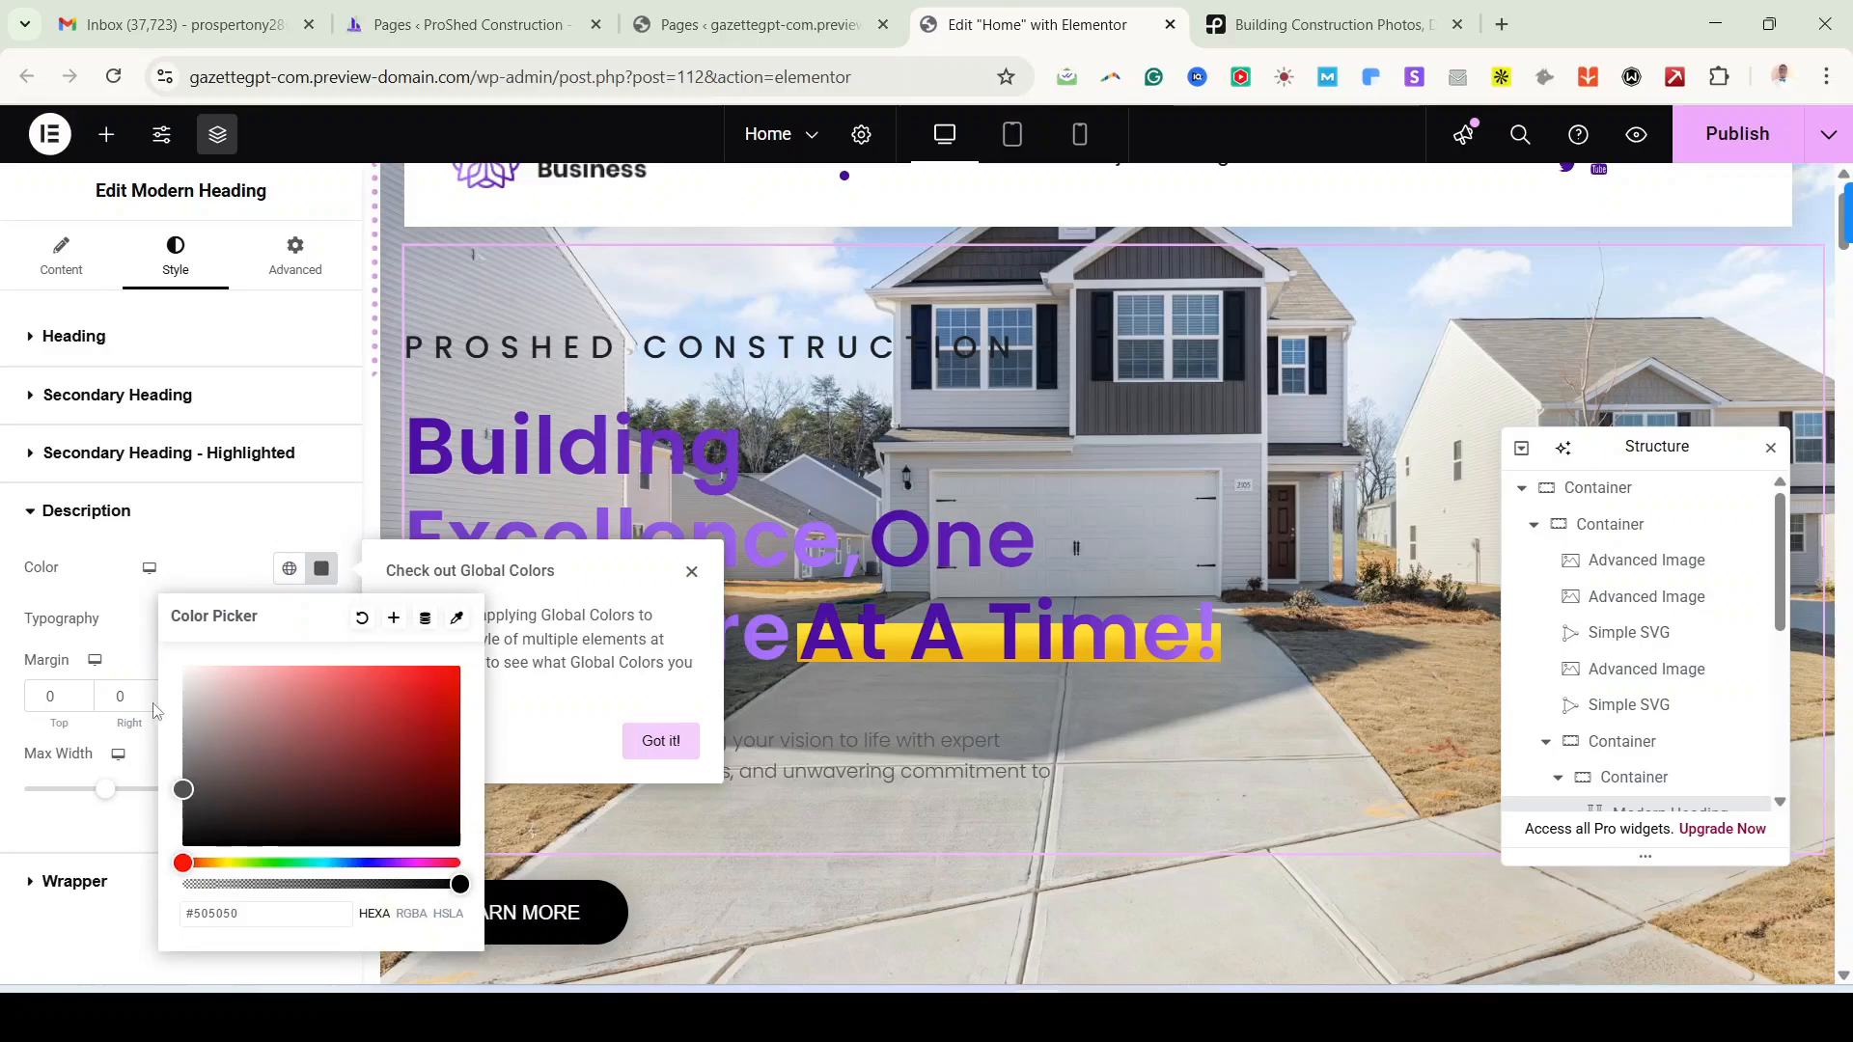
drag(186, 715, 137, 632)
click(298, 518)
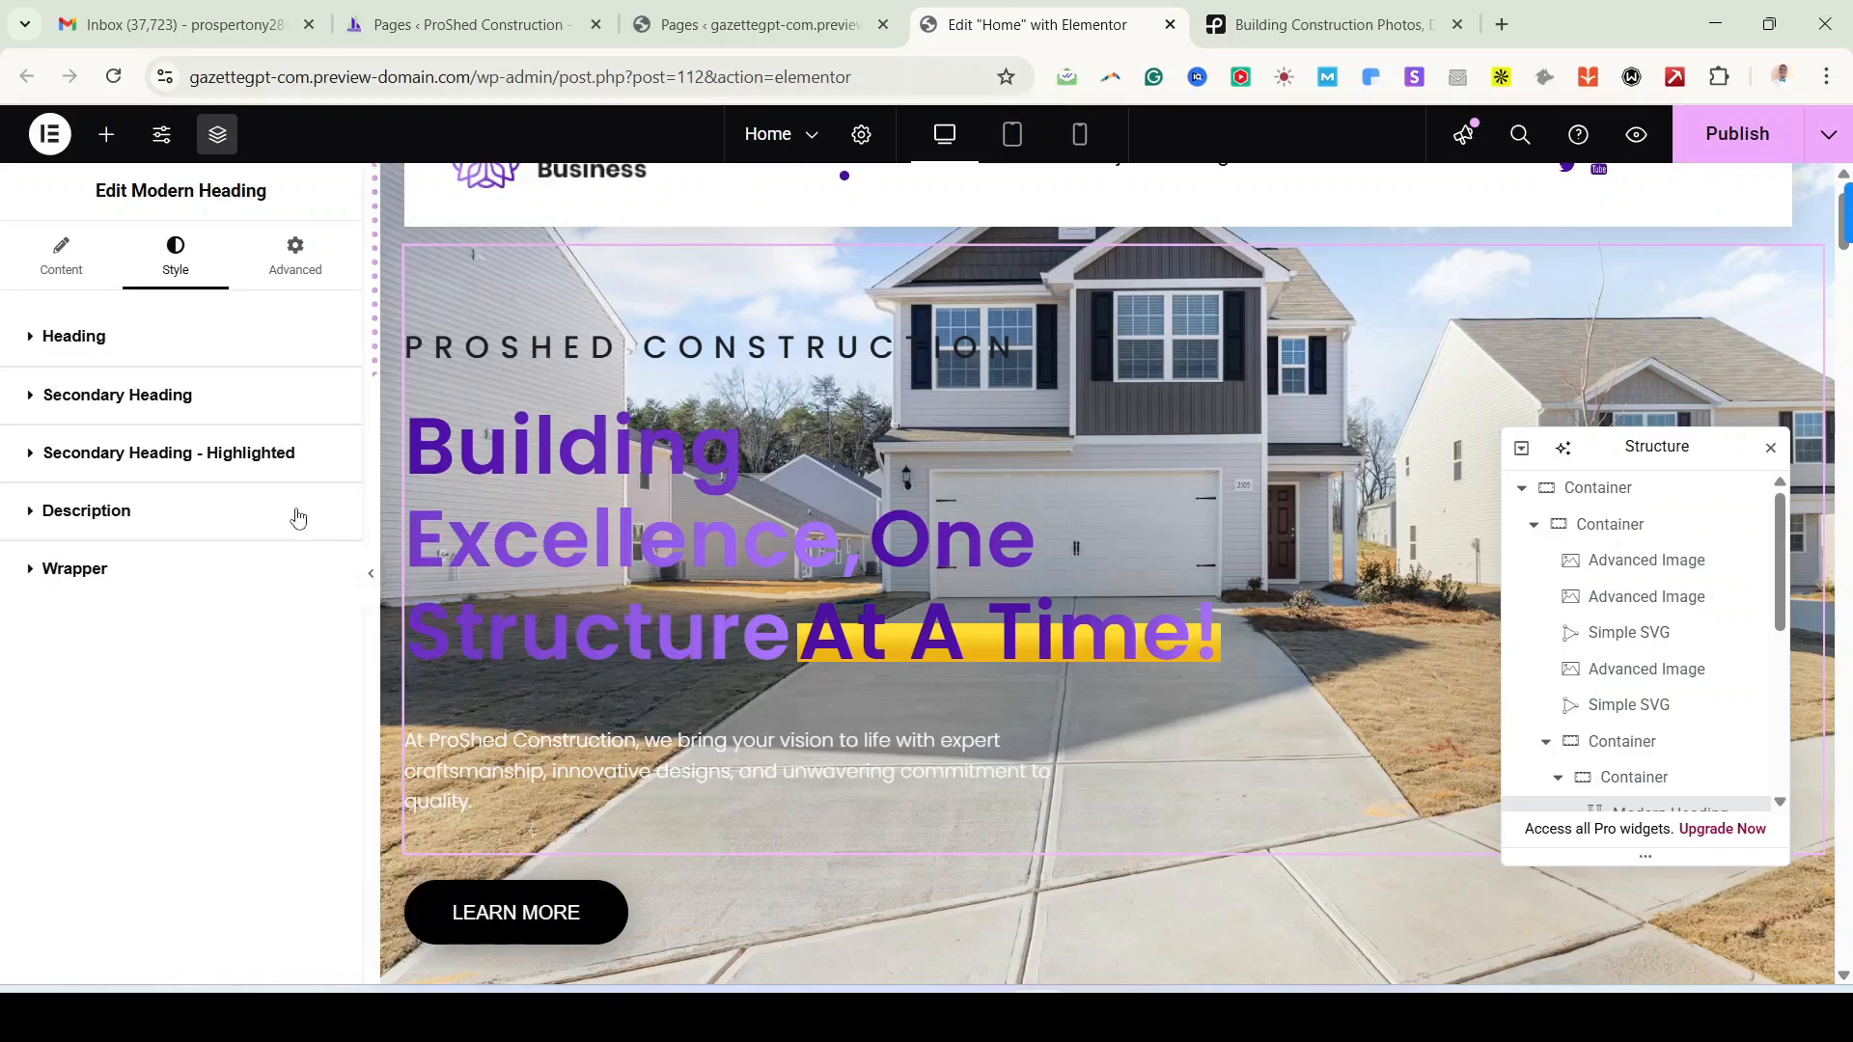
click(297, 523)
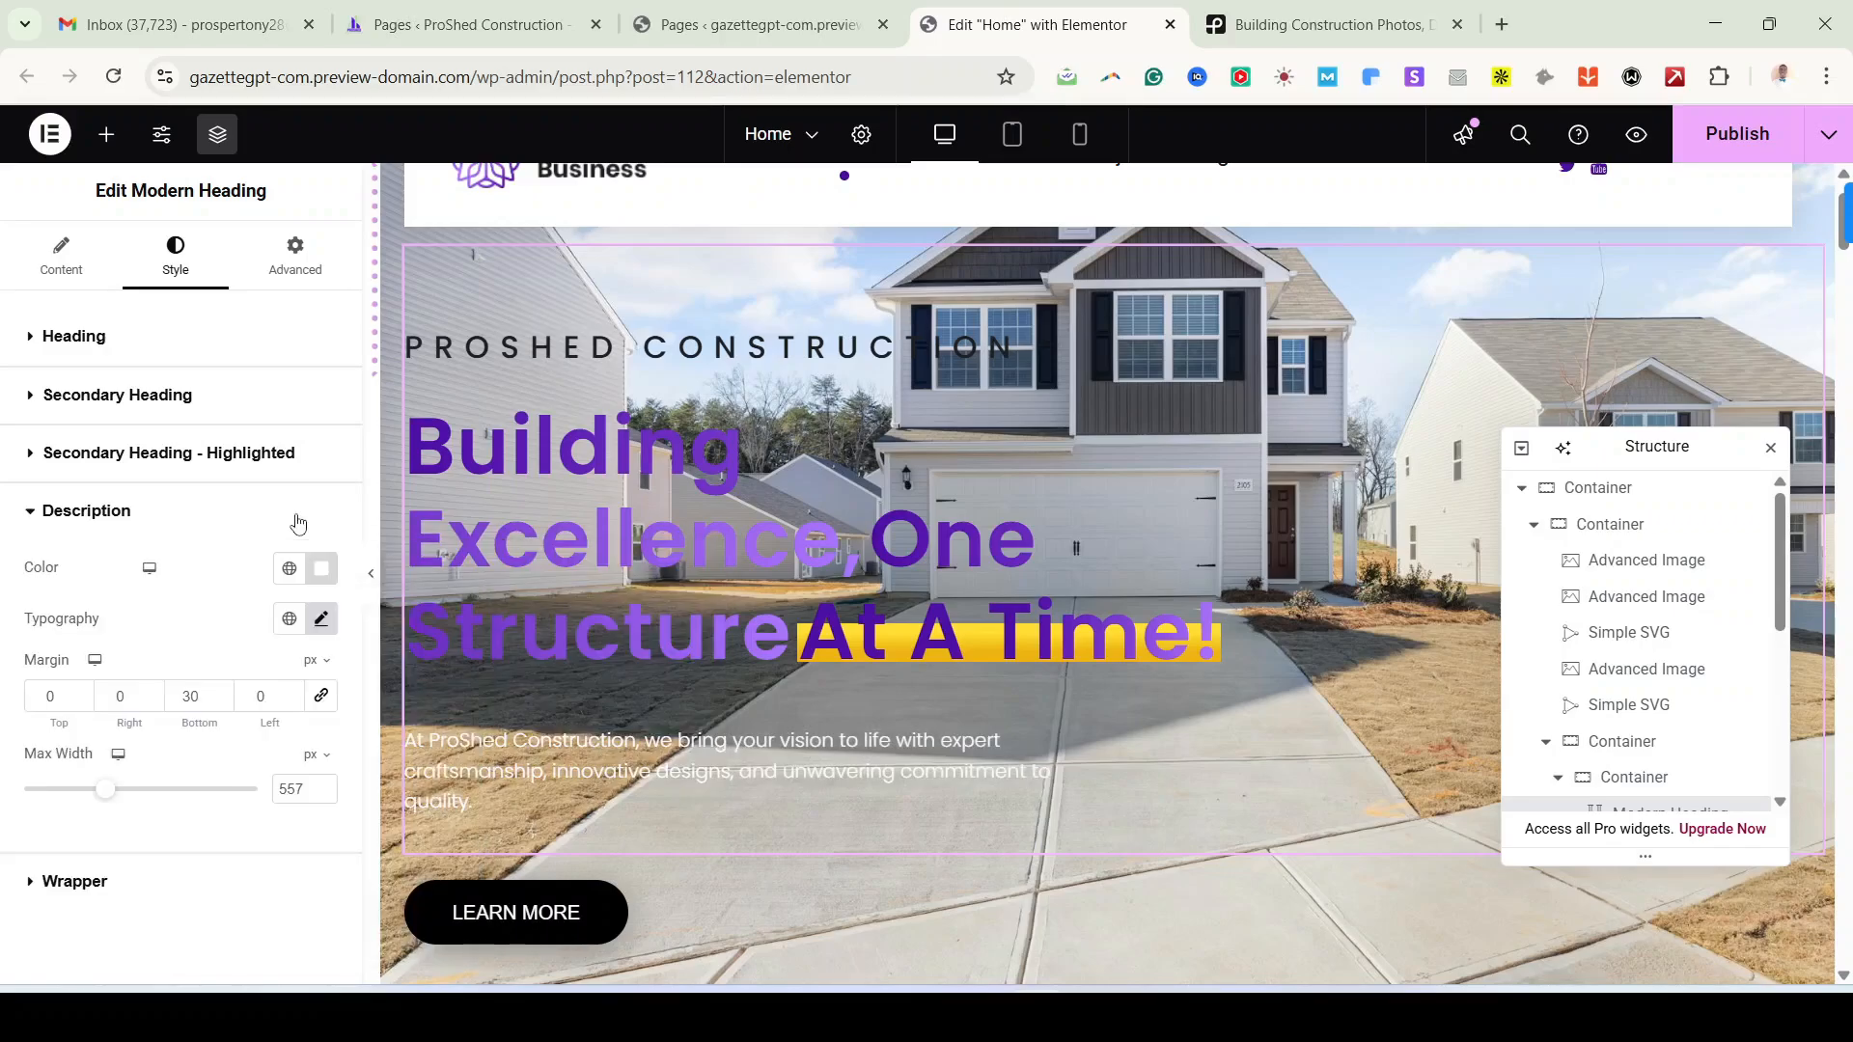
click(290, 567)
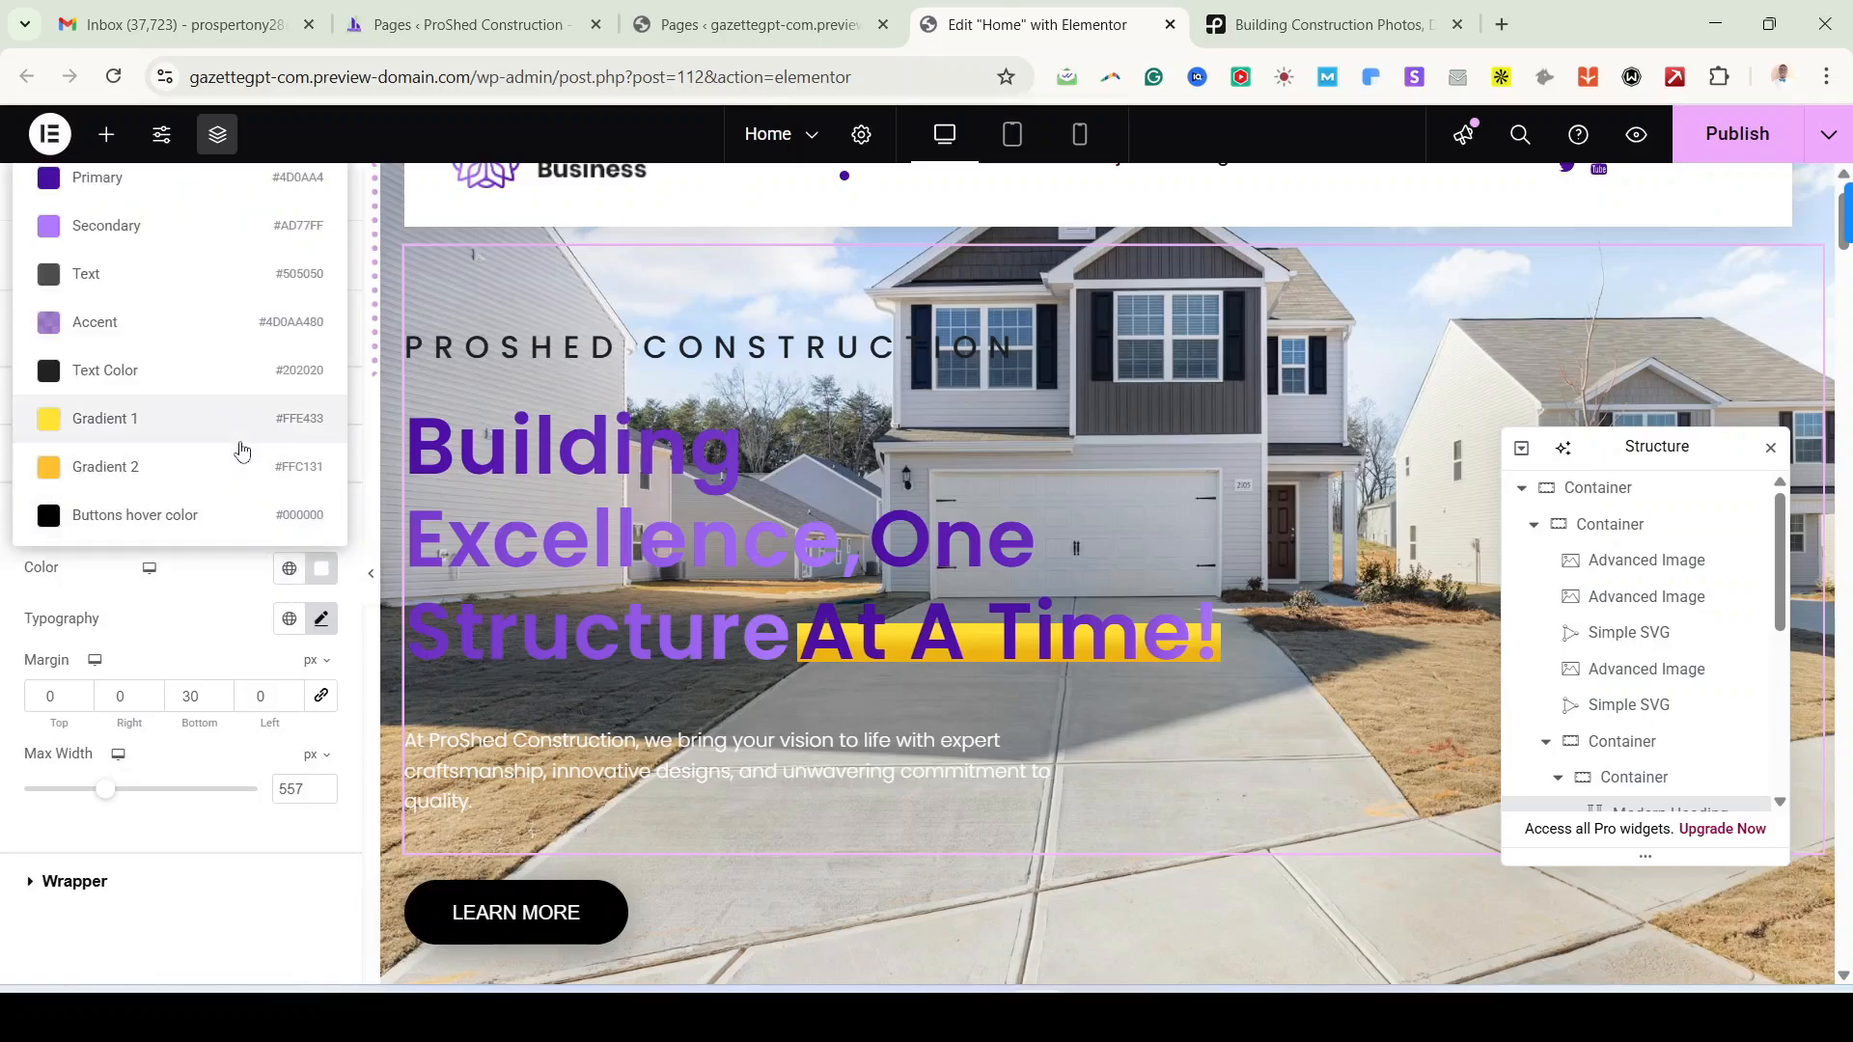
click(312, 912)
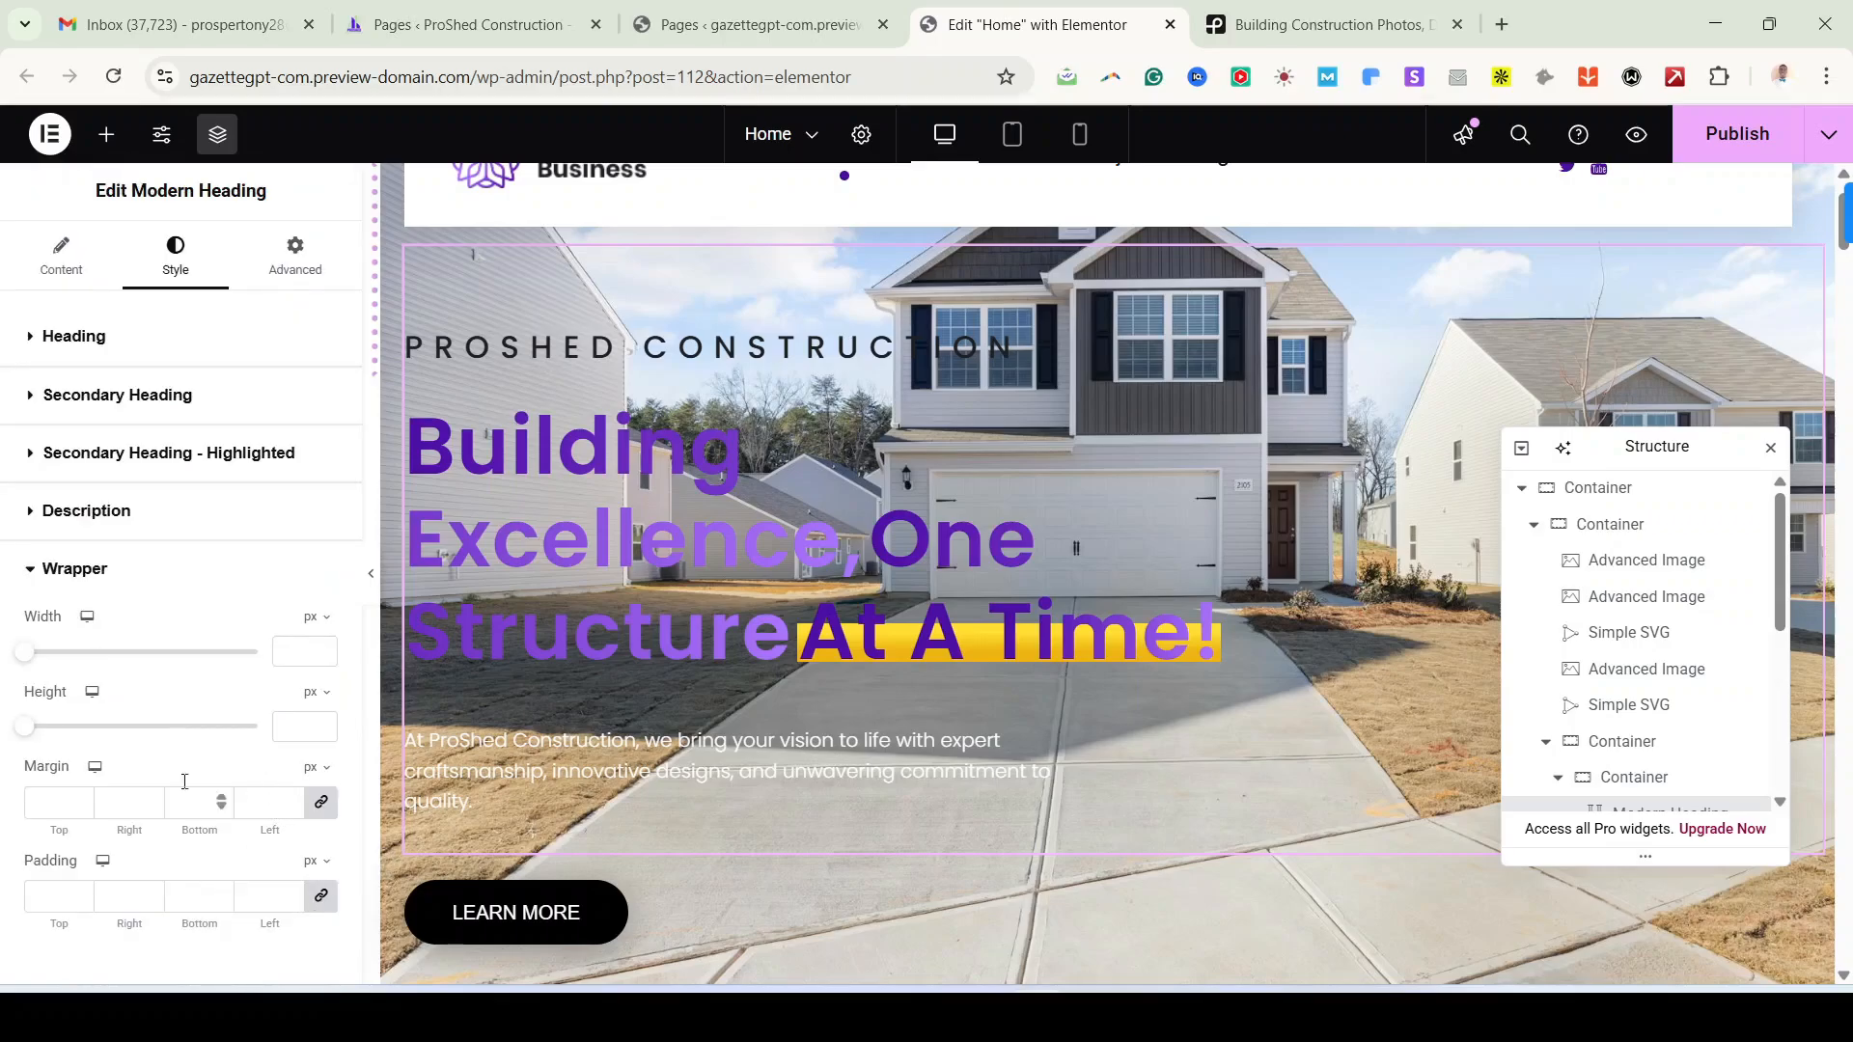
click(128, 526)
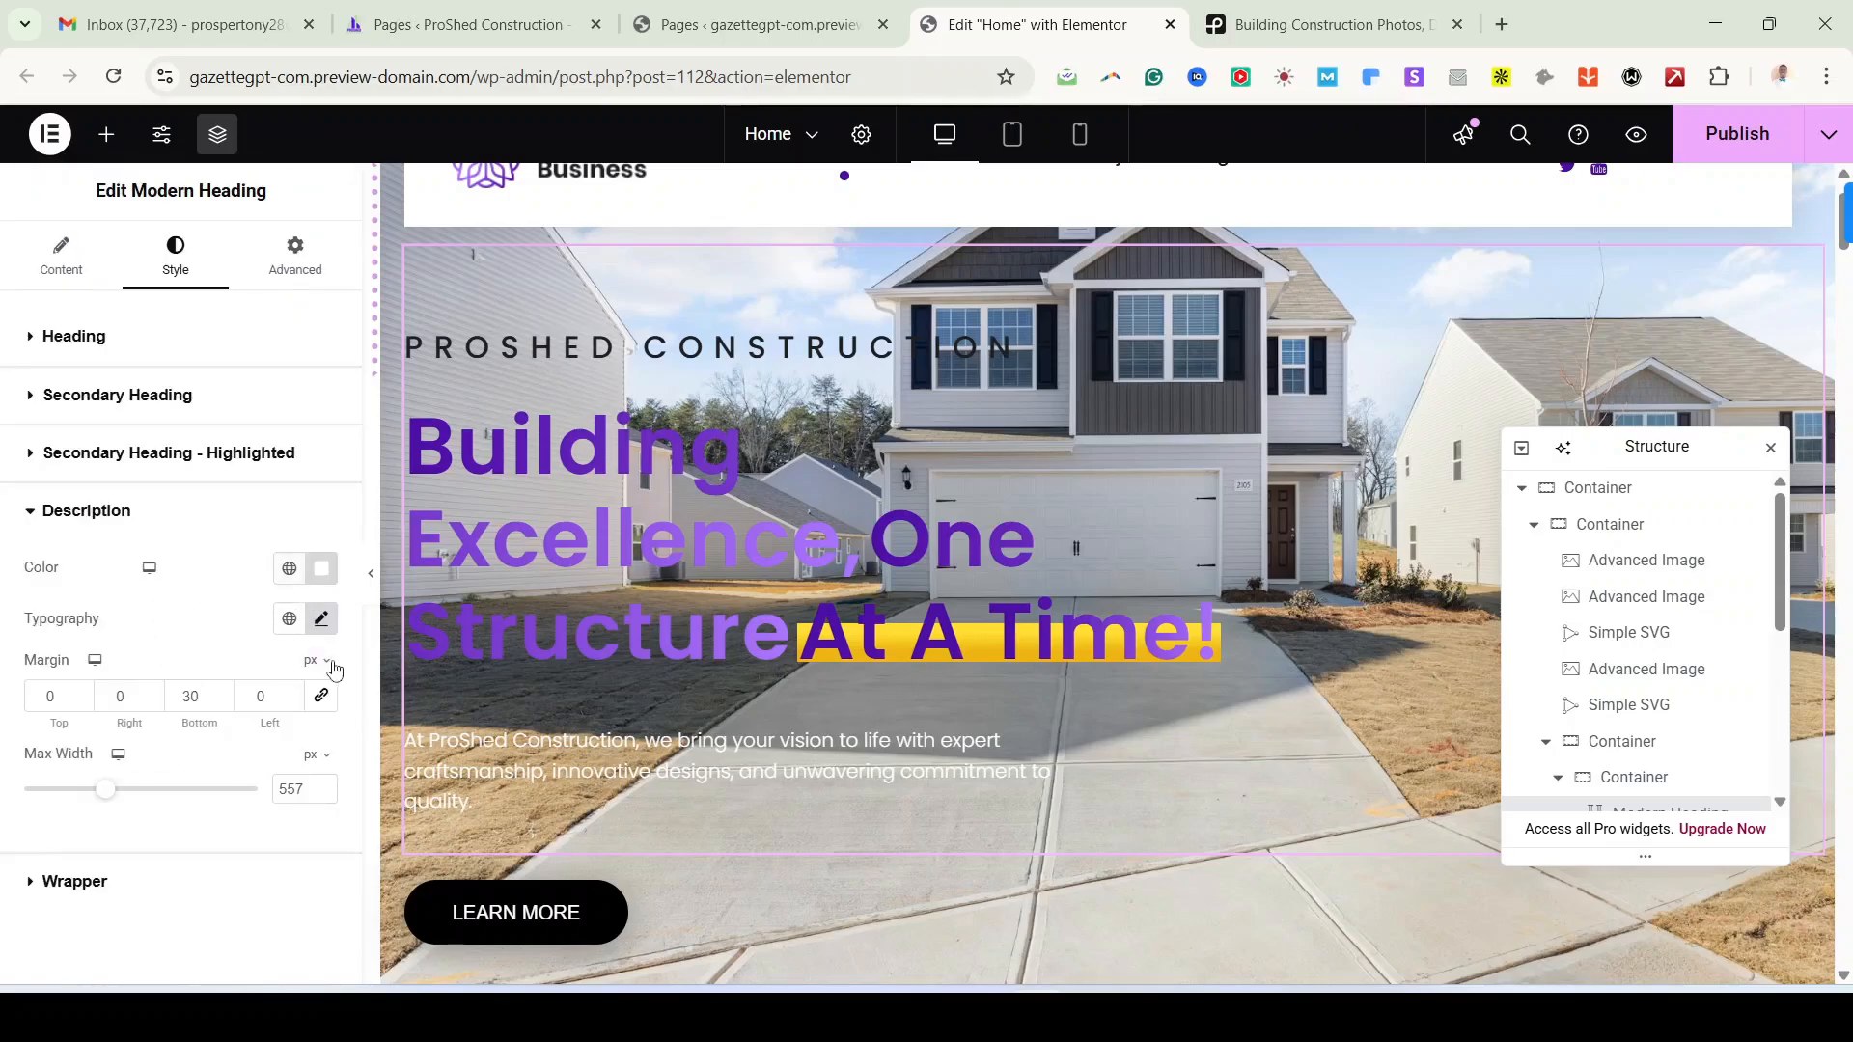
click(289, 569)
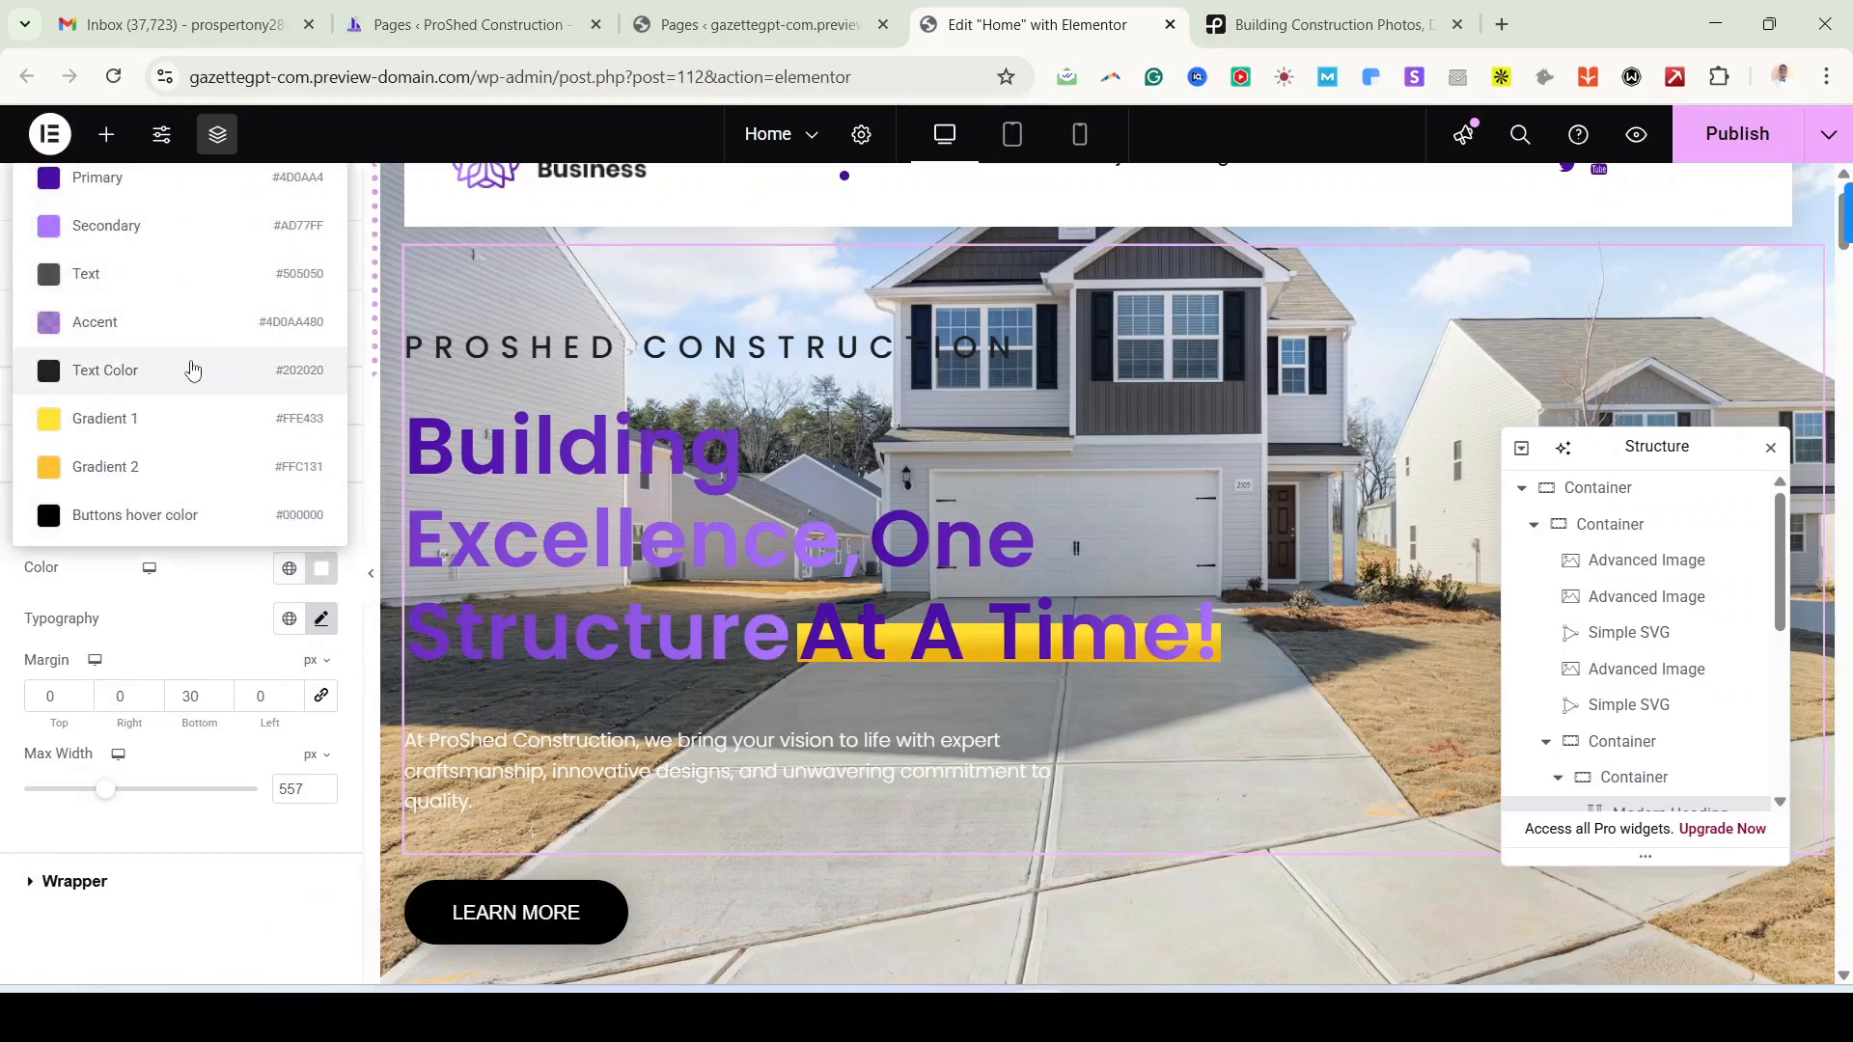
click(321, 568)
Step: Save the #FFFFFF description colour as a new global colour named White
click(394, 618)
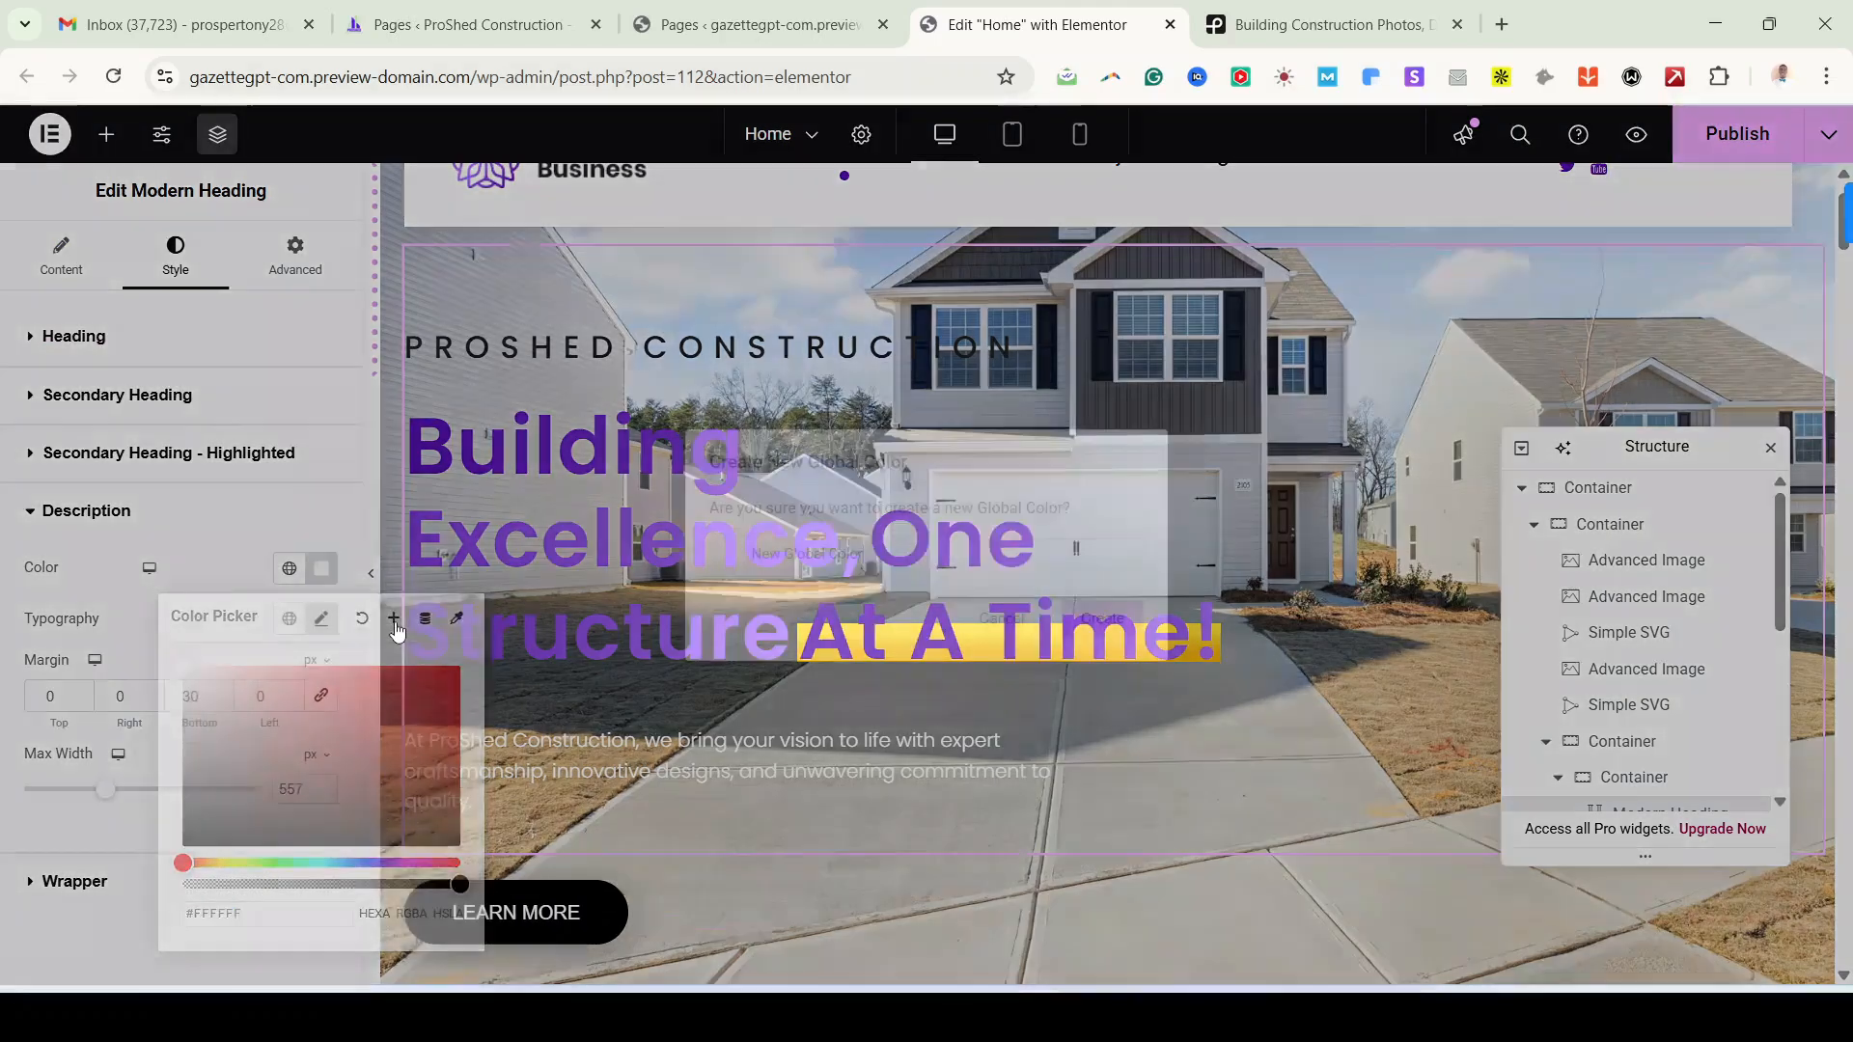
key(ctrl+a)
text(W)
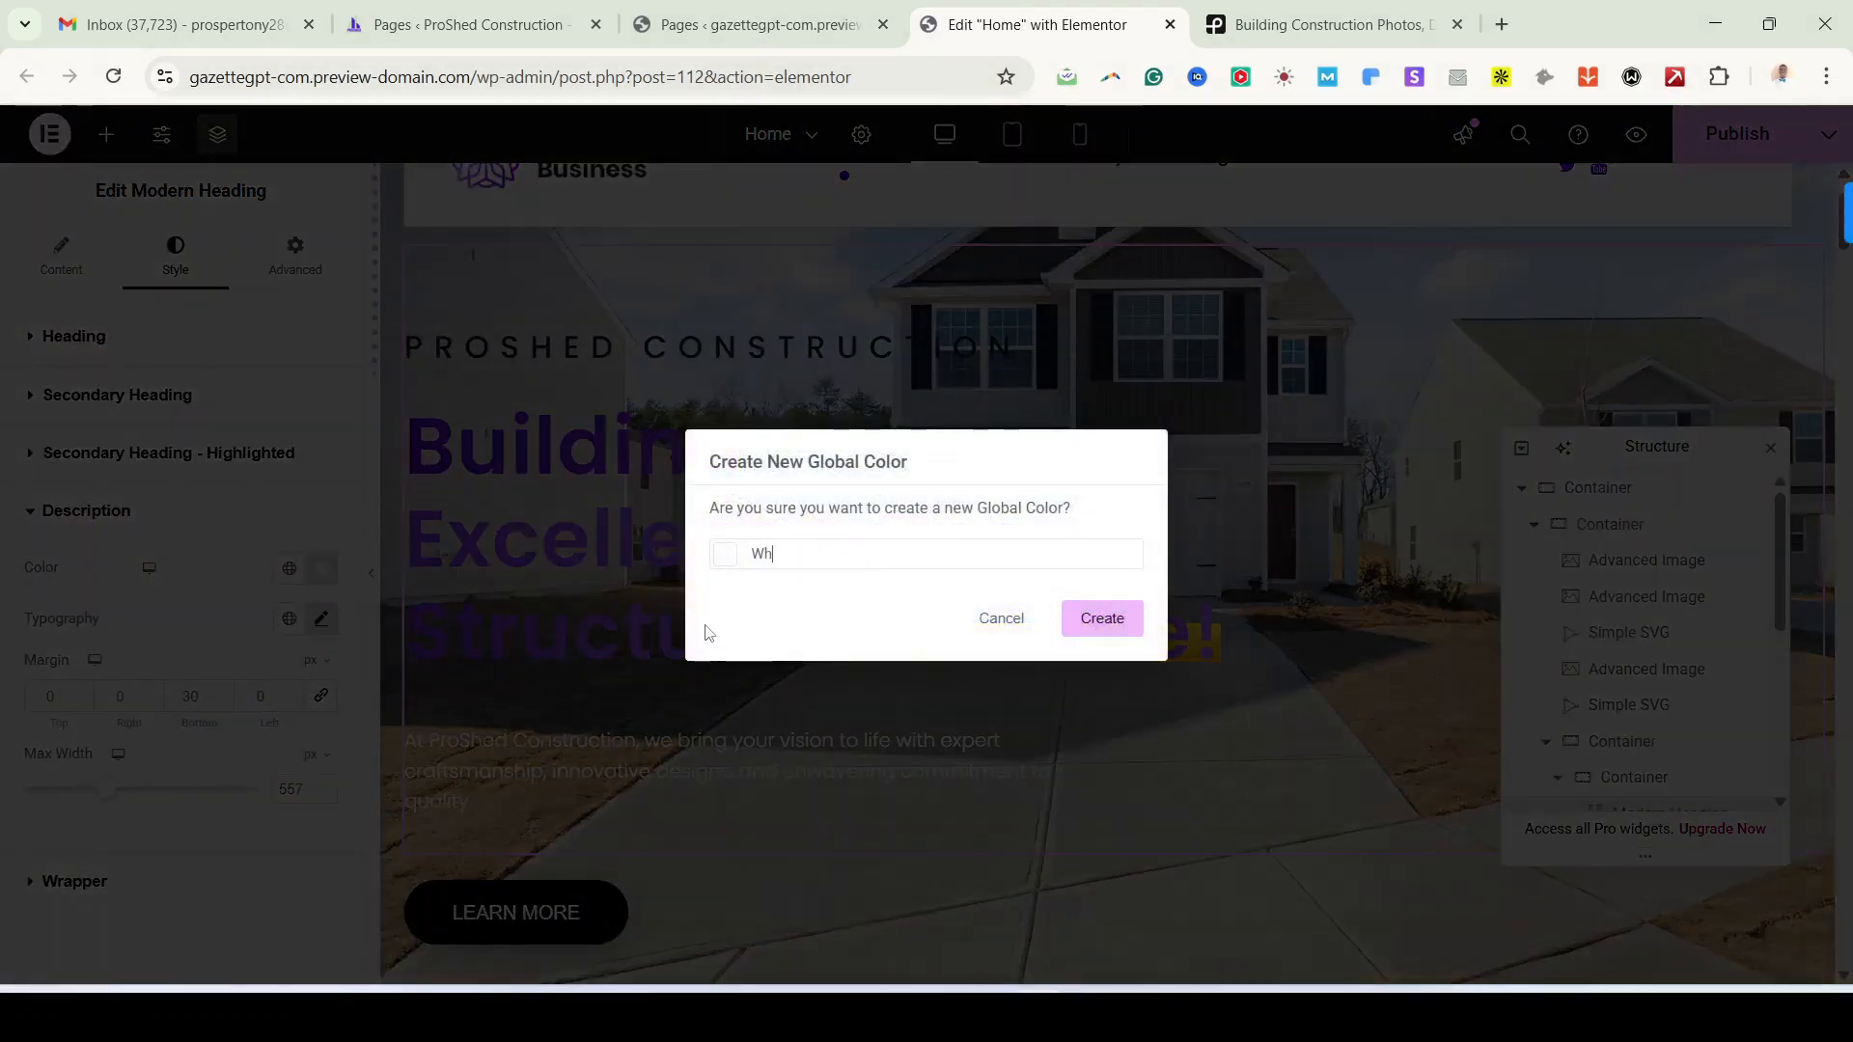
text(hite)
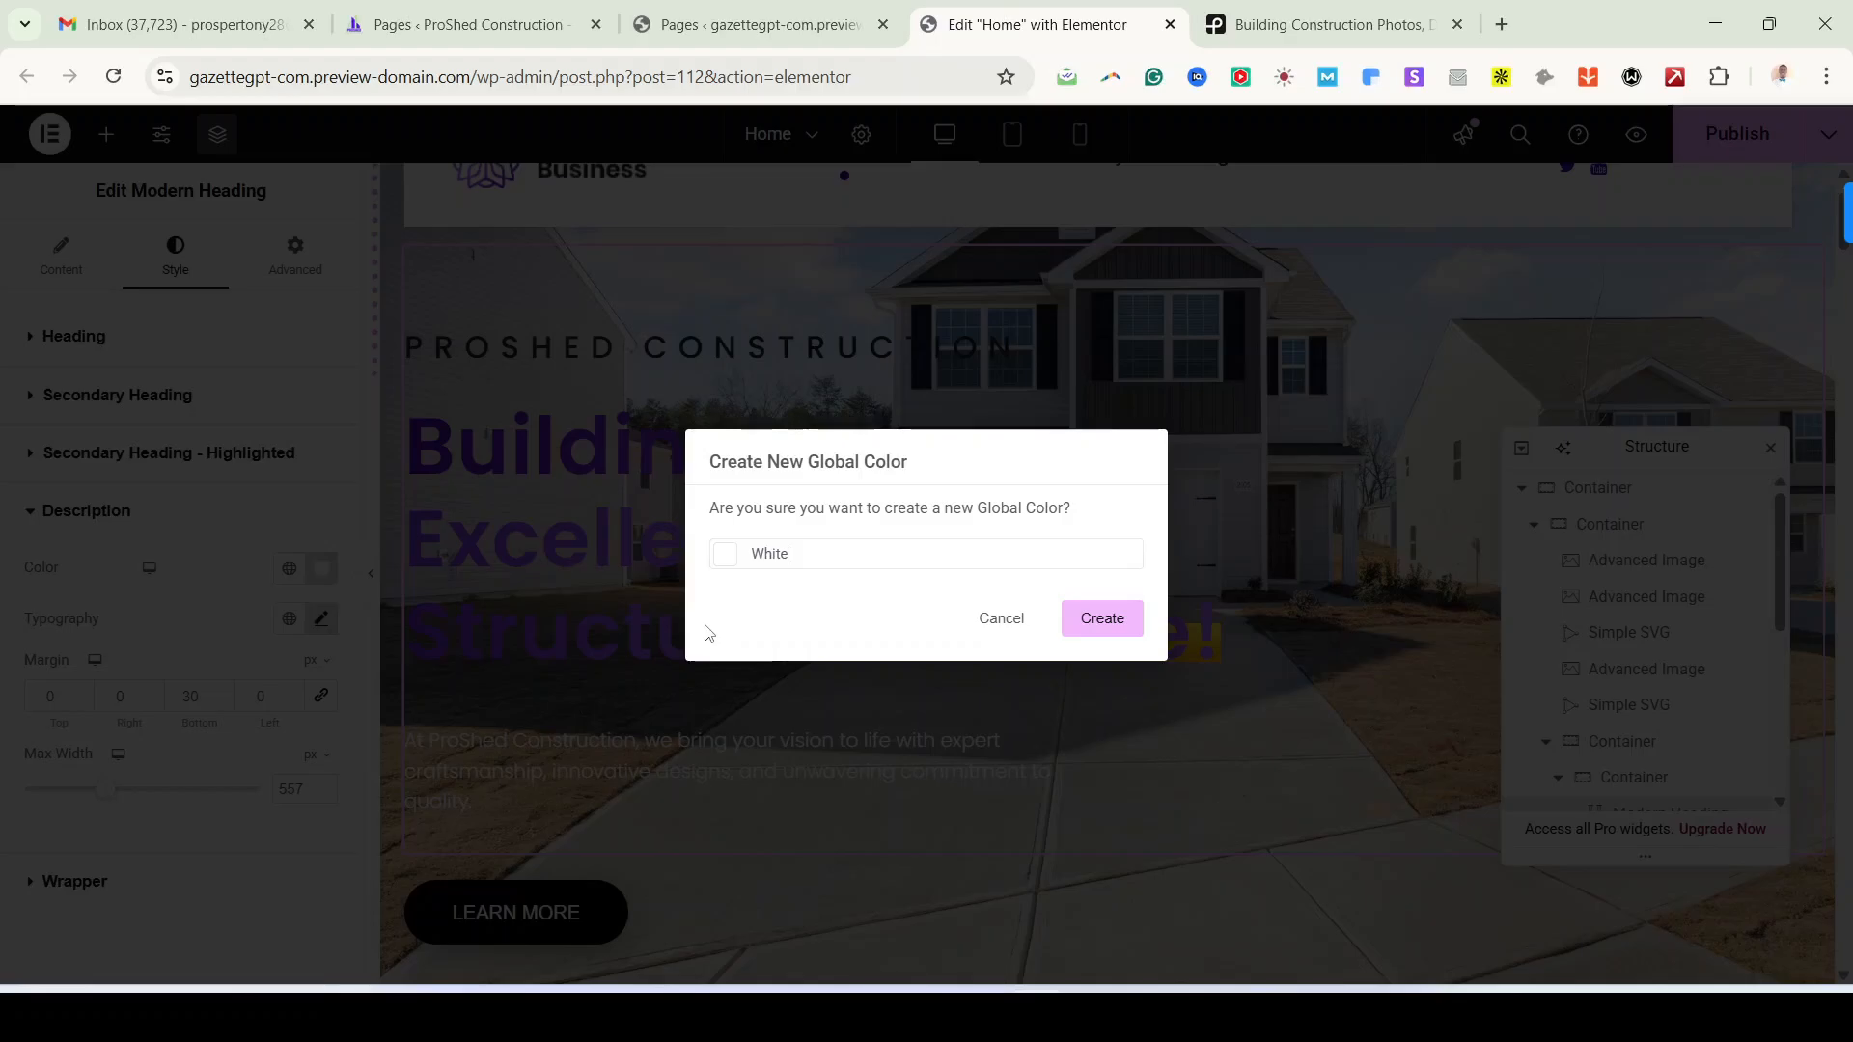
click(1097, 616)
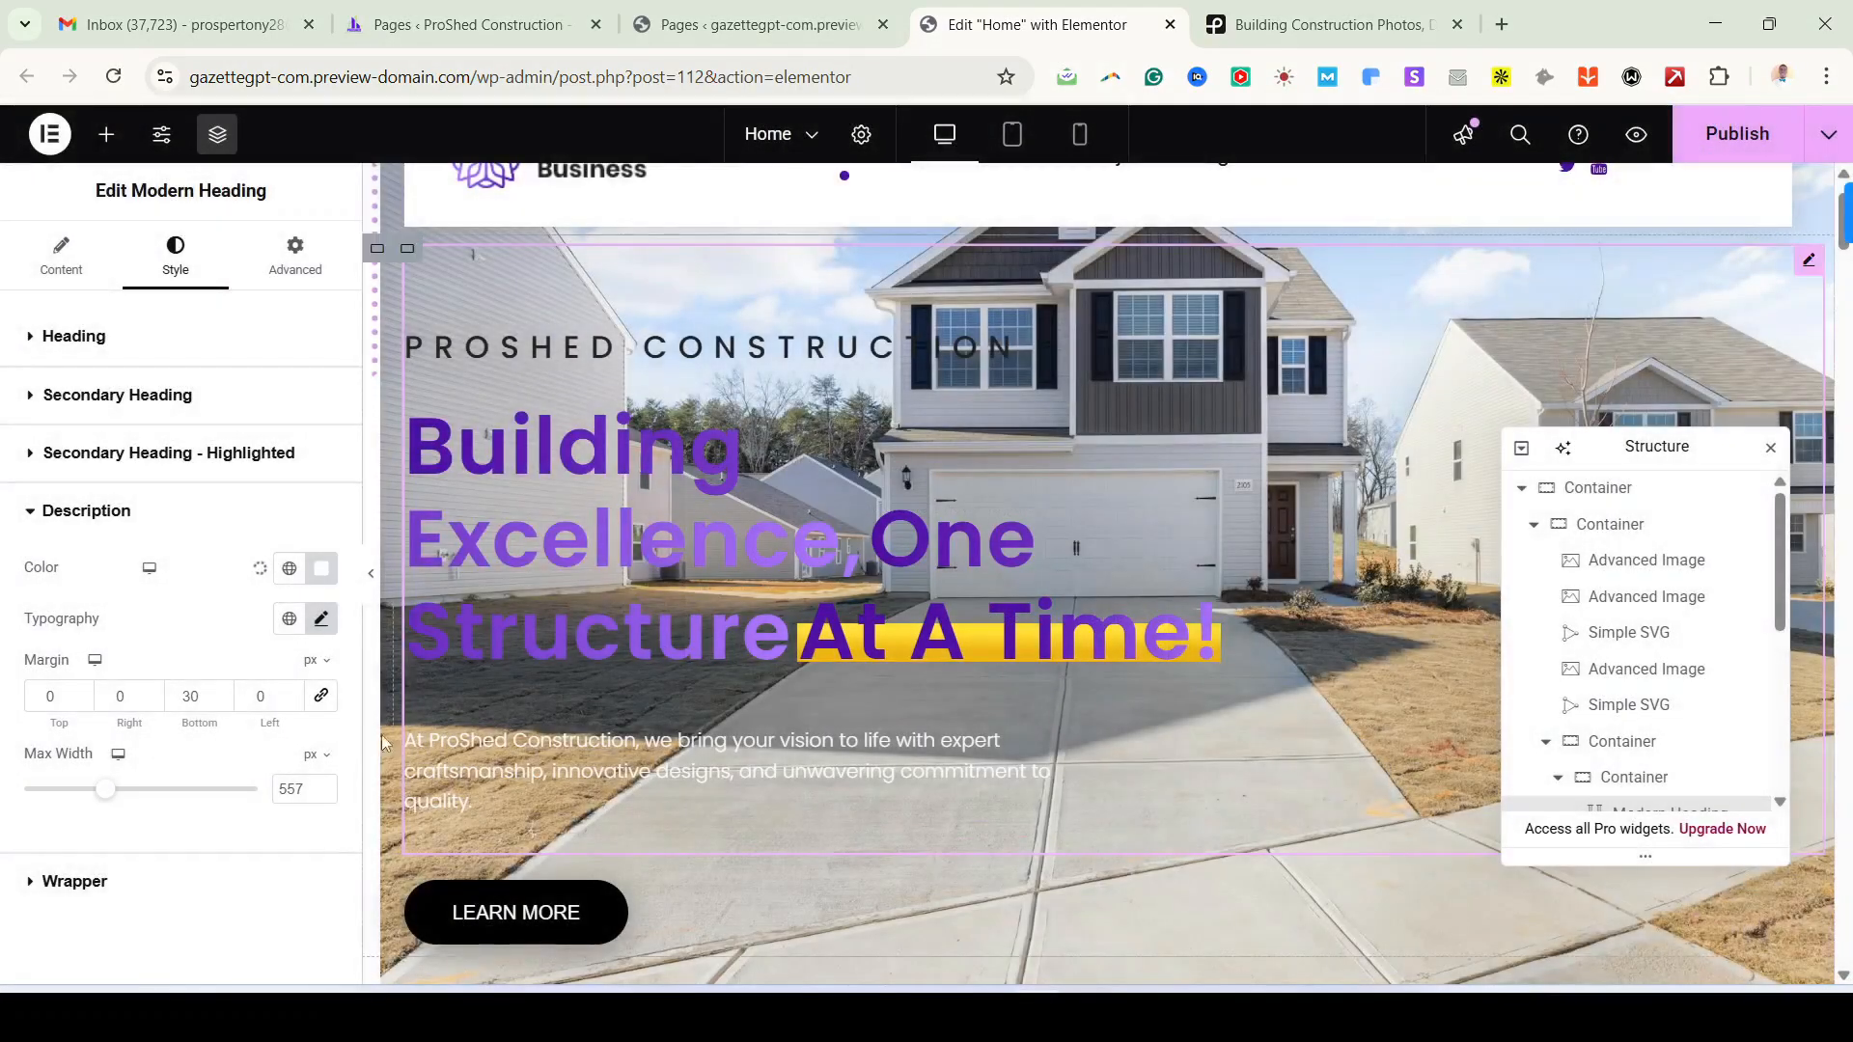
Step: Apply the White global colour to the hero description and scroll down to the service cards
click(290, 569)
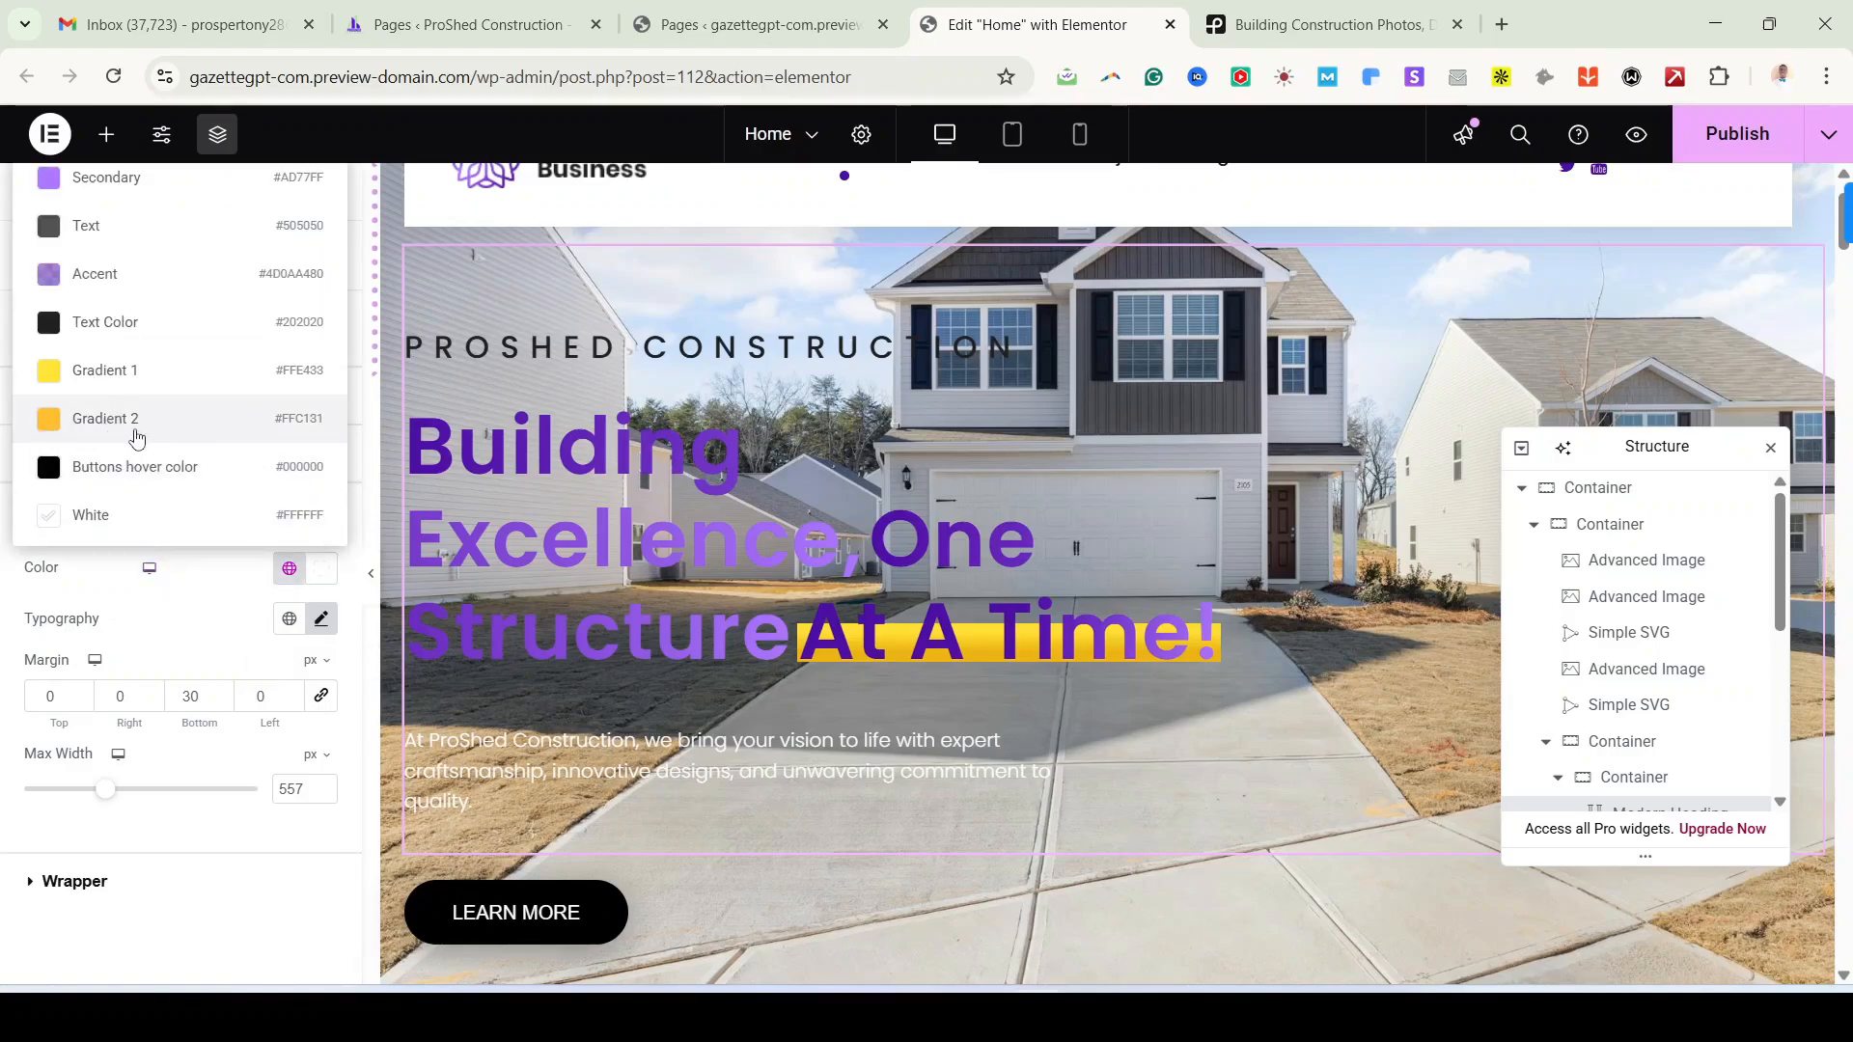
click(101, 421)
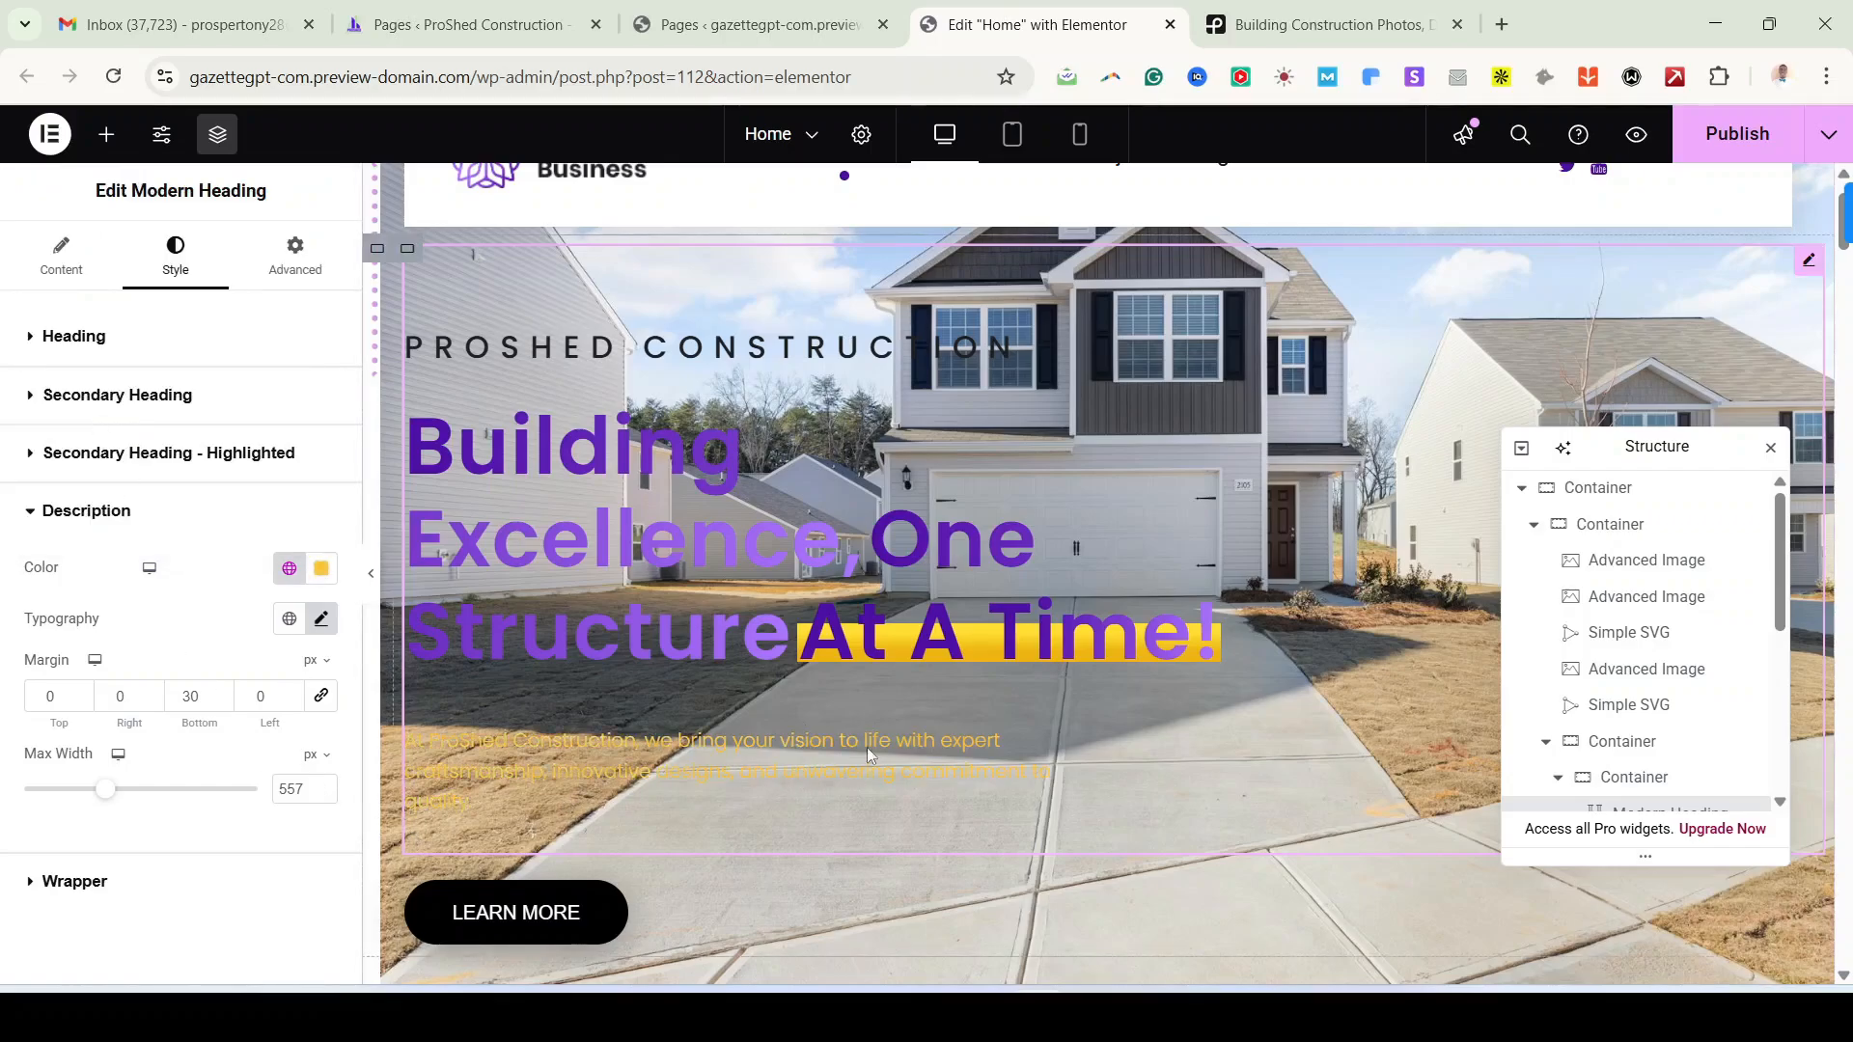
click(322, 568)
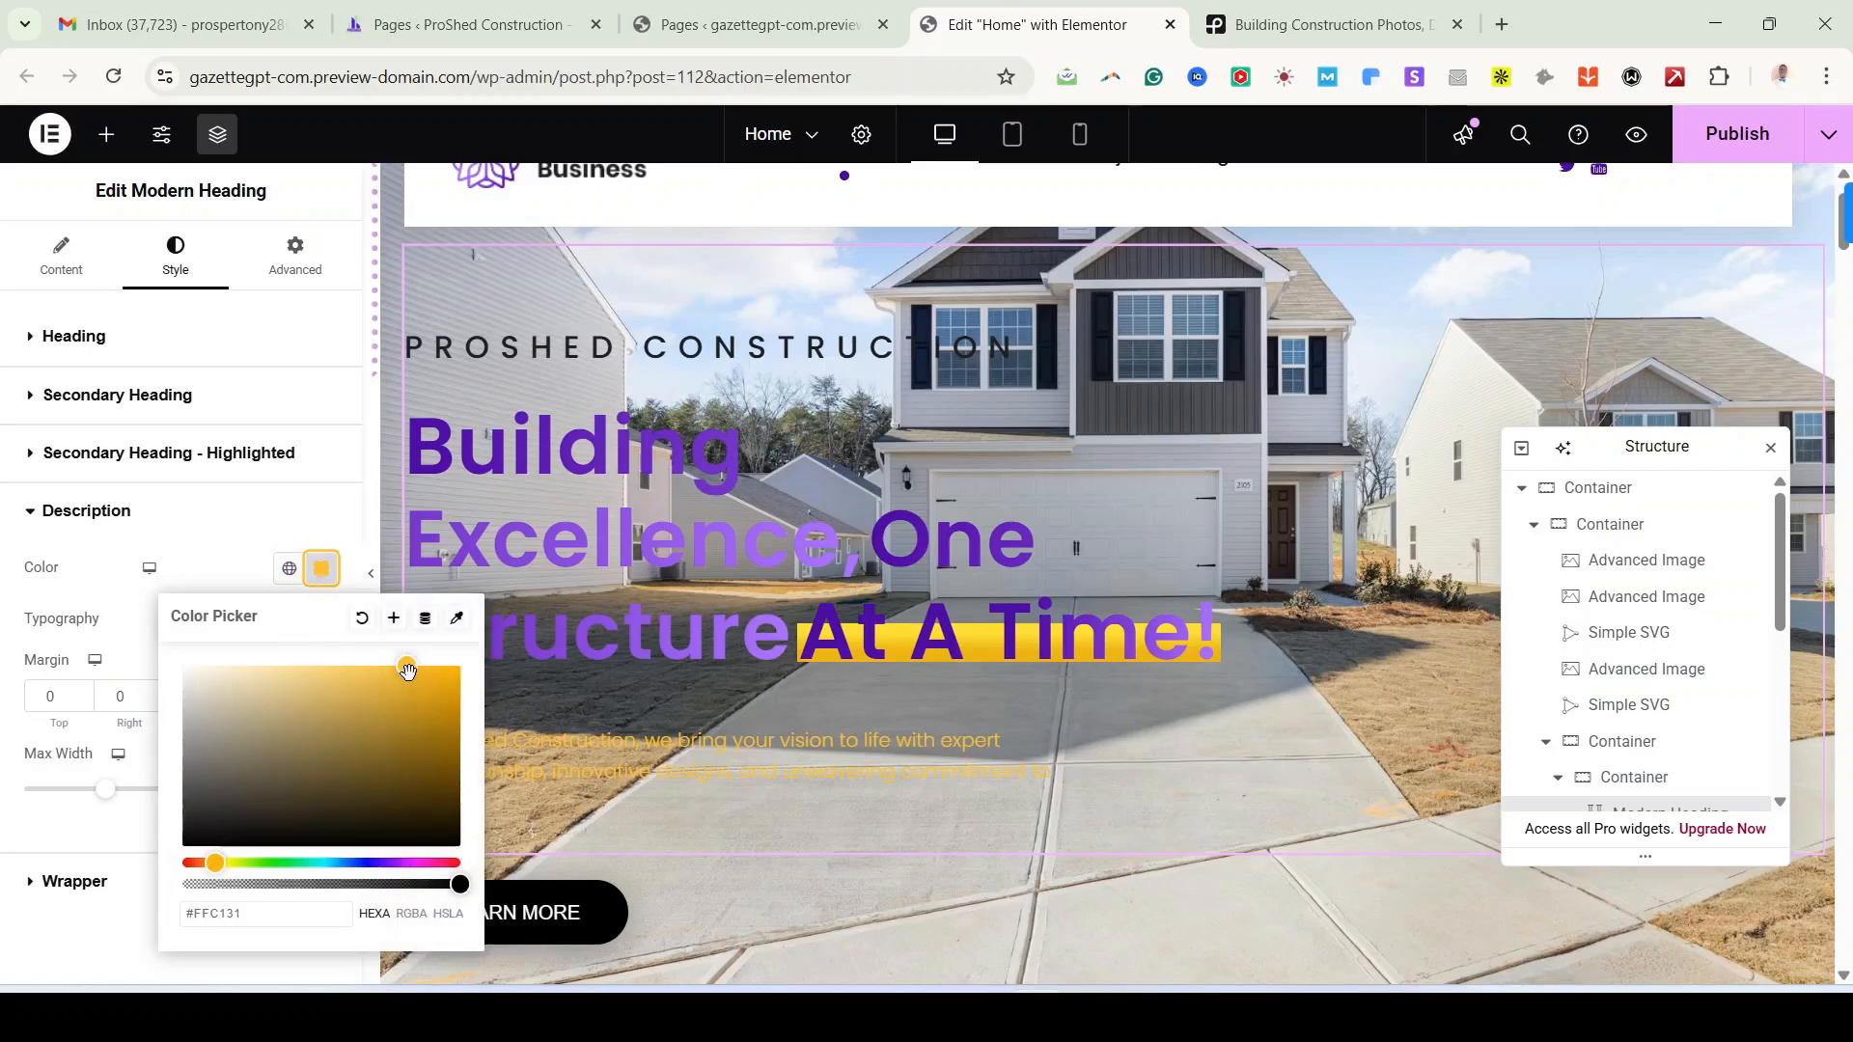
click(290, 568)
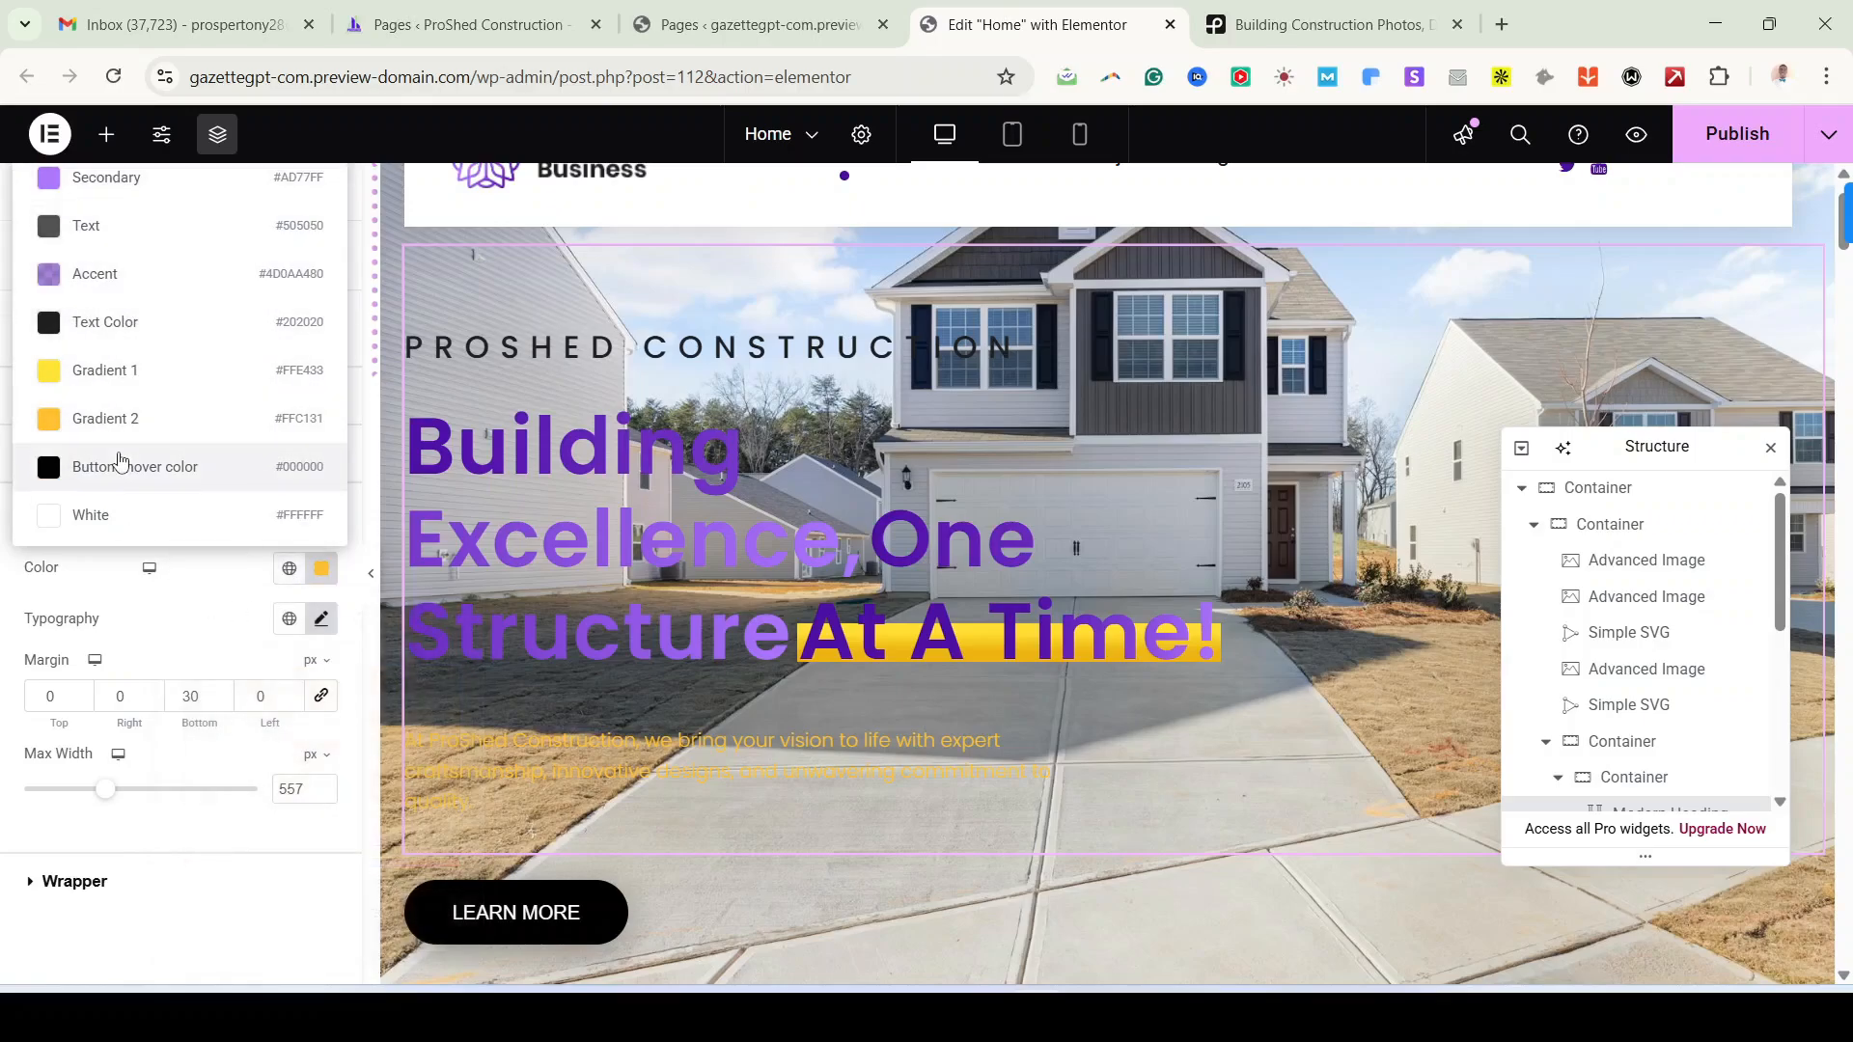
click(147, 529)
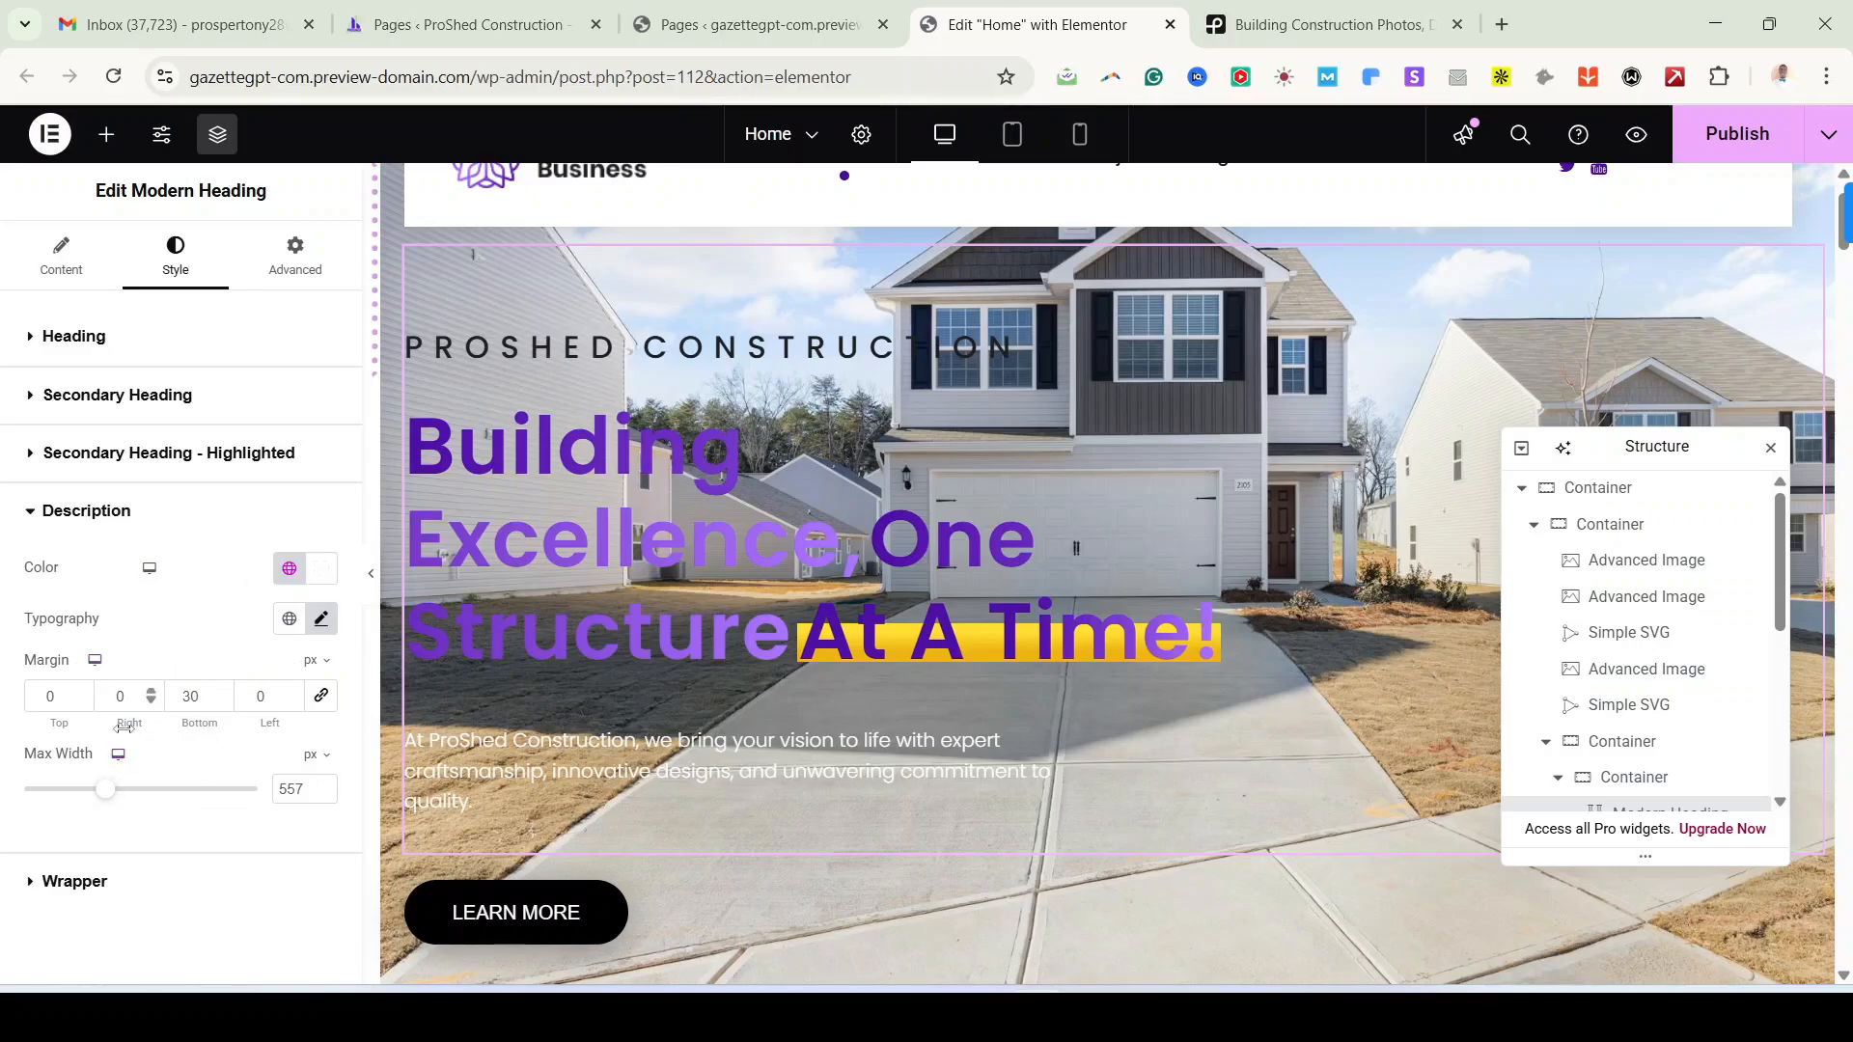
scroll(786, 760, down, 4)
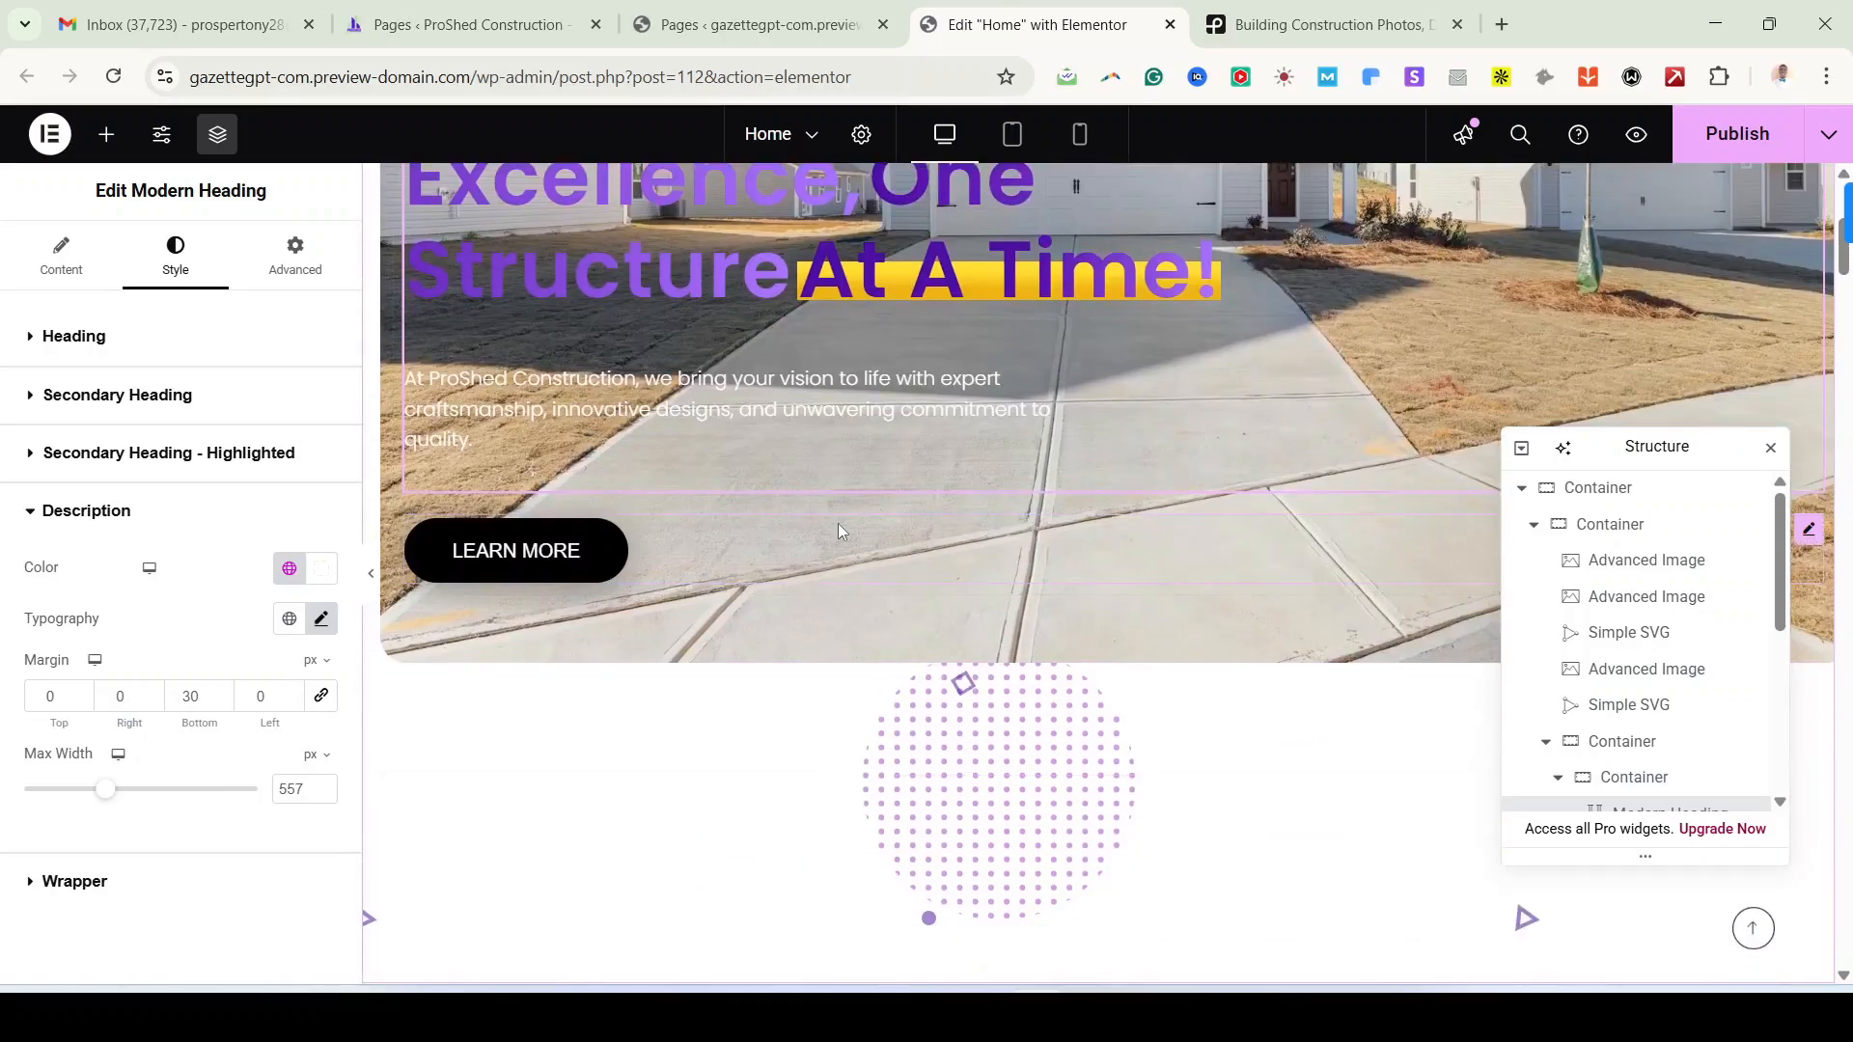
scroll(1135, 588, down, 7)
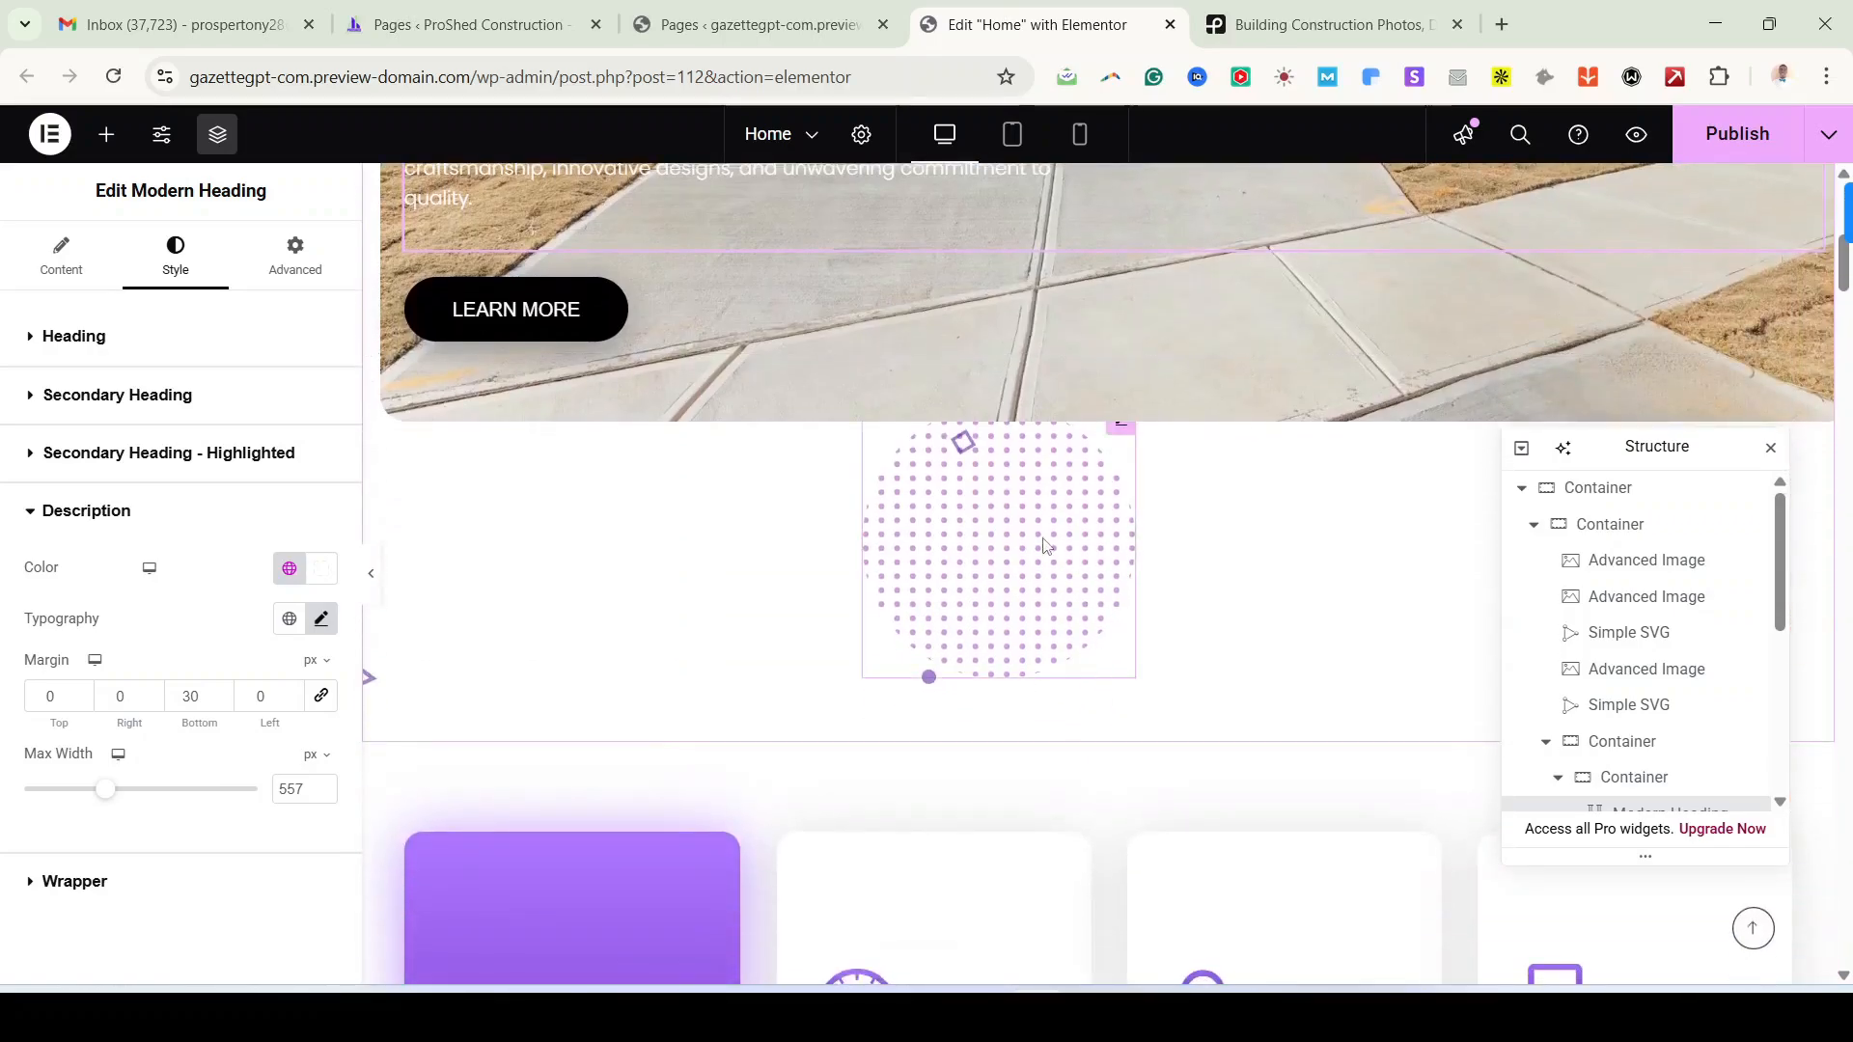
scroll(1025, 626, down, 6)
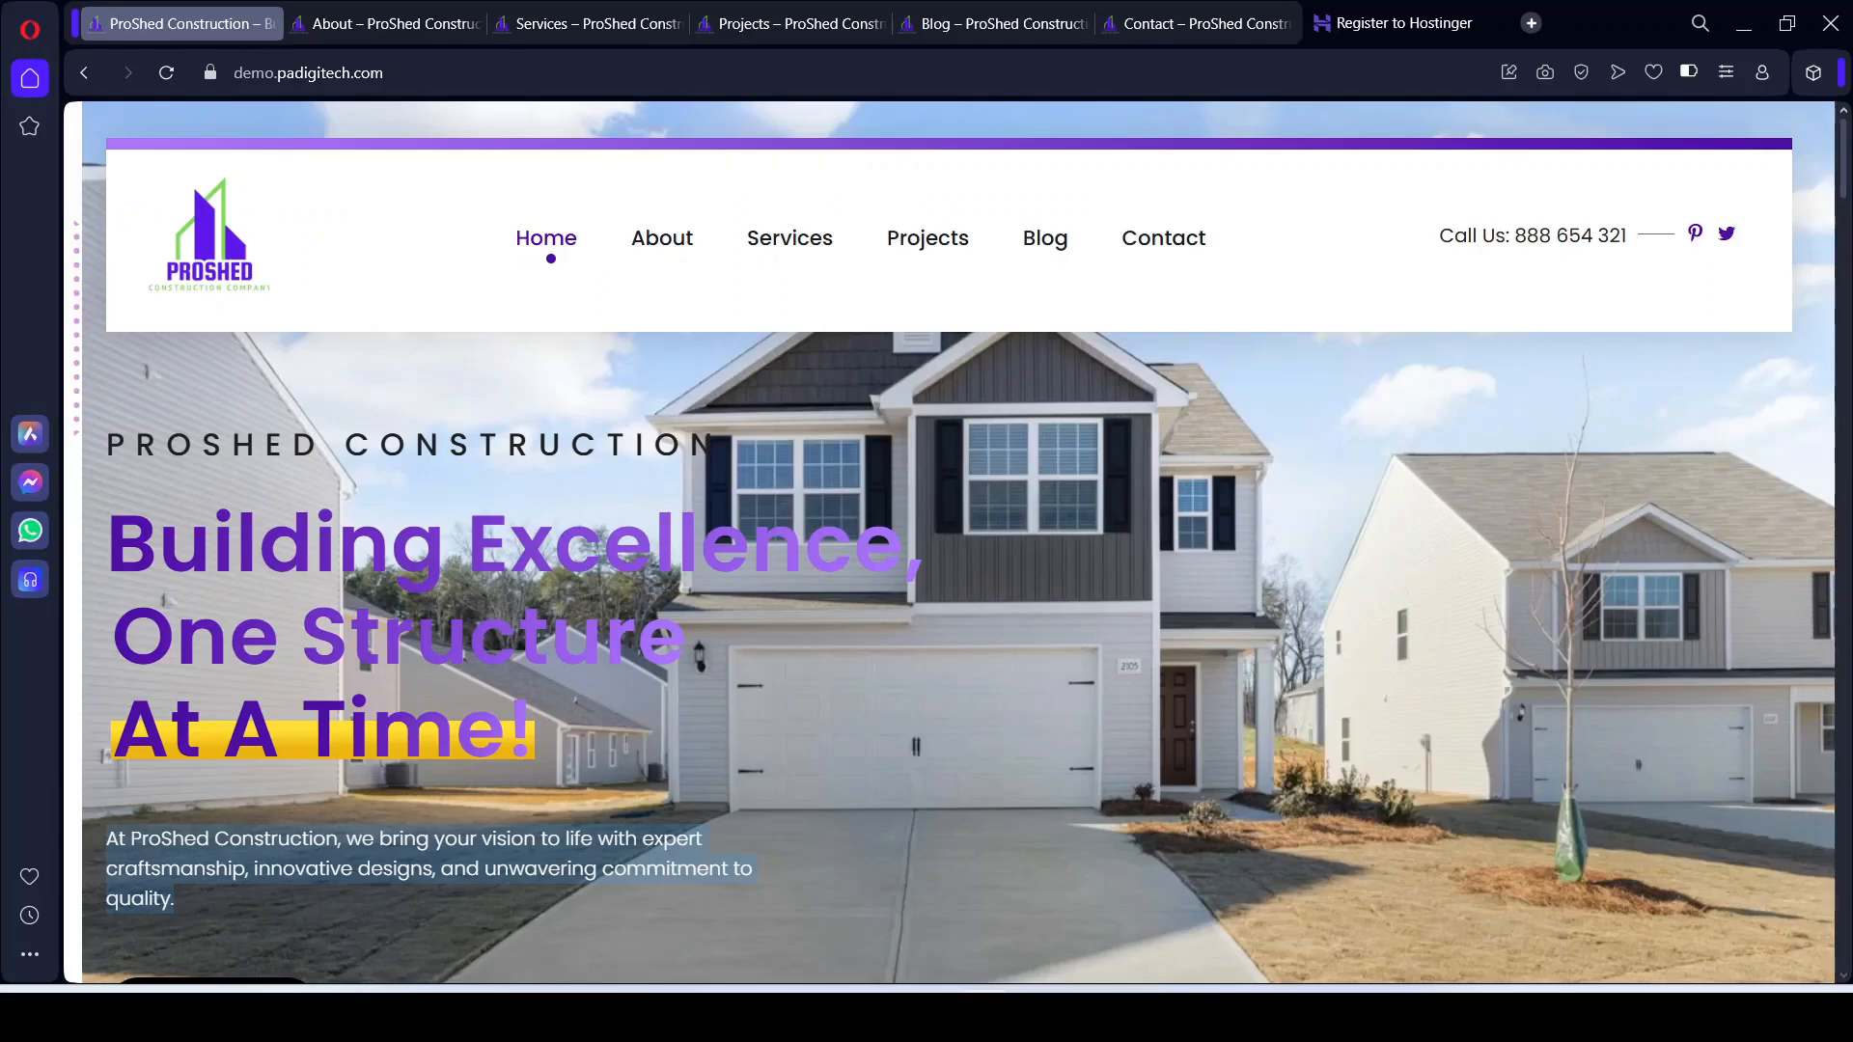
Step: On the reference site, scroll to the service cards and select the 'We' Provide Only The Best' heading
scroll(804, 732, down, 5)
scroll(805, 733, down, 5)
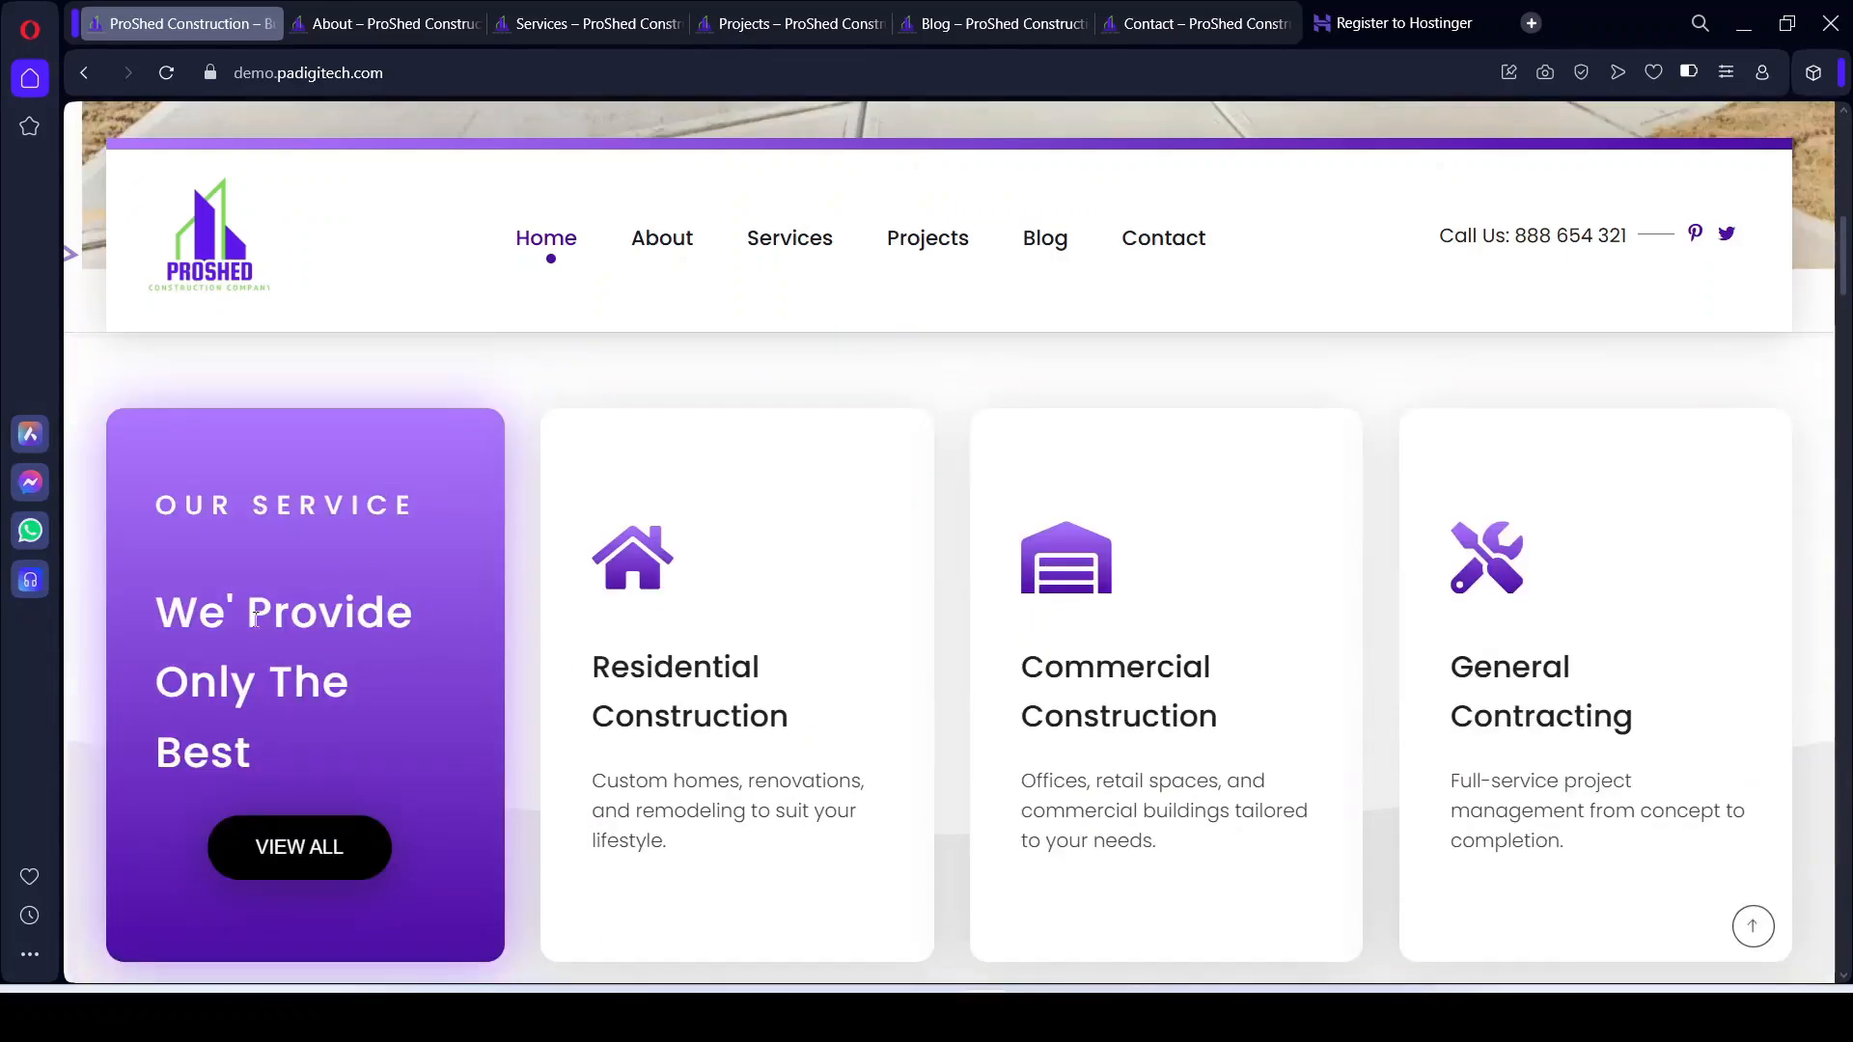
drag(161, 606, 251, 737)
key(ctrl+c)
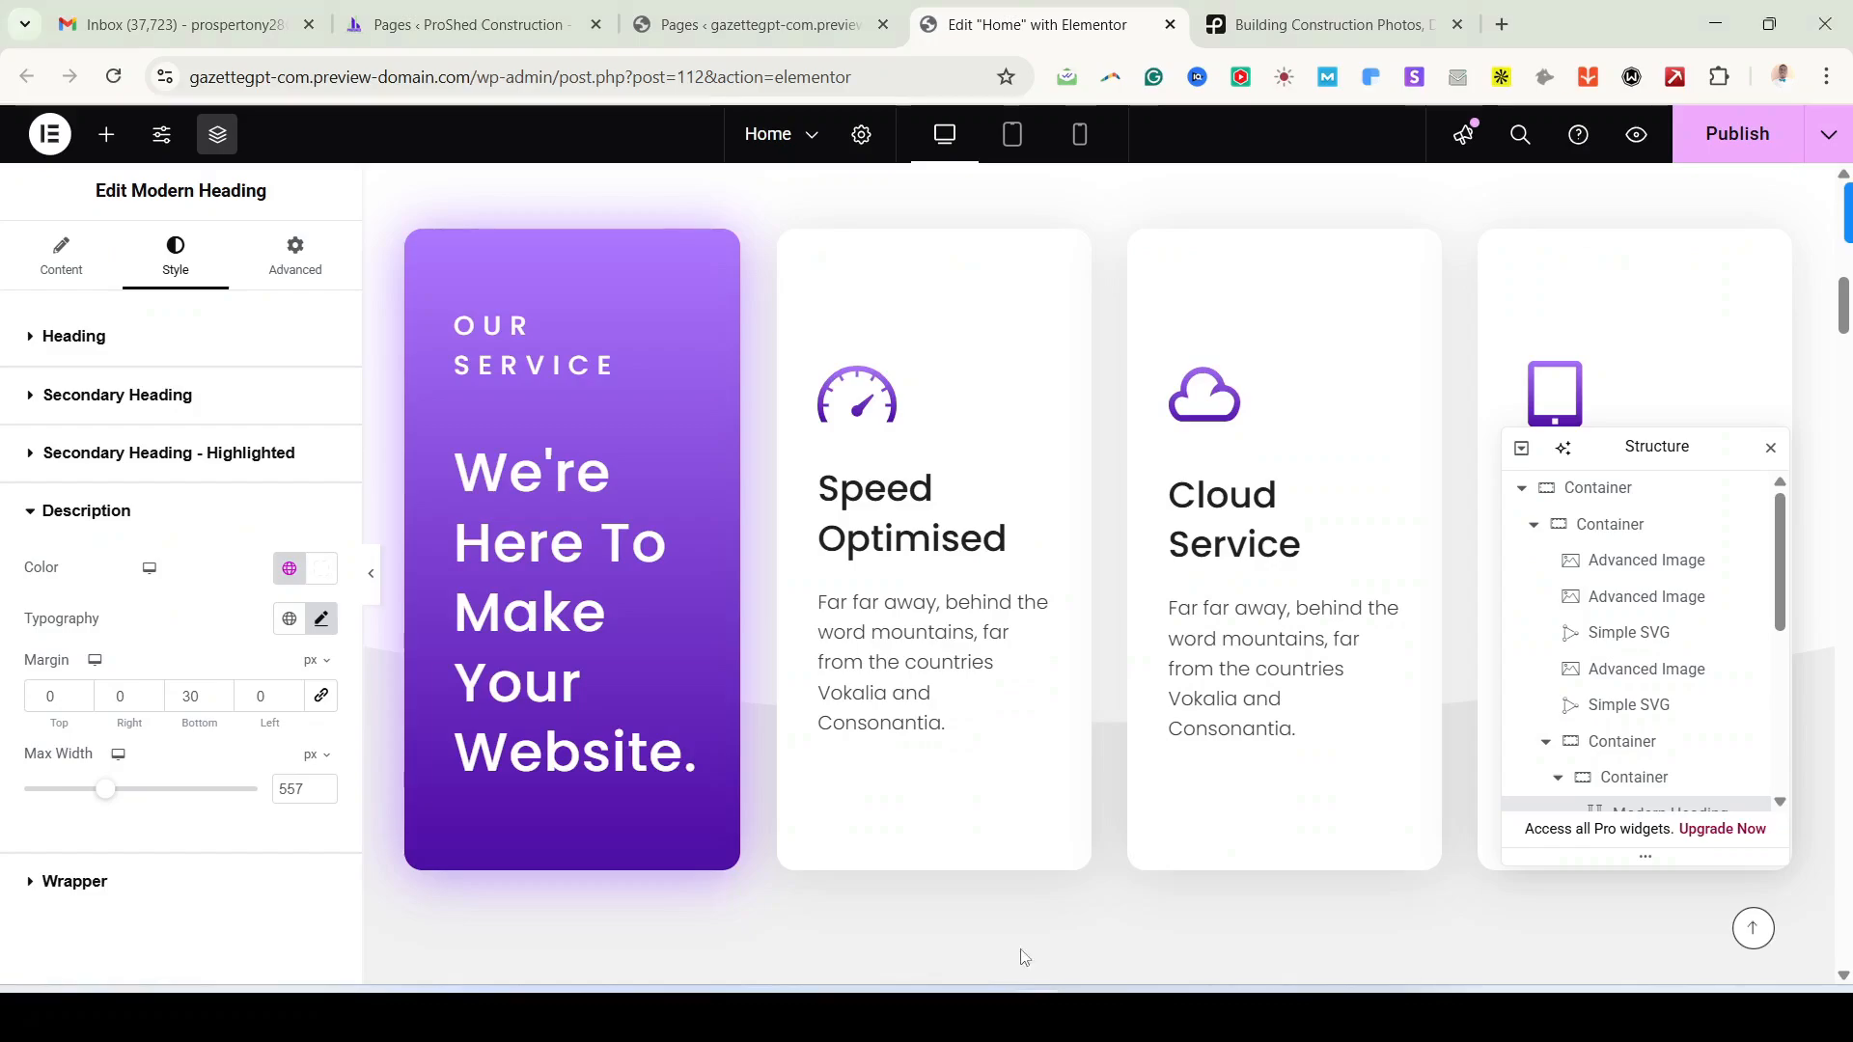
Step: Replace the purple card heading's lead text with 'We' Provide Only The Best'
click(532, 546)
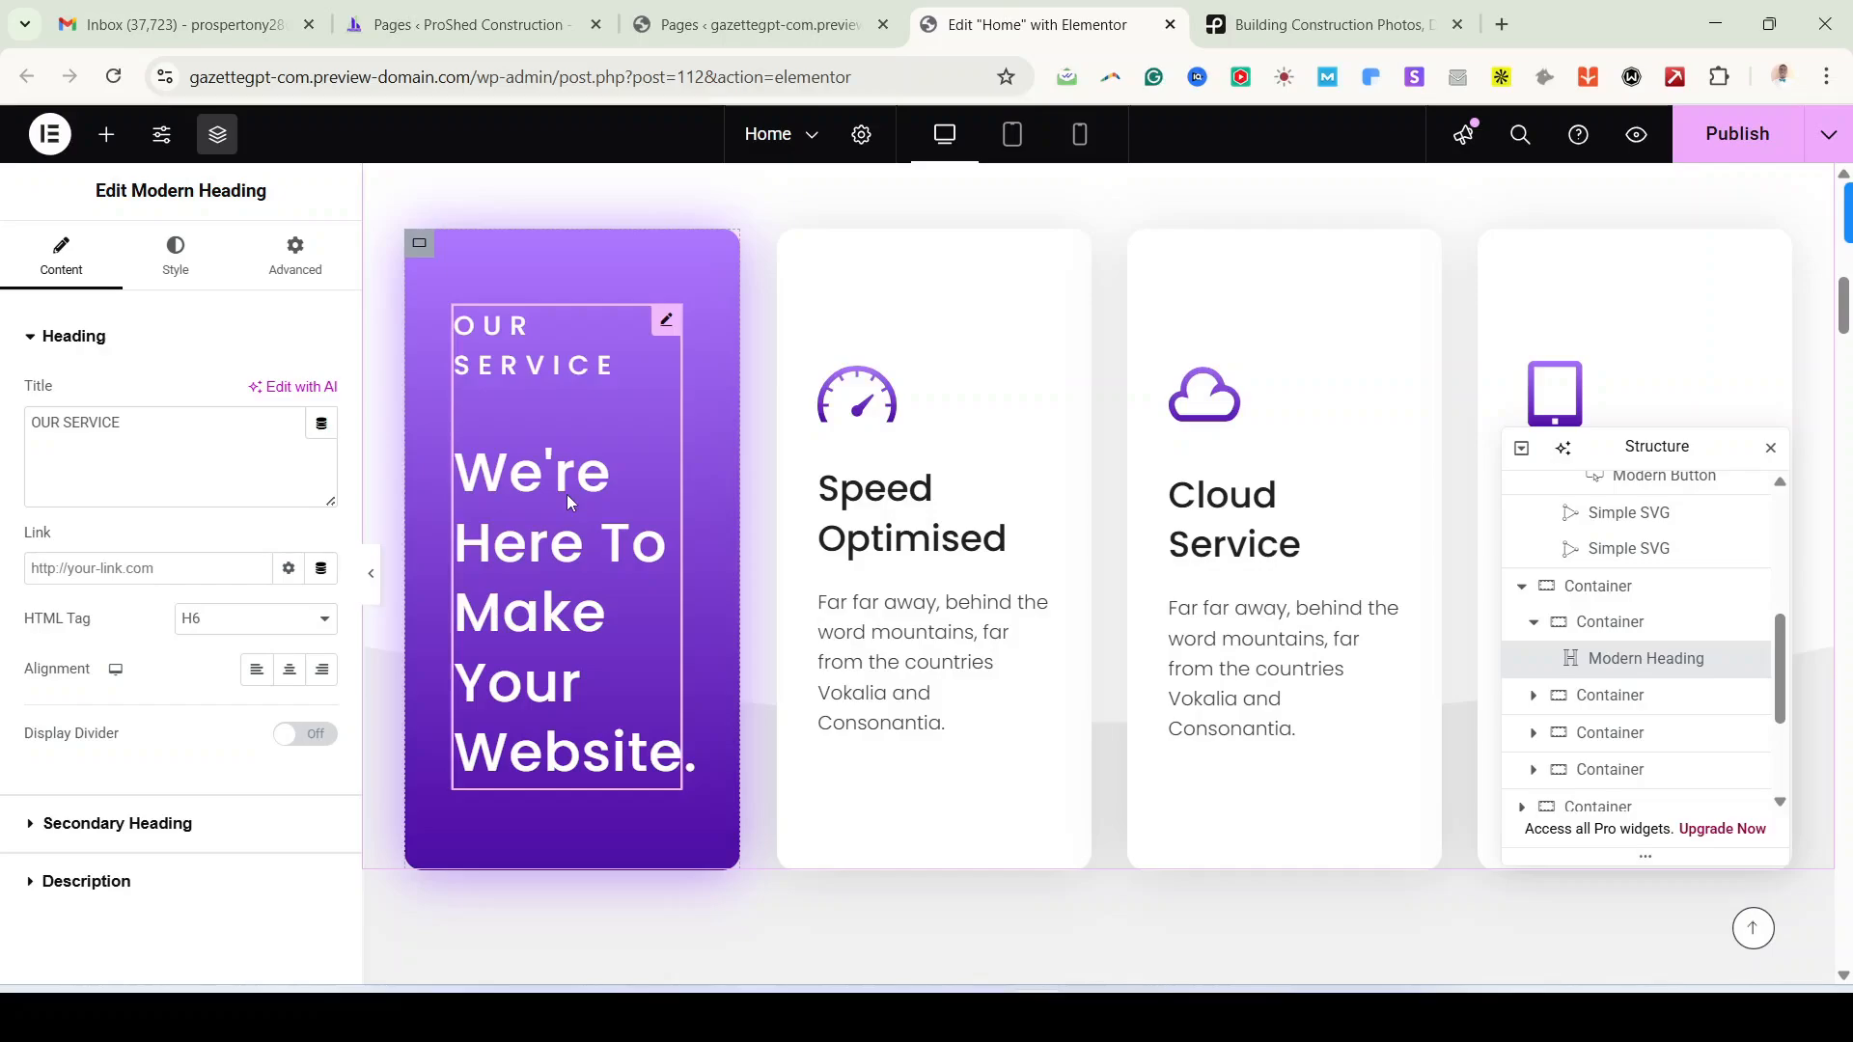
click(132, 825)
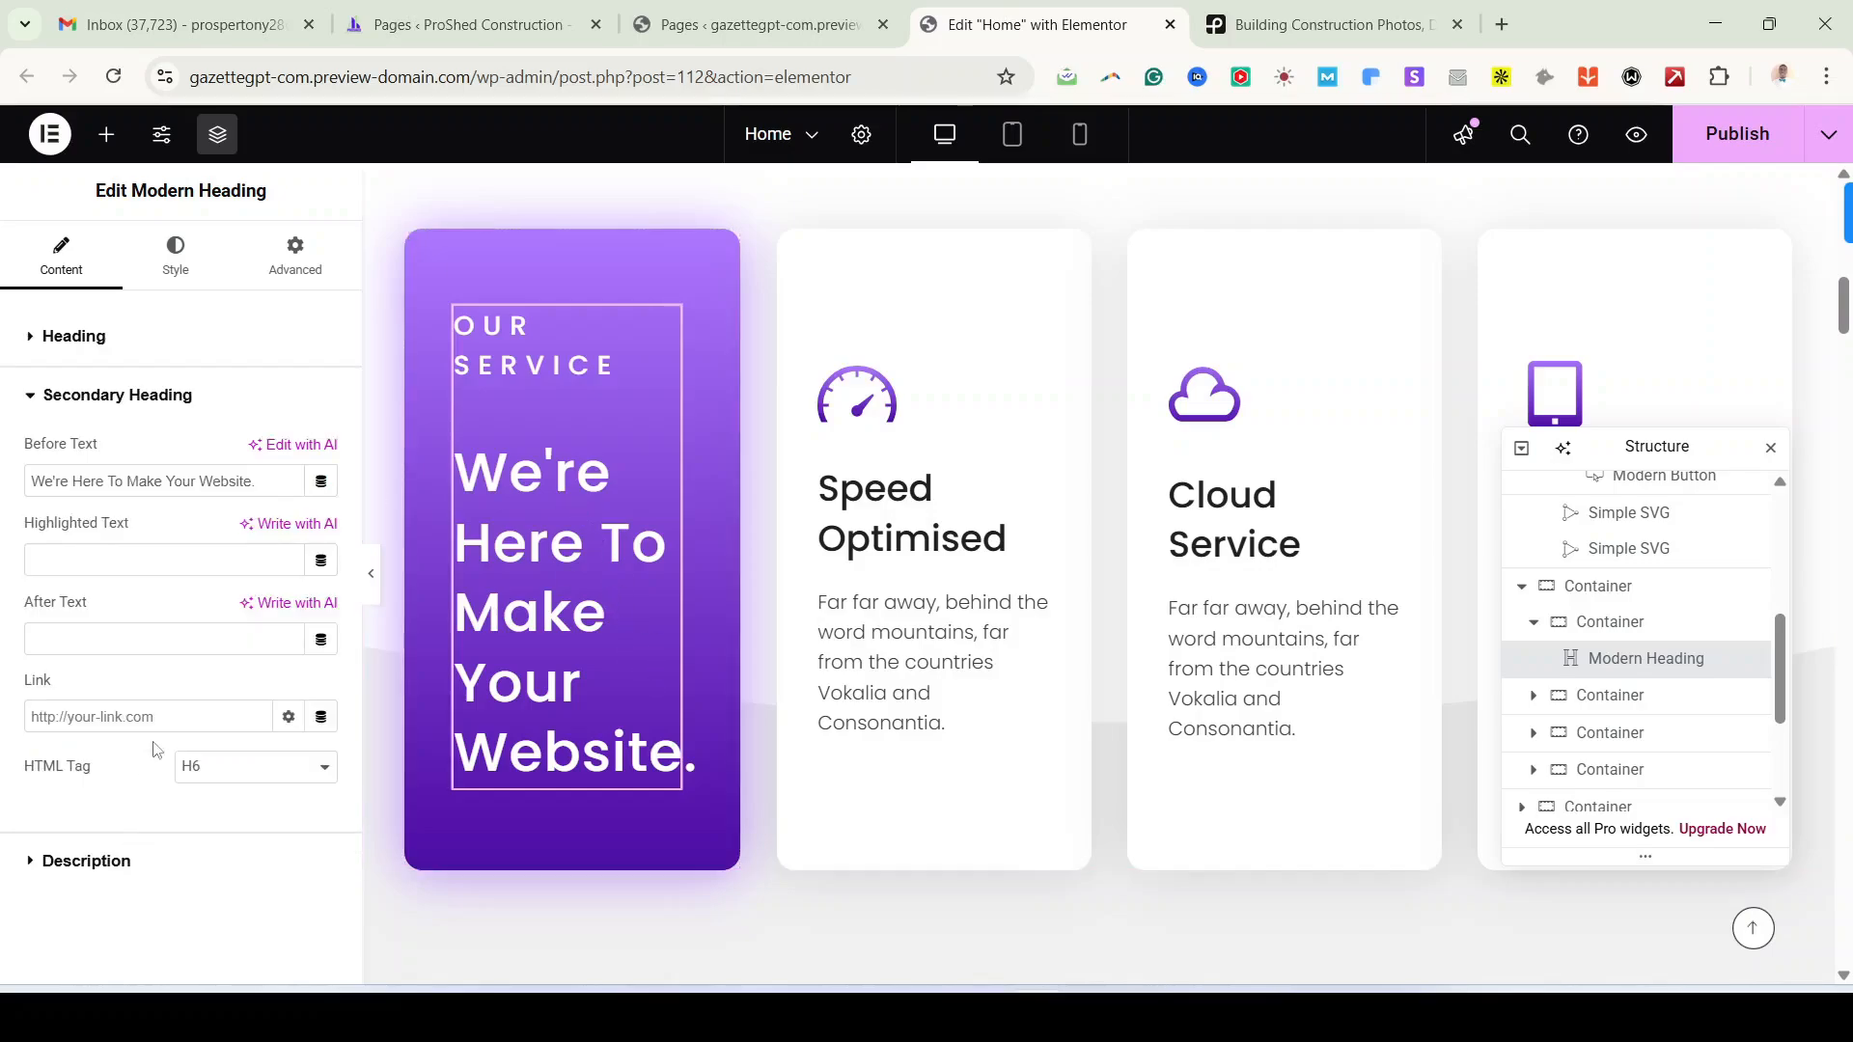
click(78, 470)
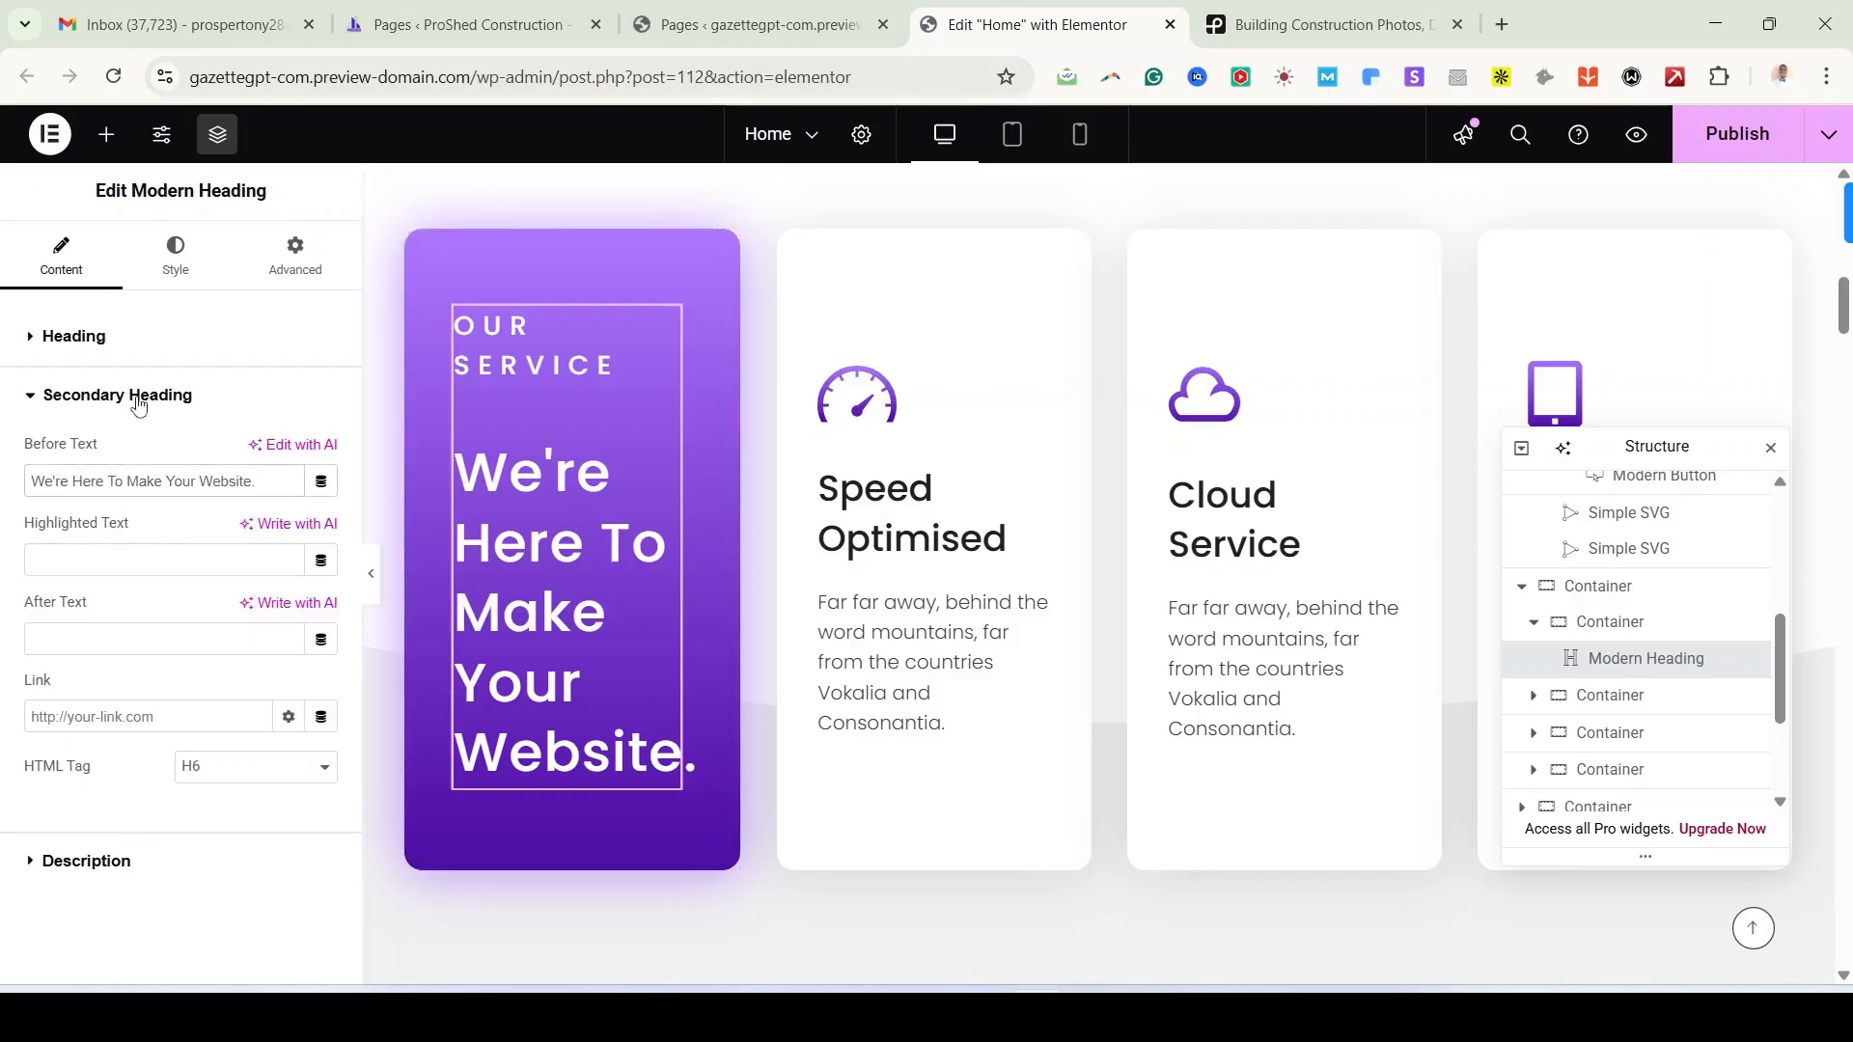
key(ctrl+a)
key(ctrl+v)
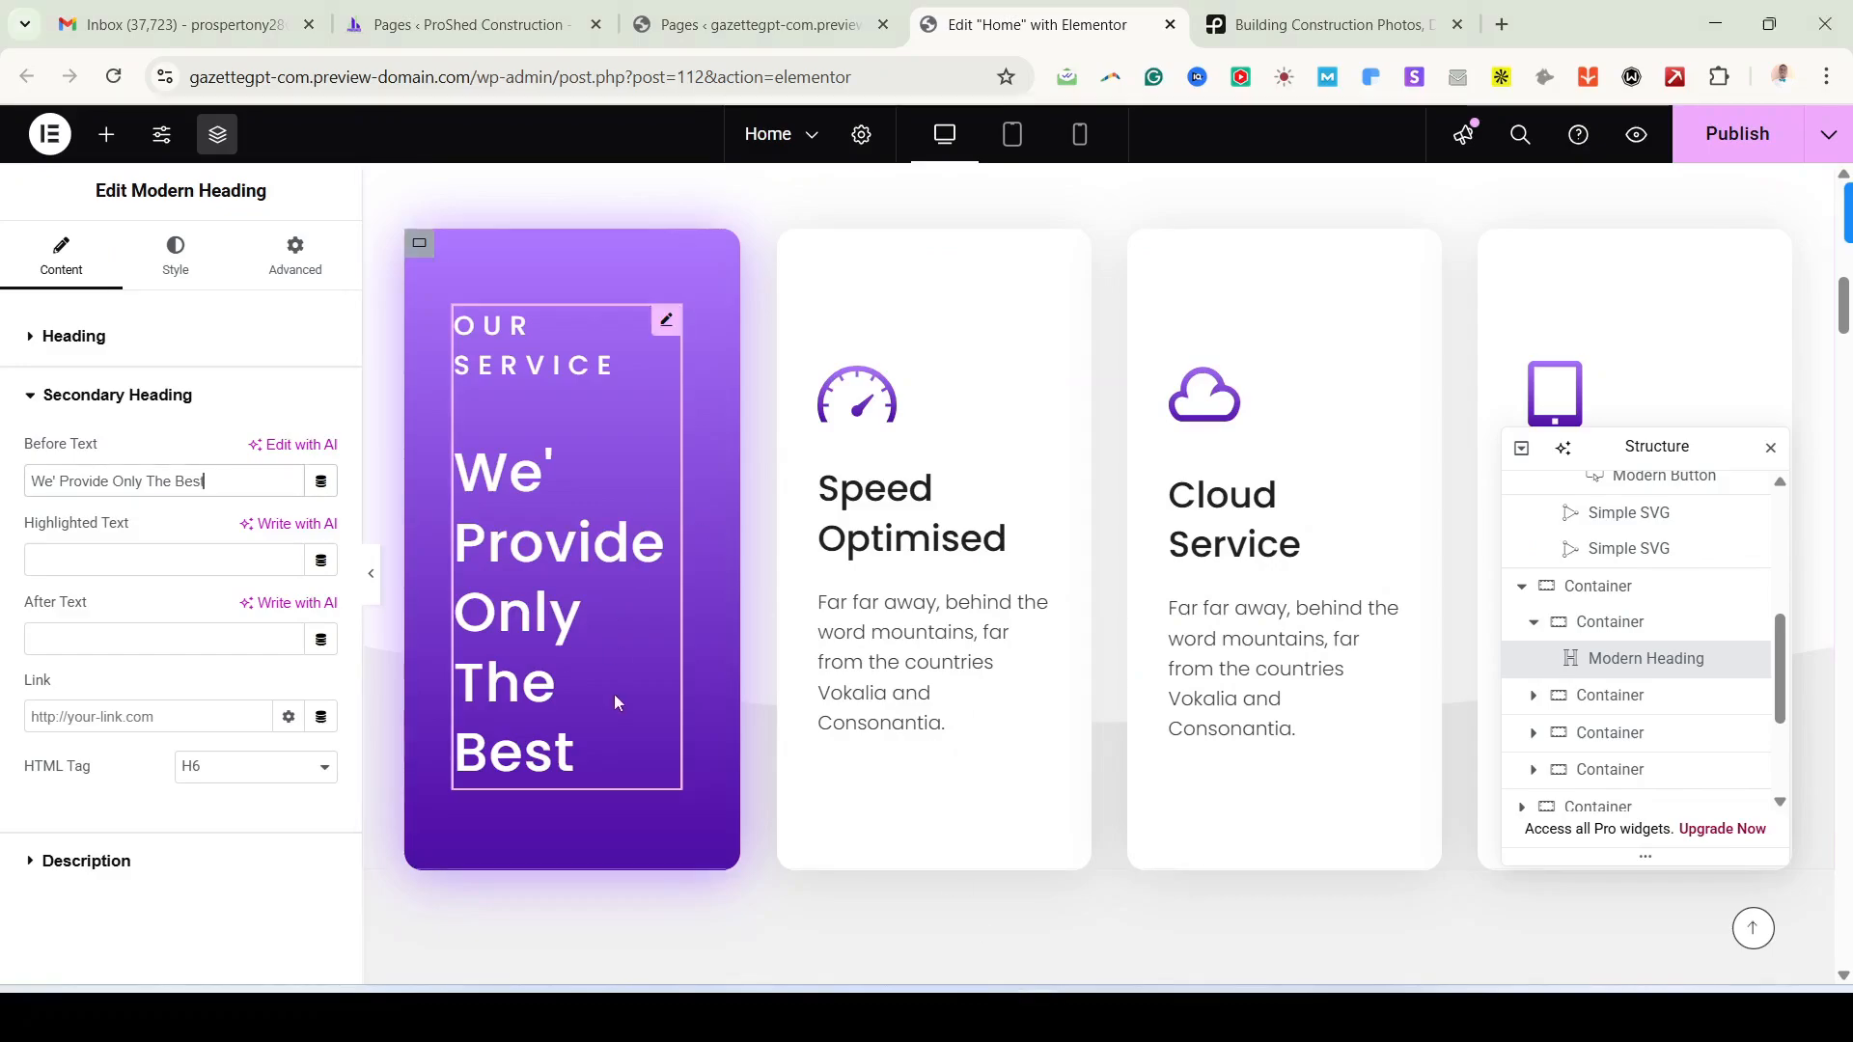
Step: Copy the hero's LEARN MORE button and paste it beneath the service card heading
scroll(606, 703, up, 8)
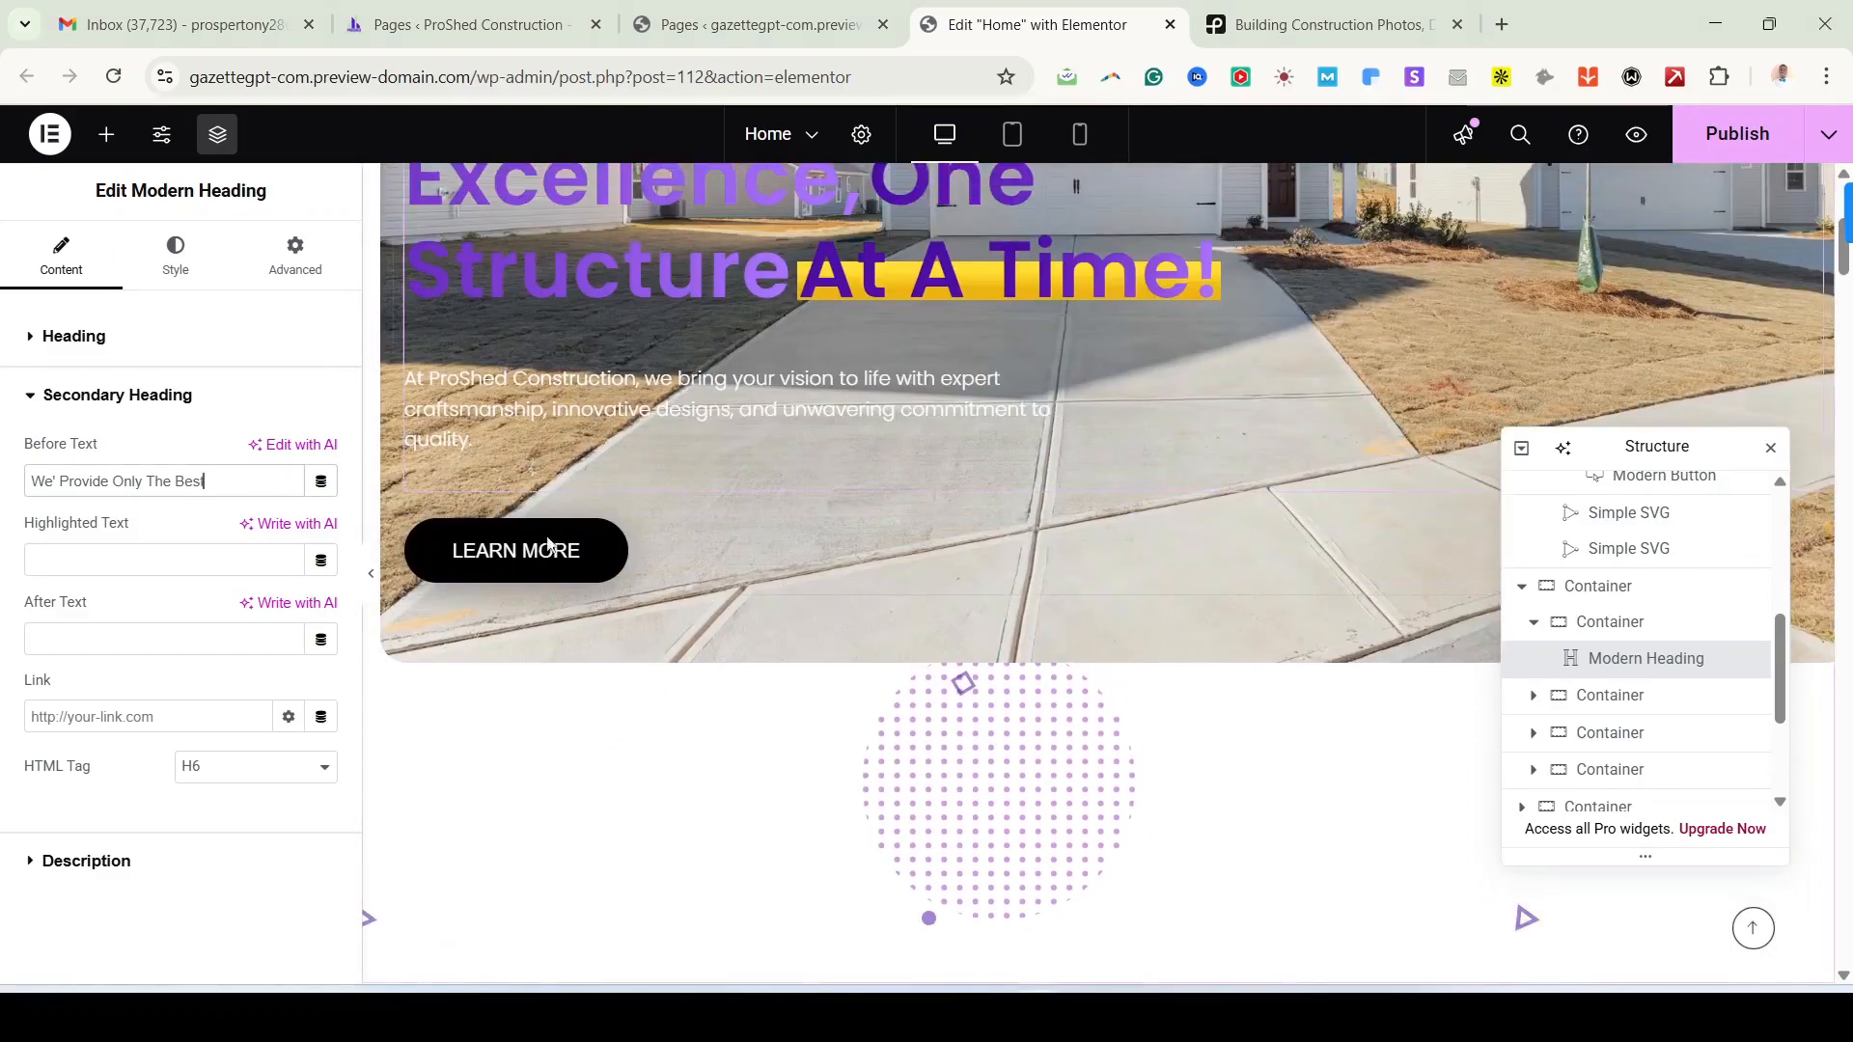
scroll(579, 555, down, 3)
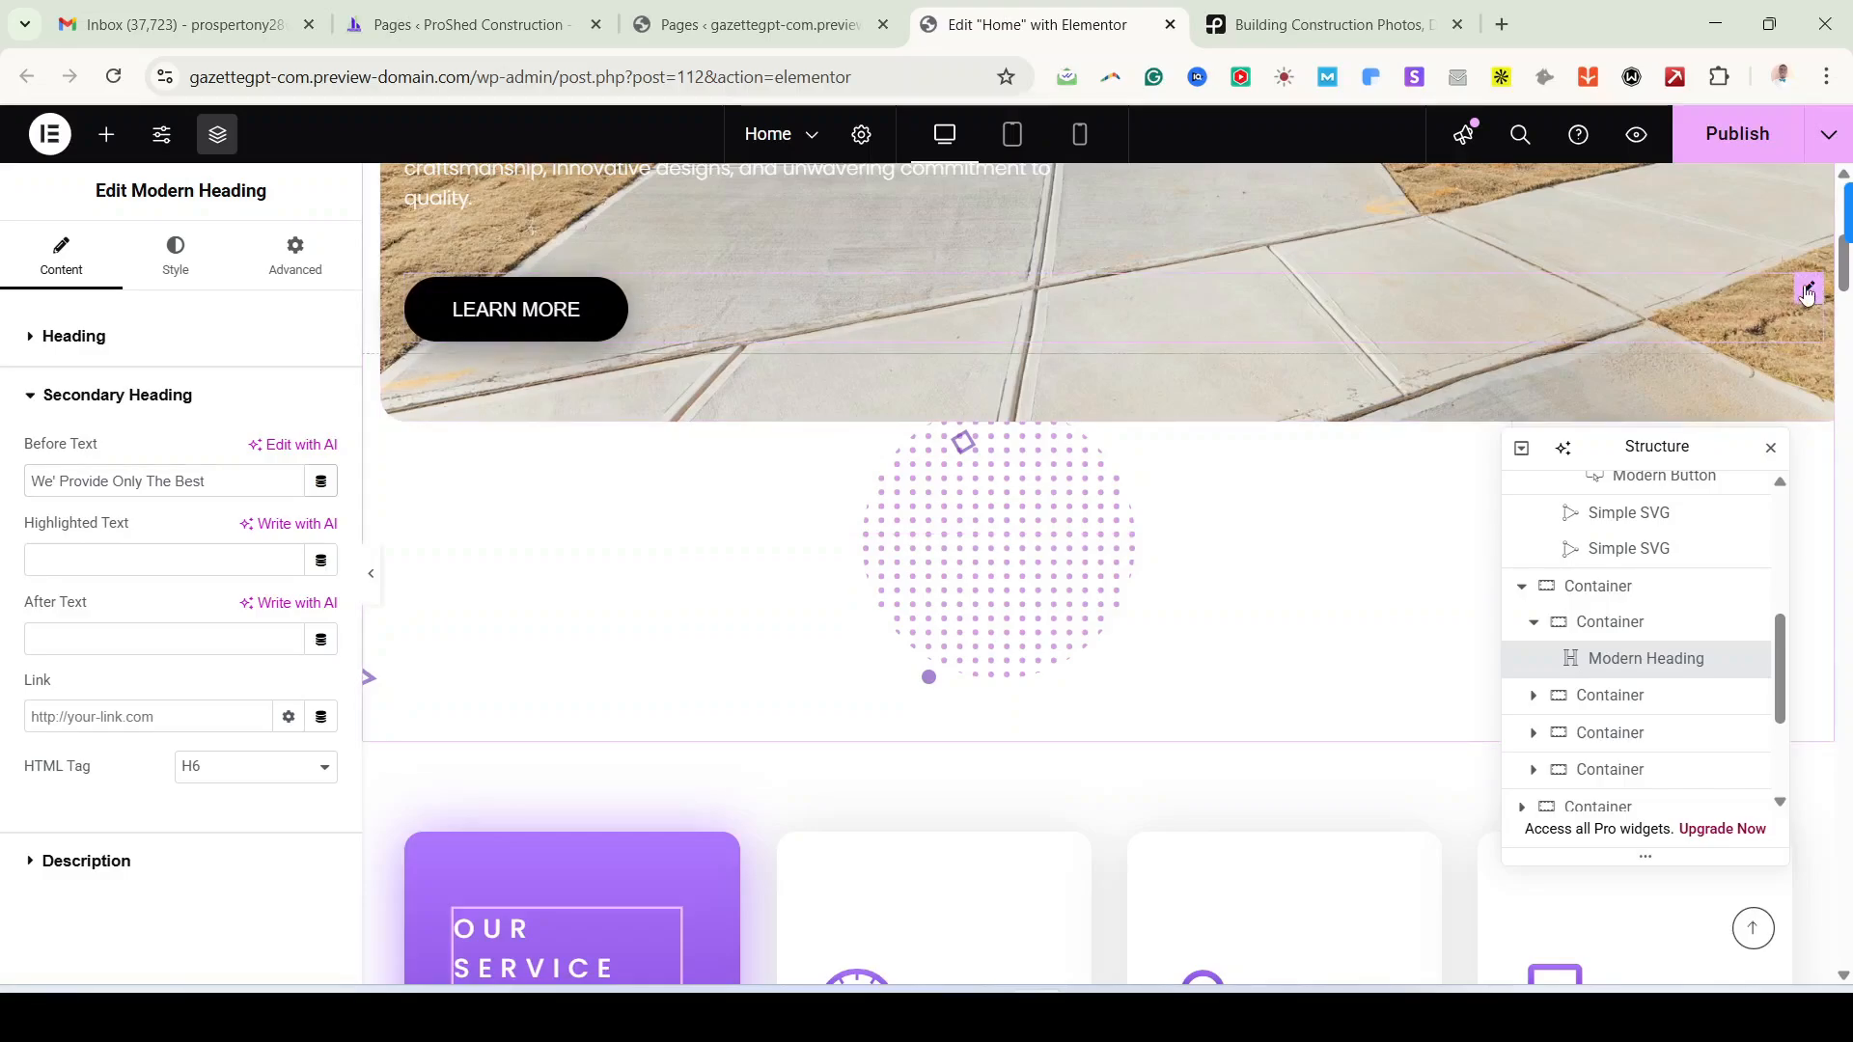
right_click(1808, 293)
click(1625, 405)
scroll(960, 679, down, 5)
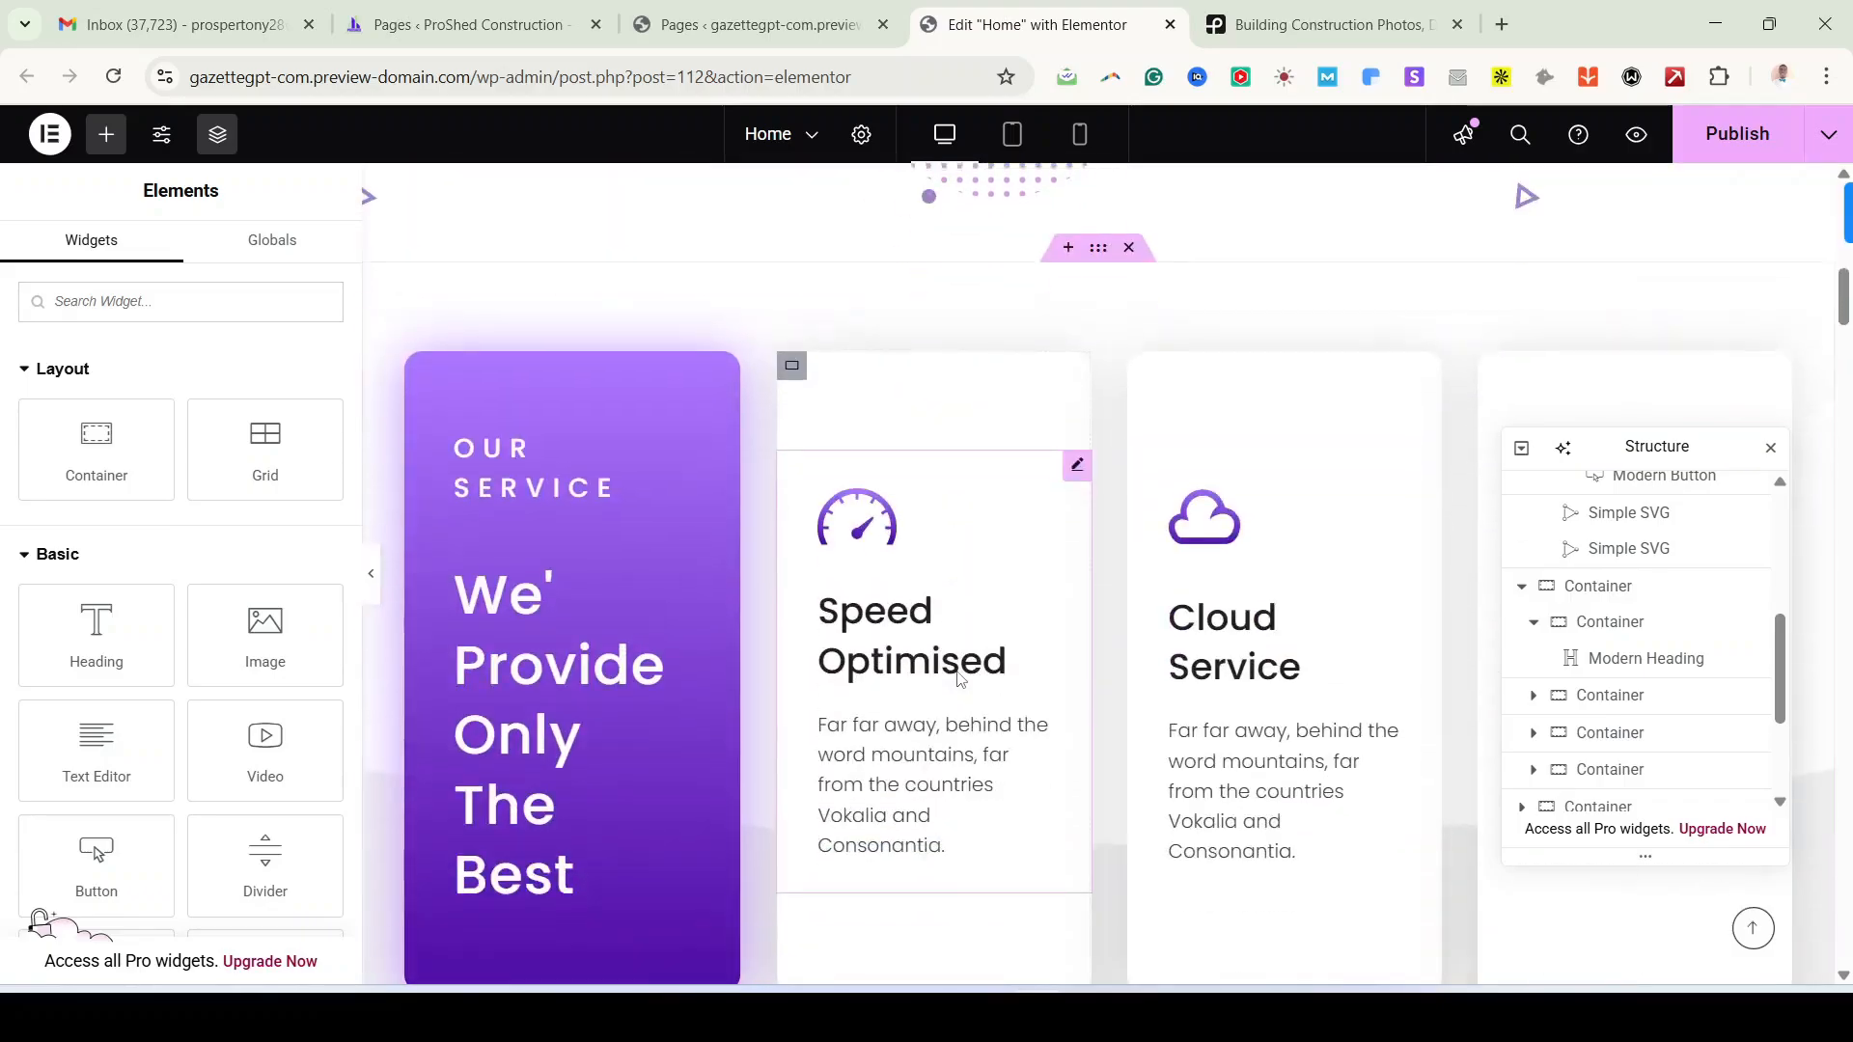
scroll(959, 679, down, 3)
scroll(632, 440, up, 1)
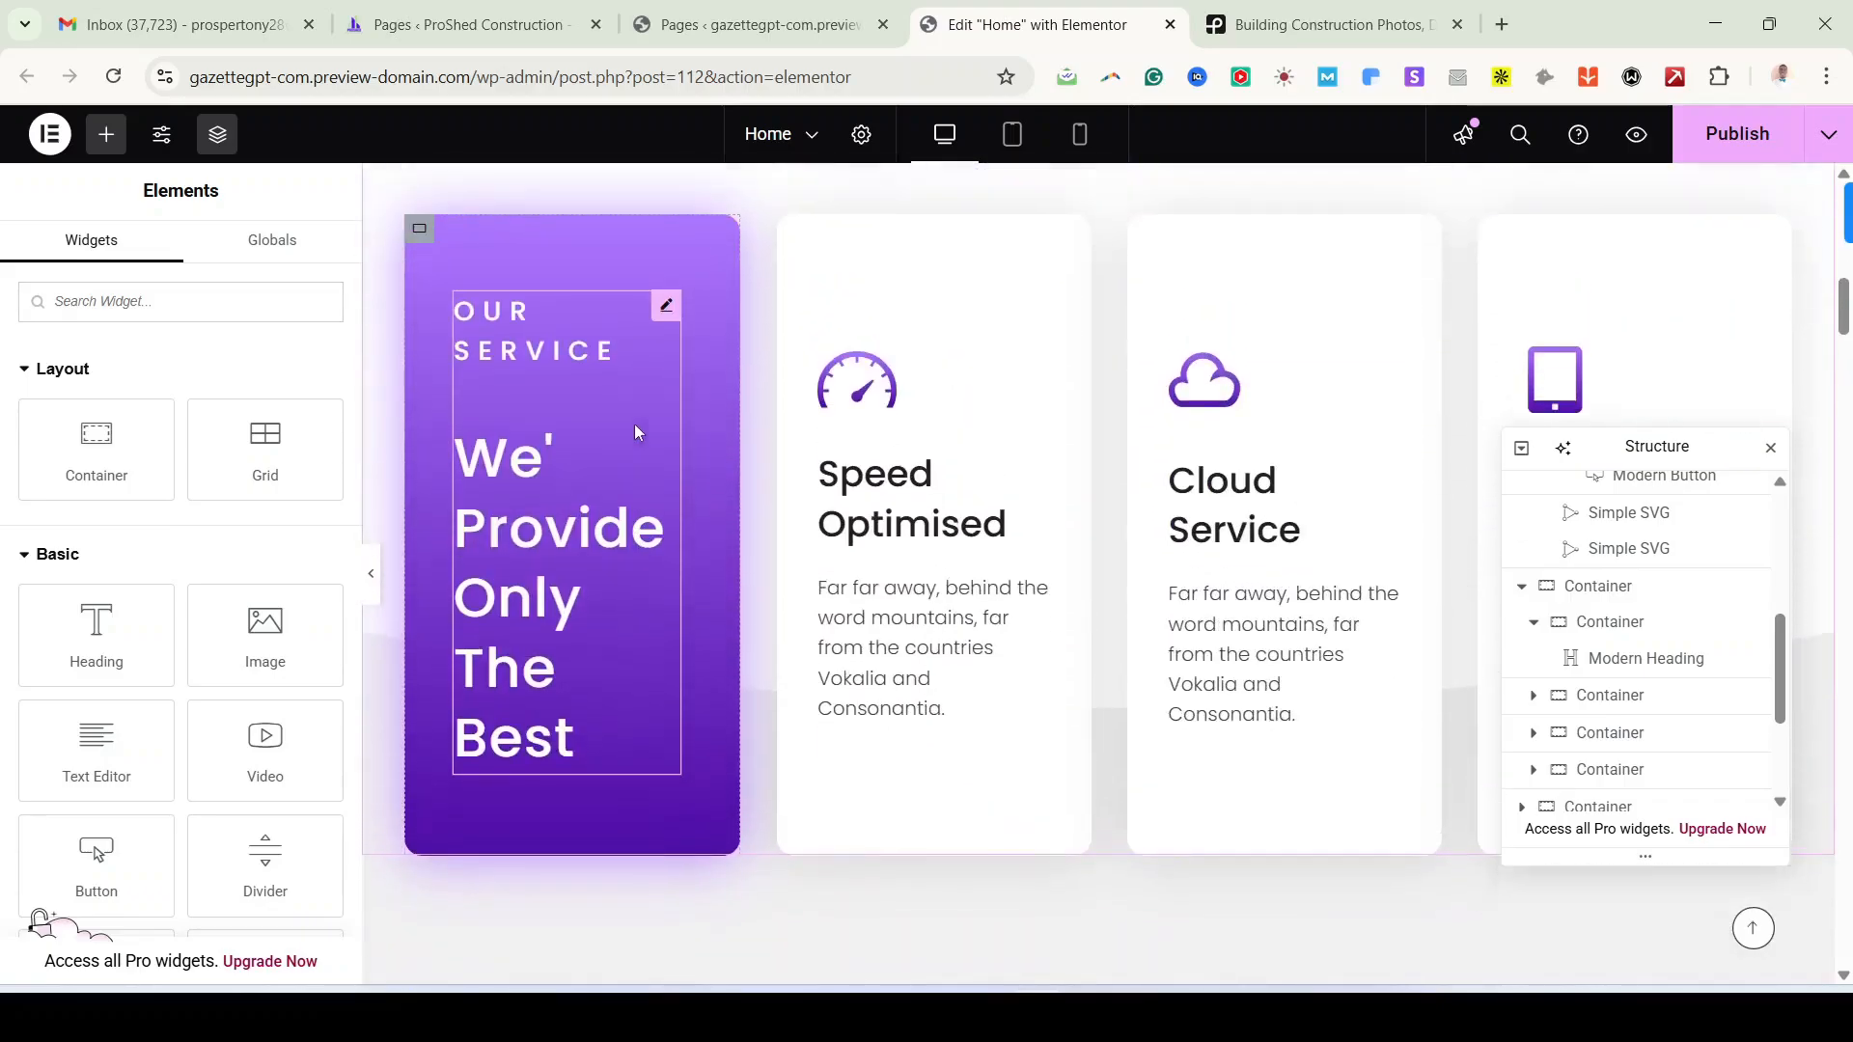
scroll(646, 477, up, 1)
right_click(616, 750)
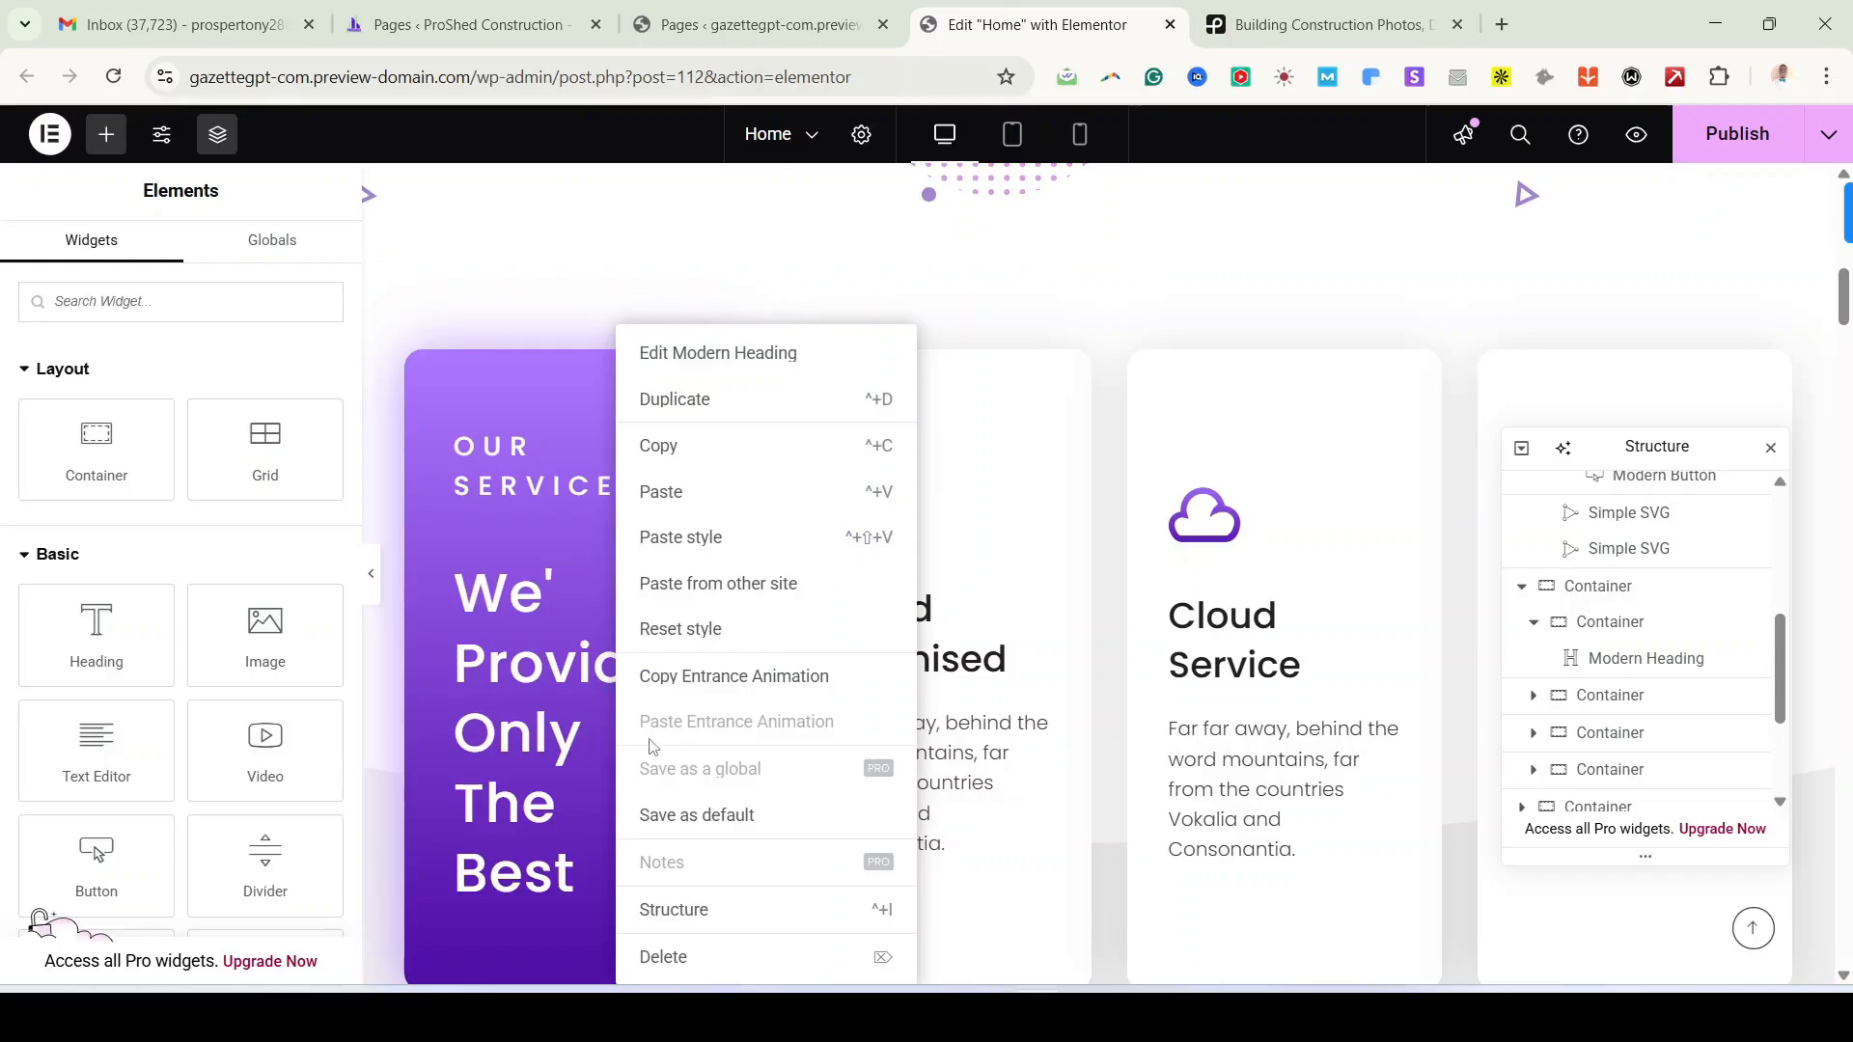
click(661, 492)
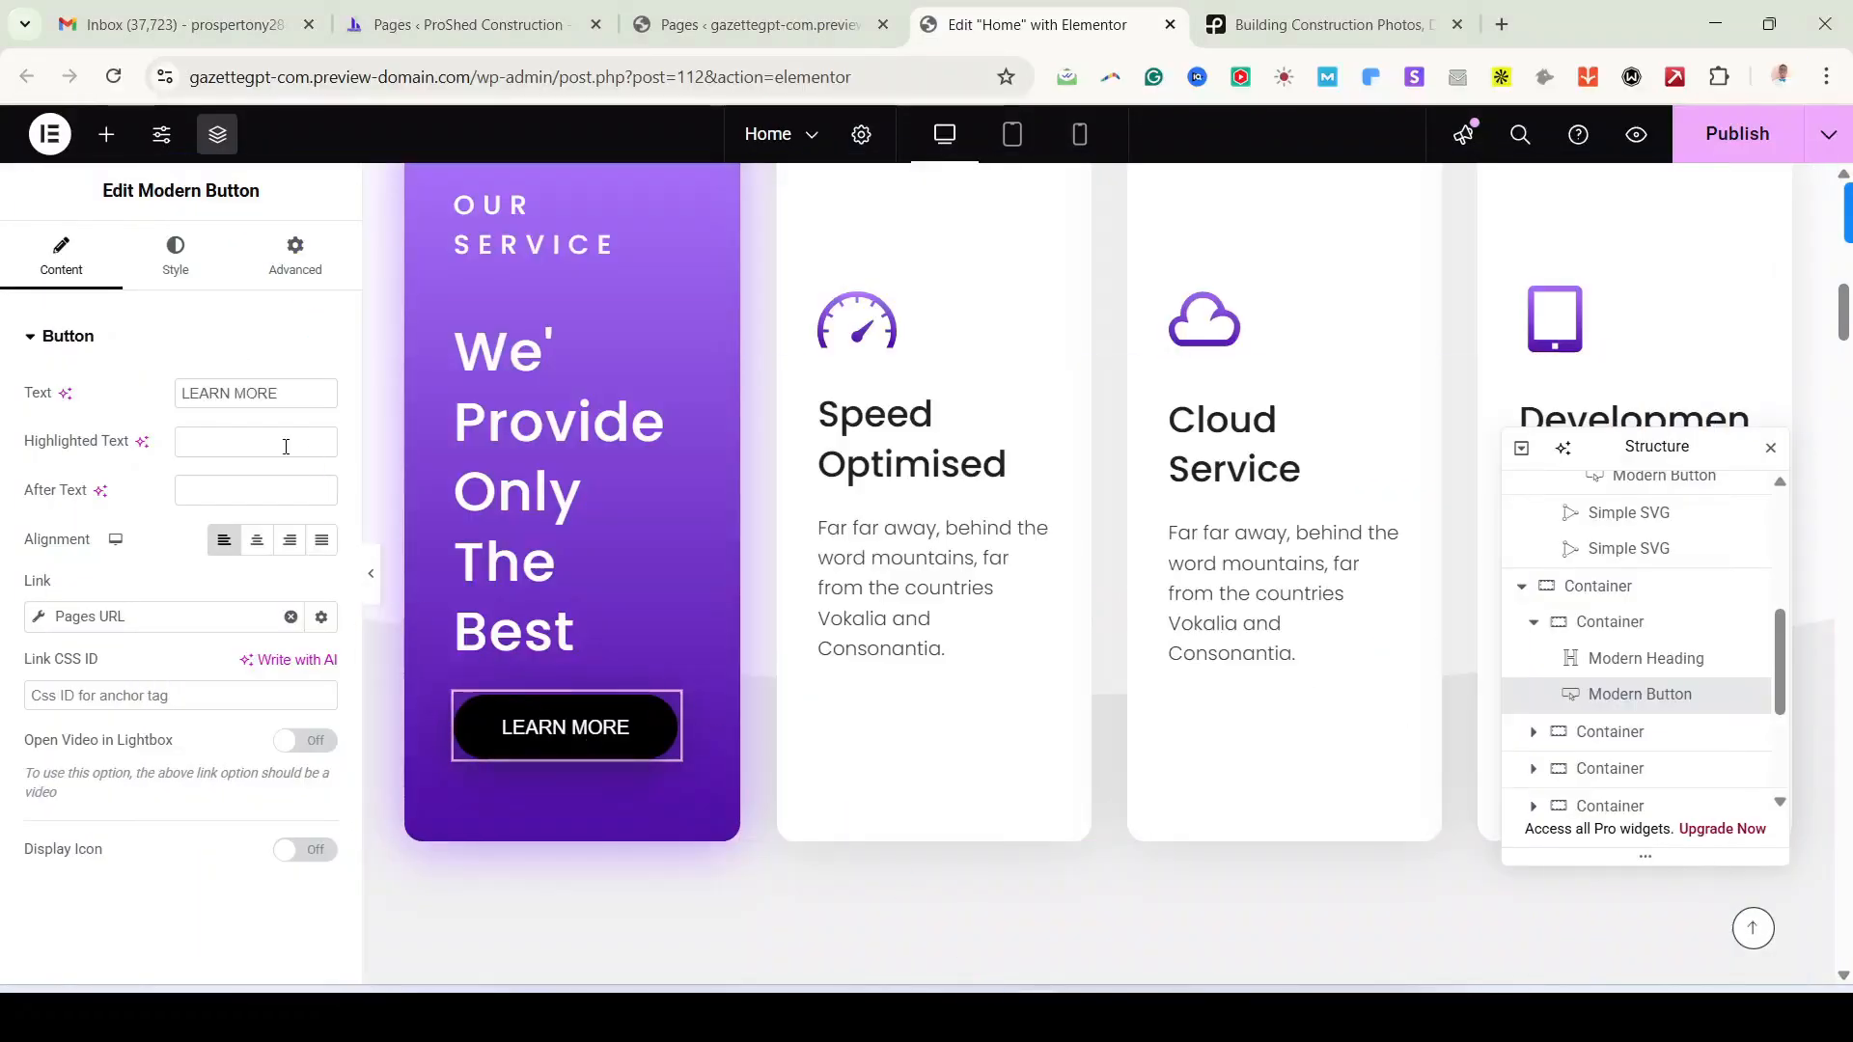
Step: Relabel the pasted LEARN MORE button to 'ALL SERVICES'
triple_click(251, 392)
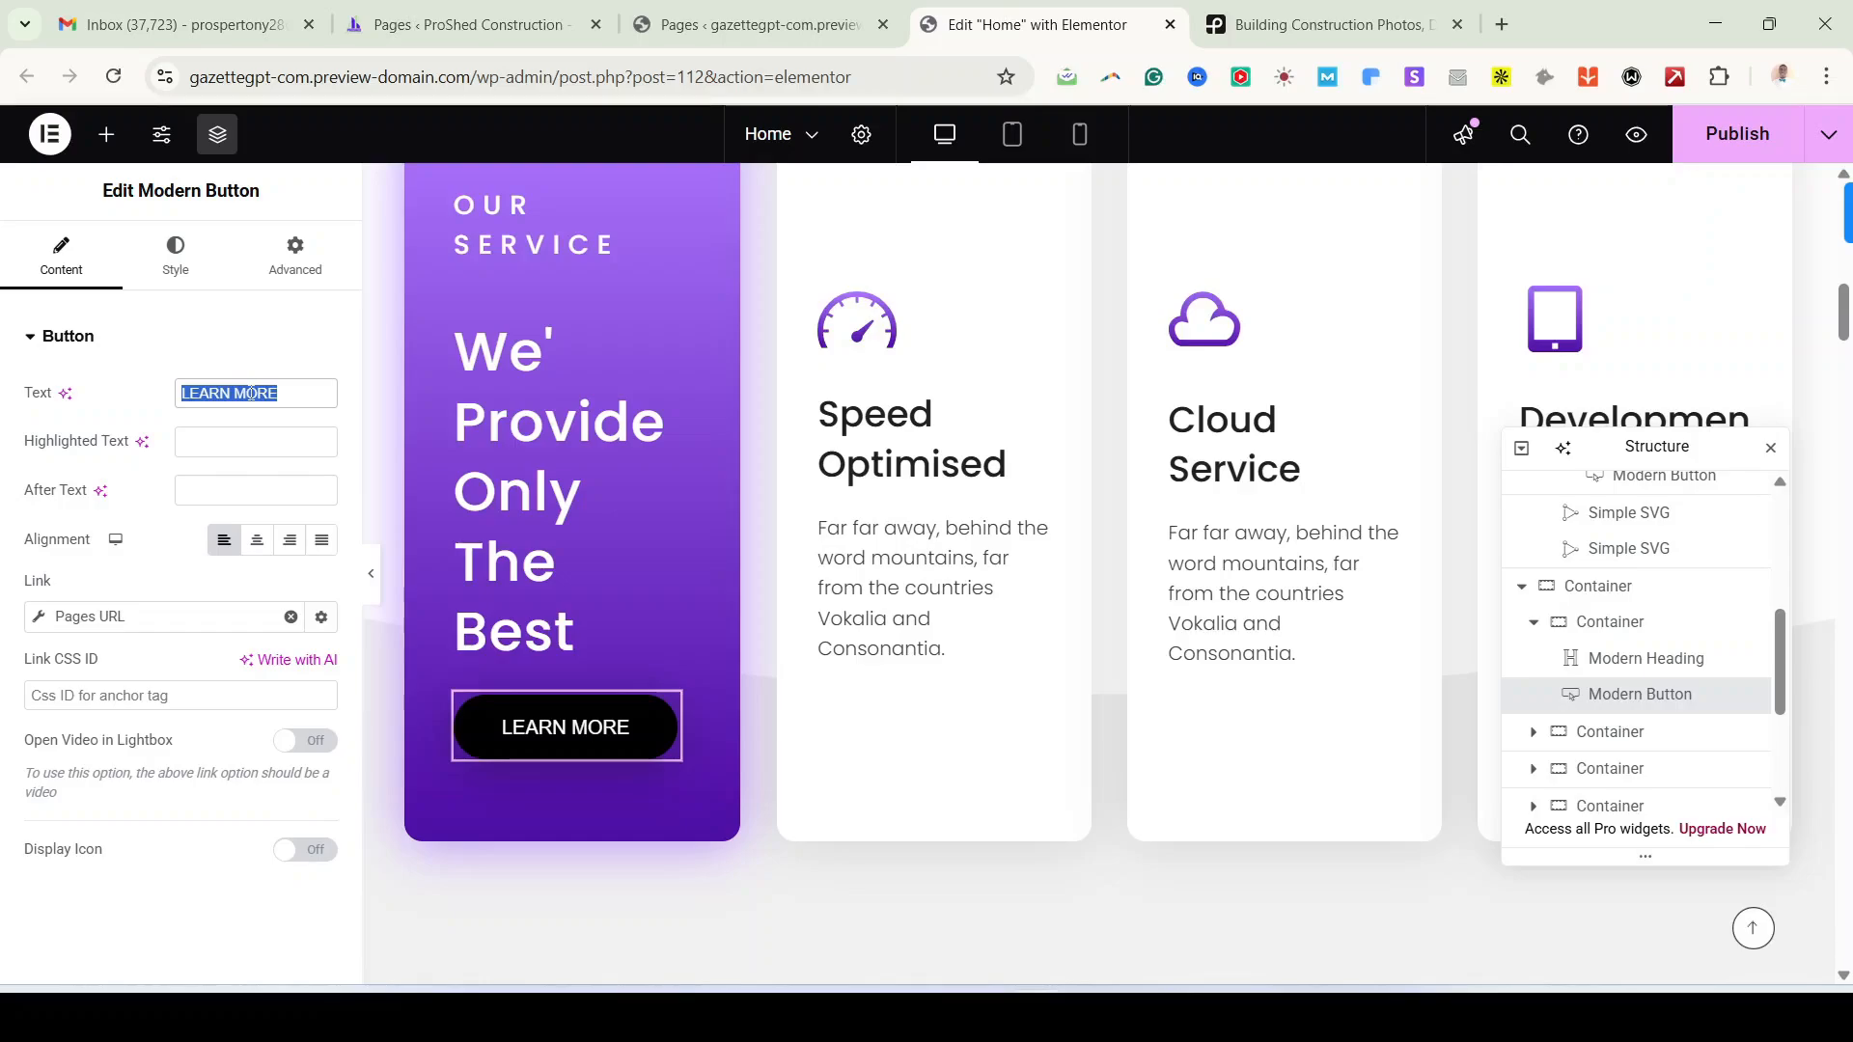
text(VIEW )
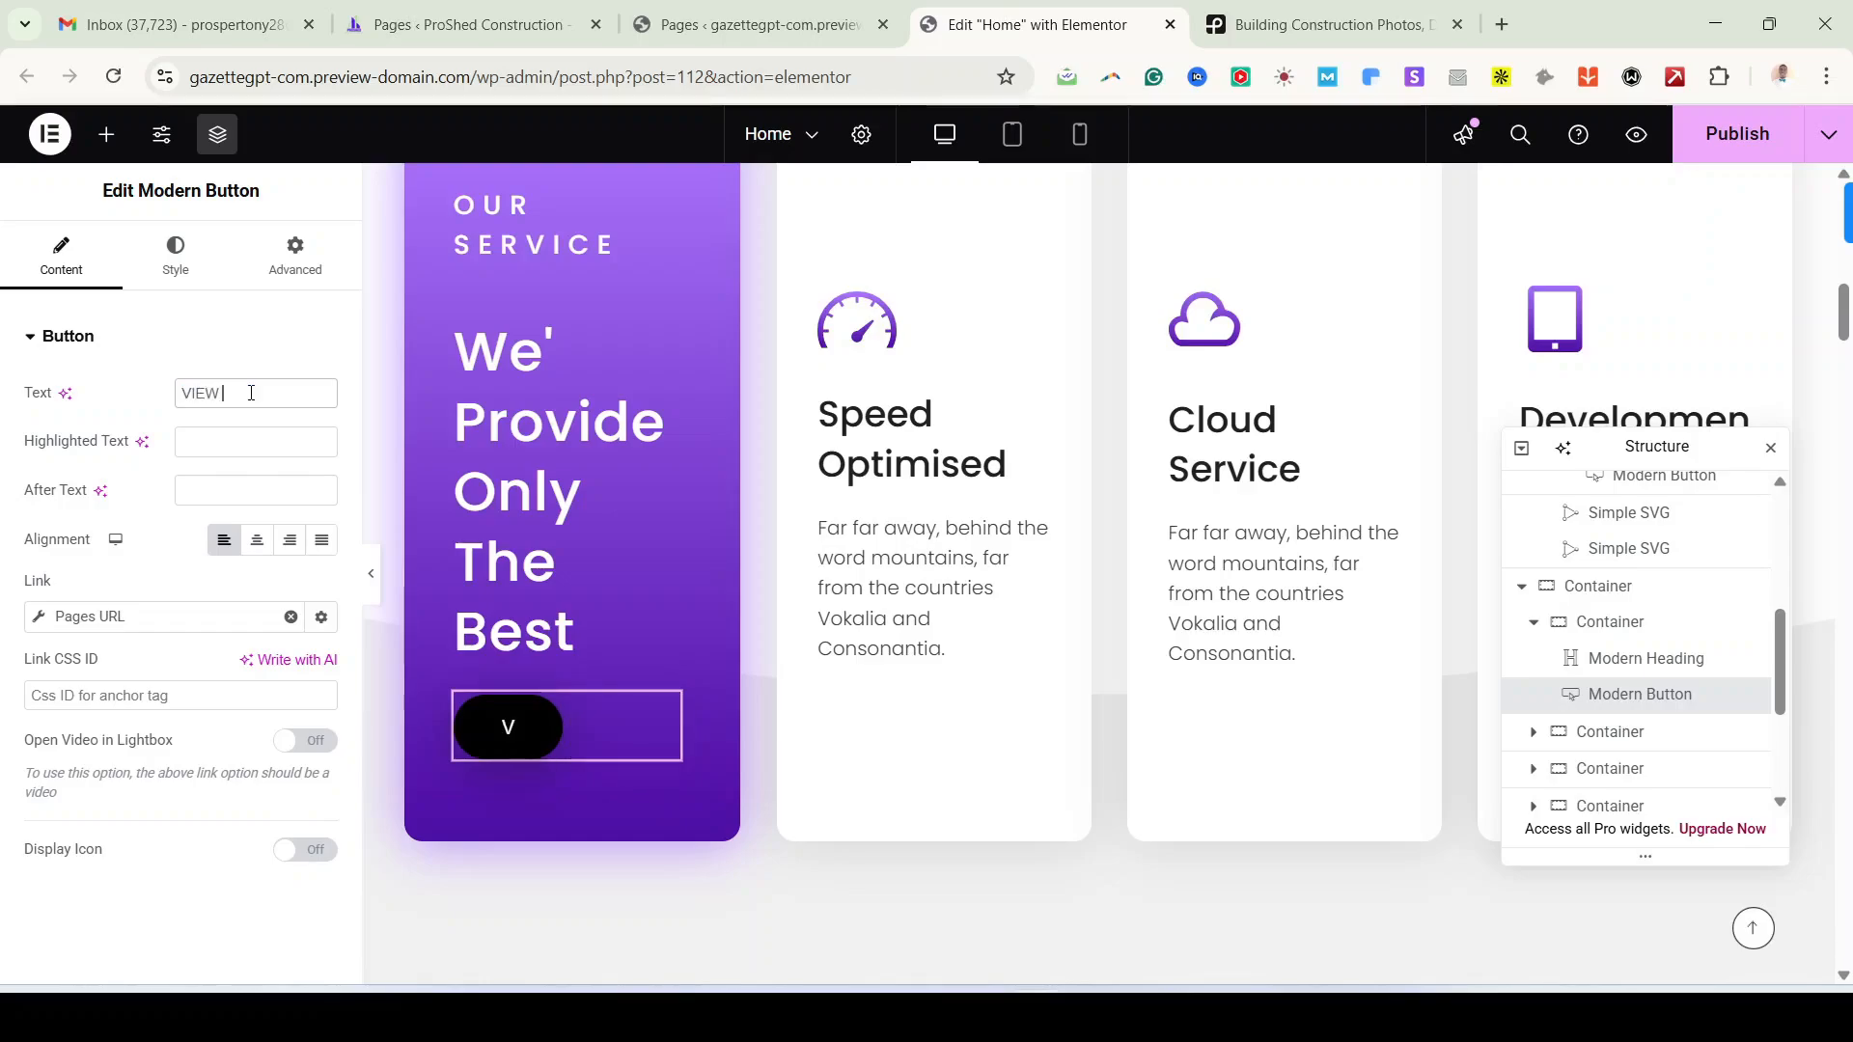
text(ALL SERVIC)
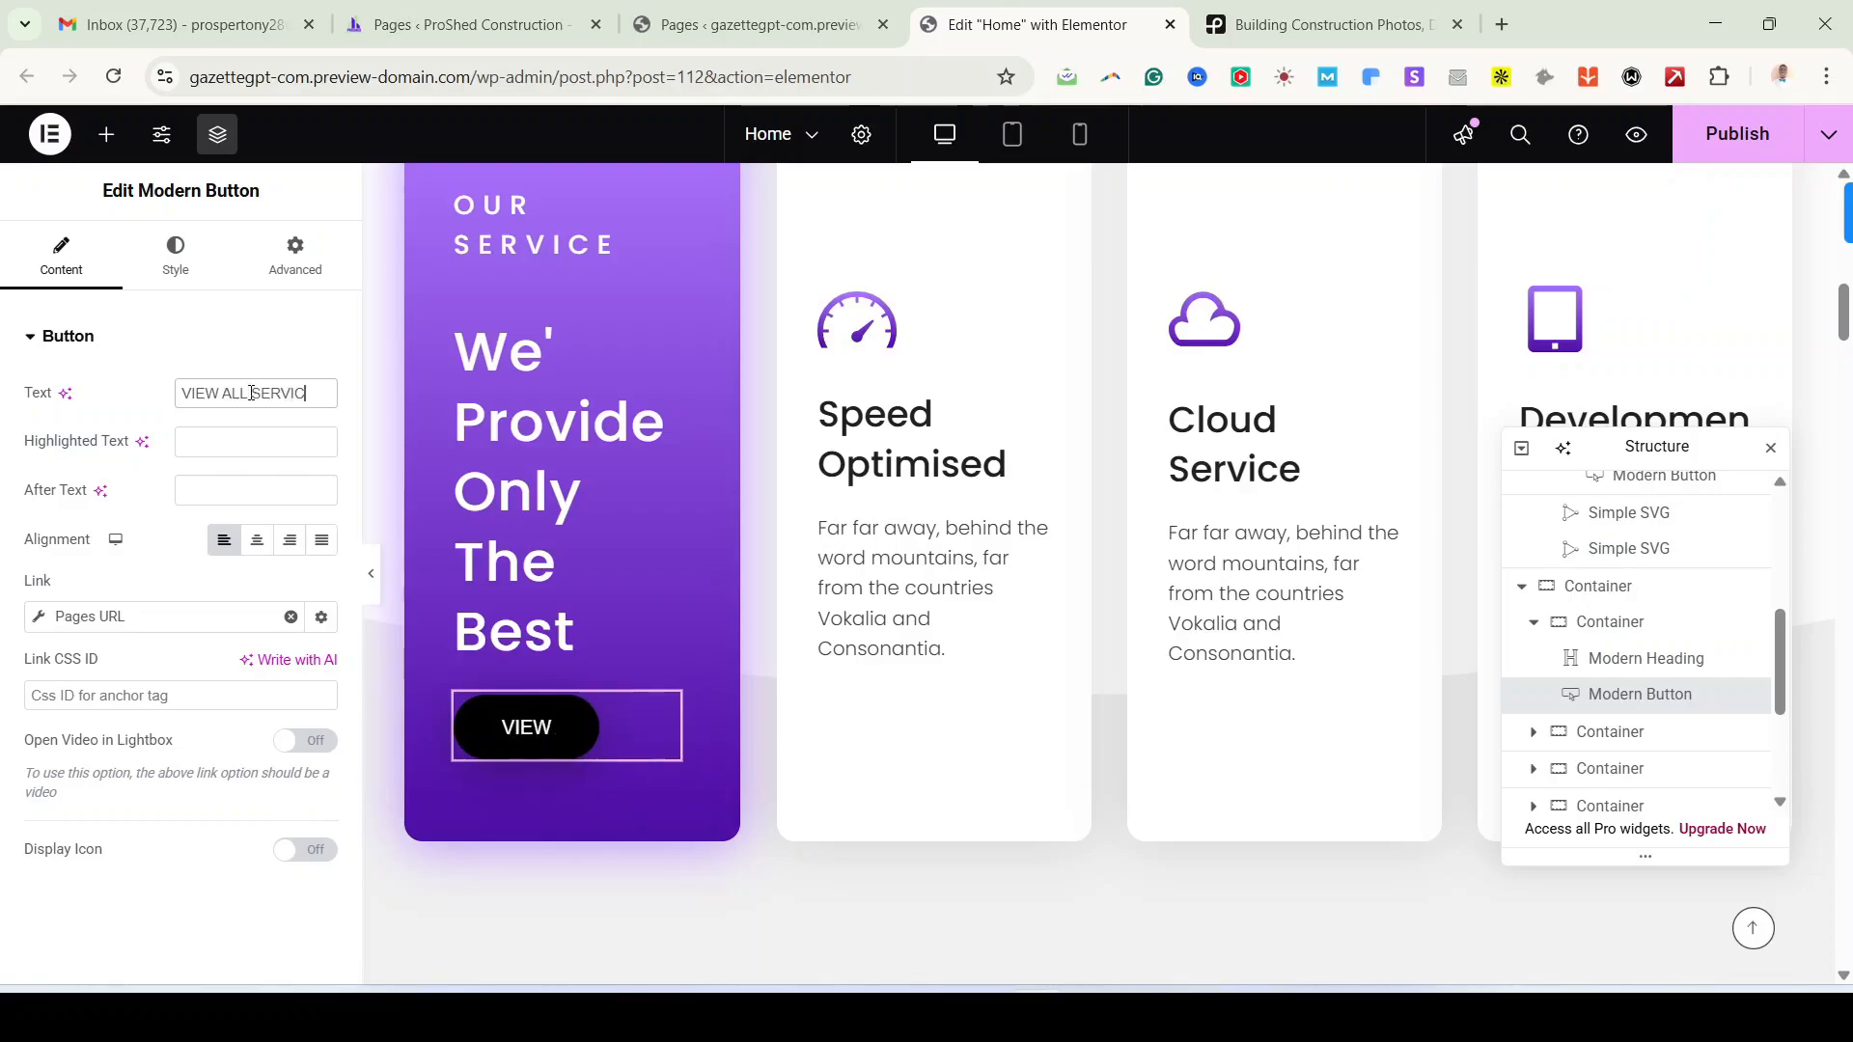
text(ES)
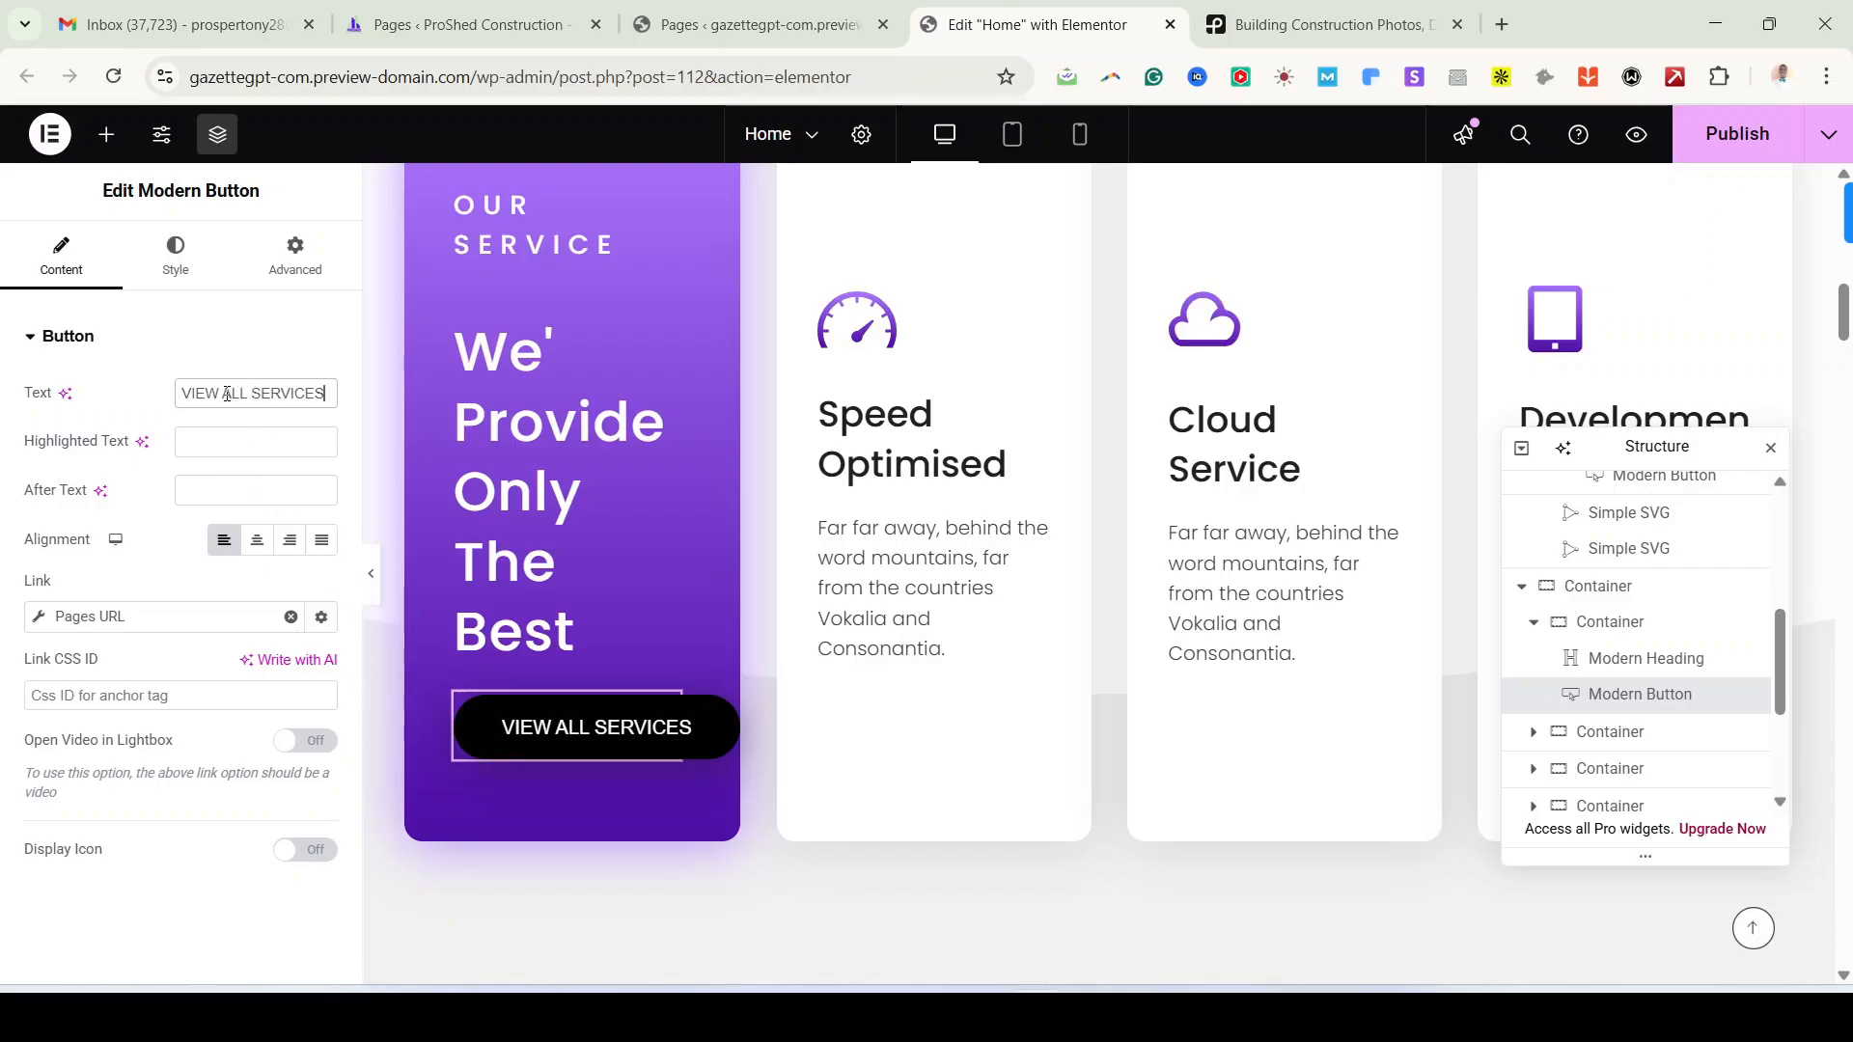
drag(227, 394, 114, 417)
key(BackSpace)
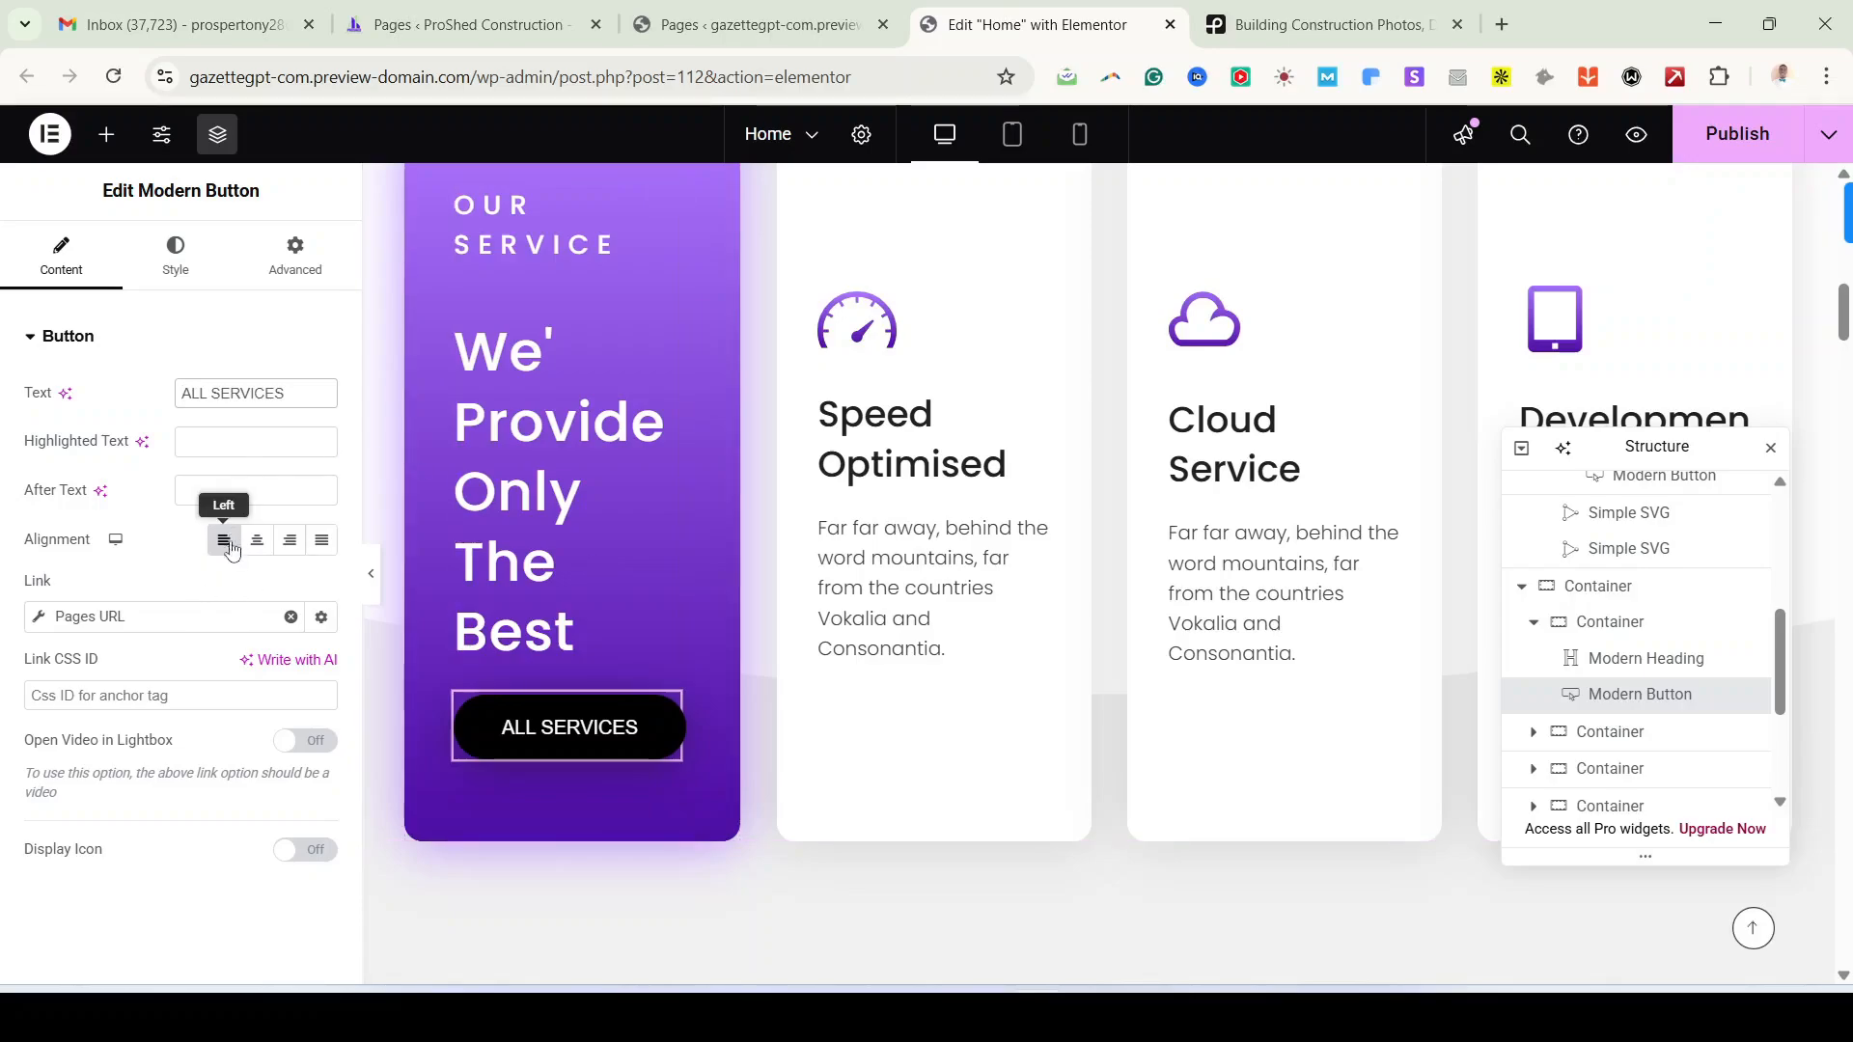
Step: Try the global Gradient 2 colour as the ALL SERVICES button's hover background
click(185, 273)
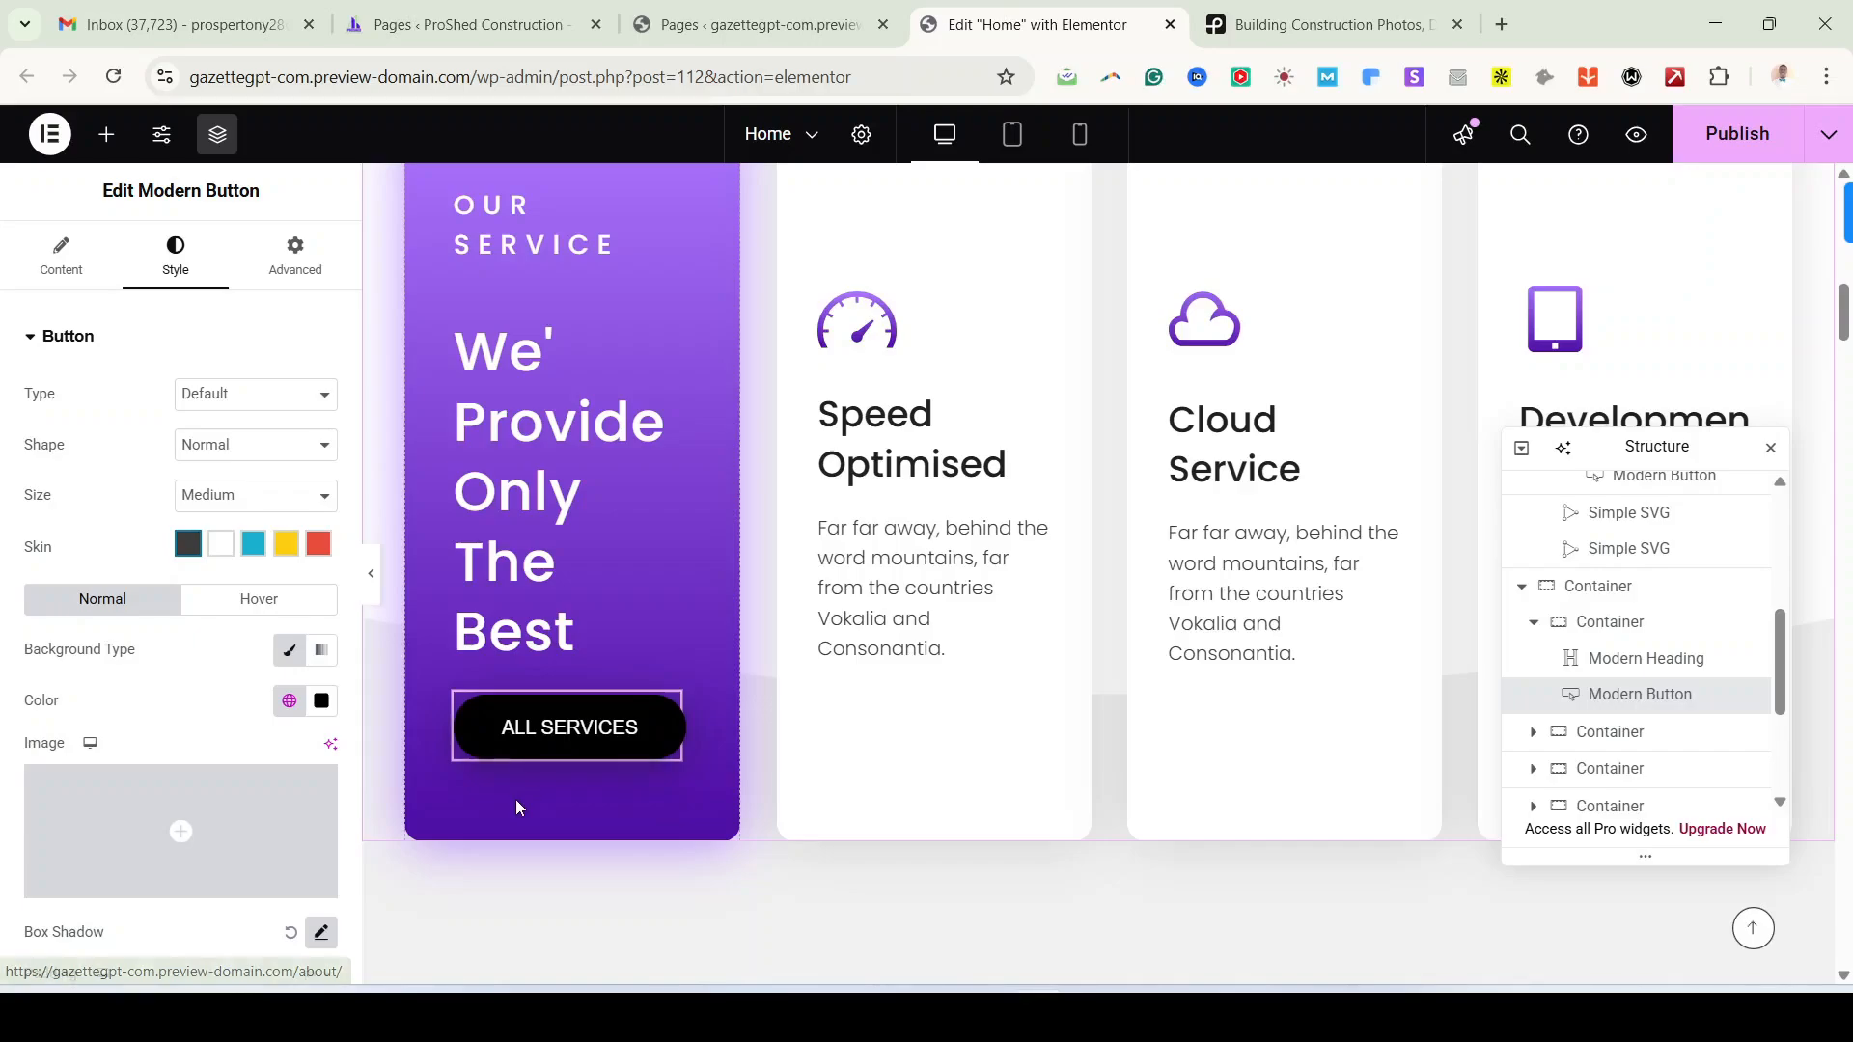
click(263, 604)
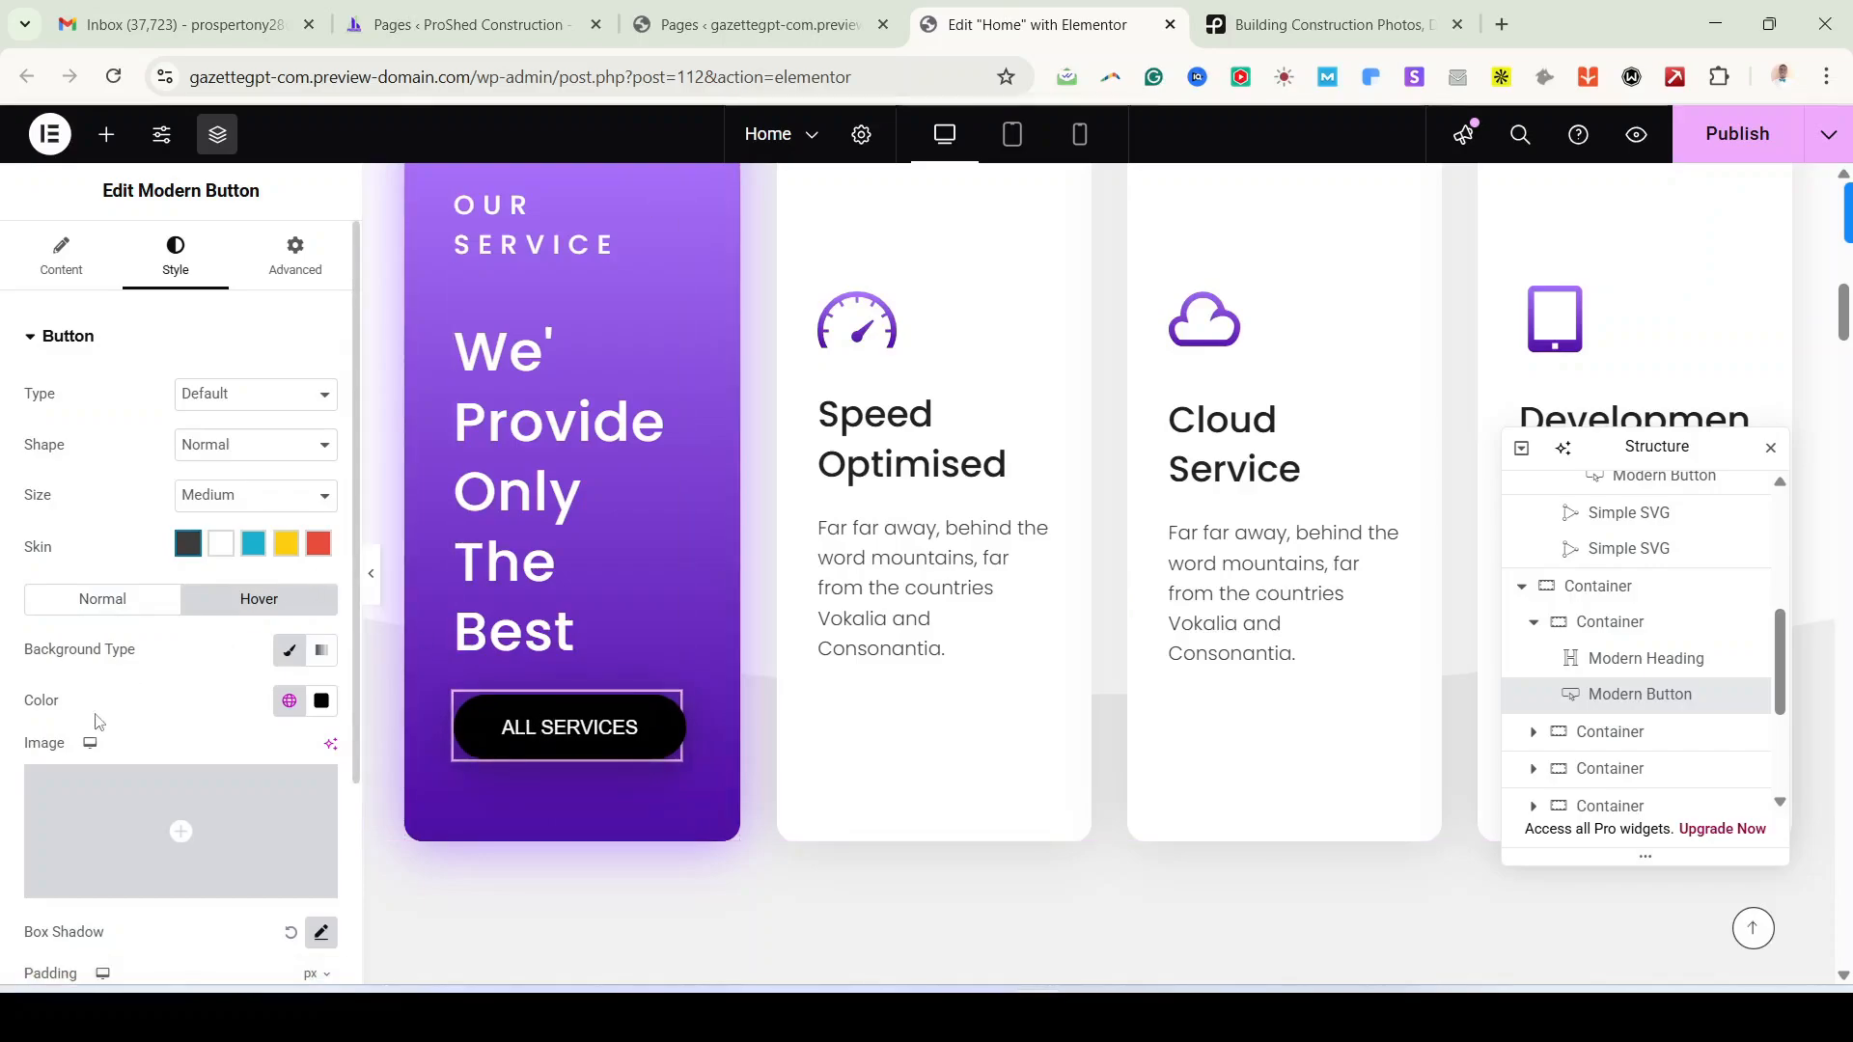
click(289, 701)
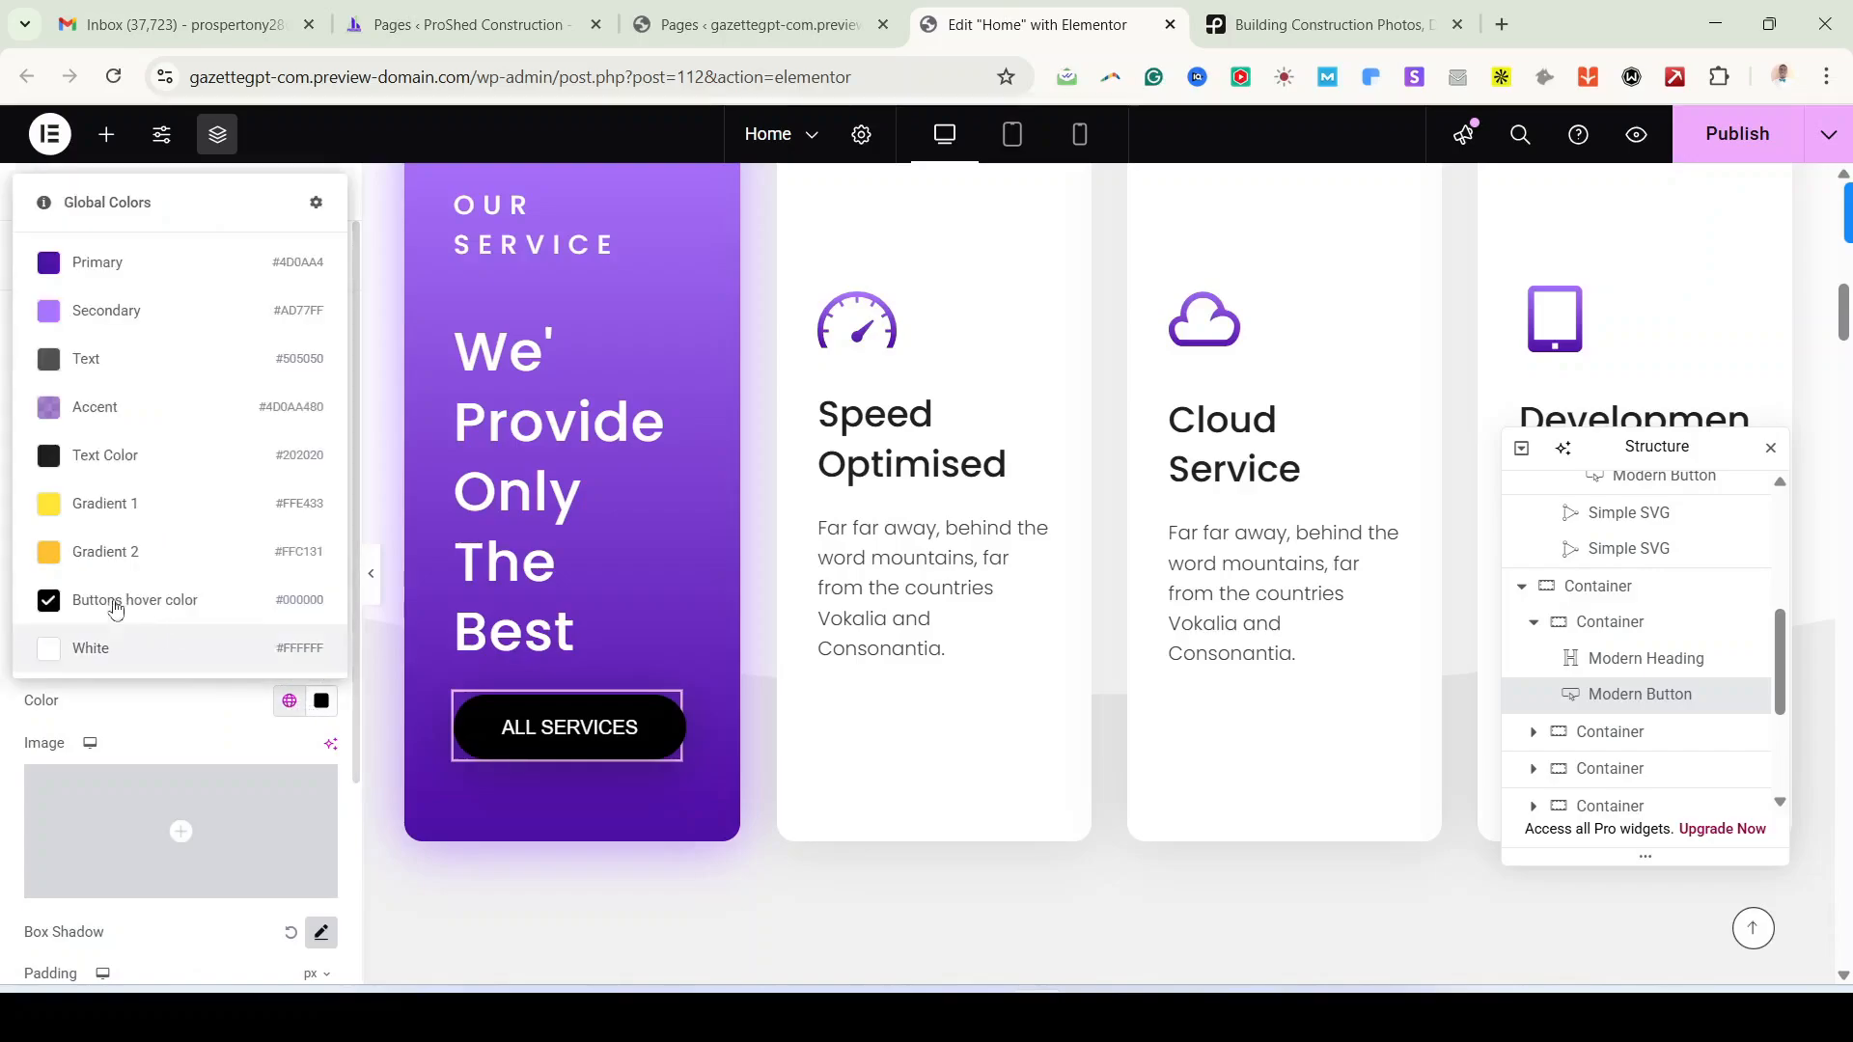
click(87, 572)
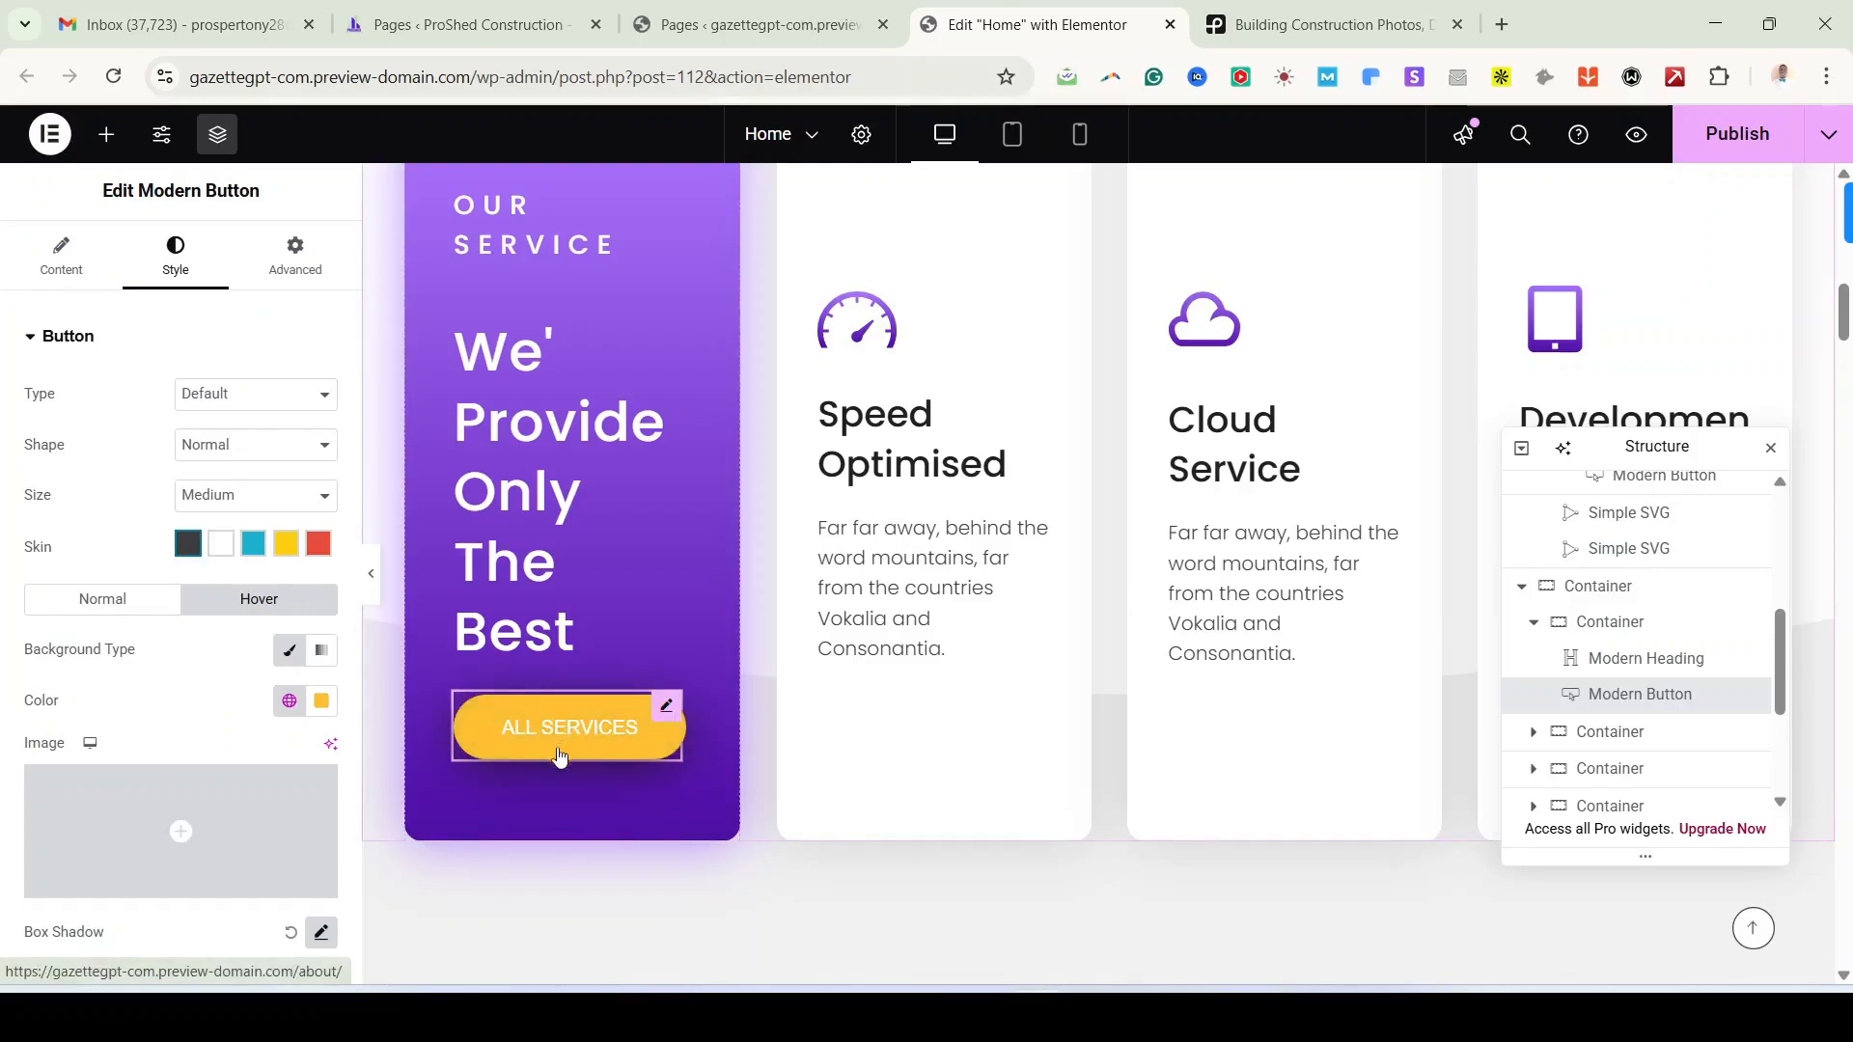
Step: Restore the hover background to black buttons hover color and publish the Home page
click(289, 702)
click(290, 702)
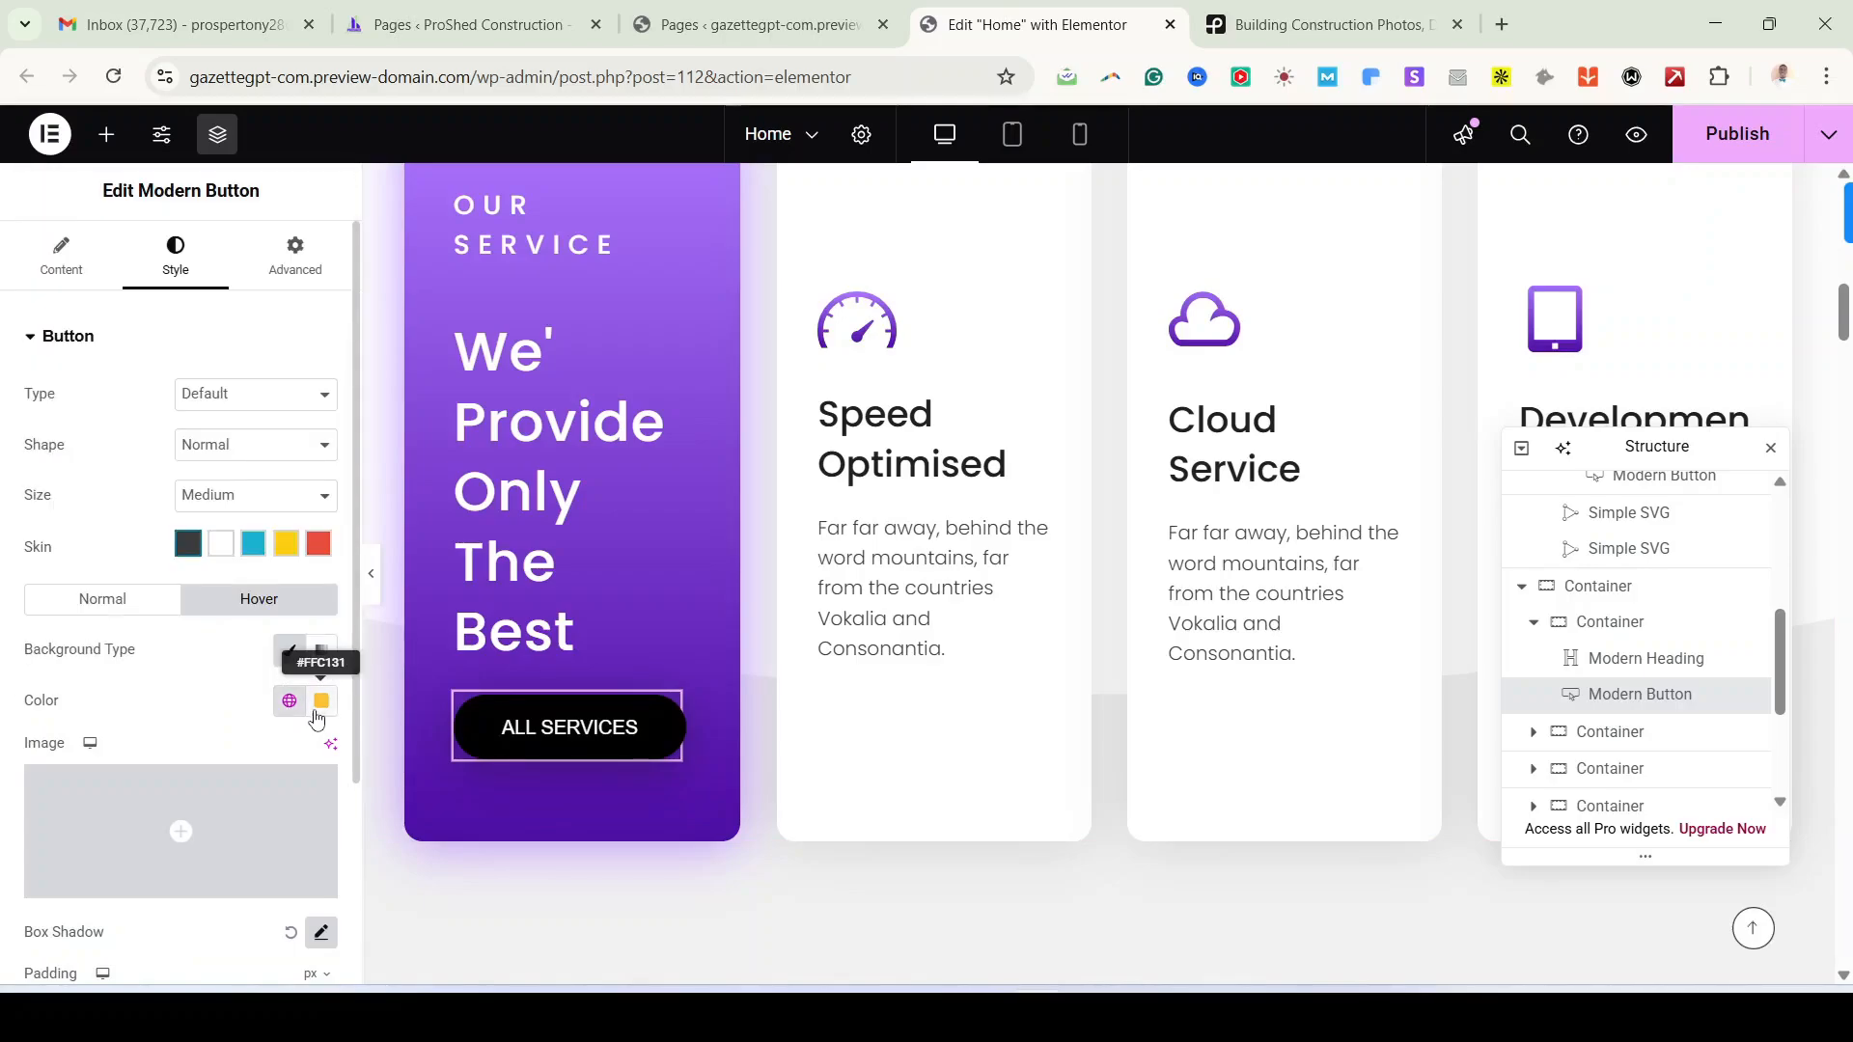
click(292, 702)
click(116, 604)
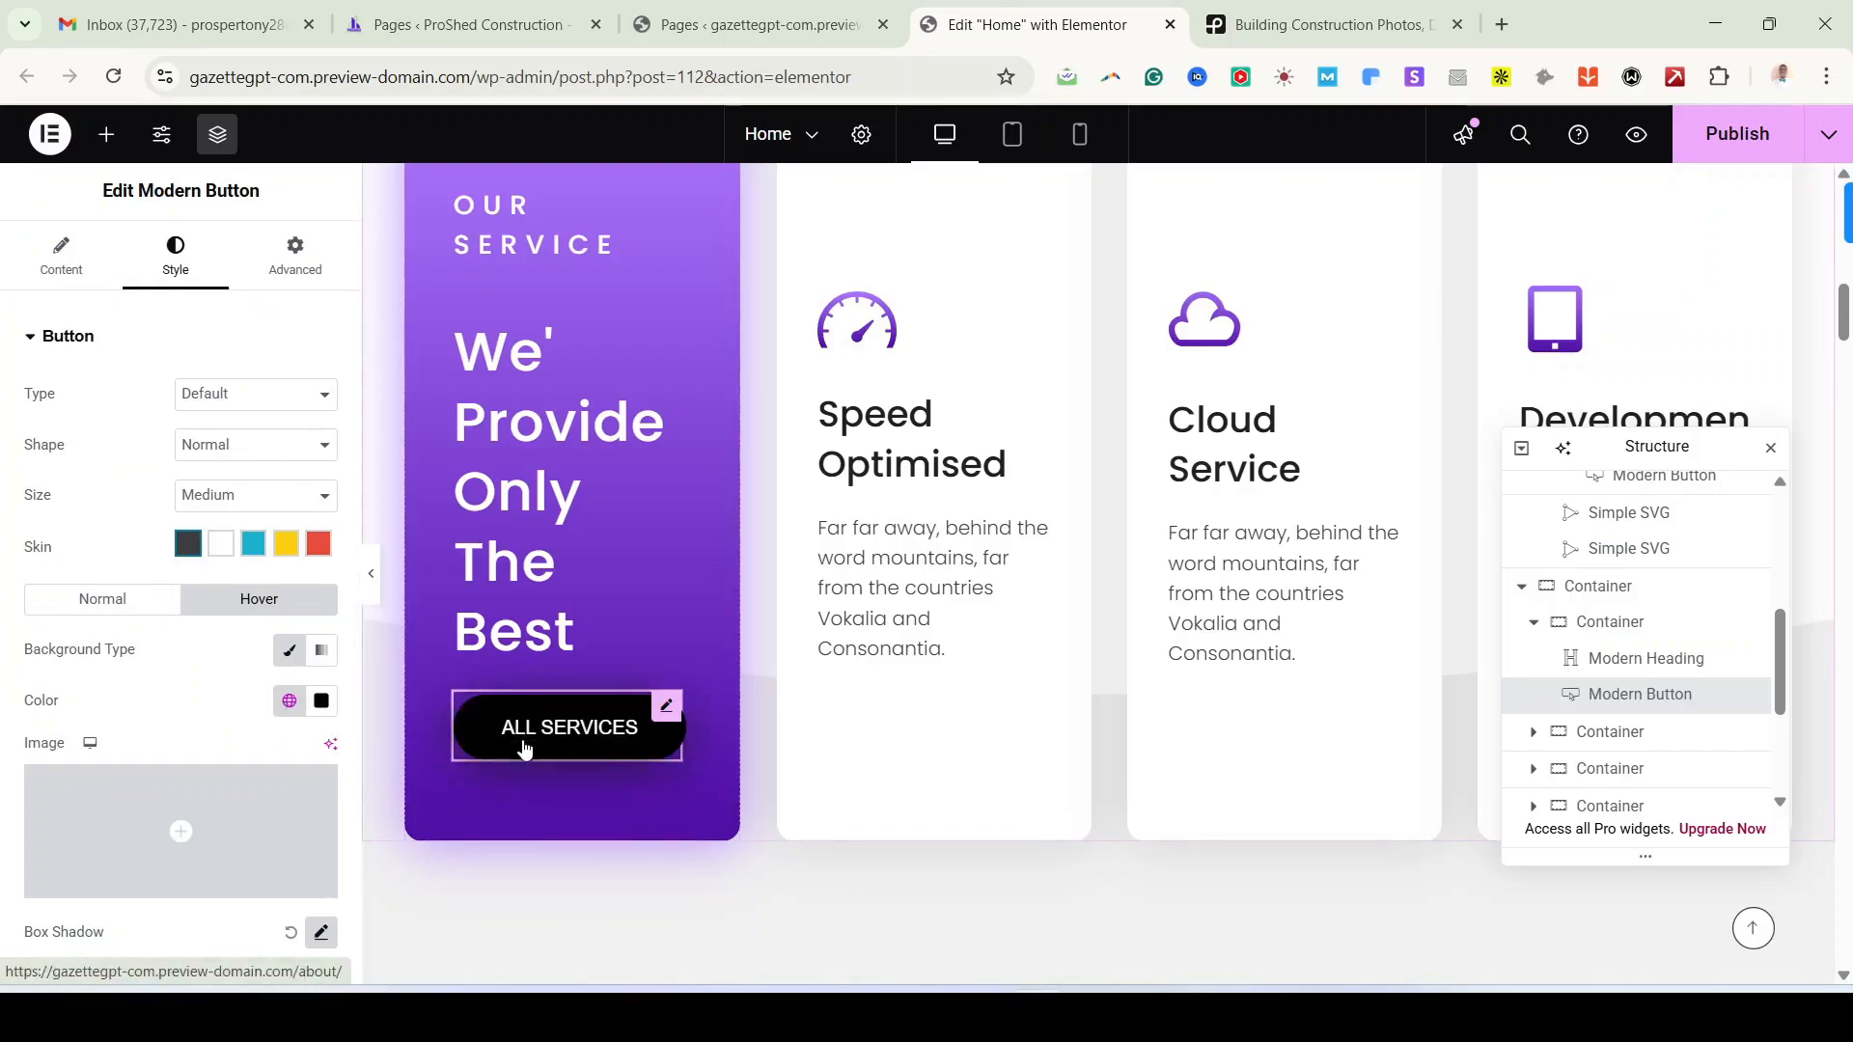
click(1743, 145)
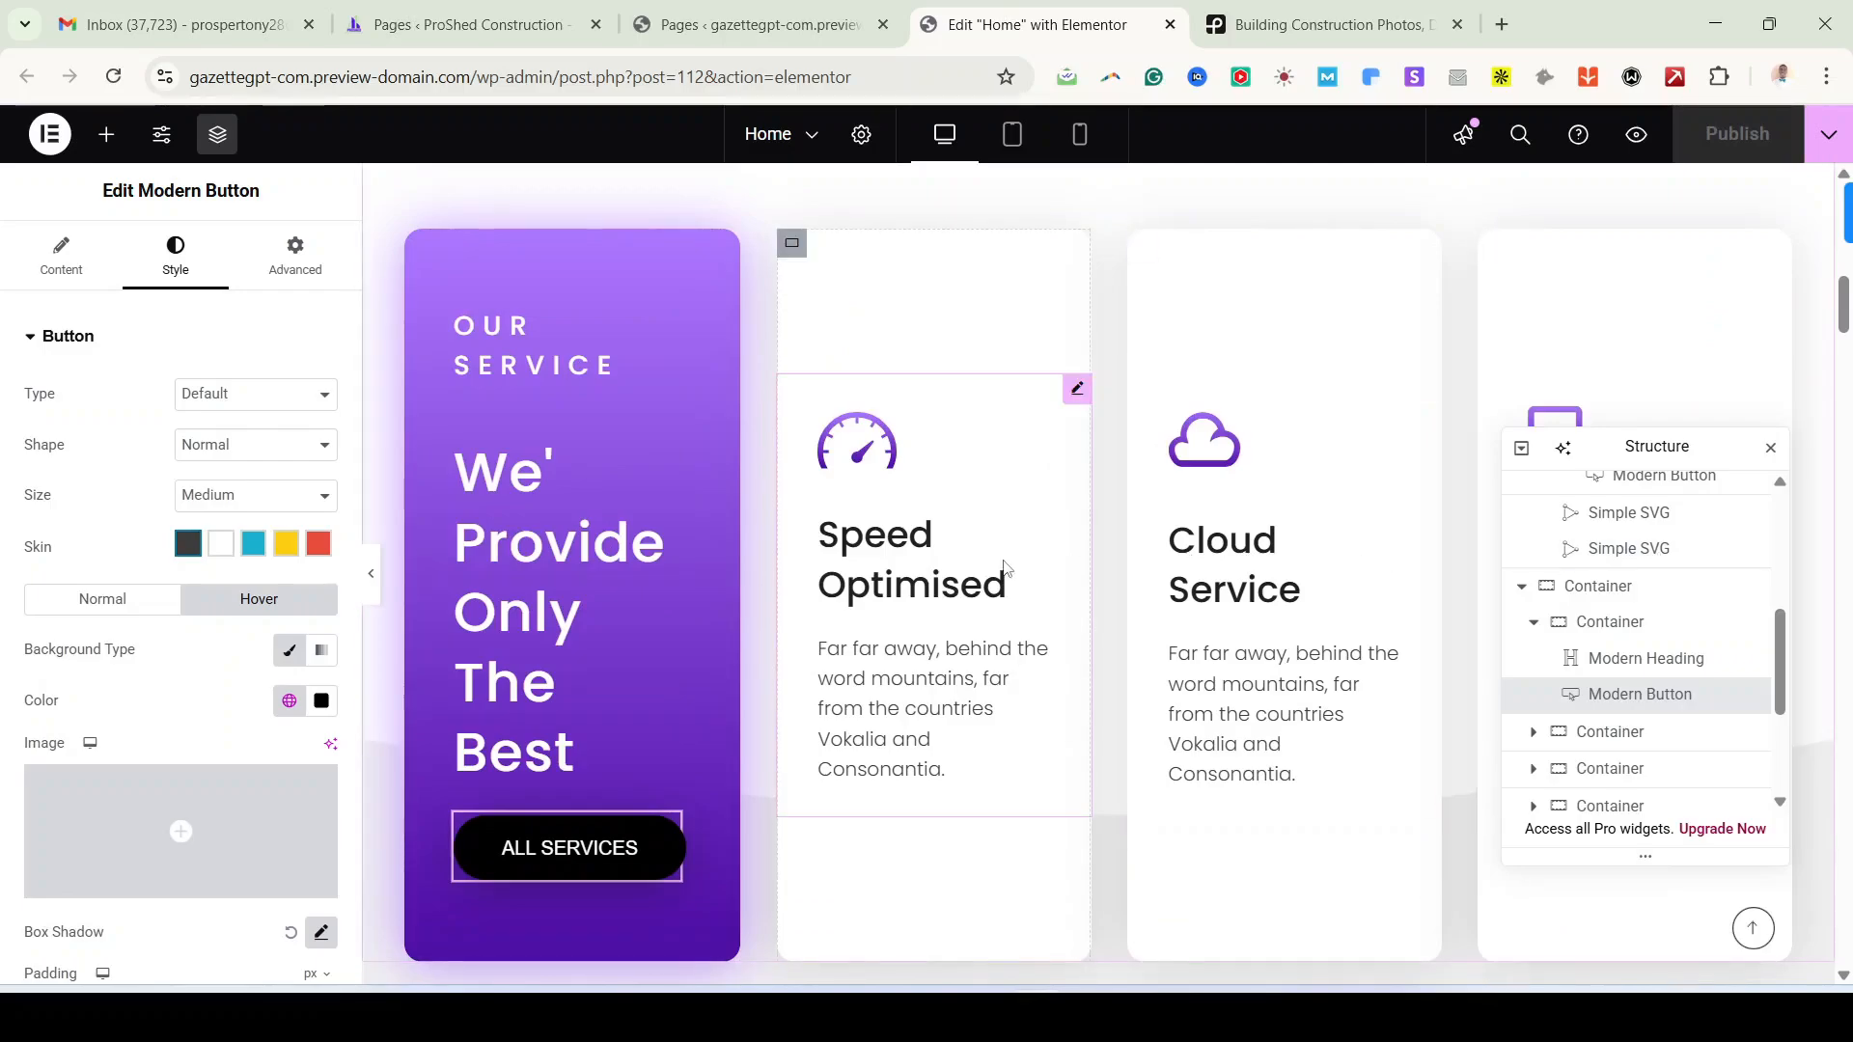
Step: Change the Speed Optimised info box's Header Type from Inline SVG to Icon
click(1040, 500)
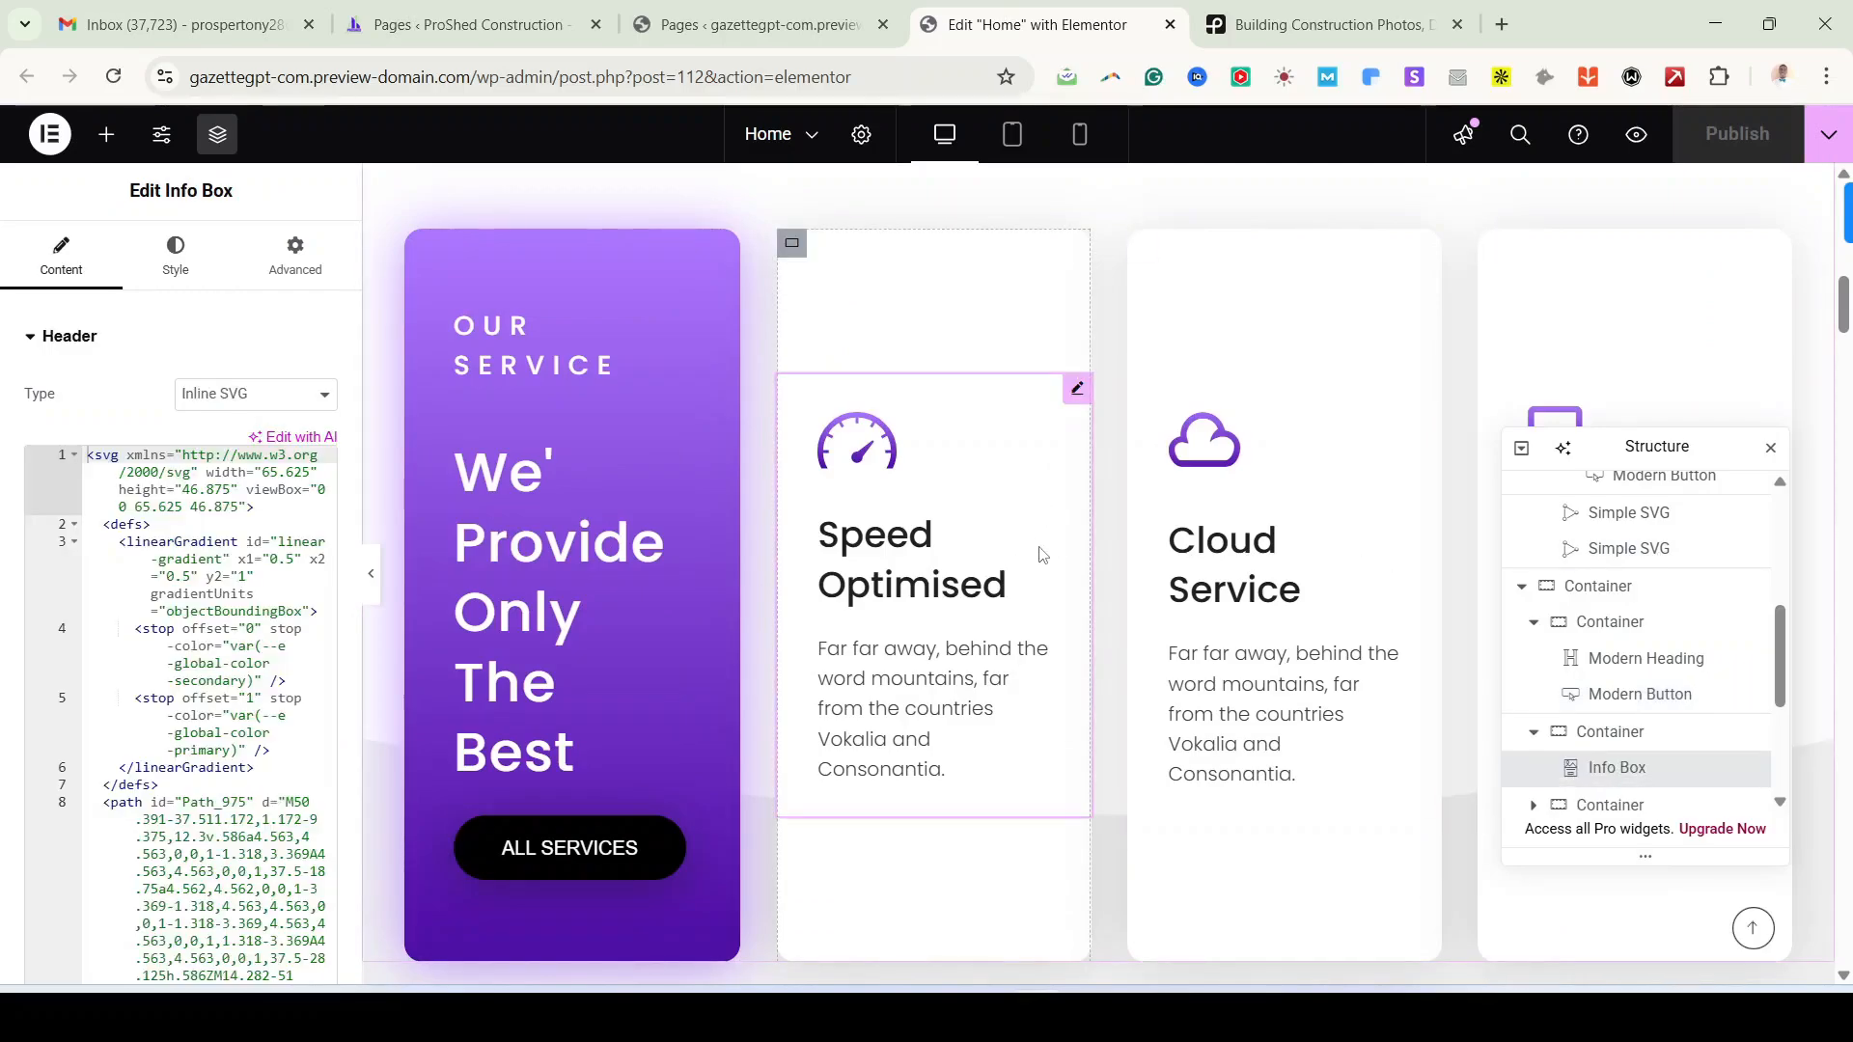
click(1303, 462)
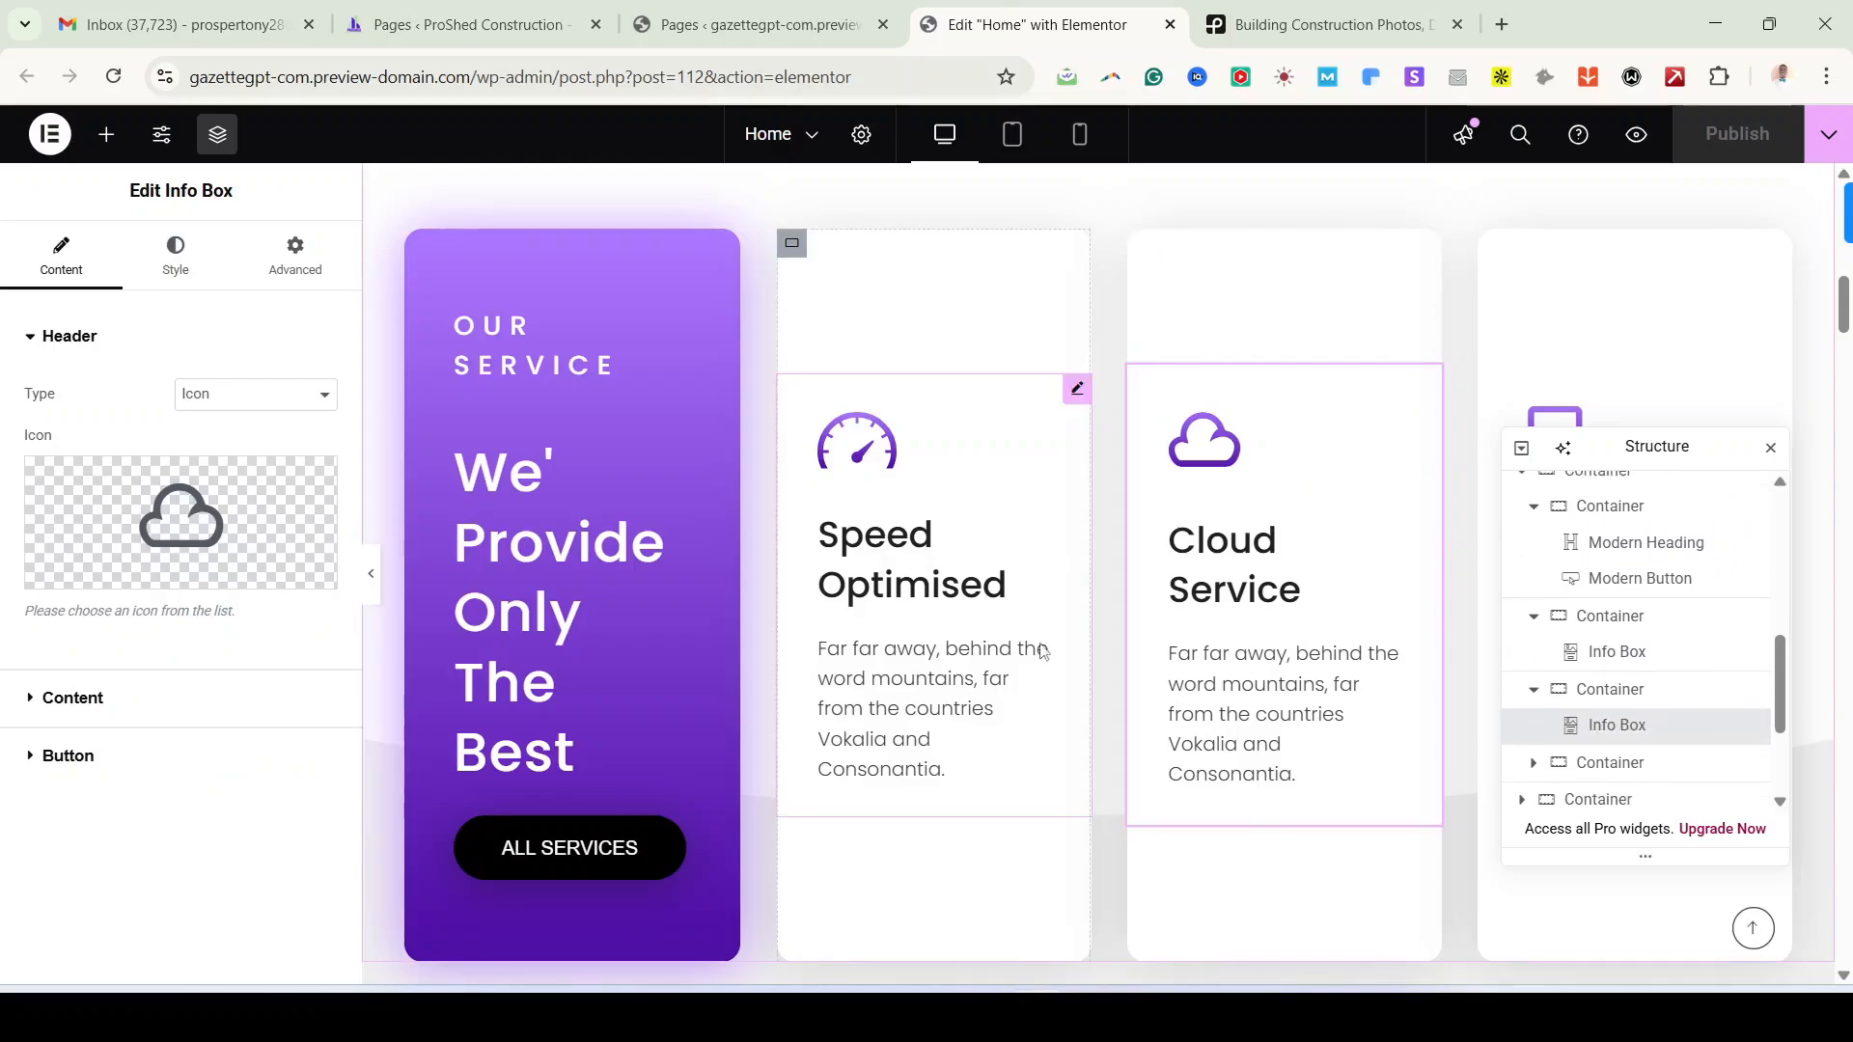
click(937, 620)
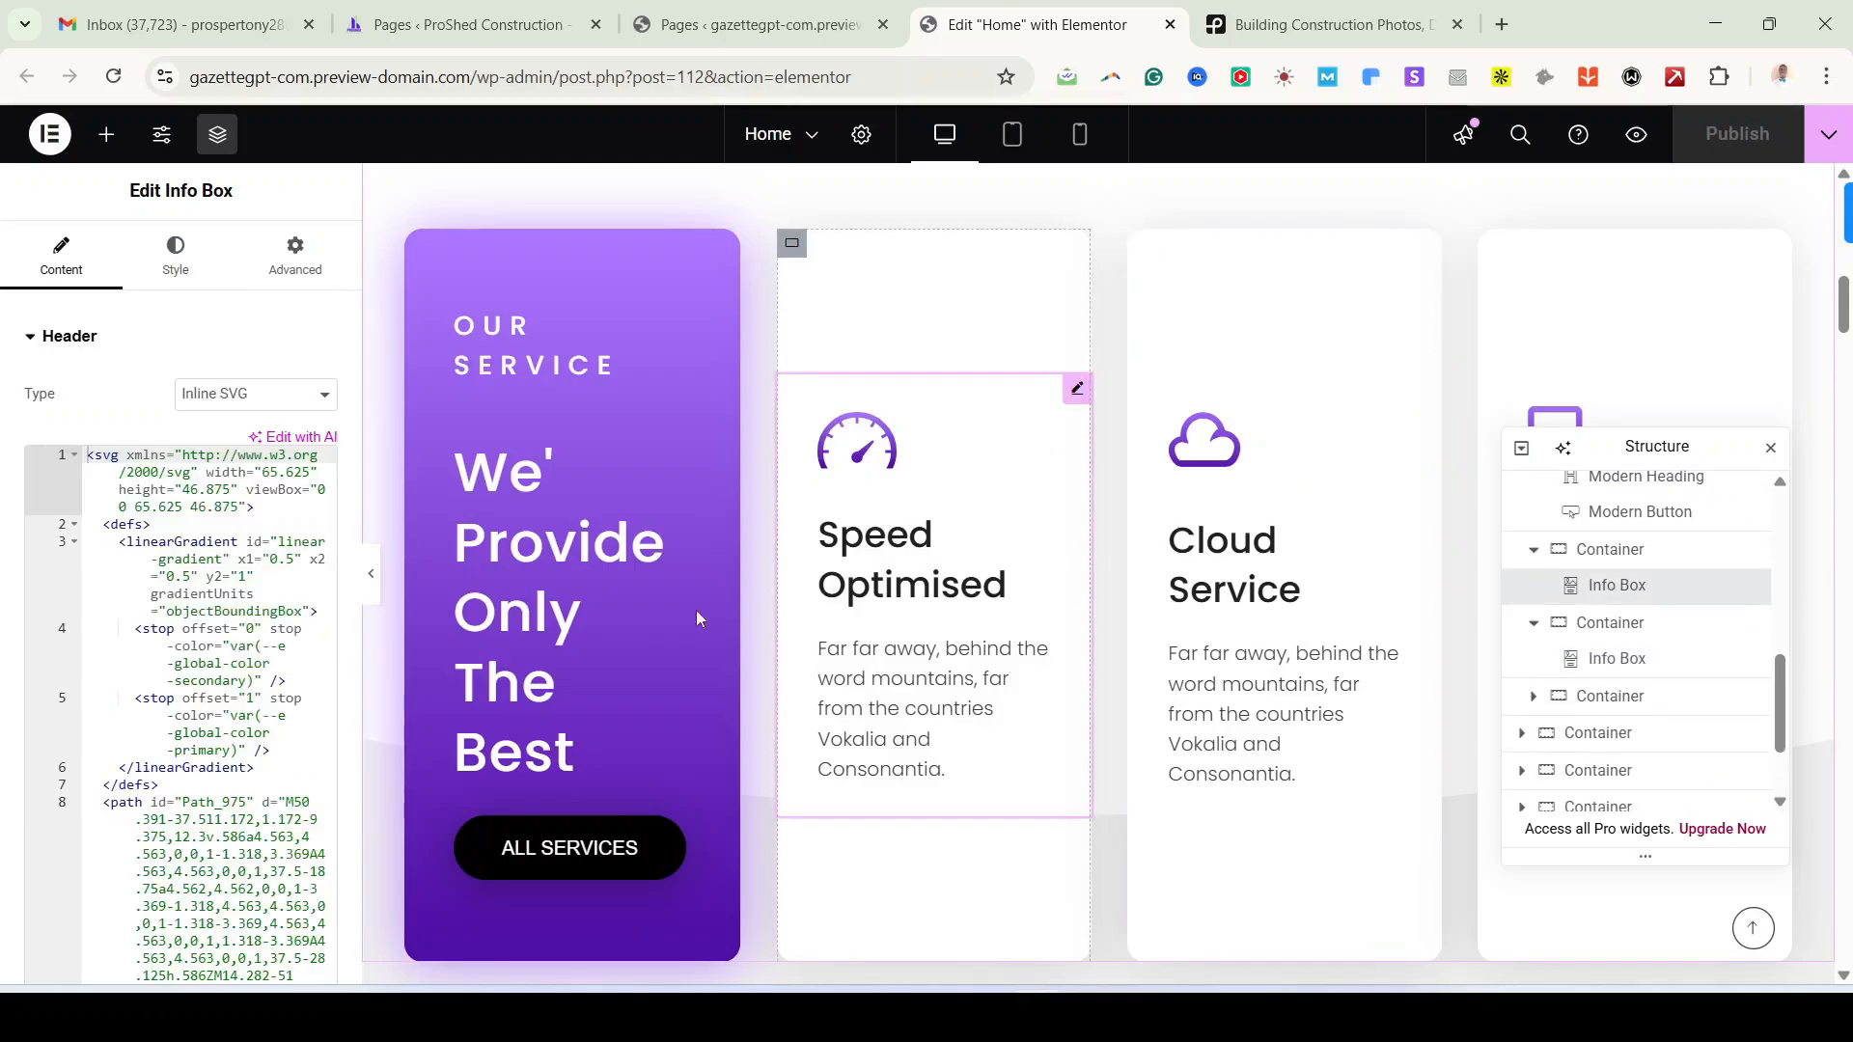
scroll(184, 757, down, 10)
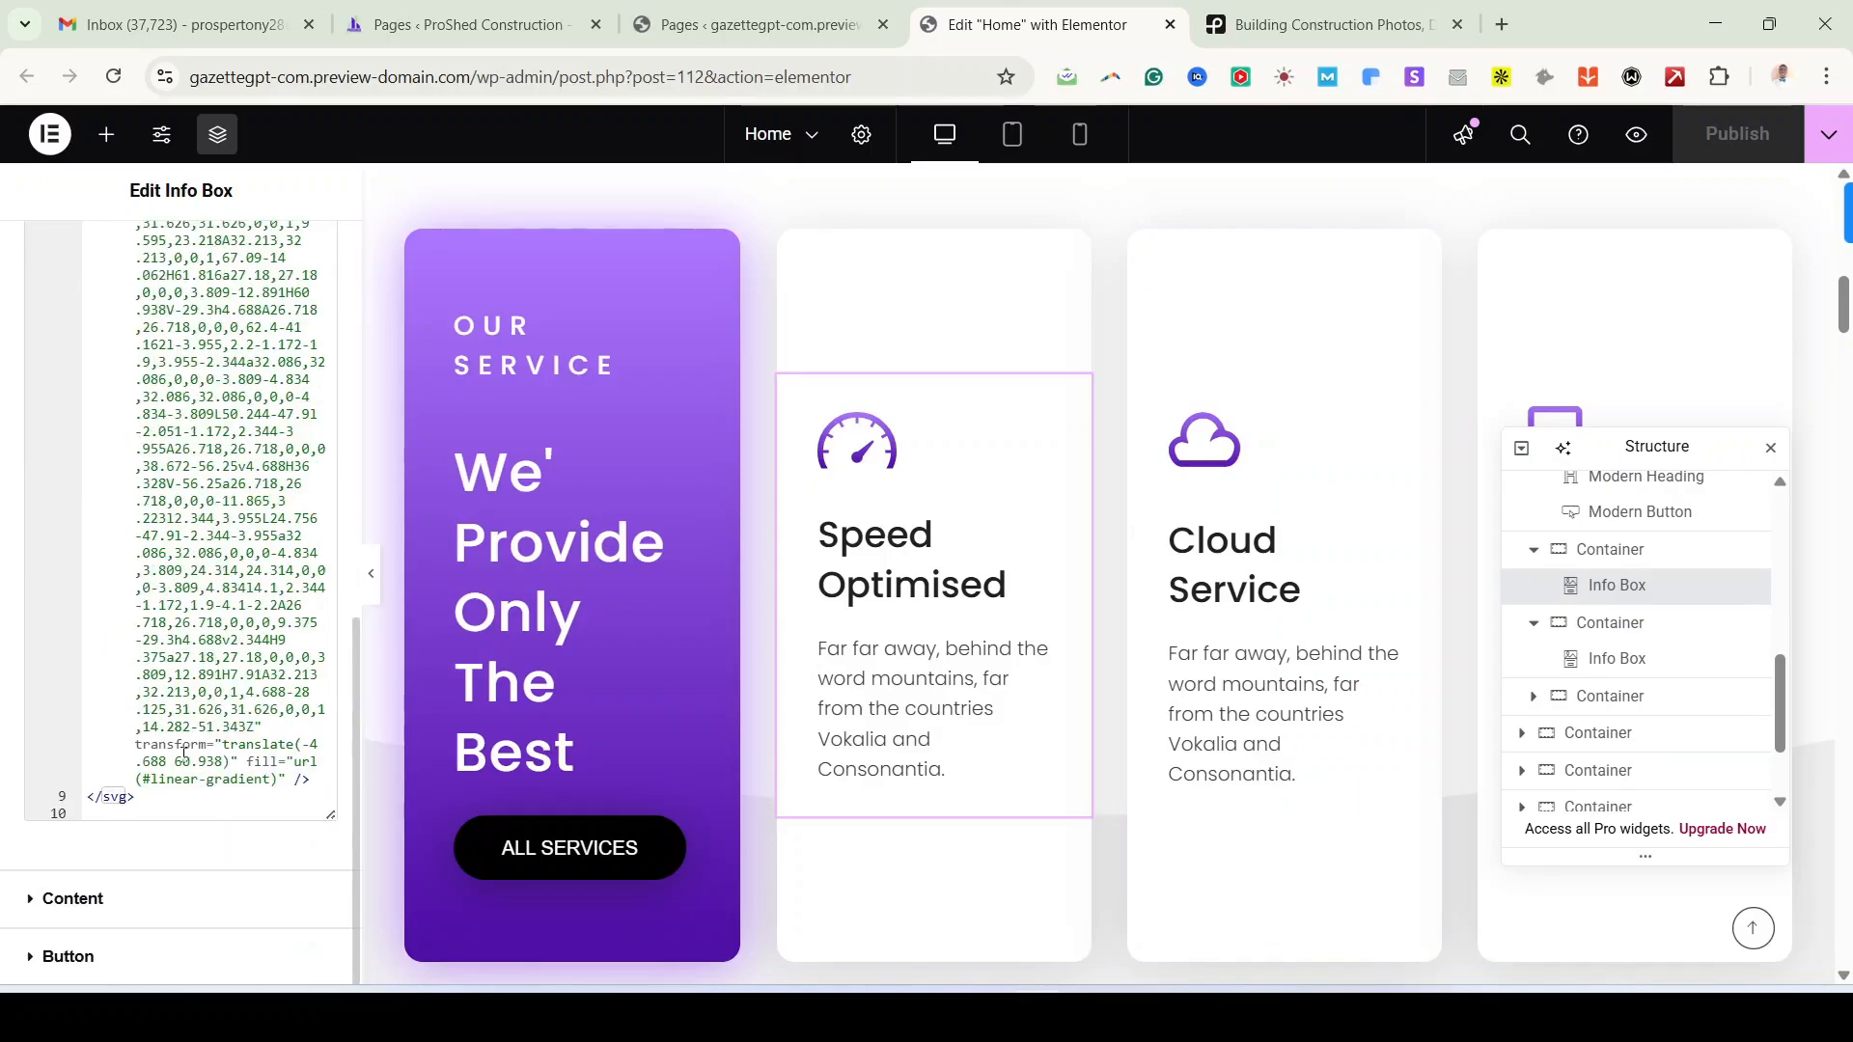
scroll(184, 758, up, 10)
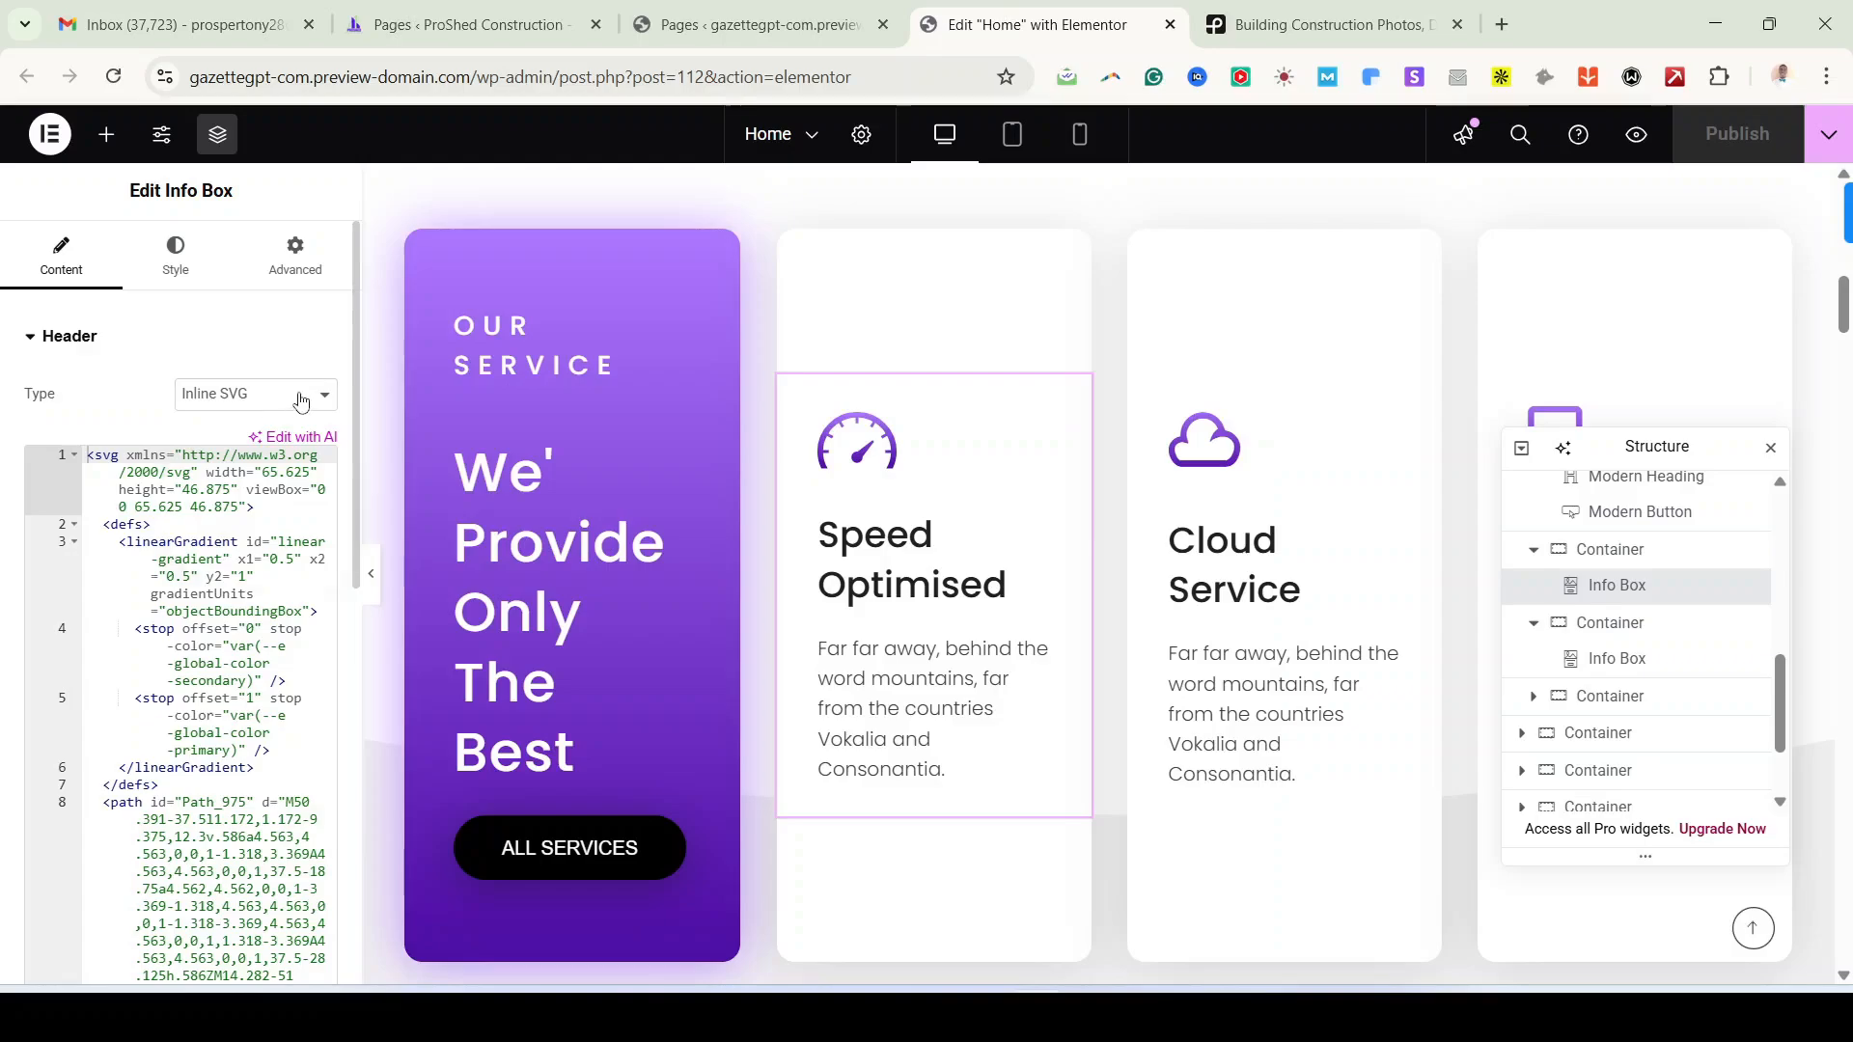
click(179, 392)
click(267, 456)
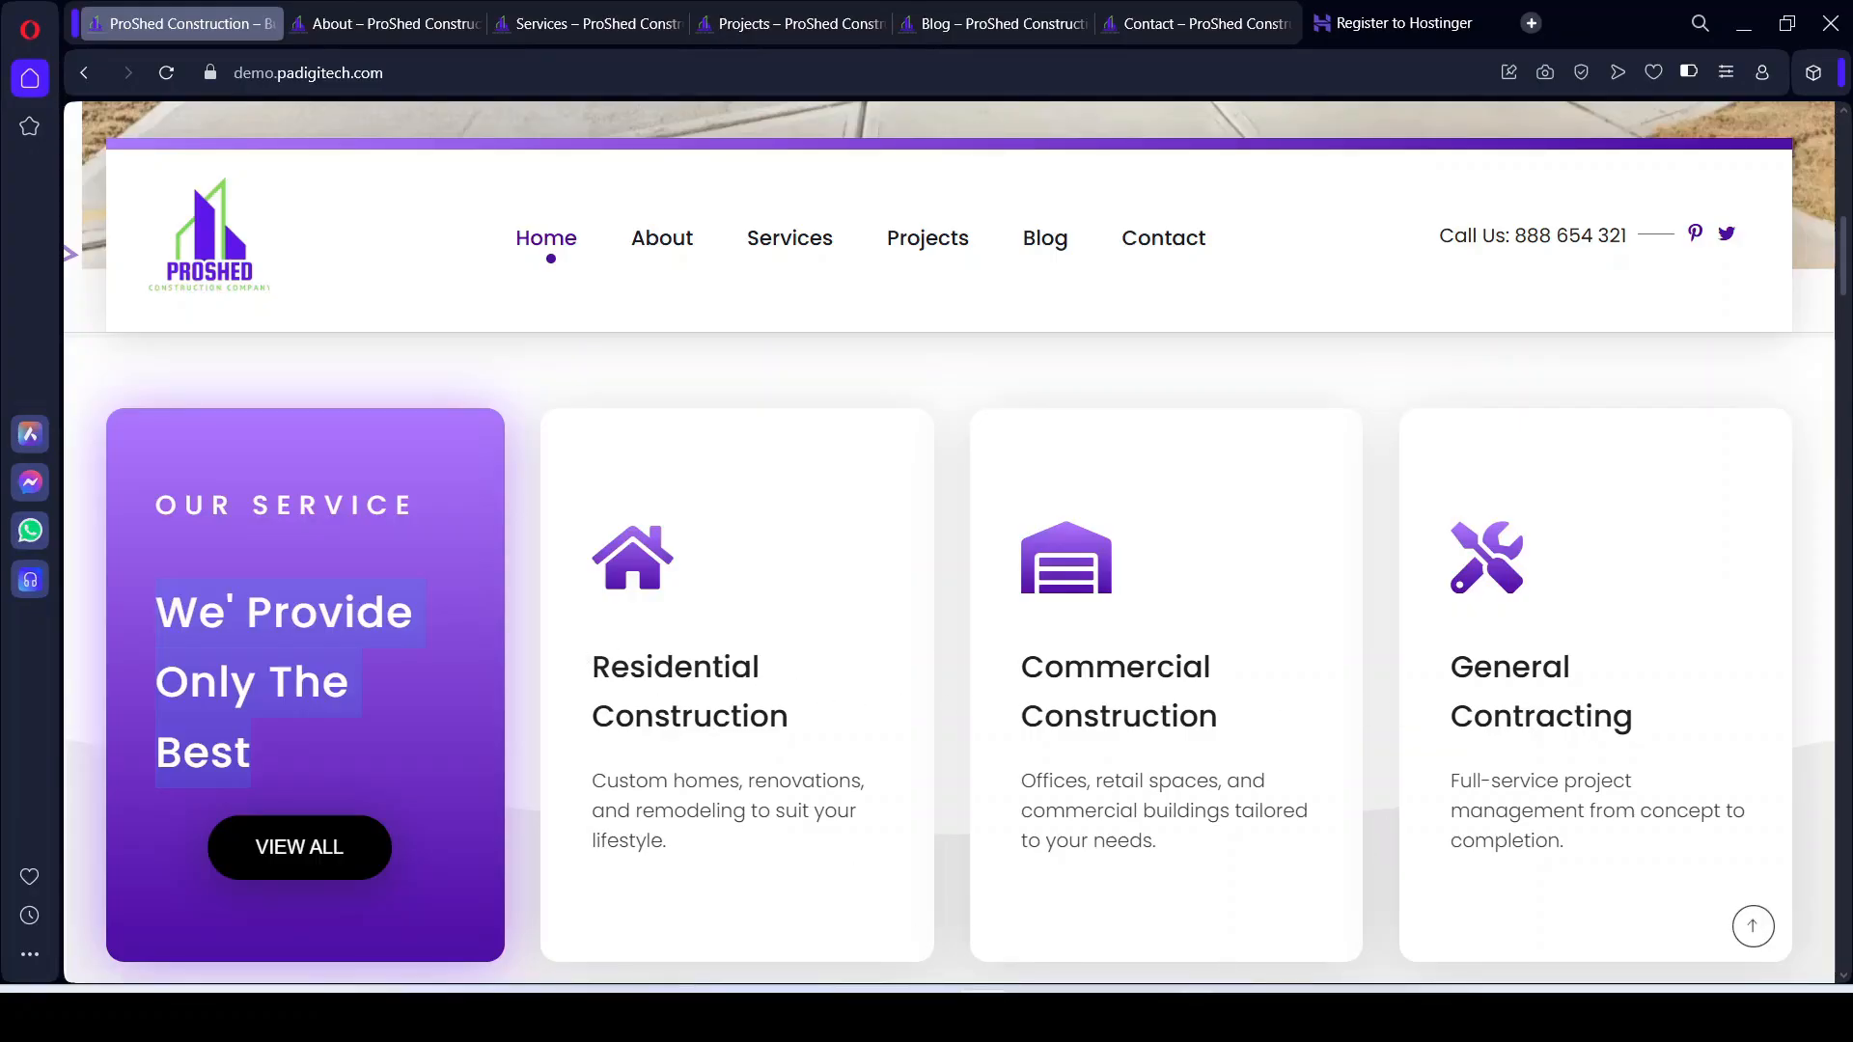
click(1036, 1016)
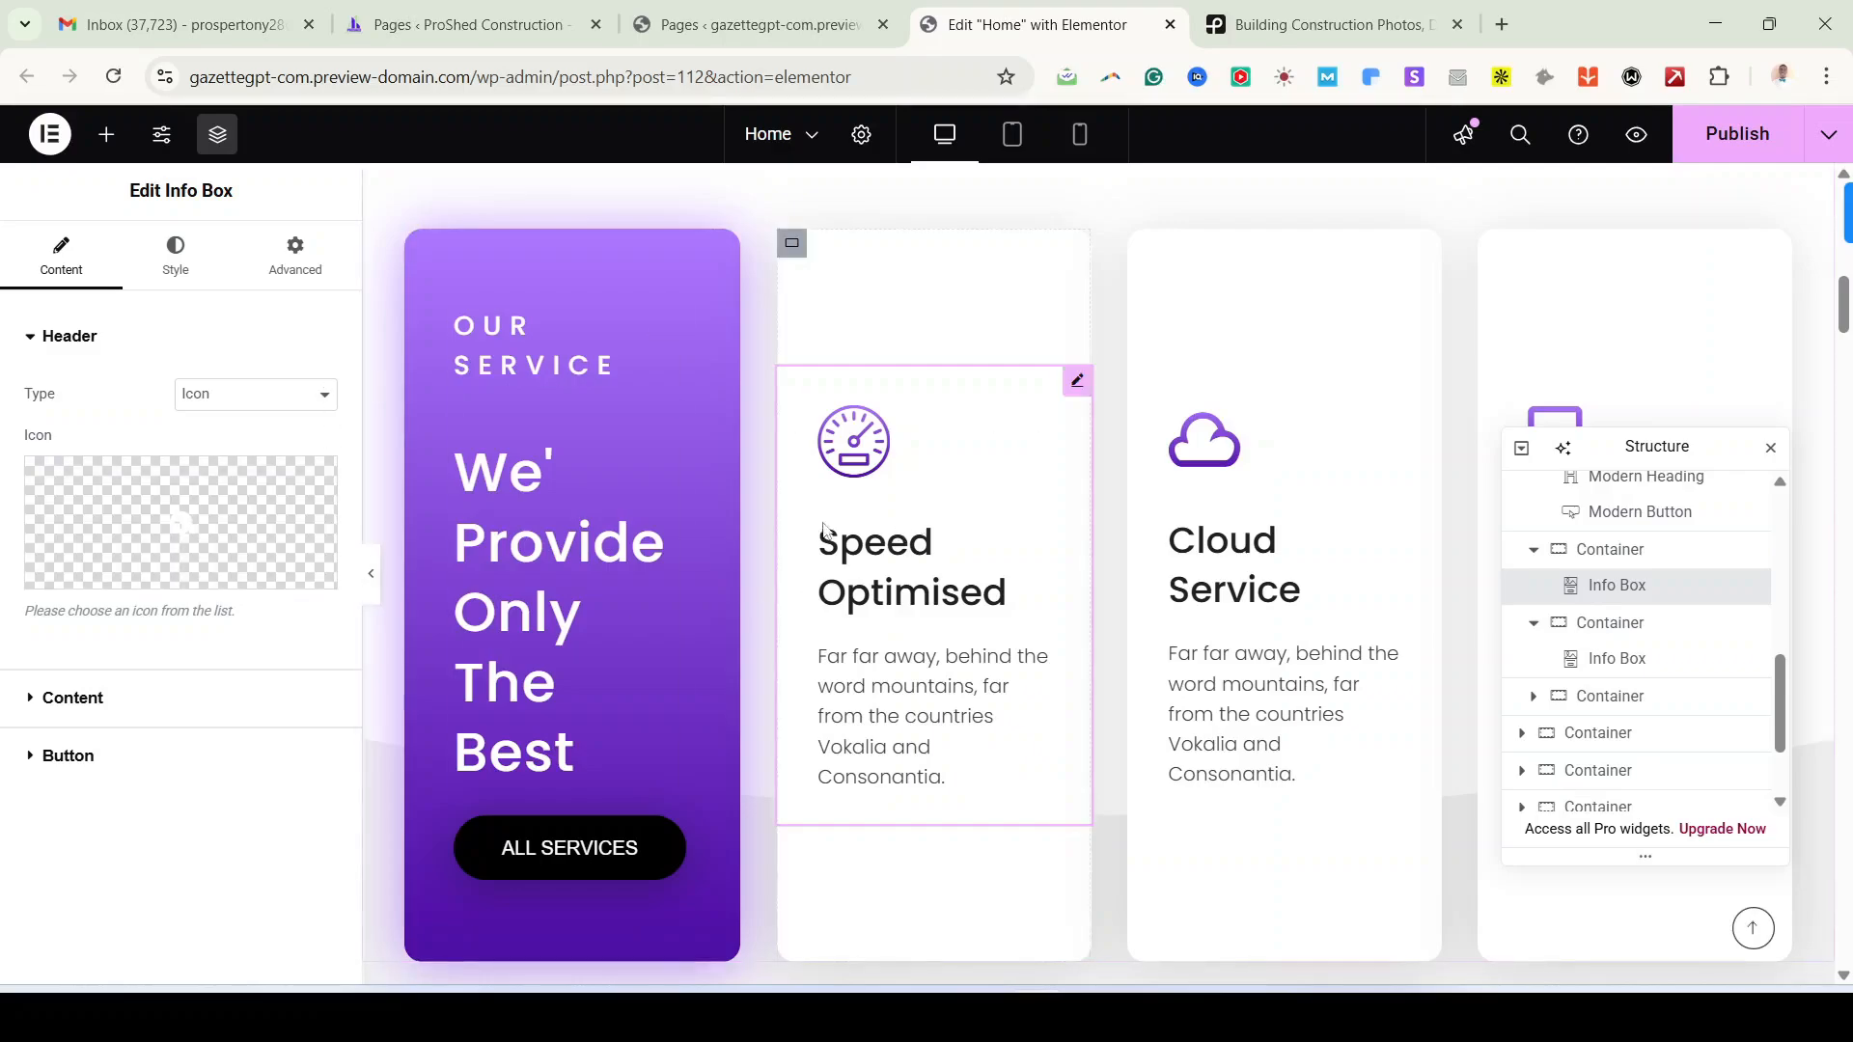
Step: Insert the solid Home icon on the first card and copy the Residential Construction heading
click(213, 489)
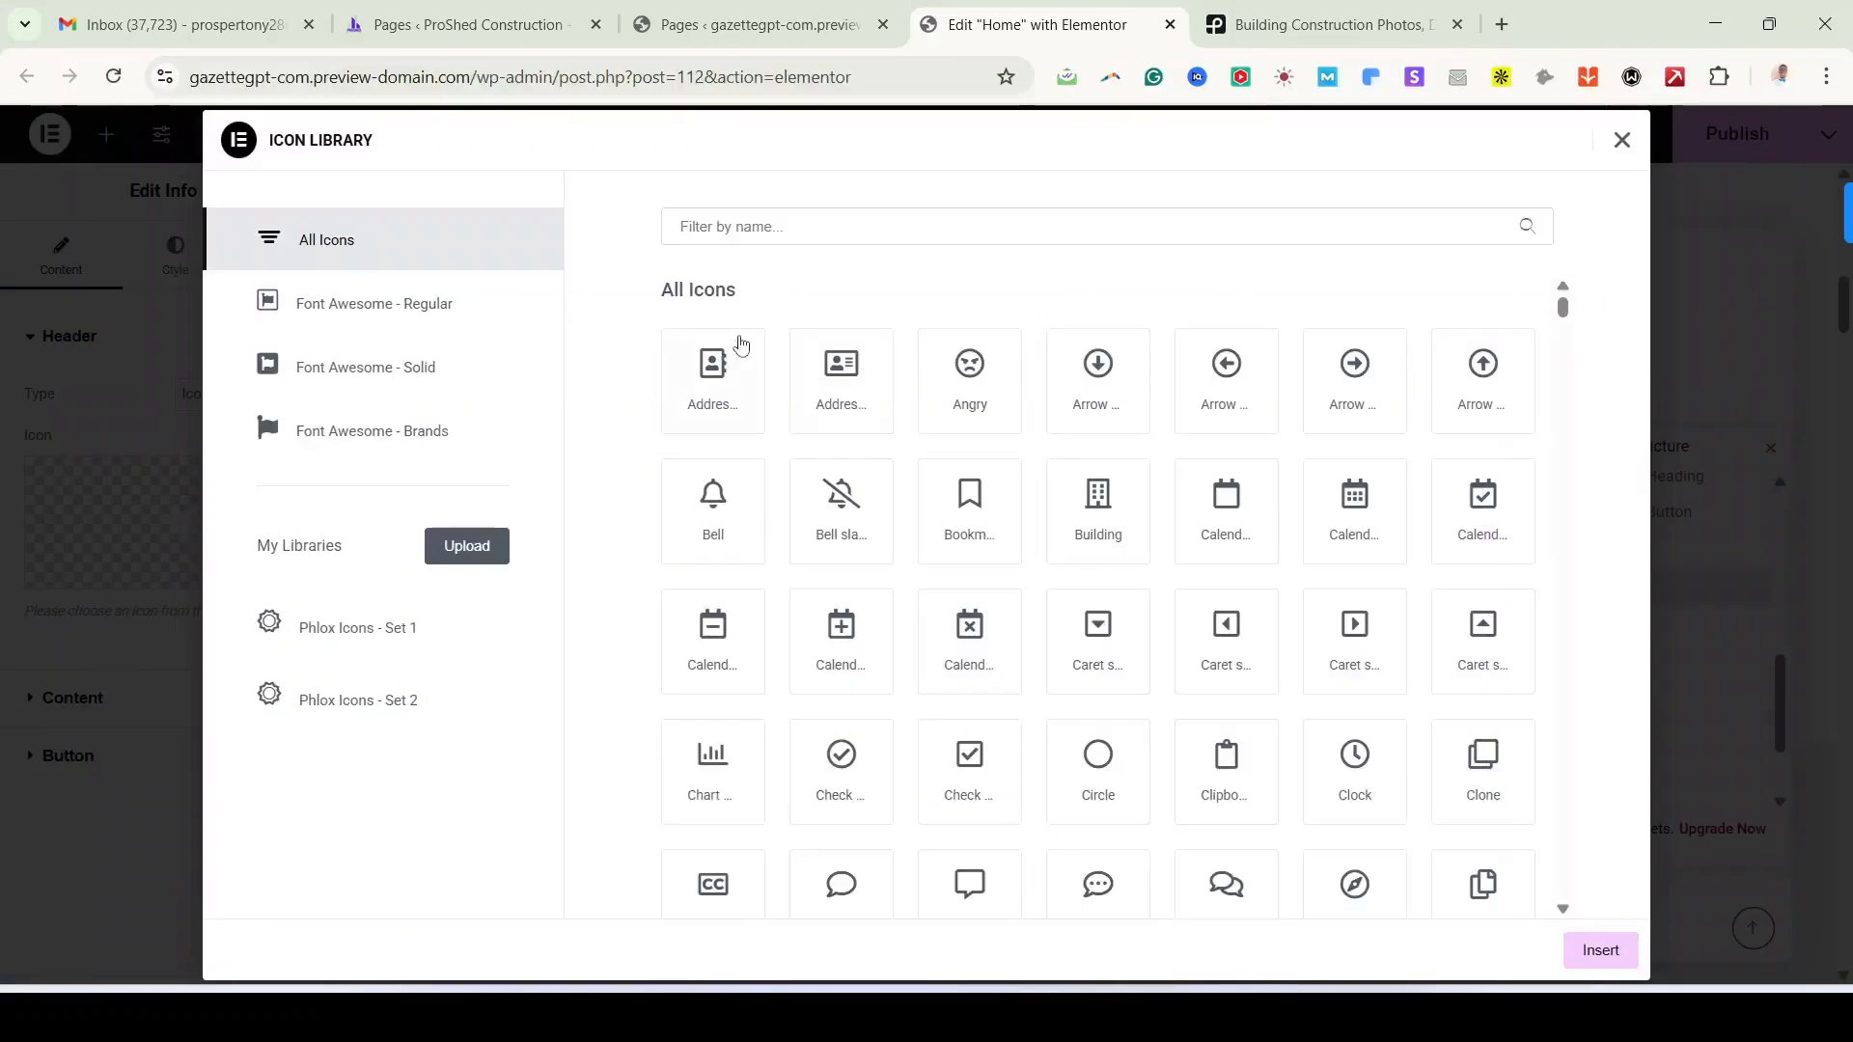
click(970, 232)
text(HOUS)
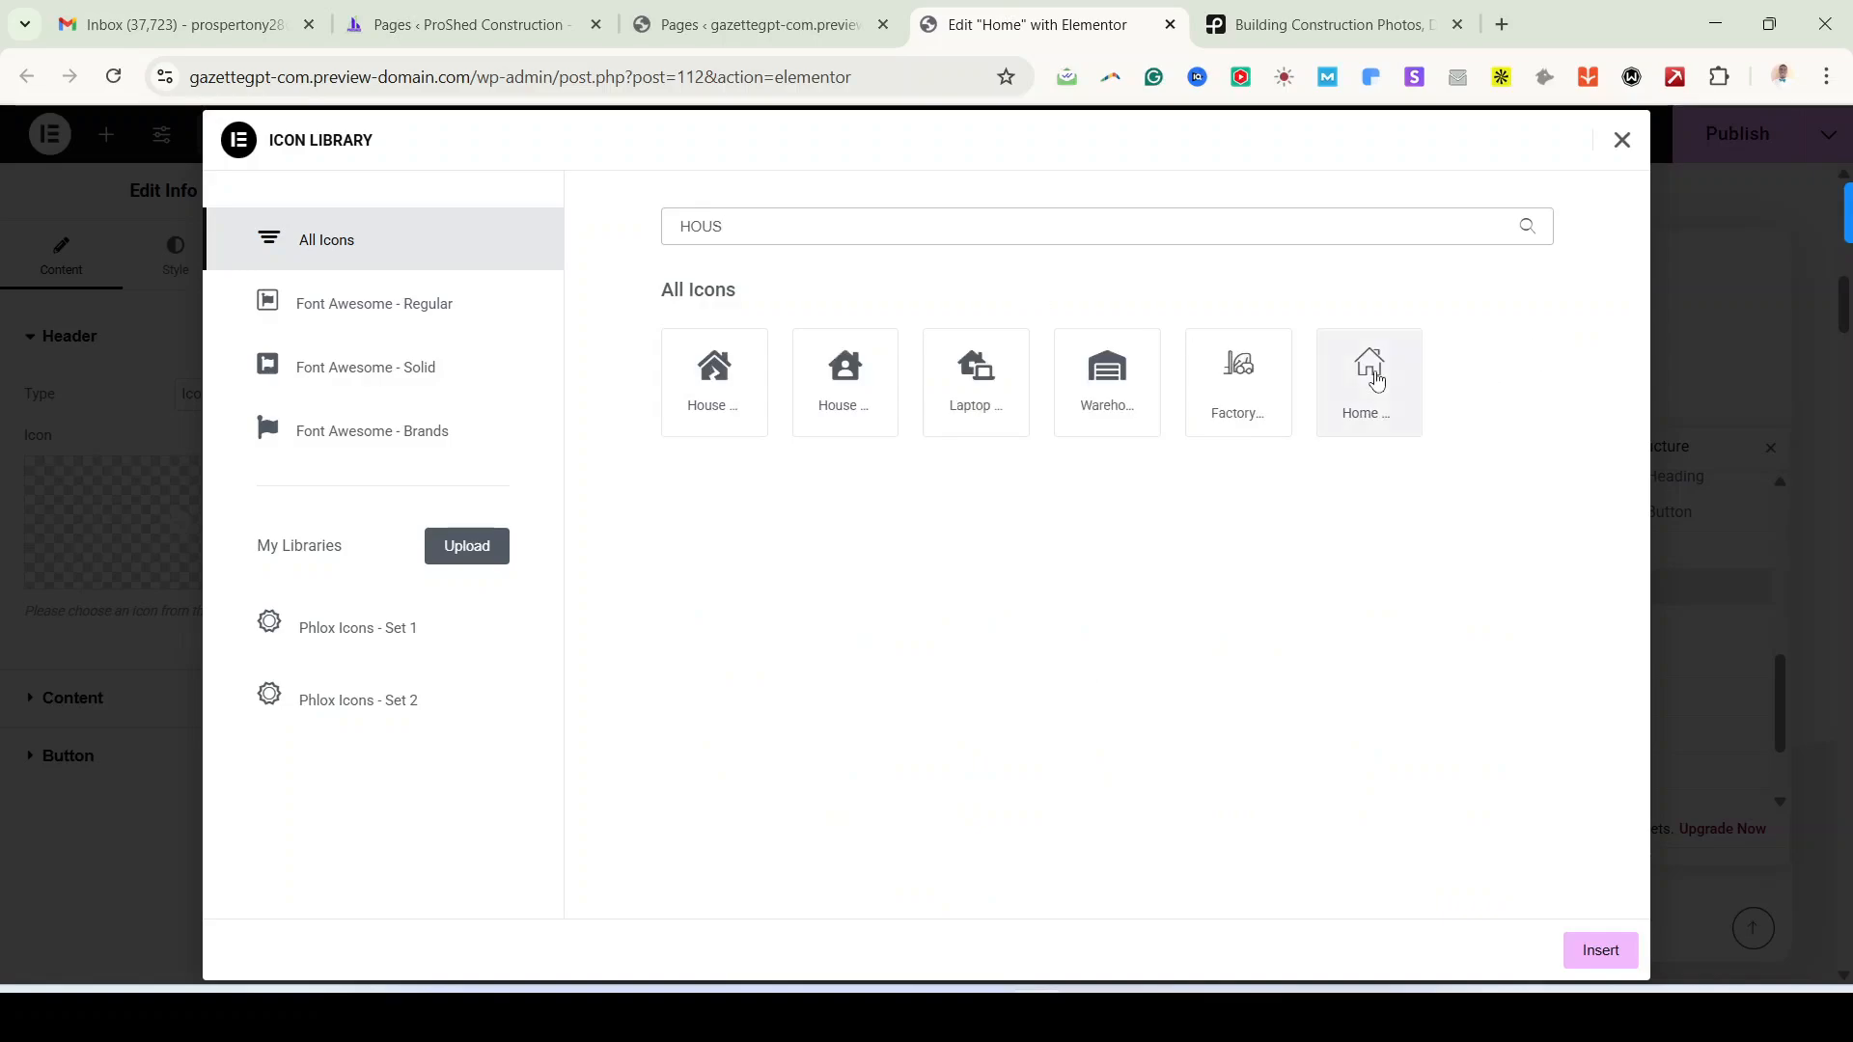
key(BackSpace)
key(BackSpace)
key(BackSpace)
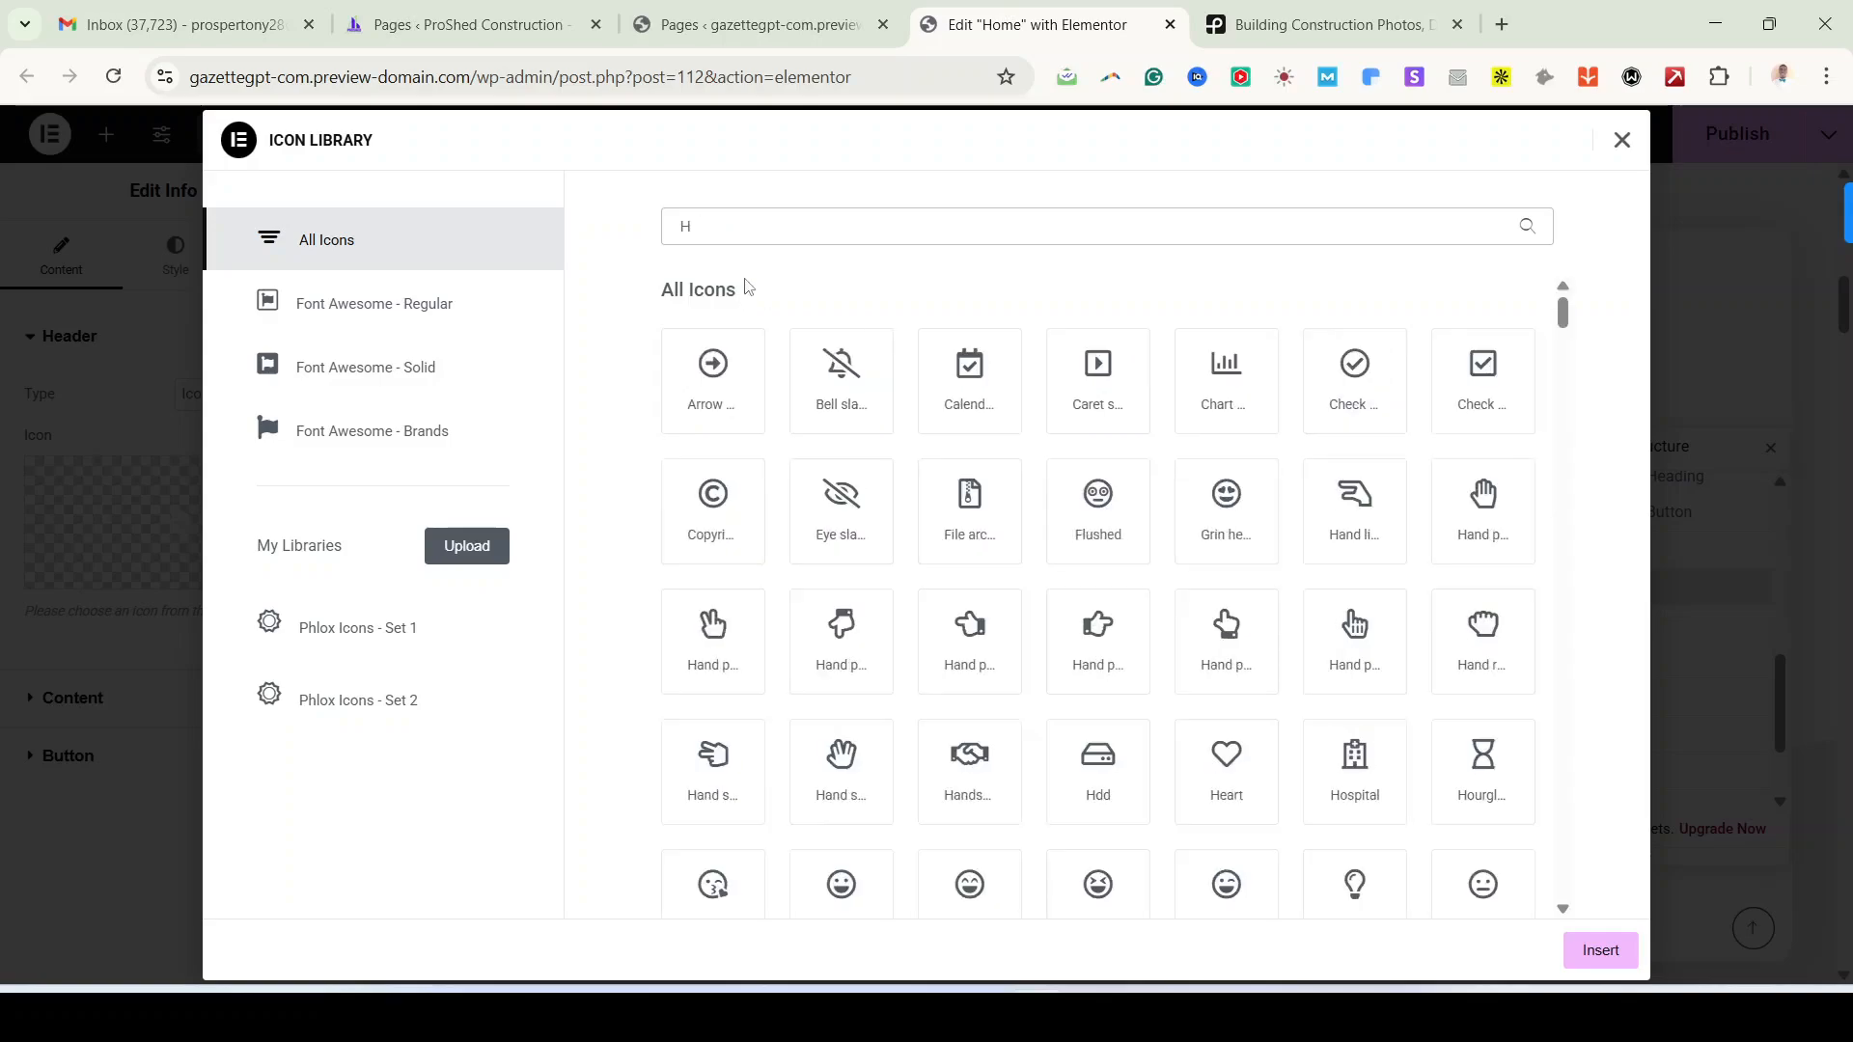
text(OME)
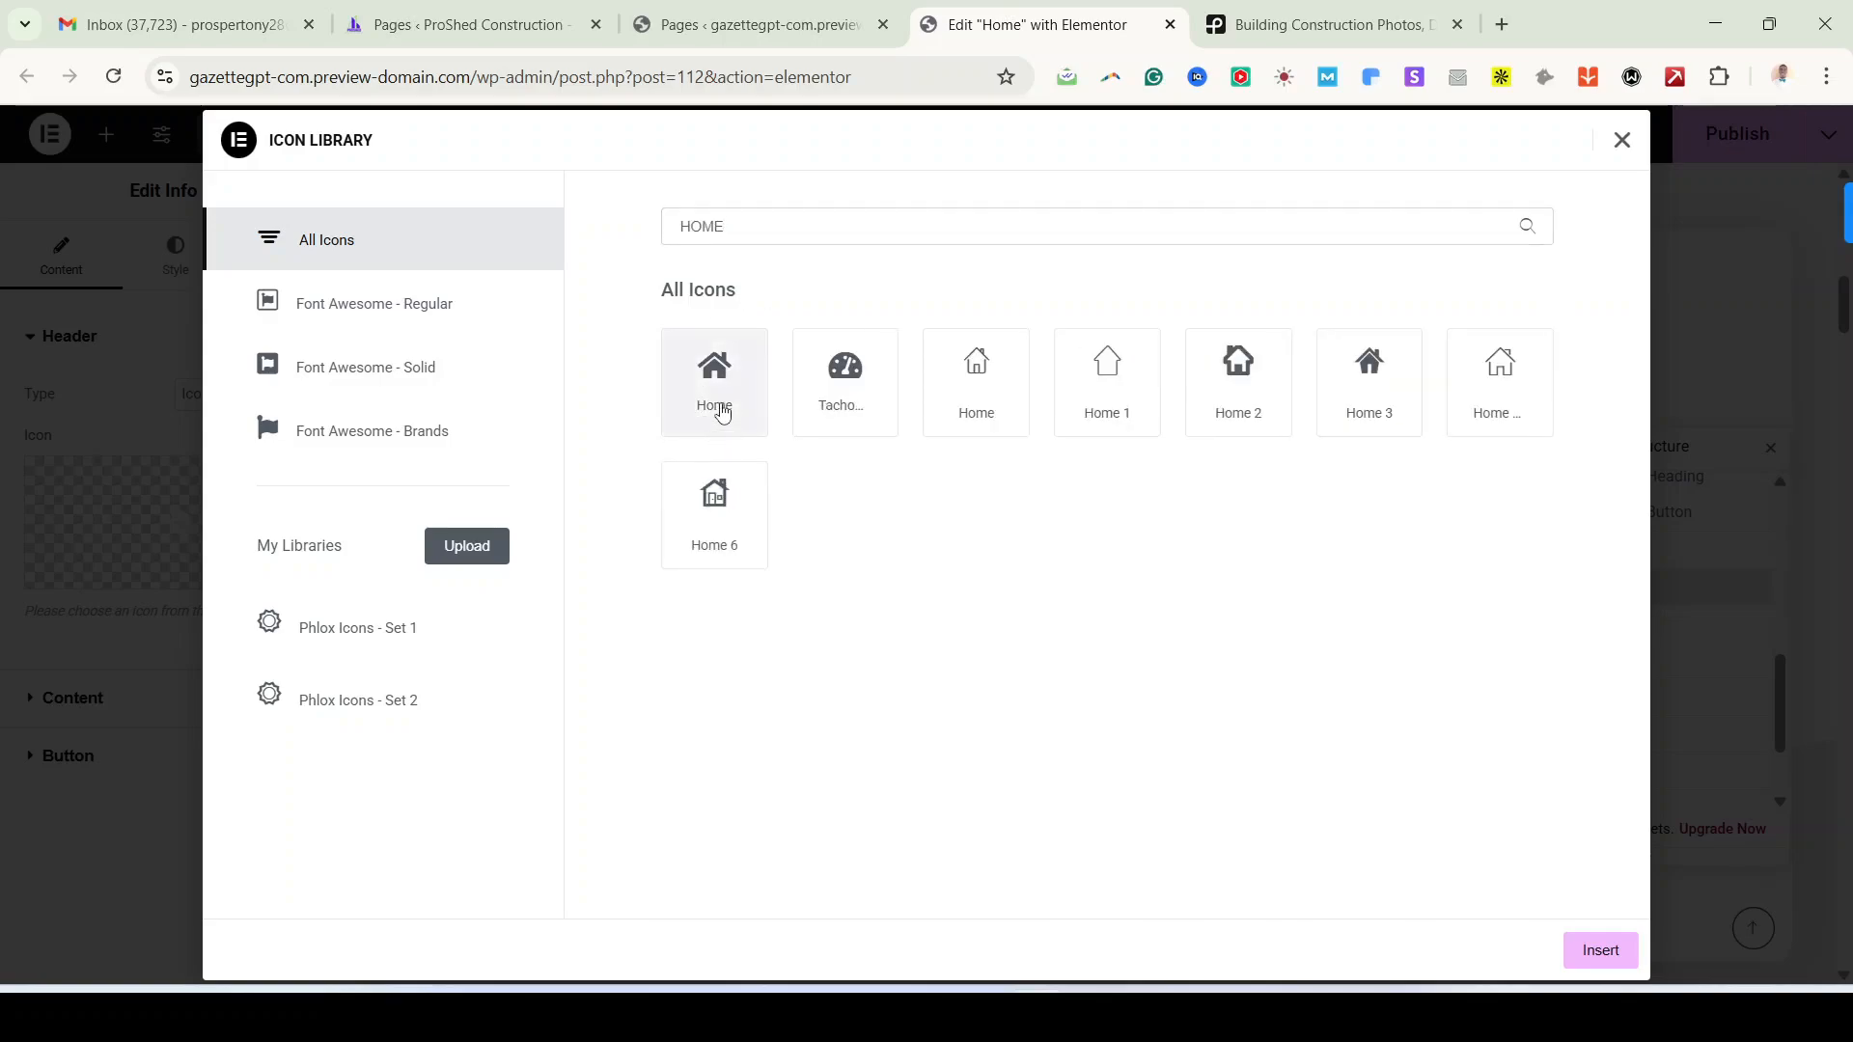
click(713, 401)
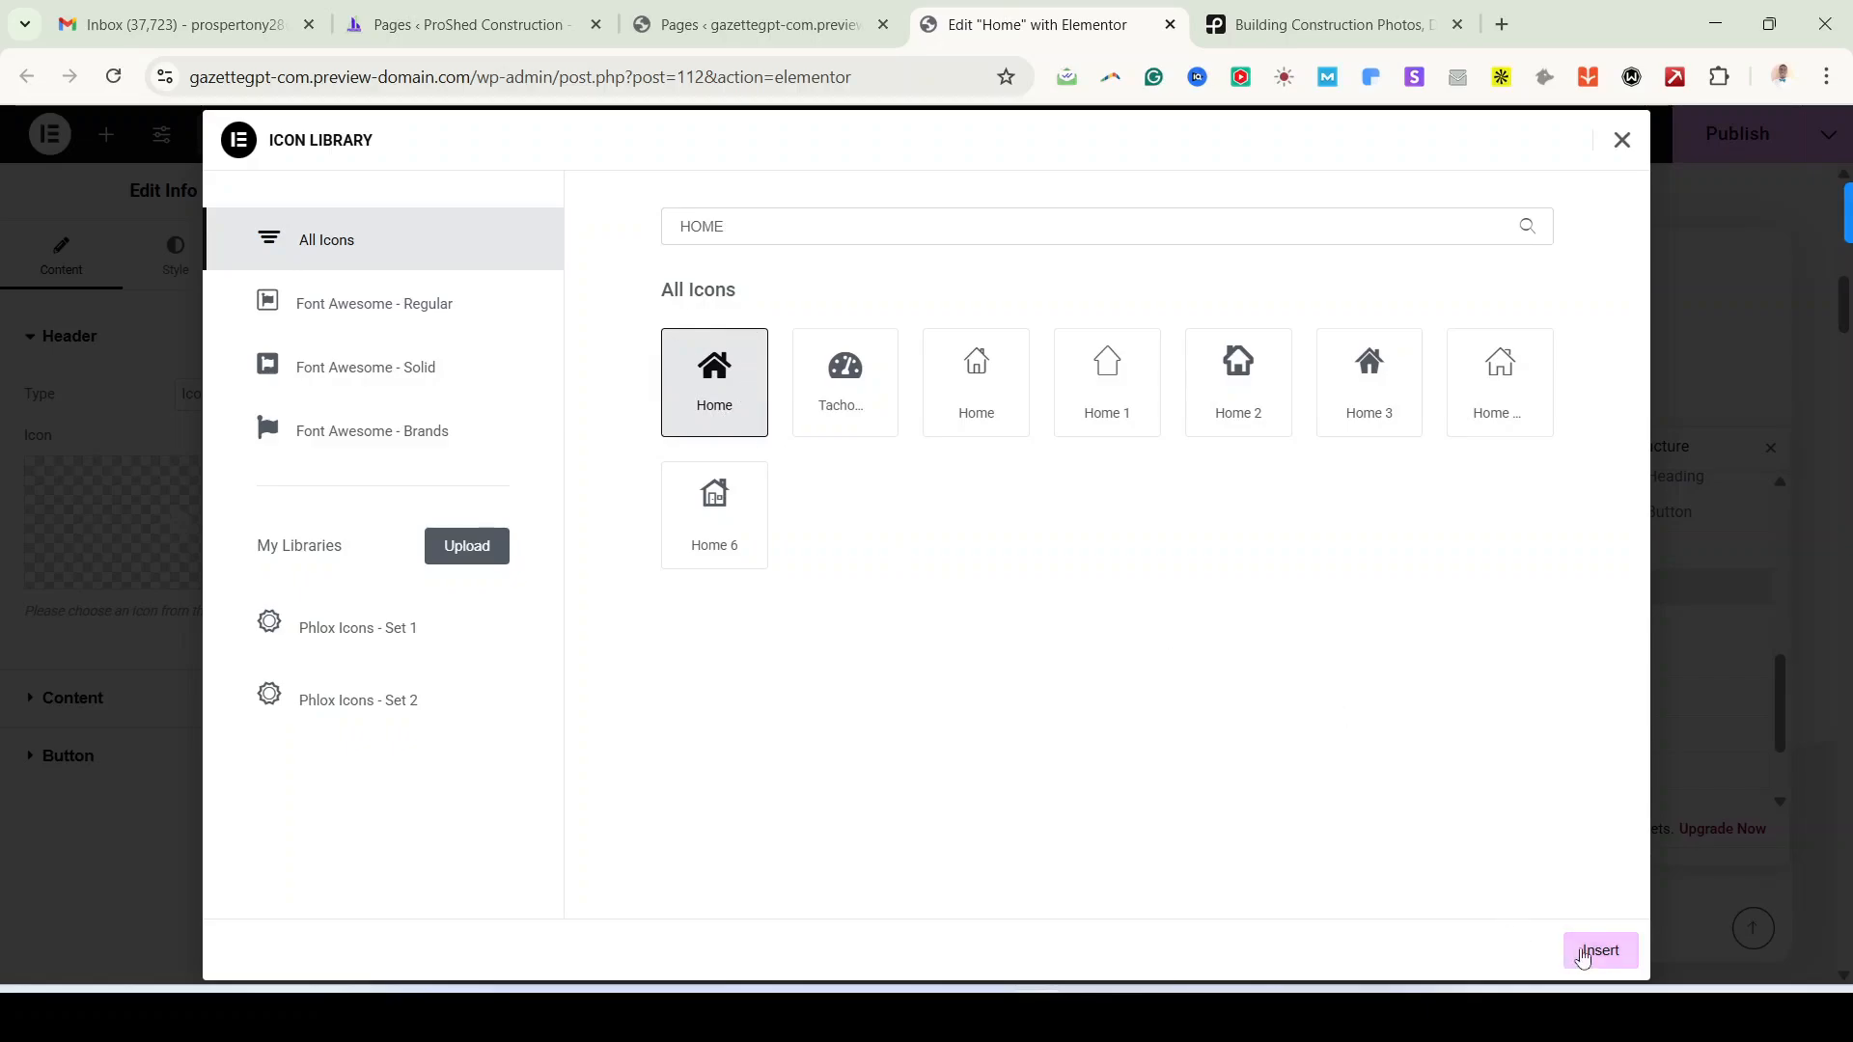
click(1599, 950)
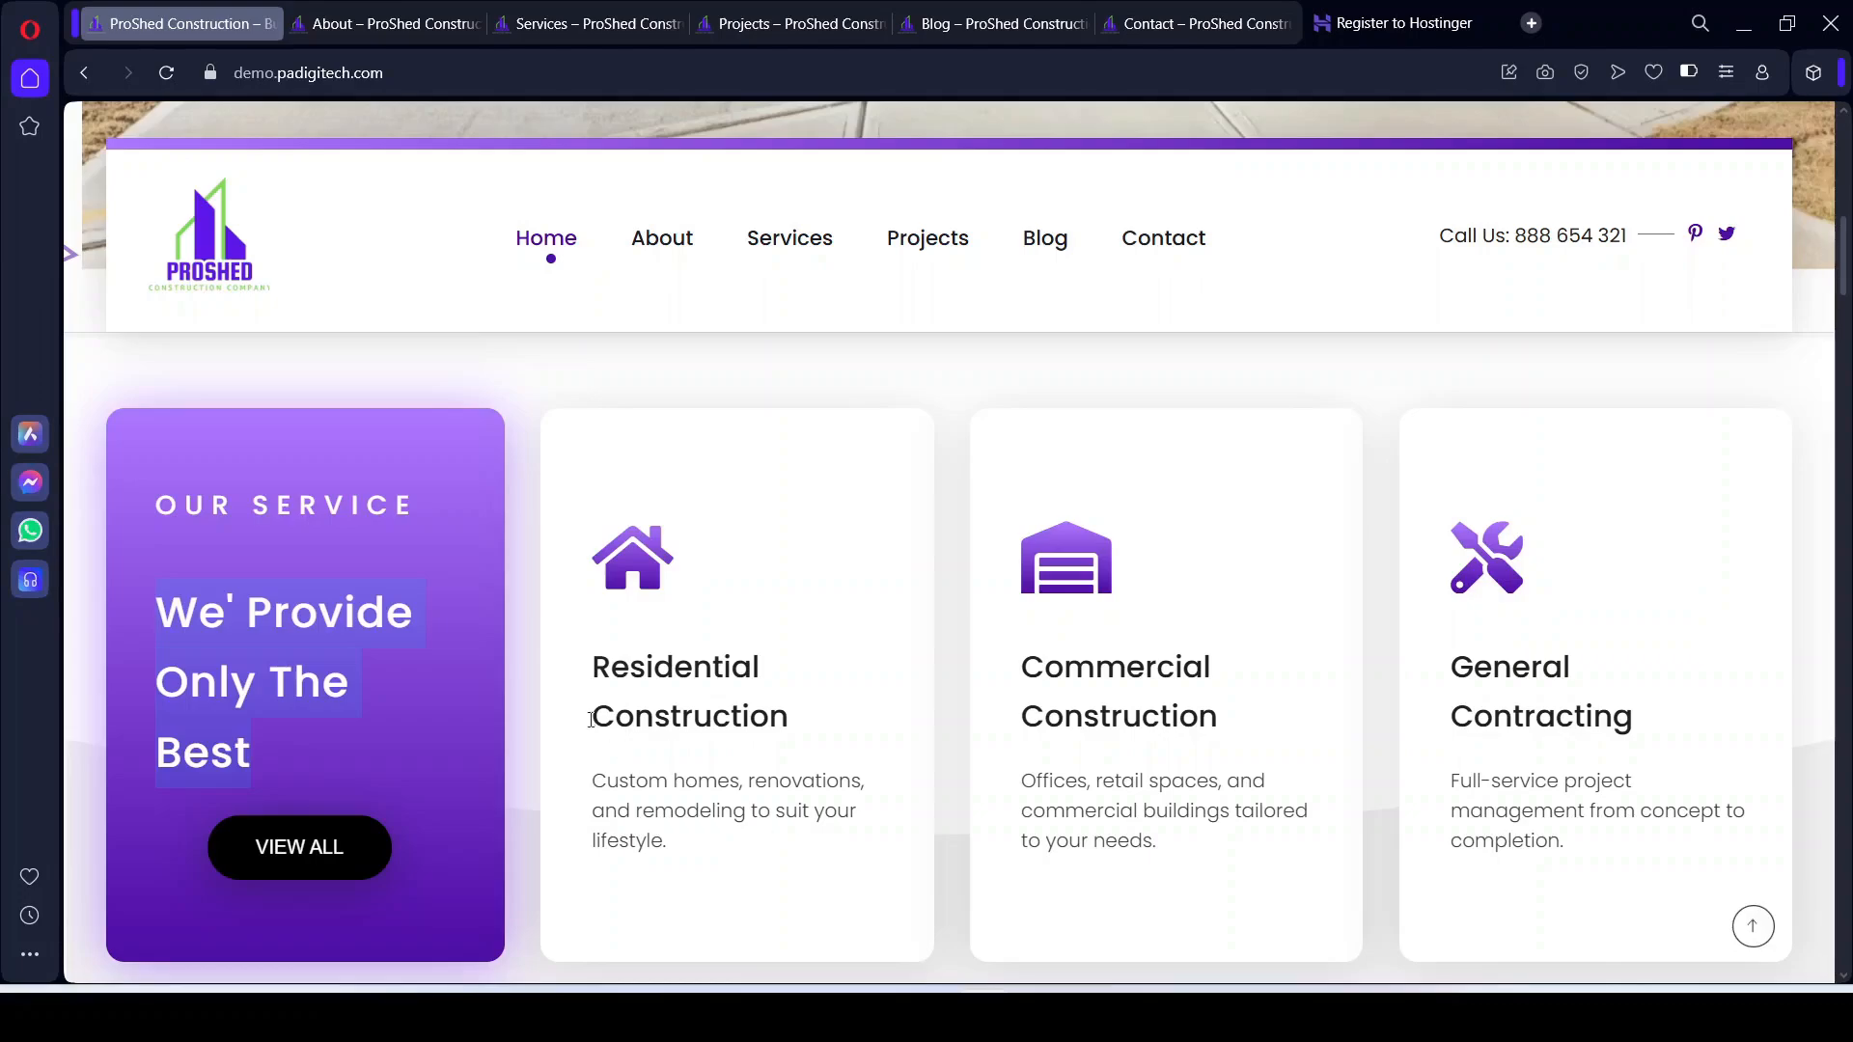
drag(592, 664, 793, 734)
key(ctrl+c)
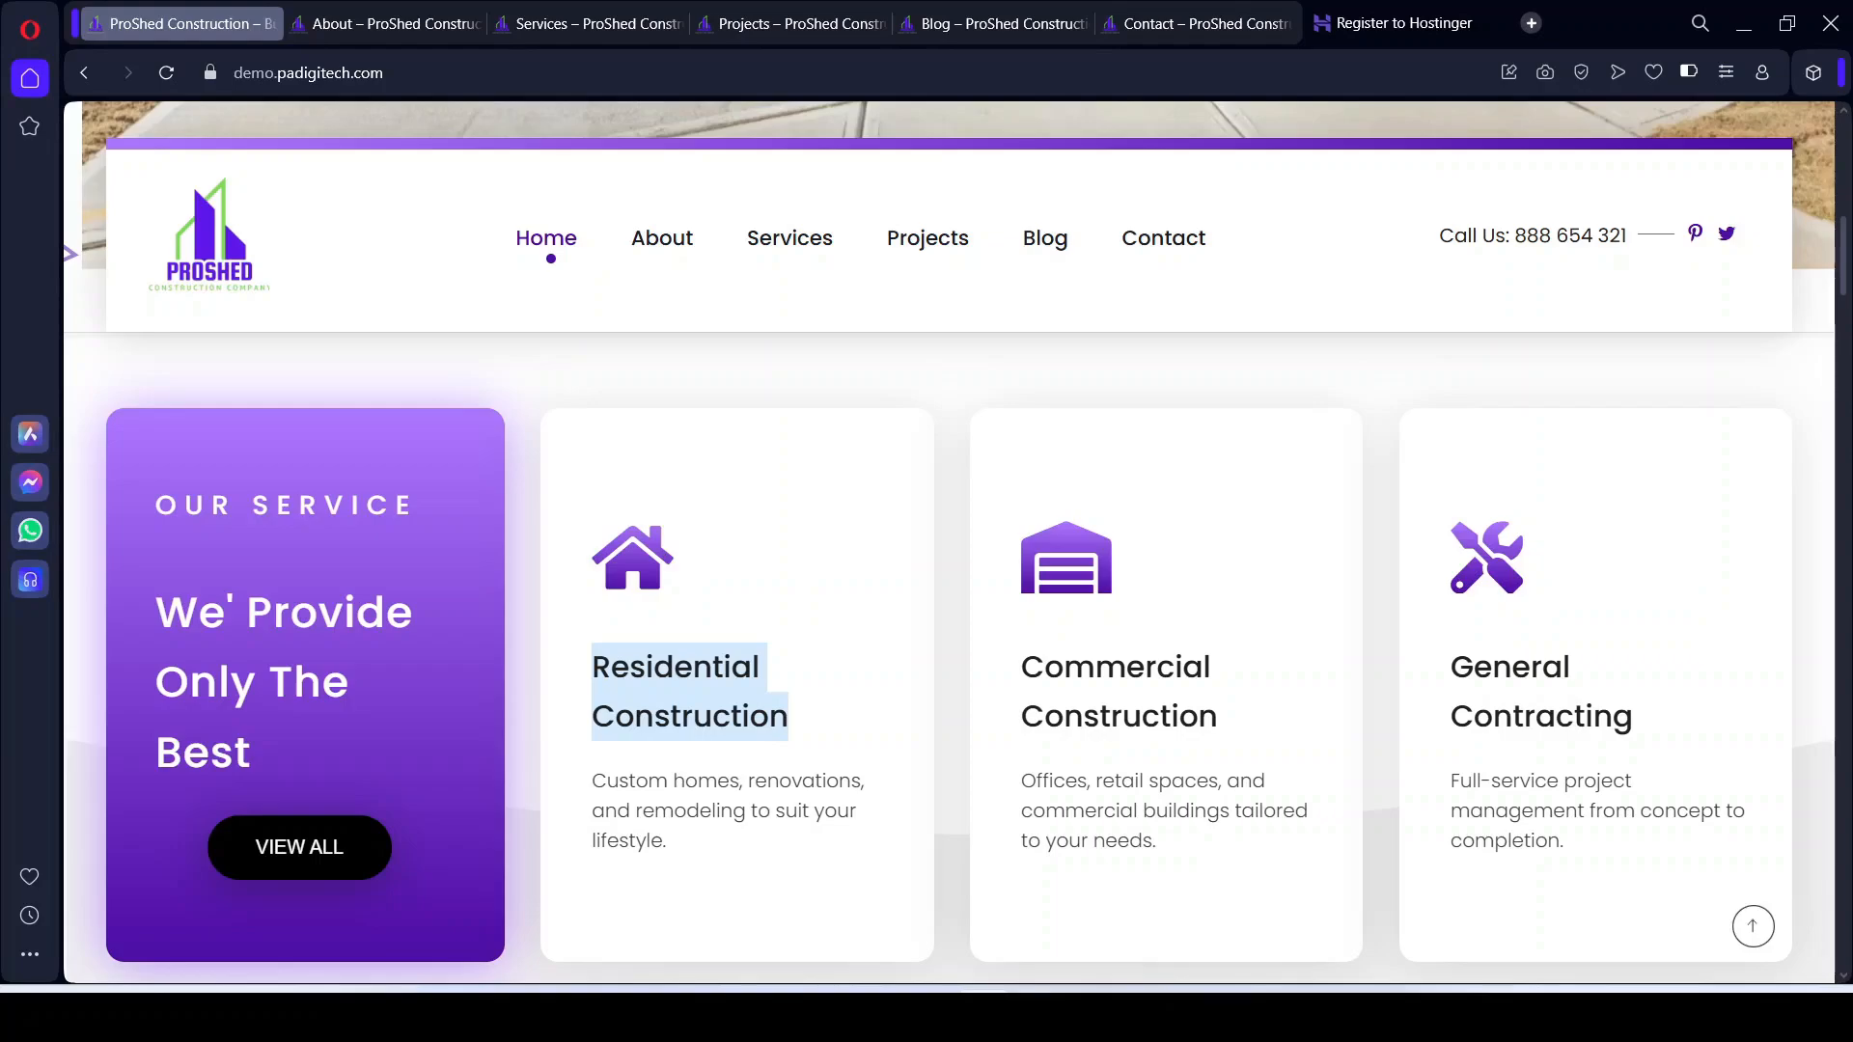
key(alt+Tab)
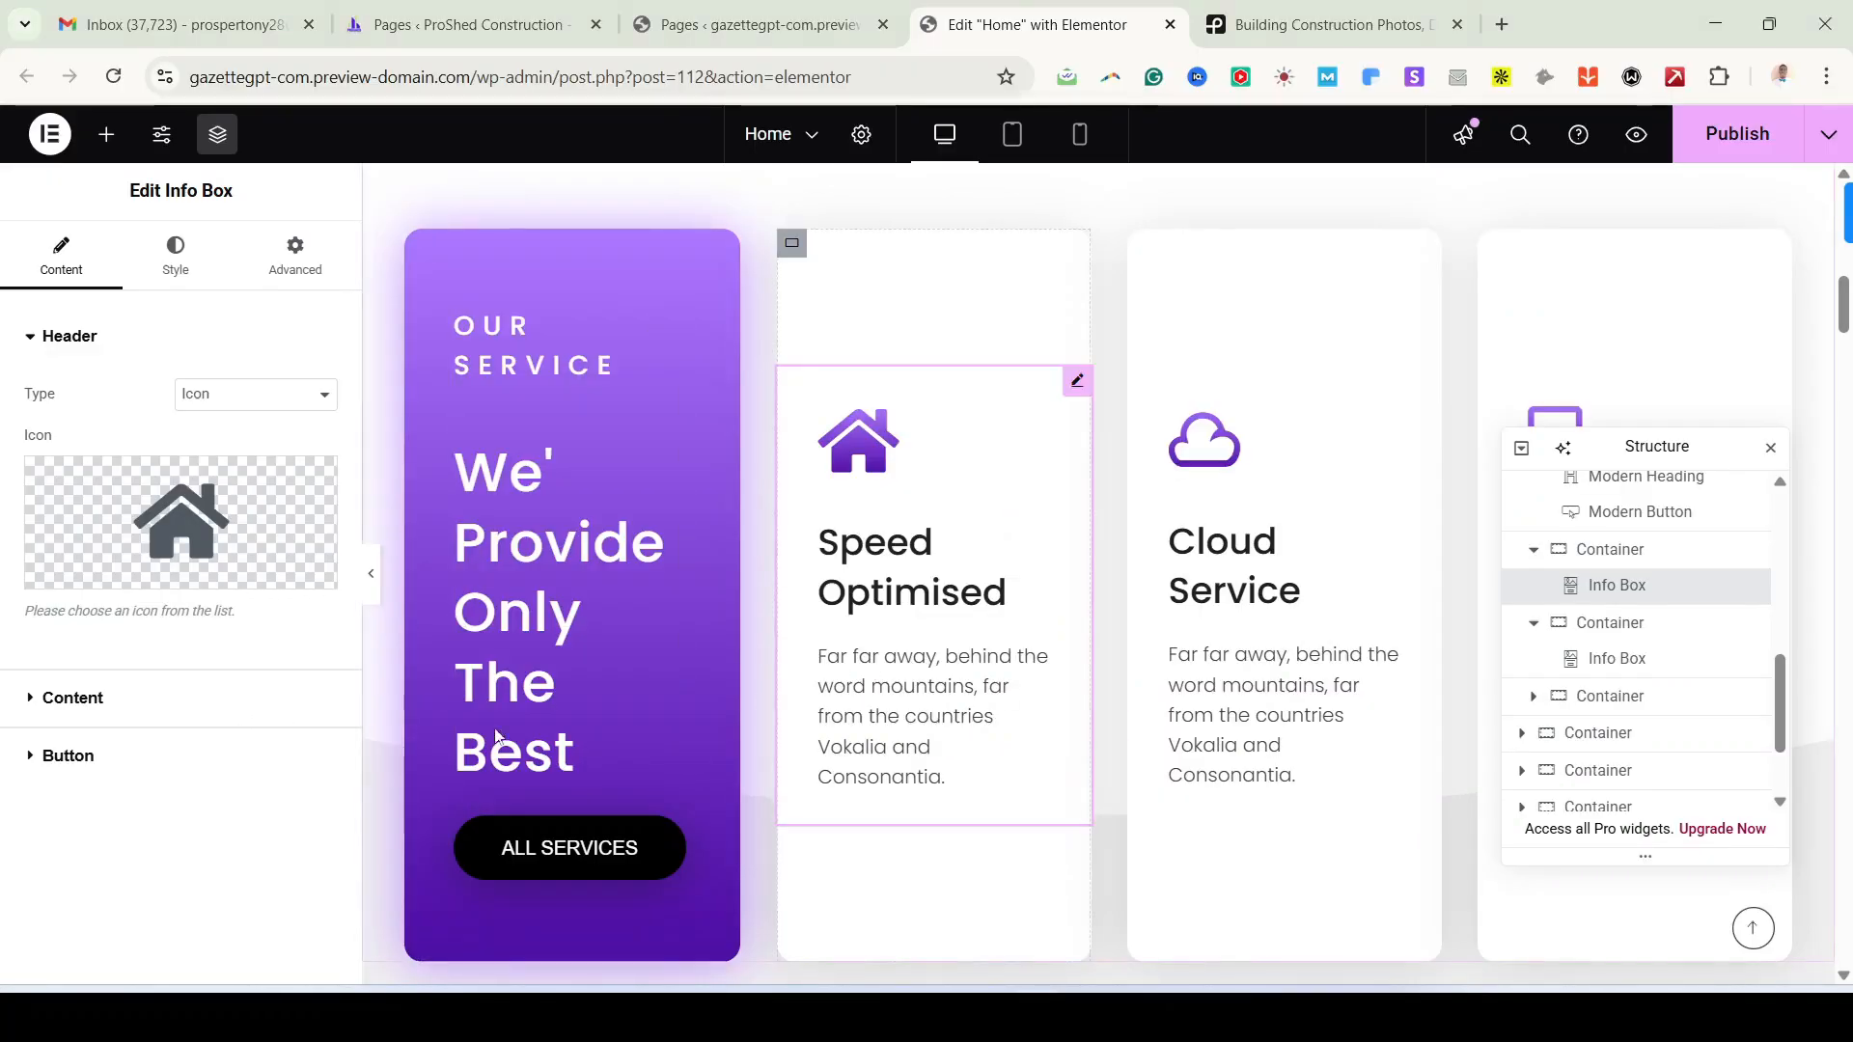
Step: Retitle the first service card 'Residential Construction'
click(87, 705)
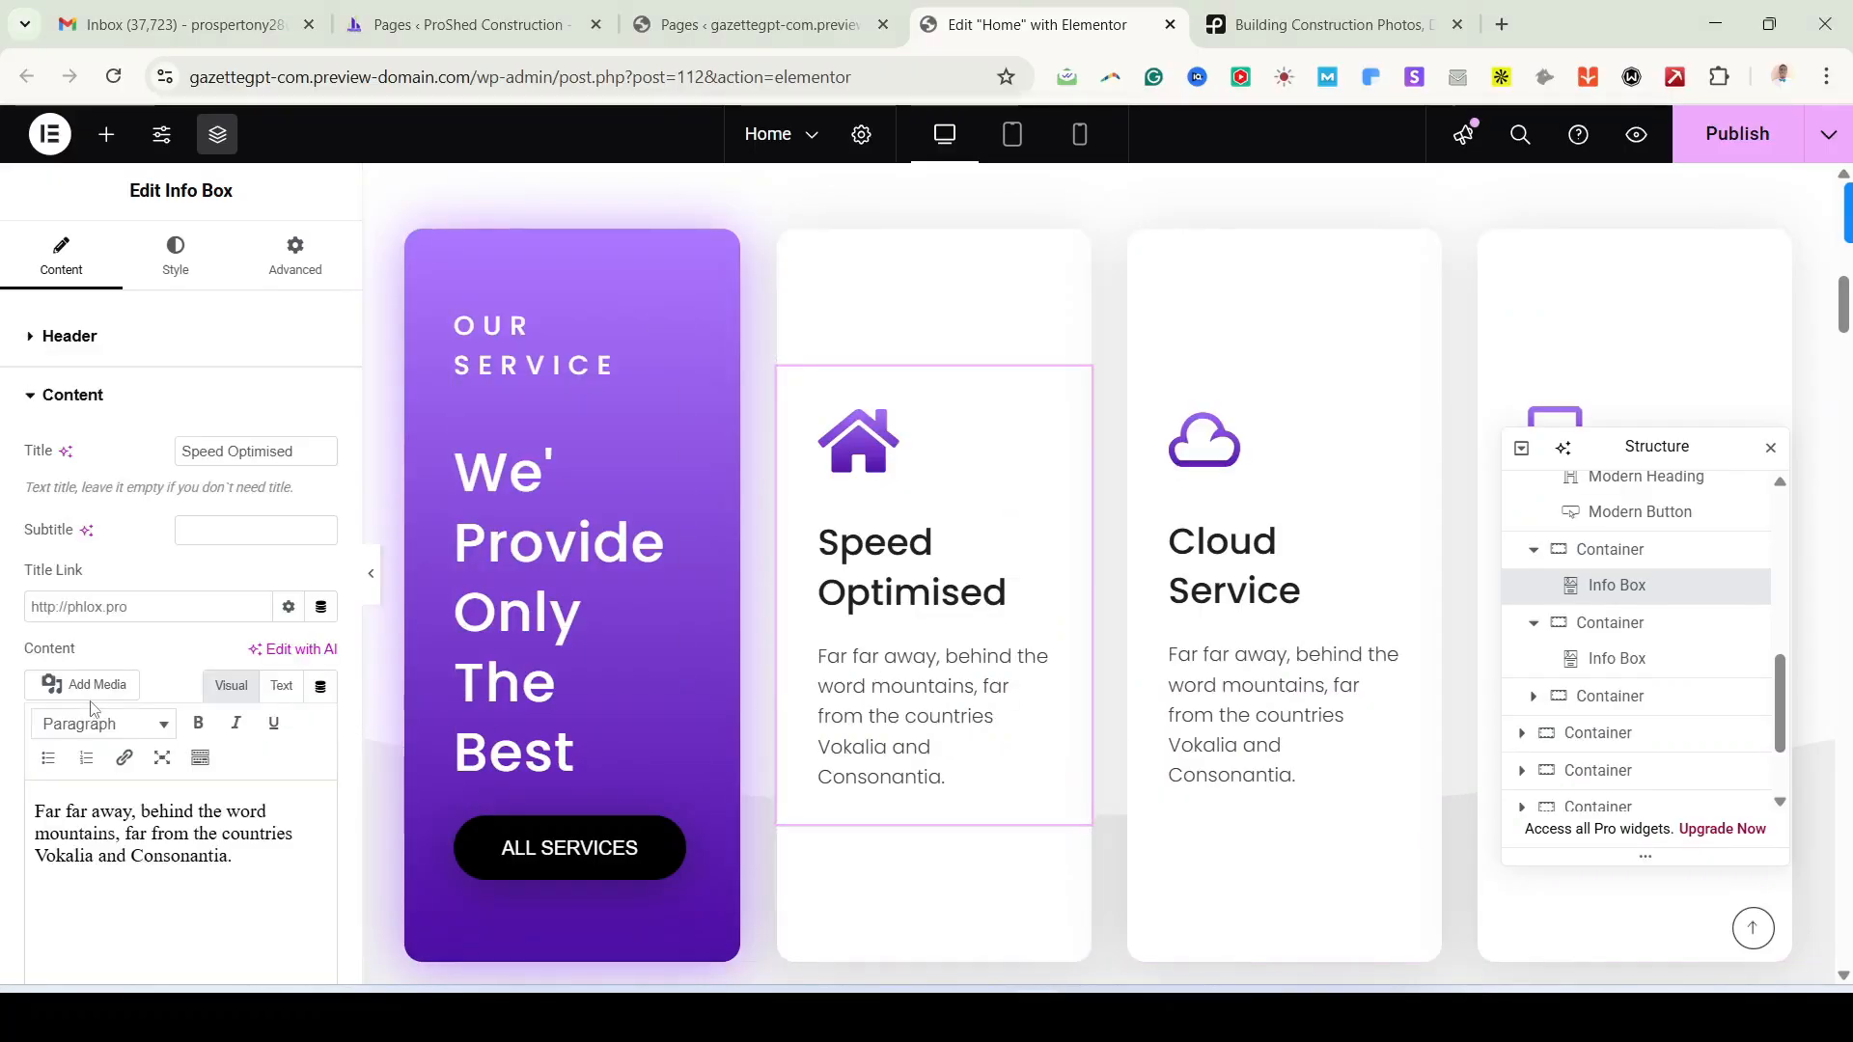
triple_click(227, 450)
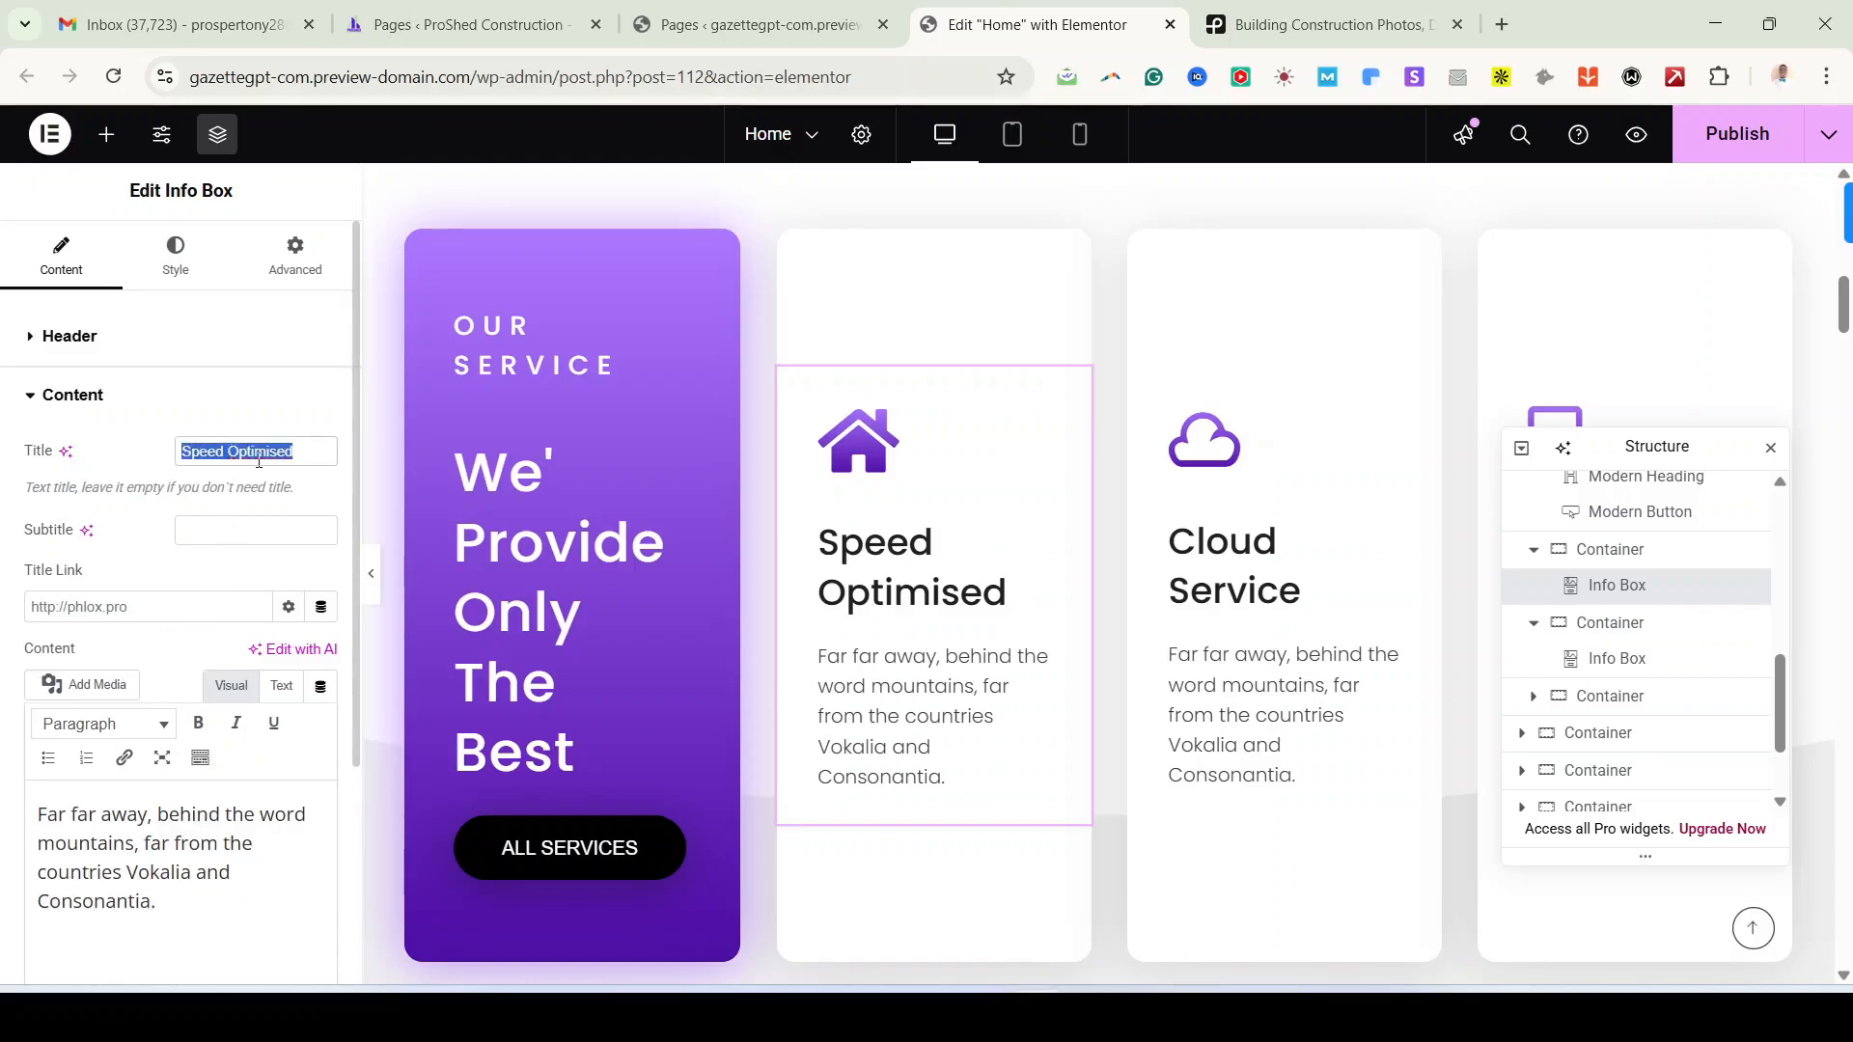
key(ctrl+v)
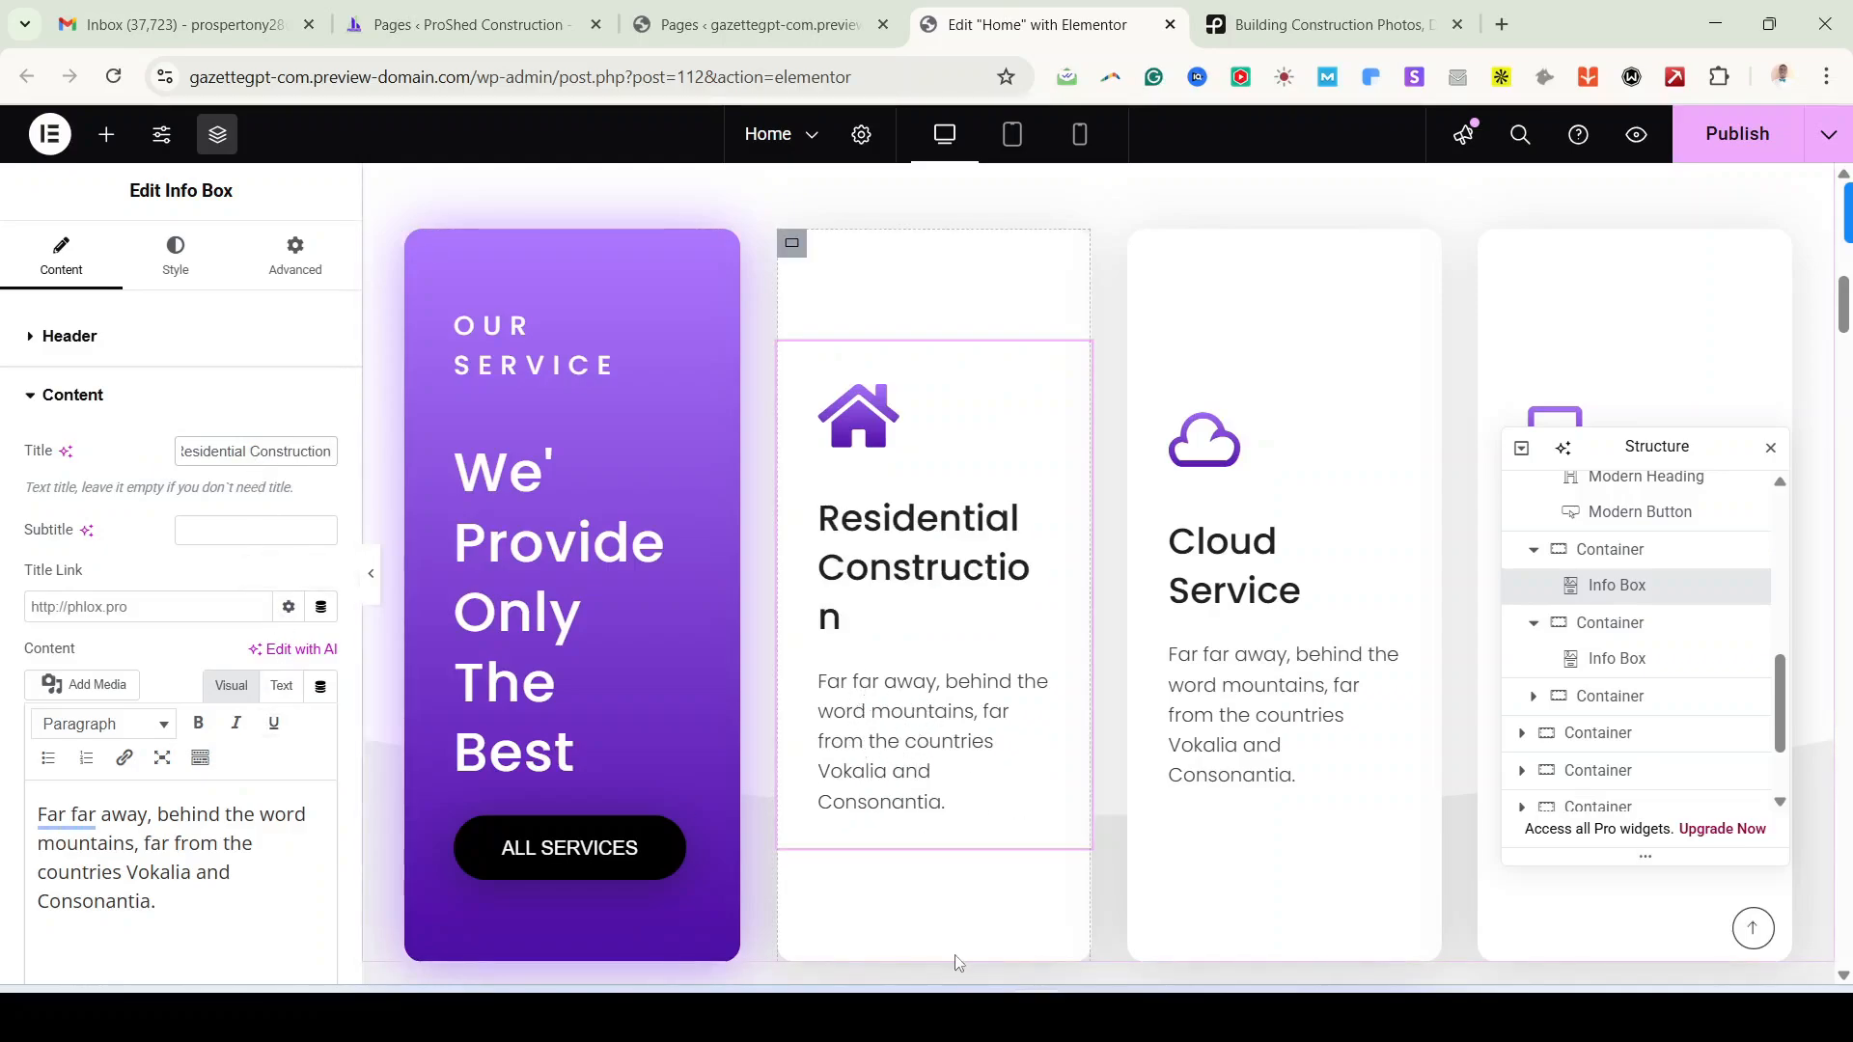
Step: Set the card's description to 'Custom homes, renovations, and remodeling to suit your lifestyle.'
key(alt+Tab)
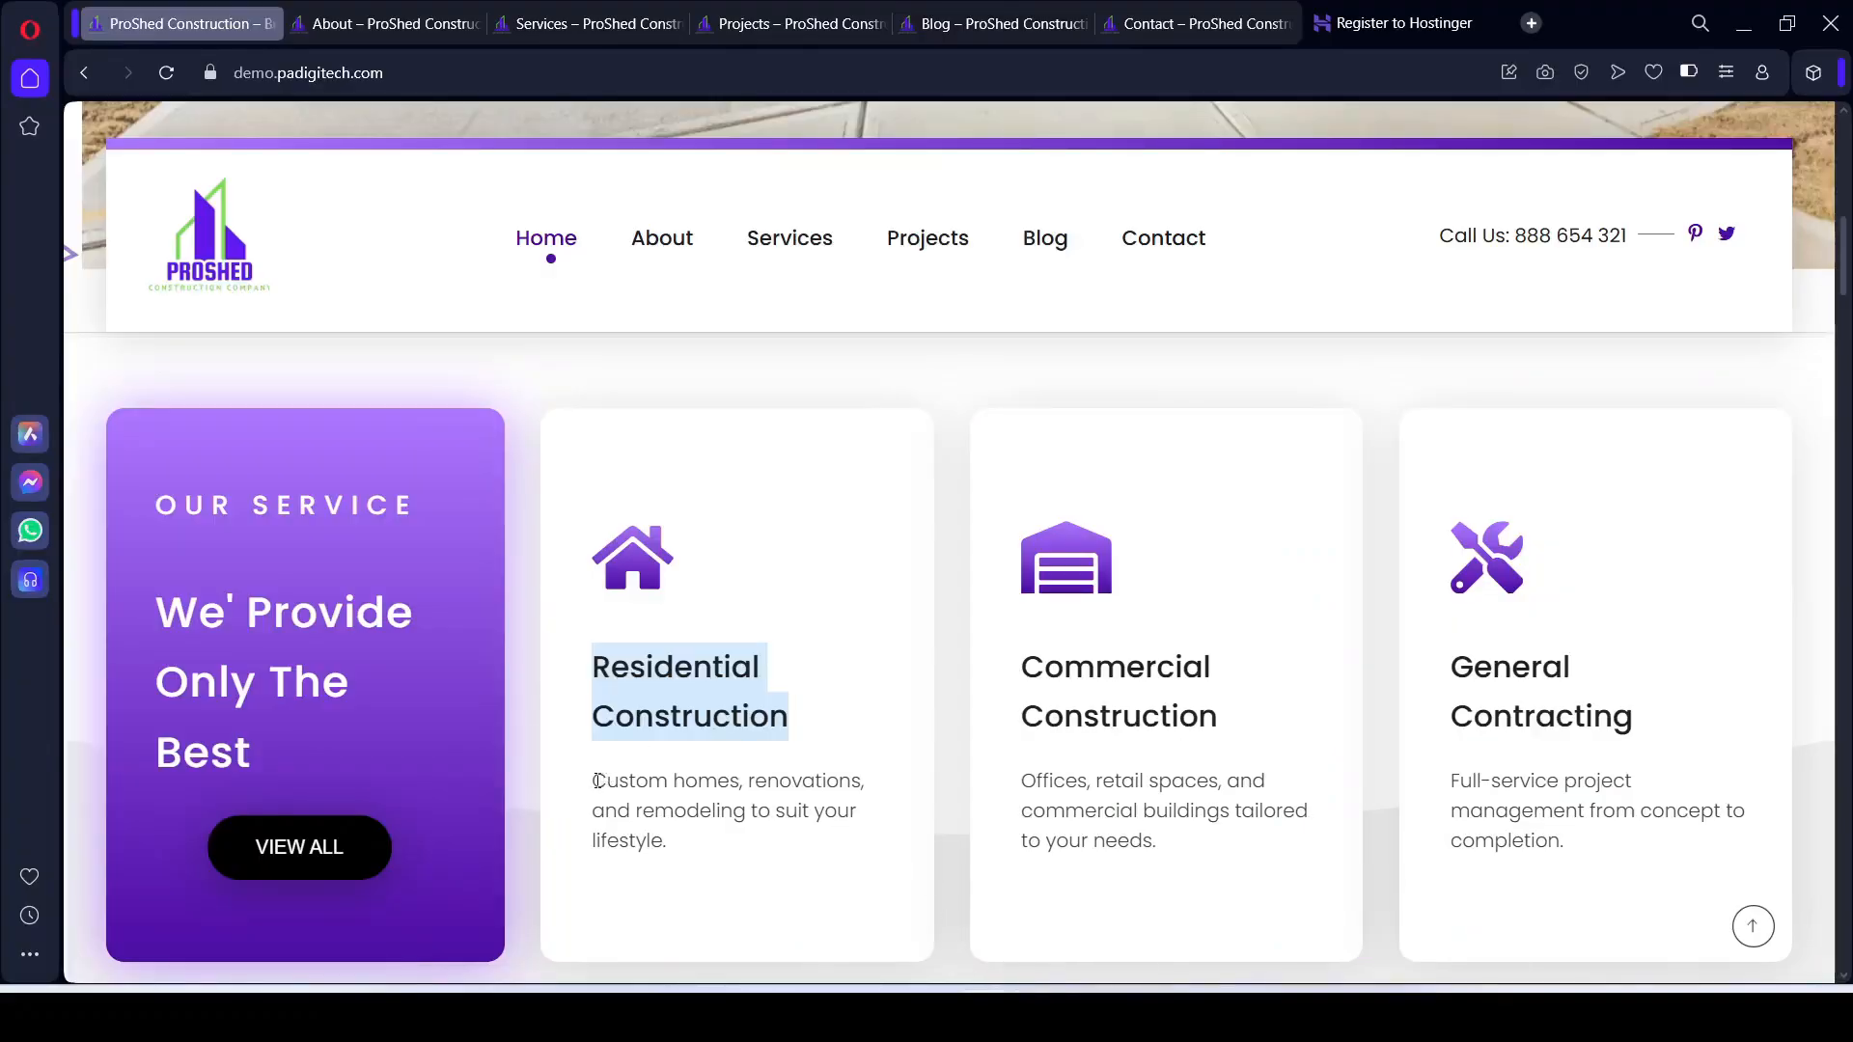
drag(596, 780, 691, 839)
key(ctrl+c)
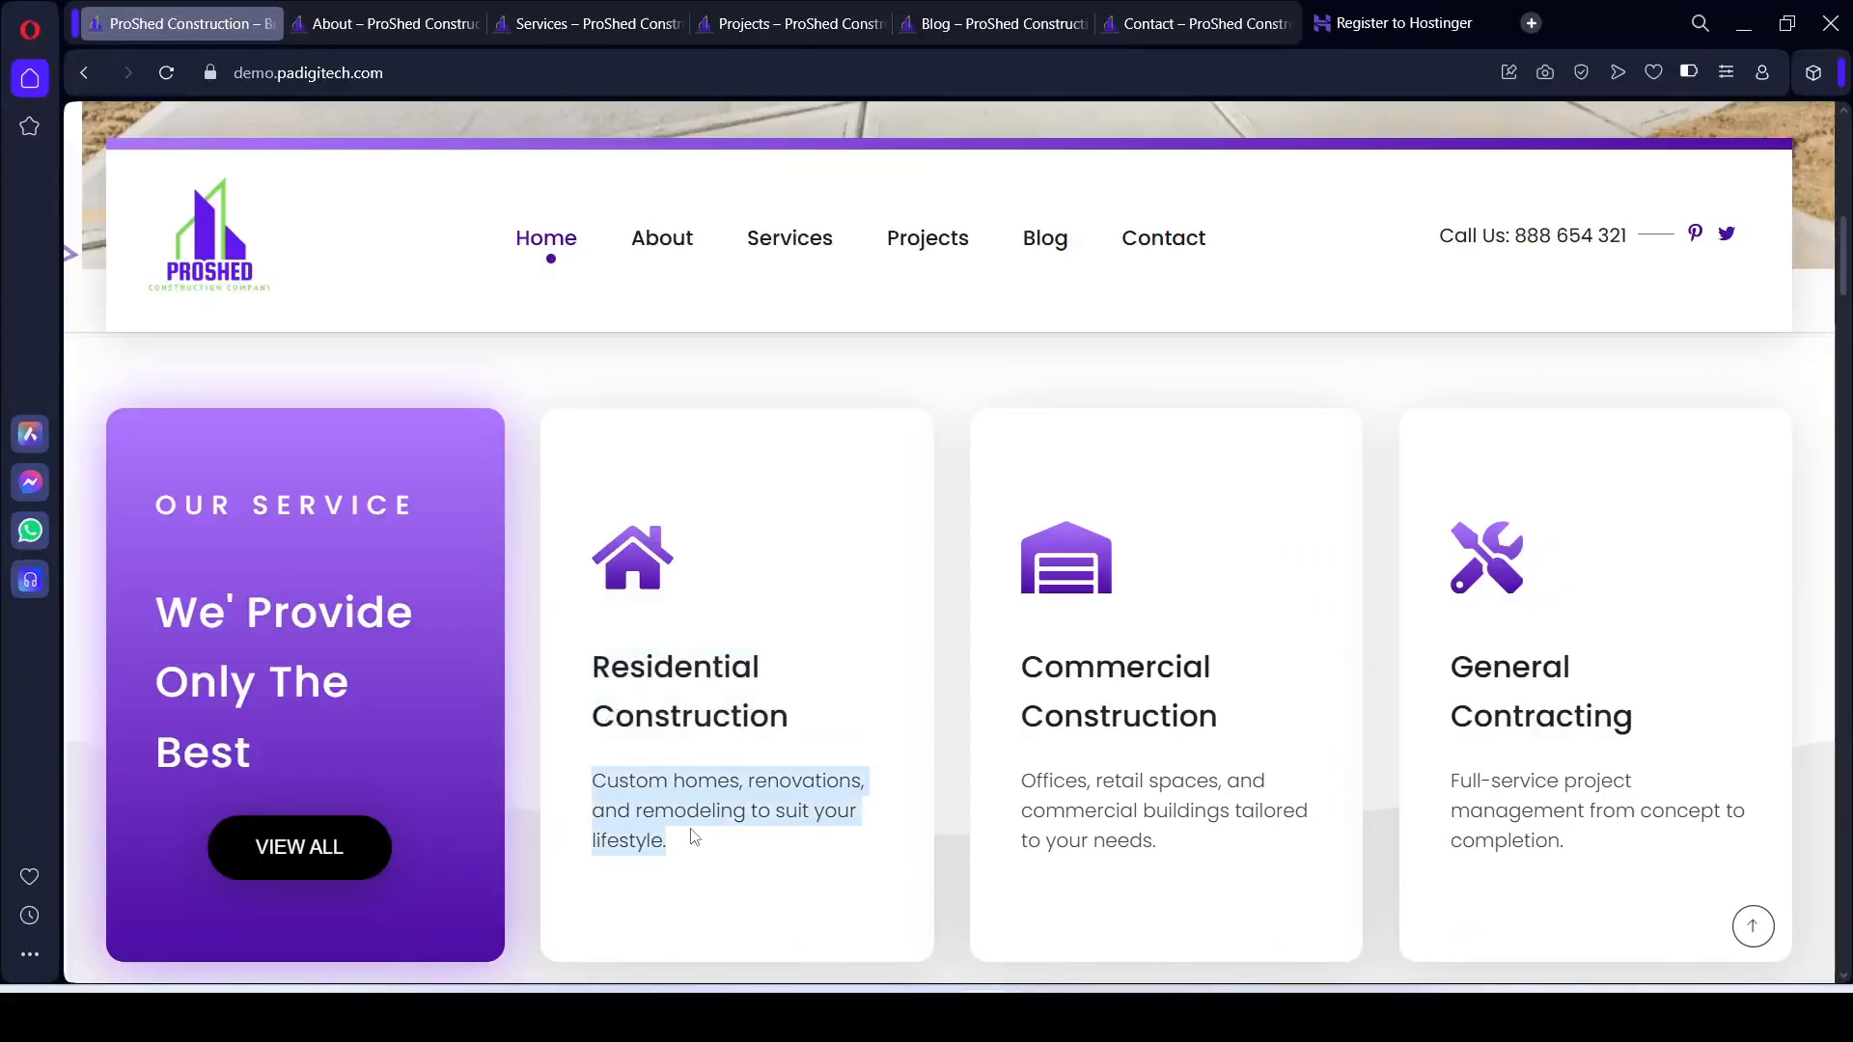
key(alt+Tab)
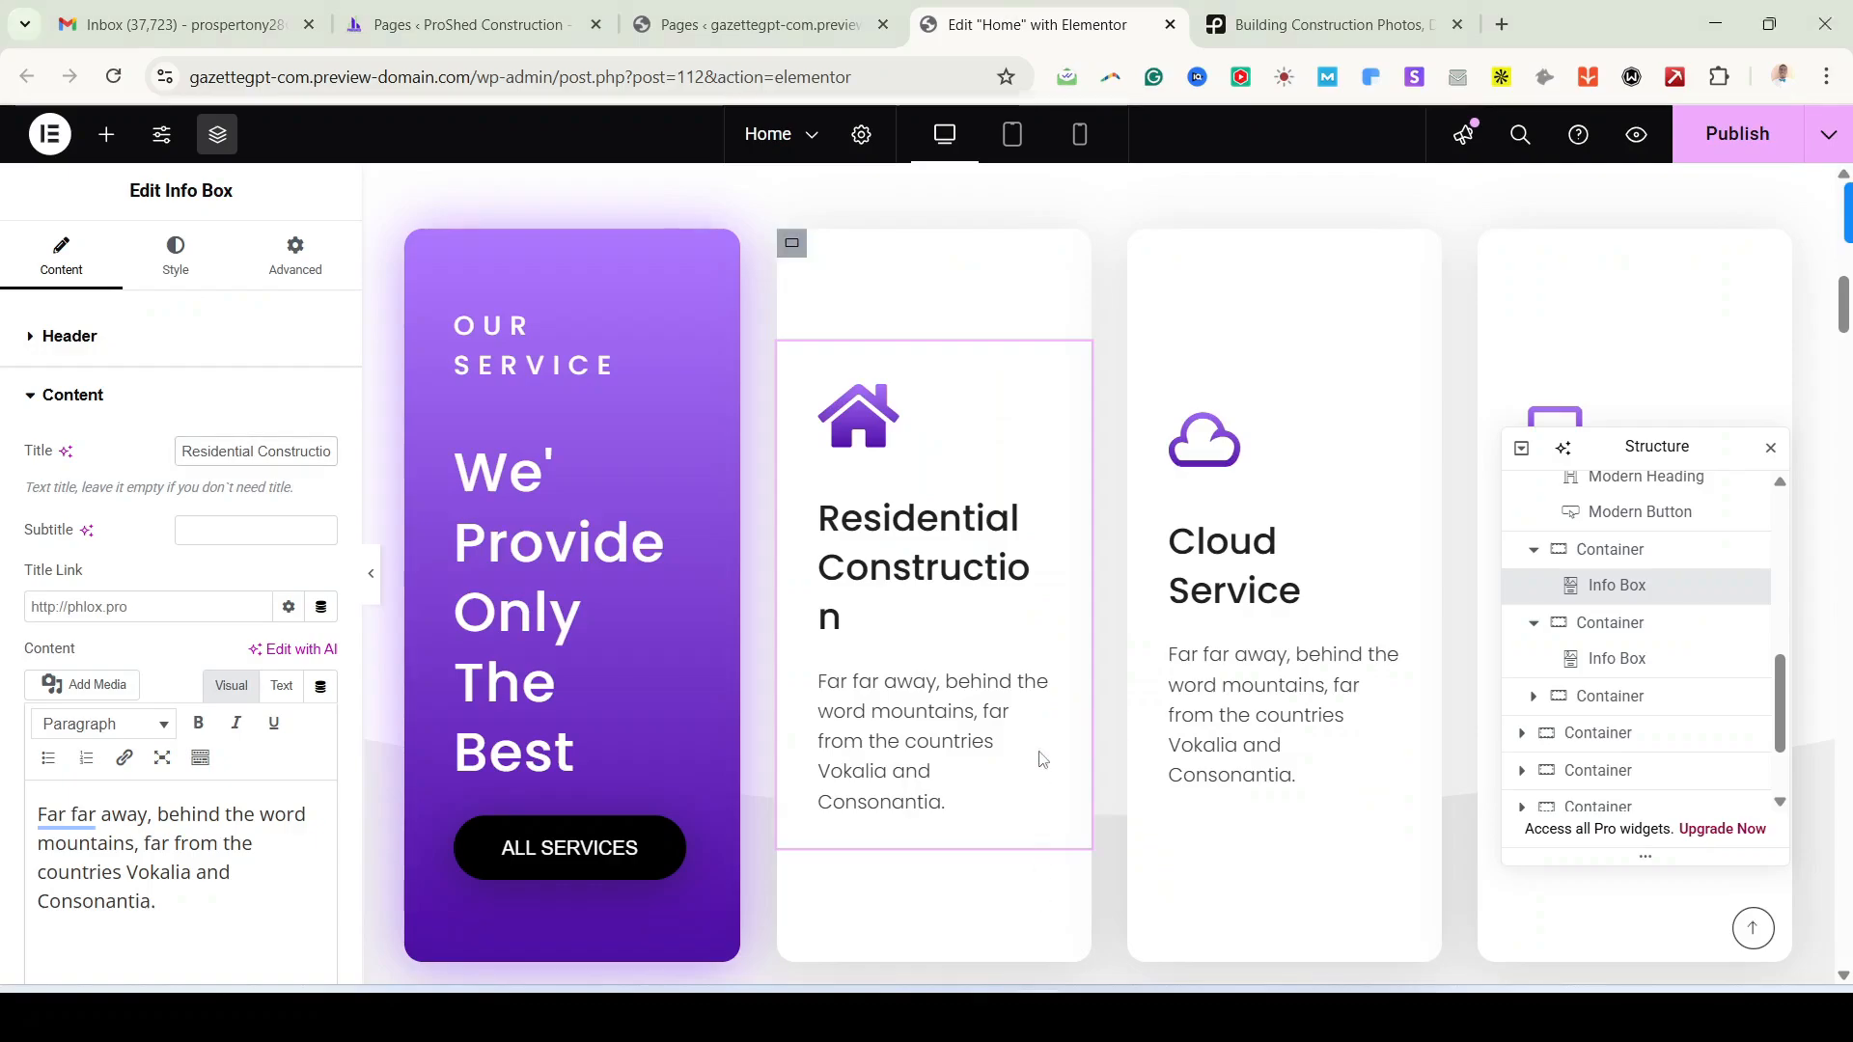
key(ctrl+a)
key(ctrl+v)
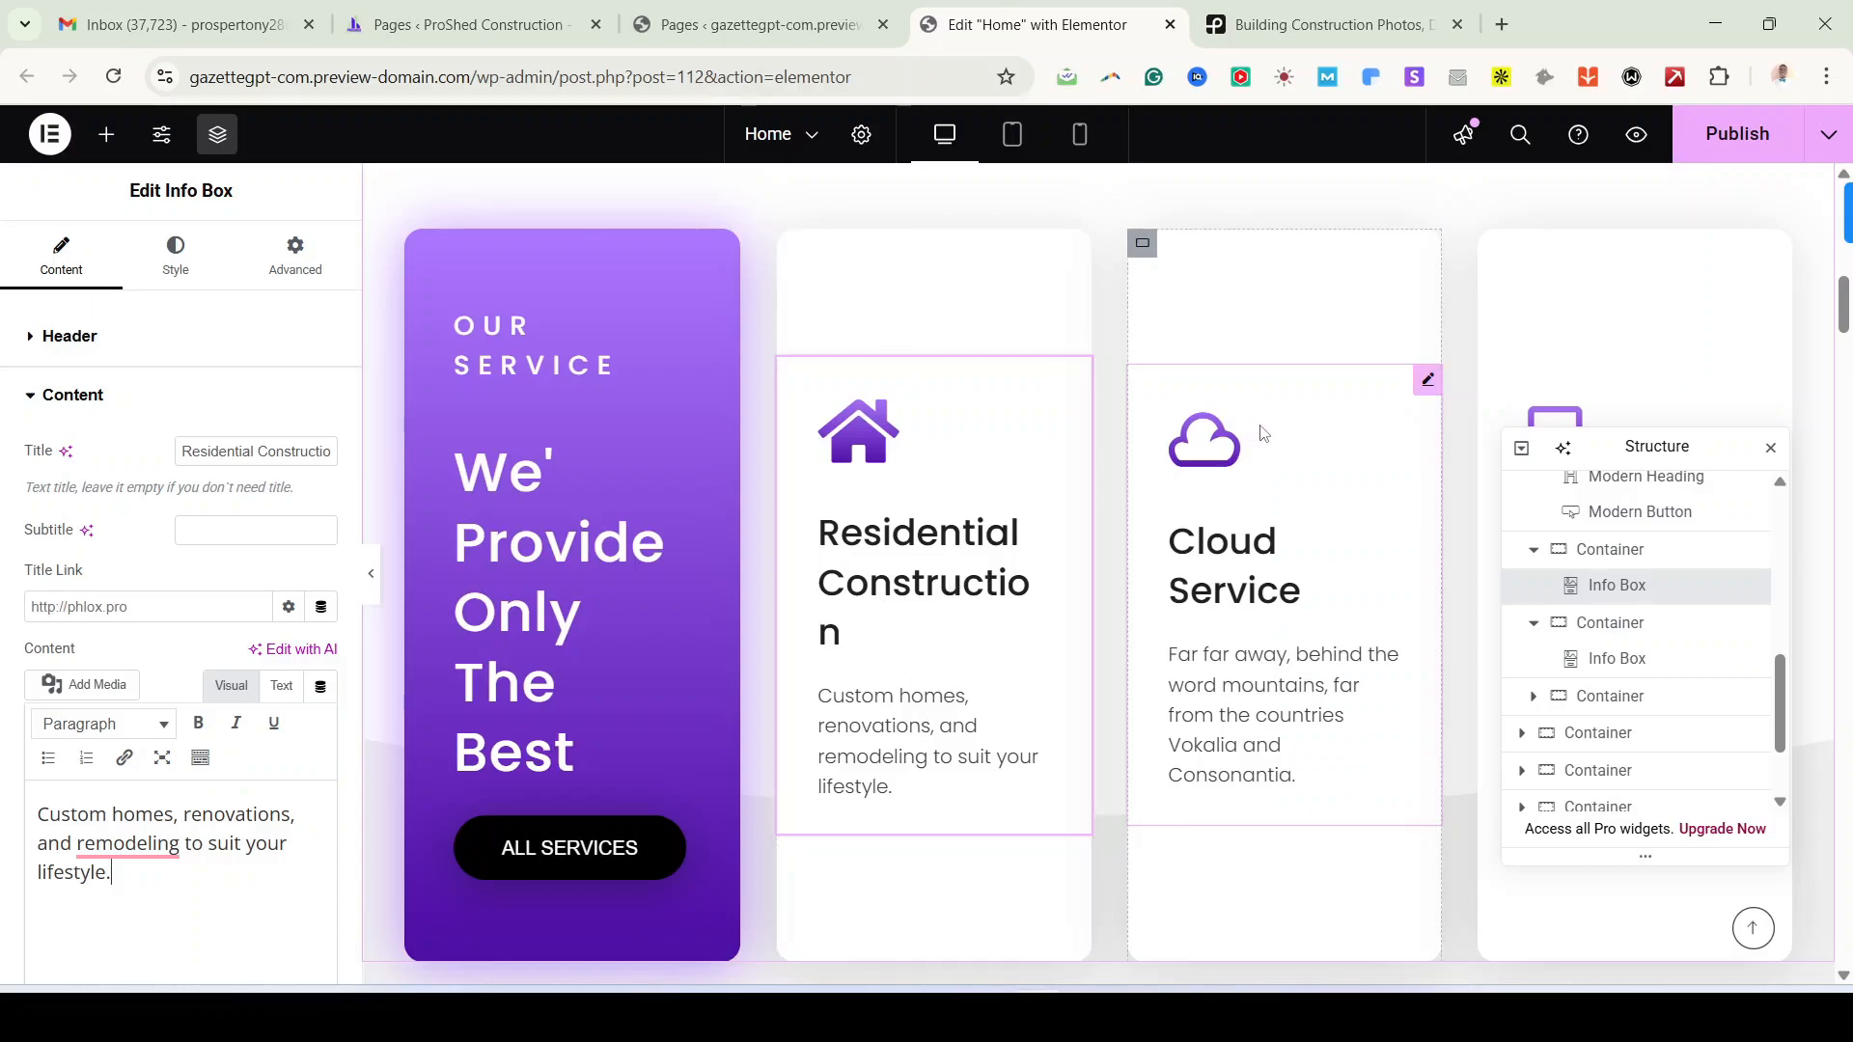
scroll(1386, 629, down, 1)
drag(1633, 465, 1625, 900)
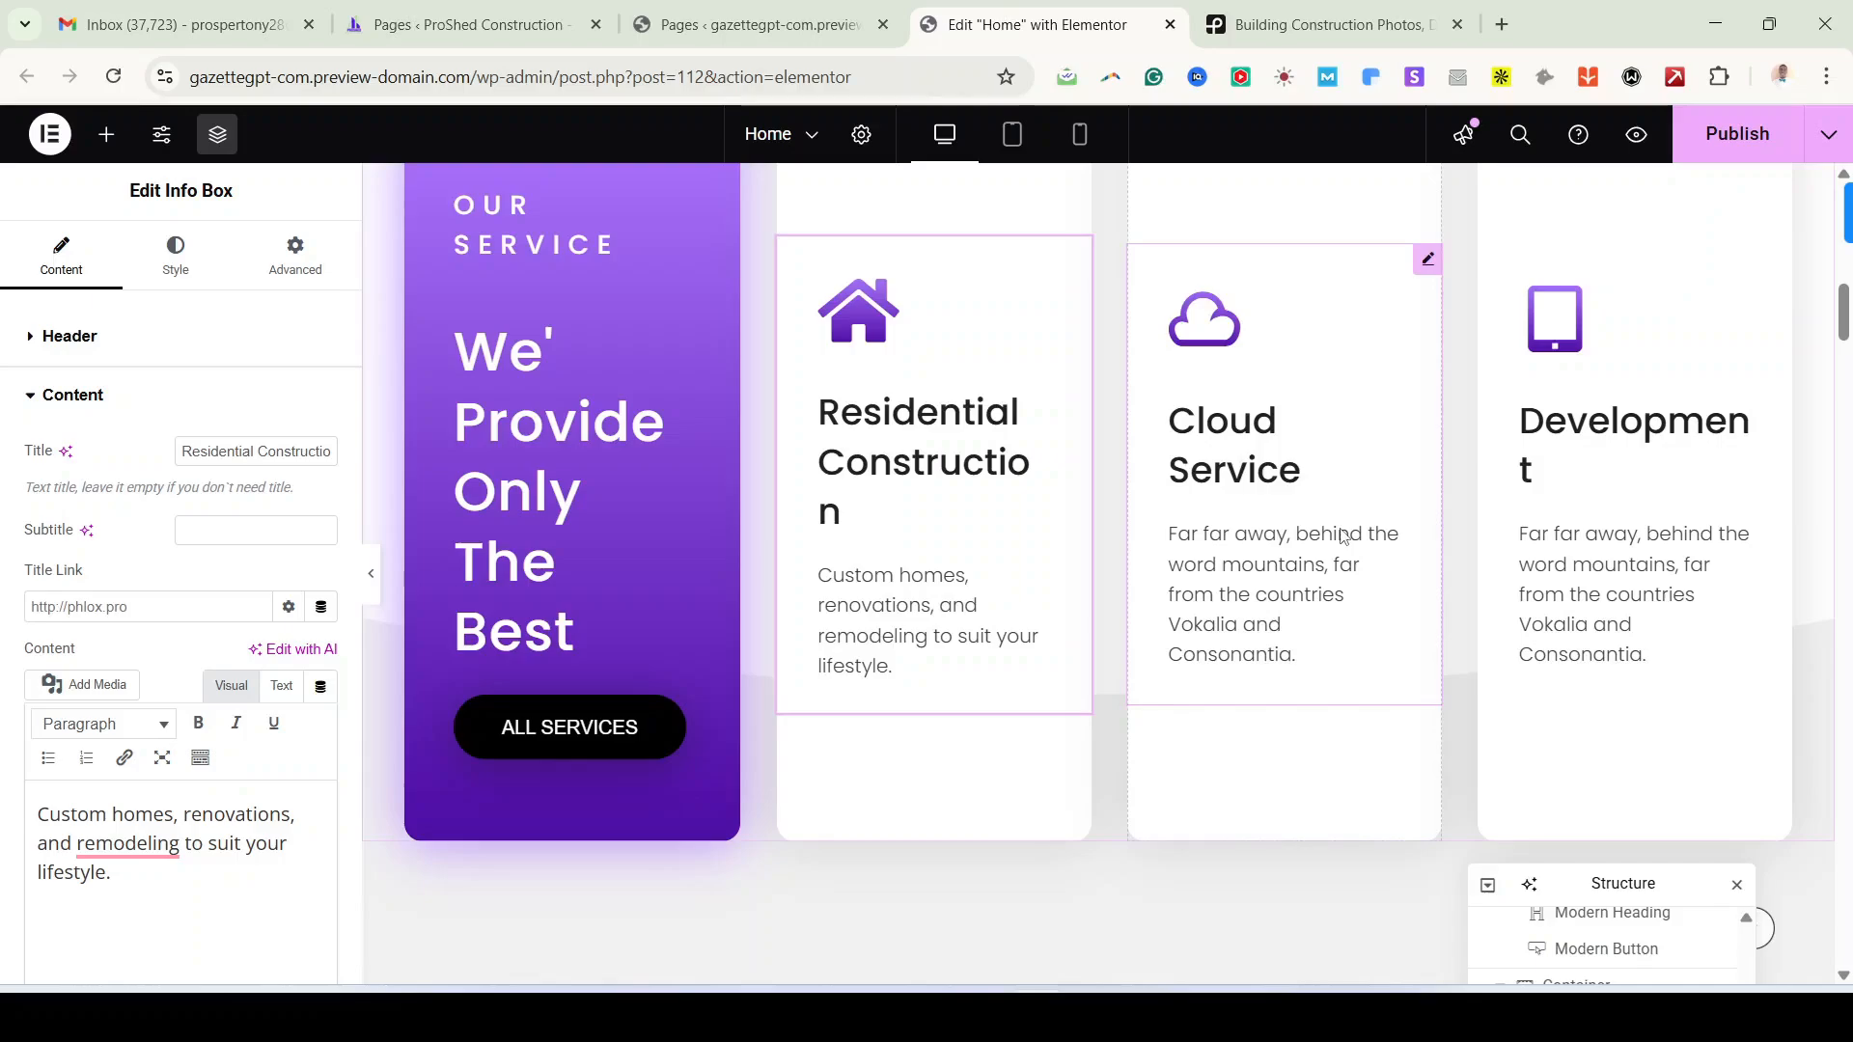
scroll(1257, 572, up, 1)
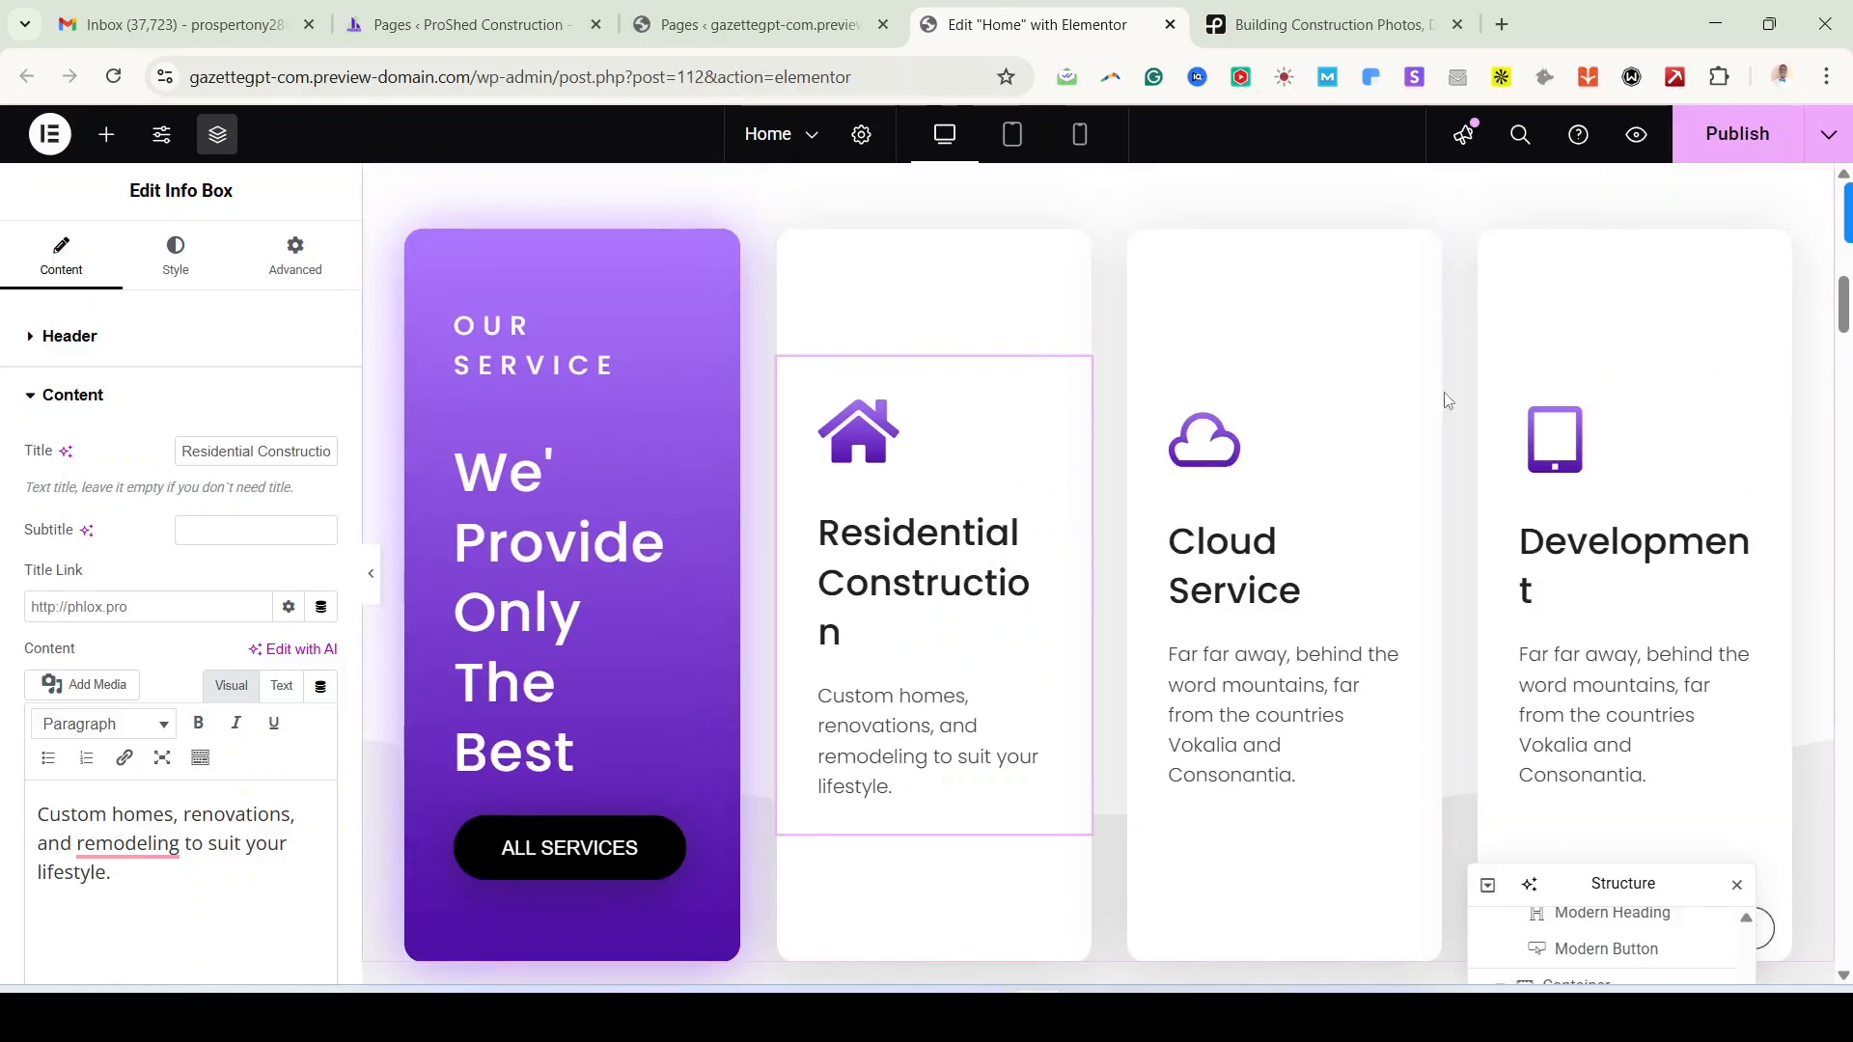
Step: Select the Cloud Service card and copy the Commercial Construction heading from the reference site
click(1427, 379)
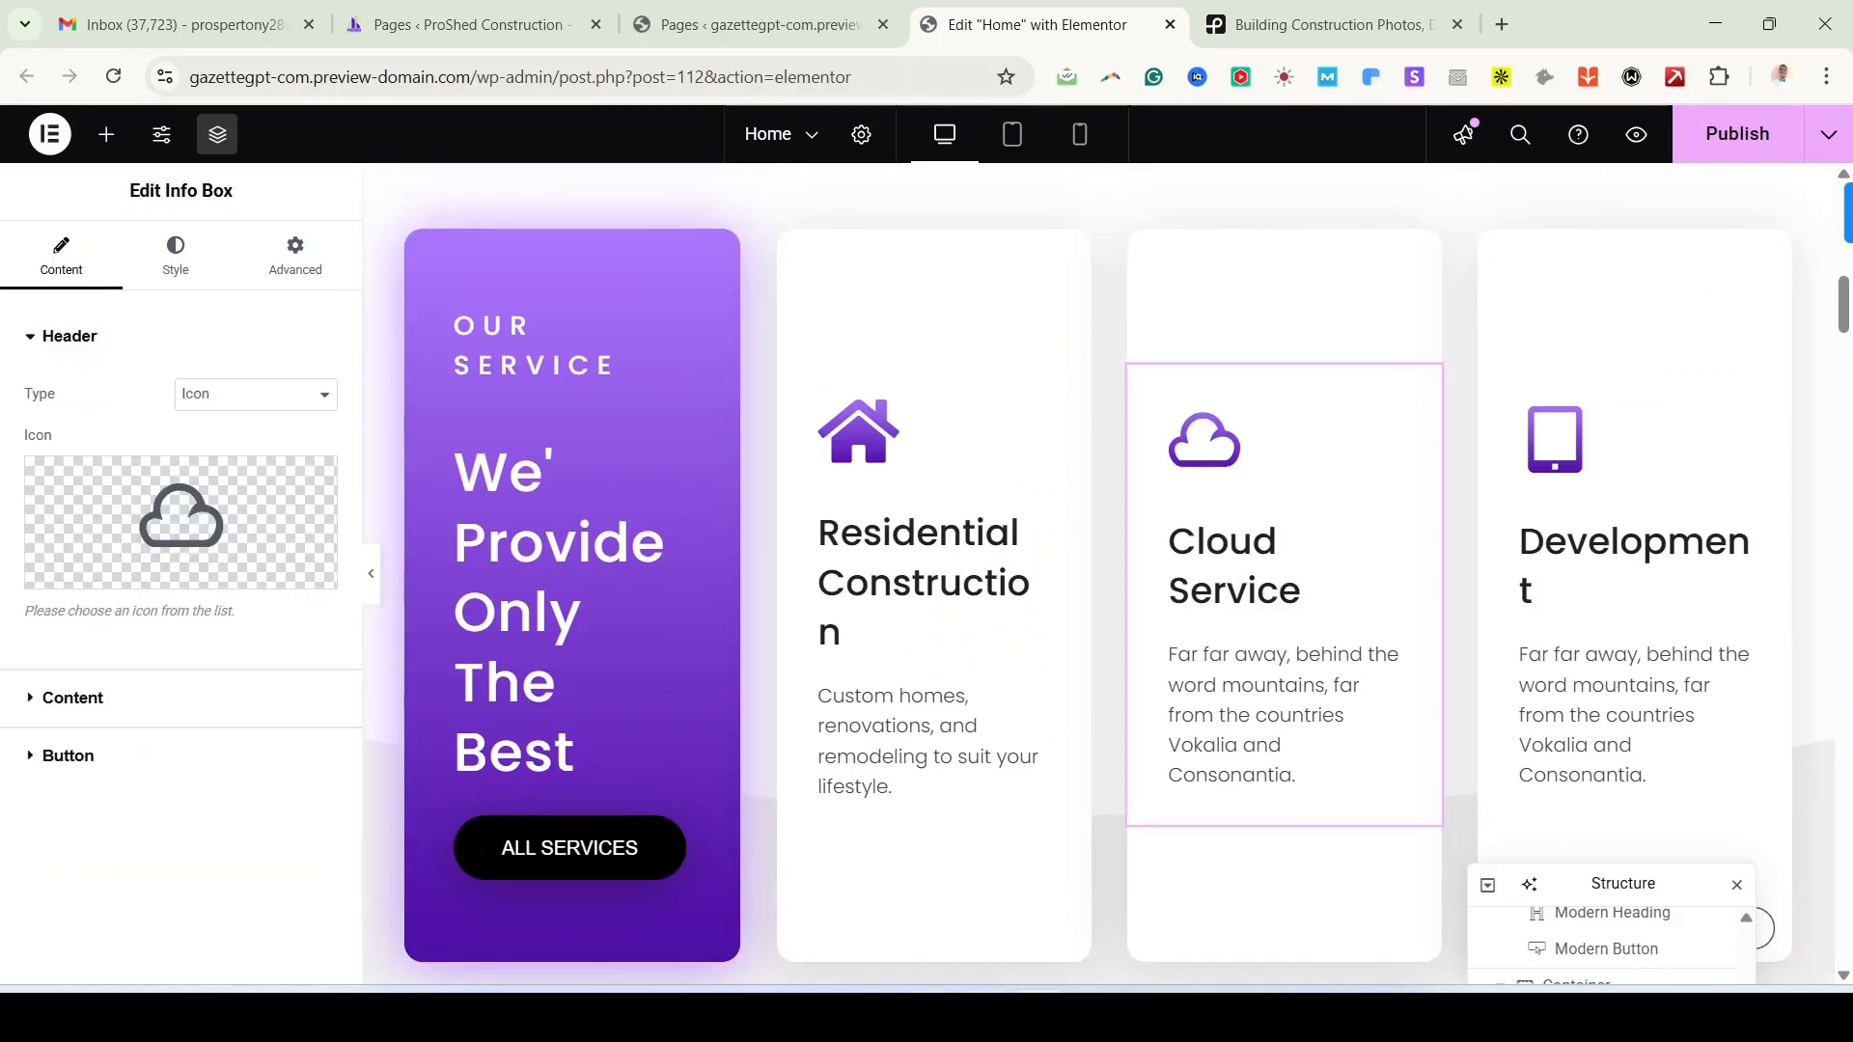
key(alt+Tab)
drag(1025, 666, 1221, 731)
key(ctrl+c)
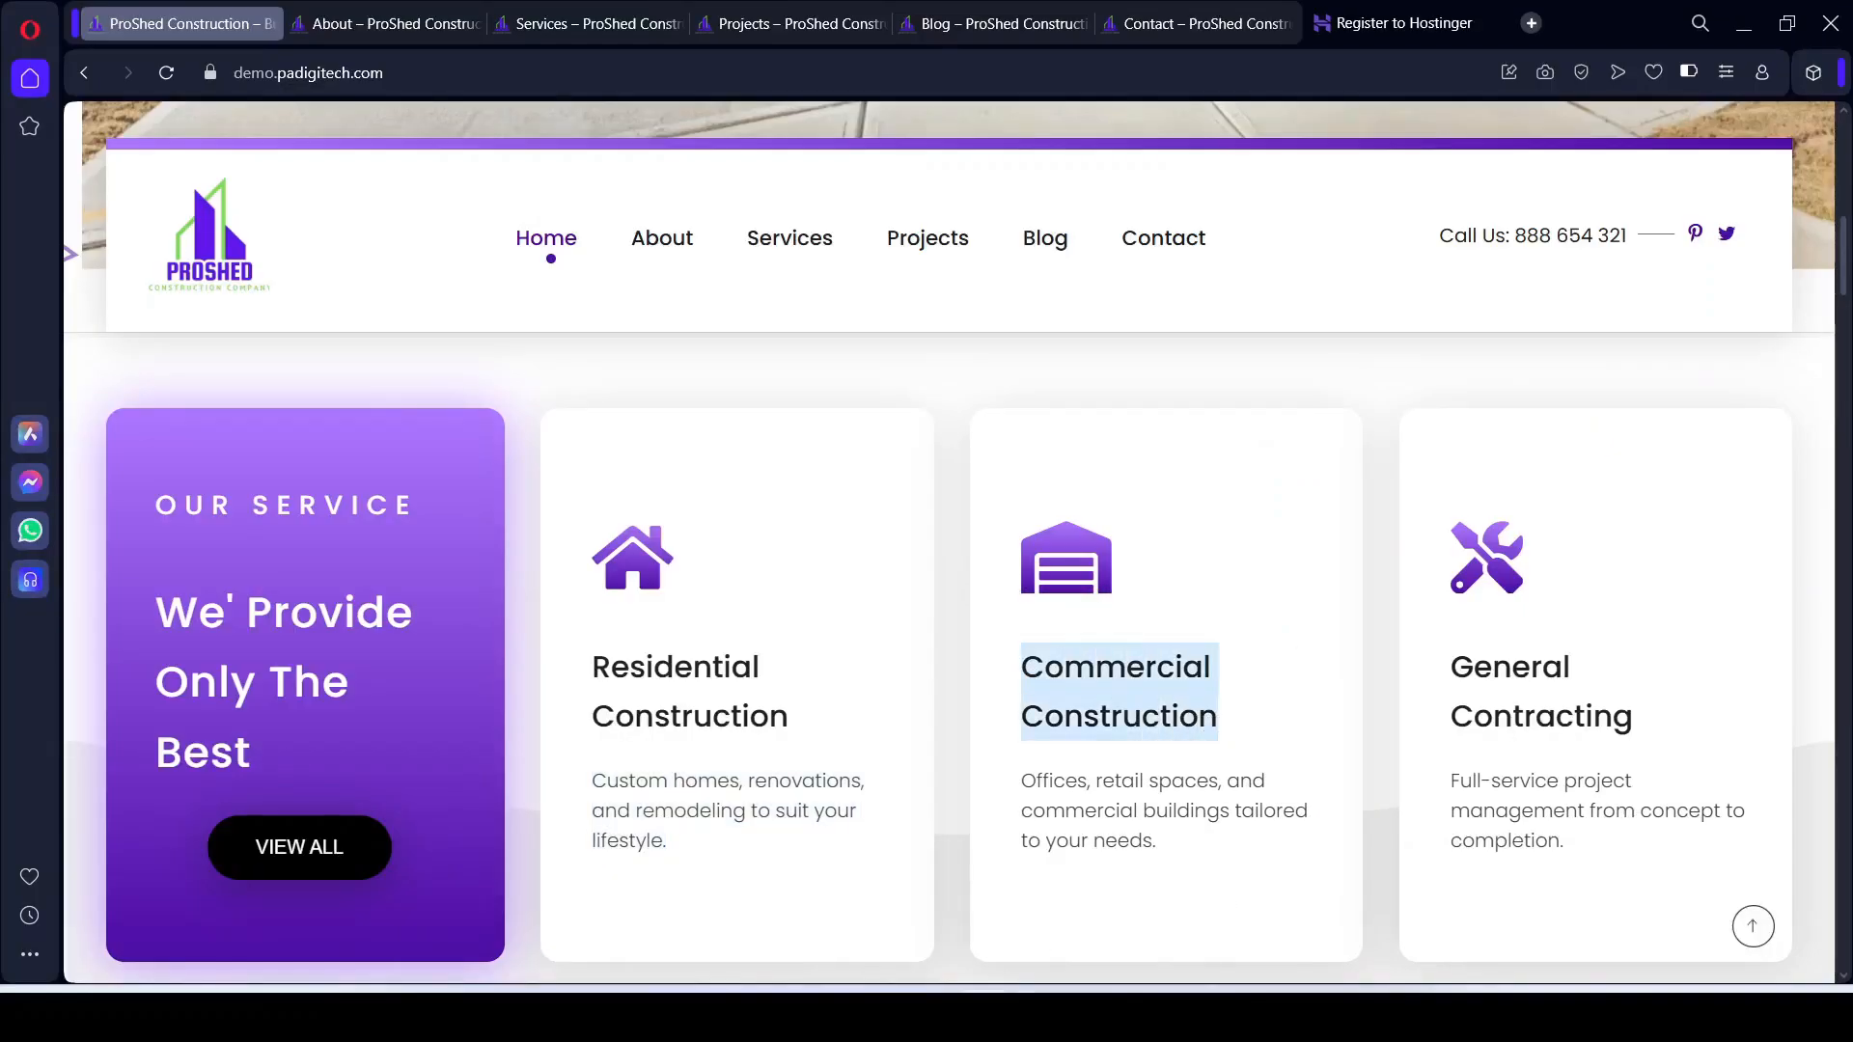
key(alt+Tab)
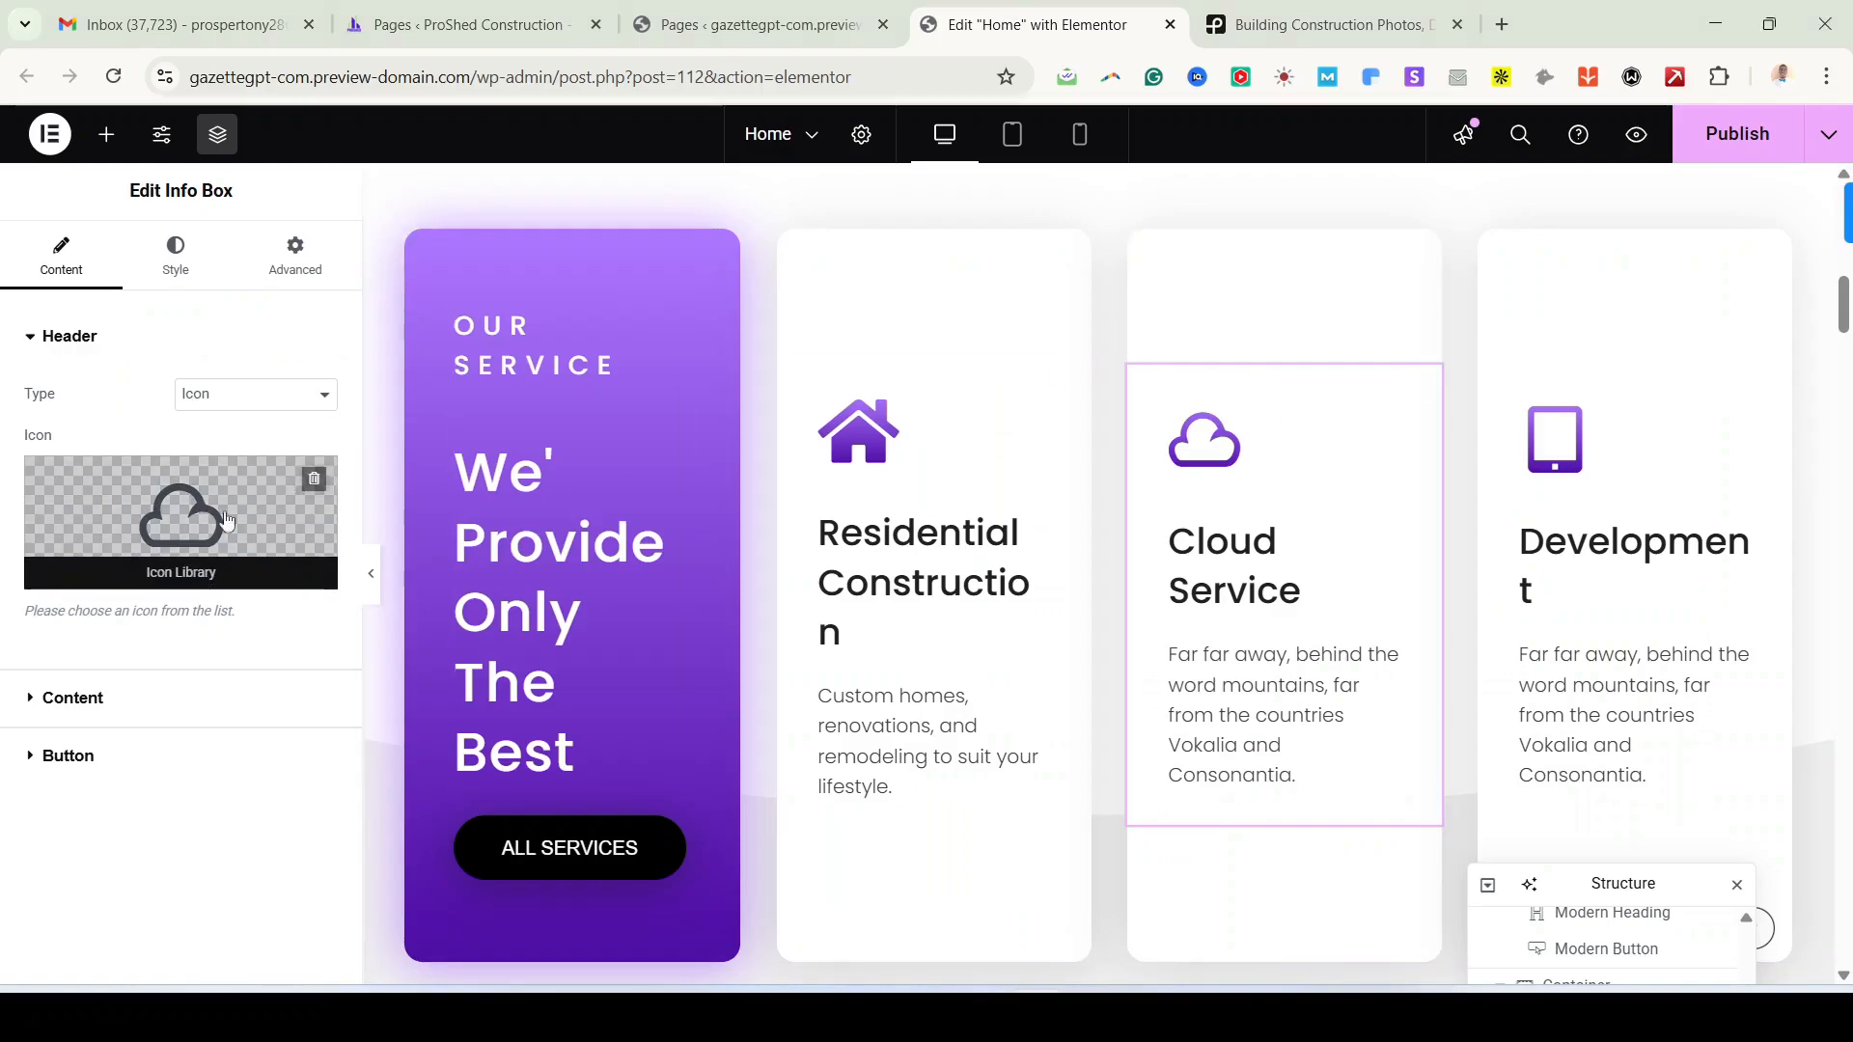
Step: Replace the Cloud Service card's cloud icon with the Warehouse icon
click(225, 522)
click(1035, 224)
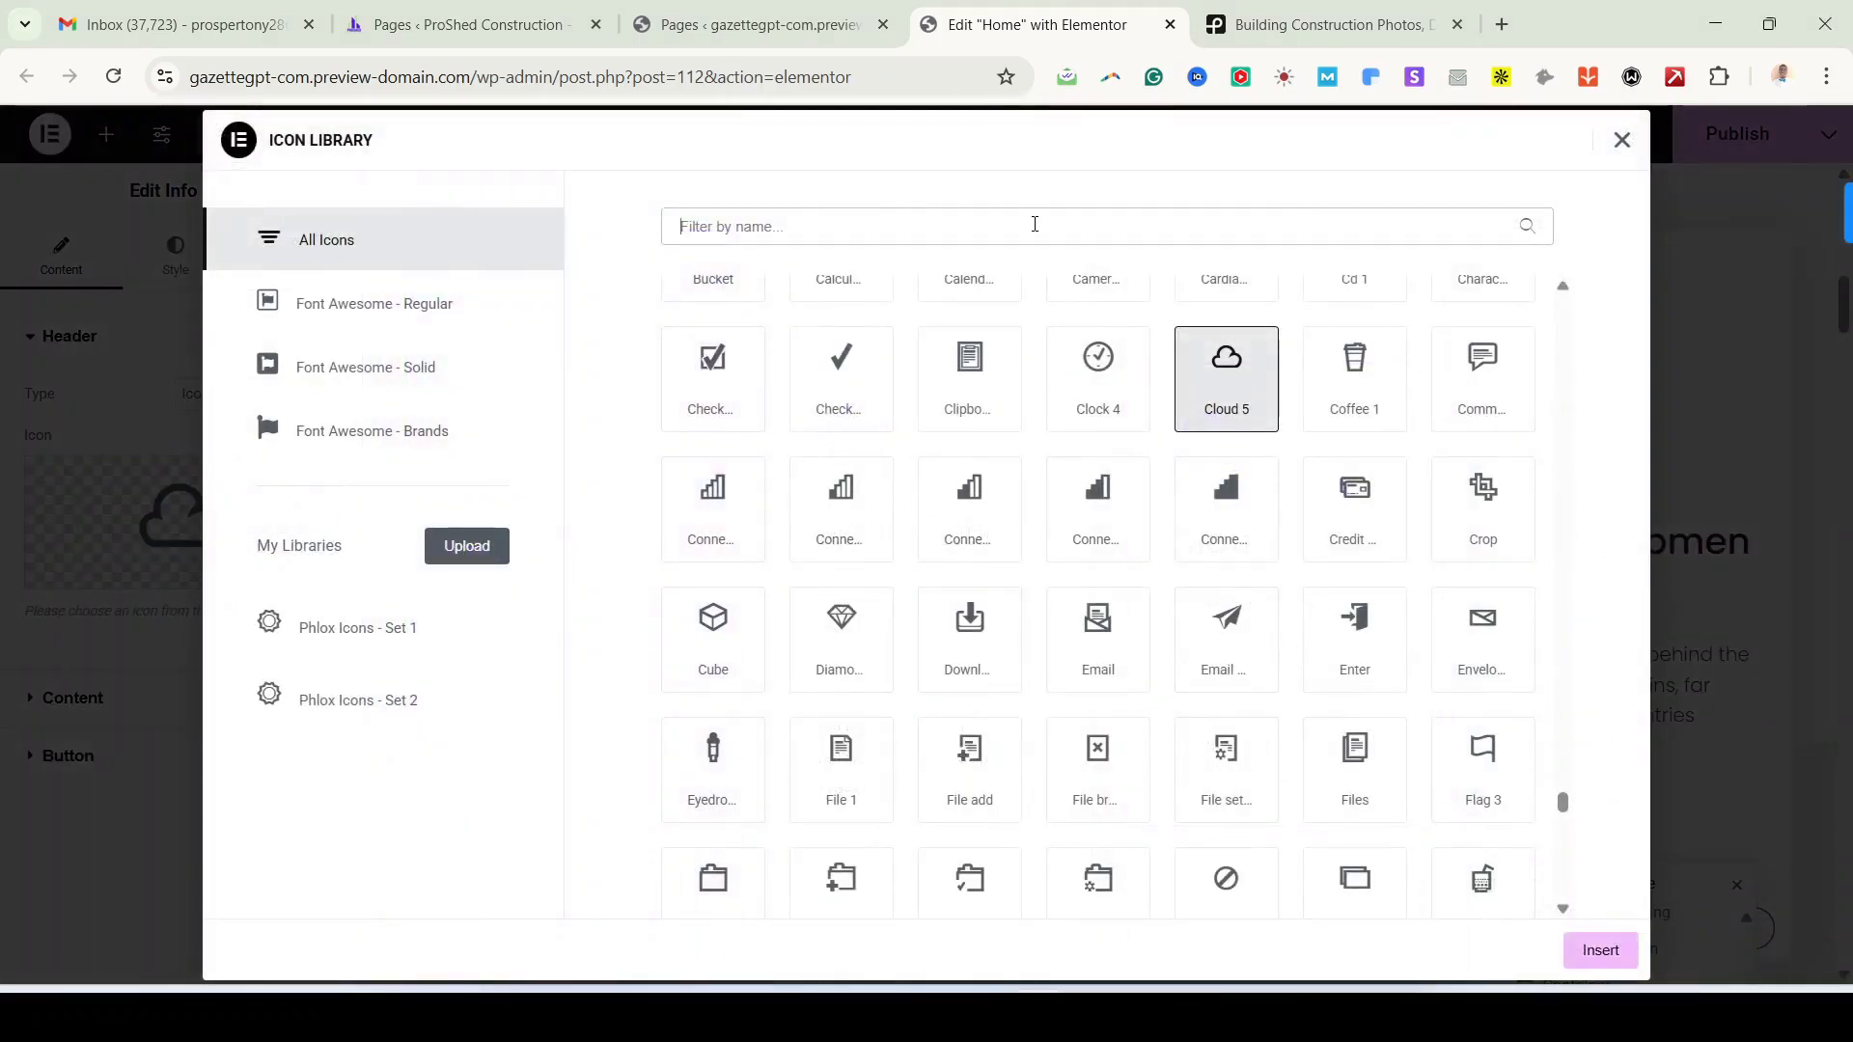
text(WARE)
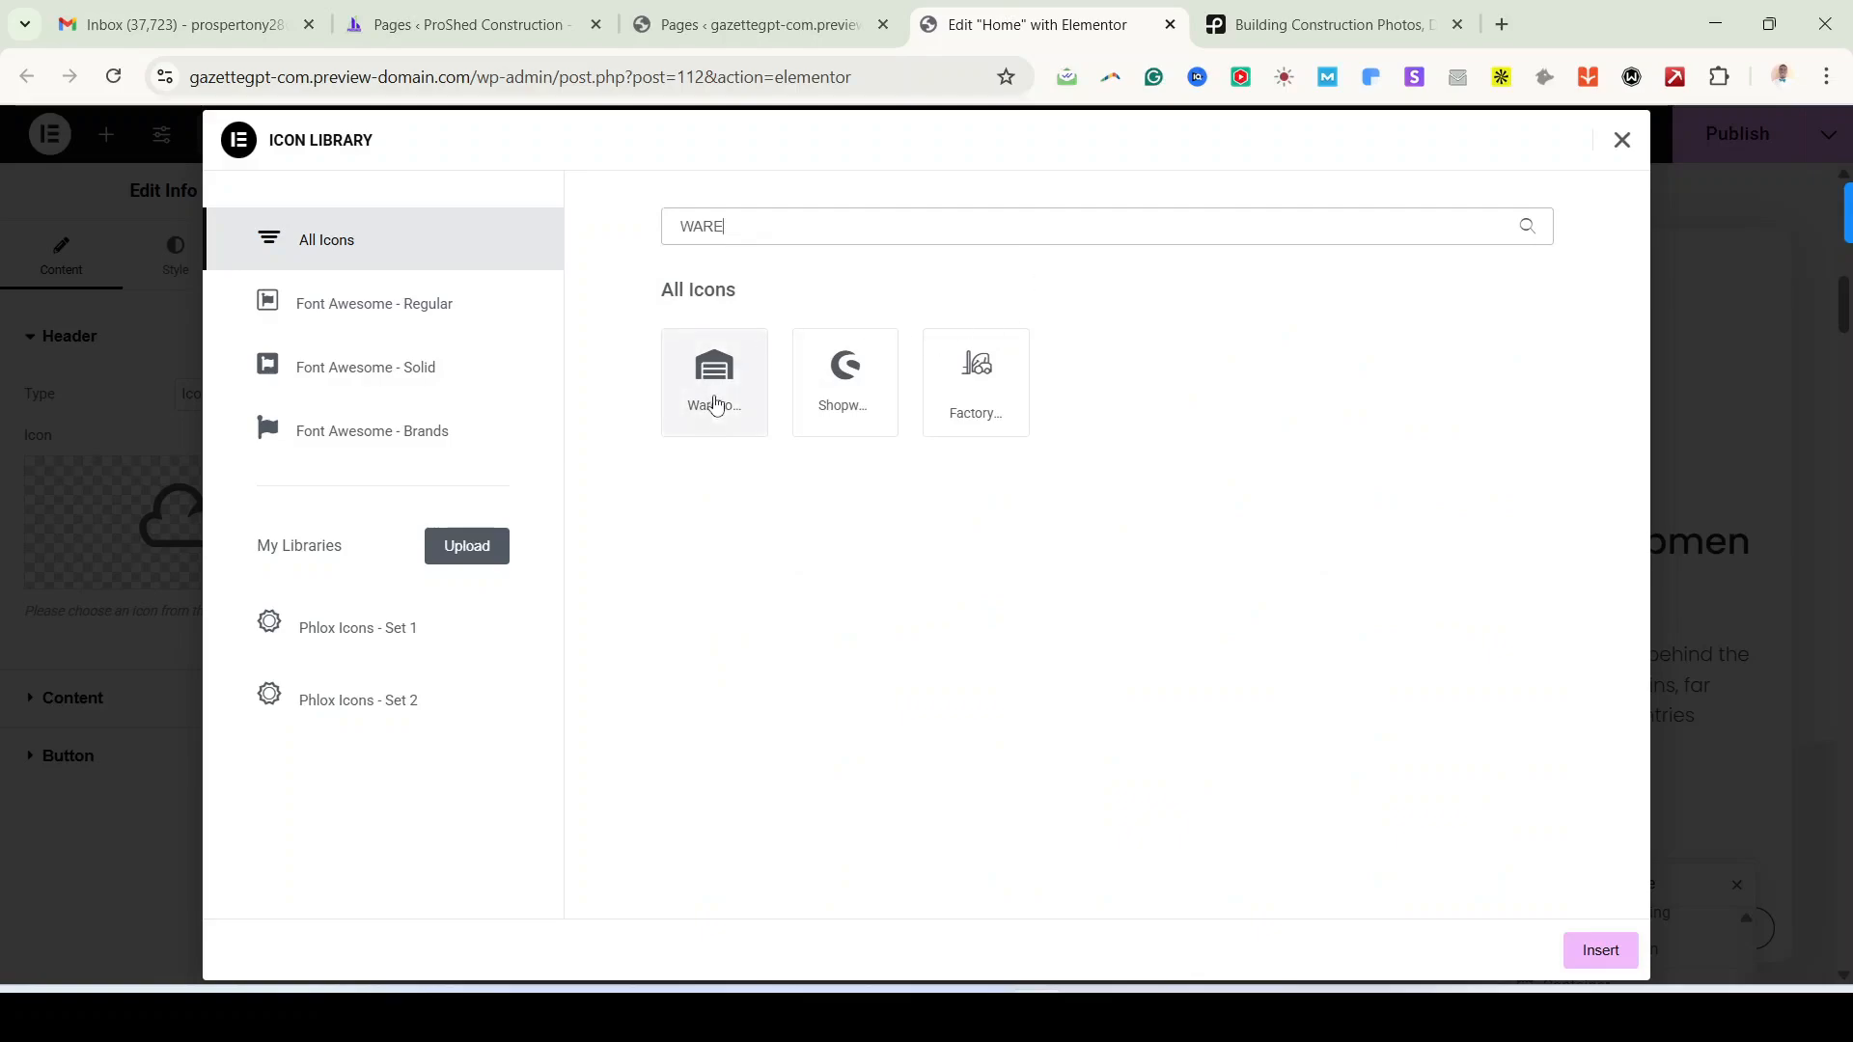
click(716, 402)
click(1586, 951)
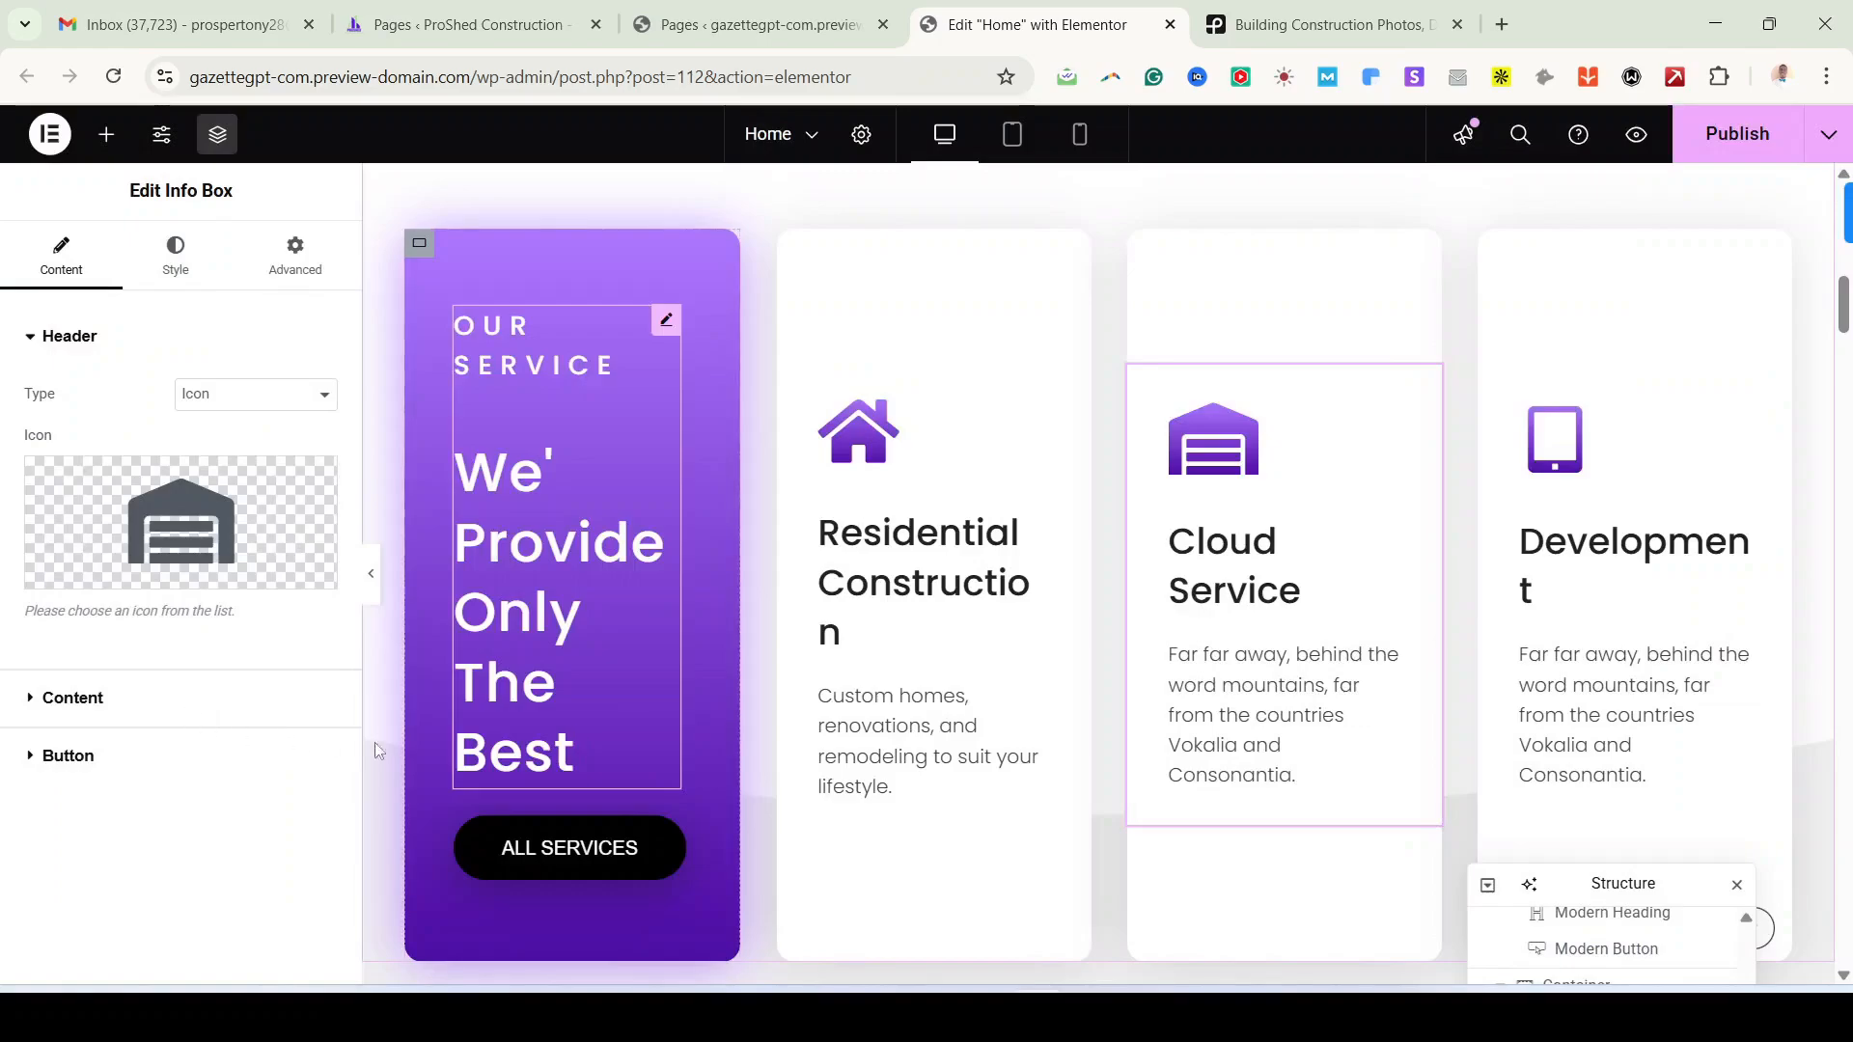
click(280, 698)
click(237, 453)
Step: Title the second card 'Commercial Construction' with the offices, retail spaces and commercial buildings description
key(ctrl+a)
key(ctrl+v)
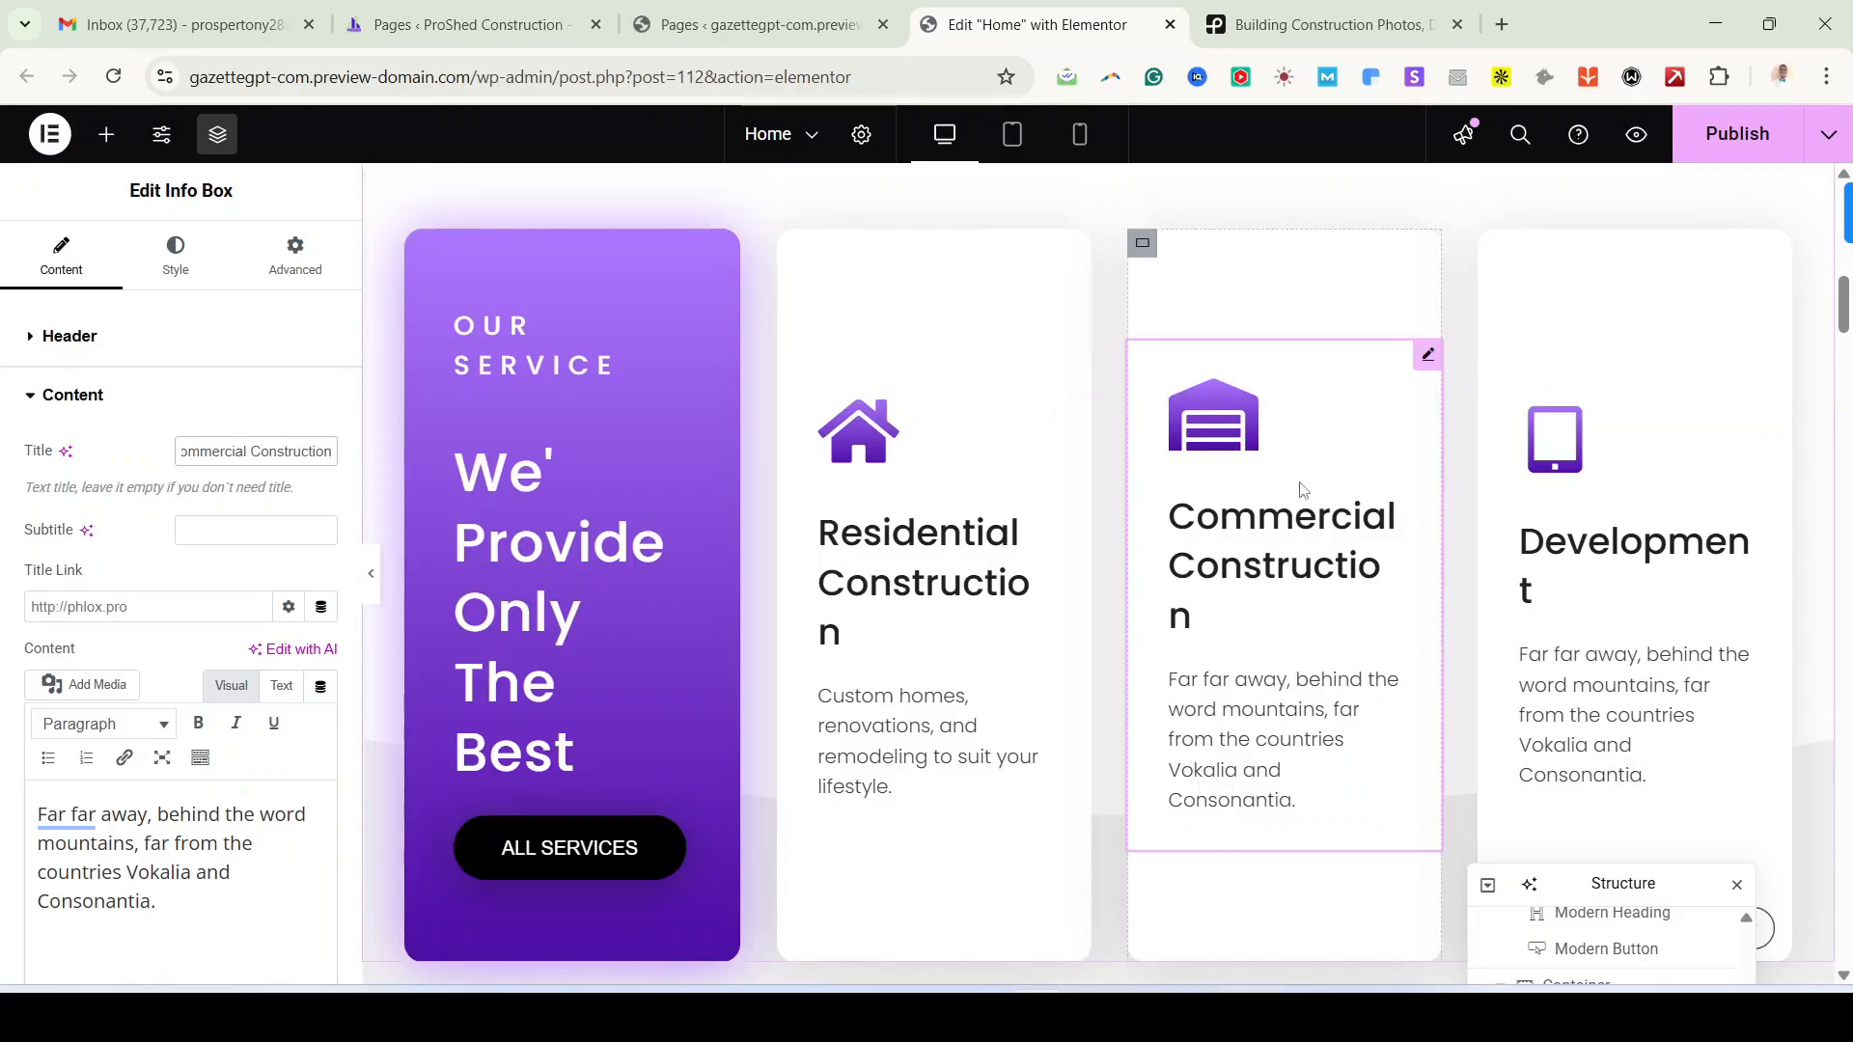
key(alt+Tab)
drag(1021, 779, 1176, 842)
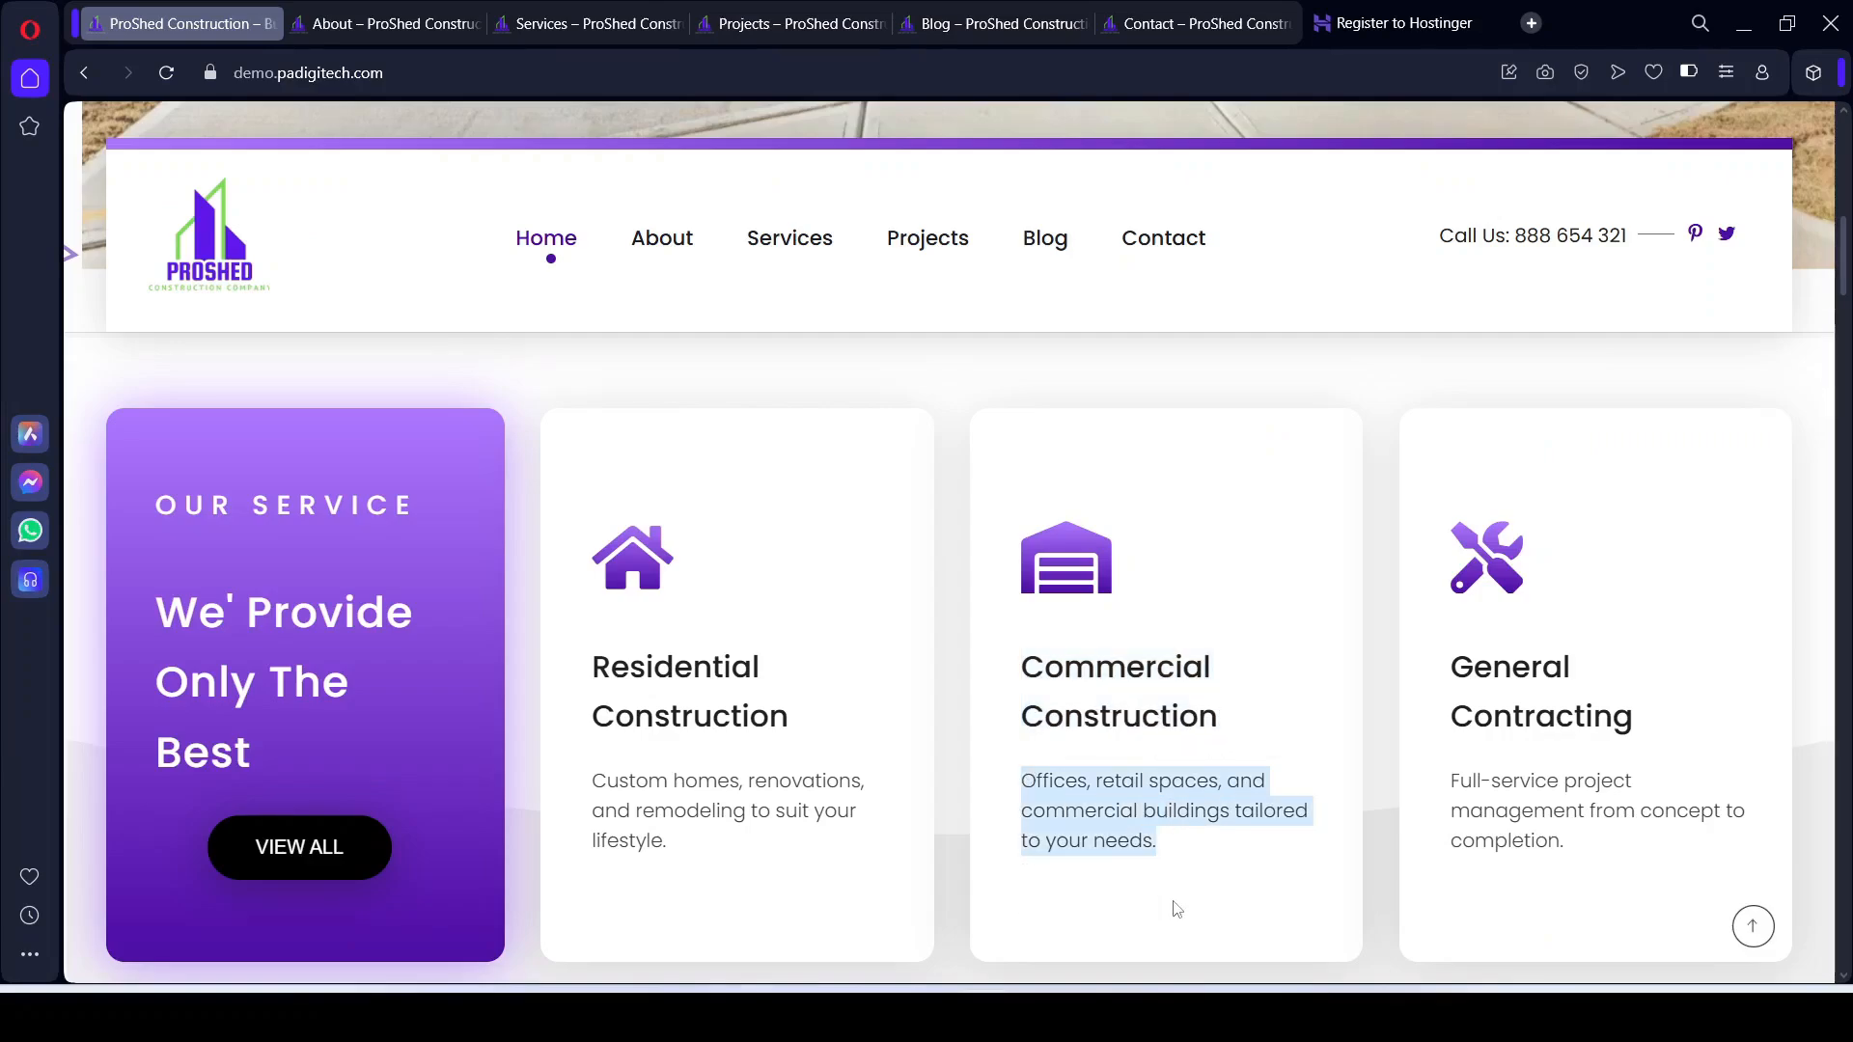
key(alt+Tab)
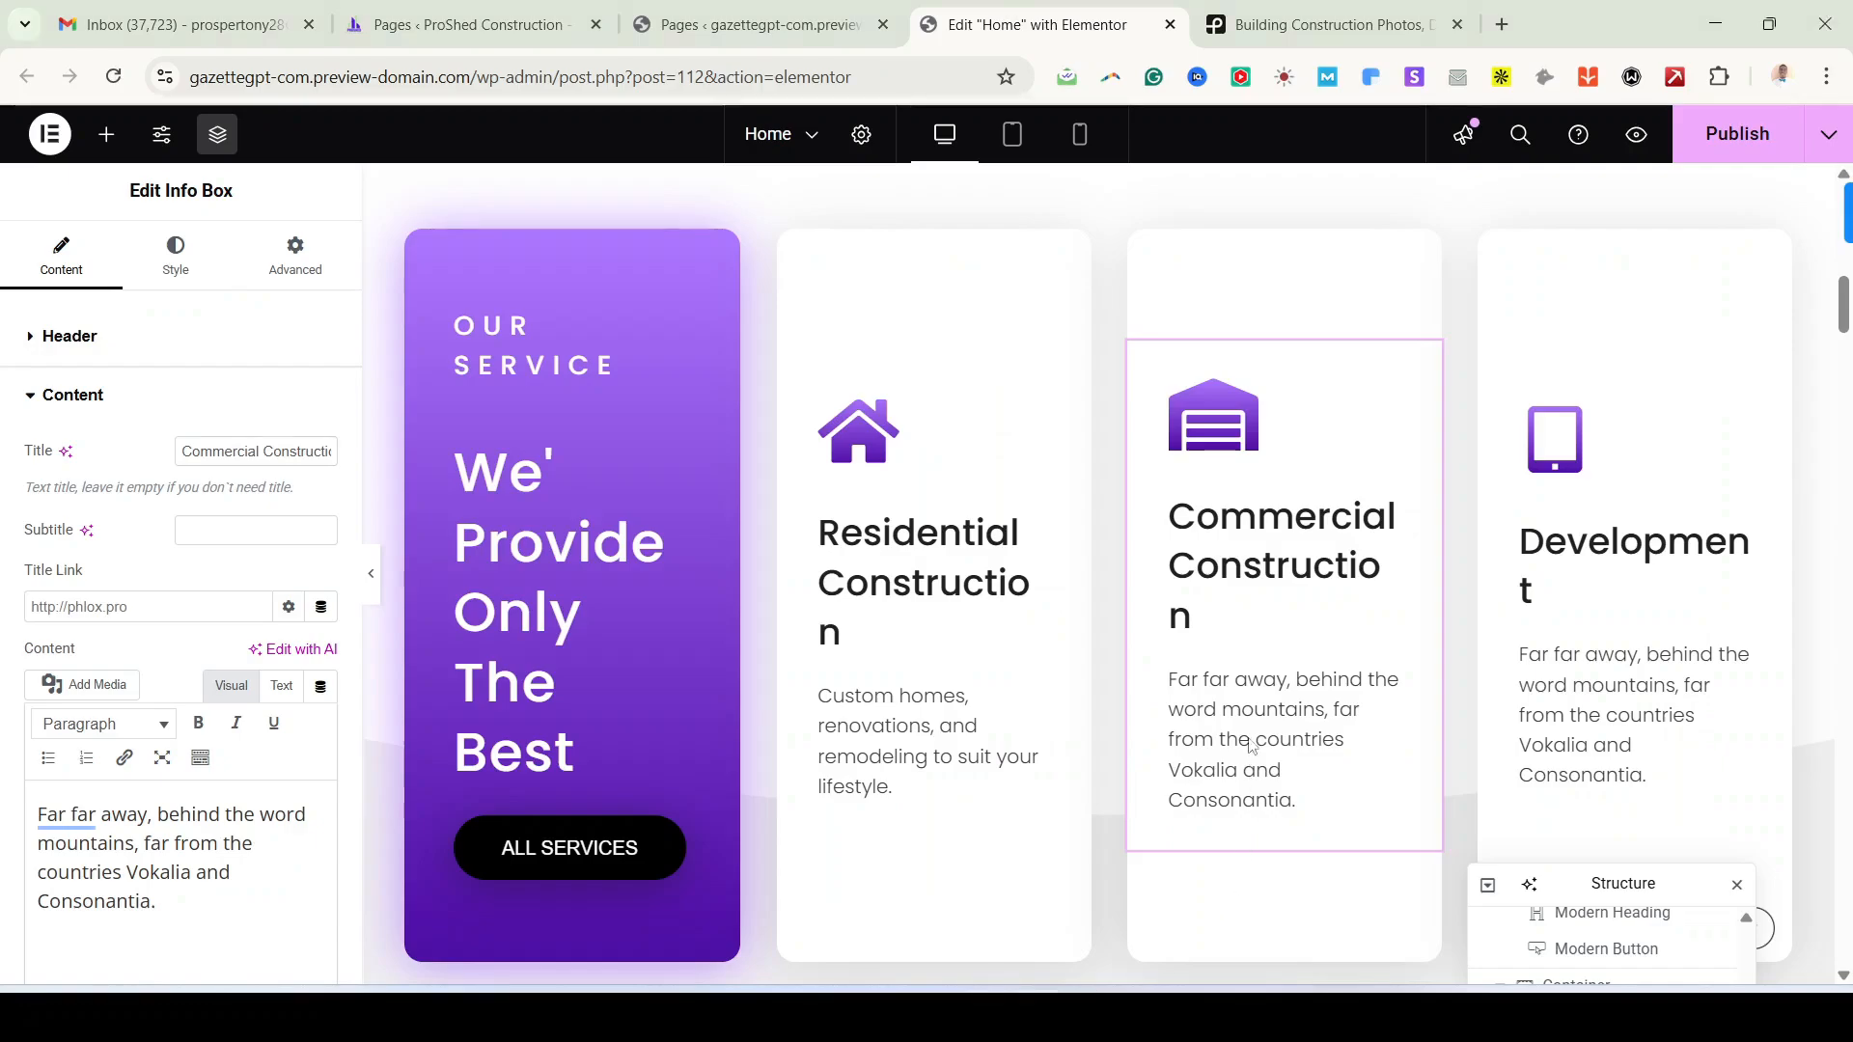
key(ctrl+a)
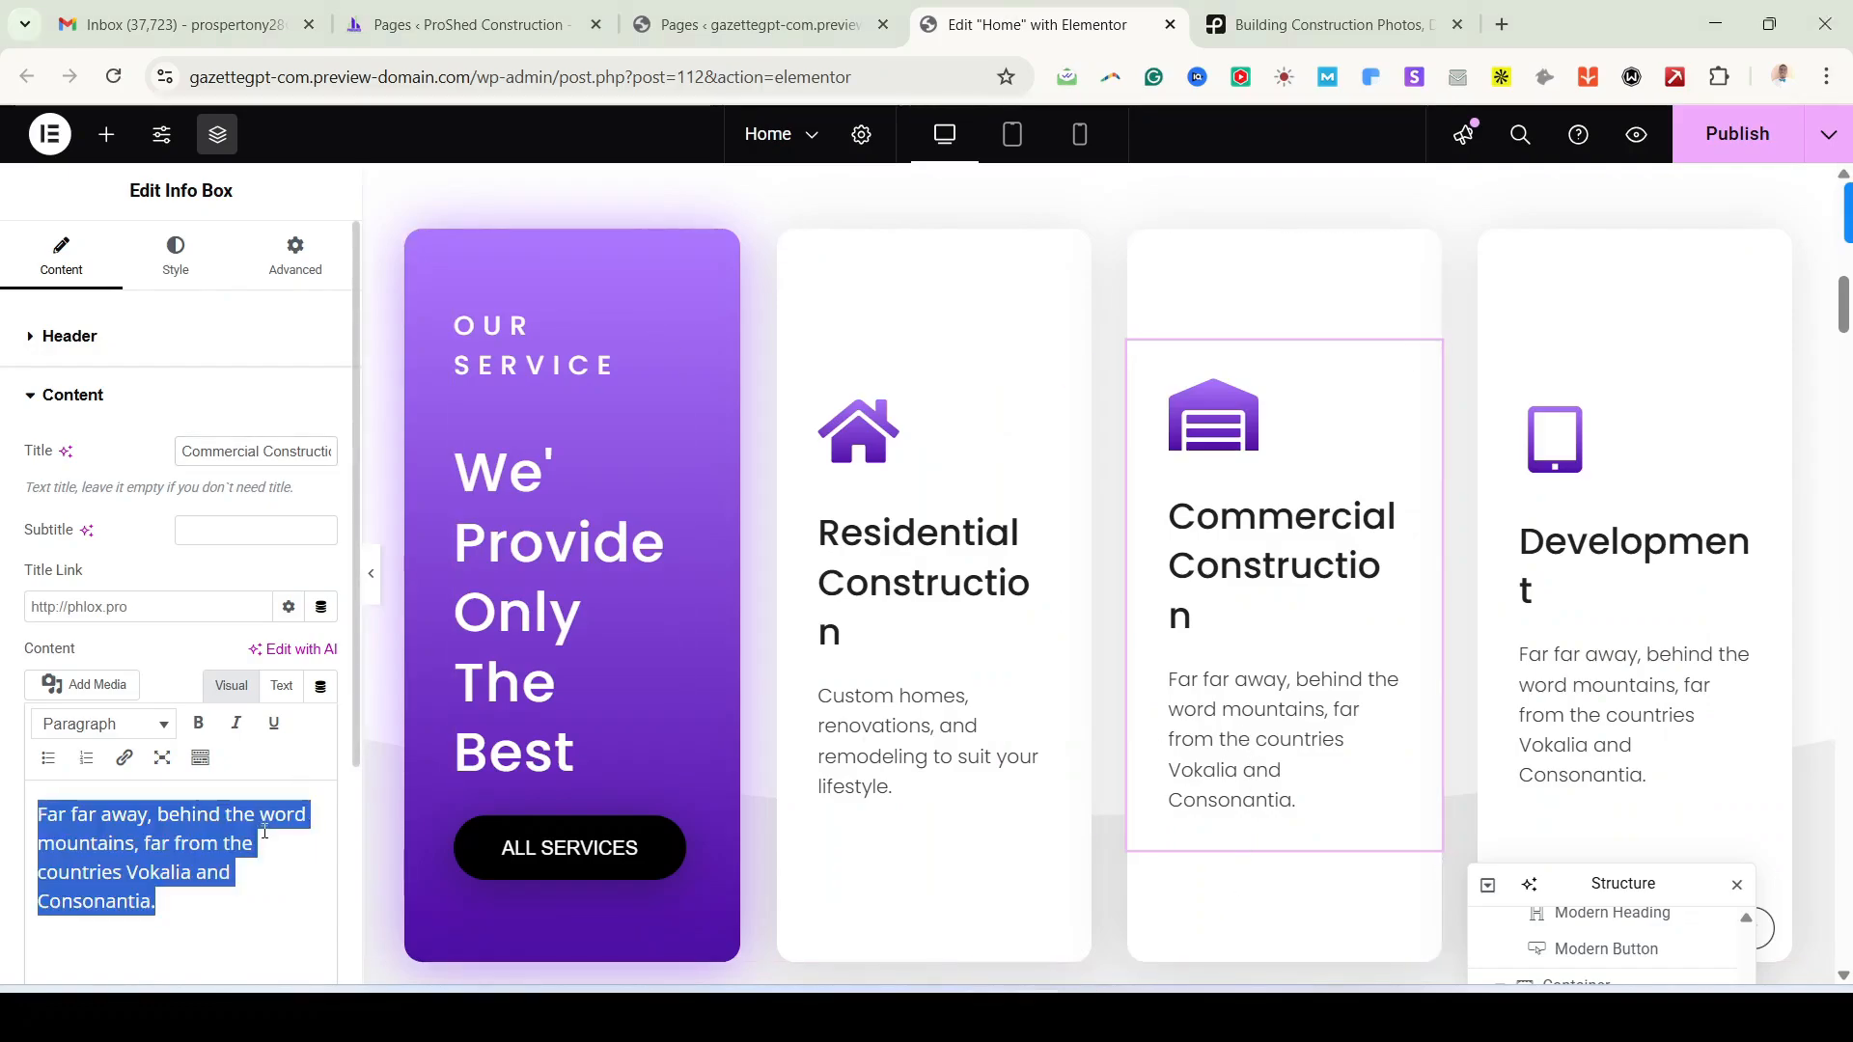
text(Offices, retail spaces, and commercial buildings tailored to your needs.)
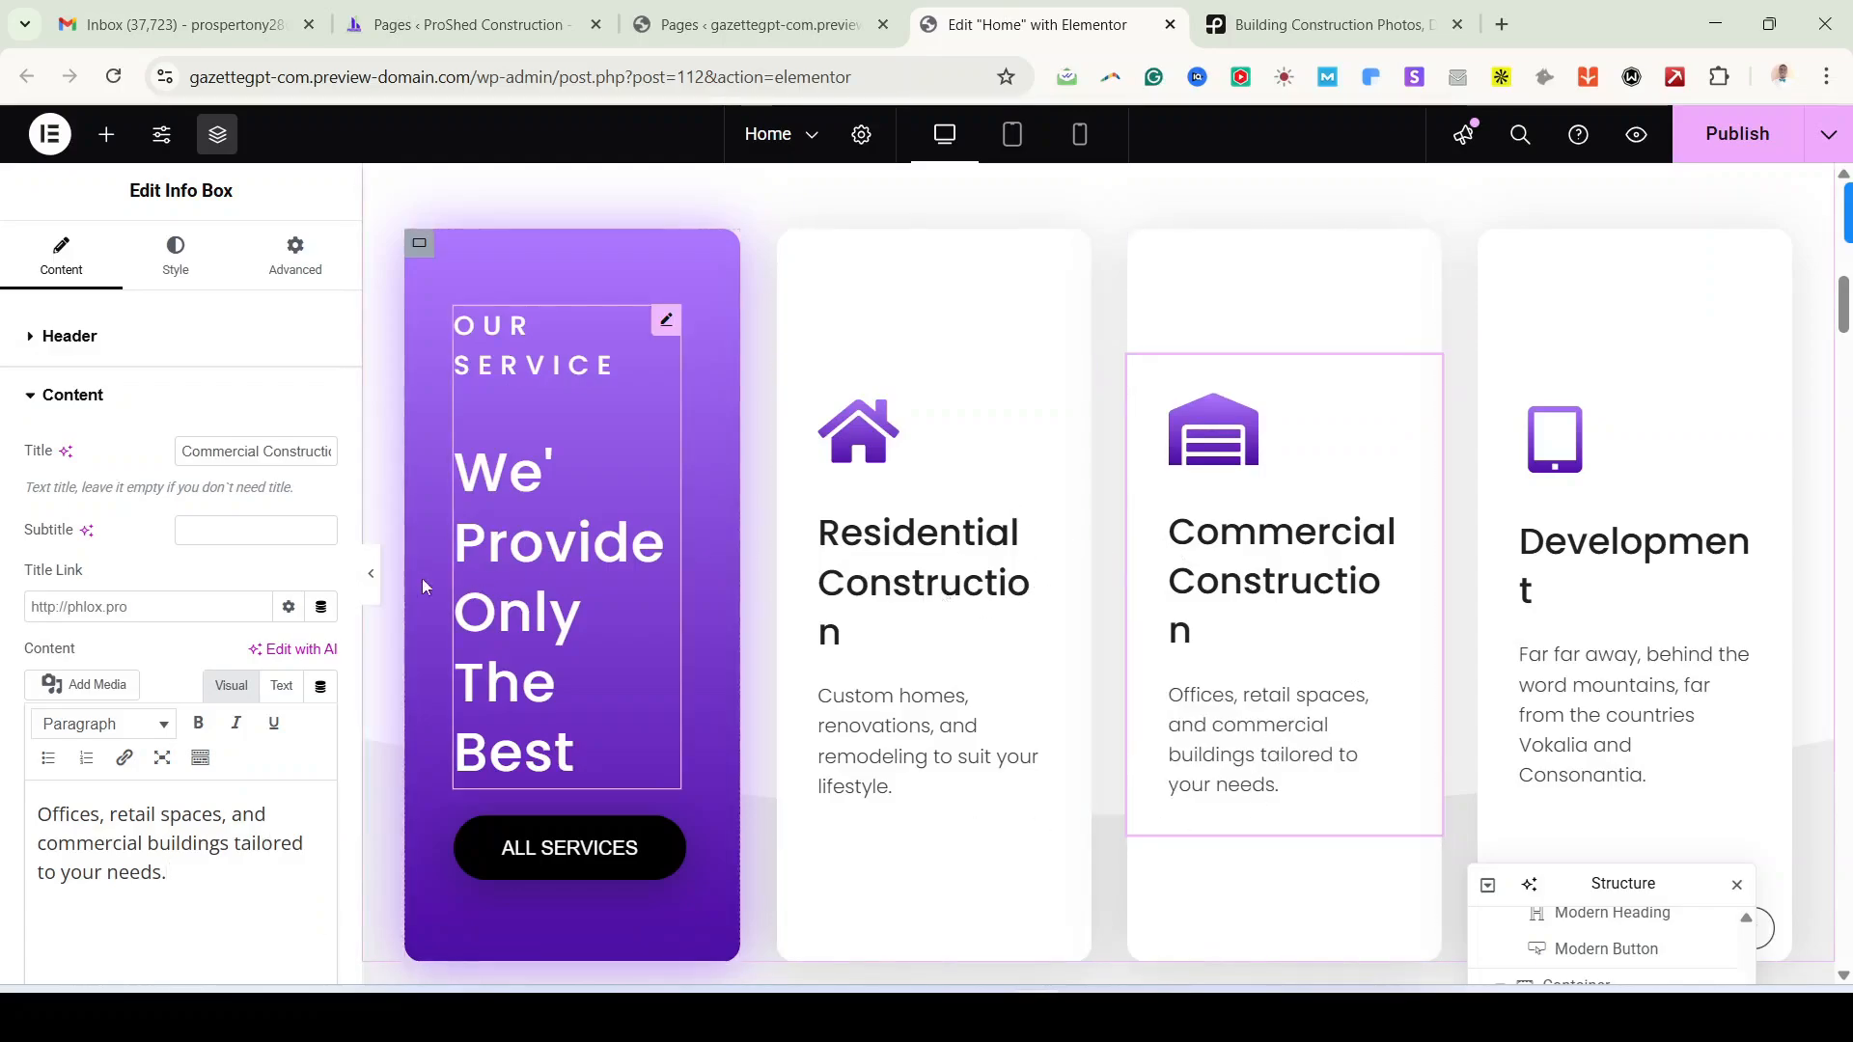
click(376, 583)
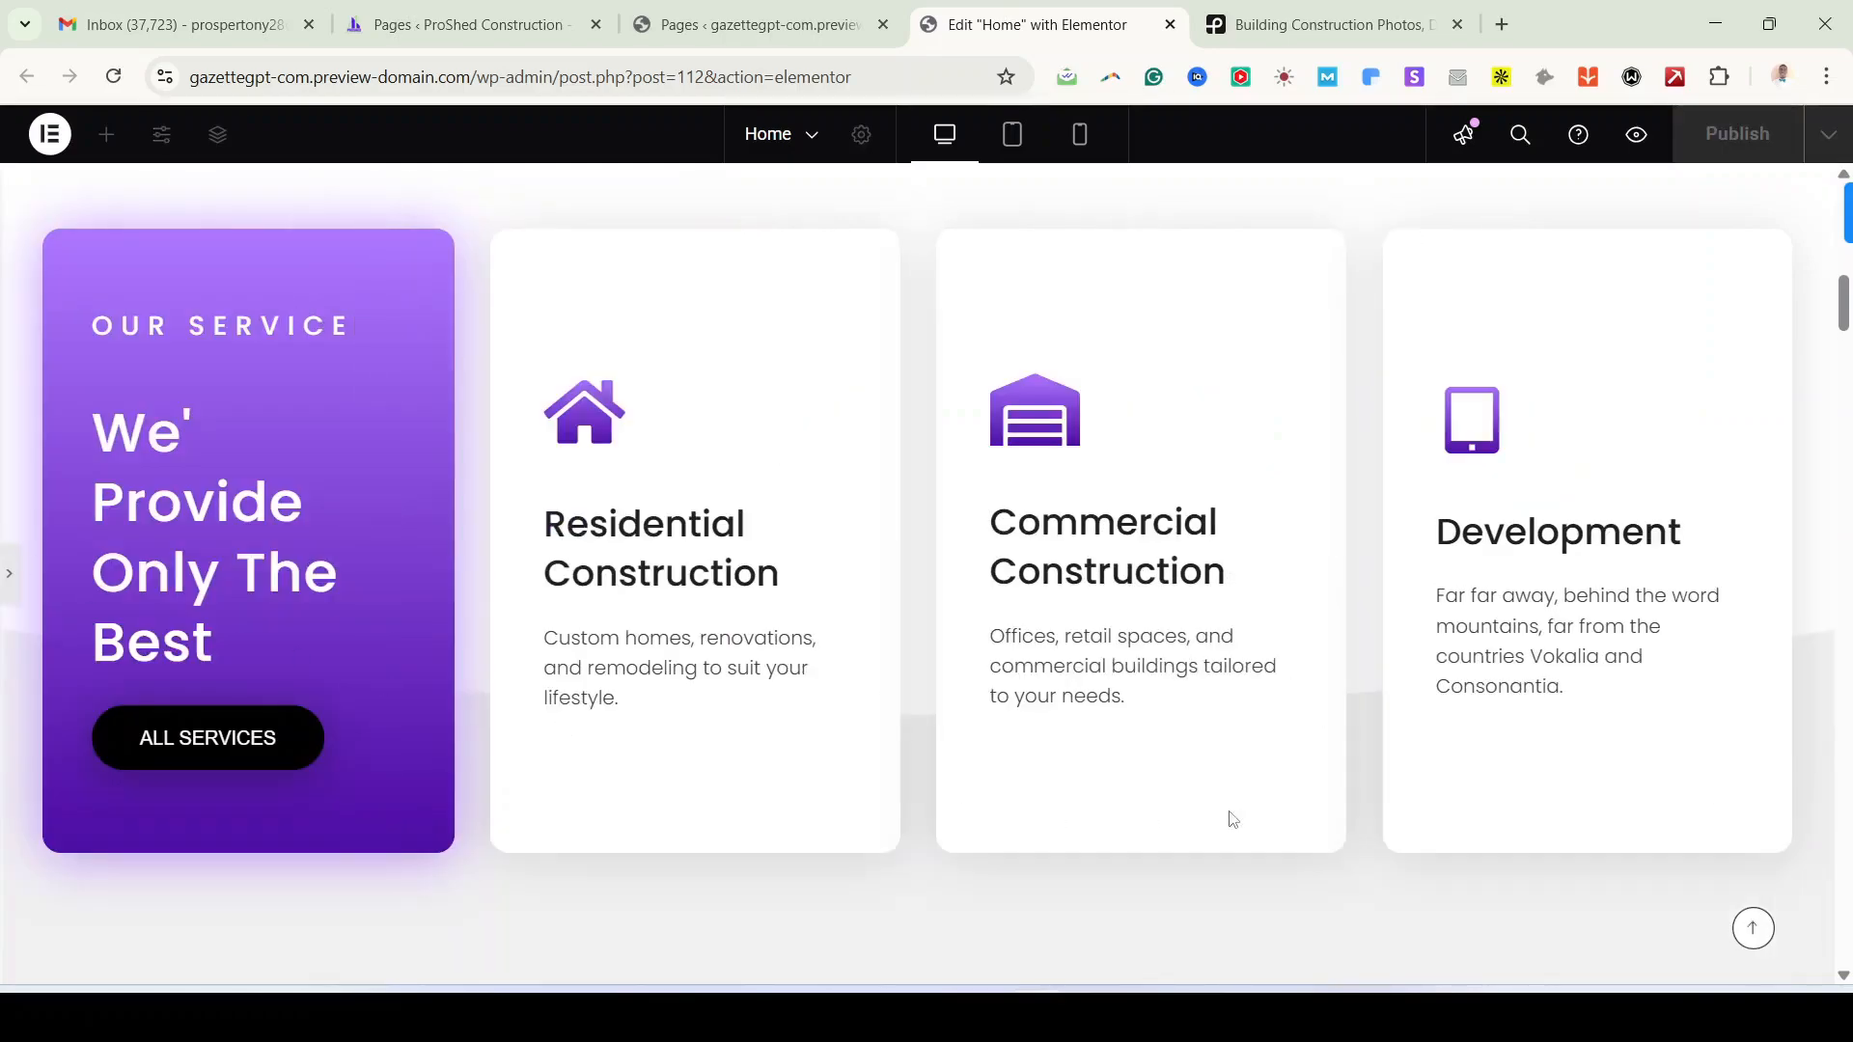
Step: Try left and right header positions on the Residential Construction card, then keep Top
click(9, 579)
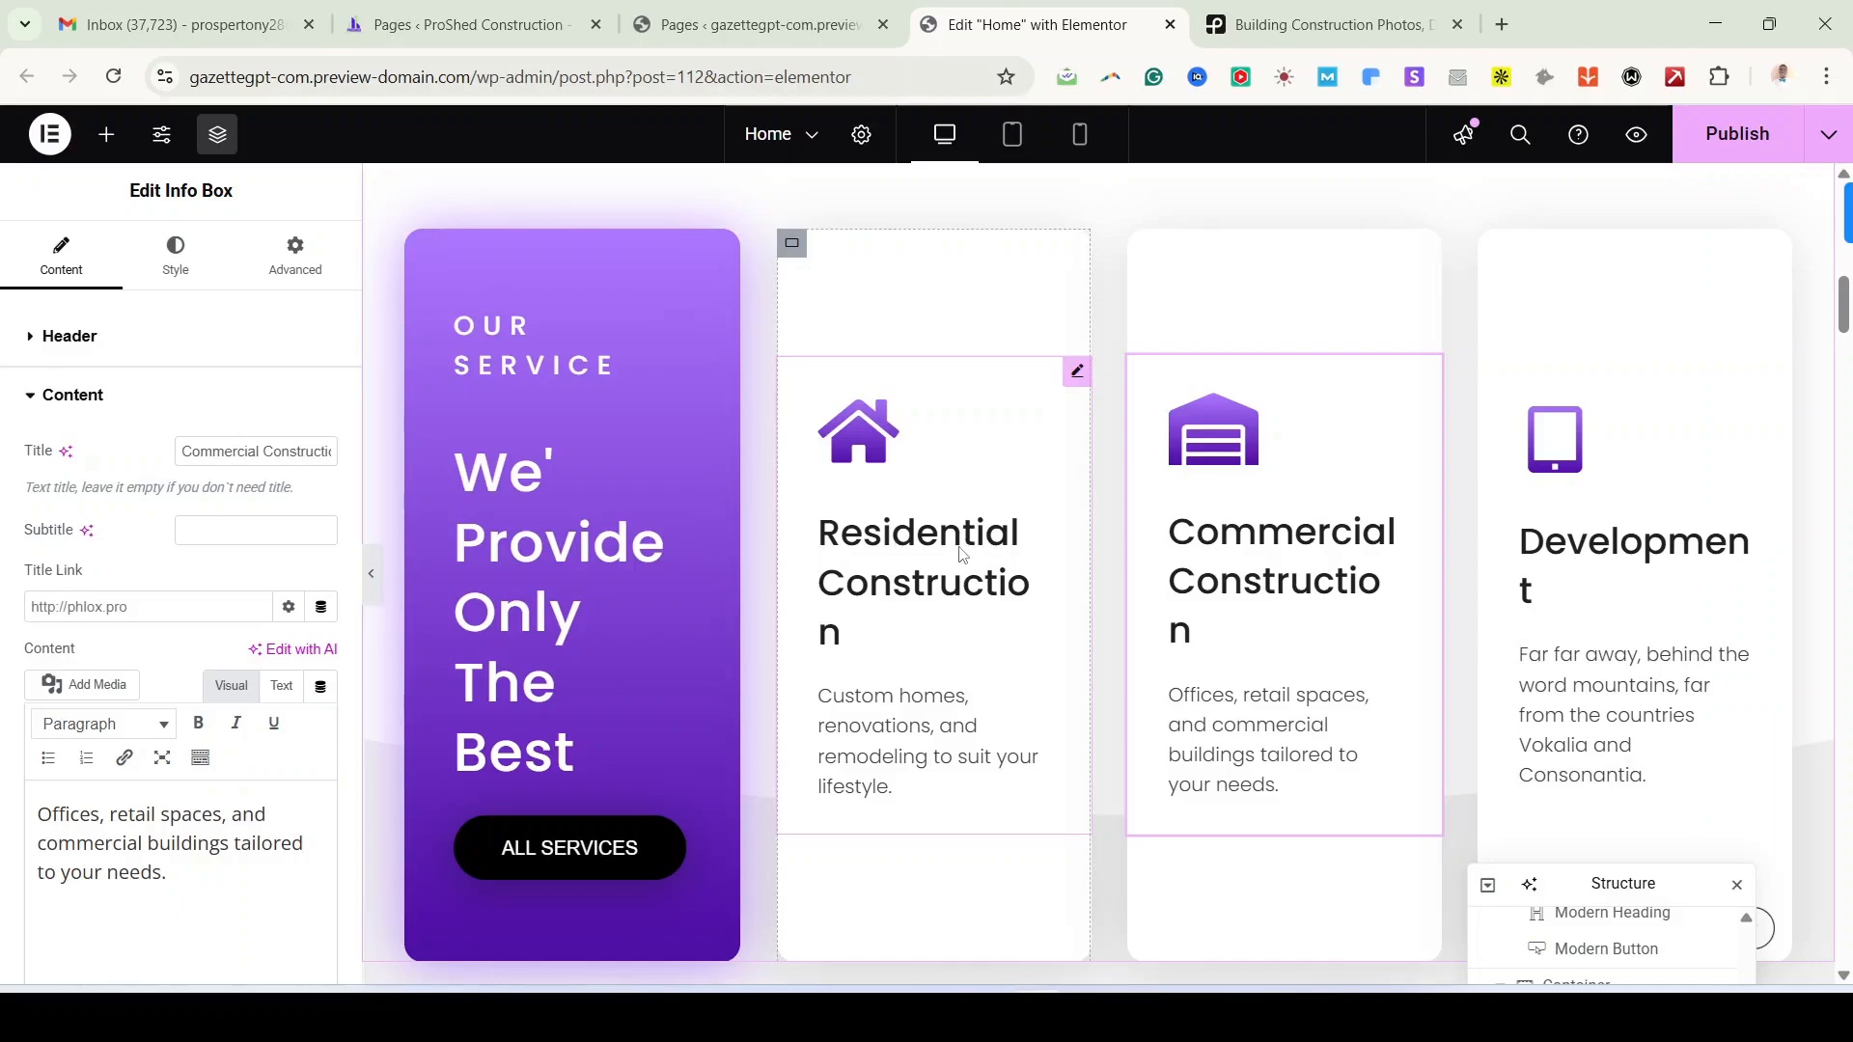
click(1076, 384)
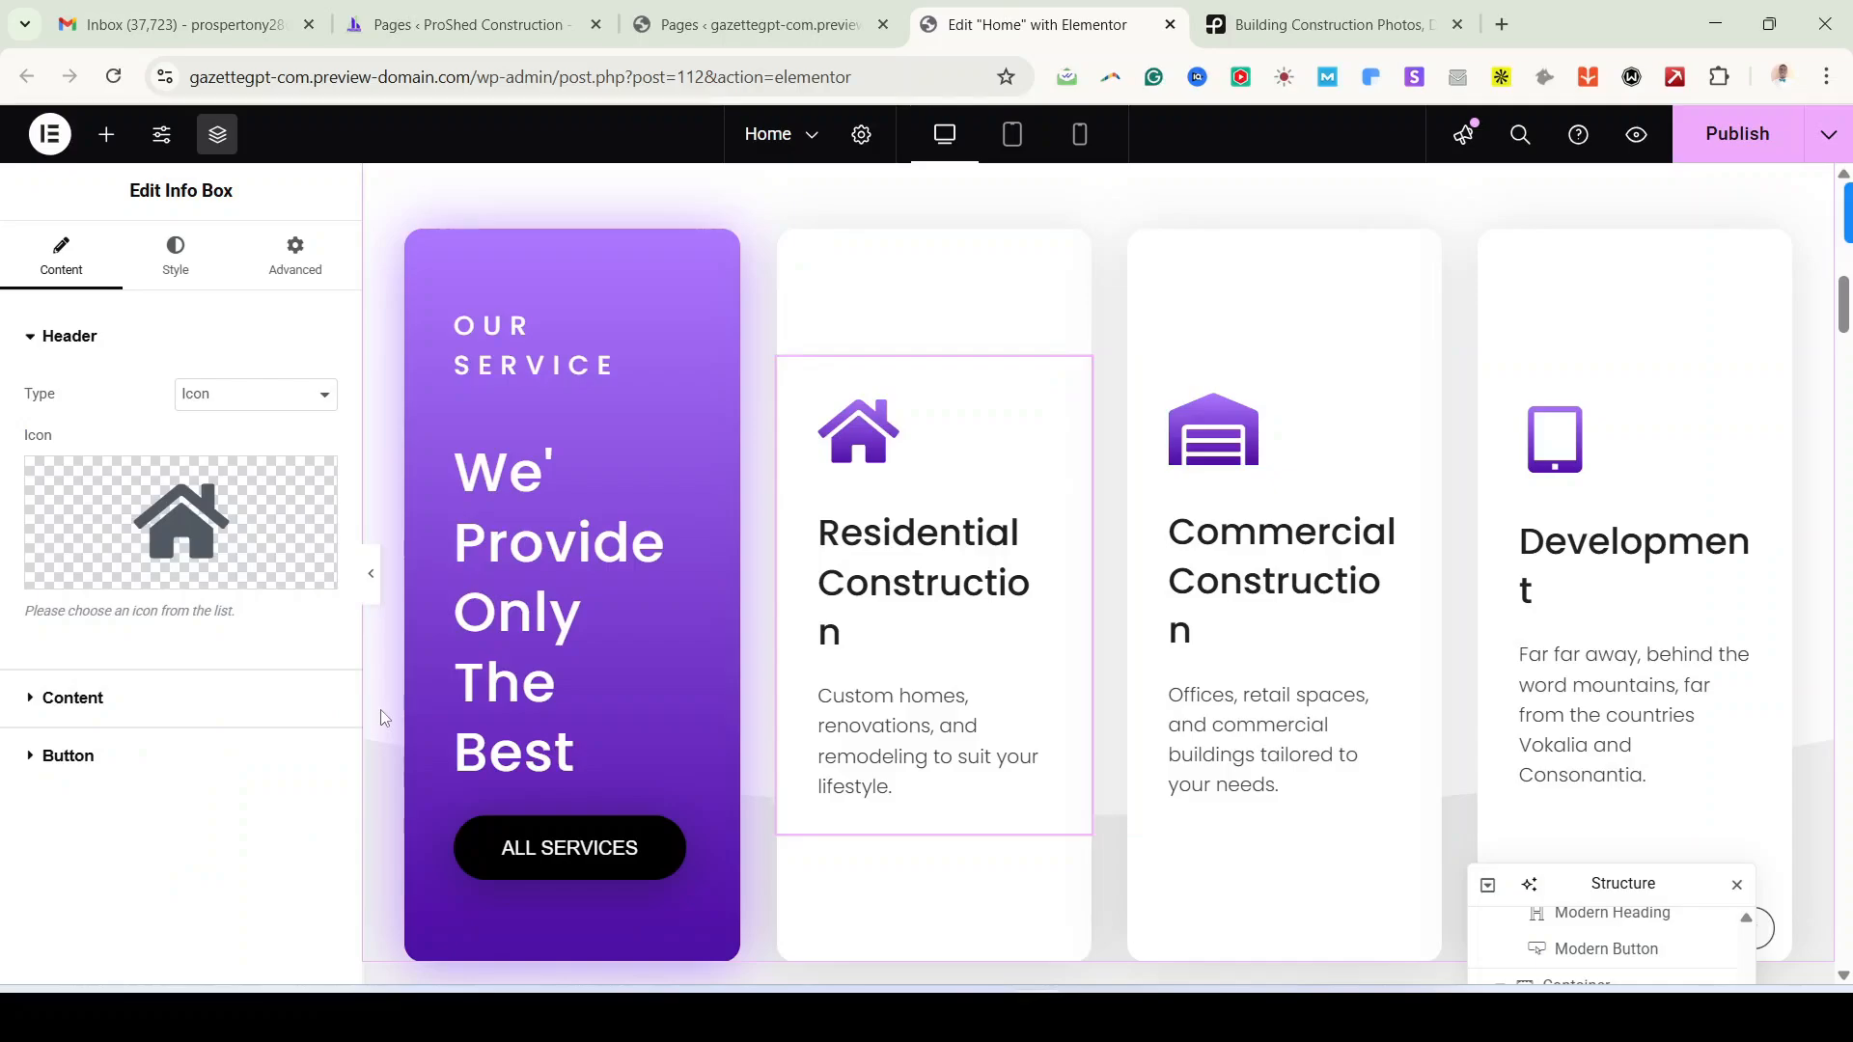
click(192, 270)
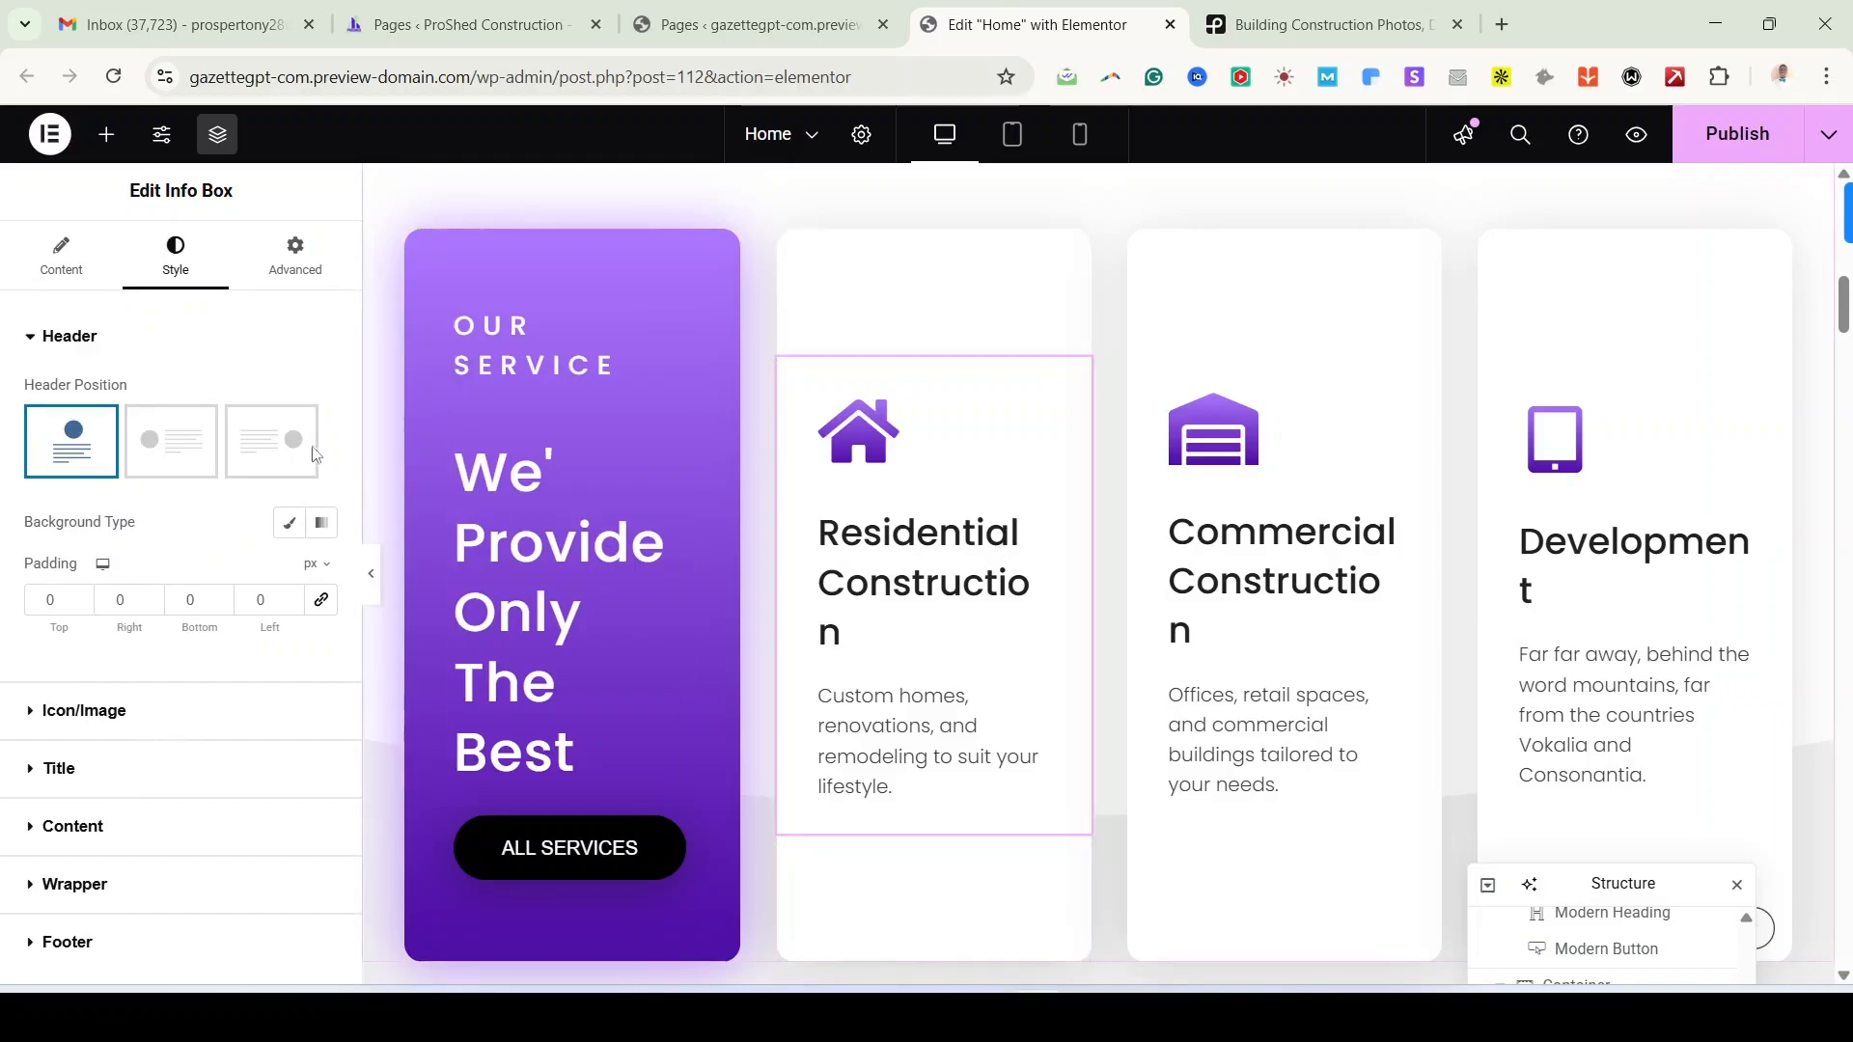
click(171, 446)
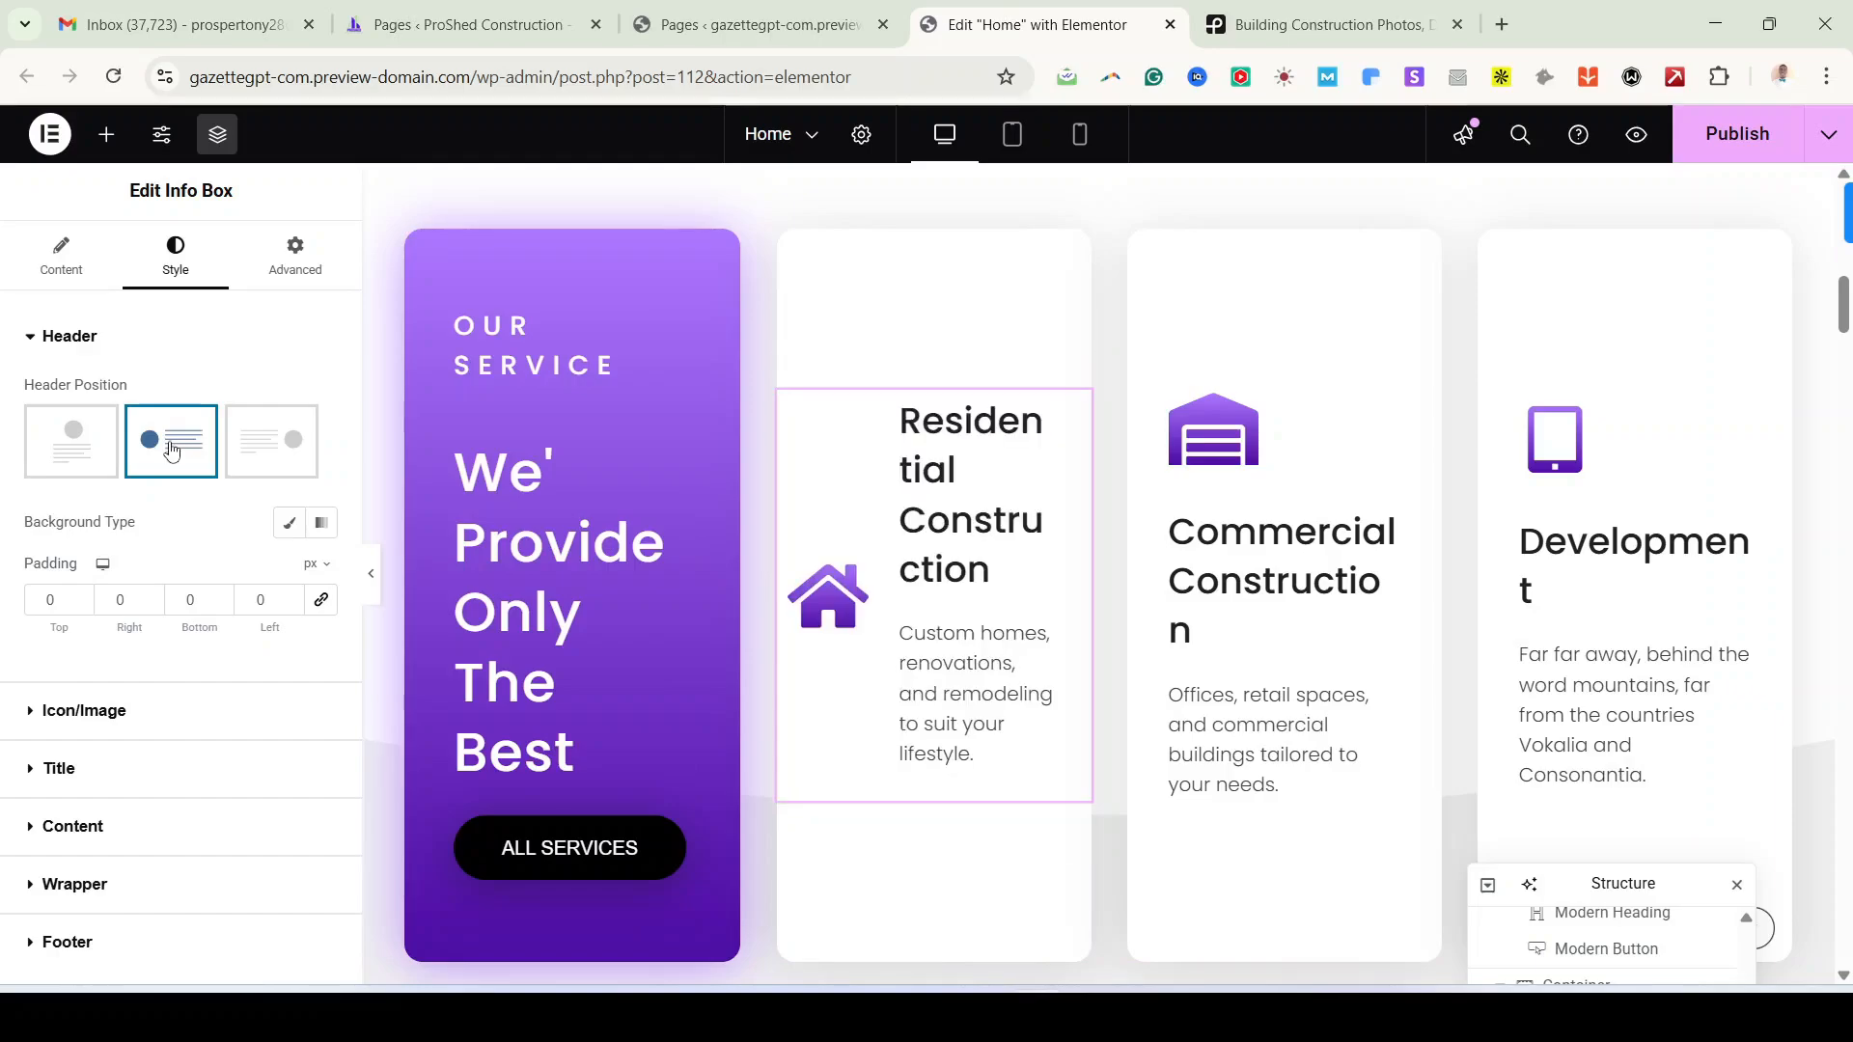
click(299, 449)
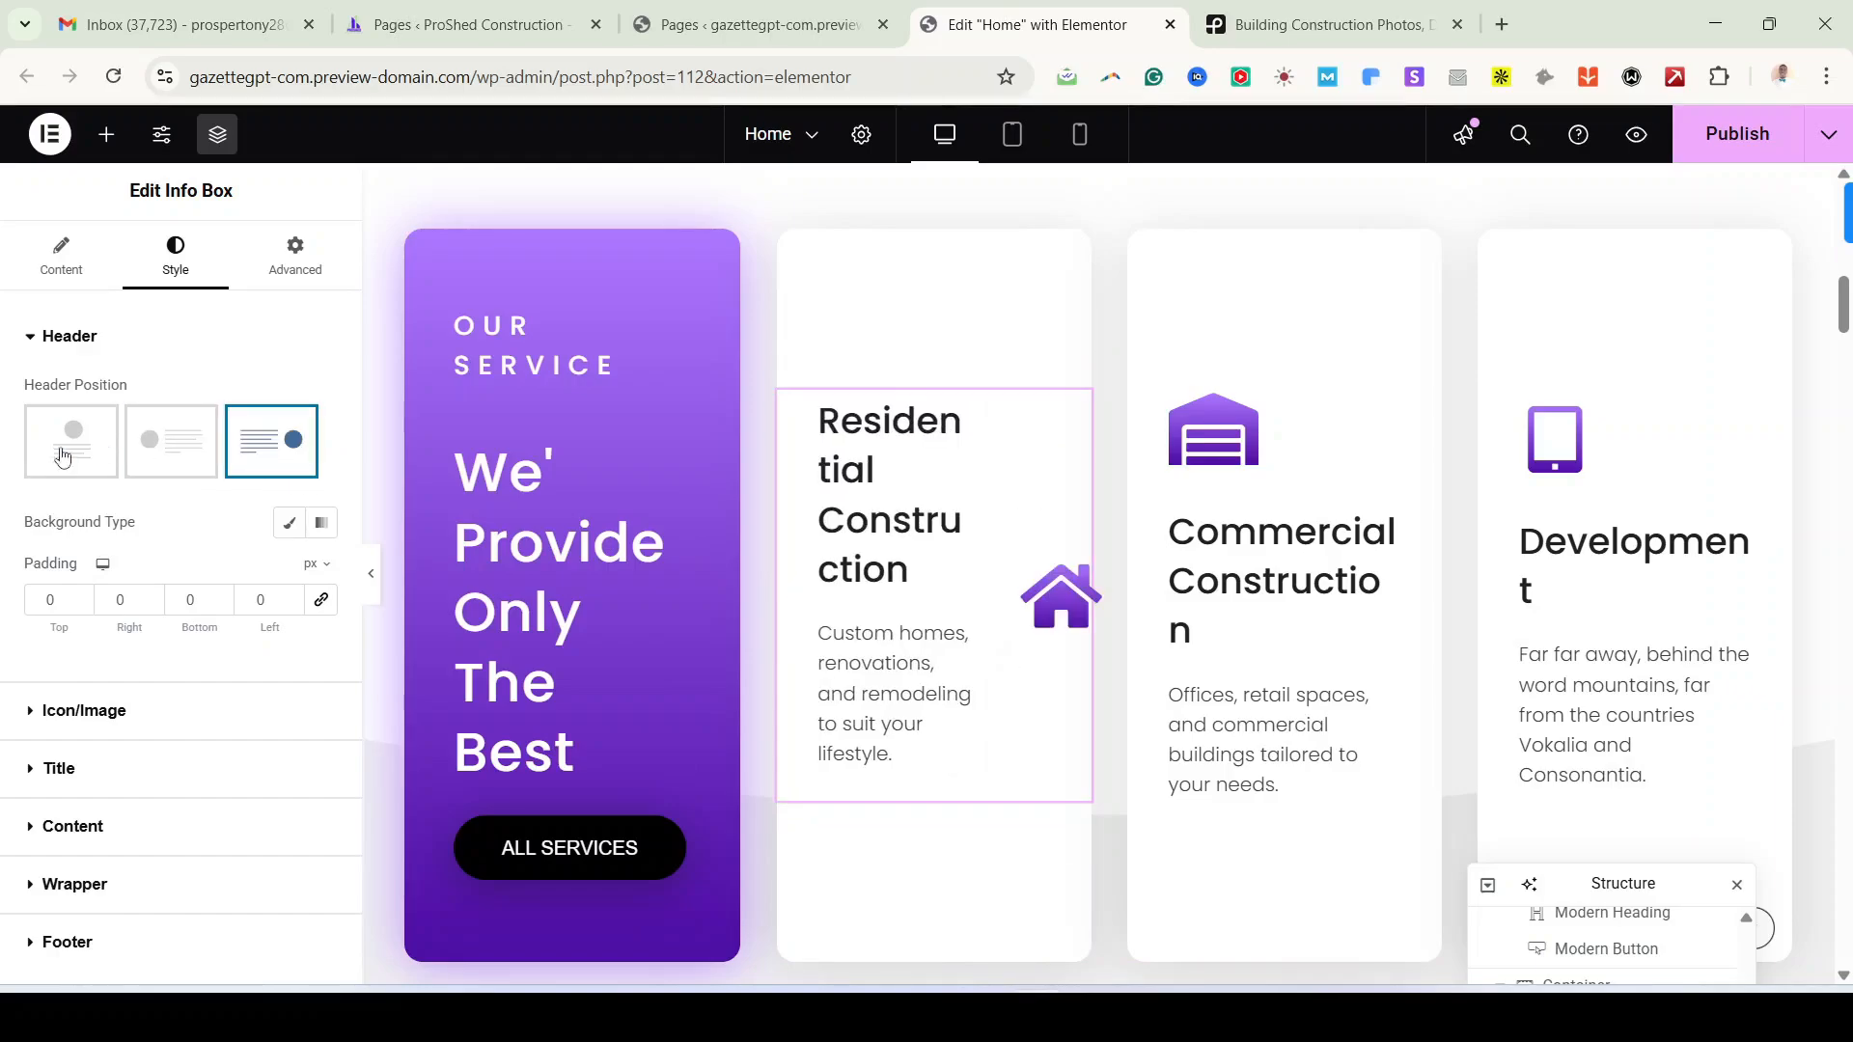
click(58, 444)
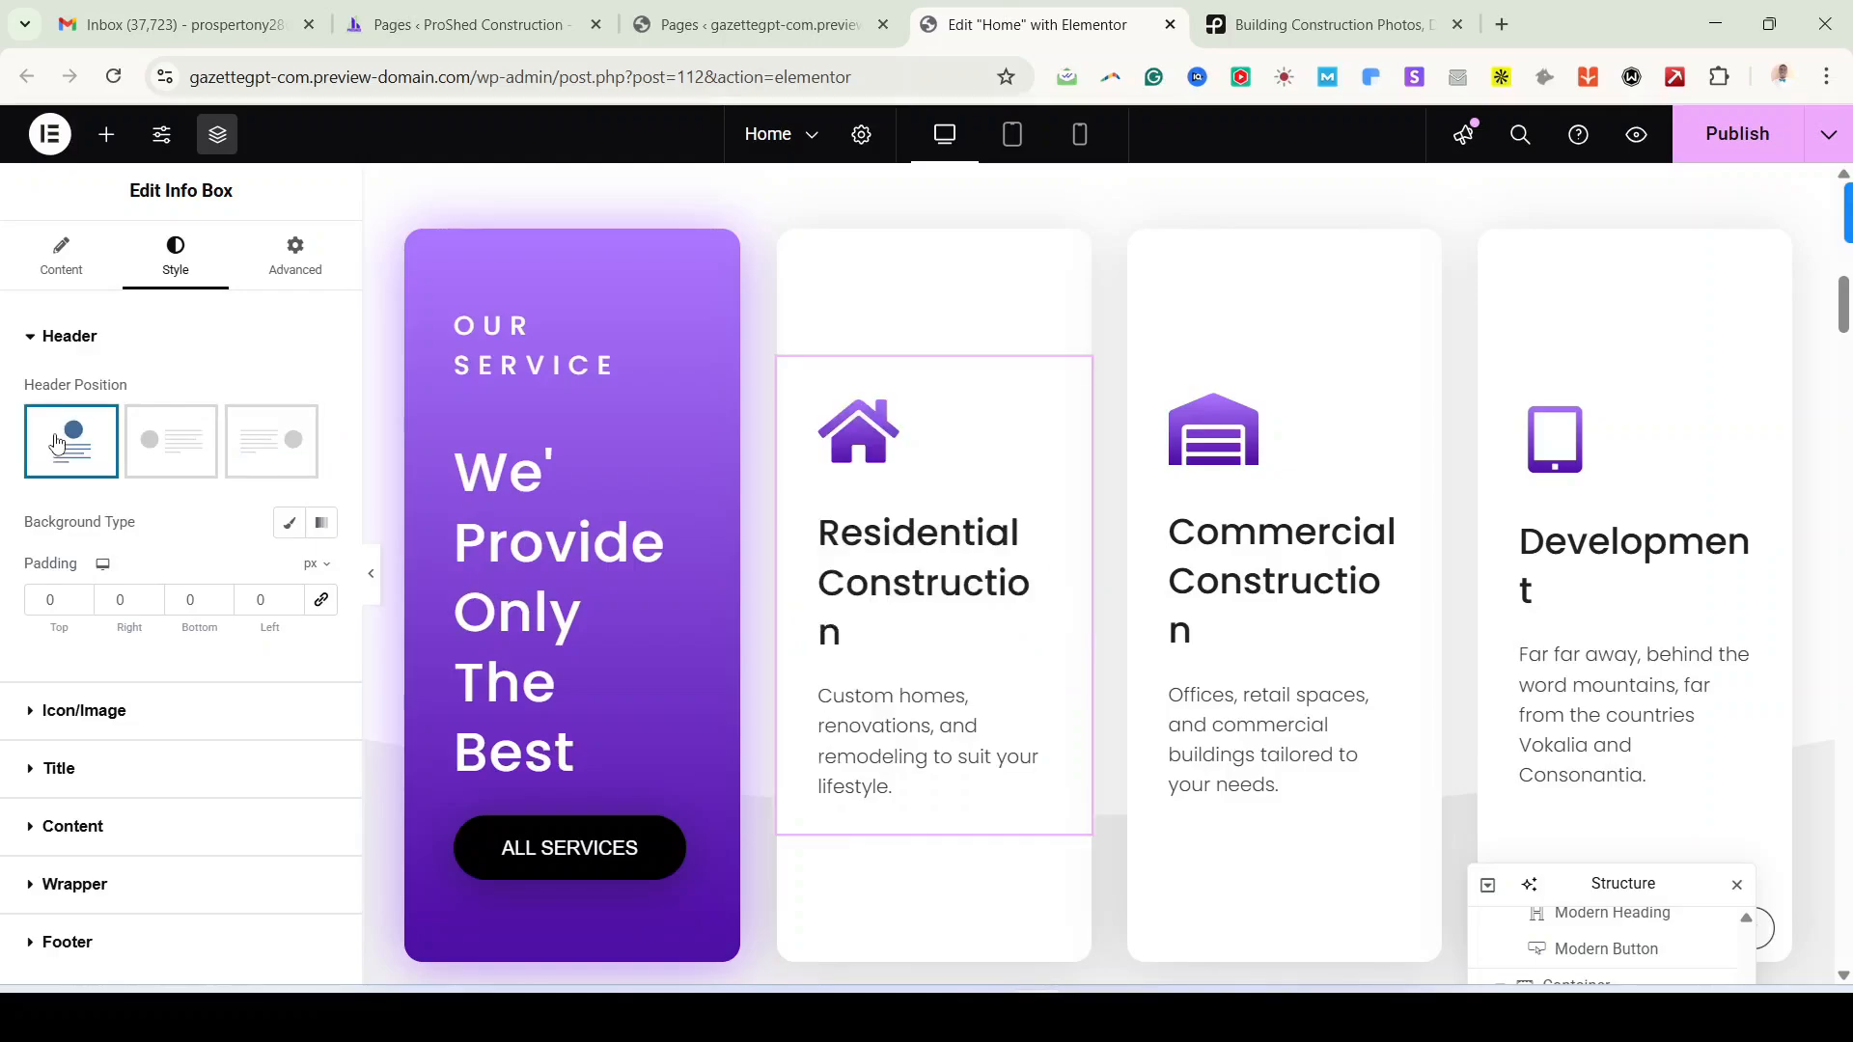
Step: Try a 150 px house icon, then reset the icon size to default
click(98, 714)
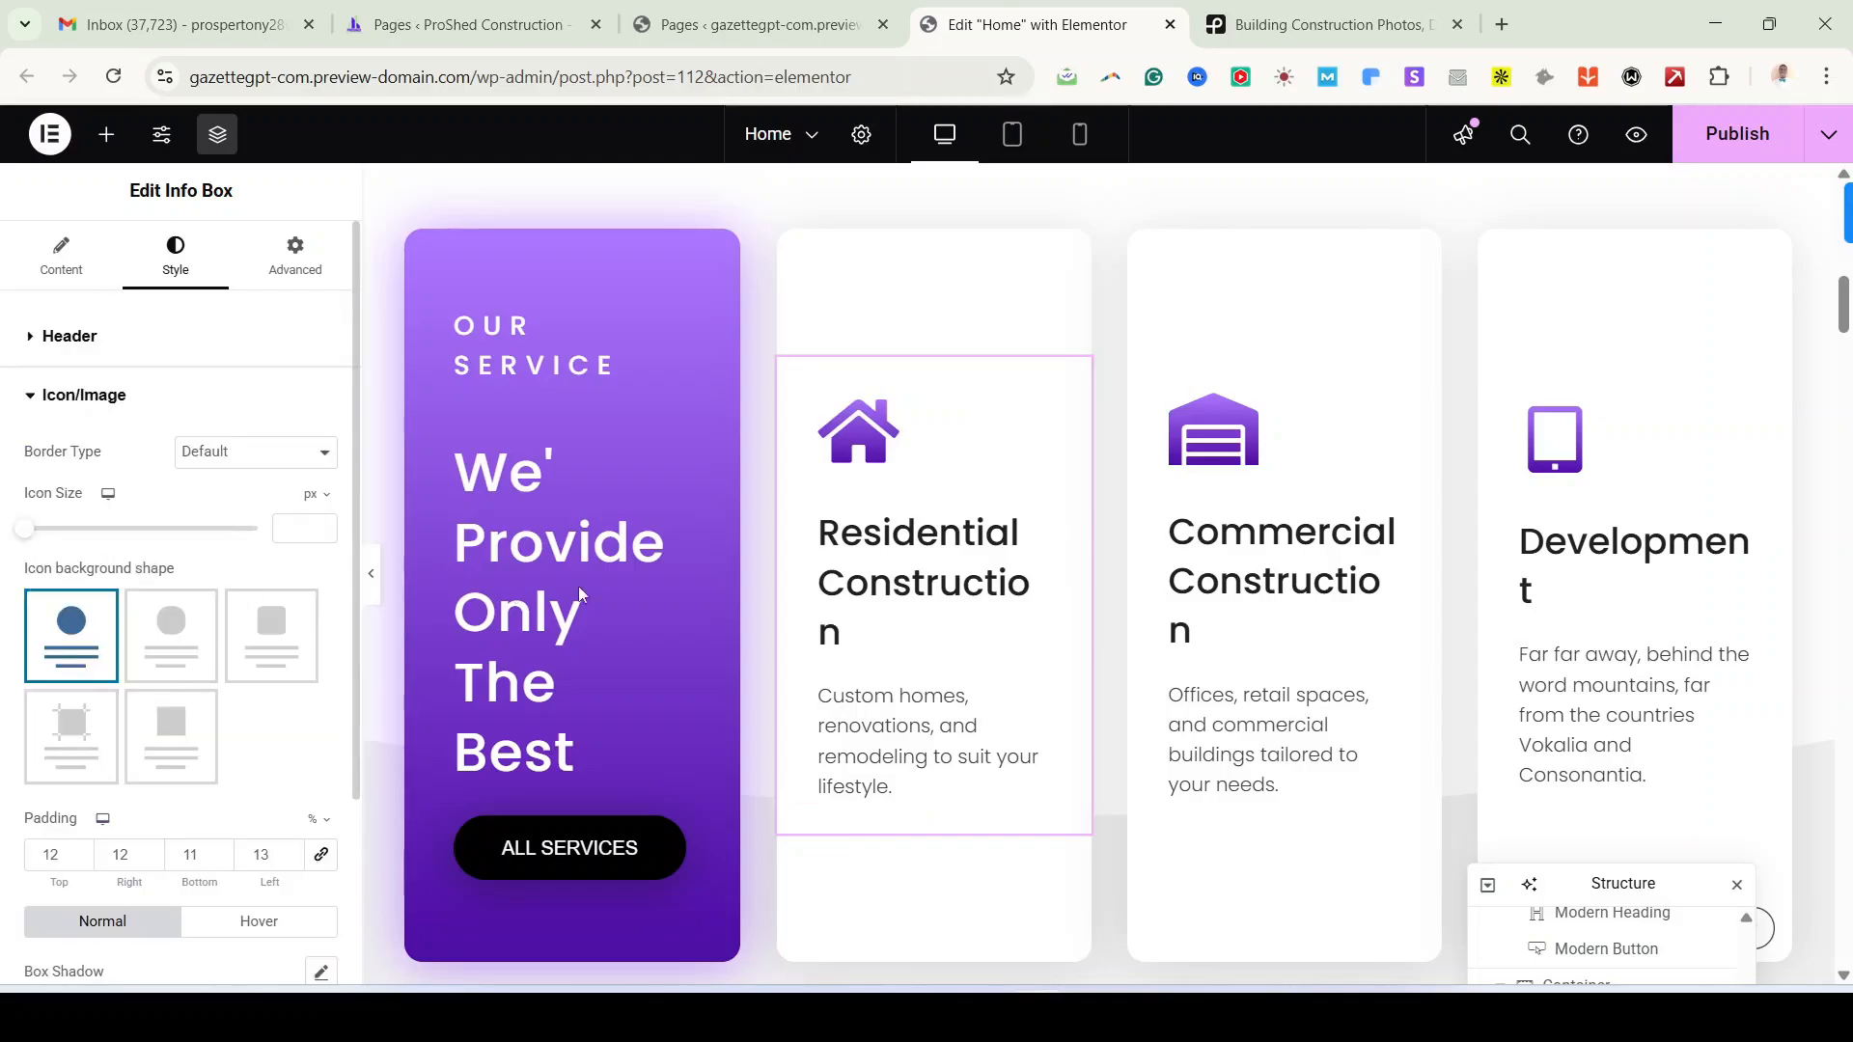
drag(24, 529, 94, 554)
double_click(309, 528)
key(BackSpace)
scroll(326, 807, down, 1)
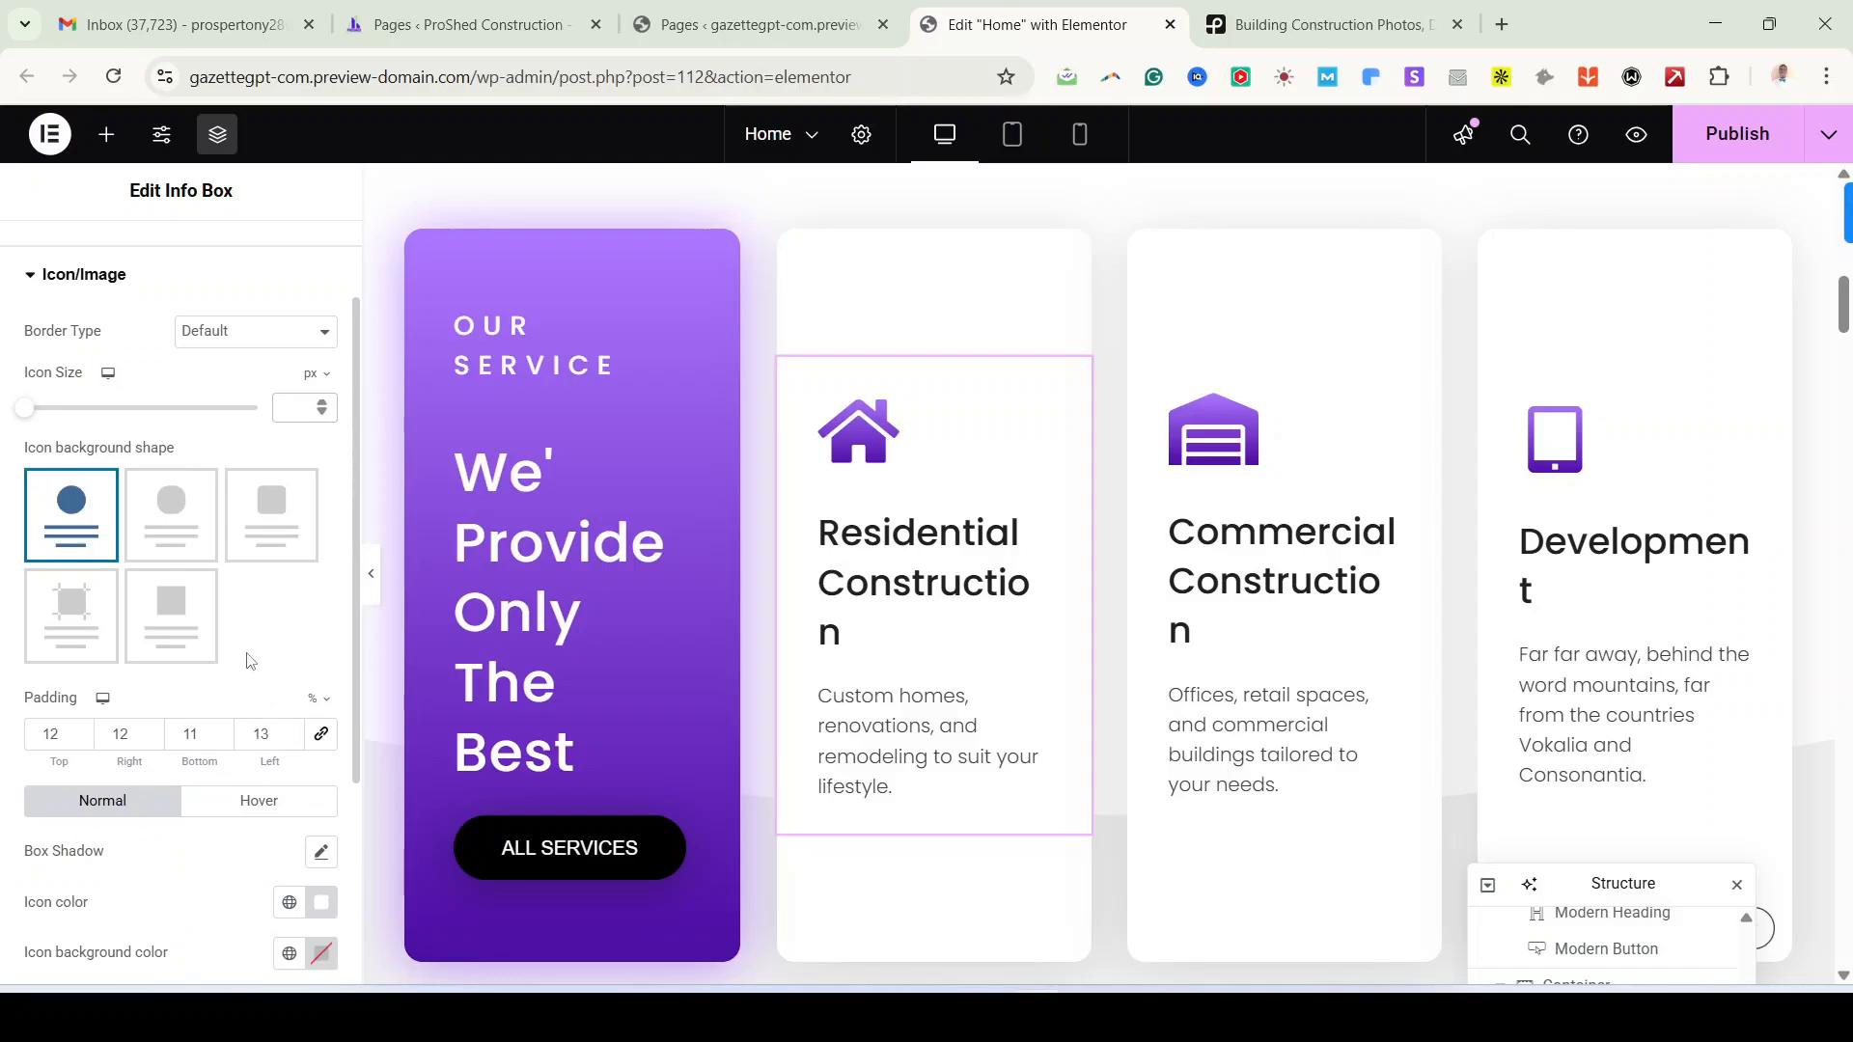
scroll(89, 415, up, 1)
click(90, 403)
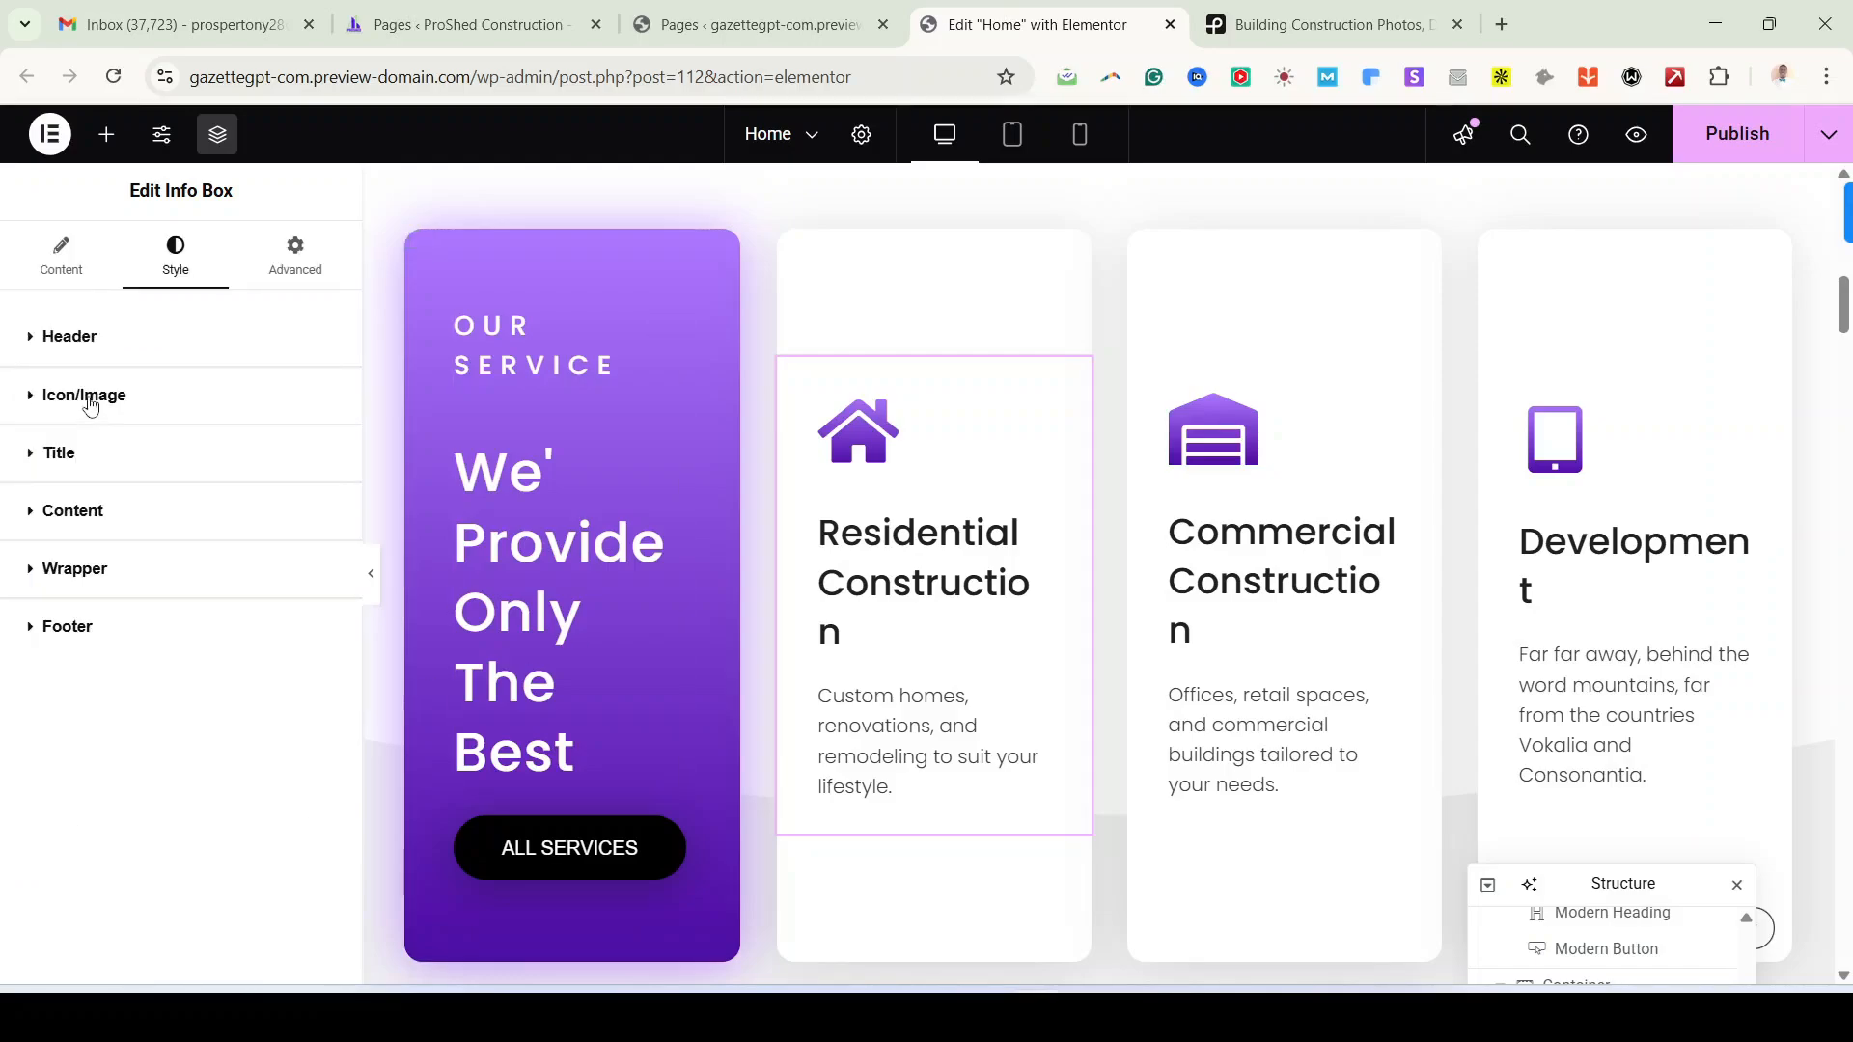
click(83, 453)
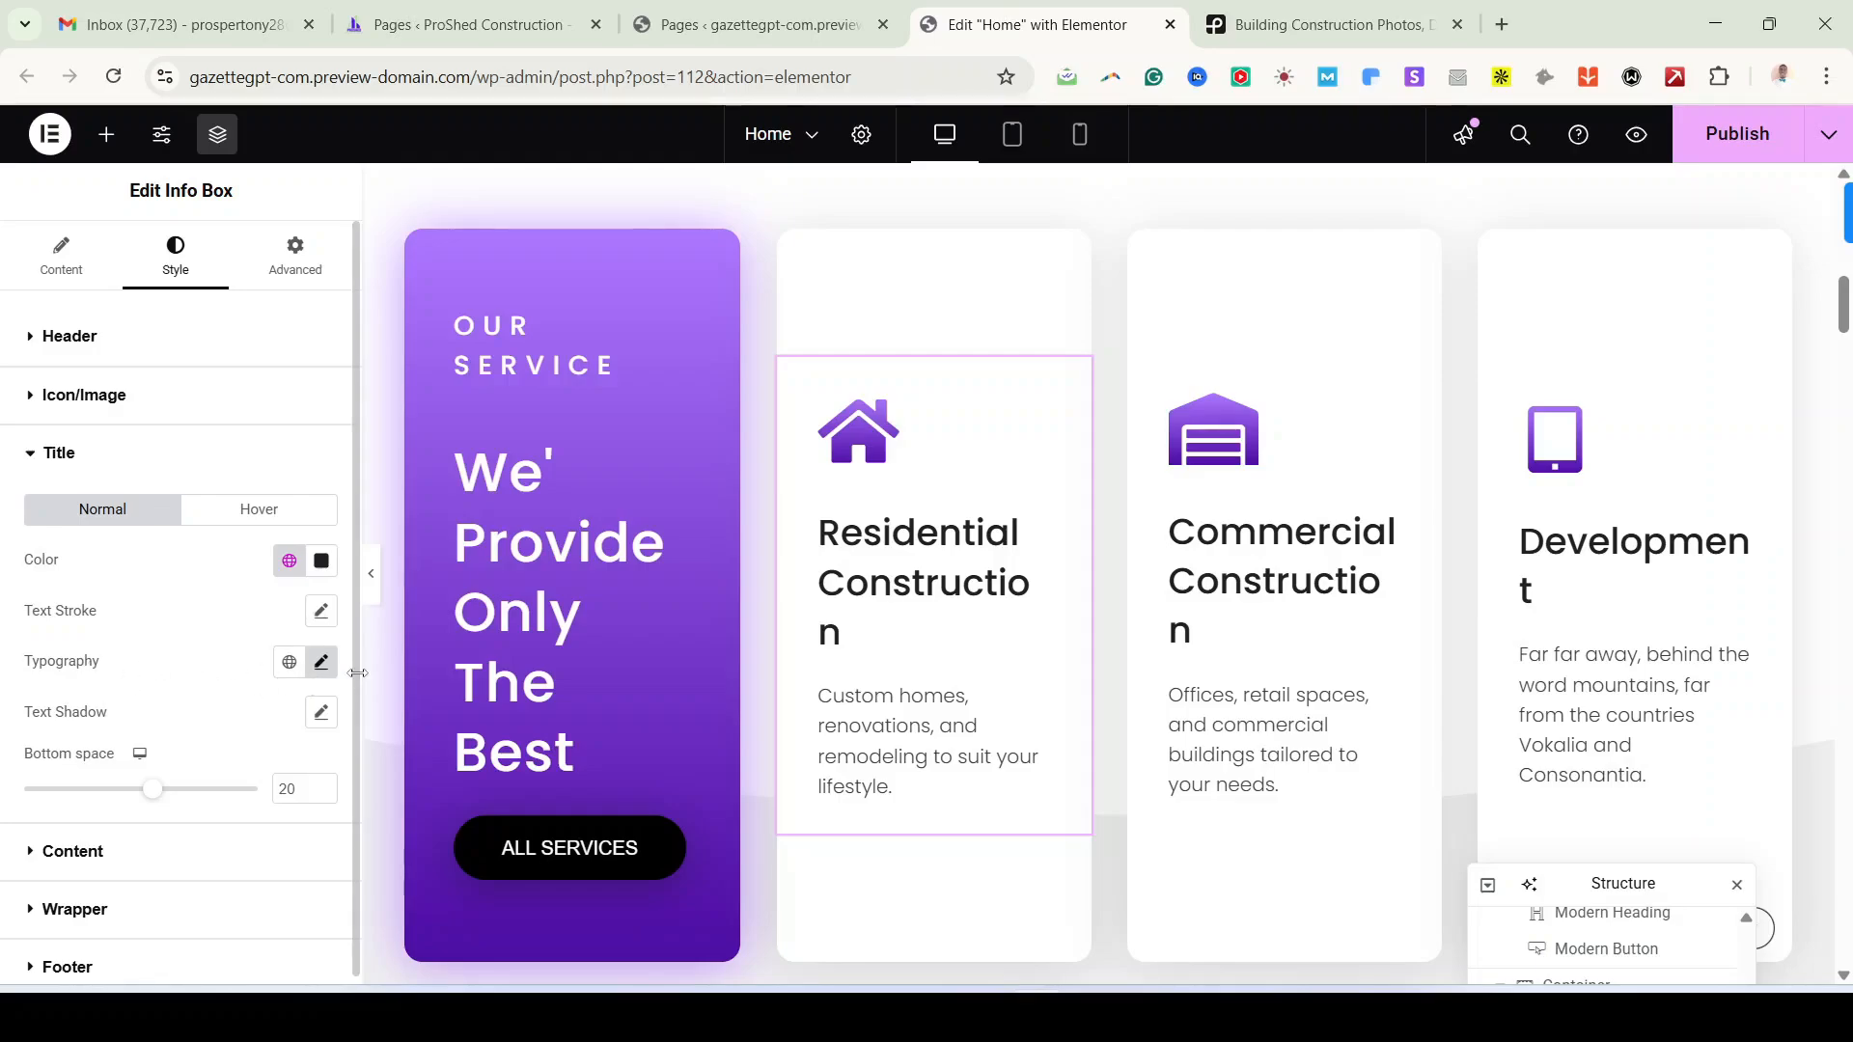
Step: Lower the Residential Construction title's typography size from 30 to 26 px
click(321, 663)
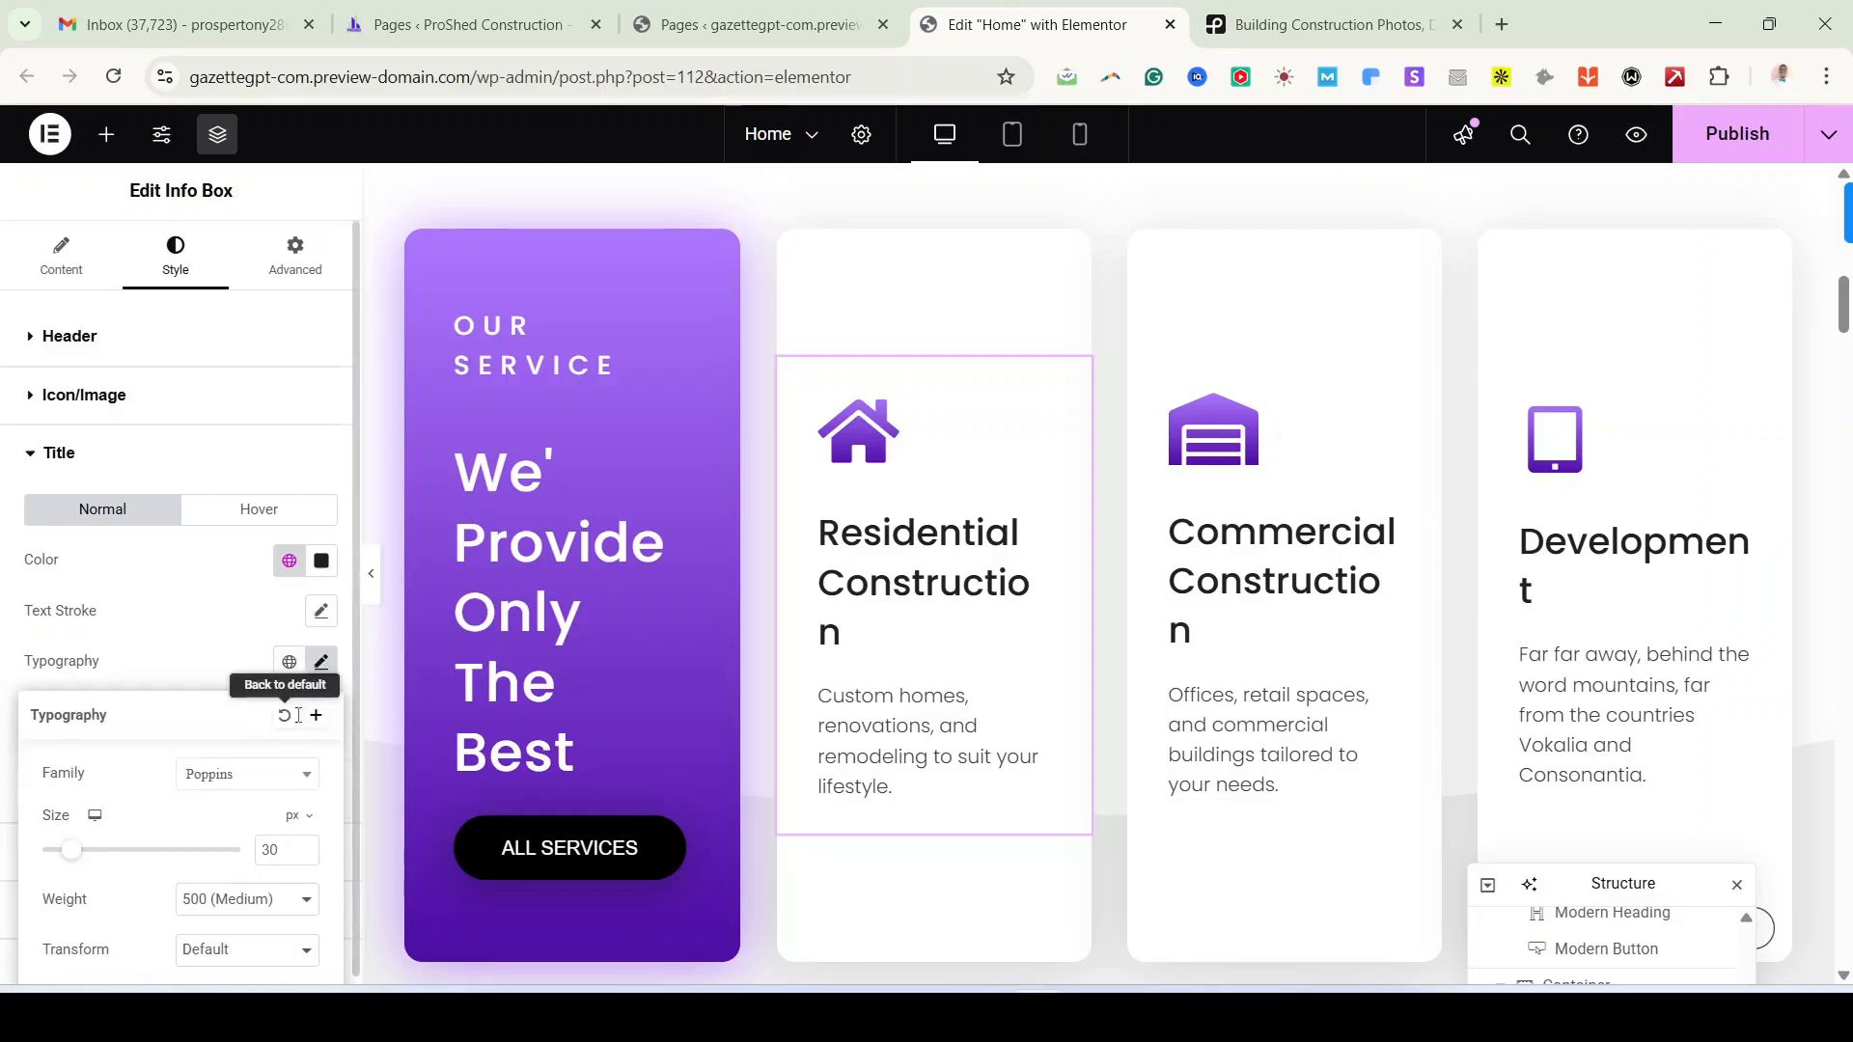
scroll(38, 751, down, 1)
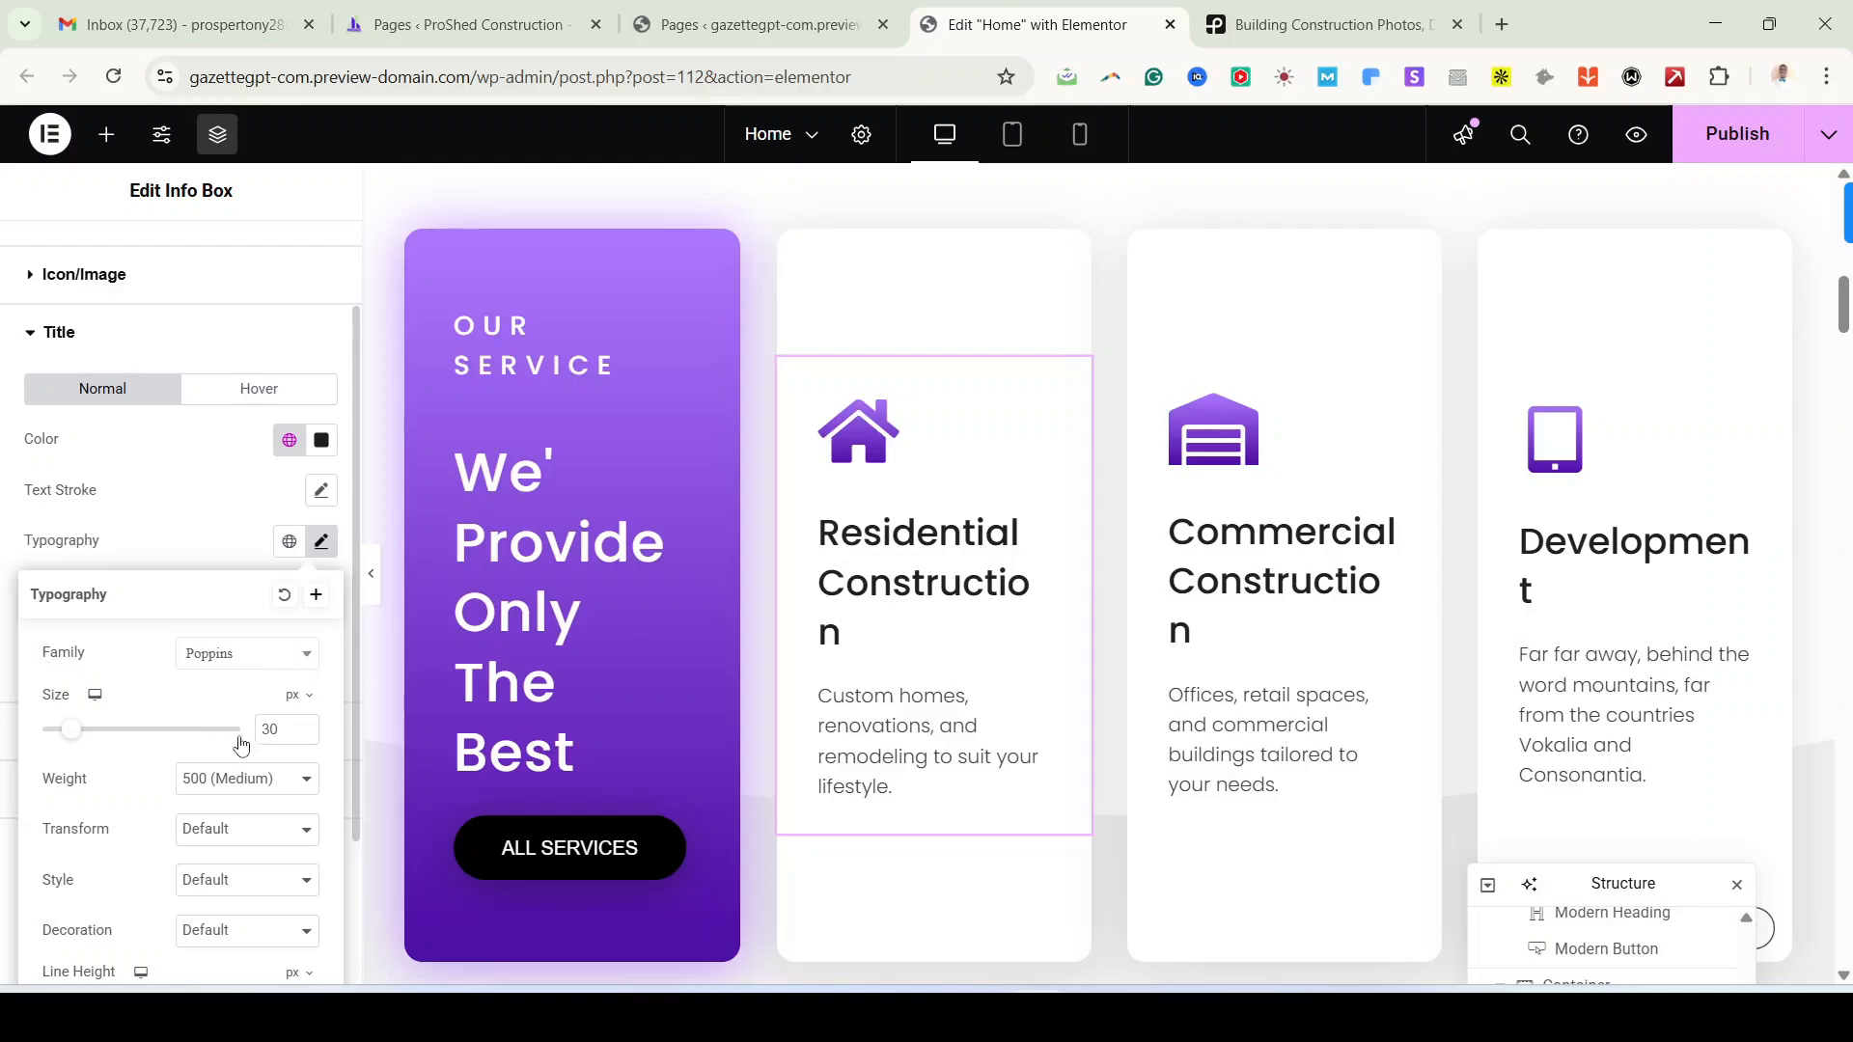
click(304, 735)
click(304, 735)
click(305, 736)
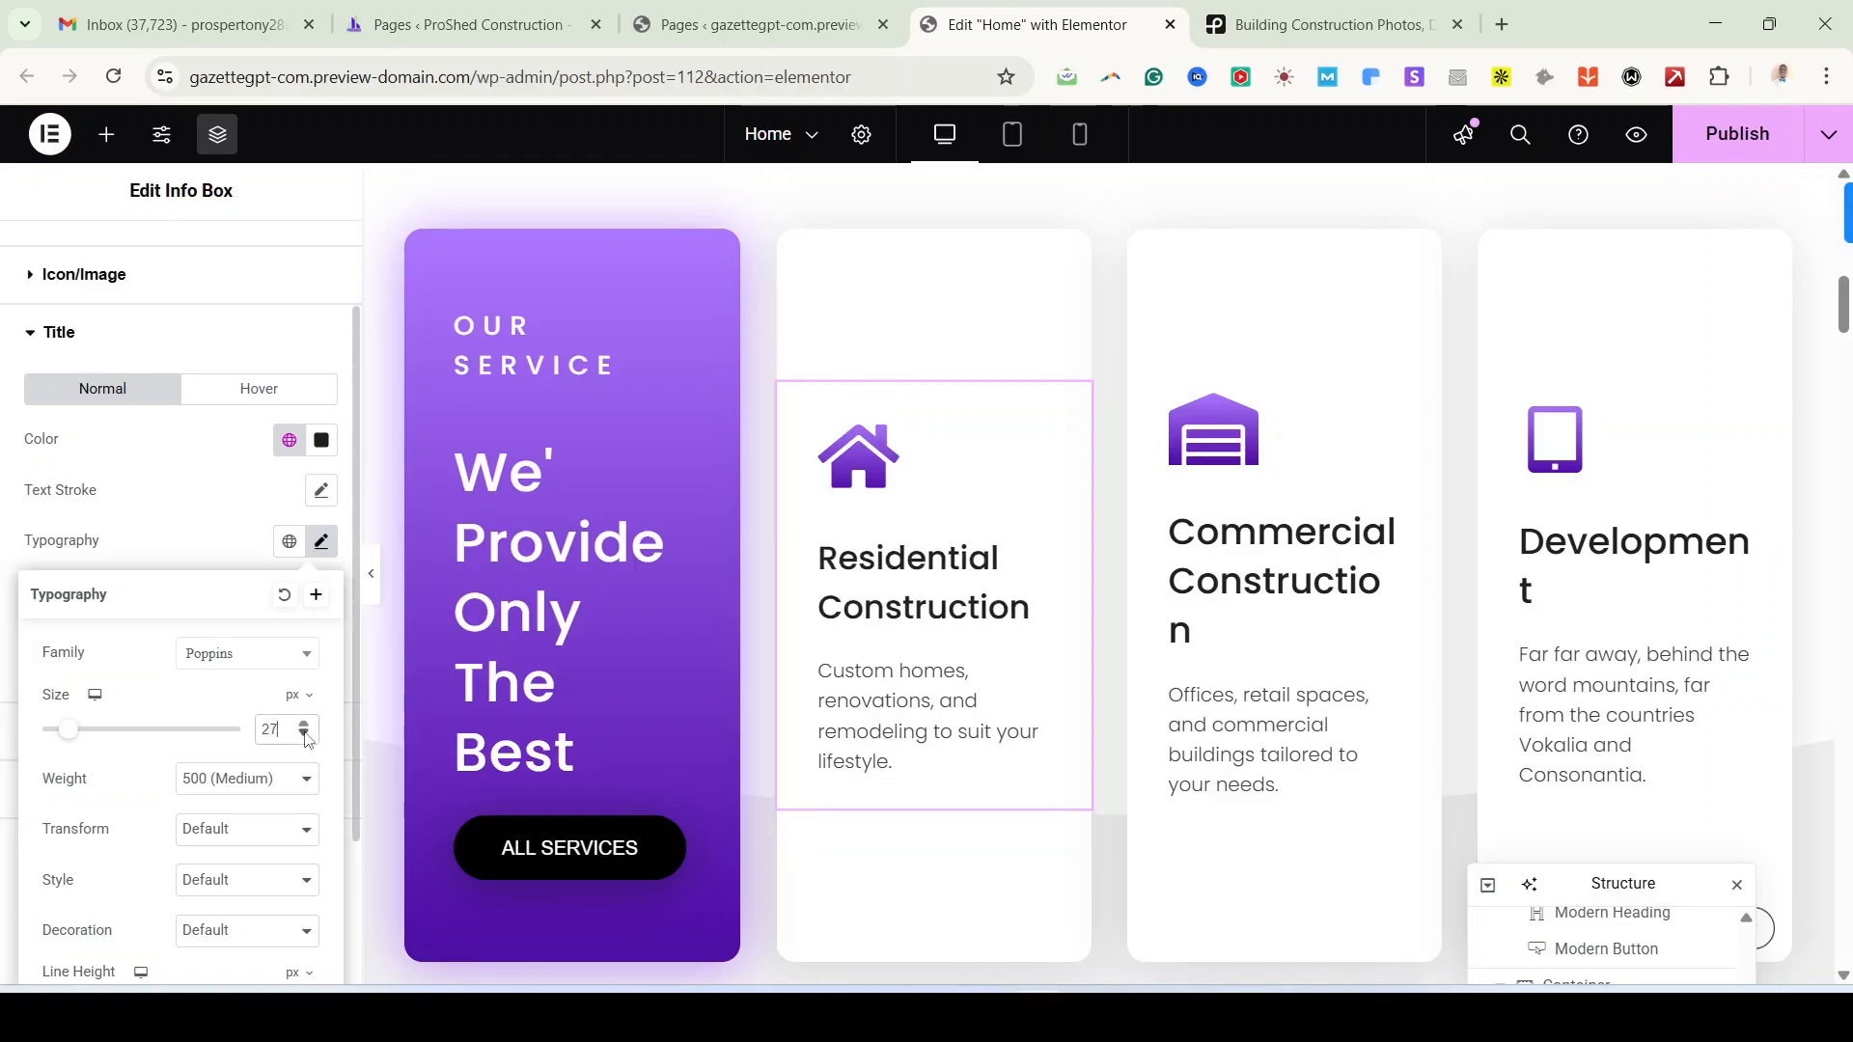
click(305, 736)
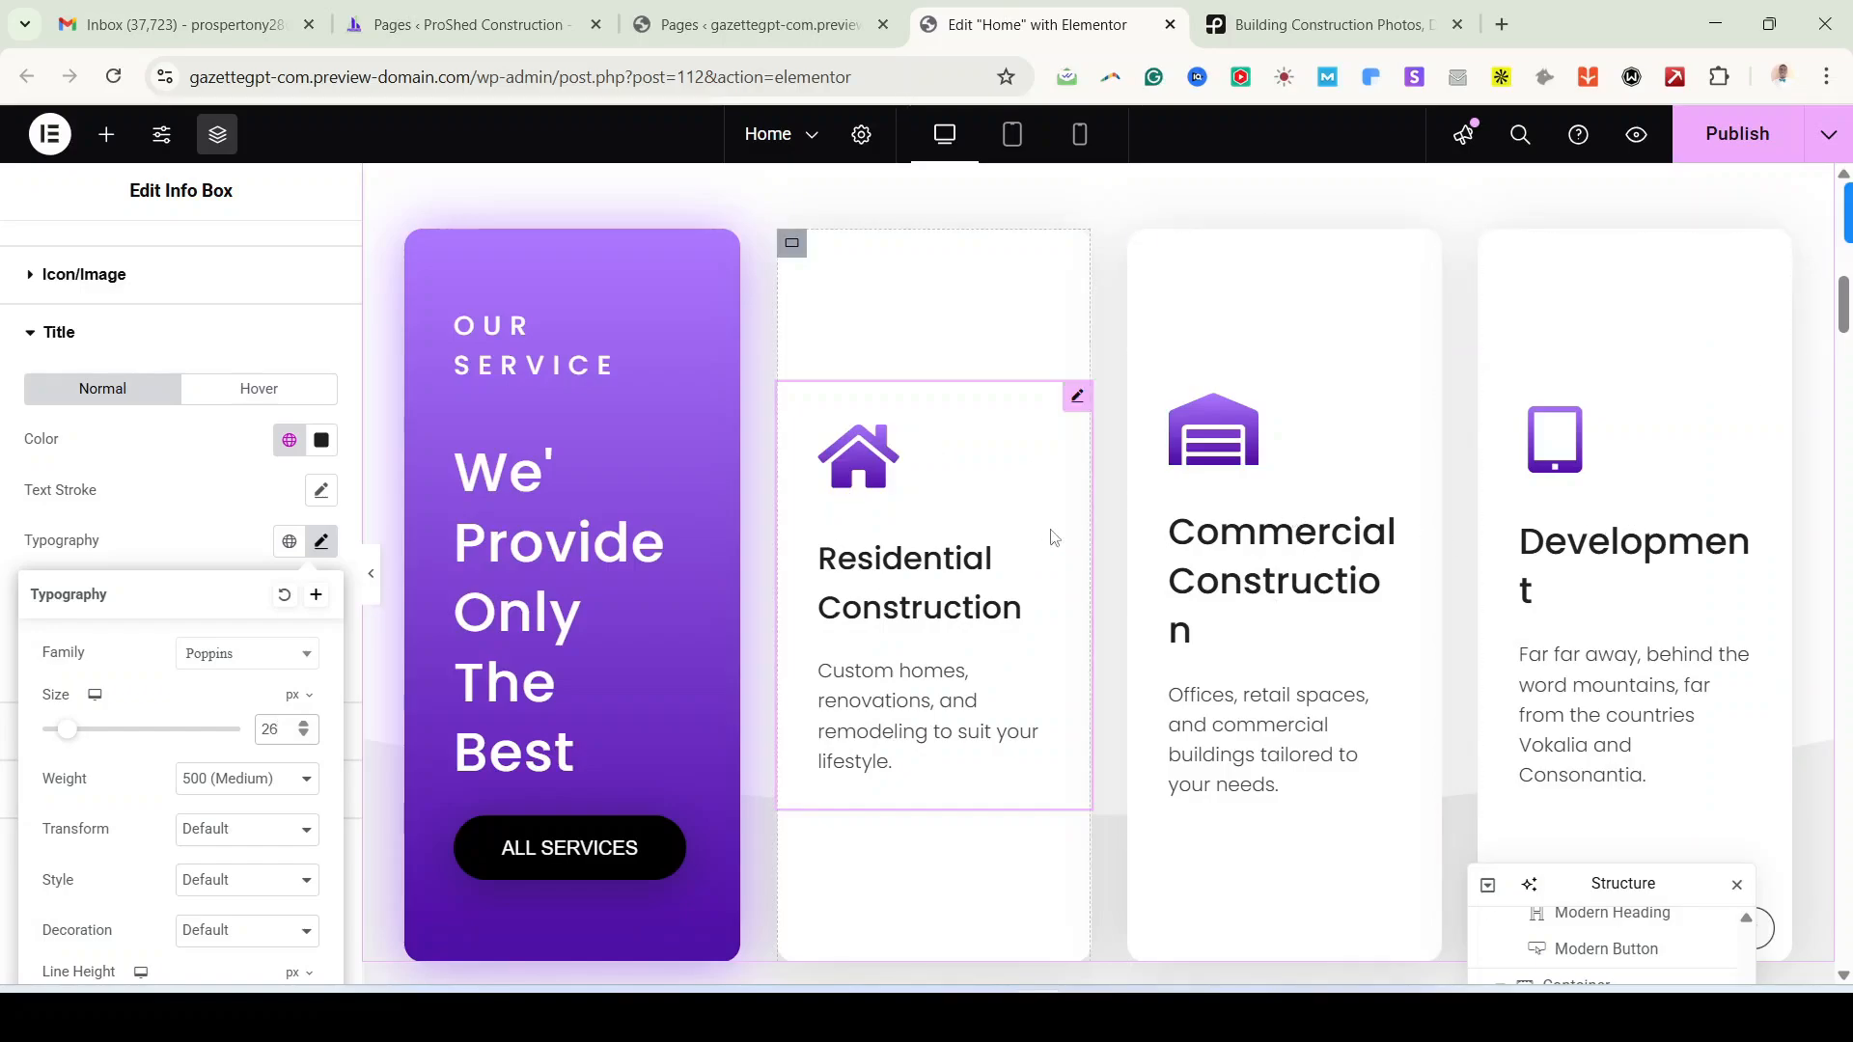
Step: Copy the Residential card and paste its style onto the Commercial Construction and Development cards
right_click(1065, 458)
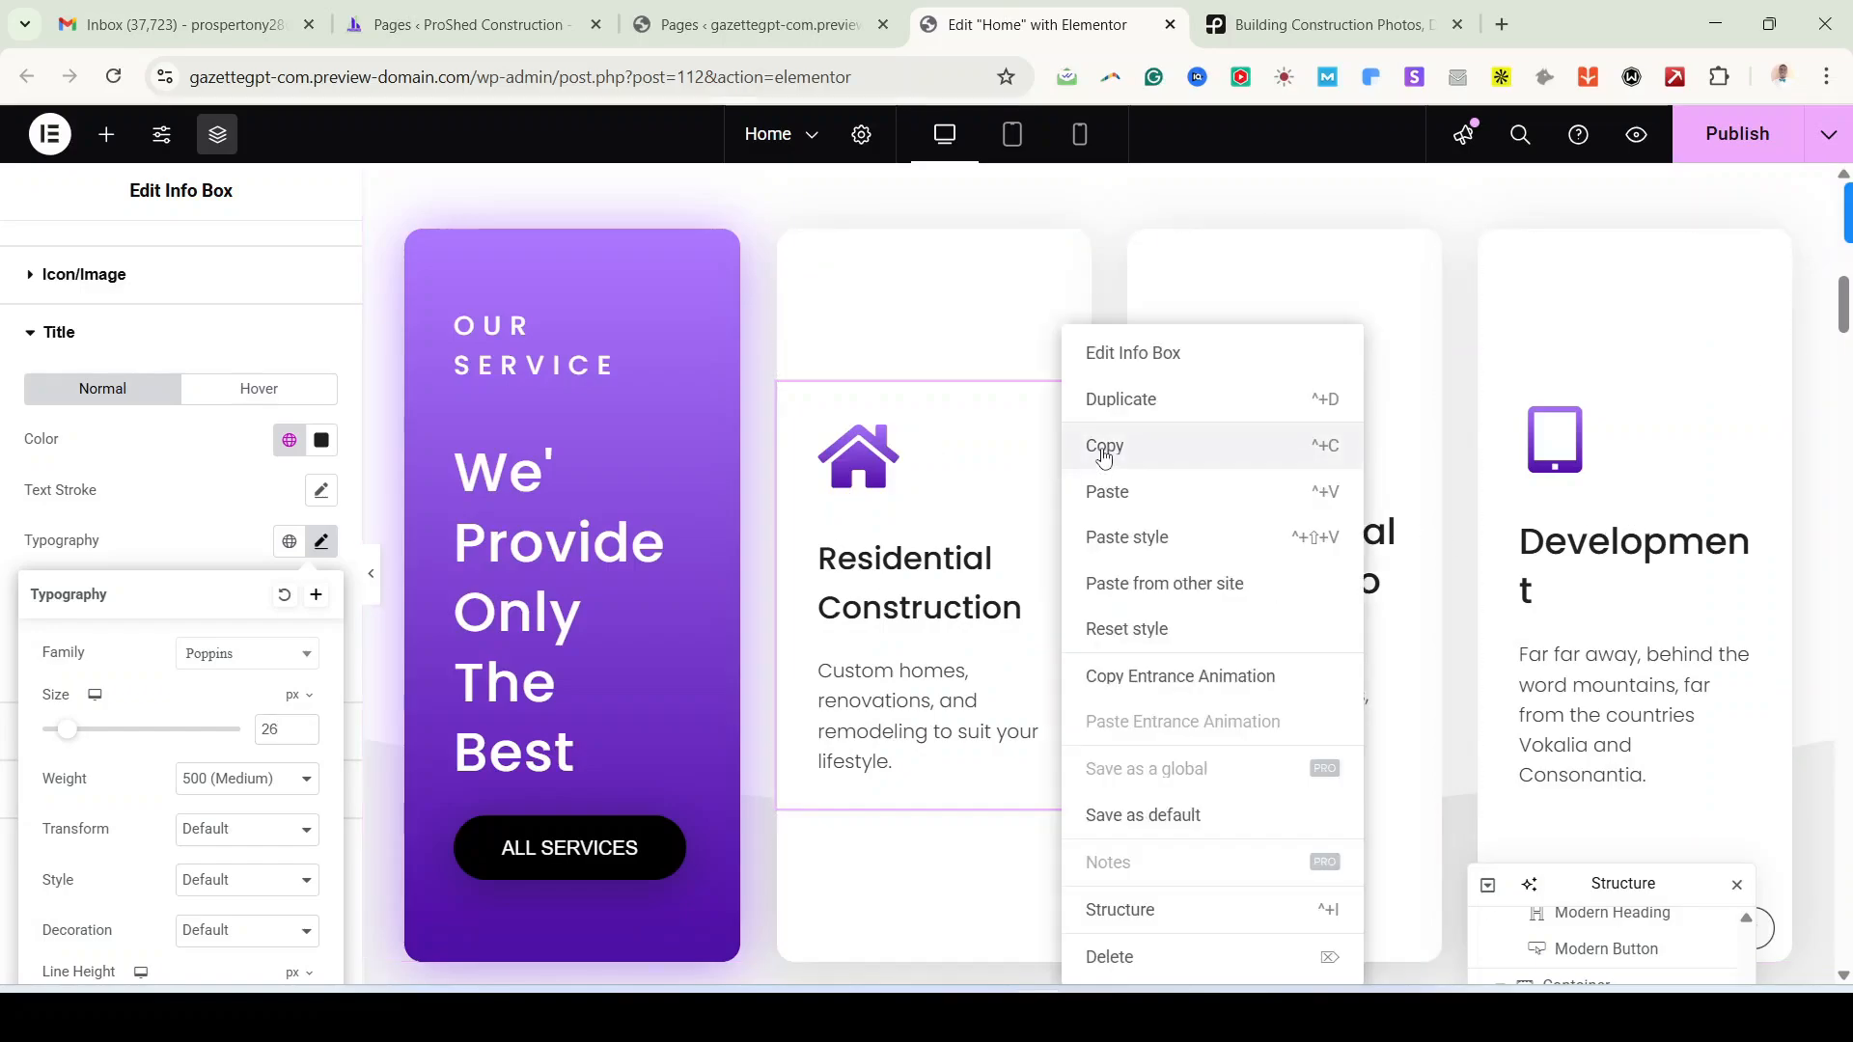
click(1037, 471)
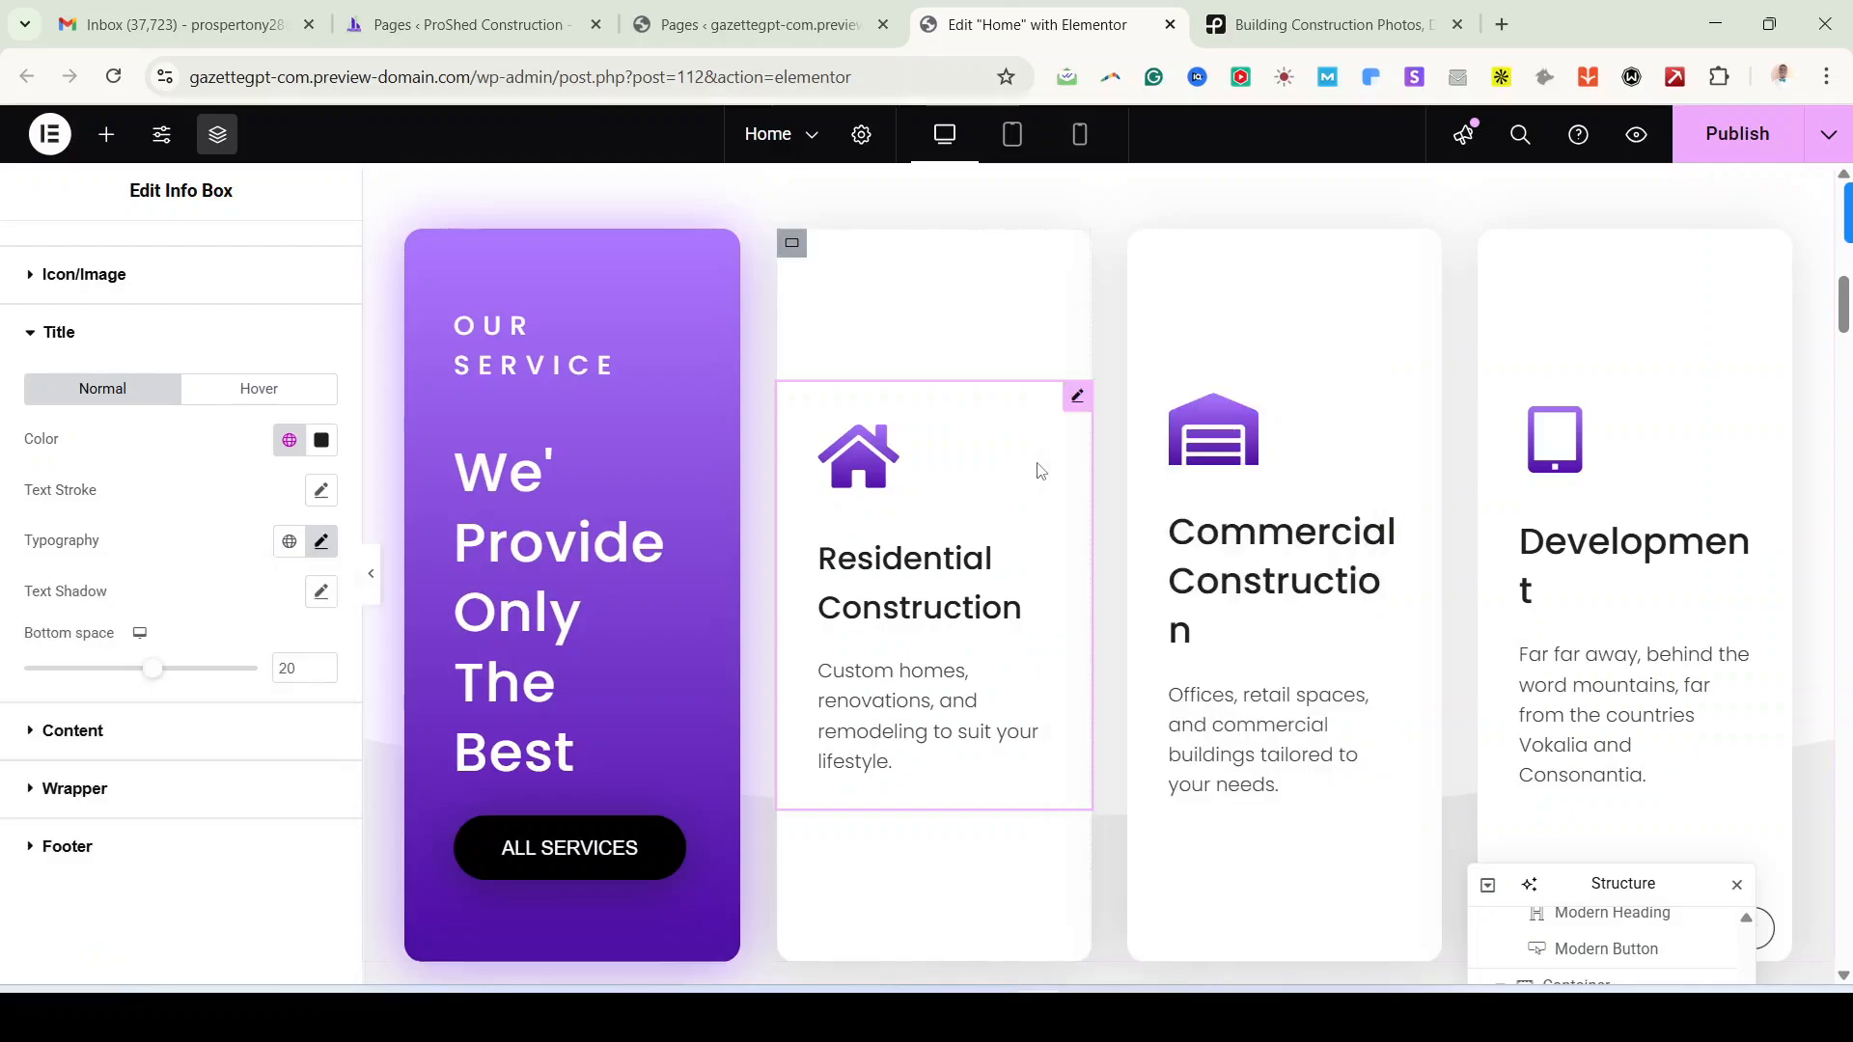
right_click(1407, 432)
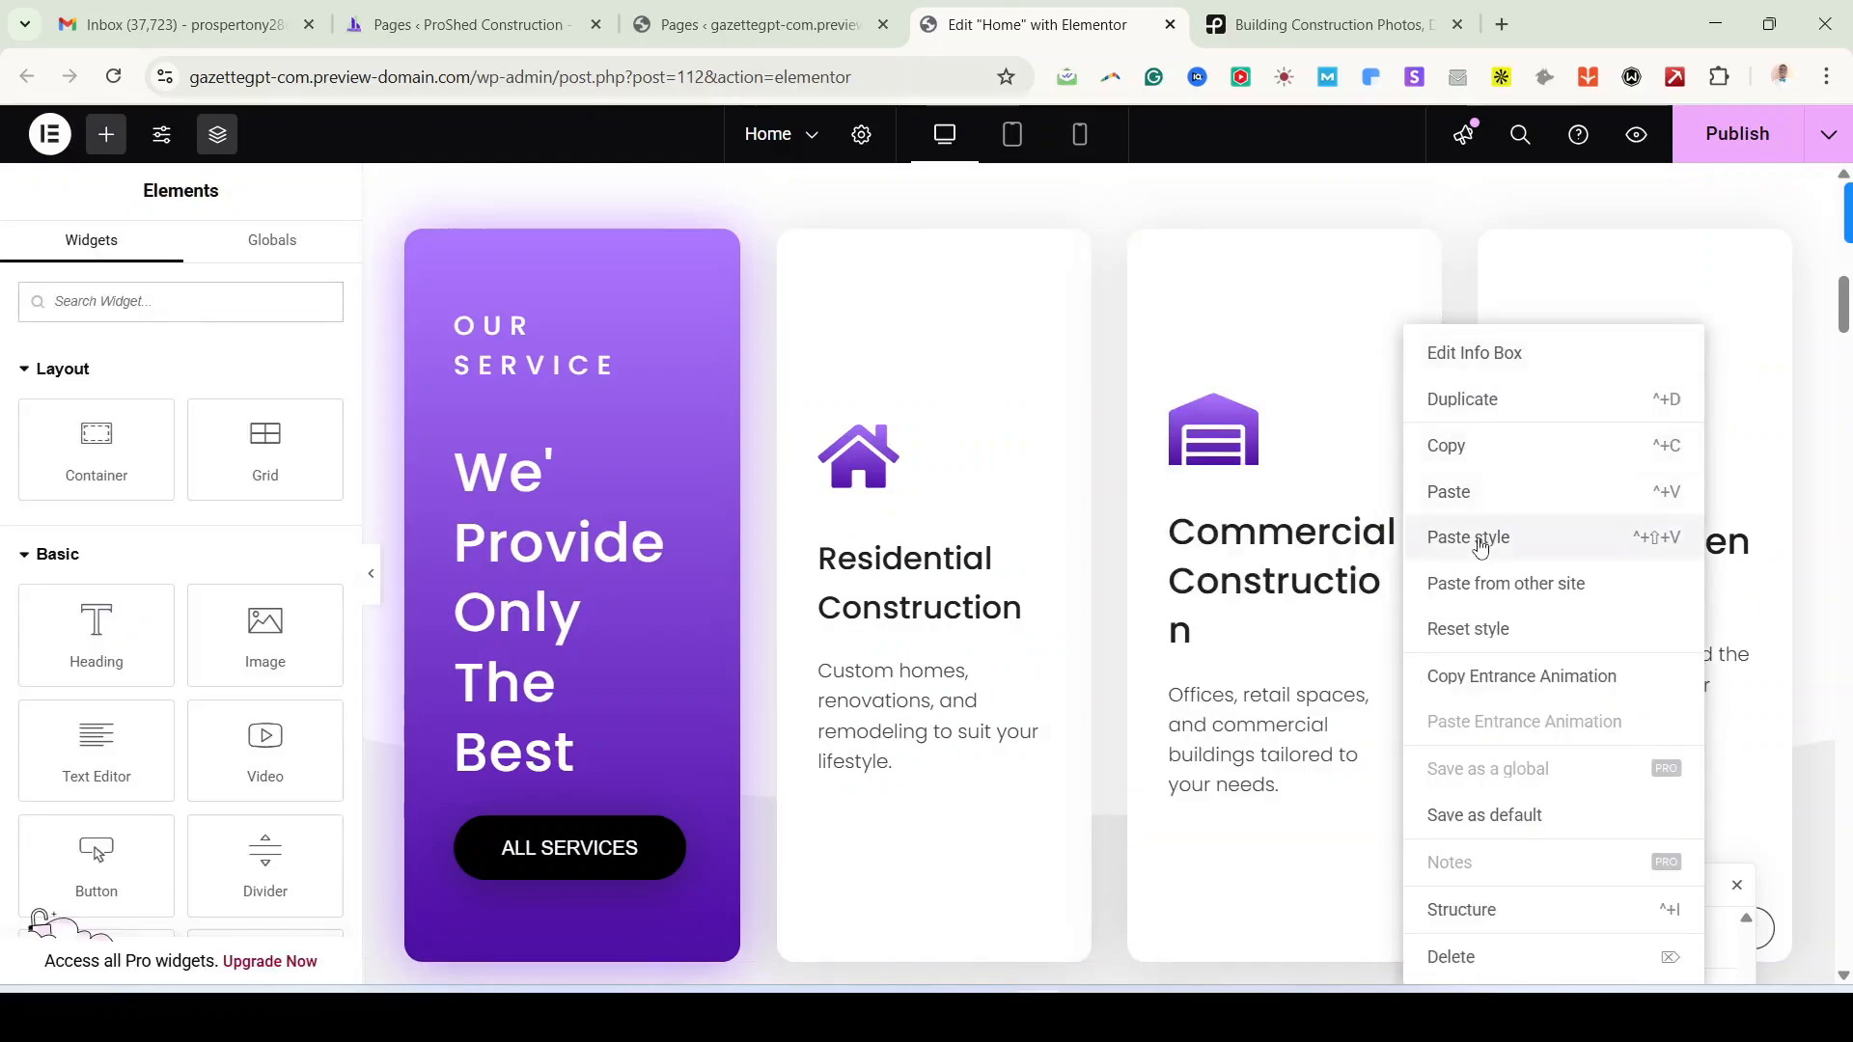
click(1479, 540)
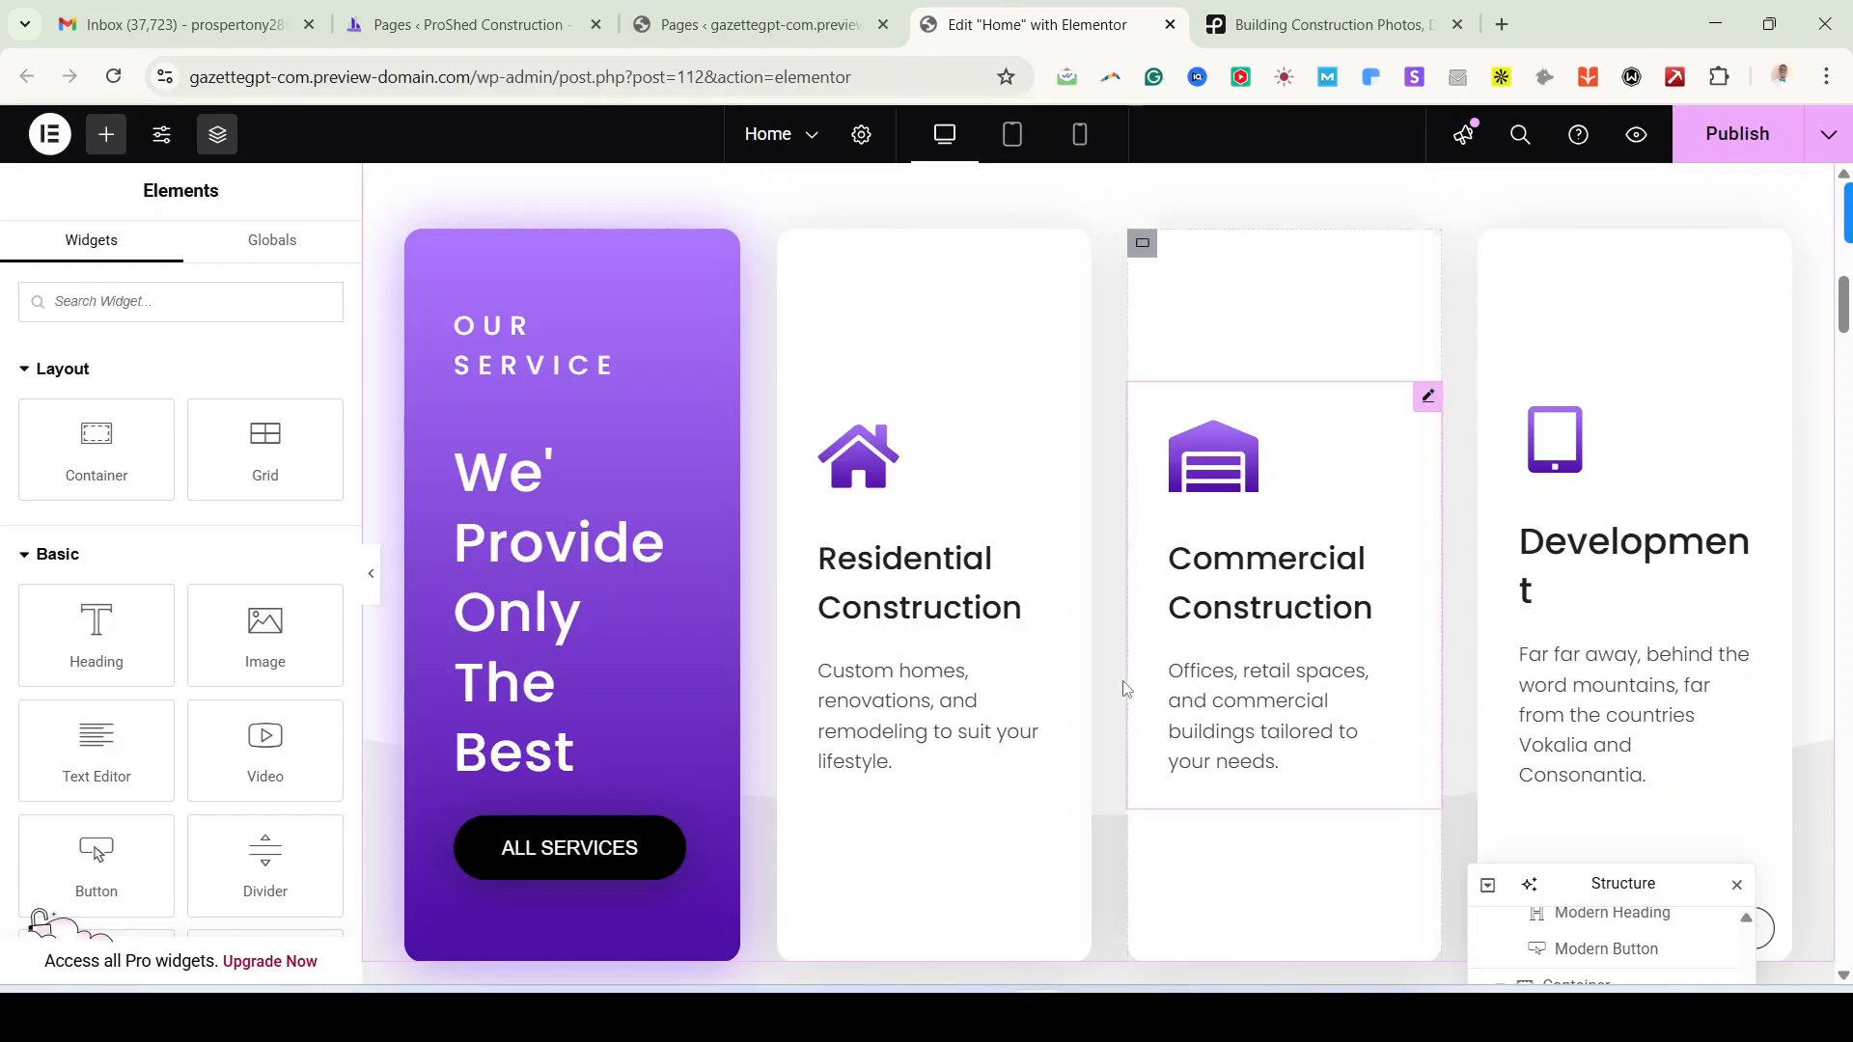
right_click(1776, 400)
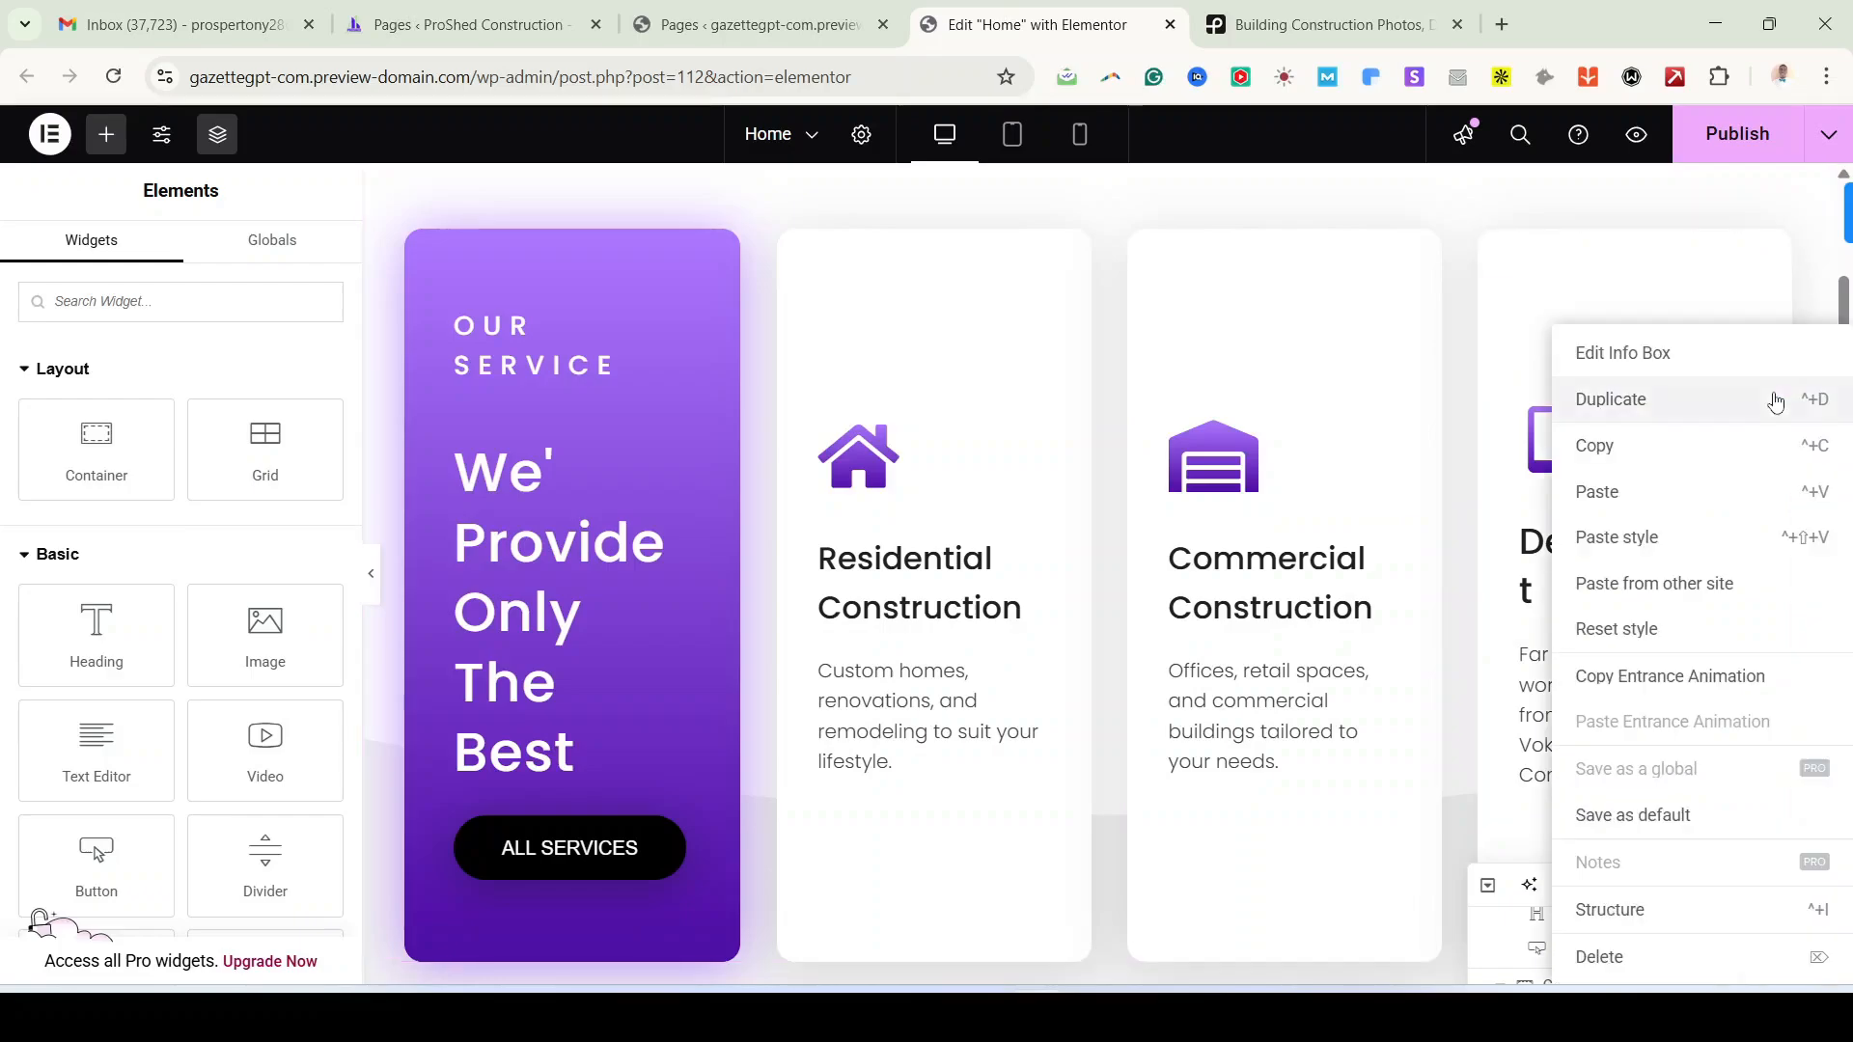
click(1694, 530)
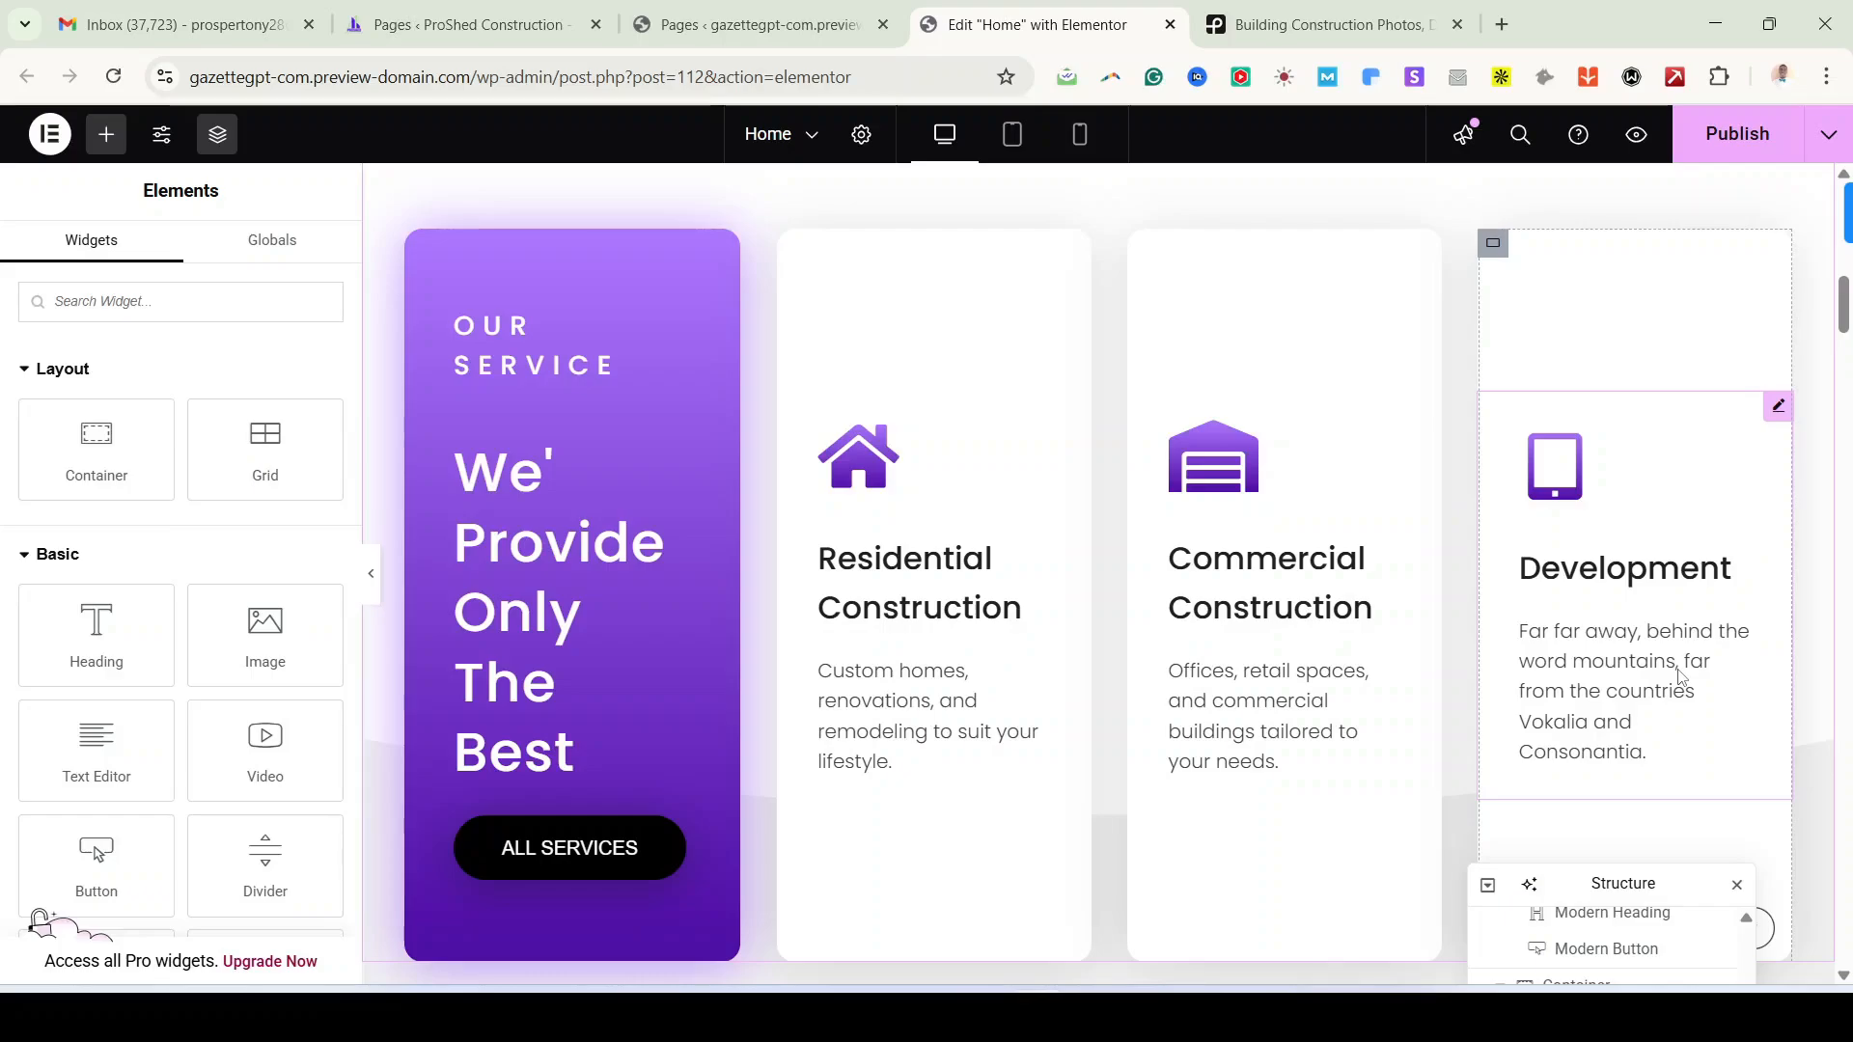
click(375, 590)
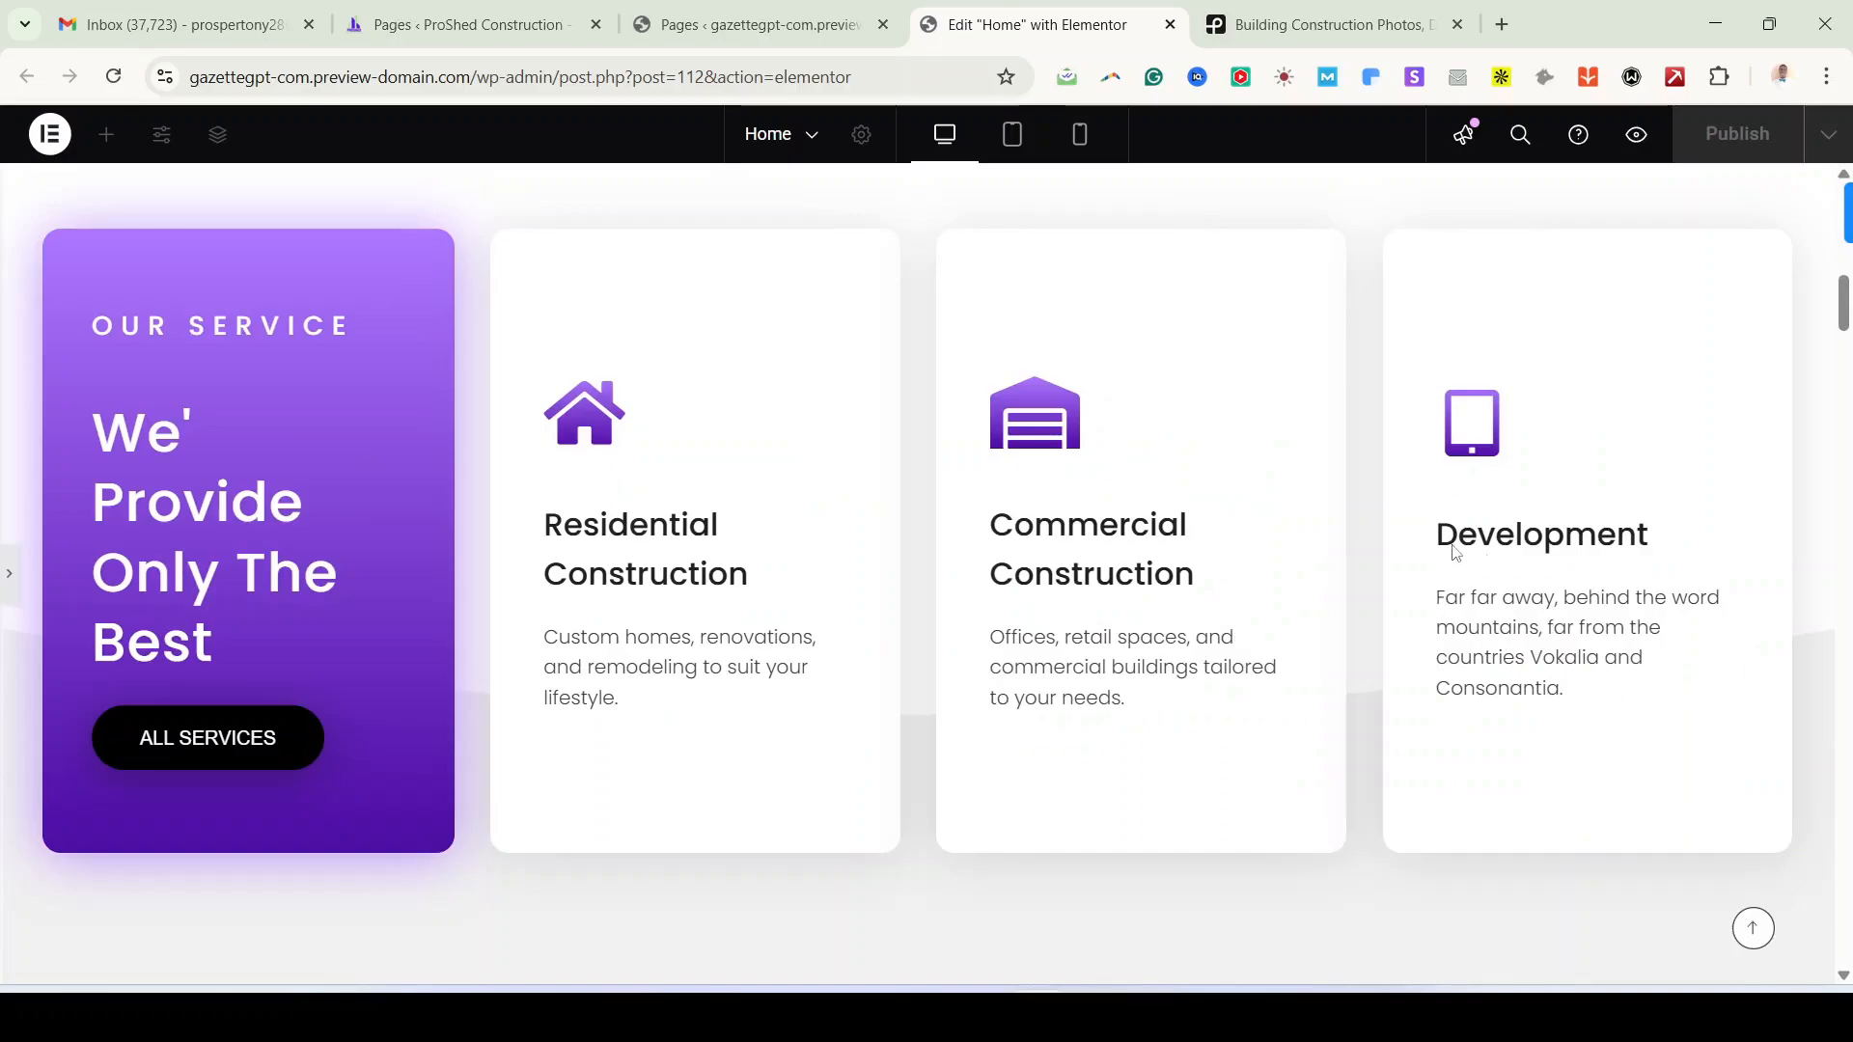
click(8, 575)
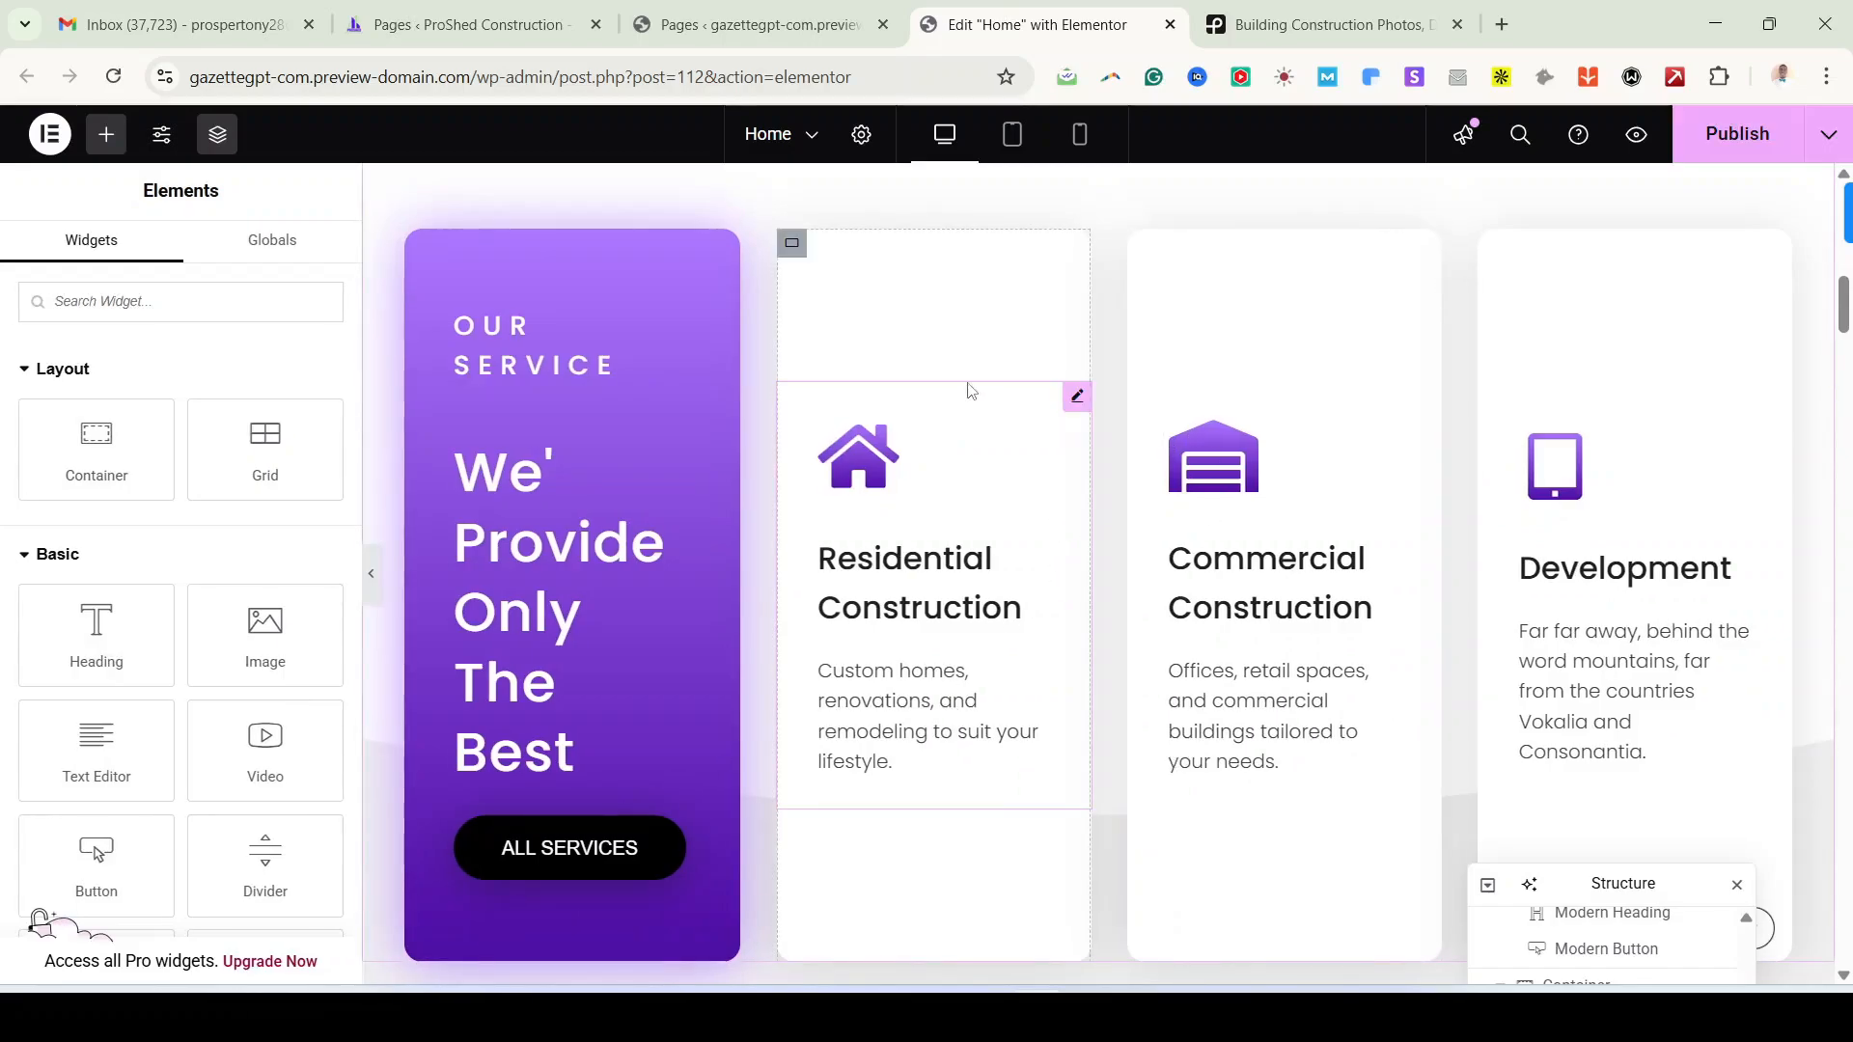
right_click(793, 249)
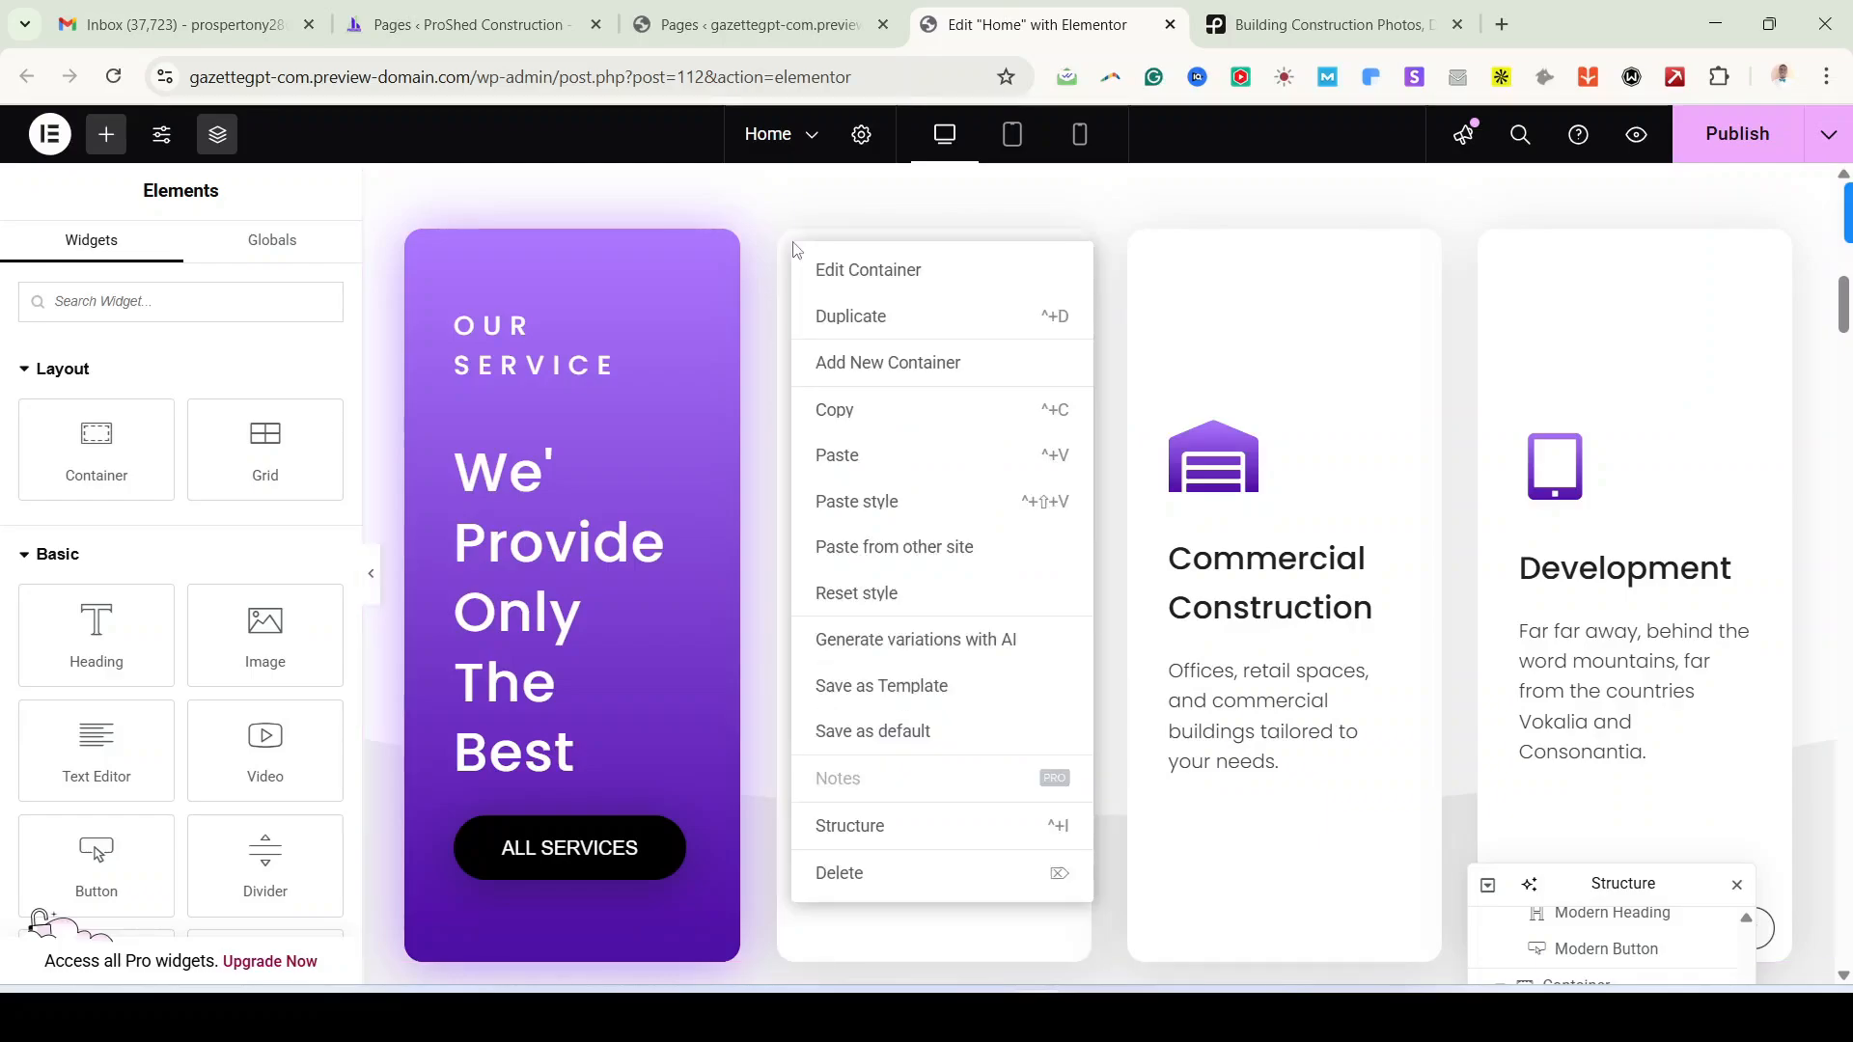
click(852, 318)
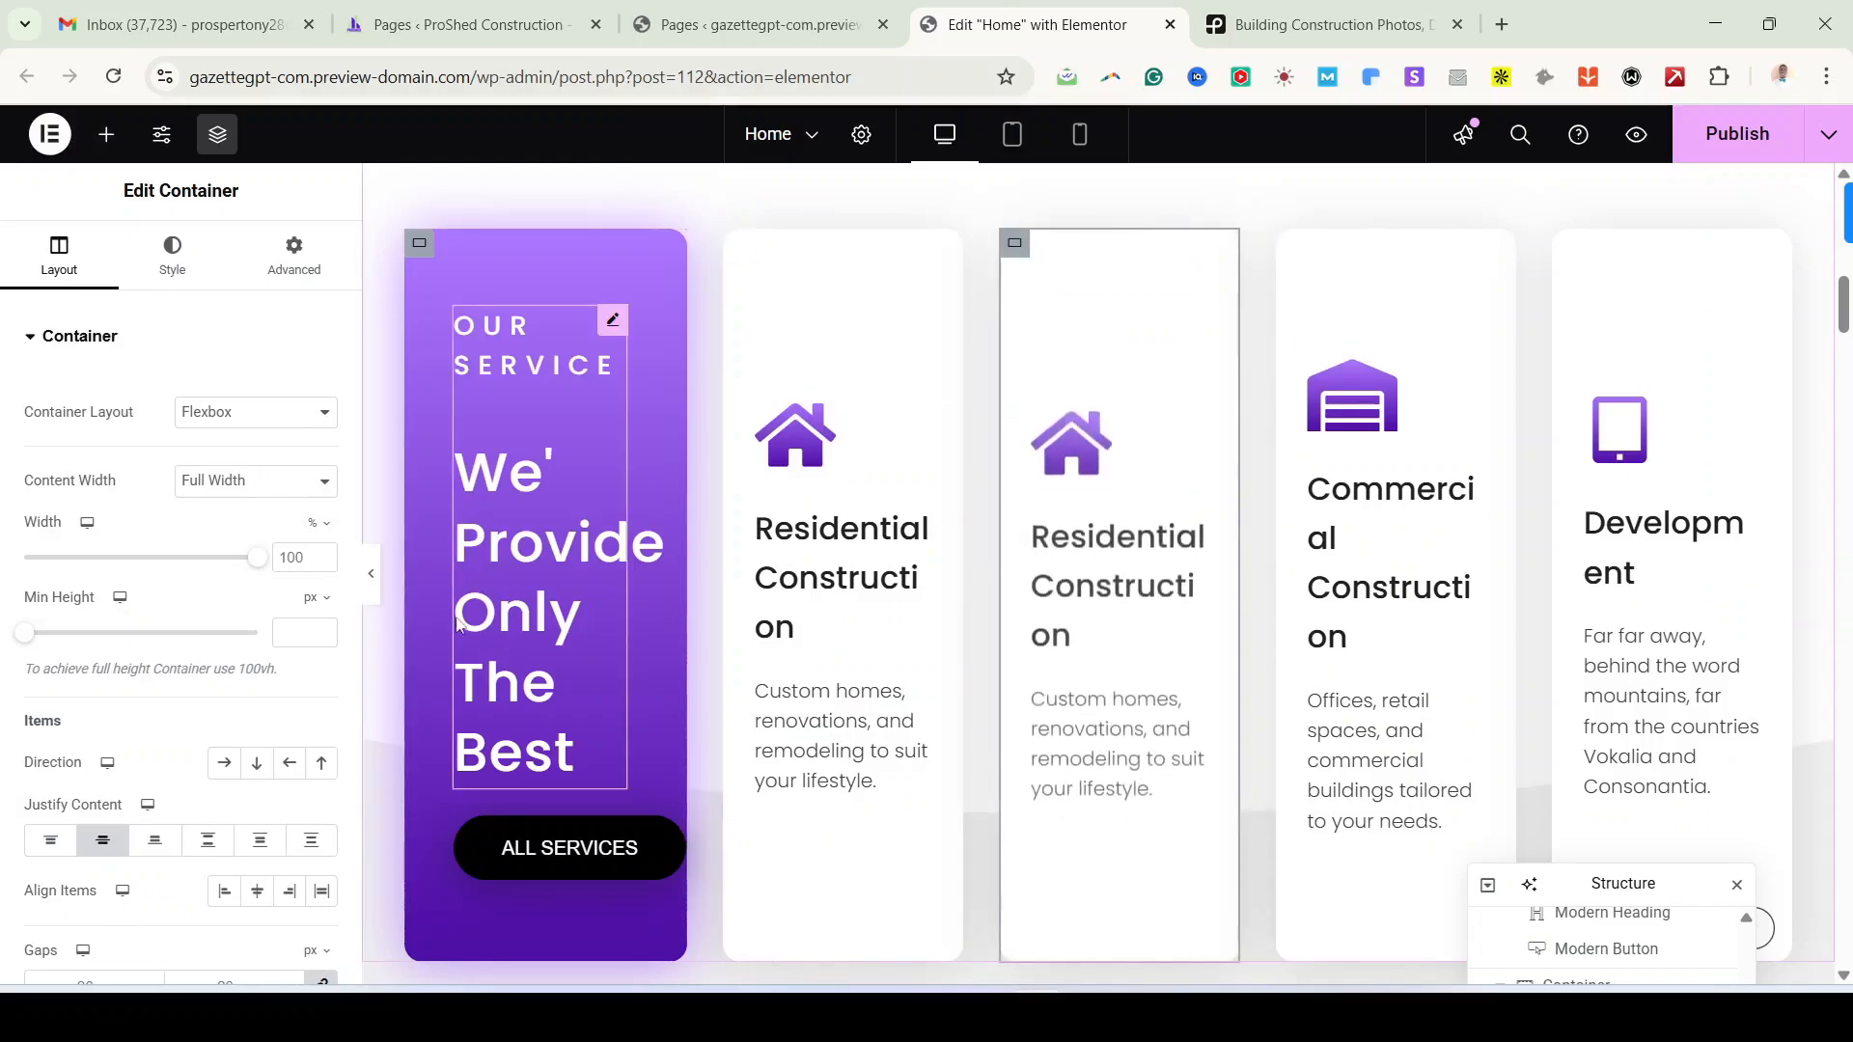
click(368, 576)
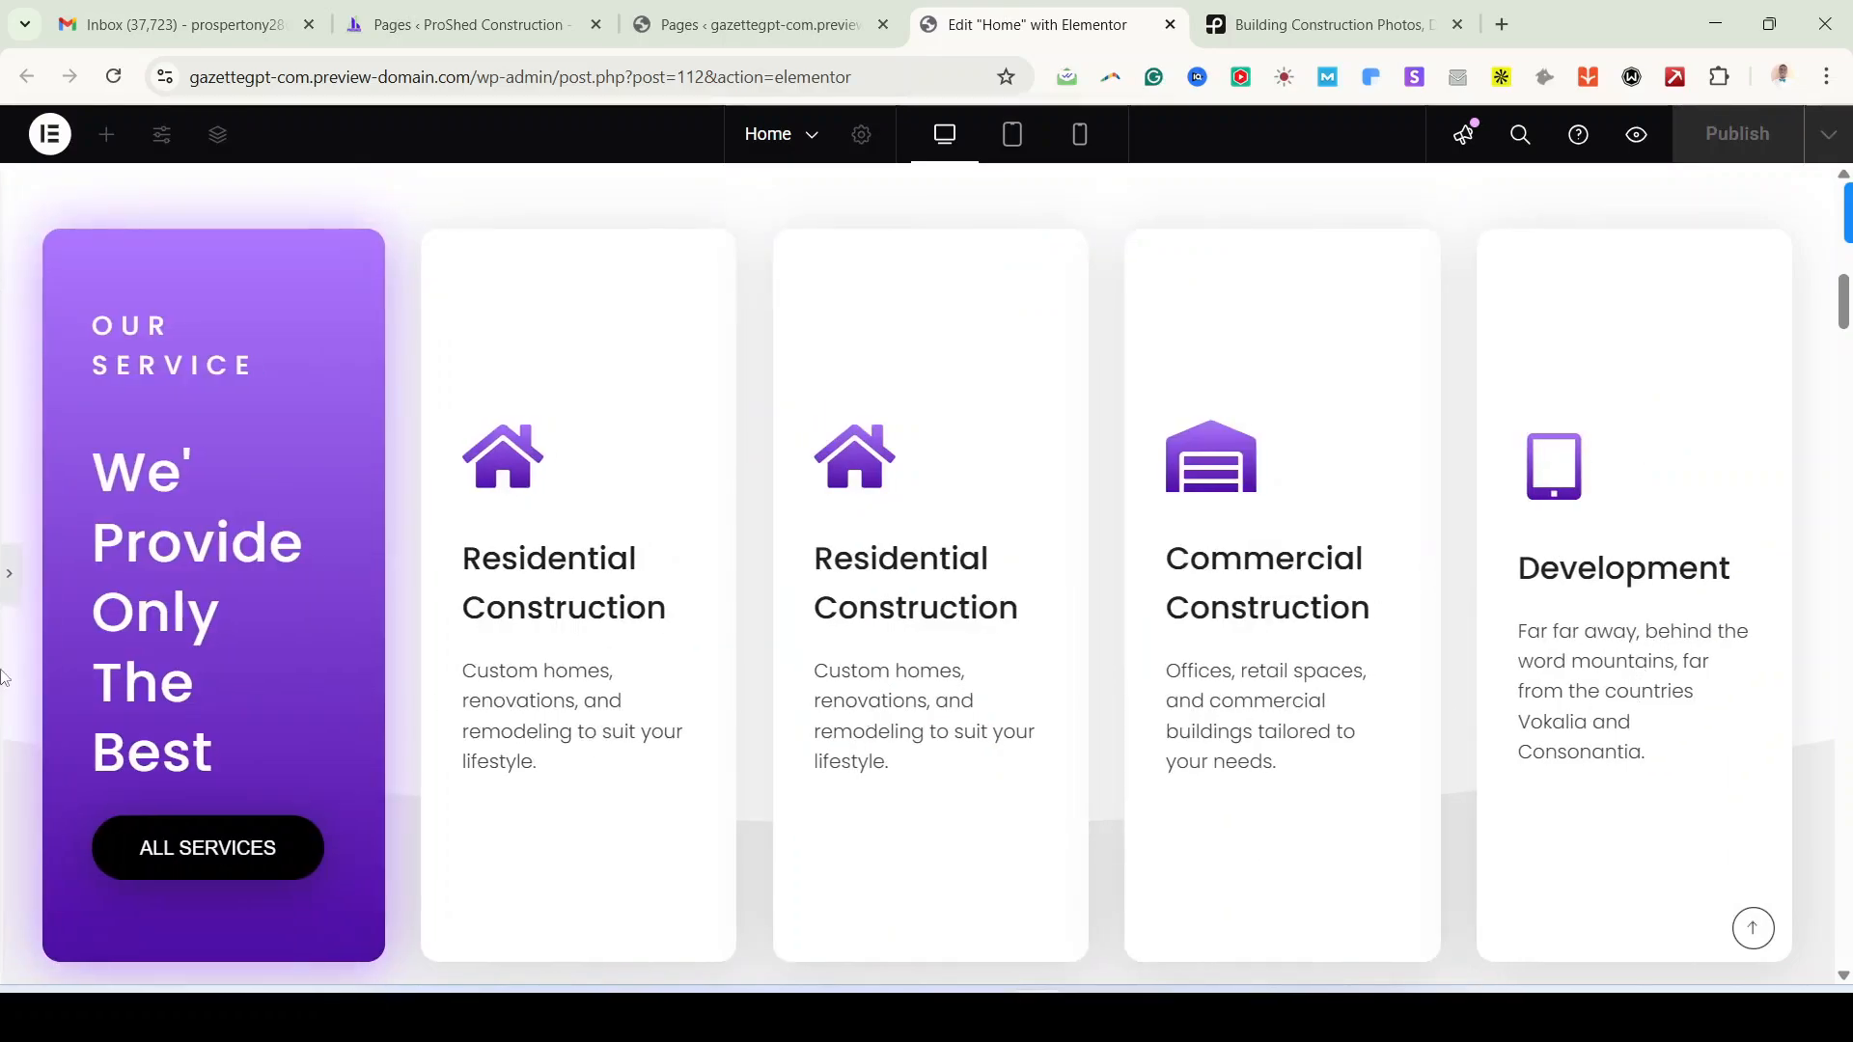
click(9, 584)
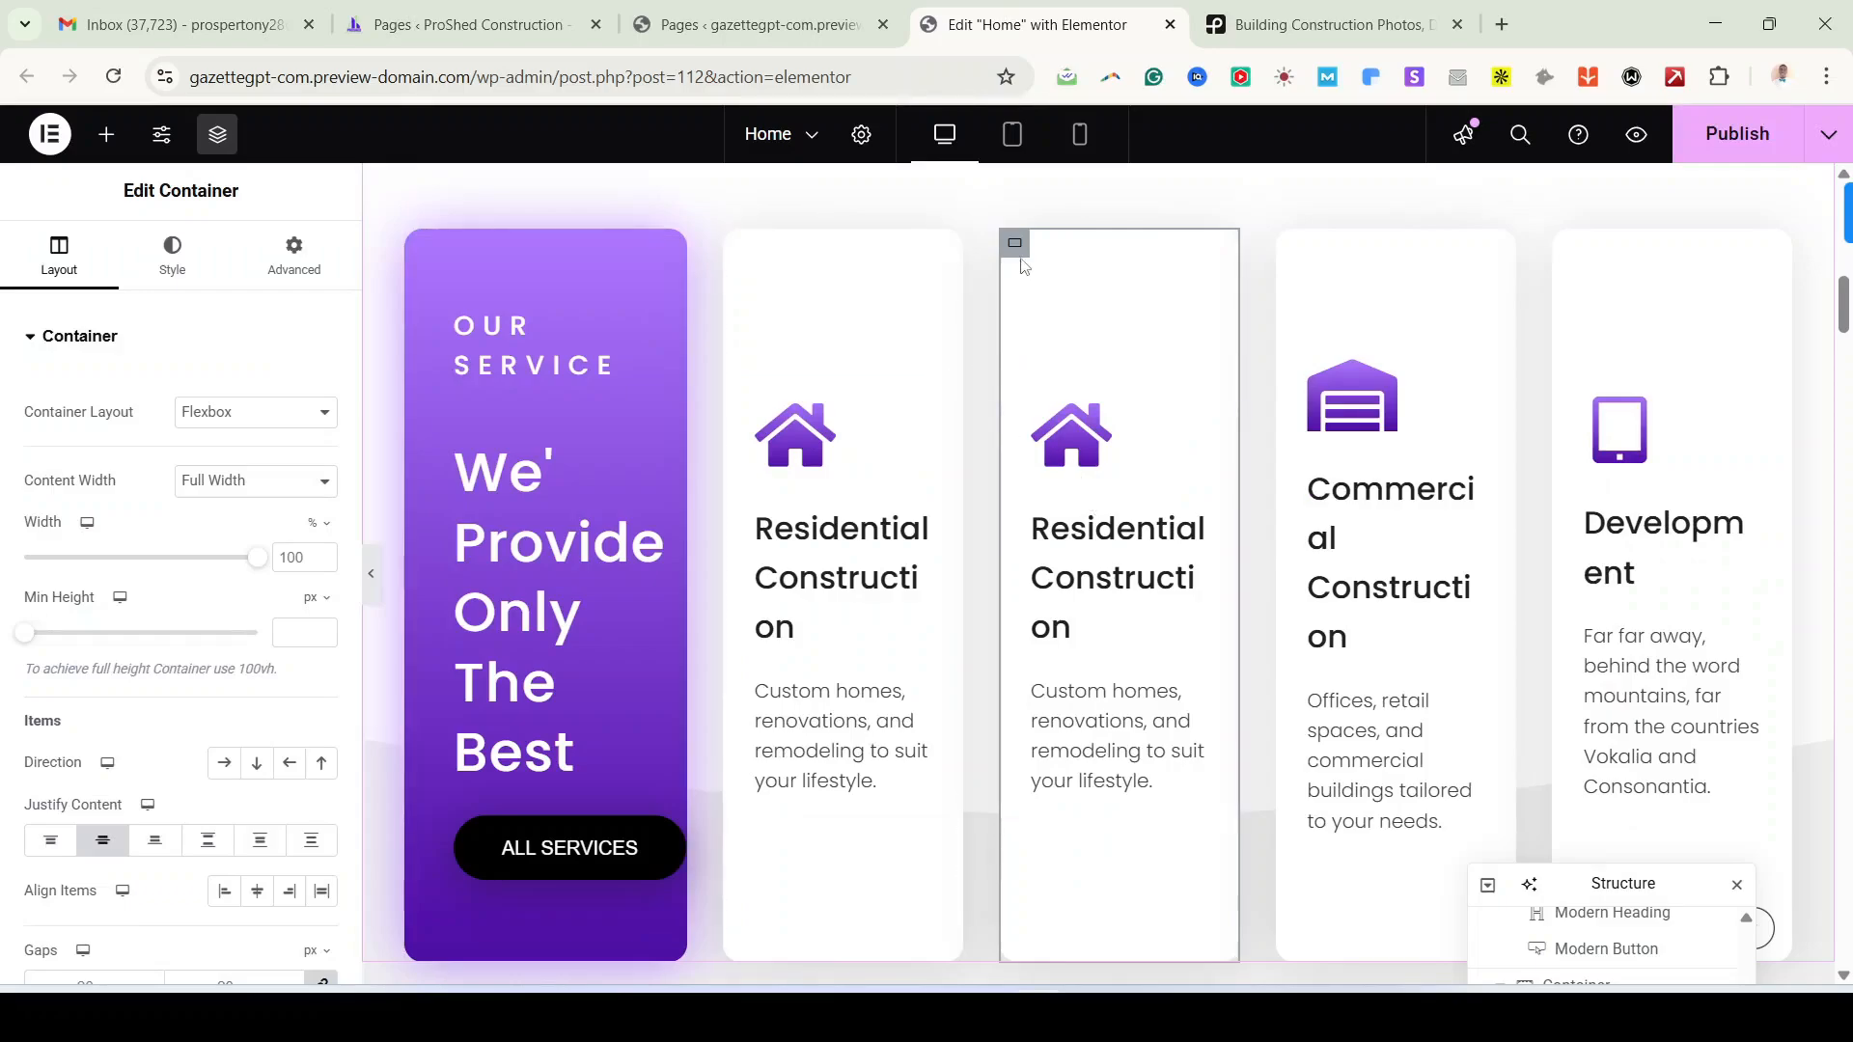
right_click(1019, 253)
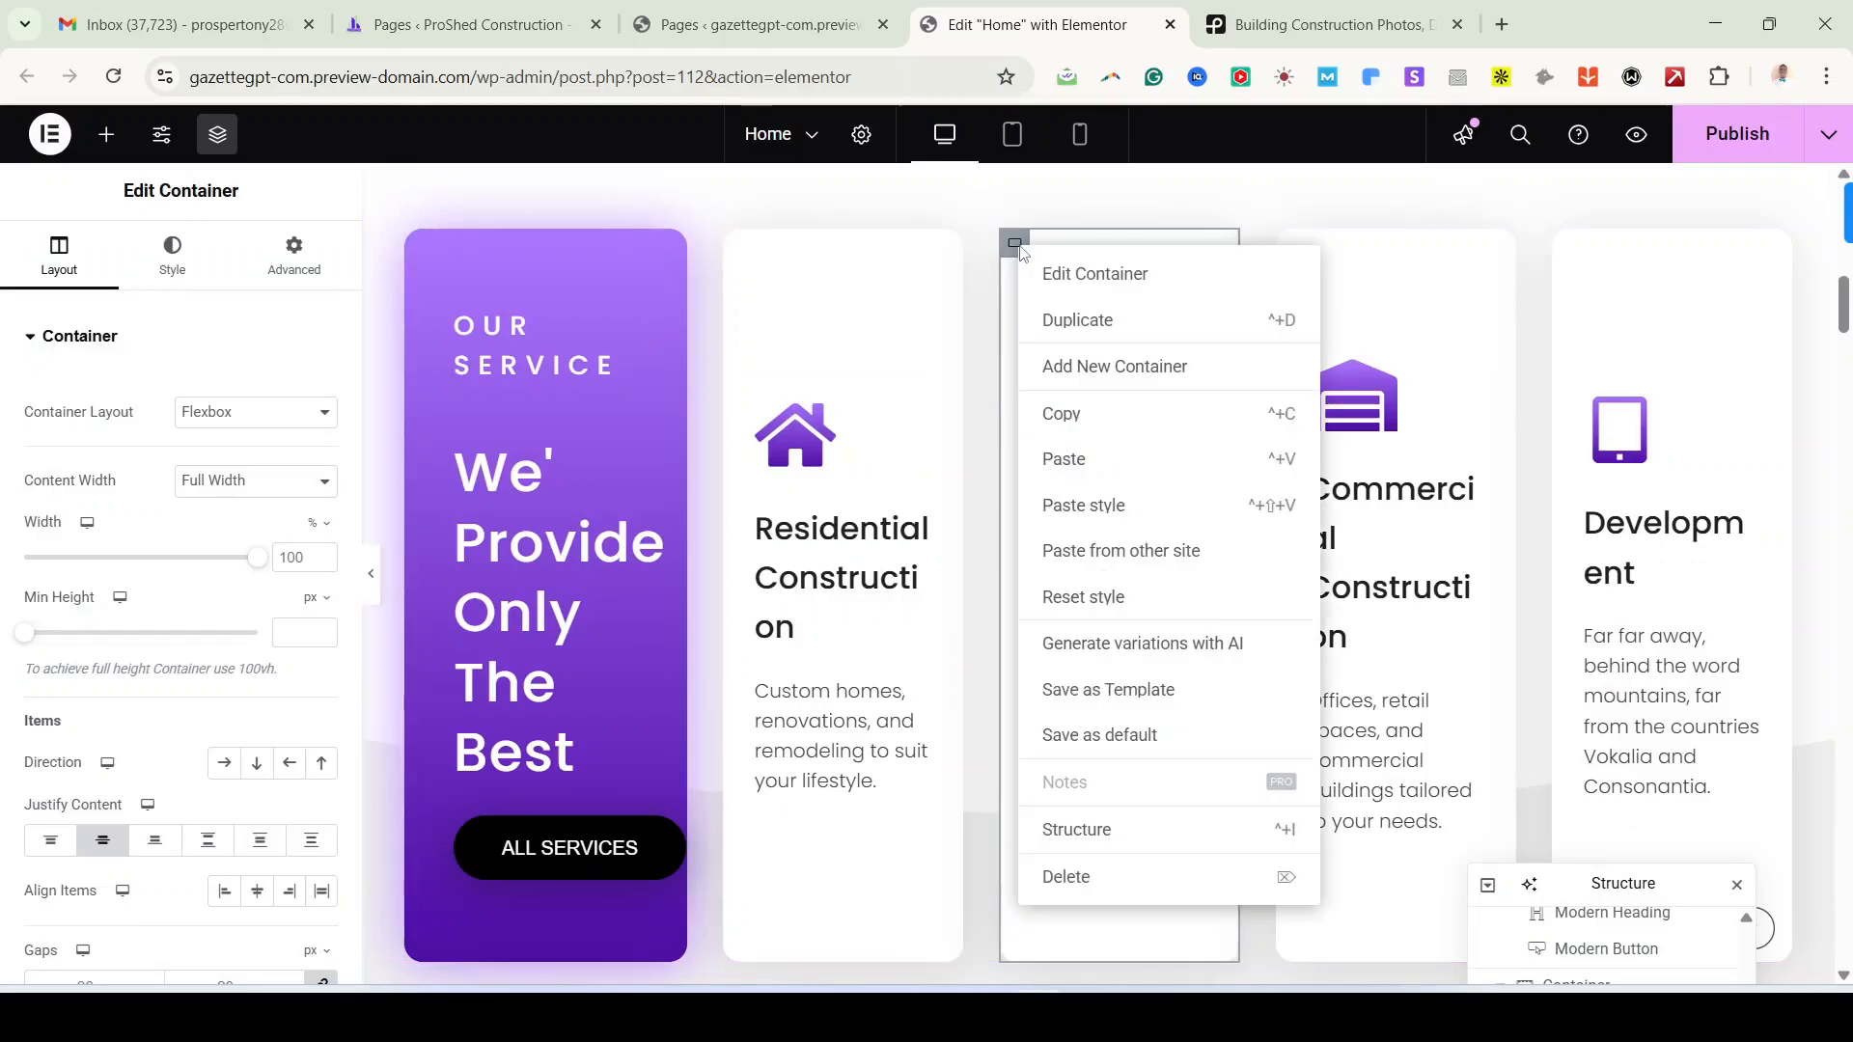
click(1123, 888)
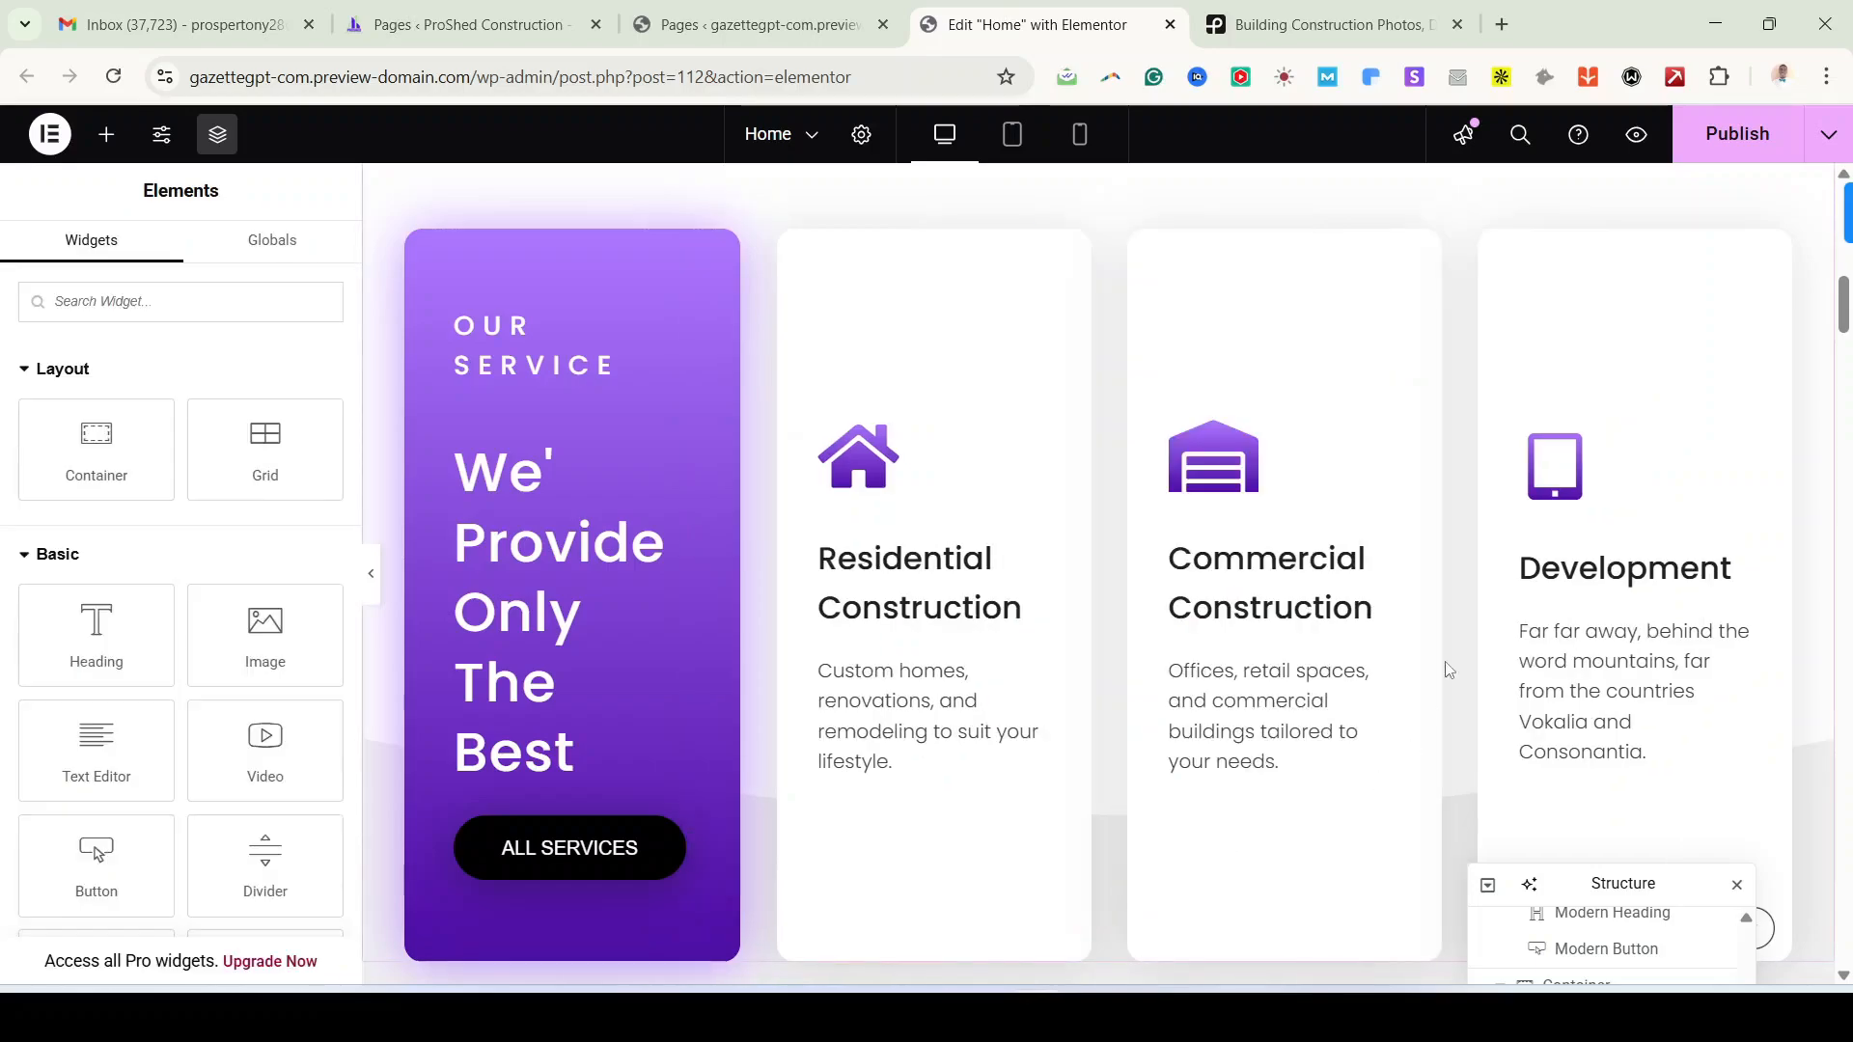
scroll(1433, 612, up, 1)
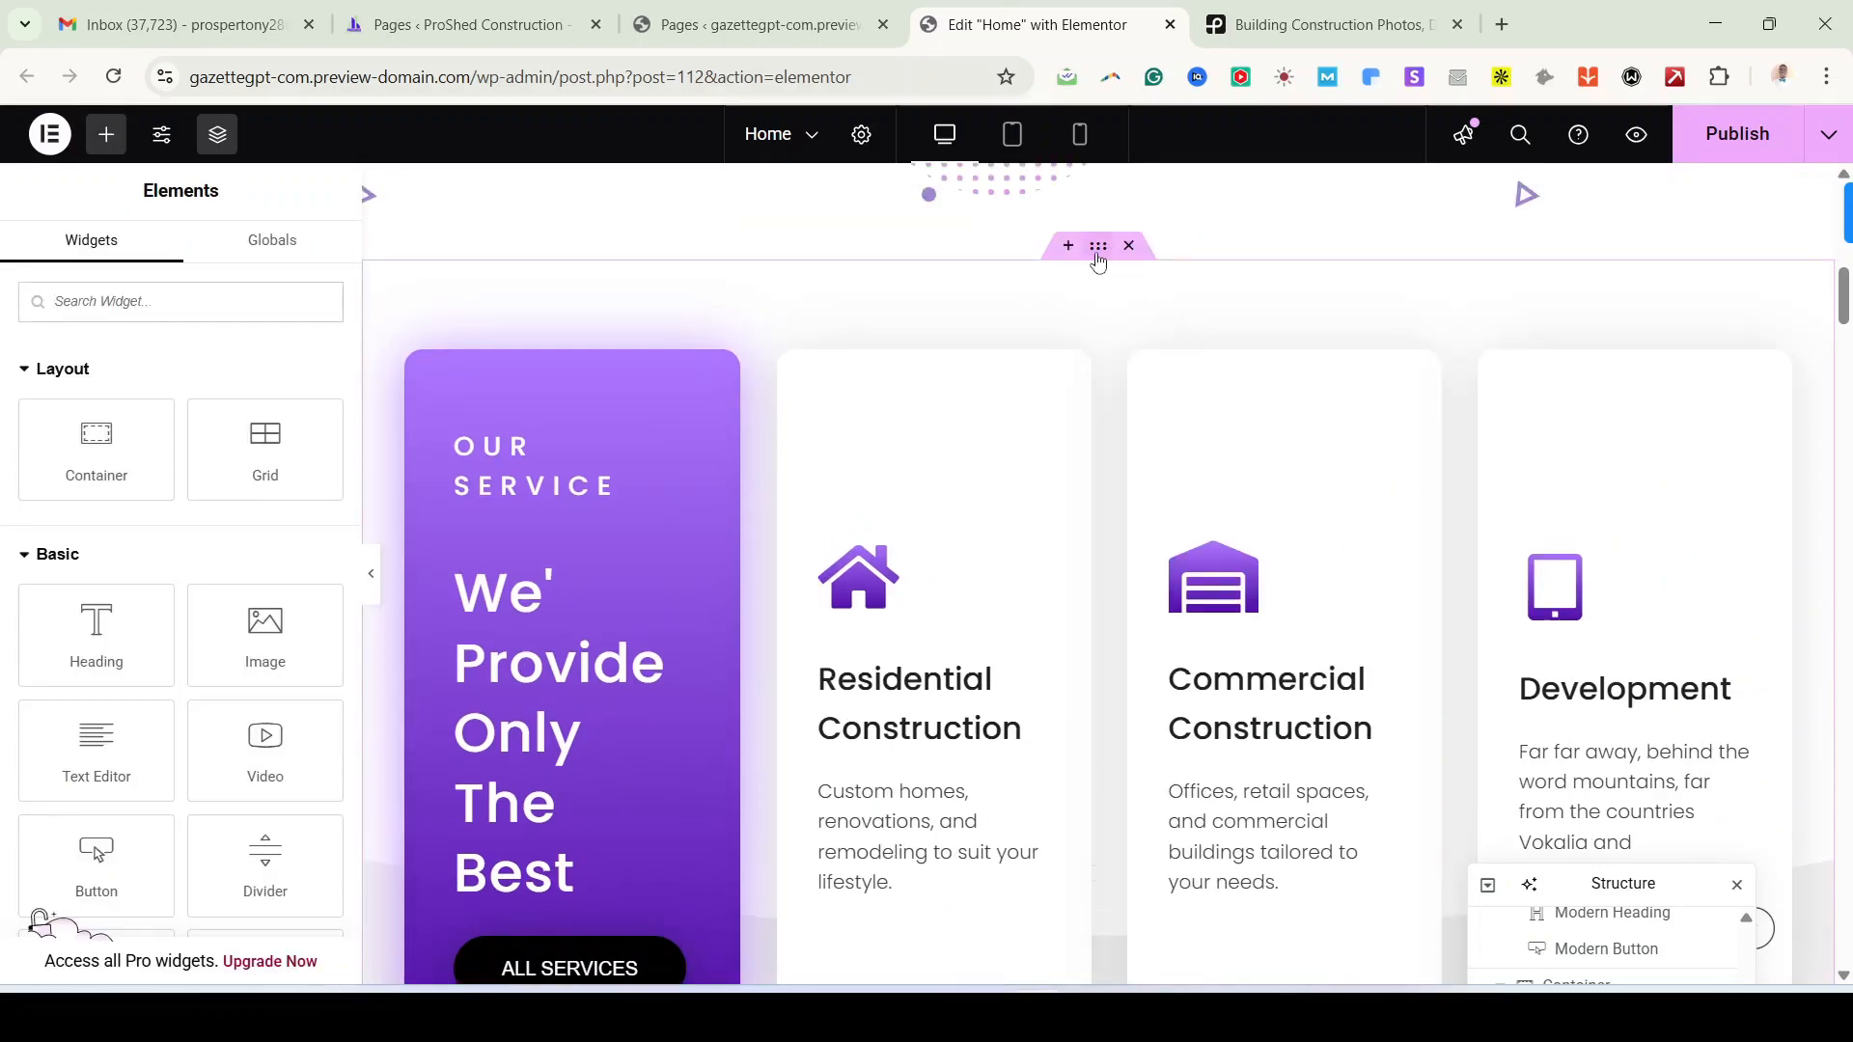
click(1101, 581)
scroll(1101, 581, down, 2)
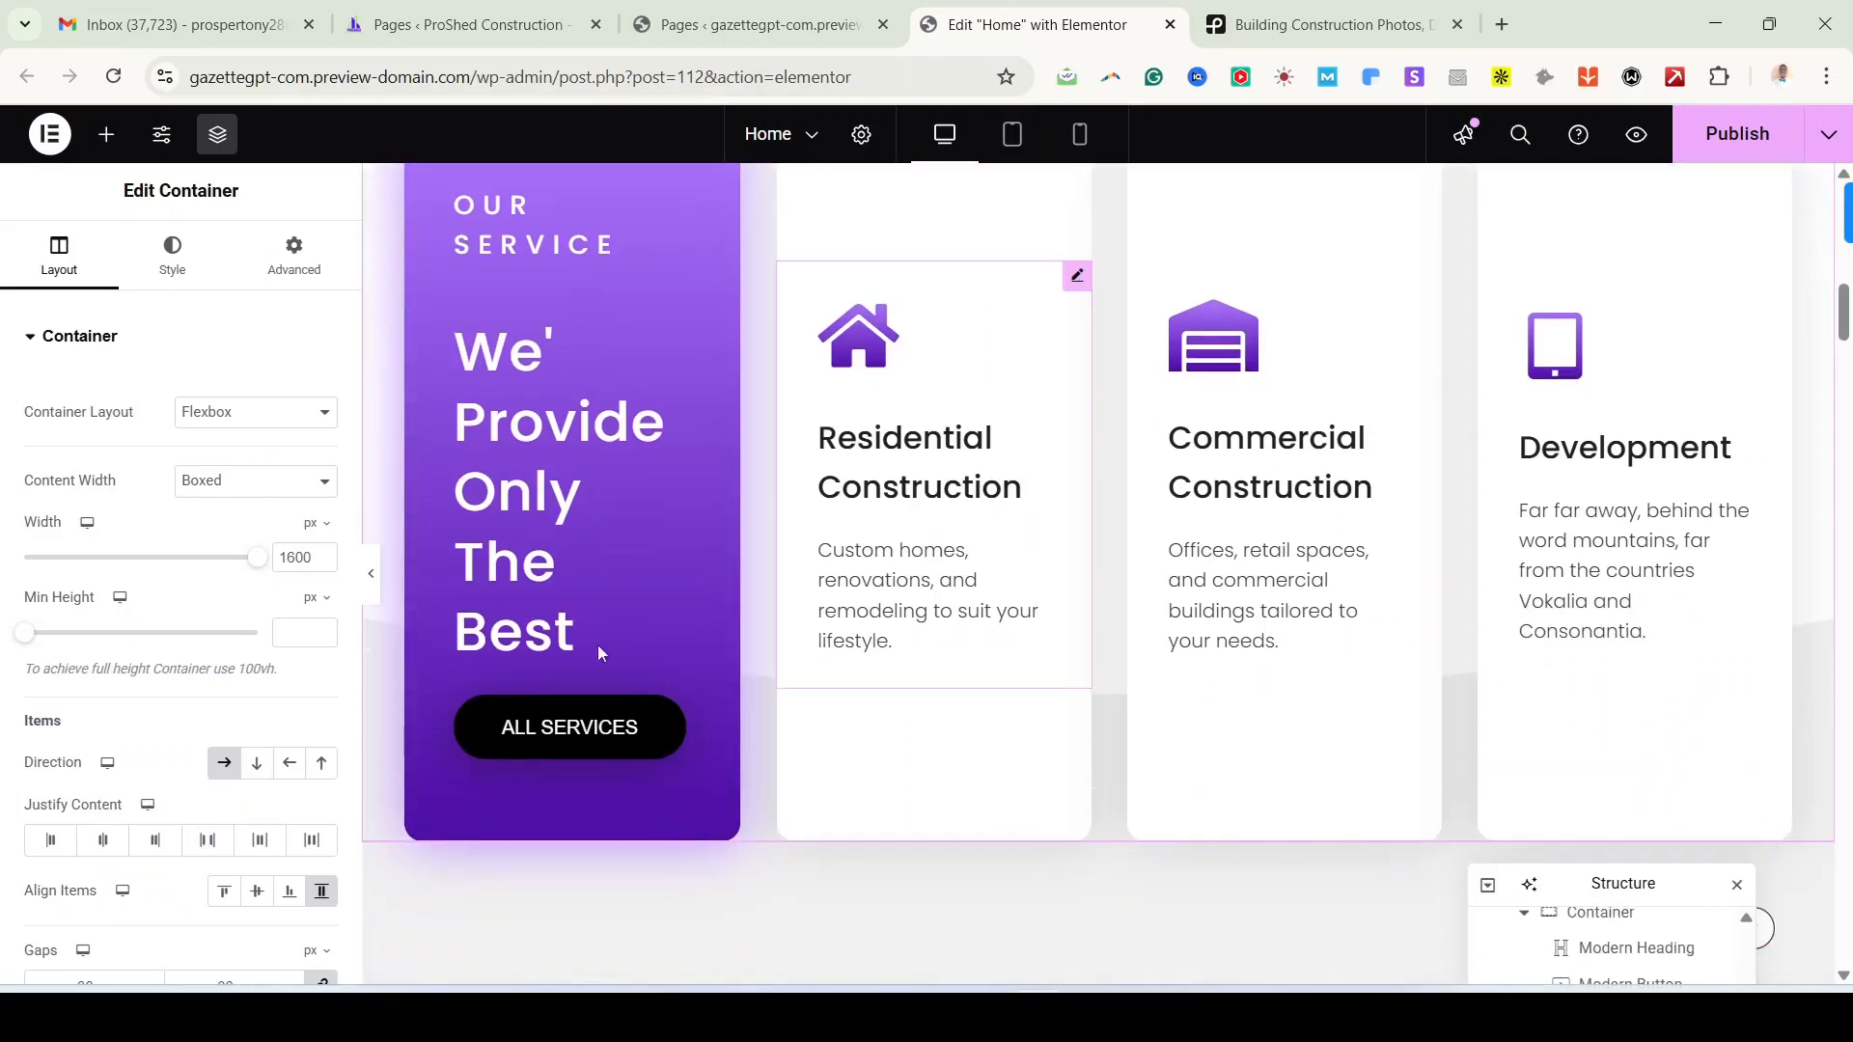
scroll(283, 671, down, 4)
scroll(284, 671, up, 4)
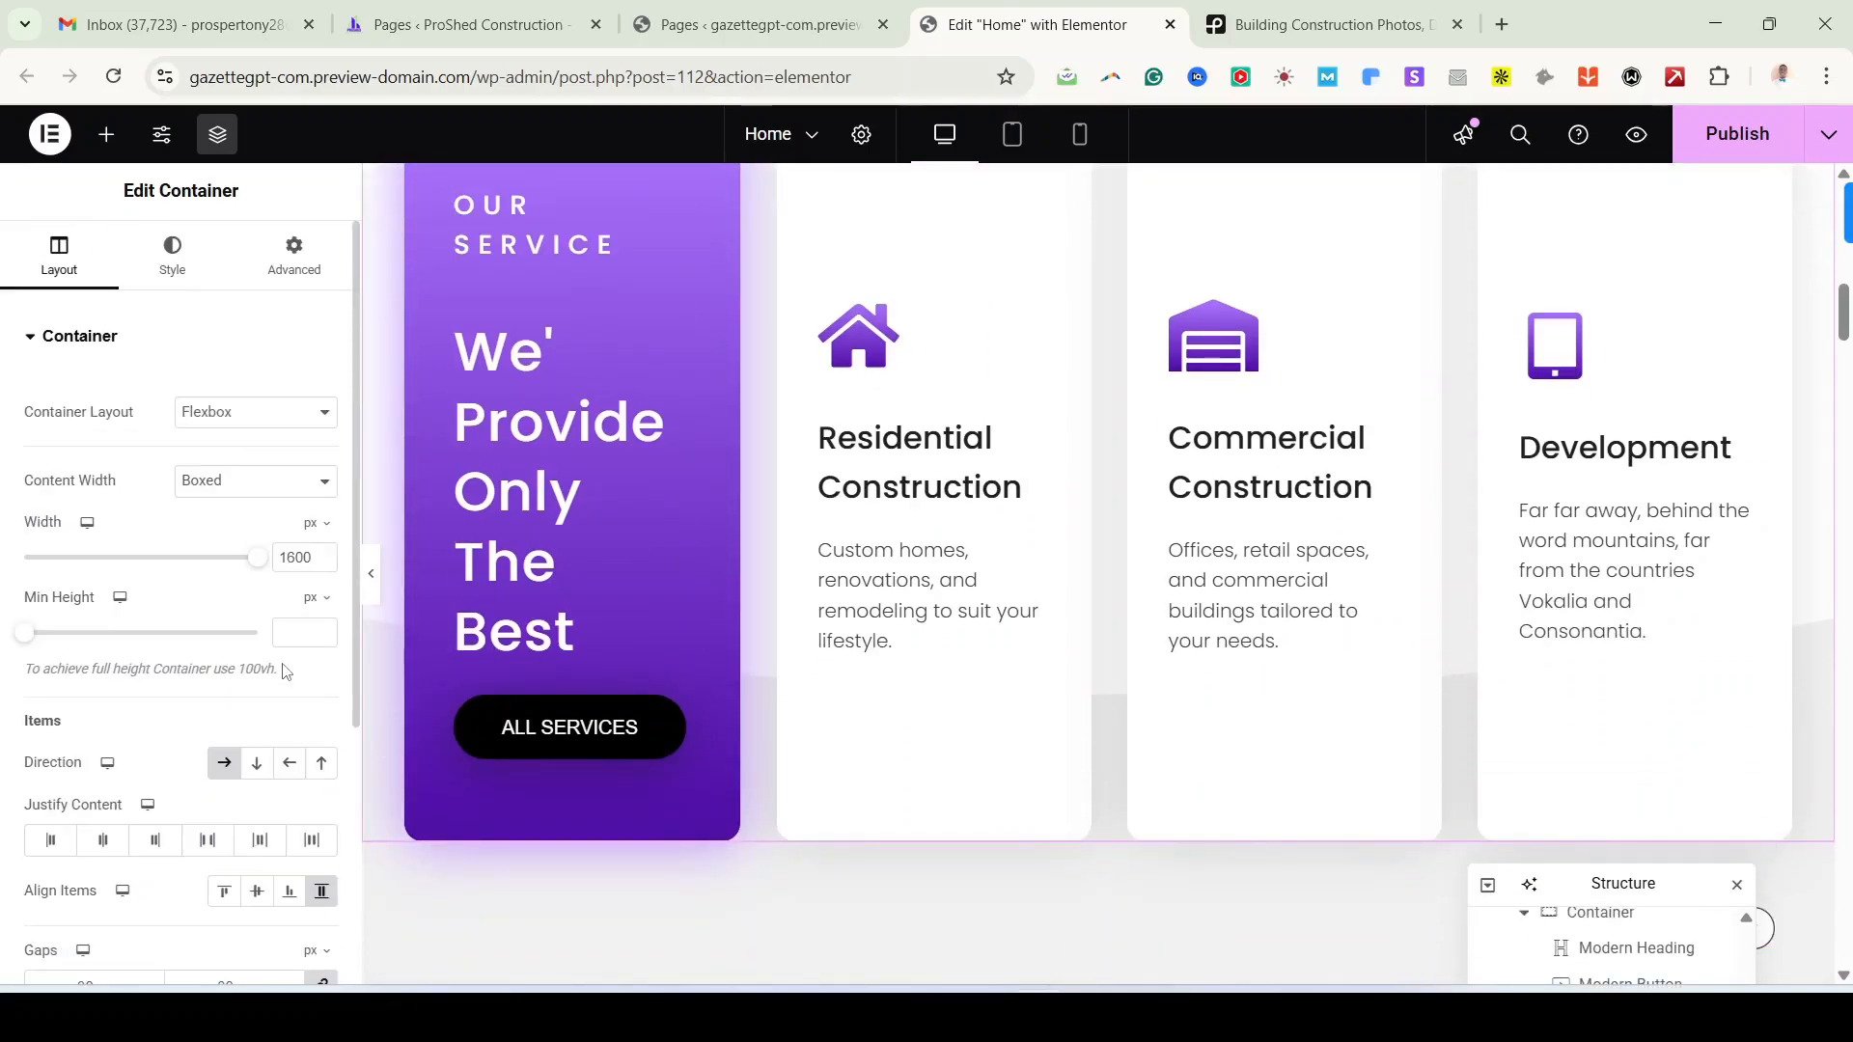
scroll(283, 671, down, 3)
scroll(284, 671, up, 3)
scroll(284, 671, down, 4)
scroll(283, 671, up, 4)
click(94, 336)
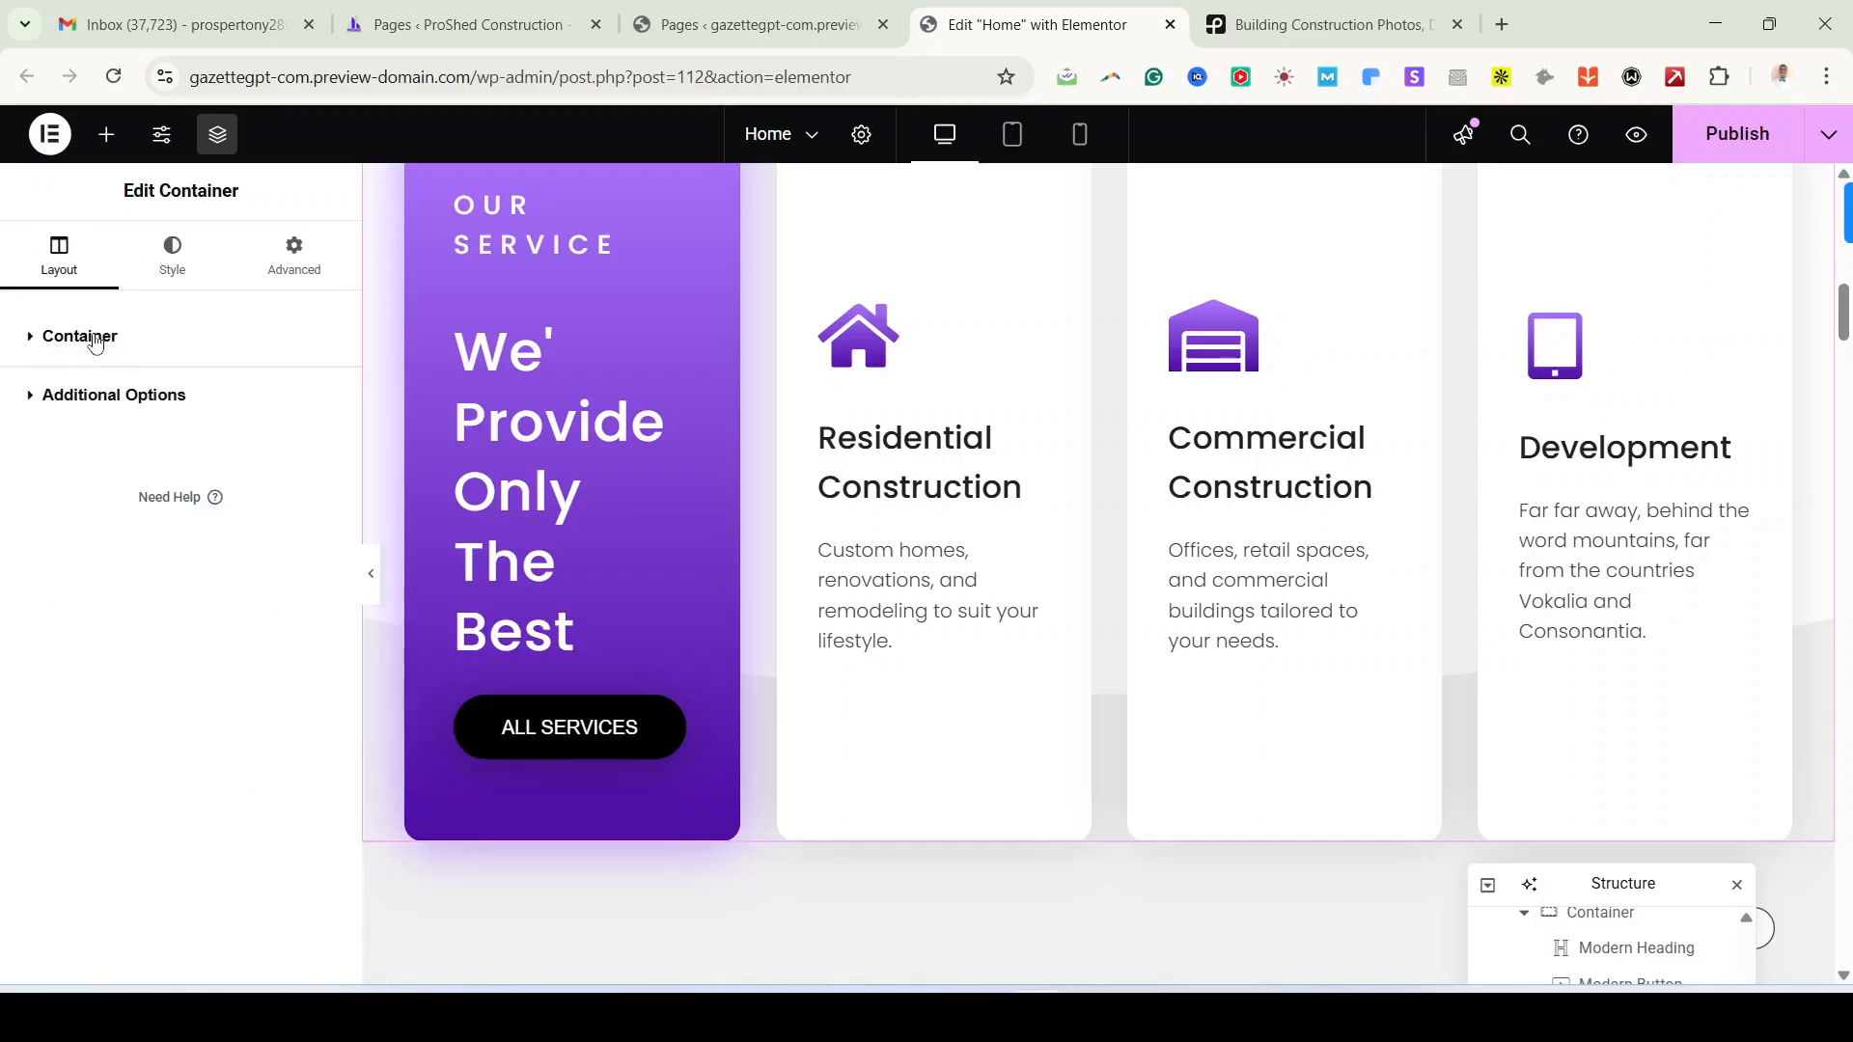
click(94, 336)
scroll(1319, 570, up, 4)
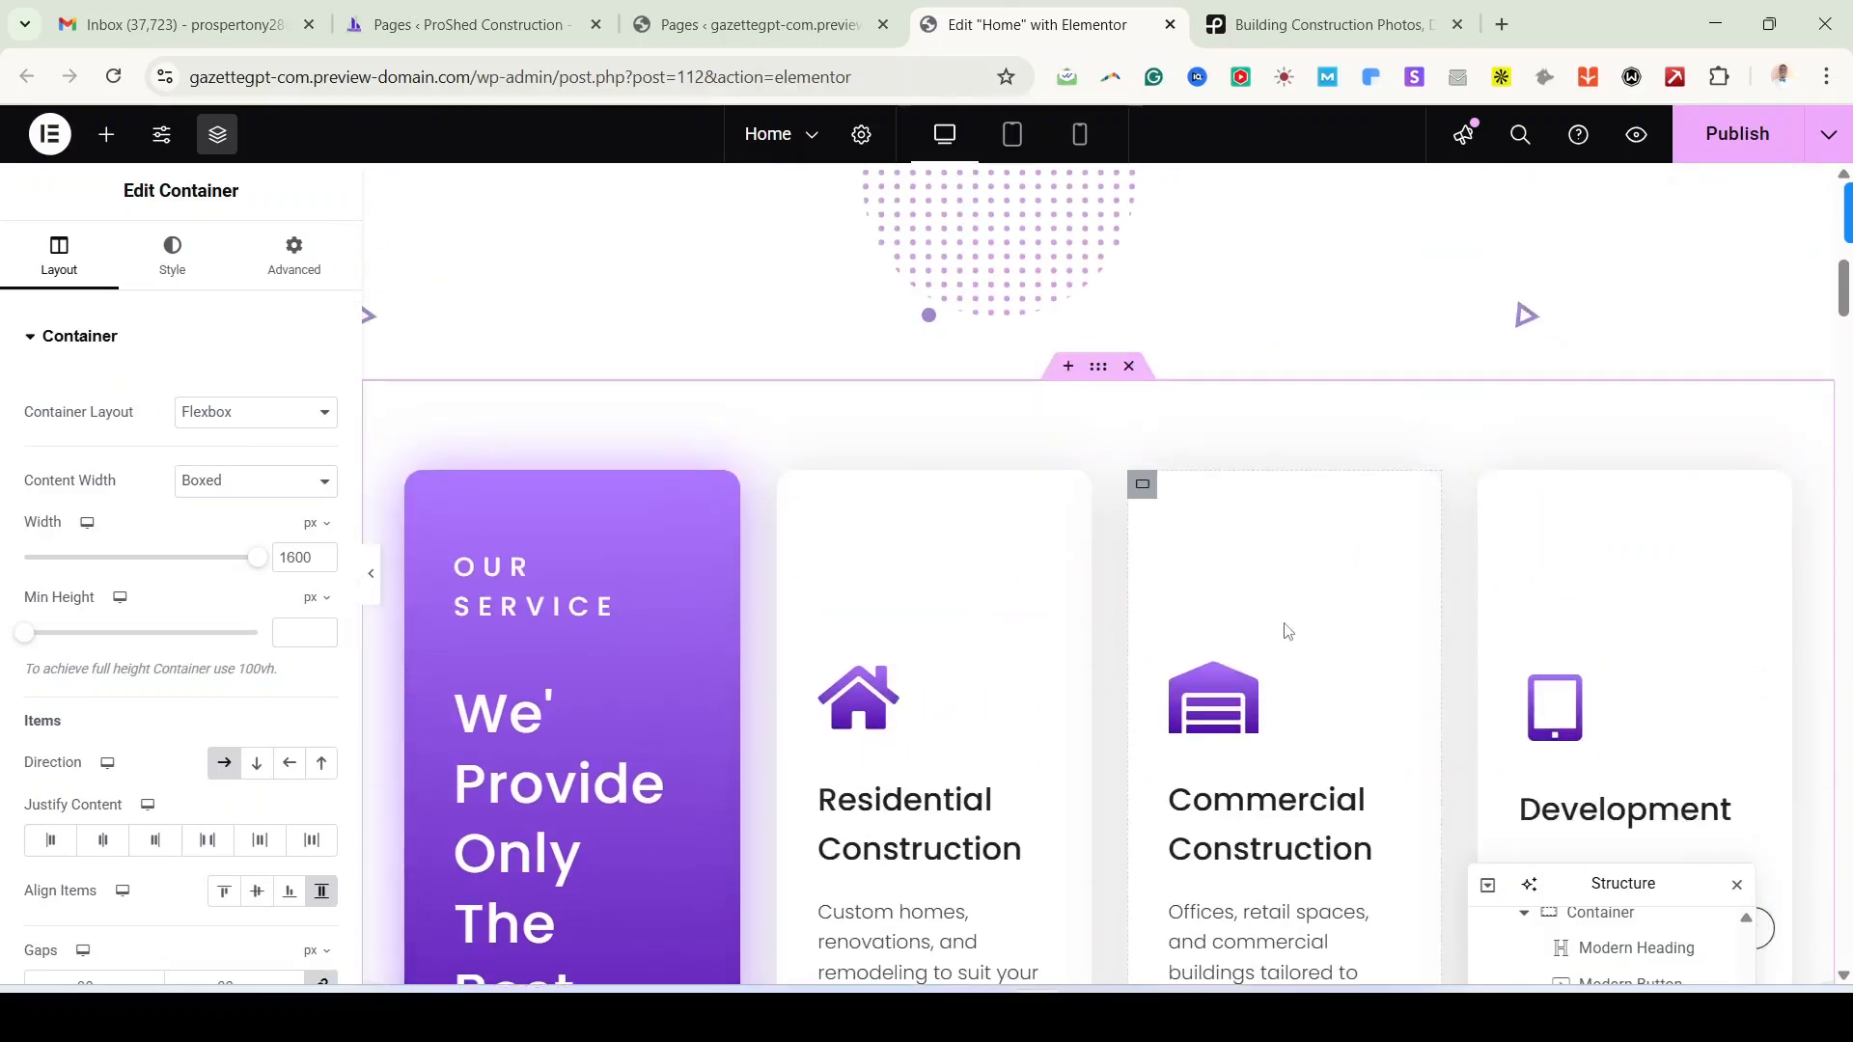
scroll(1285, 637, down, 6)
scroll(1280, 666, up, 4)
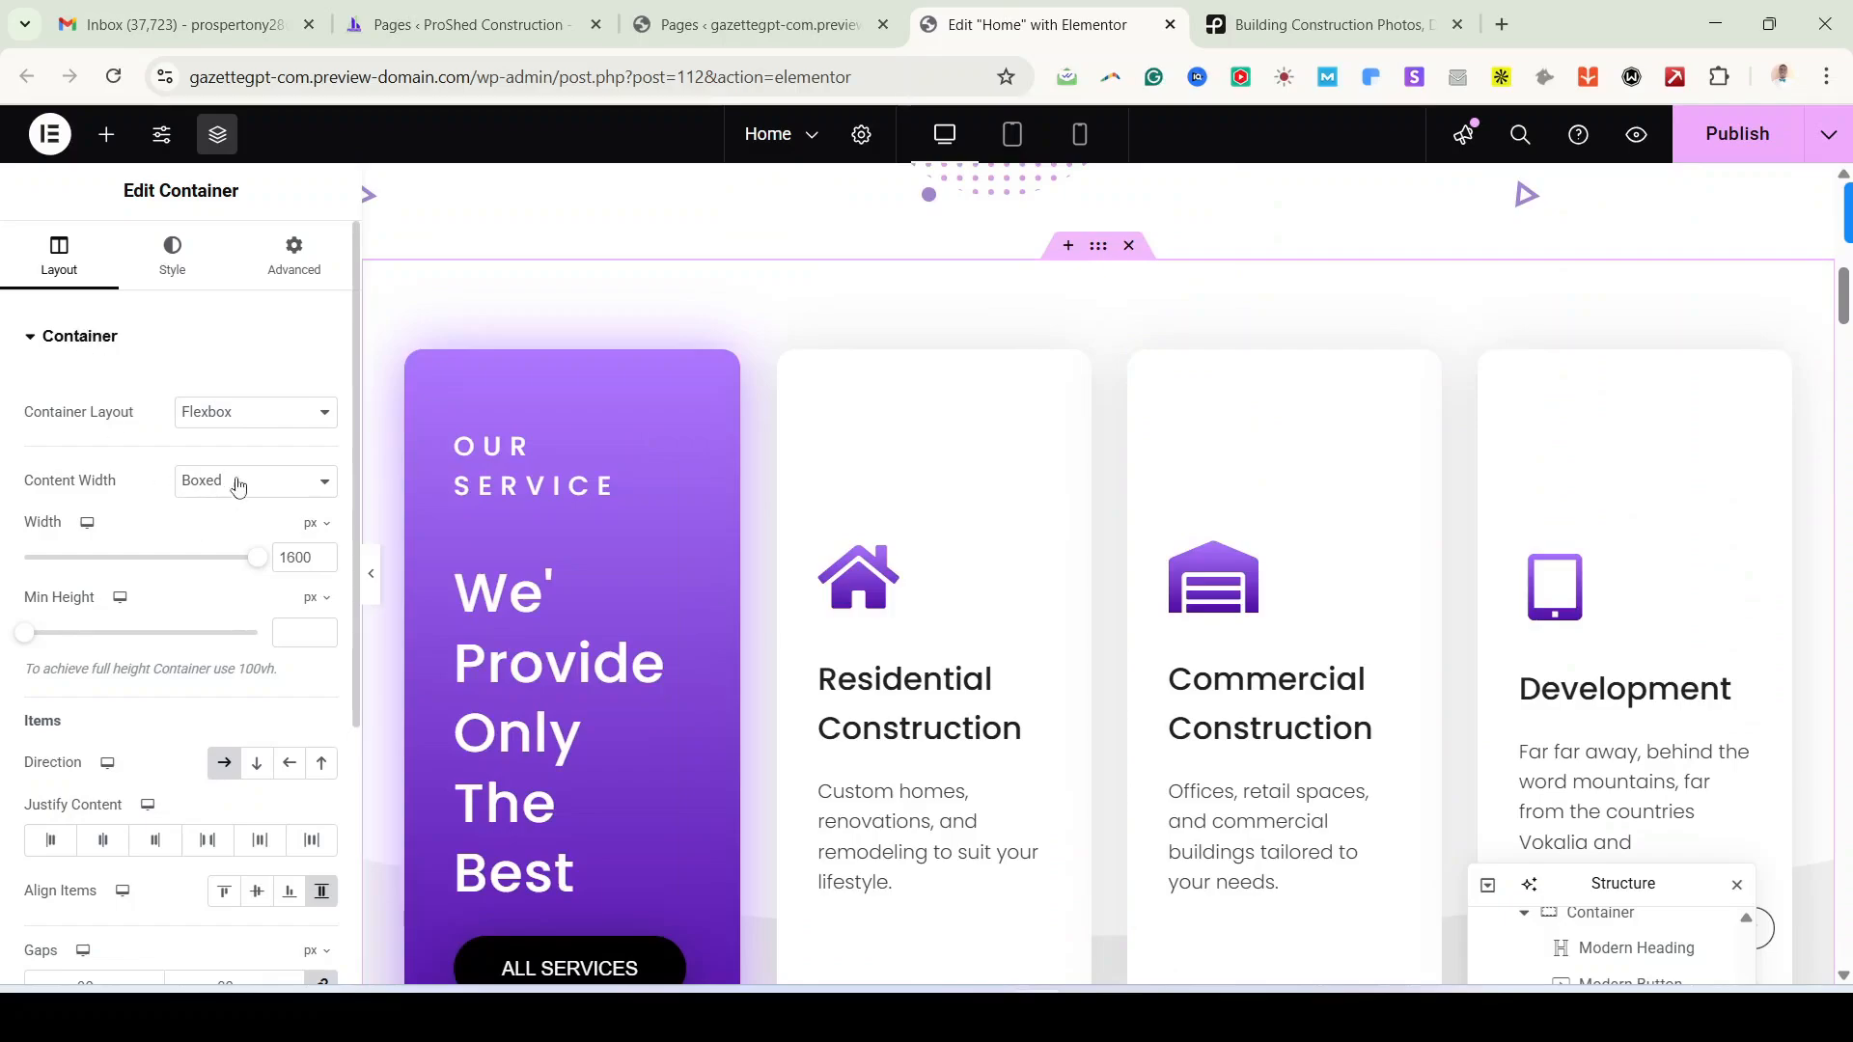
click(249, 412)
click(249, 472)
scroll(1175, 772, down, 3)
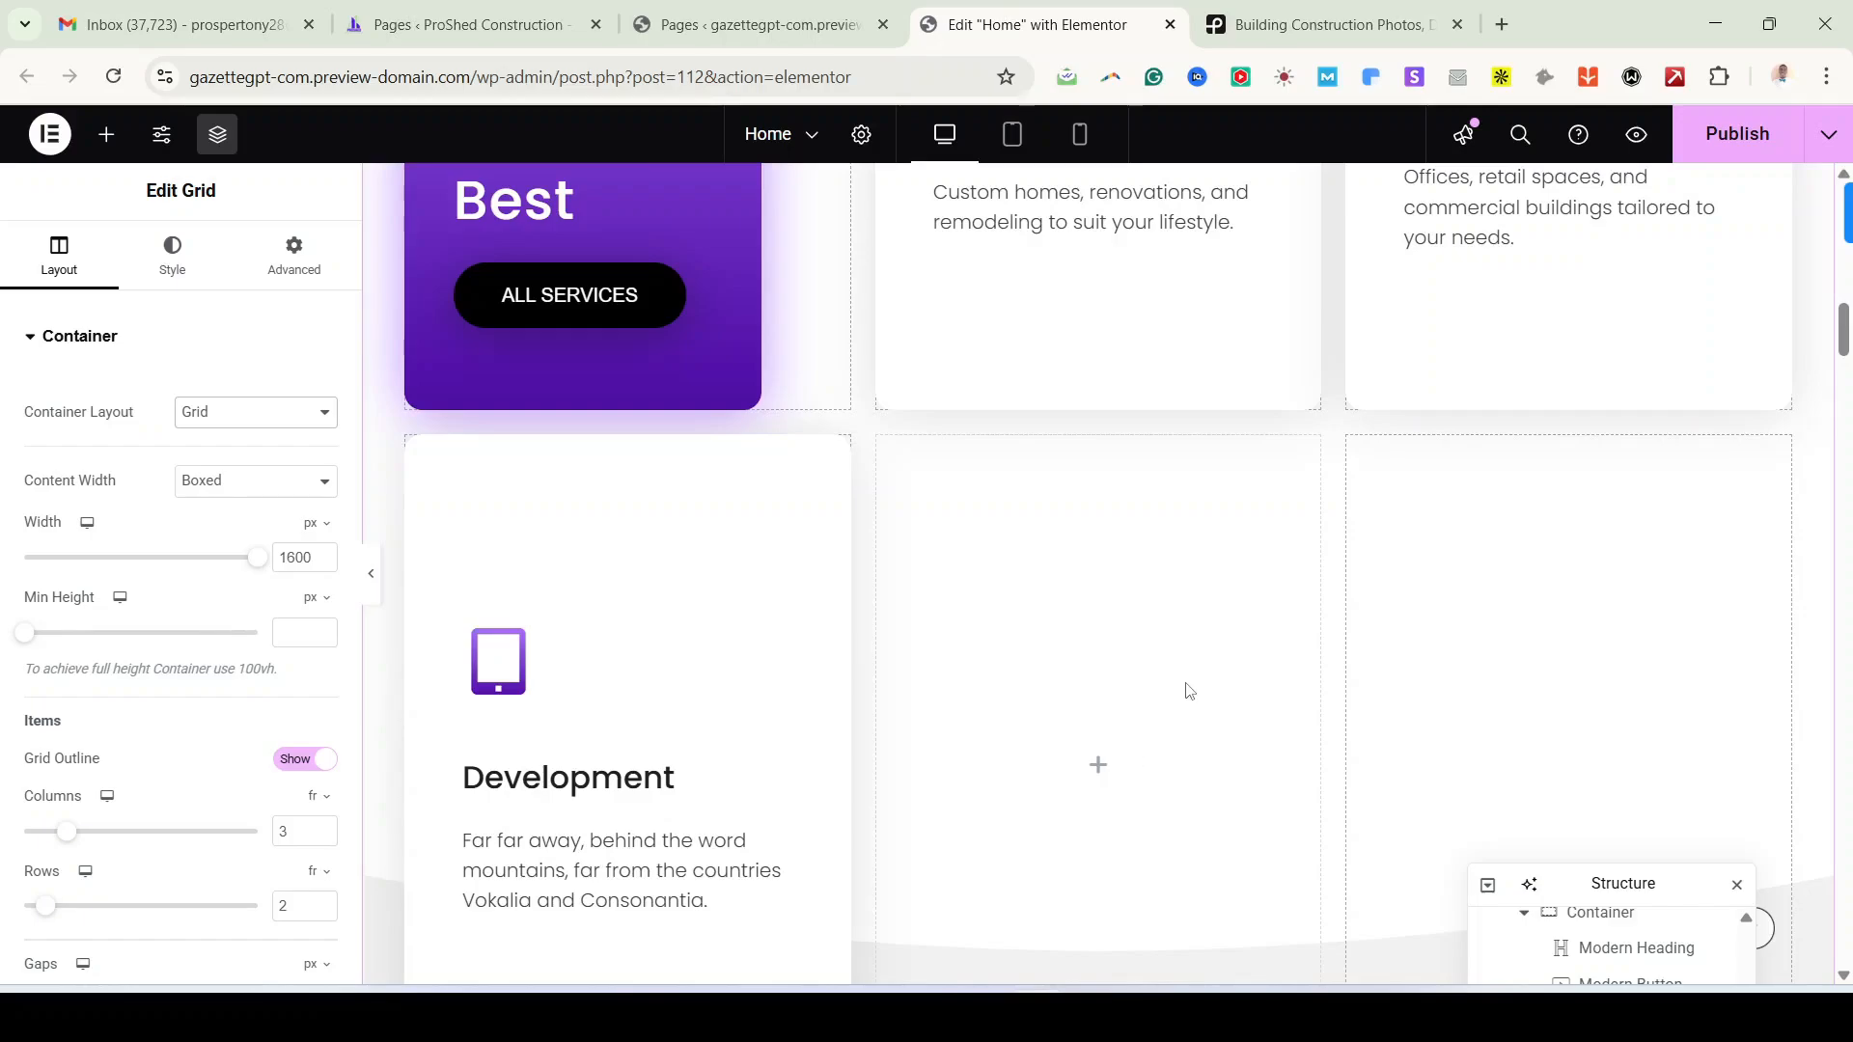
scroll(1158, 637, up, 1)
scroll(1238, 637, up, 2)
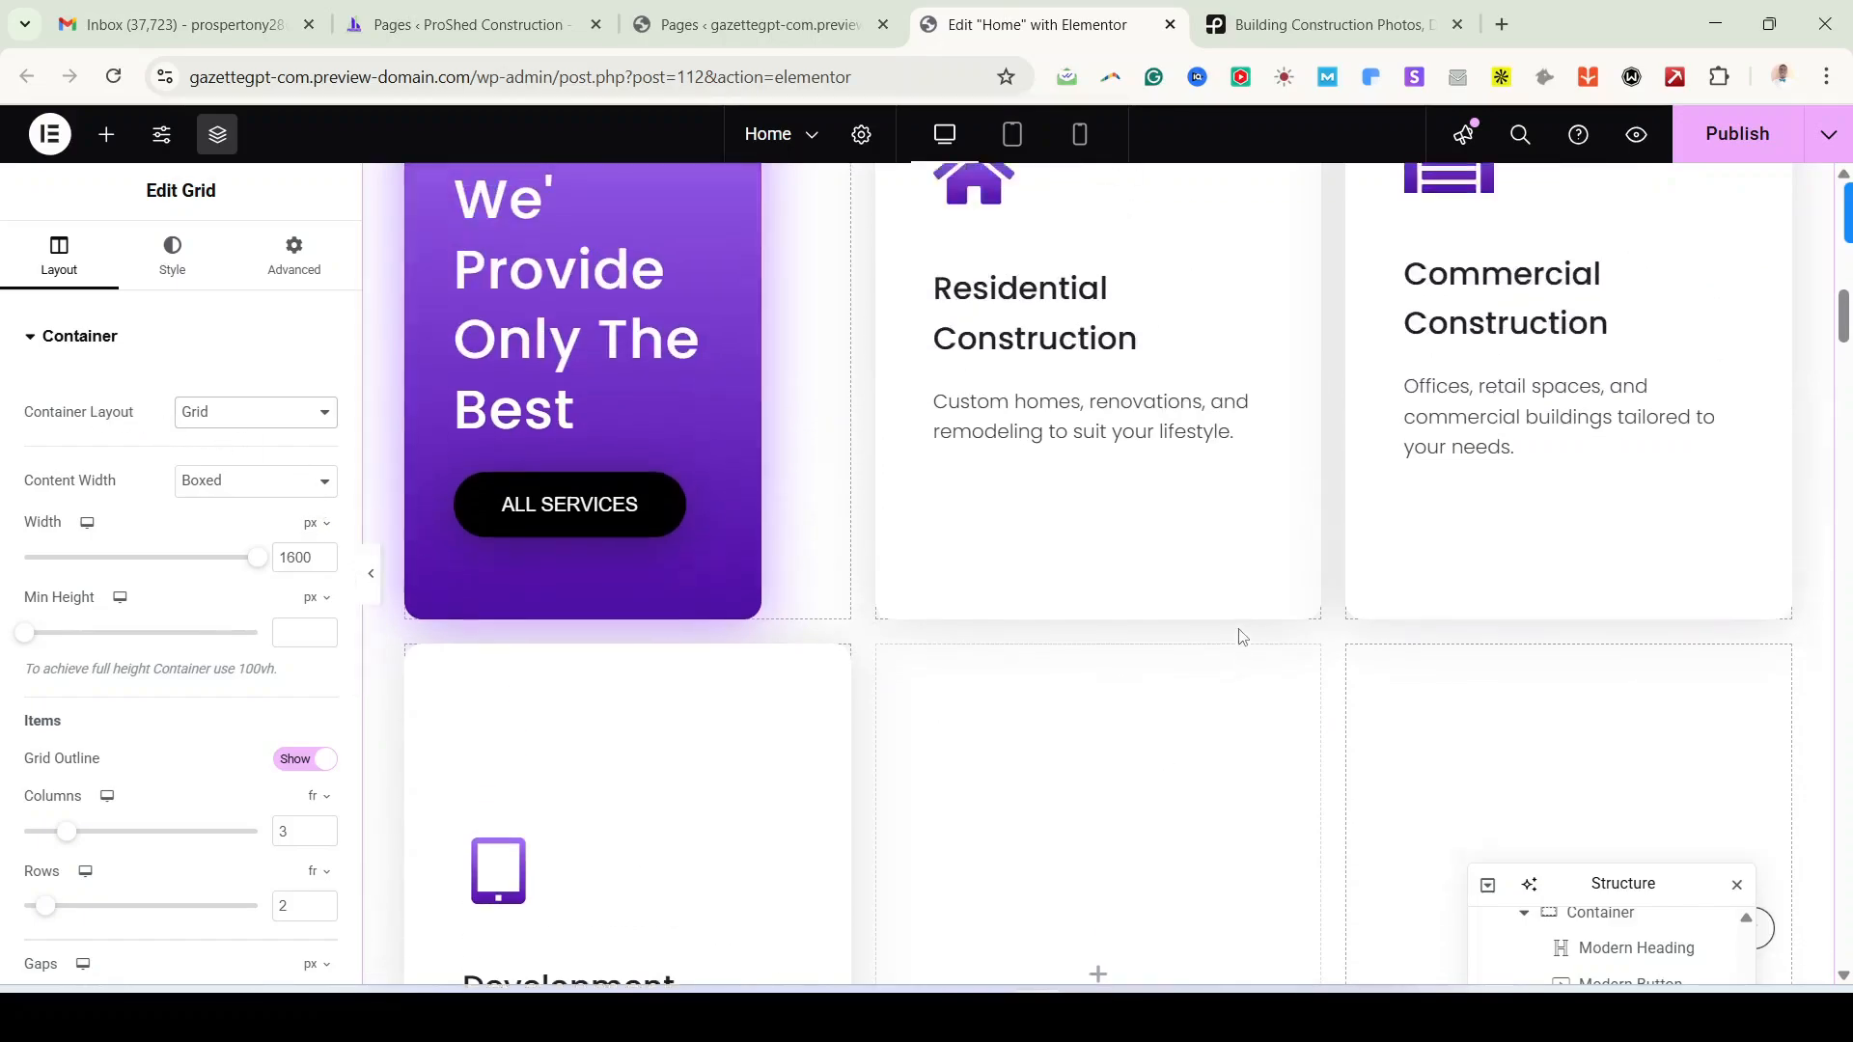
scroll(976, 558, down, 4)
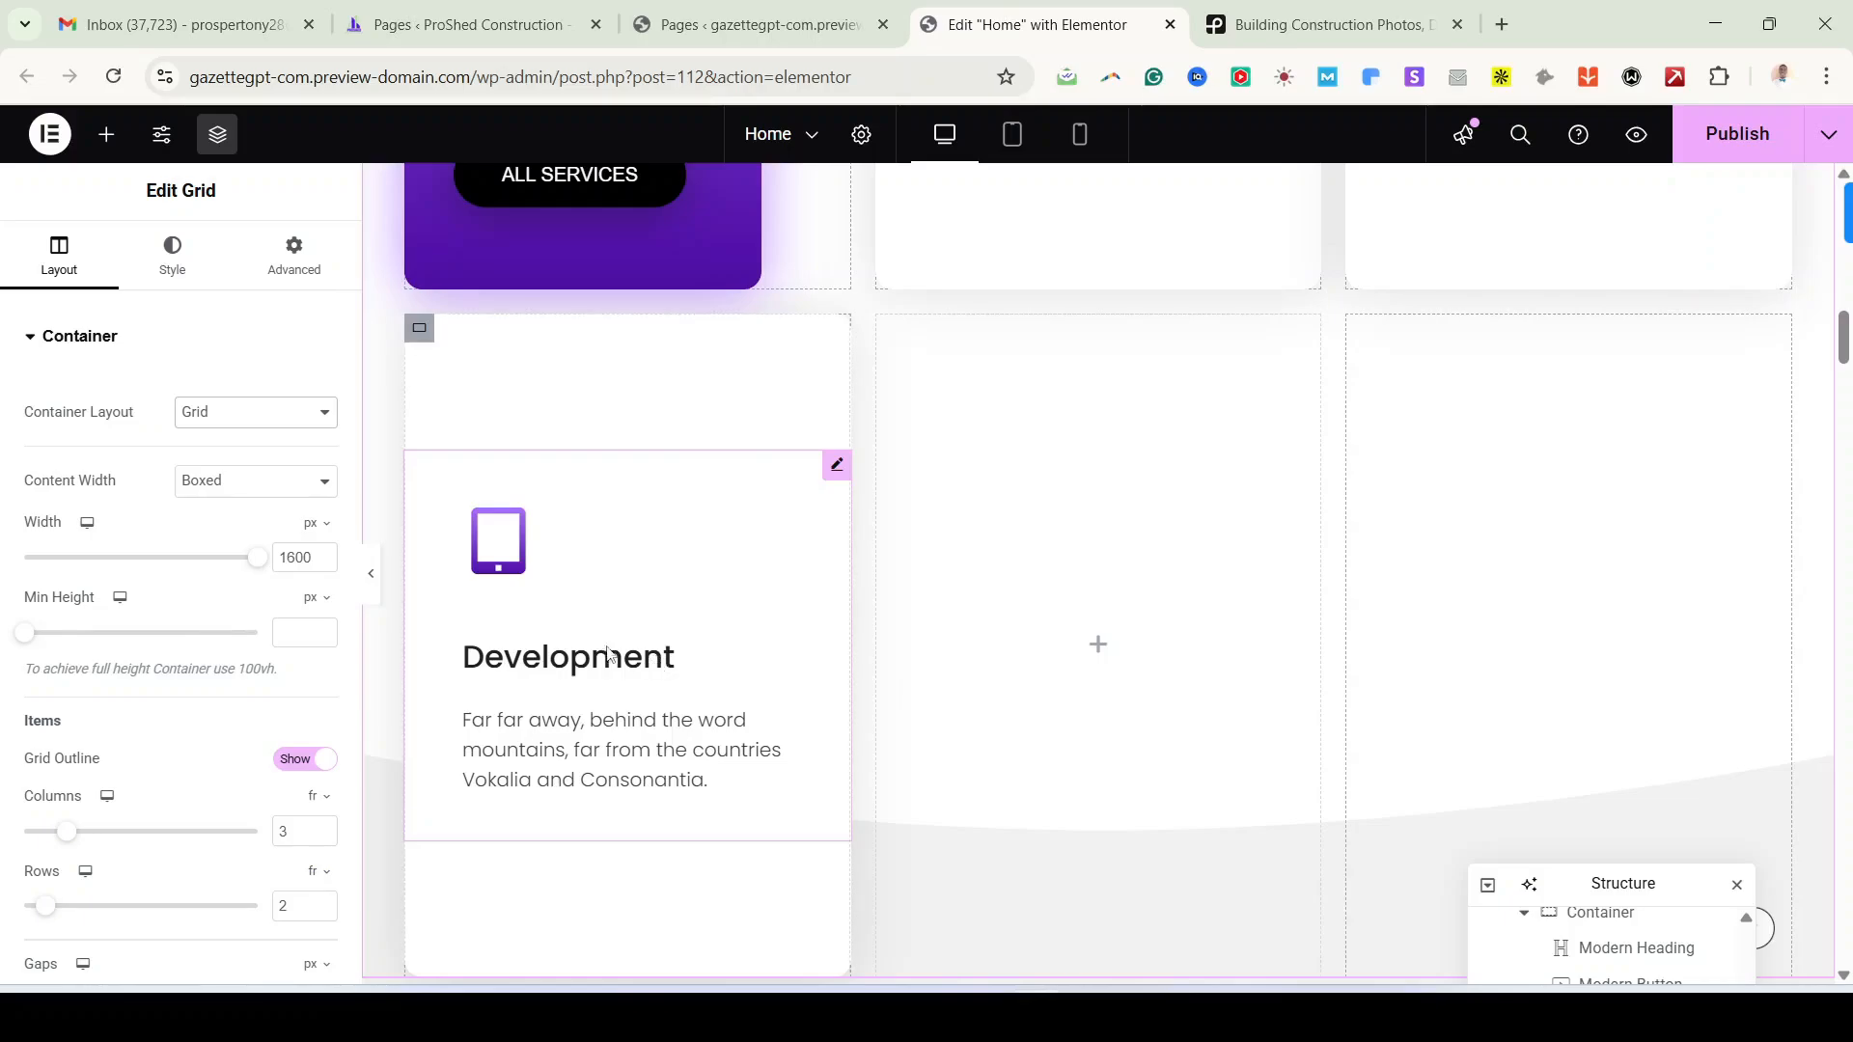
scroll(1201, 732, up, 5)
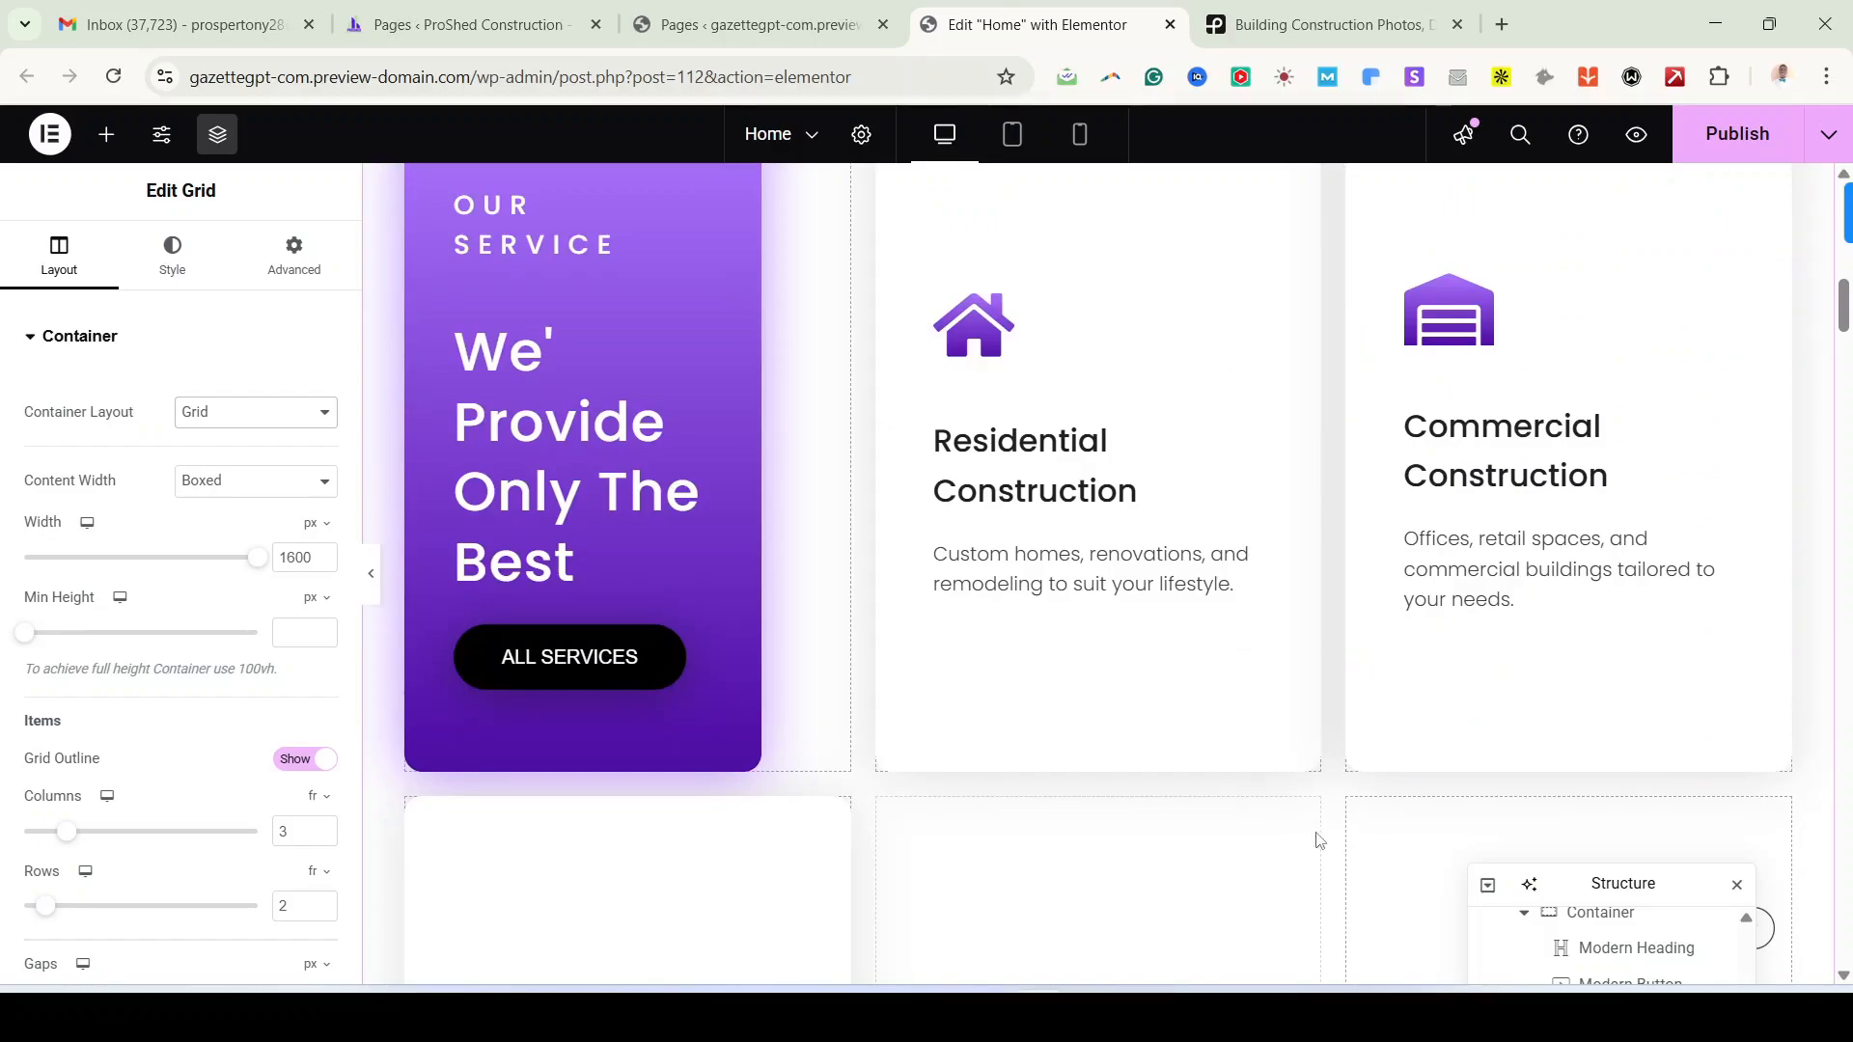
scroll(1285, 669, down, 3)
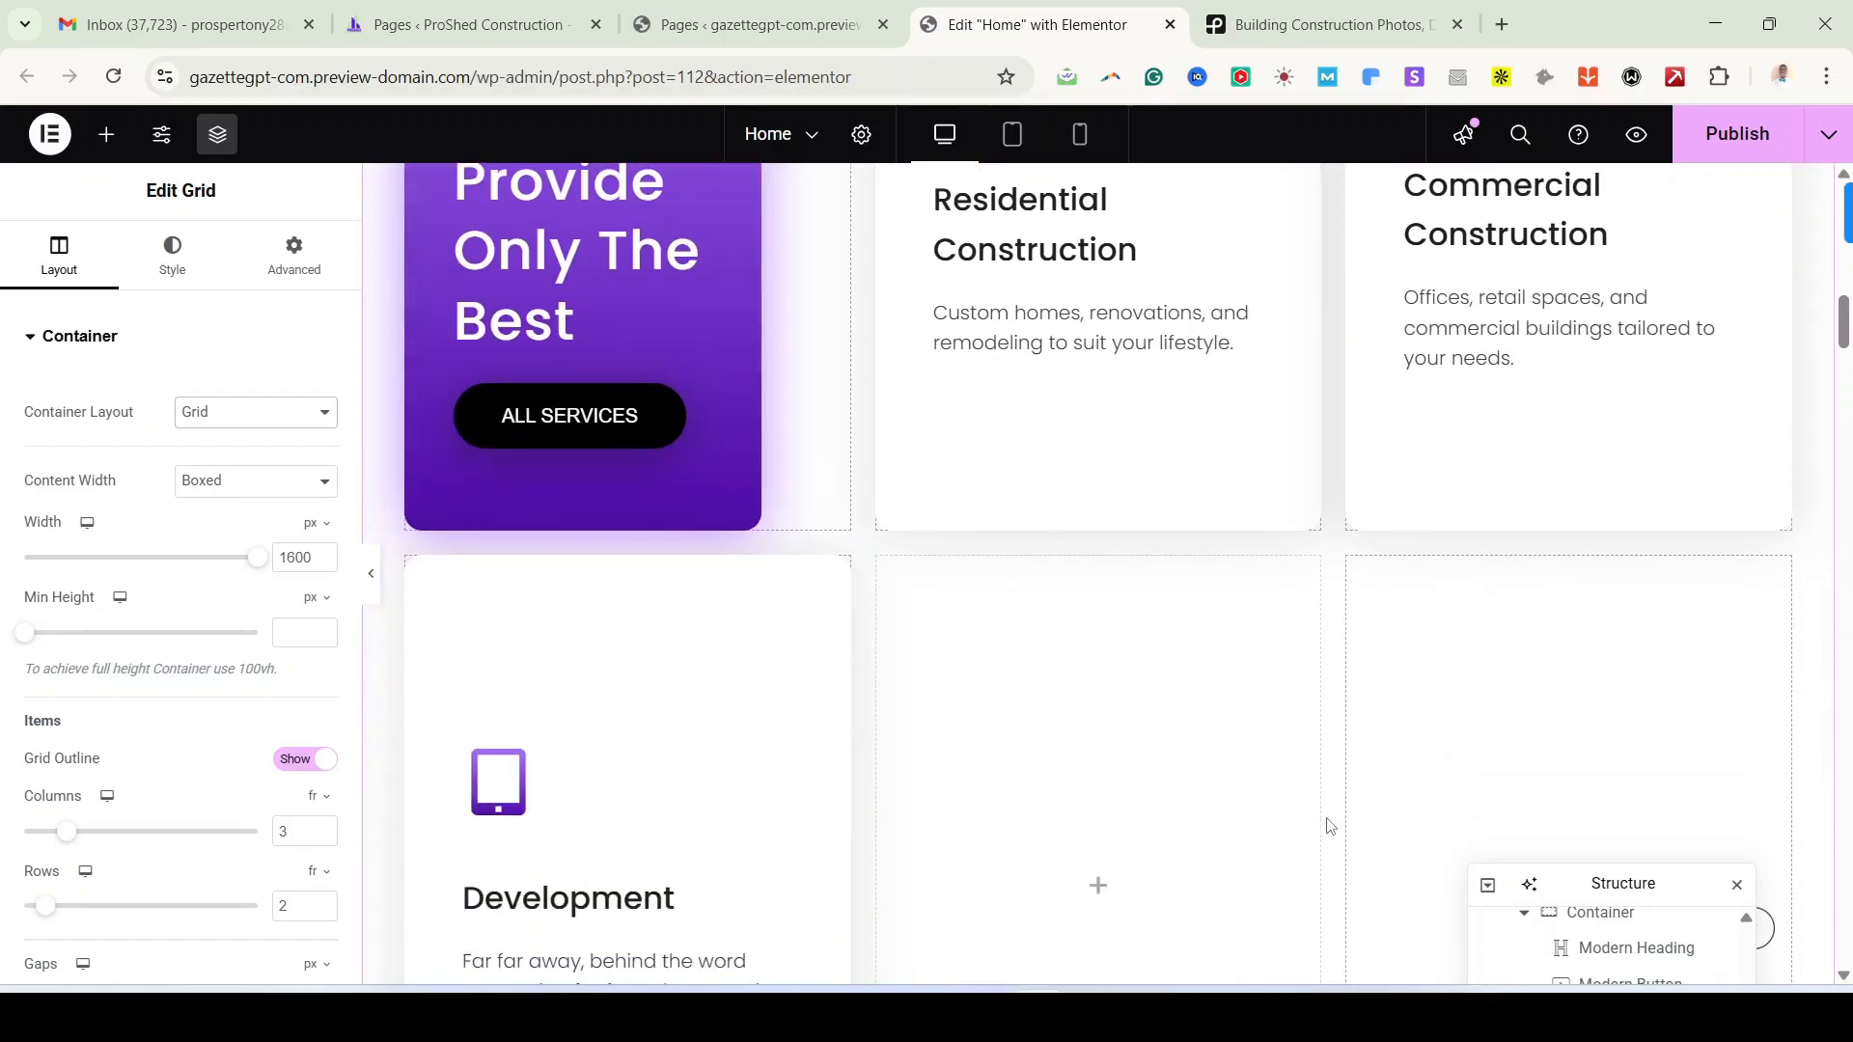
scroll(1330, 826, down, 1)
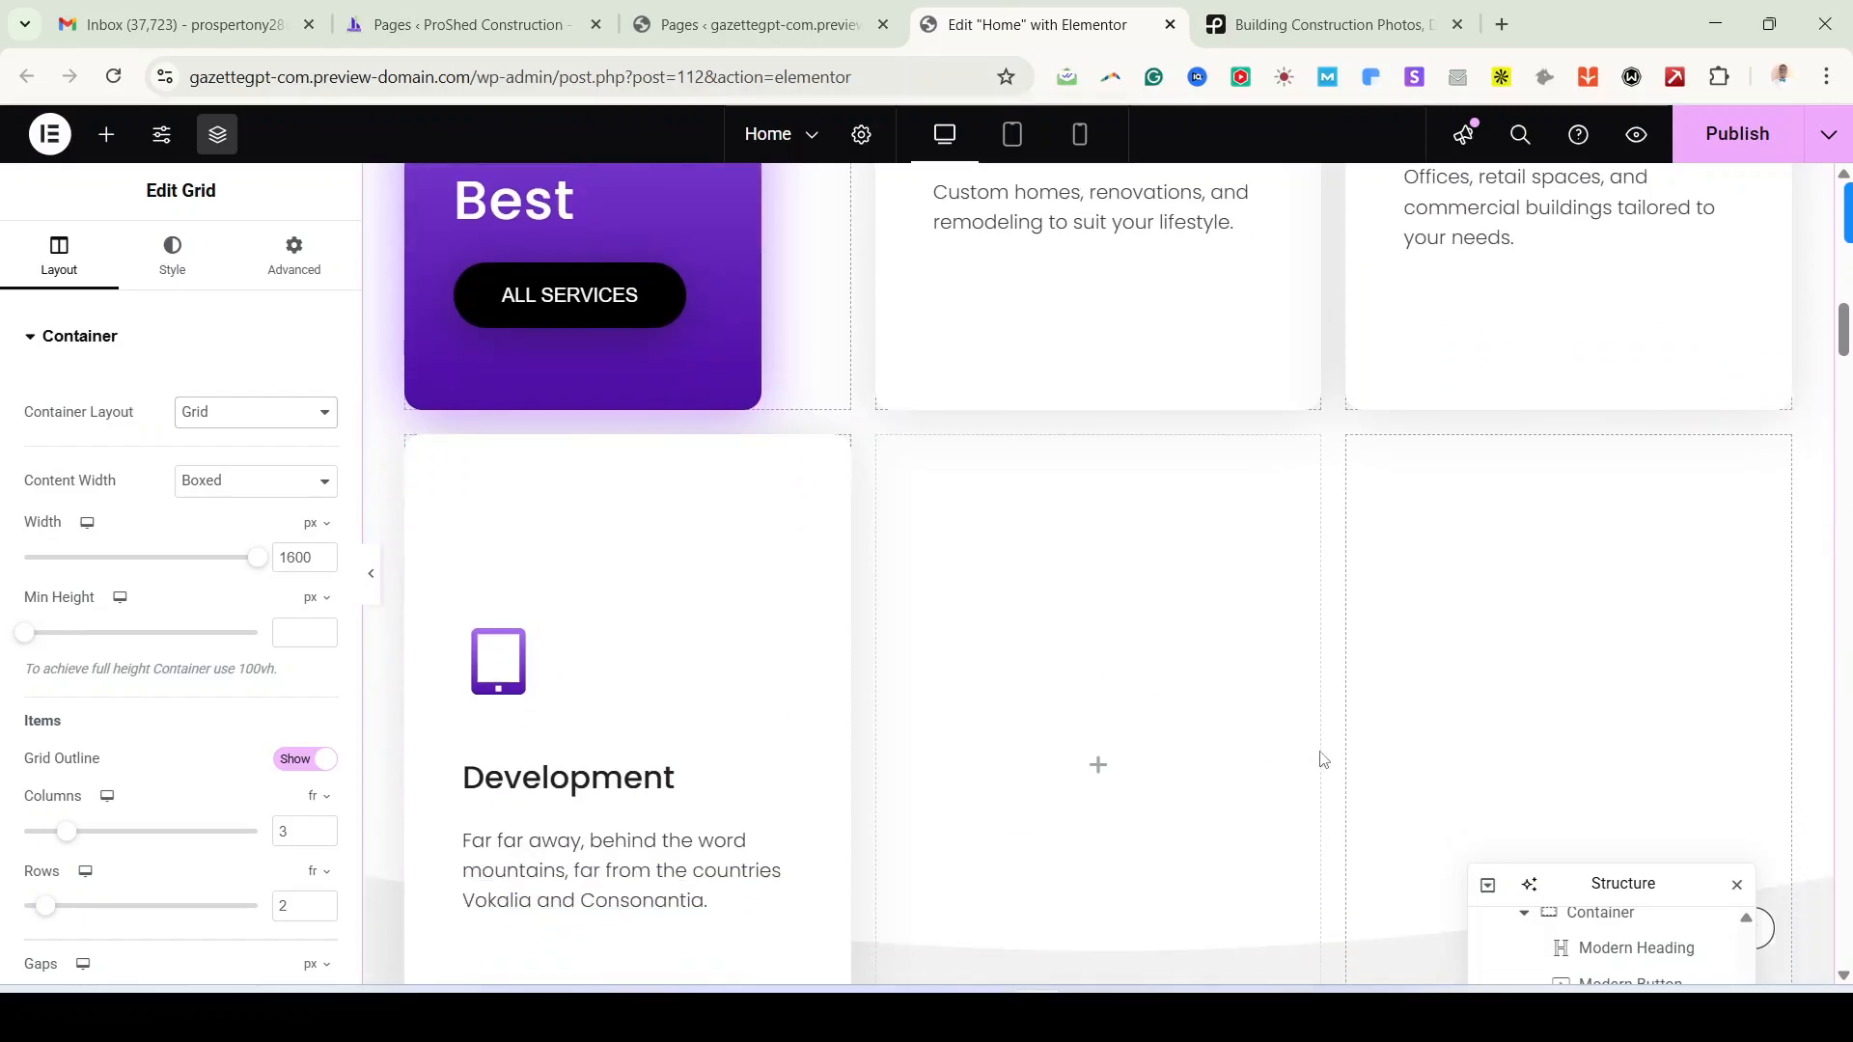
scroll(1325, 759, up, 2)
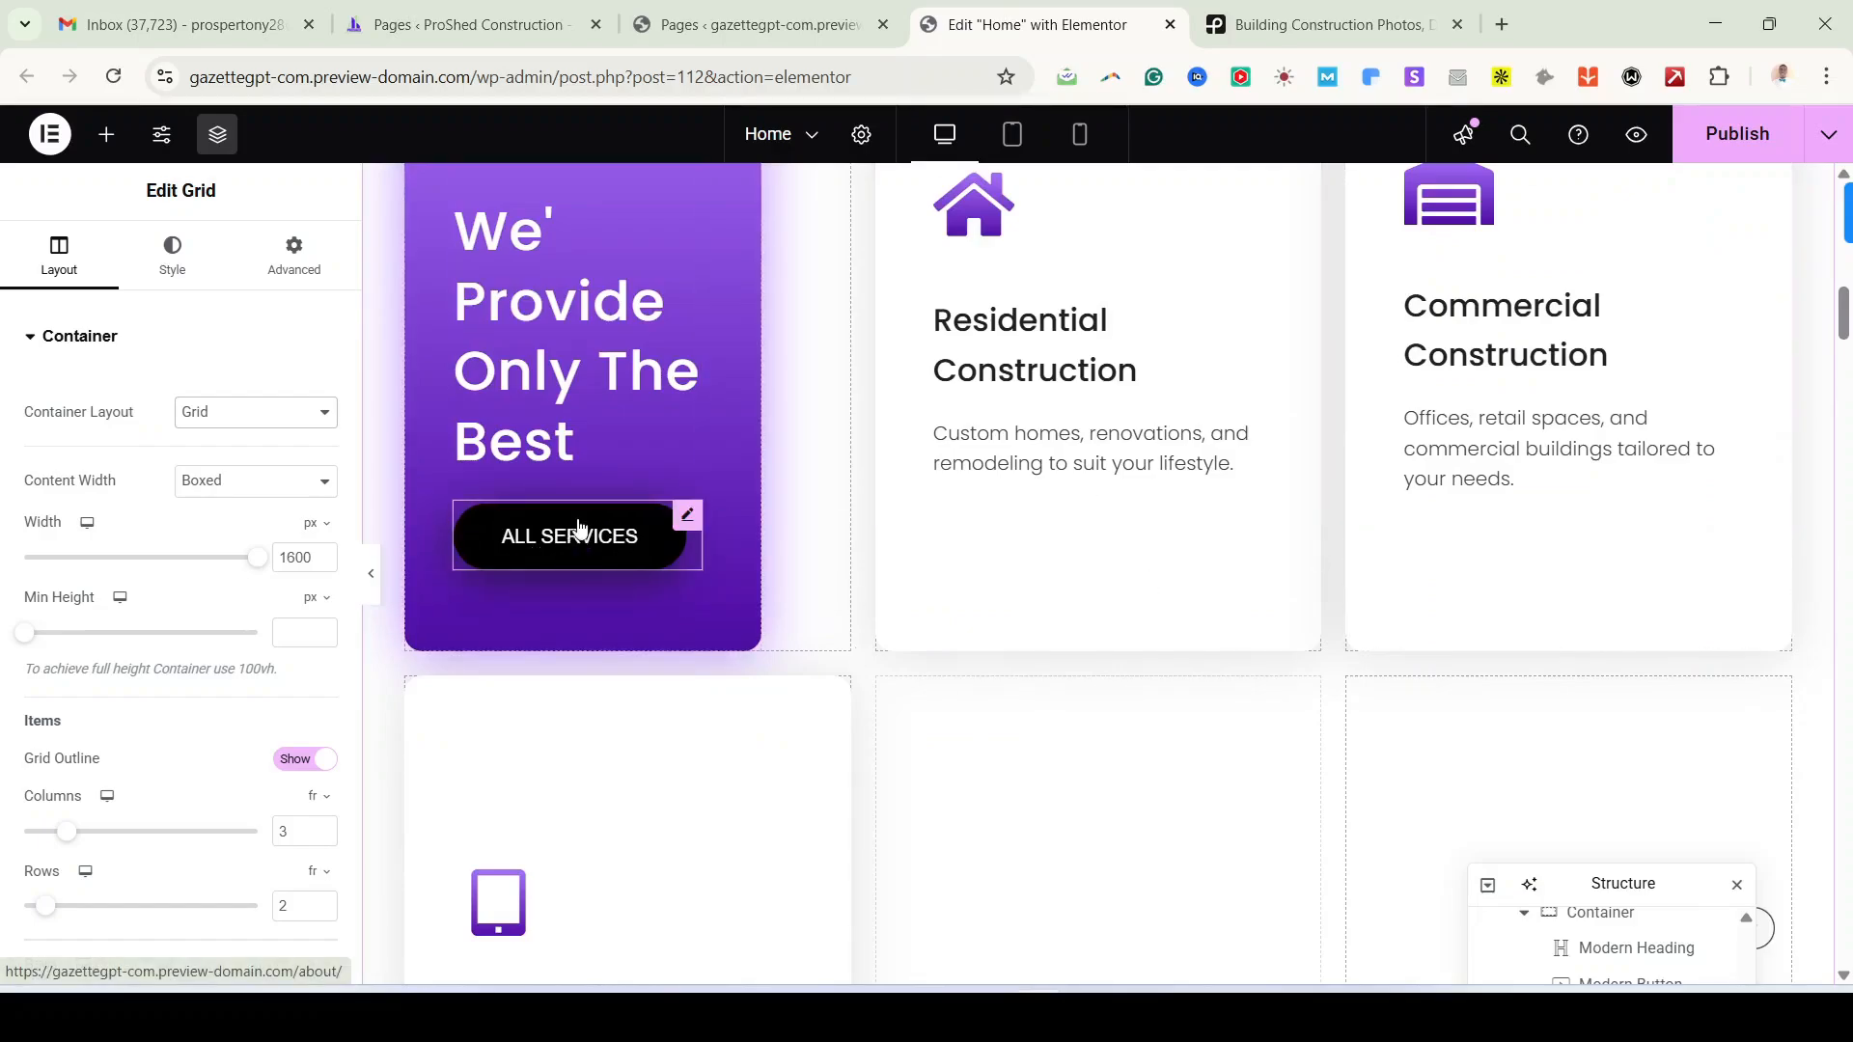
Step: Switch the services container layout from Grid to Flexbox and publish the Home page
click(325, 415)
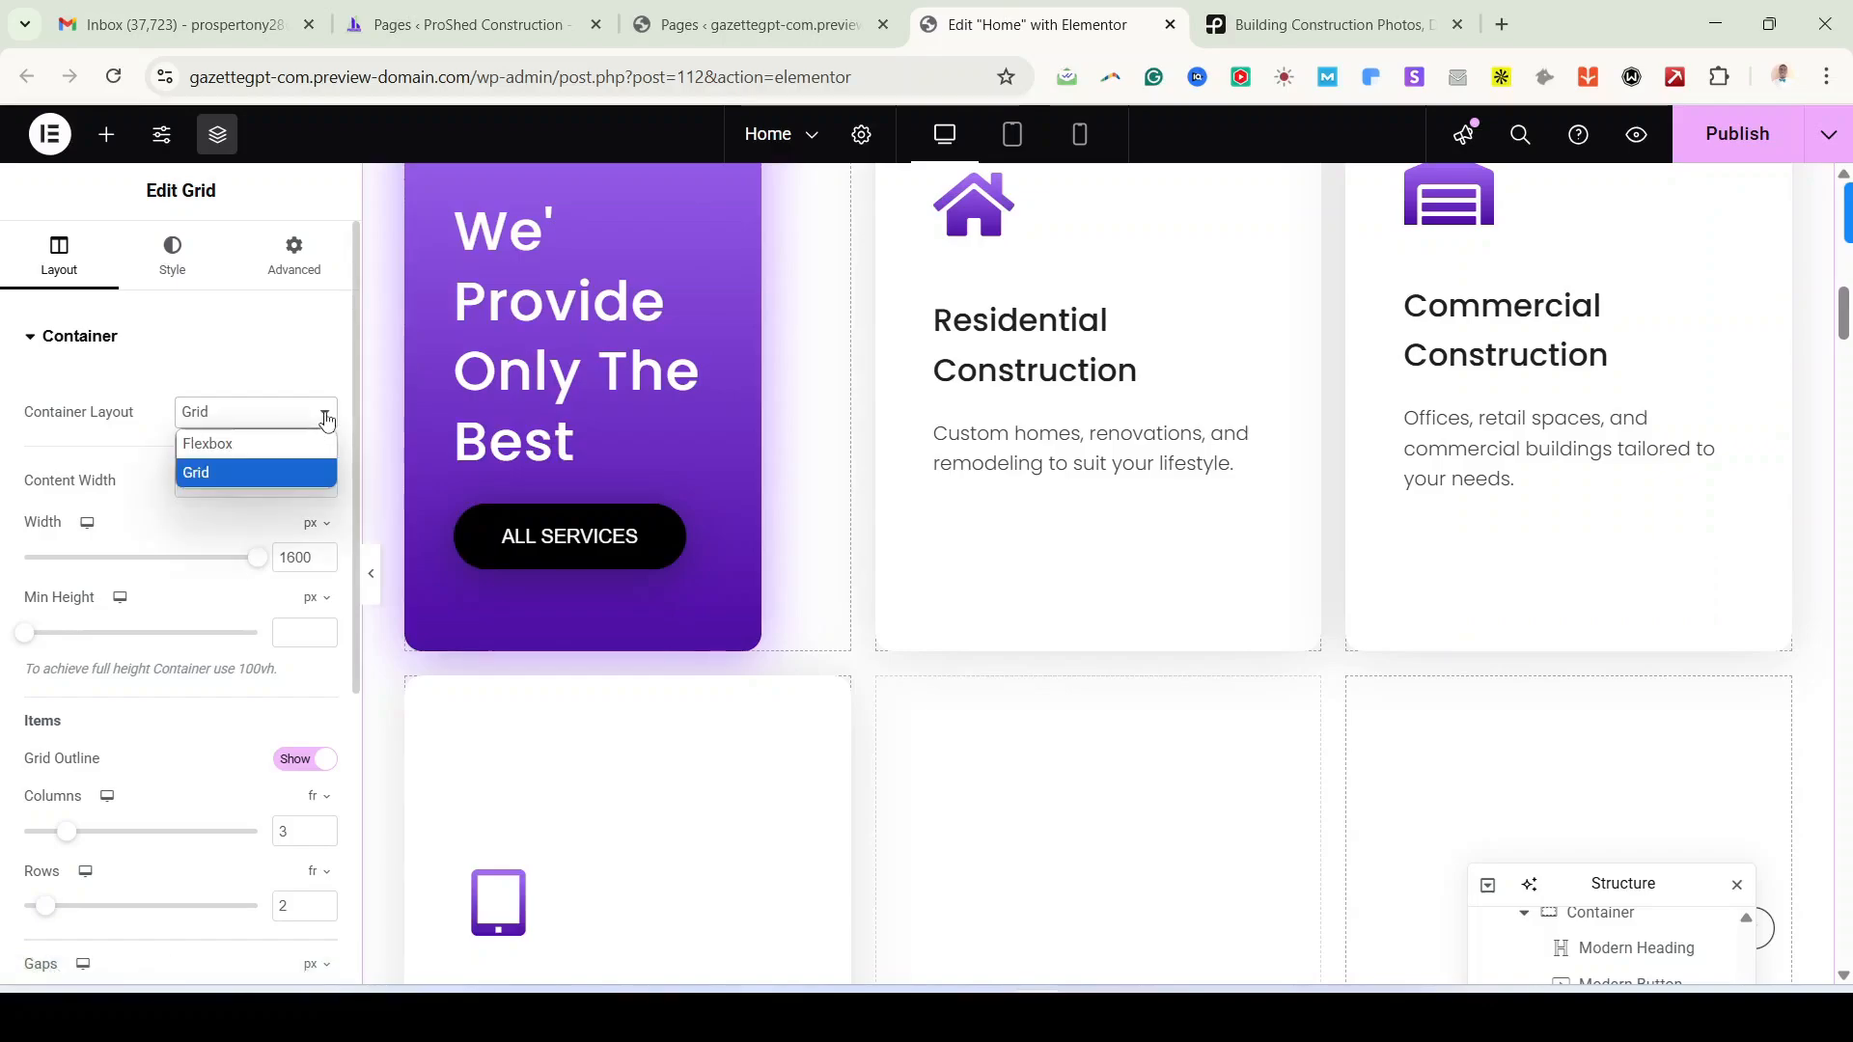
click(287, 446)
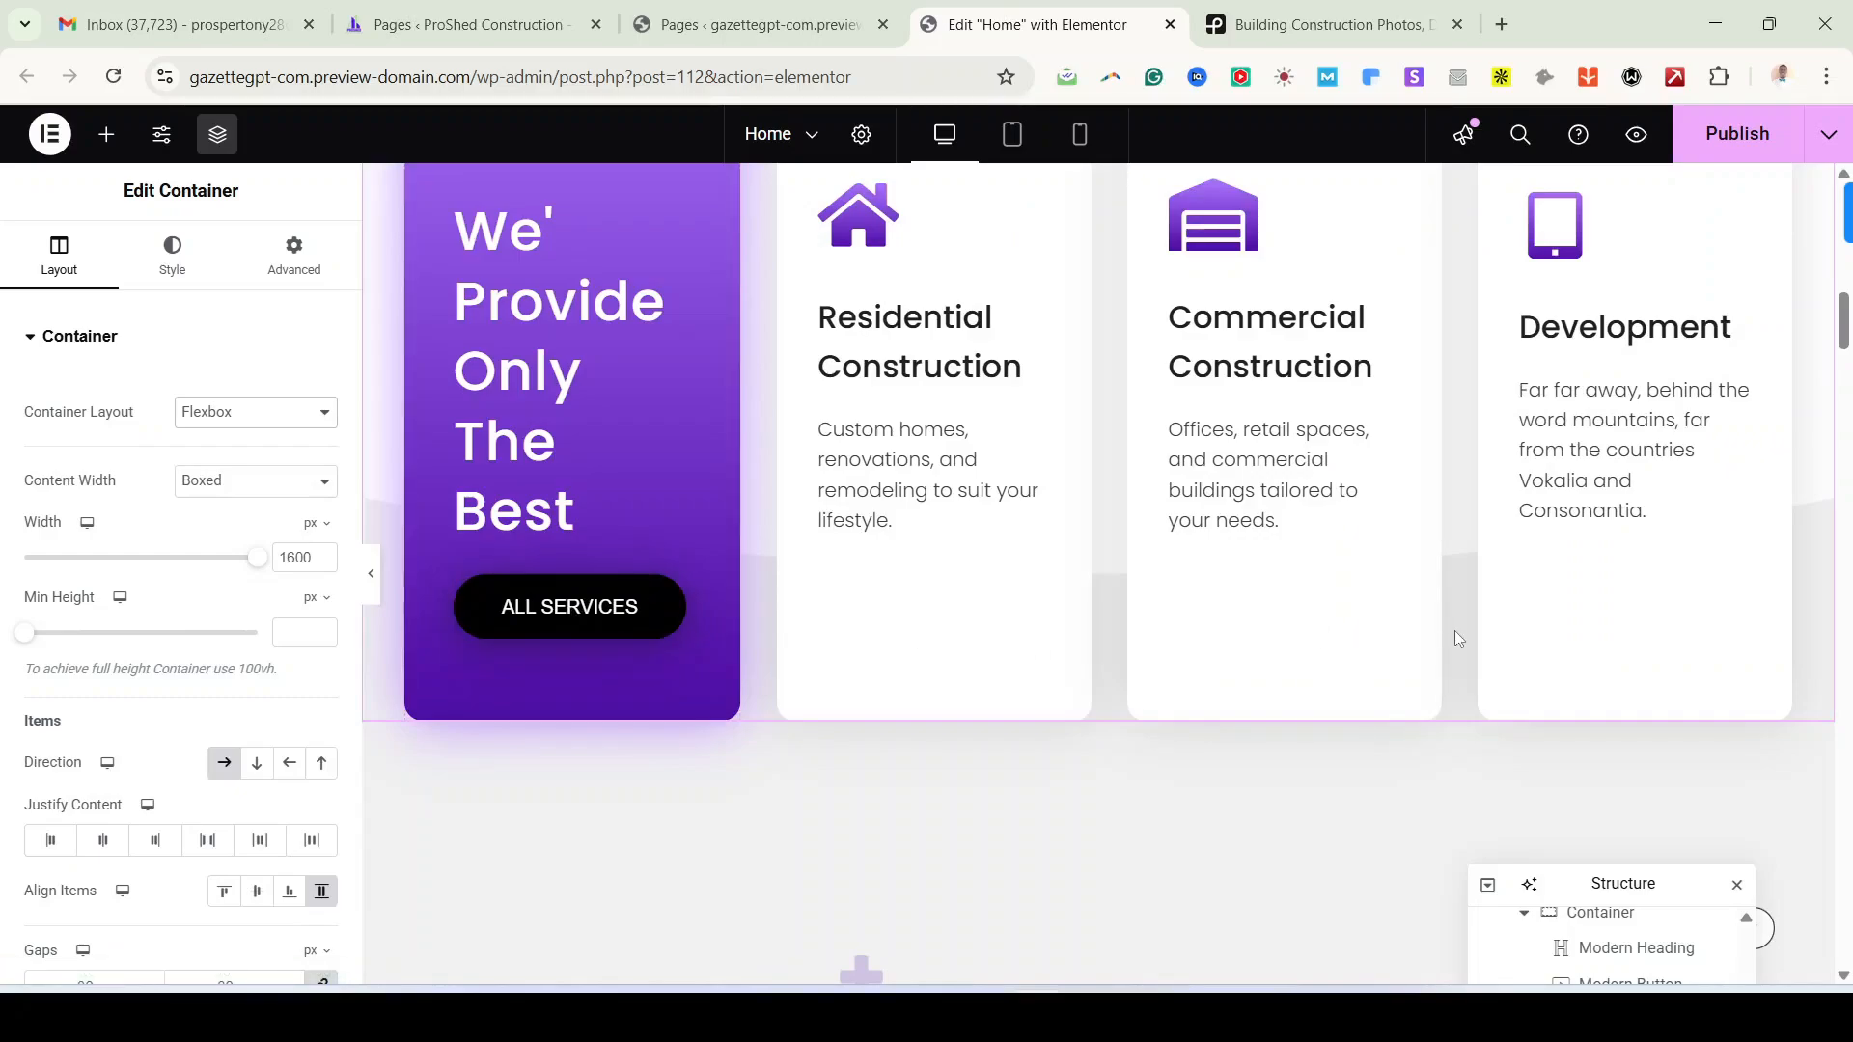
scroll(1455, 629, up, 3)
click(1742, 140)
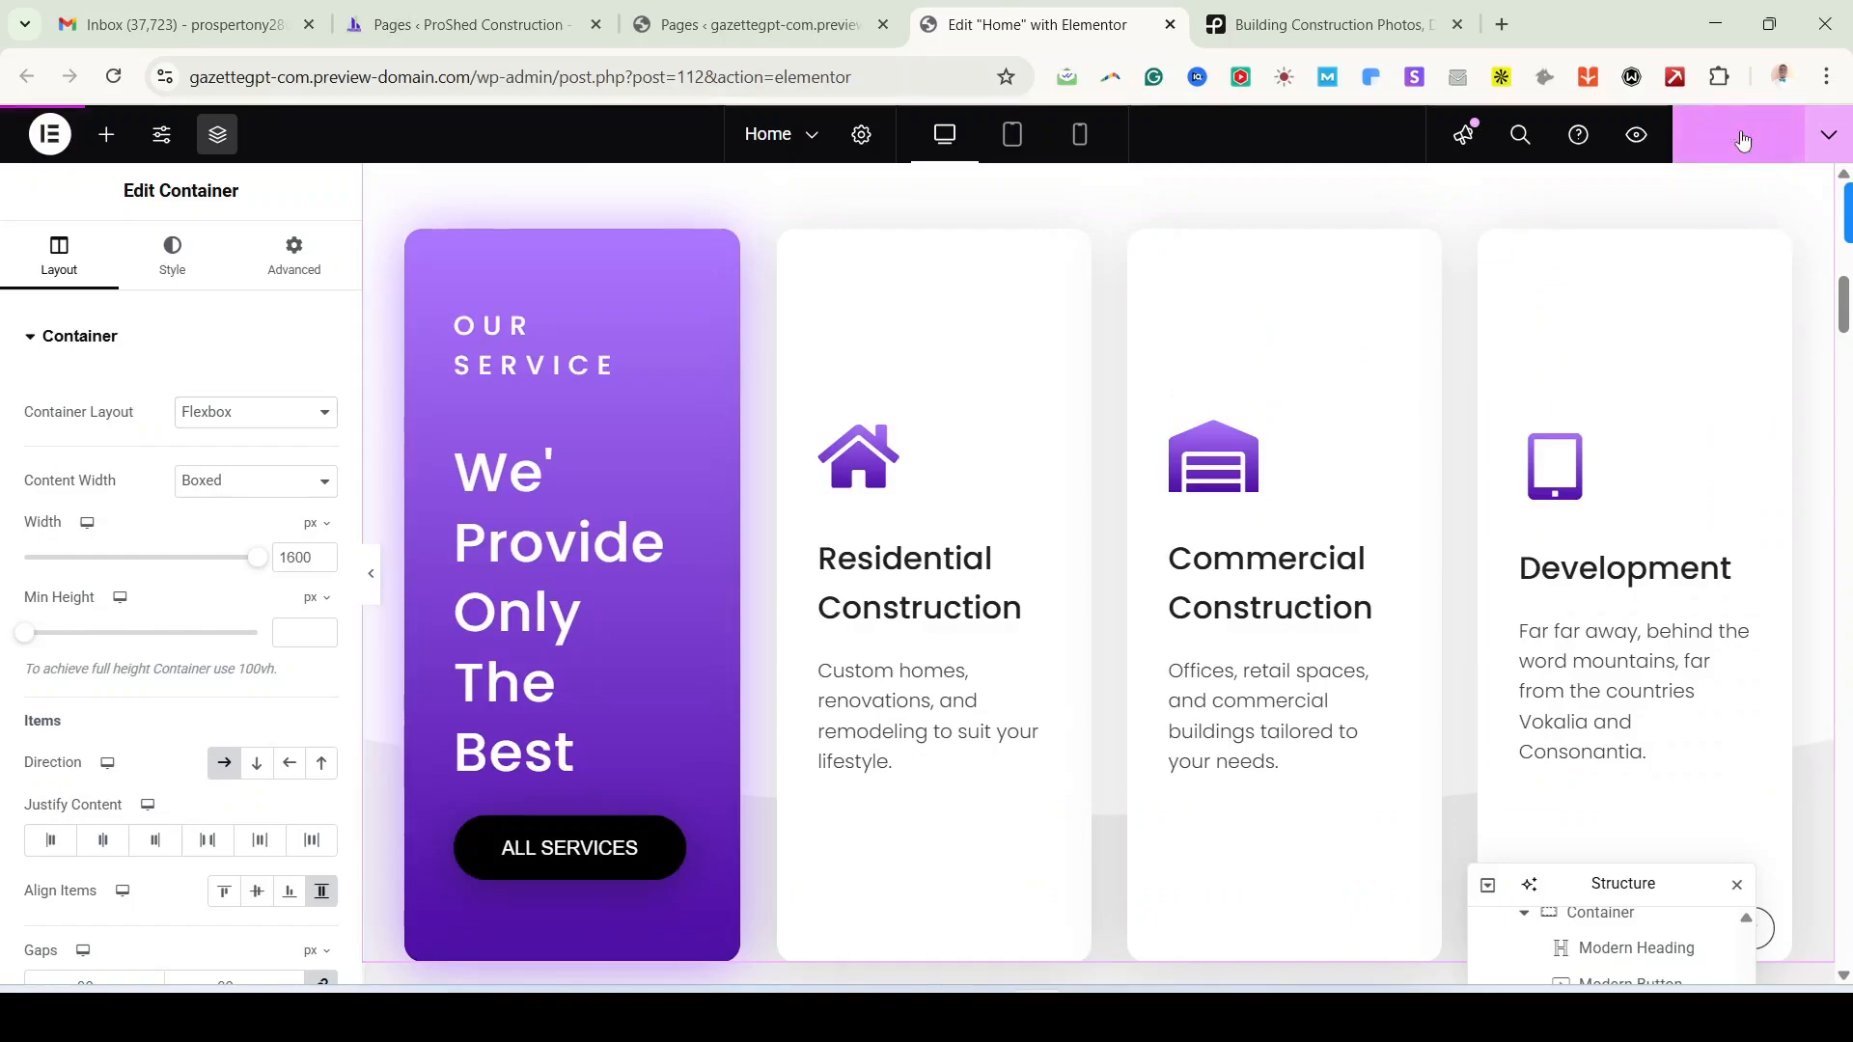
scroll(1171, 893, down, 3)
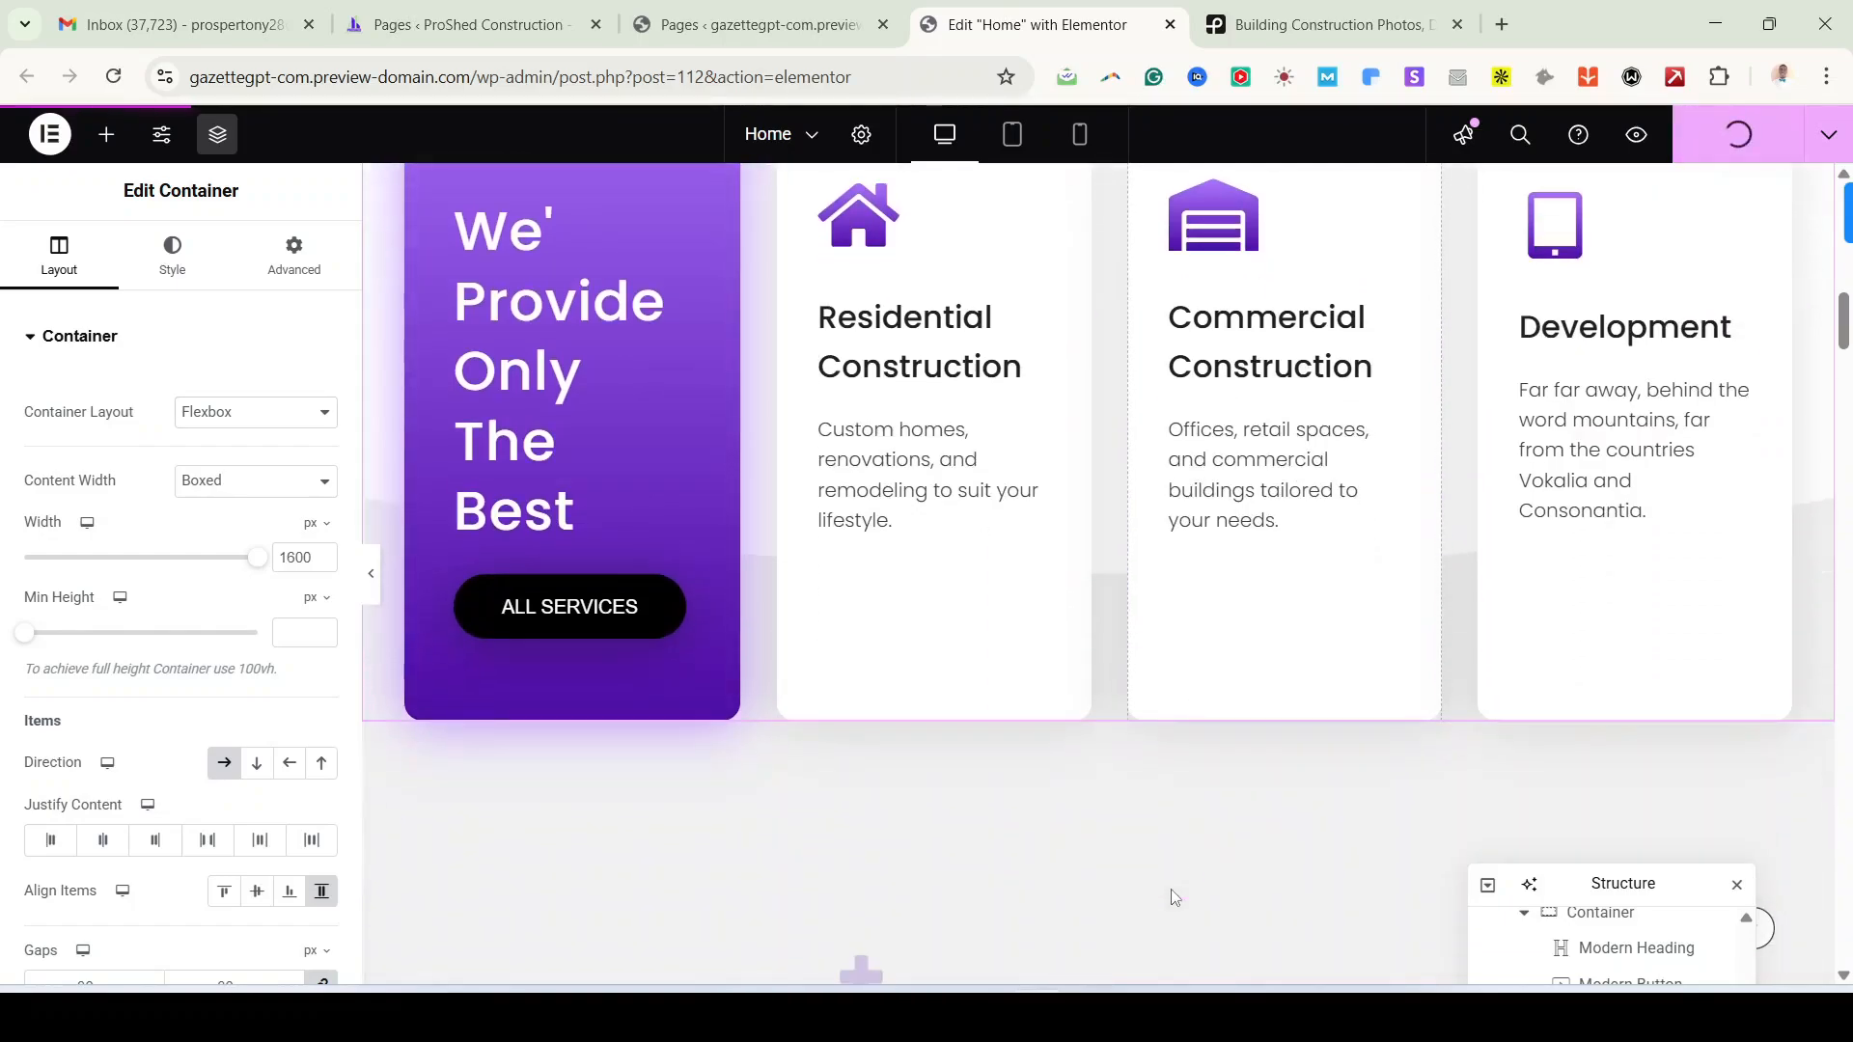
scroll(1148, 859, down, 10)
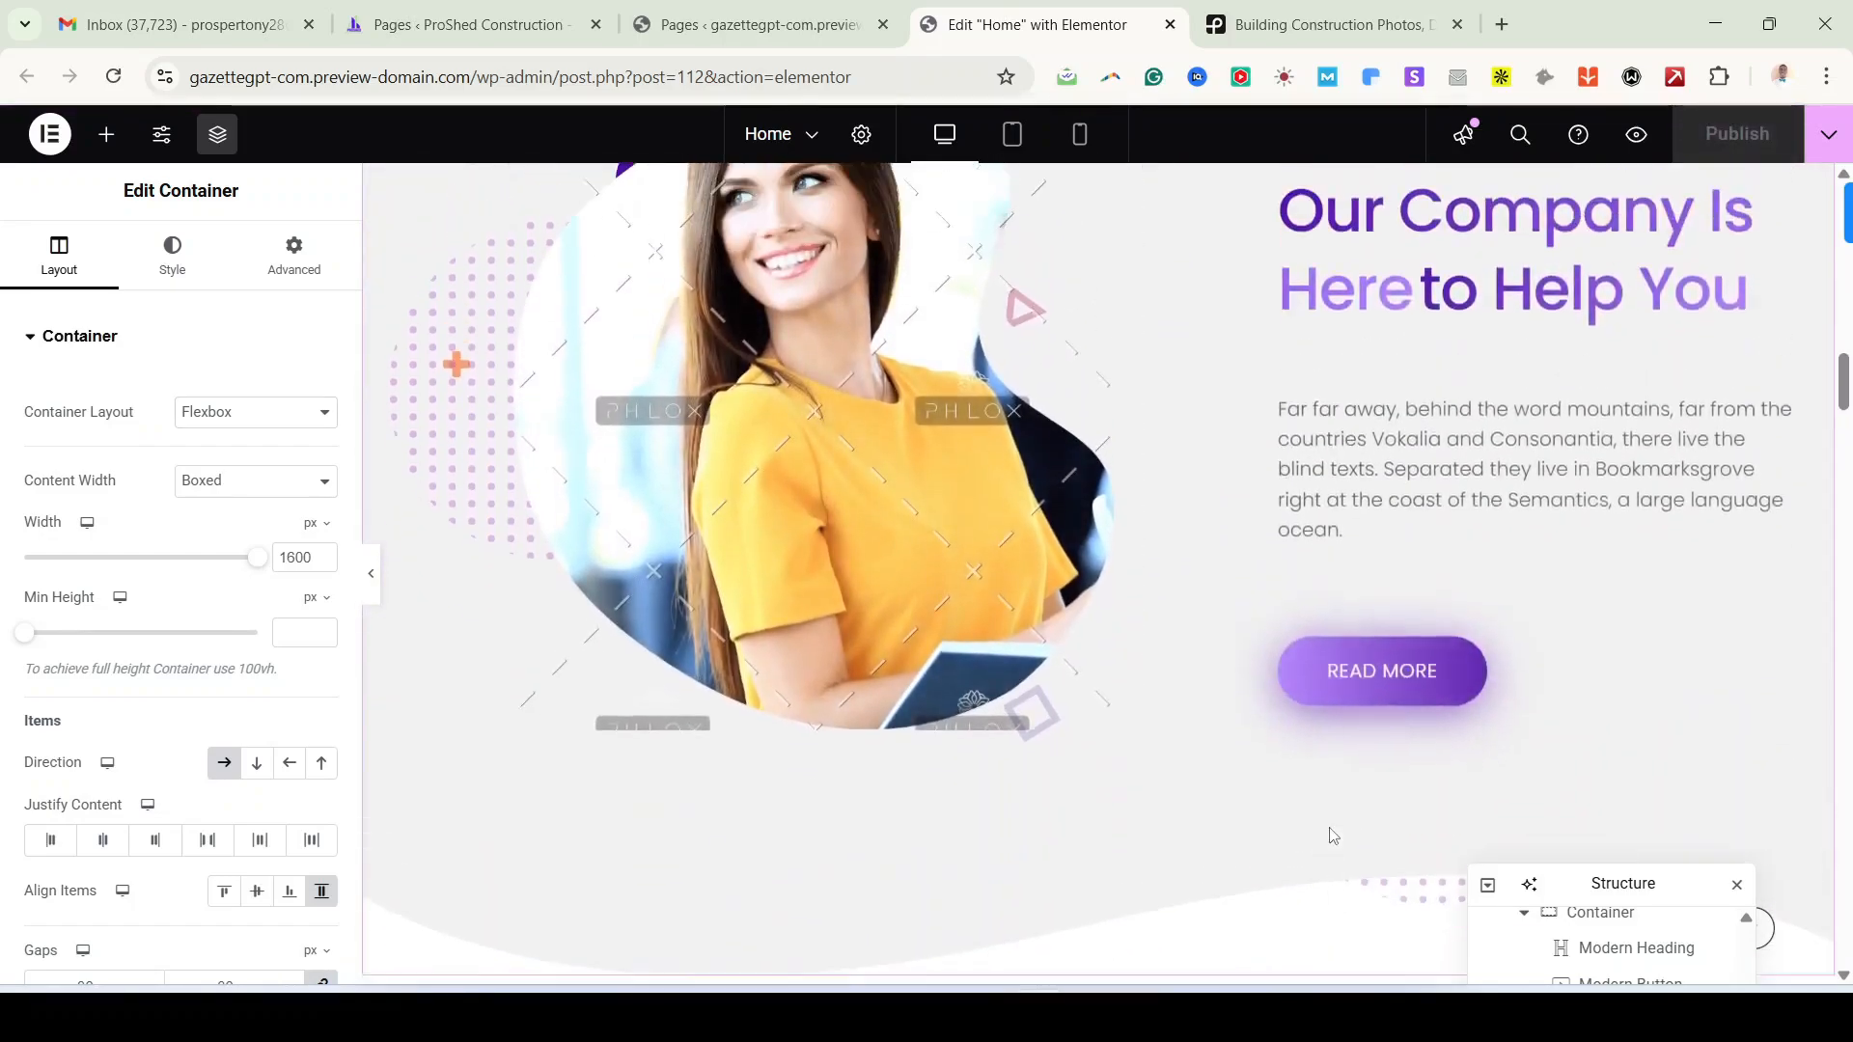
scroll(1331, 835, up, 2)
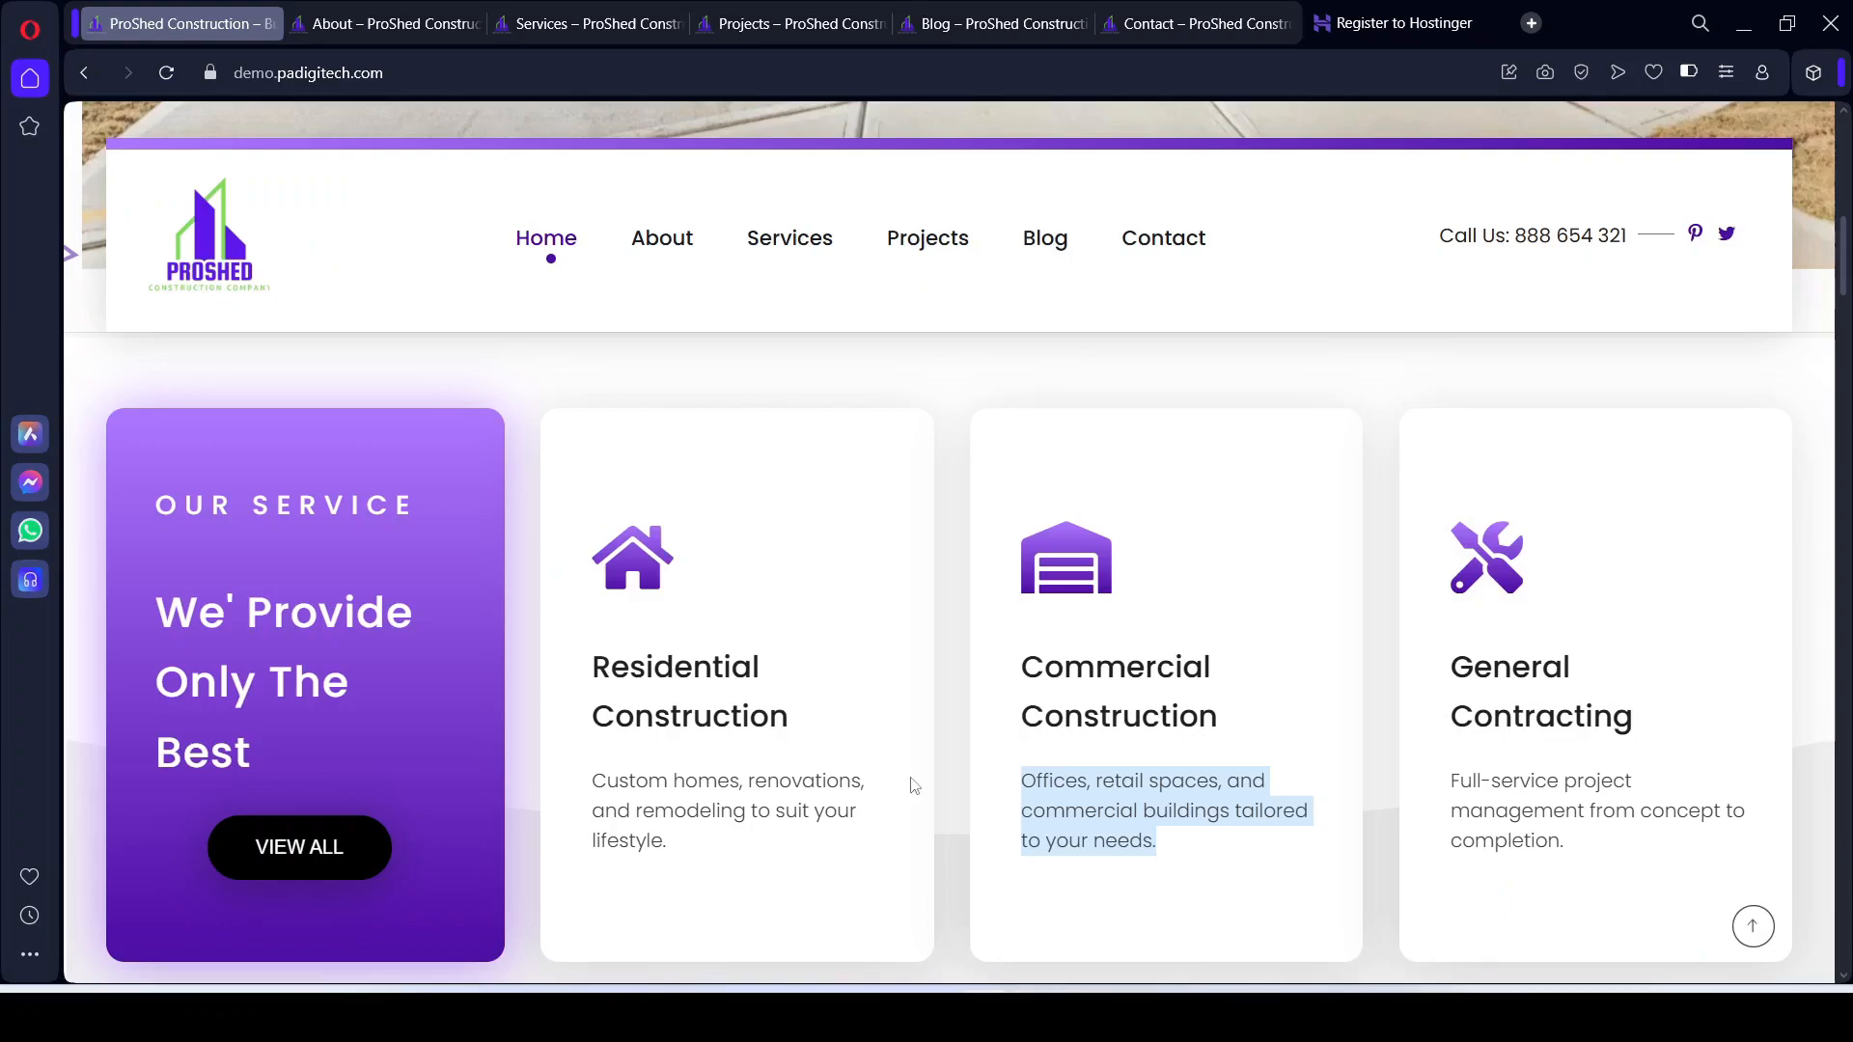
Step: Scroll the Opera reference site to About Us and select its 'ProShed Construction Is Here To Help You' heading
scroll(832, 652, down, 8)
scroll(1081, 704, down, 3)
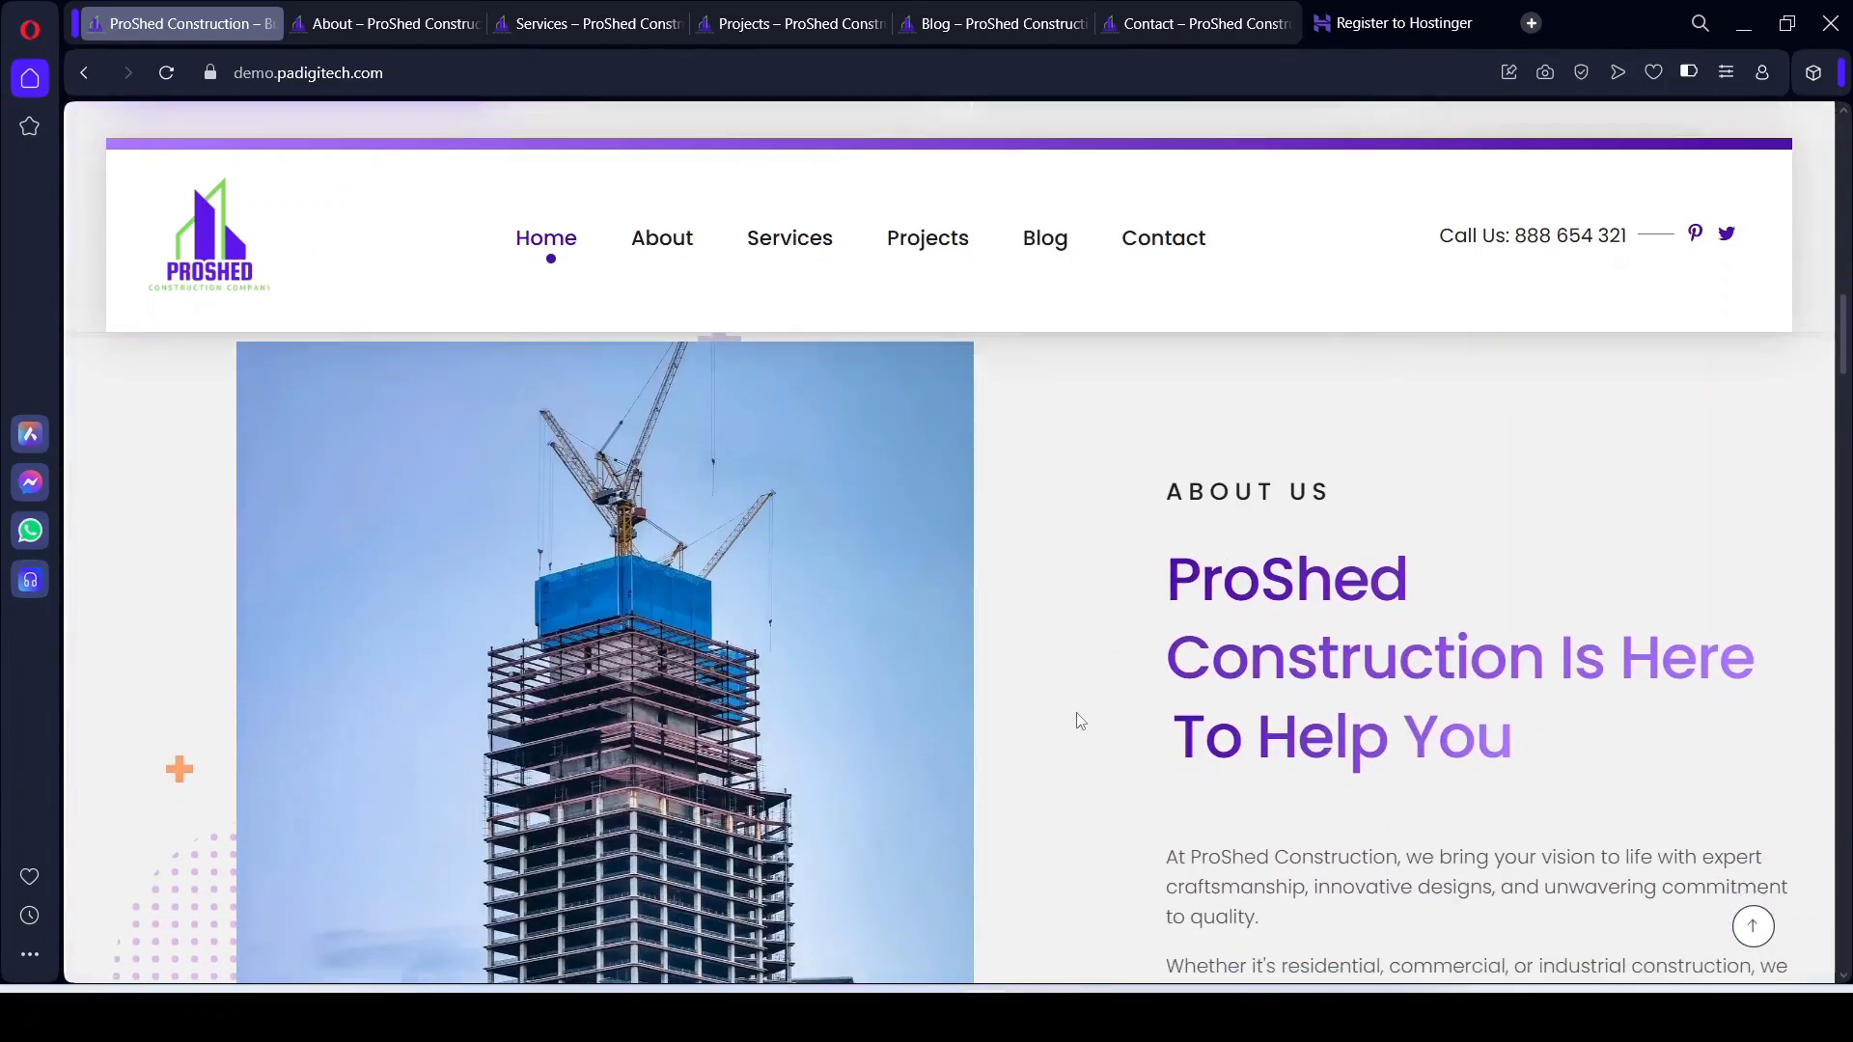
scroll(1181, 656, up, 3)
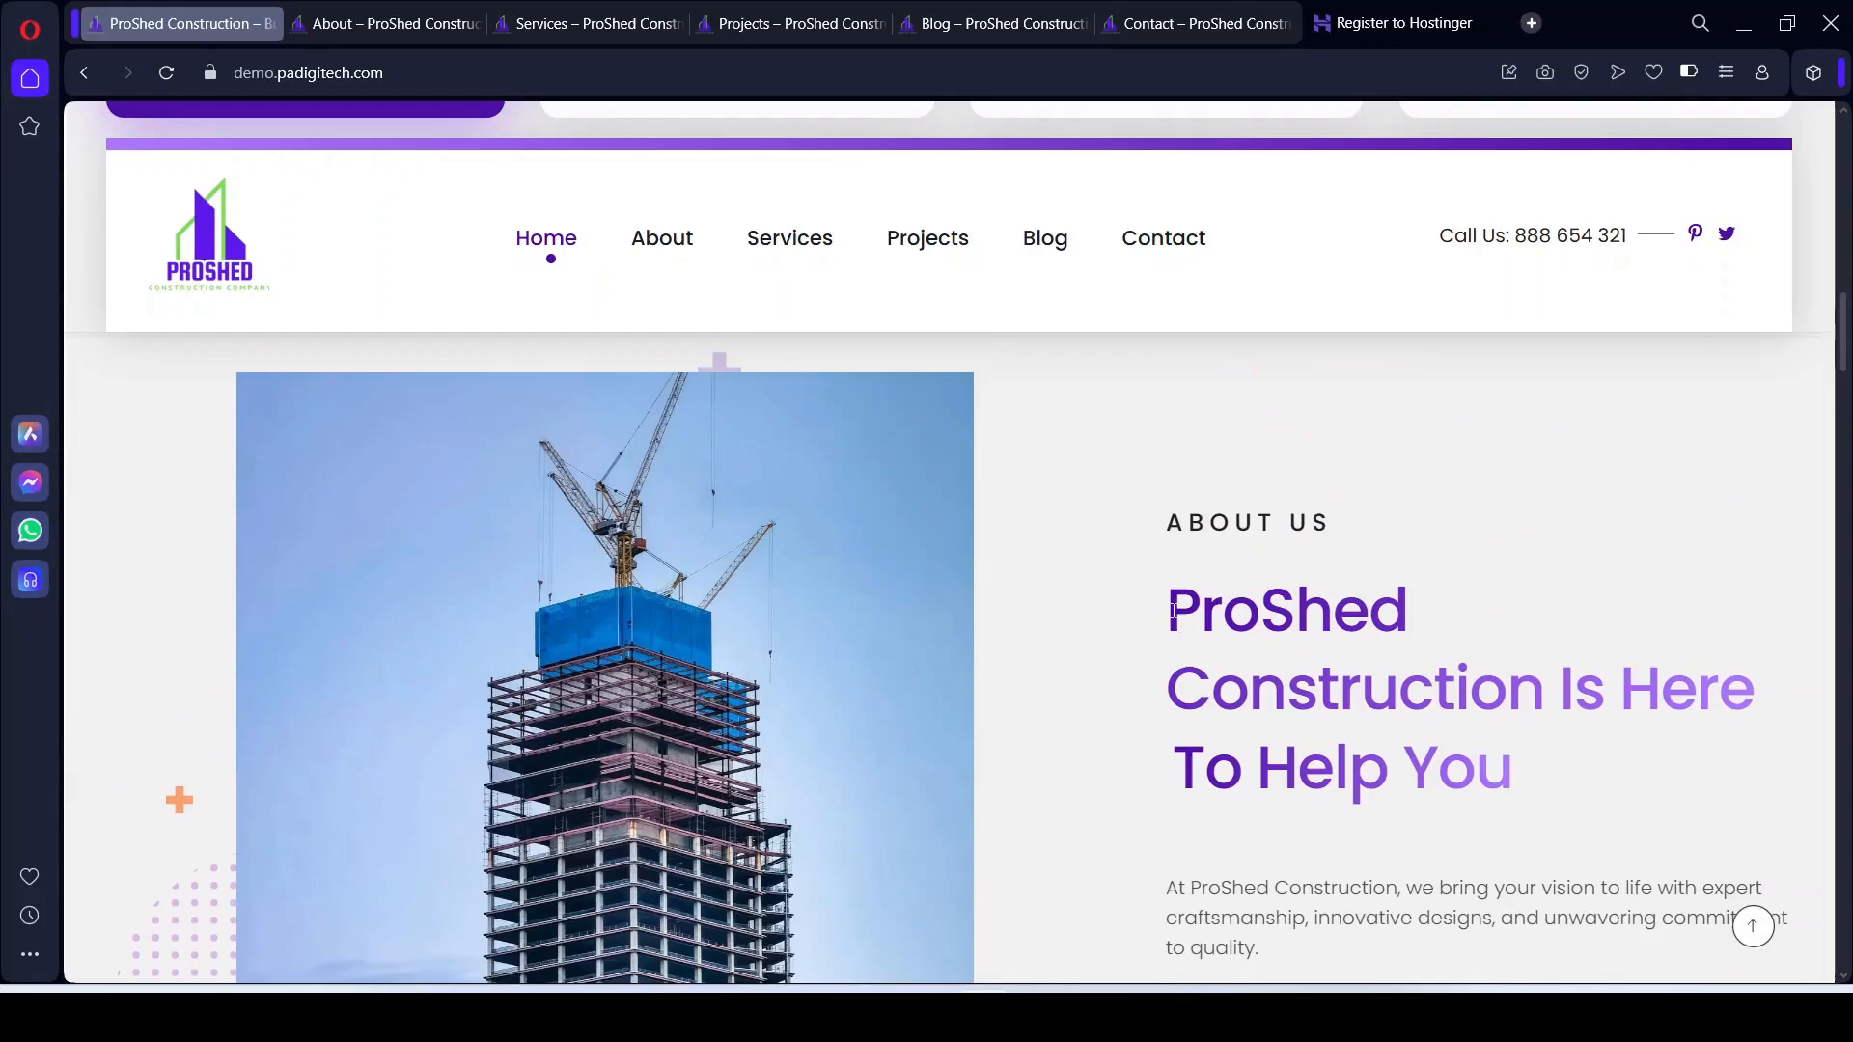
drag(1179, 603, 1749, 705)
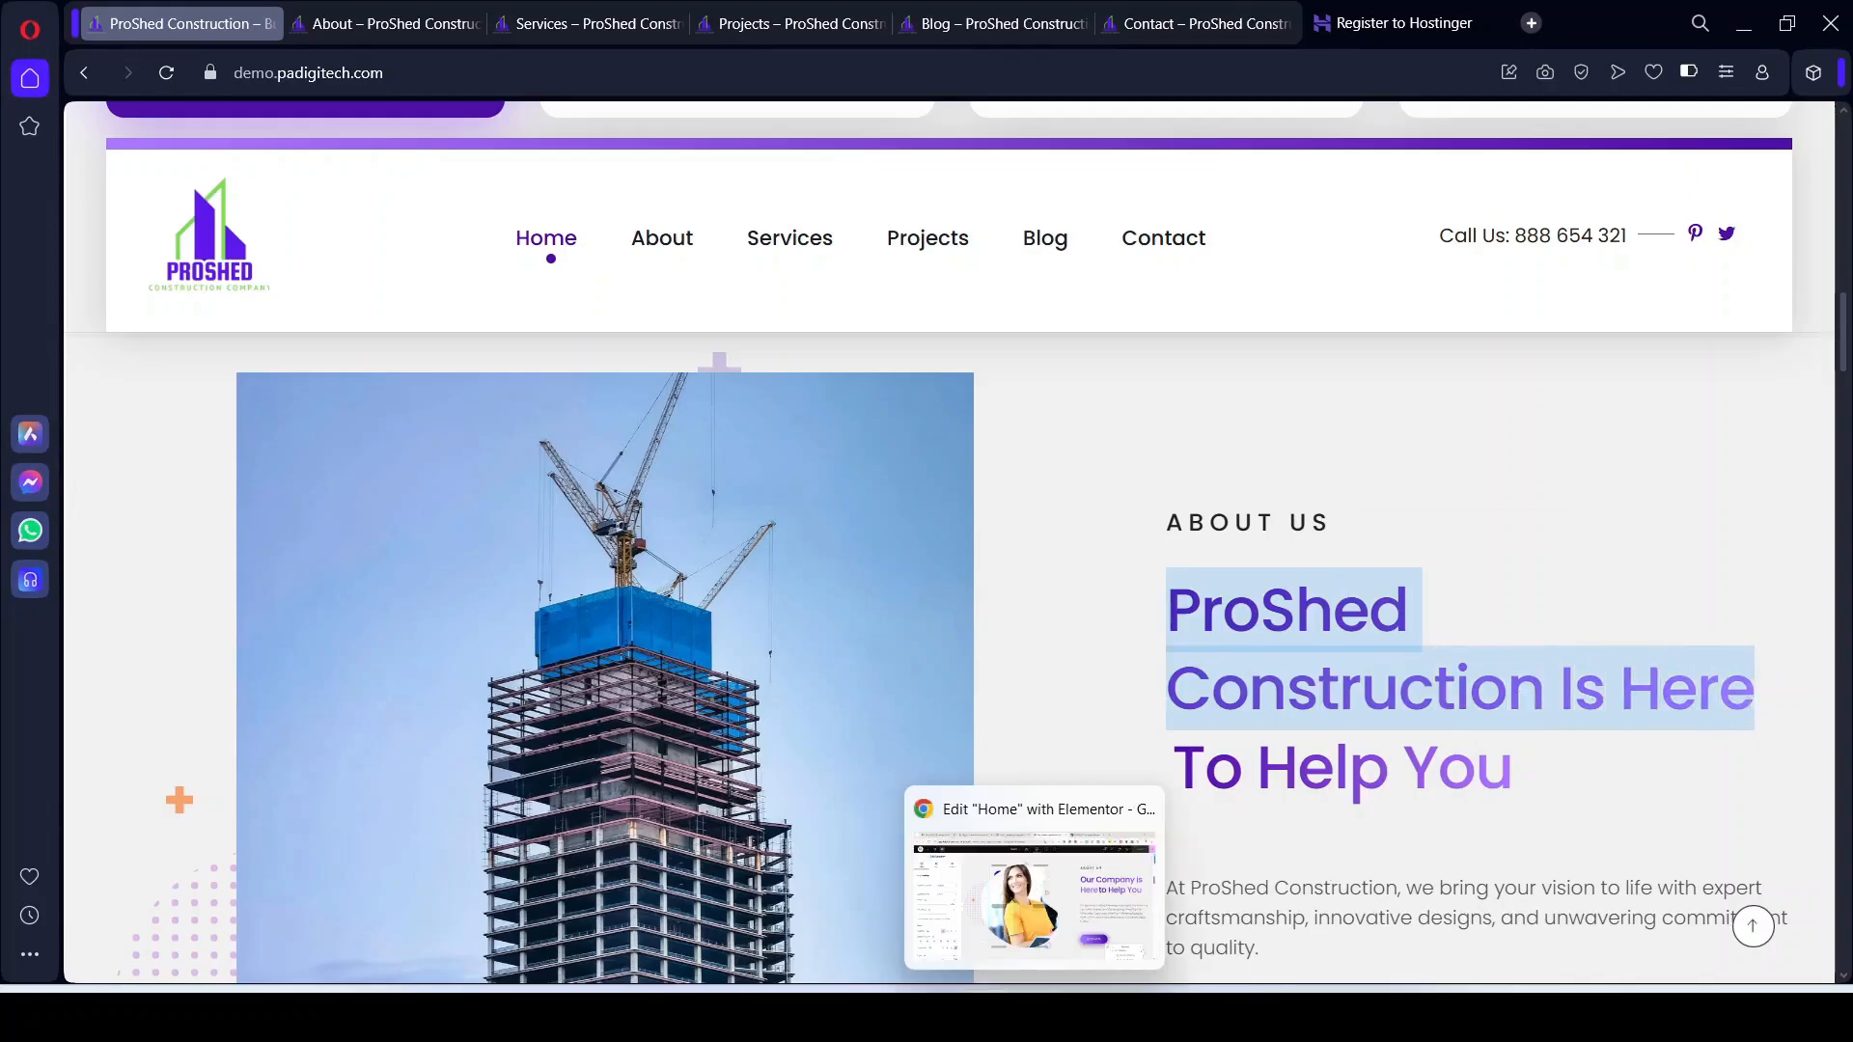
Step: Paste 'ProShed Construction Is Here To Help You' into the About heading's Before Text
click(1034, 1017)
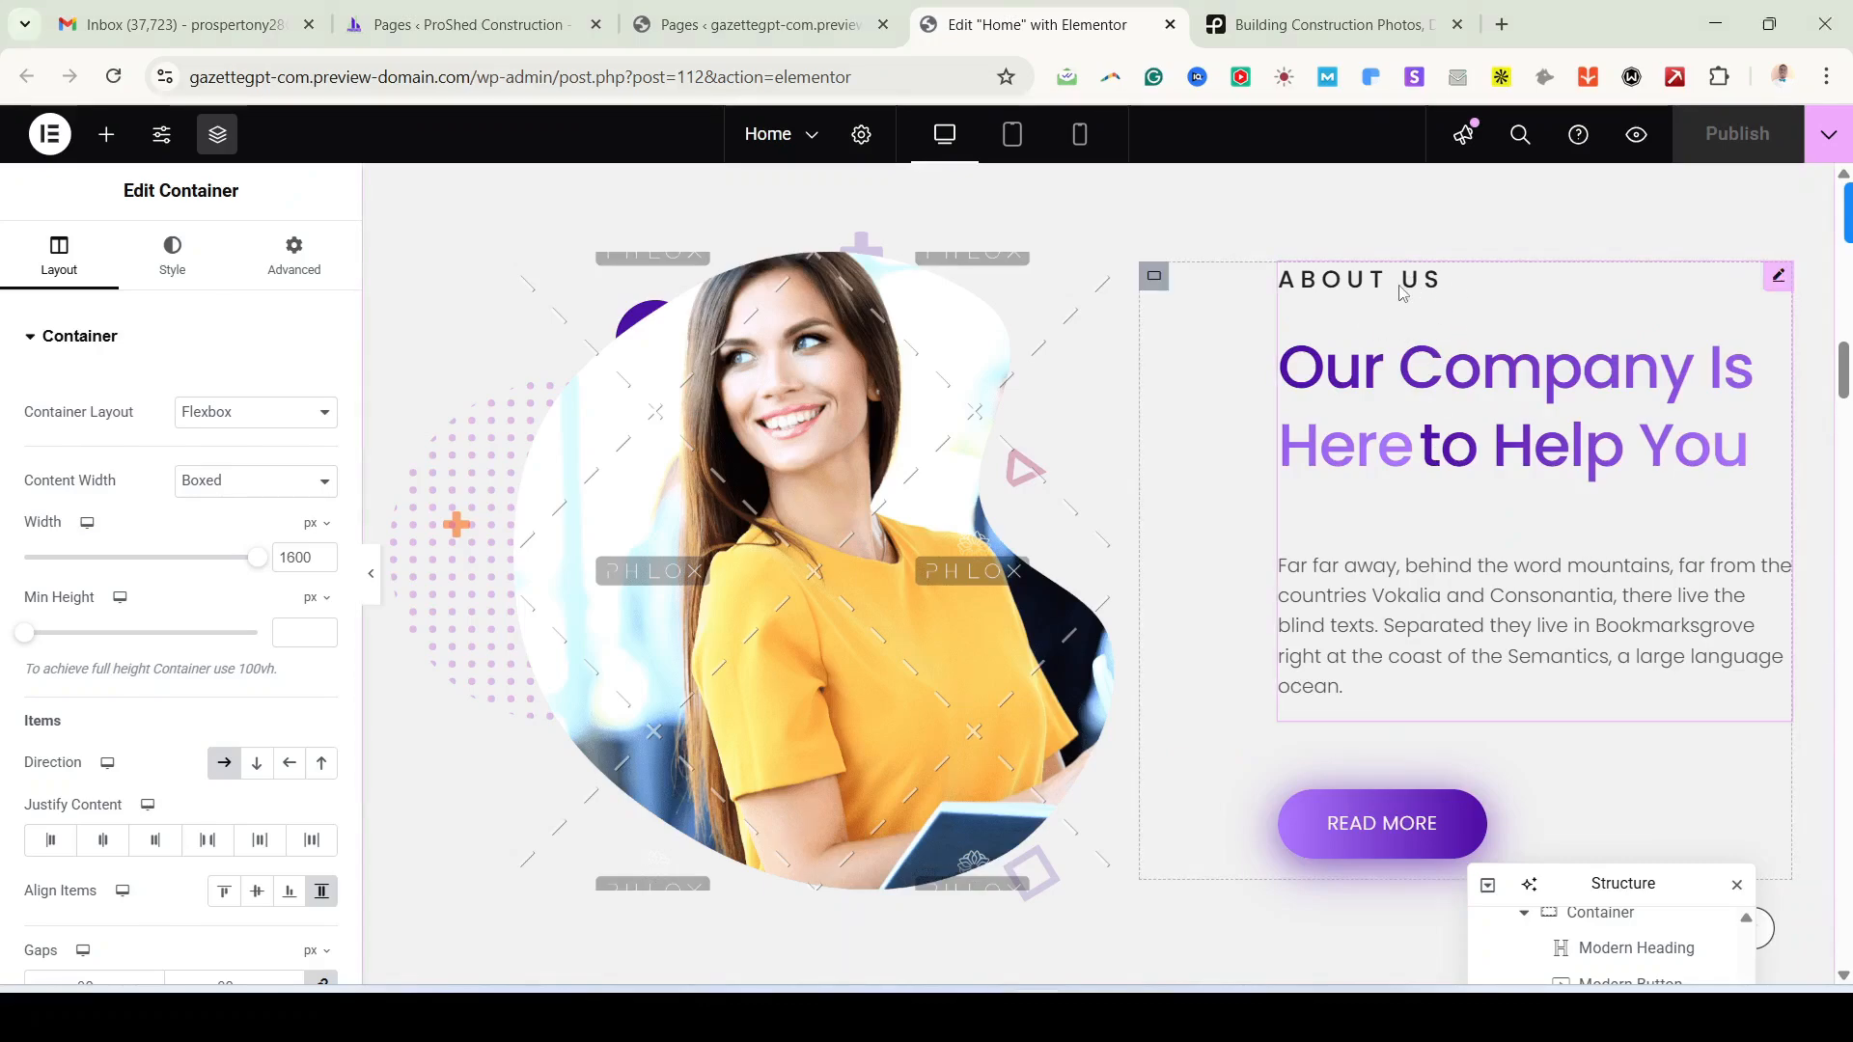
click(1462, 406)
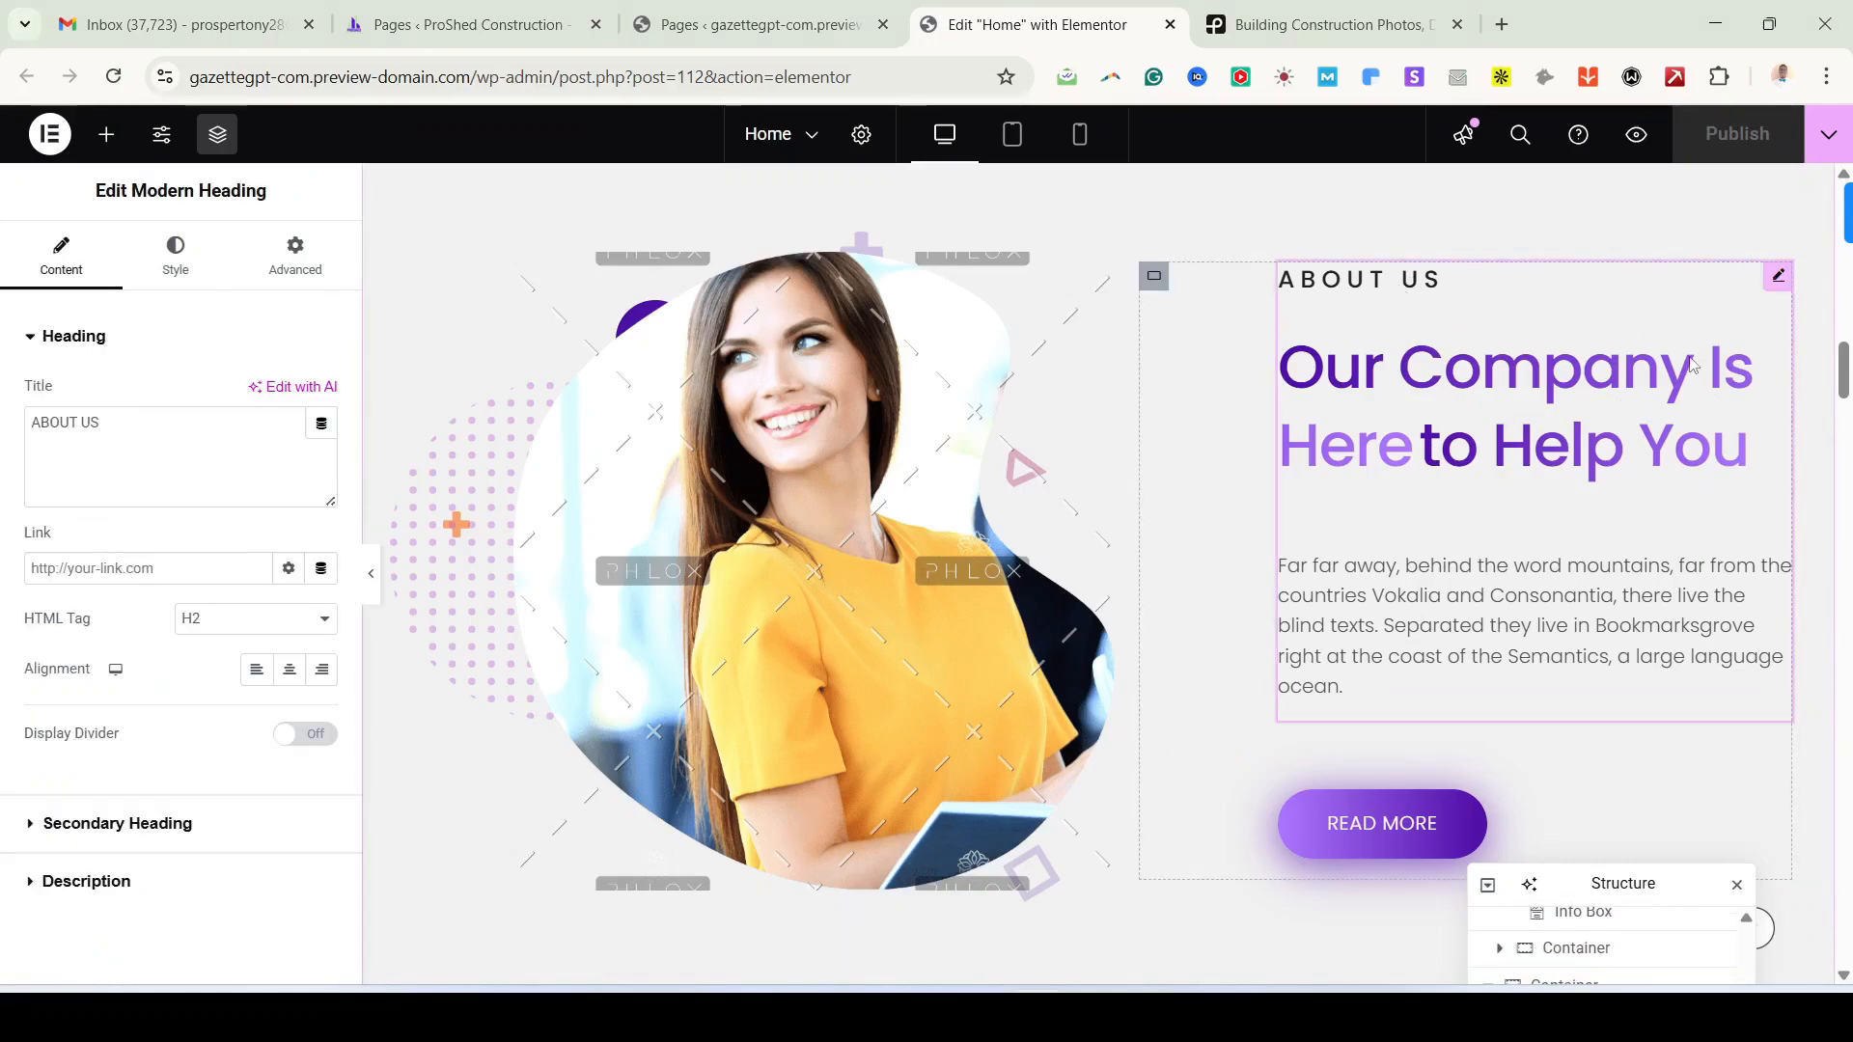
click(104, 823)
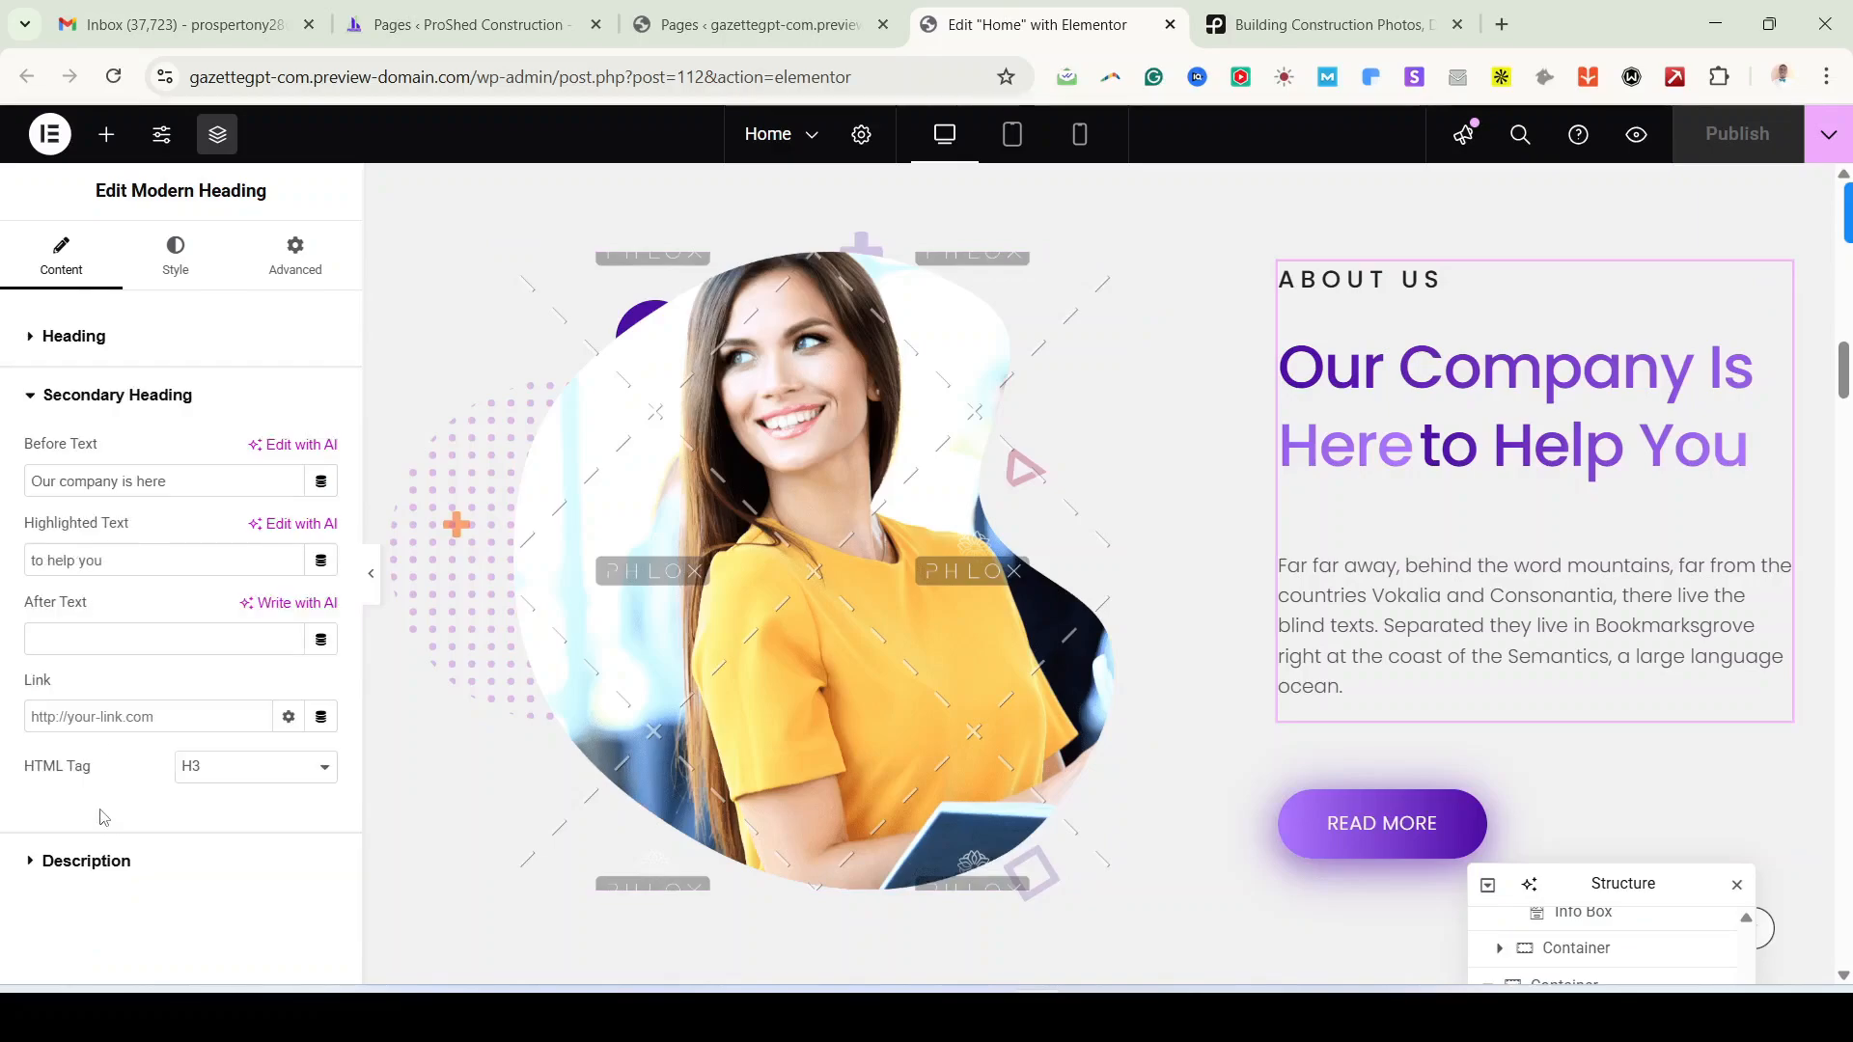
triple_click(130, 488)
text(ProShed Construction is here)
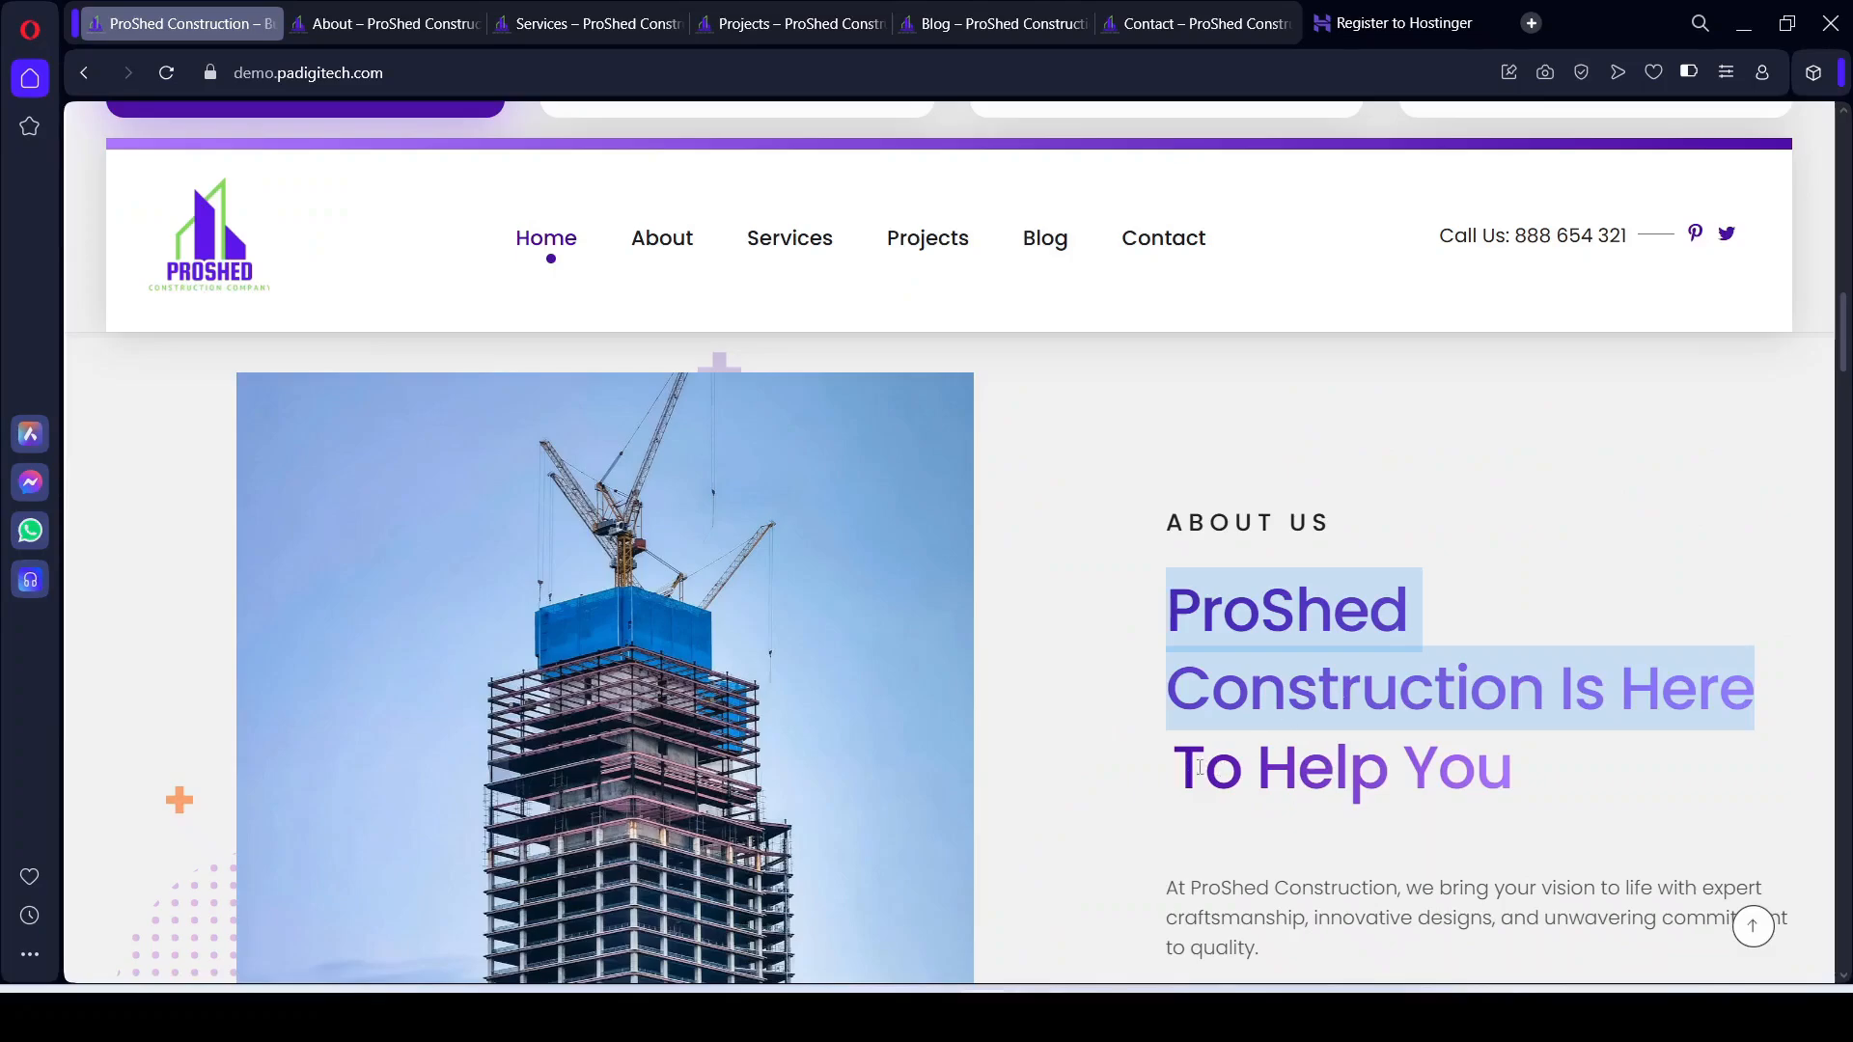
Step: Compare the Highlighted Text with the reference's 'To Help You' and recheck the Before Text
drag(1200, 767, 1504, 761)
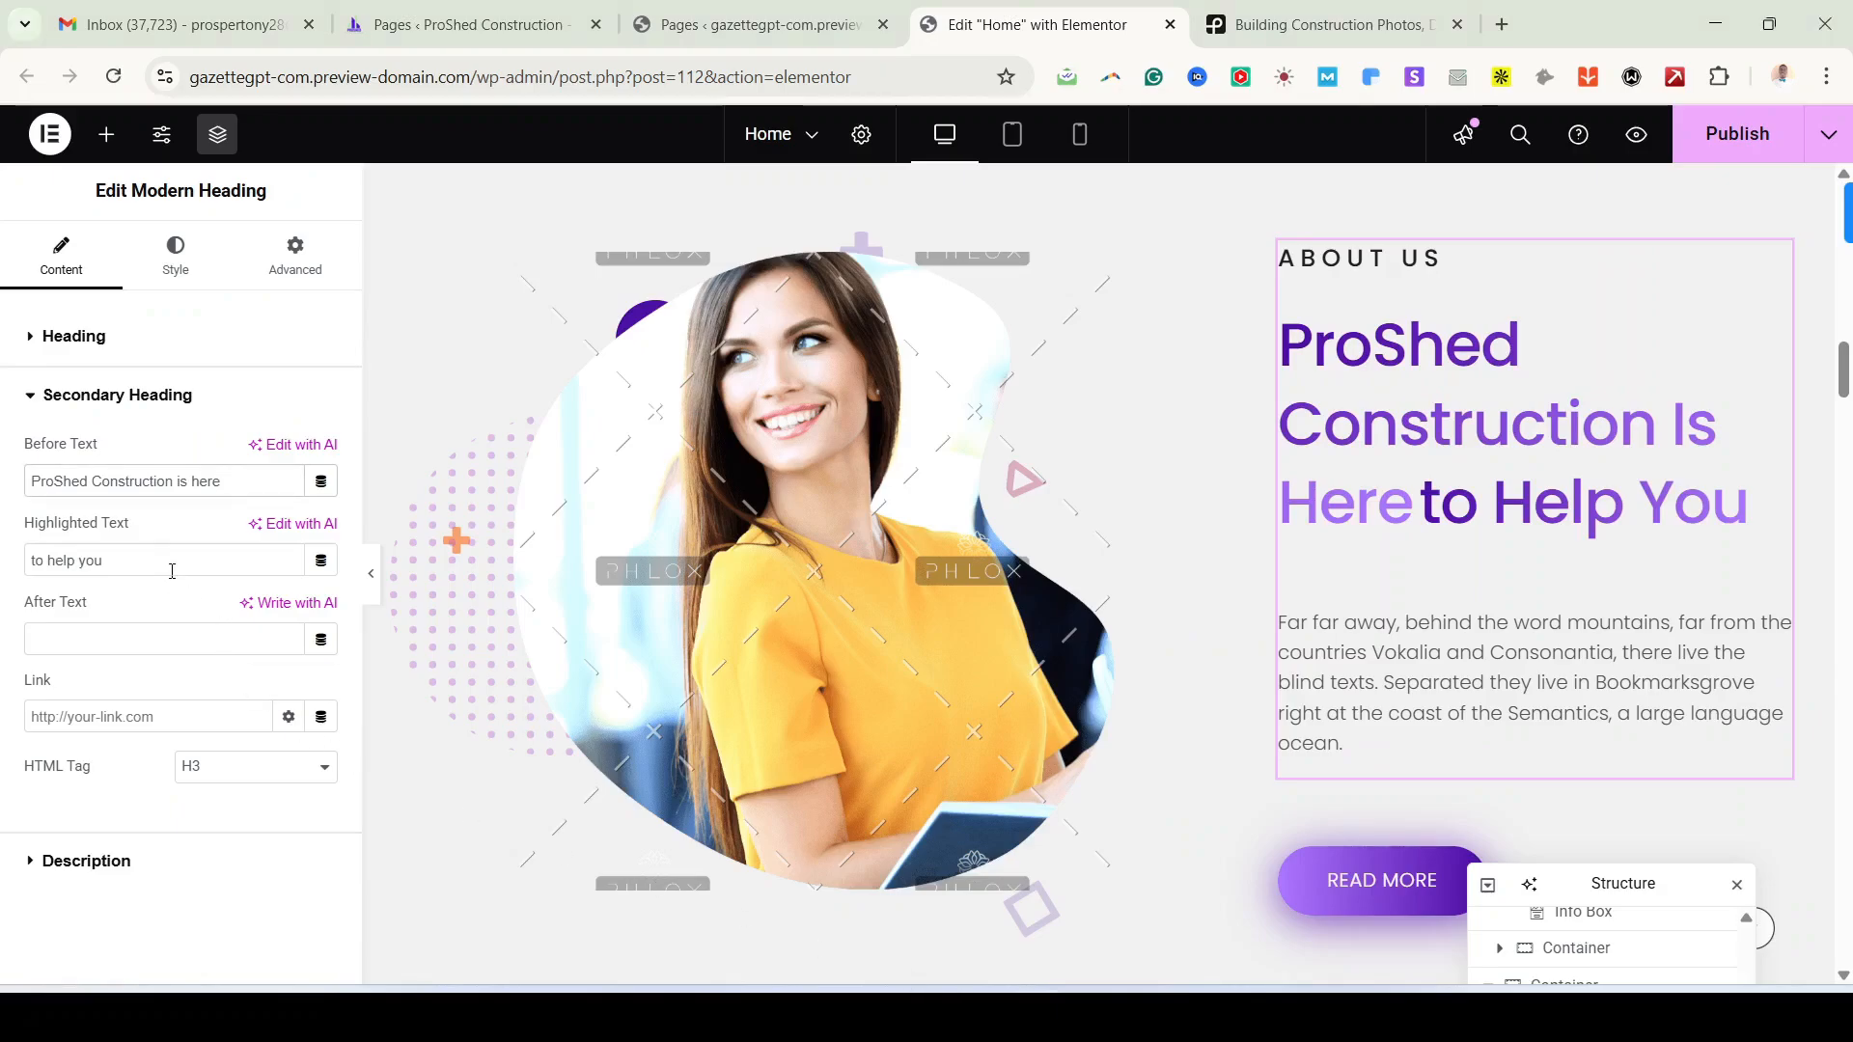
click(173, 560)
key(ctrl+a)
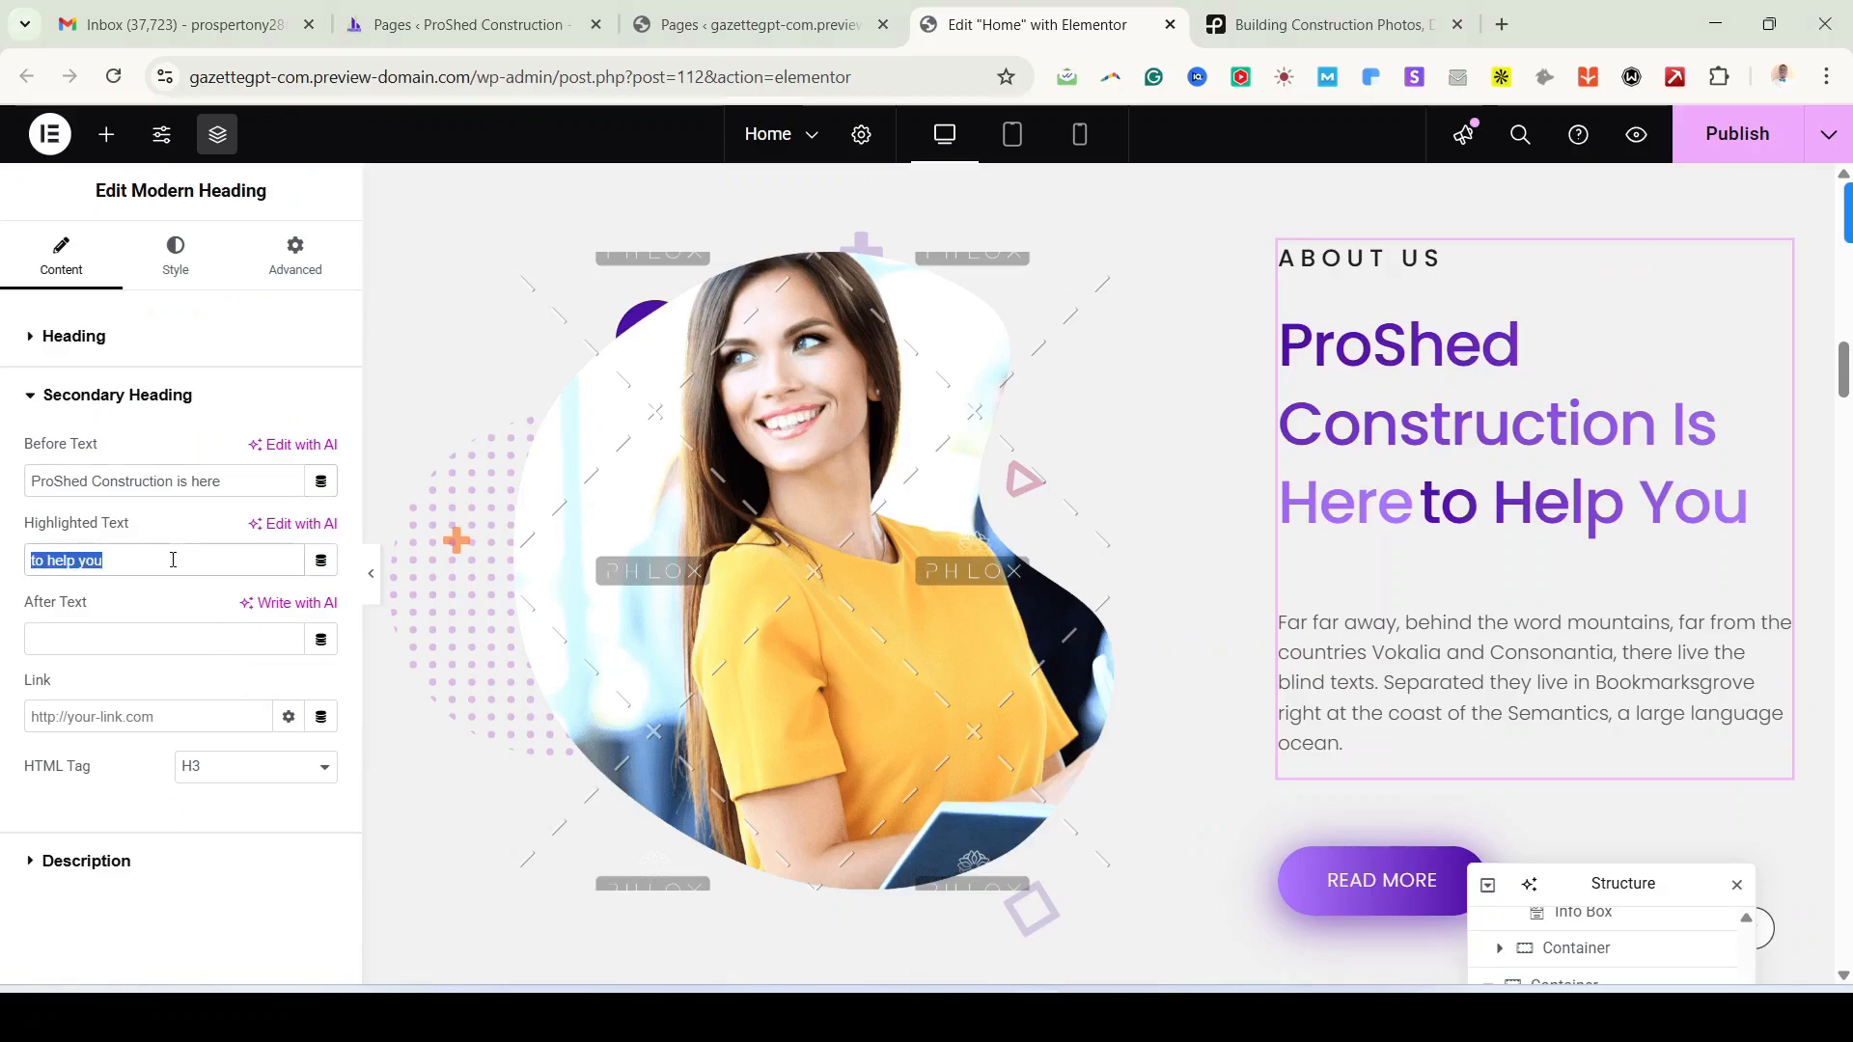
click(173, 560)
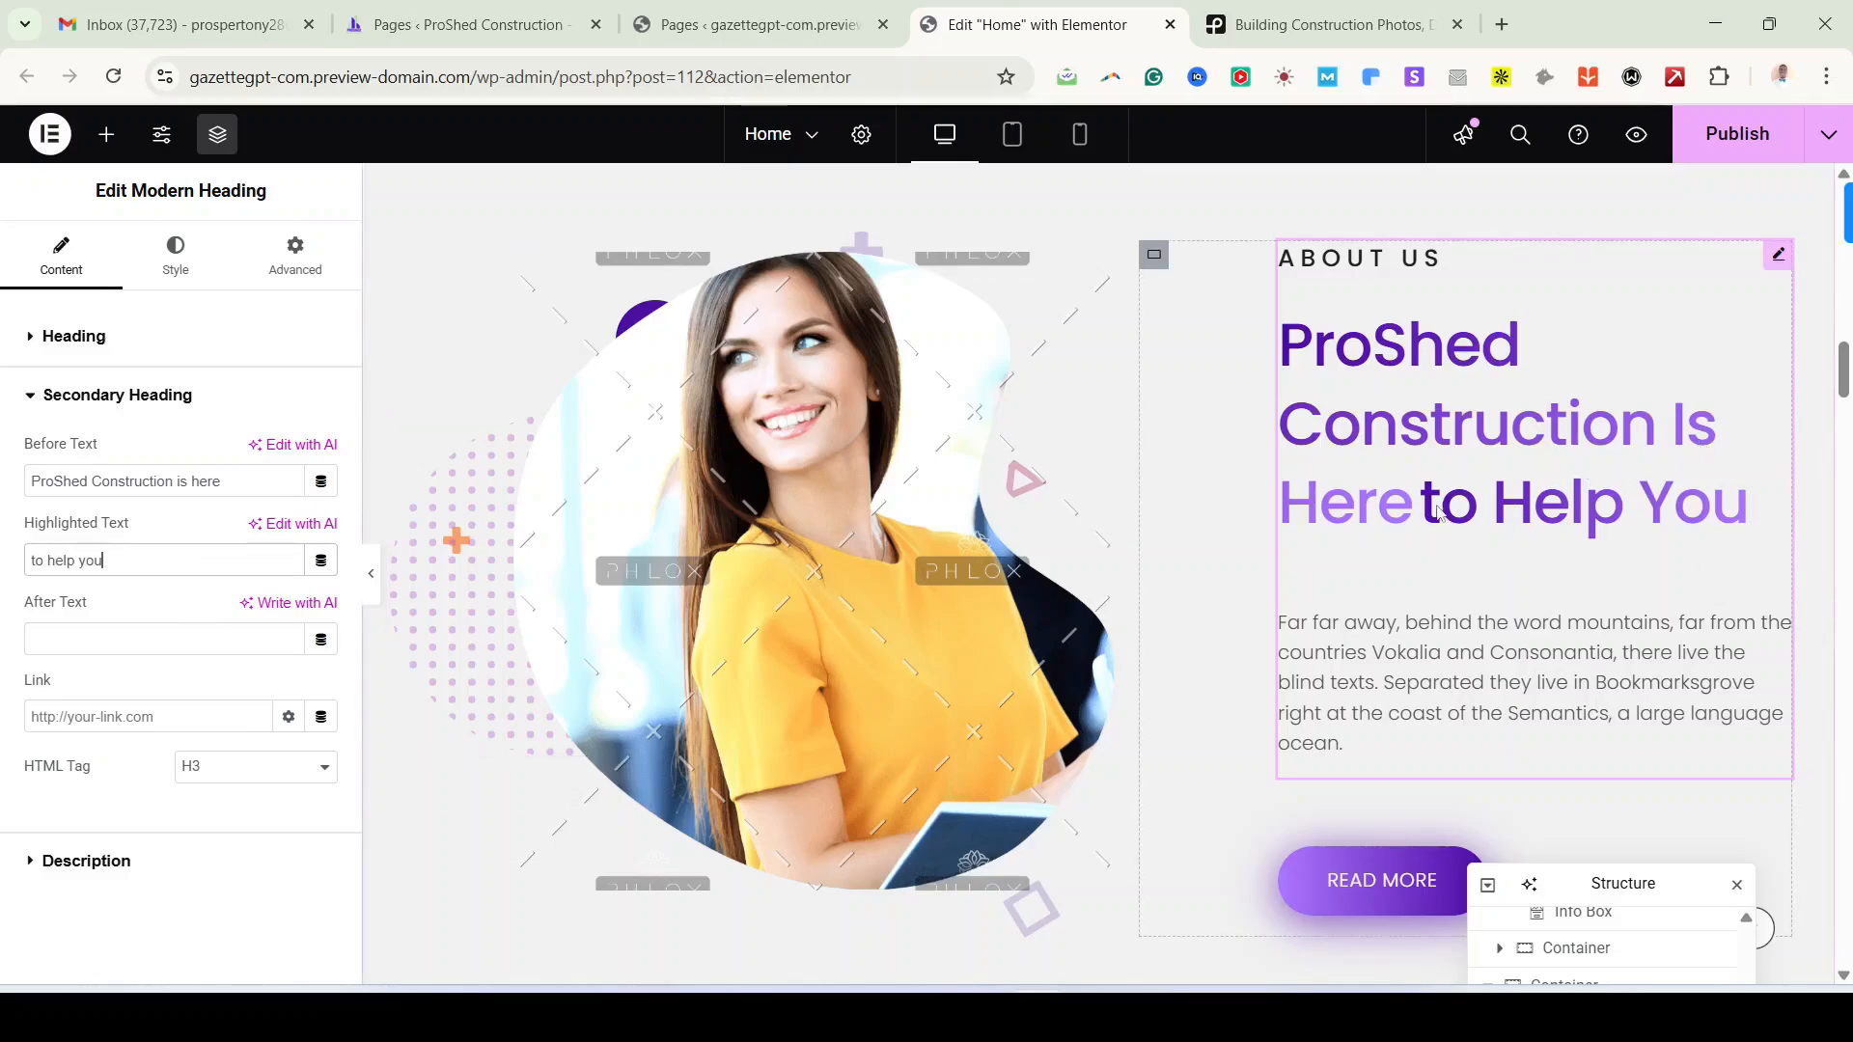
click(257, 480)
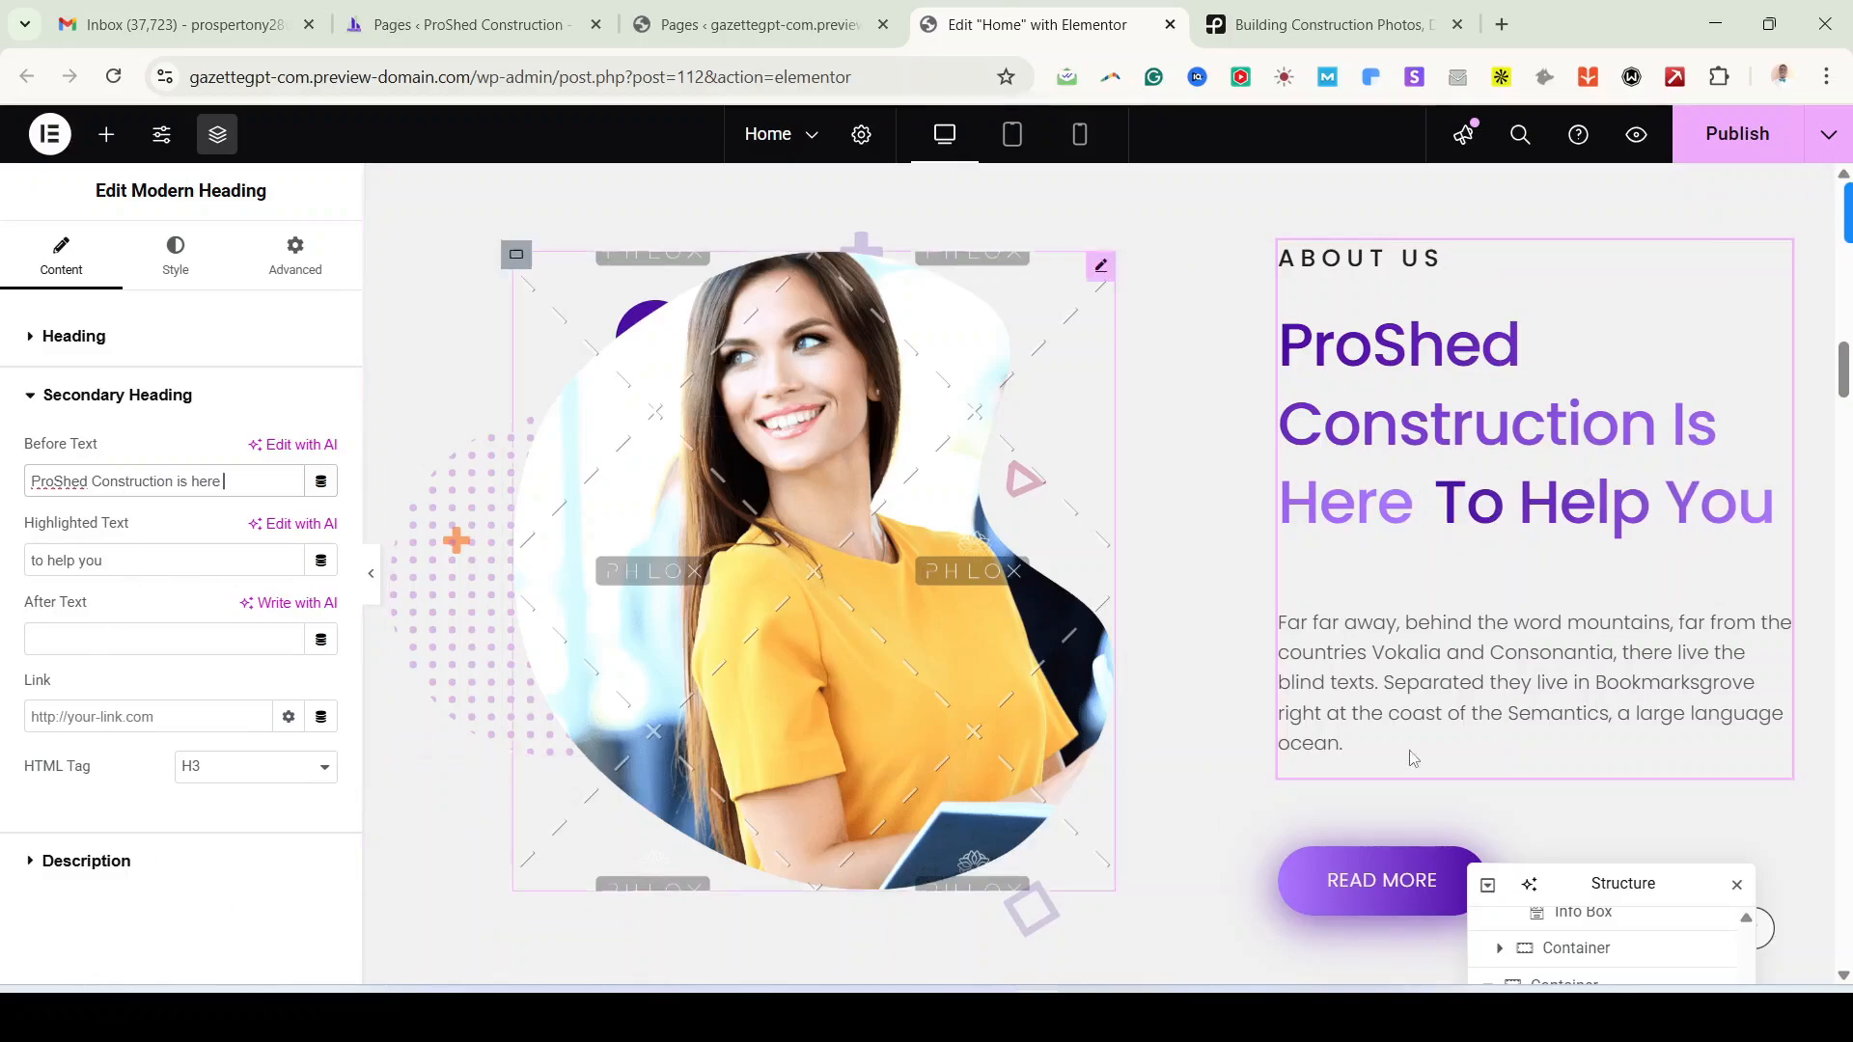
Step: Copy both reference paragraphs and paste them over the About description, starting 'At ProShed Construction, we bring your vision to life…'
mouse_move(981, 1019)
click(981, 895)
scroll(1178, 640, down, 3)
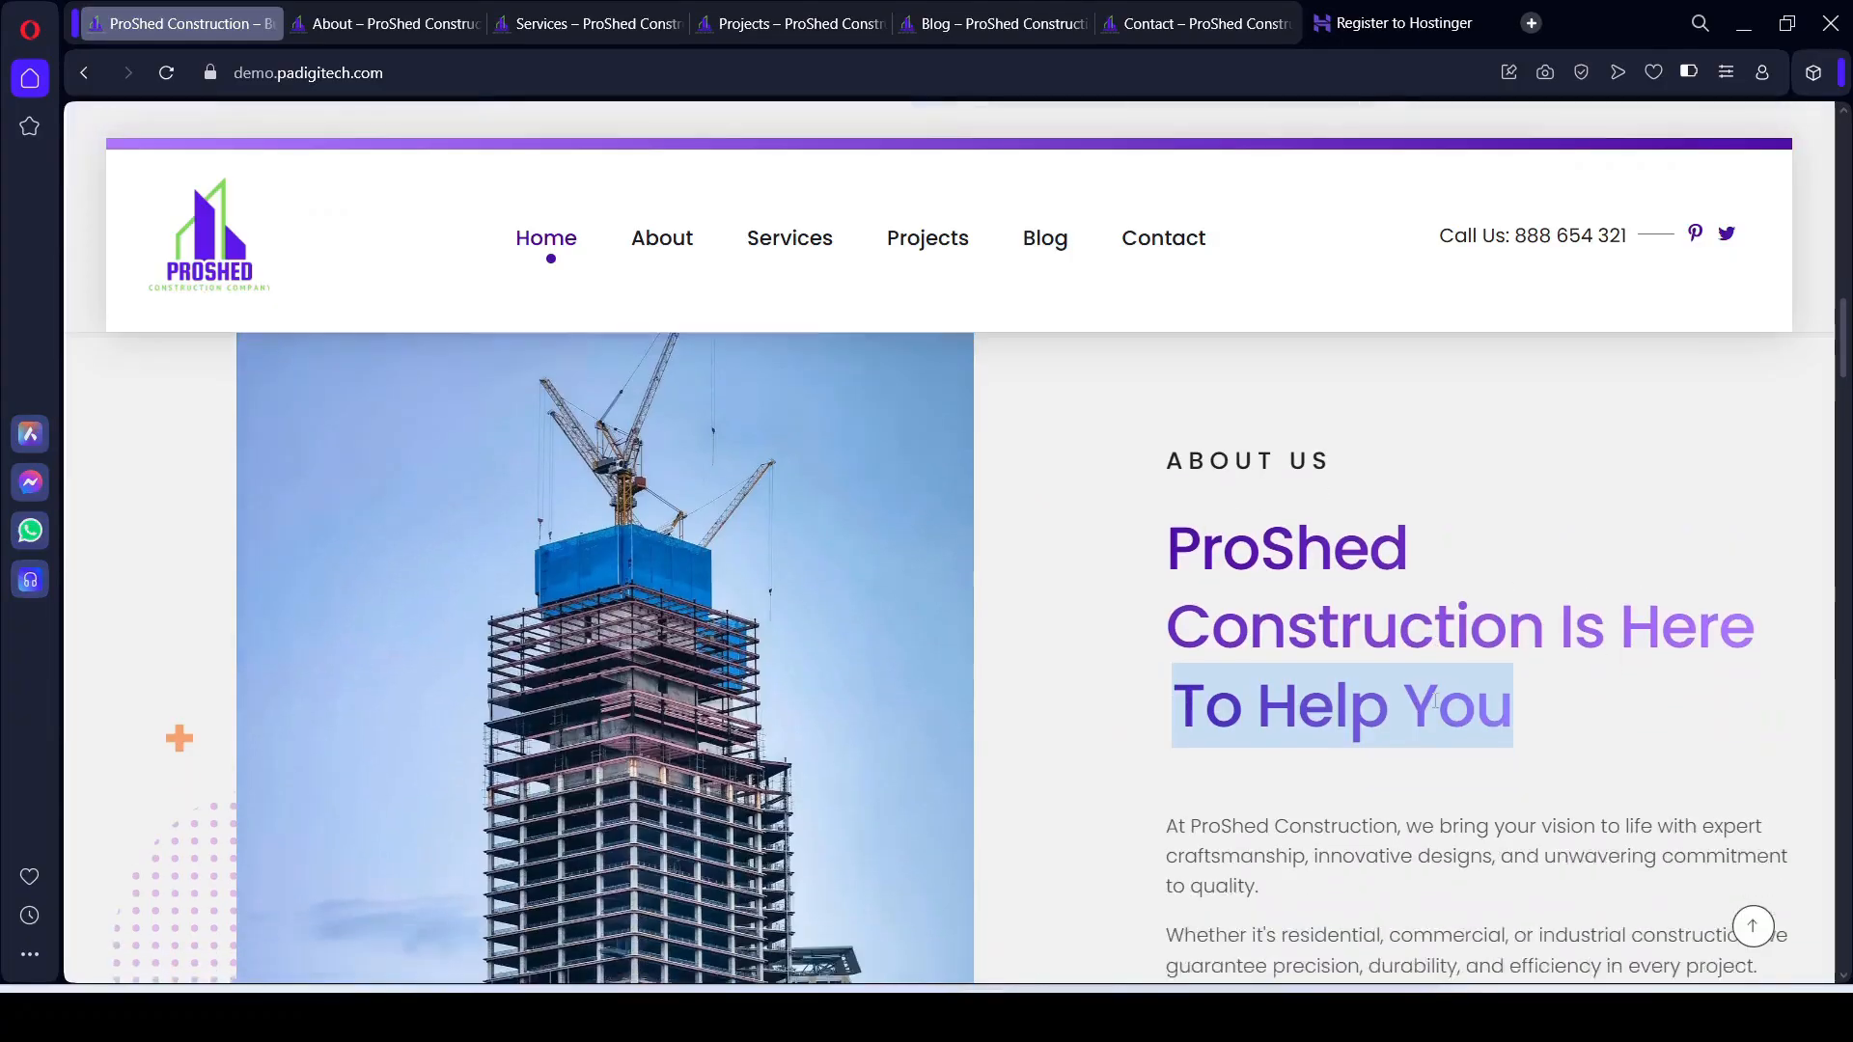
drag(1171, 645, 1765, 801)
key(ctrl+c)
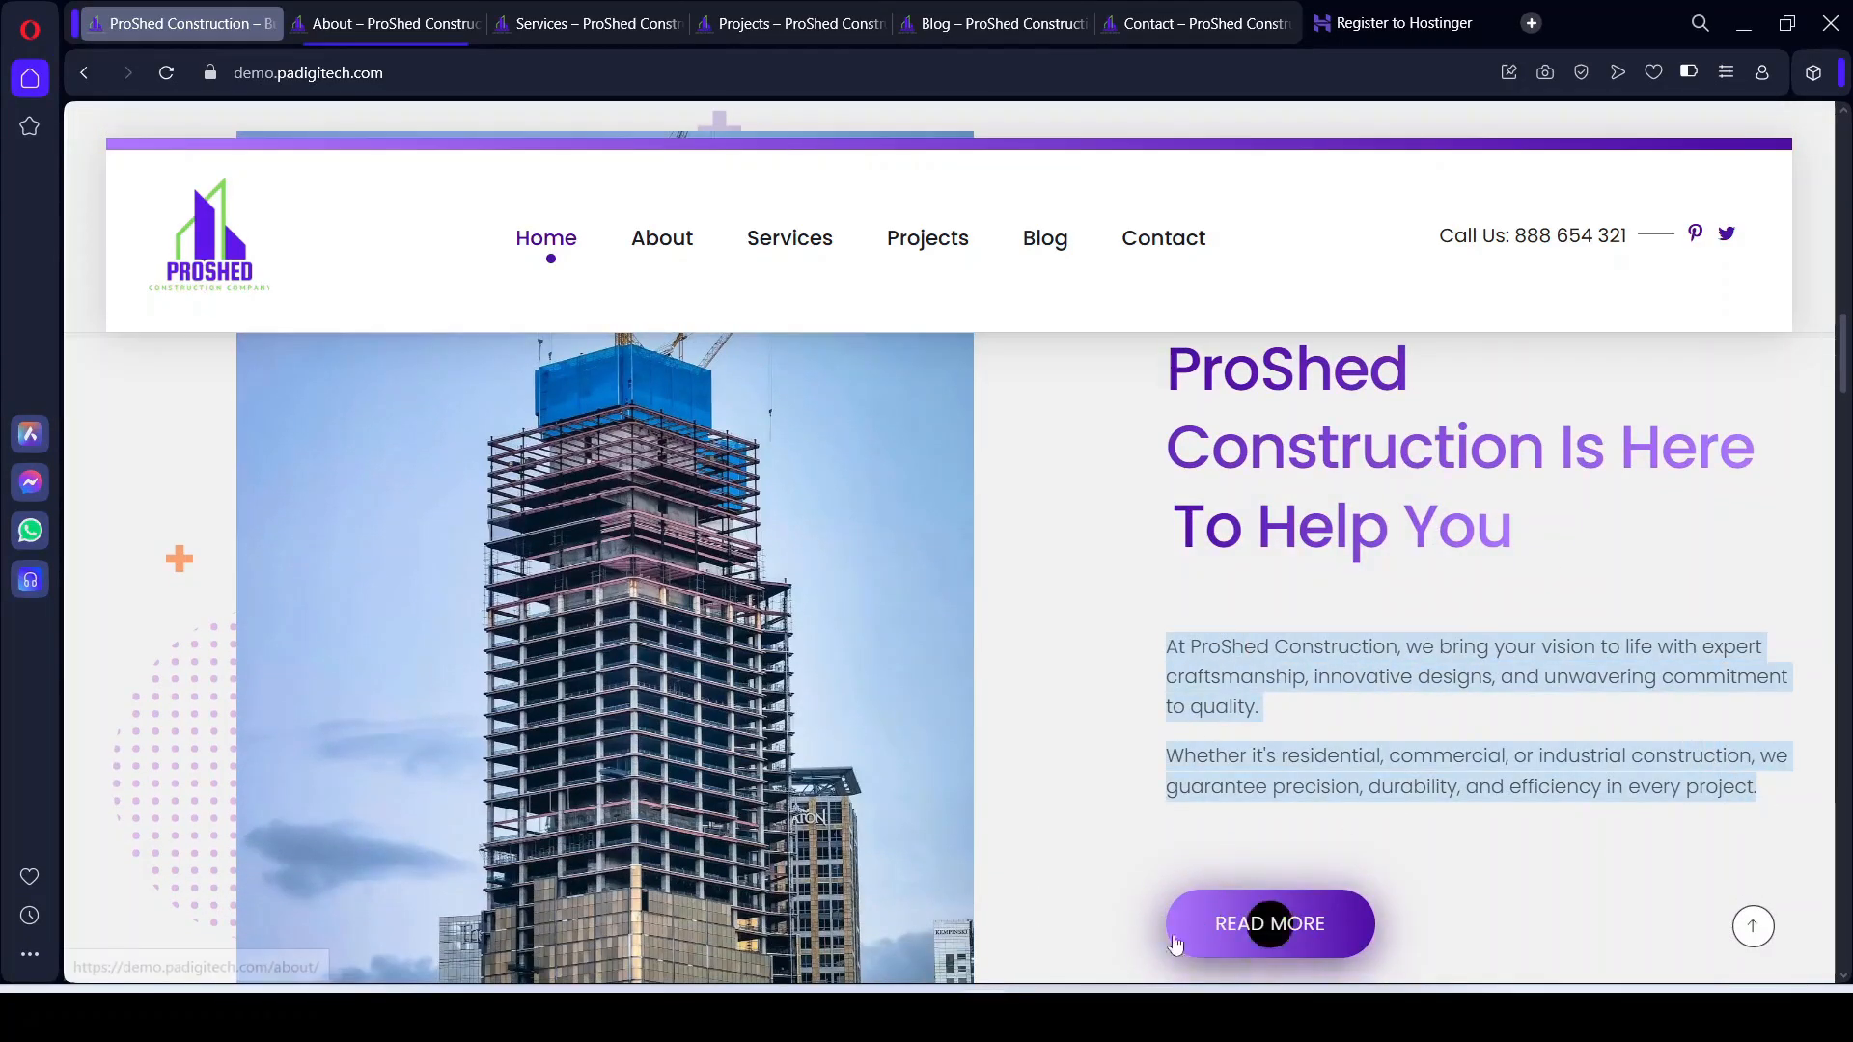
key(alt+Tab)
click(56, 851)
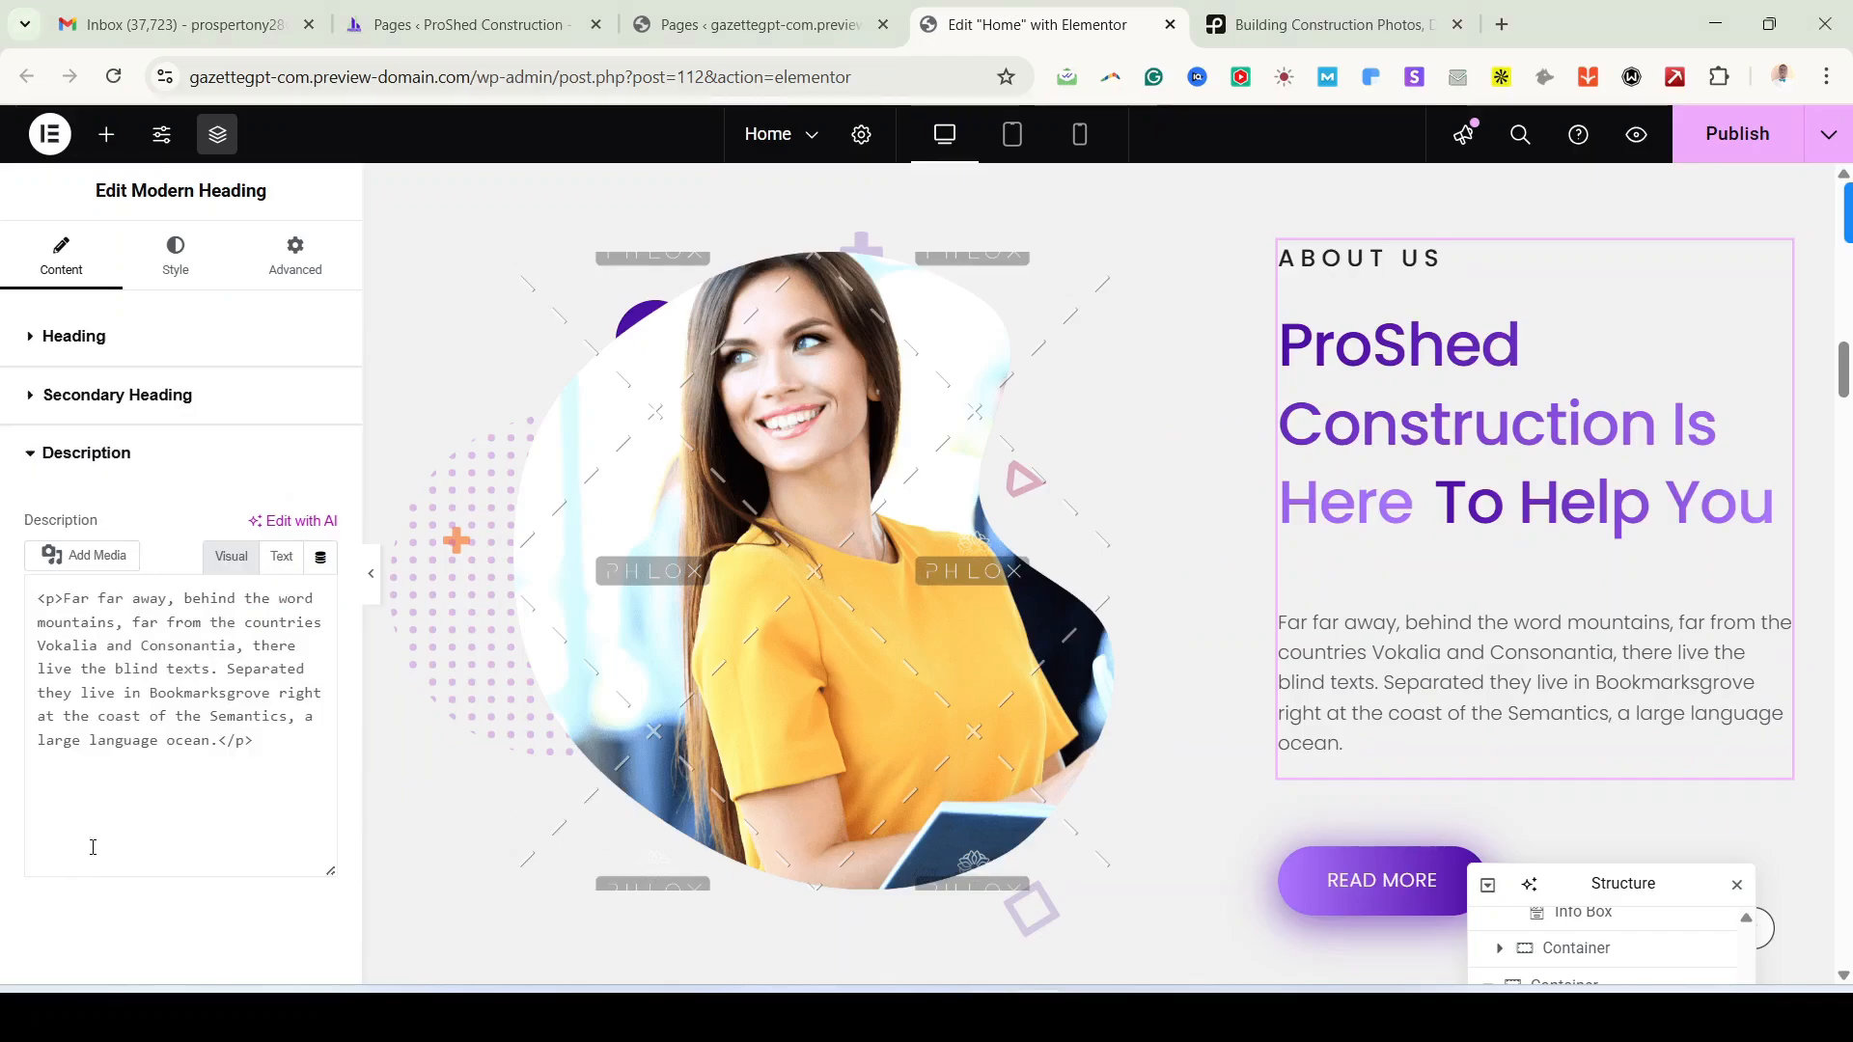
key(ctrl+a)
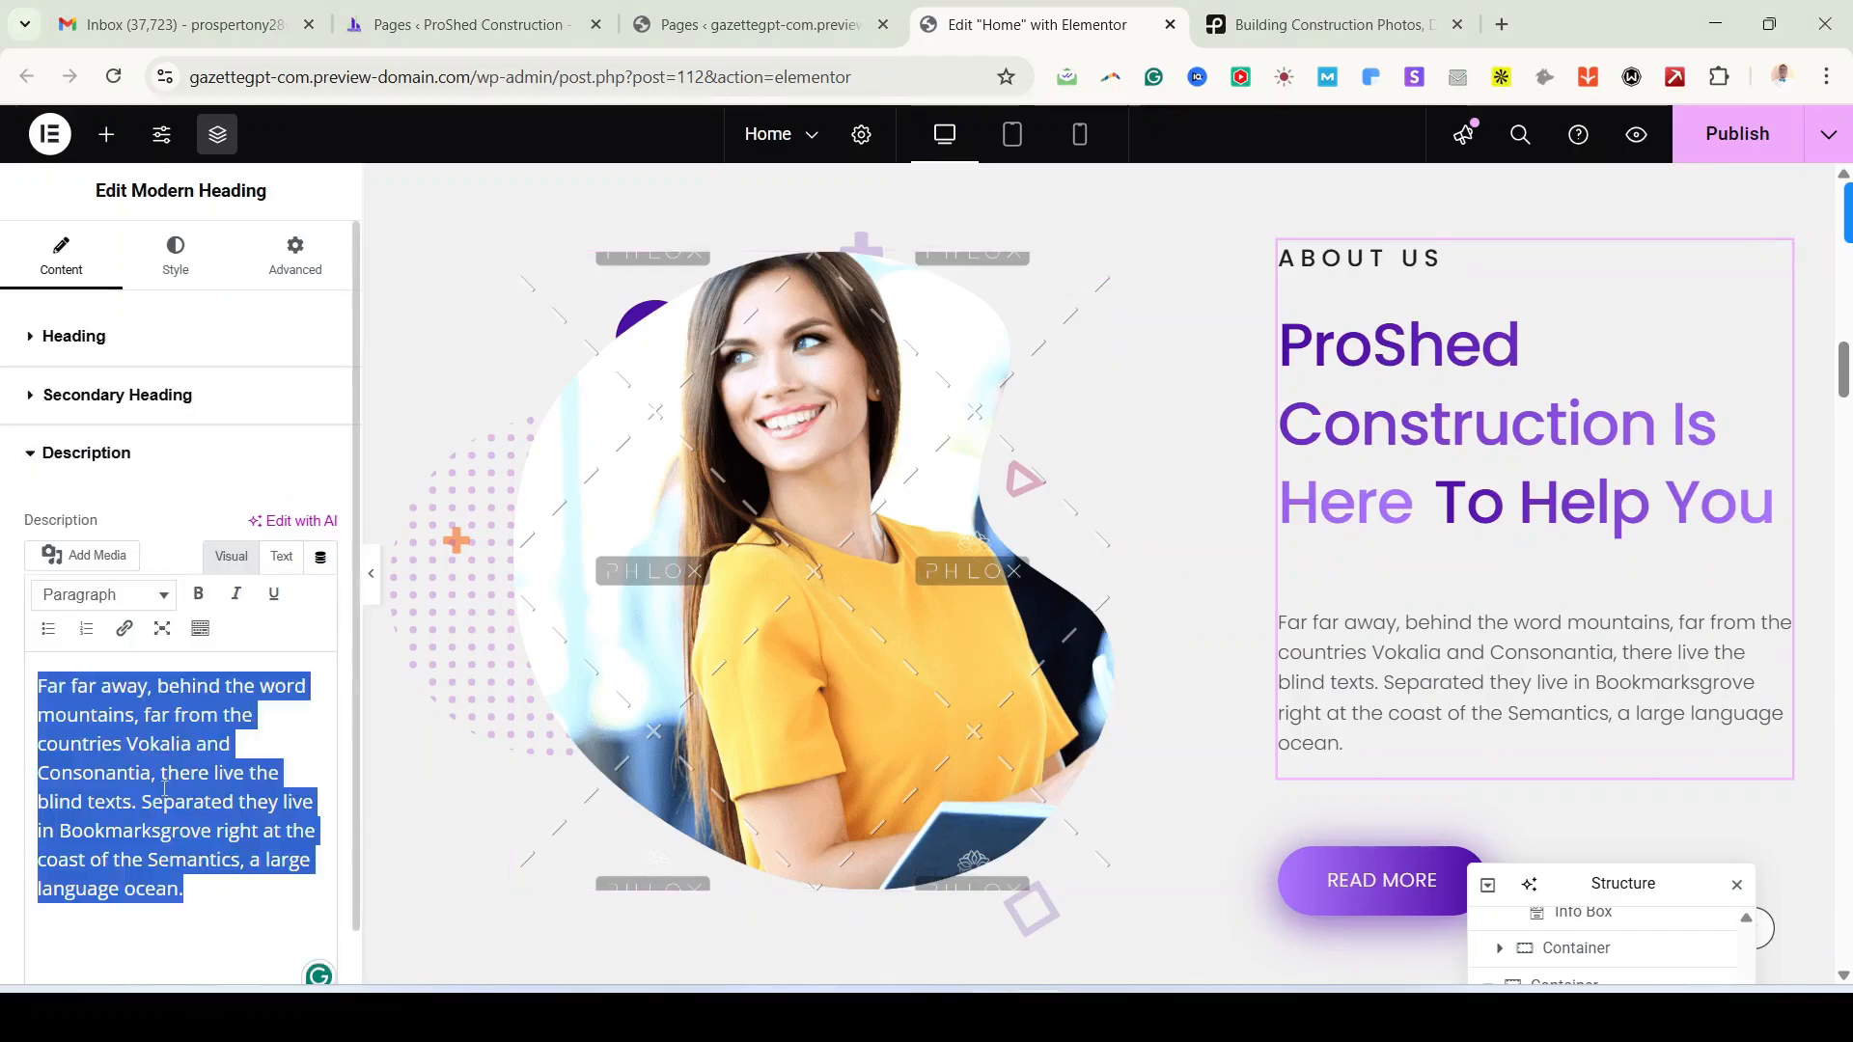
key(ctrl+v)
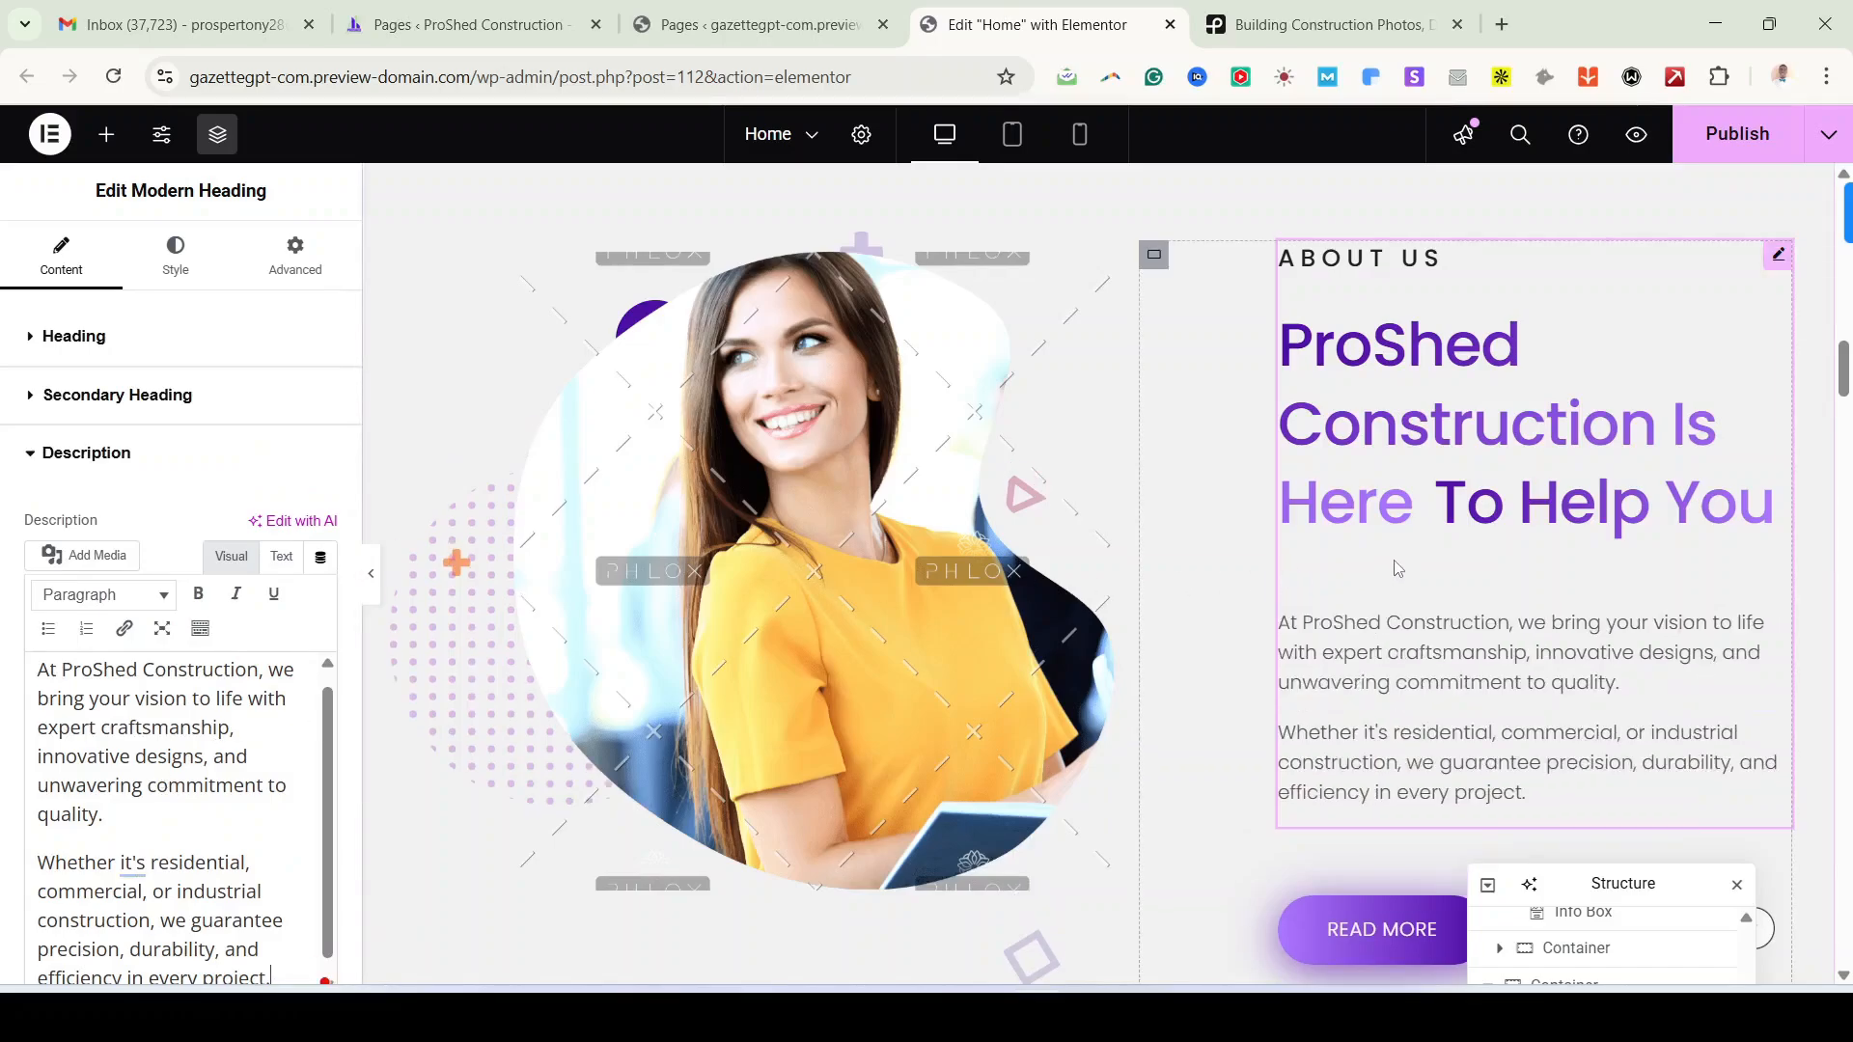
scroll(1397, 568, down, 2)
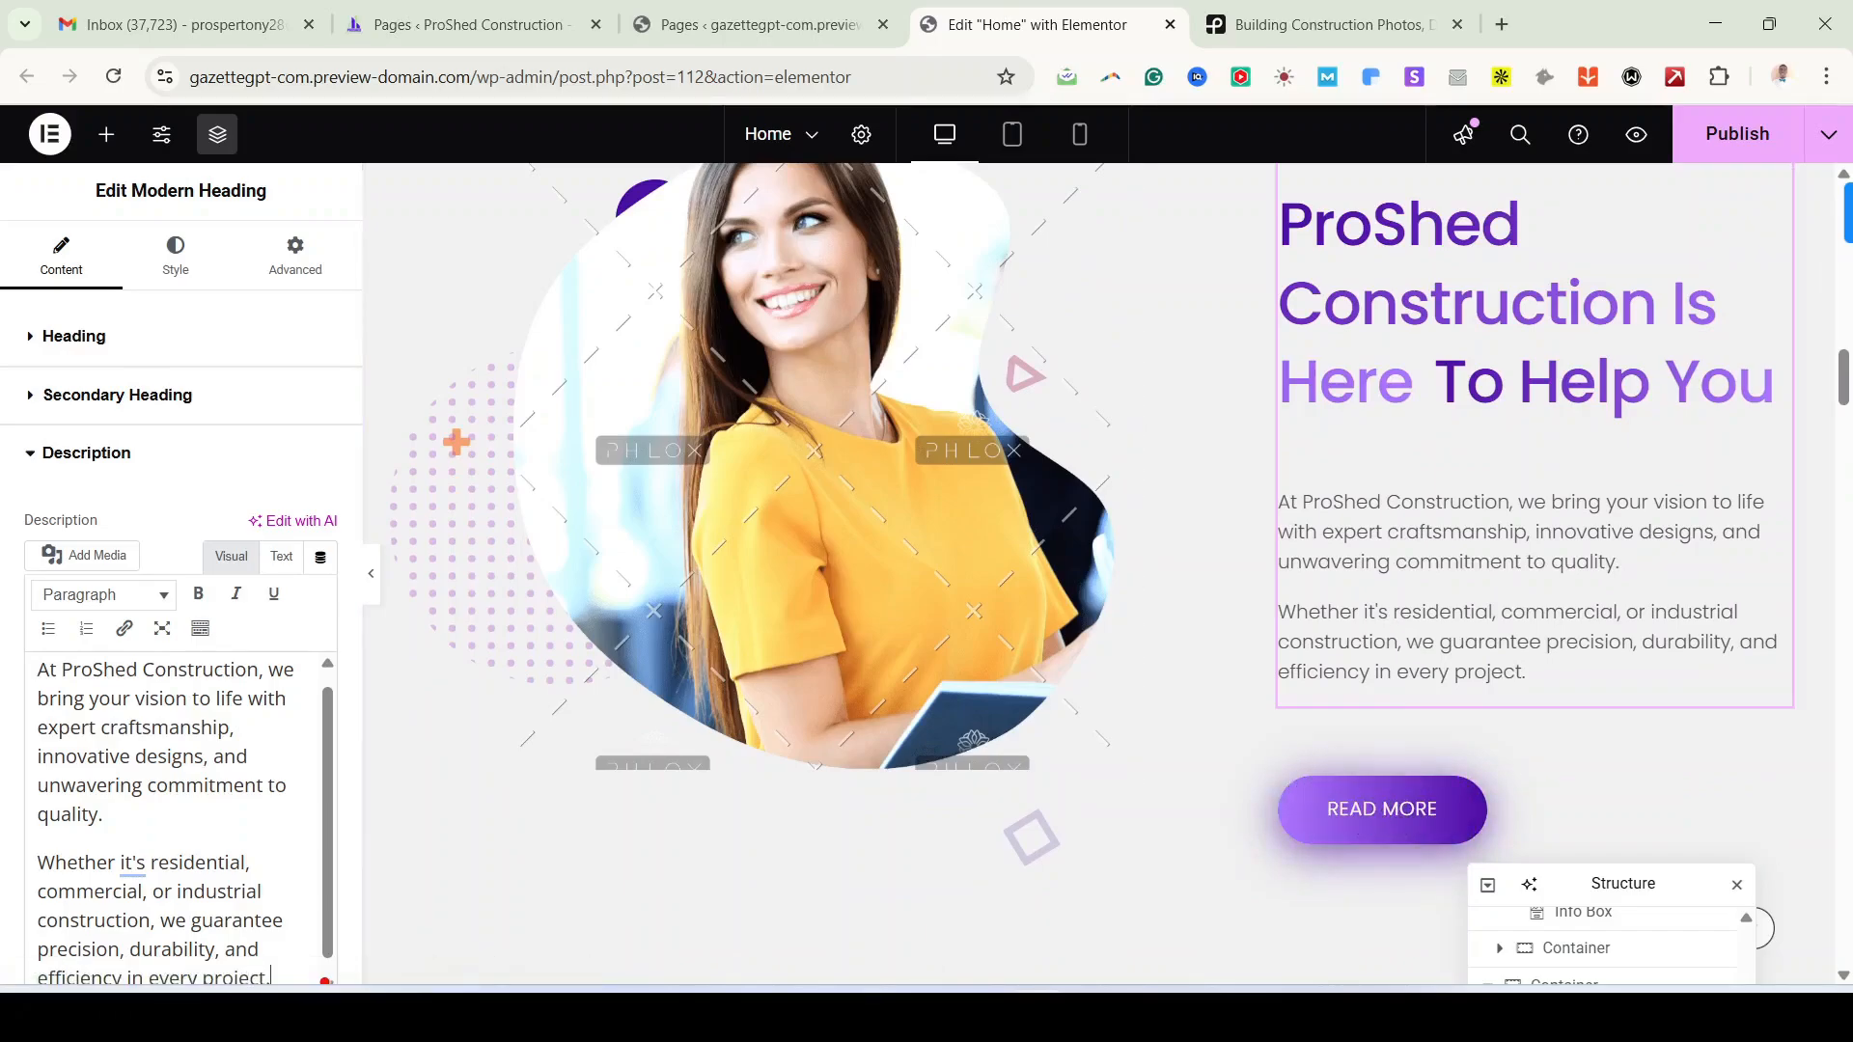
click(1383, 812)
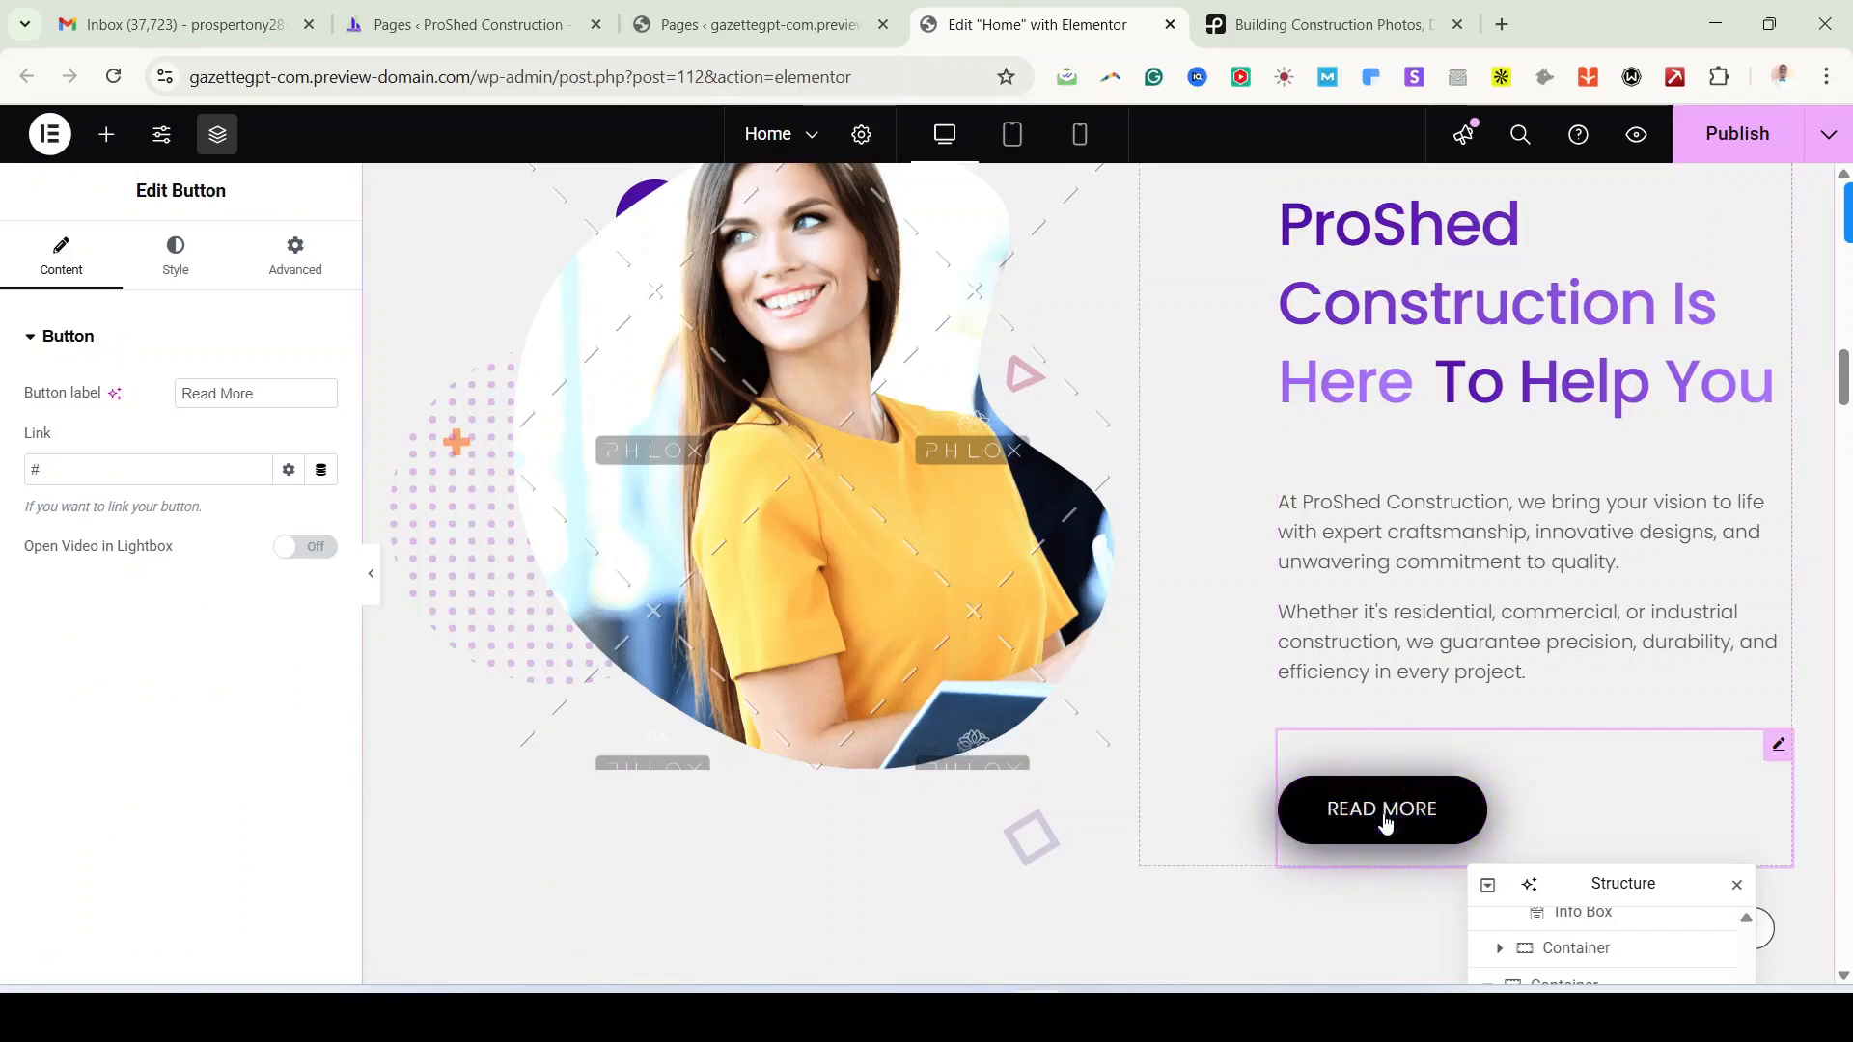
Step: Clear the Read More button's '#' link, try pasting the About URL, and delete the wrong paste
click(320, 471)
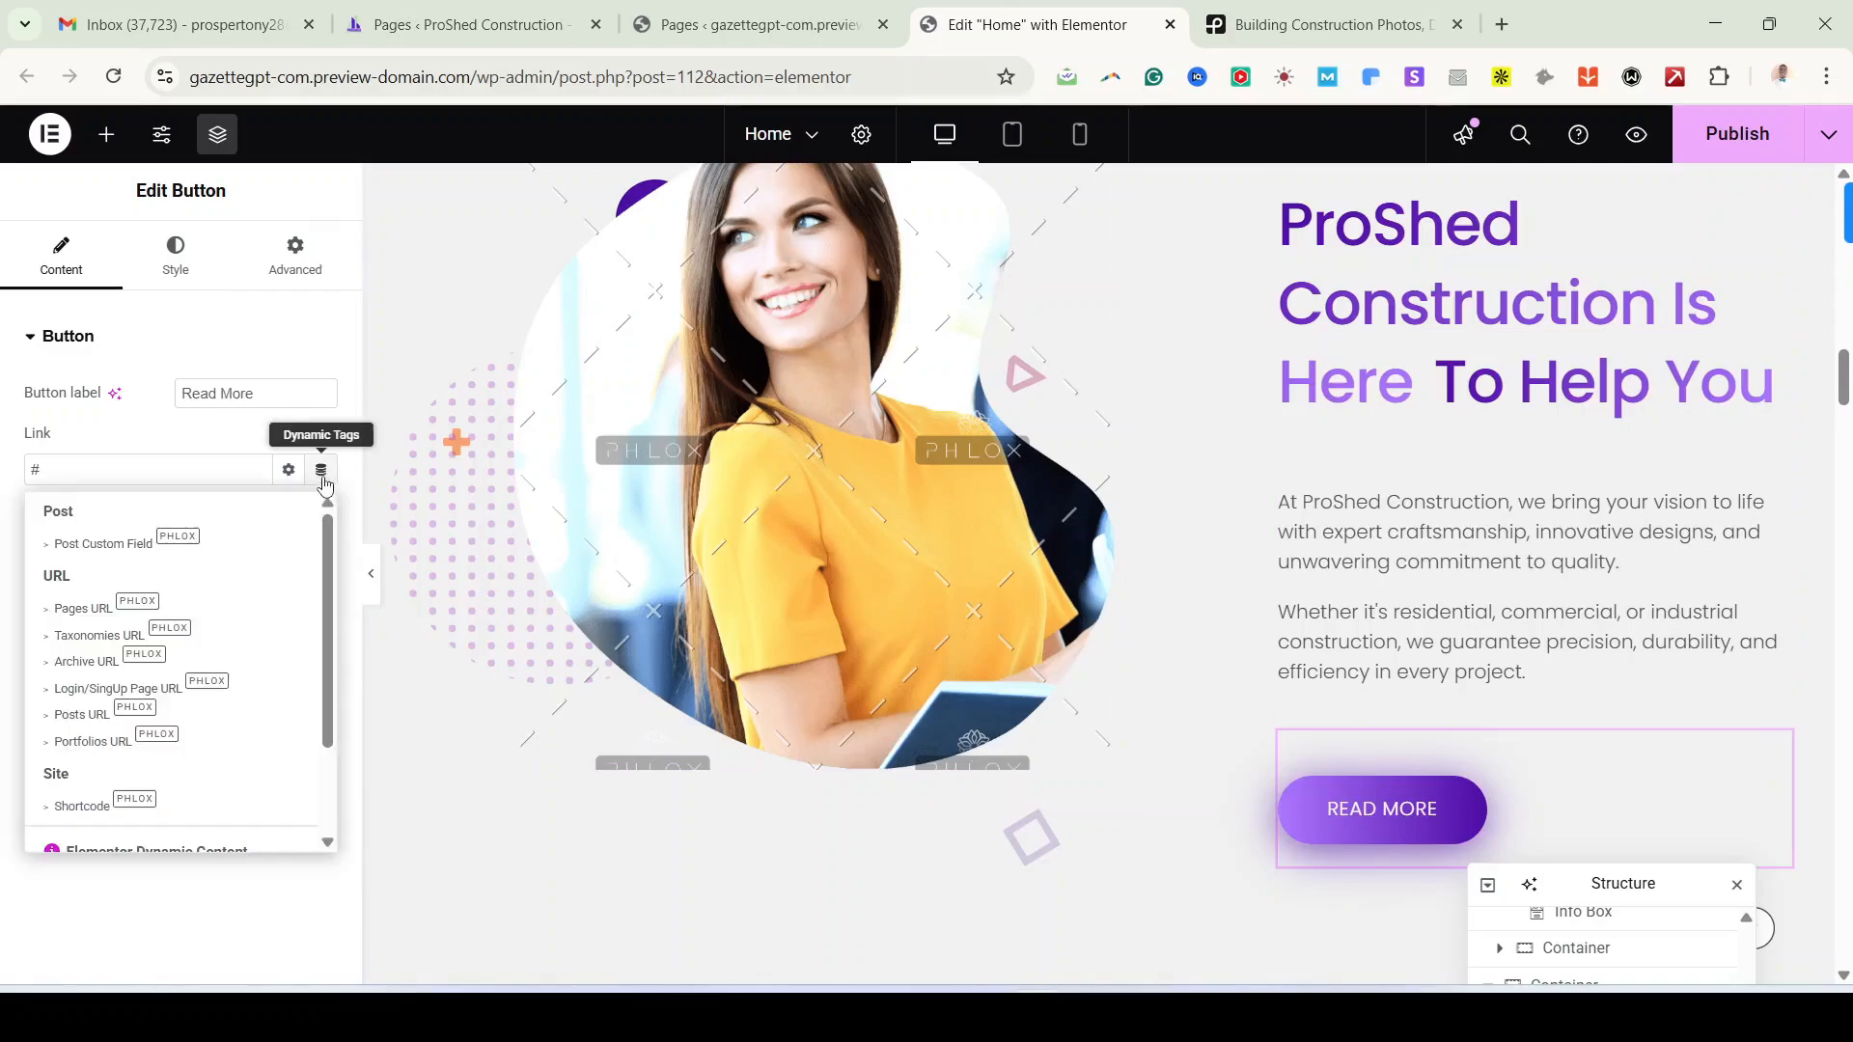
click(183, 471)
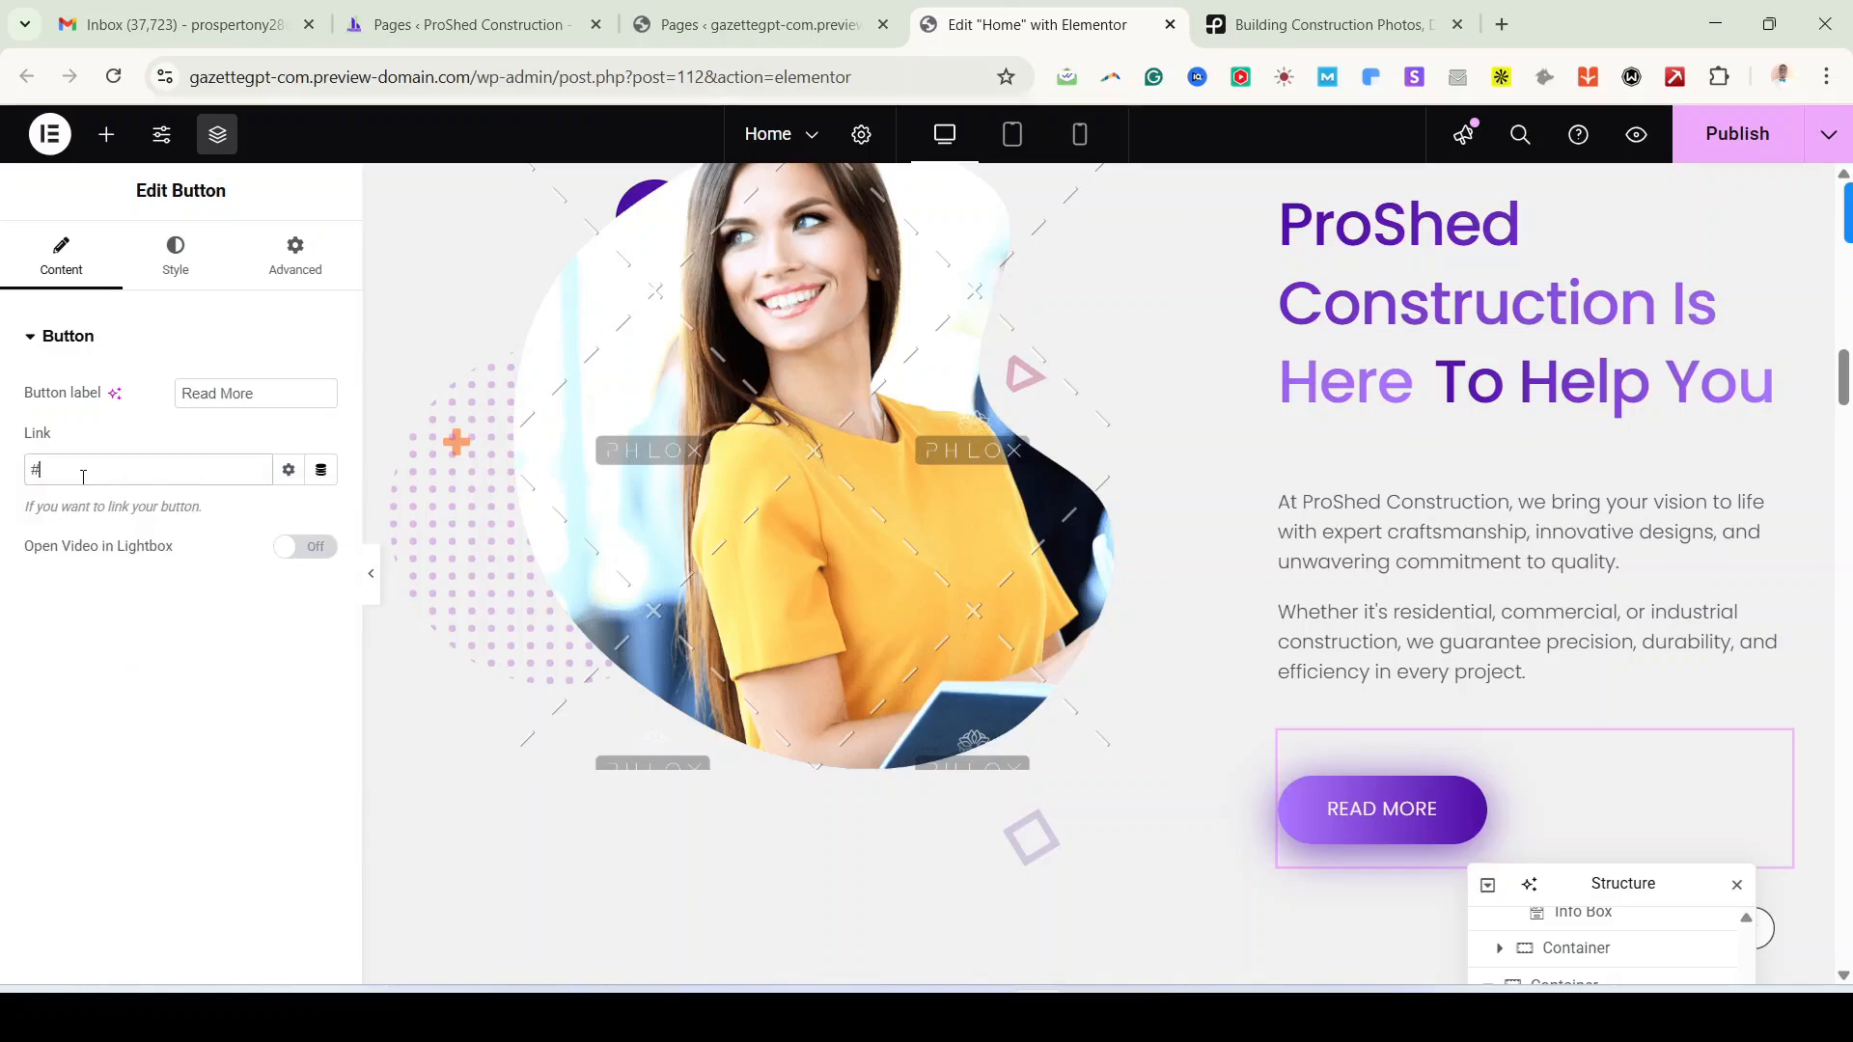
key(BackSpace)
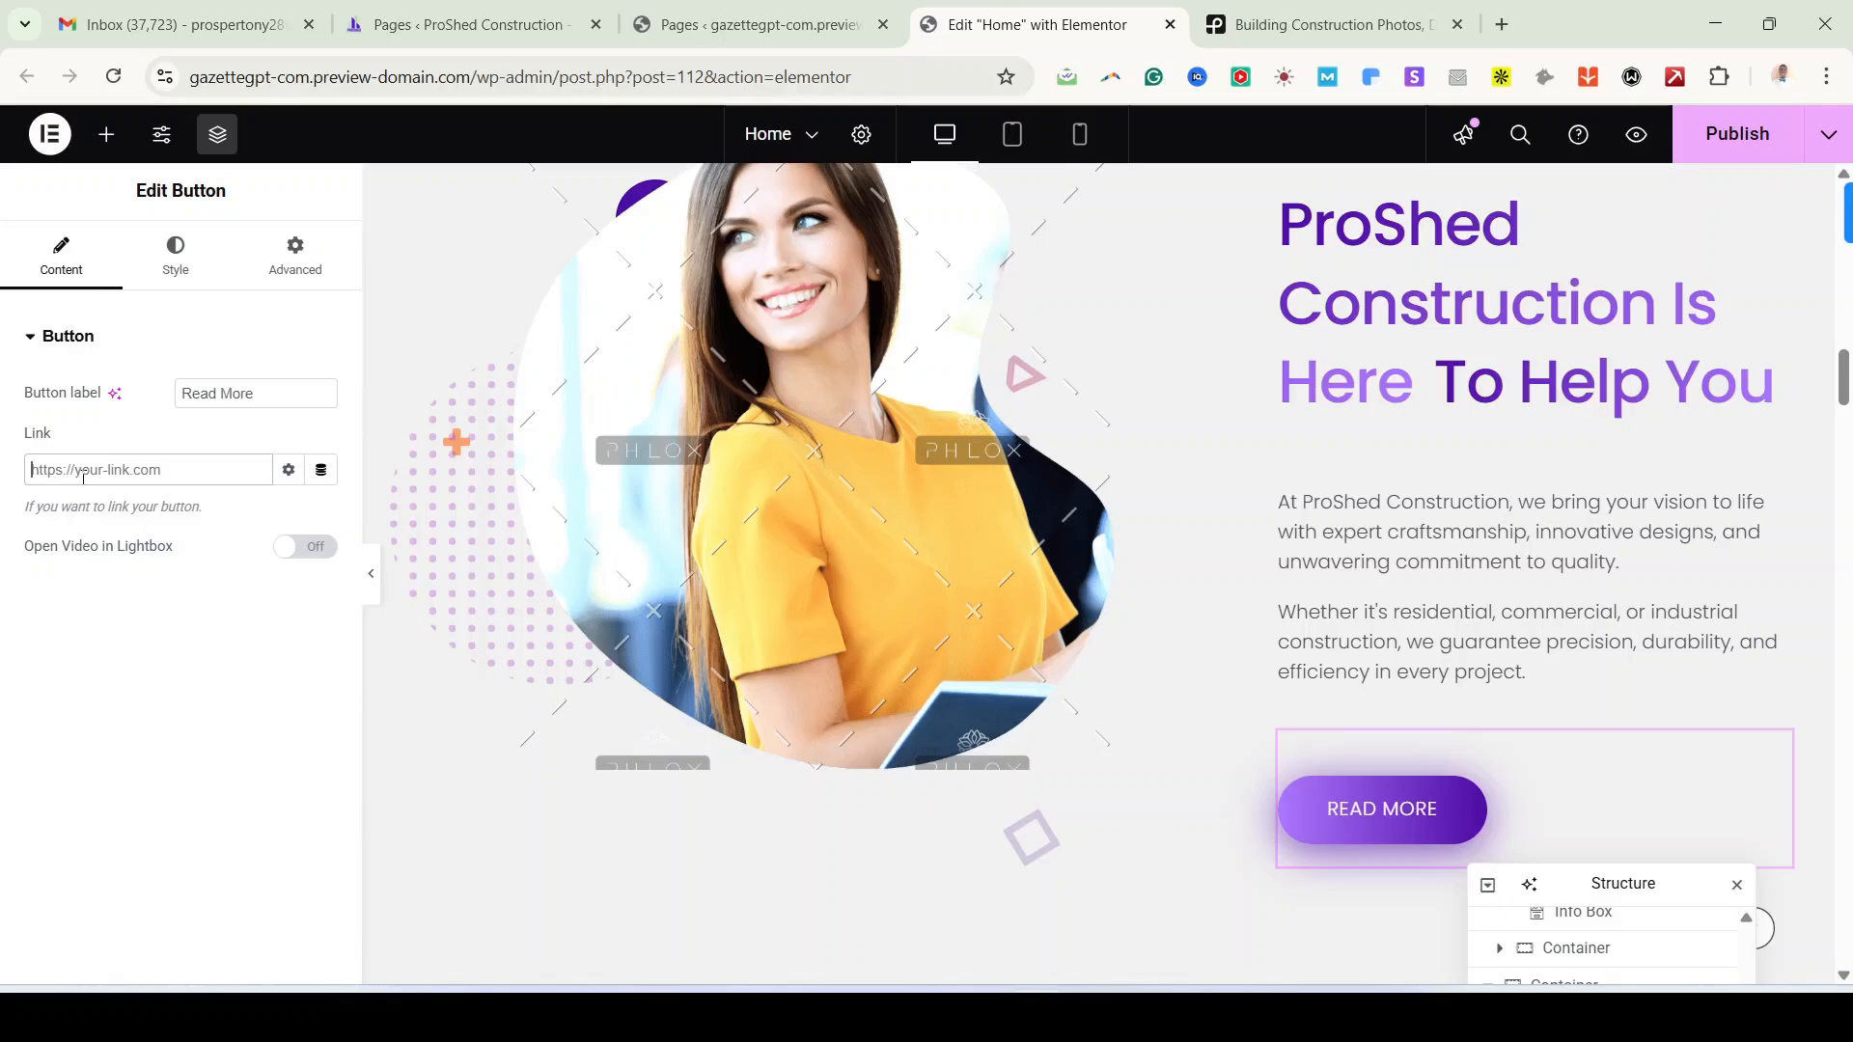
scroll(762, 512, up, 15)
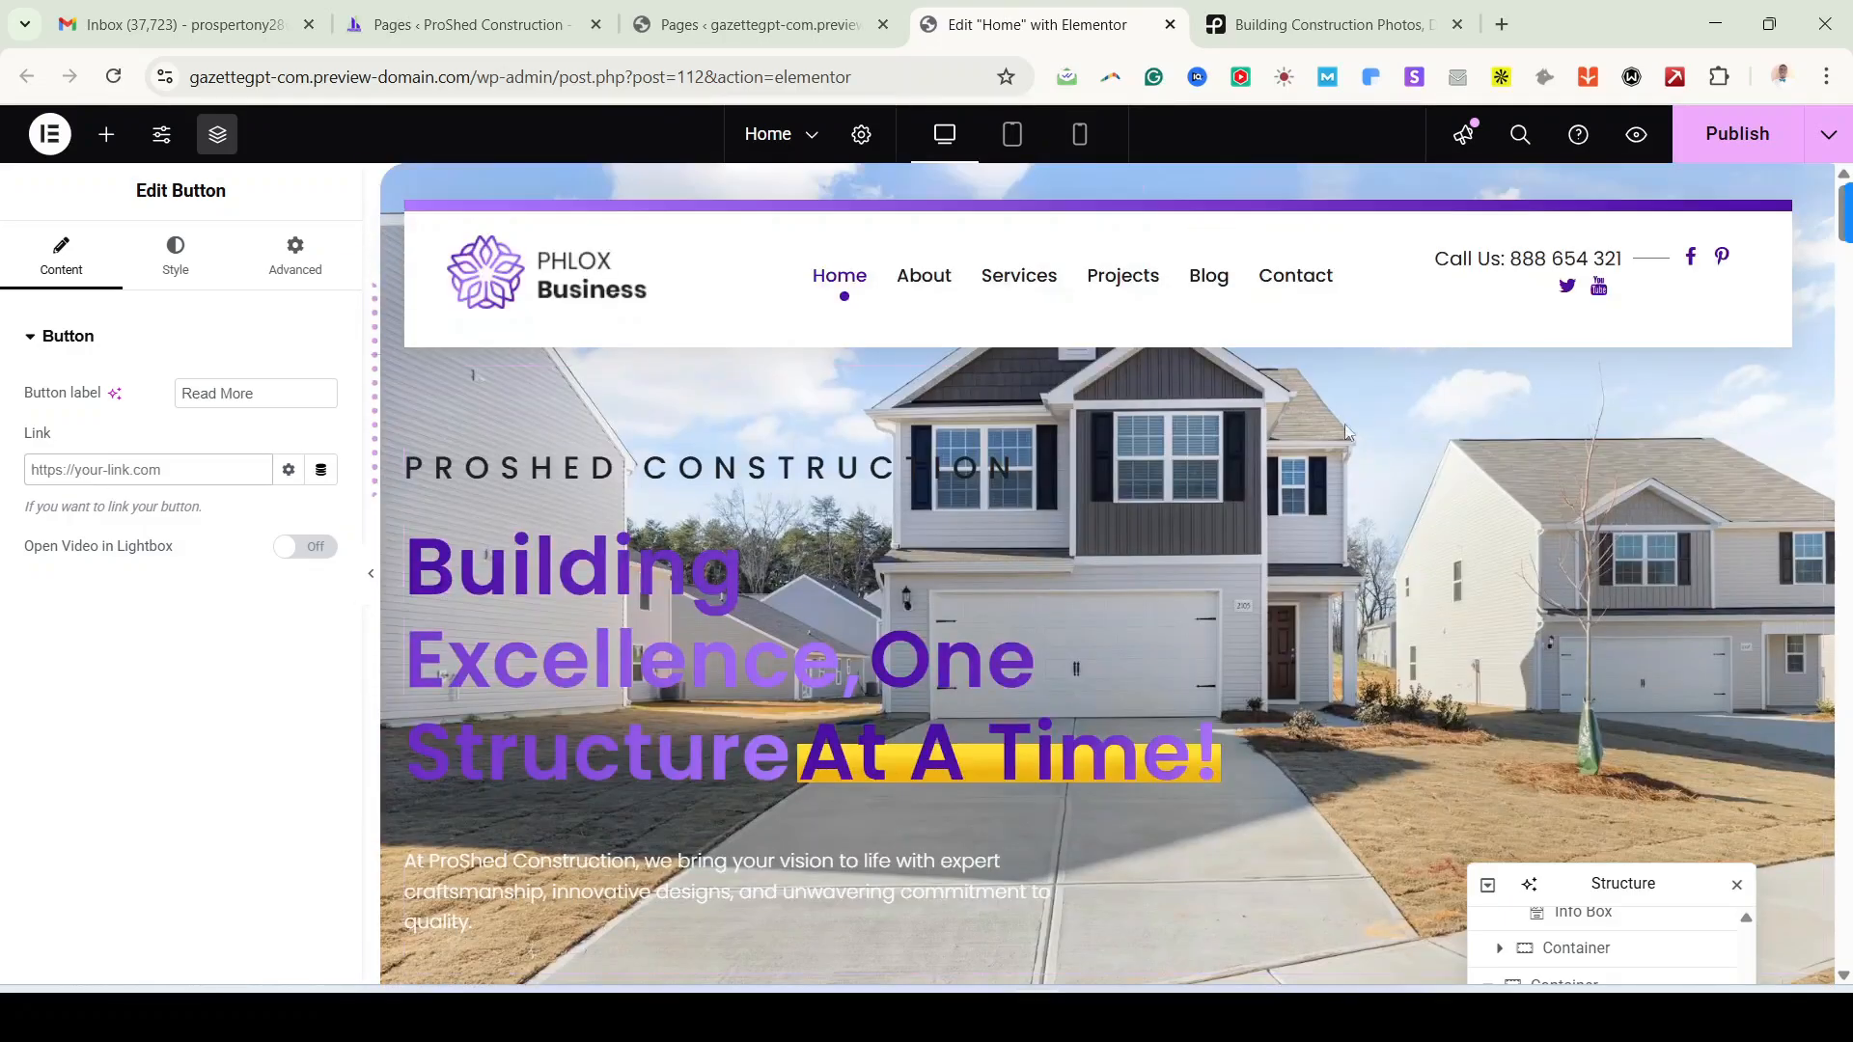
right_click(922, 287)
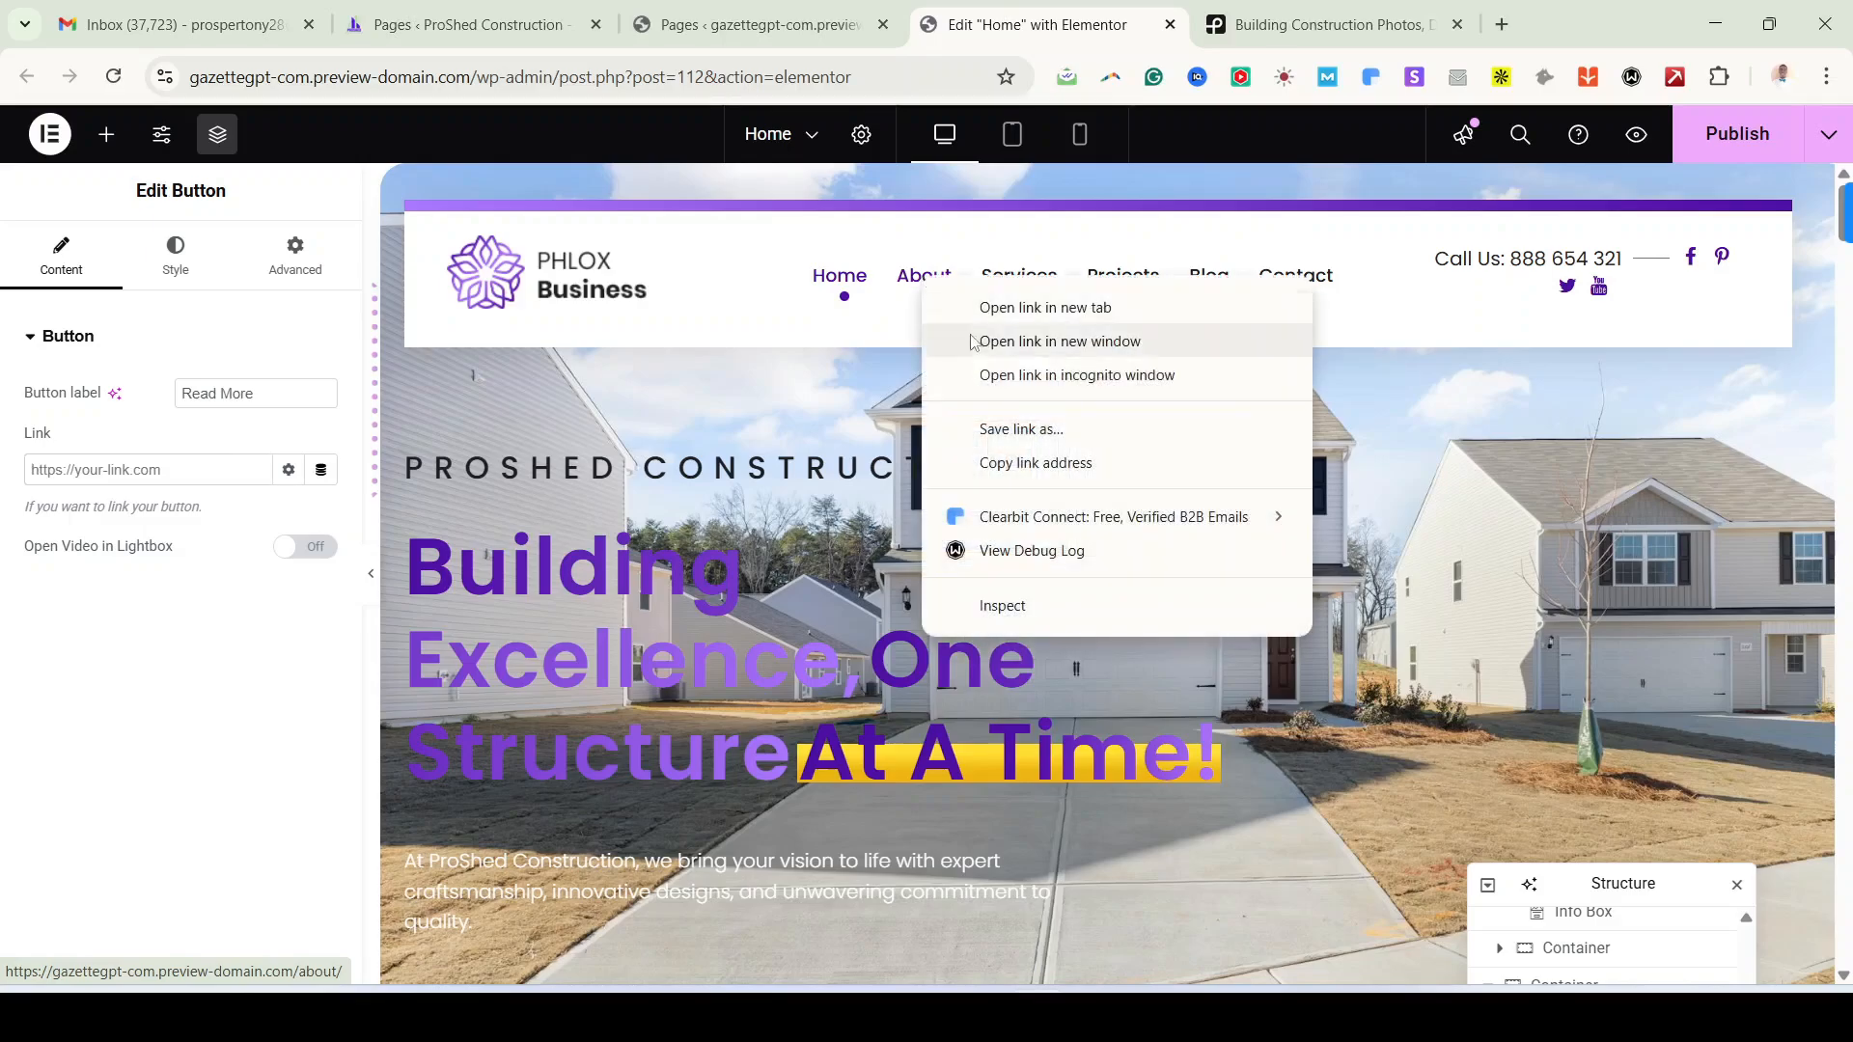
click(1033, 463)
scroll(536, 567, down, 1)
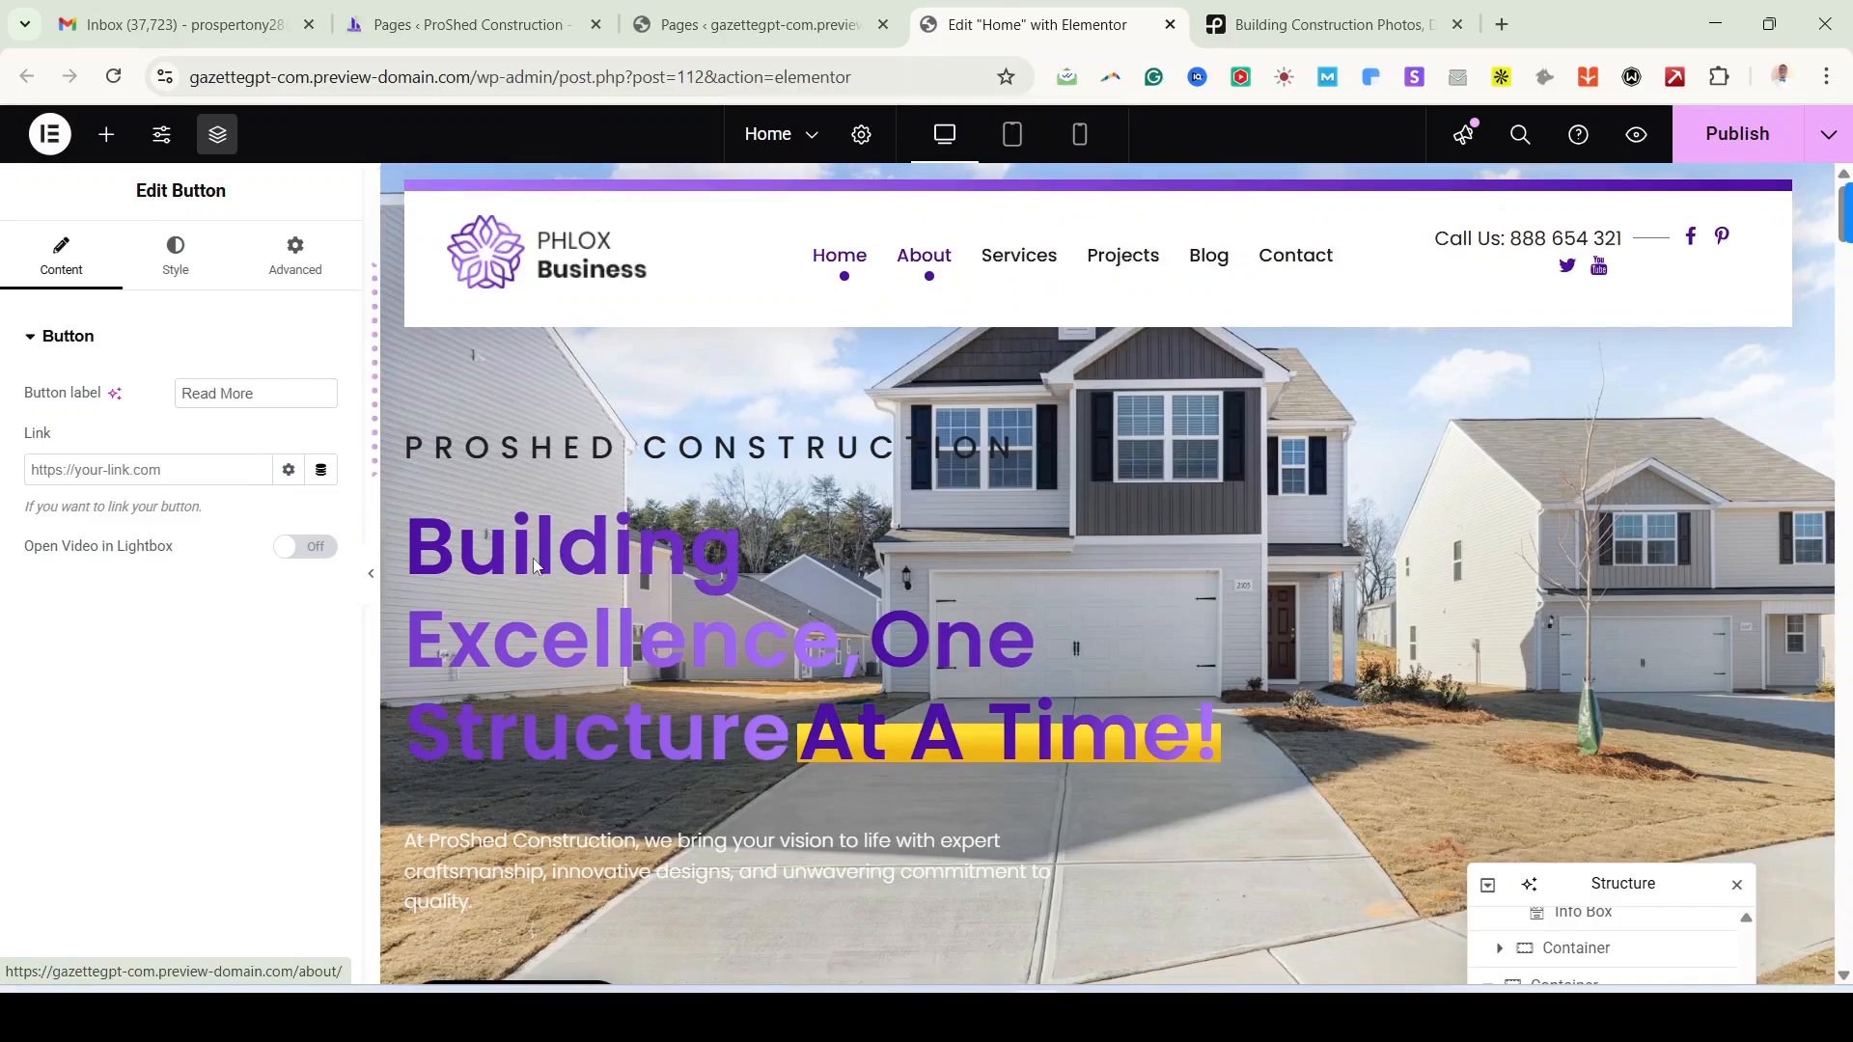
scroll(537, 567, down, 15)
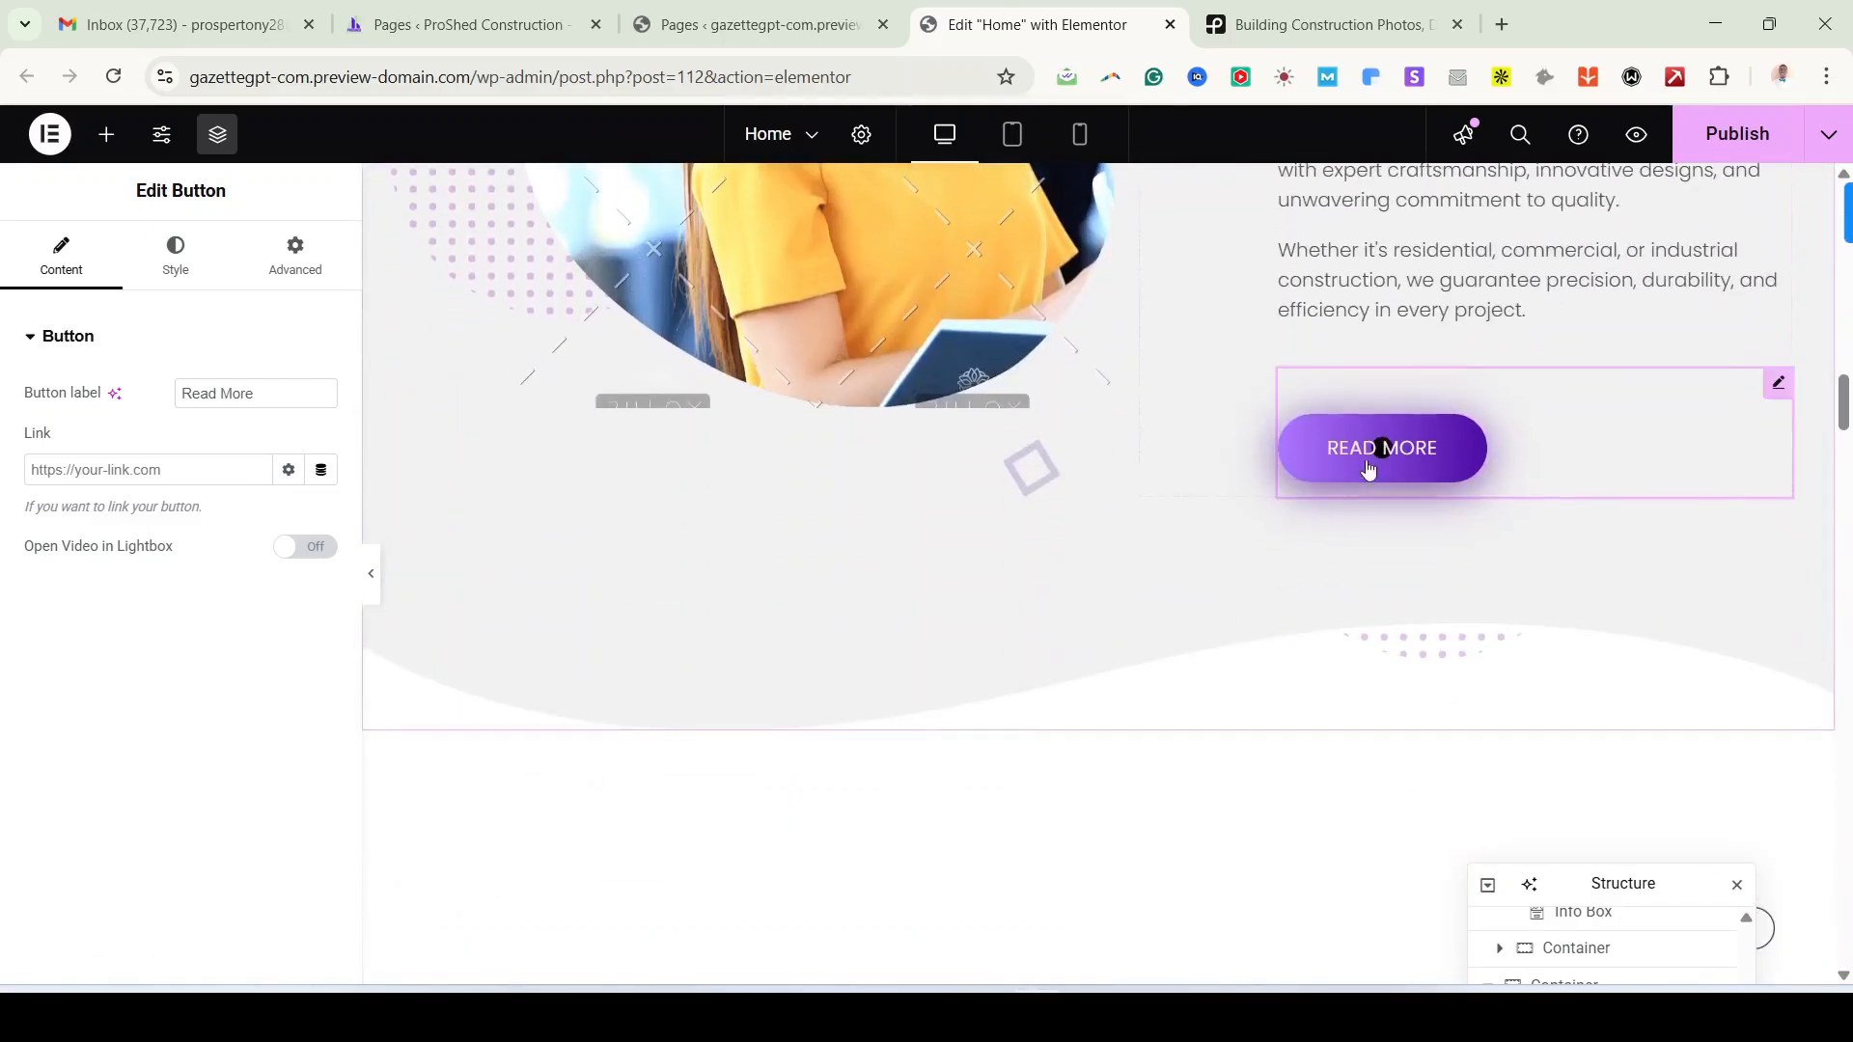
click(100, 473)
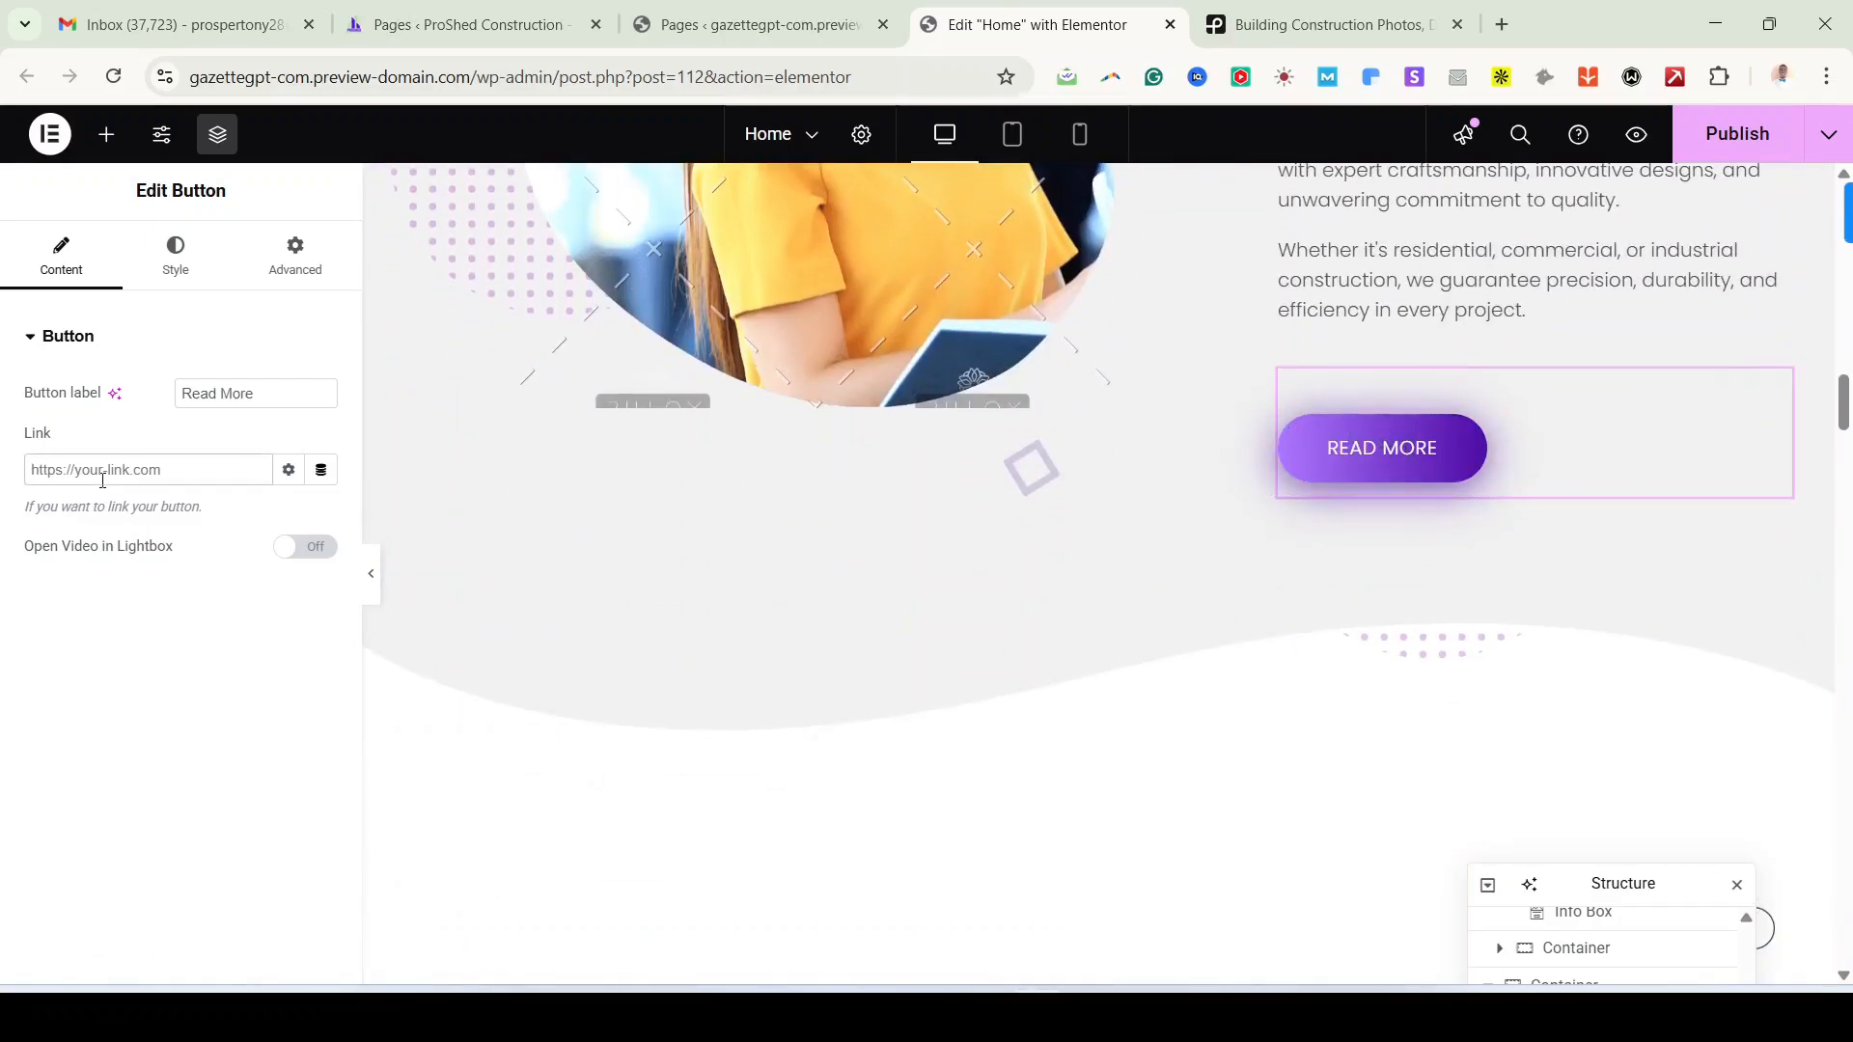
key(ctrl+v)
key(ctrl+a)
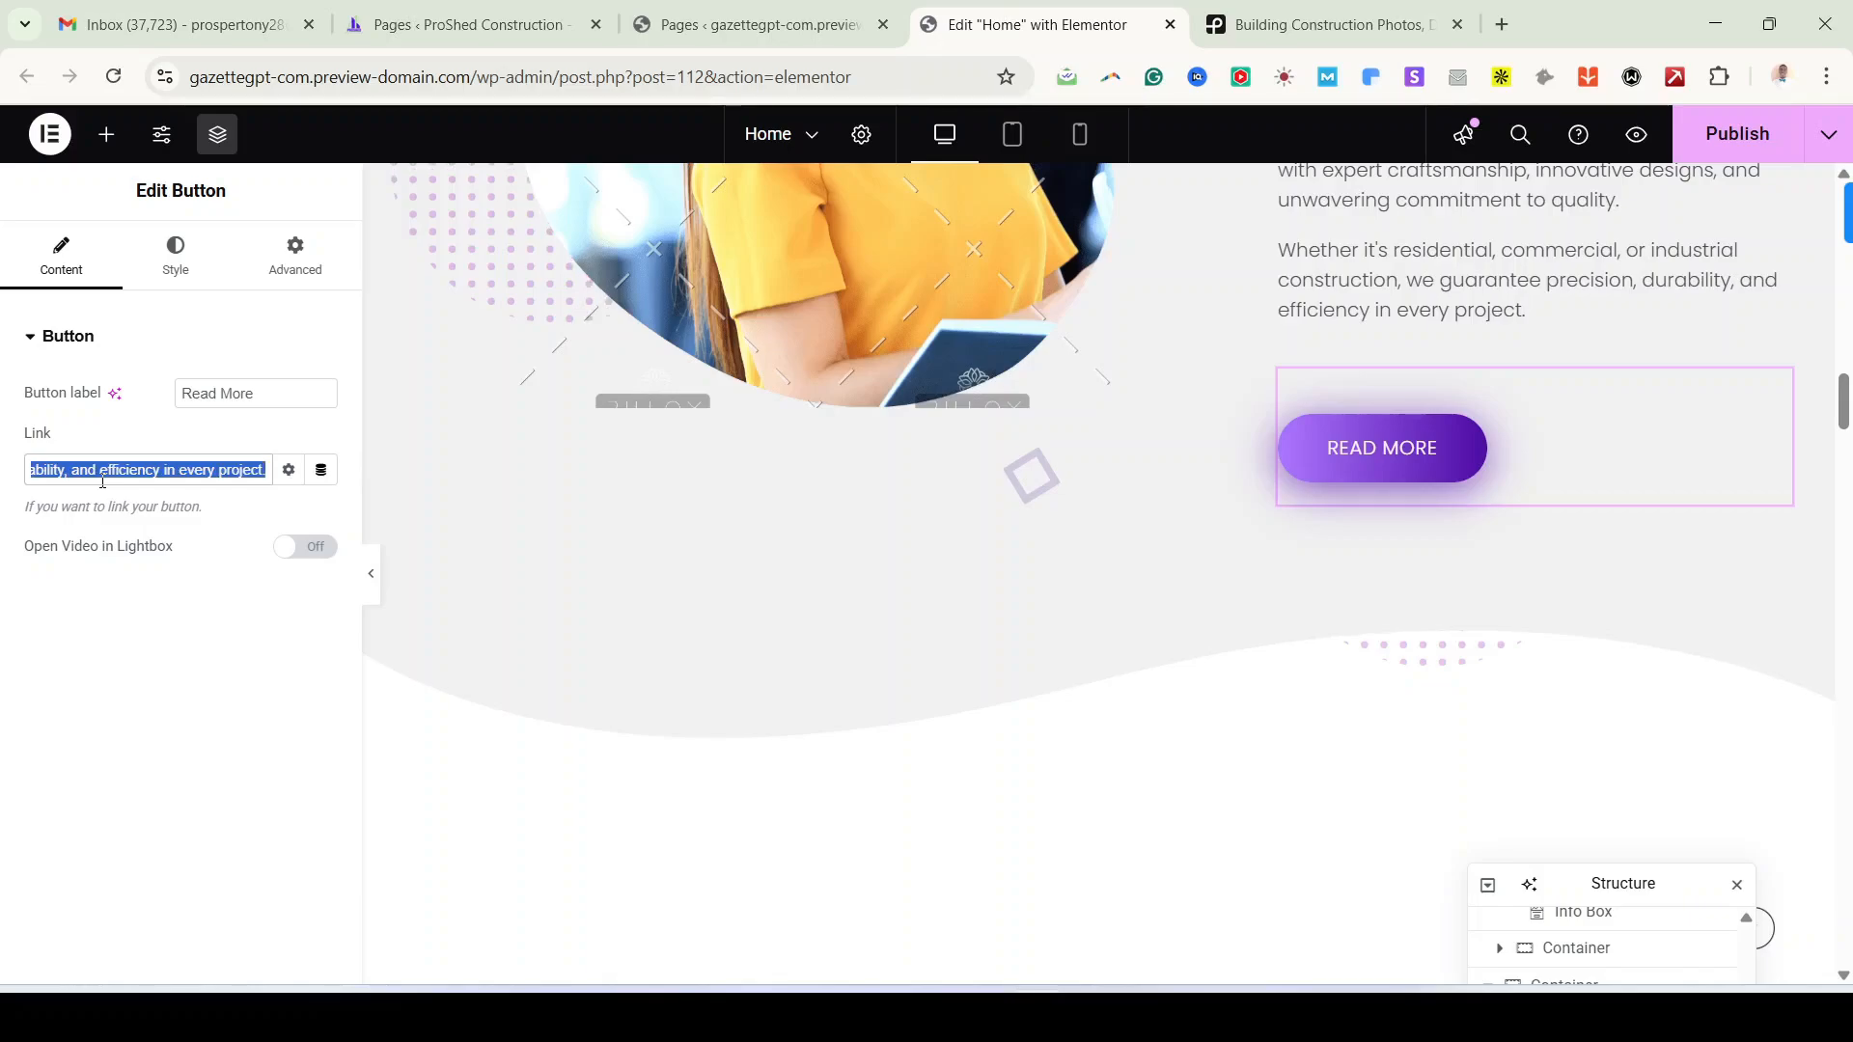
key(BackSpace)
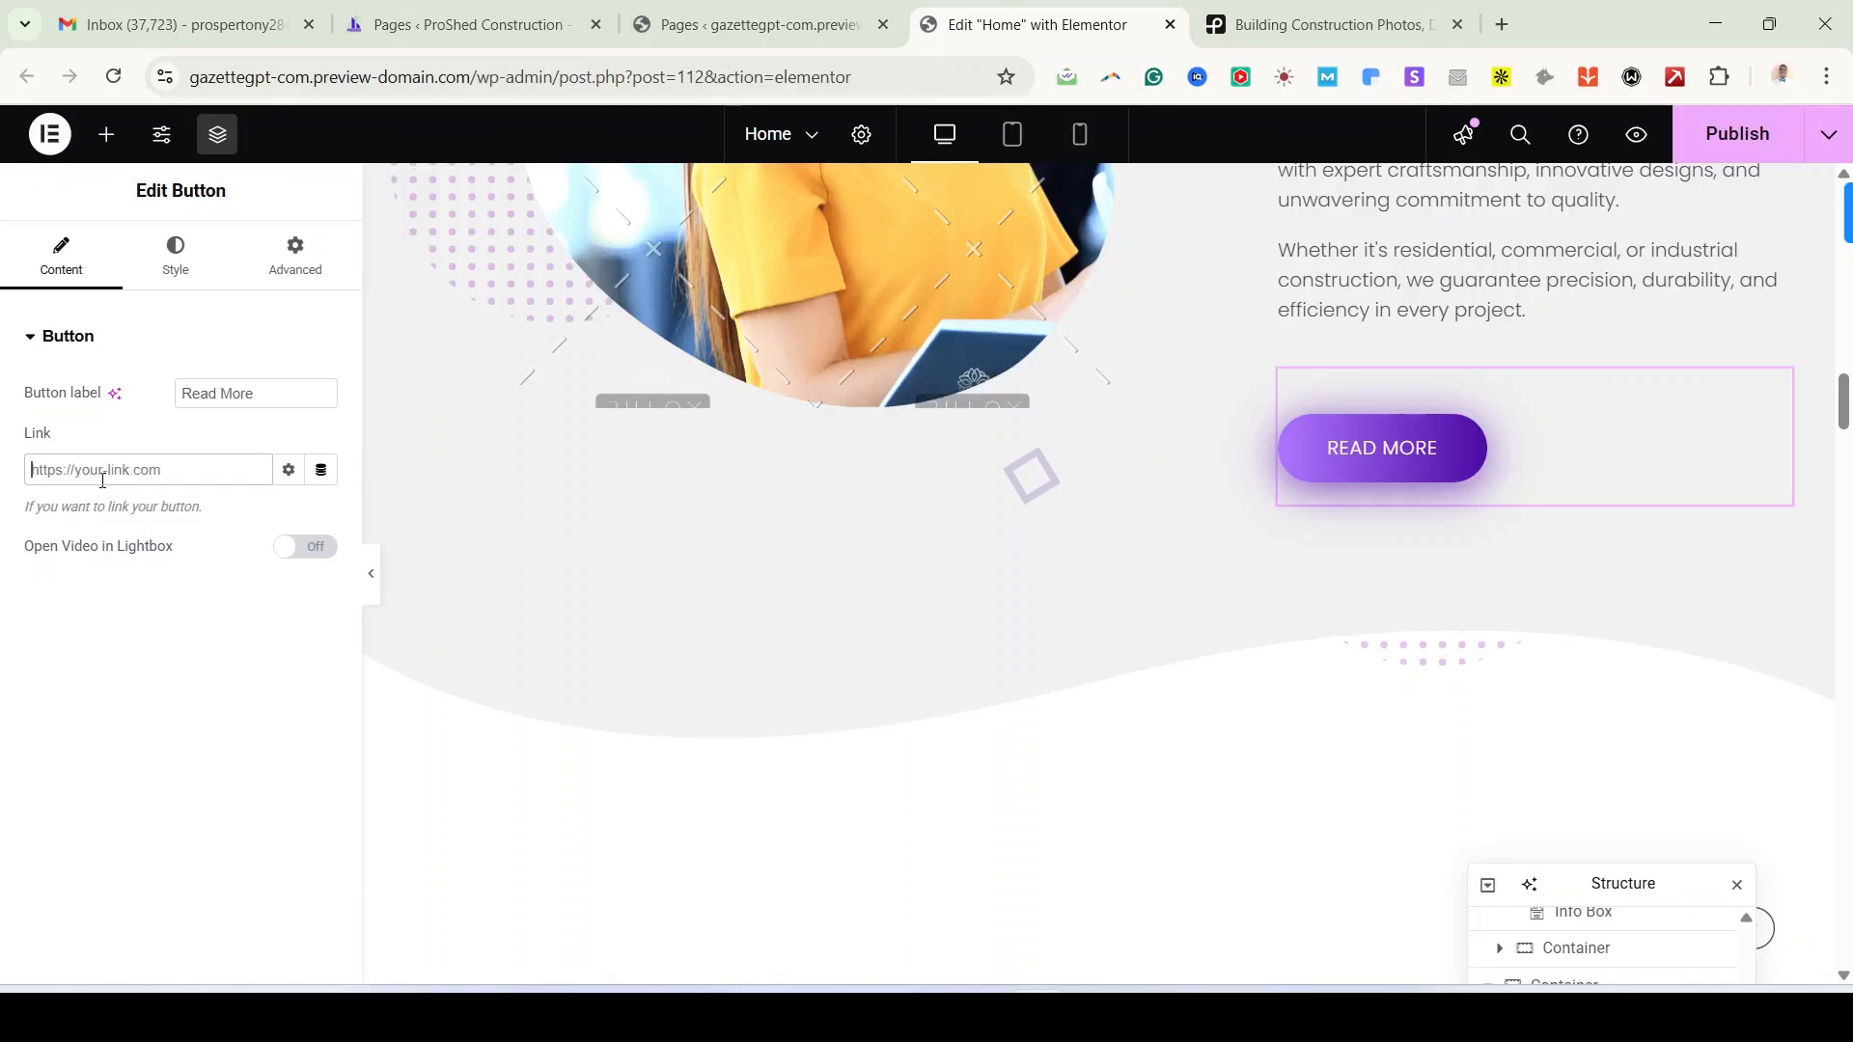
Step: Link the Read More button to the About page through the Pages URL dynamic tag
click(321, 477)
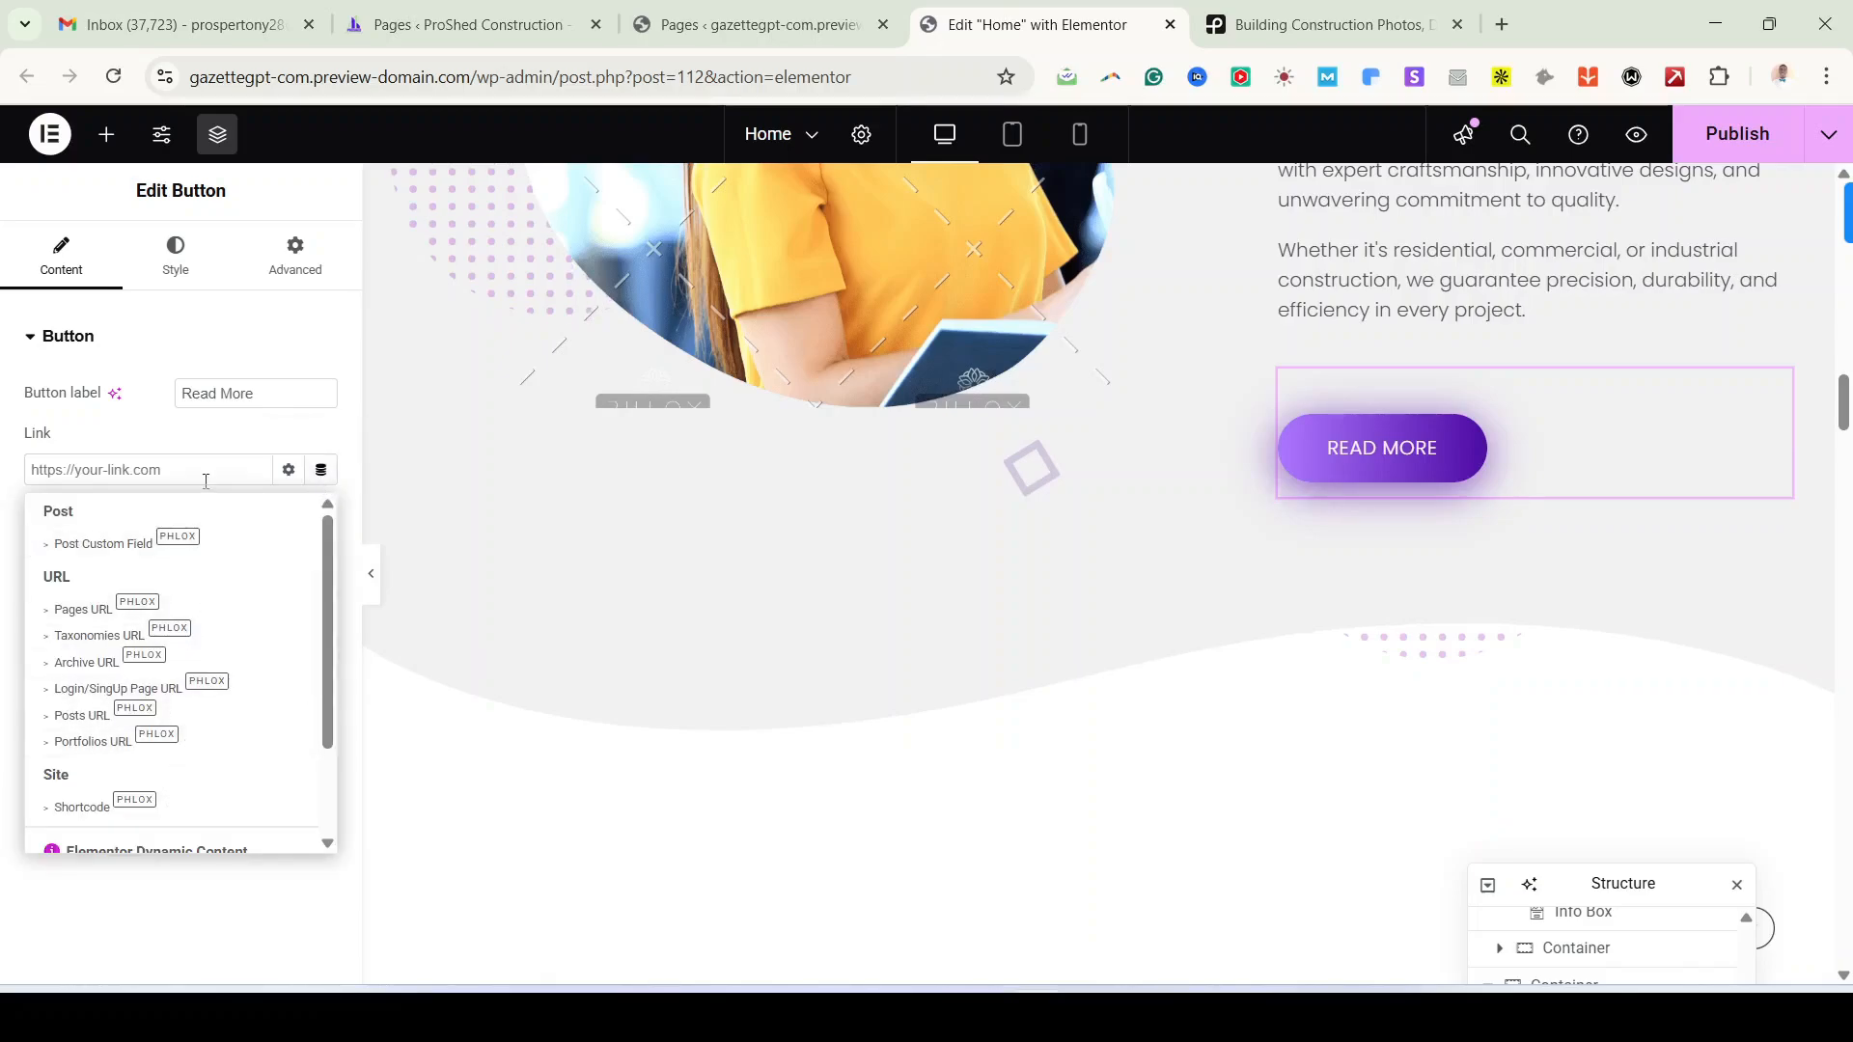
click(138, 607)
click(221, 582)
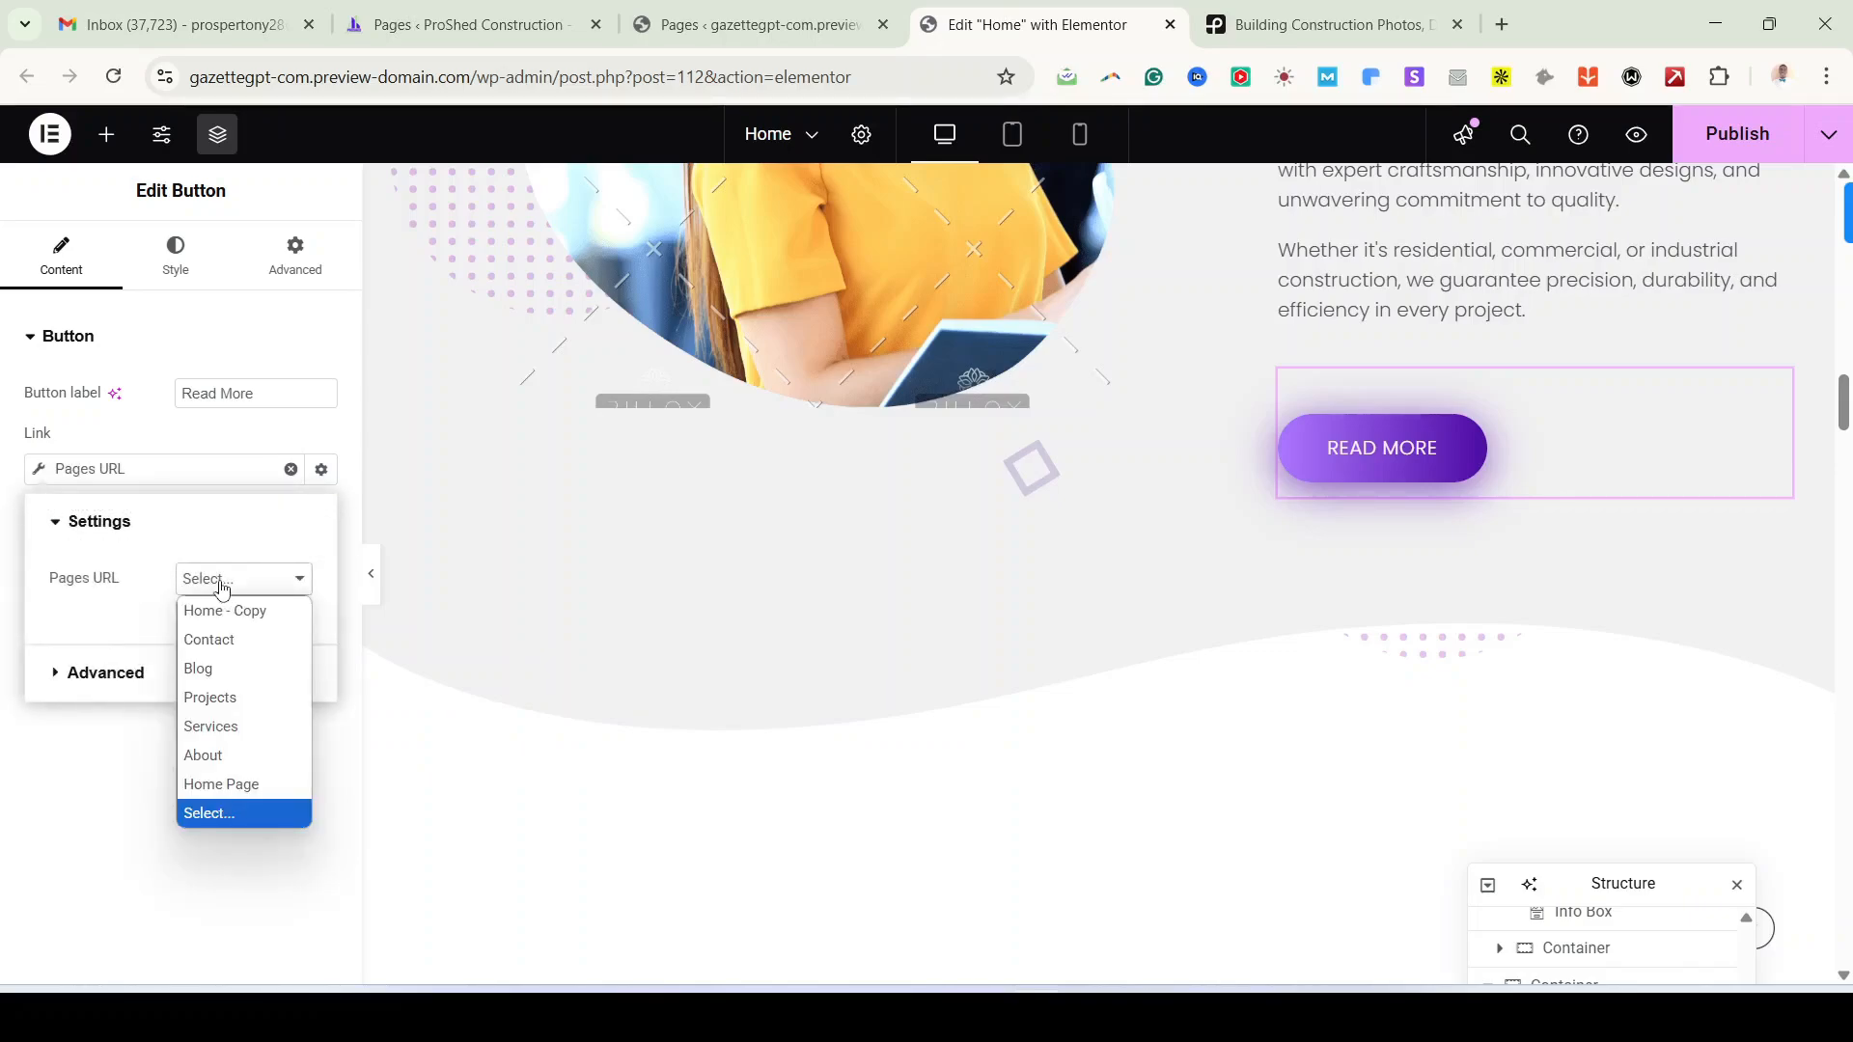
click(207, 755)
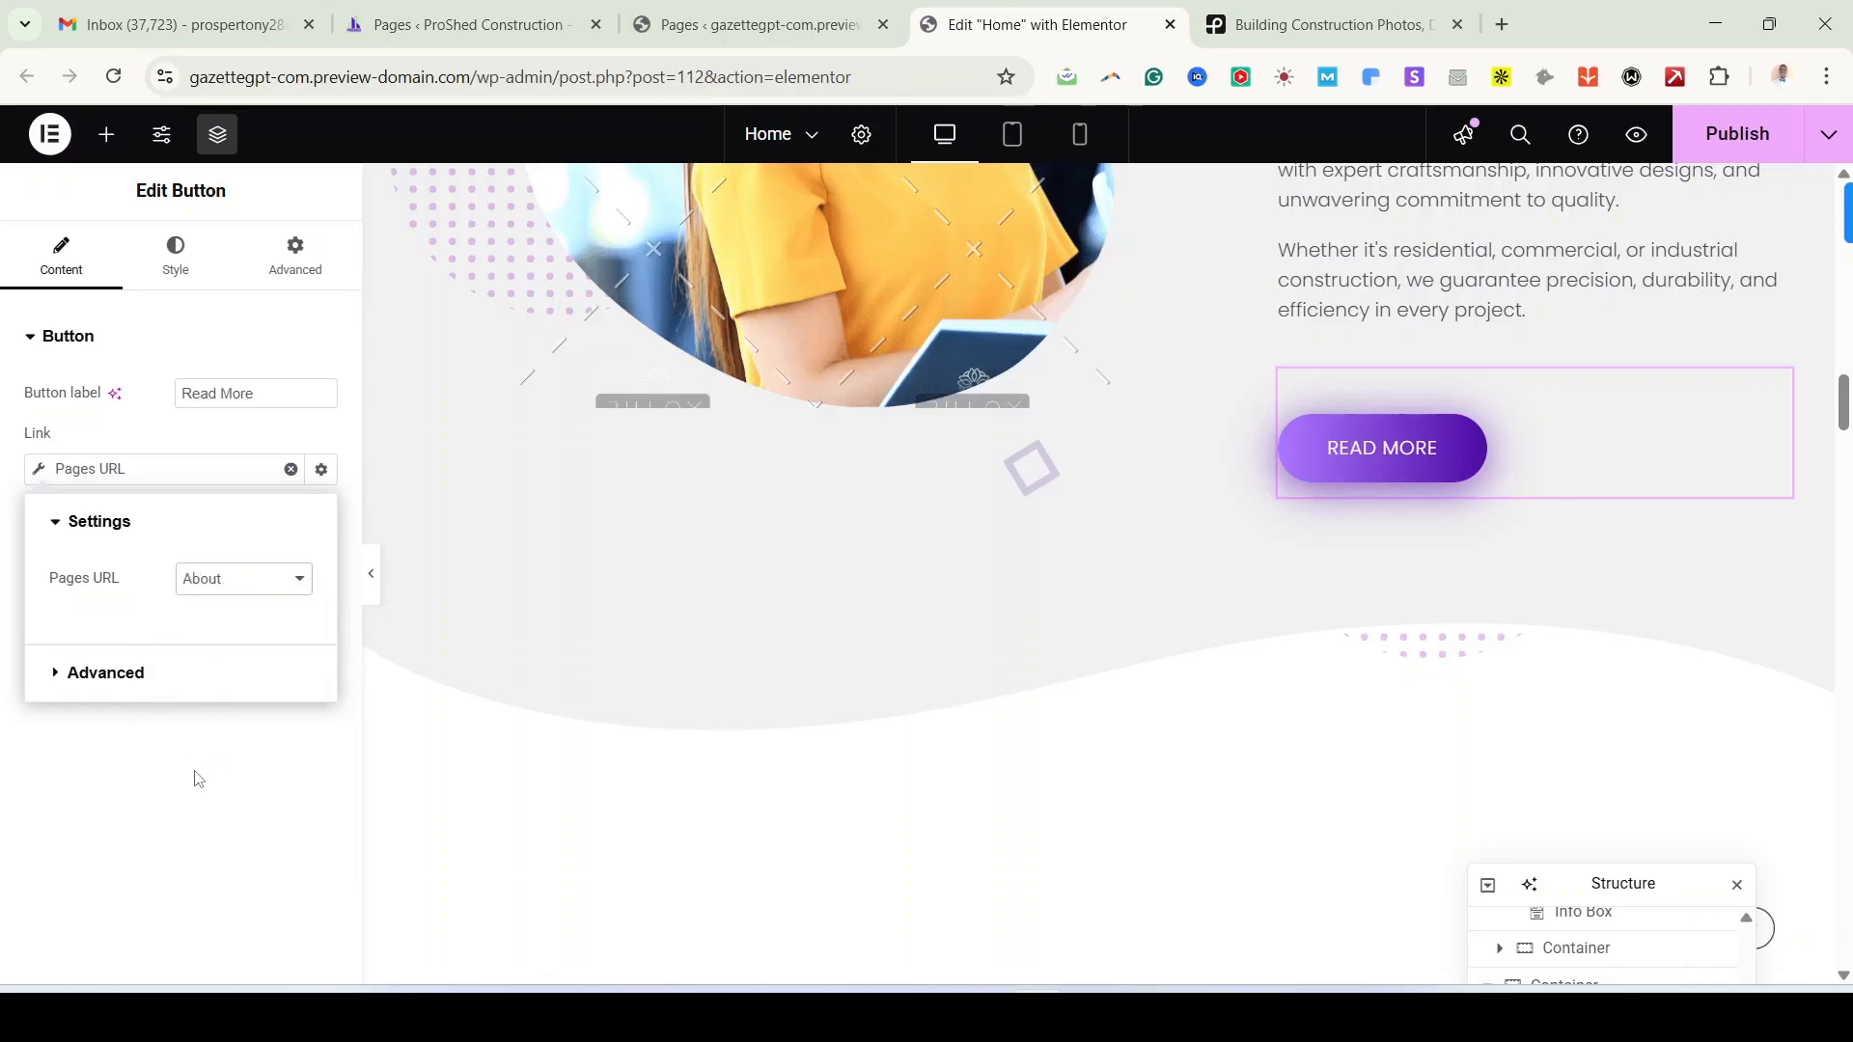
click(198, 779)
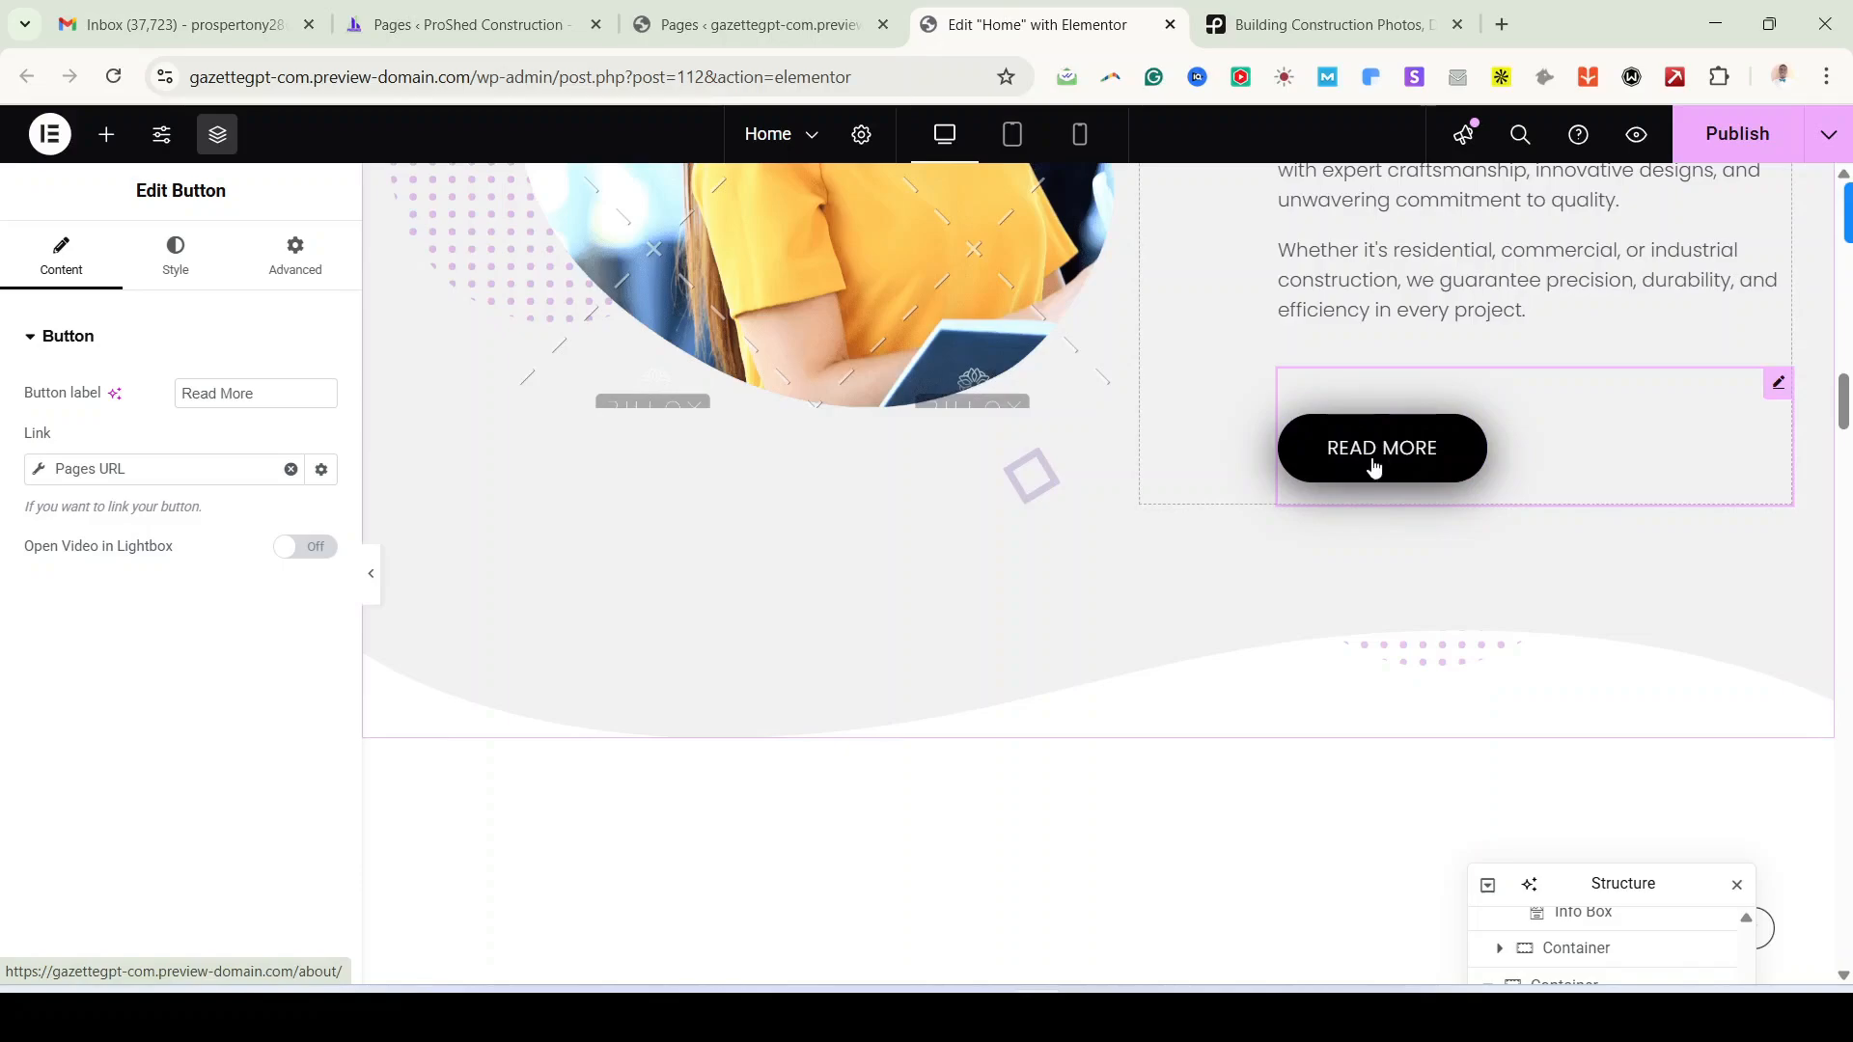
Step: Swap the About section's woman photo for the tower-crane construction photo from the media library
scroll(965, 560, up, 5)
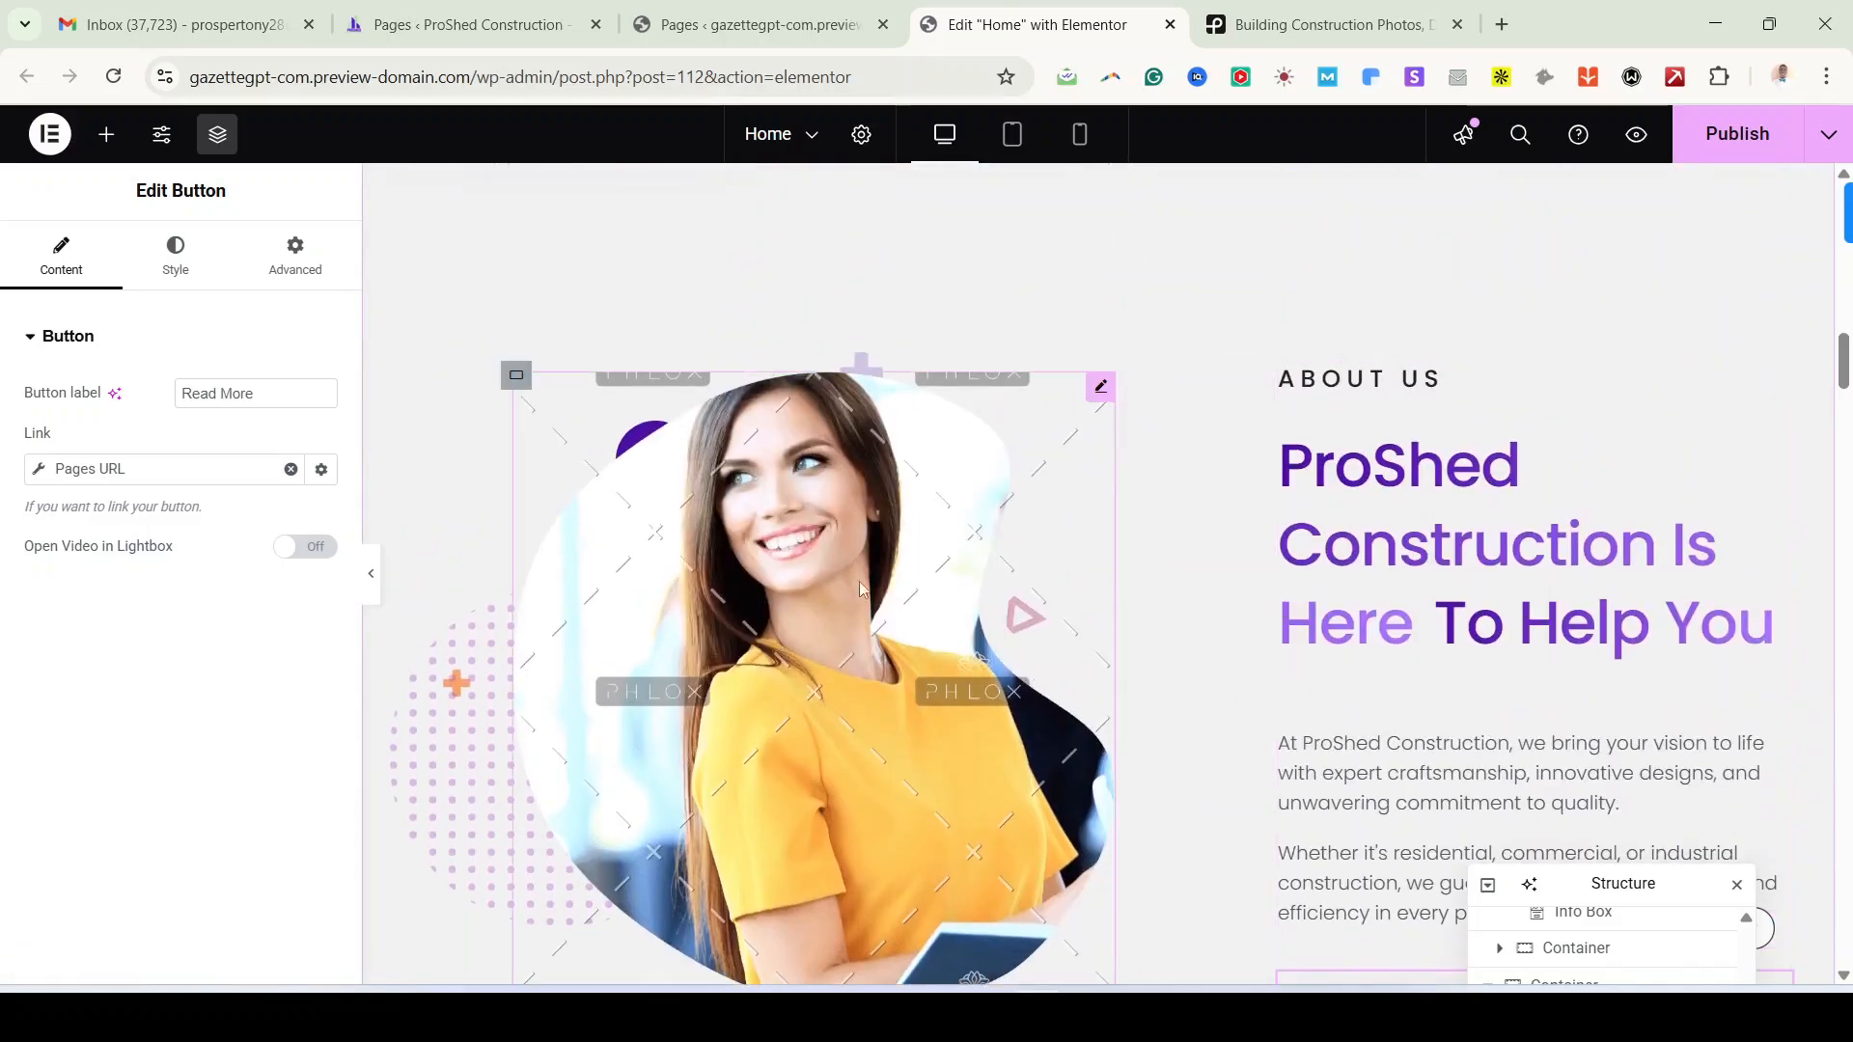
scroll(847, 805, down, 3)
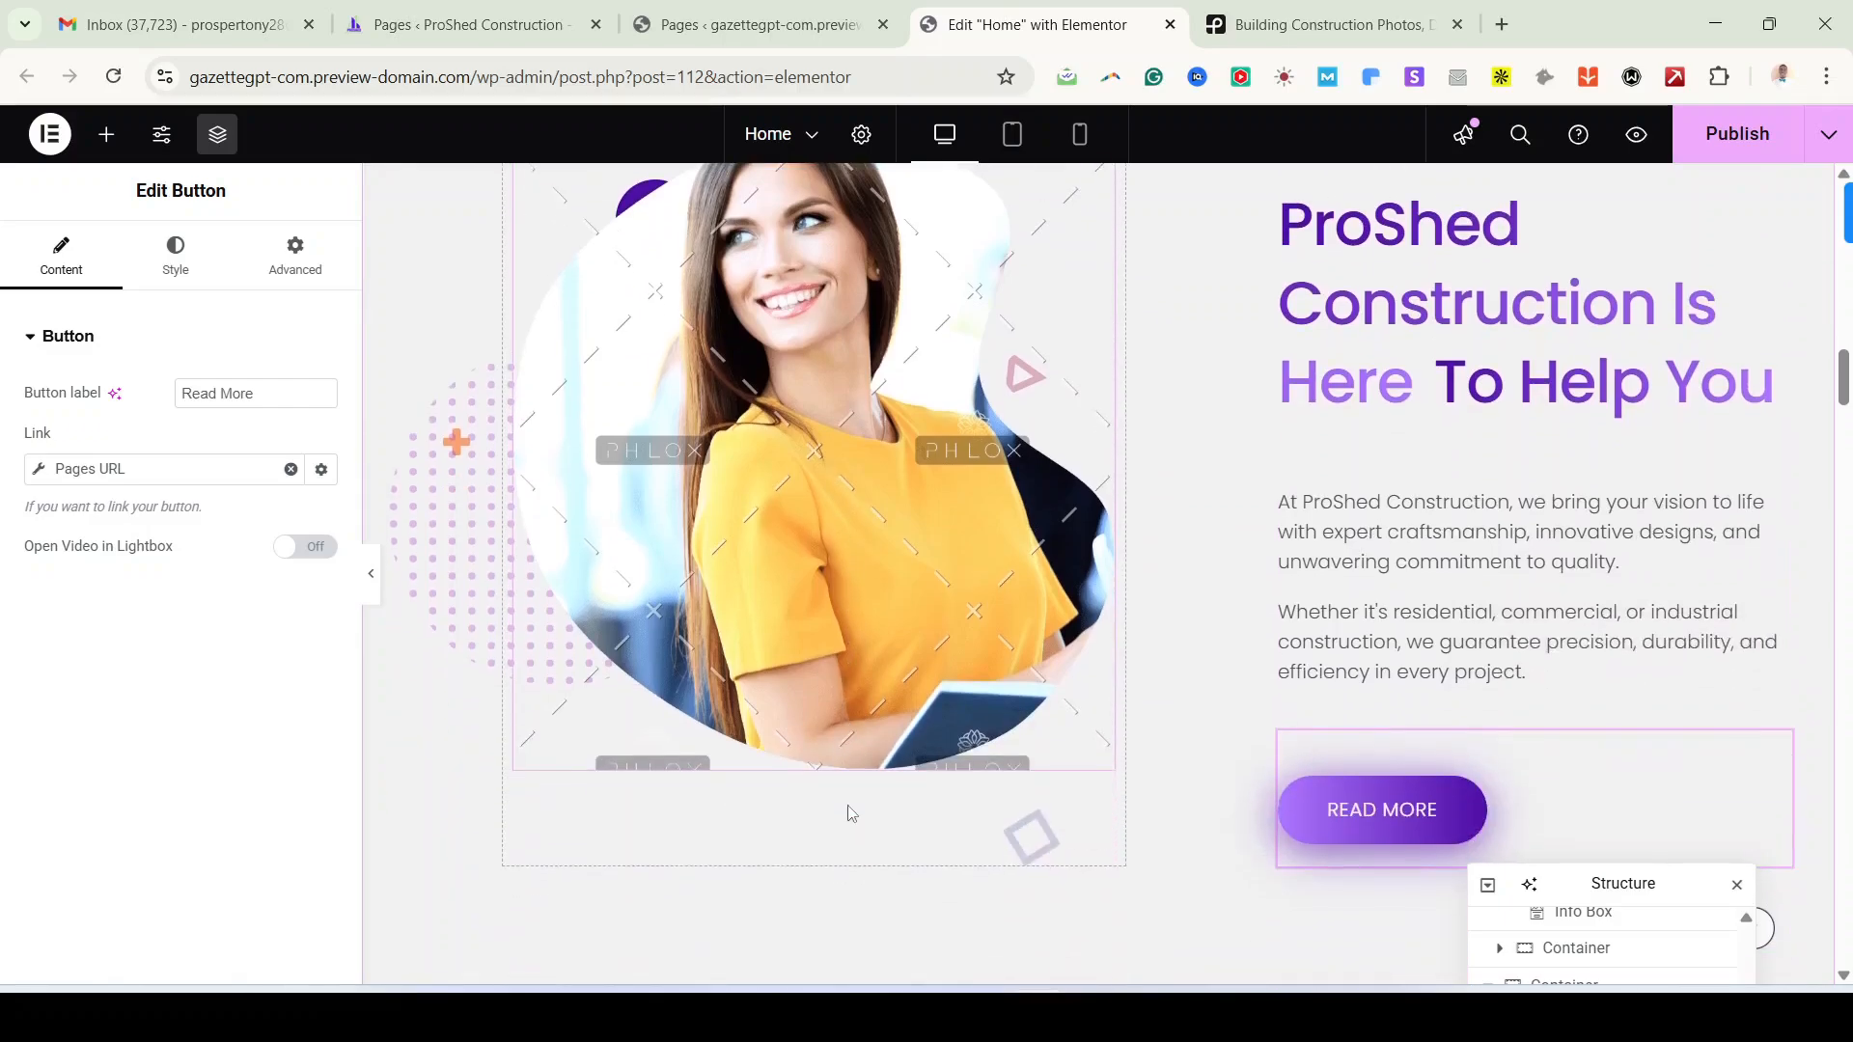
scroll(782, 685, up, 1)
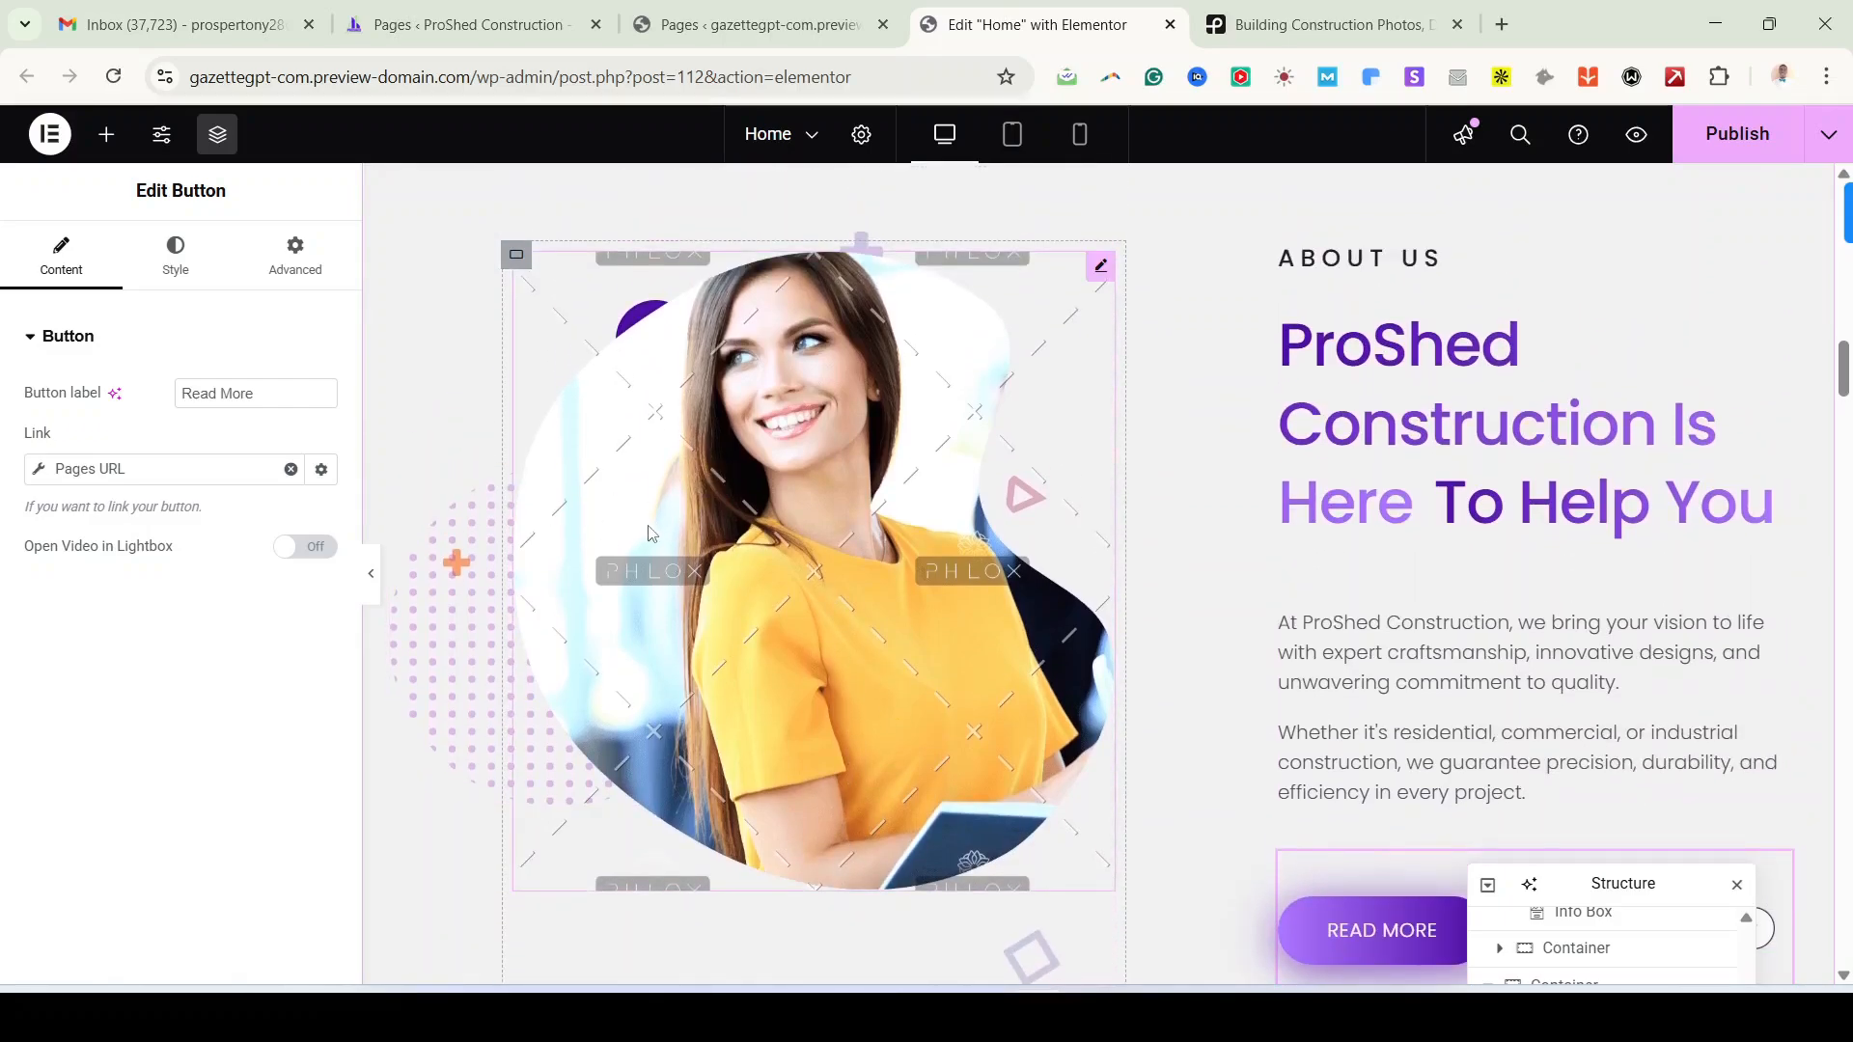
click(1099, 275)
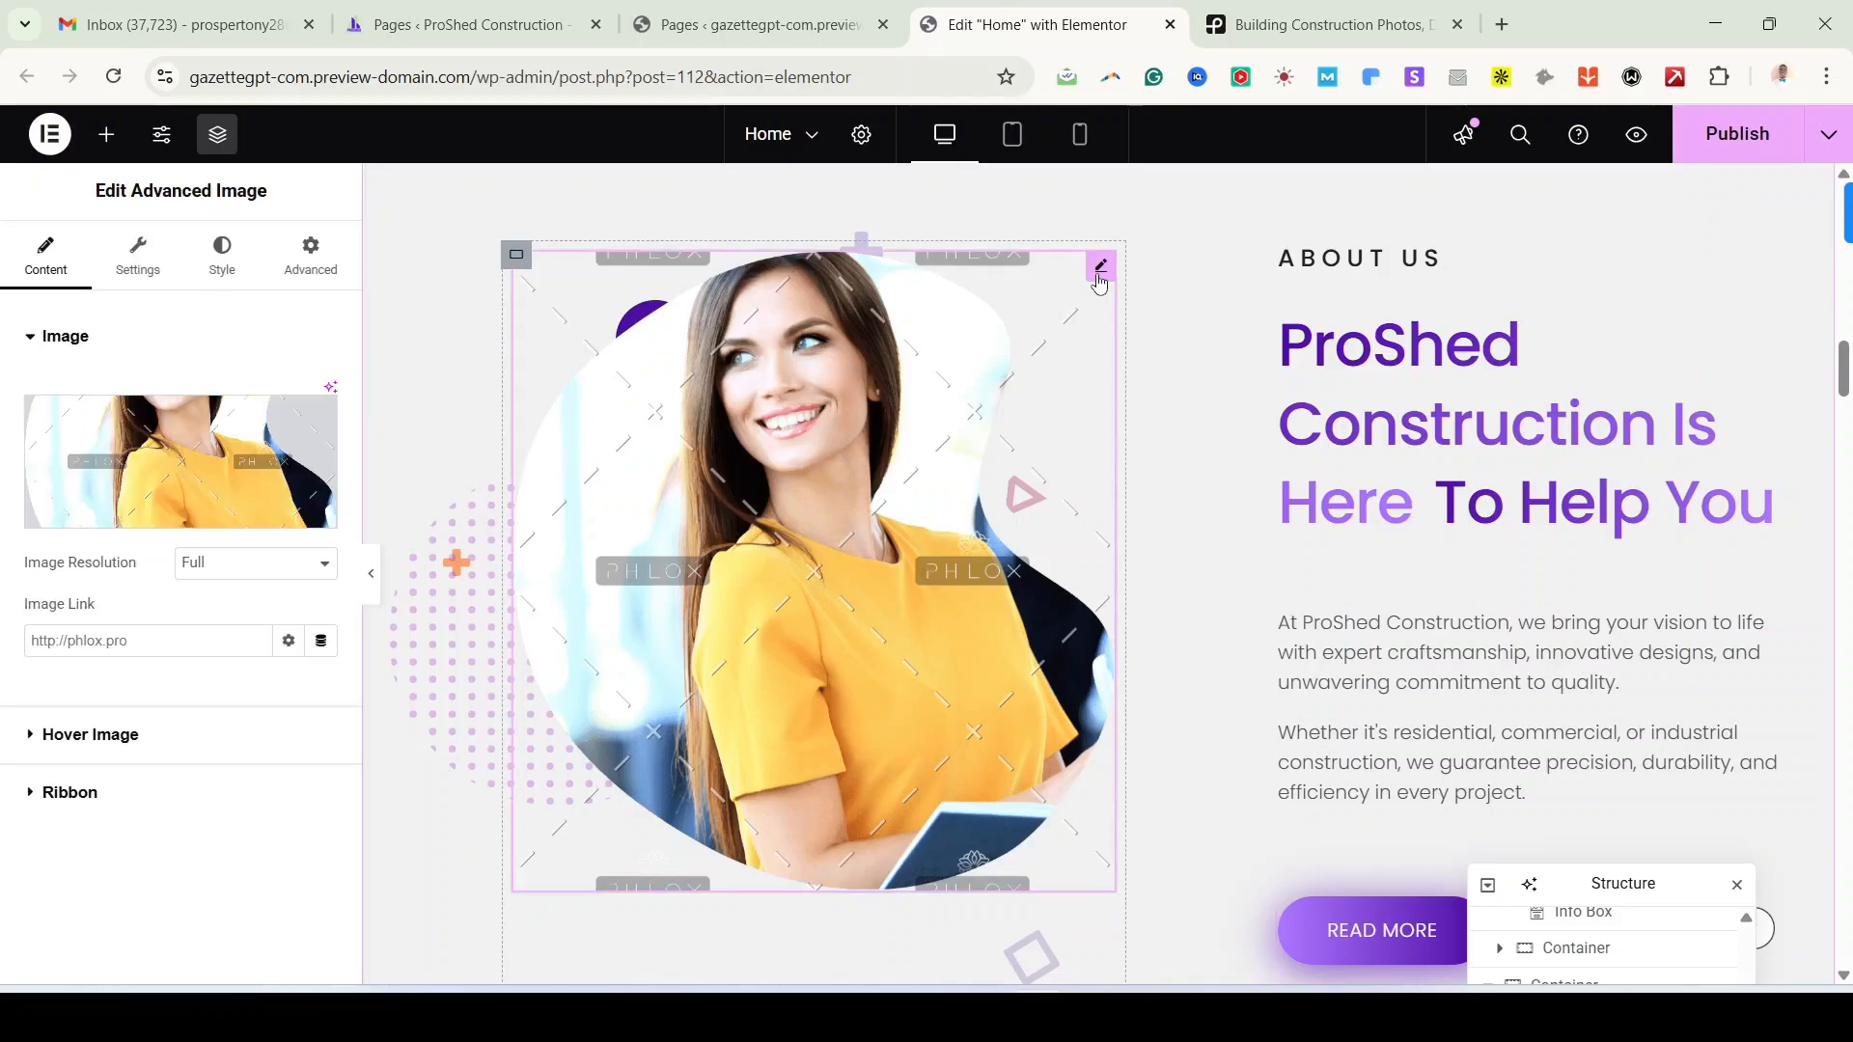
click(176, 454)
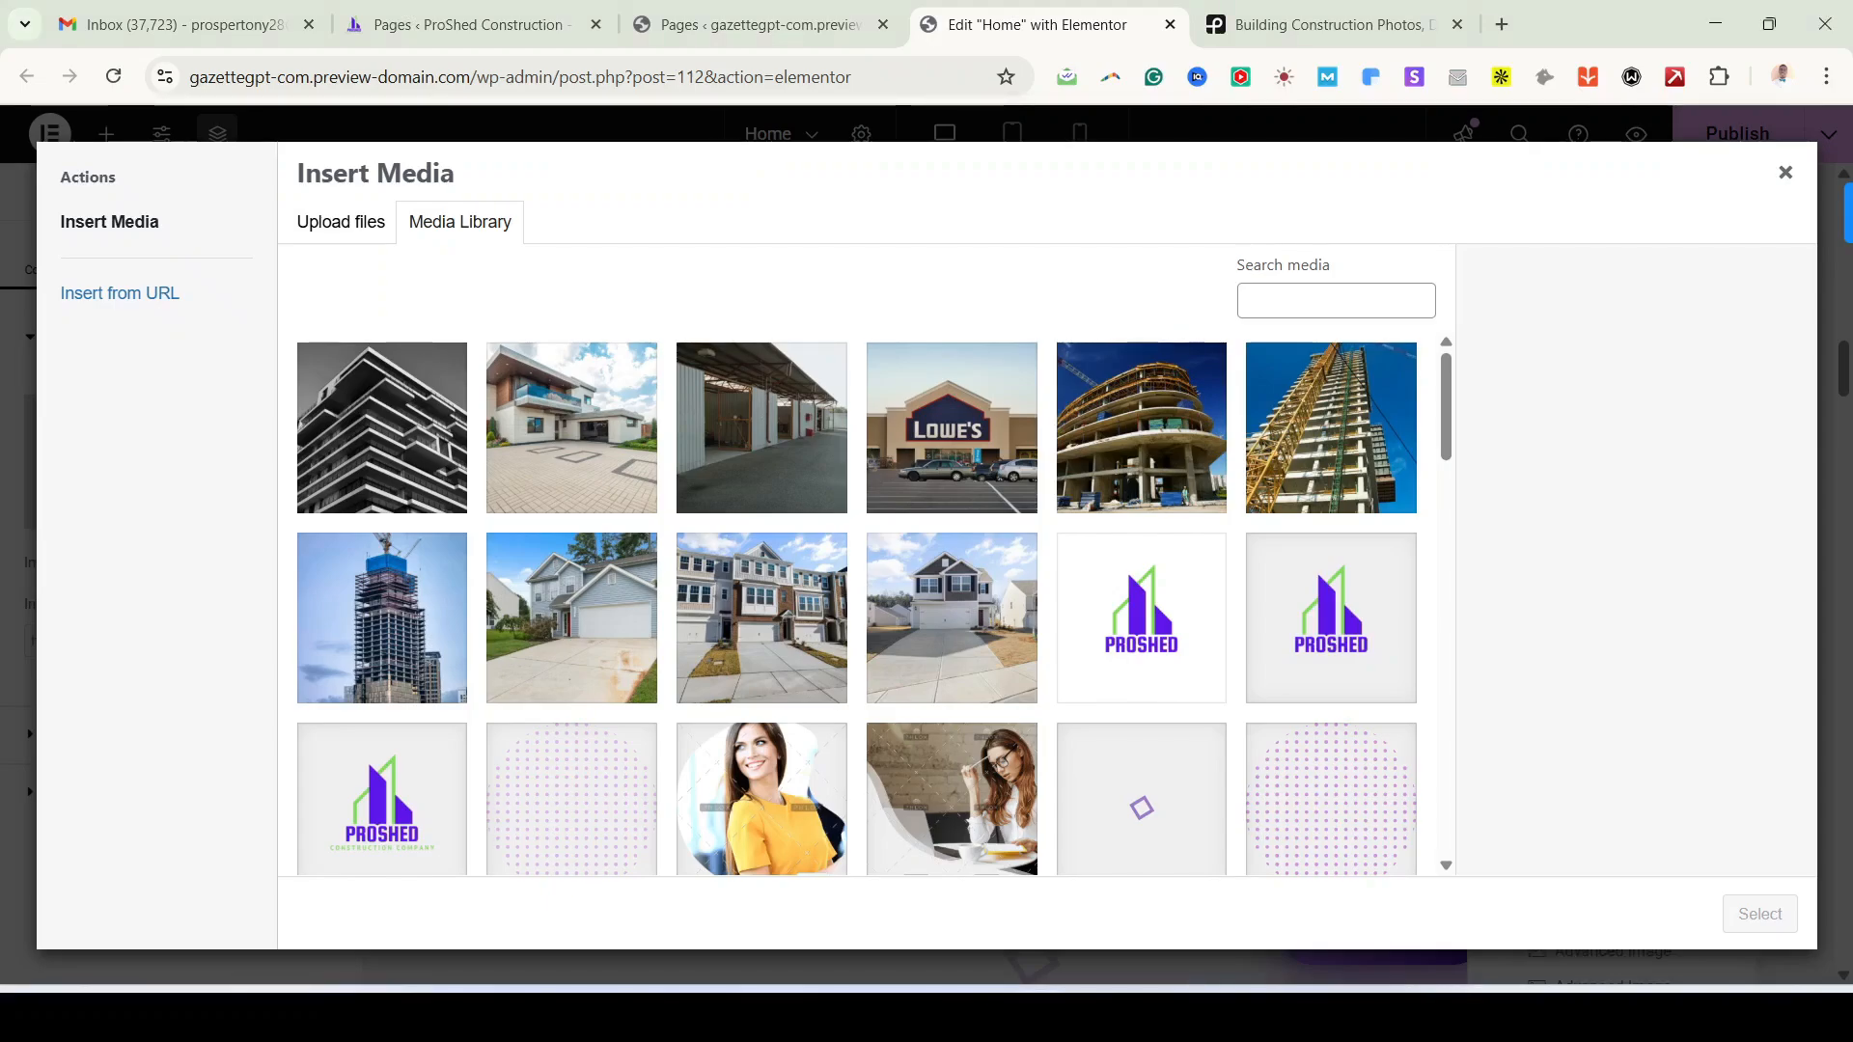
click(400, 627)
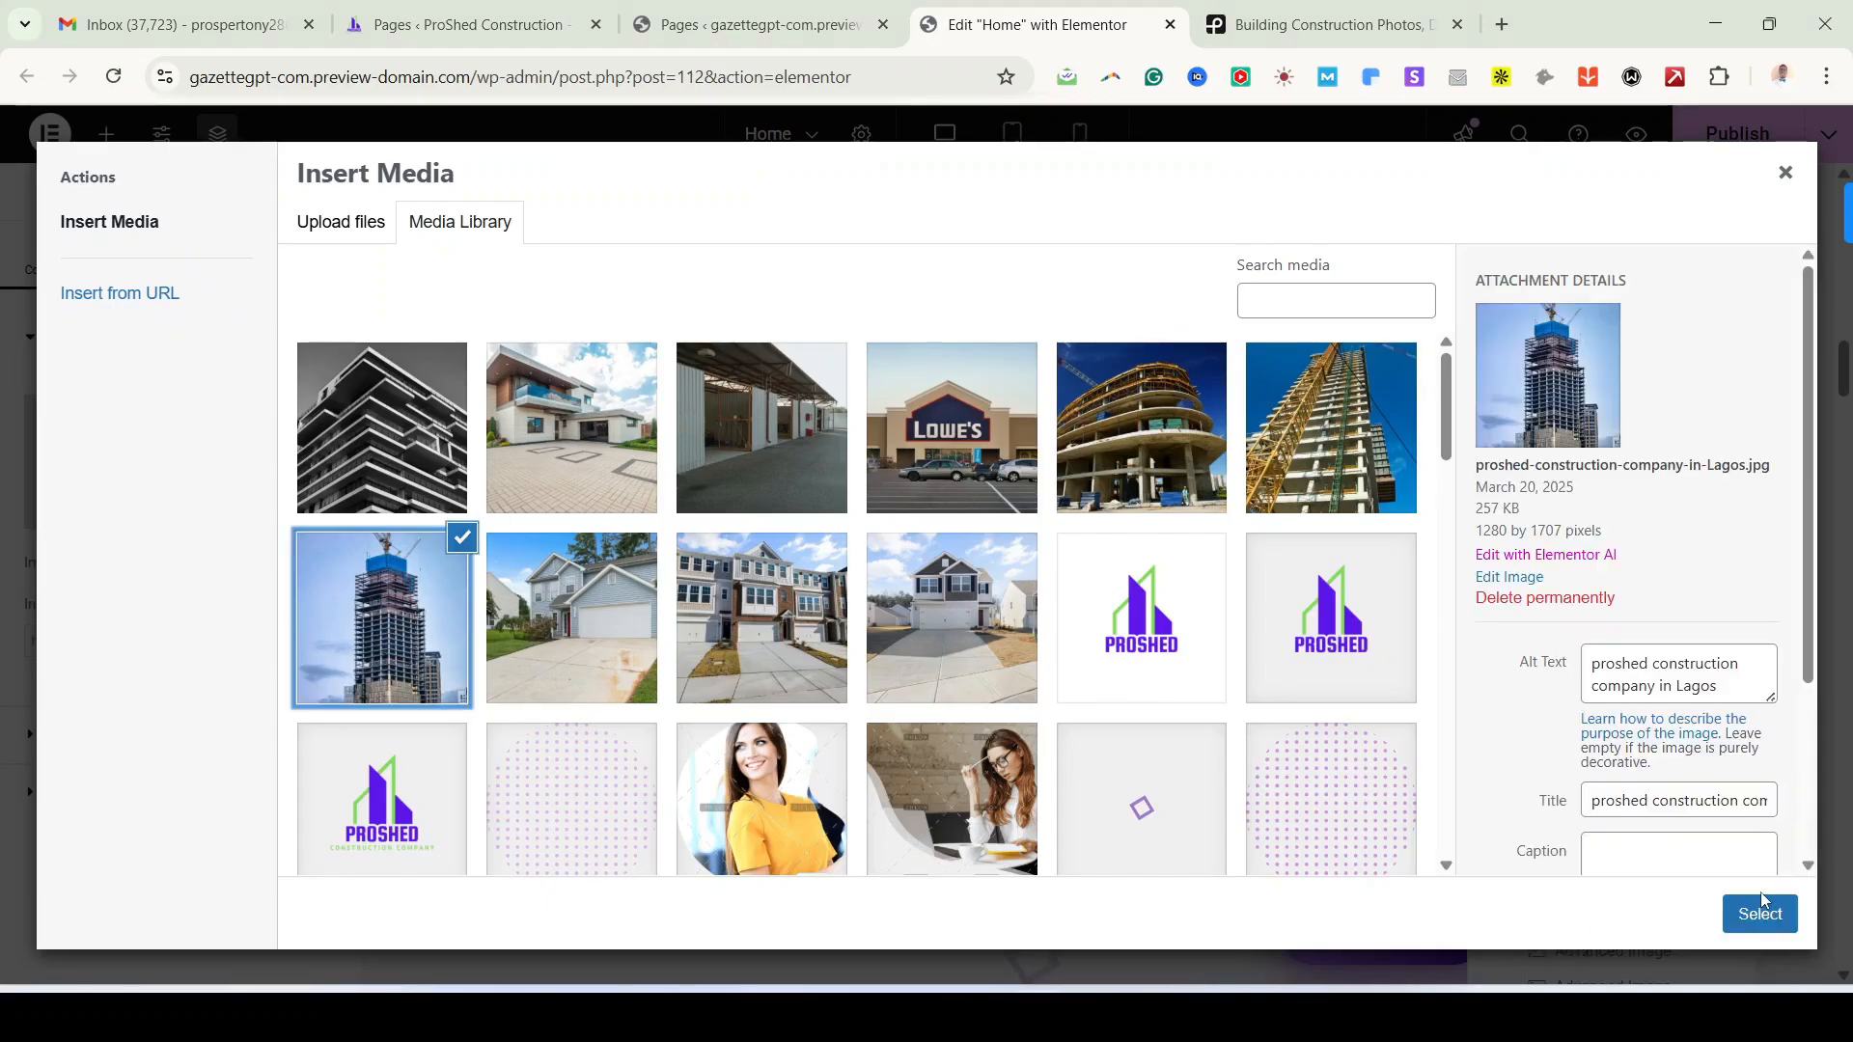
click(1763, 908)
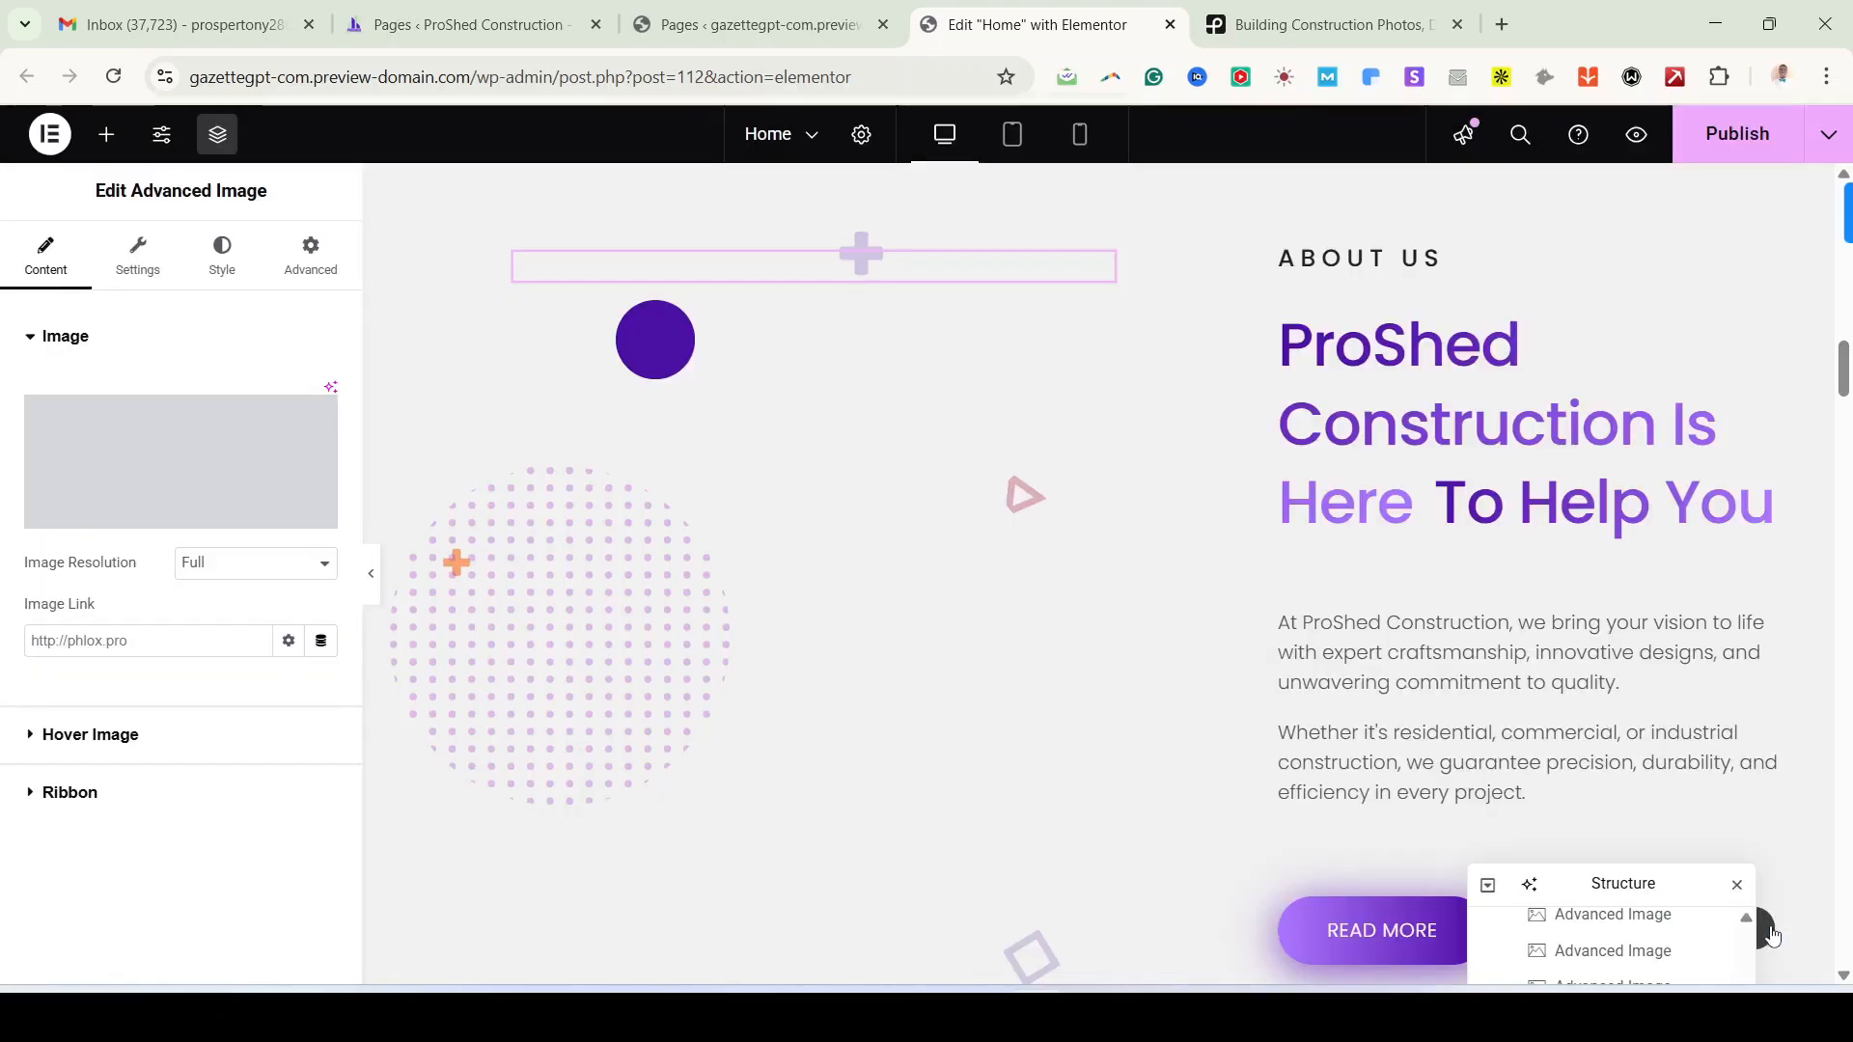
scroll(977, 716, down, 3)
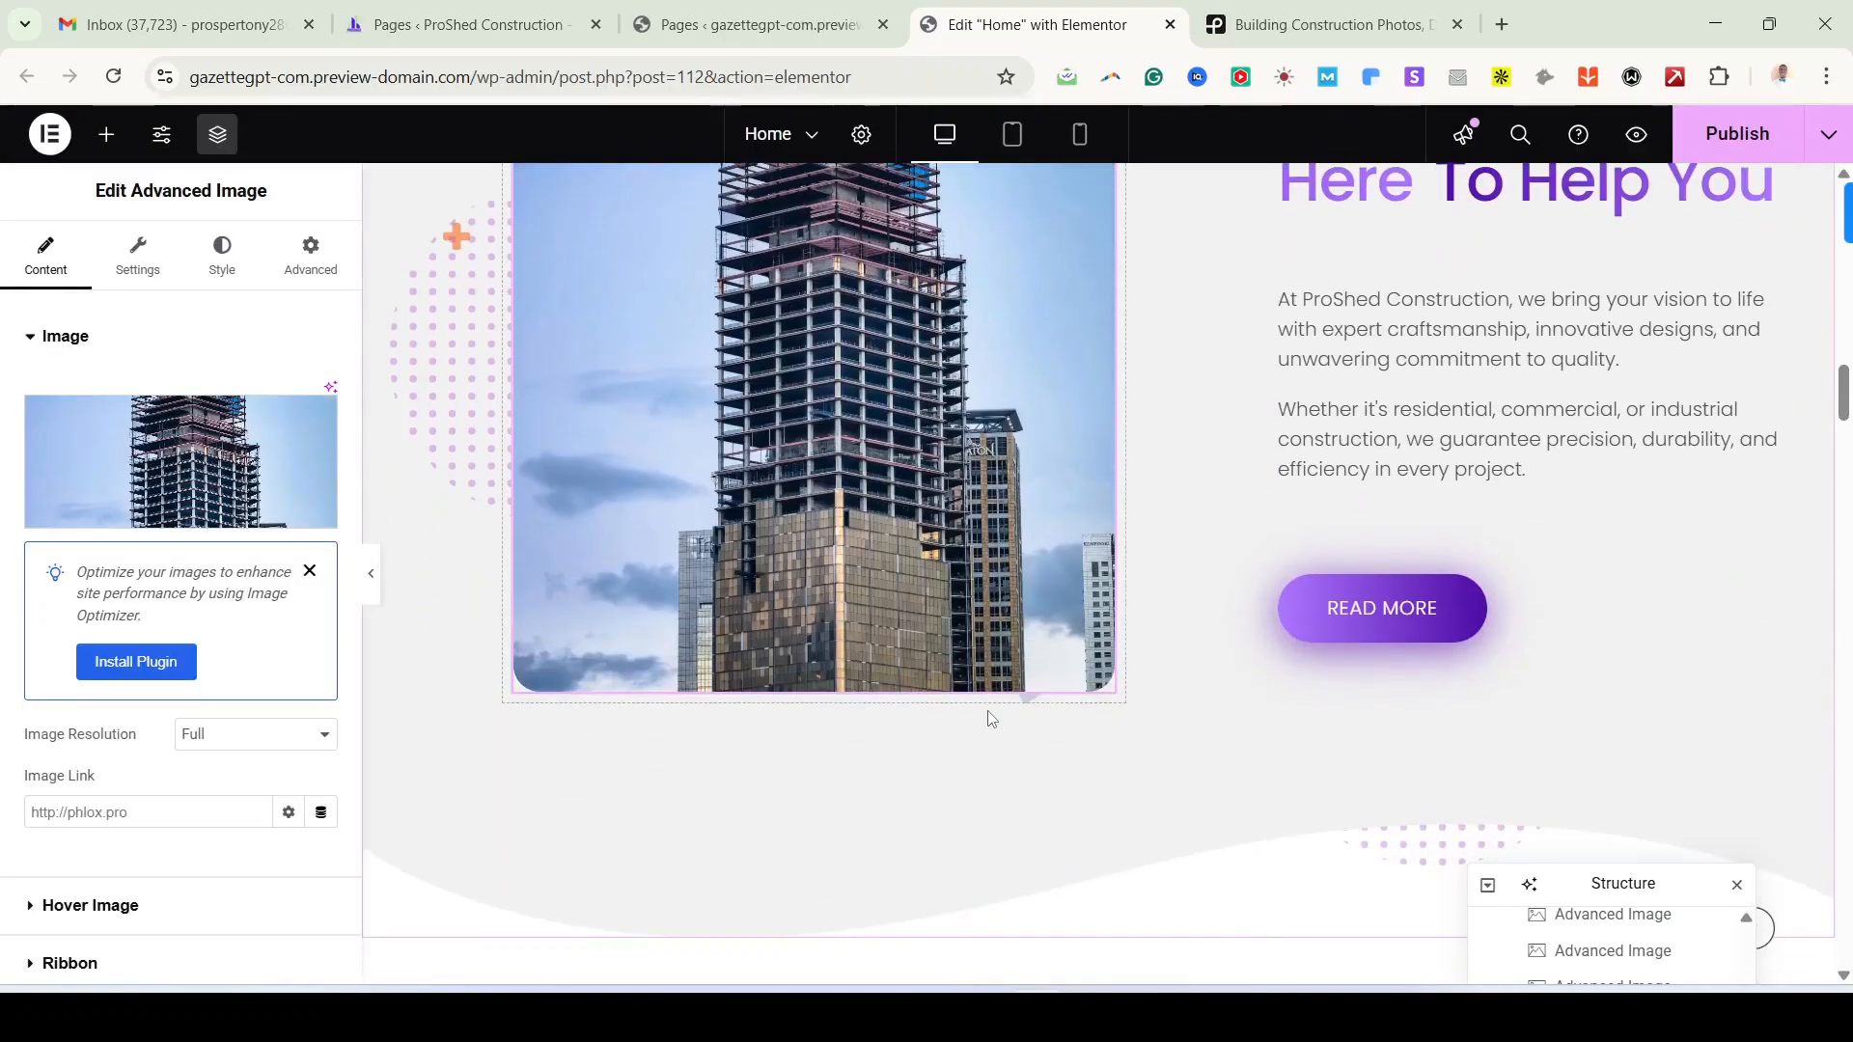
scroll(989, 719, up, 3)
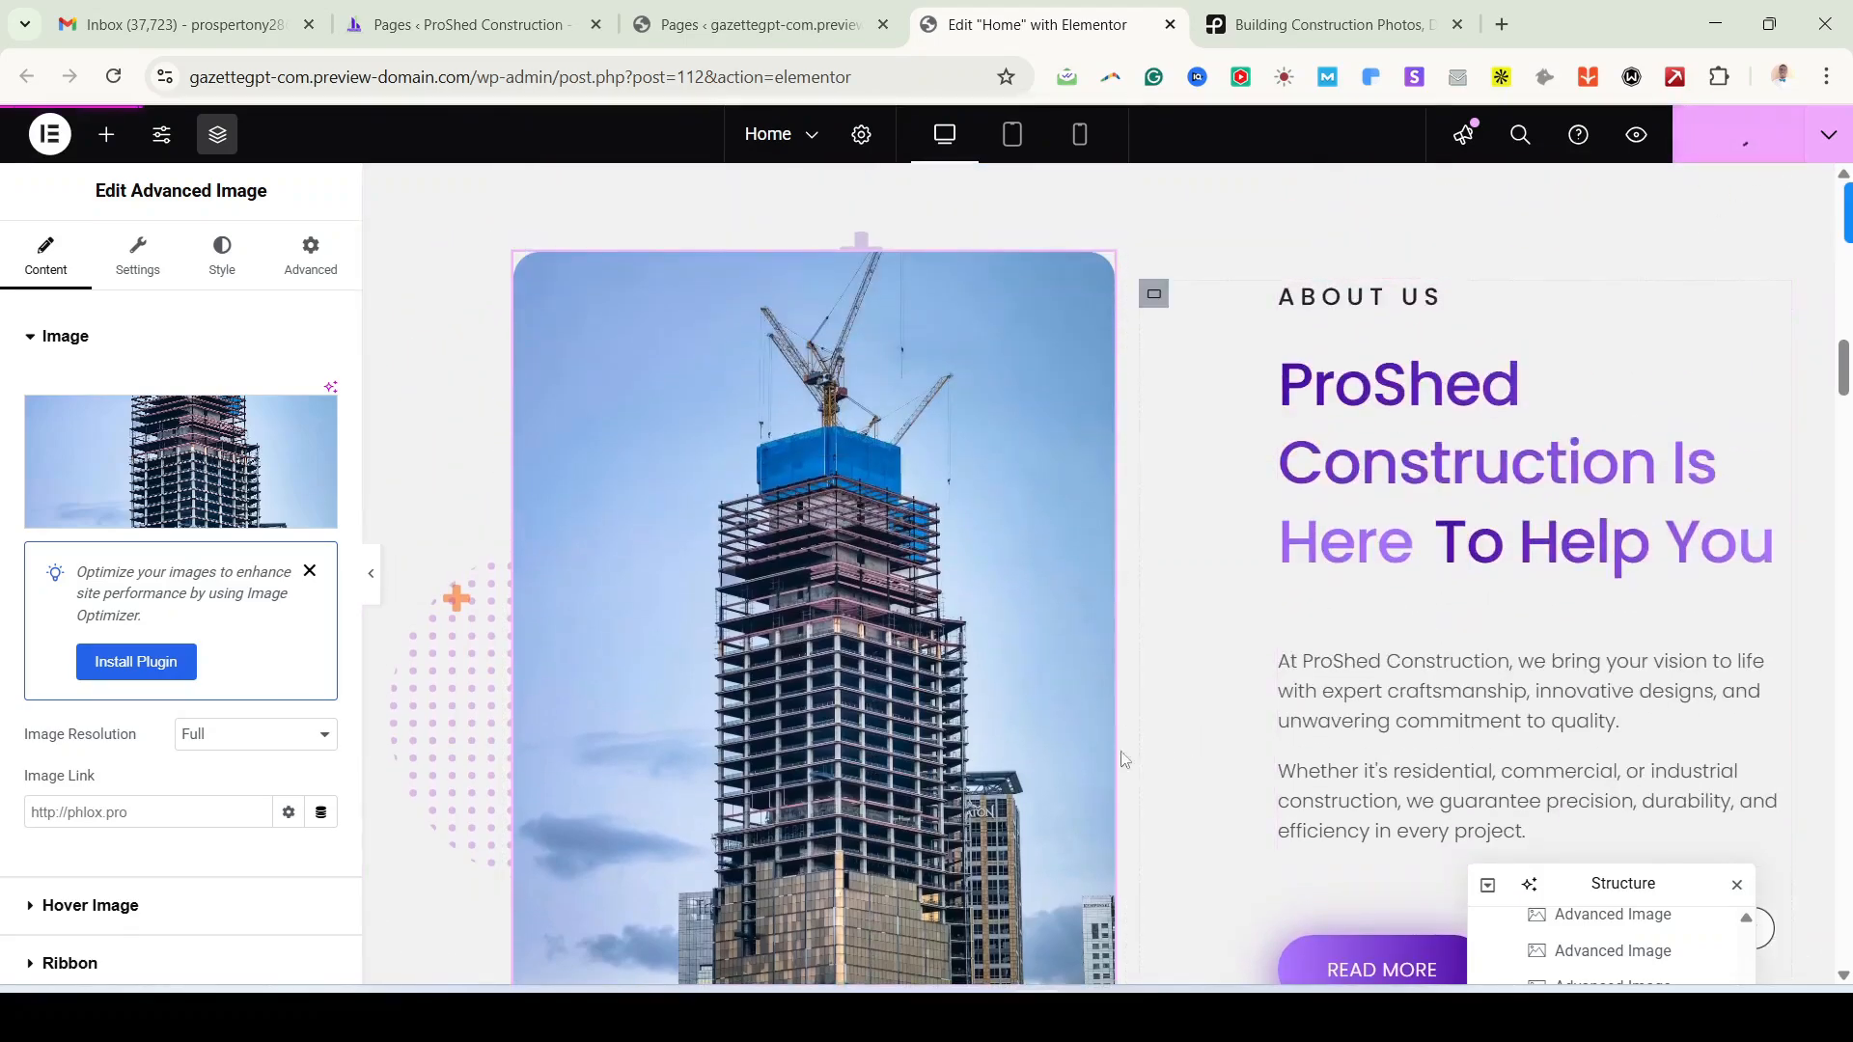
scroll(1119, 589, down, 4)
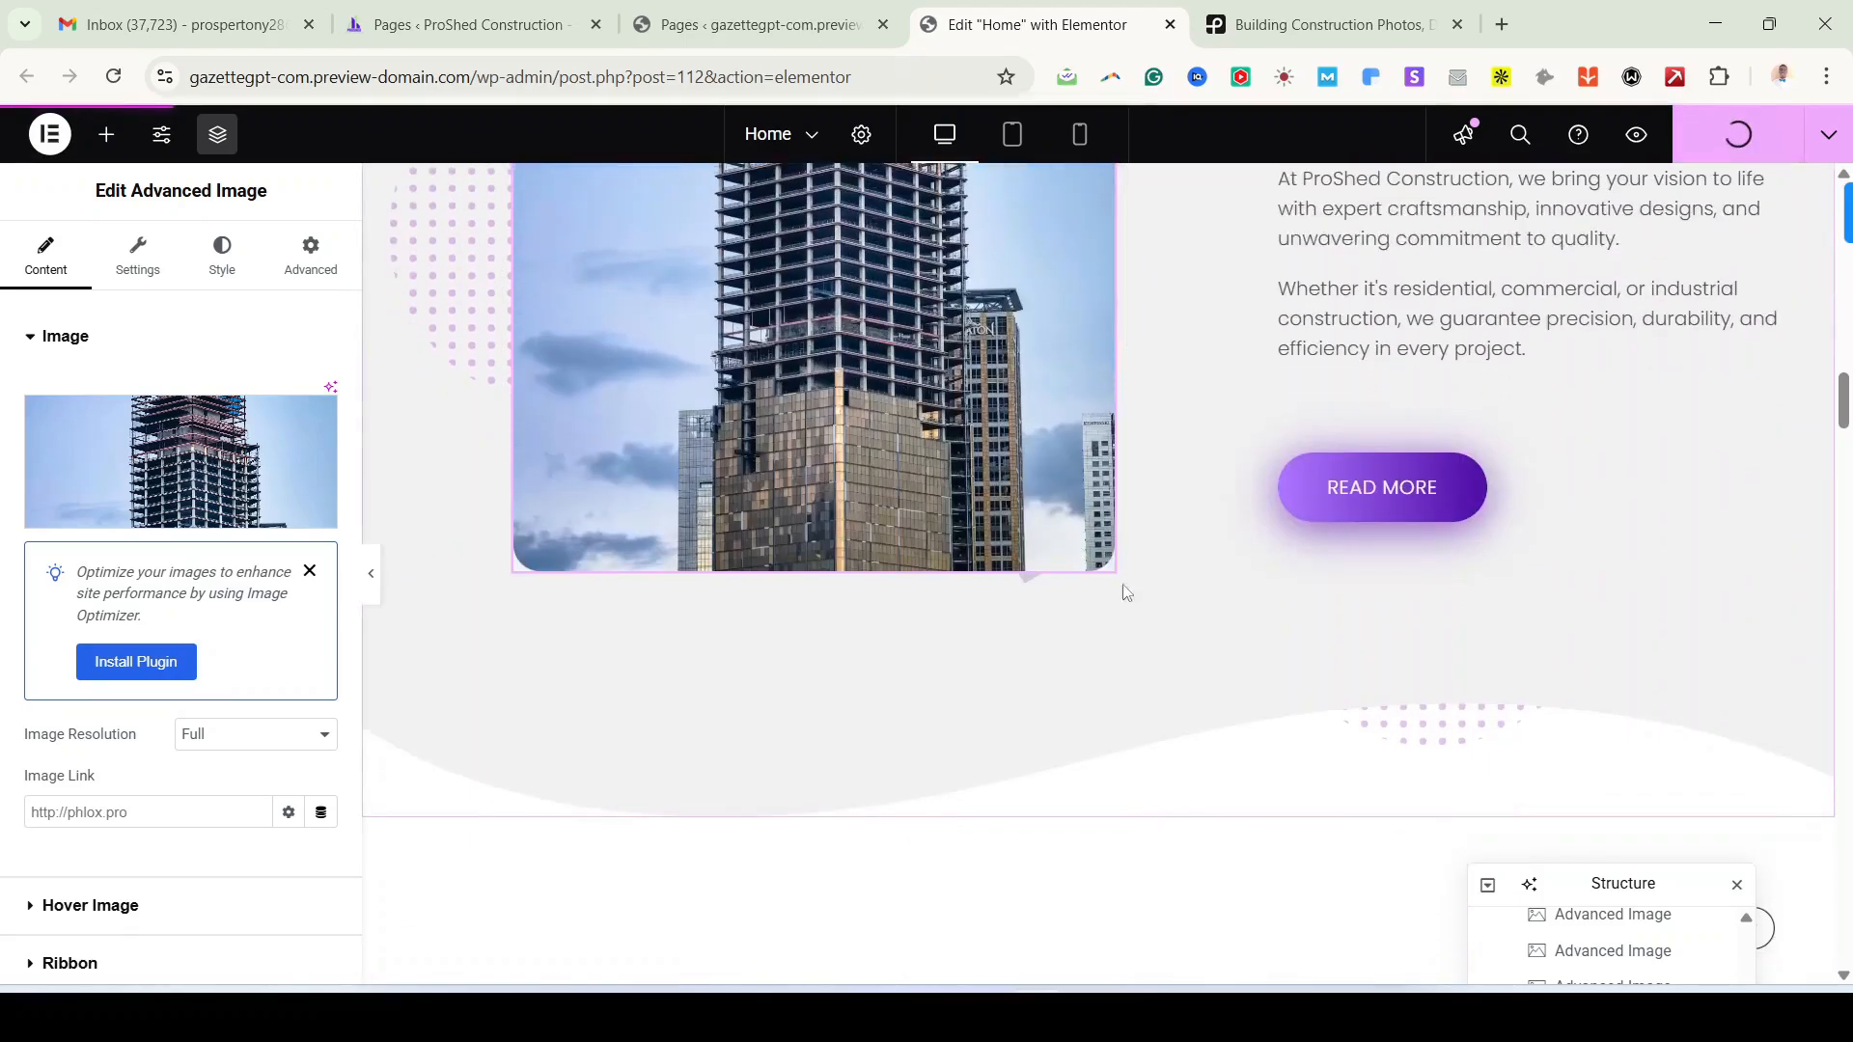
scroll(1209, 616, down, 5)
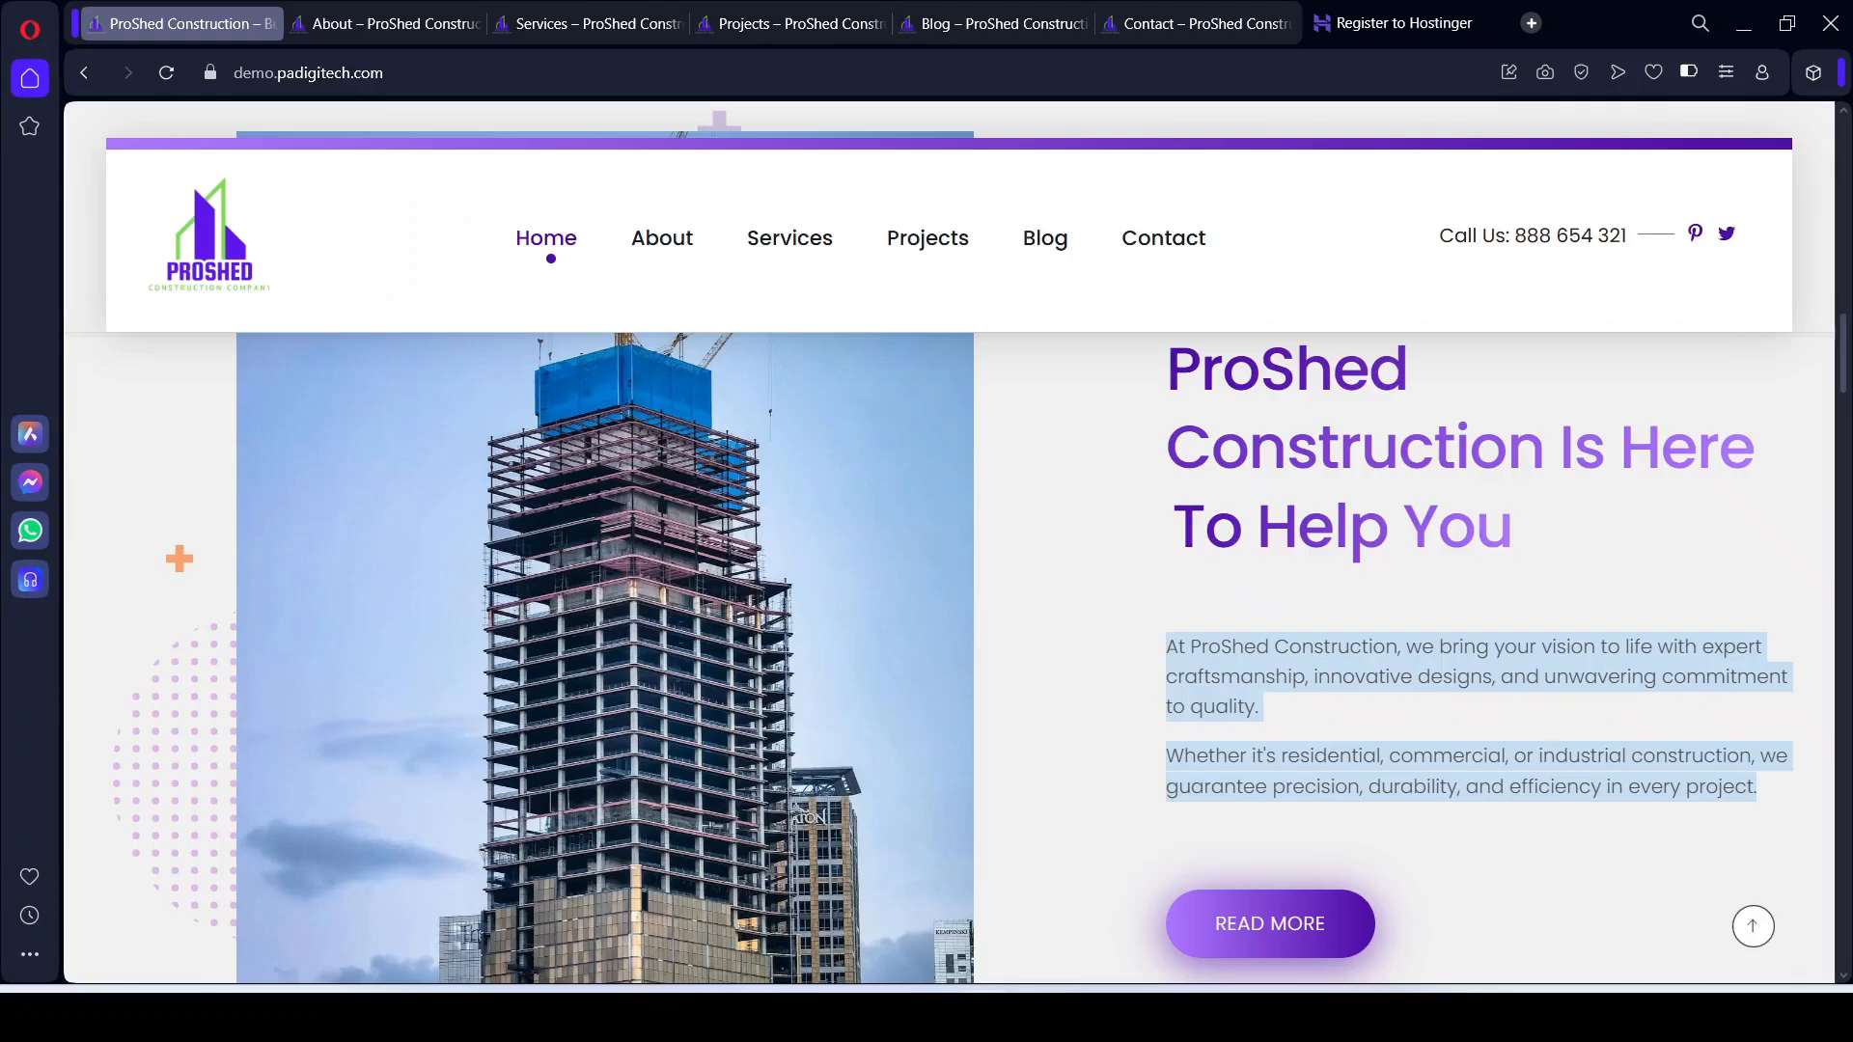
Step: Find and select the reference's 'Our Recent Building And Construction Project' heading, then return to Elementor
scroll(982, 757, down, 10)
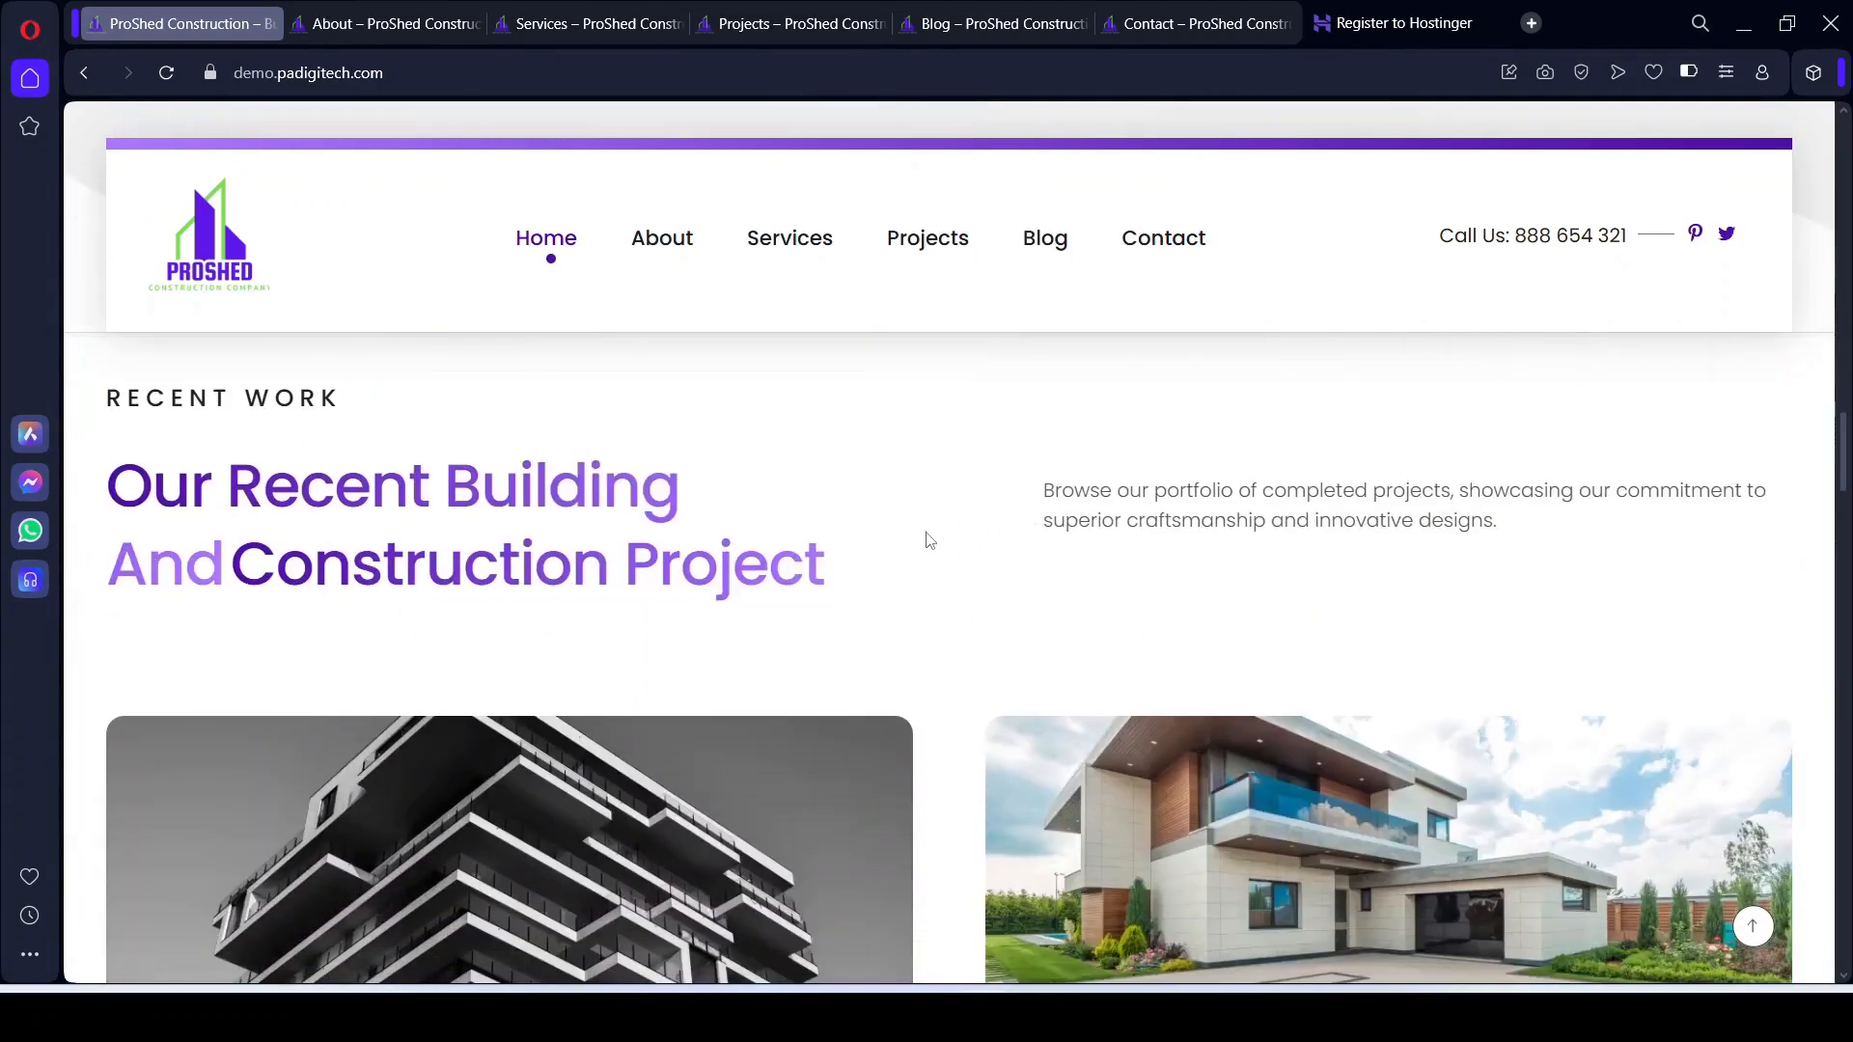
scroll(929, 540, down, 4)
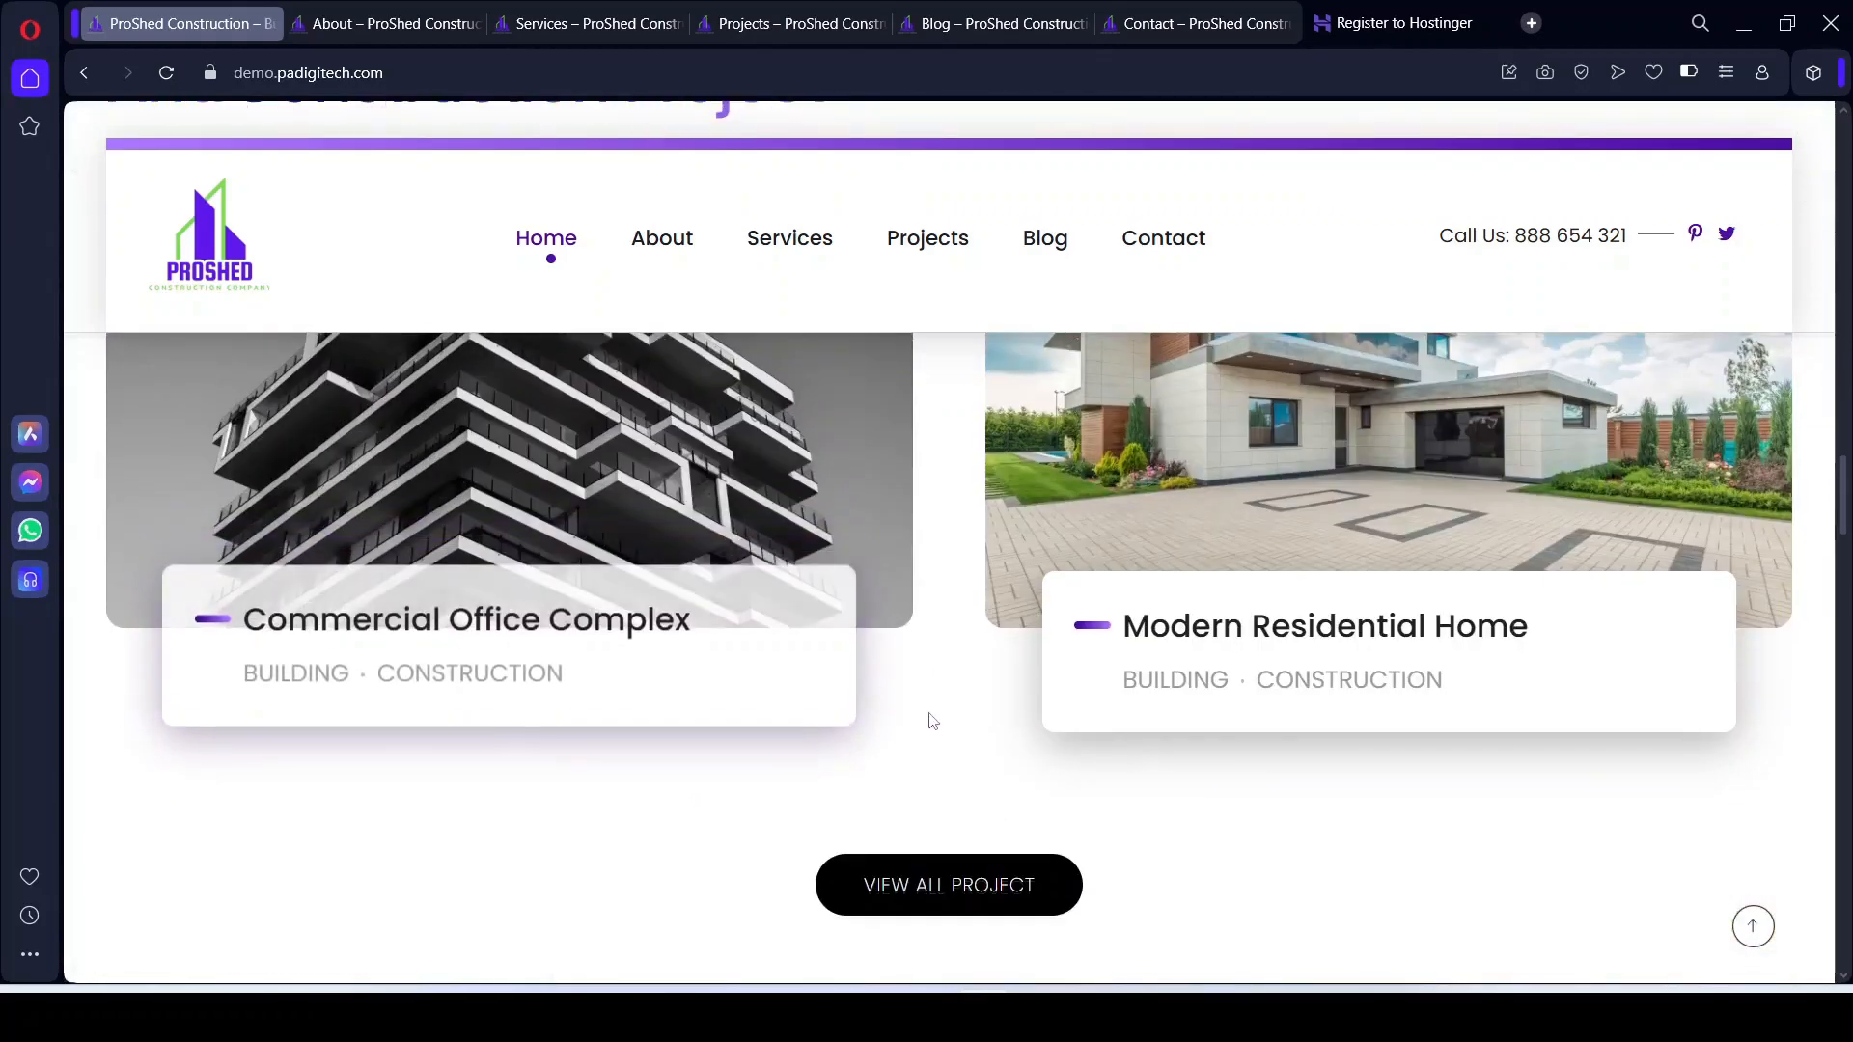
scroll(932, 722, up, 2)
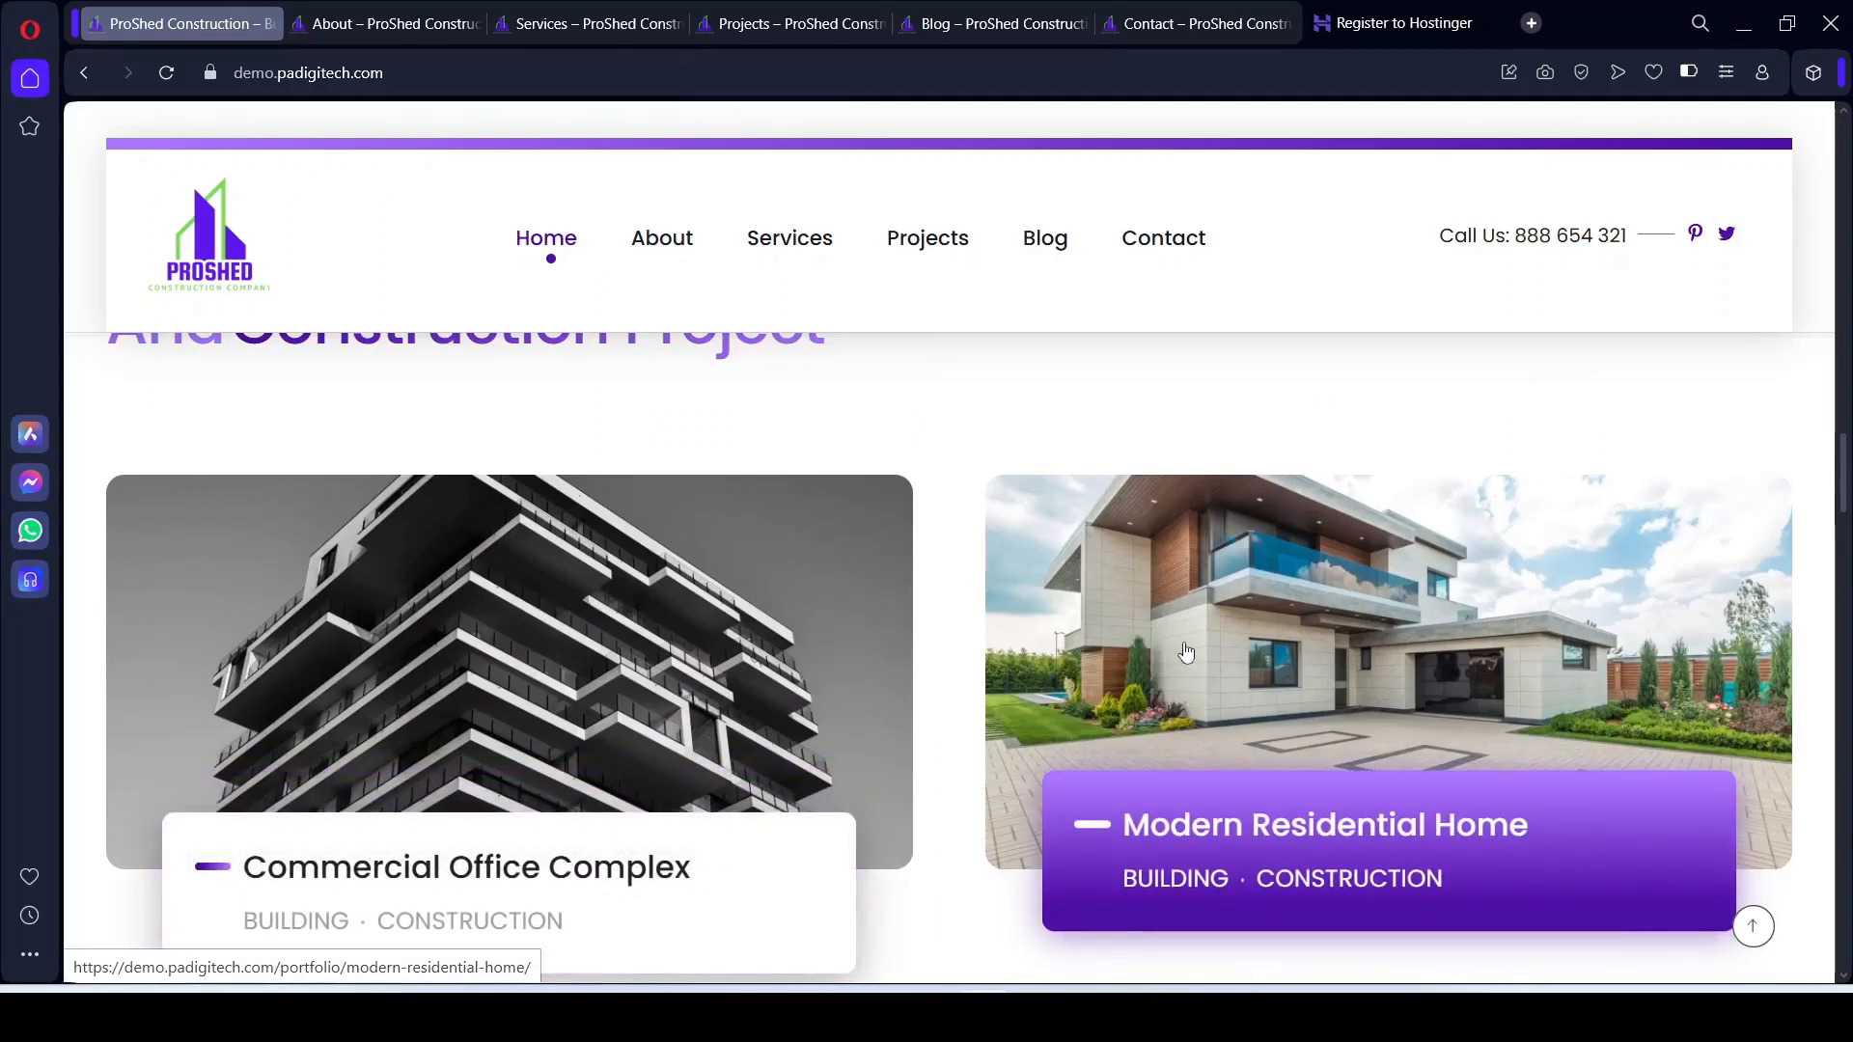
scroll(963, 683, up, 1)
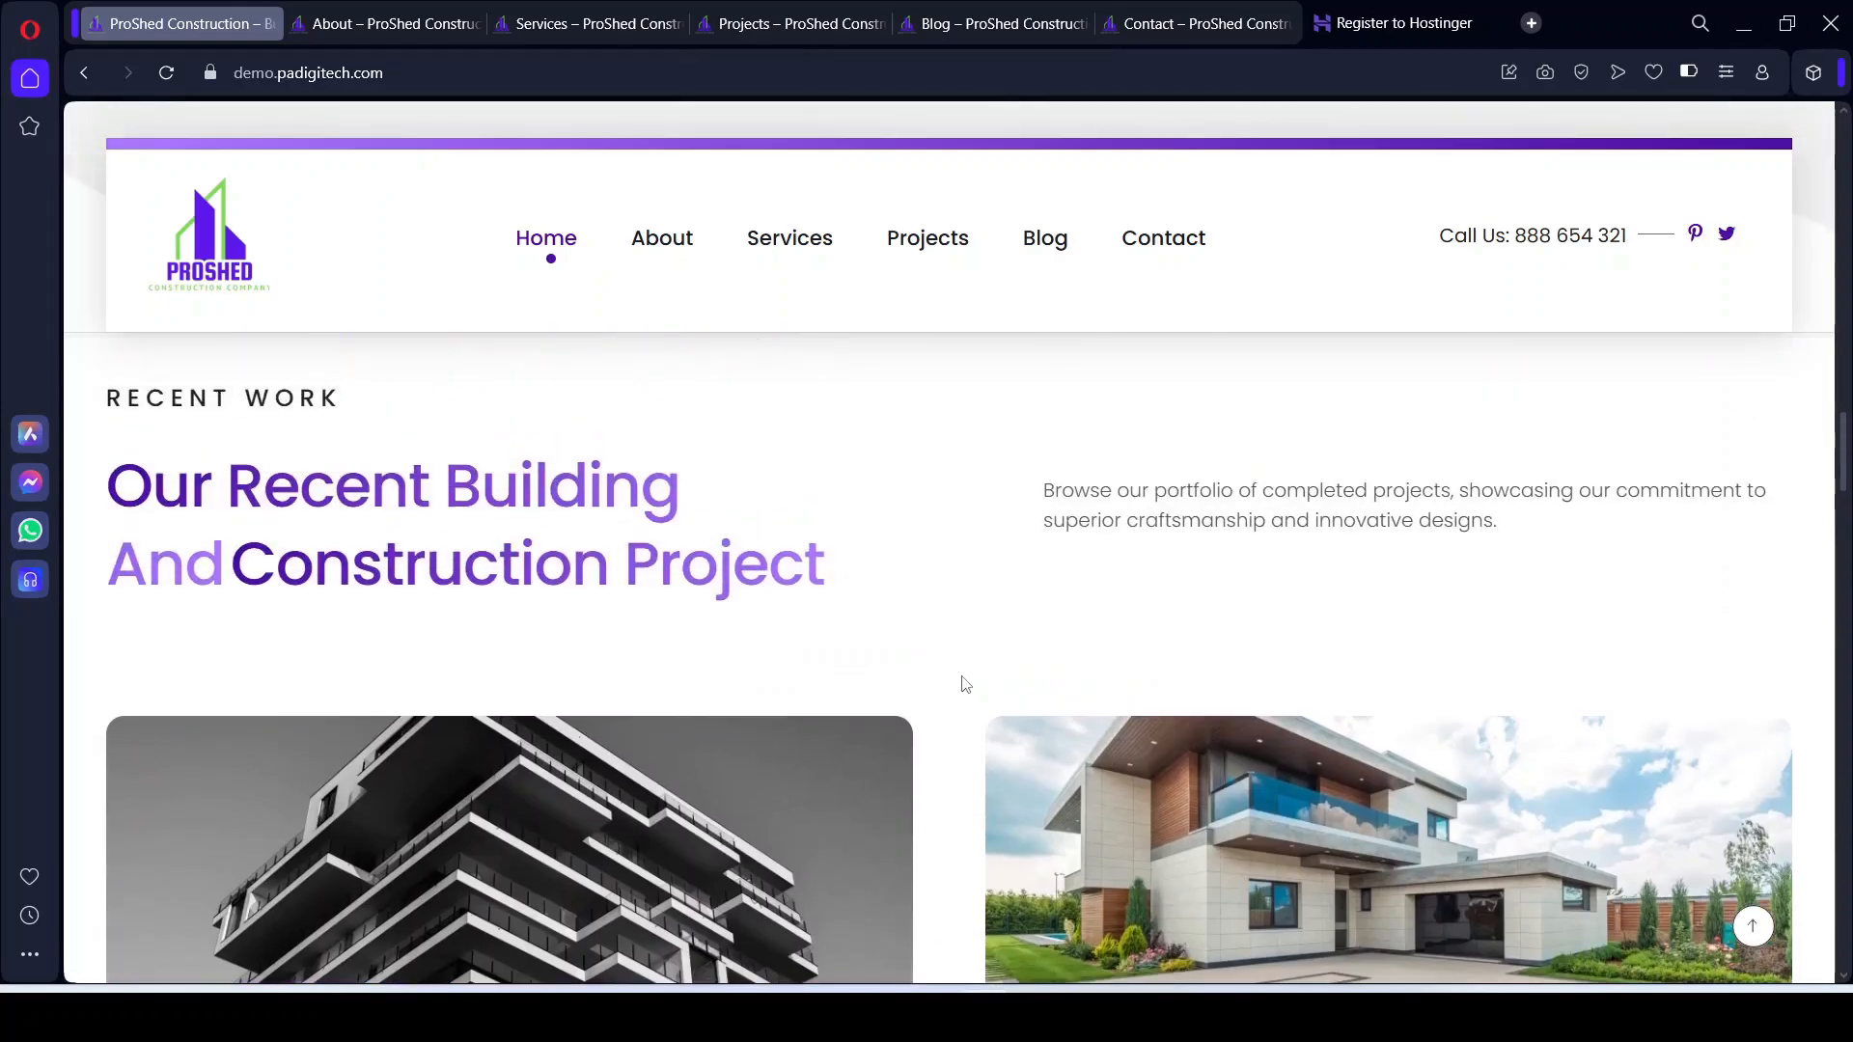
scroll(964, 682, up, 2)
drag(137, 602, 239, 685)
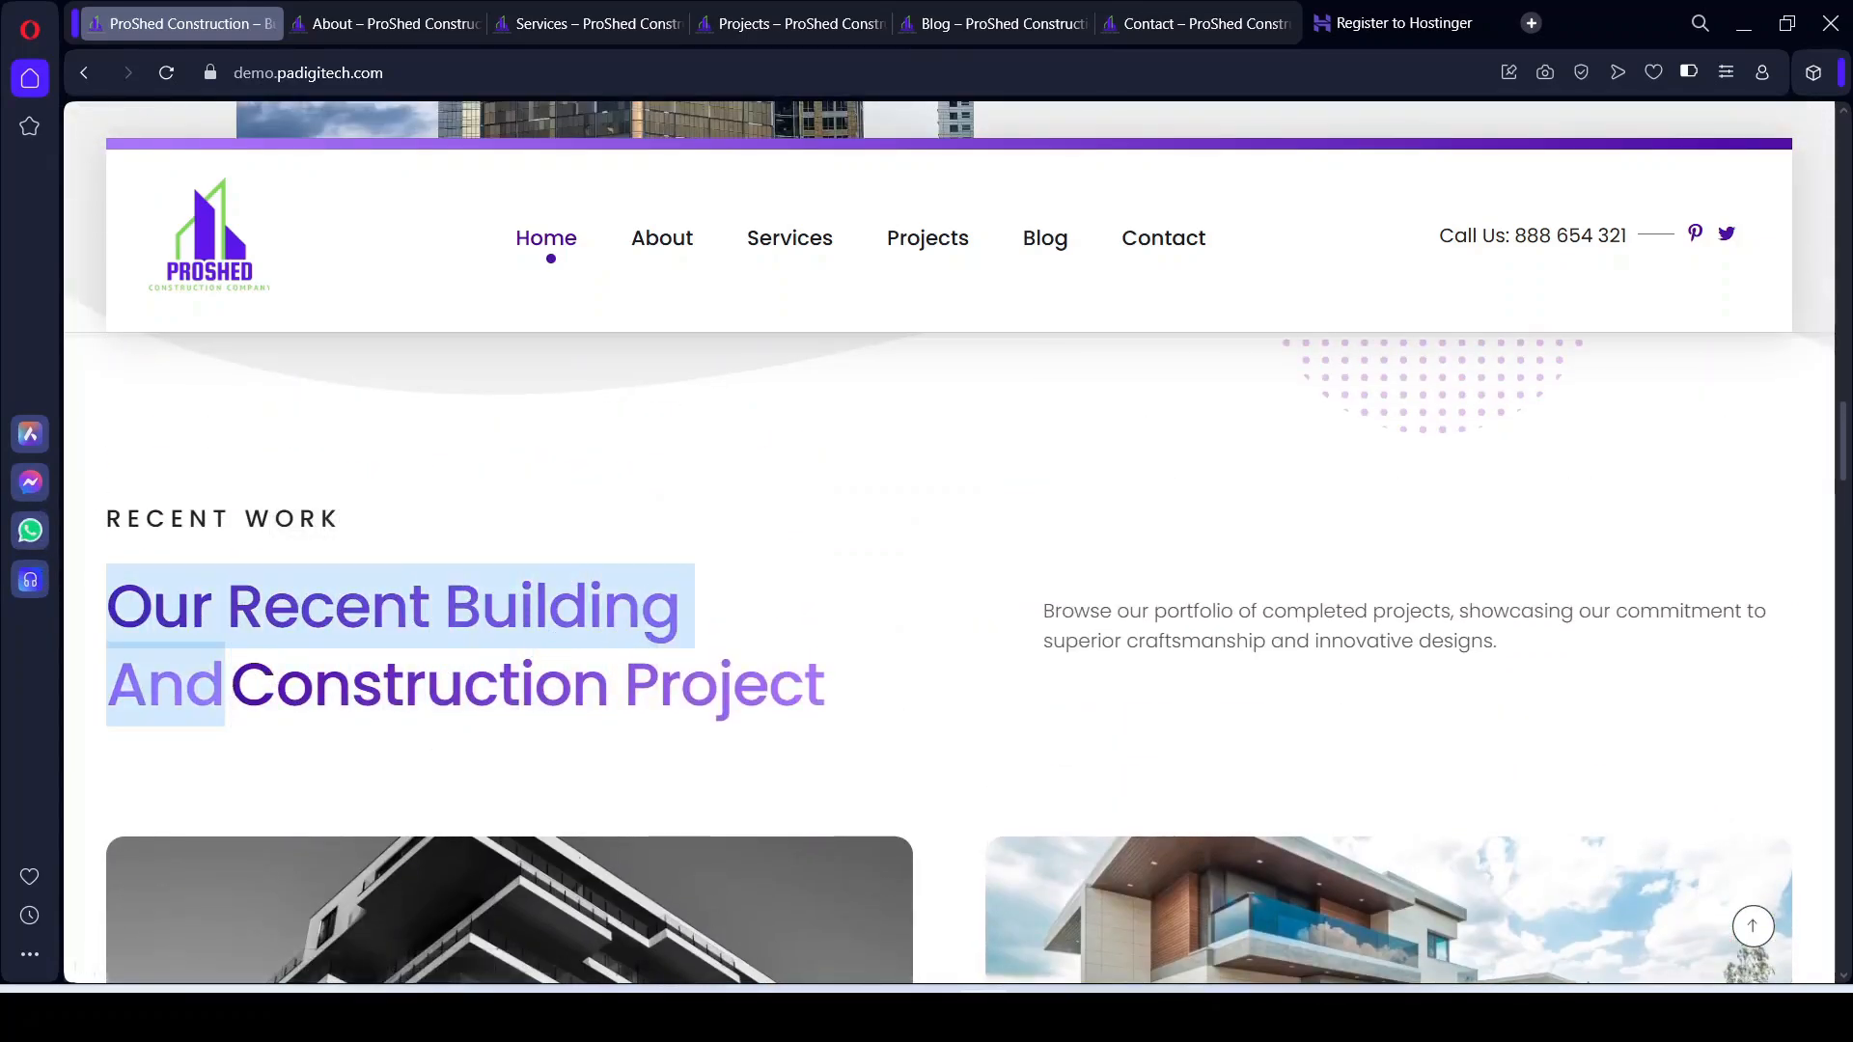
key(alt+Tab)
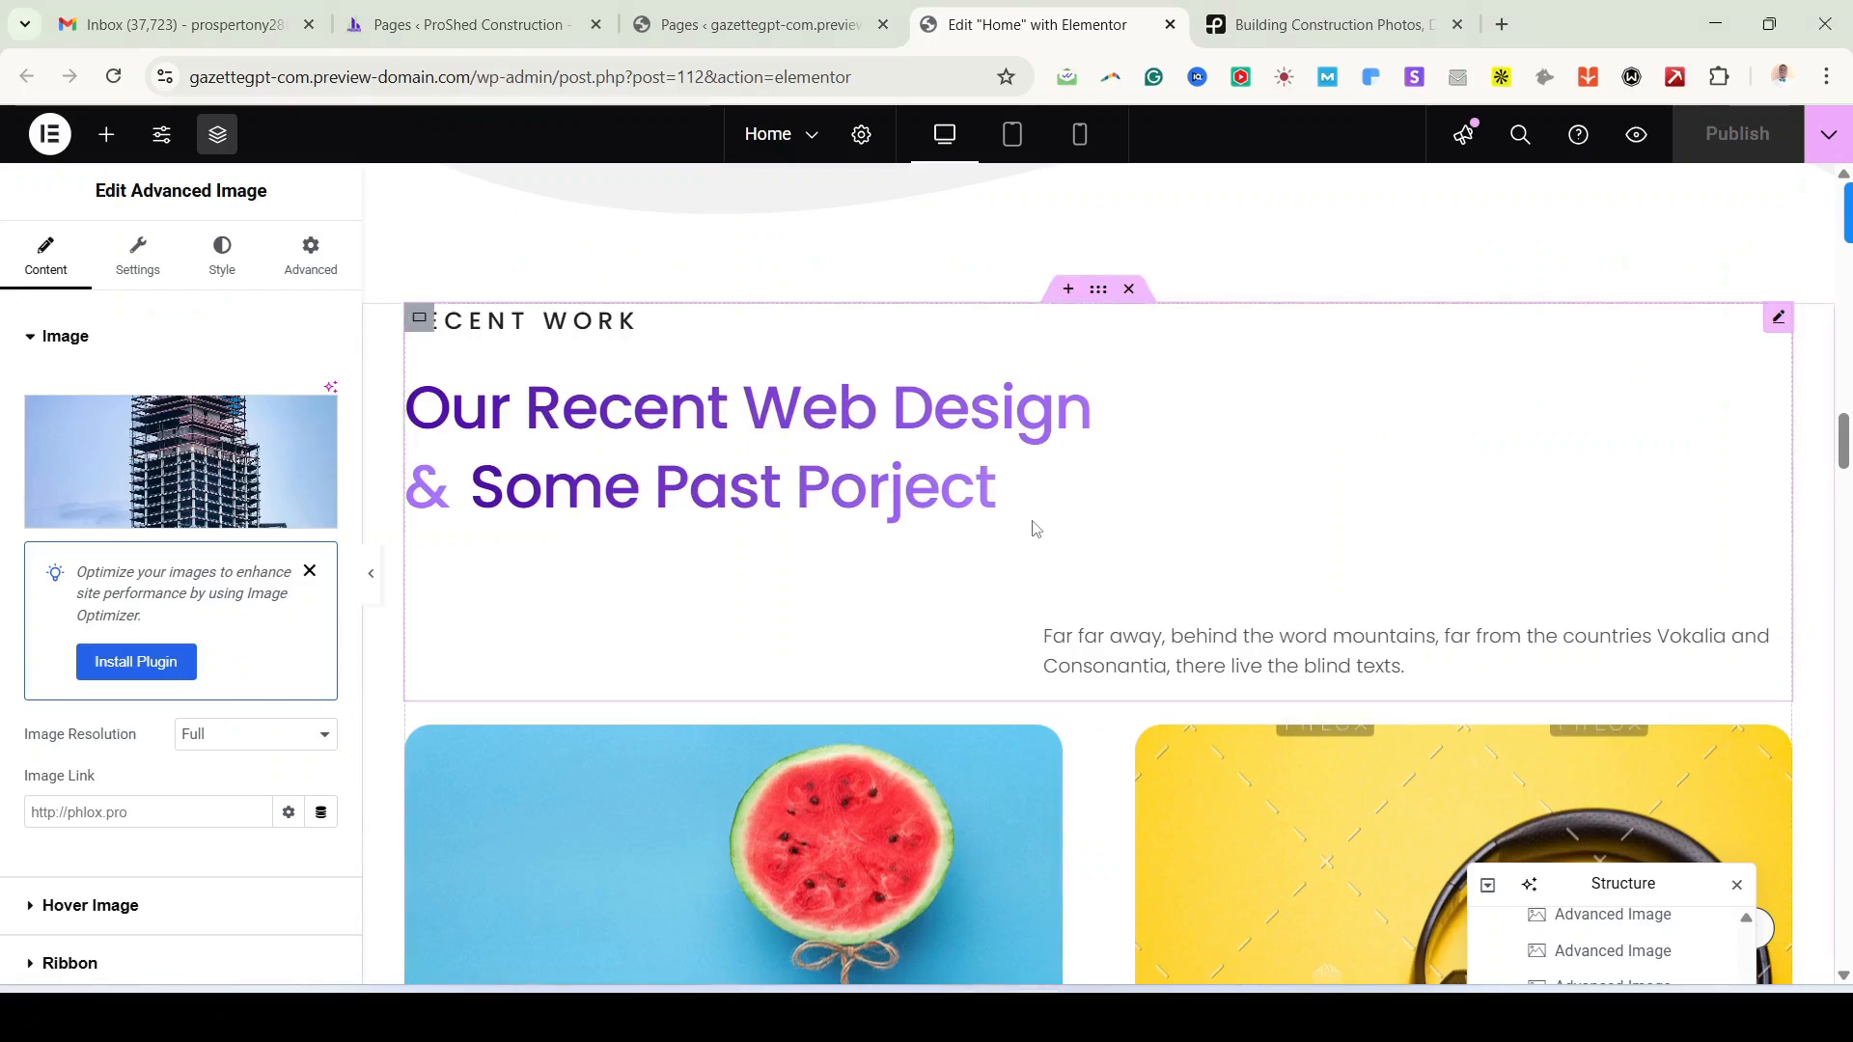
Step: Set the Recent Work heading's Before Text to 'our recent Building and'
scroll(1036, 533, down, 1)
scroll(1034, 533, up, 1)
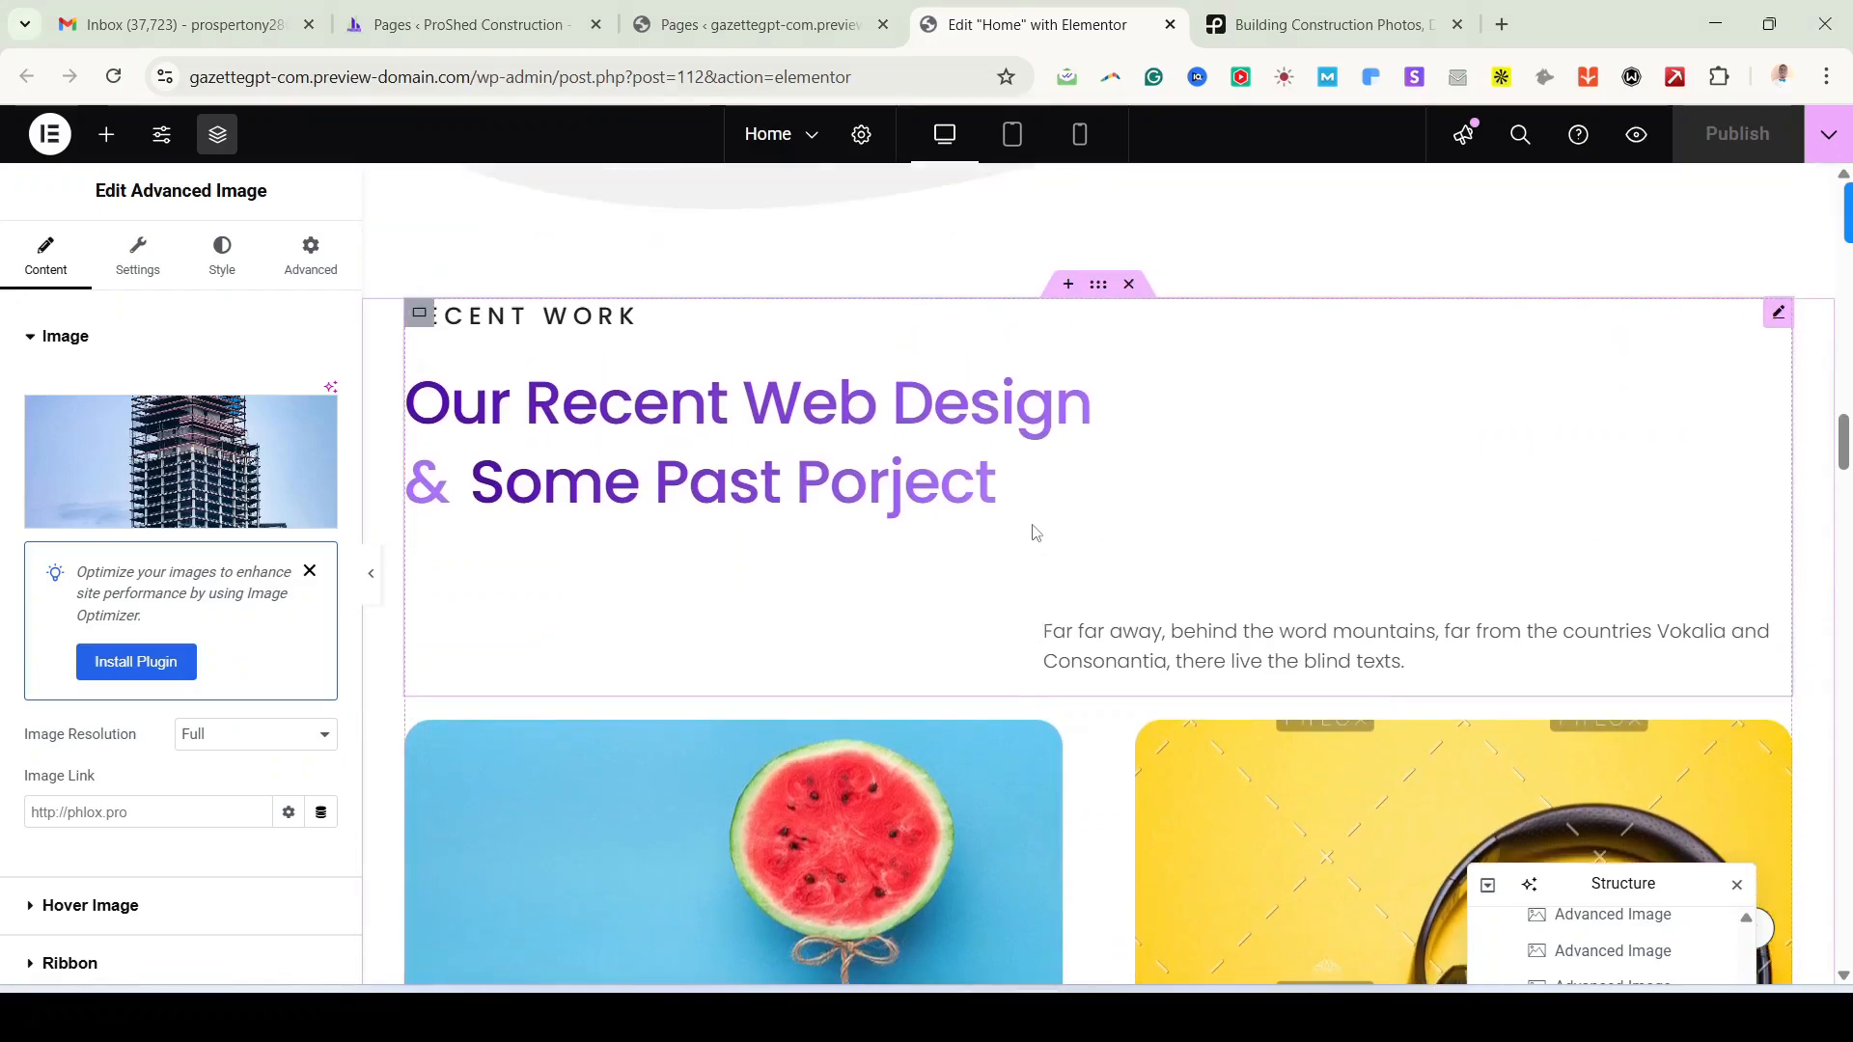
click(763, 420)
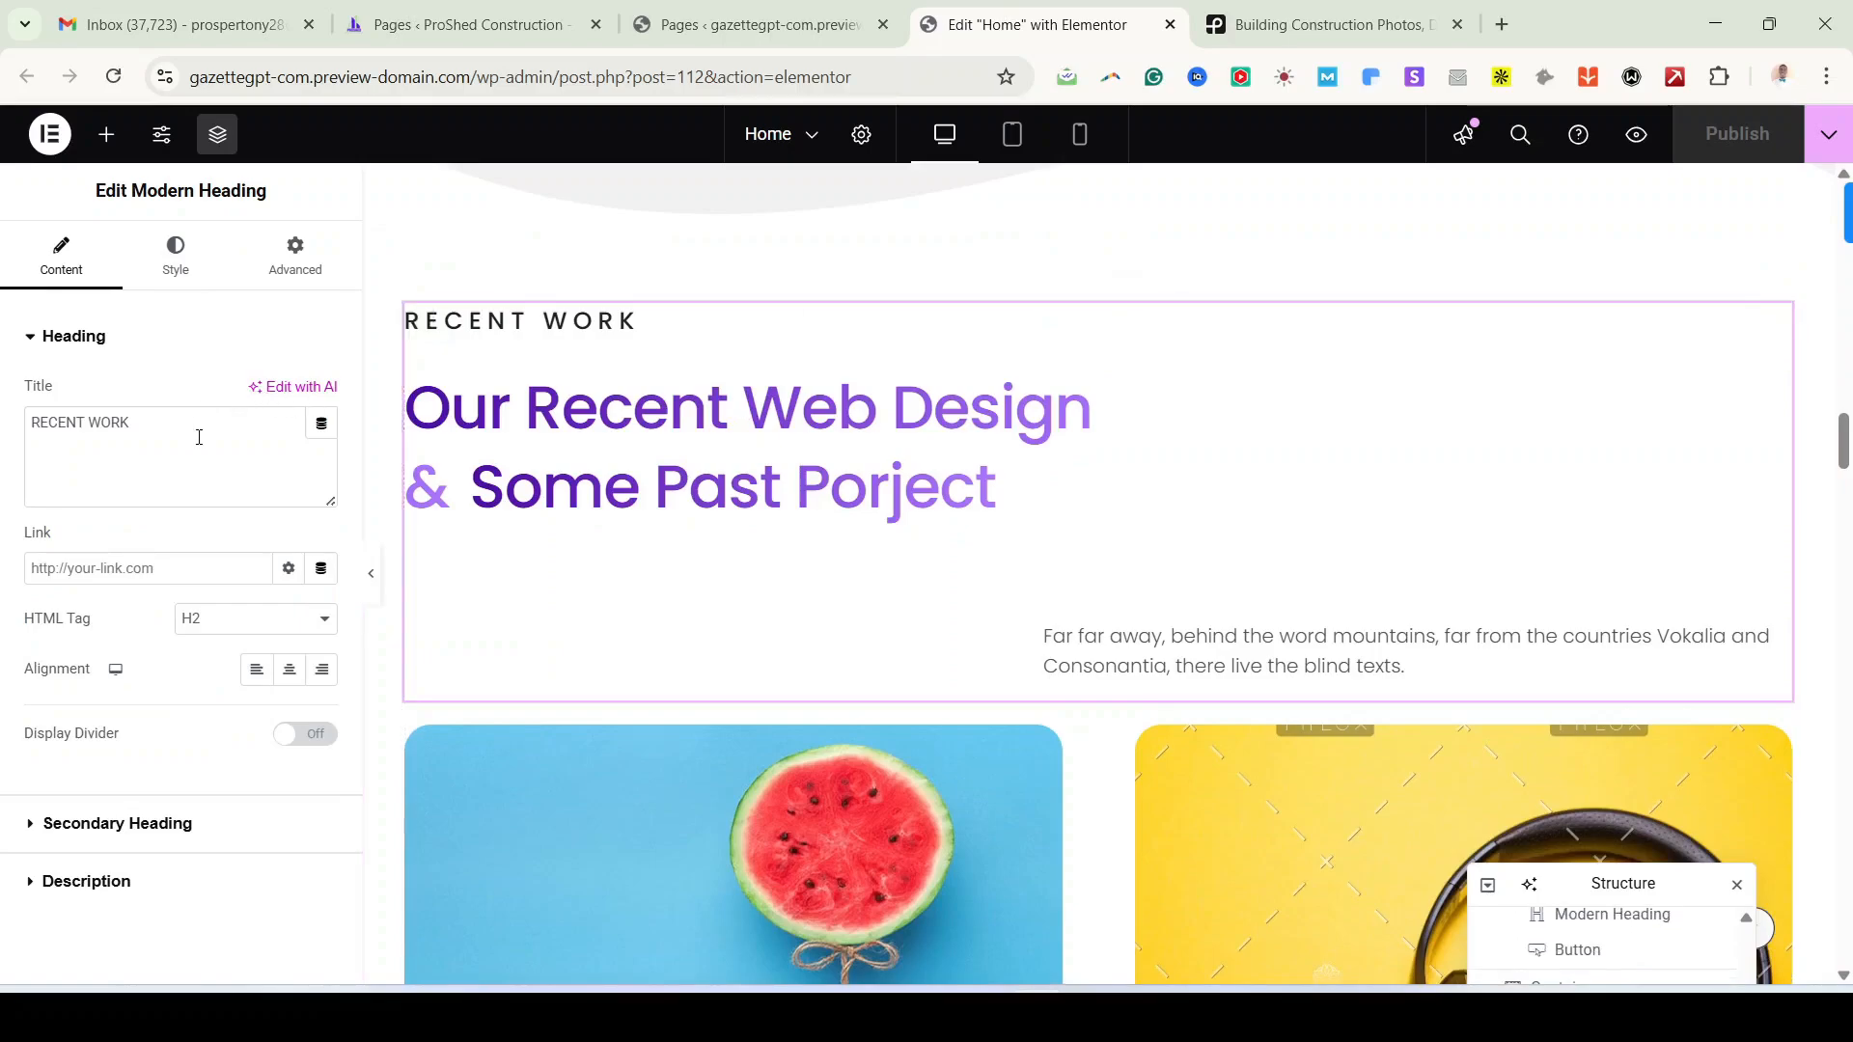
click(165, 840)
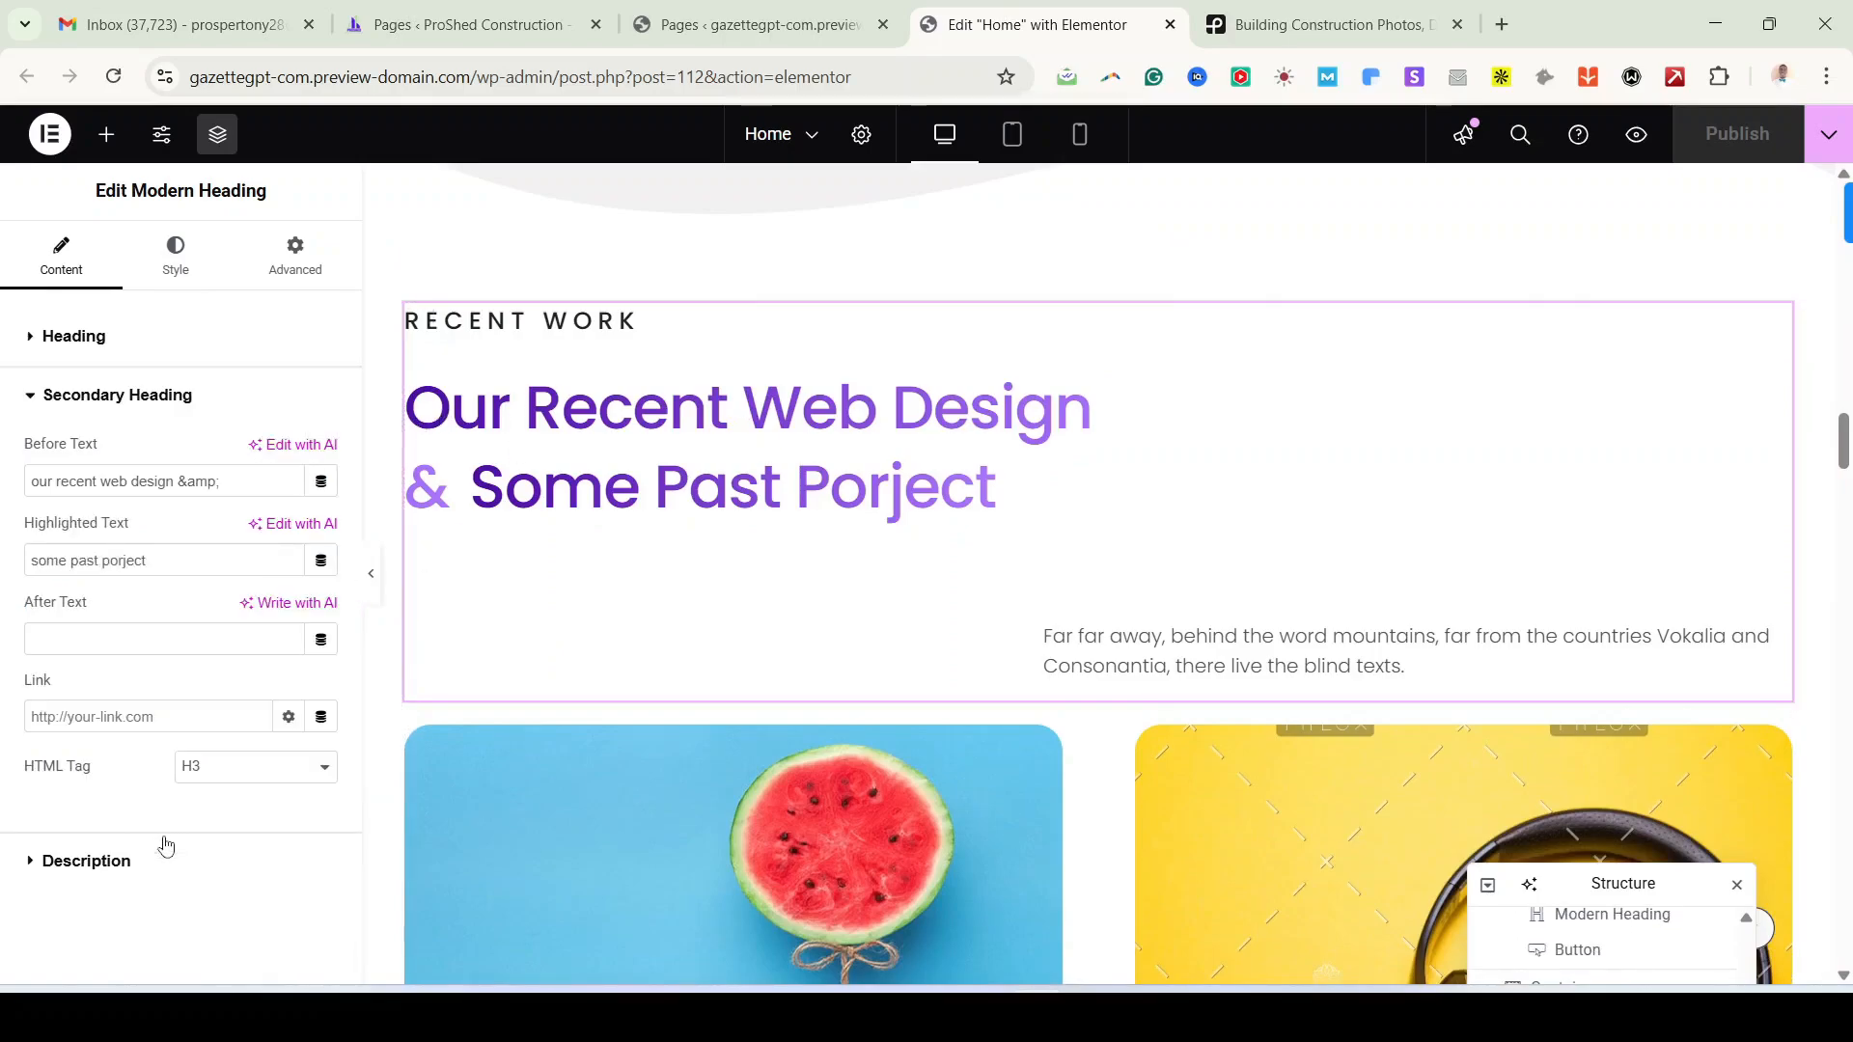
triple_click(114, 489)
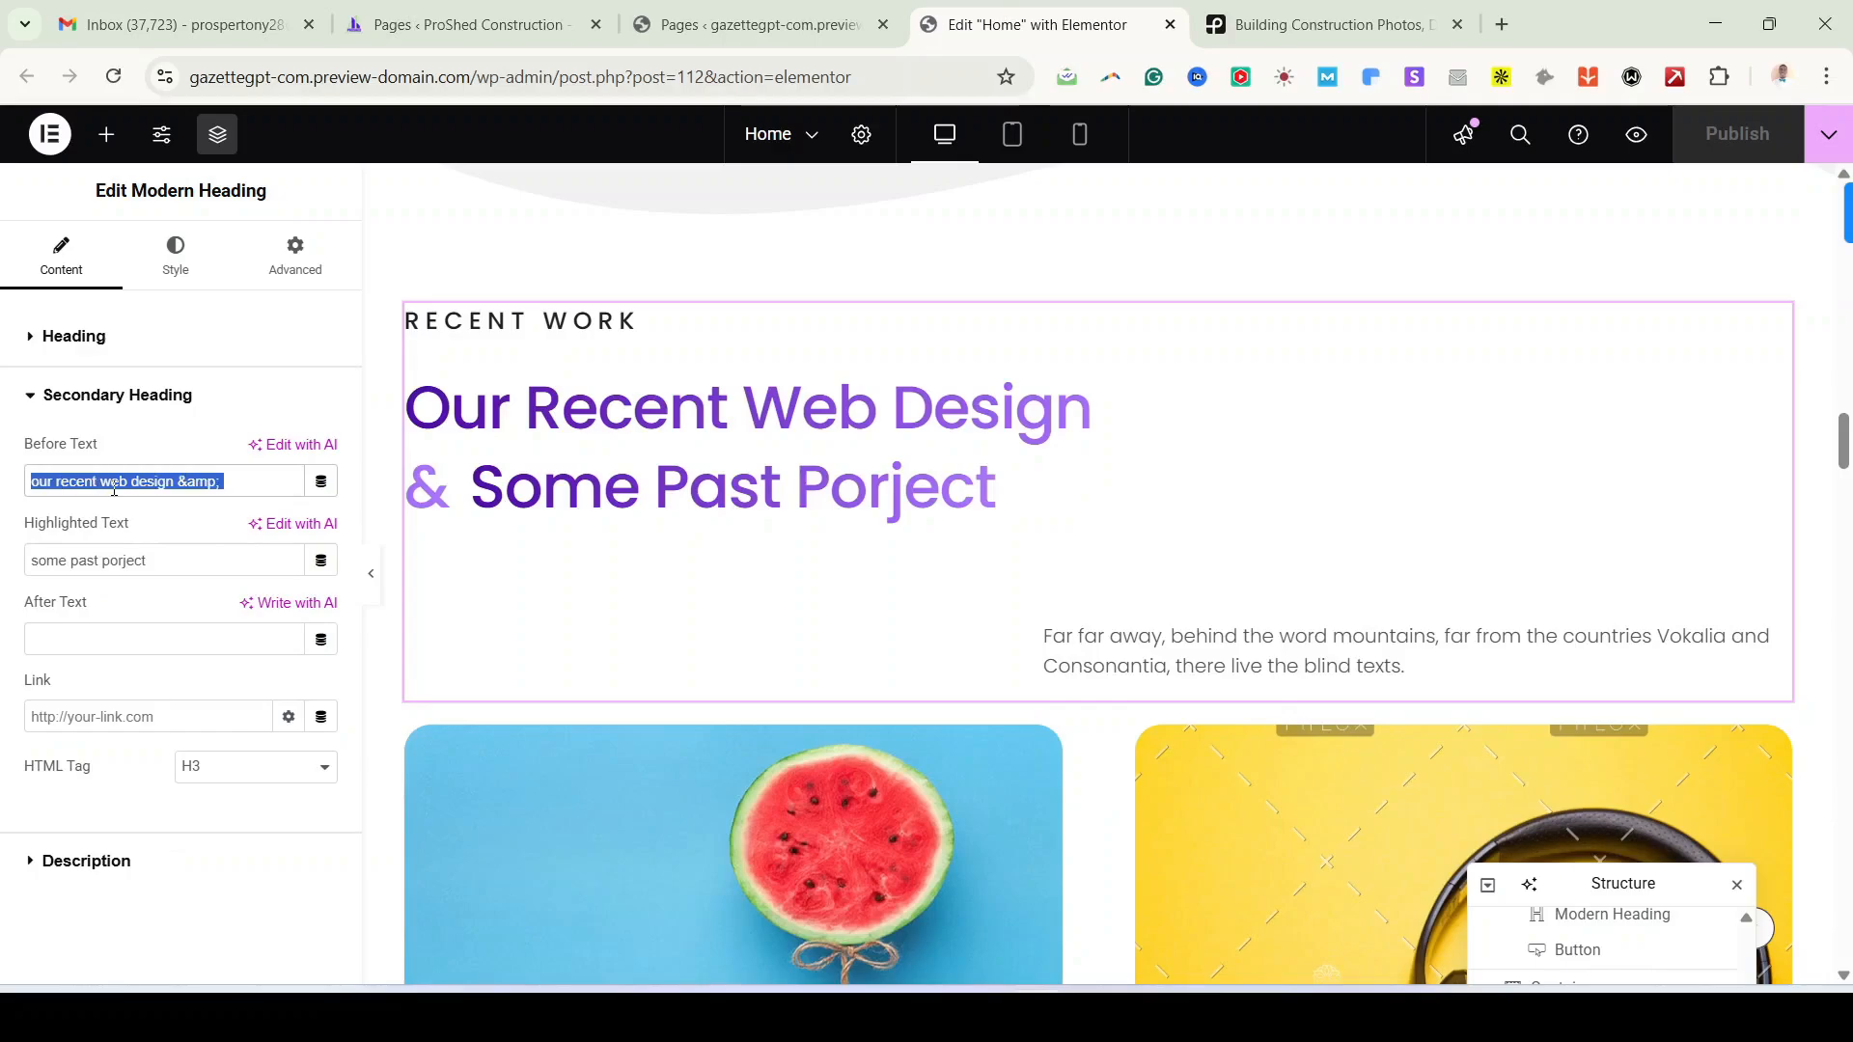
text(our recent Building and)
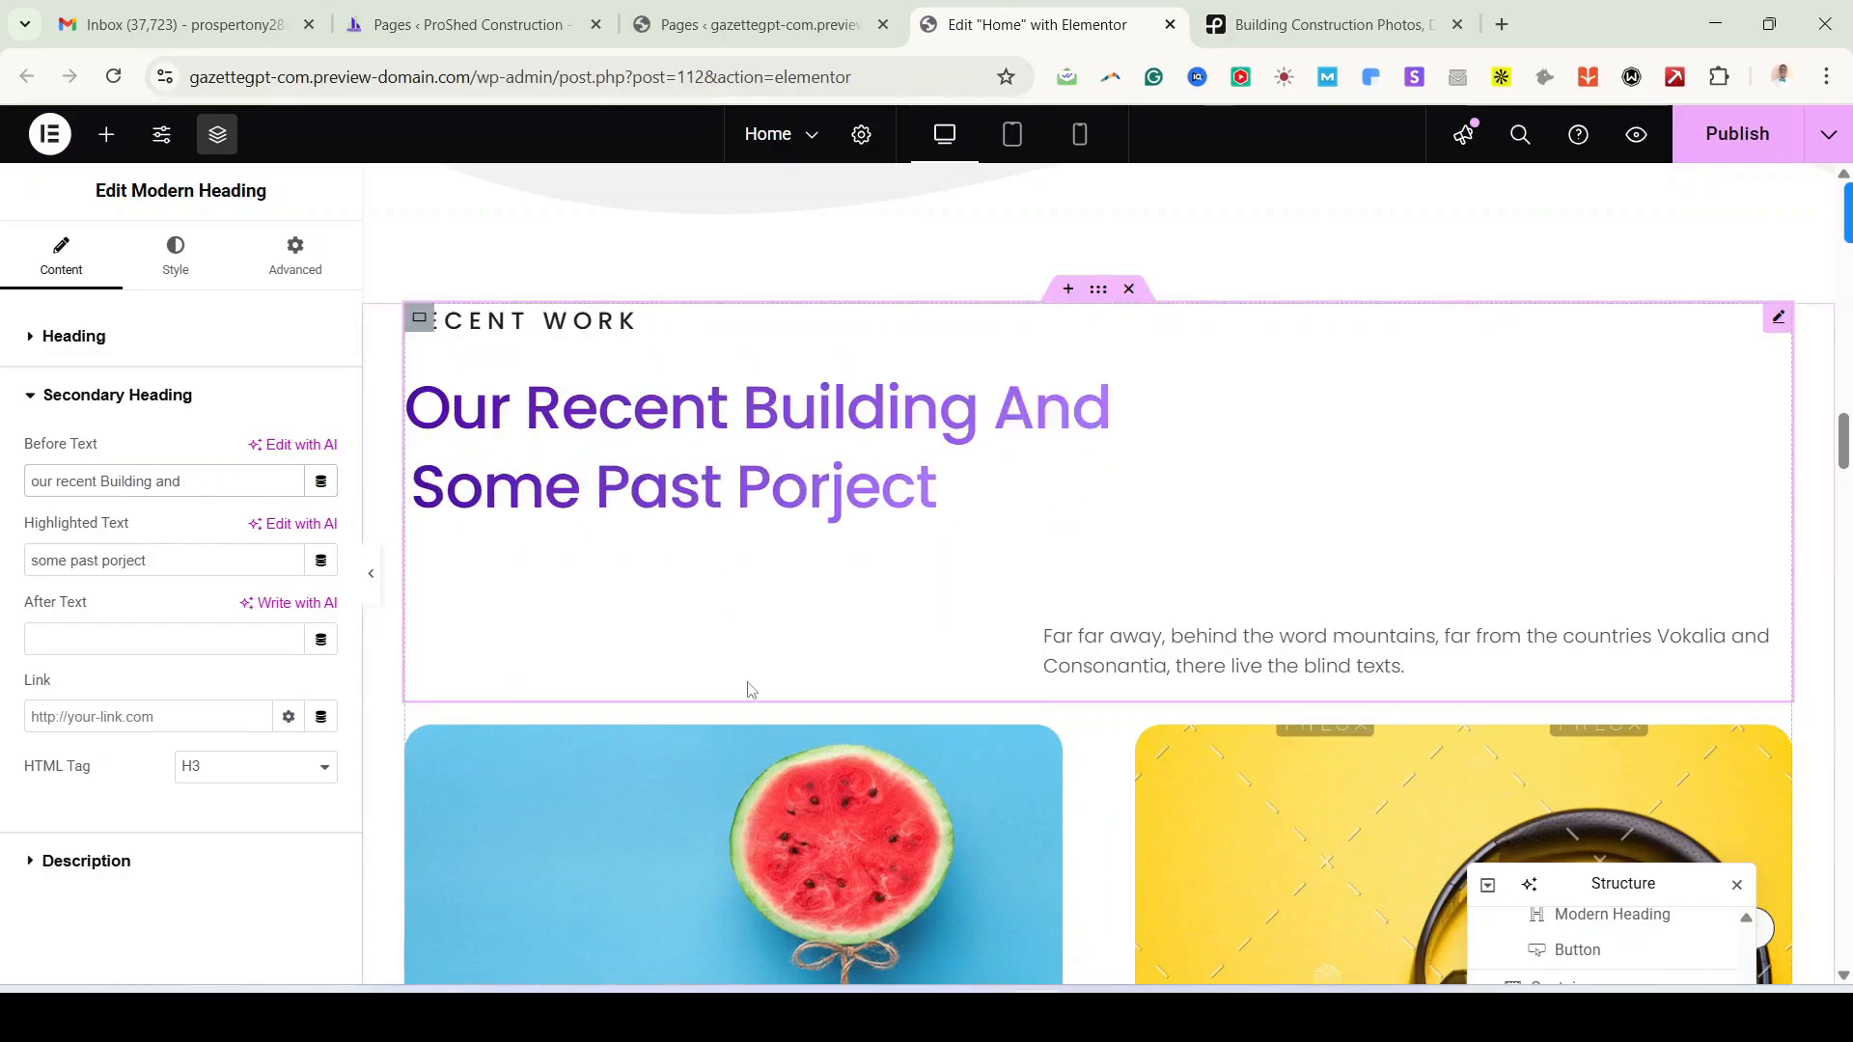
Step: Copy 'Construction Project' from the reference into the heading's Highlighted Text
click(944, 1017)
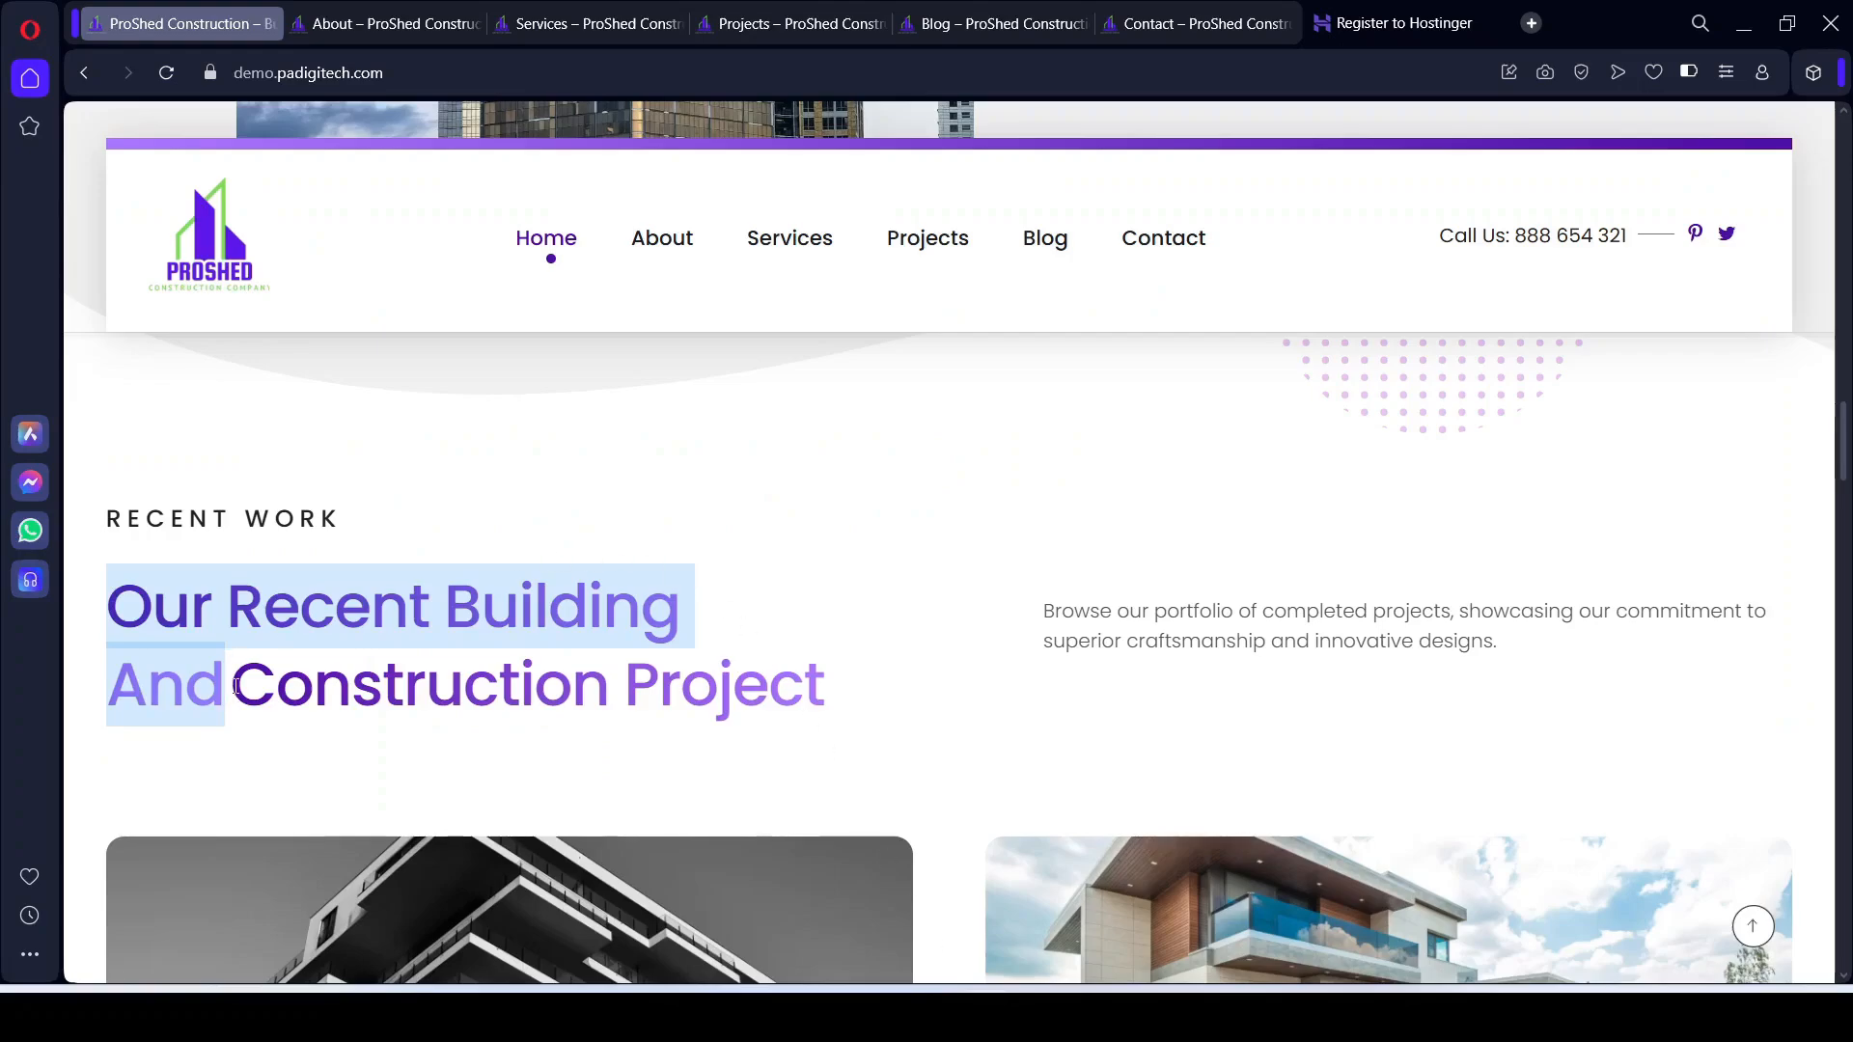
drag(236, 686, 850, 709)
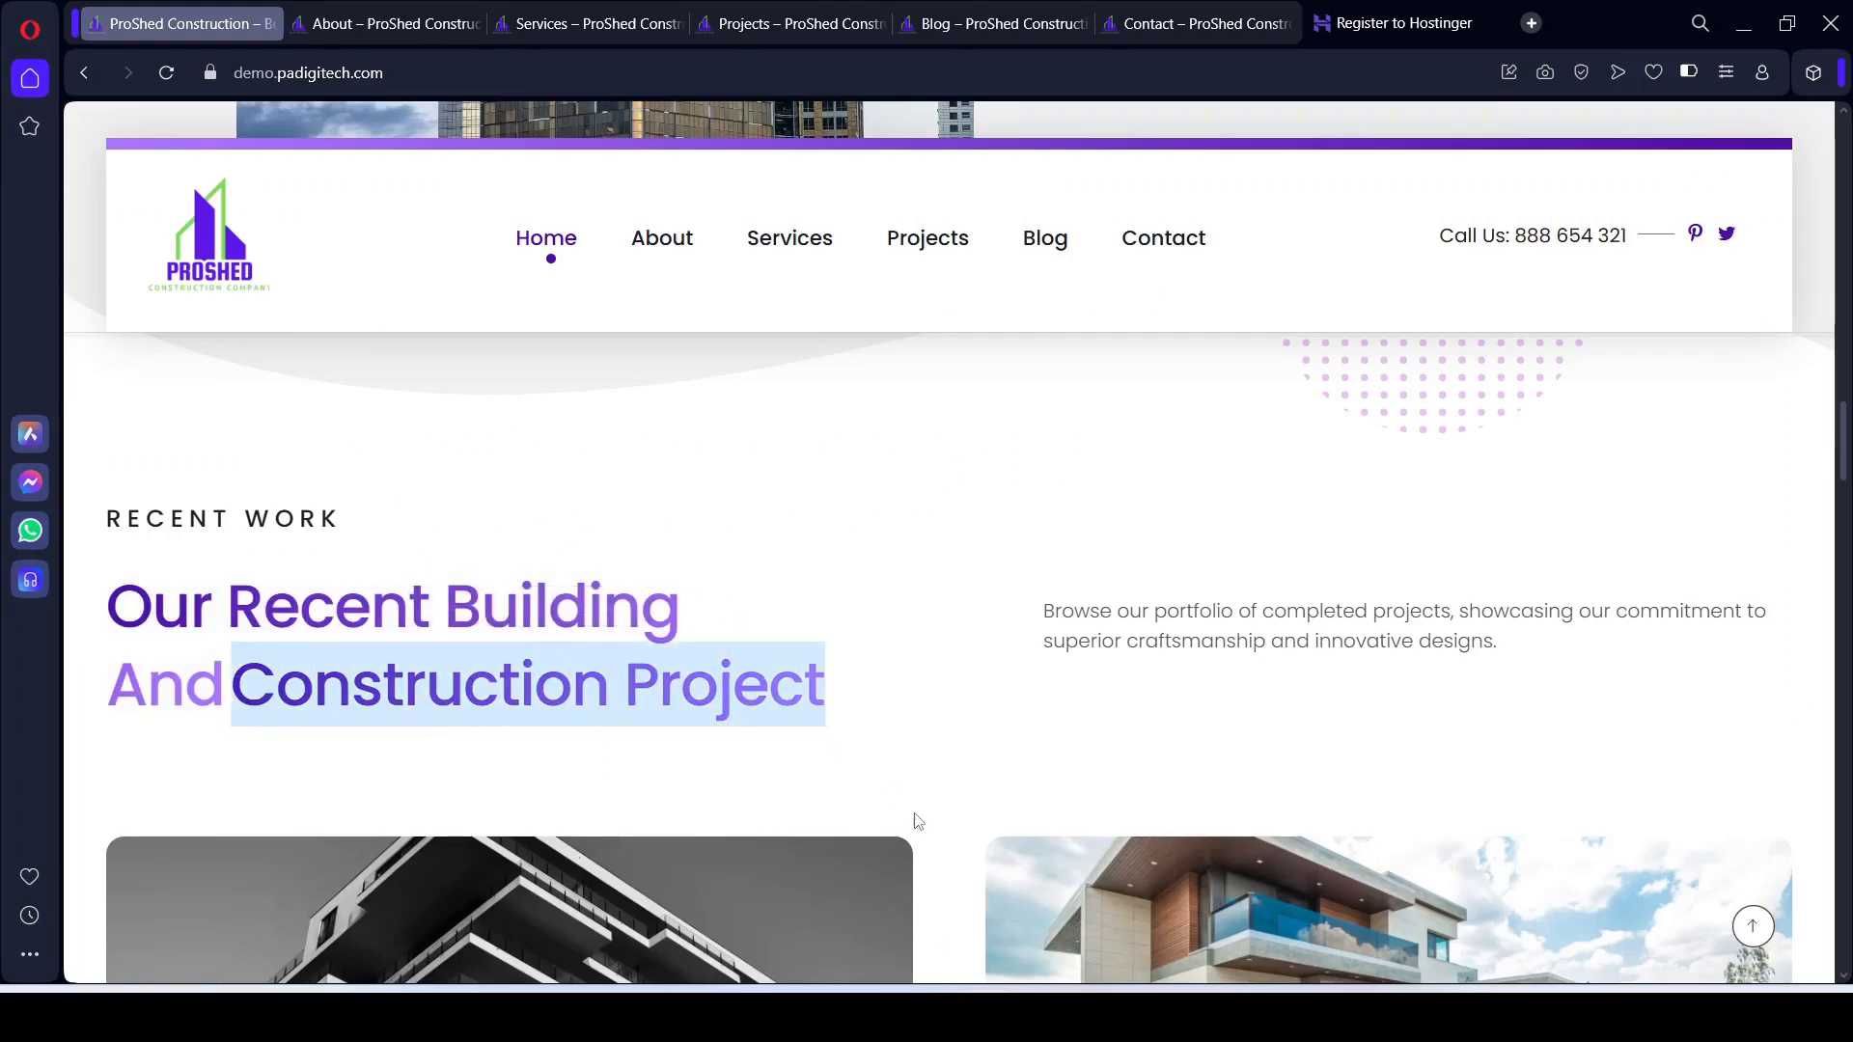
click(999, 1017)
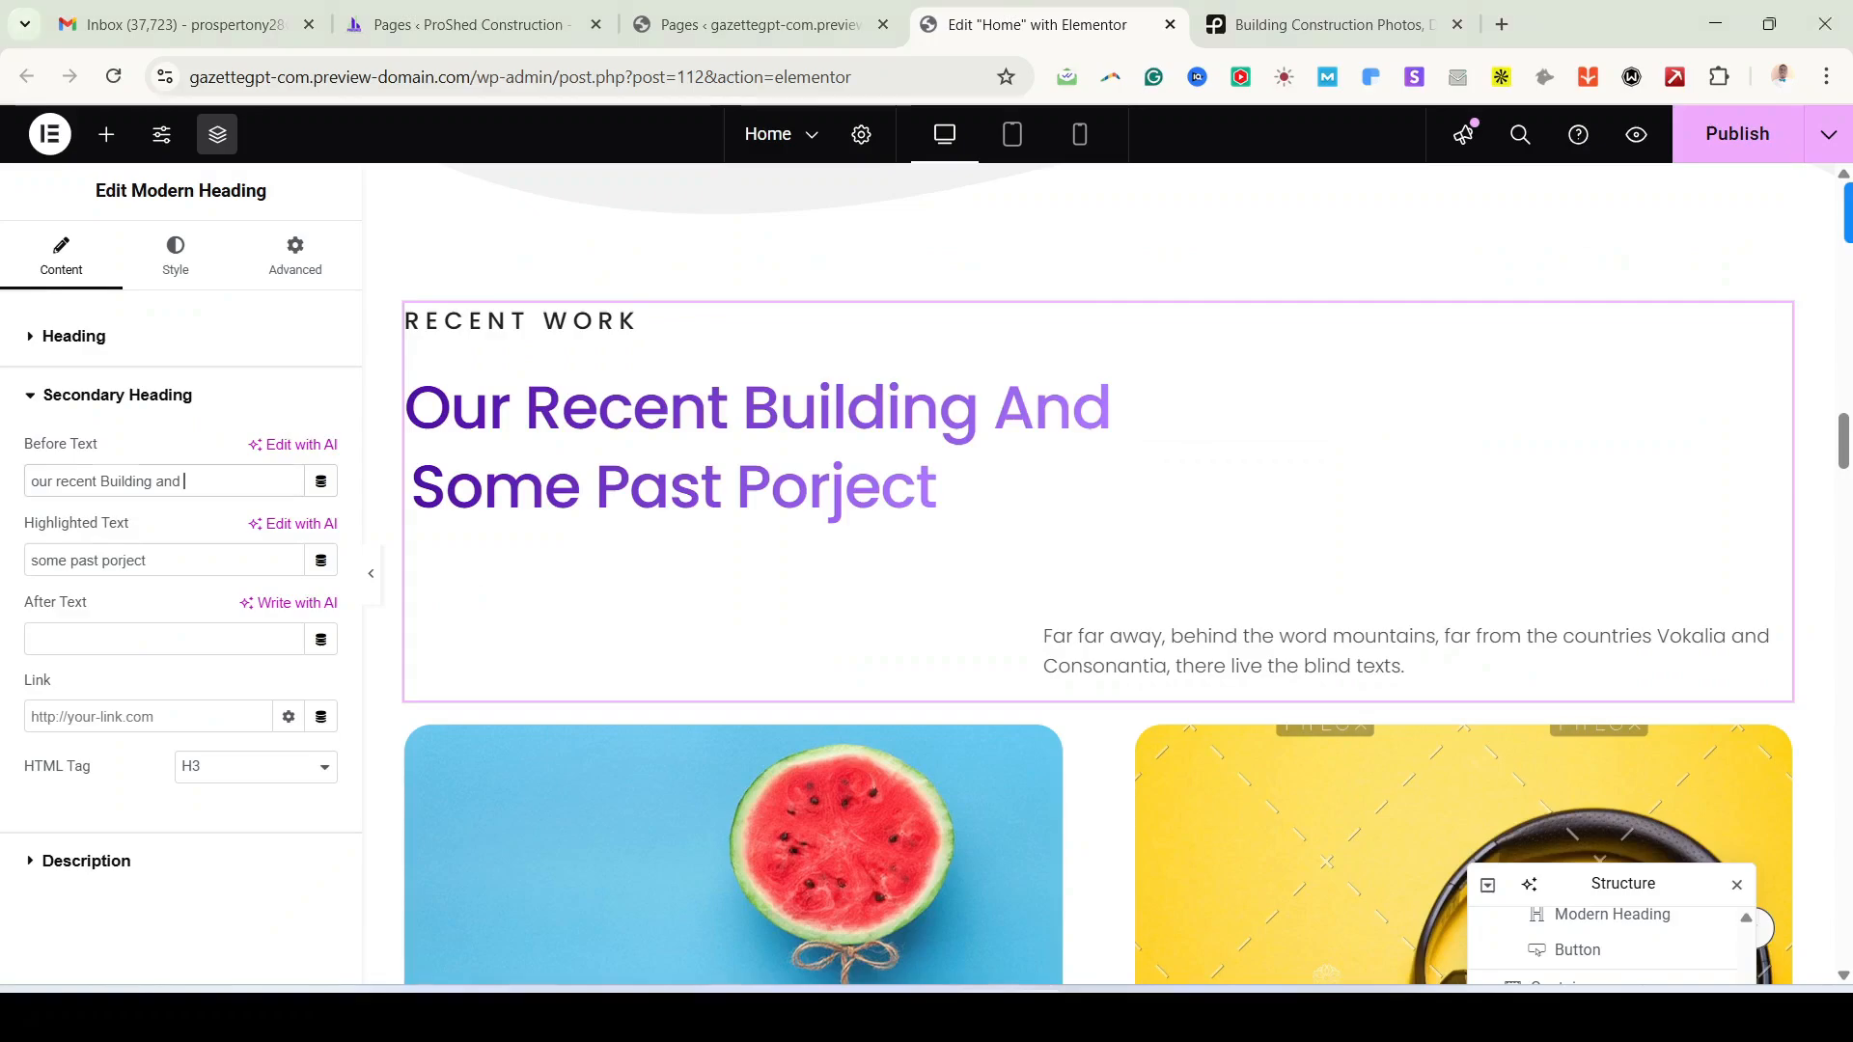
triple_click(137, 563)
text(Construction Project)
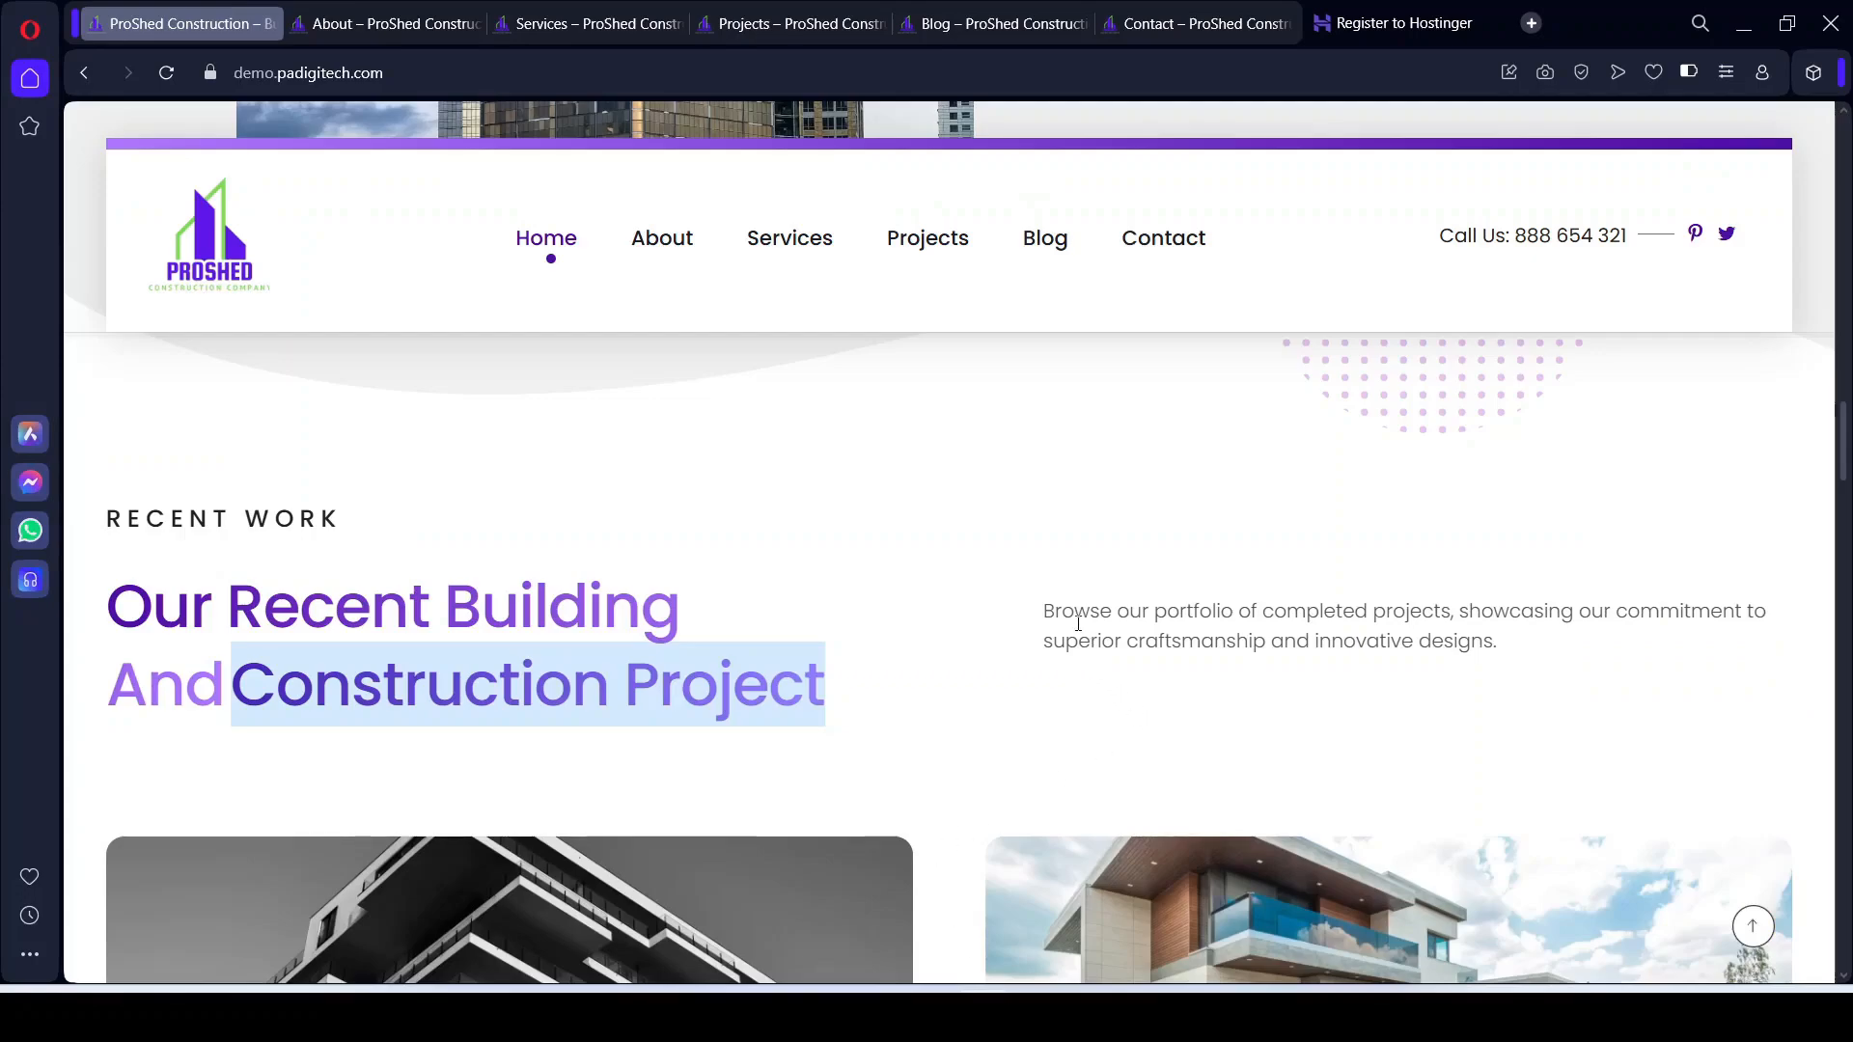
Step: Copy the reference site's Recent Work description paragraph
click(1071, 618)
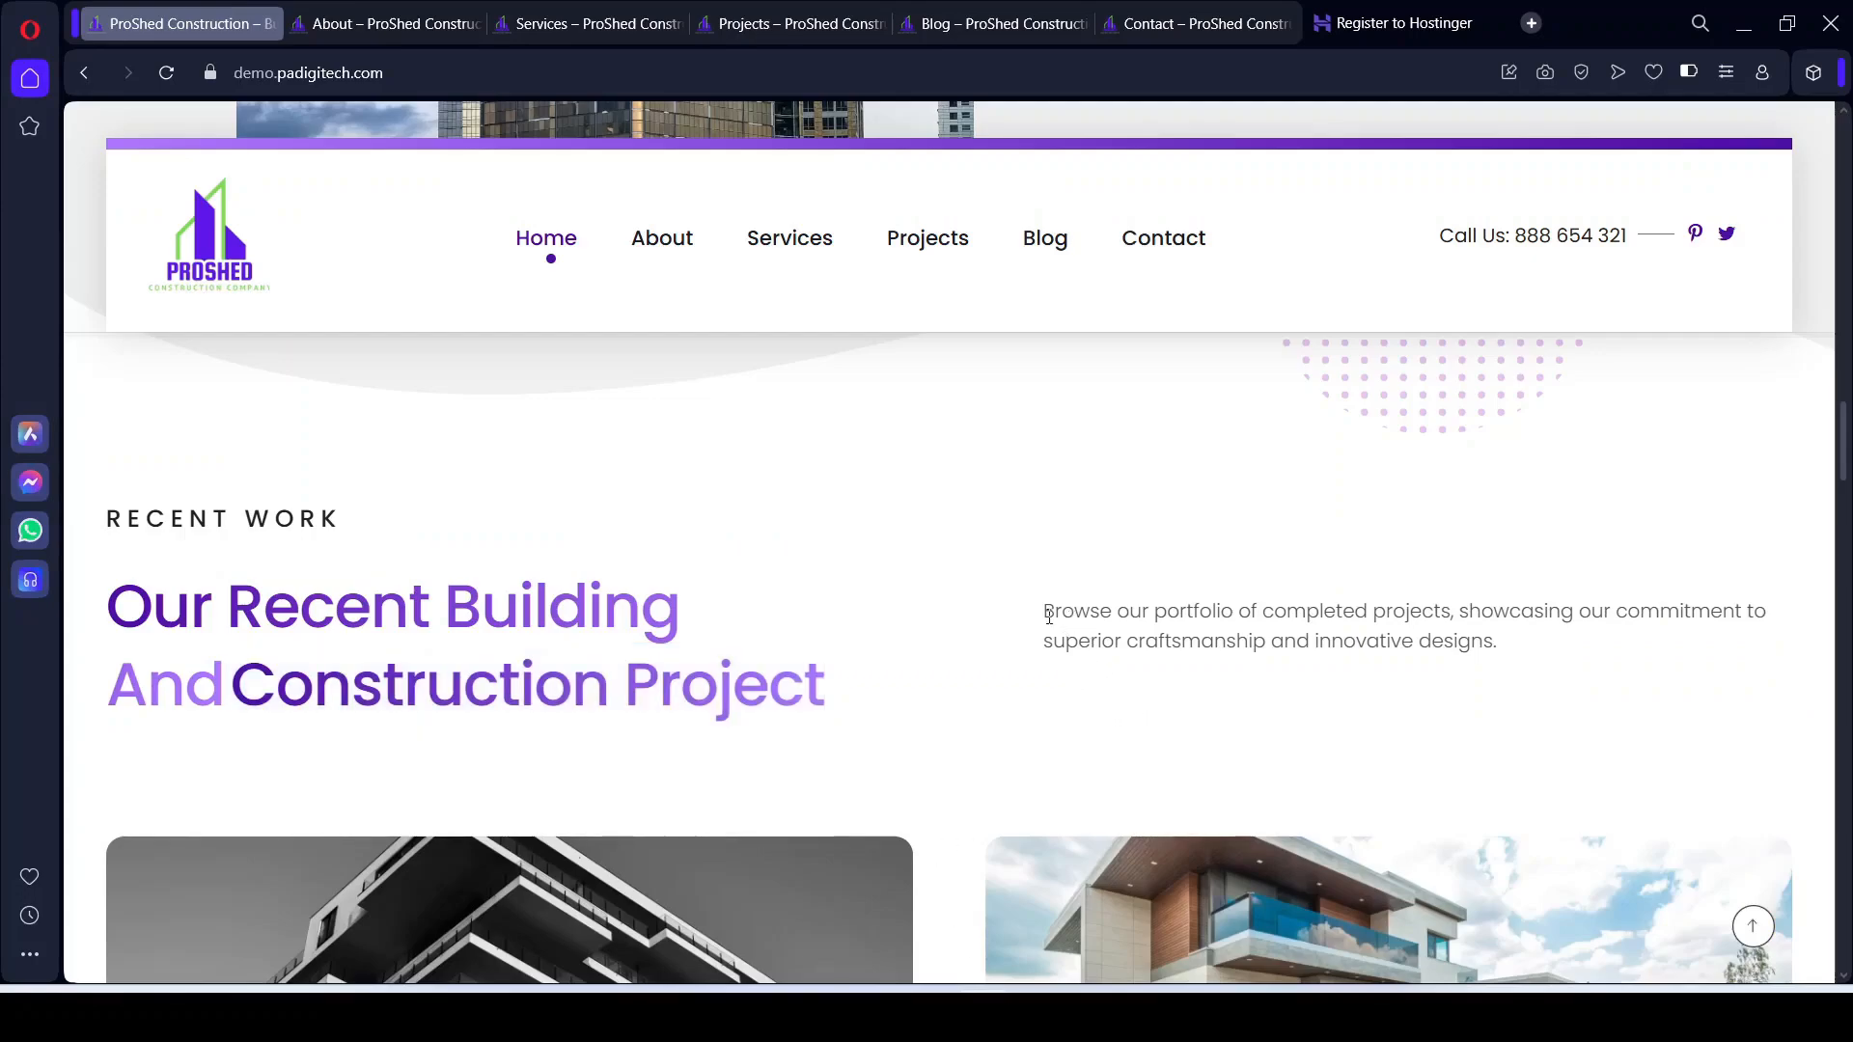
drag(1049, 615, 1508, 649)
key(ctrl+c)
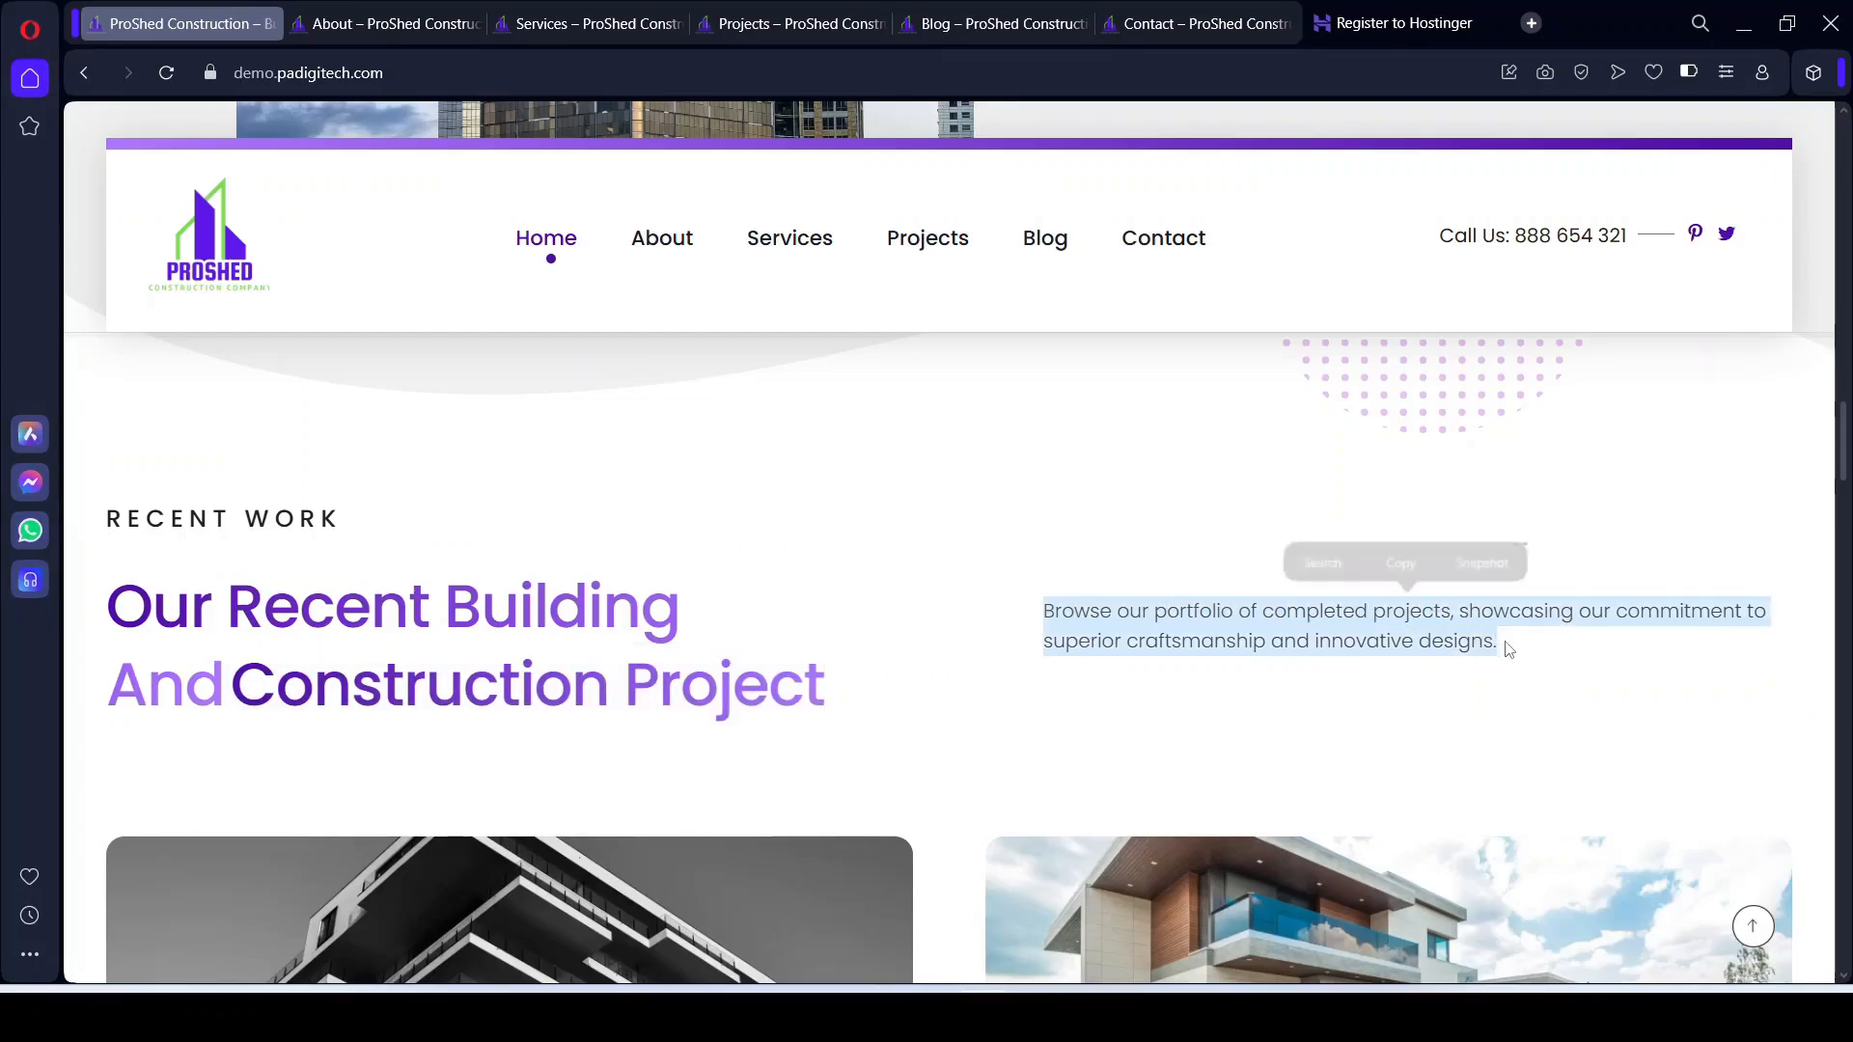
key(alt+Tab)
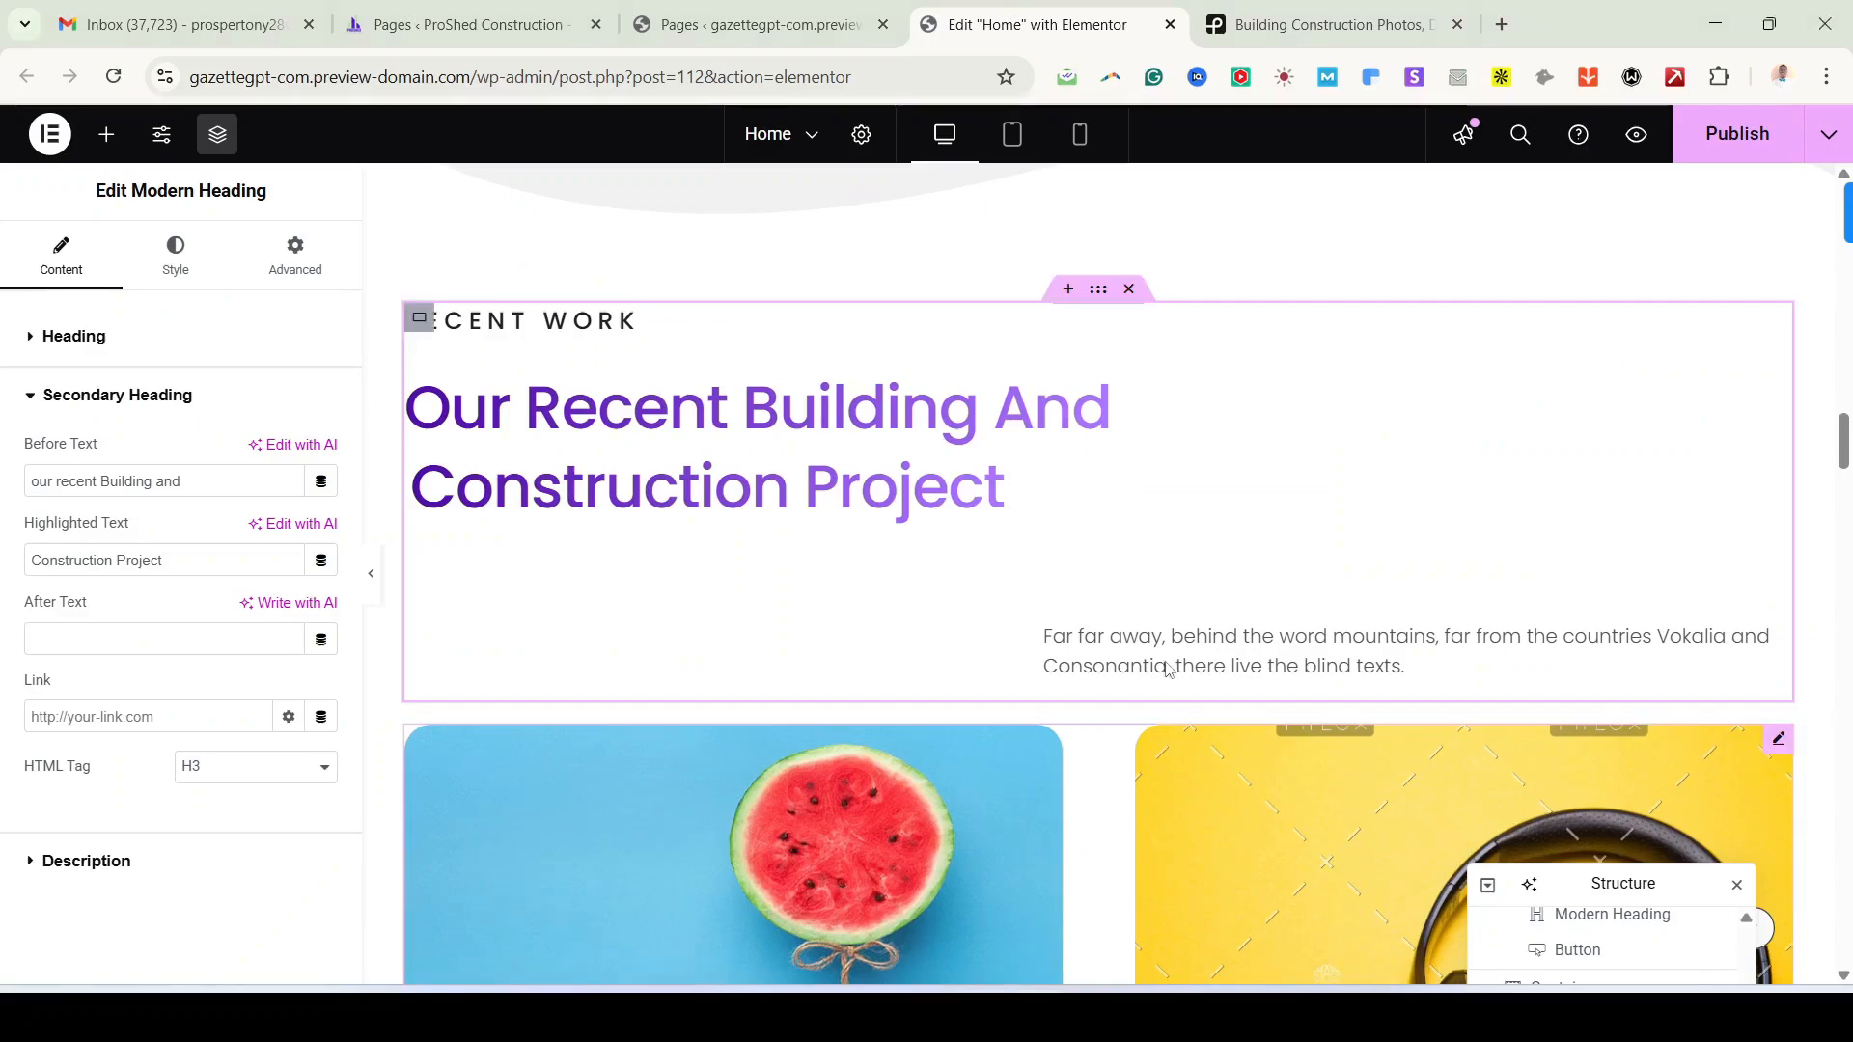
Step: Paste 'Browse our portfolio of completed projects, showcasing our commitment…' into the Recent Work description
click(228, 869)
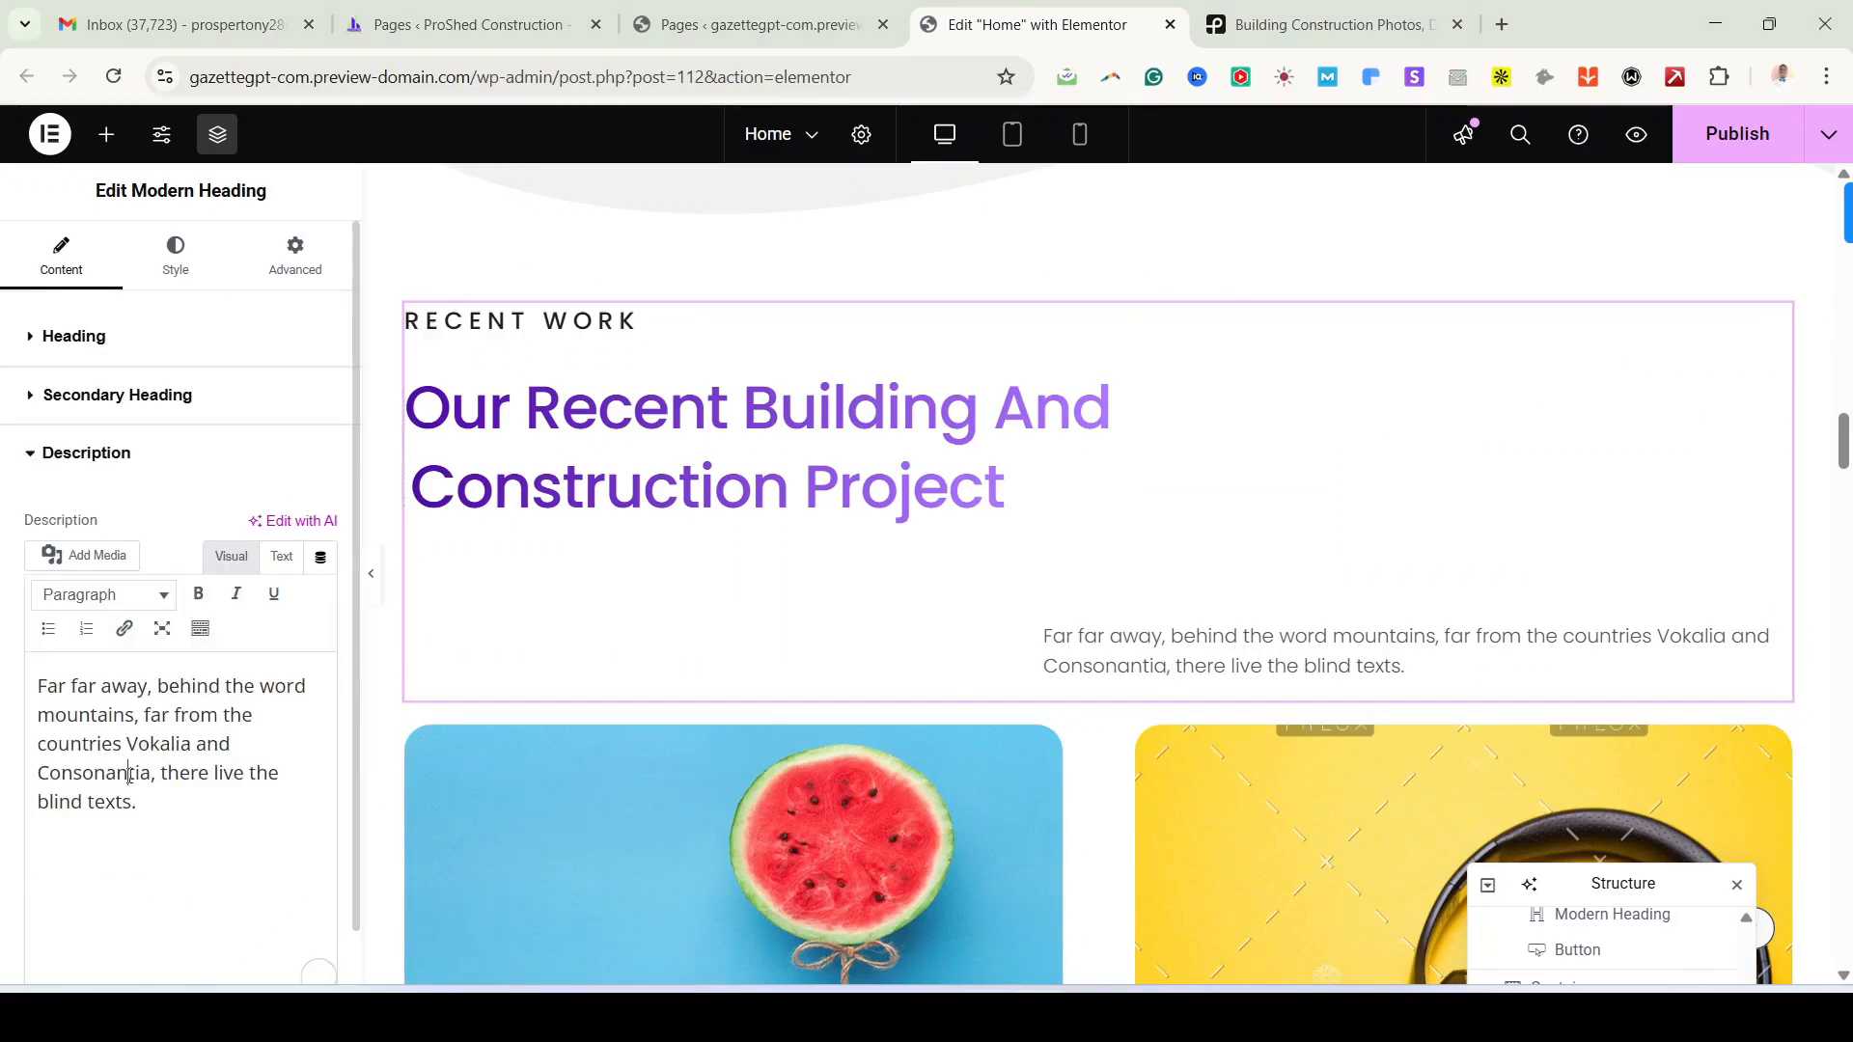
key(ctrl+a)
key(ctrl+v)
scroll(1216, 791, down, 4)
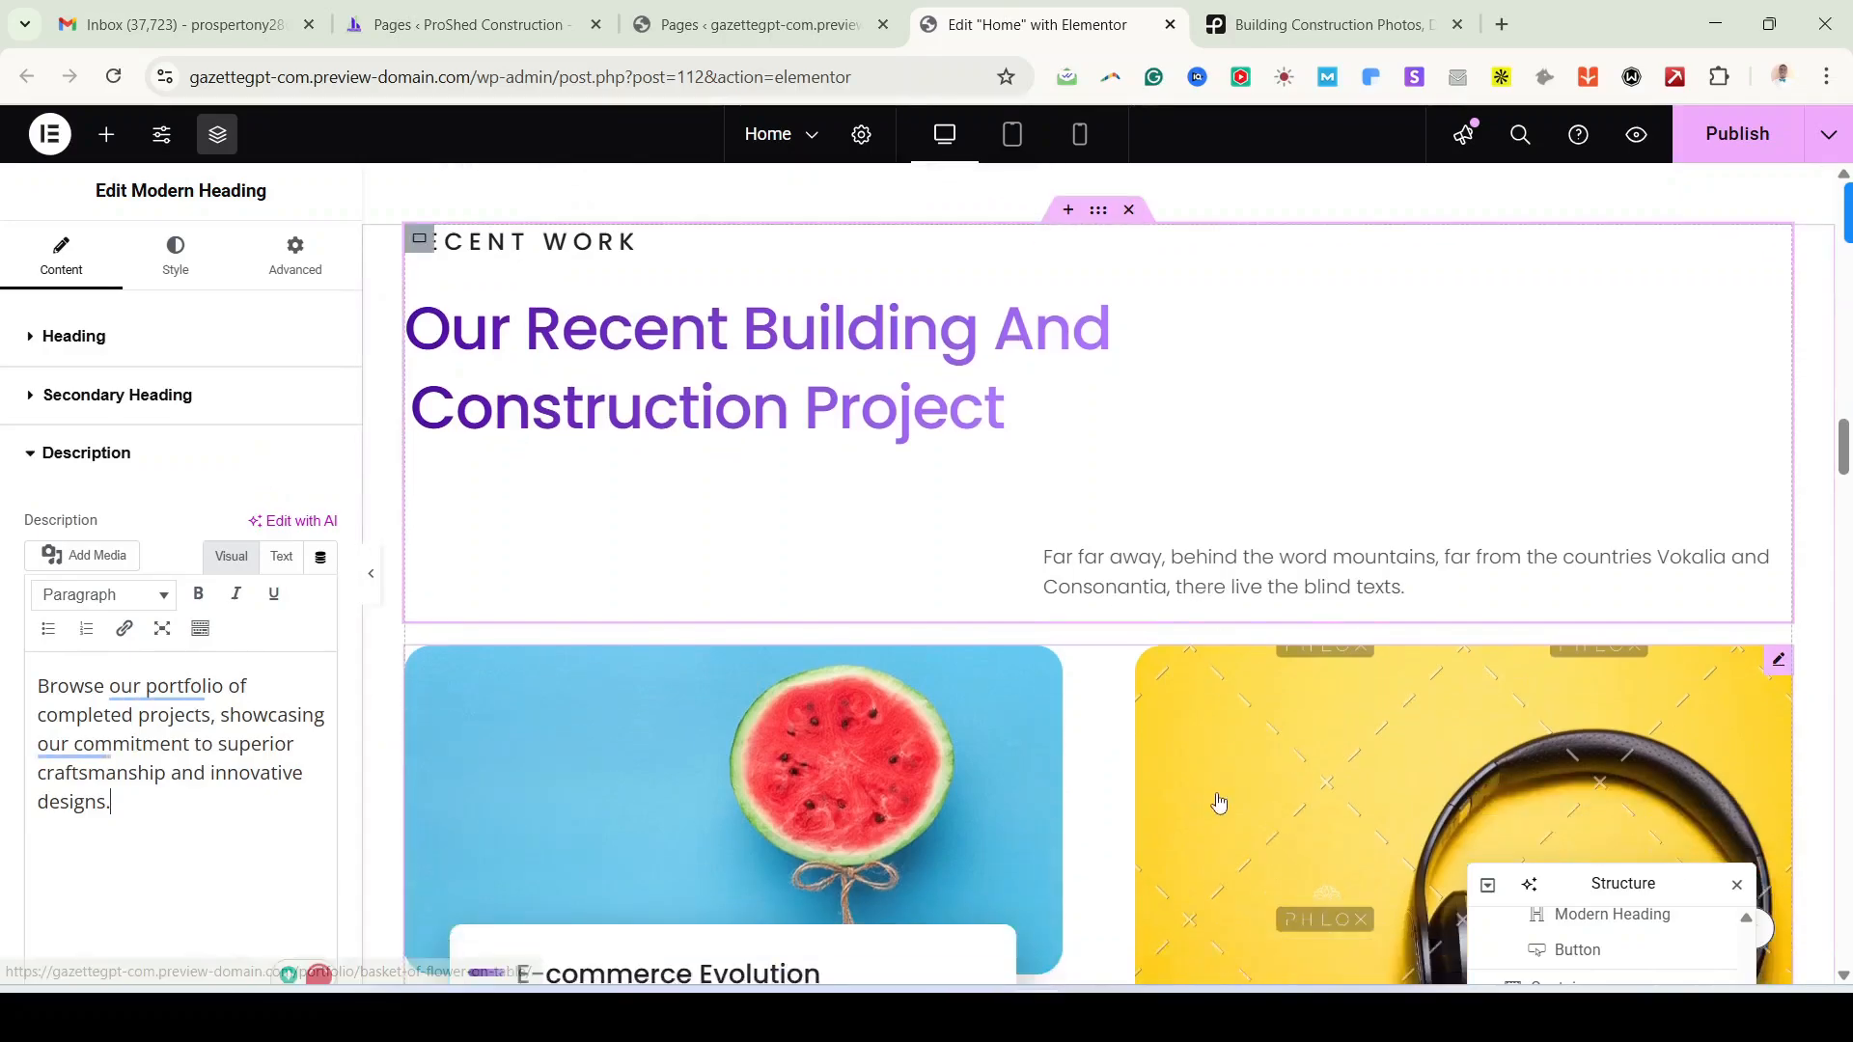
scroll(1308, 816, down, 3)
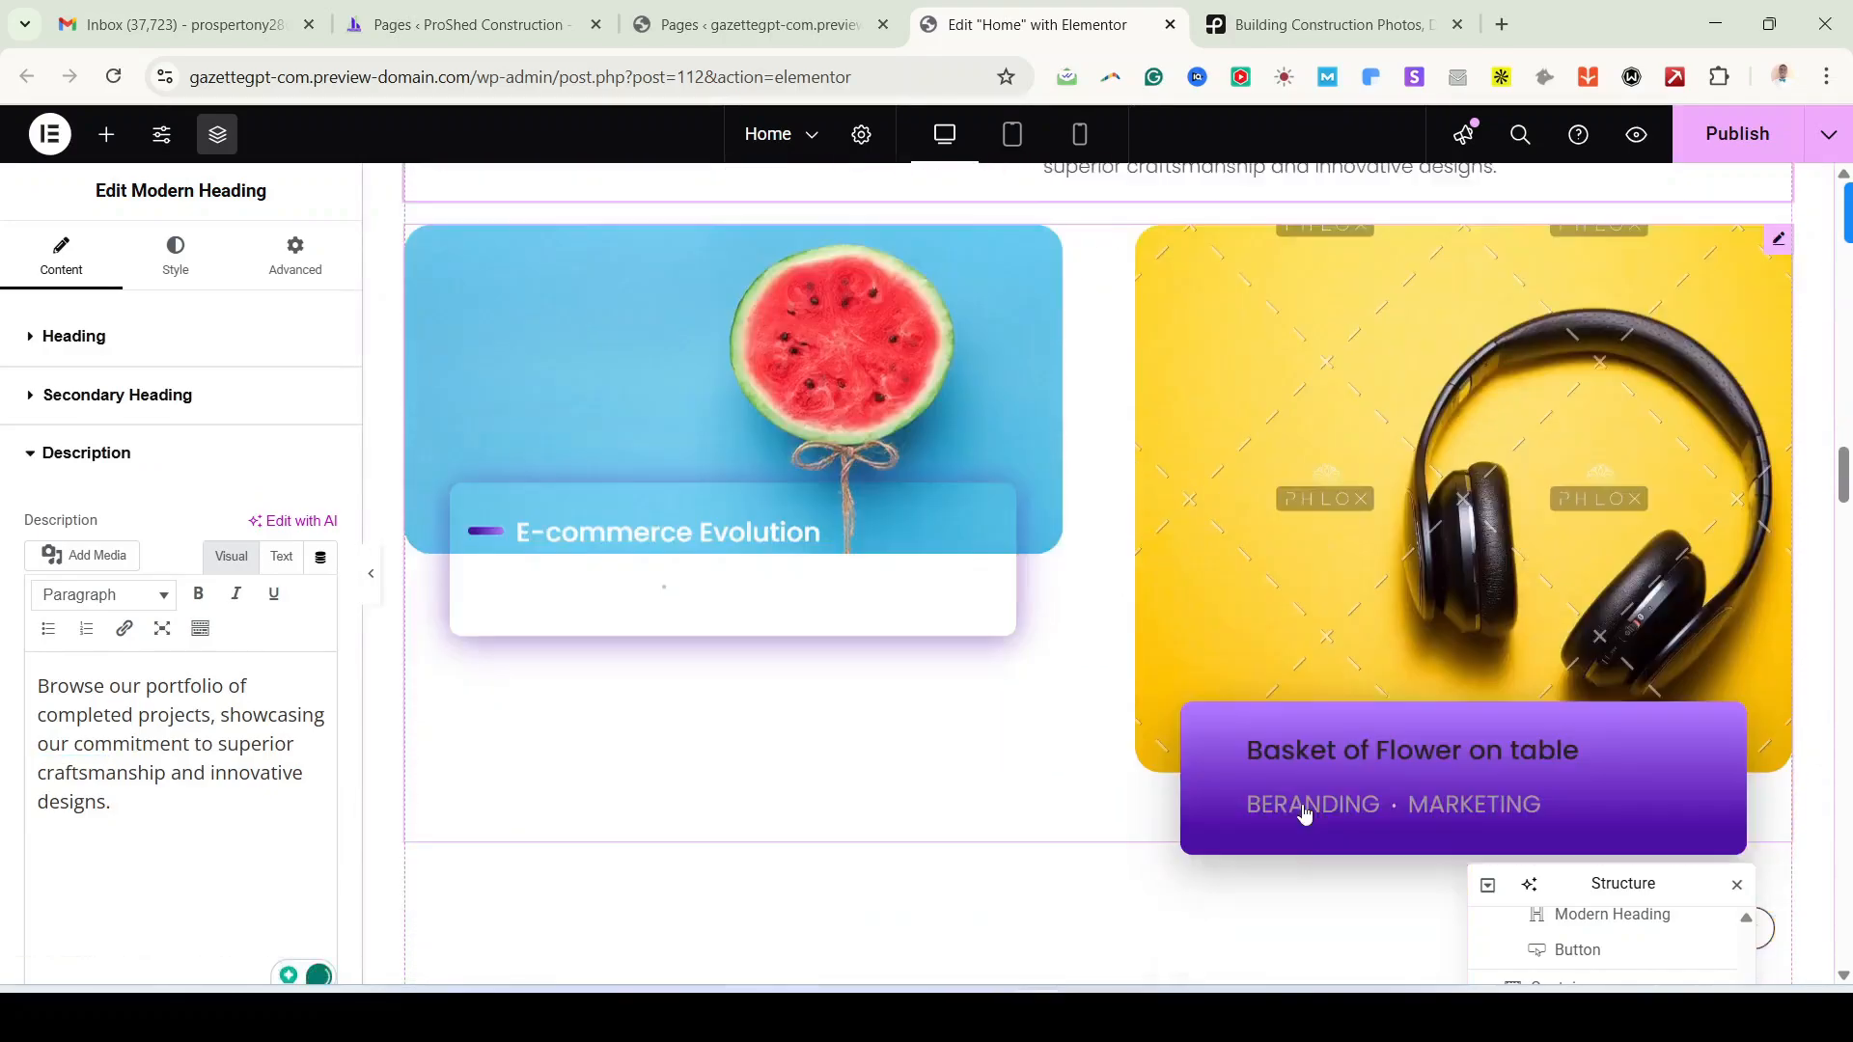
scroll(846, 646, up, 1)
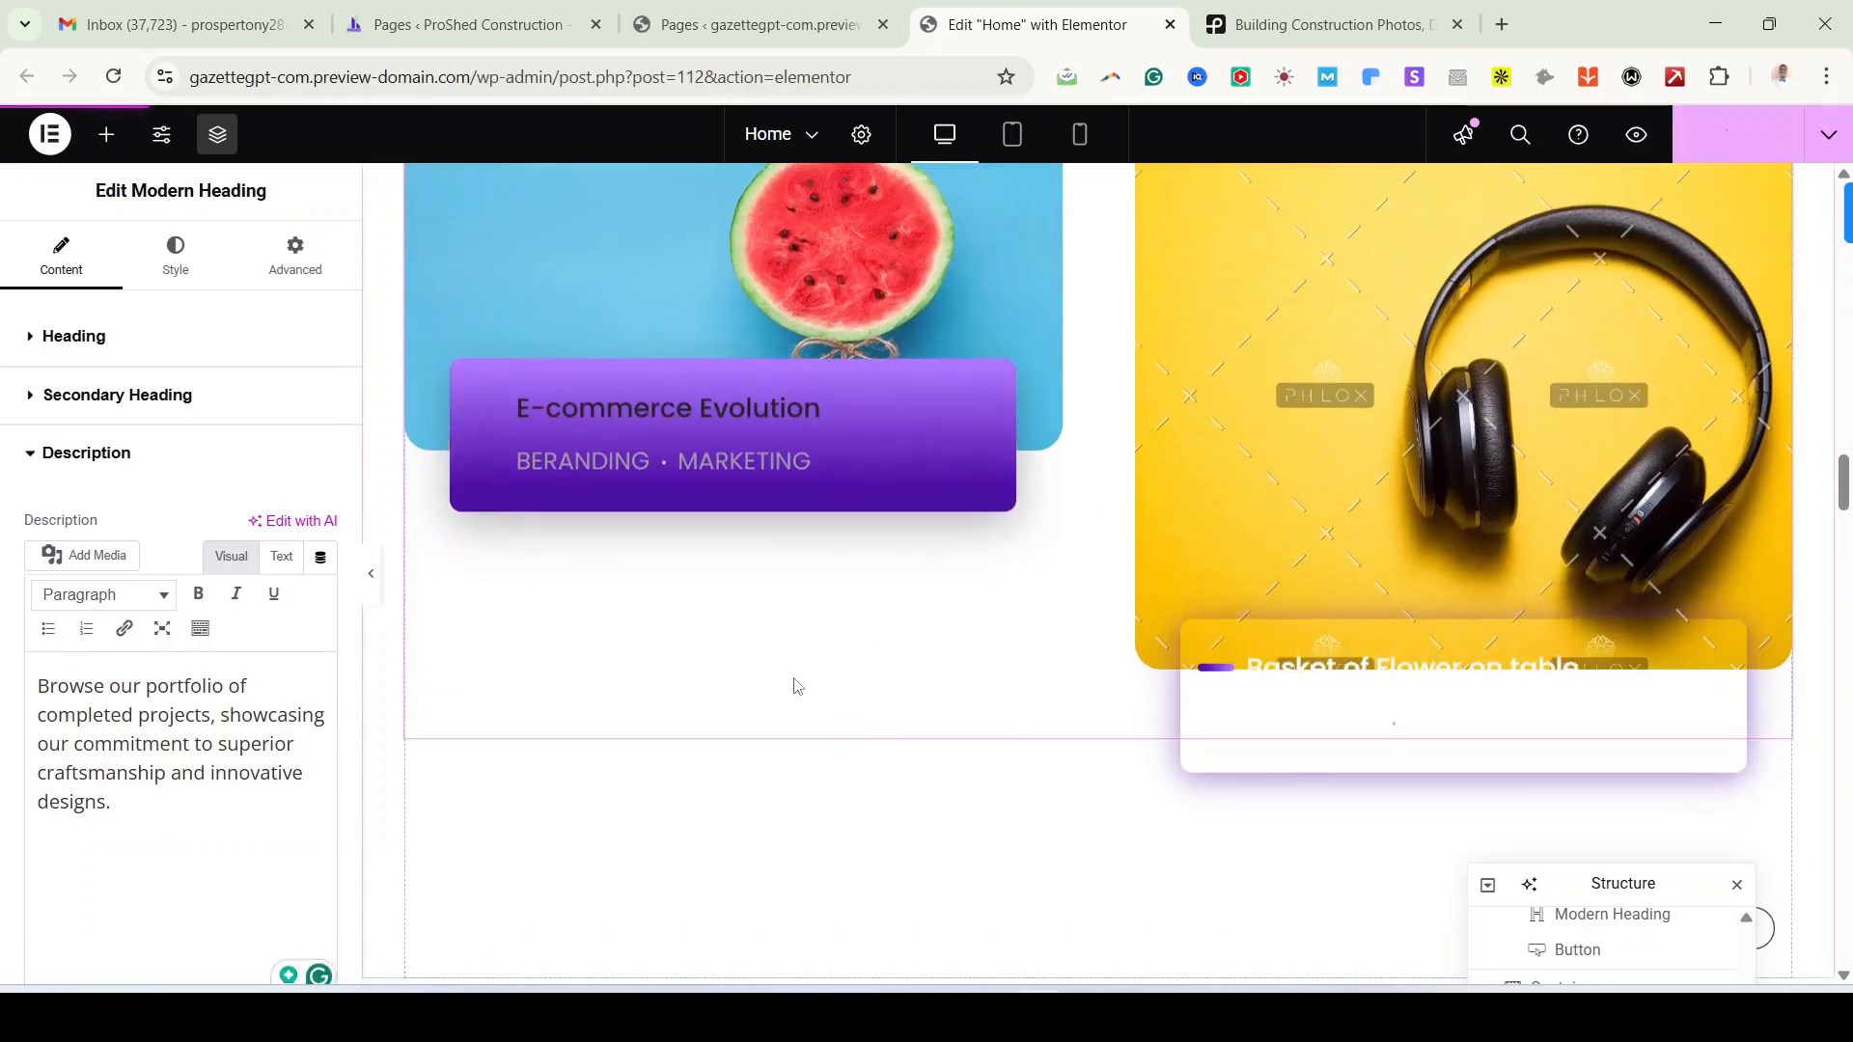
scroll(809, 676, up, 2)
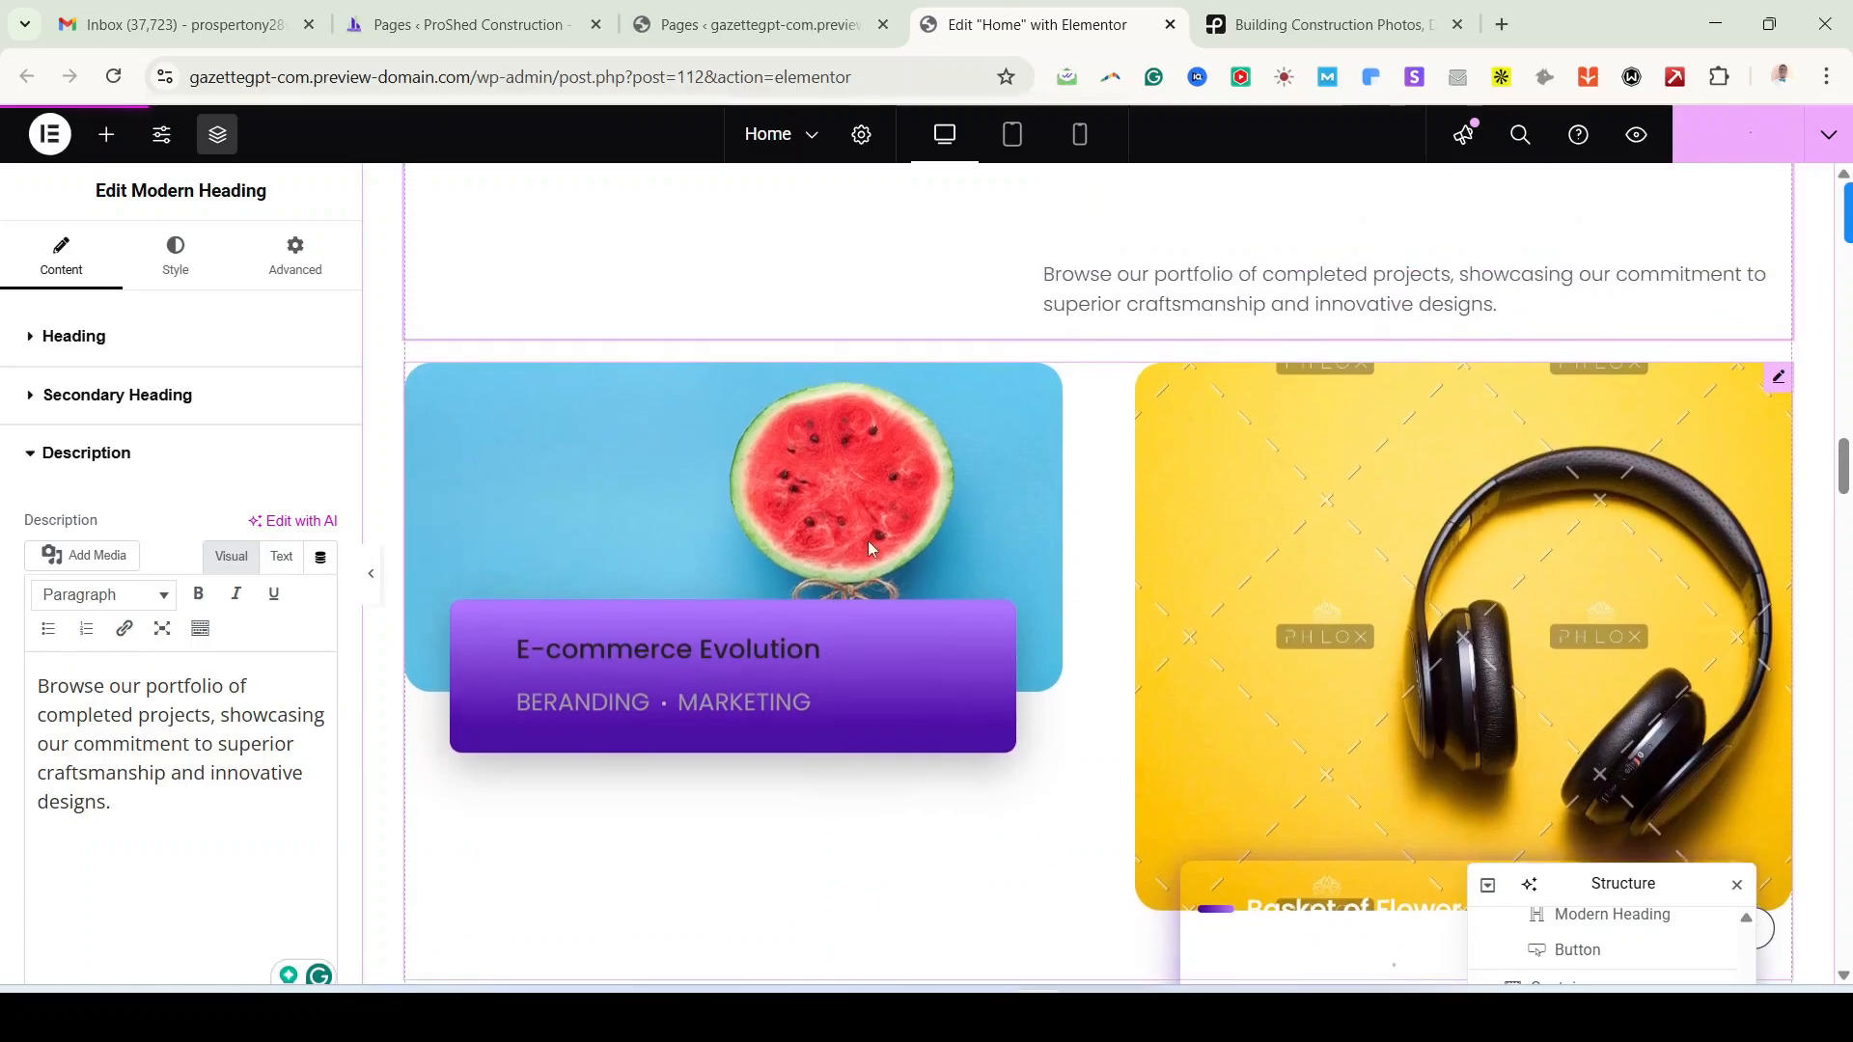
click(1781, 379)
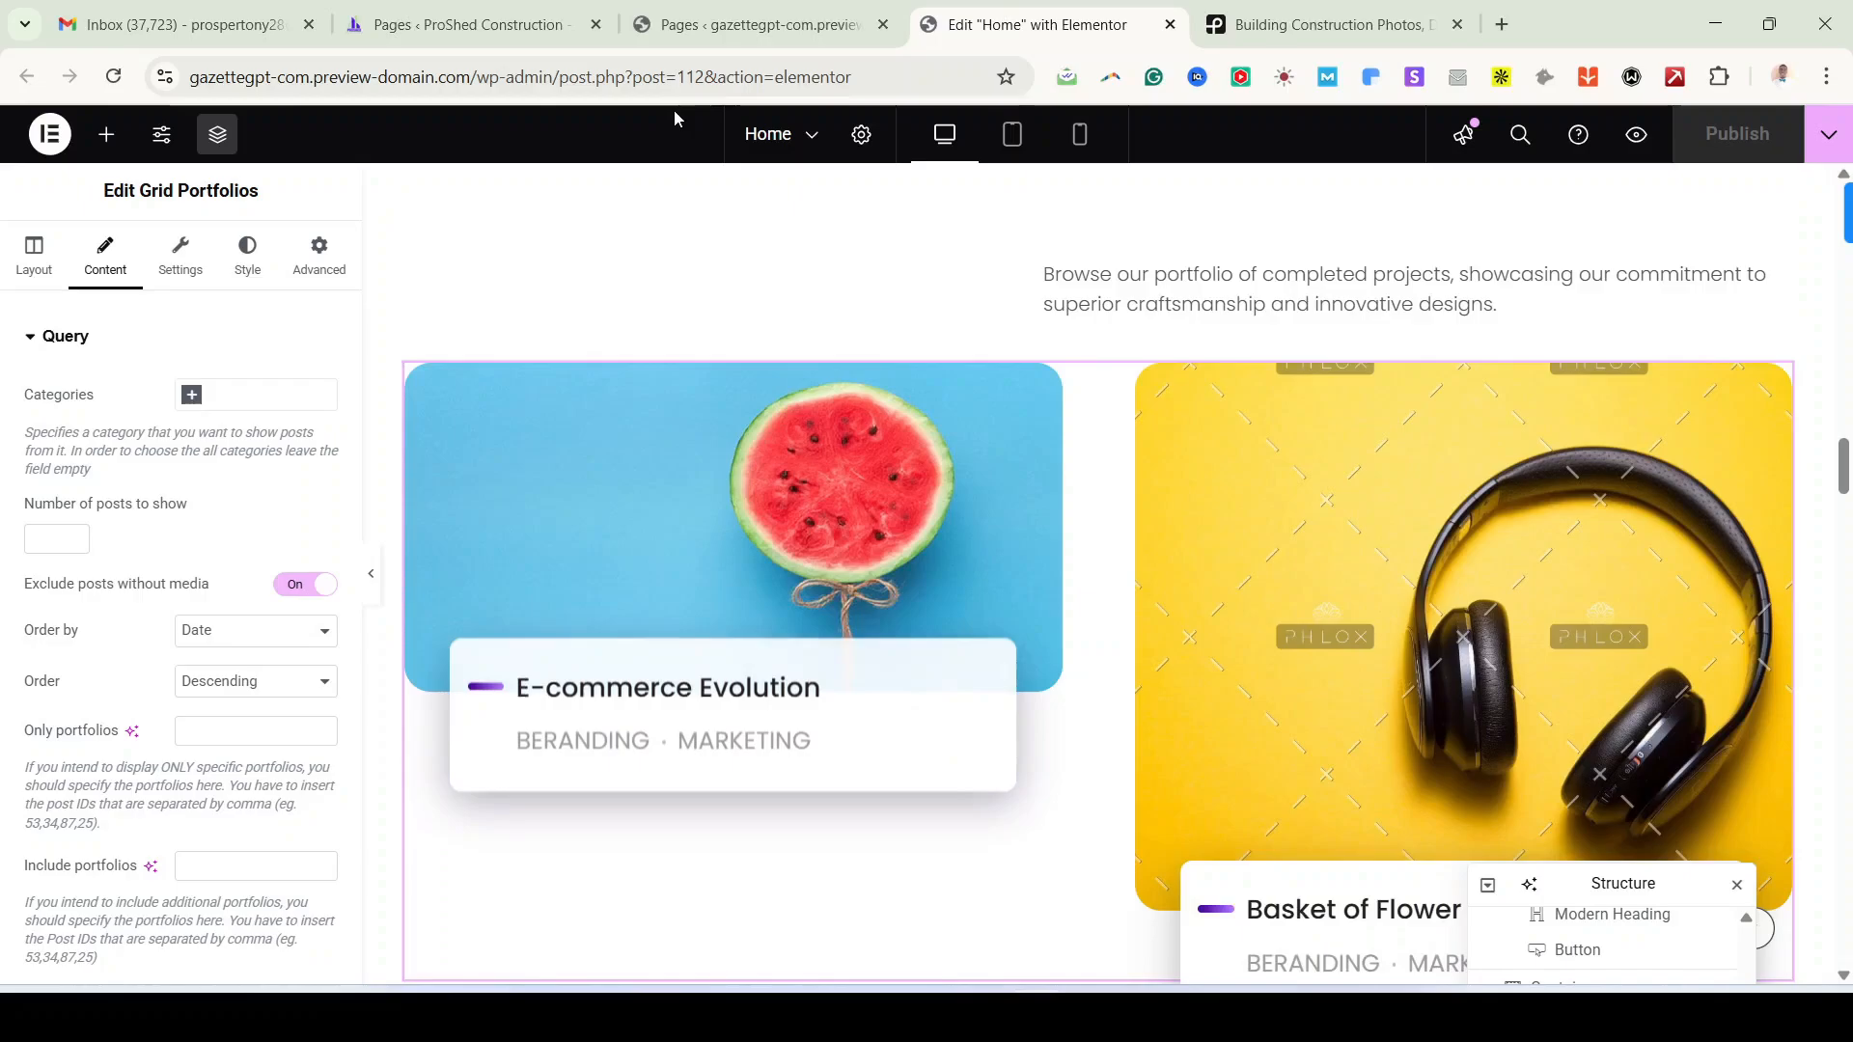
click(729, 41)
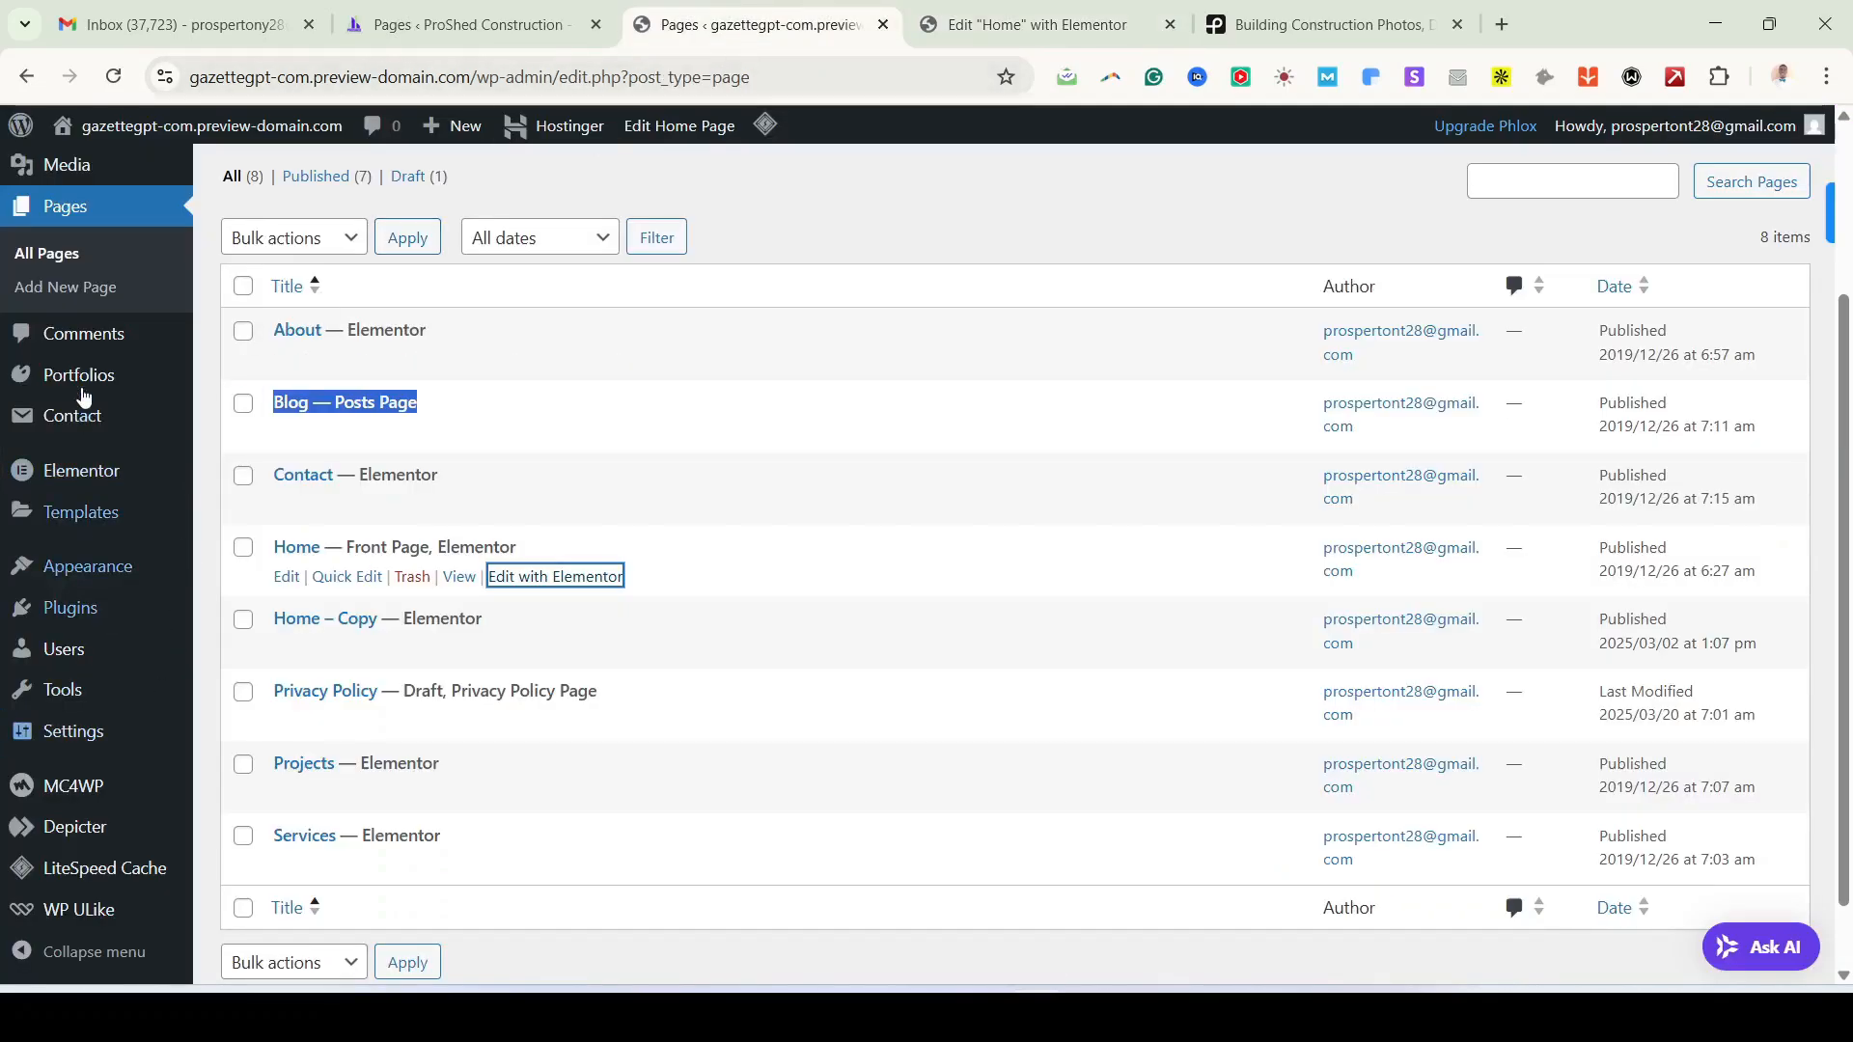
mouse_move(77, 384)
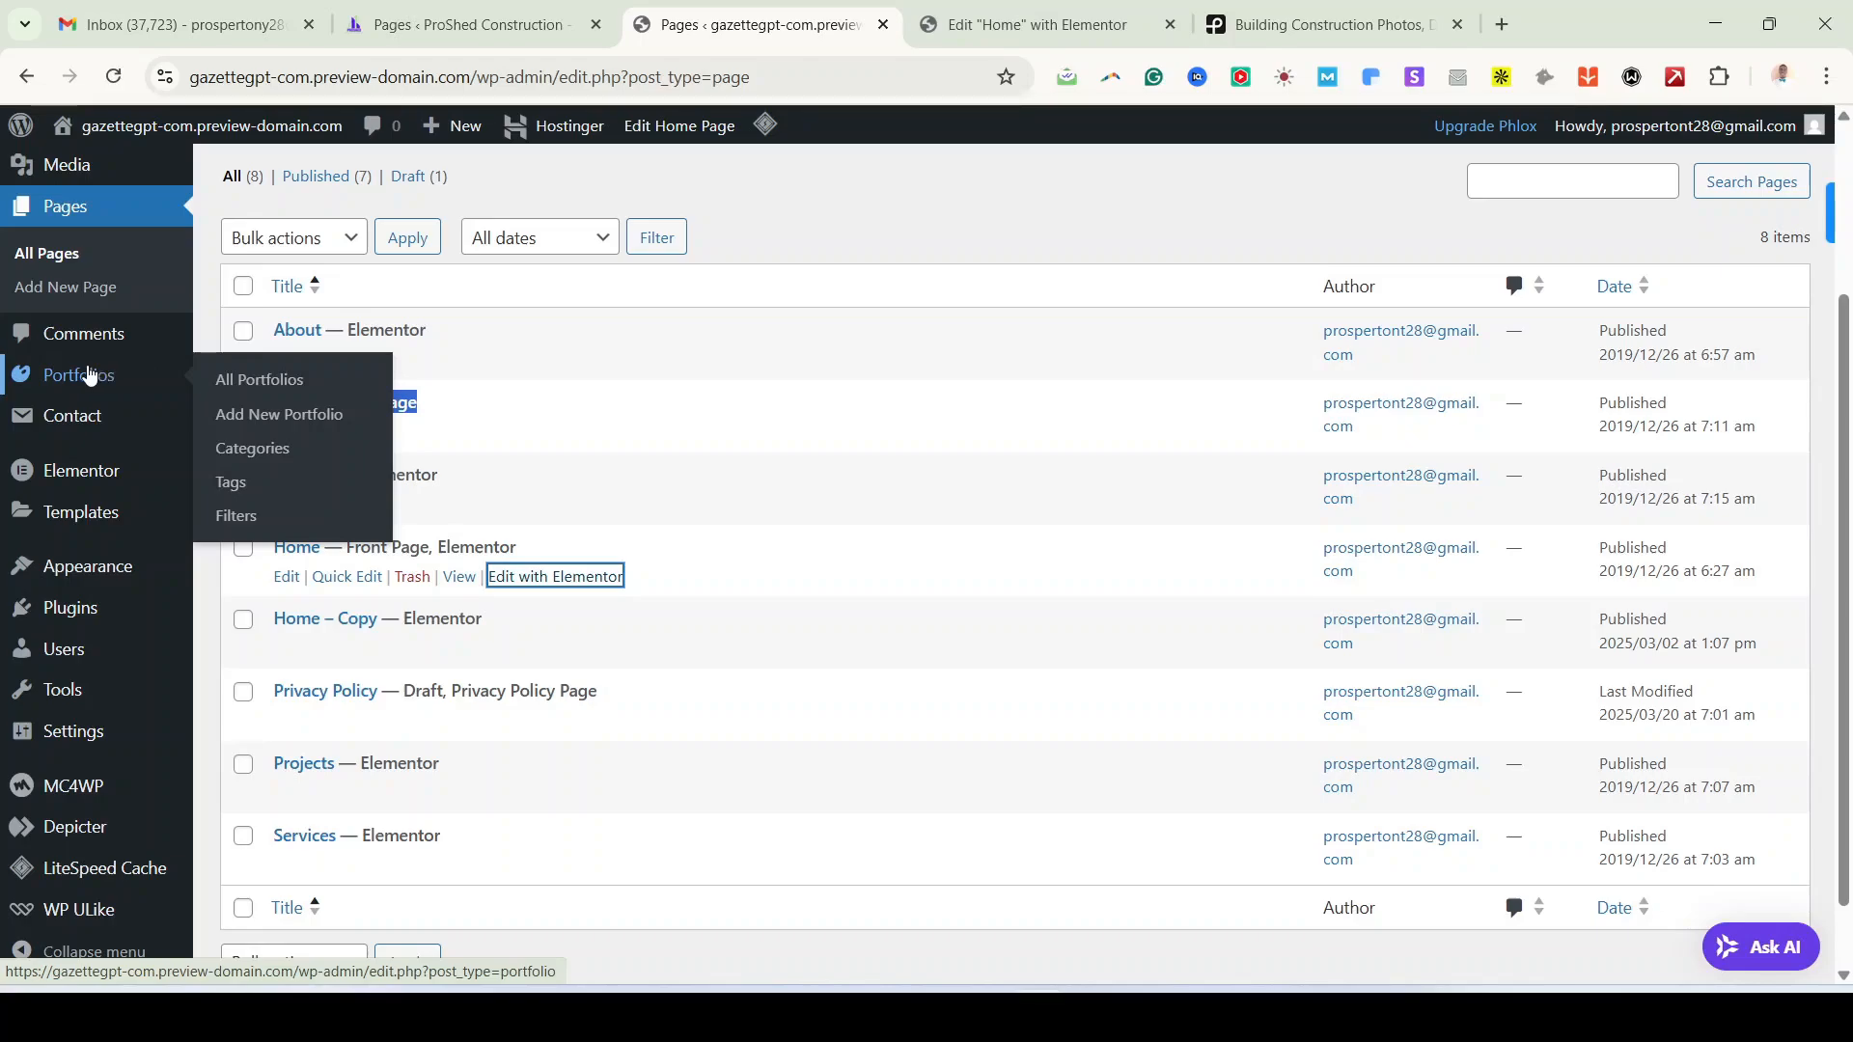
click(1025, 31)
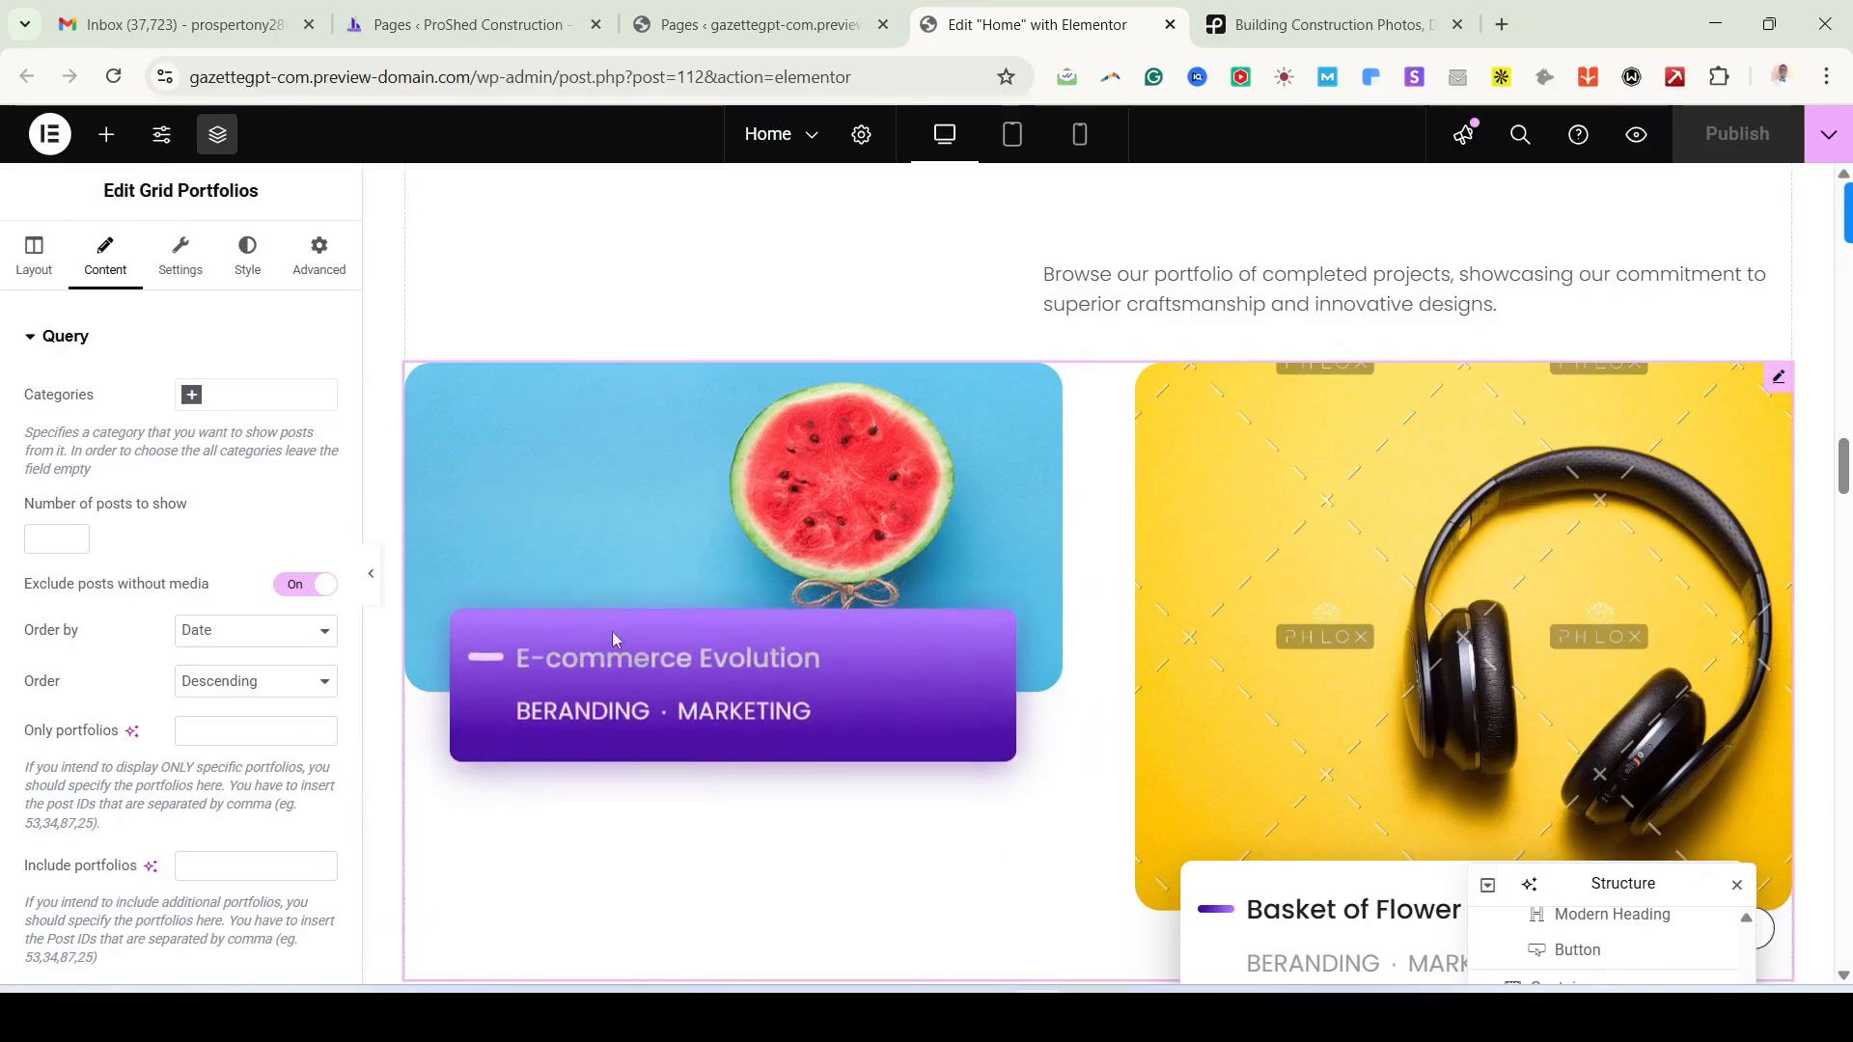
scroll(1274, 714, down, 3)
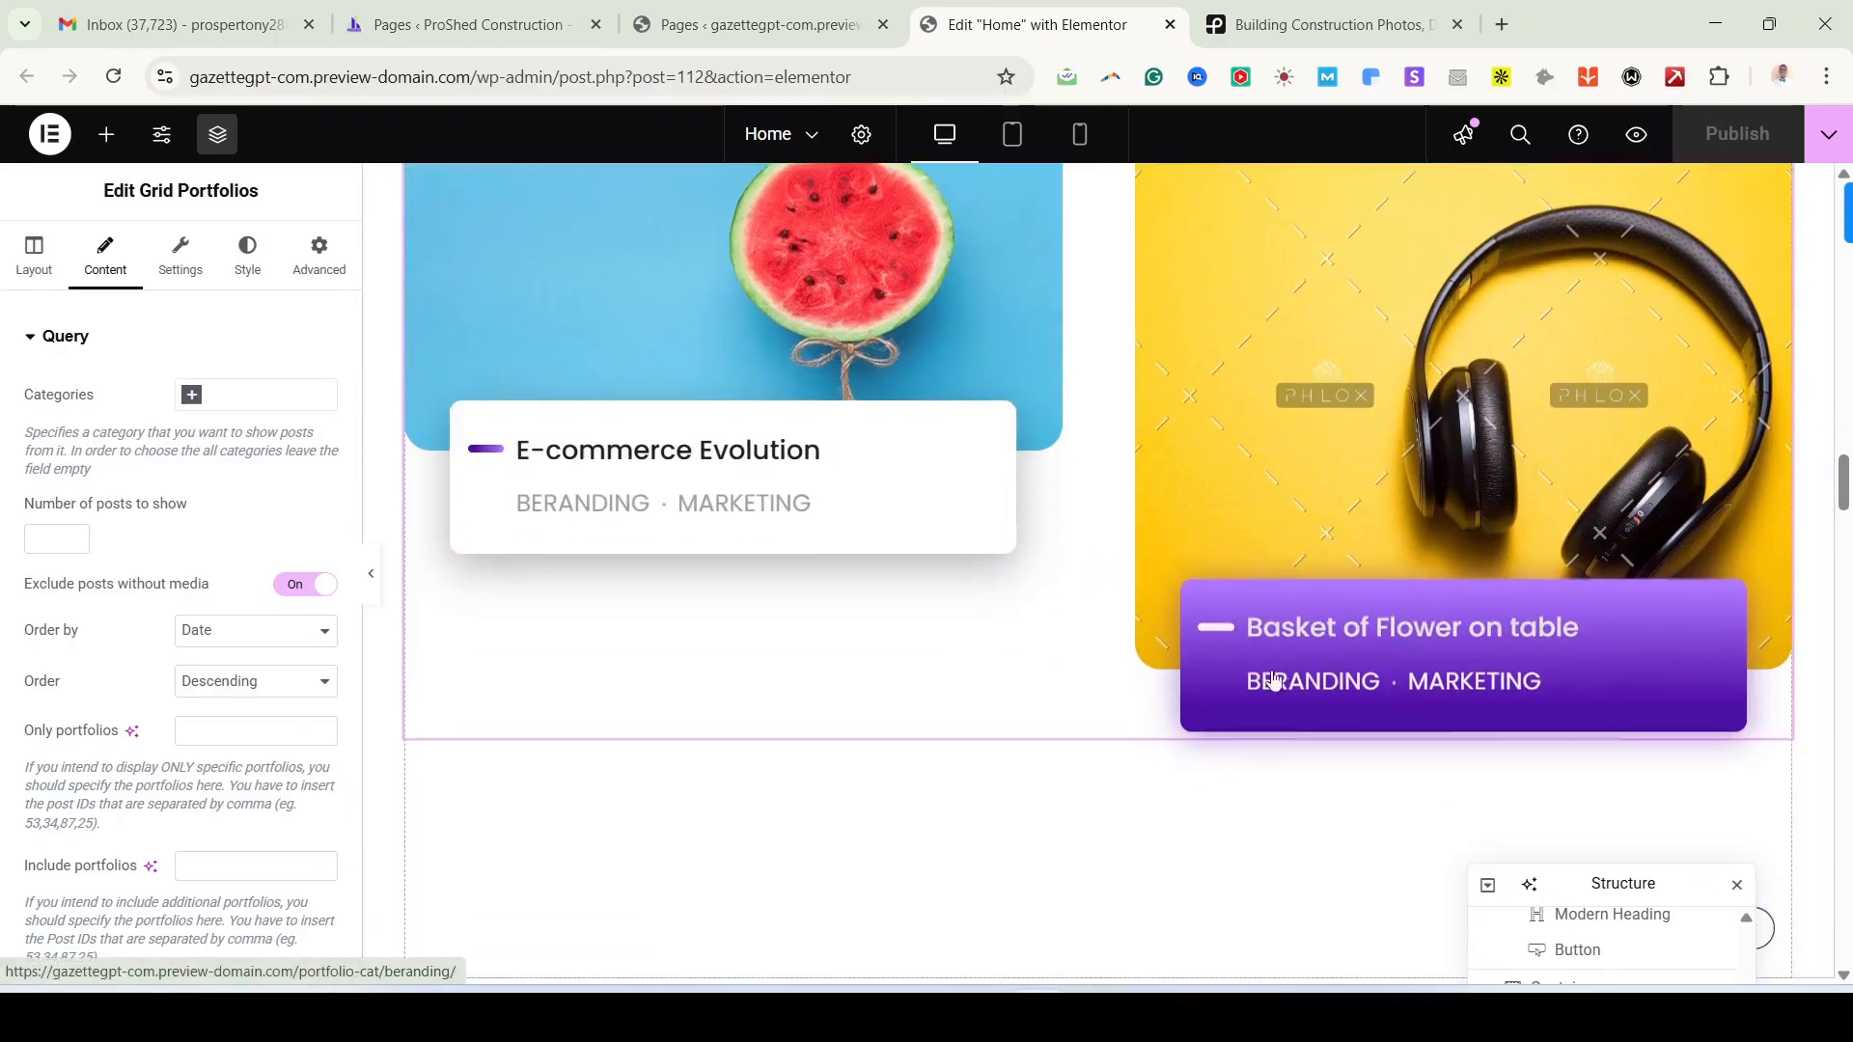
scroll(1221, 669, down, 3)
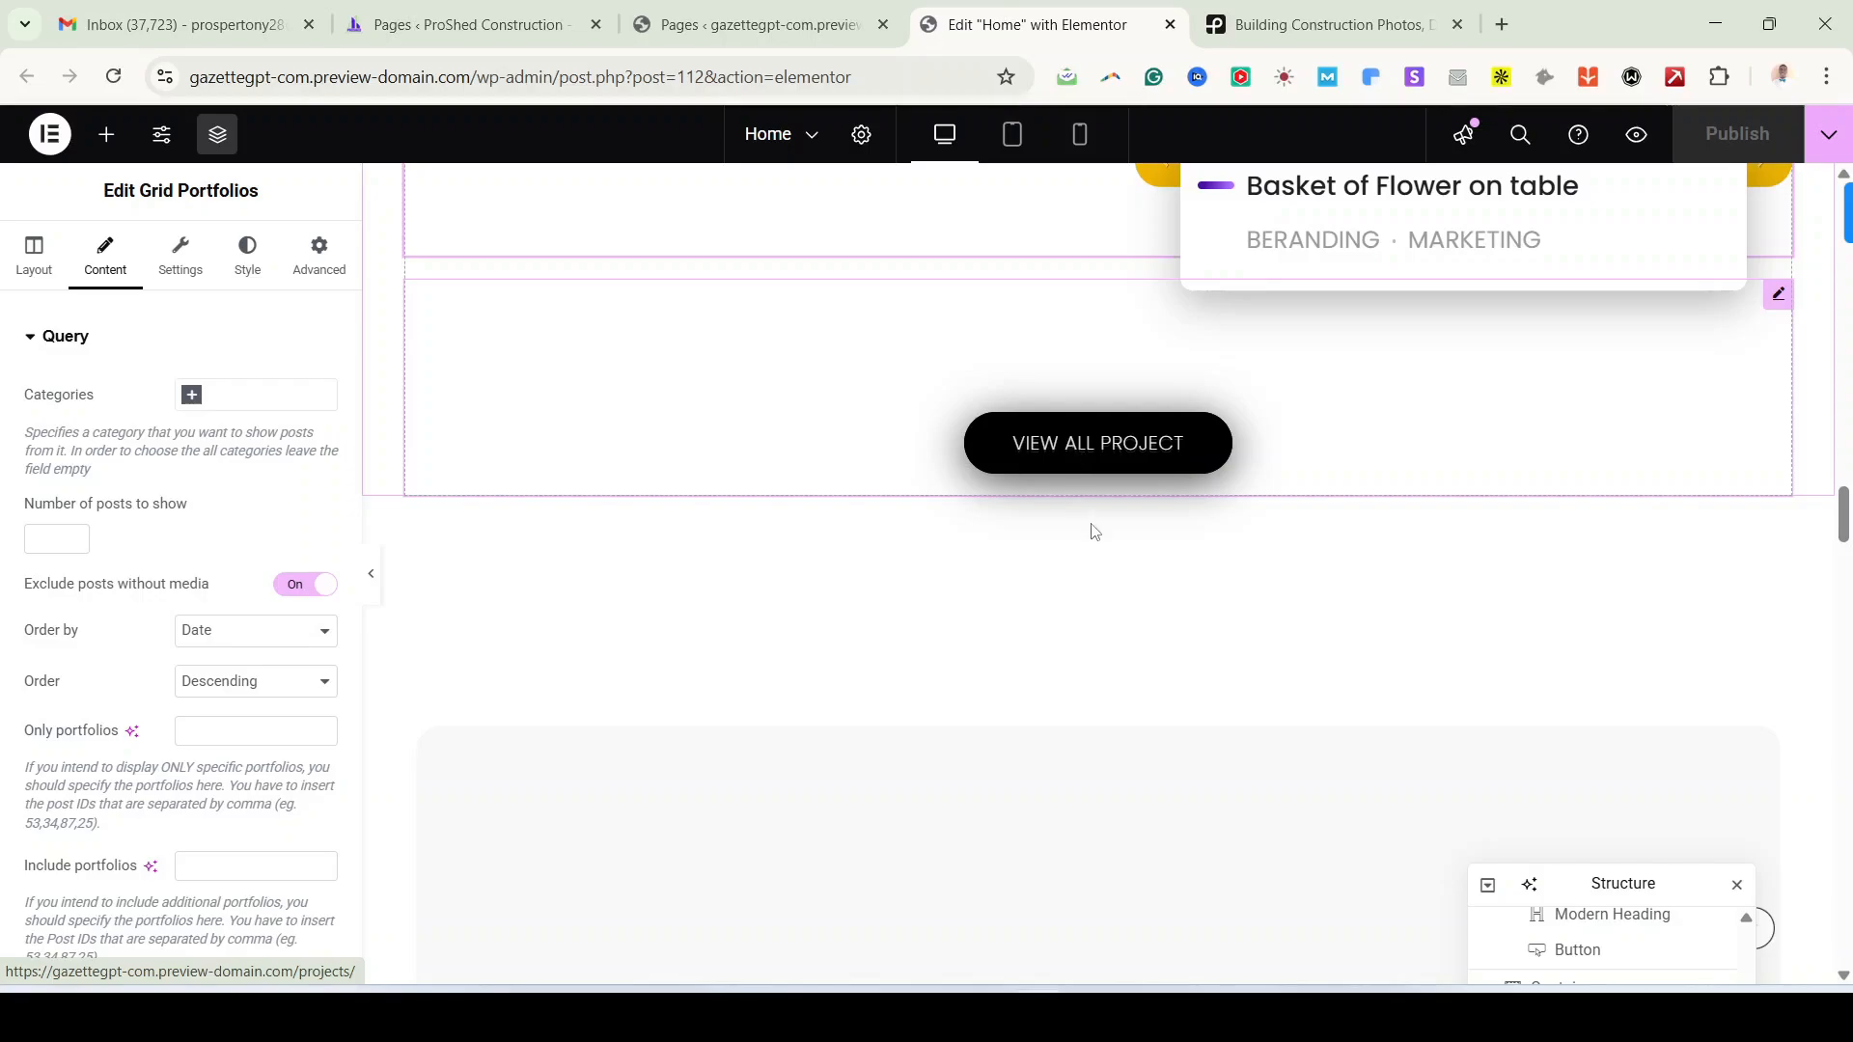
scroll(1092, 530, up, 4)
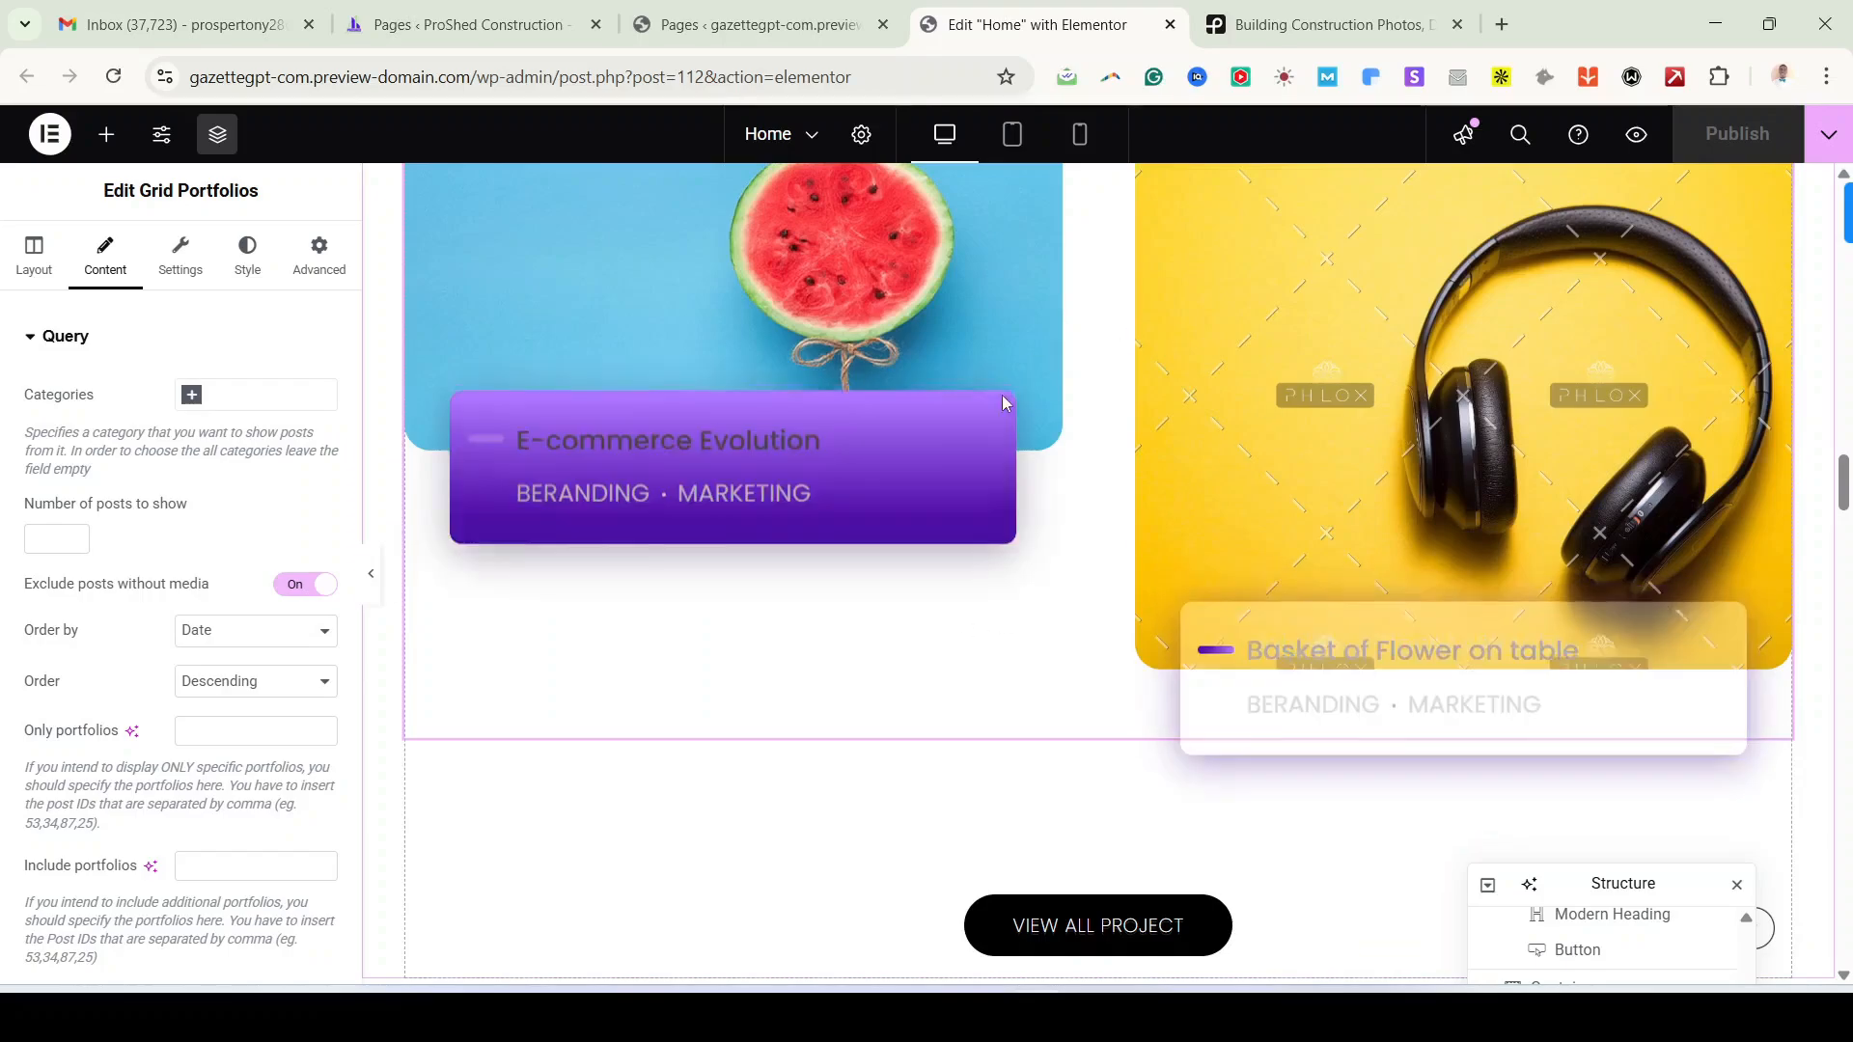
scroll(1071, 676, down, 6)
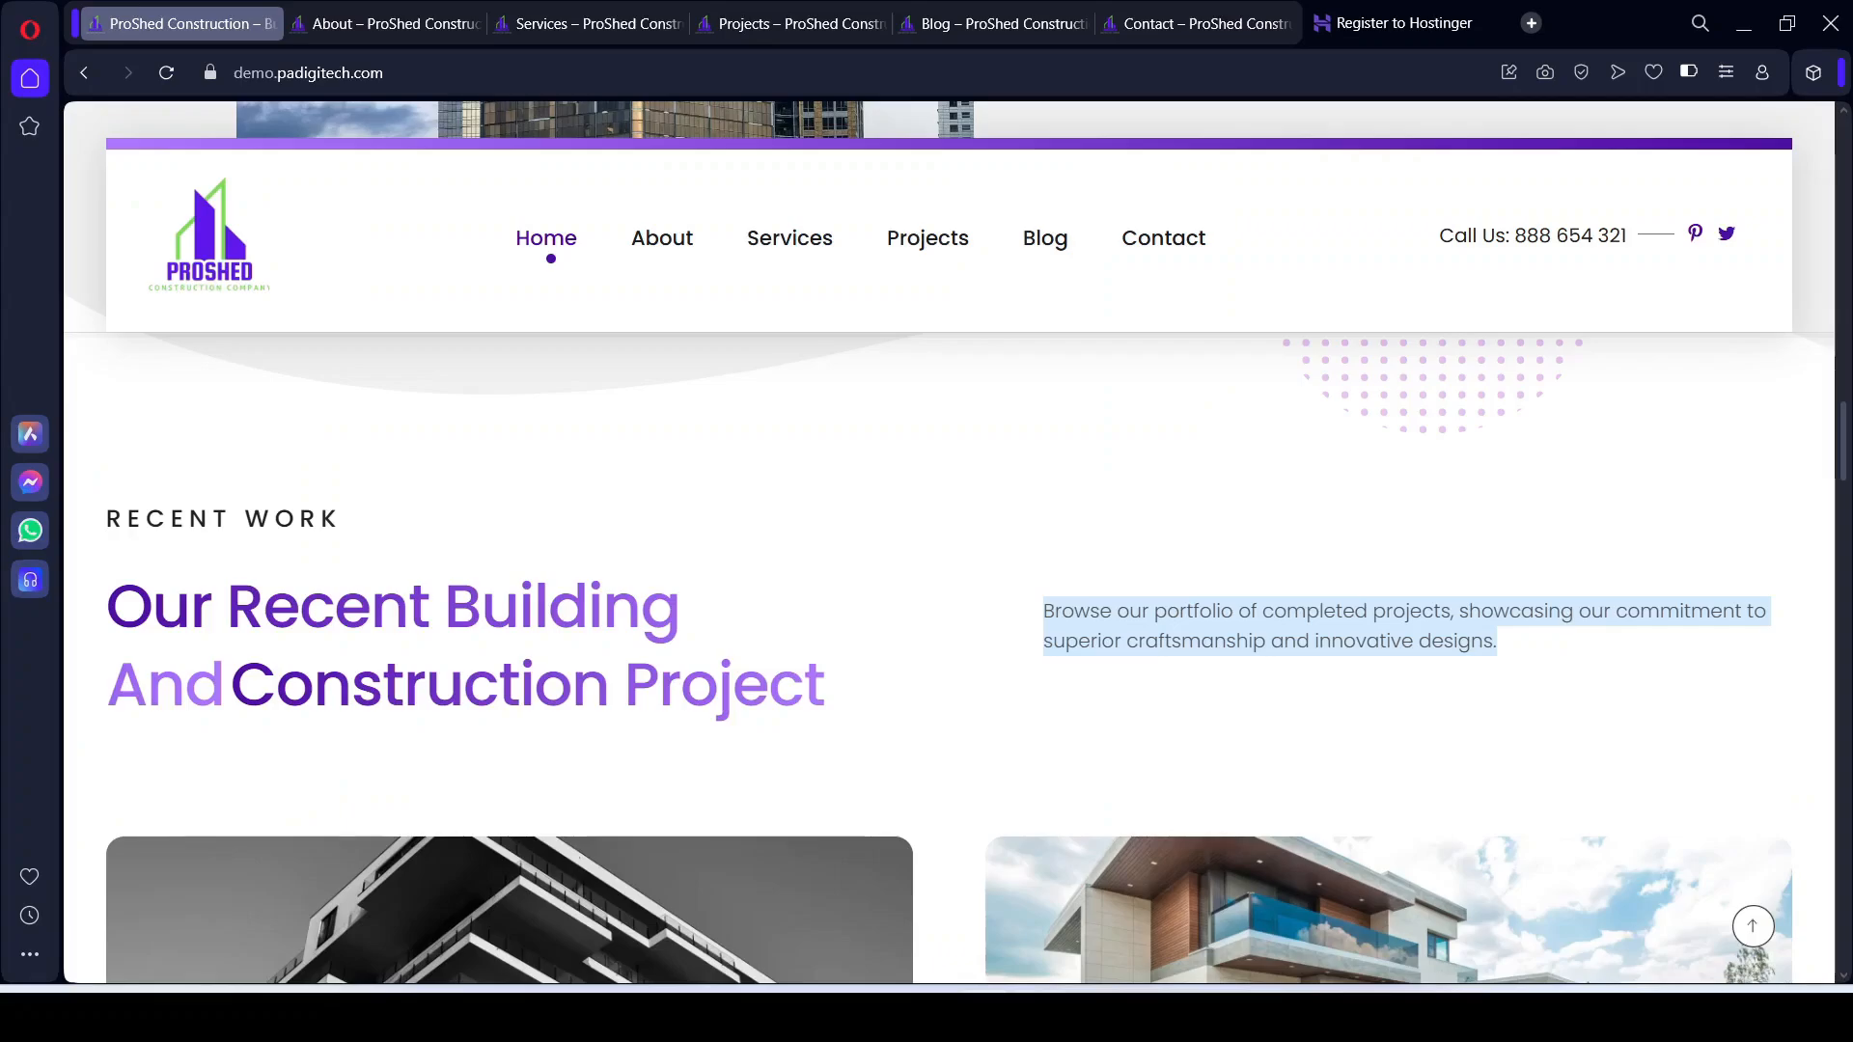
Step: Review the reference site's client logo strip below VIEW ALL PROJECT, then return to Elementor
scroll(946, 734, down, 5)
scroll(950, 746, down, 6)
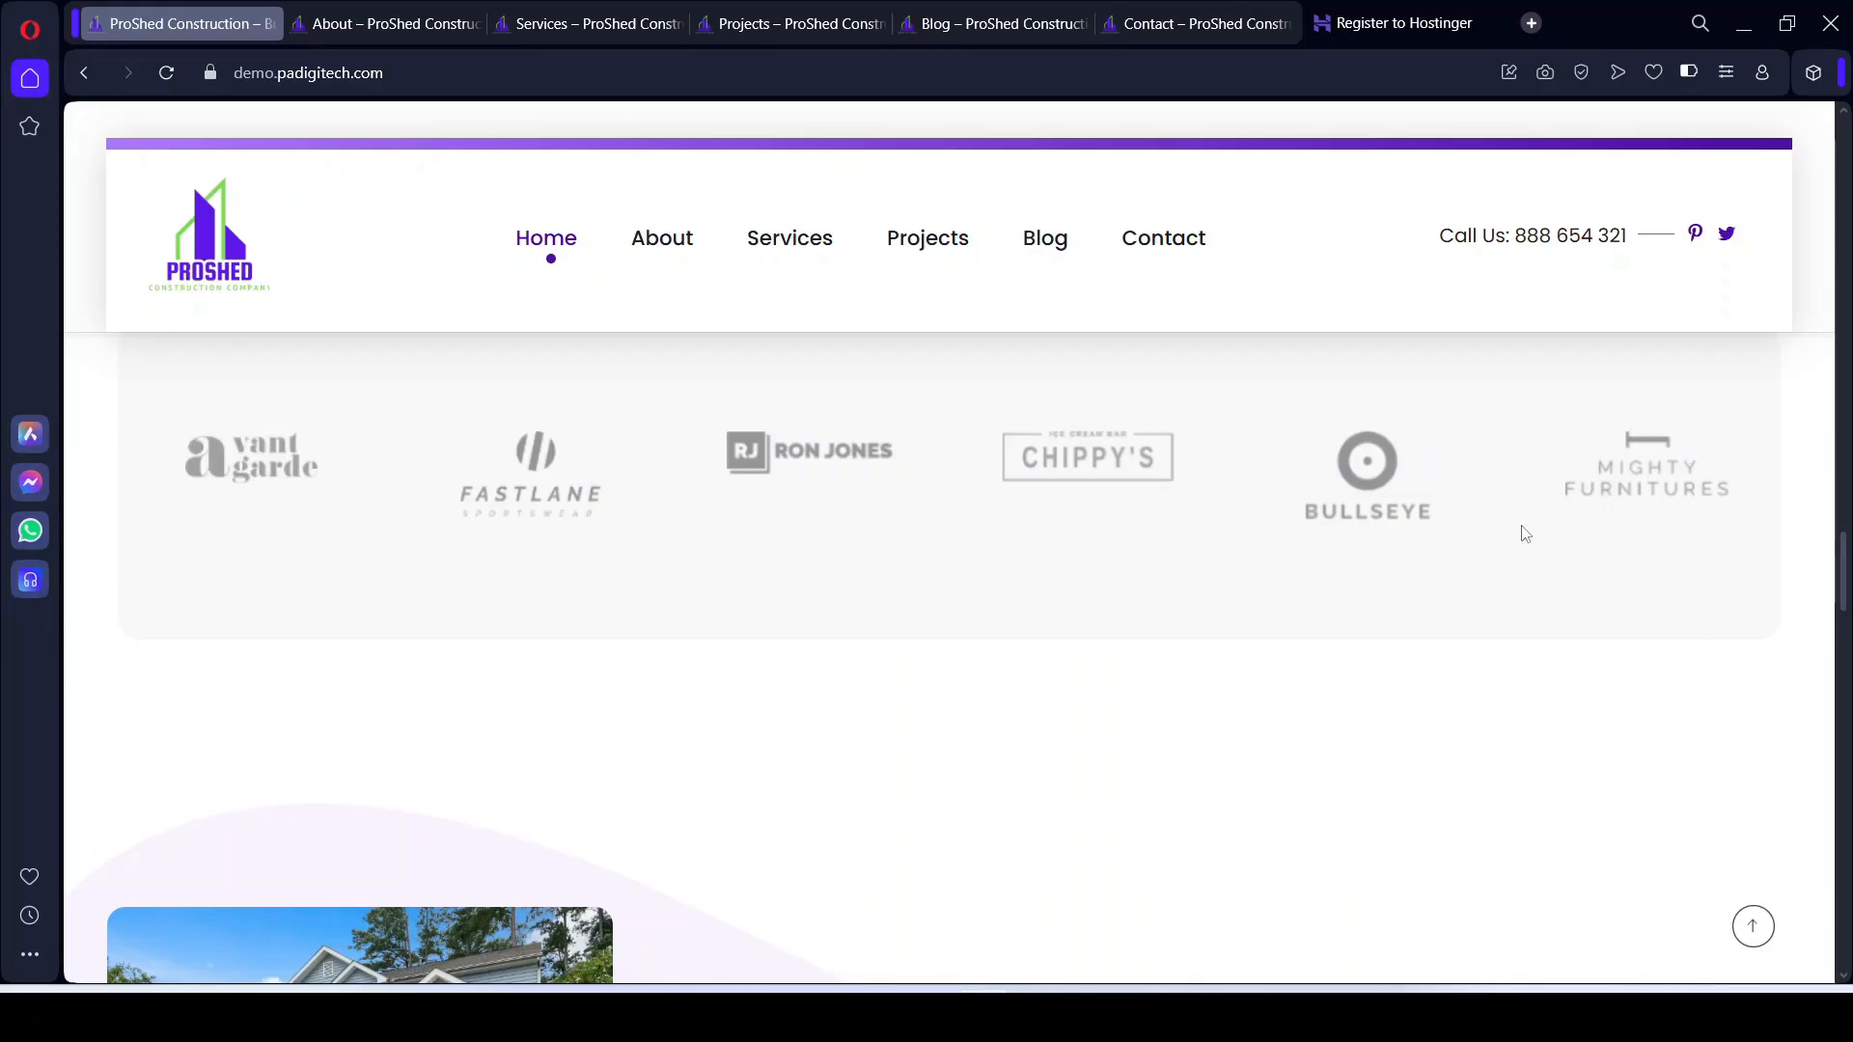
scroll(229, 499, up, 1)
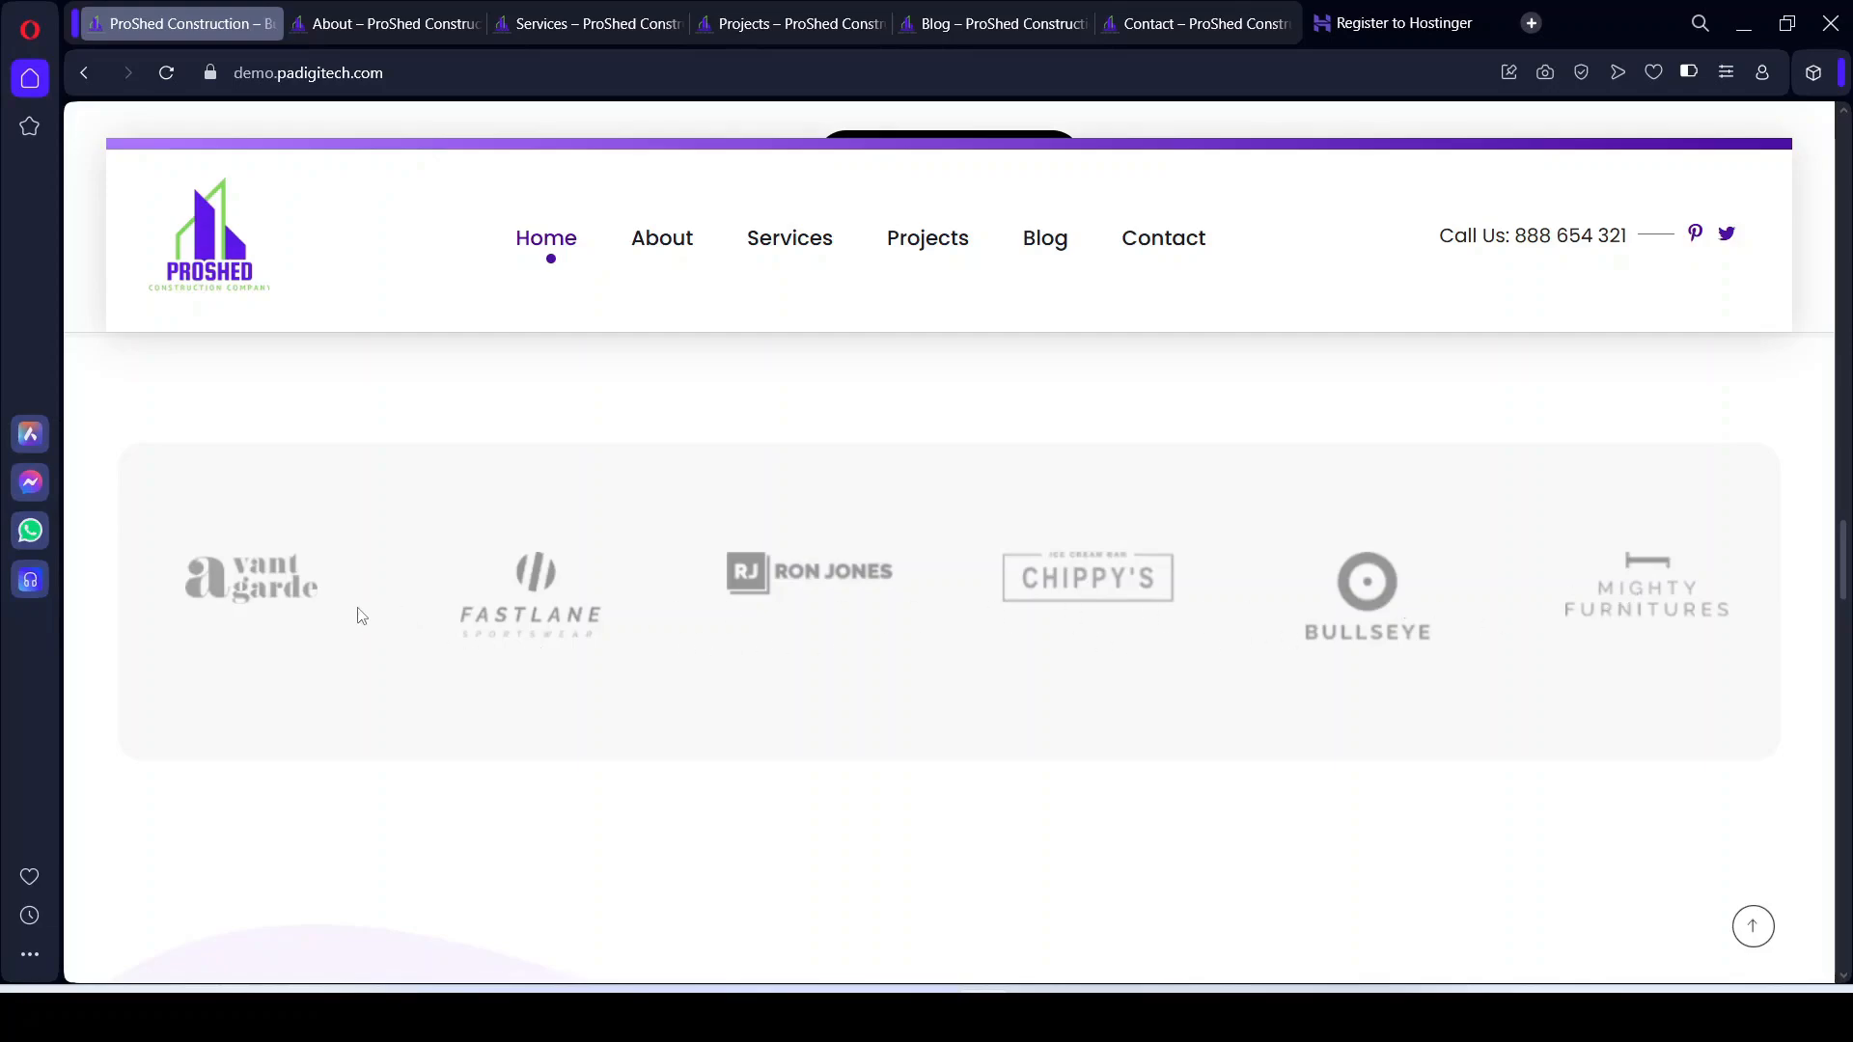
click(1035, 1017)
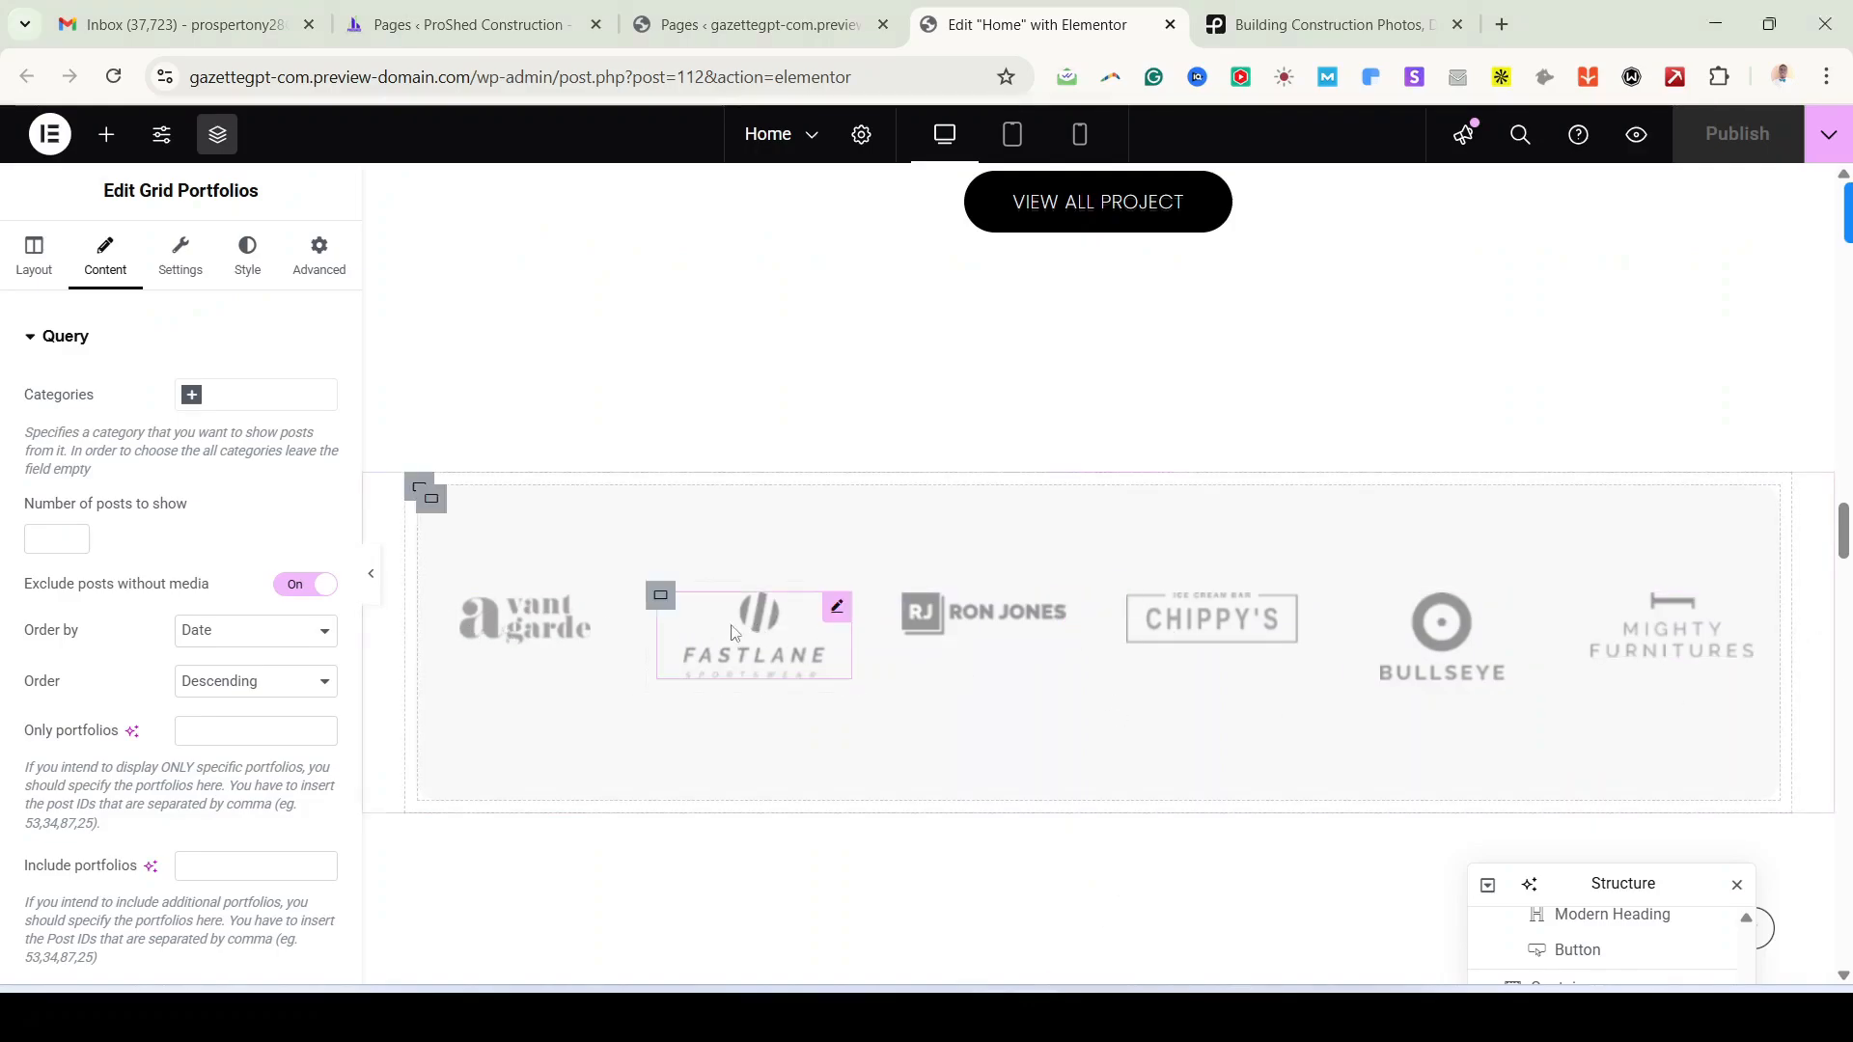
Step: Switch Display Hover Image to On for the Avant Garde client logo
click(610, 608)
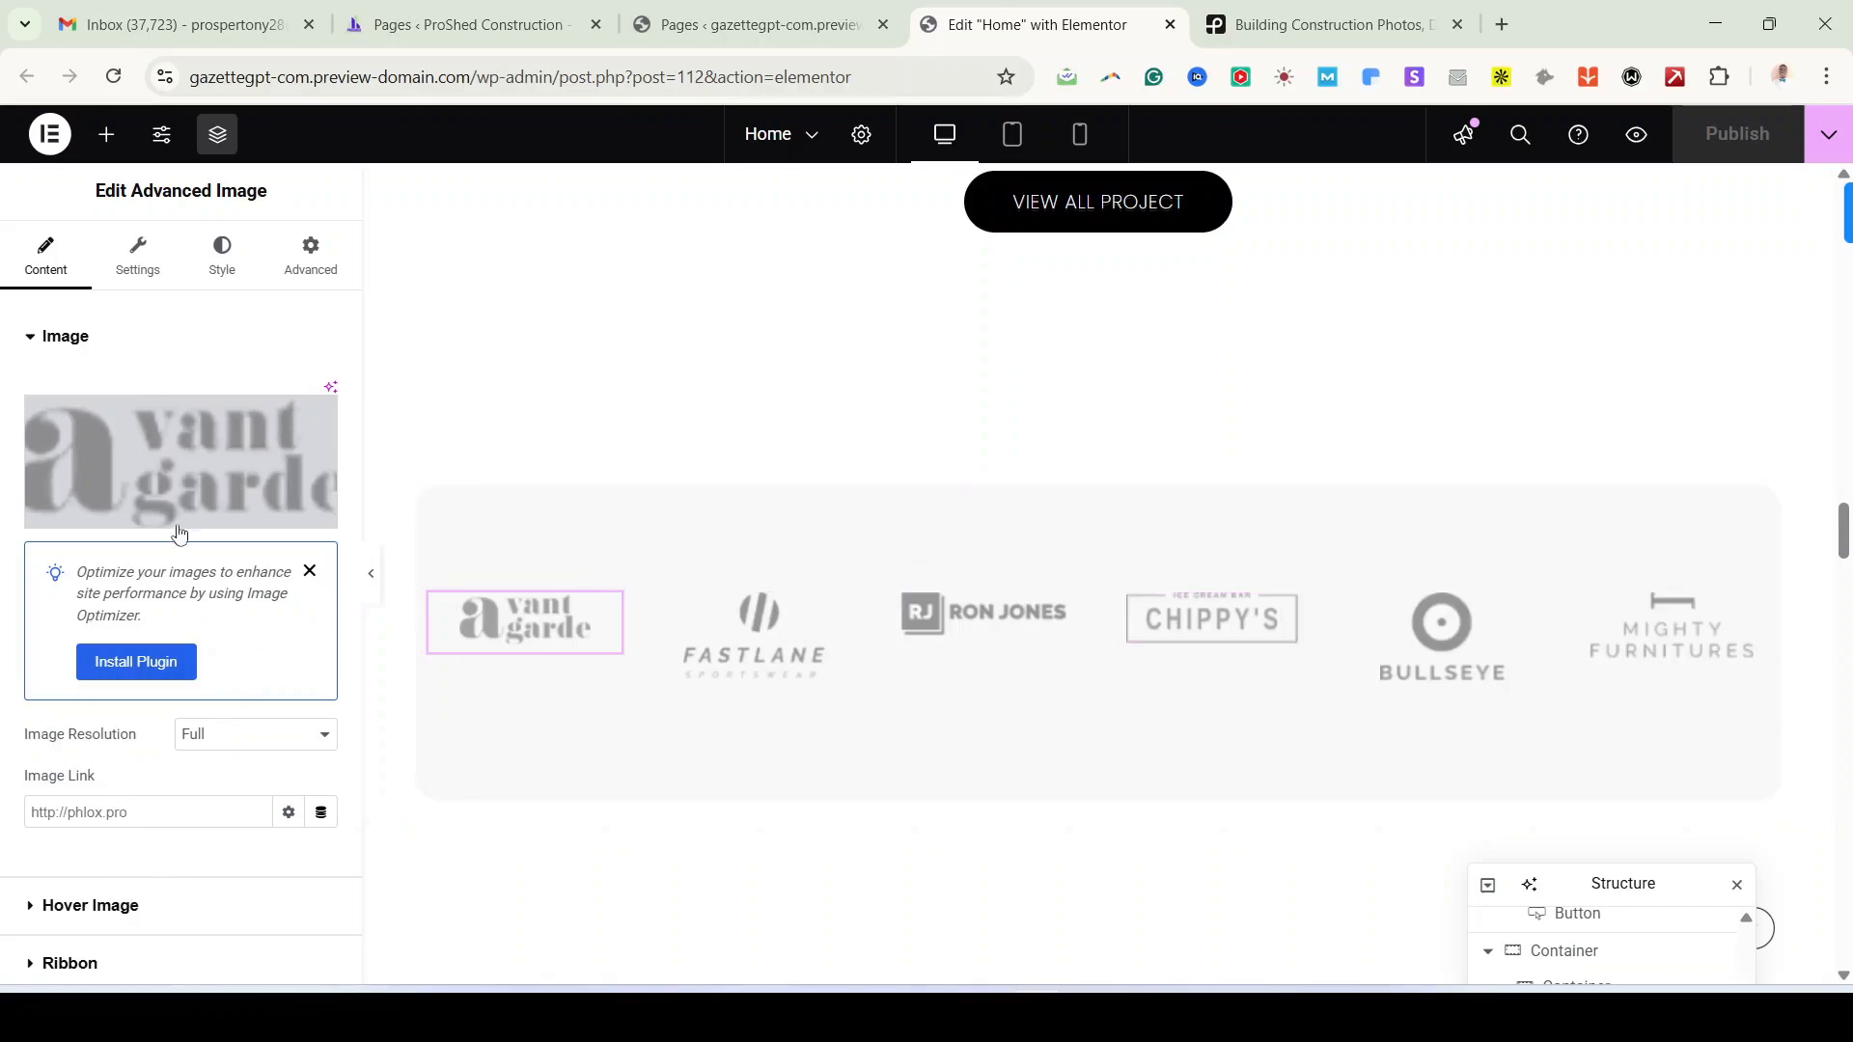
scroll(99, 765, down, 1)
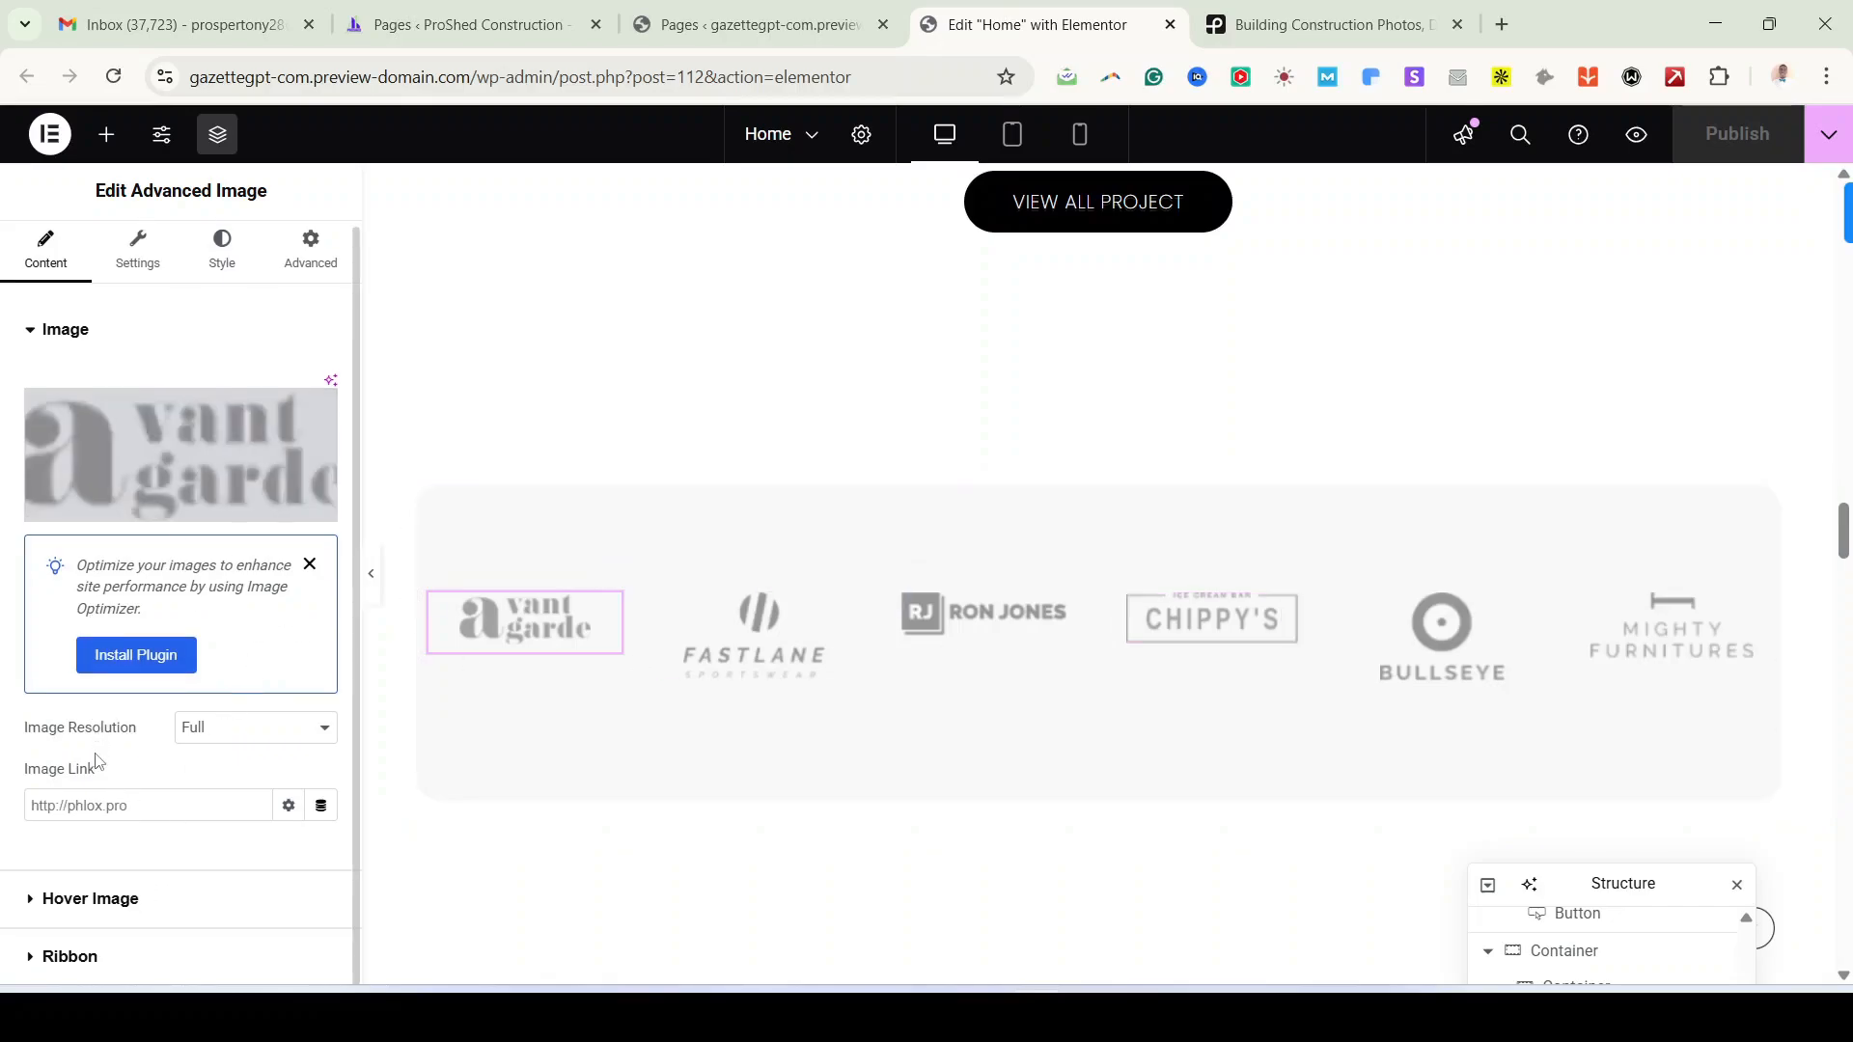
click(116, 902)
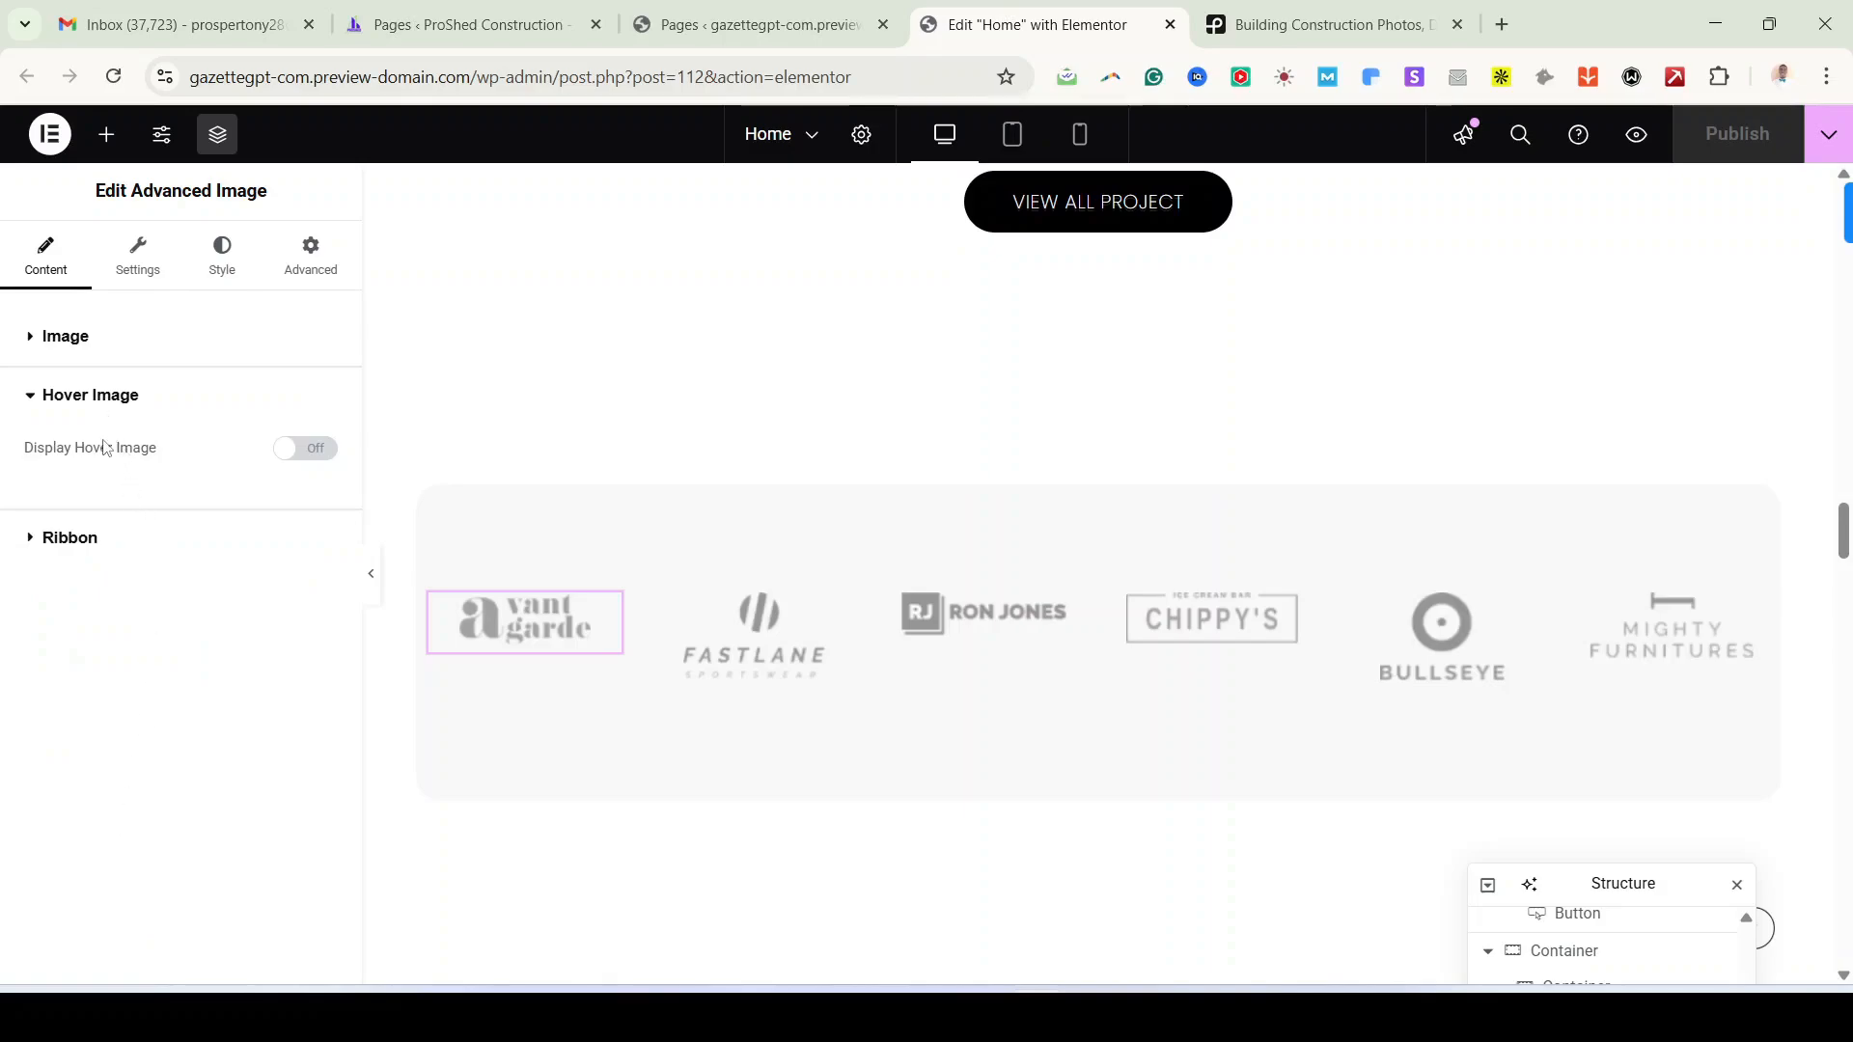
click(300, 452)
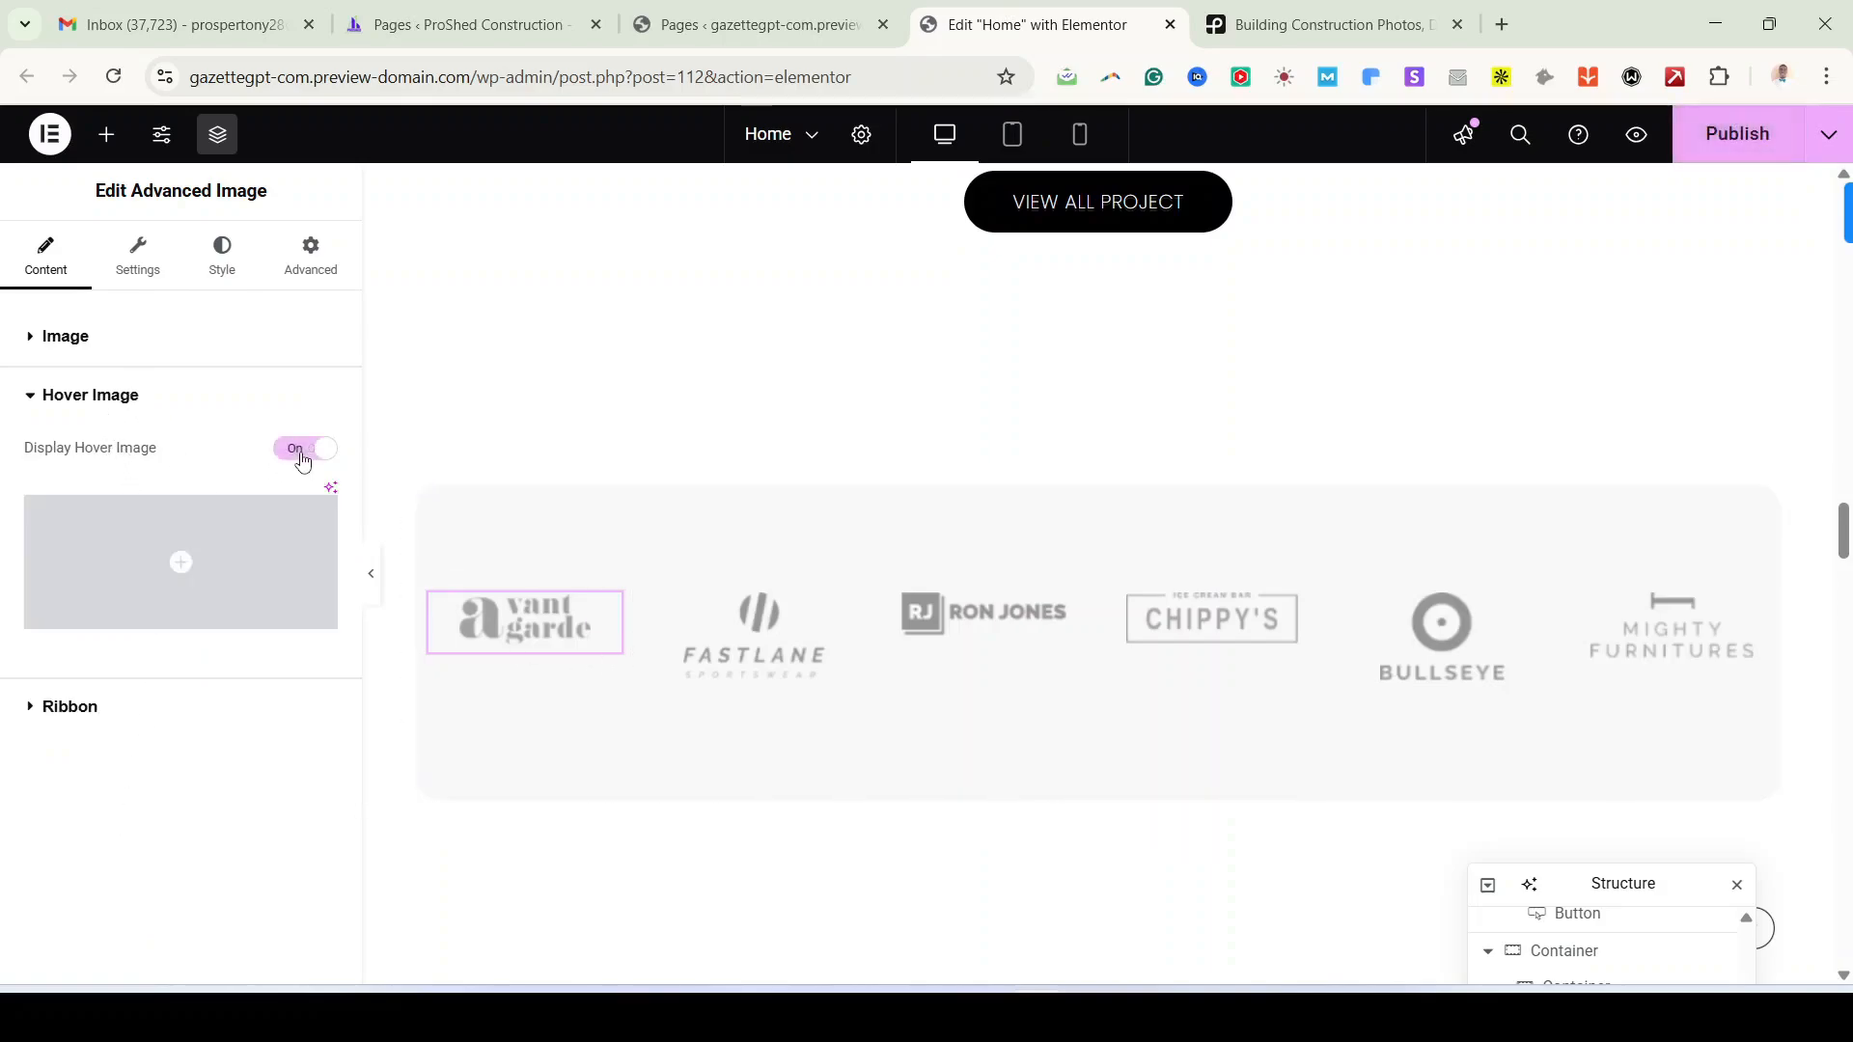
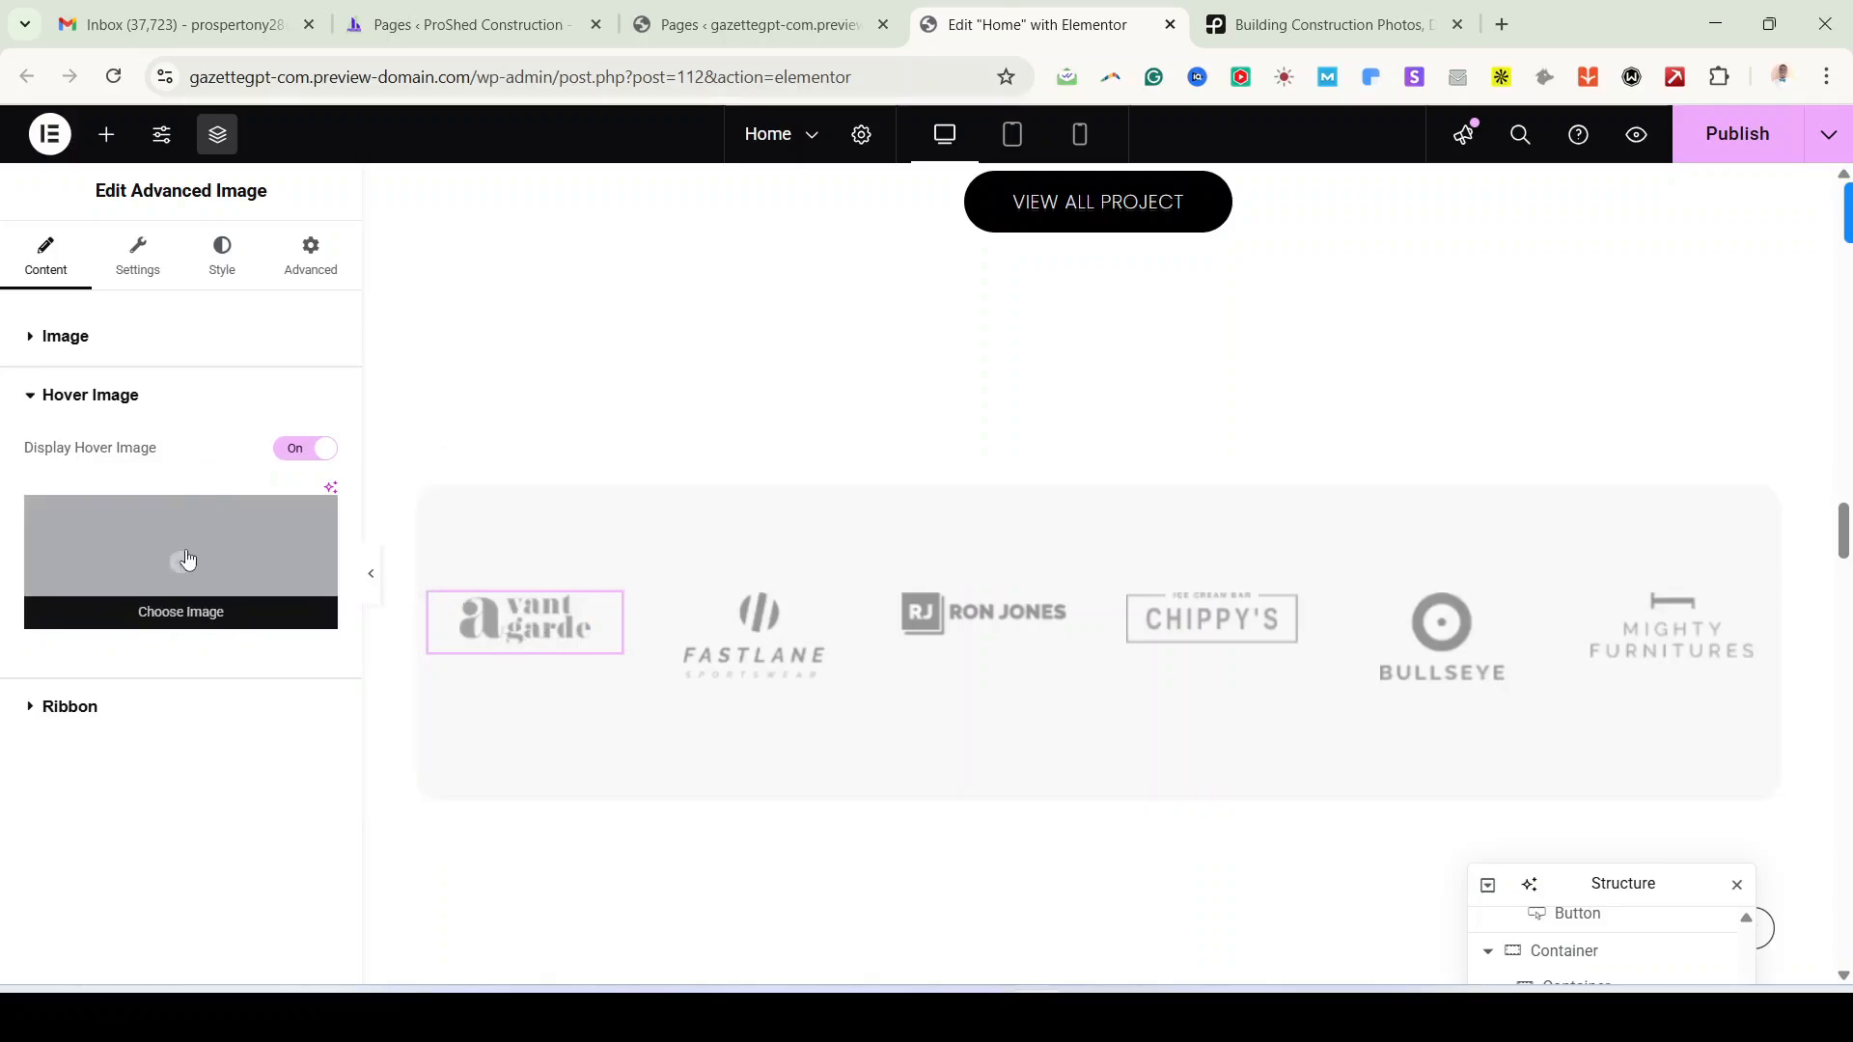
Step: Select the container holding the client logos
click(129, 338)
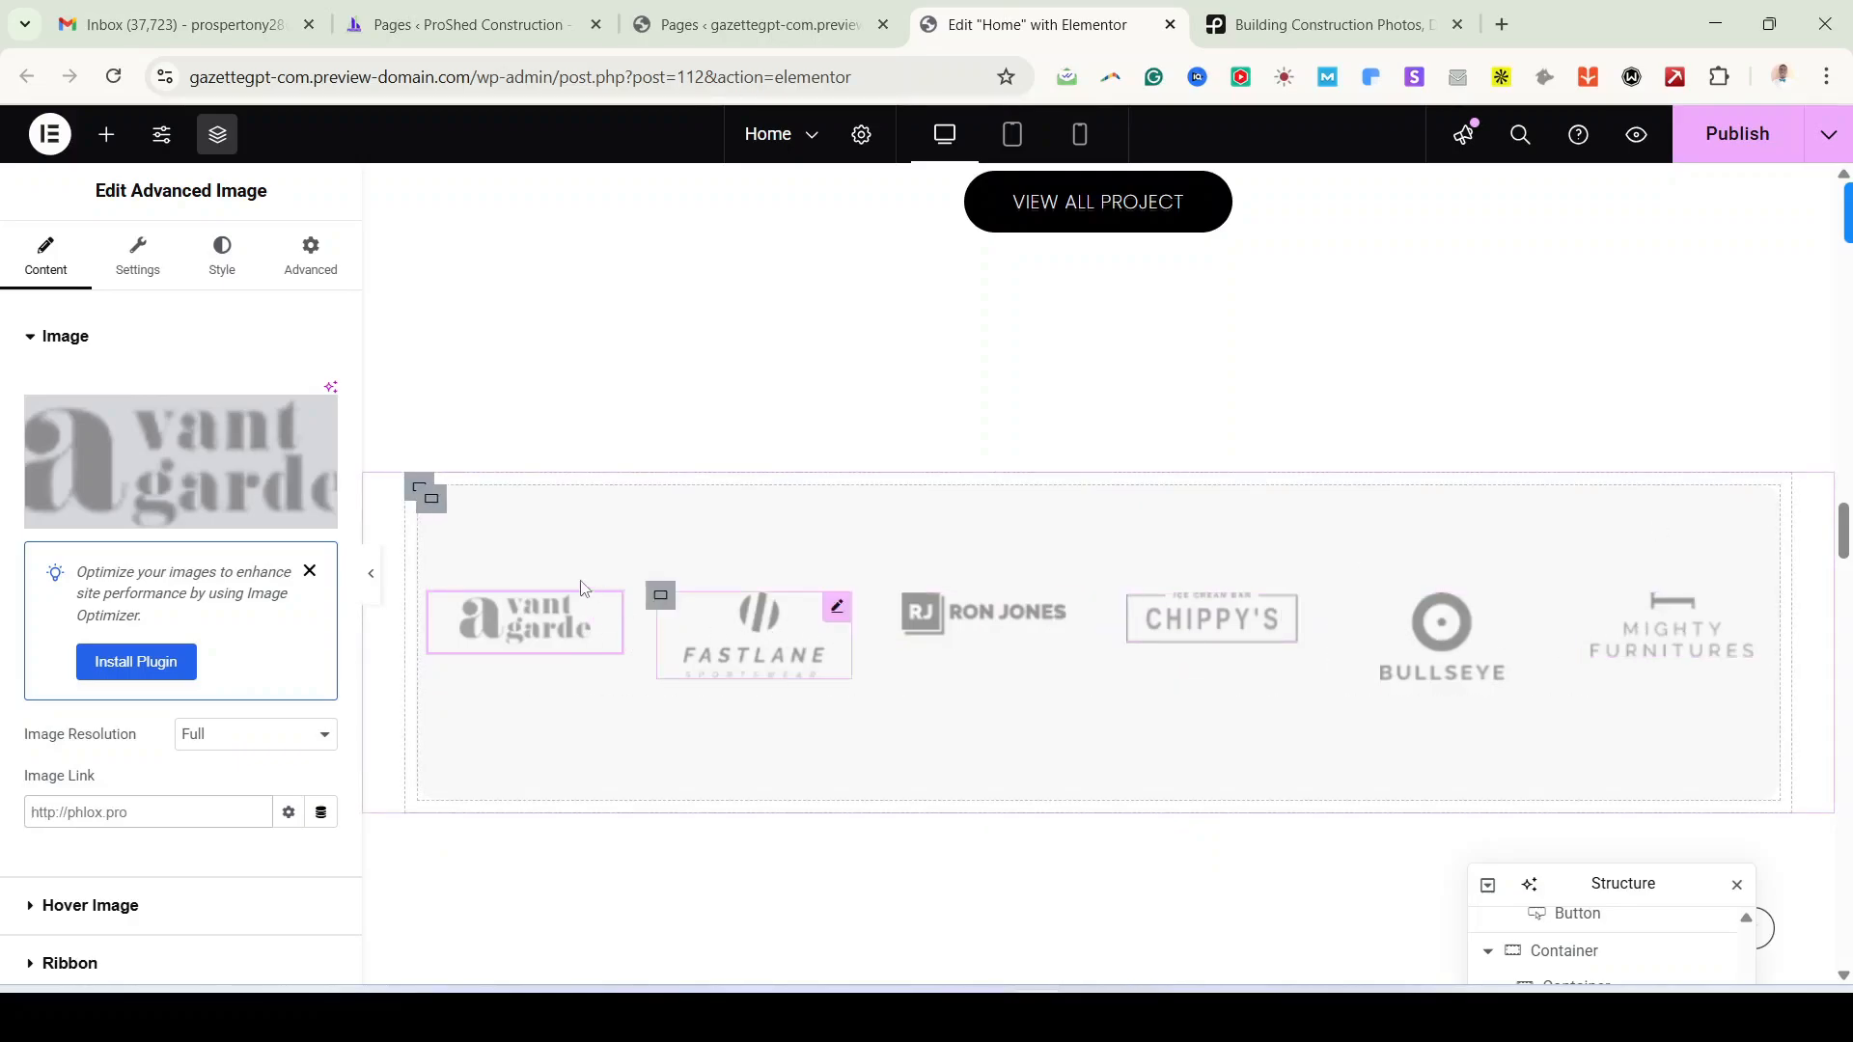
click(434, 504)
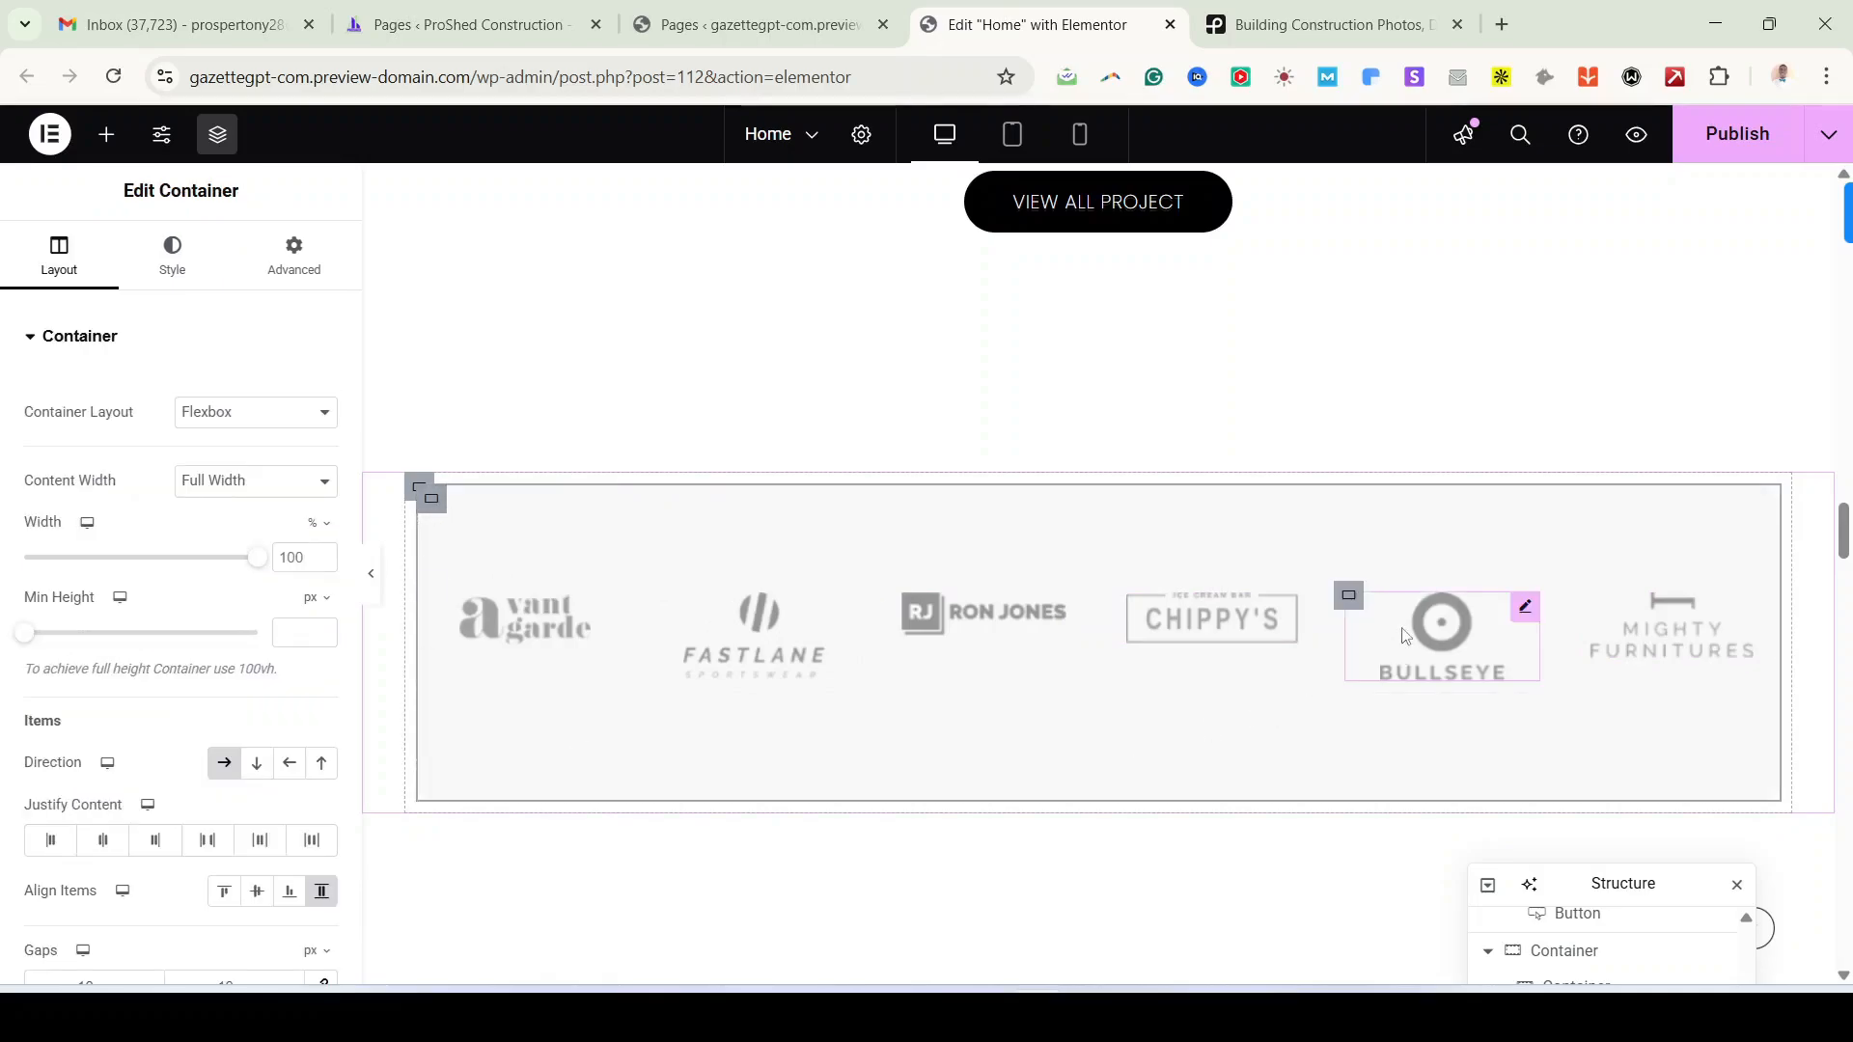
scroll(579, 613, down, 3)
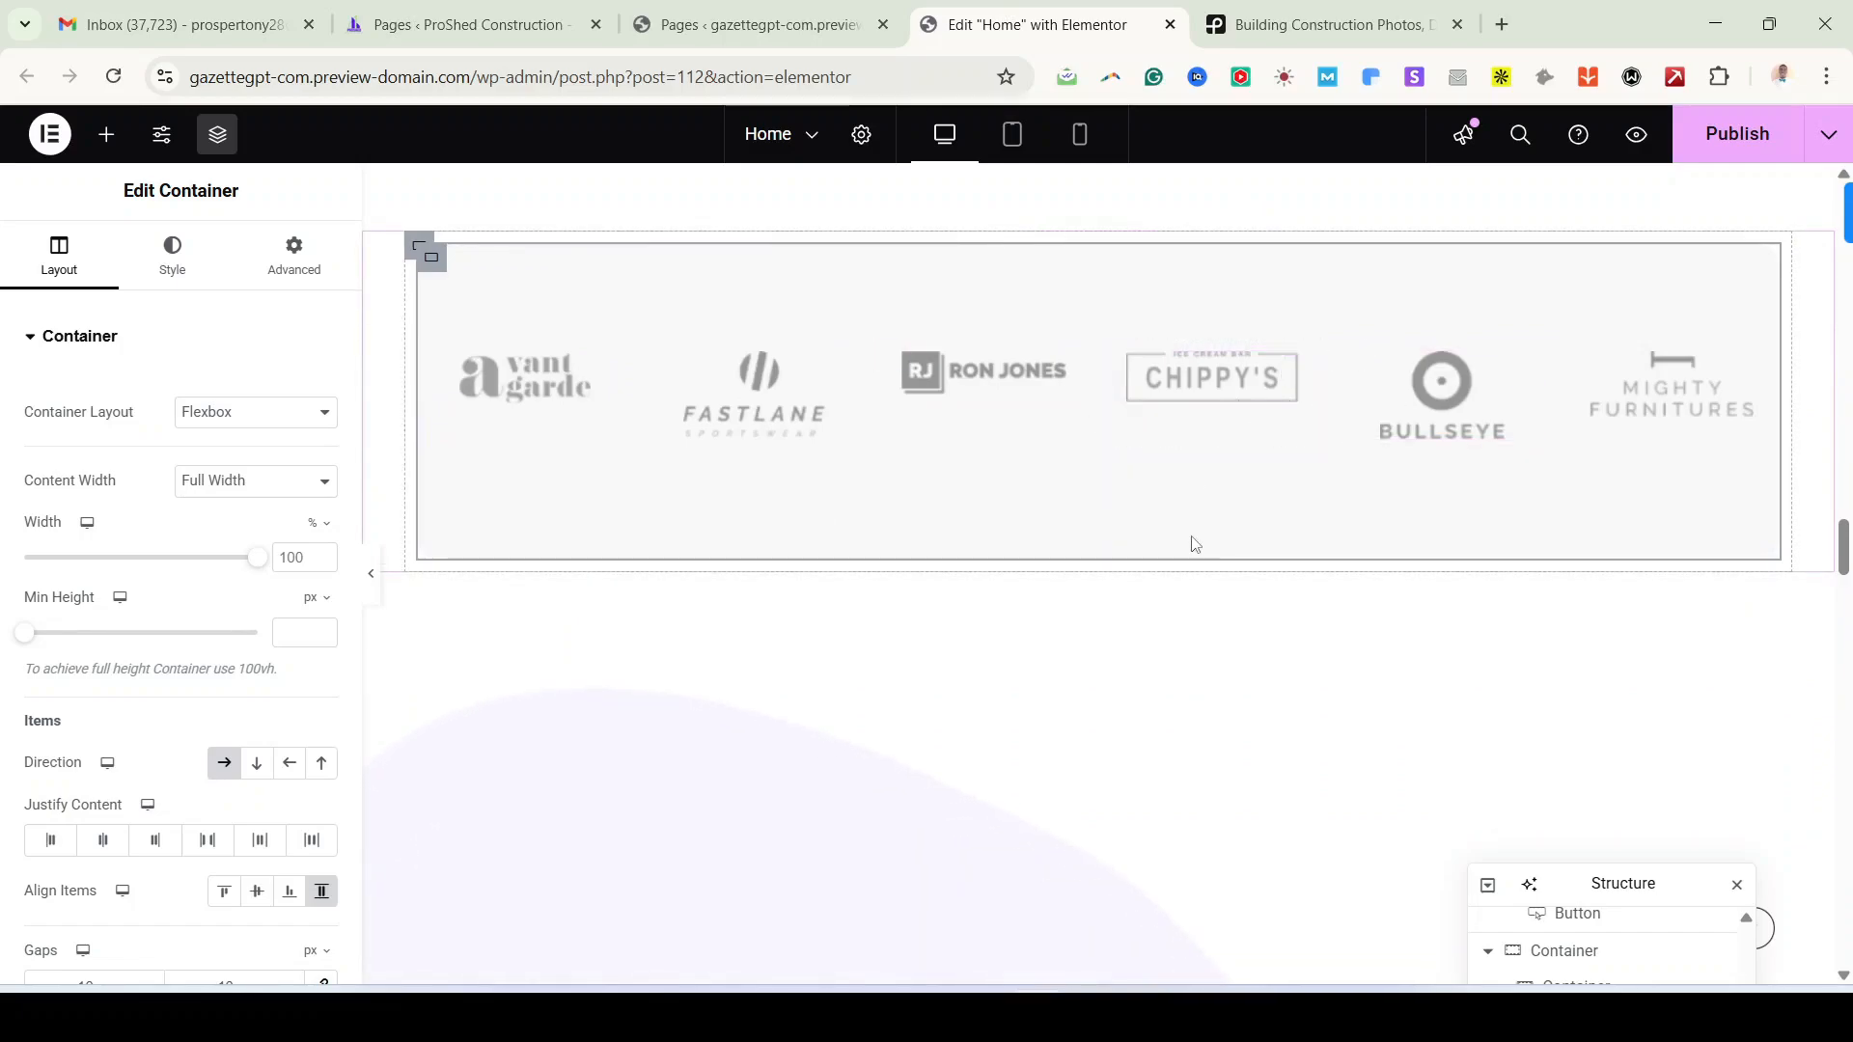
scroll(1191, 542, down, 7)
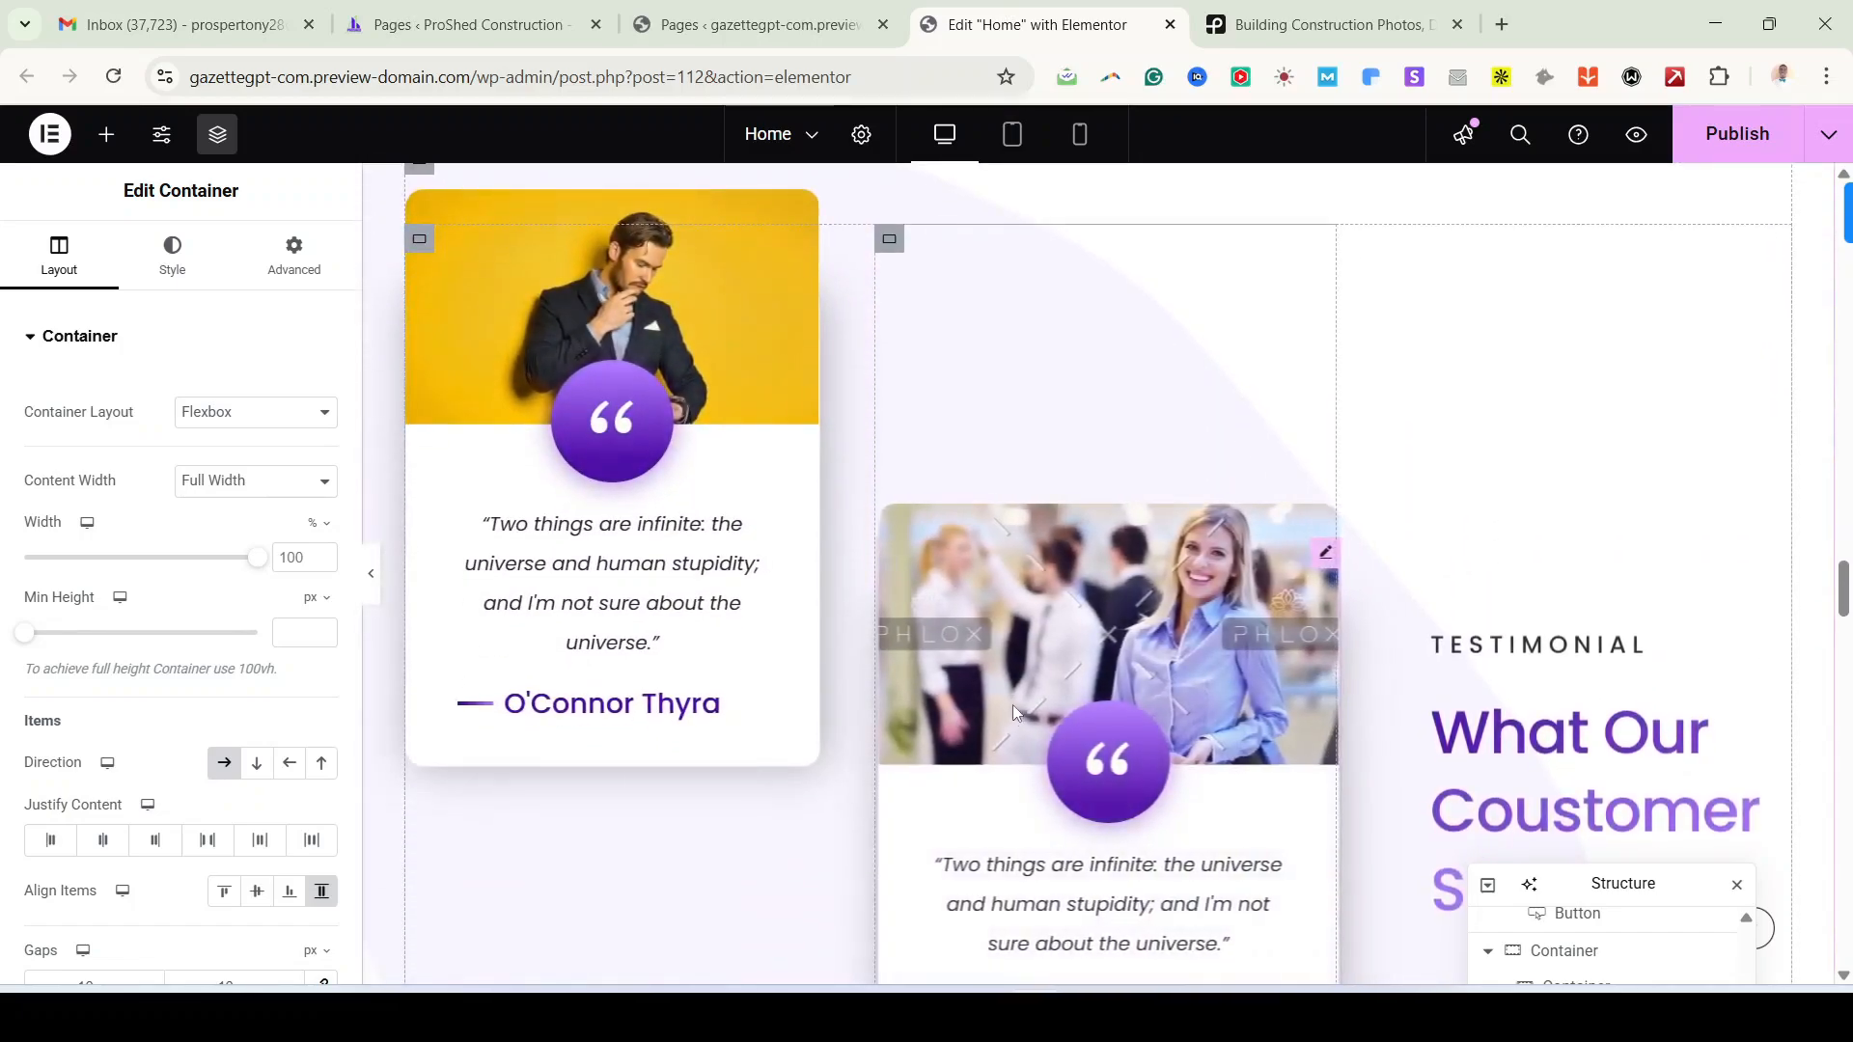
Step: Check the reference demo's What Our Coustomer Say heading, then return to the editor
click(984, 1014)
scroll(889, 738, down, 9)
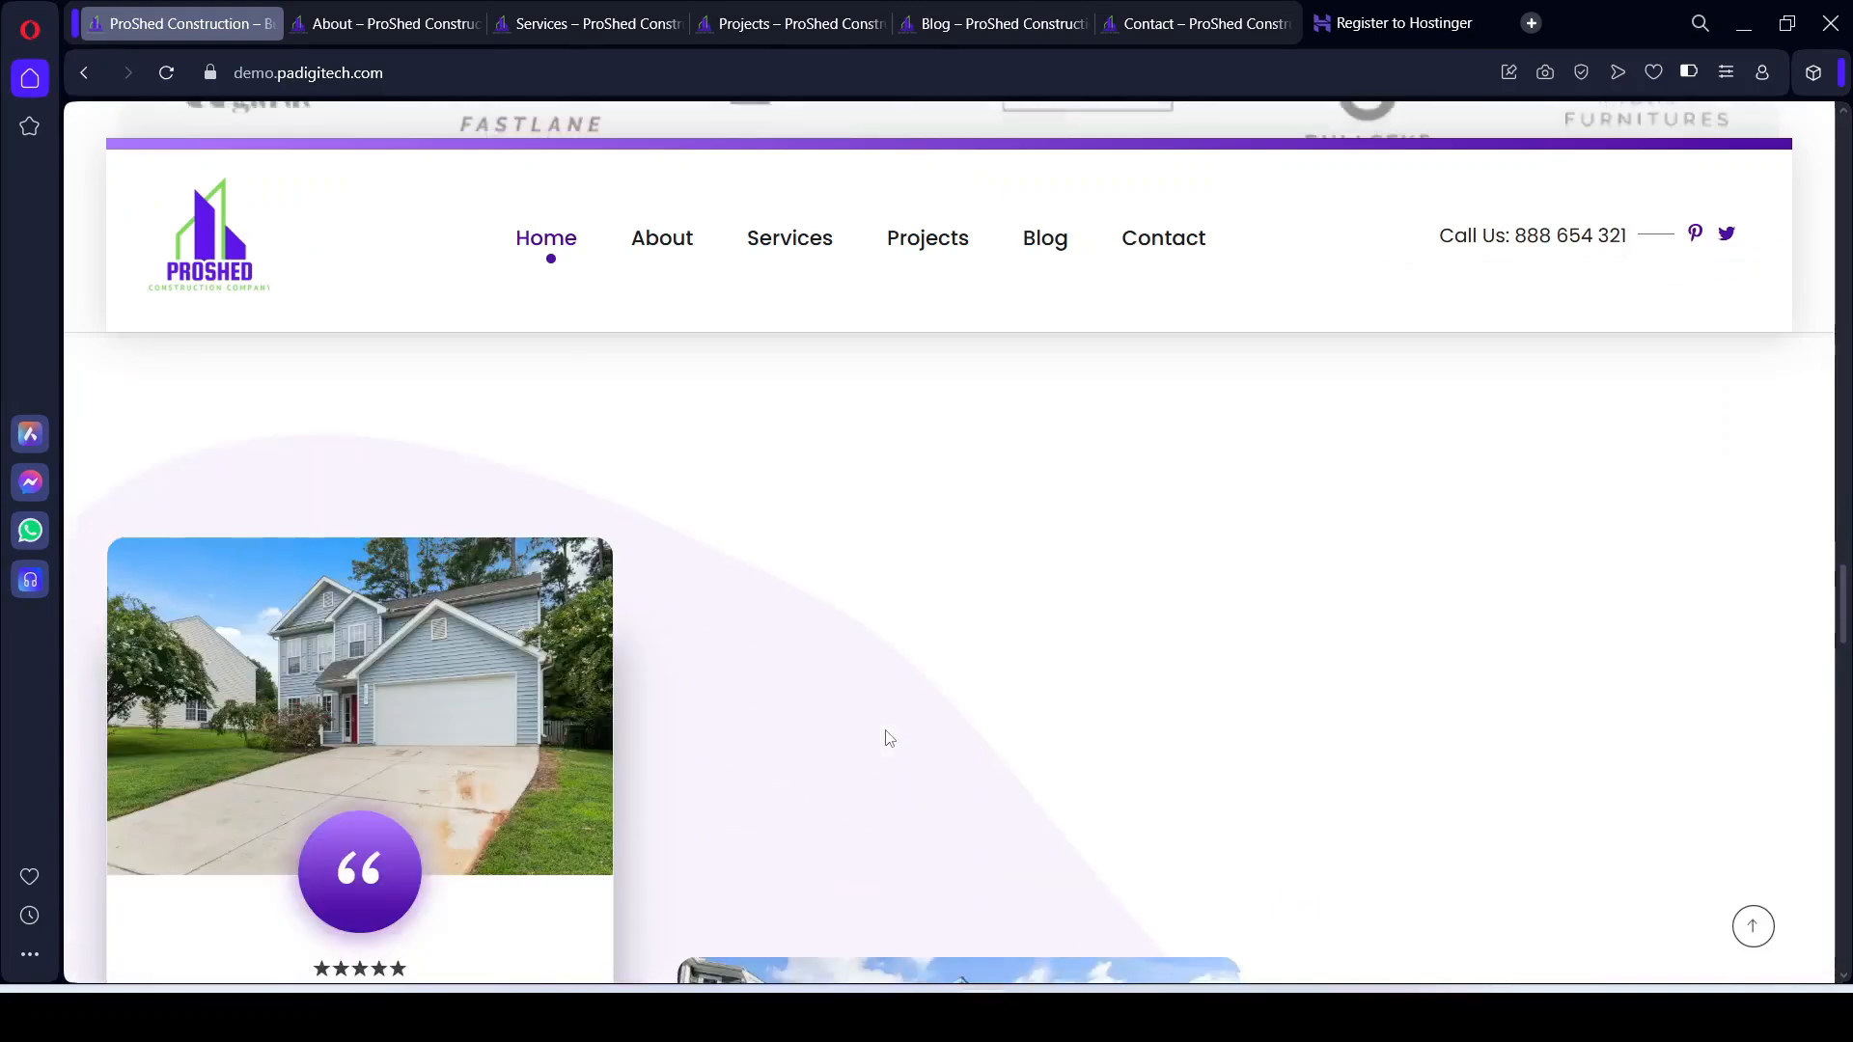
scroll(1074, 669, down, 4)
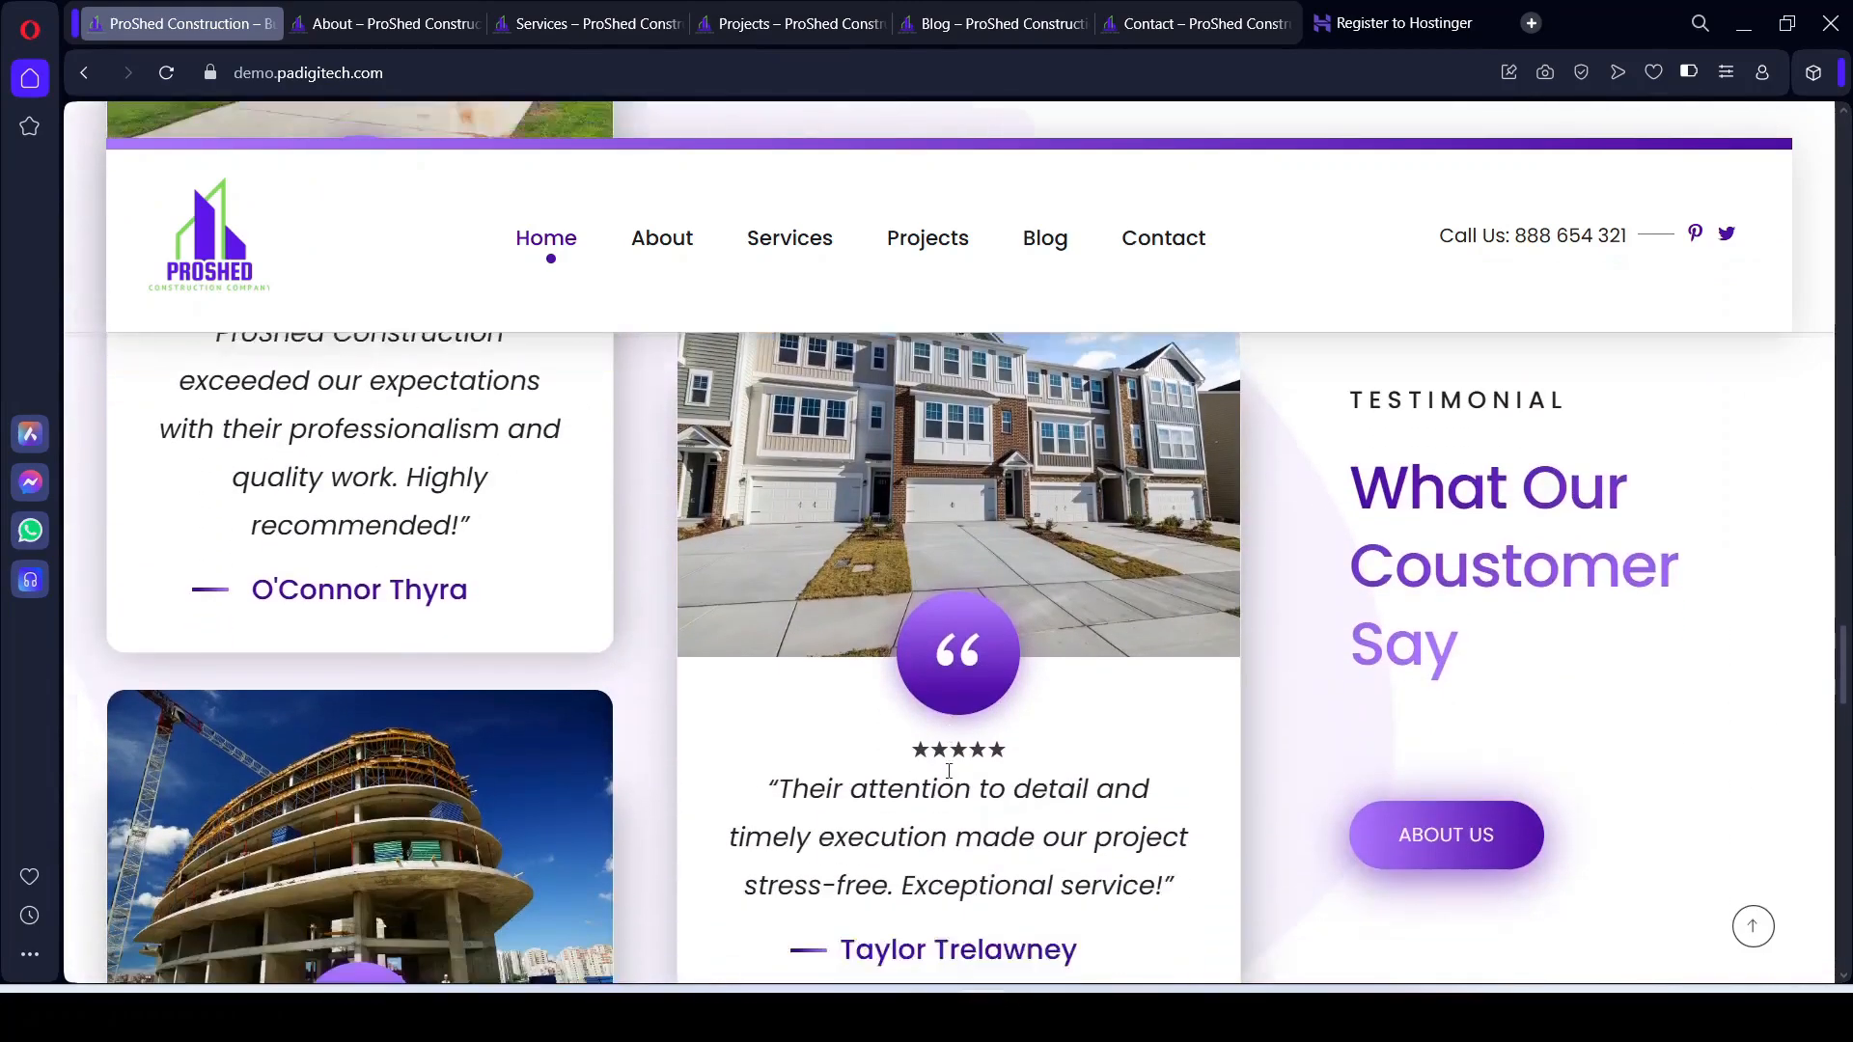
scroll(878, 668, up, 2)
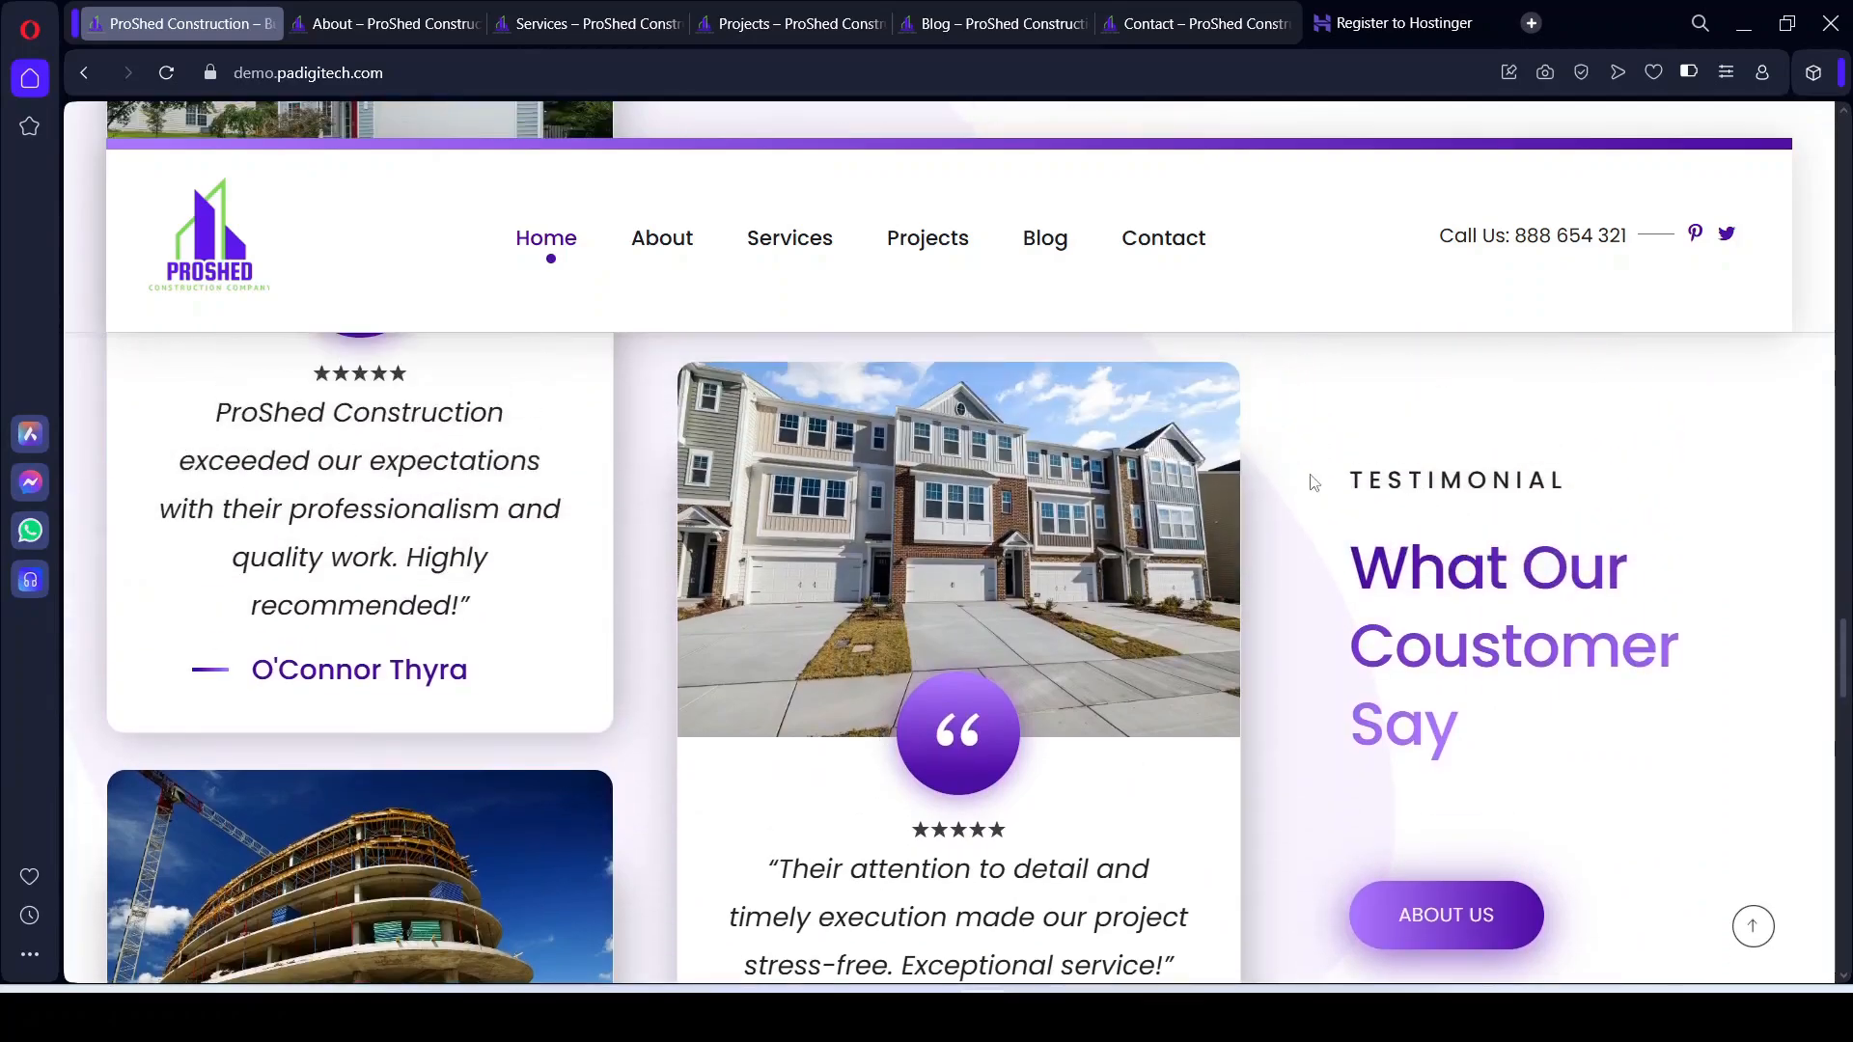
drag(1366, 572, 1480, 726)
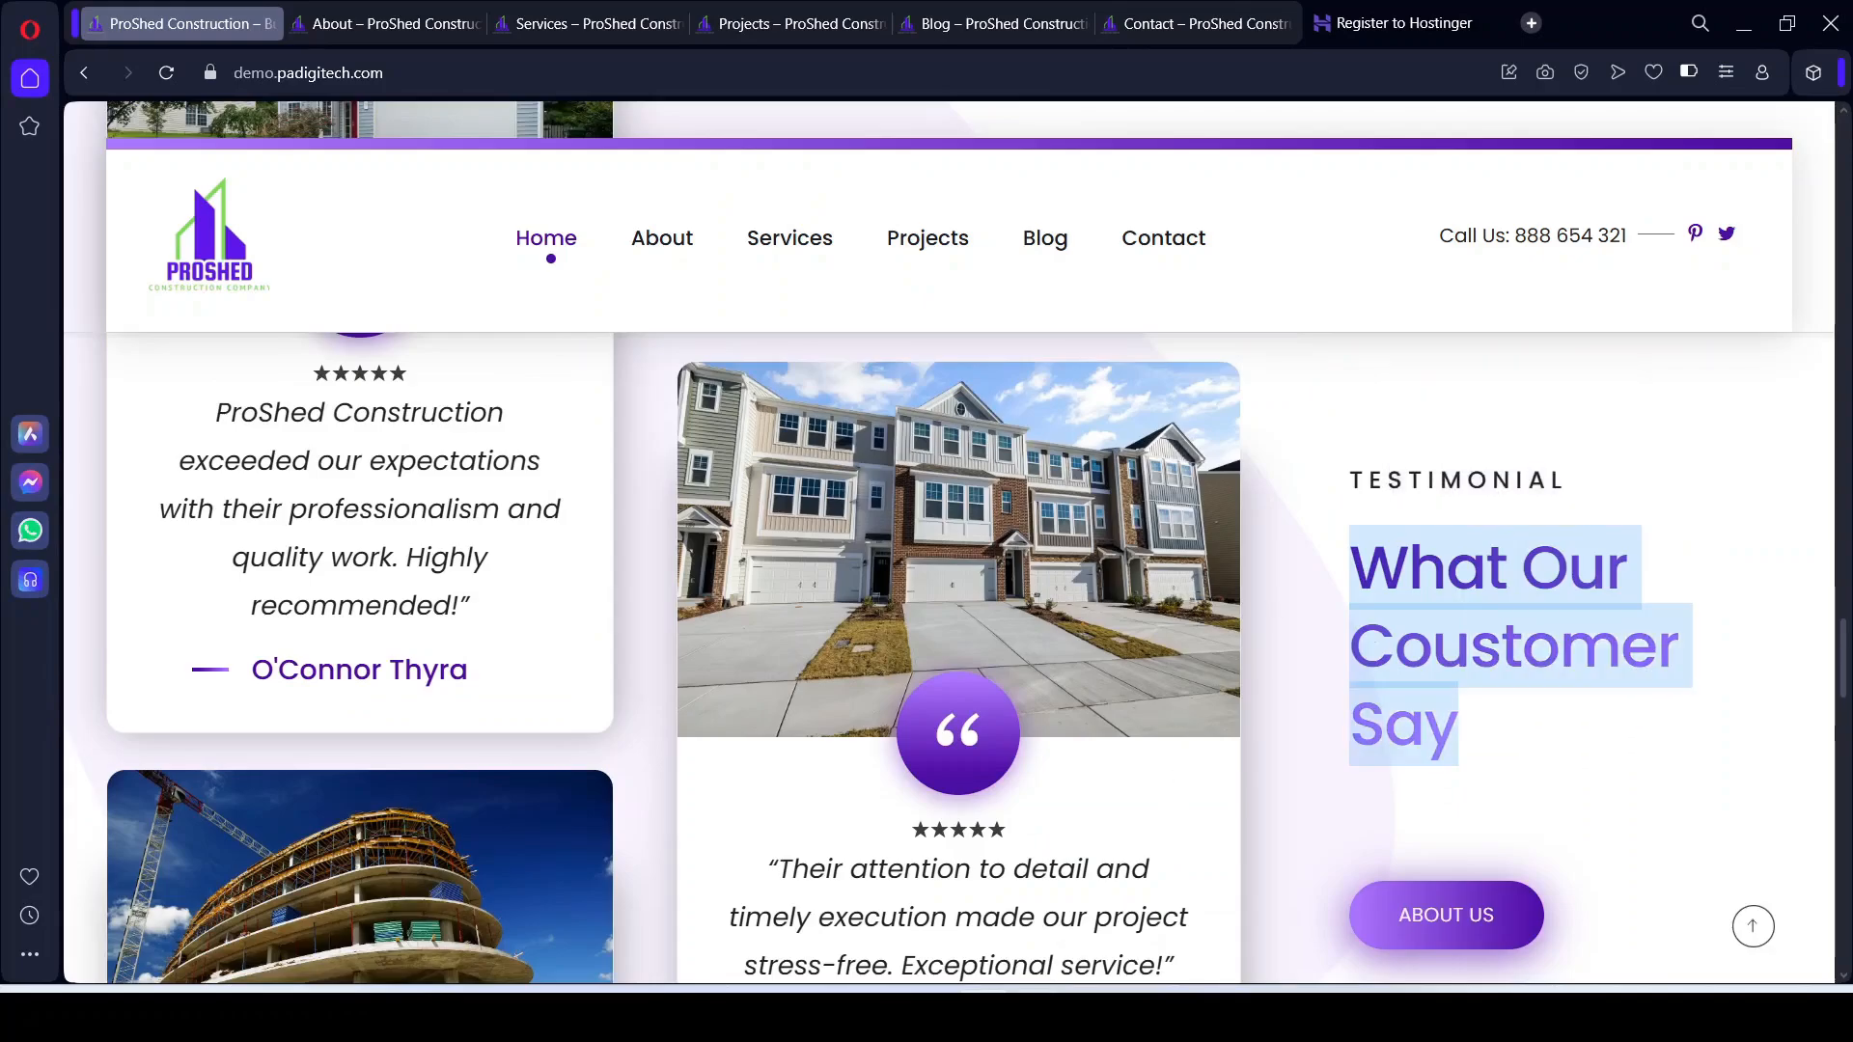
click(1037, 1013)
scroll(1609, 616, down, 2)
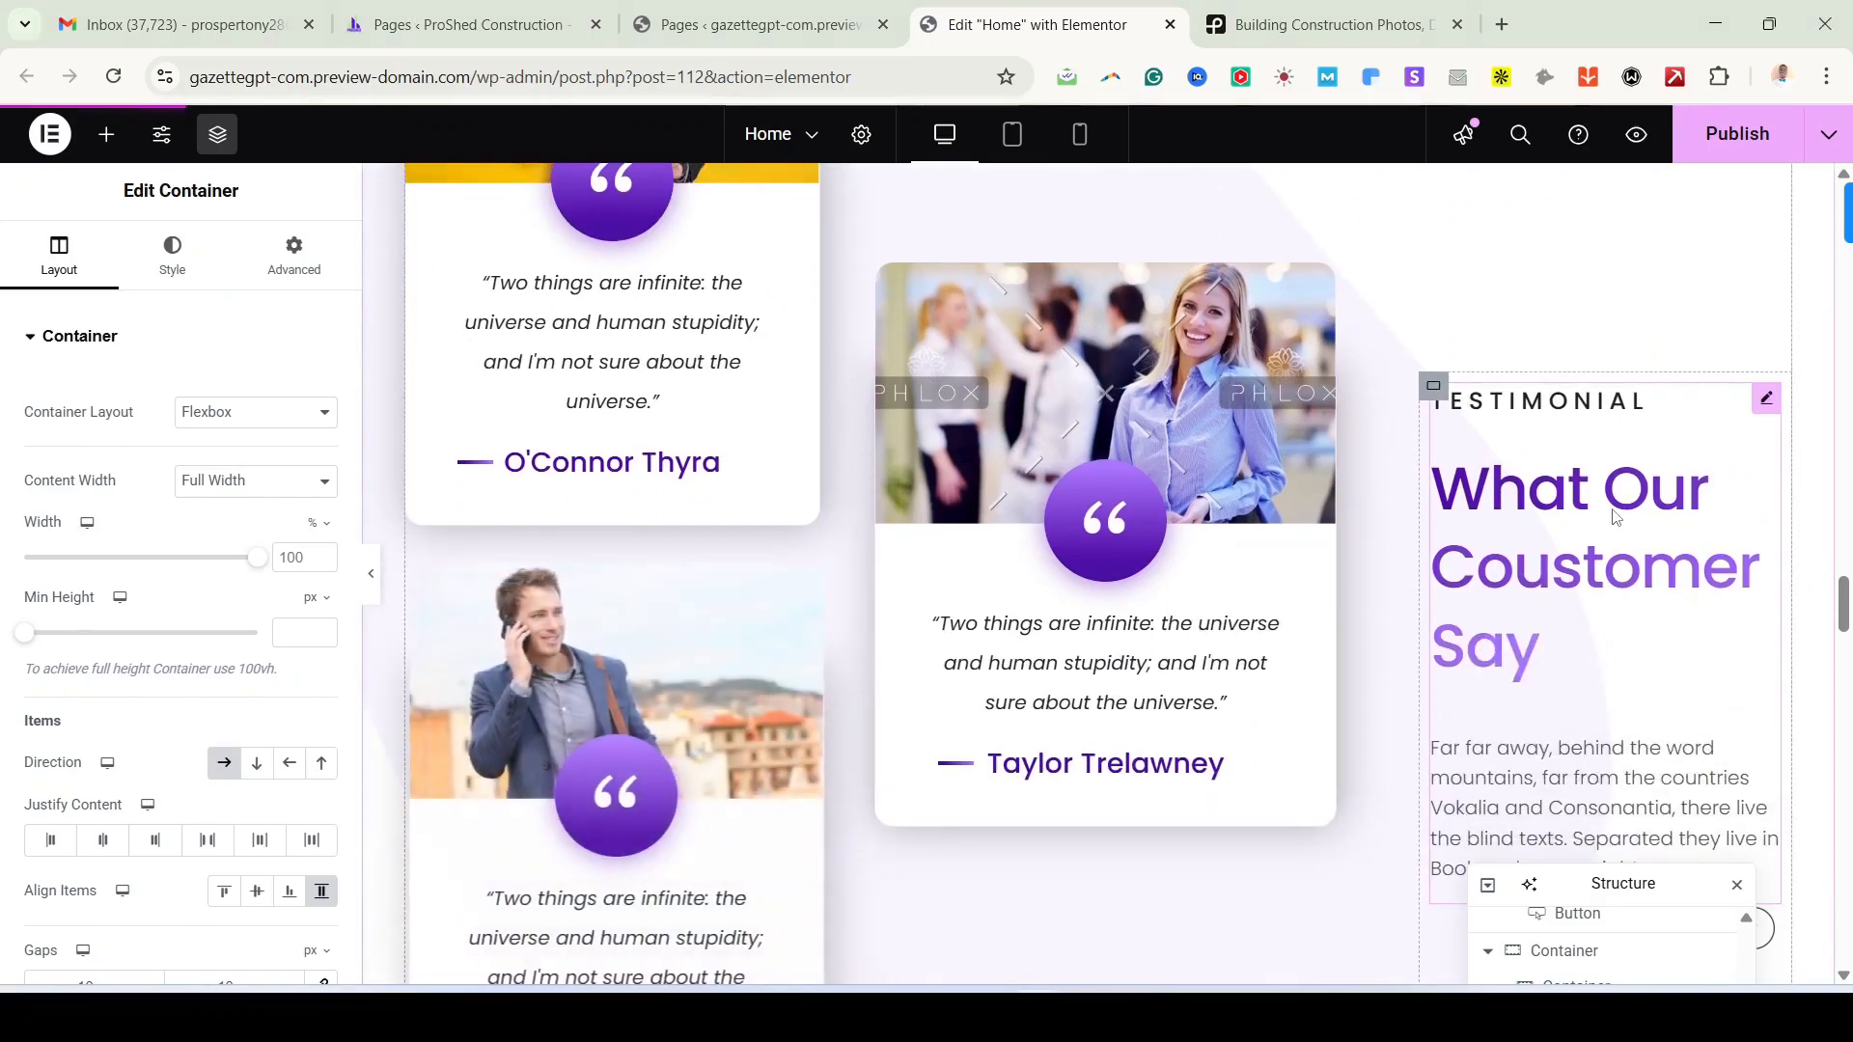
Step: Select the What Our Coustomer Say heading and inspect its secondary heading text
click(1614, 562)
click(123, 828)
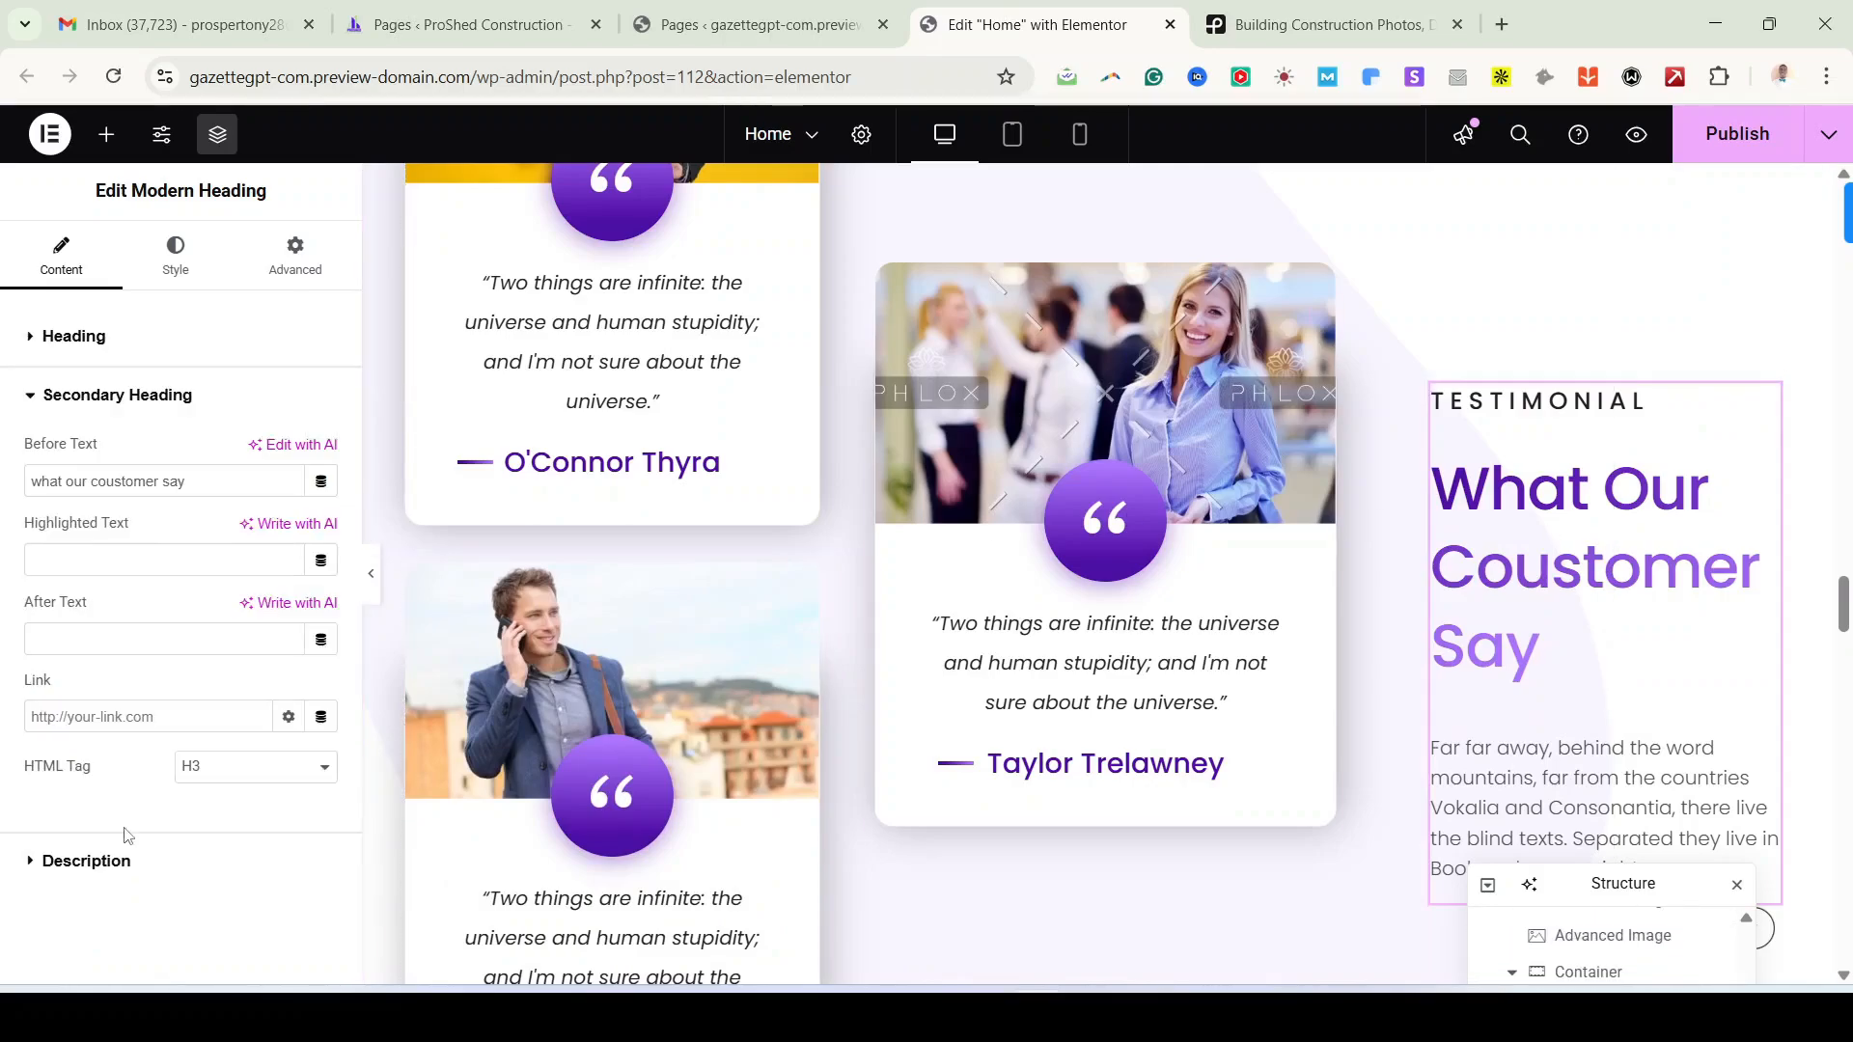
click(136, 483)
triple_click(138, 486)
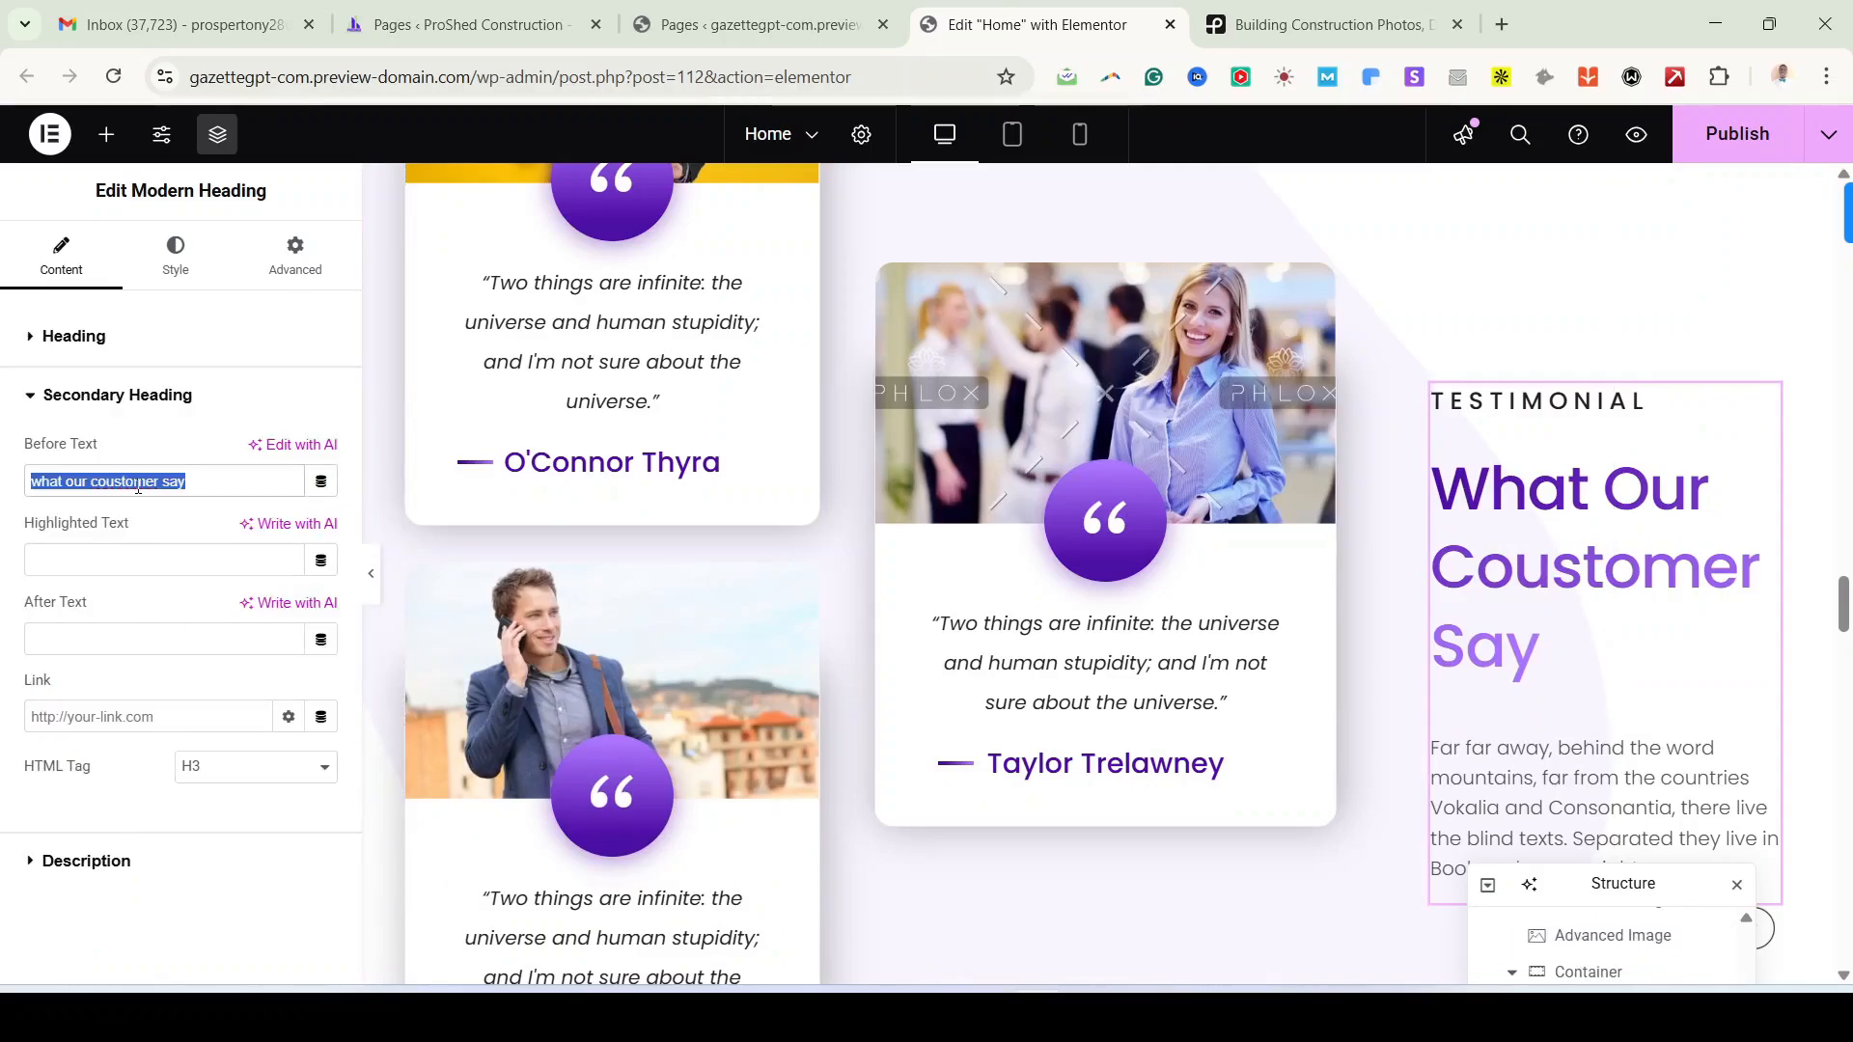
click(188, 483)
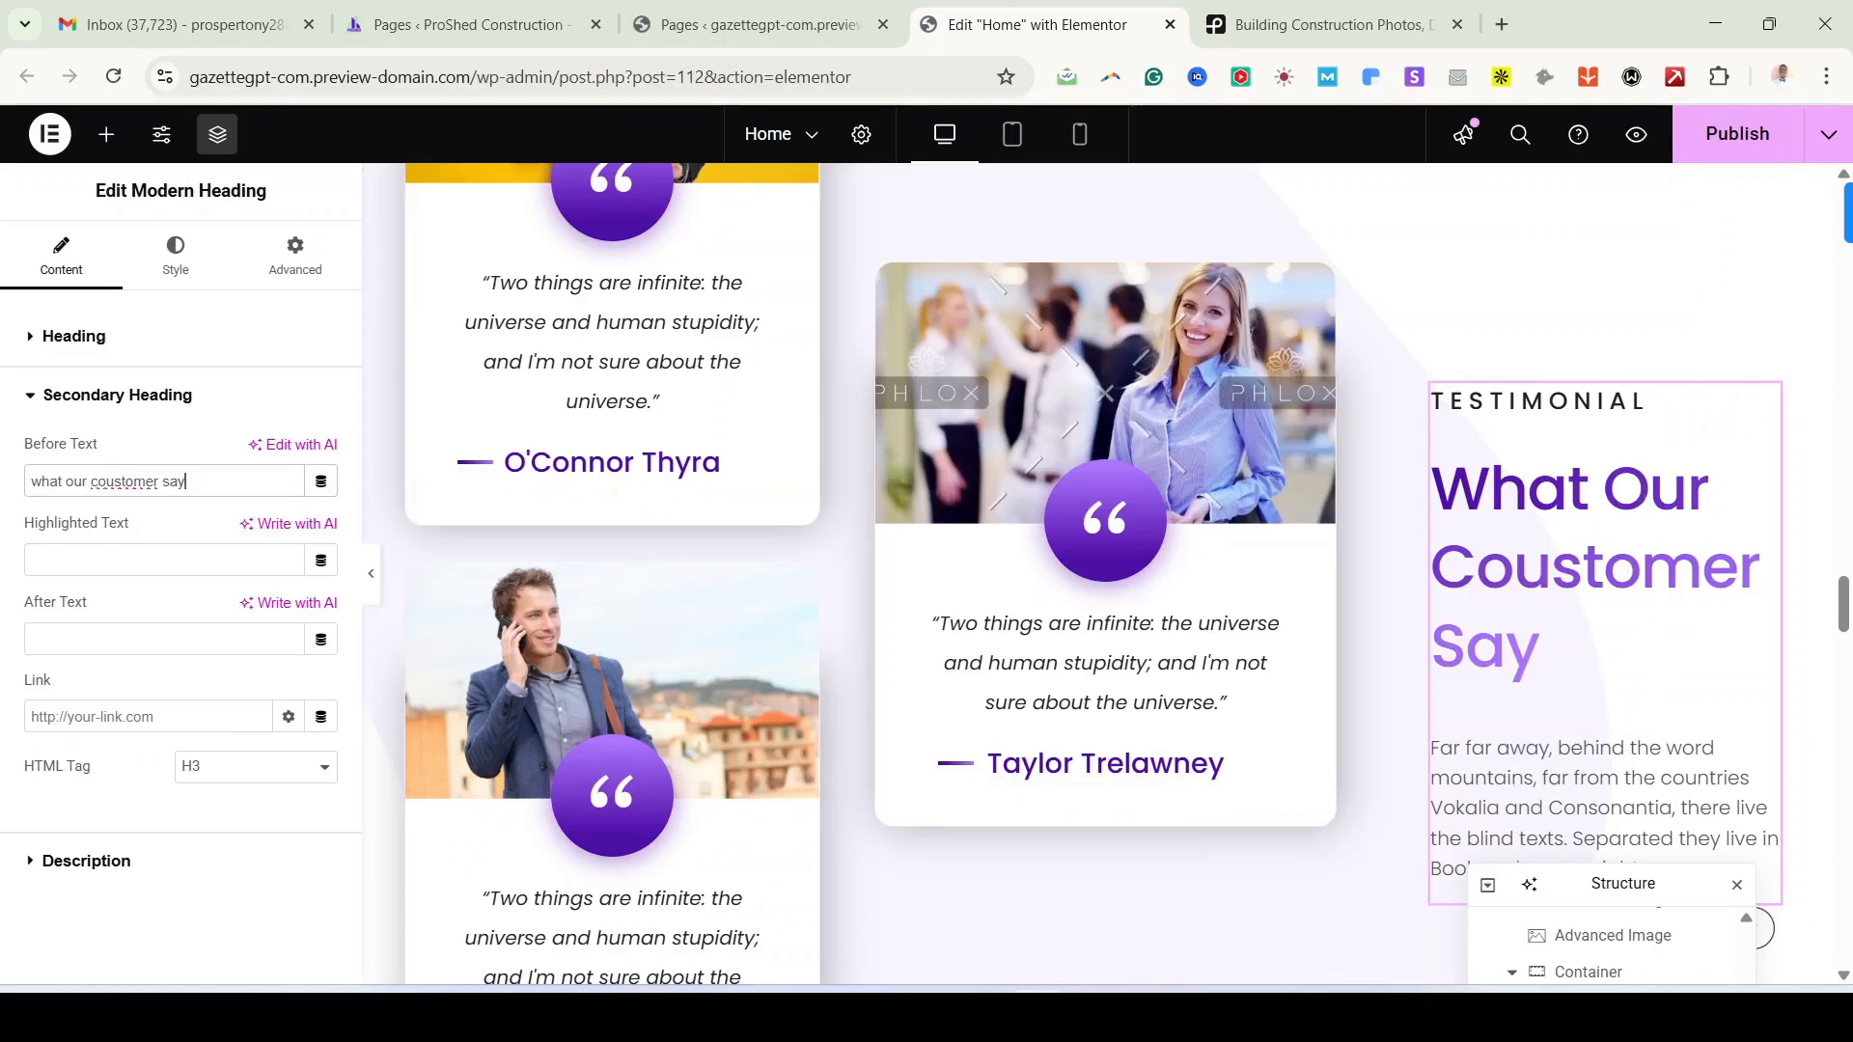
Step: Recheck the demo, then delete the heading's placeholder description paragraph
click(989, 1014)
scroll(1432, 851, down, 3)
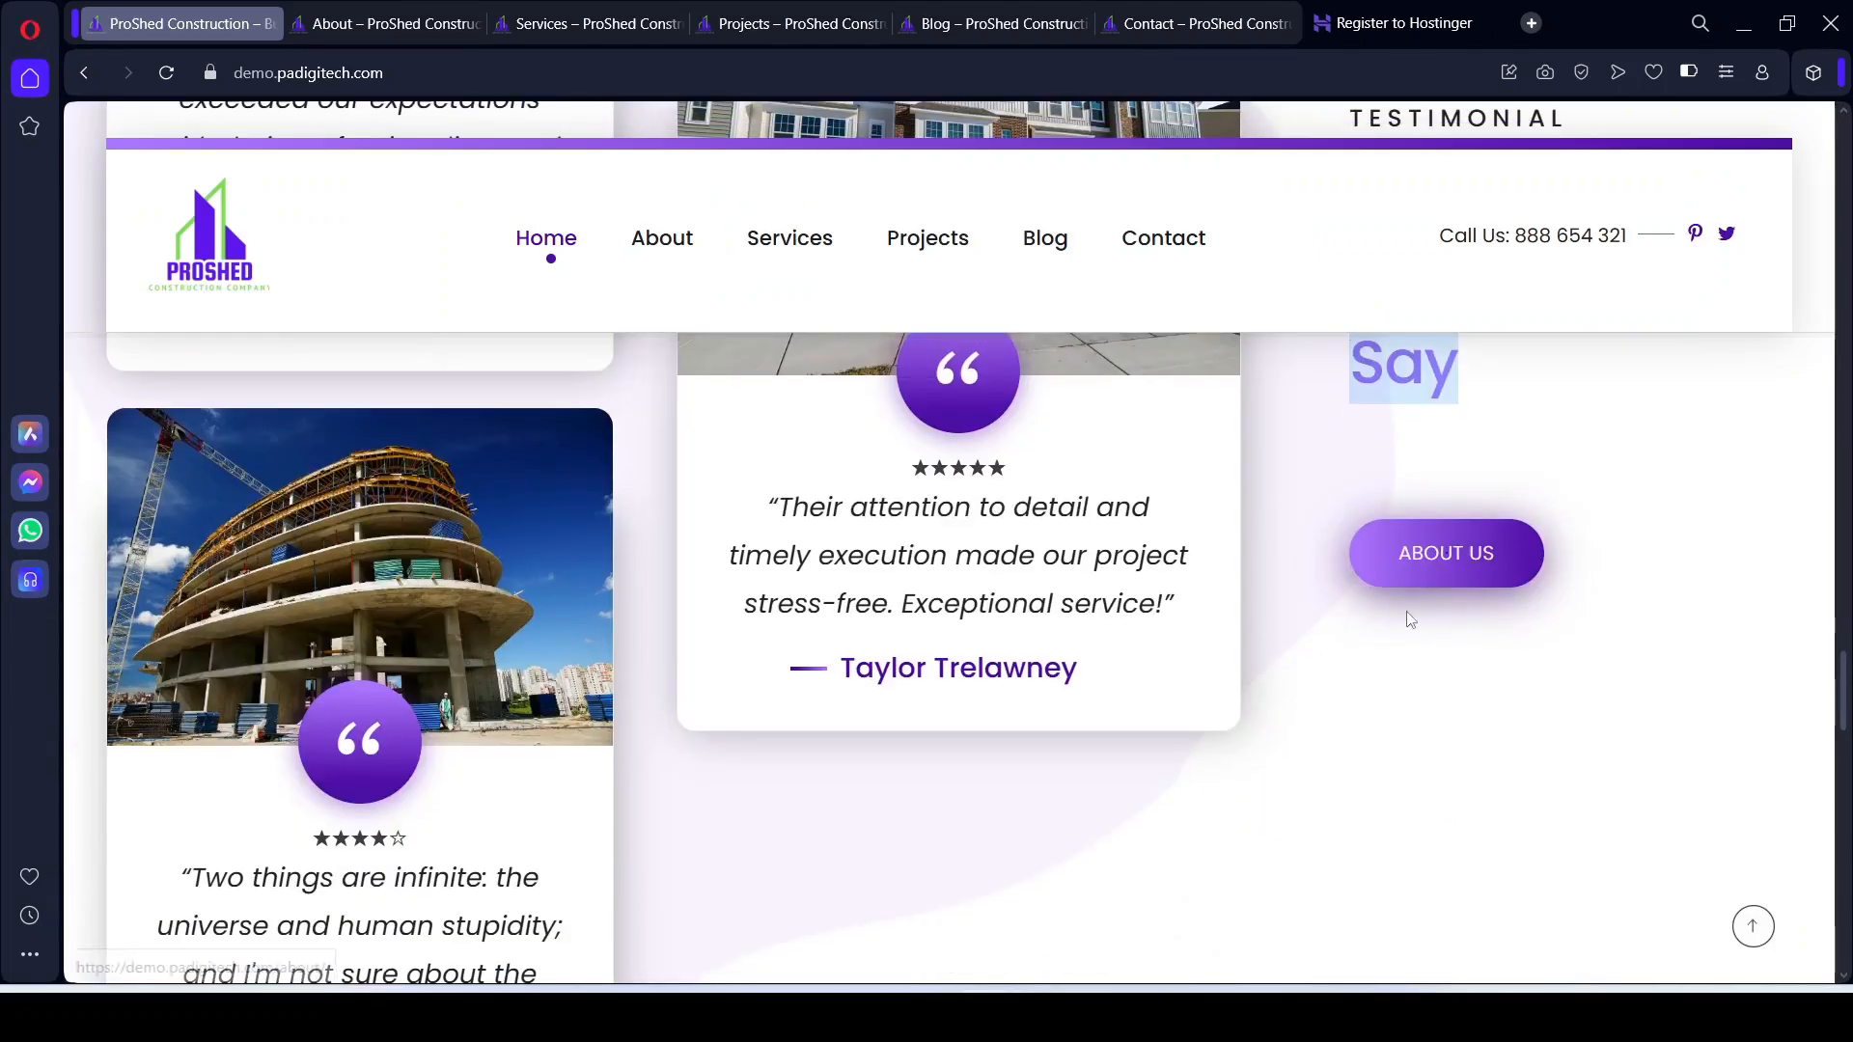
scroll(1332, 792, up, 3)
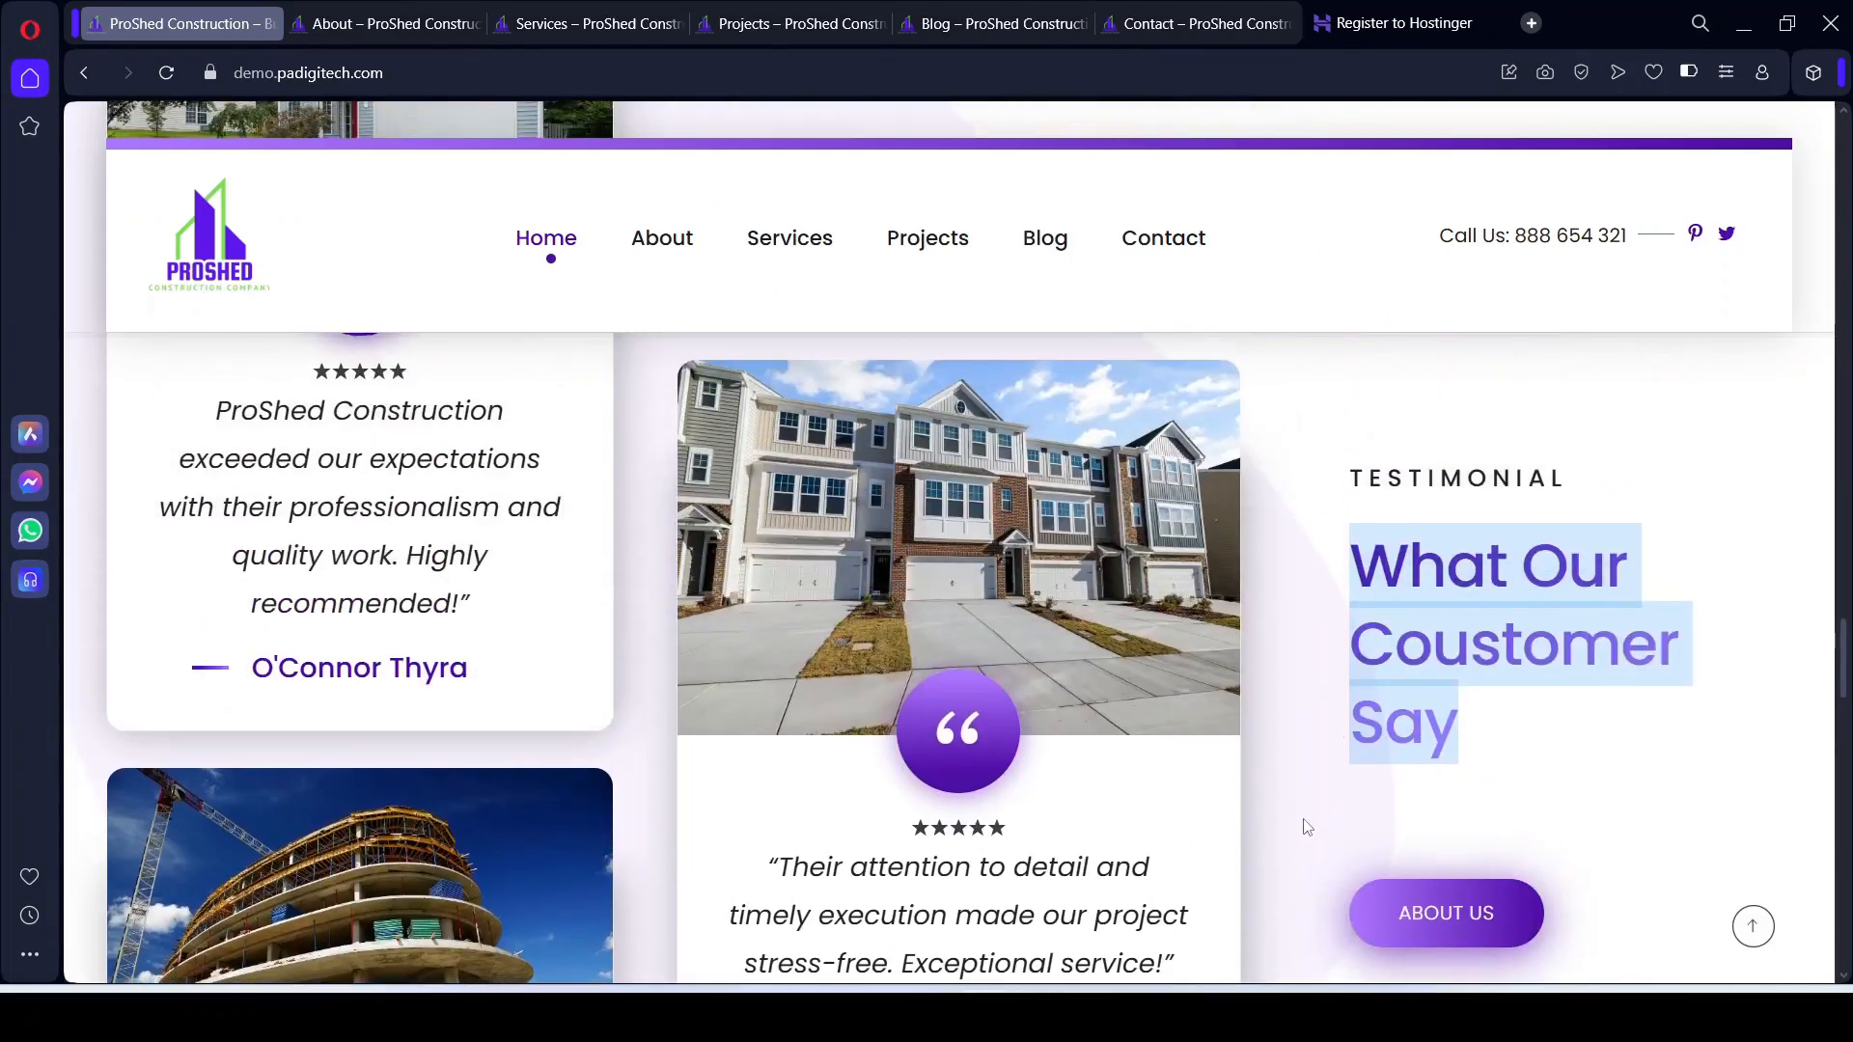
scroll(1305, 827, down, 2)
click(989, 1015)
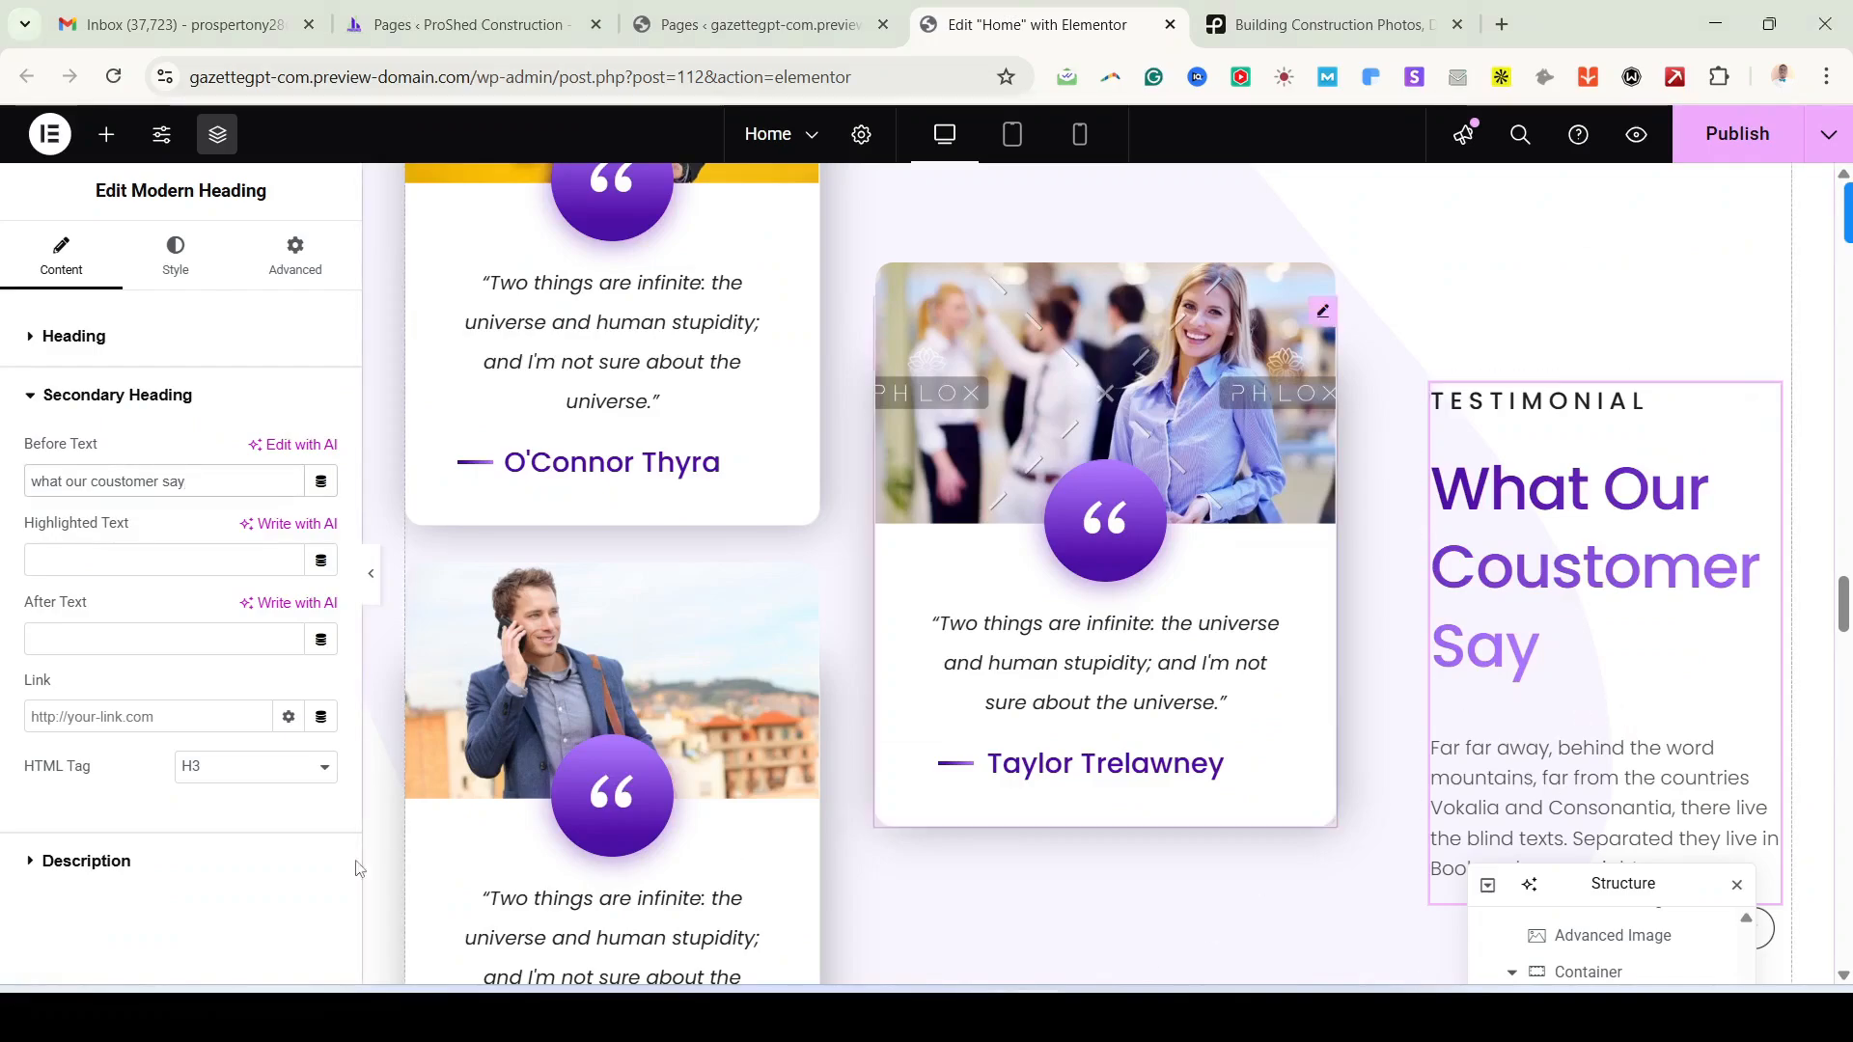
click(140, 862)
triple_click(192, 726)
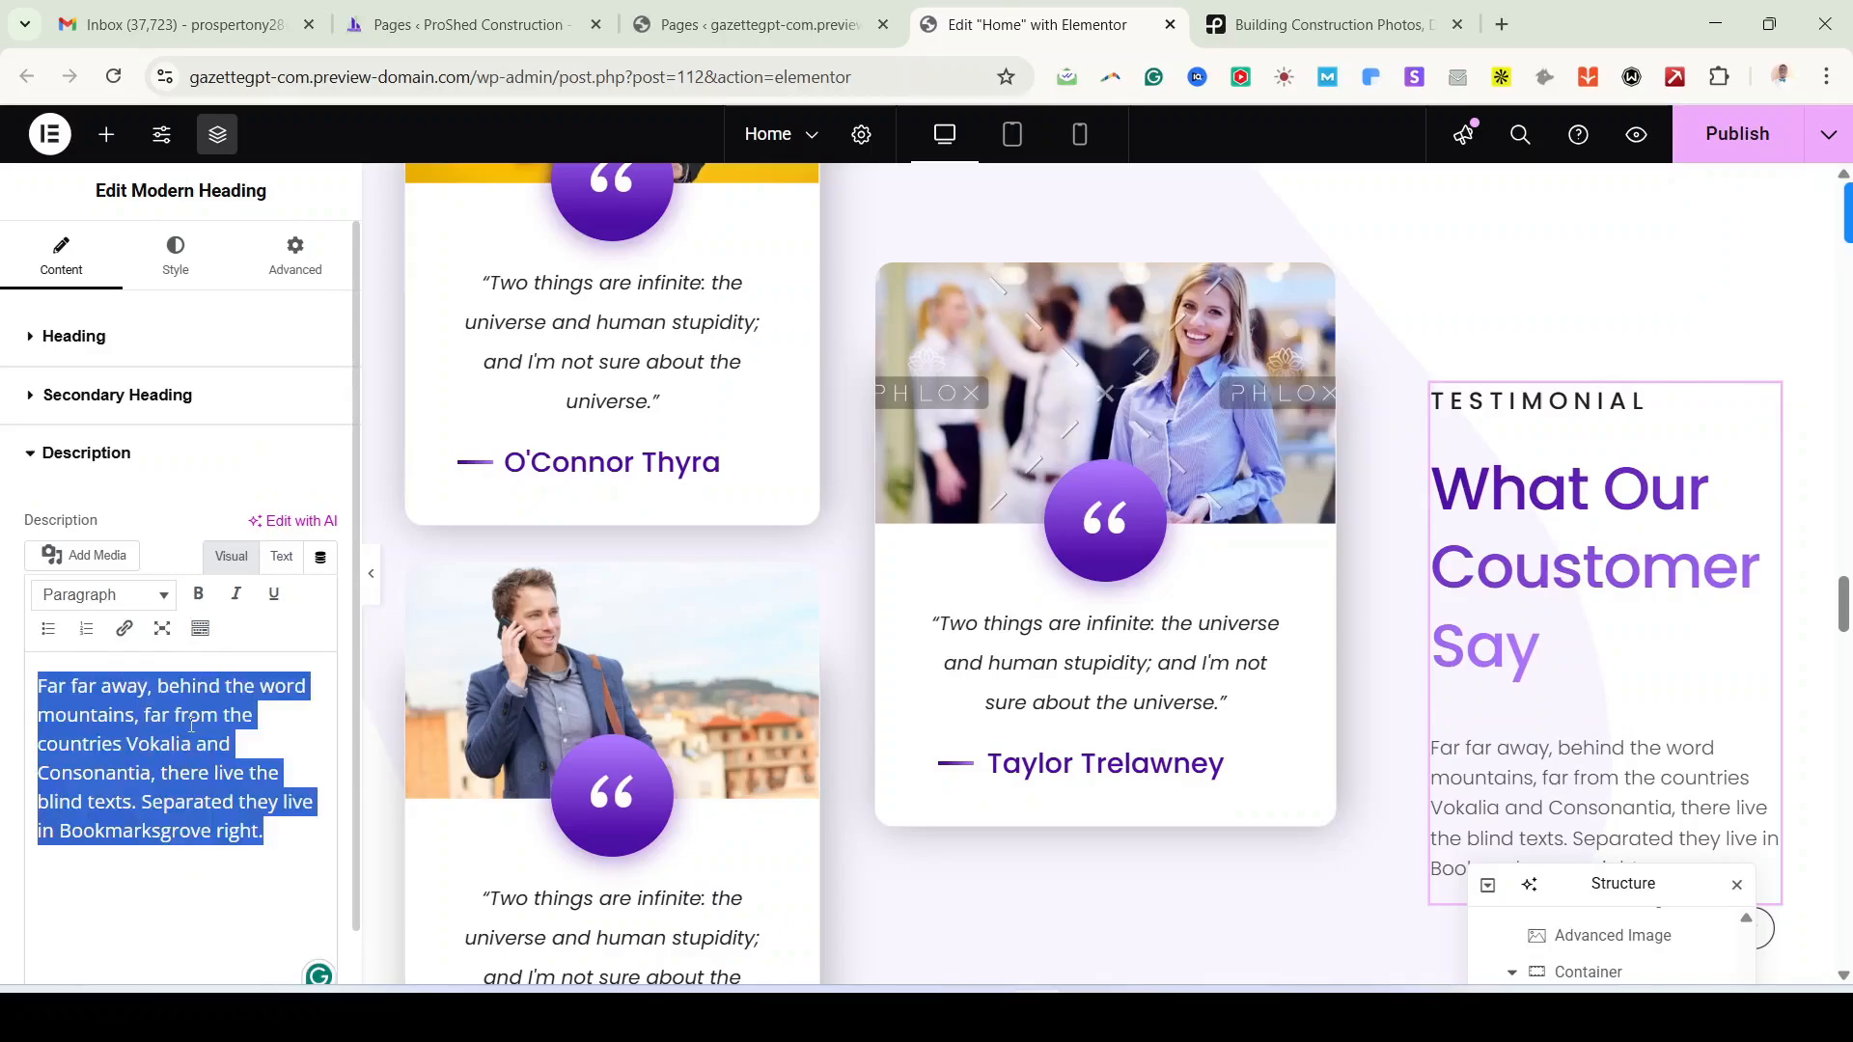
key(BackSpace)
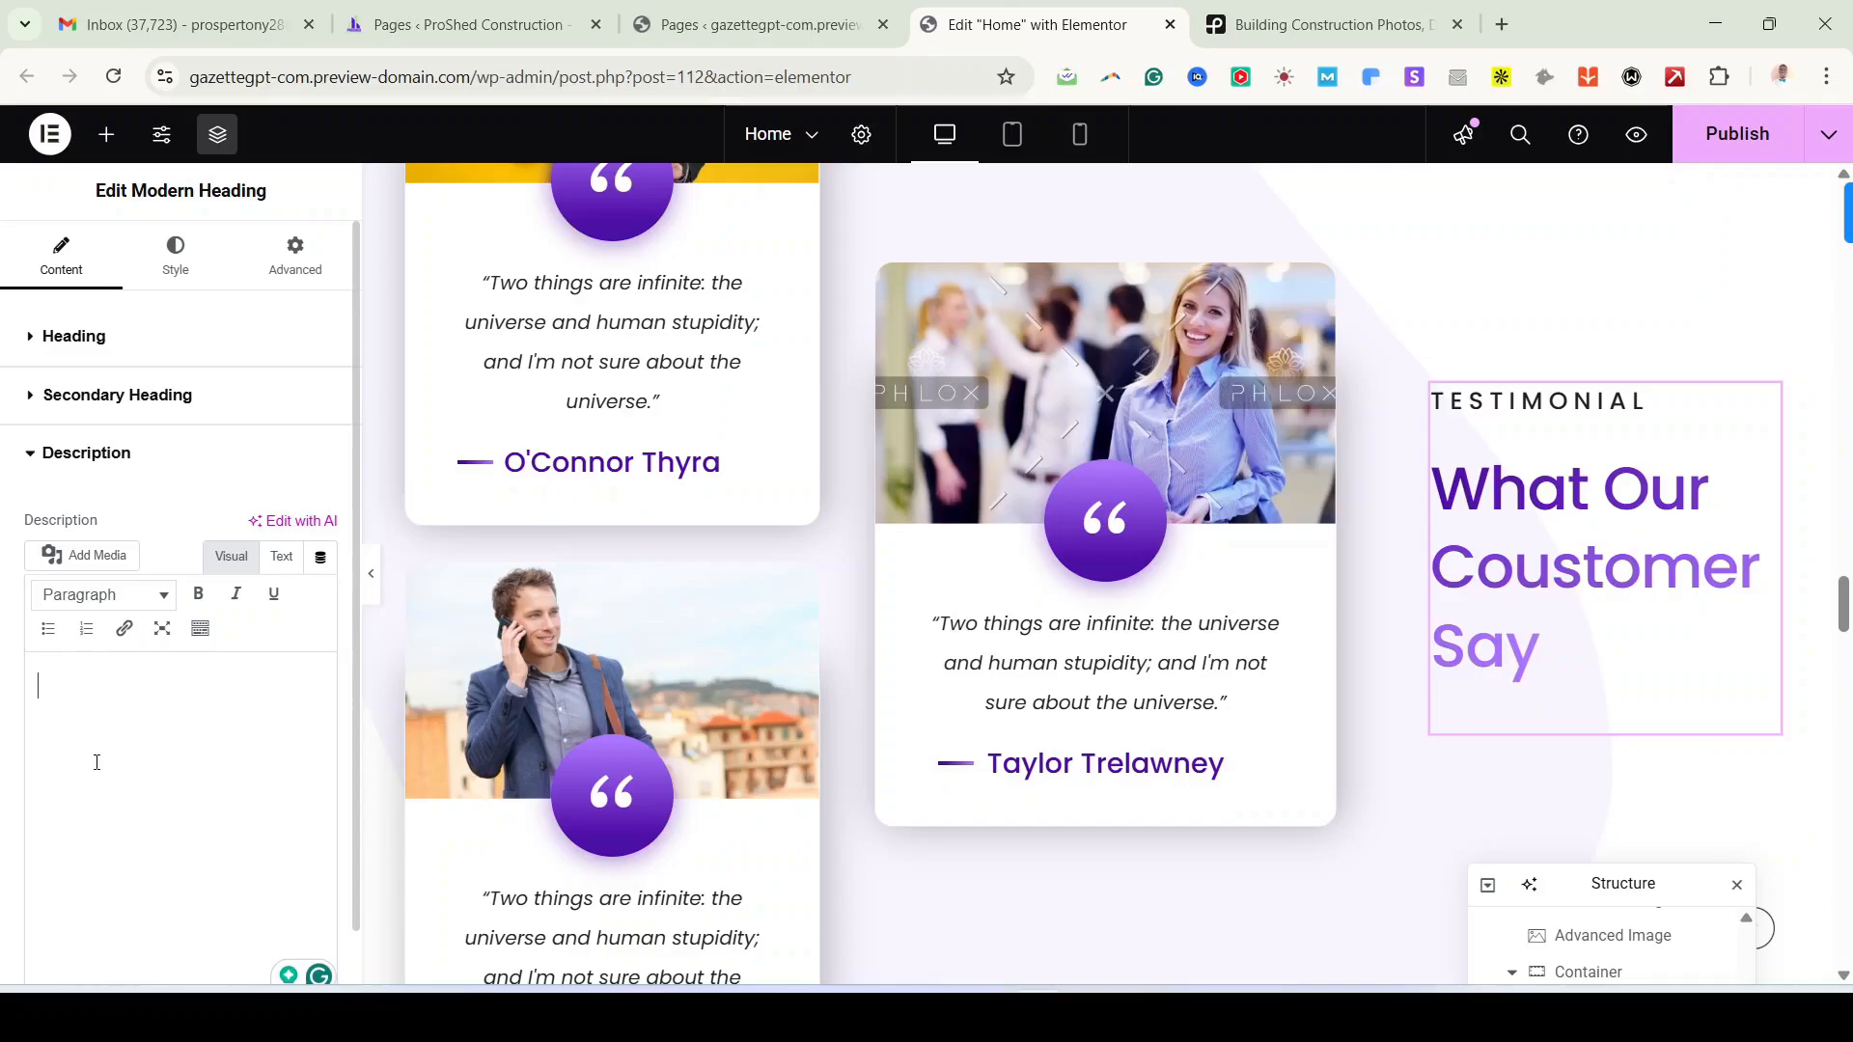
scroll(892, 634, up, 4)
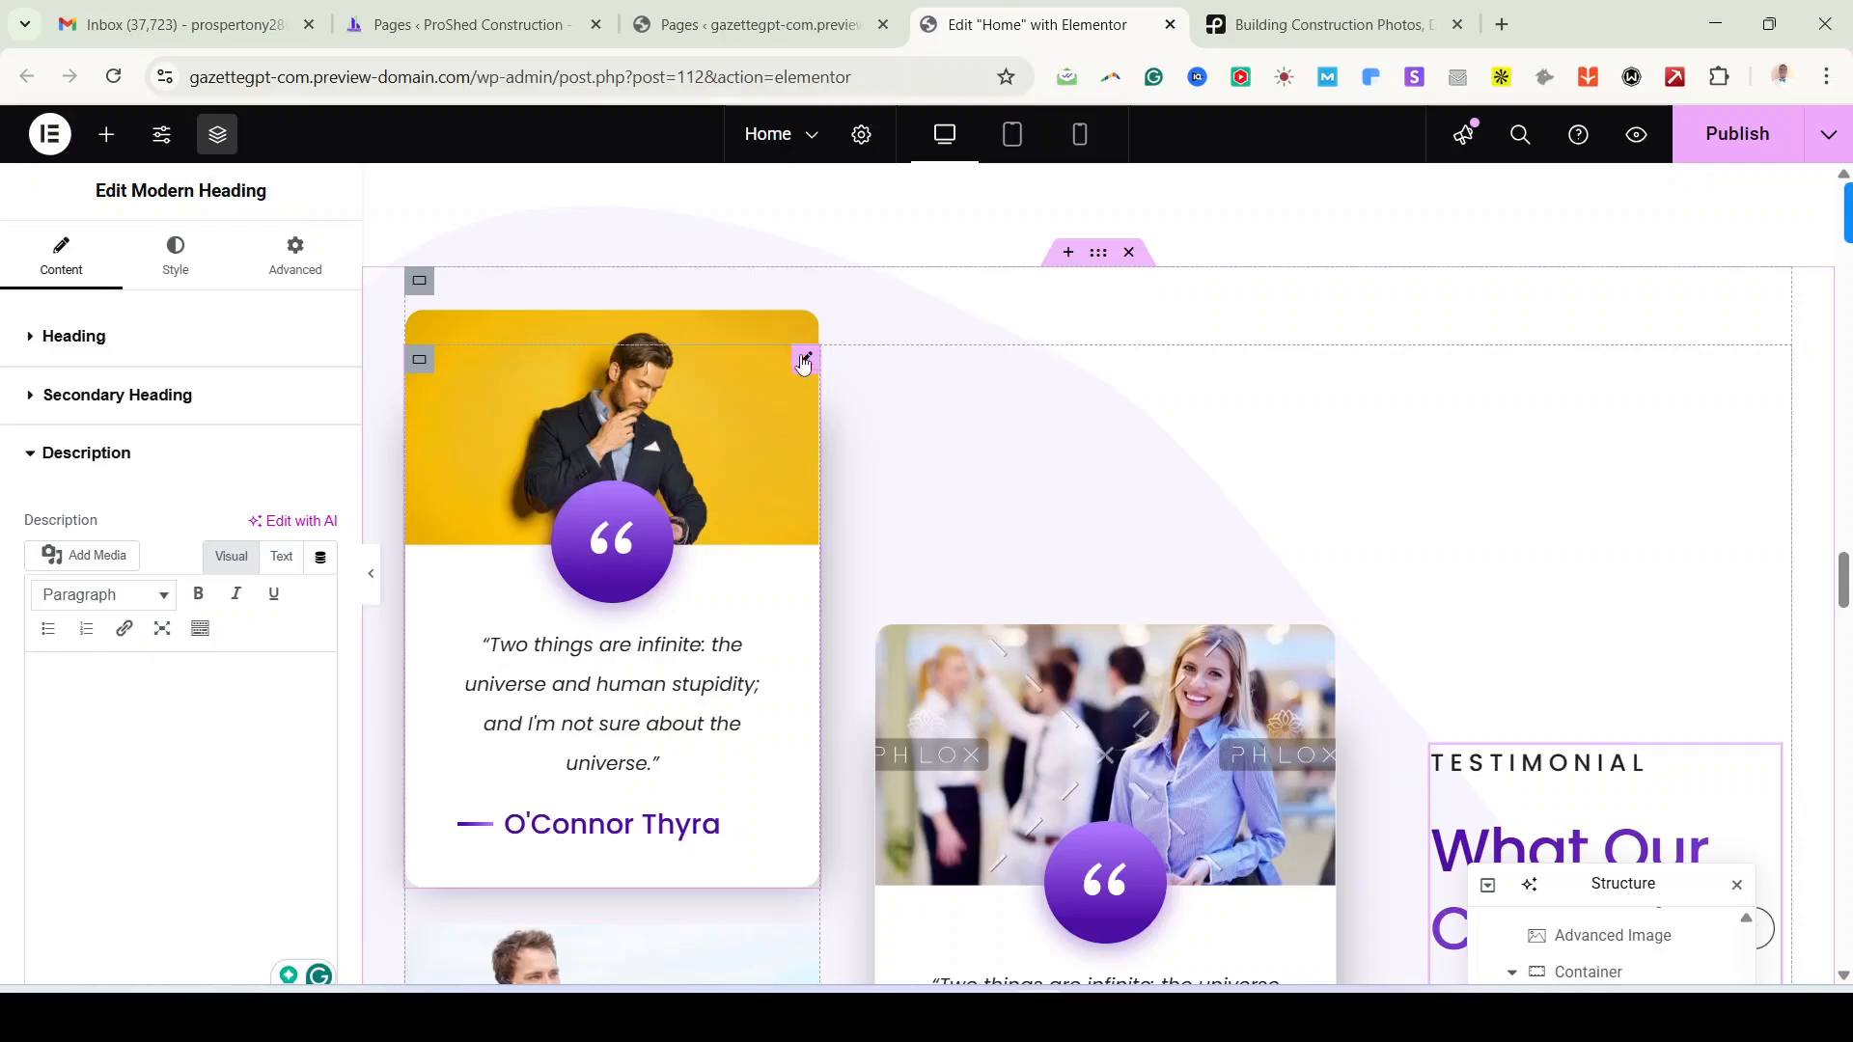
Step: Try Bordered and info-on-top layouts on the first testimonial, keeping Show image on top of content
click(738, 528)
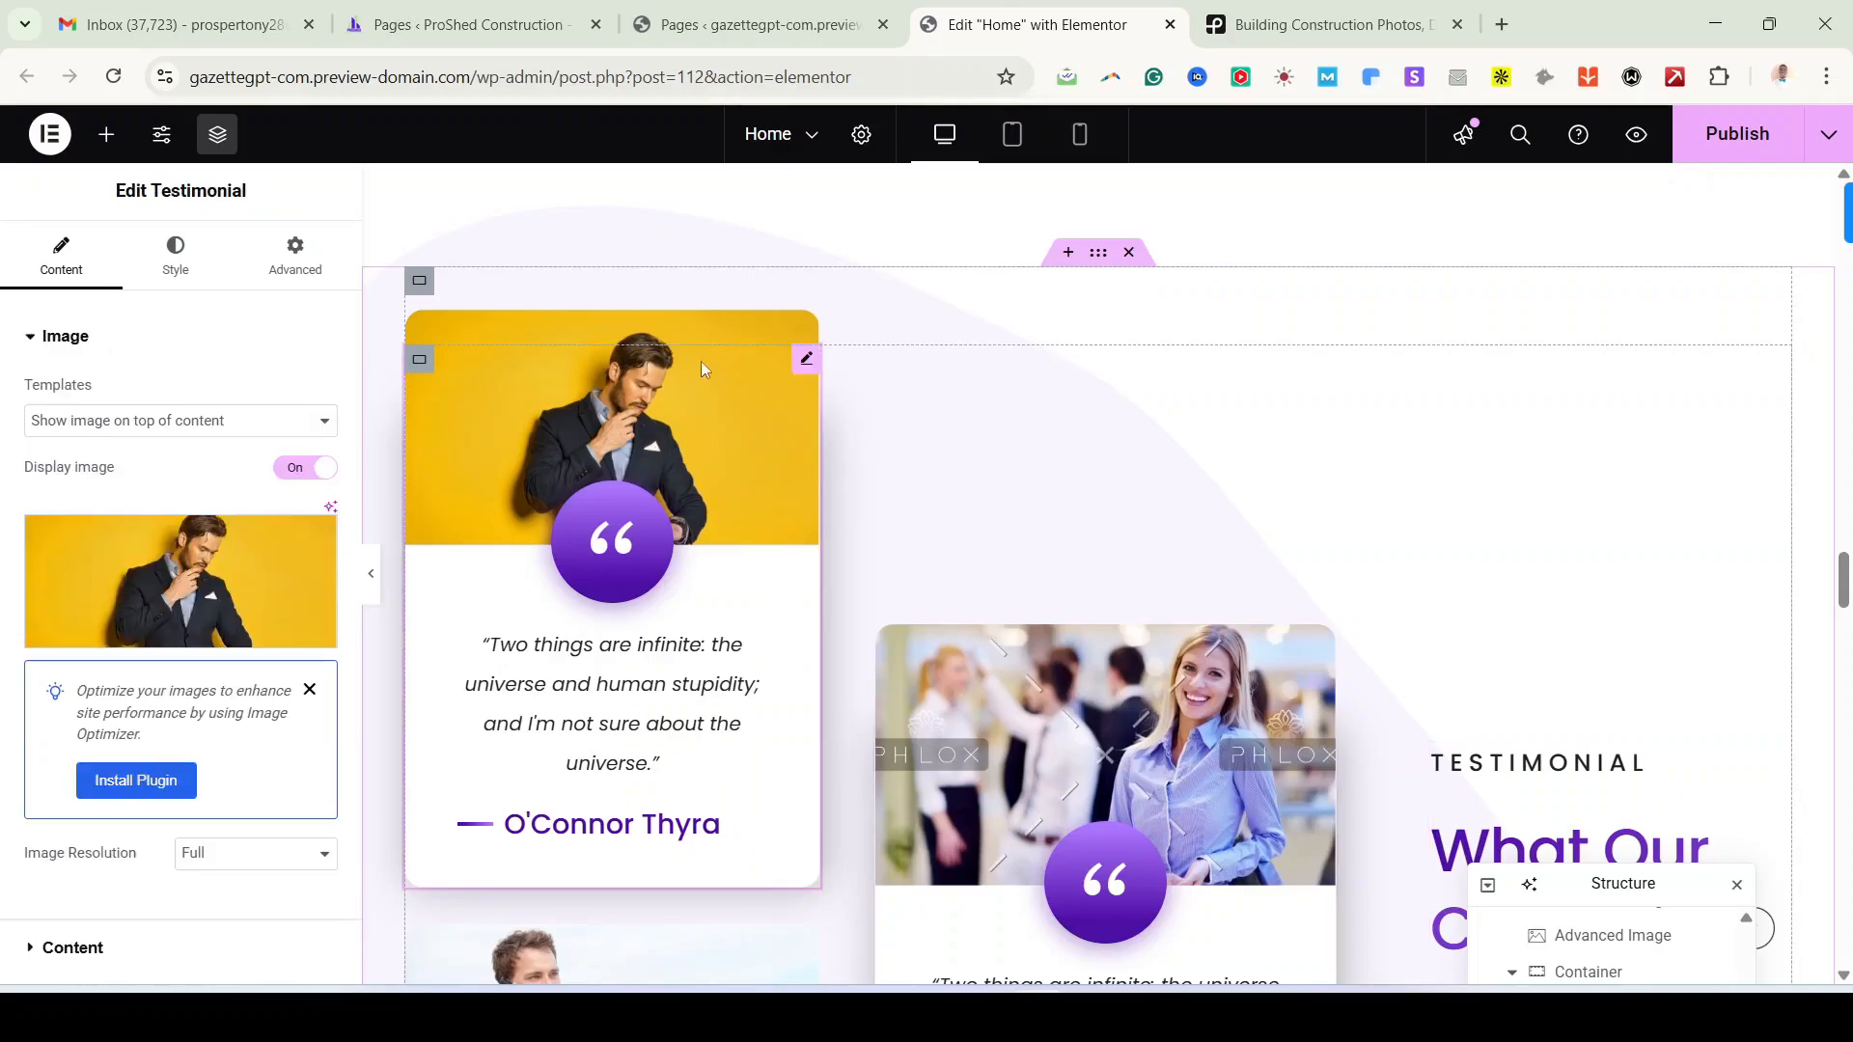
mouse_move(243, 593)
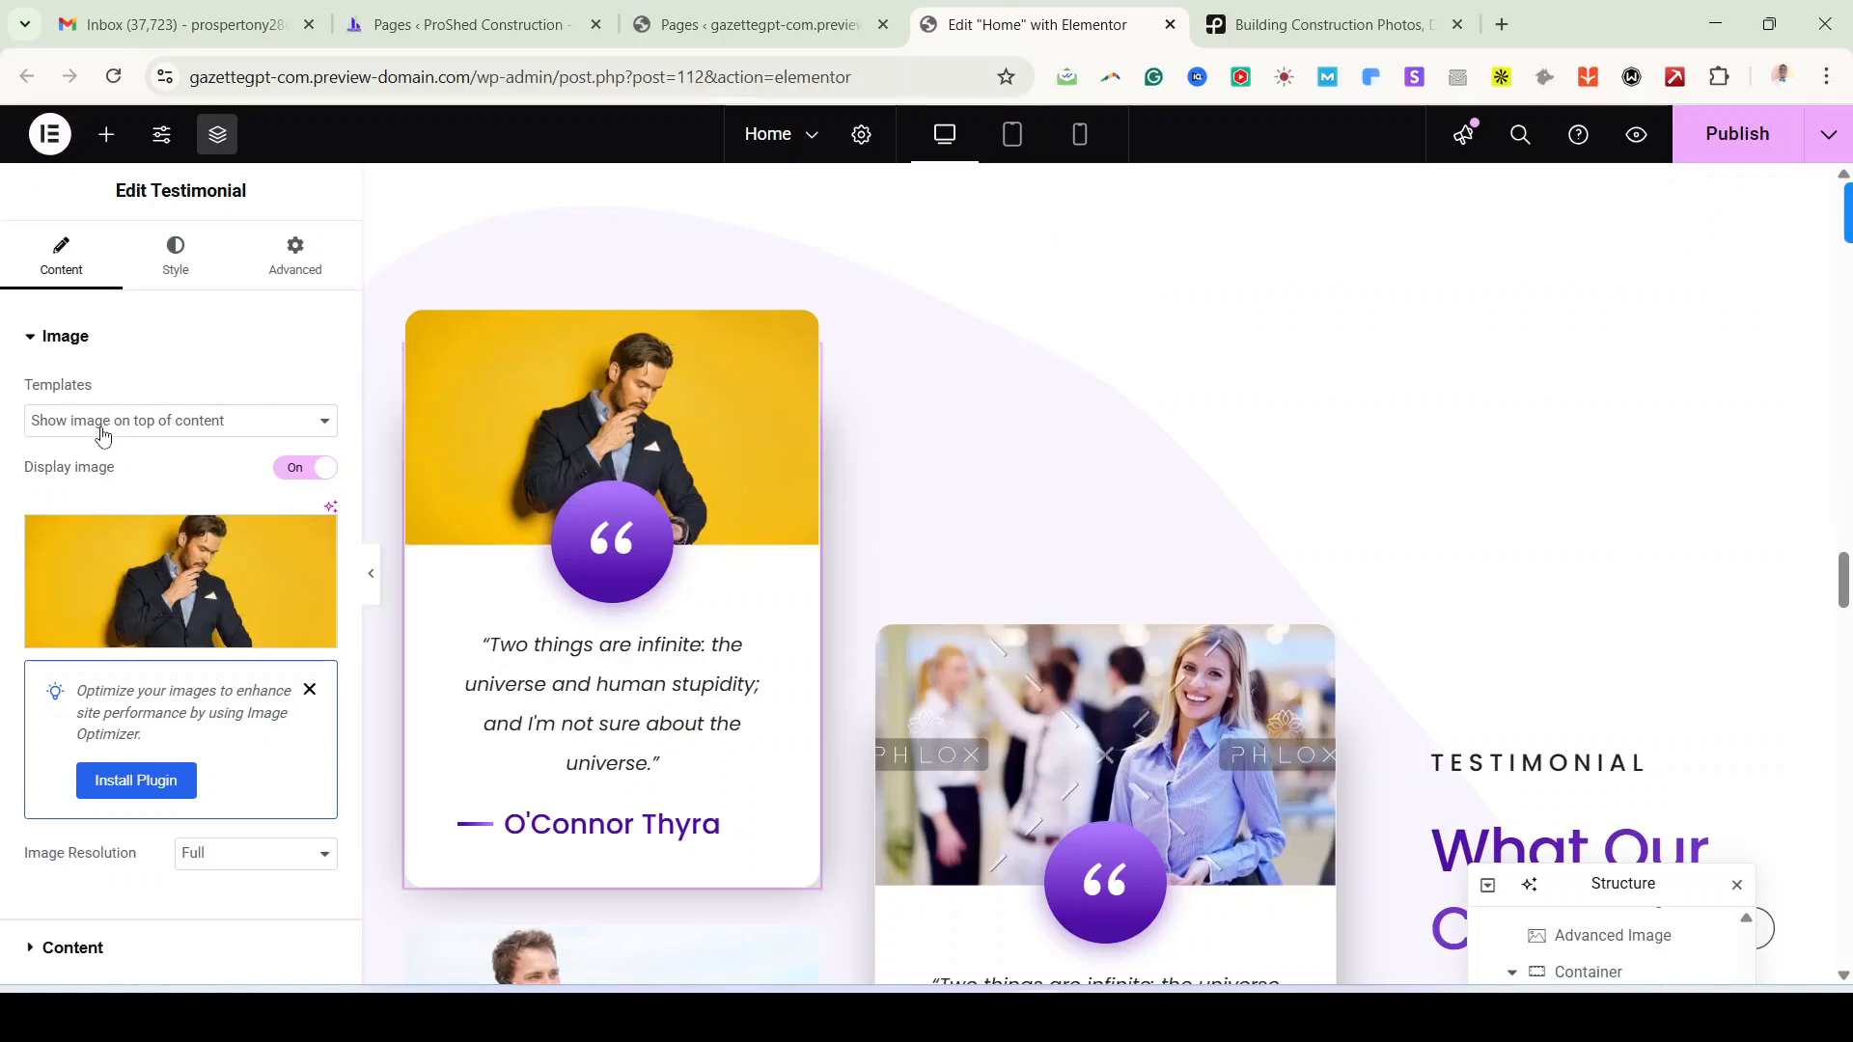
click(268, 431)
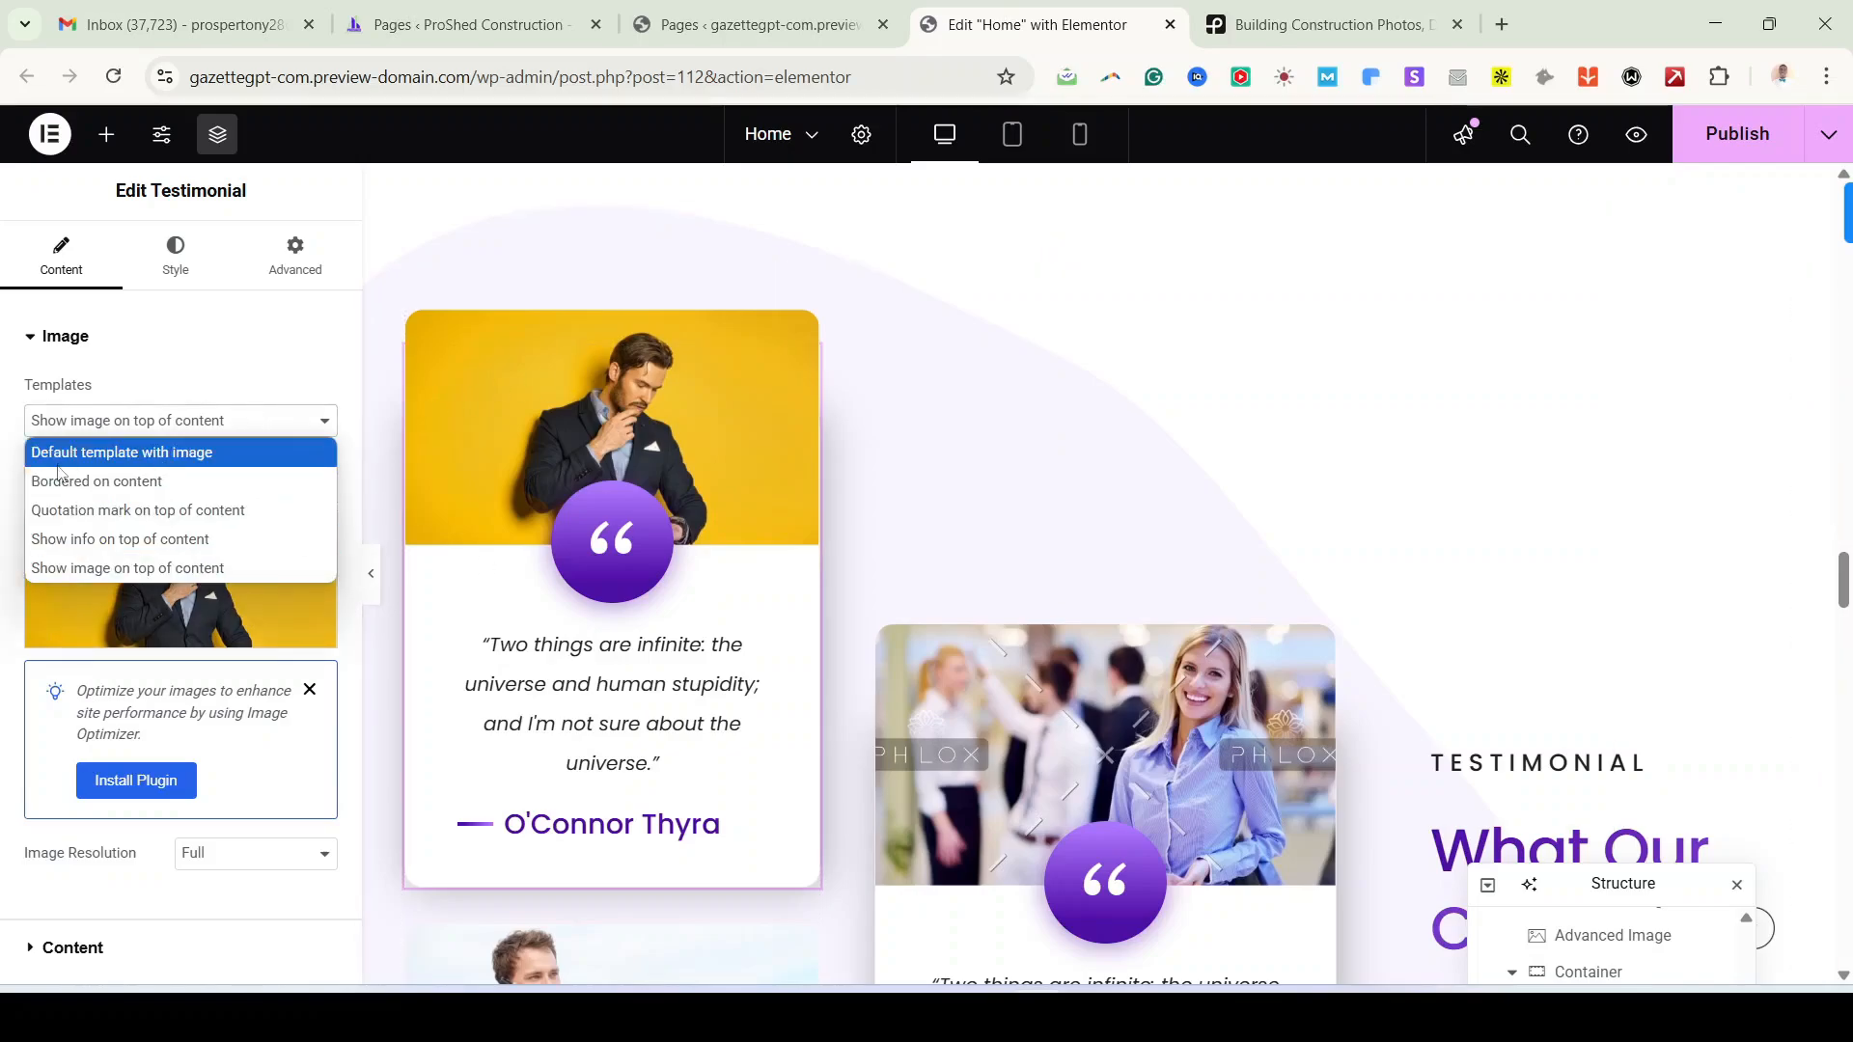
click(83, 487)
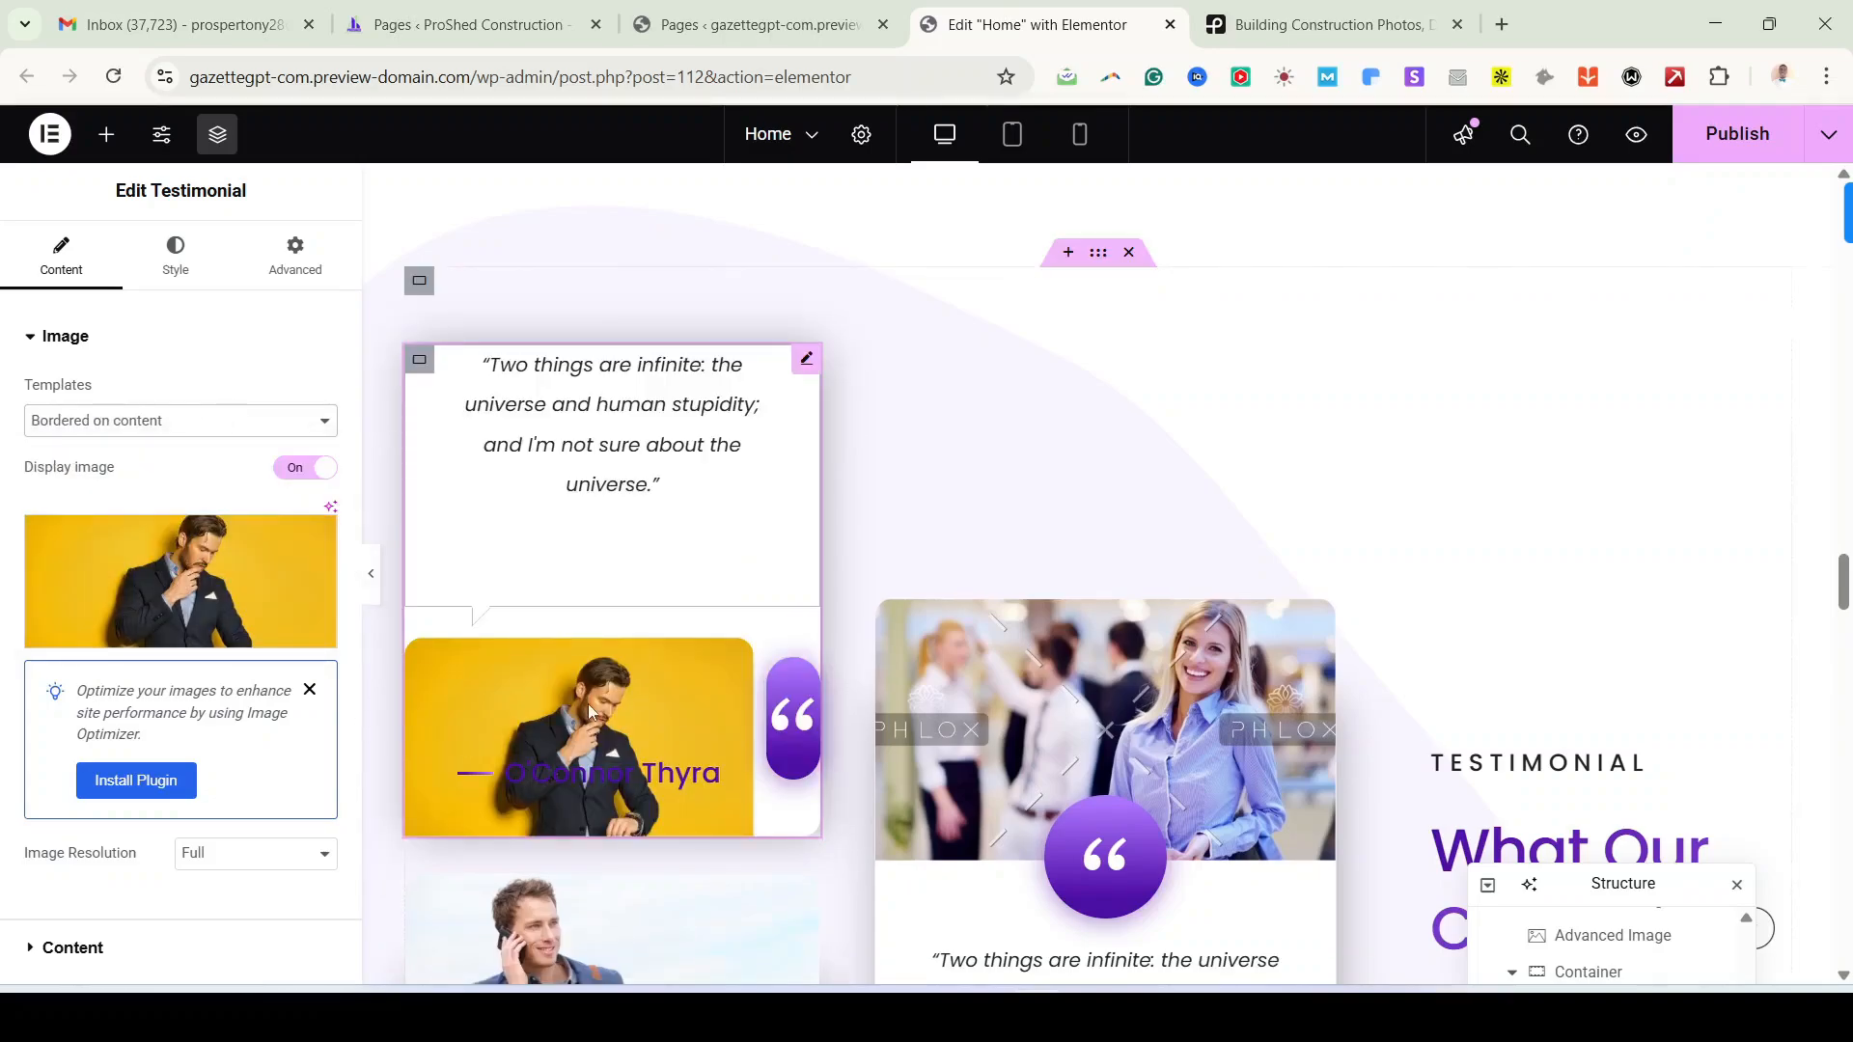
click(181, 428)
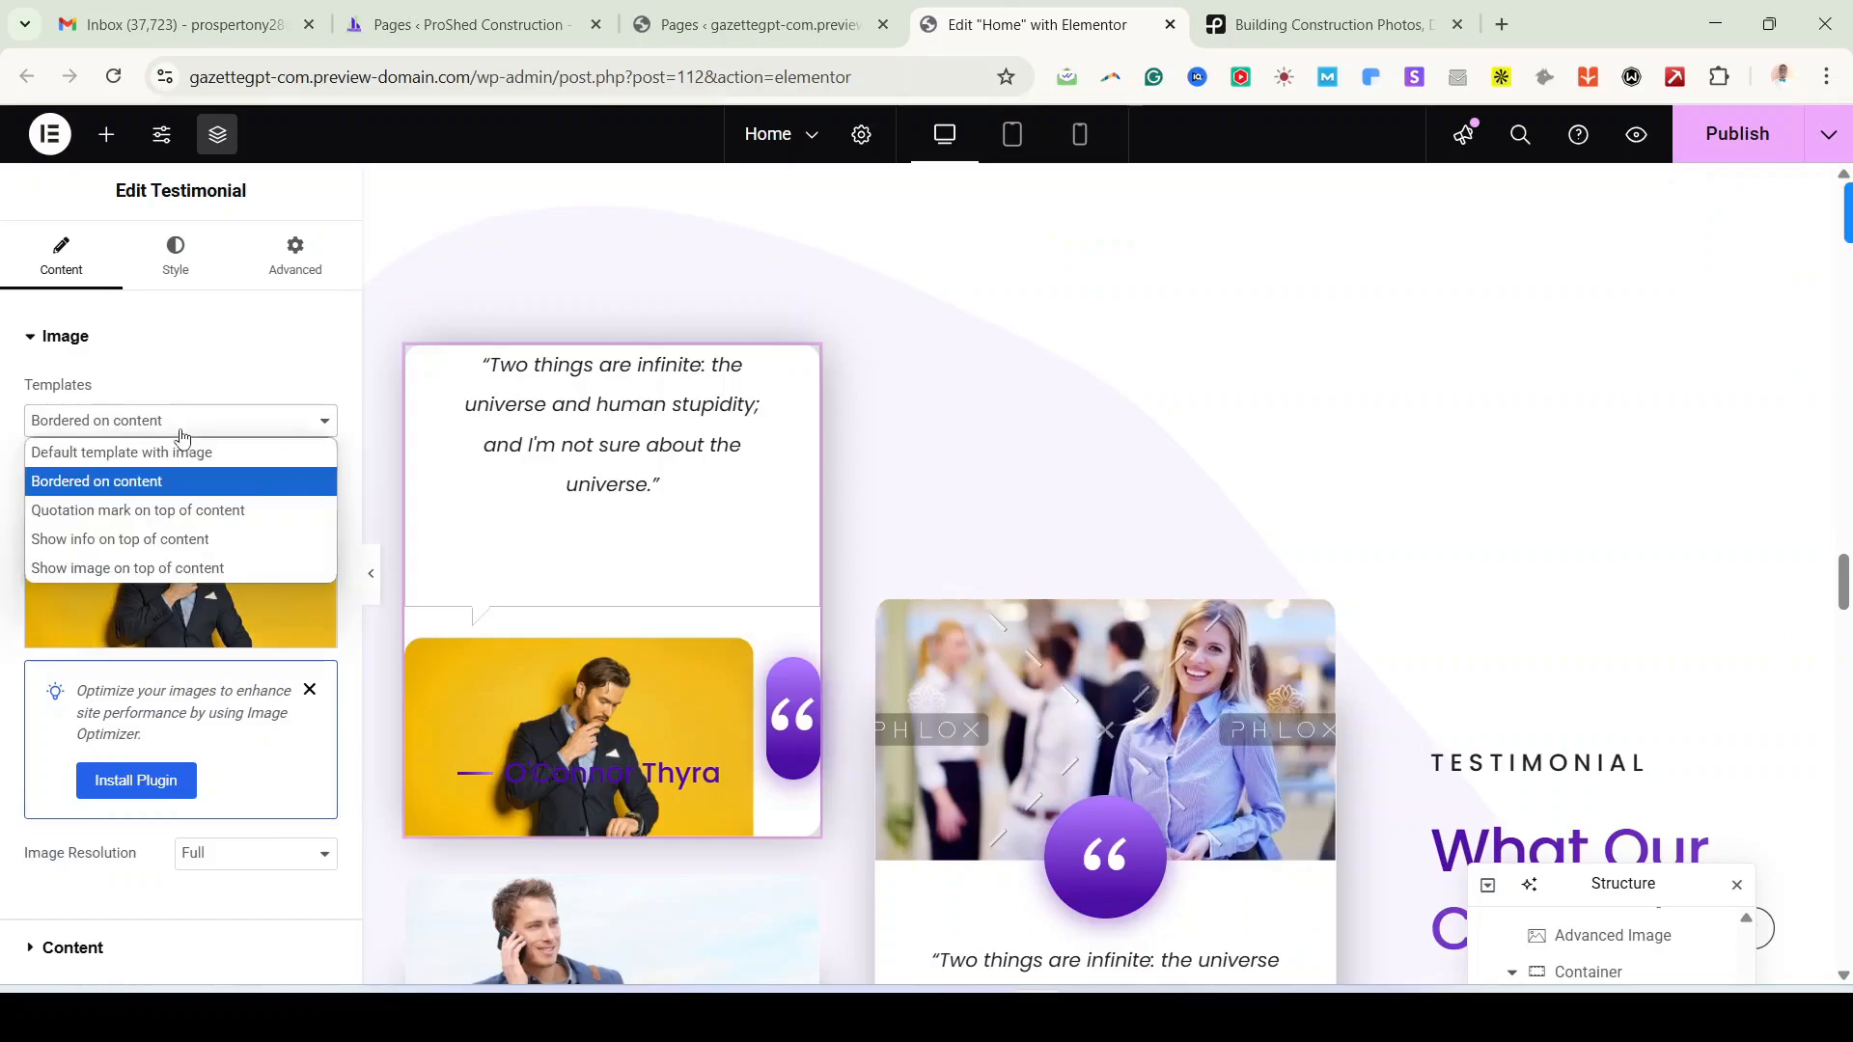
click(171, 539)
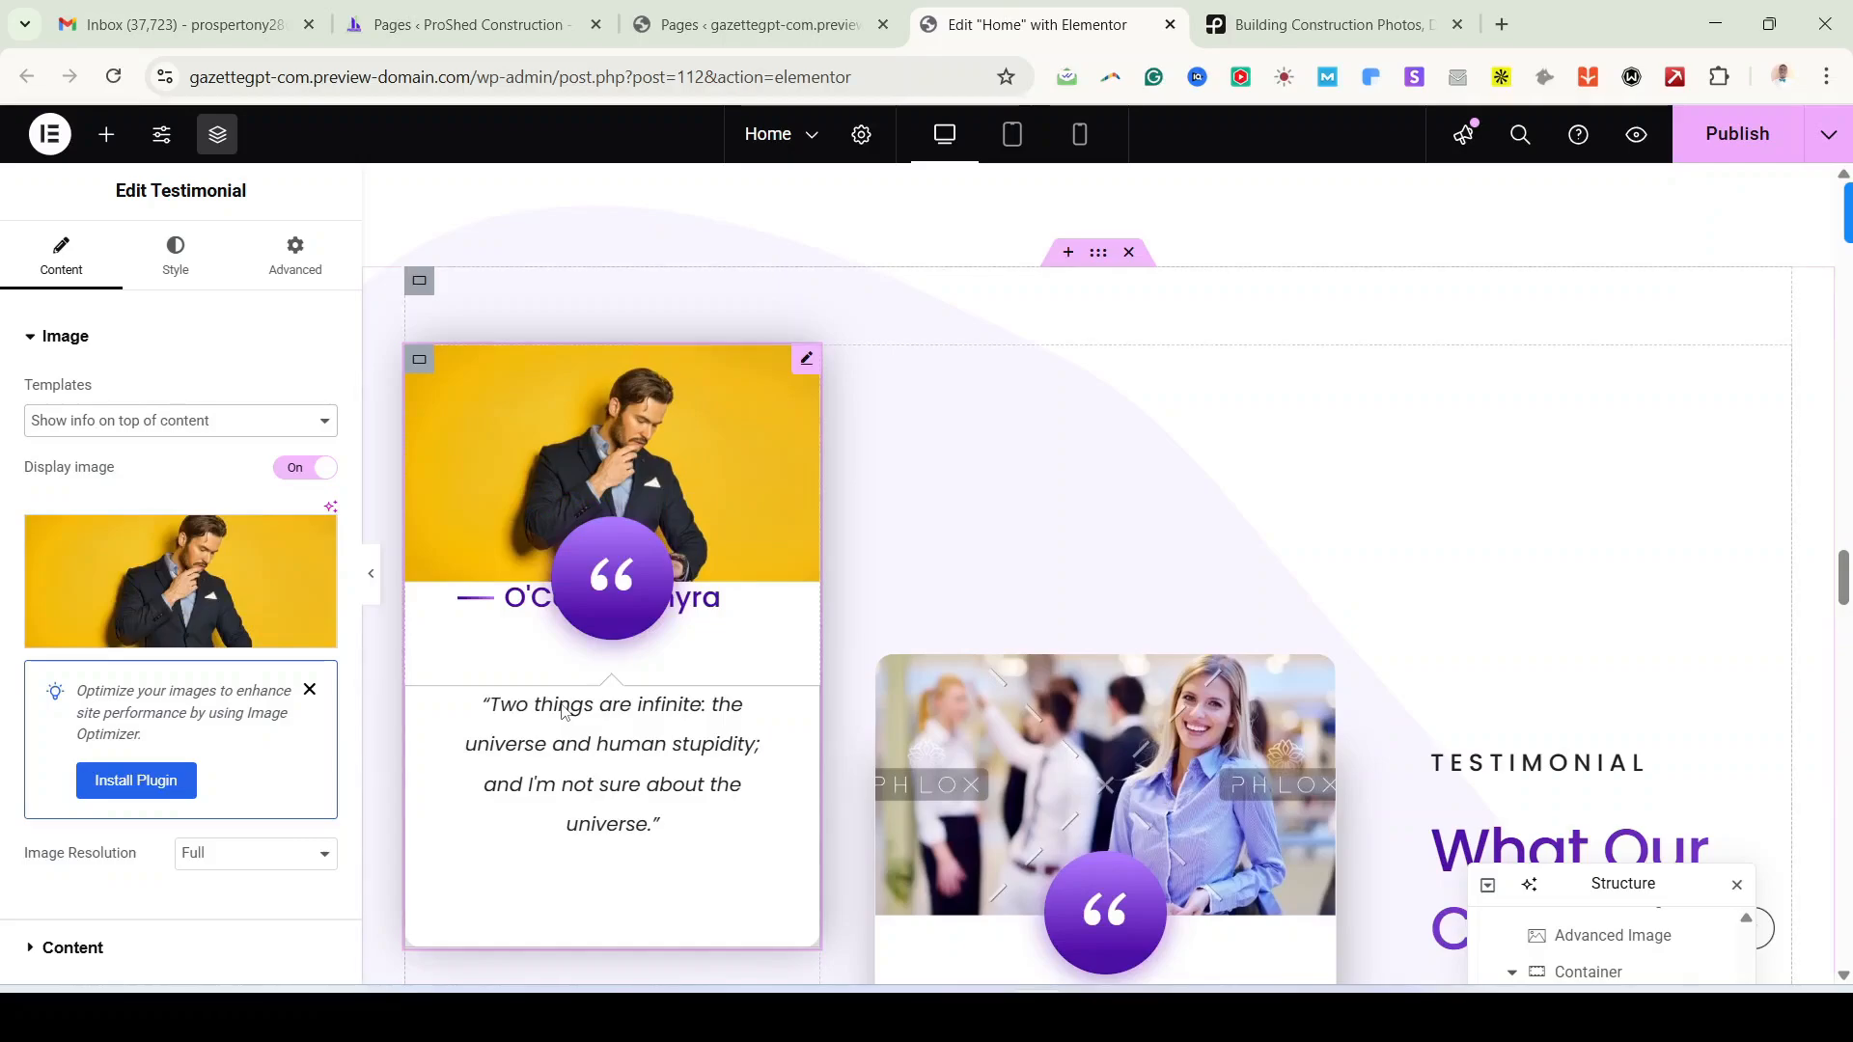
click(180, 425)
click(181, 569)
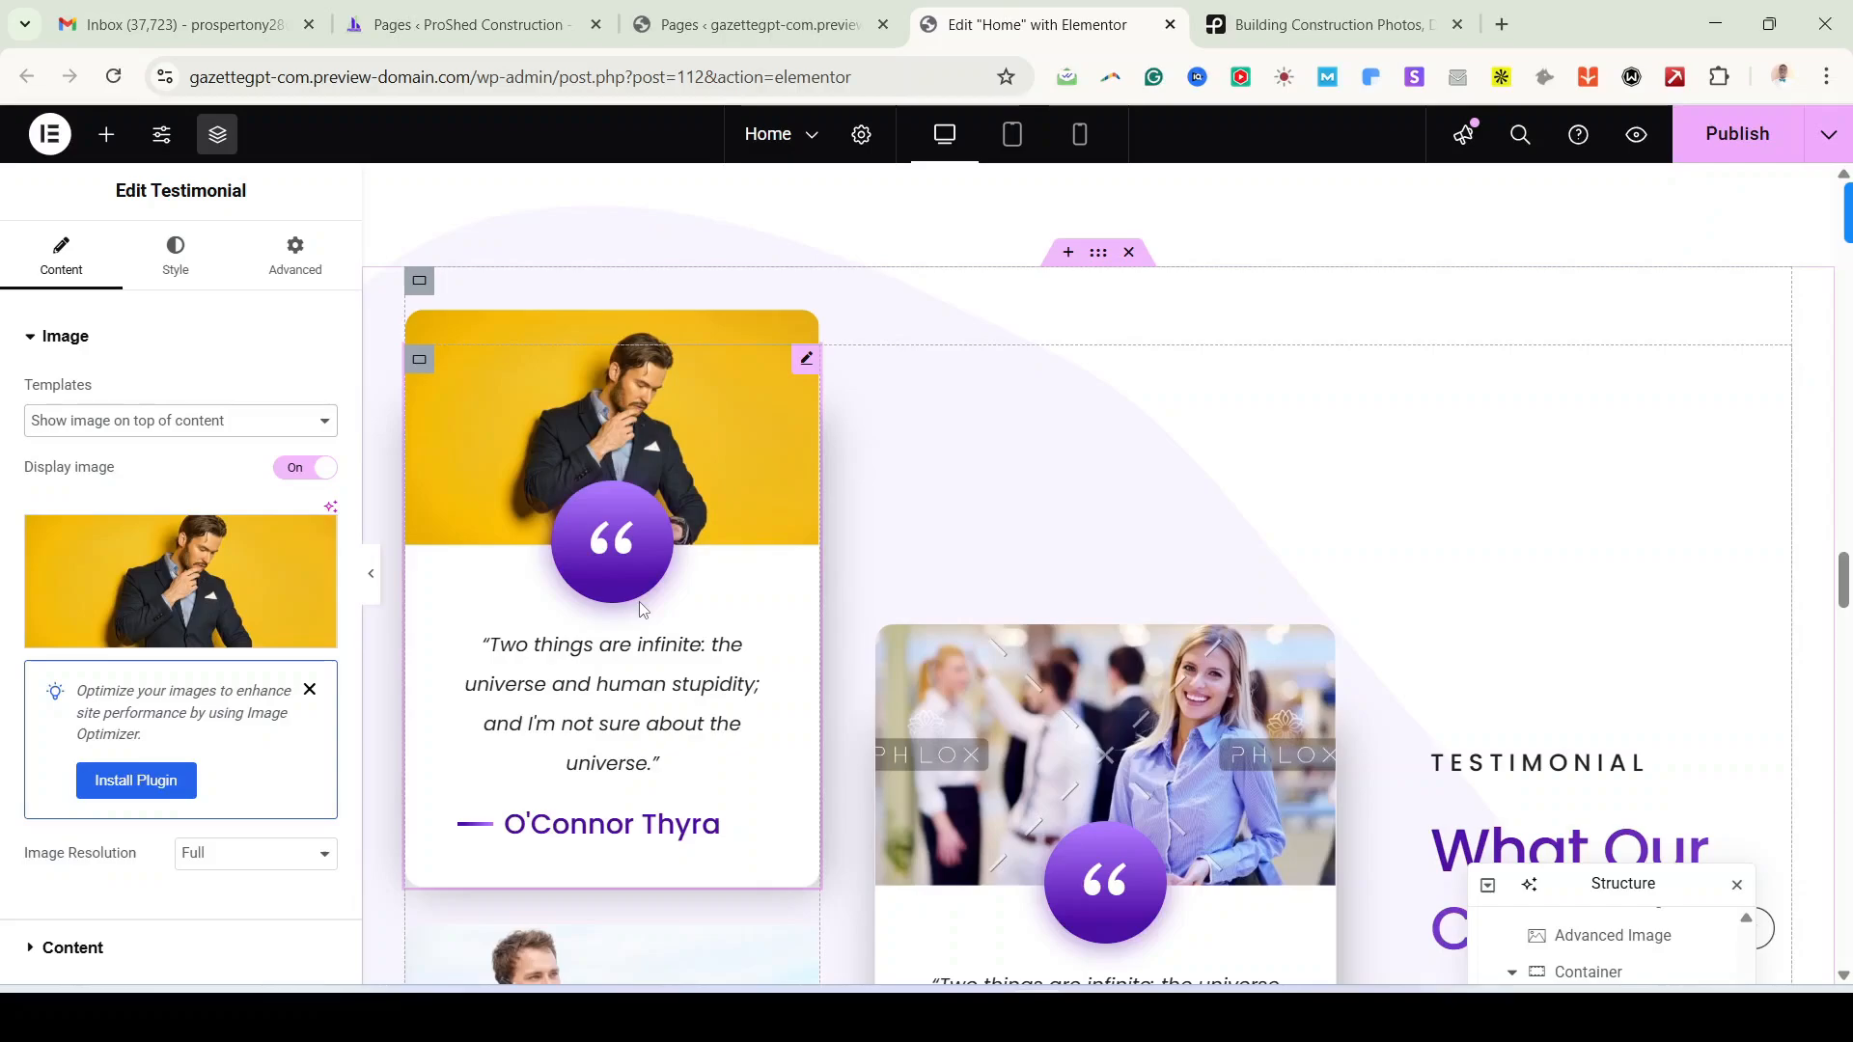
Step: Replace the testimonial card's photo with the modern house image
click(171, 587)
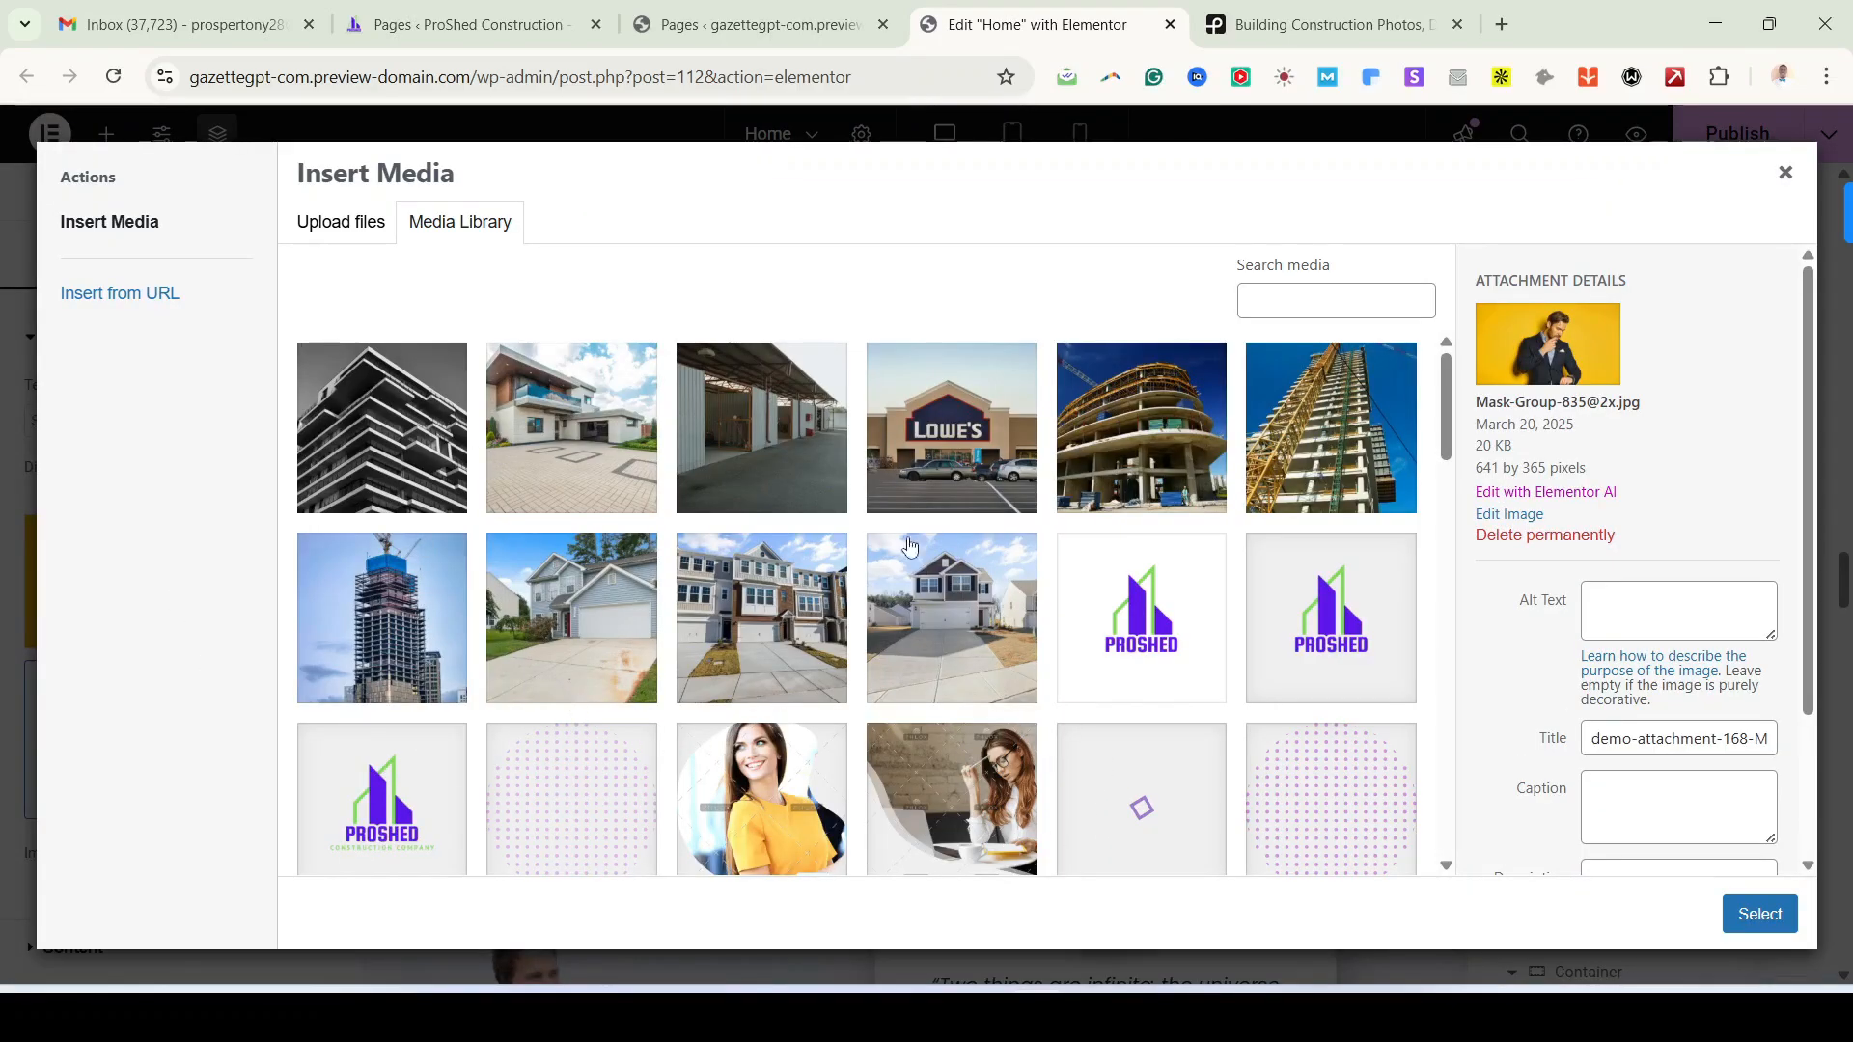
click(589, 449)
click(1781, 917)
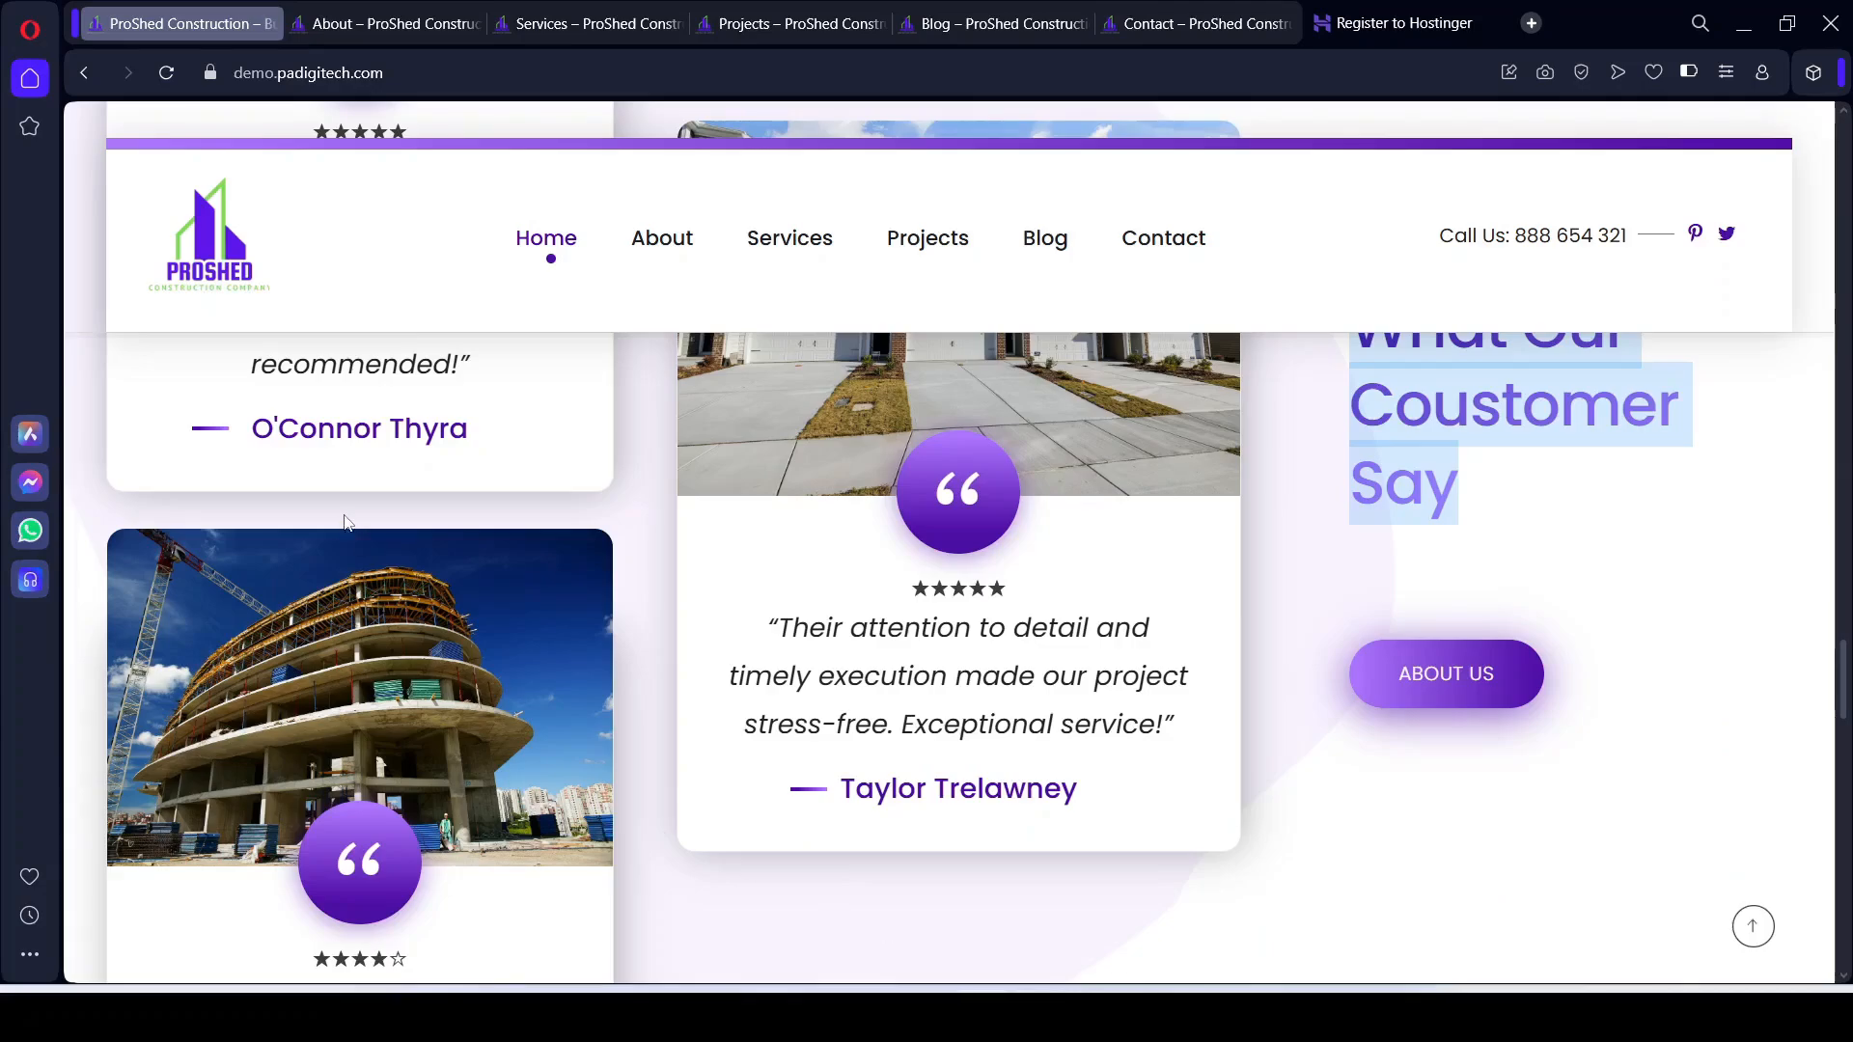
scroll(393, 685, up, 5)
scroll(393, 685, down, 3)
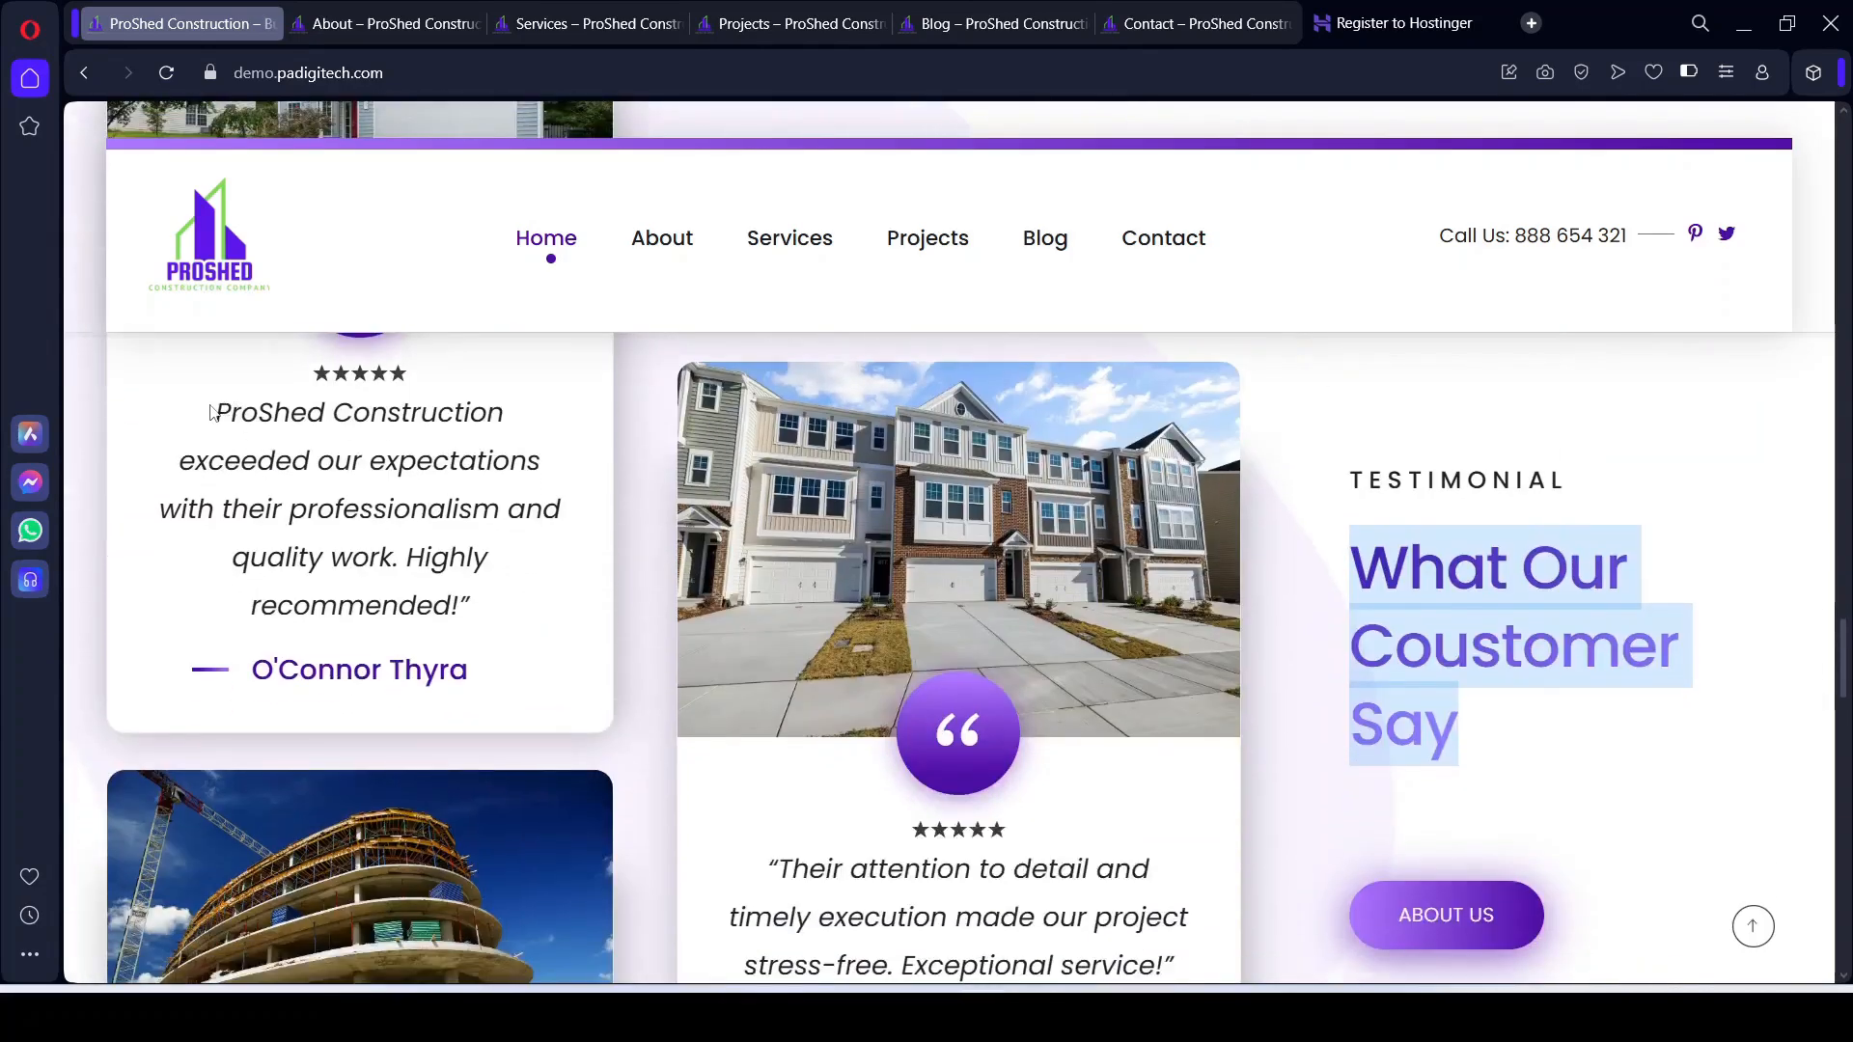
Step: Paste the copied ProShed testimonial as the review quote and select the customer name
drag(212, 413, 482, 627)
key(ctrl+c)
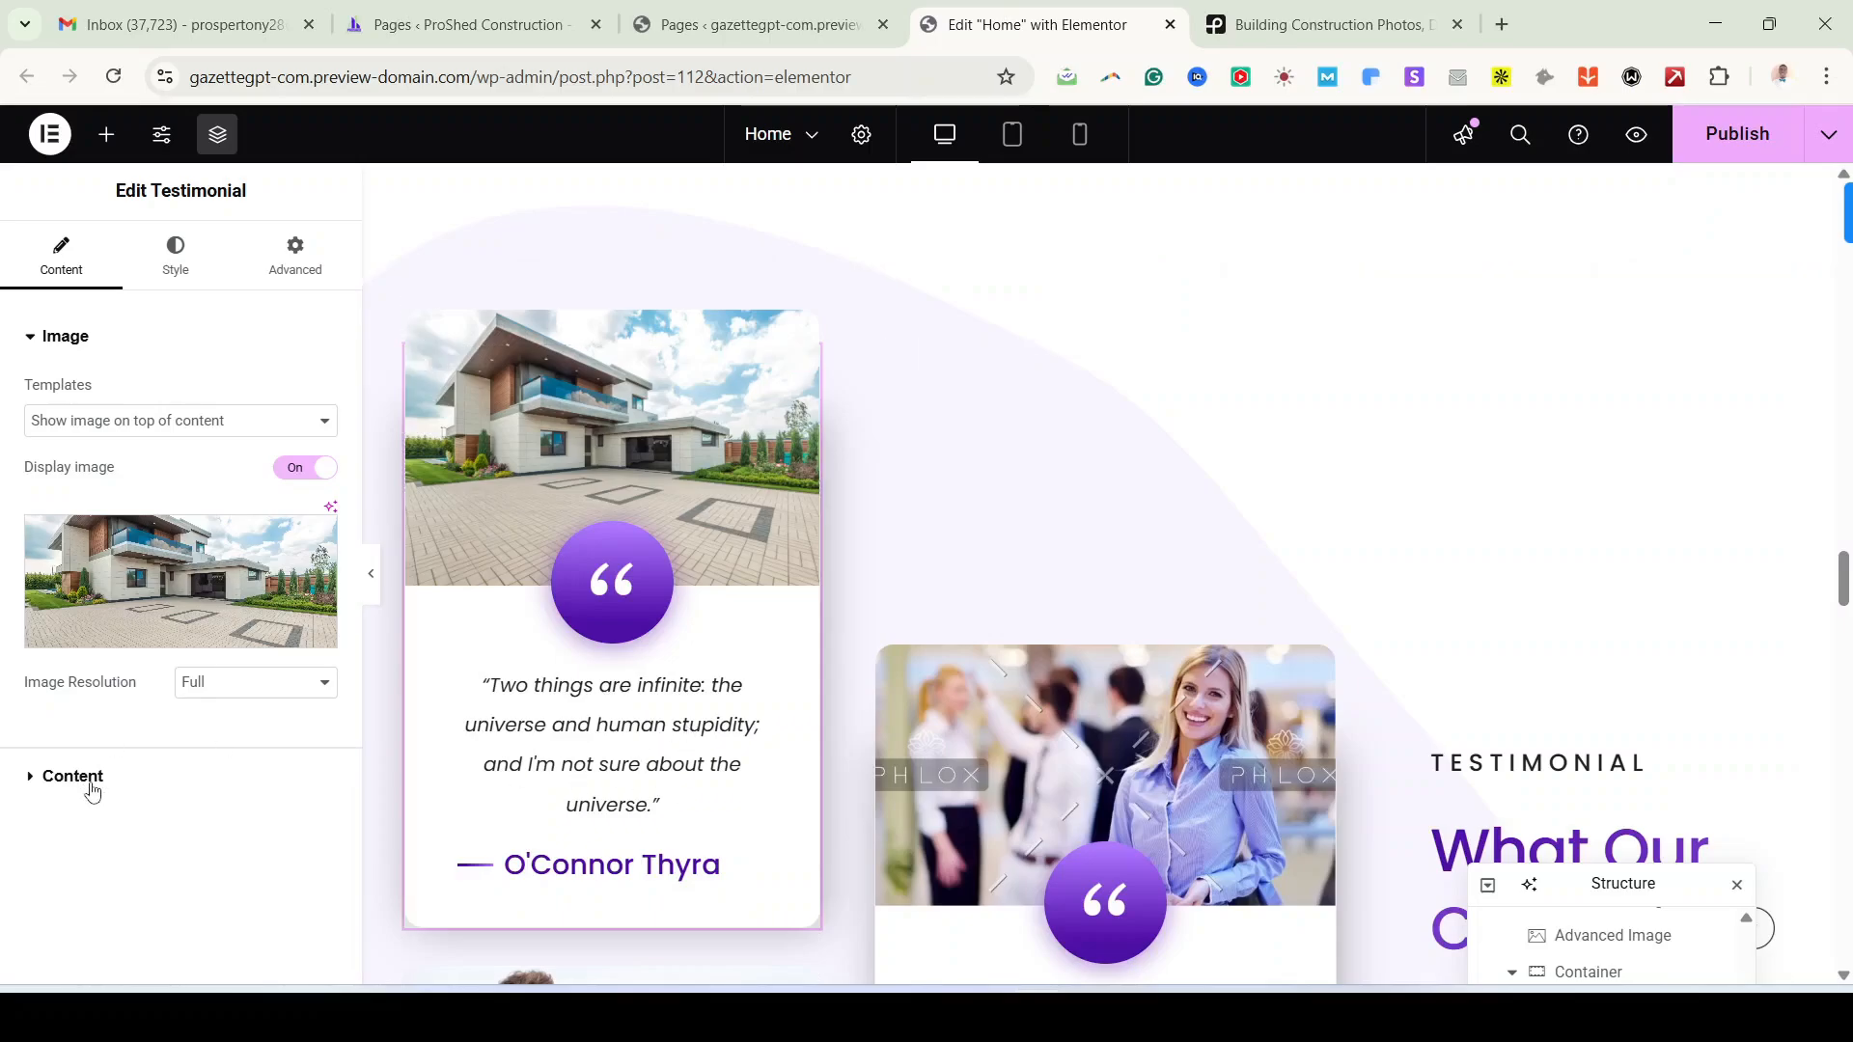
click(72, 777)
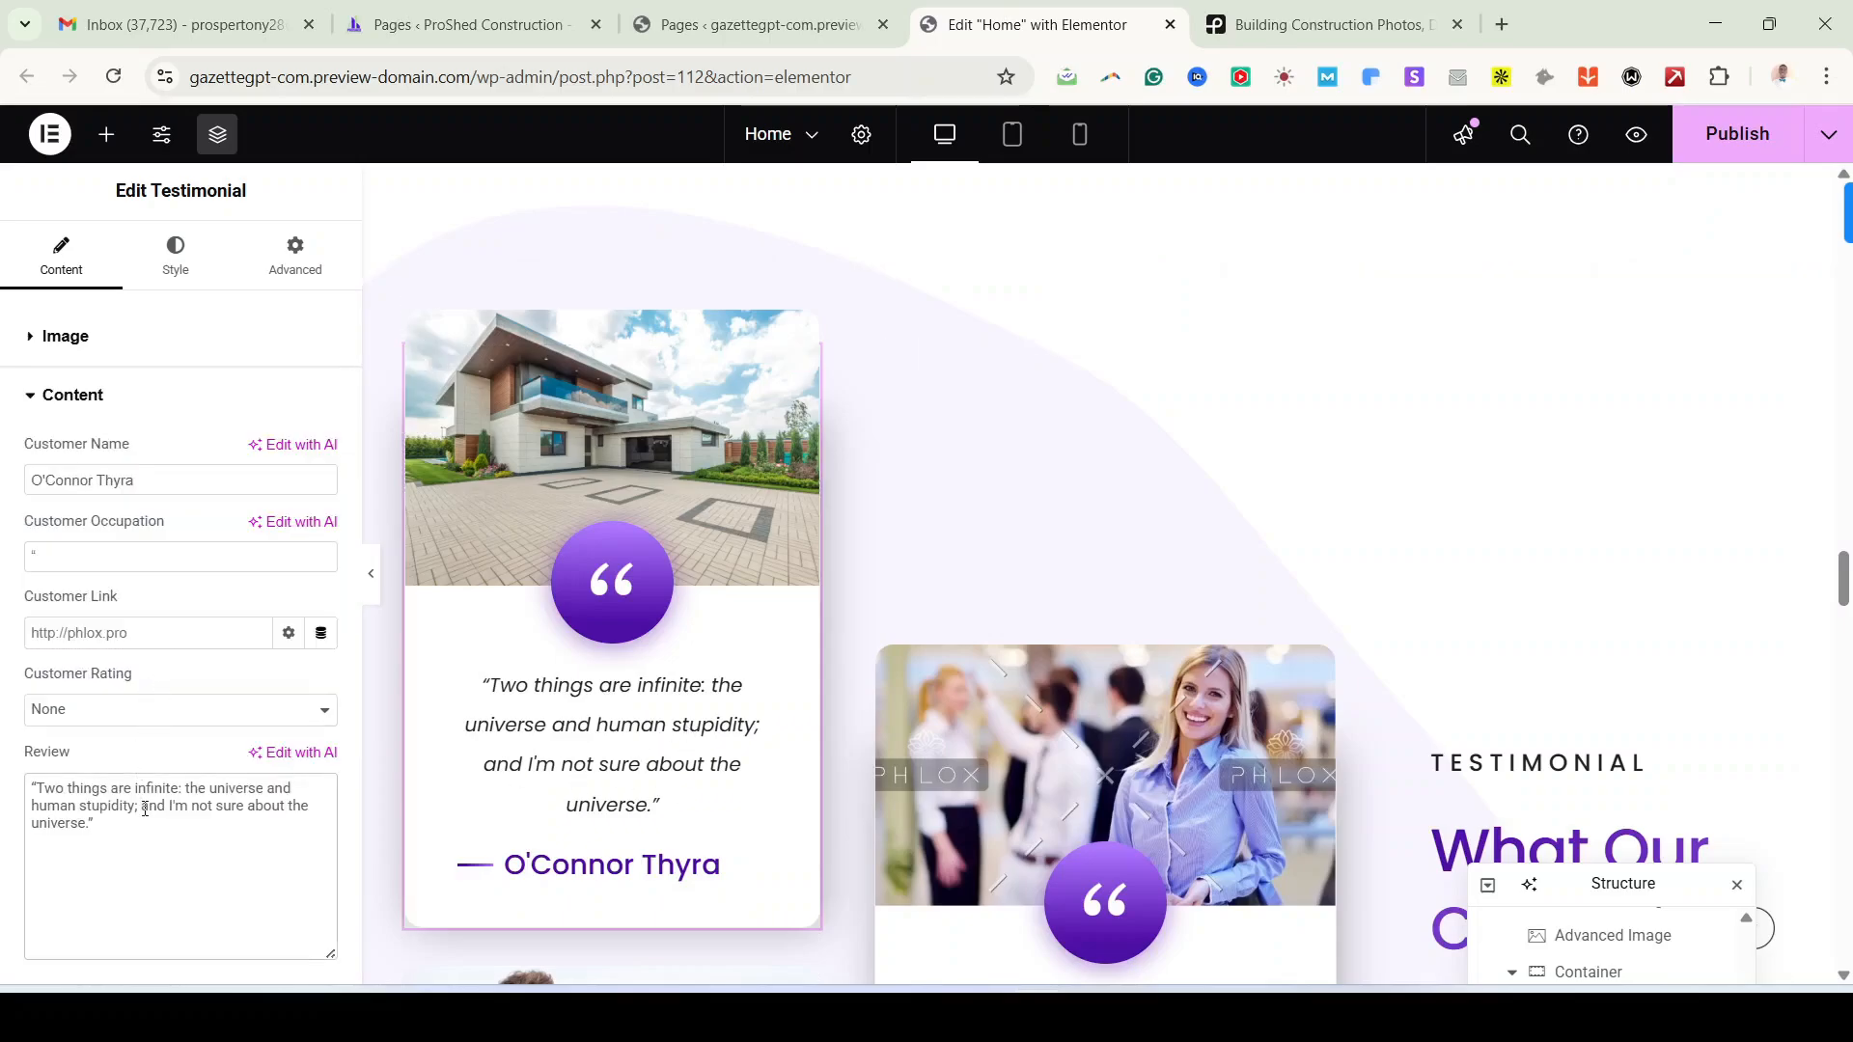
key(ctrl+a)
key(ctrl+v)
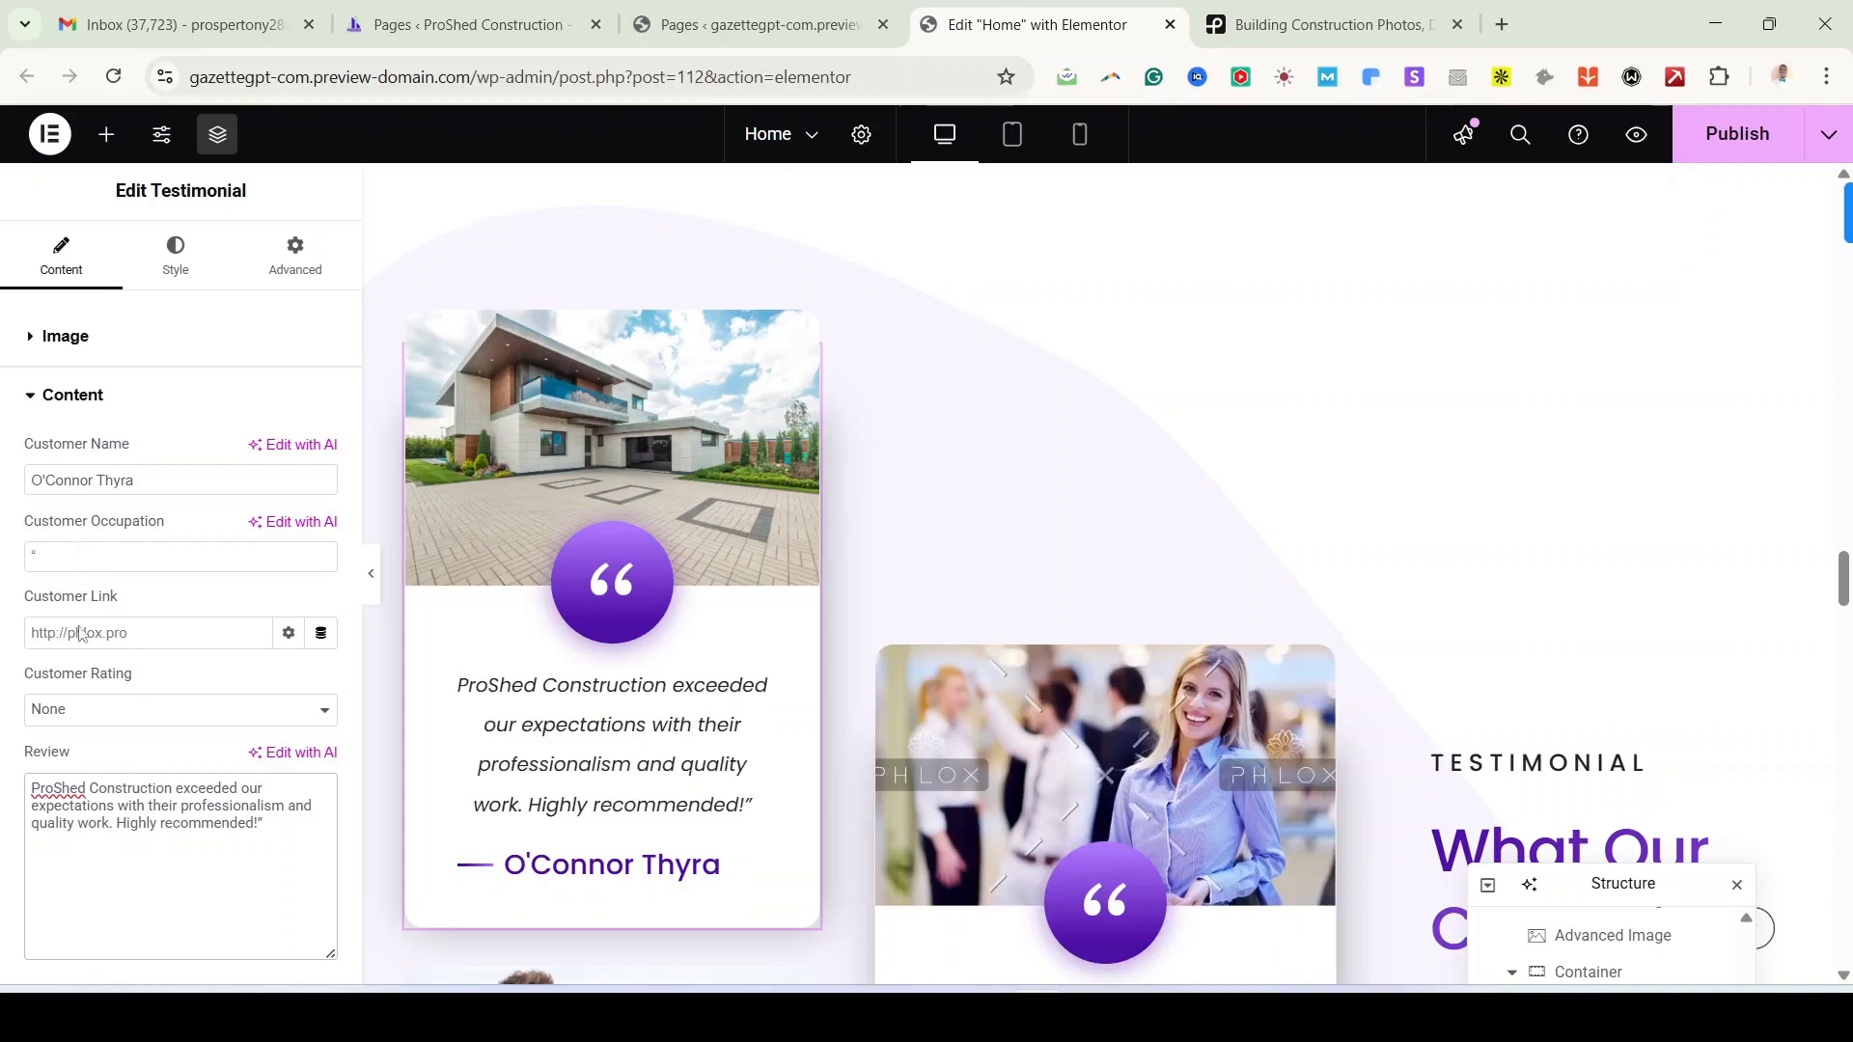
triple_click(131, 480)
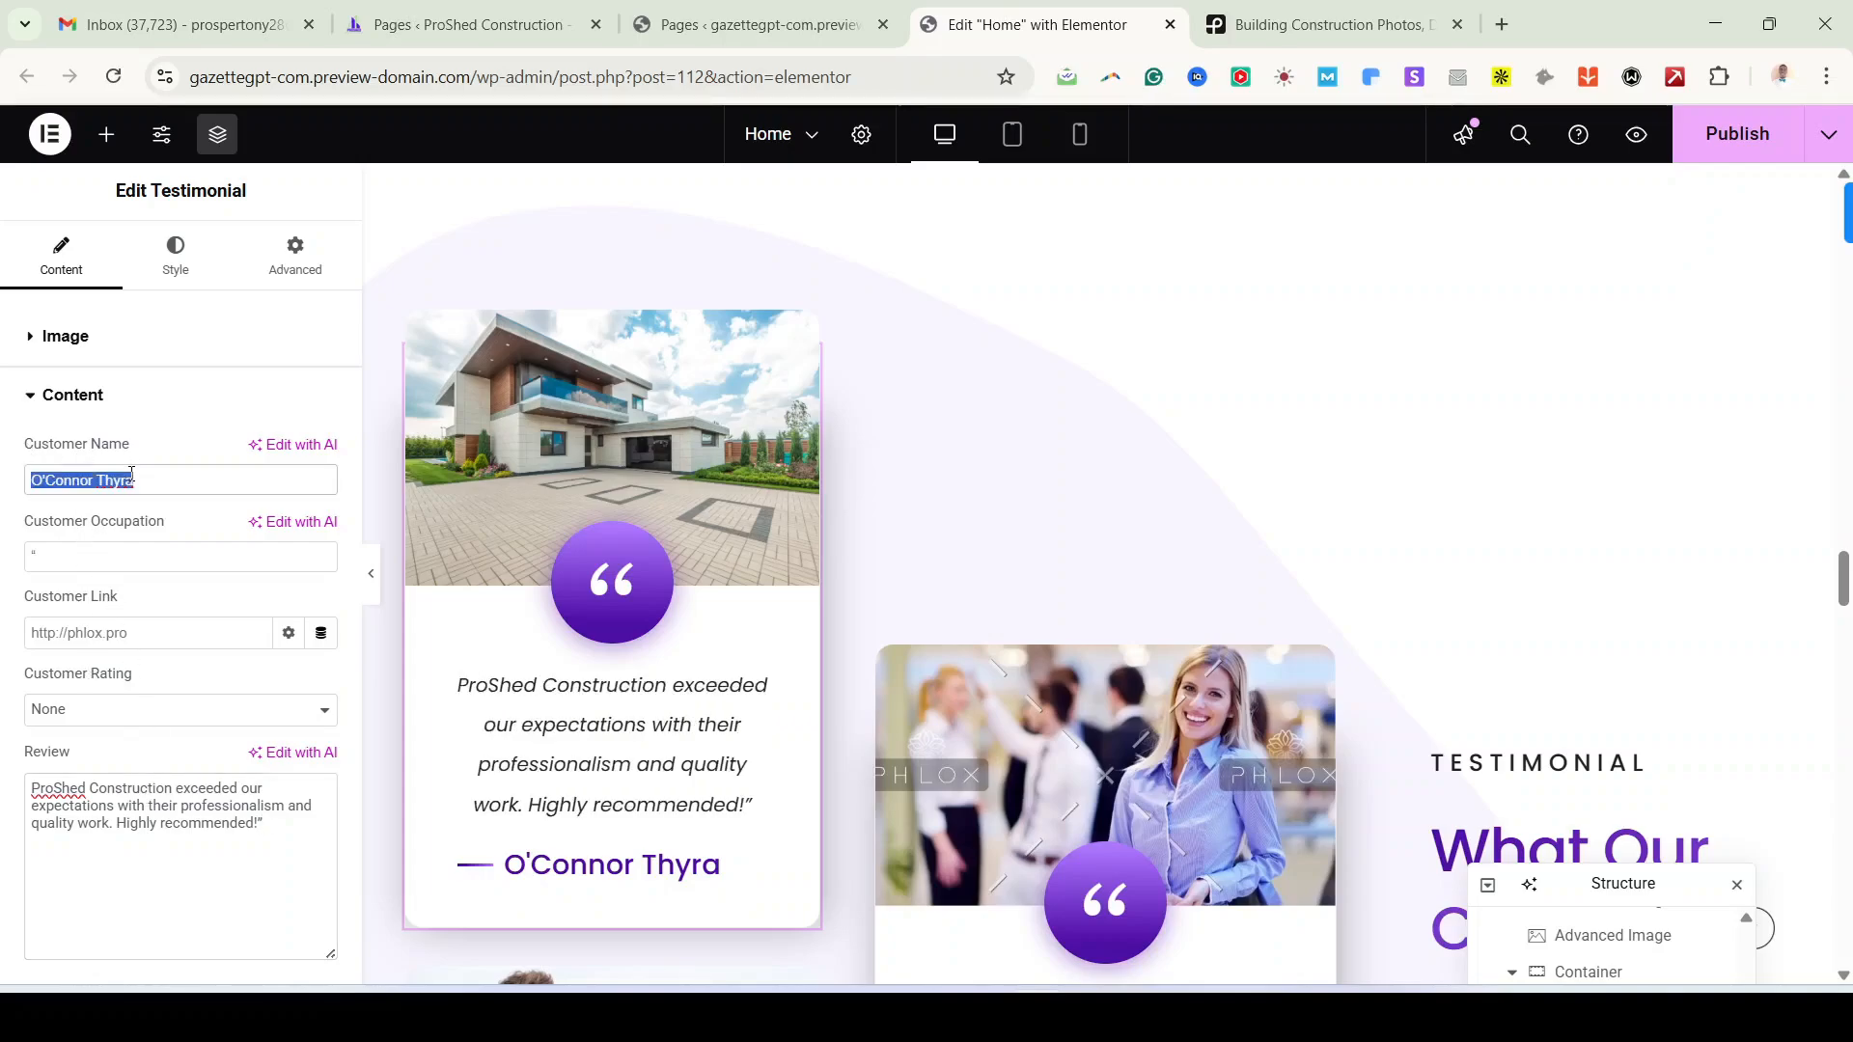
click(50, 554)
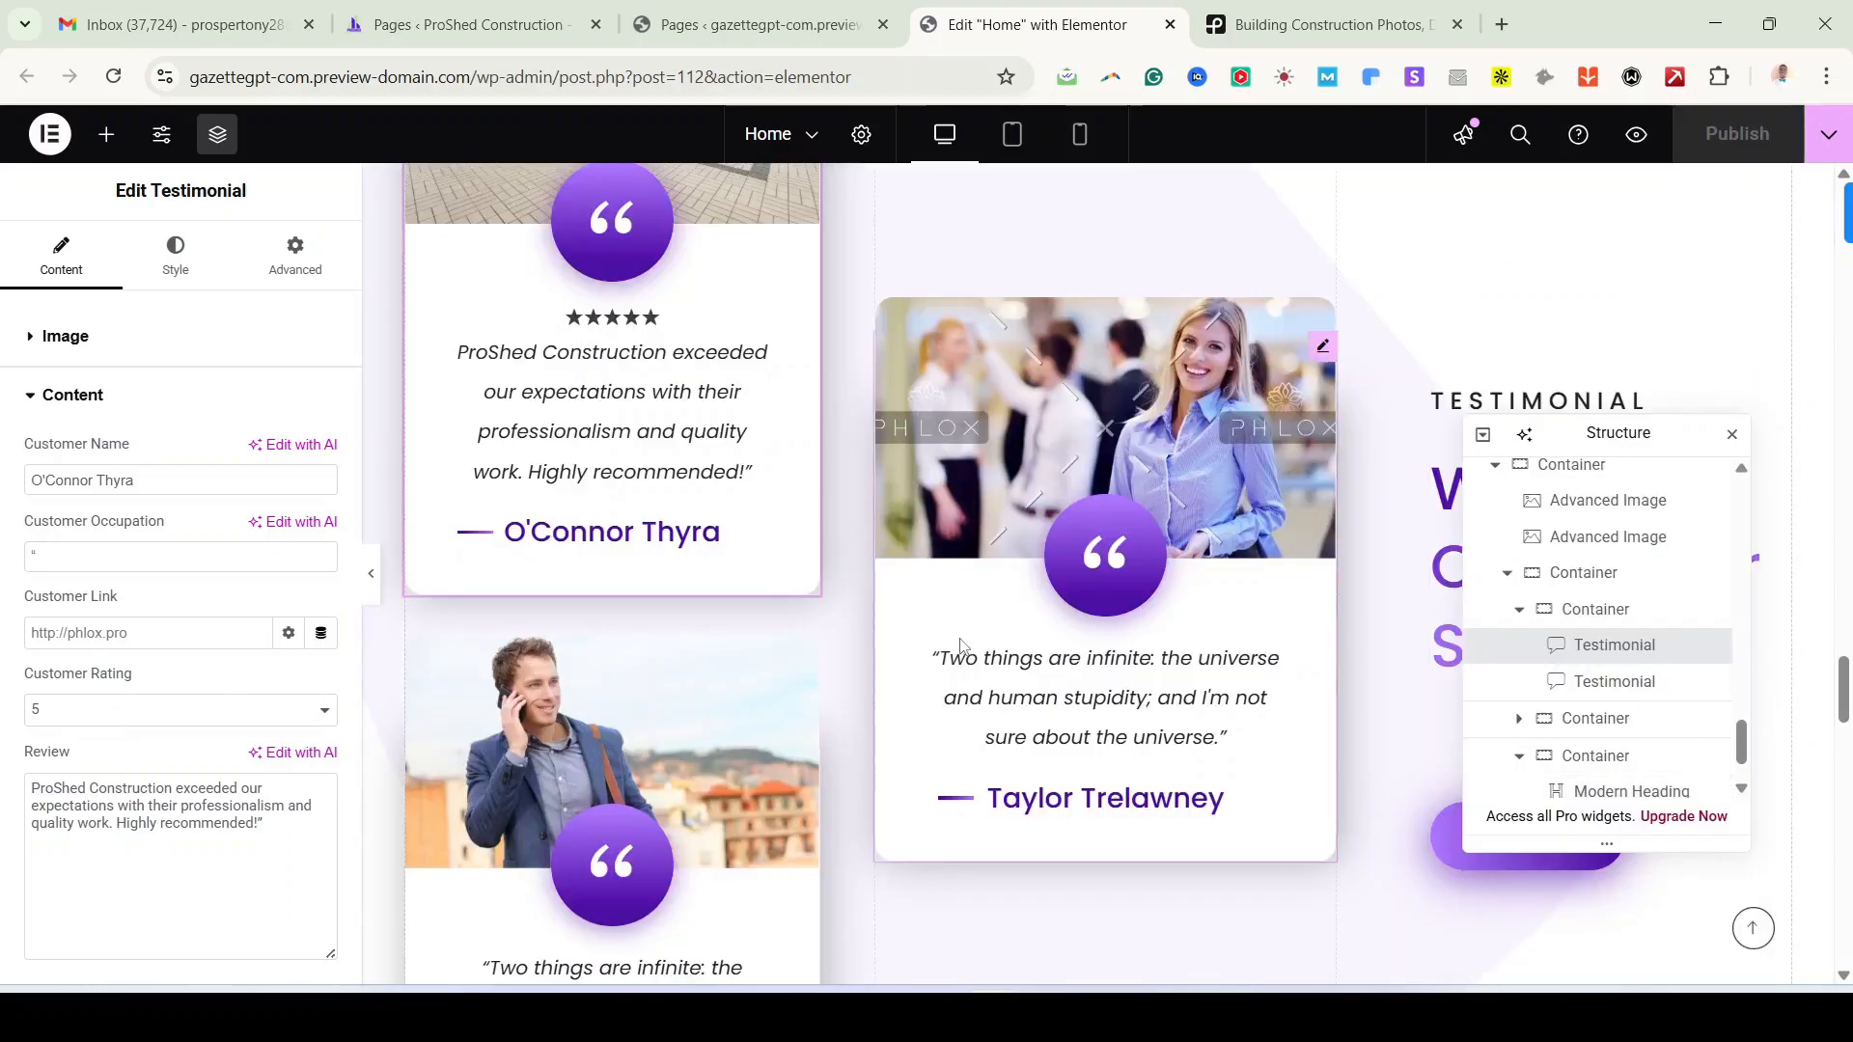
Step: Open the Latest From The Blog posts grid settings and raise the post count to 3
scroll(1267, 713, down, 5)
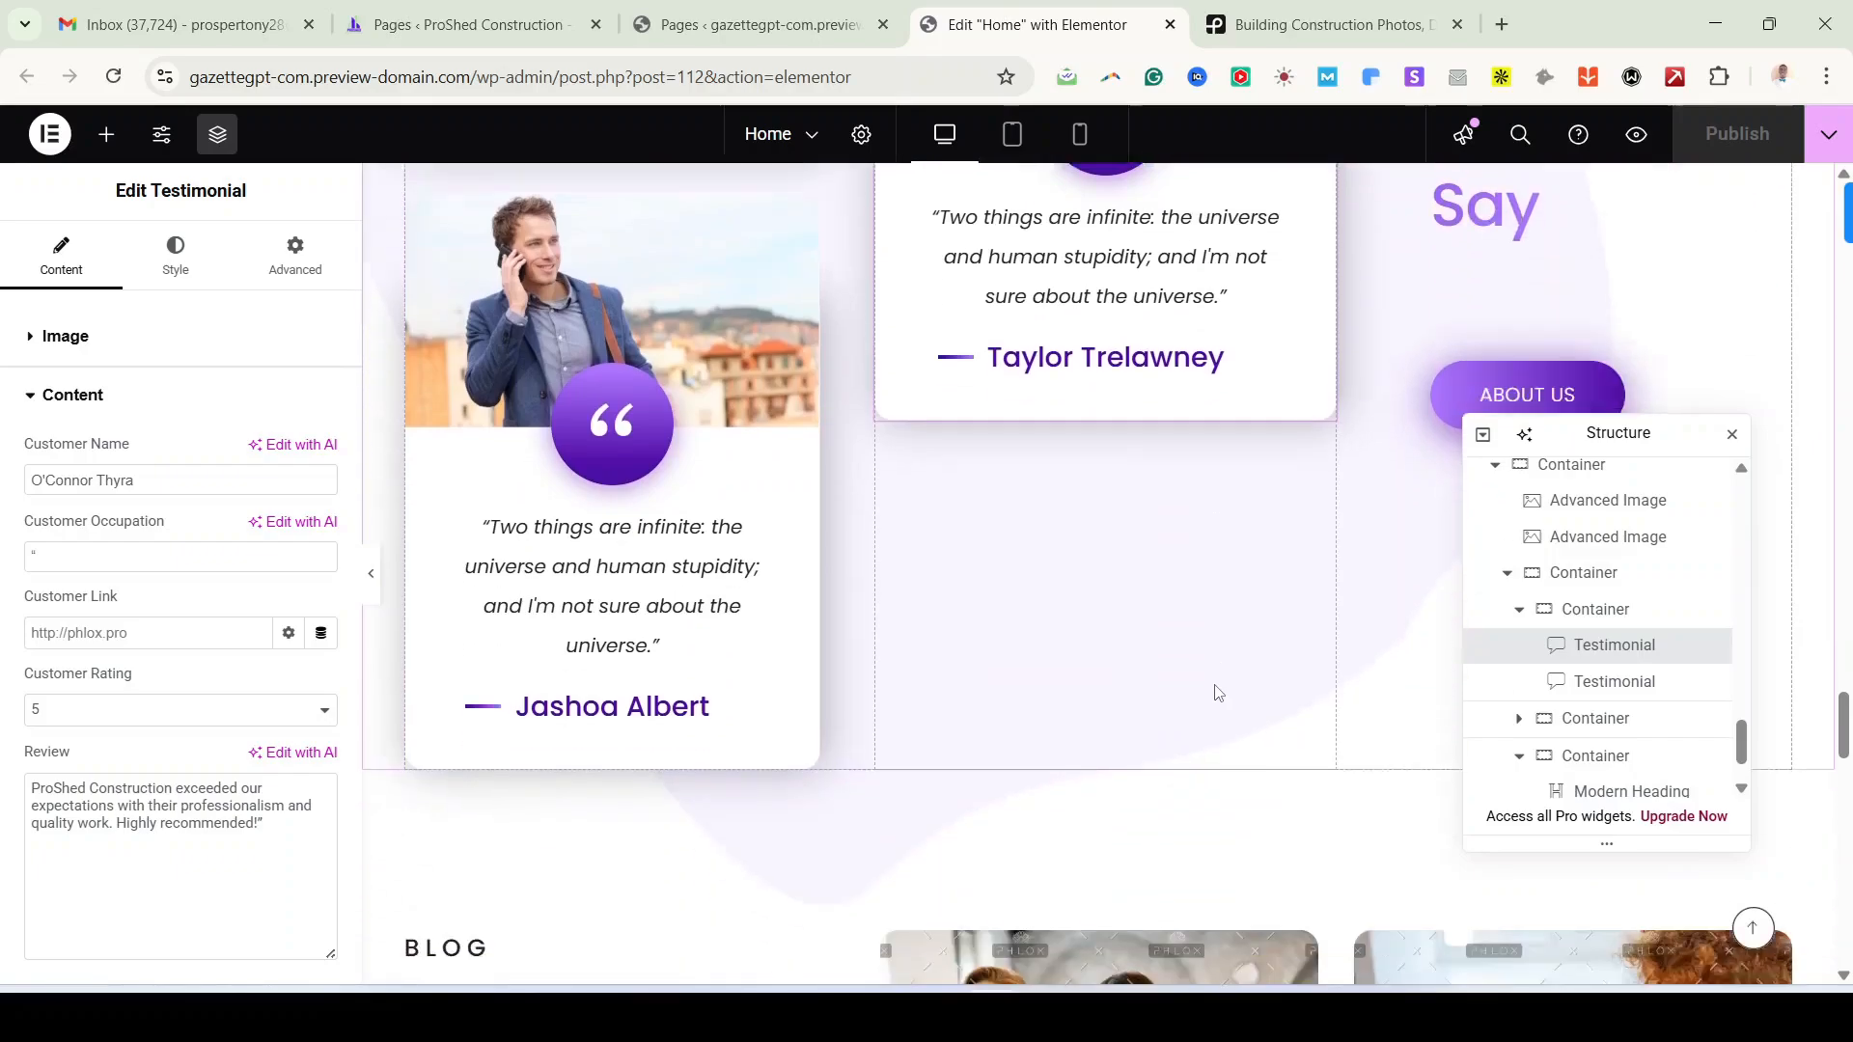
scroll(1143, 694, up, 1)
scroll(1137, 689, down, 4)
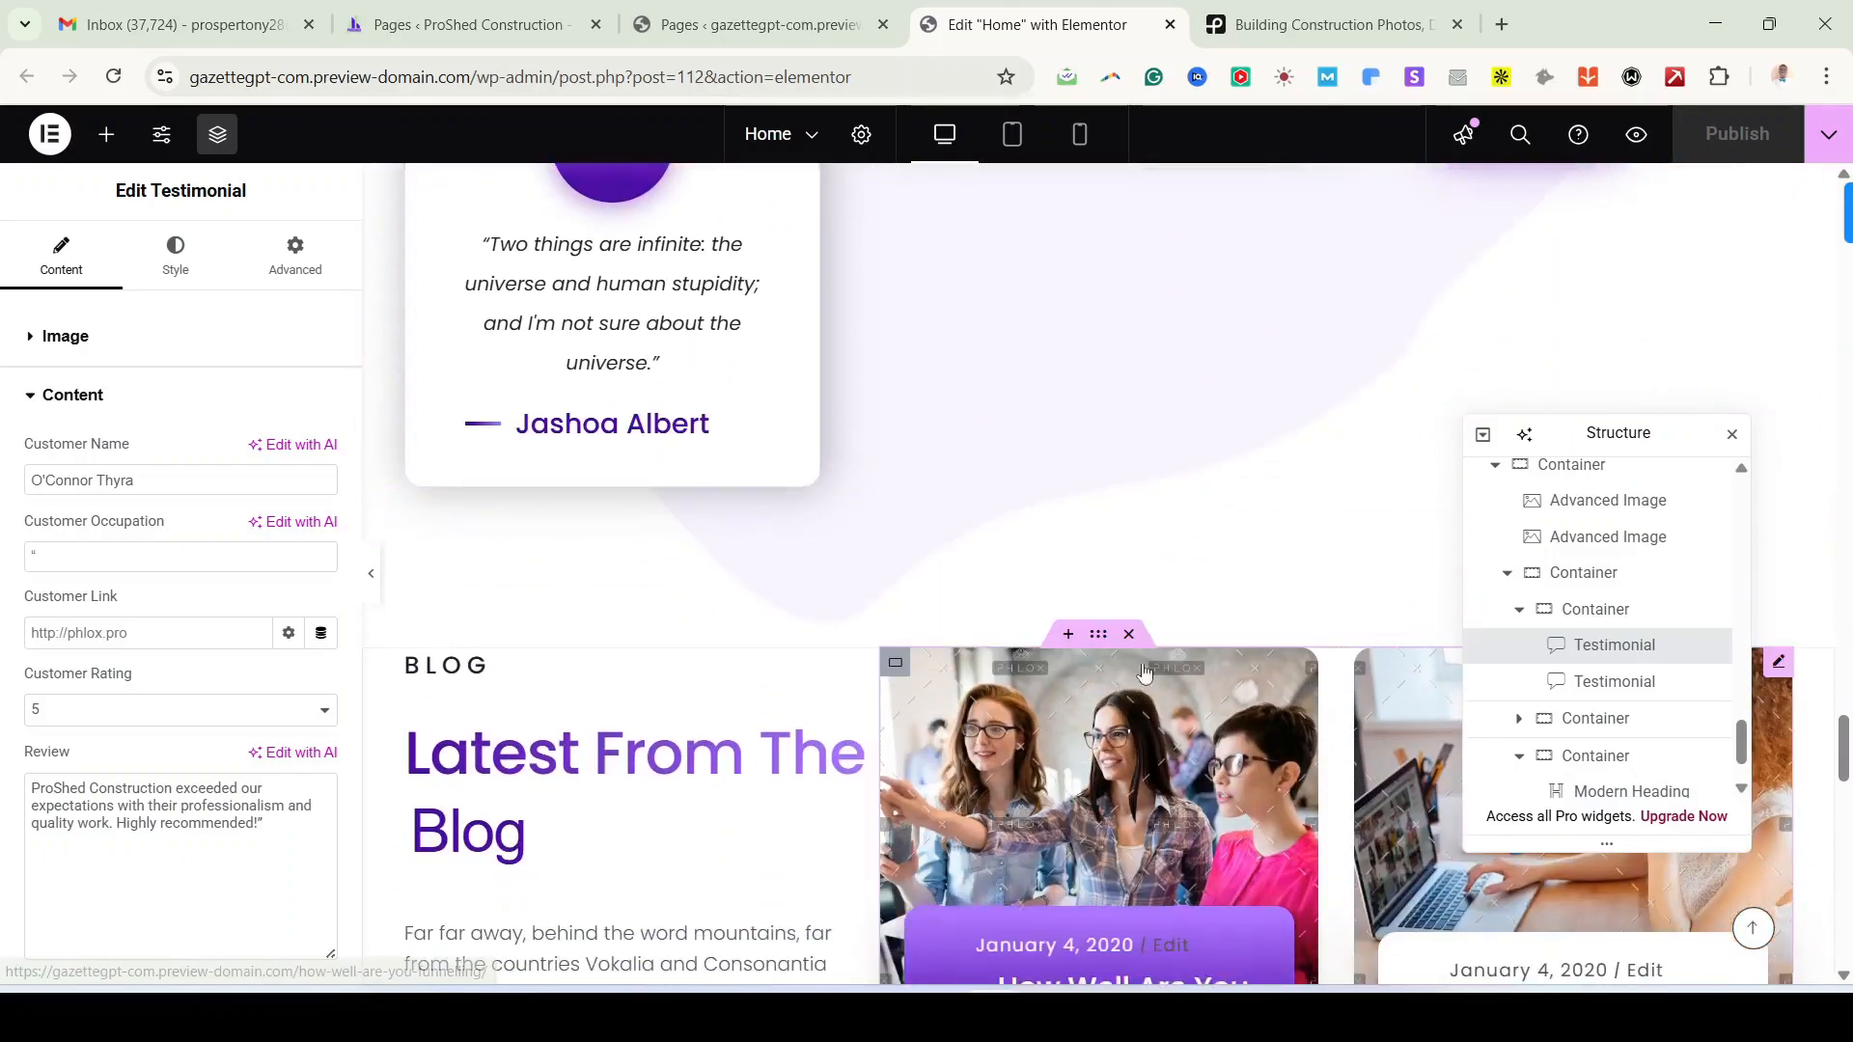
scroll(1125, 632, up, 4)
scroll(1053, 660, down, 1)
scroll(1053, 659, down, 4)
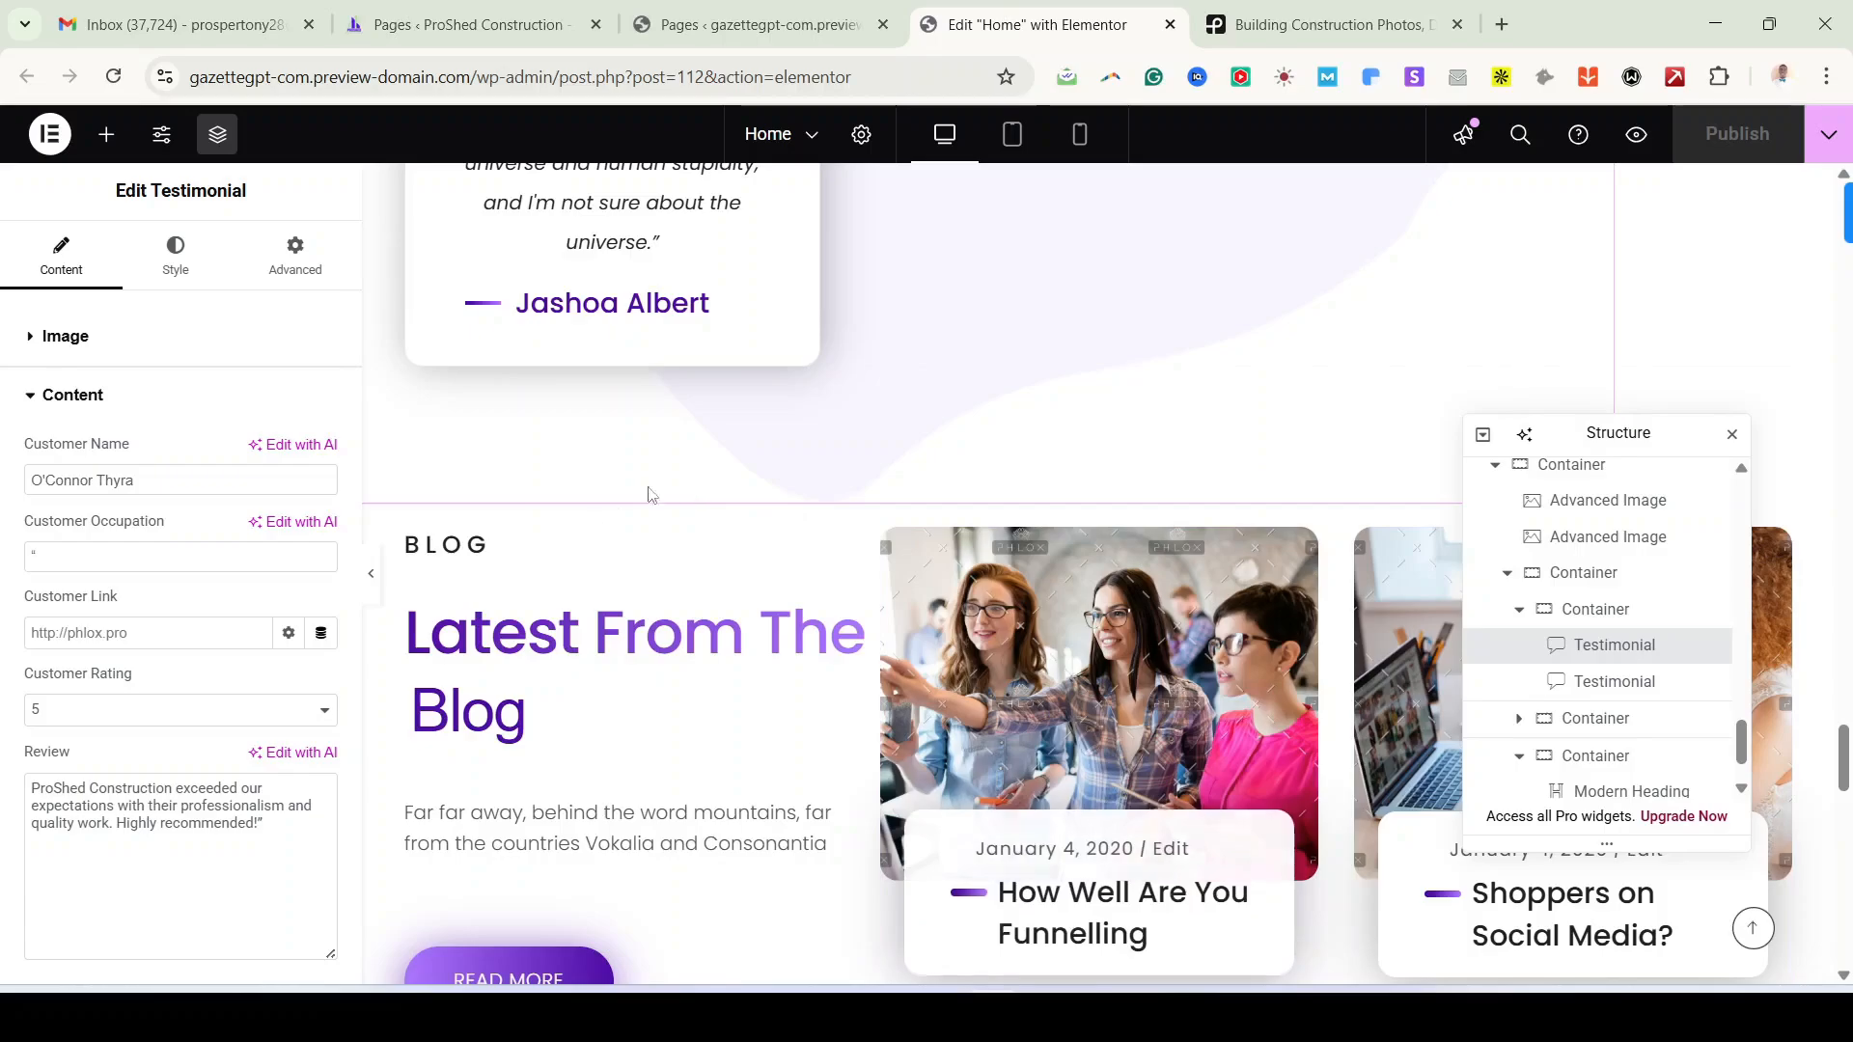
scroll(739, 690, down, 3)
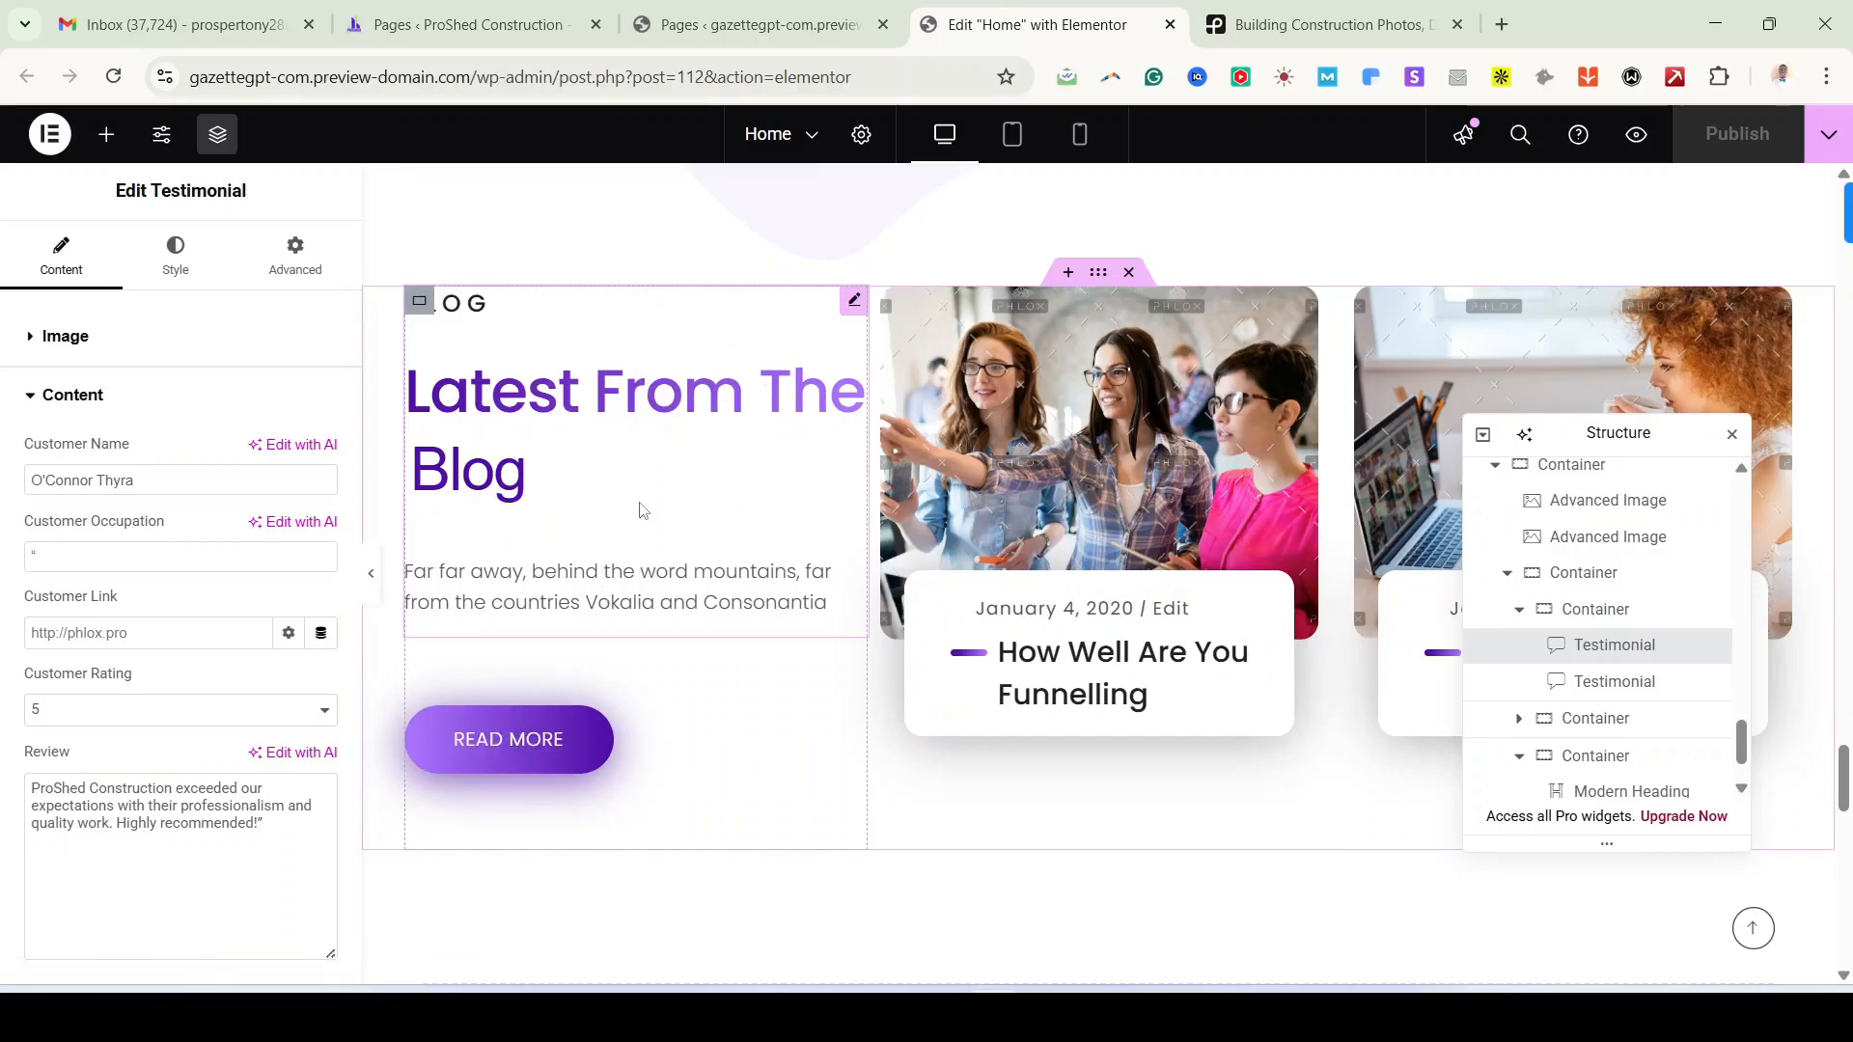
click(1779, 301)
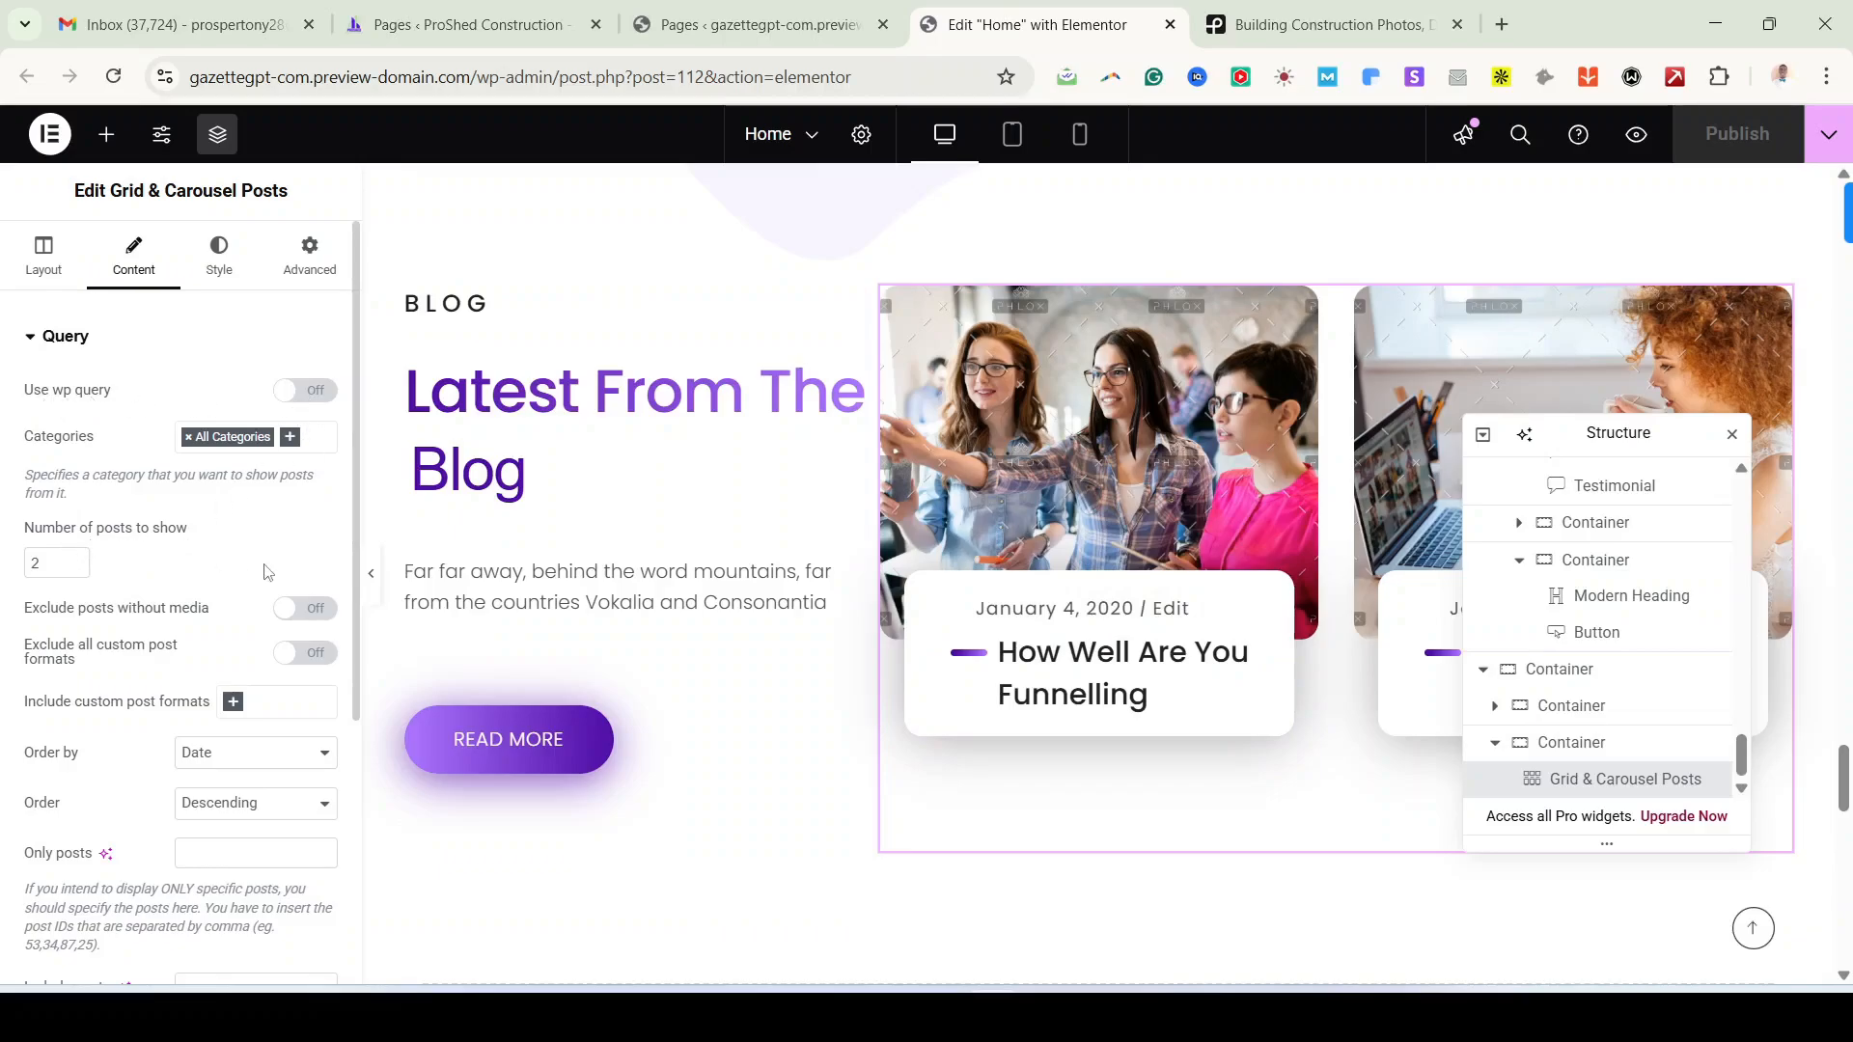
click(74, 559)
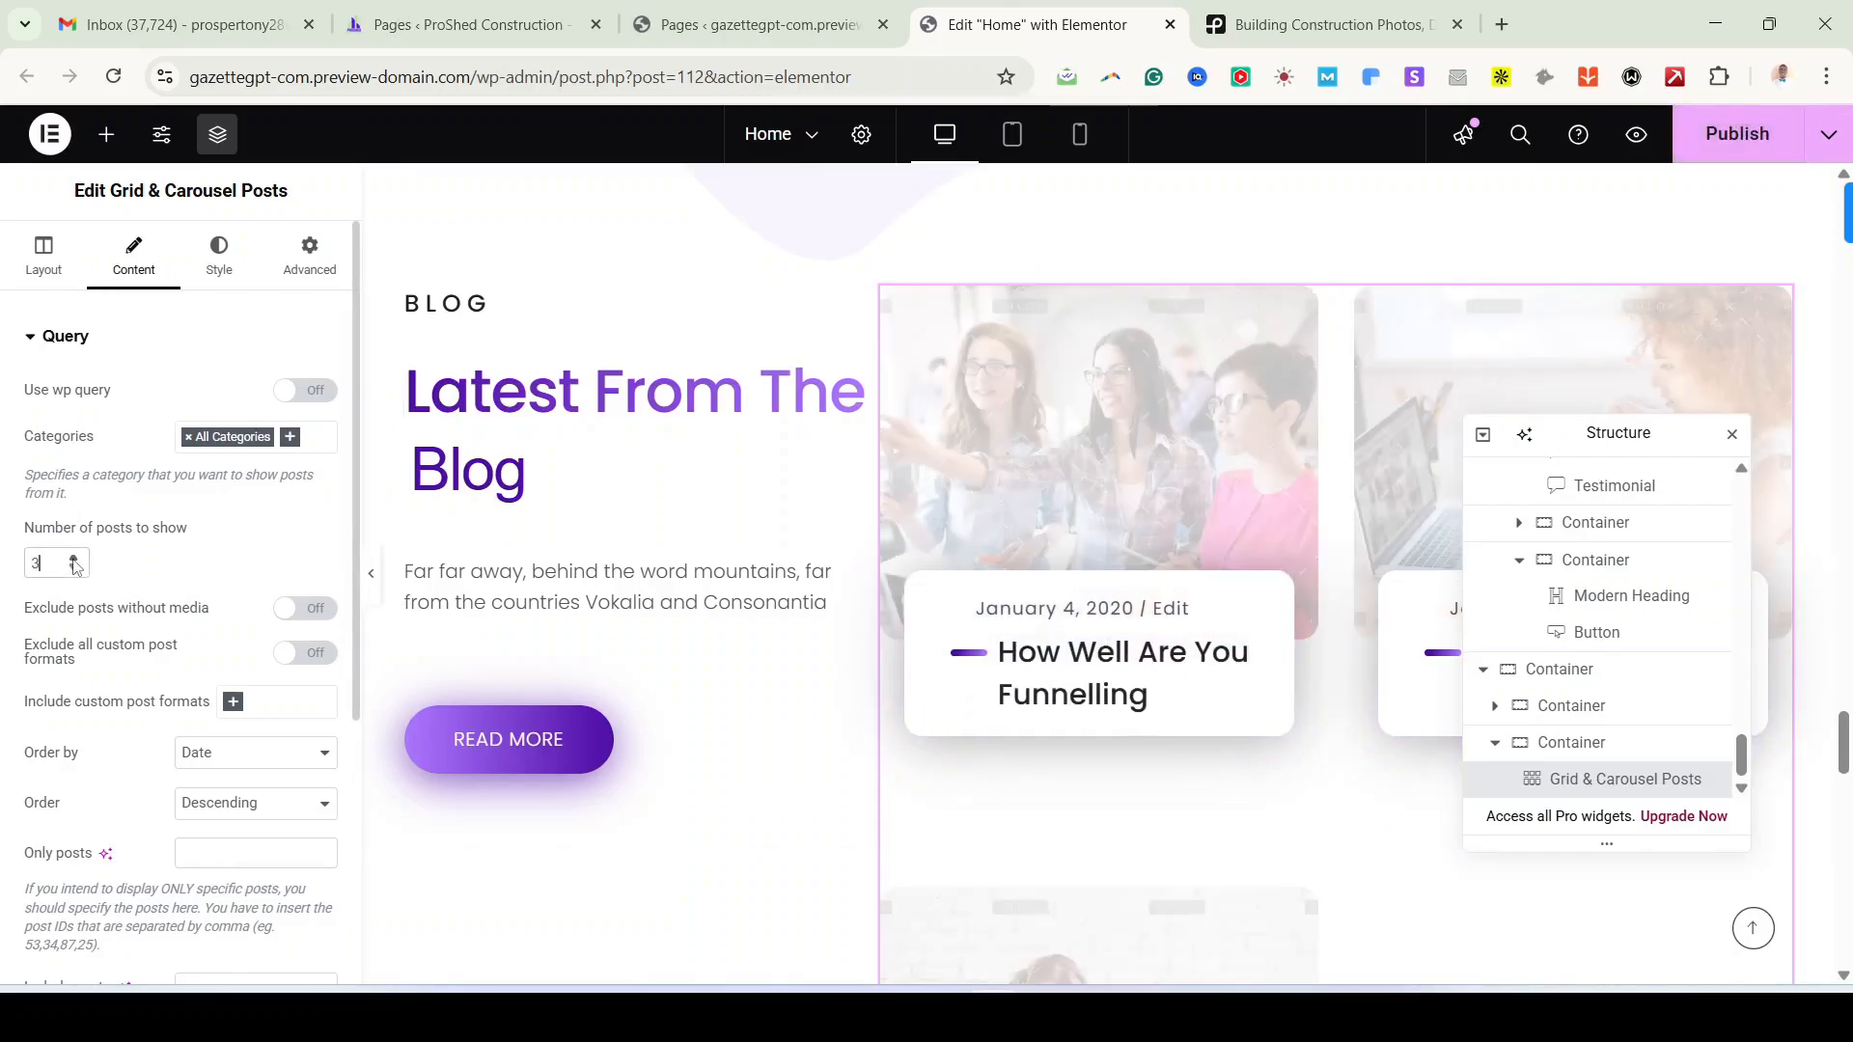
Step: Try Grid - Table Style for the posts, then revert to Grid - Modern Style
scroll(1254, 752, down, 3)
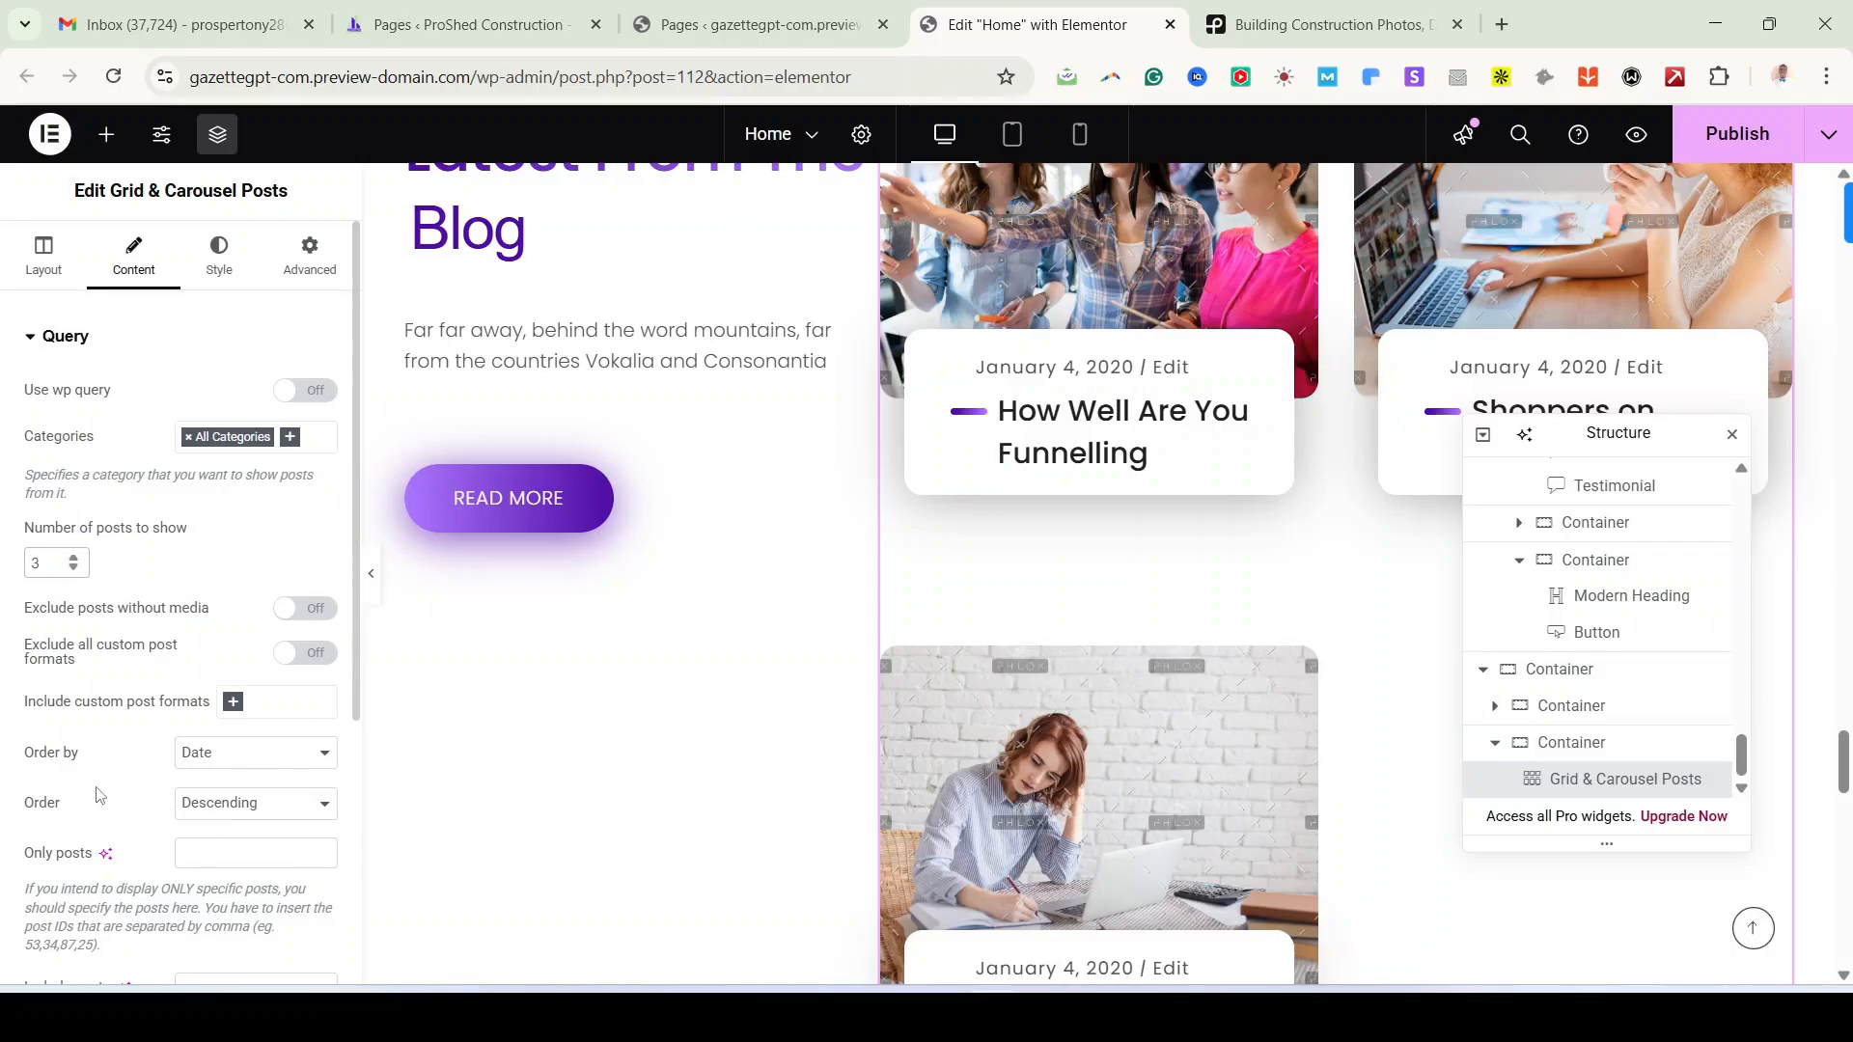
scroll(134, 822, down, 4)
scroll(177, 787, up, 4)
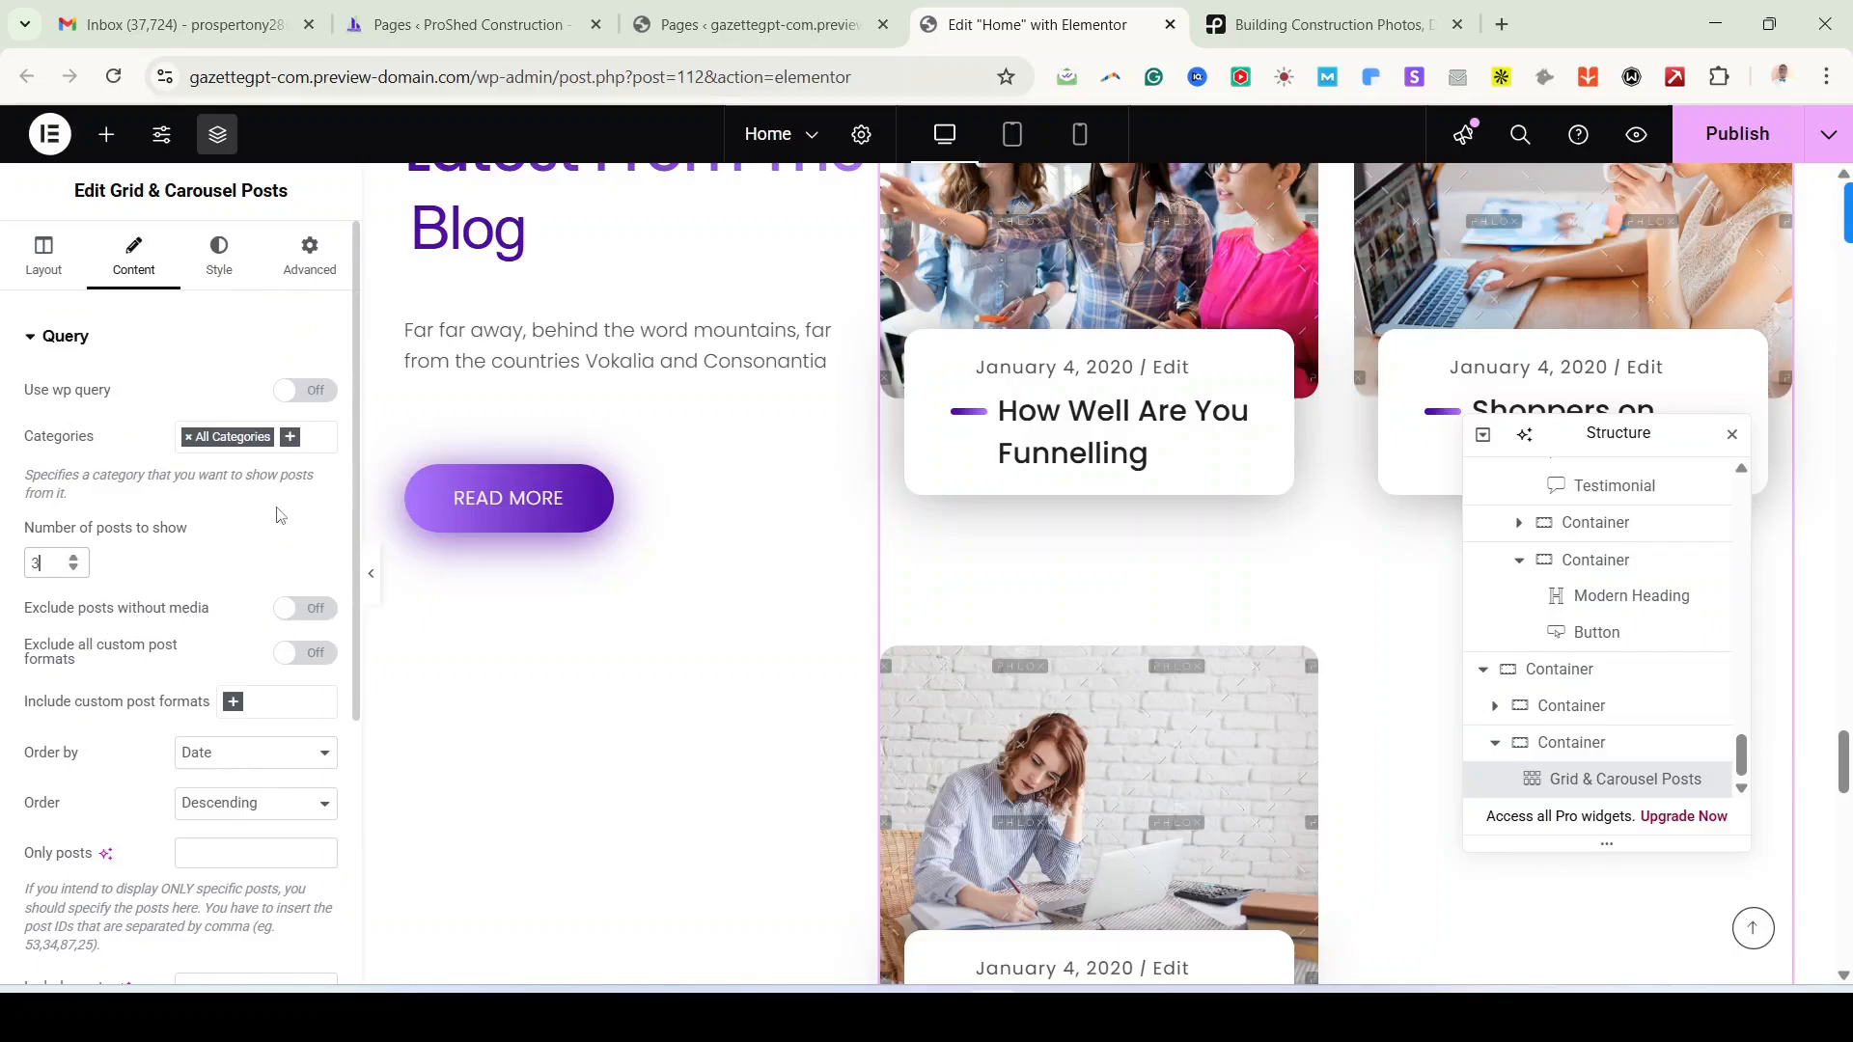
click(44, 259)
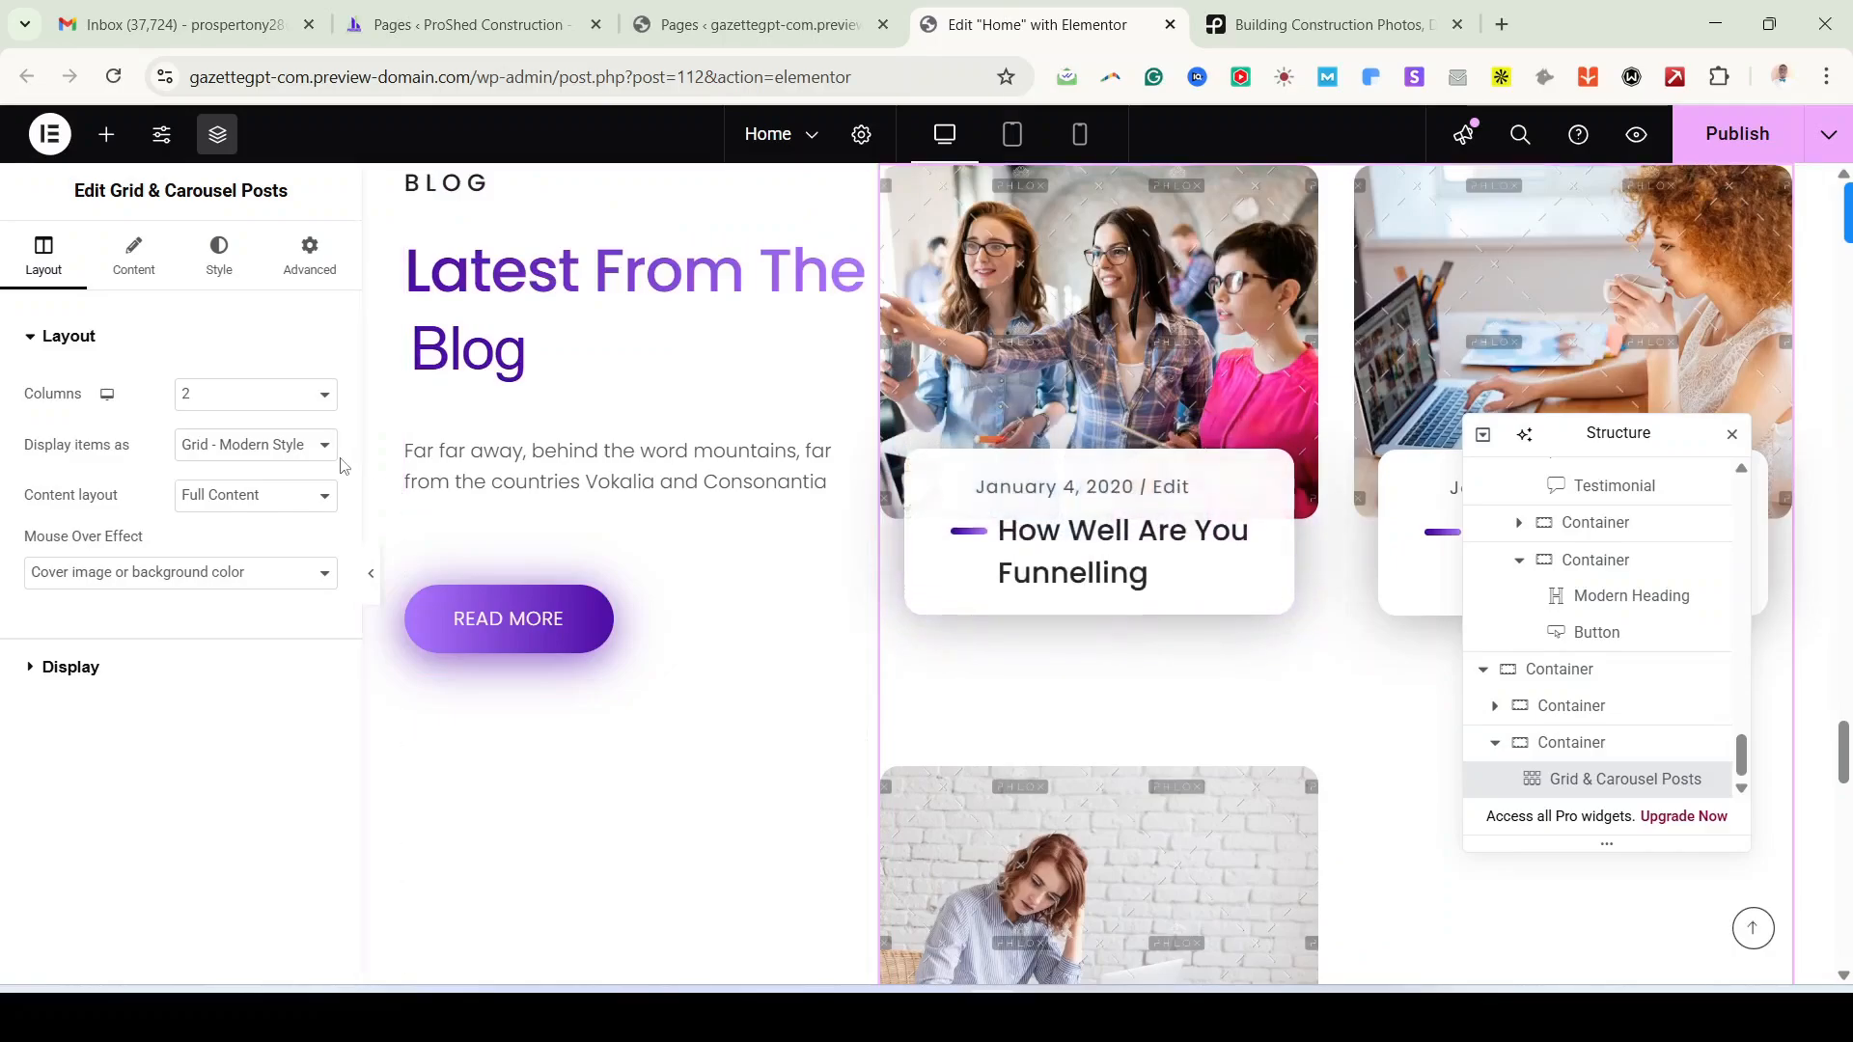
click(324, 446)
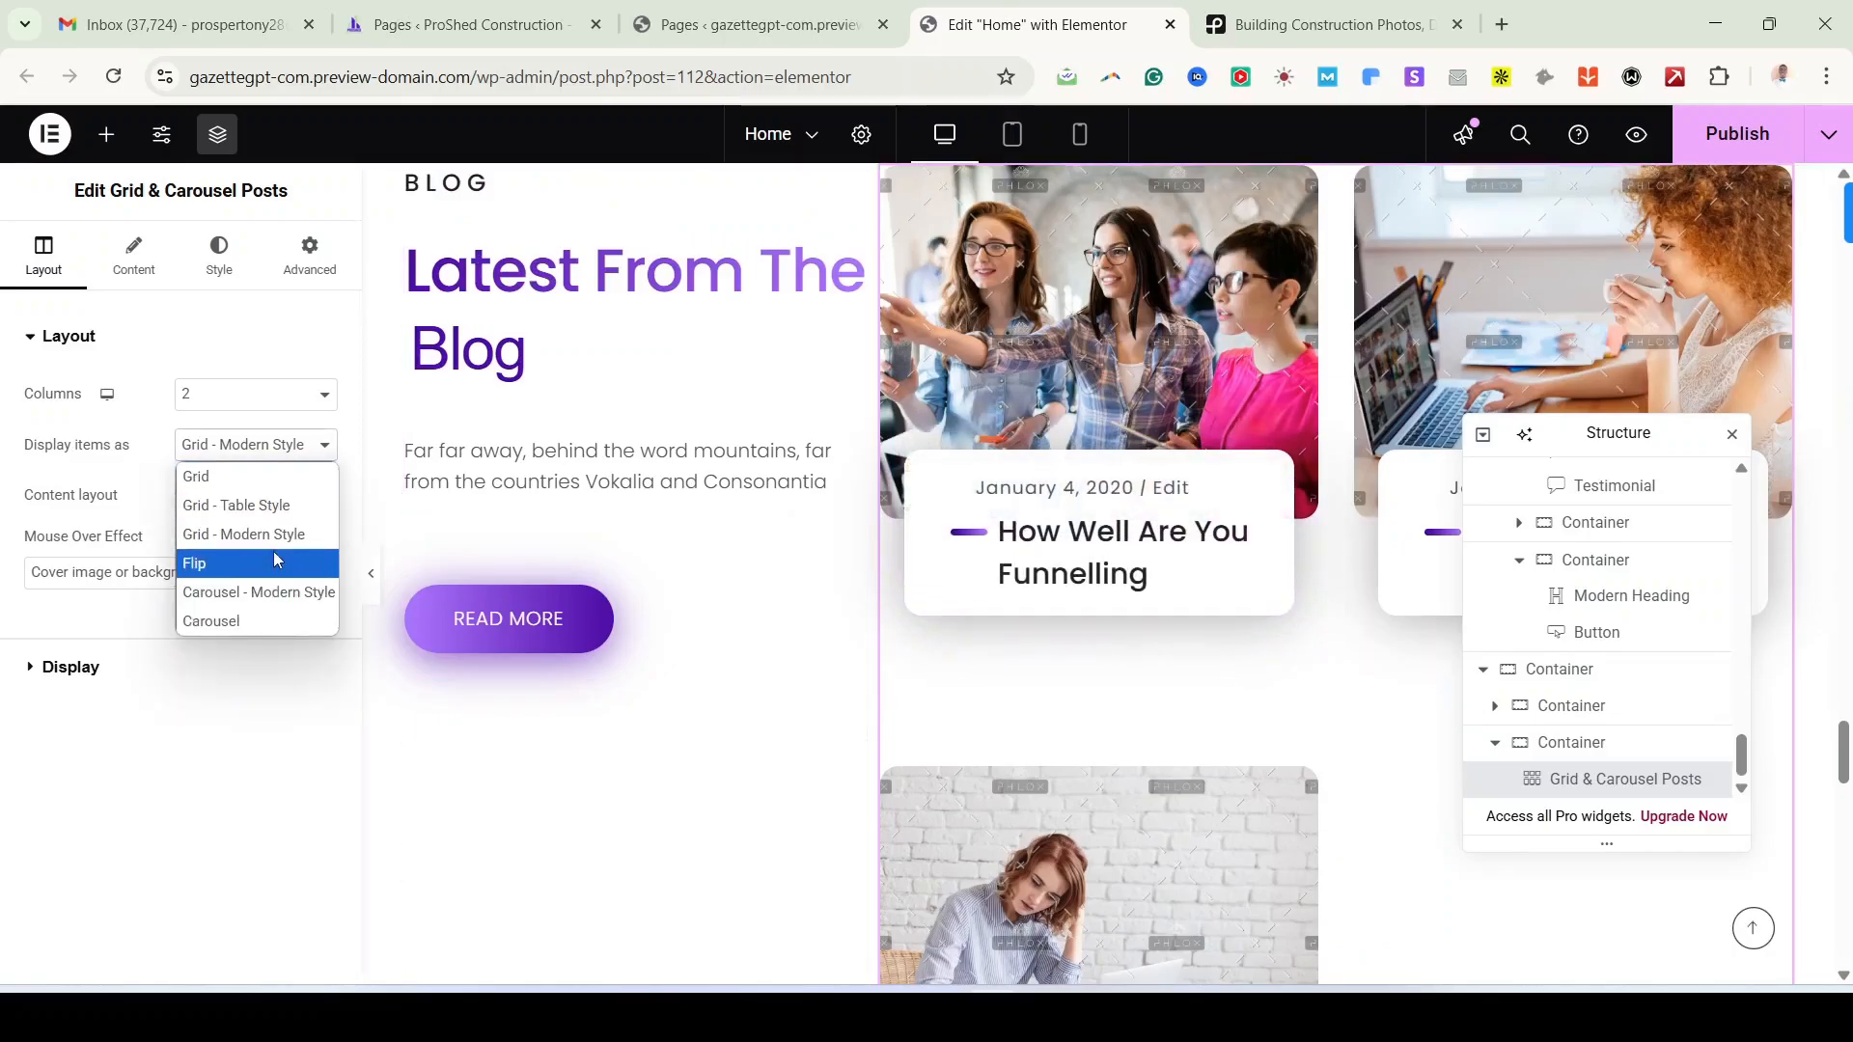
click(263, 506)
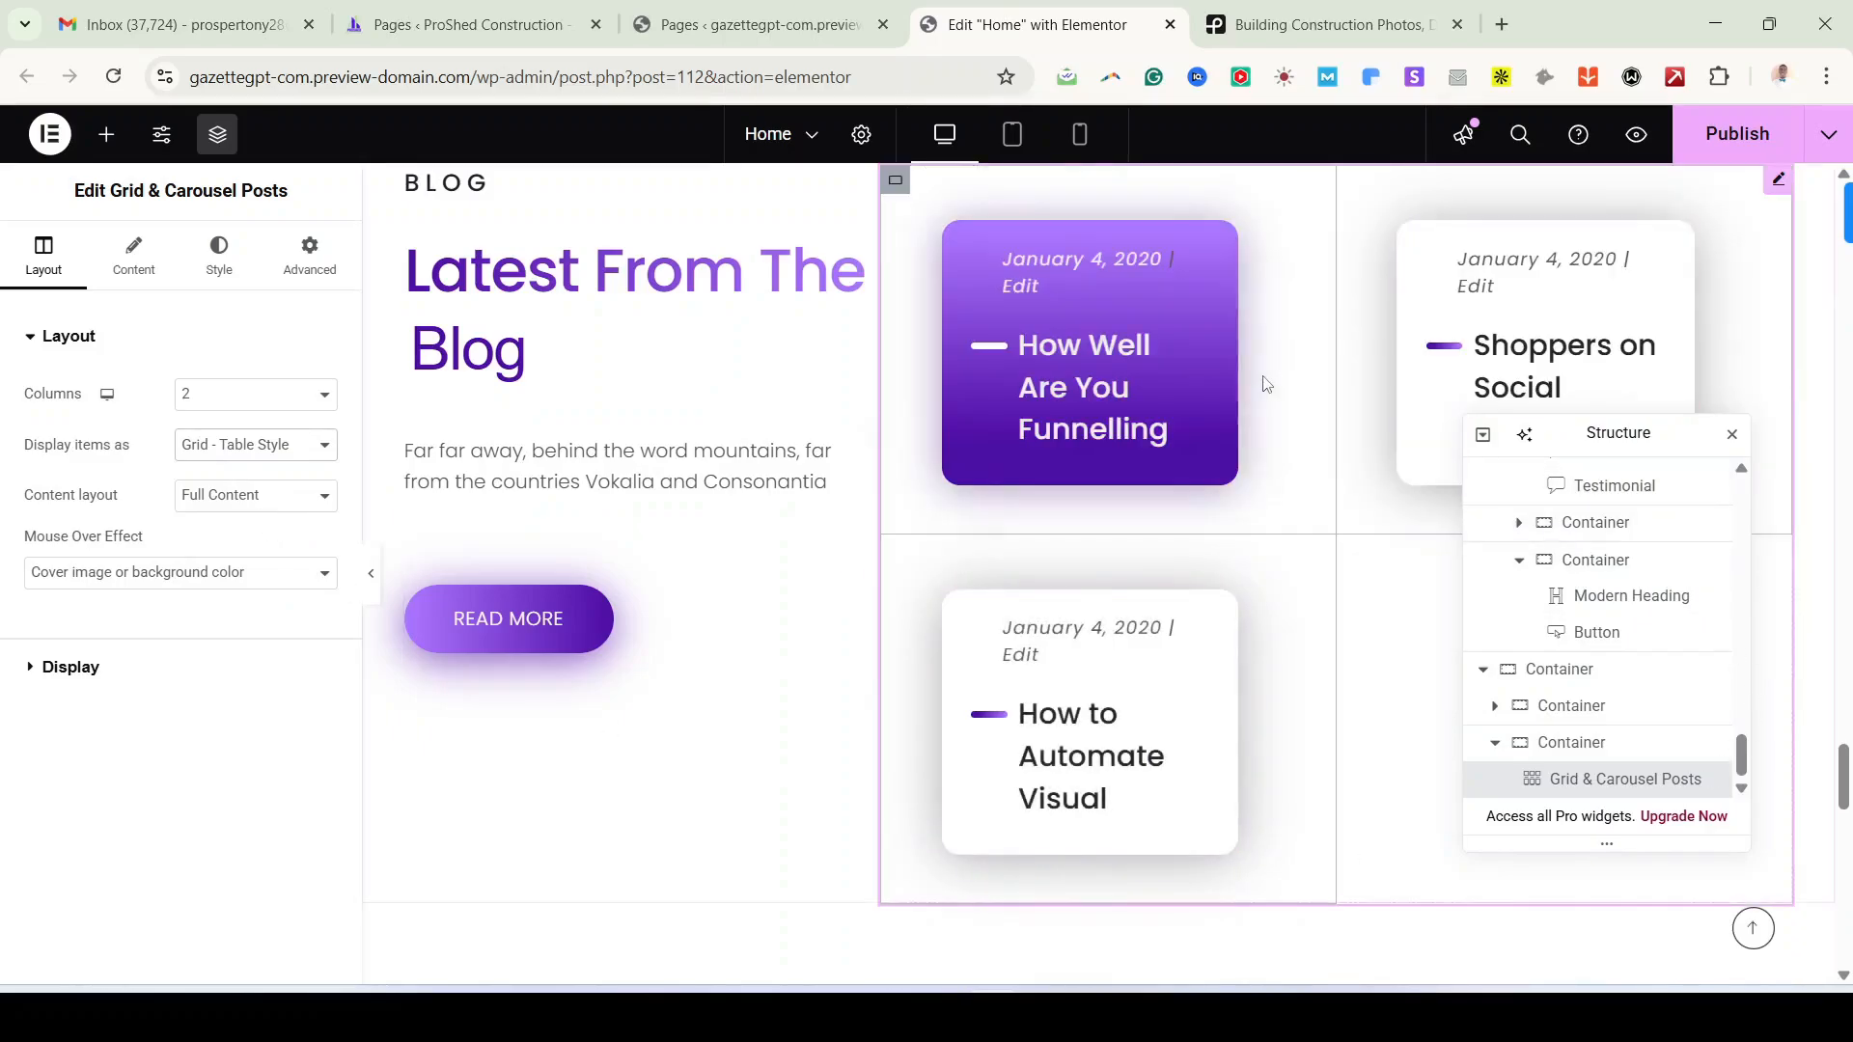
scroll(1104, 540, up, 1)
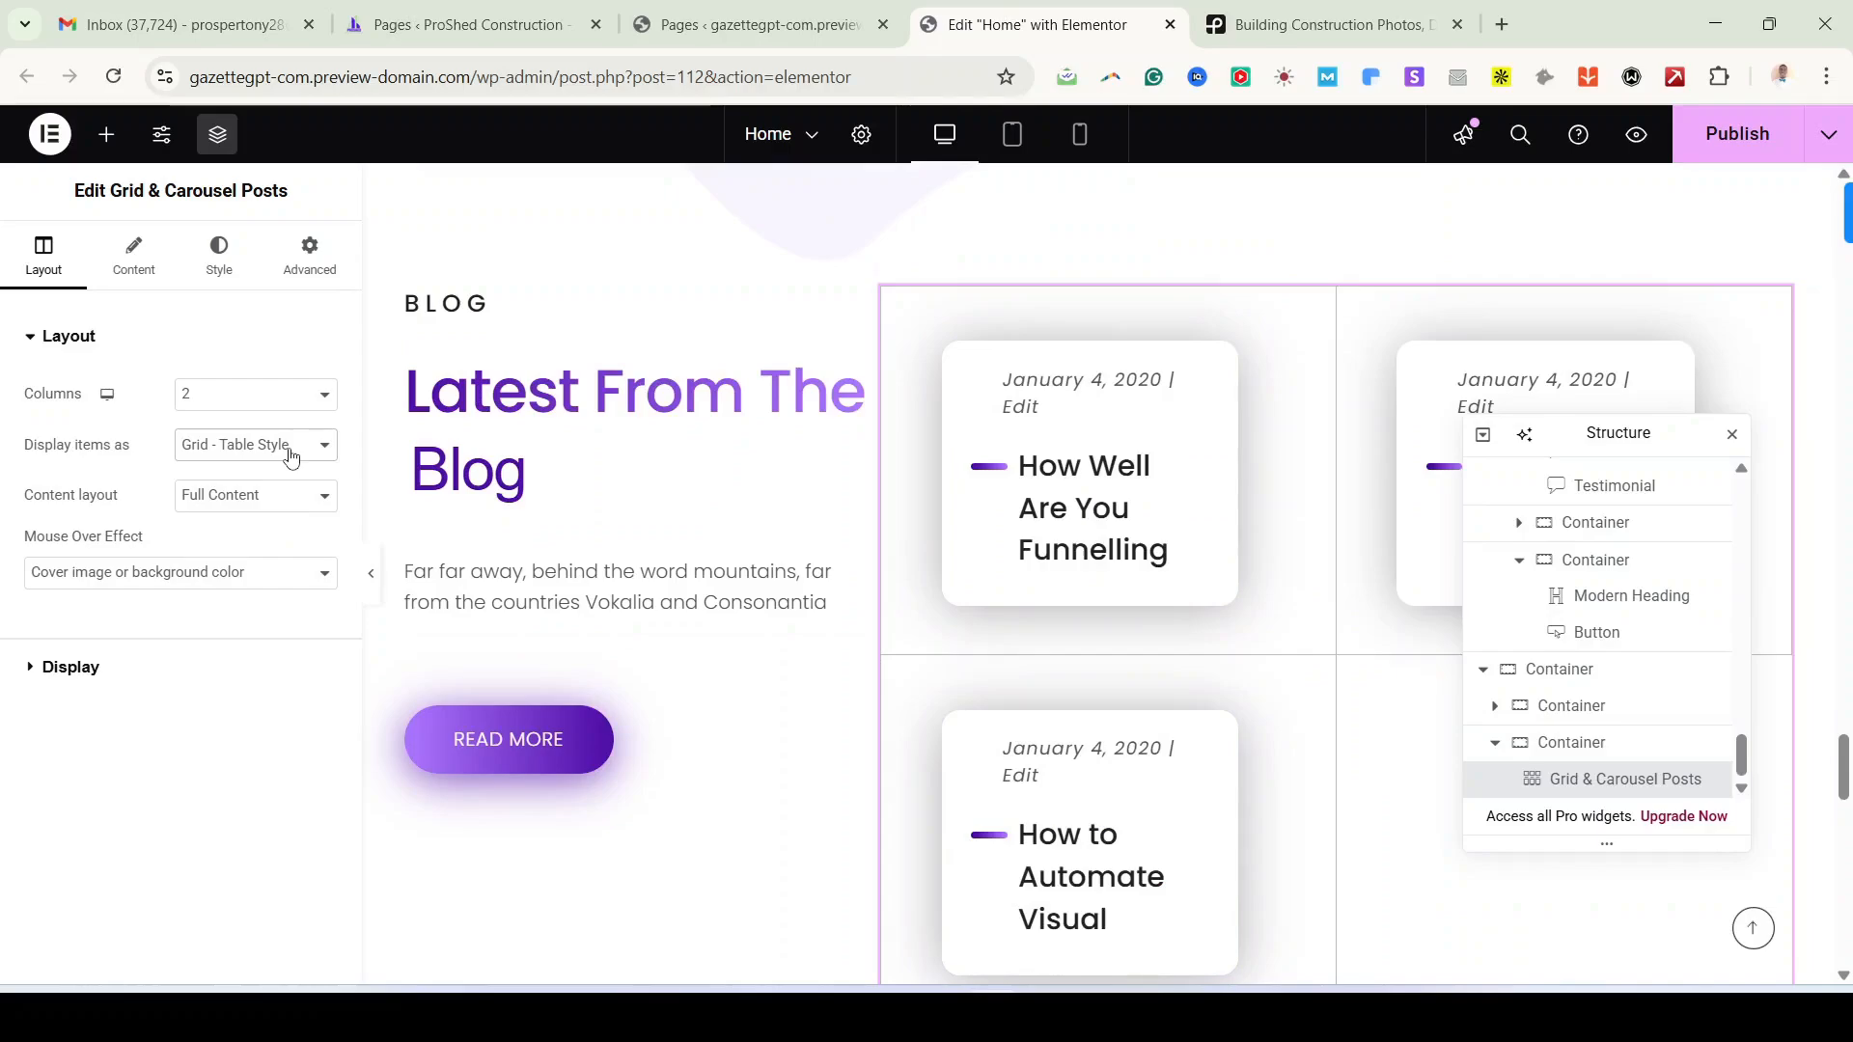
click(291, 456)
click(280, 534)
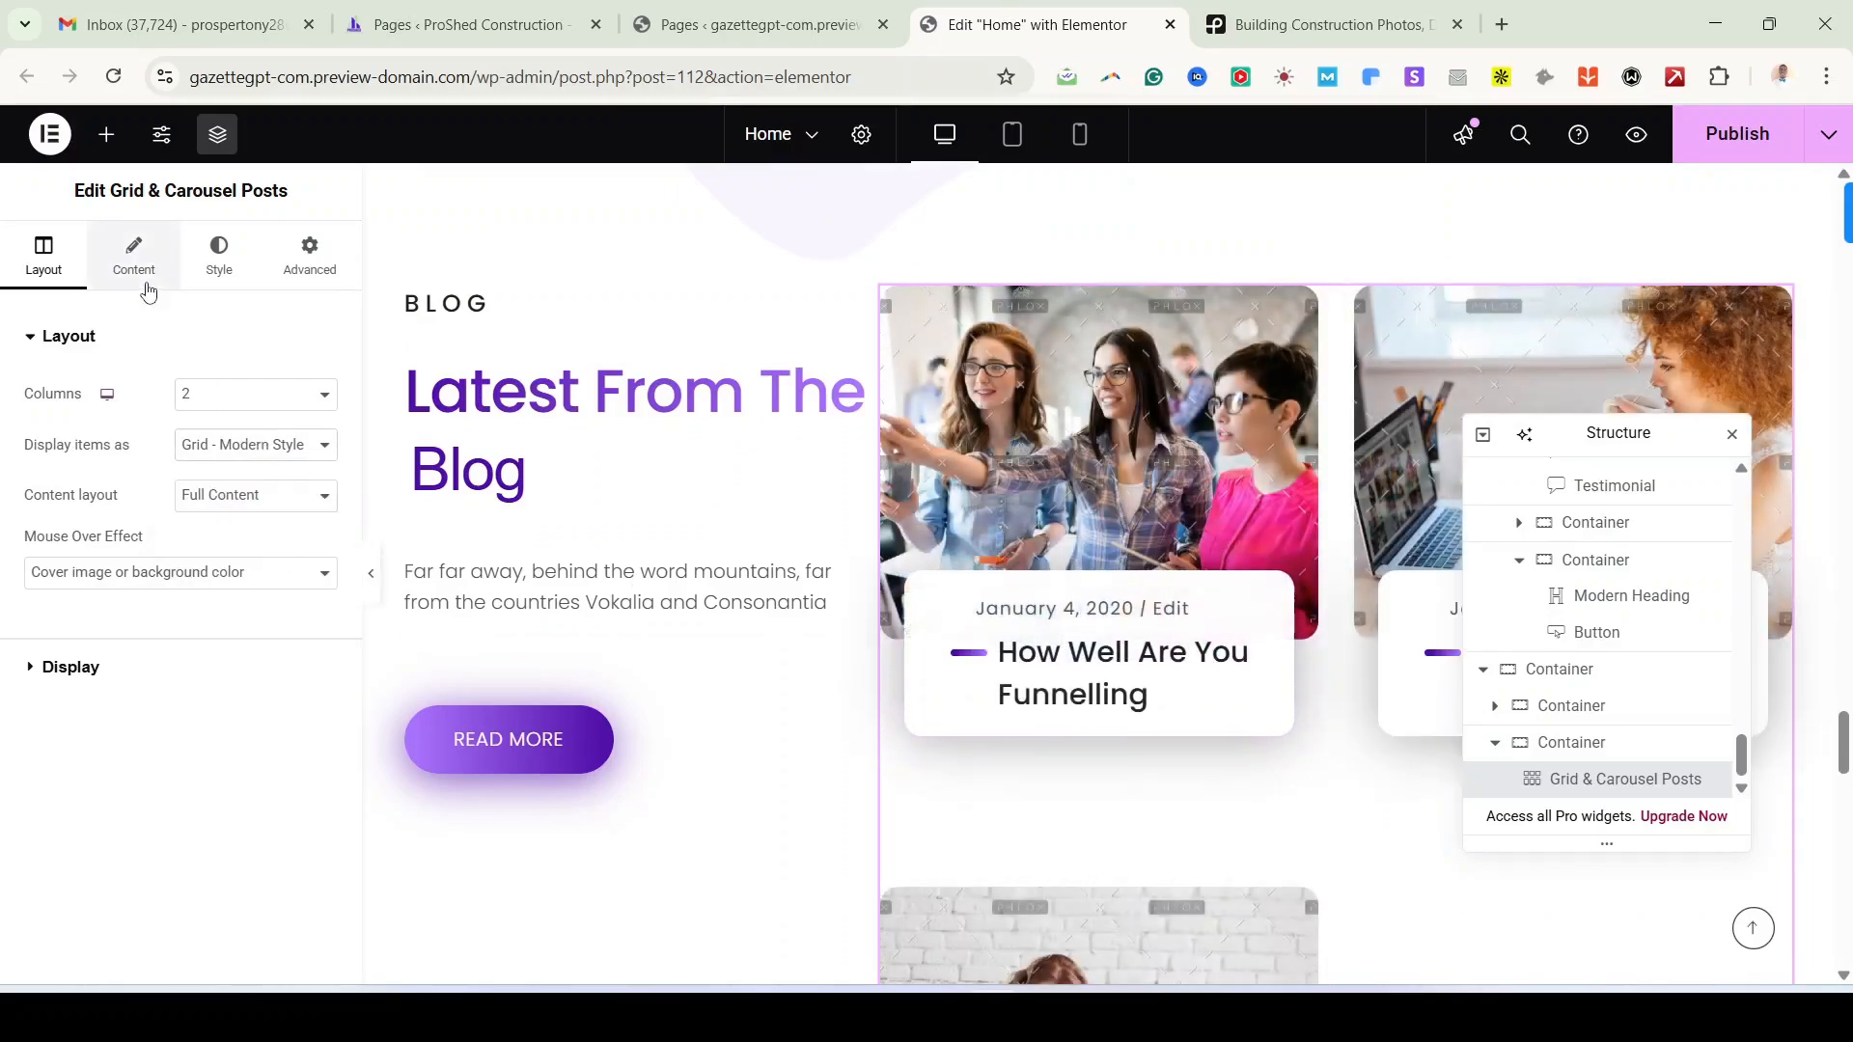
click(136, 261)
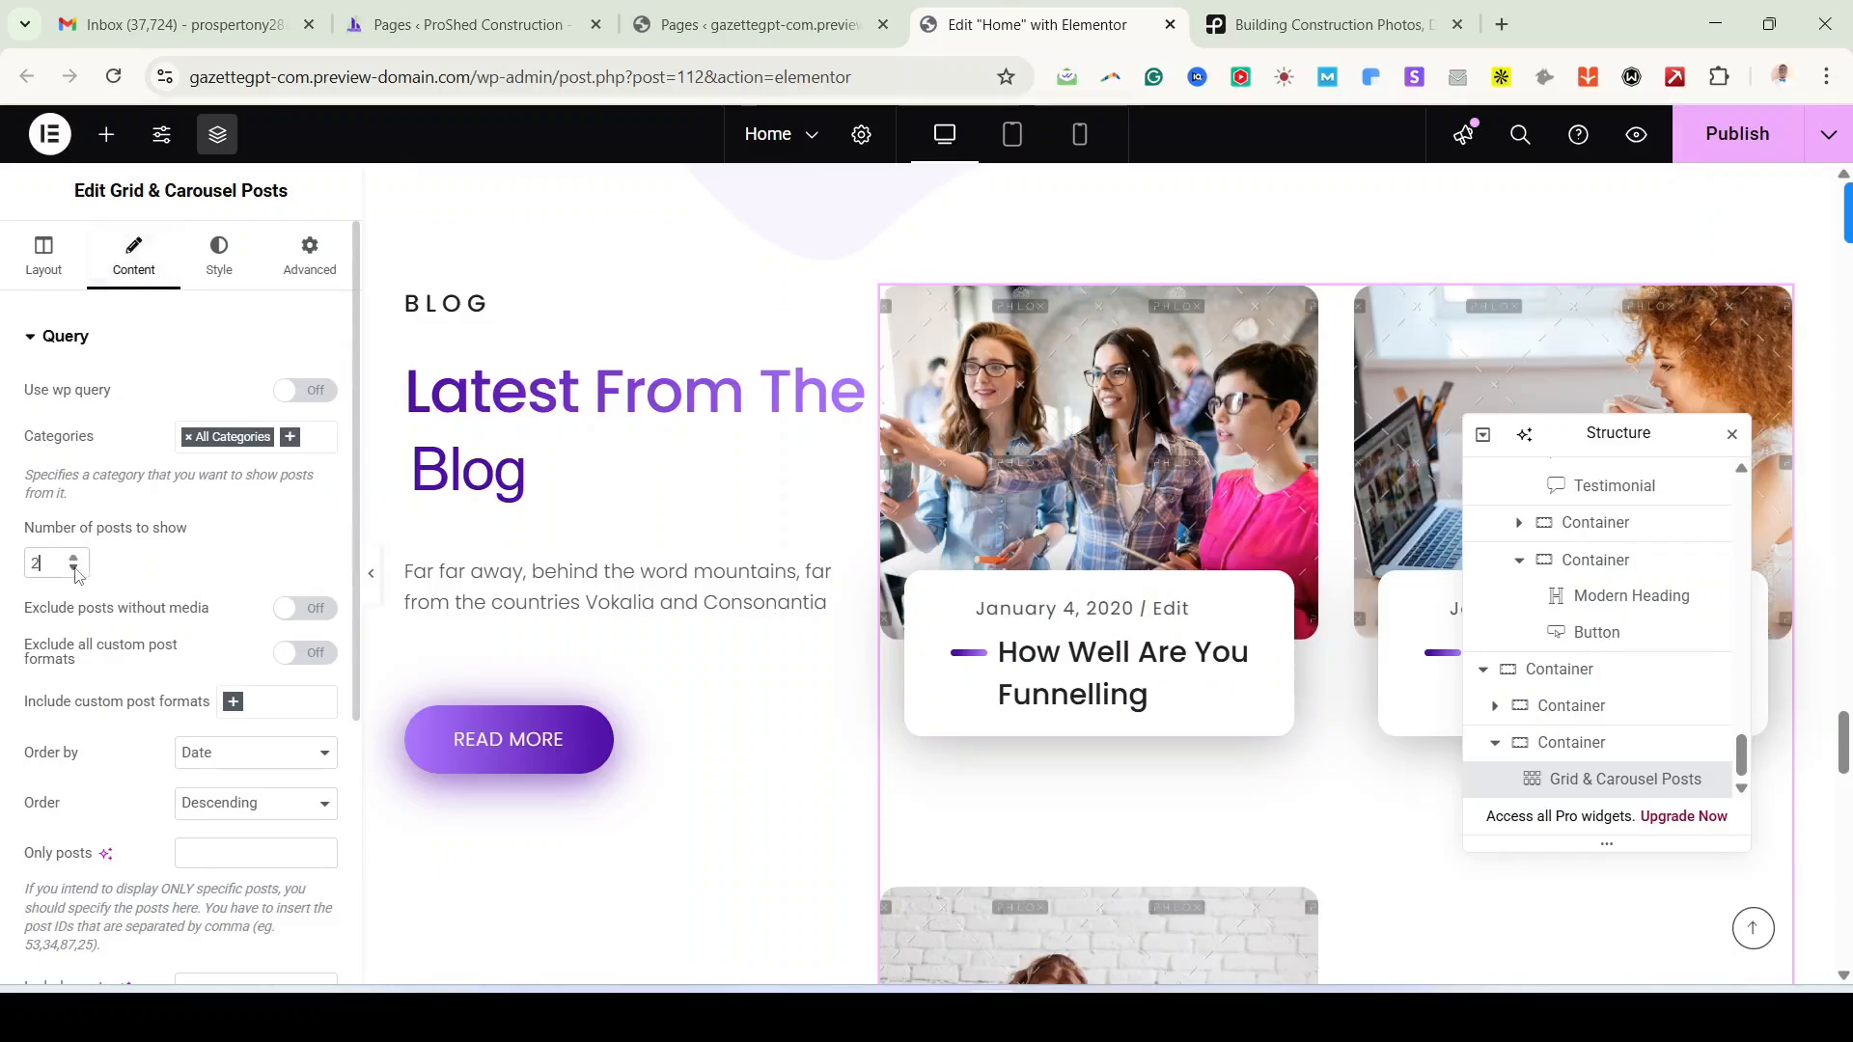
scroll(1191, 631, down, 1)
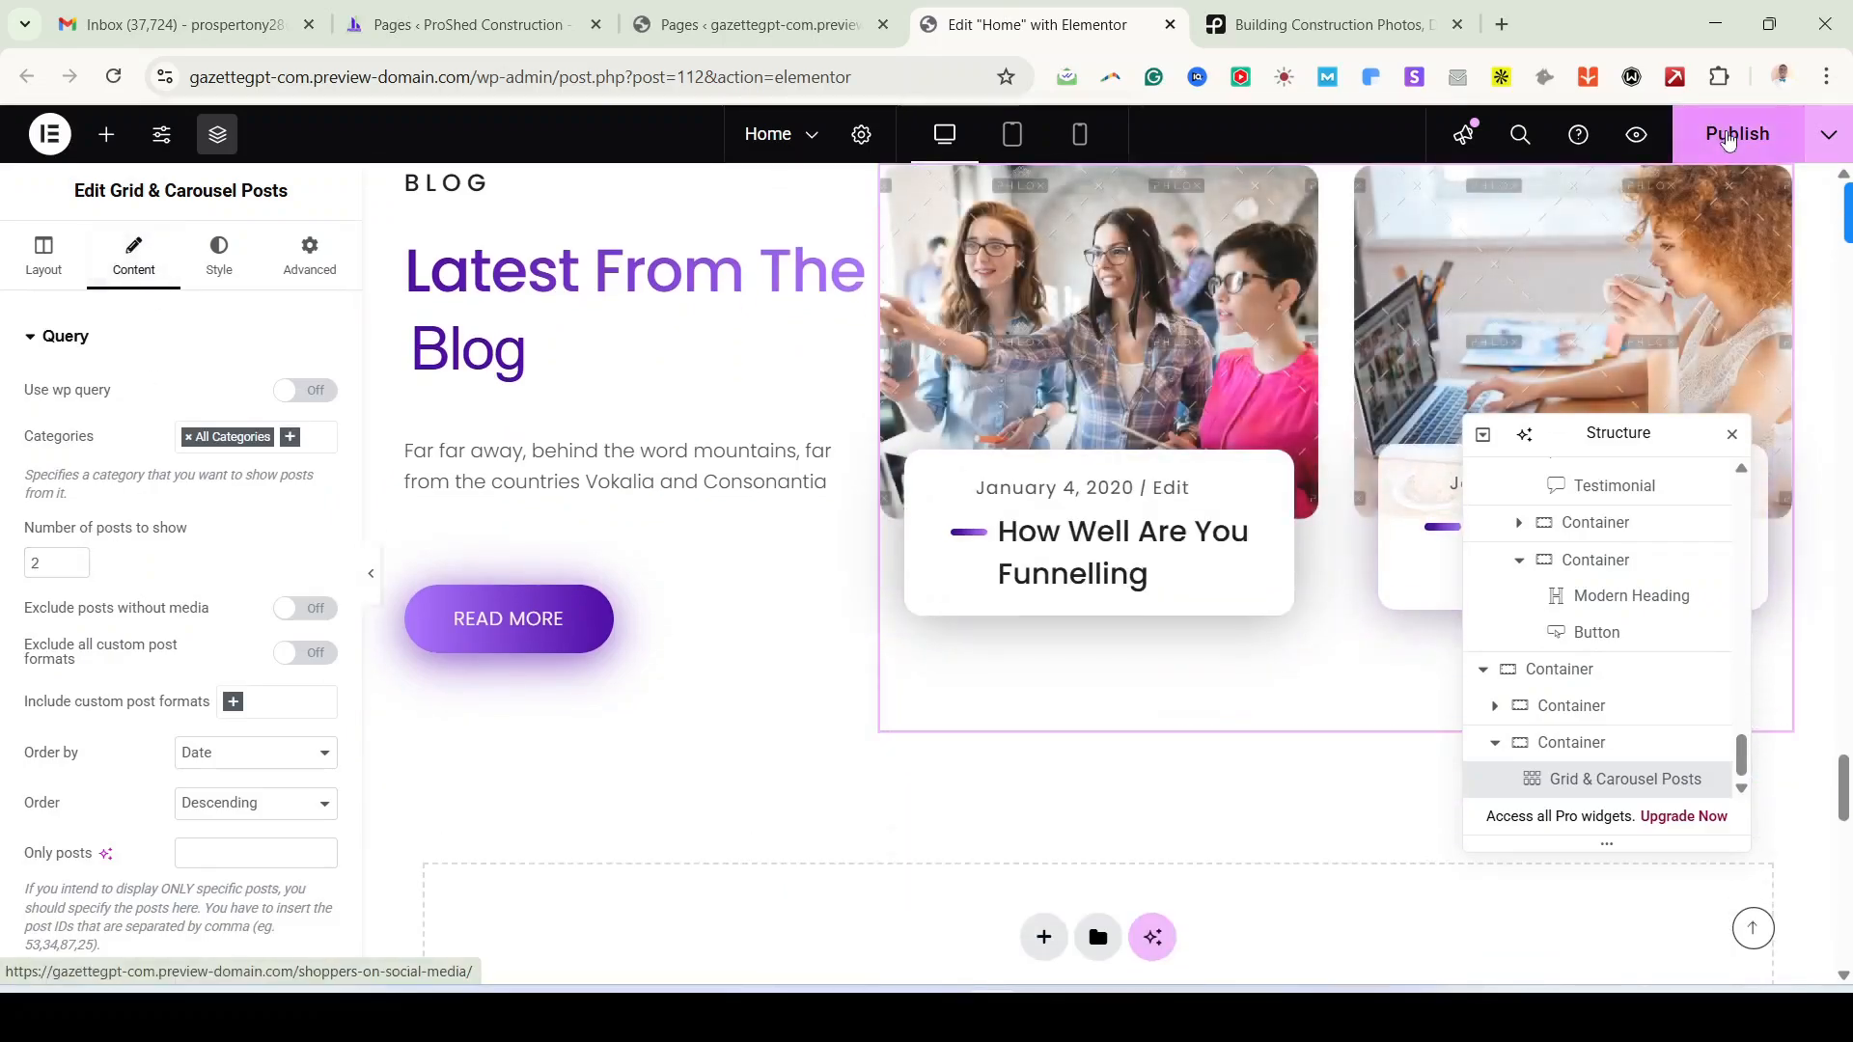
Step: Publish the homepage and review the testimonial, blog and call-to-action sections
click(1721, 136)
scroll(1040, 486, down, 1)
scroll(1039, 486, down, 4)
scroll(900, 315, up, 7)
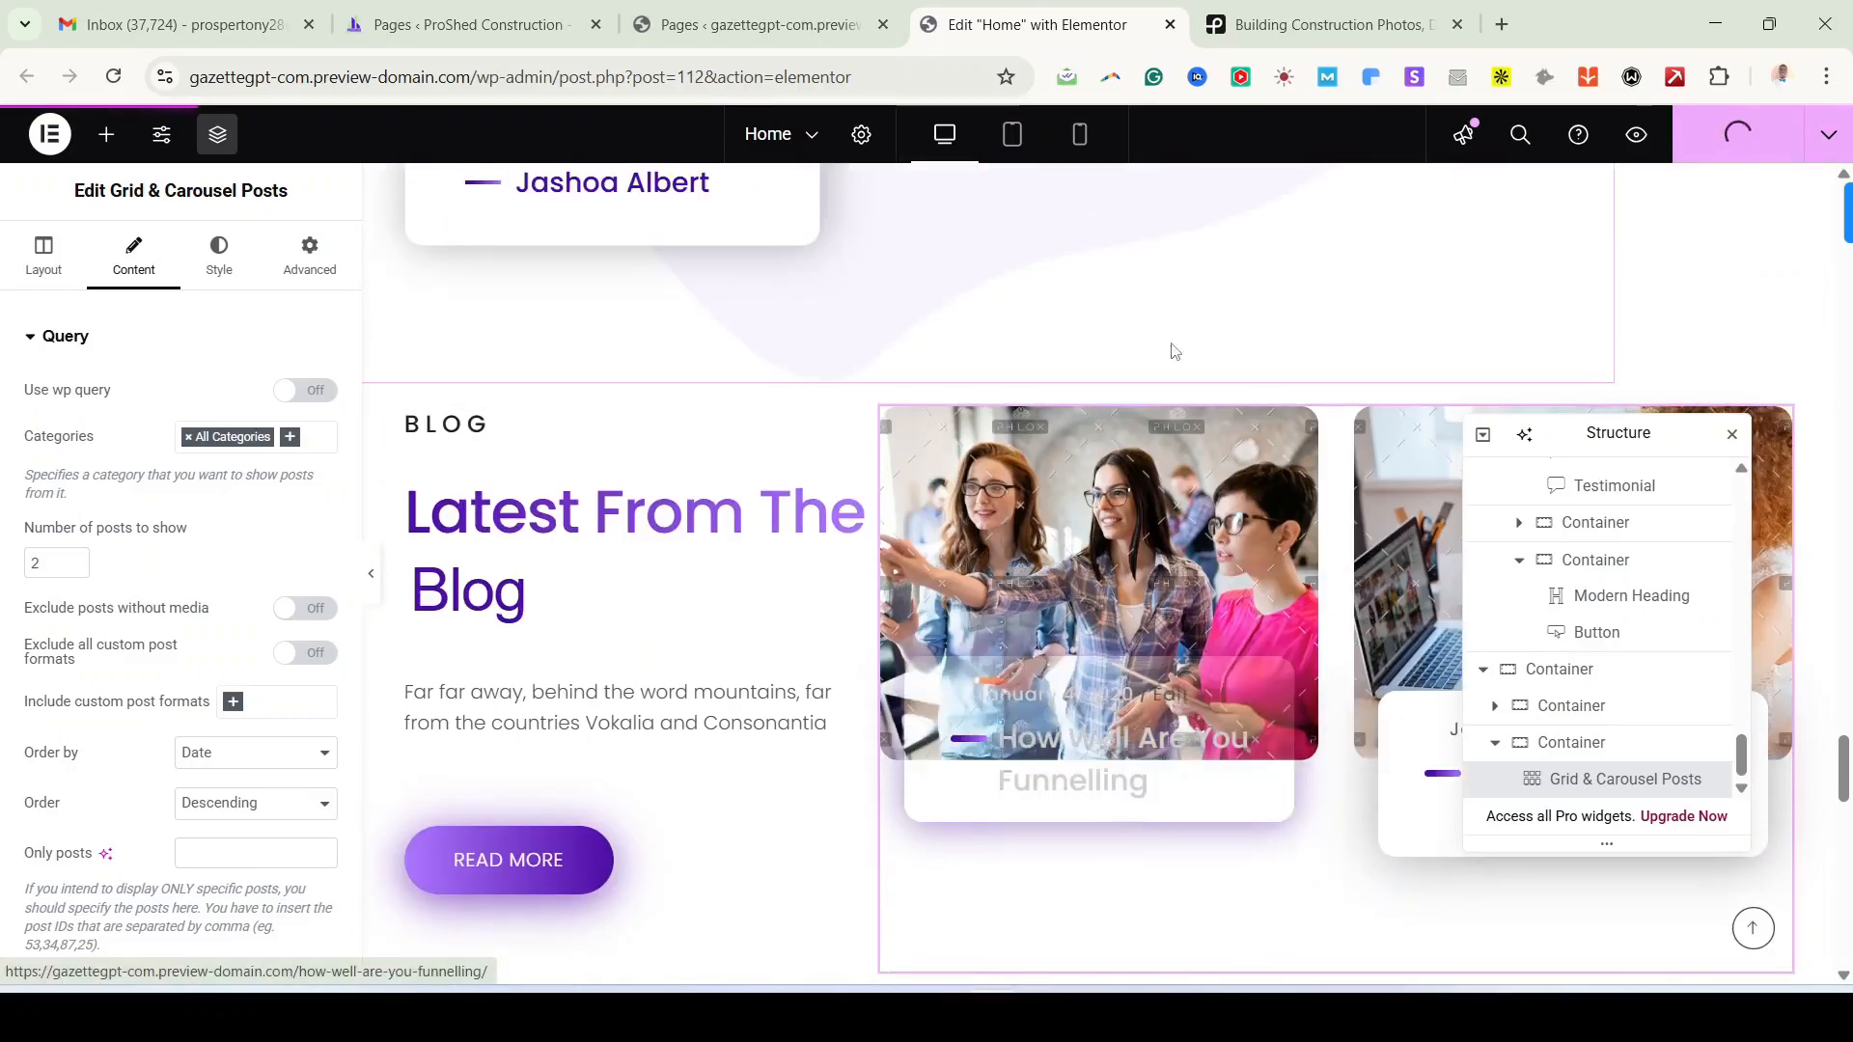
scroll(1066, 623, down, 5)
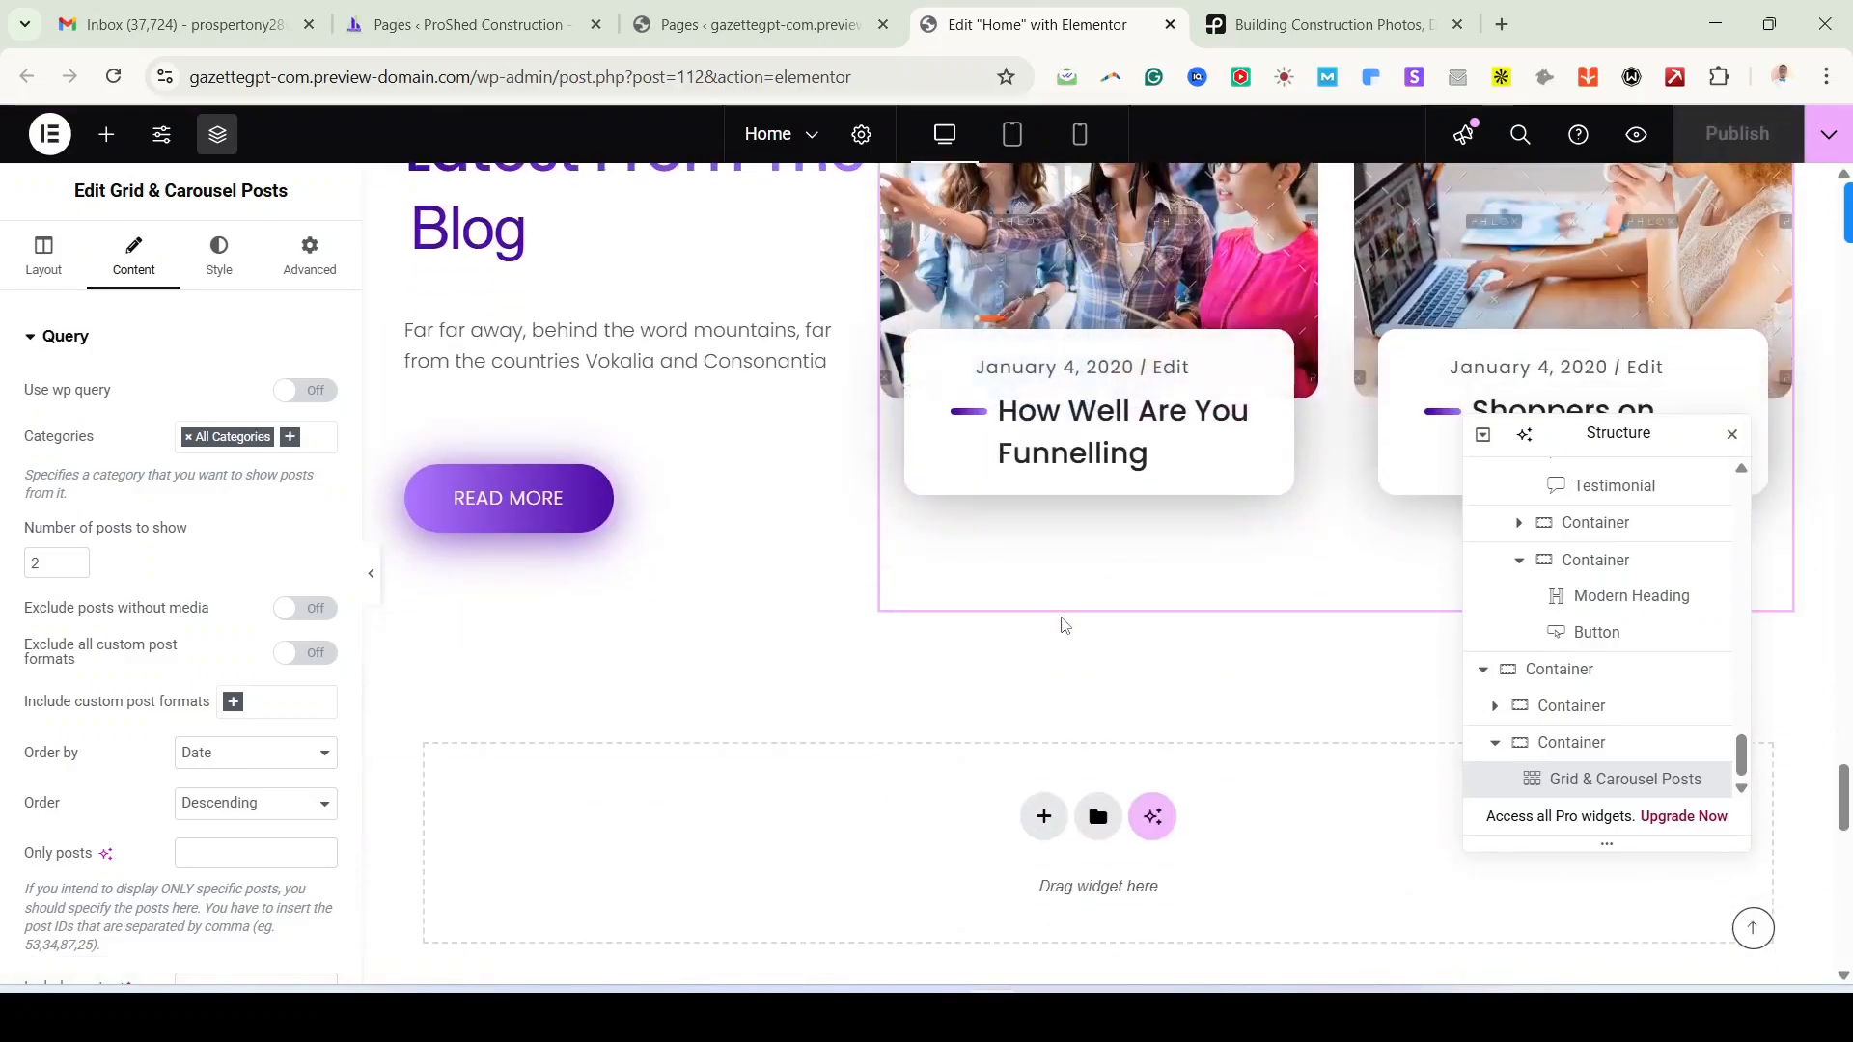
scroll(1062, 624, down, 1)
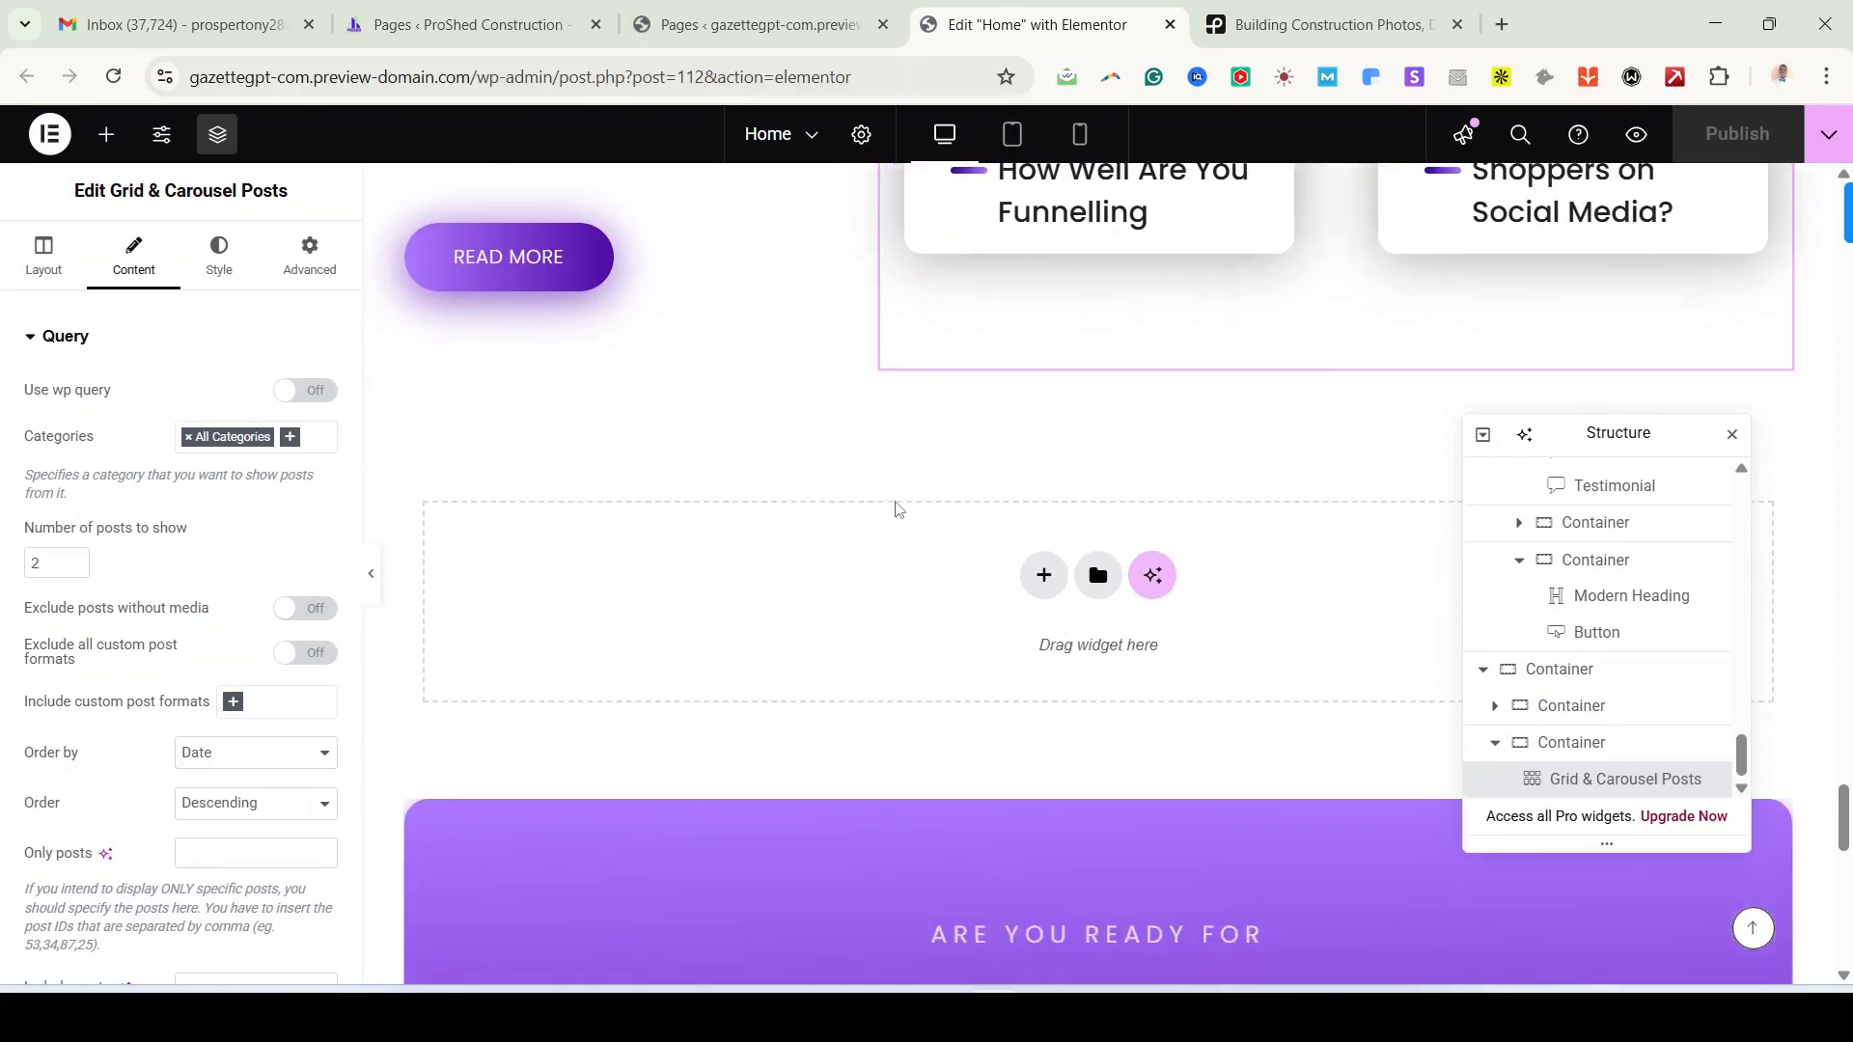
scroll(1166, 539, down, 5)
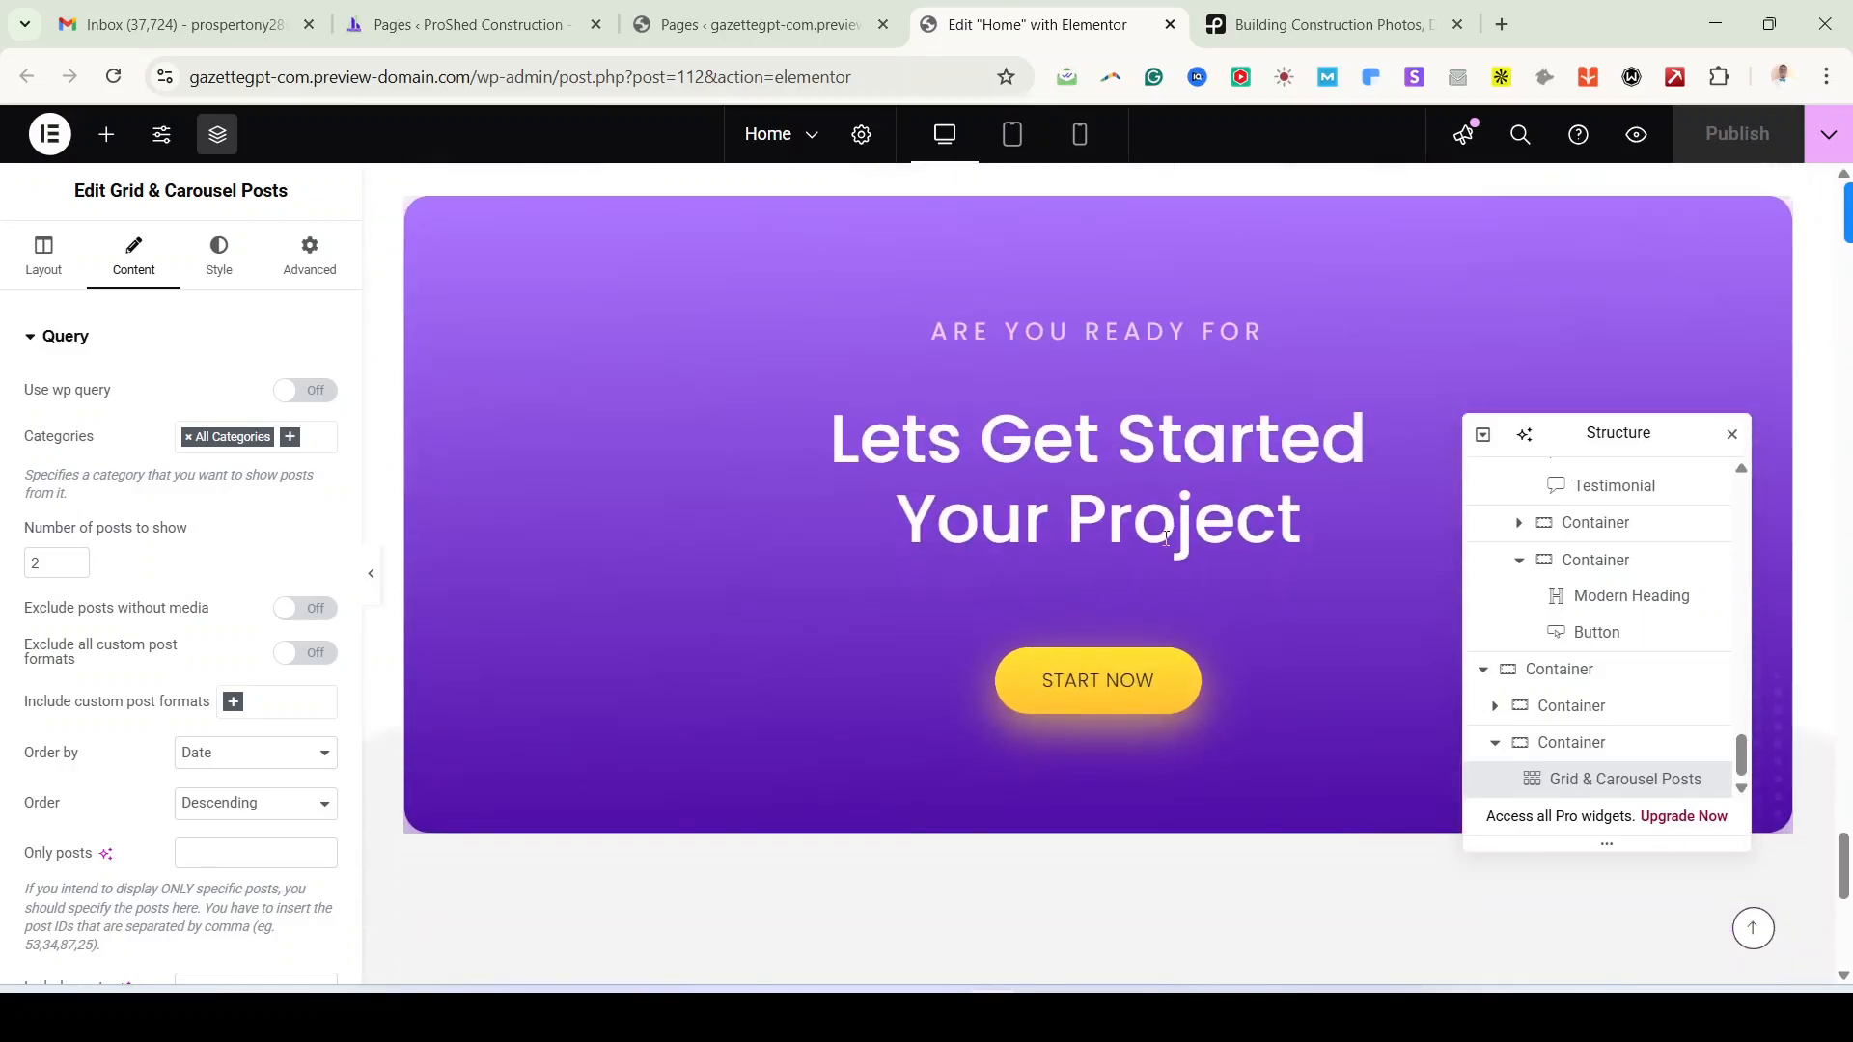
scroll(994, 477, down, 4)
scroll(1004, 563, up, 5)
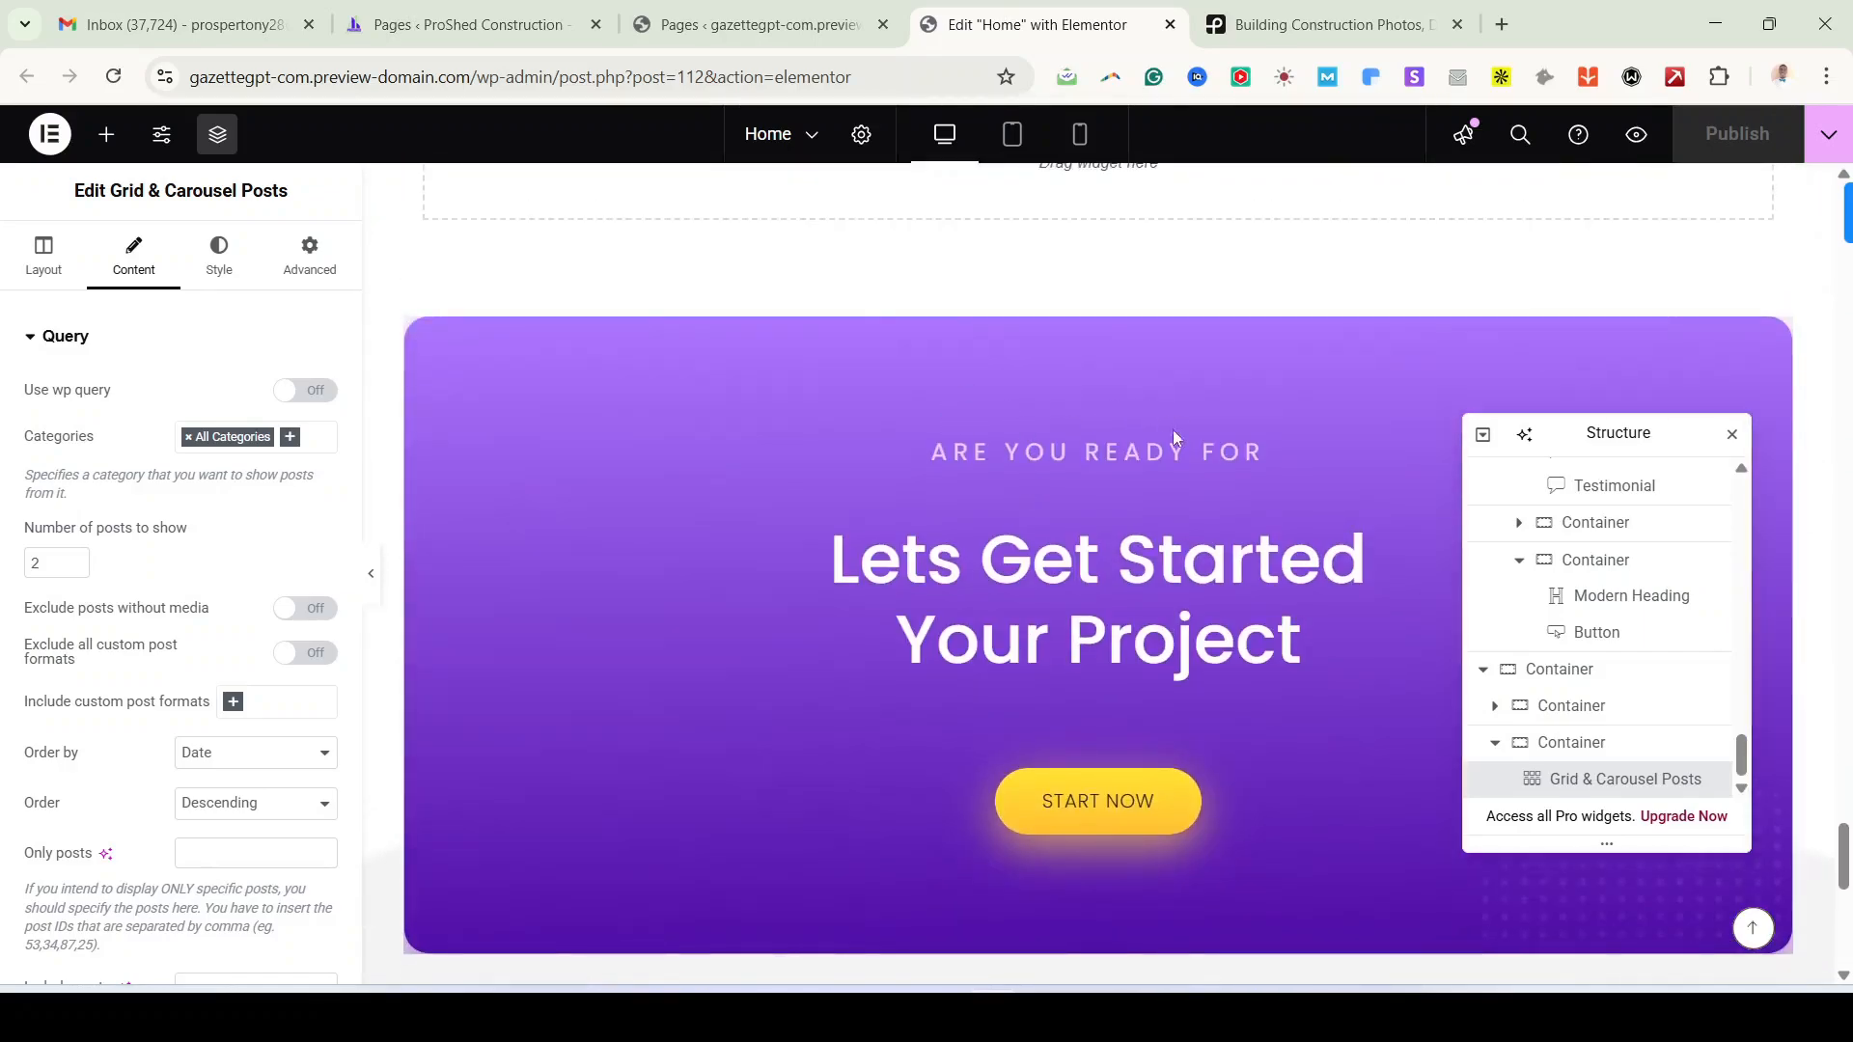
scroll(935, 563, up, 6)
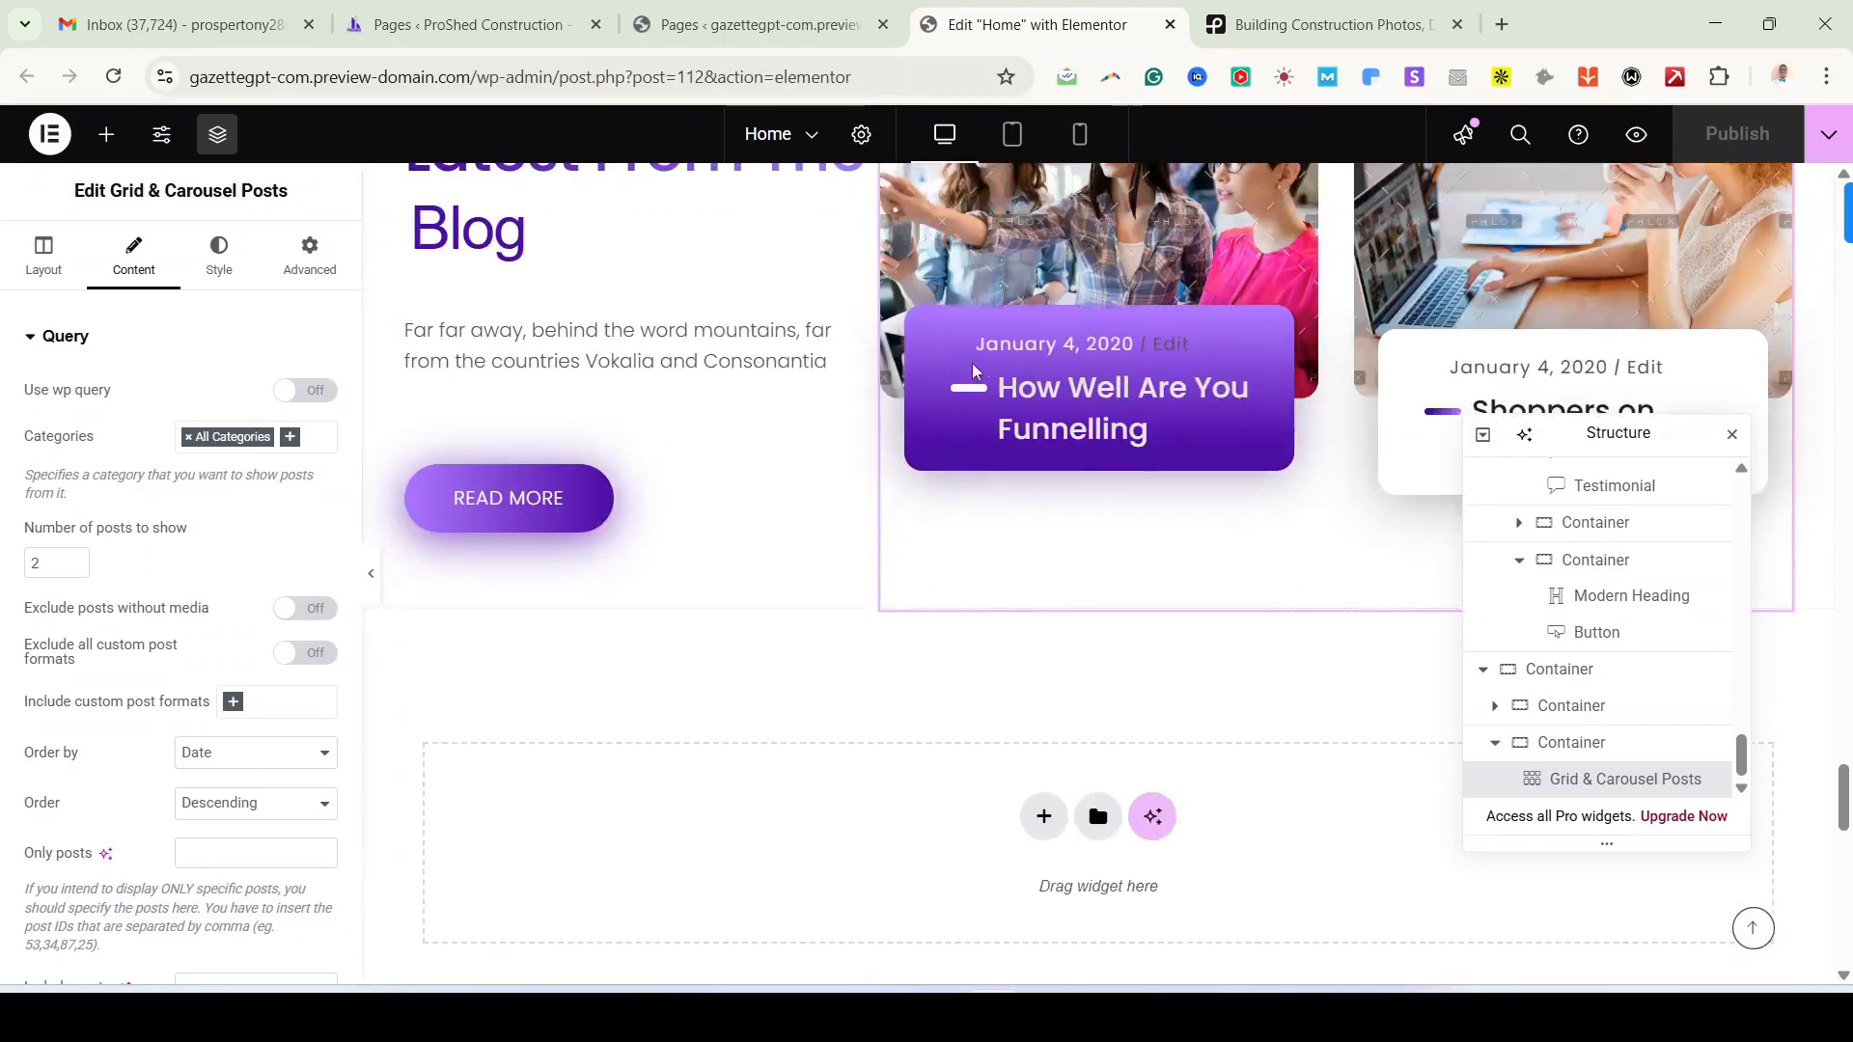
scroll(1125, 767, down, 6)
scroll(1125, 768, down, 3)
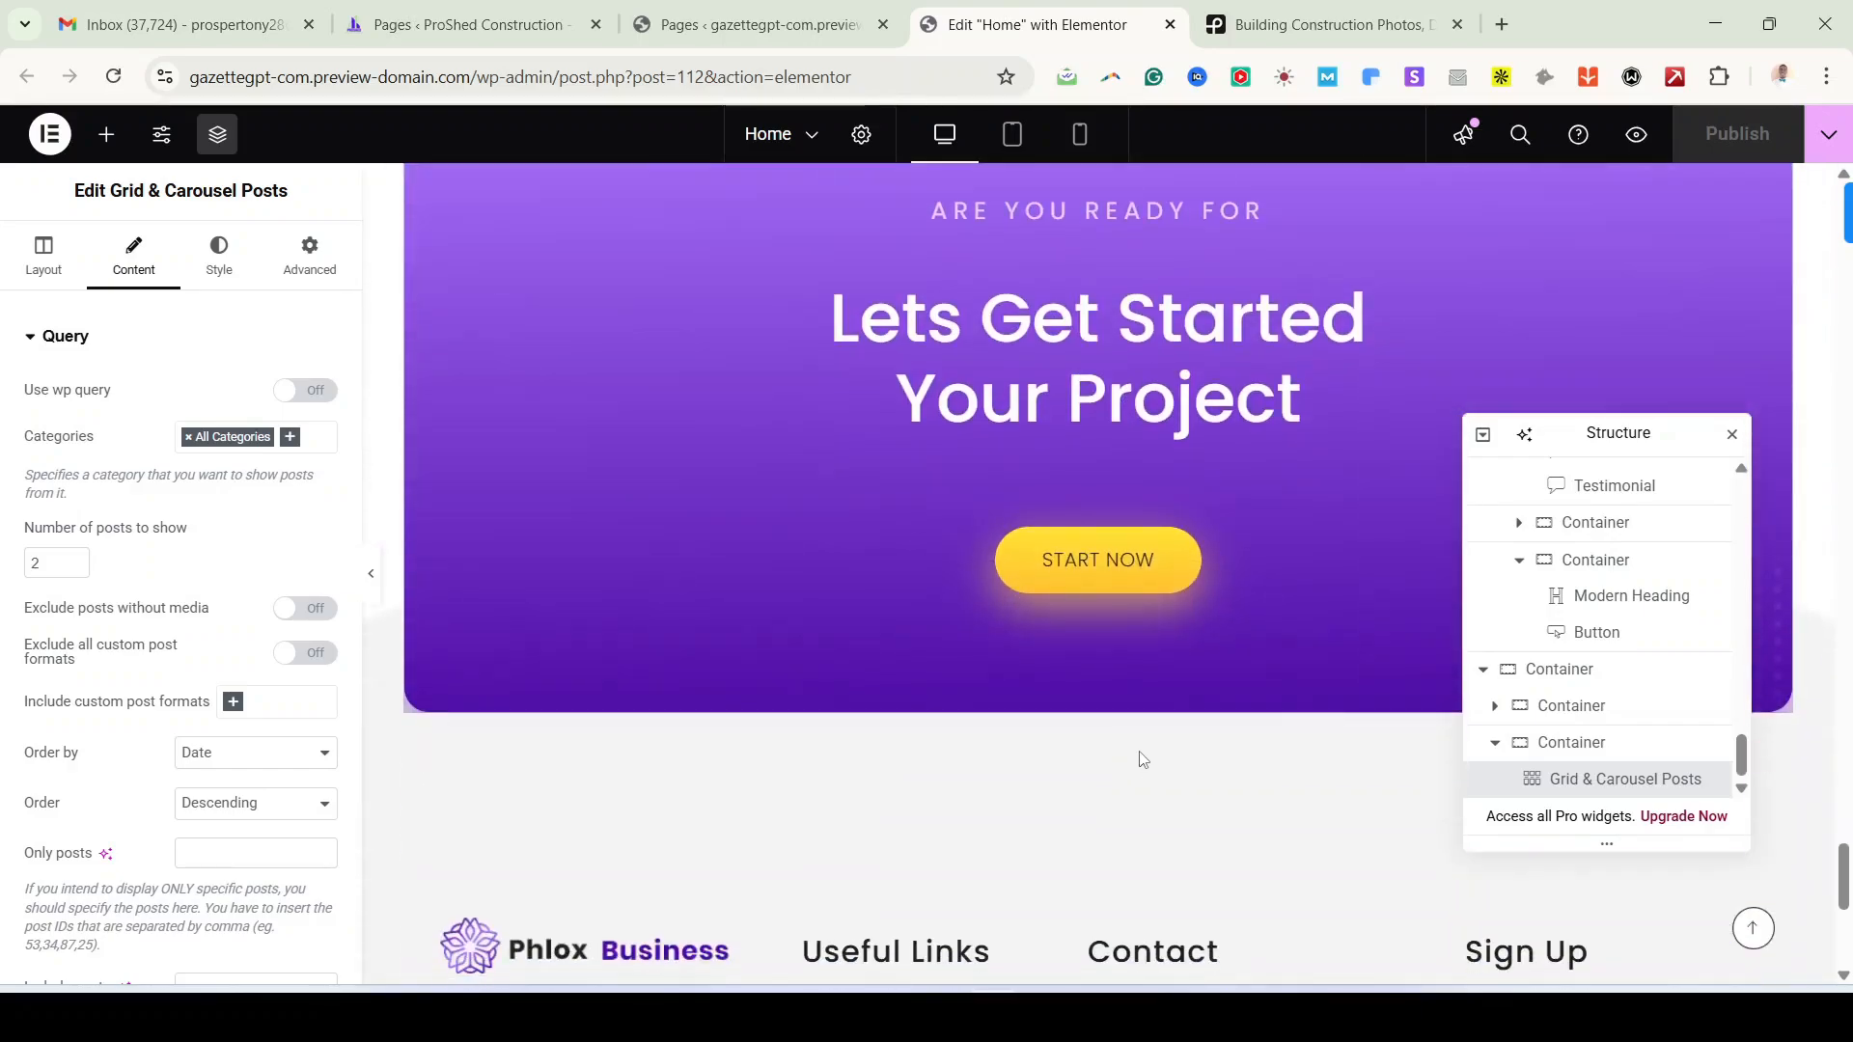
scroll(1134, 762, up, 4)
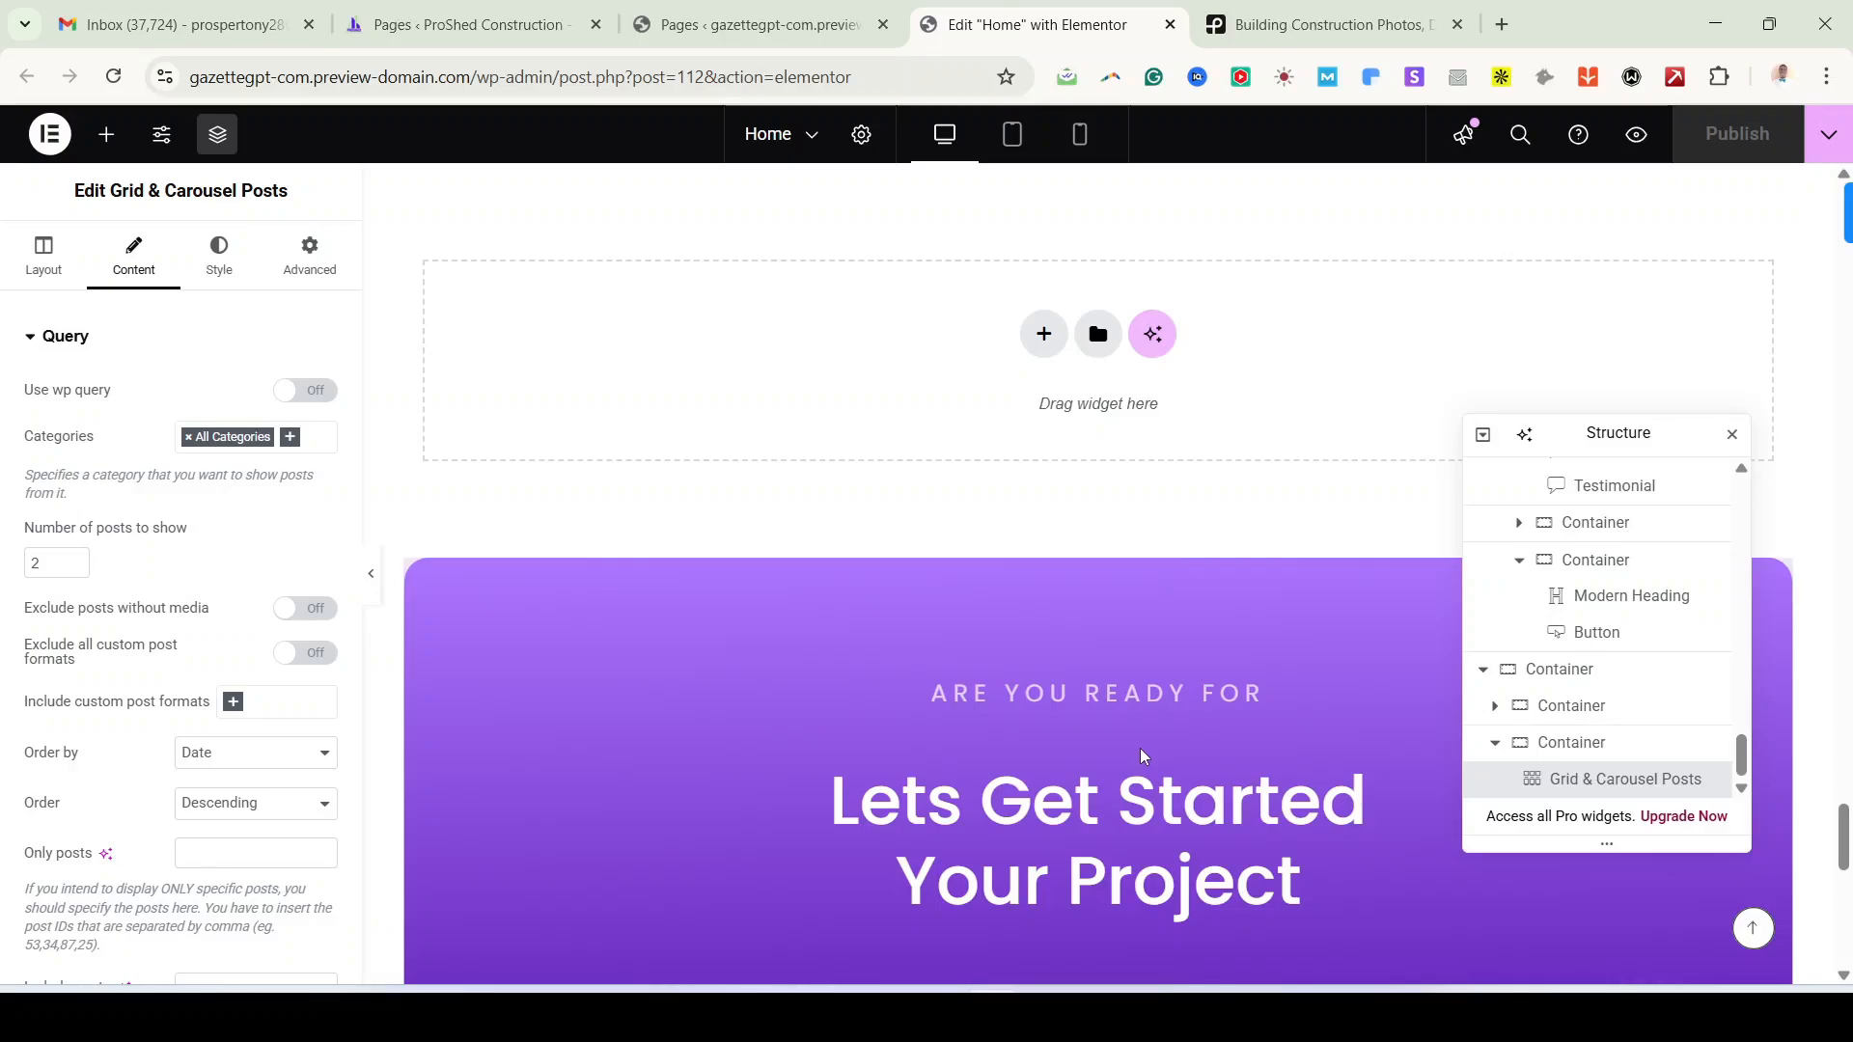
scroll(1141, 751, down, 4)
scroll(1141, 751, up, 3)
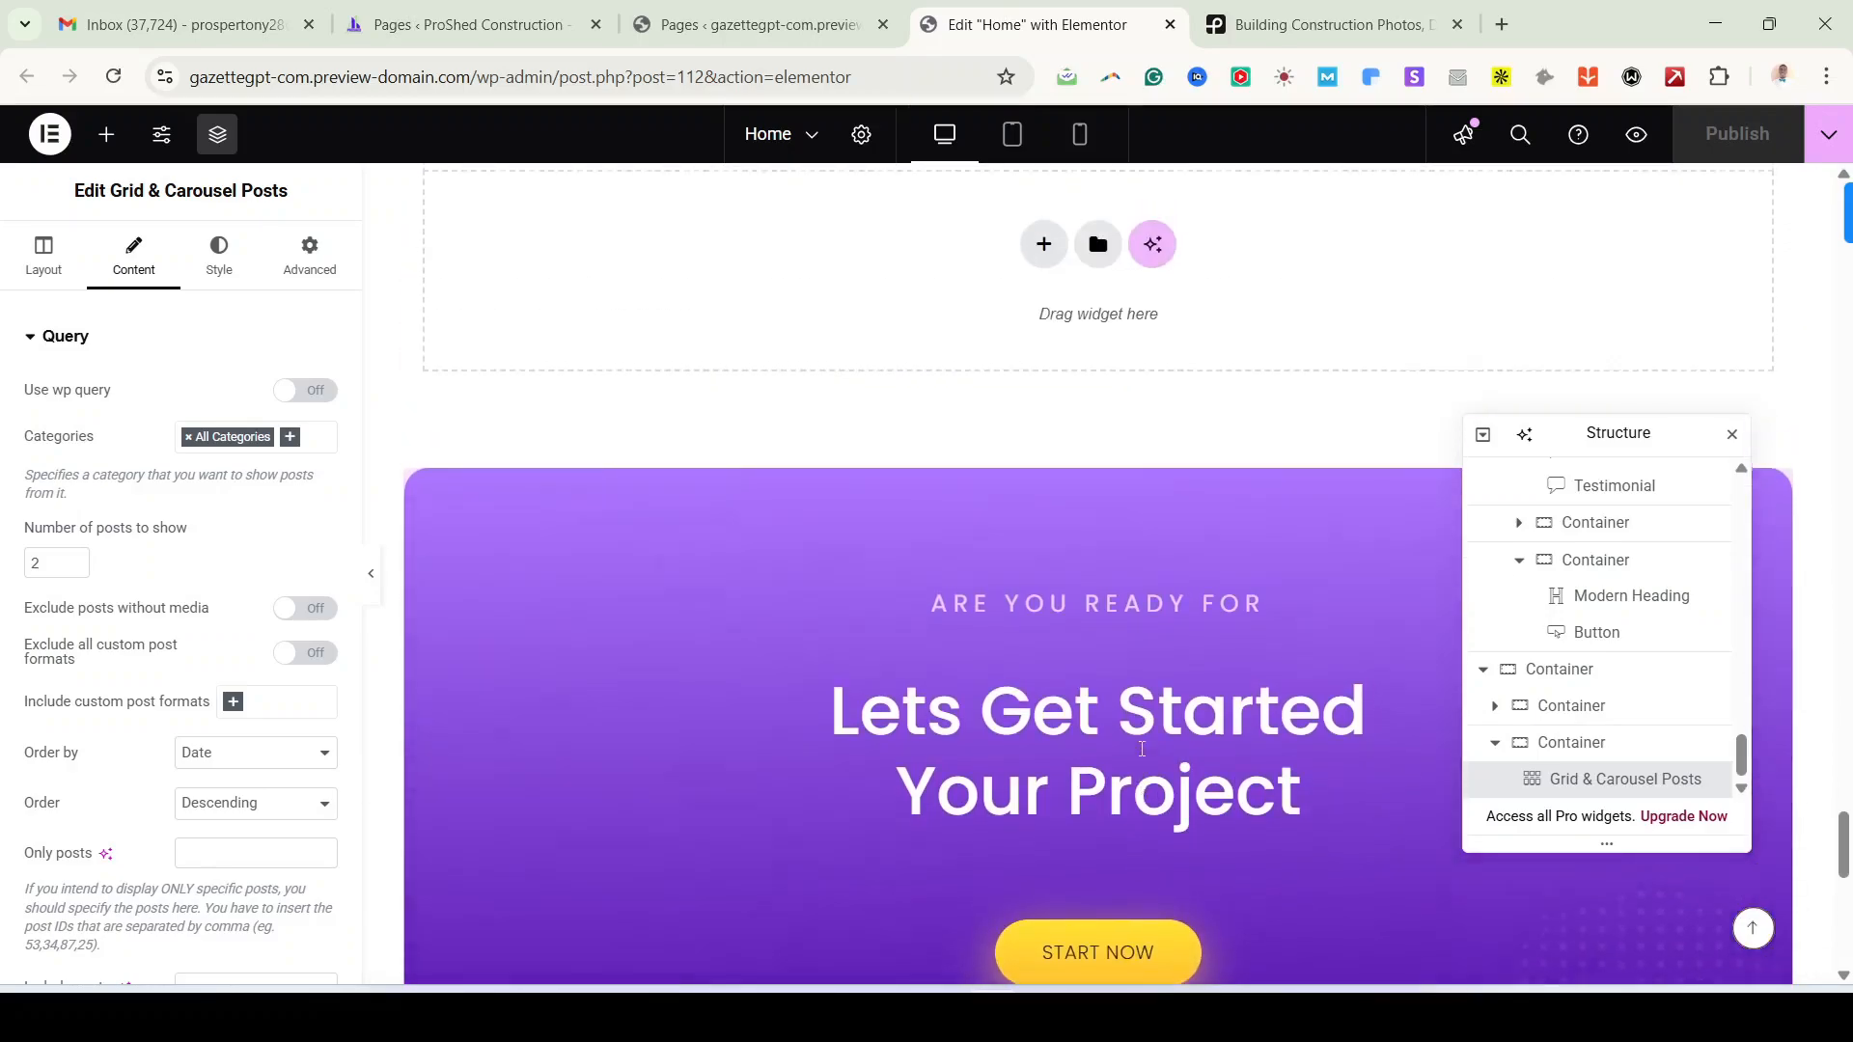
scroll(1141, 749, up, 2)
scroll(1141, 751, down, 10)
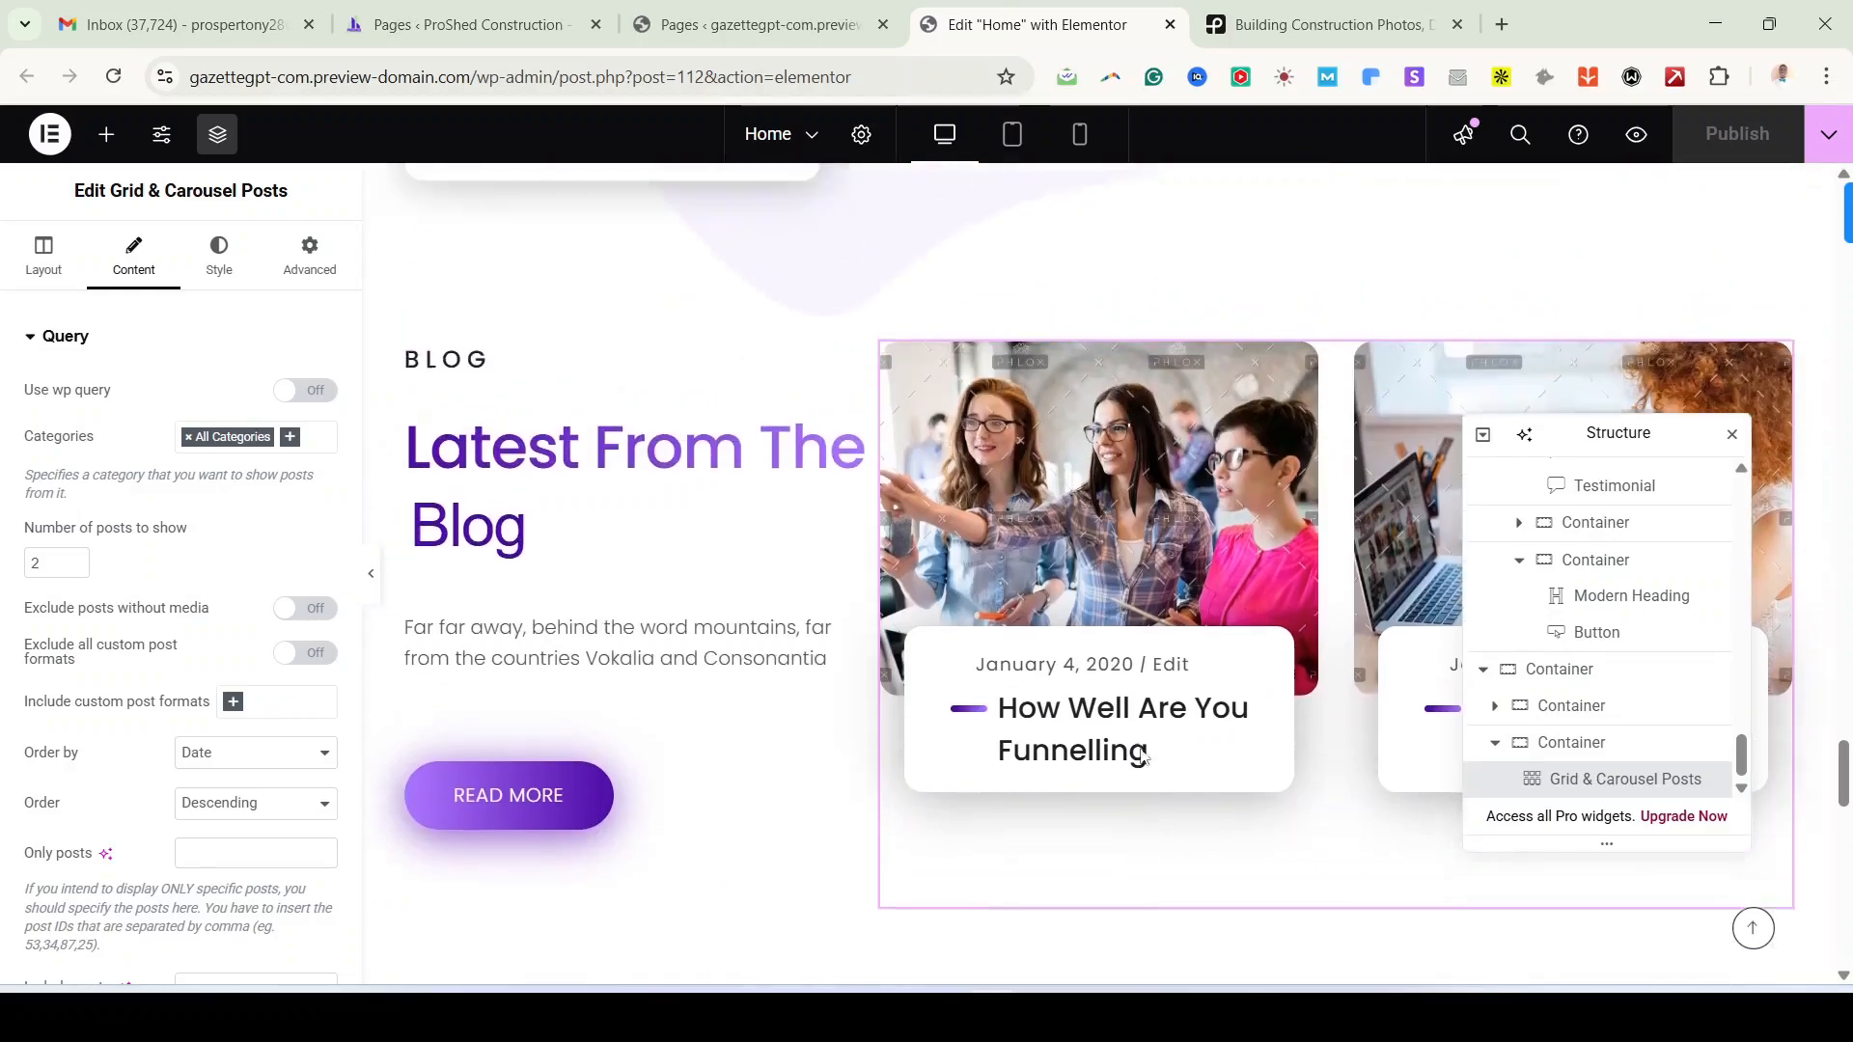
scroll(1142, 758, up, 10)
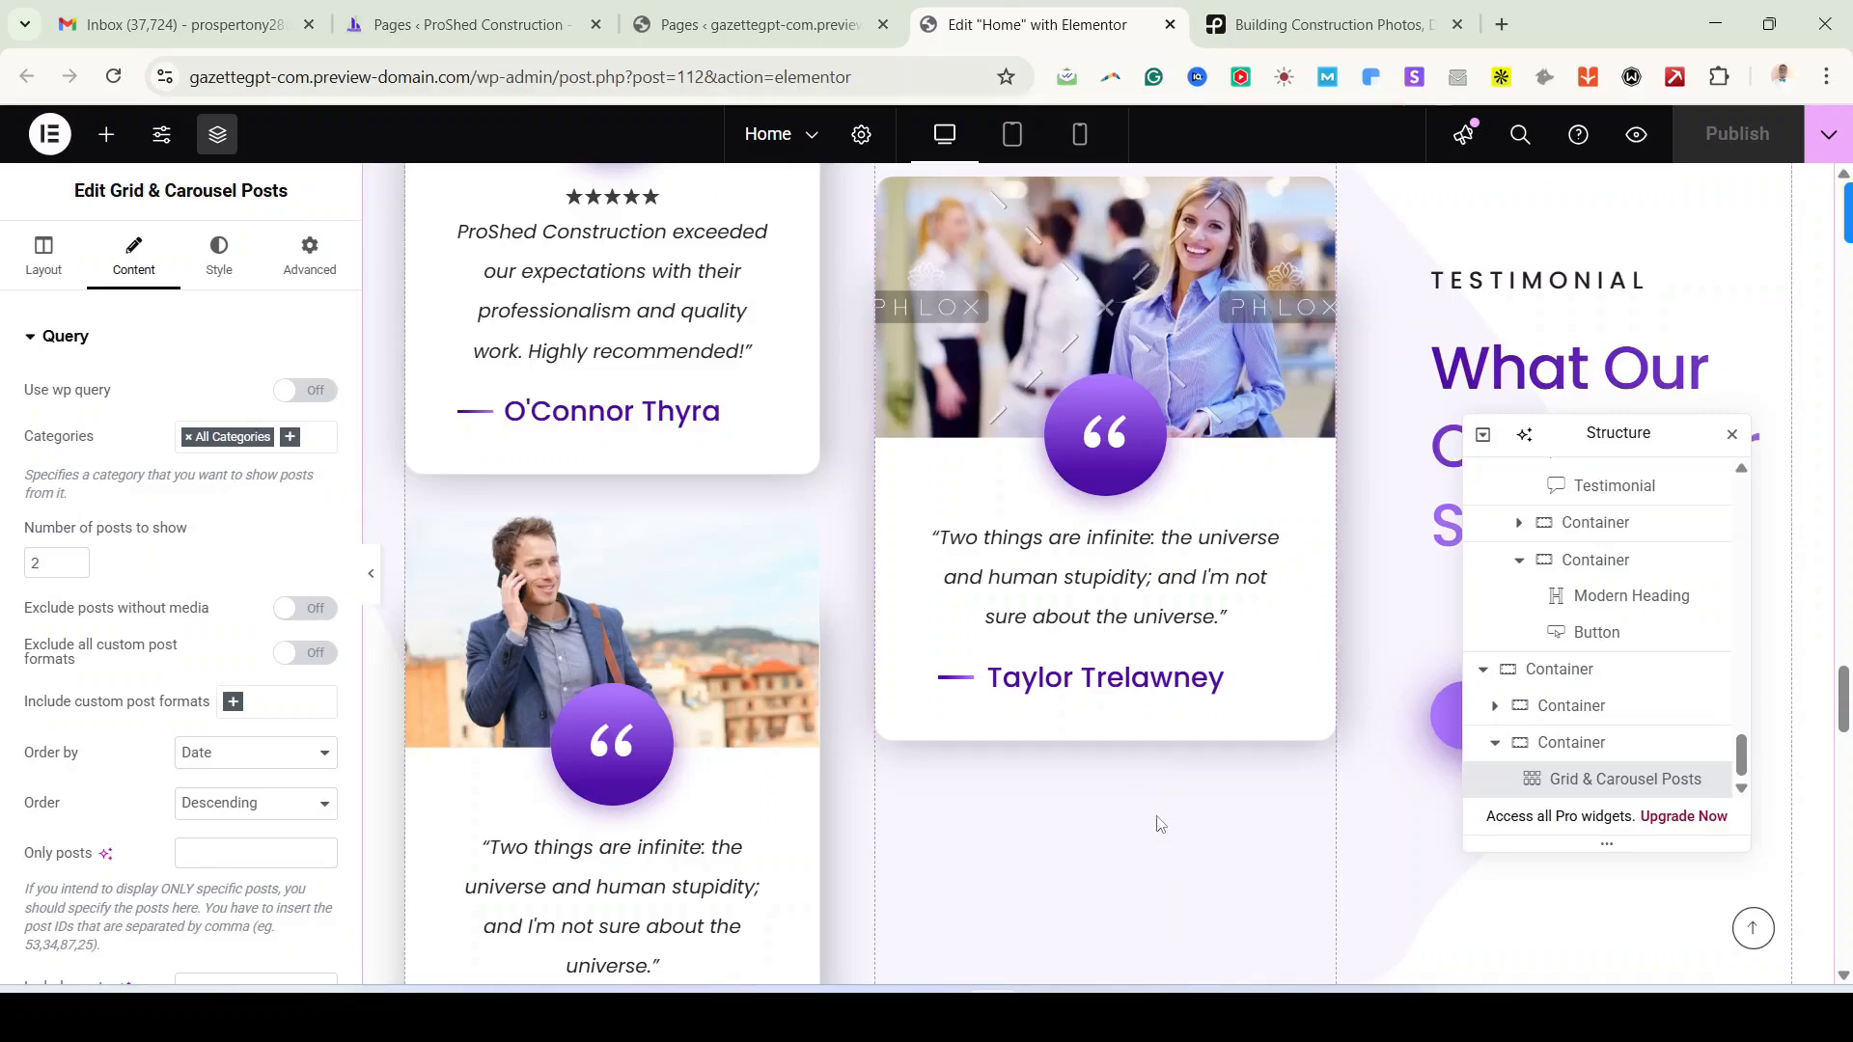
click(1638, 135)
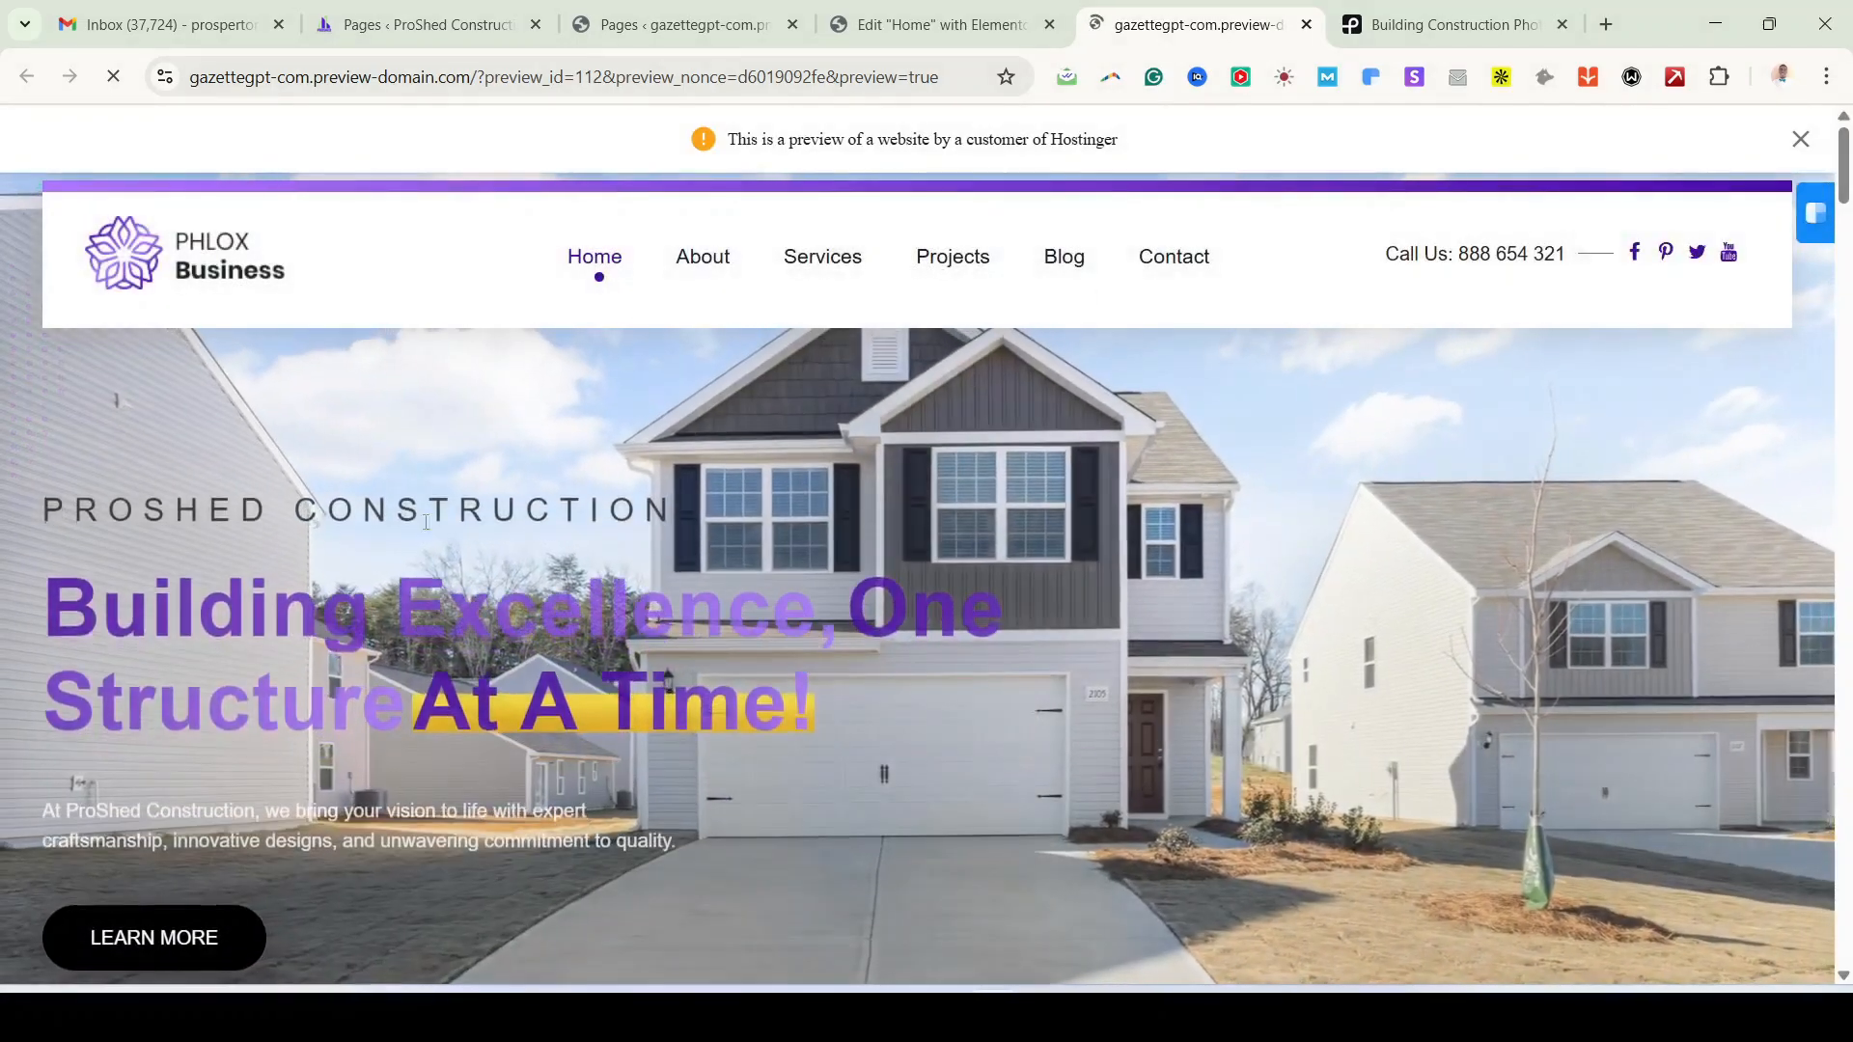
scroll(1384, 693, down, 5)
scroll(1384, 693, up, 3)
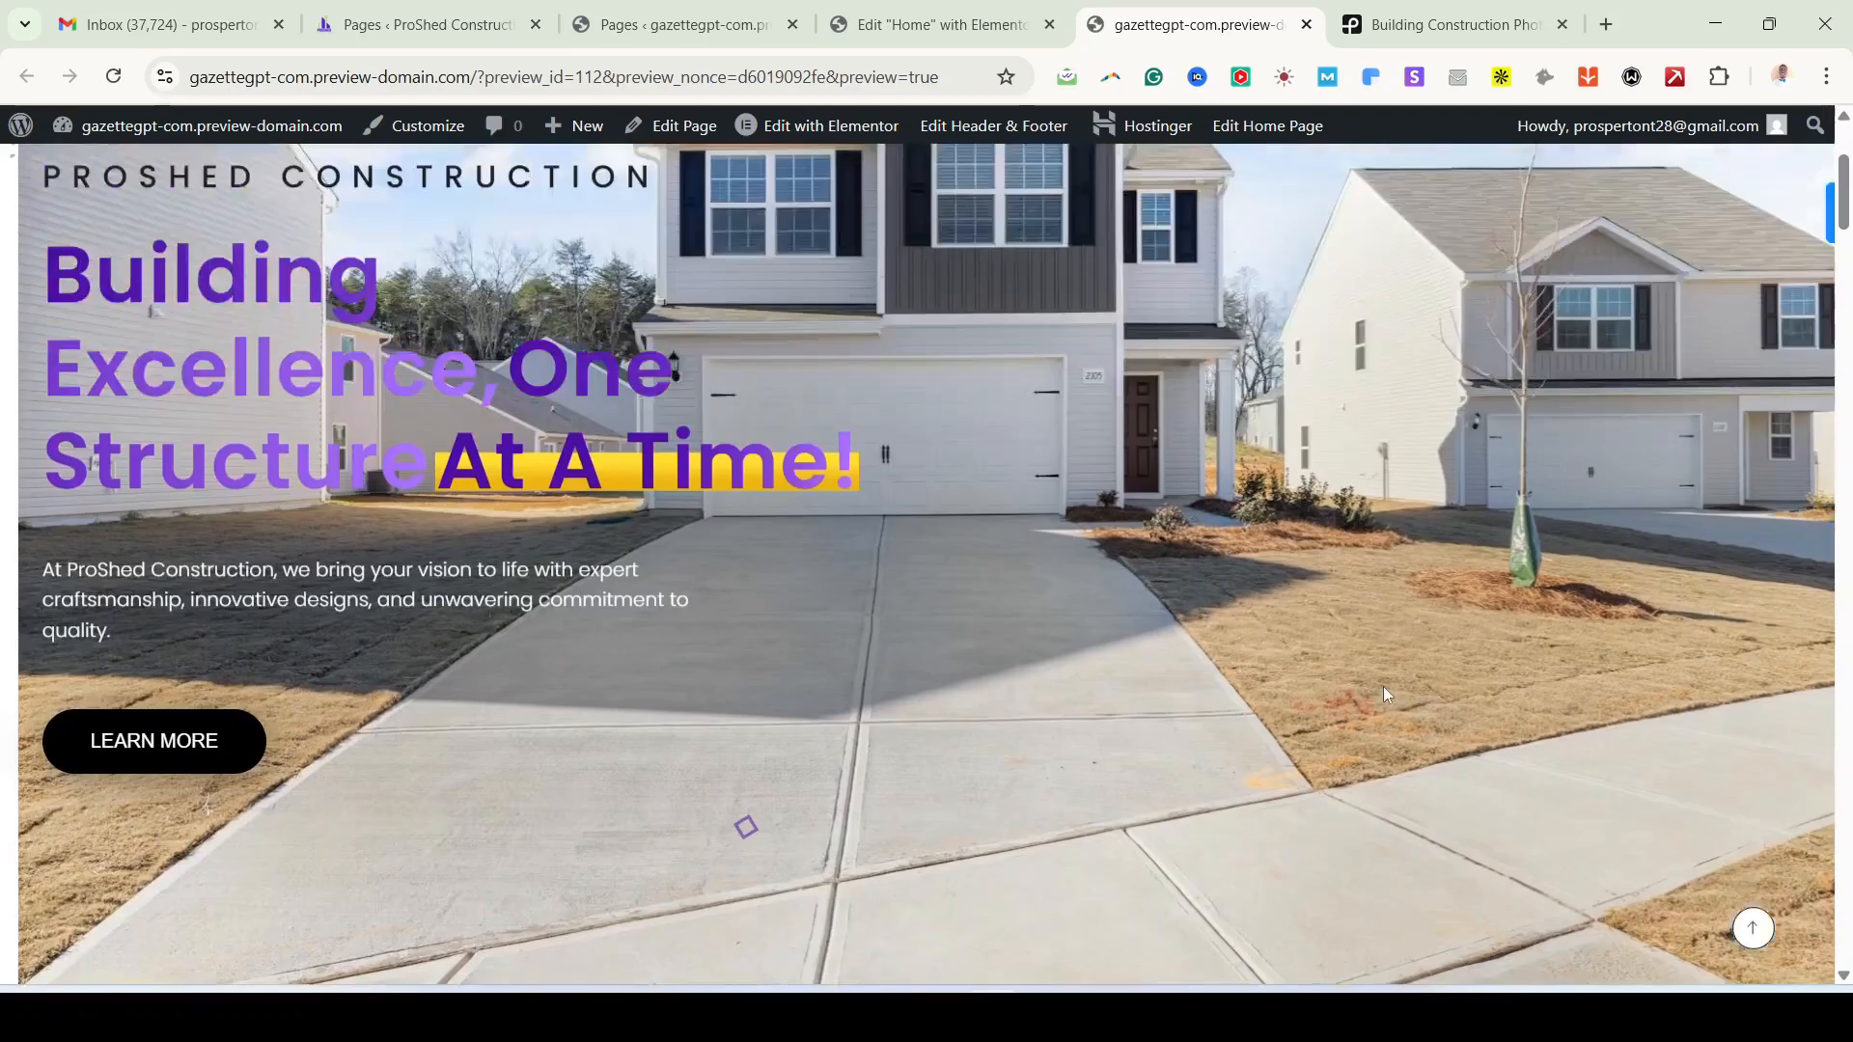
scroll(1382, 686, up, 3)
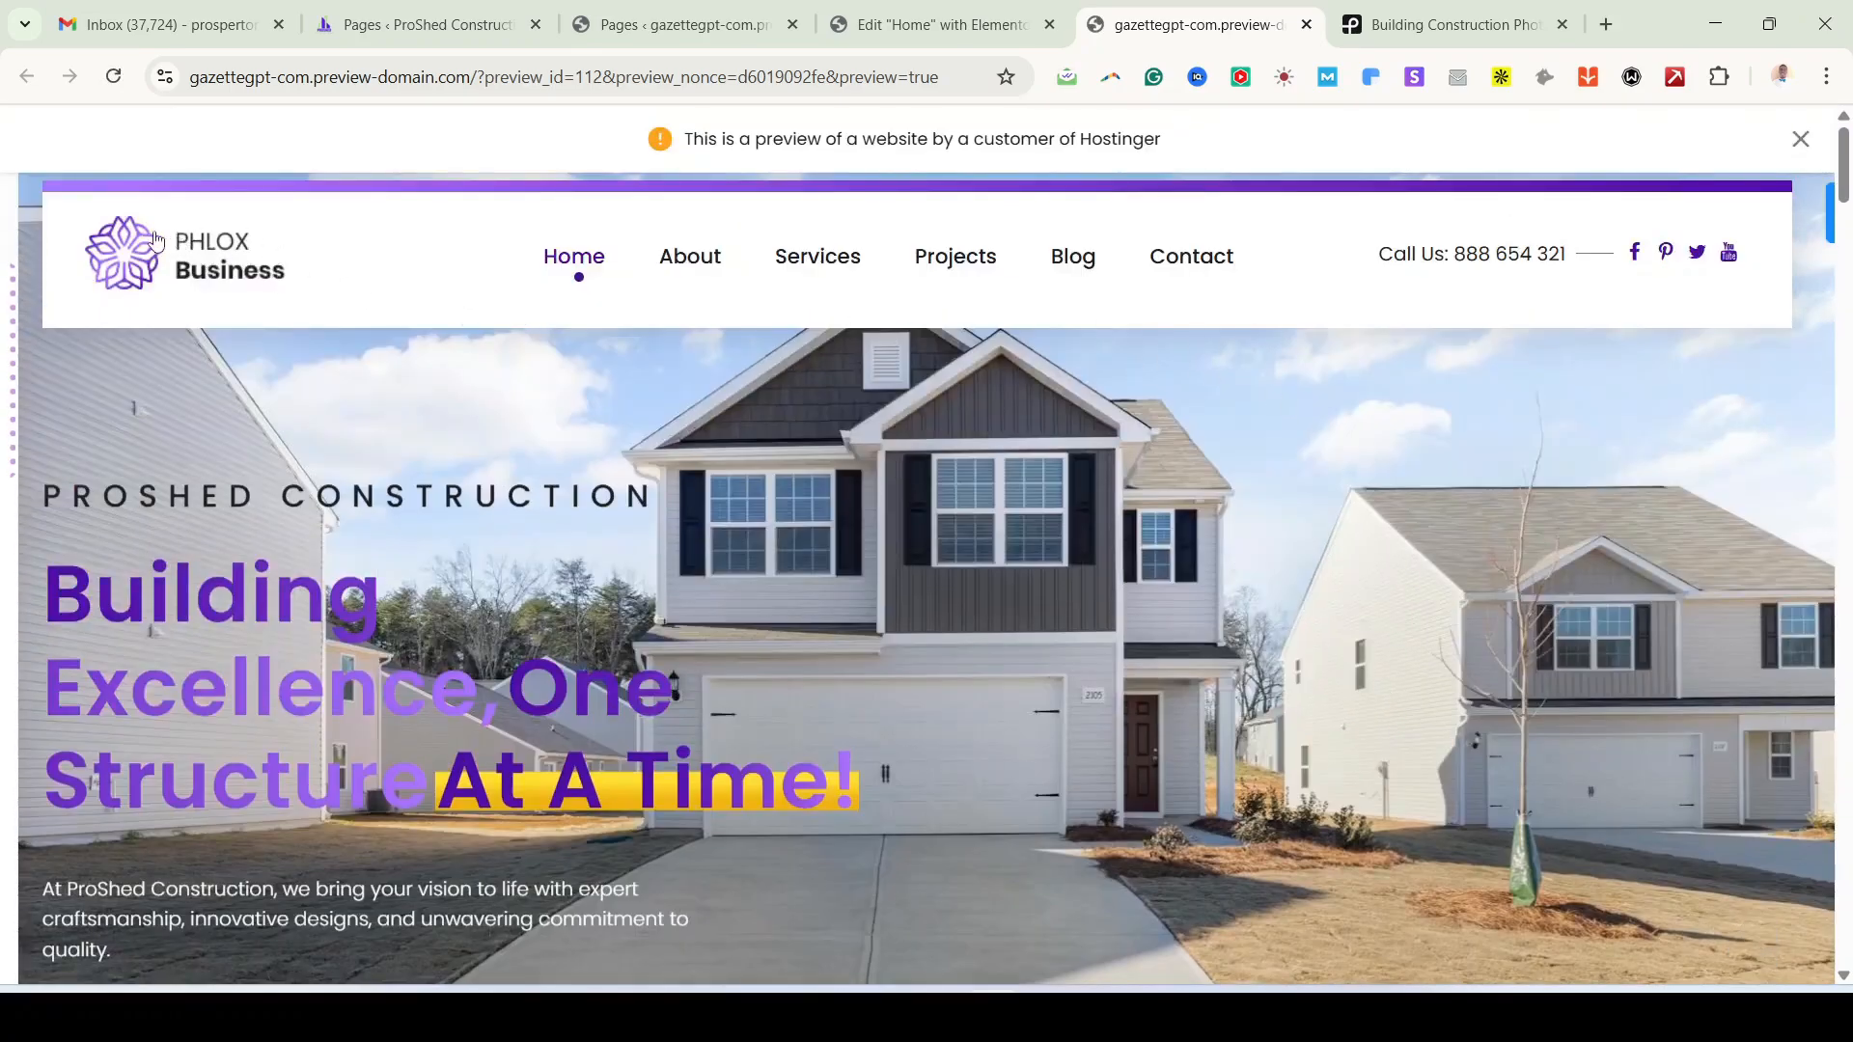
scroll(1424, 637, down, 8)
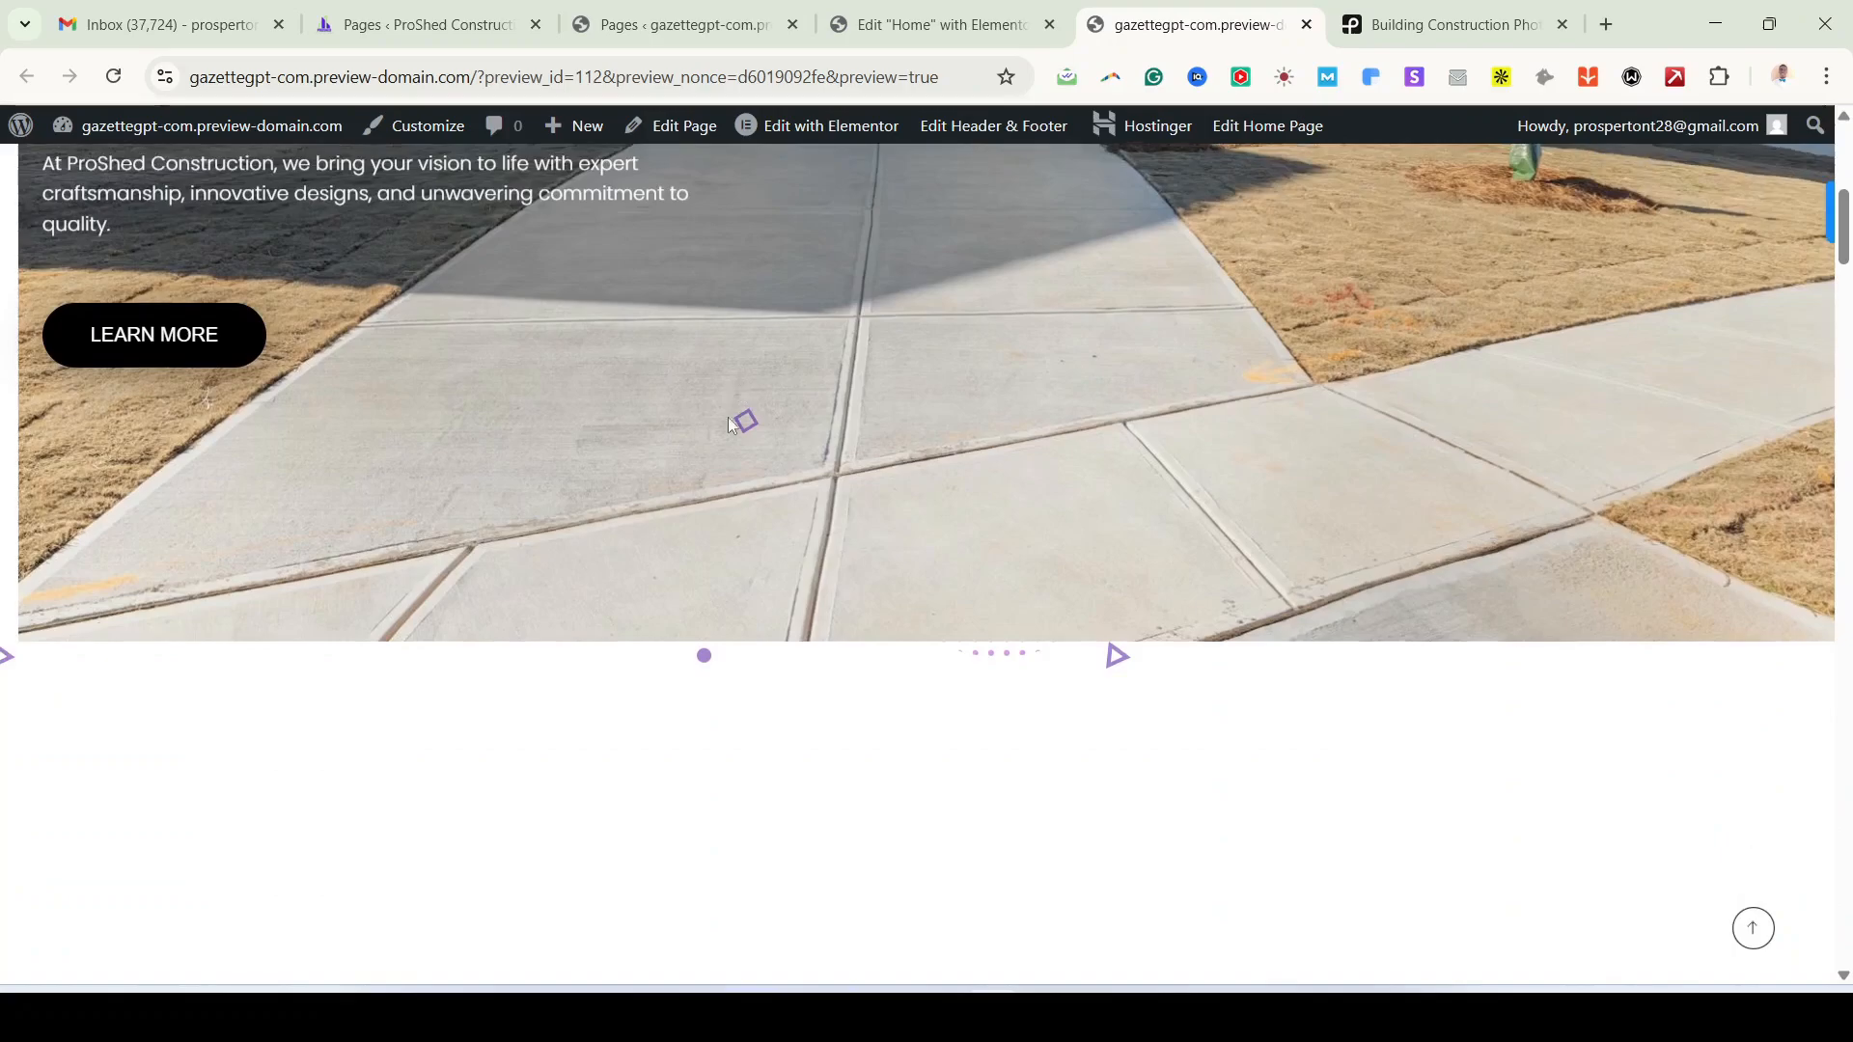
scroll(910, 601, down, 12)
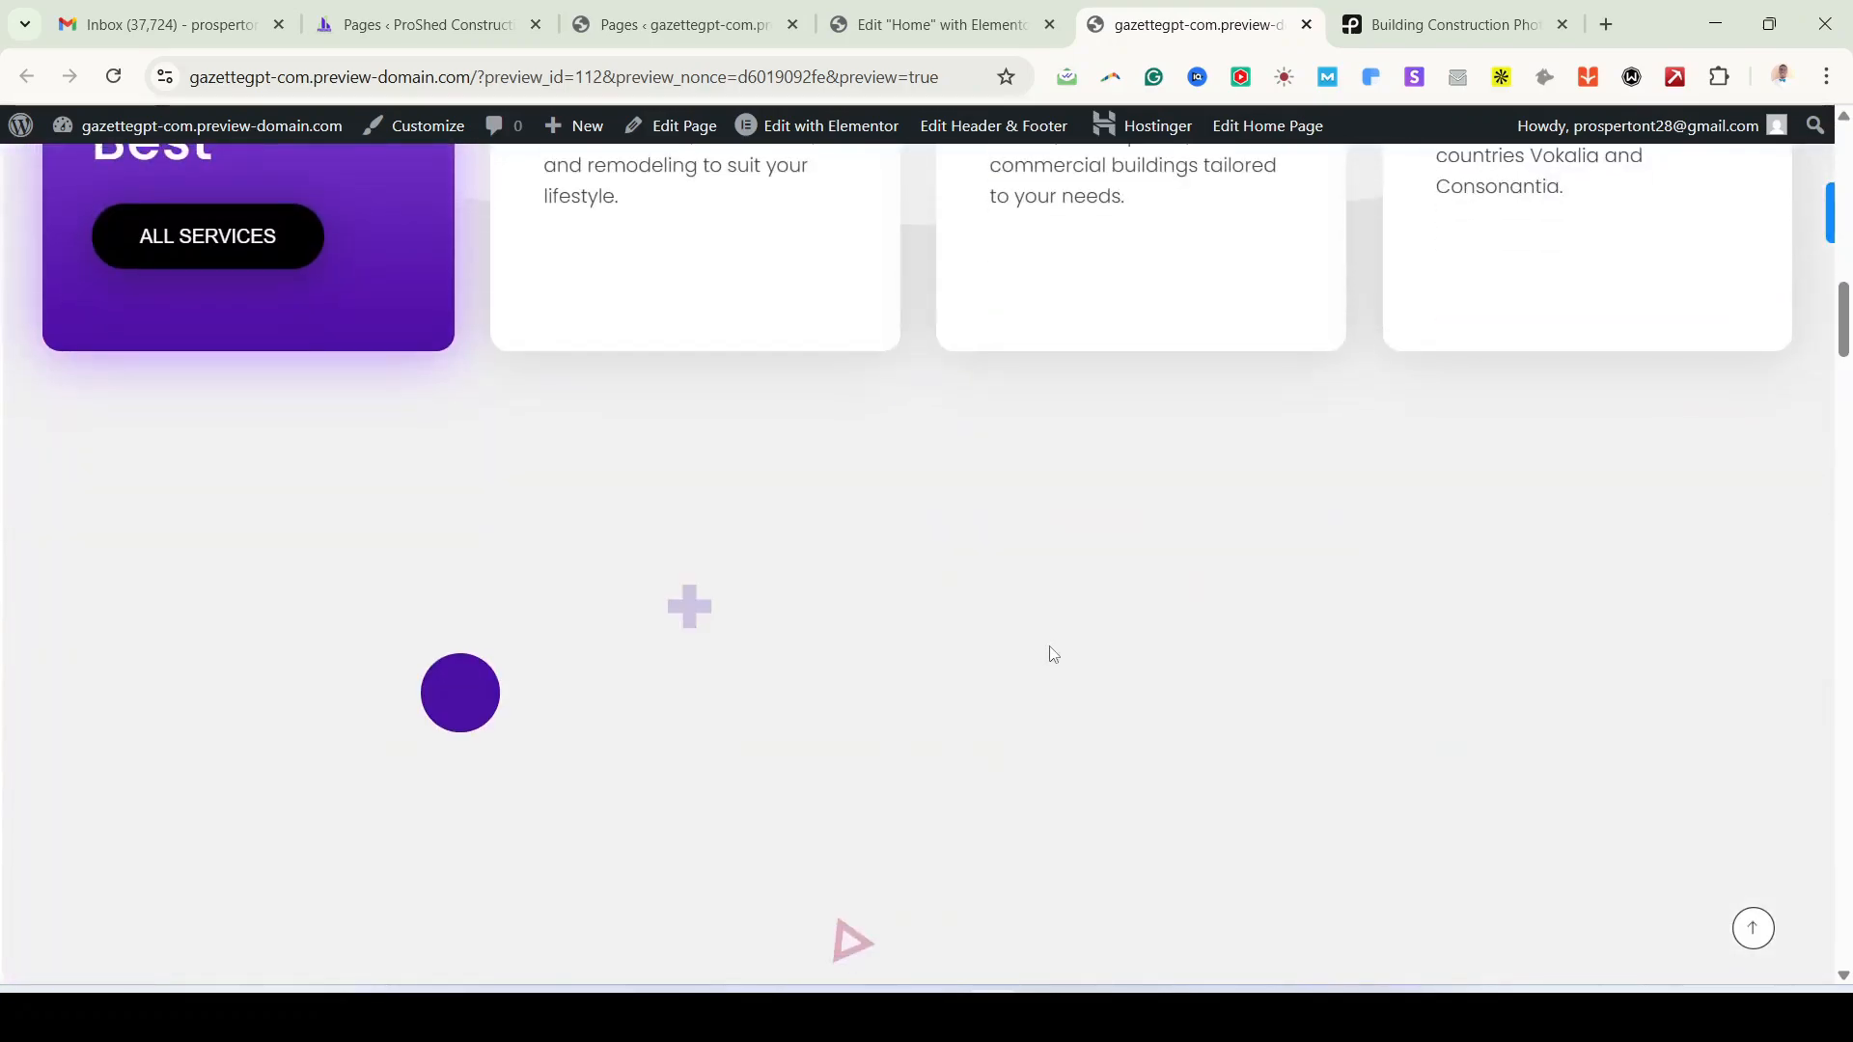
scroll(1117, 654, down, 5)
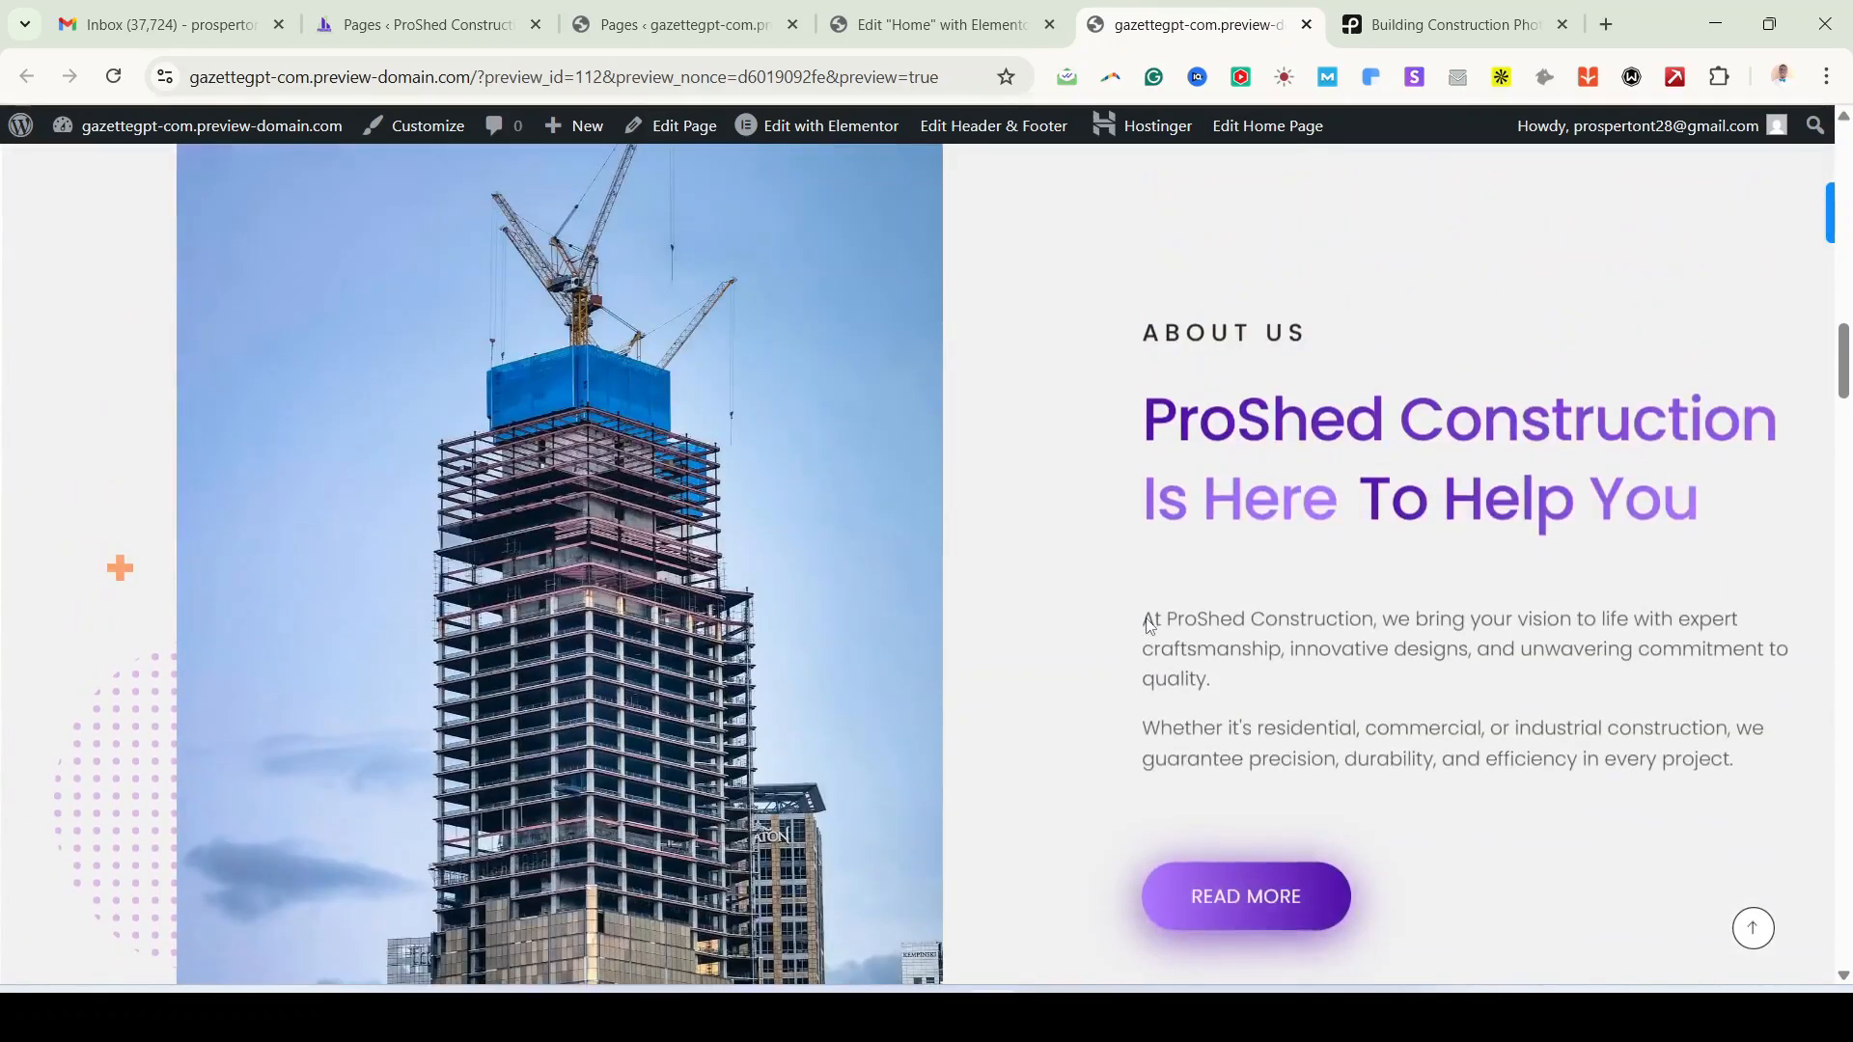
scroll(1148, 625, down, 9)
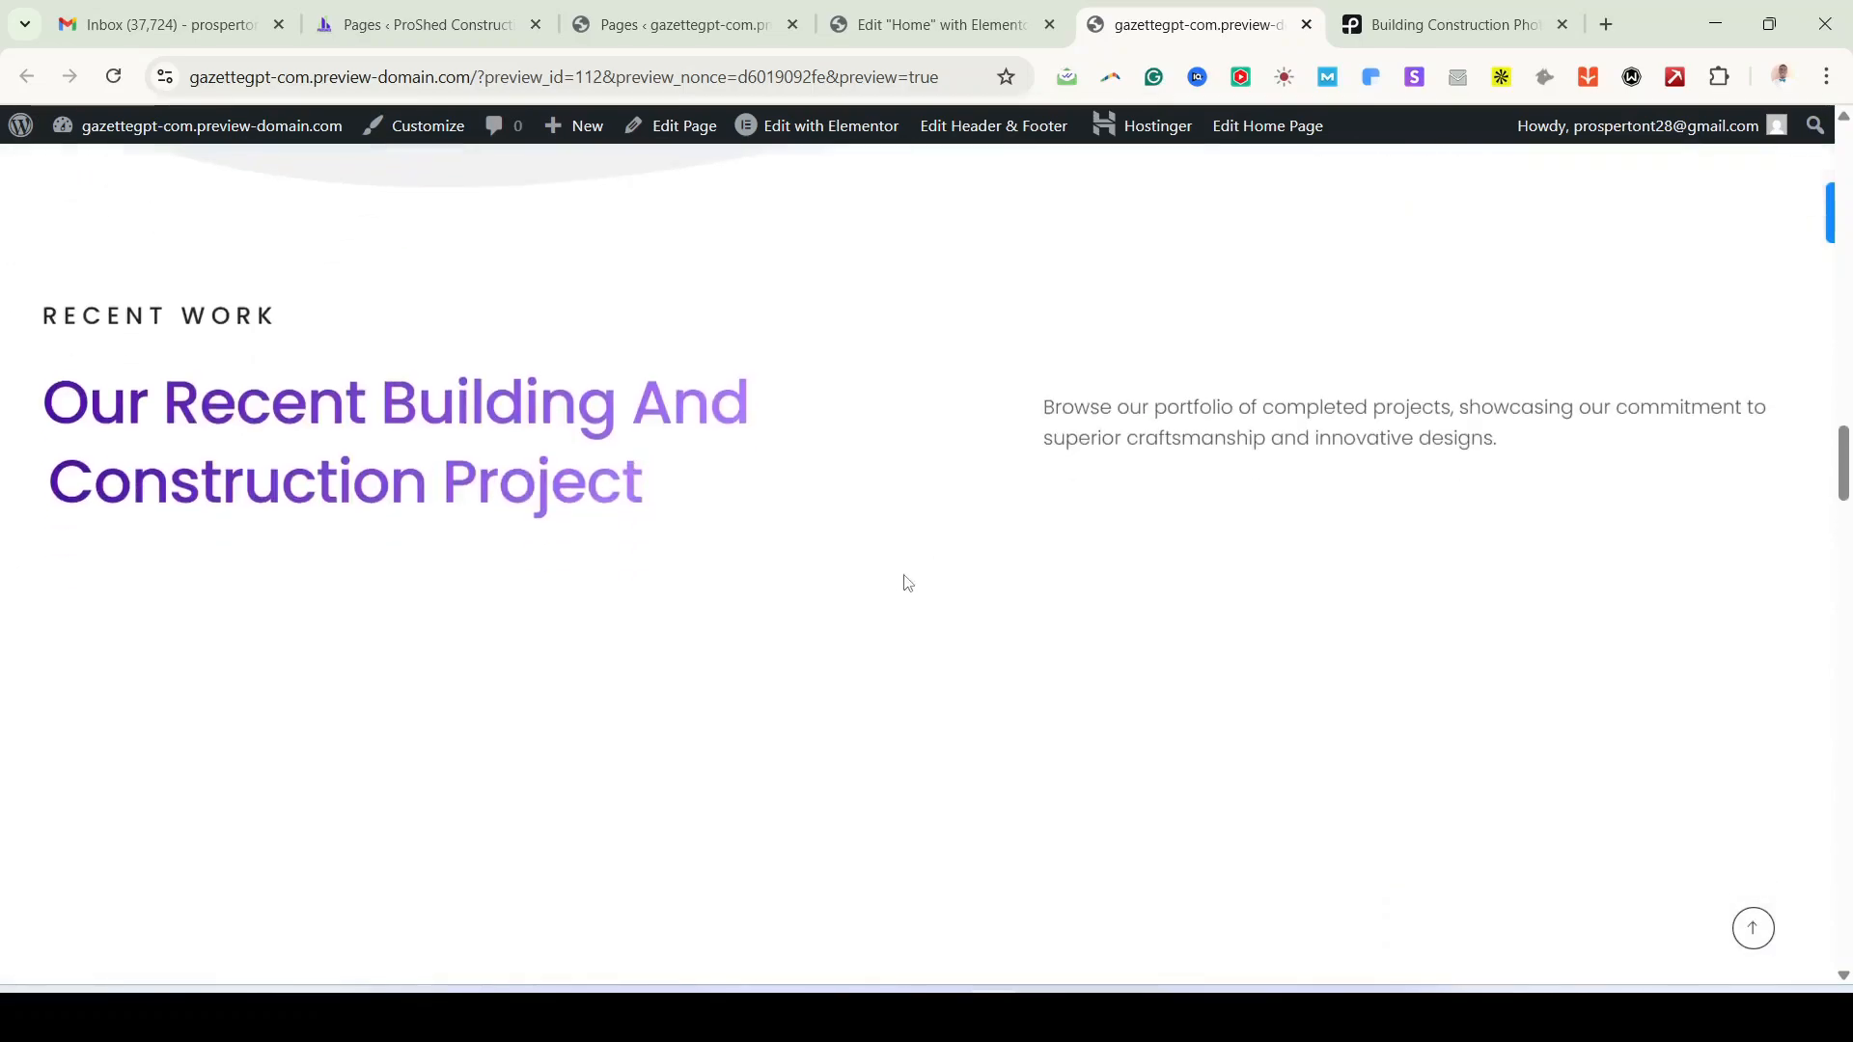
scroll(1232, 691, down, 6)
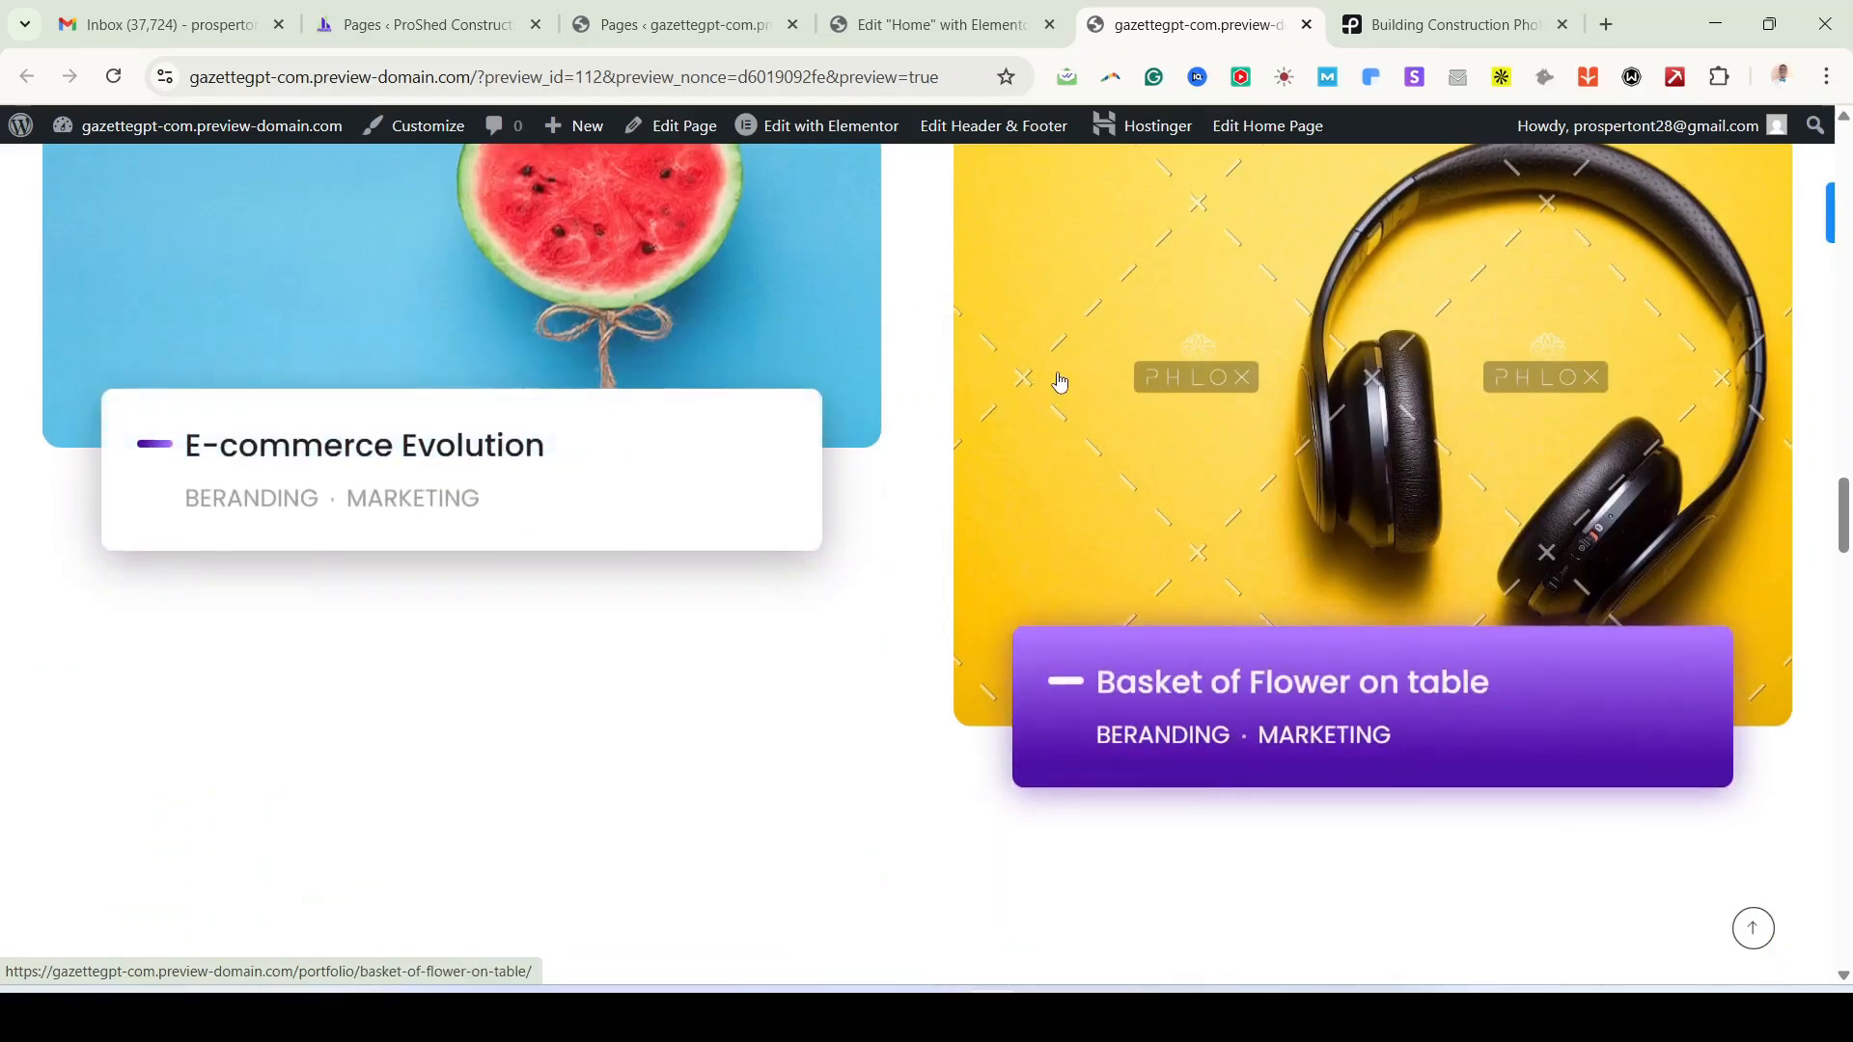
scroll(907, 393, up, 3)
click(715, 27)
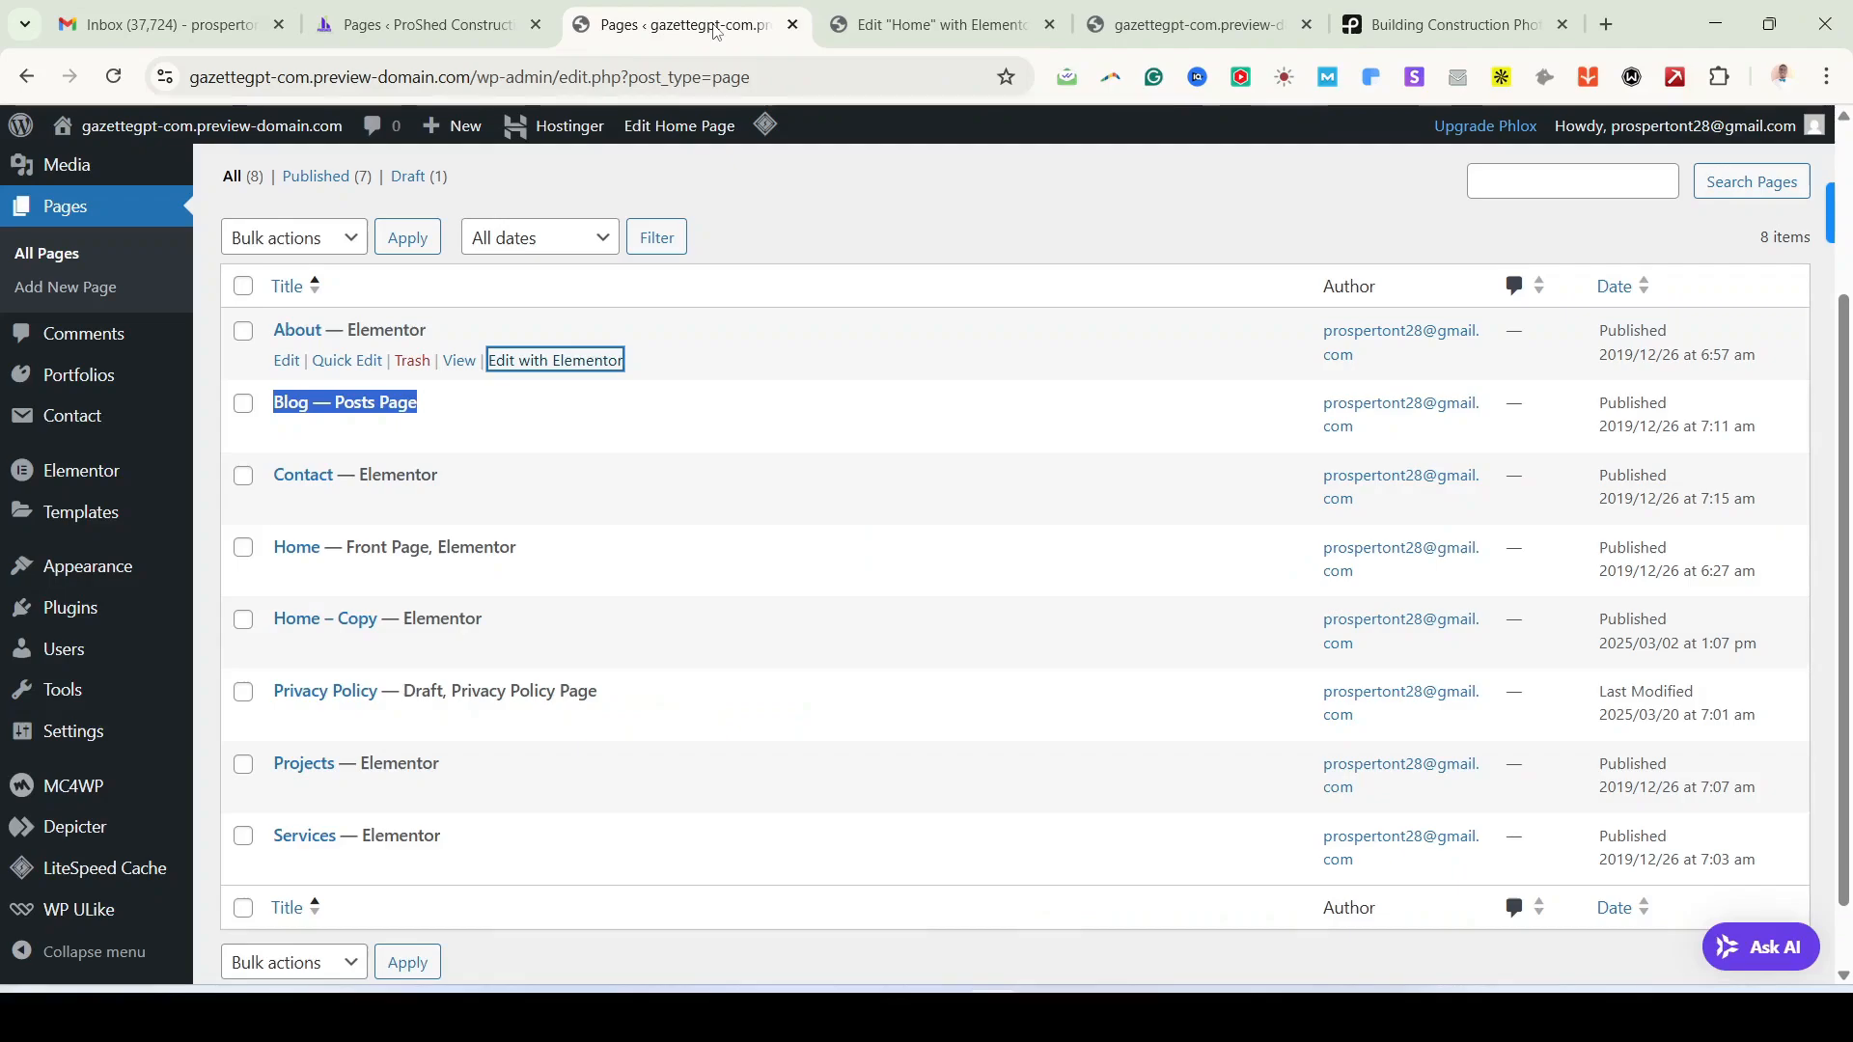
mouse_move(83, 388)
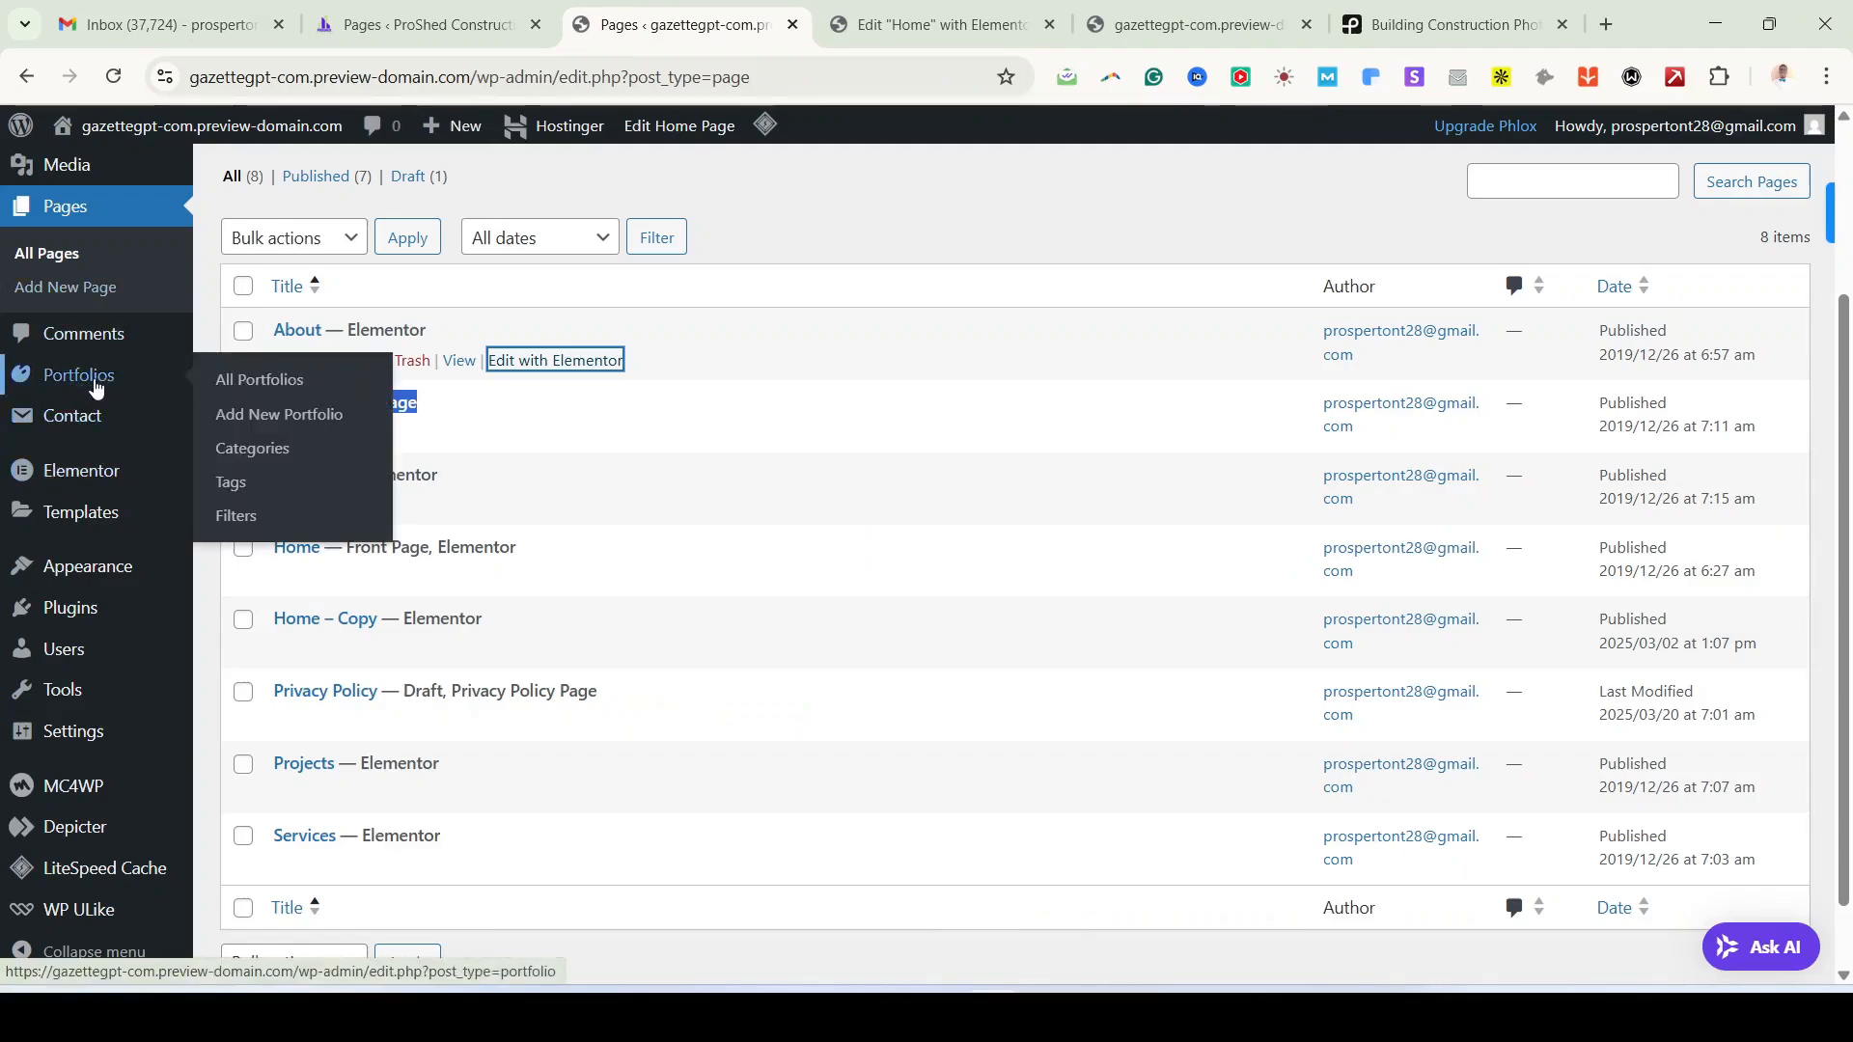
click(1217, 19)
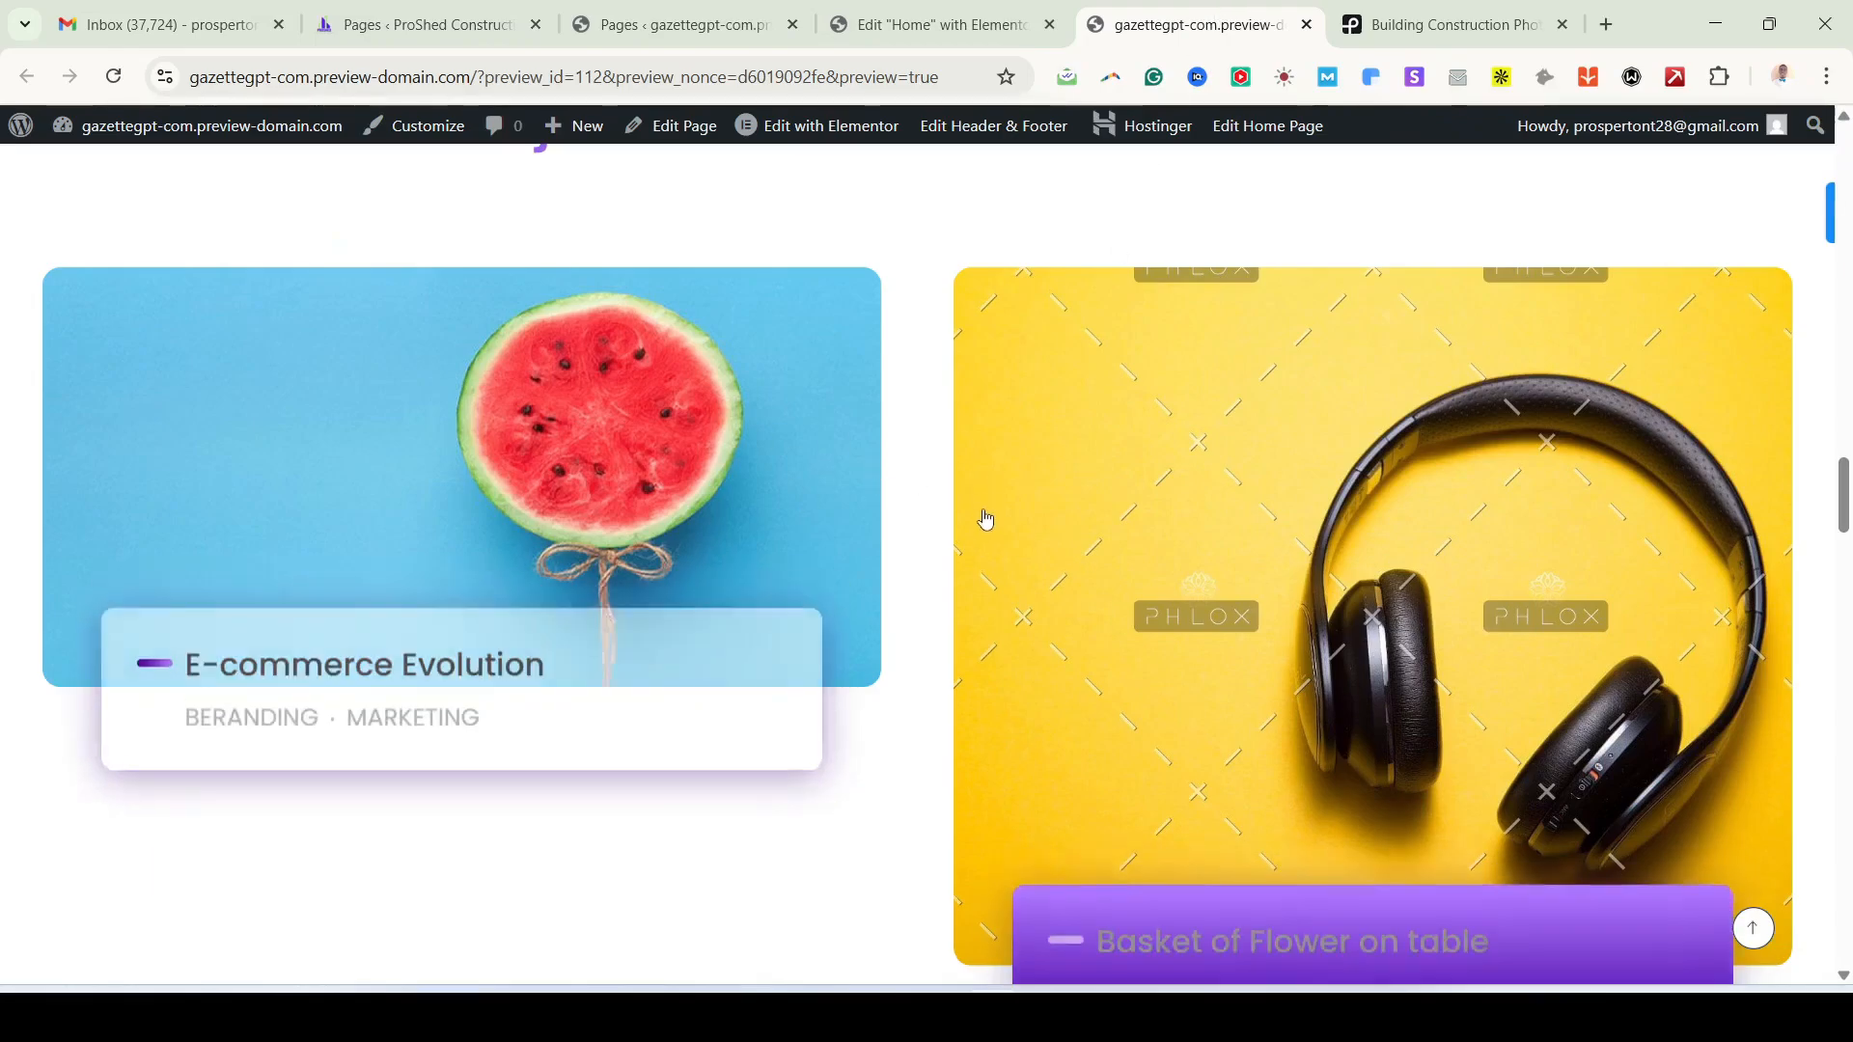
scroll(985, 519, down, 12)
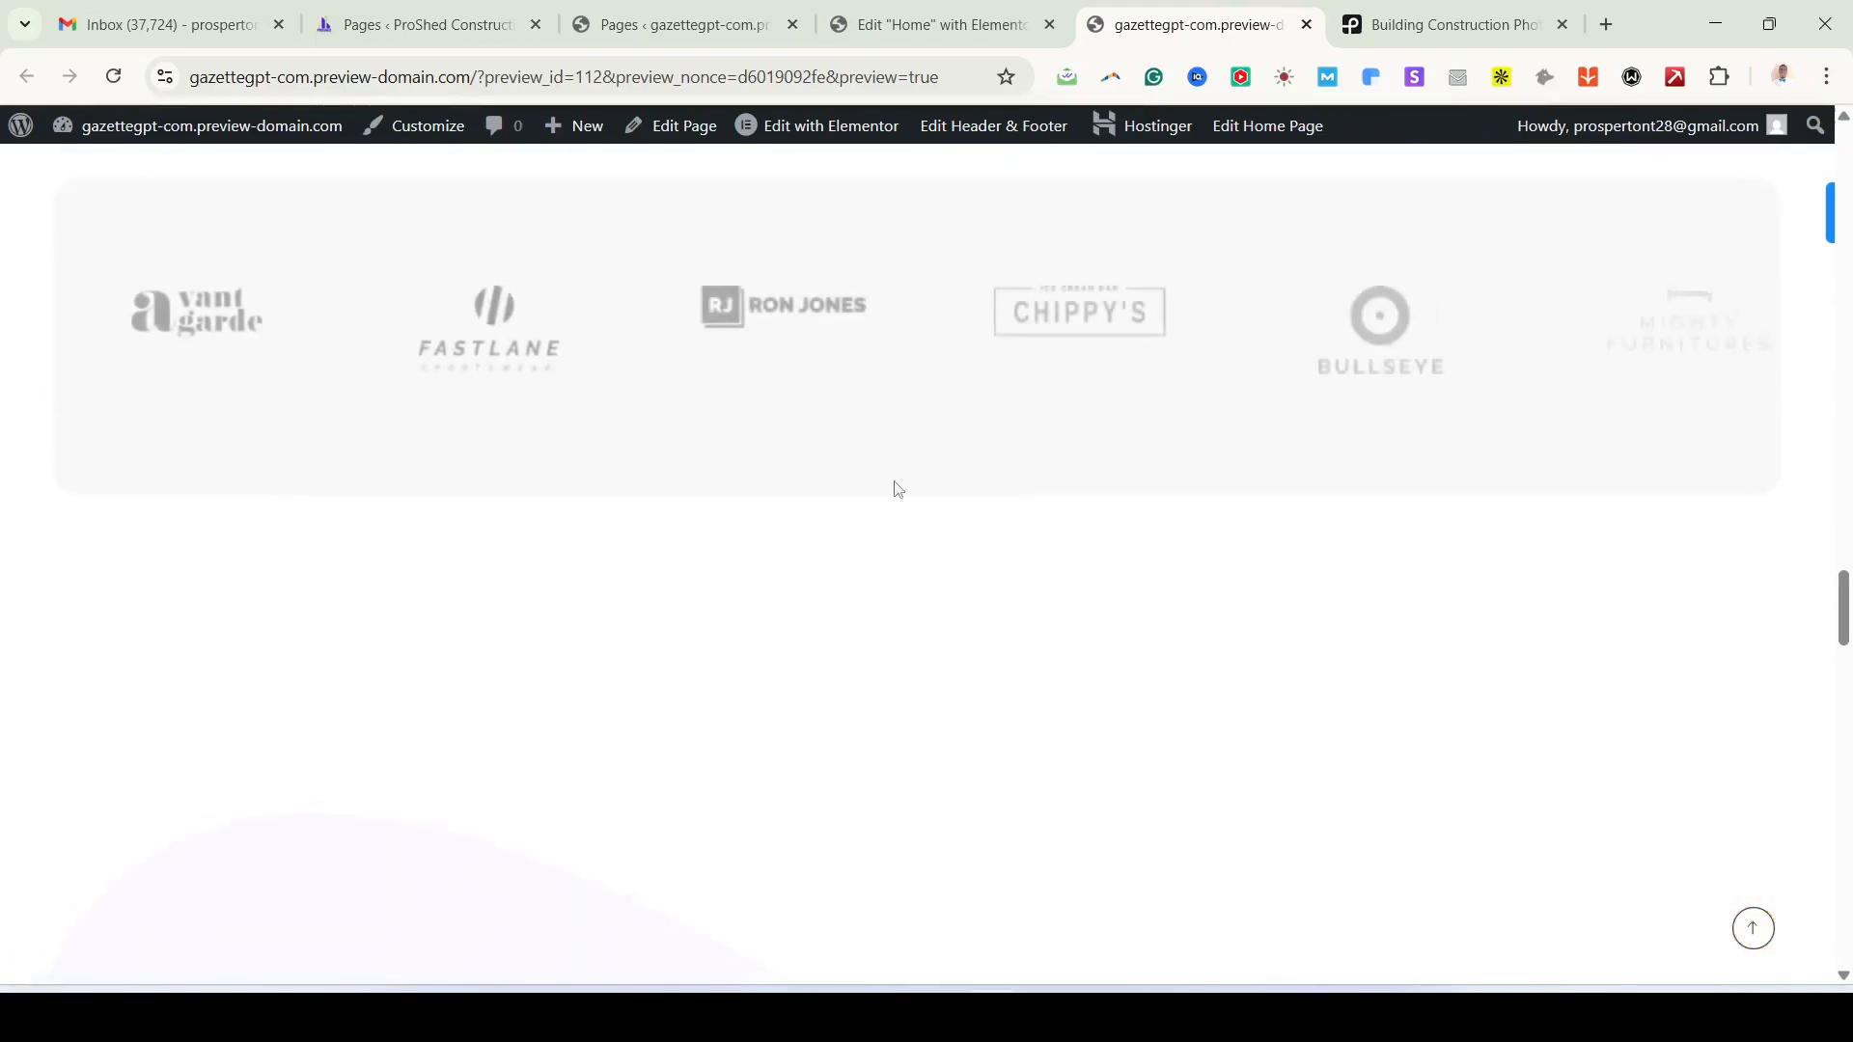
scroll(896, 488, down, 10)
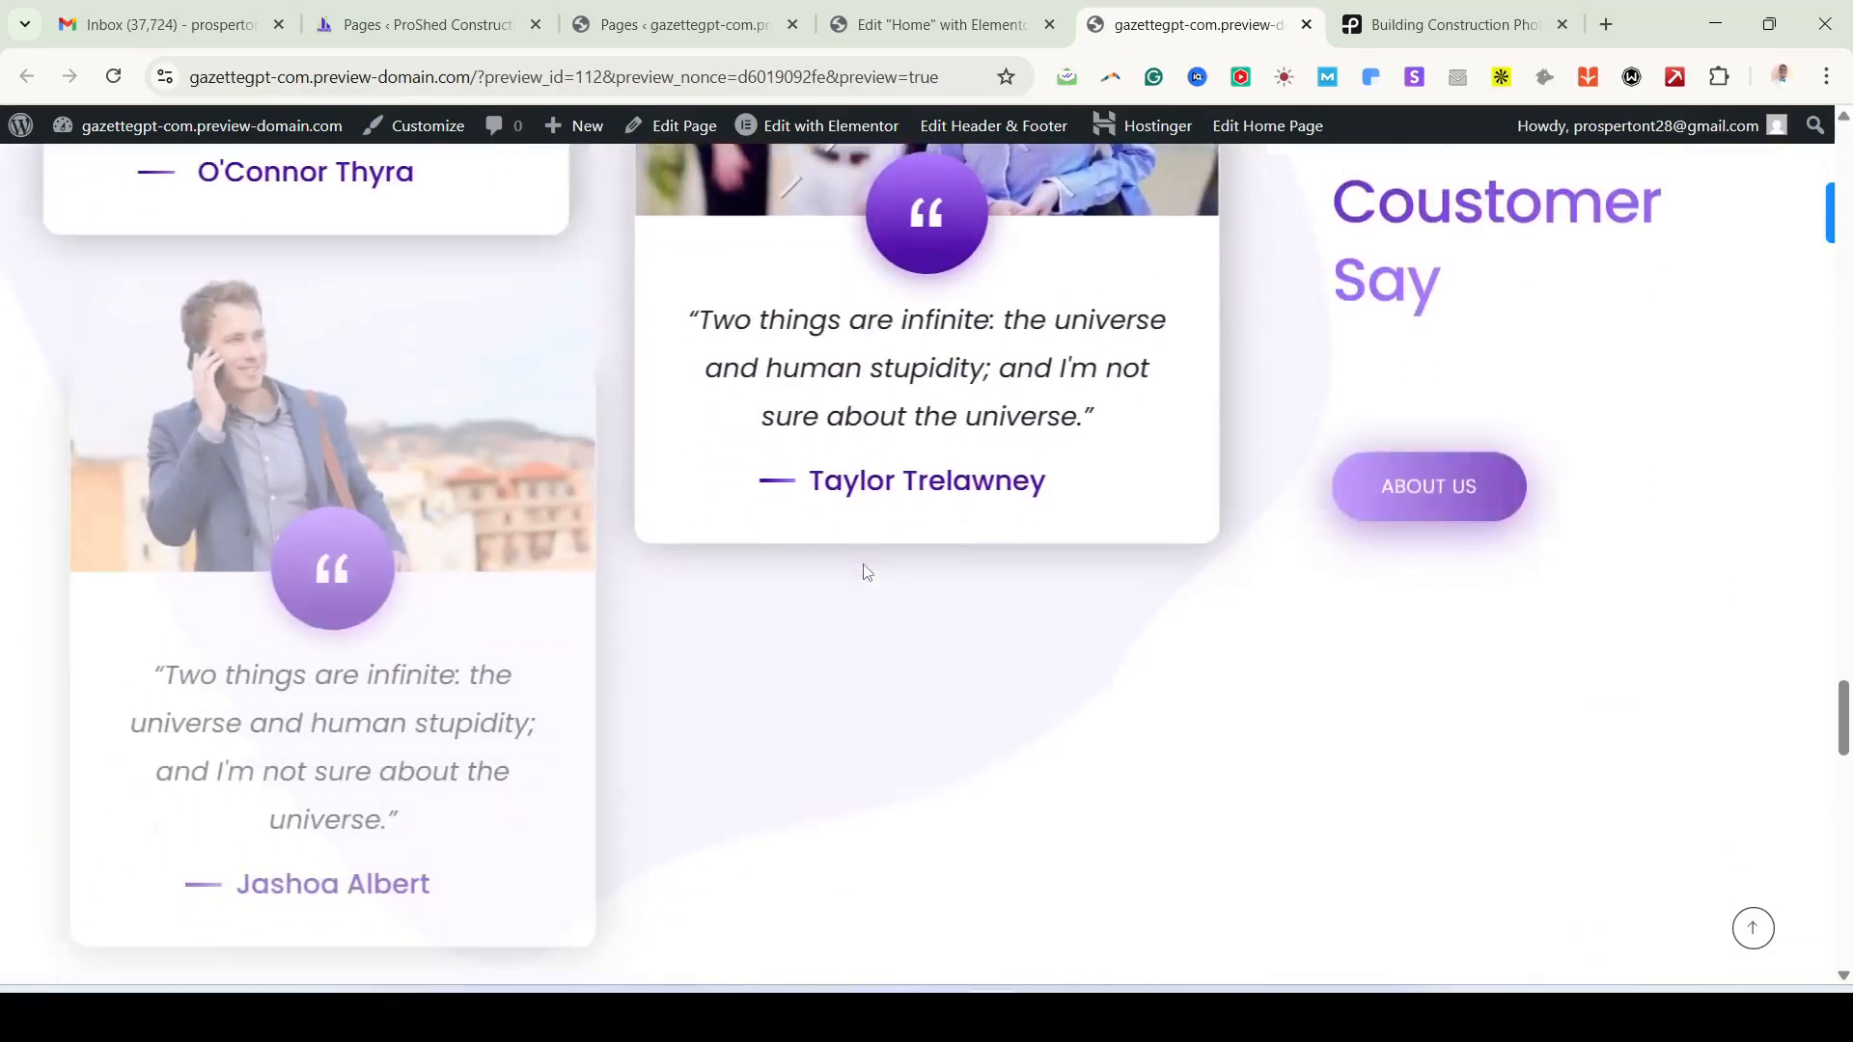
scroll(866, 571, down, 15)
scroll(873, 583, up, 10)
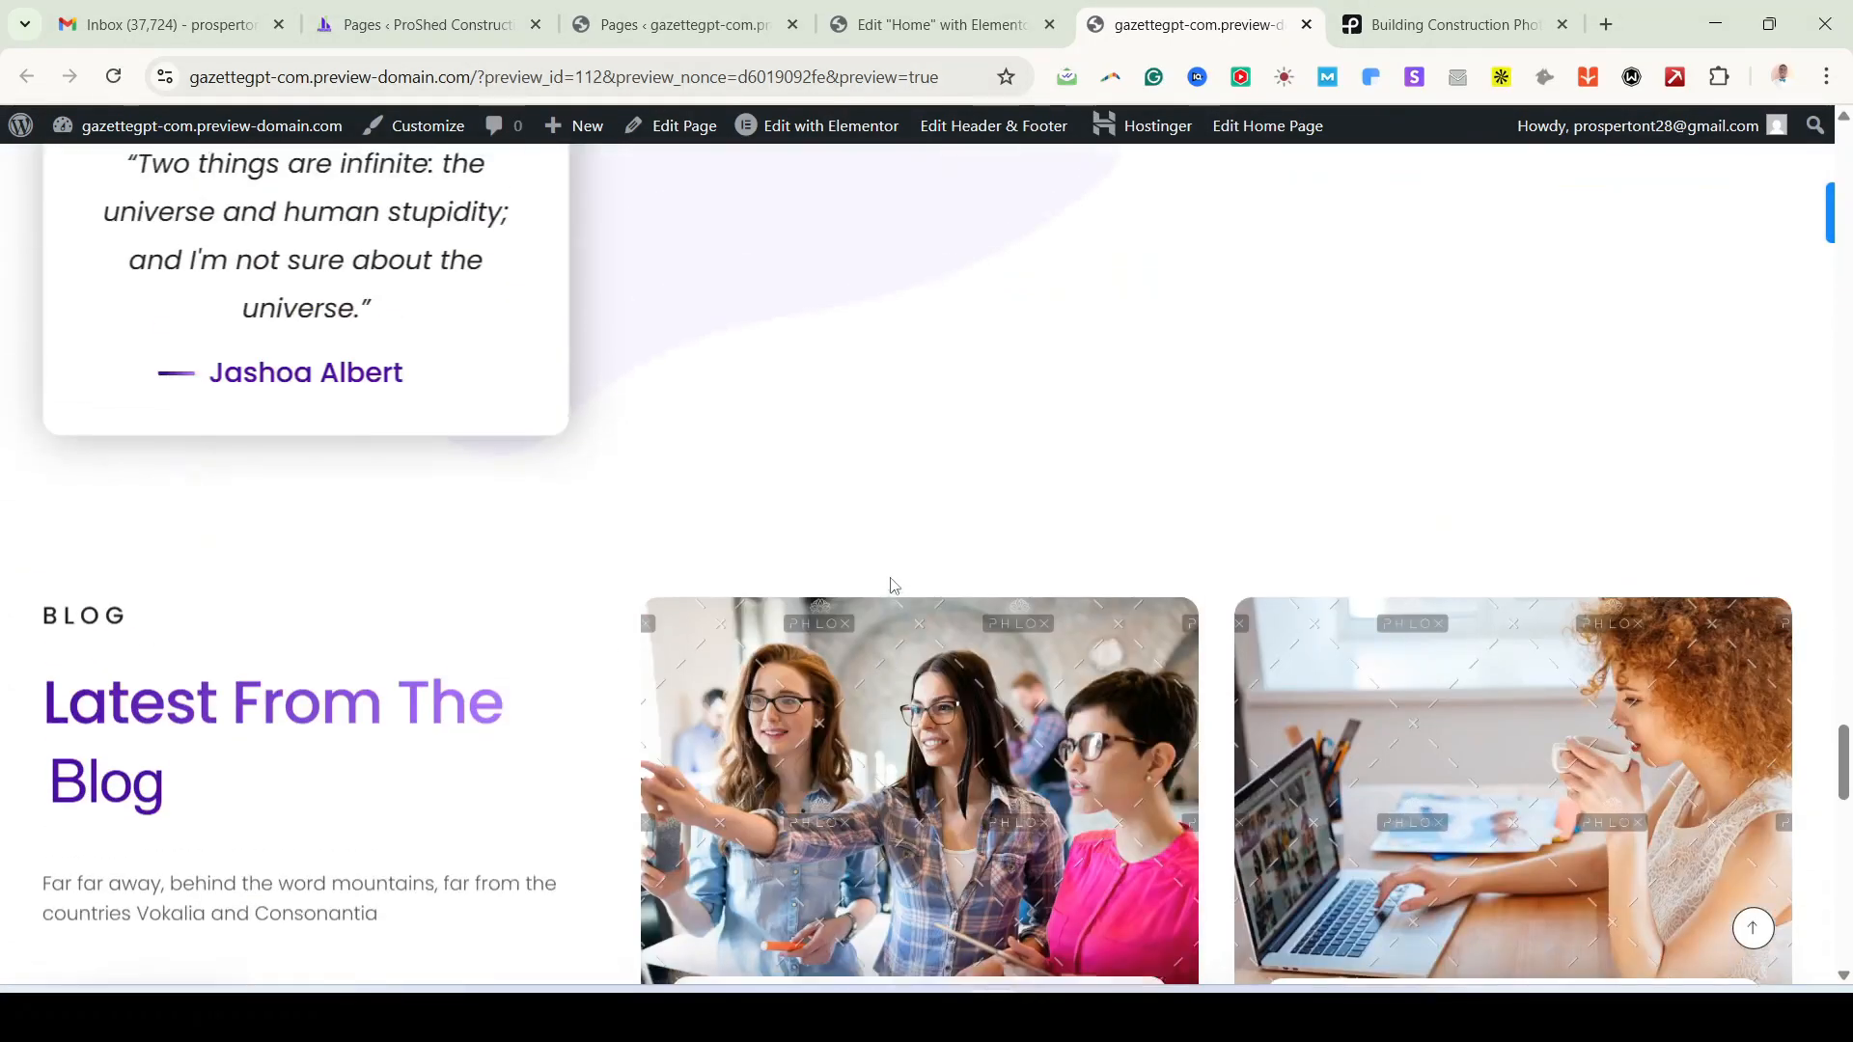
scroll(894, 585, up, 5)
scroll(894, 585, up, 20)
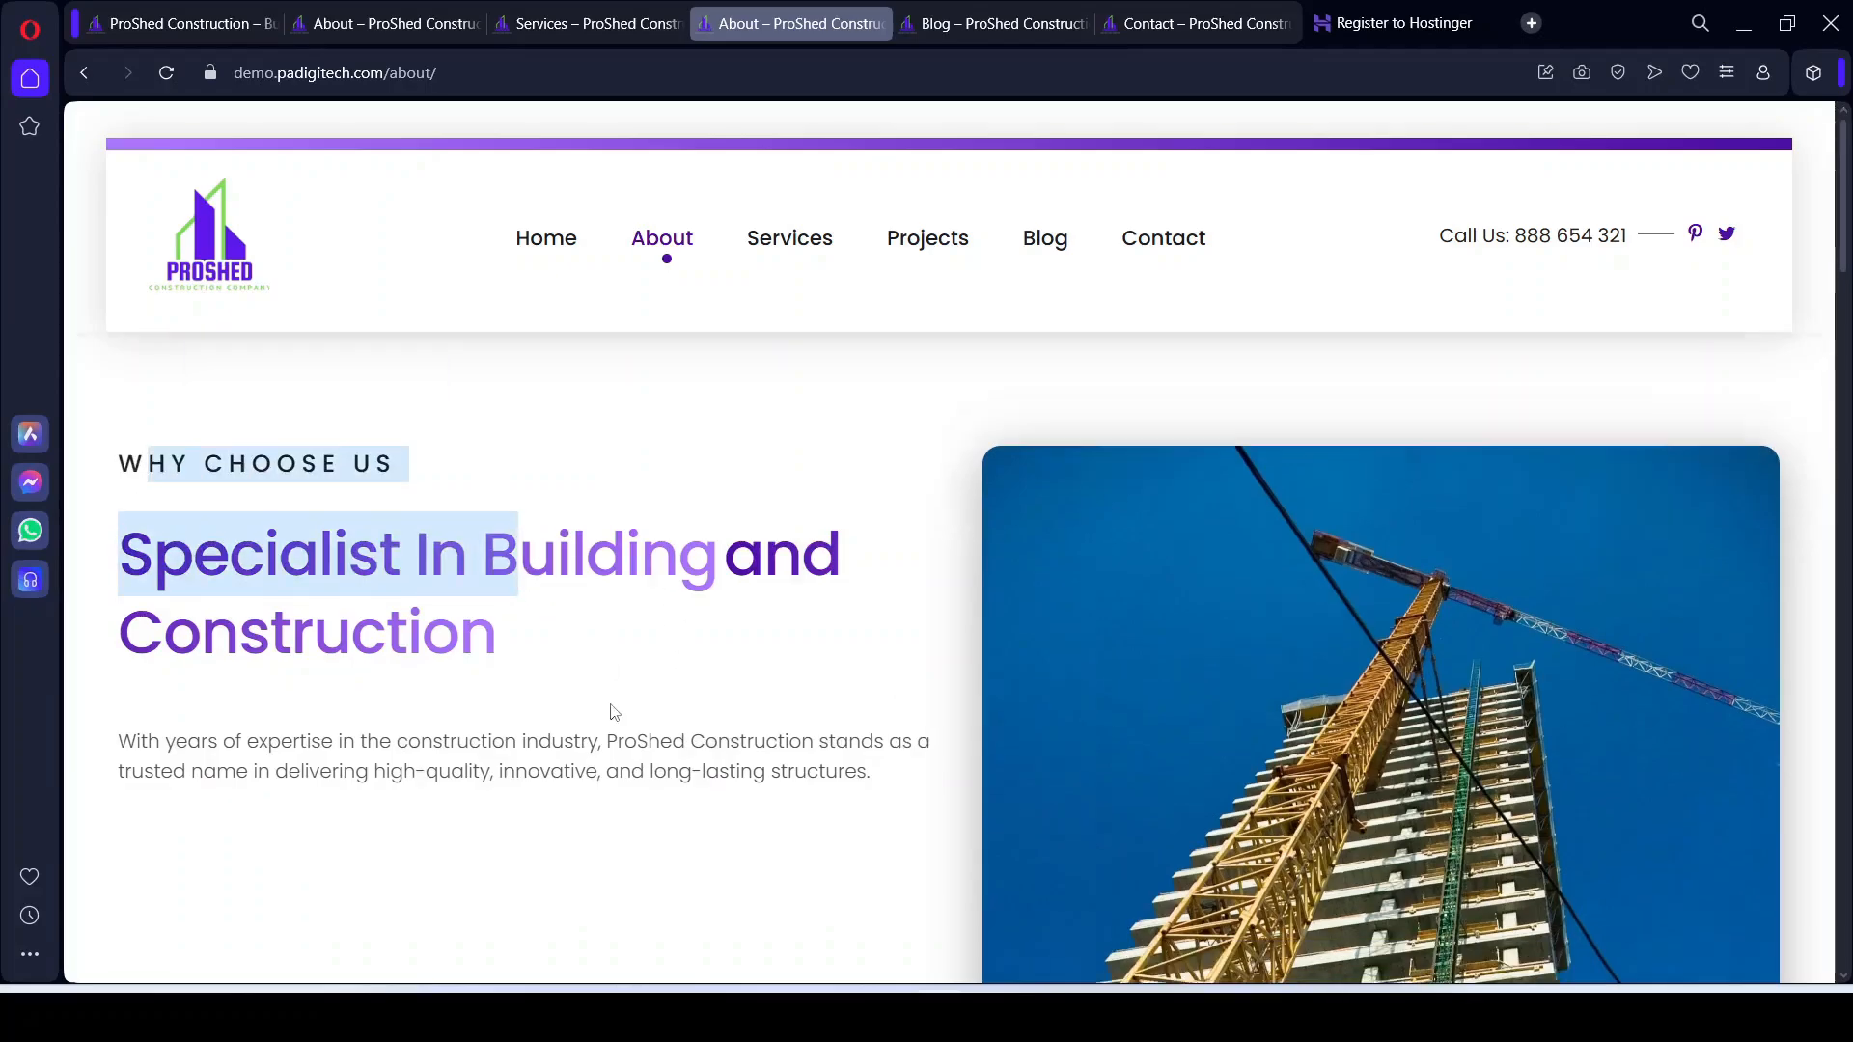
scroll(612, 711, down, 10)
scroll(623, 730, up, 8)
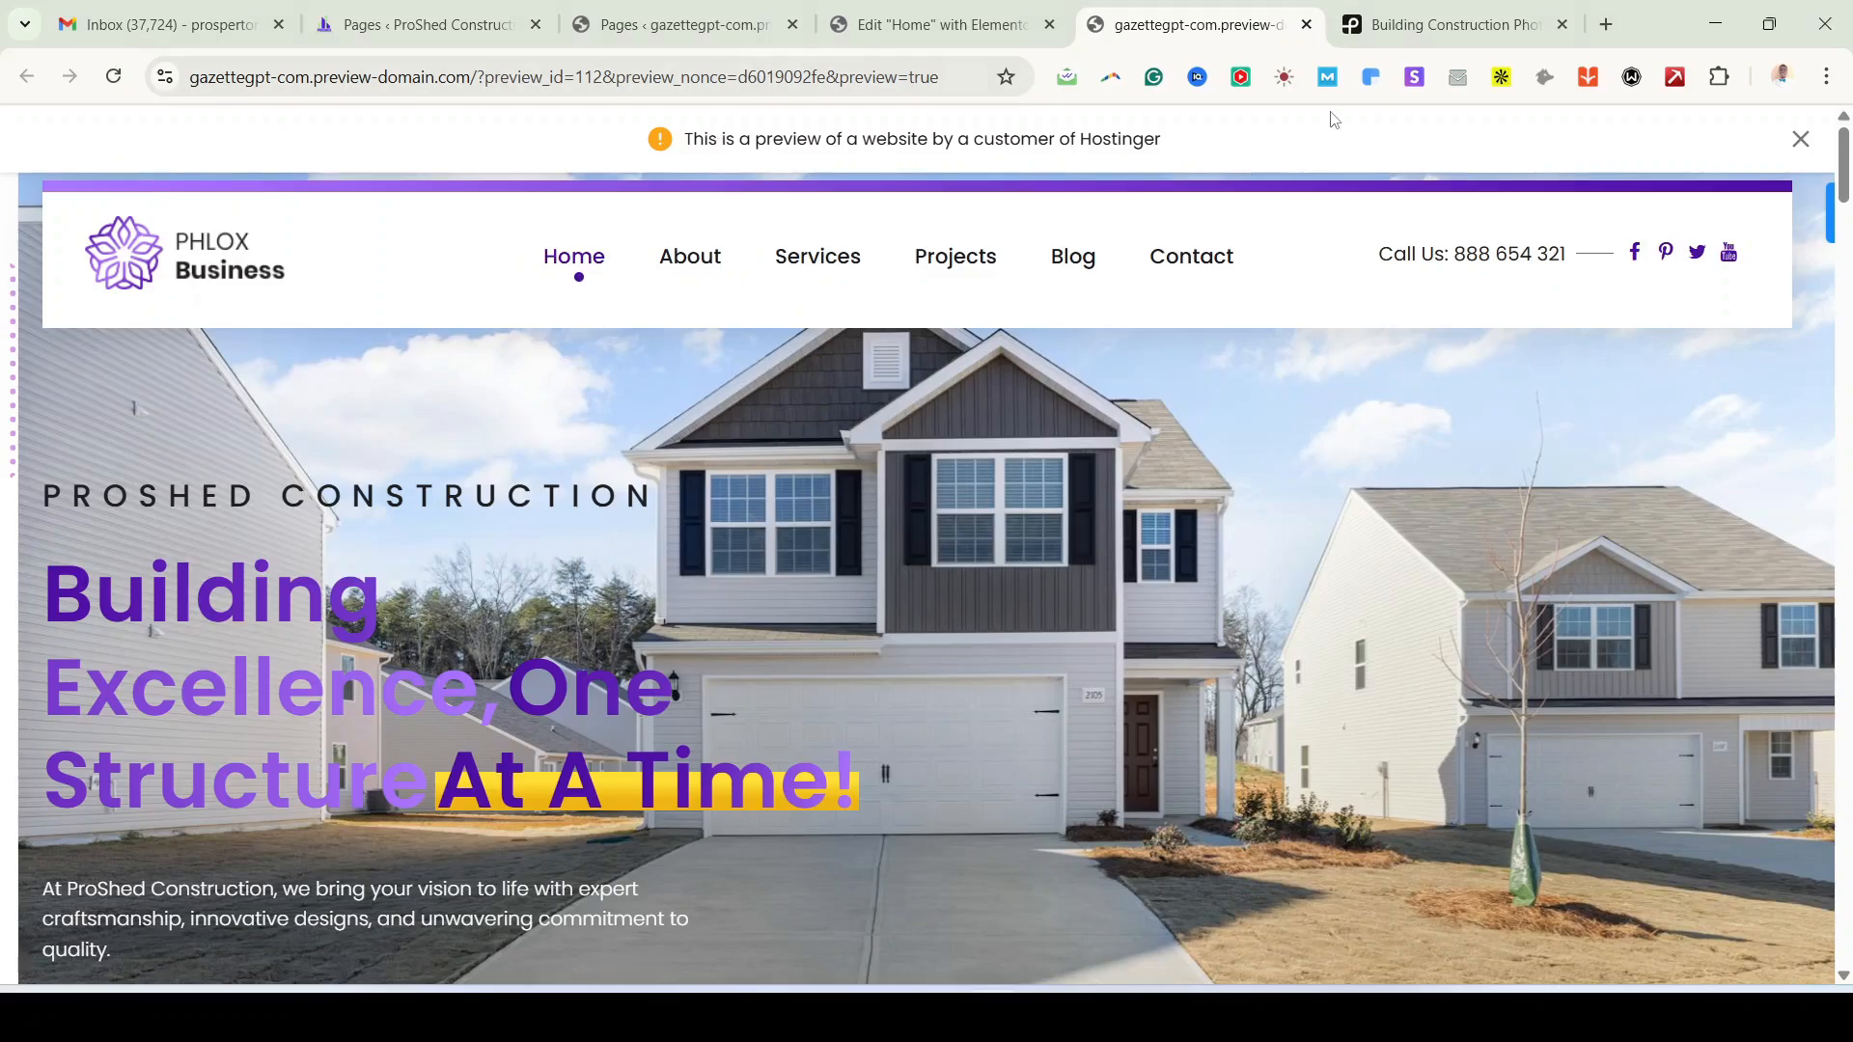
Step: Open About's Edit with Elementor link in a new tab, closing the preview and stock-photo tabs
click(676, 24)
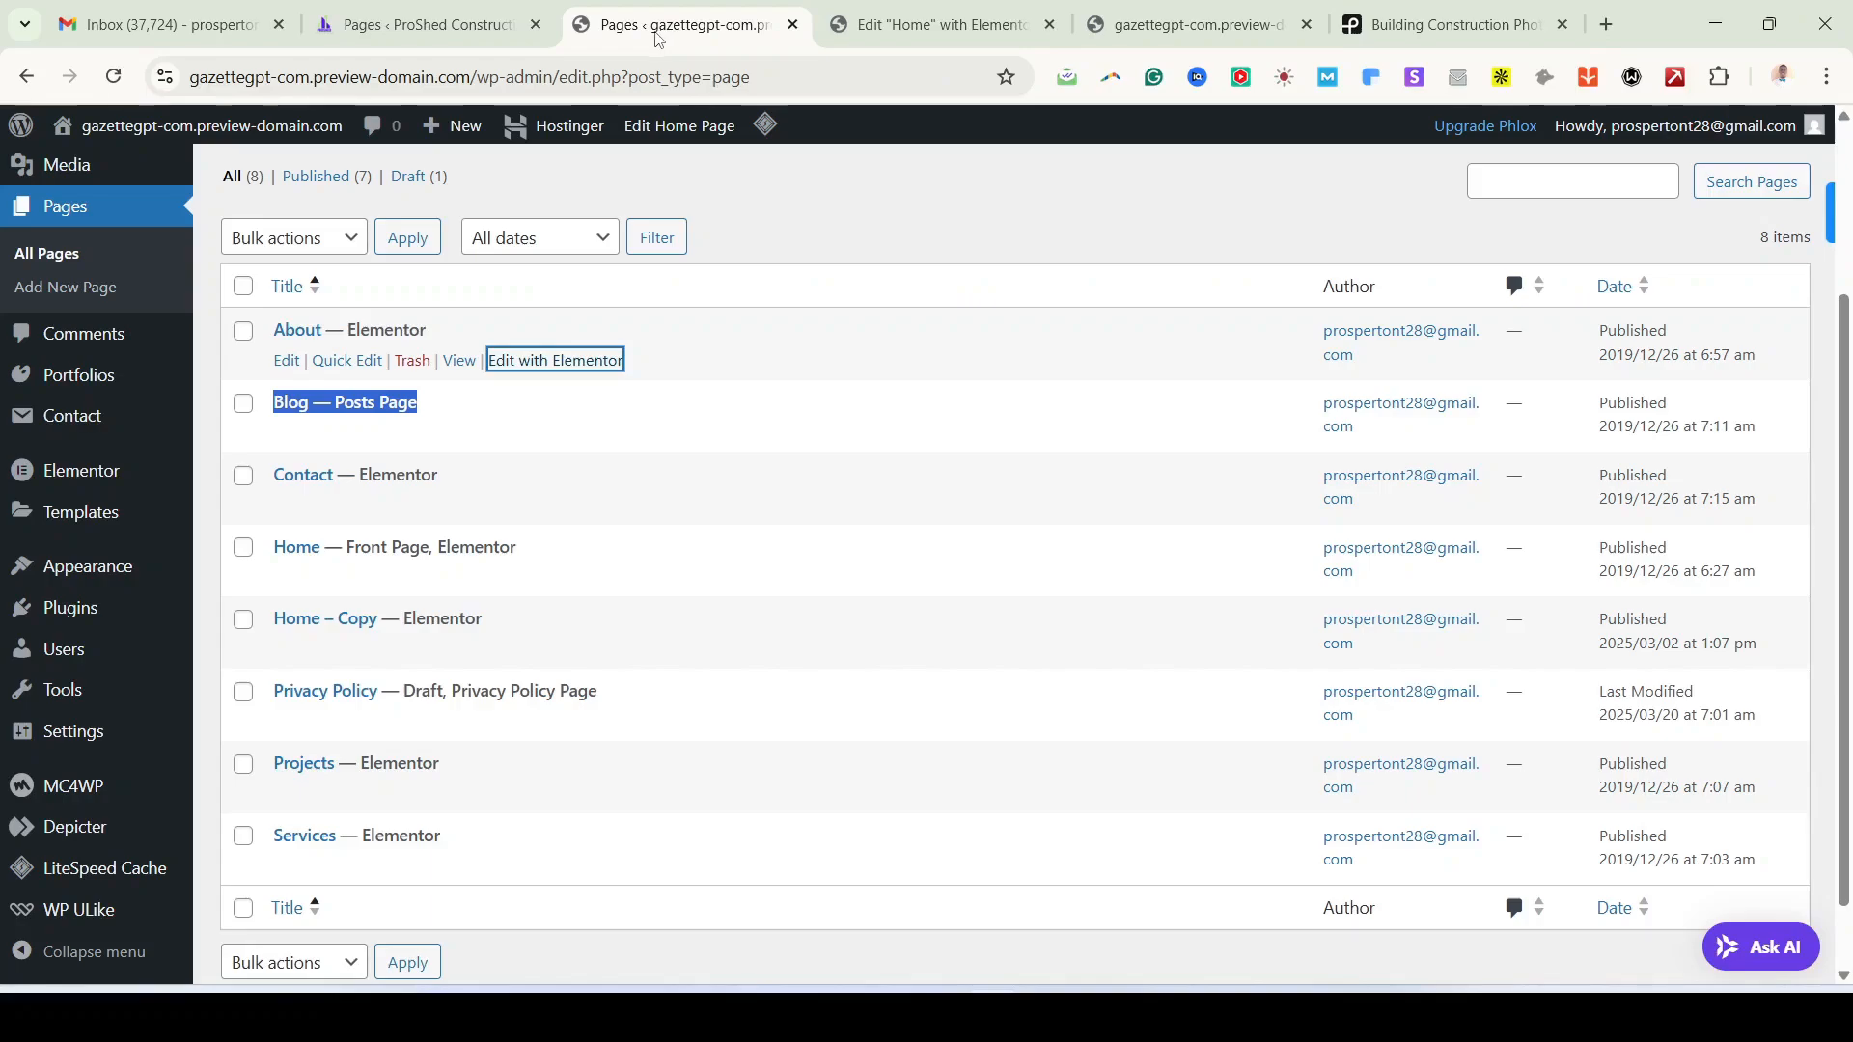
click(207, 374)
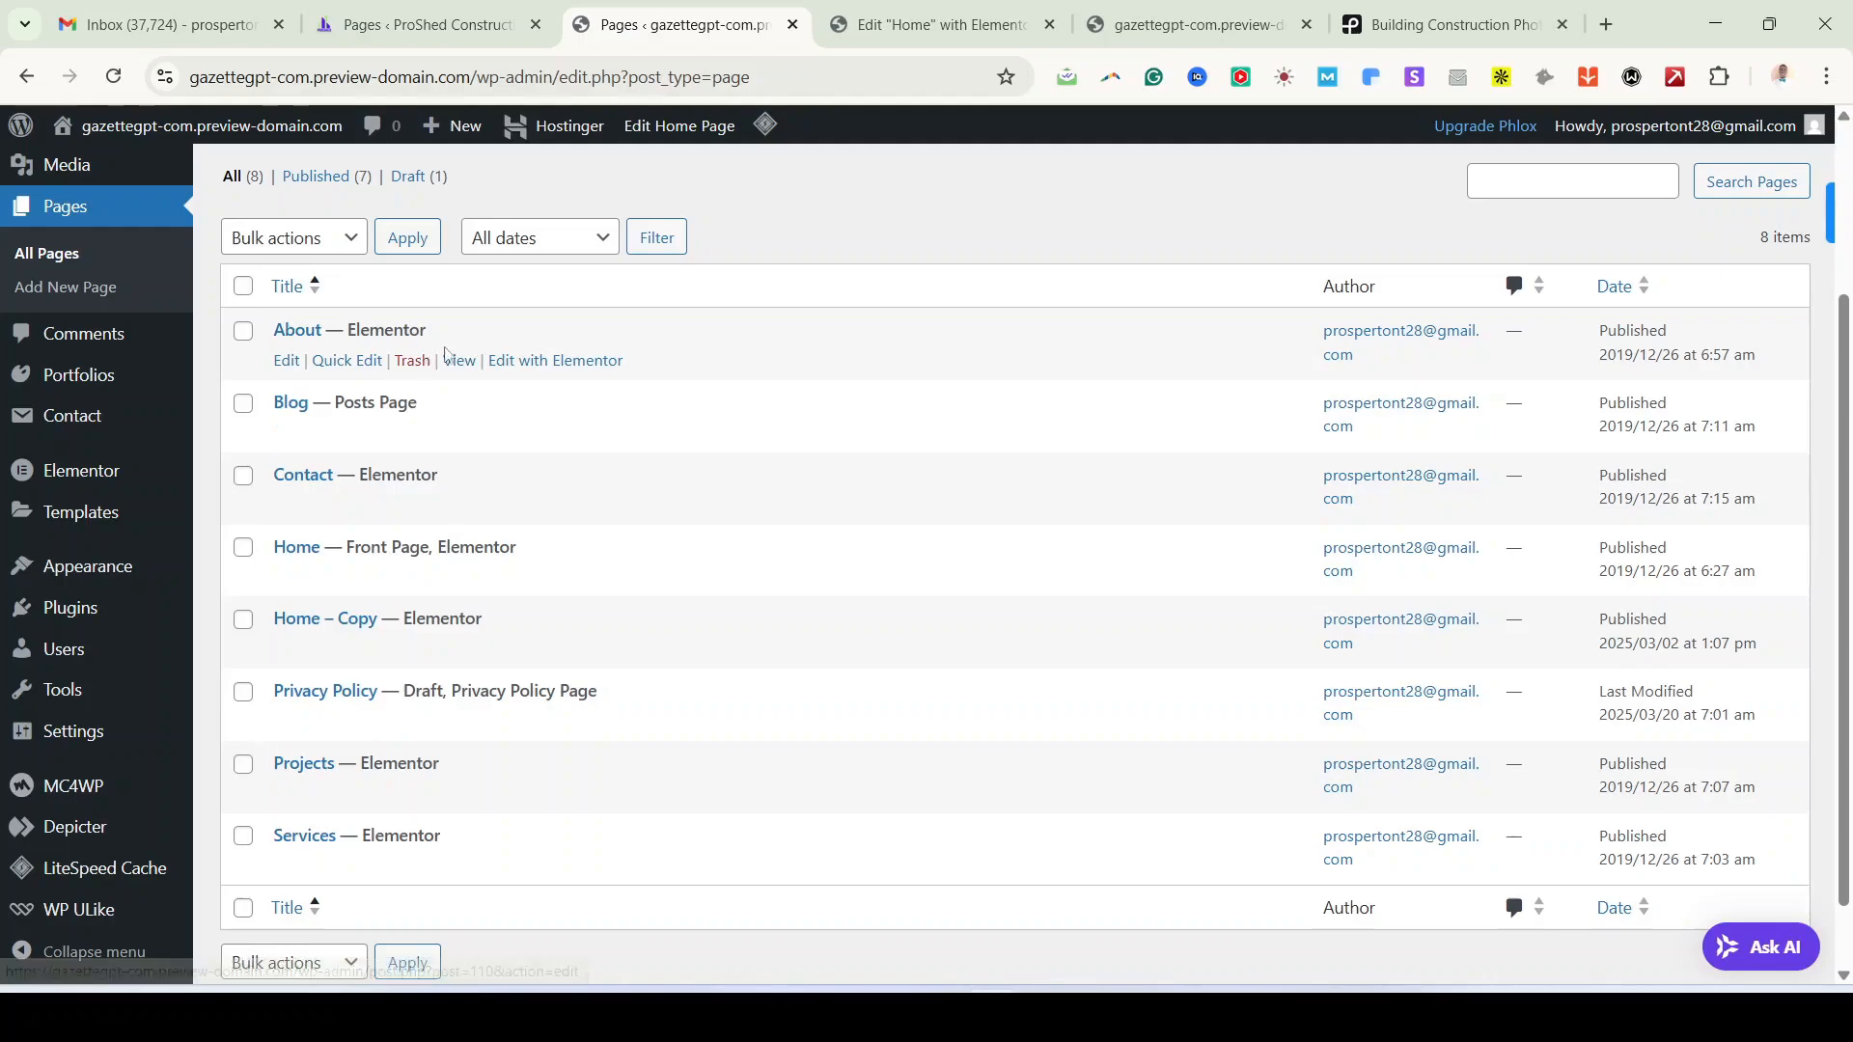
right_click(569, 376)
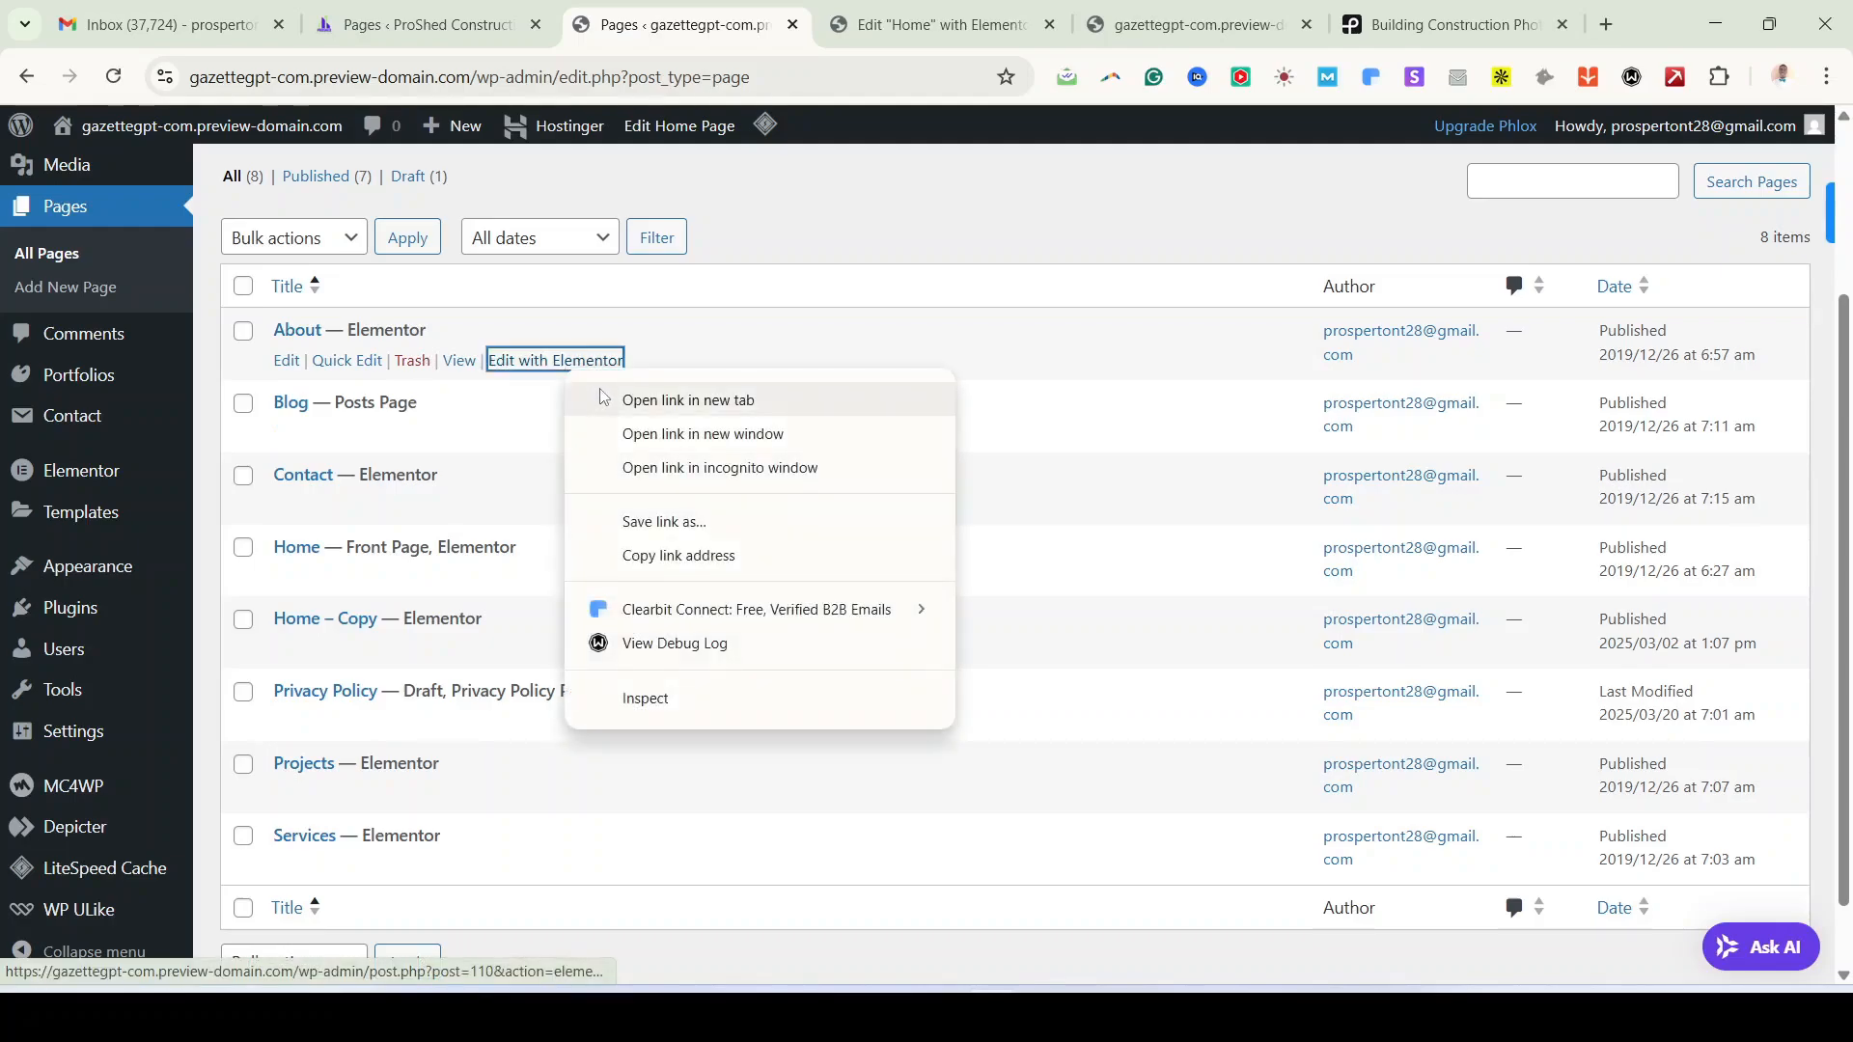
click(687, 401)
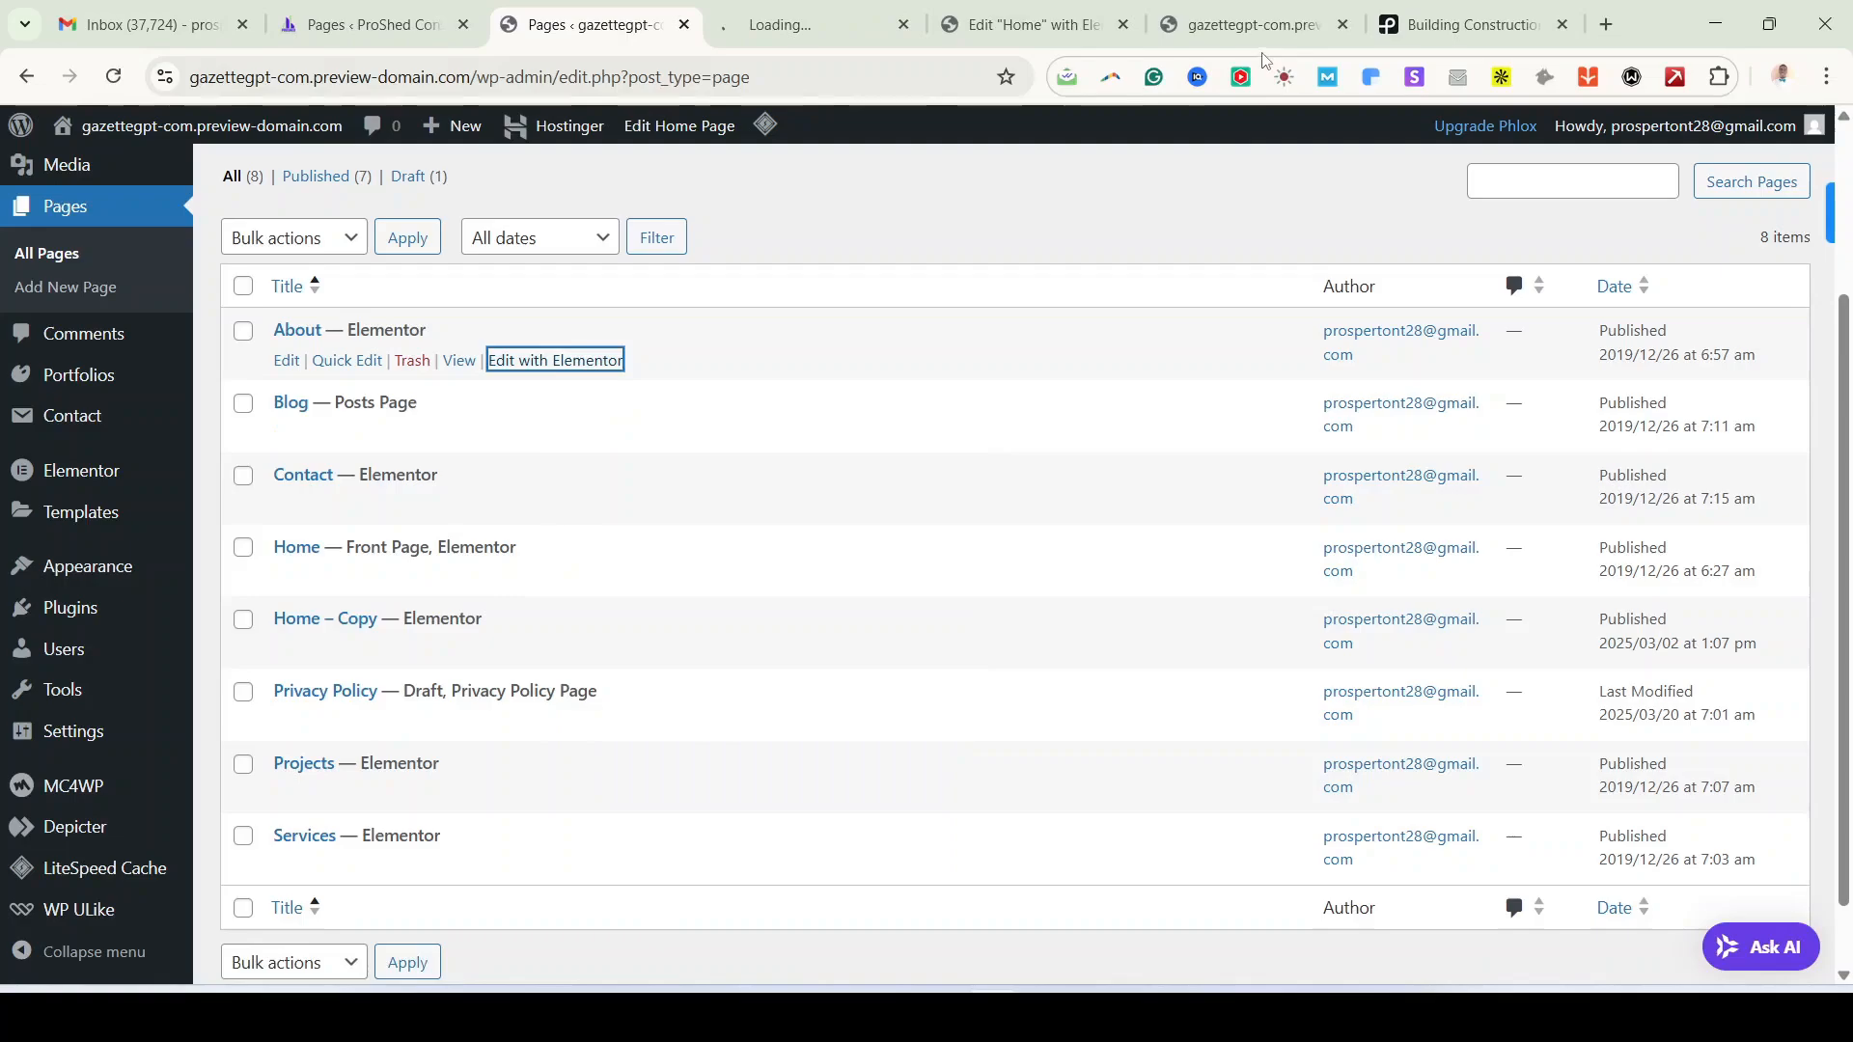
click(1342, 36)
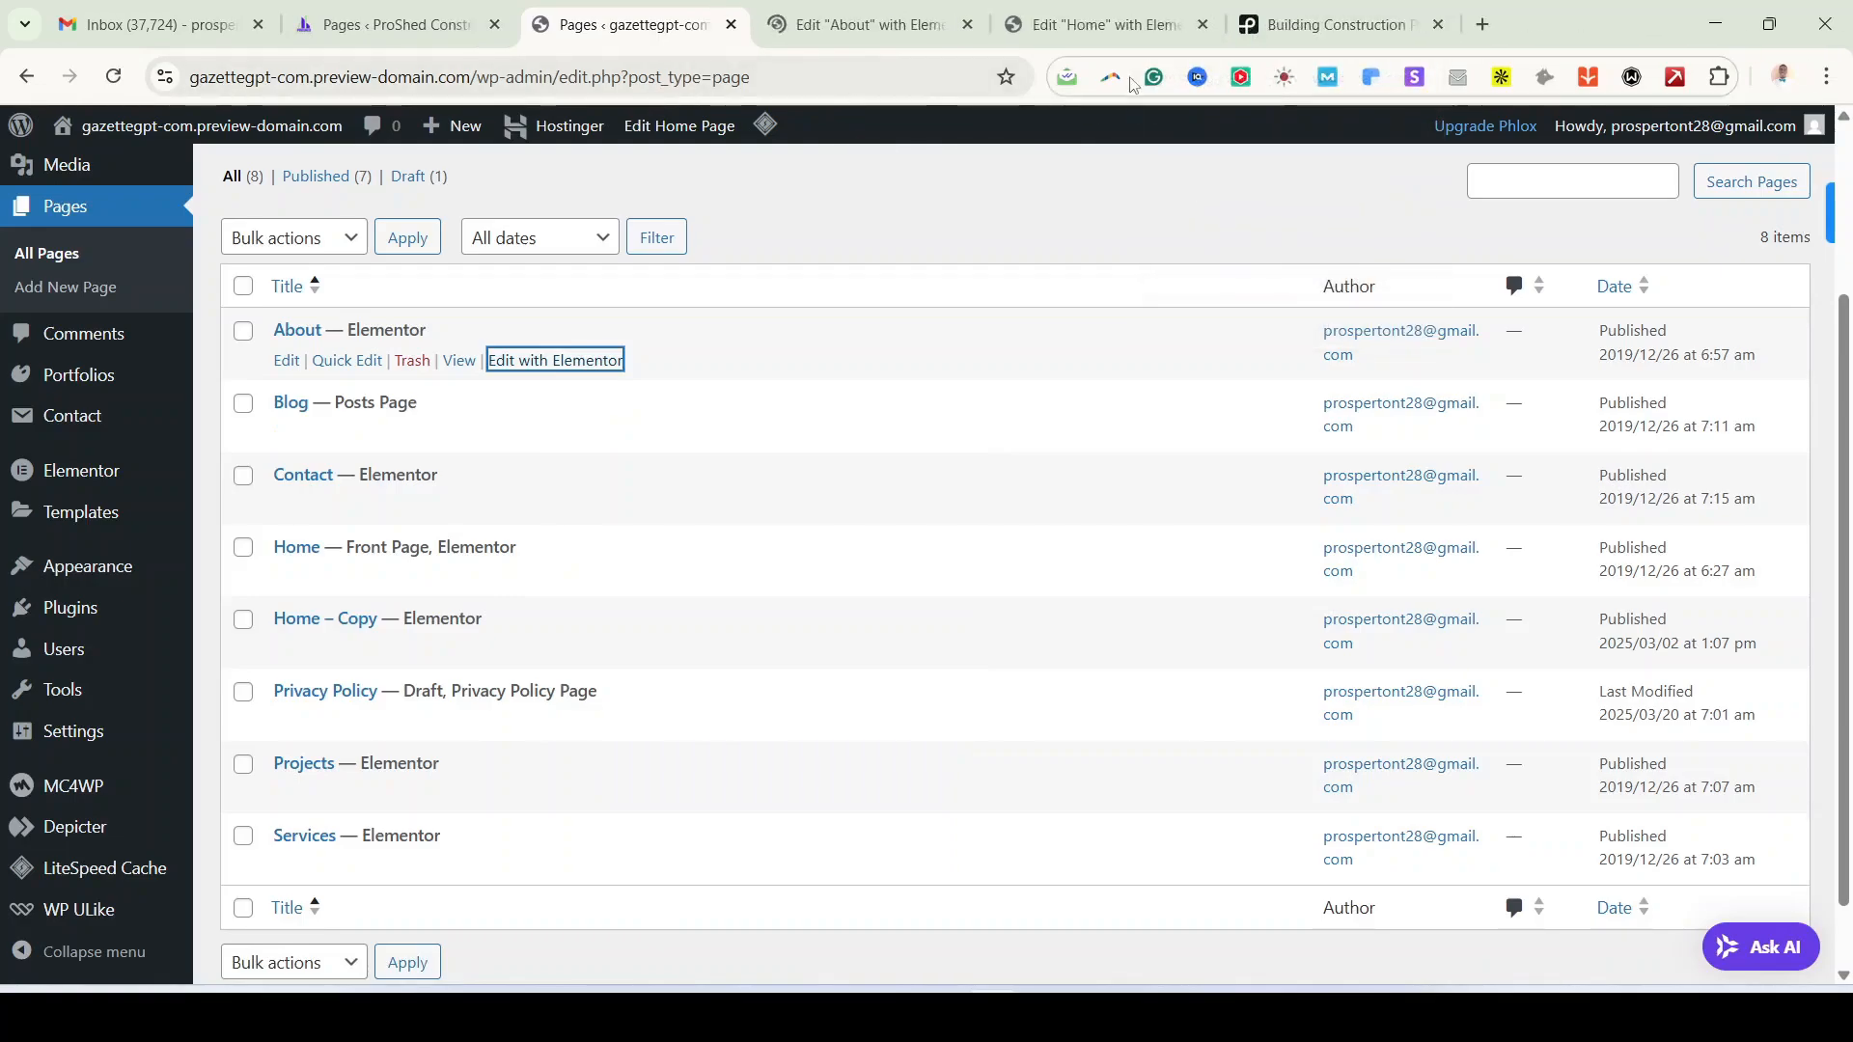
click(1562, 25)
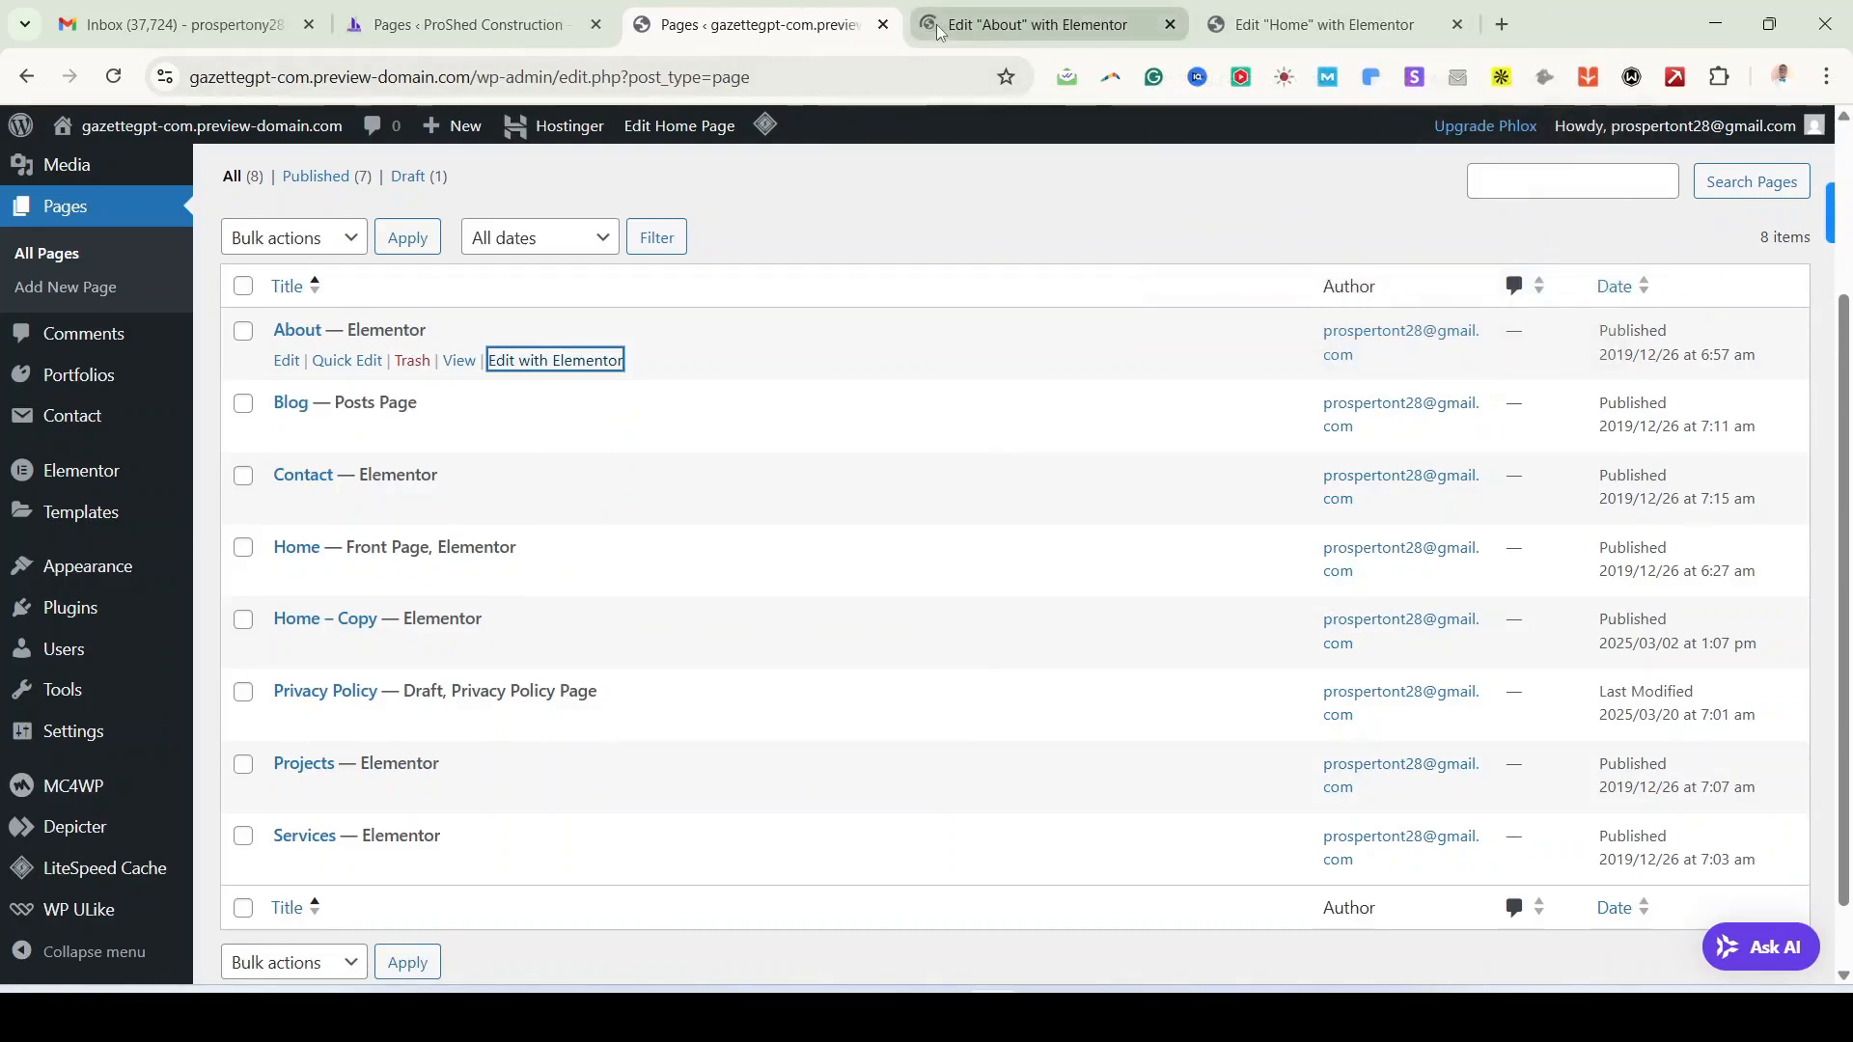
click(999, 36)
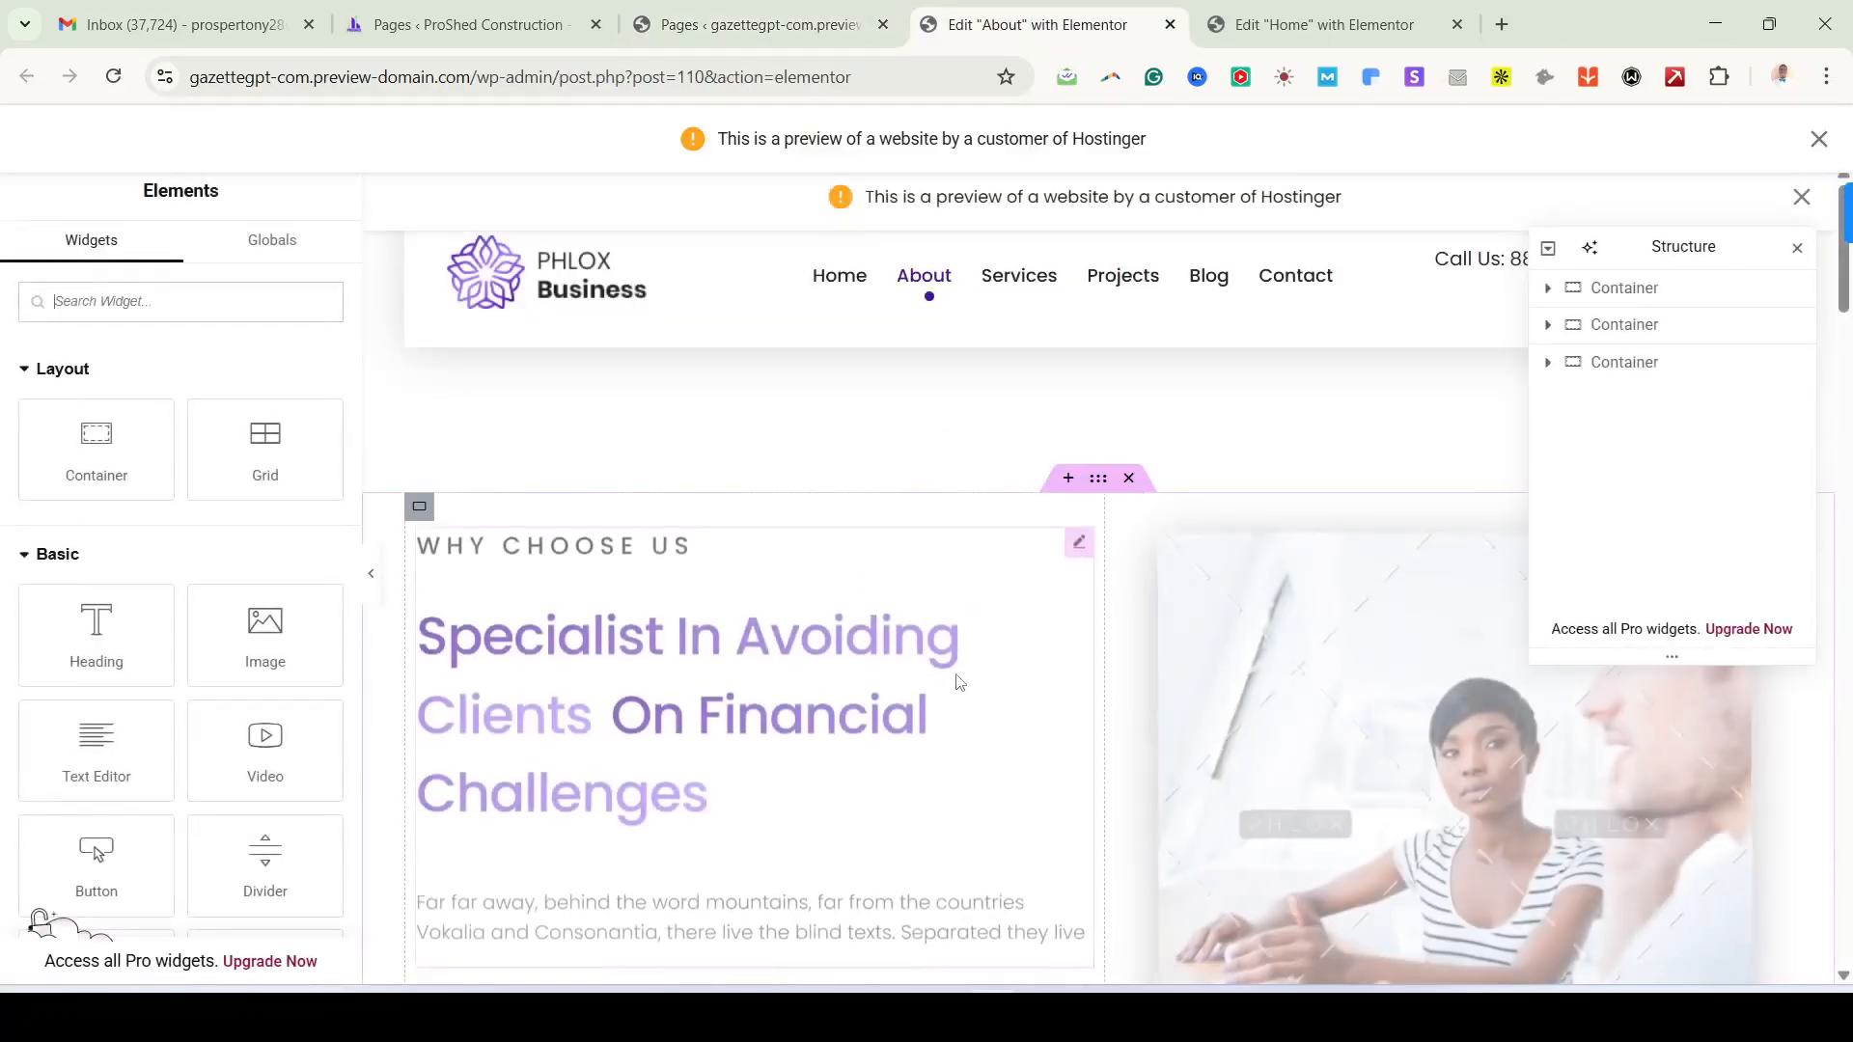
Step: Compare with the reference About page and move the structure outline off the image
scroll(960, 479, down, 3)
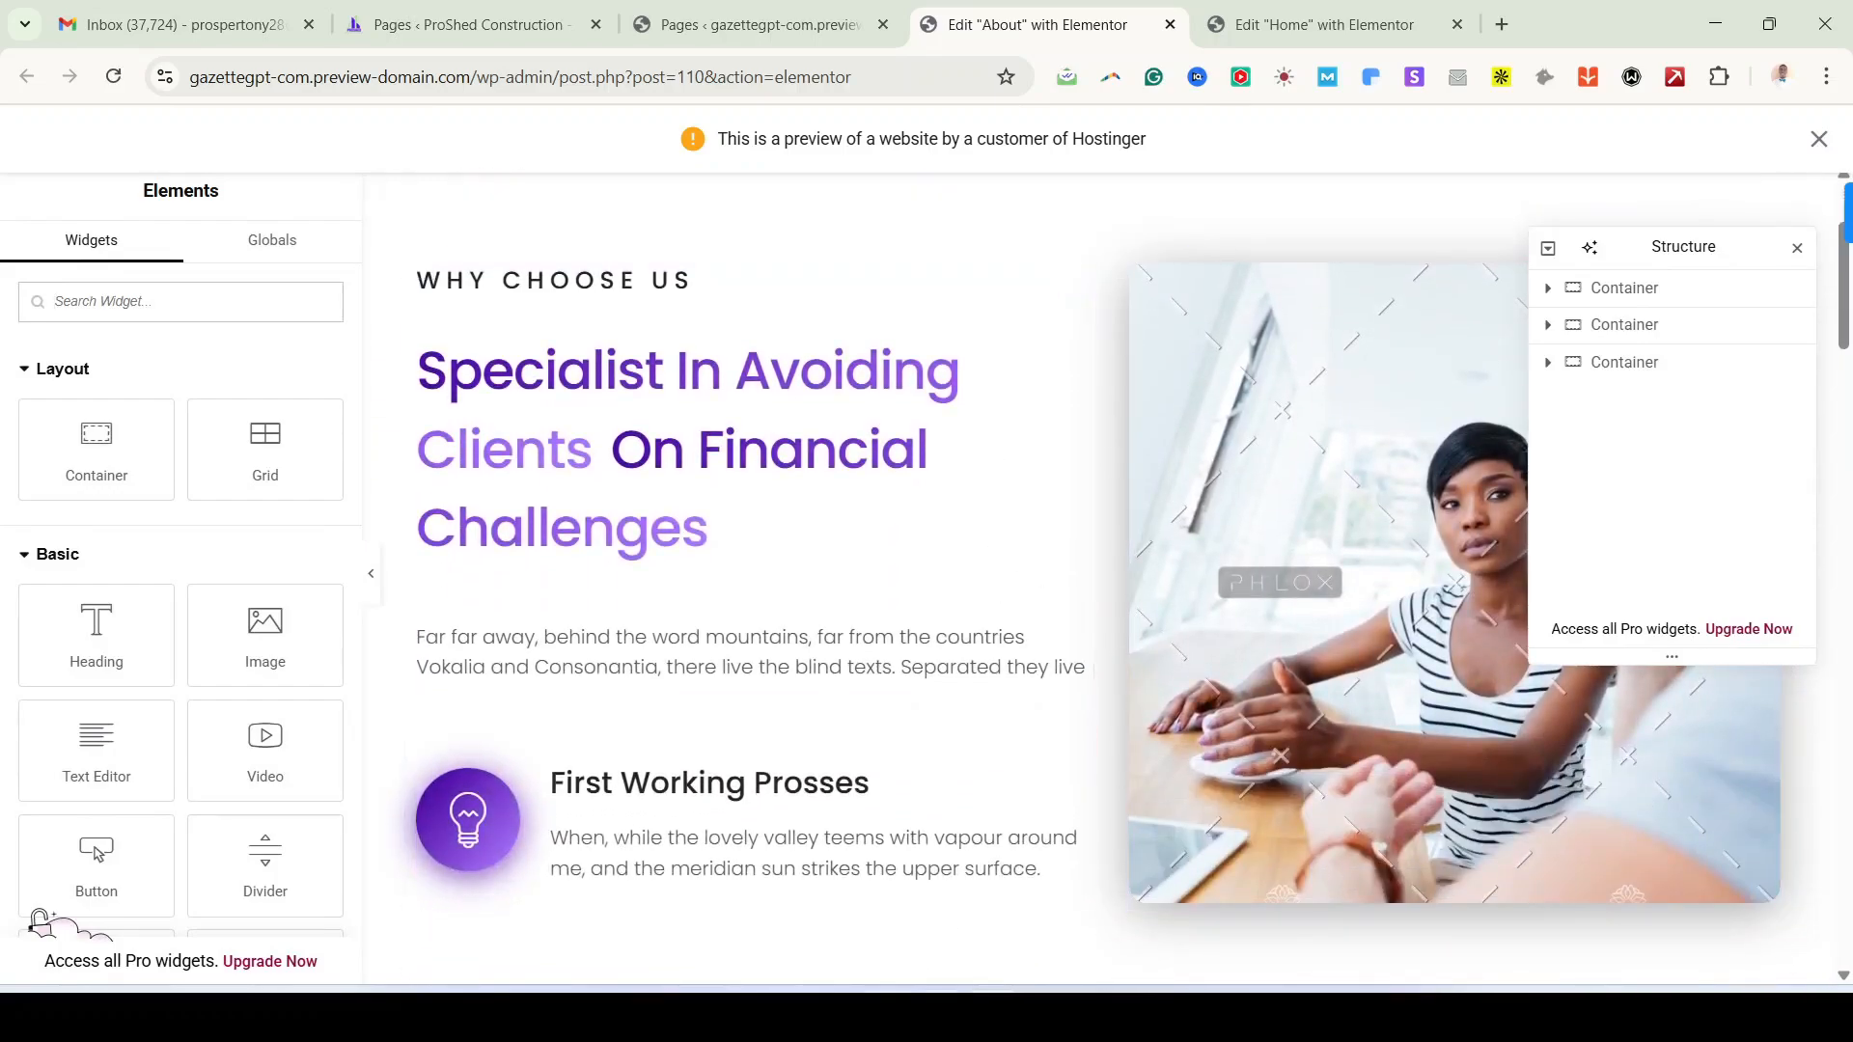
click(942, 1015)
scroll(646, 713, down, 3)
scroll(646, 713, up, 3)
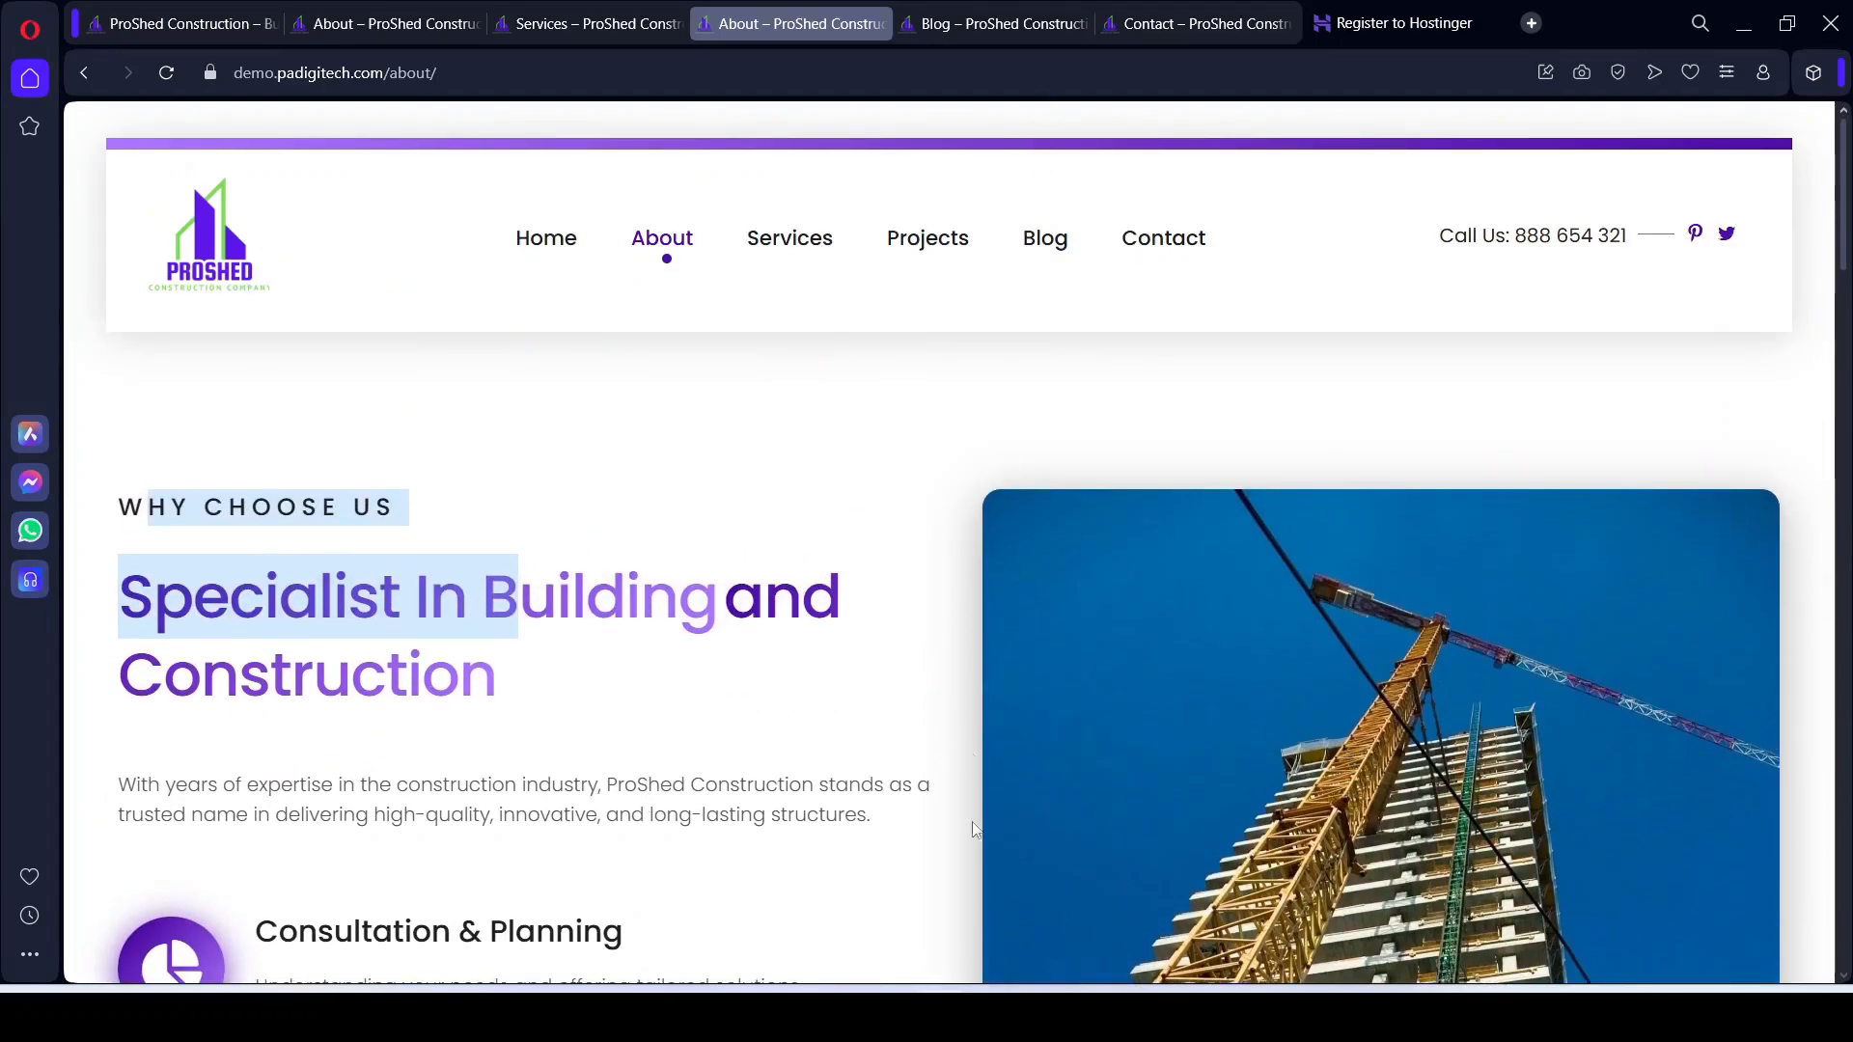
click(992, 1015)
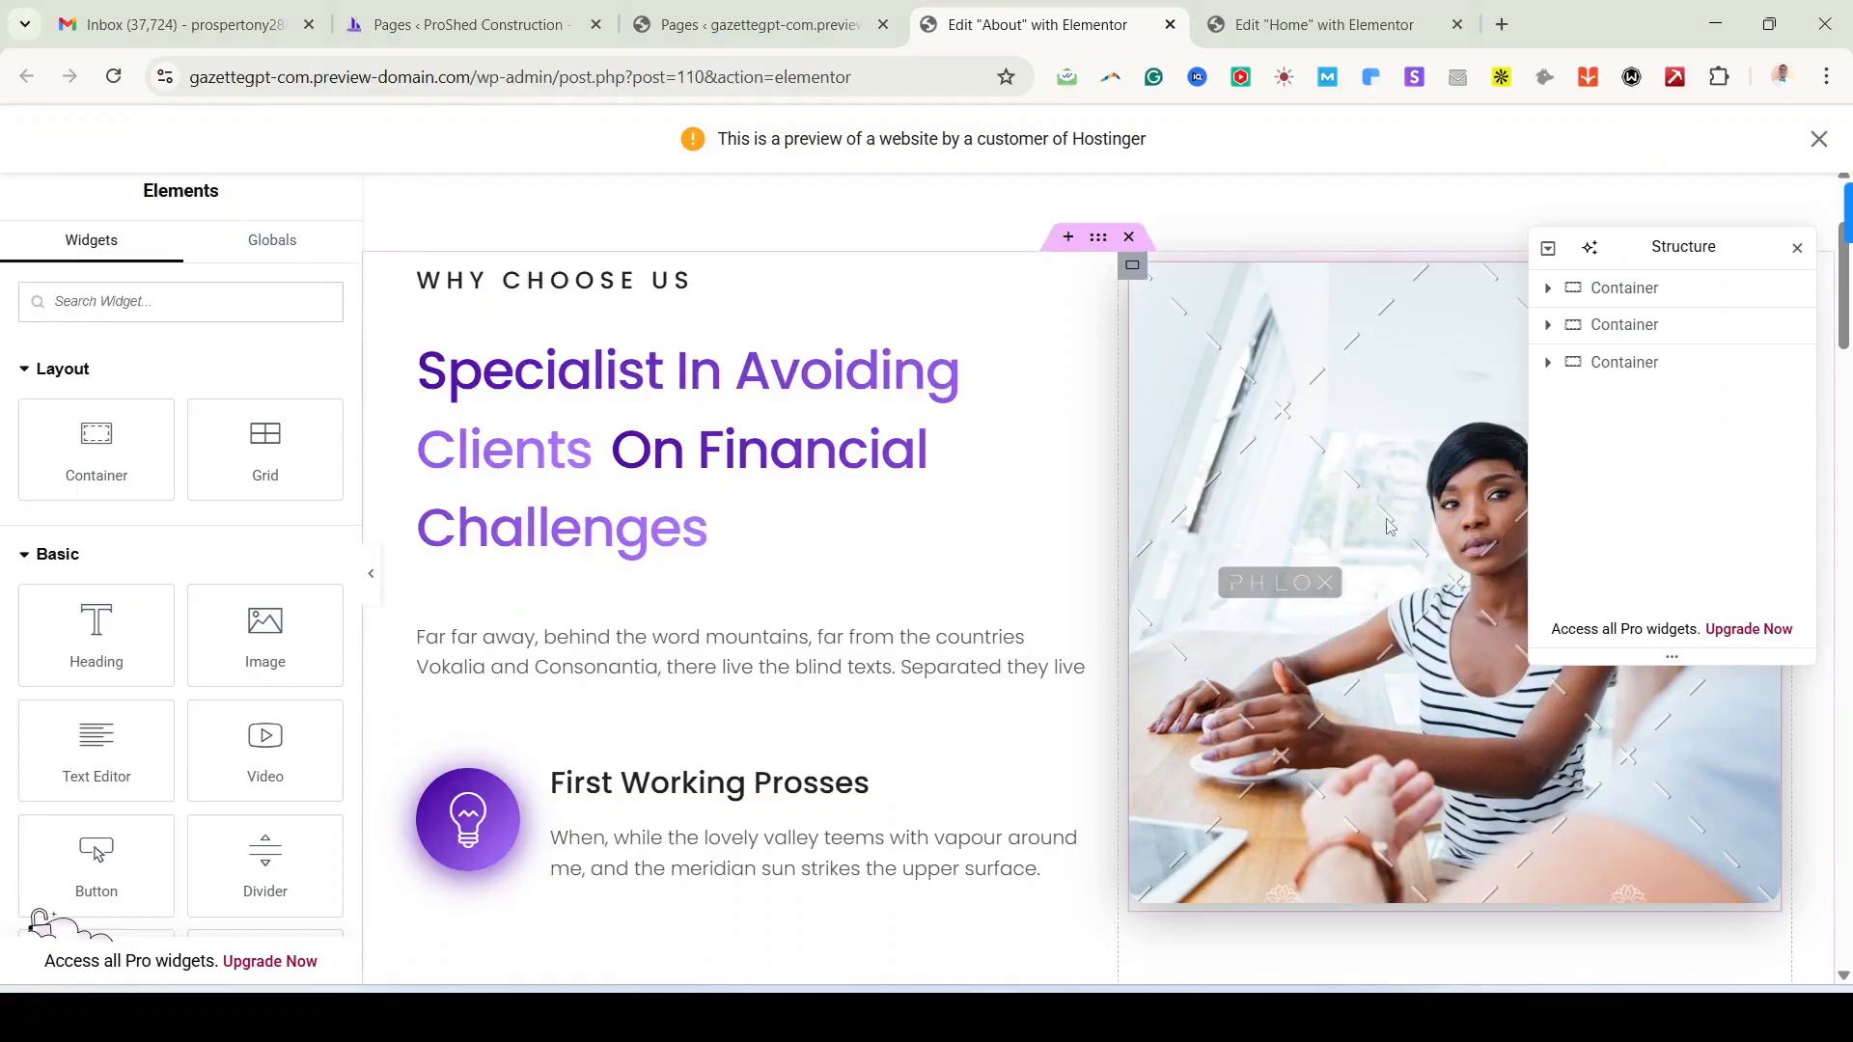
drag(1663, 248, 1655, 798)
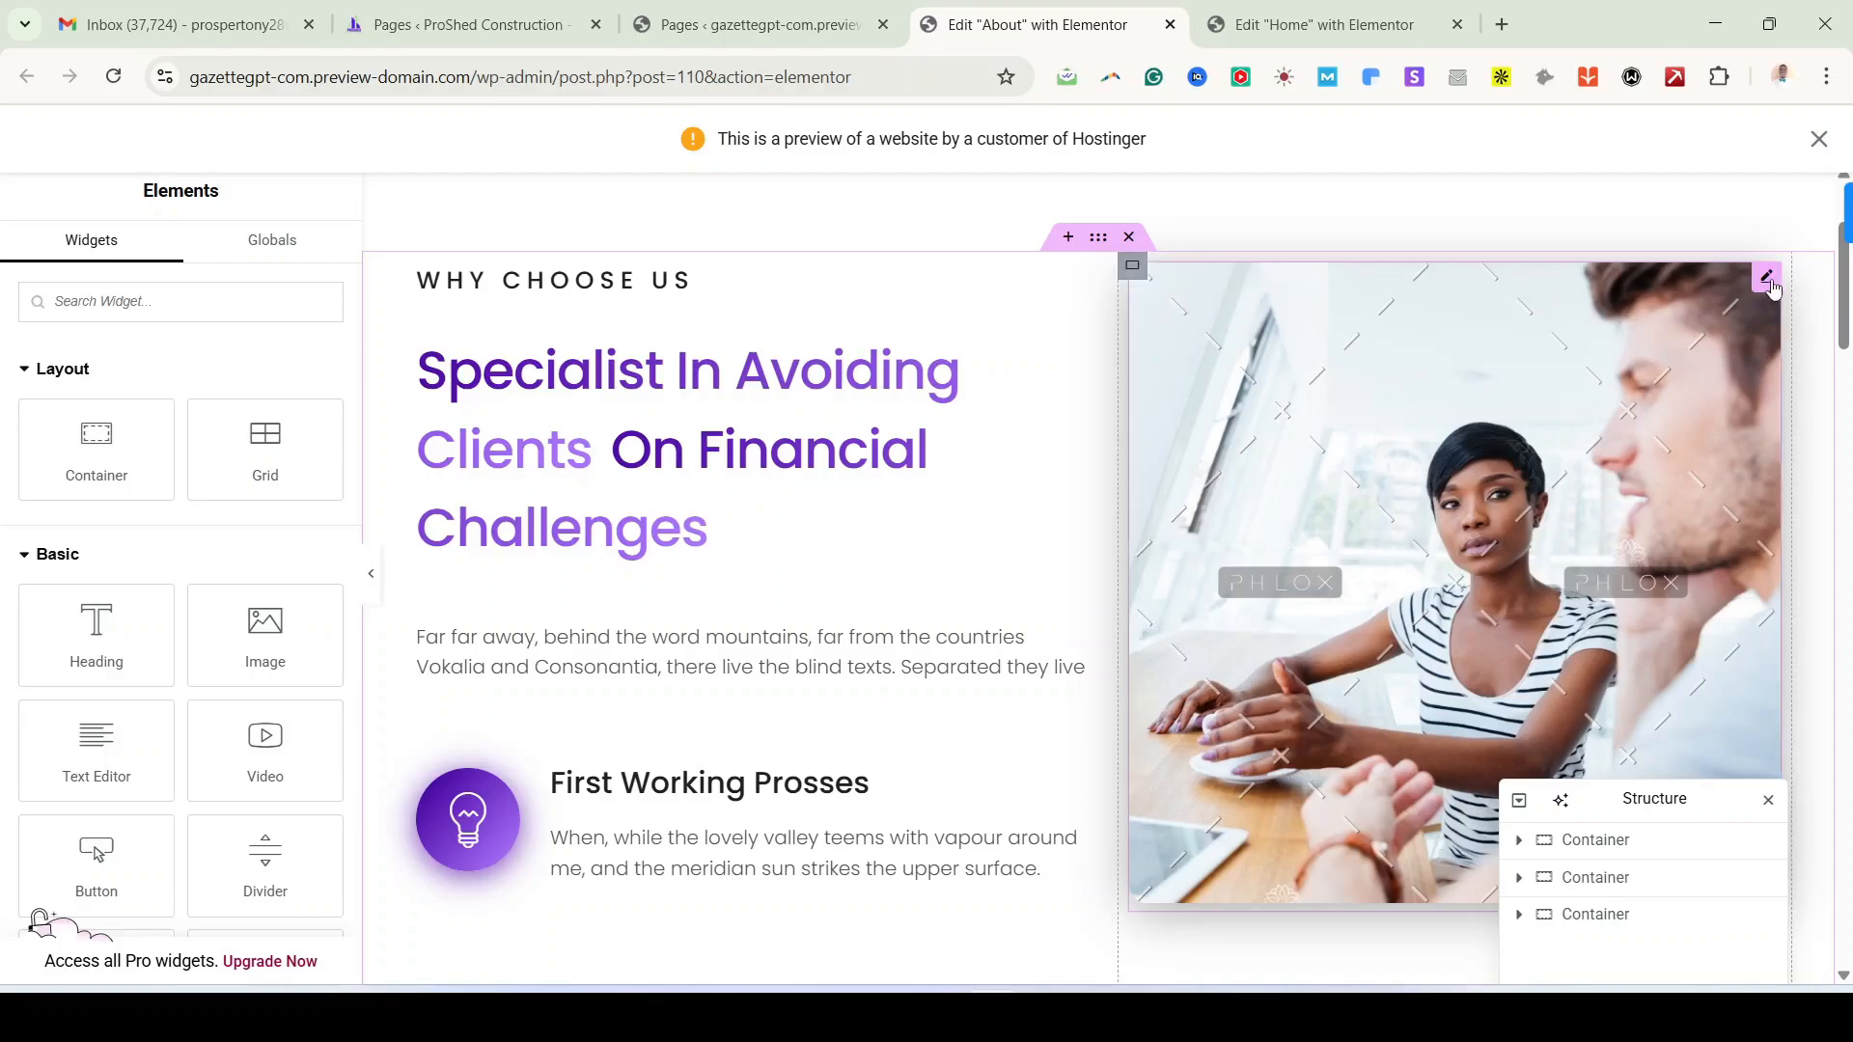
Step: Replace the Why Choose Us photo with the tower crane construction image from the Media Library
click(1769, 279)
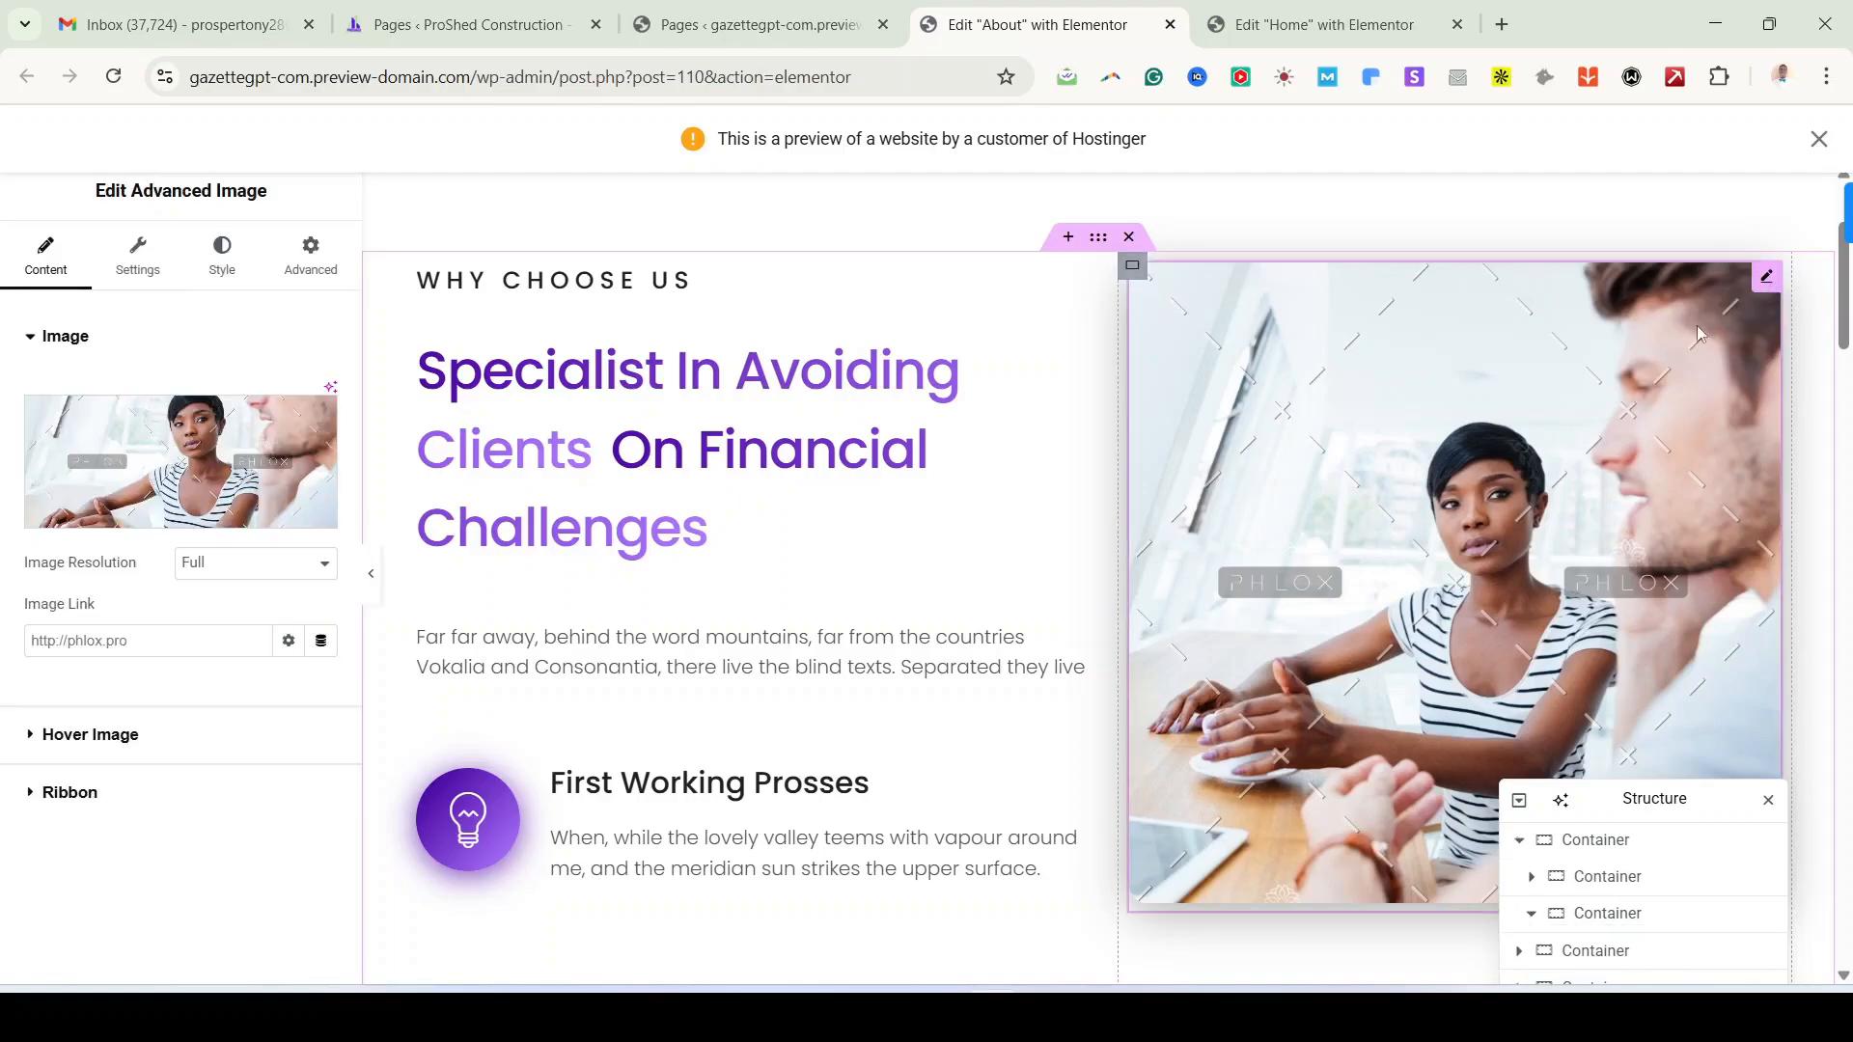
click(318, 421)
click(176, 462)
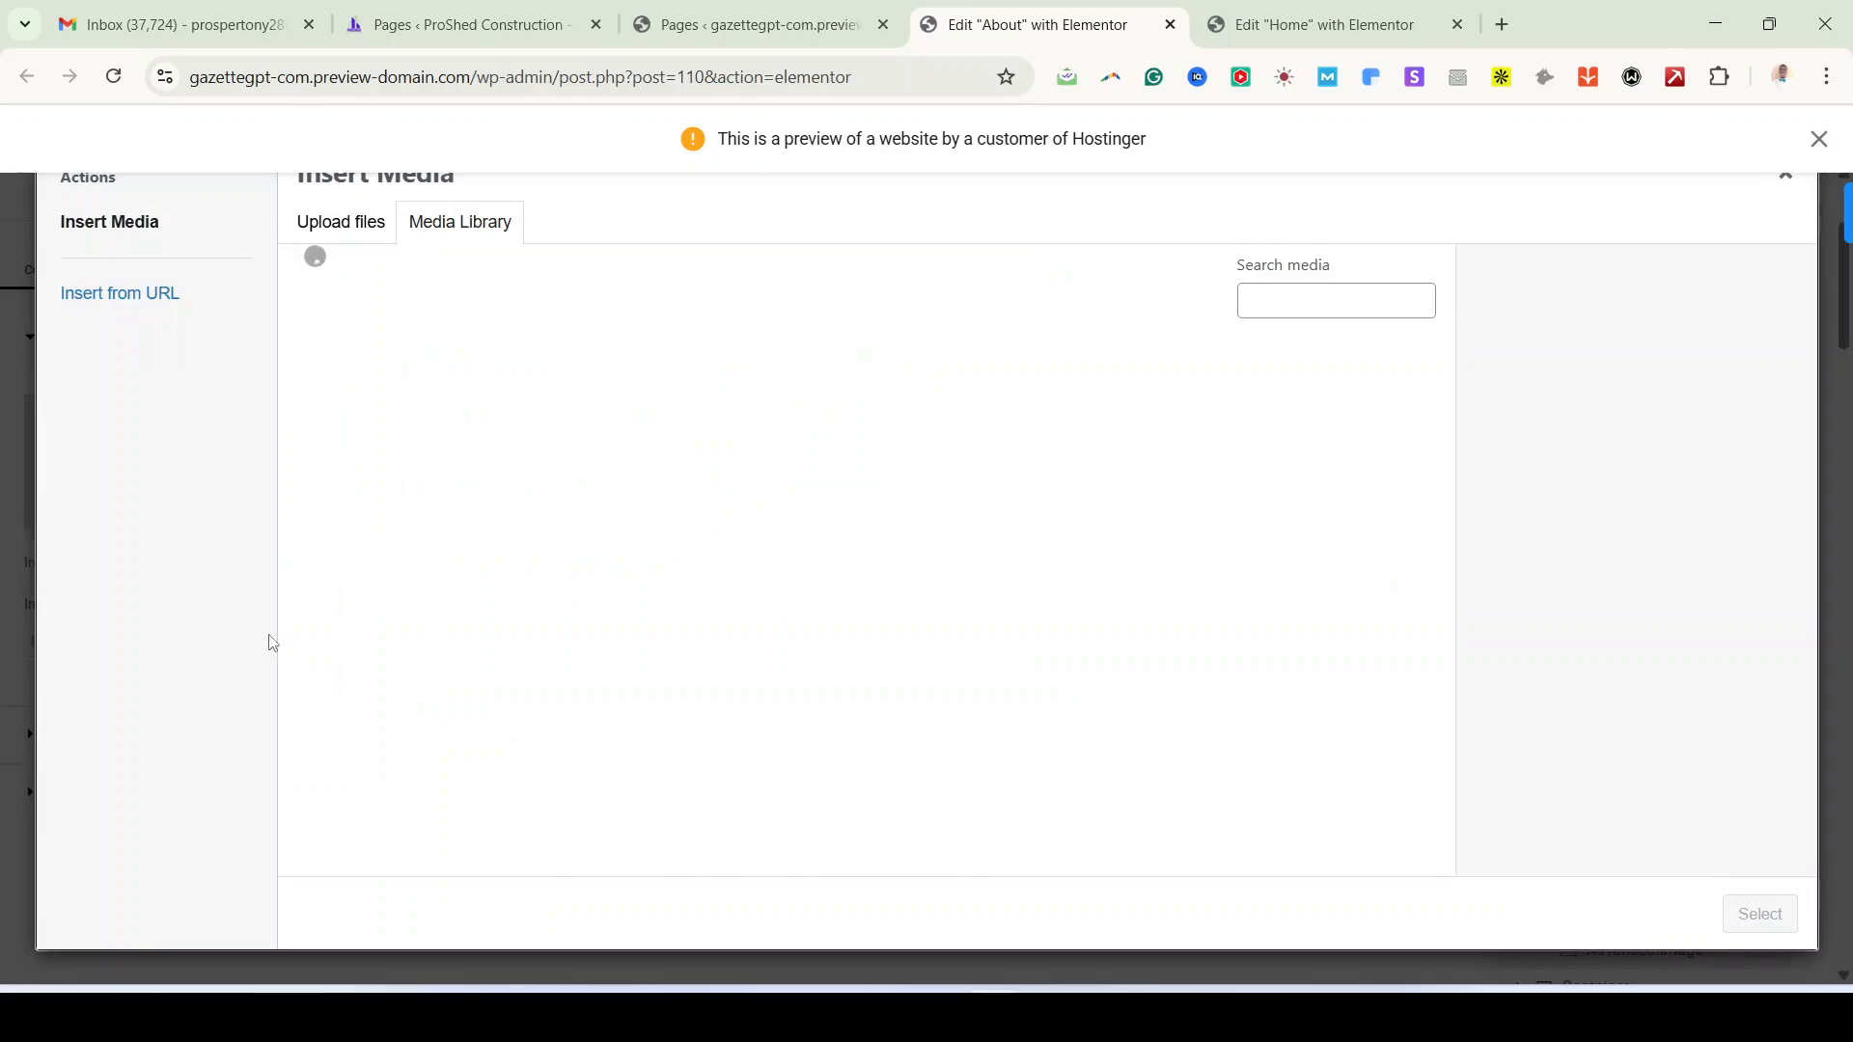
click(1356, 434)
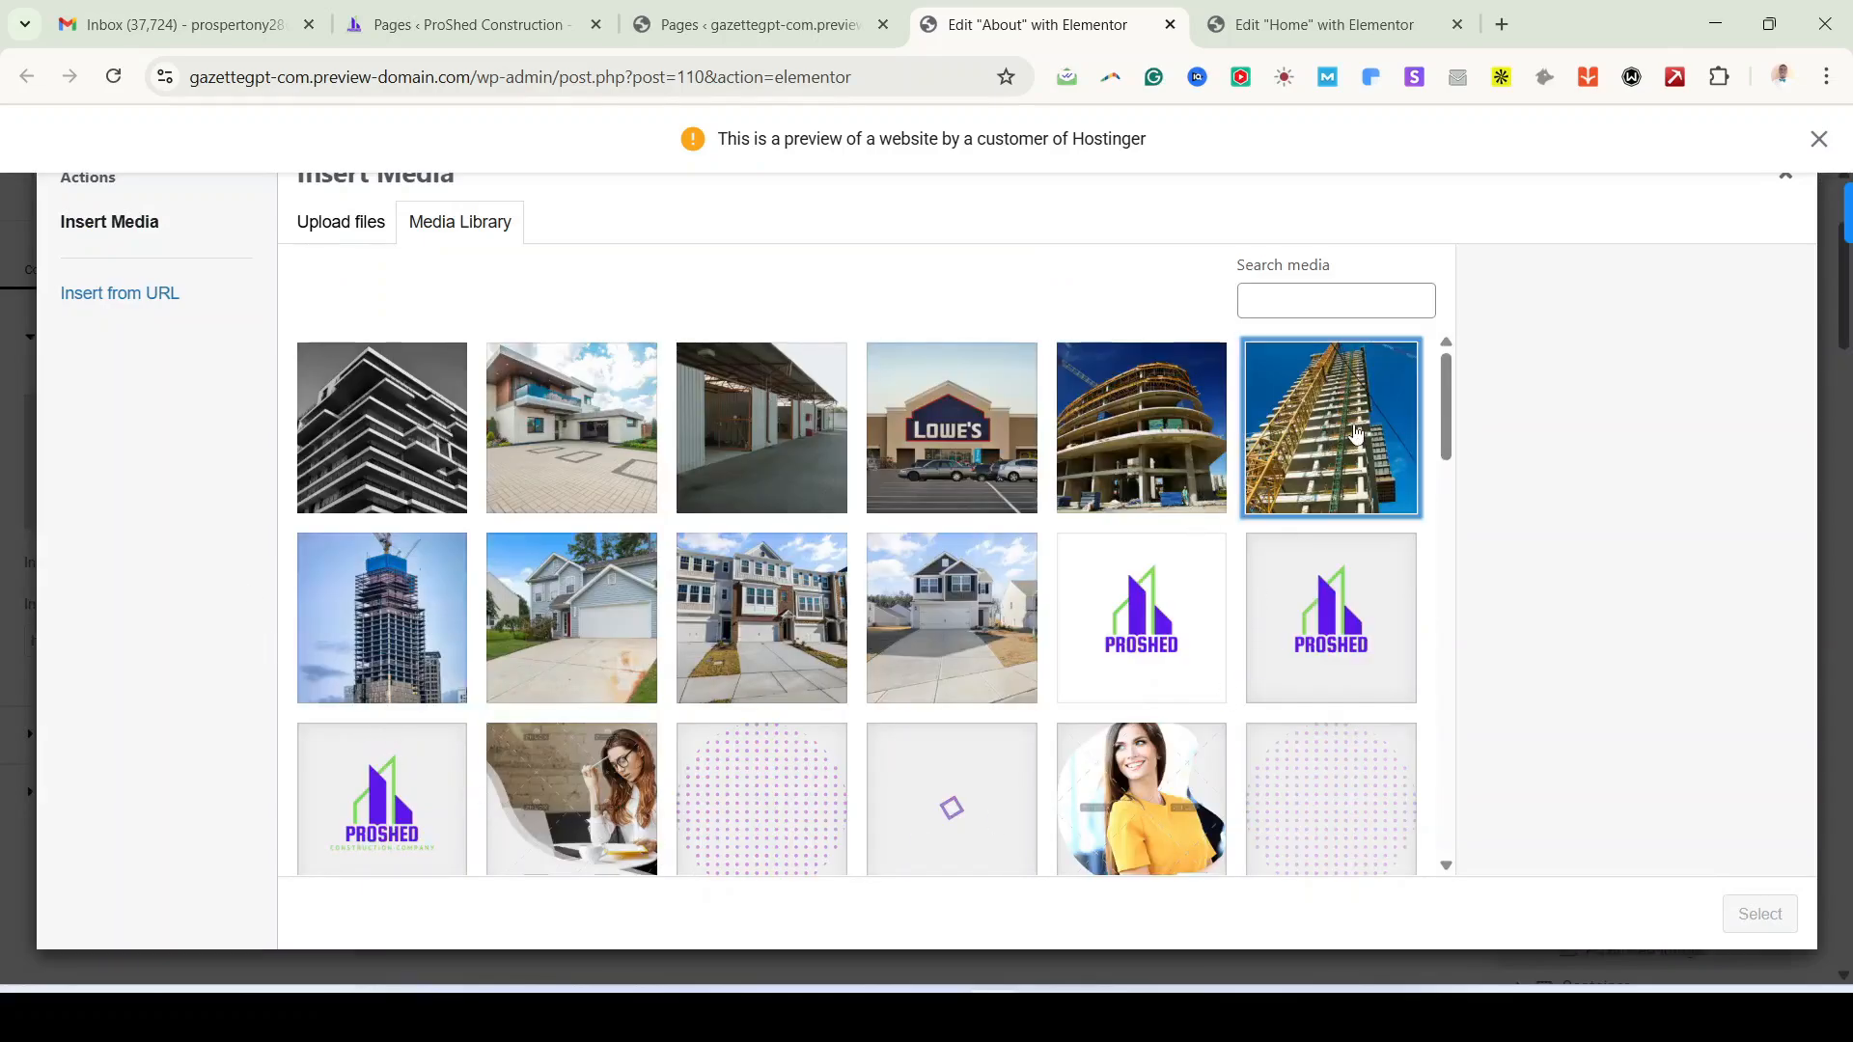
click(1752, 928)
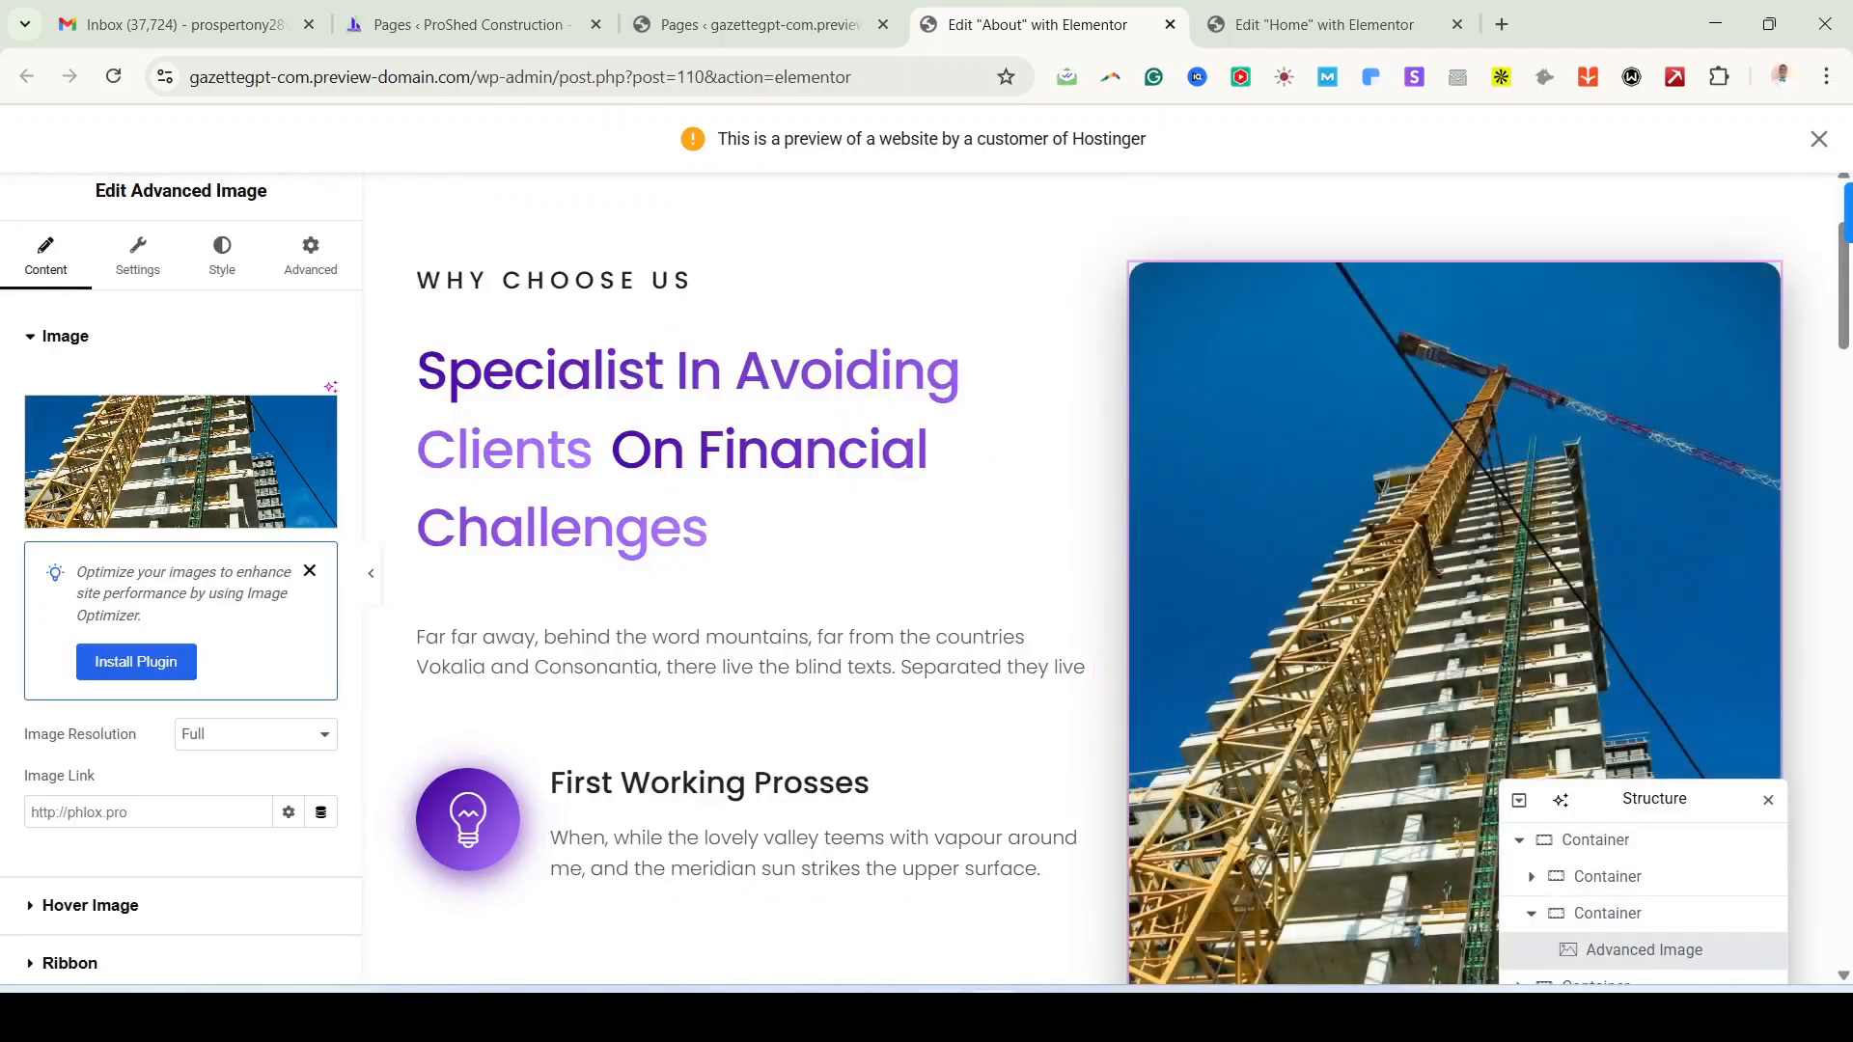
mouse_move(937, 1018)
click(936, 898)
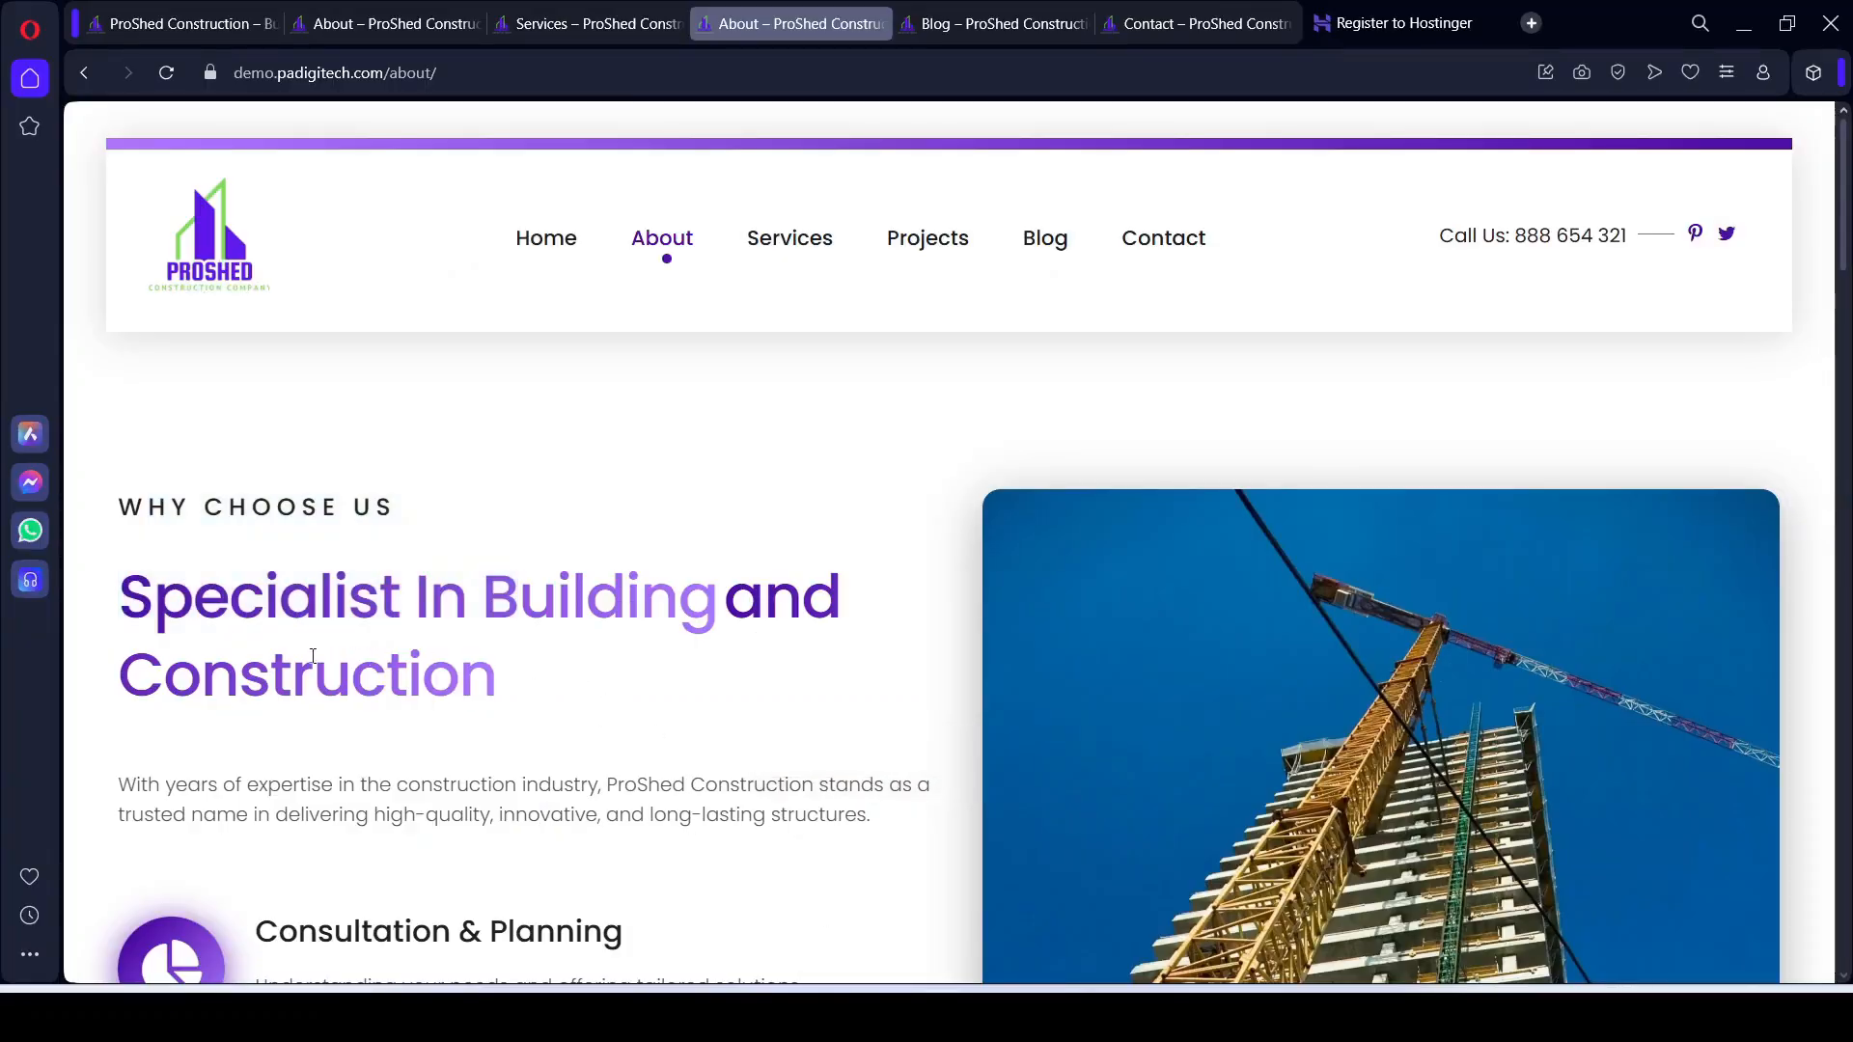
Step: Set the heading's Before Text to 'specialist in building' and Highlighted Text to 'and Construction'
drag(120, 600, 712, 614)
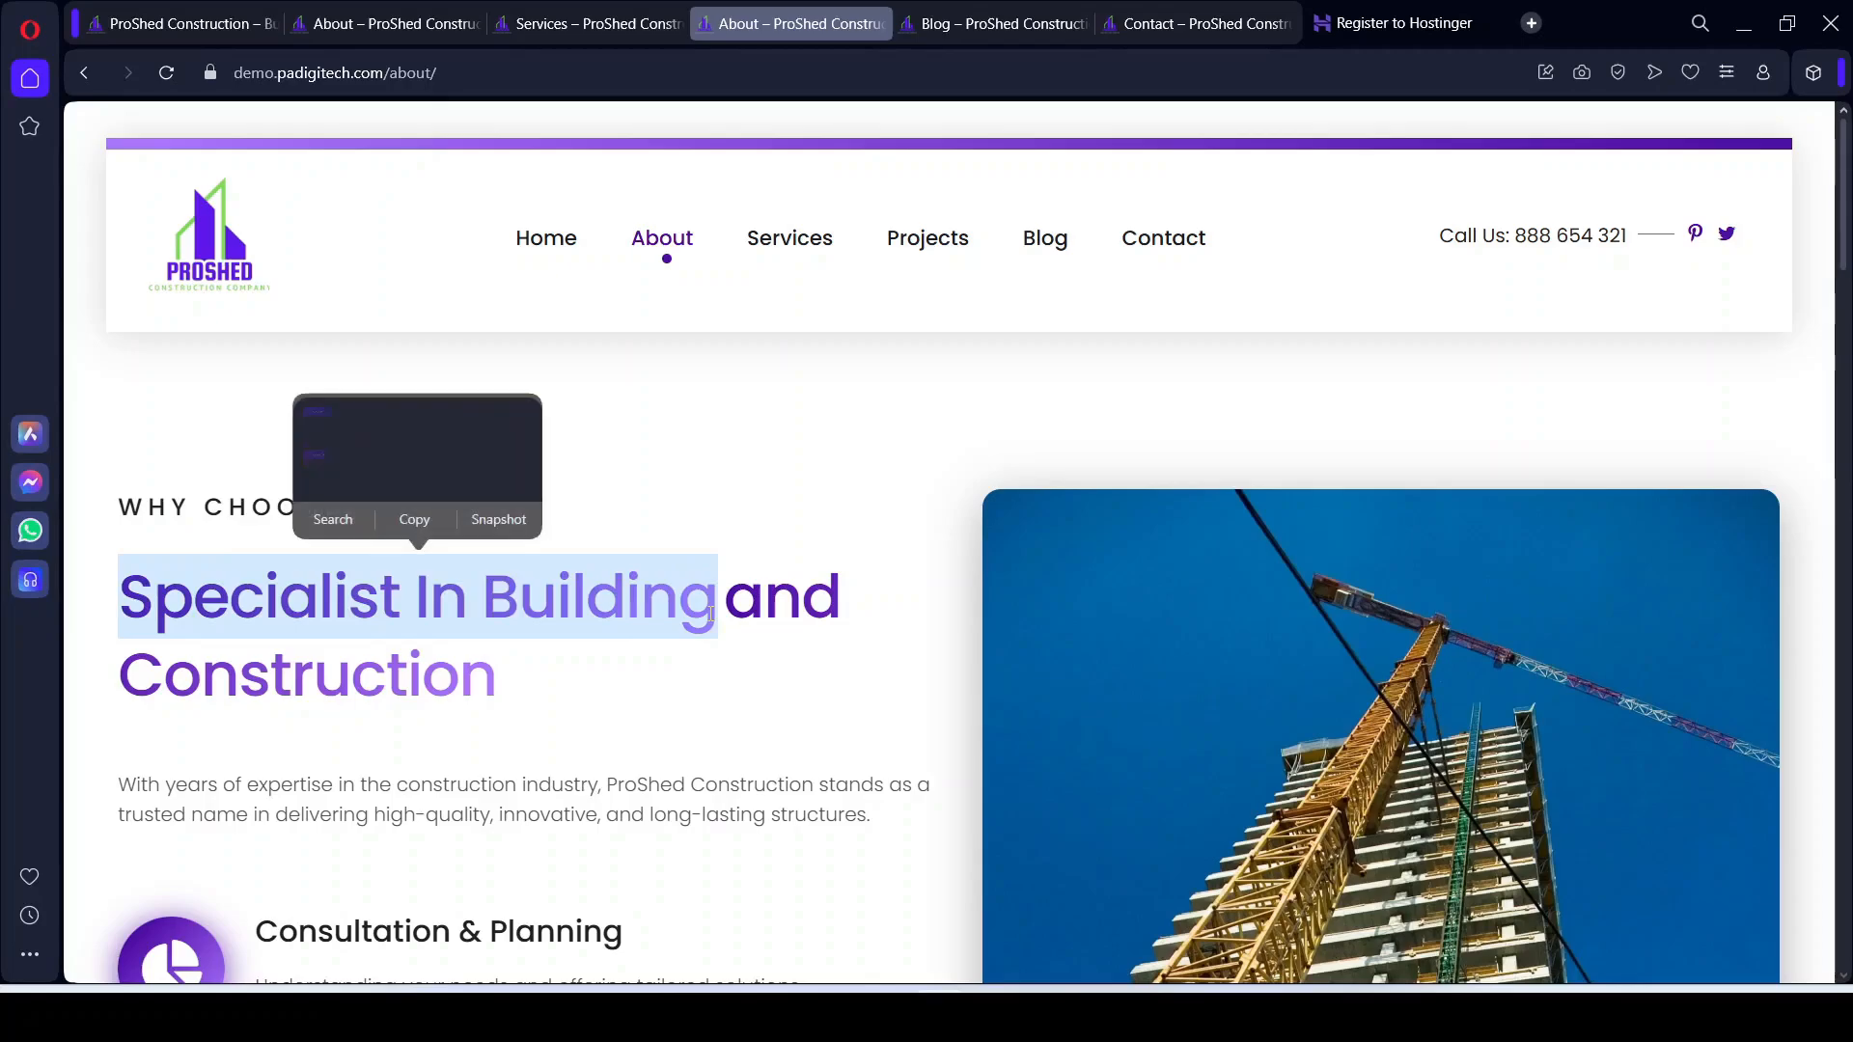
key(ctrl+c)
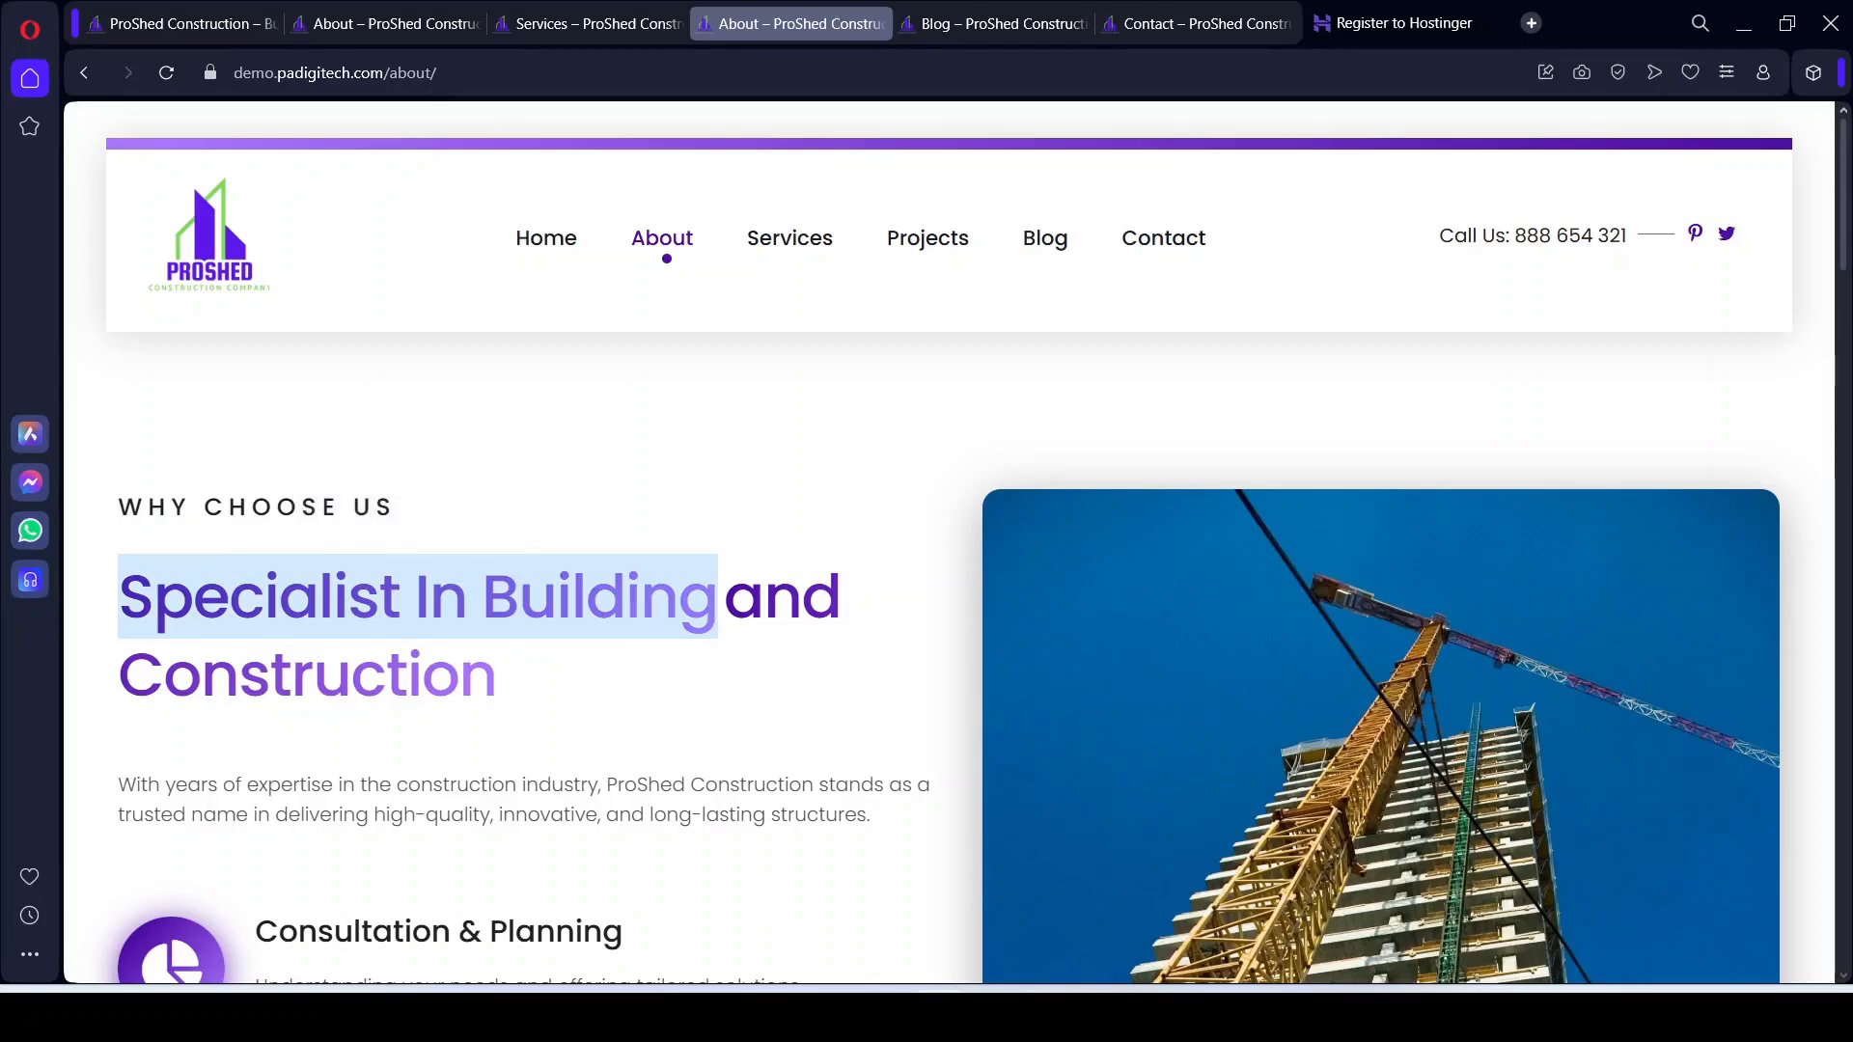
click(992, 1015)
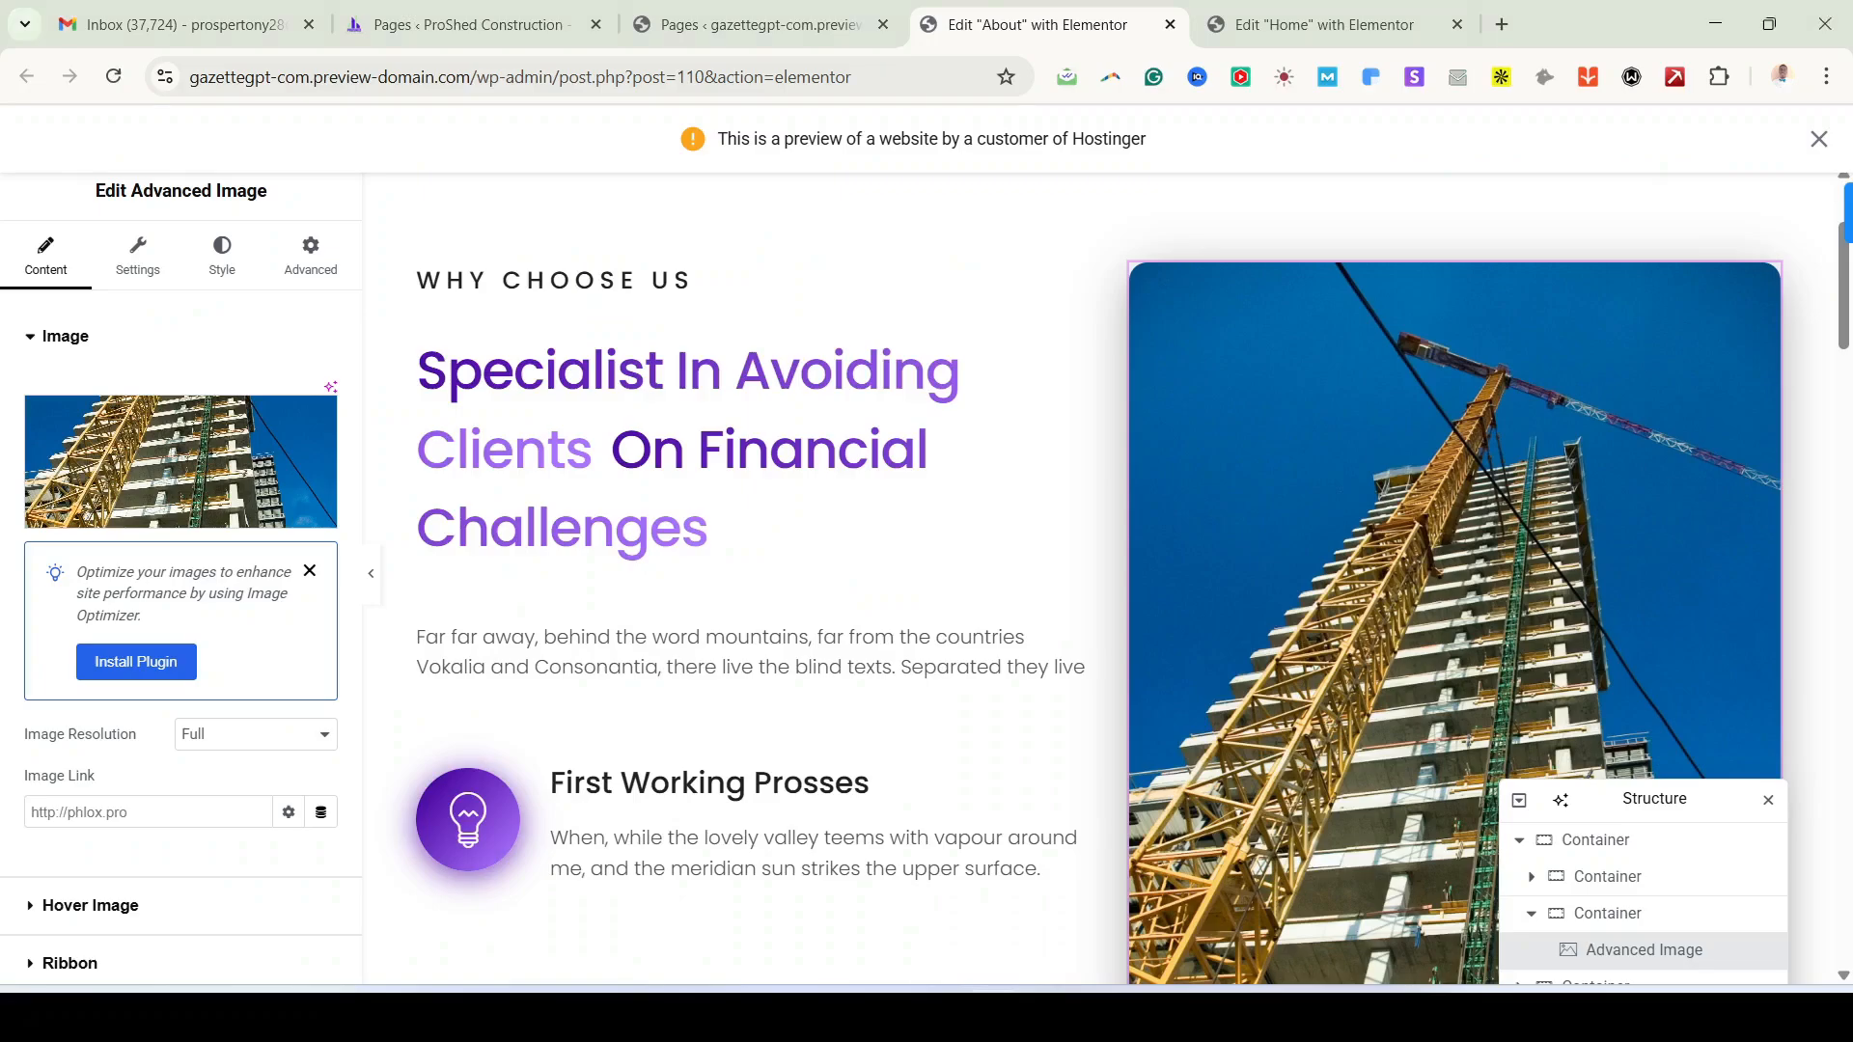
click(683, 426)
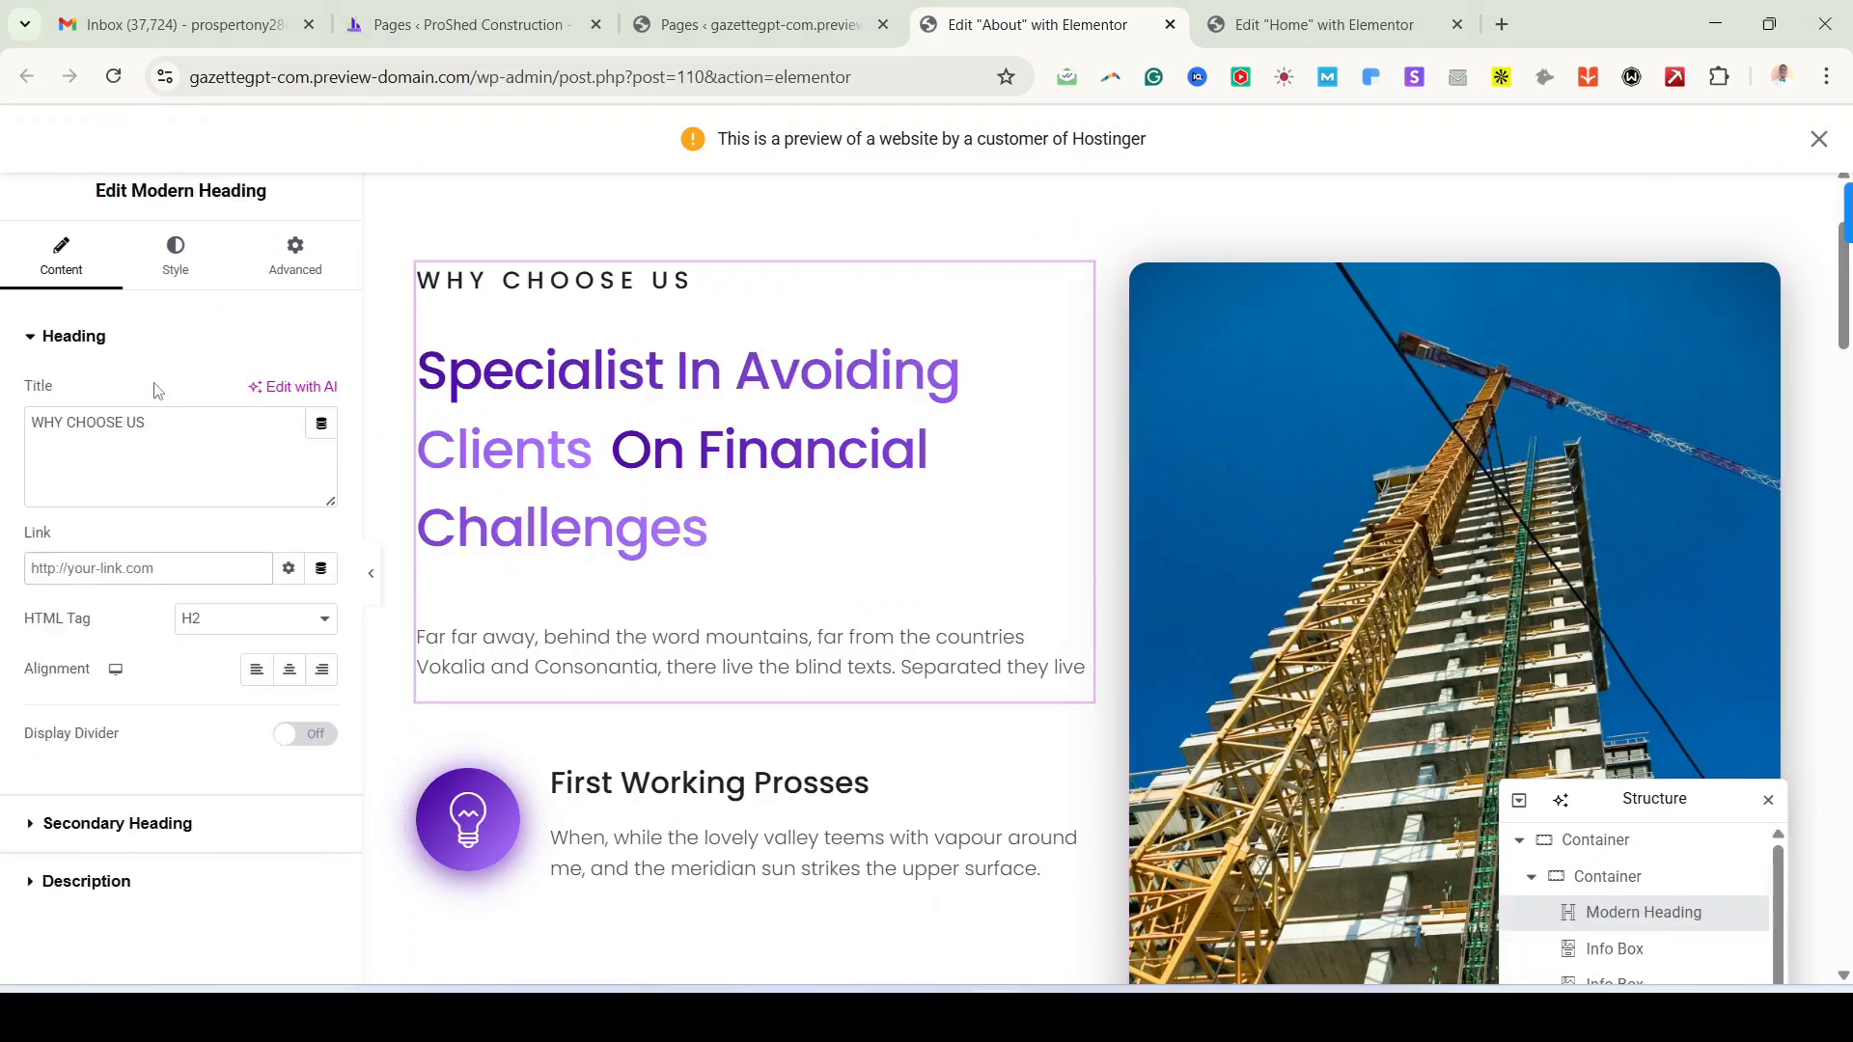
click(143, 847)
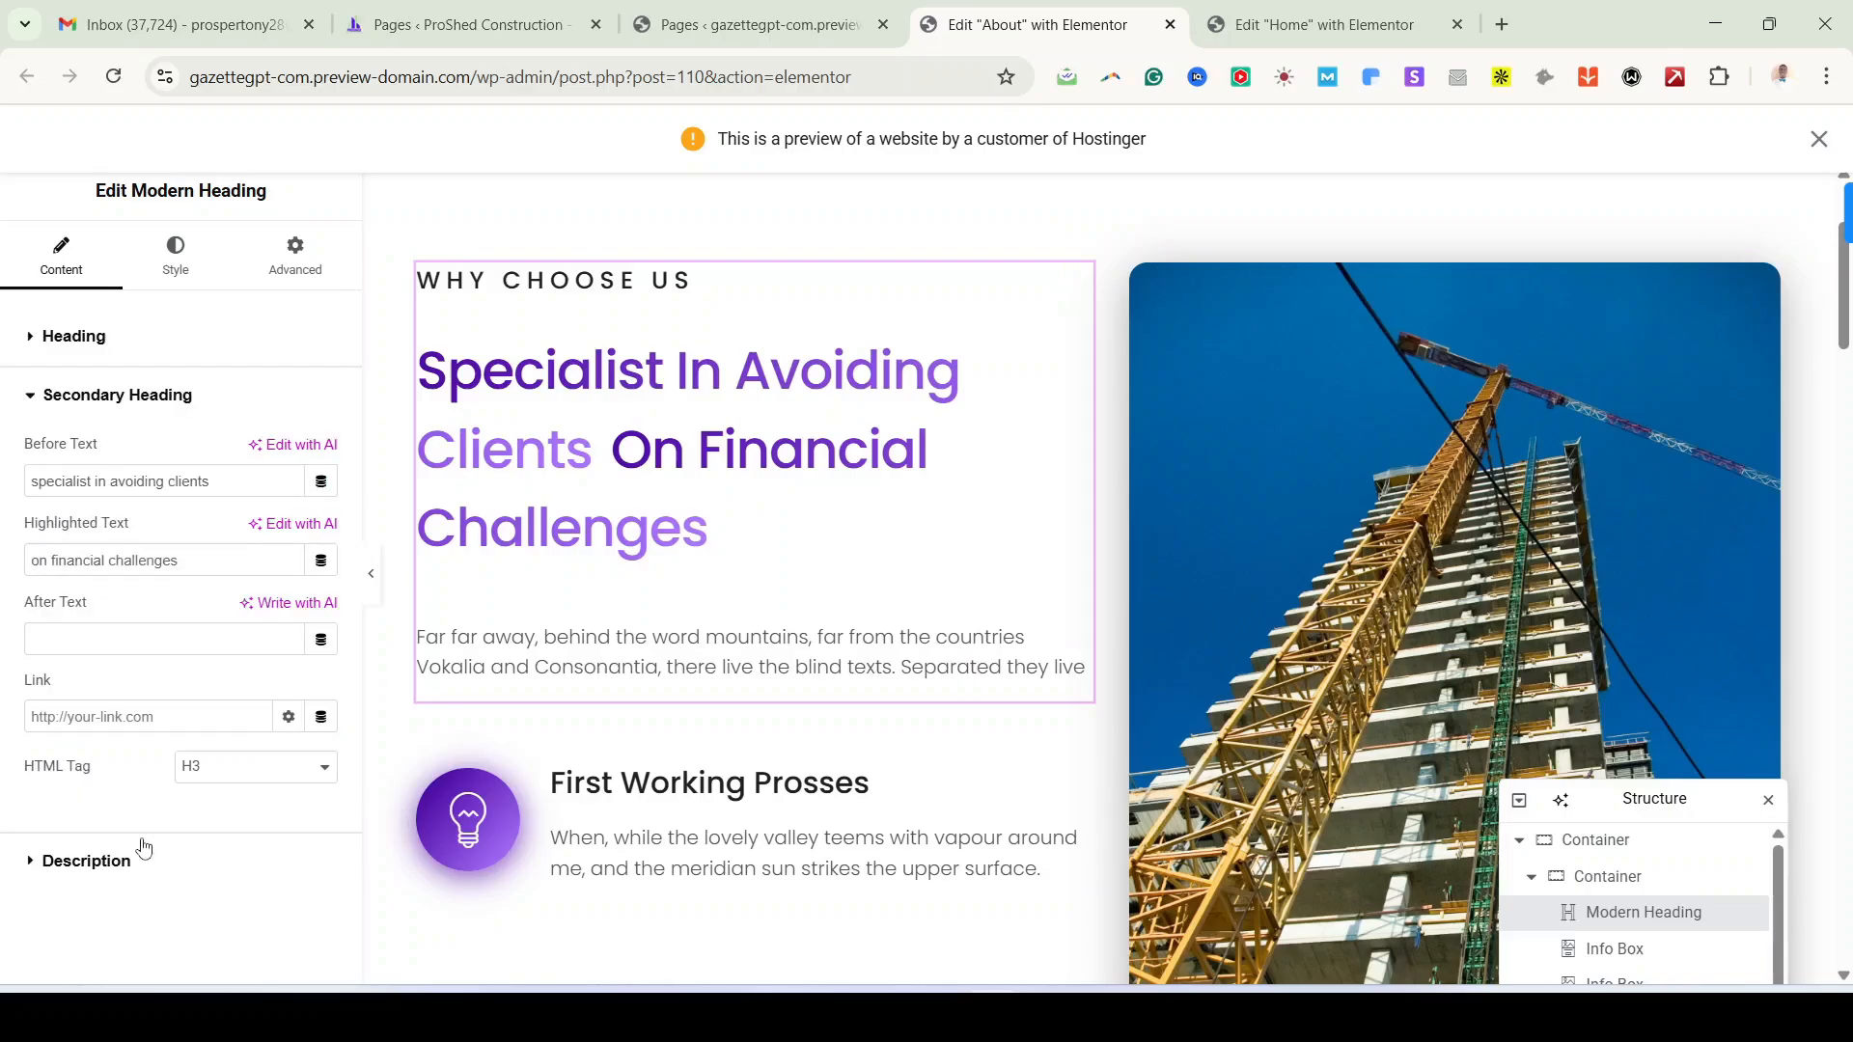
double_click(185, 480)
key(ctrl+a)
text(specialist in building)
triple_click(104, 560)
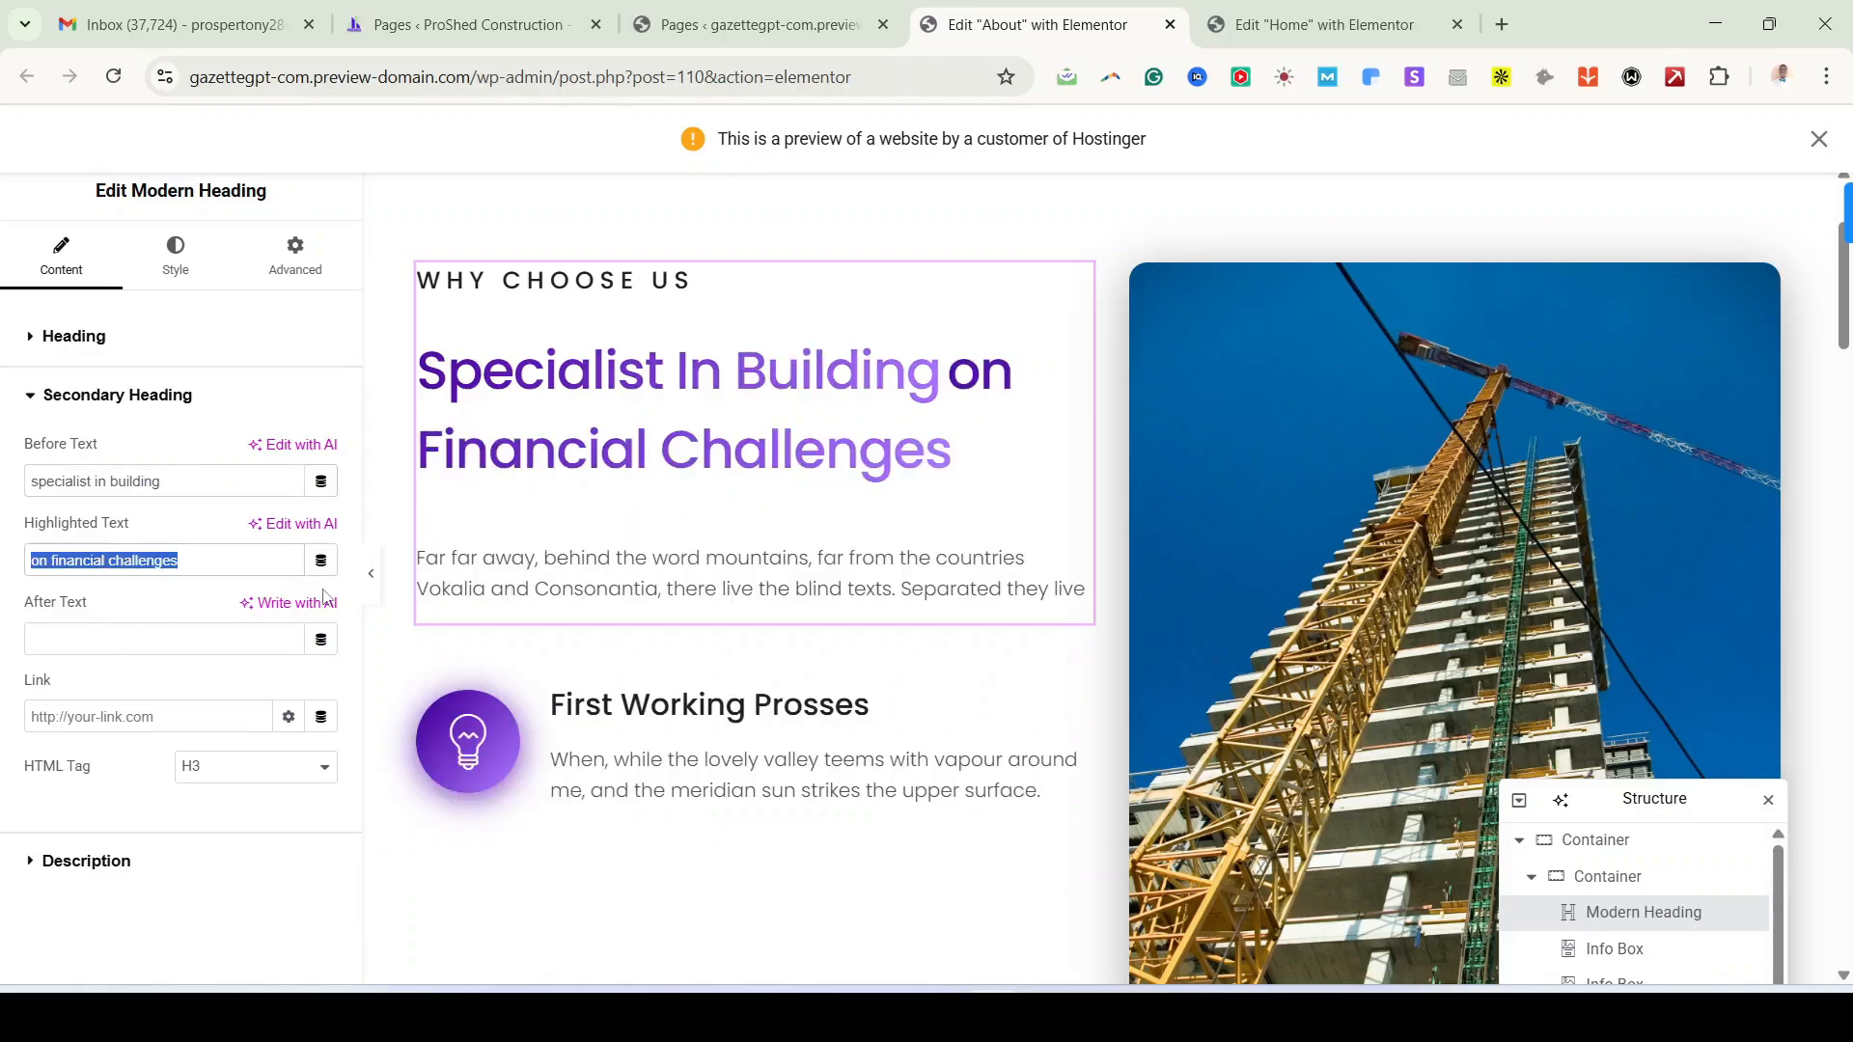
text(AN)
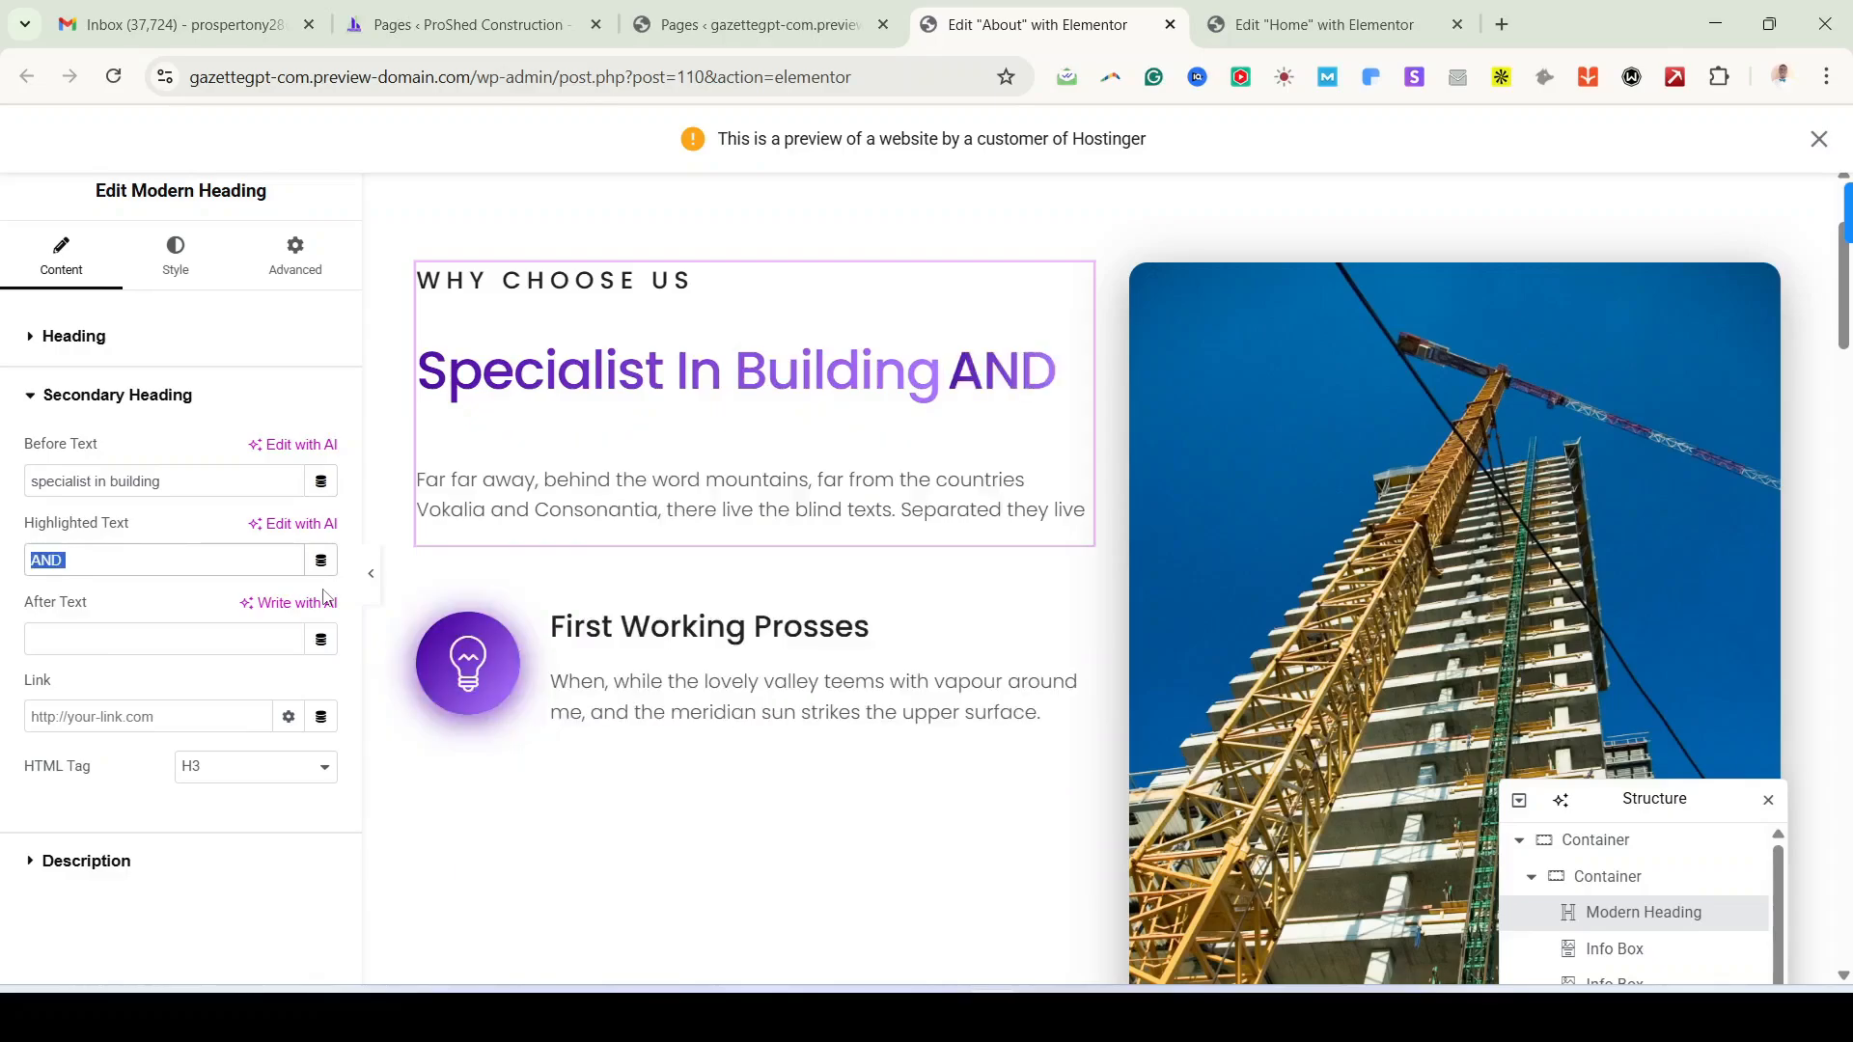
text(d )
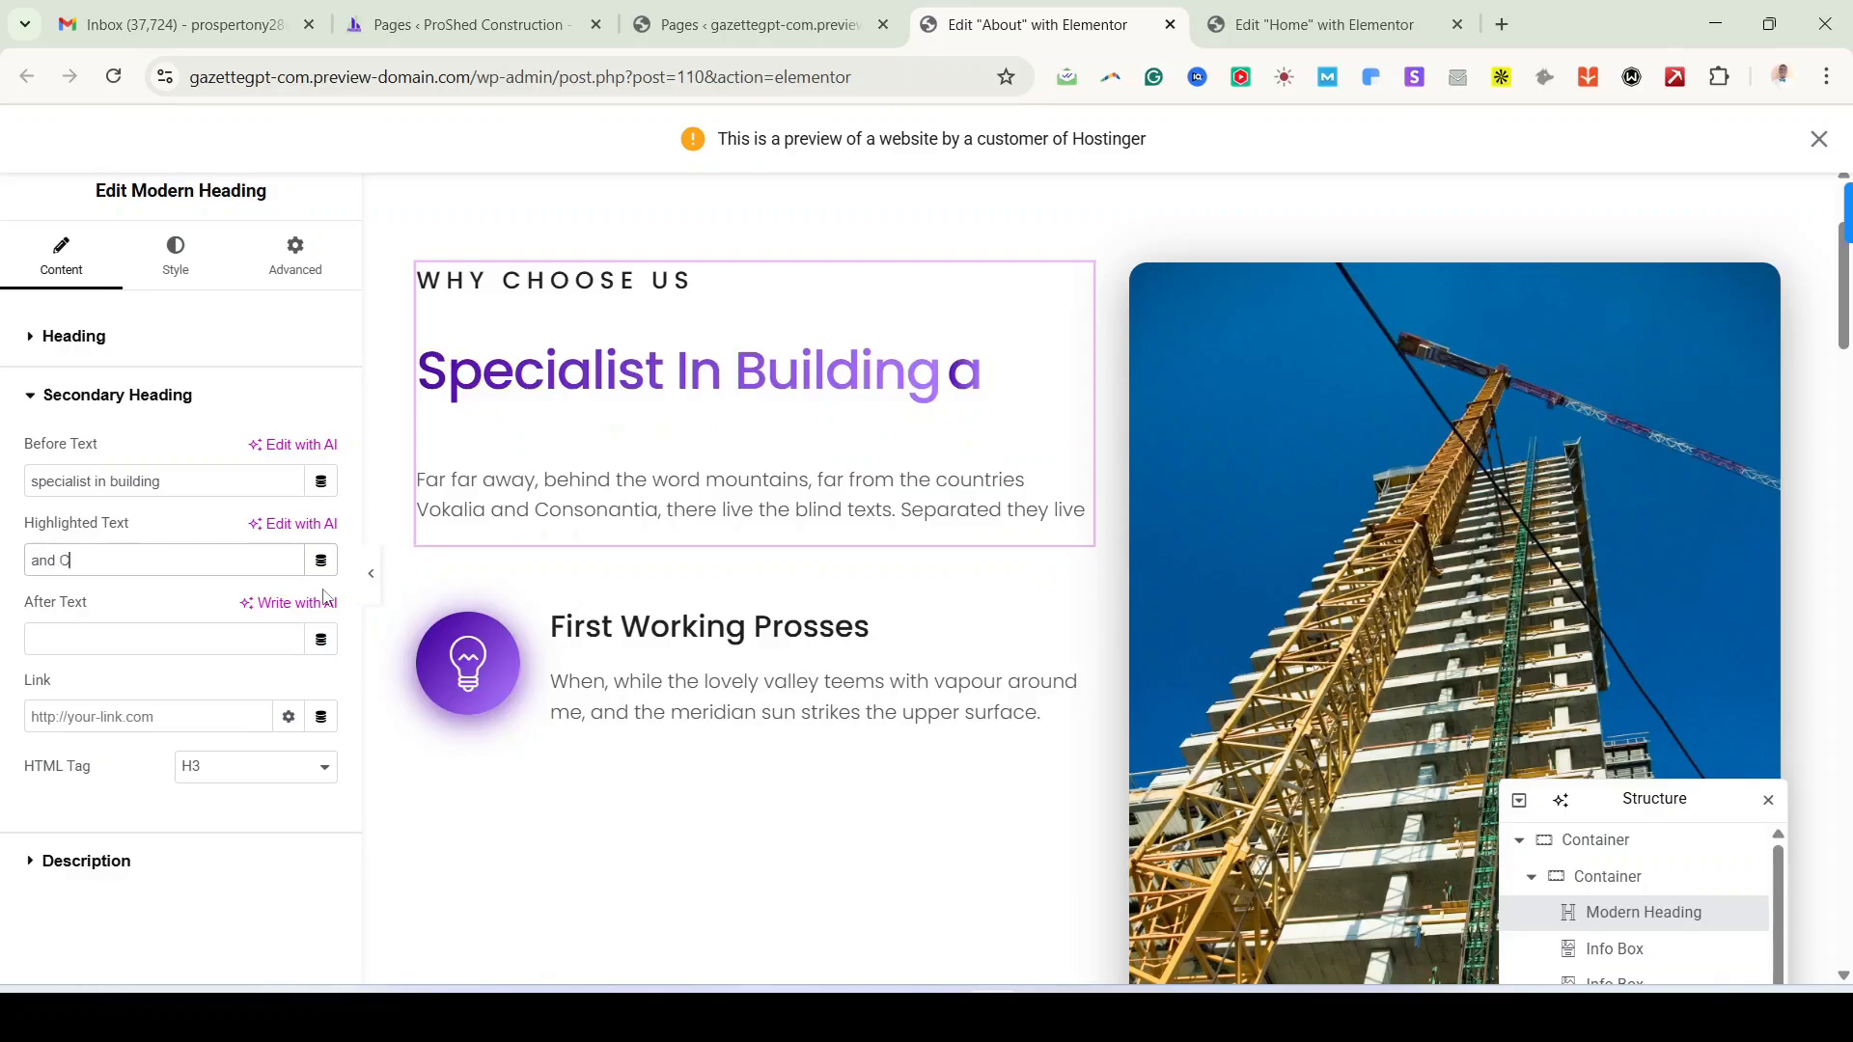
text(Construction)
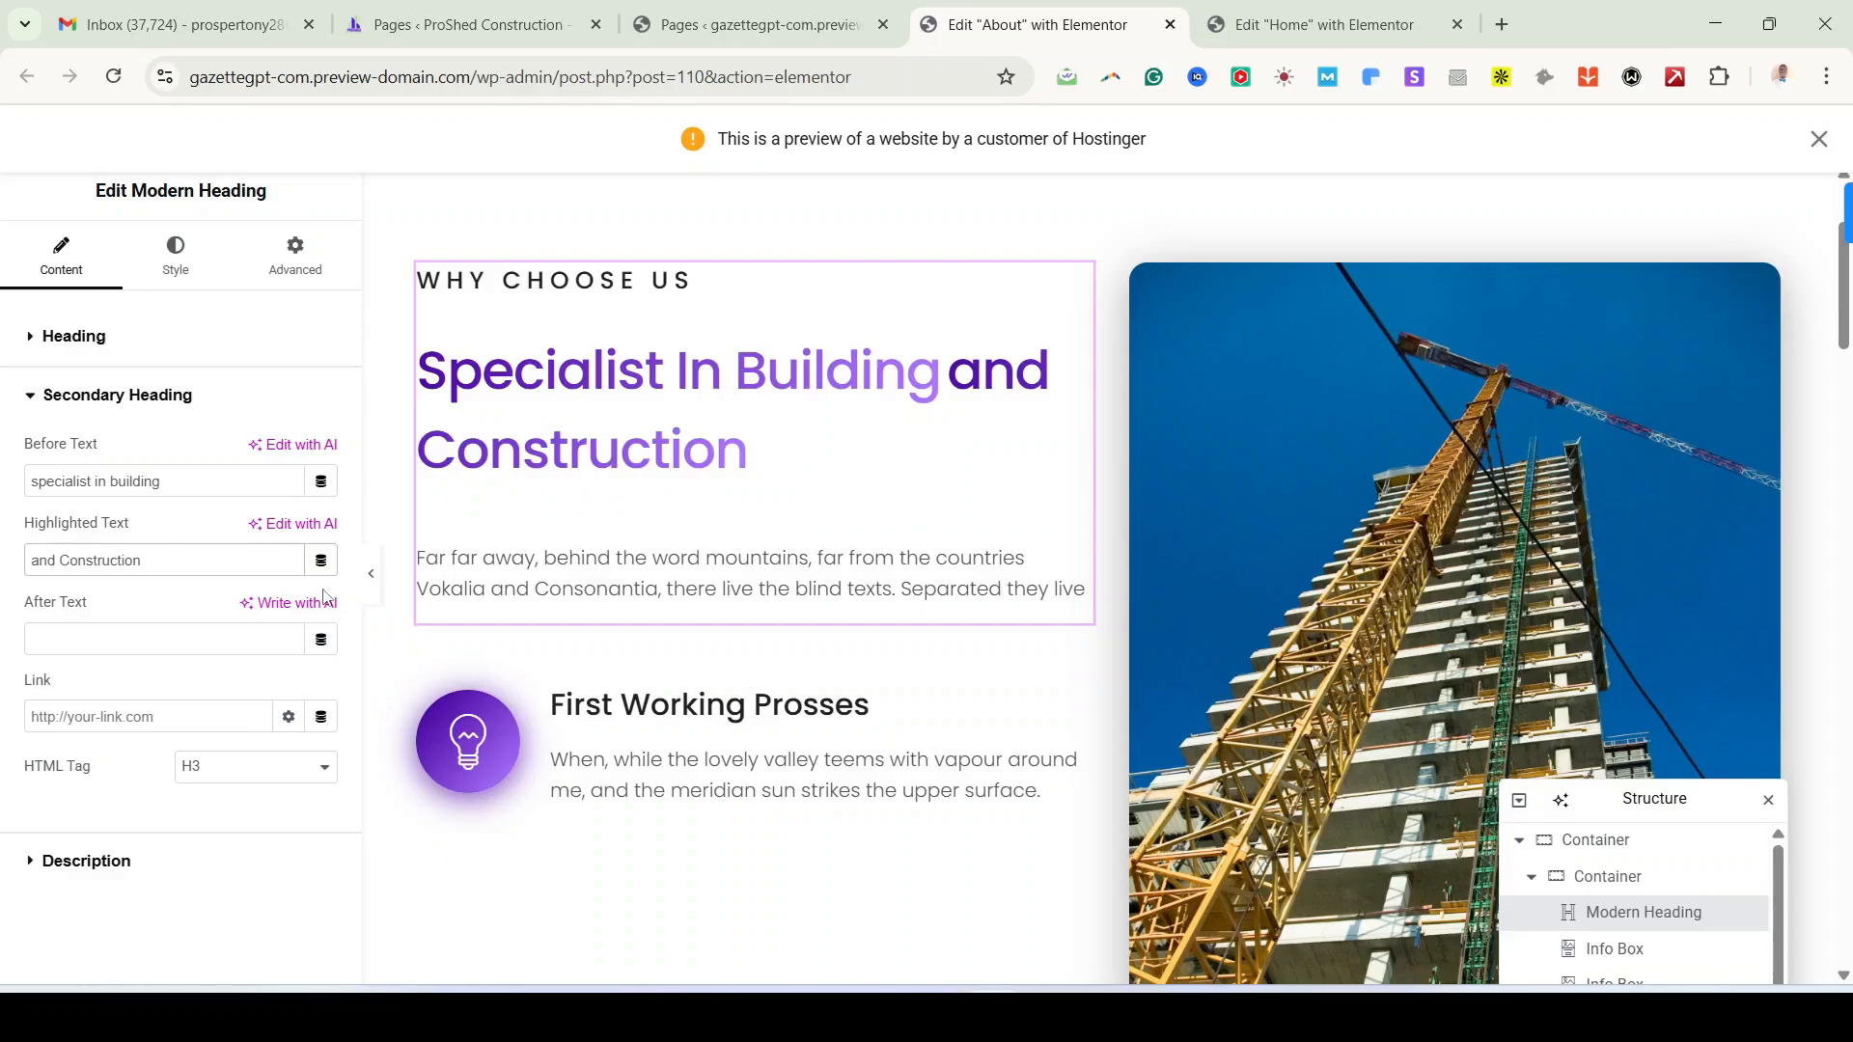
Step: Scroll through the reference About page and select its intro paragraph
scroll(1131, 565, down, 1)
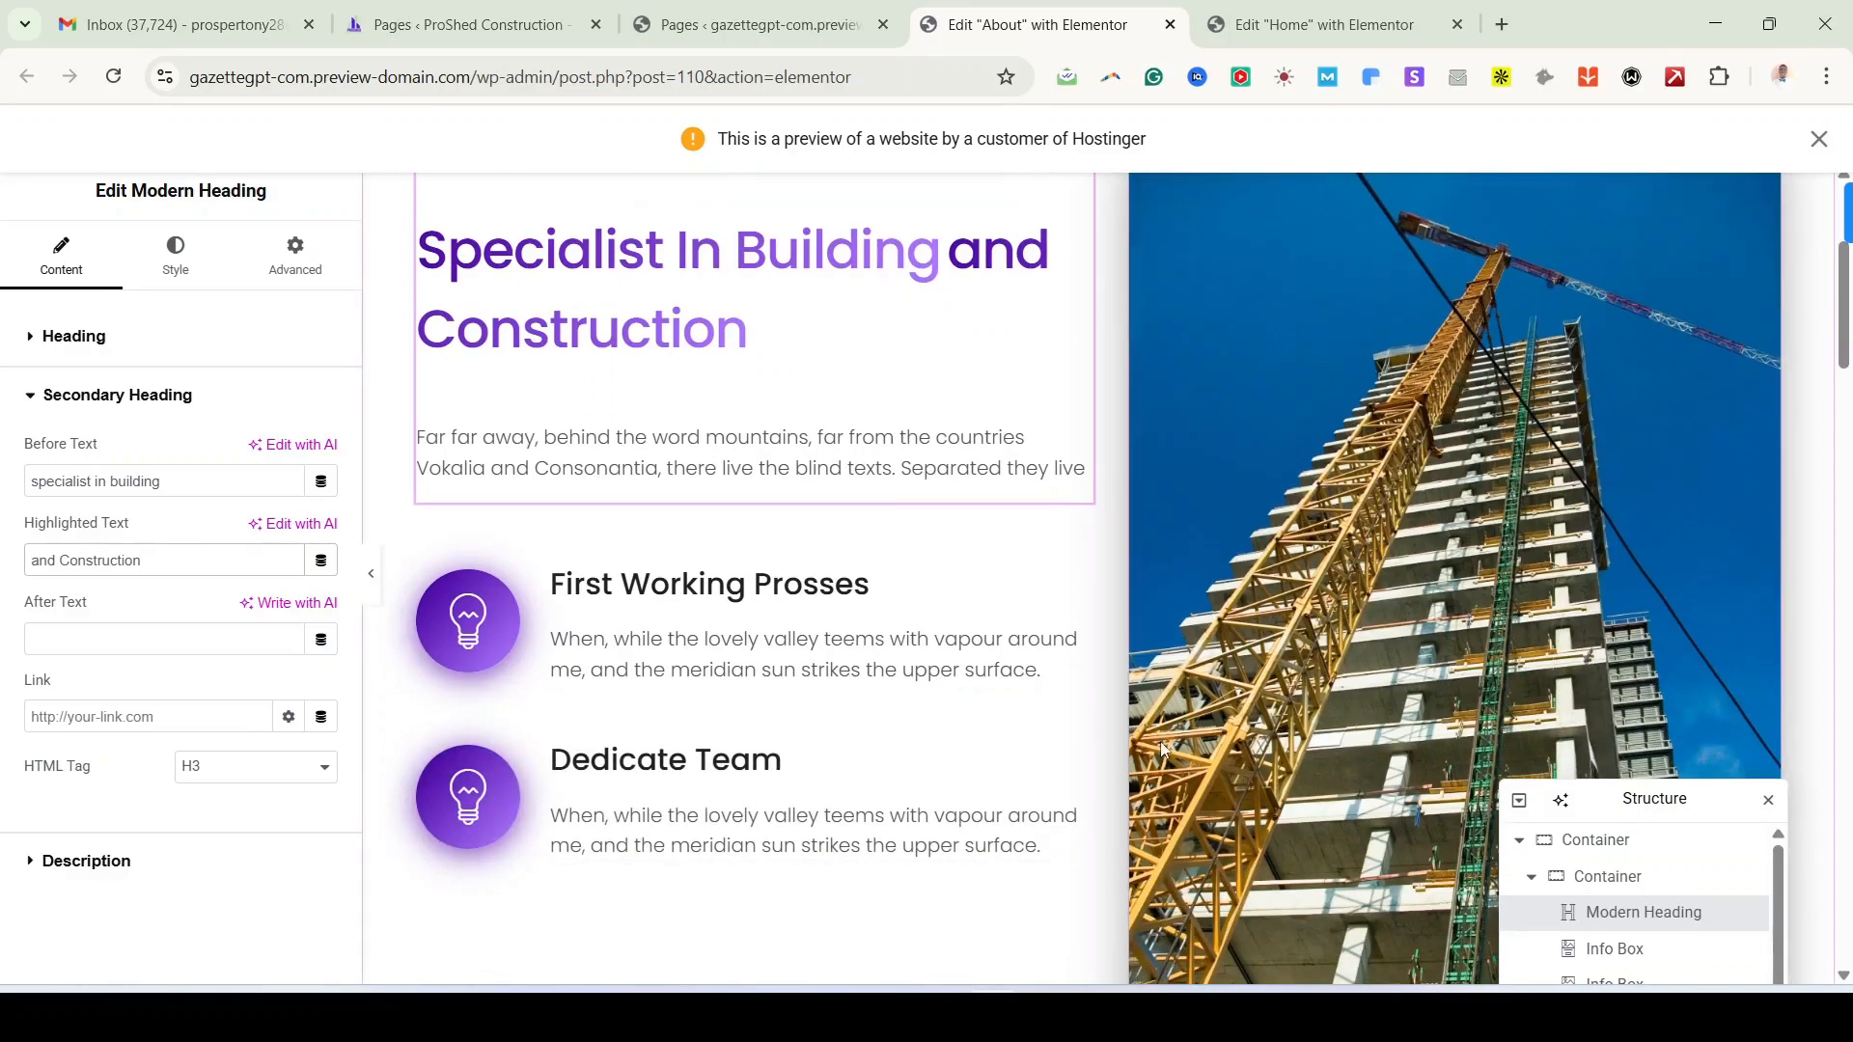
scroll(1155, 748, down, 3)
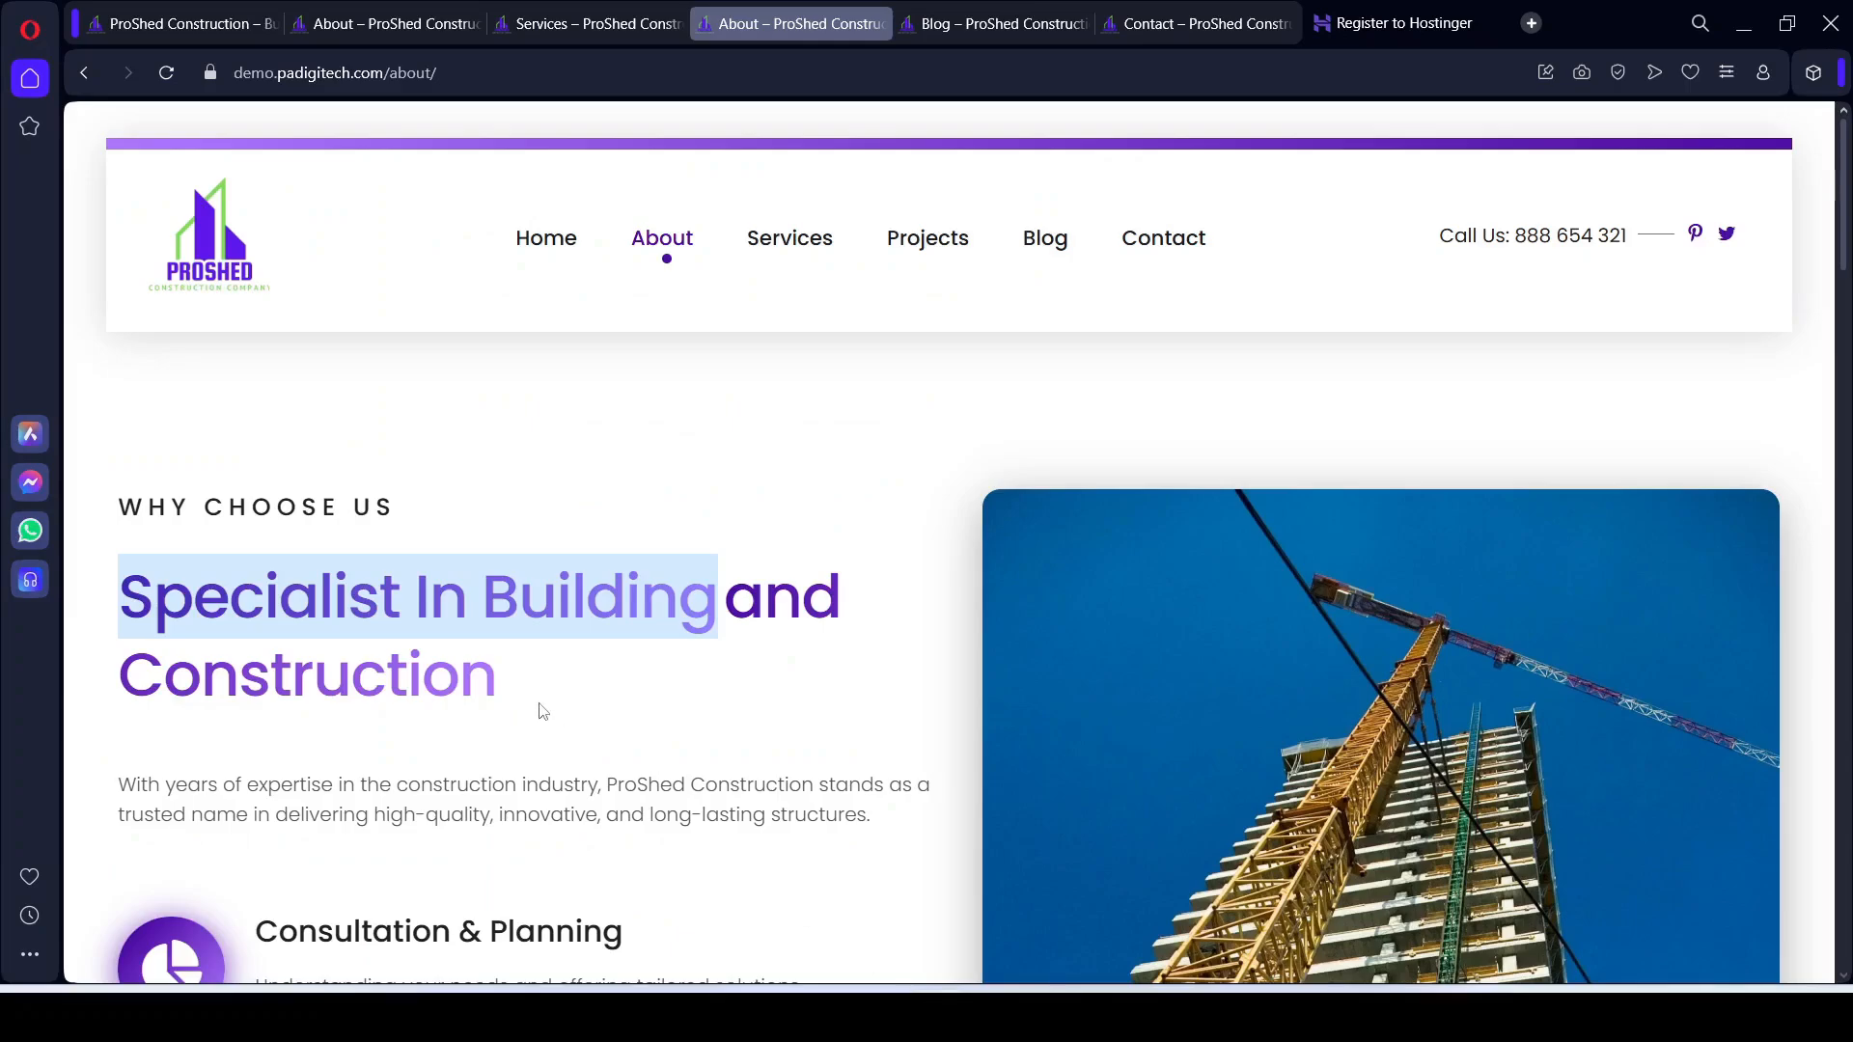
scroll(542, 711, down, 3)
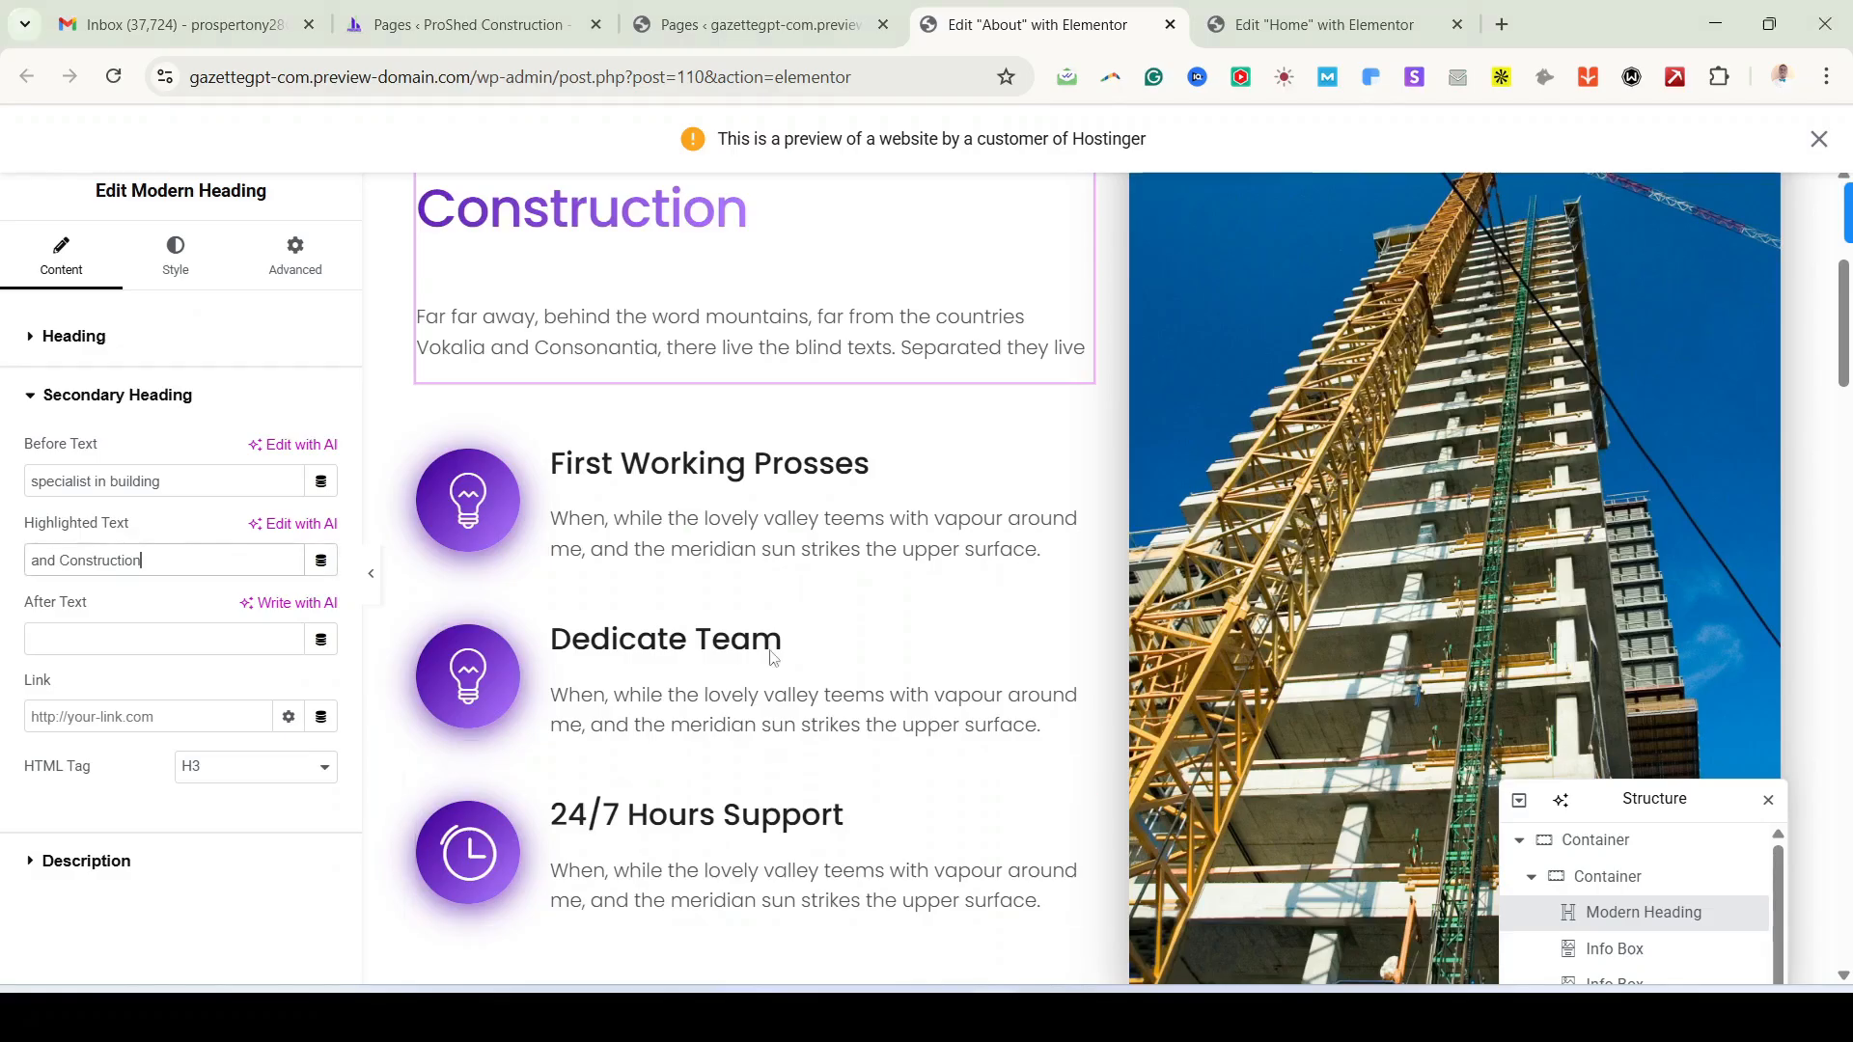
scroll(543, 512, up, 3)
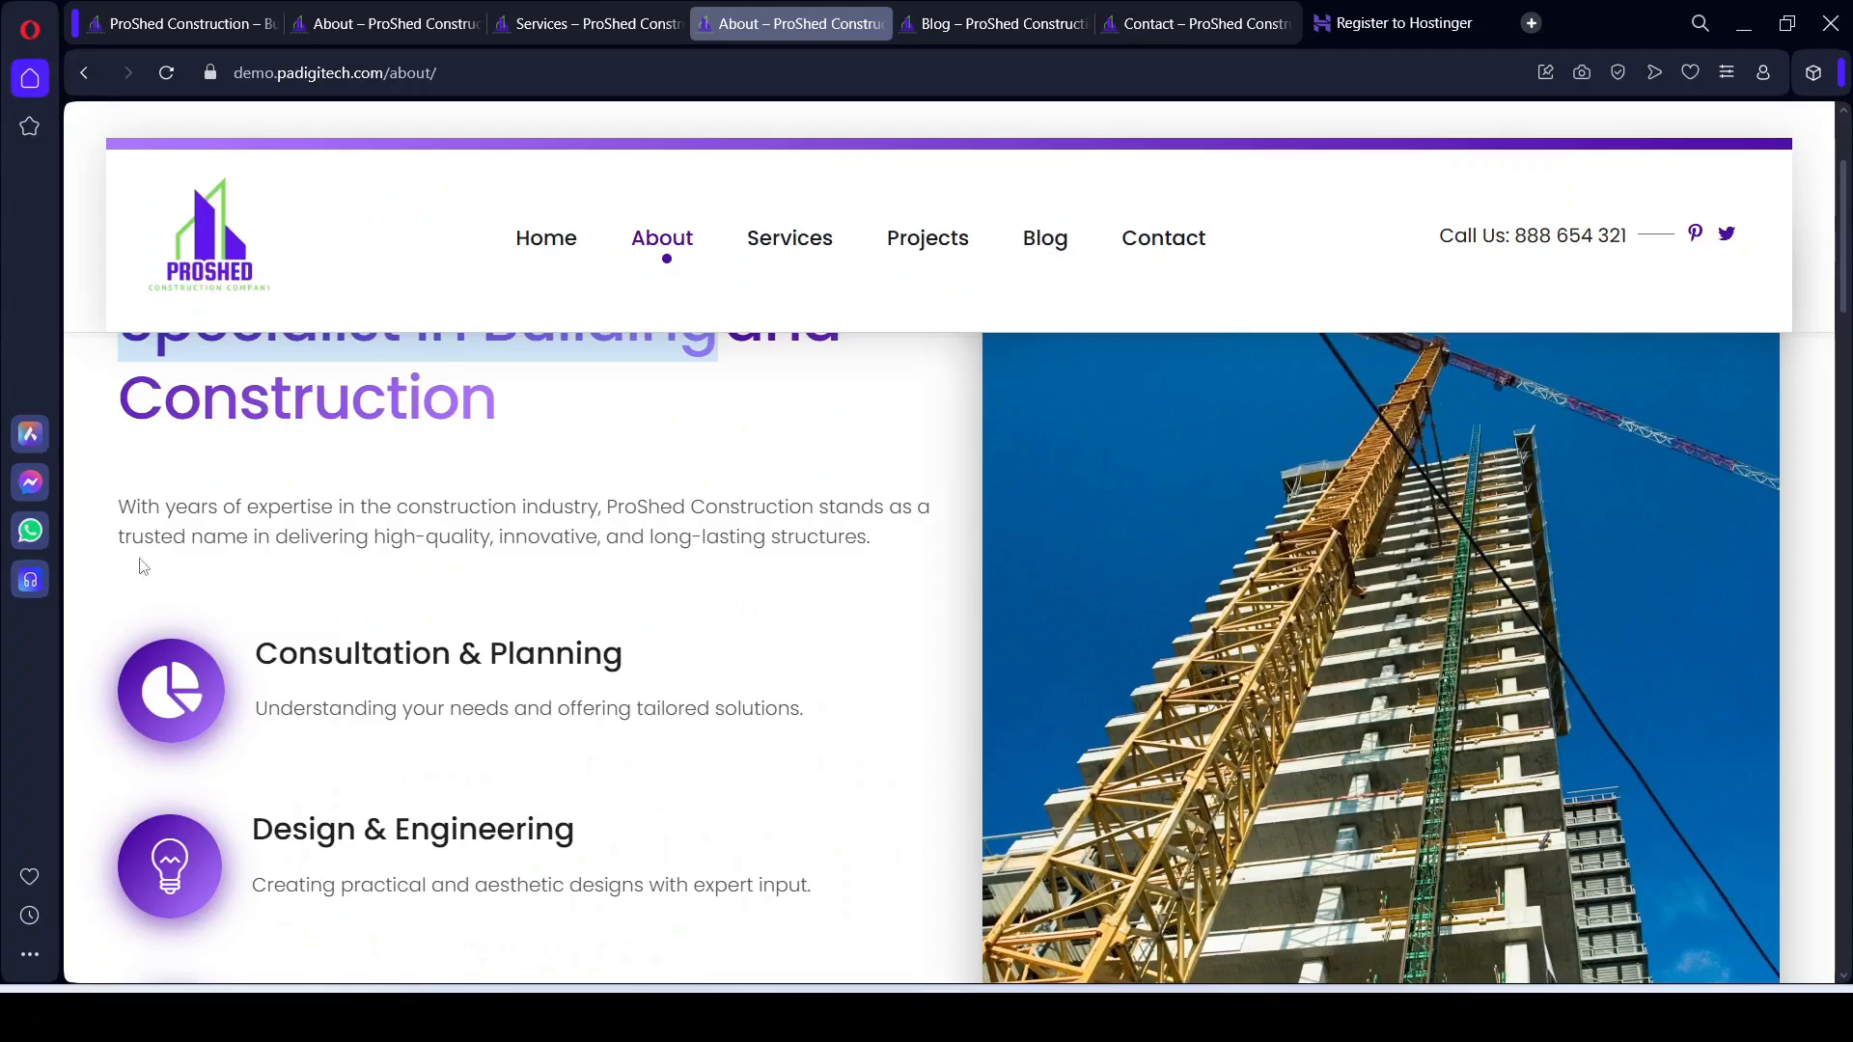
triple_click(154, 509)
scroll(323, 415, down, 3)
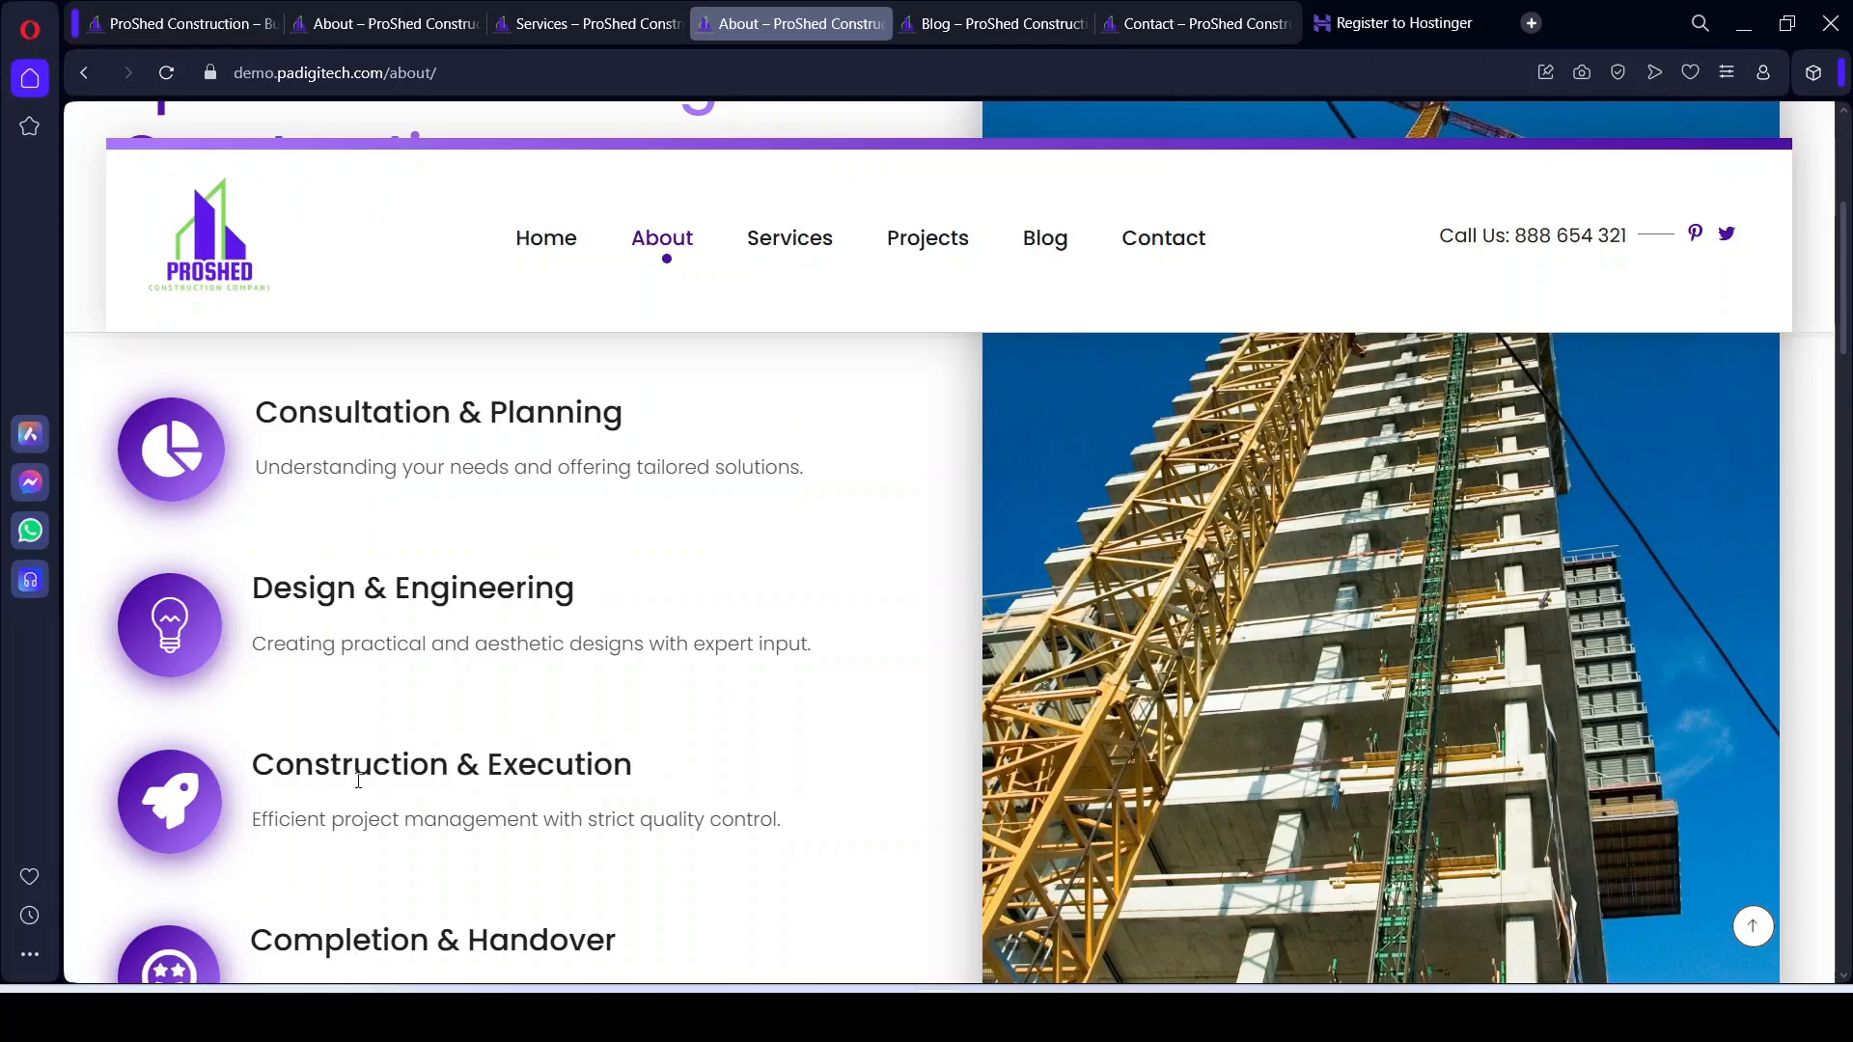
scroll(507, 797, down, 3)
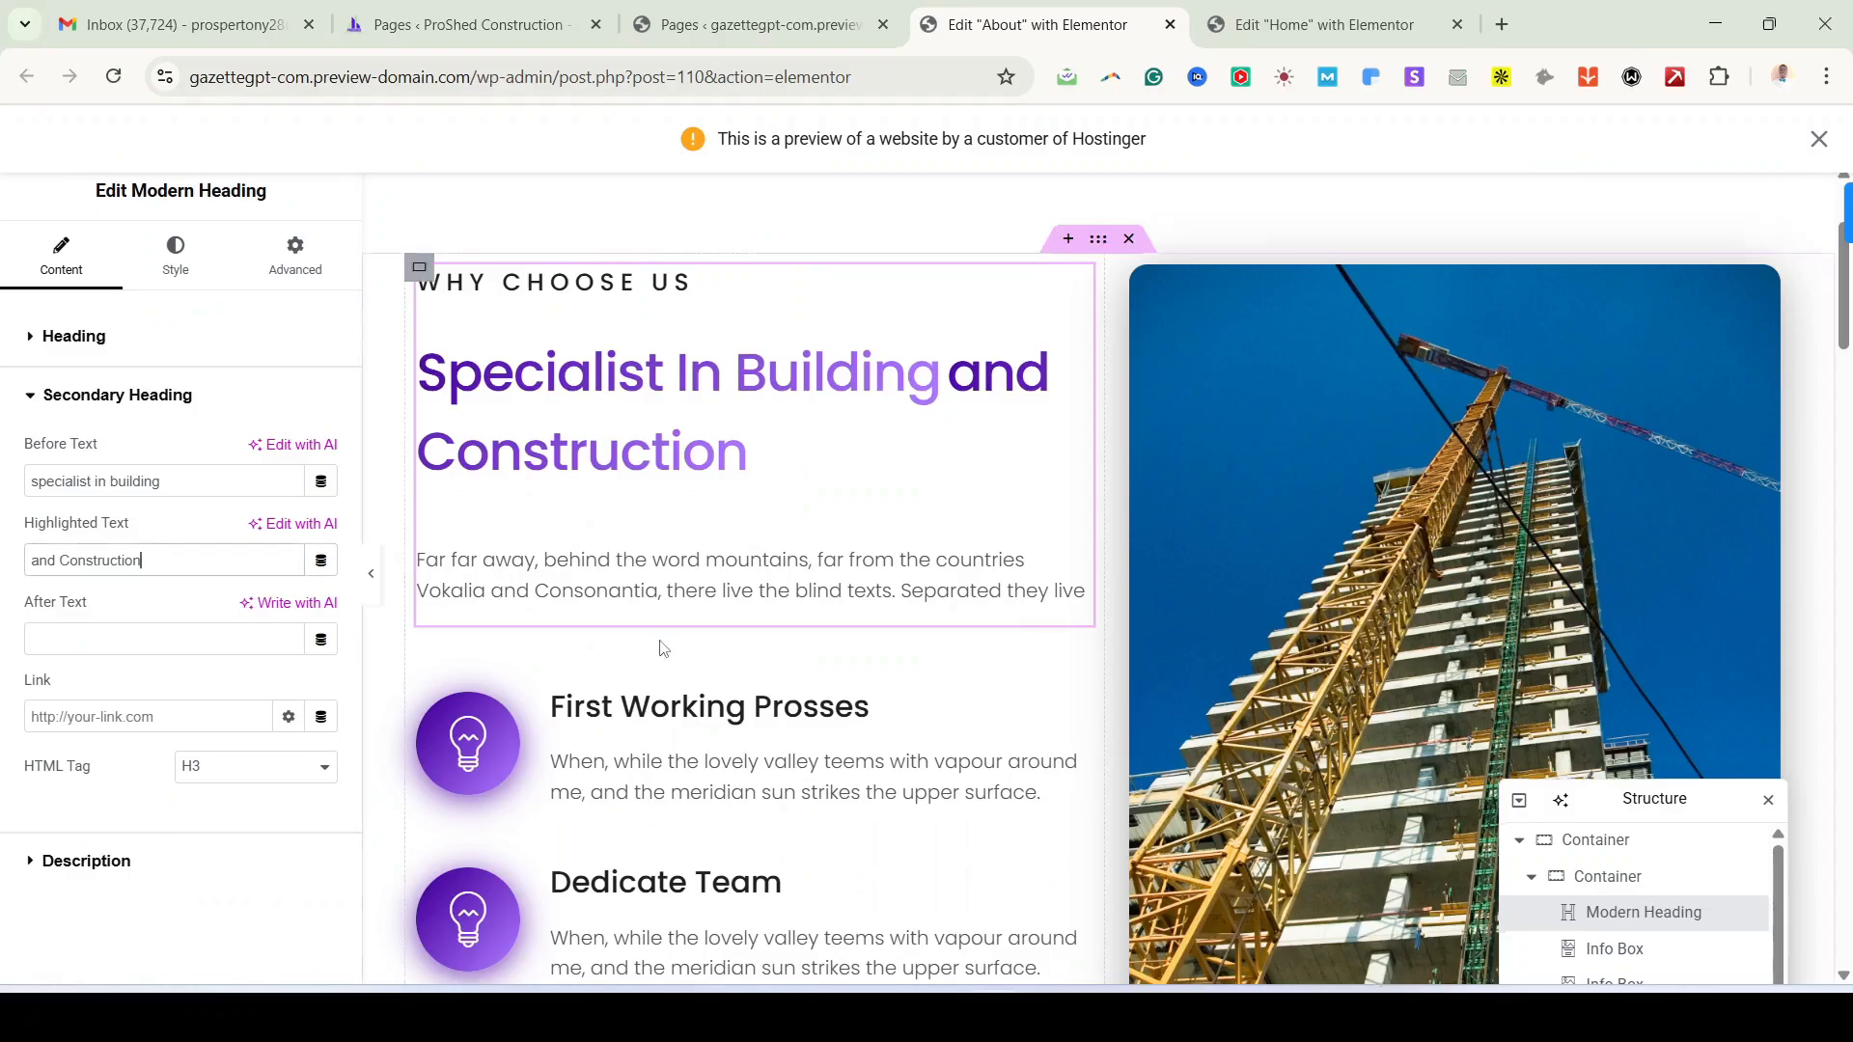
scroll(662, 647, down, 3)
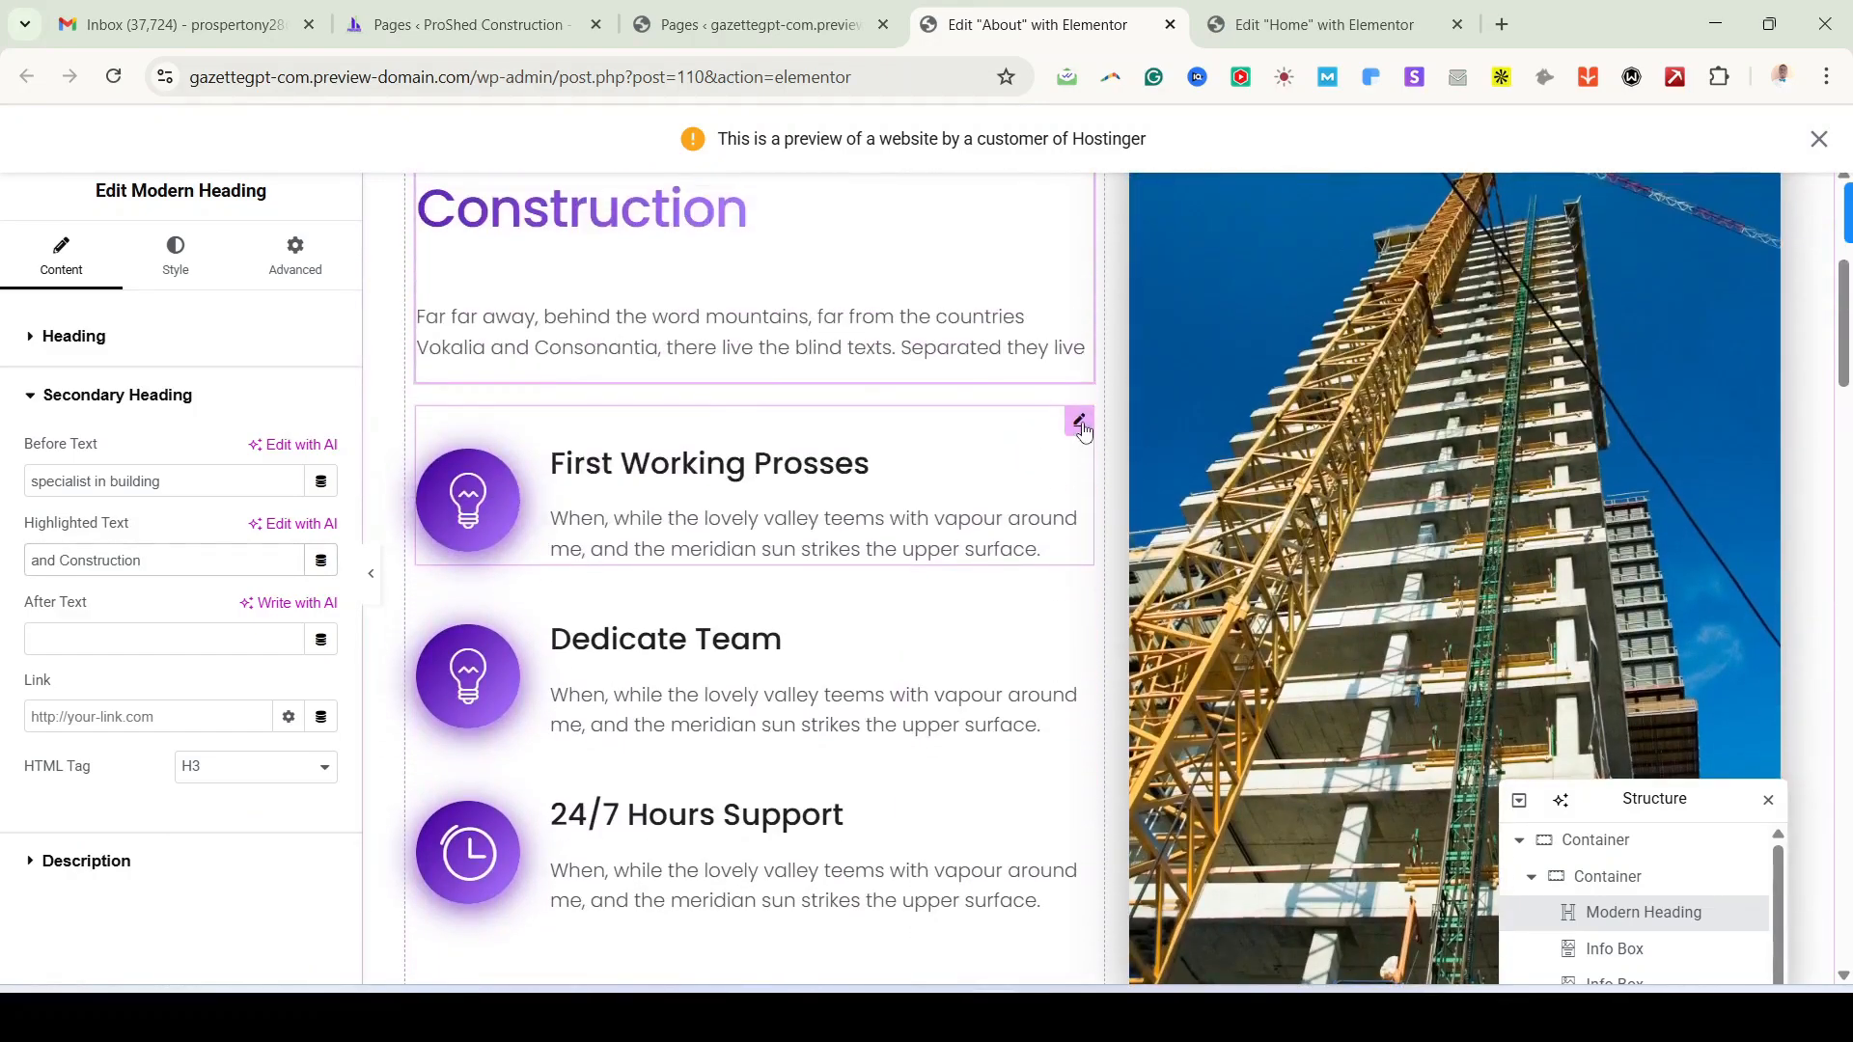
Step: Open the First Working Prosses info box and select its title and description text
click(1080, 425)
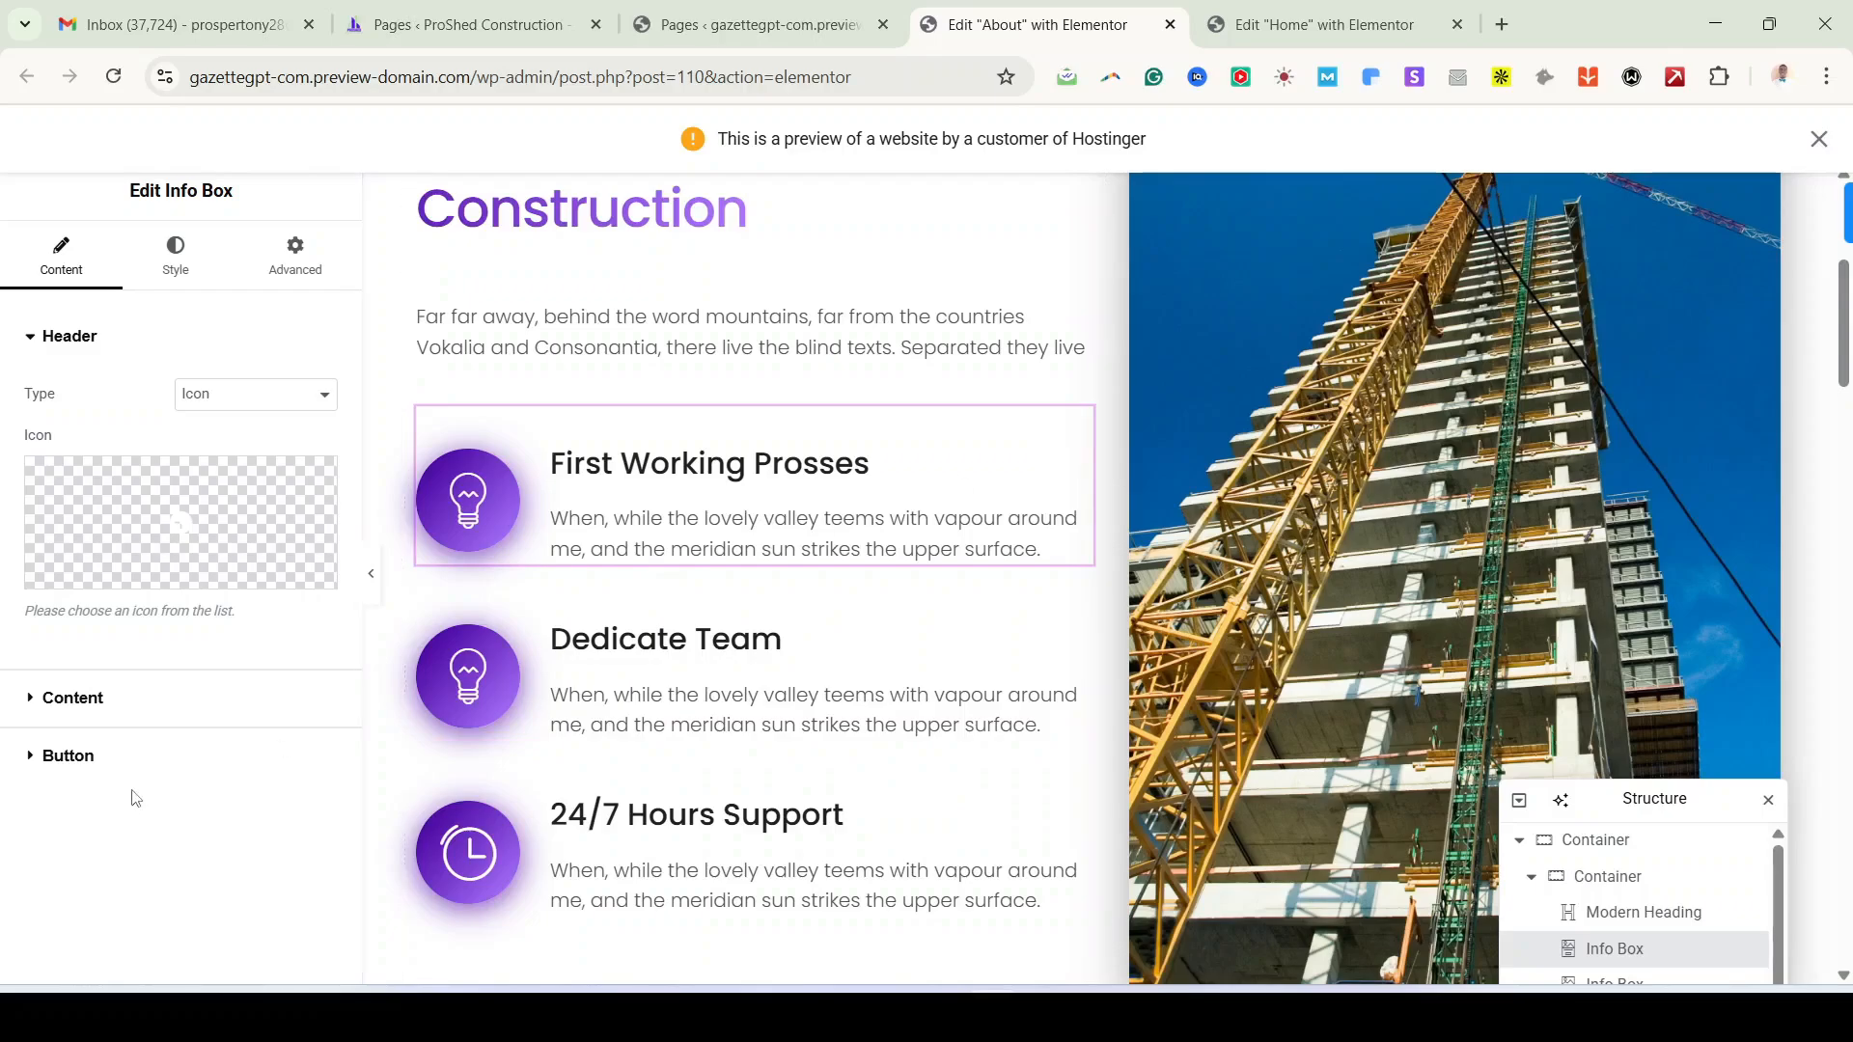
click(63, 698)
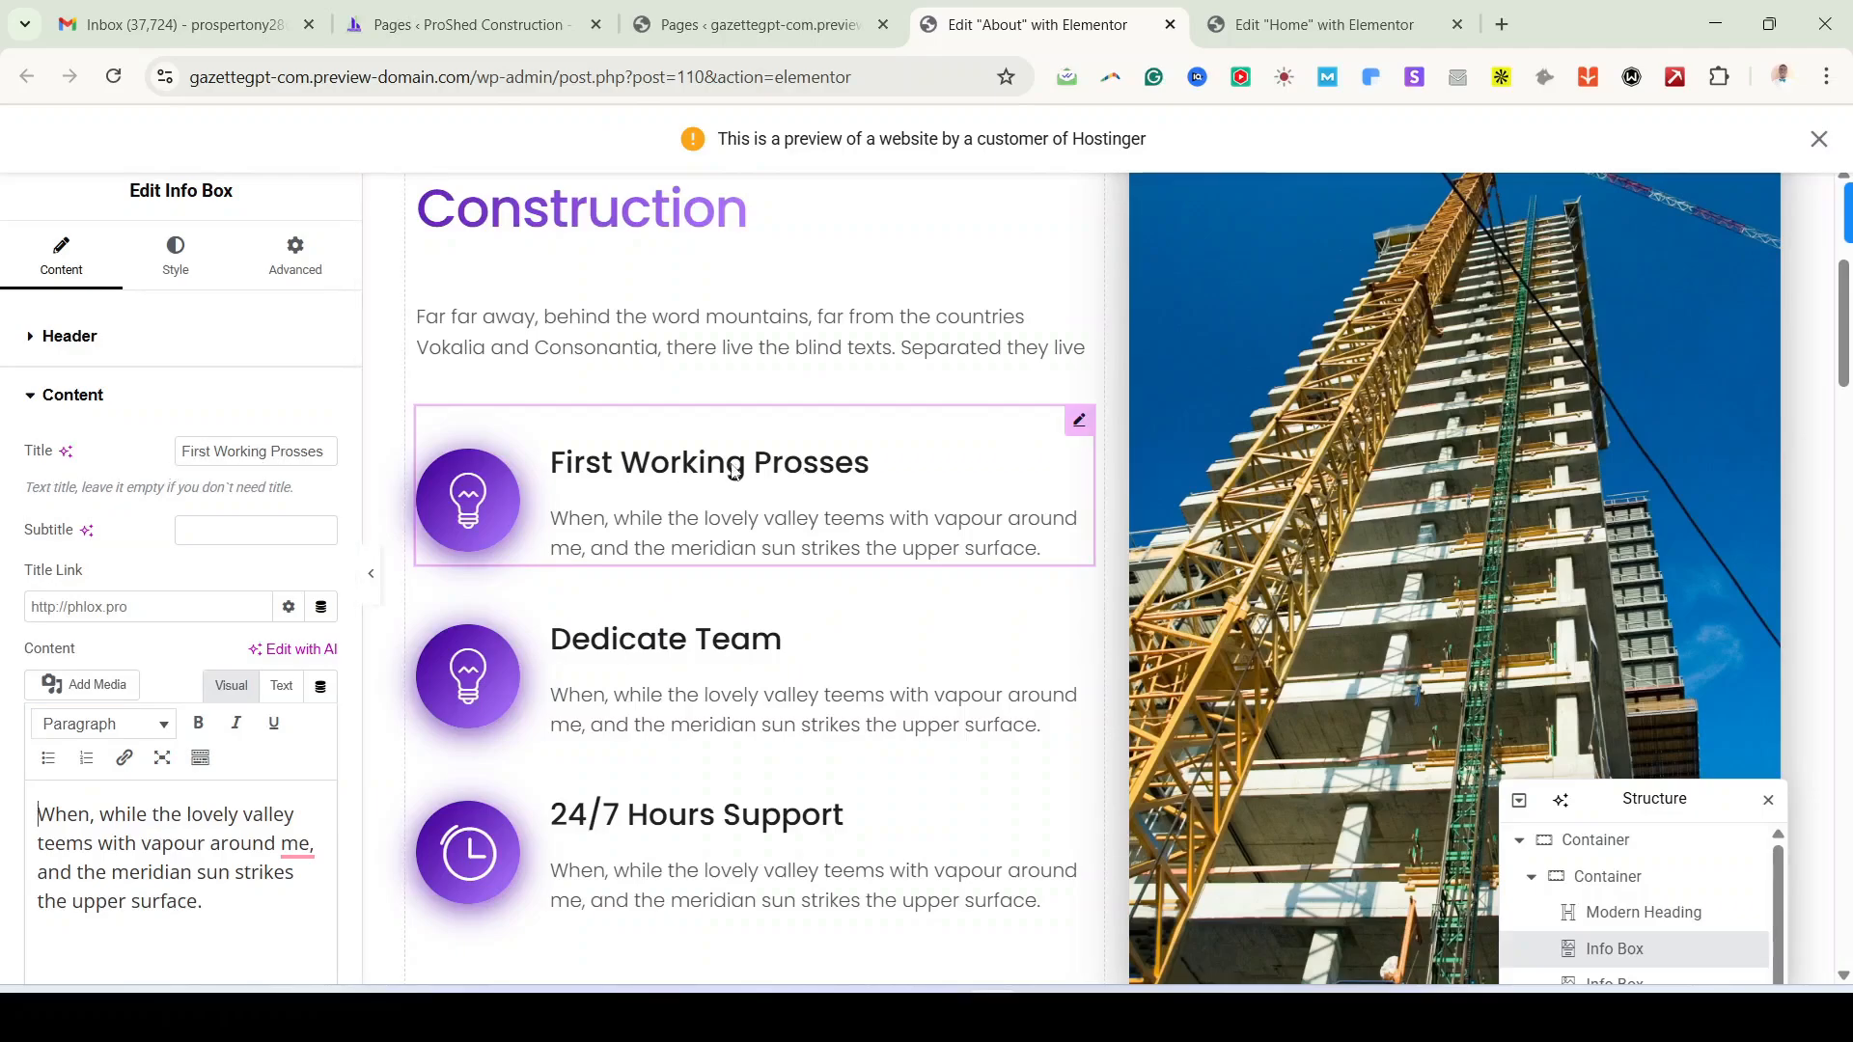
triple_click(237, 452)
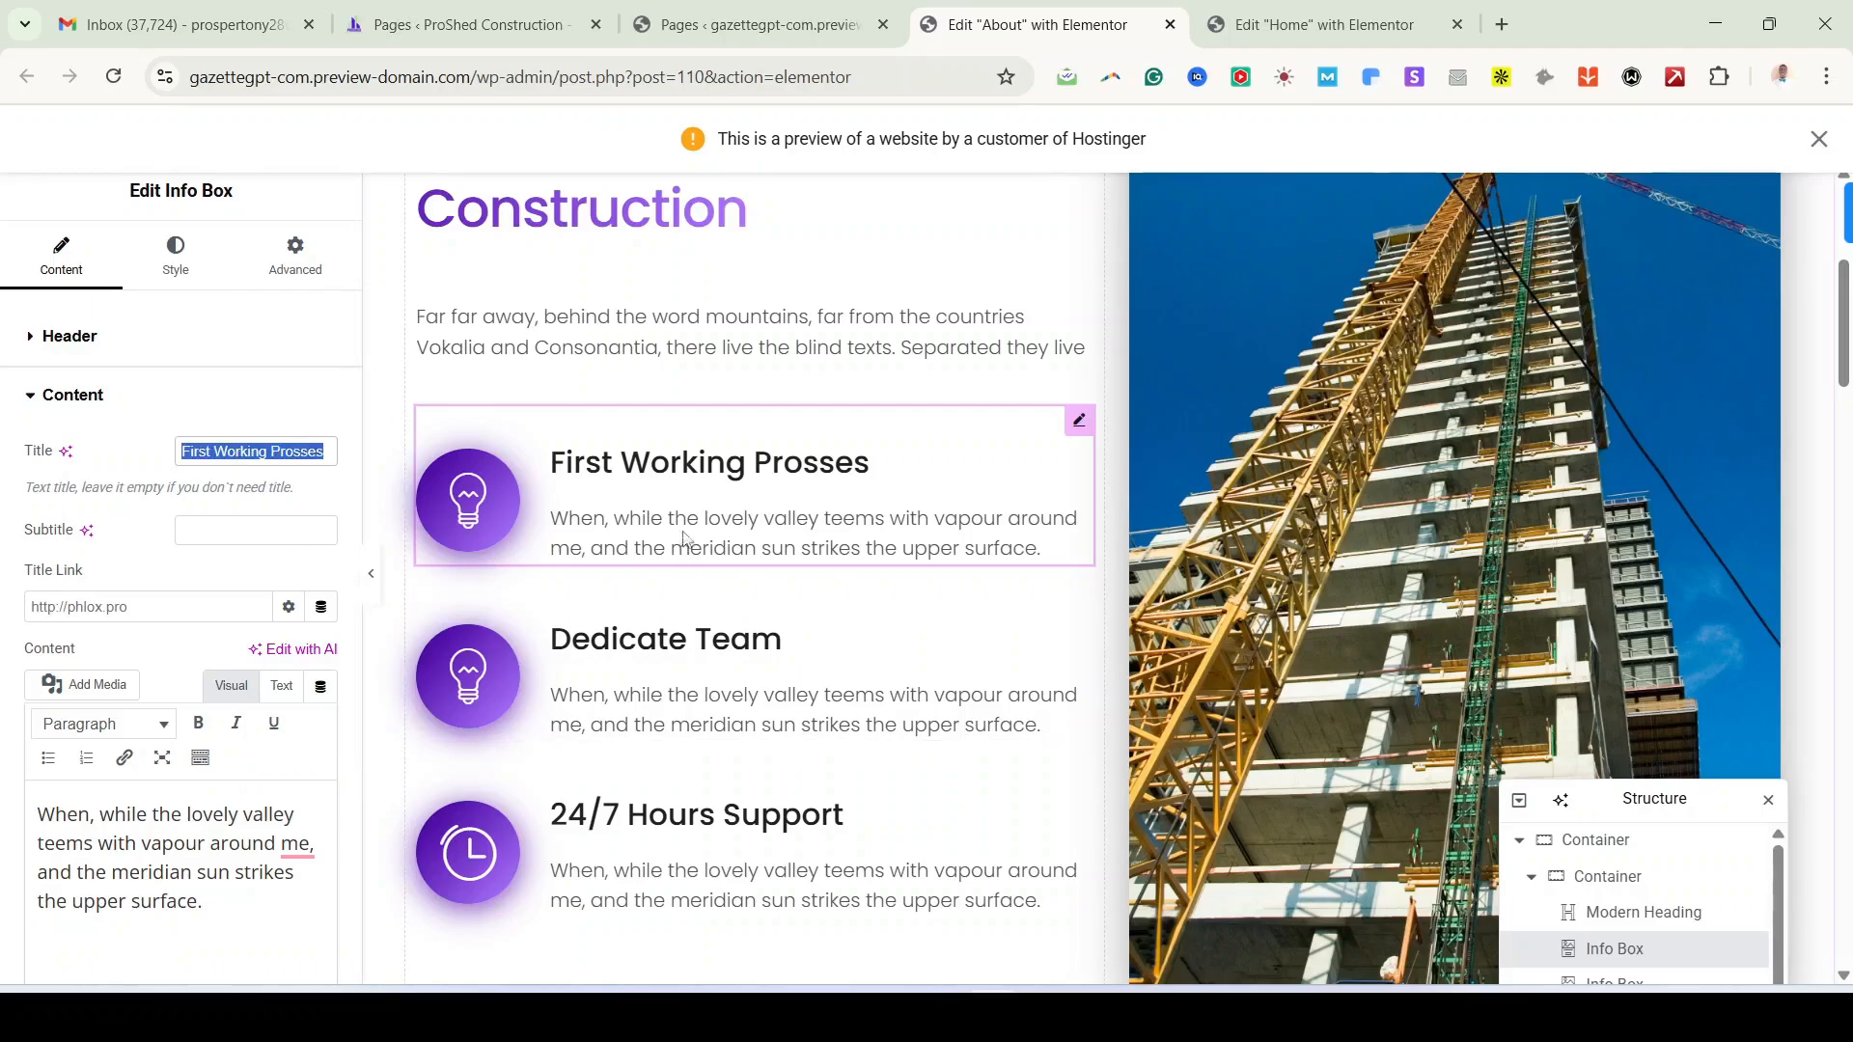
double_click(209, 845)
key(ctrl+a)
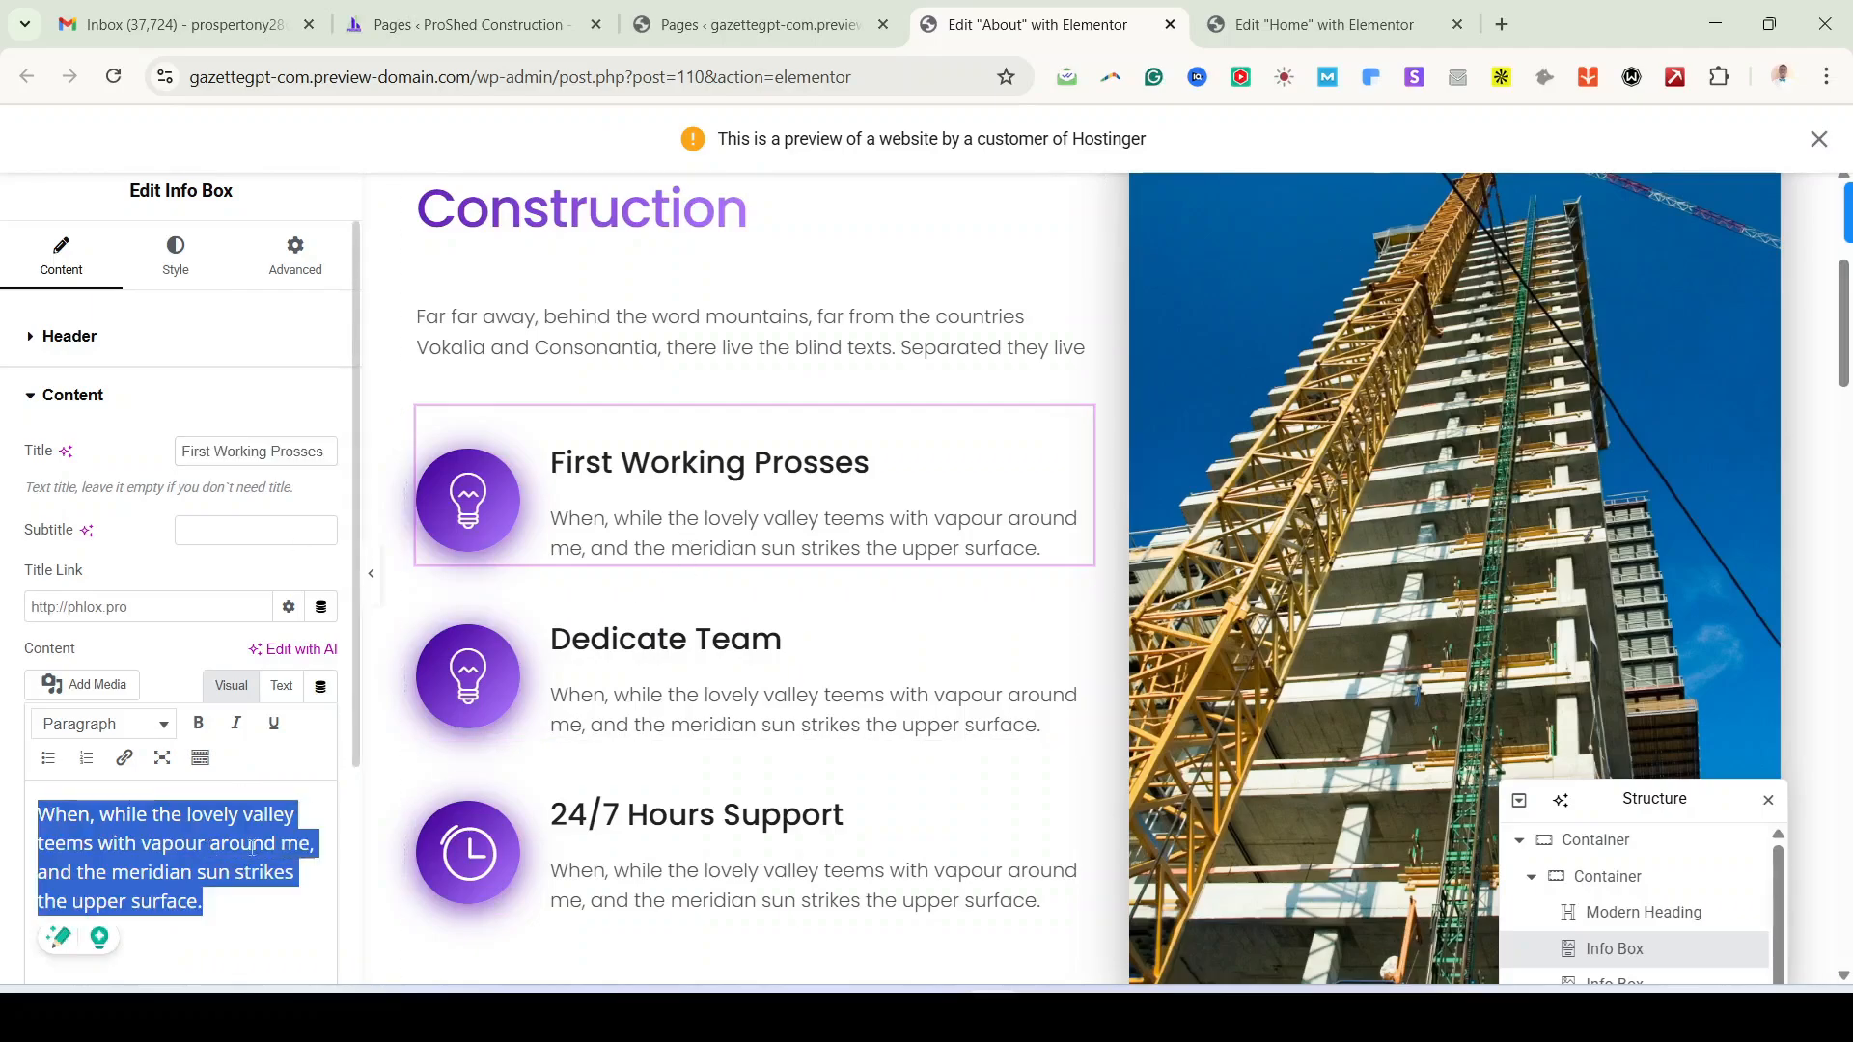
click(60, 386)
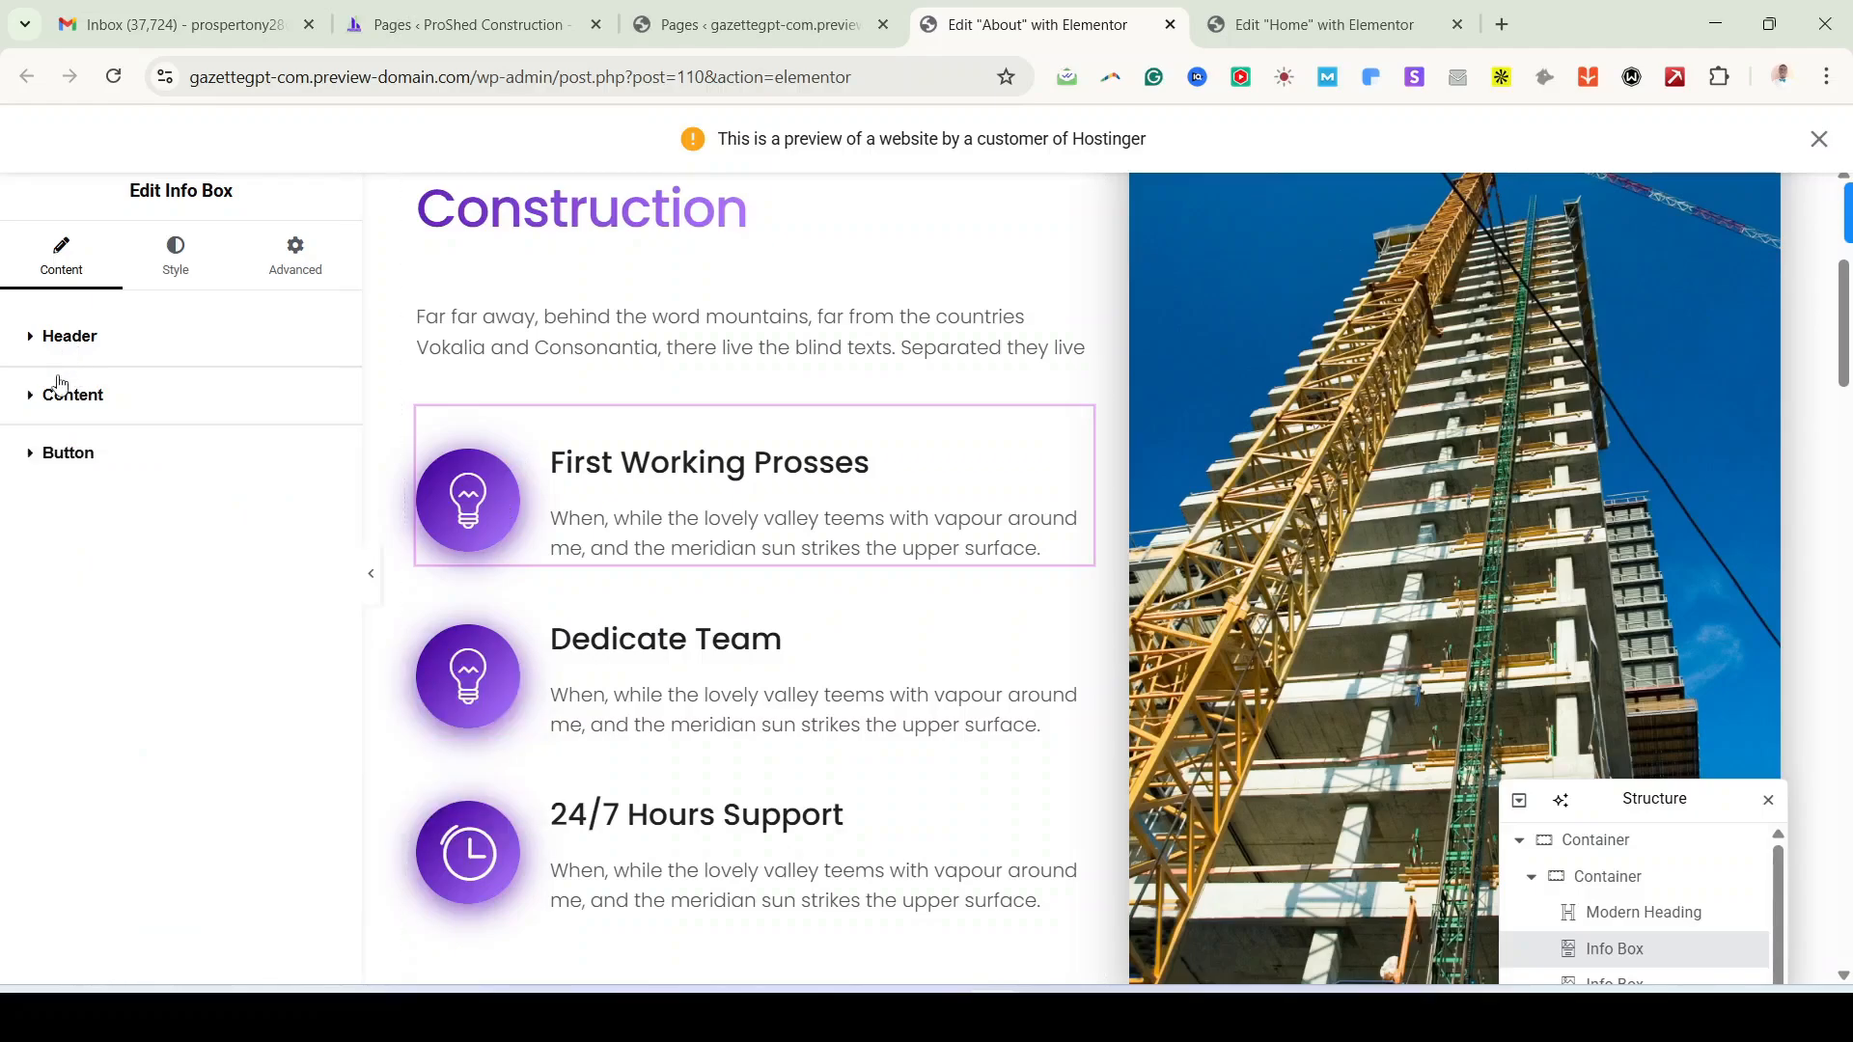
Step: Open the info box's Icon Library, then close it without inserting an icon
click(68, 340)
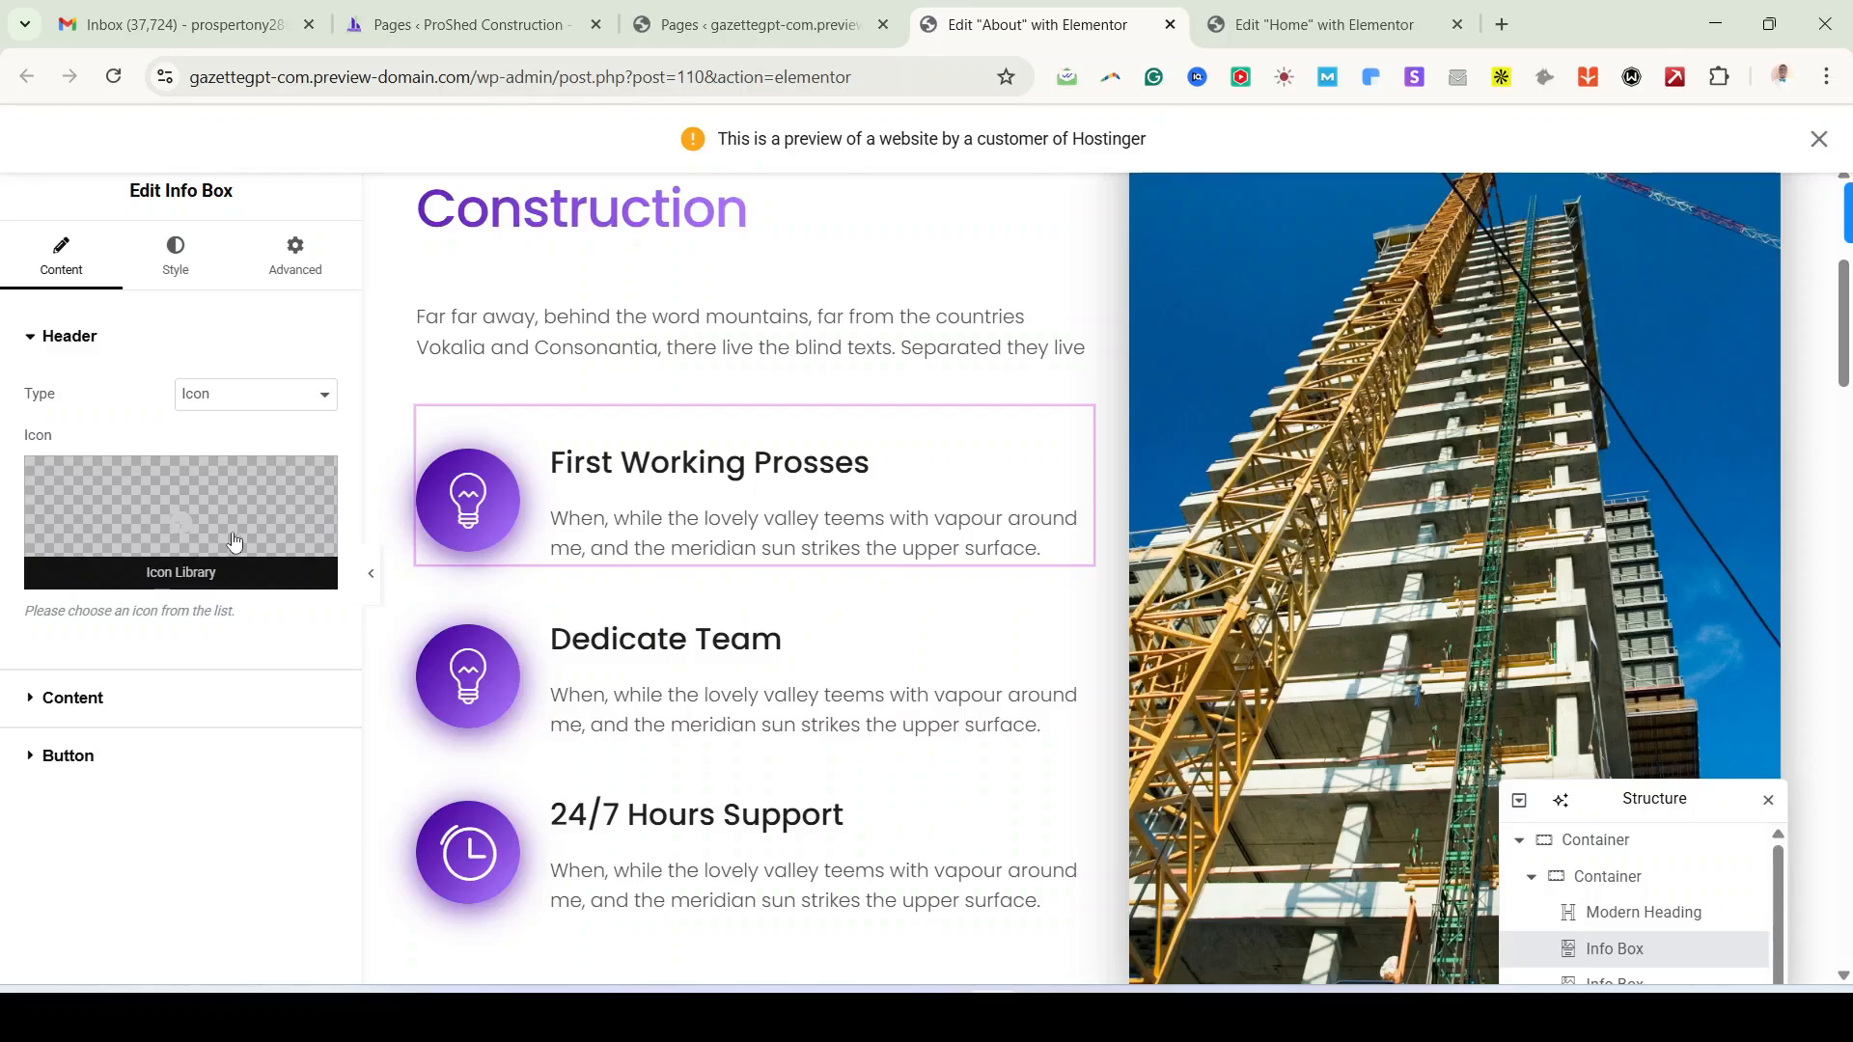
click(183, 519)
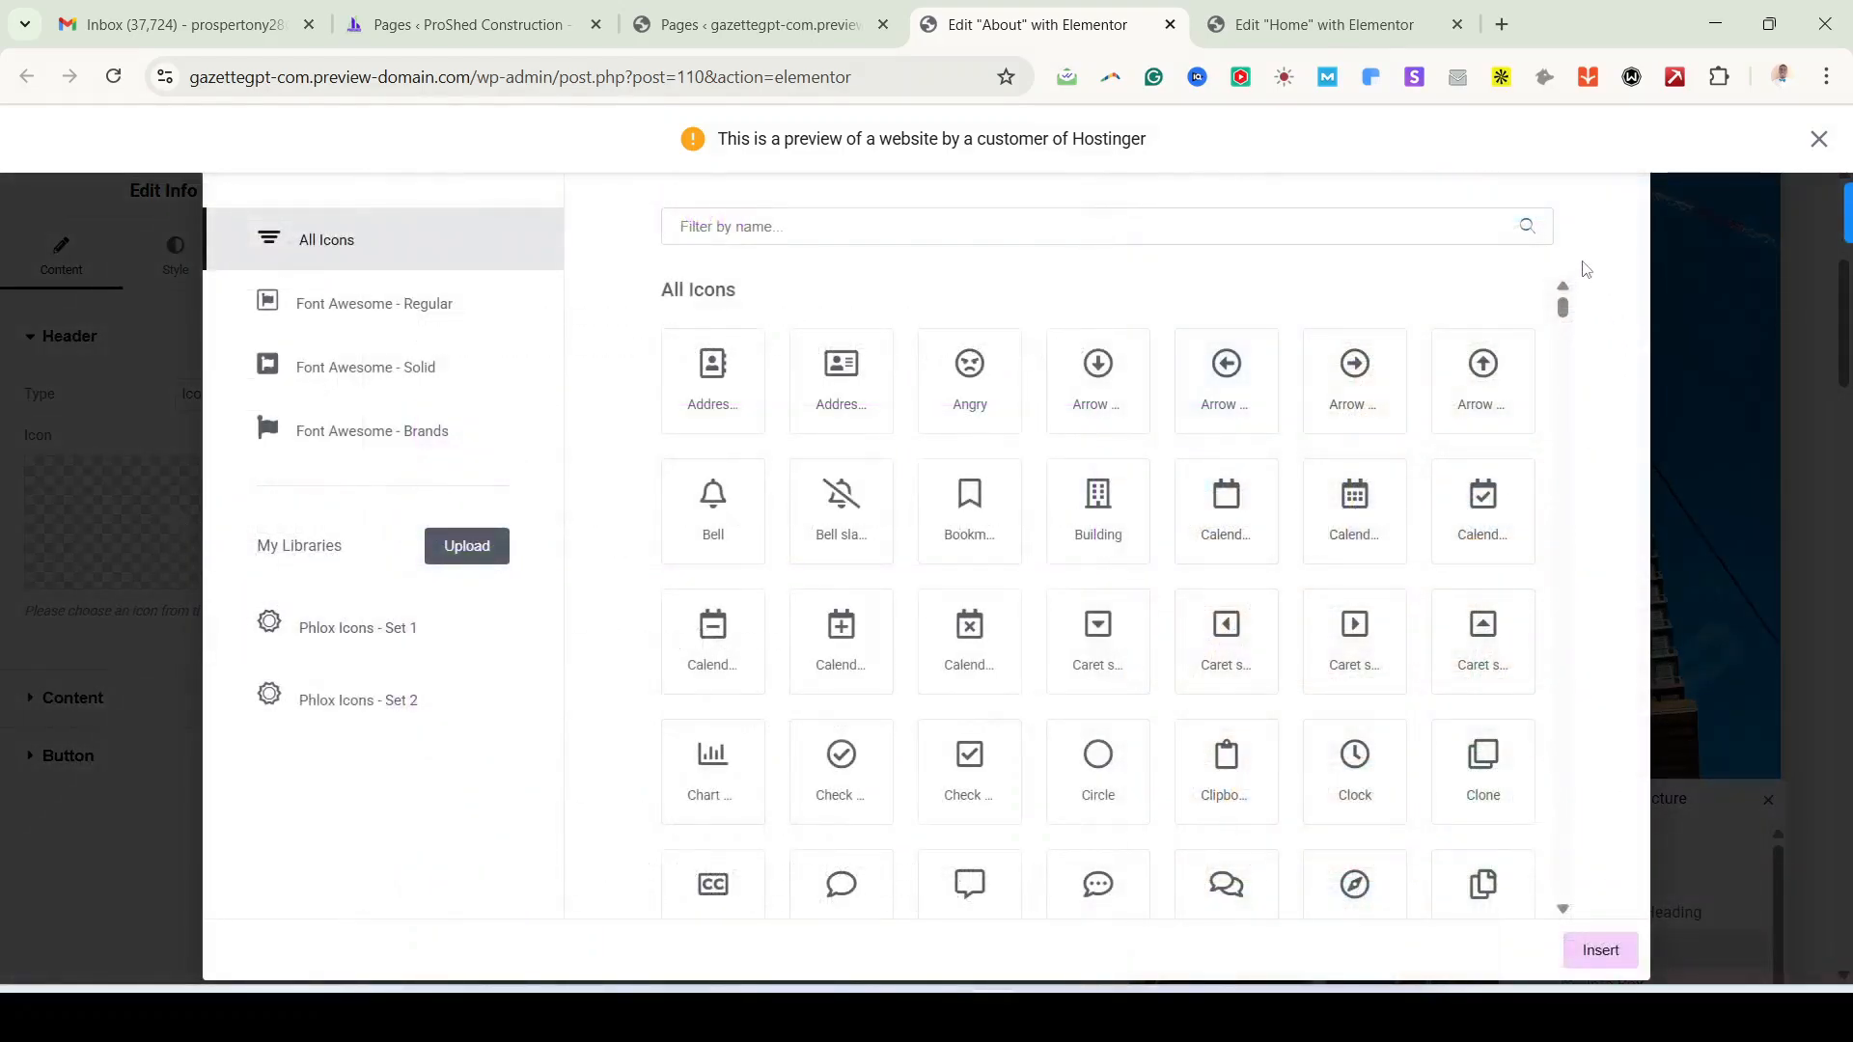
click(1694, 374)
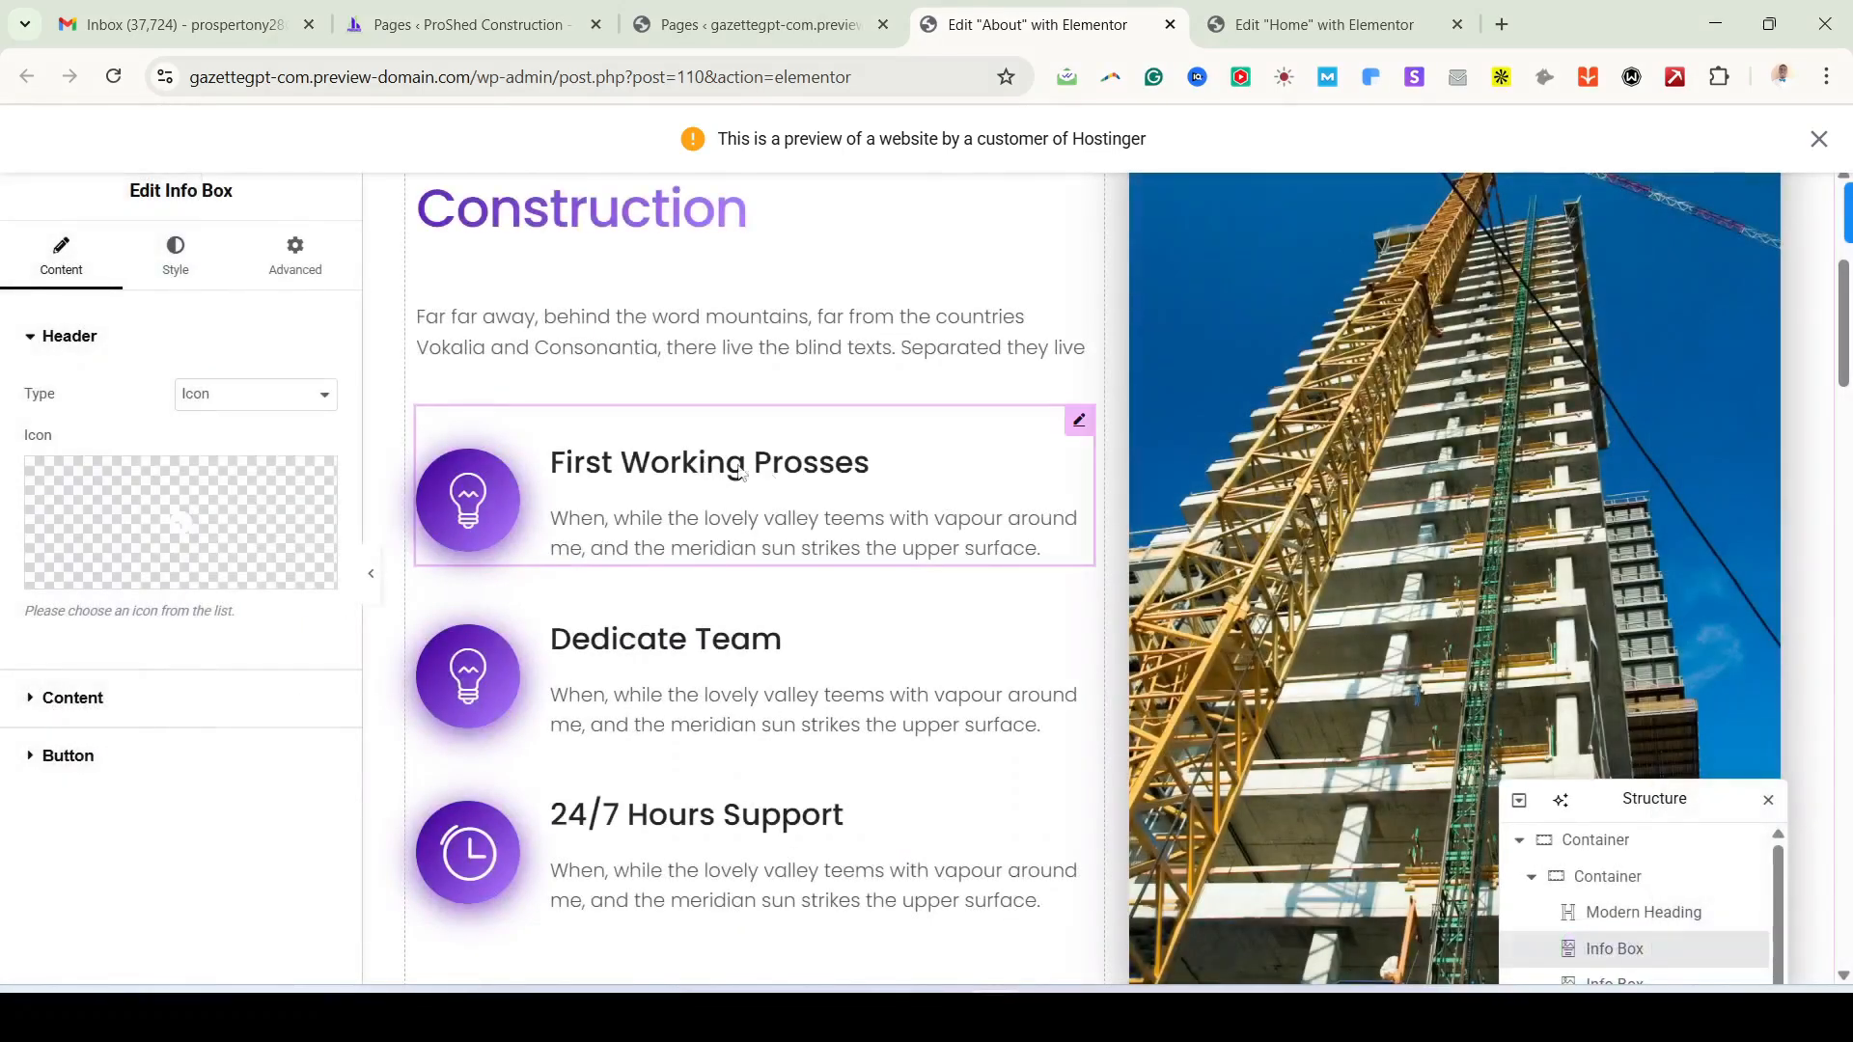
scroll(686, 814, down, 3)
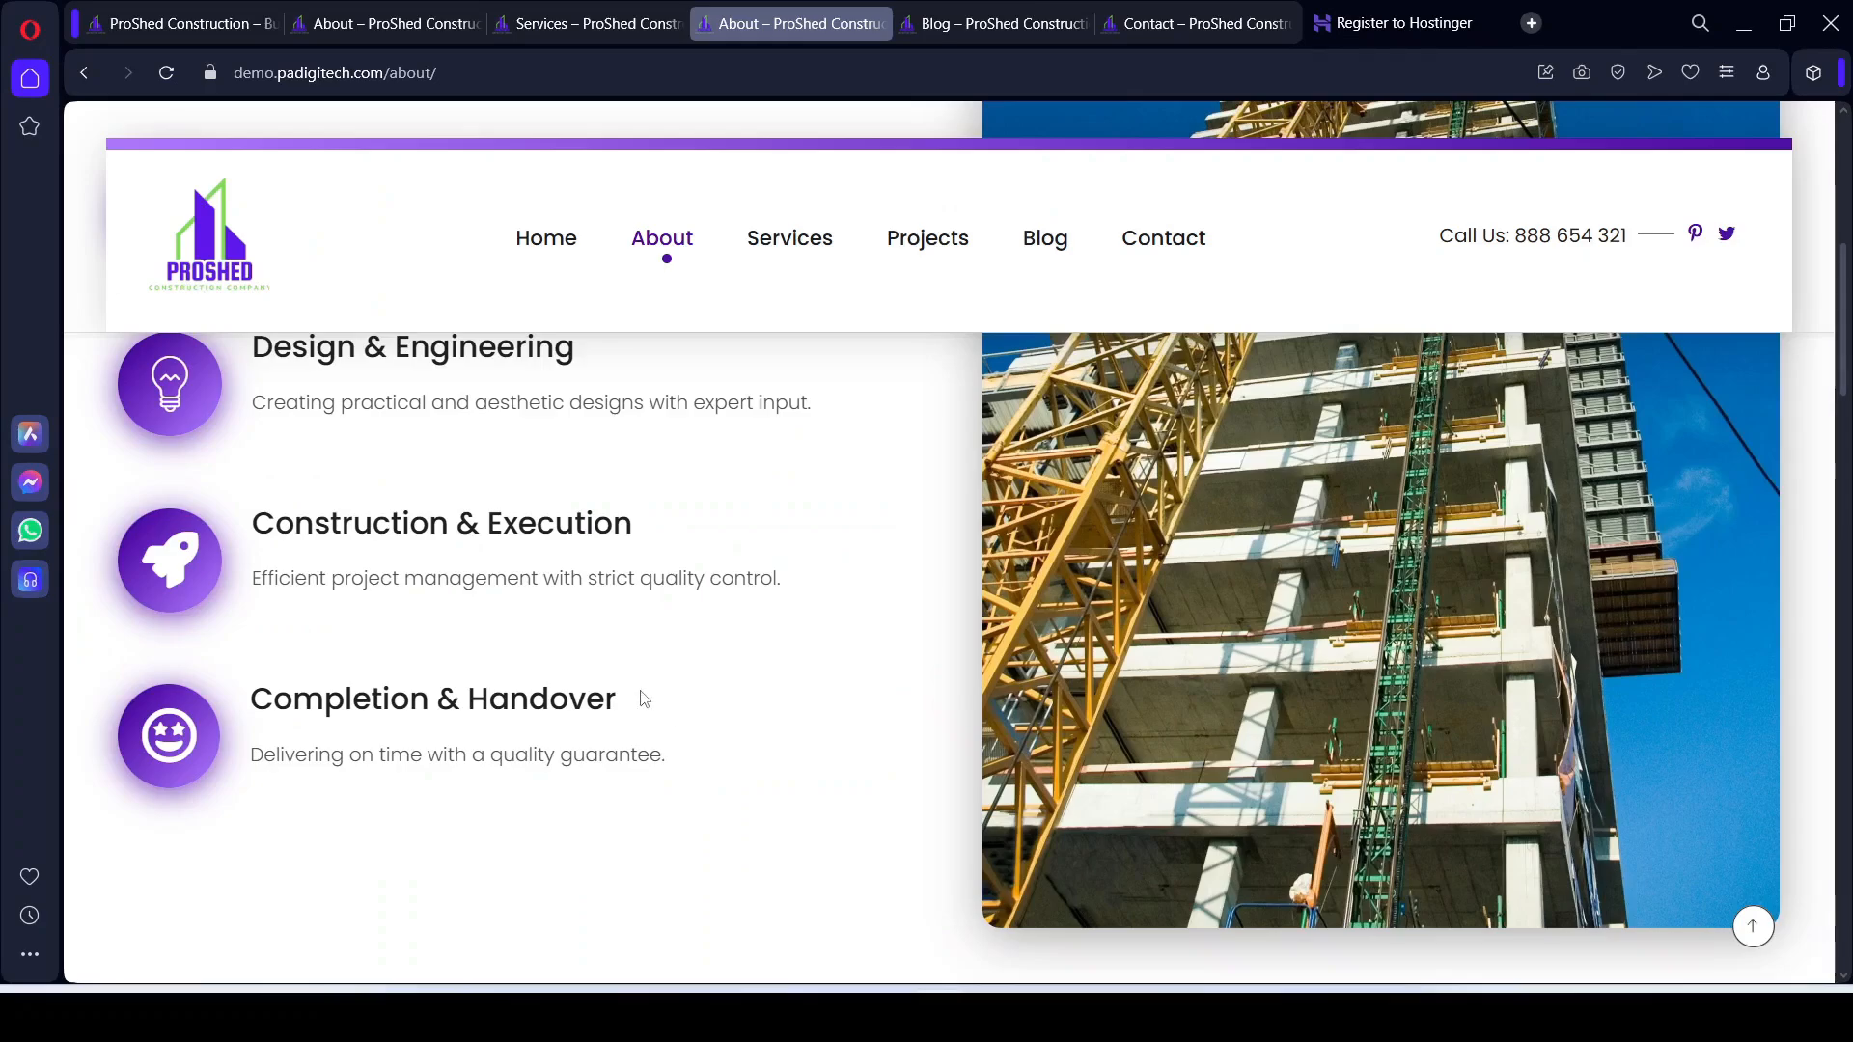
scroll(641, 699, up, 3)
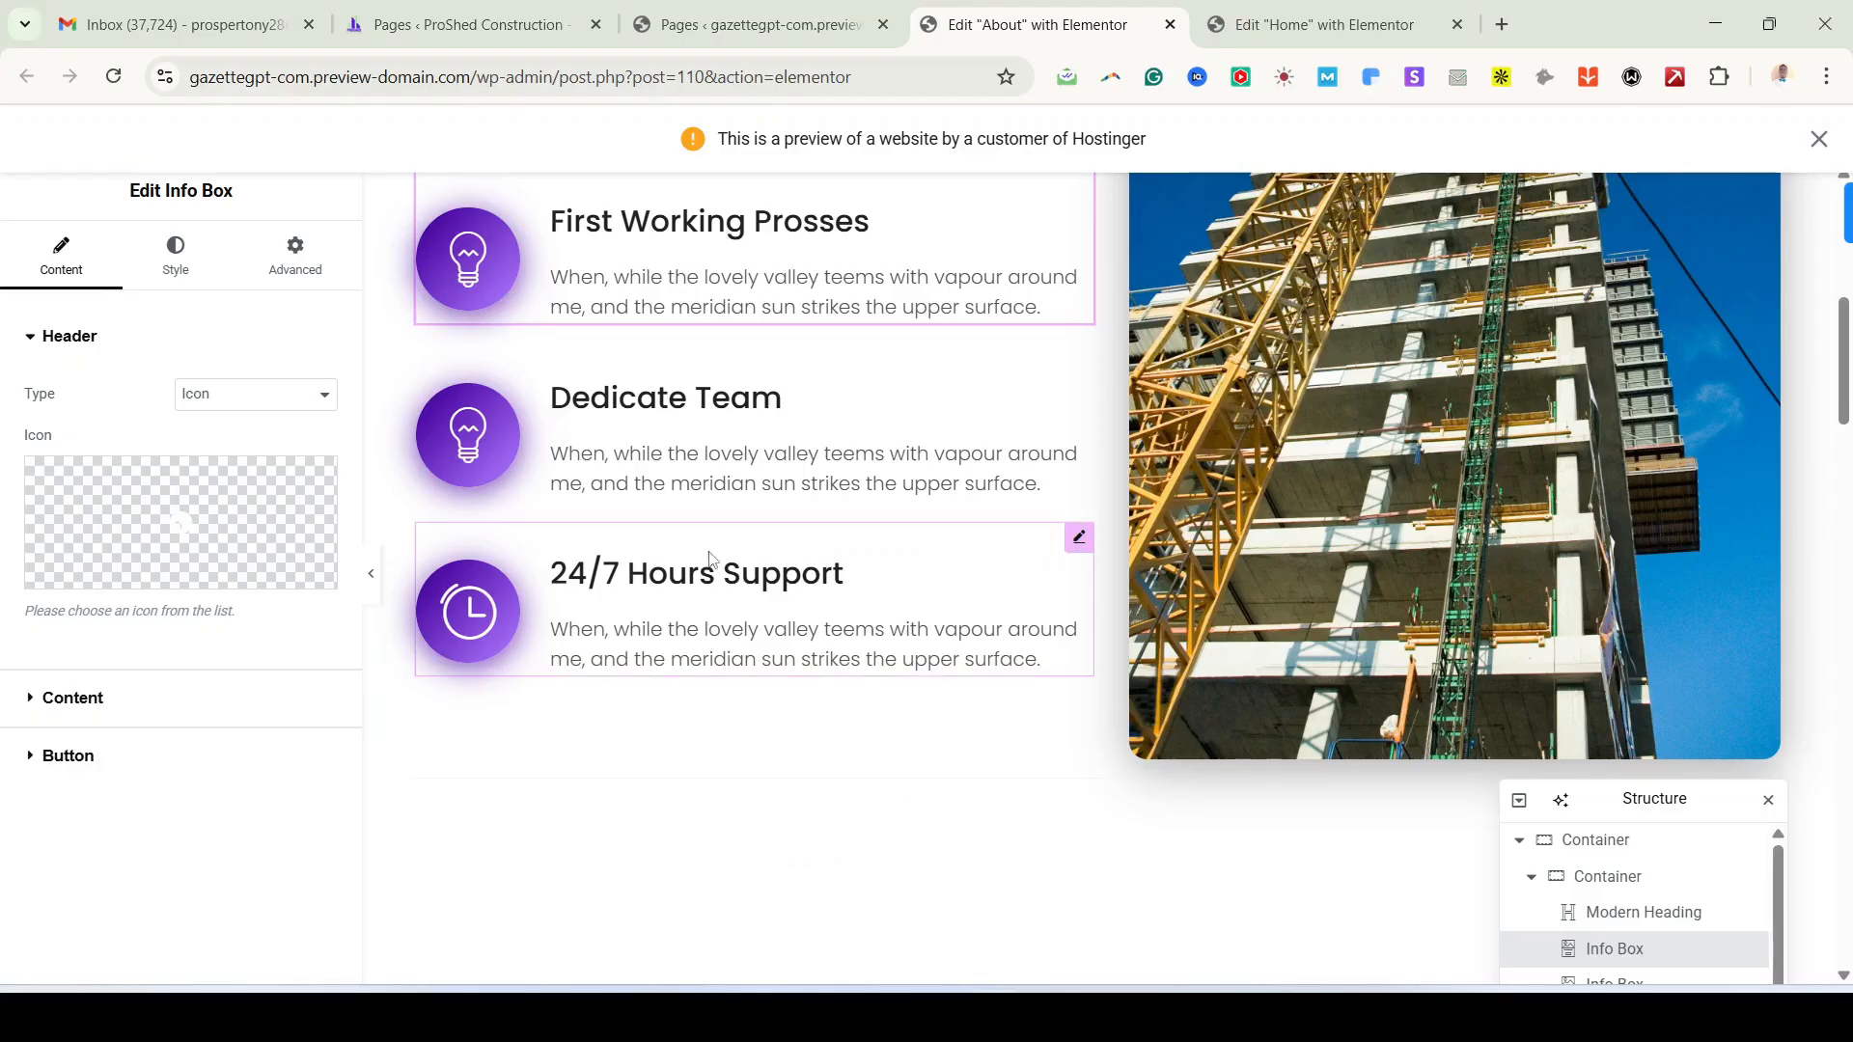
scroll(714, 540, up, 3)
scroll(705, 745, down, 3)
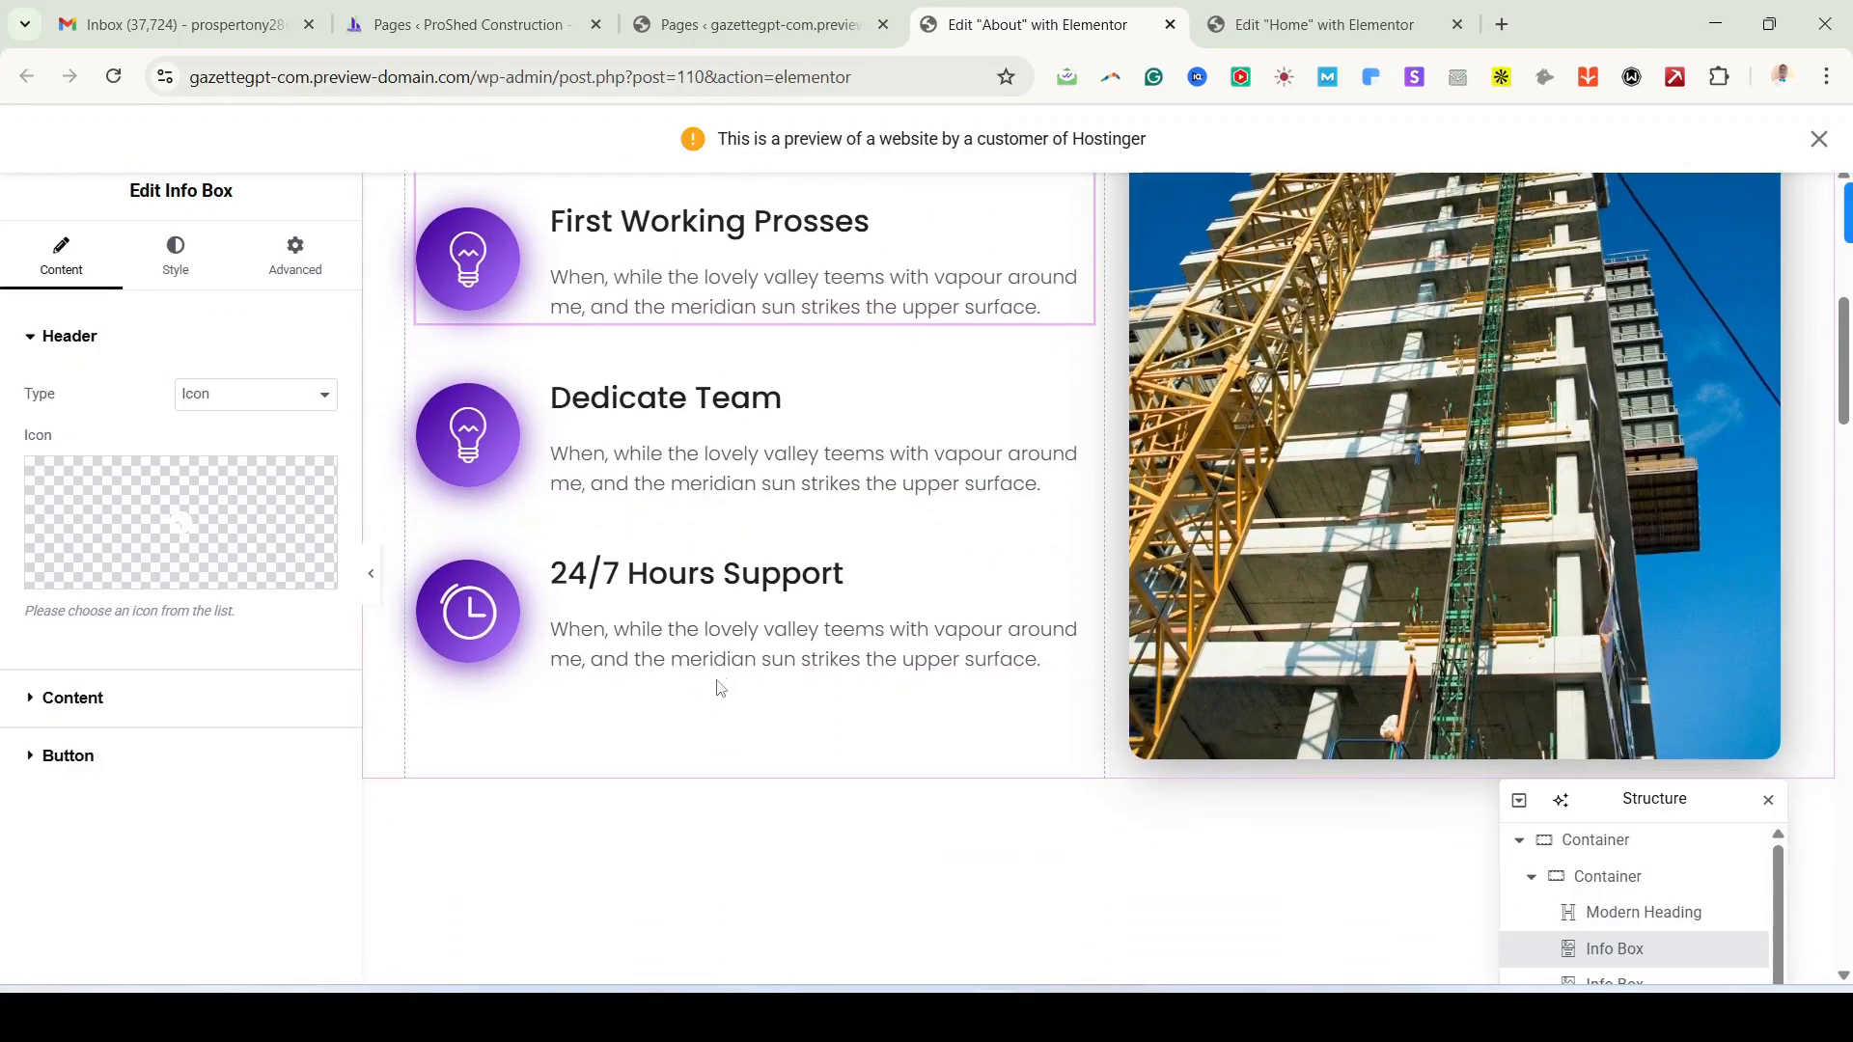
Step: Duplicate the 24/7 Hours Support info box and give the copy the Circle icon
right_click(1074, 548)
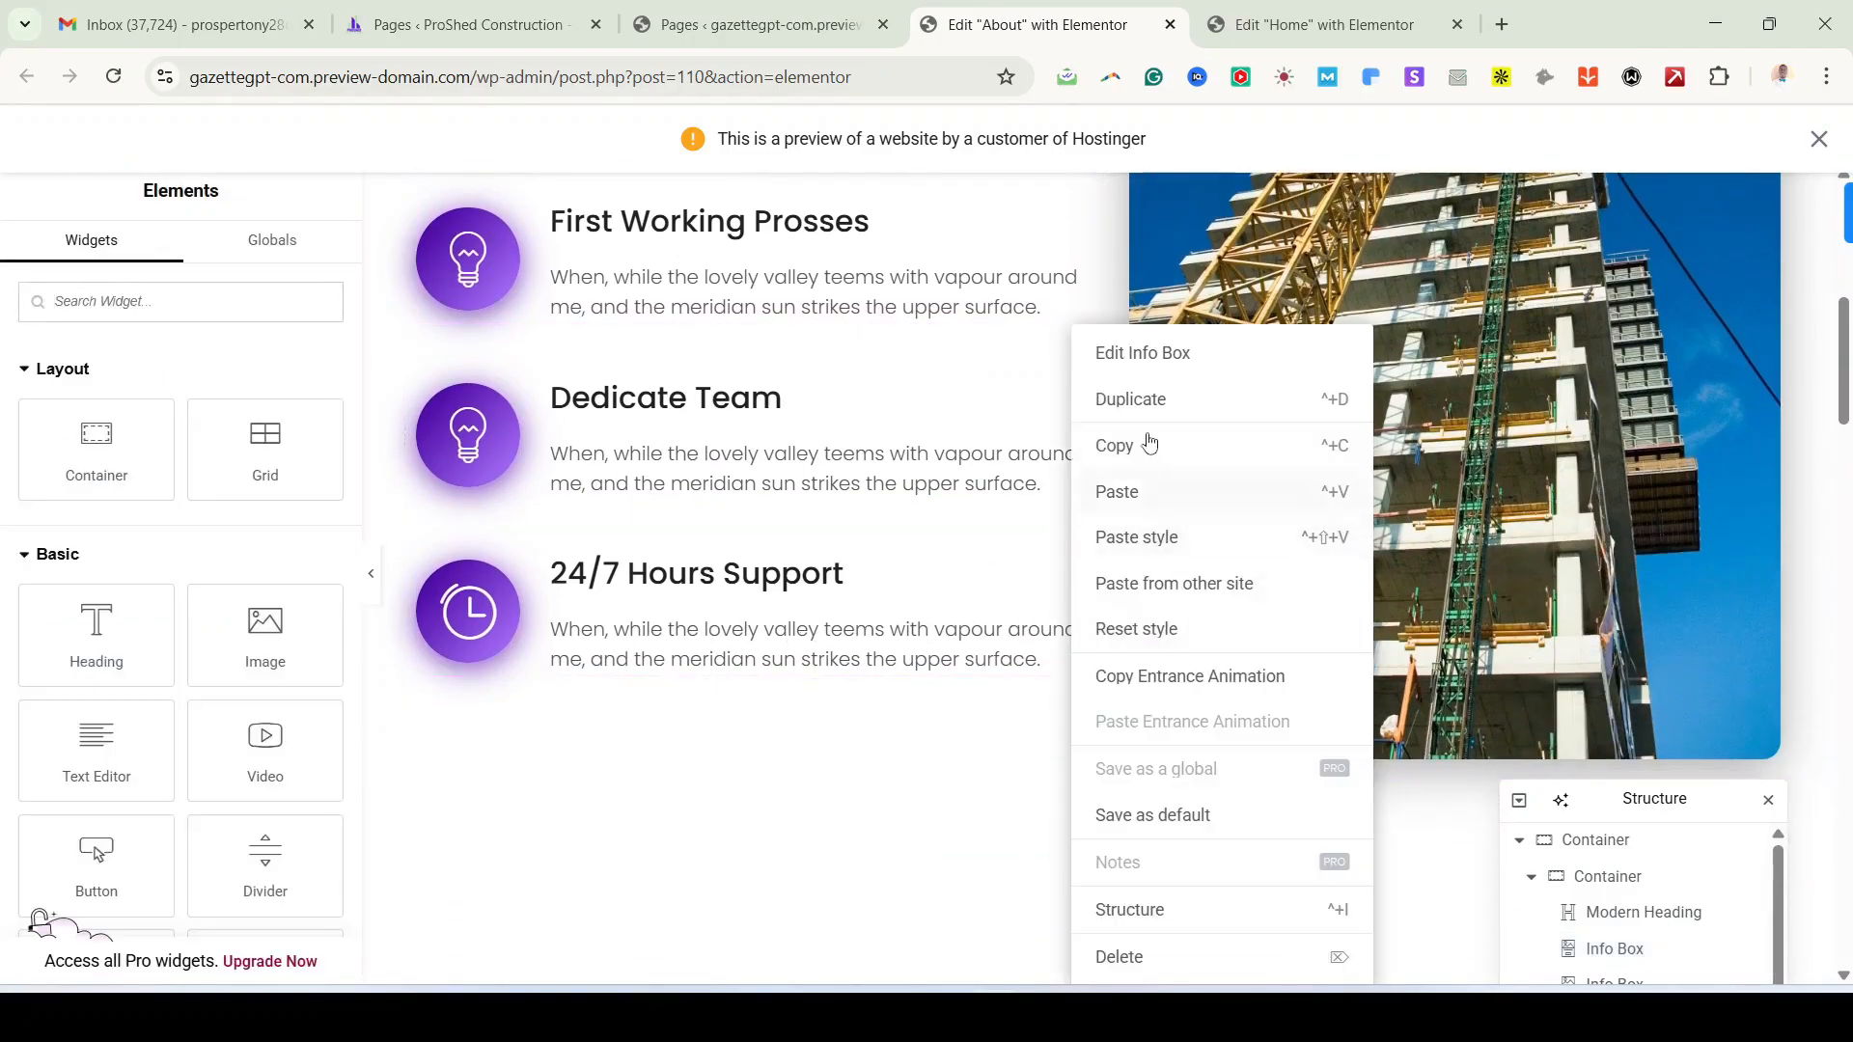
click(1145, 402)
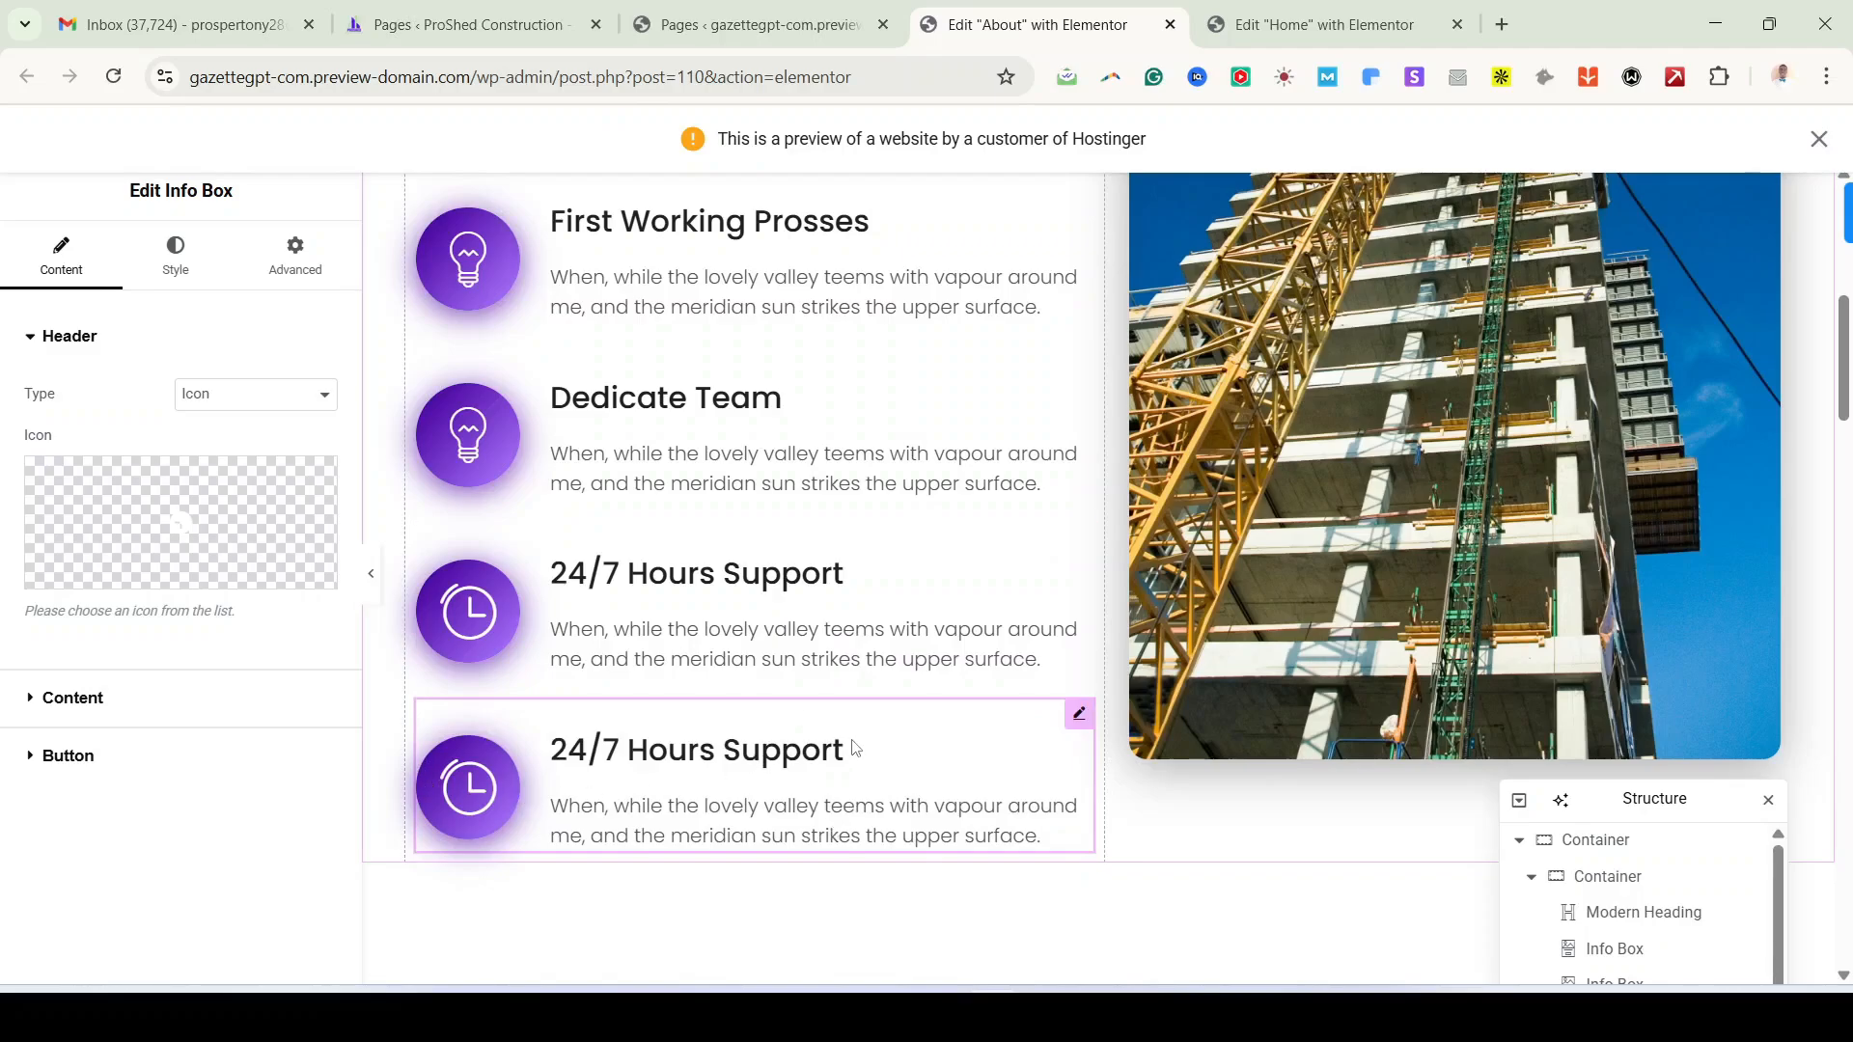
click(1080, 717)
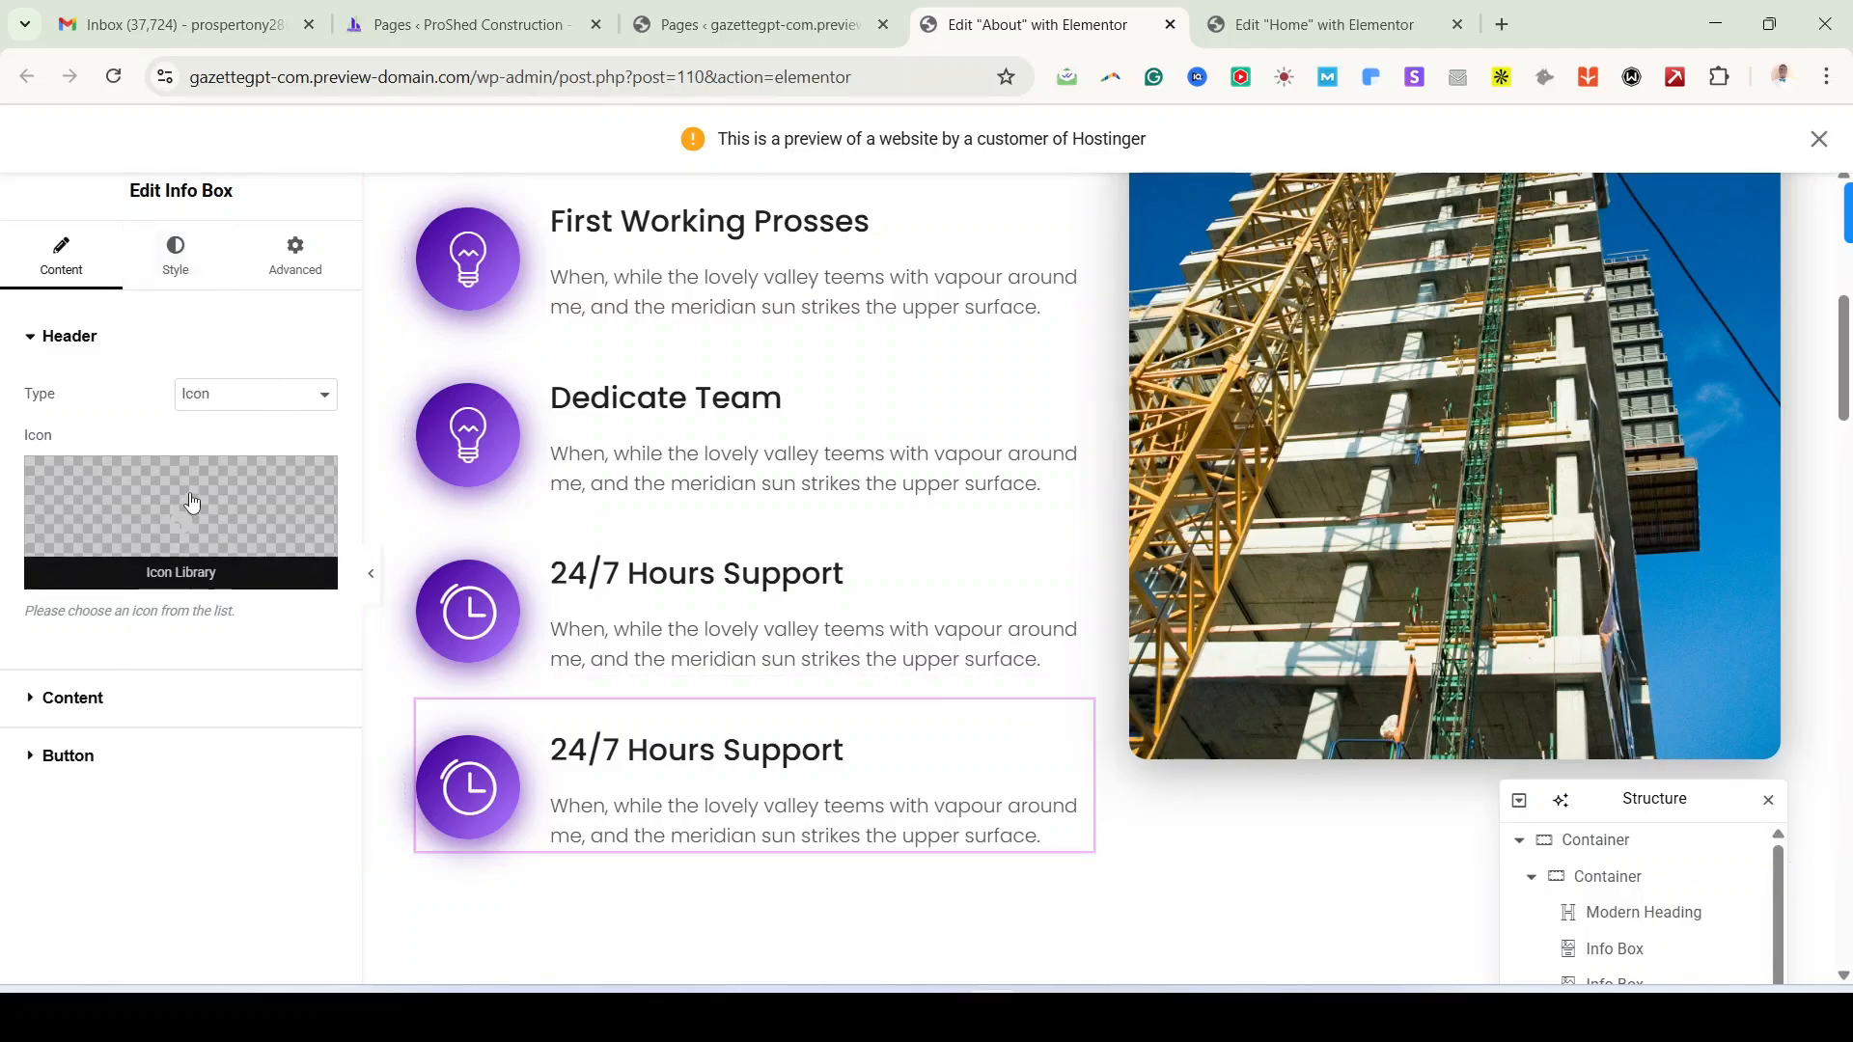
click(264, 396)
click(222, 454)
click(164, 531)
click(1115, 787)
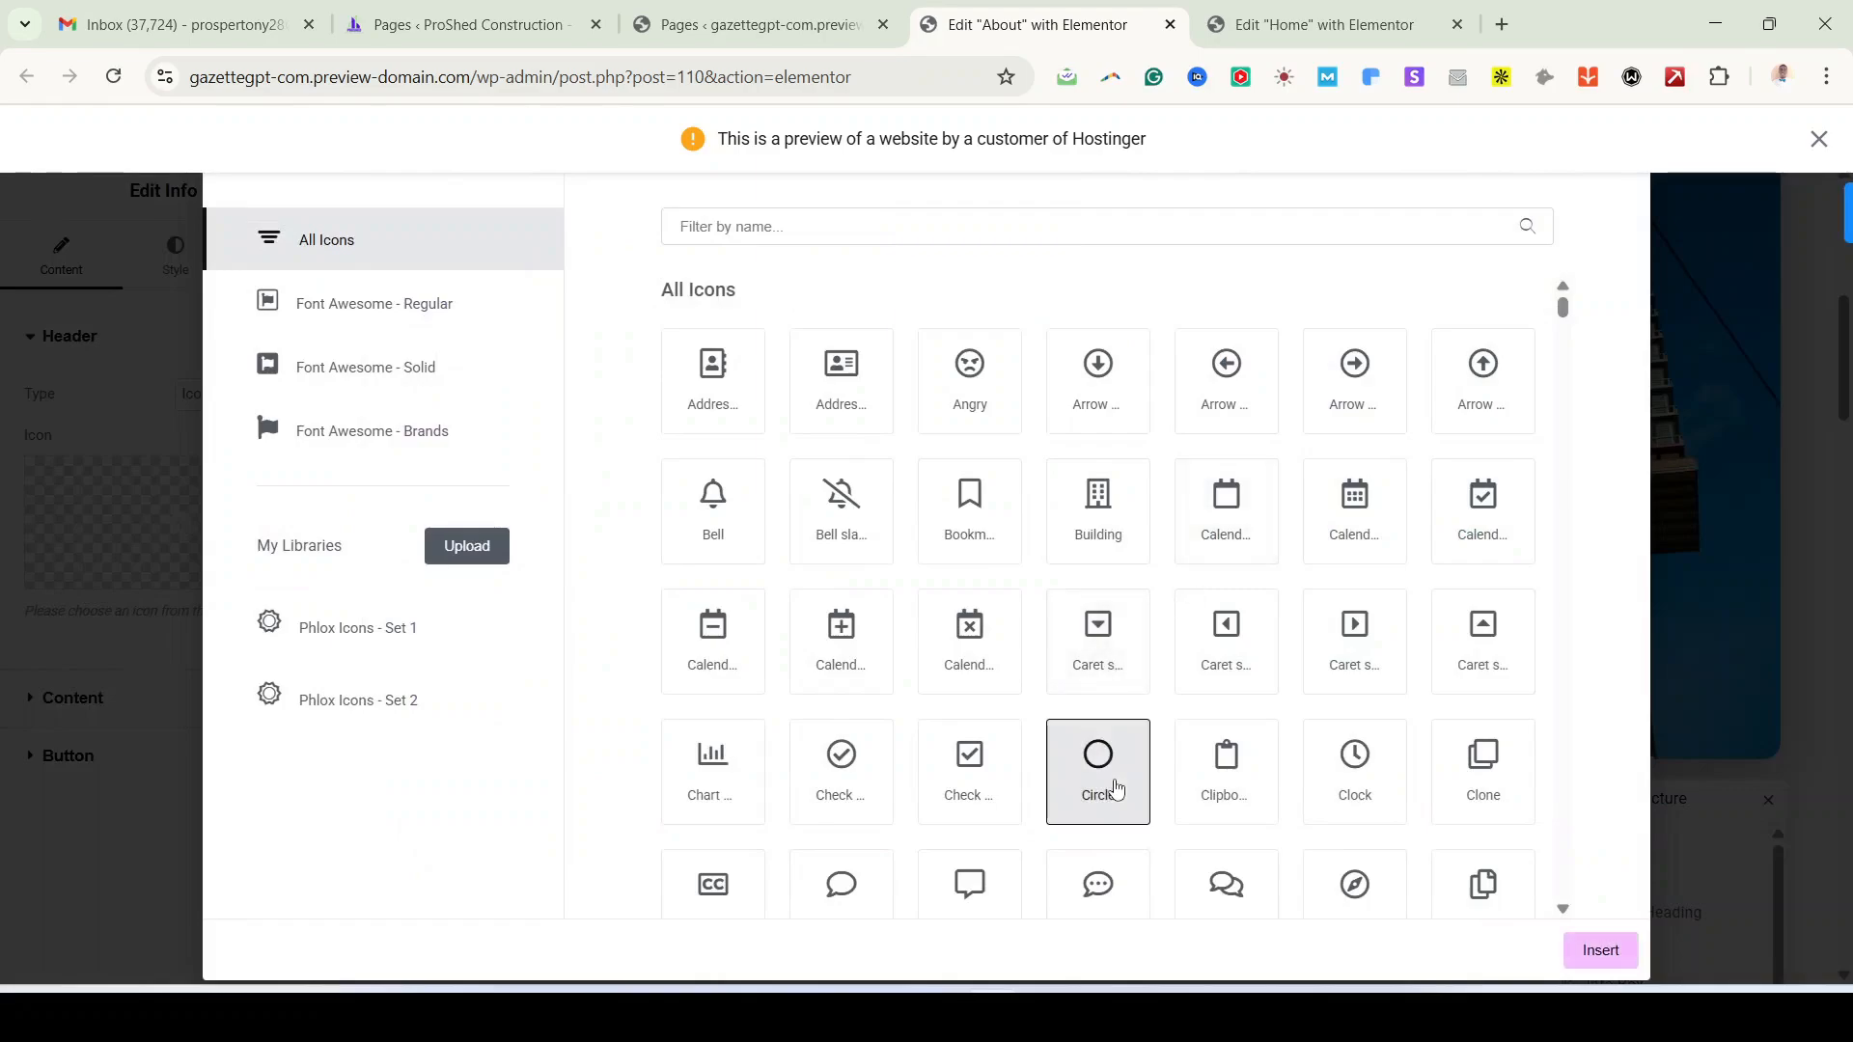
click(1602, 953)
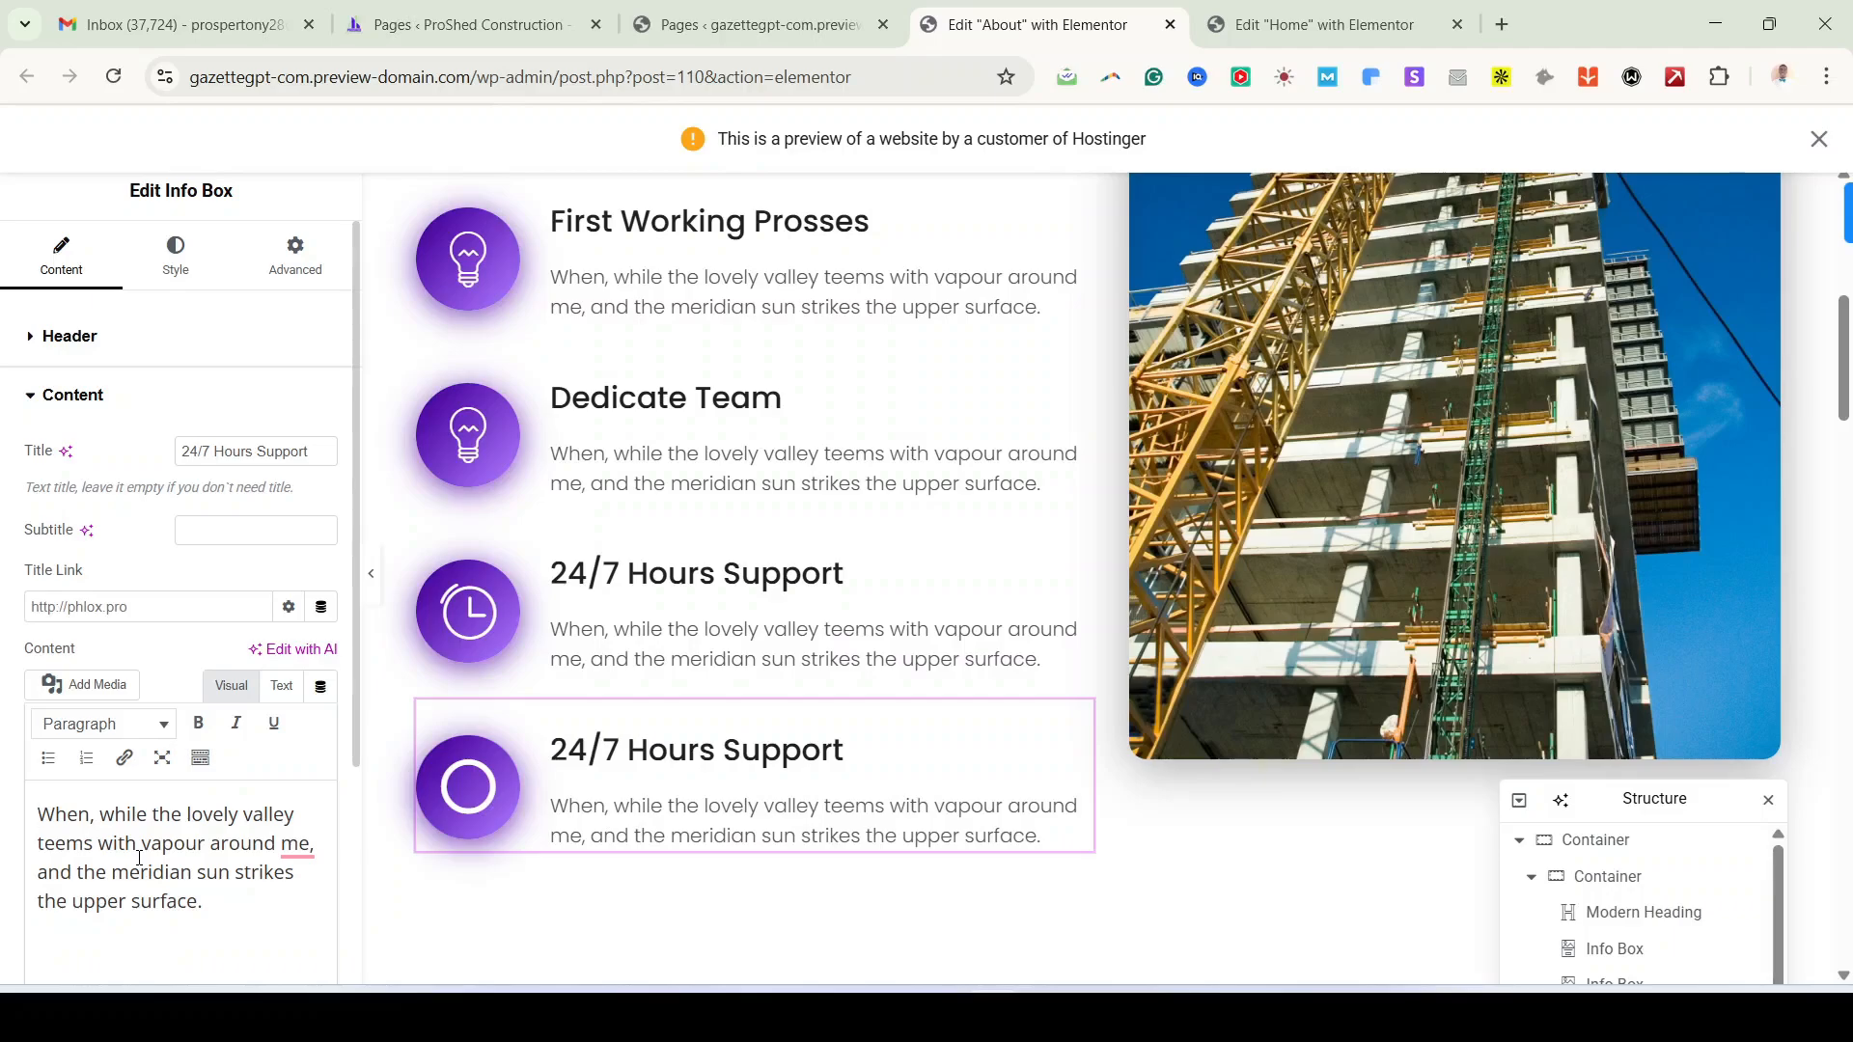
scroll(467, 869, down, 4)
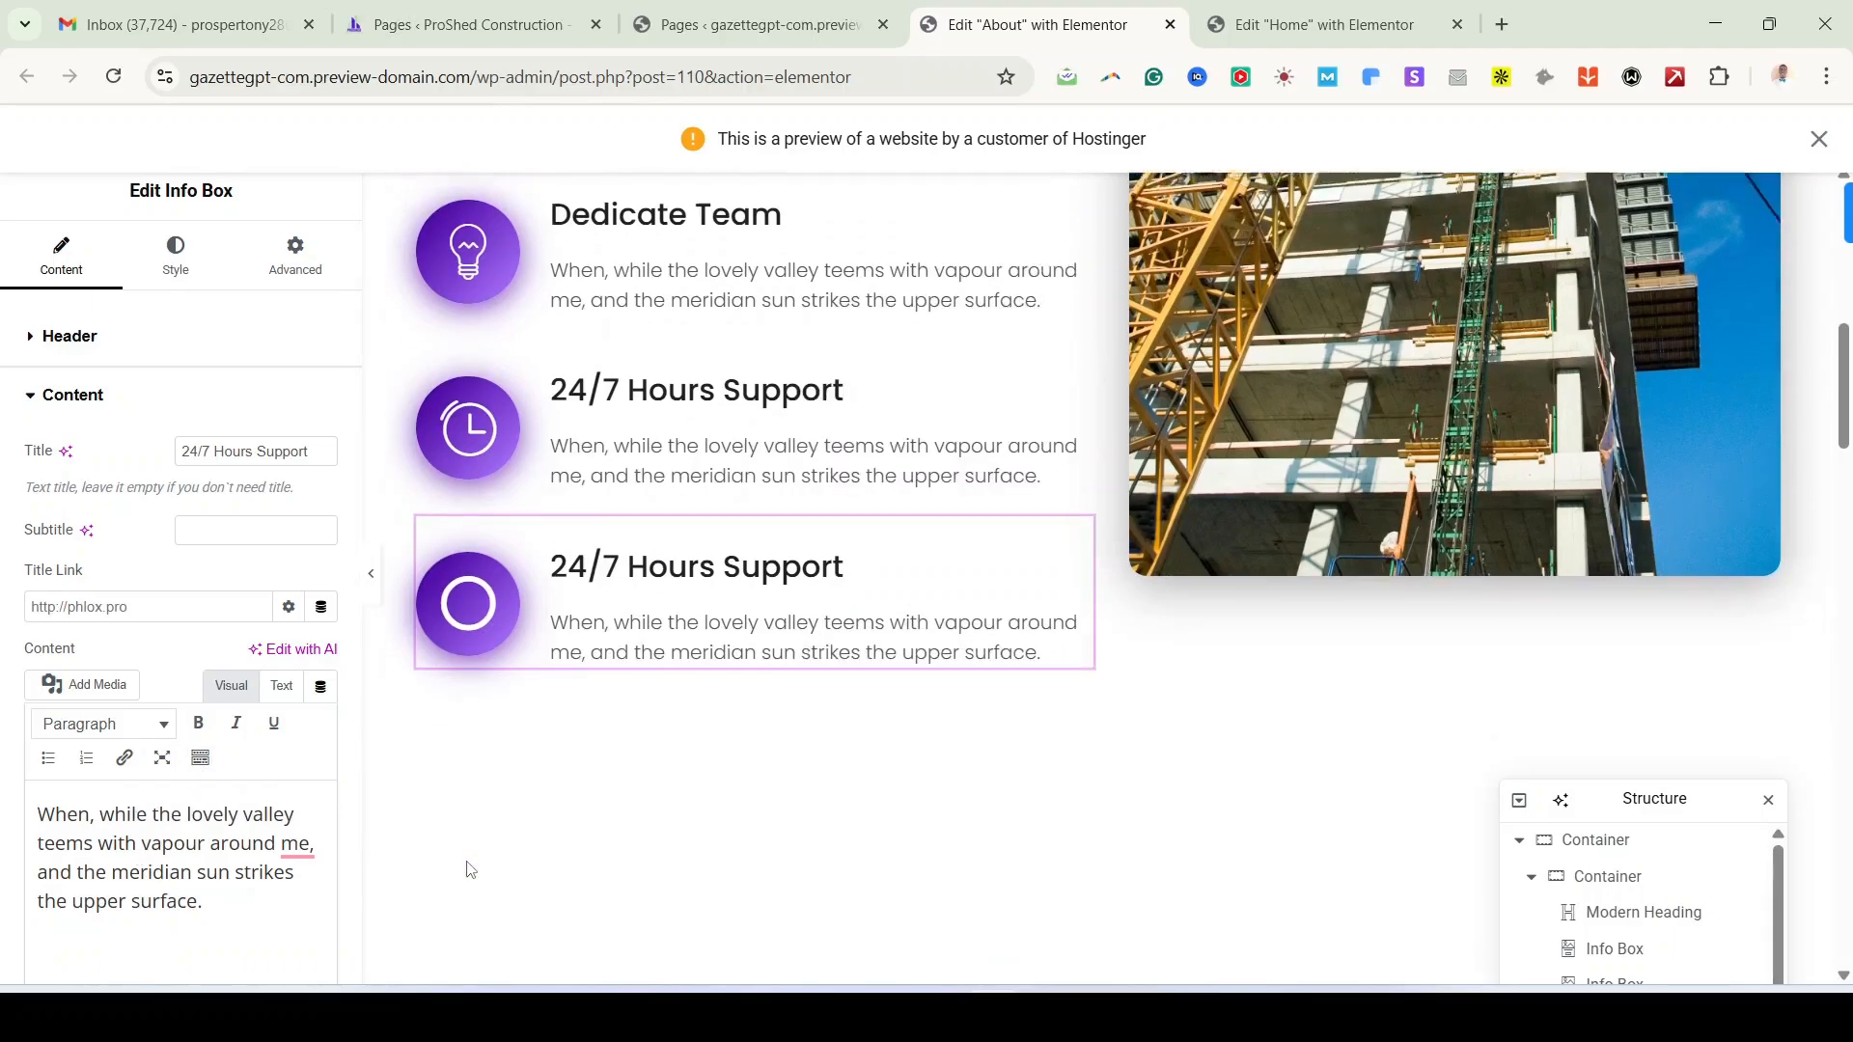
scroll(629, 692, up, 5)
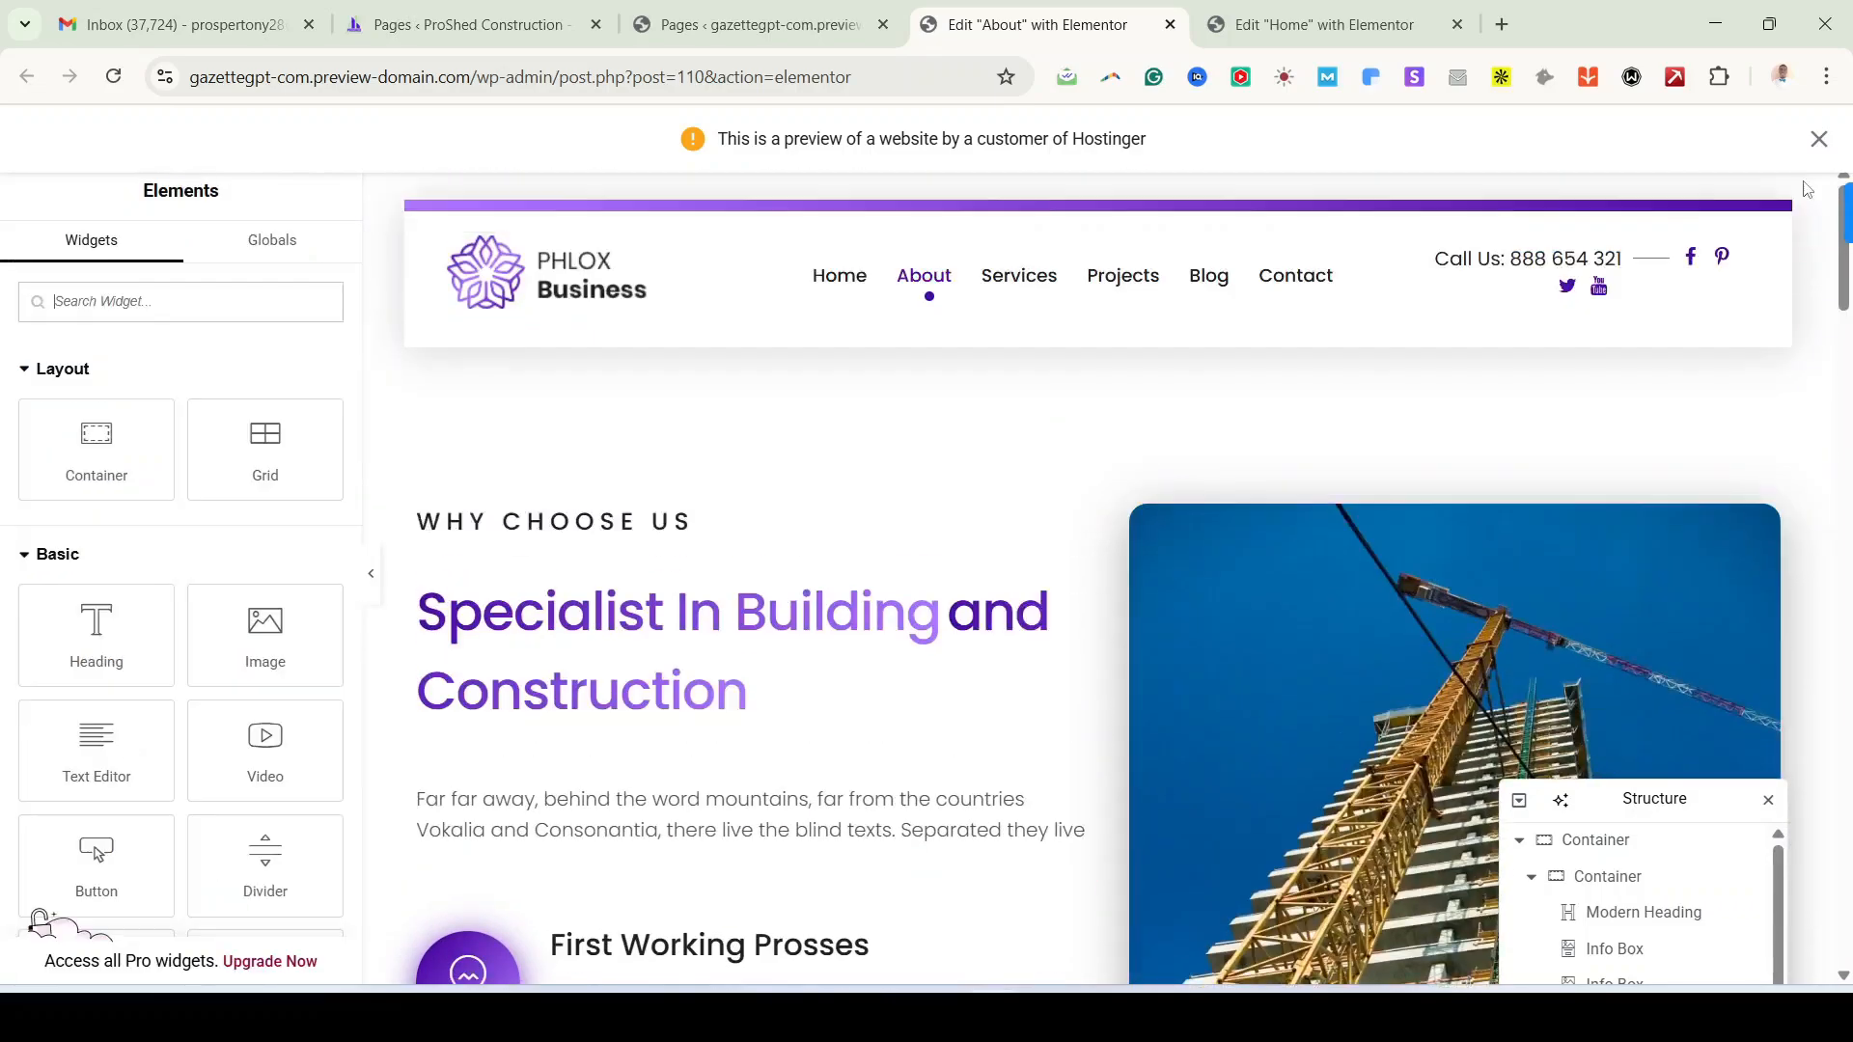
Step: Dismiss the website preview notice and publish the About page changes
click(1819, 138)
click(1753, 140)
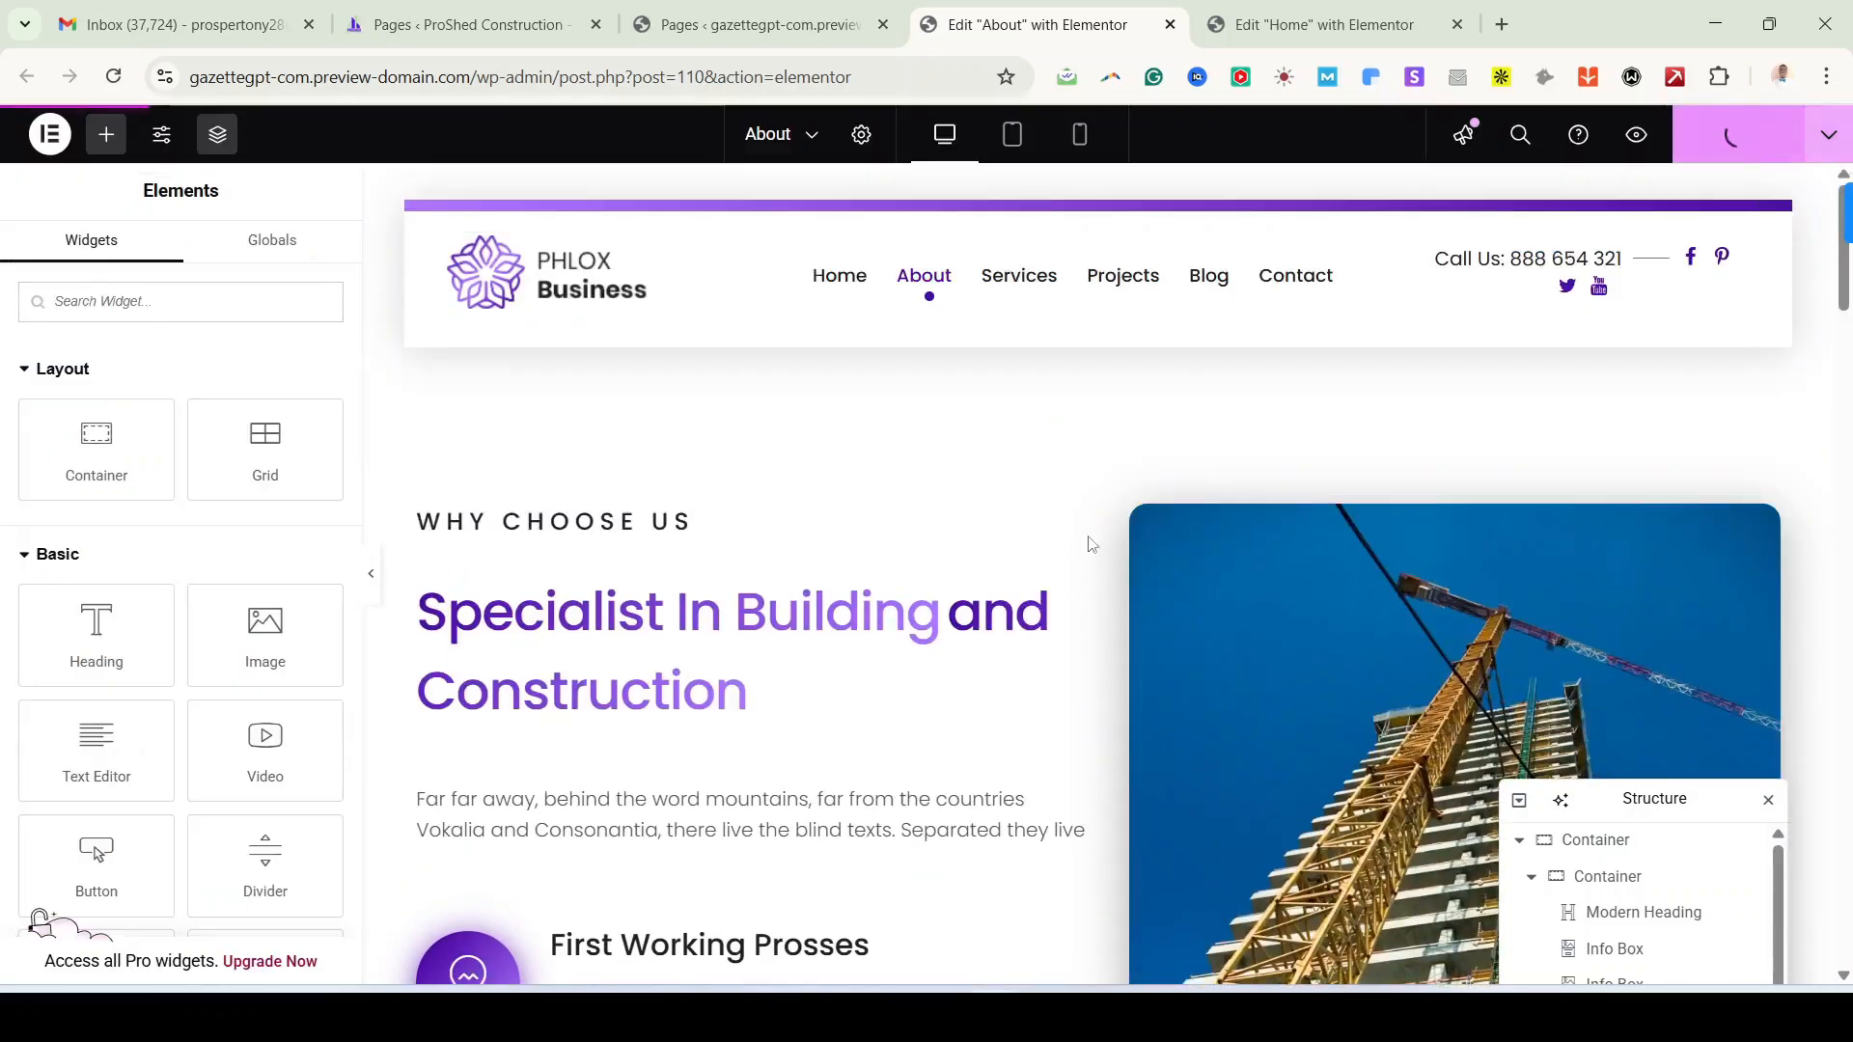
scroll(872, 820, down, 10)
scroll(761, 672, down, 1)
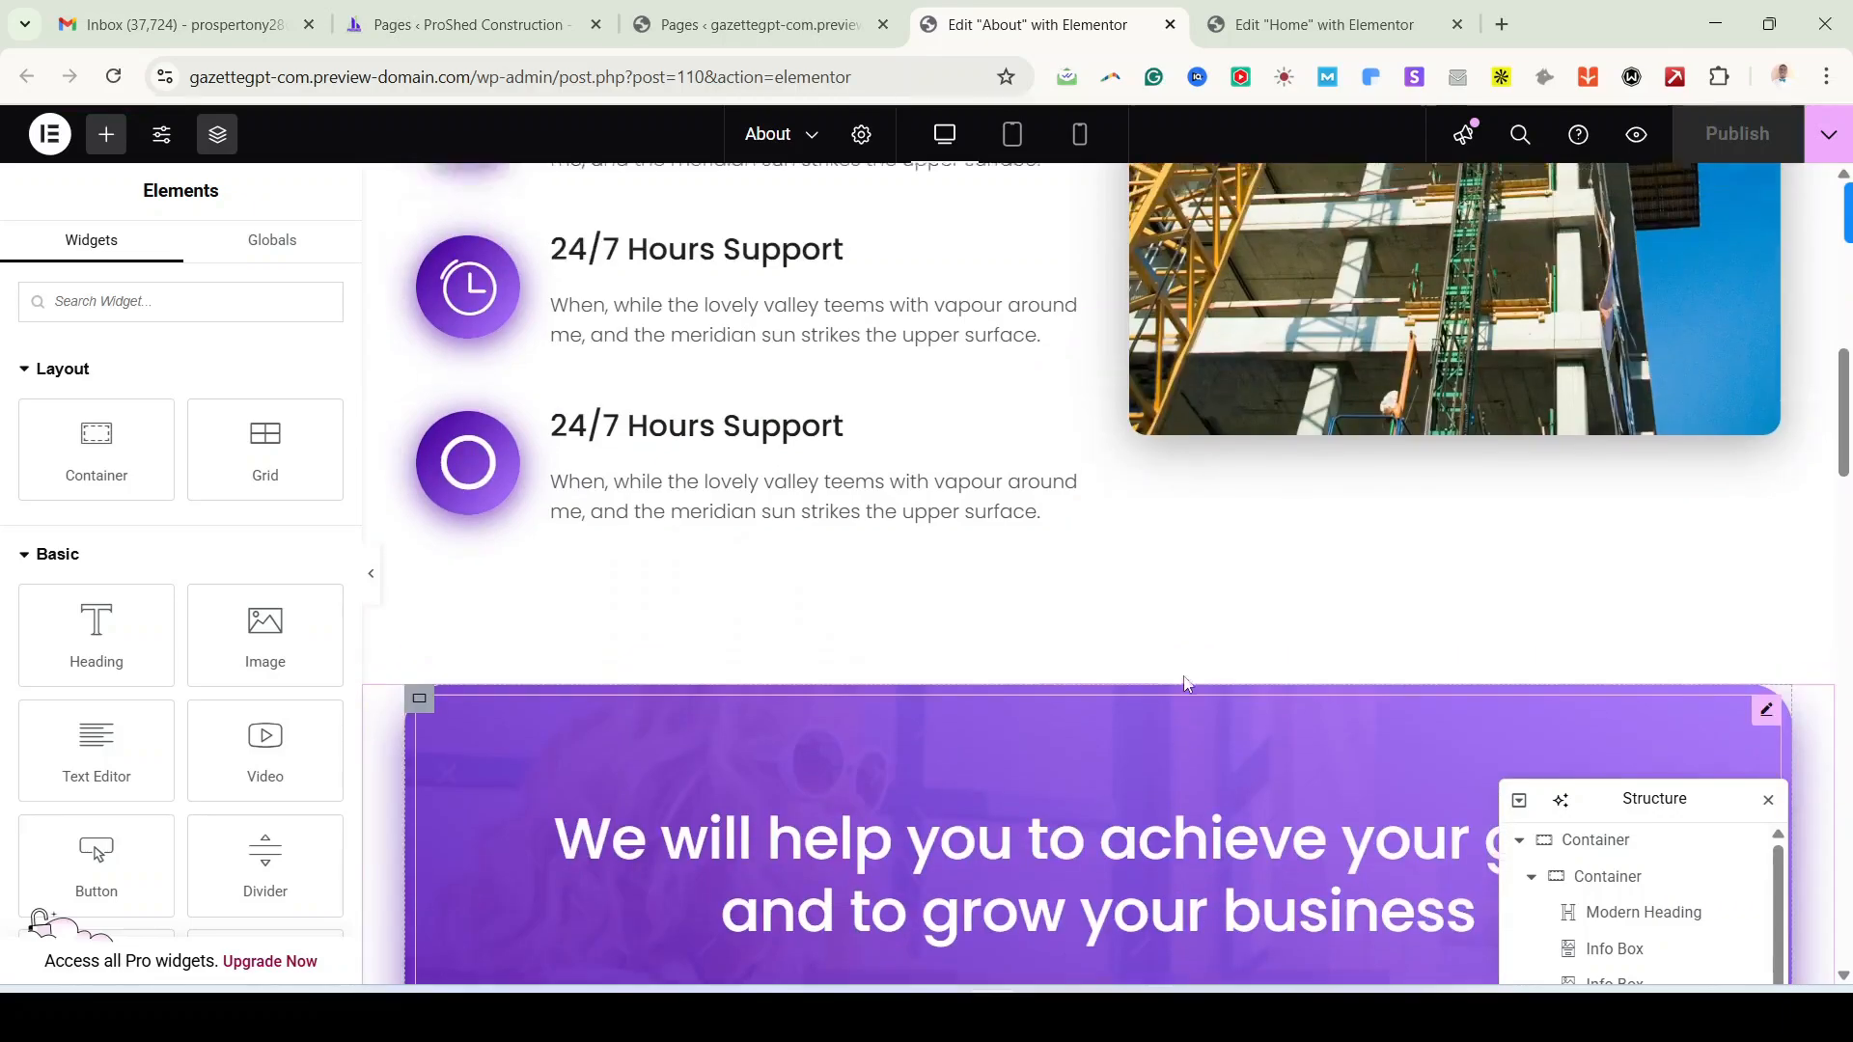
scroll(762, 673, up, 4)
scroll(762, 672, down, 3)
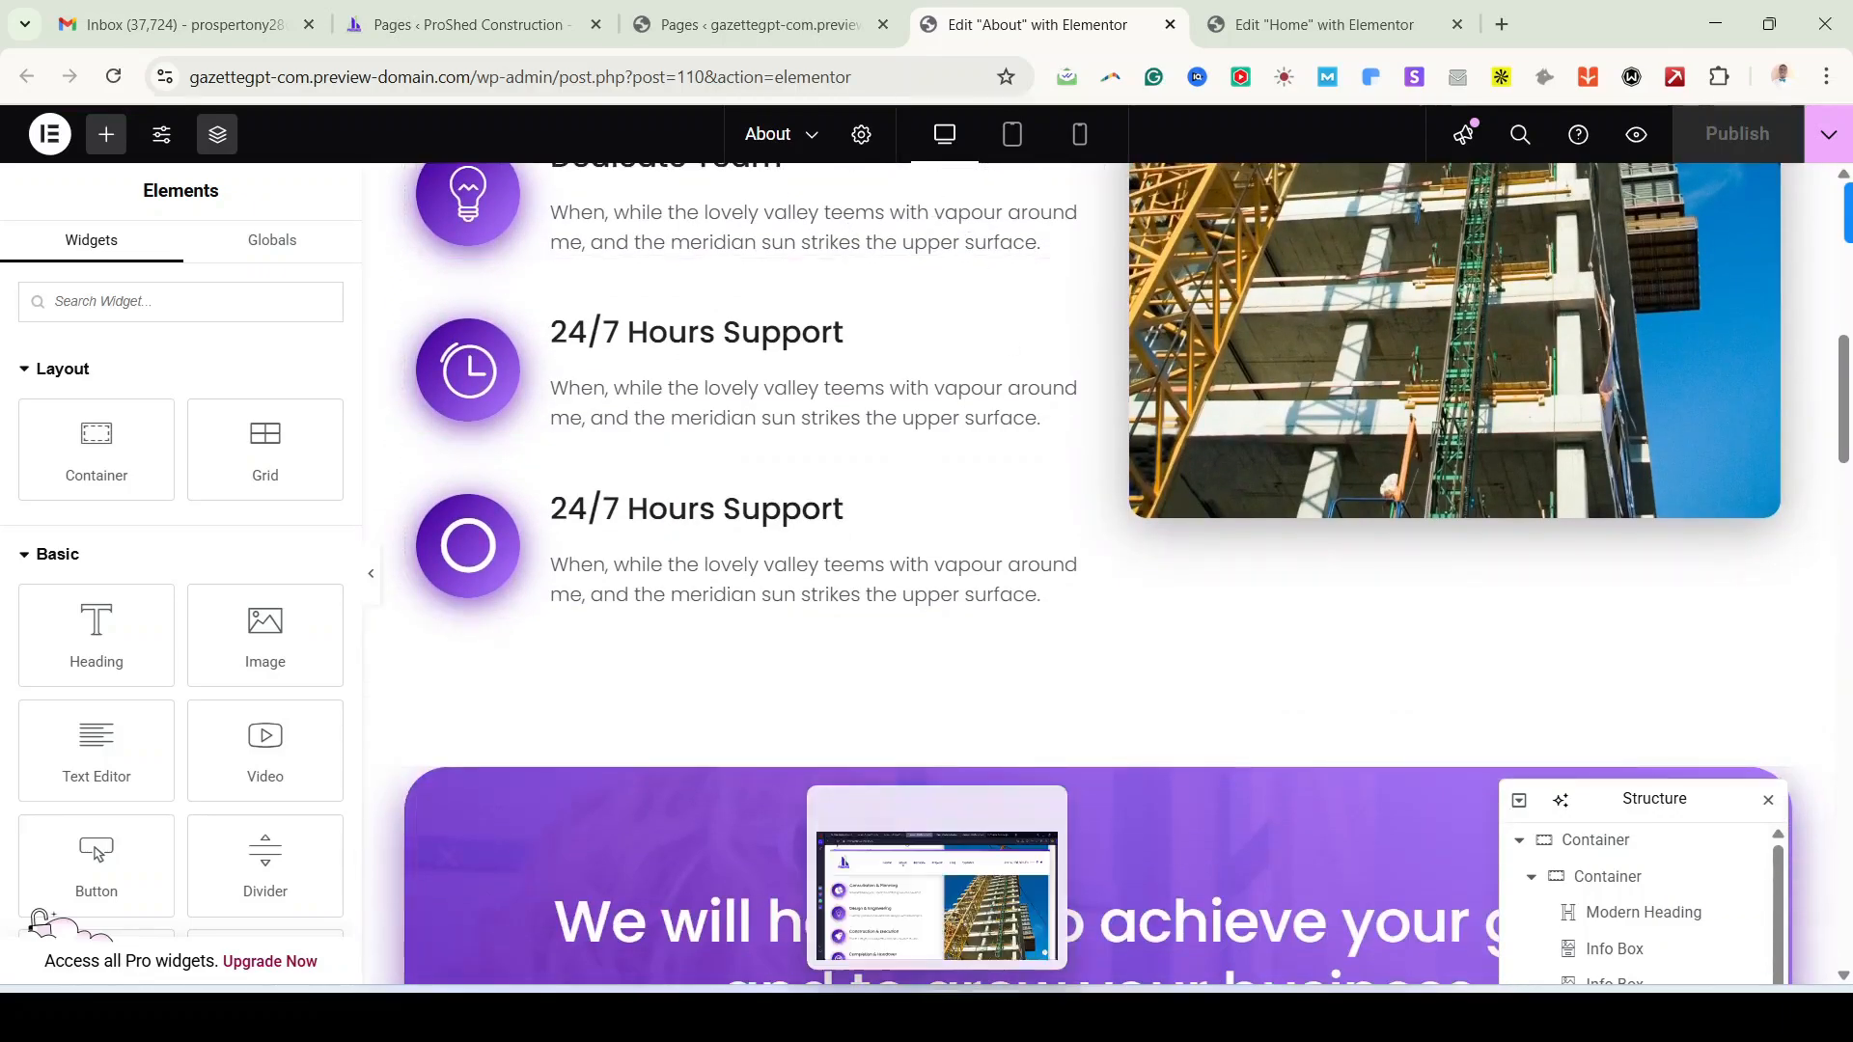
click(935, 1018)
scroll(754, 745, down, 3)
scroll(754, 745, up, 8)
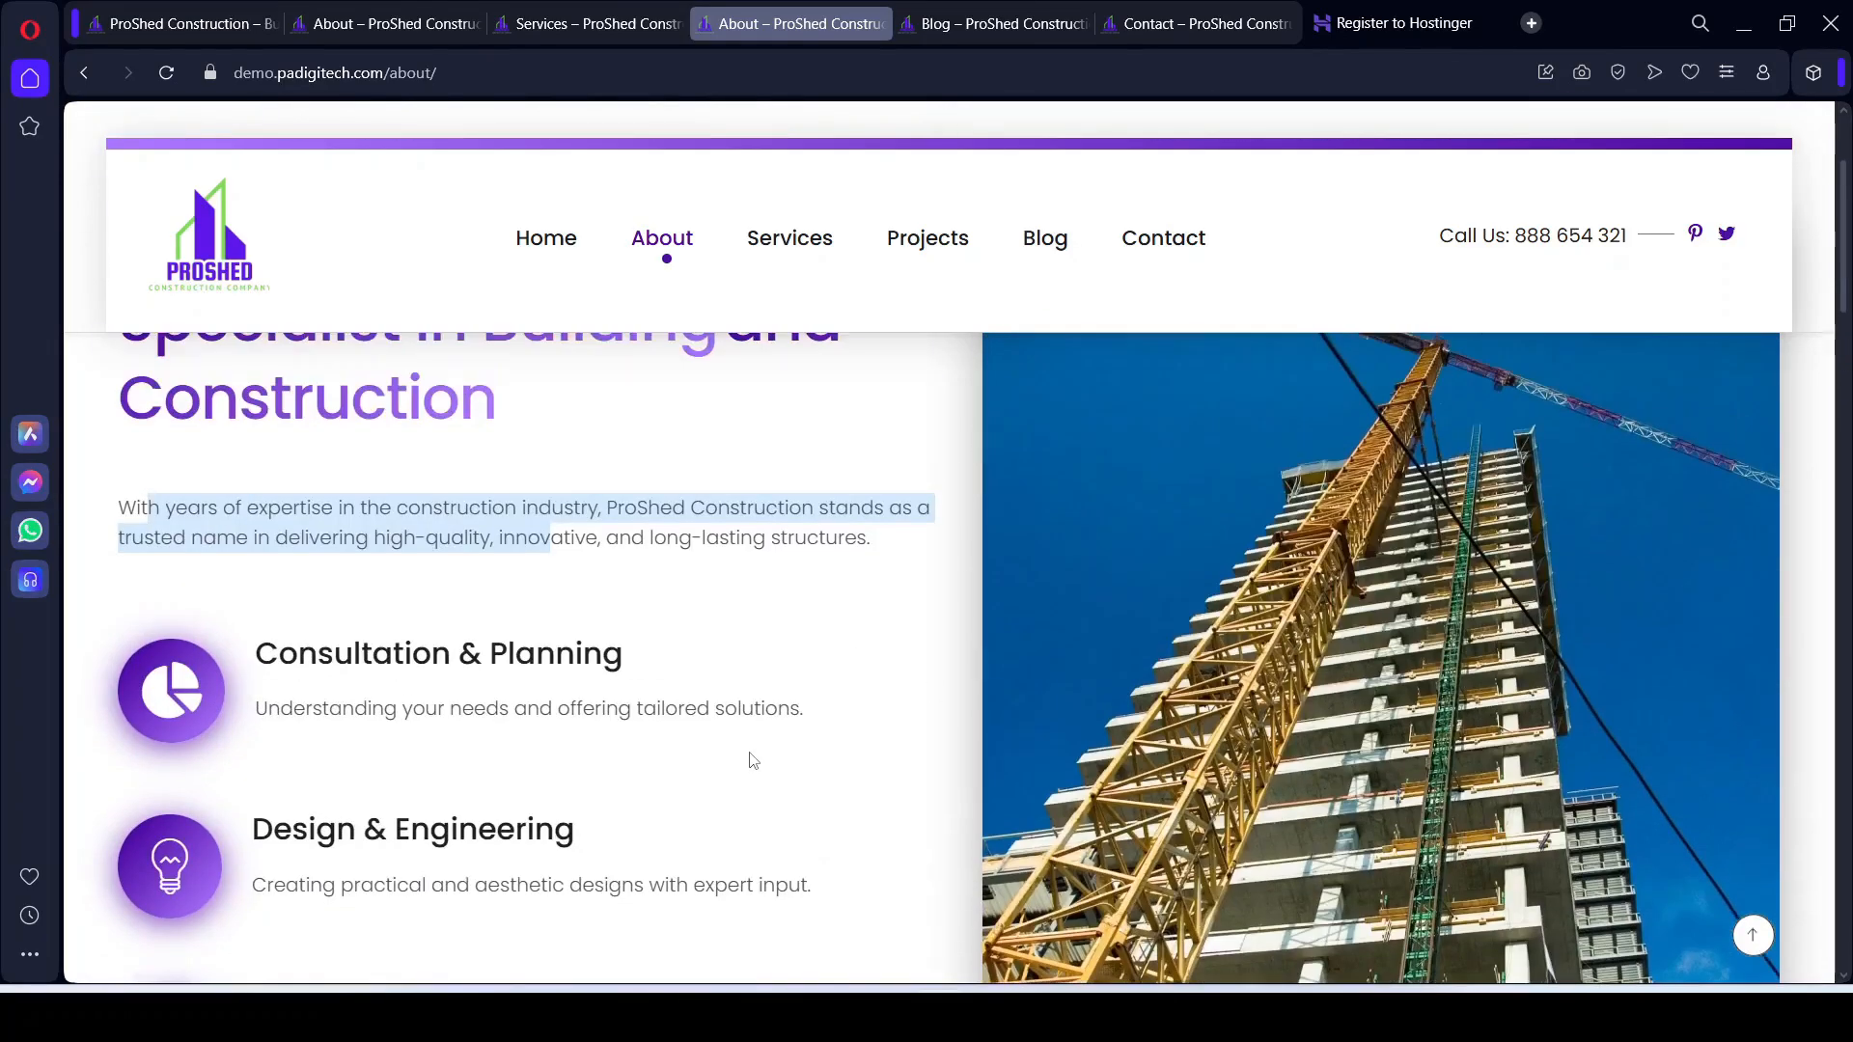
scroll(751, 753, down, 1)
scroll(750, 752, down, 6)
scroll(750, 753, up, 7)
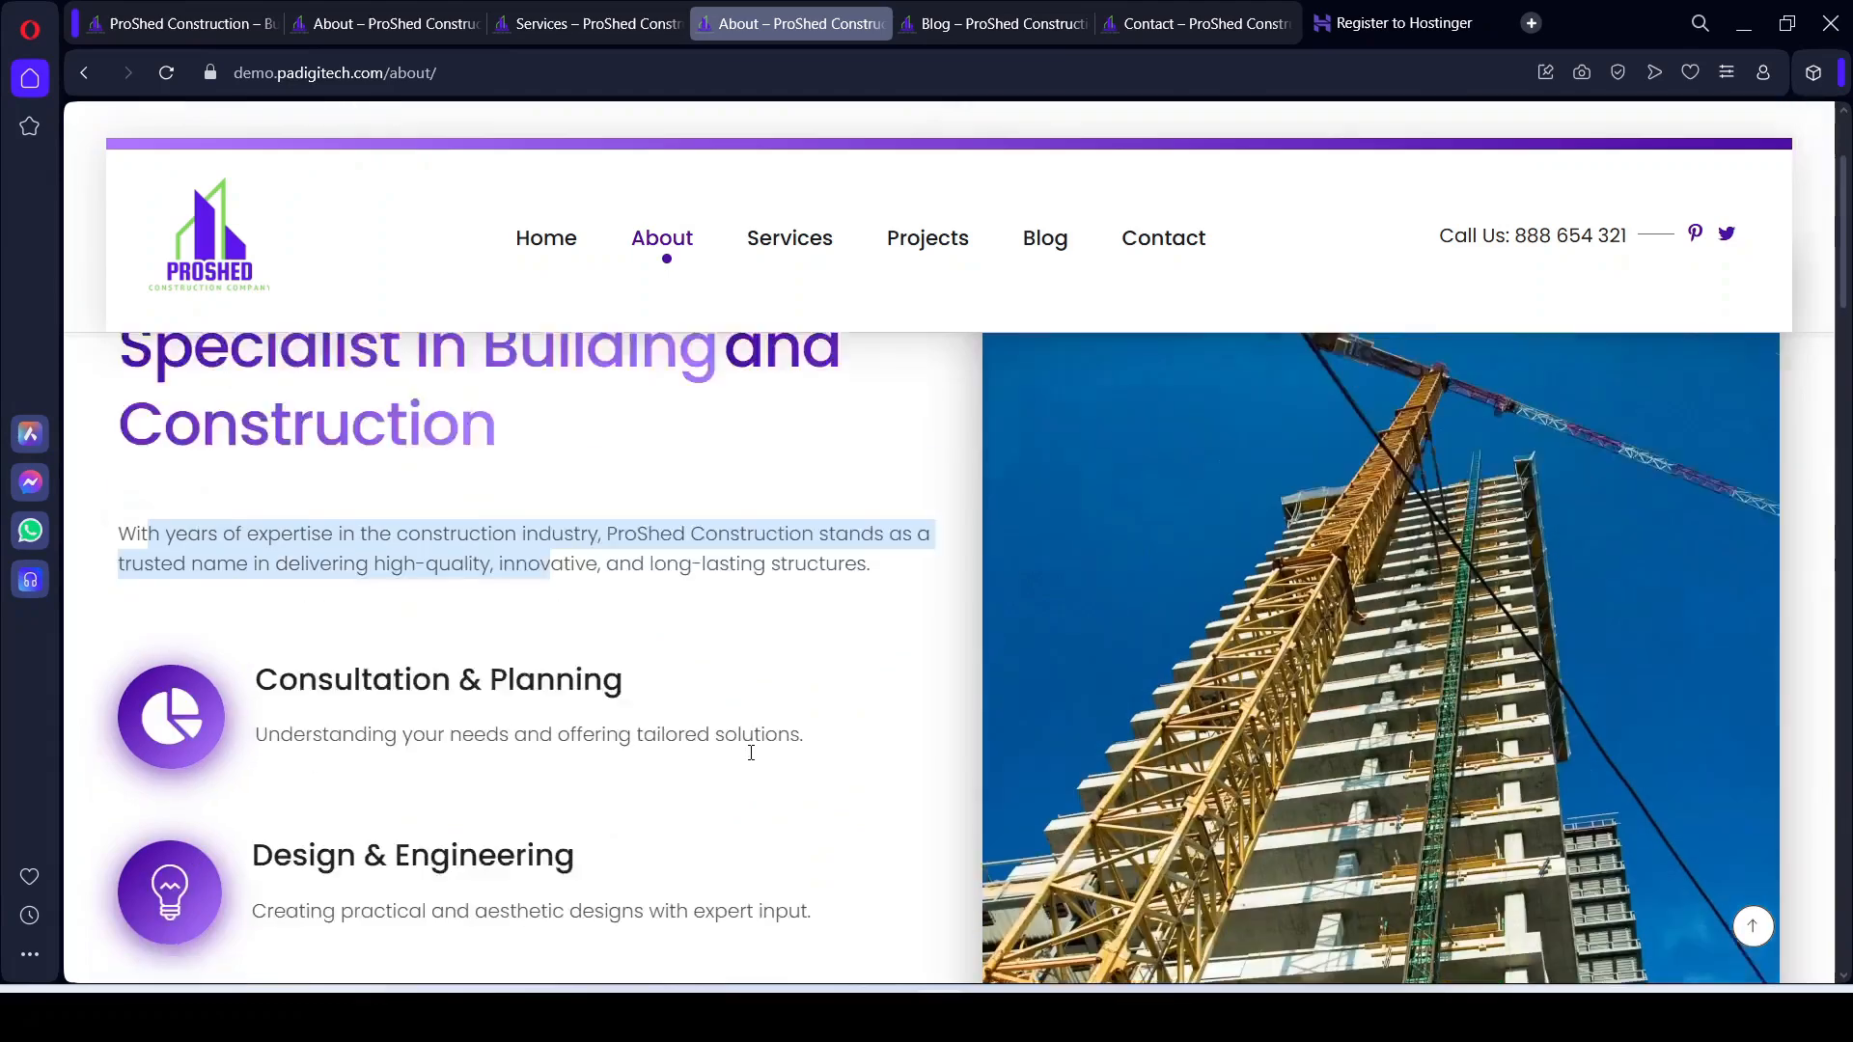
scroll(751, 755, down, 4)
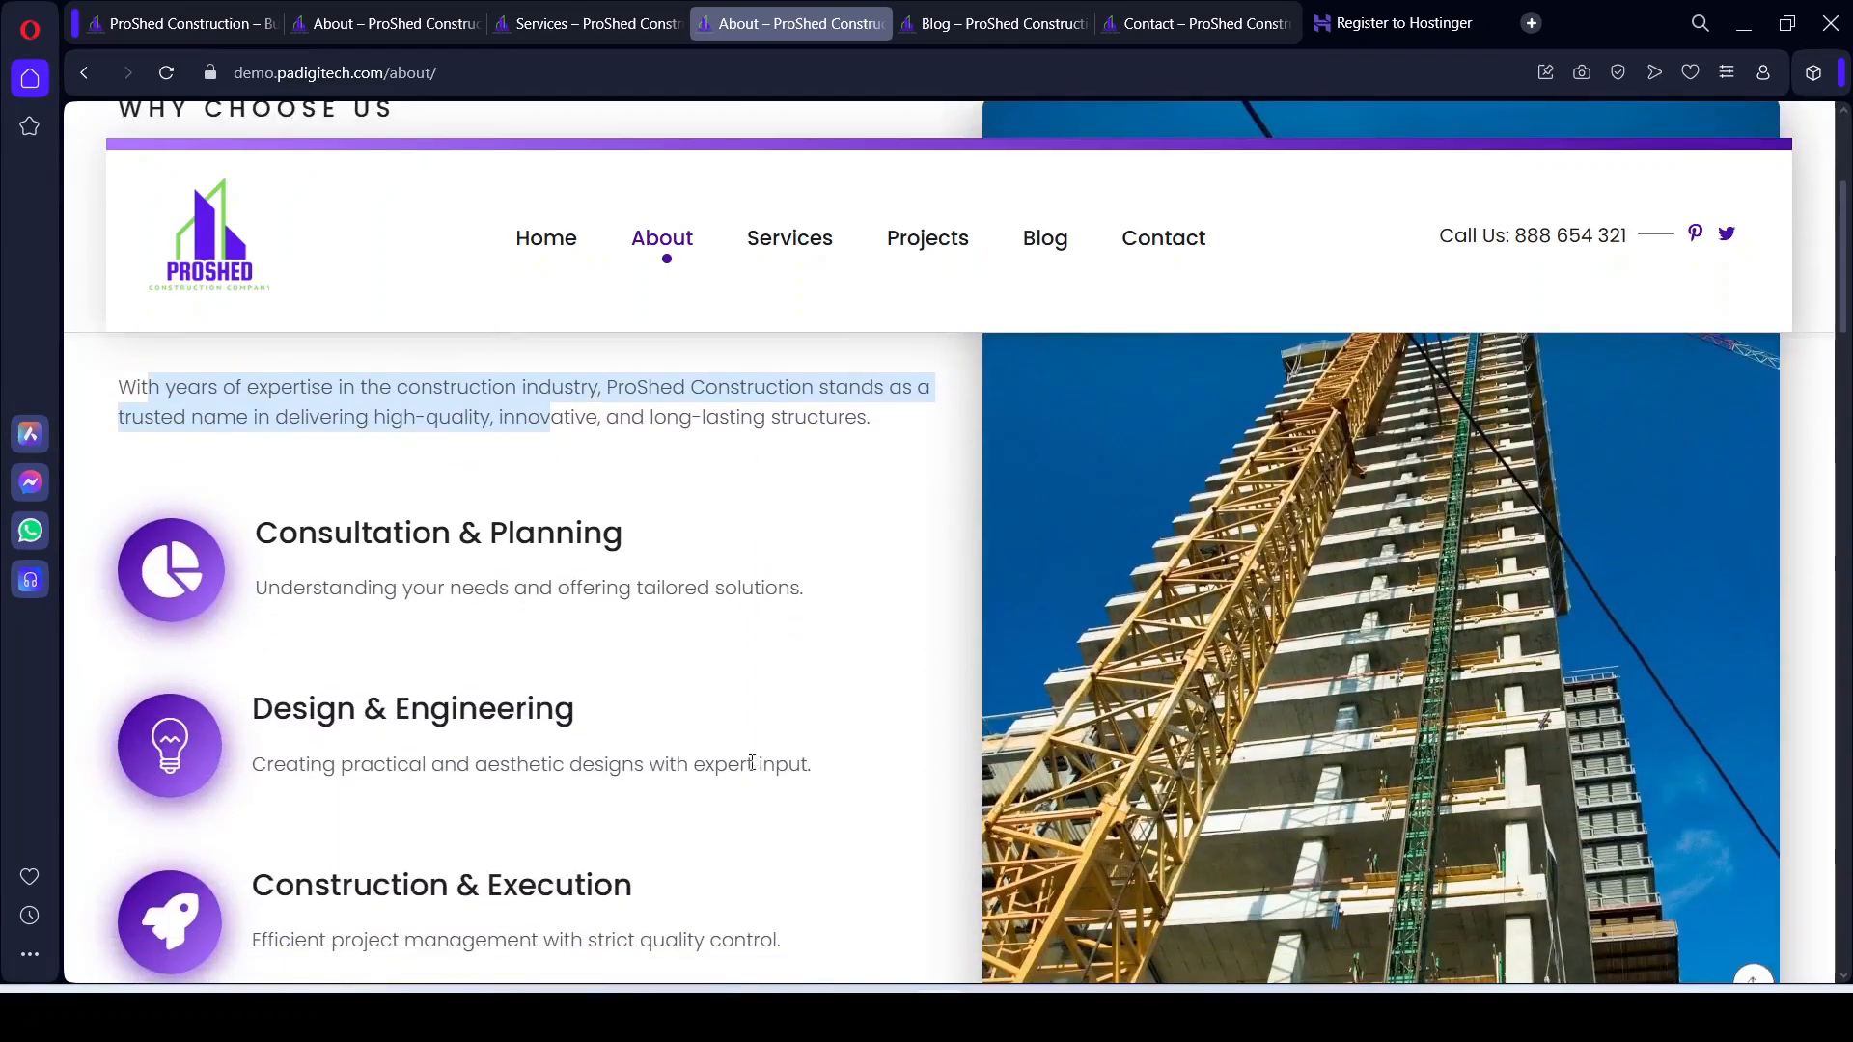
scroll(800, 866, down, 1)
scroll(804, 867, down, 3)
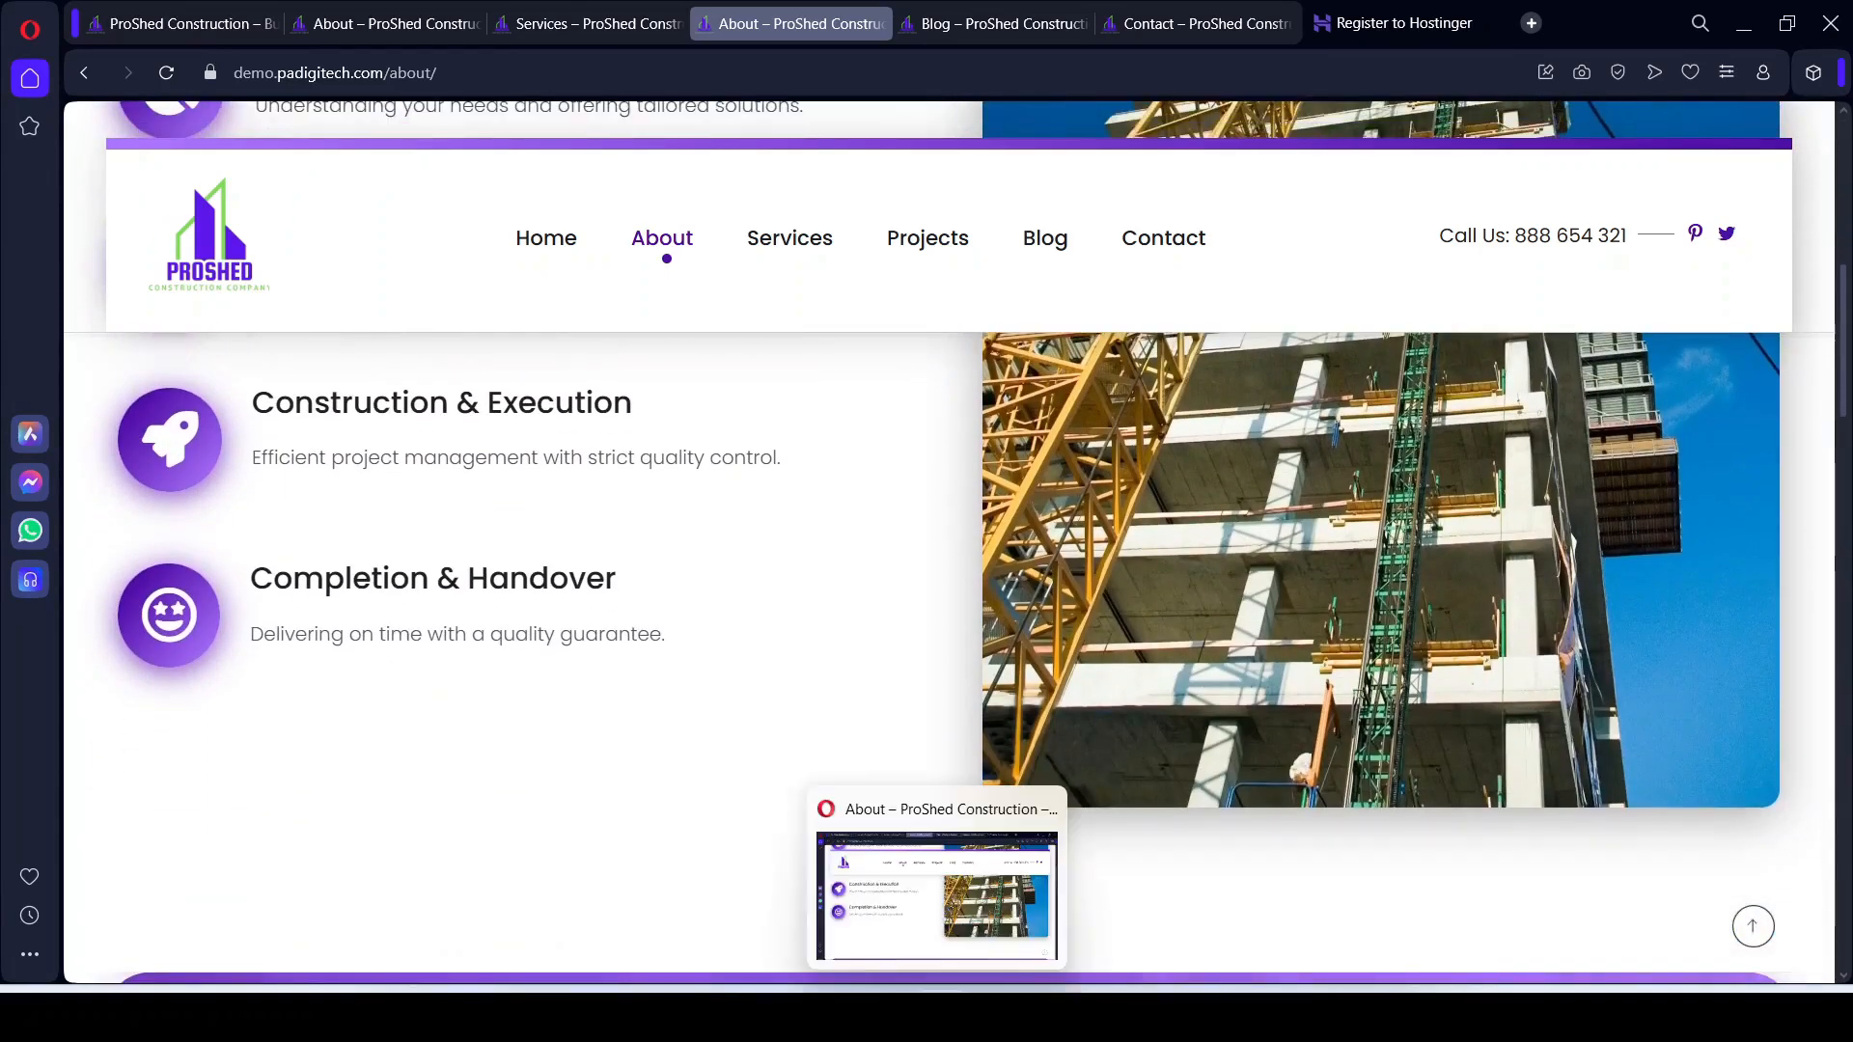
click(993, 1015)
scroll(1146, 621, up, 1)
Step: Select the column holding the construction photo and expand its Layout settings
scroll(1145, 622, up, 8)
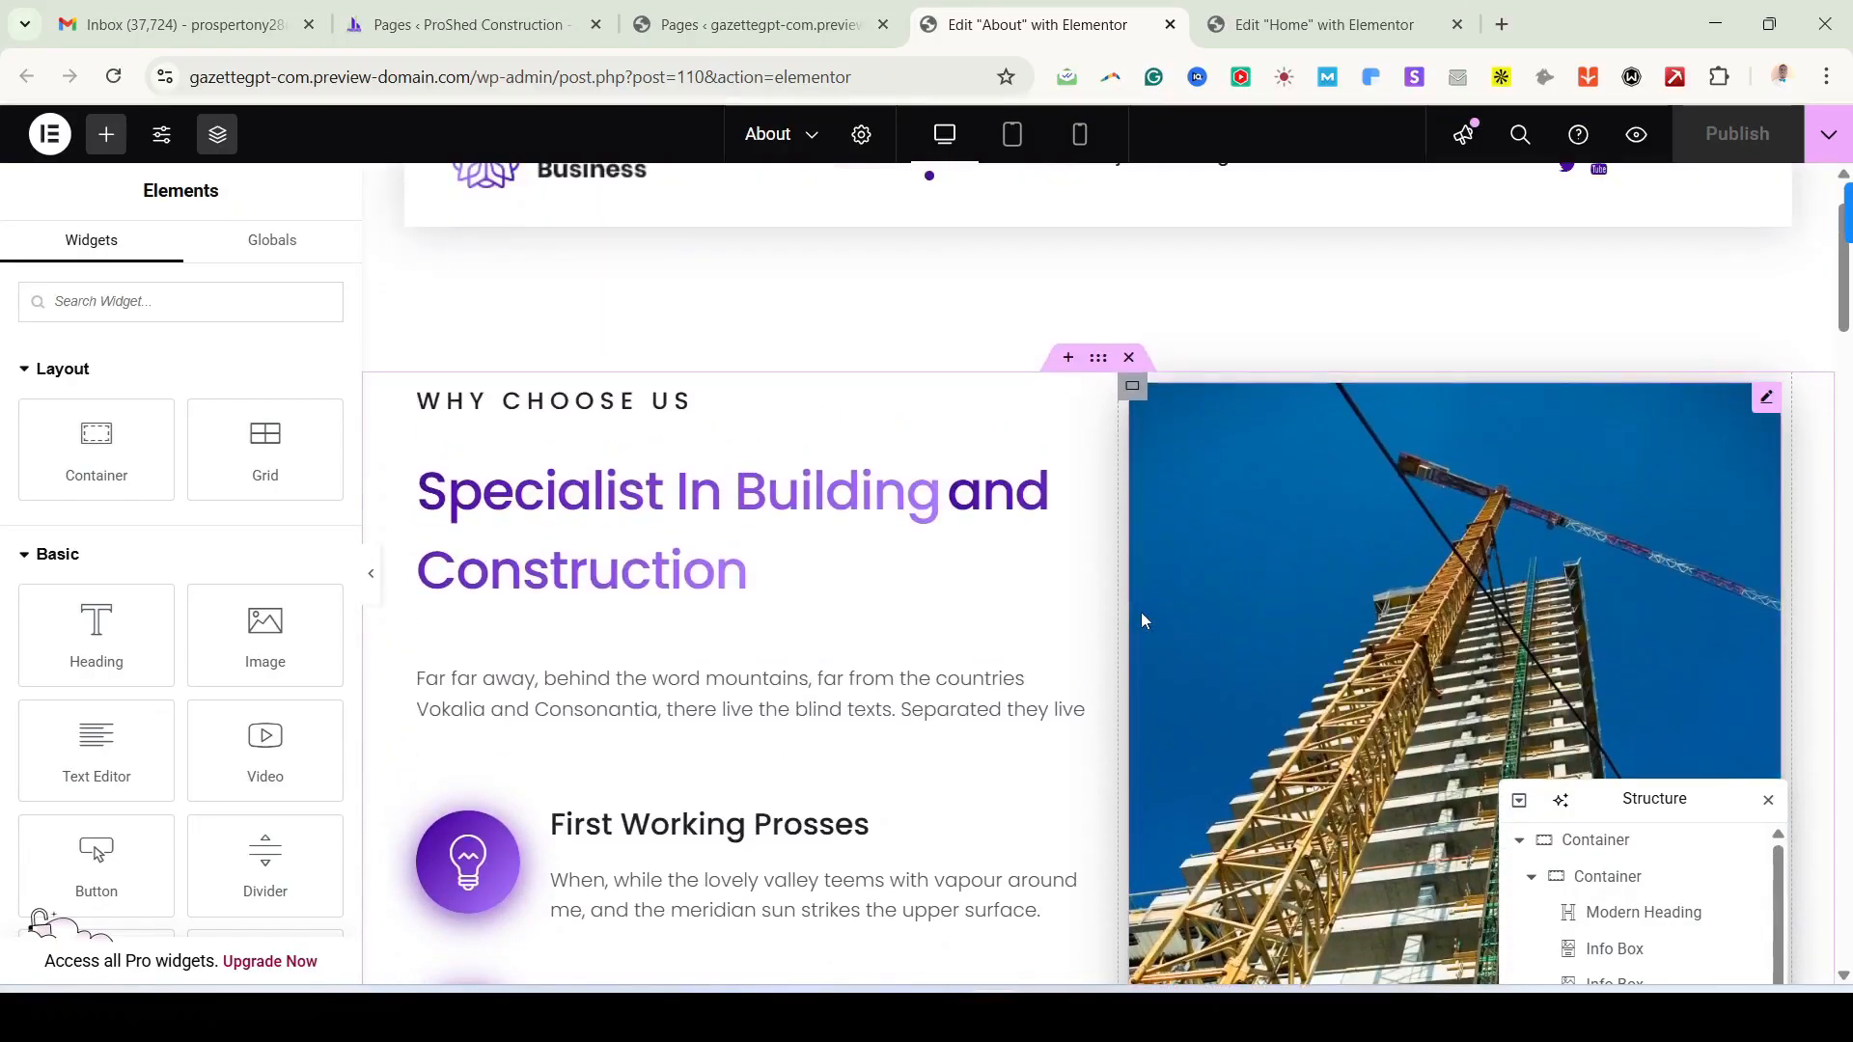
scroll(1146, 622, down, 6)
scroll(1143, 621, up, 5)
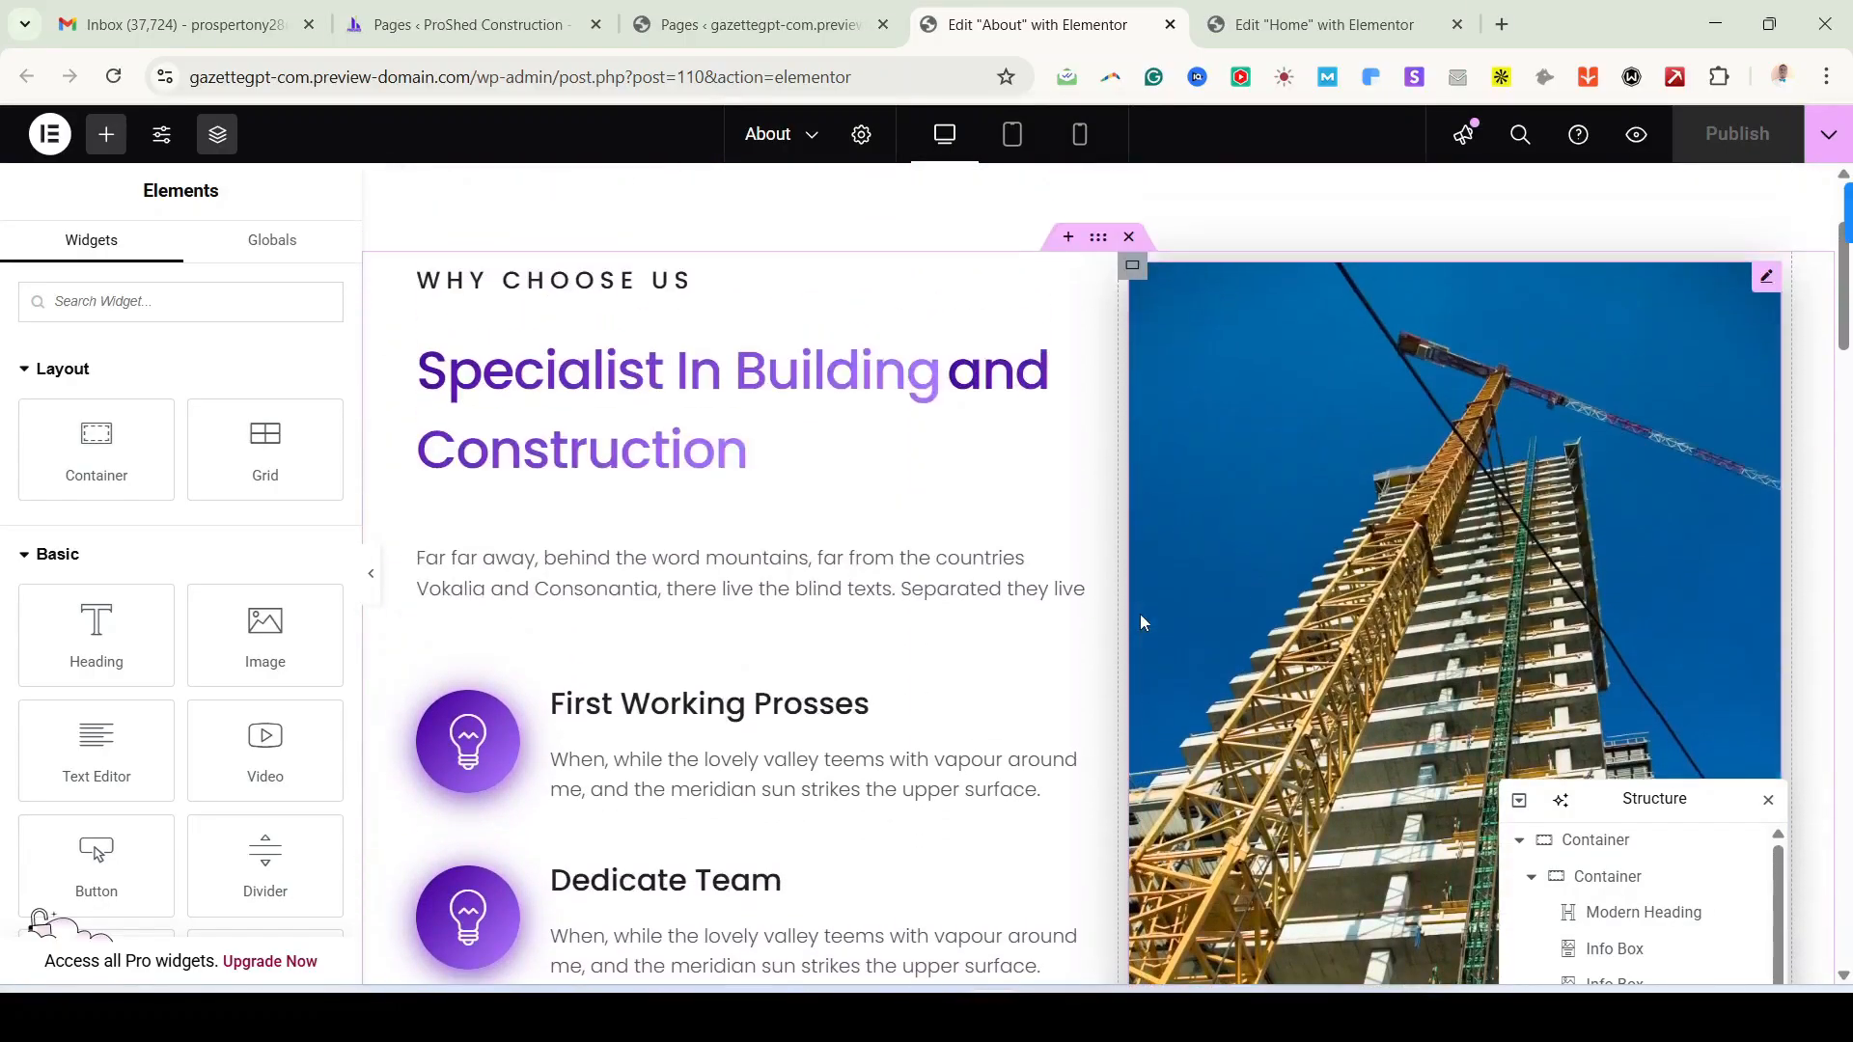
scroll(965, 743, down, 6)
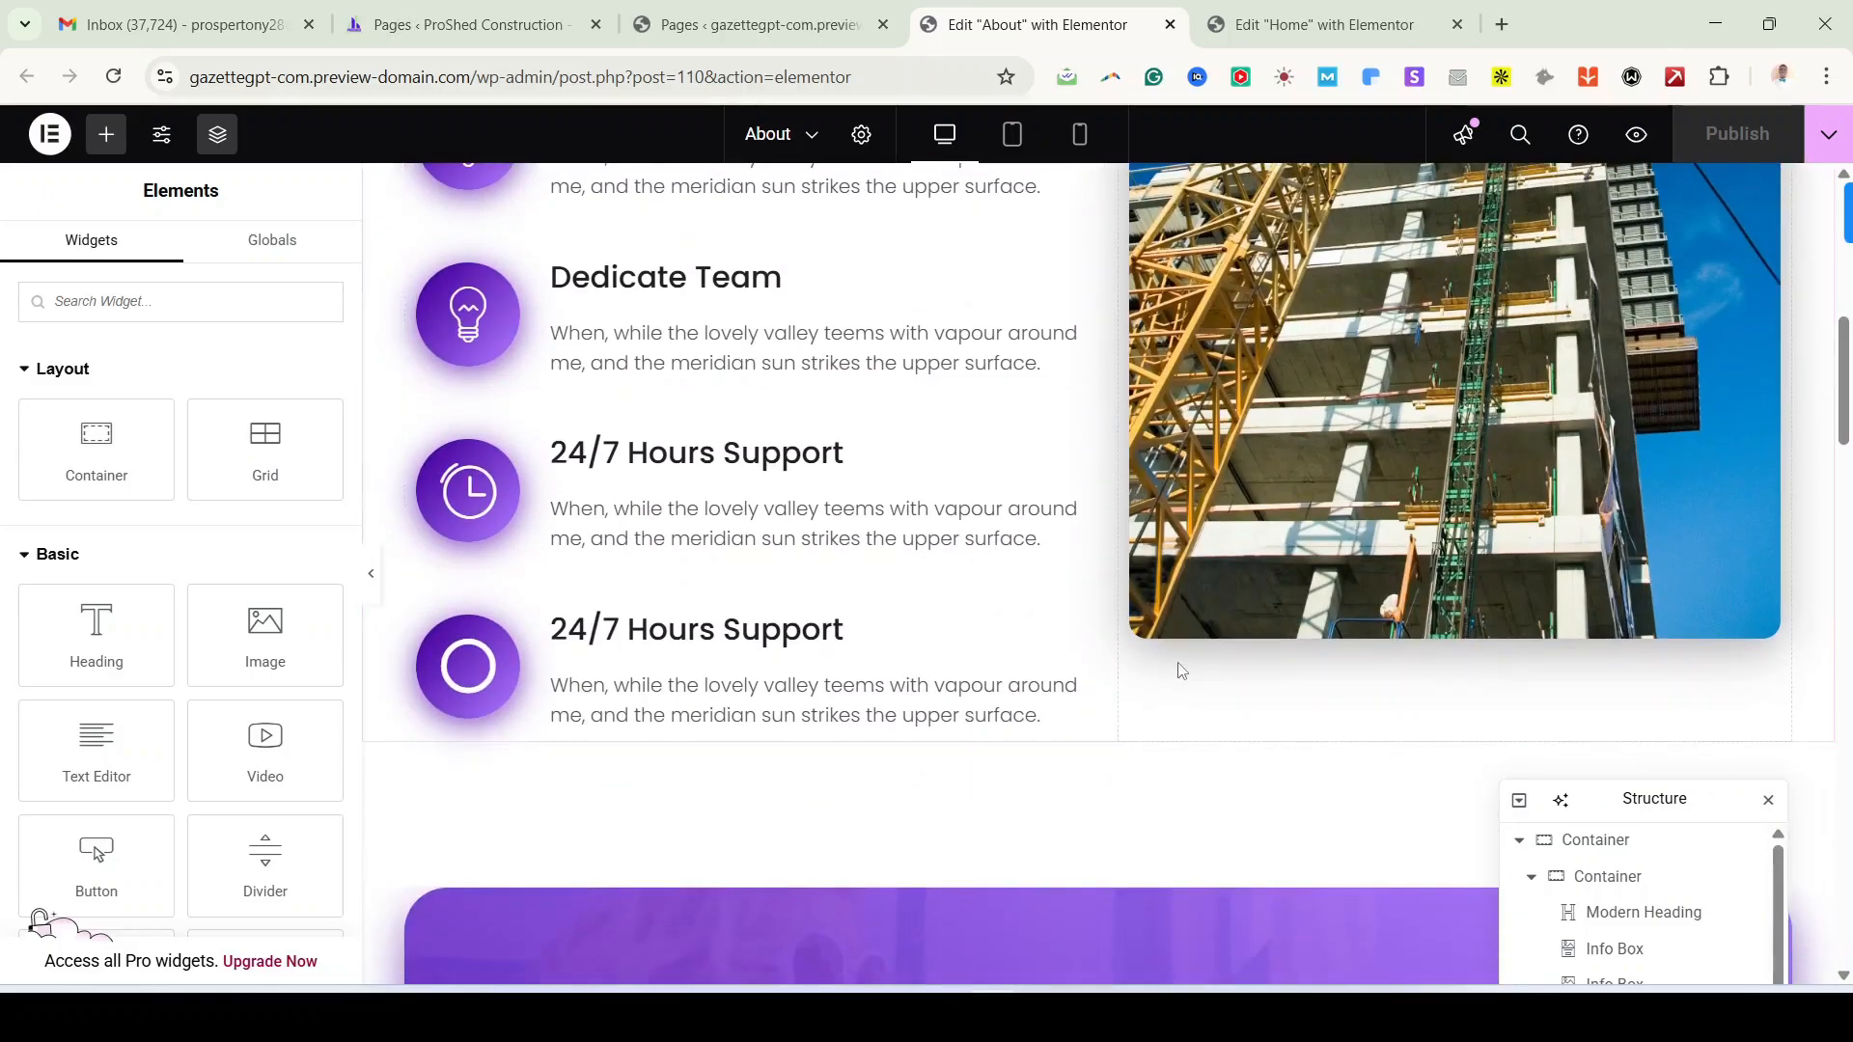
scroll(1187, 668, up, 8)
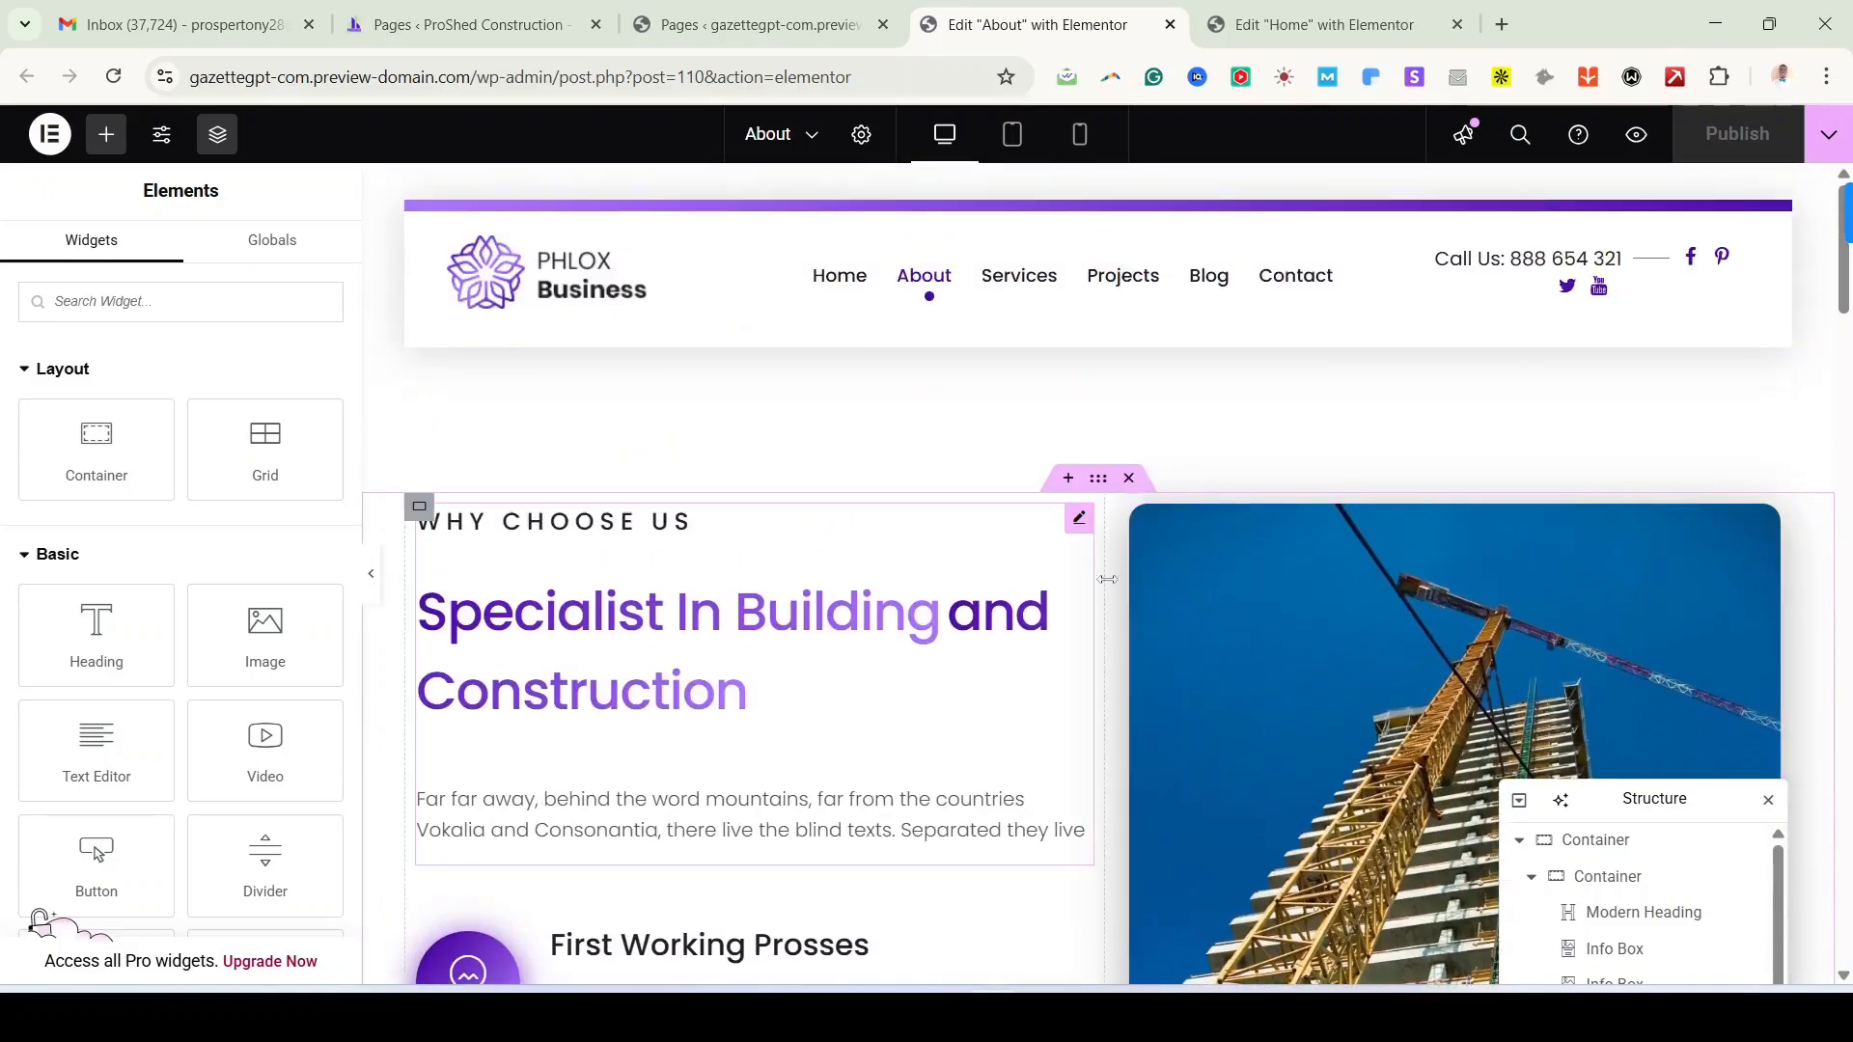
scroll(1157, 745, down, 6)
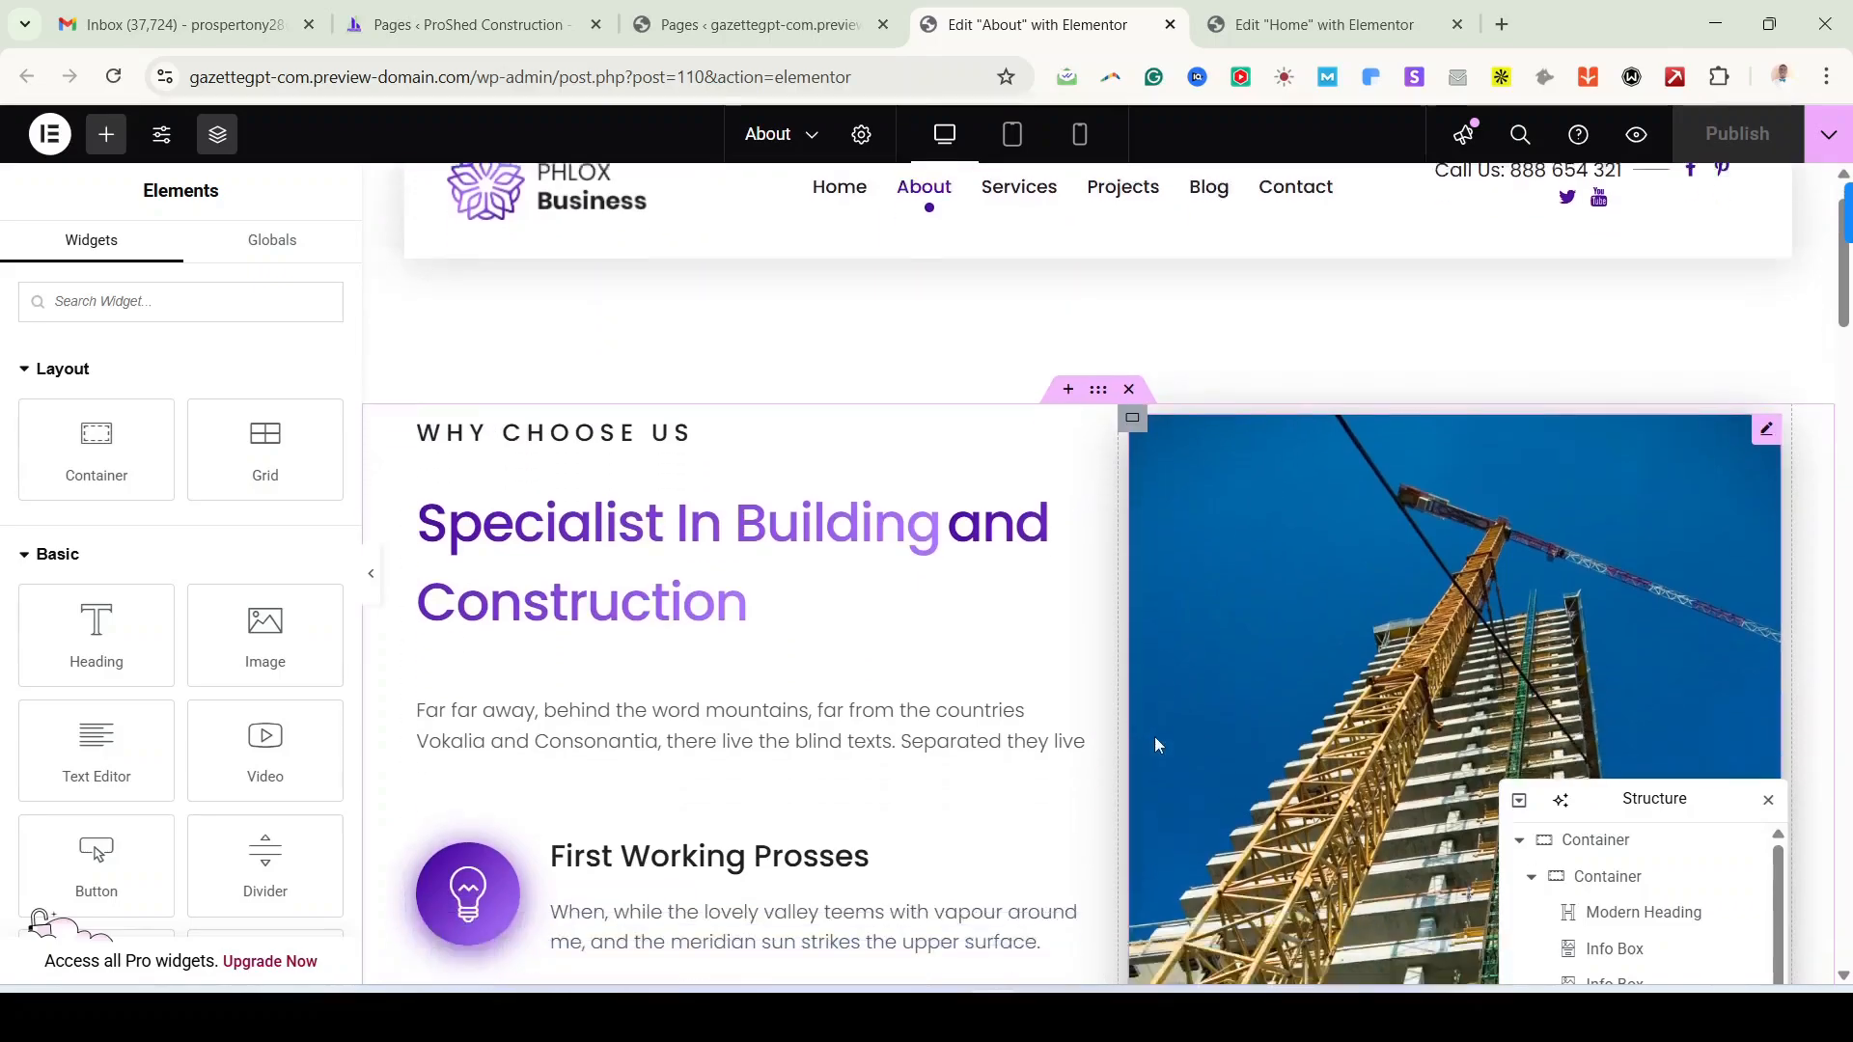
scroll(1270, 816, down, 3)
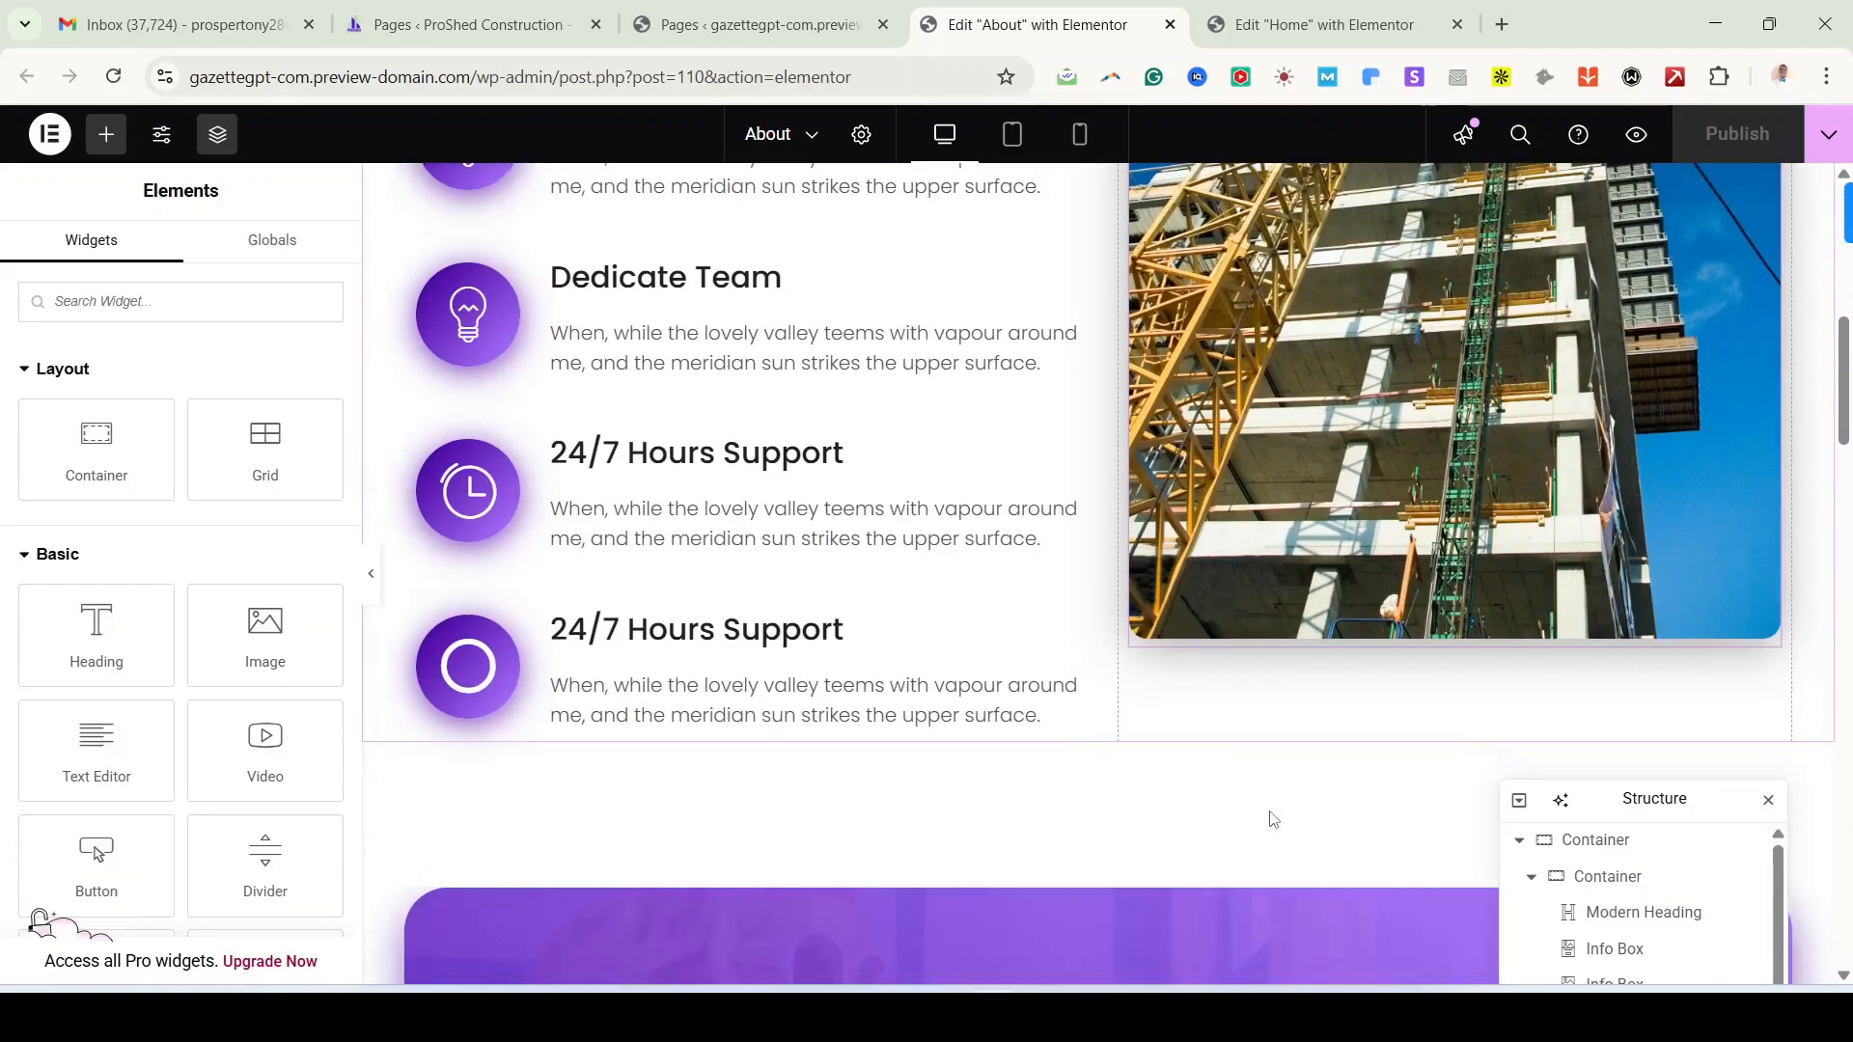
scroll(965, 483, up, 2)
scroll(1177, 539, up, 5)
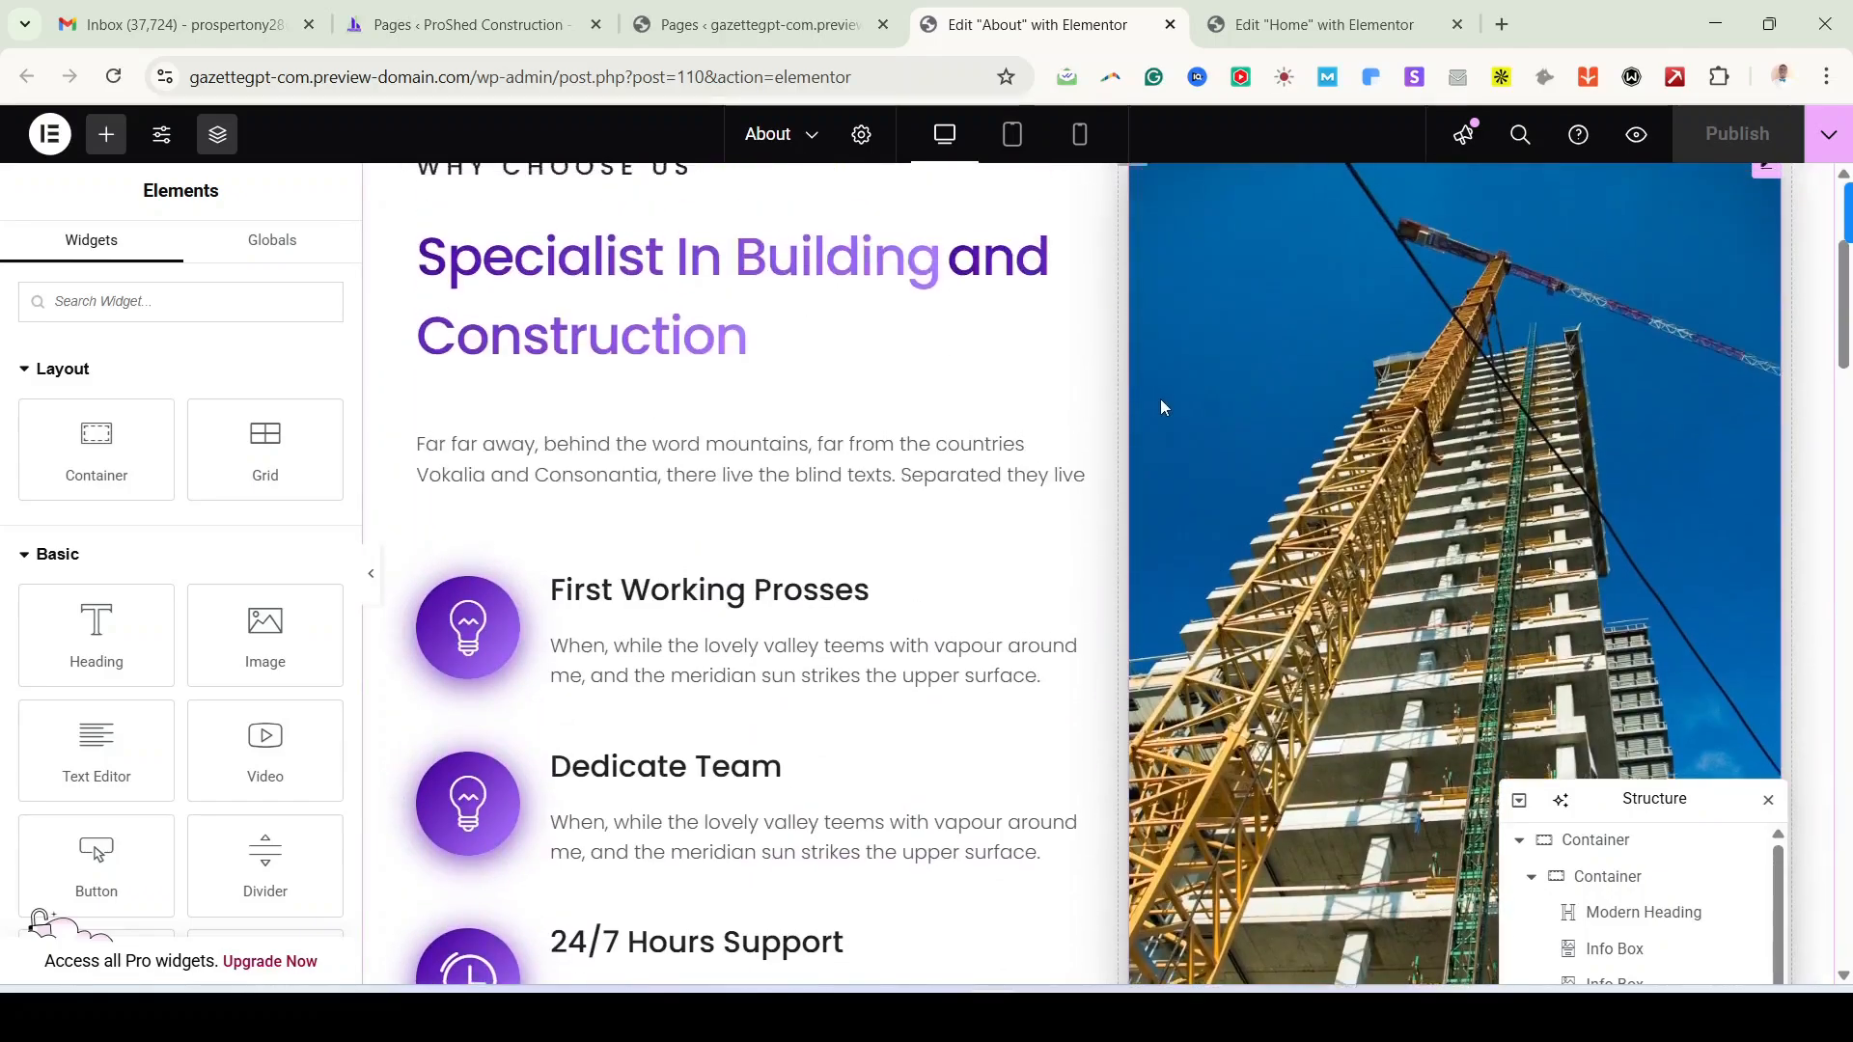
click(474, 444)
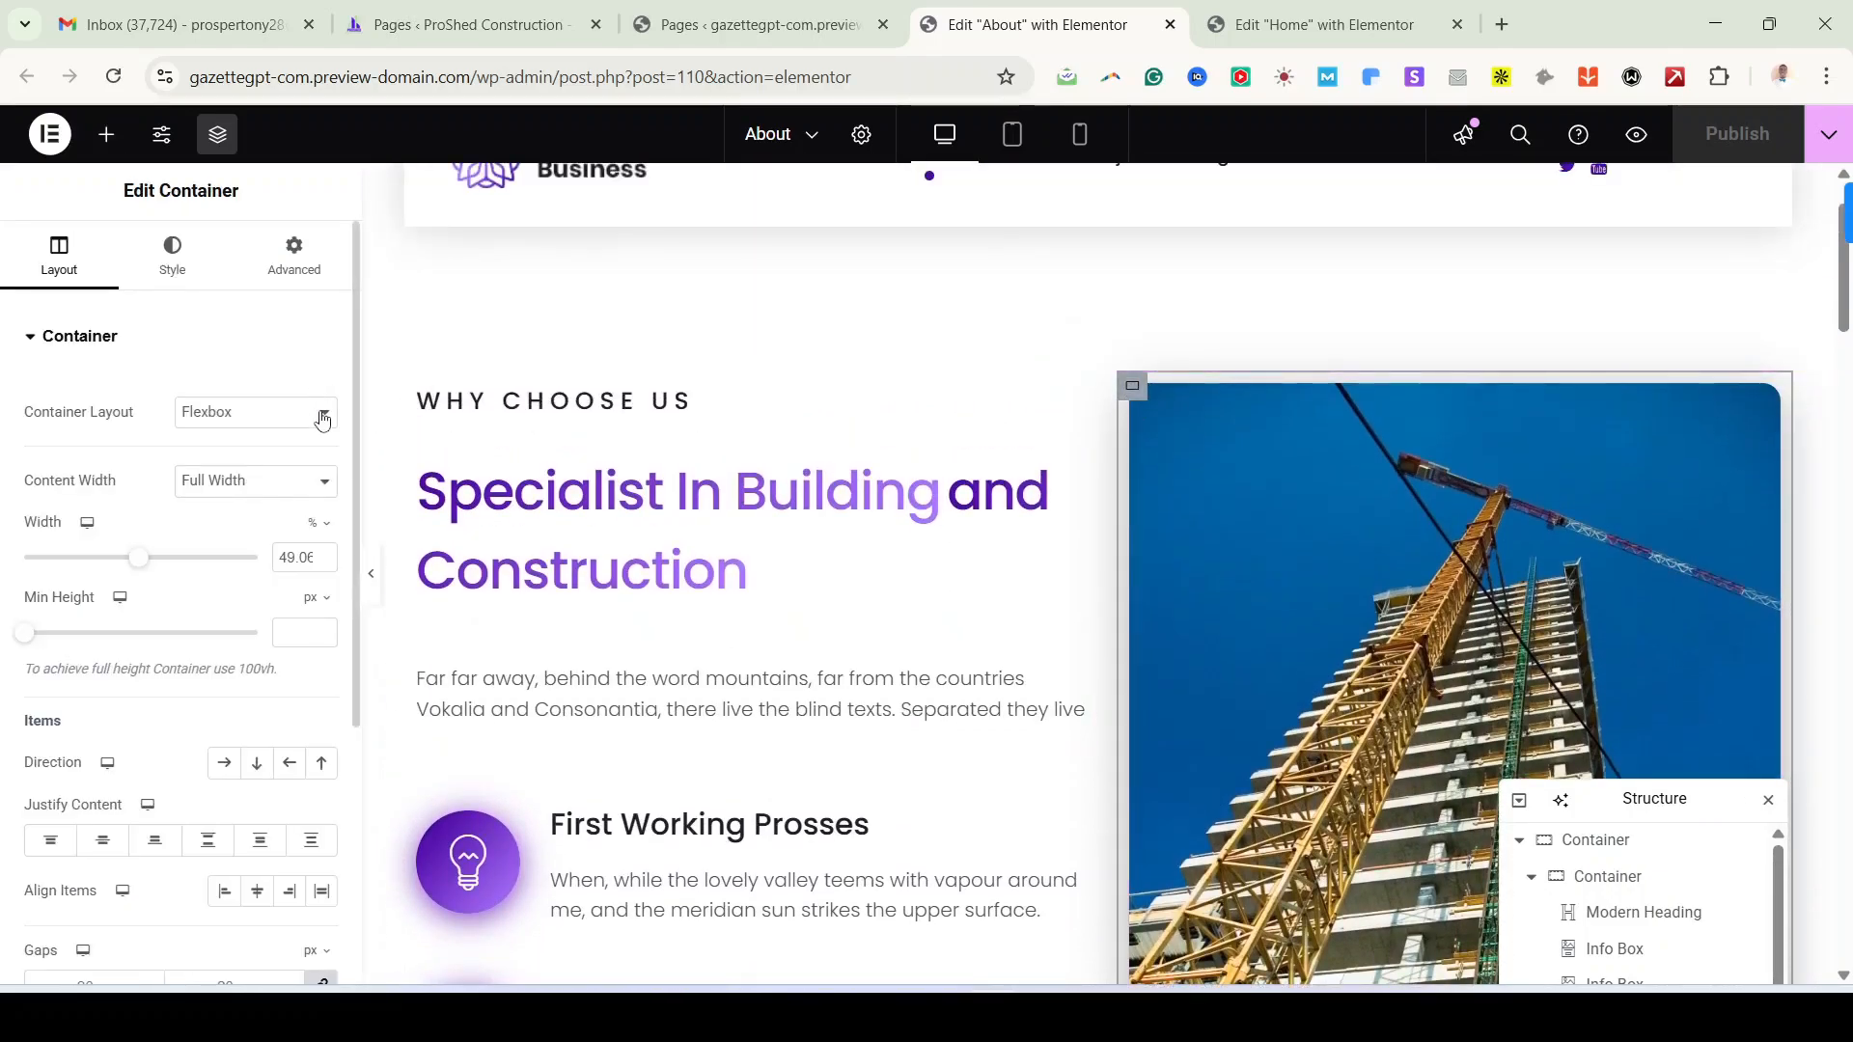
click(73, 340)
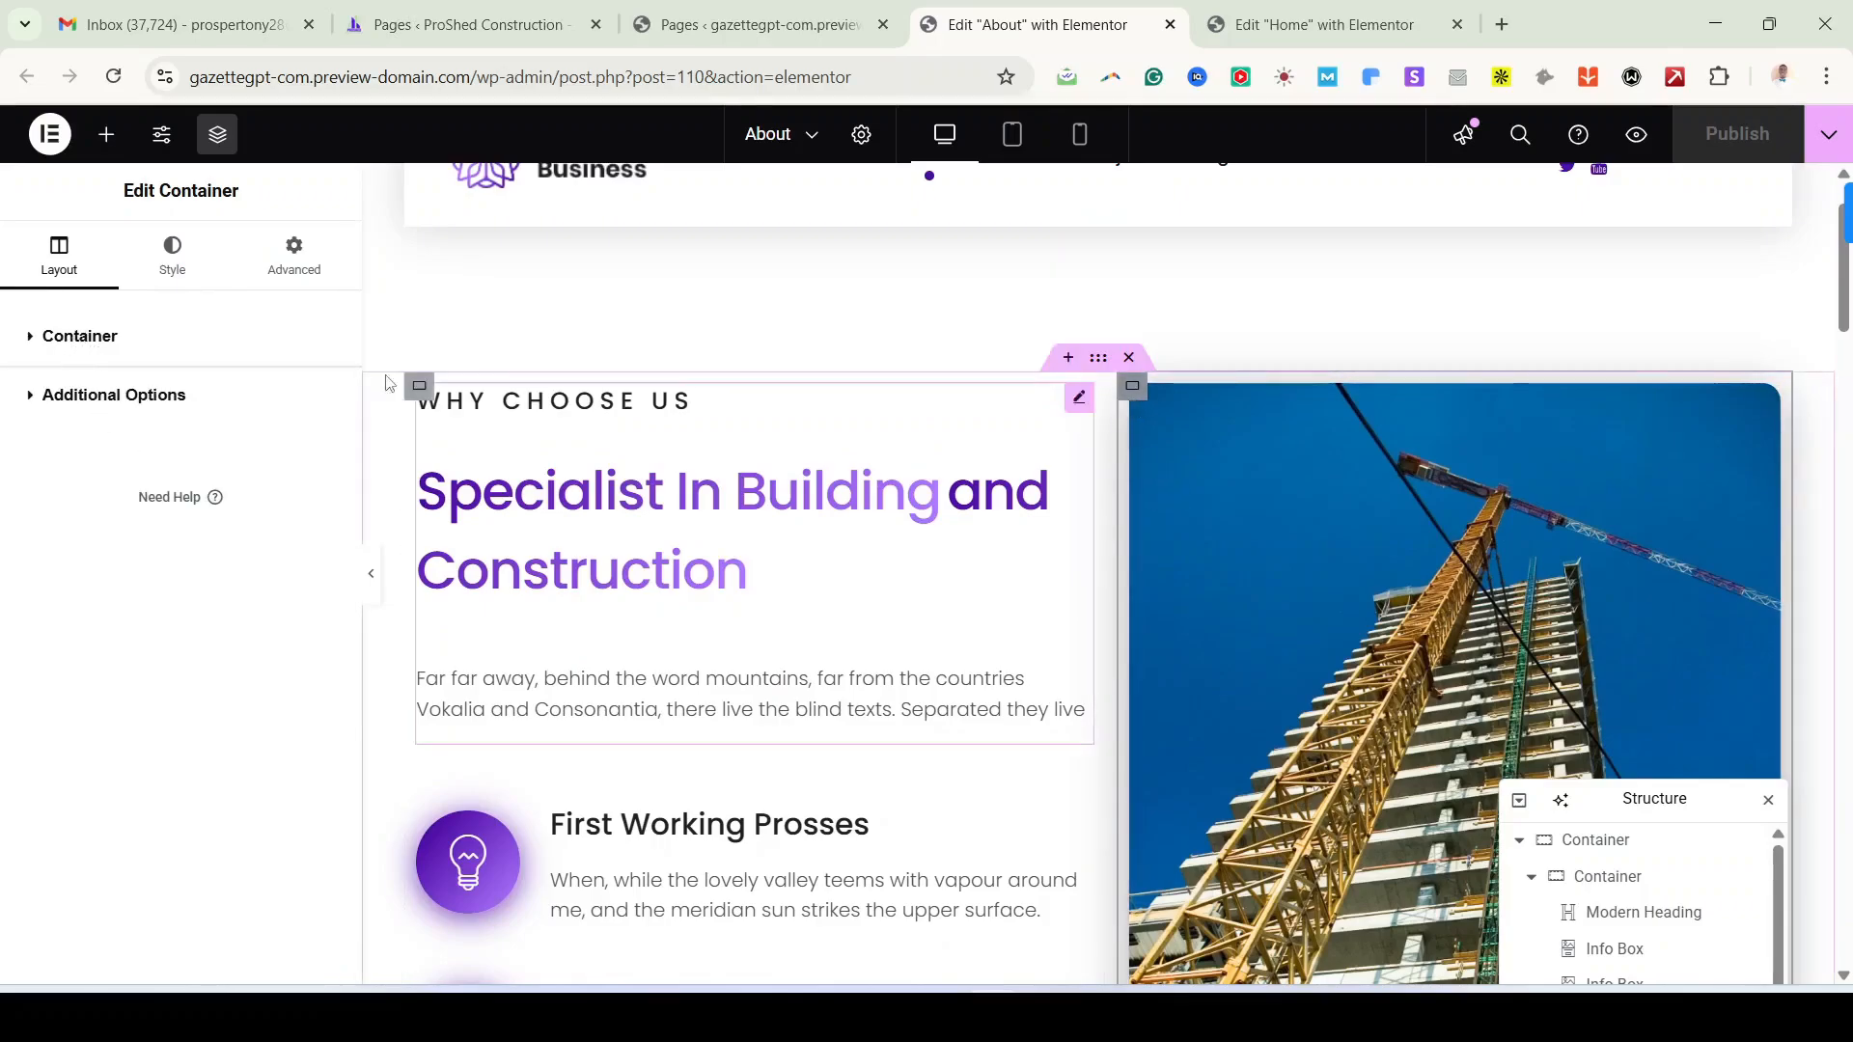
click(95, 357)
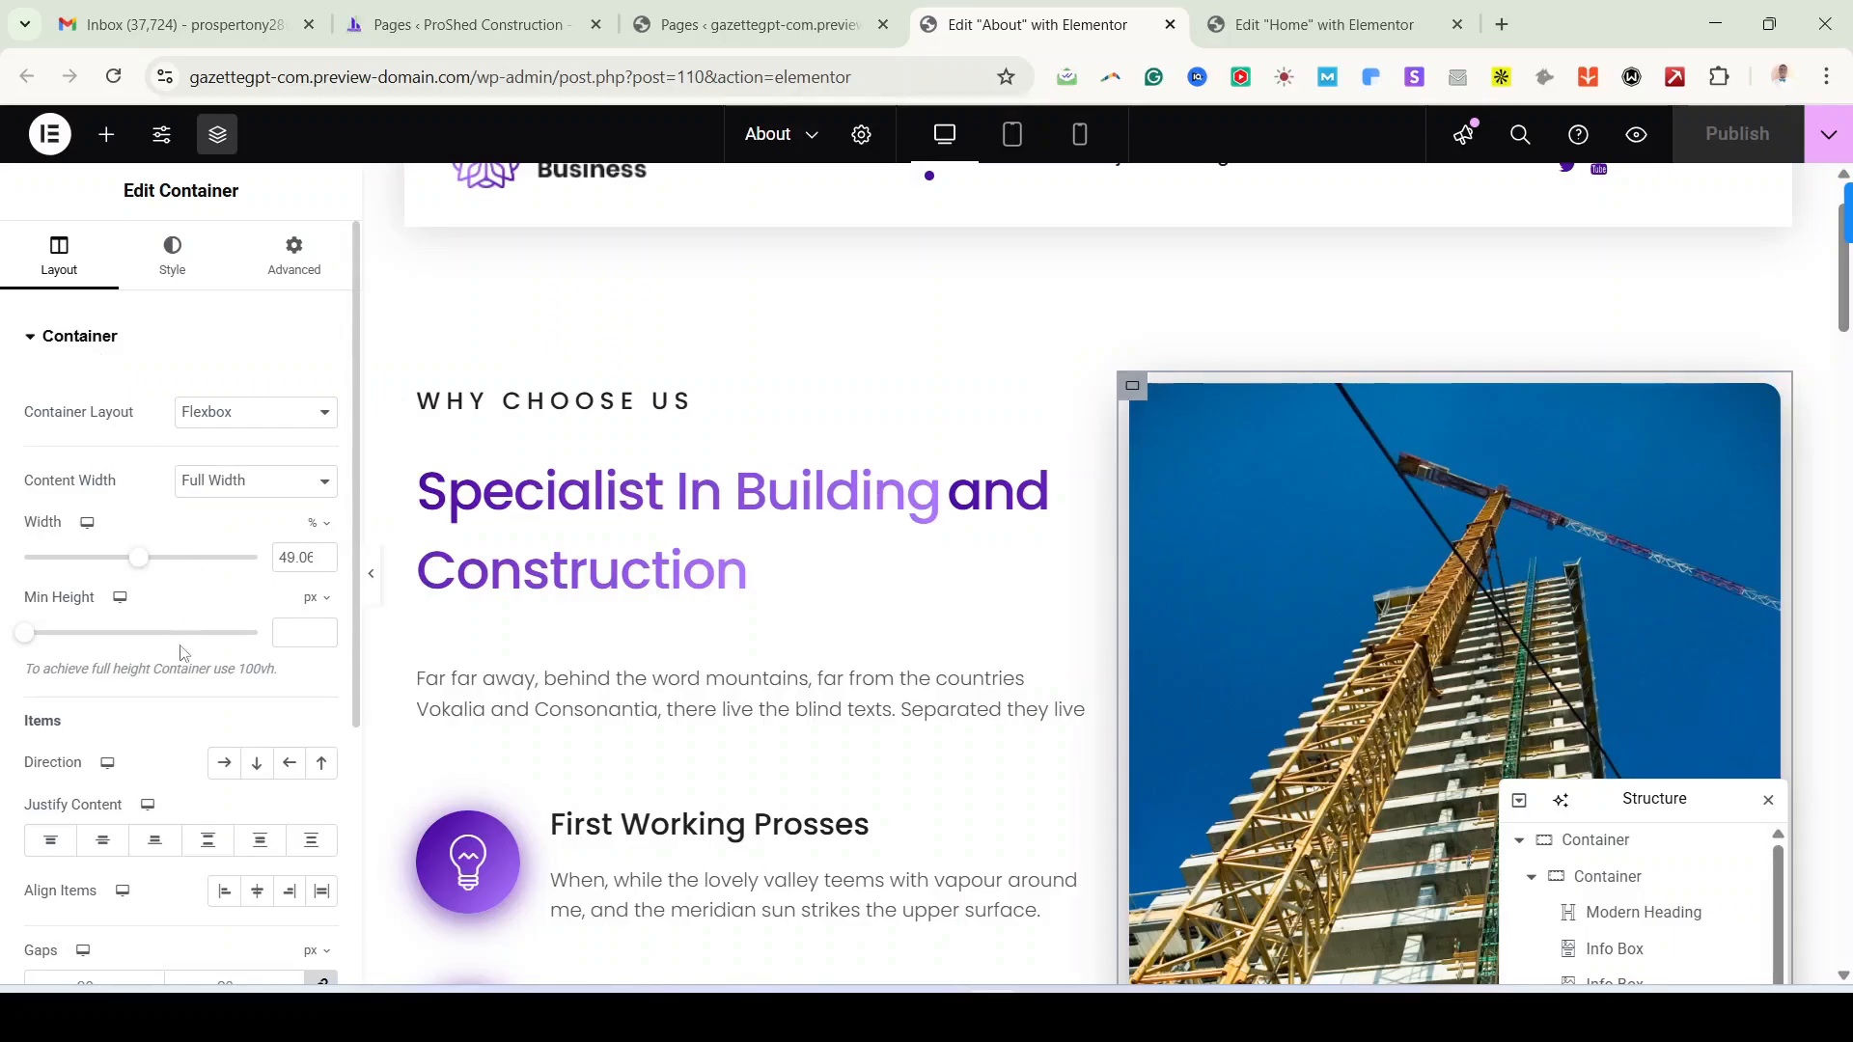
Step: Set the column's Justify Content to Center, then bring up the reference demo's purple banner
scroll(183, 652, down, 1)
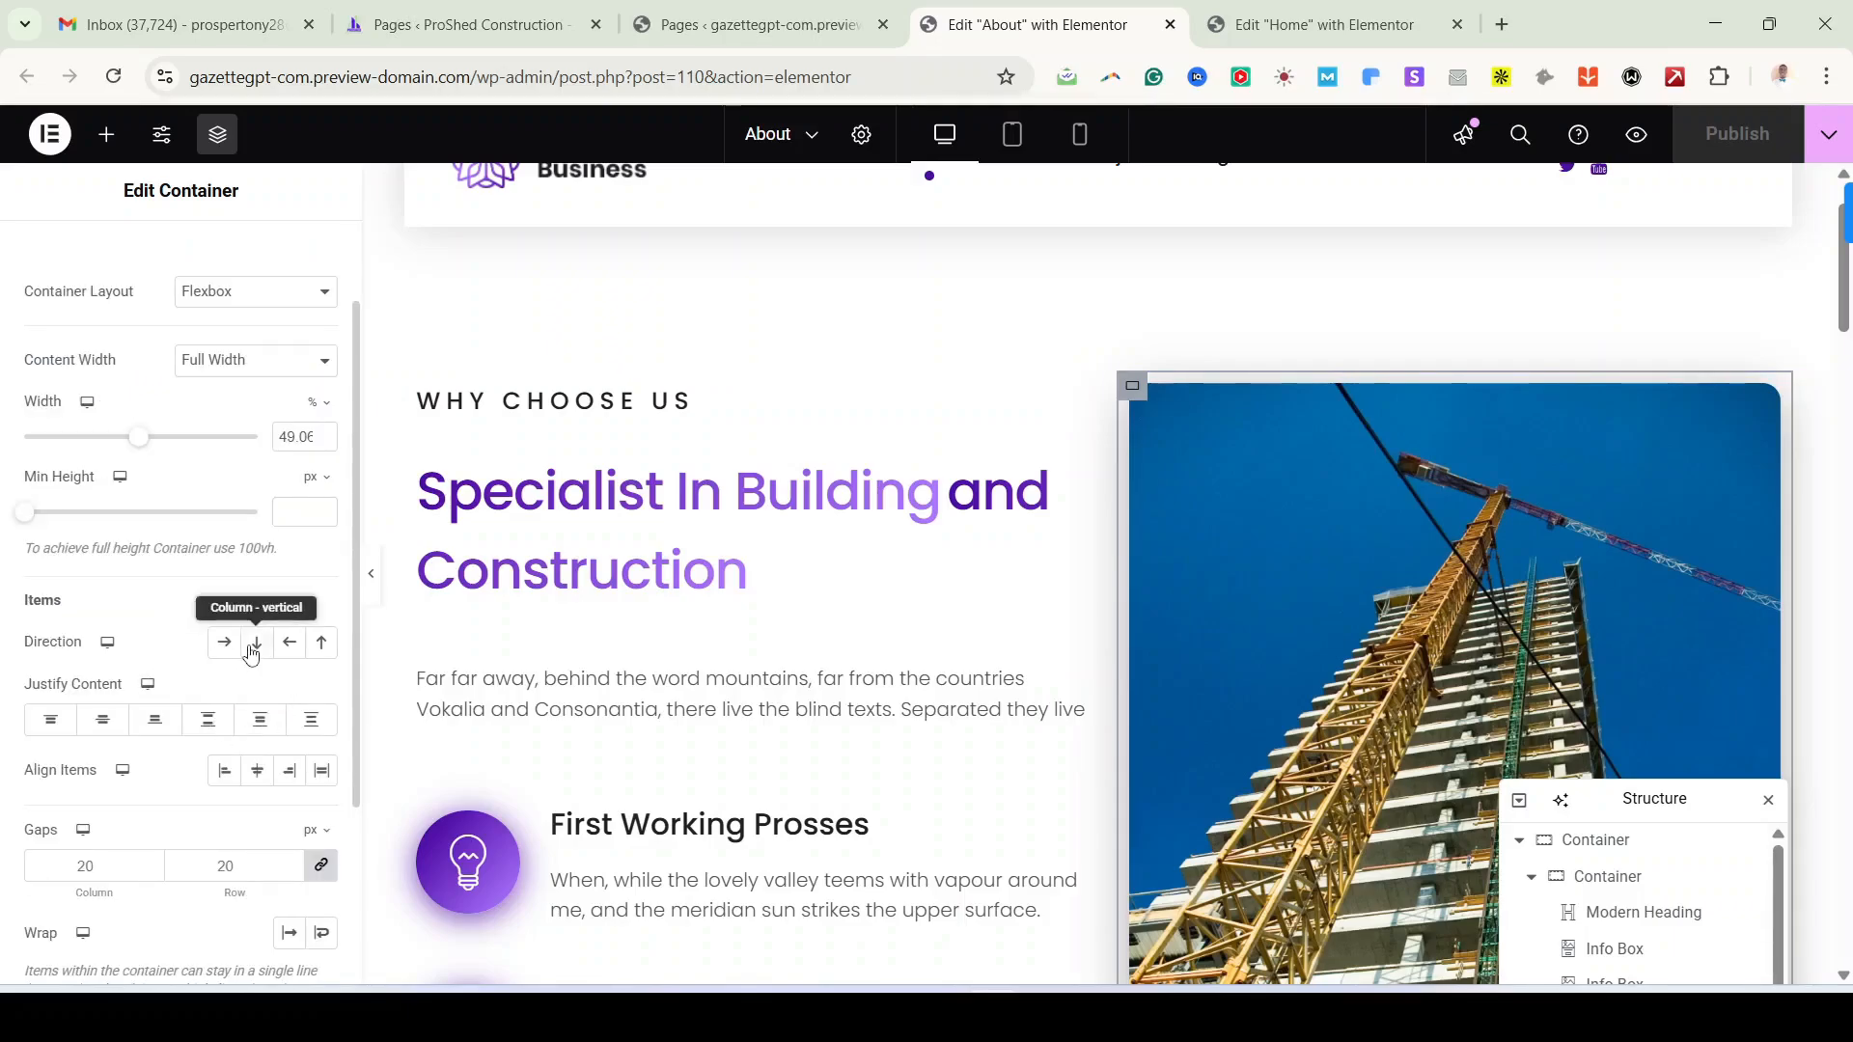
click(104, 722)
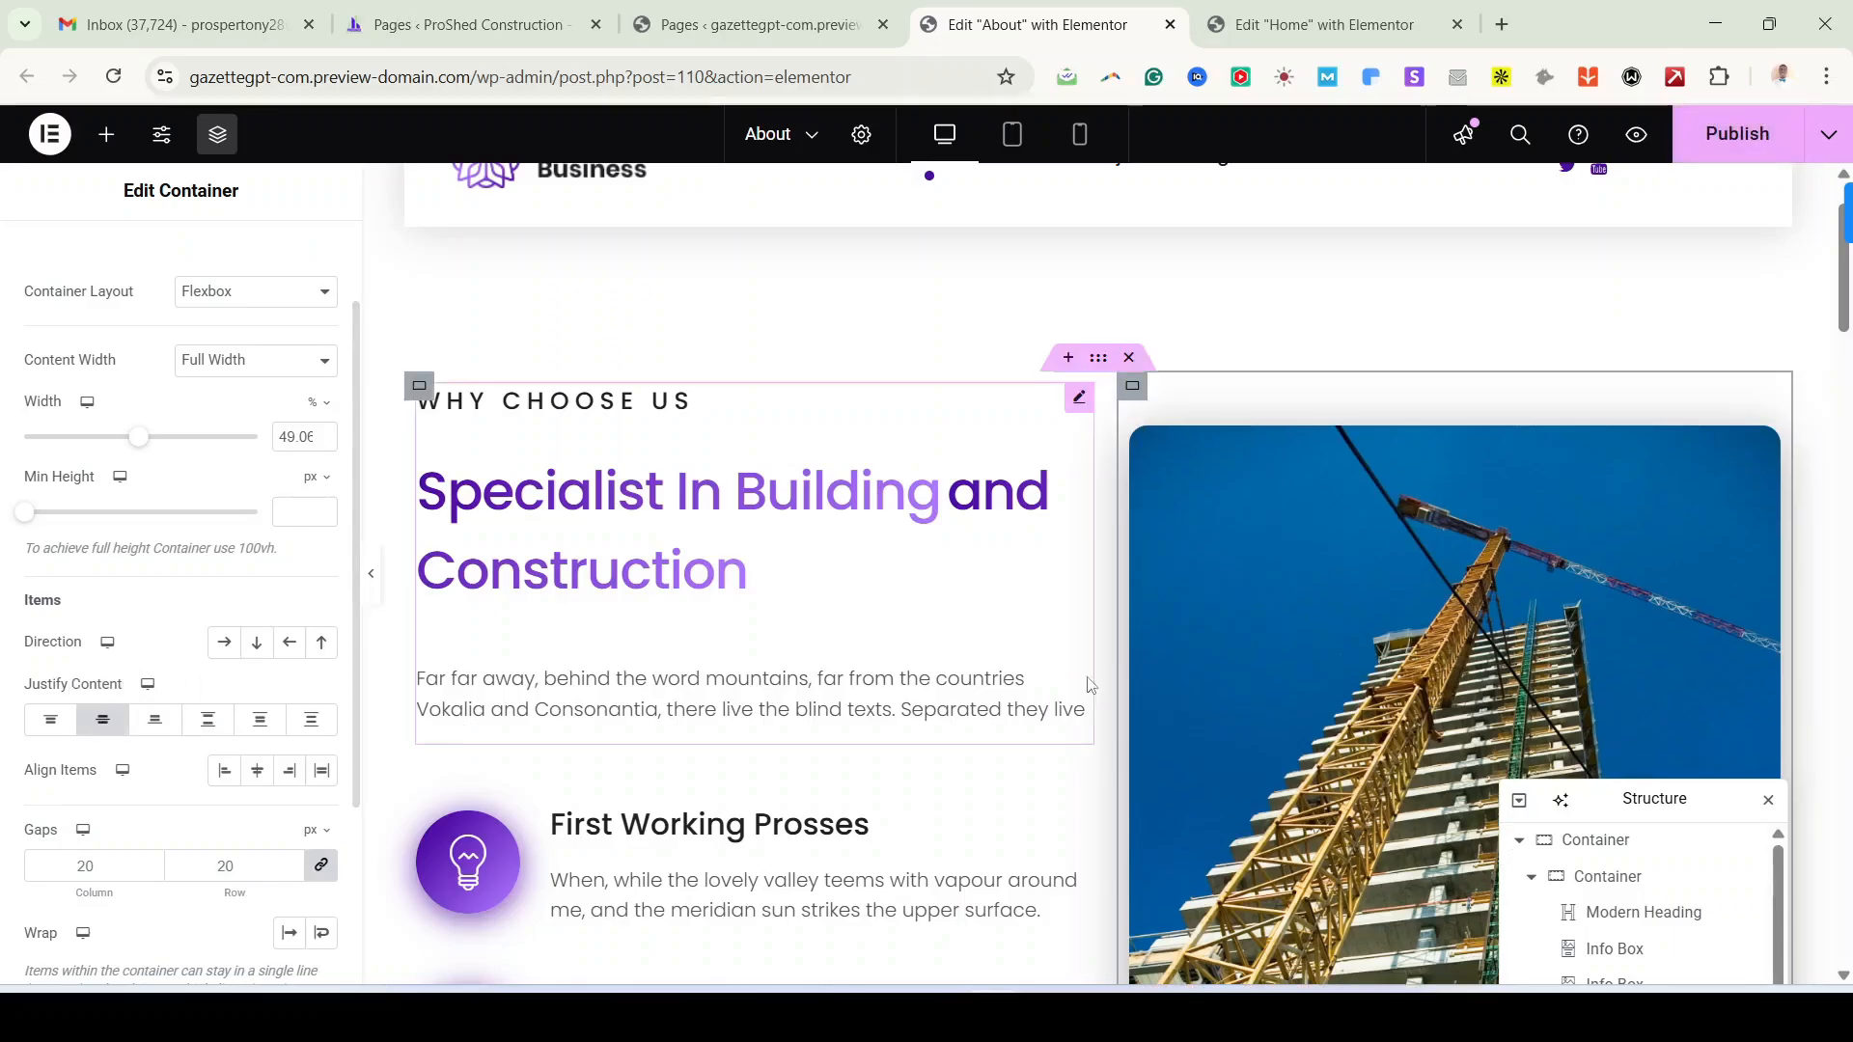
scroll(1229, 640, down, 8)
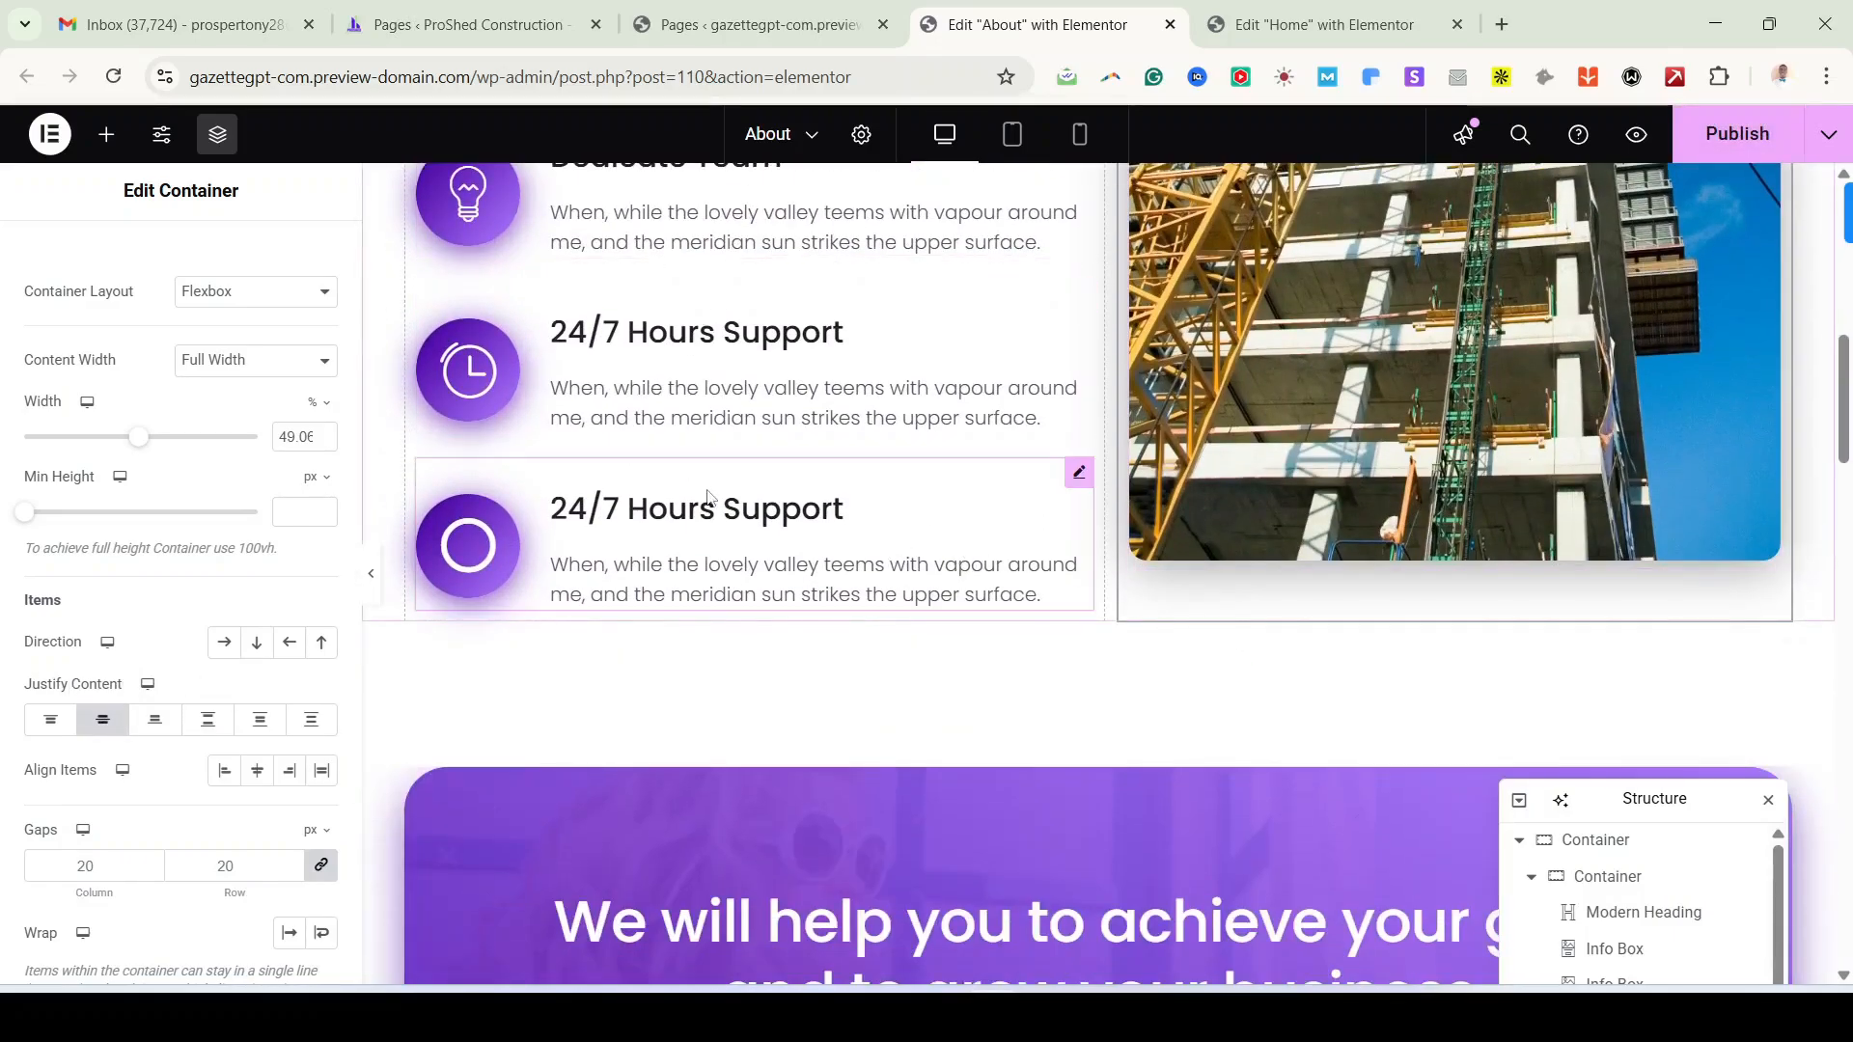
scroll(739, 537, up, 6)
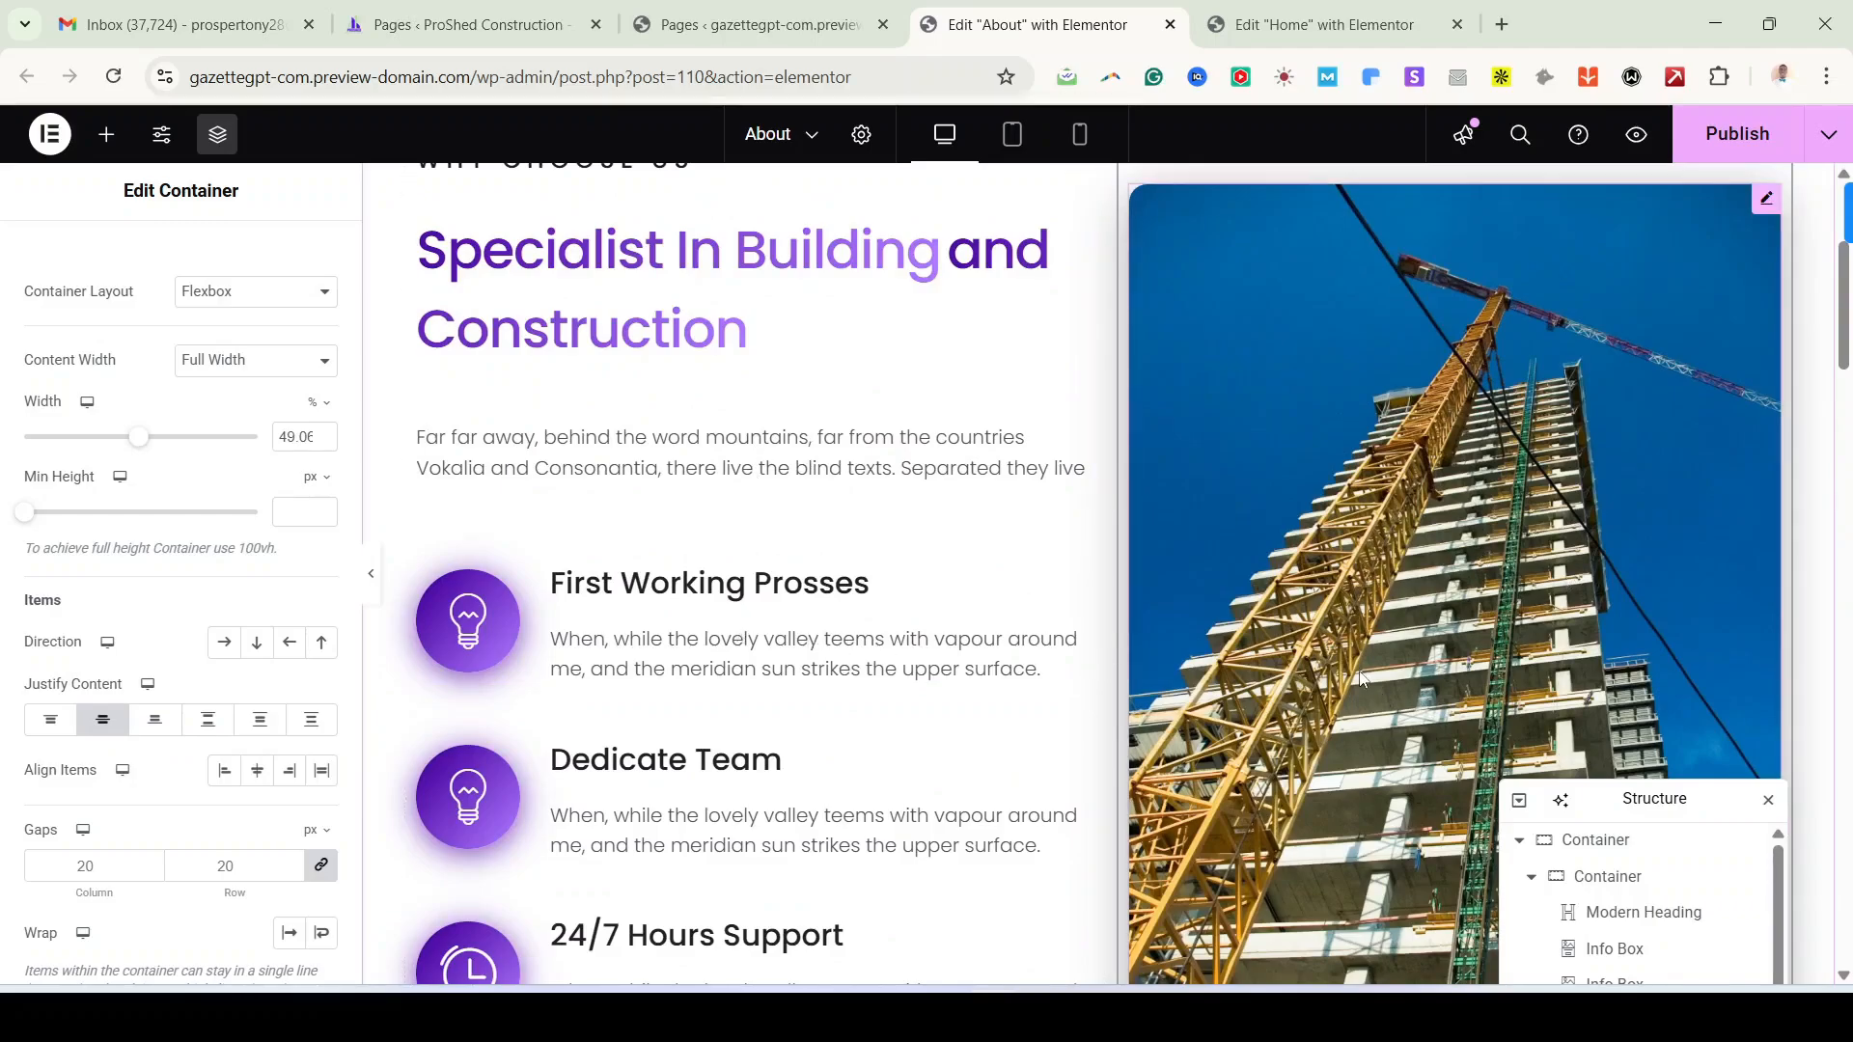
scroll(1360, 679, down, 10)
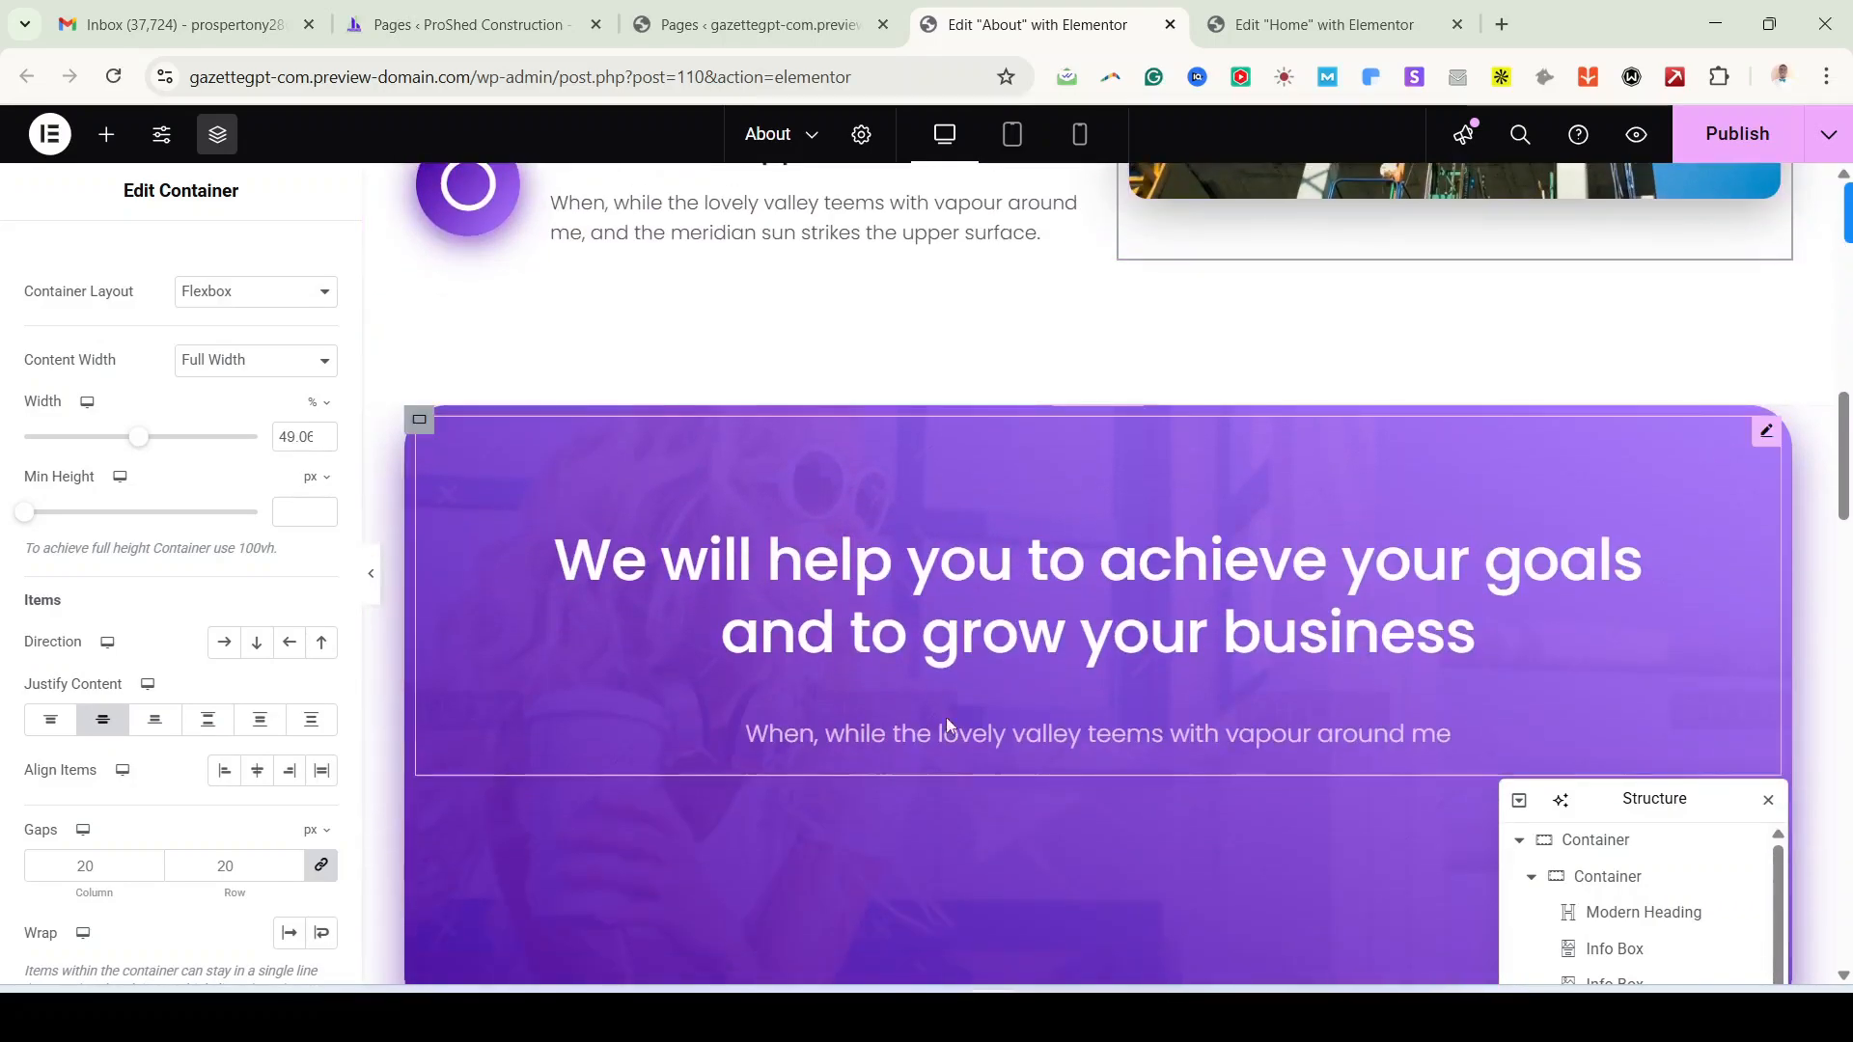
key(alt+Tab)
scroll(329, 446, down, 7)
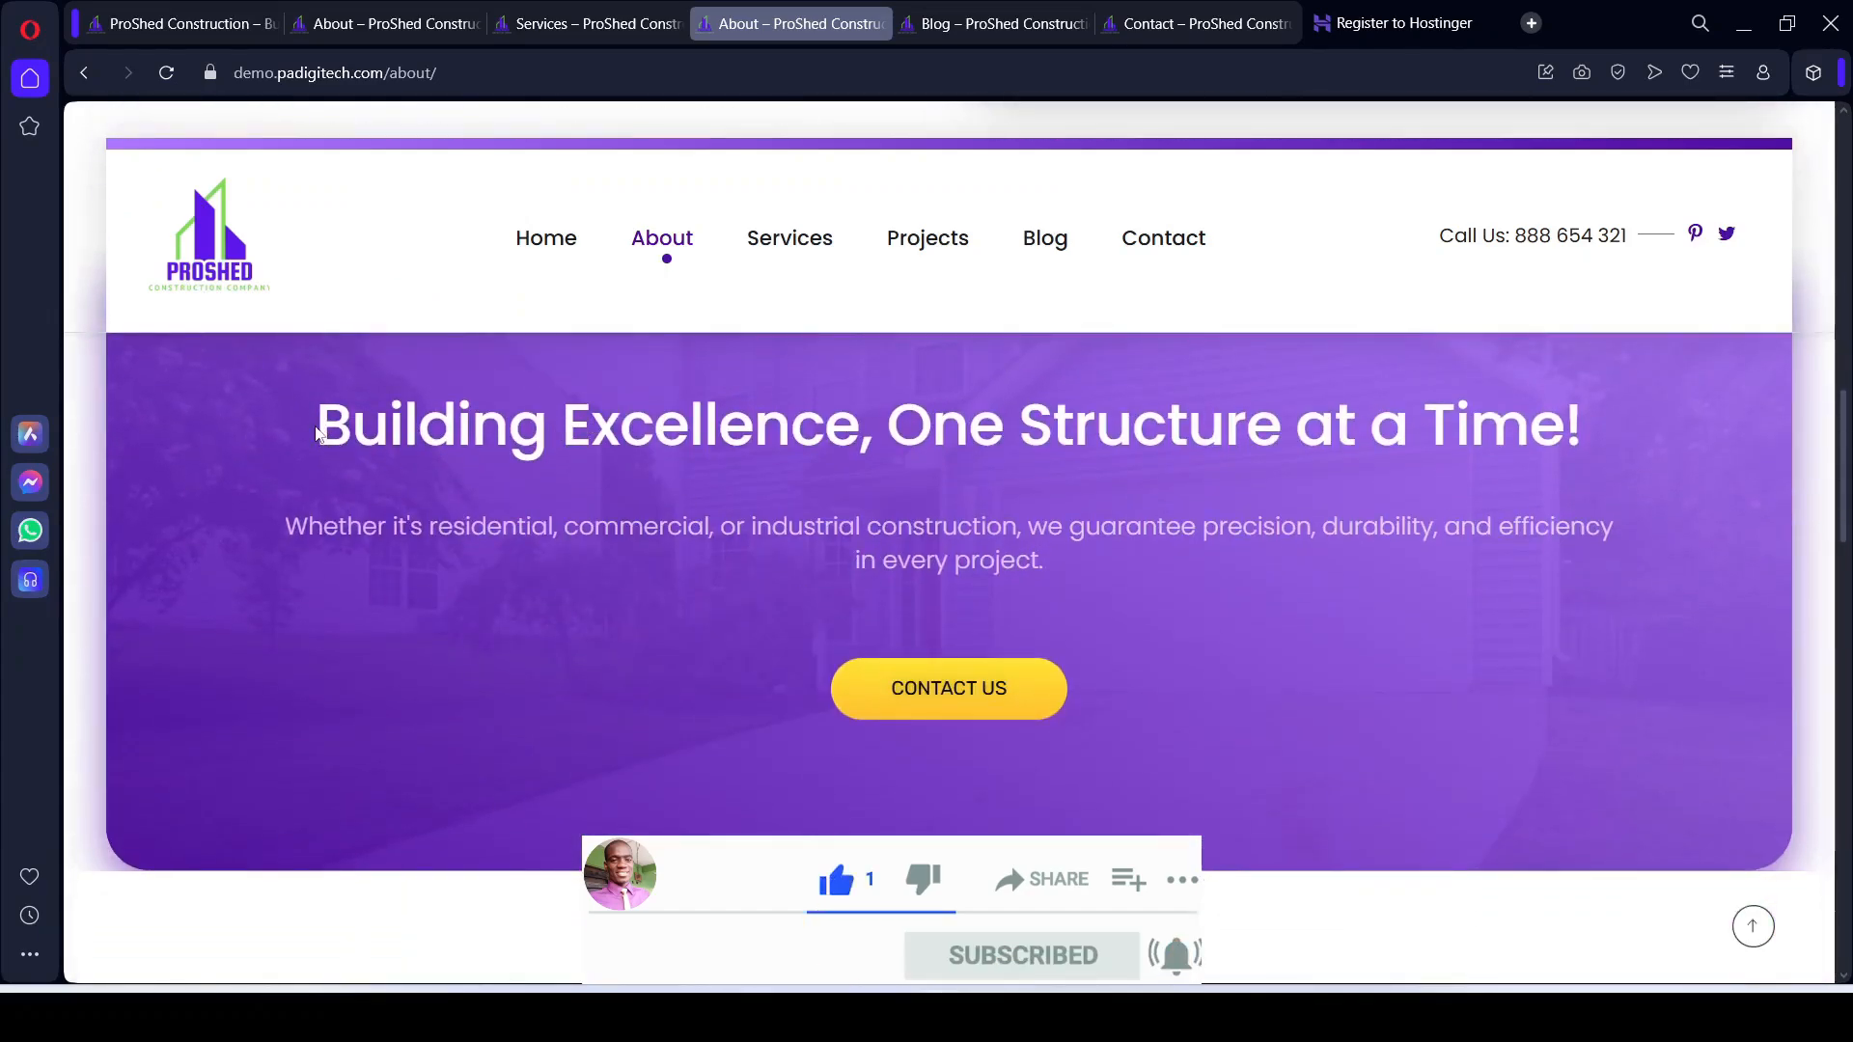
Step: Select and copy the demo banner heading 'Building Excellence, One Structure at a Time!'
drag(318, 430, 881, 435)
drag(1450, 445, 1594, 448)
key(ctrl+c)
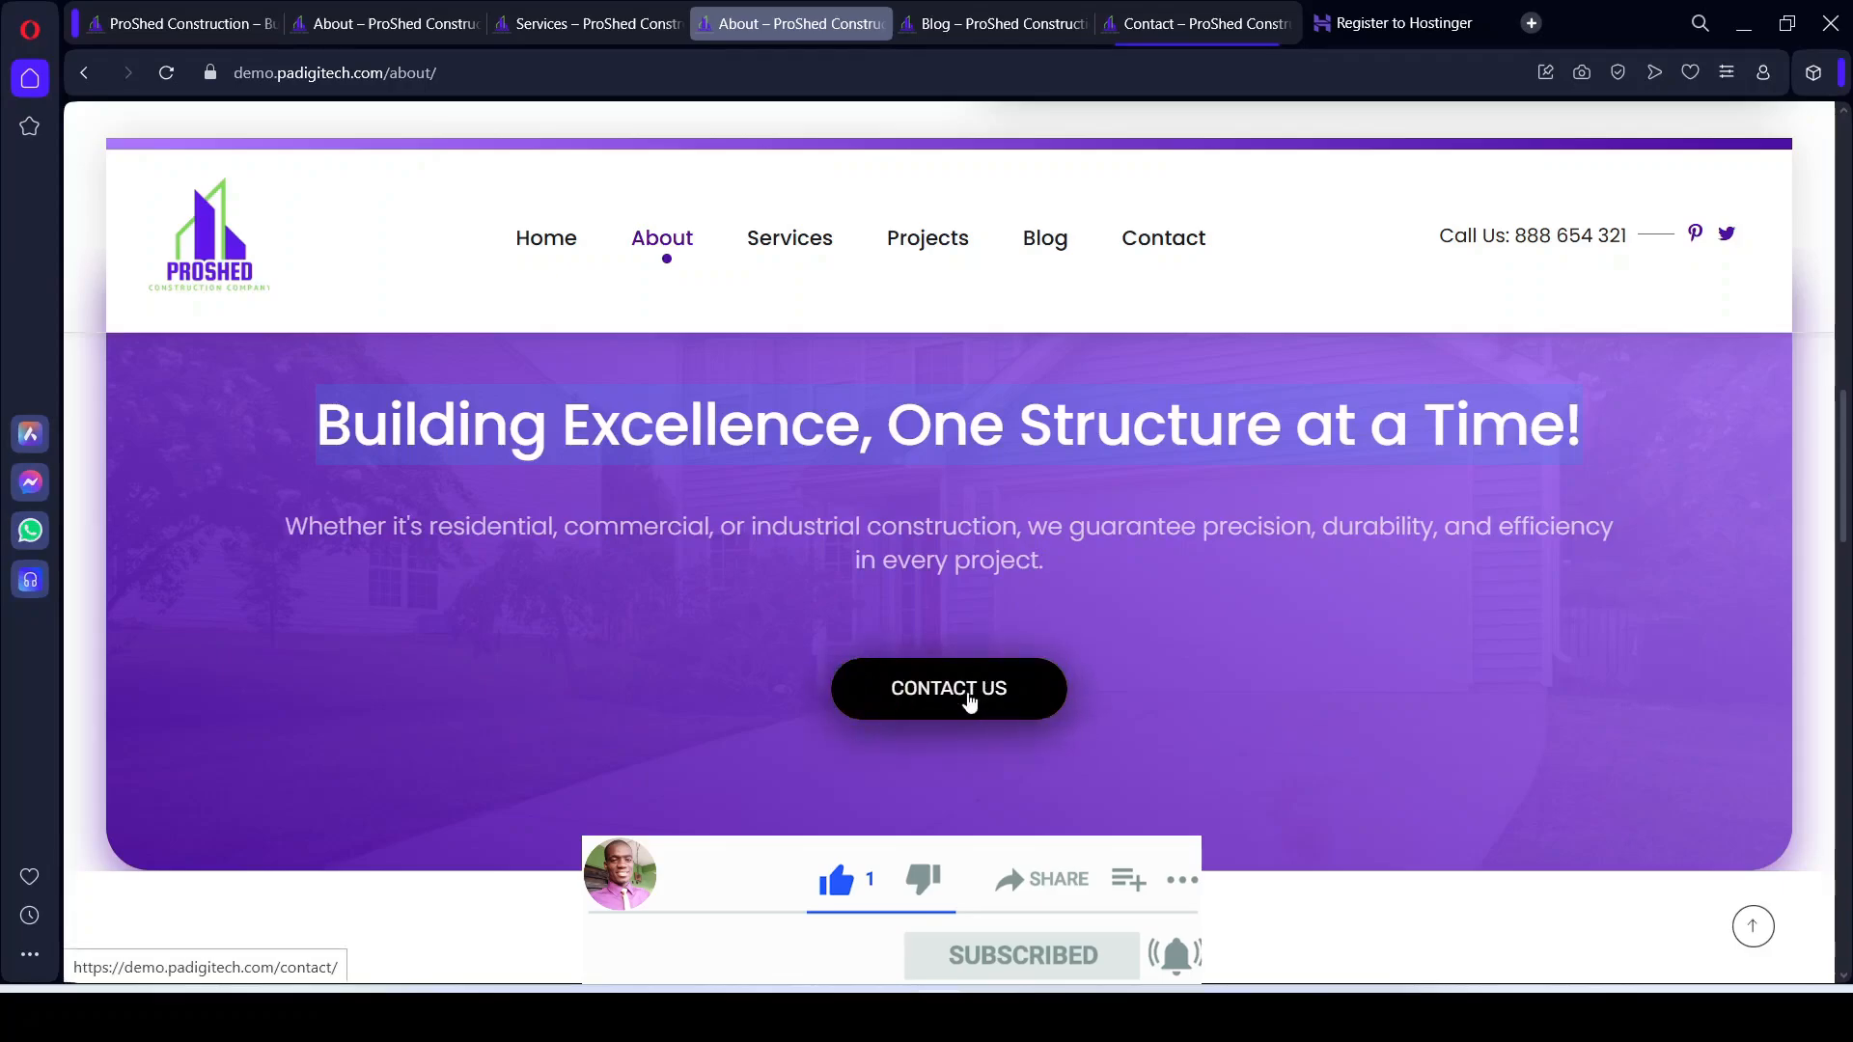
scroll(968, 704, down, 4)
scroll(969, 704, up, 5)
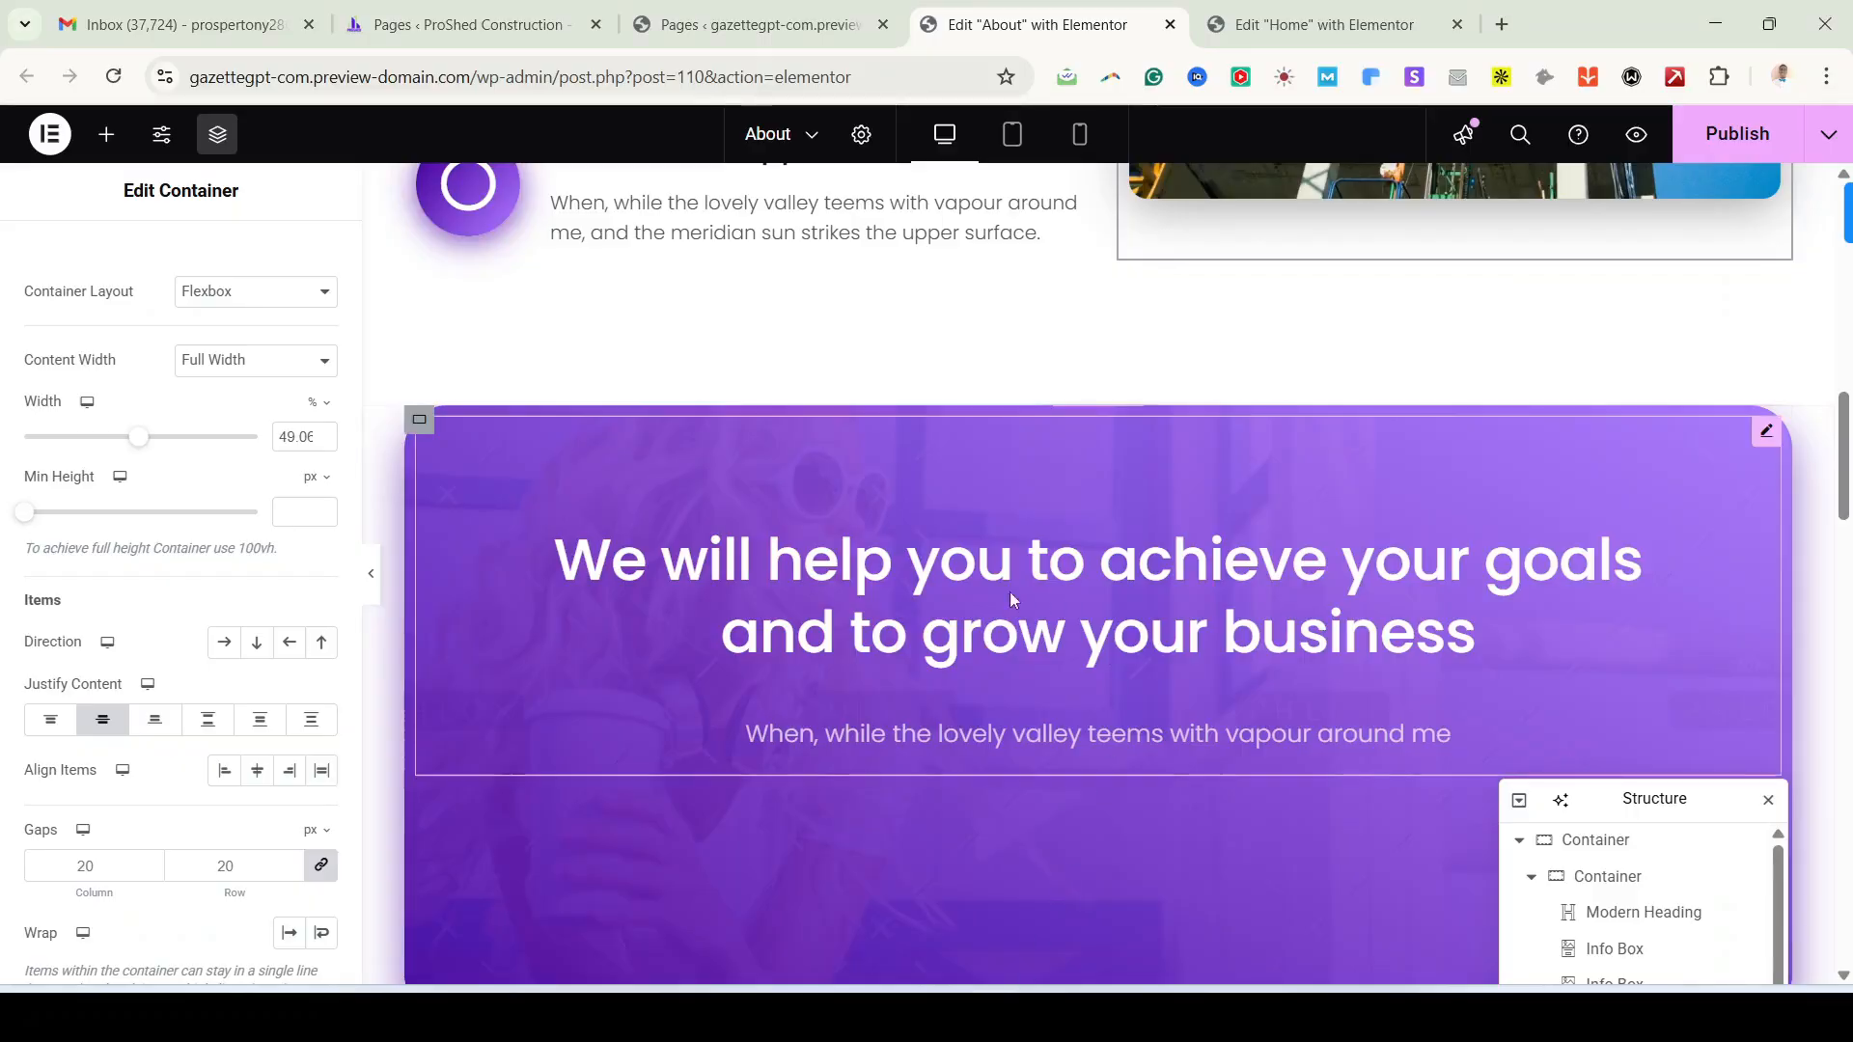
Step: Replace the banner heading with the pasted 'Building Excellence, One Structure at a Time!'
scroll(1571, 455, up, 5)
scroll(1513, 536, down, 5)
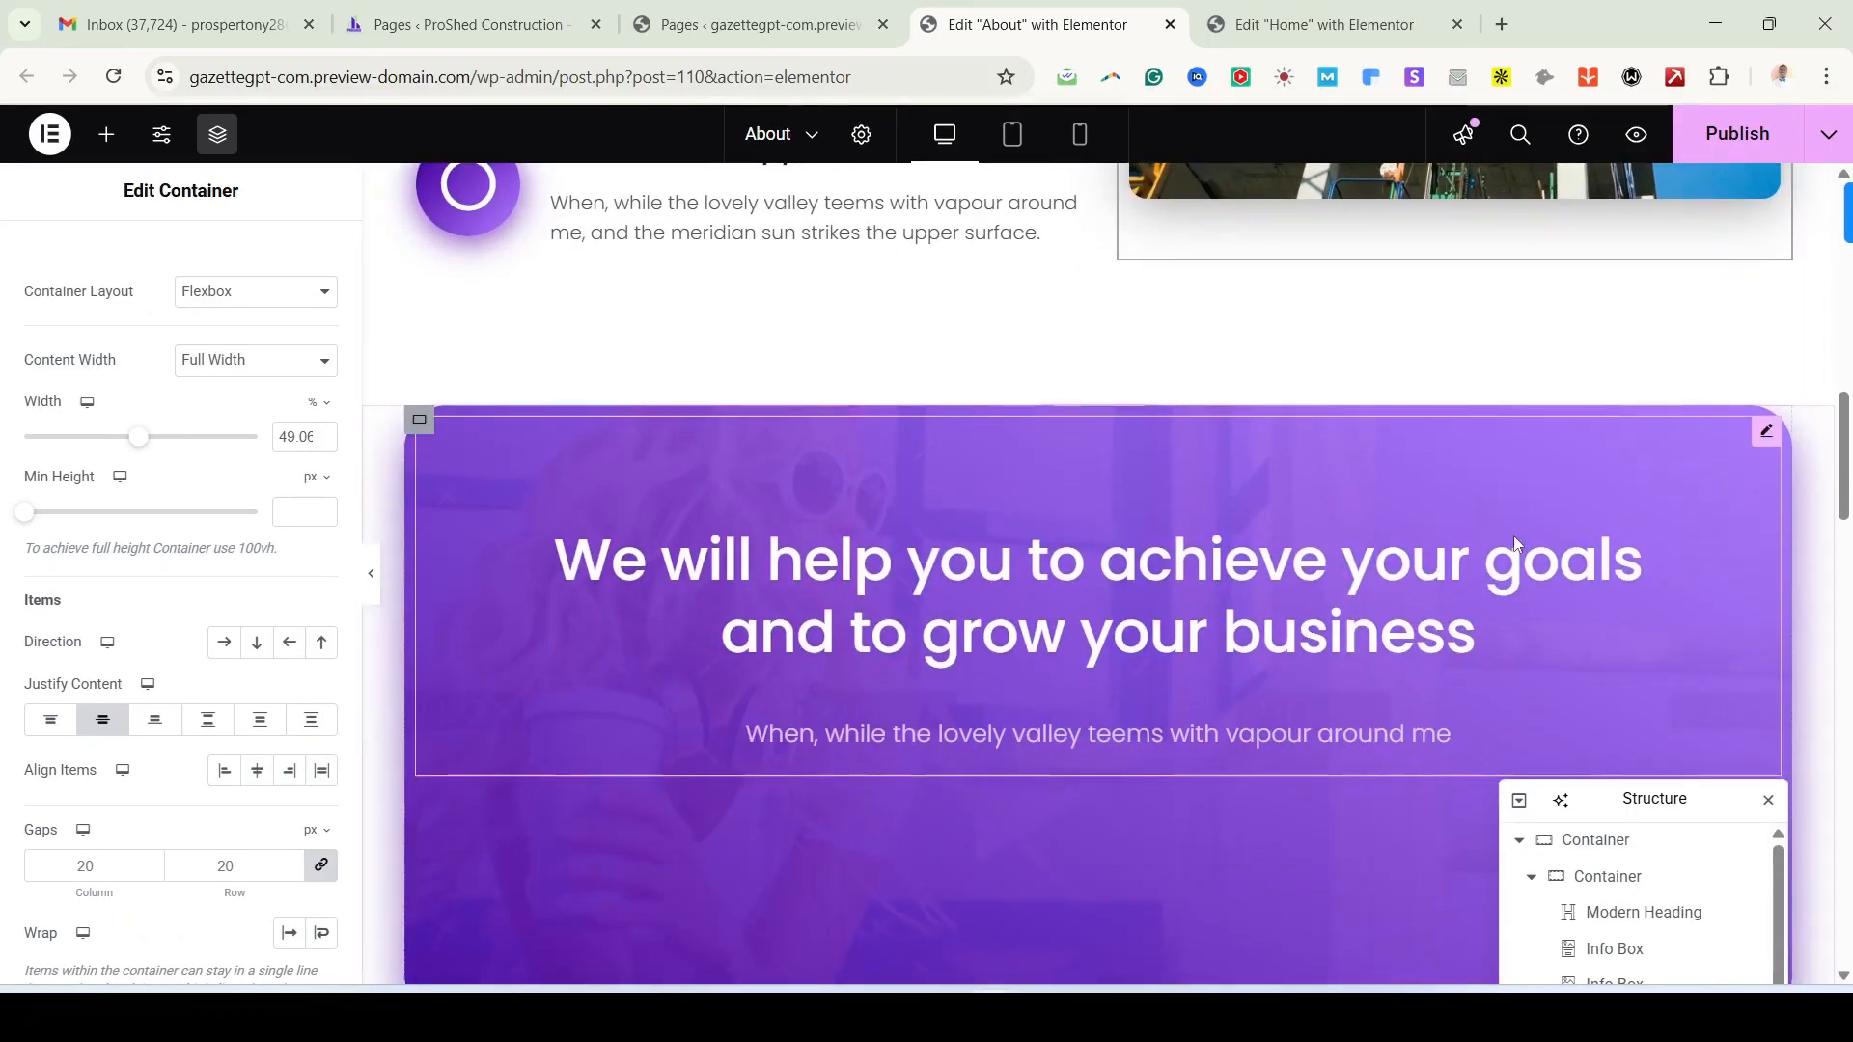
click(1765, 432)
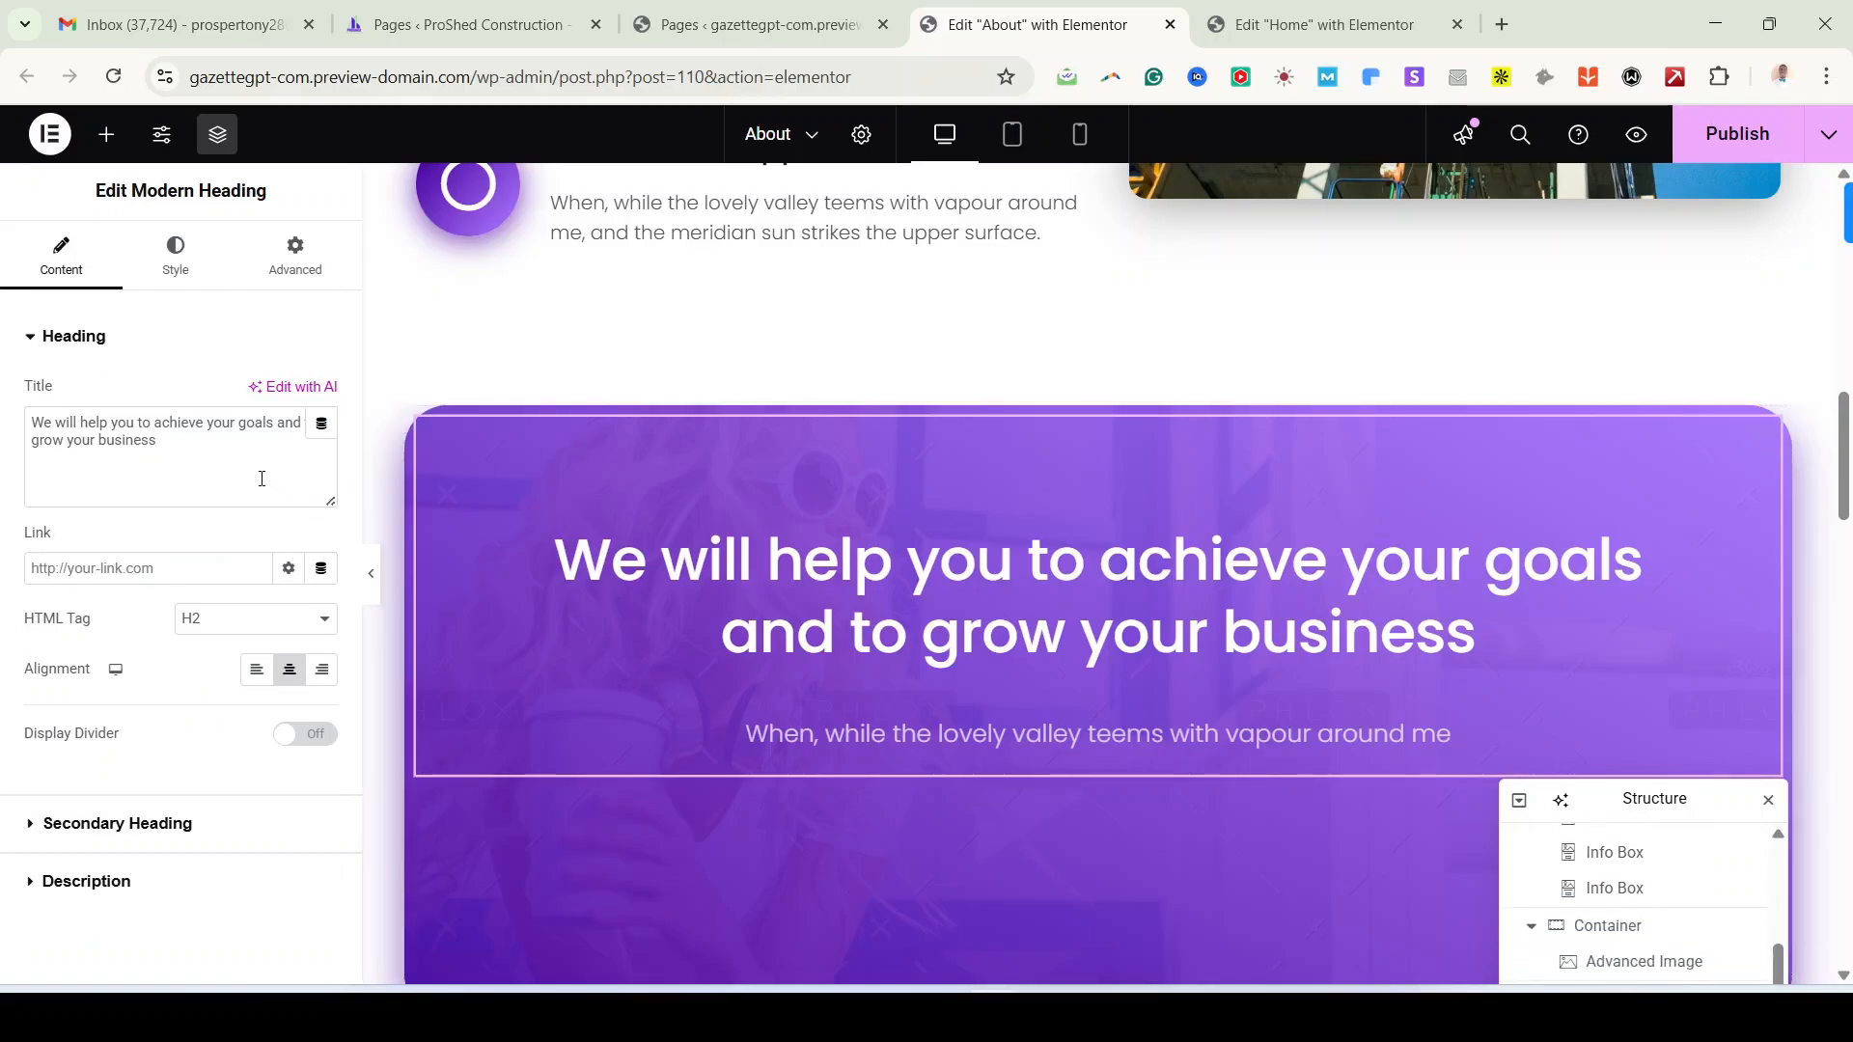
key(ctrl+a)
key(ctrl+v)
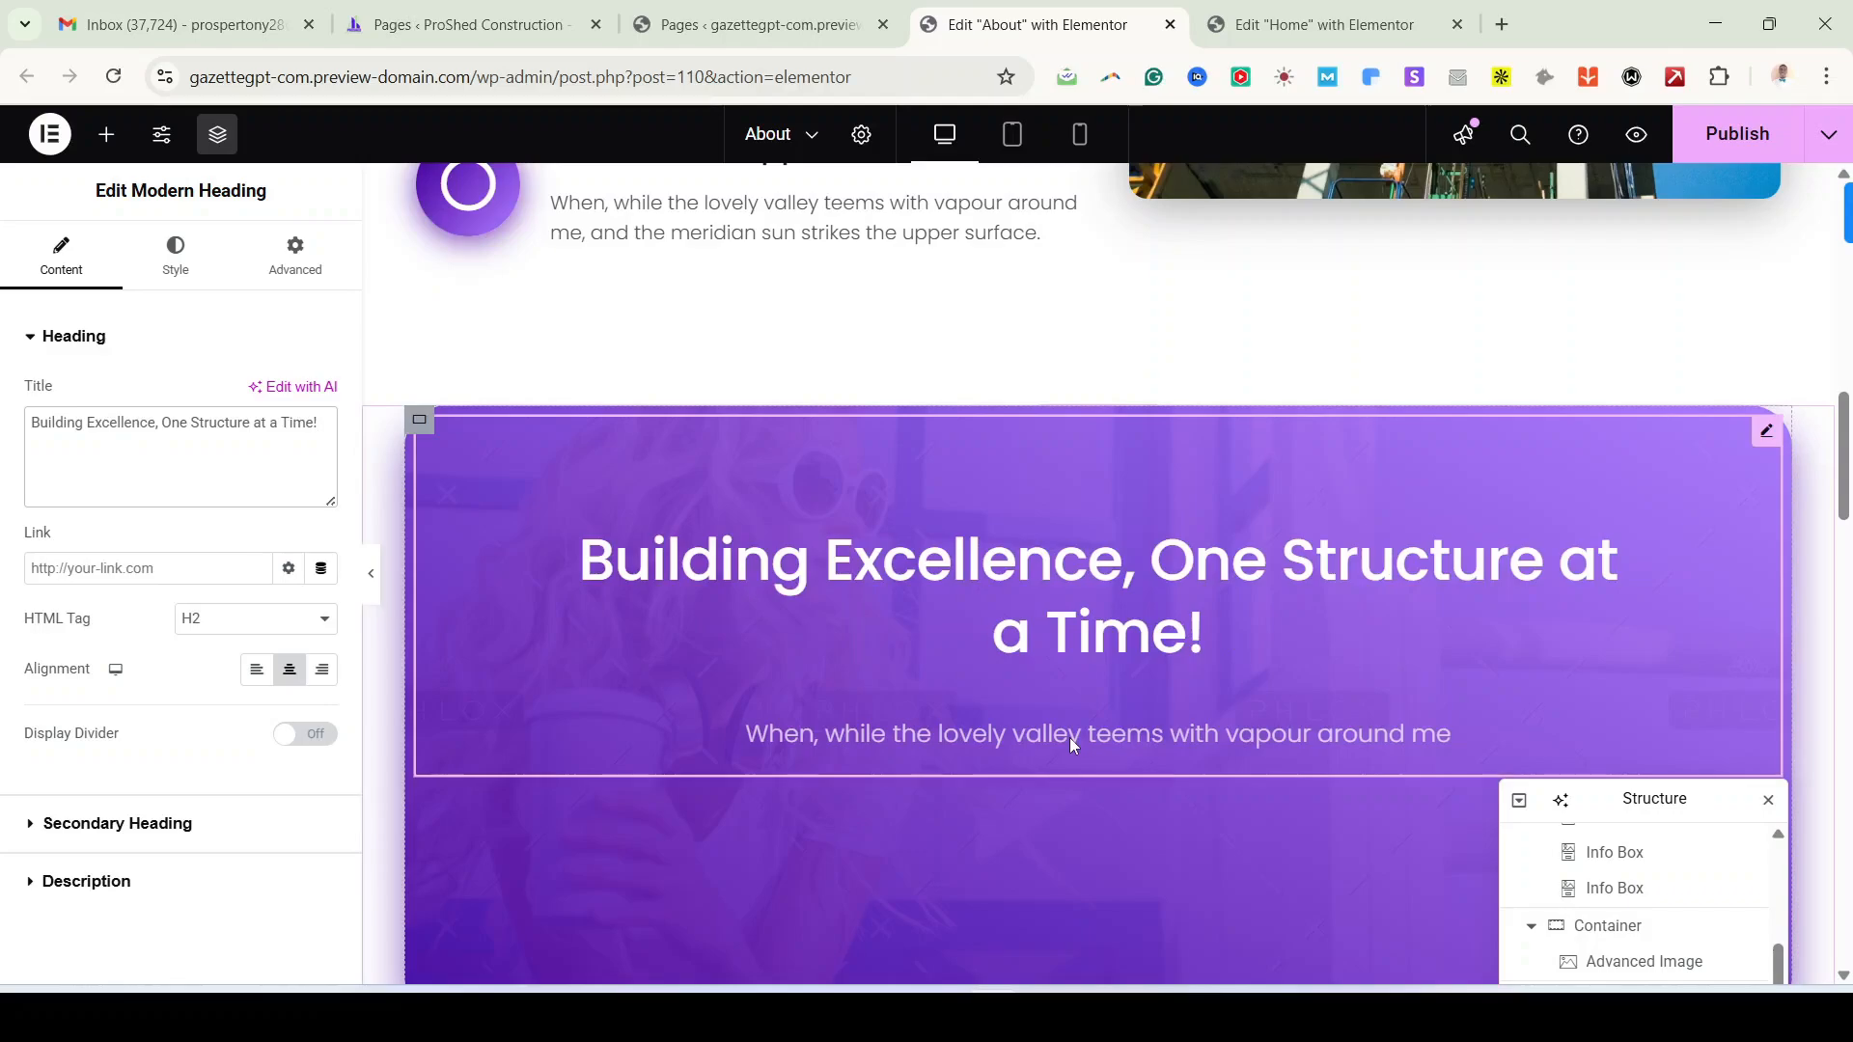
Step: Open the banner's secondary heading description field for editing
click(134, 822)
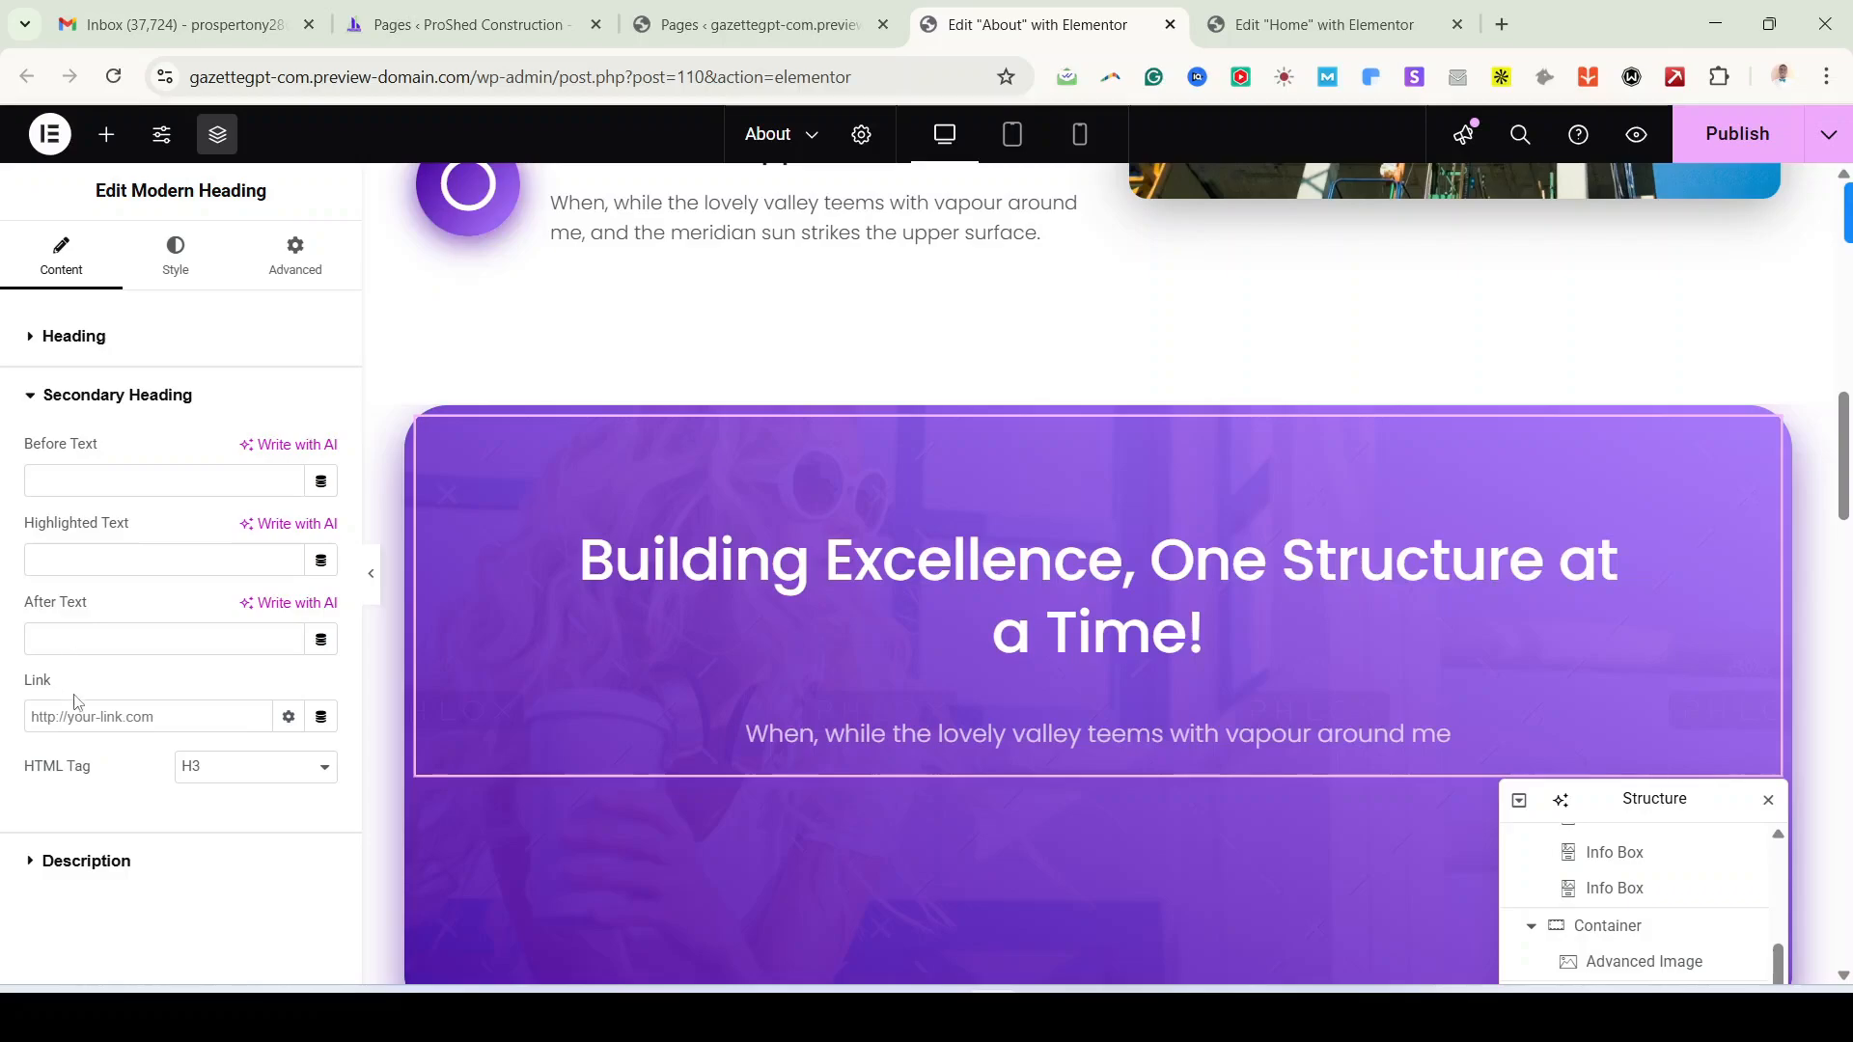
click(111, 862)
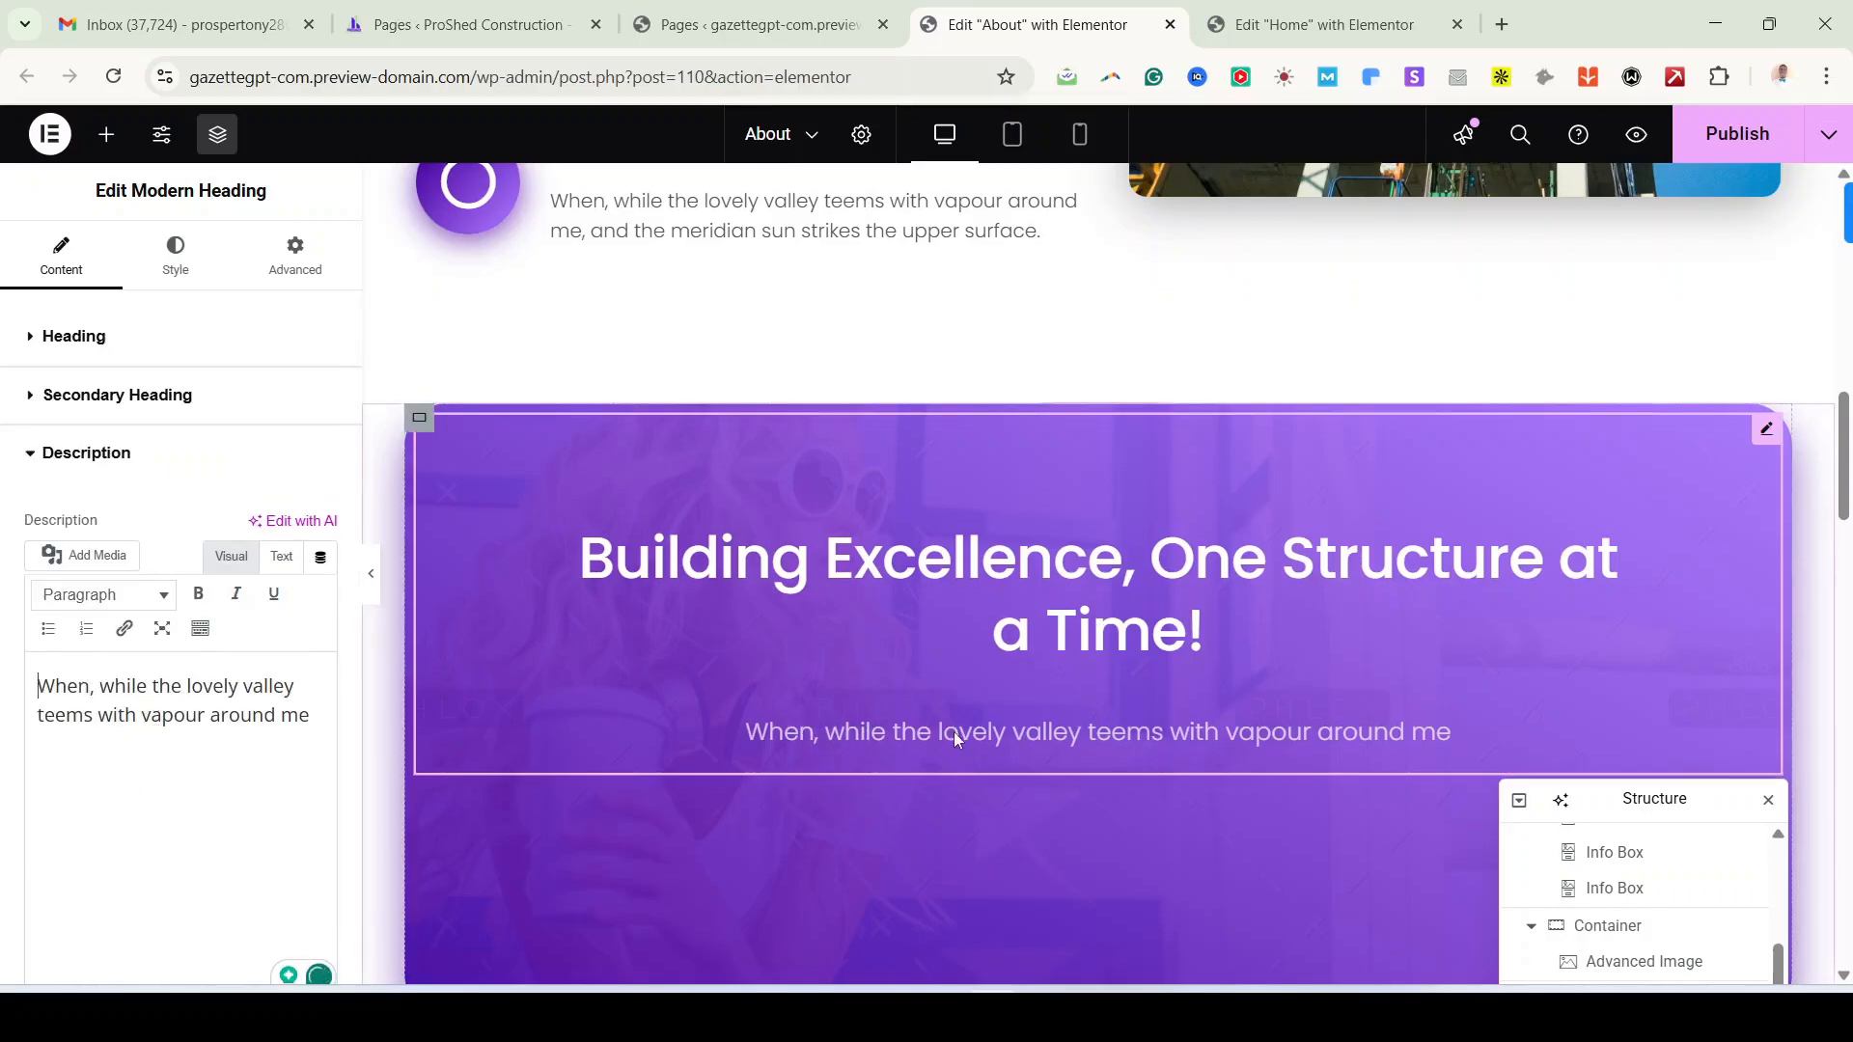
scroll(954, 731, down, 2)
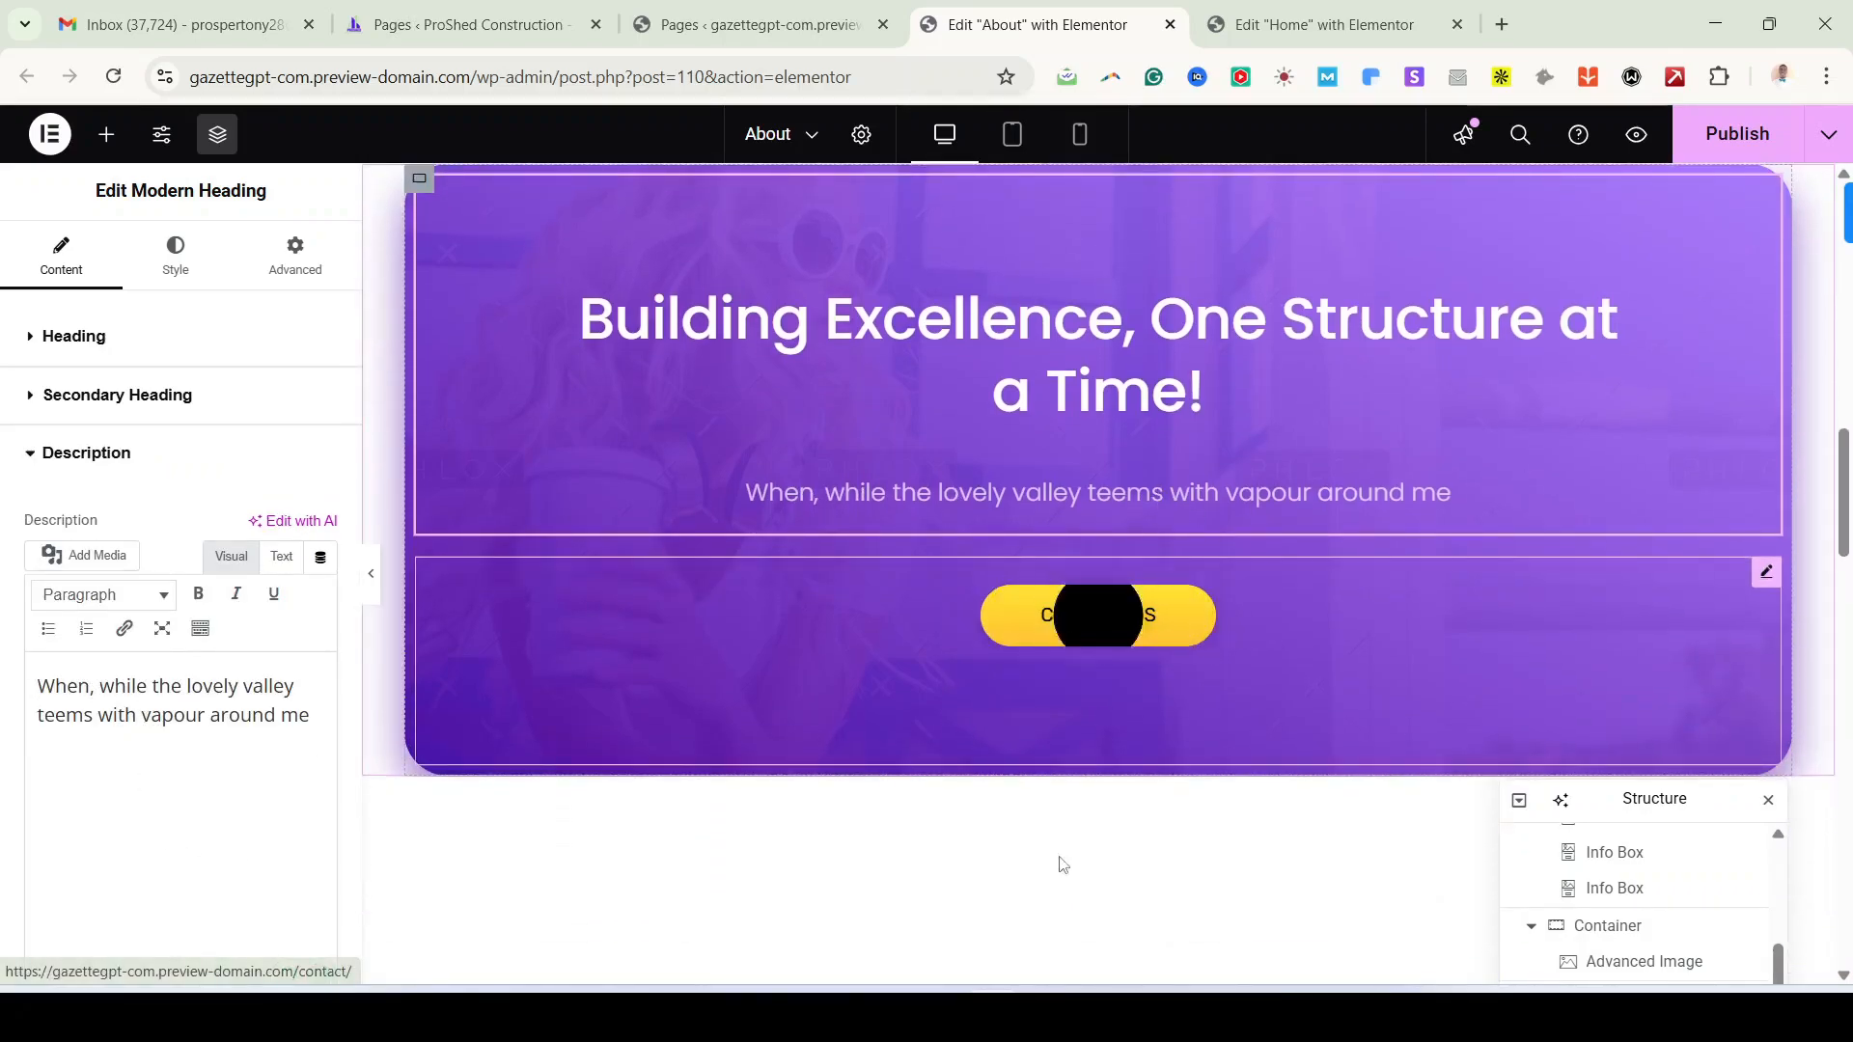
click(939, 1013)
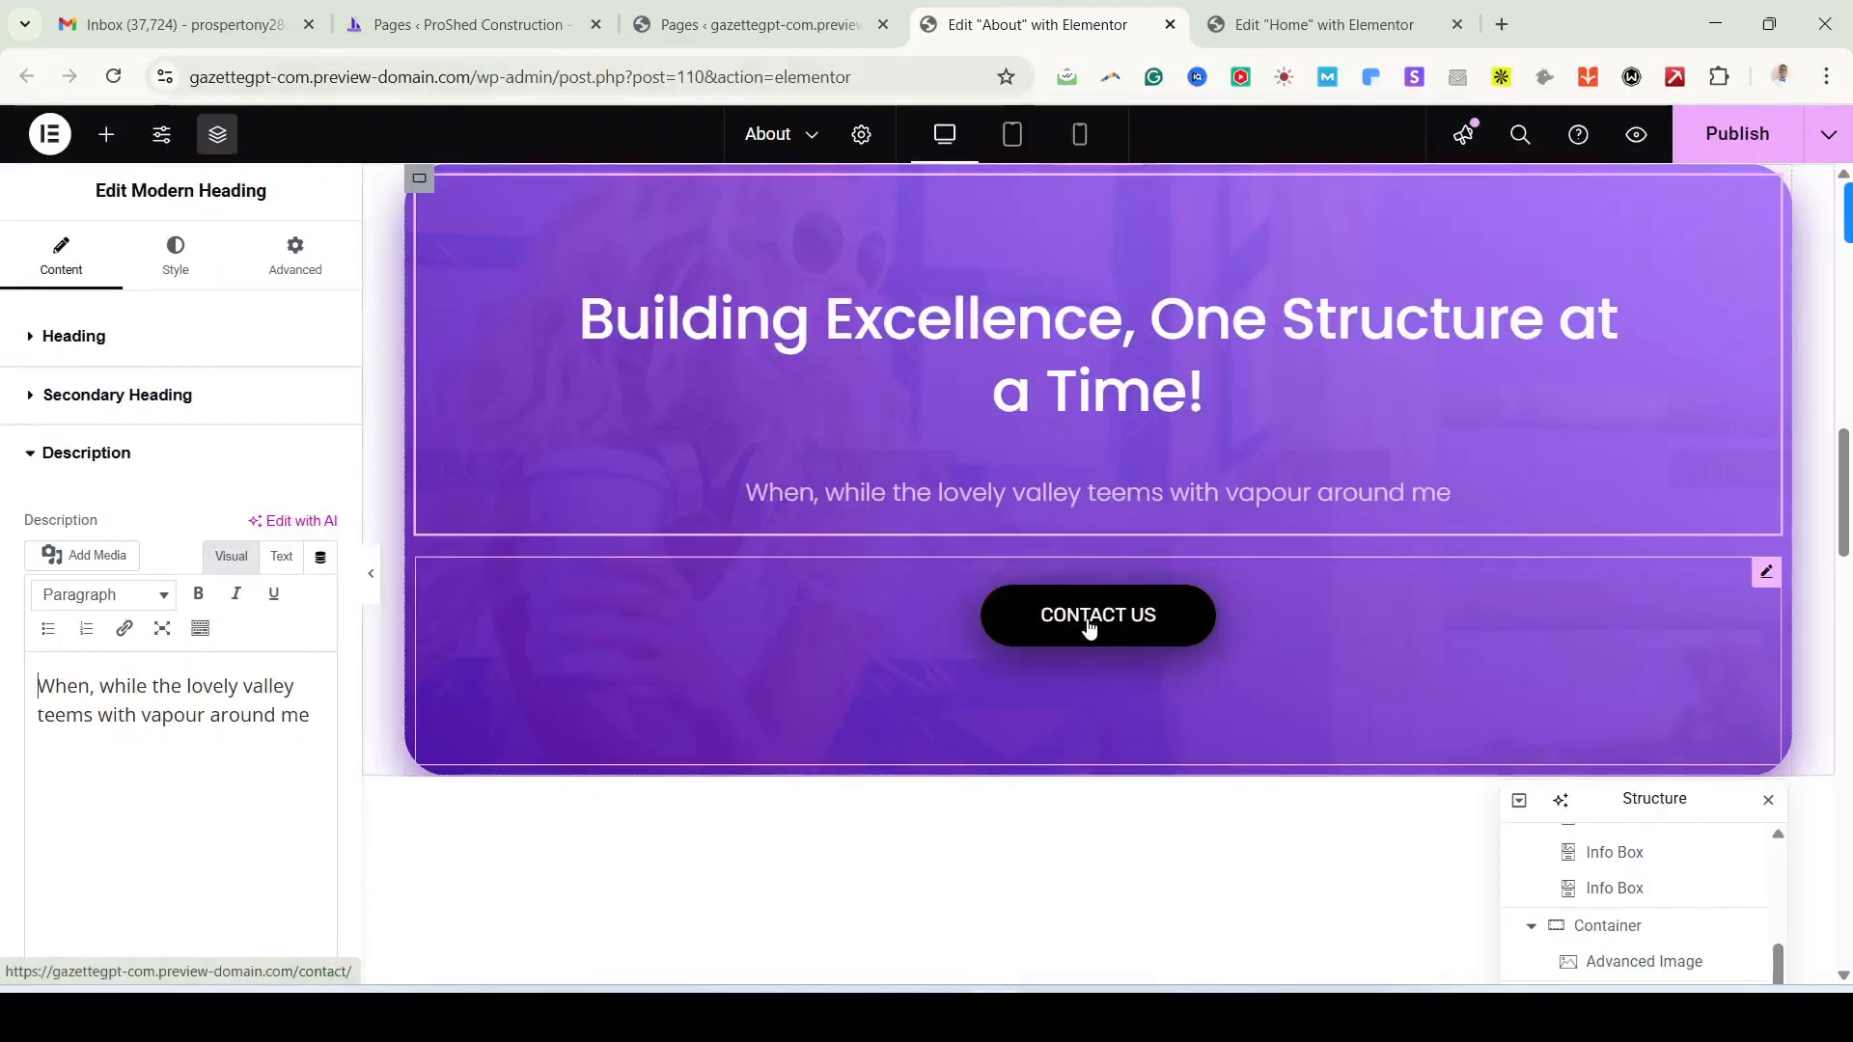
Step: Compare the WHO WE ARE section with the demo and select its Modern Heading widget
scroll(1089, 628, down, 2)
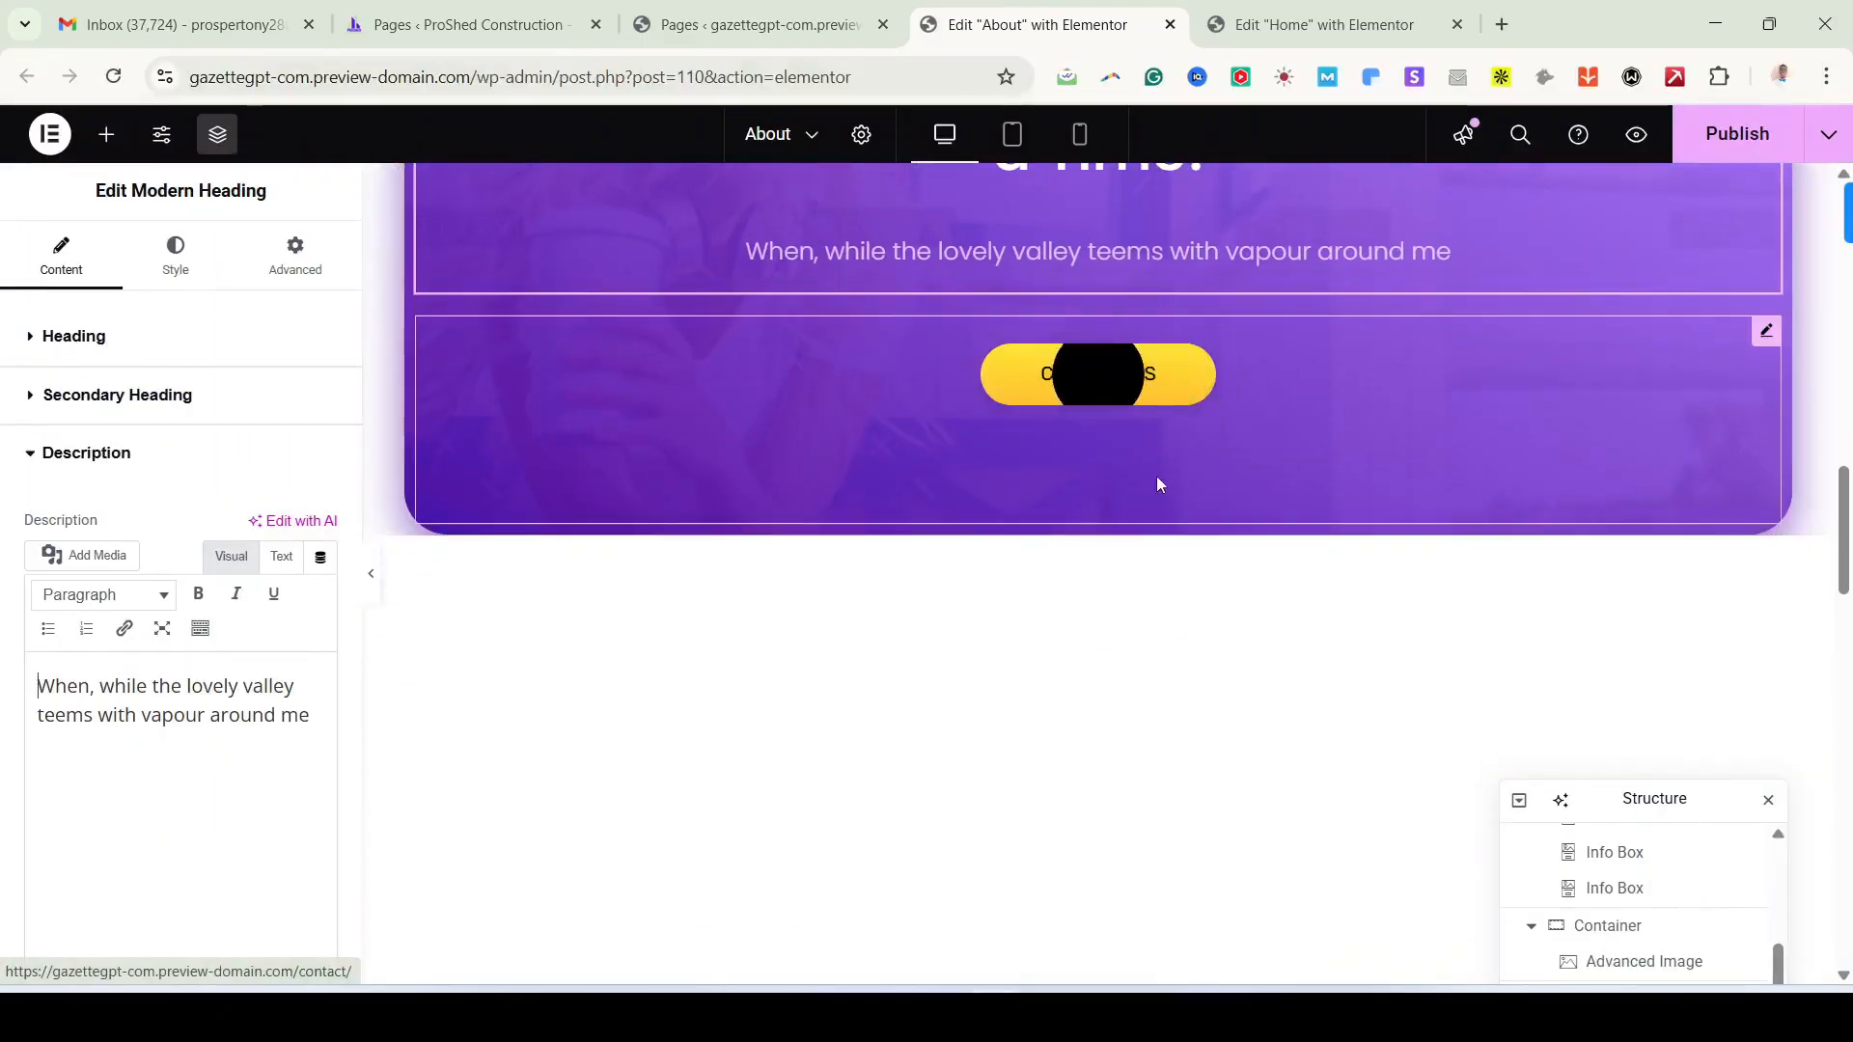
scroll(1120, 813, down, 4)
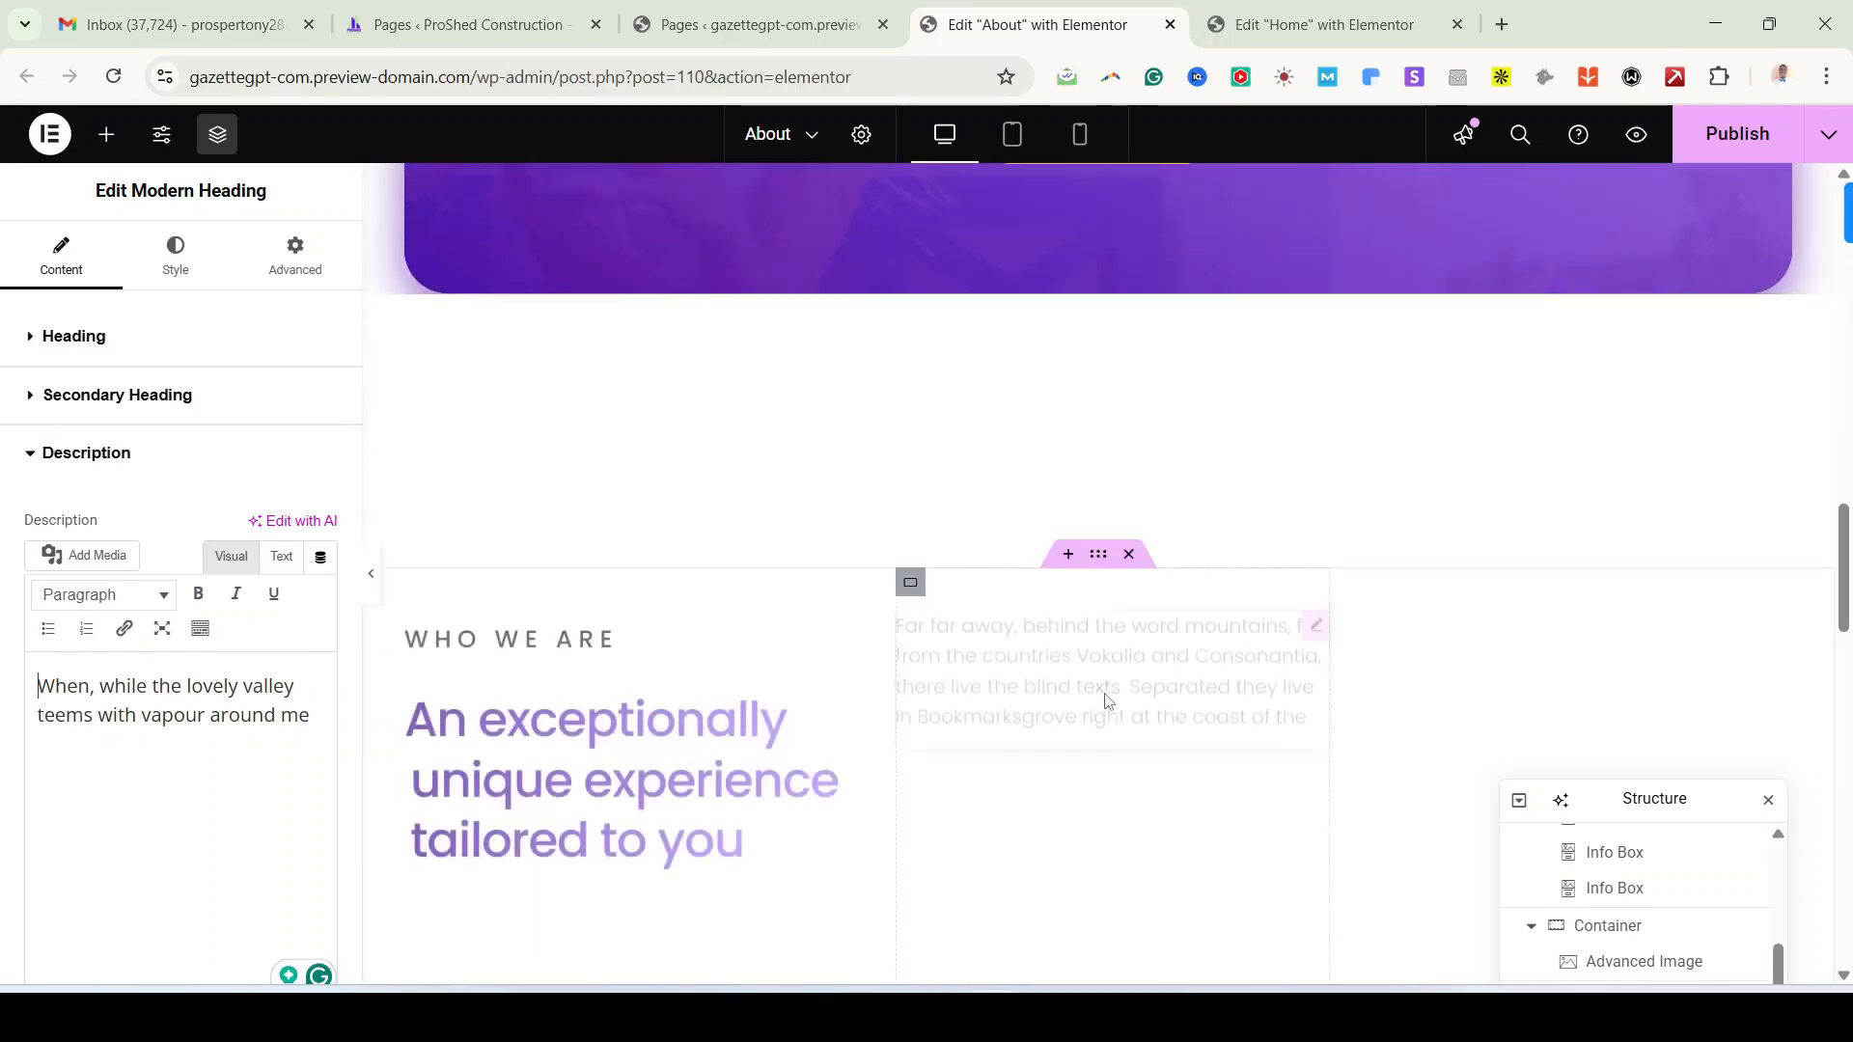
scroll(1161, 789, up, 1)
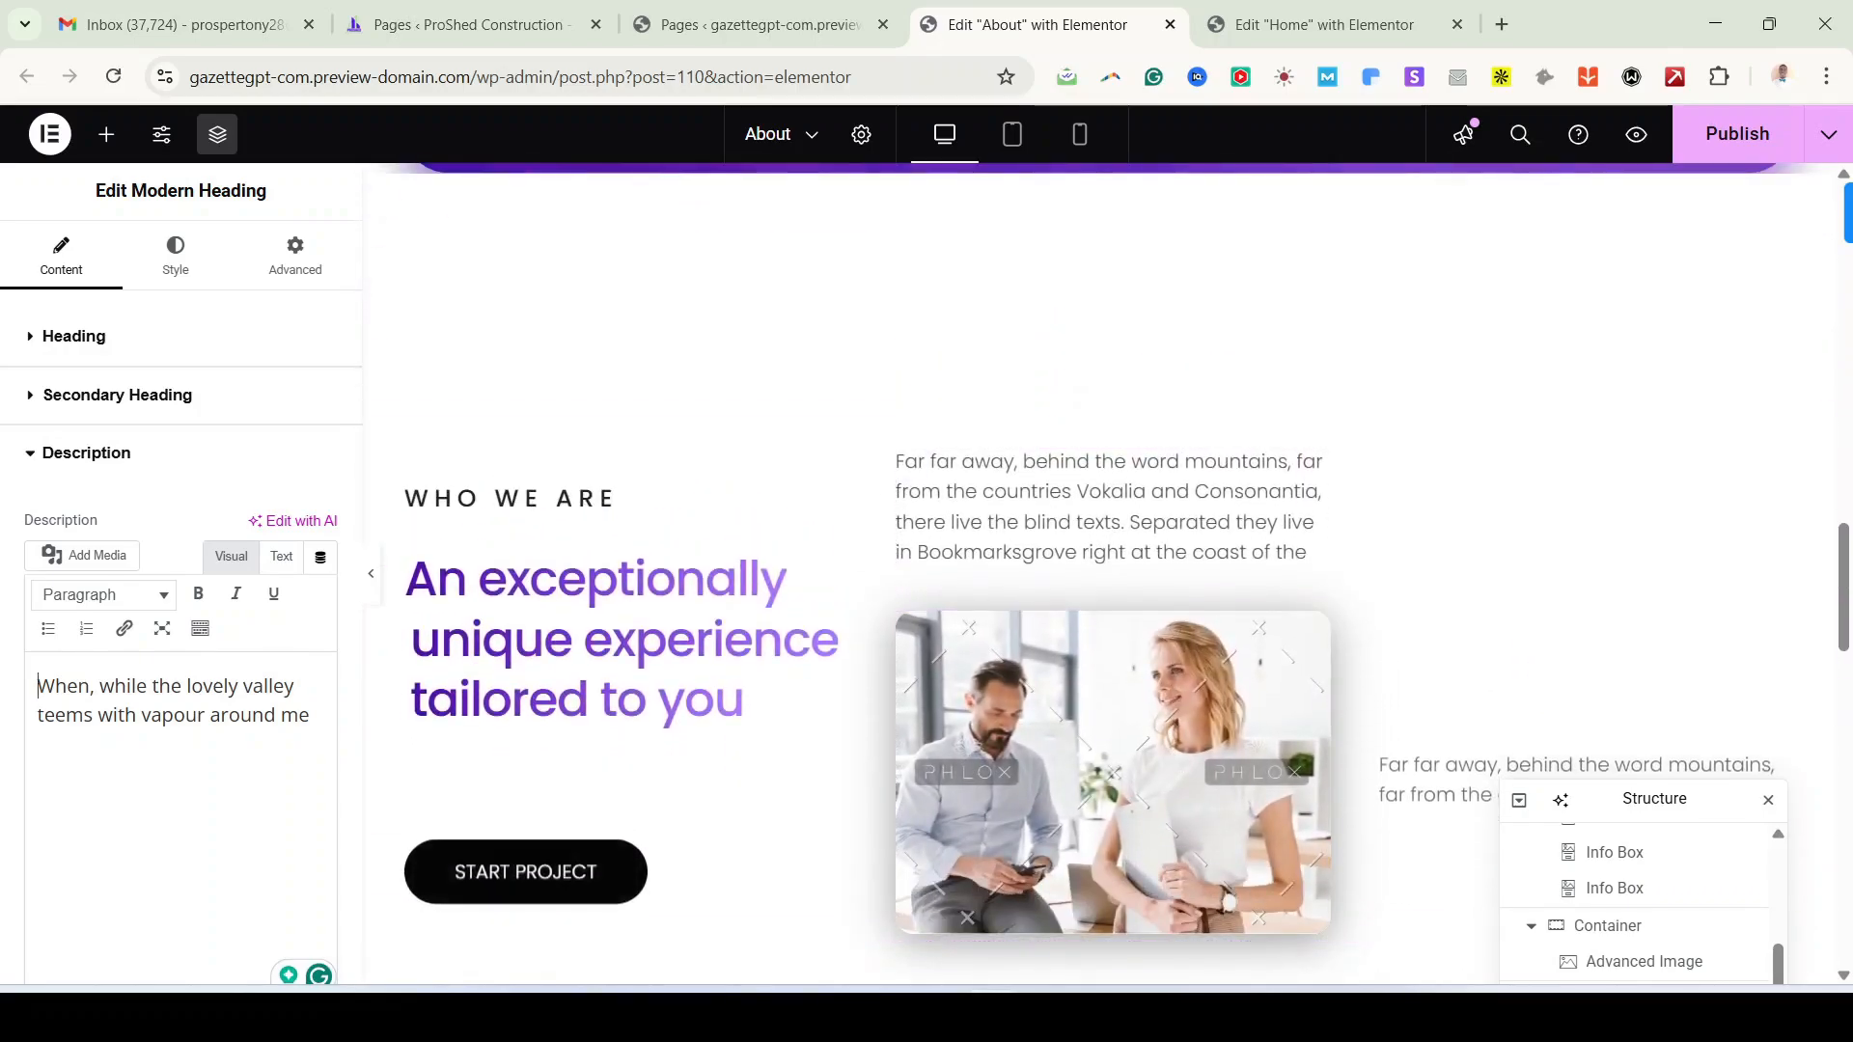
click(939, 1015)
scroll(732, 451, down, 1)
scroll(729, 451, down, 5)
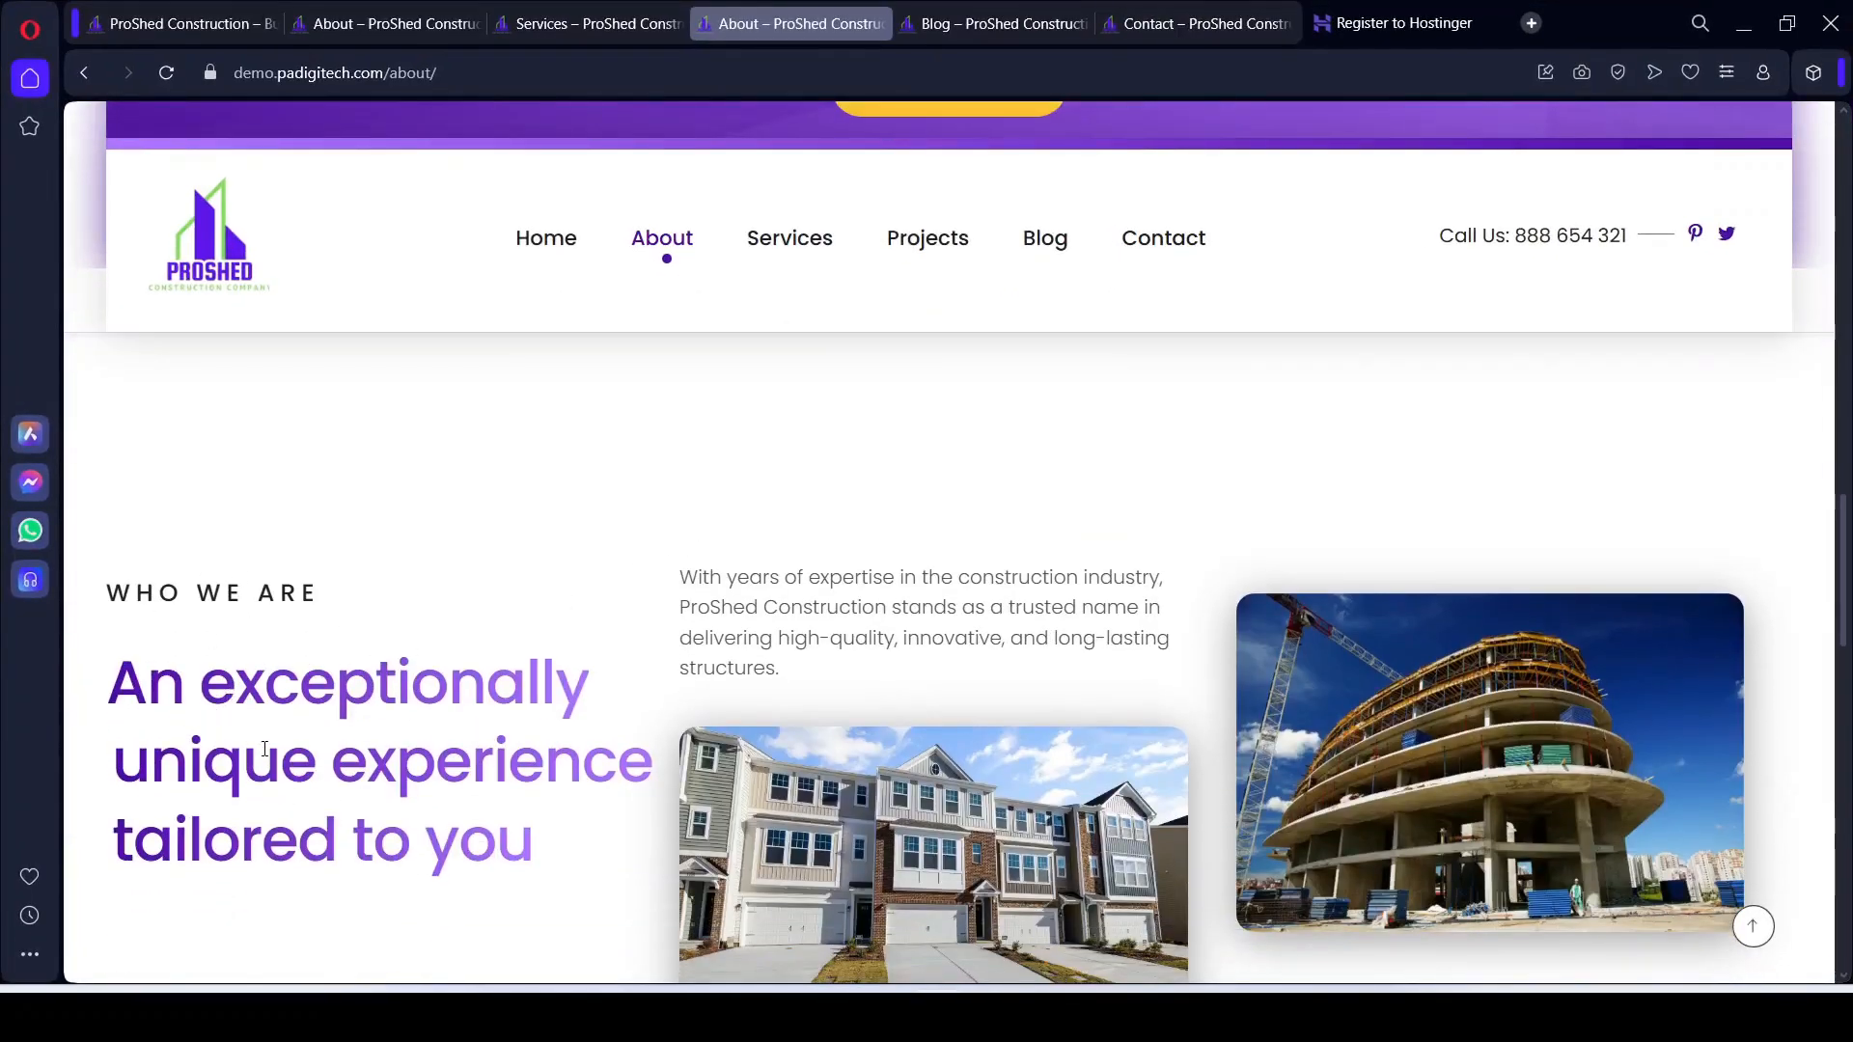
scroll(489, 744, down, 1)
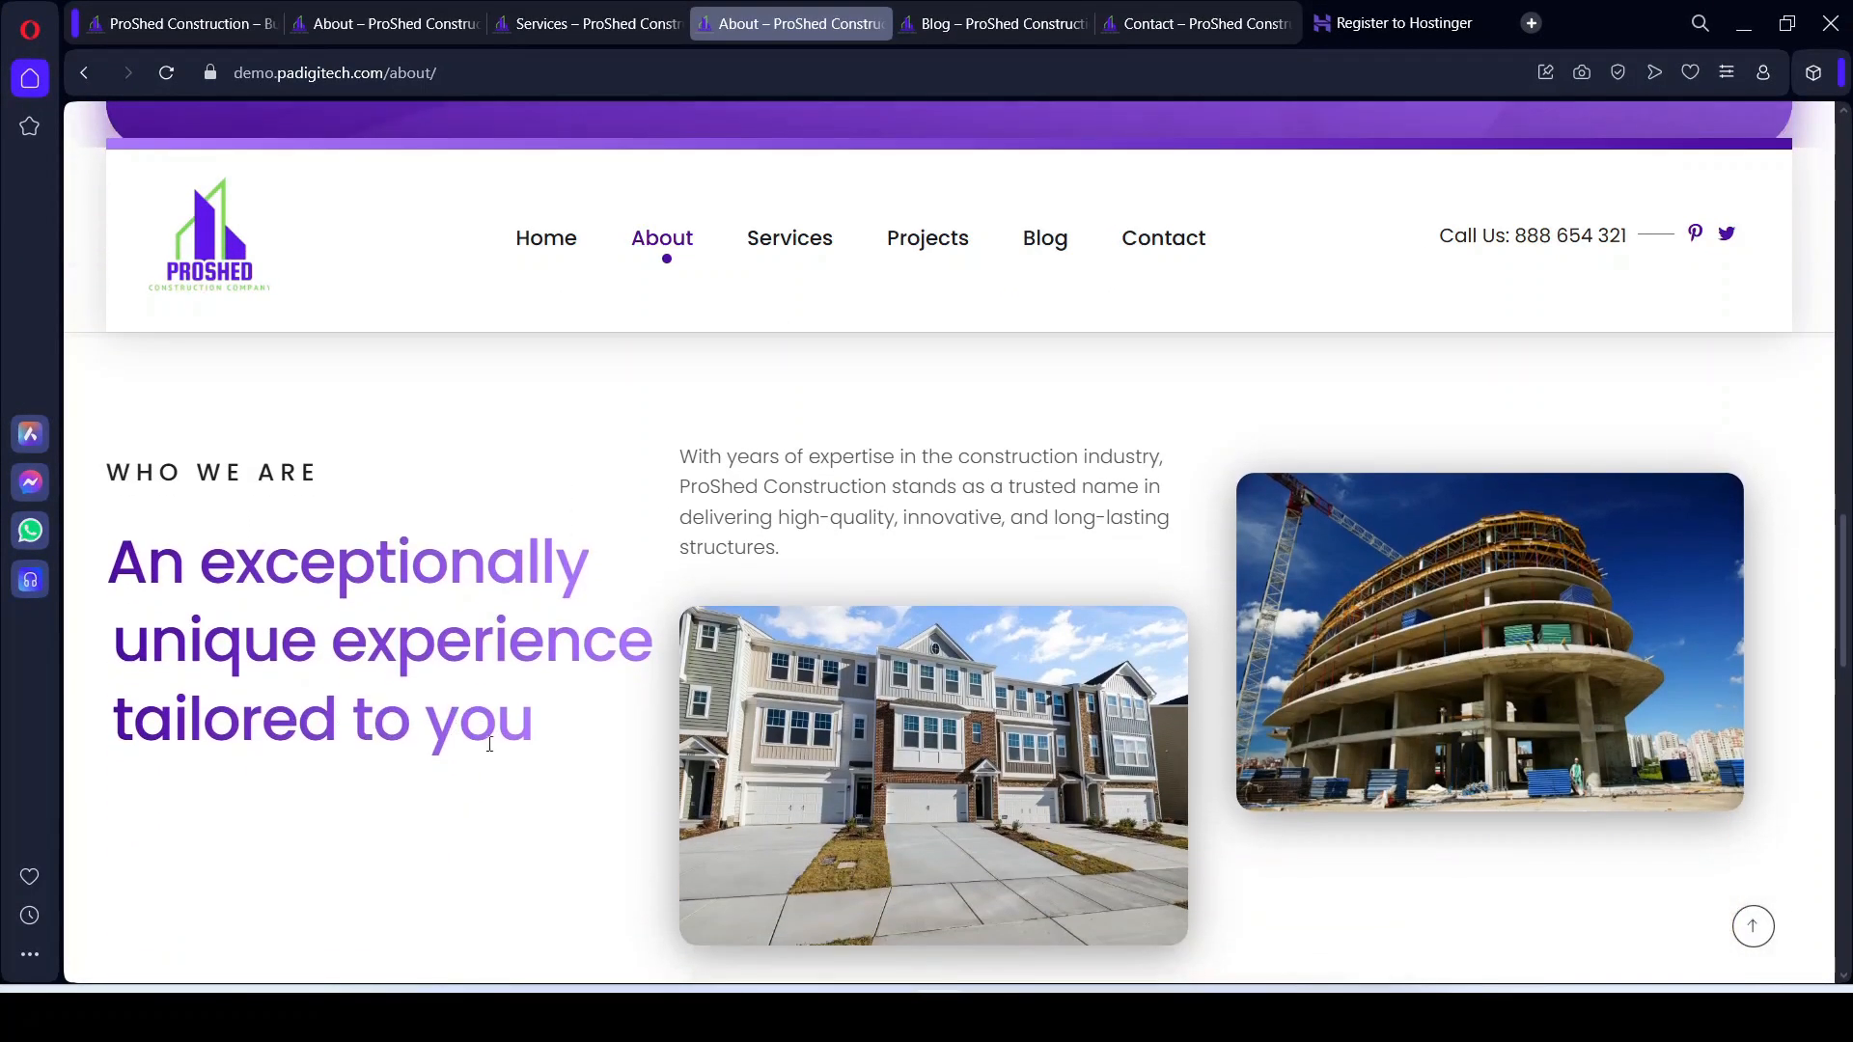
click(997, 1016)
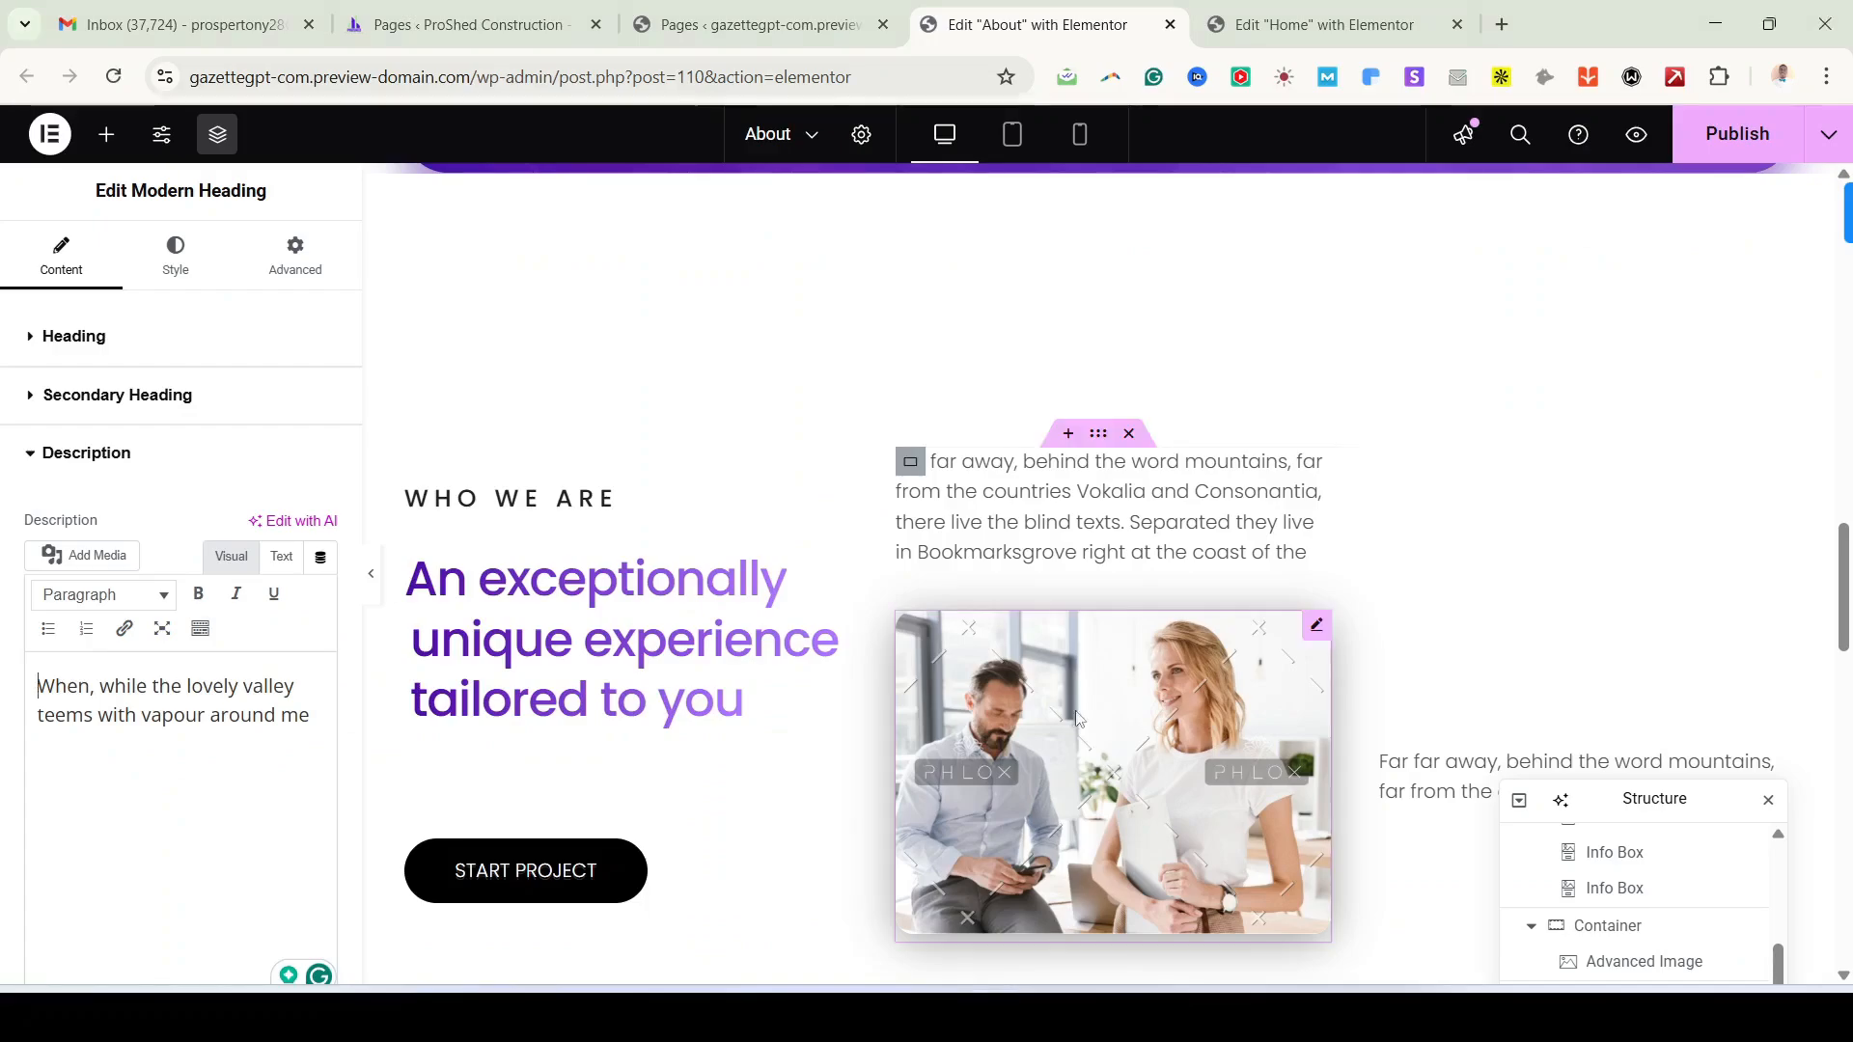
click(543, 606)
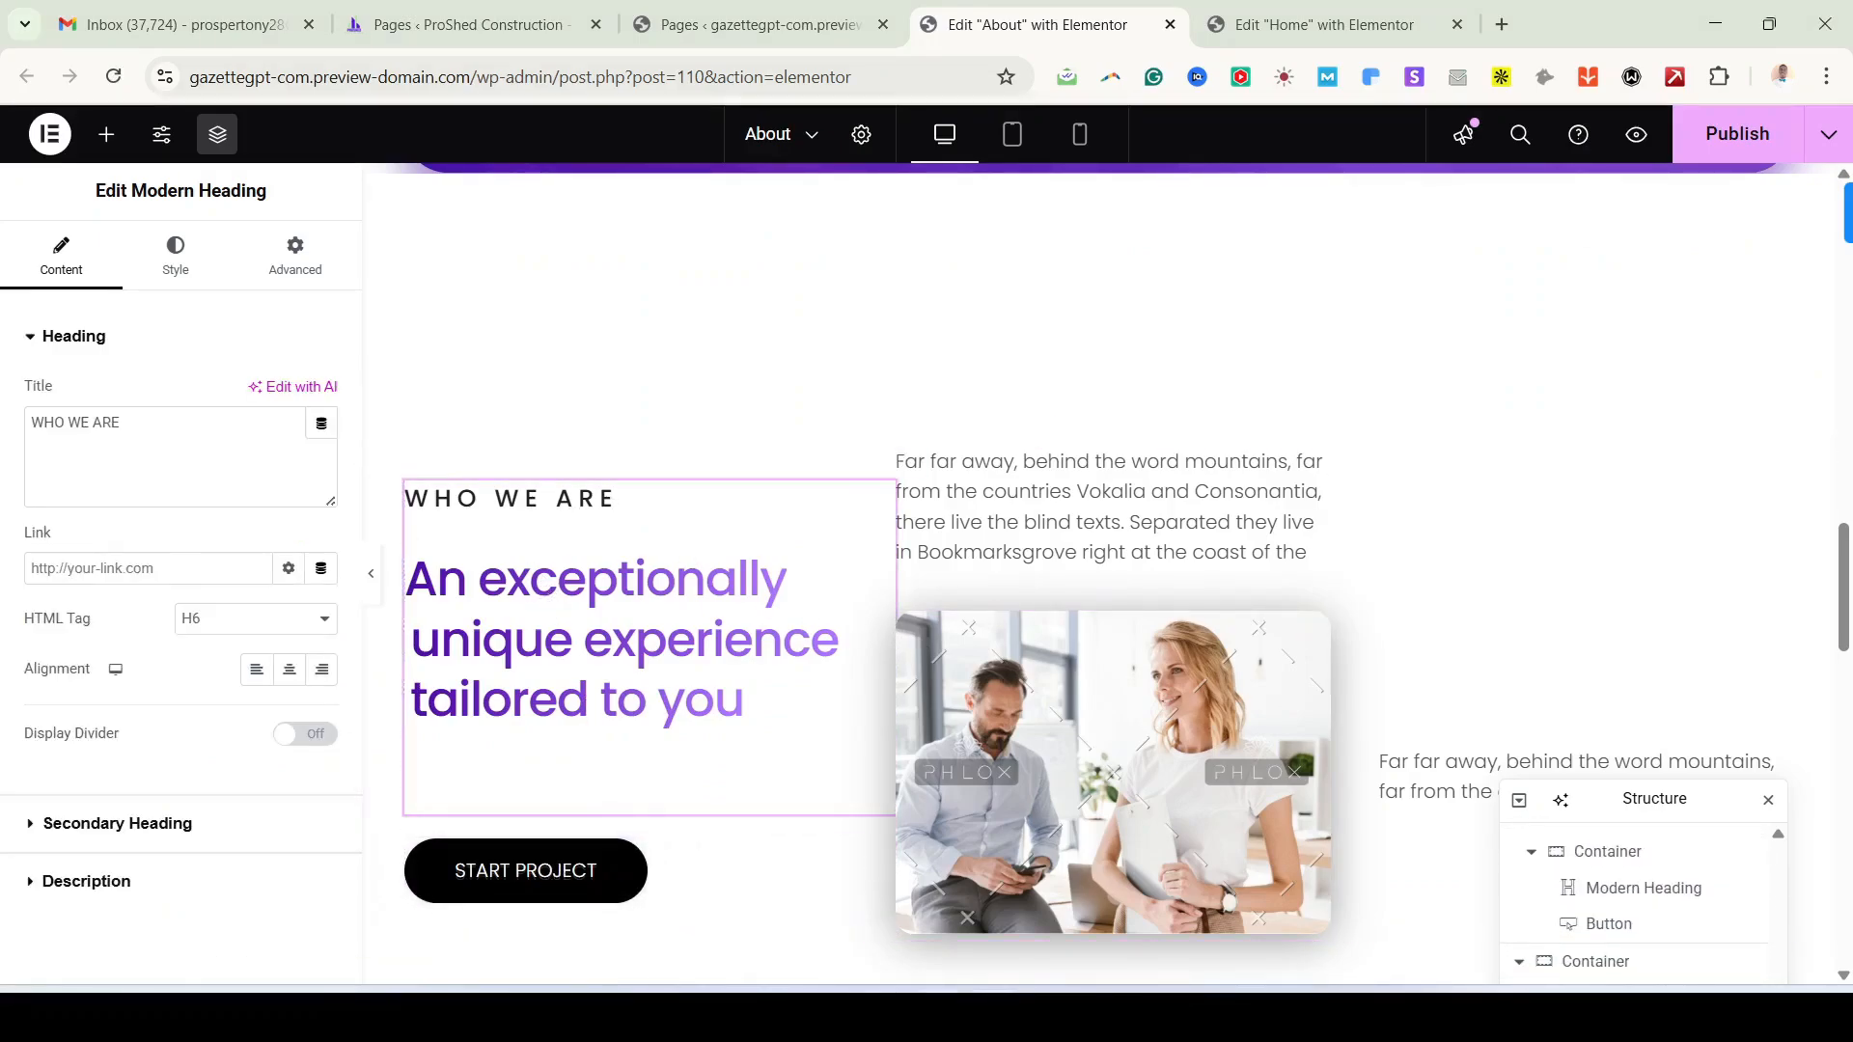
click(926, 1016)
scroll(322, 815, down, 1)
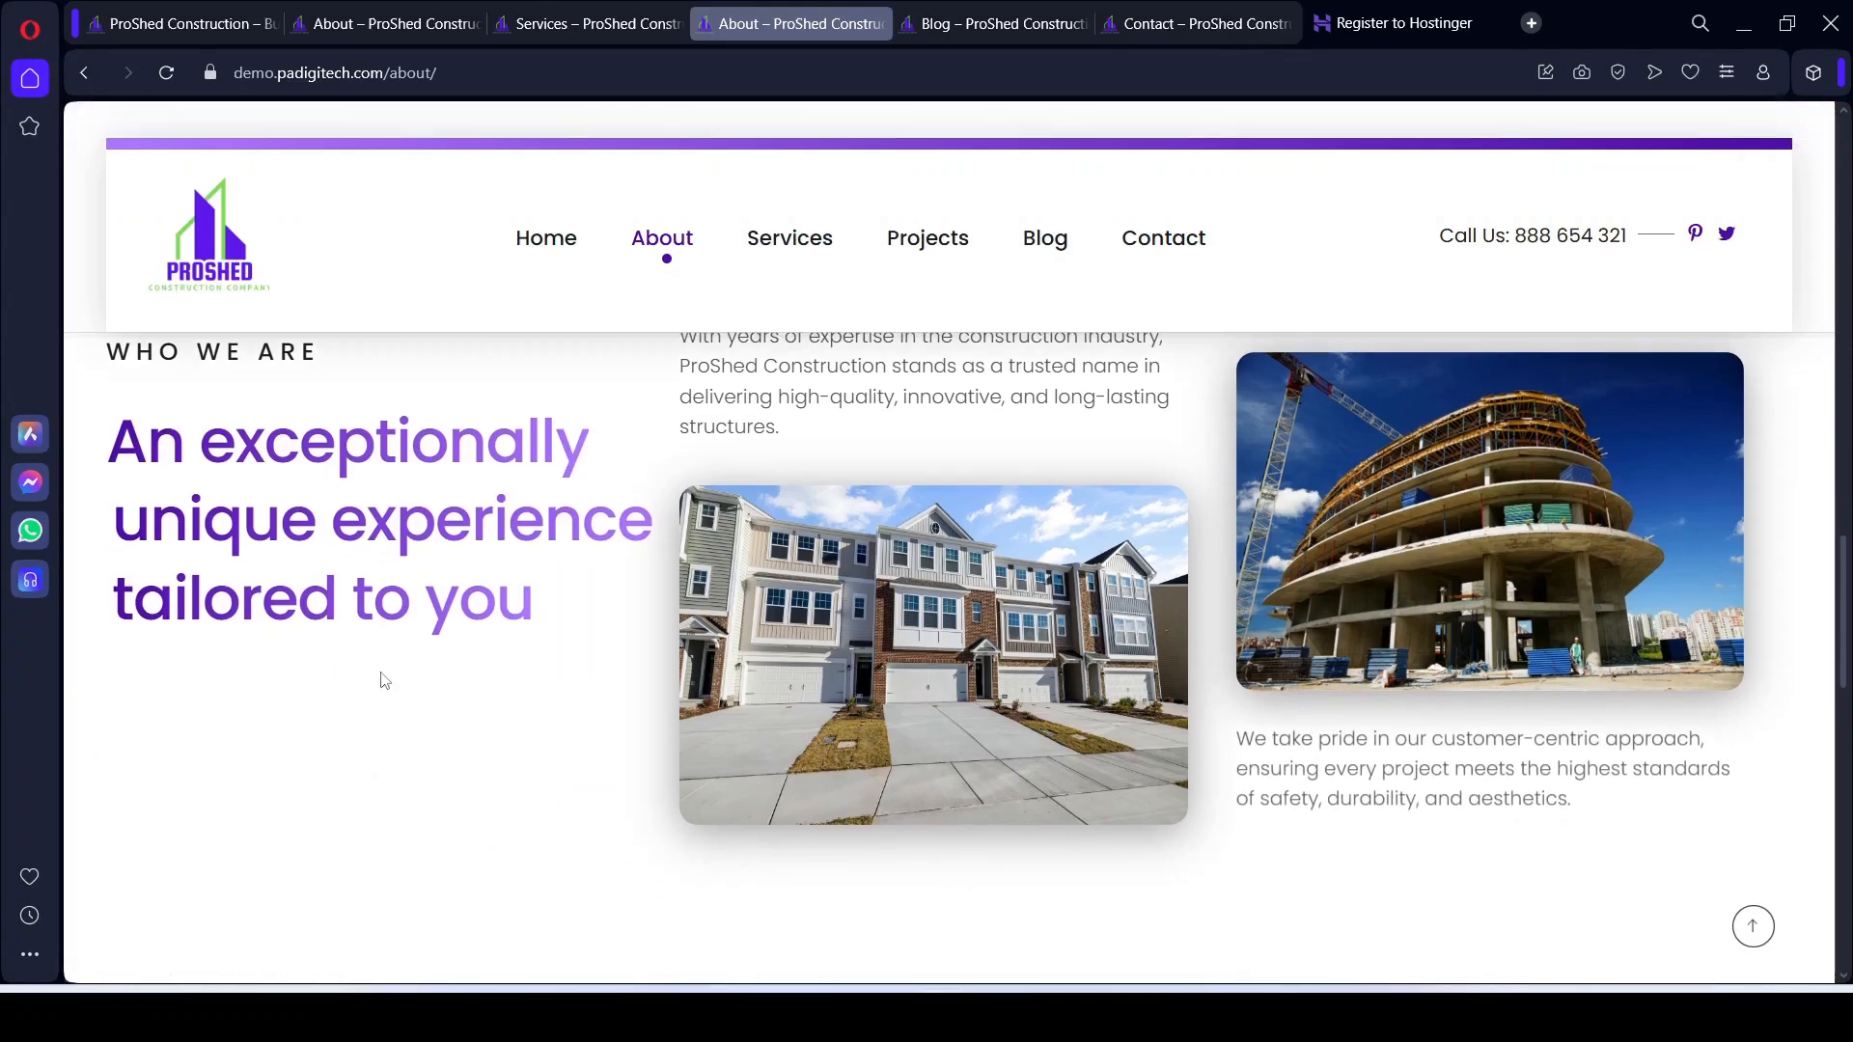
click(992, 1015)
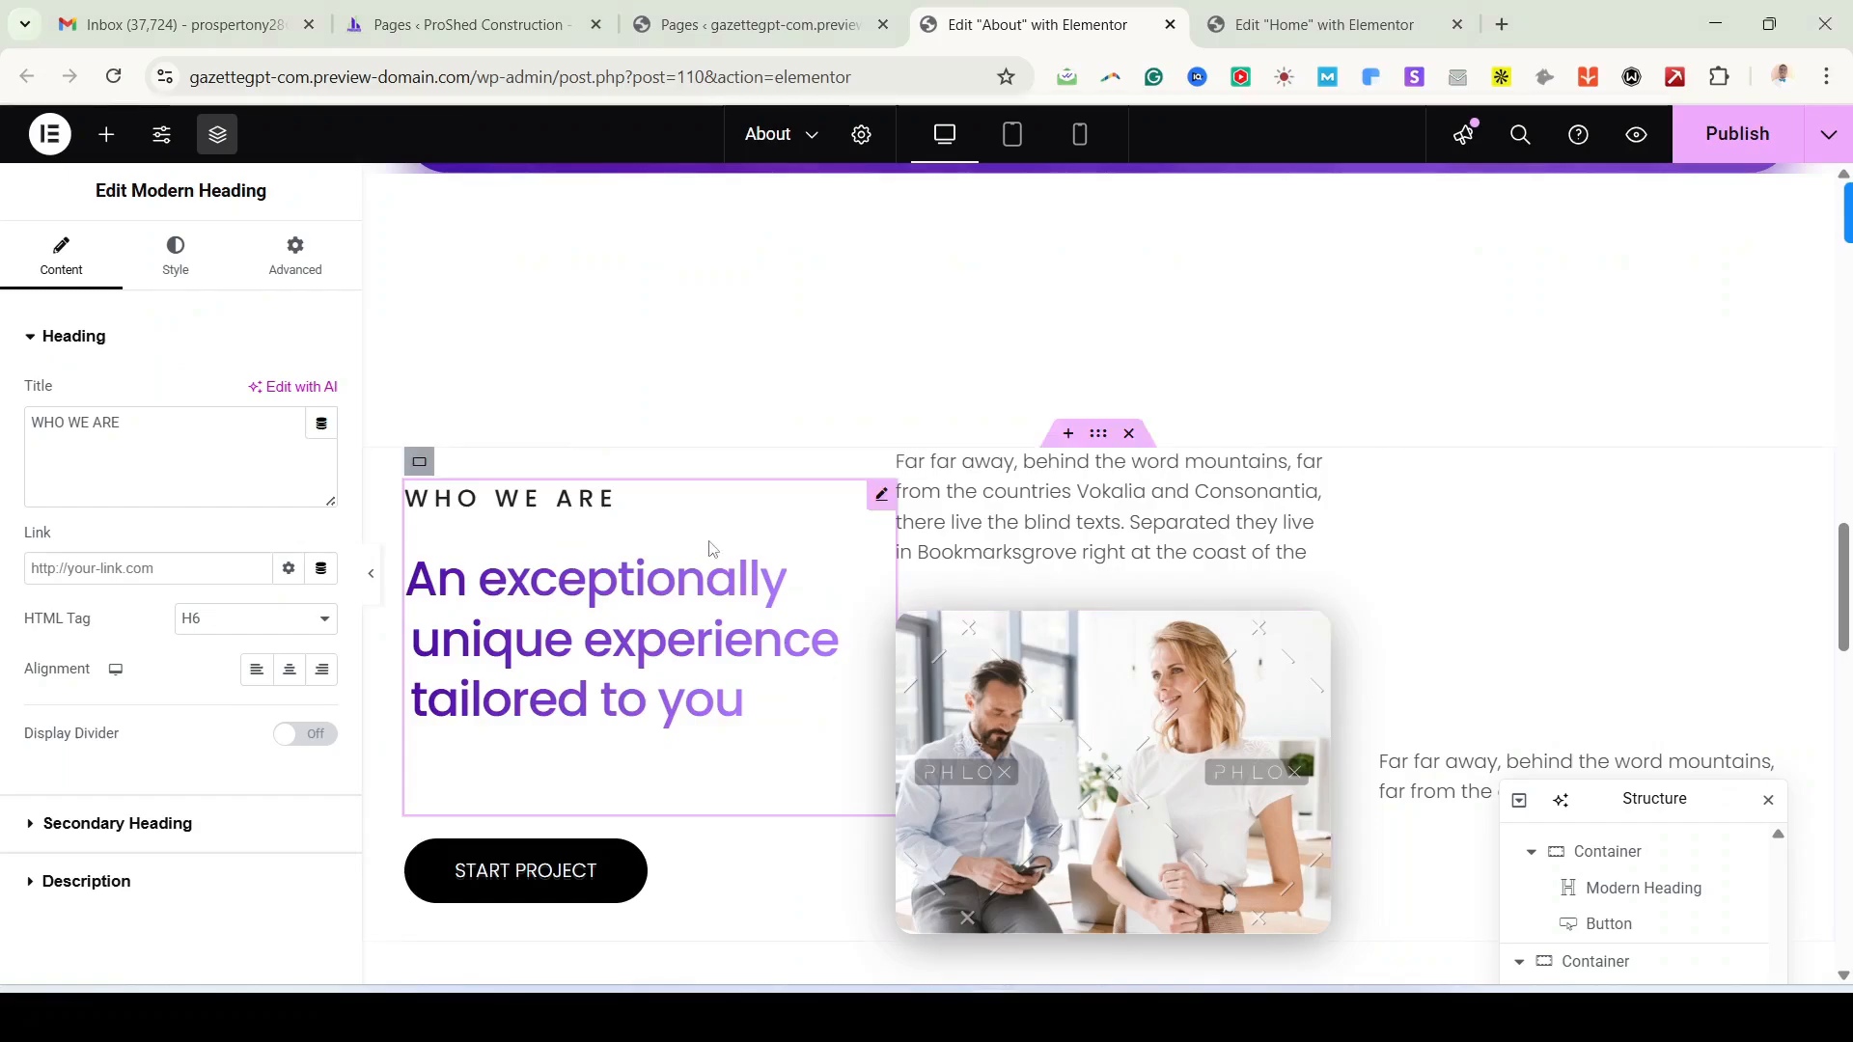
Step: Delete the START PROJECT button from the WHO WE ARE section
scroll(628, 870, down, 1)
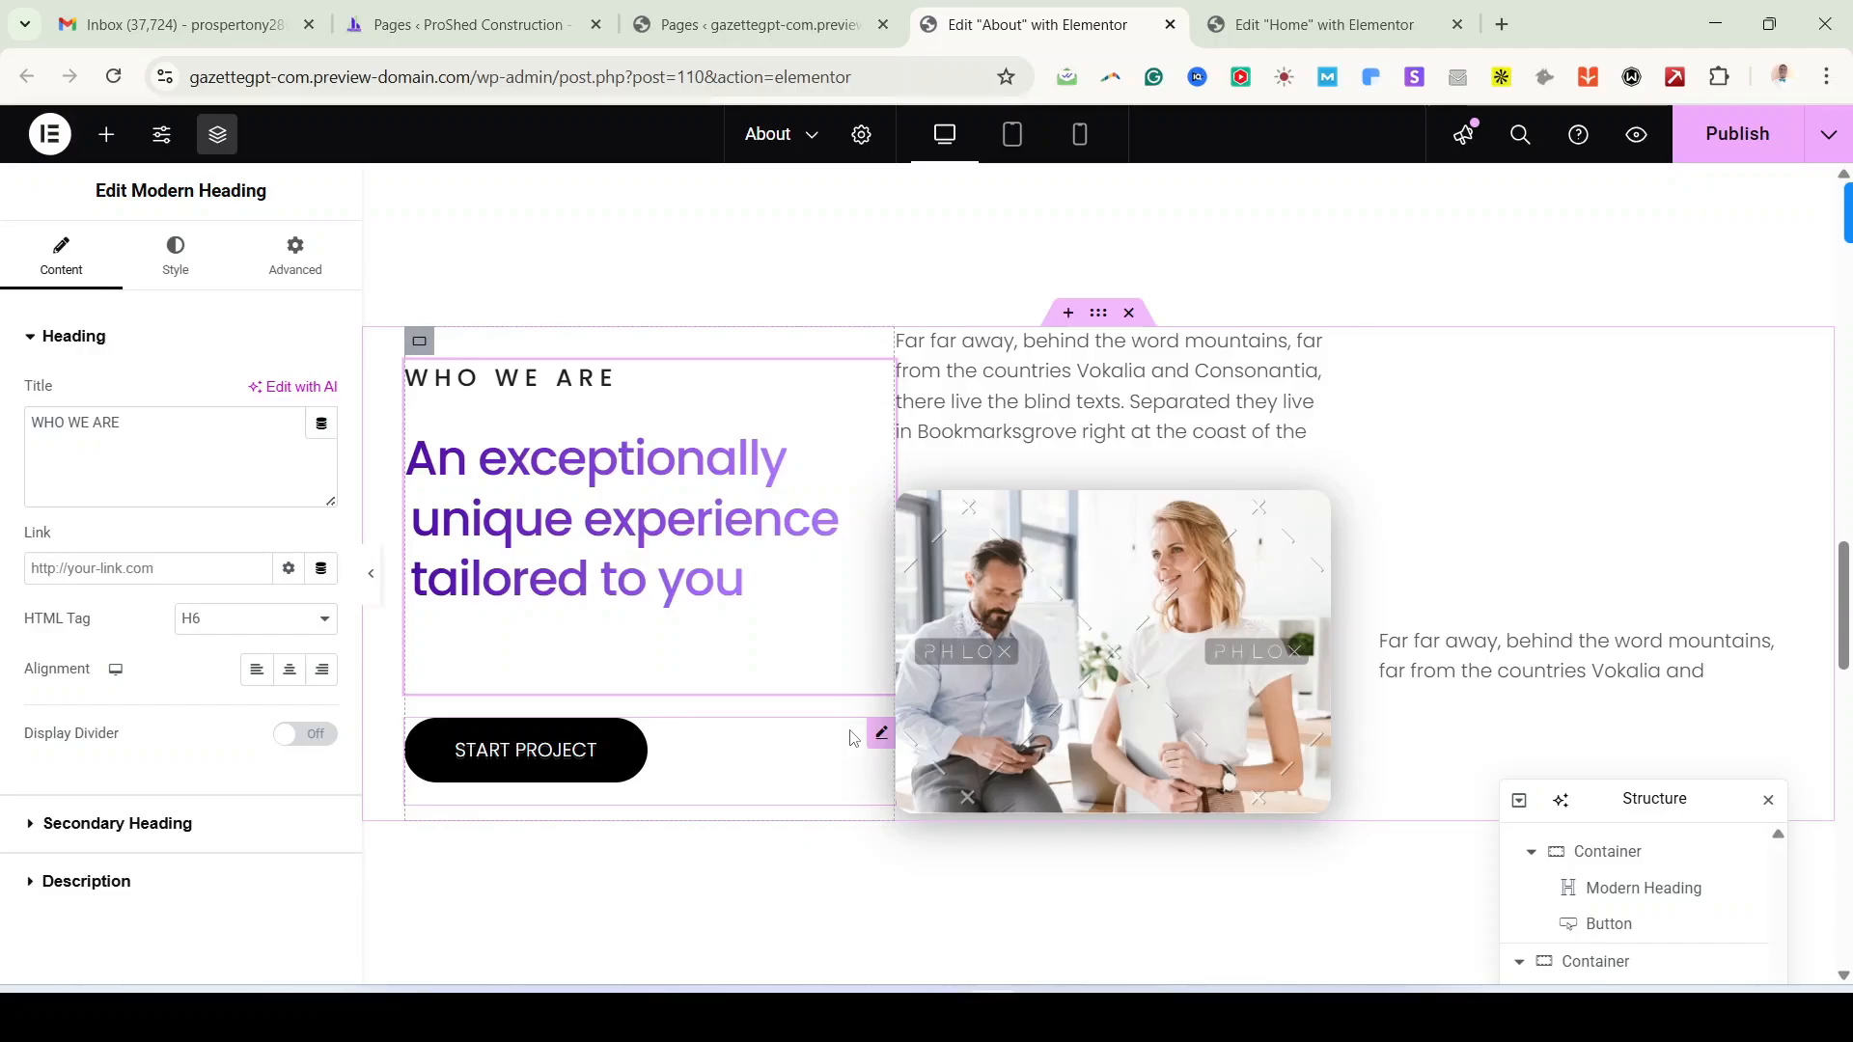
right_click(881, 737)
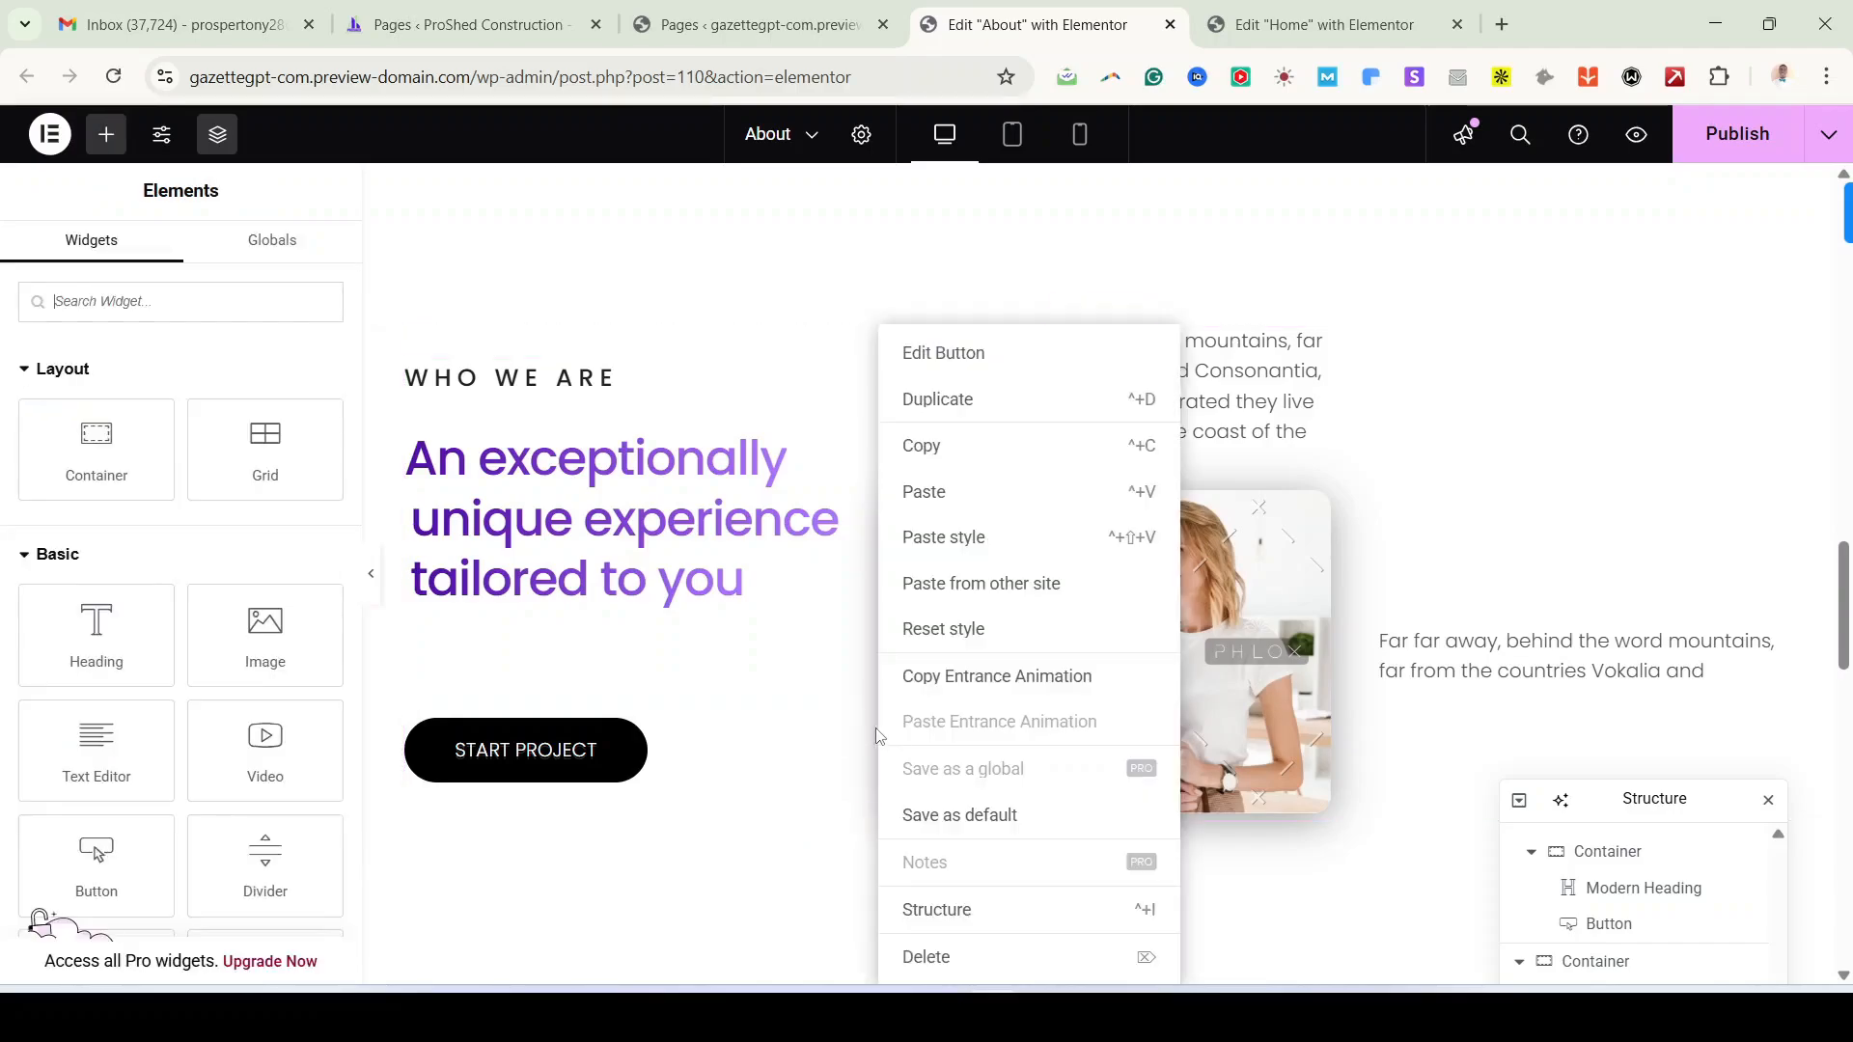
click(944, 970)
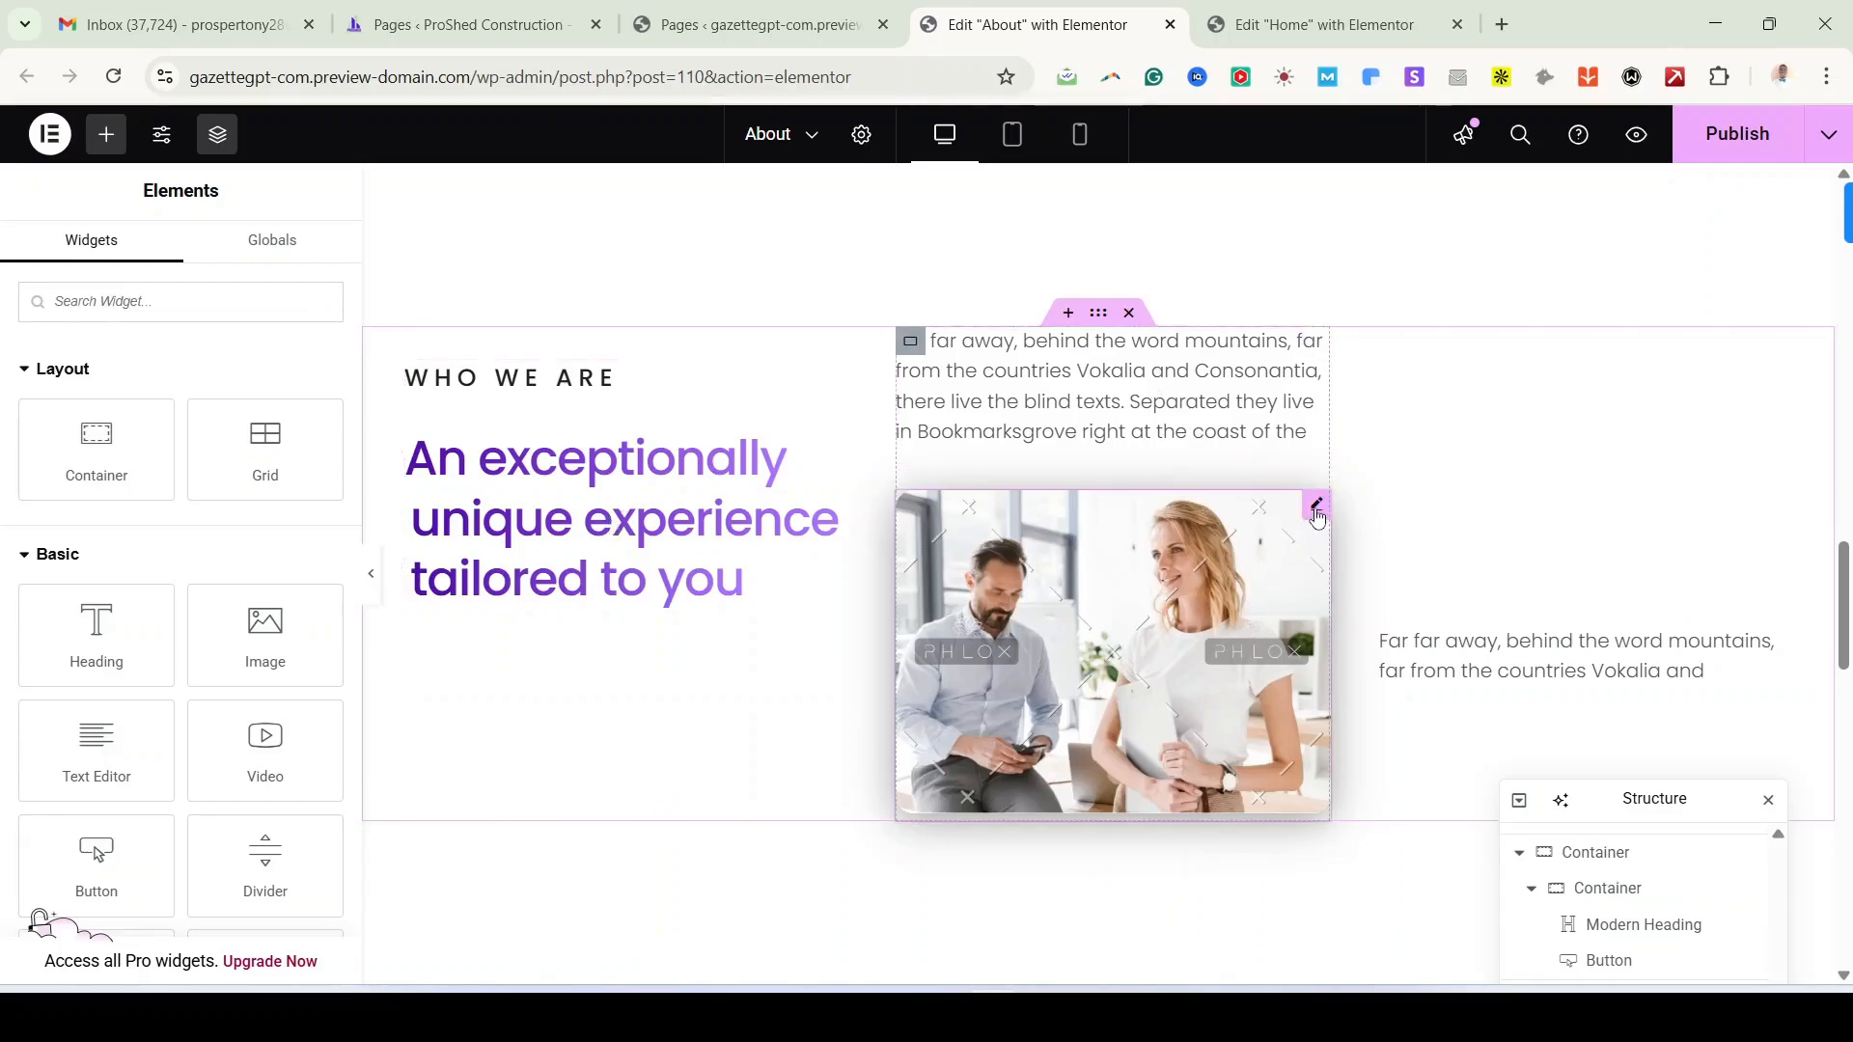
Step: Replace the two-person team photo with the suburban house photo from the media library
click(1078, 379)
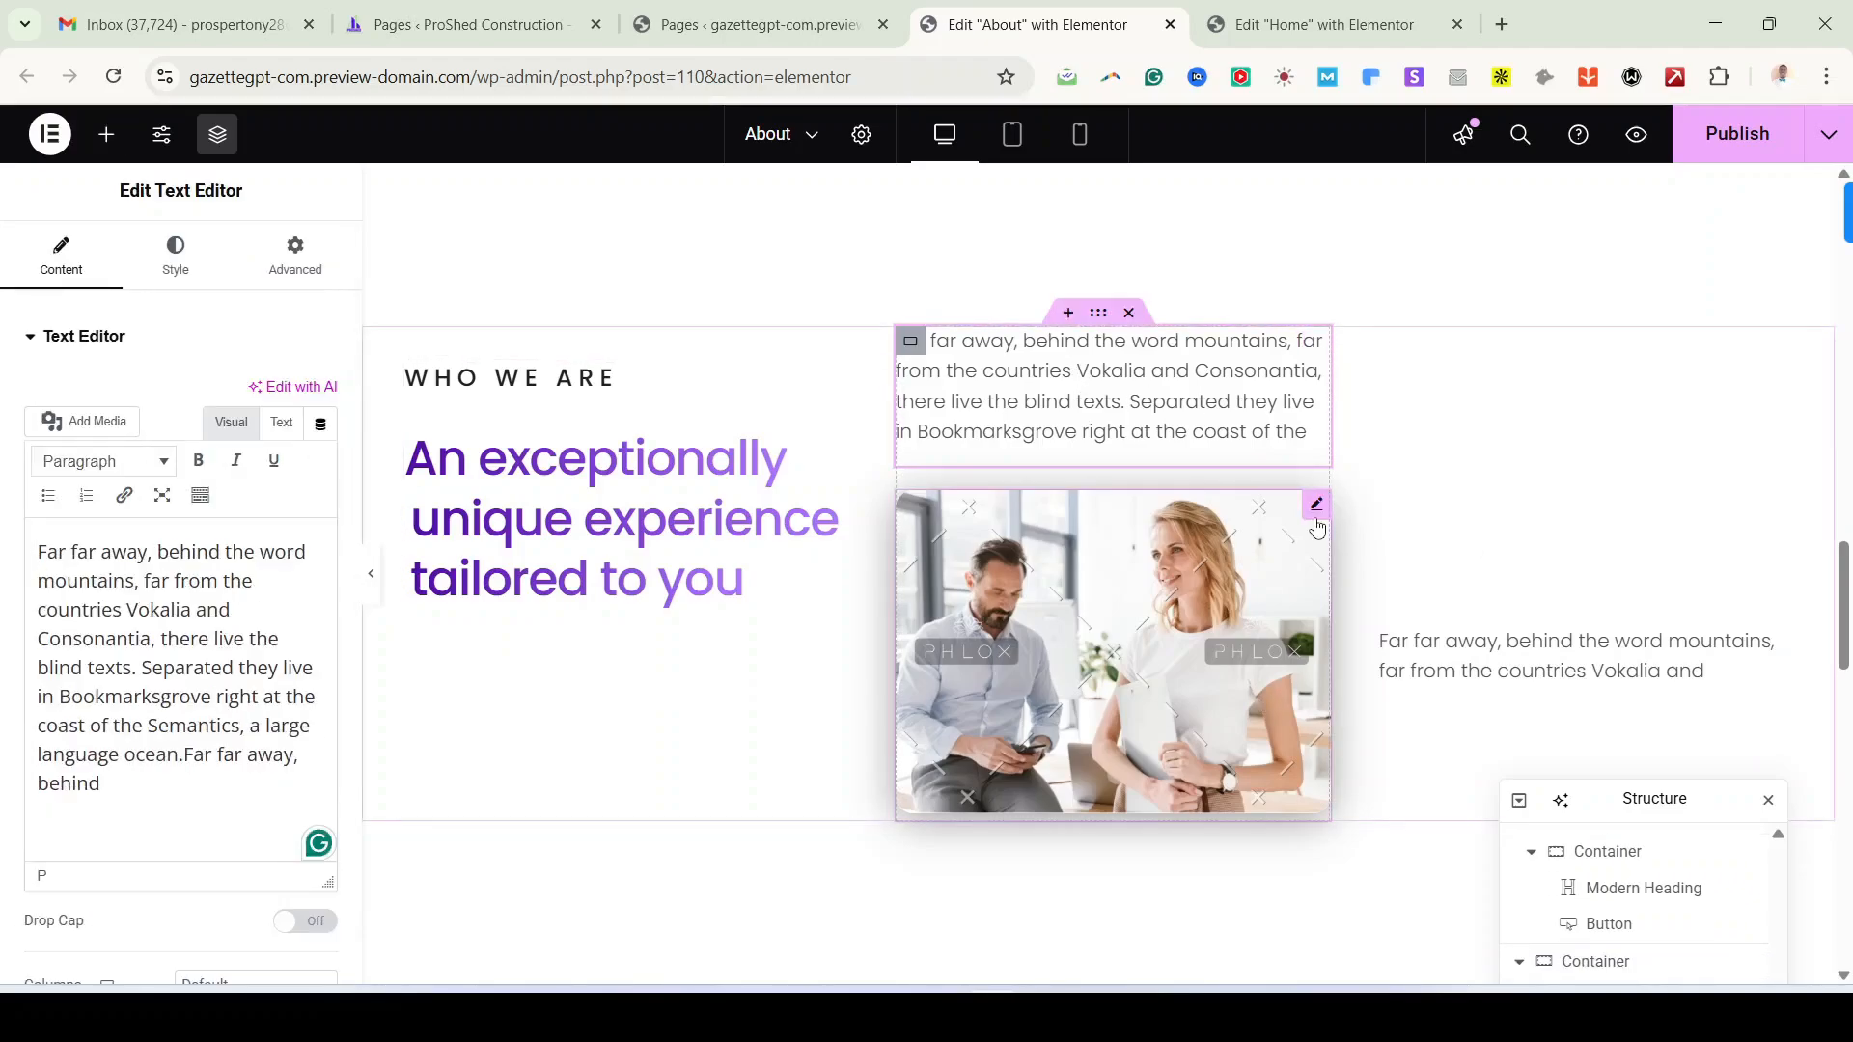
click(1318, 517)
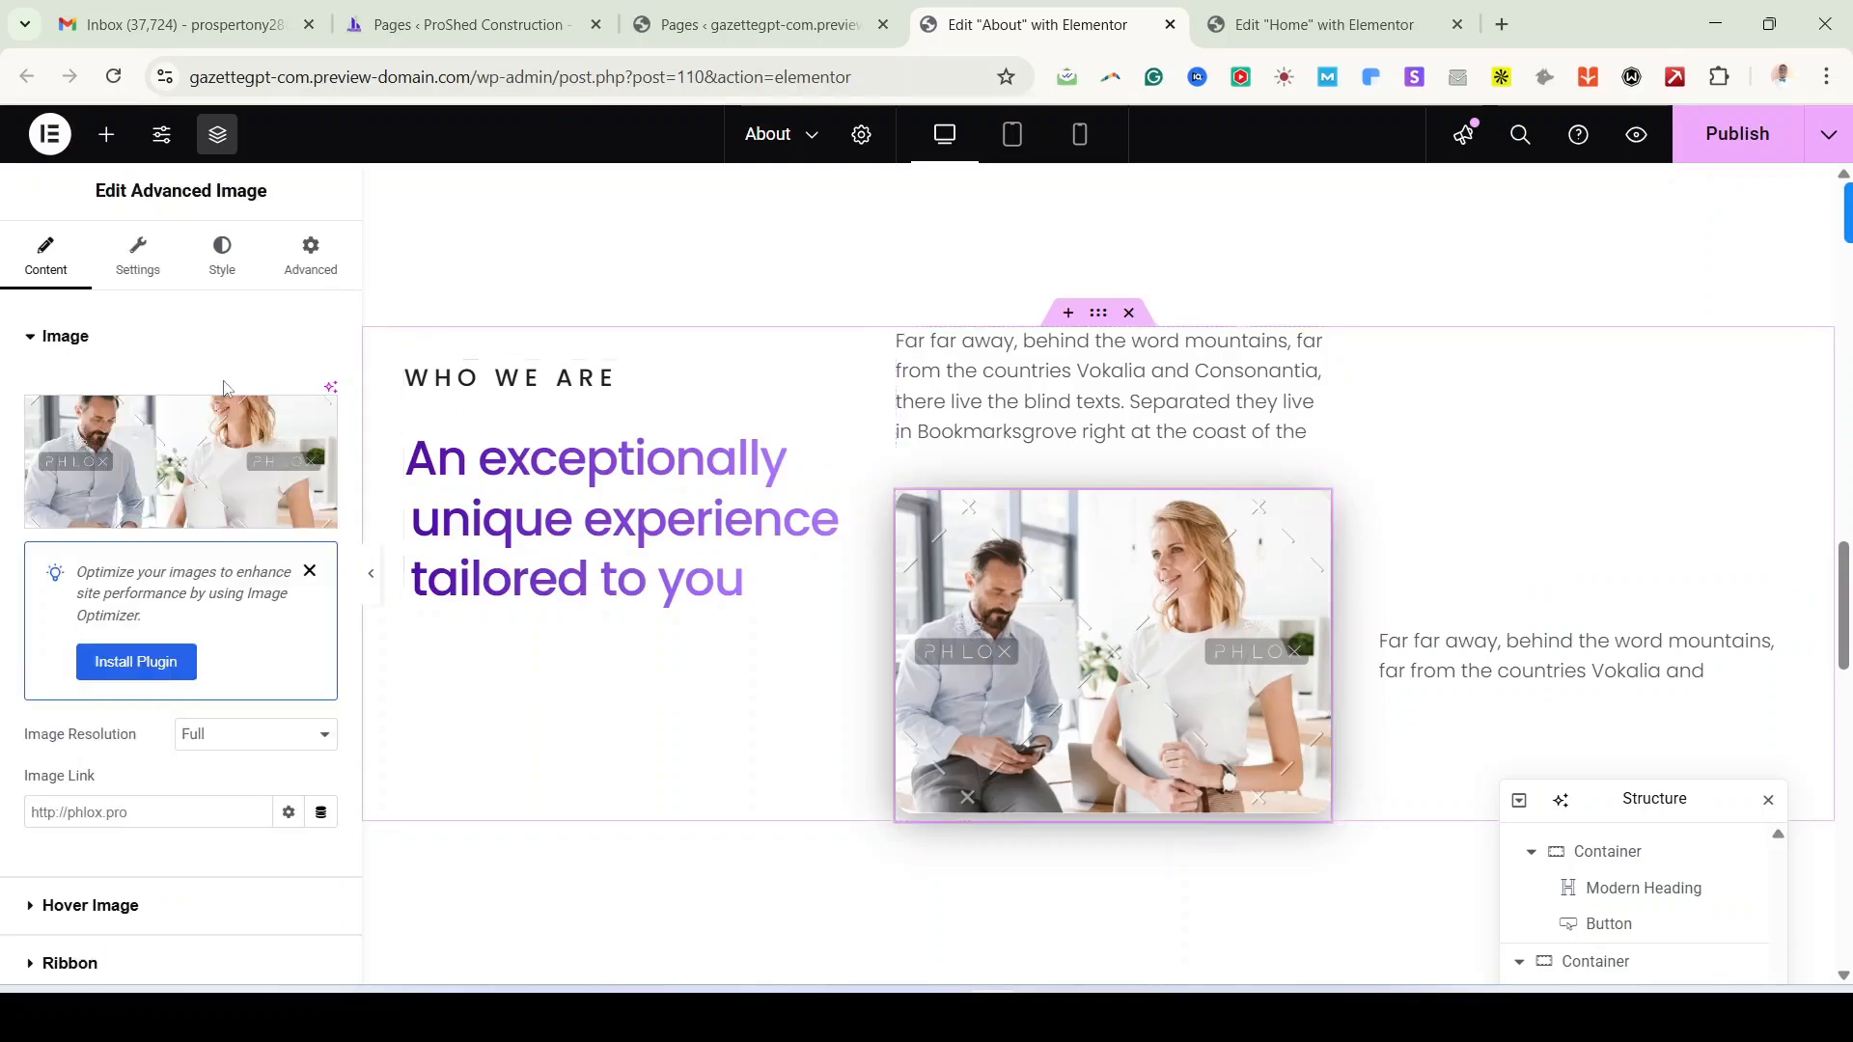
click(159, 439)
click(555, 423)
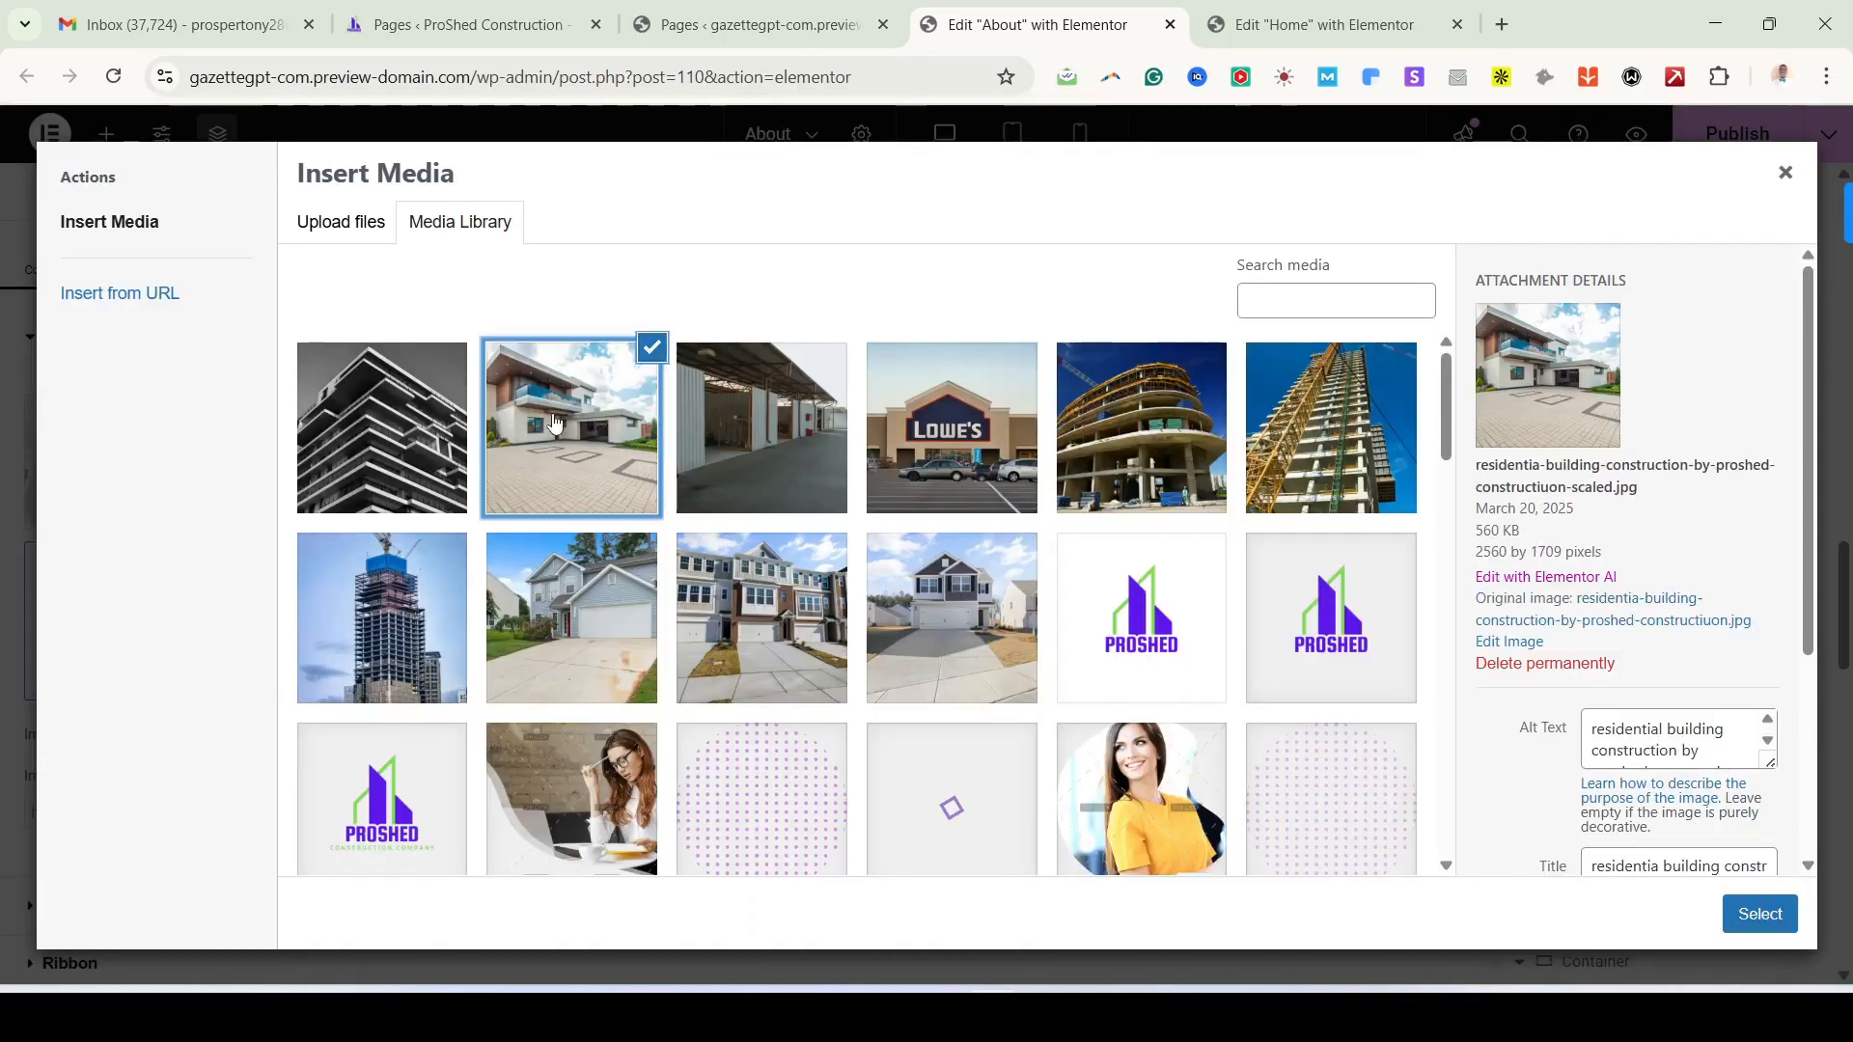
click(770, 599)
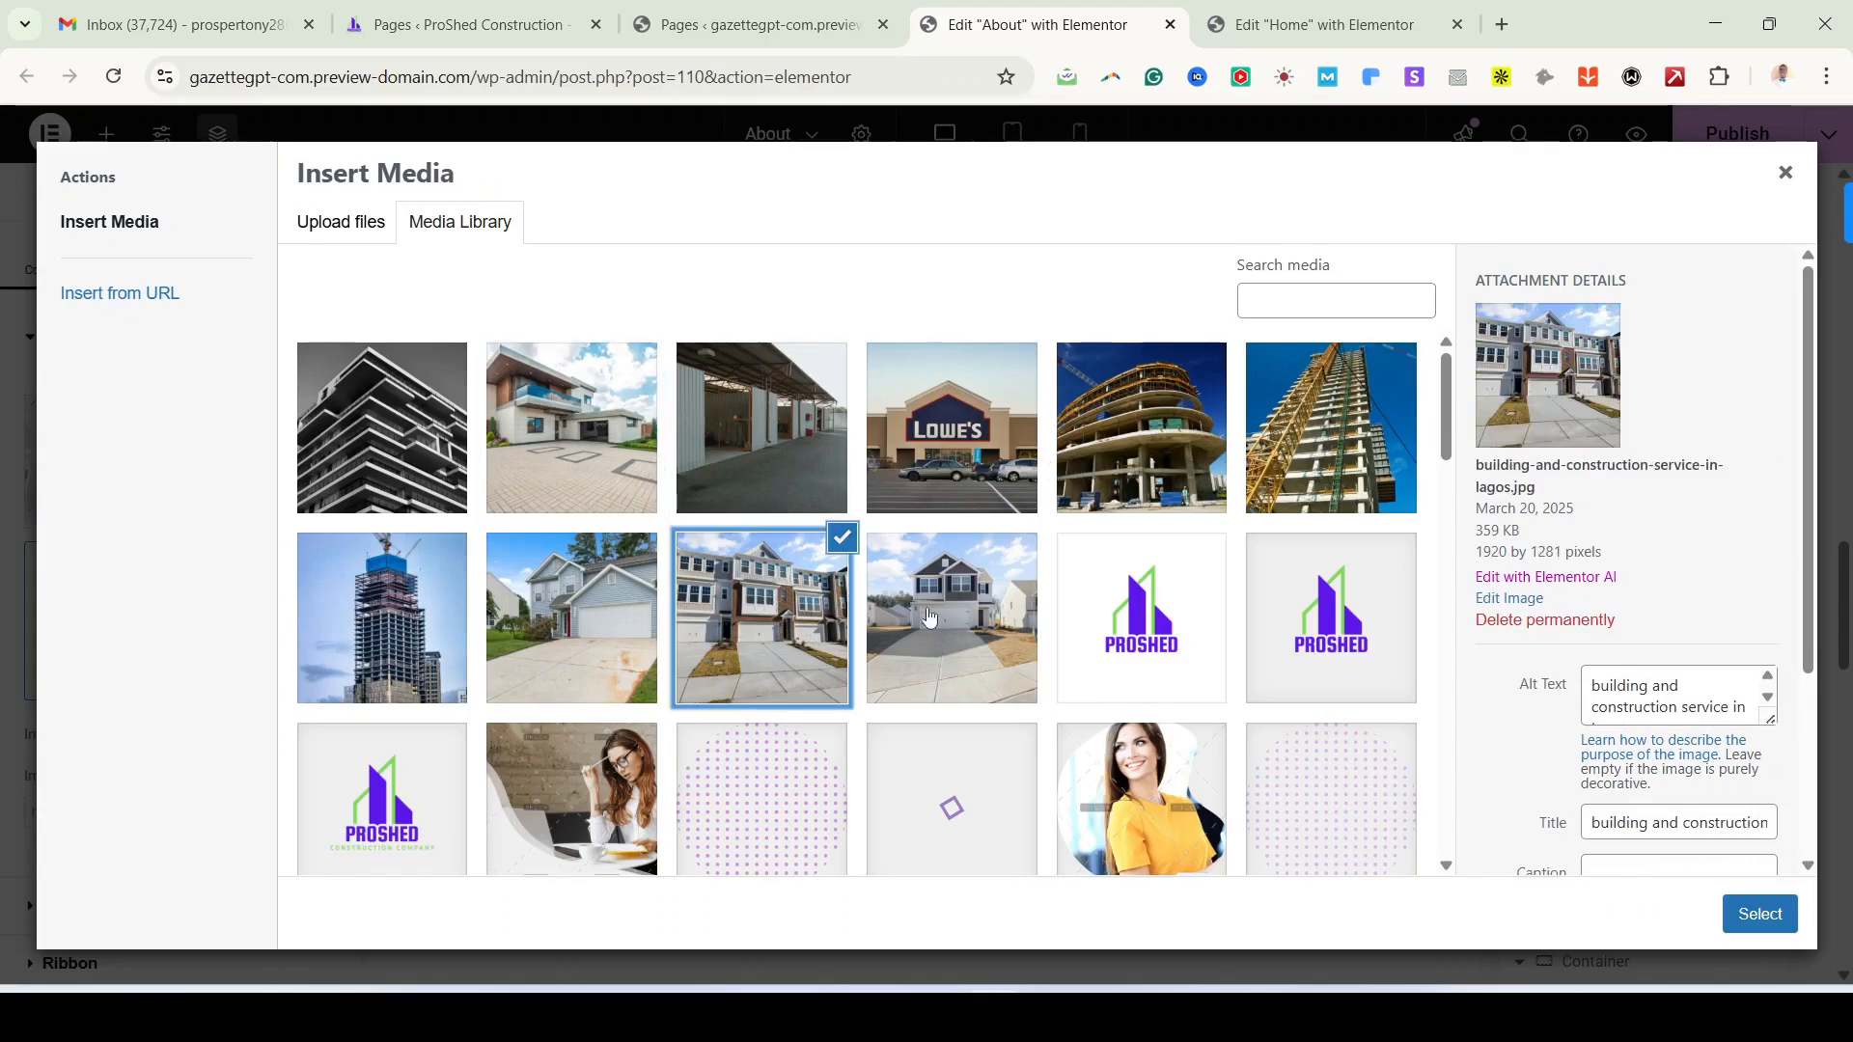
click(951, 611)
click(1774, 921)
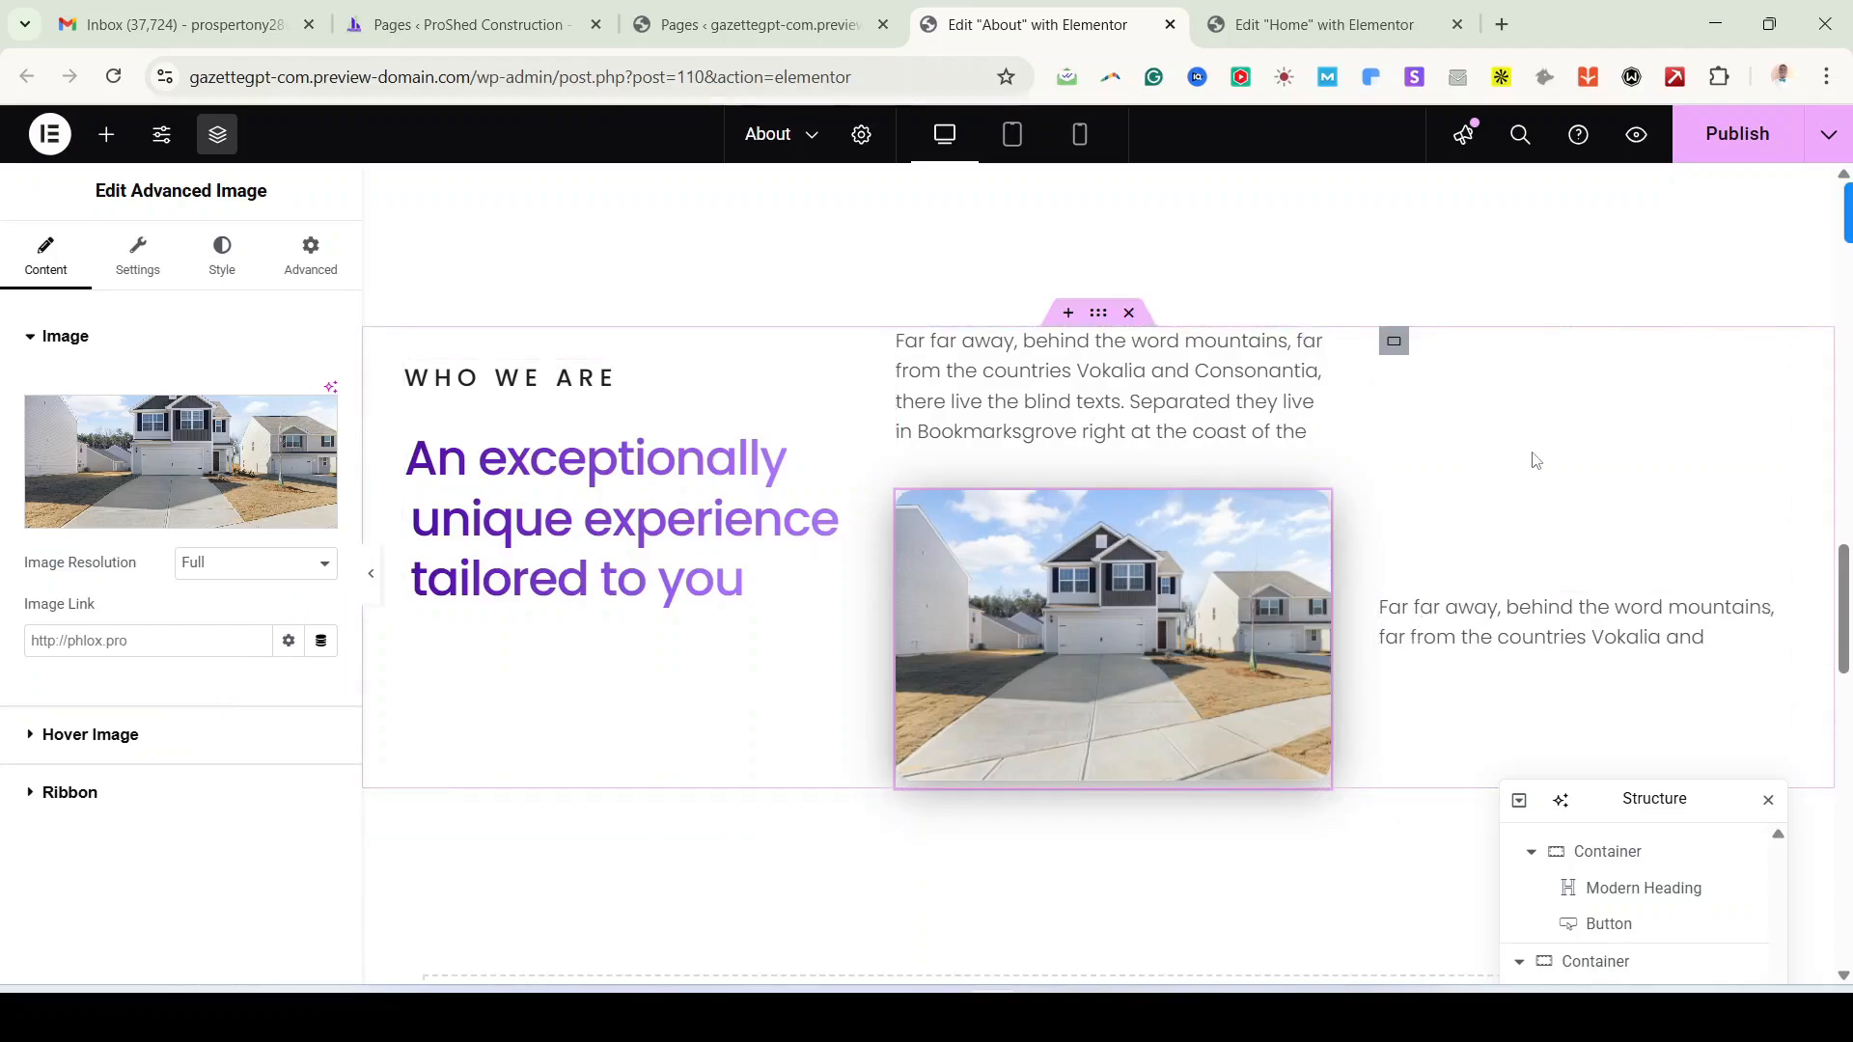
Step: Duplicate the text-and-image column and delete the text-only third column
right_click(912, 342)
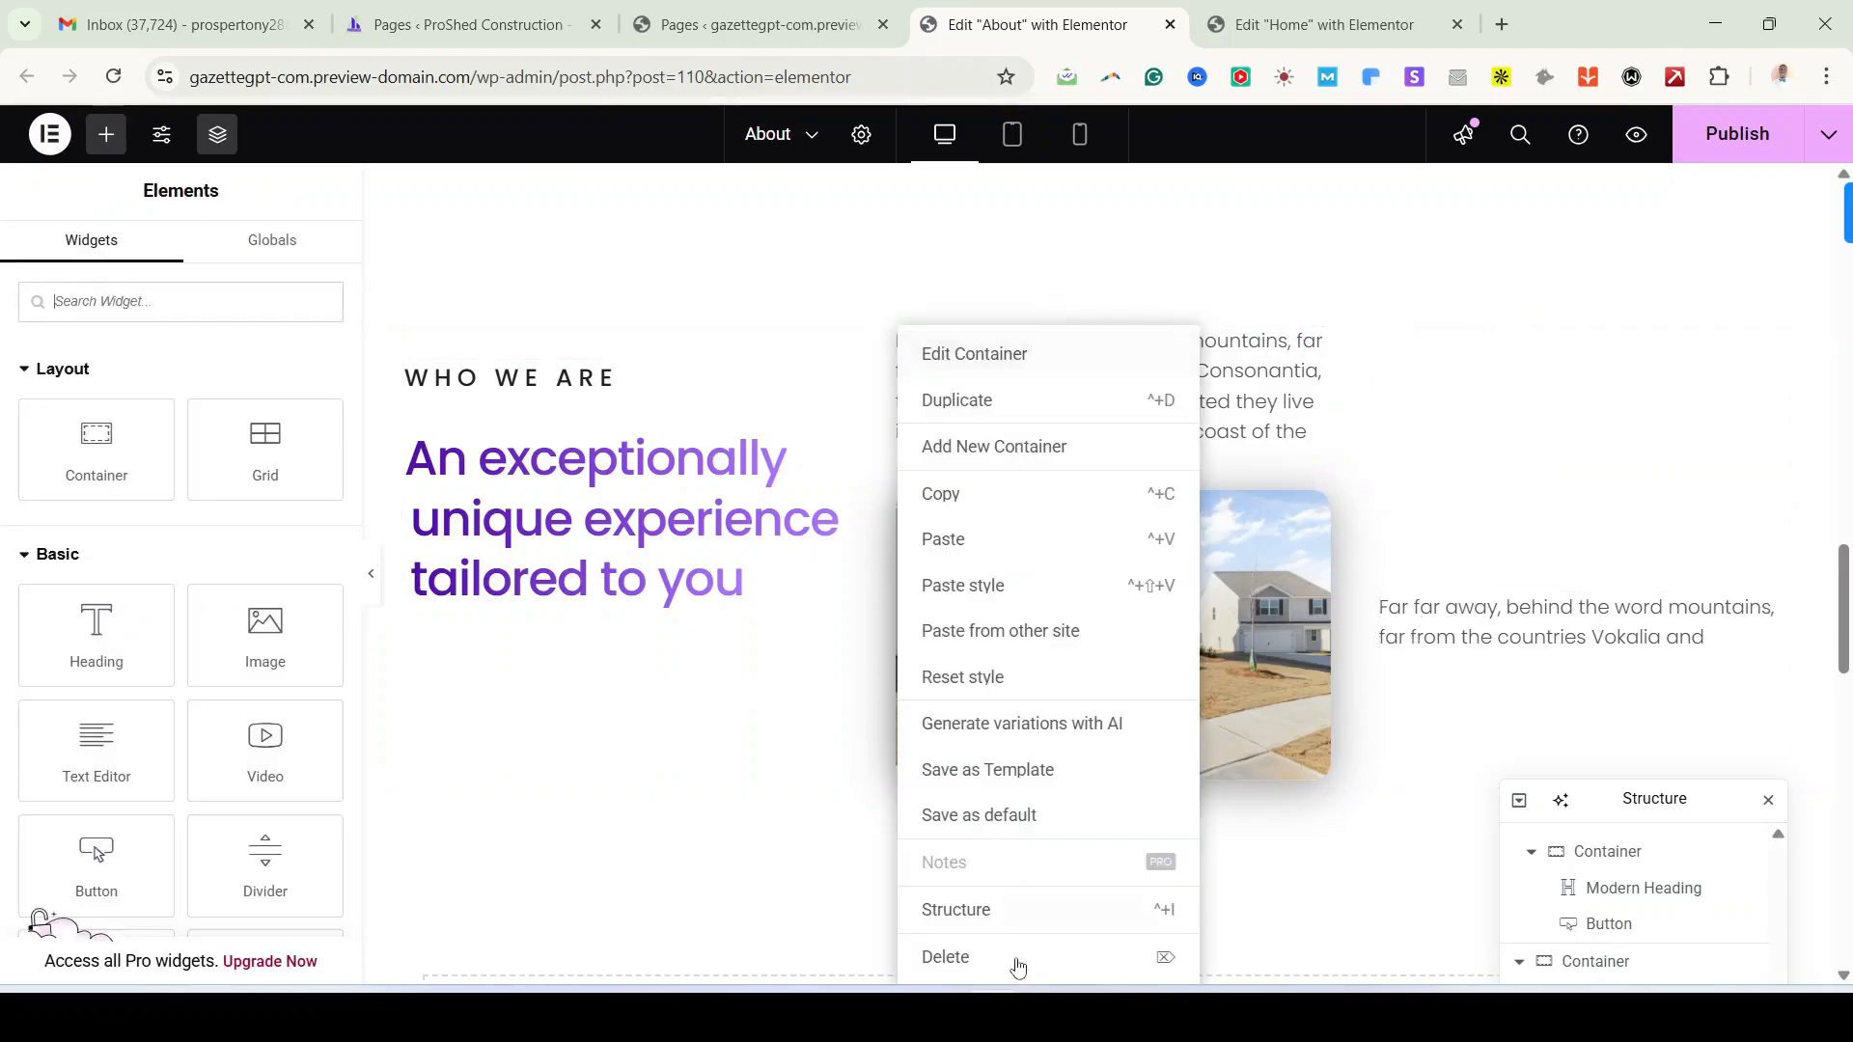
click(953, 400)
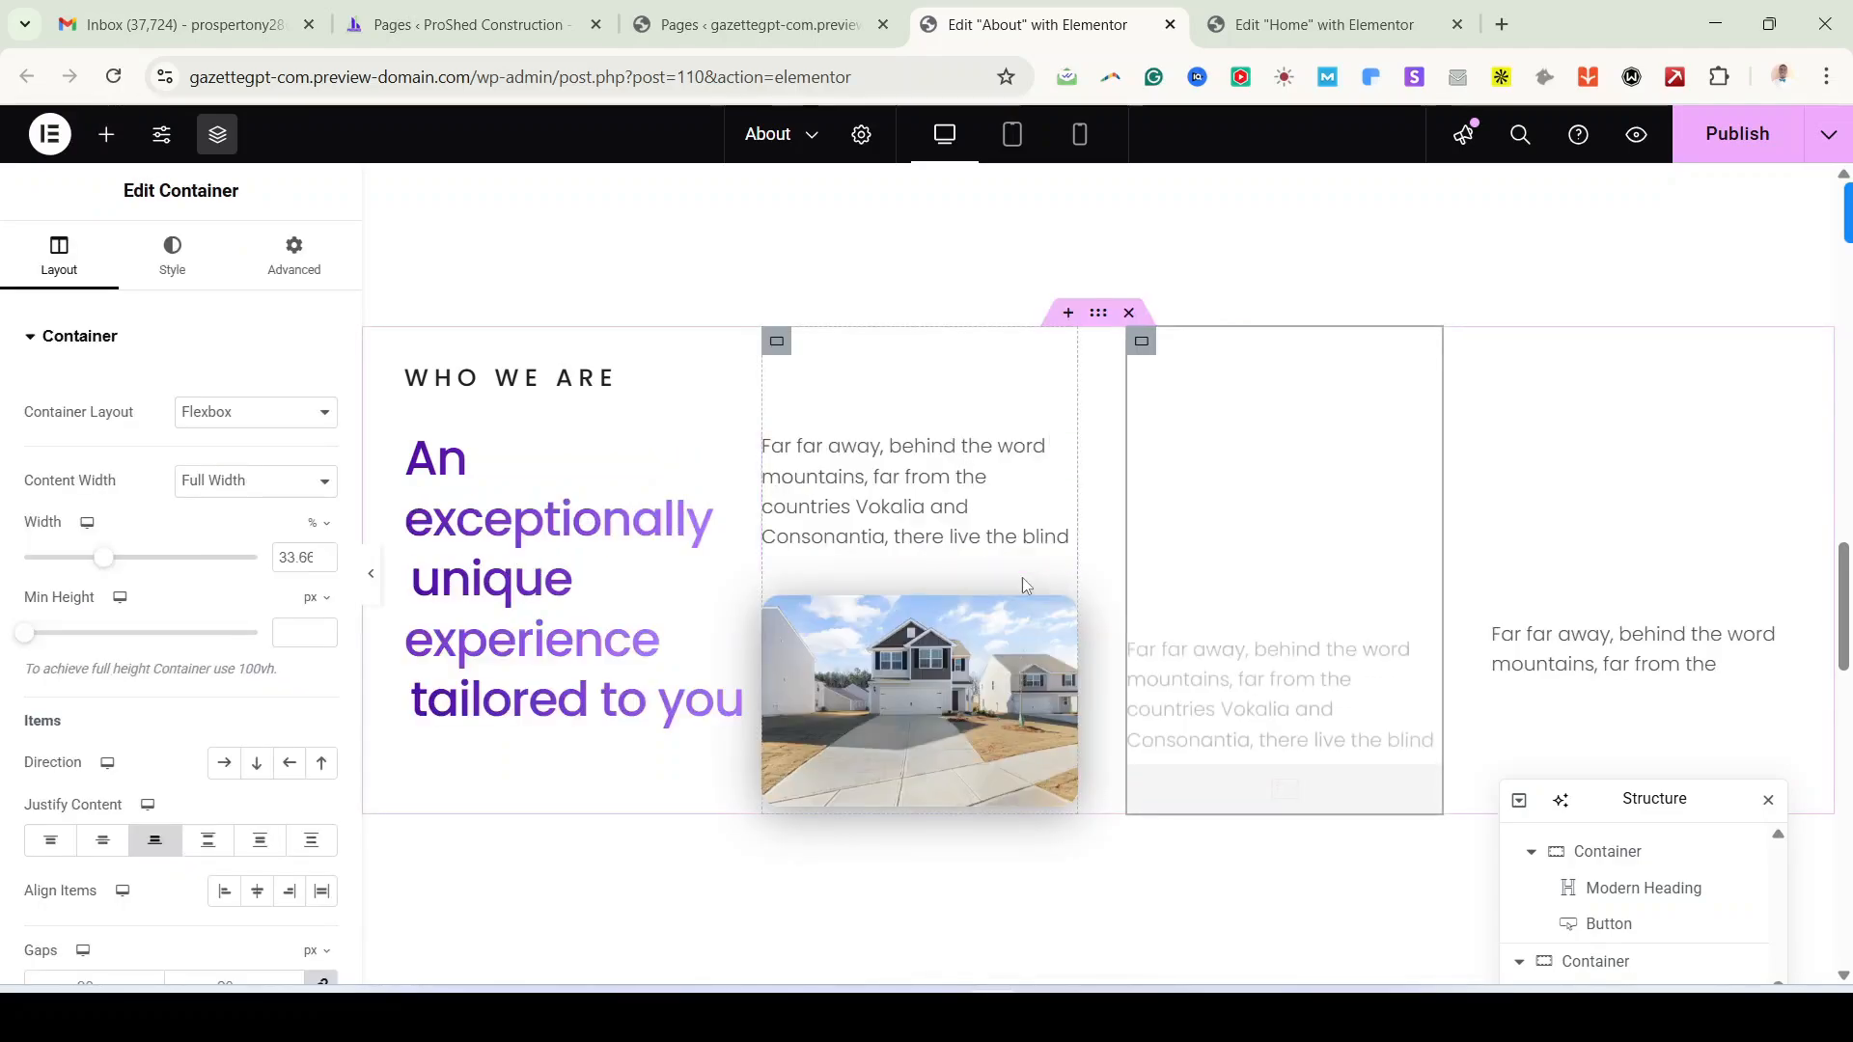
right_click(1516, 423)
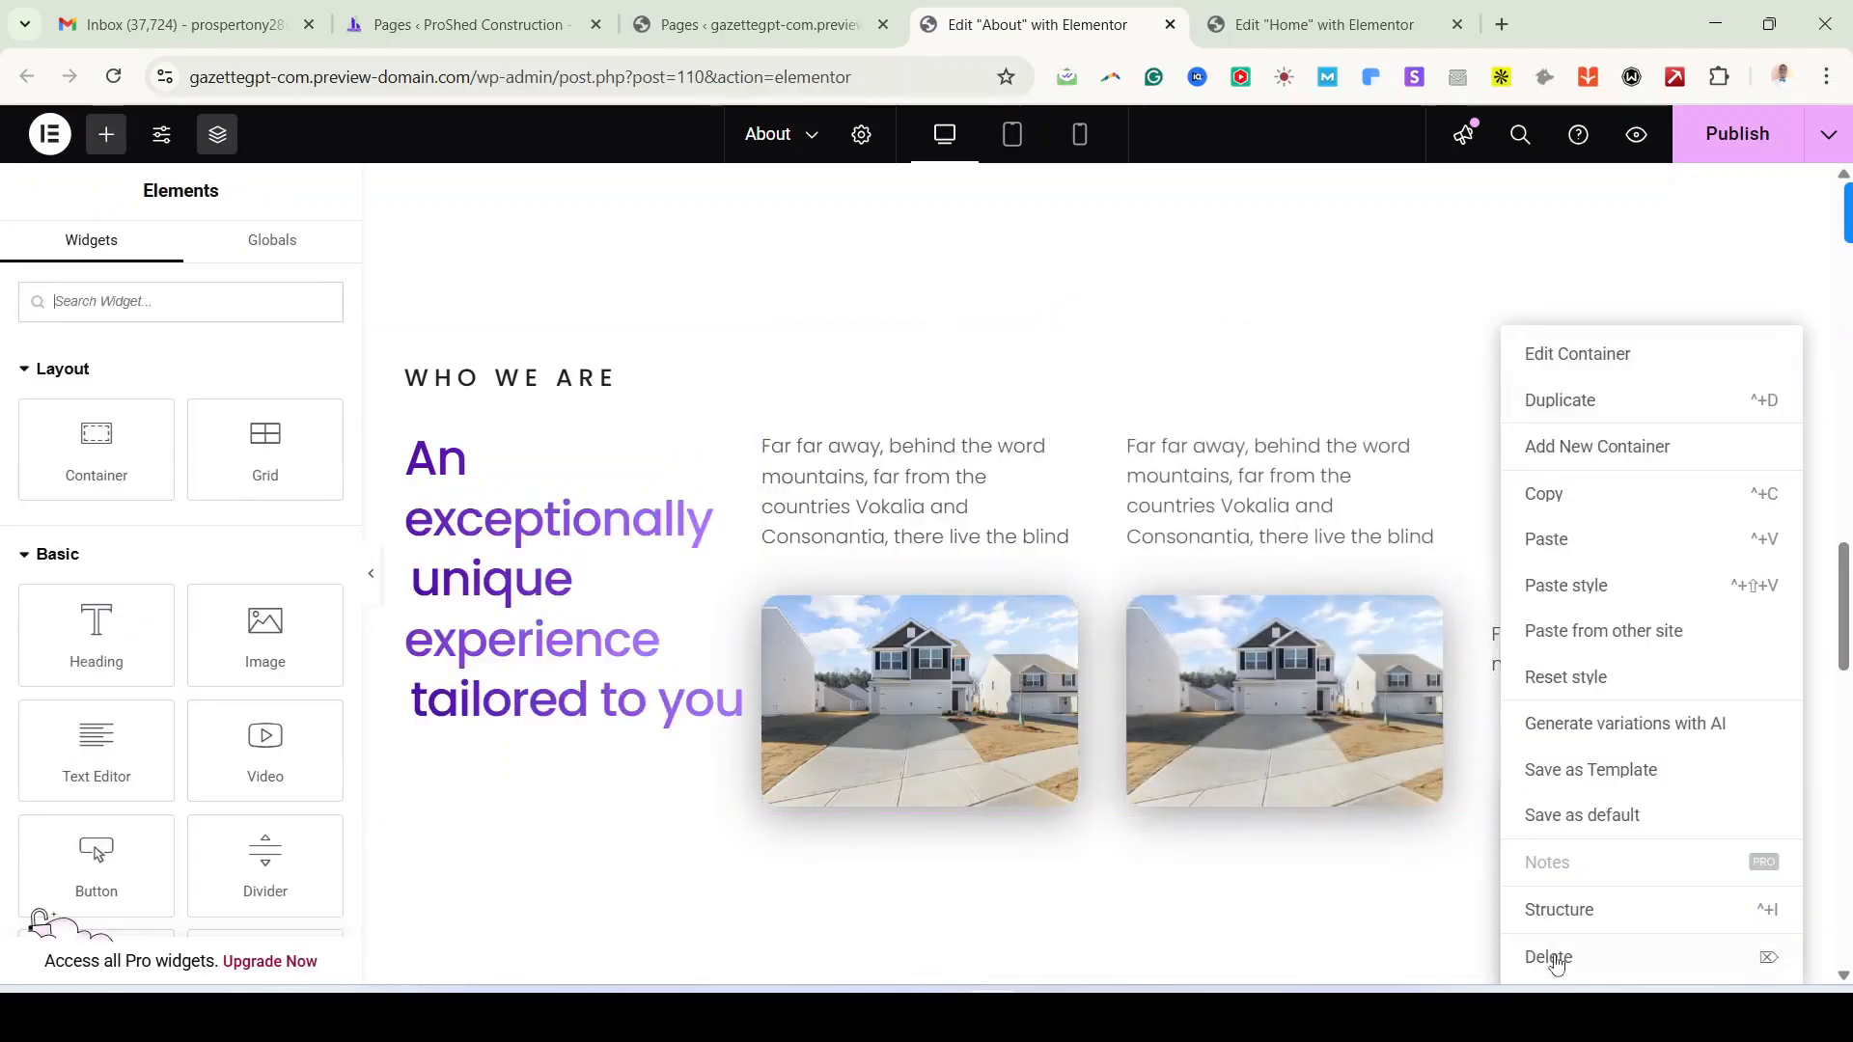
click(1550, 957)
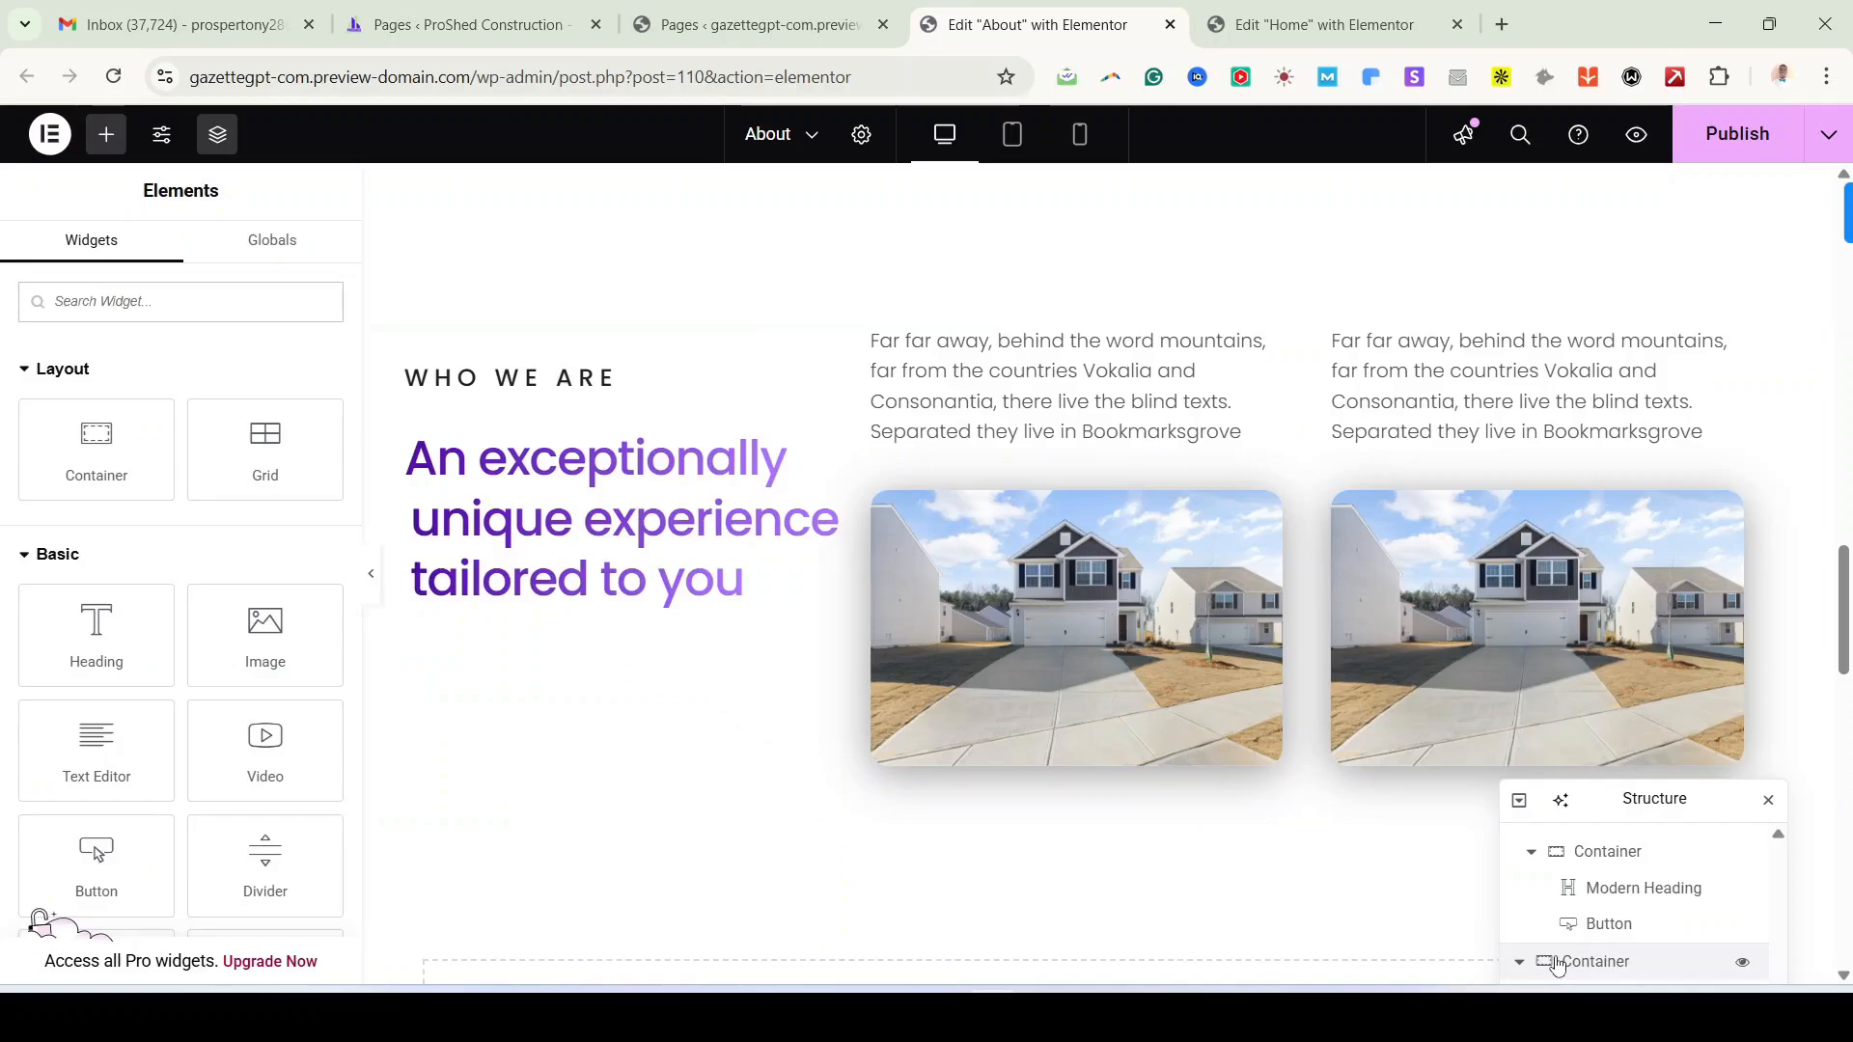
Step: Set the new right column's direction to Column - reversed so its photo sits above the text
click(1347, 342)
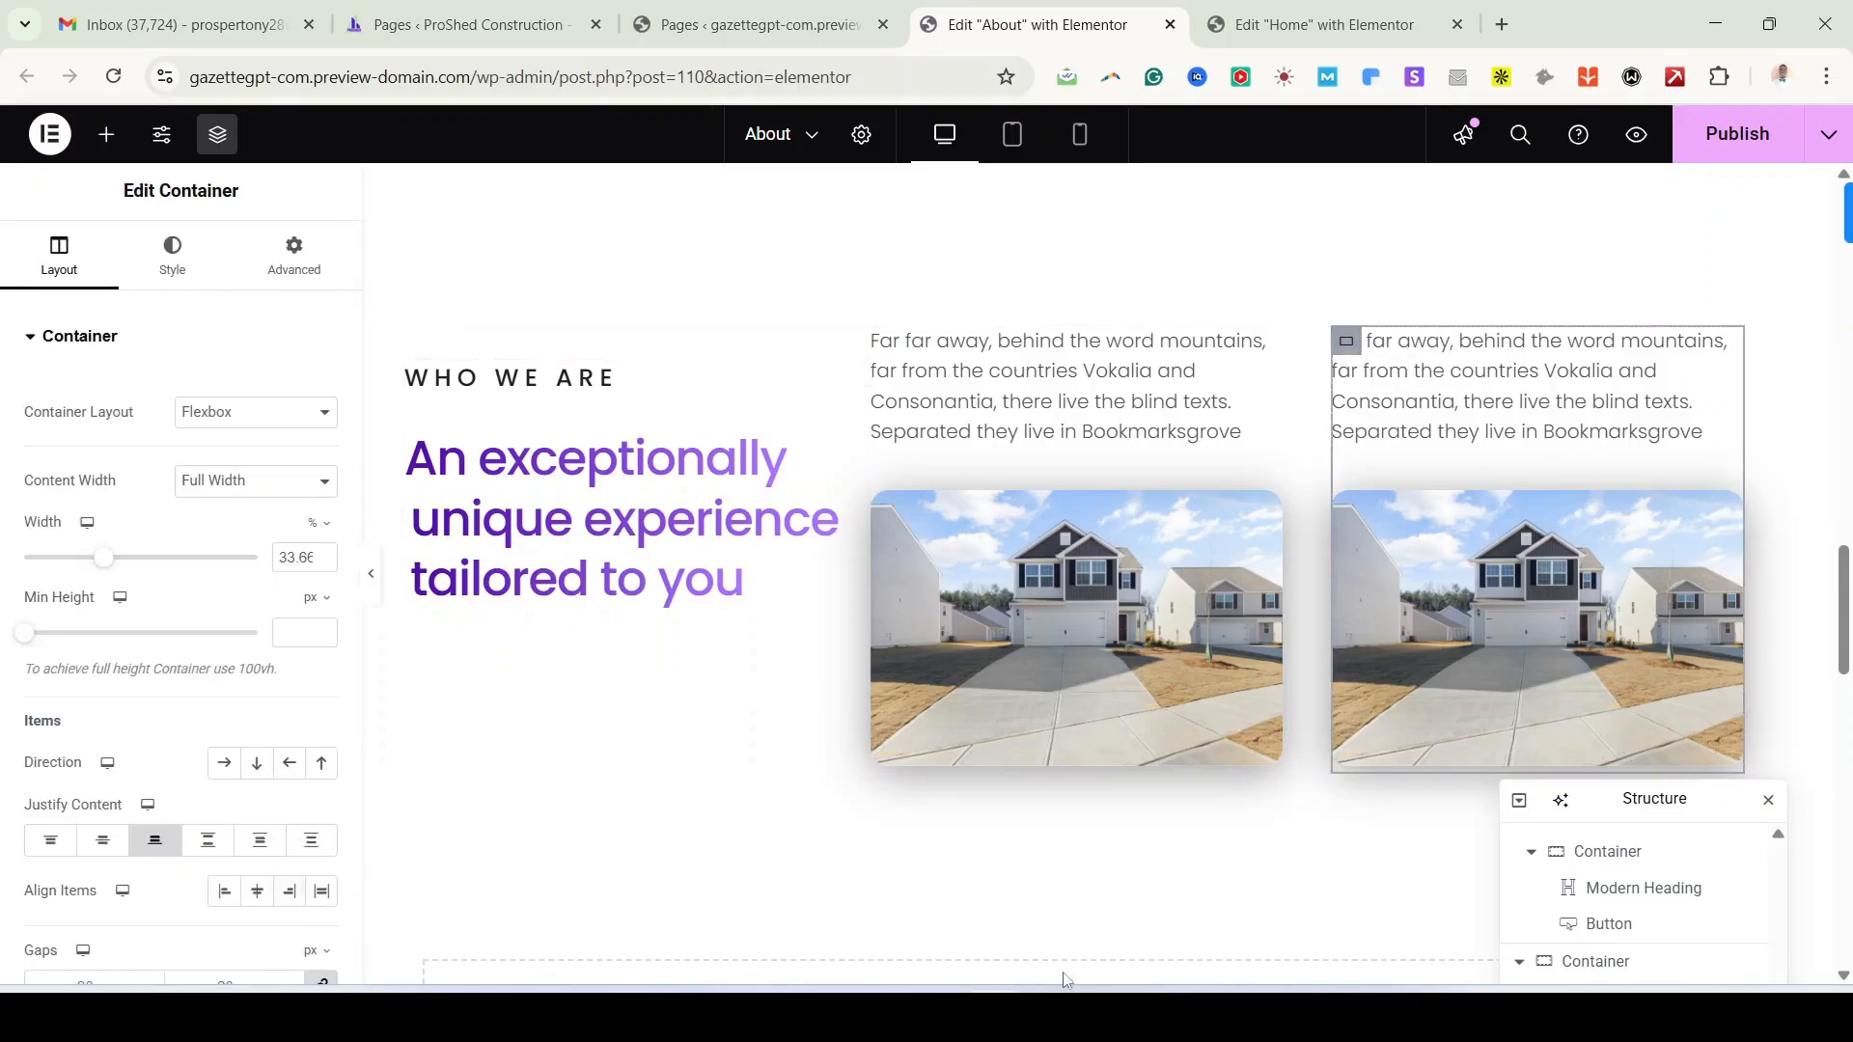
click(321, 766)
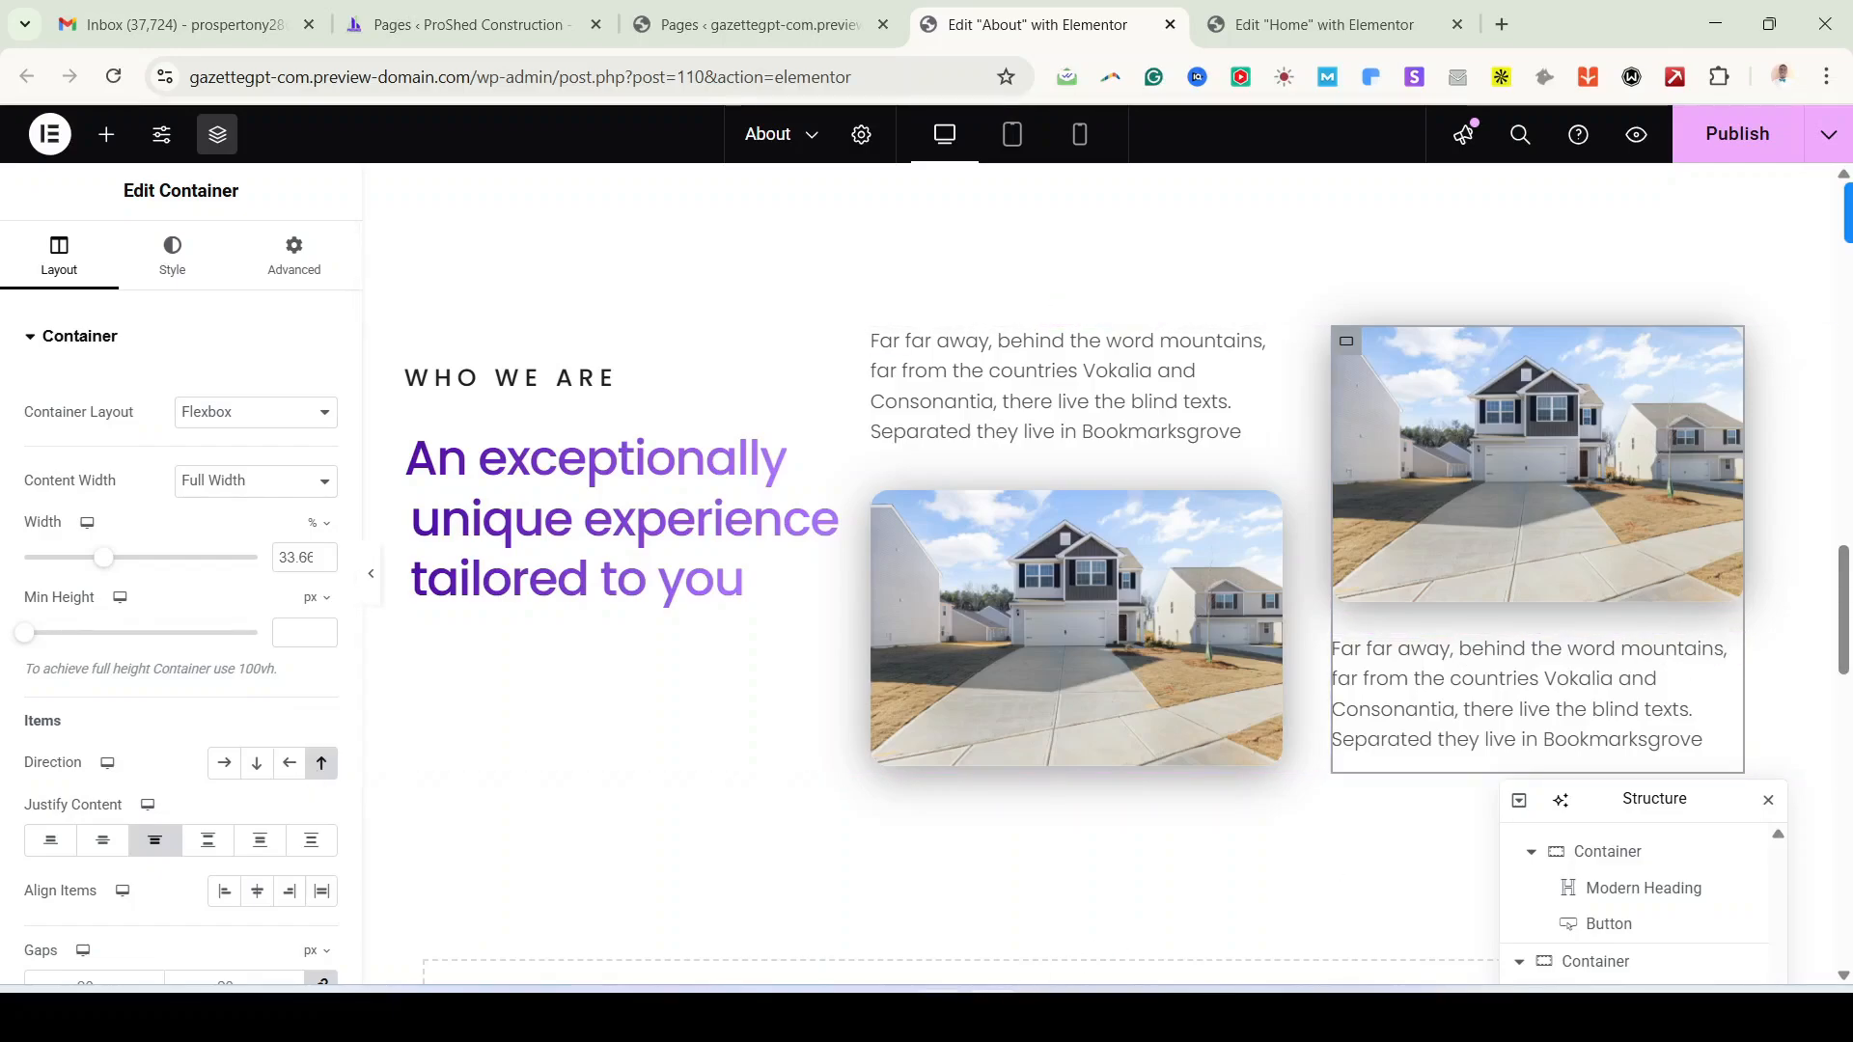
key(alt+Tab)
Step: Review the demo's WHO WE ARE section and its START PROJECT button against the editor
scroll(1423, 611, up, 1)
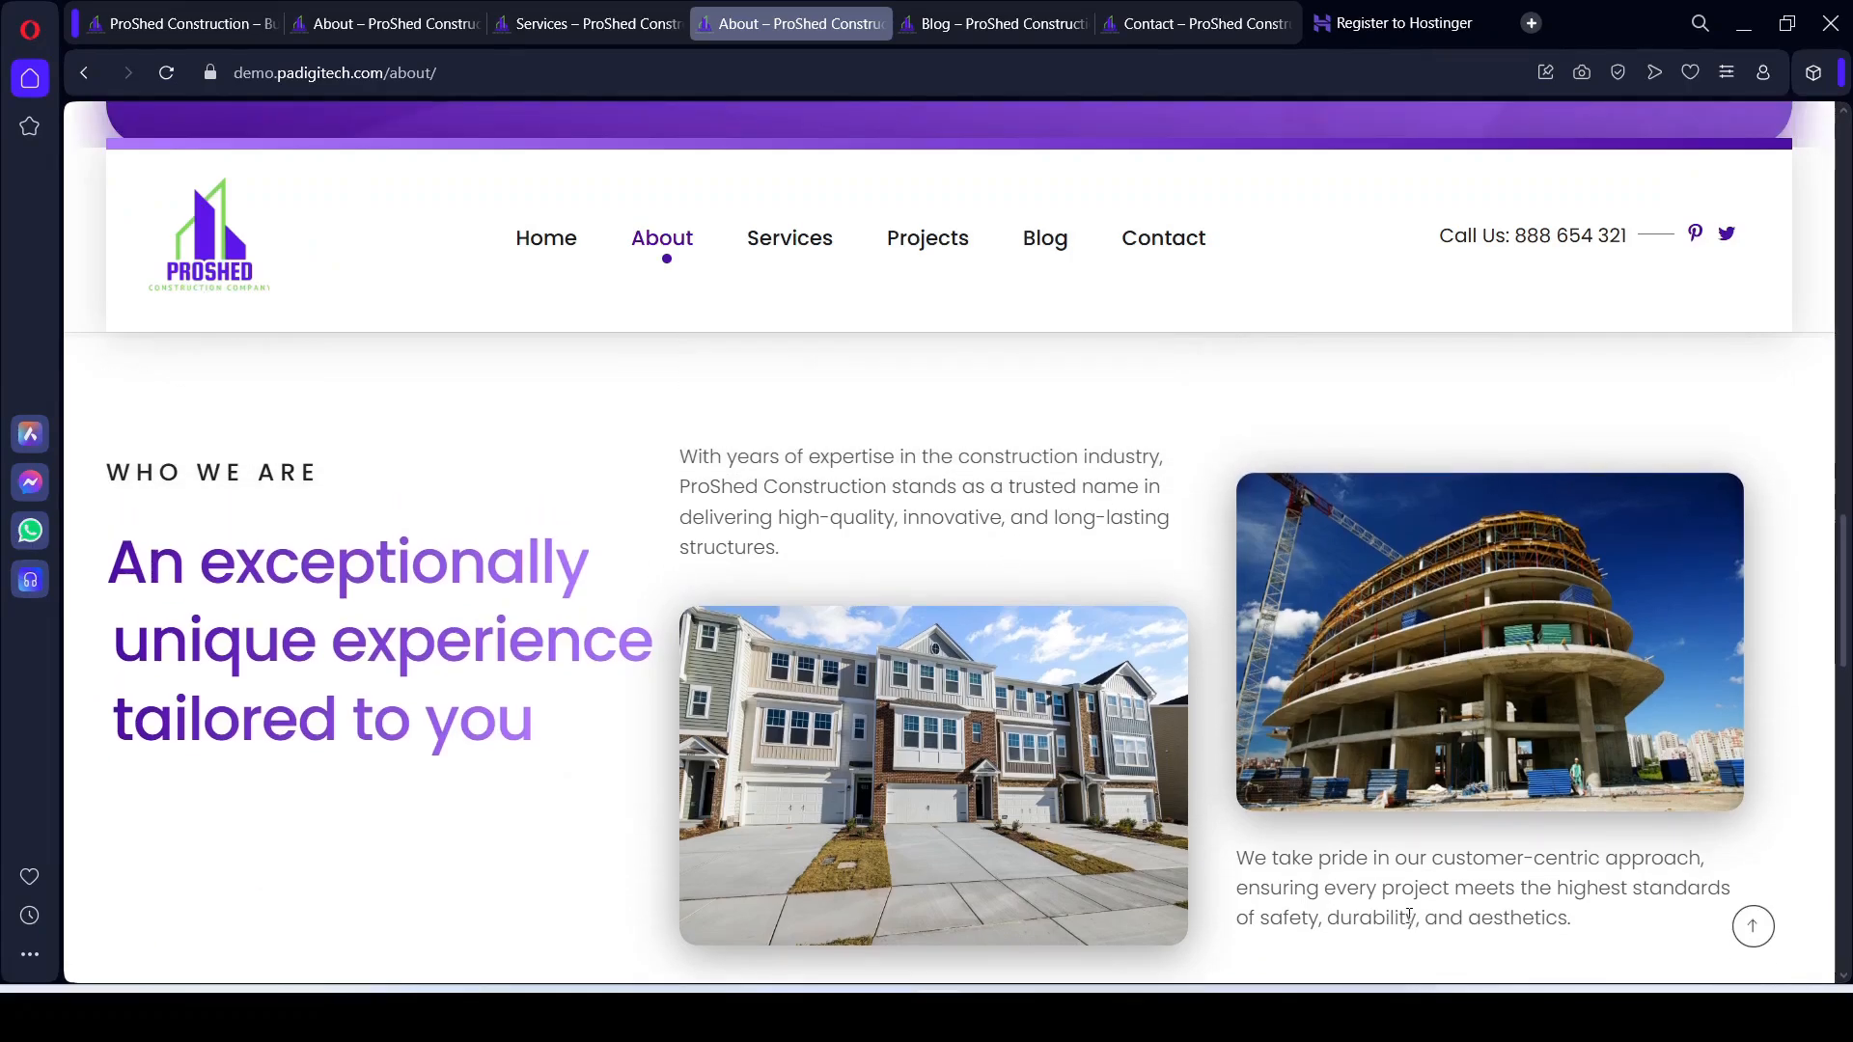
scroll(1410, 915, down, 2)
click(992, 1017)
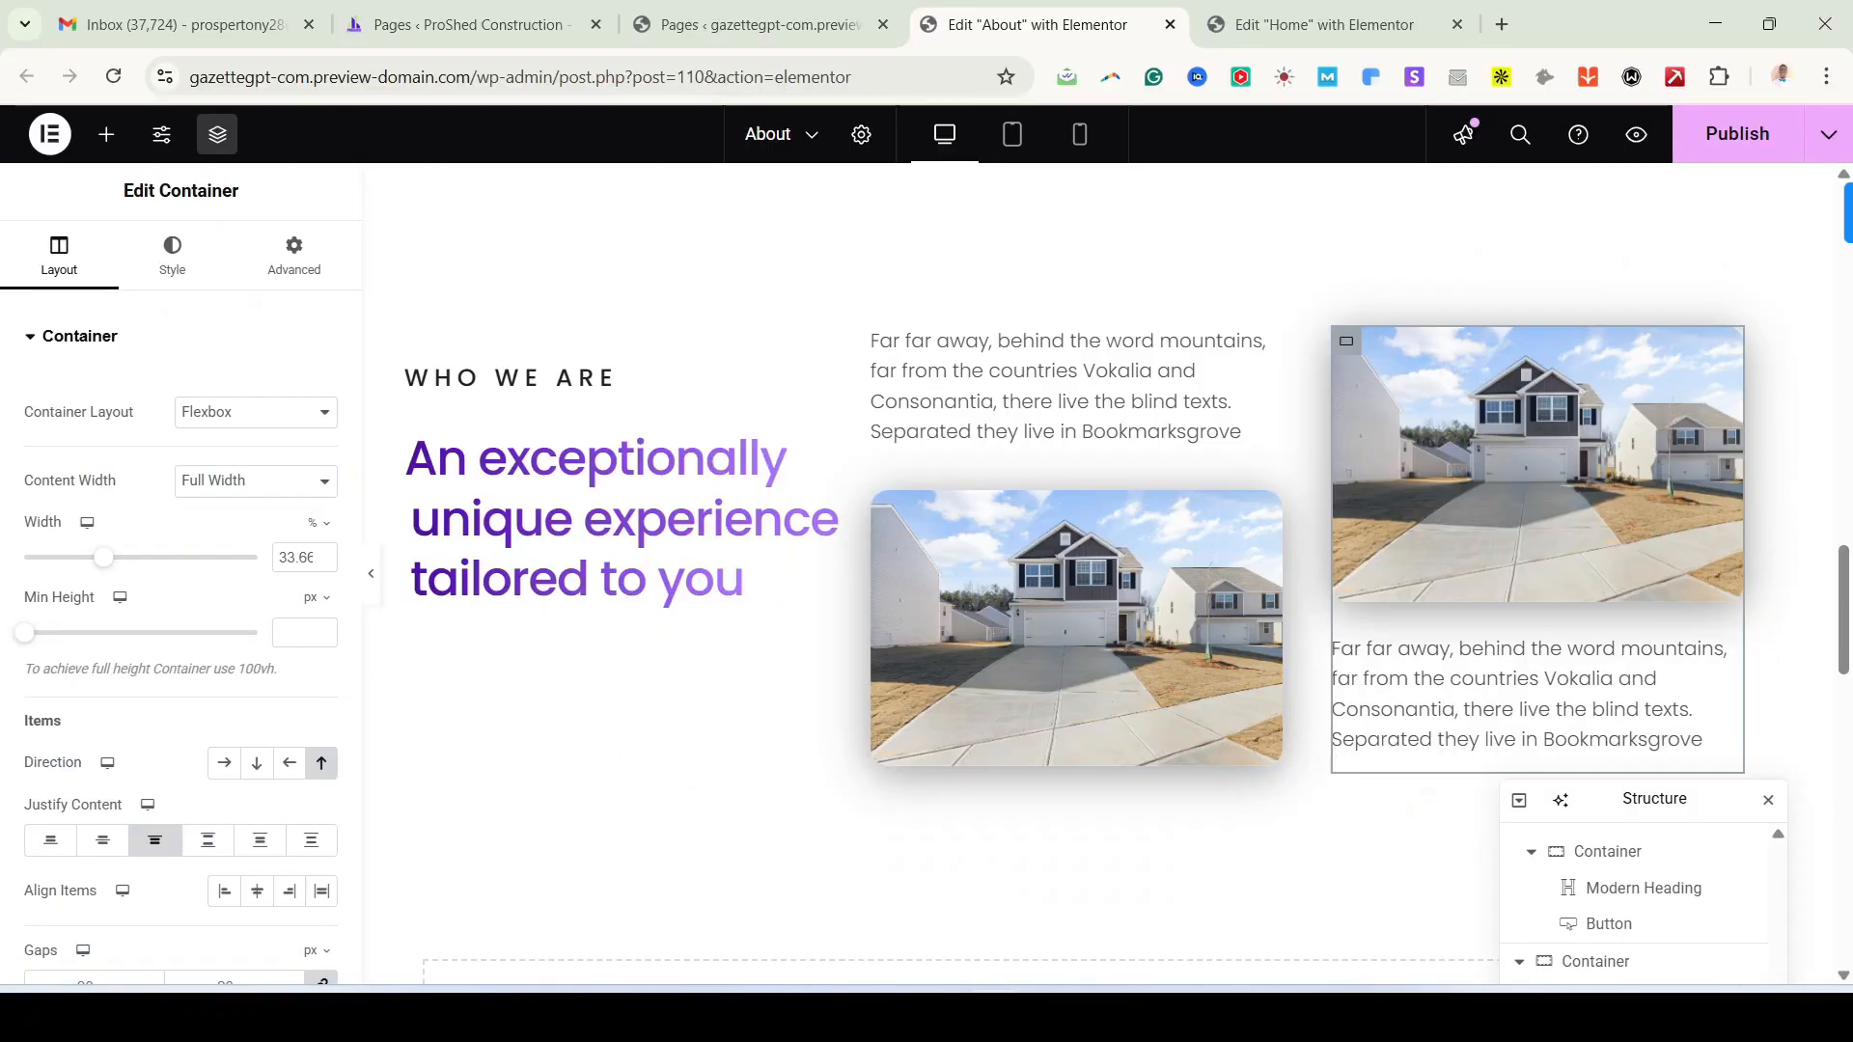
key(alt+Tab)
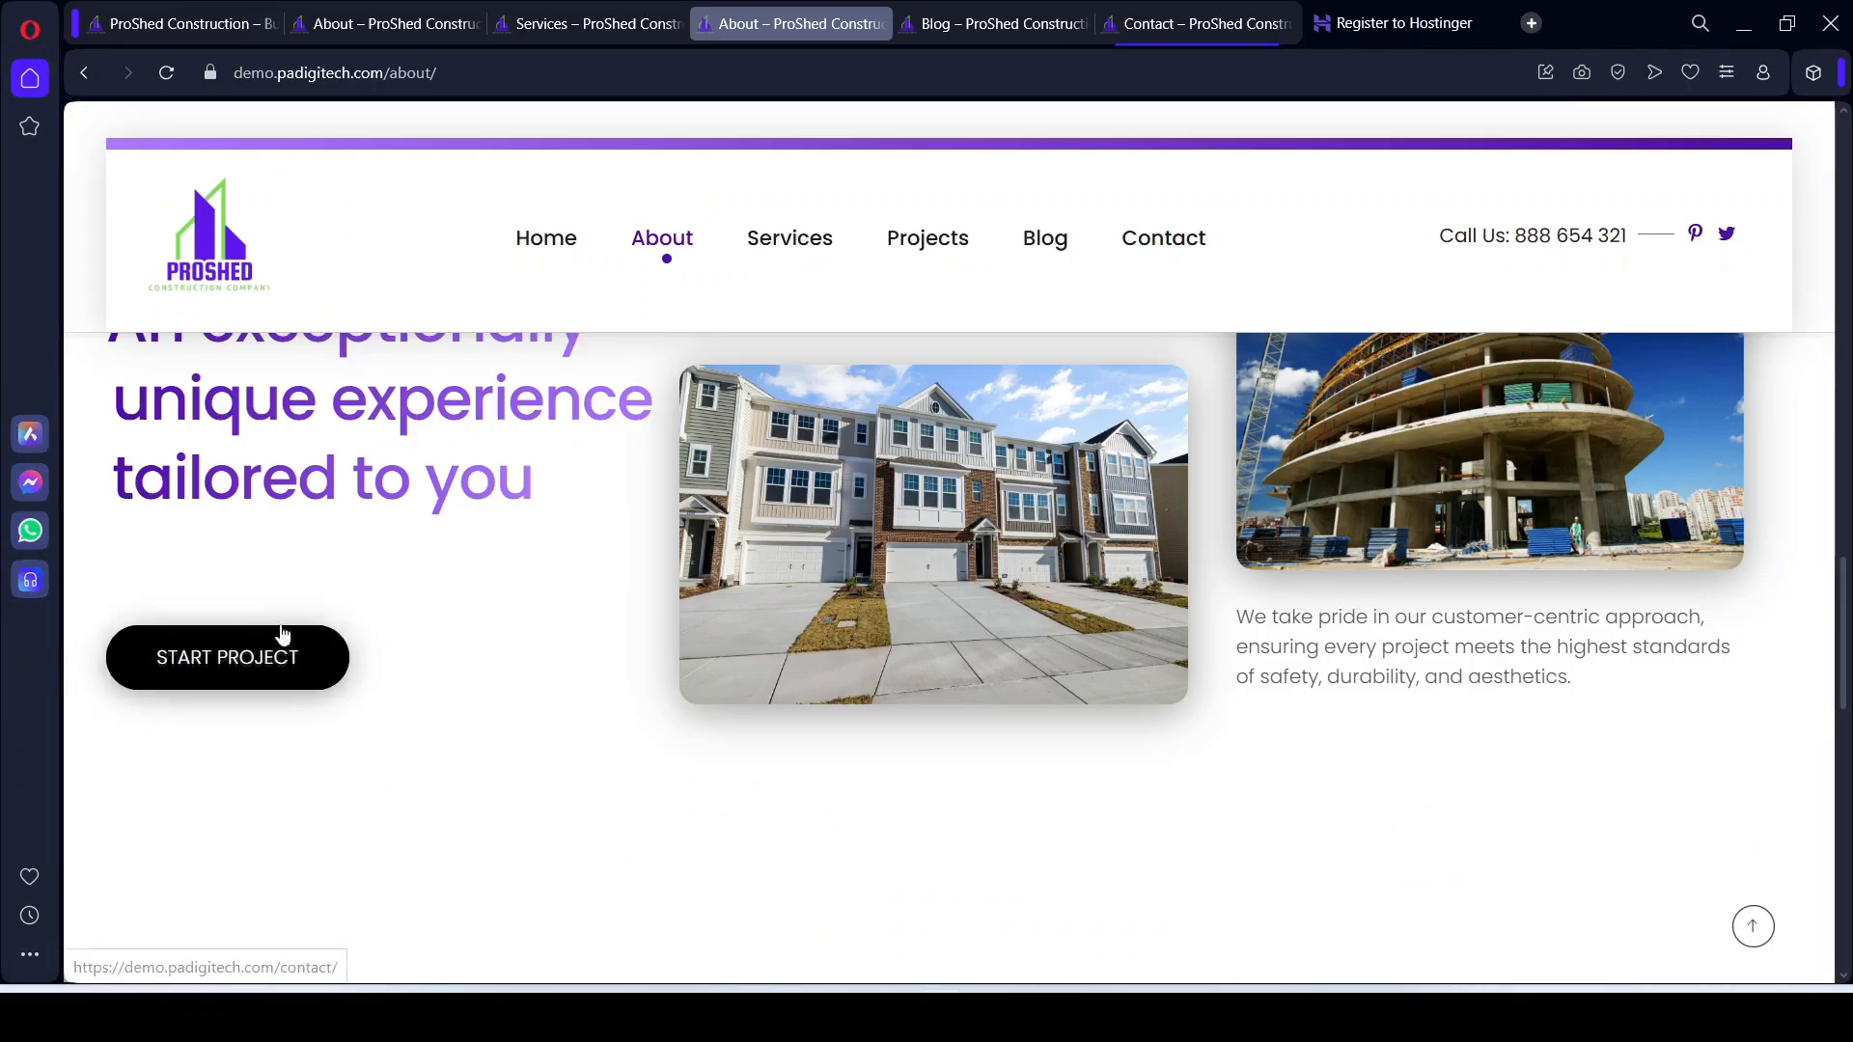
mouse_move(937, 1017)
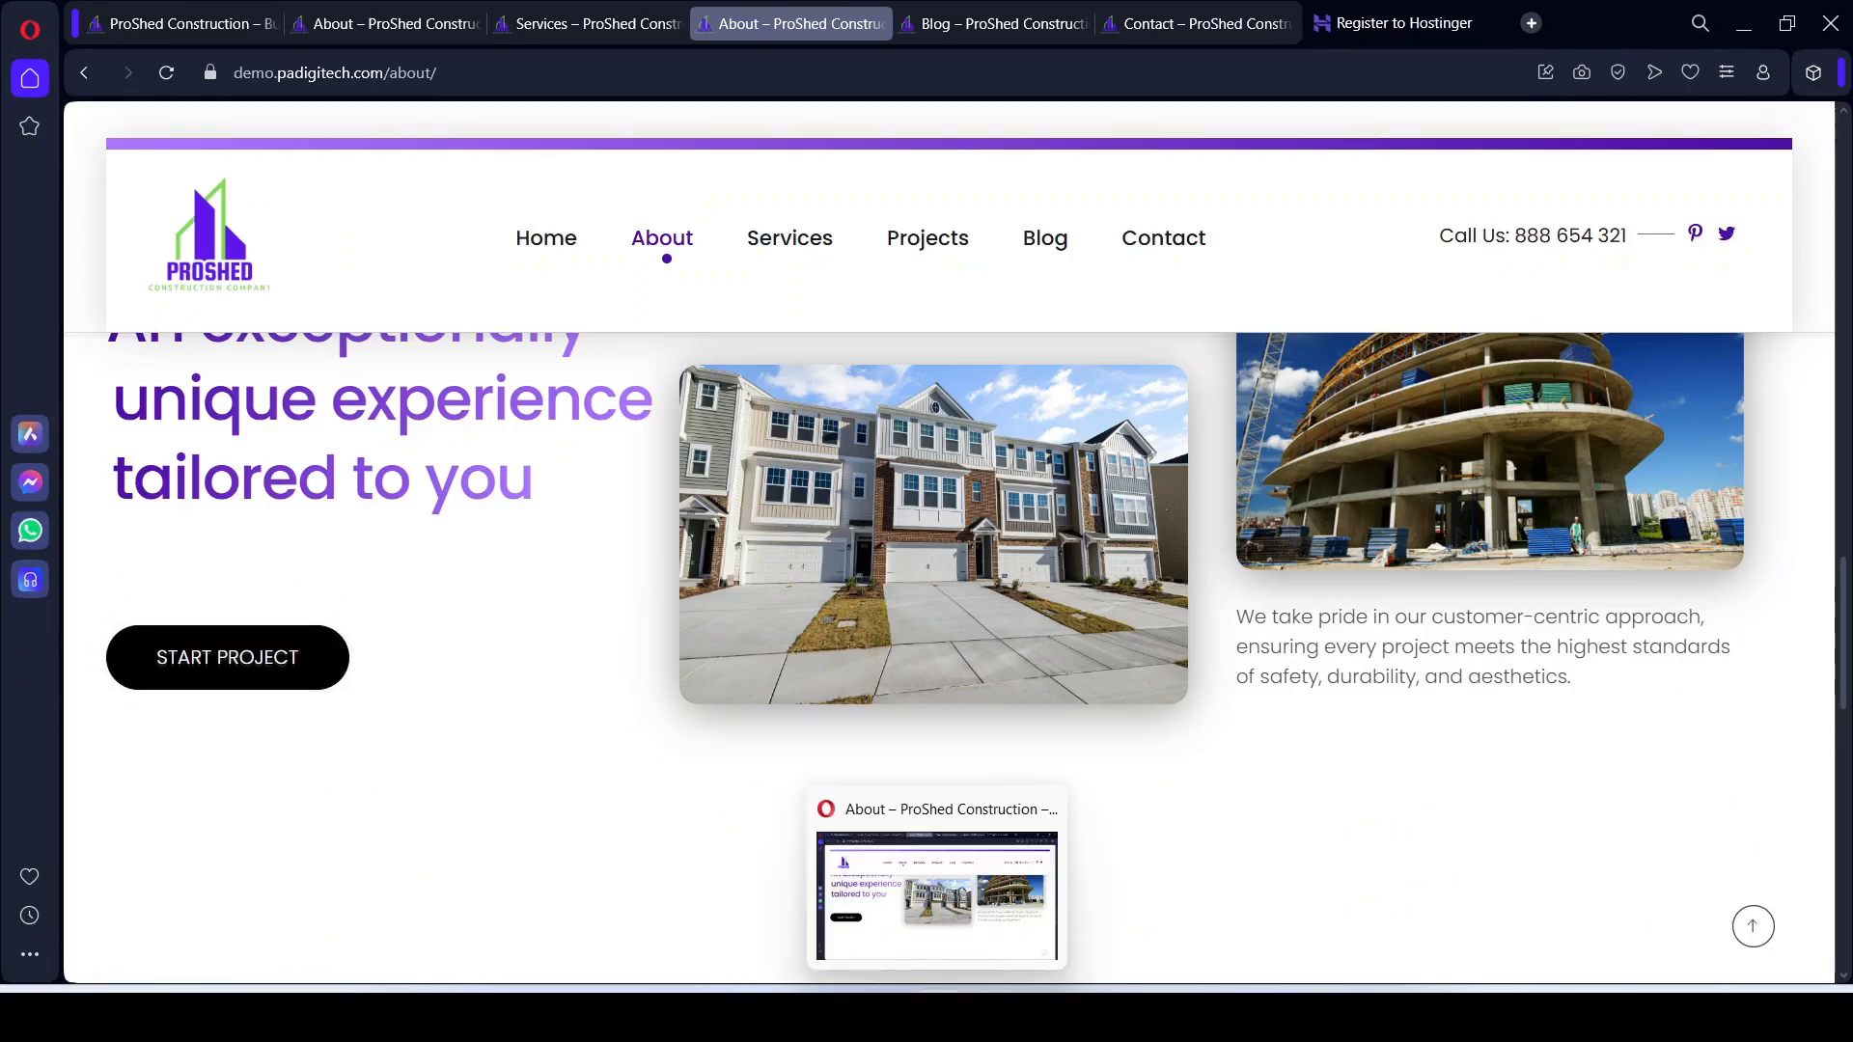
click(992, 1017)
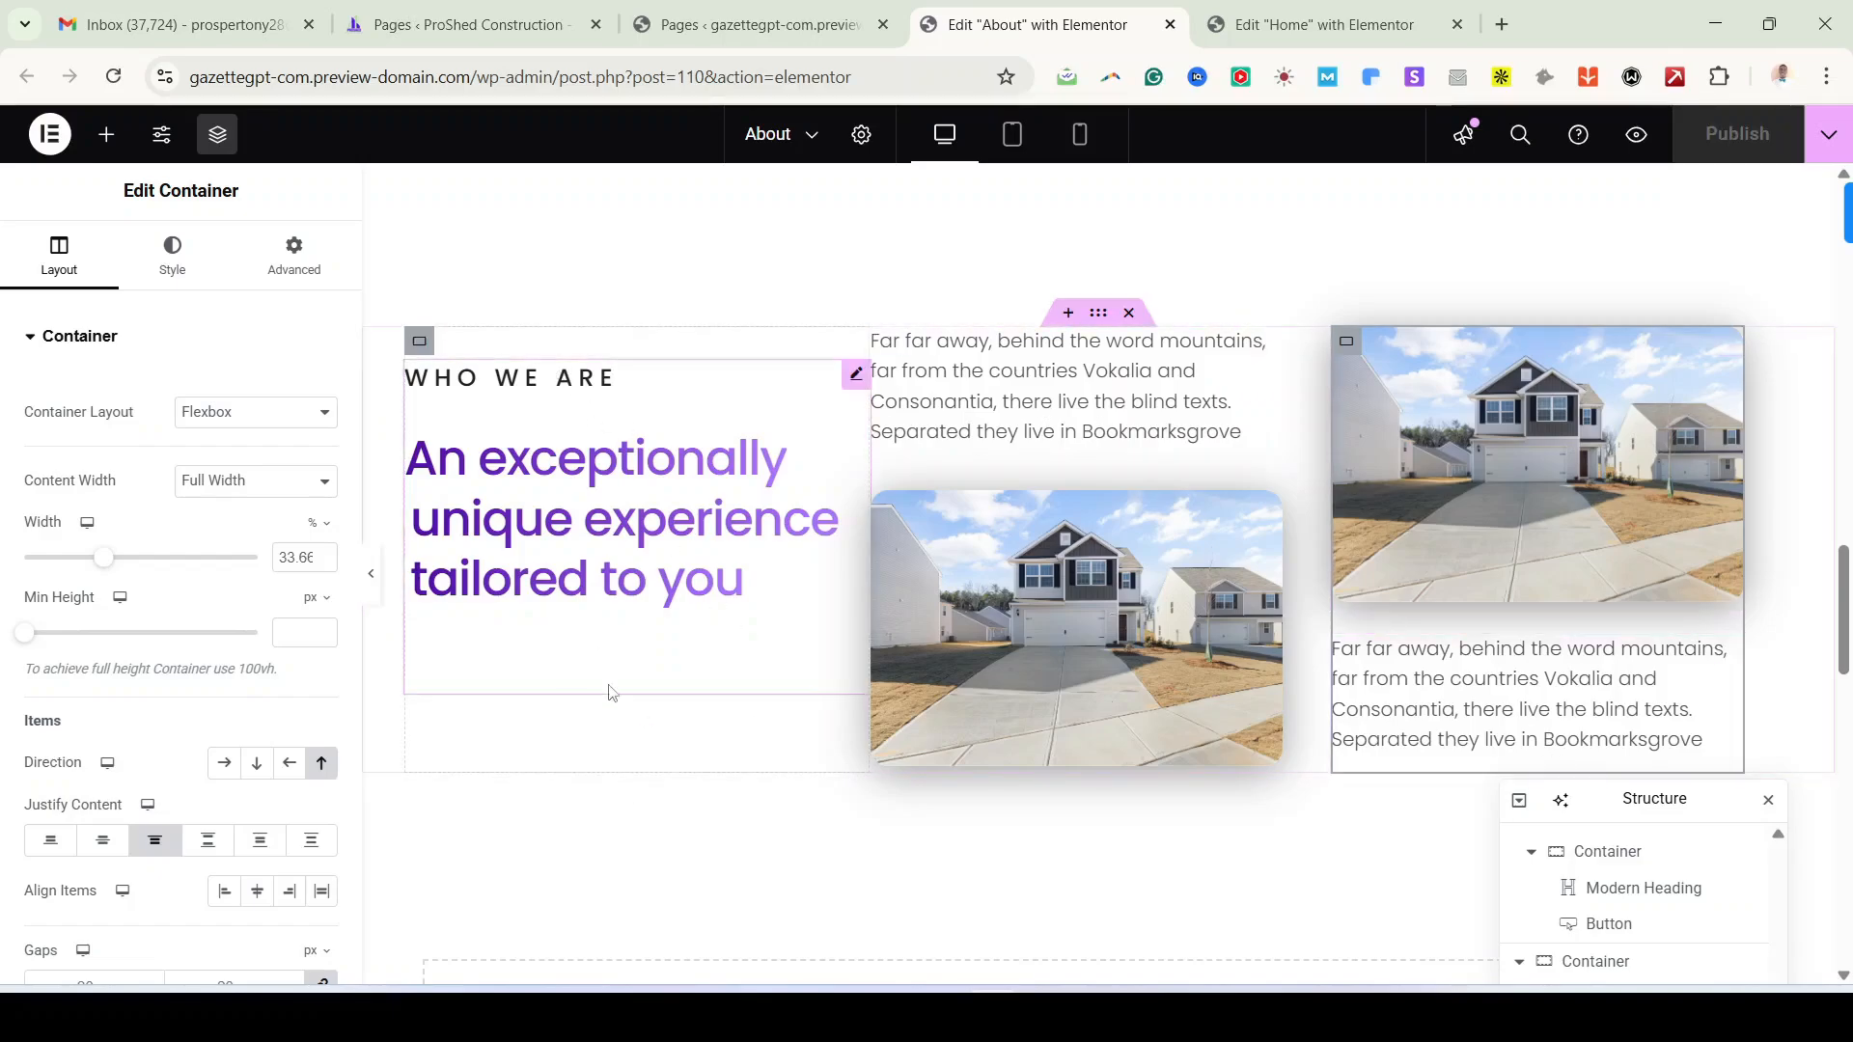
Step: Revert through History to the 'Modern Heading Title Edited' state, restoring the START PROJECT button
click(51, 141)
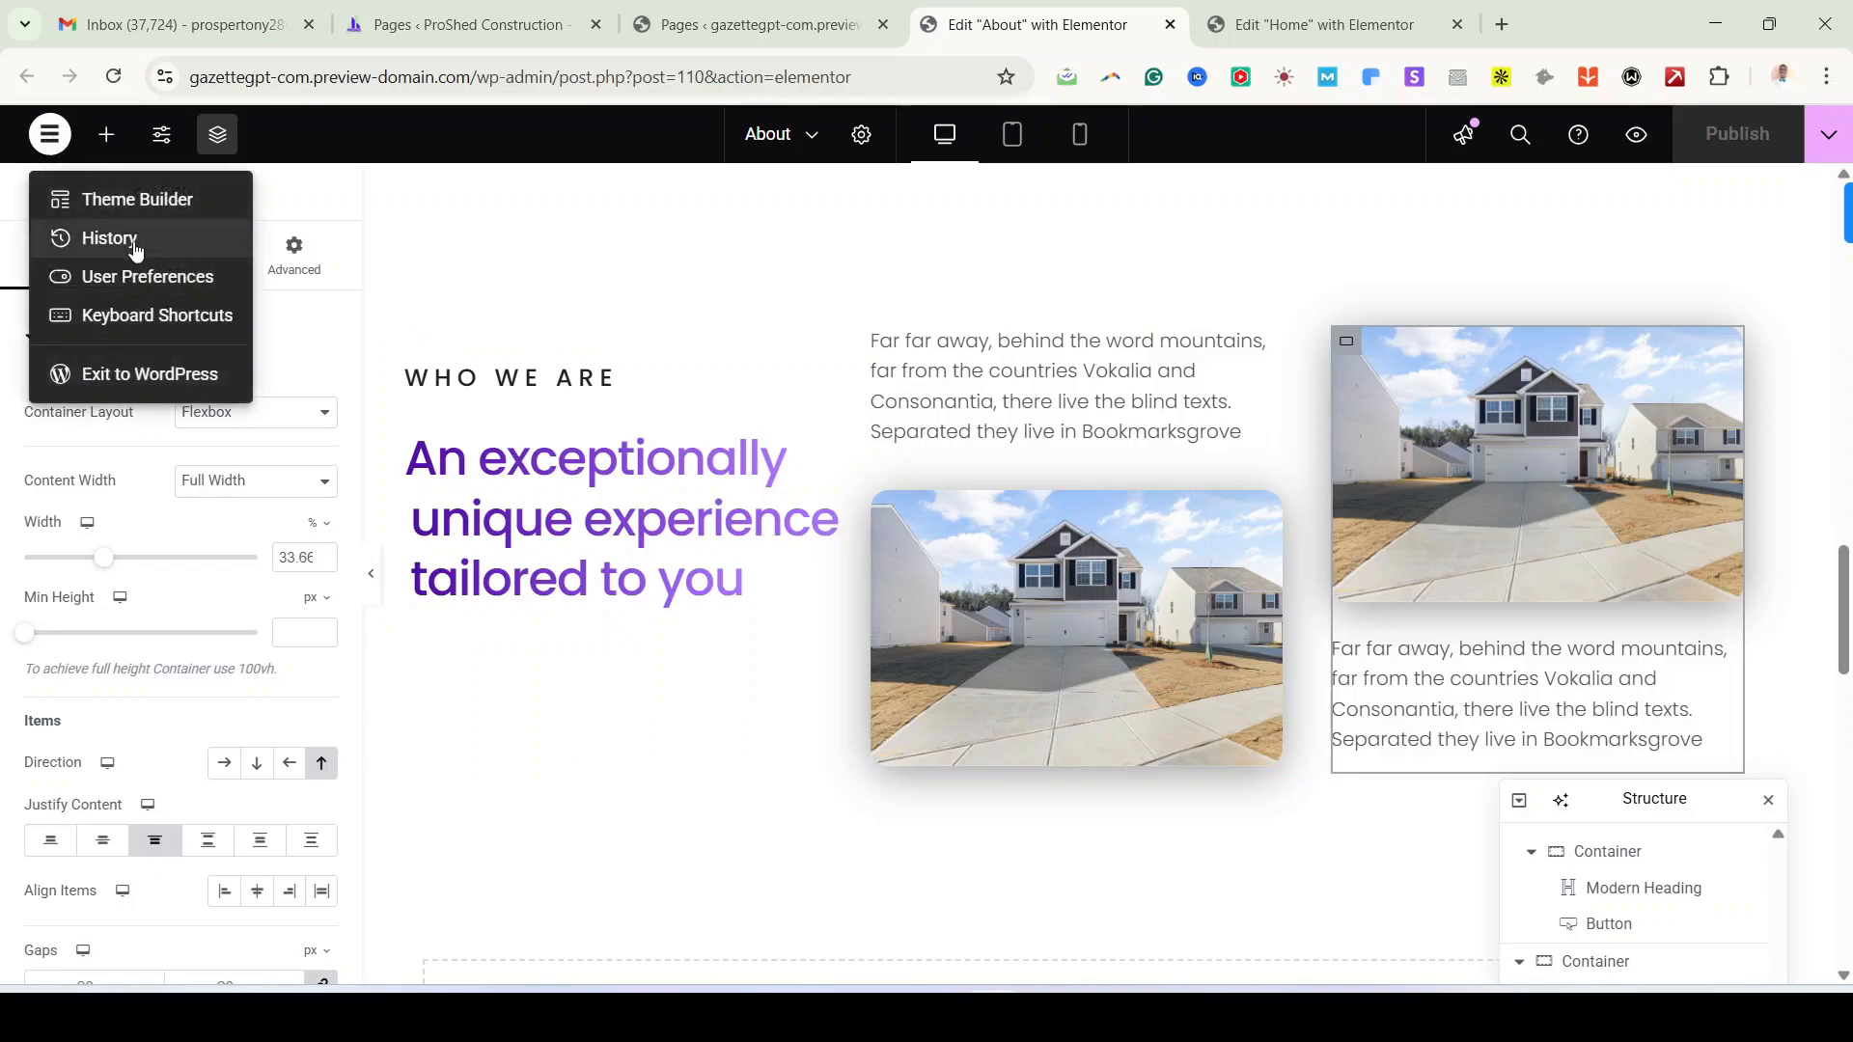
click(135, 249)
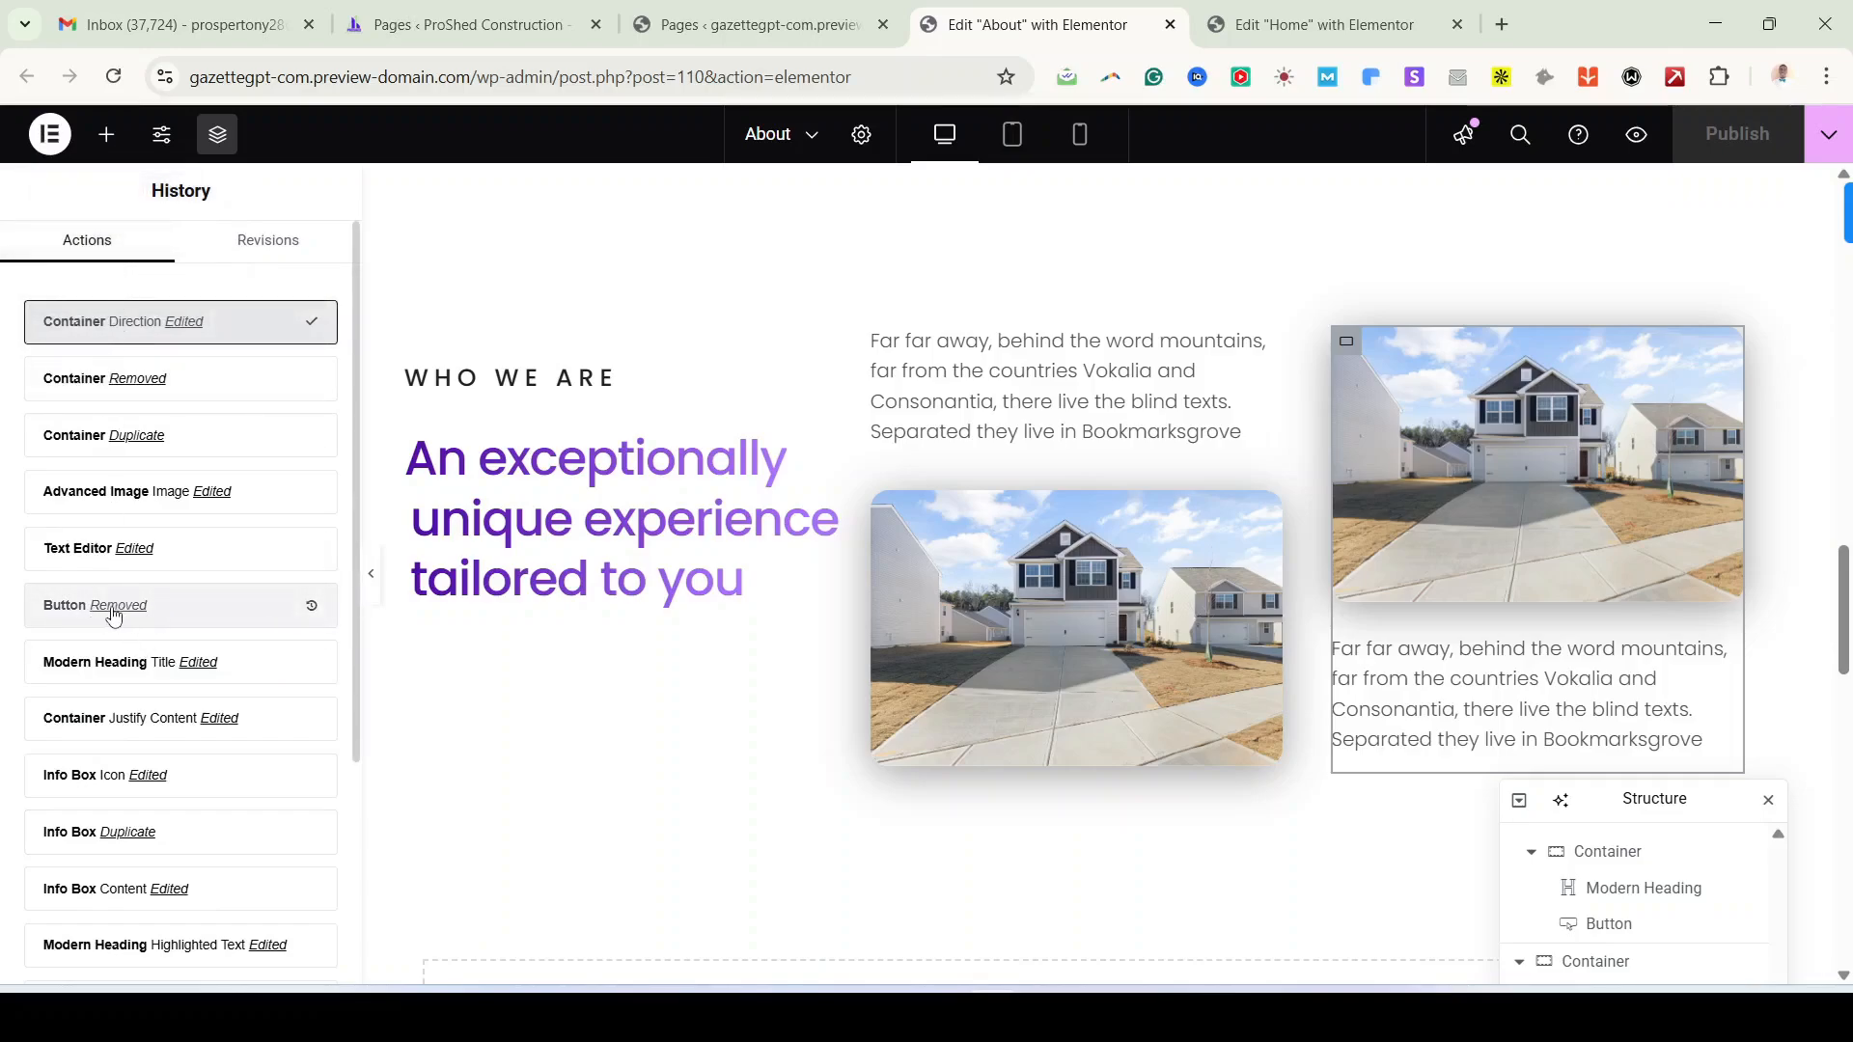
click(280, 615)
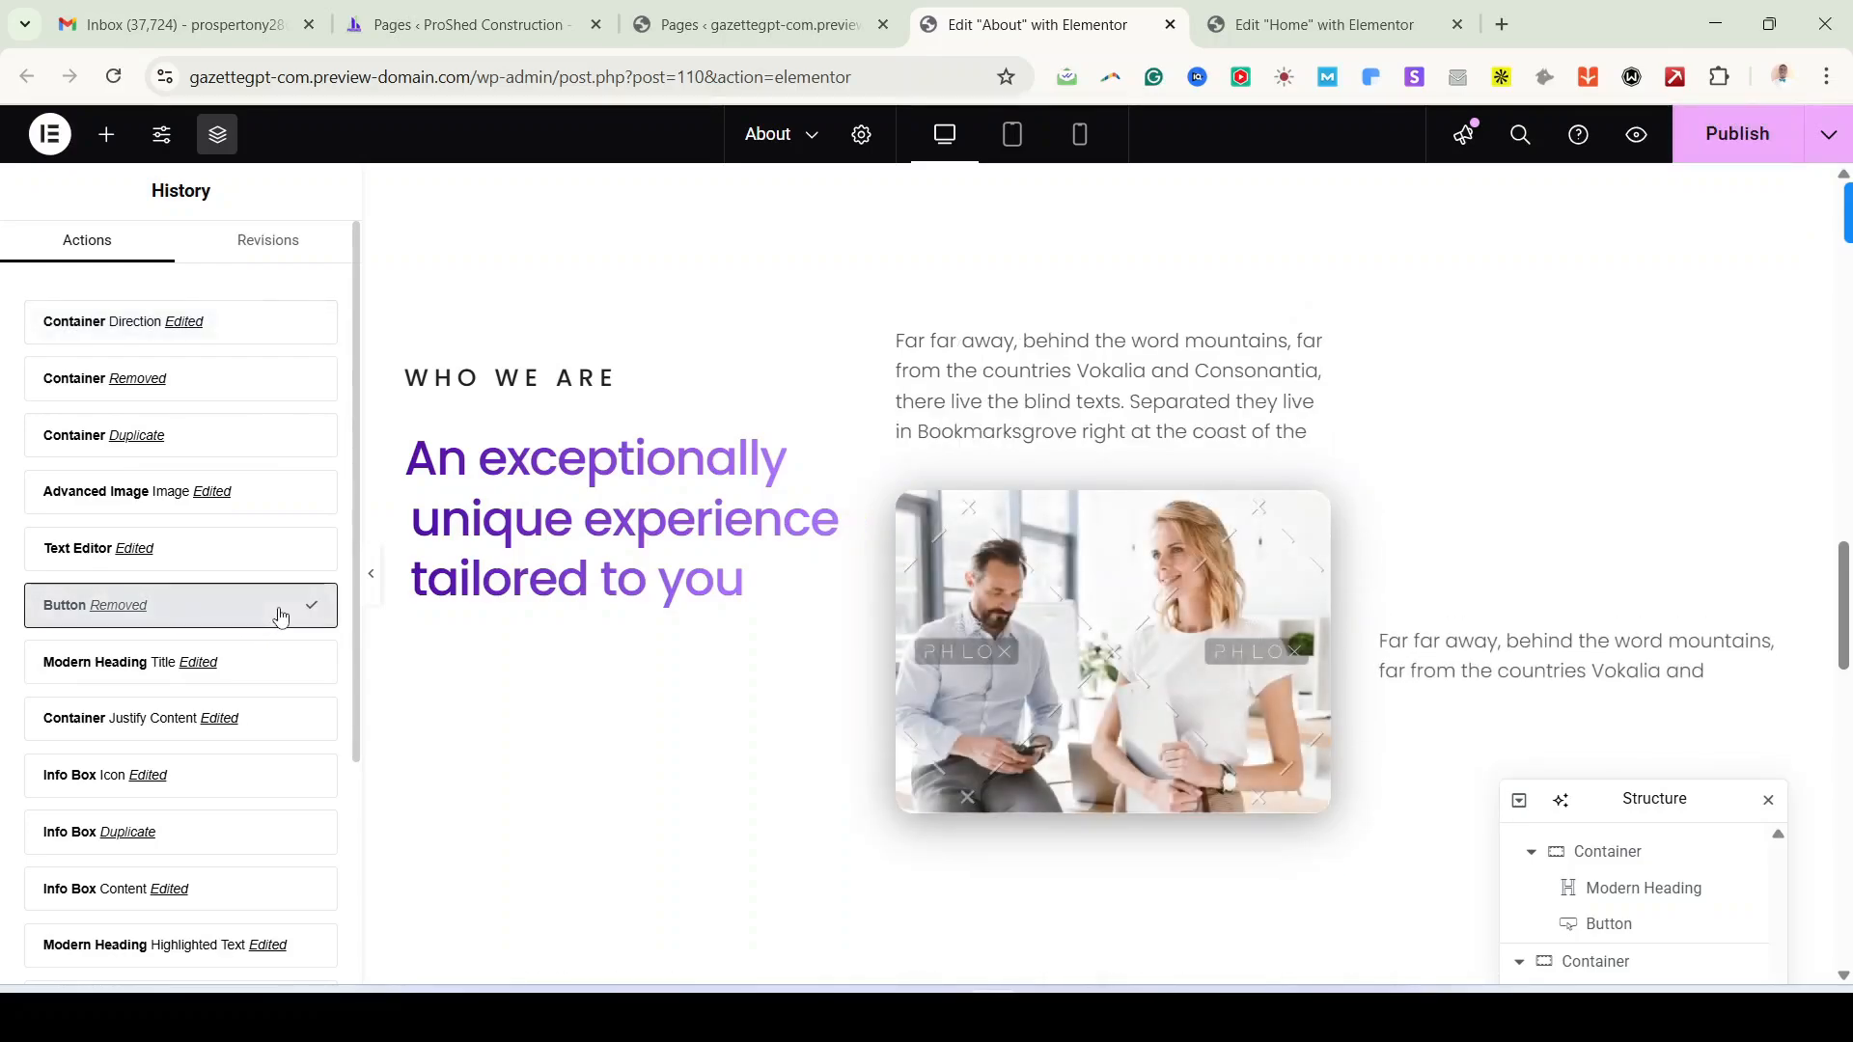
click(280, 662)
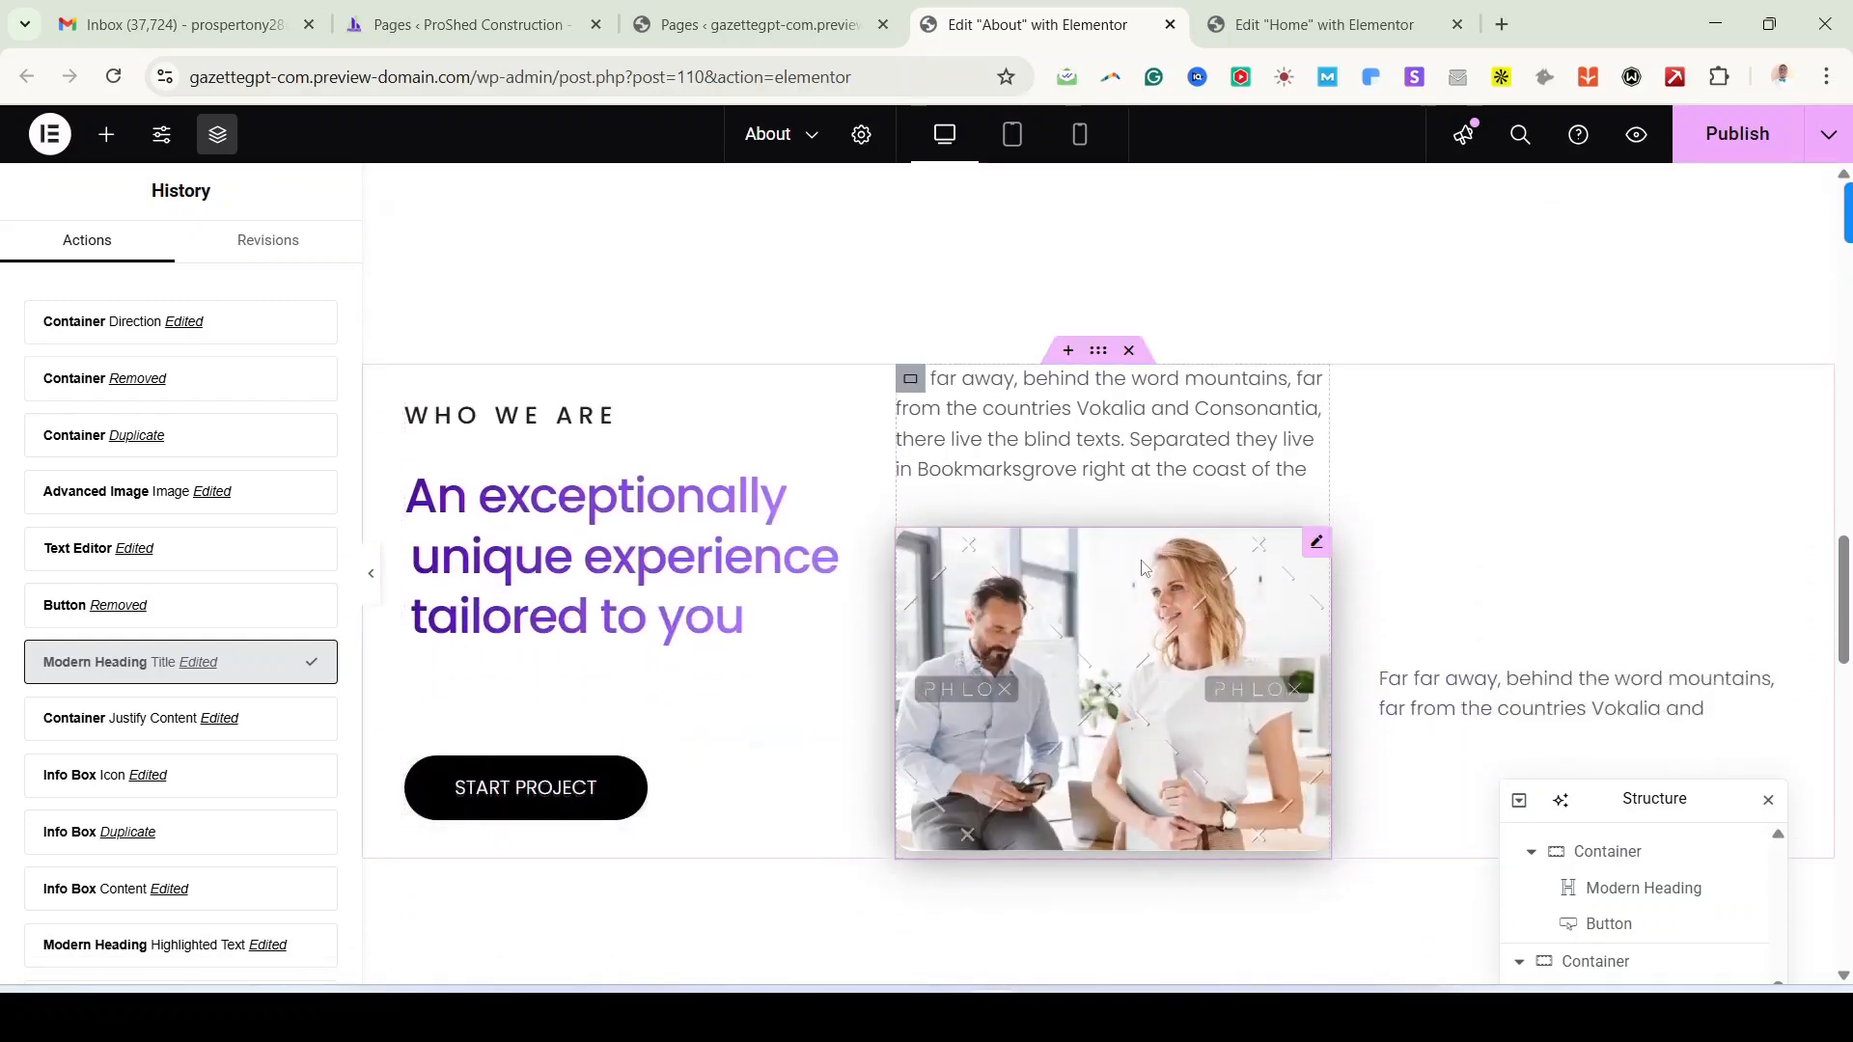
Step: Swap the middle image for the warehouse photo and delete the right-hand column
click(1319, 558)
click(273, 476)
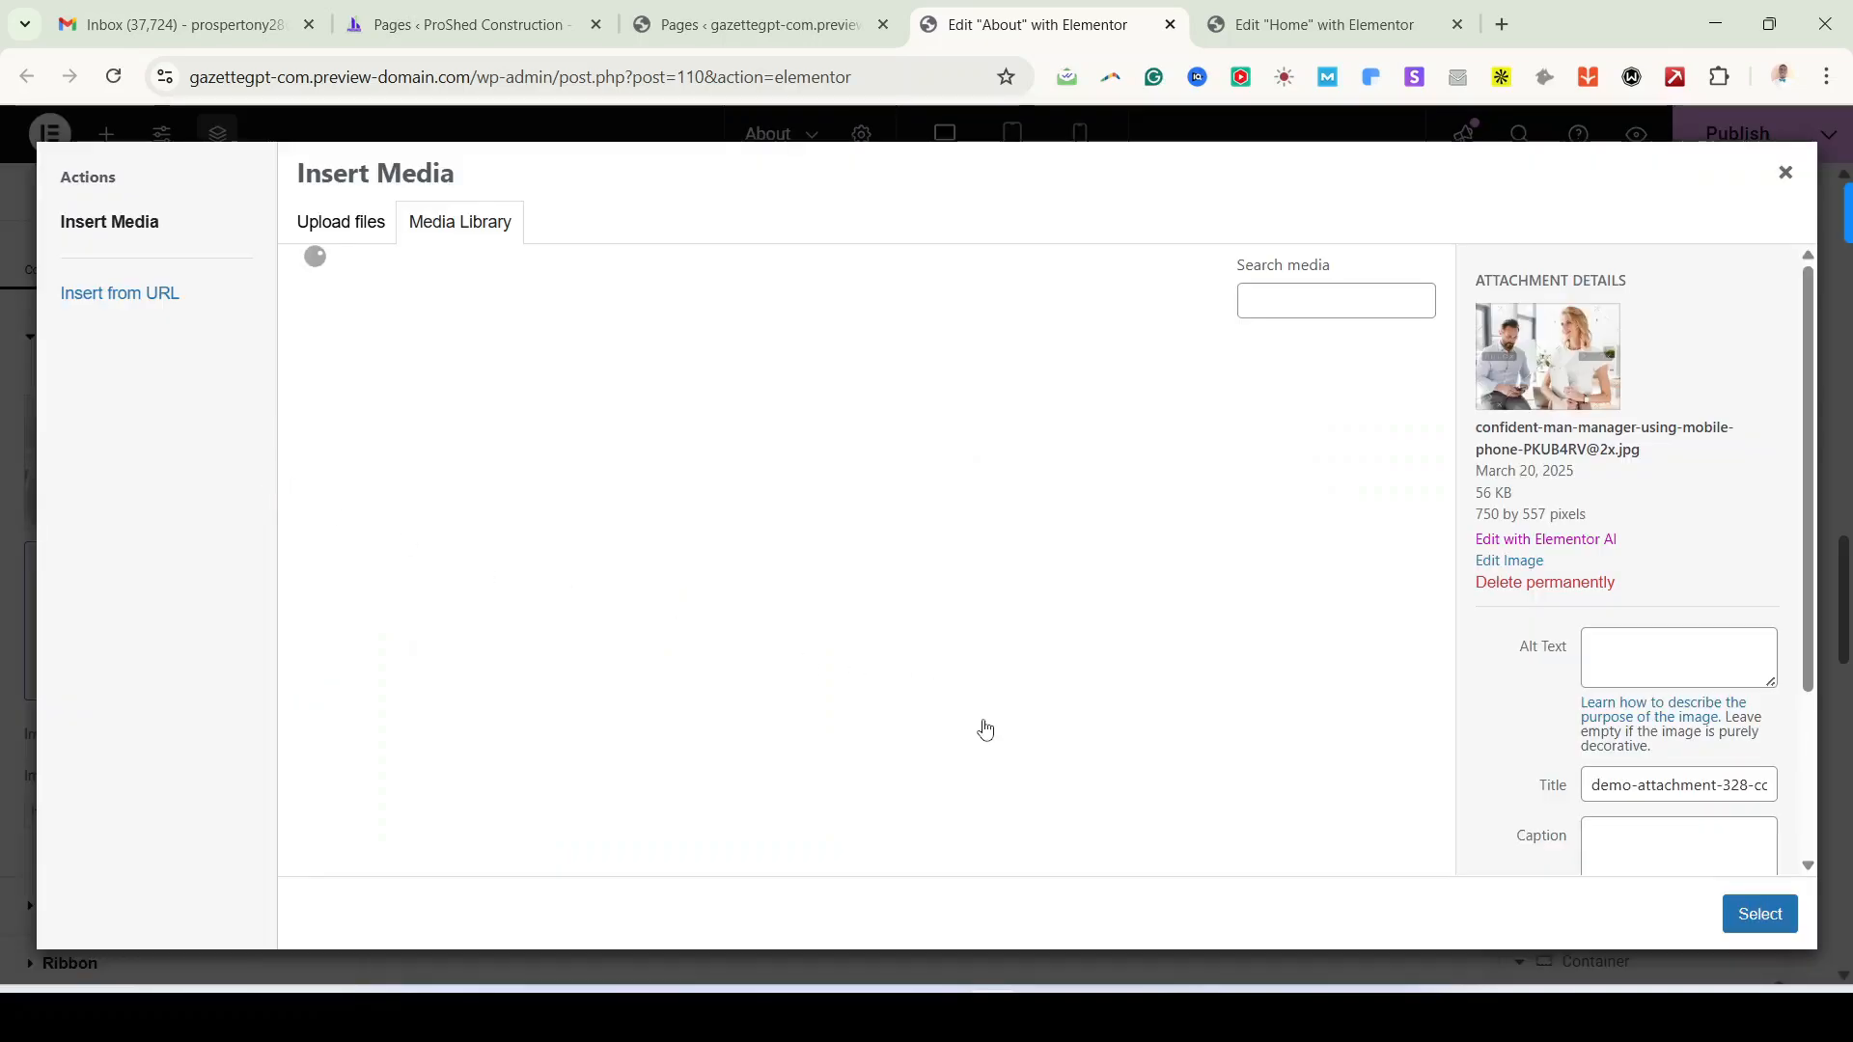
click(741, 432)
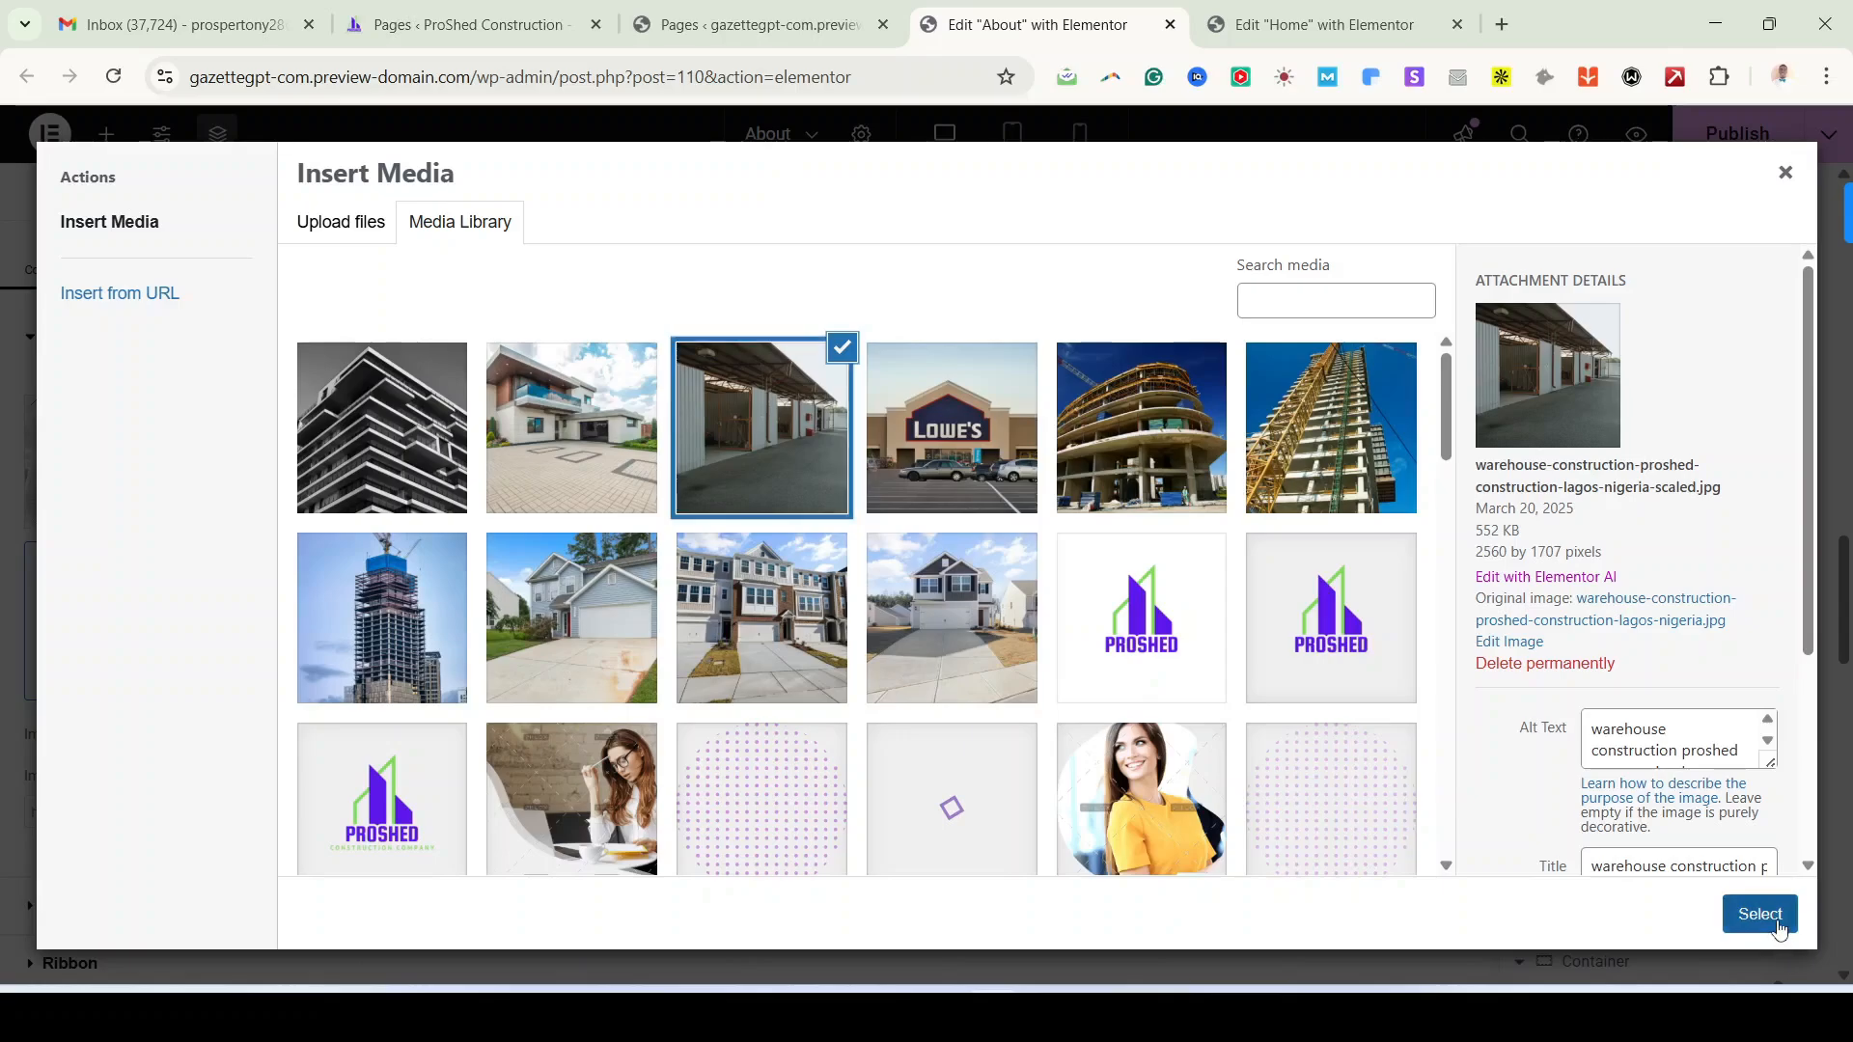
click(1759, 914)
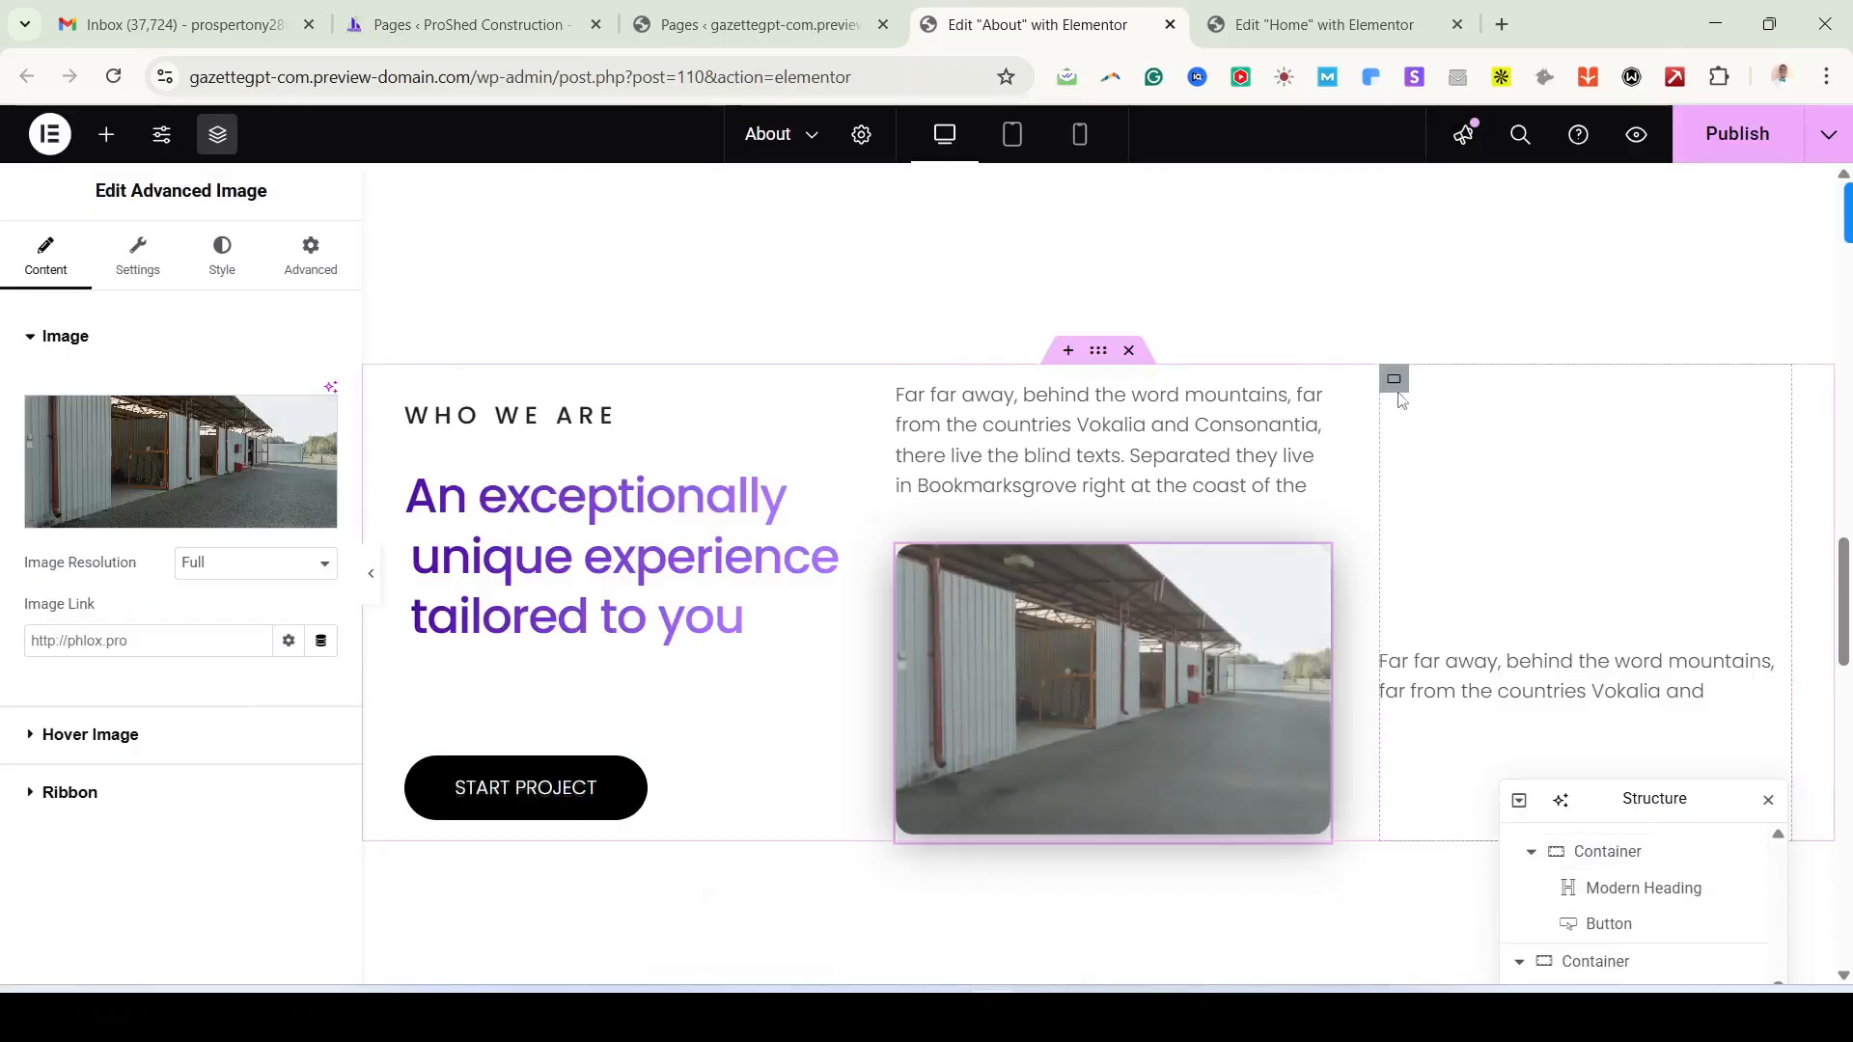
right_click(1415, 547)
click(1471, 966)
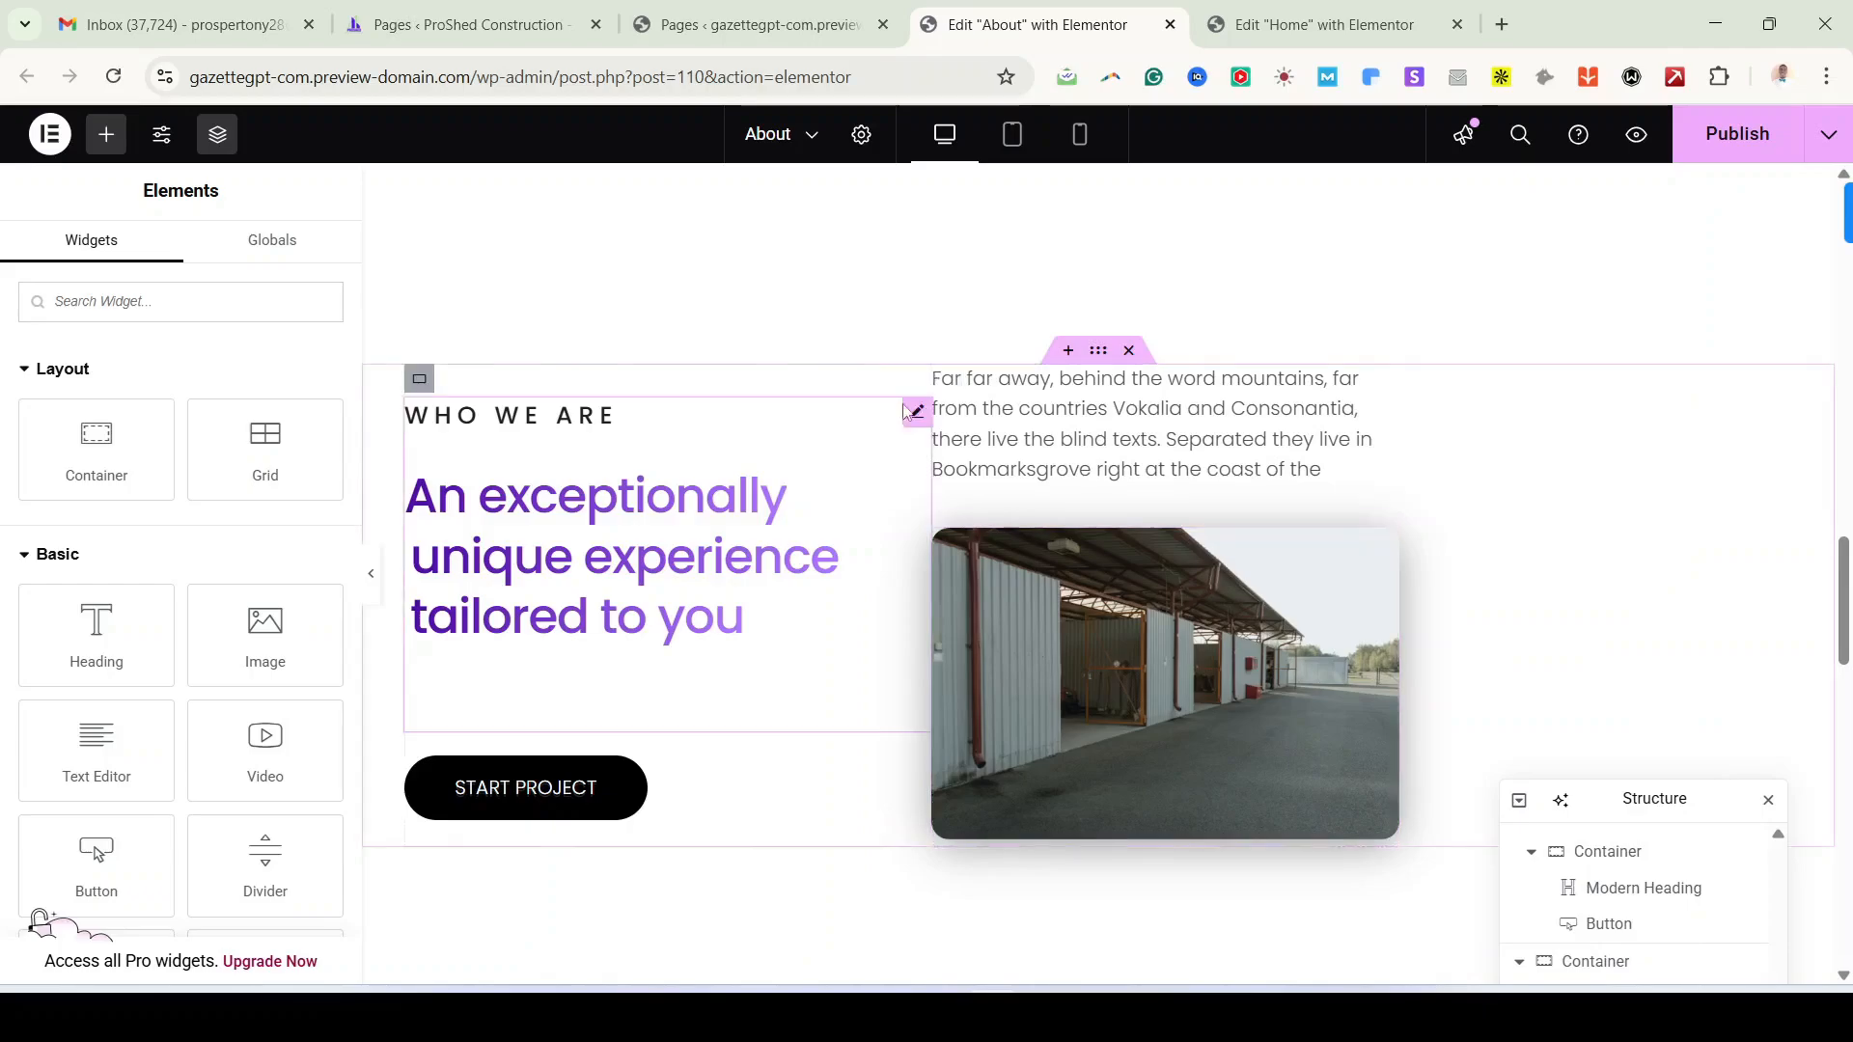
Step: Duplicate the column, set it to Column - reversed, and give the copy the Lowe's store photo
right_click(941, 415)
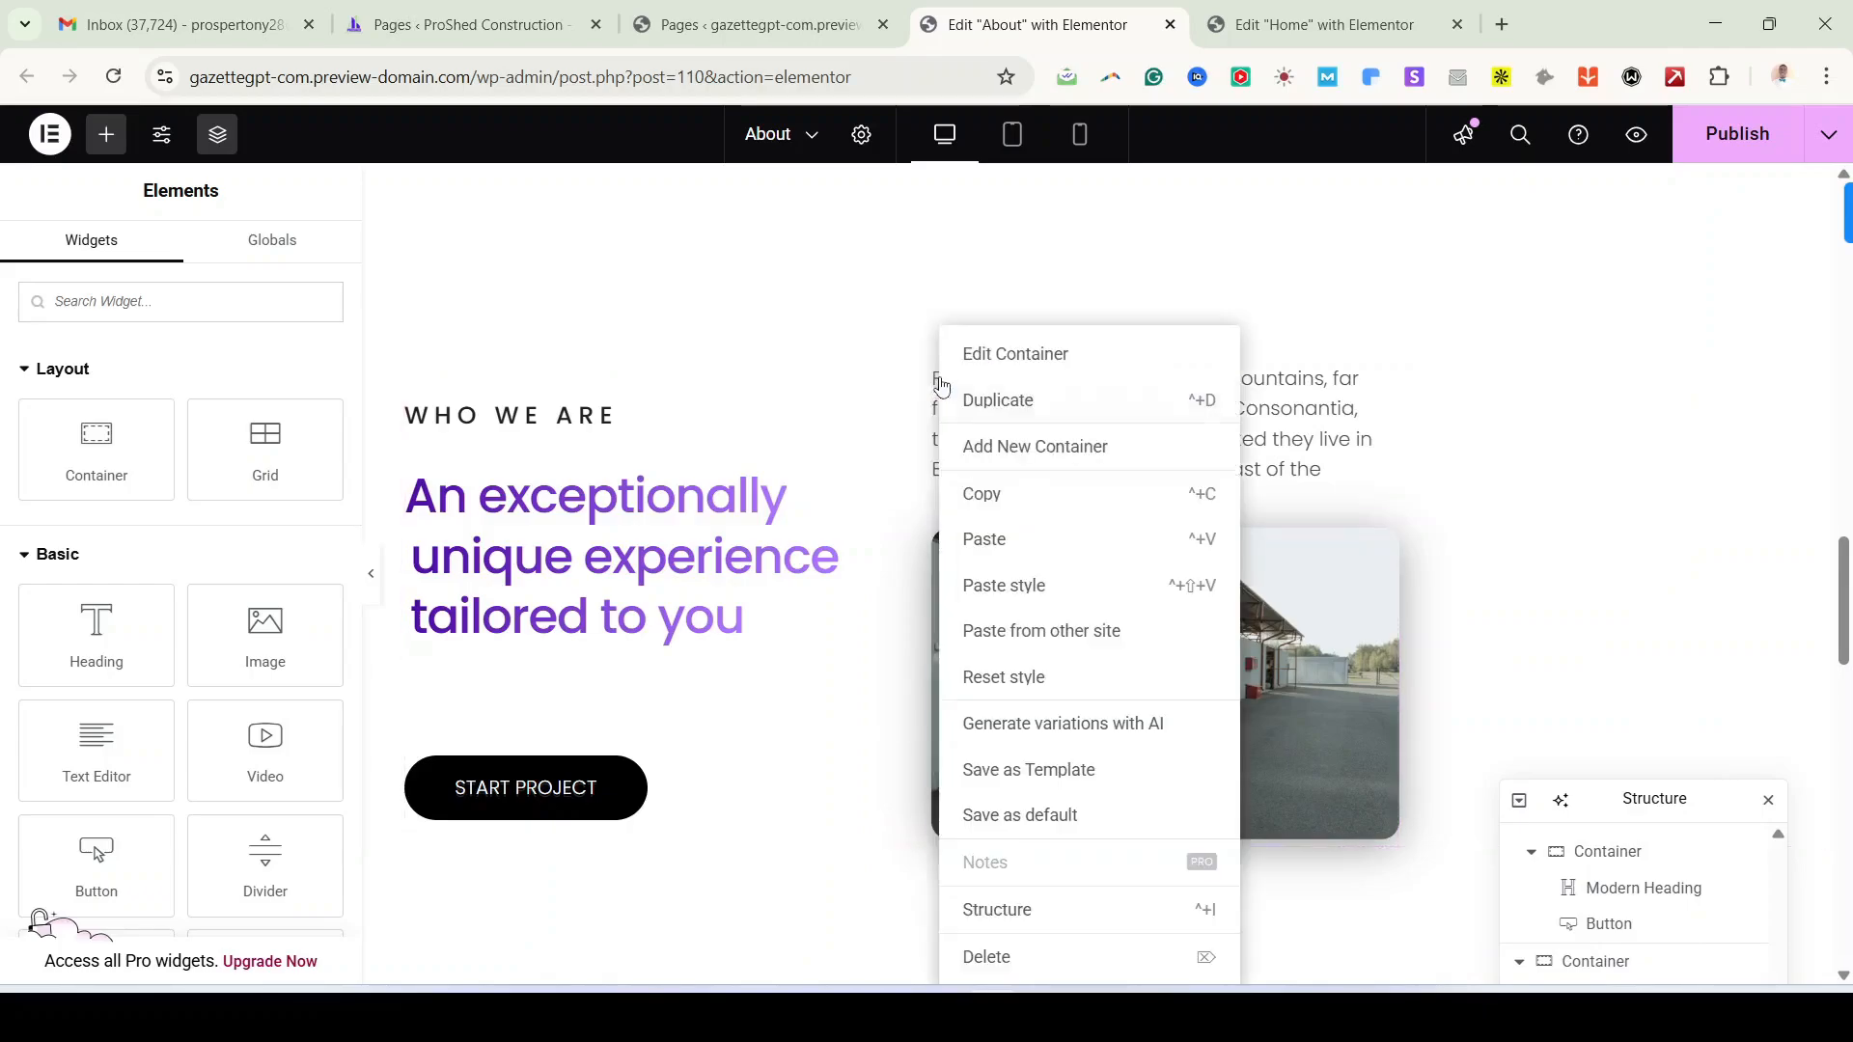
click(1024, 398)
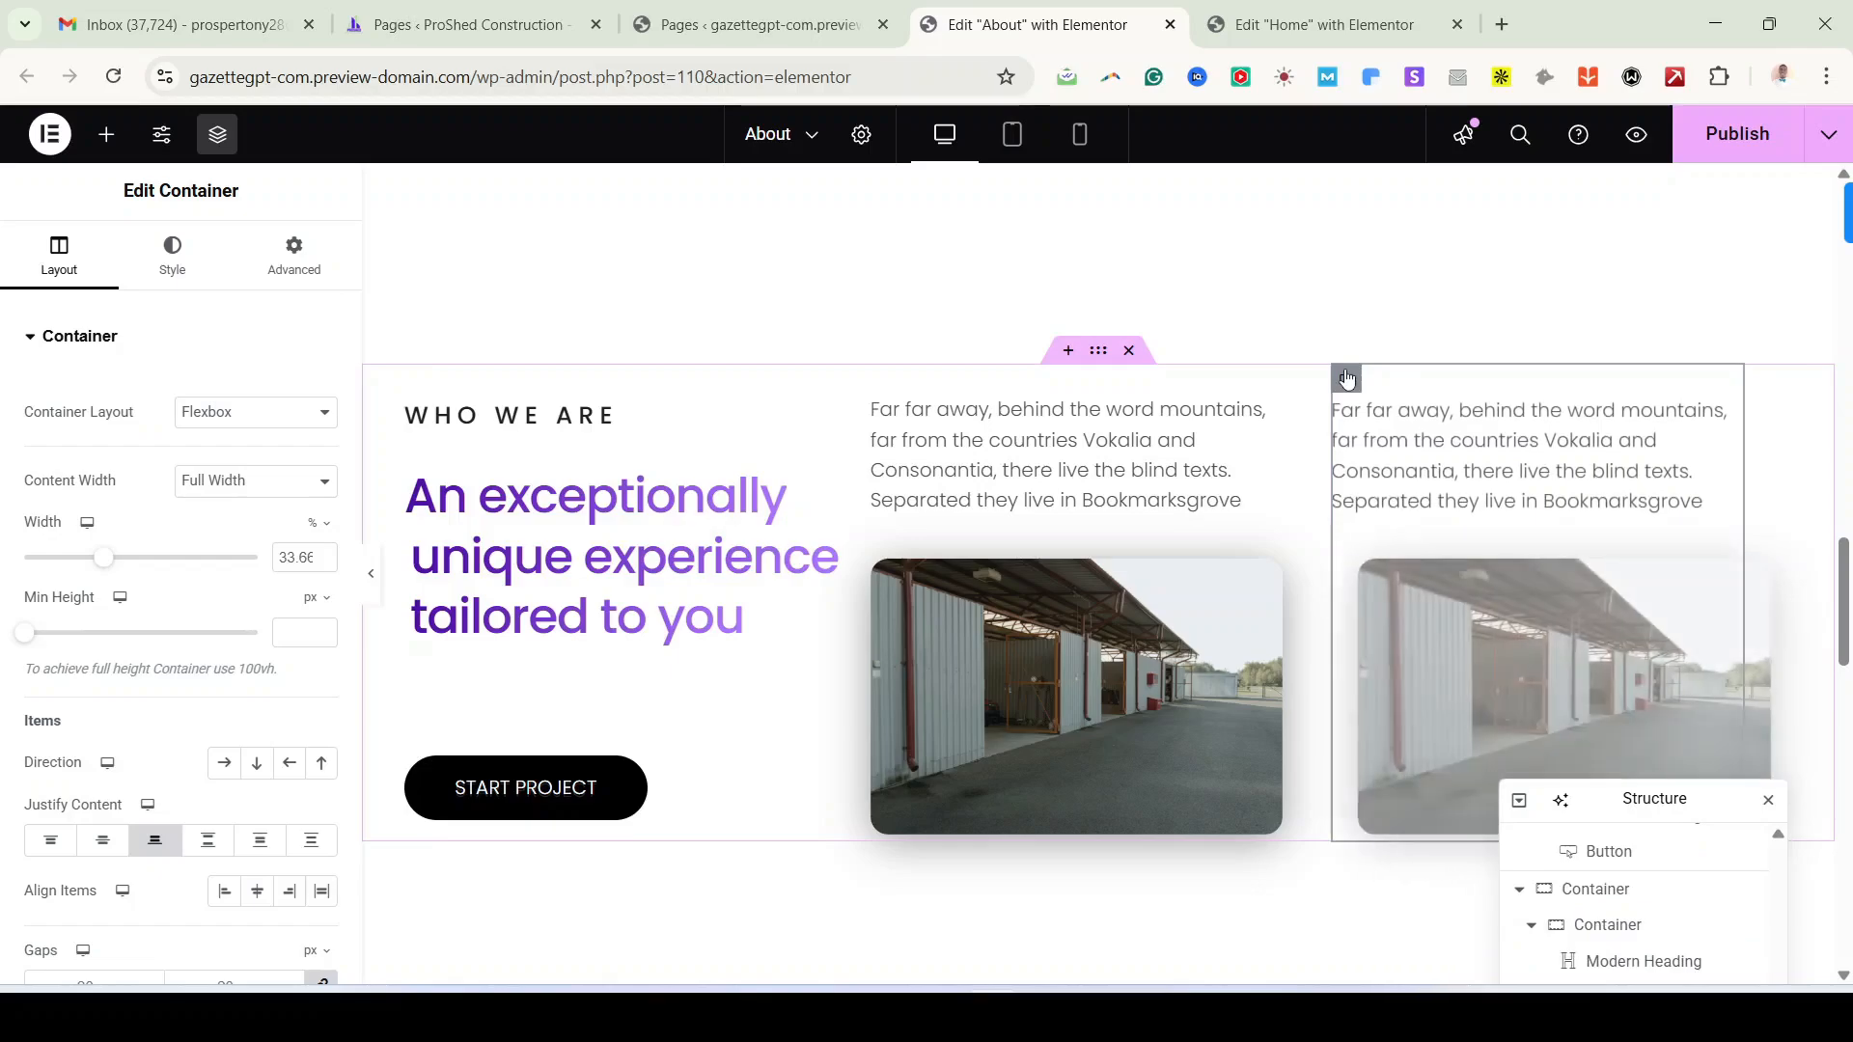
click(321, 762)
click(1415, 524)
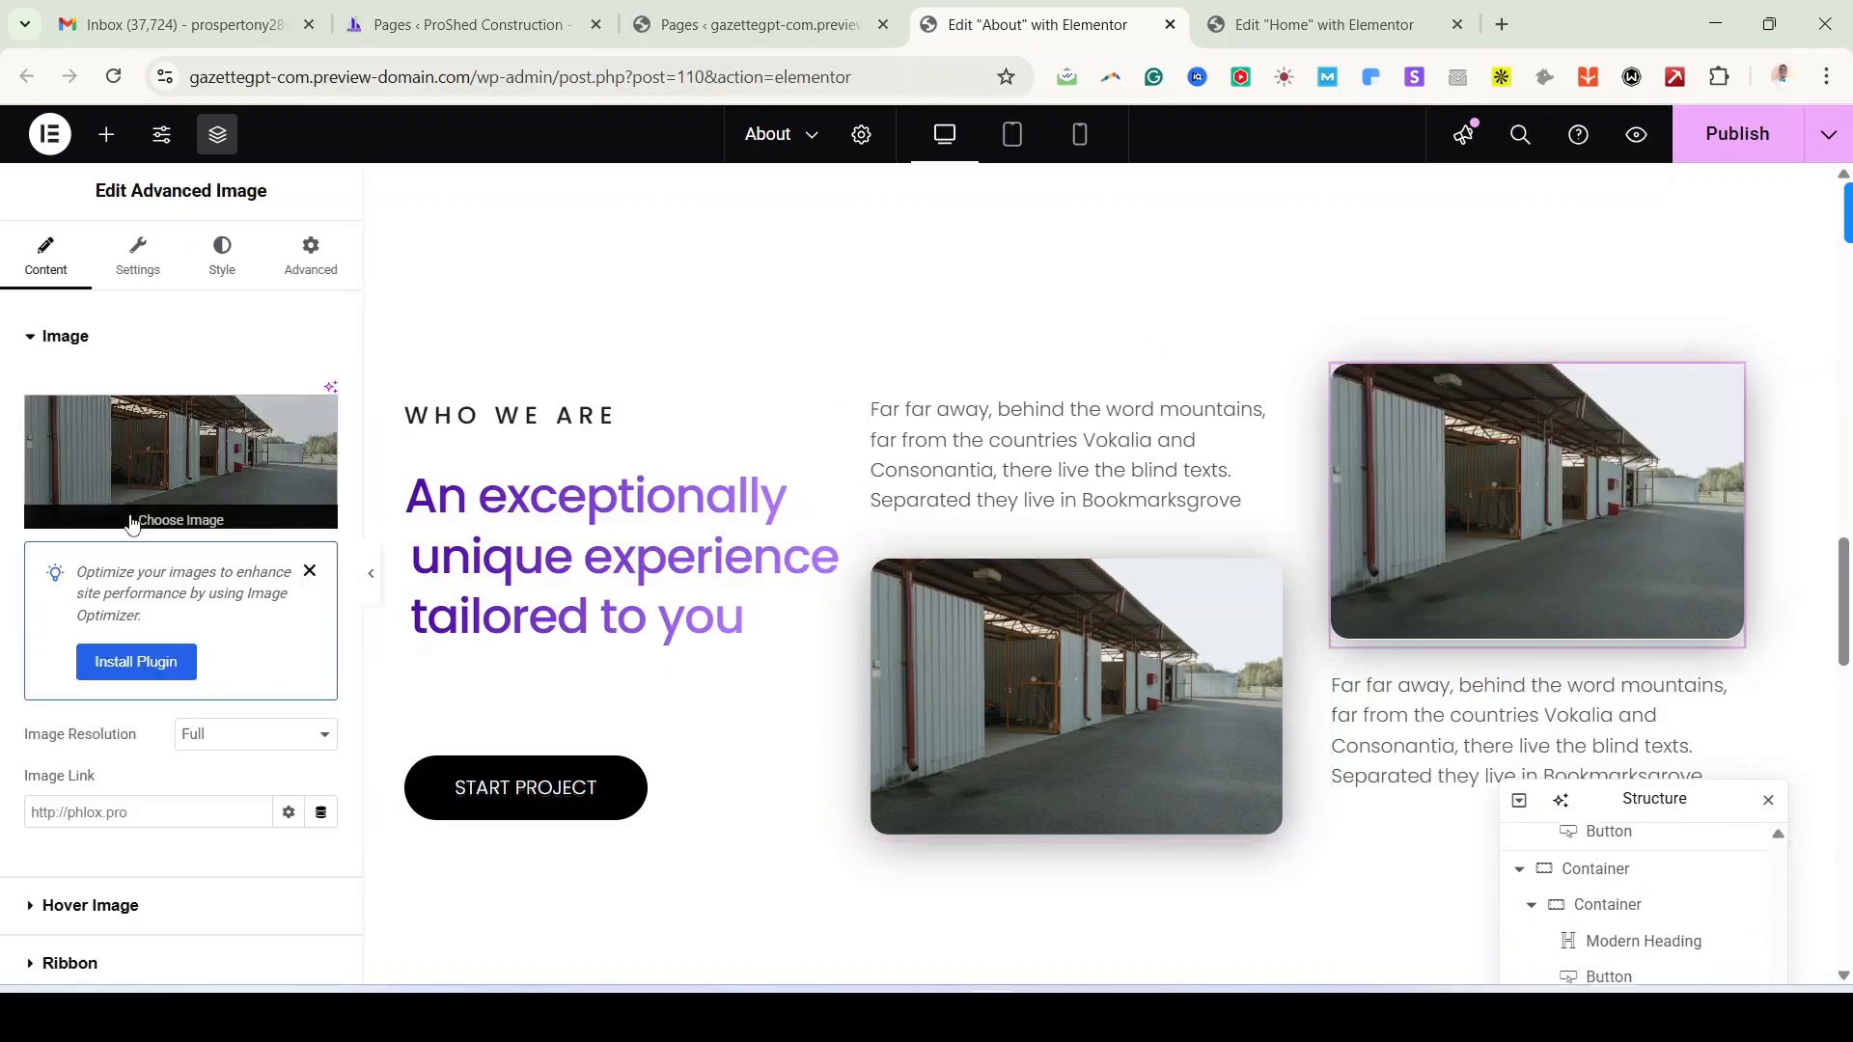
click(141, 470)
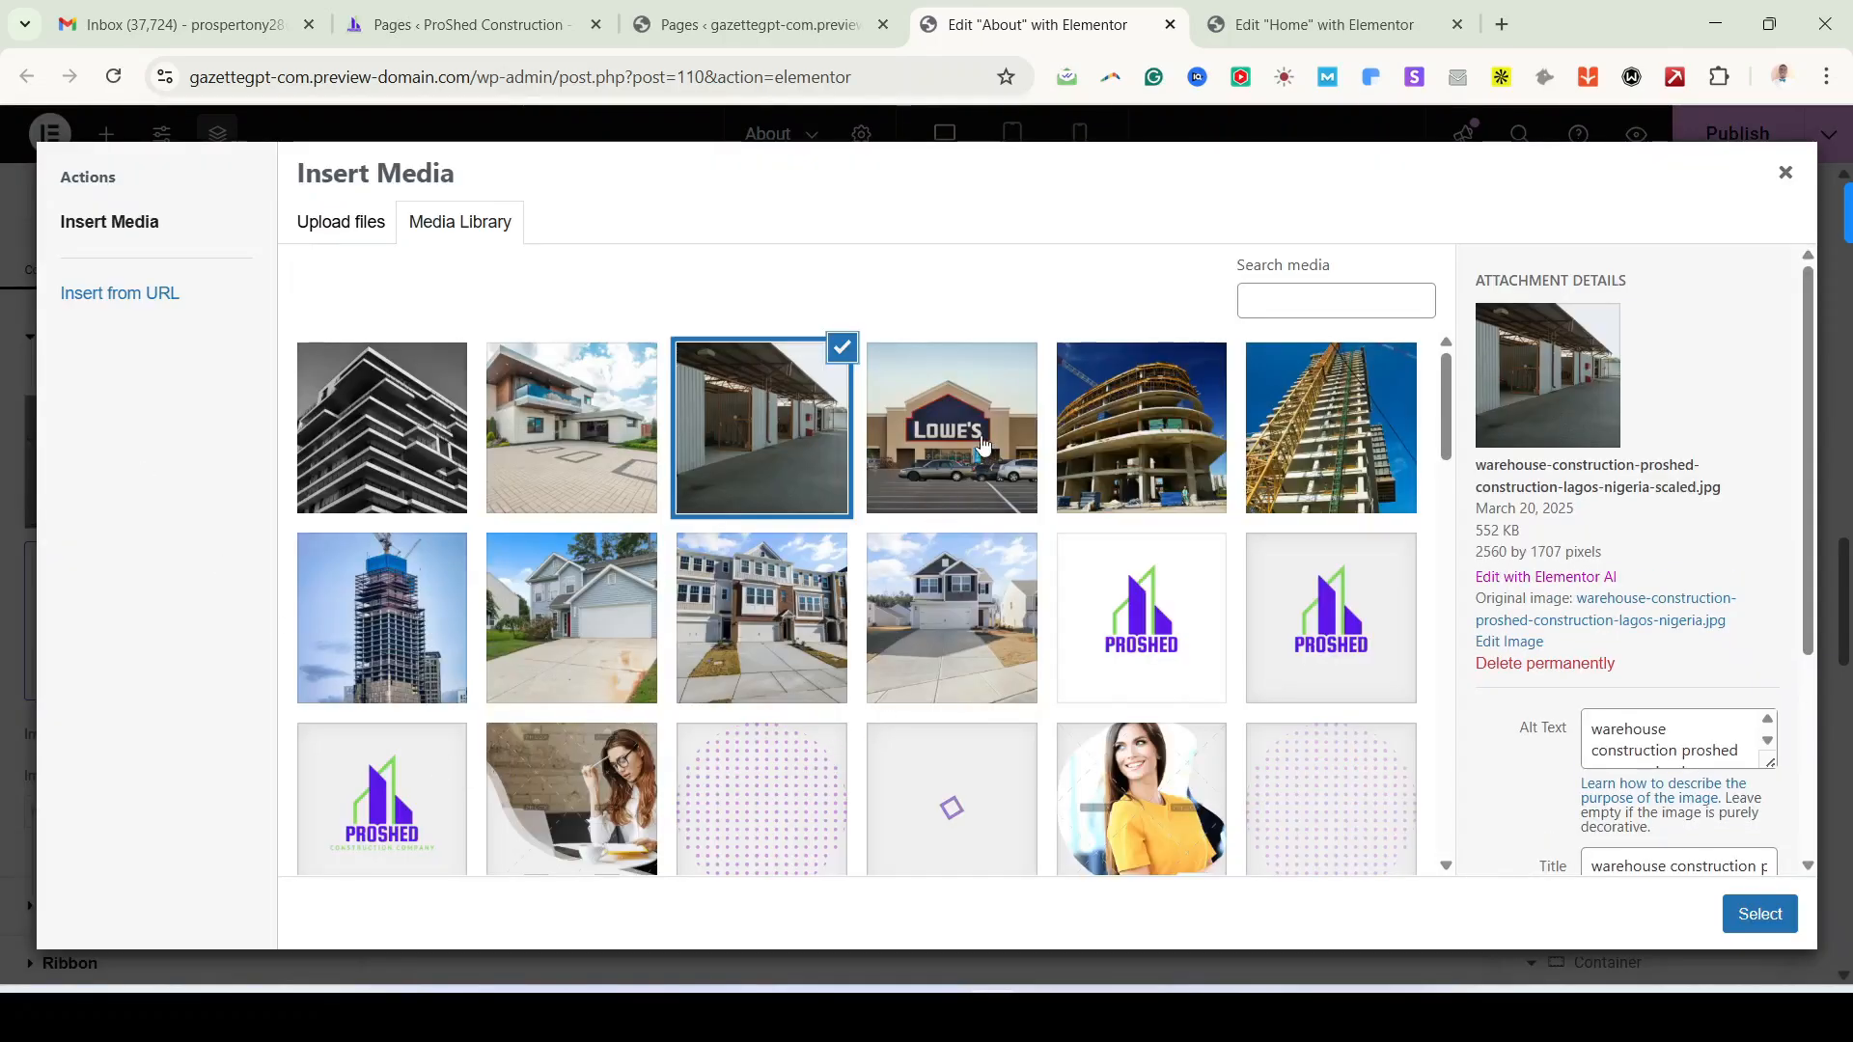
click(982, 444)
click(1760, 914)
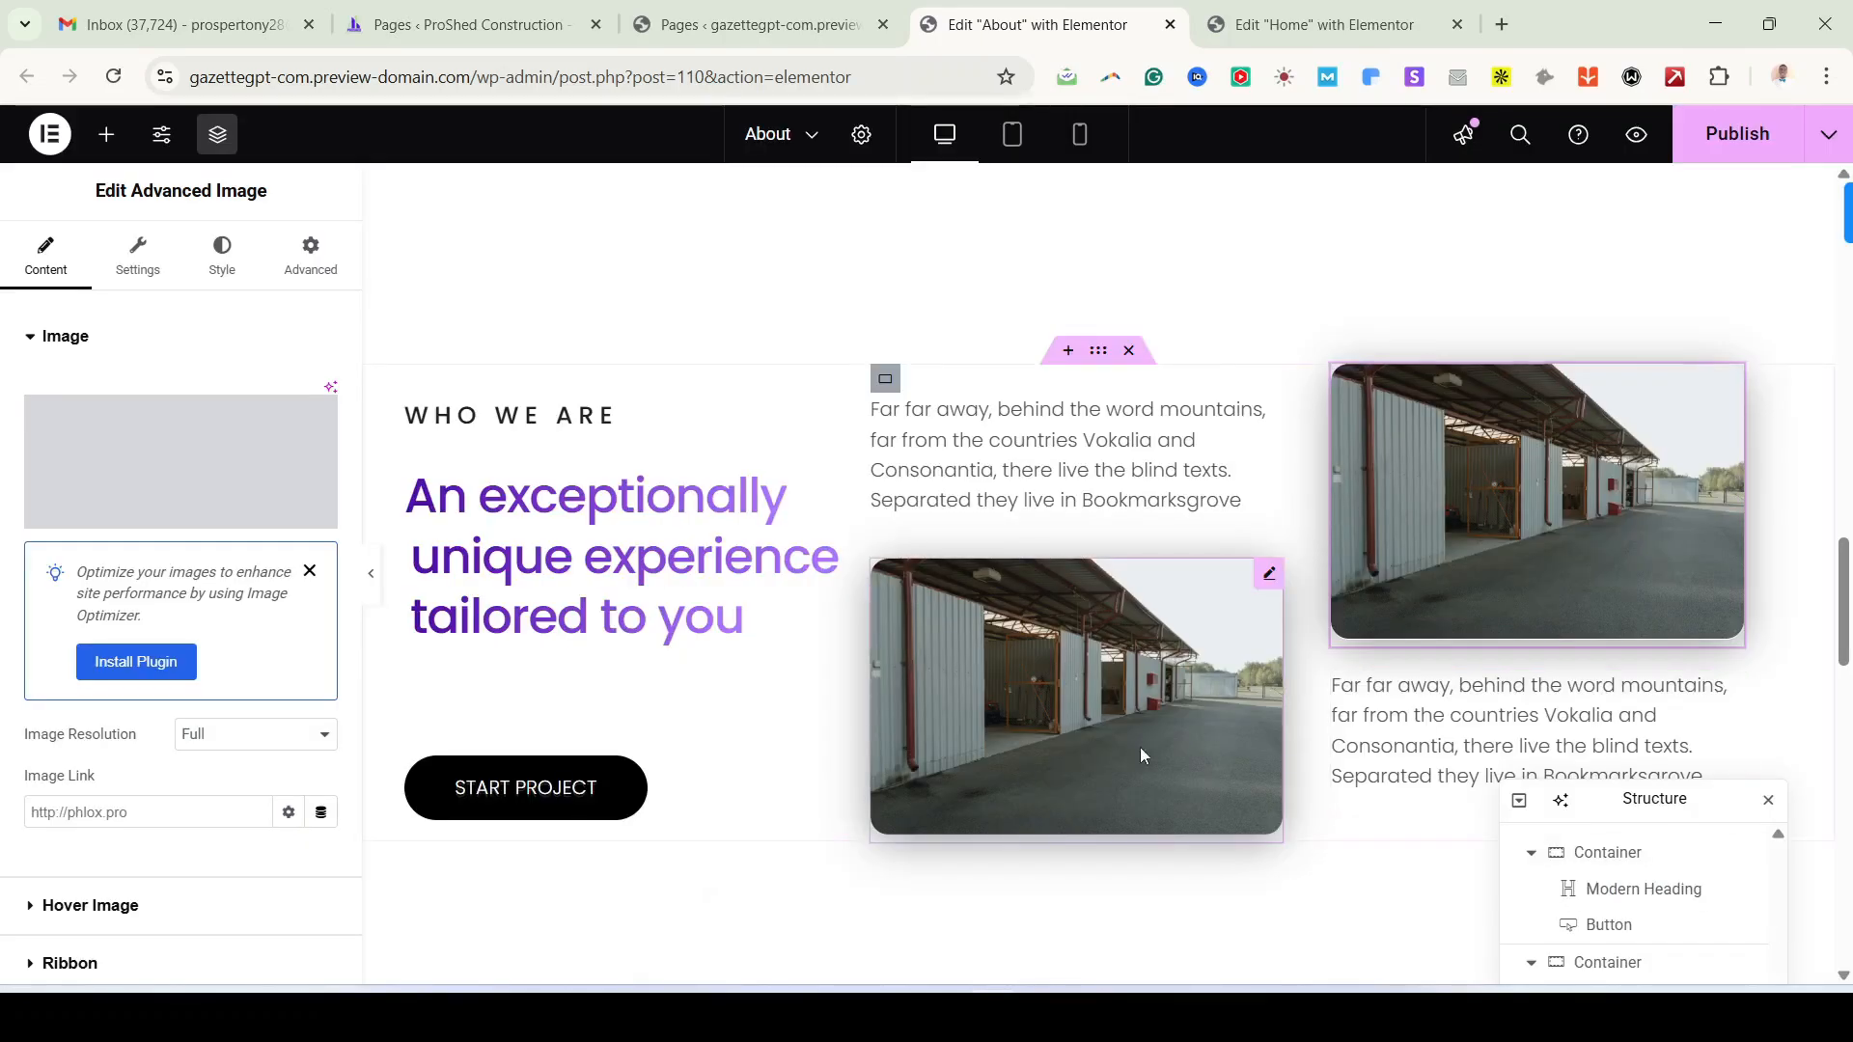
scroll(1139, 747, down, 4)
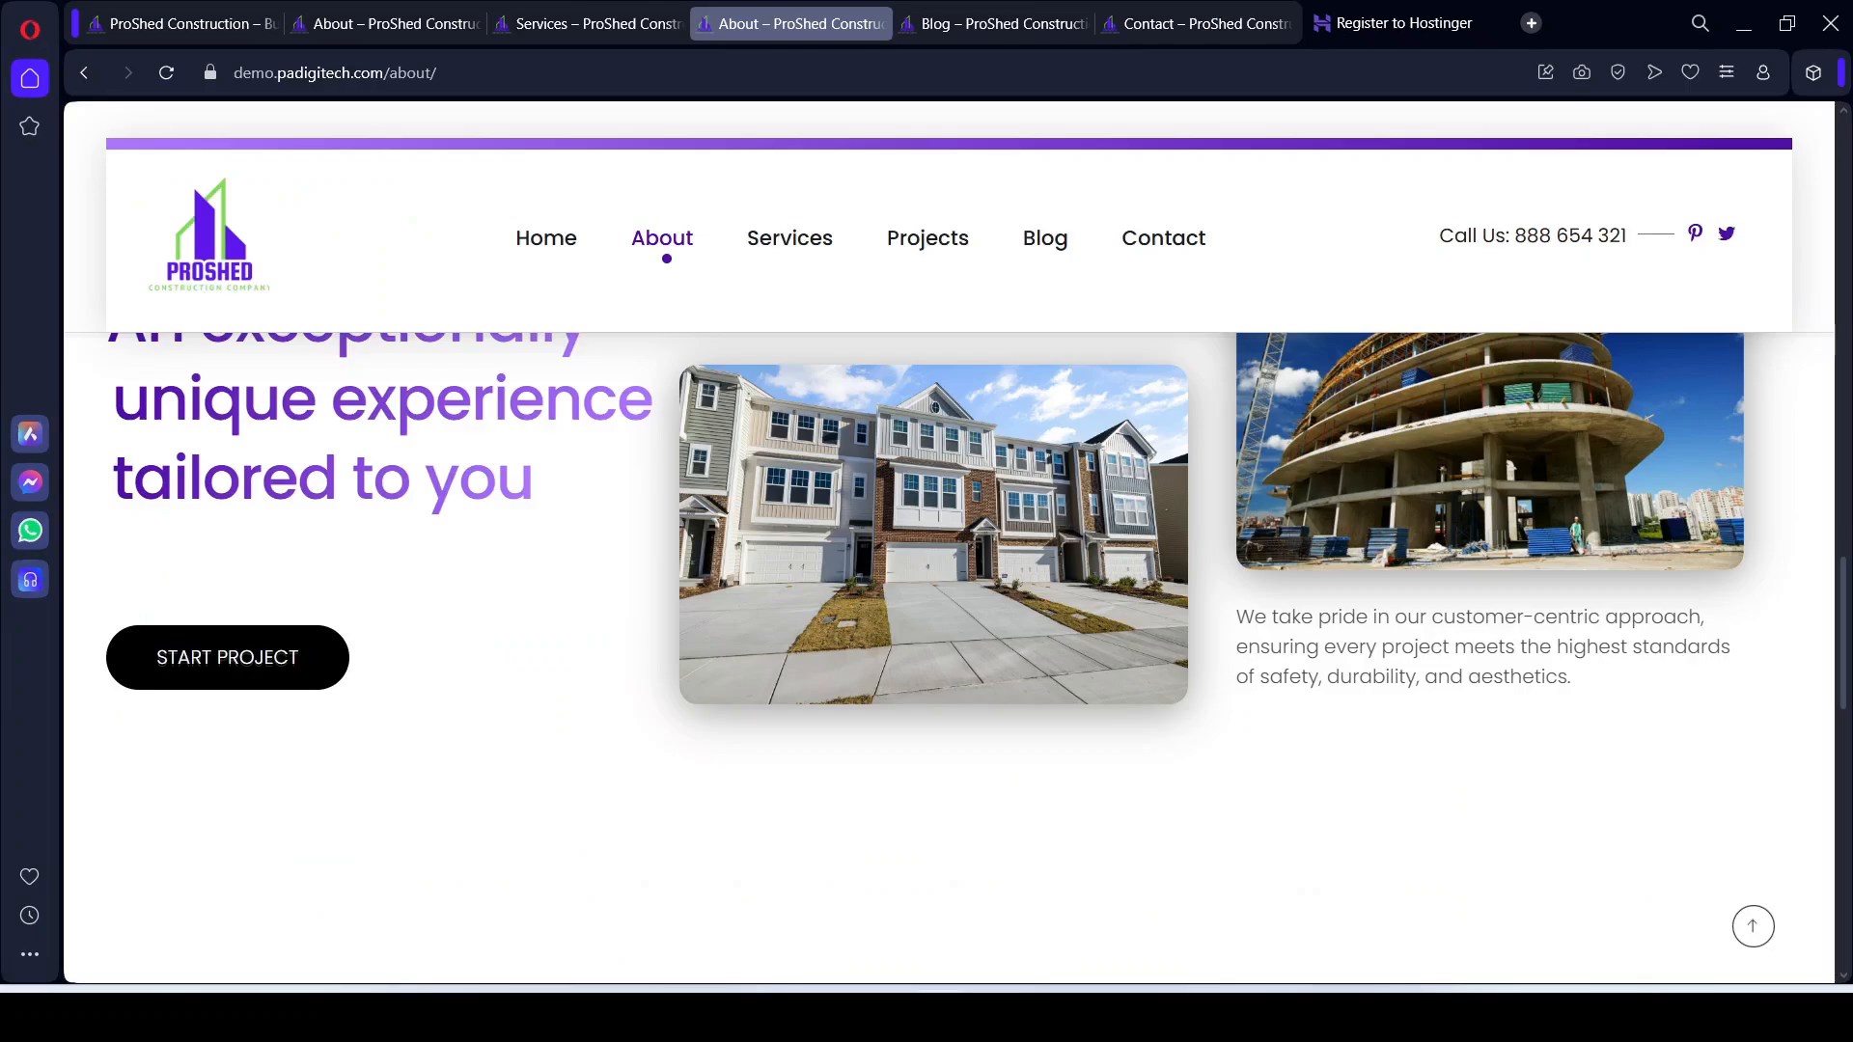
Step: Scroll through the reference About page to compare it with the edited version
scroll(918, 707, down, 5)
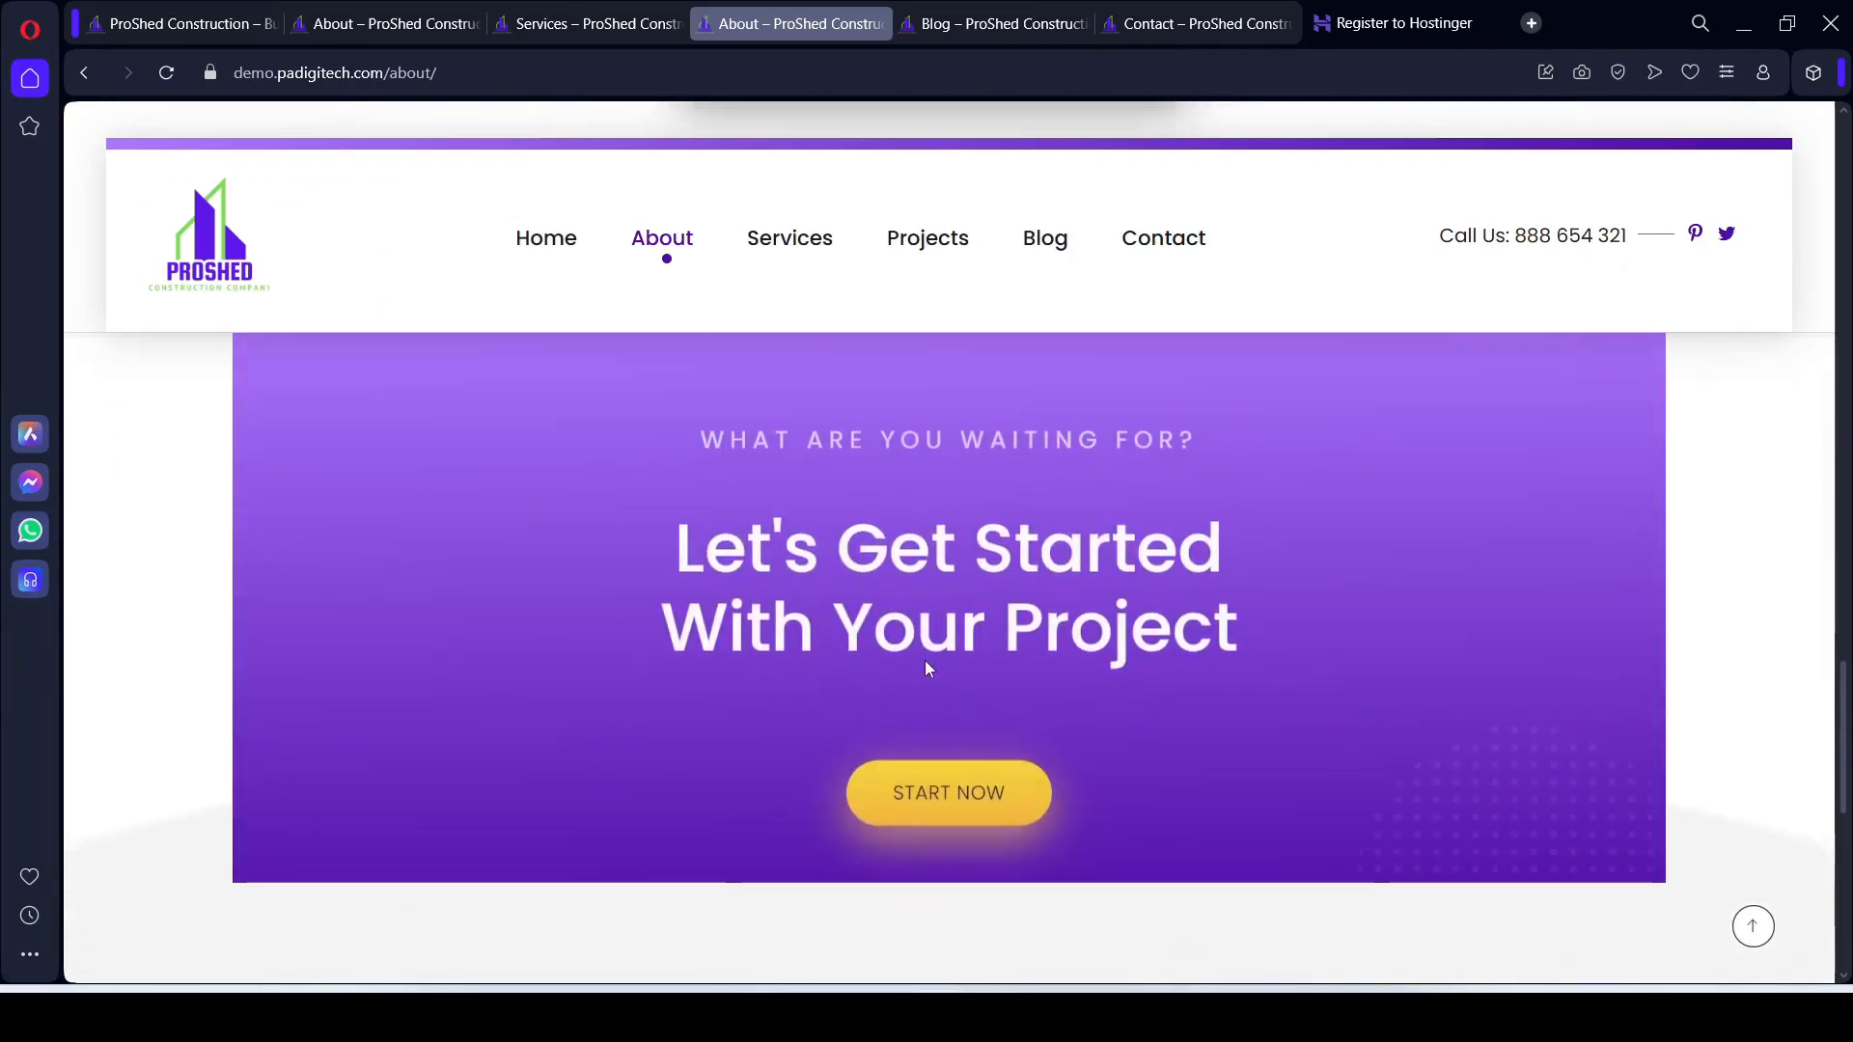
scroll(925, 662, up, 2)
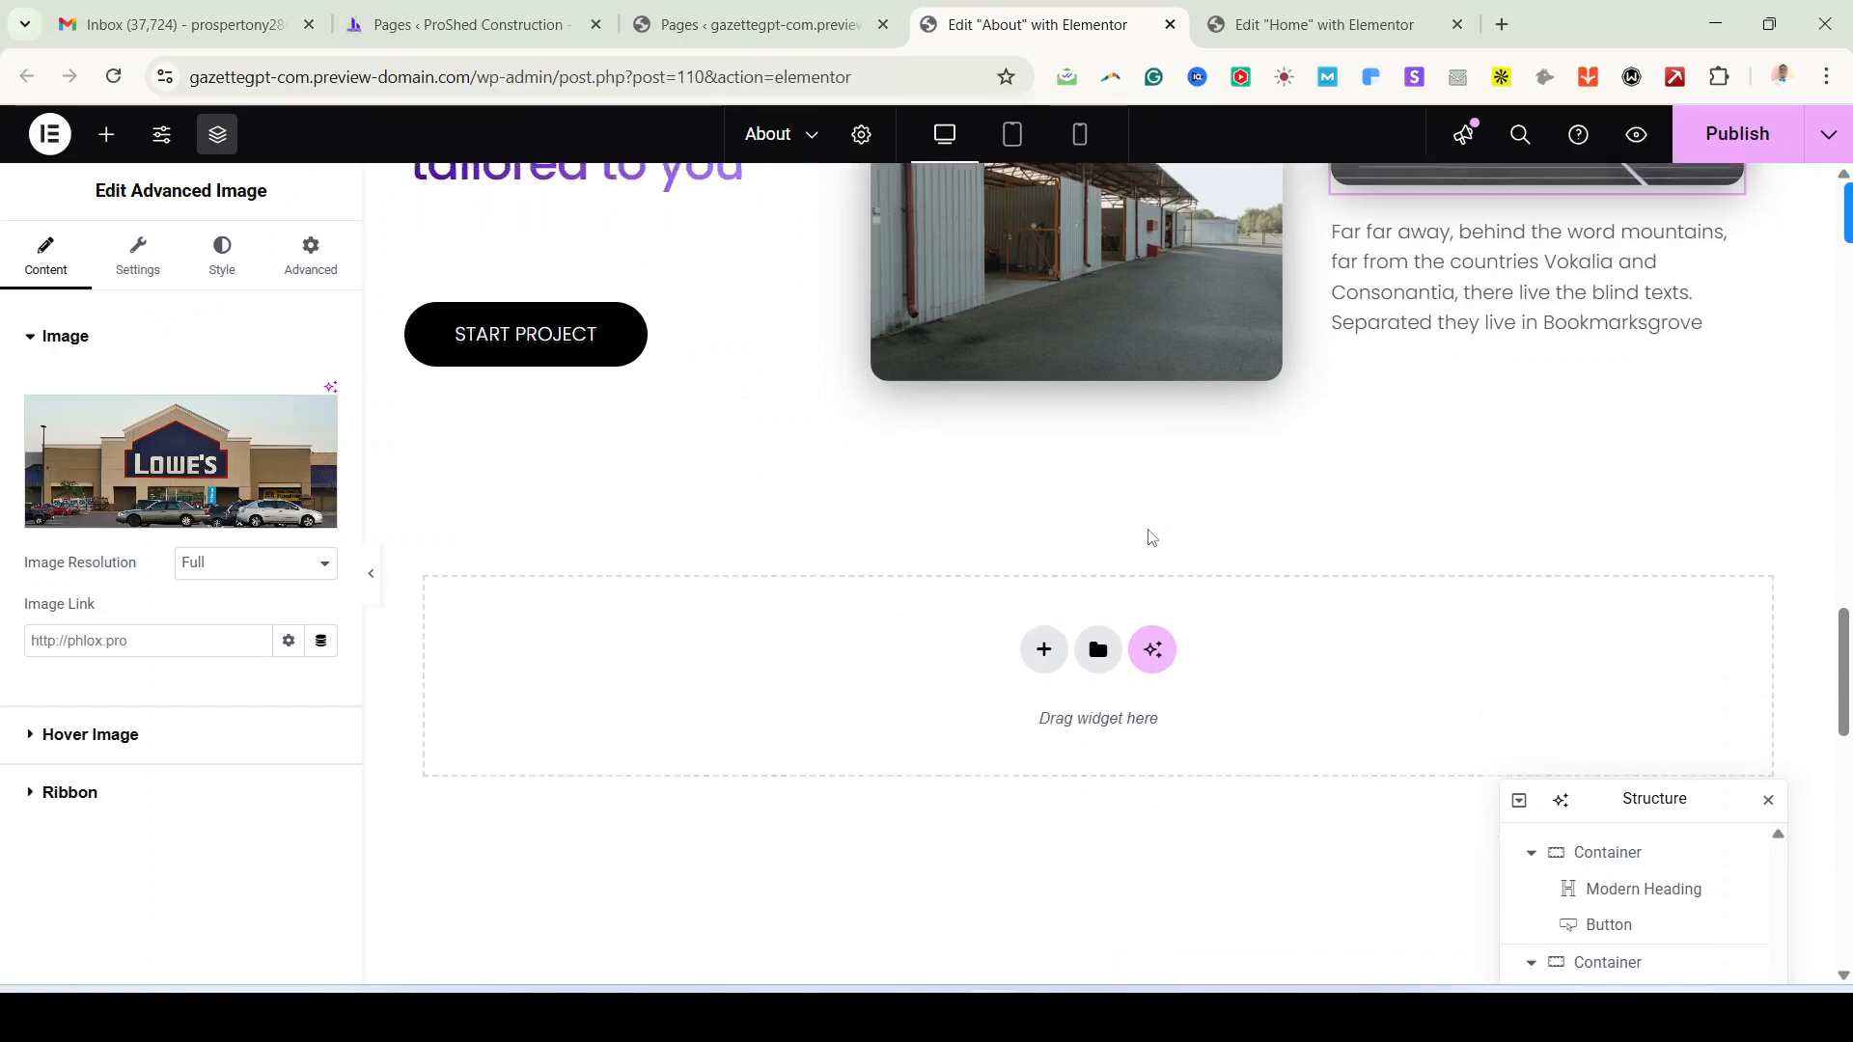
scroll(1151, 538, up, 5)
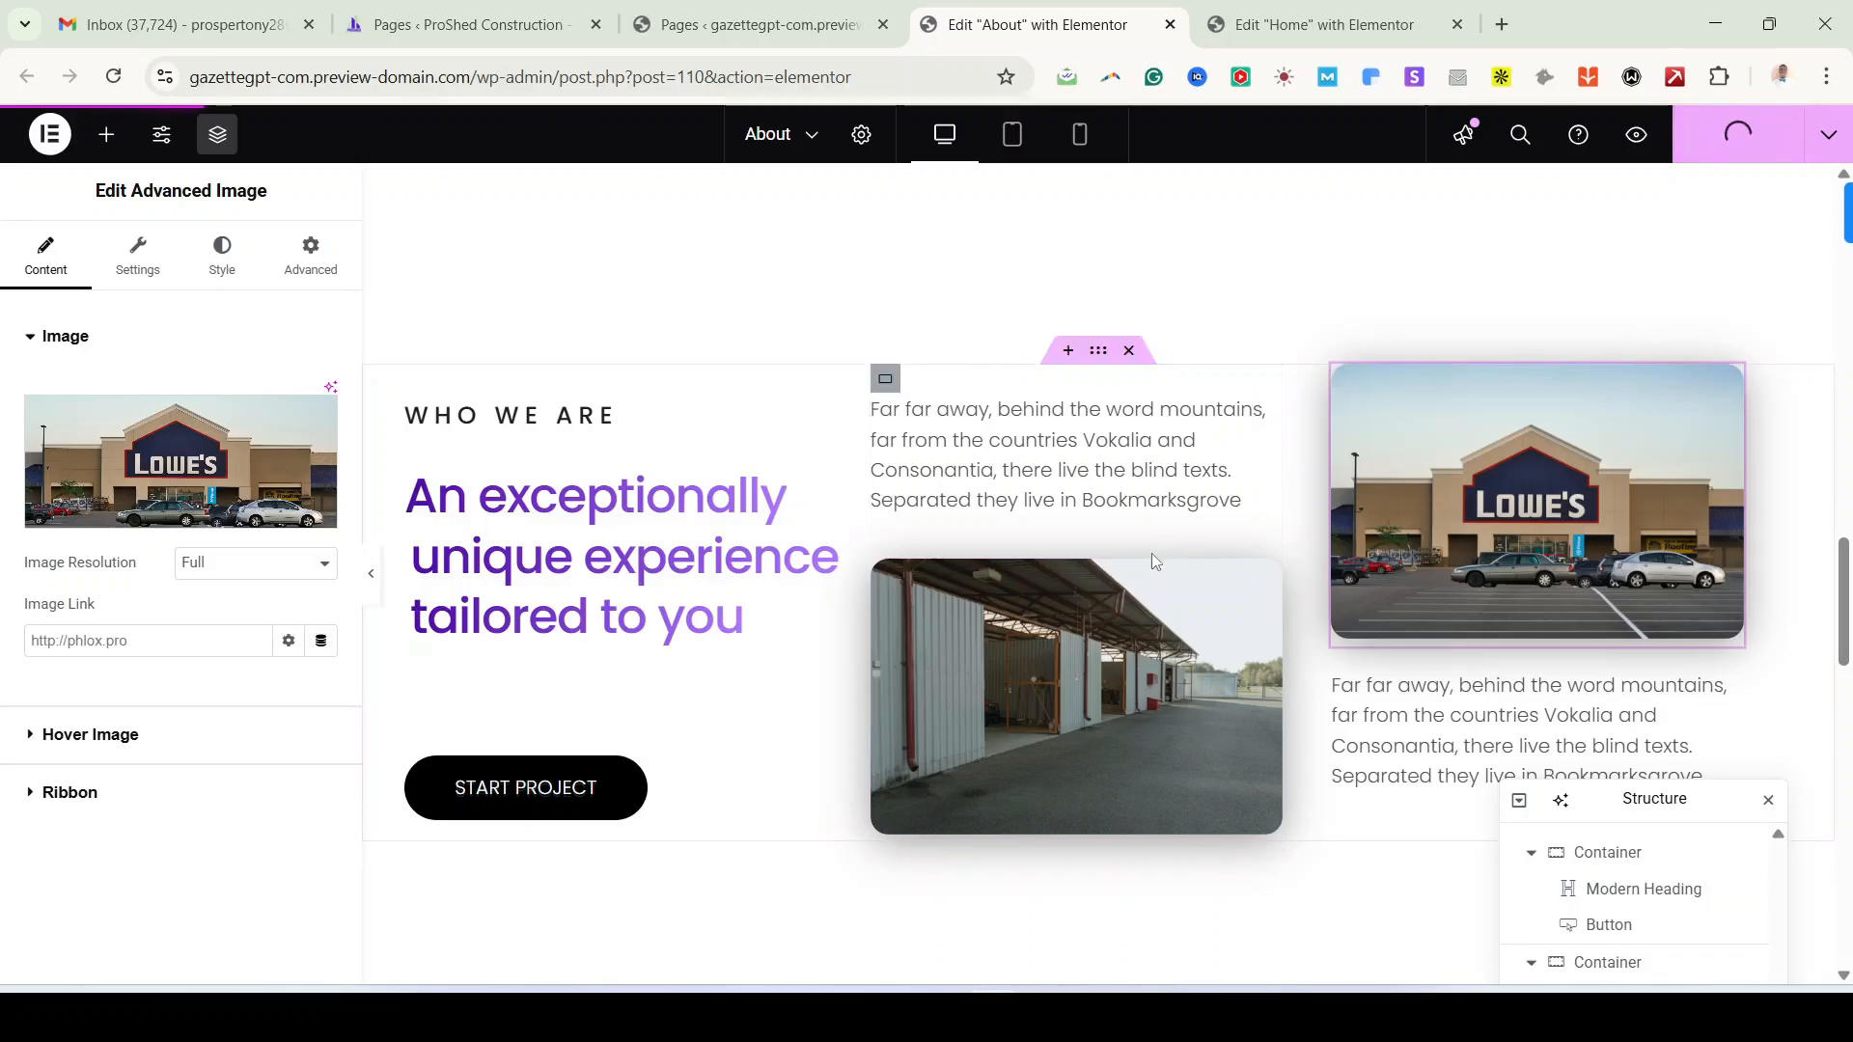
scroll(1150, 553, up, 5)
scroll(1192, 620, up, 10)
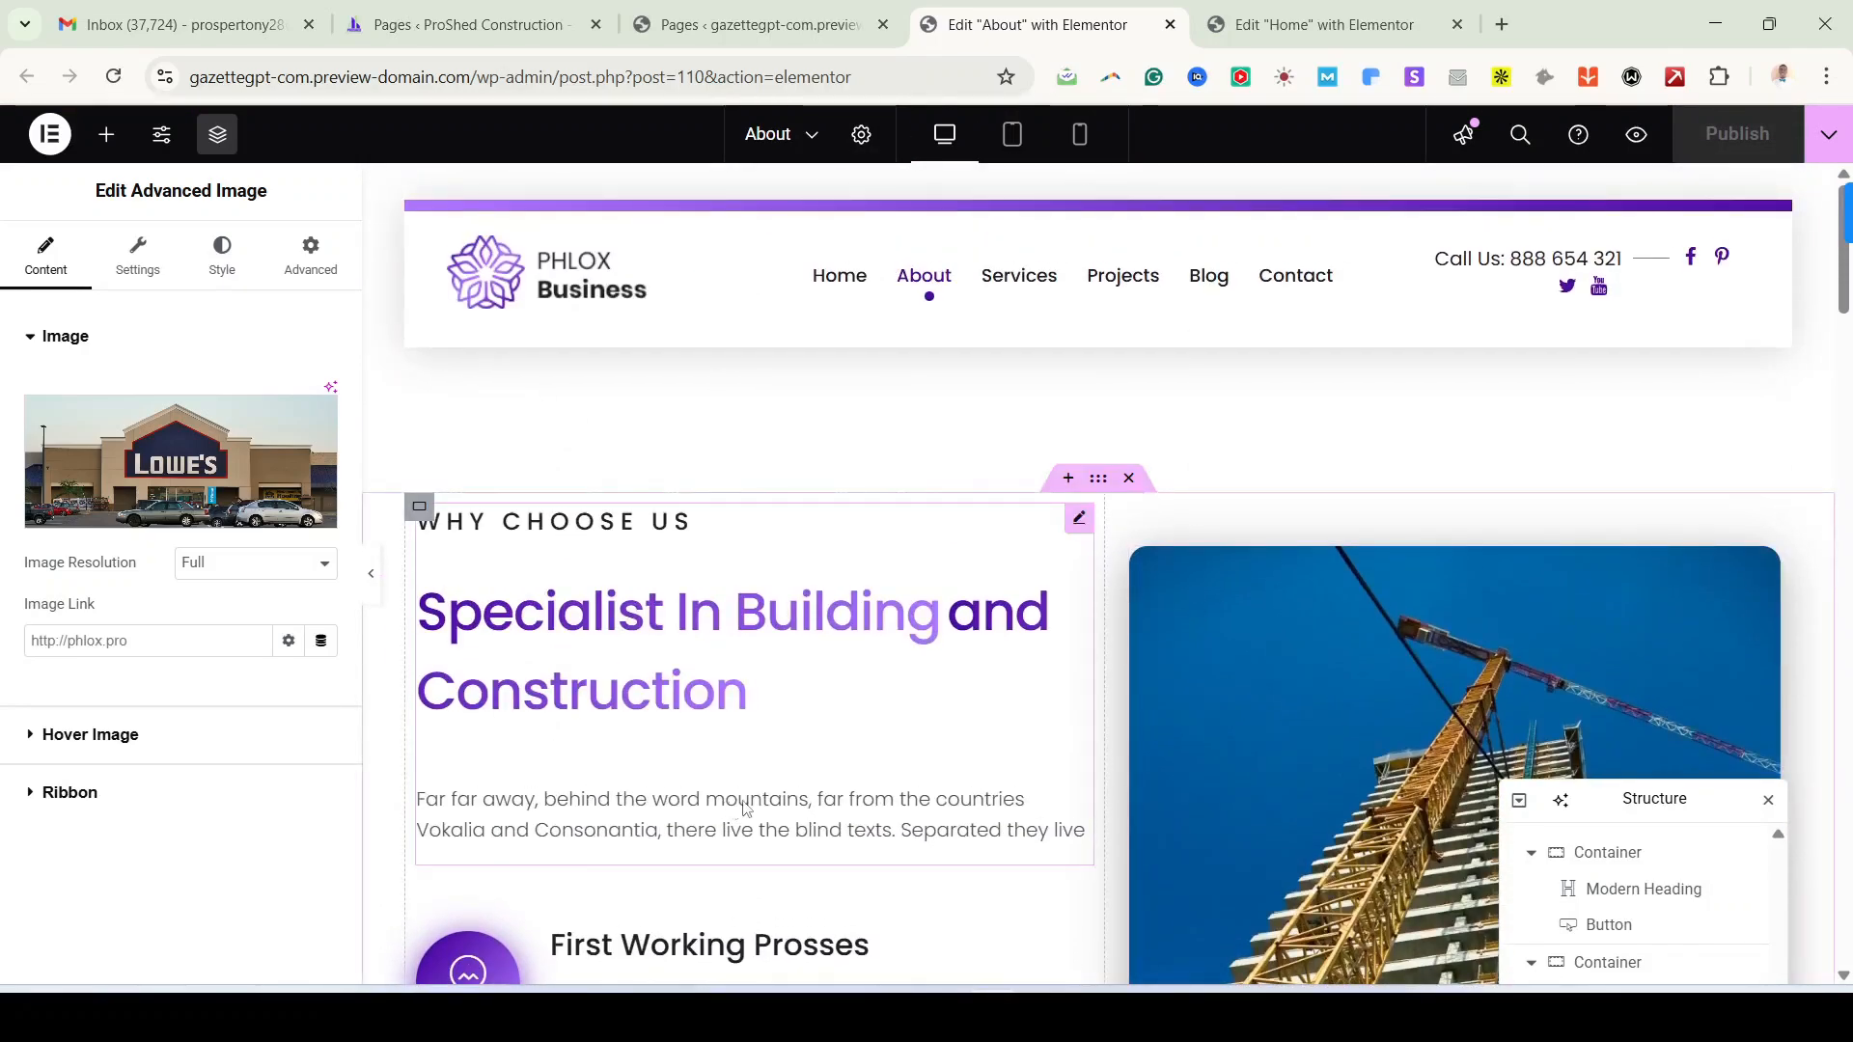
Step: From the Pages list, open the Services page with Elementor in a new tab
click(746, 23)
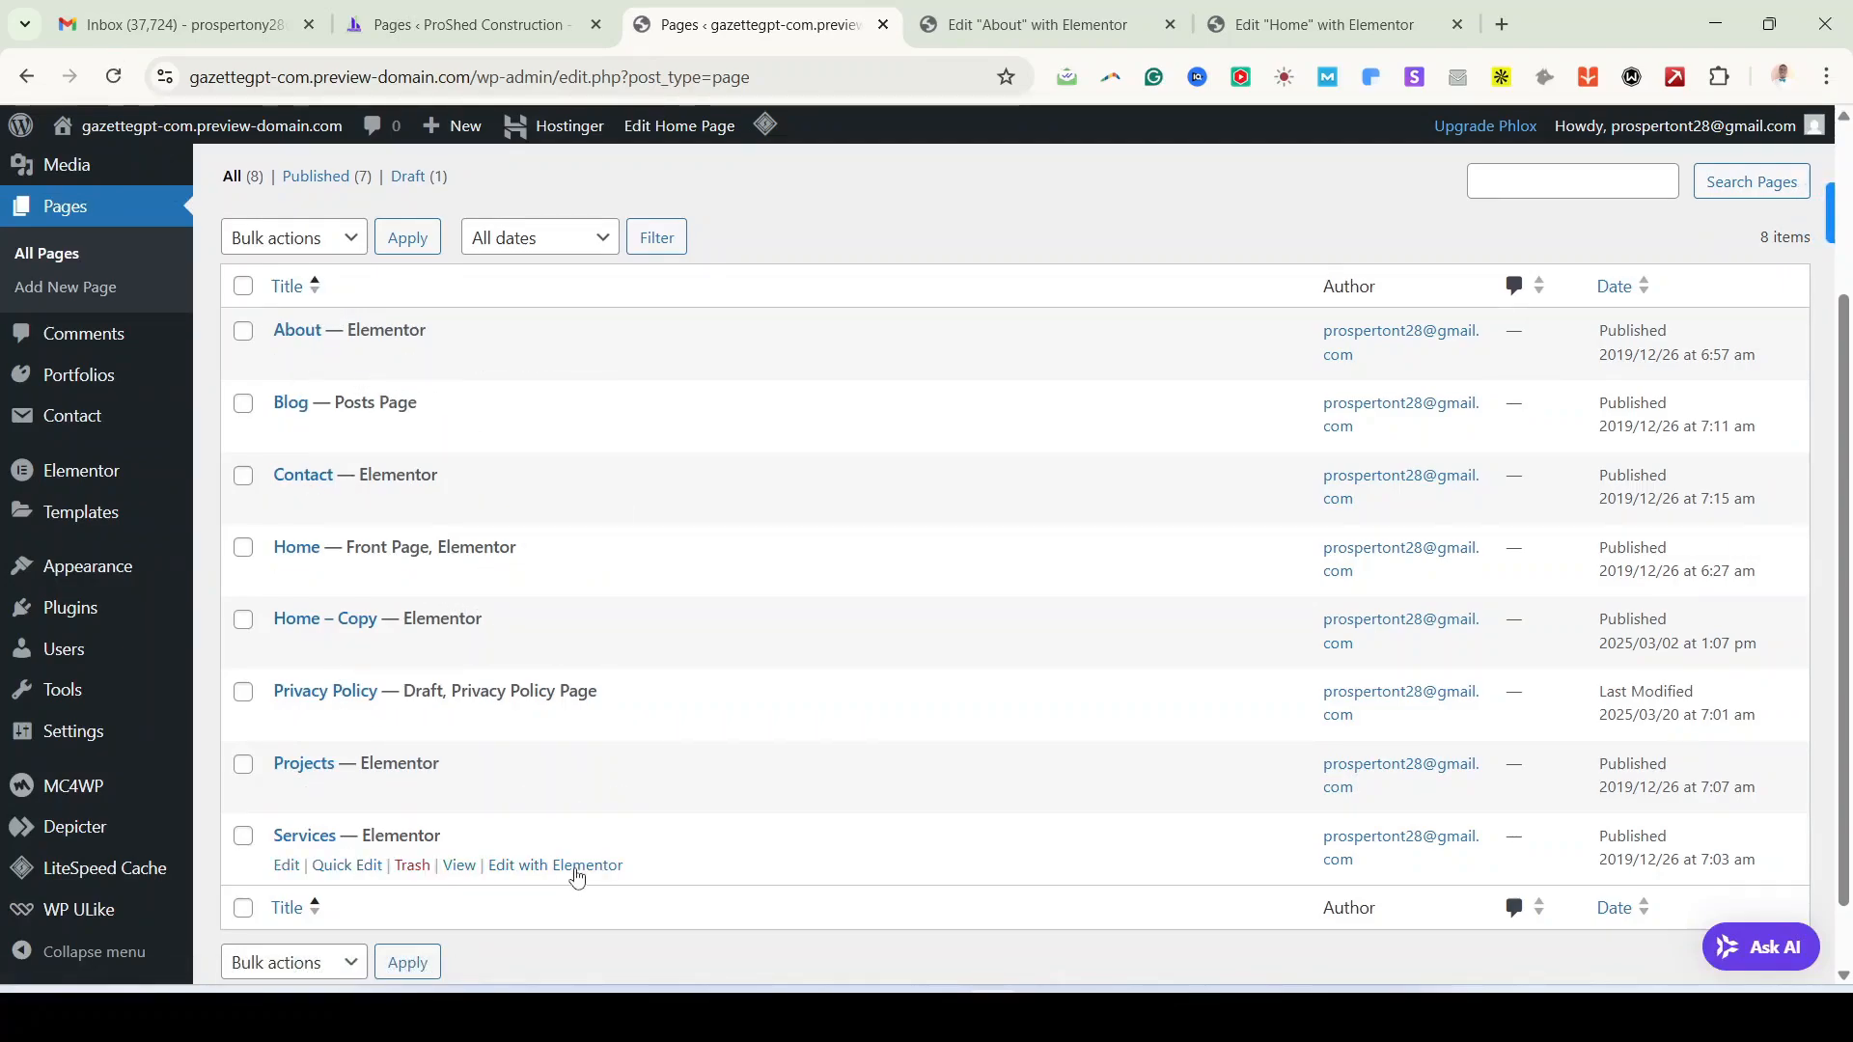
right_click(578, 876)
click(707, 539)
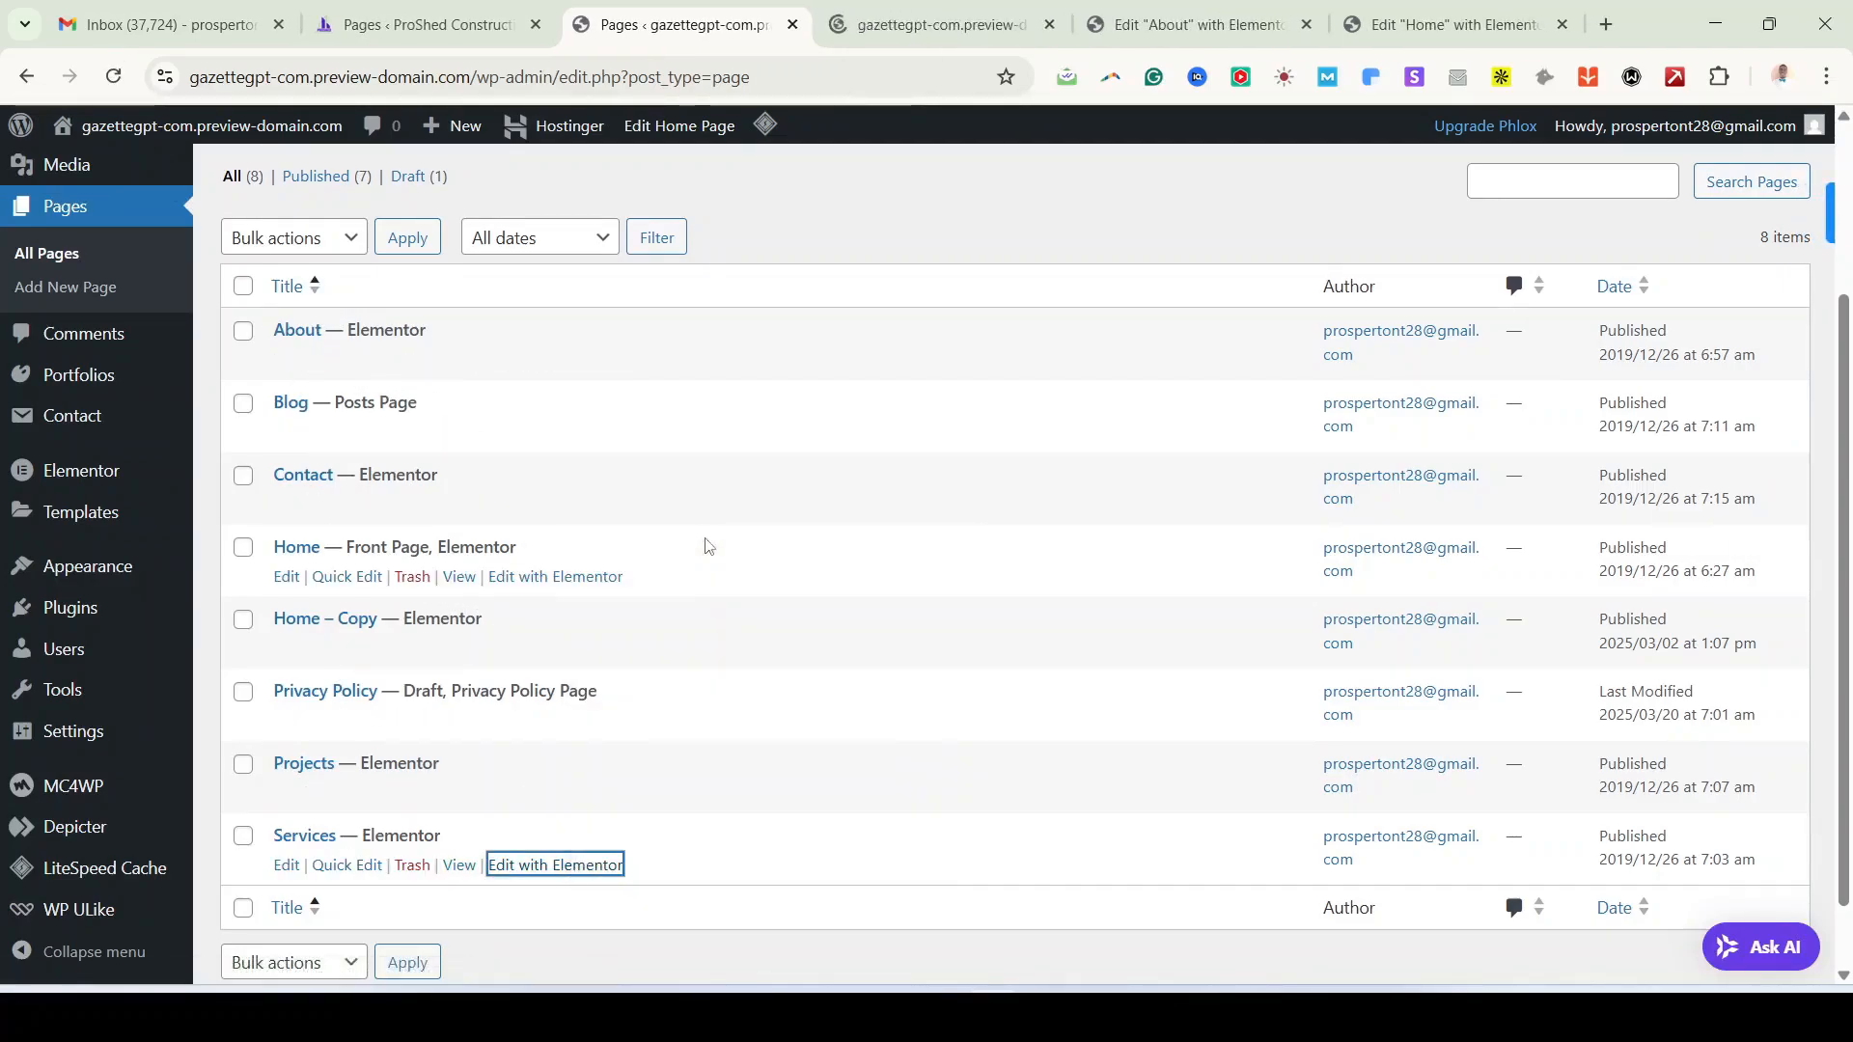
key(ctrl+Tab)
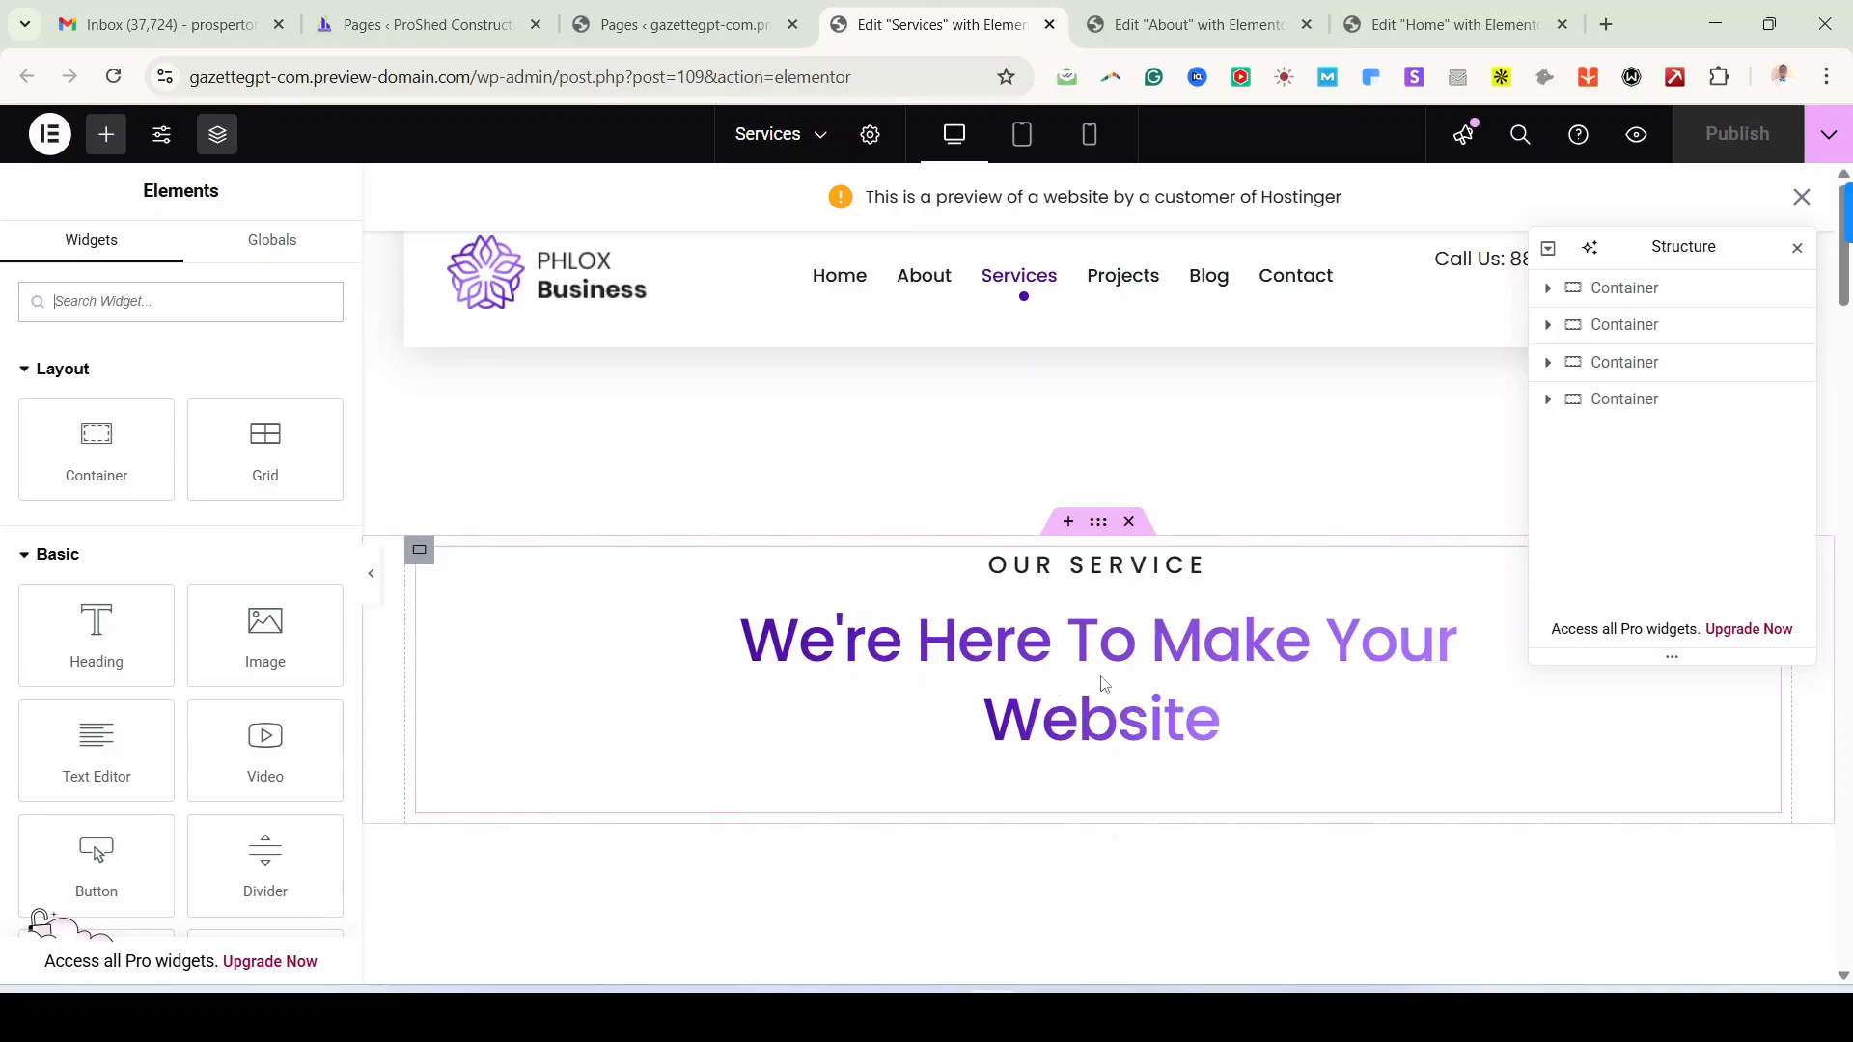
Step: Select the OUR SERVICE heading and review the service cards below it
scroll(1192, 685, down, 1)
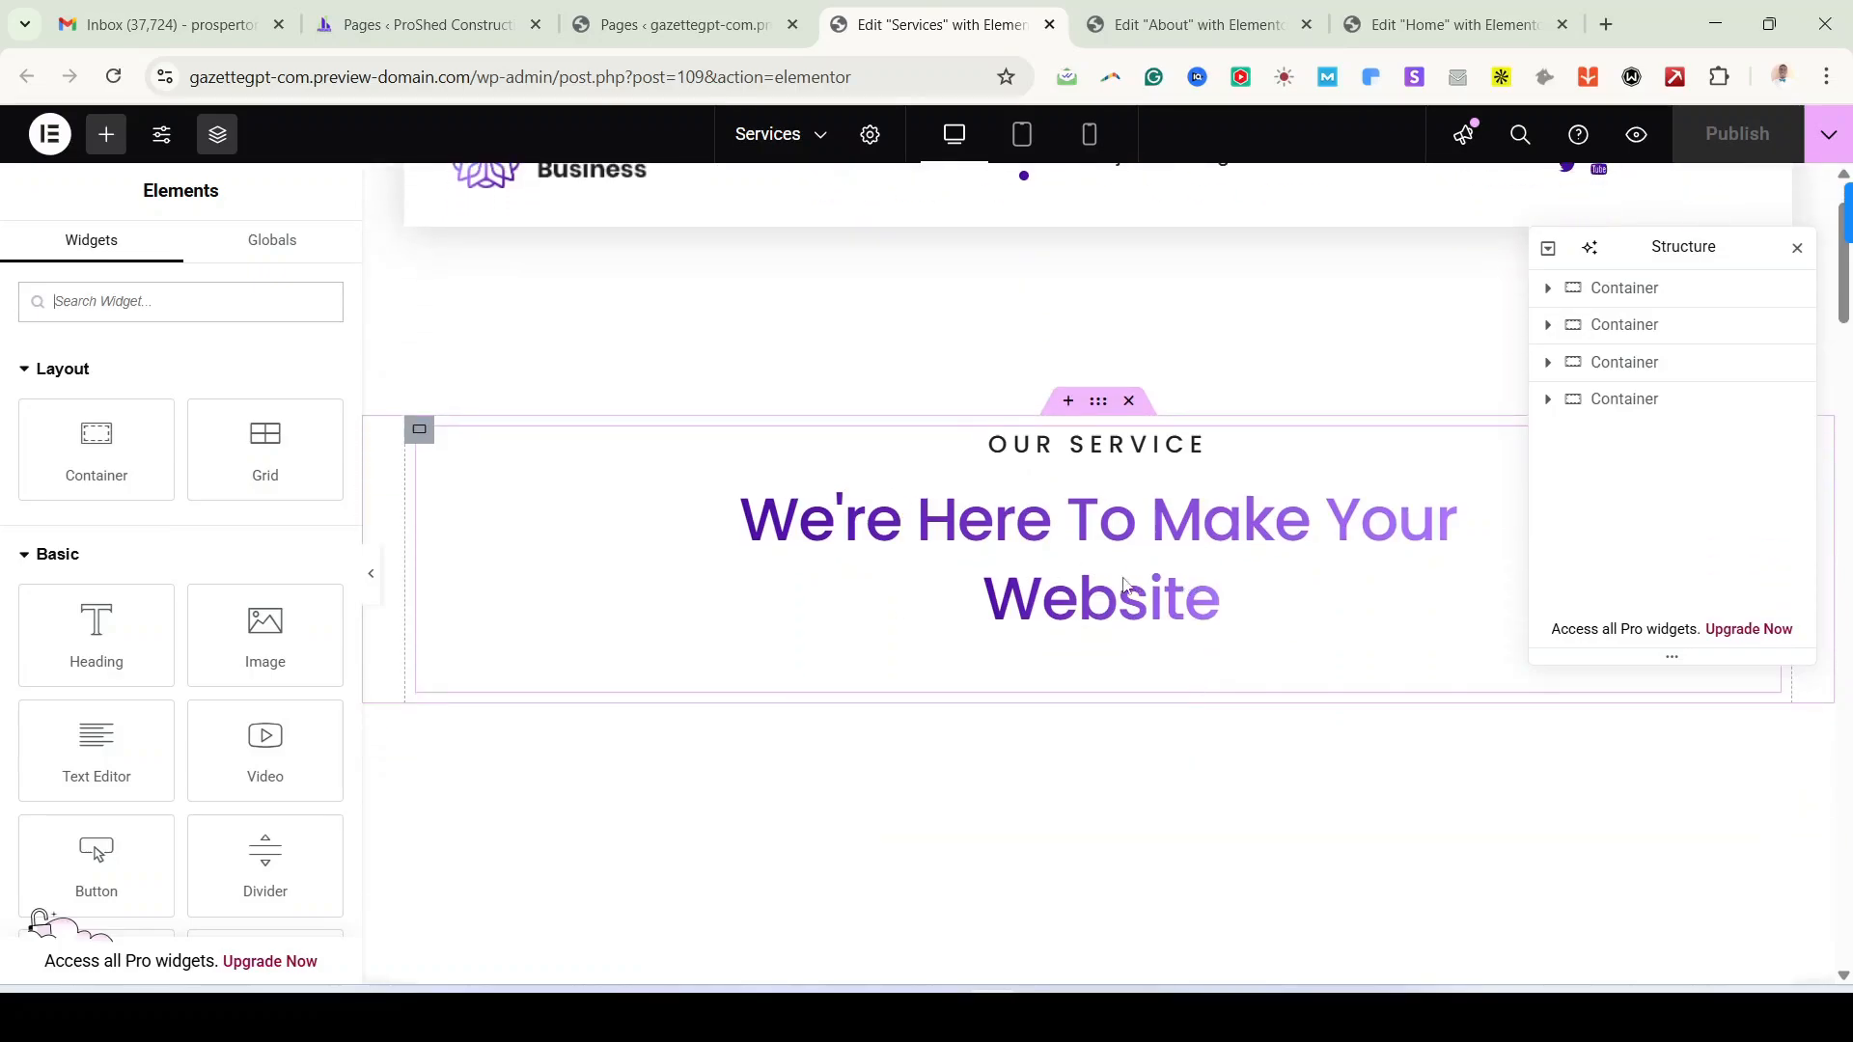
click(1154, 544)
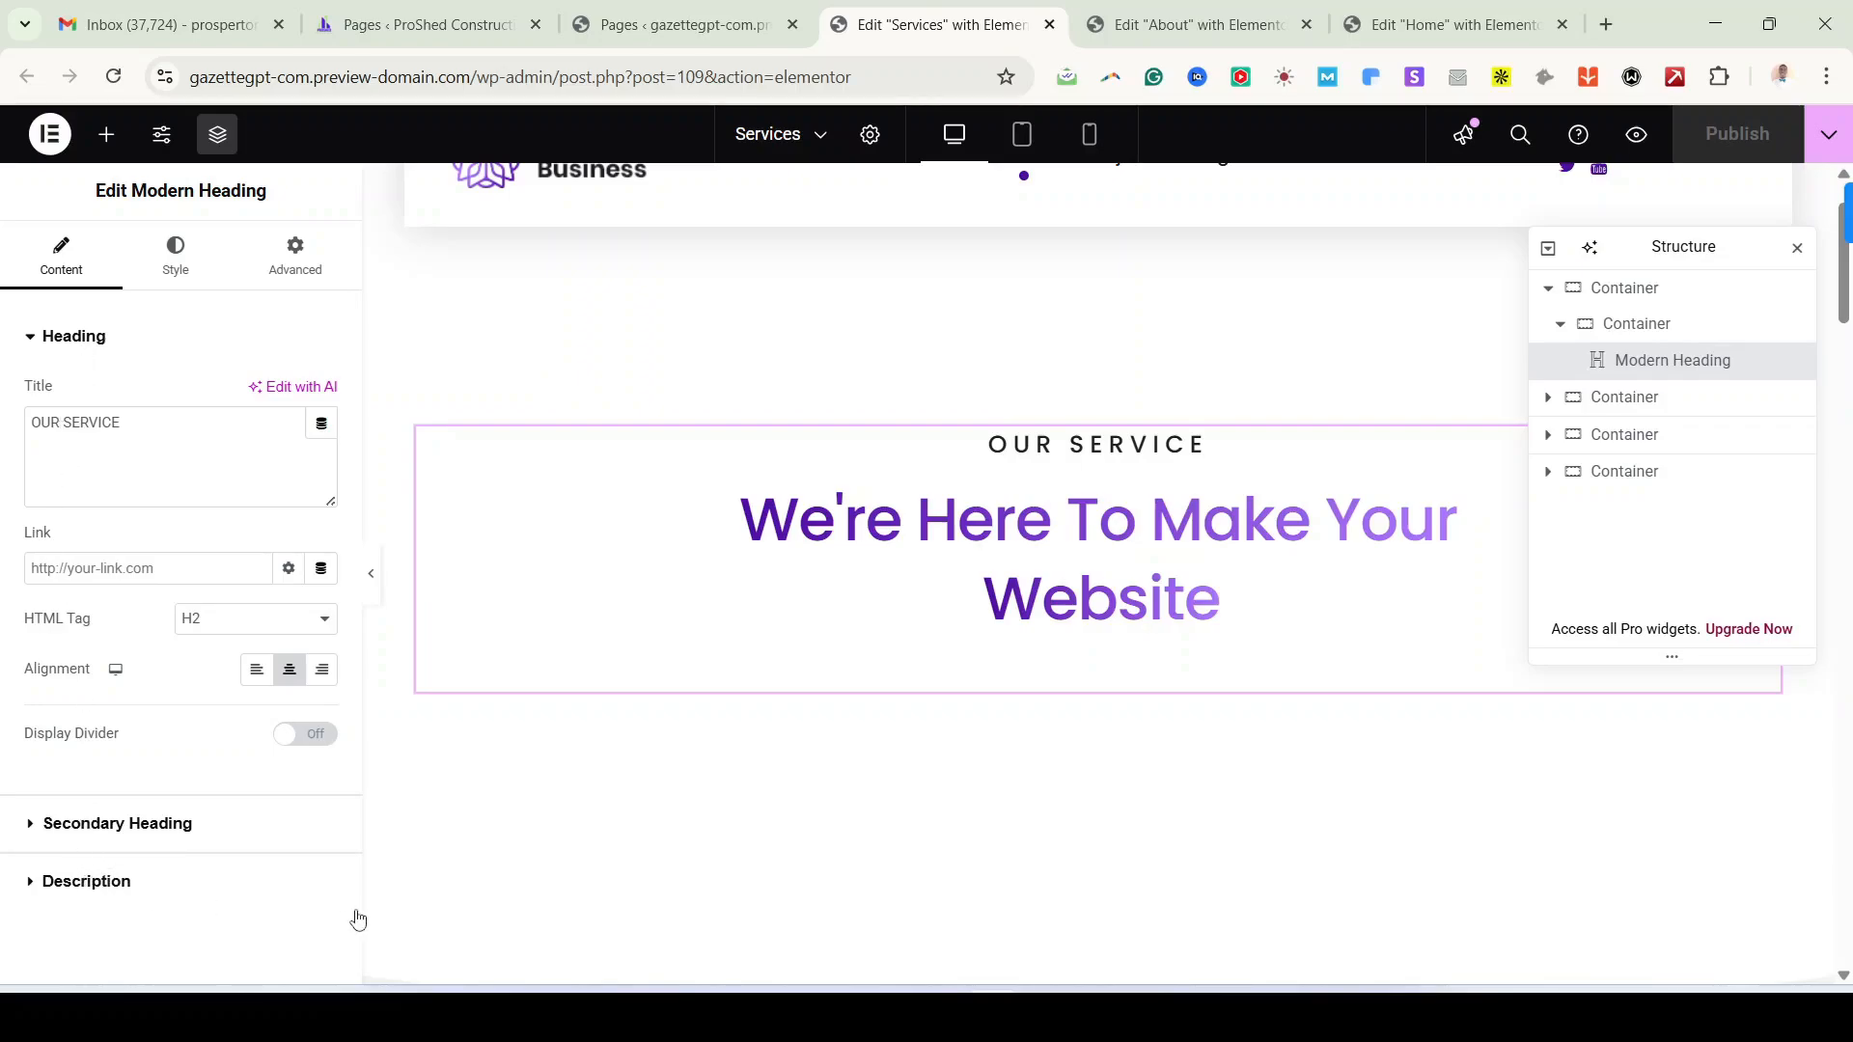
scroll(1203, 682, down, 3)
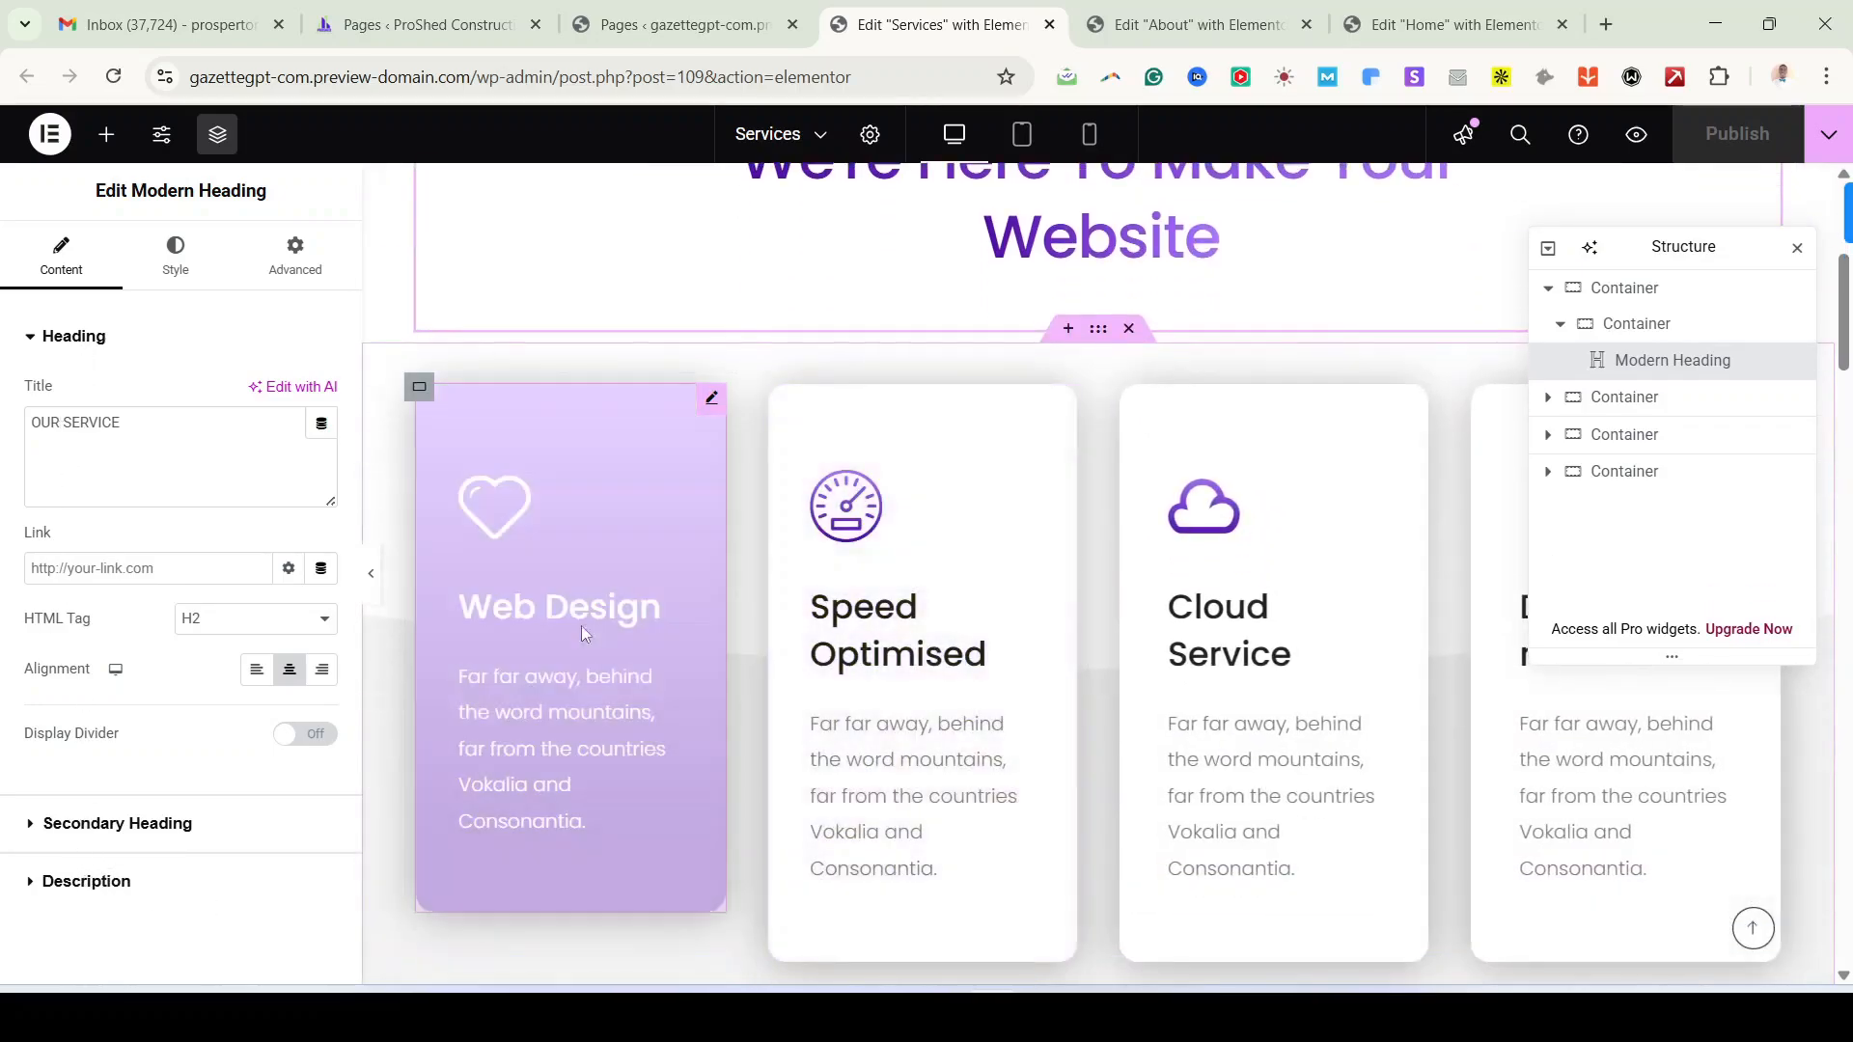
scroll(836, 621, down, 1)
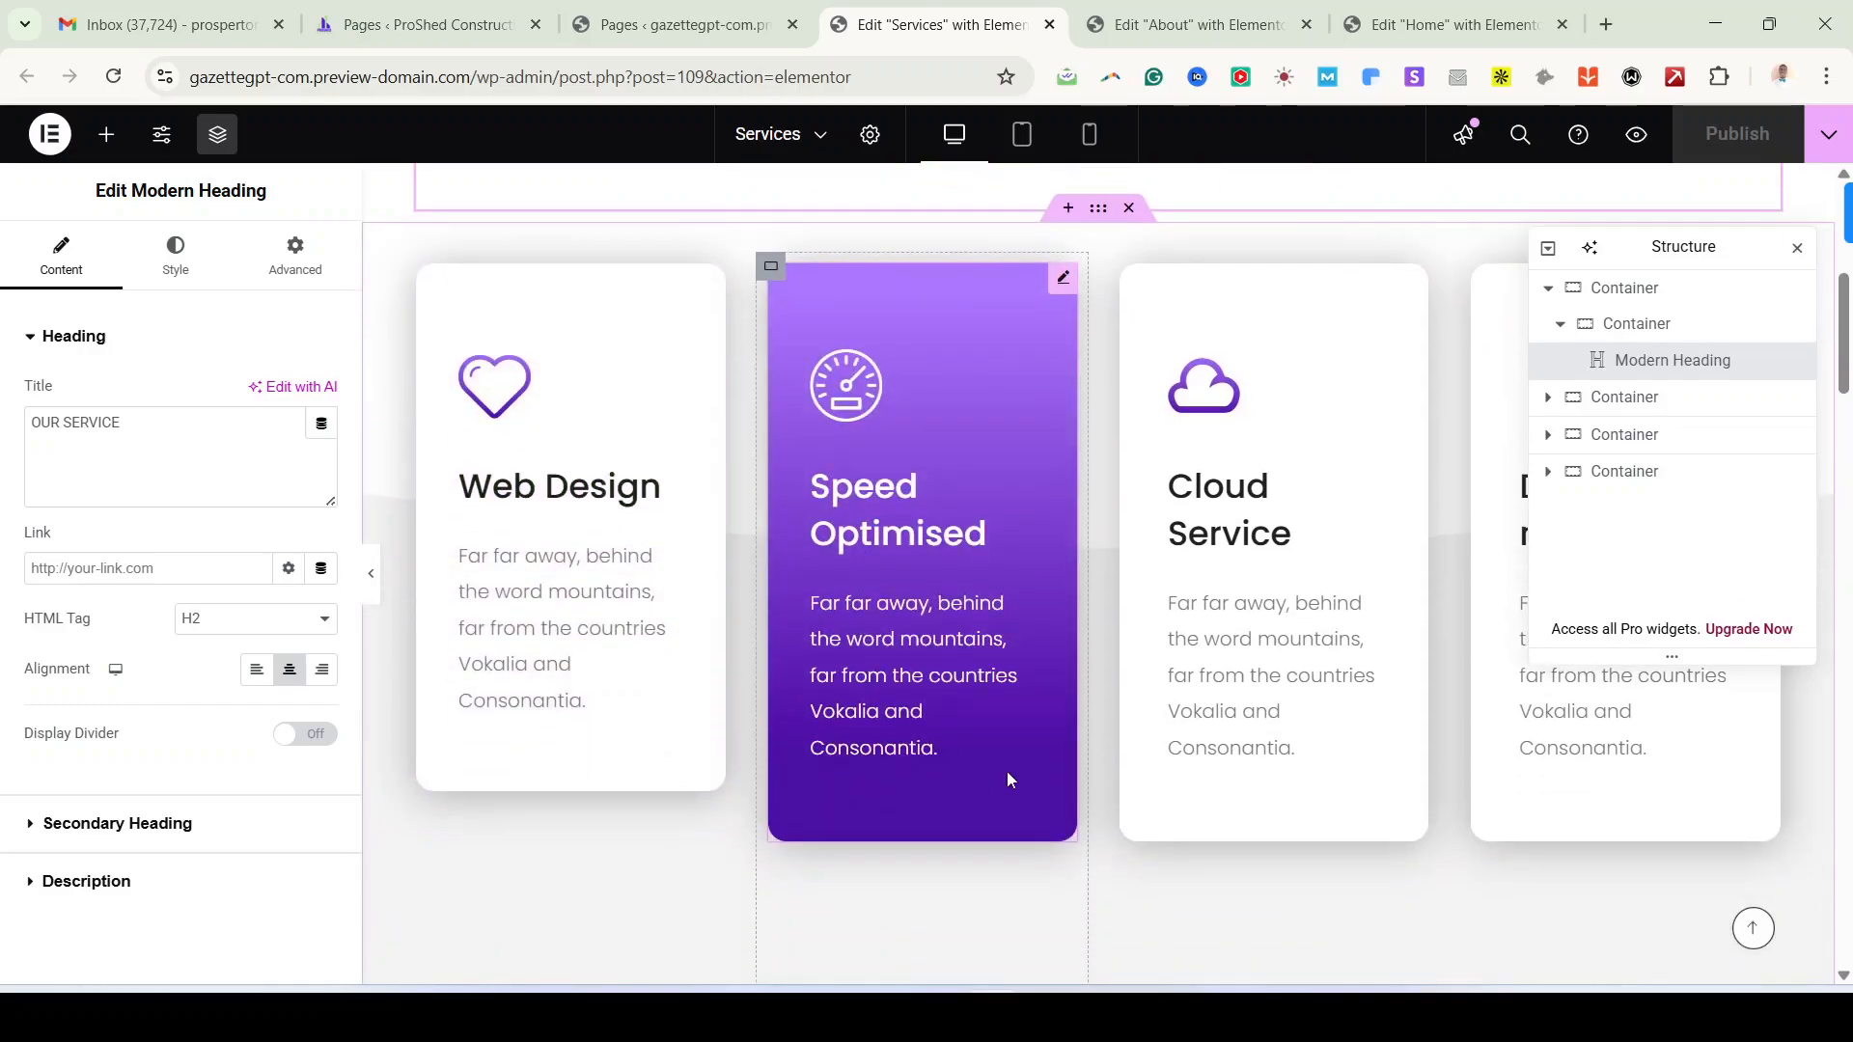
click(1038, 1018)
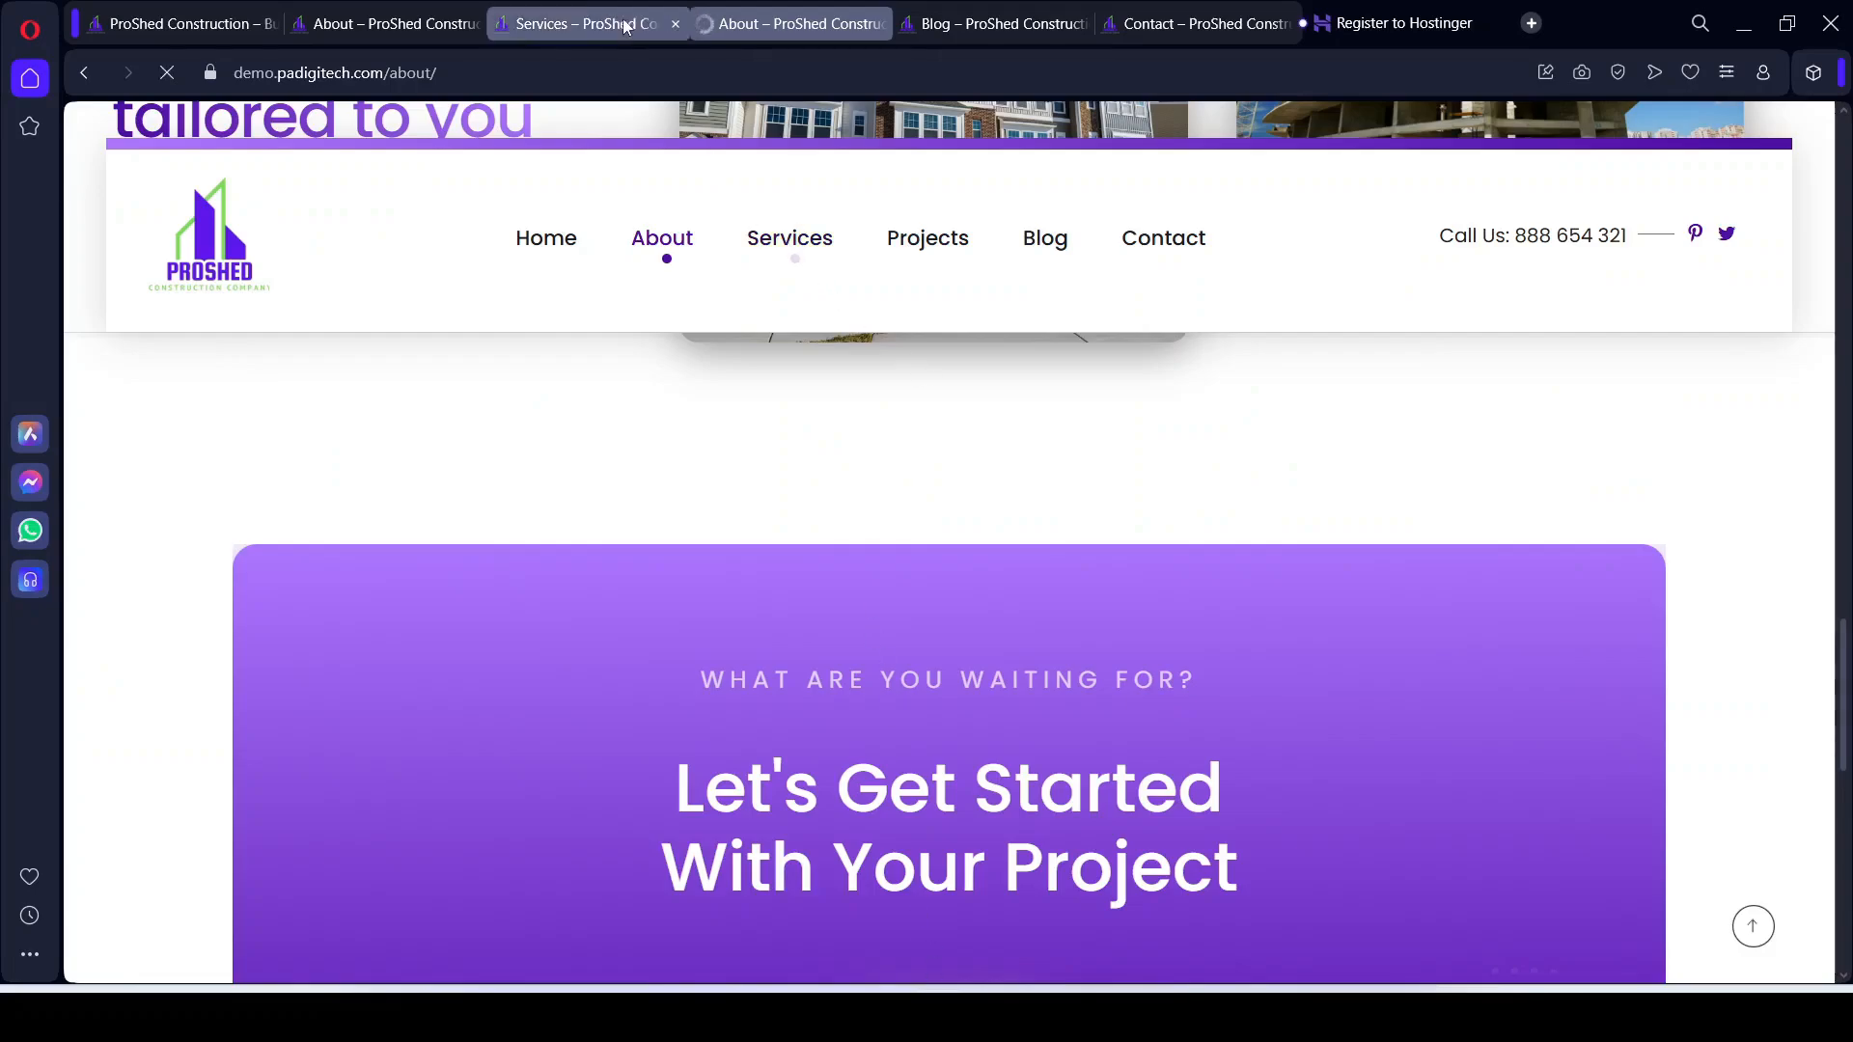
Step: Open the reference site's Services page and scroll through its four construction service cards
click(589, 23)
scroll(425, 560, up, 5)
scroll(443, 598, up, 3)
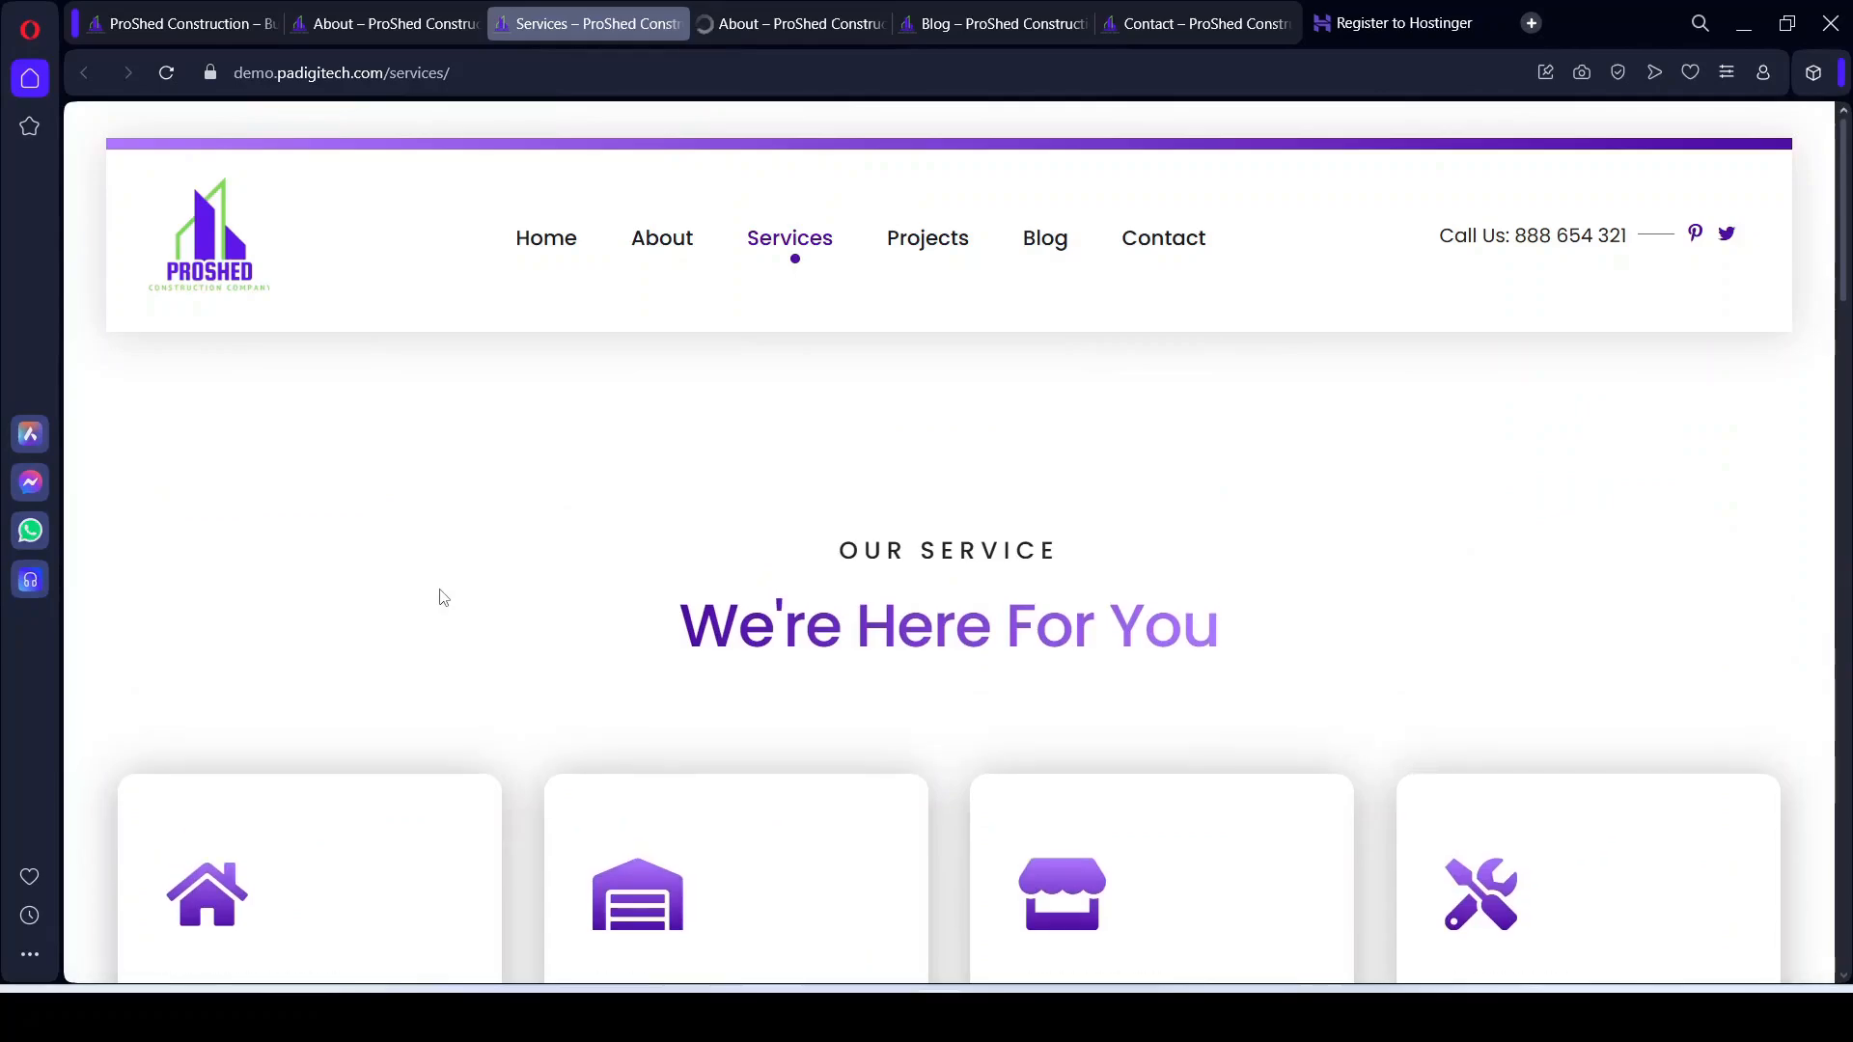
scroll(724, 640, down, 5)
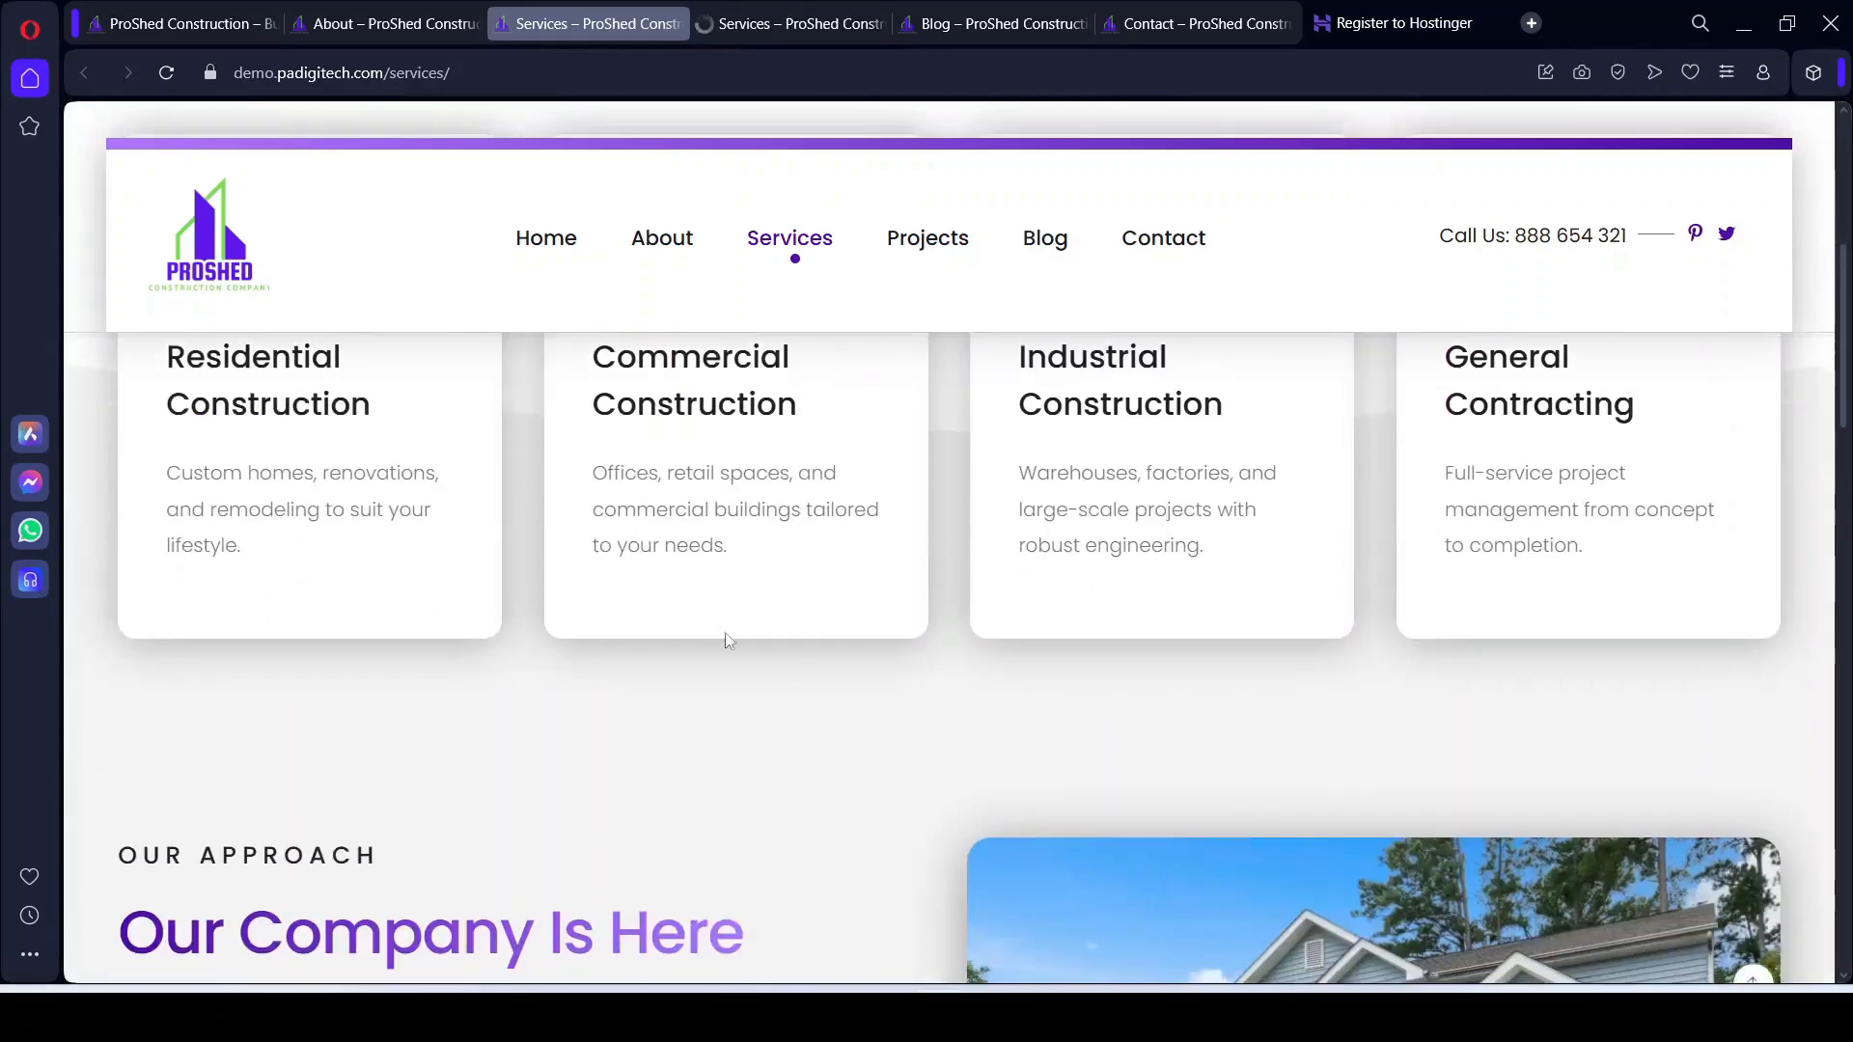
scroll(434, 538, up, 2)
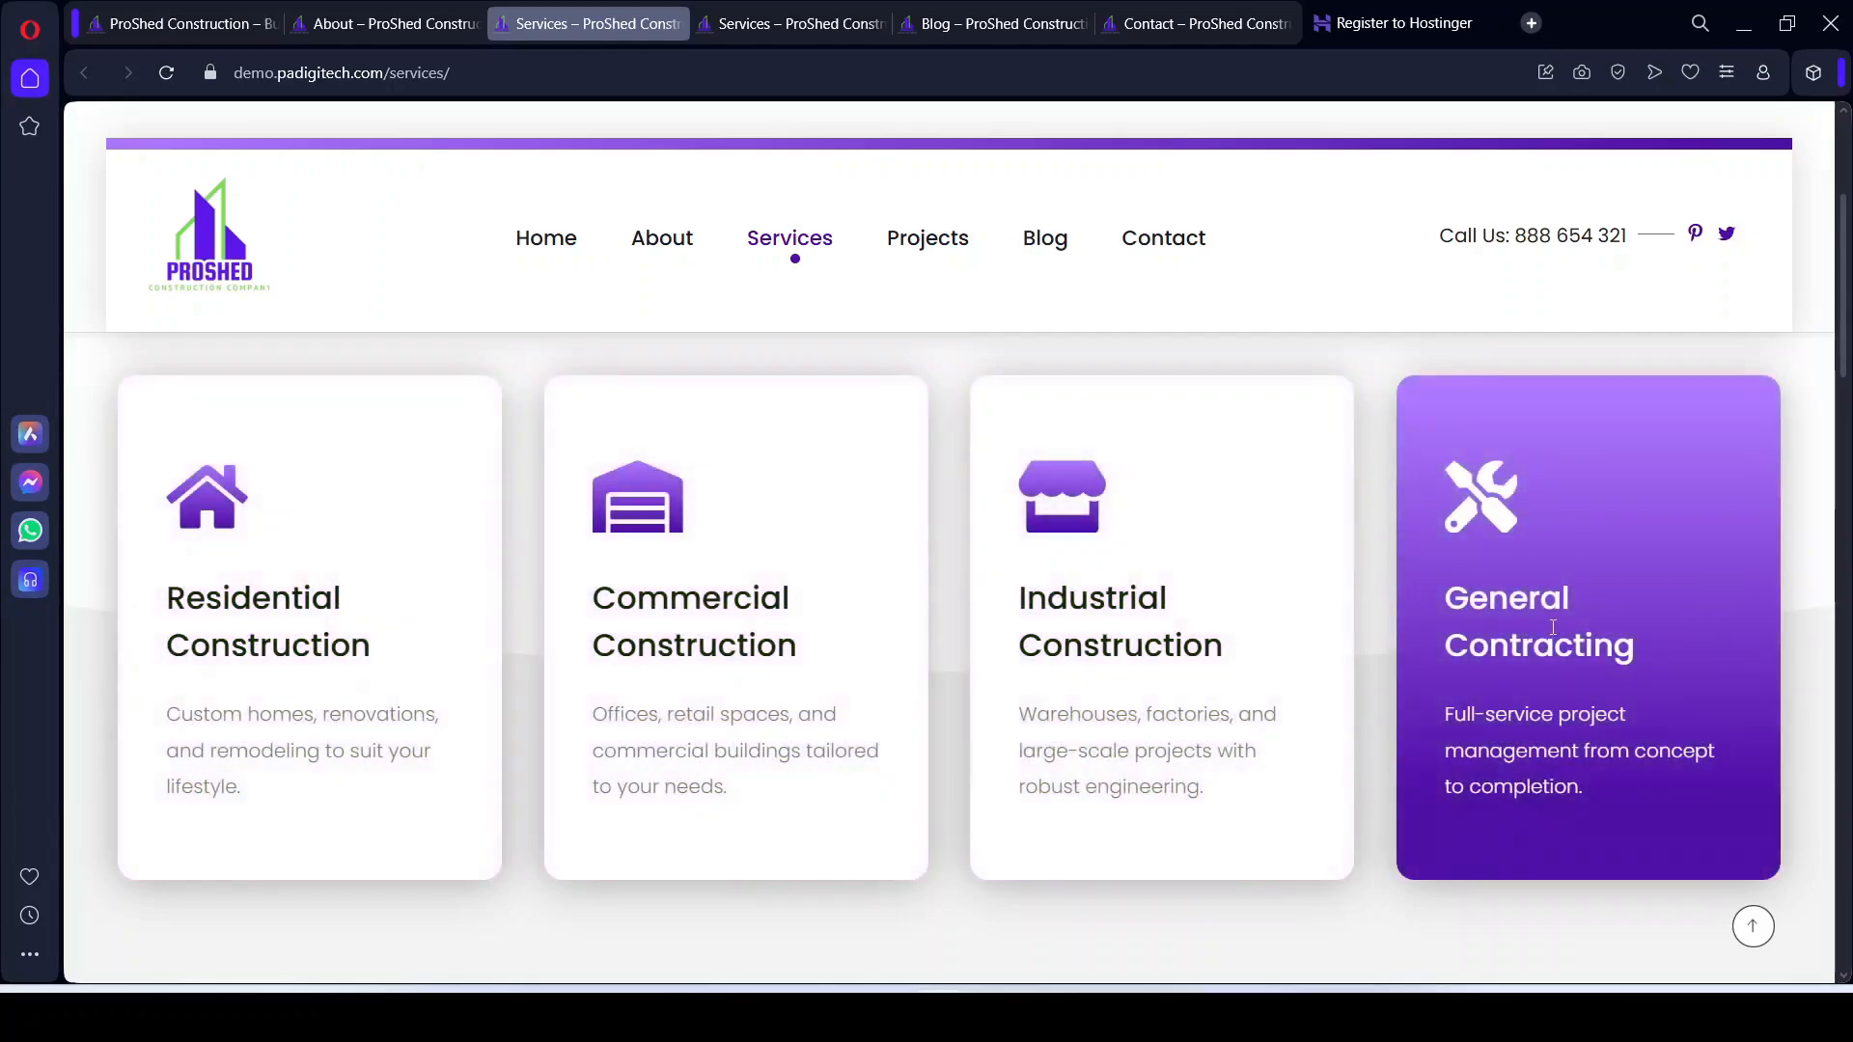
scroll(257, 682, down, 7)
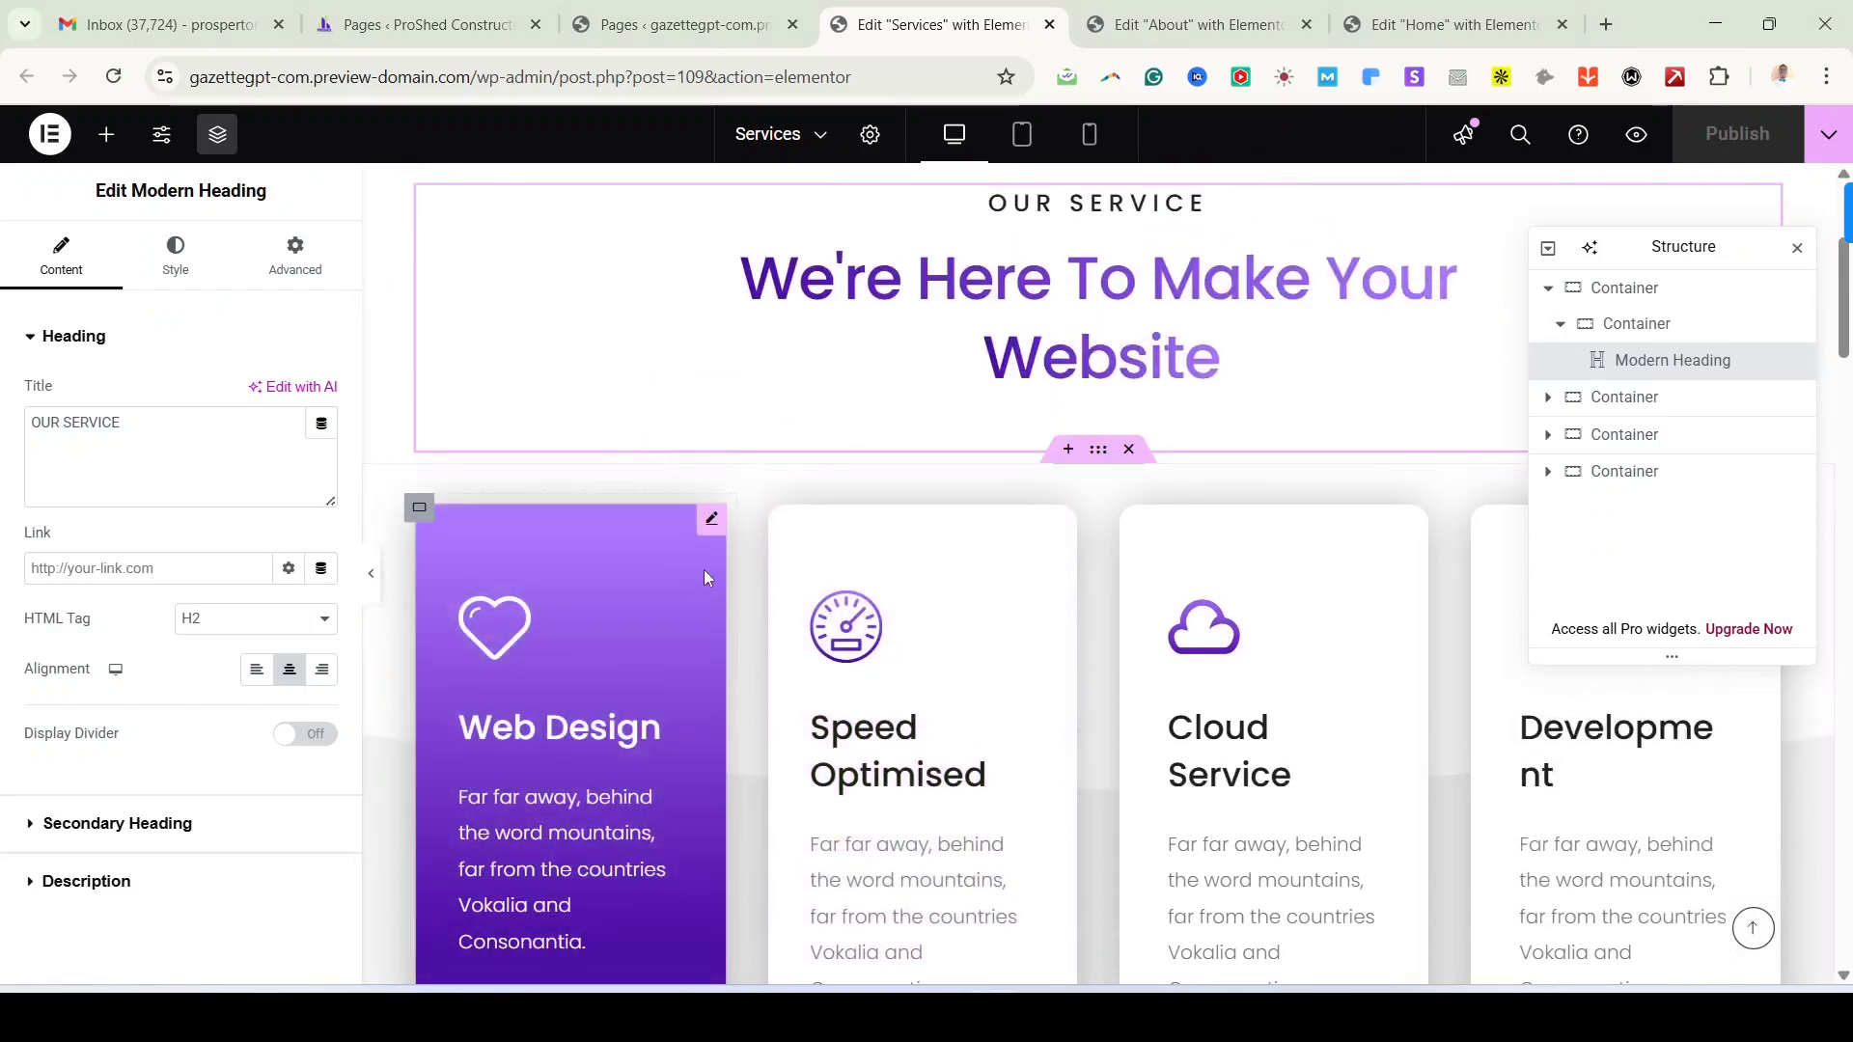
Step: Replace the Web Design card's icon with the Eye icon from the Icon Library
click(711, 519)
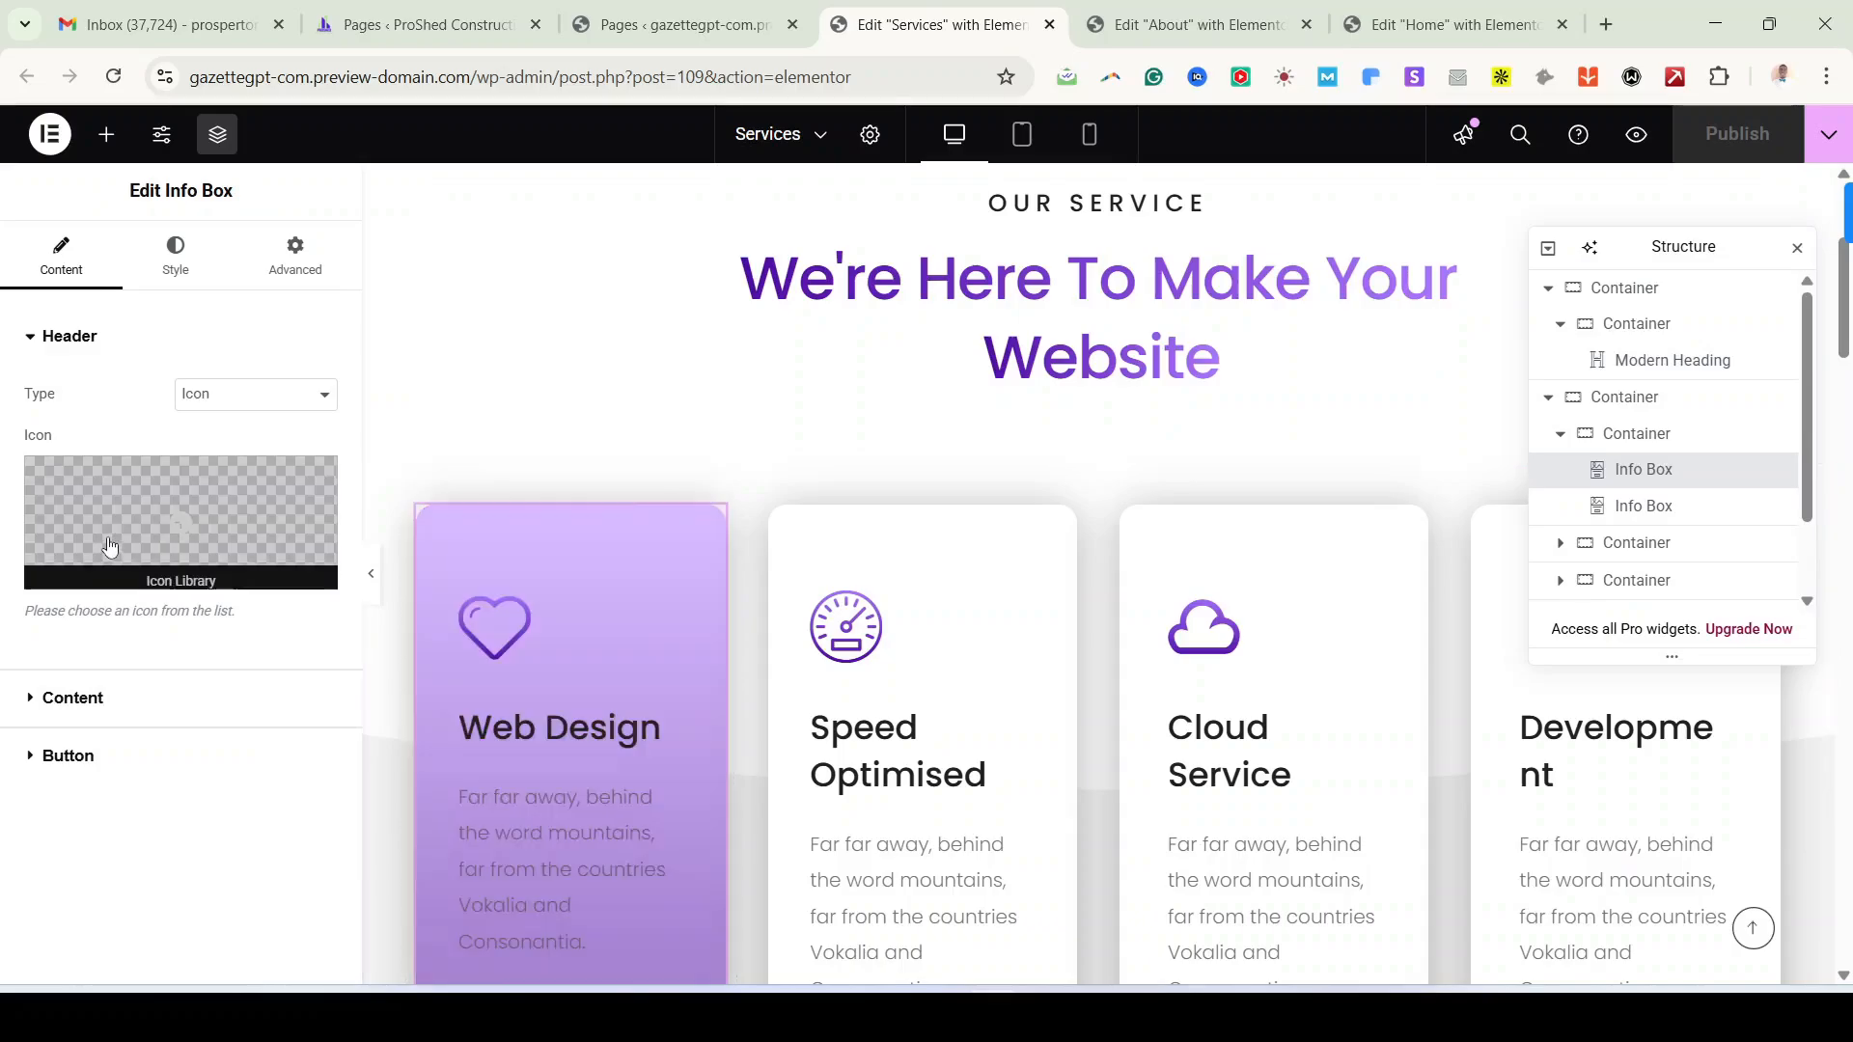
click(149, 519)
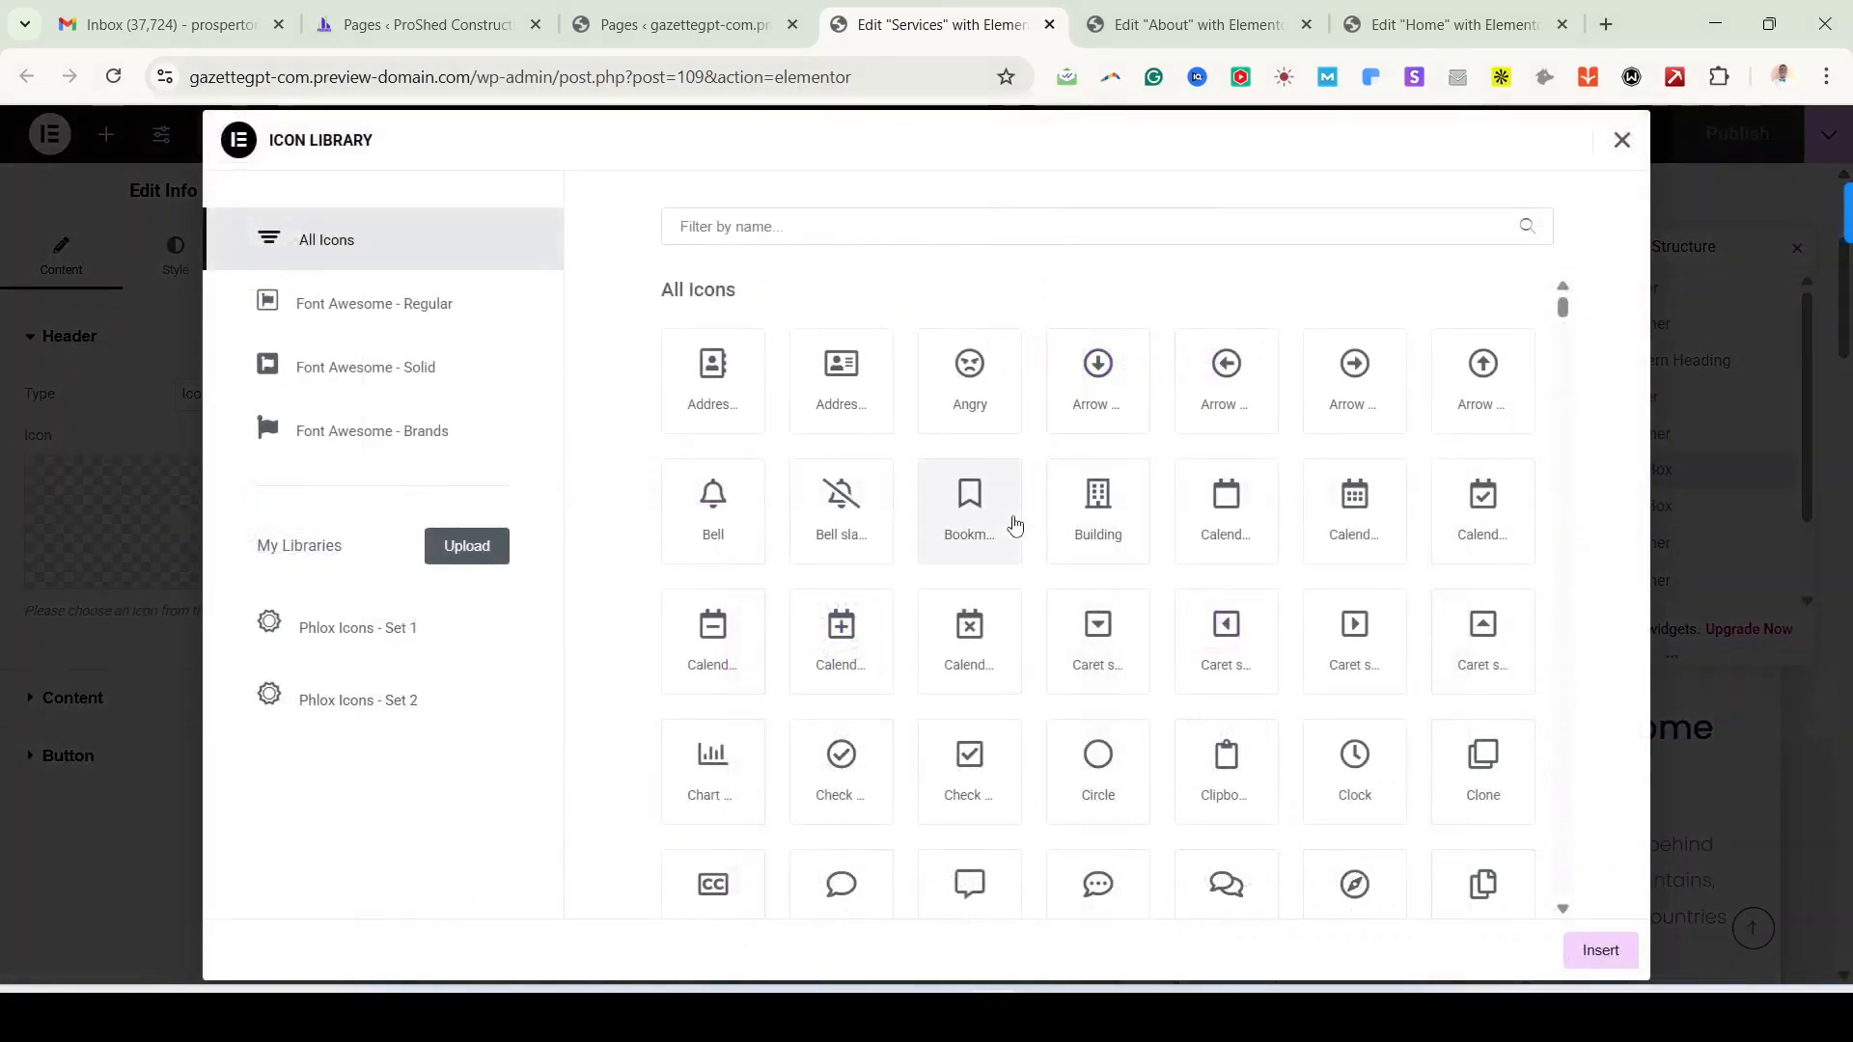
scroll(1206, 749, down, 1)
scroll(1401, 844, down, 3)
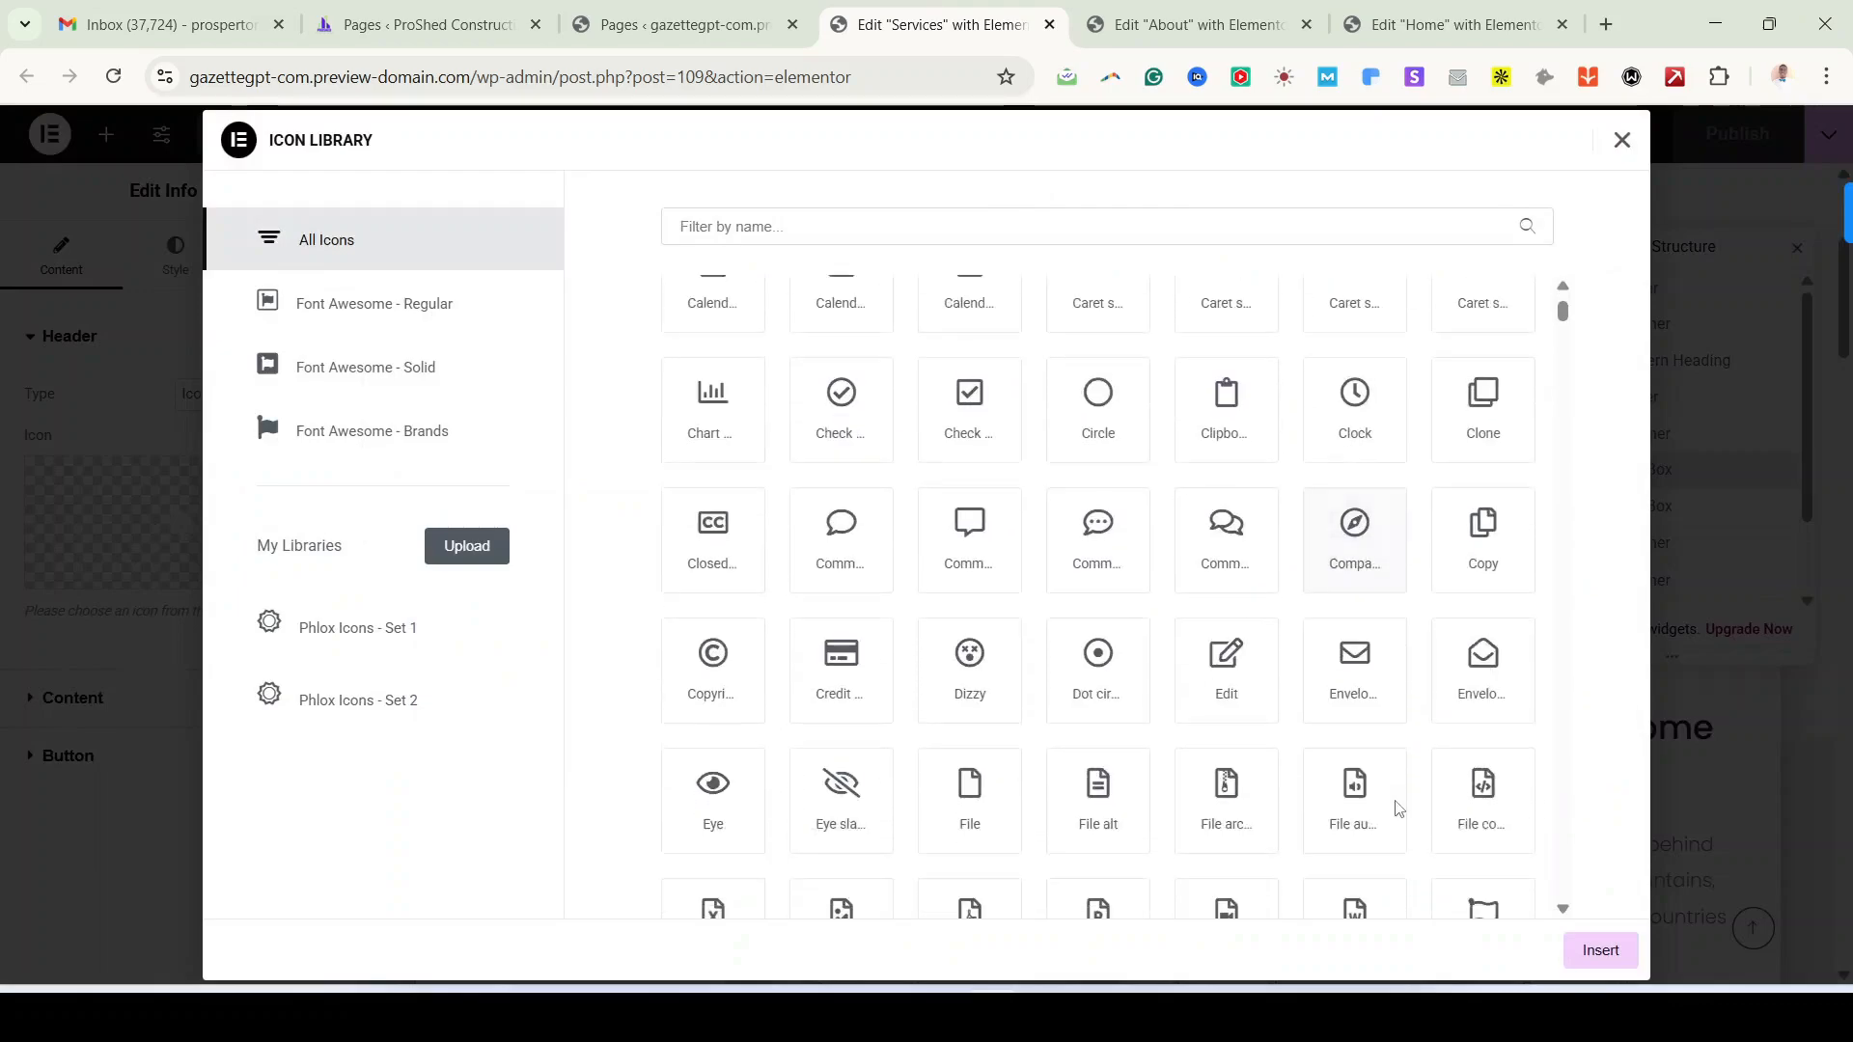
scroll(1364, 891, down, 3)
click(715, 586)
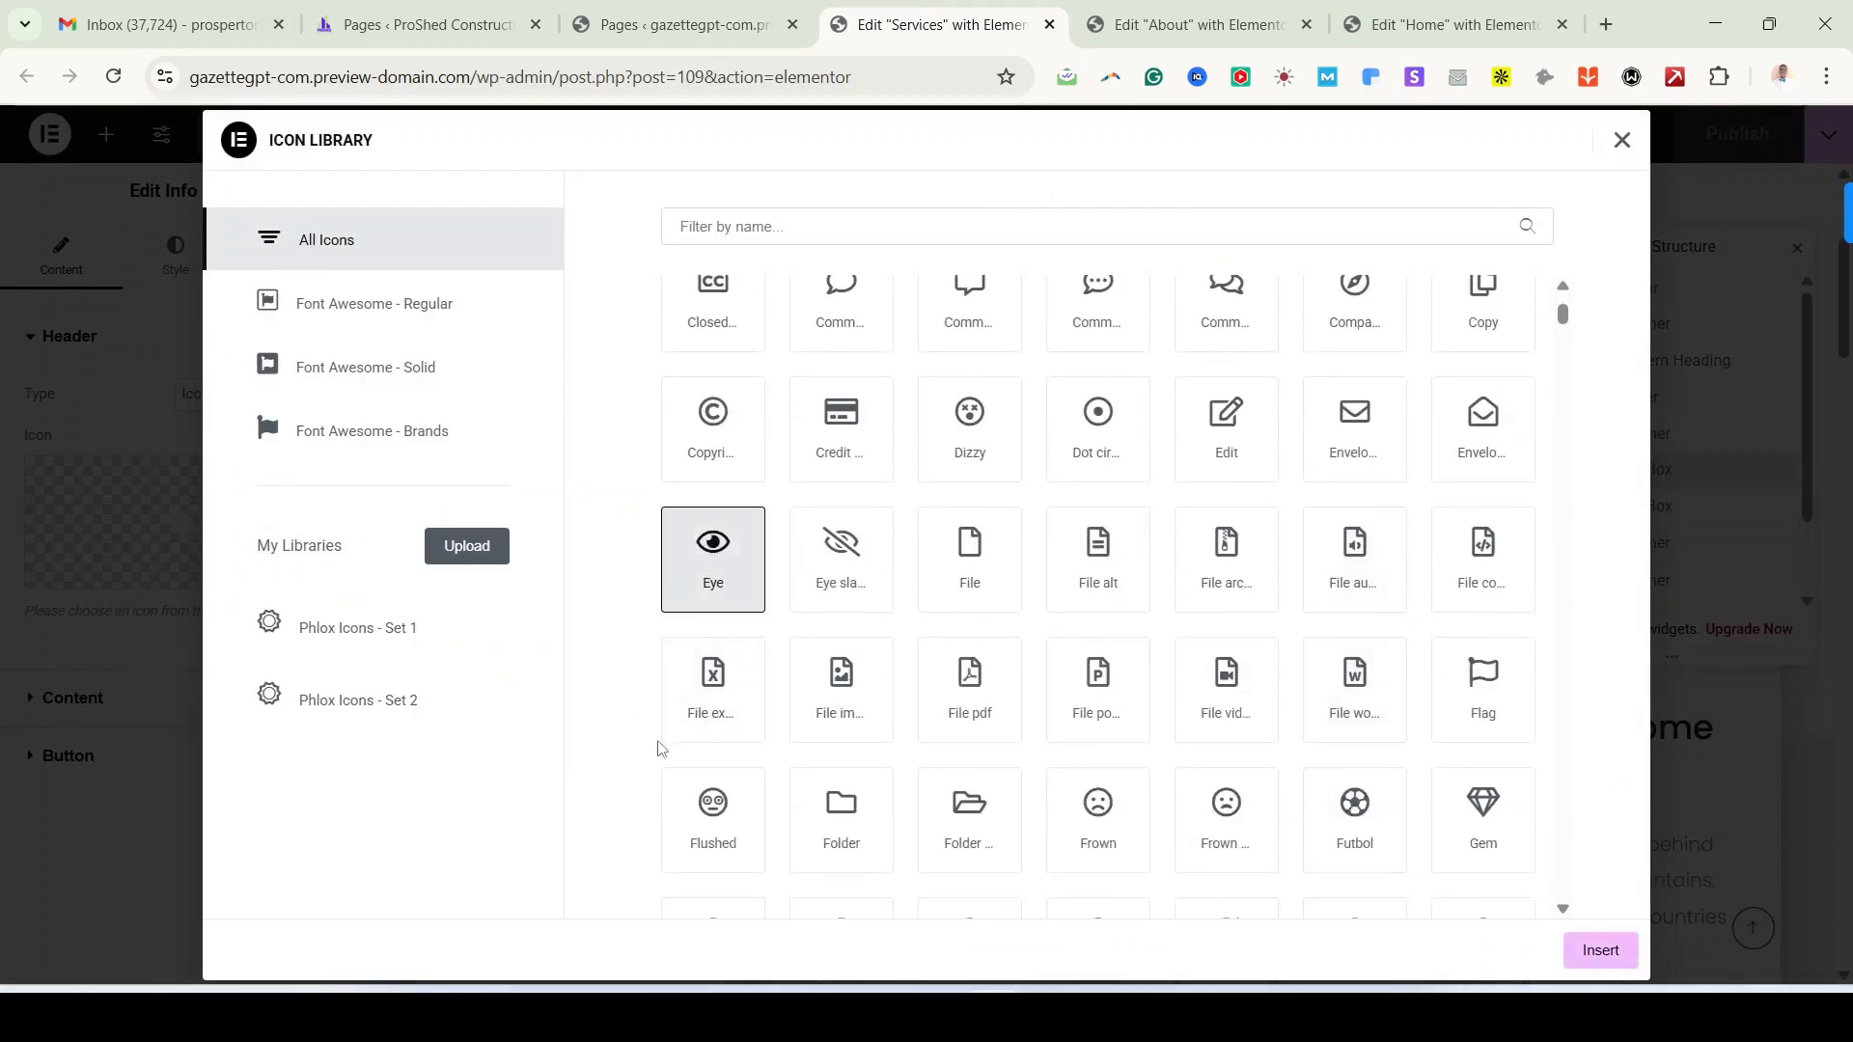
click(1598, 954)
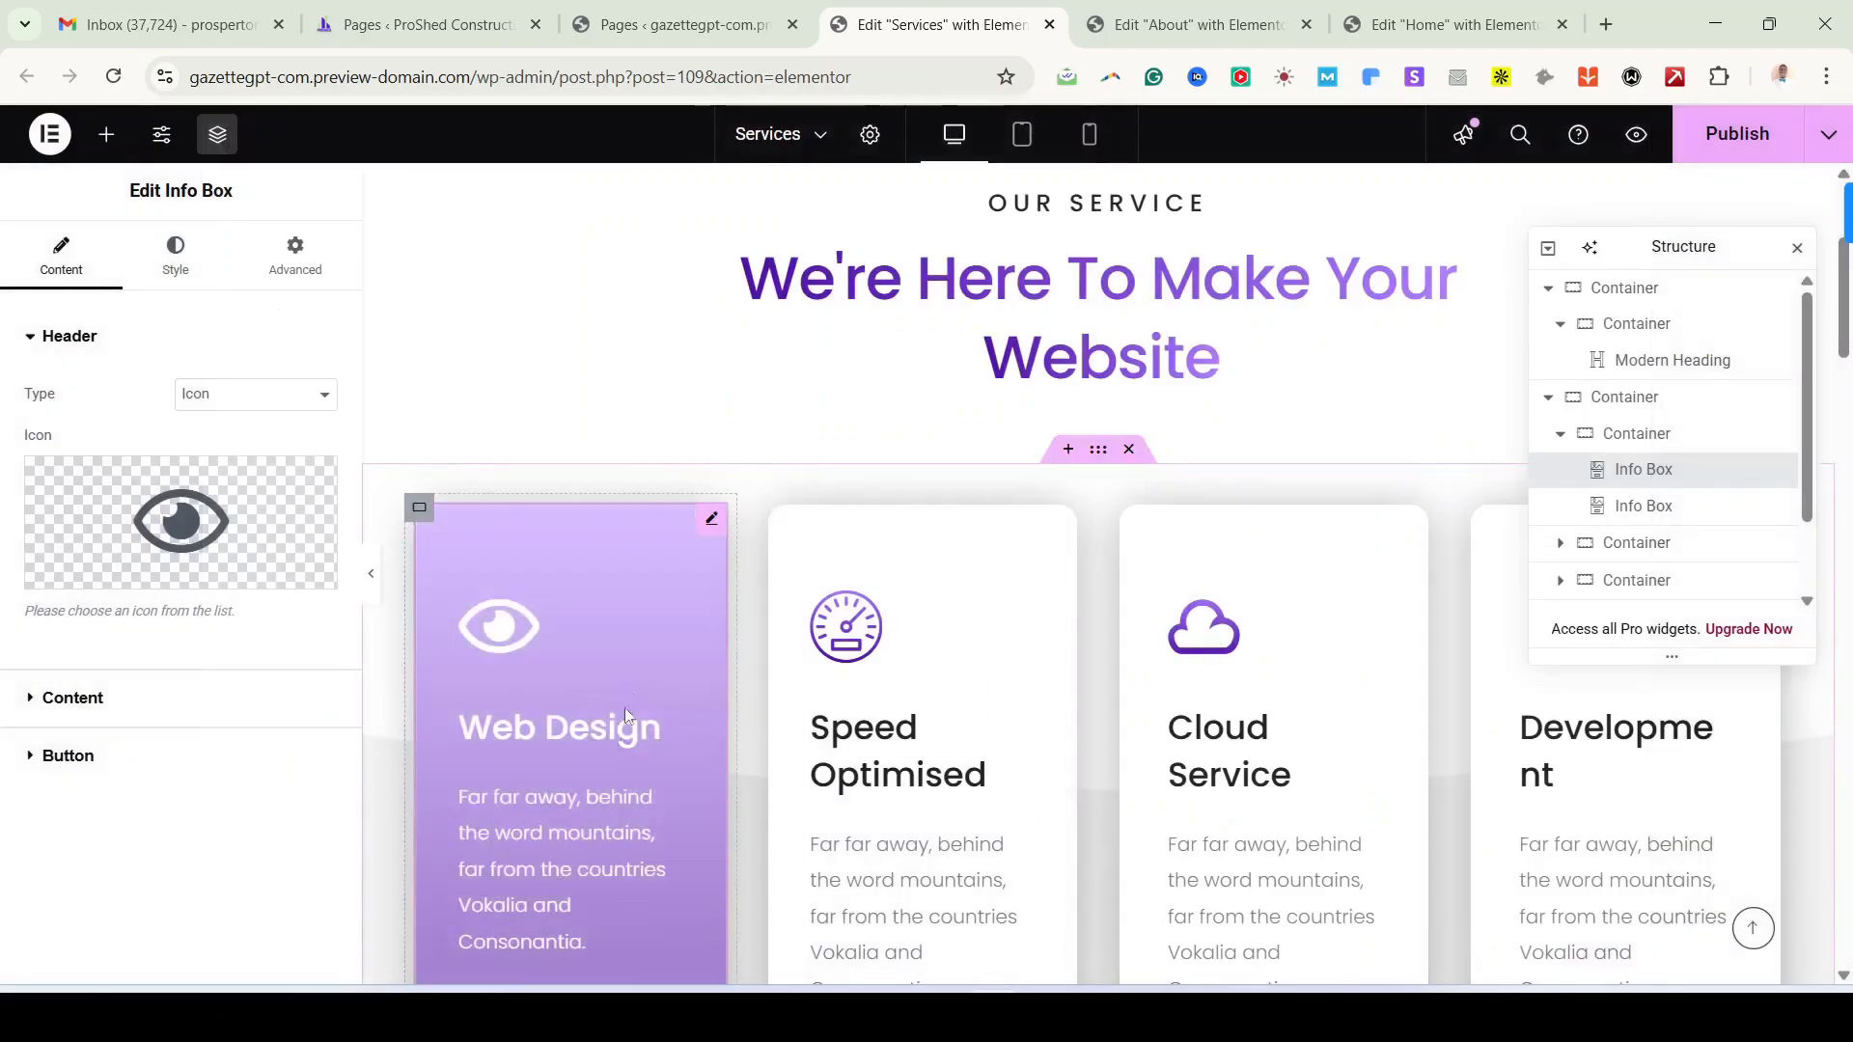
Step: Expand the Web Design card's Content settings to review its title and description
click(136, 701)
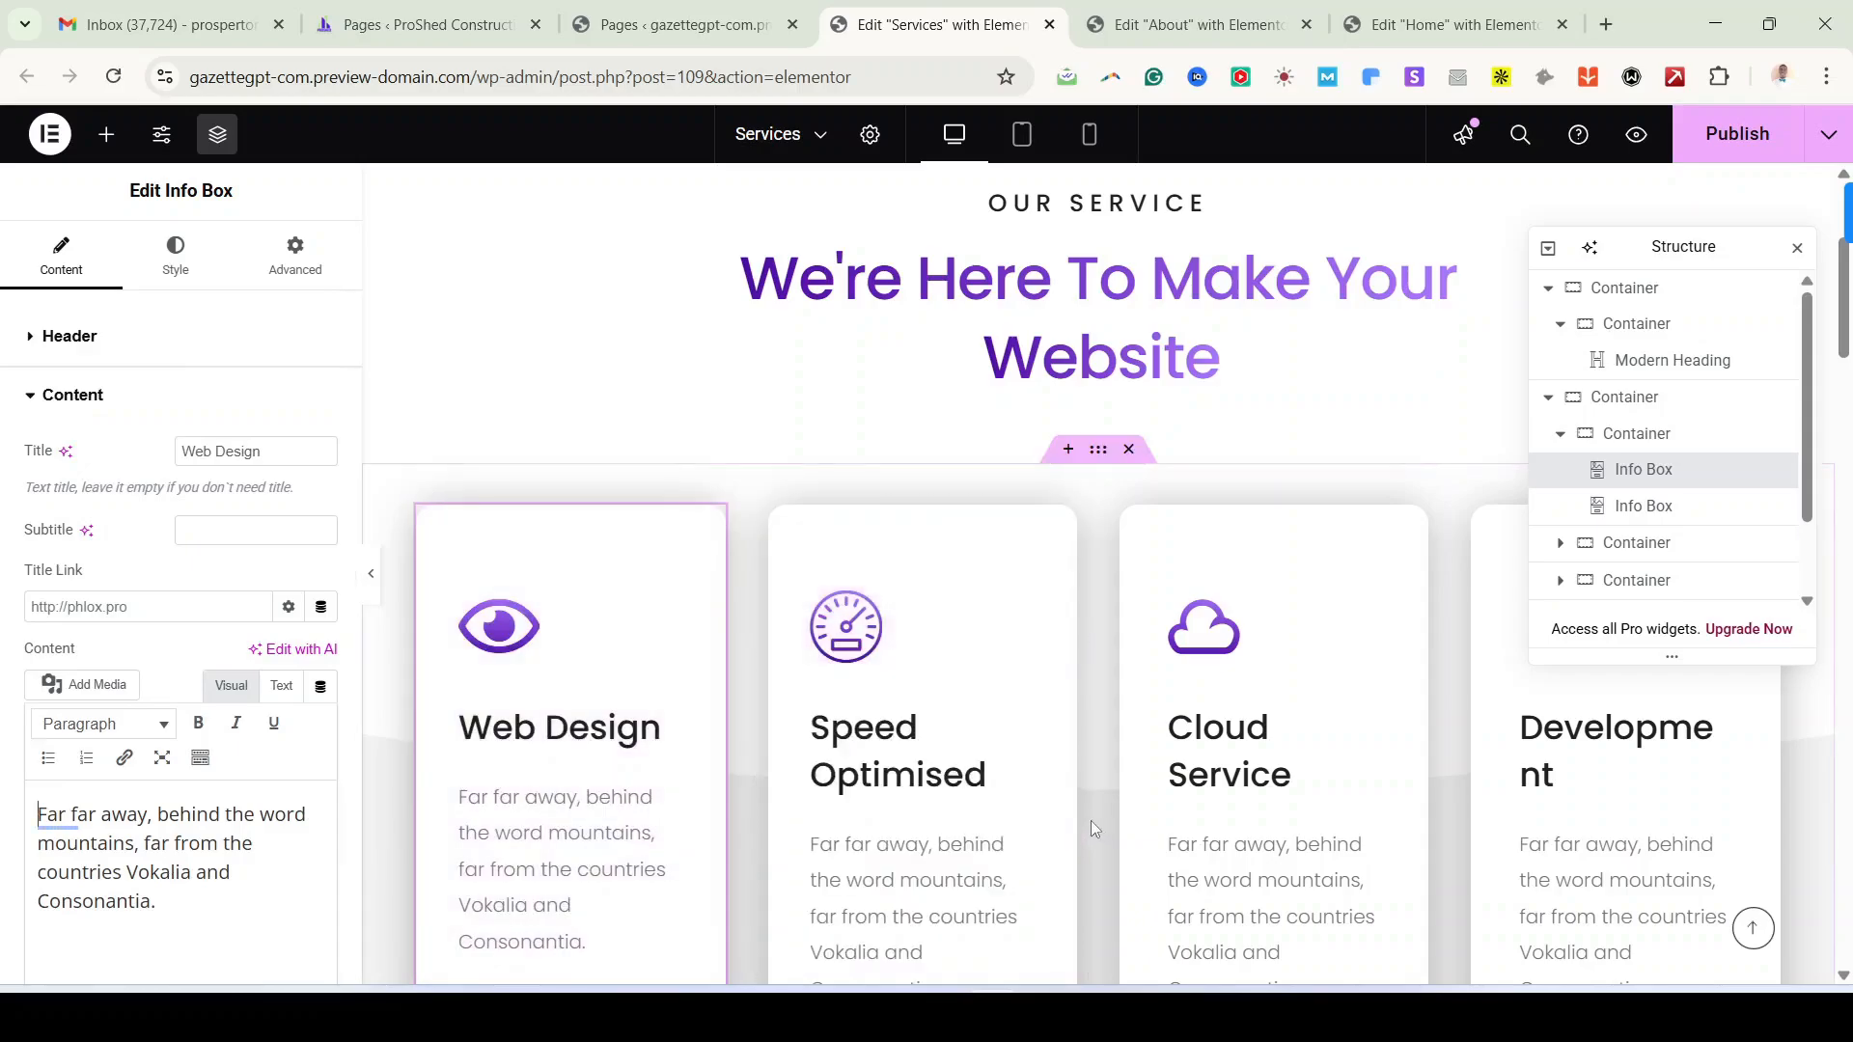
scroll(1598, 818, down, 2)
scroll(1598, 818, down, 5)
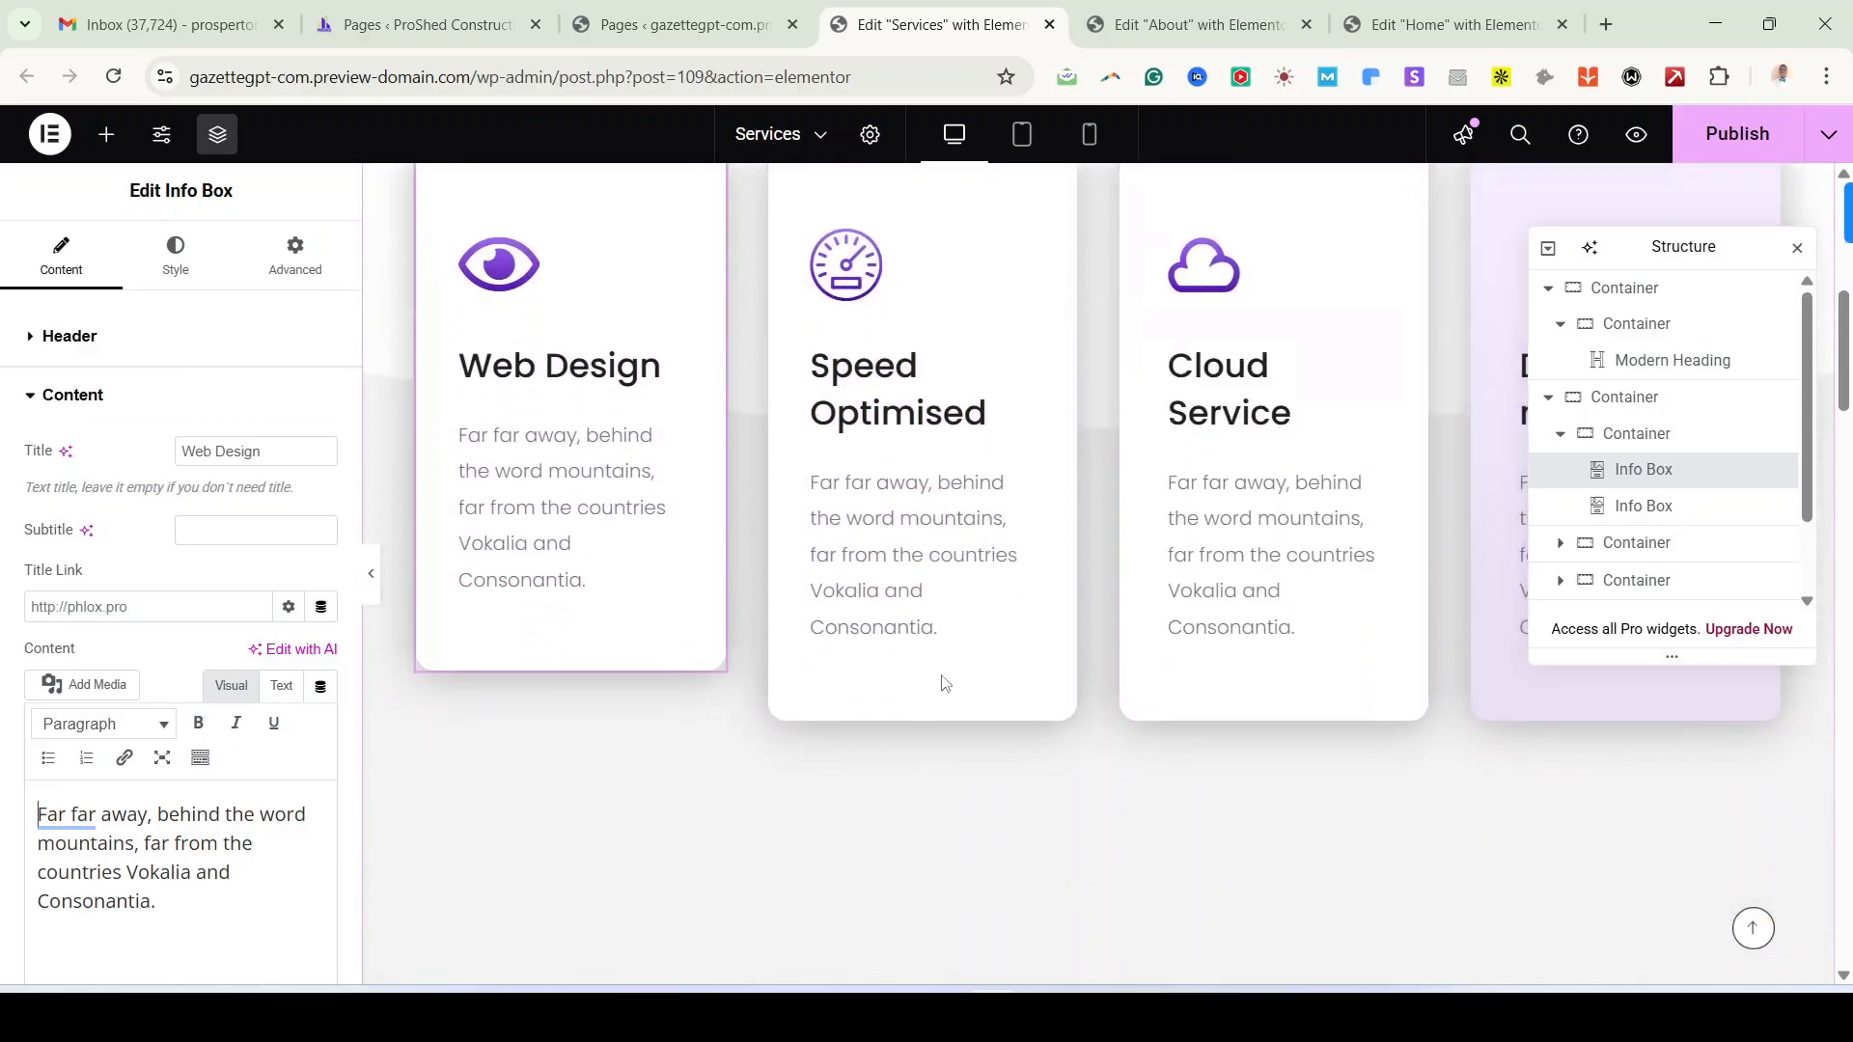
scroll(905, 645, up, 7)
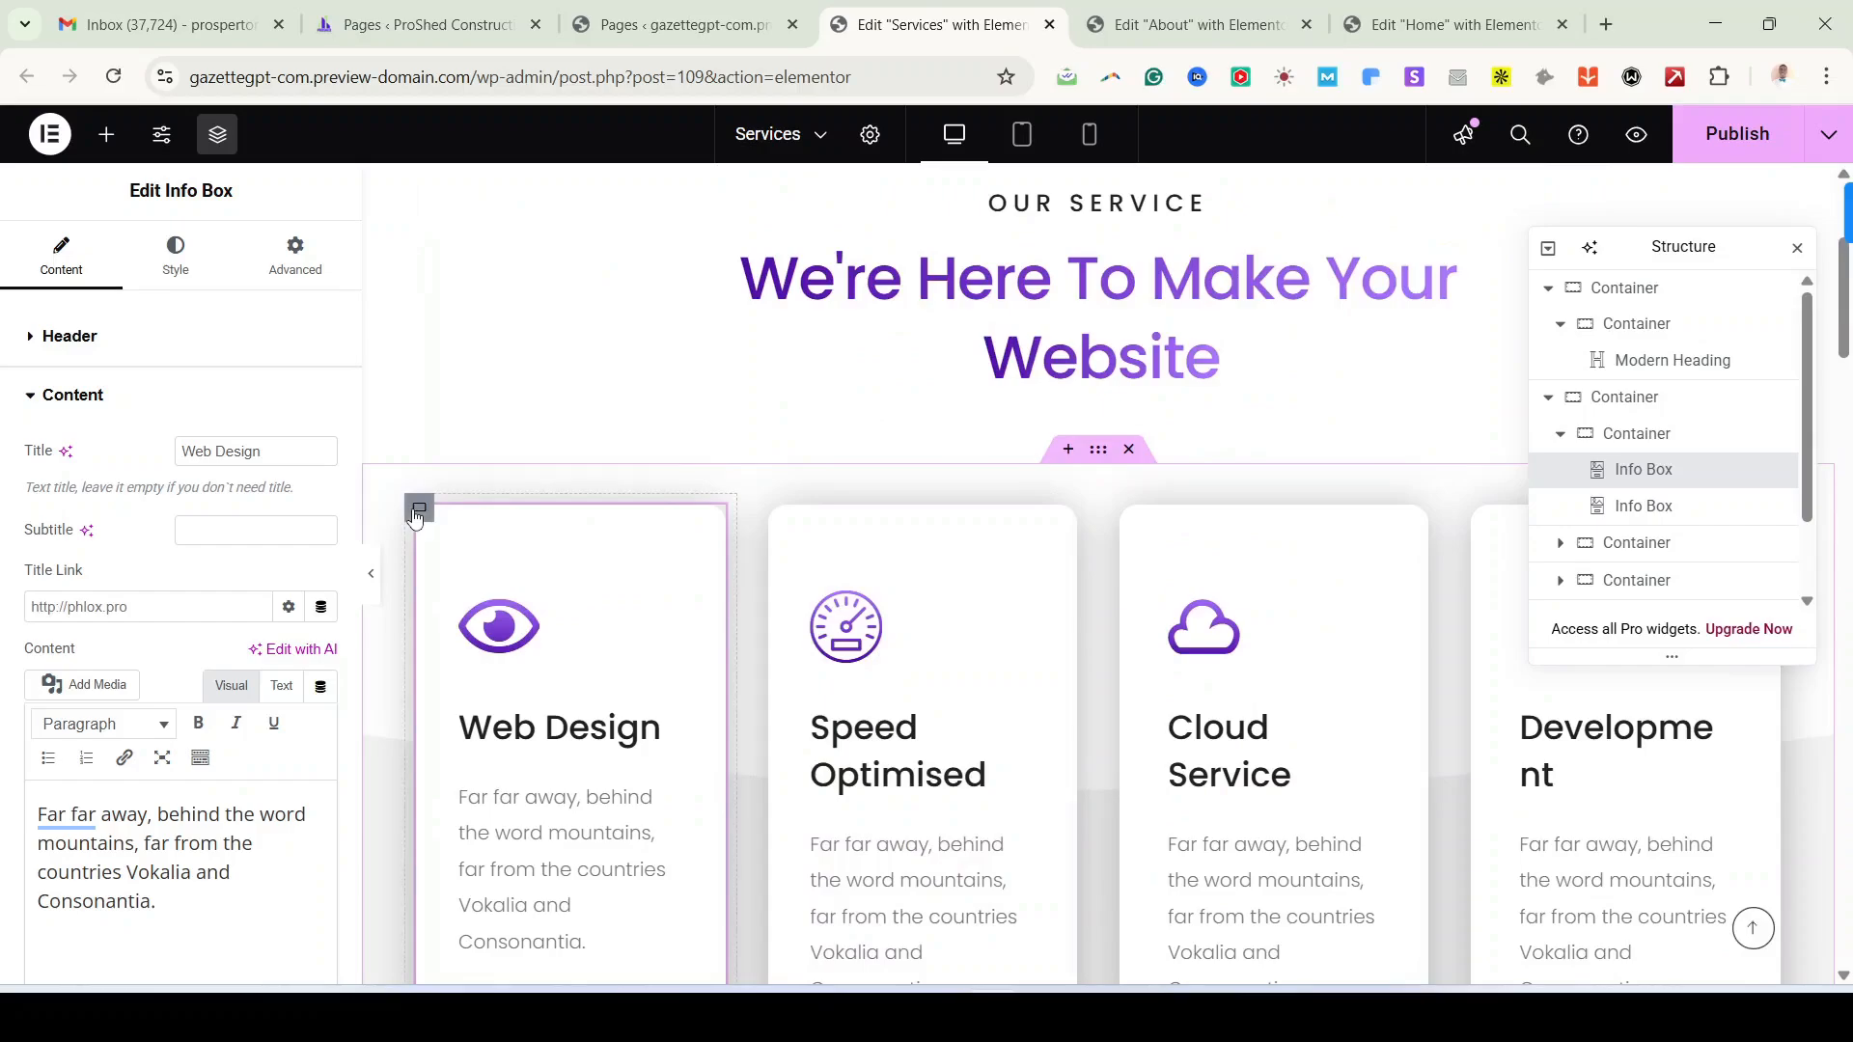
Step: Select the outer container of the services section to show its layout settings
click(419, 509)
scroll(1274, 666, down, 2)
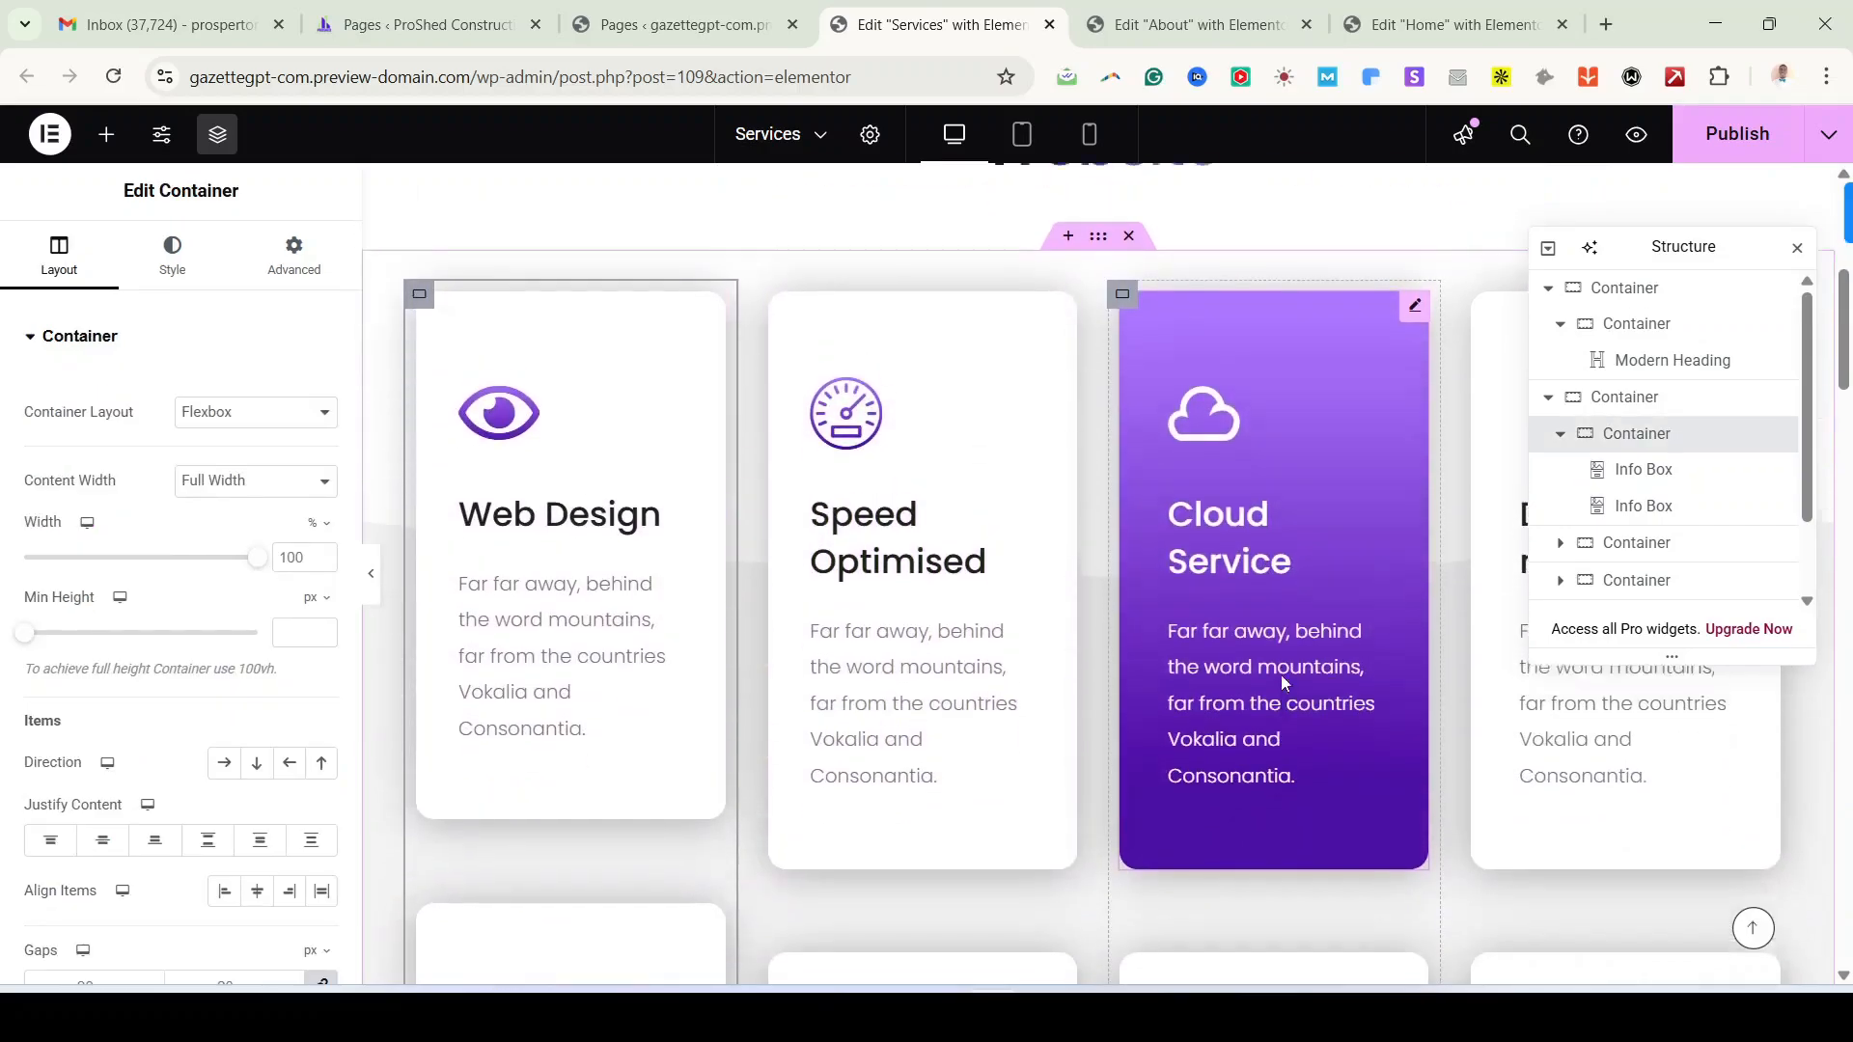
scroll(1281, 676, up, 2)
scroll(1281, 675, down, 2)
scroll(1062, 580, up, 2)
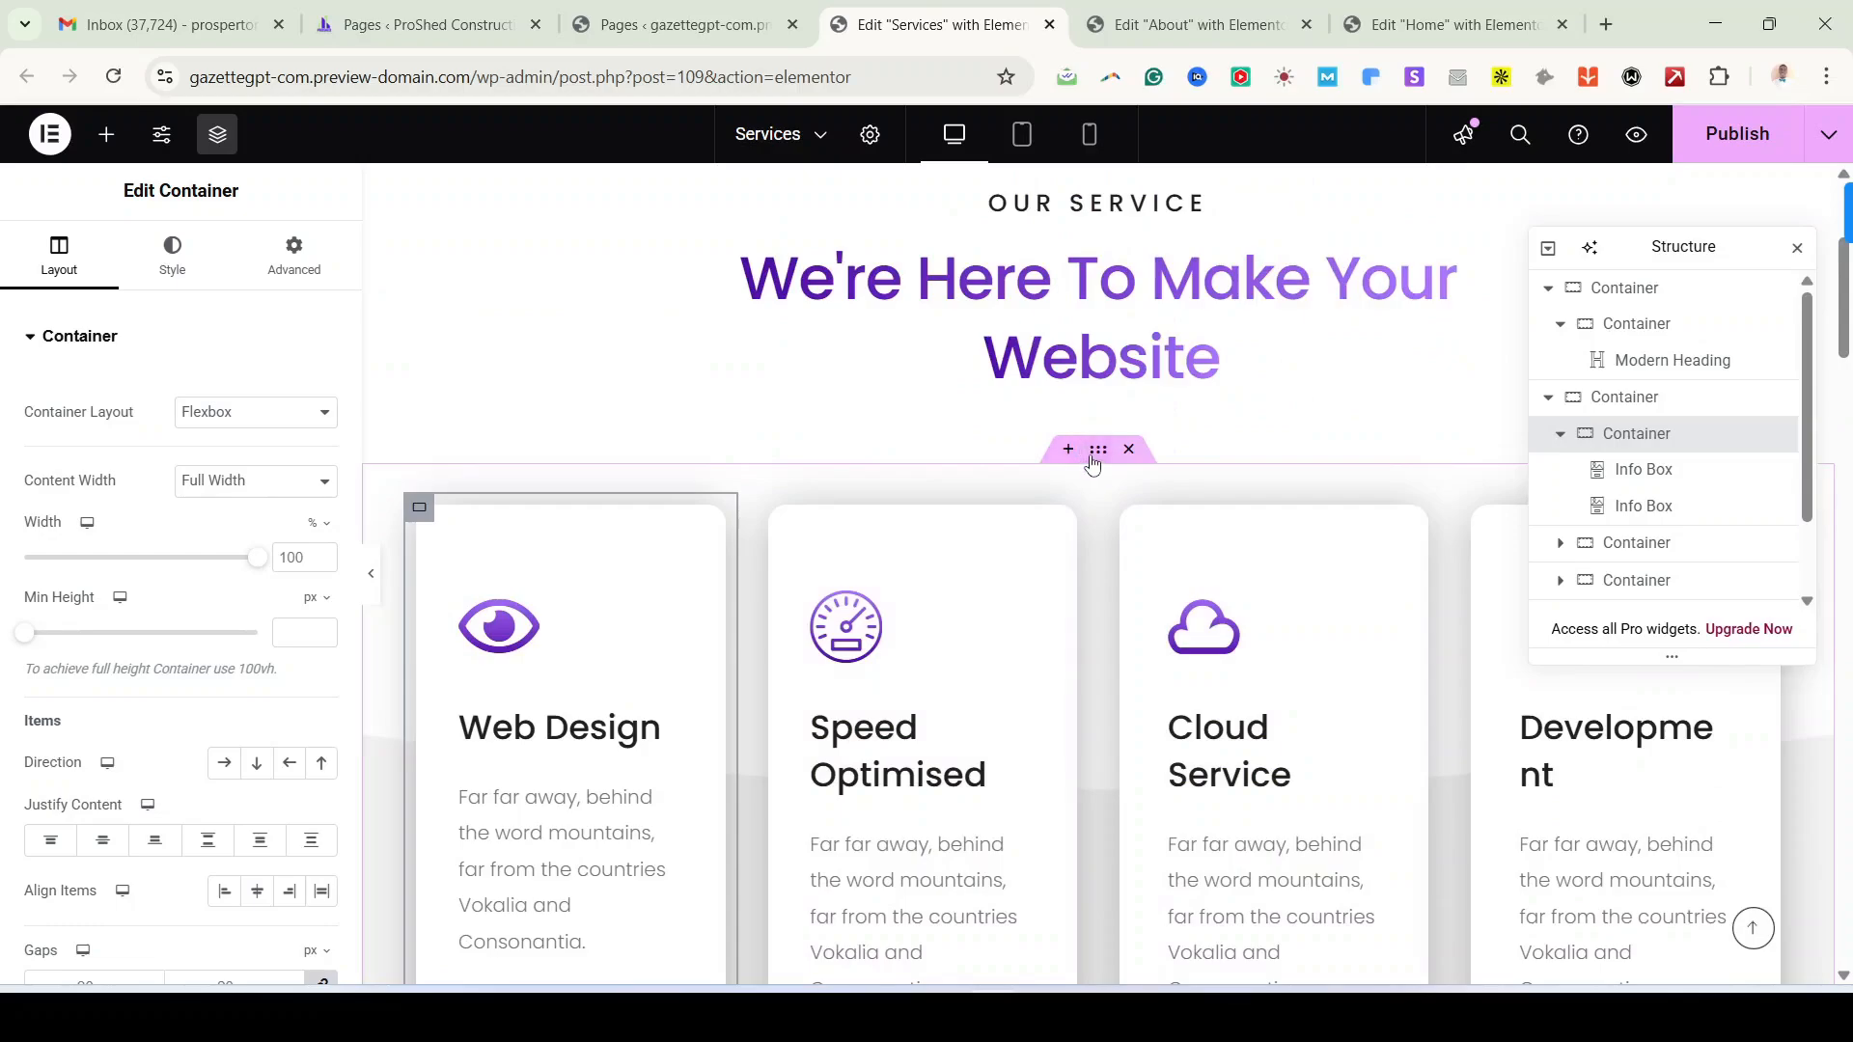
click(1092, 463)
Step: Scroll down the Services page to review the sections below the cards
scroll(289, 830, down, 3)
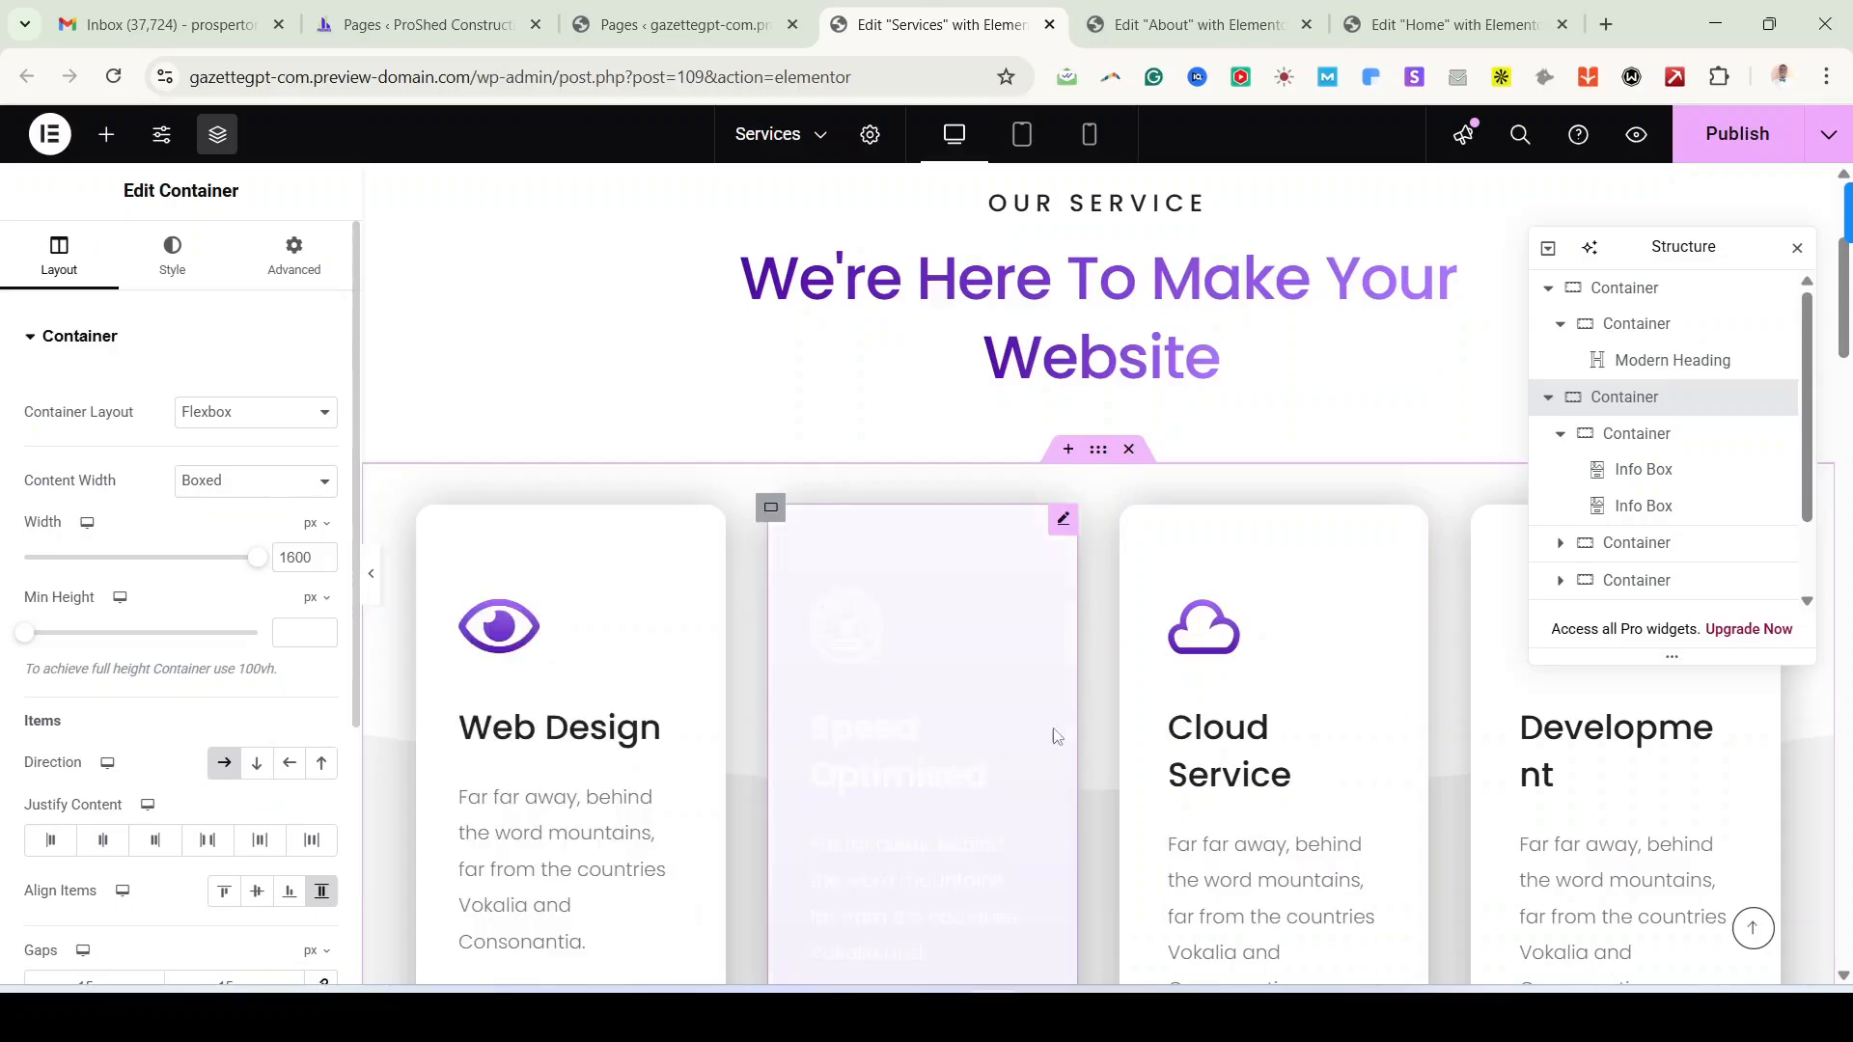
scroll(1135, 739, down, 5)
scroll(838, 718, down, 3)
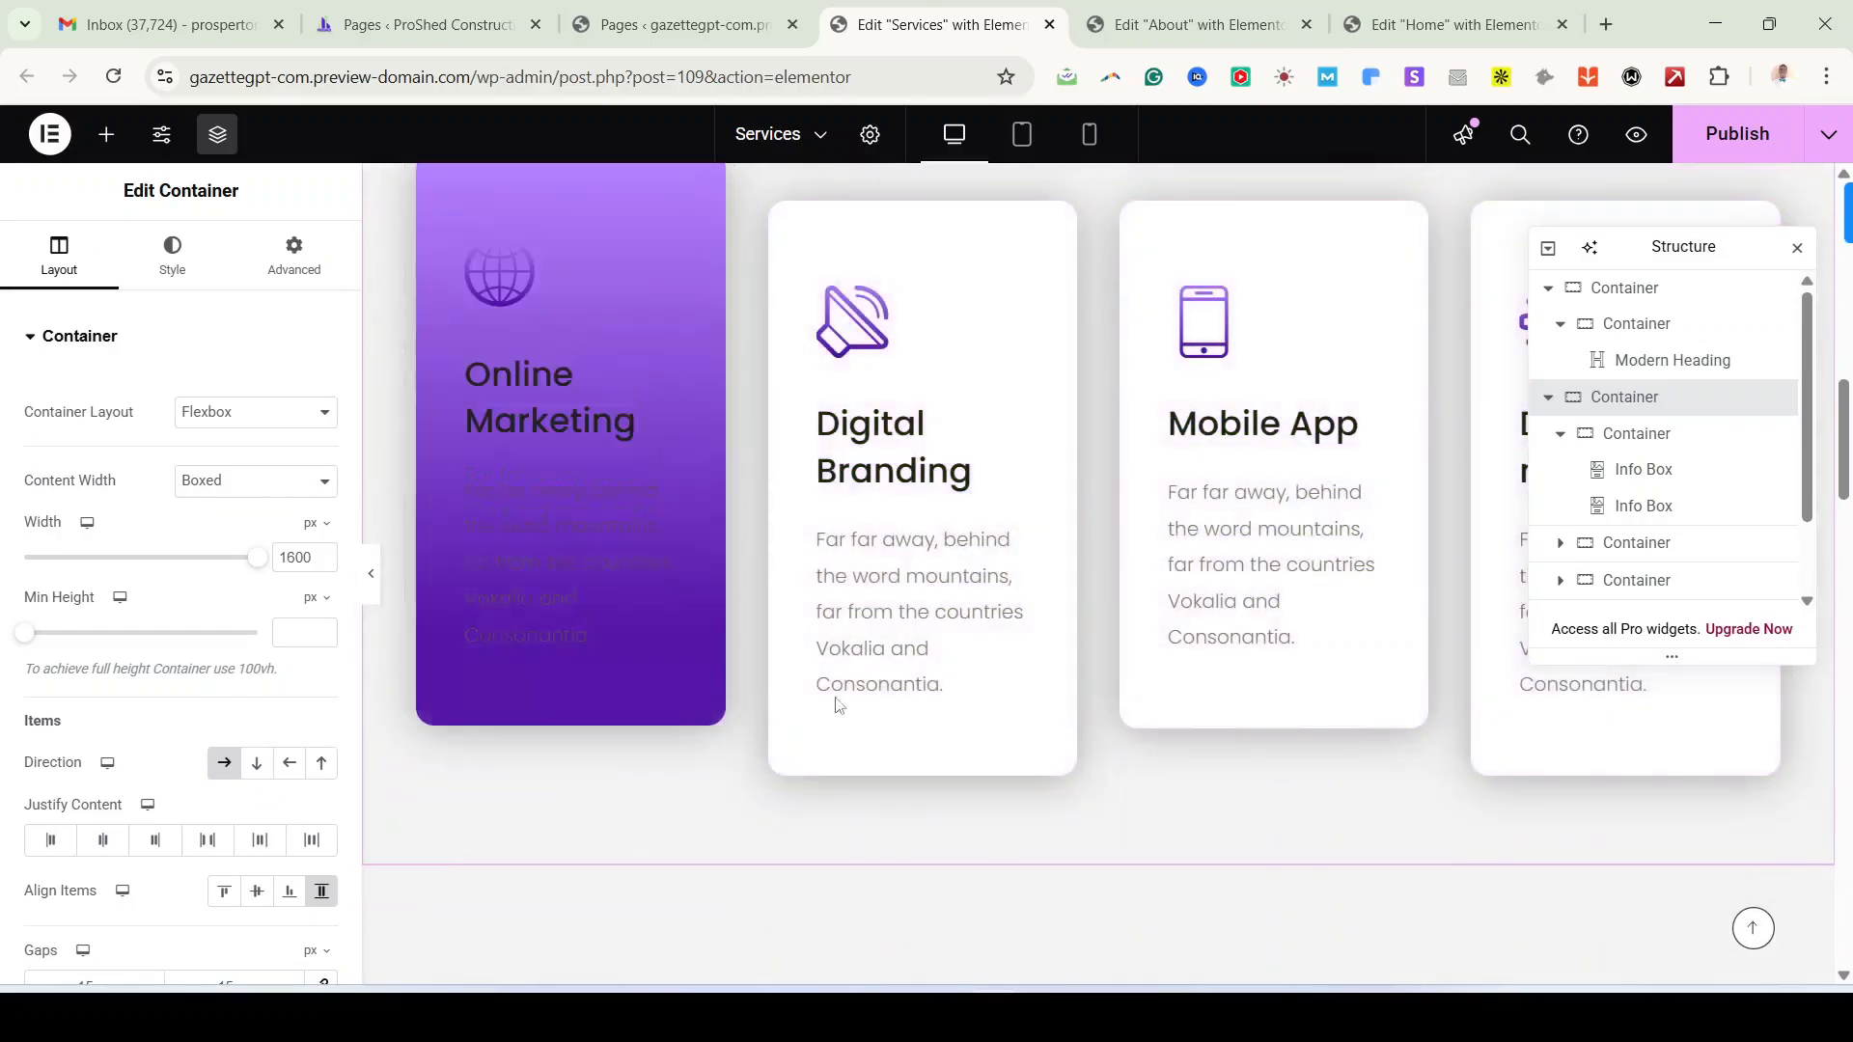
scroll(840, 705, up, 2)
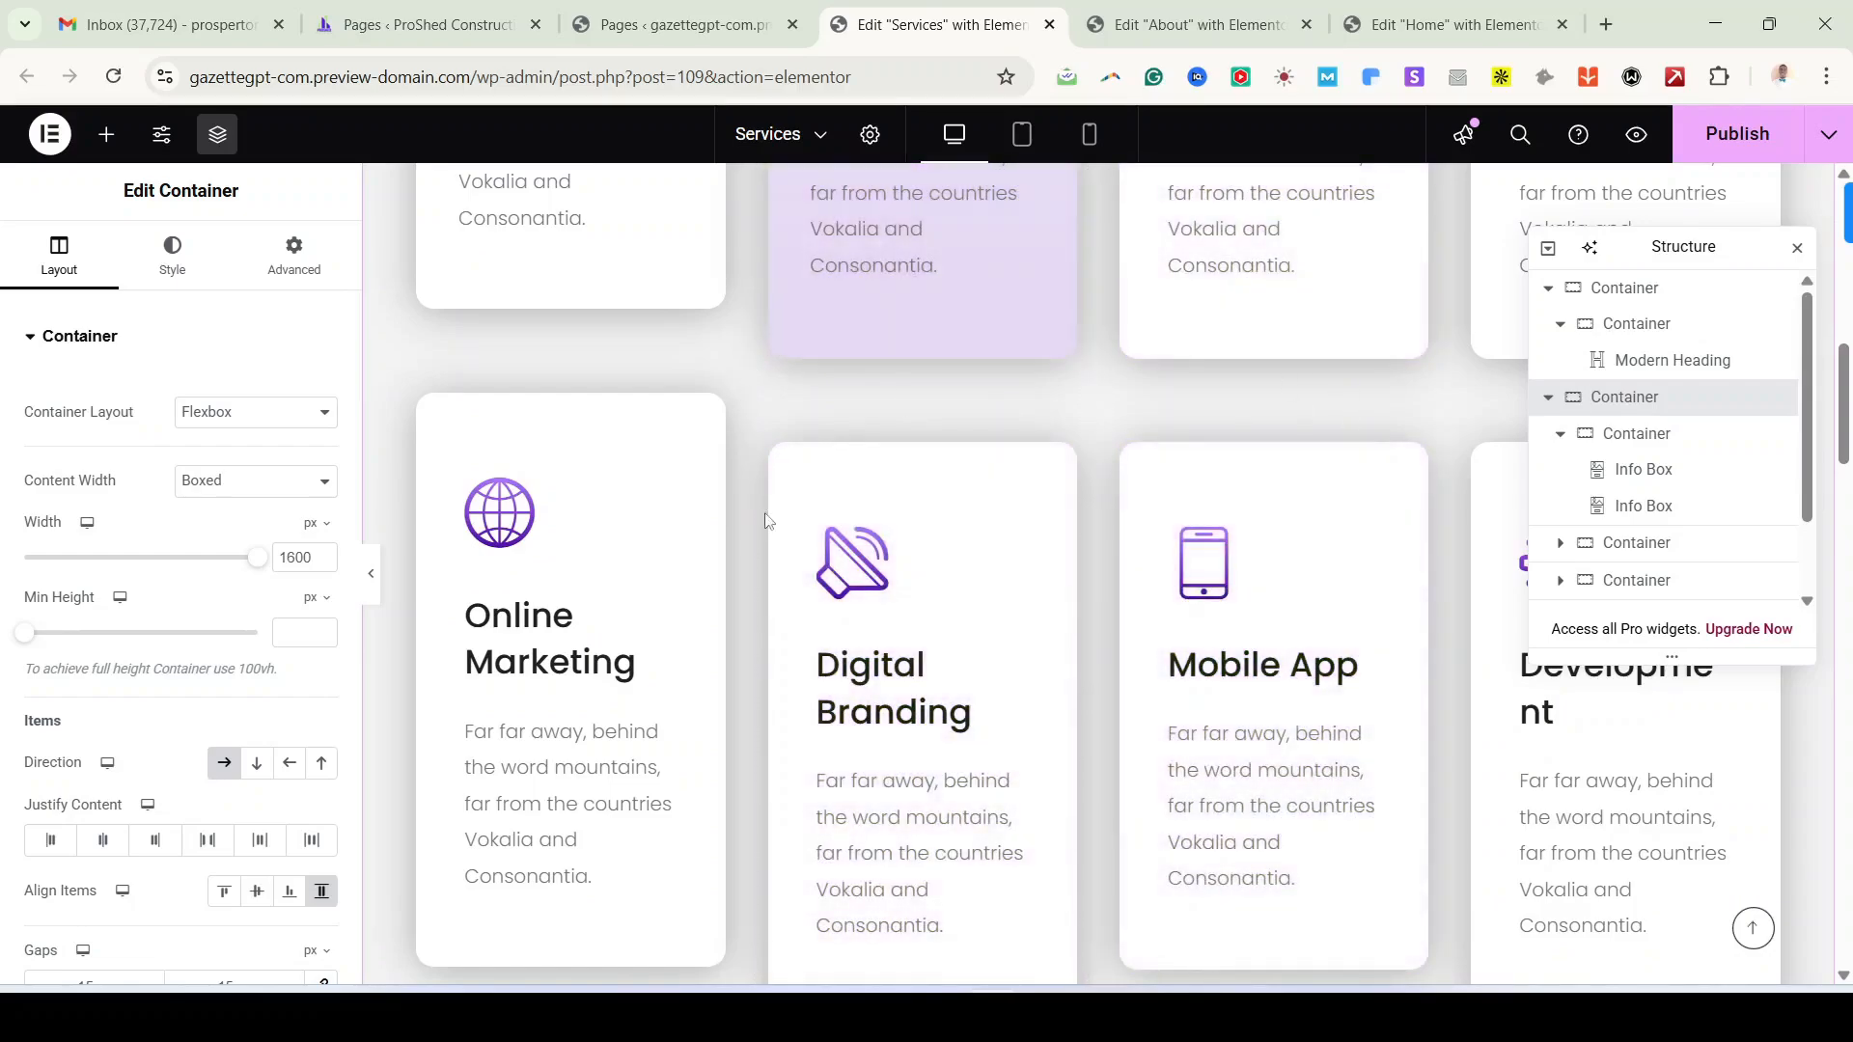
scroll(1028, 595, down, 5)
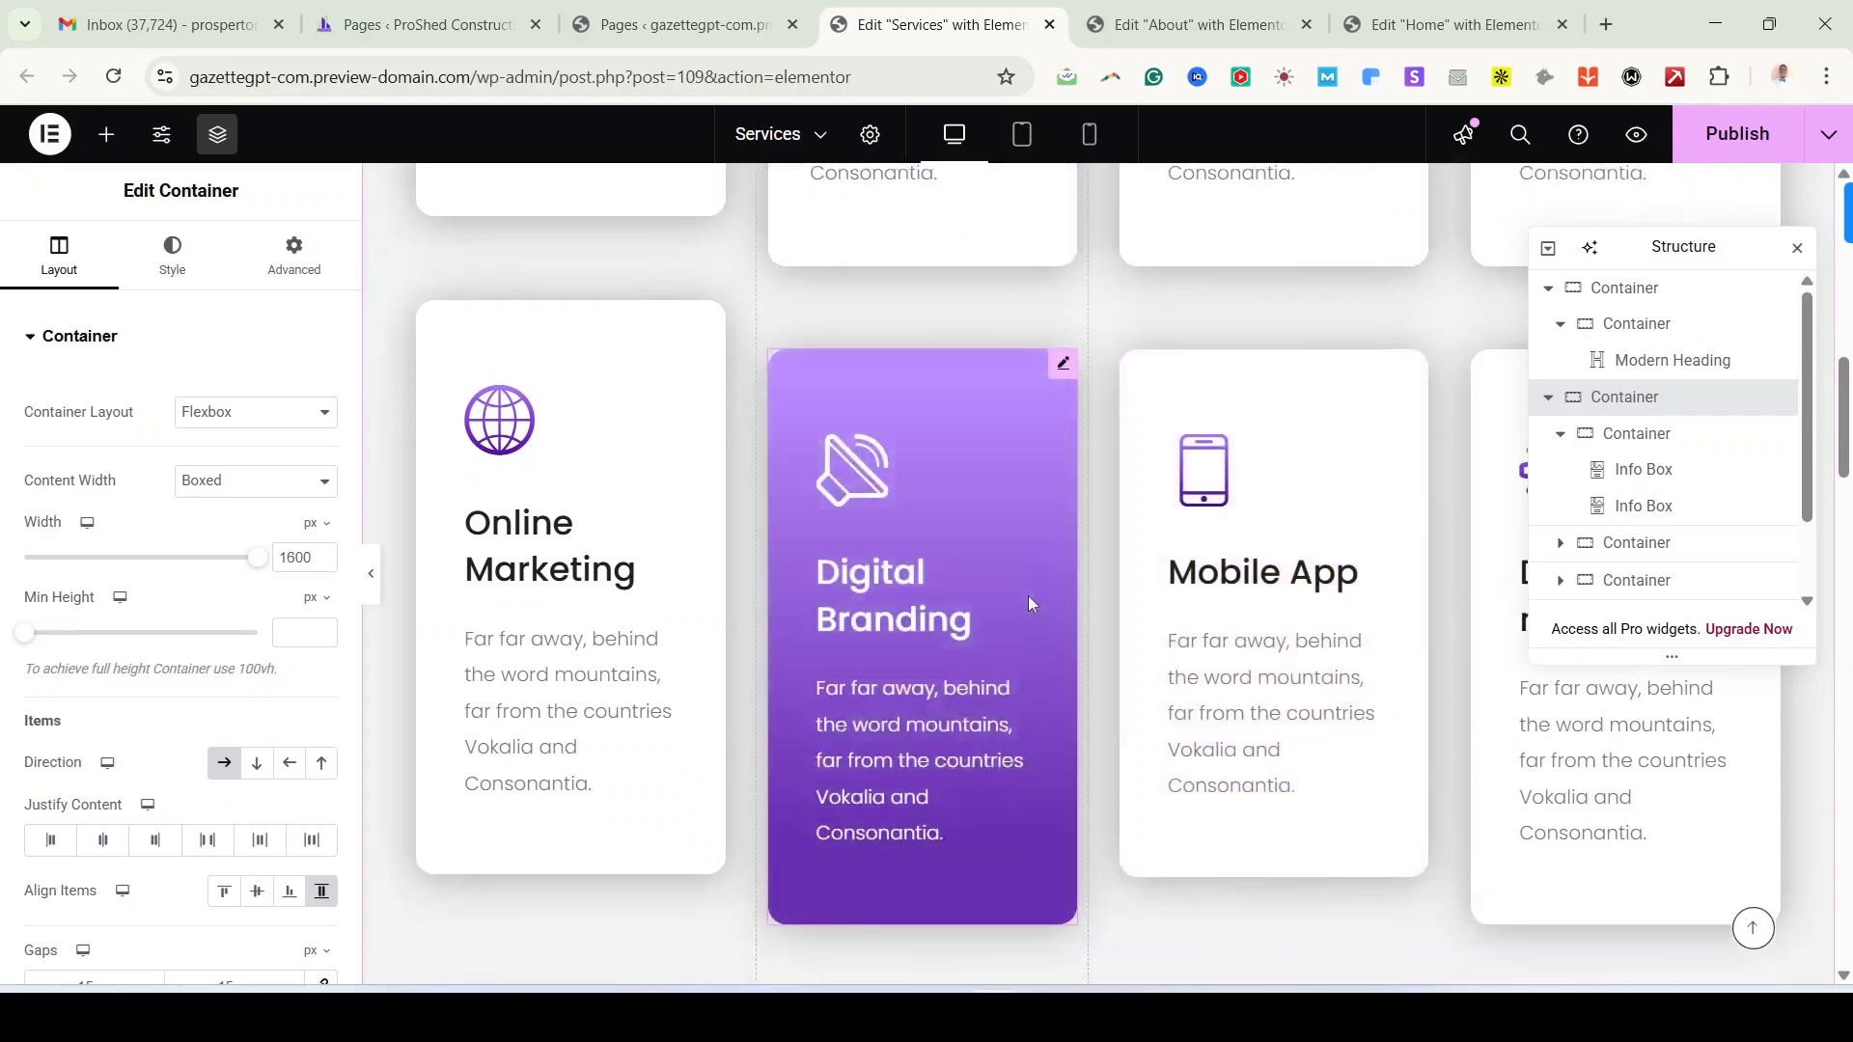
scroll(901, 373, down, 8)
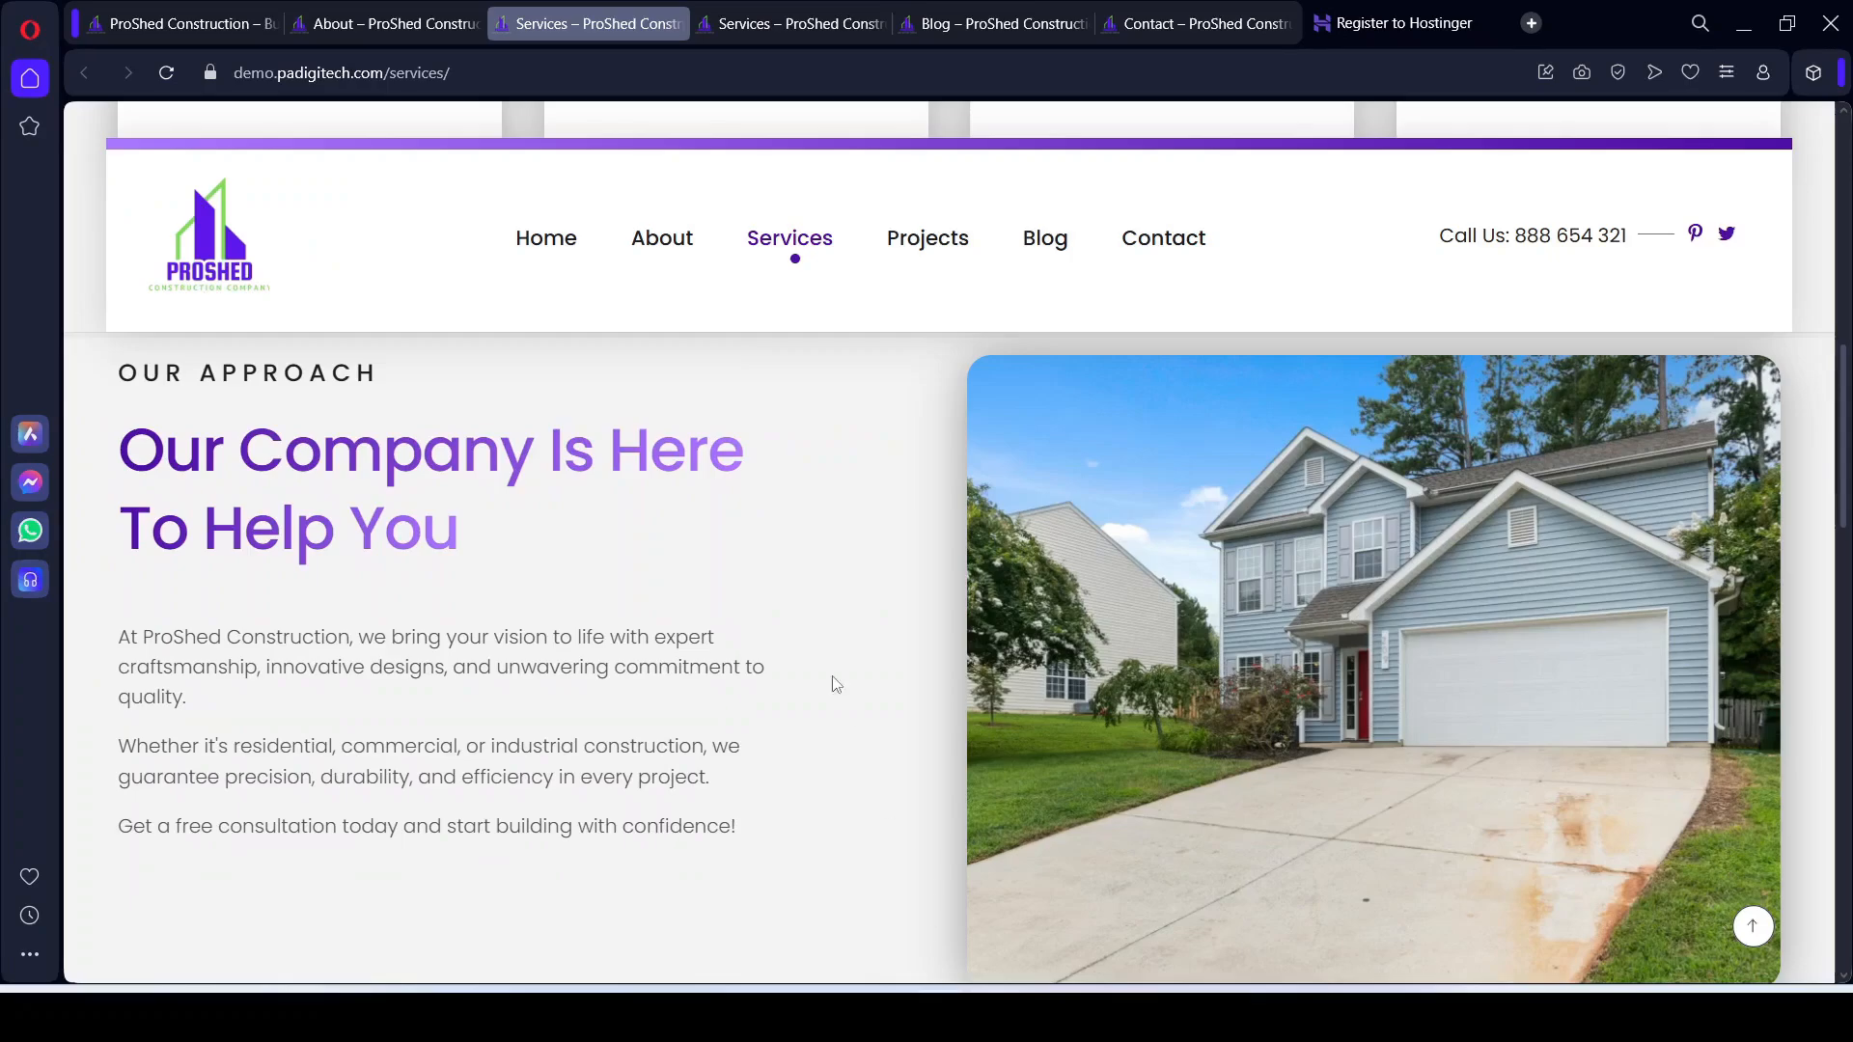
scroll(787, 605, down, 1)
scroll(788, 605, up, 2)
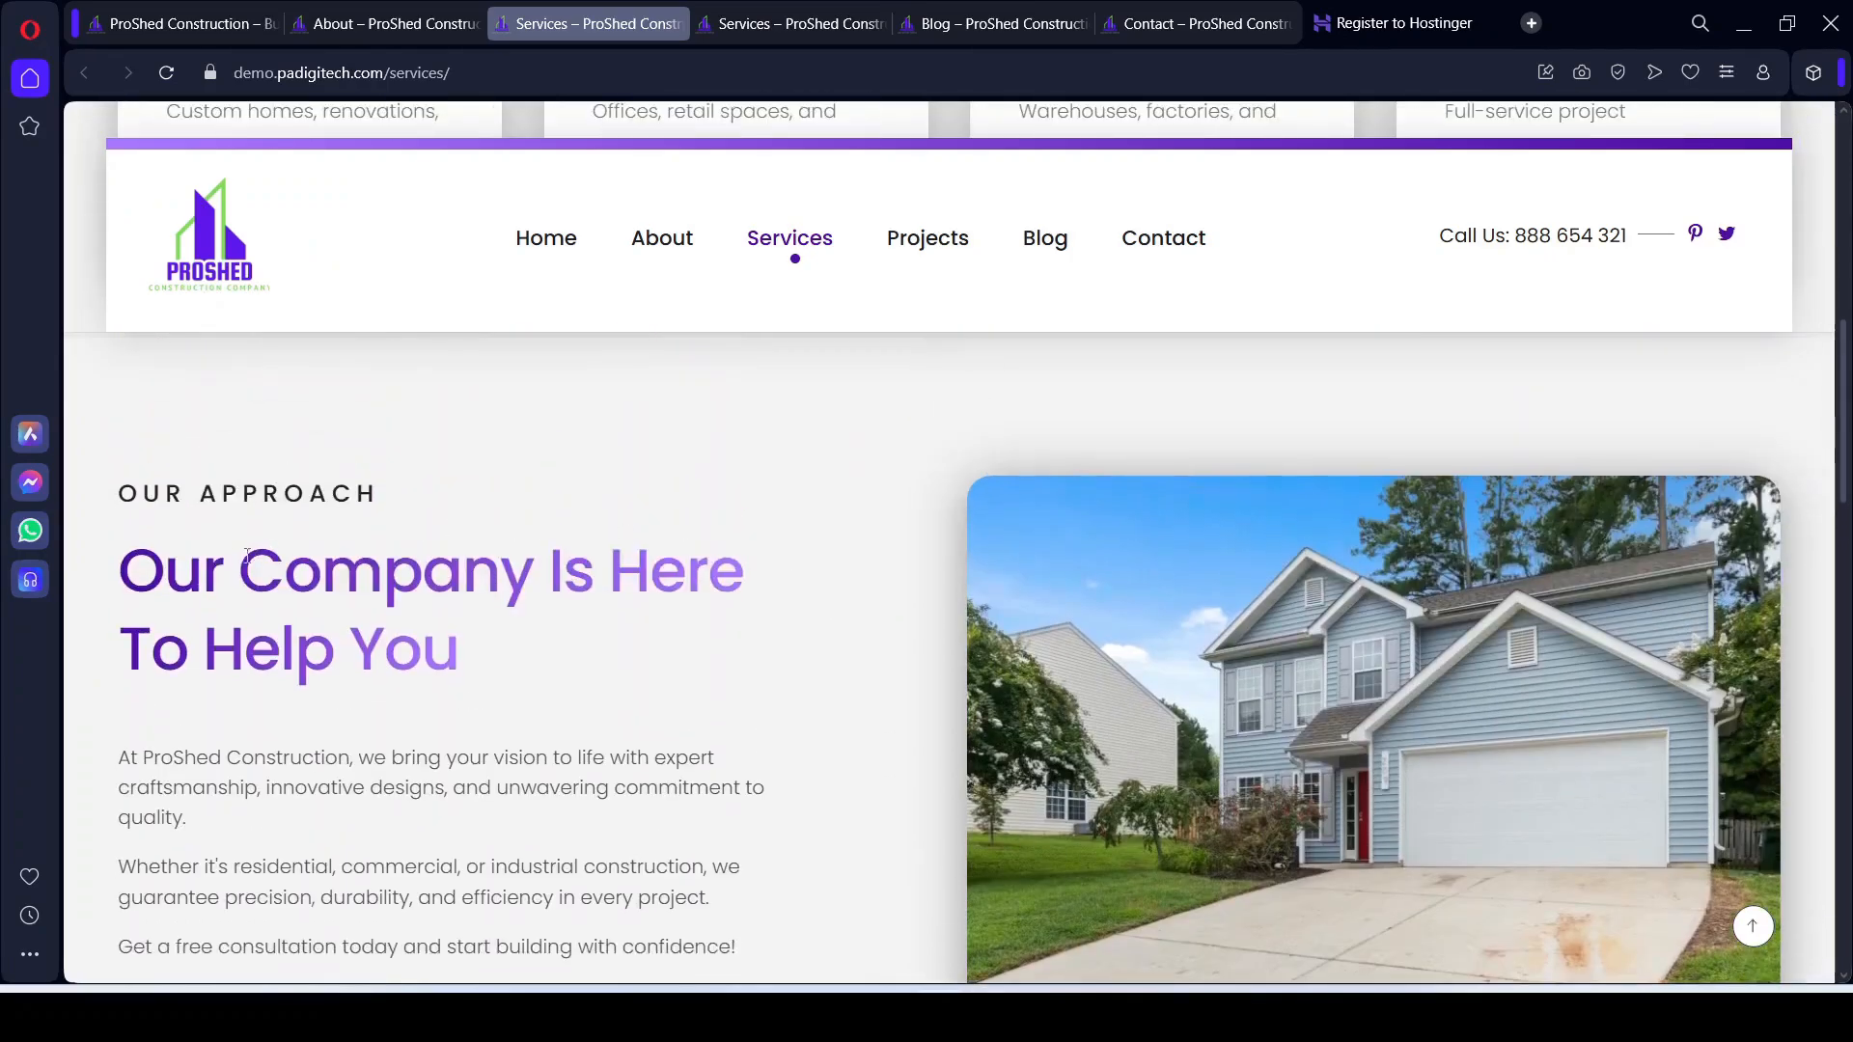
Step: Highlight the reference Services page's Our Company approach paragraphs to read them
scroll(274, 621, down, 2)
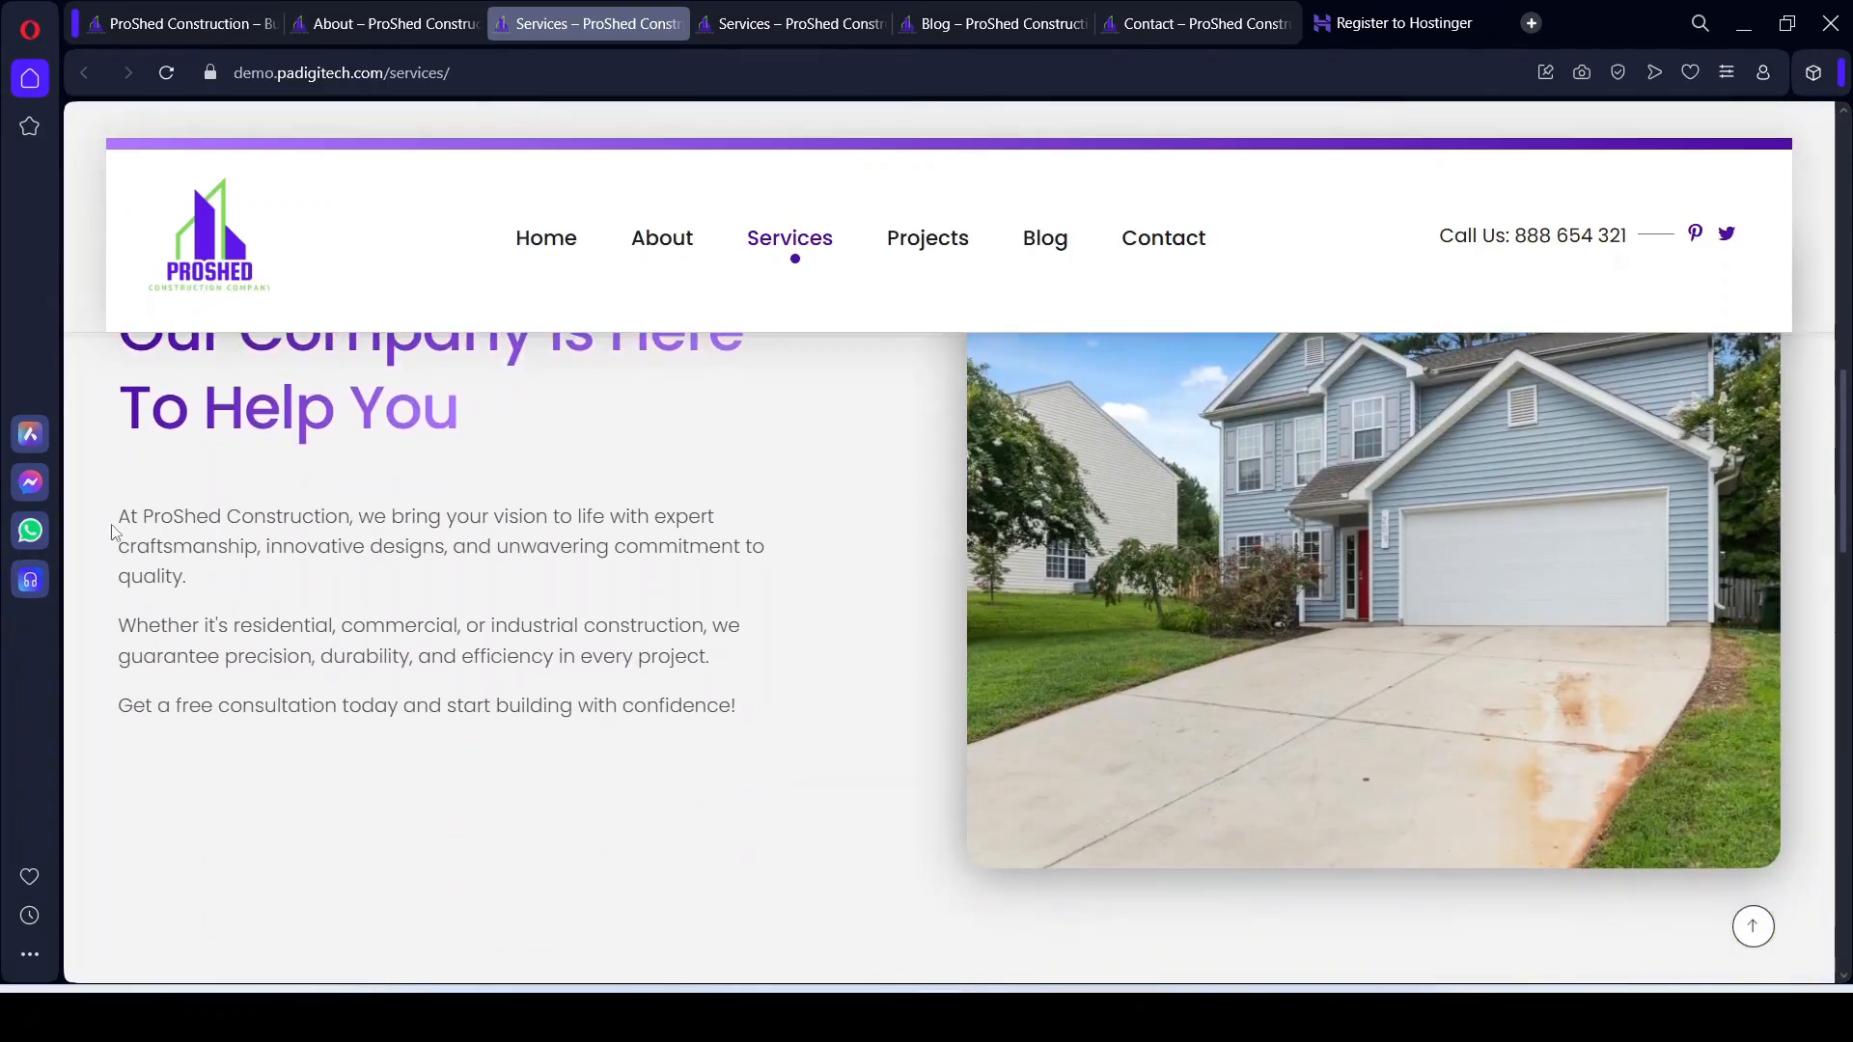
drag(136, 524, 801, 720)
click(652, 622)
scroll(1321, 620, up, 2)
click(992, 1015)
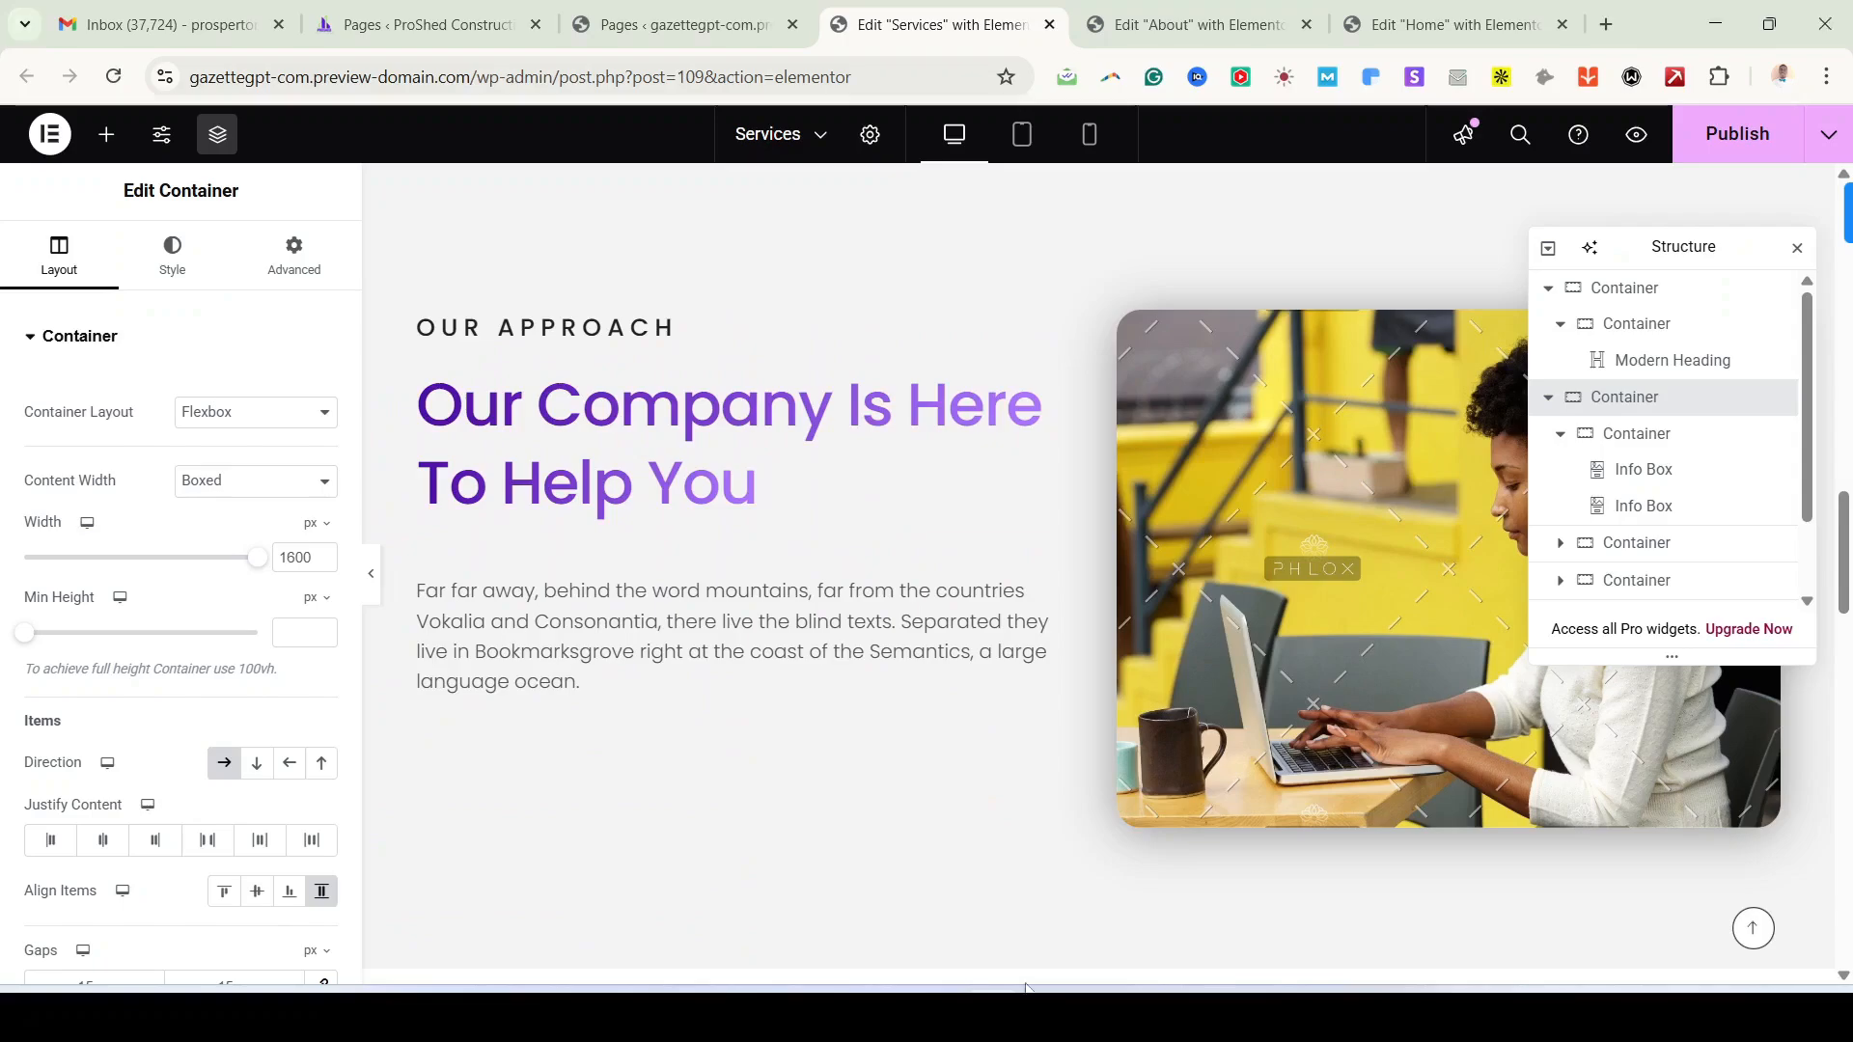
Step: Set the approach section photo to the black-and-white office building image
click(565, 403)
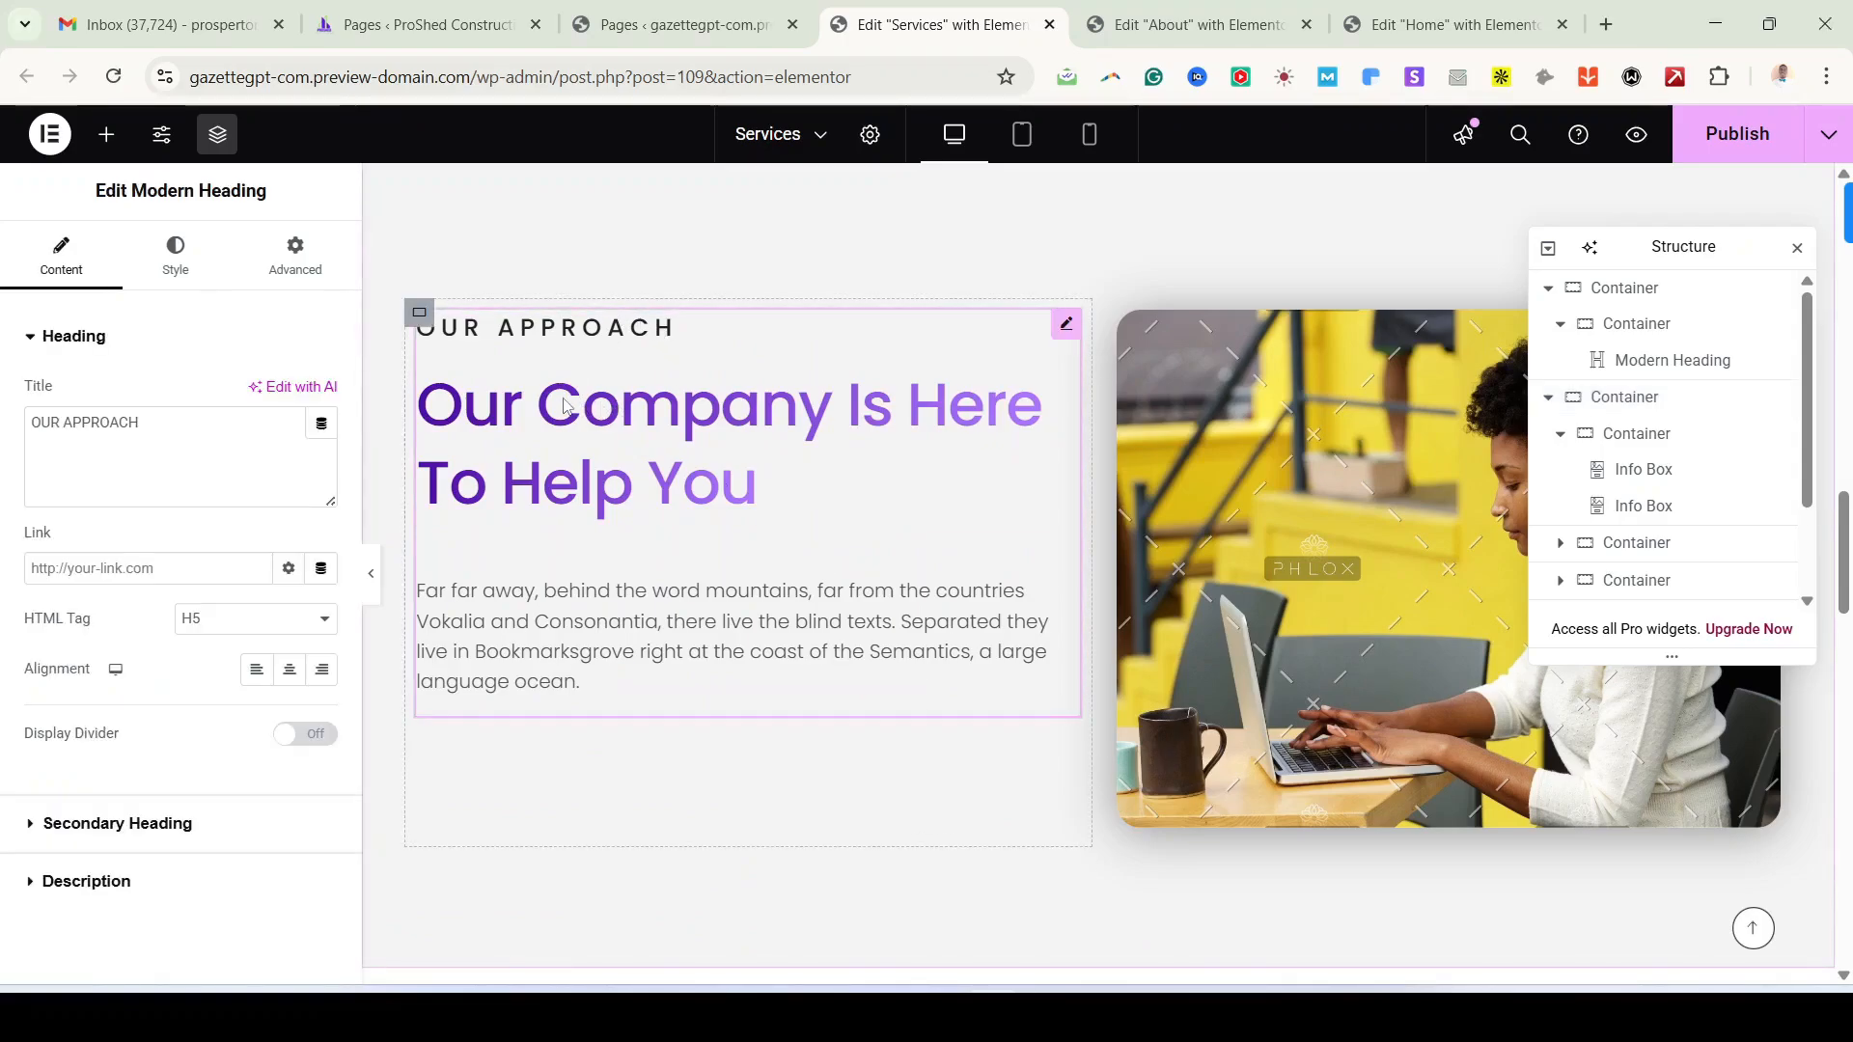
scroll(1417, 617, up, 3)
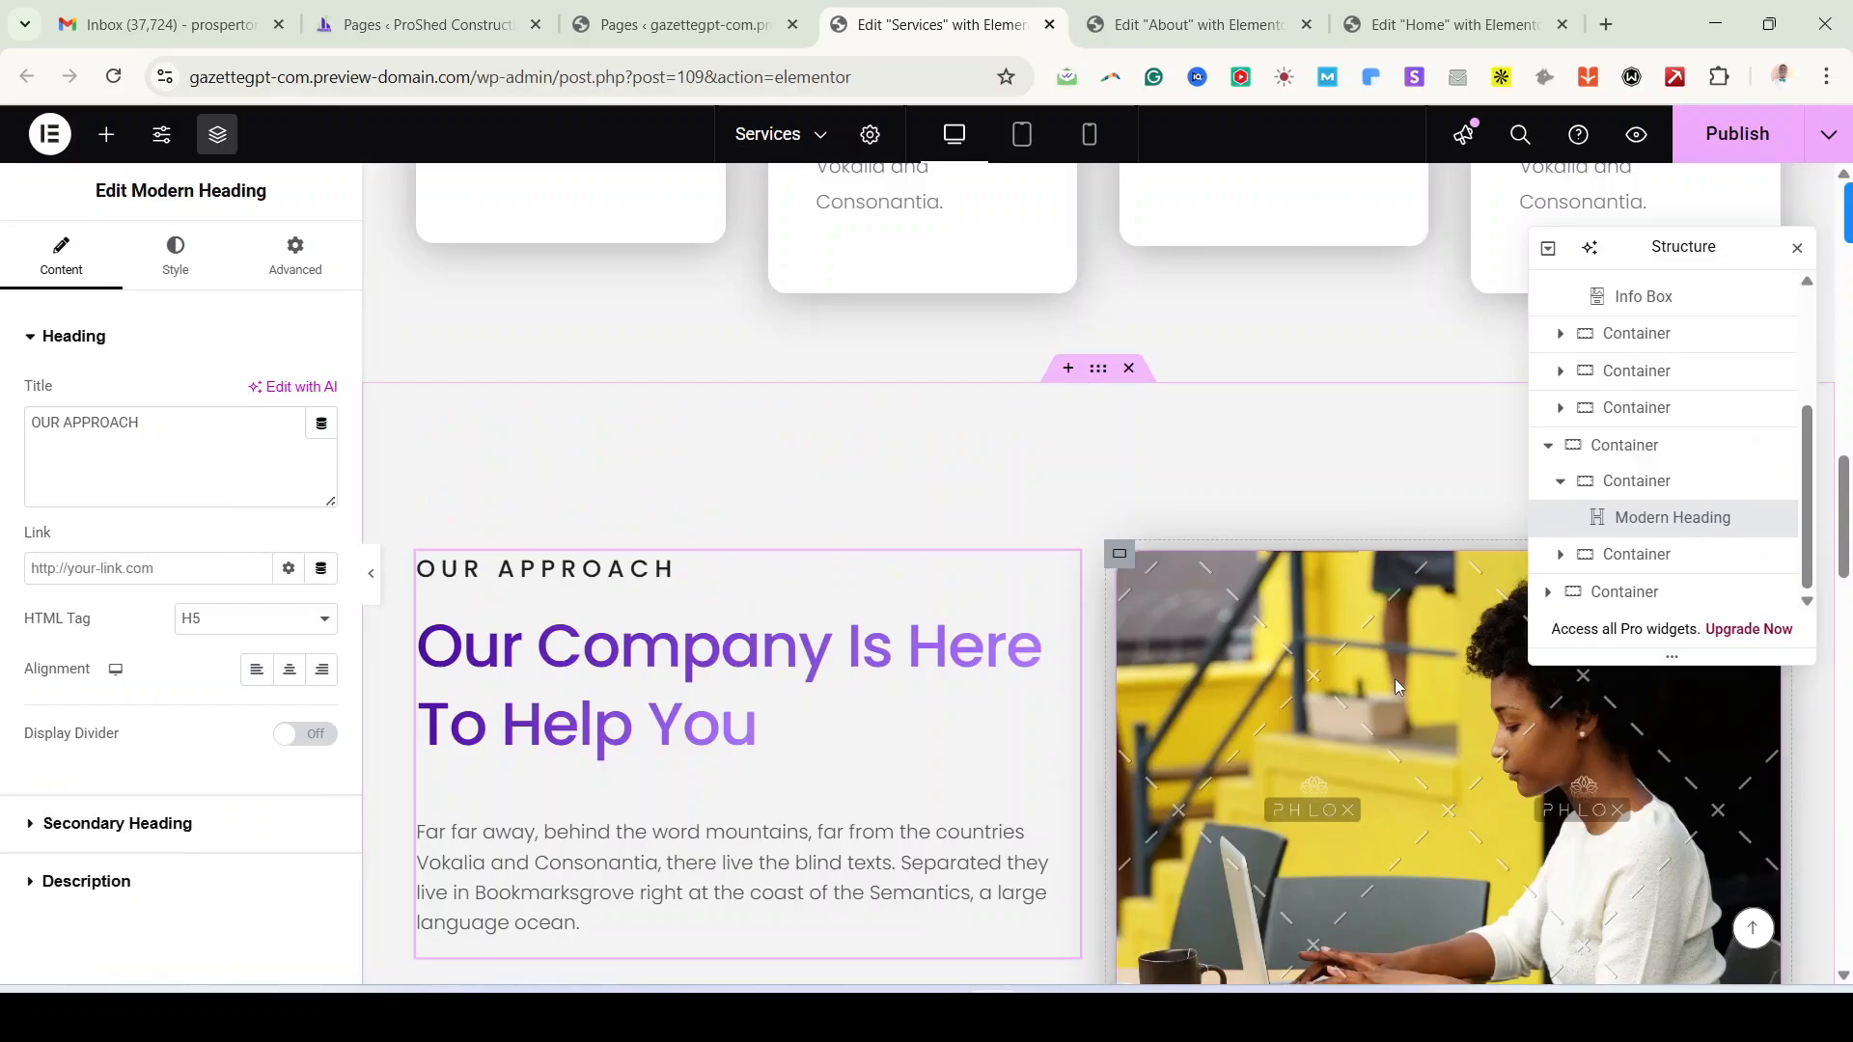
click(1766, 689)
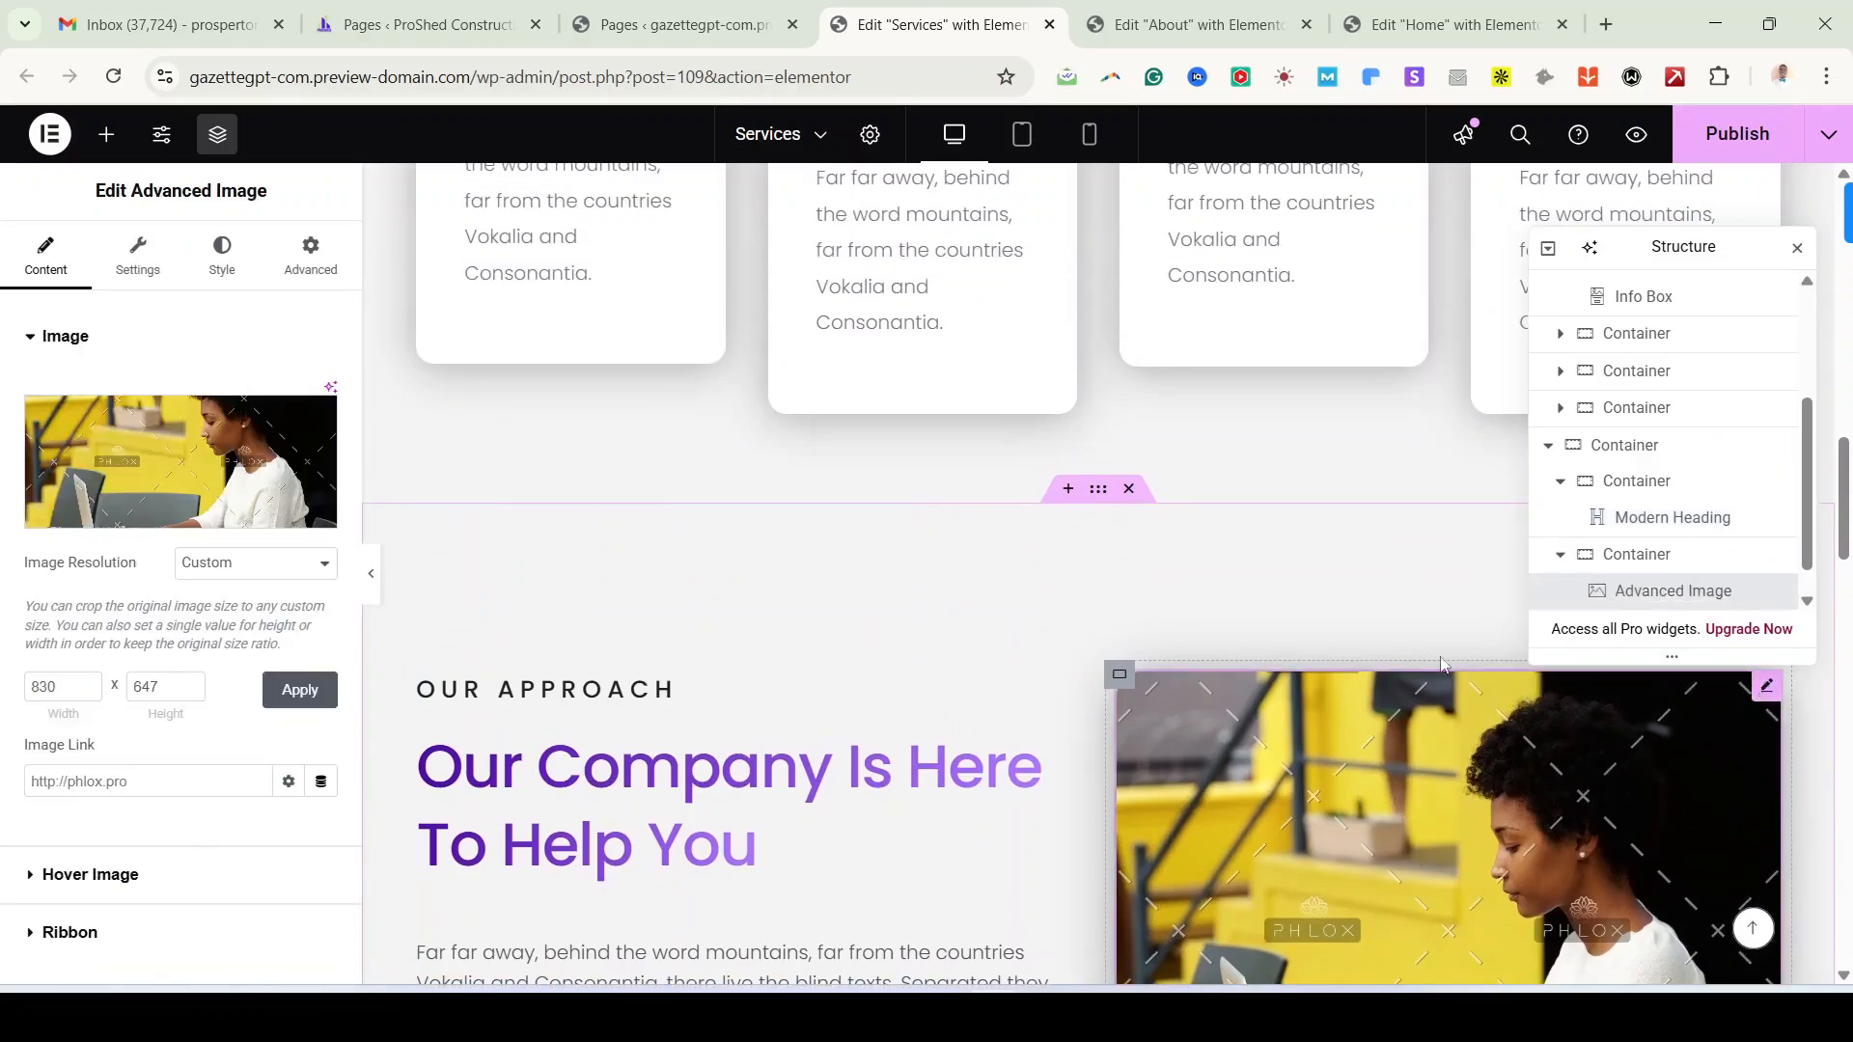
click(260, 454)
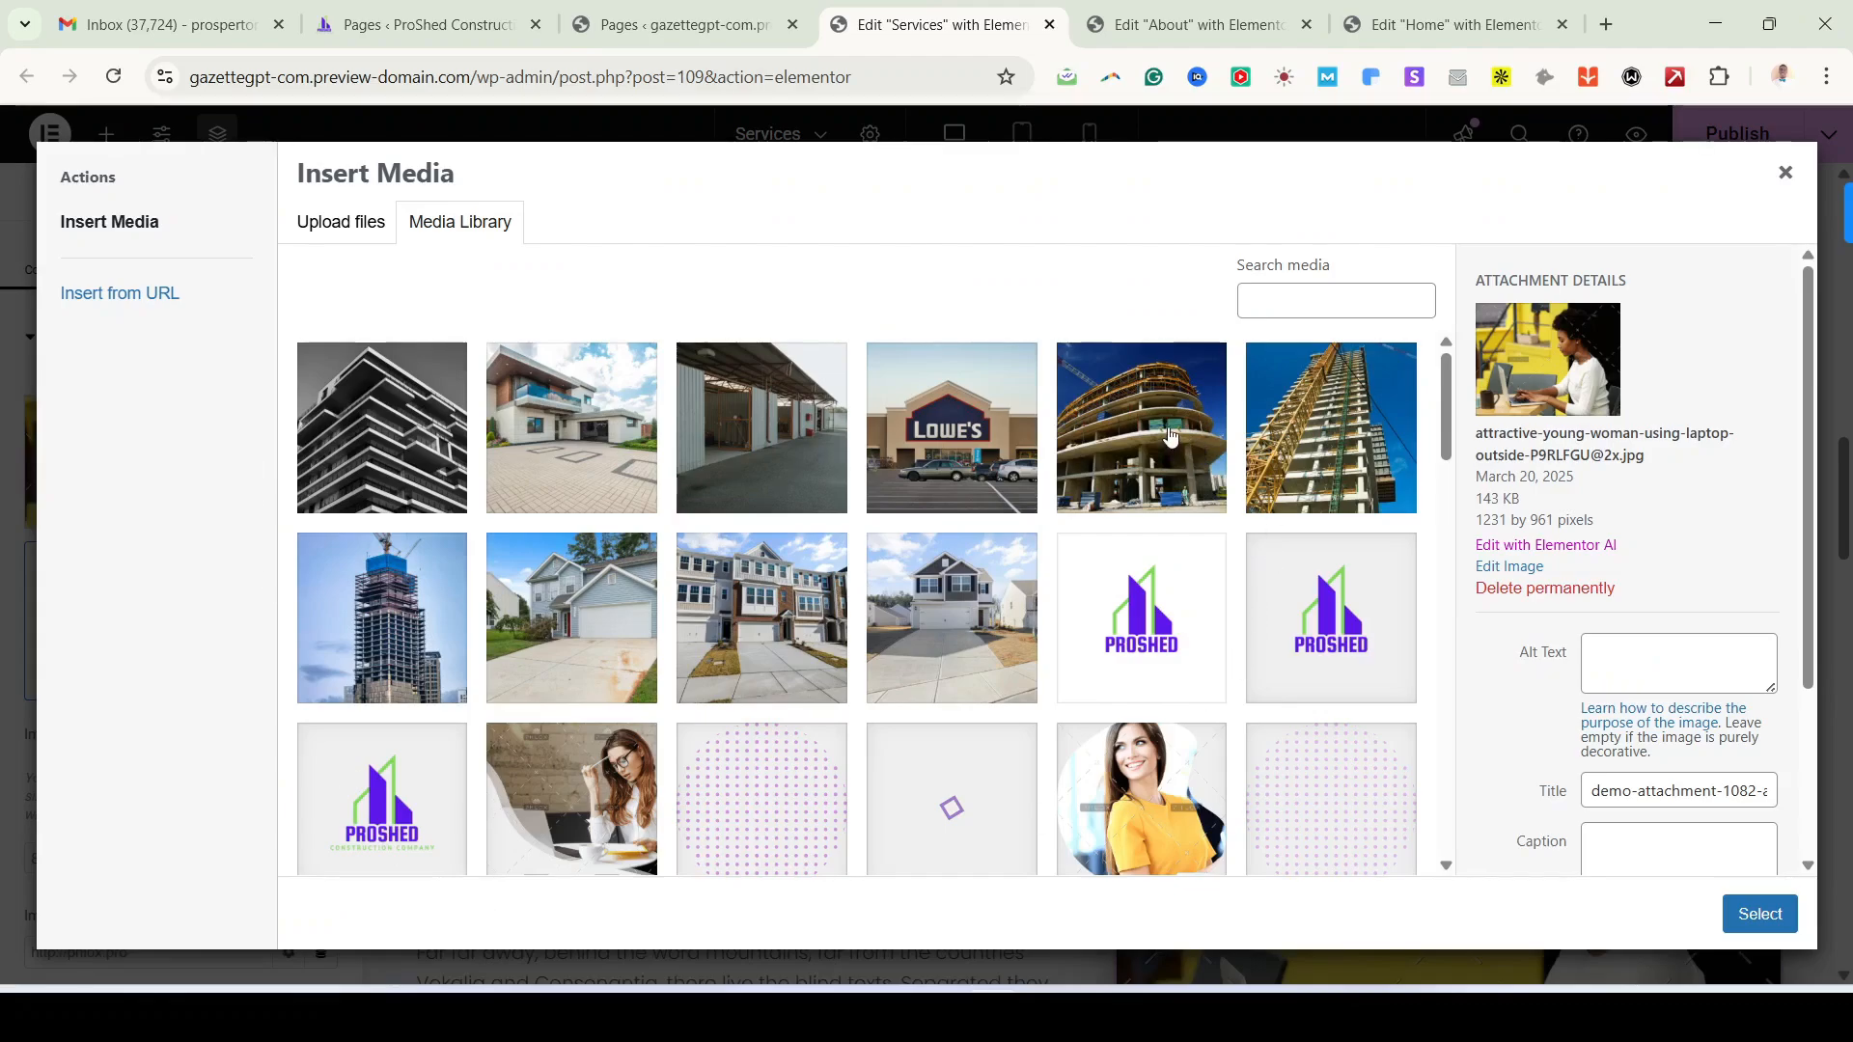
click(403, 425)
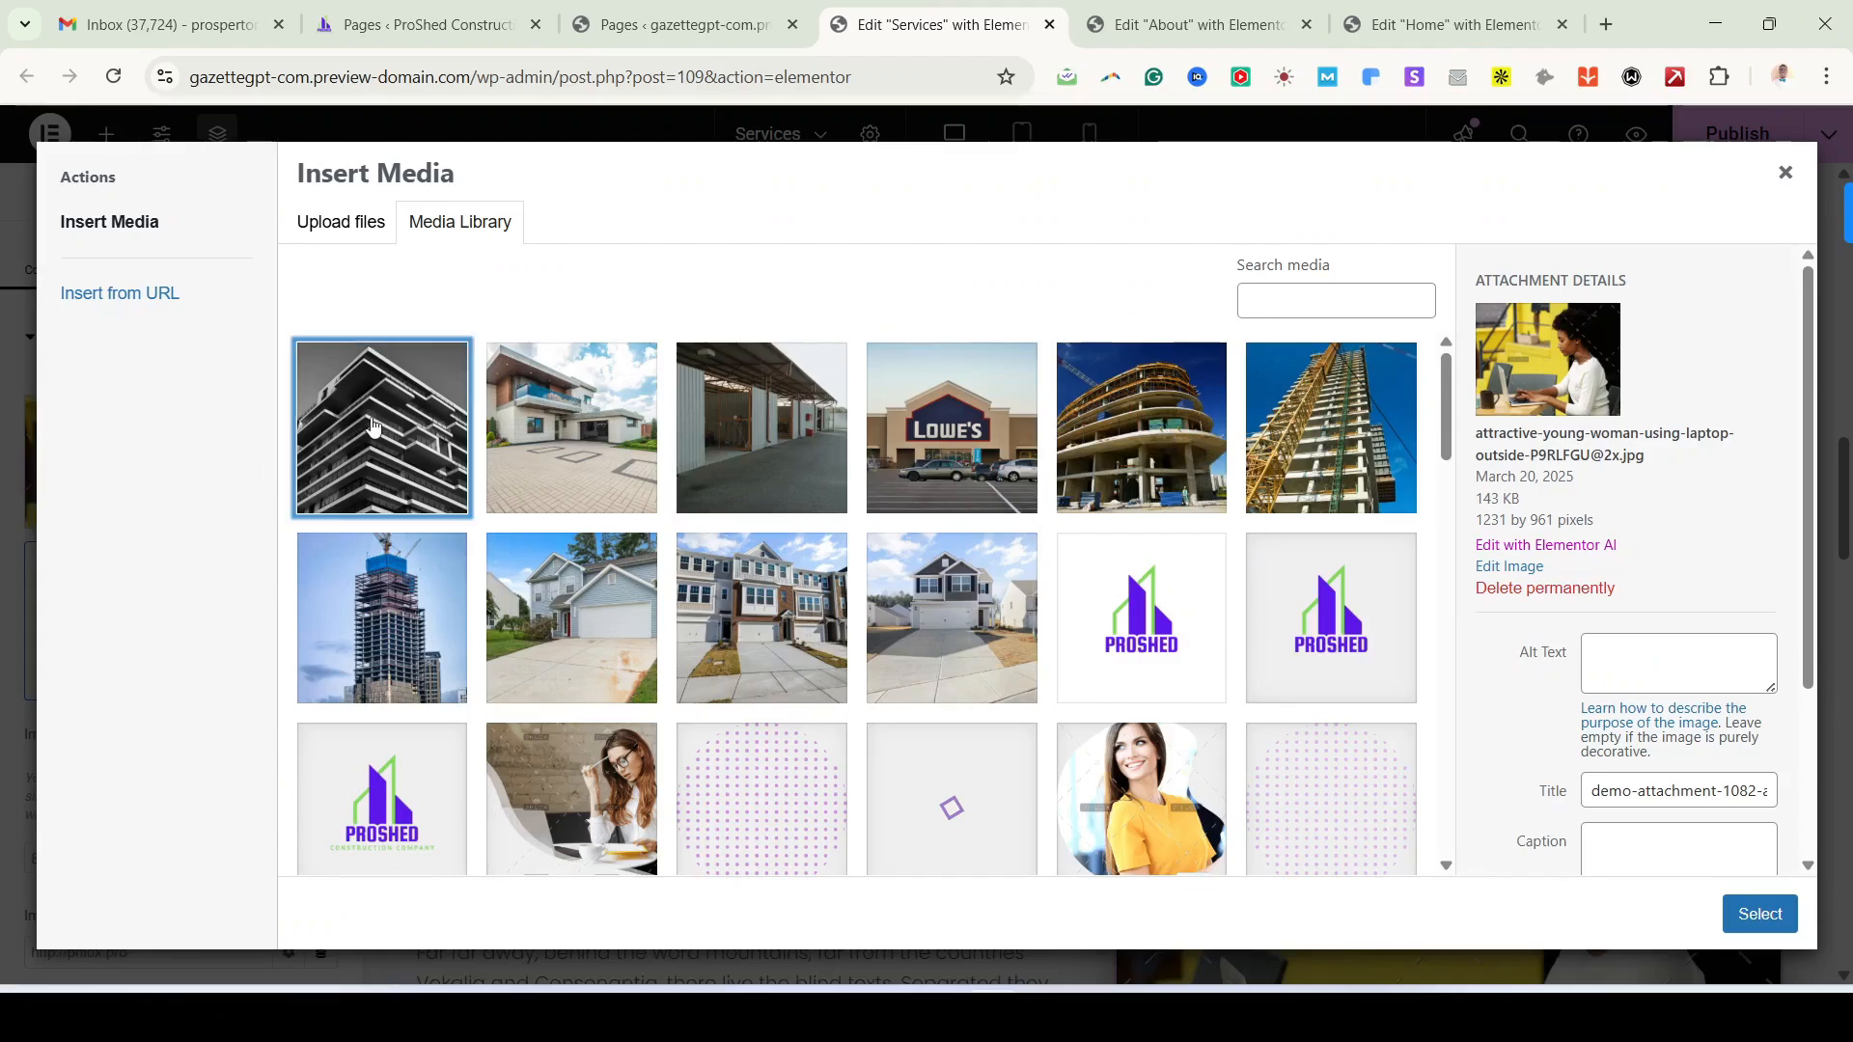
click(1734, 932)
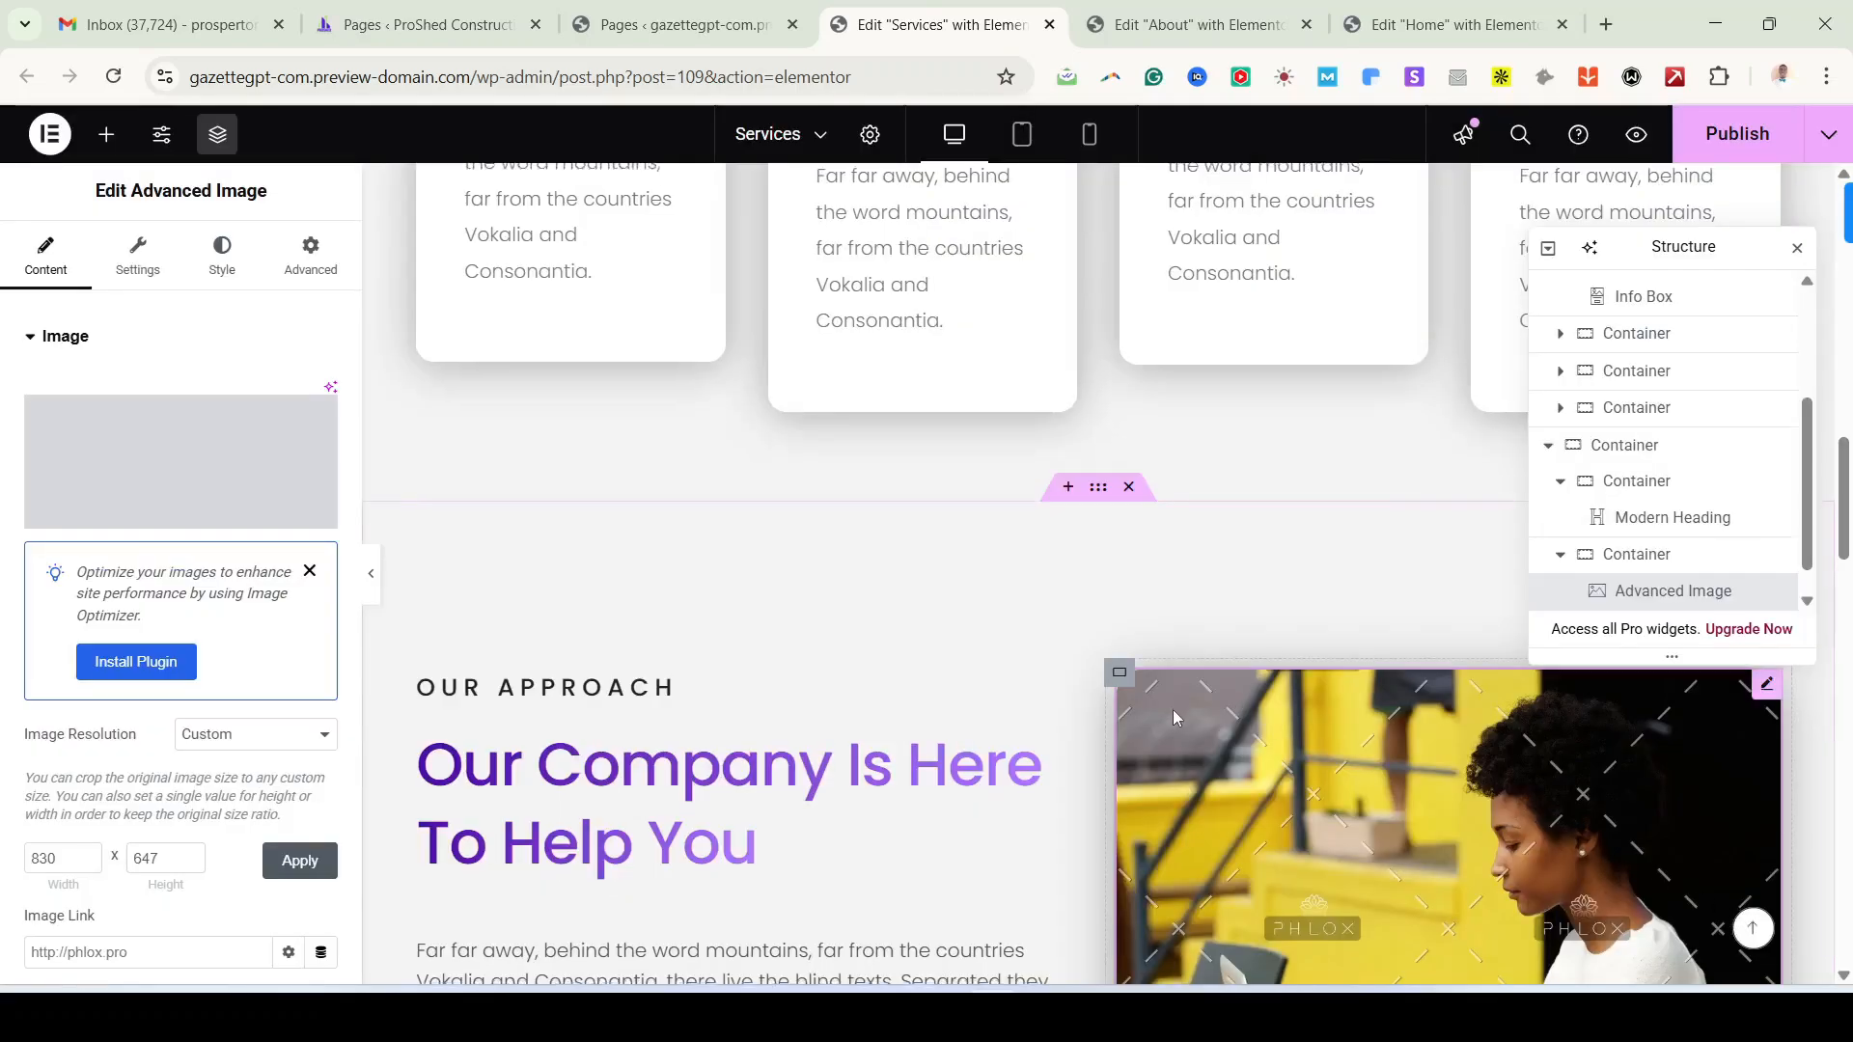
Step: Scroll down the Services page to review the remaining sections
scroll(1172, 710, down, 3)
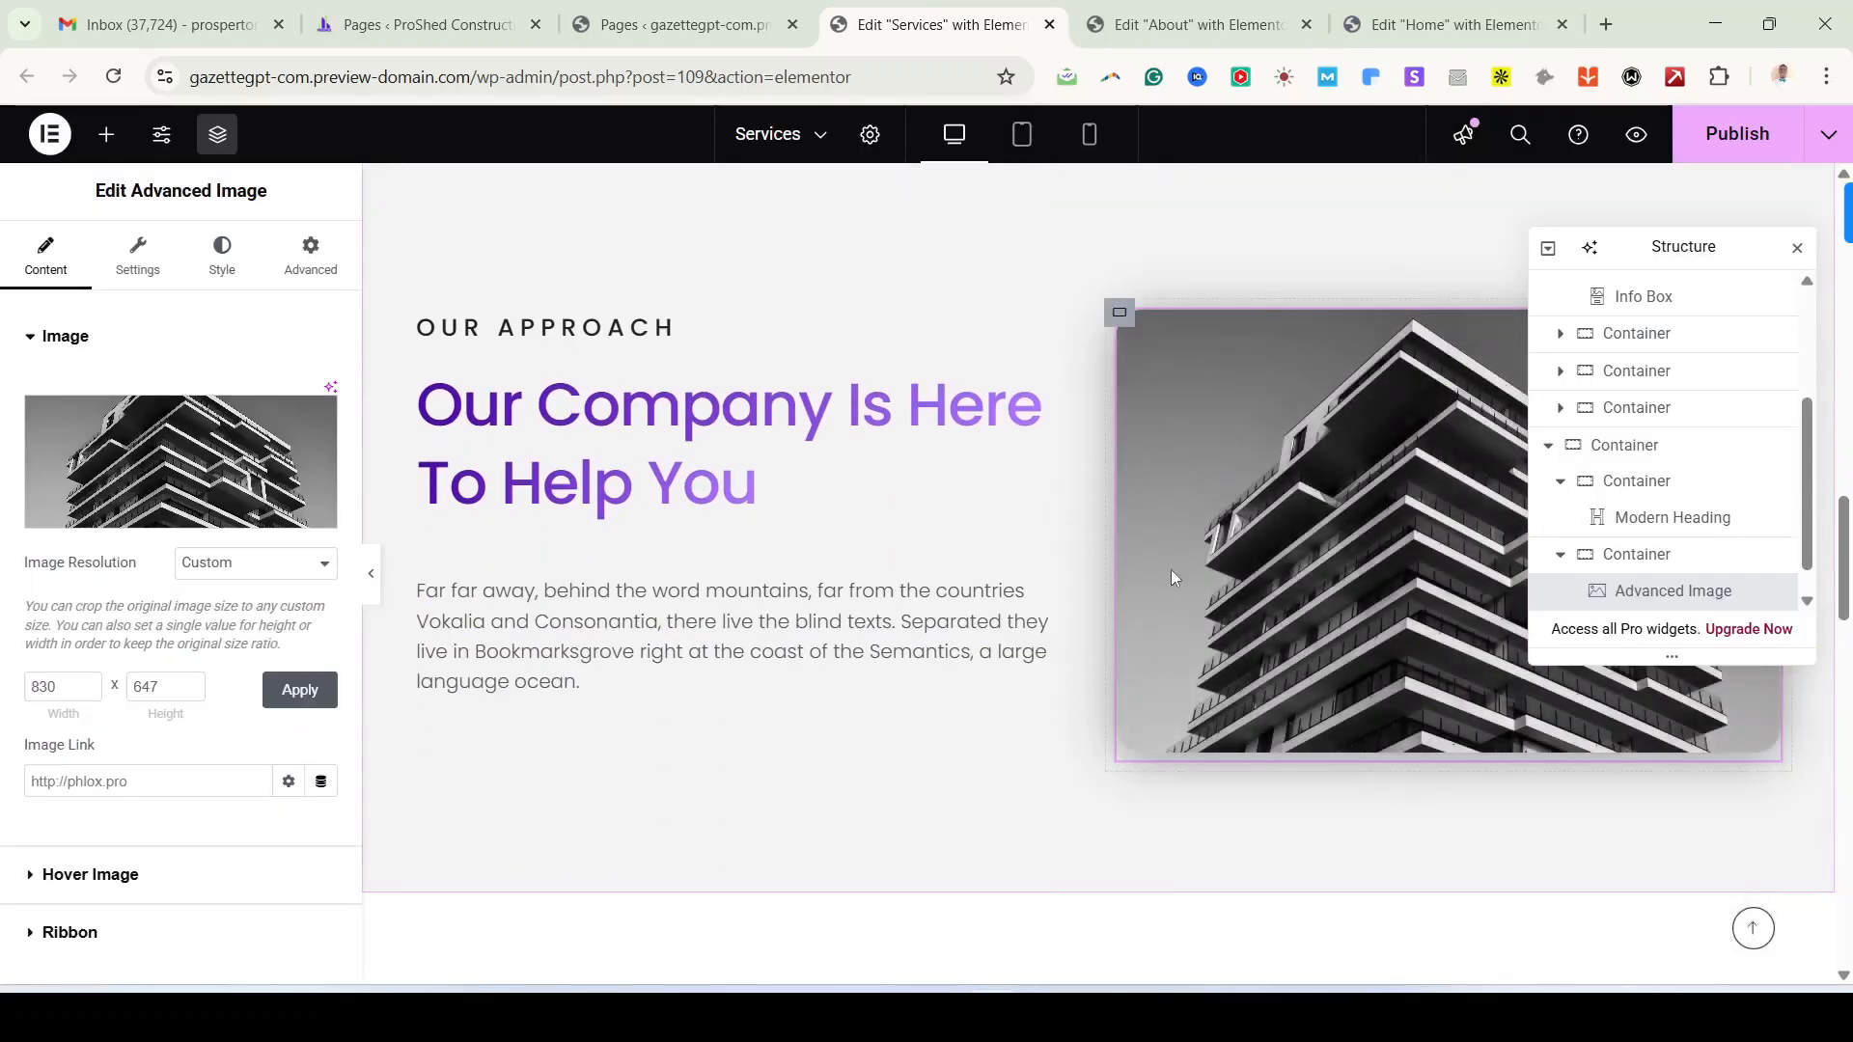
scroll(1173, 578, down, 5)
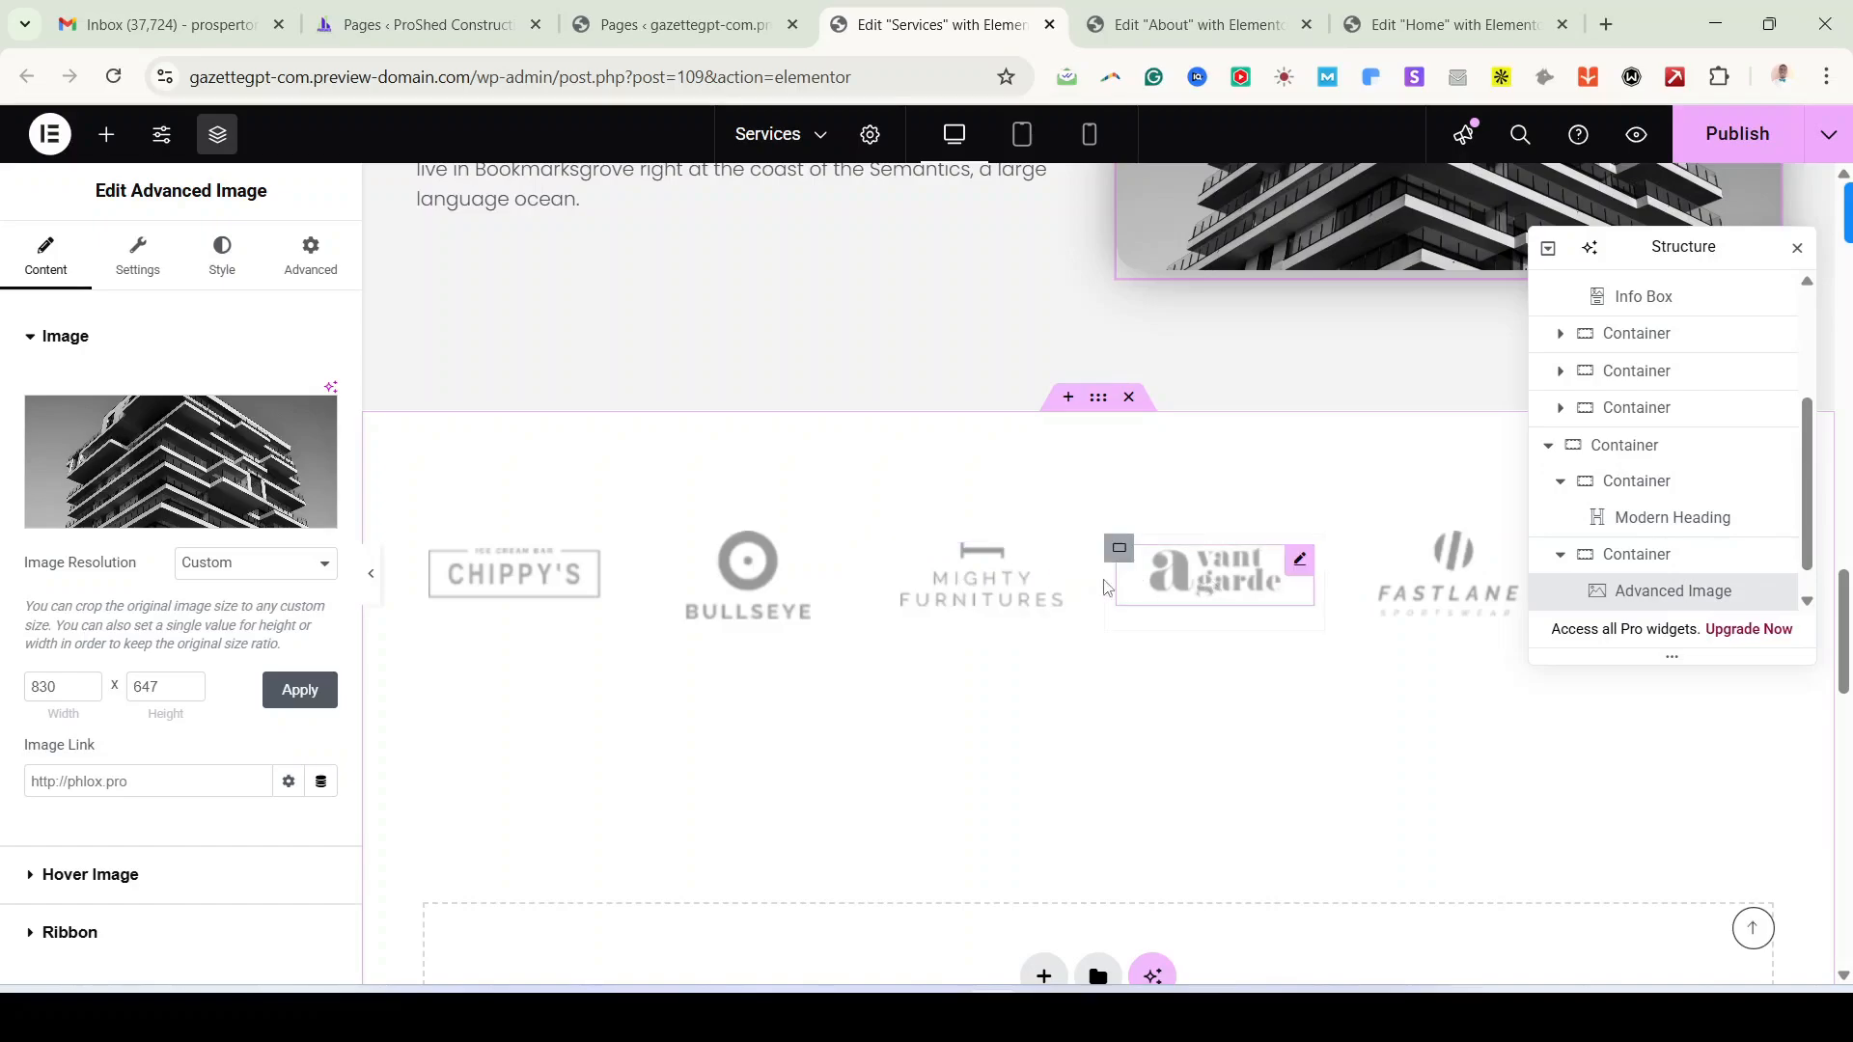
scroll(1061, 608, down, 4)
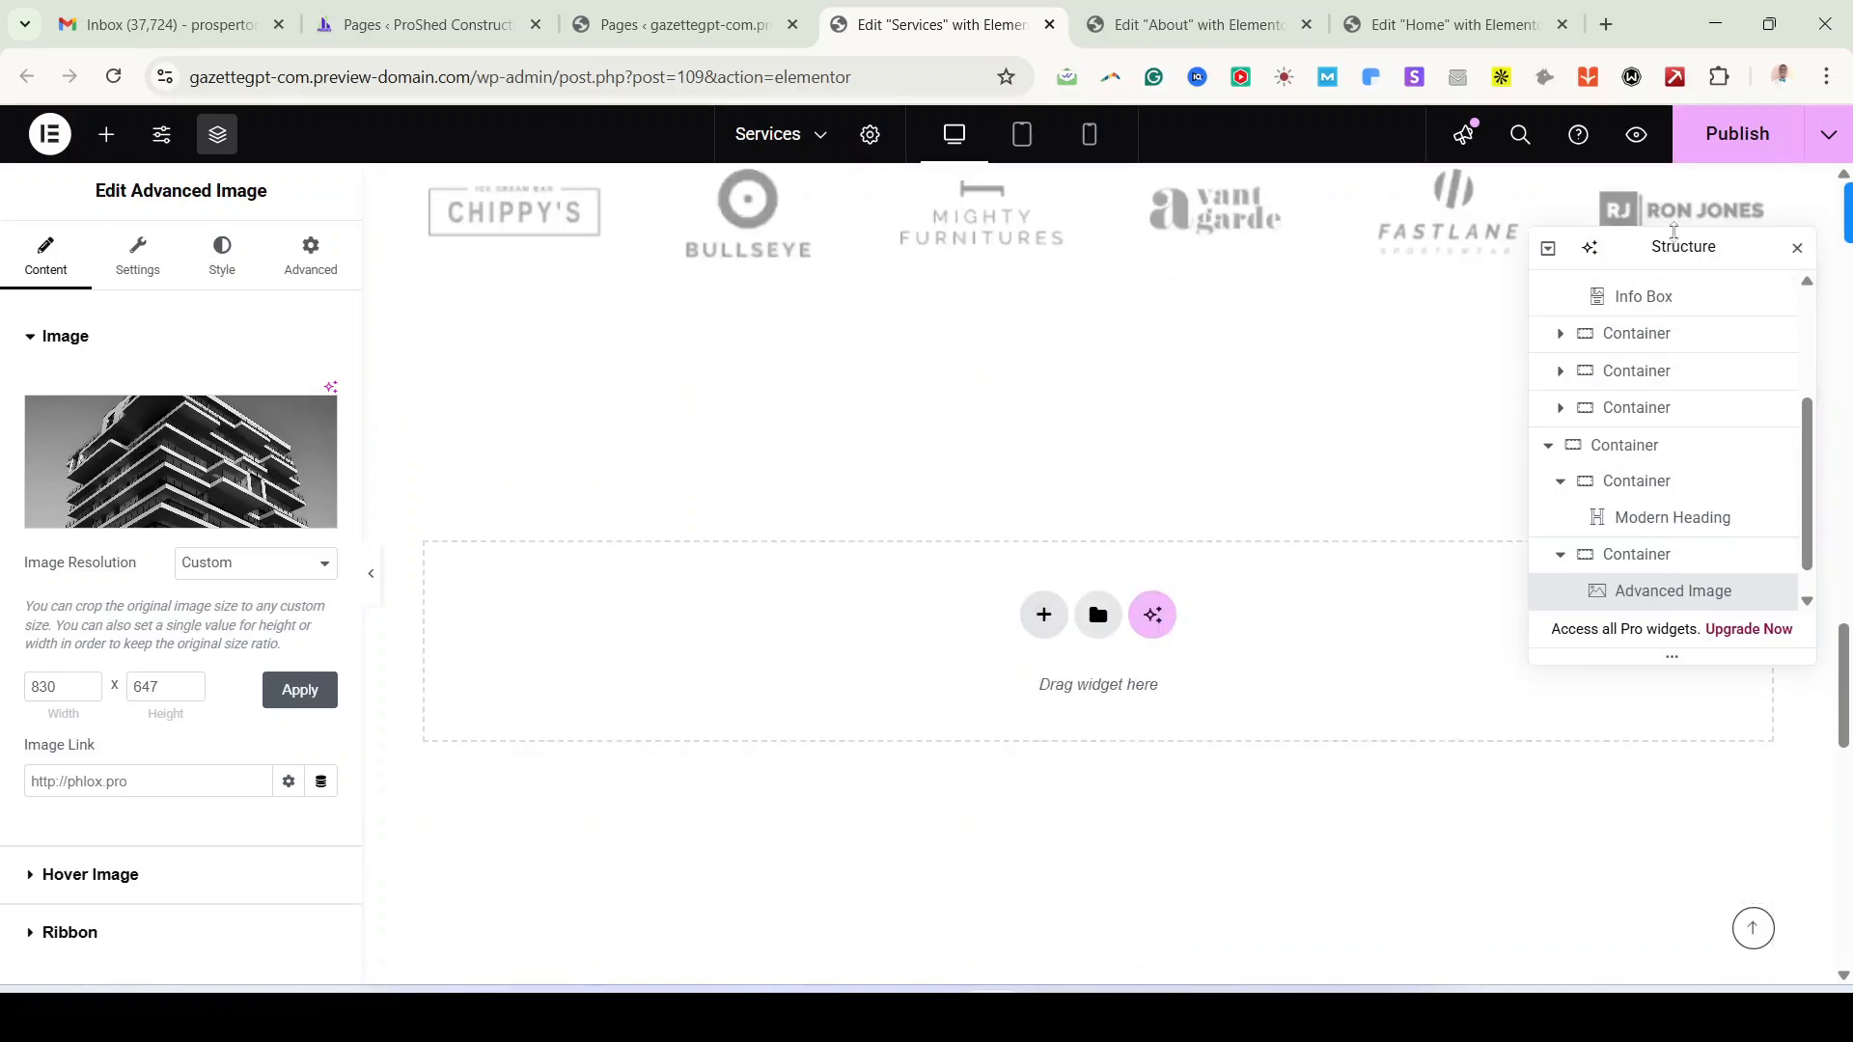
scroll(1264, 533, down, 5)
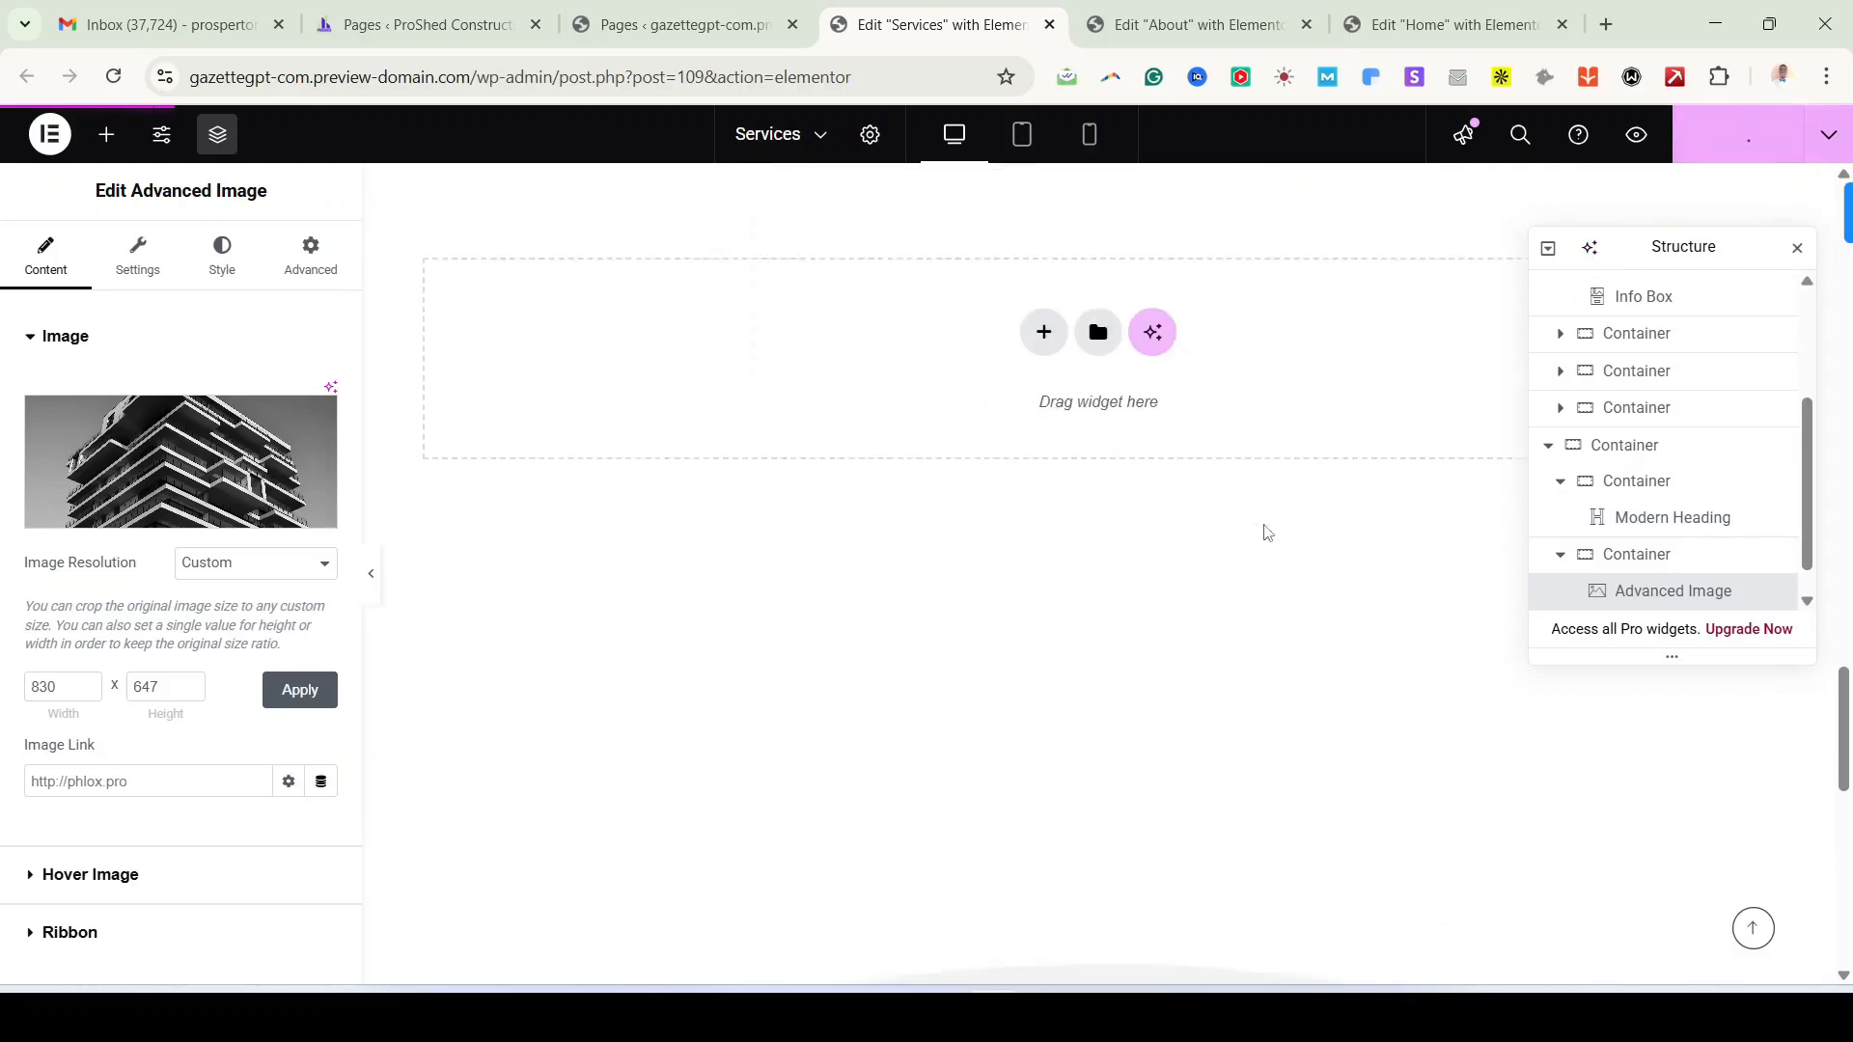
scroll(1270, 553, up, 20)
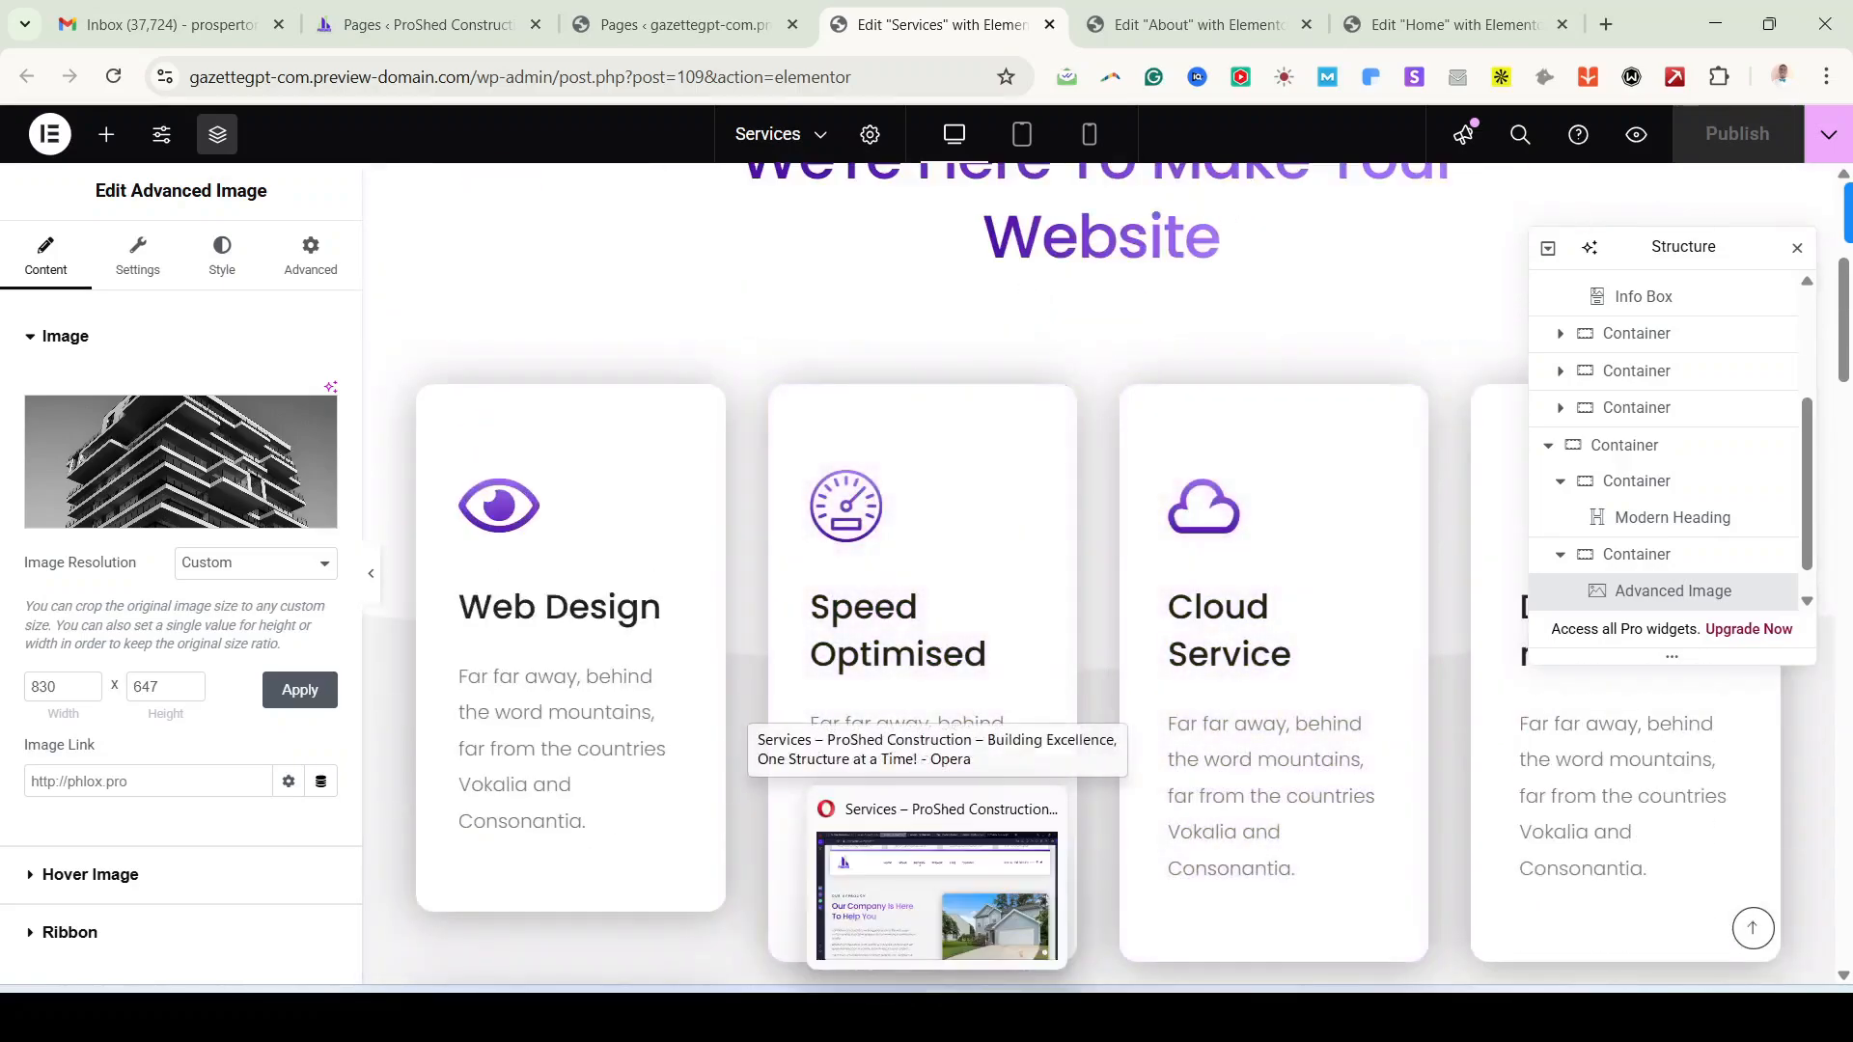
Step: Bring the reference ProShed Services page in Opera back to the front
click(937, 1018)
click(936, 1017)
click(937, 1017)
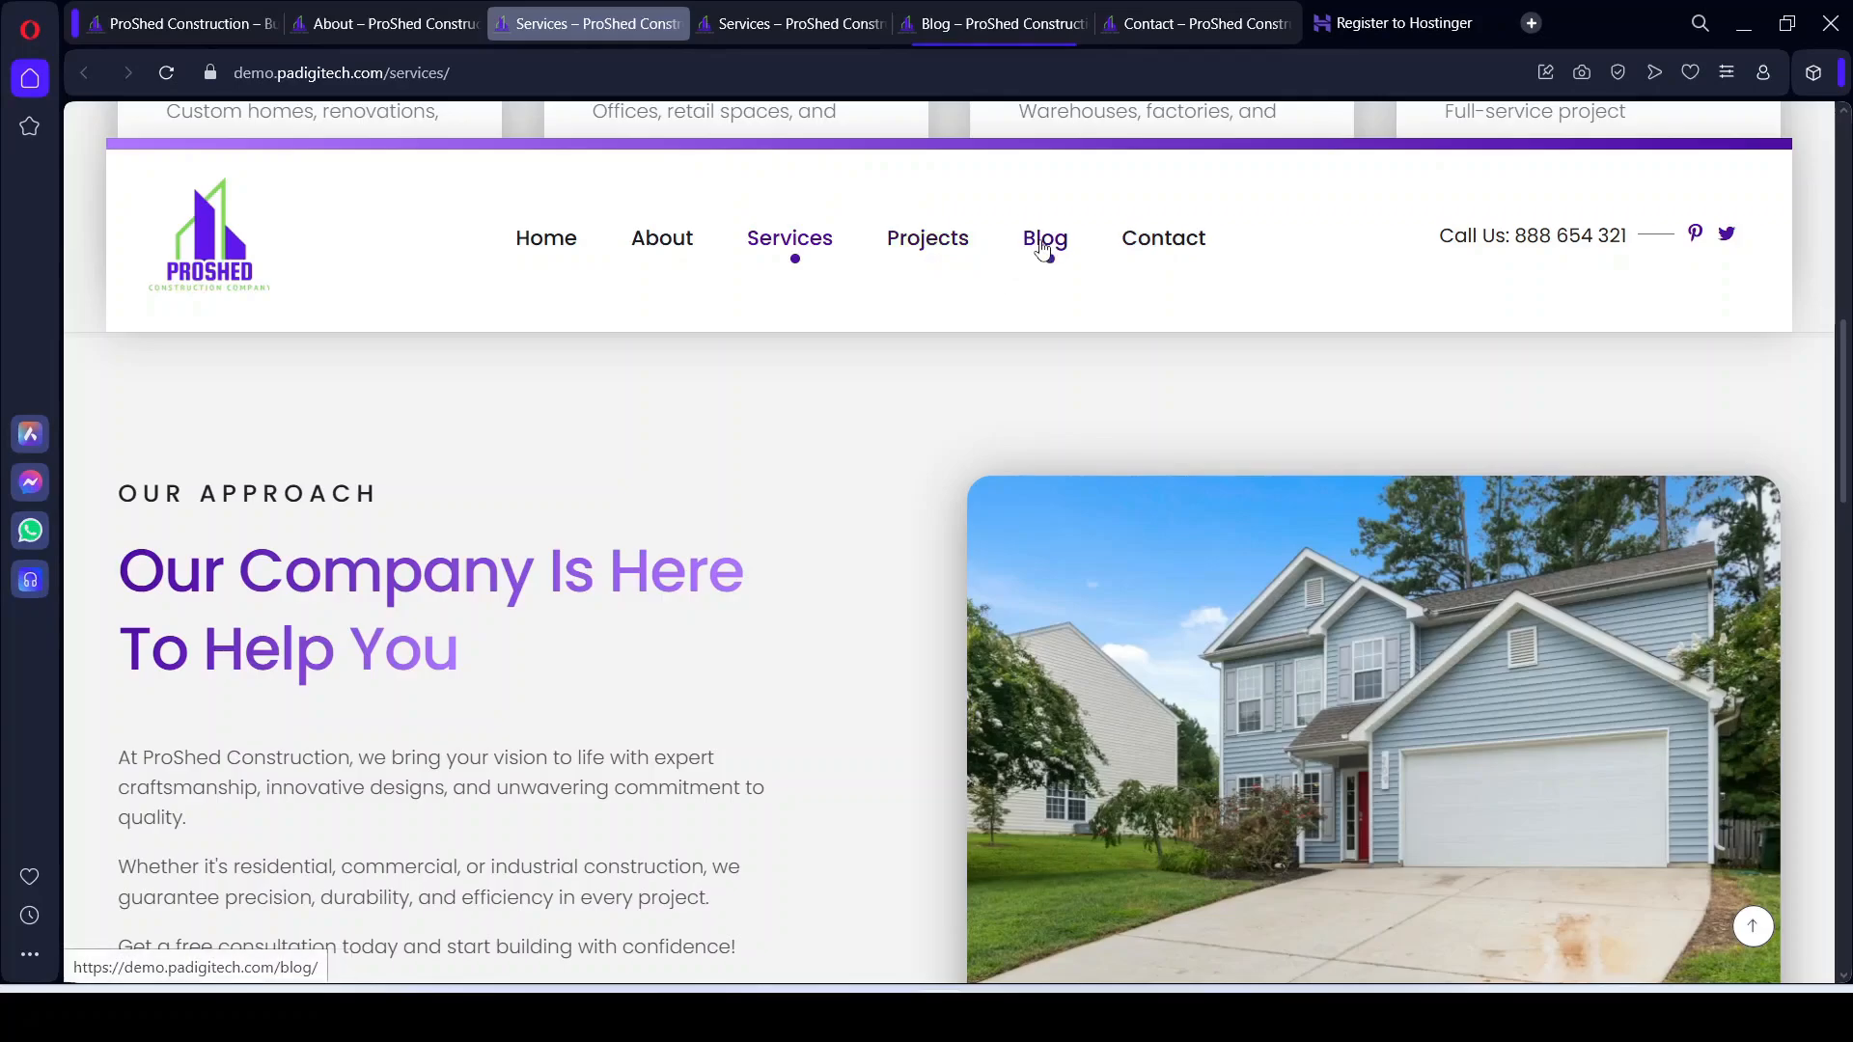
mouse_move(989, 1018)
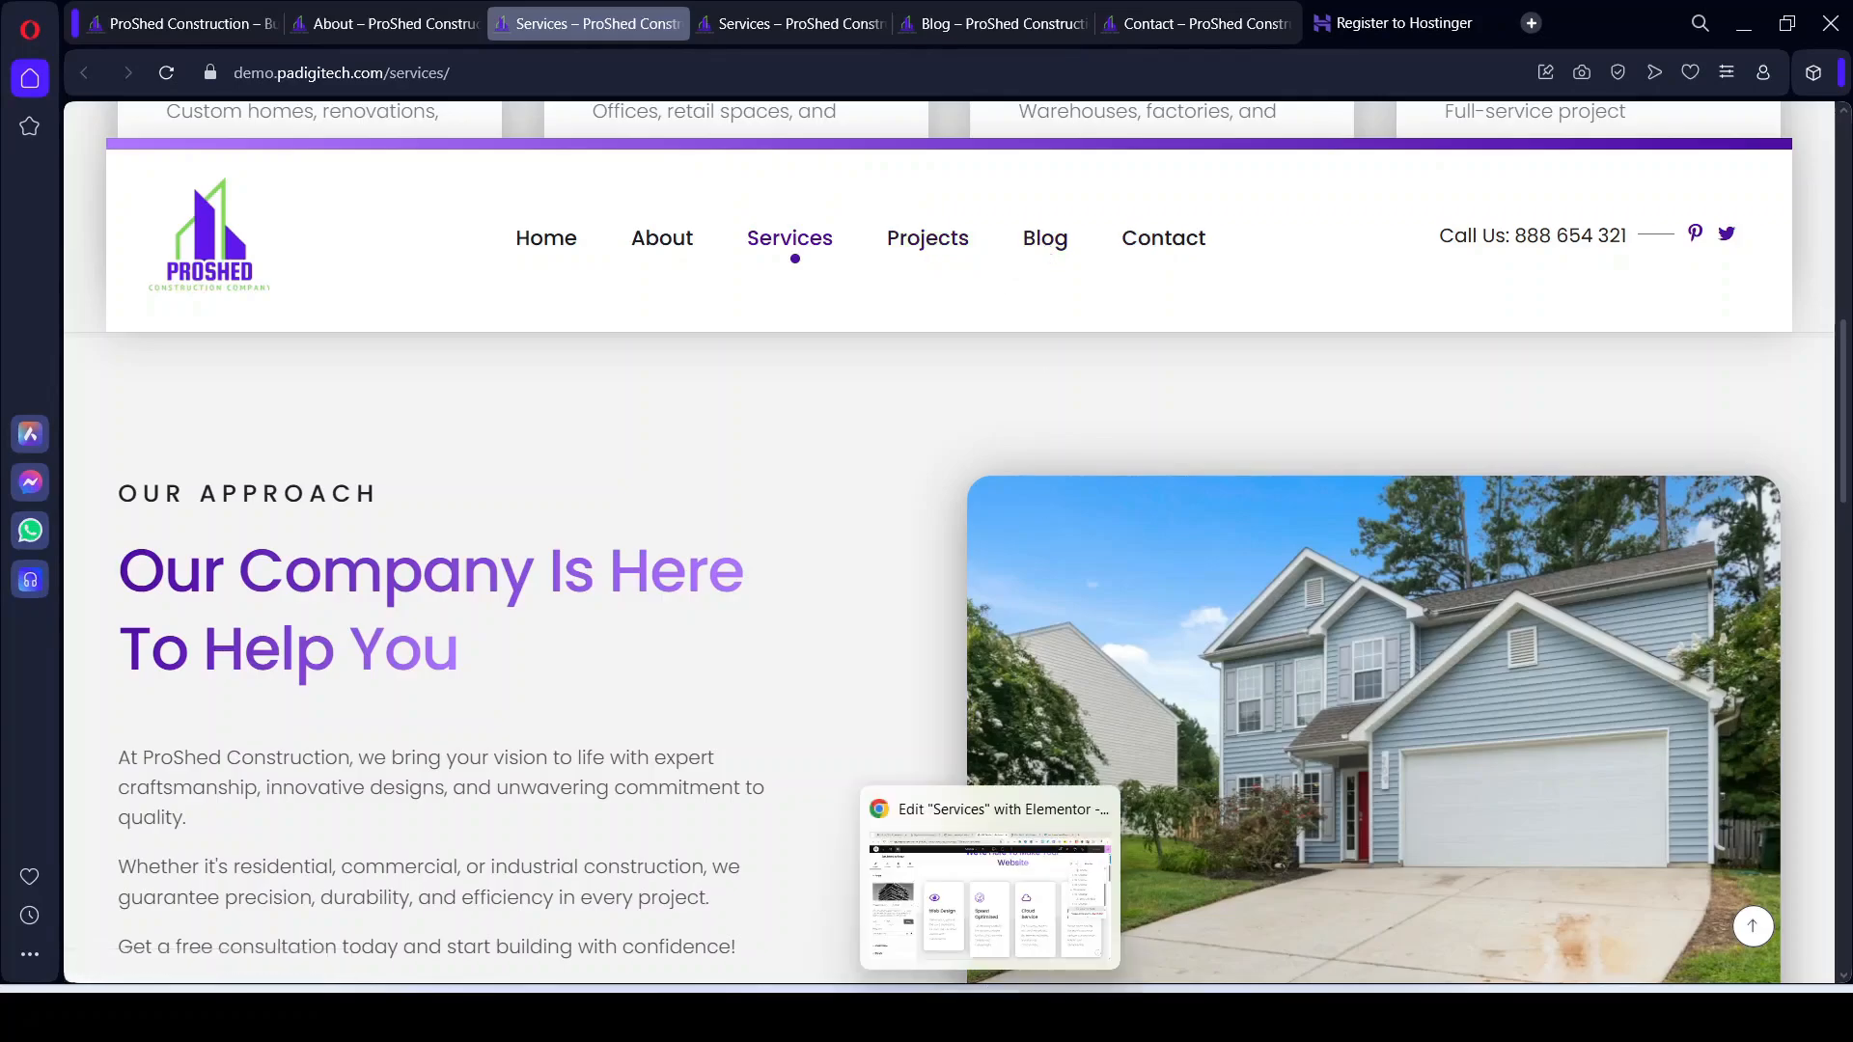
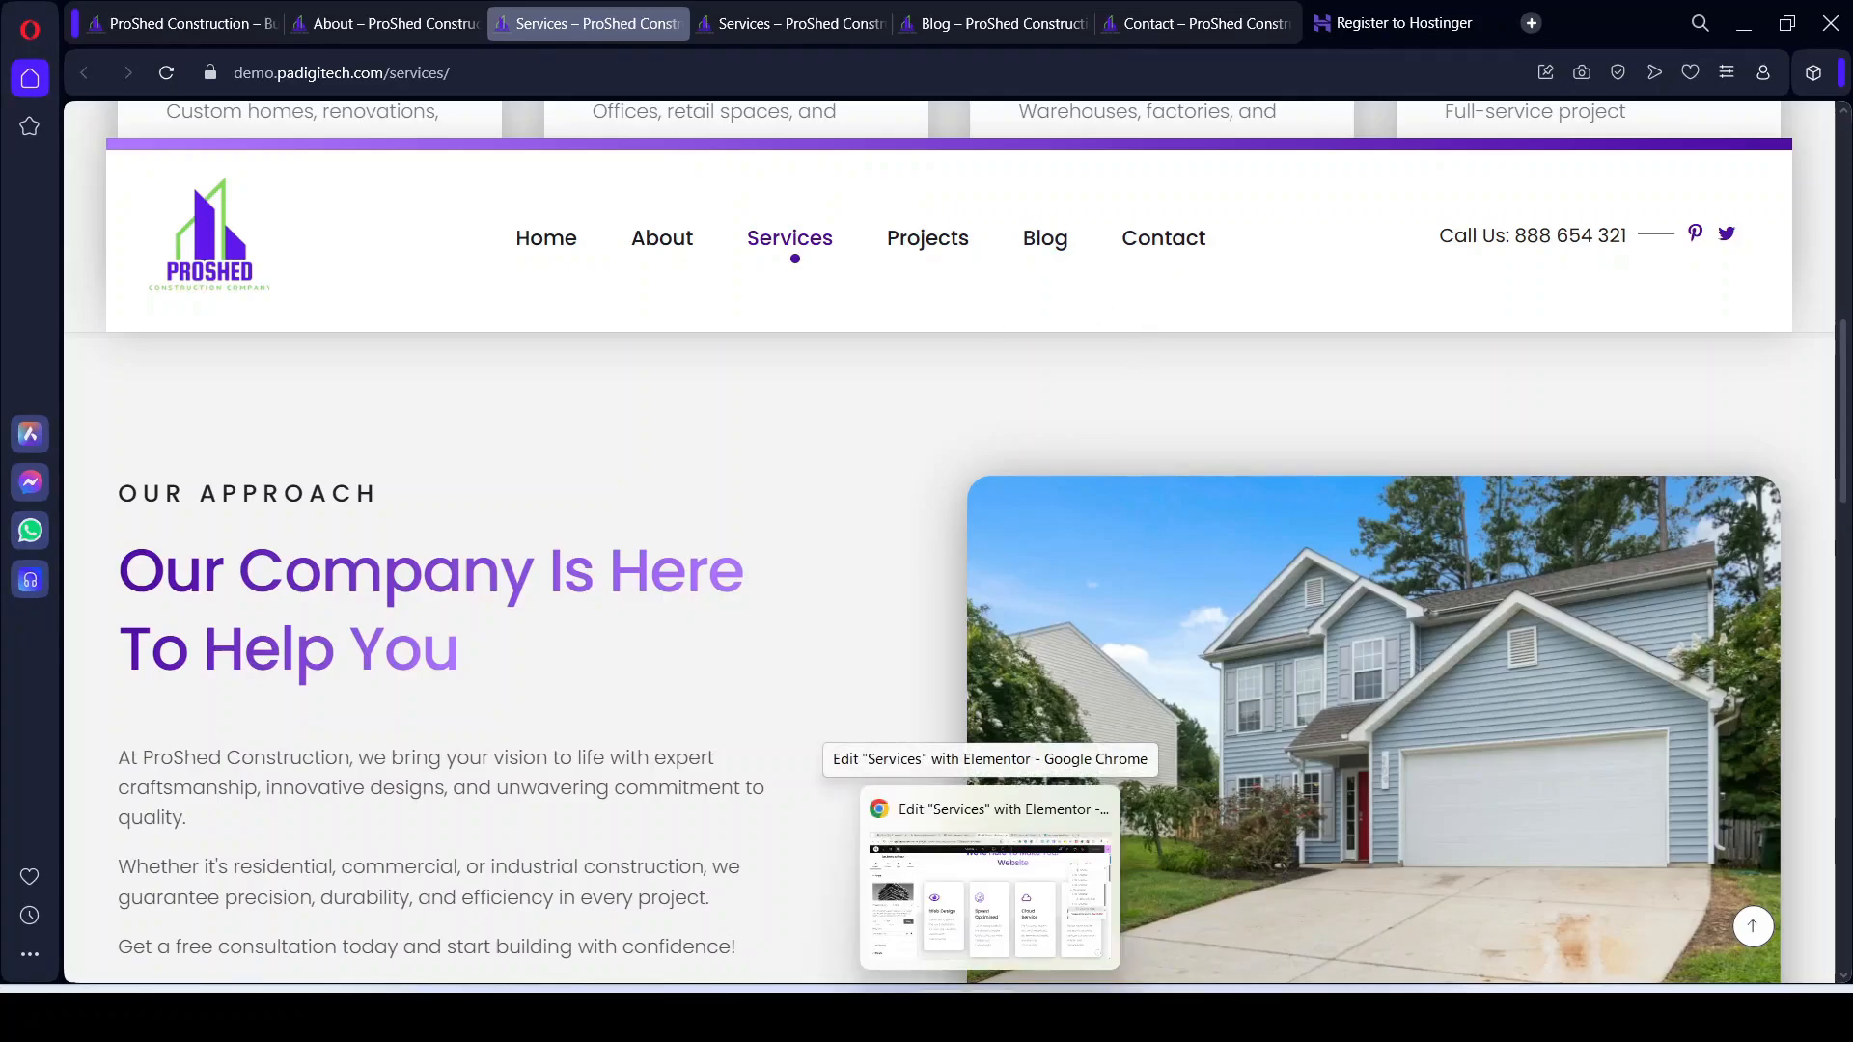
Step: Open the Contact page's Elementor editor in a new tab from the Pages list
click(990, 878)
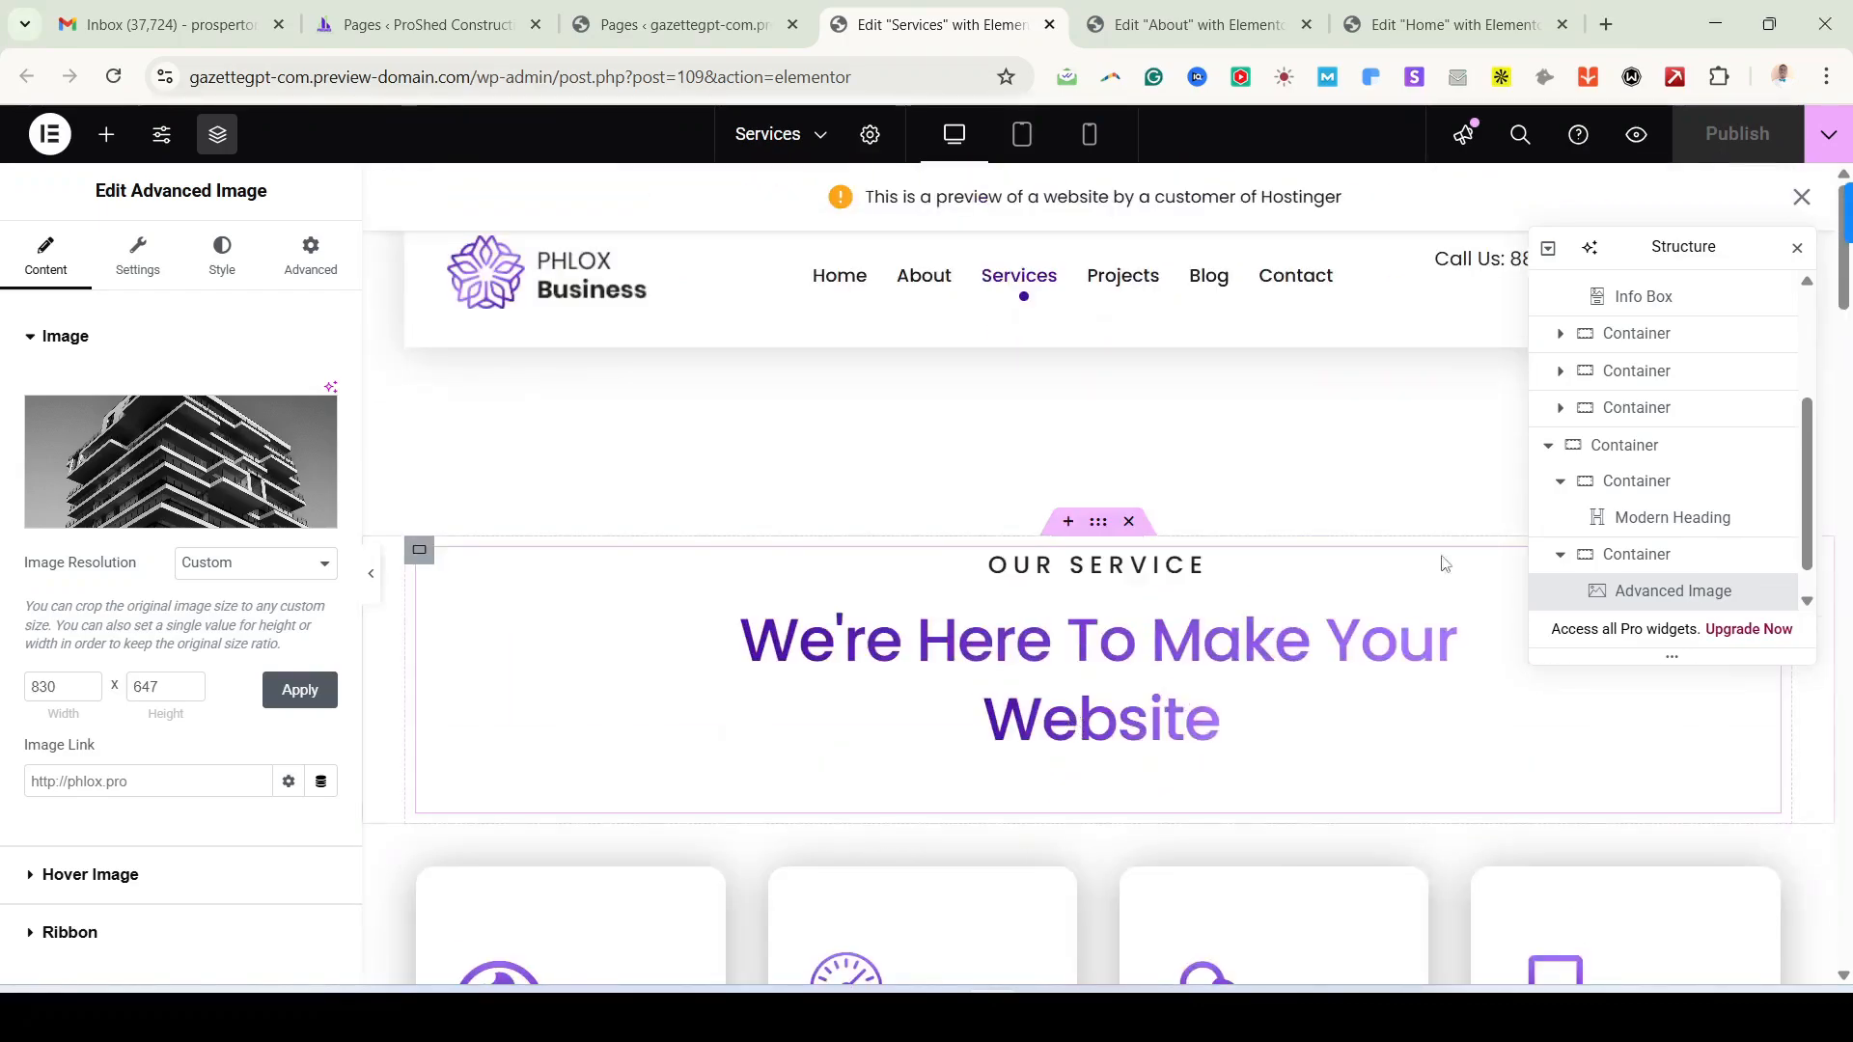
click(676, 24)
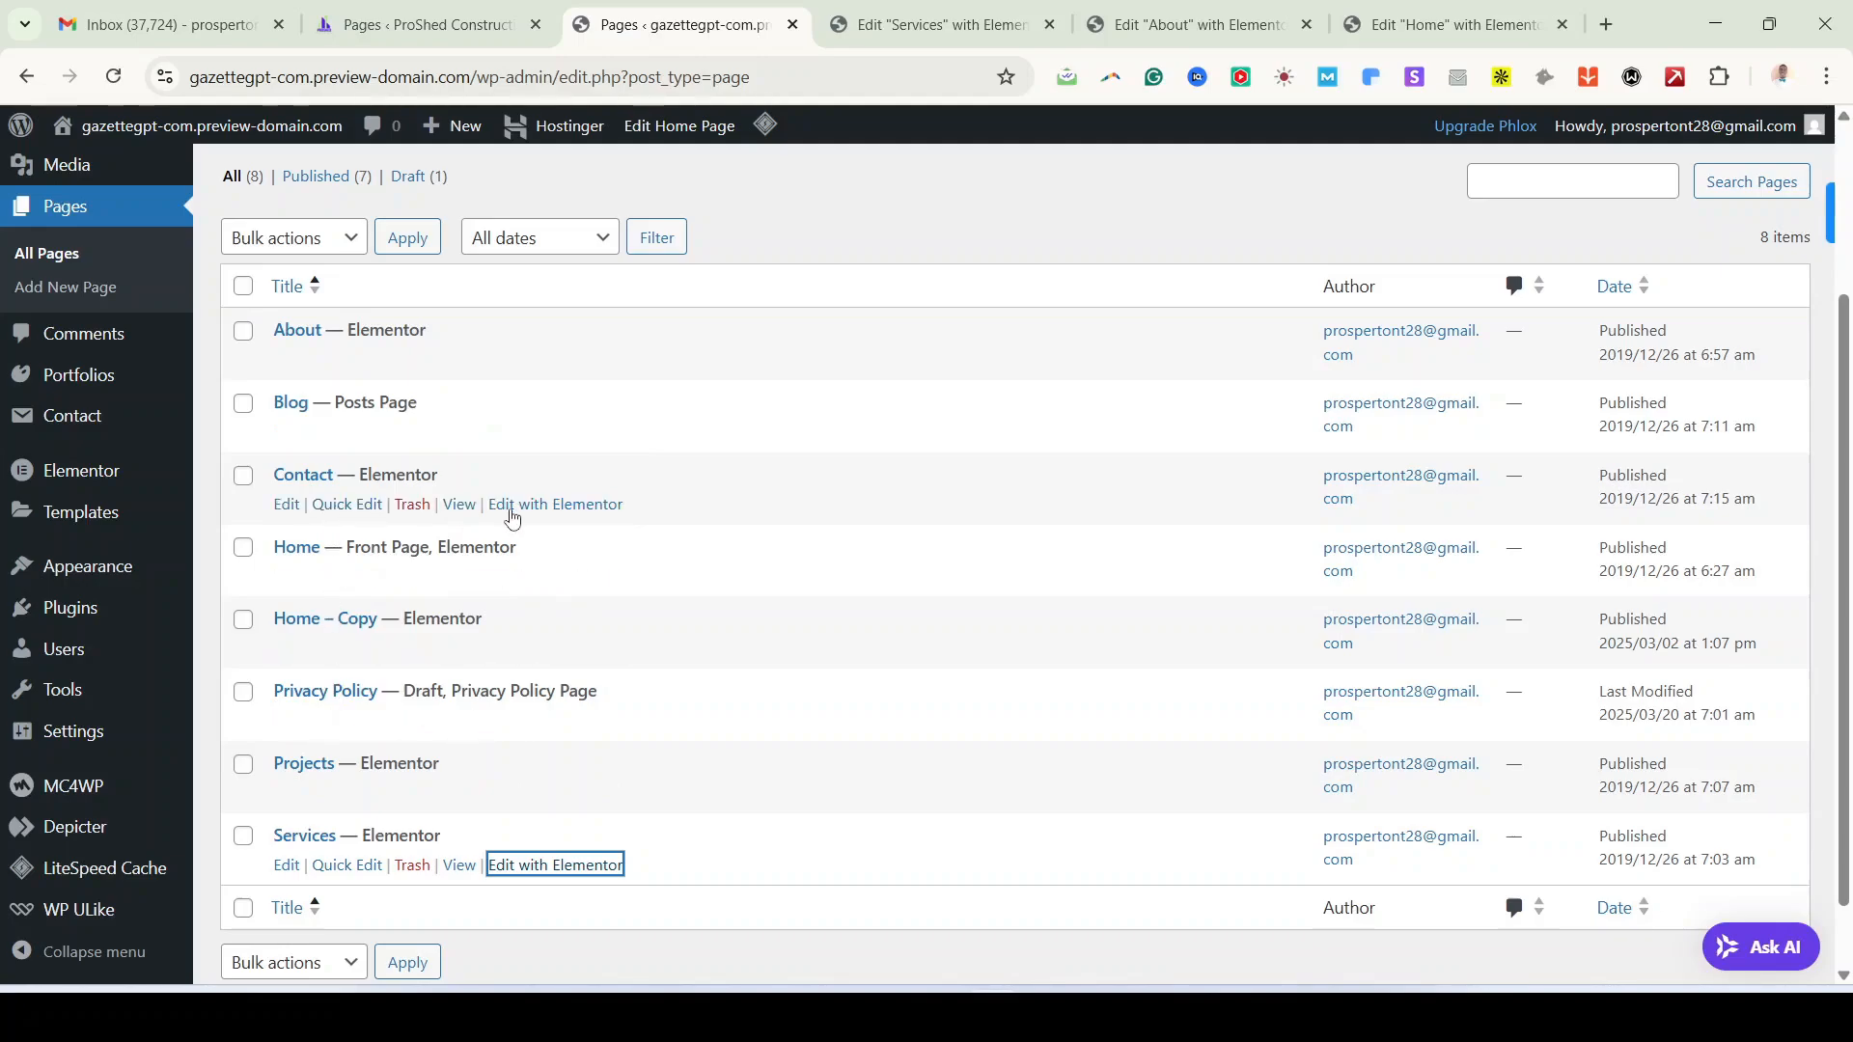
right_click(548, 506)
click(681, 538)
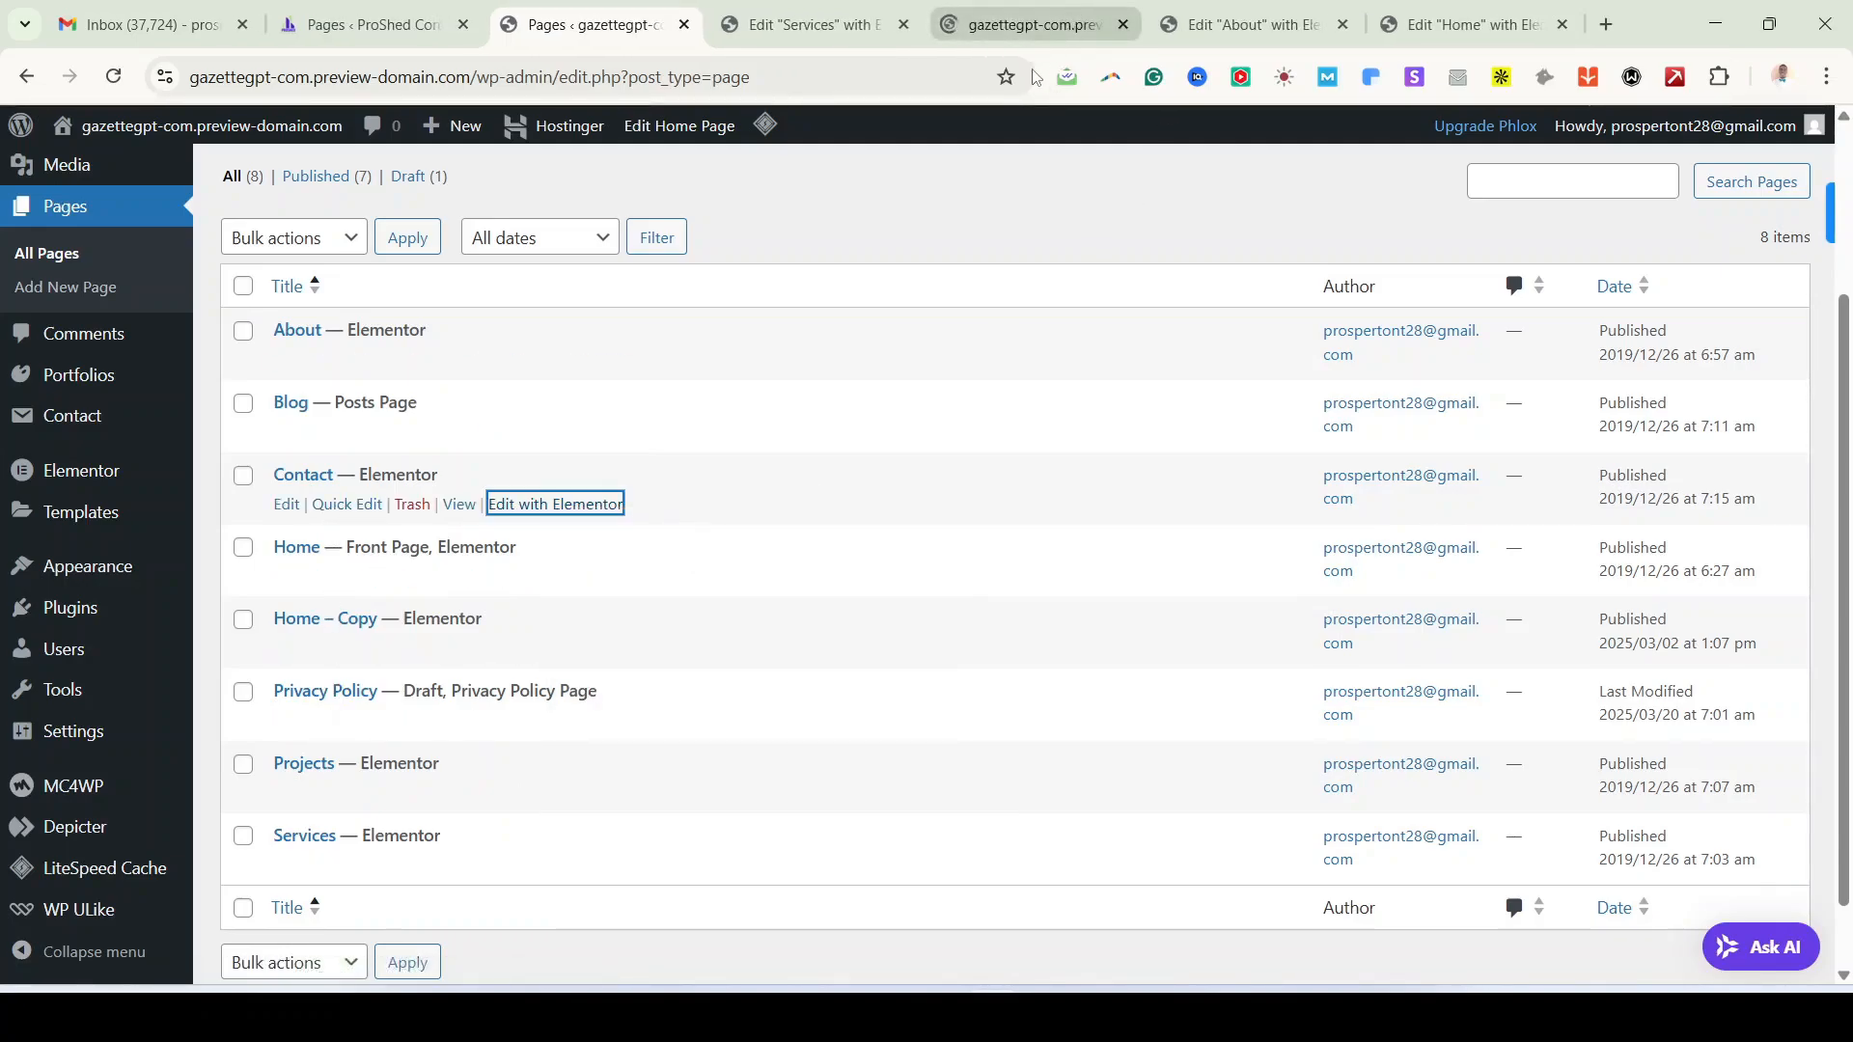
Step: Close the Services and About editor tabs and bring up the Contact page editor
click(840, 26)
click(905, 27)
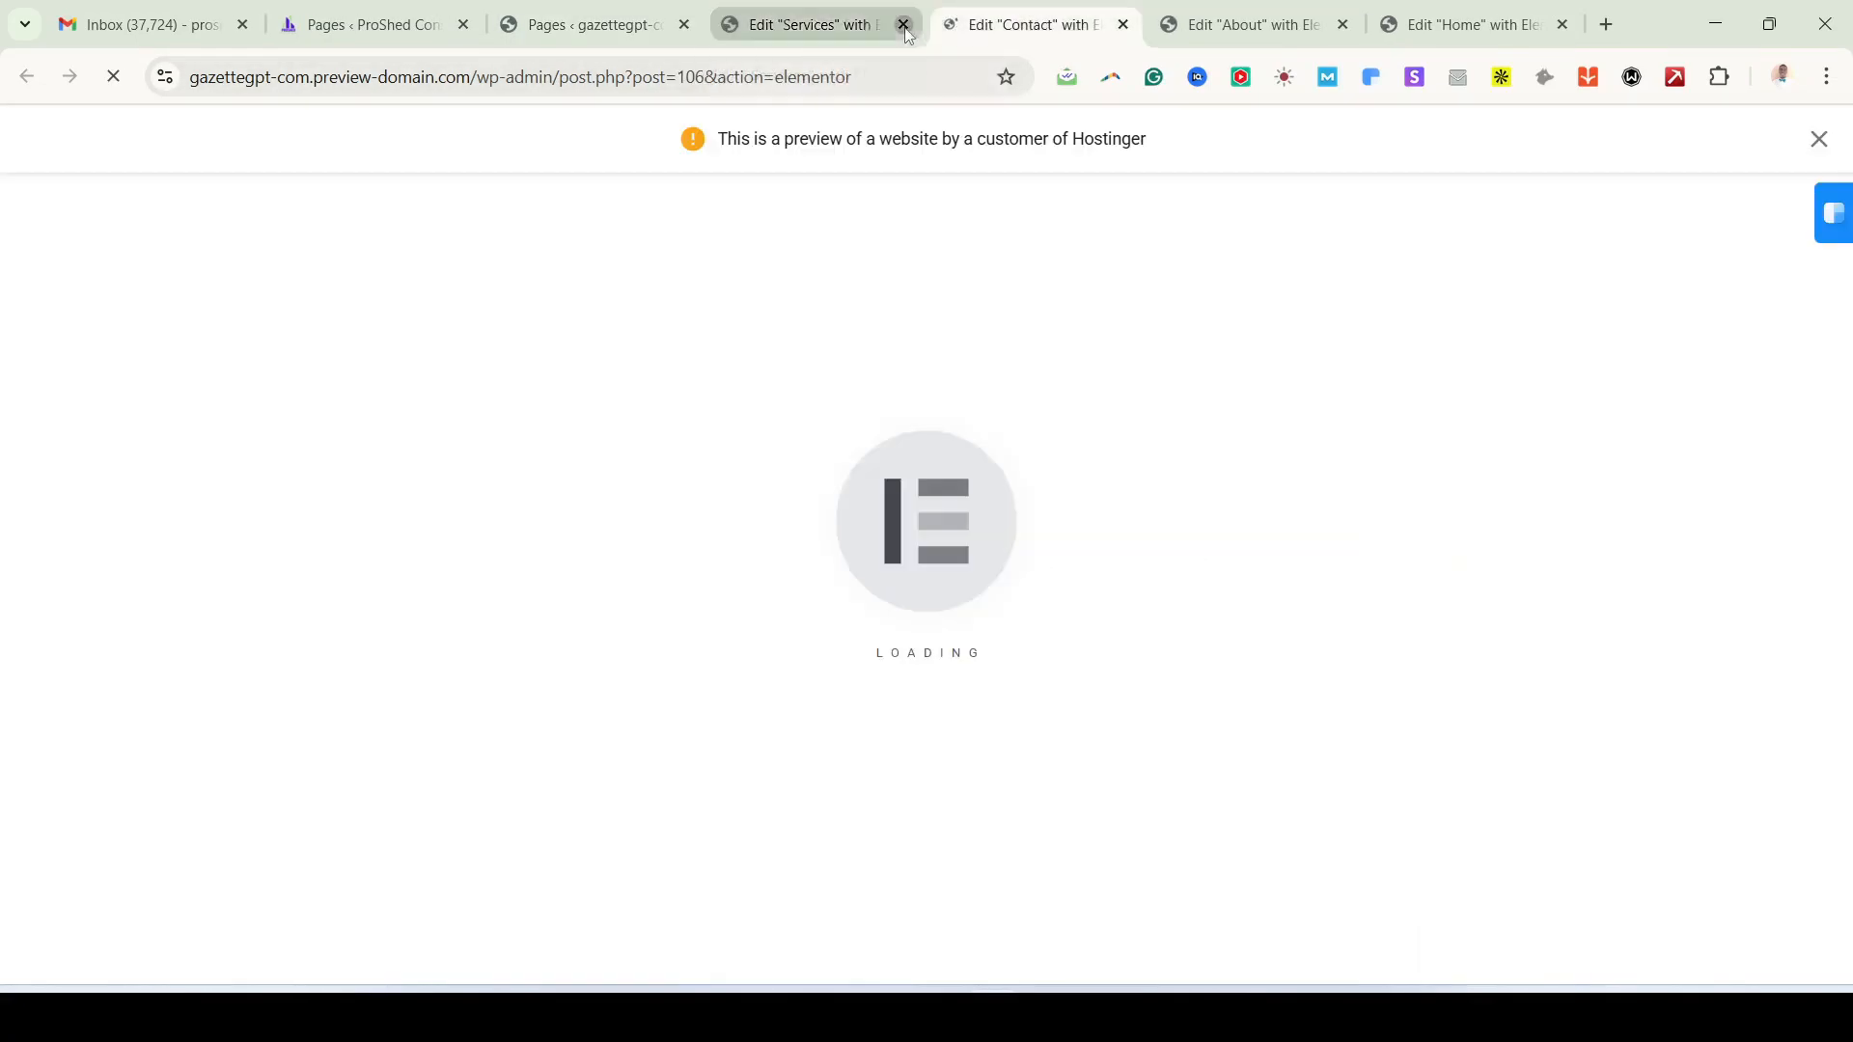
click(1063, 46)
click(1122, 25)
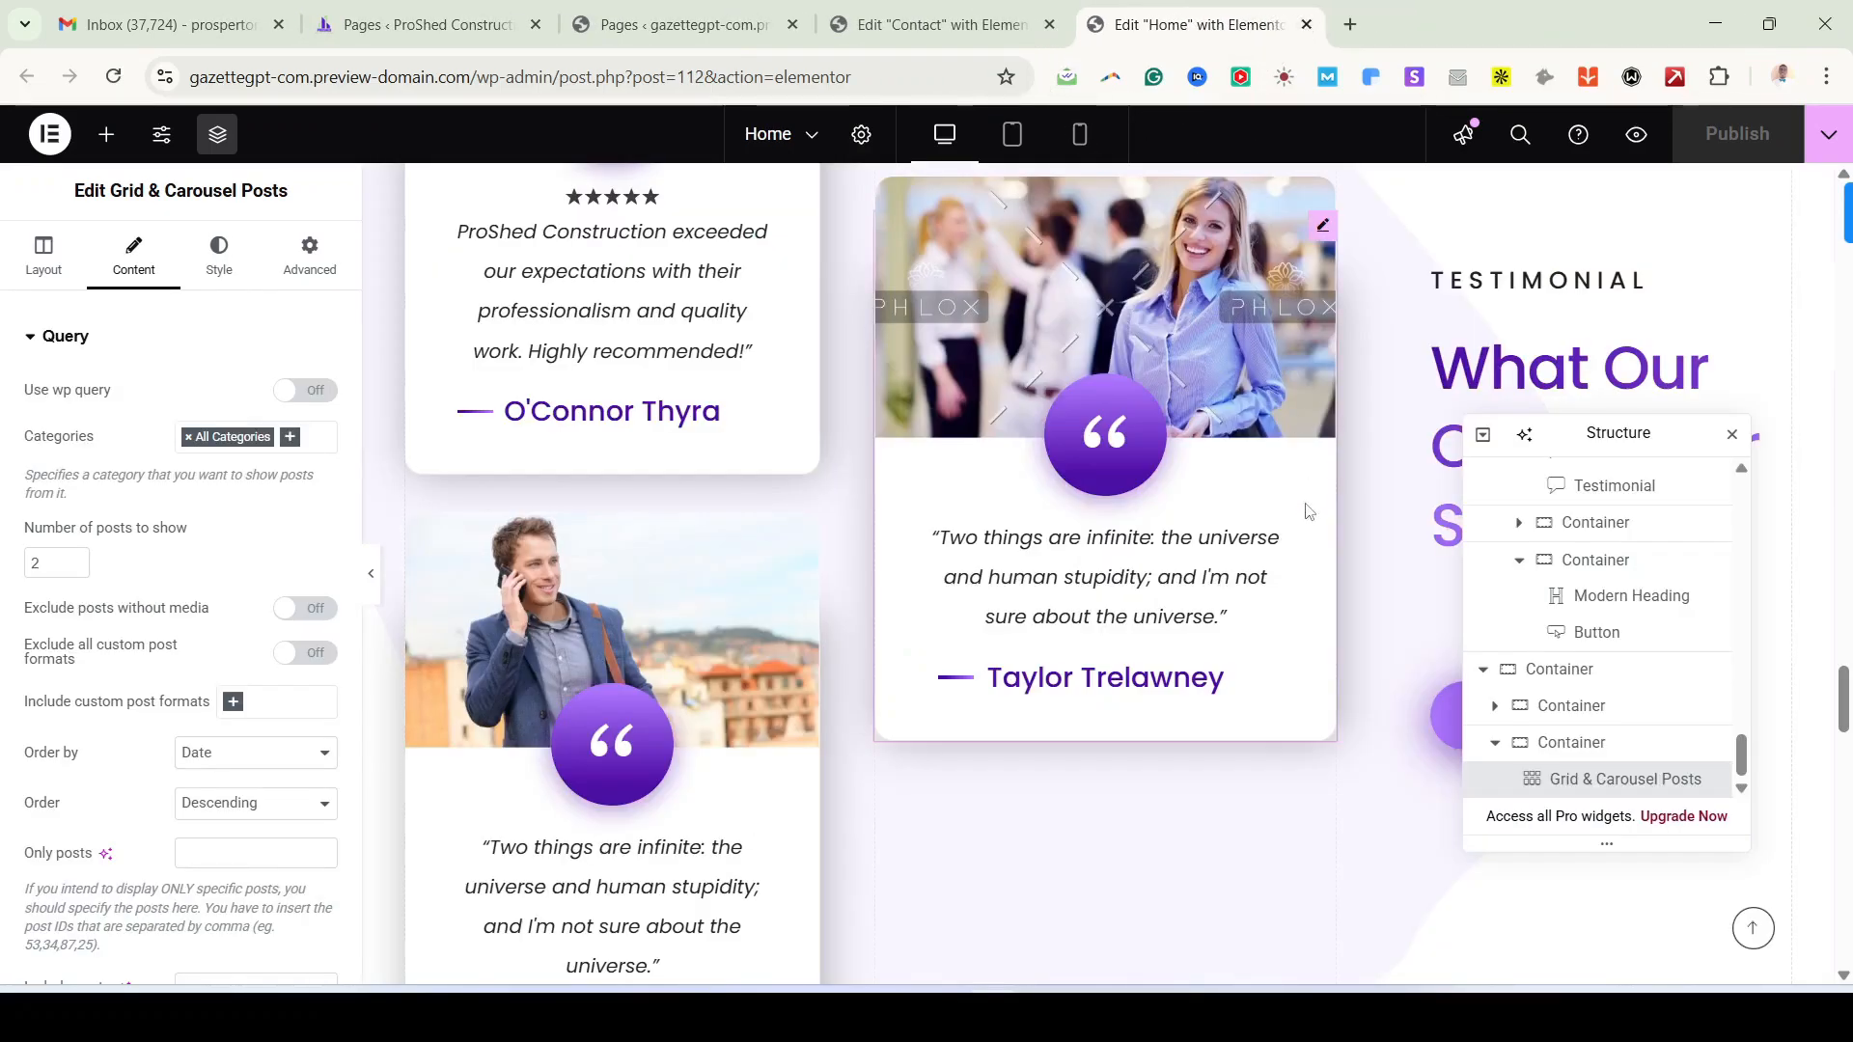
click(1014, 24)
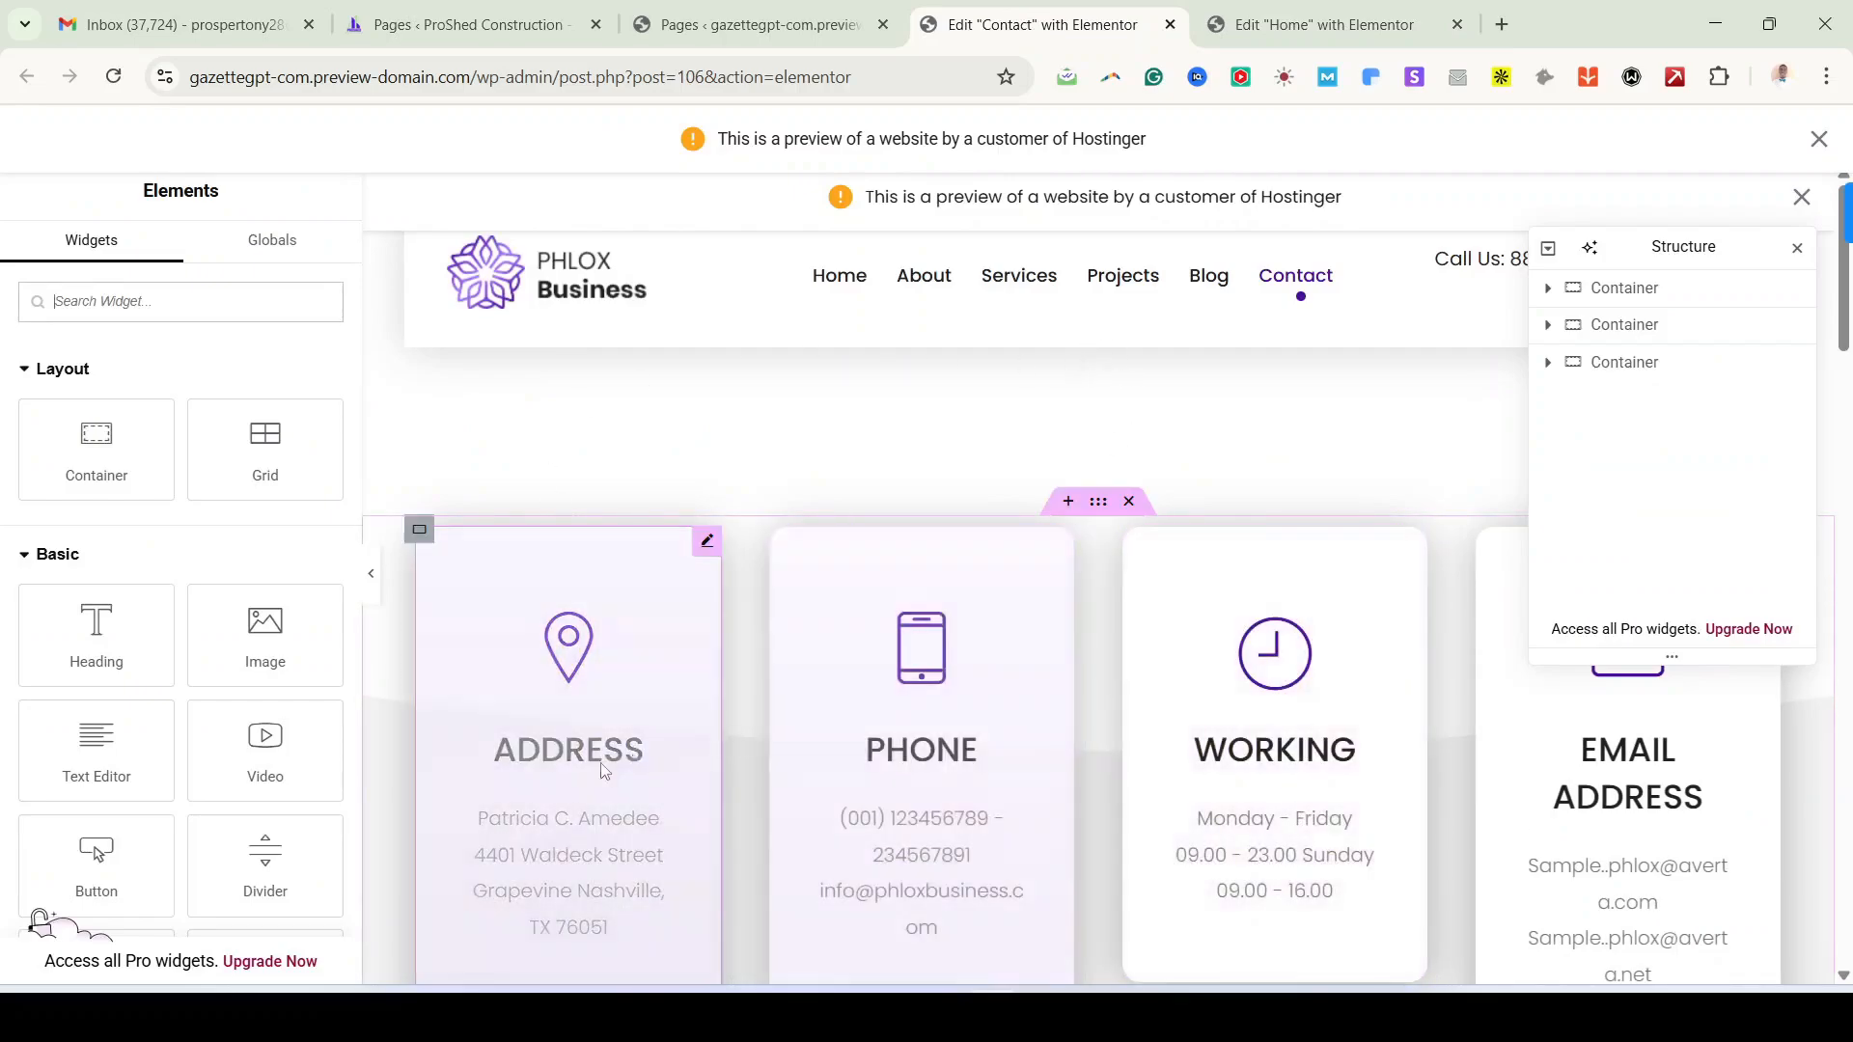
scroll(751, 748, down, 1)
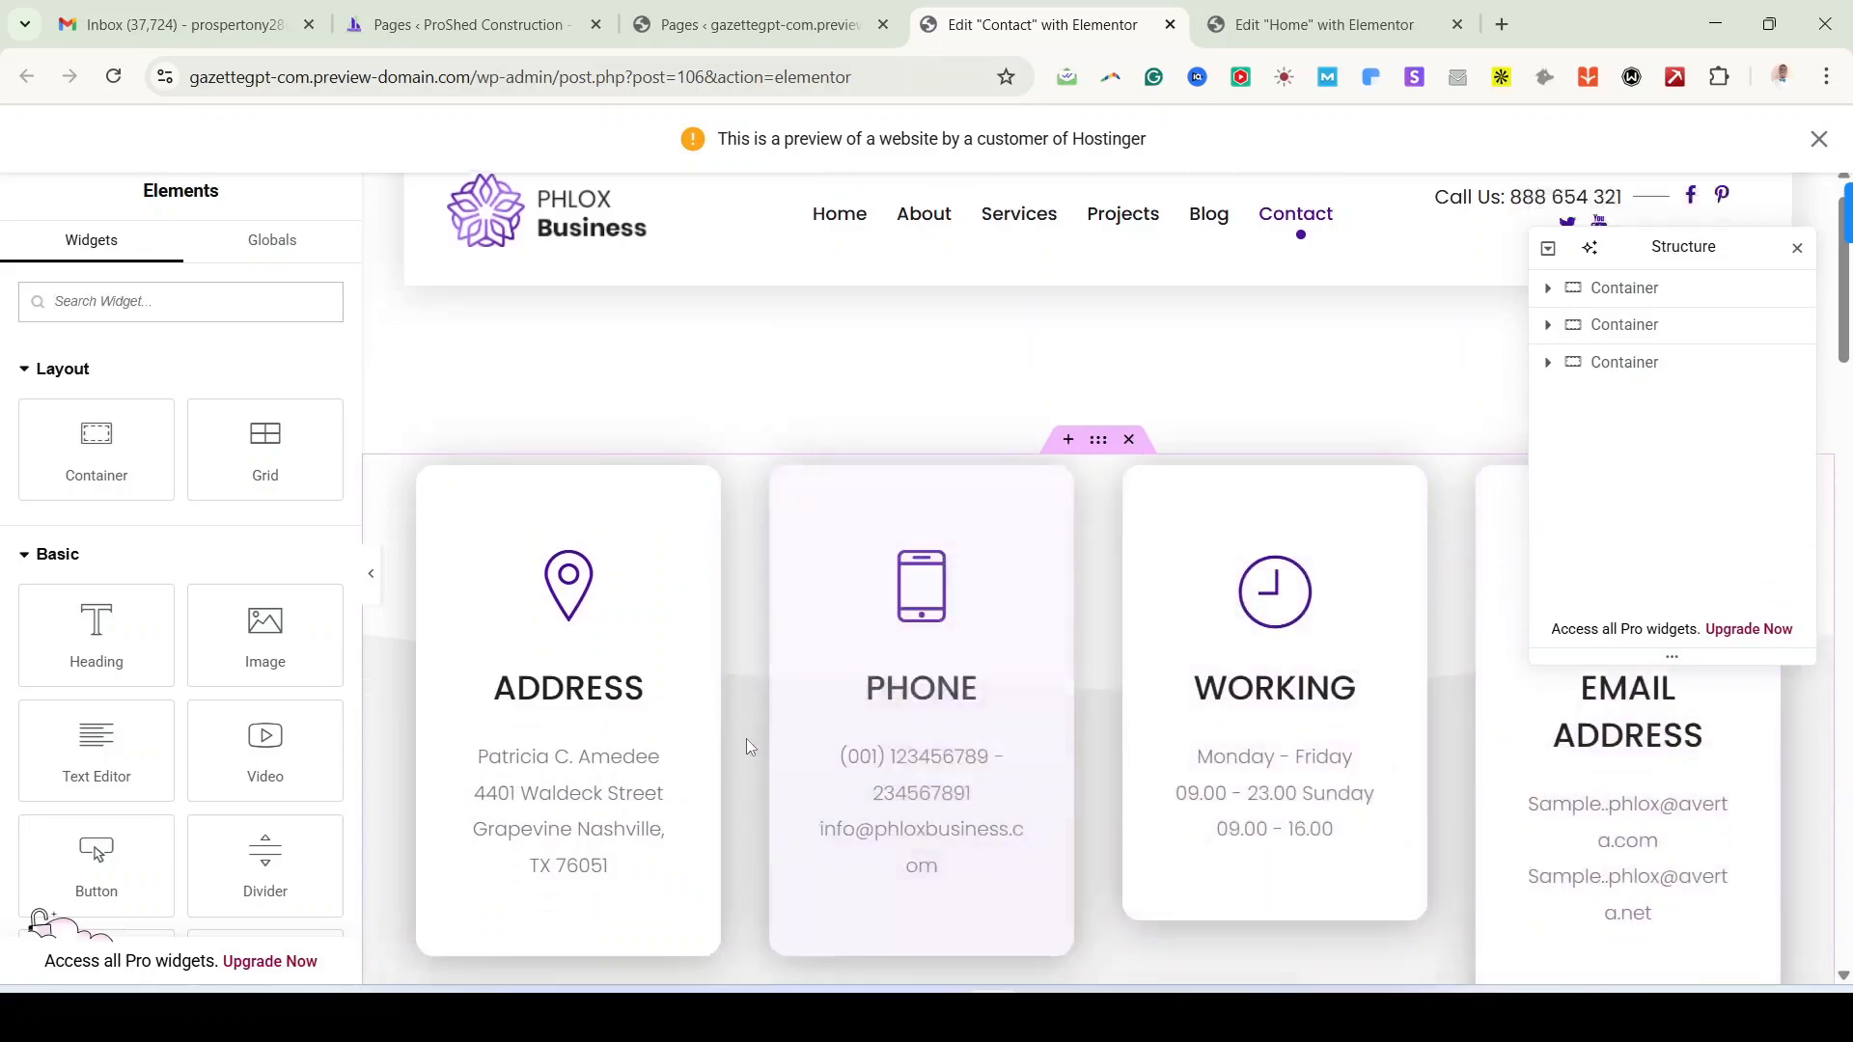
scroll(666, 662, up, 1)
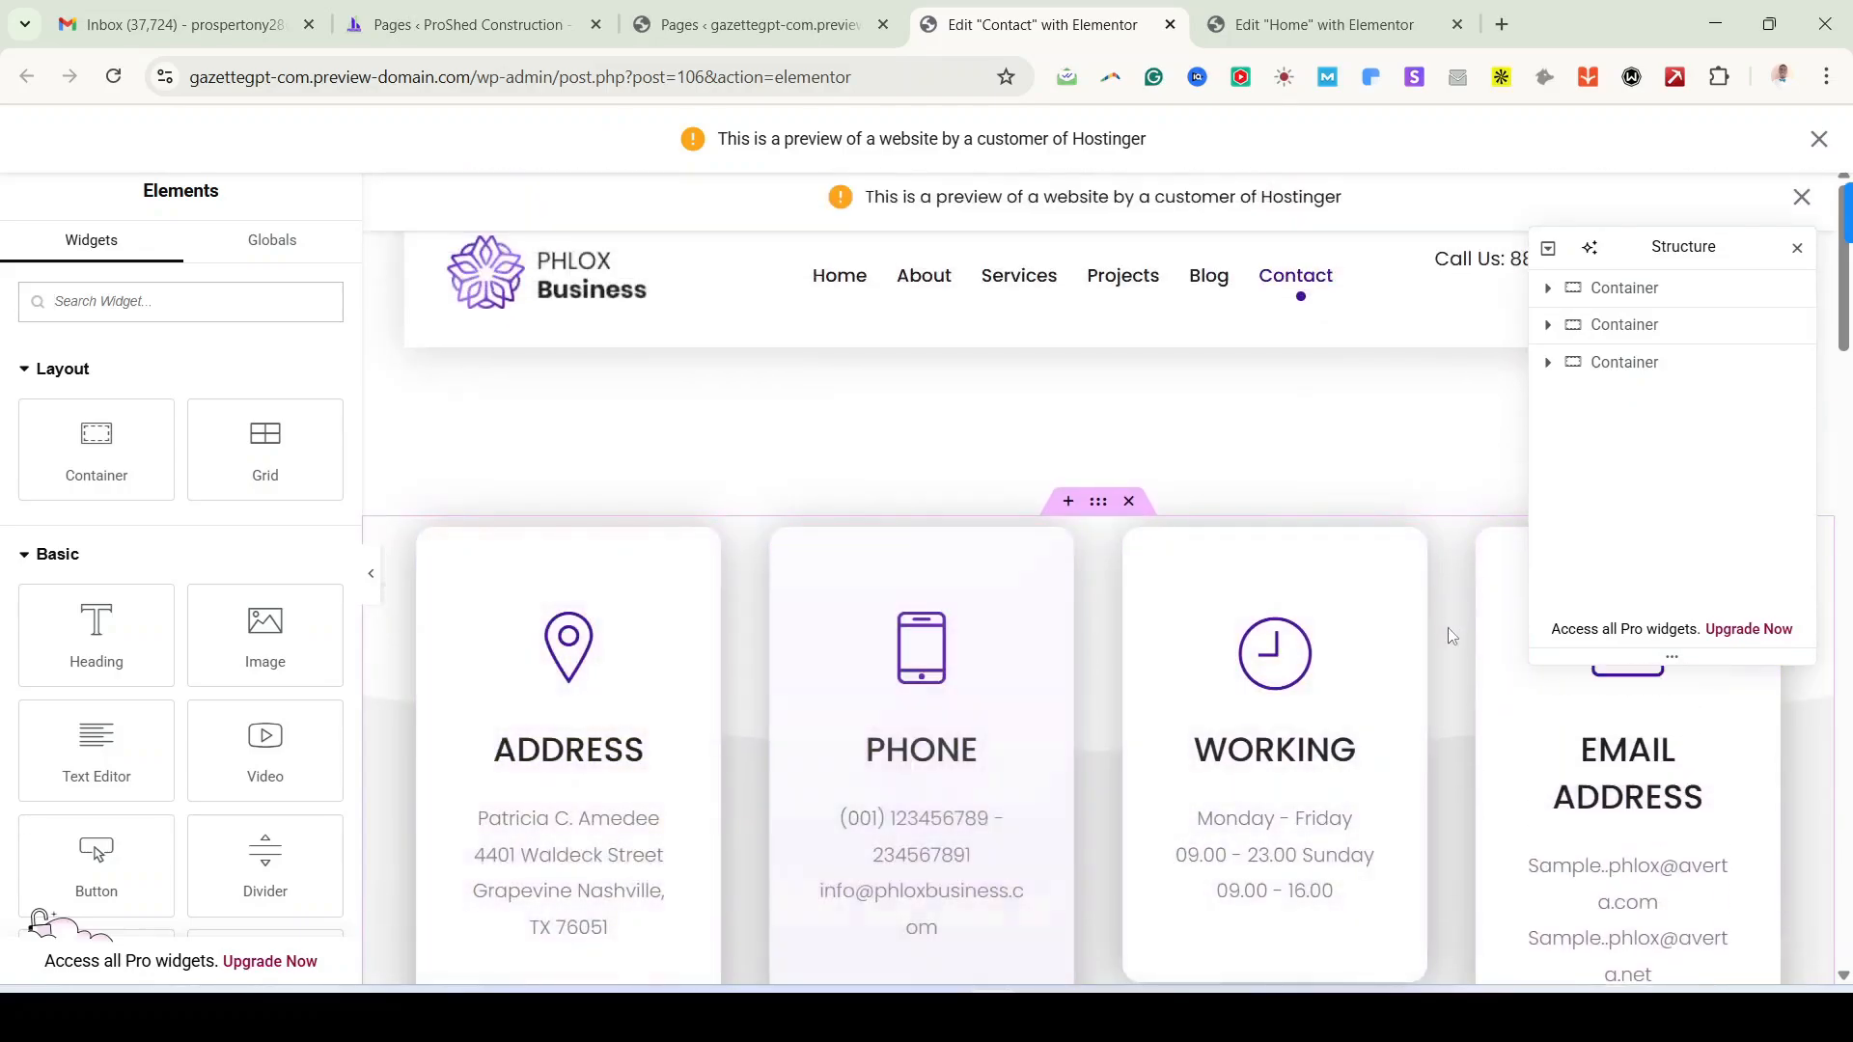
scroll(1447, 633, down, 2)
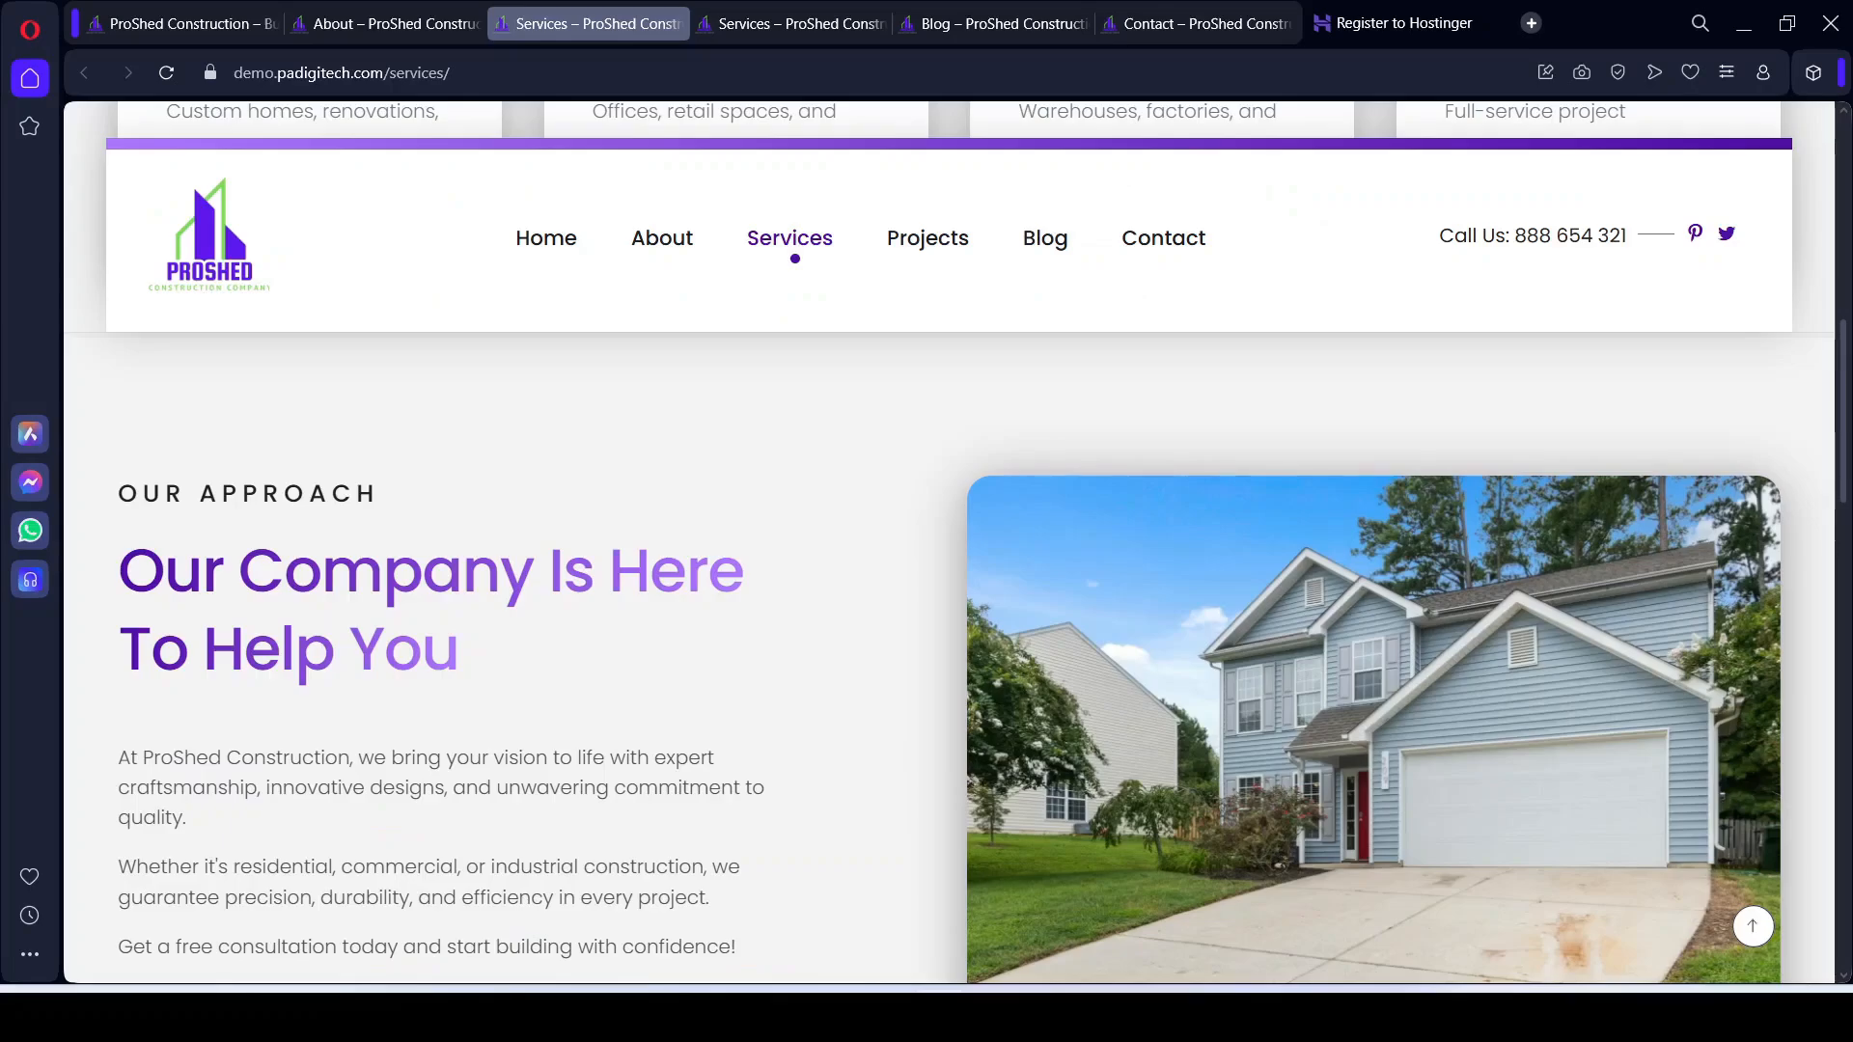
scroll(907, 425, up, 8)
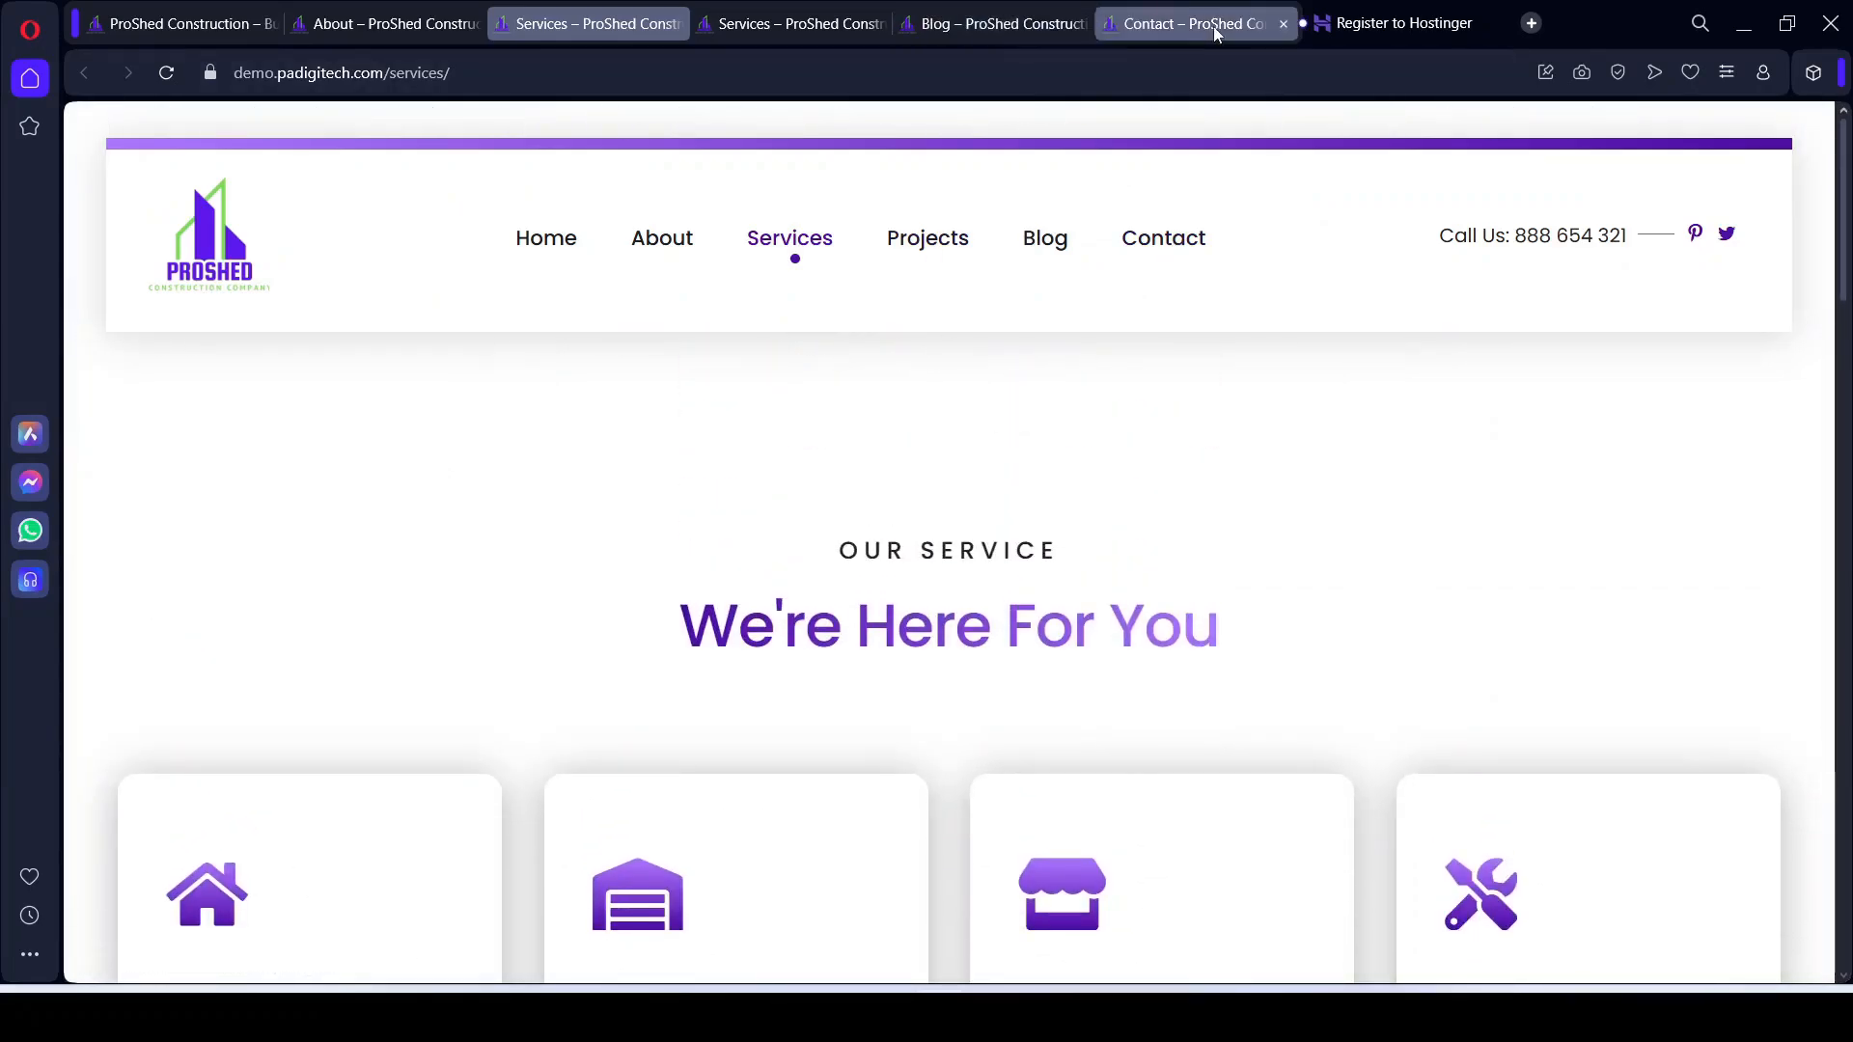
Step: Review the live ProShed Contact page's info cards and Message form field in Opera
click(1213, 26)
scroll(915, 616, up, 5)
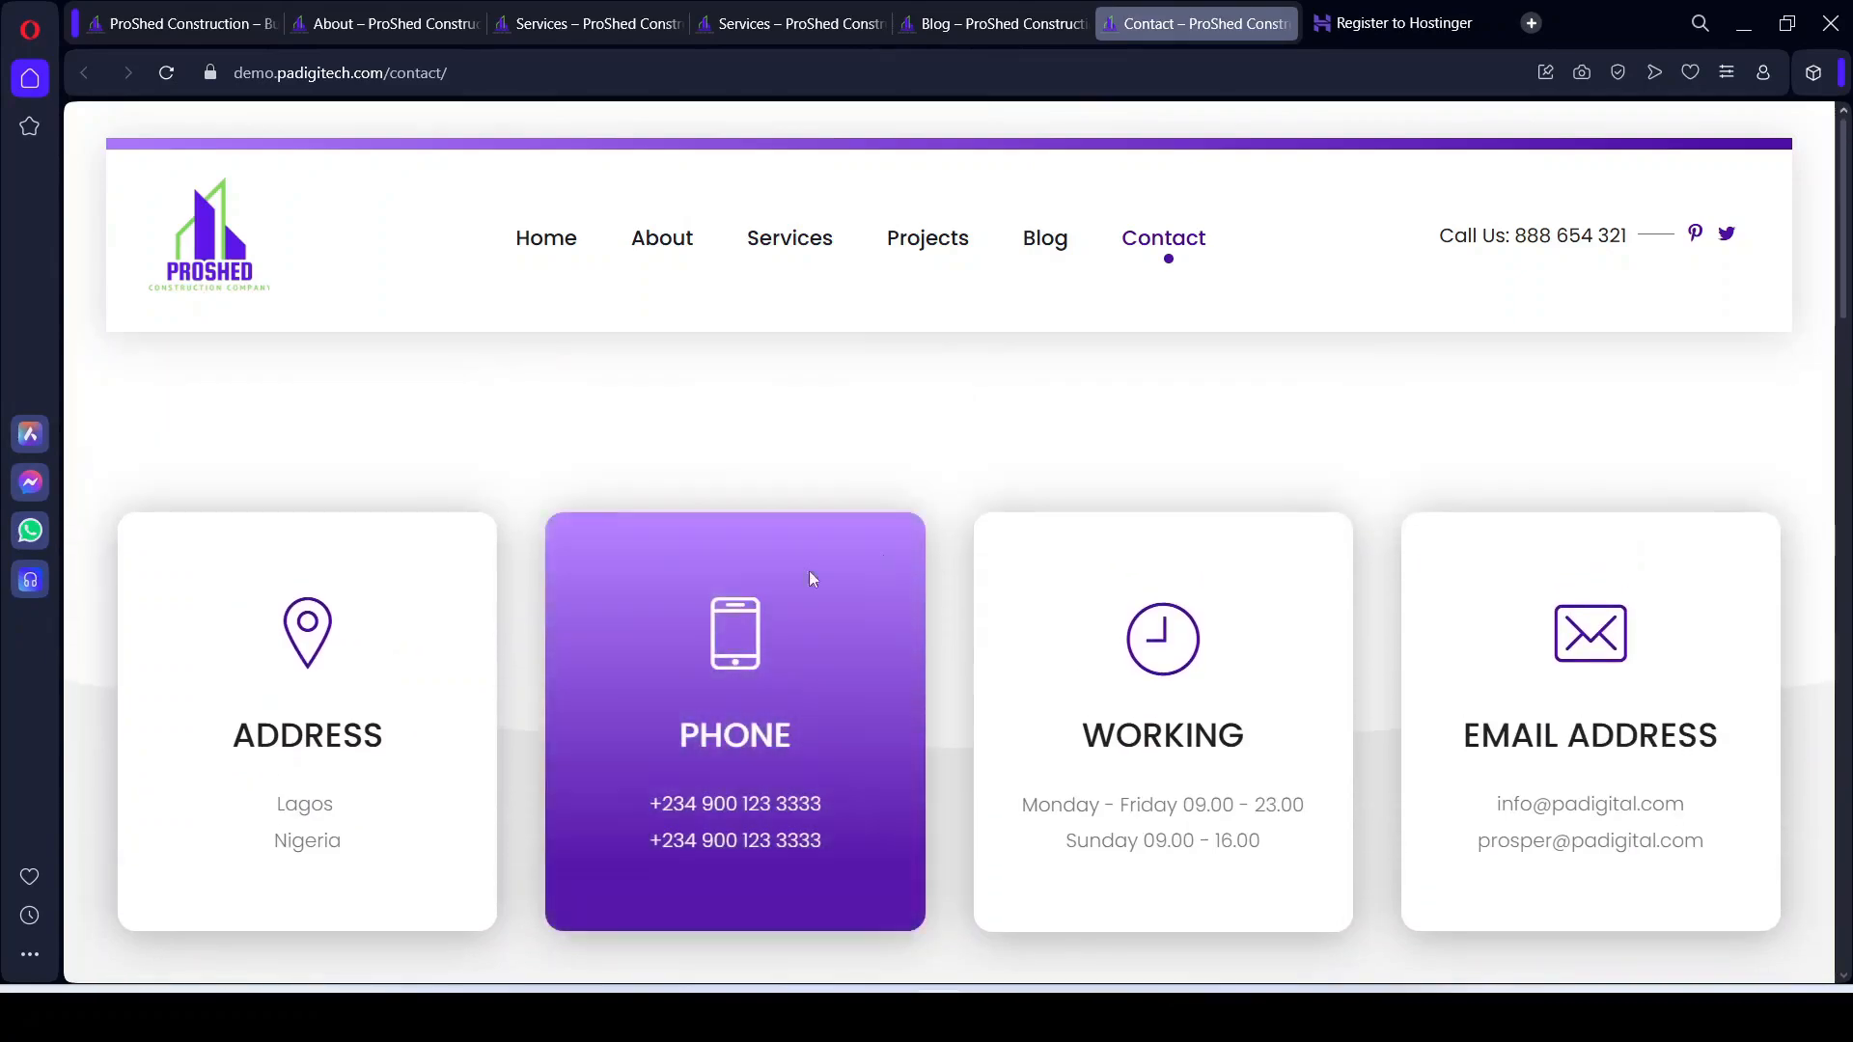
scroll(1590, 771, down, 2)
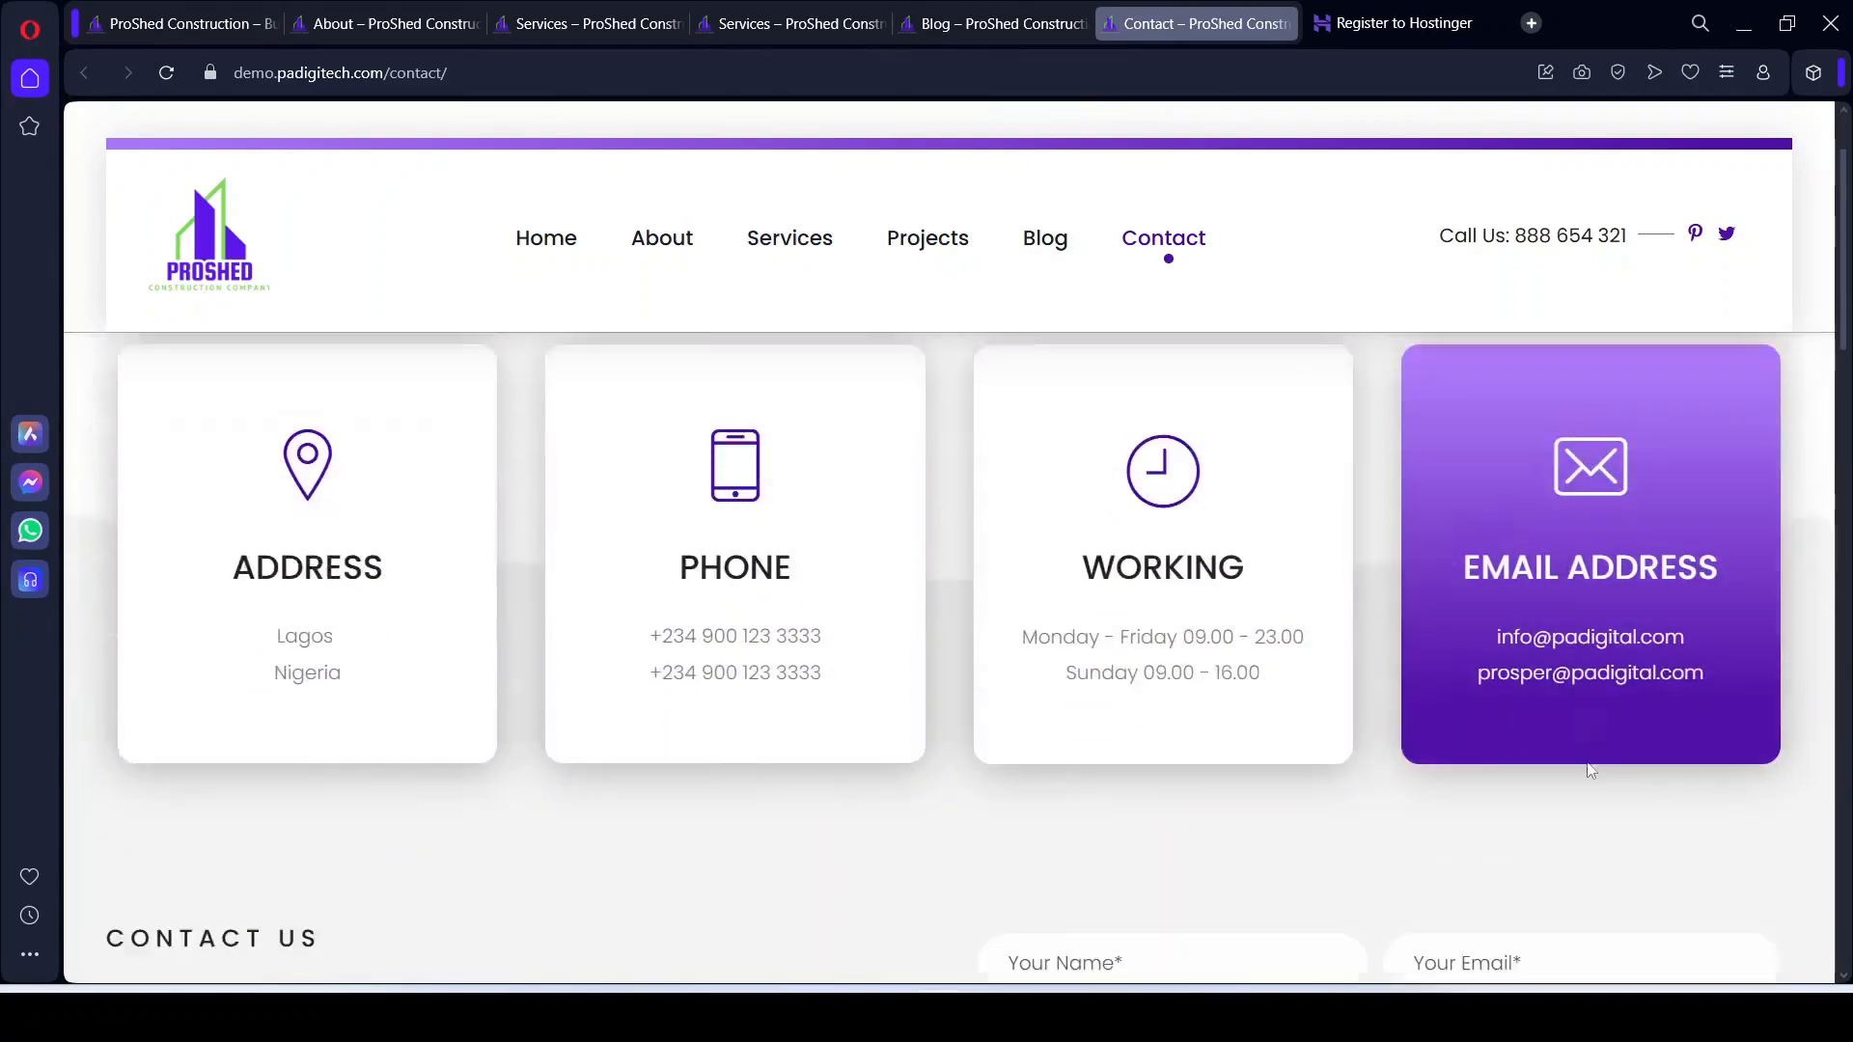
scroll(1591, 771, down, 4)
scroll(832, 797, down, 4)
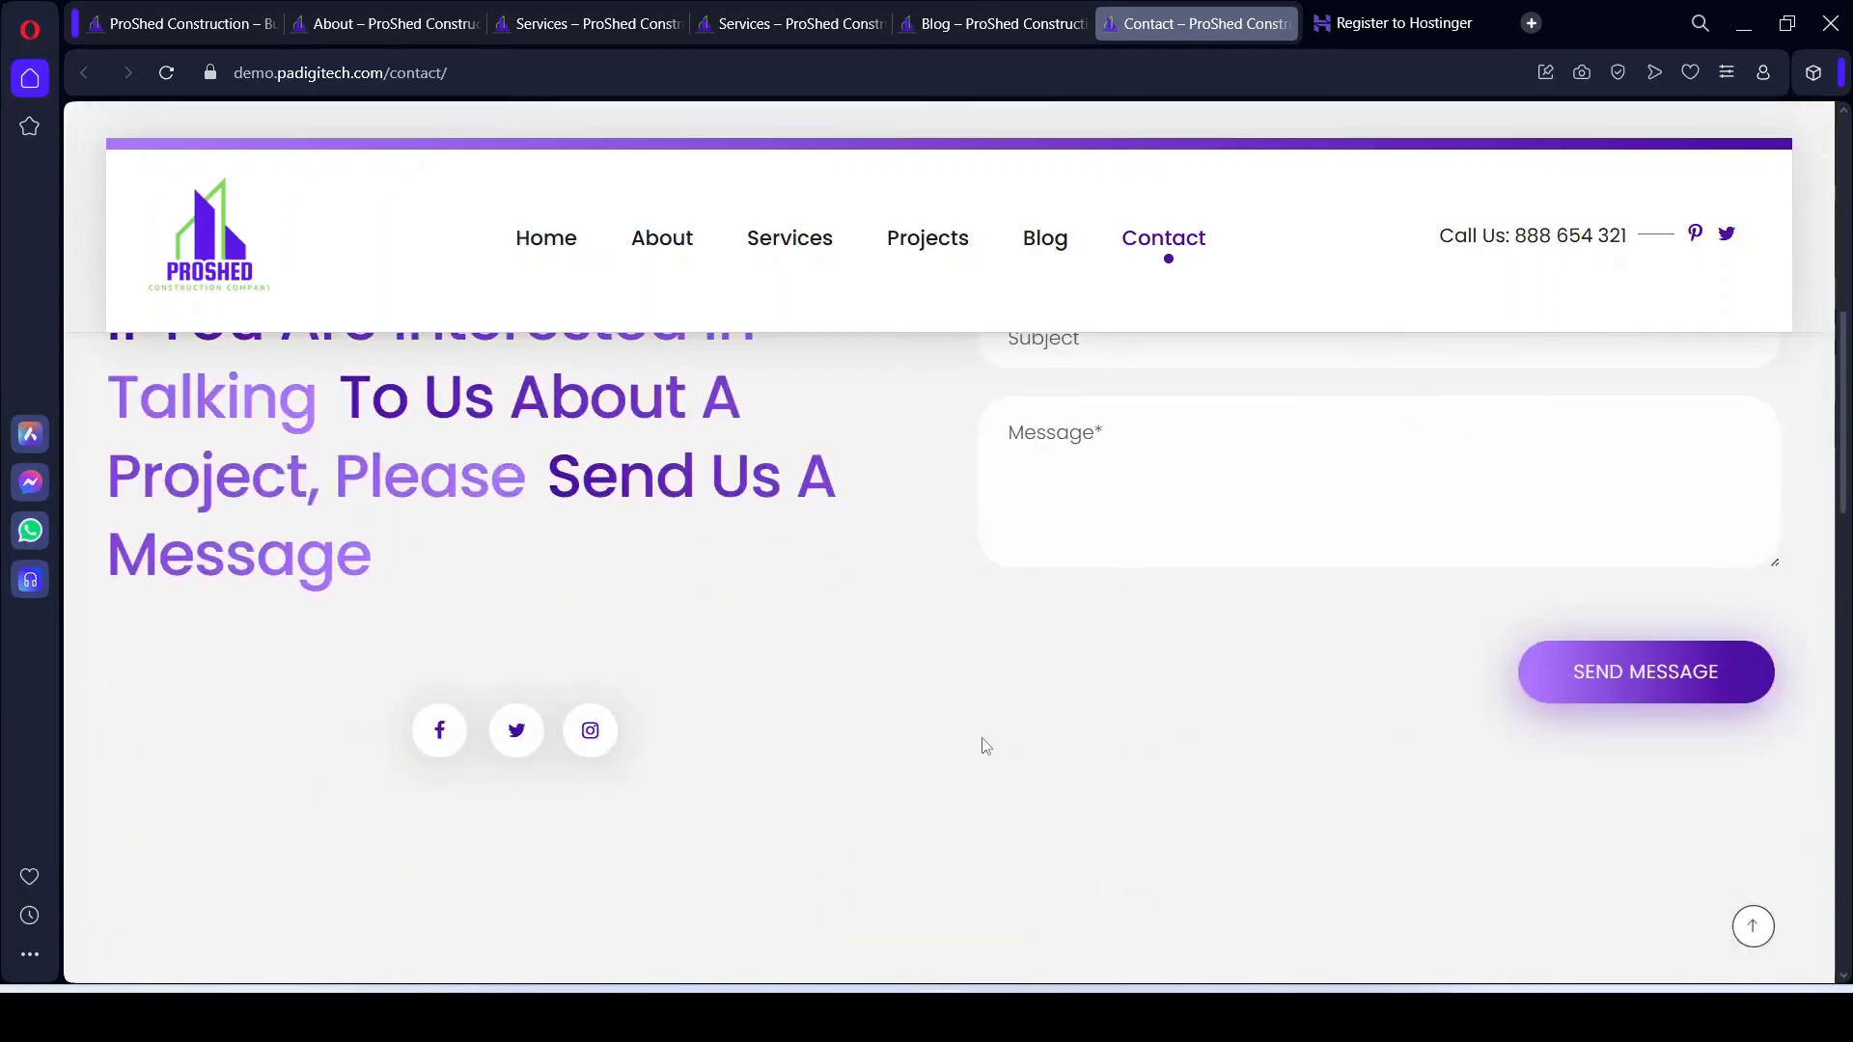
scroll(980, 749, up, 4)
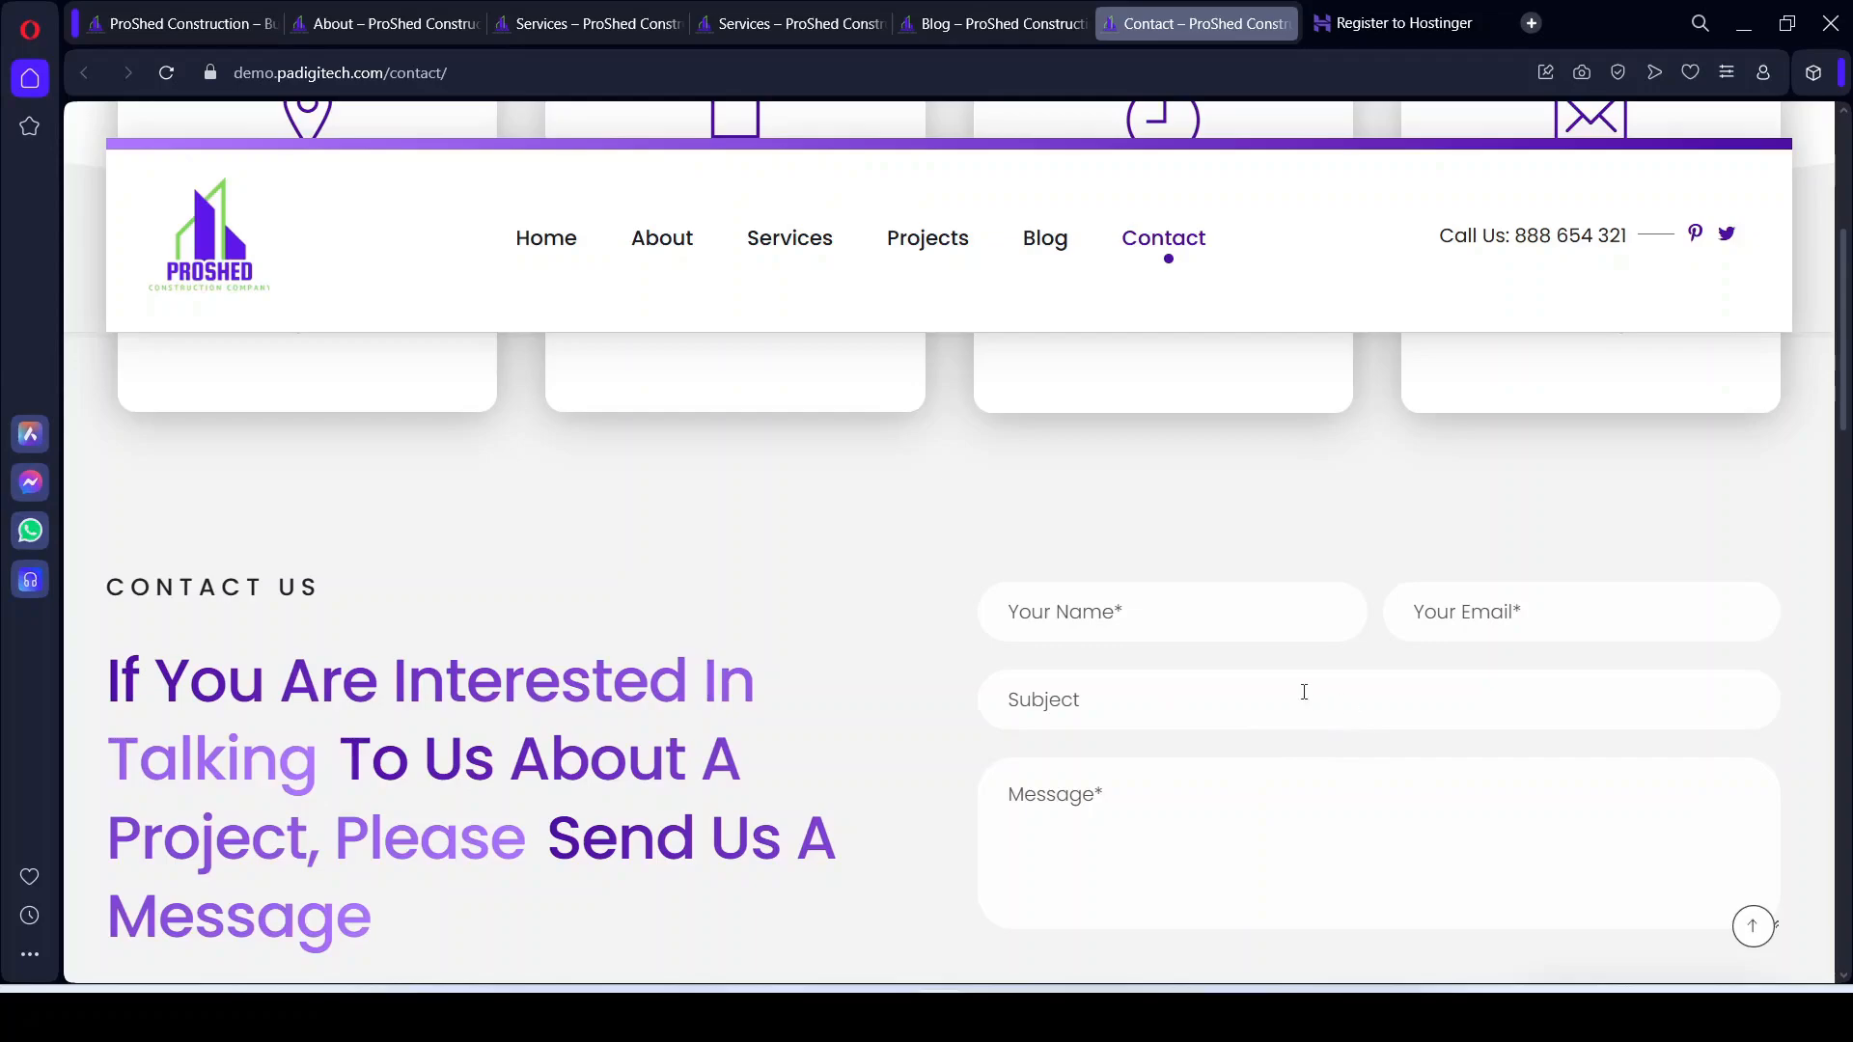
click(1264, 893)
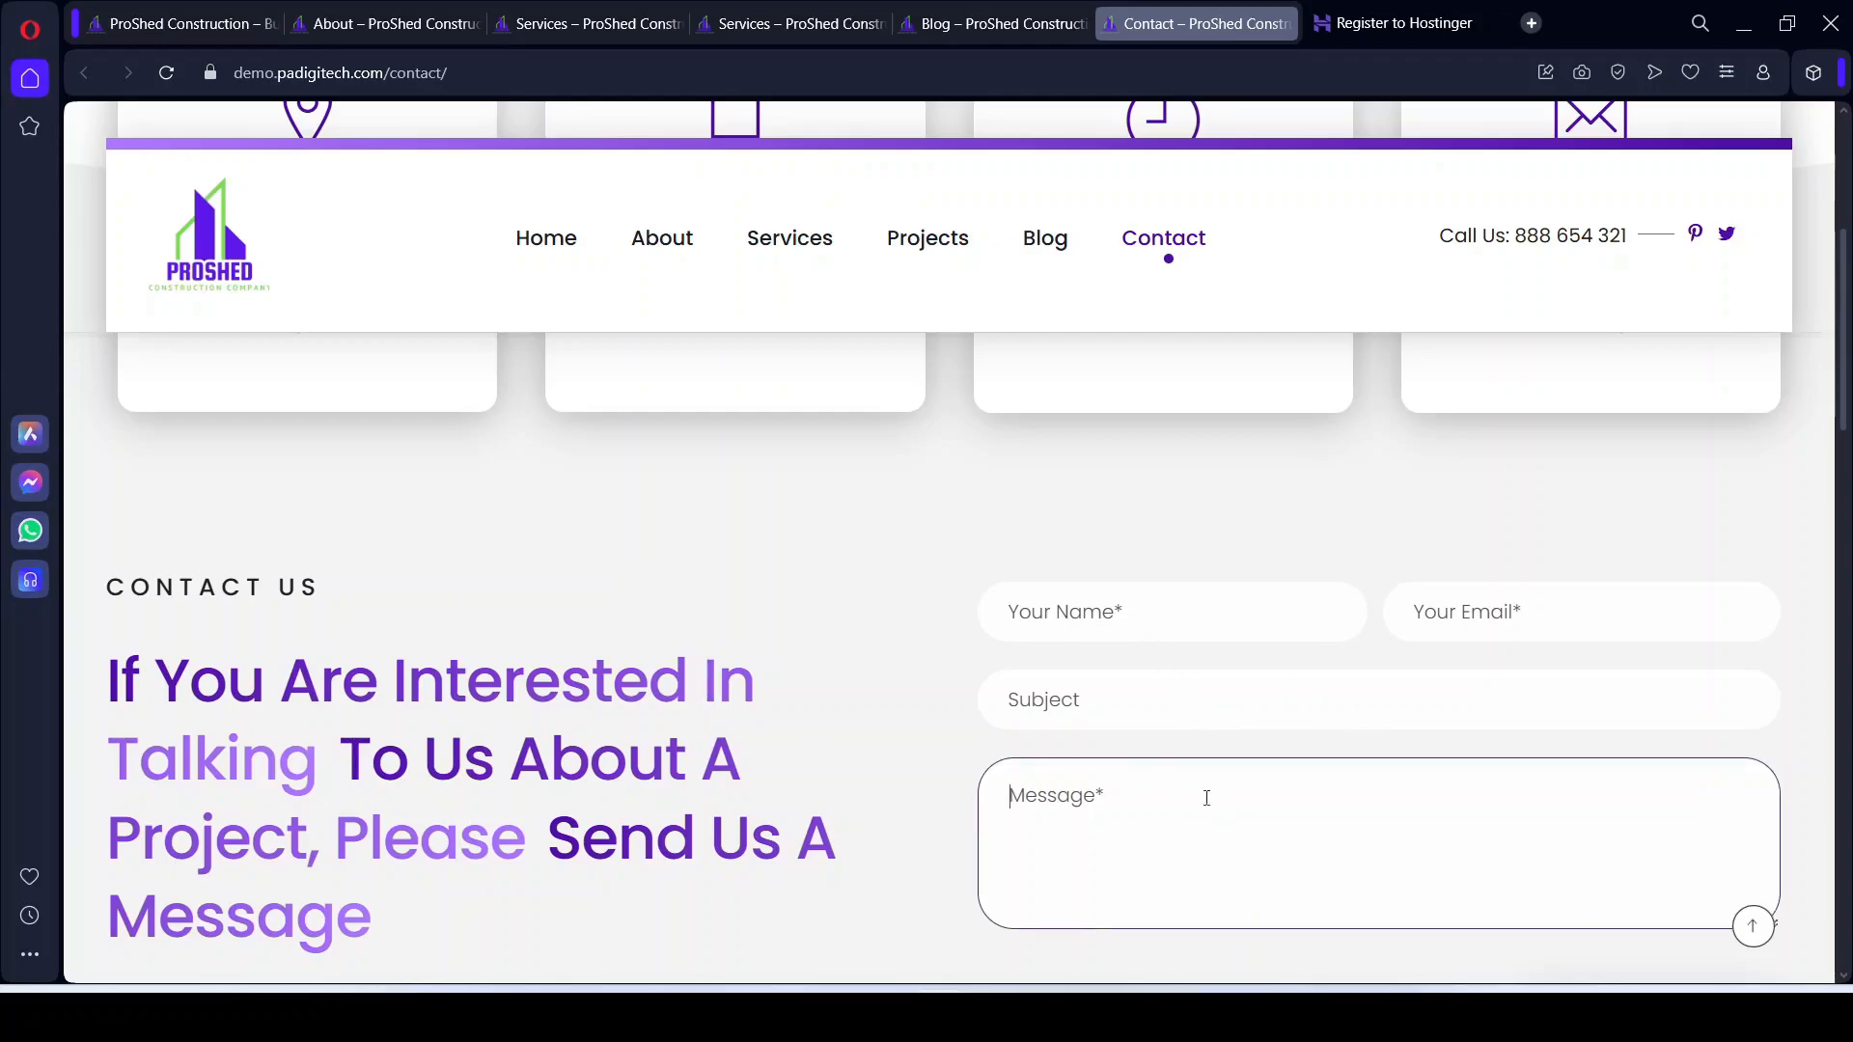
scroll(1203, 794, down, 2)
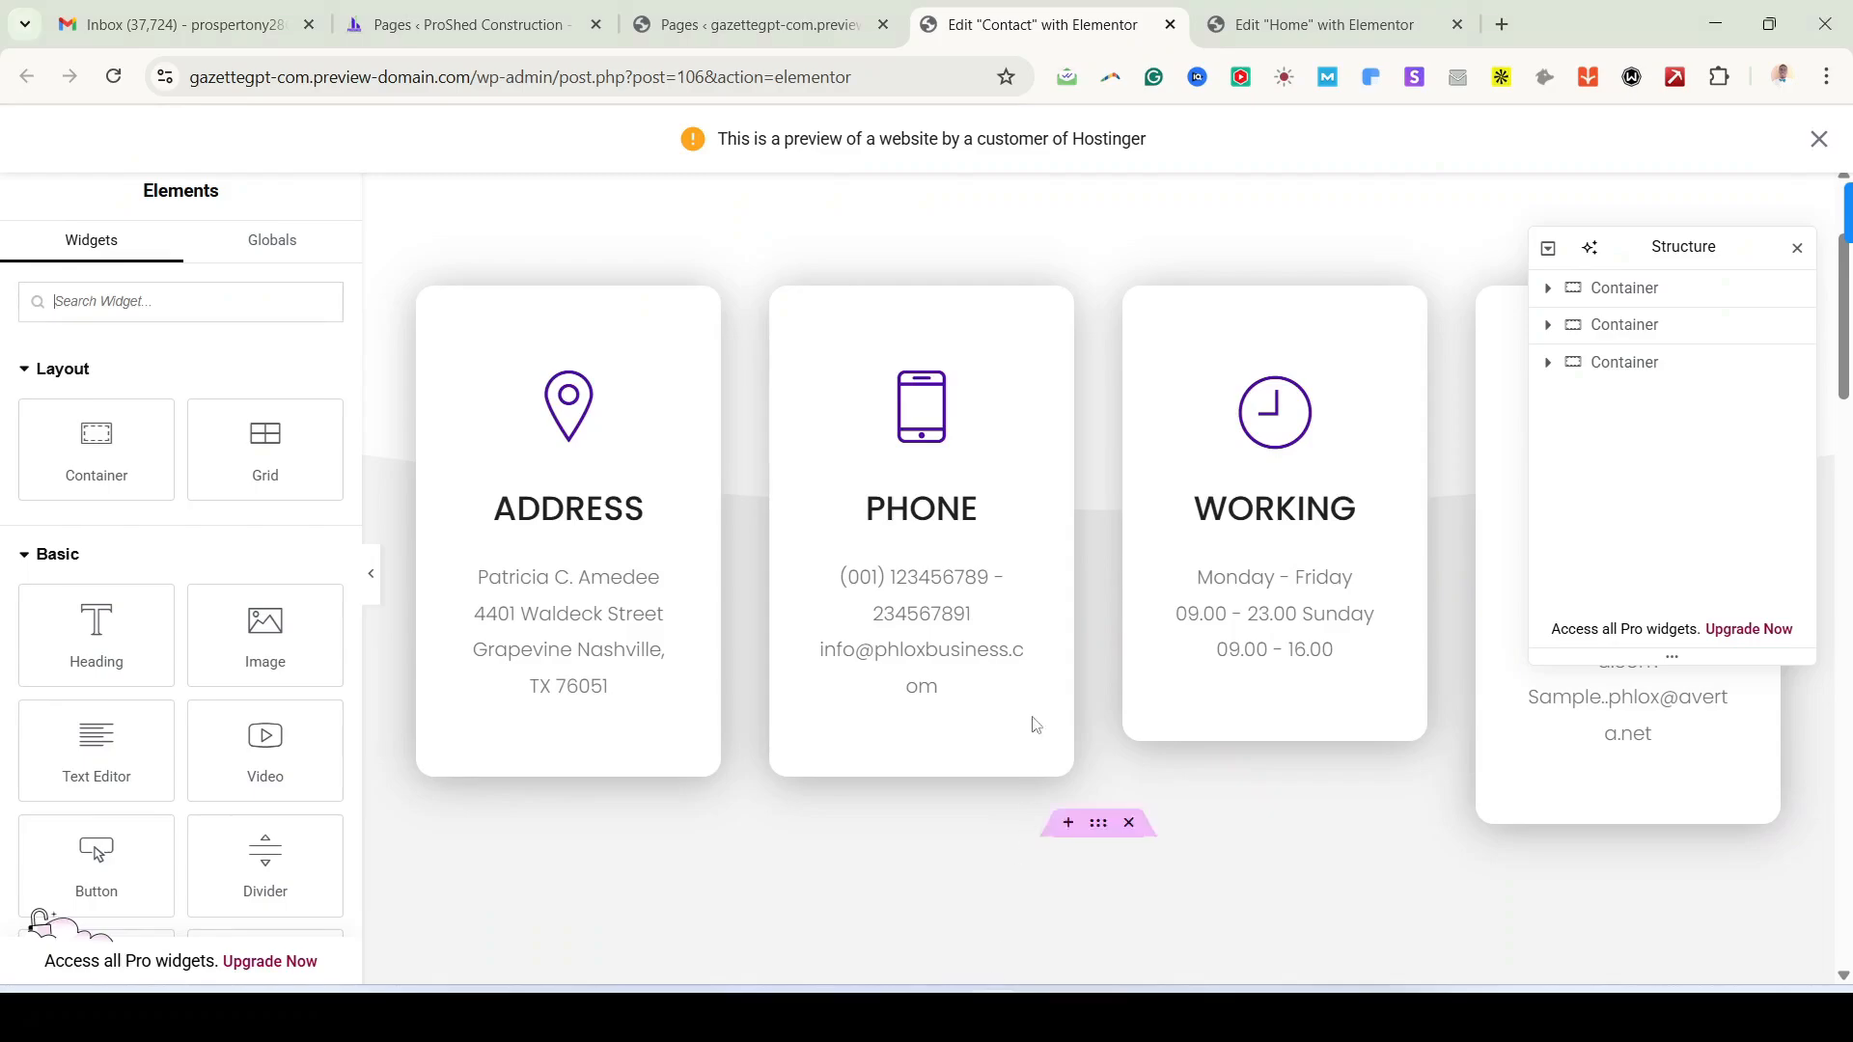
scroll(1033, 724, up, 3)
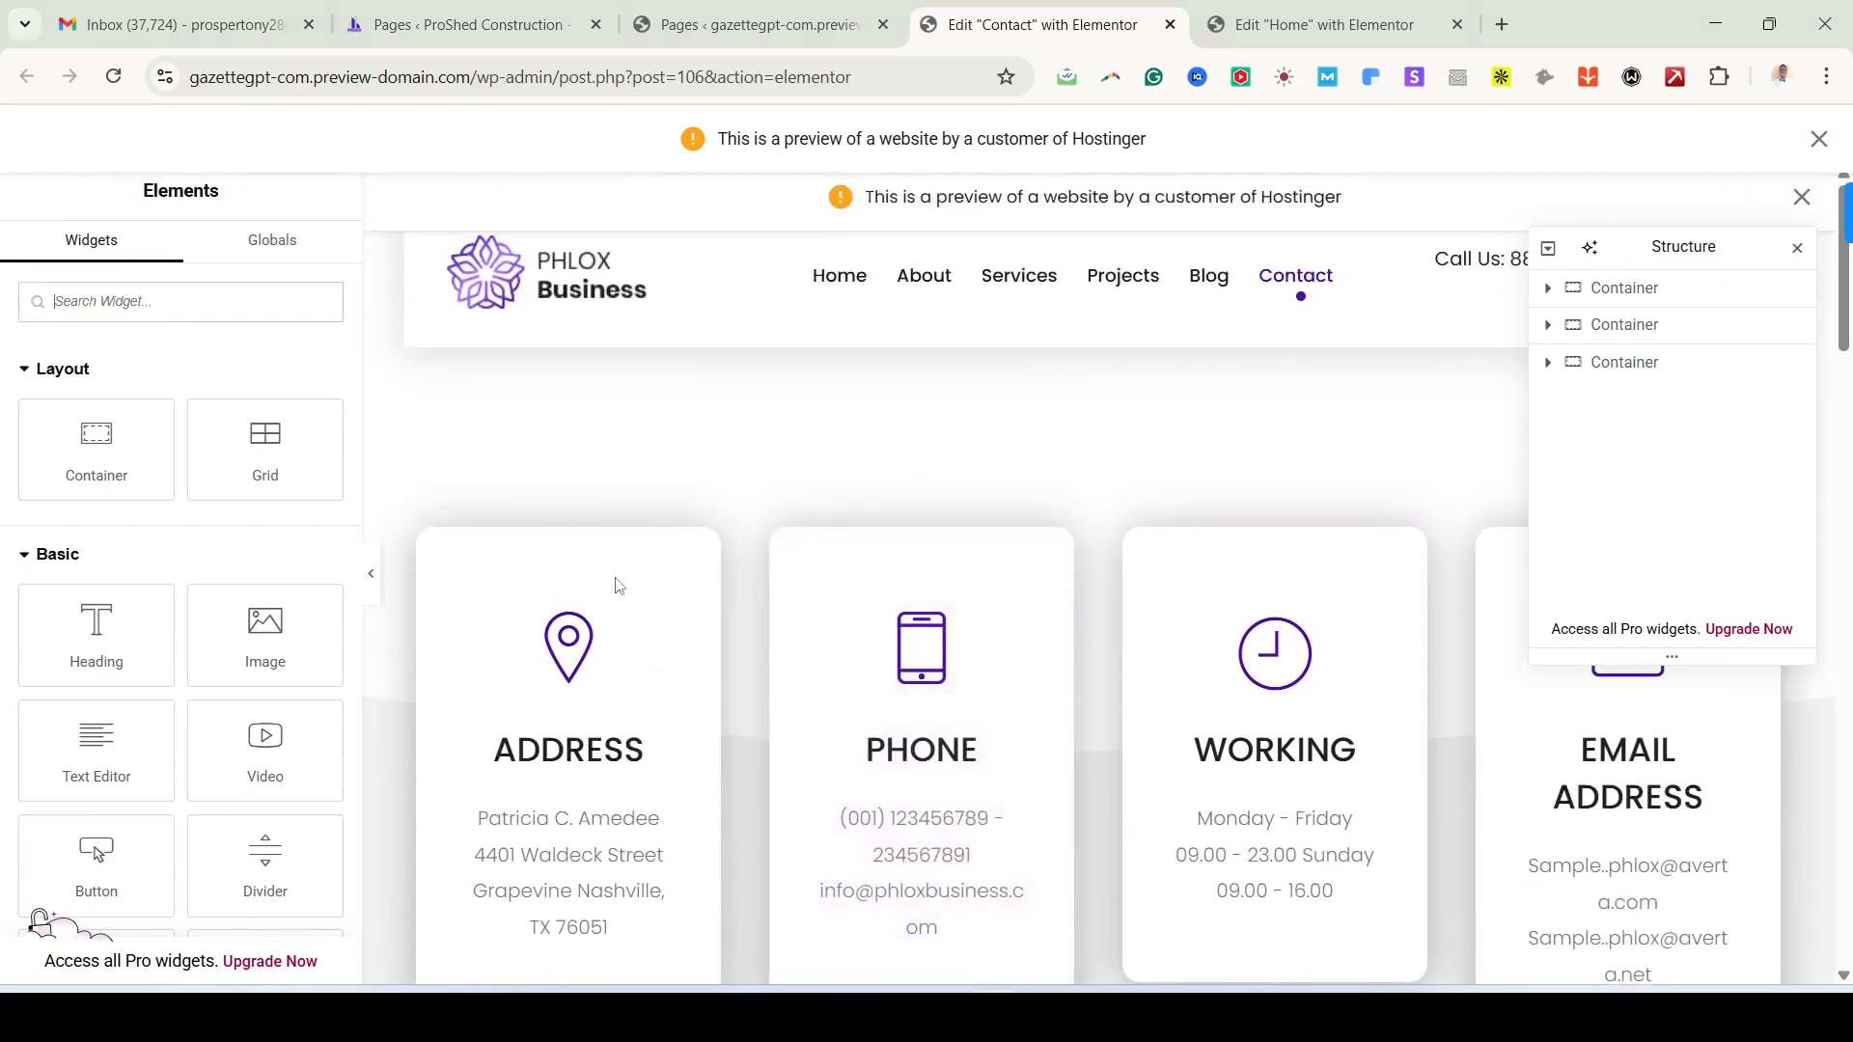
Step: Dismiss the Hostinger preview banners and inspect the ADDRESS info box's settings
click(1801, 196)
click(1818, 139)
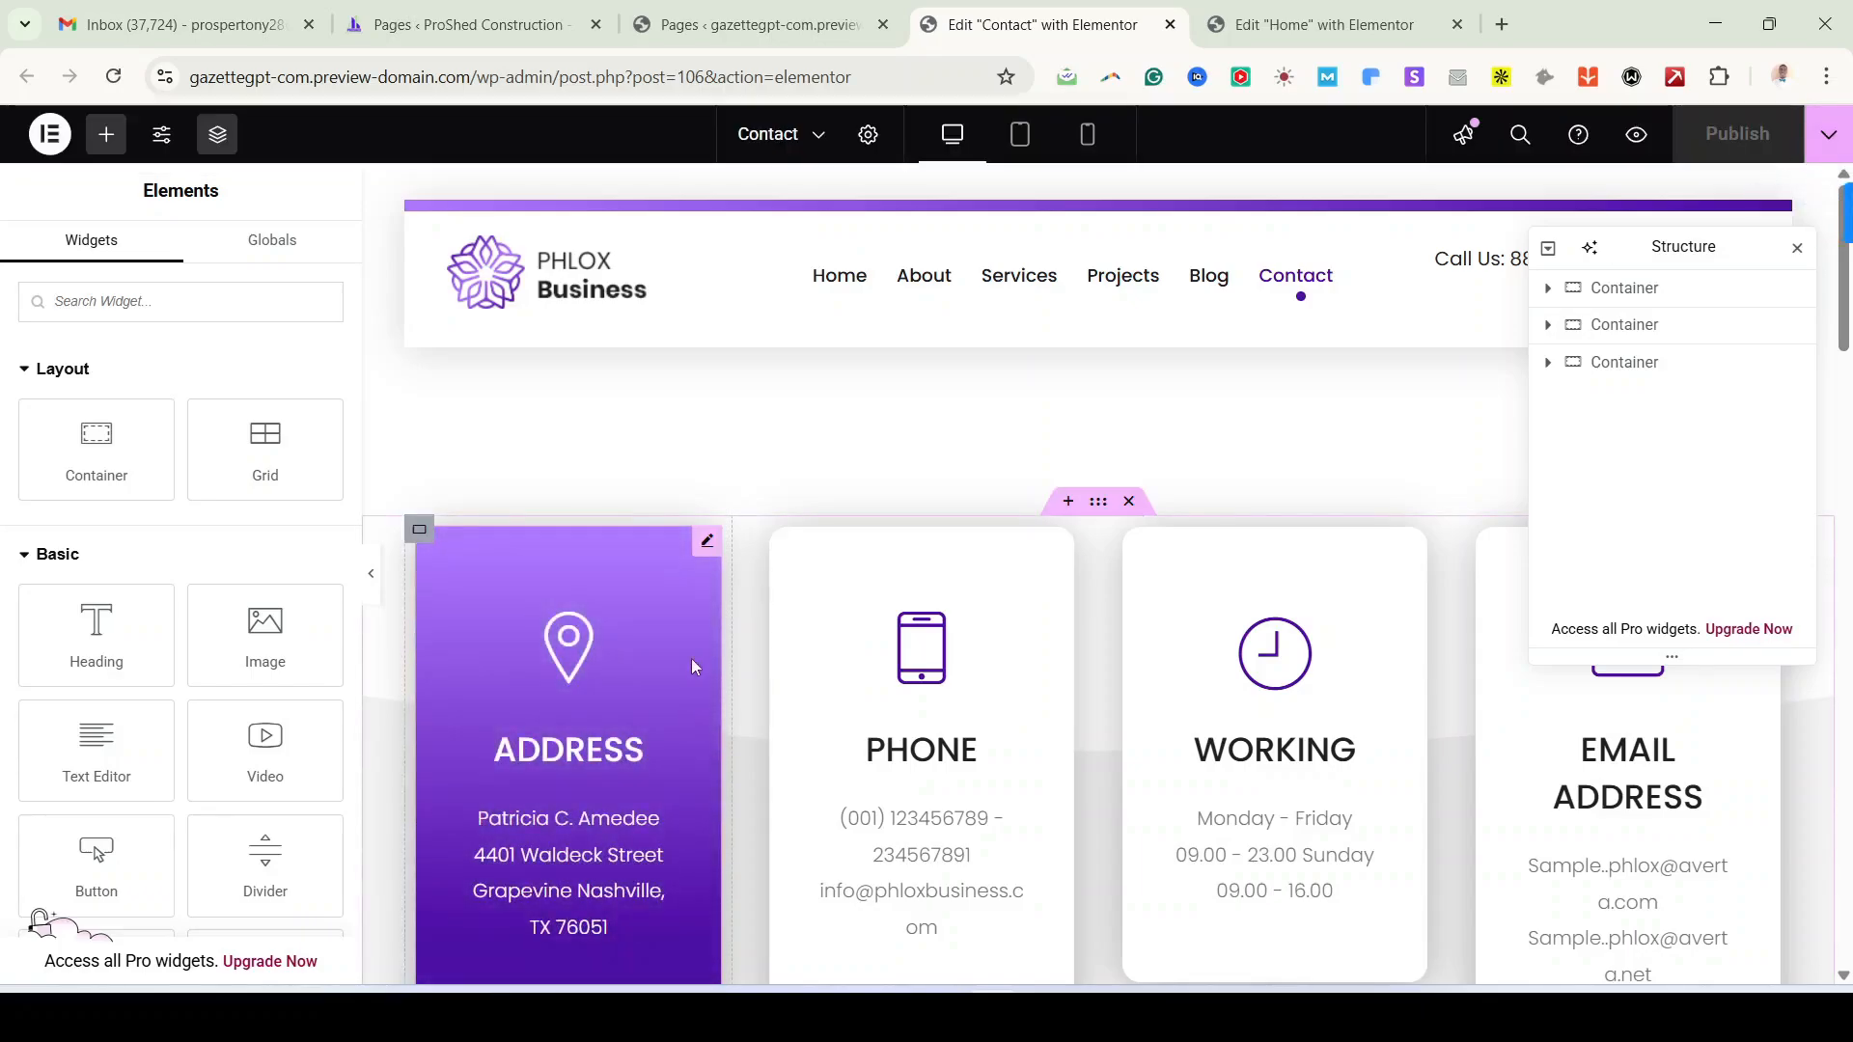
click(422, 543)
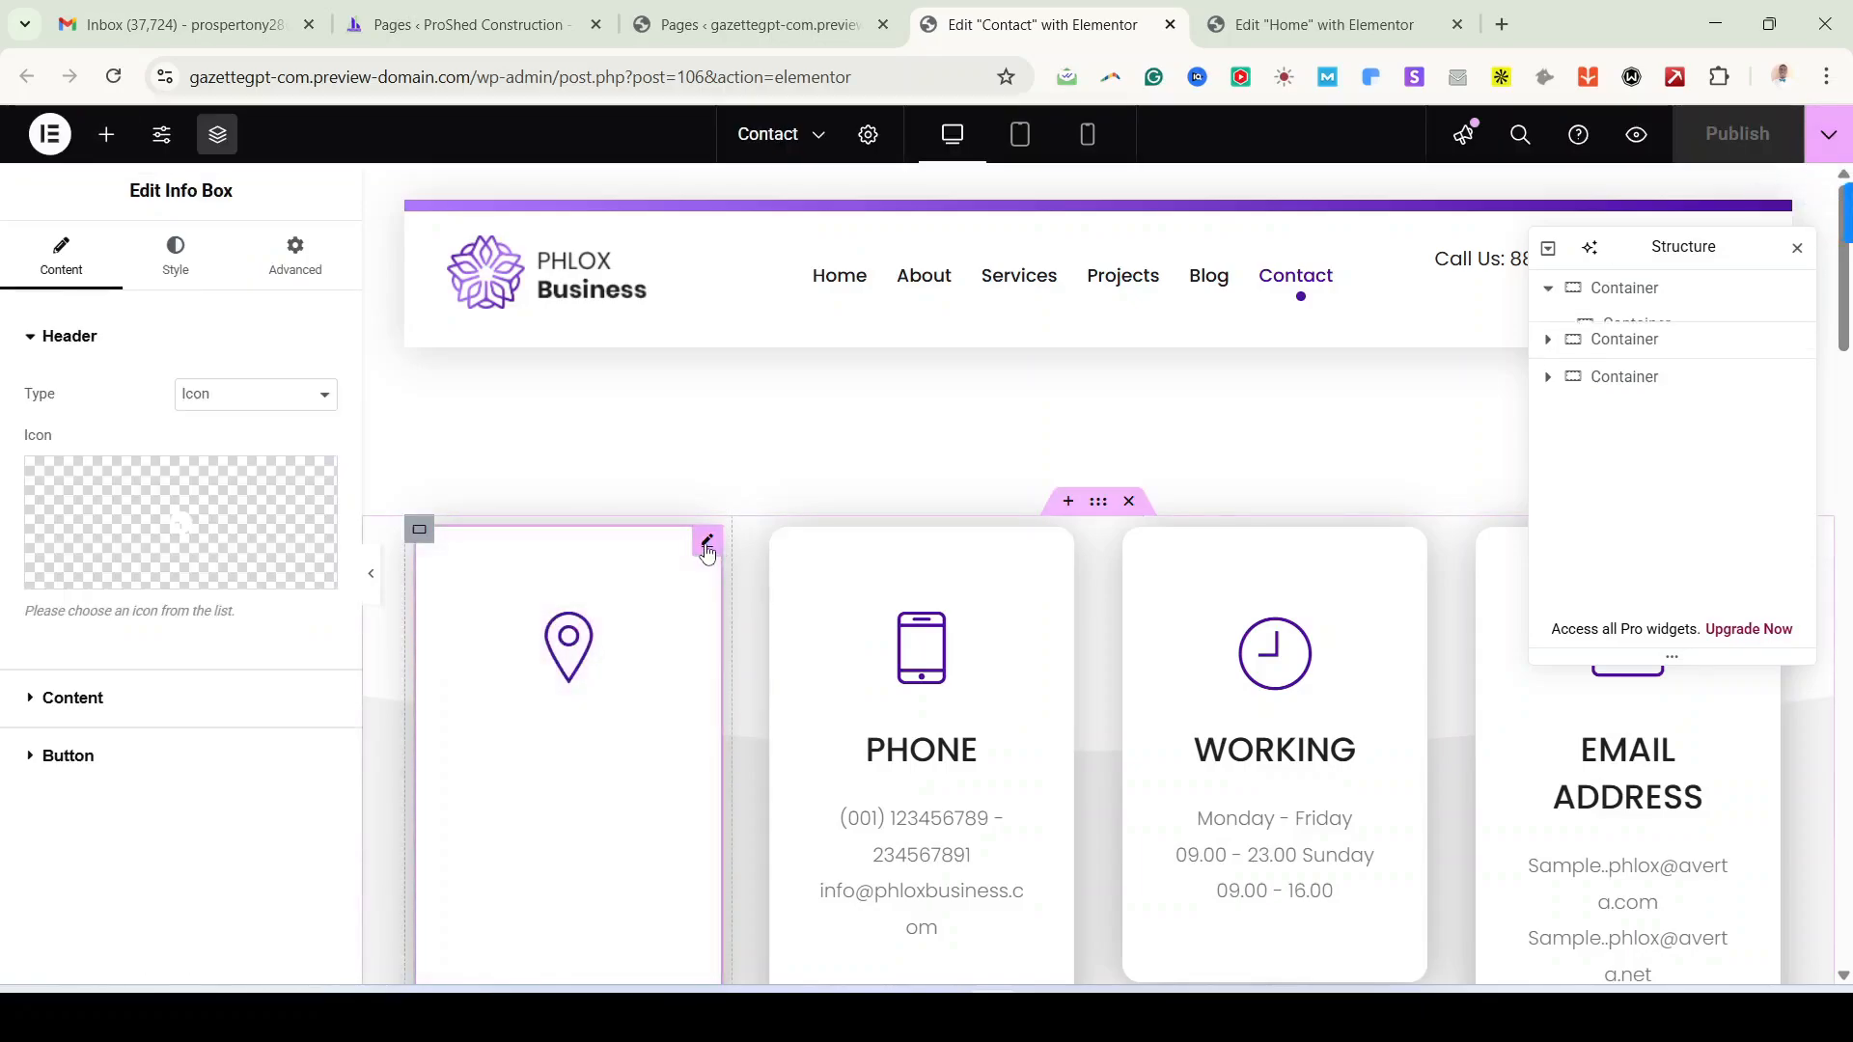
mouse_move(179, 522)
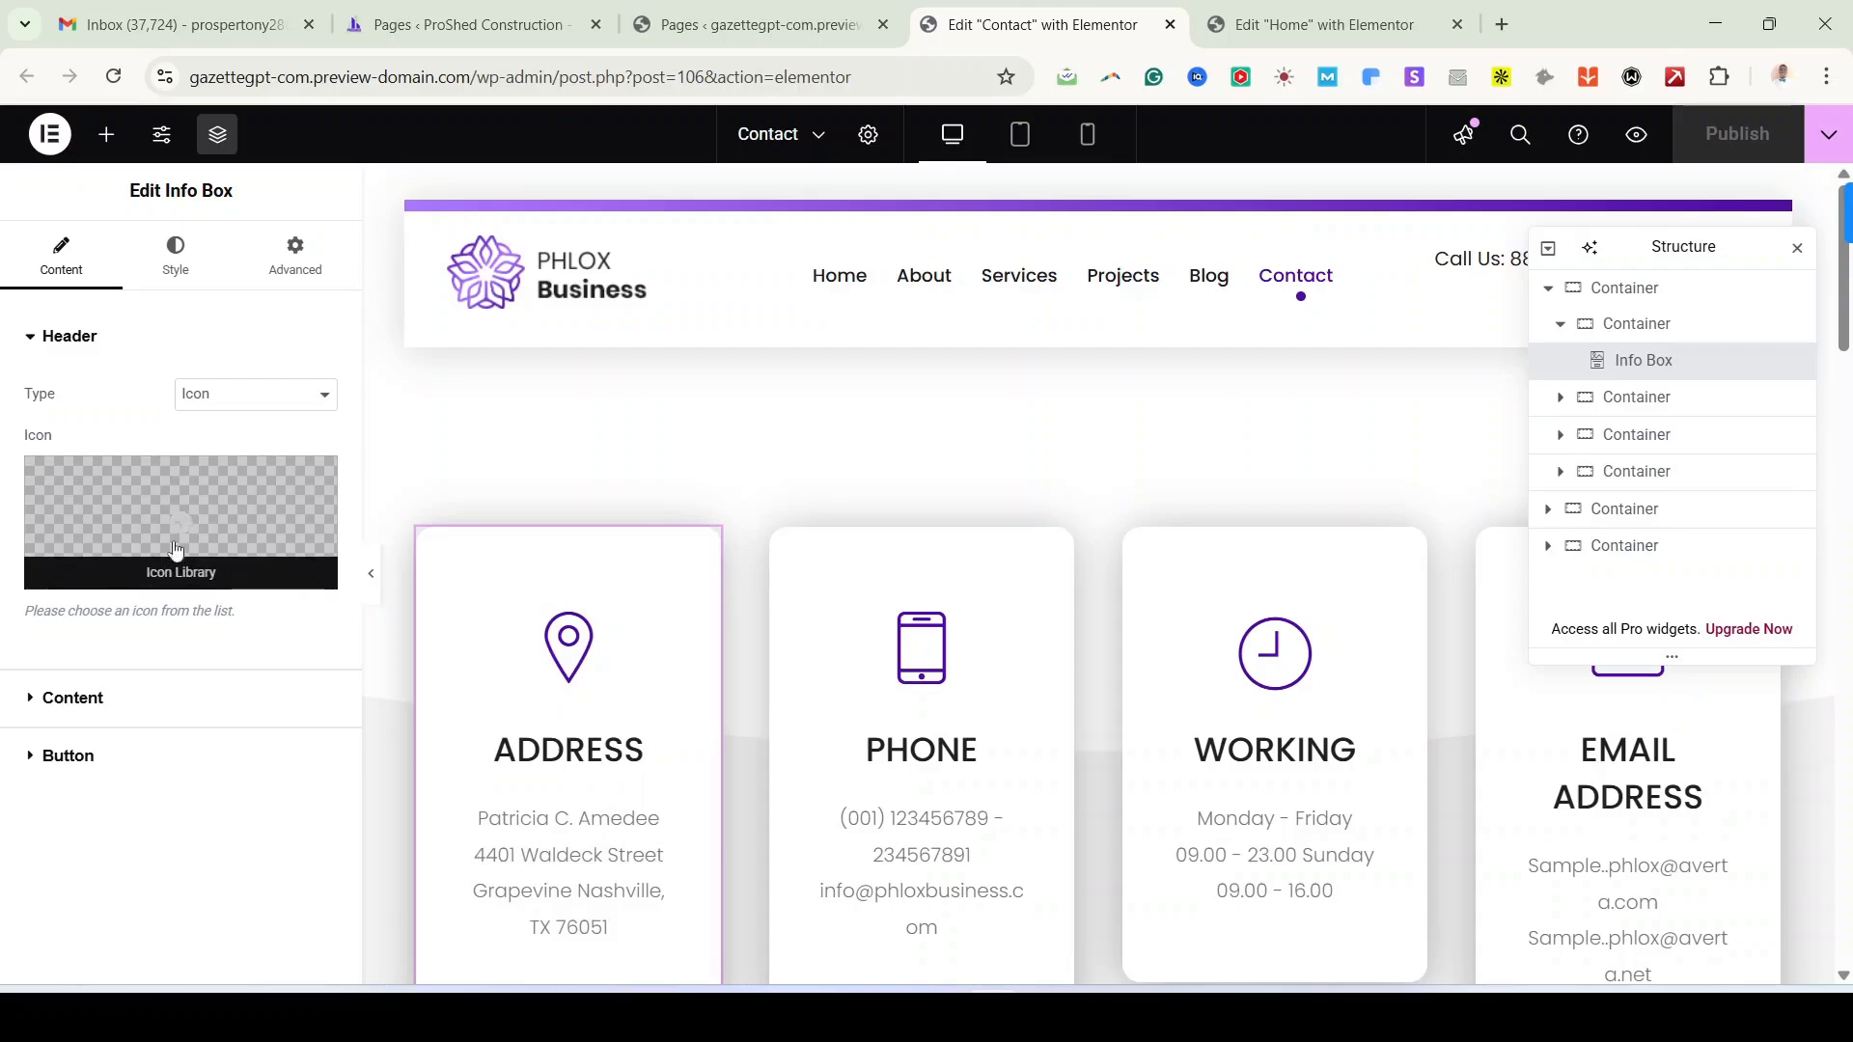
click(120, 704)
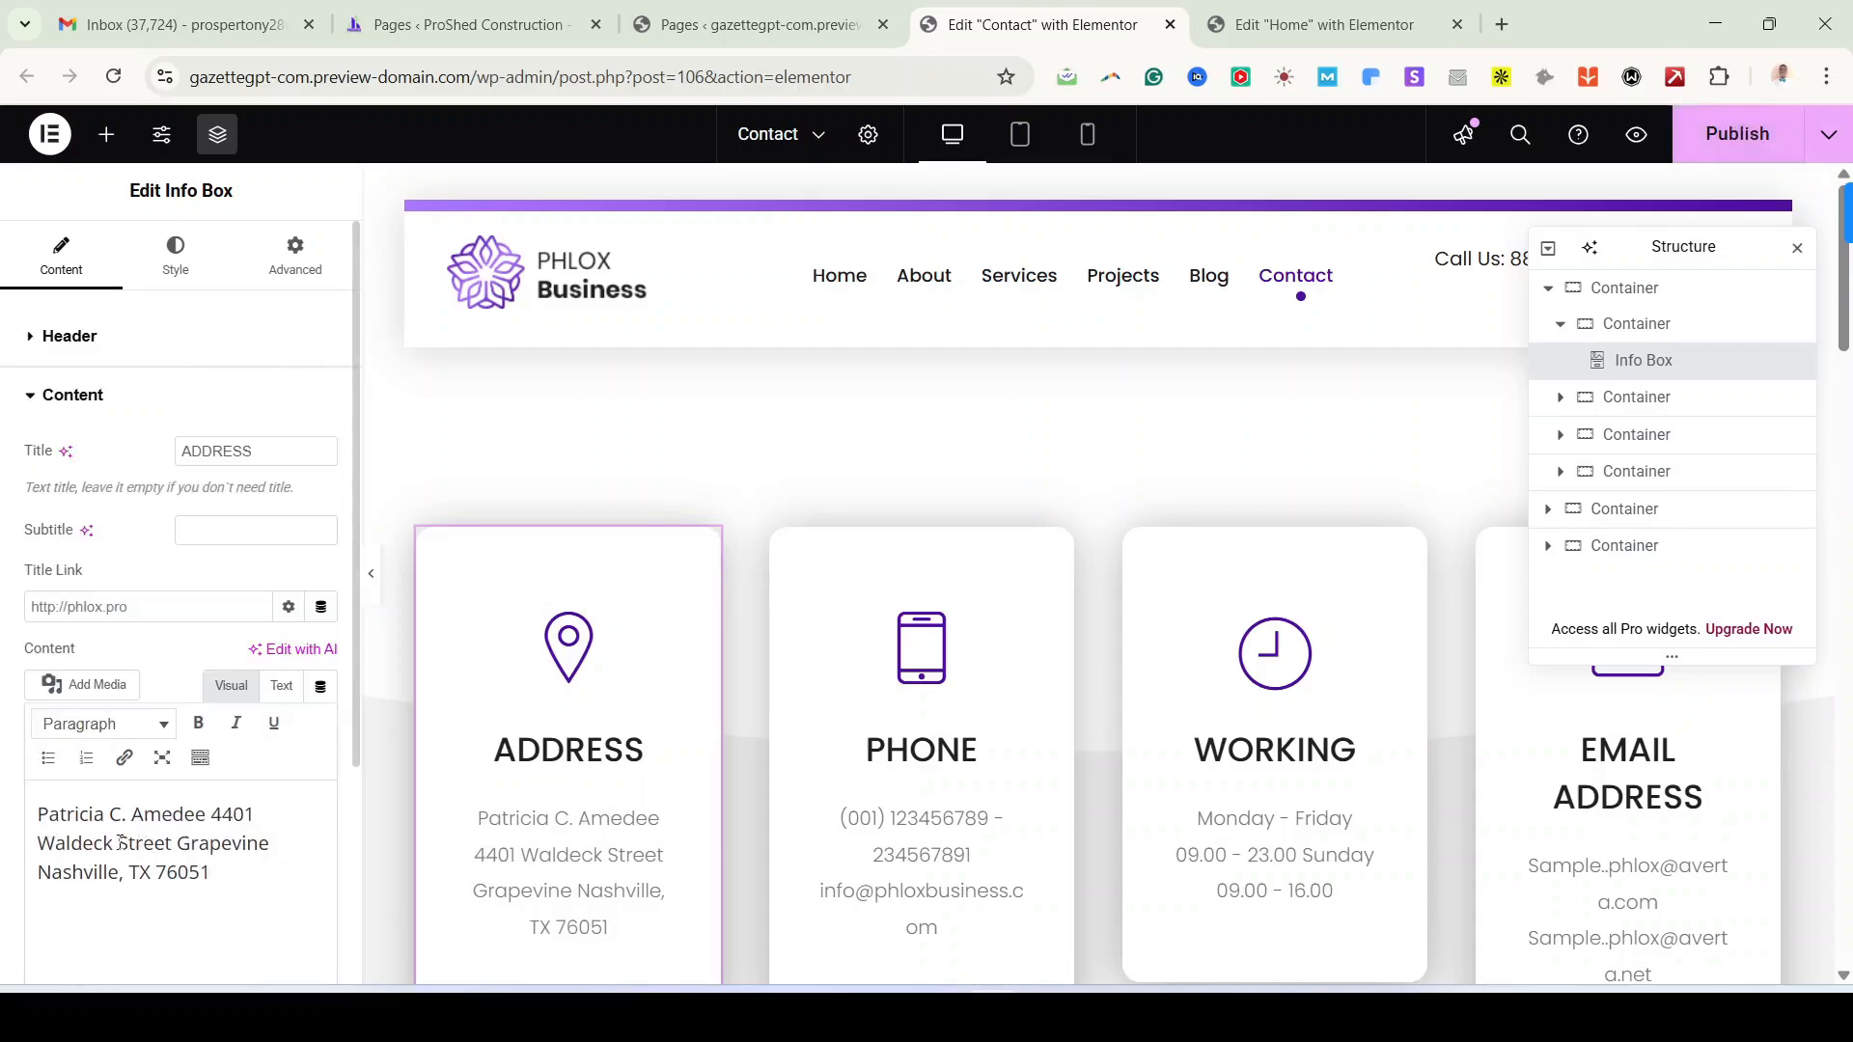
click(114, 403)
scroll(736, 766, down, 5)
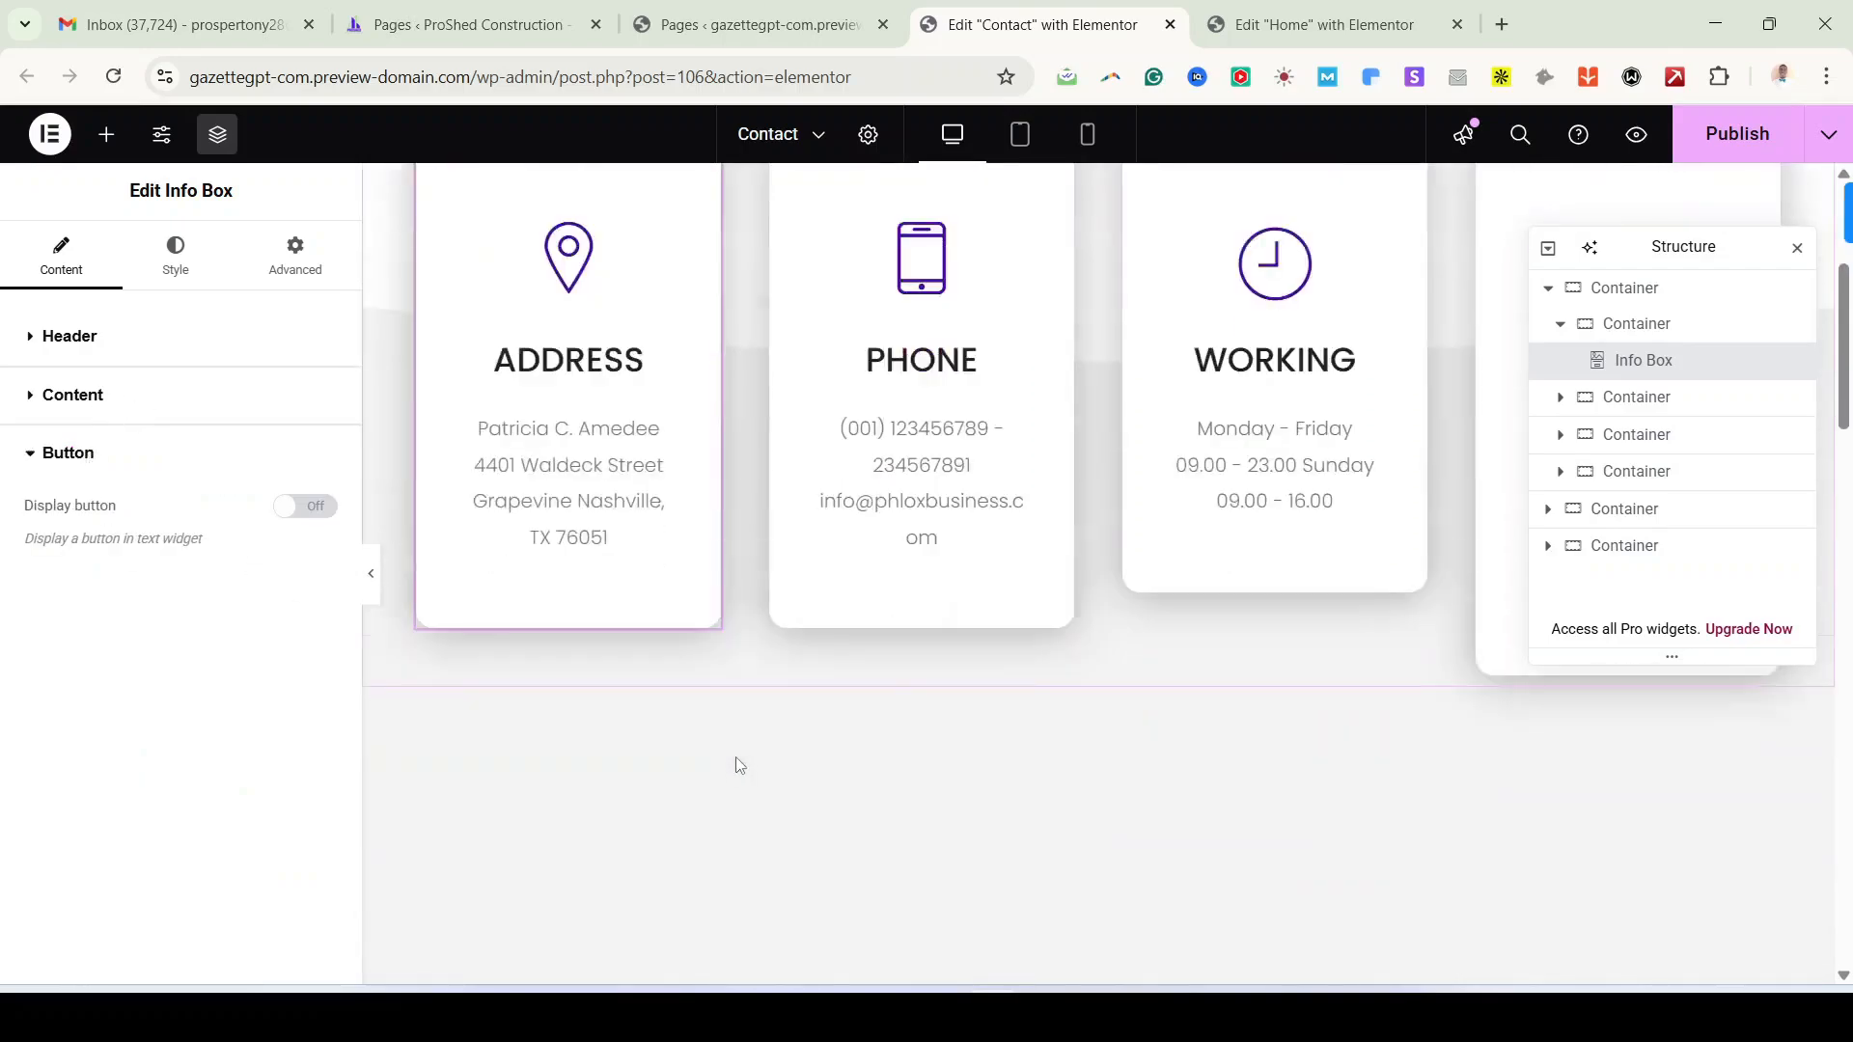
click(71, 471)
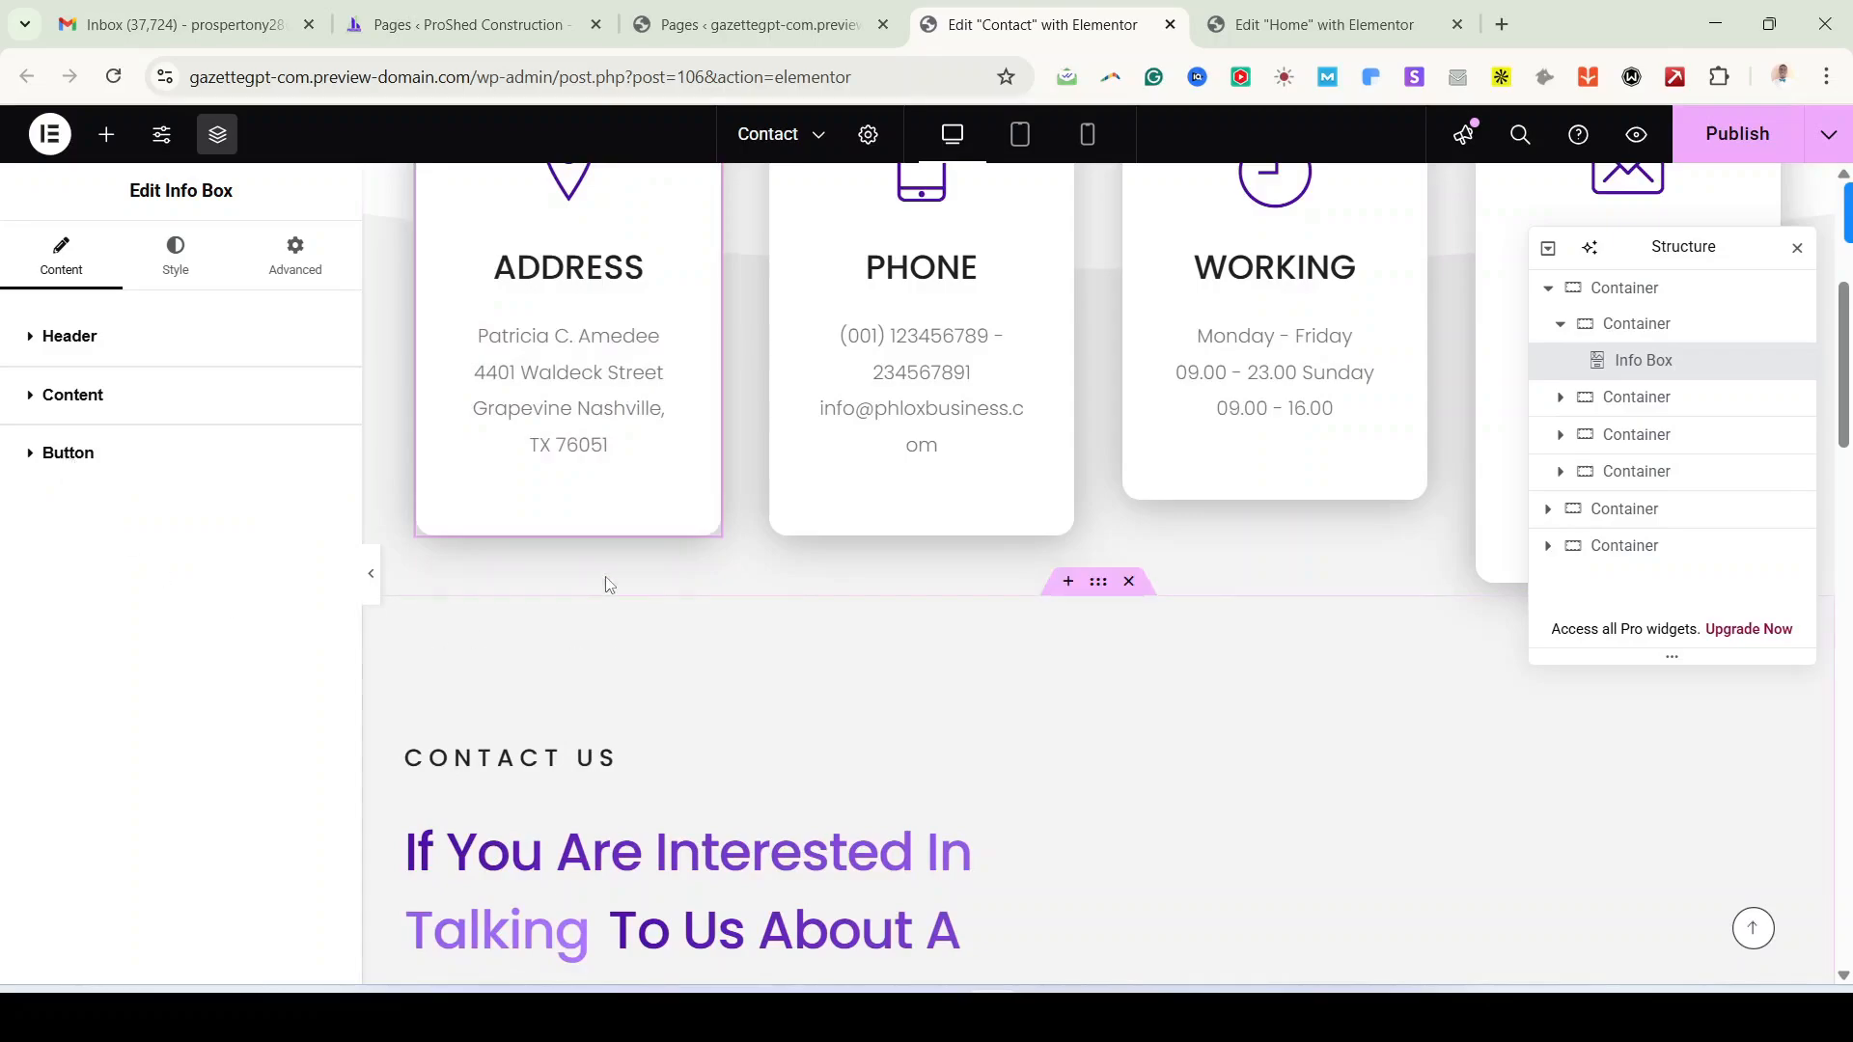
scroll(692, 450, up, 3)
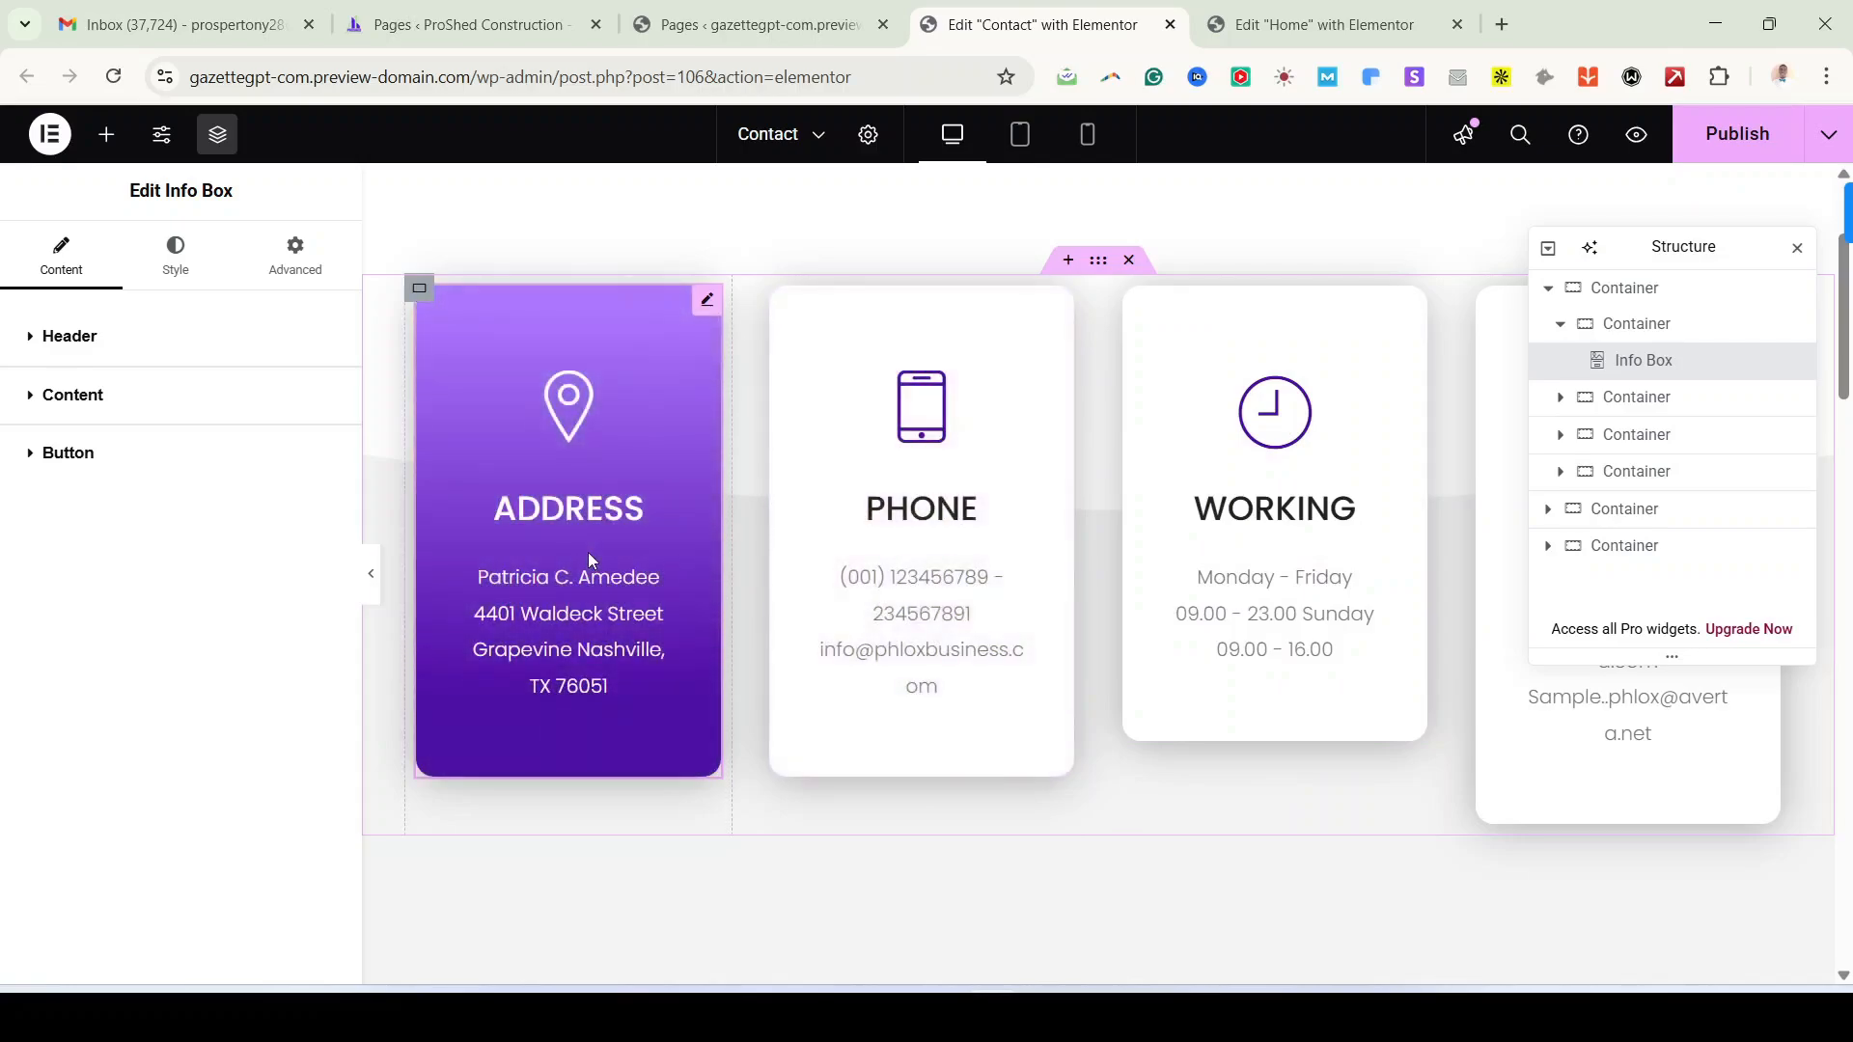
scroll(1177, 589, up, 3)
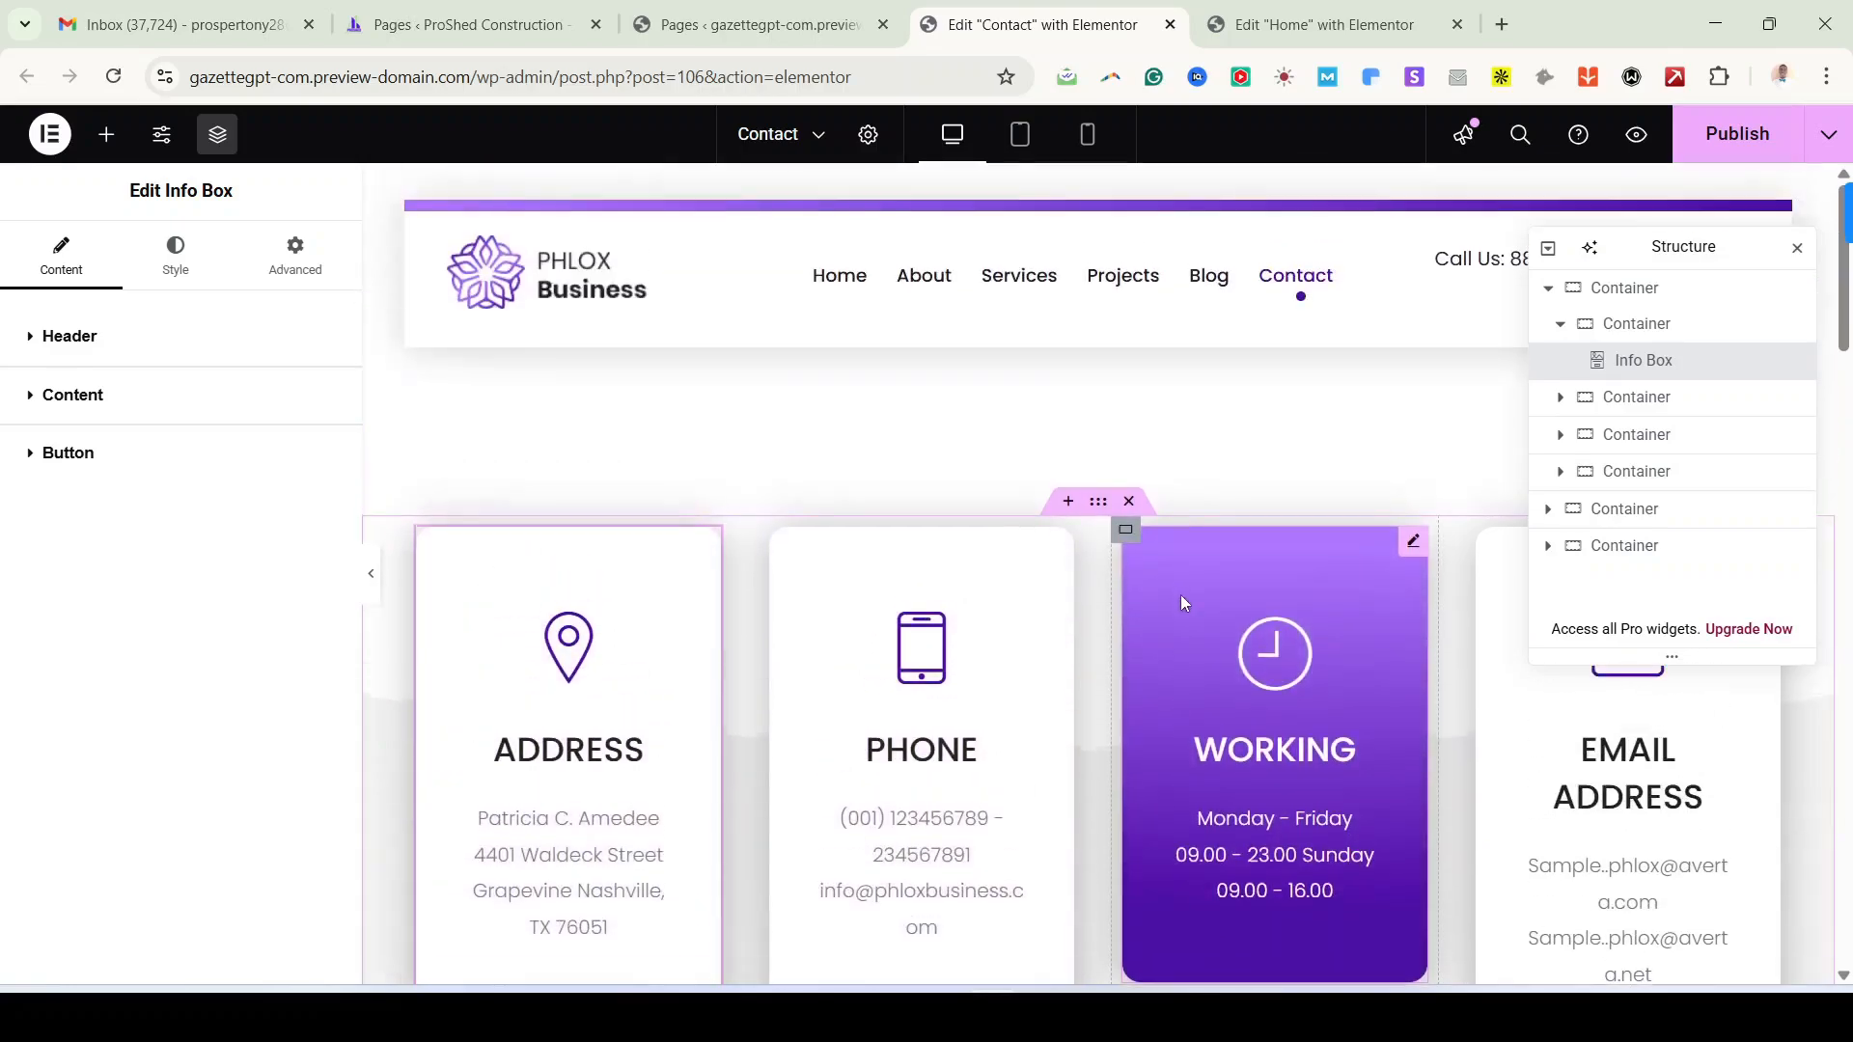
scroll(1584, 866, down, 3)
scroll(869, 644, up, 3)
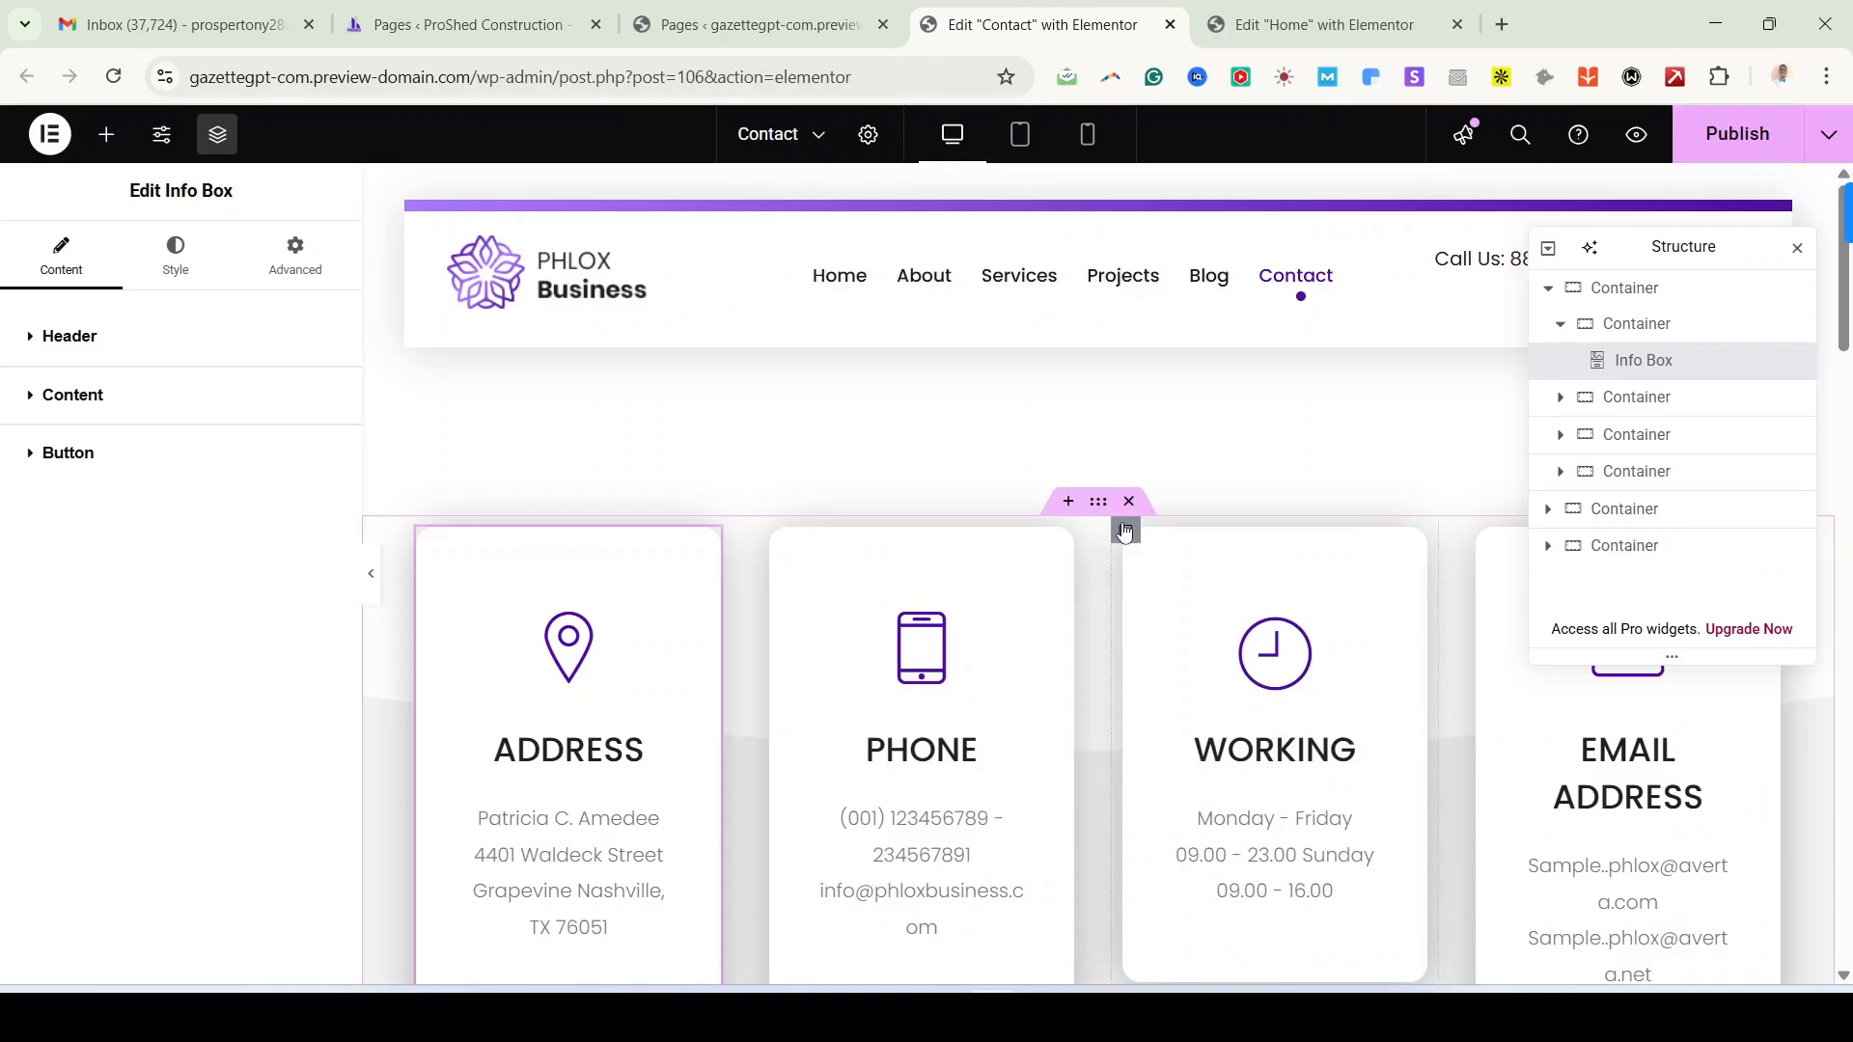
Step: Delete the WORKING hours card's container and publish the Contact page
right_click(1122, 528)
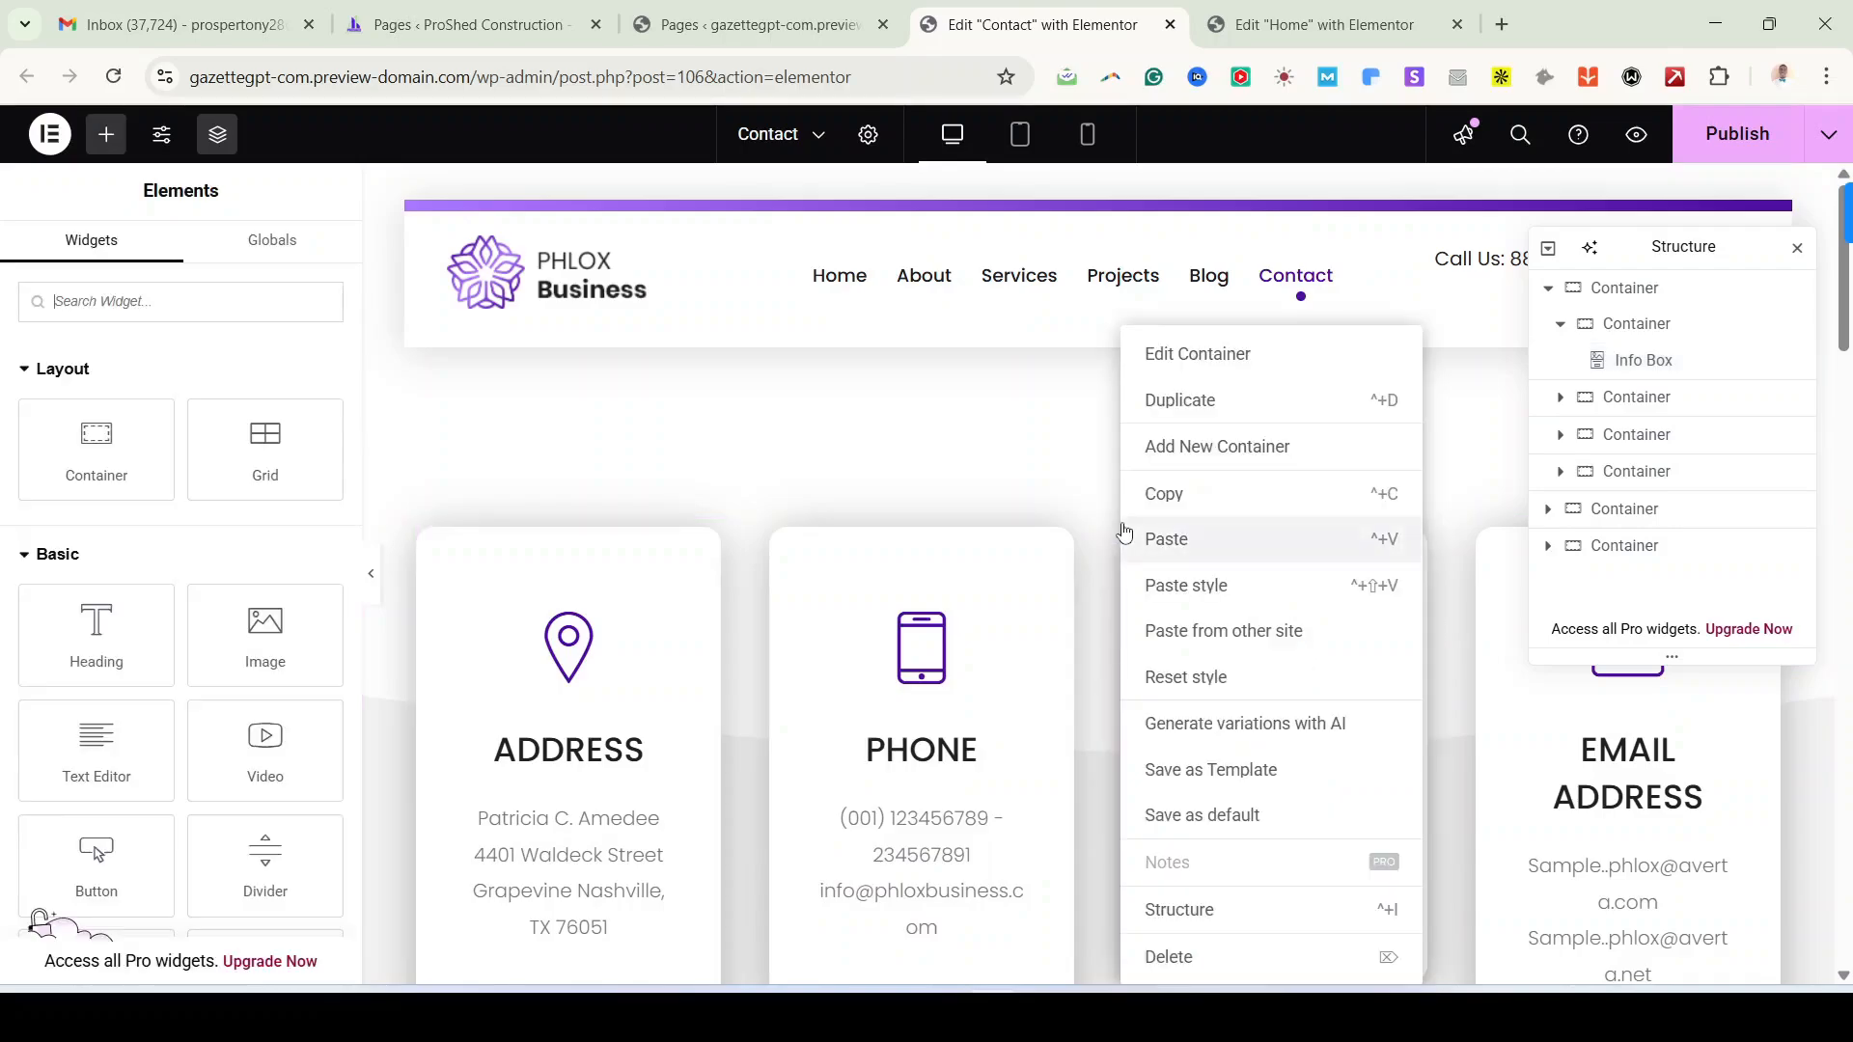
click(1190, 958)
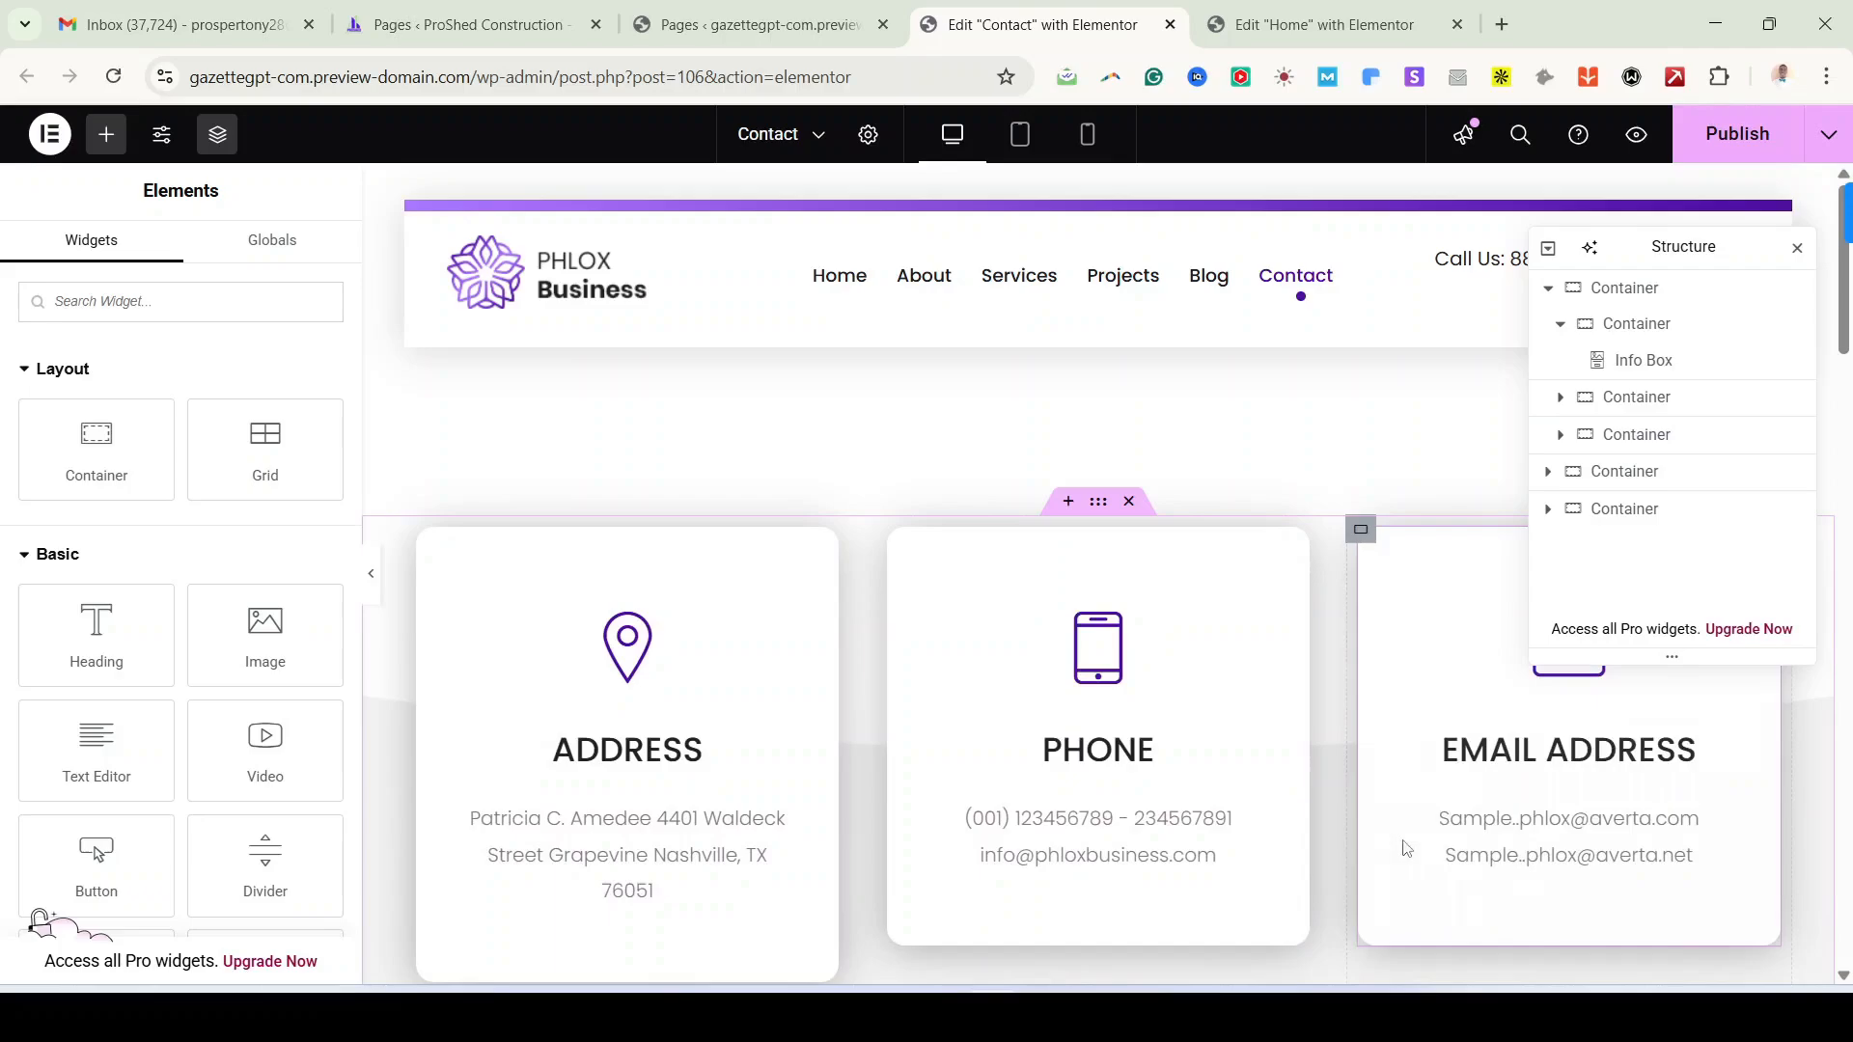
scroll(1409, 849, down, 1)
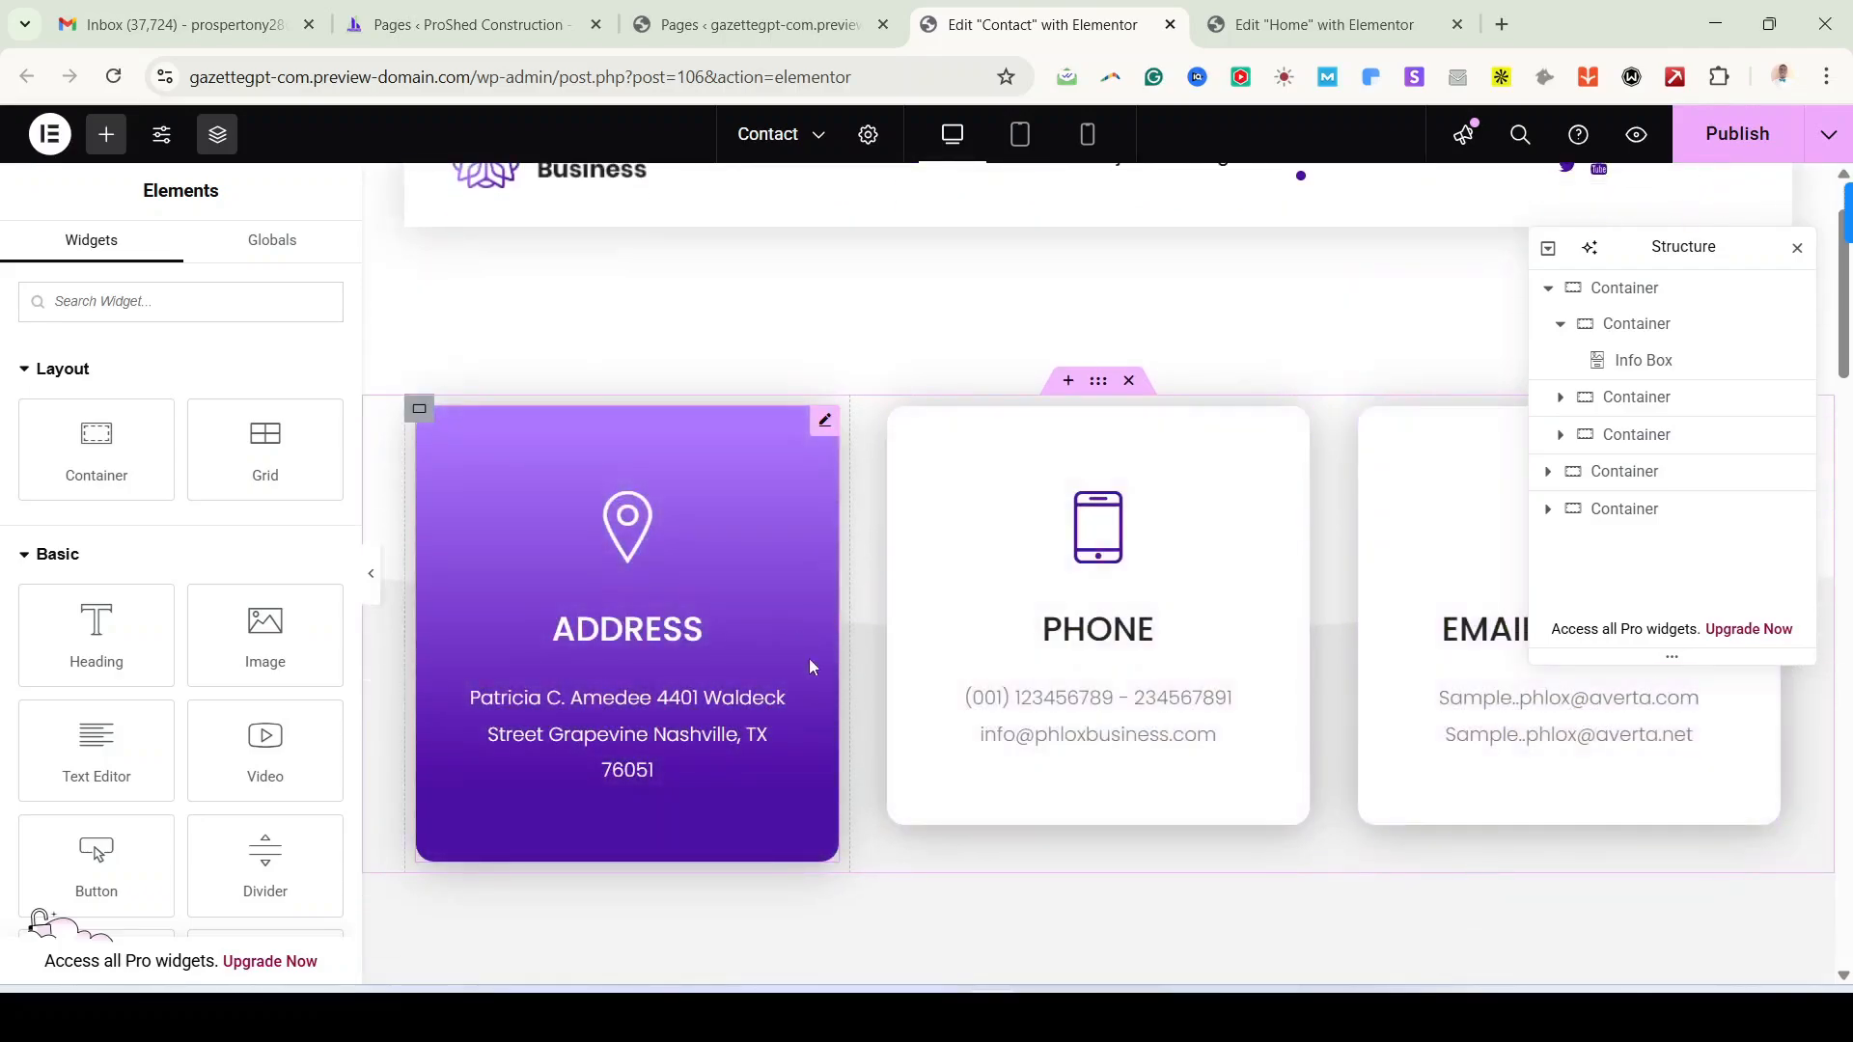
click(1726, 137)
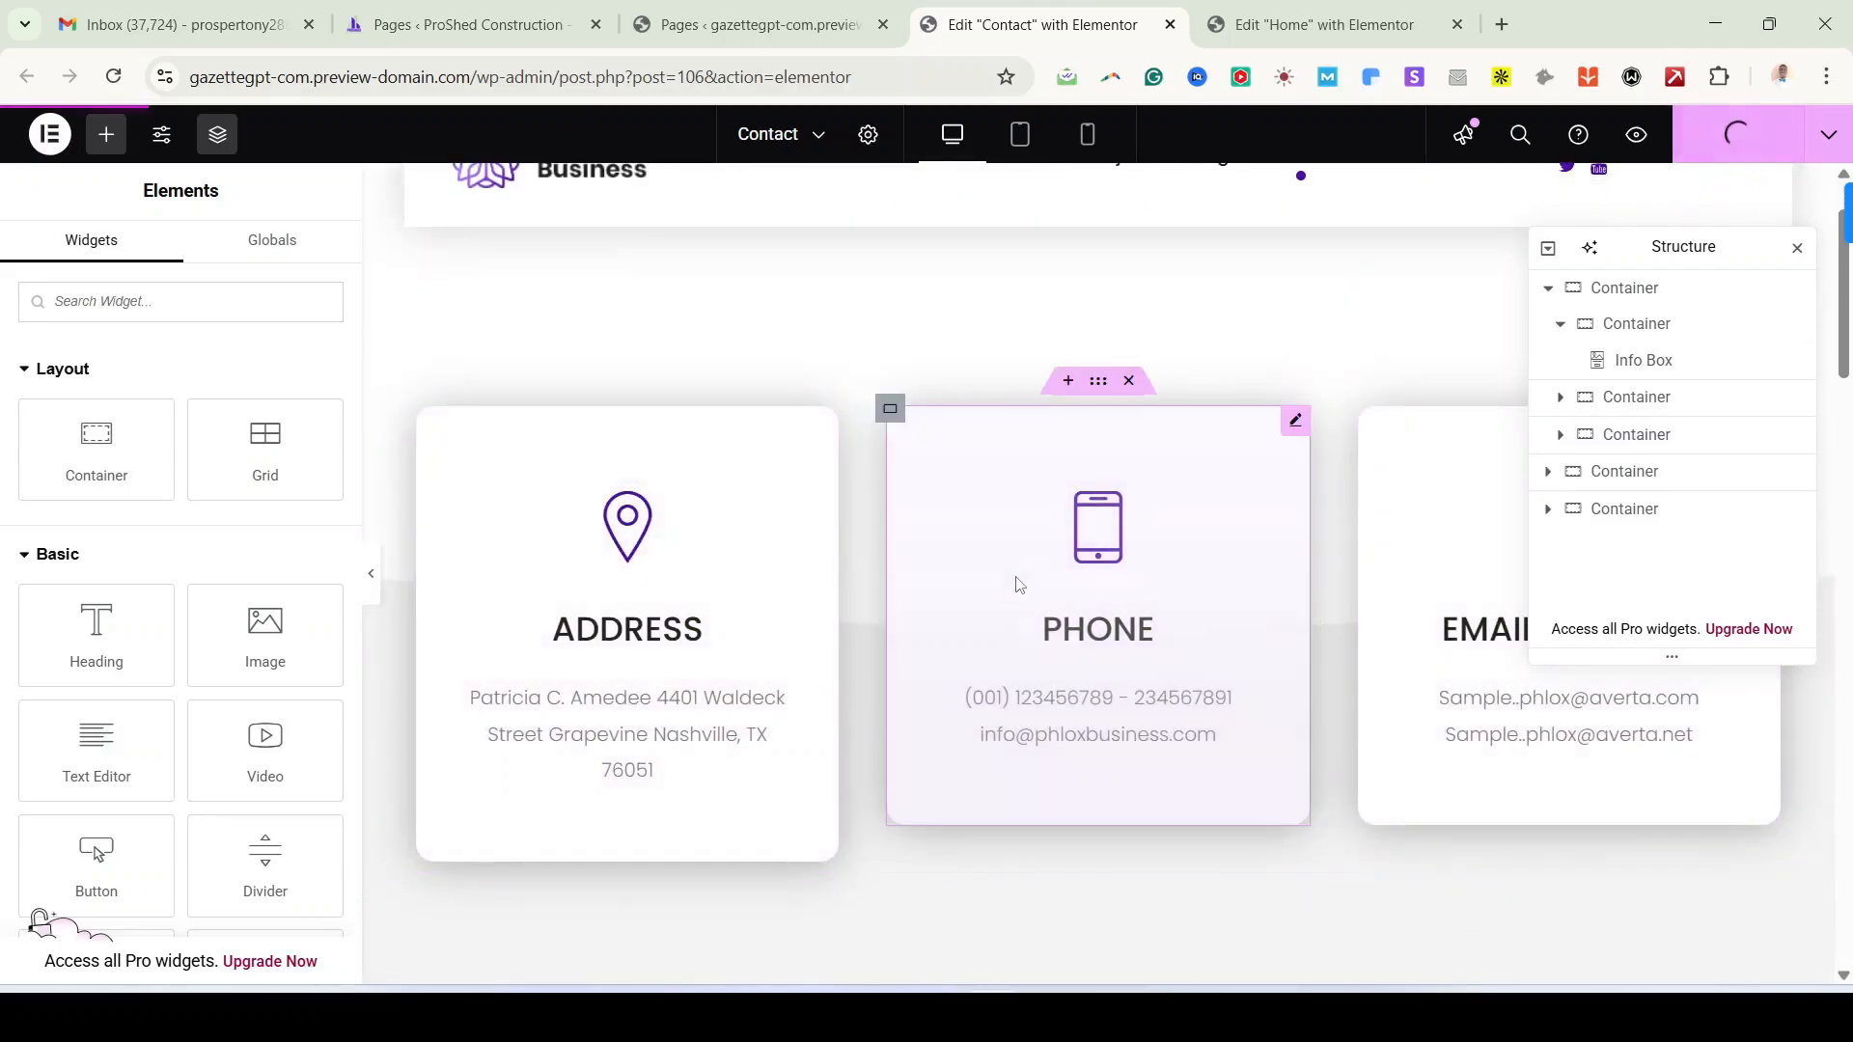
Step: Edit the social-icons Flexible List, expand Item #2, and open its Icon Library
scroll(1013, 599, down, 3)
scroll(1144, 739, down, 2)
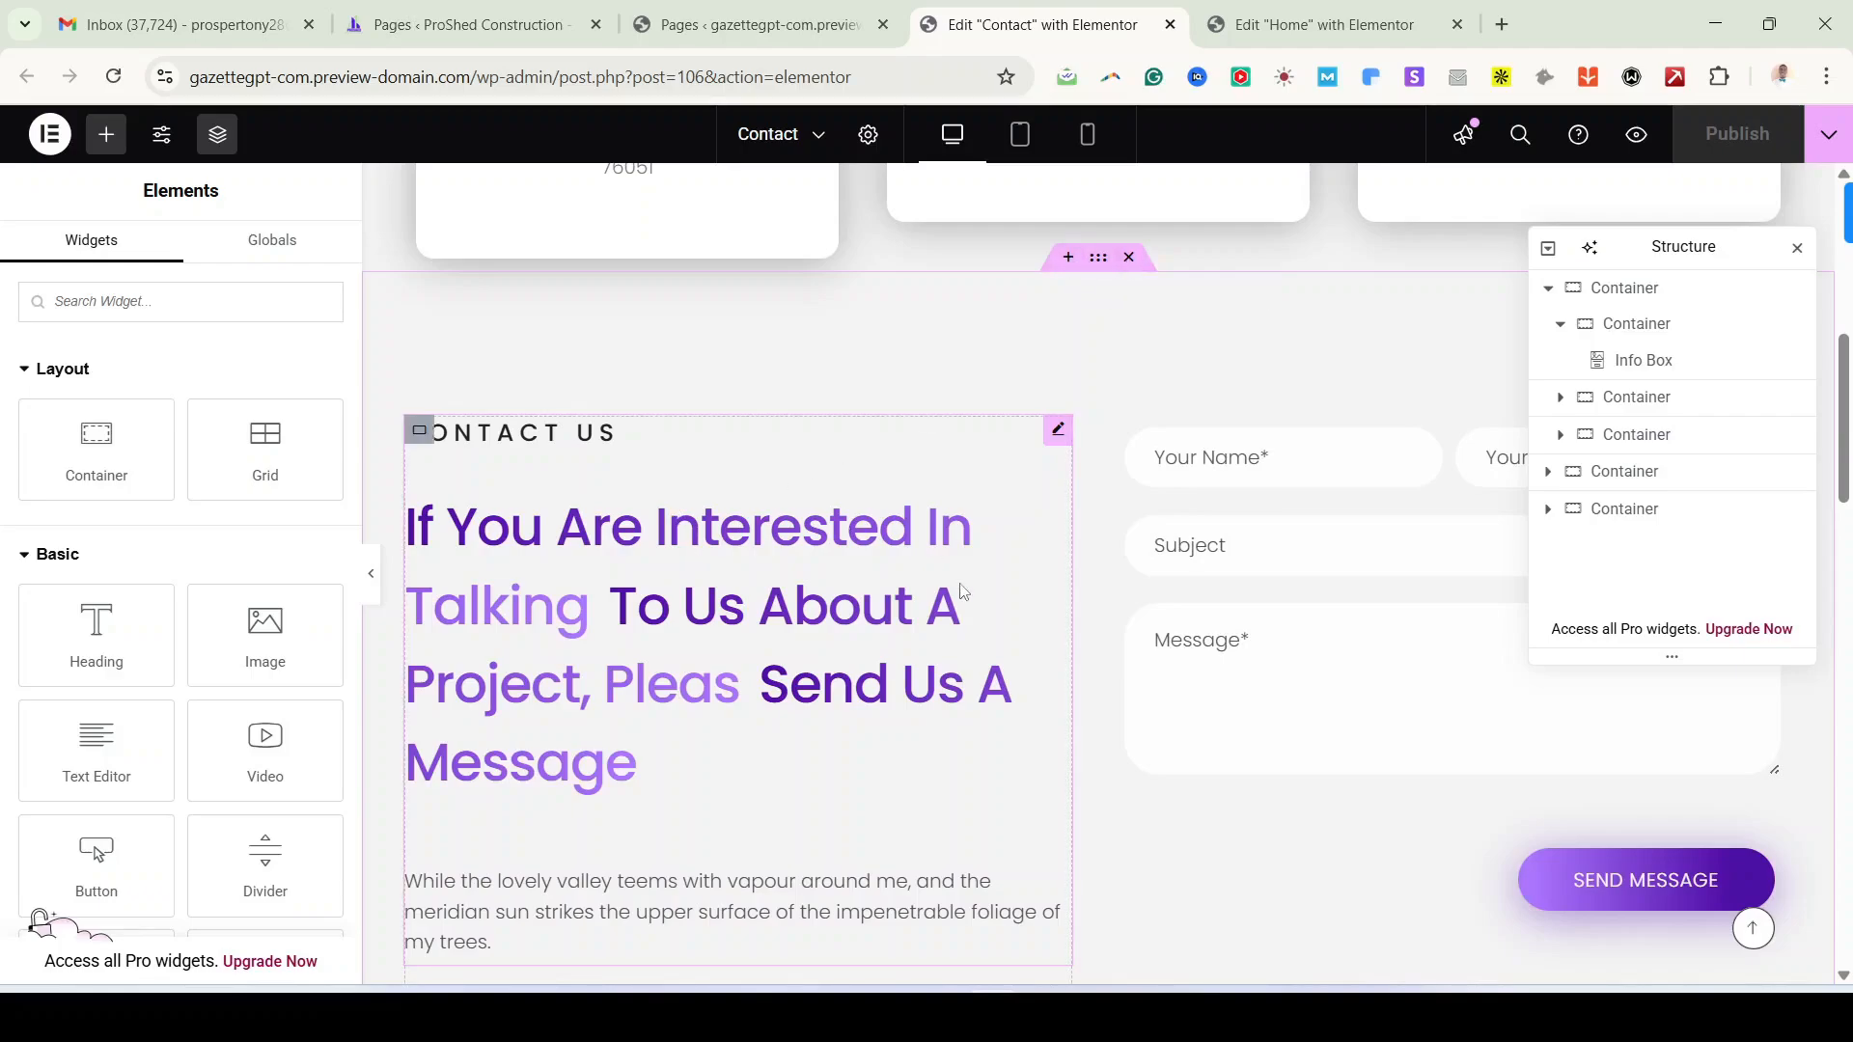
scroll(961, 592, down, 1)
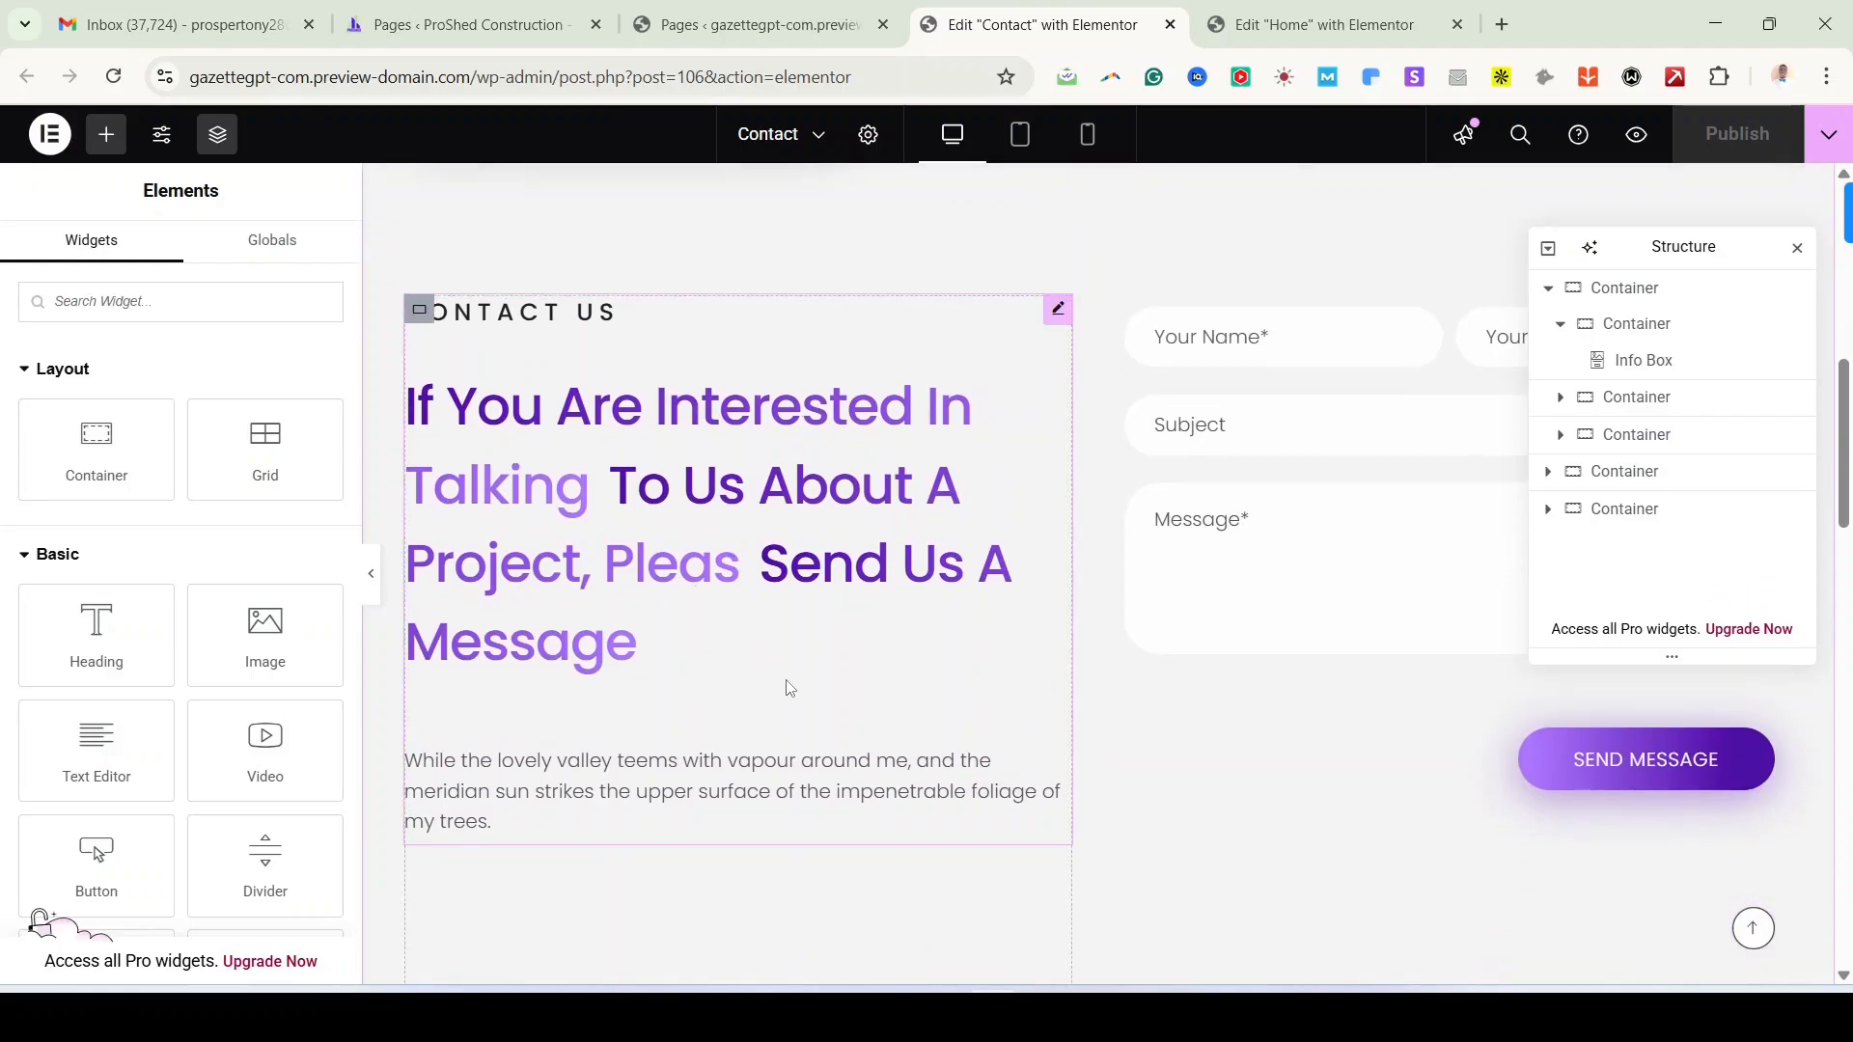
scroll(789, 688, down, 4)
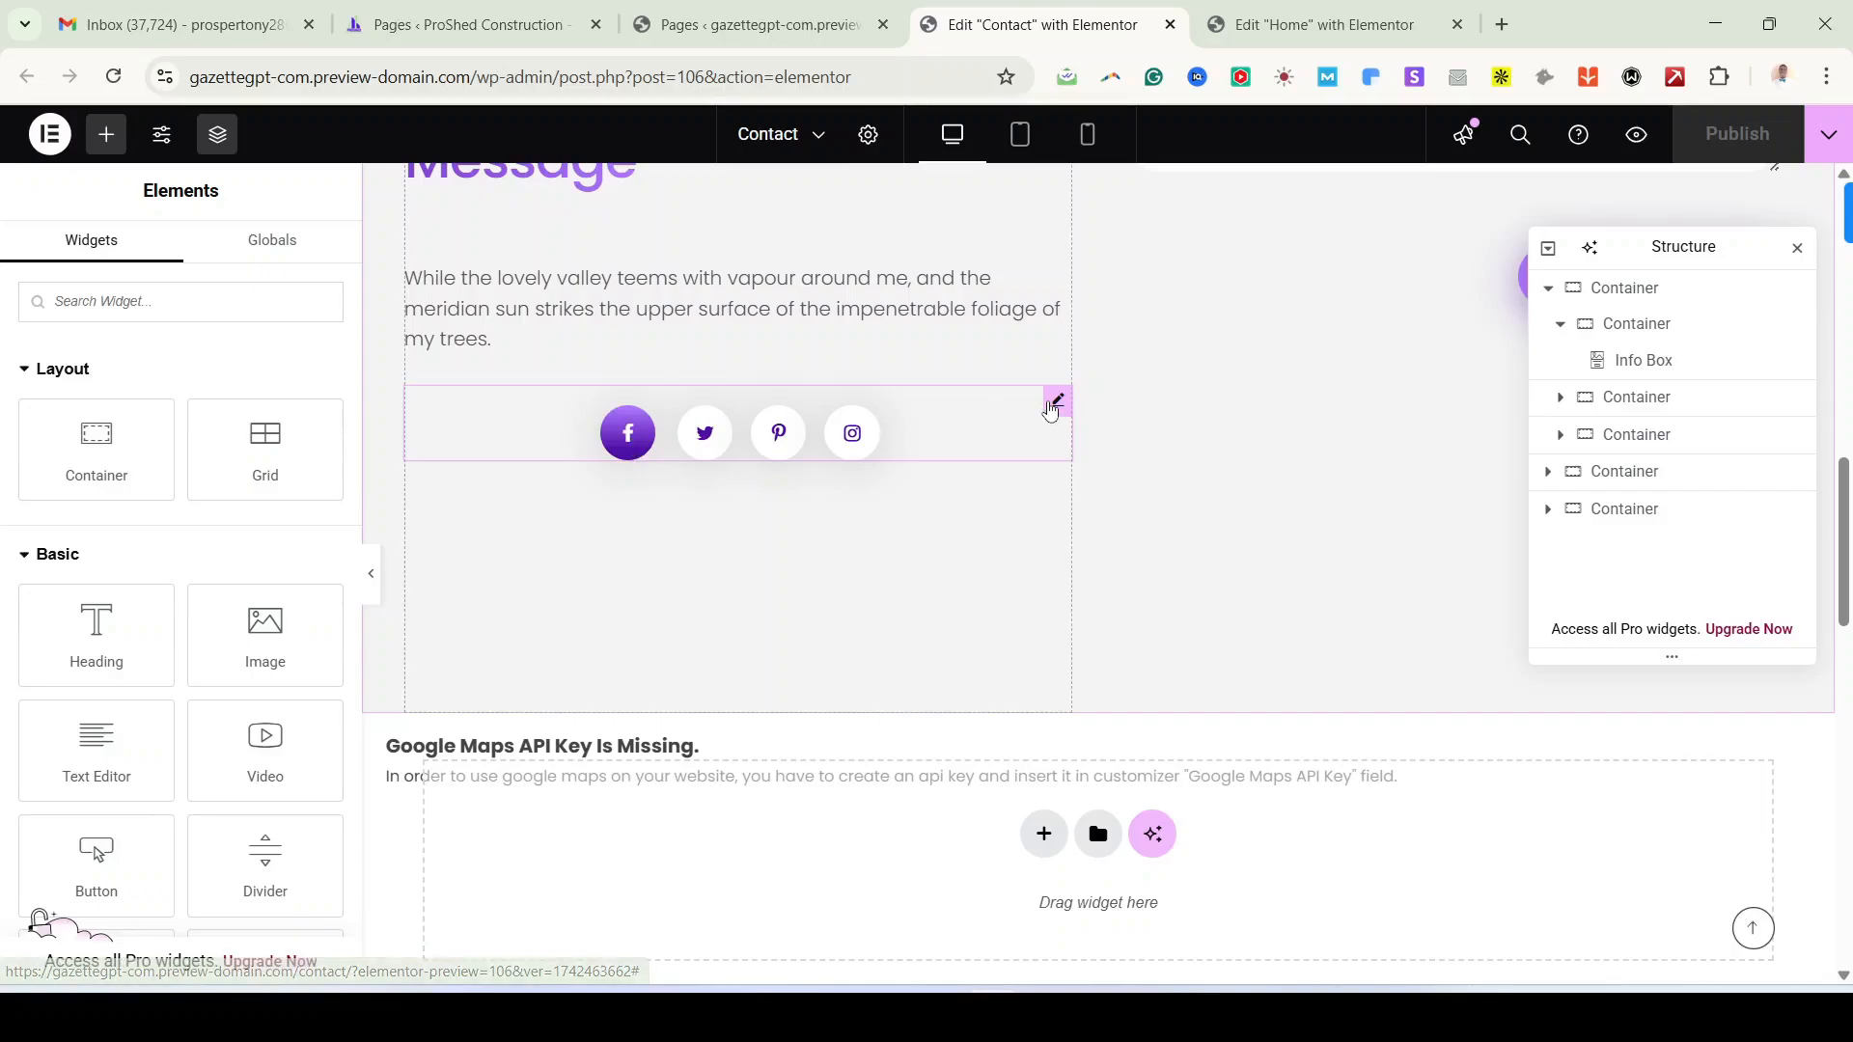
click(1057, 401)
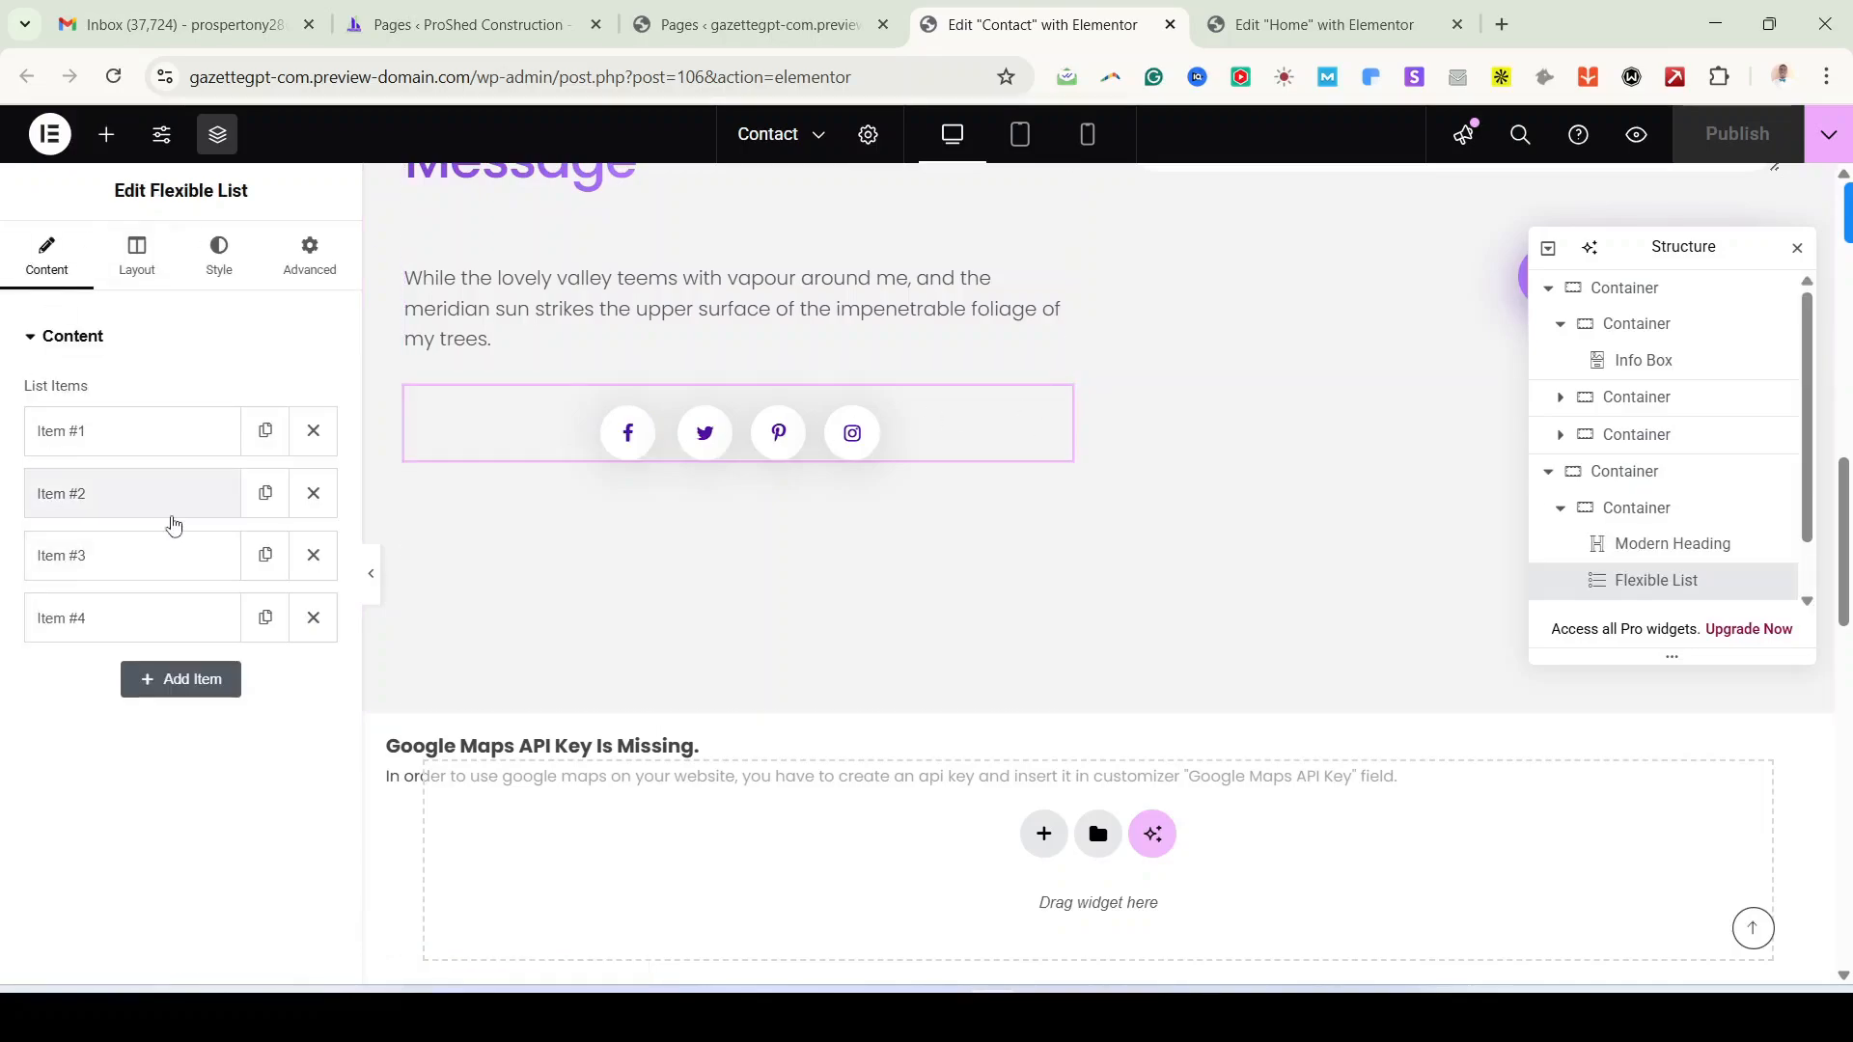
click(135, 437)
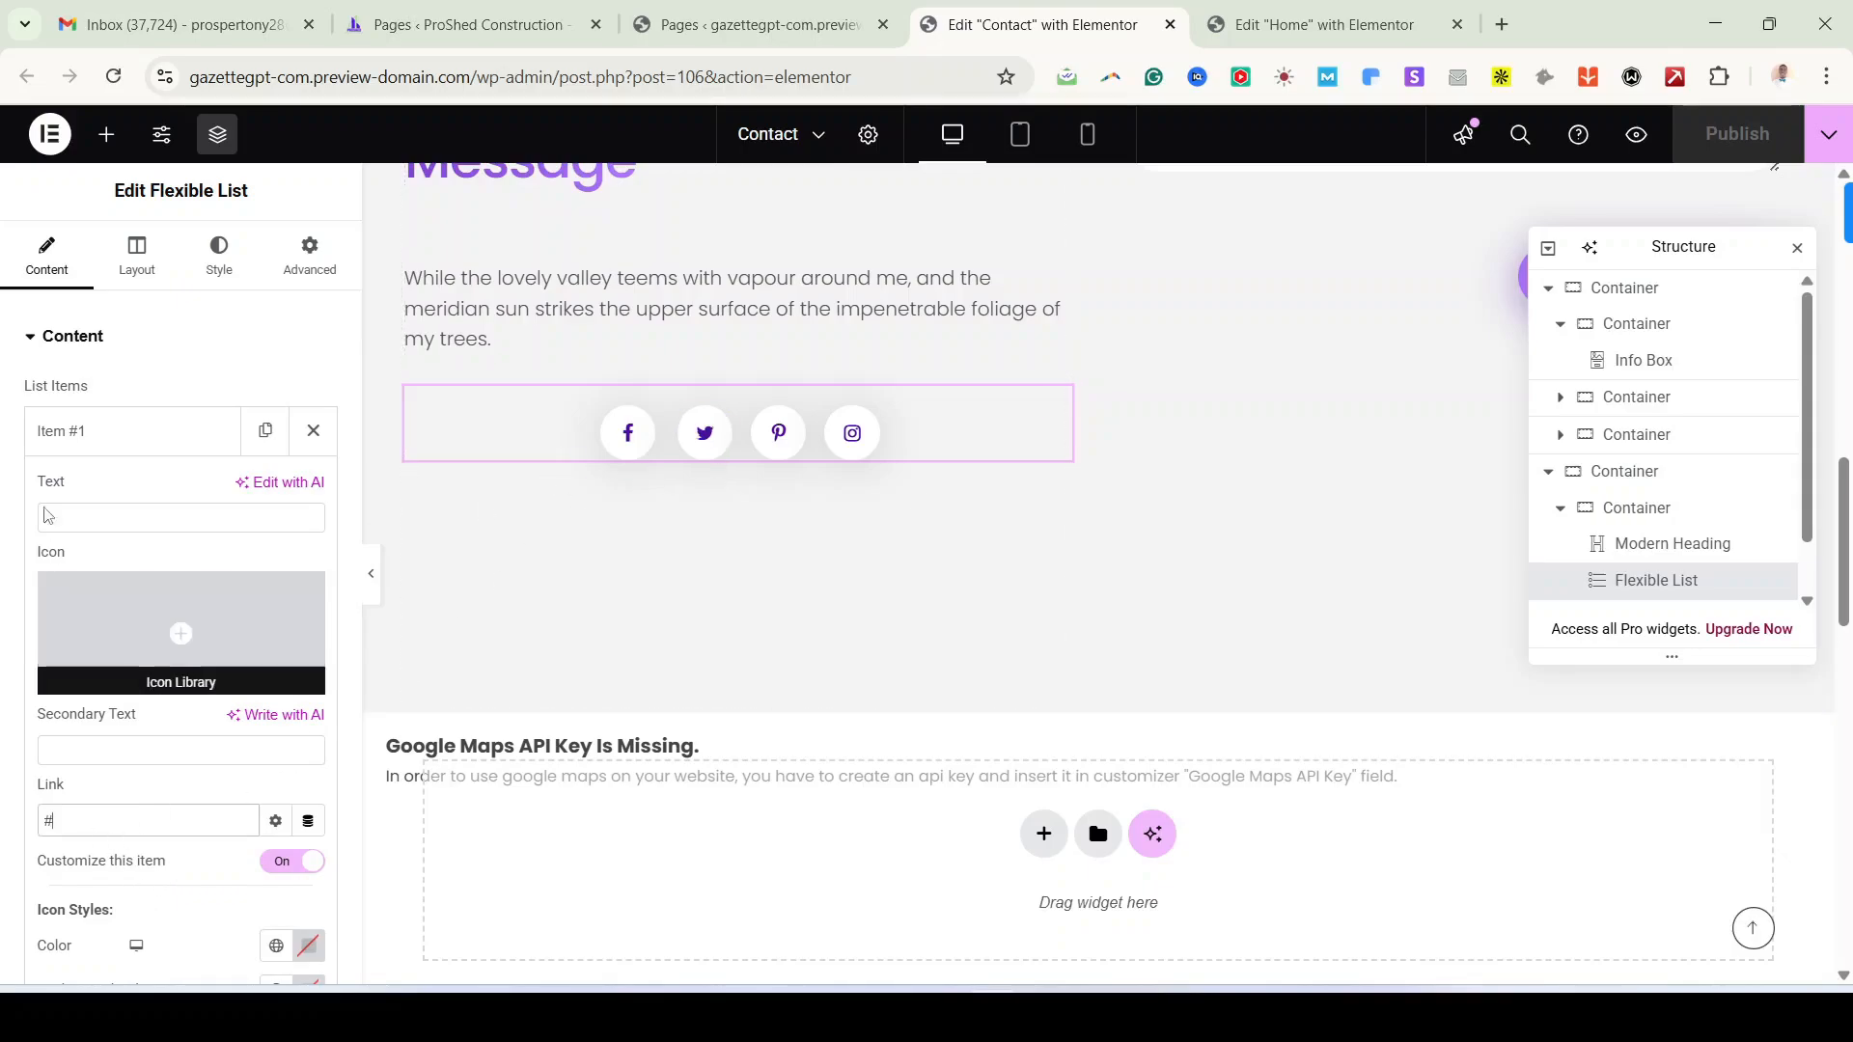
click(87, 432)
click(107, 493)
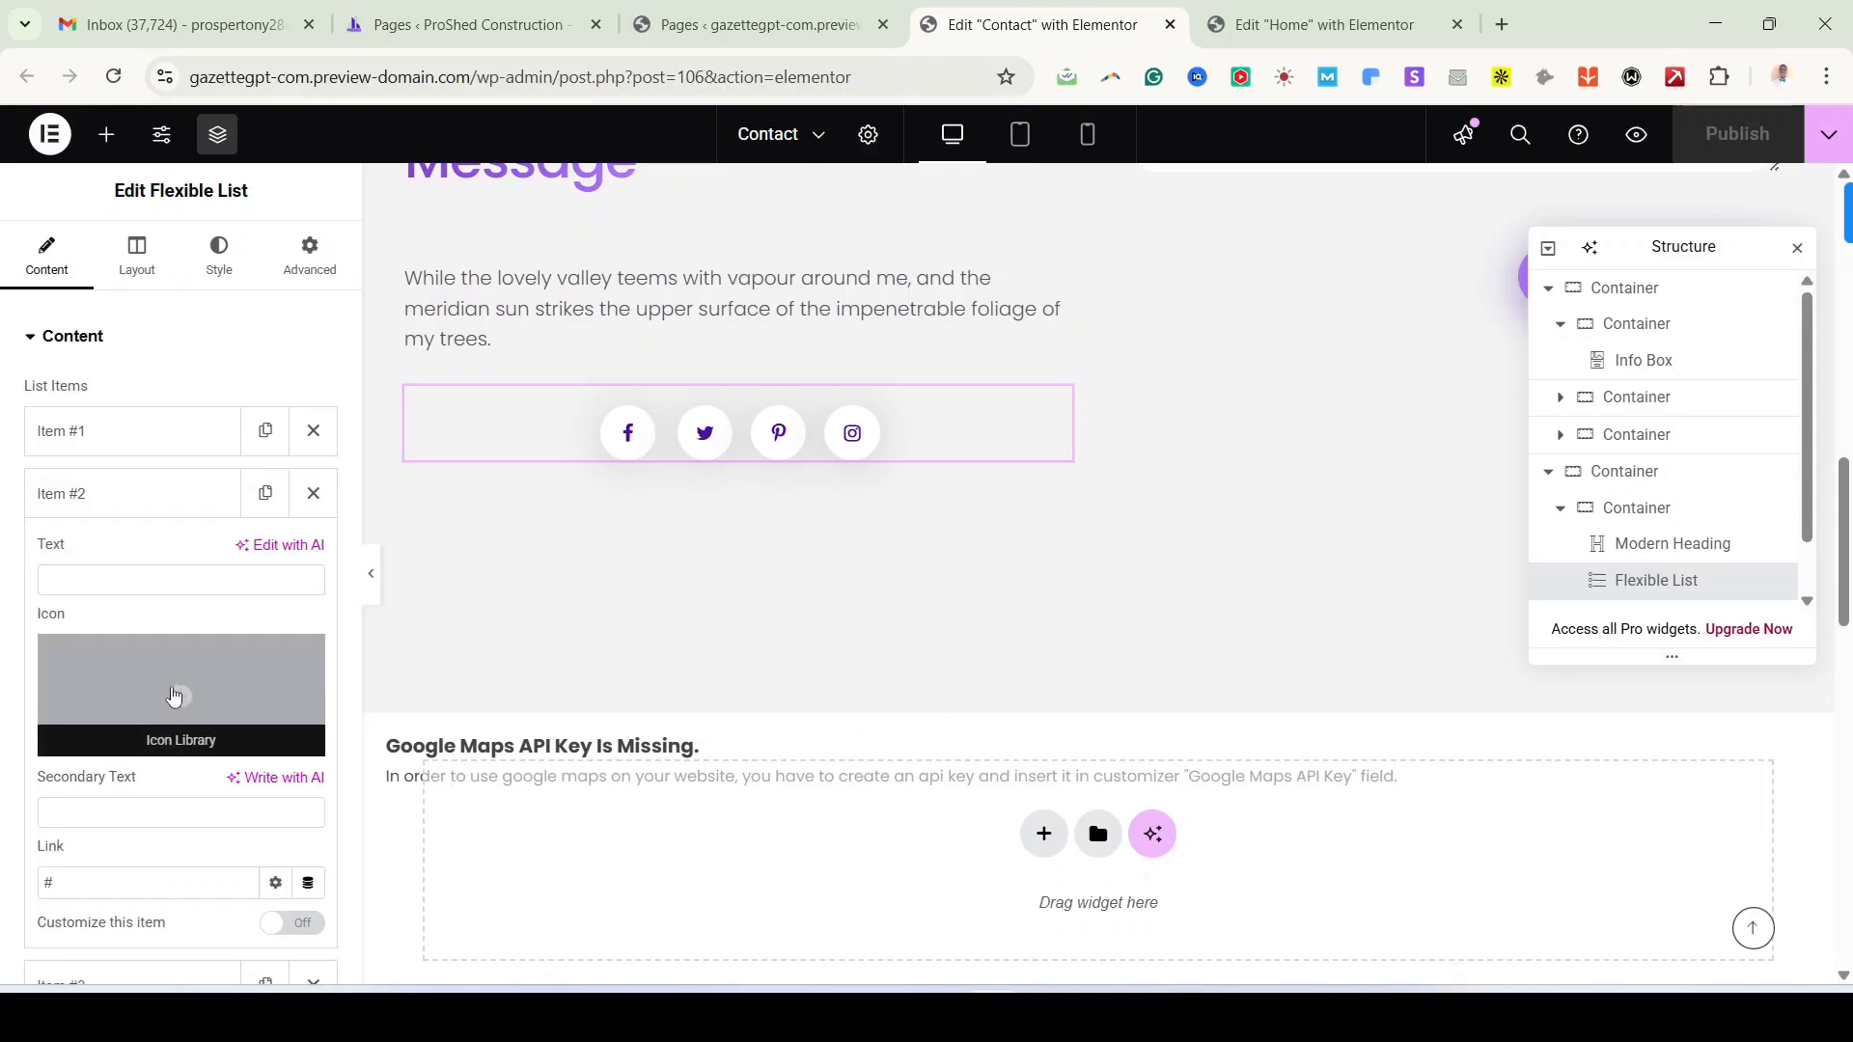
click(173, 695)
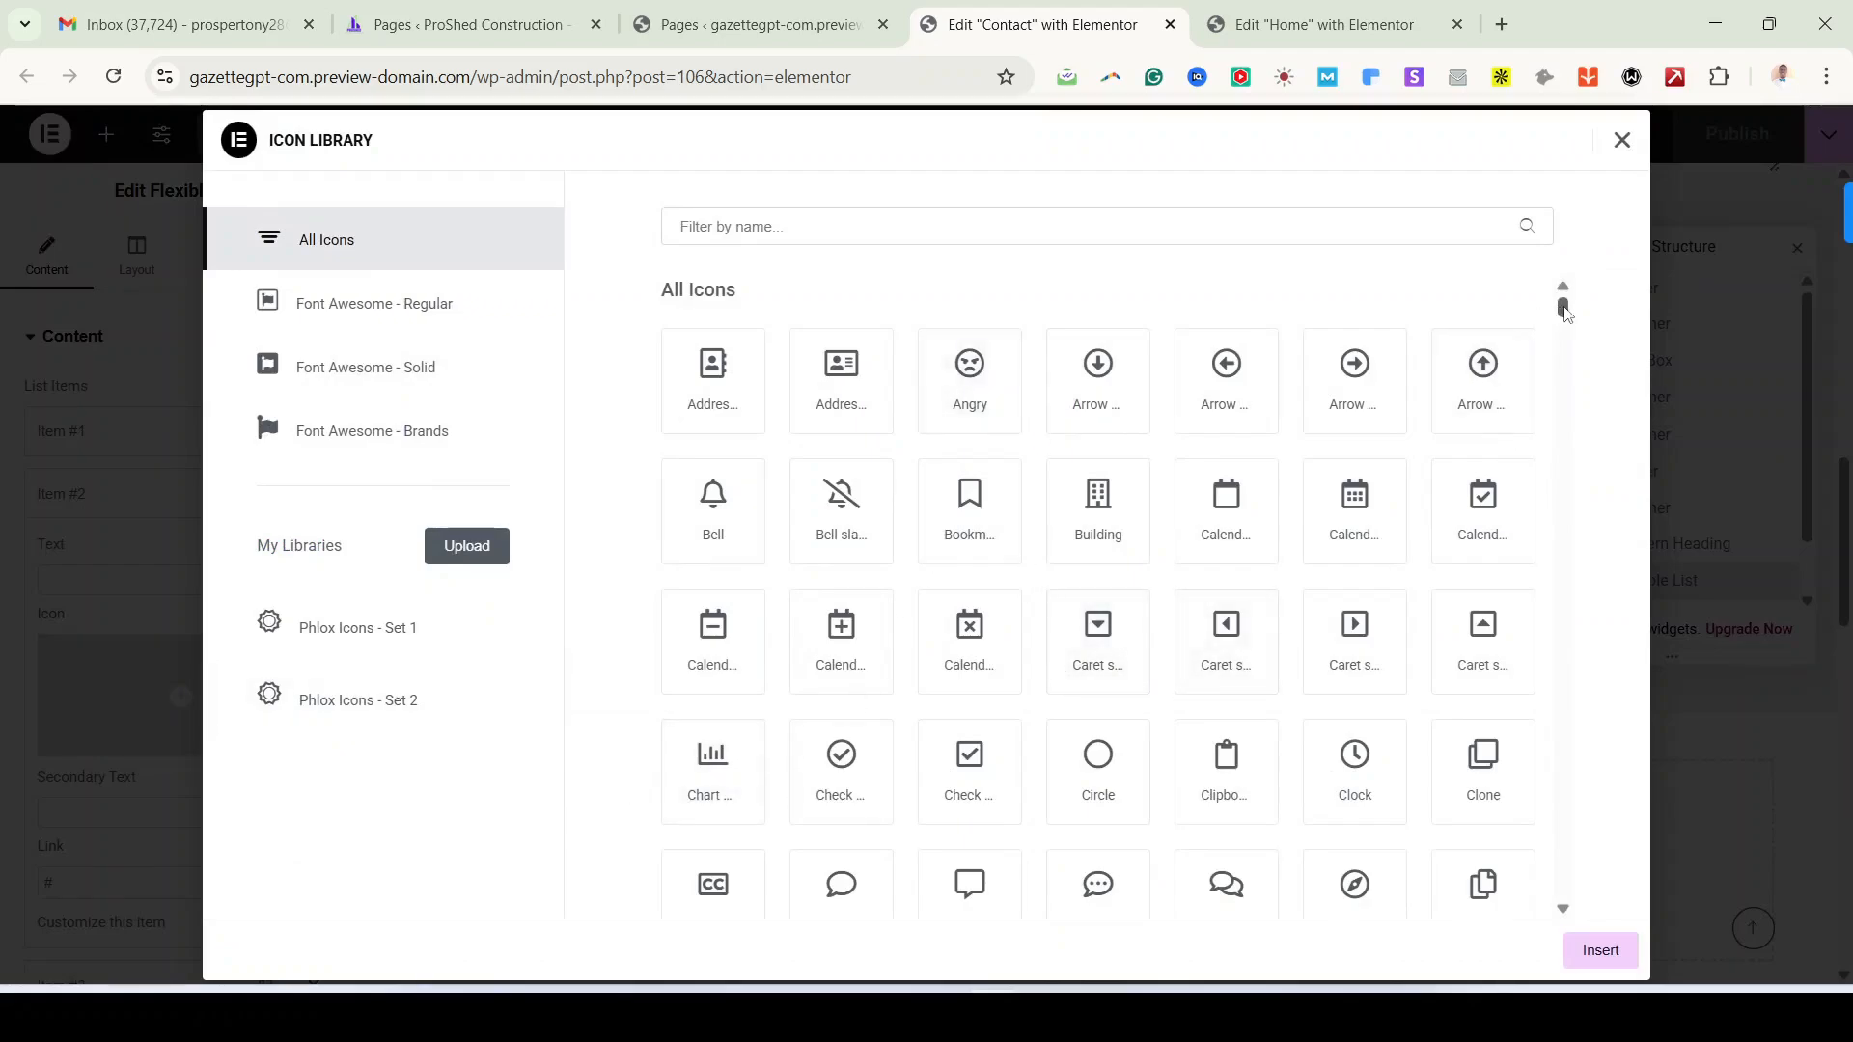
Step: Filter the Icon Library by 'tik', clear it, and close without choosing an icon
drag(1565, 311, 1556, 799)
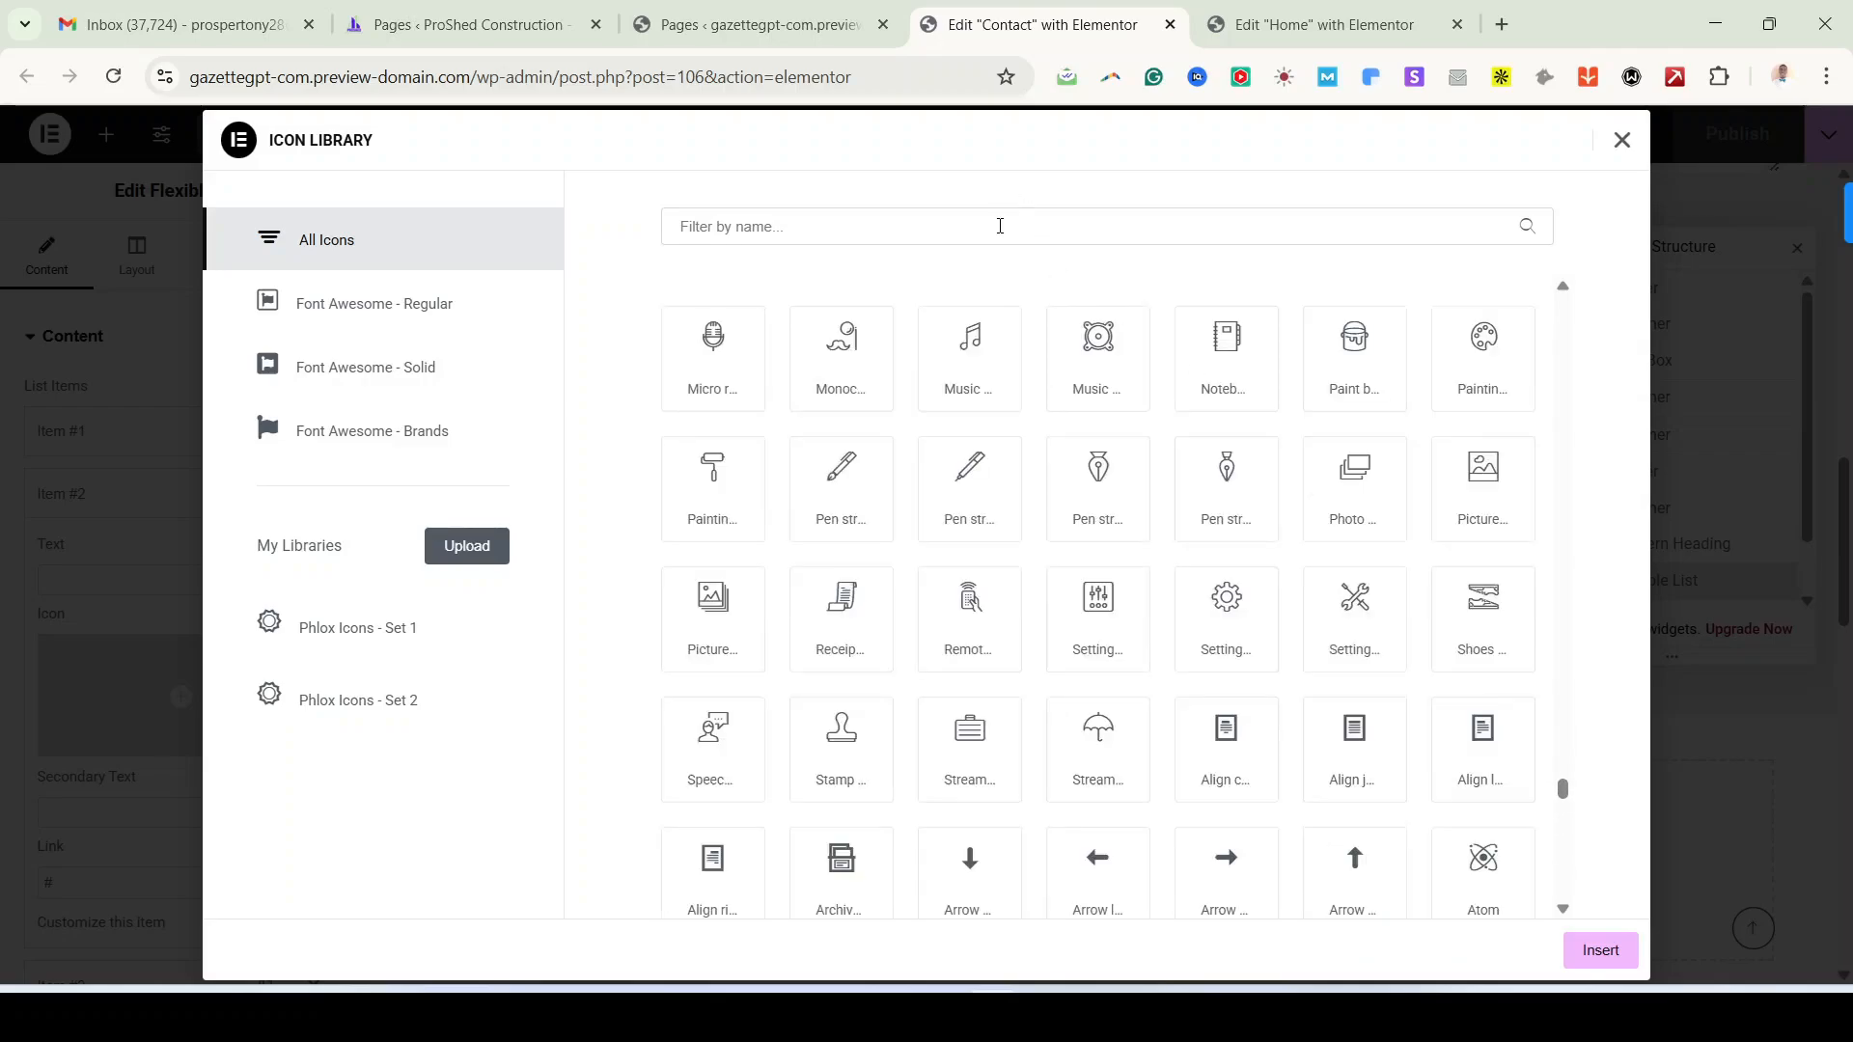
click(1000, 226)
text(tik)
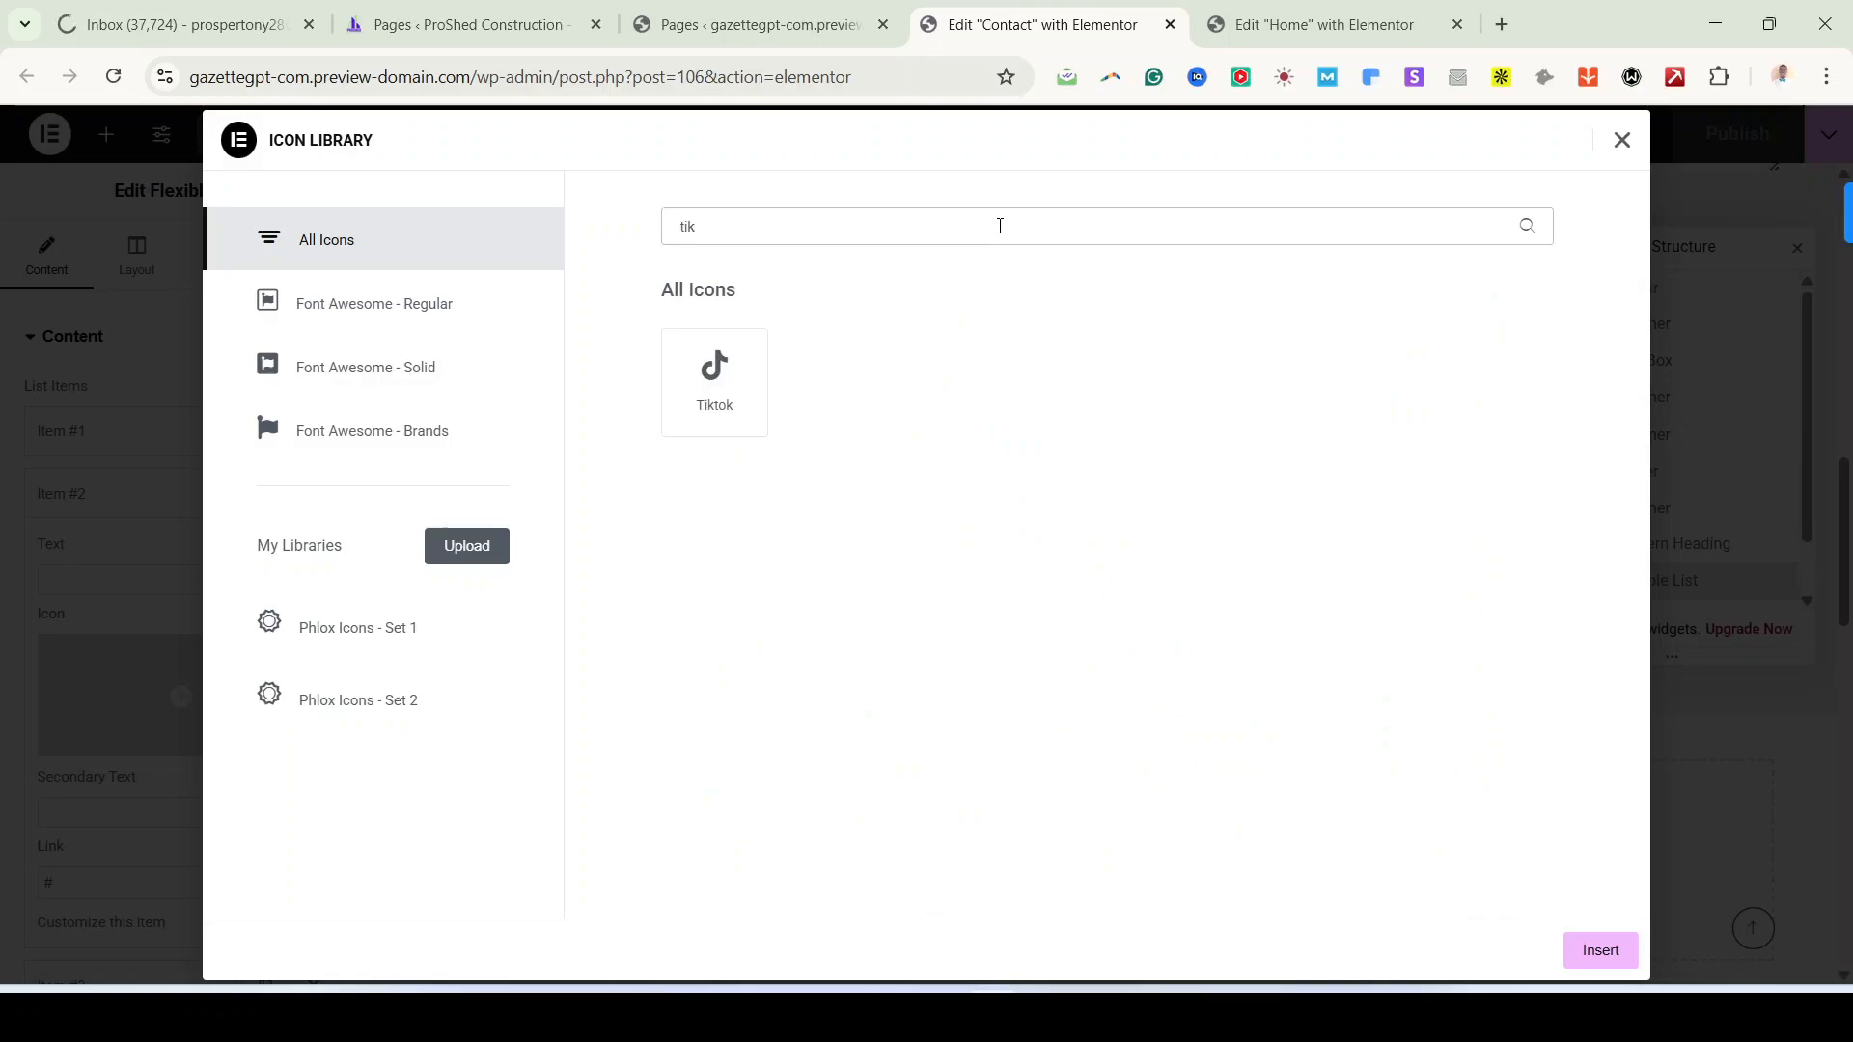
key(BackSpace)
key(BackSpace)
key(BackSpace)
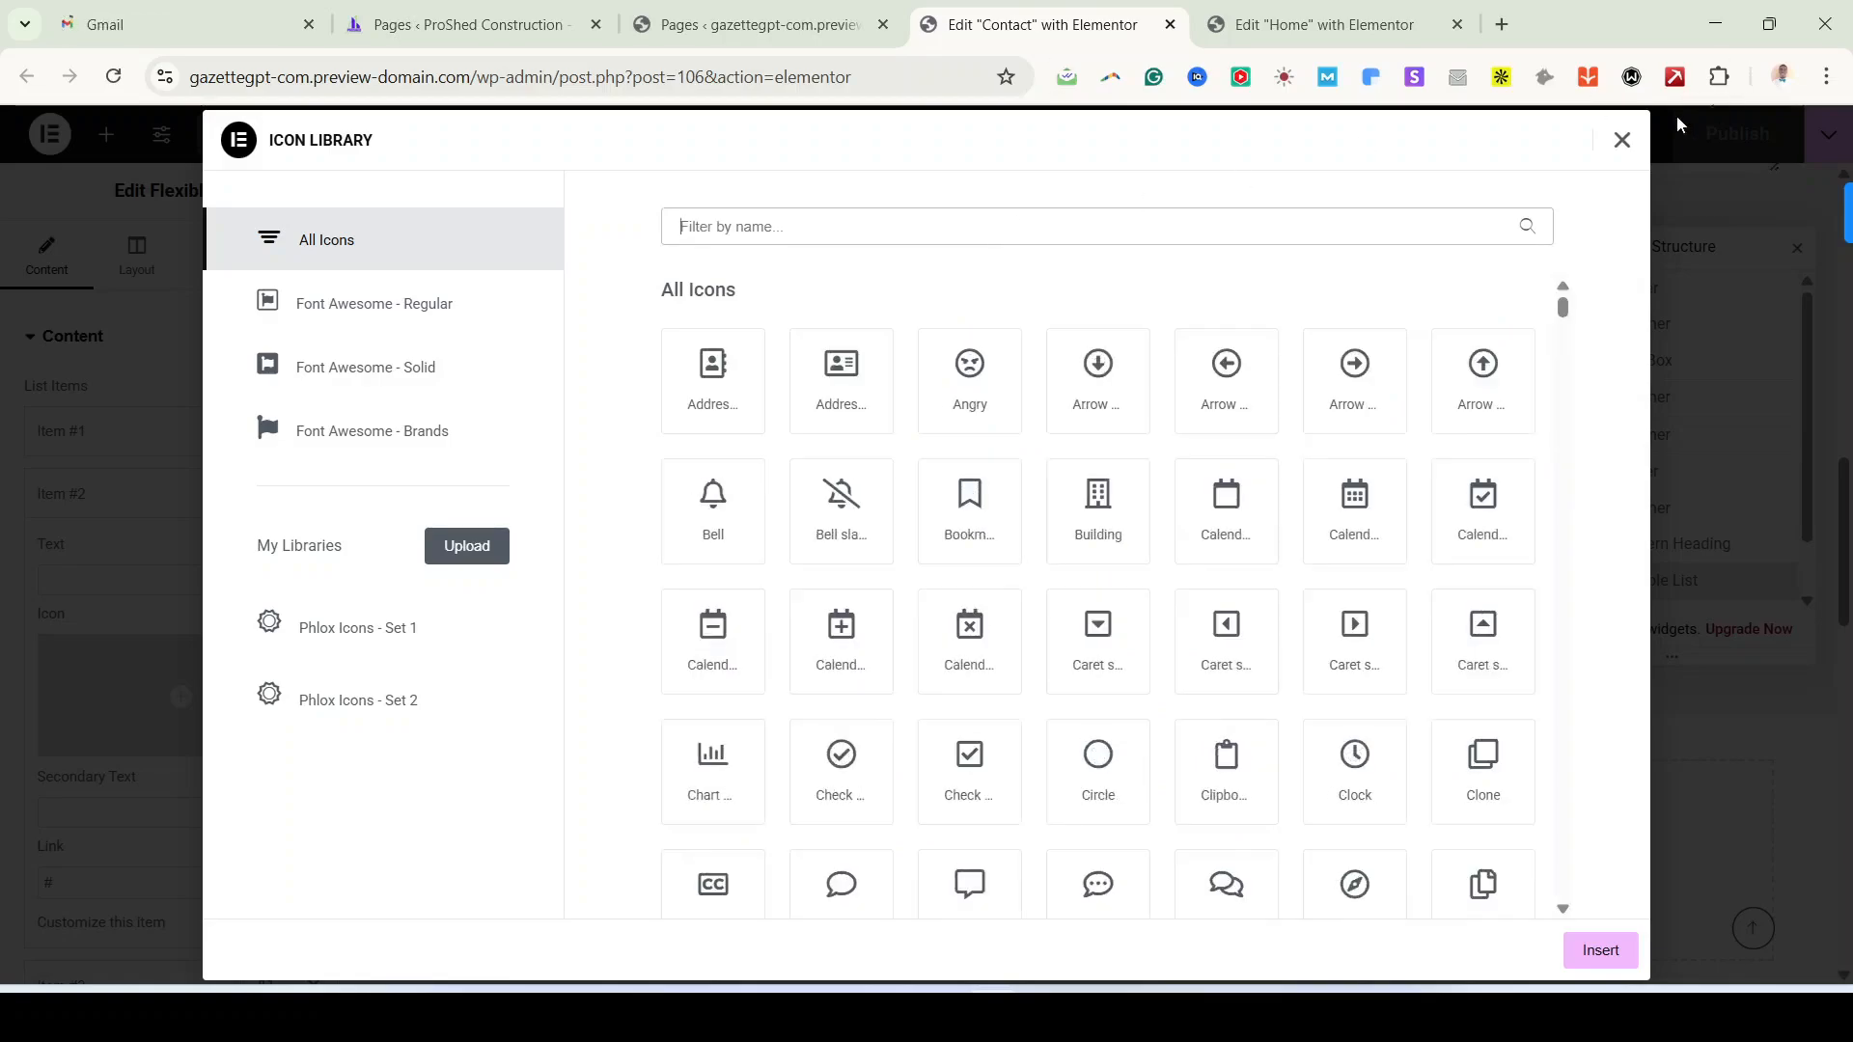
click(1623, 140)
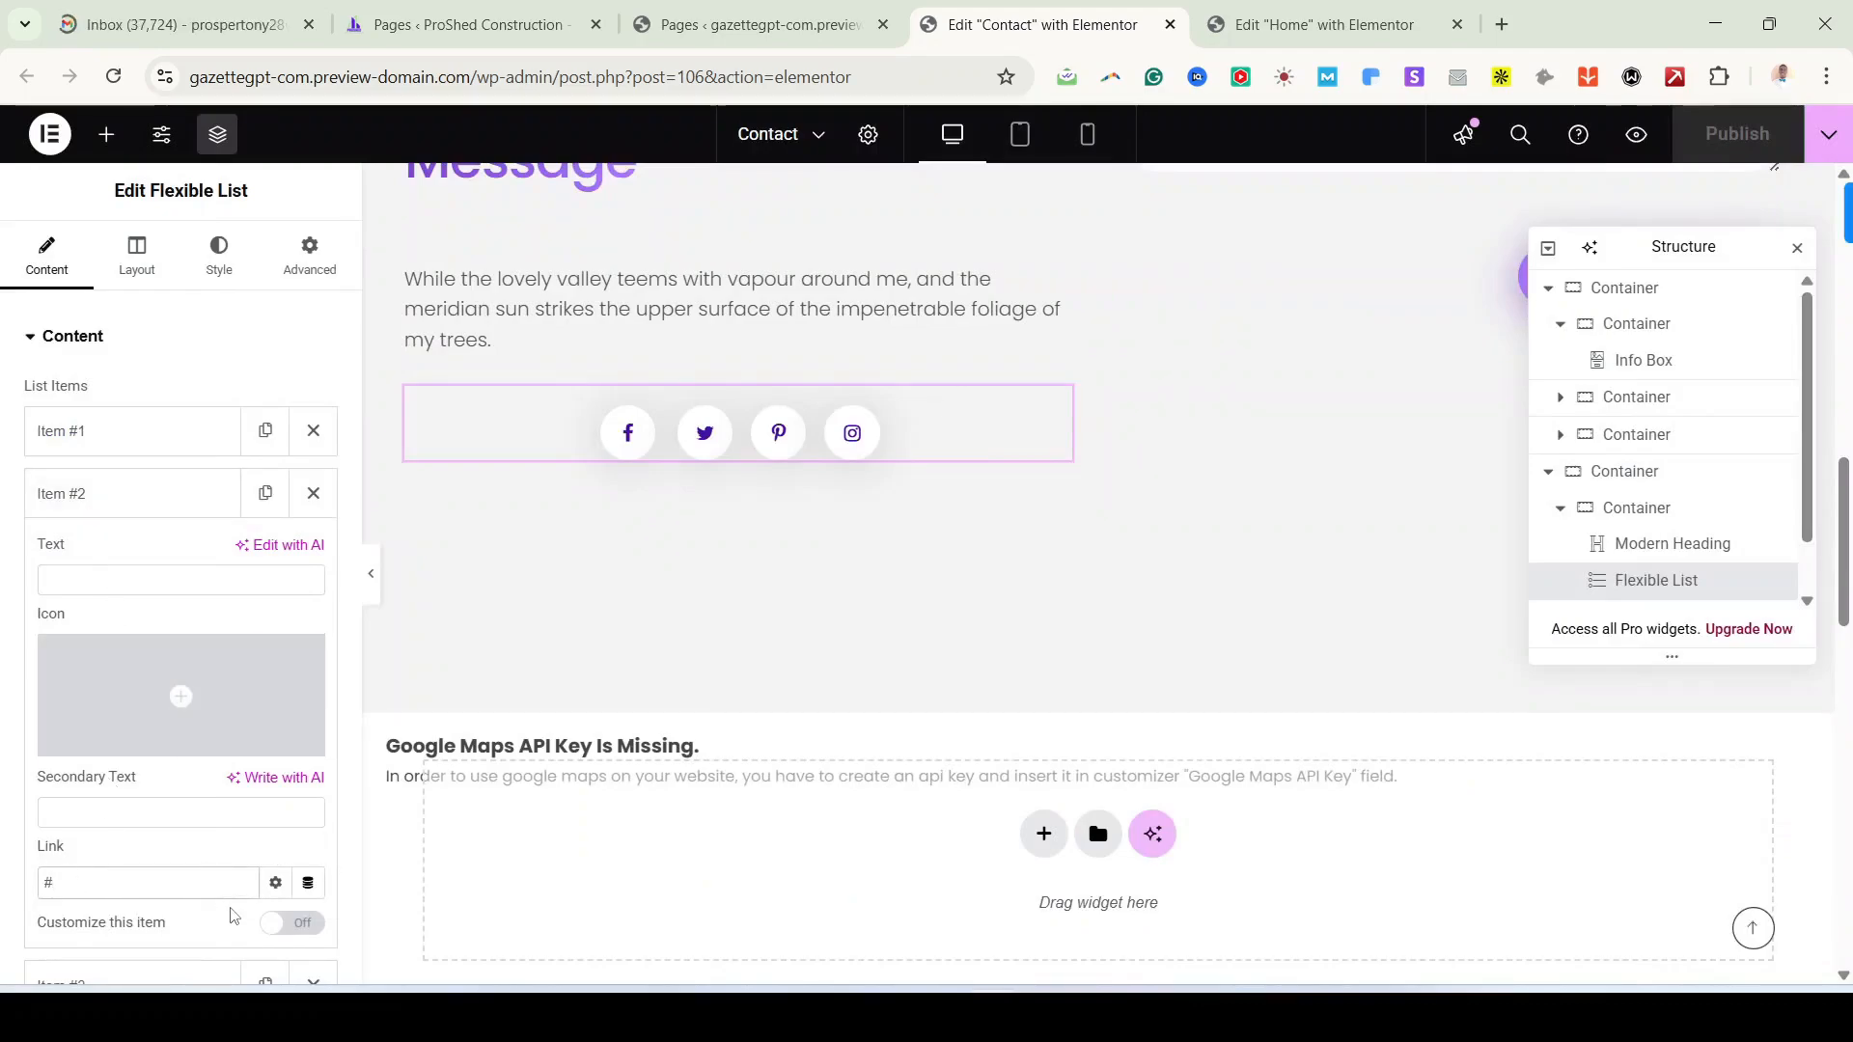
Step: Toggle Item #2's Customize this item option on and back off
scroll(234, 925, down, 2)
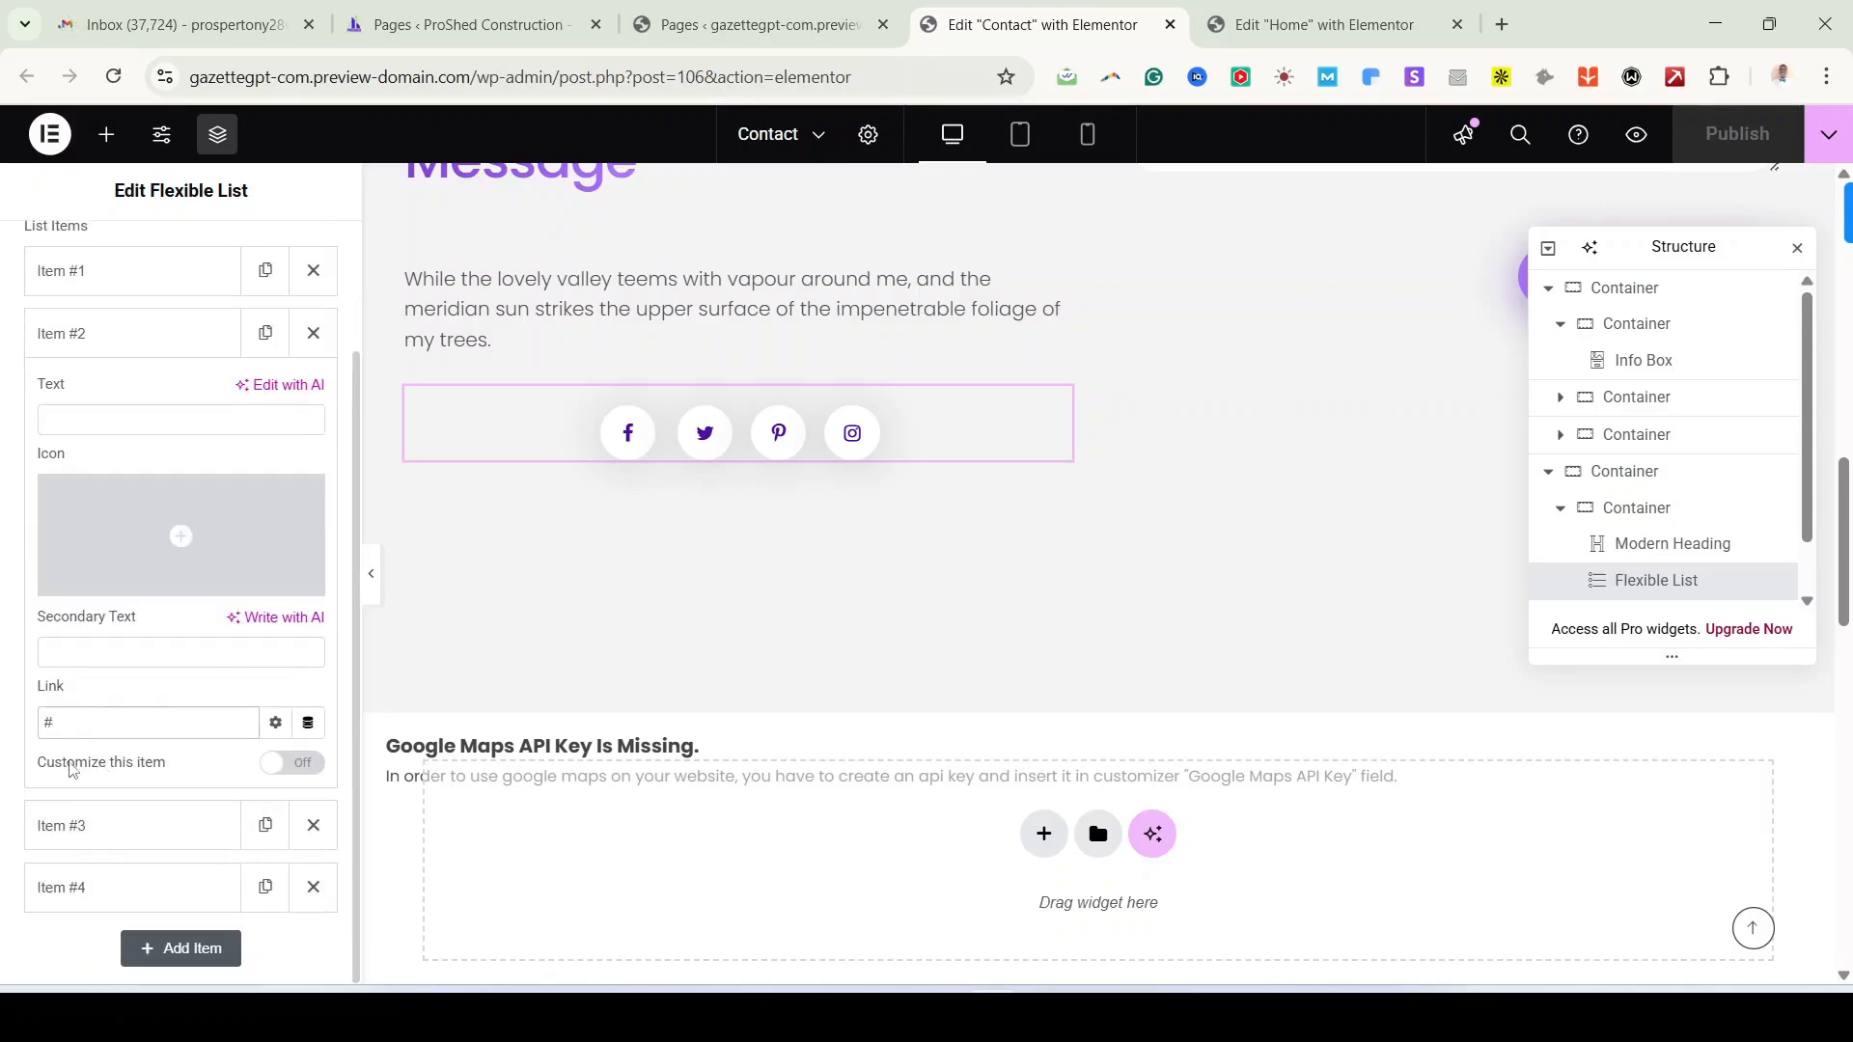
click(277, 767)
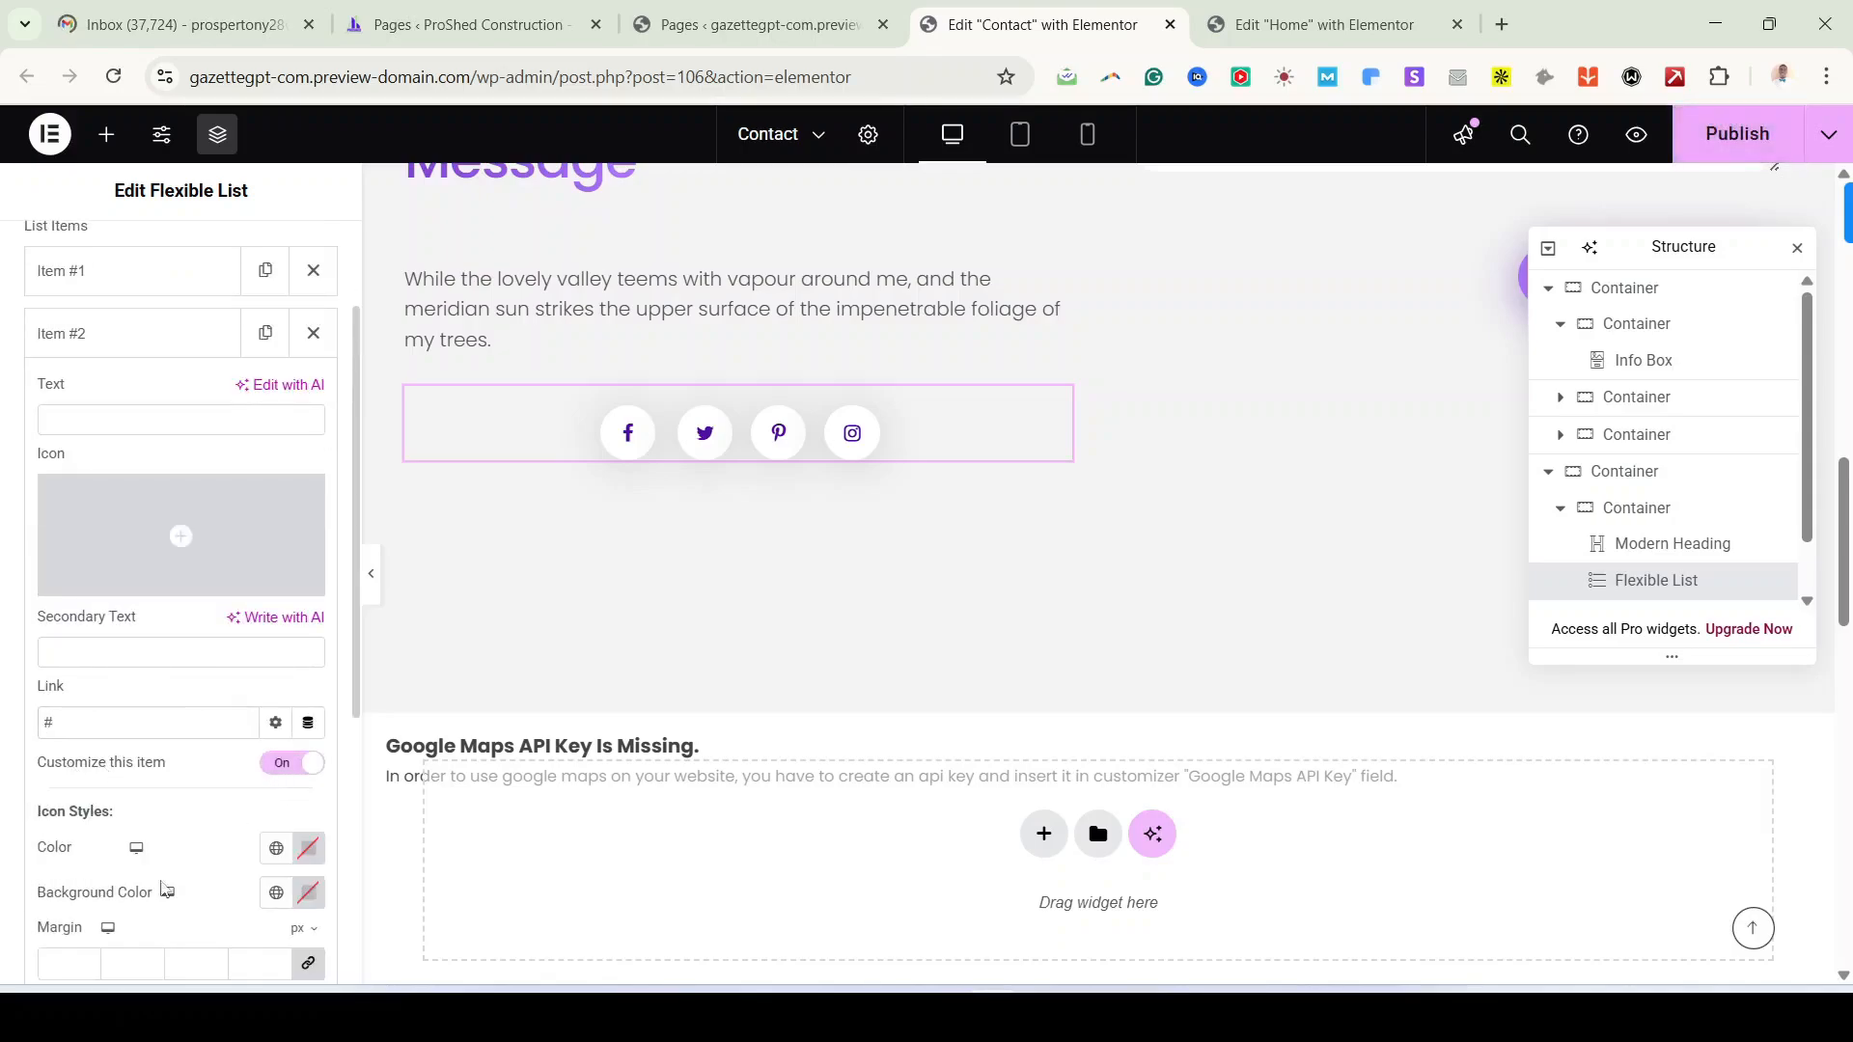
click(286, 777)
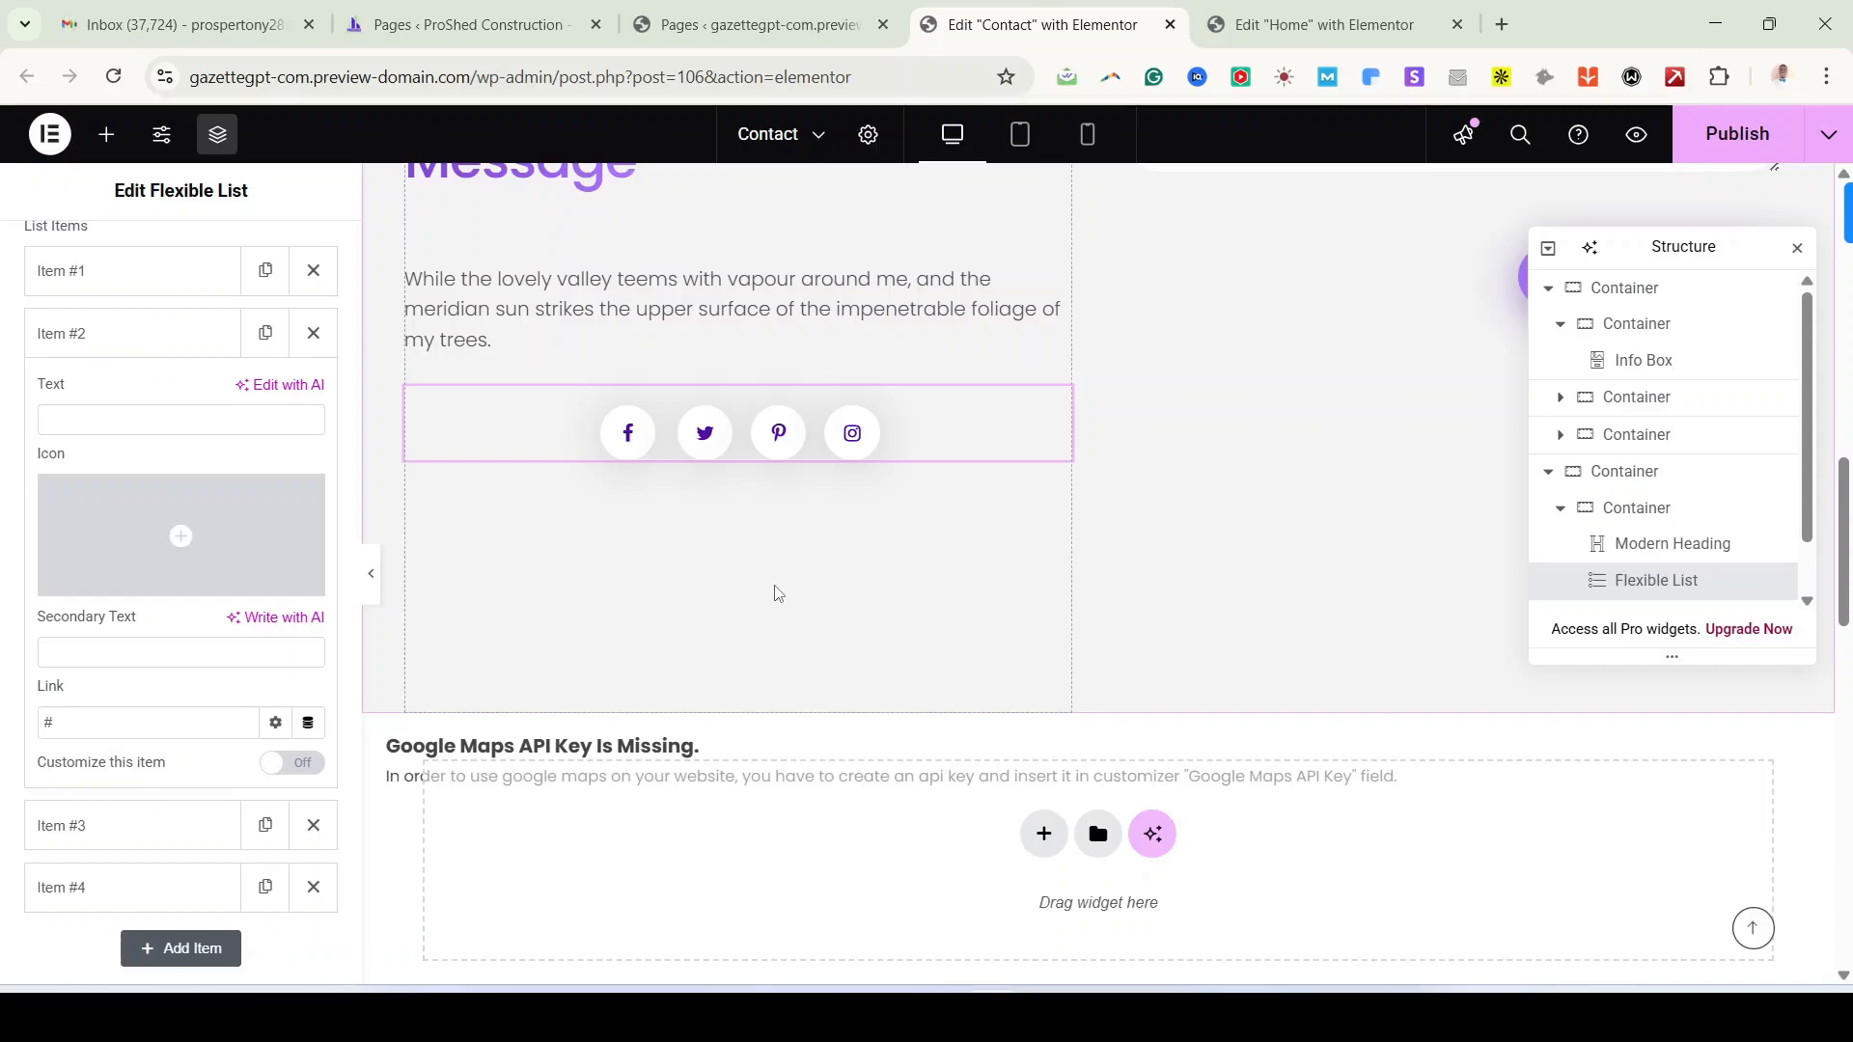
Step: Select the Google Maps warning container in the Structure panel and delete it
scroll(912, 590, up, 4)
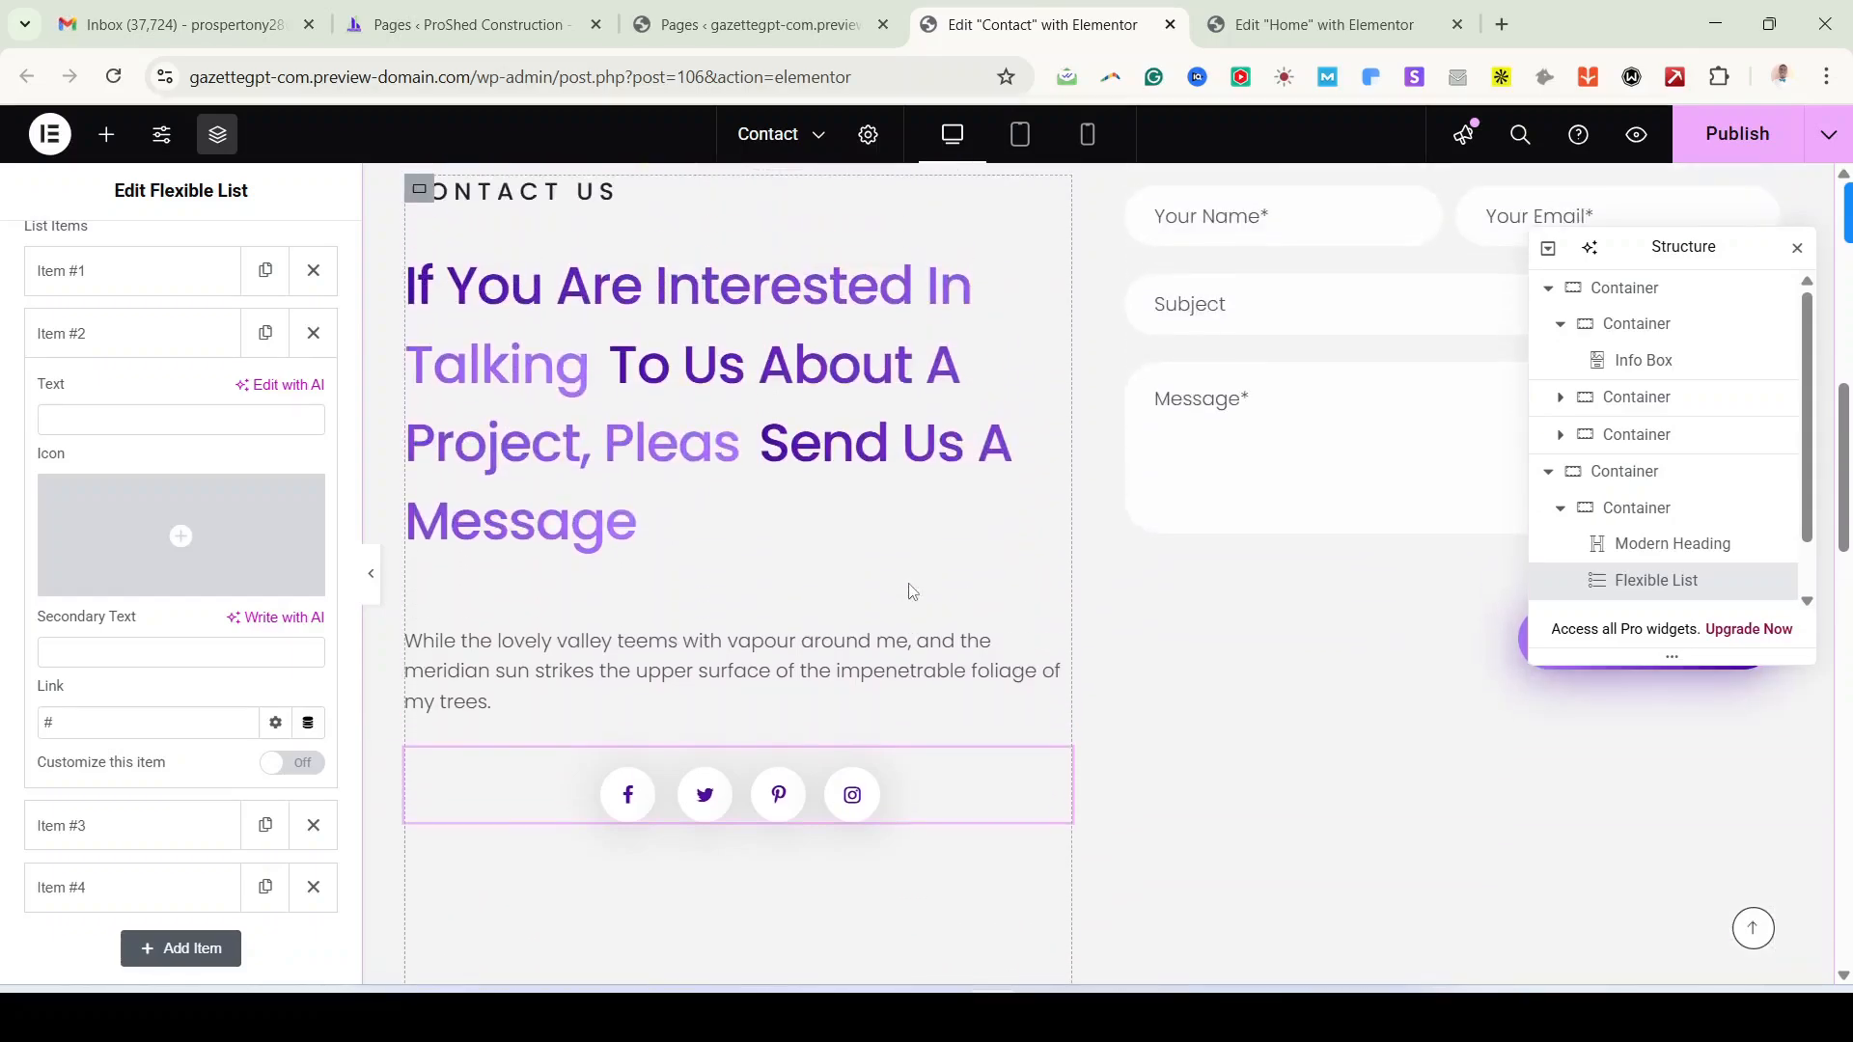
scroll(910, 592, down, 1)
scroll(877, 546, up, 1)
scroll(815, 652, up, 5)
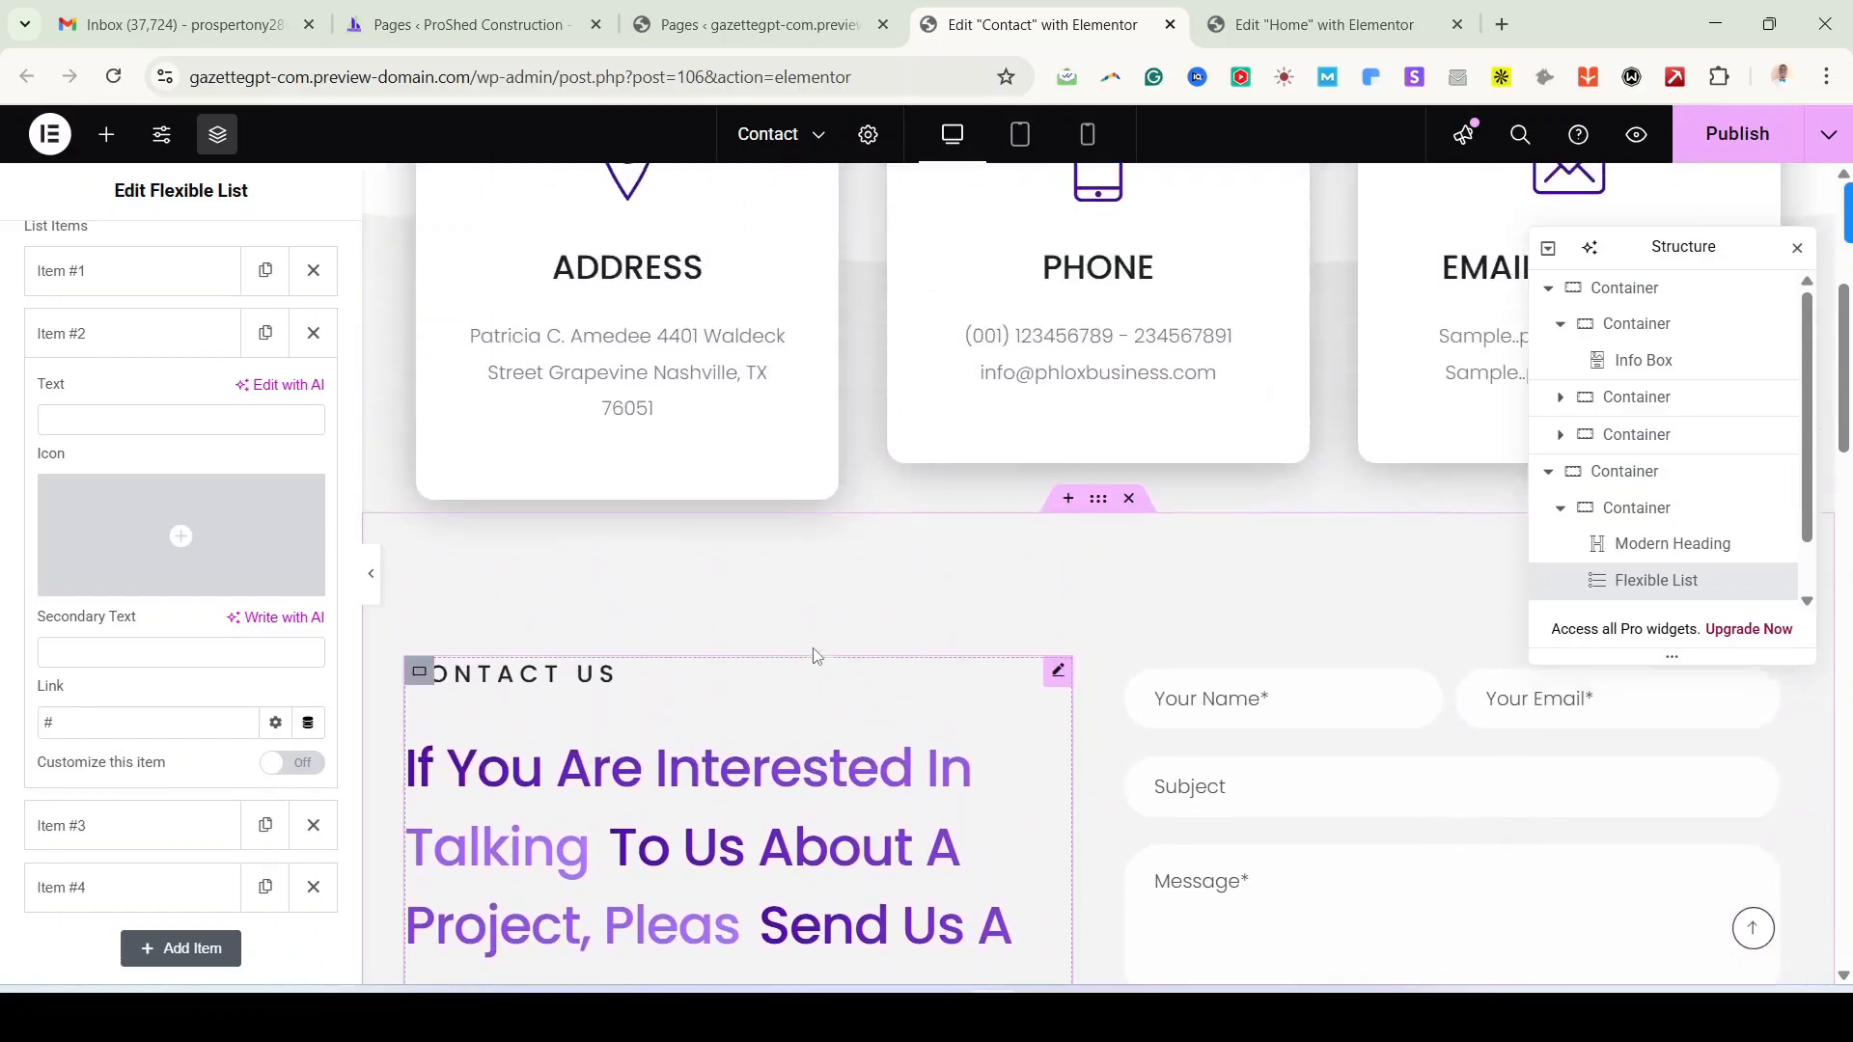
scroll(812, 649, down, 12)
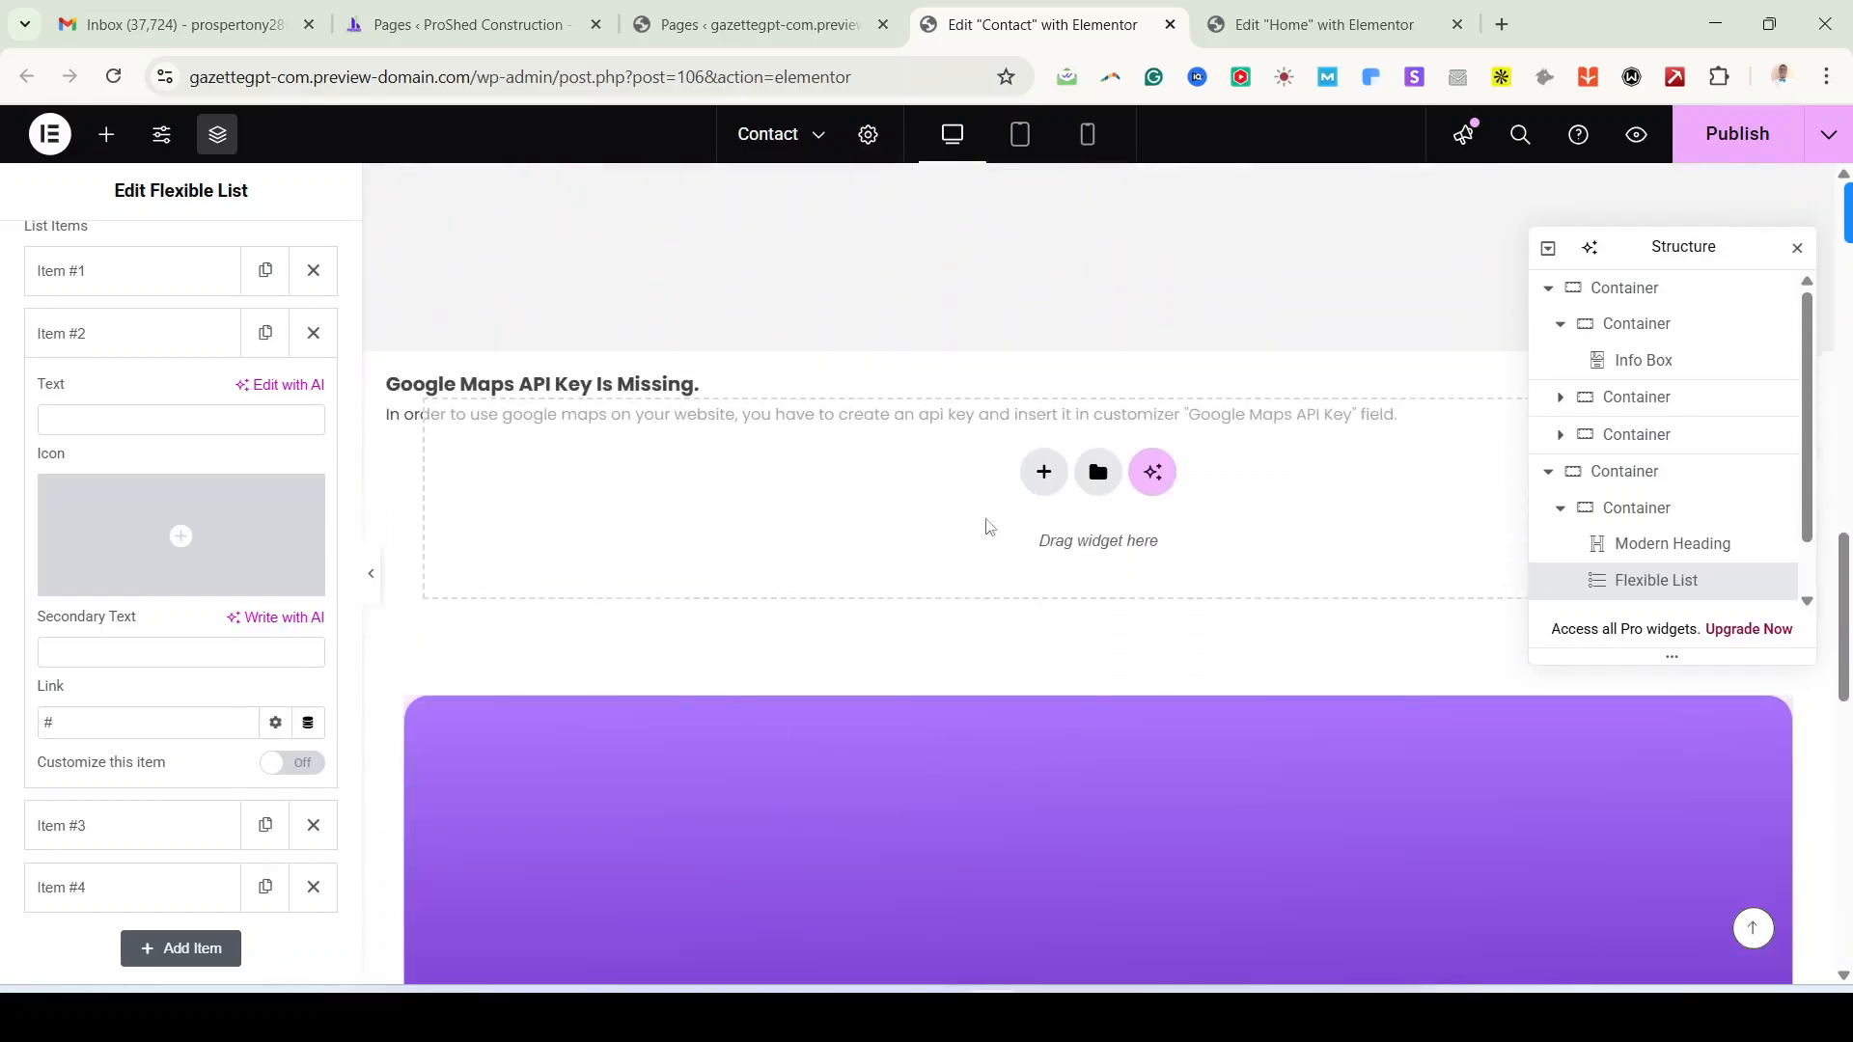
scroll(449, 700, up, 1)
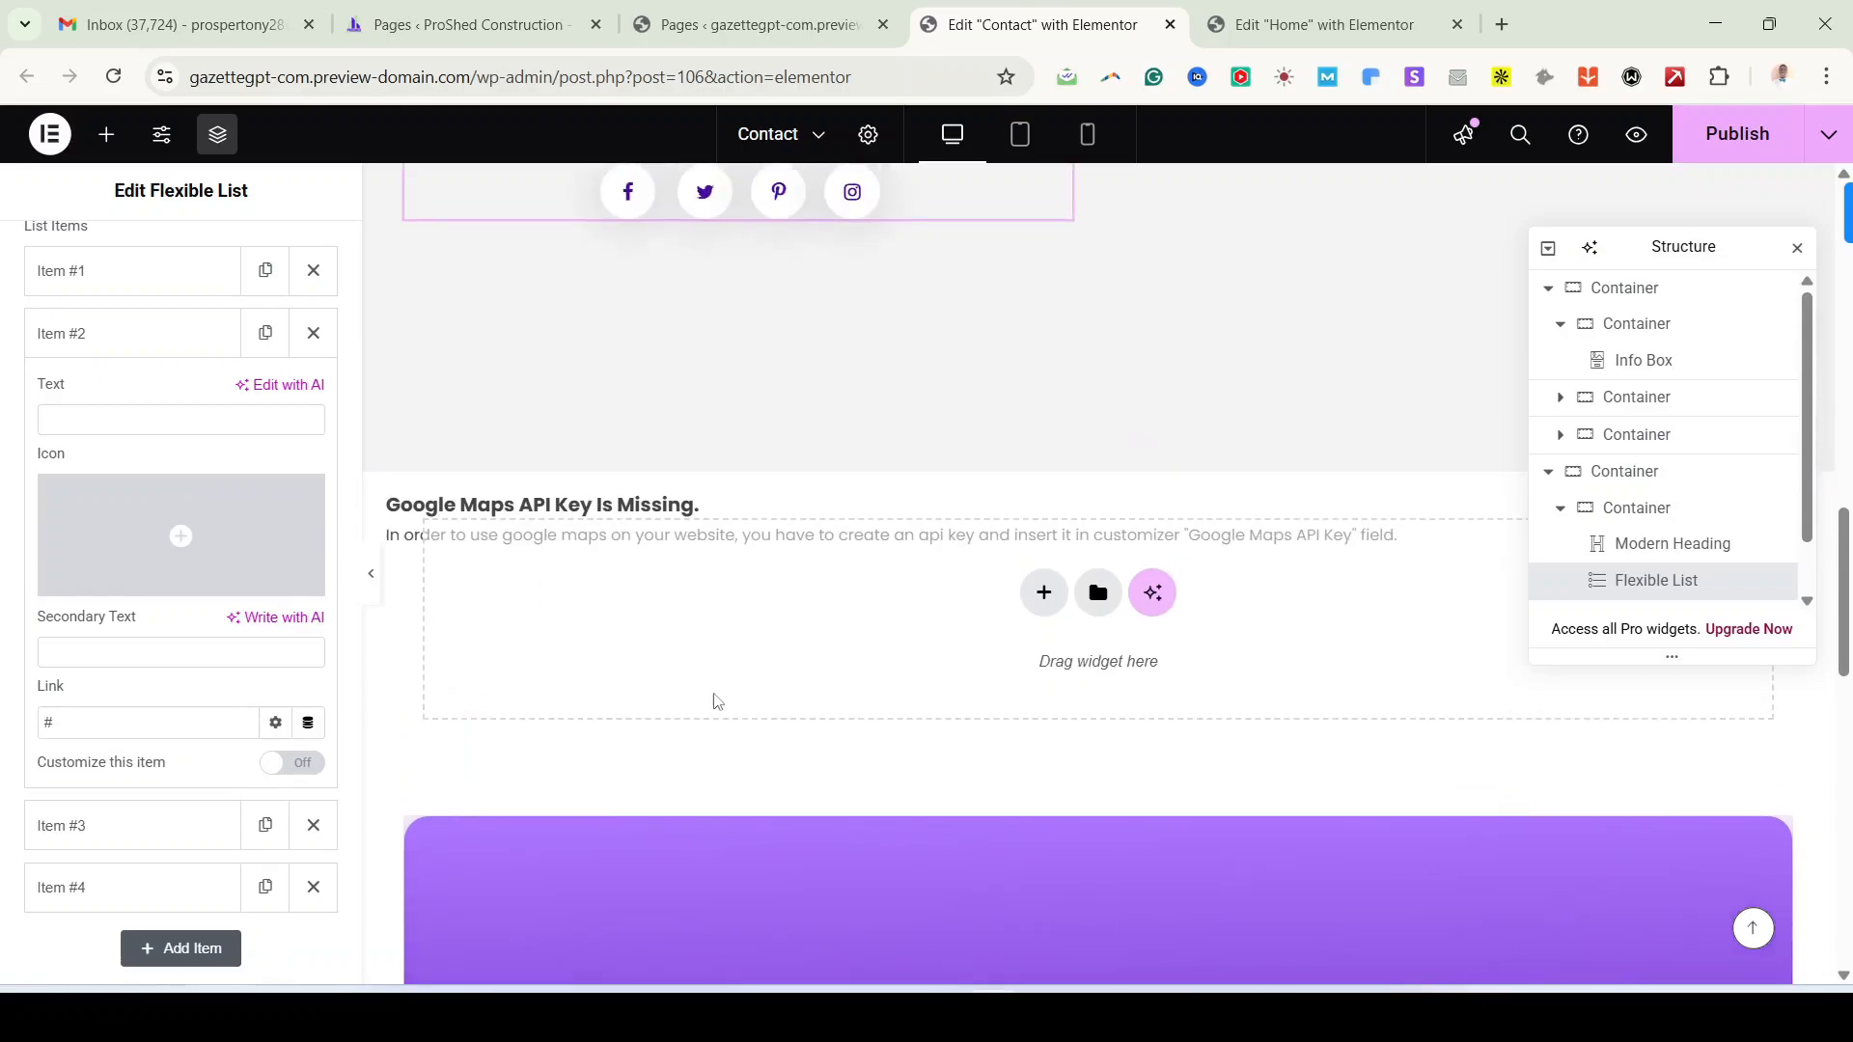
scroll(802, 720, up, 2)
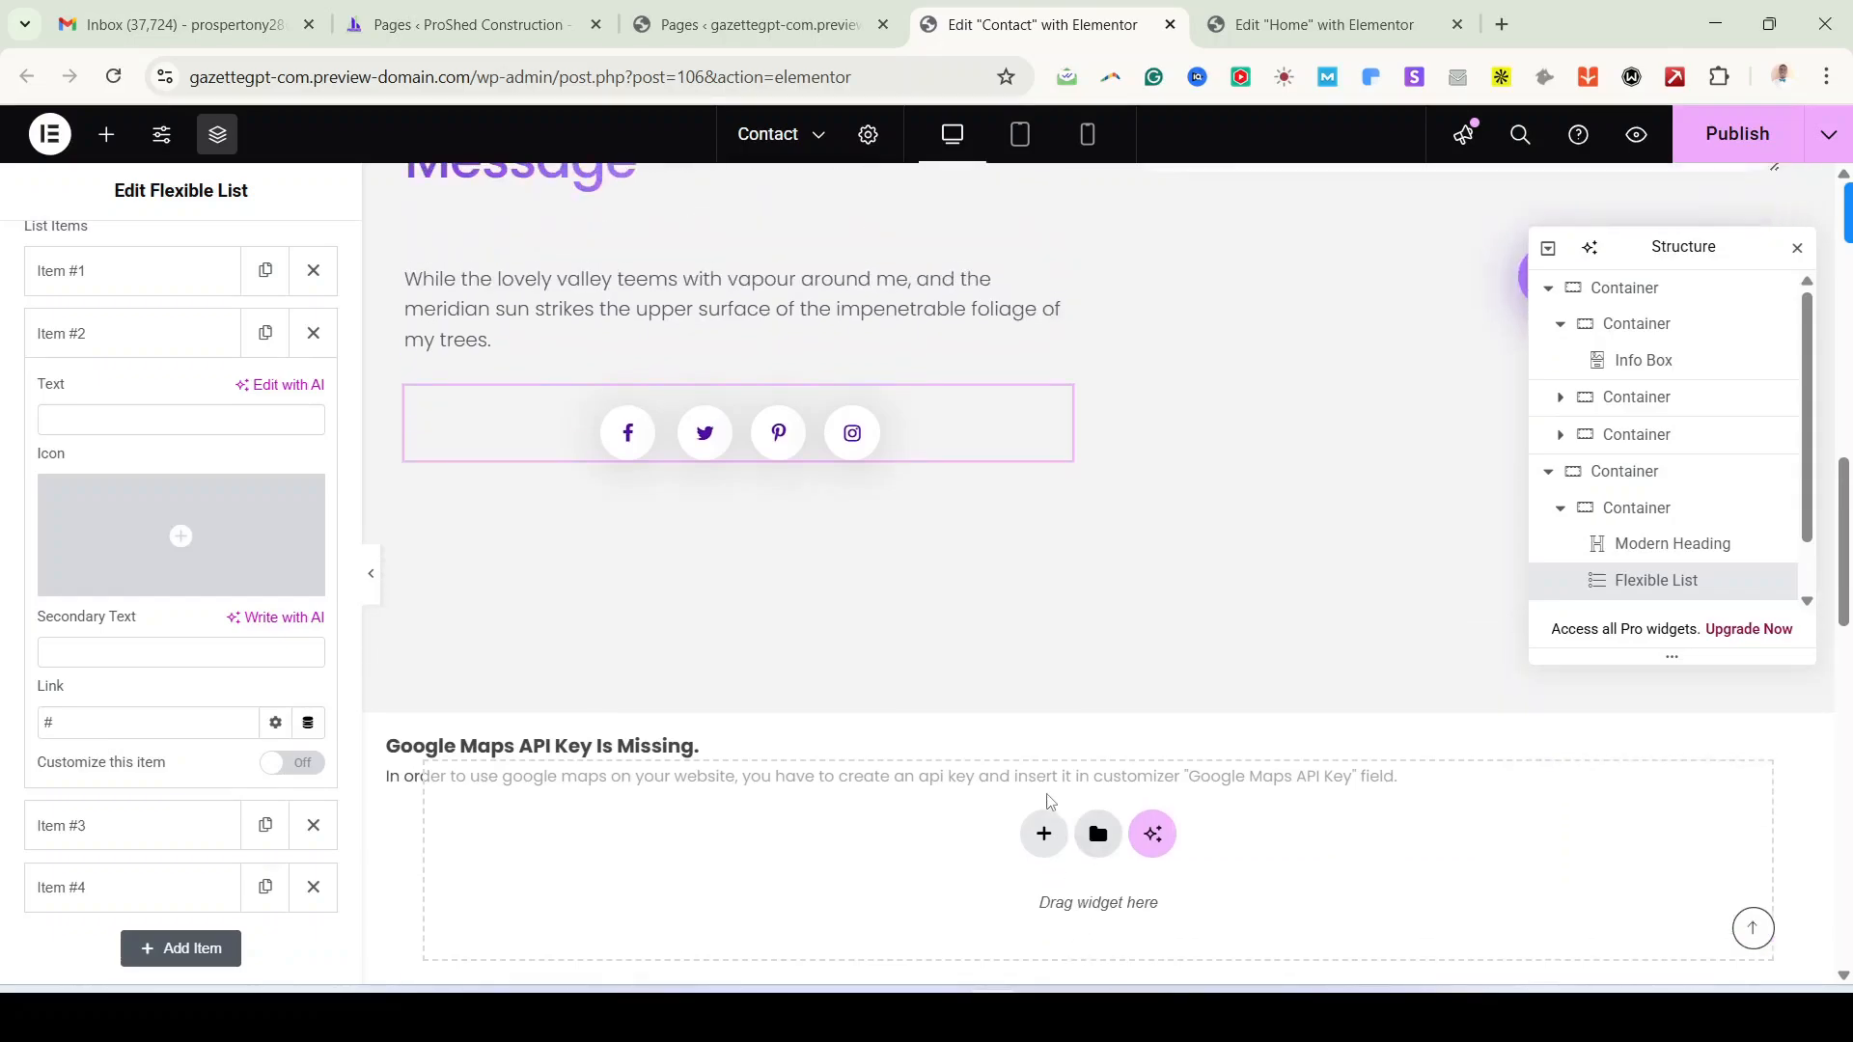
scroll(1163, 846, down, 1)
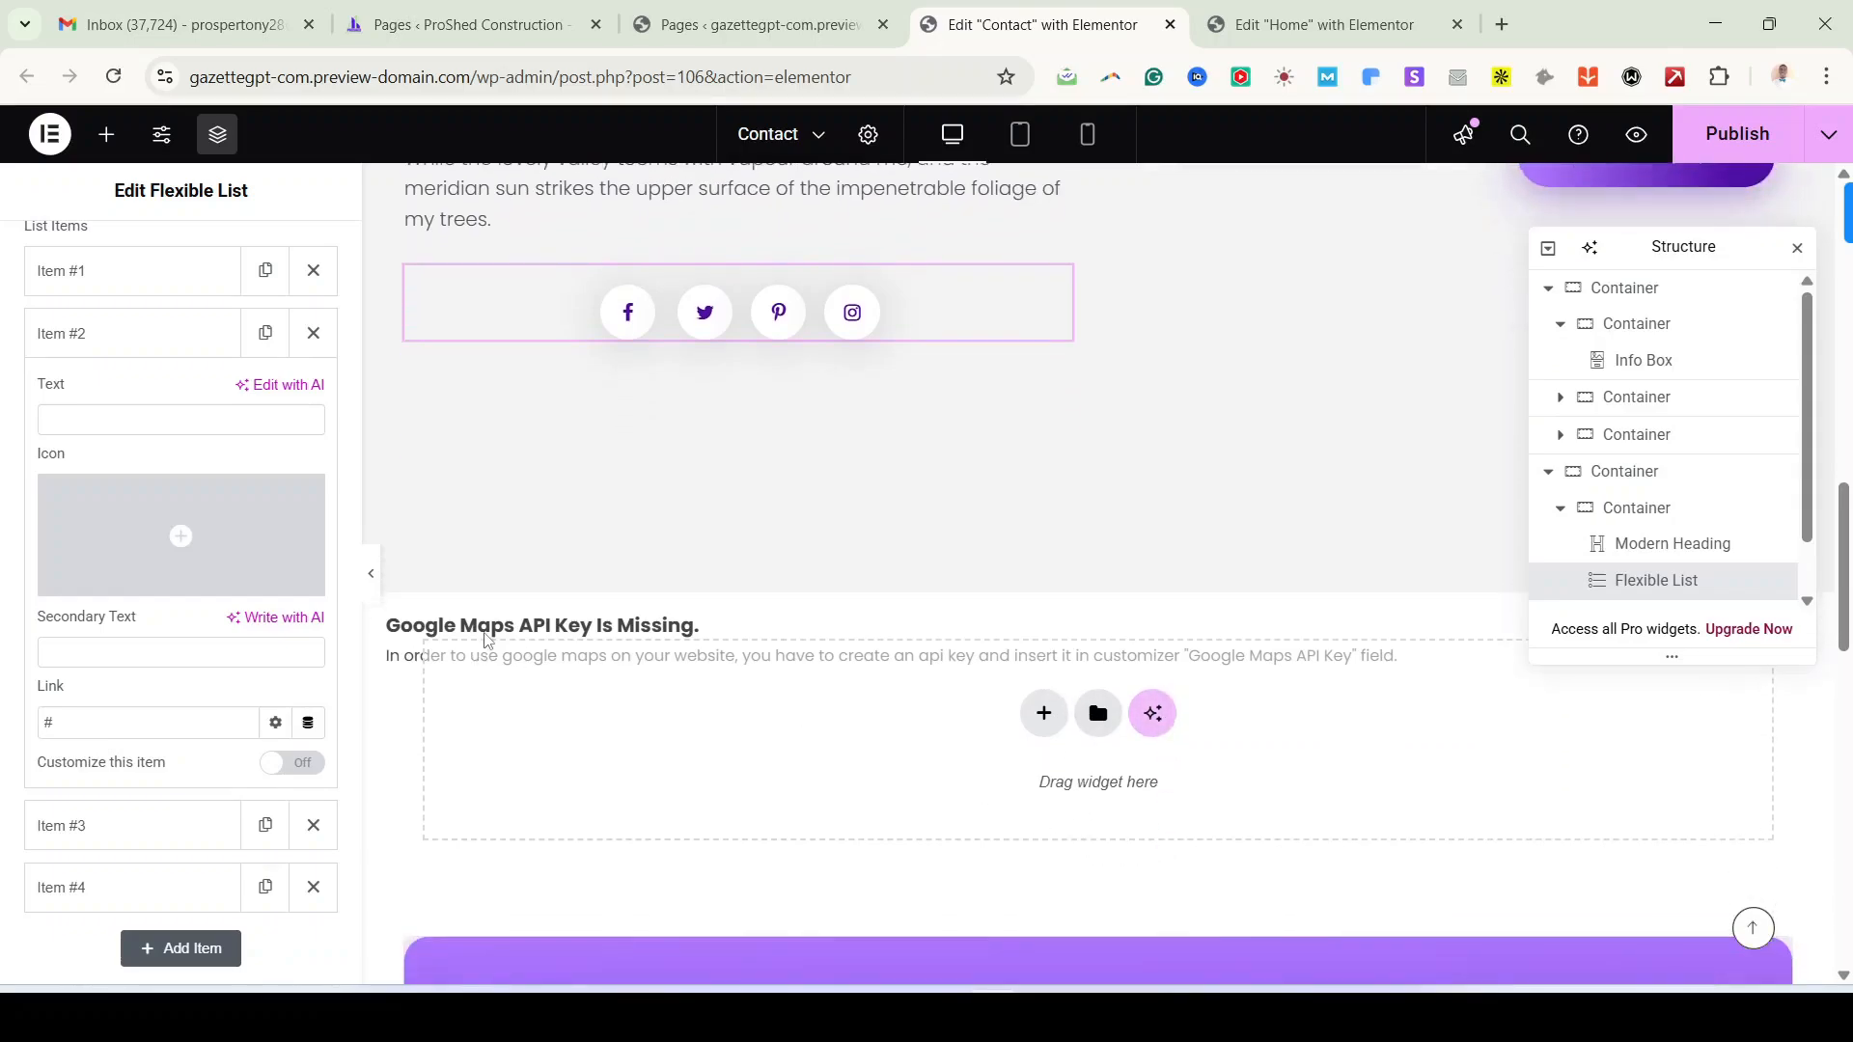
scroll(1650, 540, down, 1)
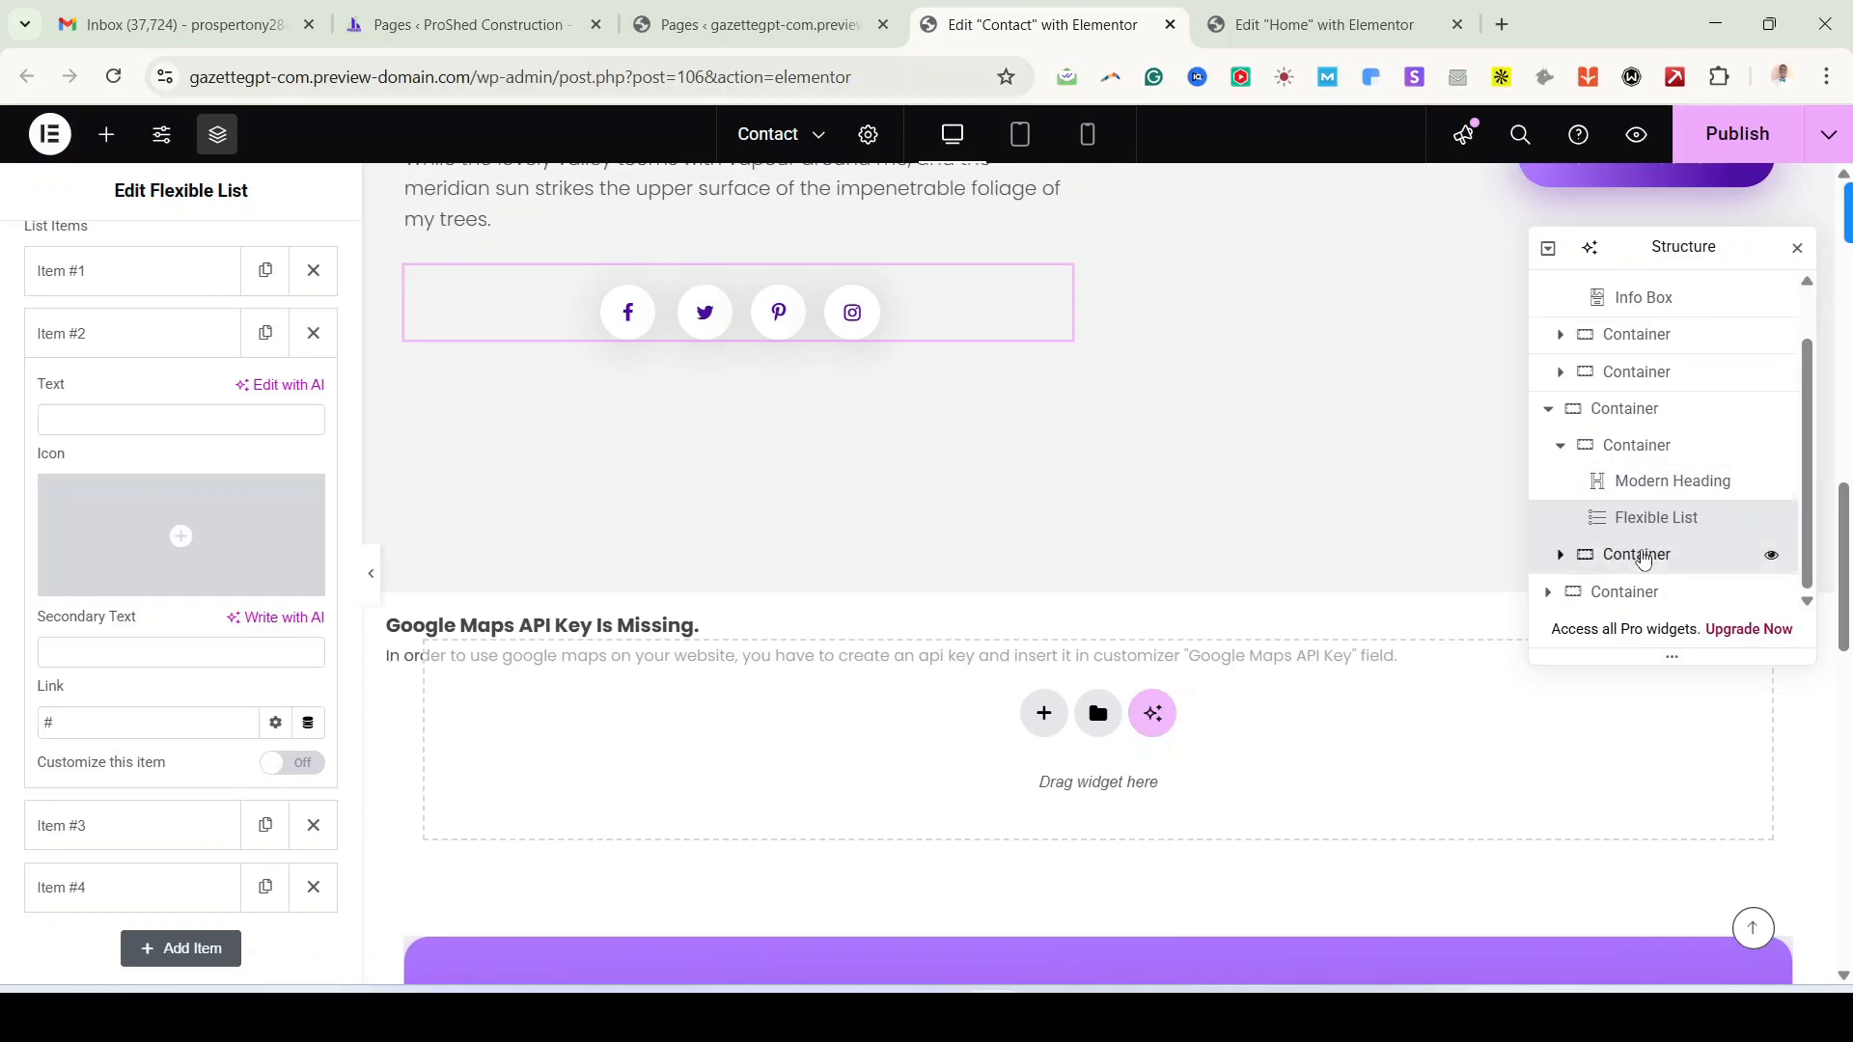
click(1643, 556)
click(1624, 591)
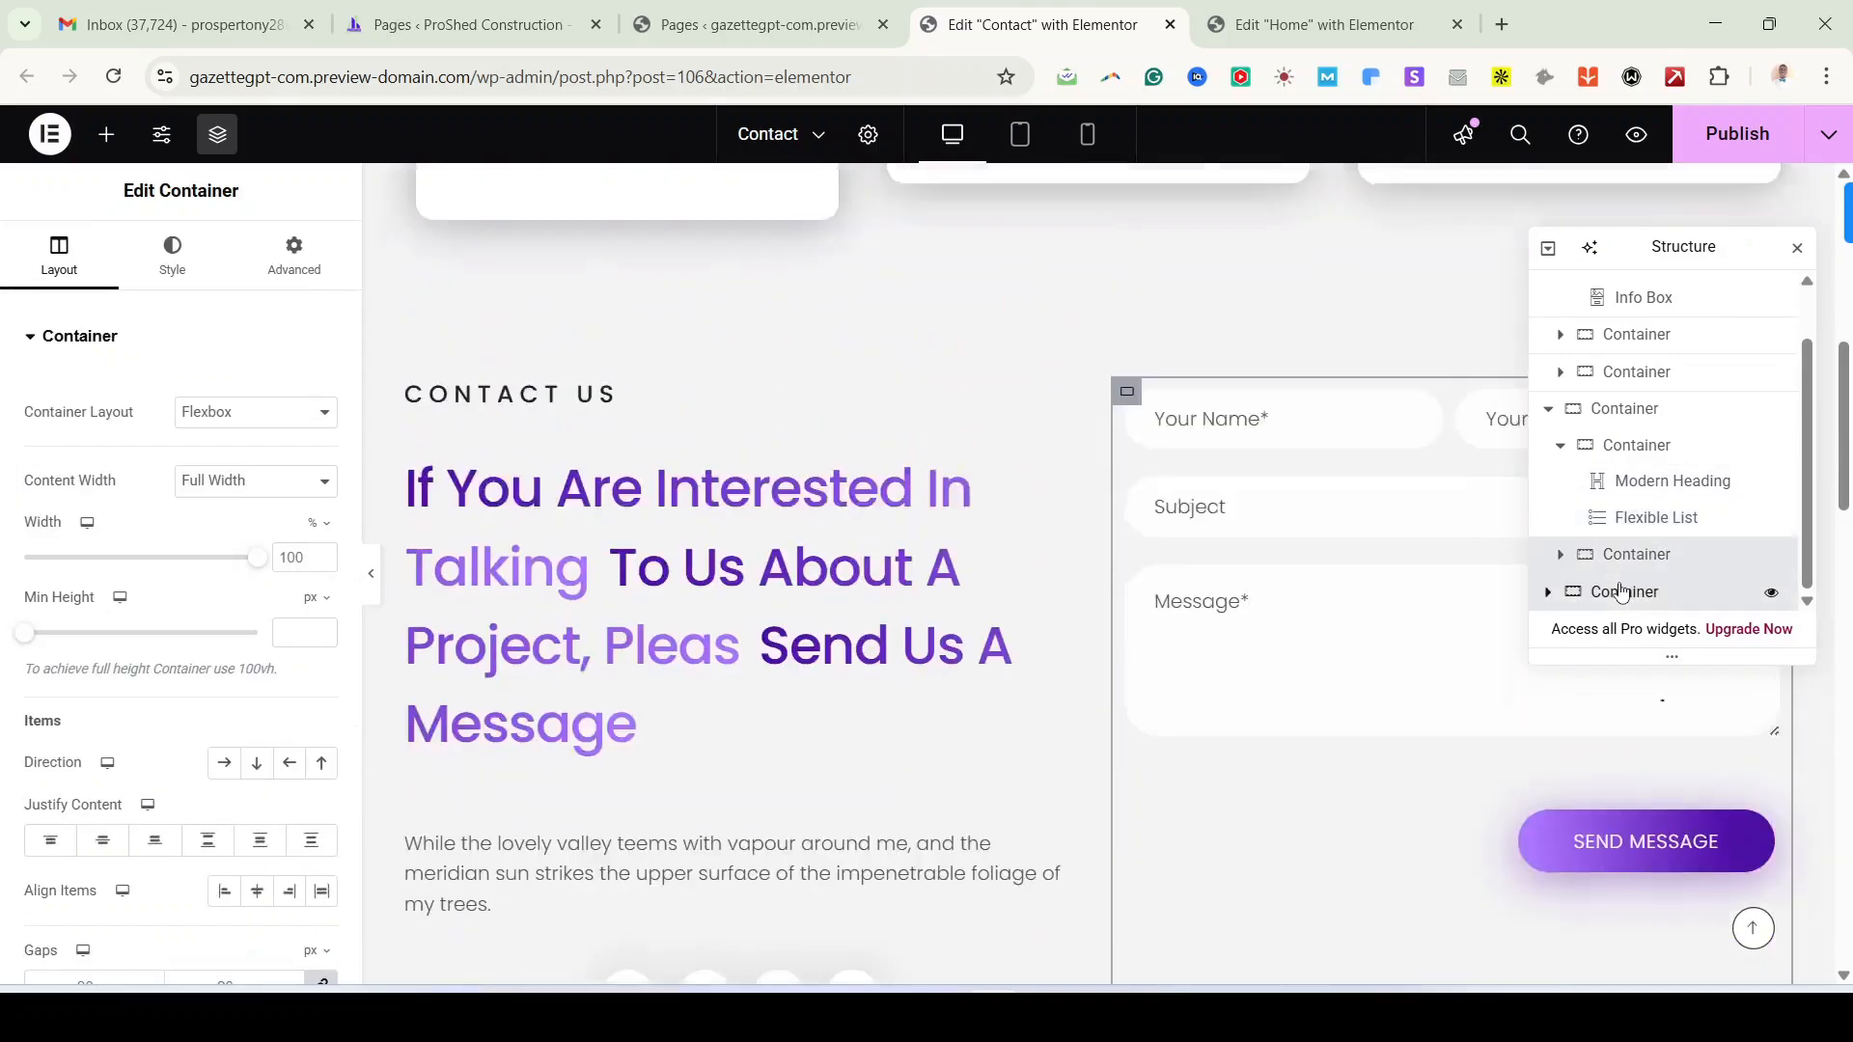
scroll(1255, 686, down, 5)
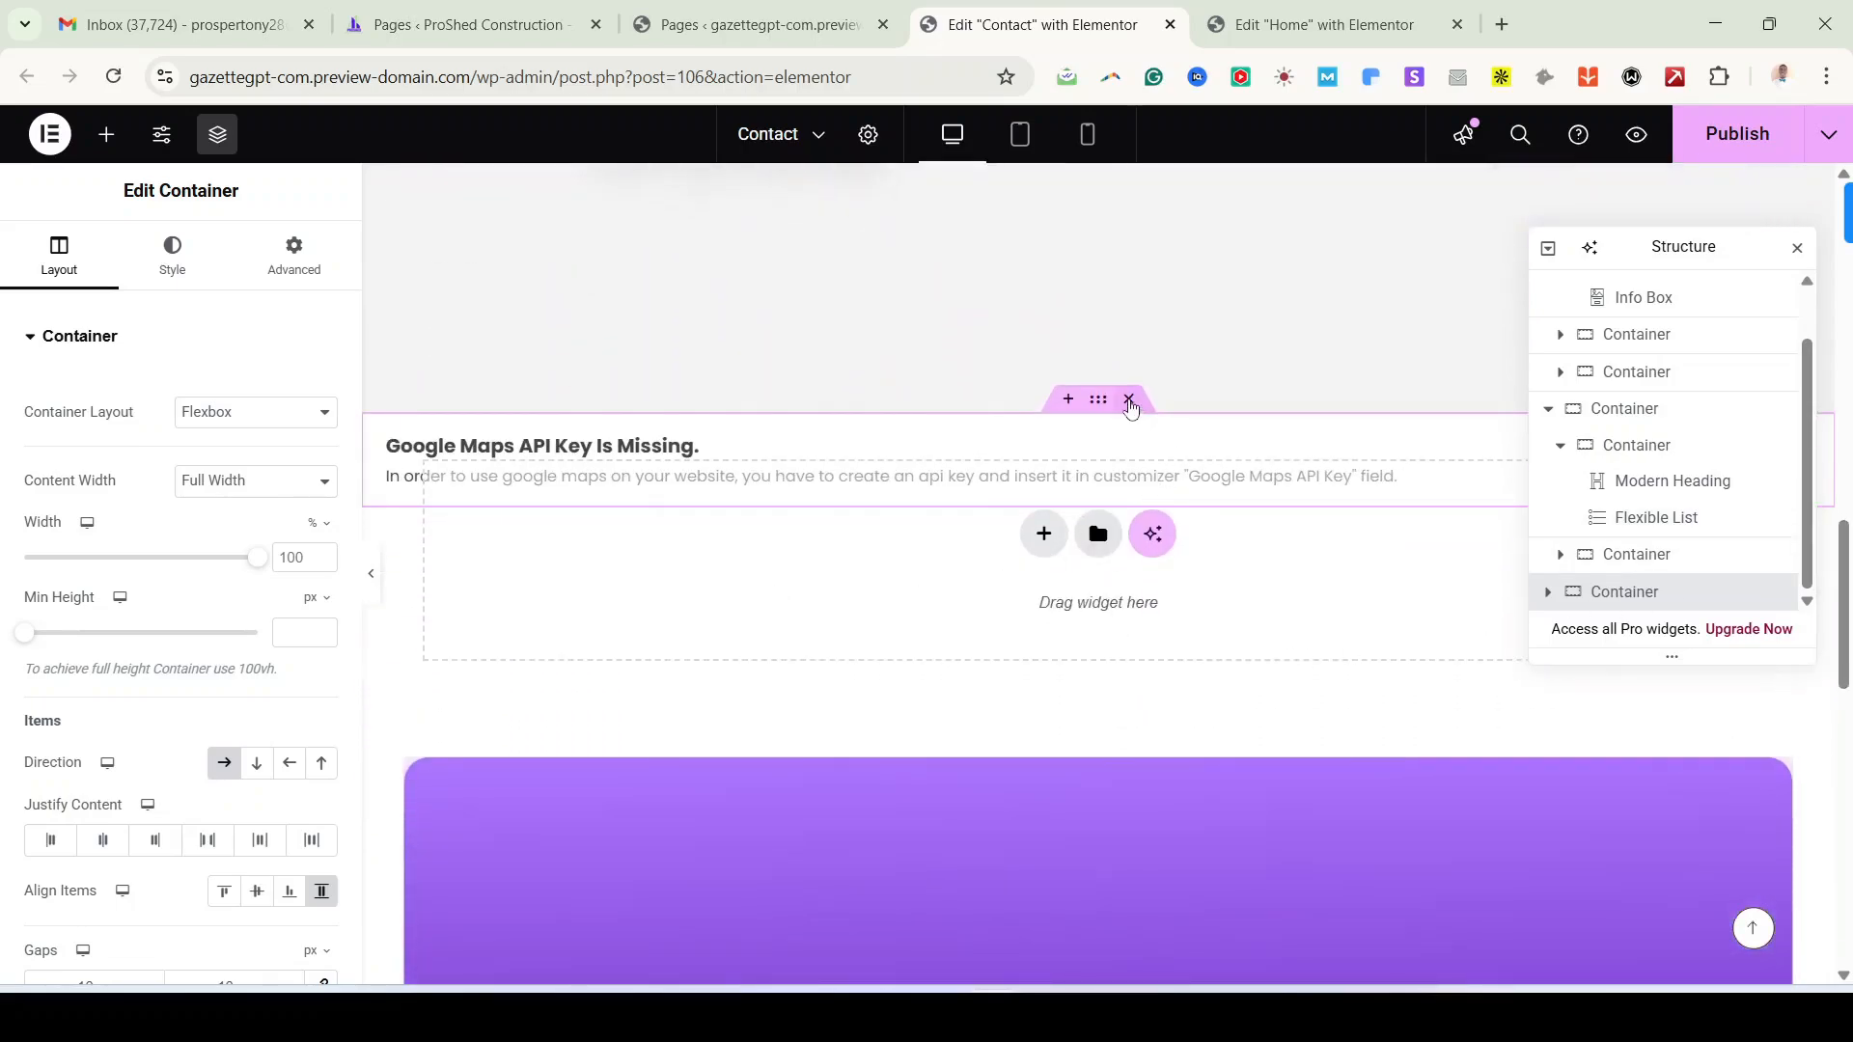
click(1130, 399)
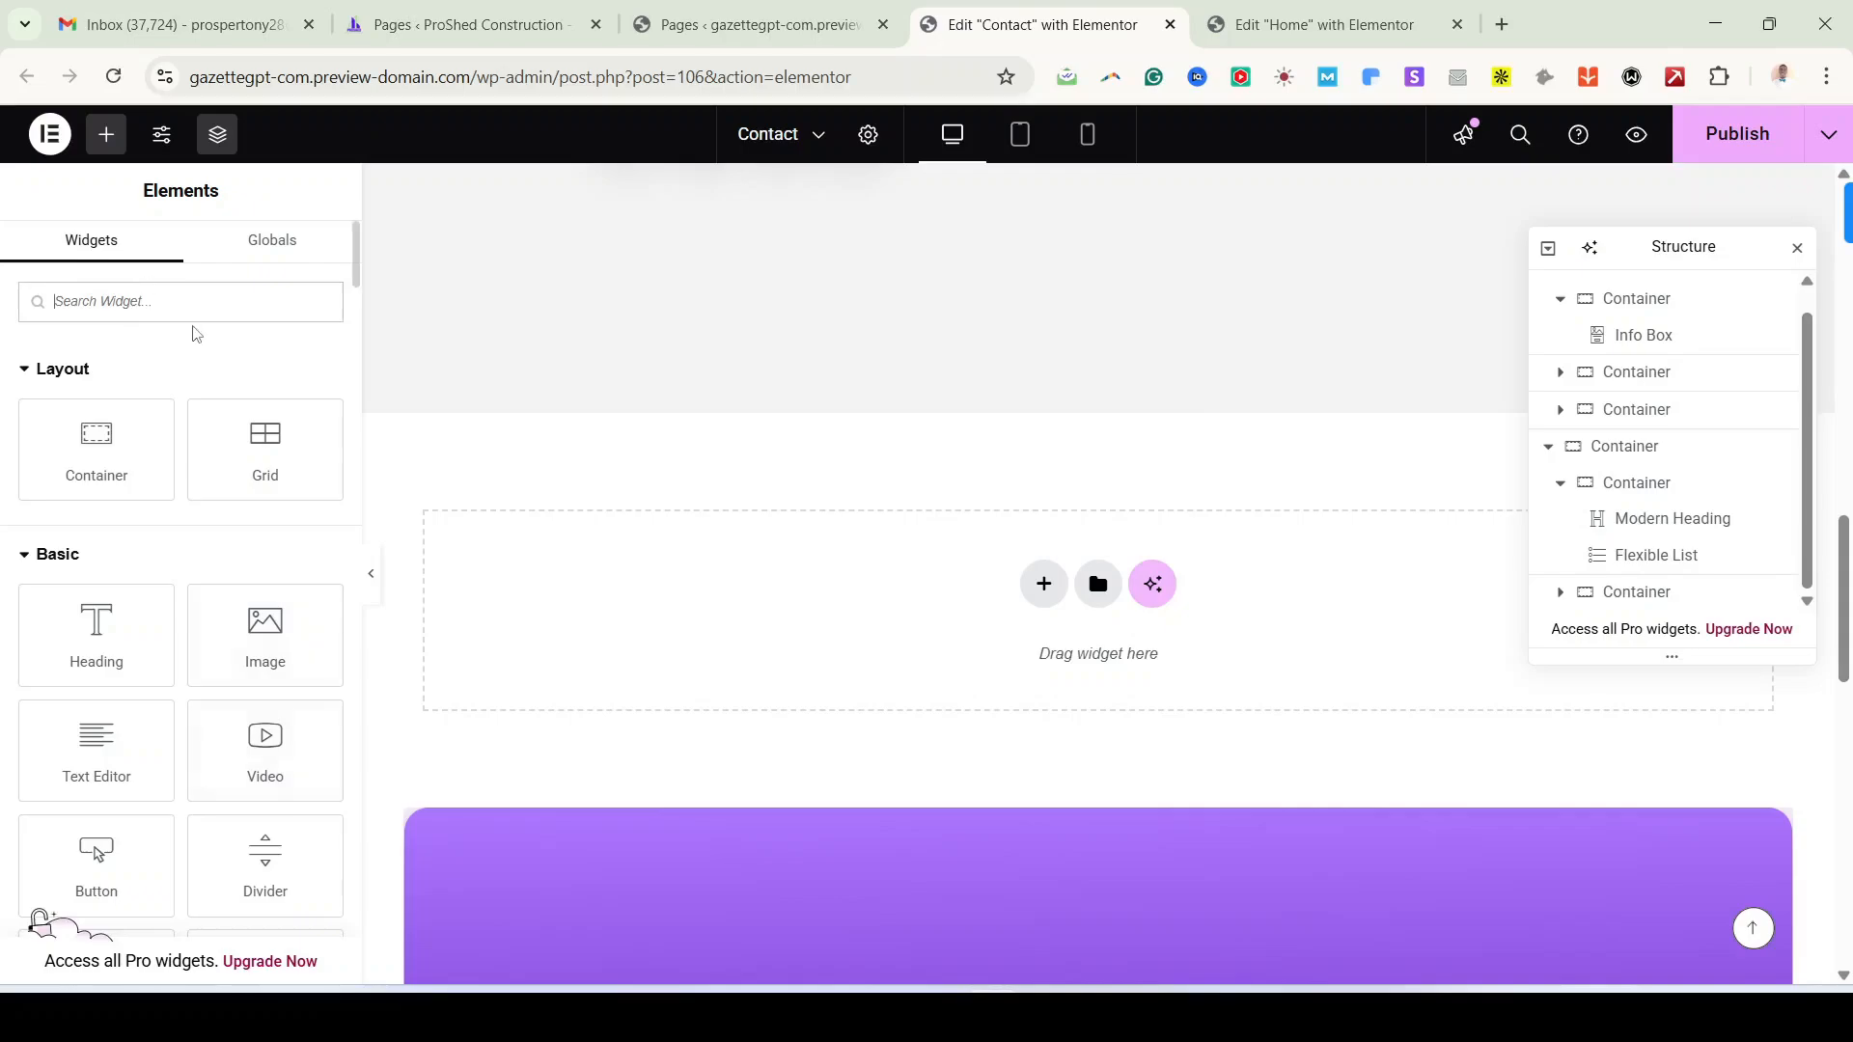
text(map)
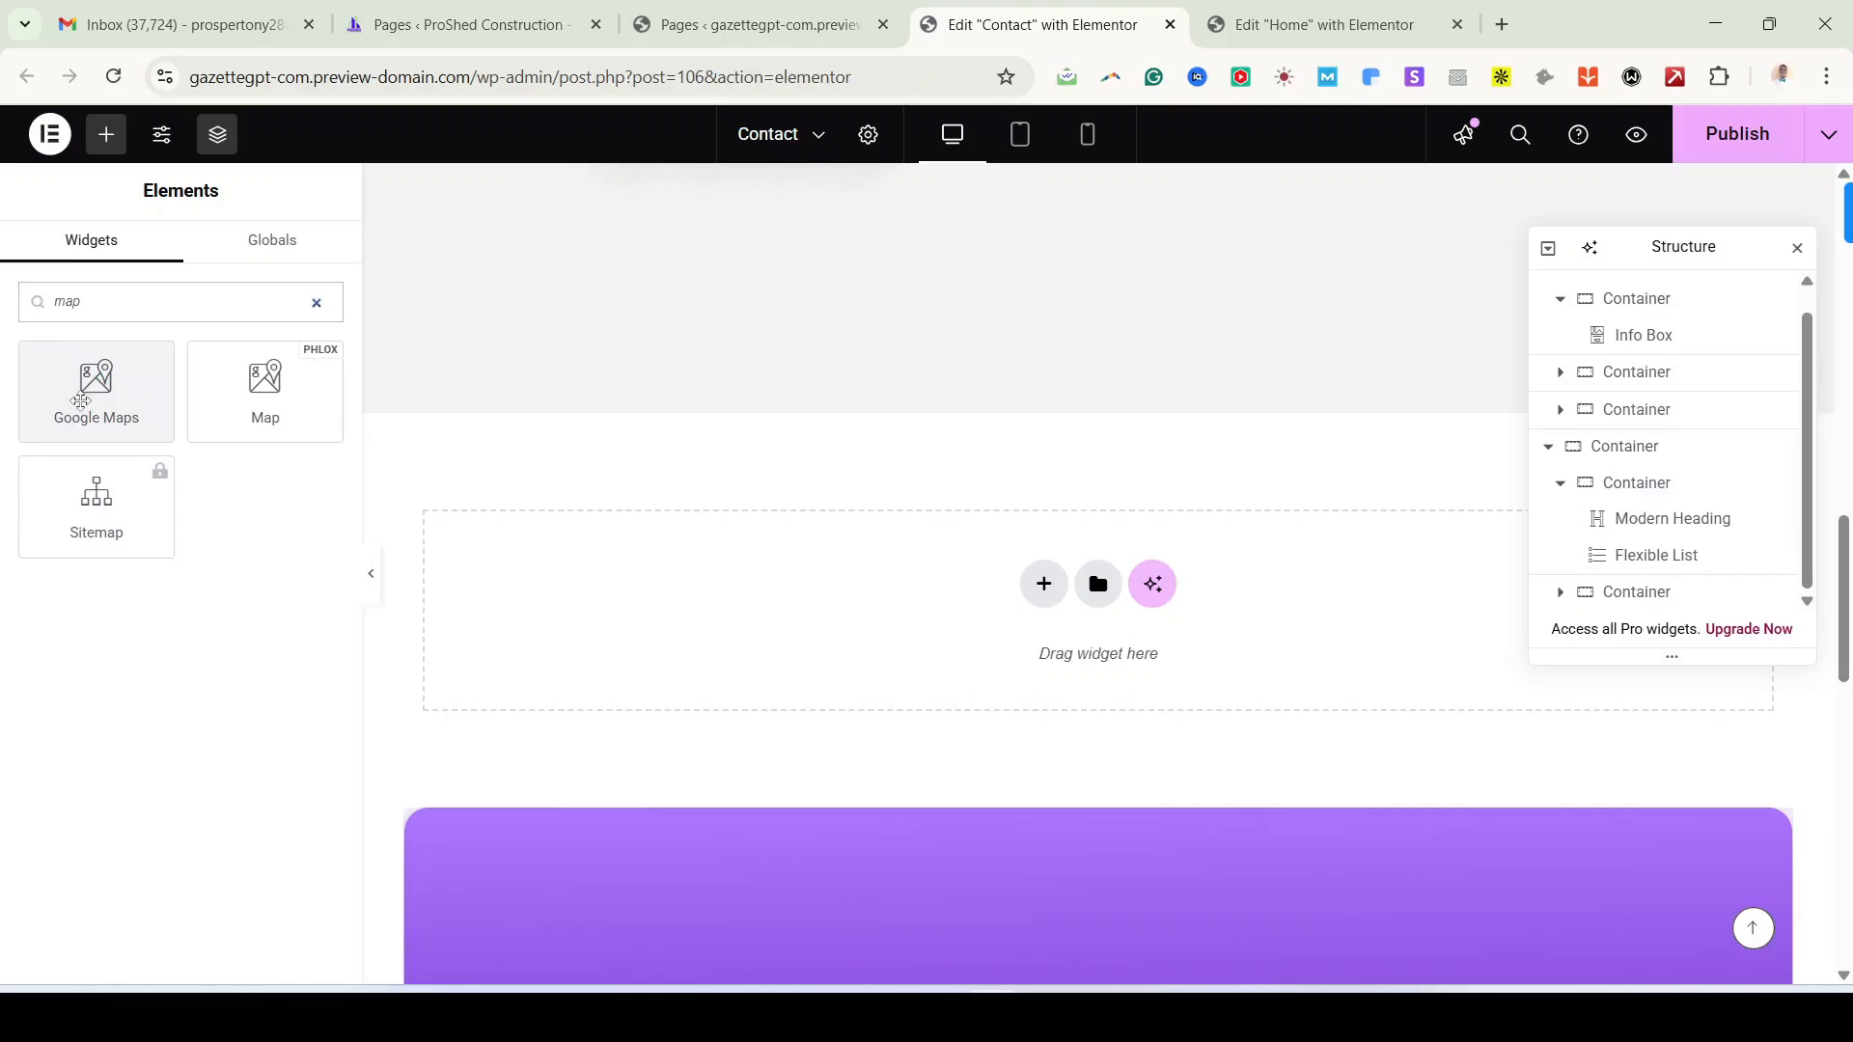
drag(81, 401, 1034, 590)
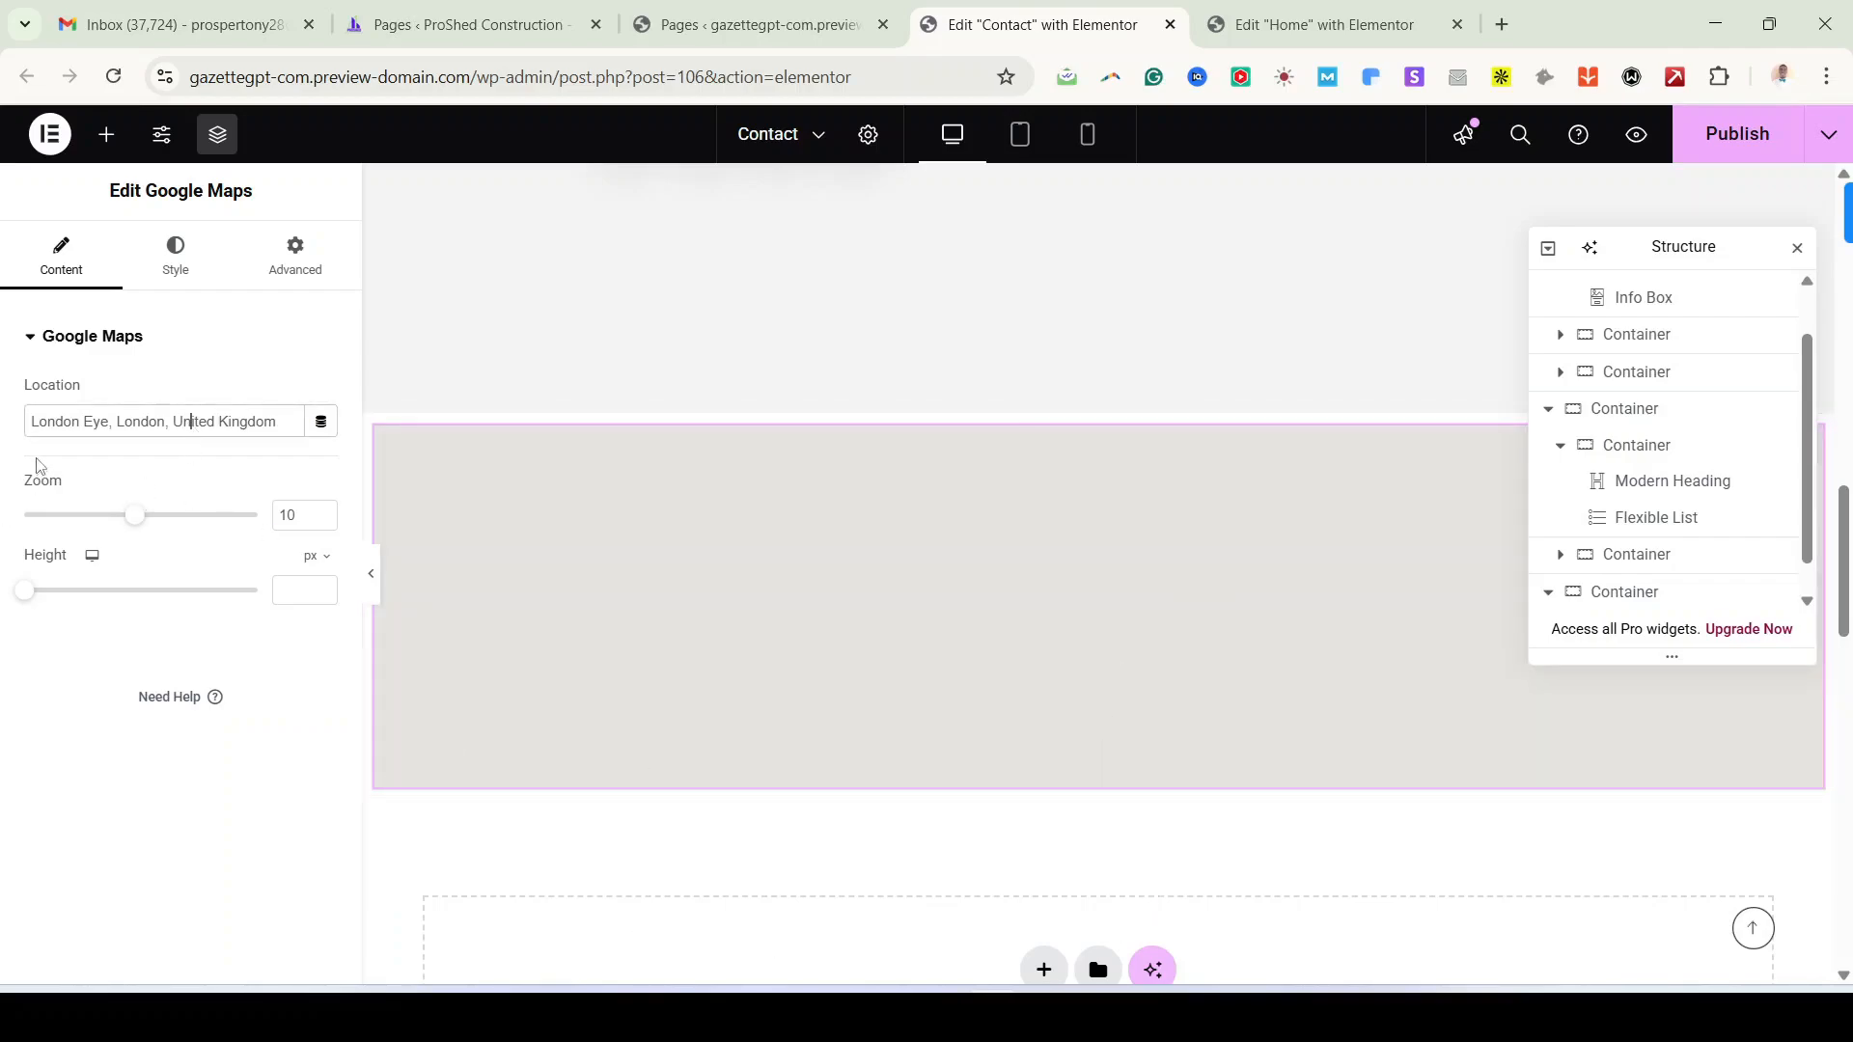
triple_click(125, 426)
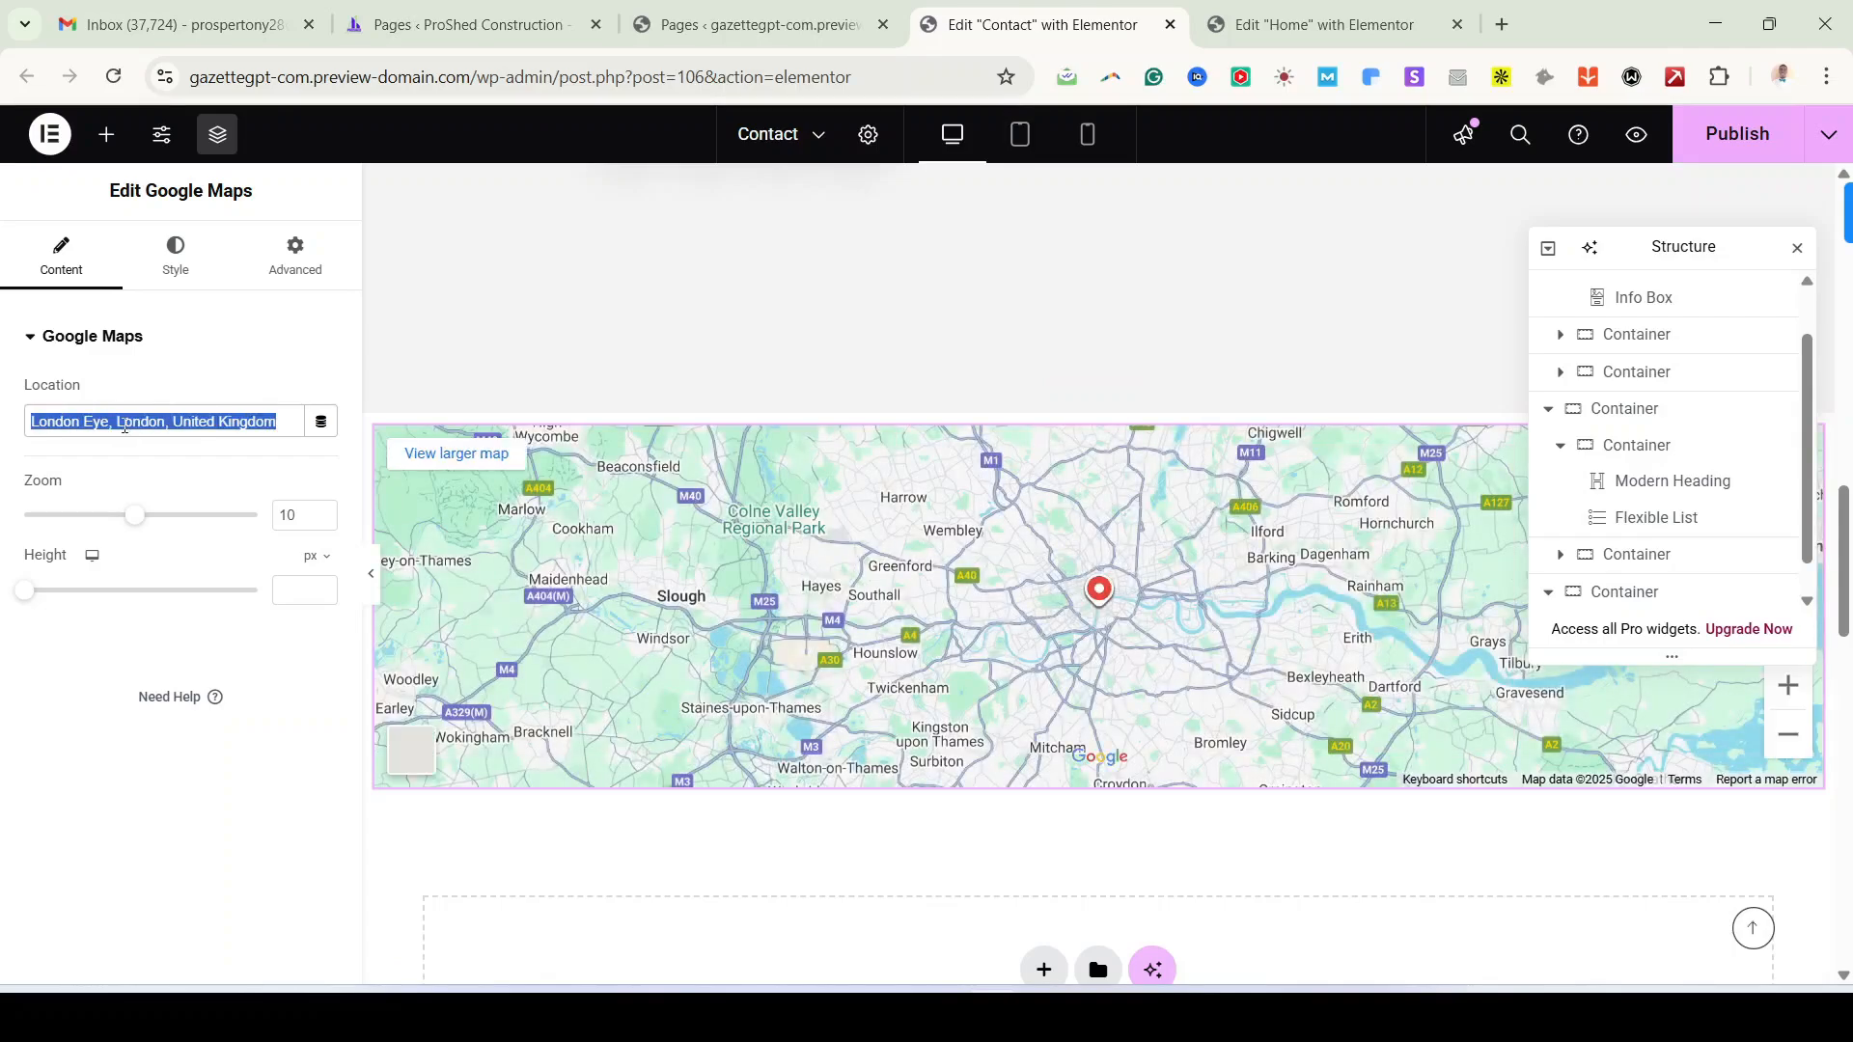
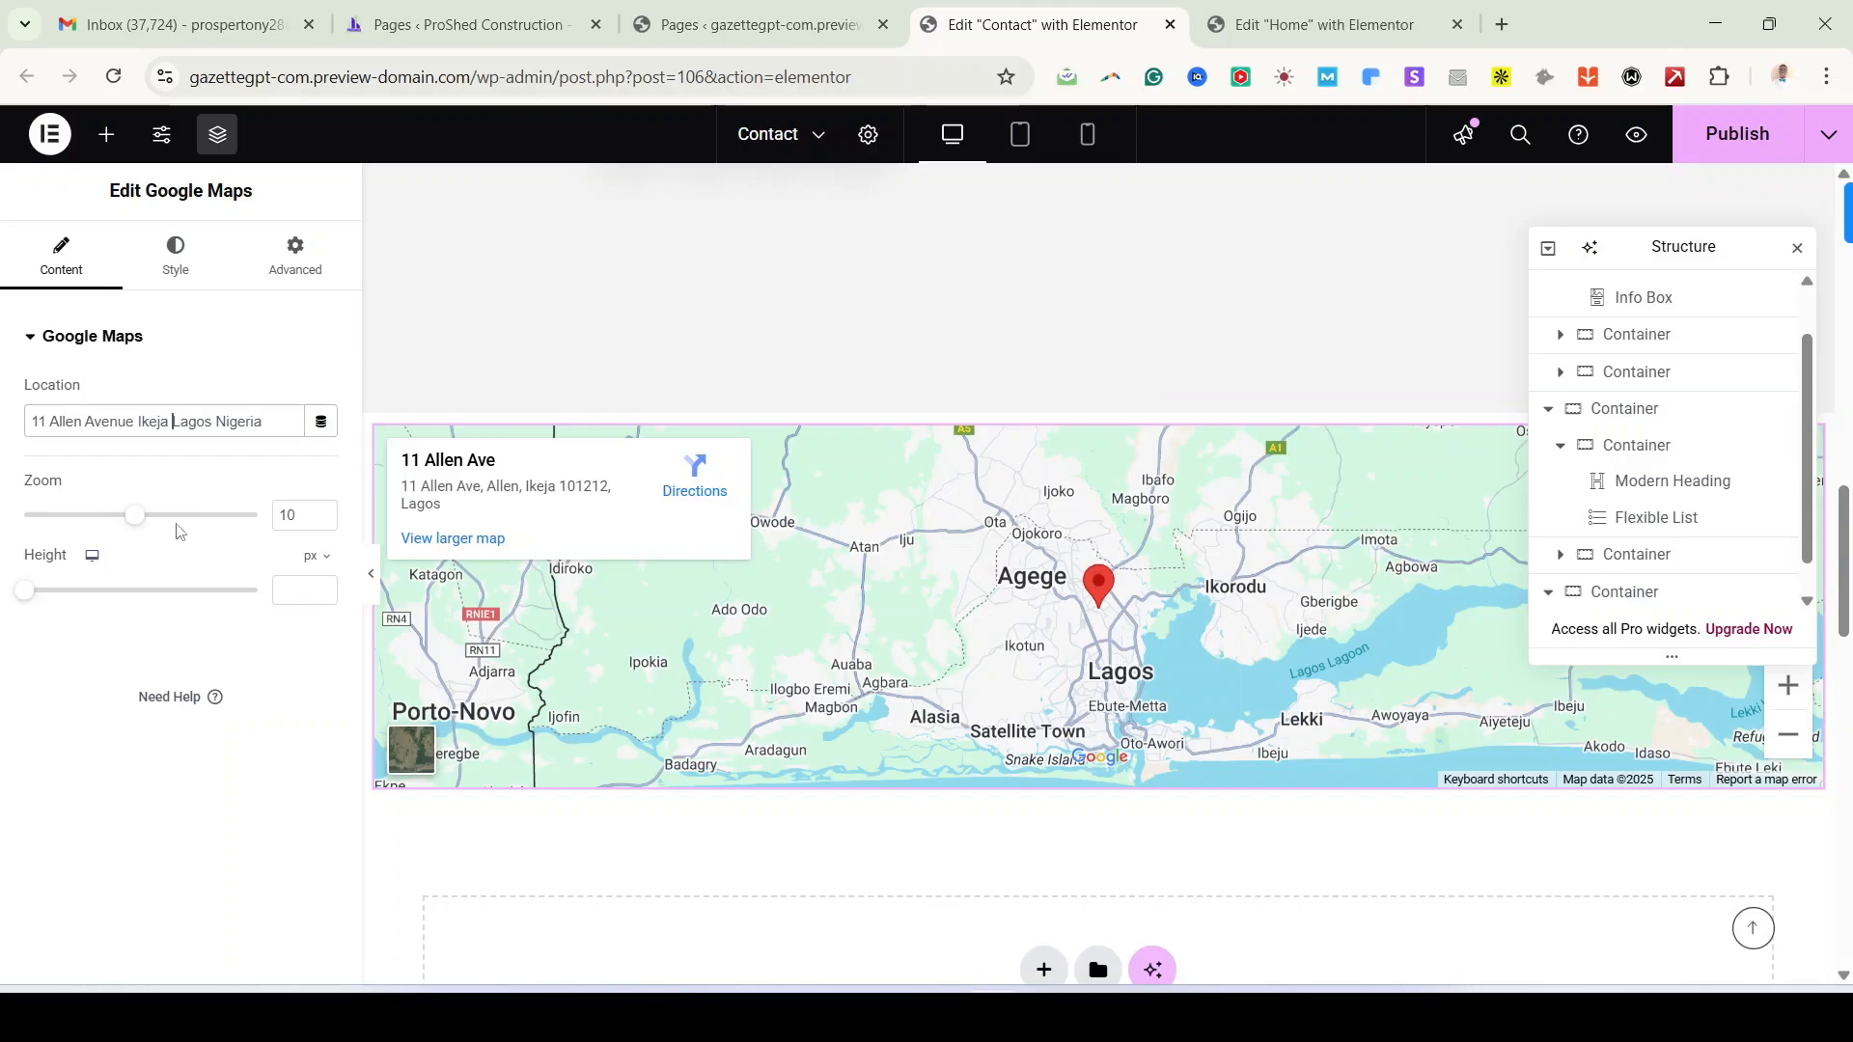
Step: Raise the Google map's Zoom to 14 and its Height to 387 px
click(324, 513)
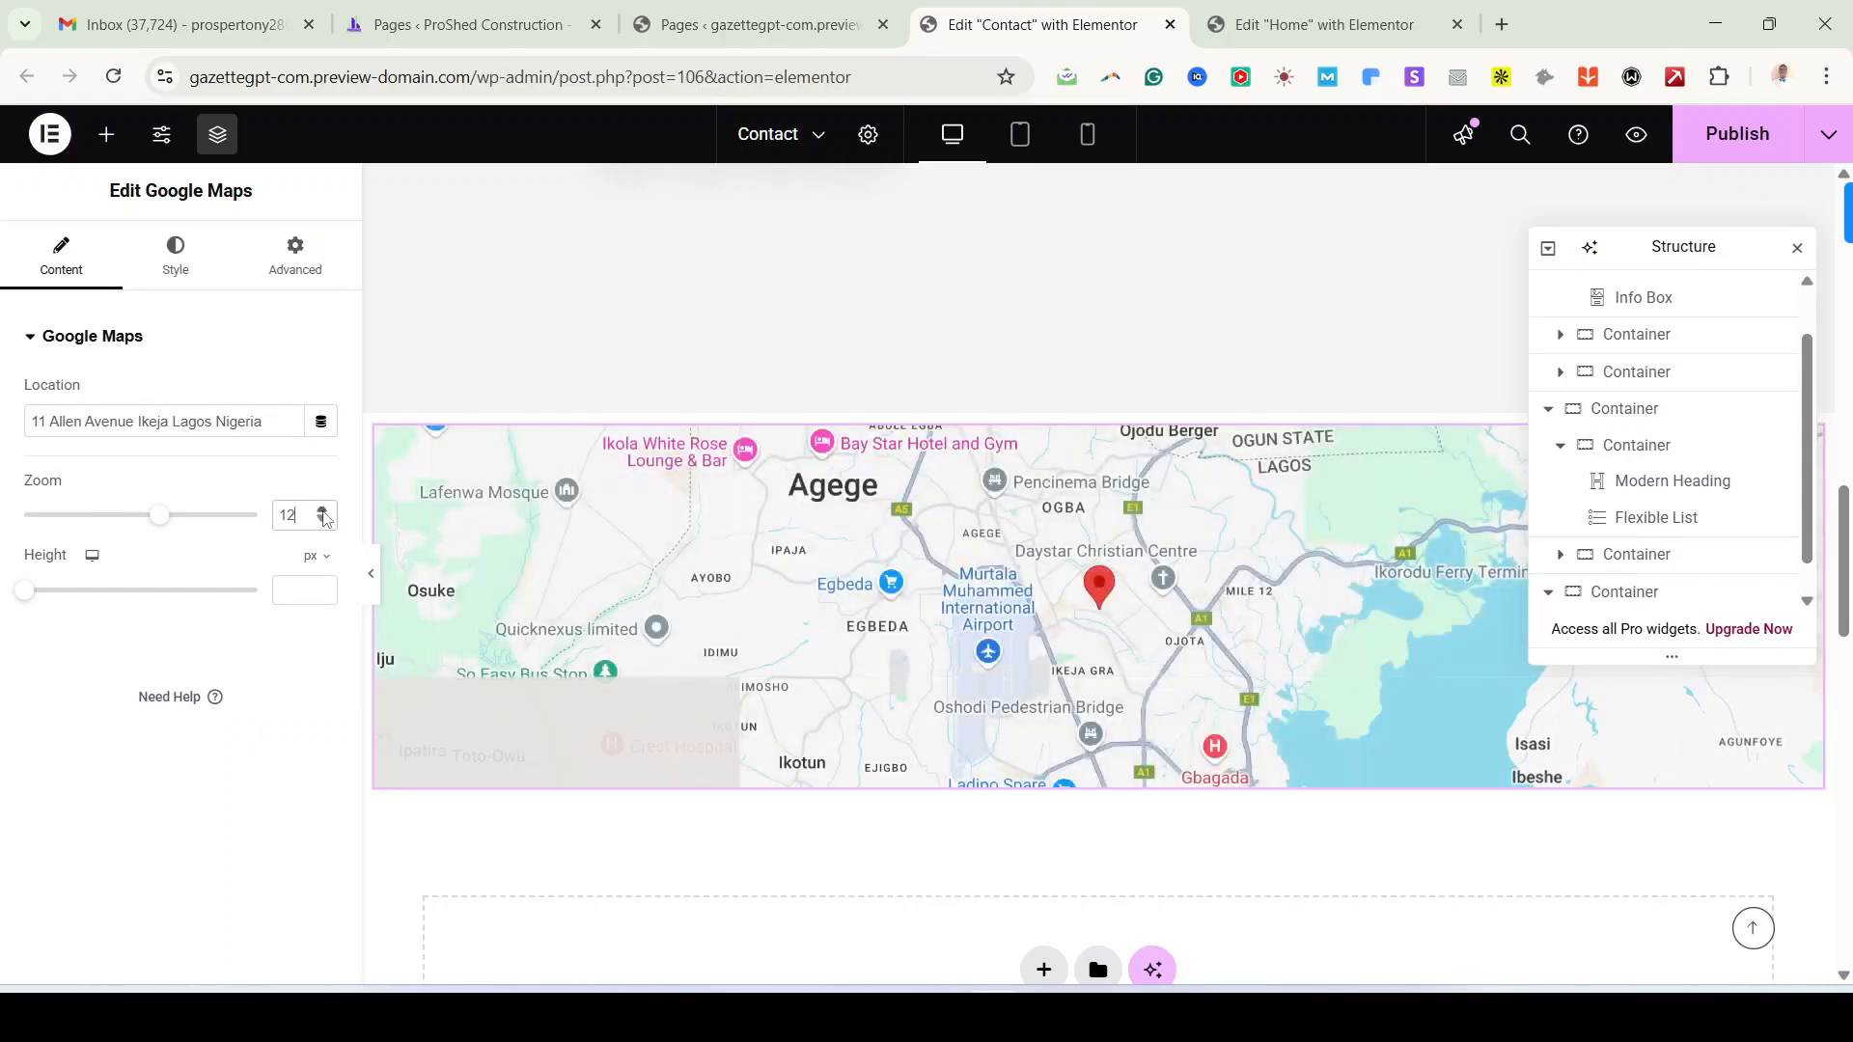
click(324, 512)
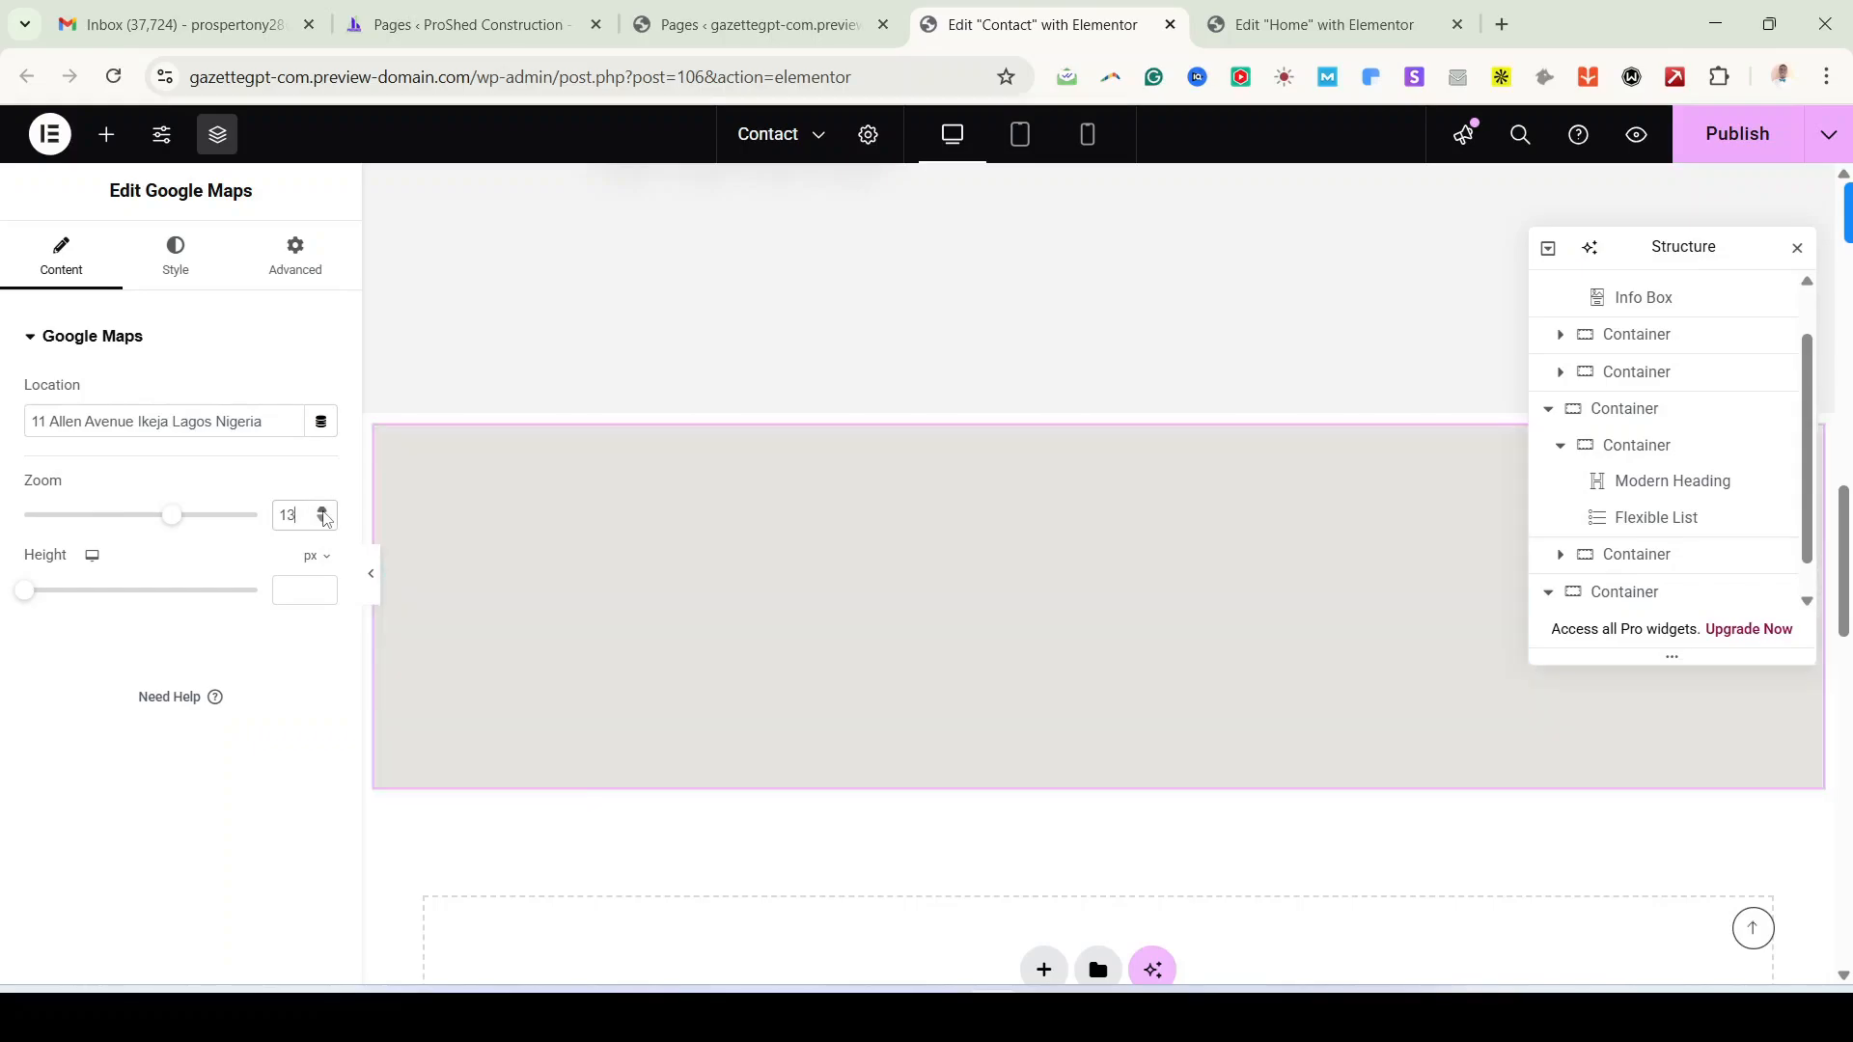
click(323, 513)
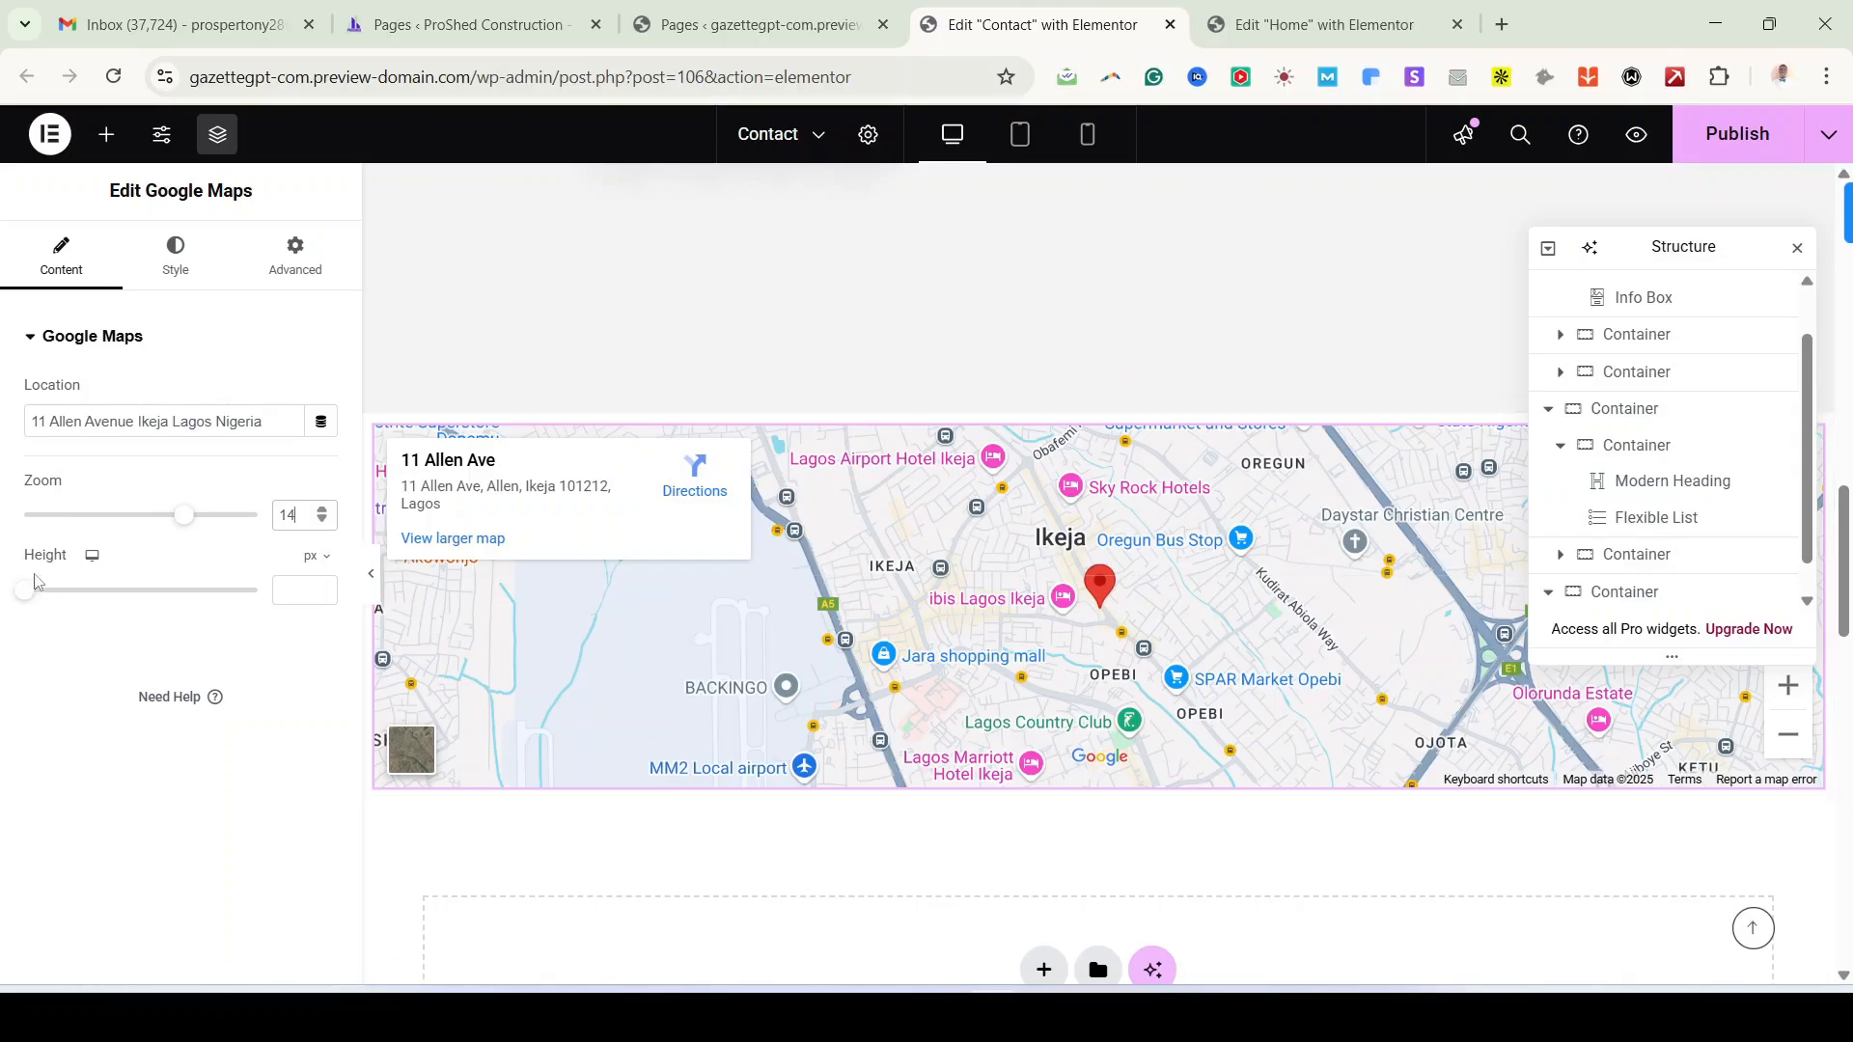
drag(25, 600, 83, 629)
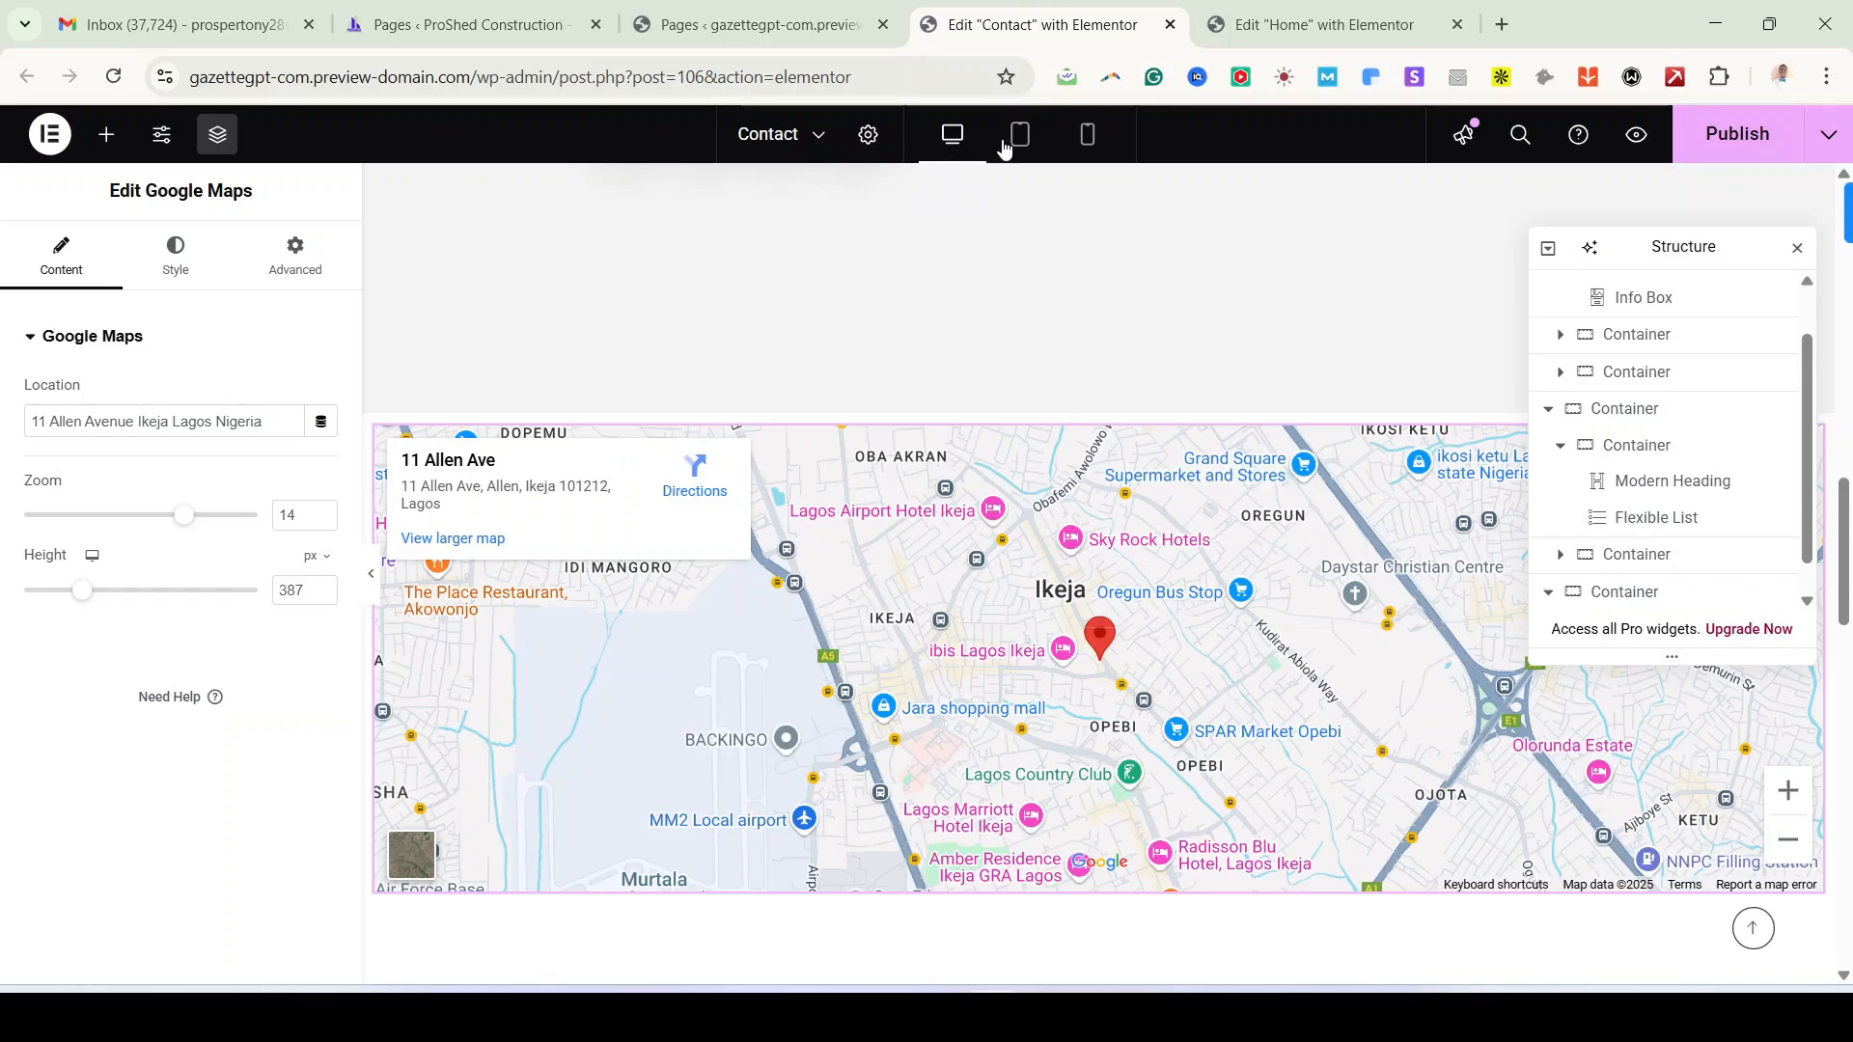
Step: Preview the Contact and Home pages in Mobile Portrait view
click(1096, 141)
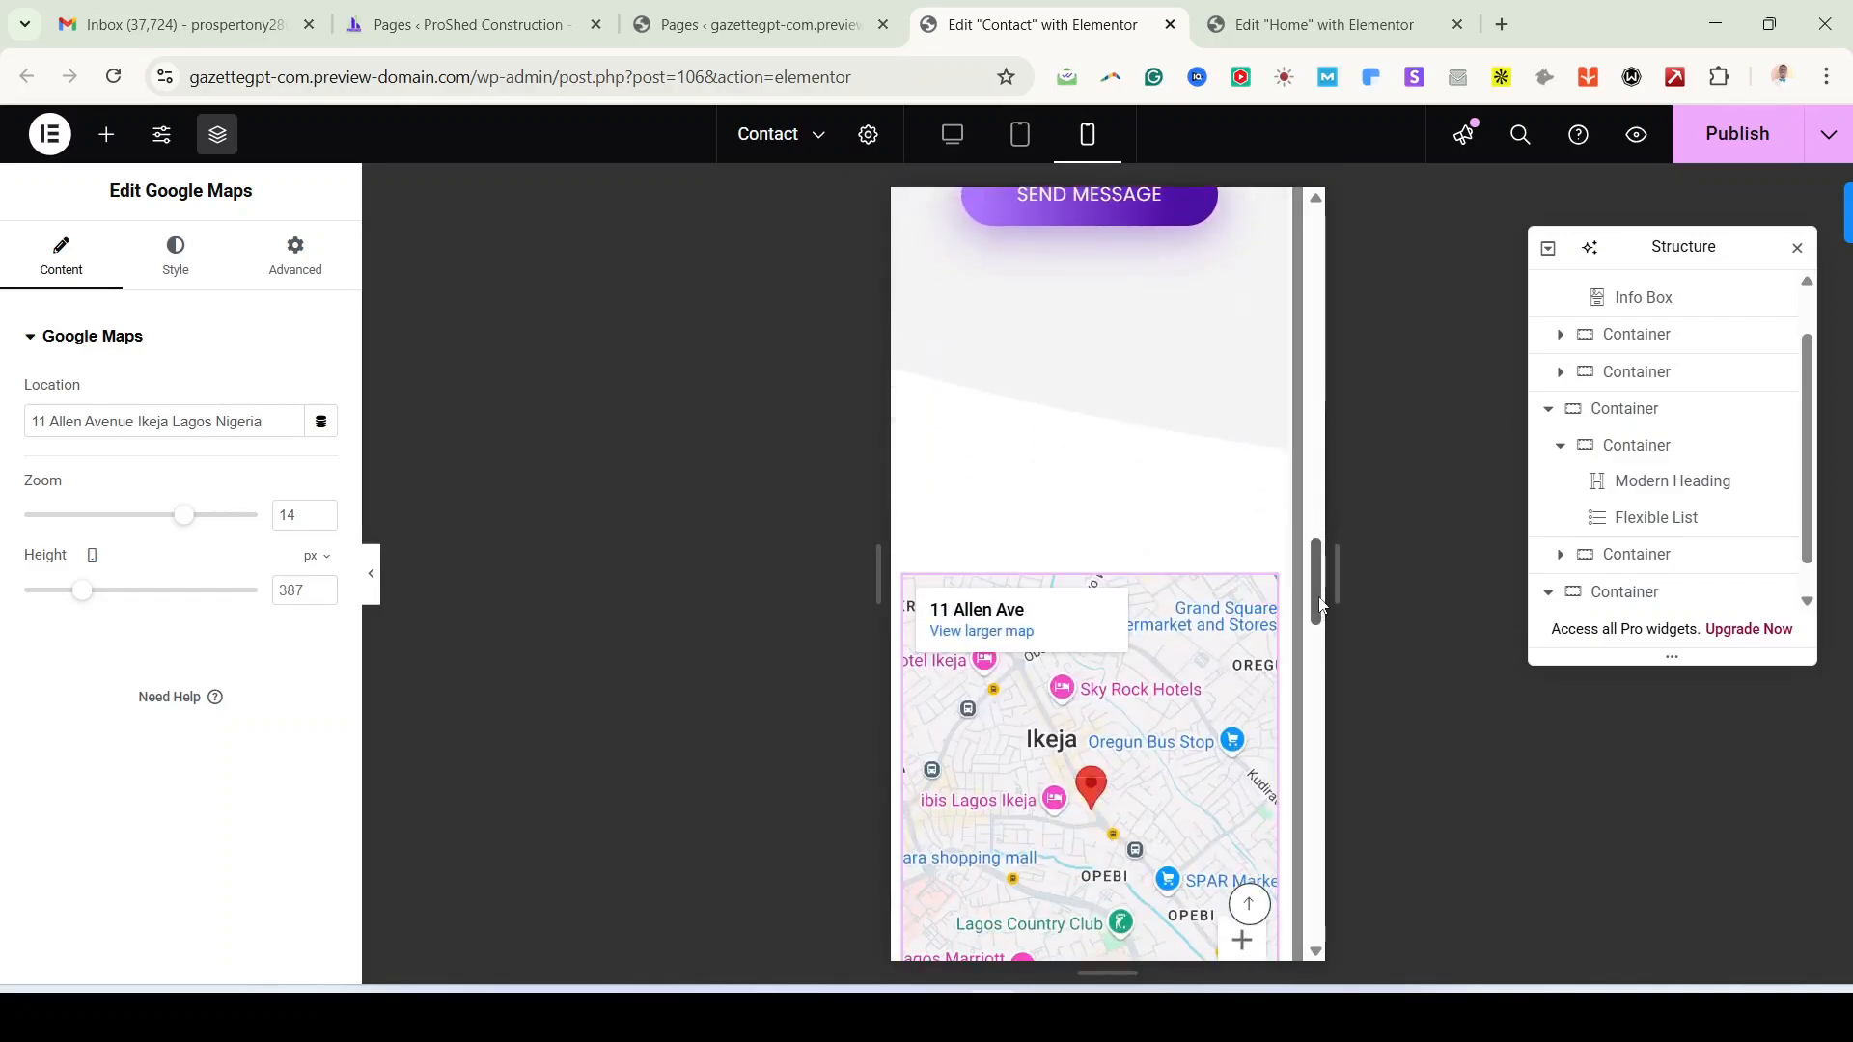
drag(1320, 572, 1319, 231)
click(1274, 29)
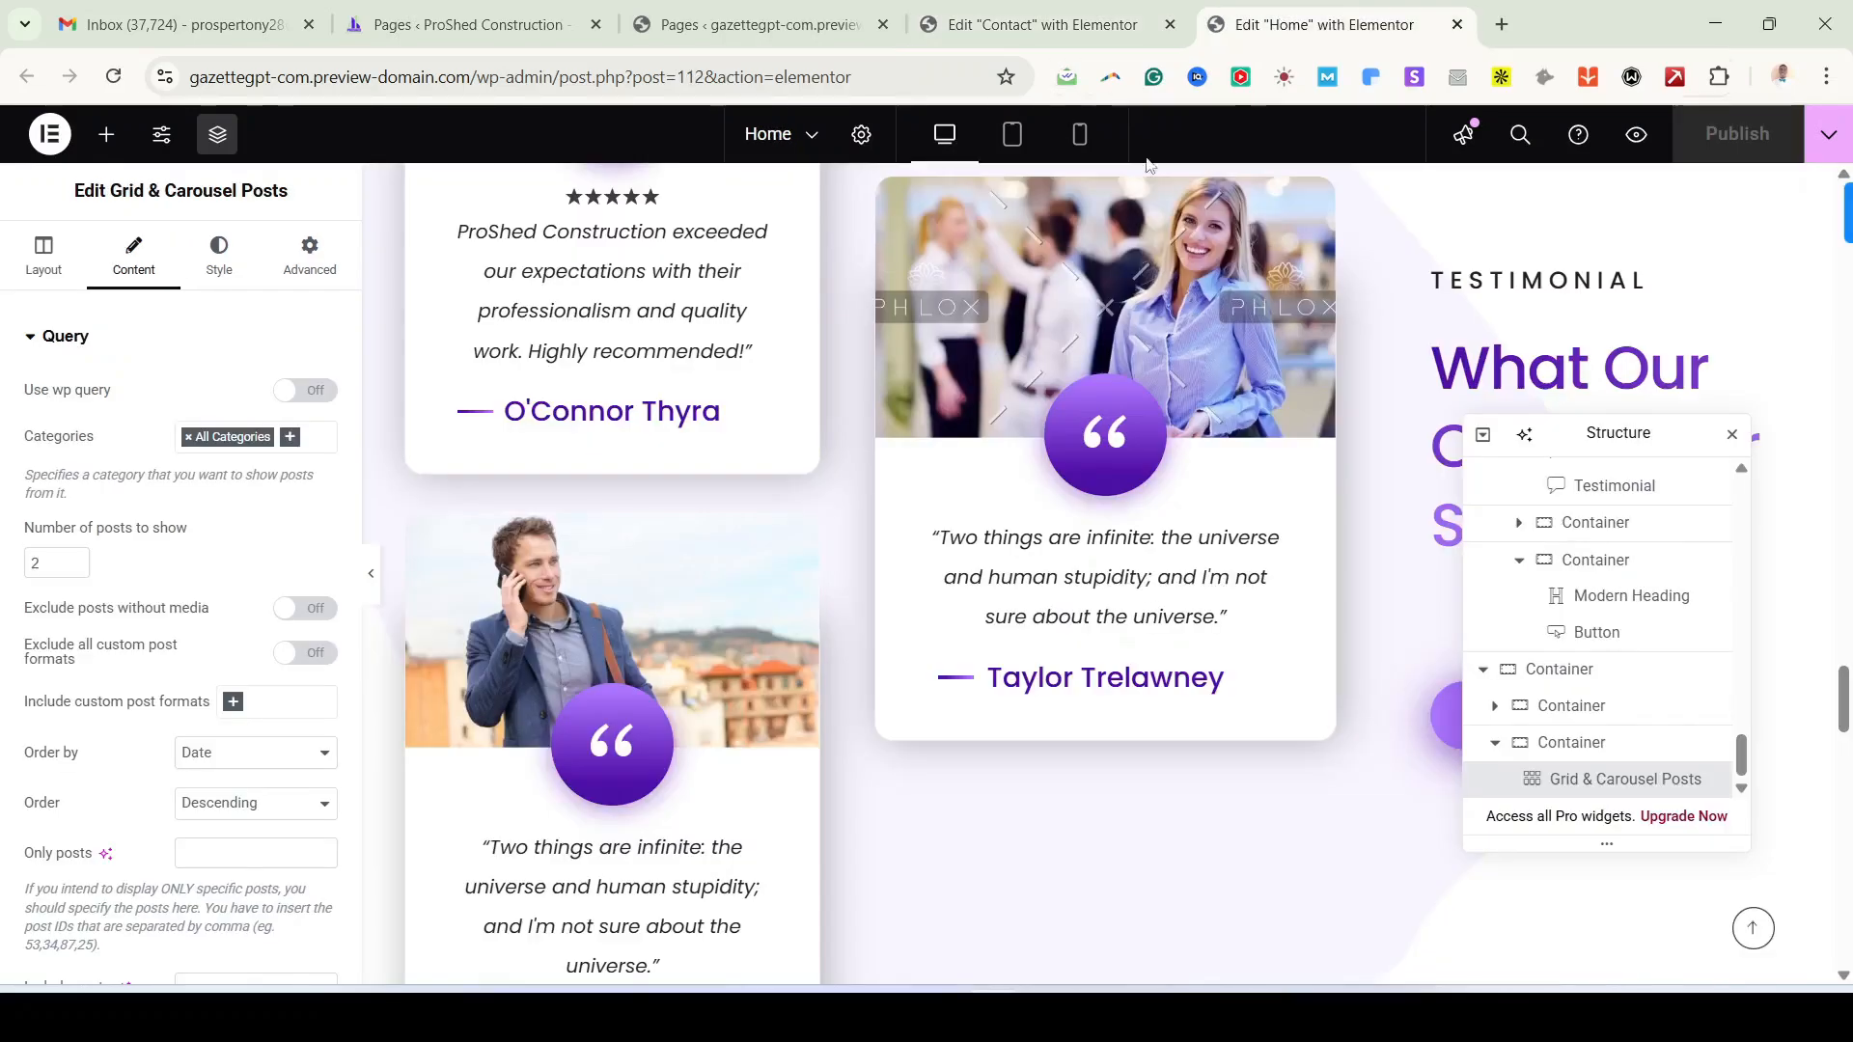
click(1081, 136)
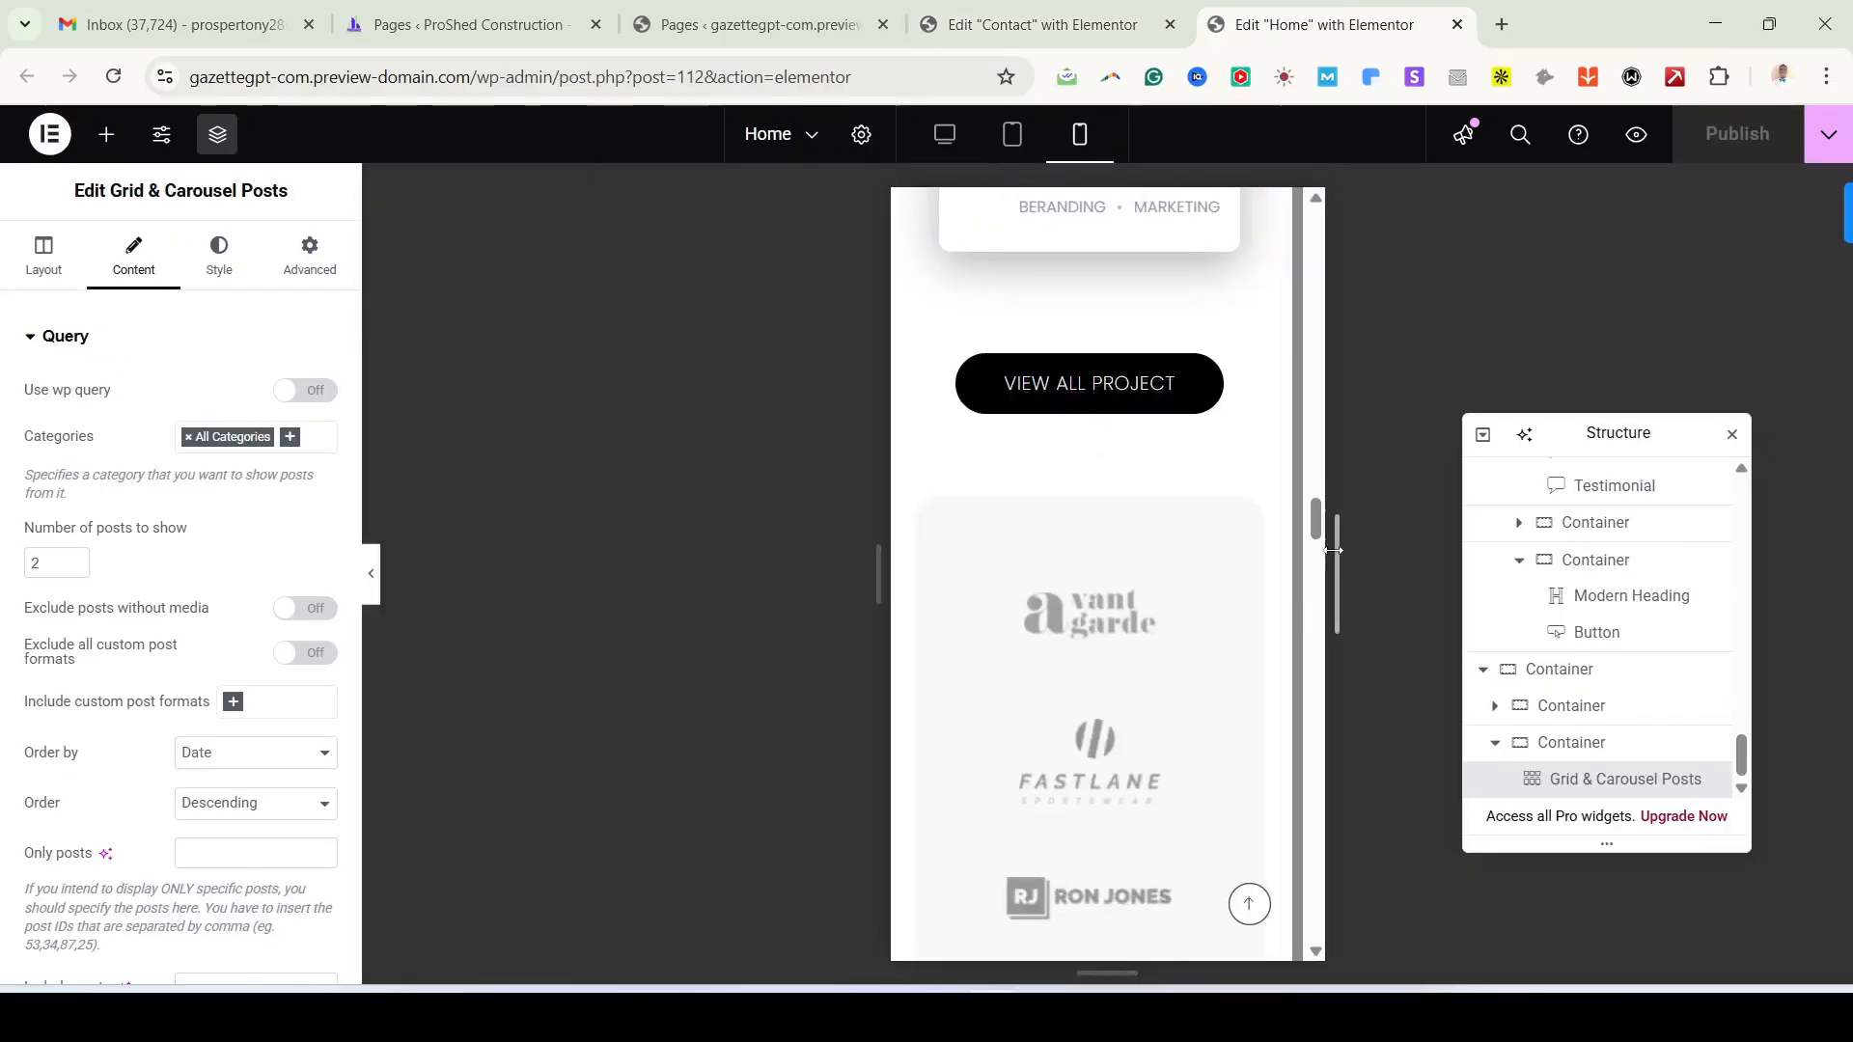
scroll(1314, 526, down, 5)
scroll(1315, 608, down, 5)
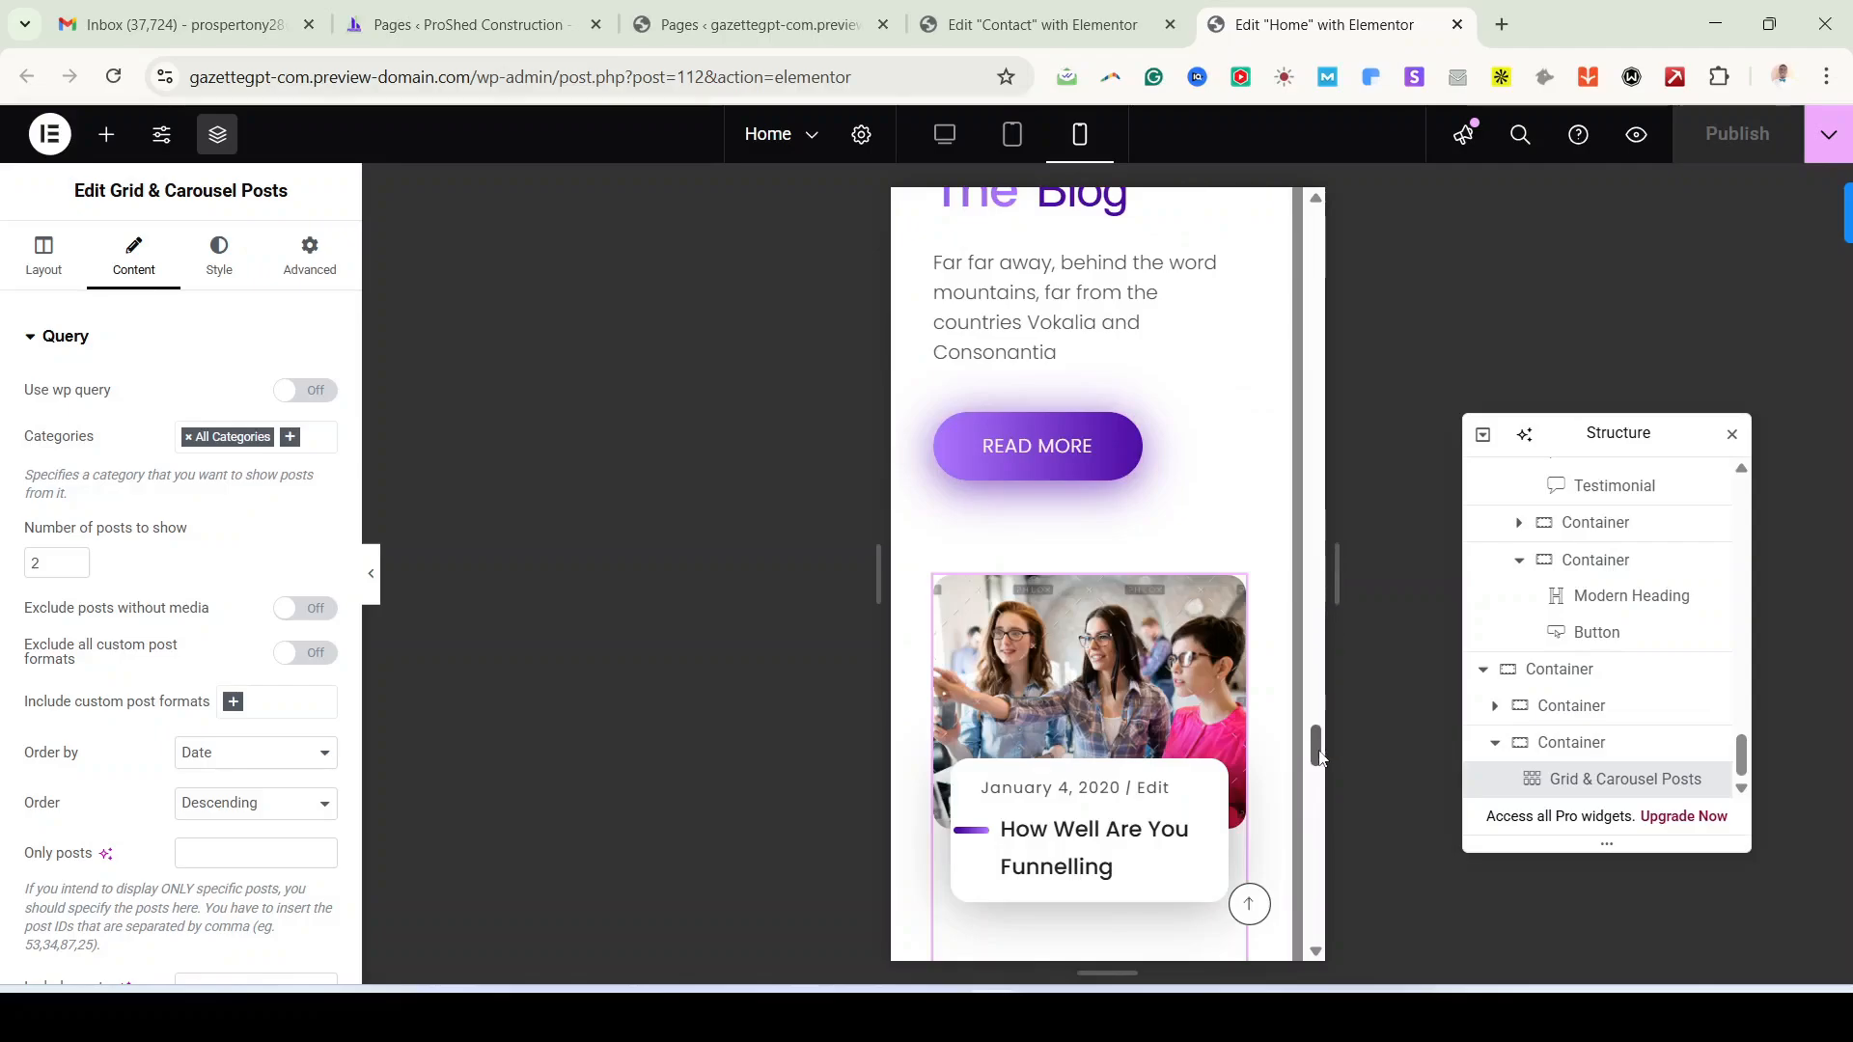
drag(1317, 751, 1319, 228)
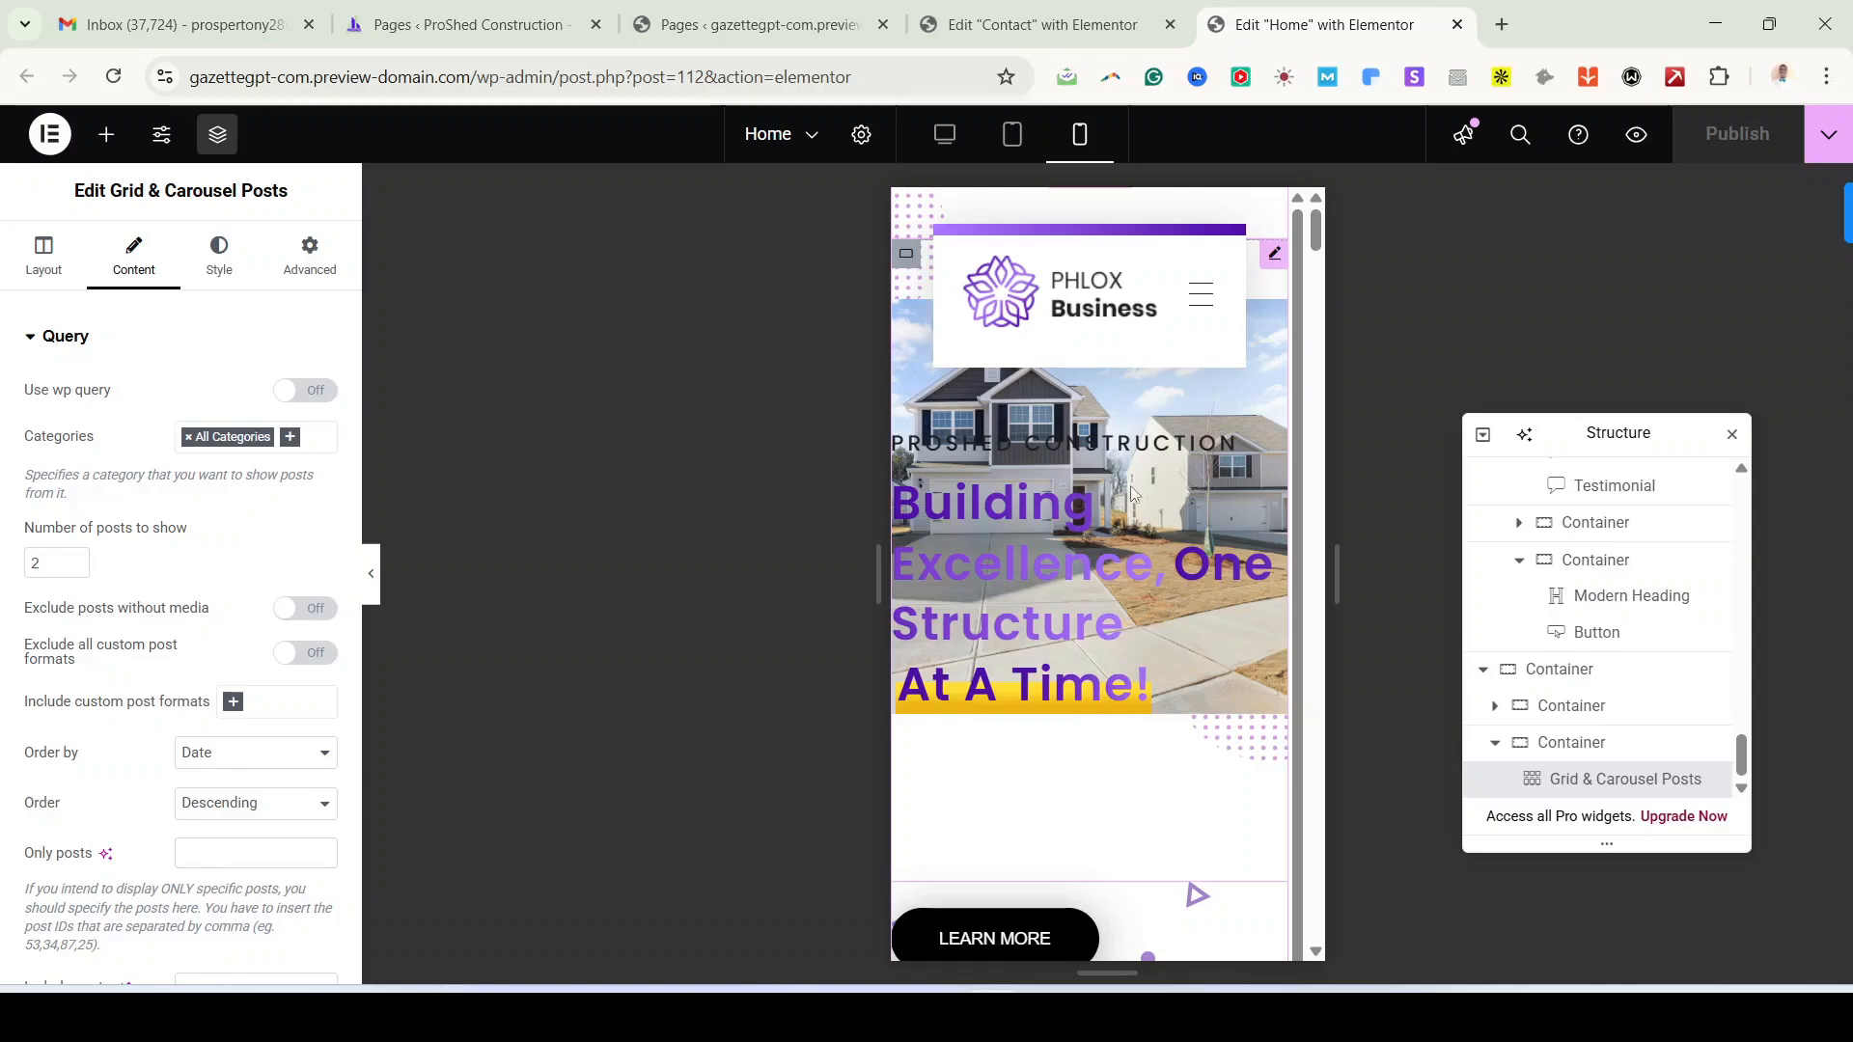
scroll(1115, 651, down, 3)
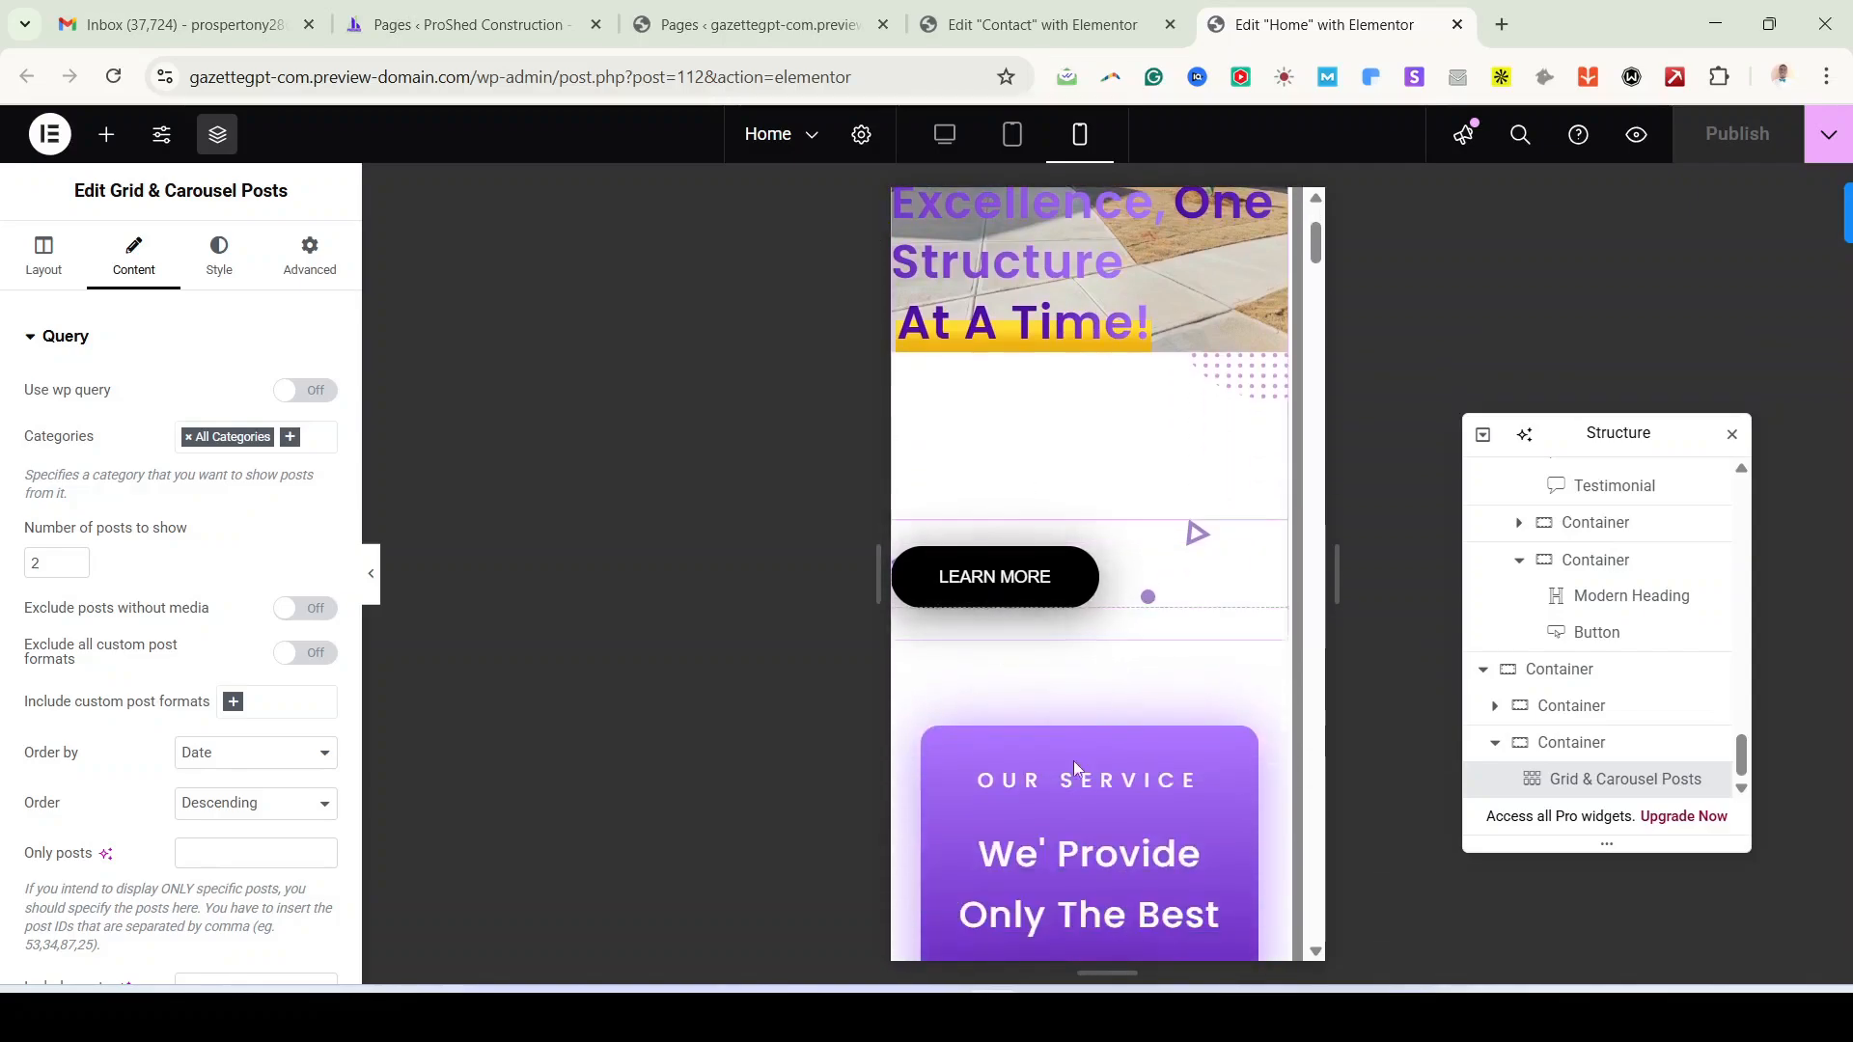
scroll(1093, 734, down, 4)
scroll(1110, 733, down, 12)
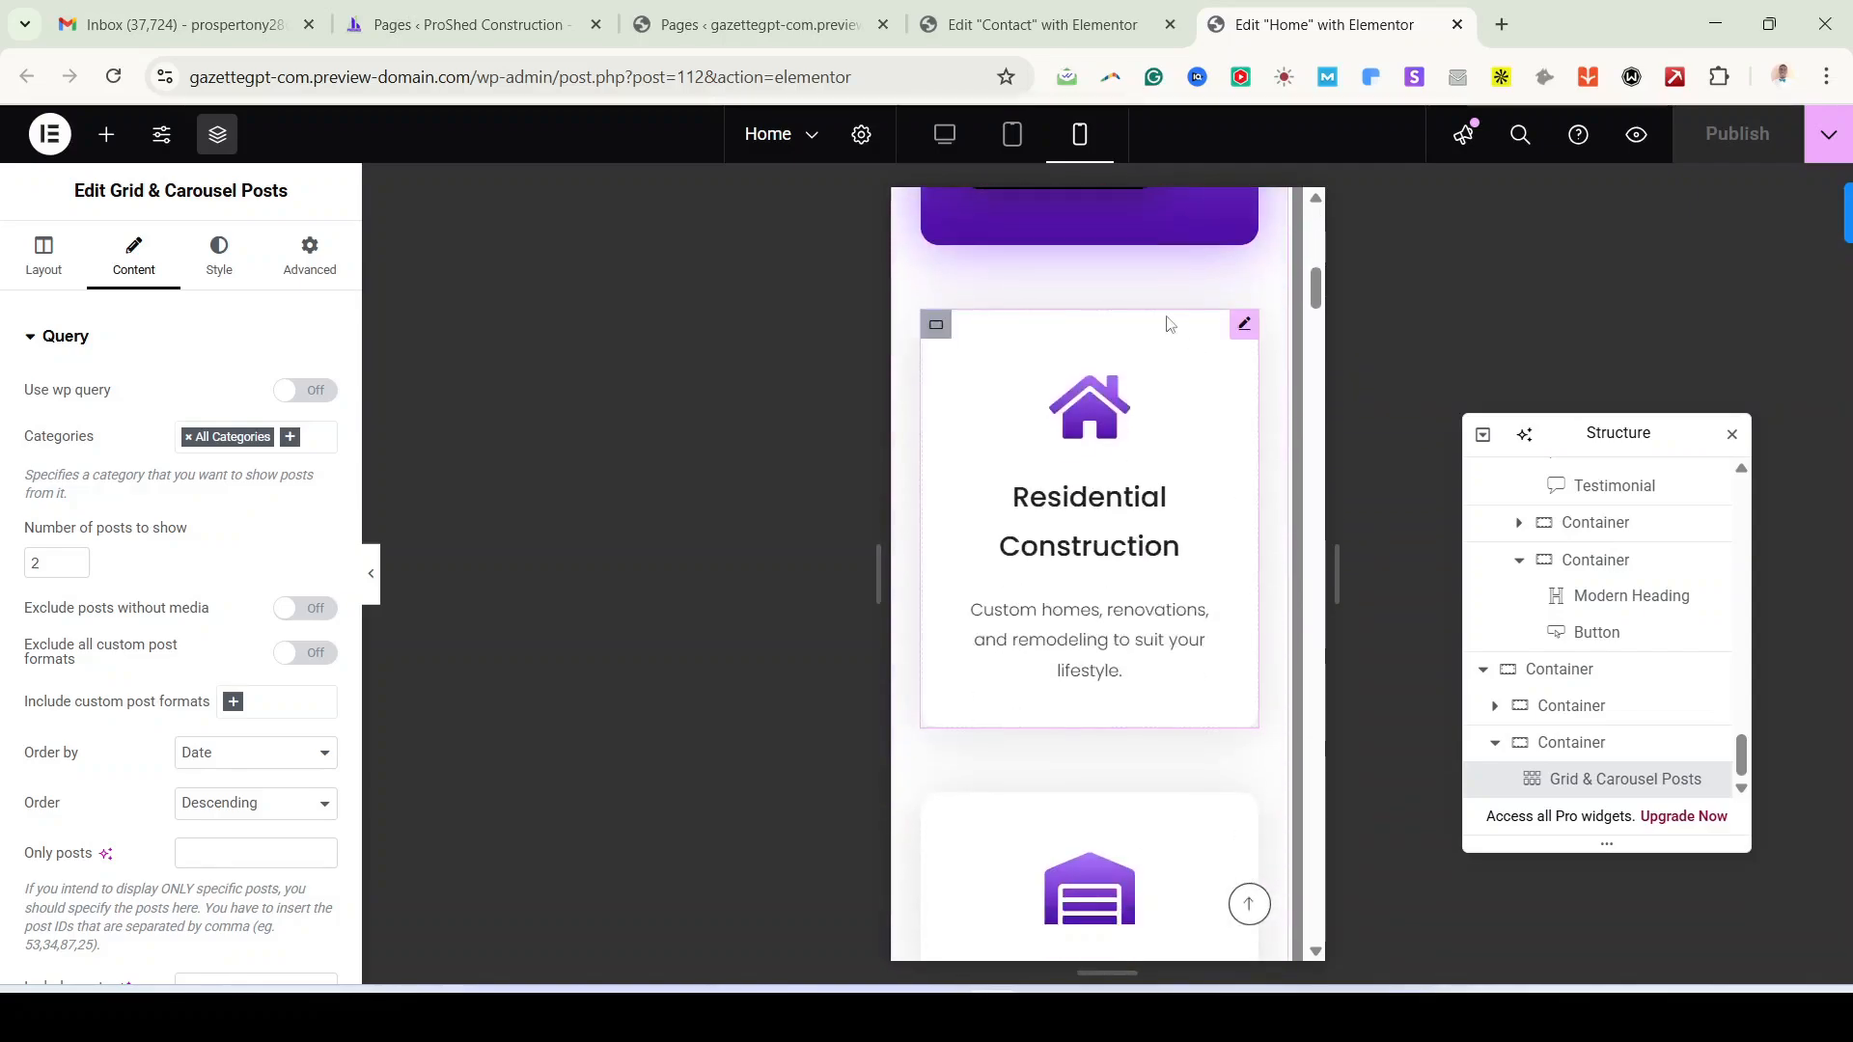
scroll(1137, 760, up, 5)
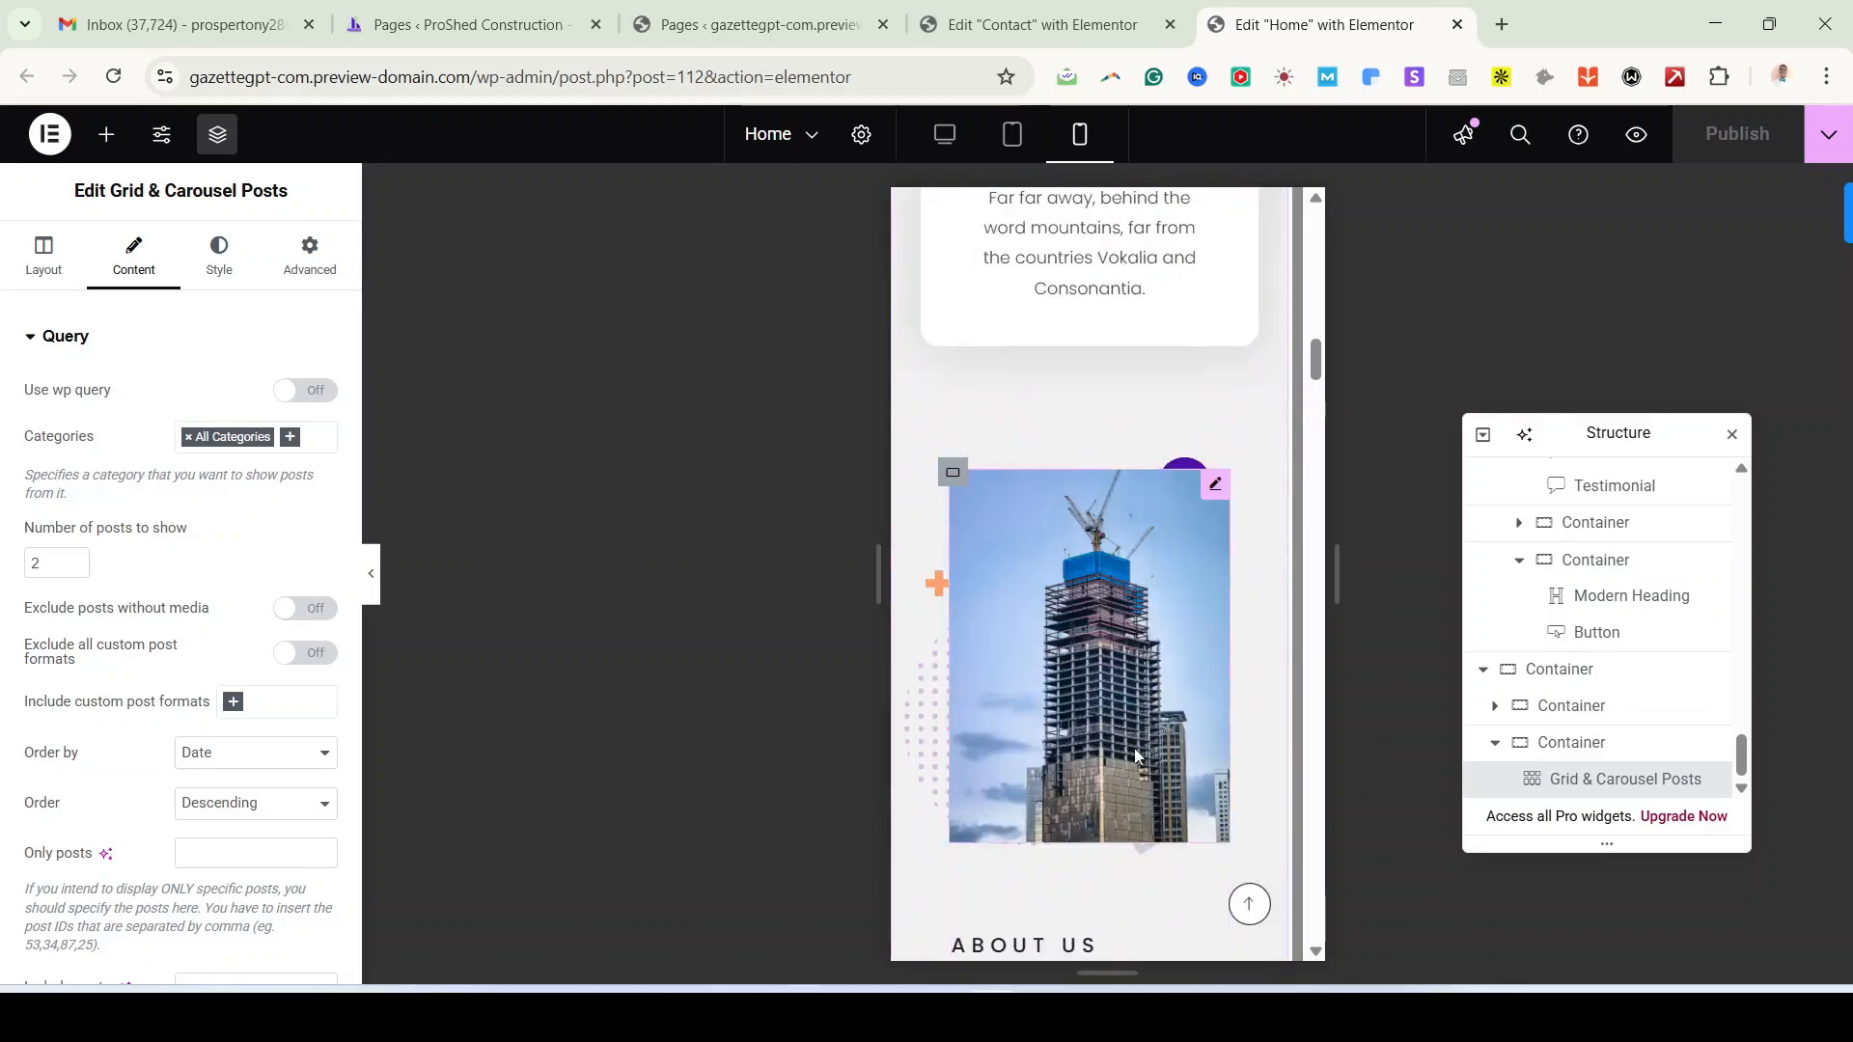
scroll(1134, 605, down, 11)
scroll(1131, 605, down, 16)
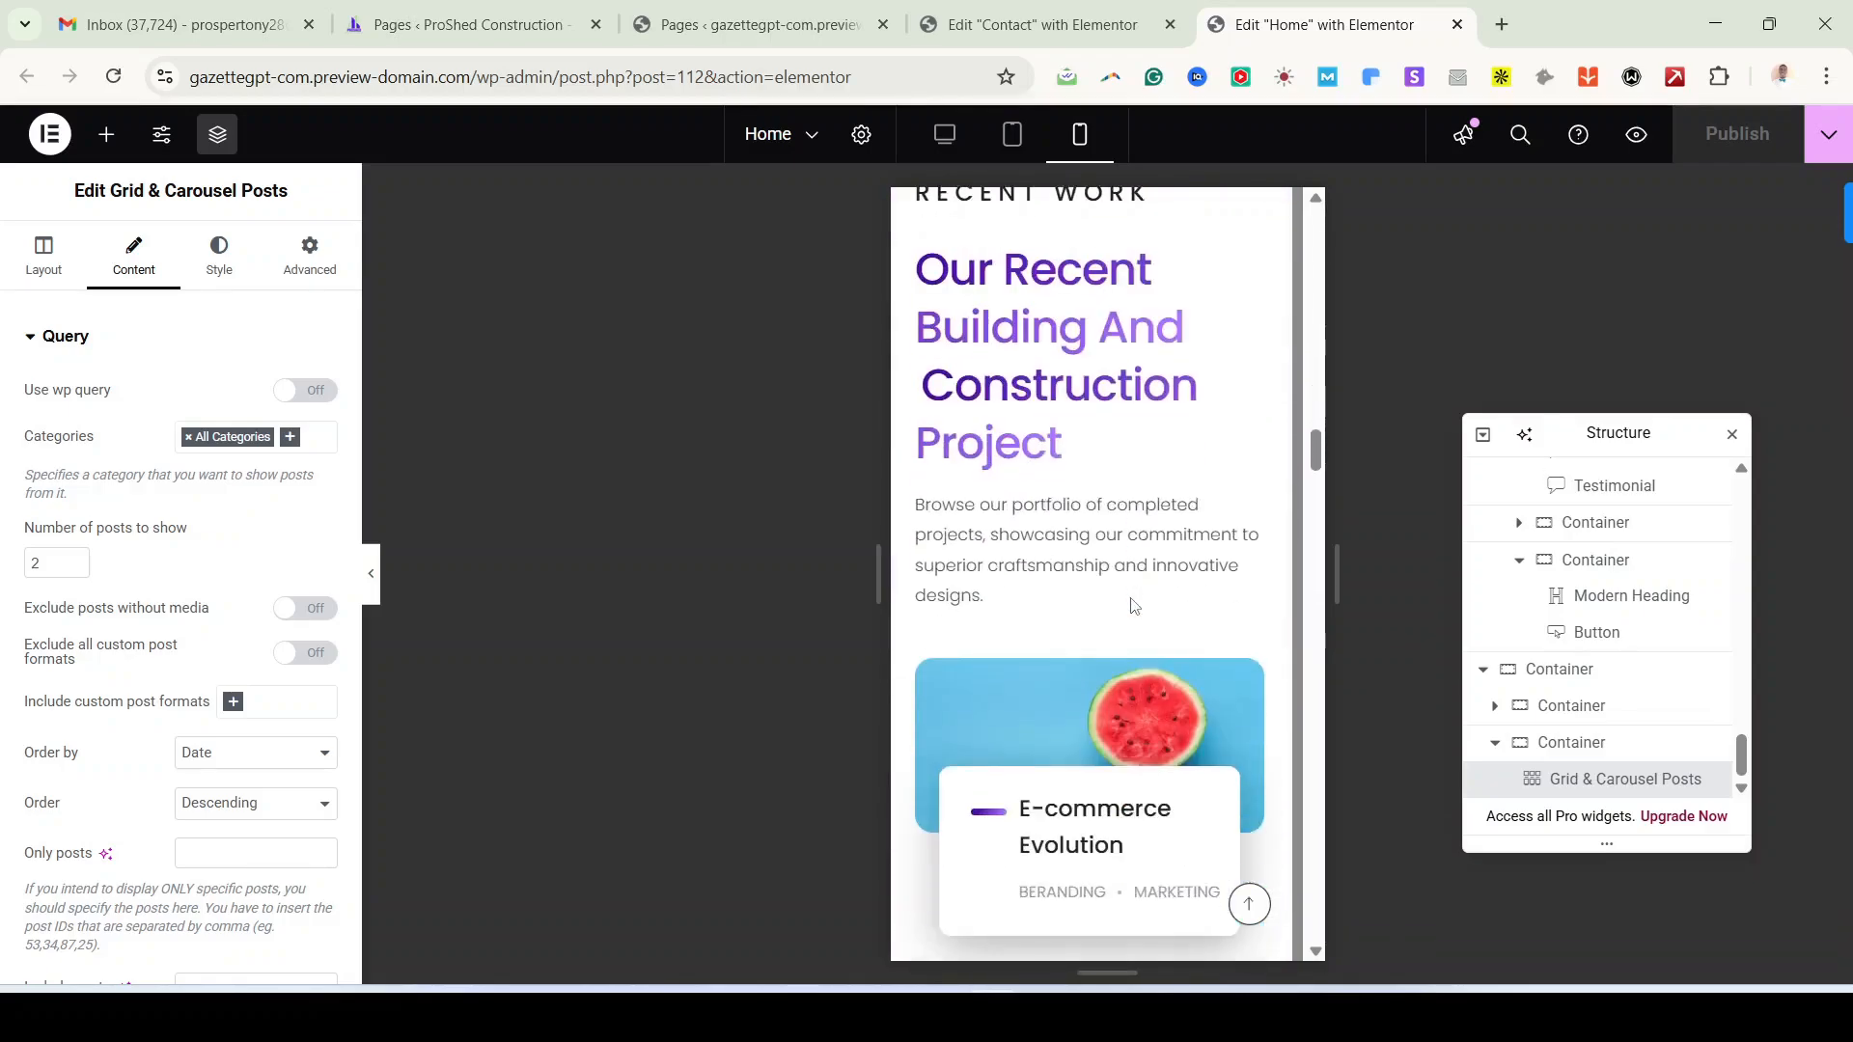
scroll(1131, 598, up, 10)
Step: Return the Contact page to Desktop view, publish it, and go to the Pages list
click(1043, 37)
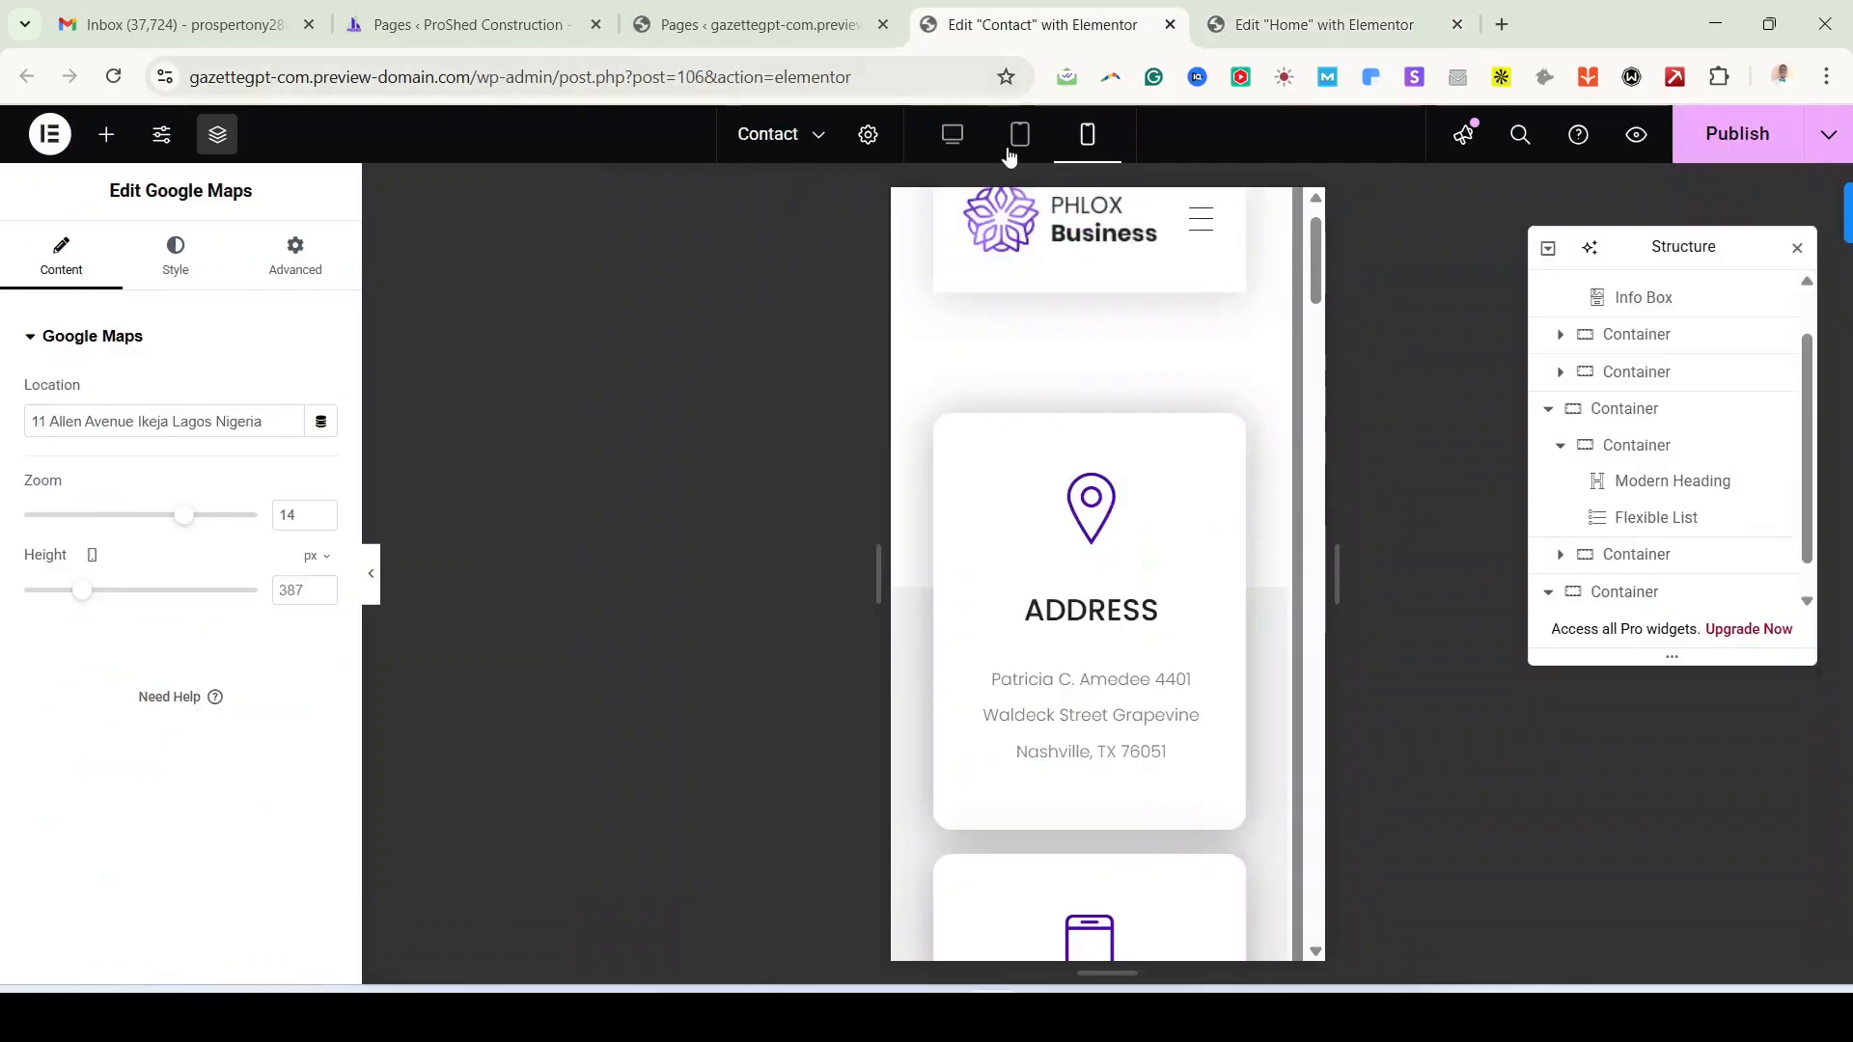
click(949, 146)
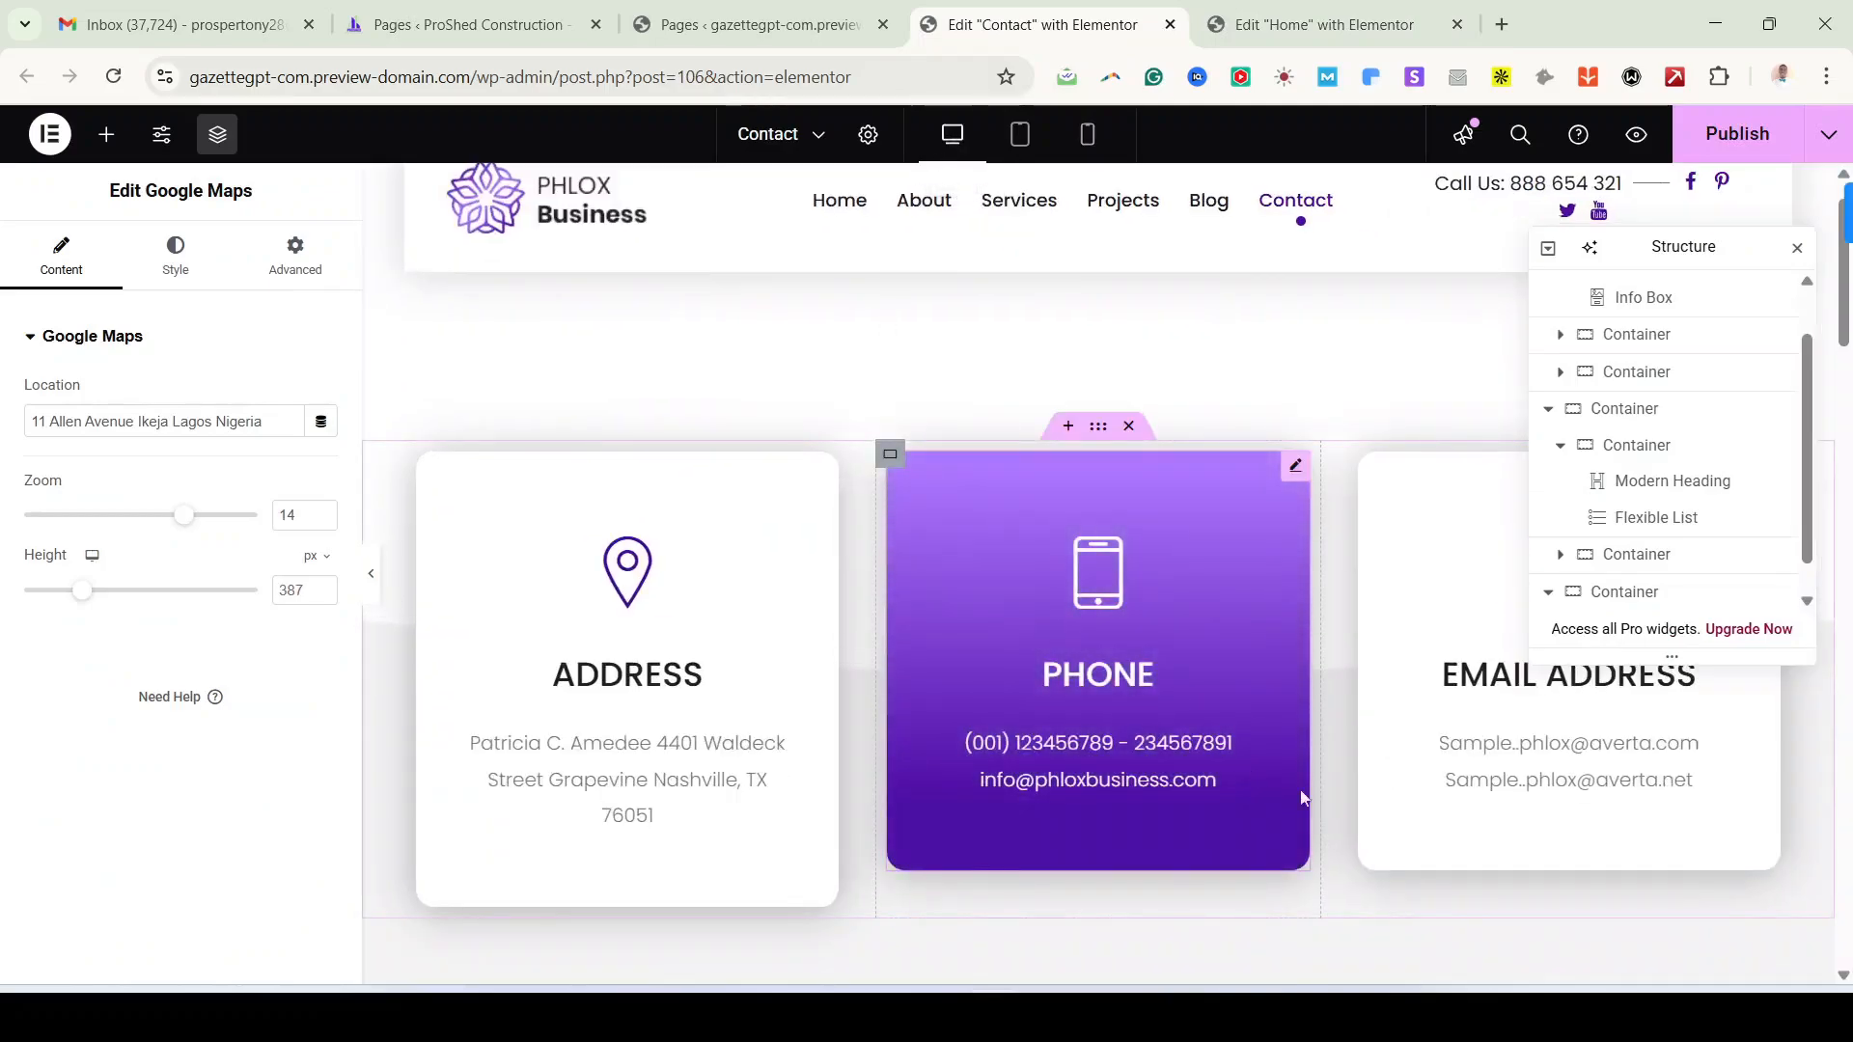
scroll(1303, 794, down, 10)
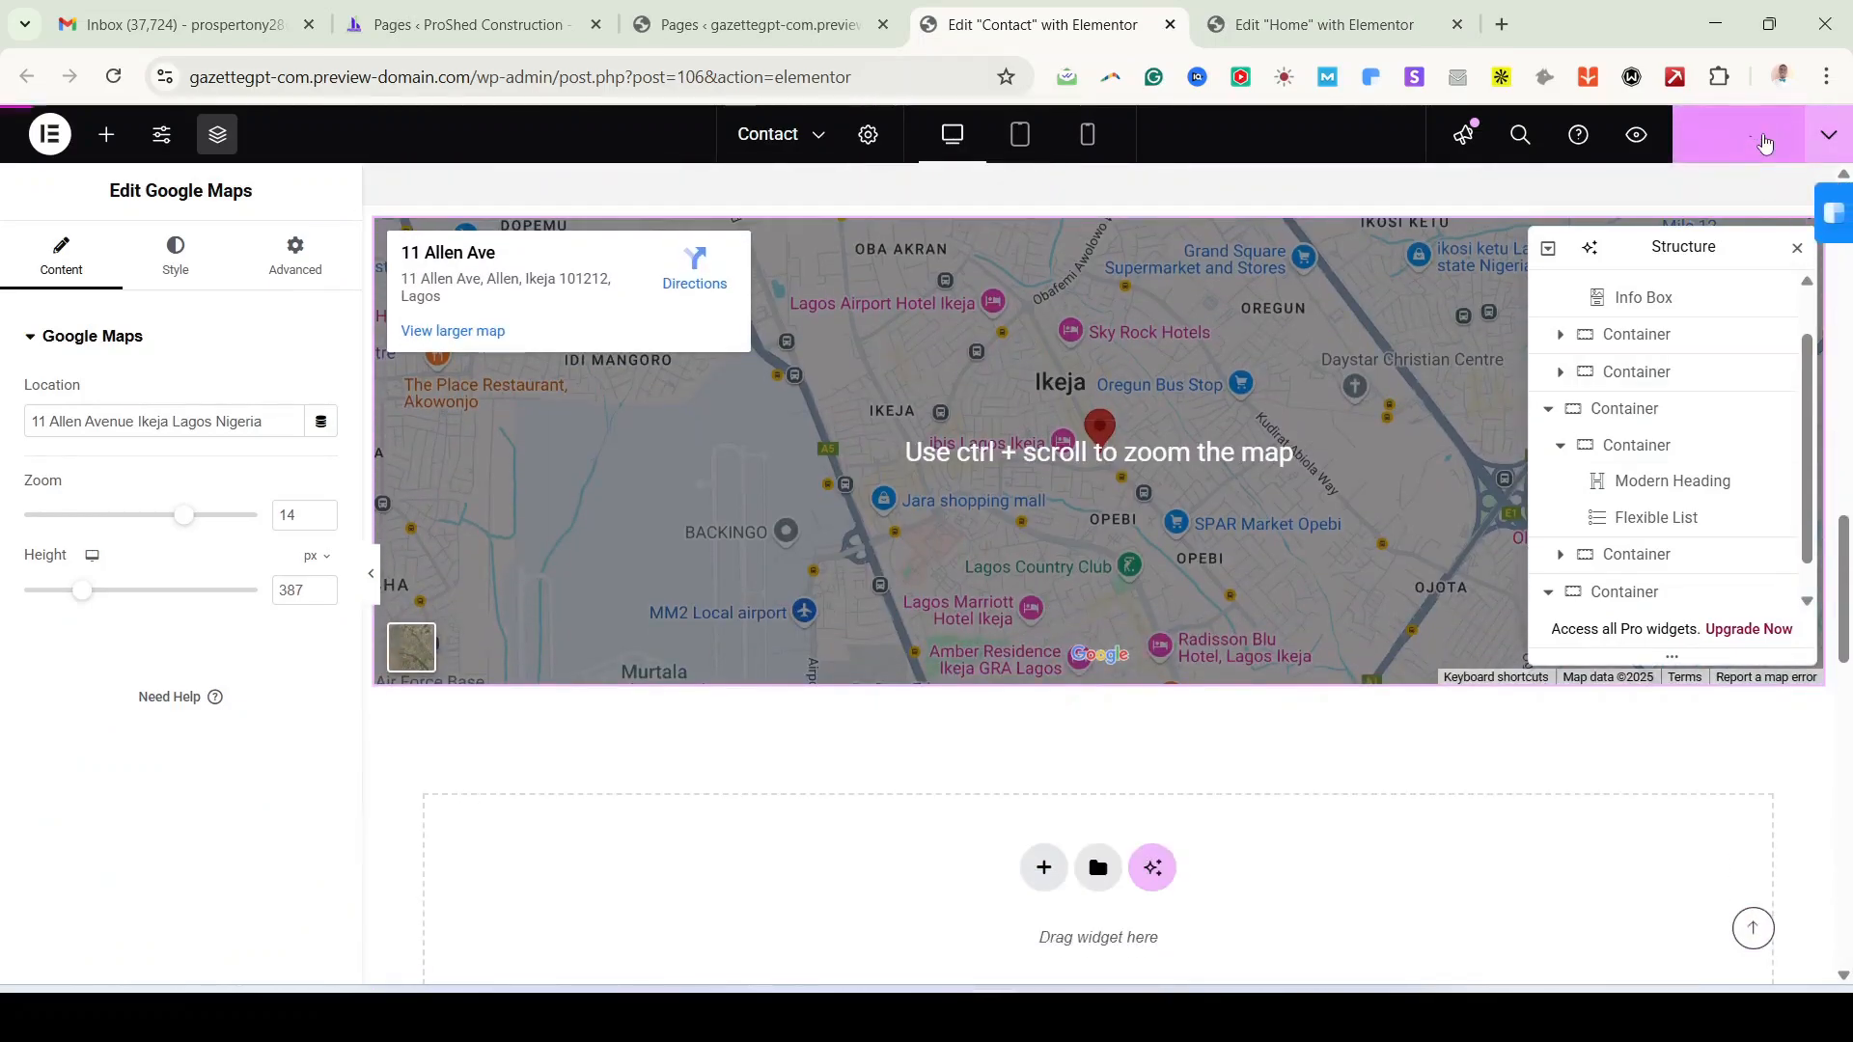
click(1733, 136)
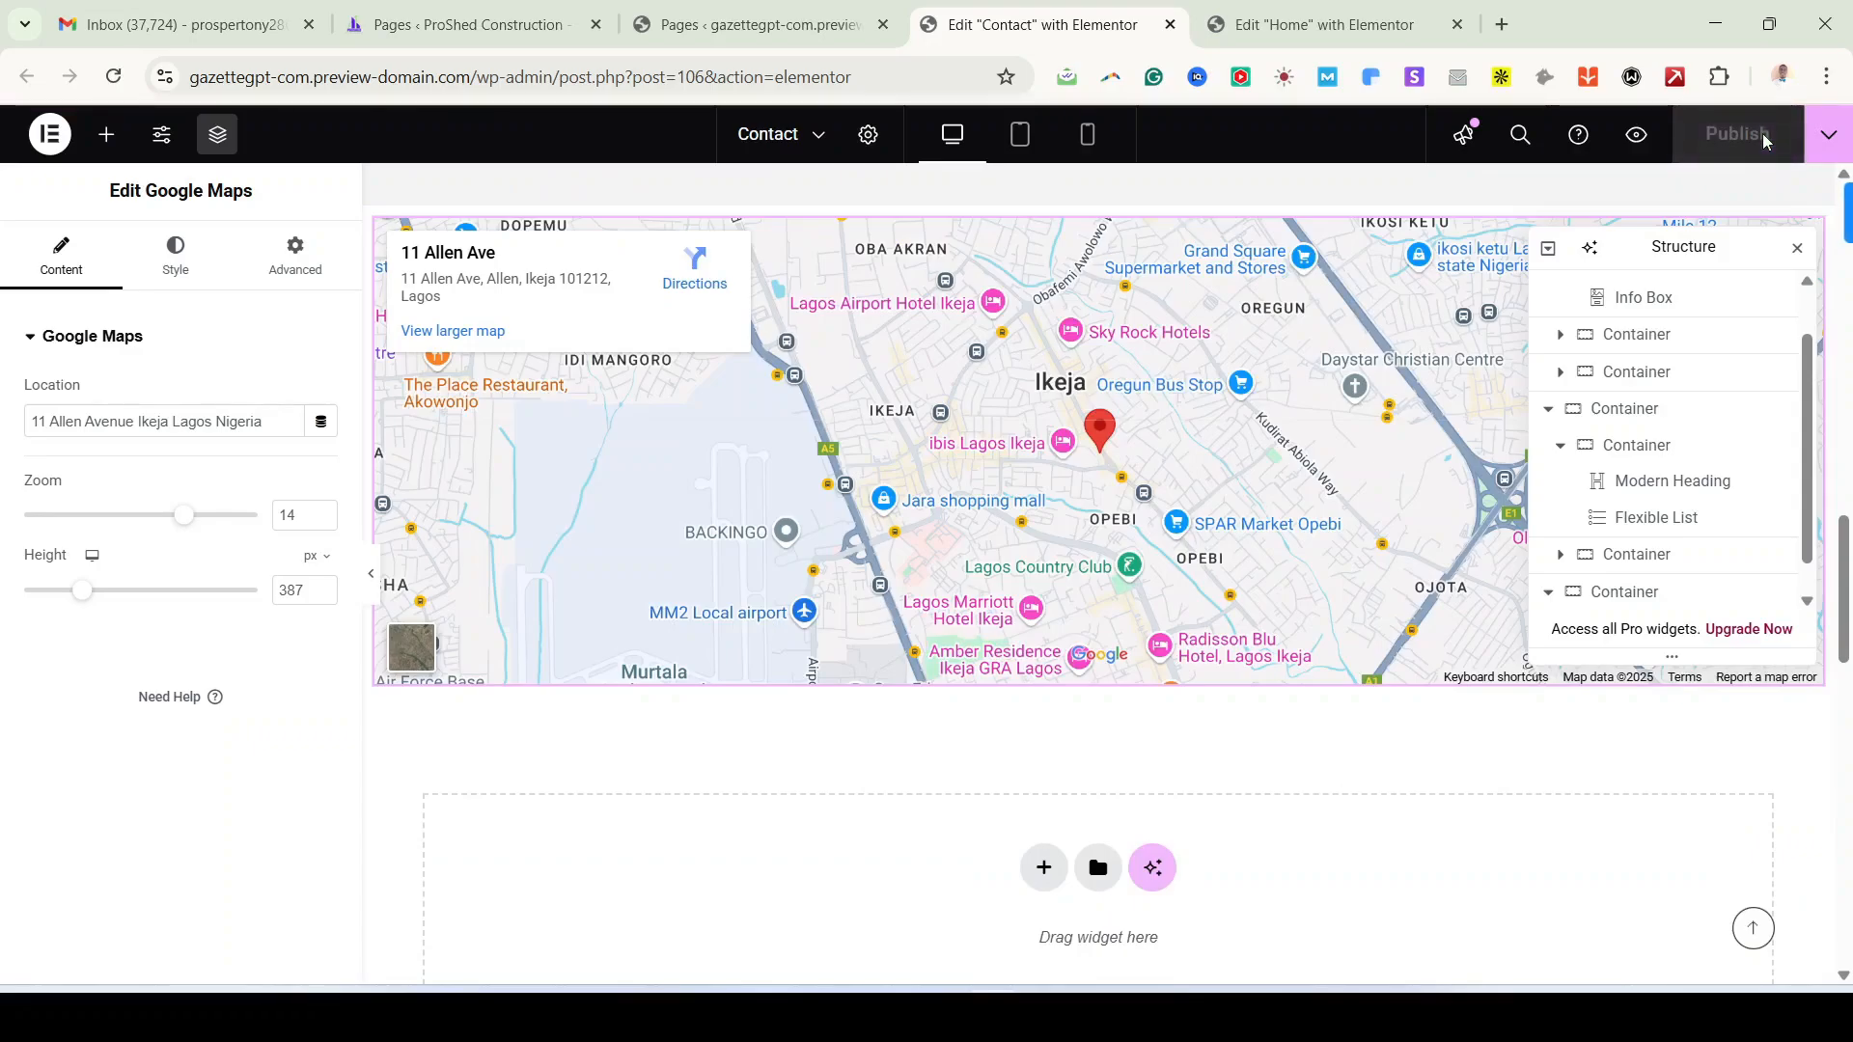
scroll(1084, 298, up, 15)
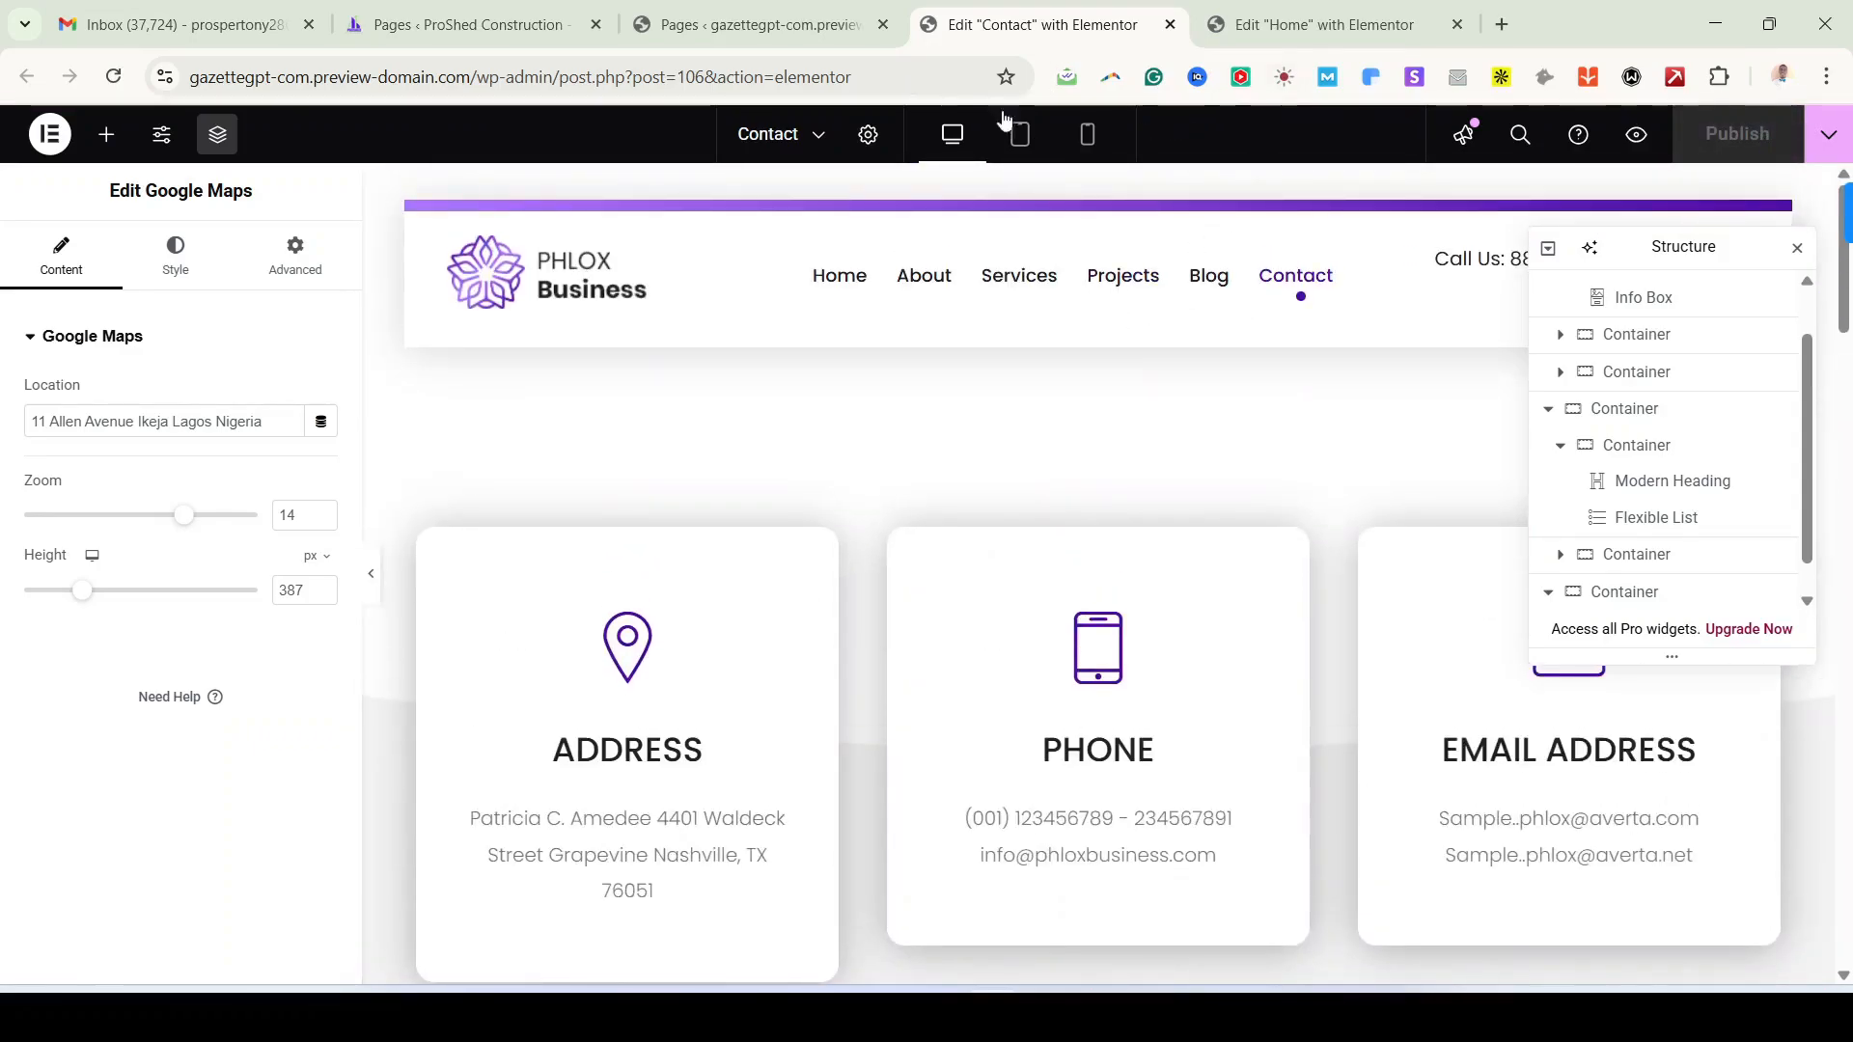
click(728, 33)
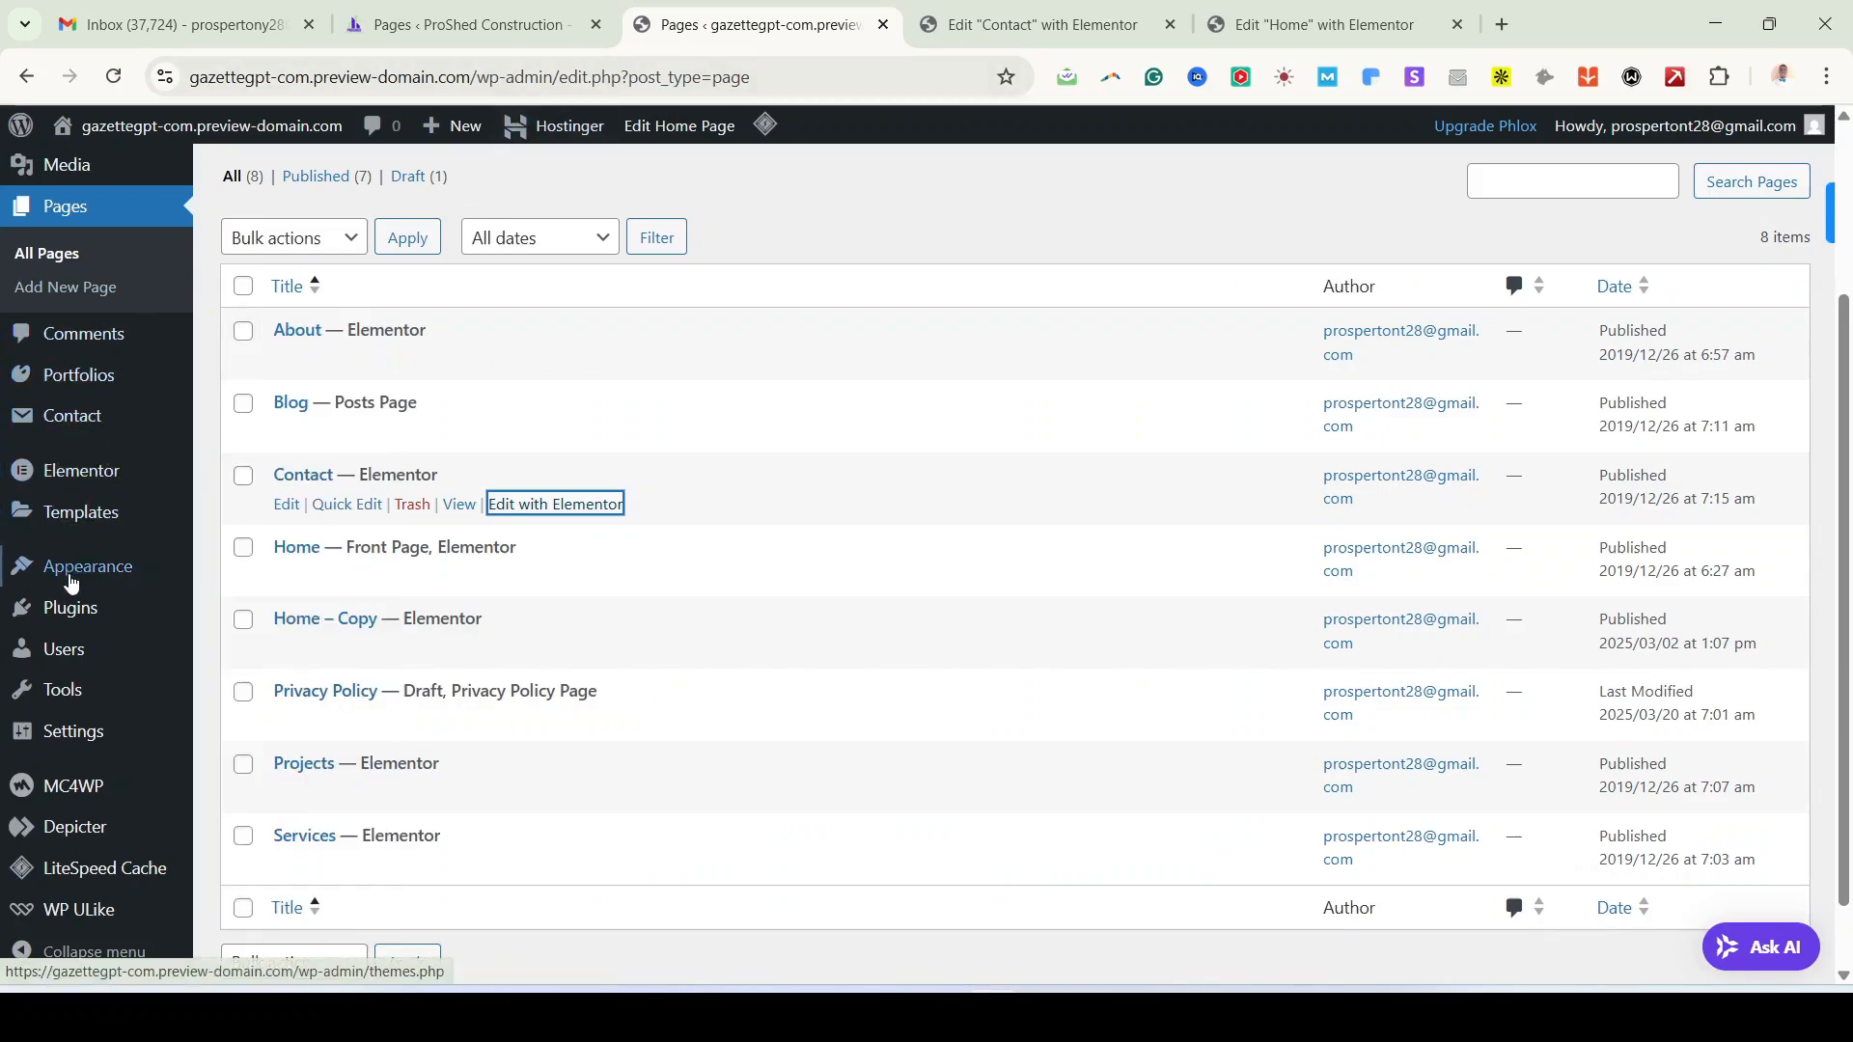
Step: From All Portfolios, open E-commerce Evolution's edit screen in a new tab
scroll(70, 583, up, 3)
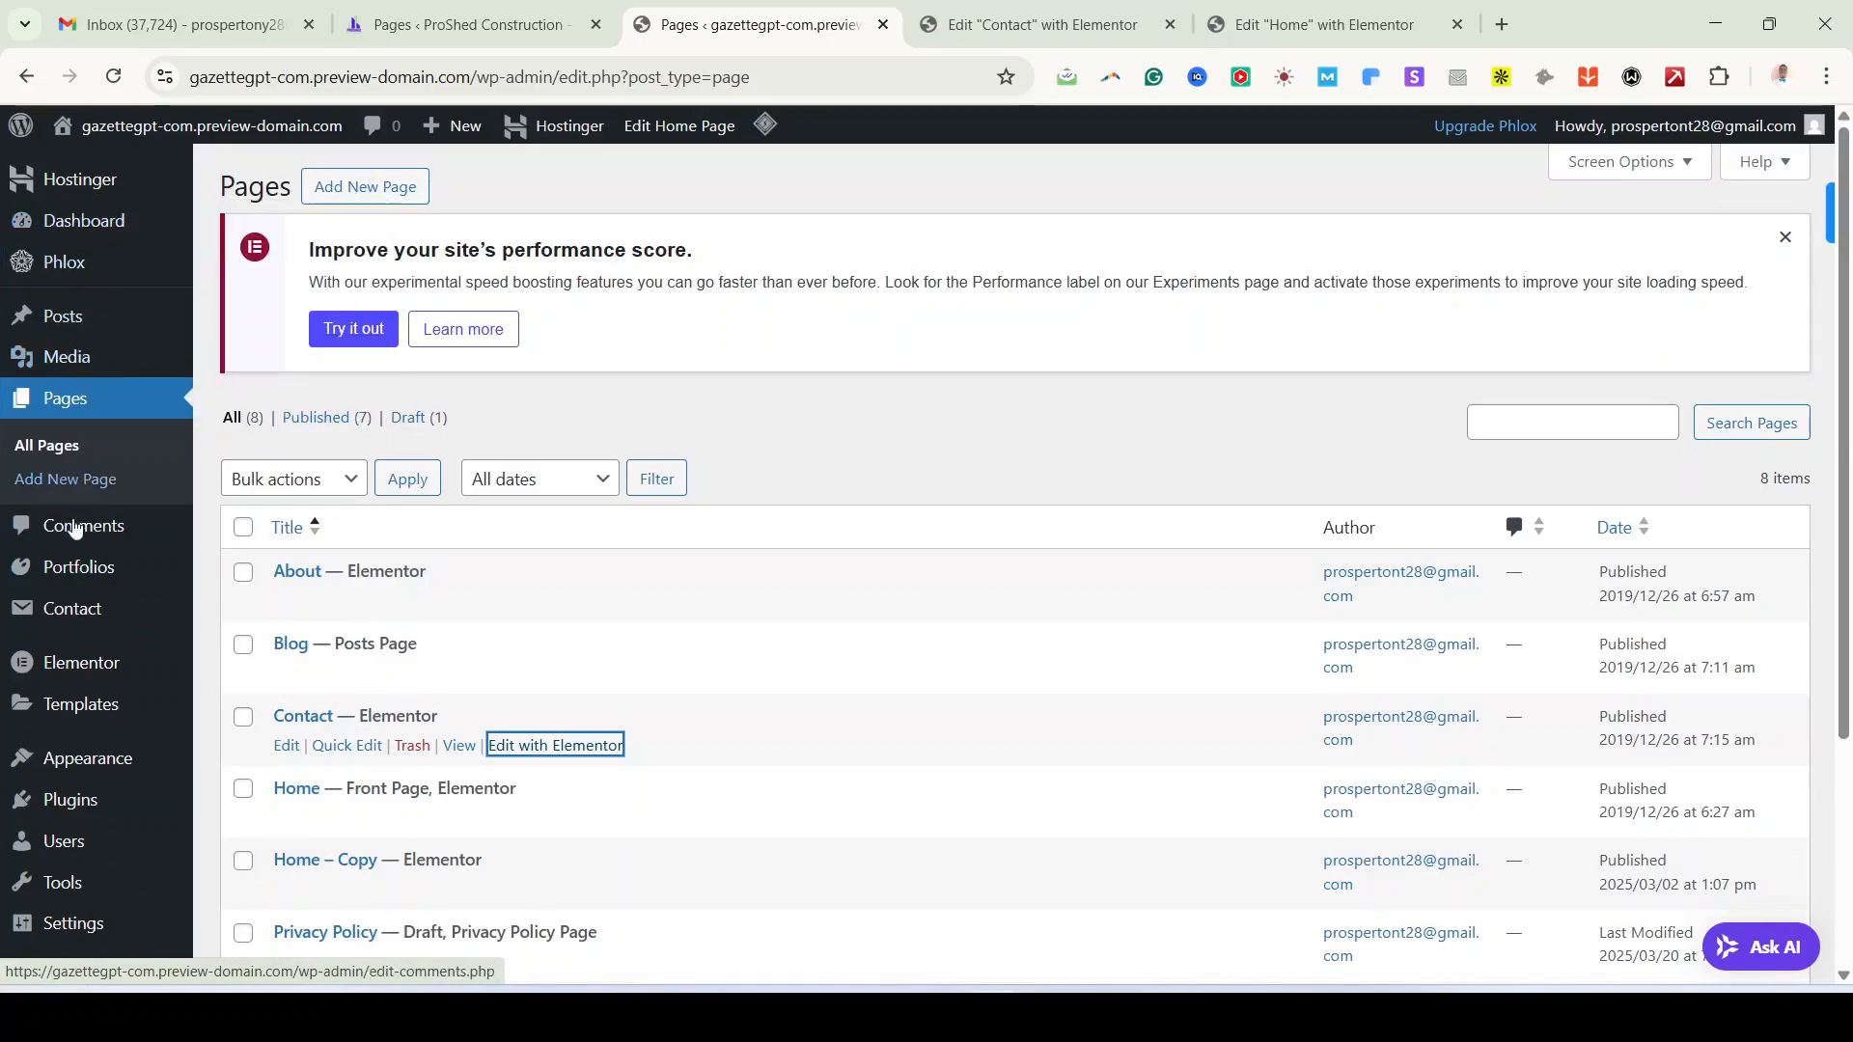
mouse_move(93, 577)
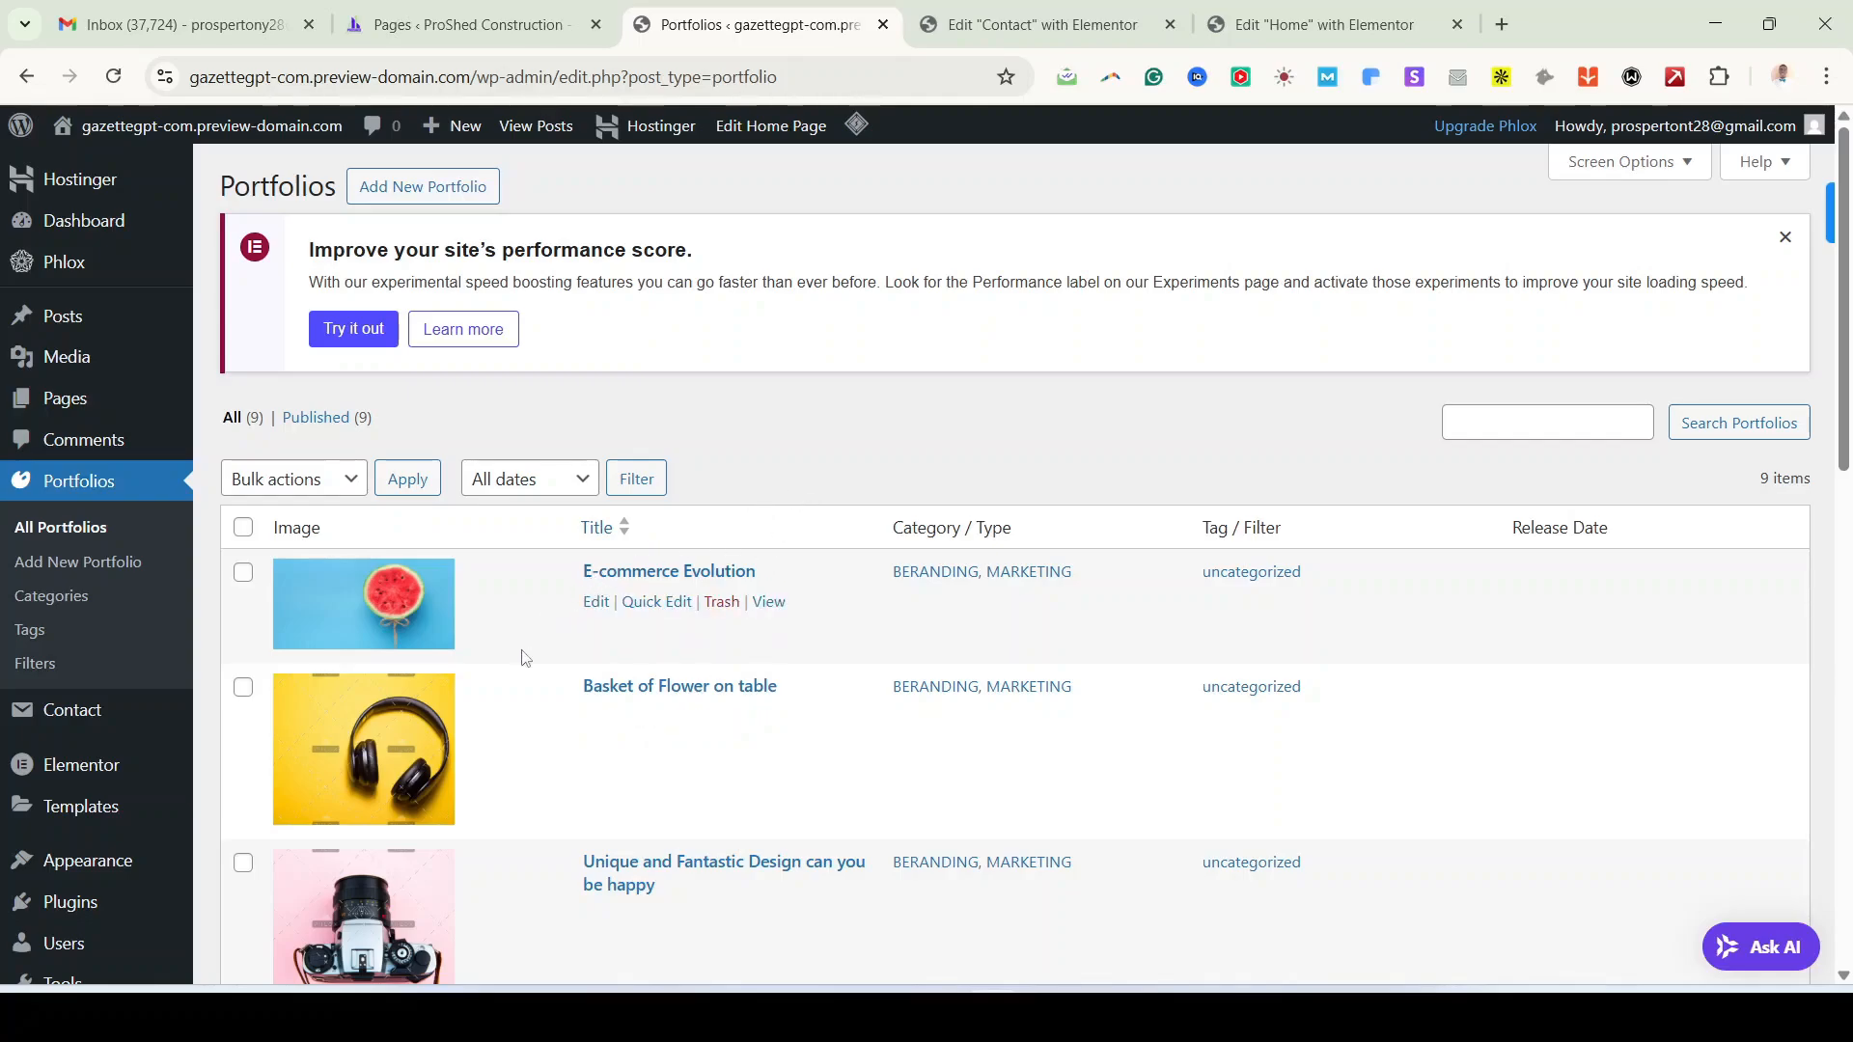
scroll(521, 654, down, 5)
scroll(587, 807, up, 5)
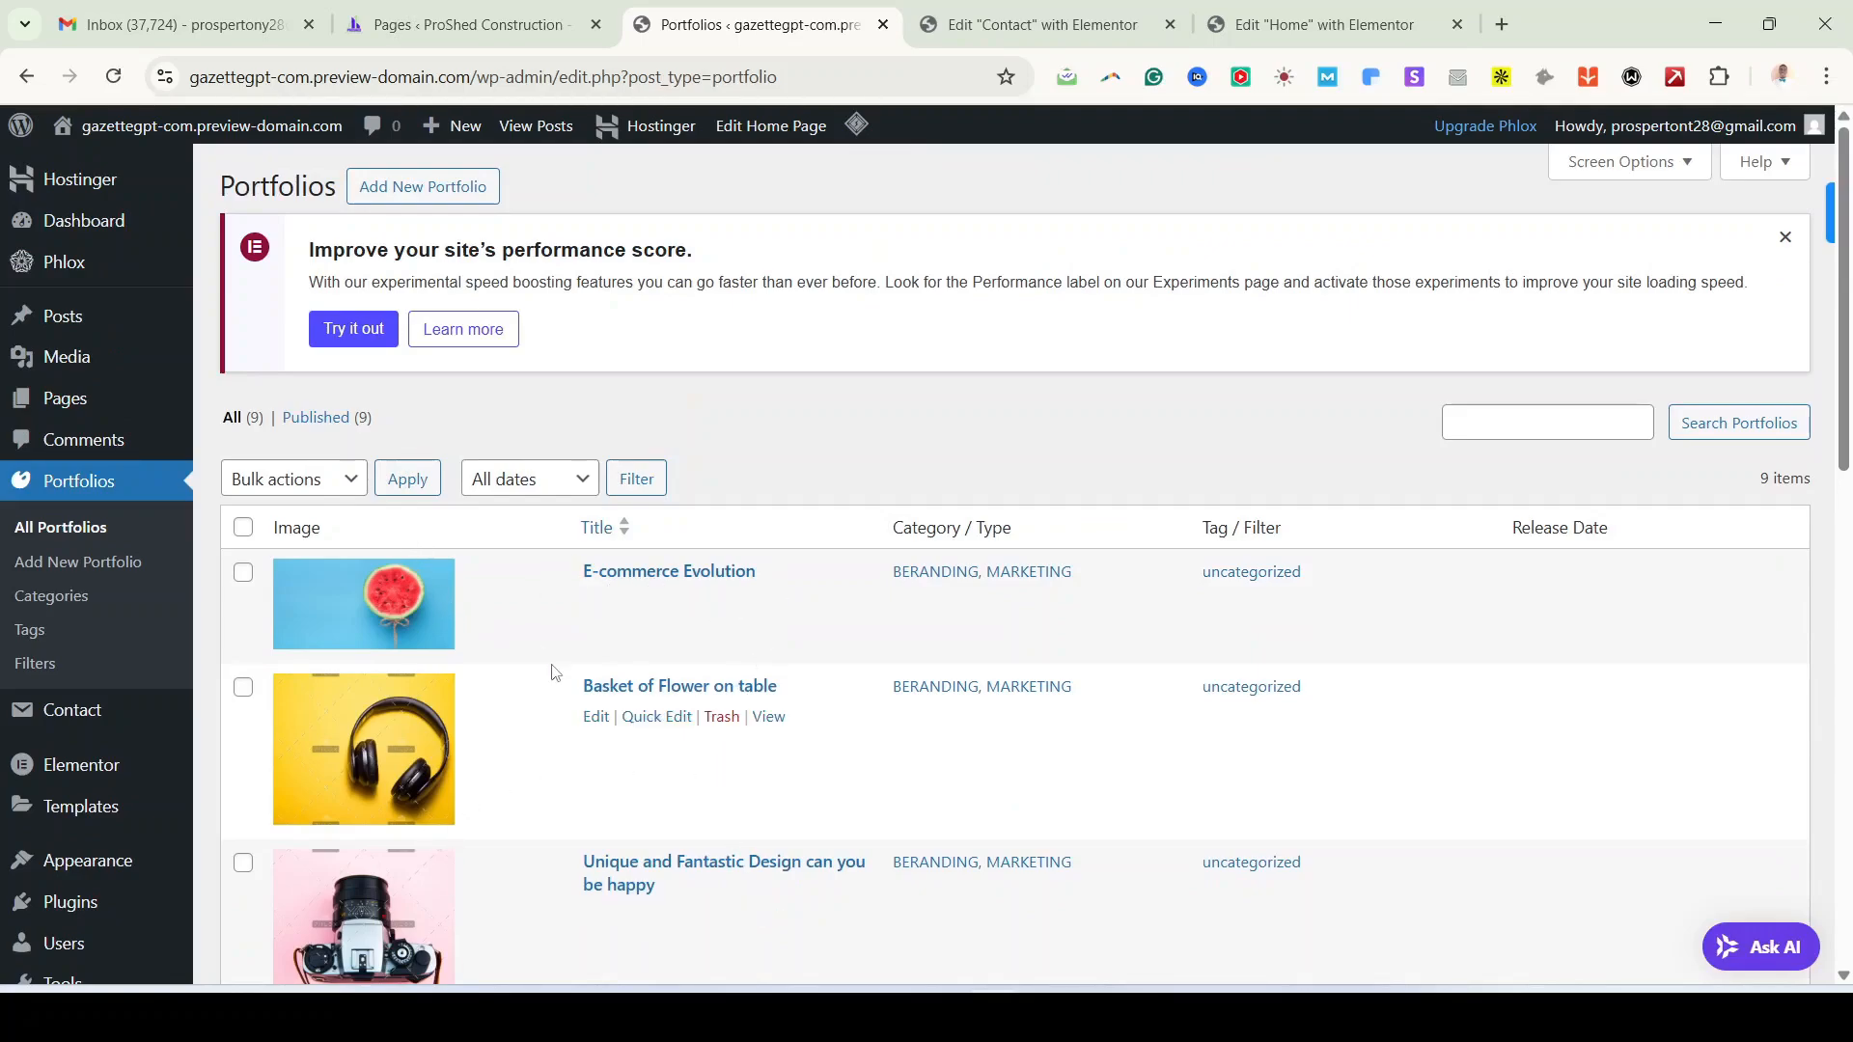
right_click(596, 604)
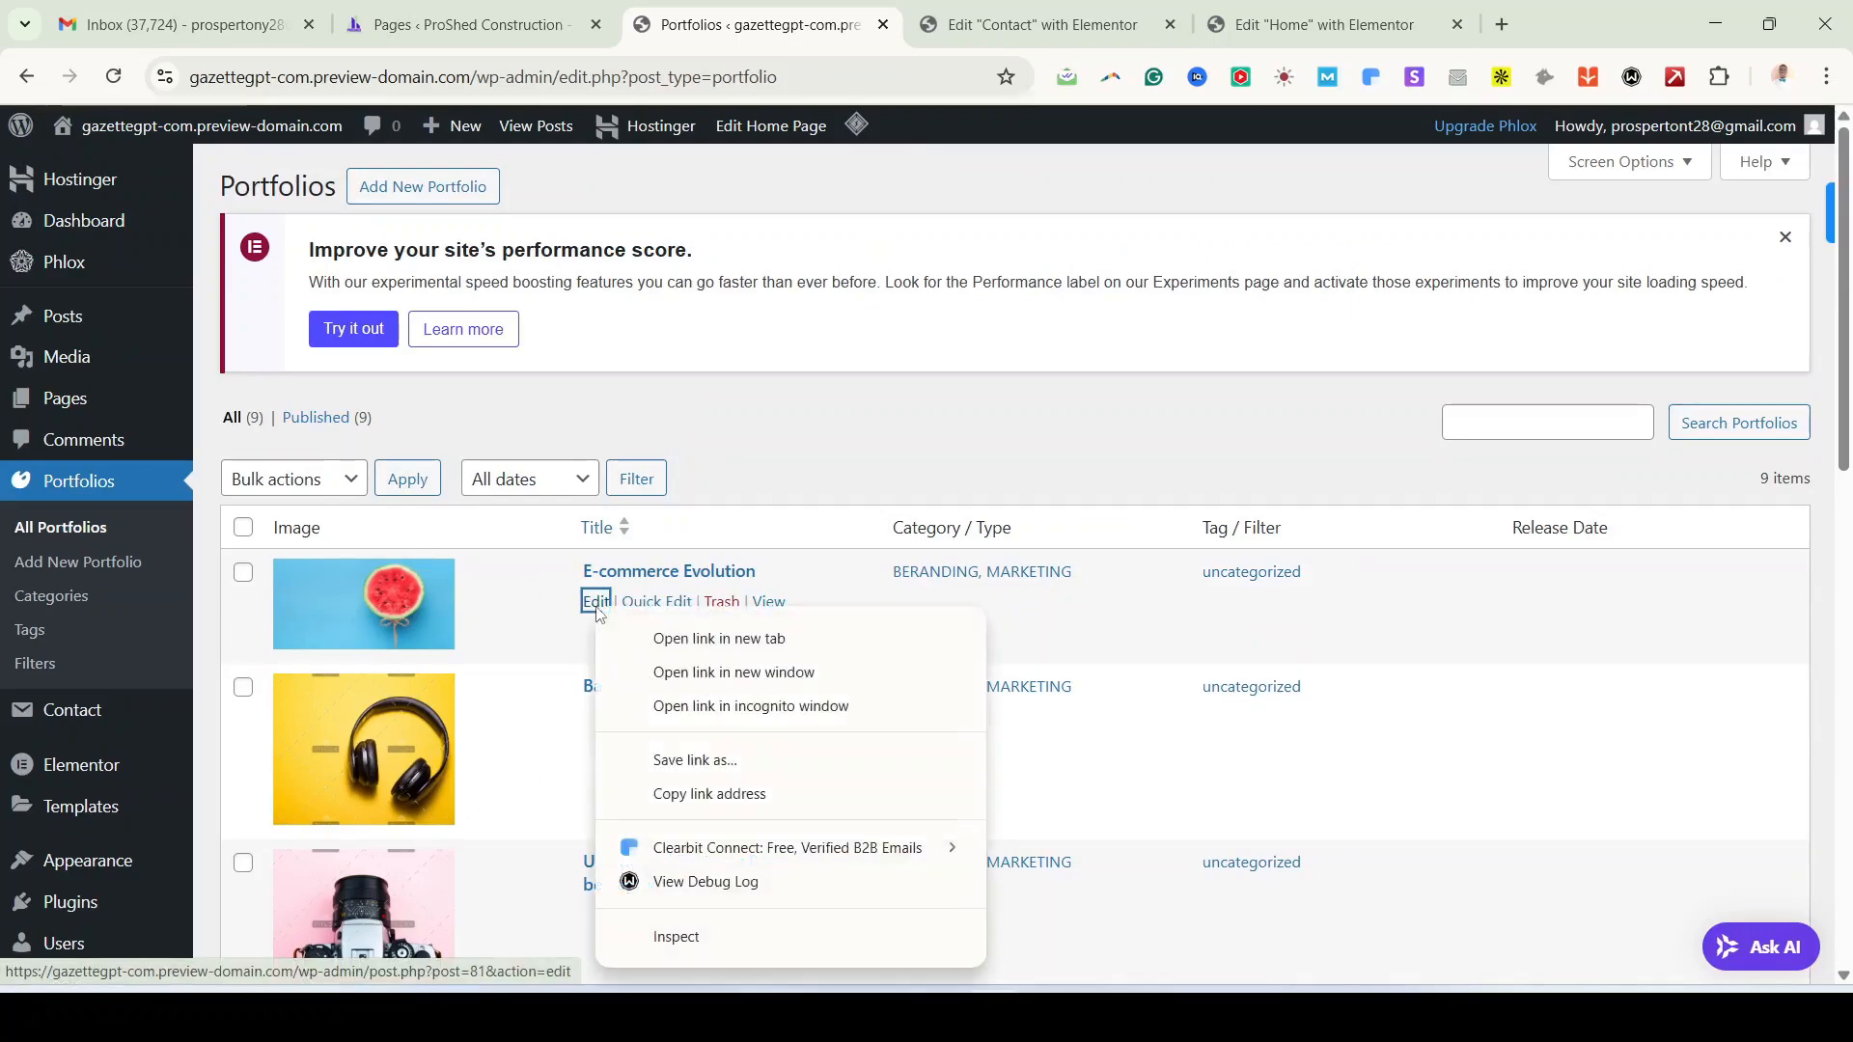
click(706, 639)
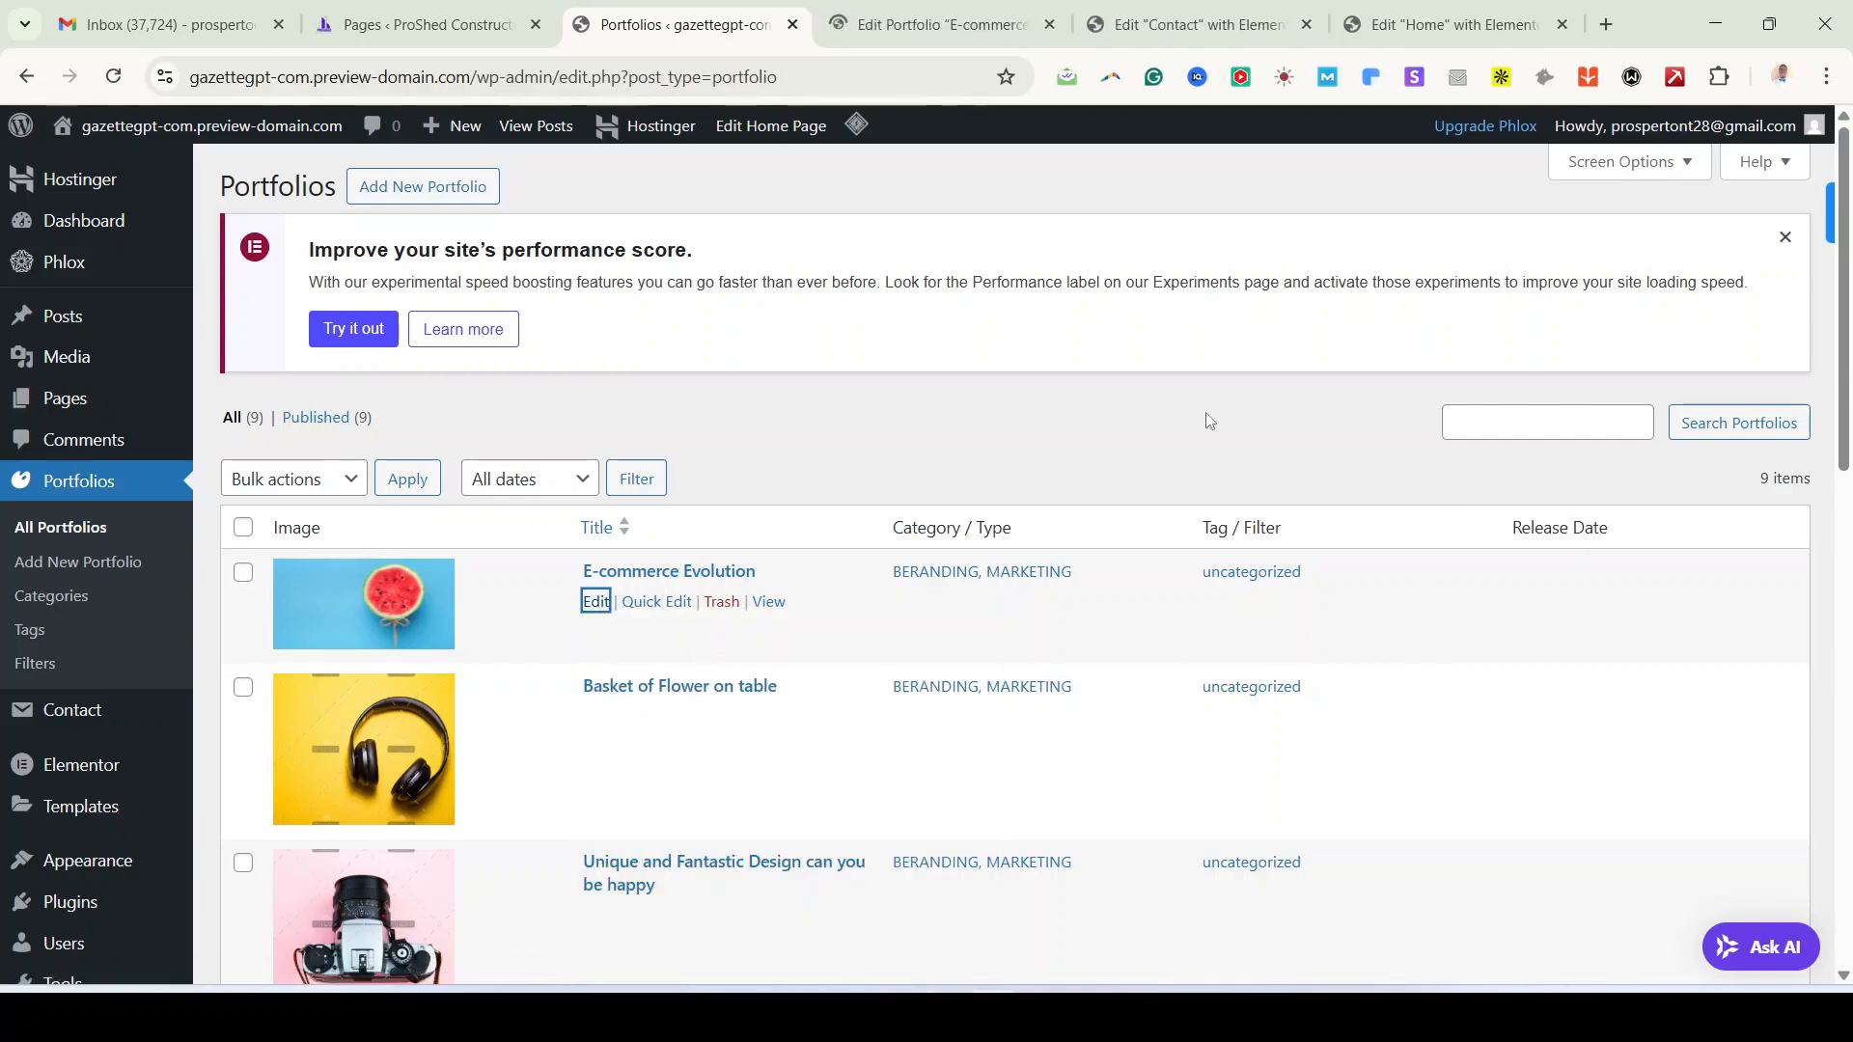
Step: Dismiss the block editor welcome guide on the E-commerce Evolution portfolio item
click(946, 28)
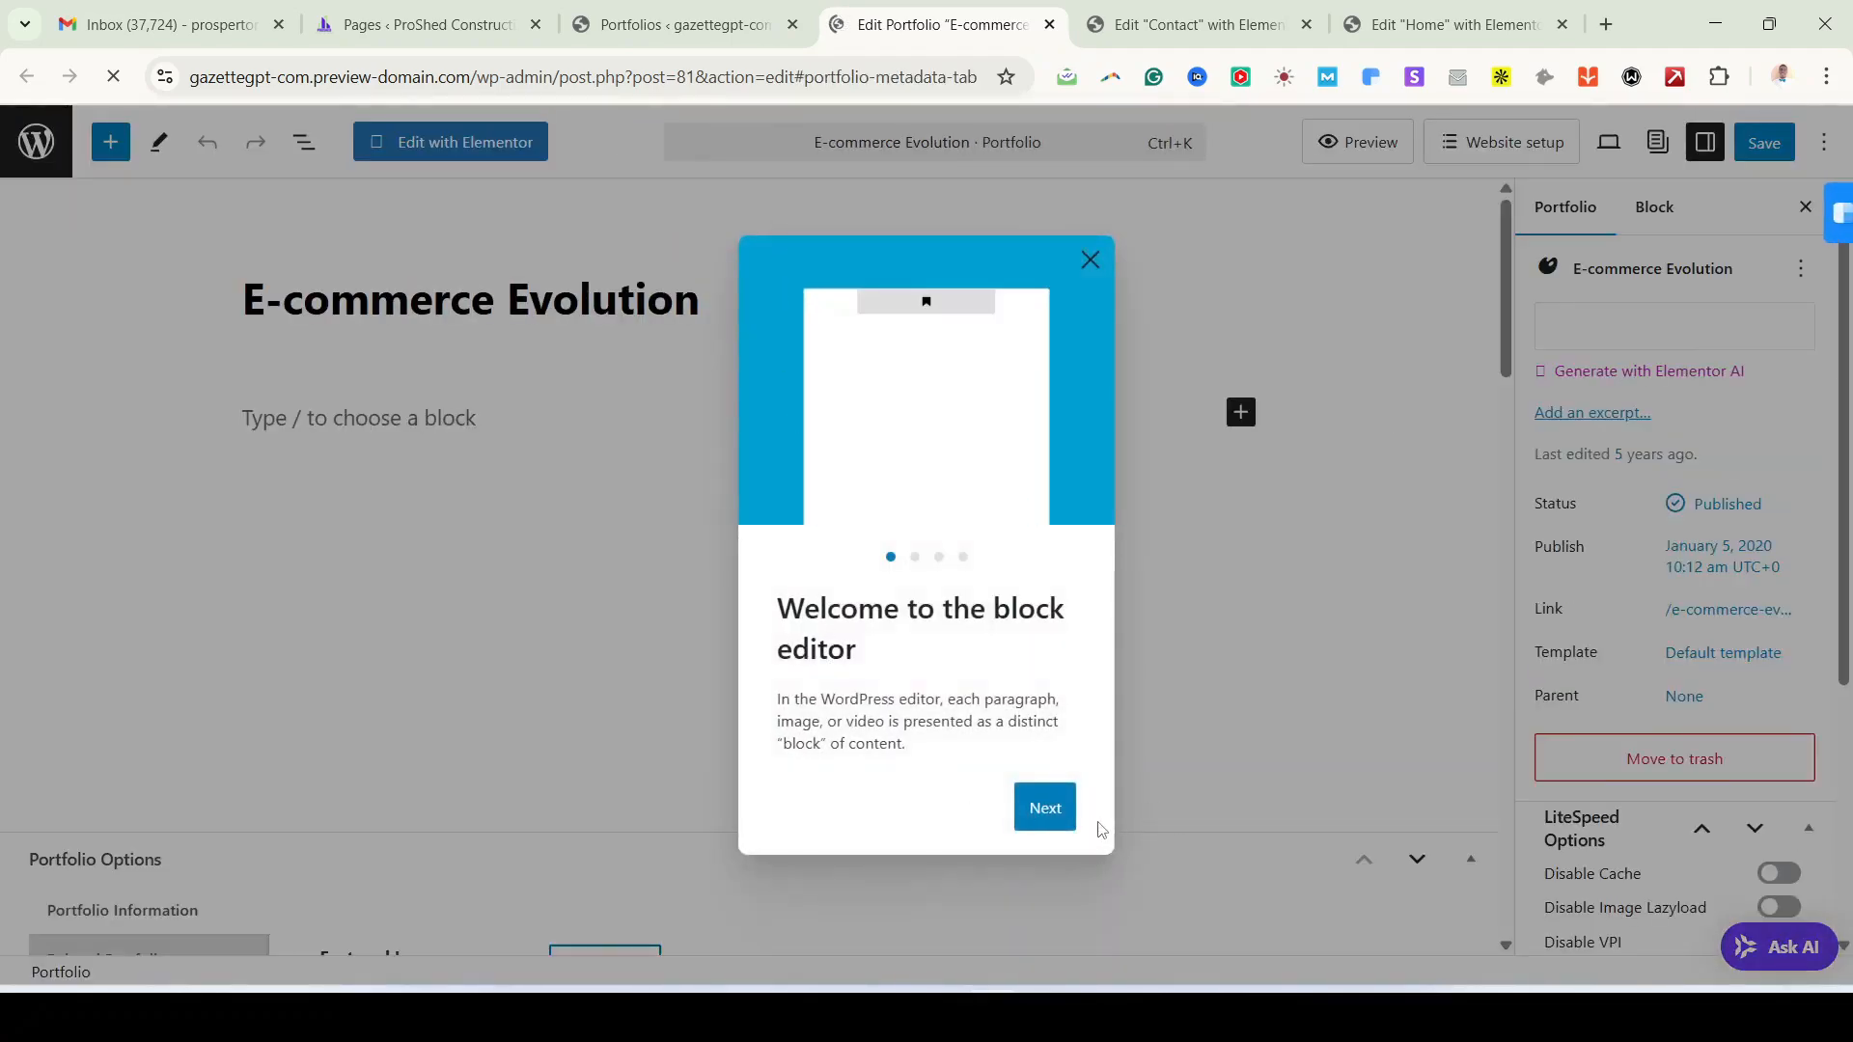
click(1048, 811)
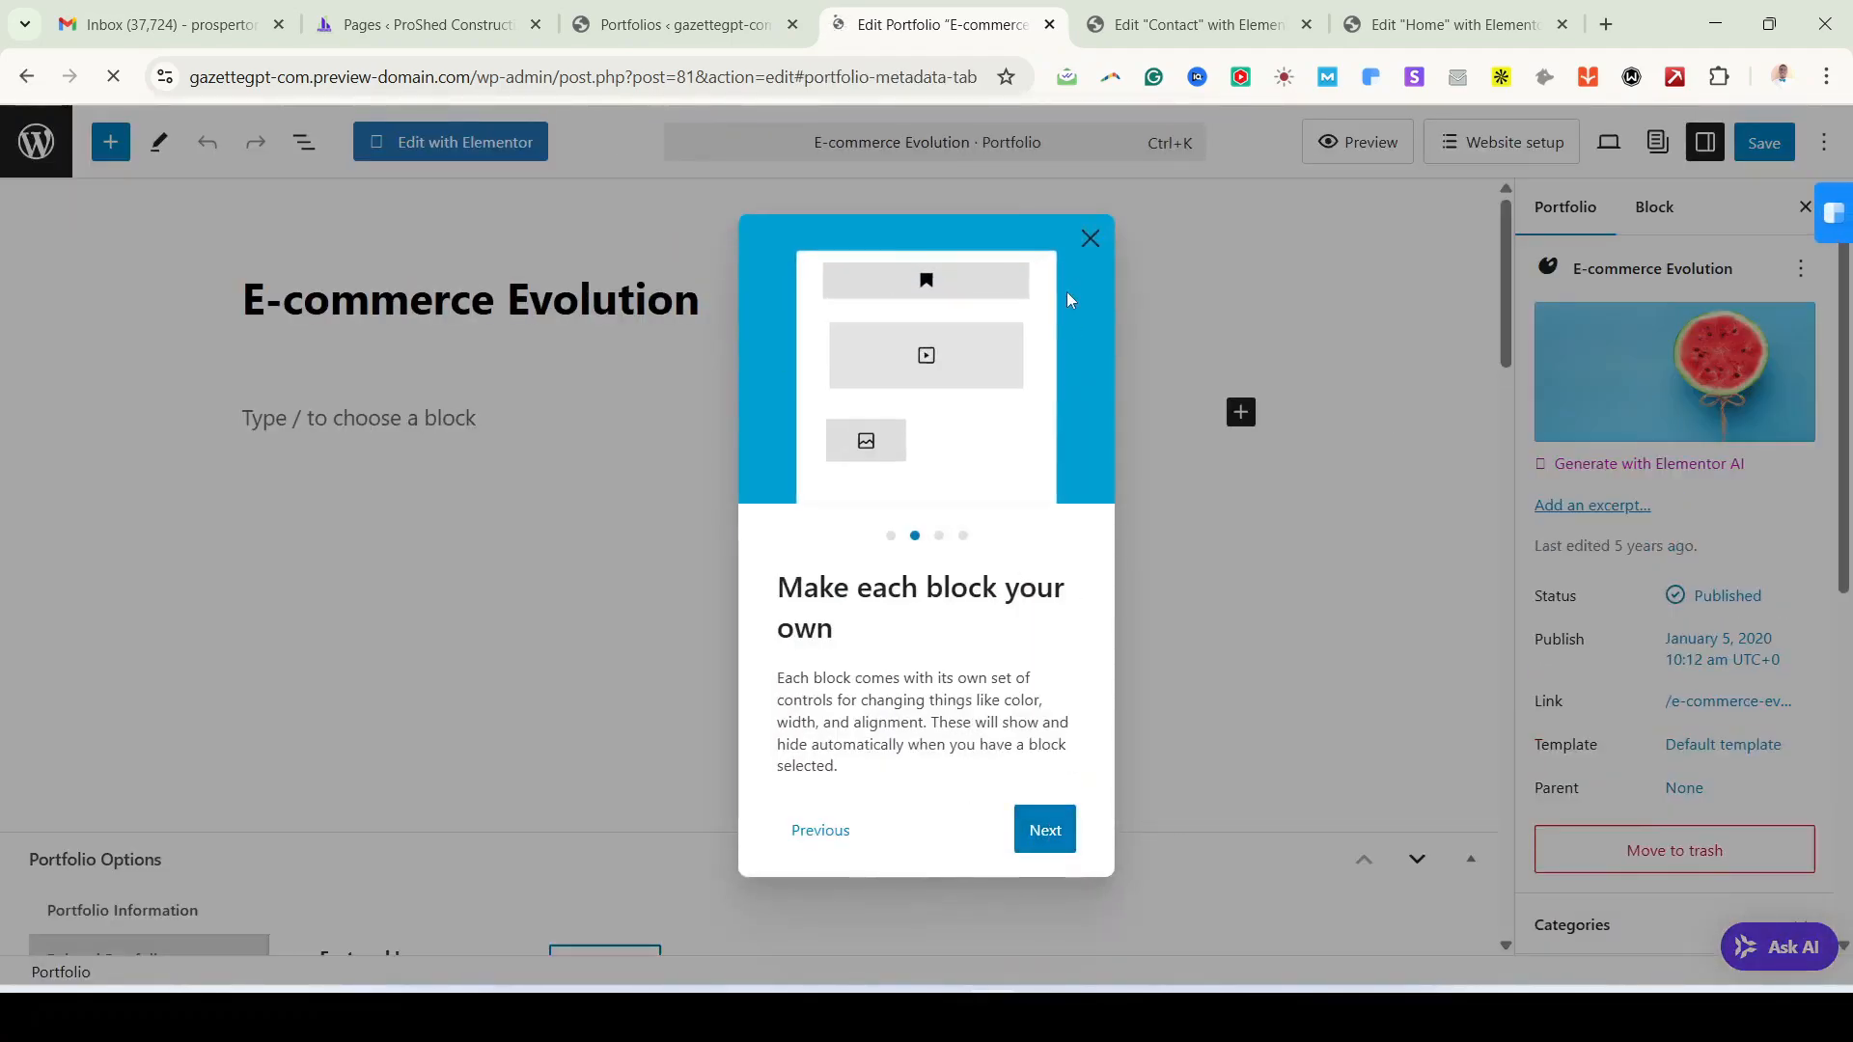
click(1088, 240)
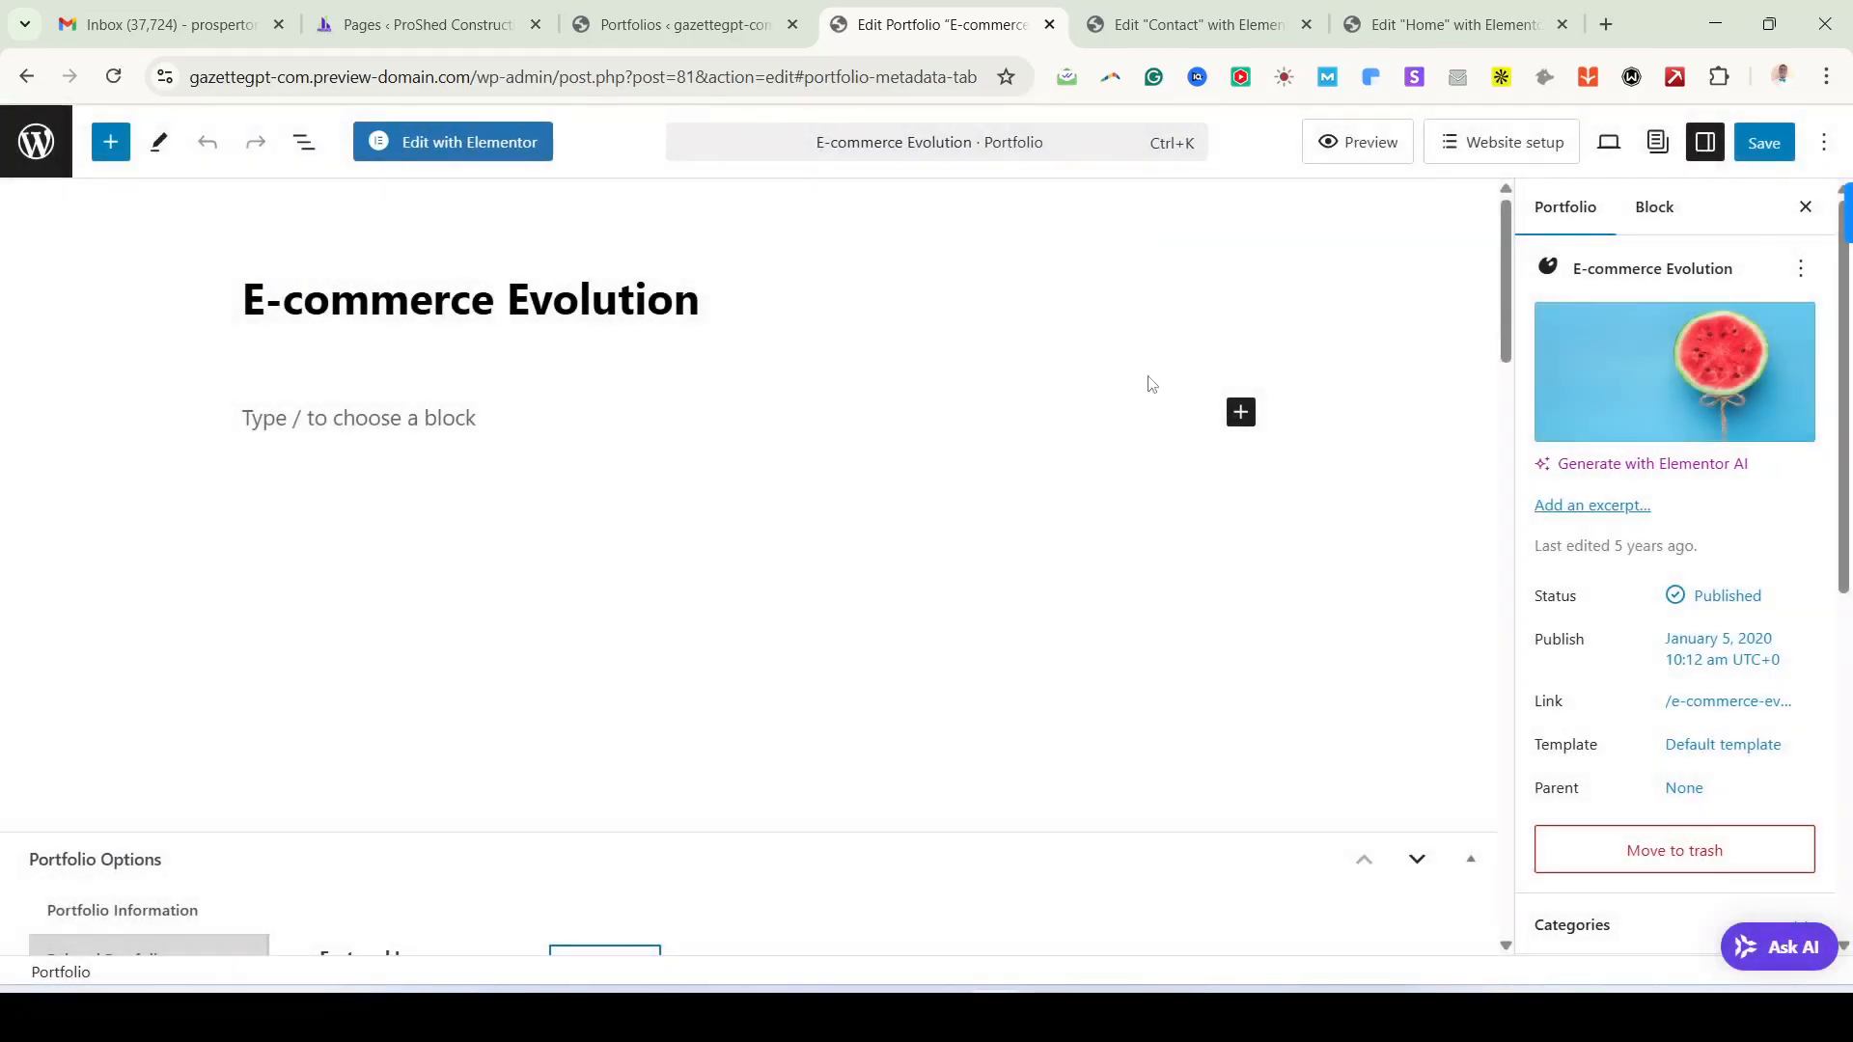
Step: Move the Home page's Elementor editor tab ahead of the Contact tab
click(1361, 27)
drag(1361, 27, 1131, 37)
scroll(1091, 481, down, 4)
scroll(1092, 482, up, 20)
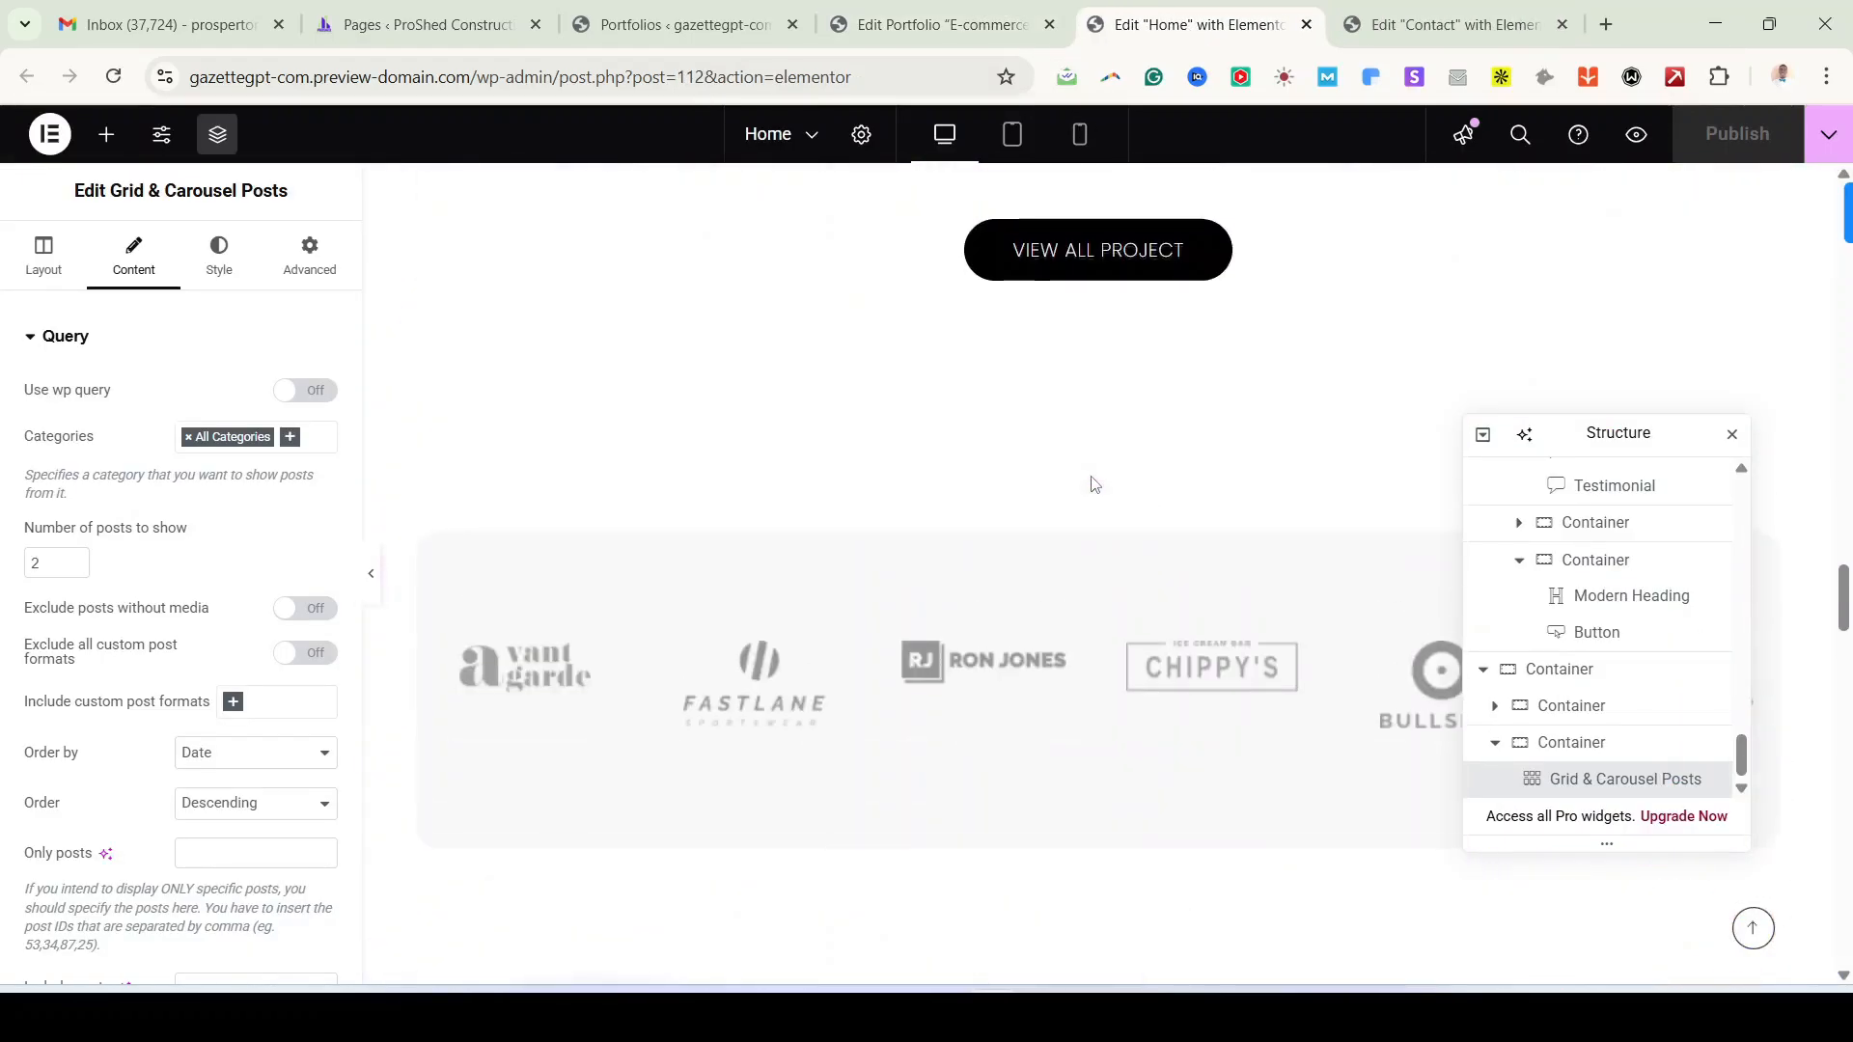
scroll(1092, 483, up, 8)
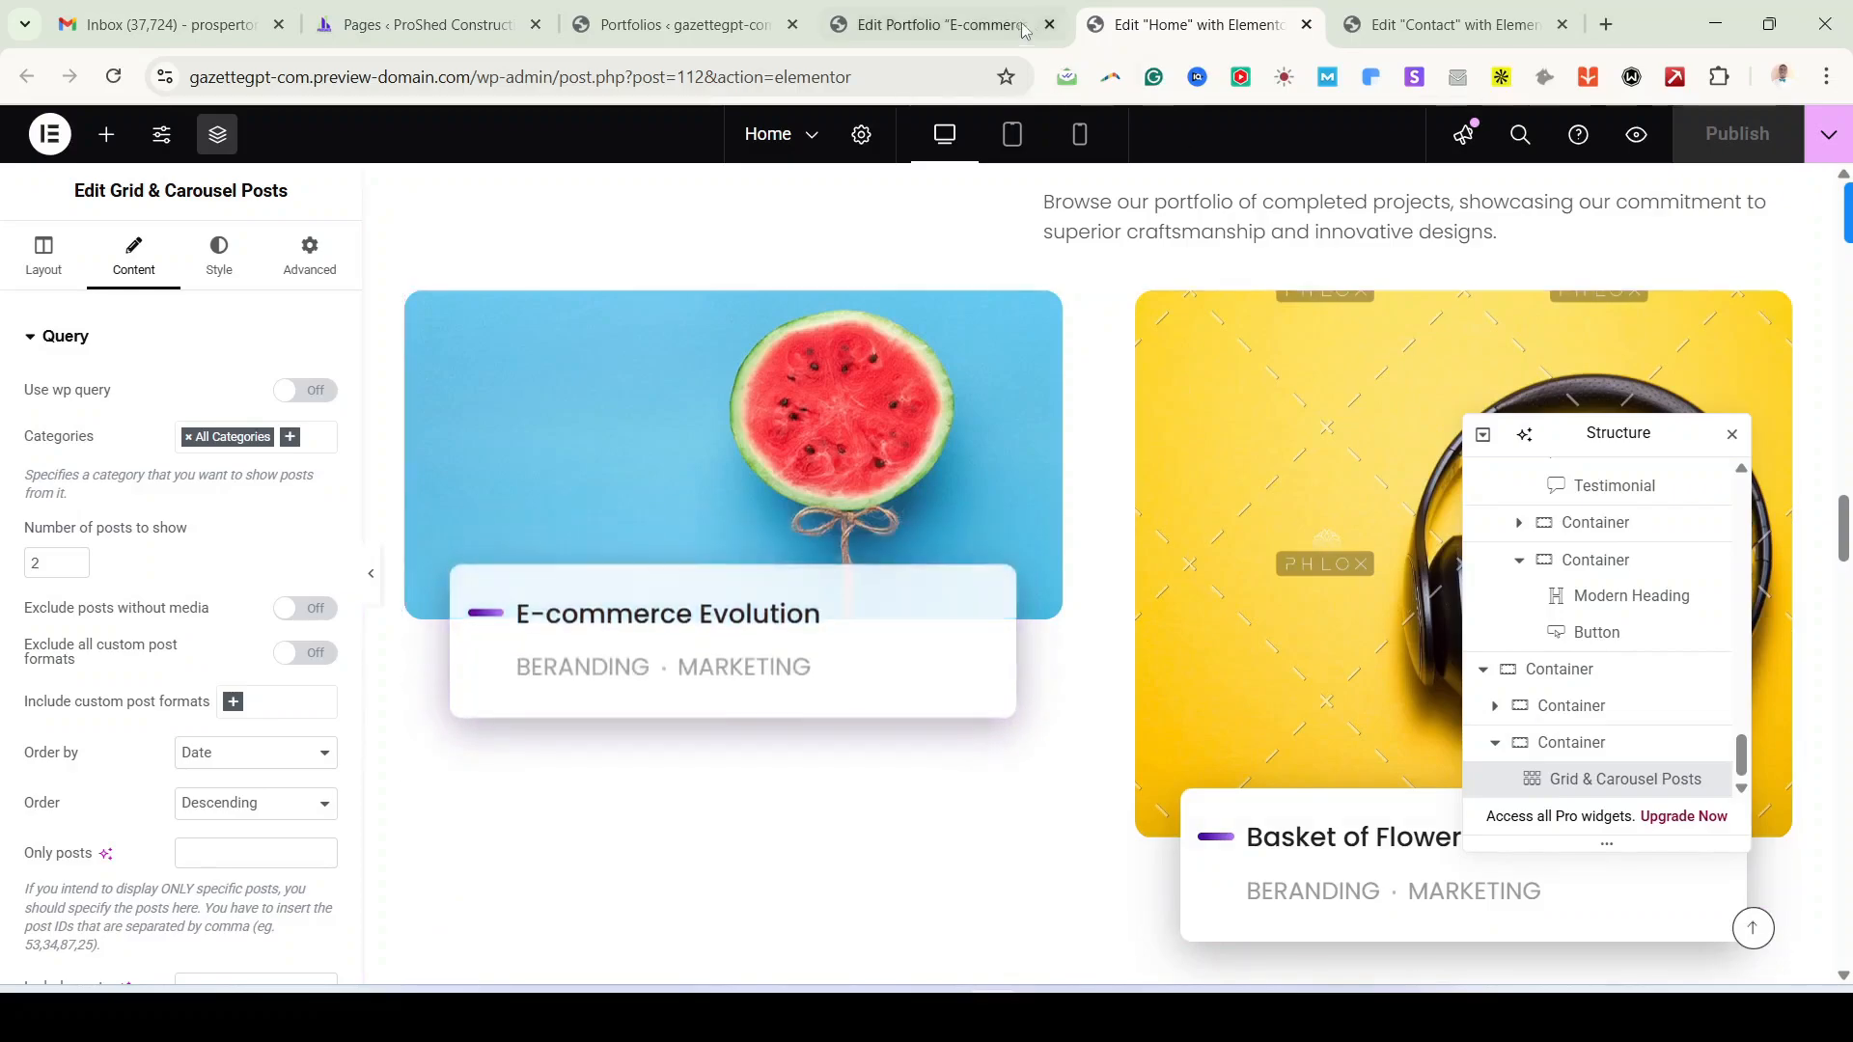
Step: Retitle the E-commerce Evolution portfolio item to 'Commercial Building'
click(924, 28)
triple_click(528, 300)
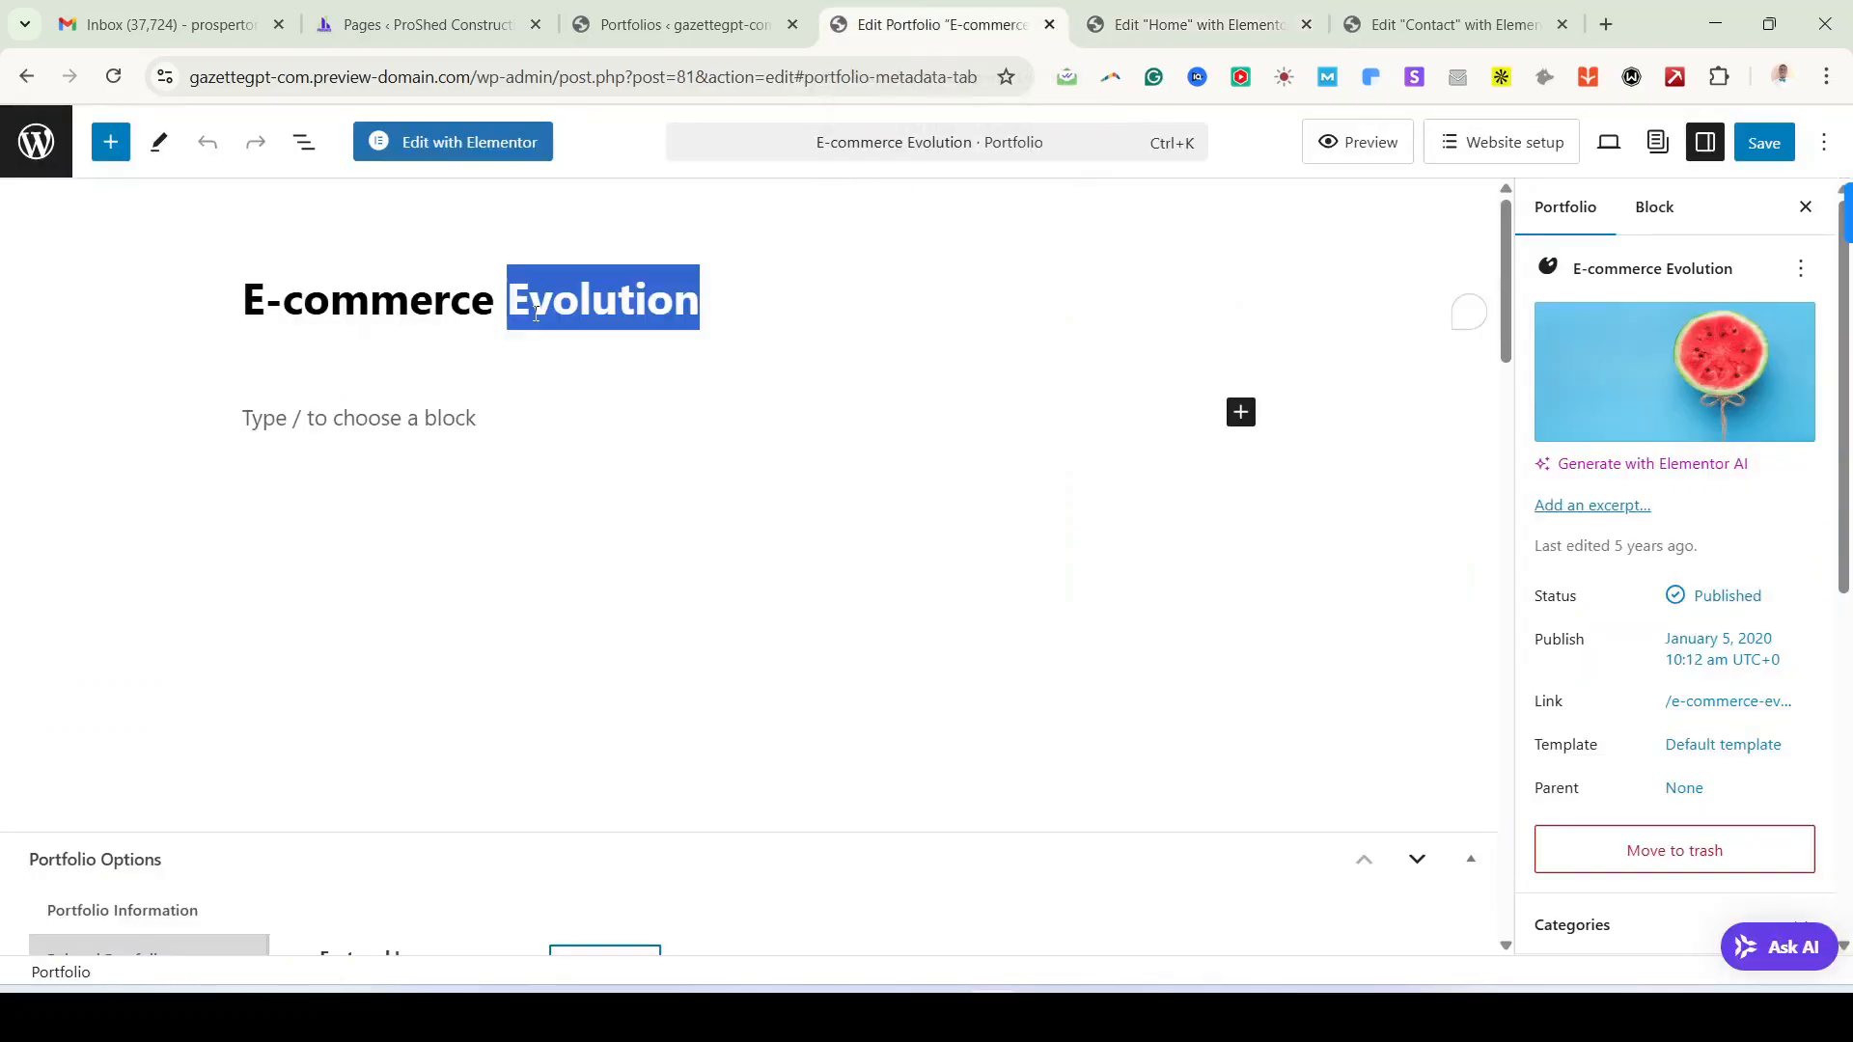
text(C)
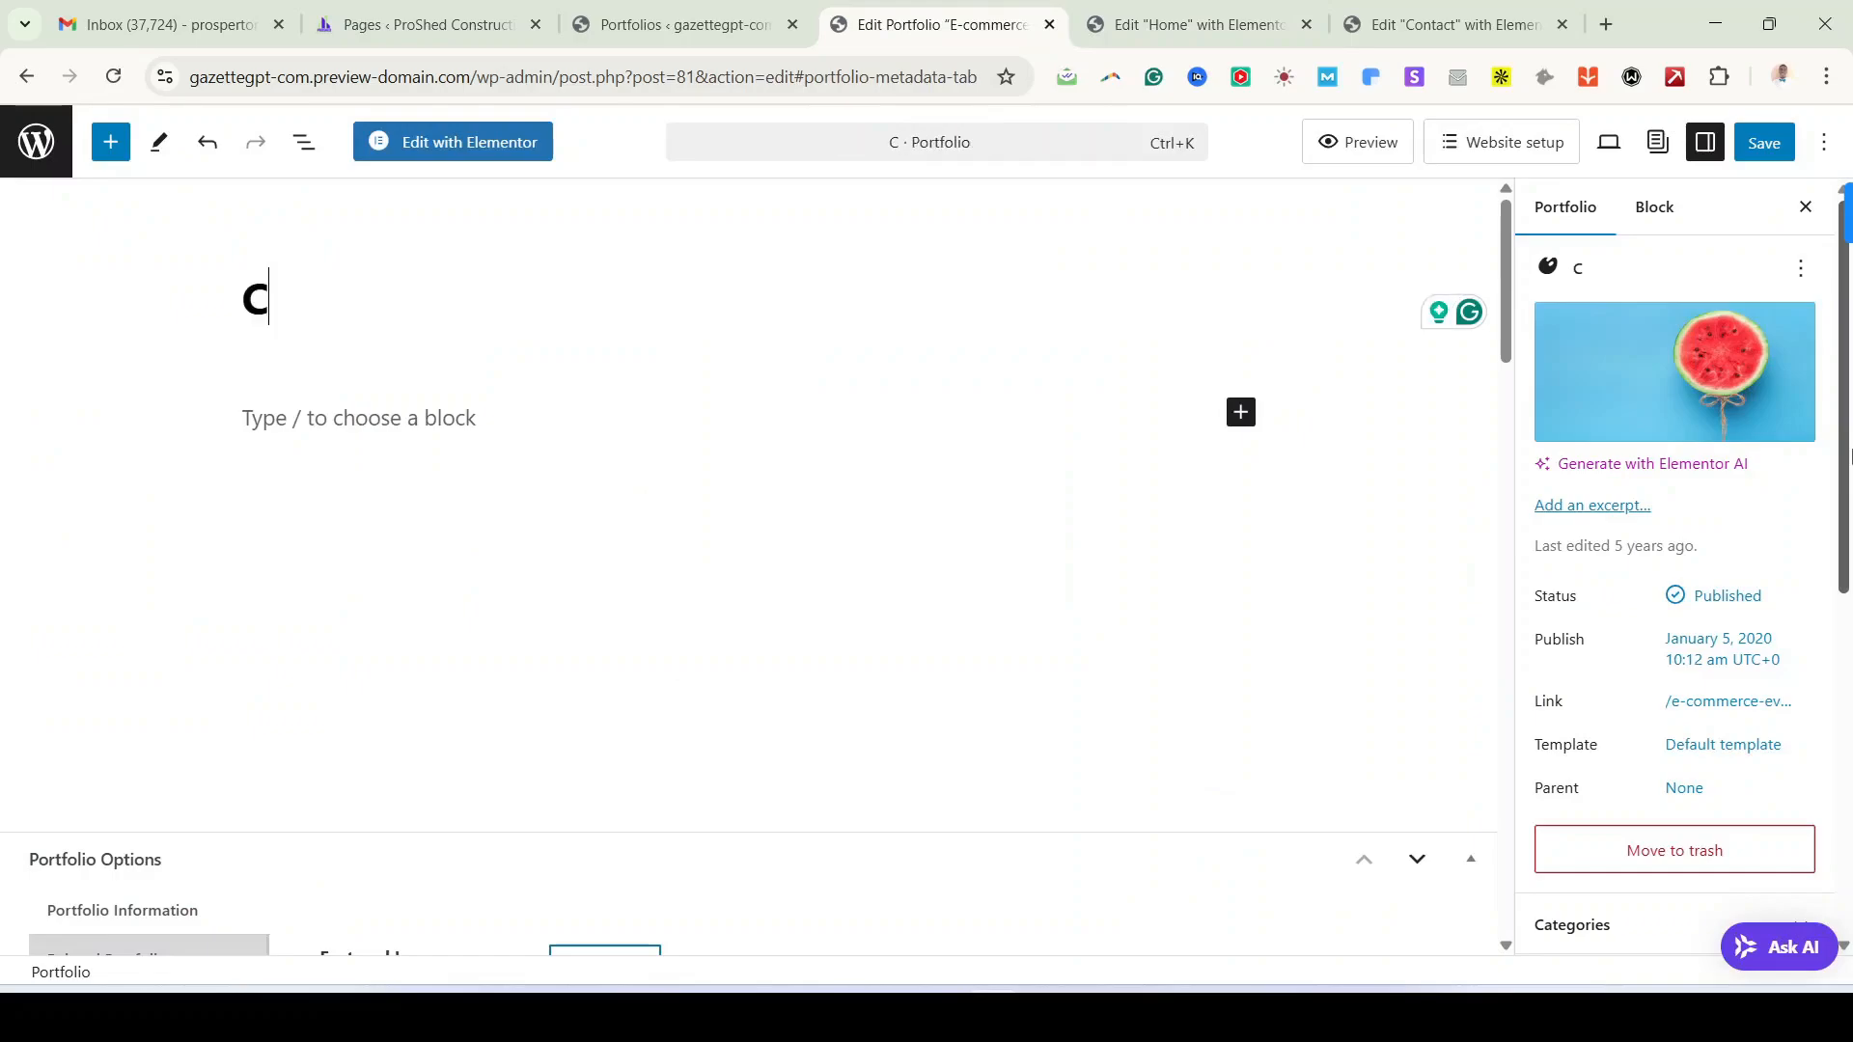
text(ommercial Buildi g)
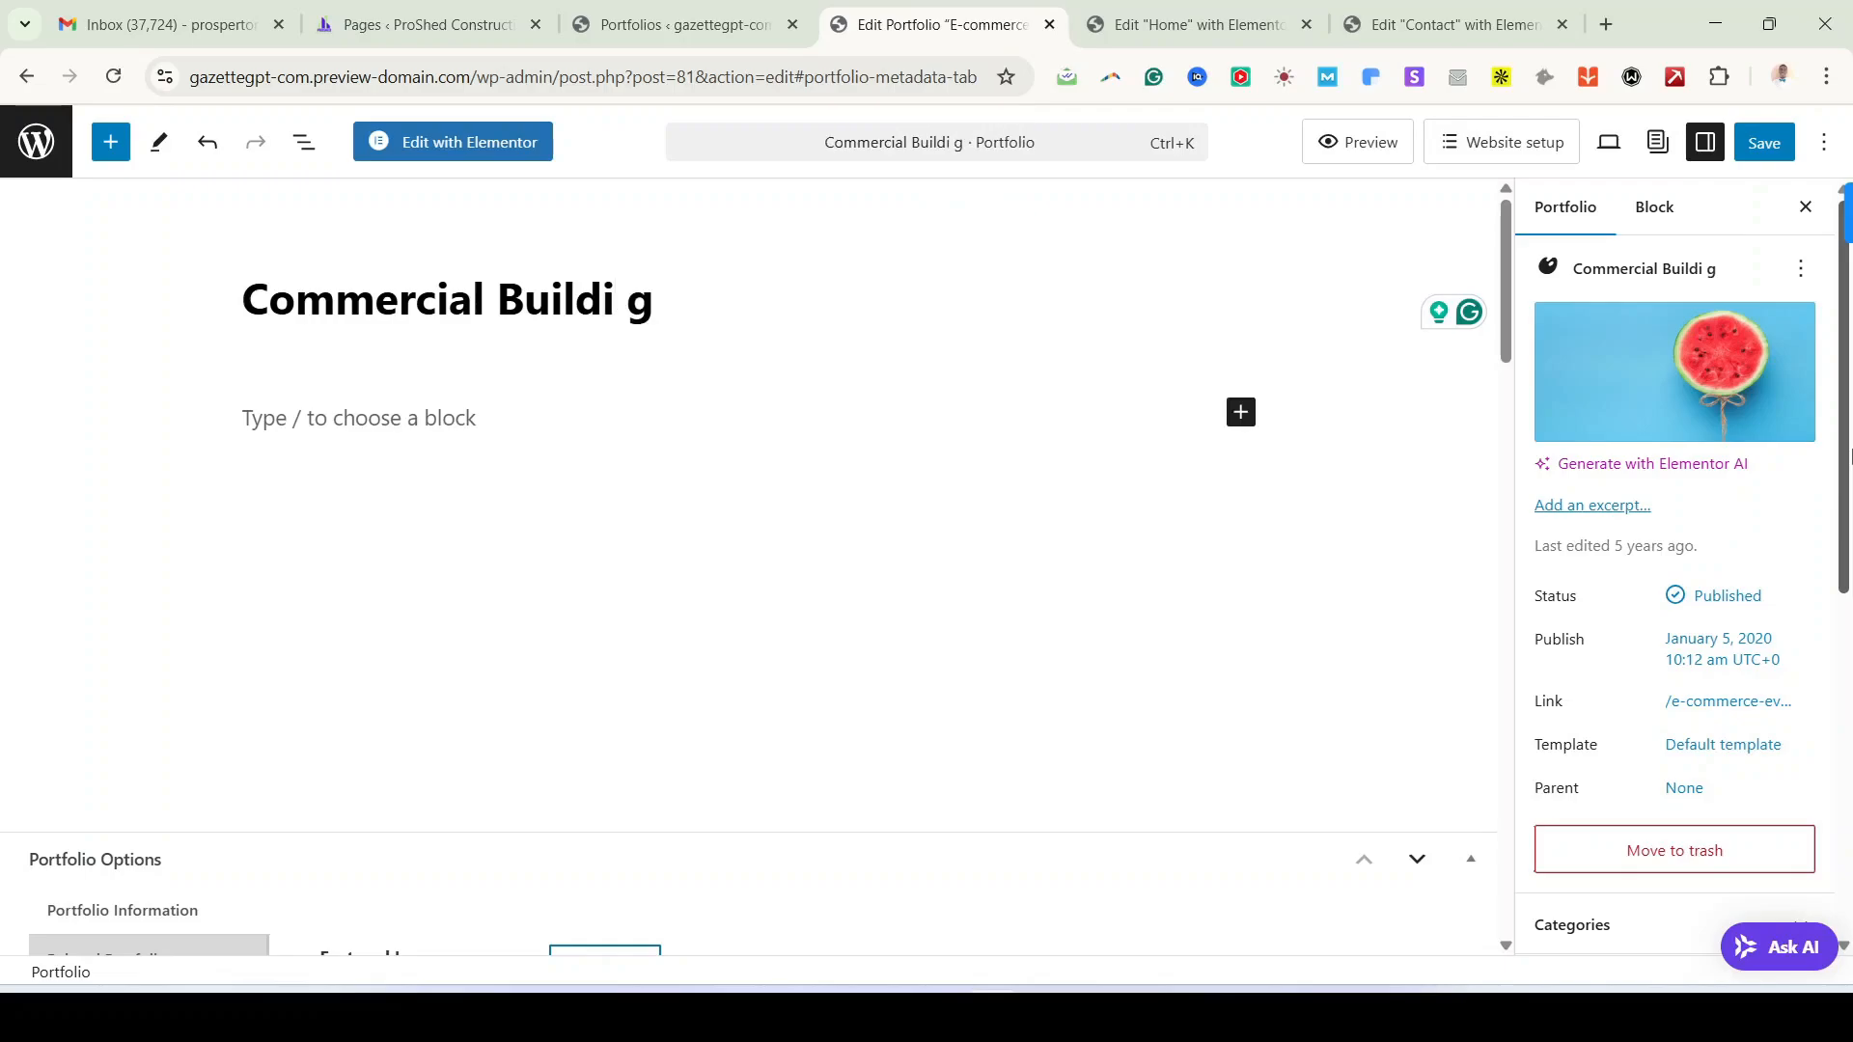
key(BackSpace)
key(BackSpace)
text(ng)
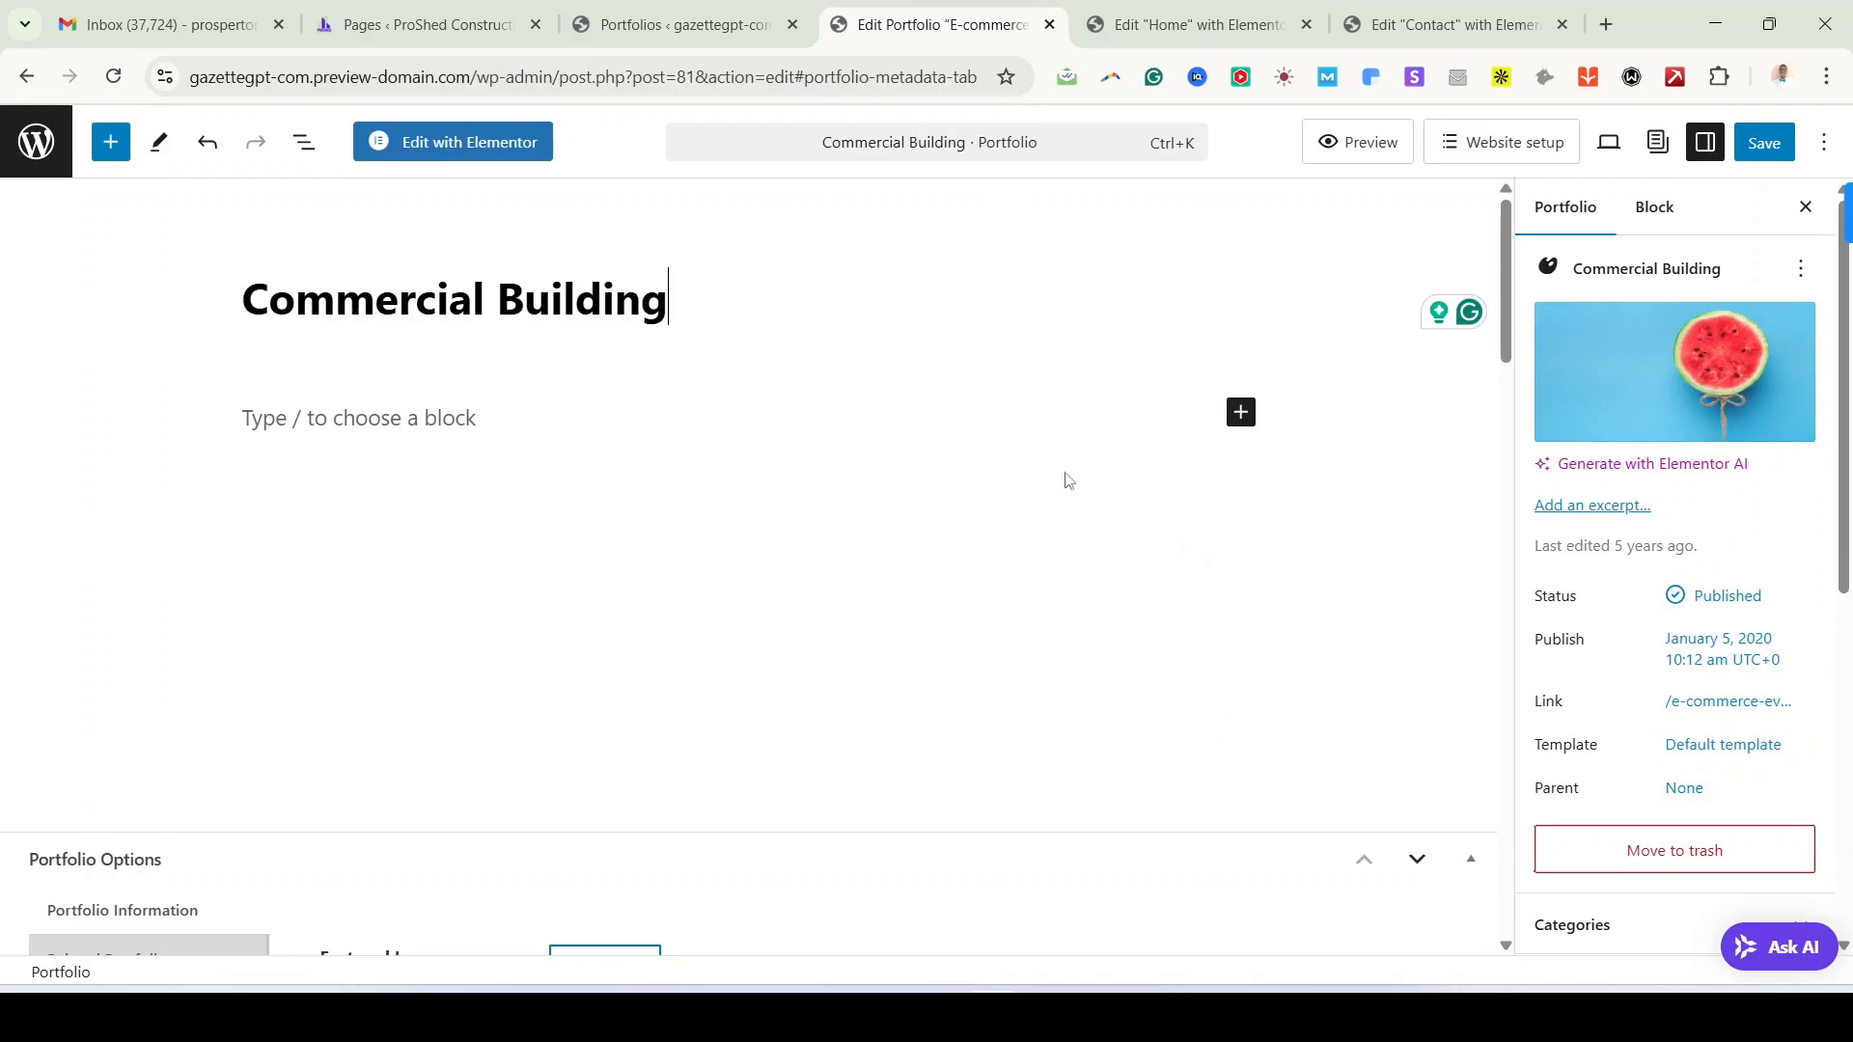
mouse_move(1766, 405)
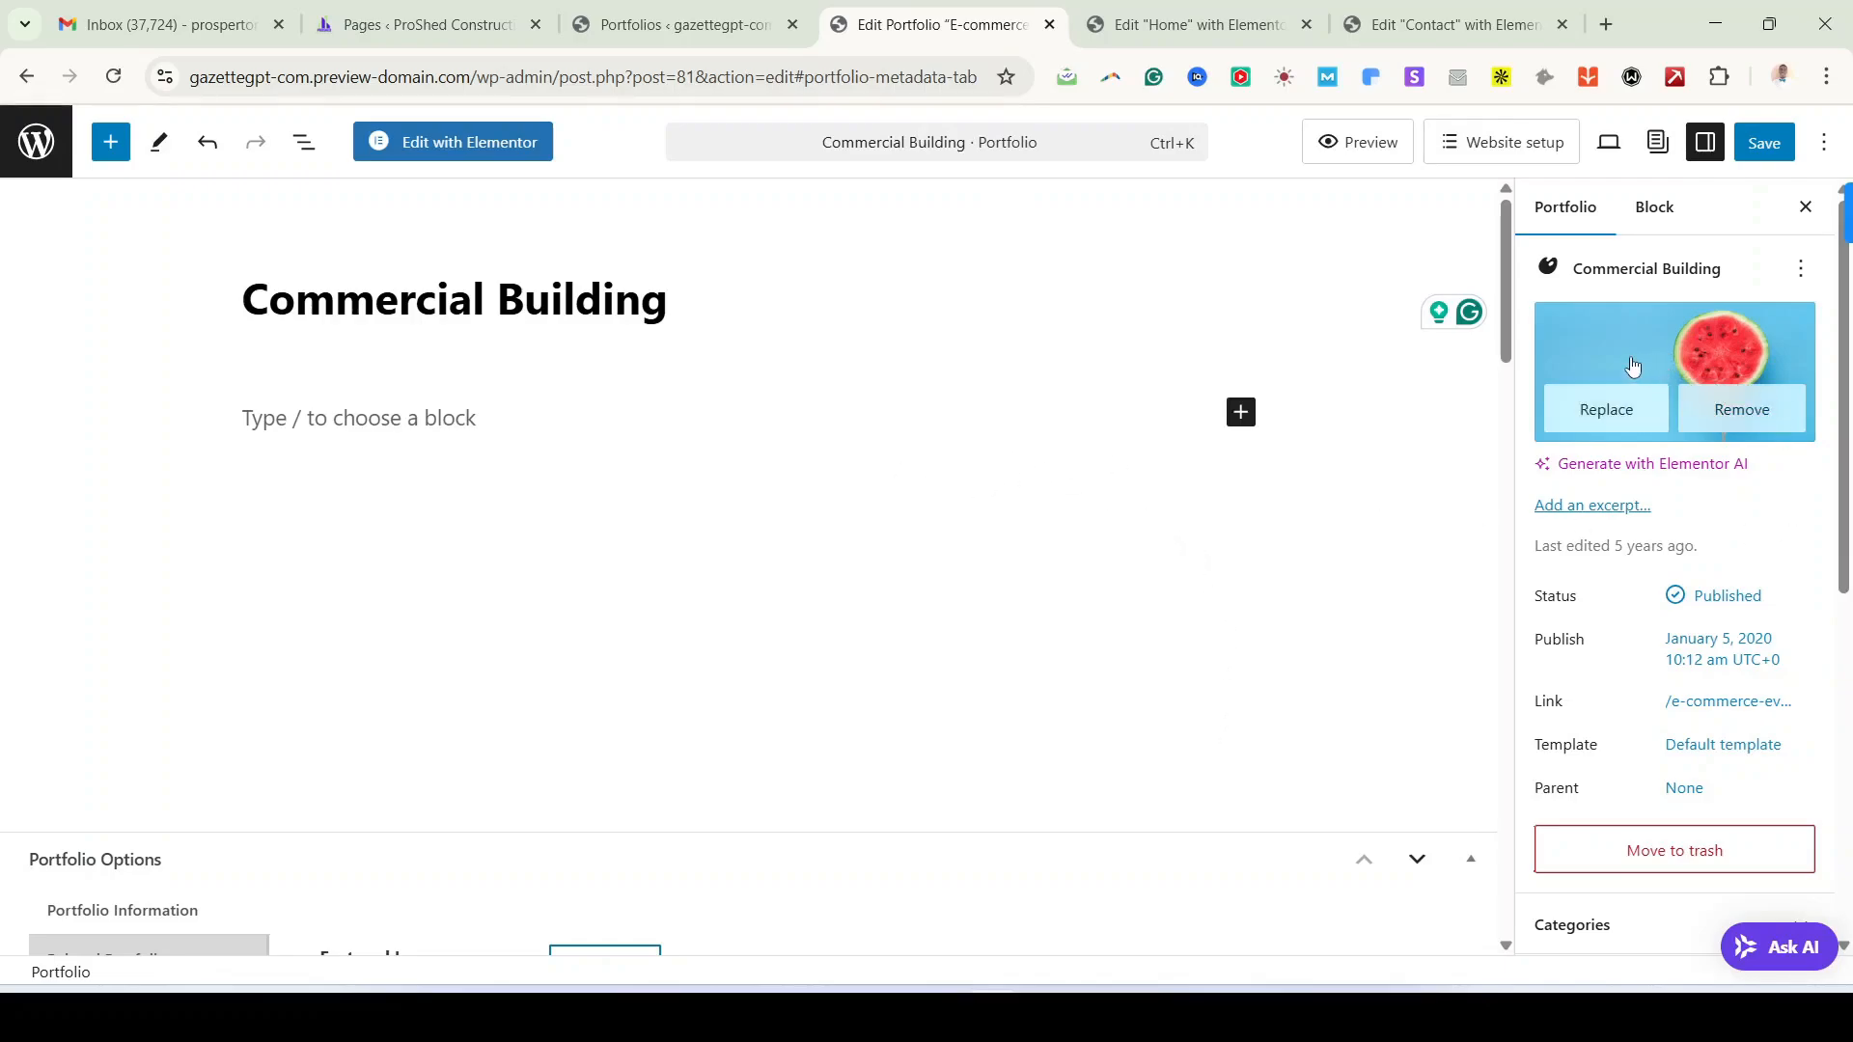
Step: Replace the featured image with the LOWE'S storefront photo from the media library
click(1196, 24)
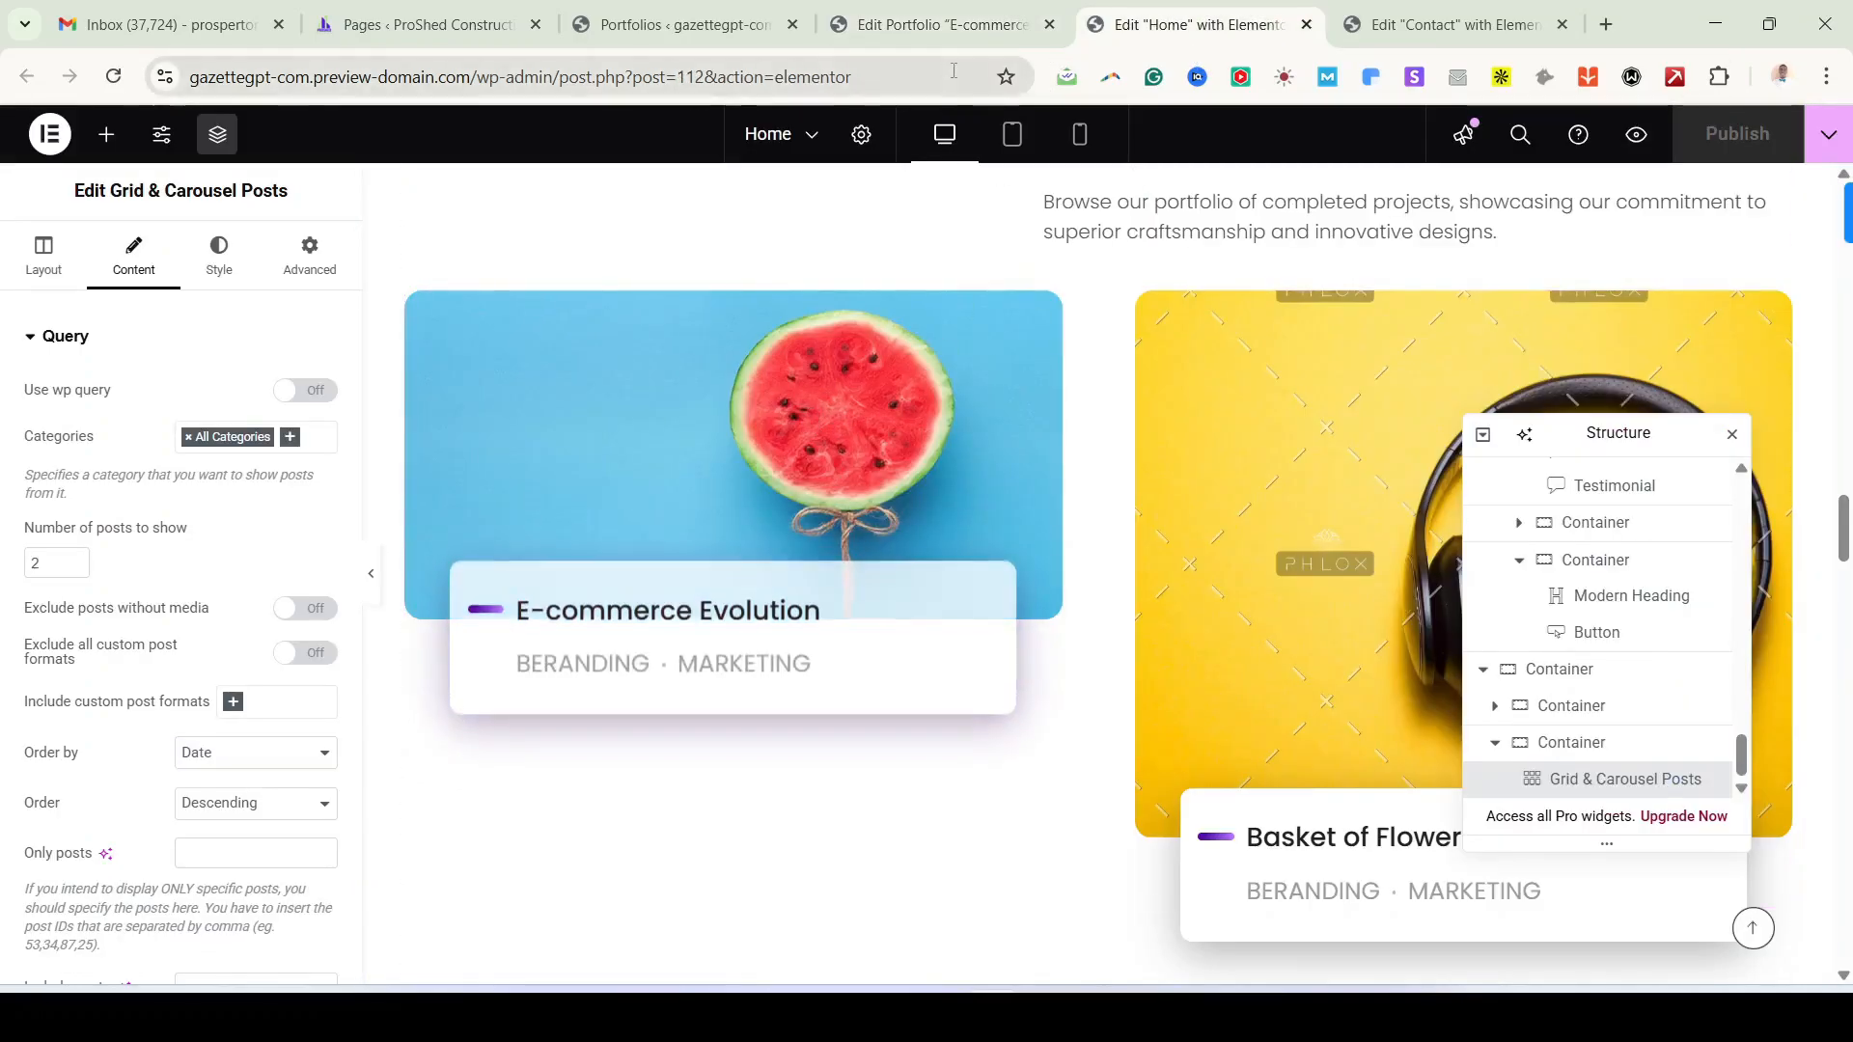
click(979, 33)
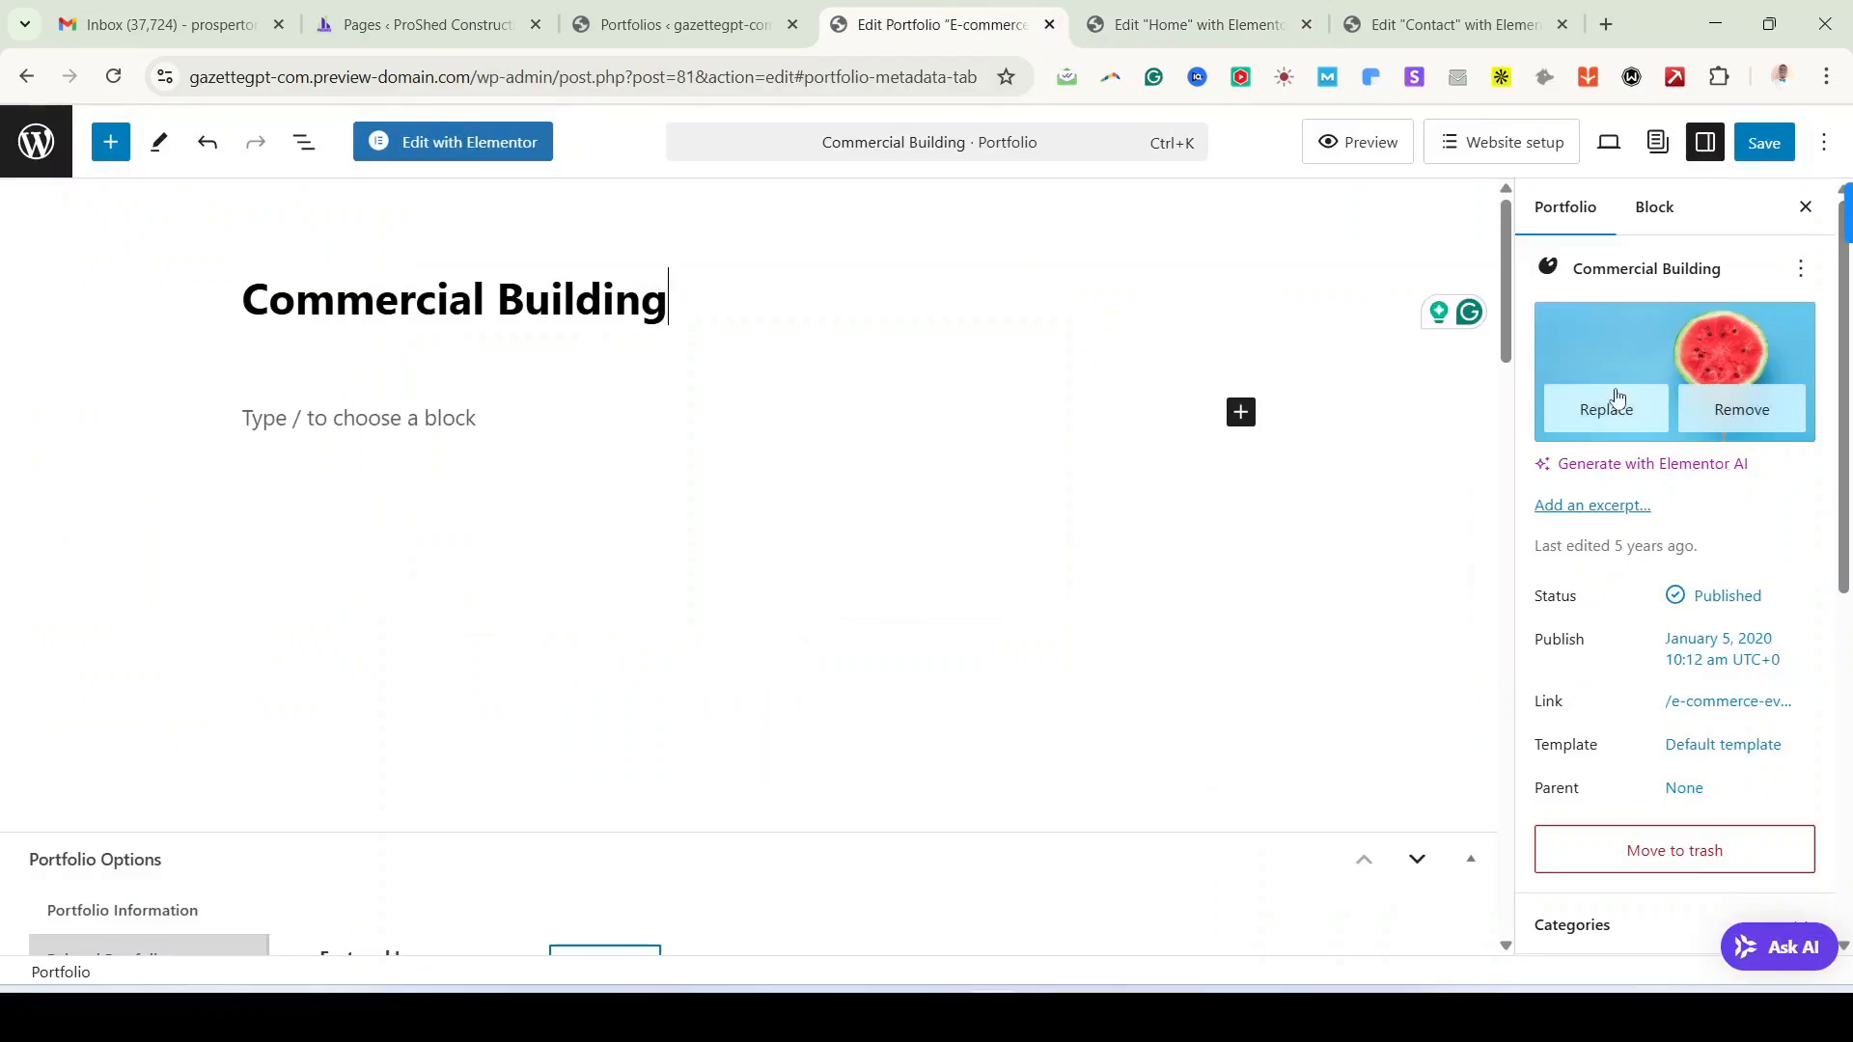
click(1607, 406)
click(739, 601)
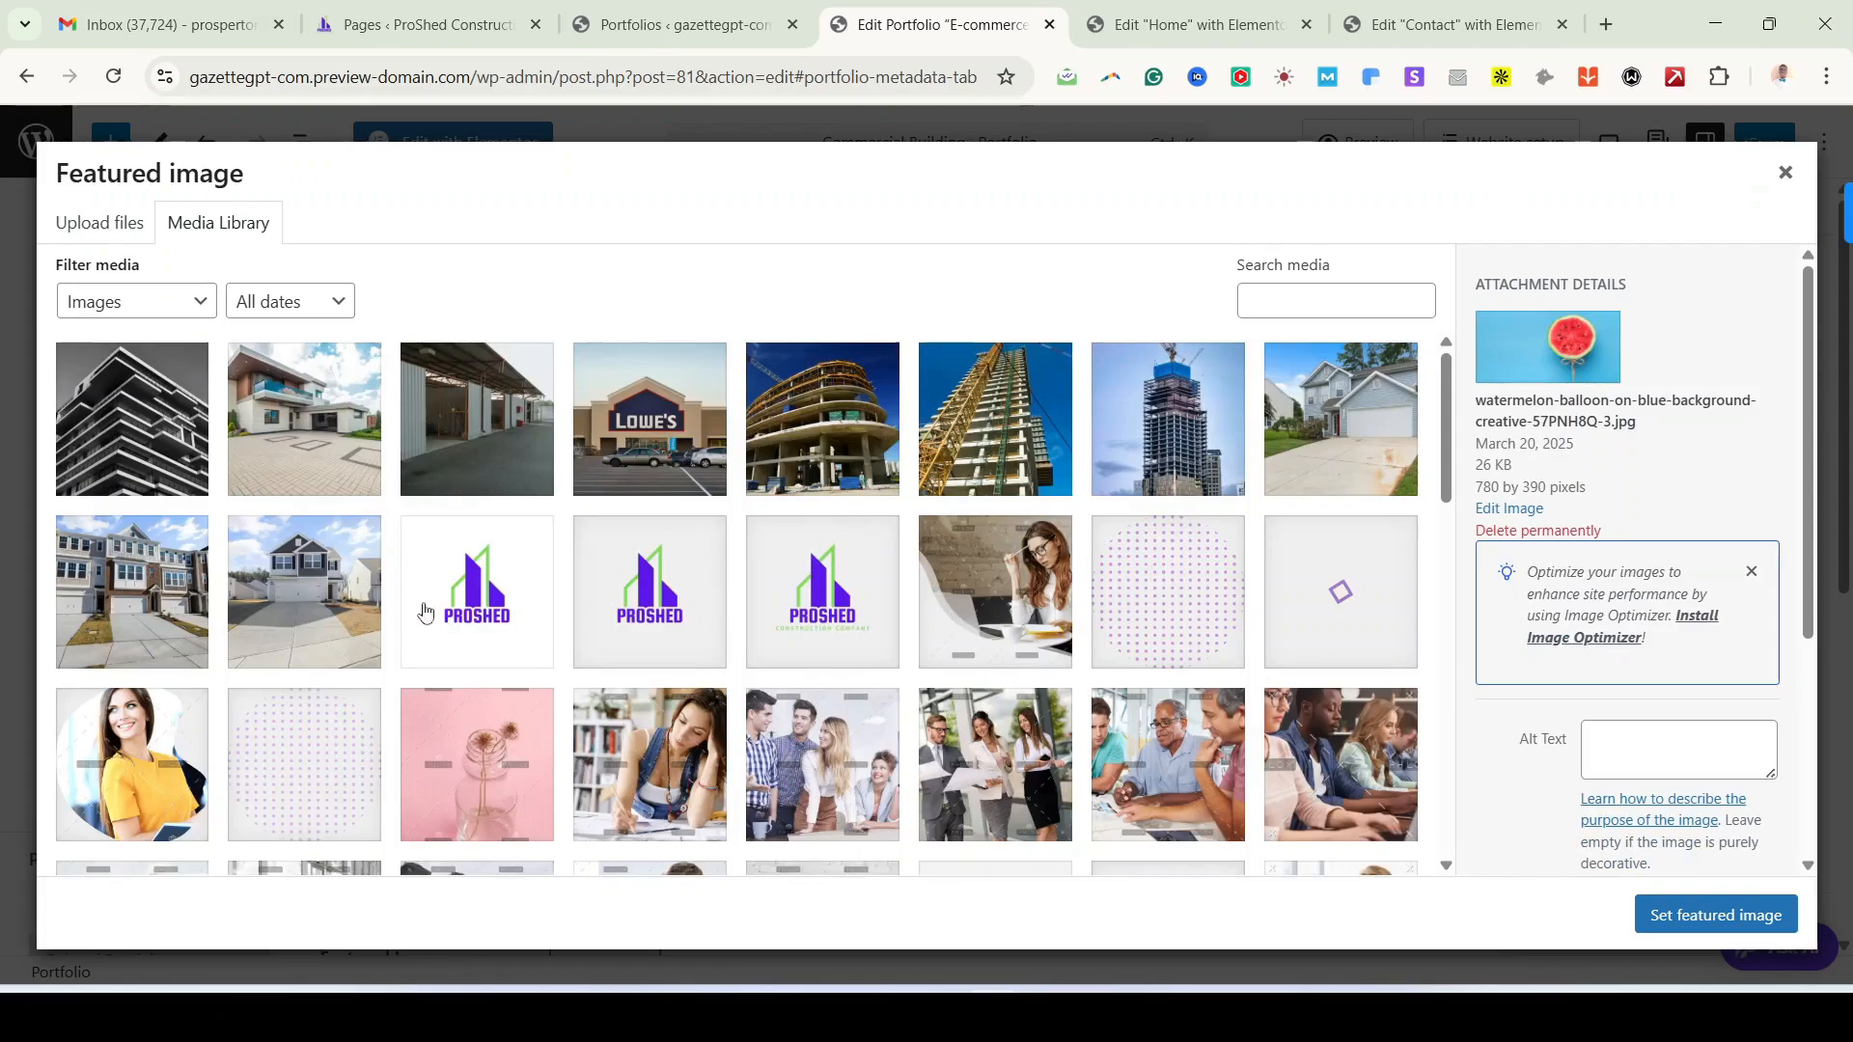
click(663, 443)
click(1716, 915)
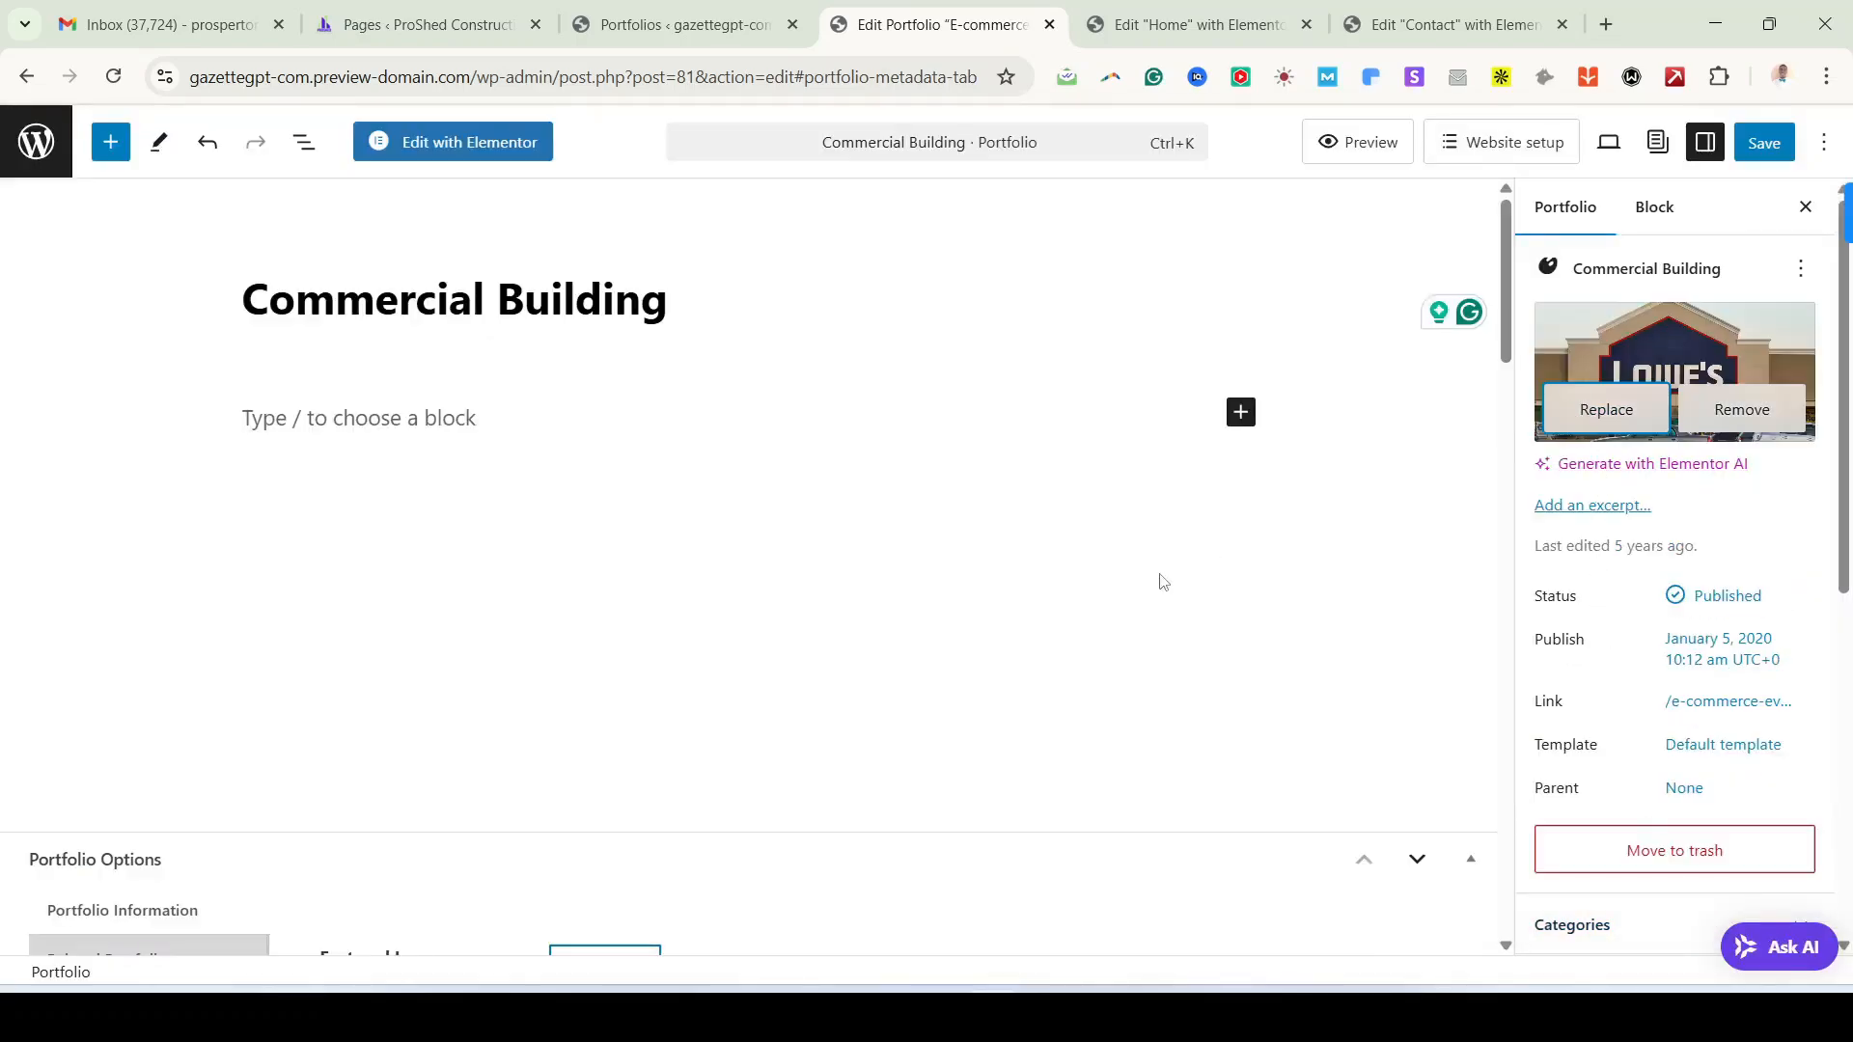
Step: Scroll down to the Portfolio Options overview fields, checking the Home portfolio cards
scroll(827, 686, down, 6)
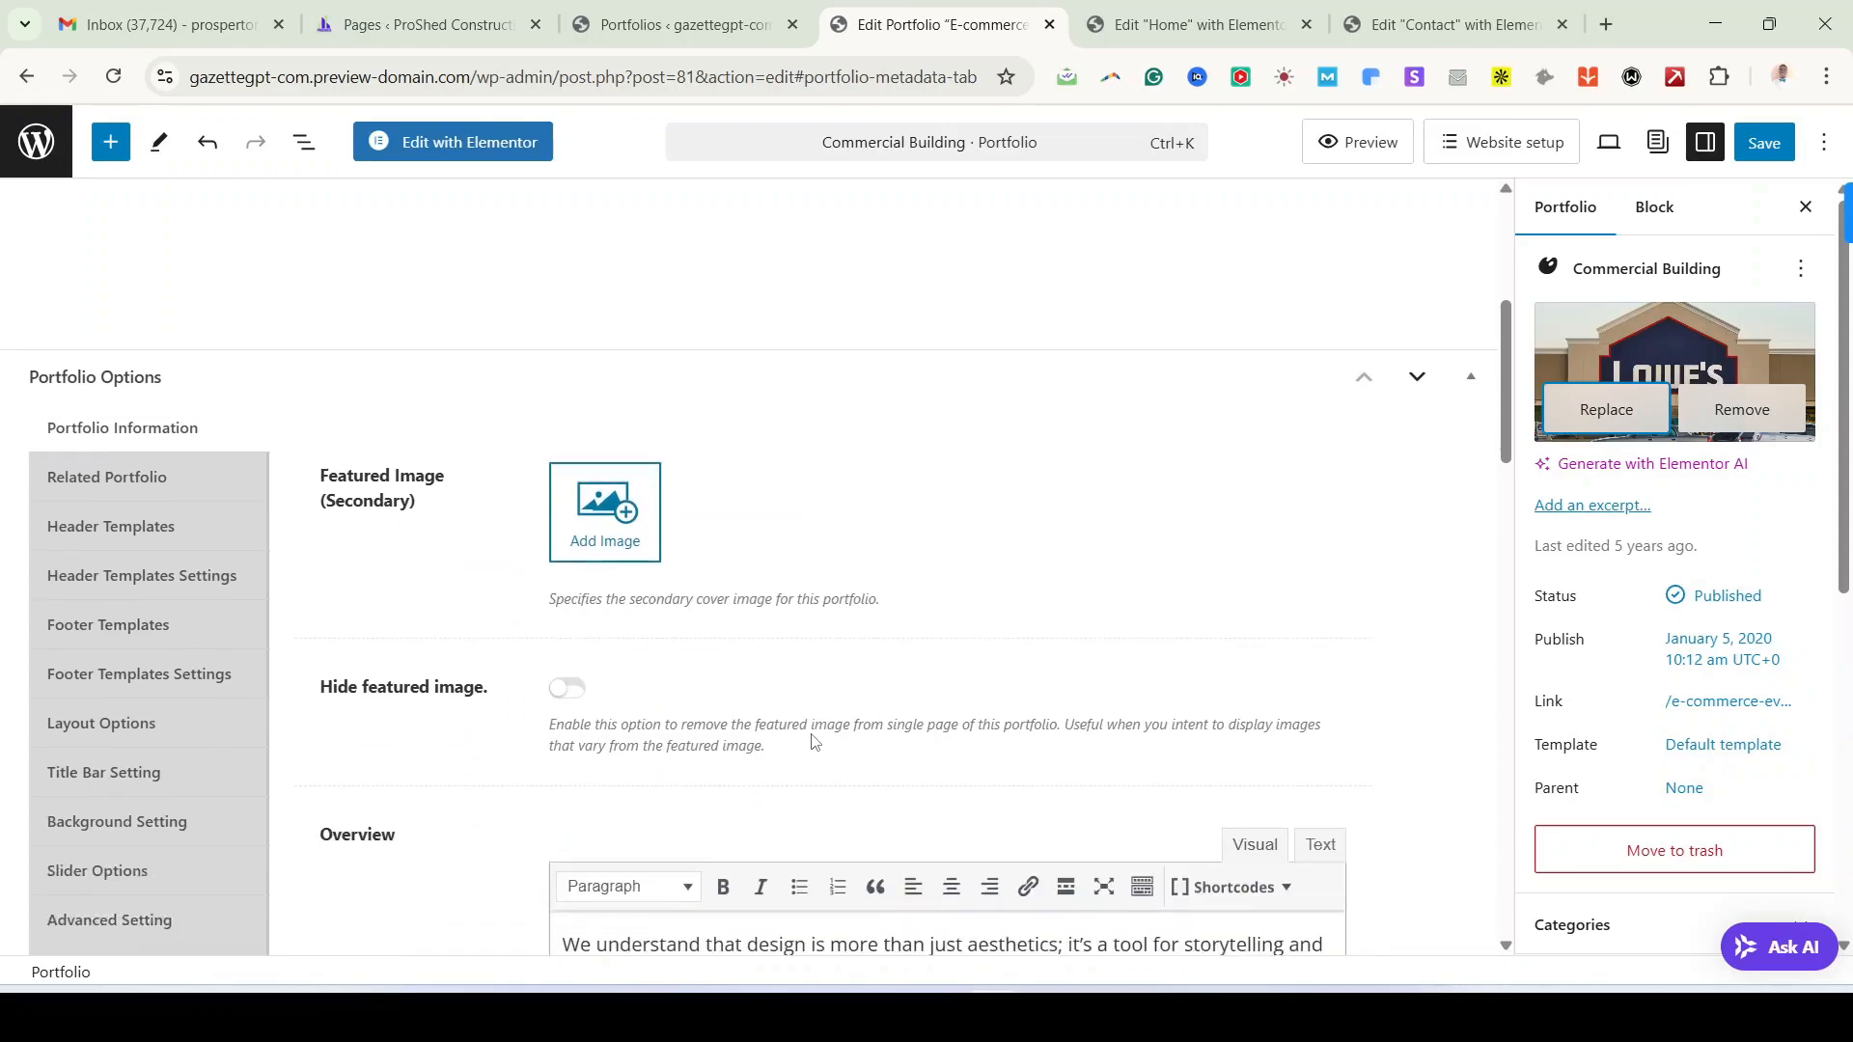
scroll(811, 741, down, 1)
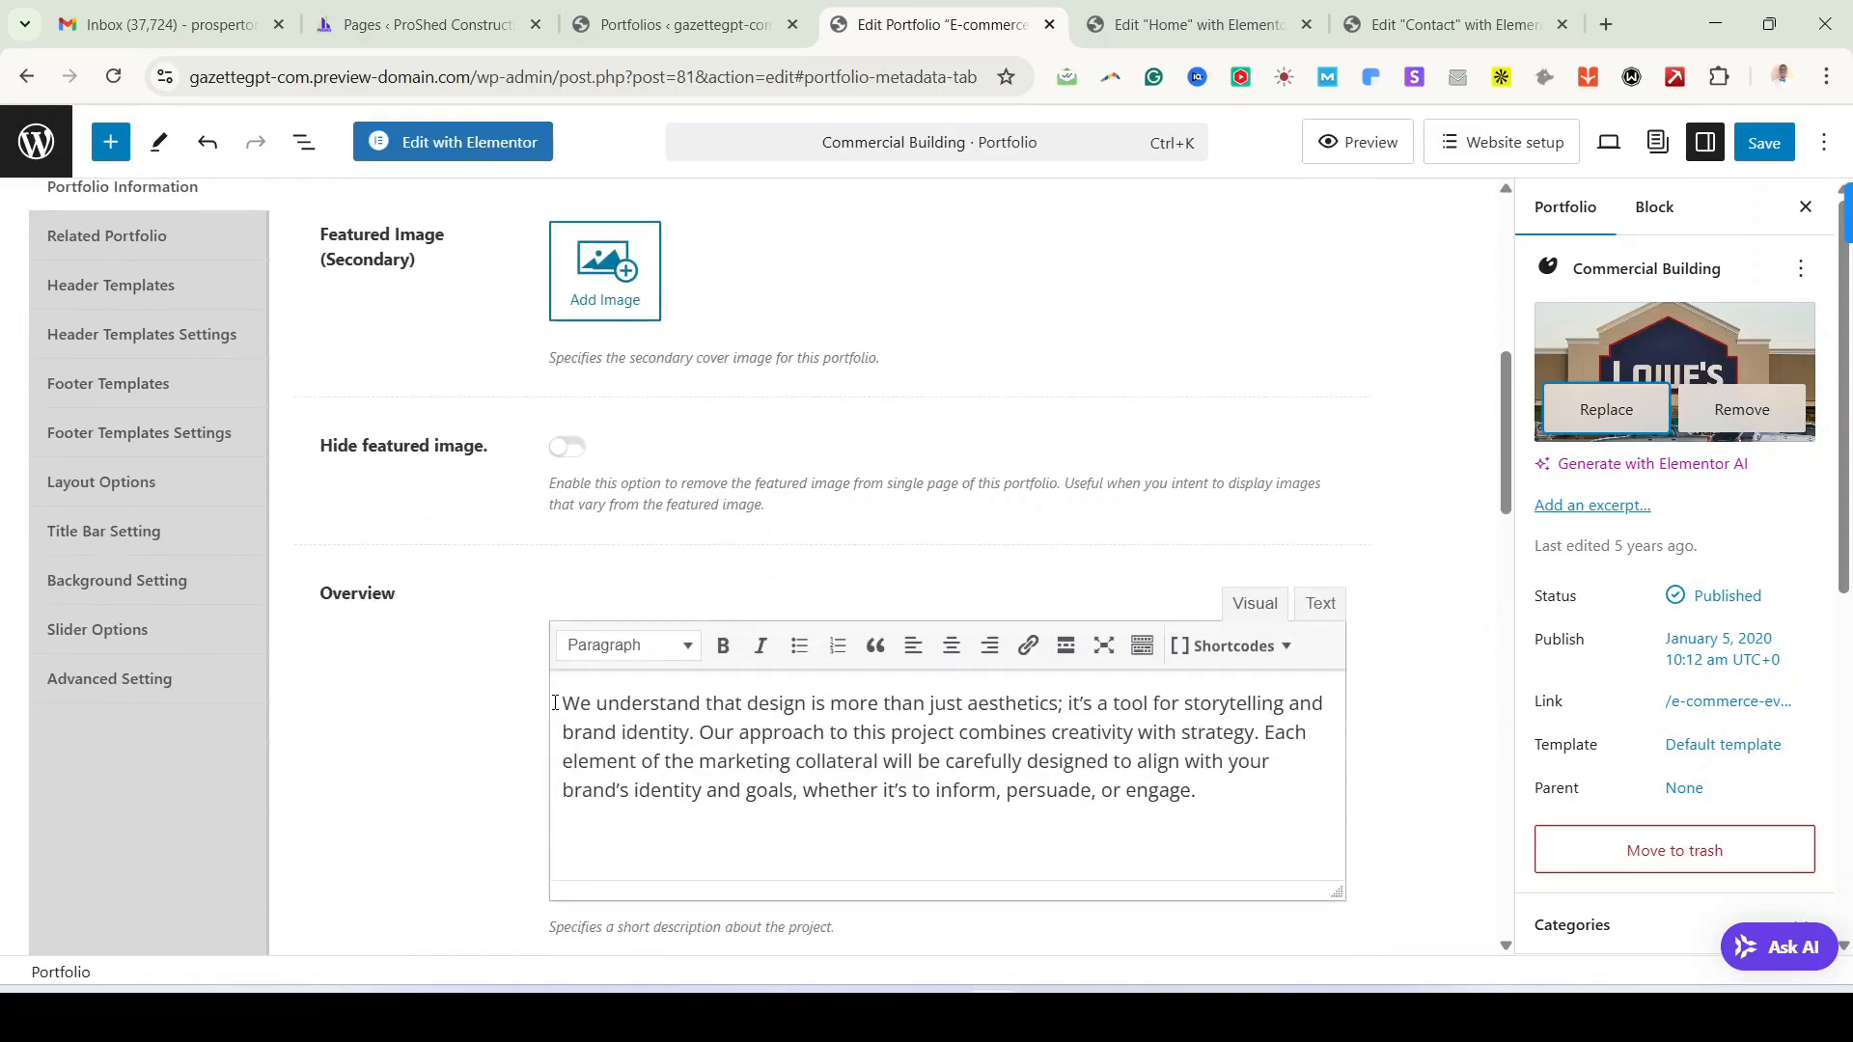
drag(555, 703, 1139, 762)
click(926, 735)
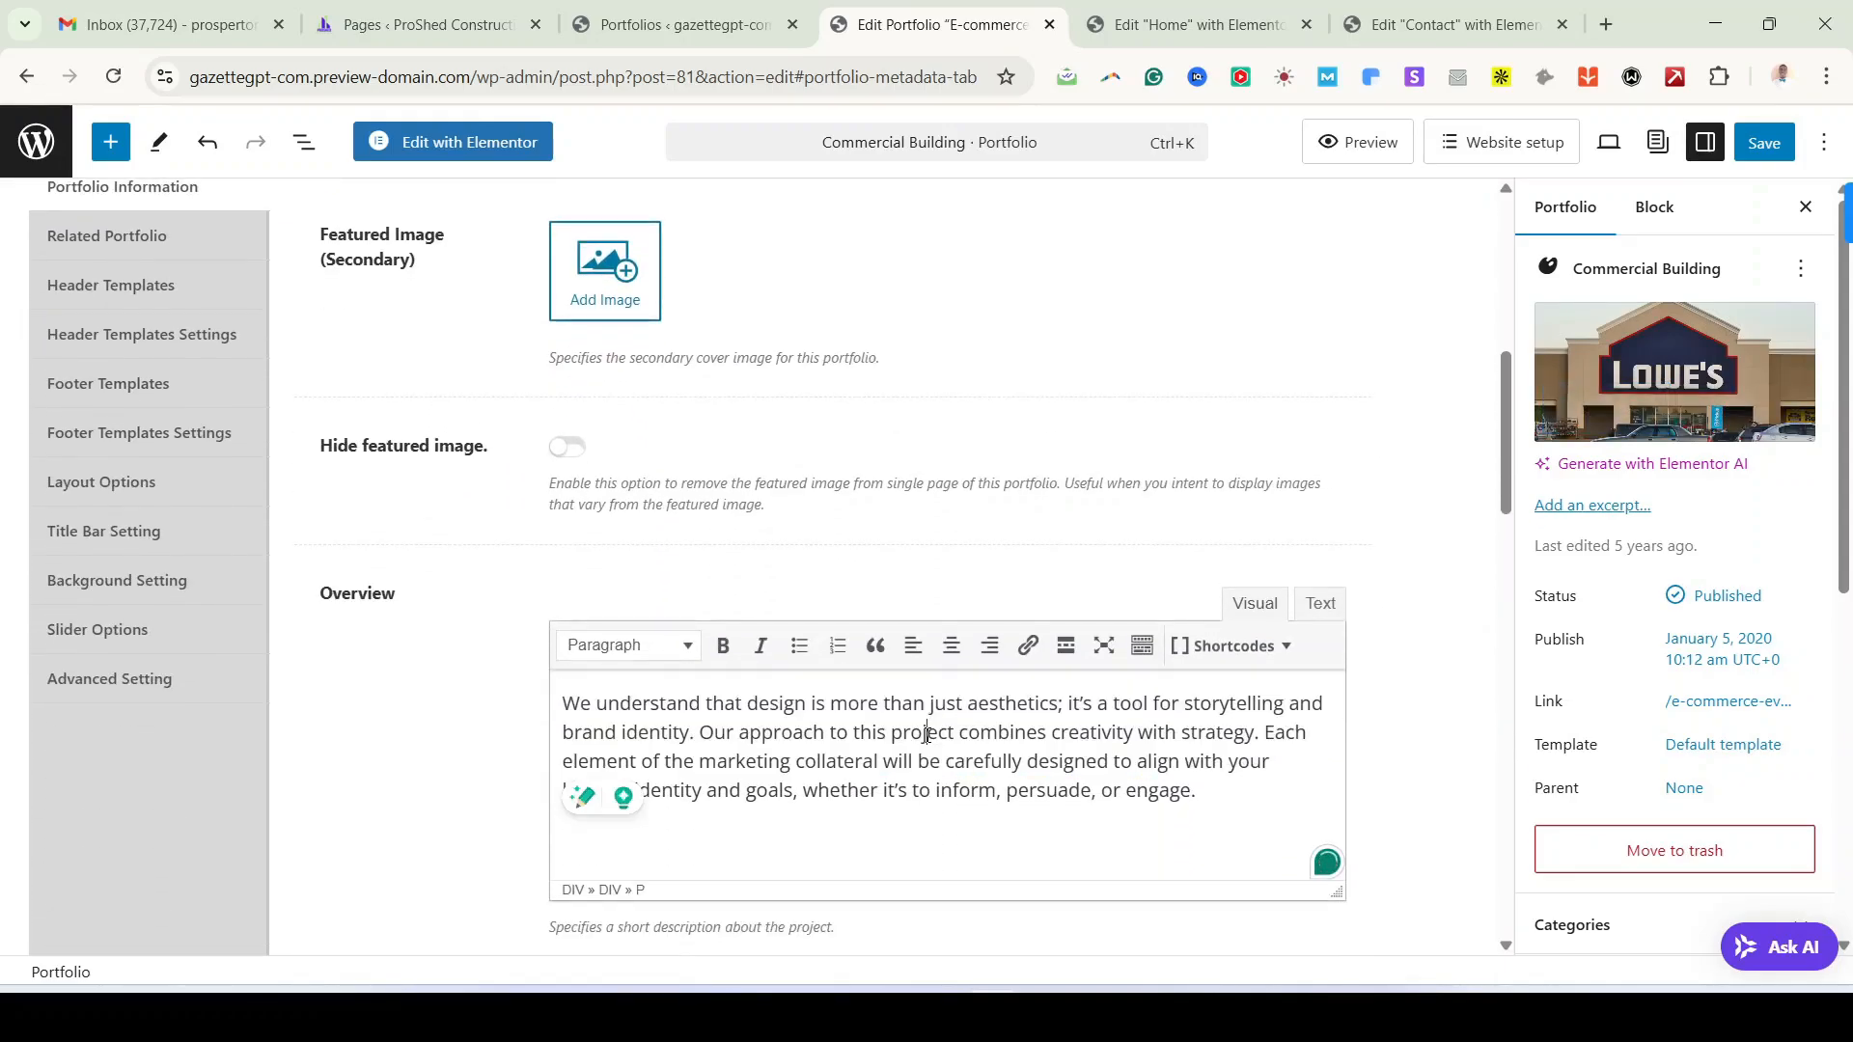
click(1197, 24)
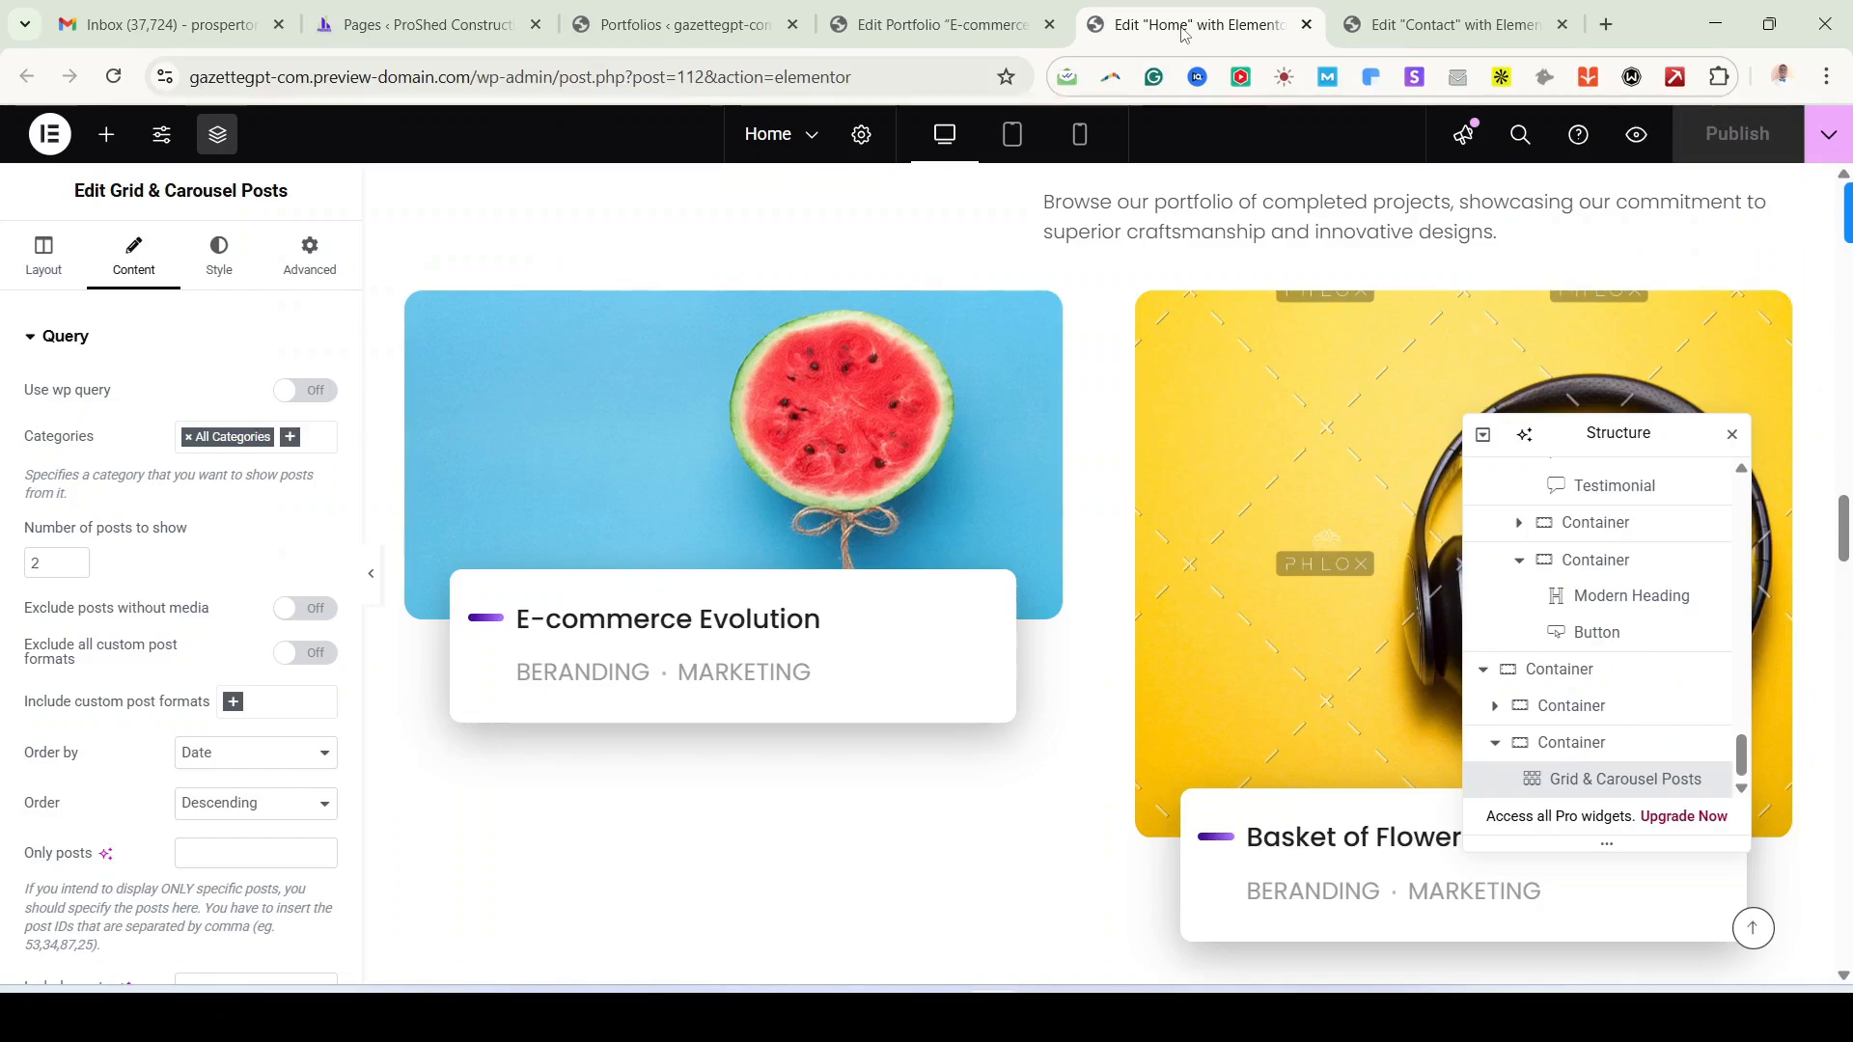
click(963, 29)
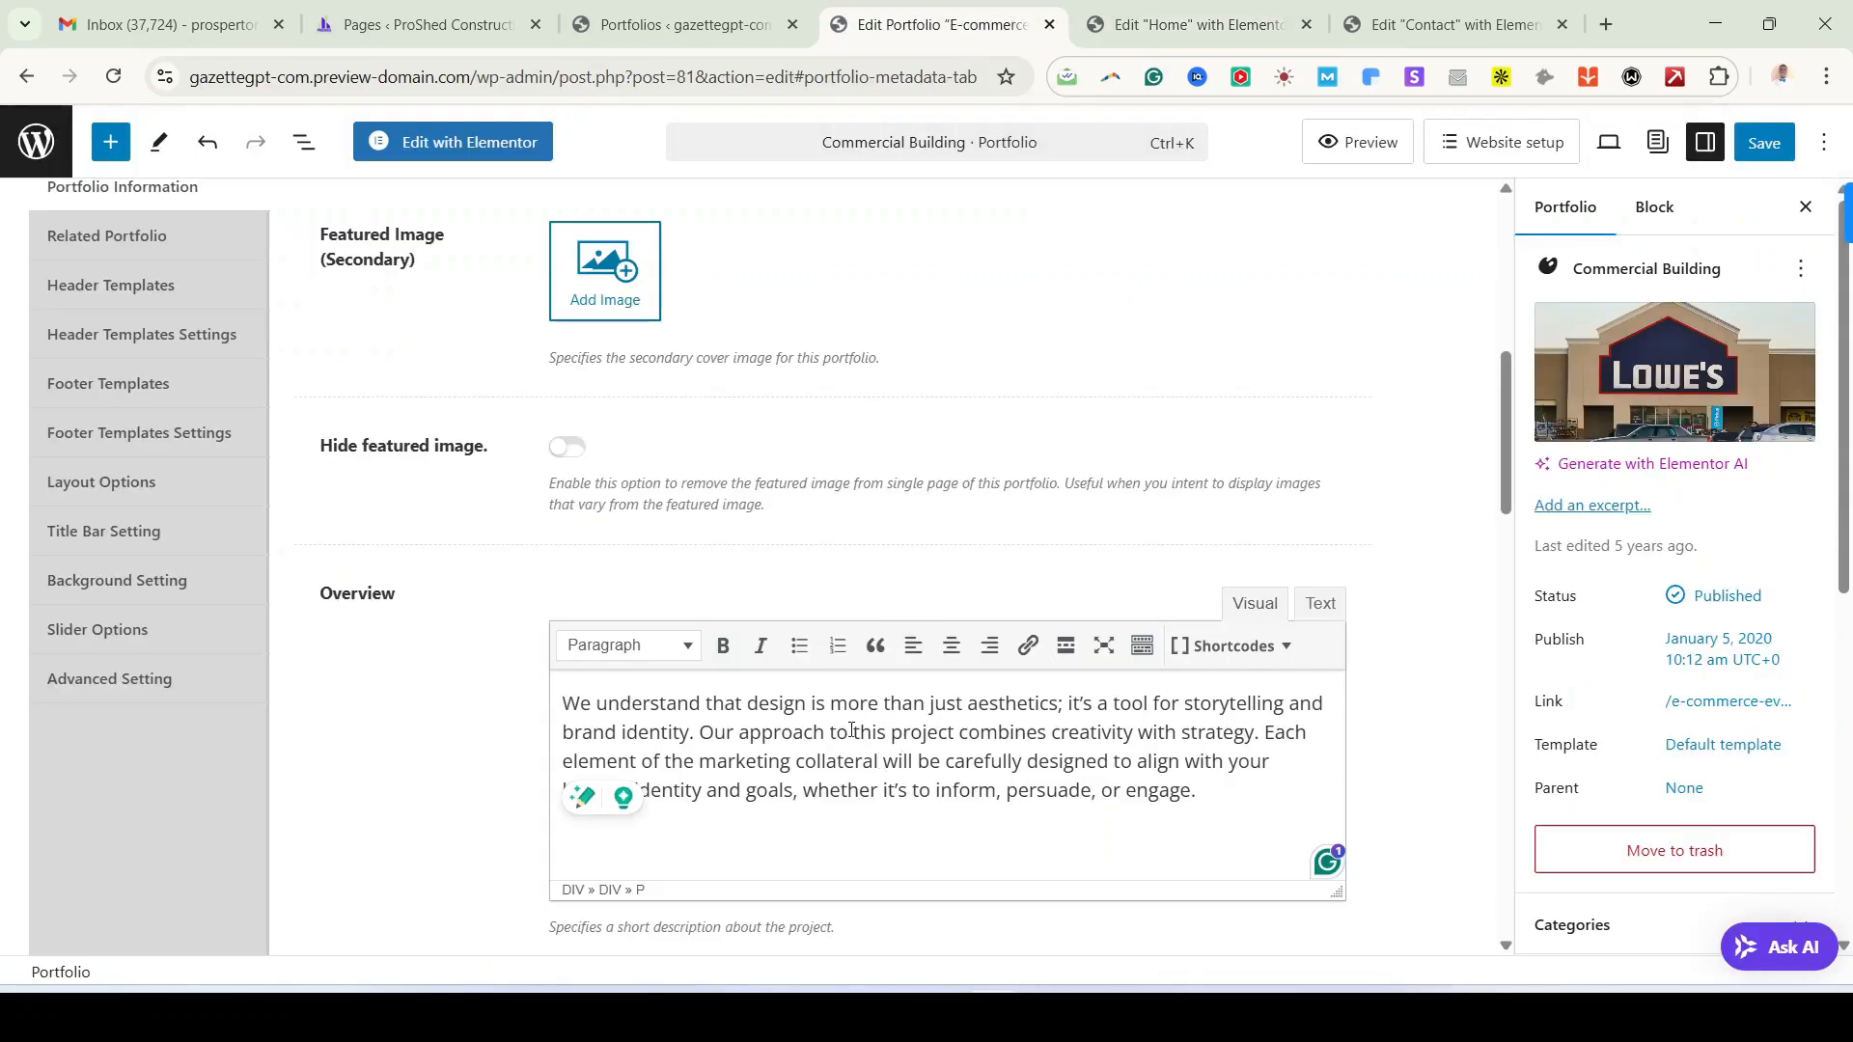
scroll(884, 630, down, 3)
scroll(859, 615, down, 1)
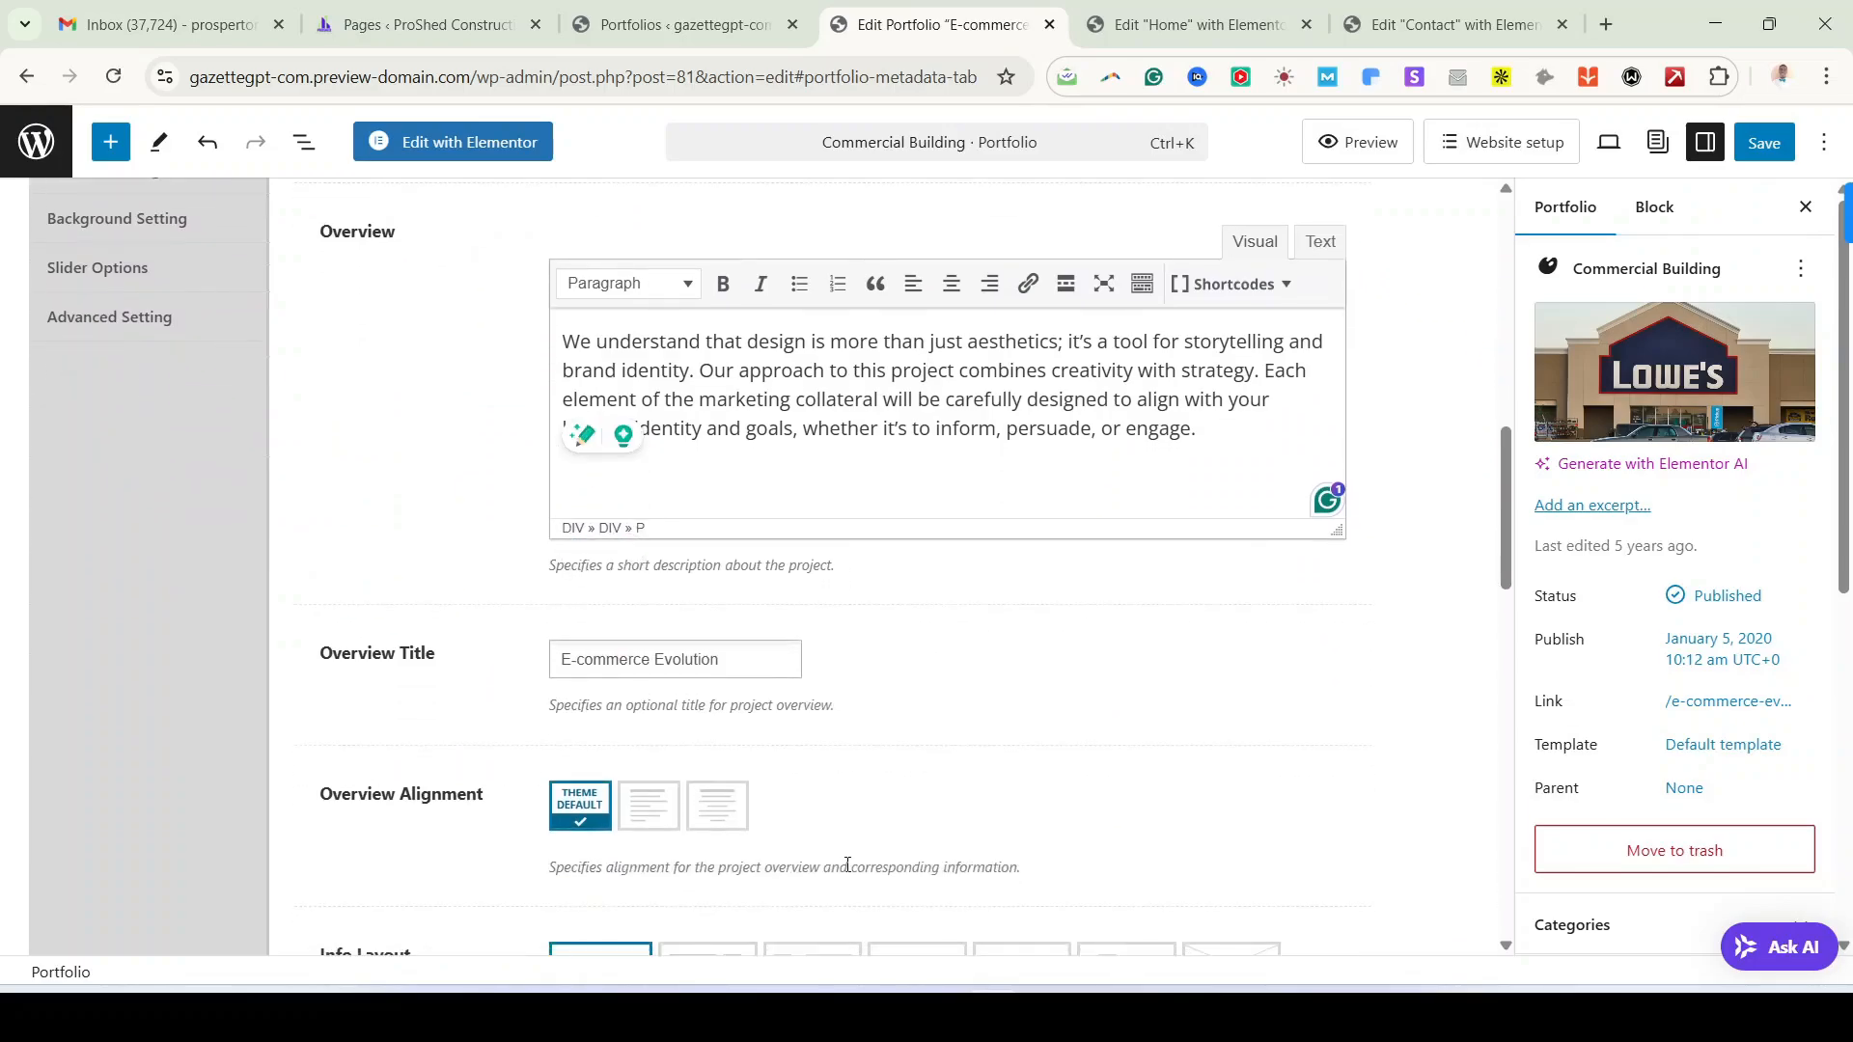
Step: Copy 'Commercial Building' from the post title into the Overview Title field
triple_click(690, 656)
scroll(859, 711, up, 10)
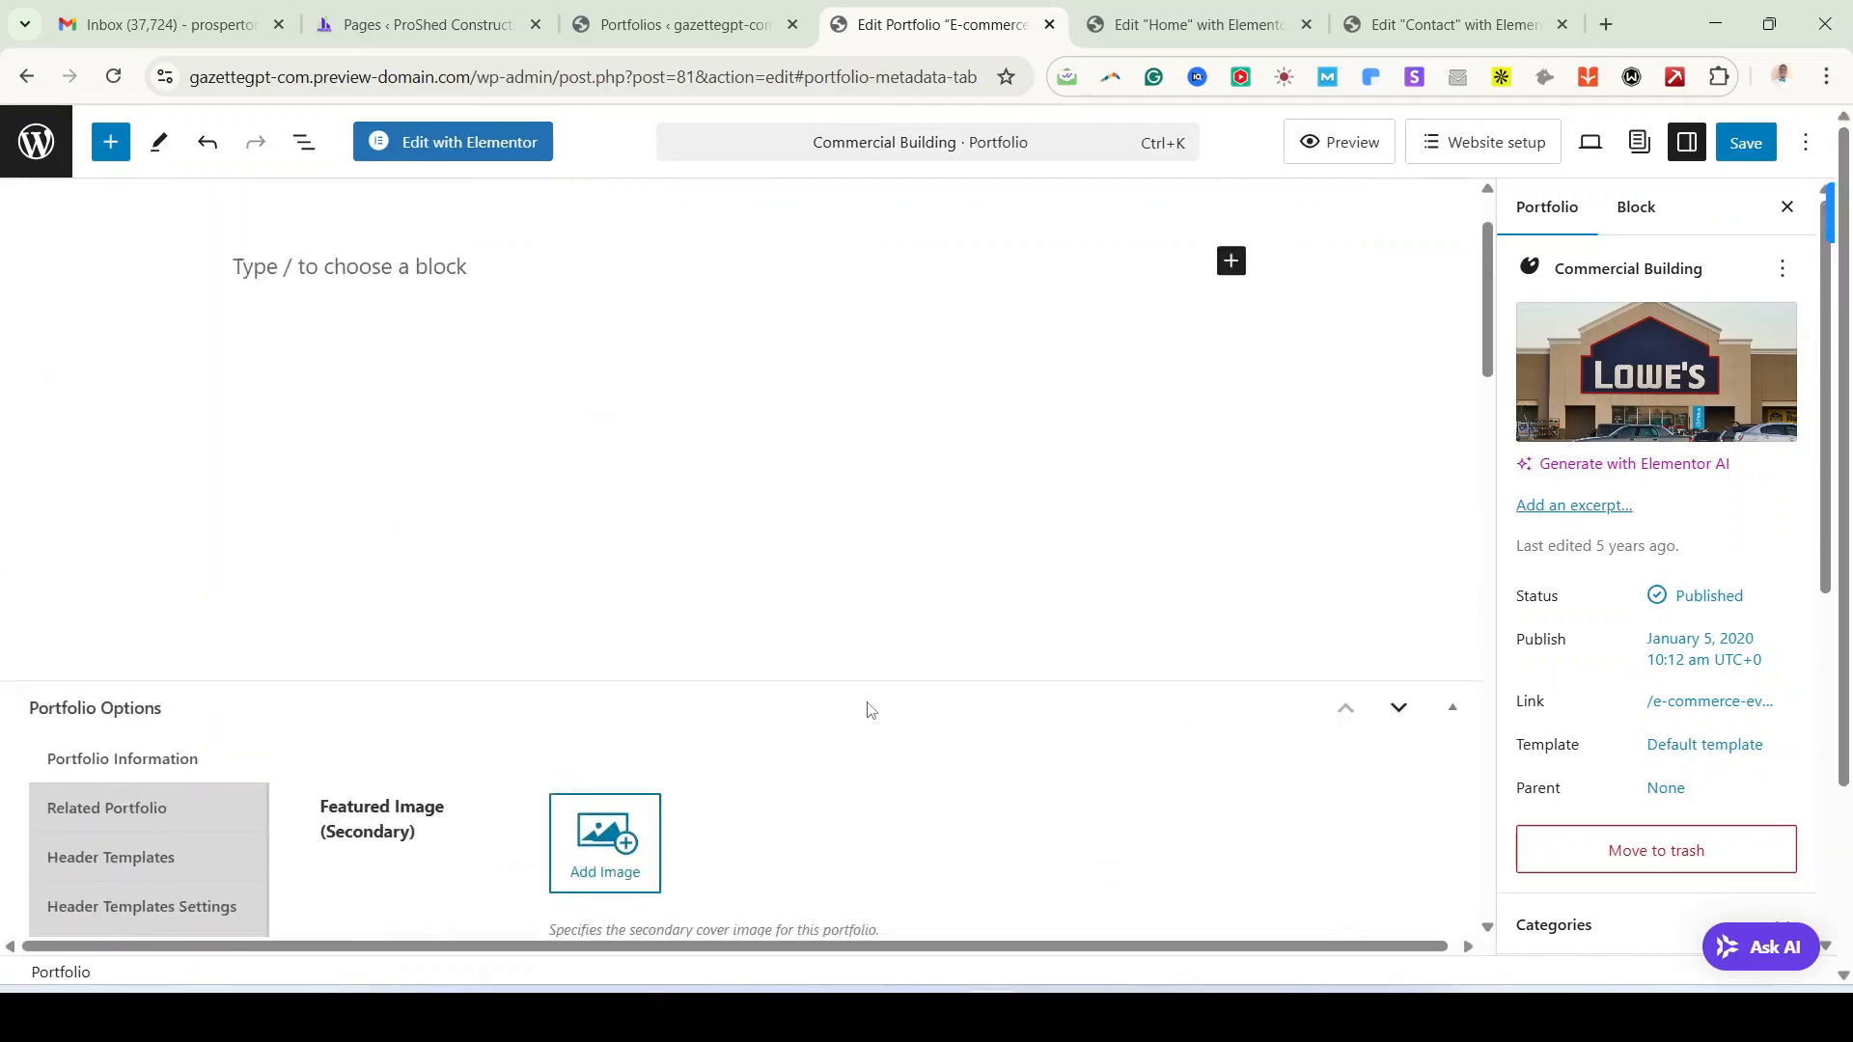
triple_click(559, 302)
key(ctrl+c)
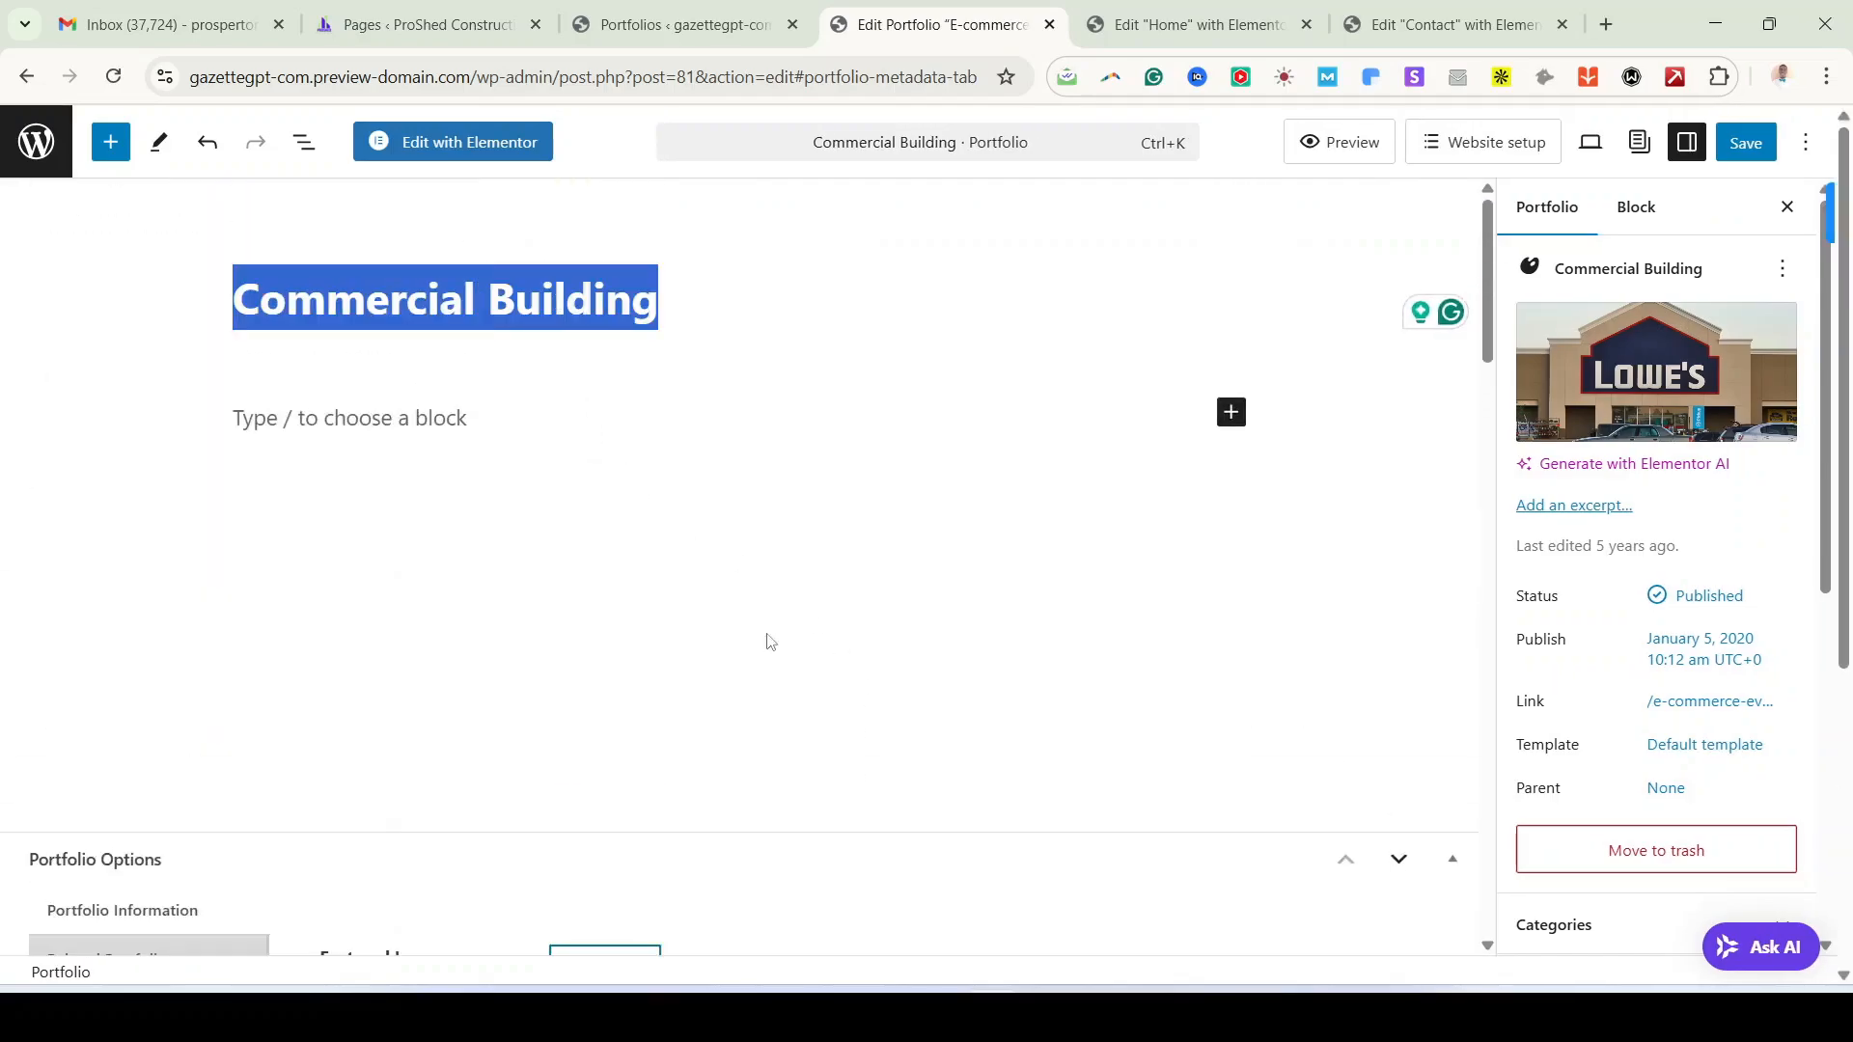
scroll(769, 641, down, 10)
triple_click(658, 780)
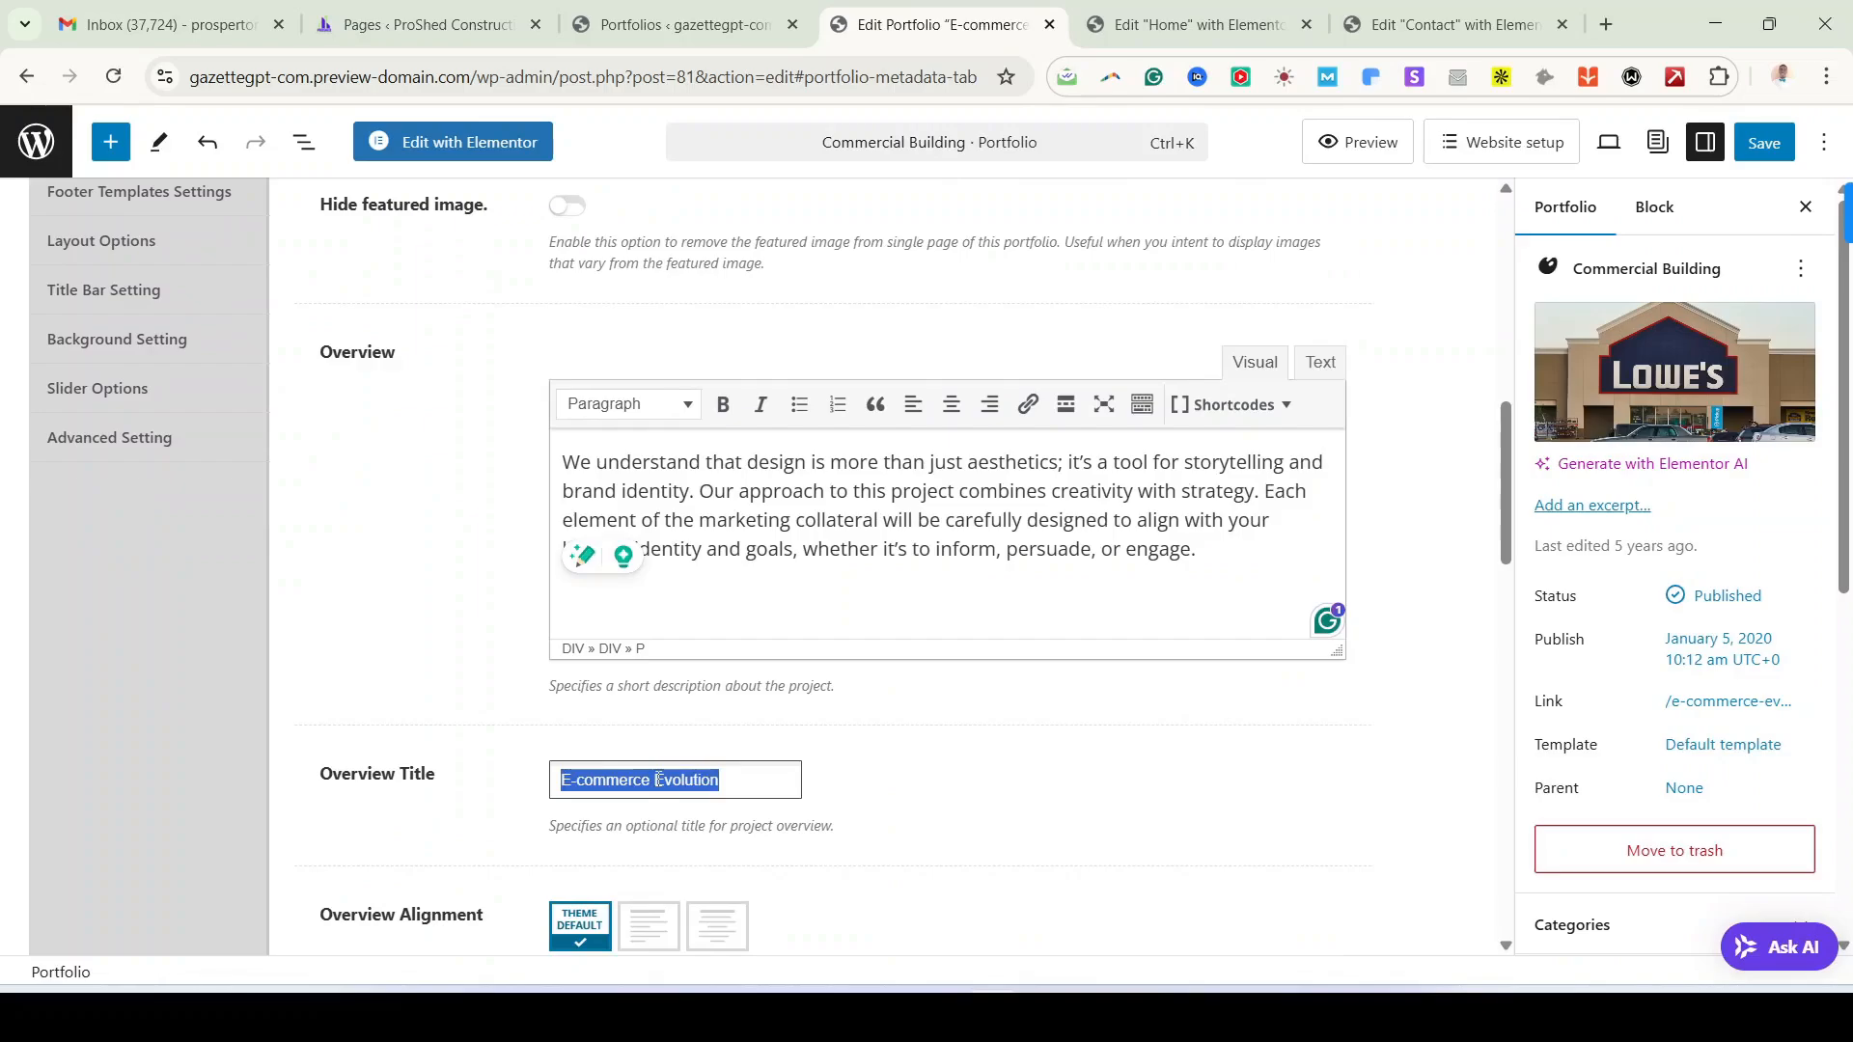
key(ctrl+v)
Step: Save the updated Commercial Building portfolio post with Ctrl+S
scroll(975, 856, down, 6)
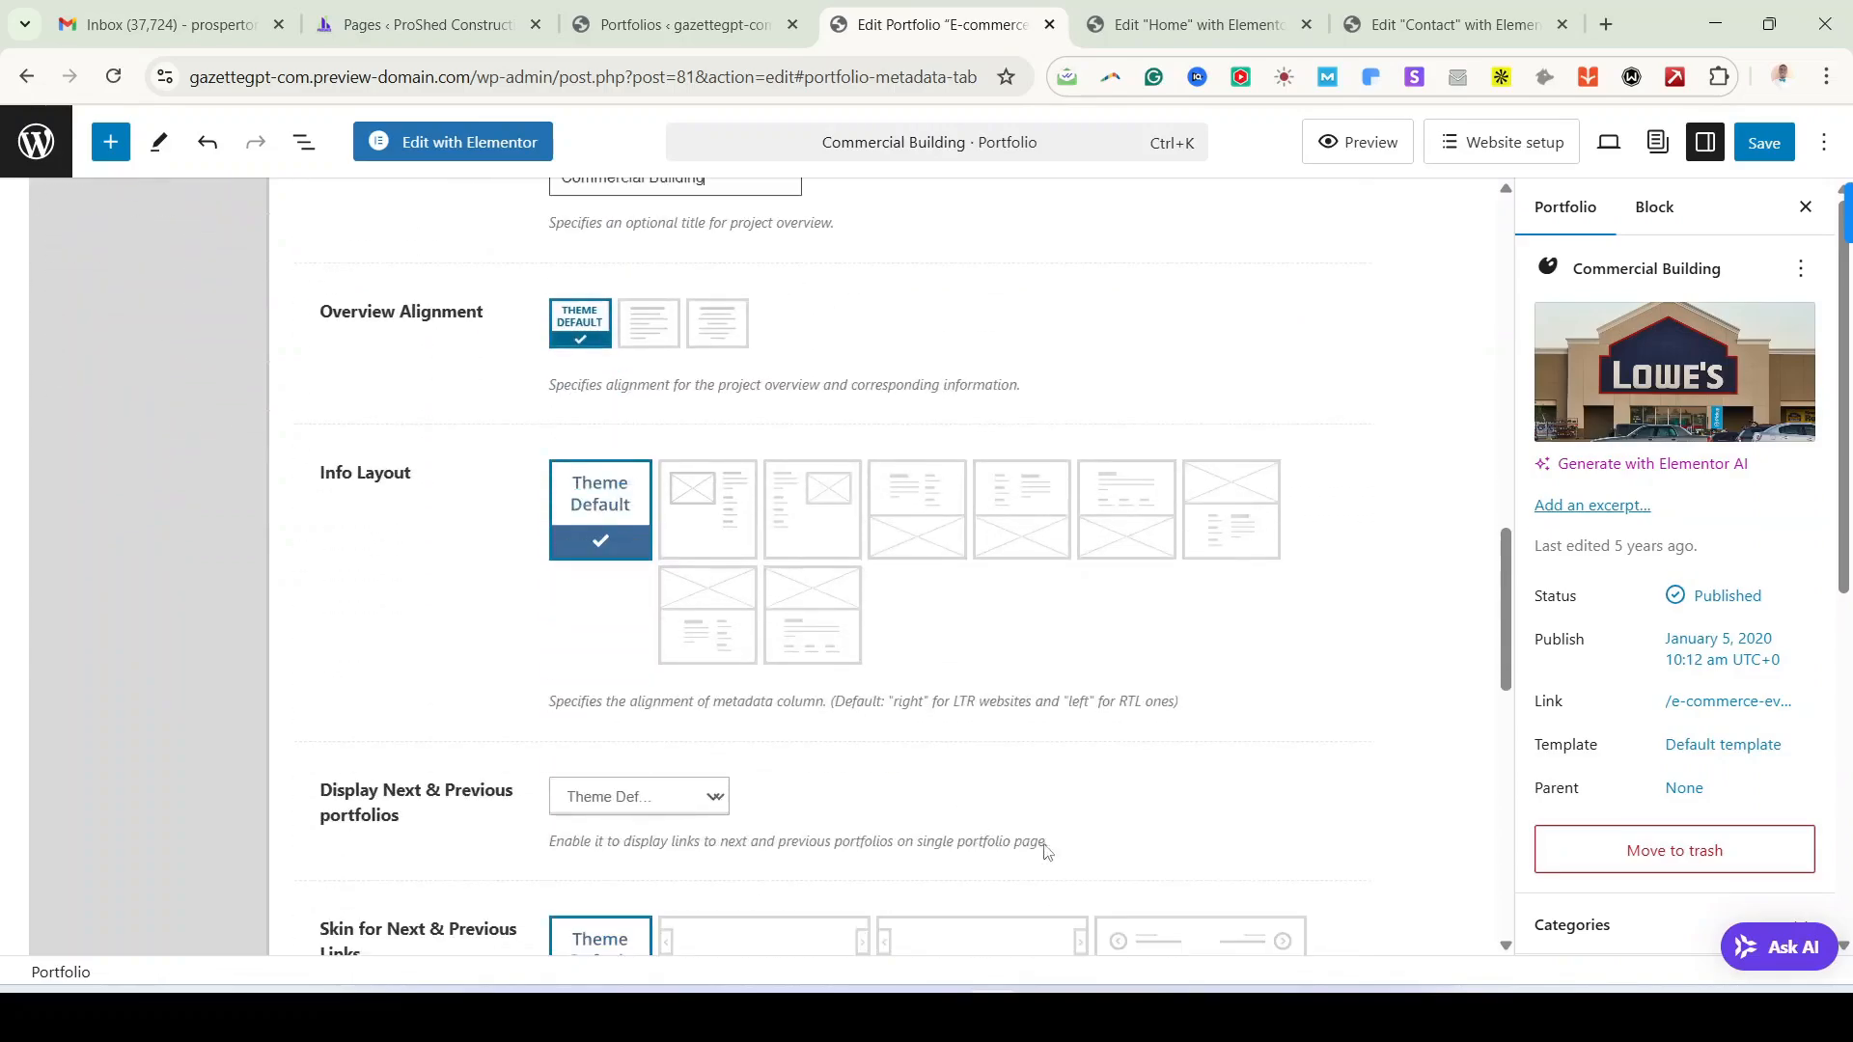
scroll(819, 762, down, 5)
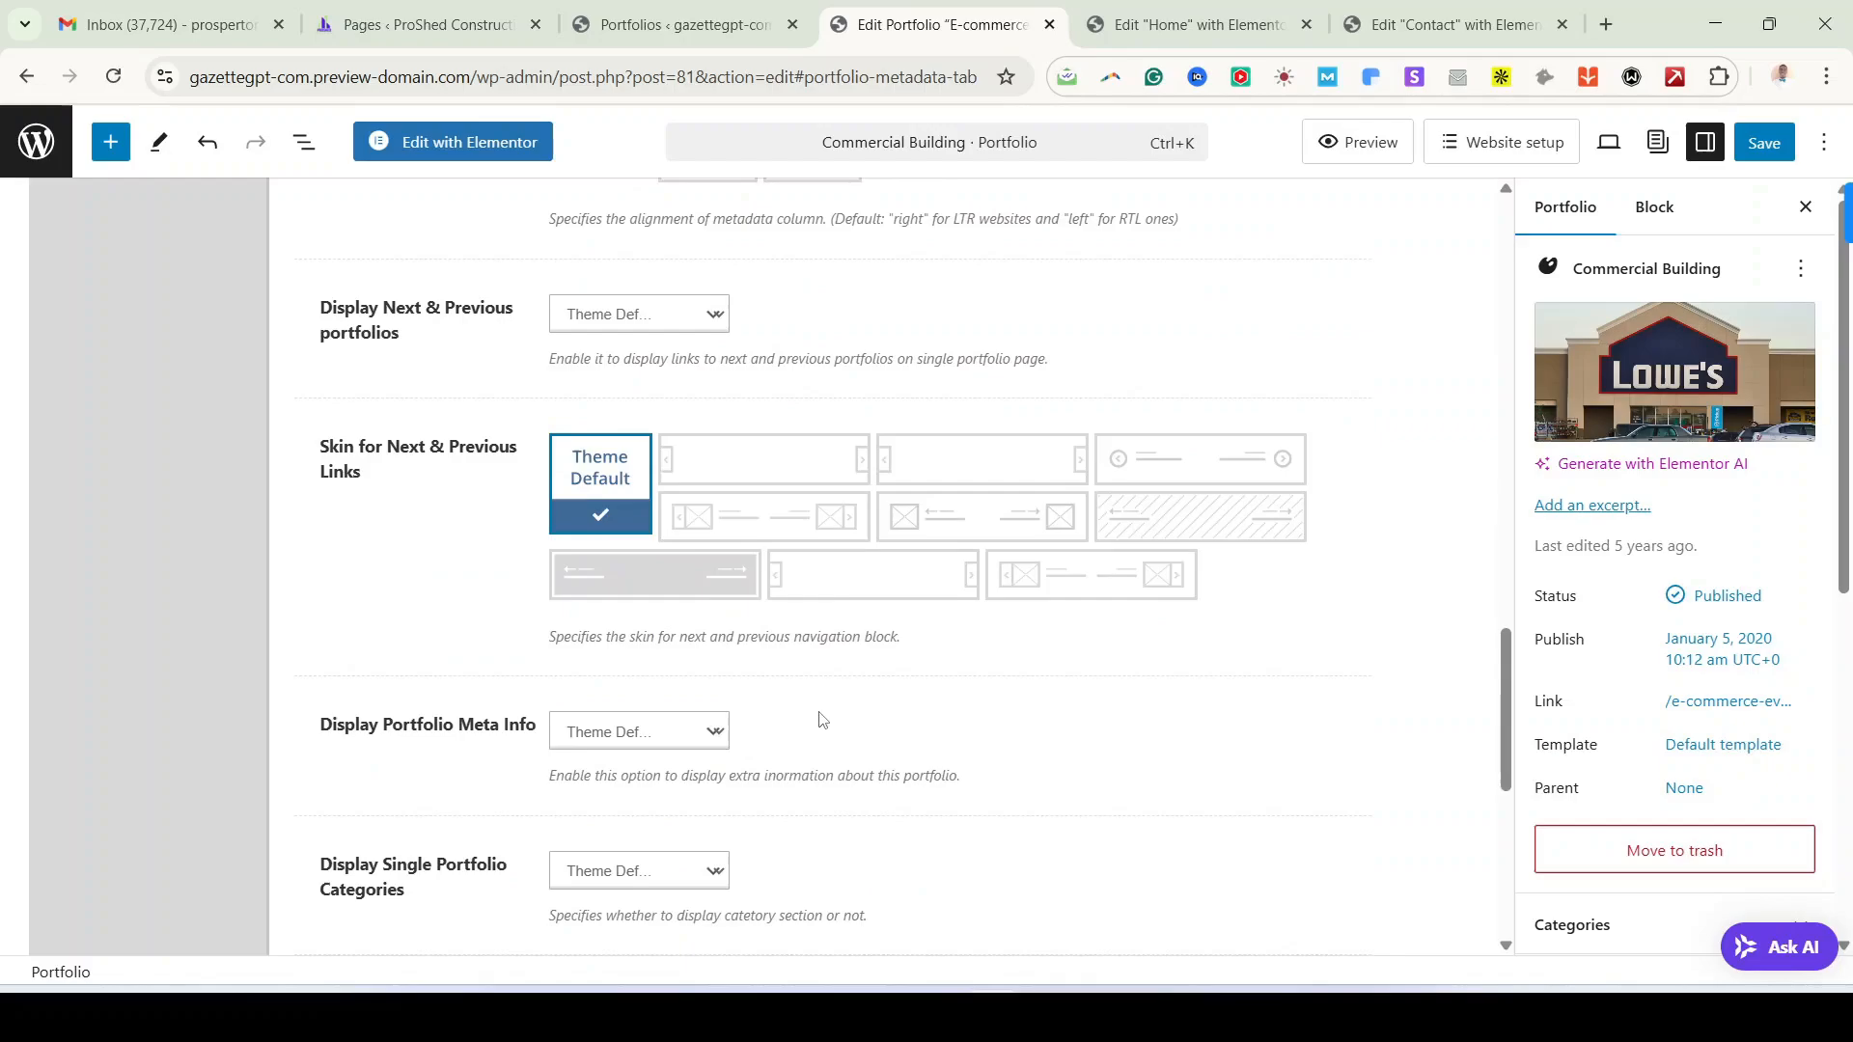
scroll(819, 719, up, 3)
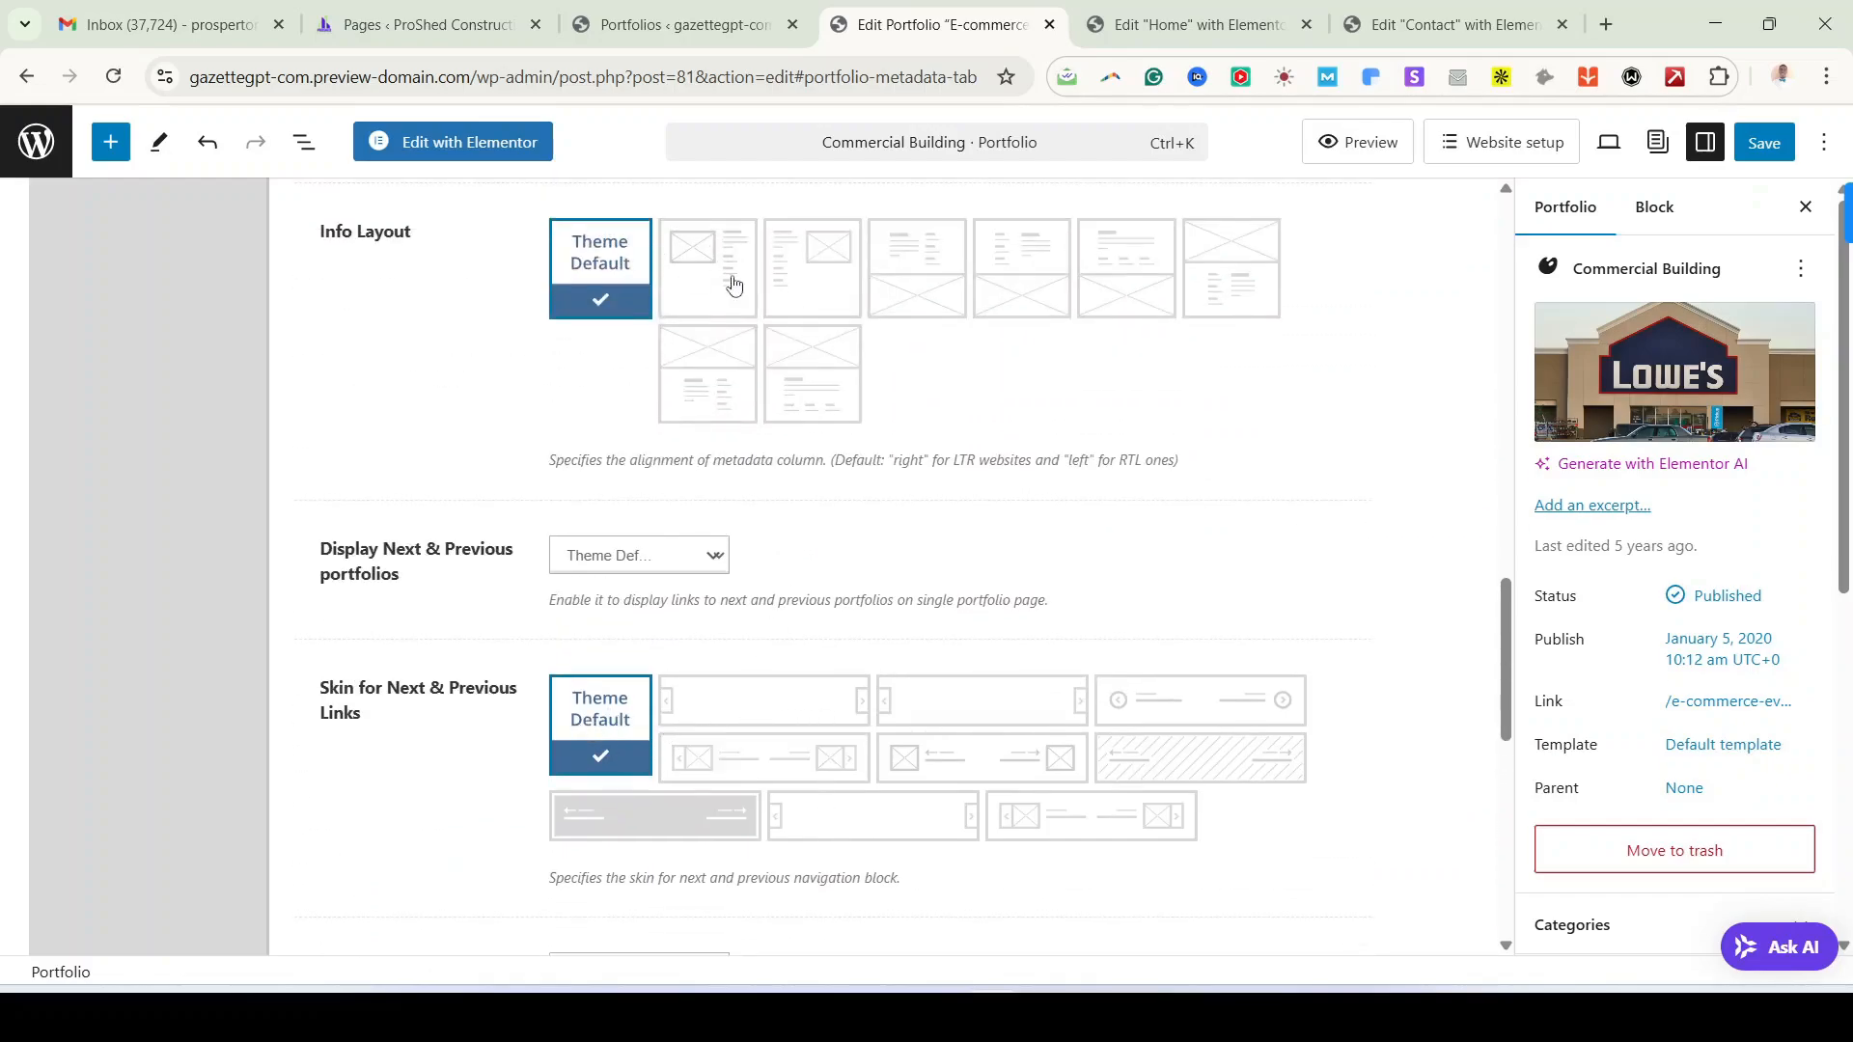
scroll(1011, 702, up, 6)
key(ctrl+s)
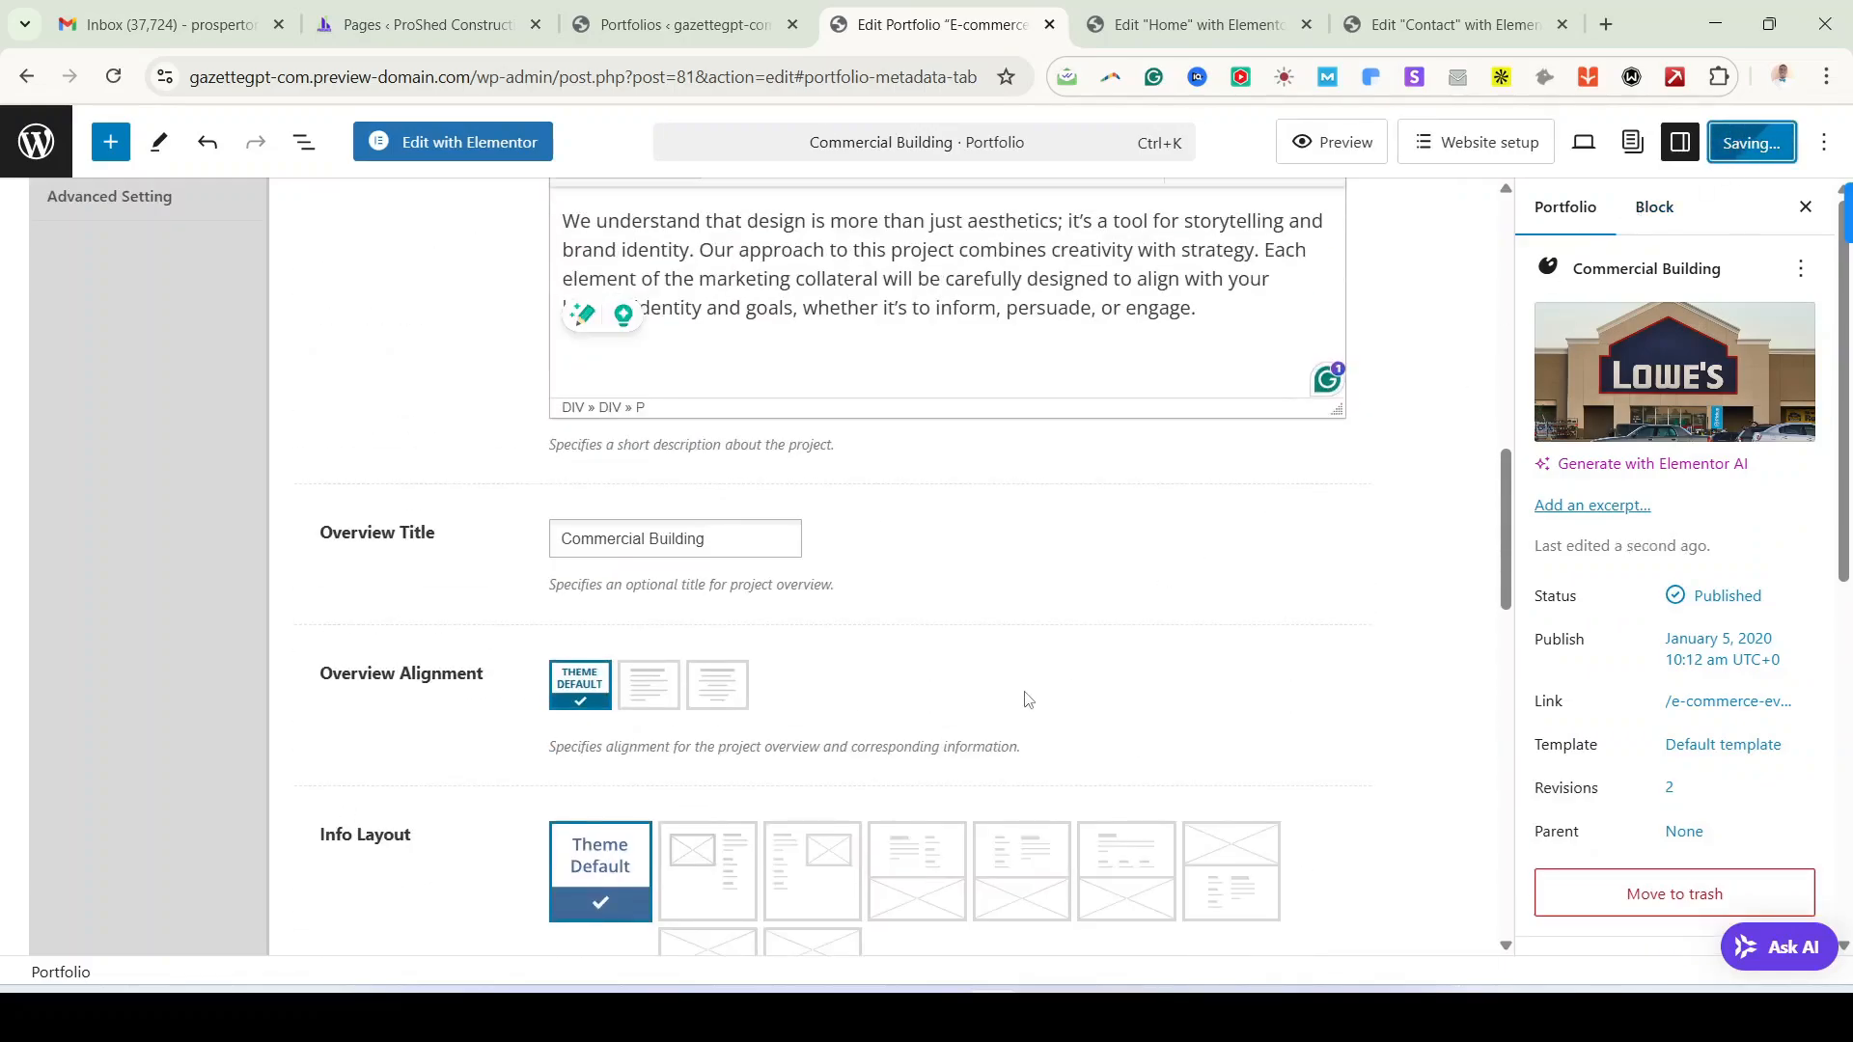
scroll(1027, 696, up, 2)
scroll(1027, 697, up, 10)
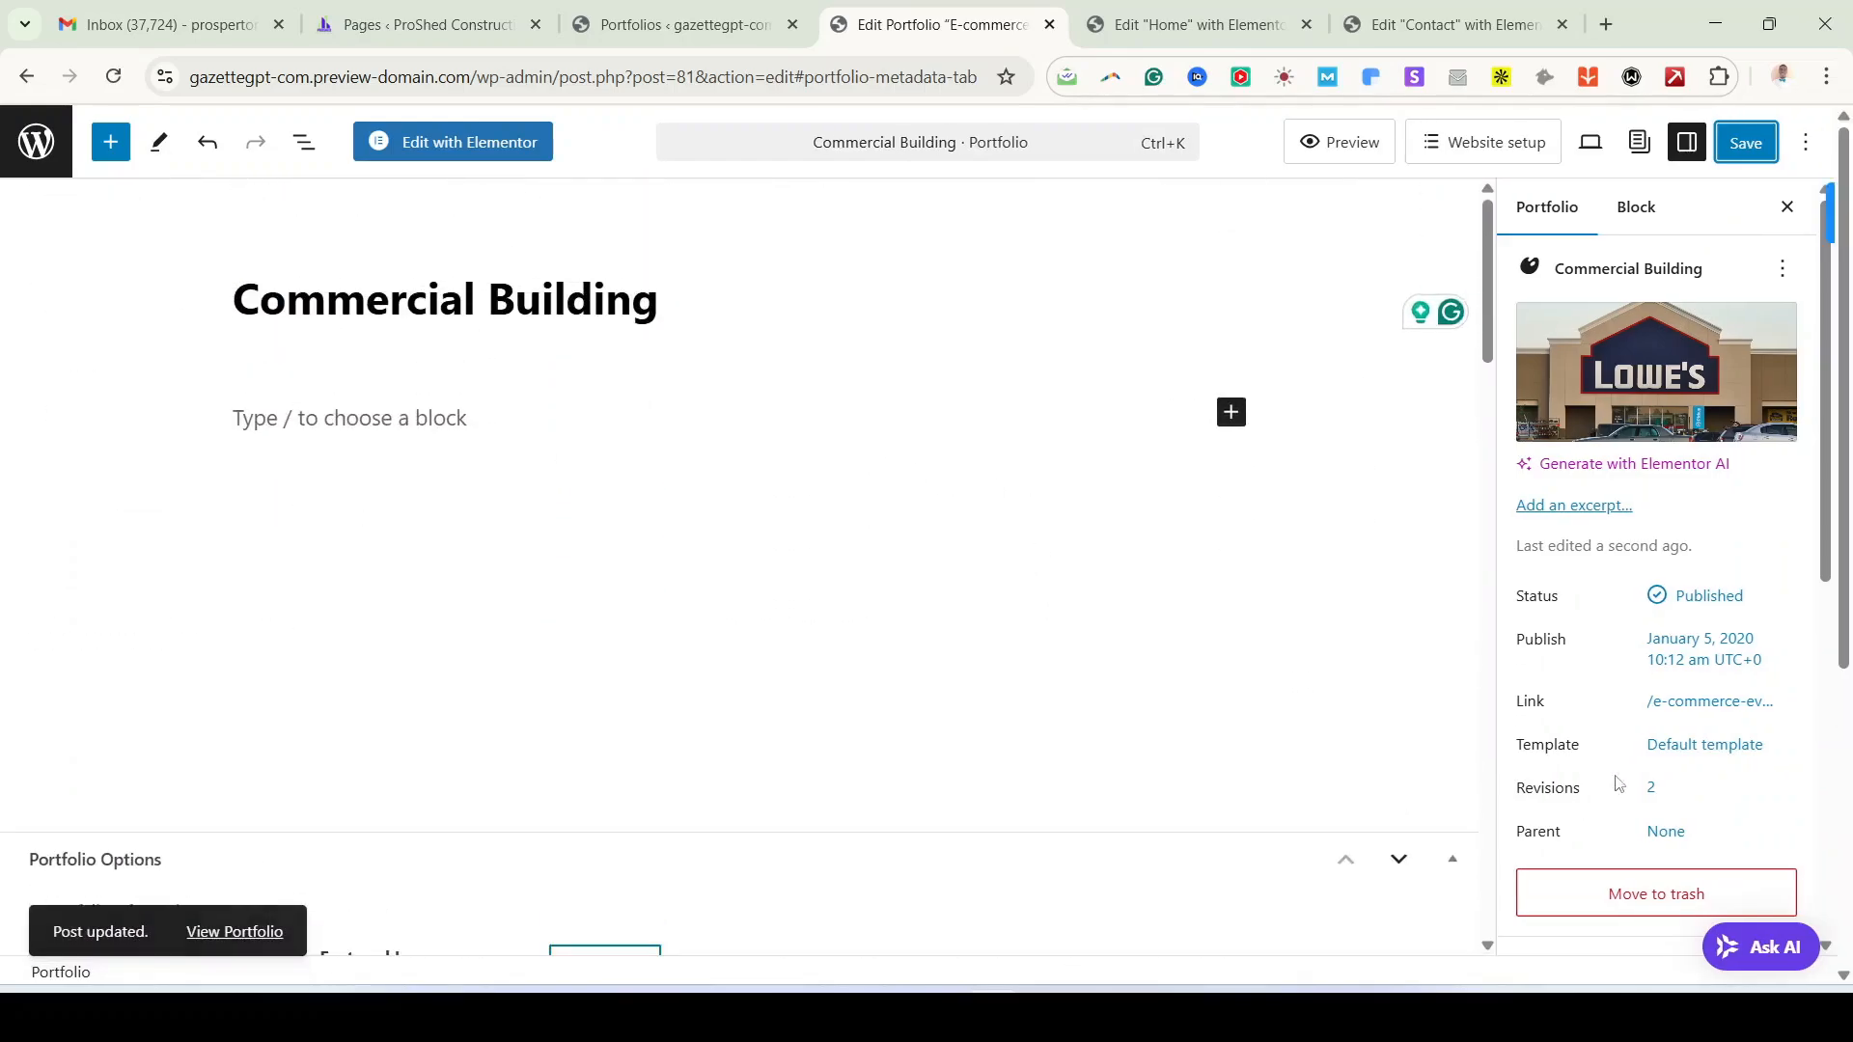
Step: Change the portfolio's URL slug to commercial-building using the copied title
click(1755, 704)
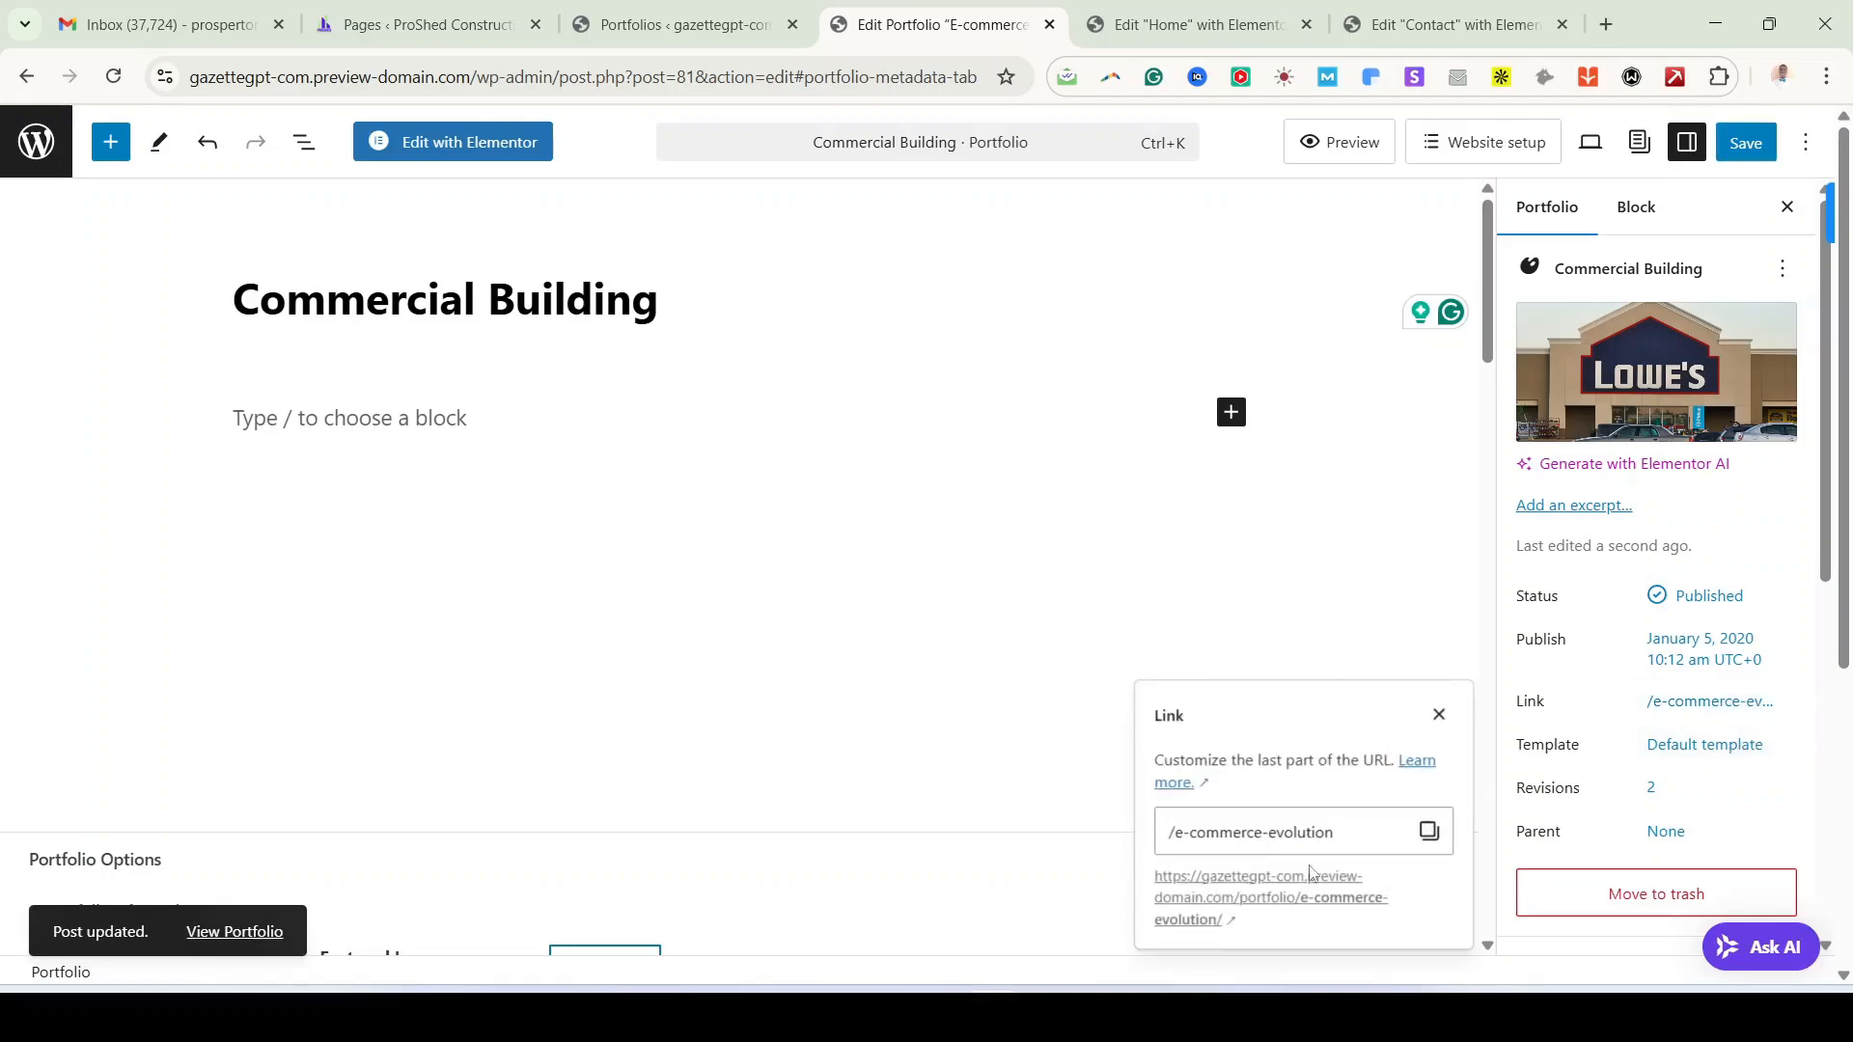
click(1198, 832)
double_click(499, 318)
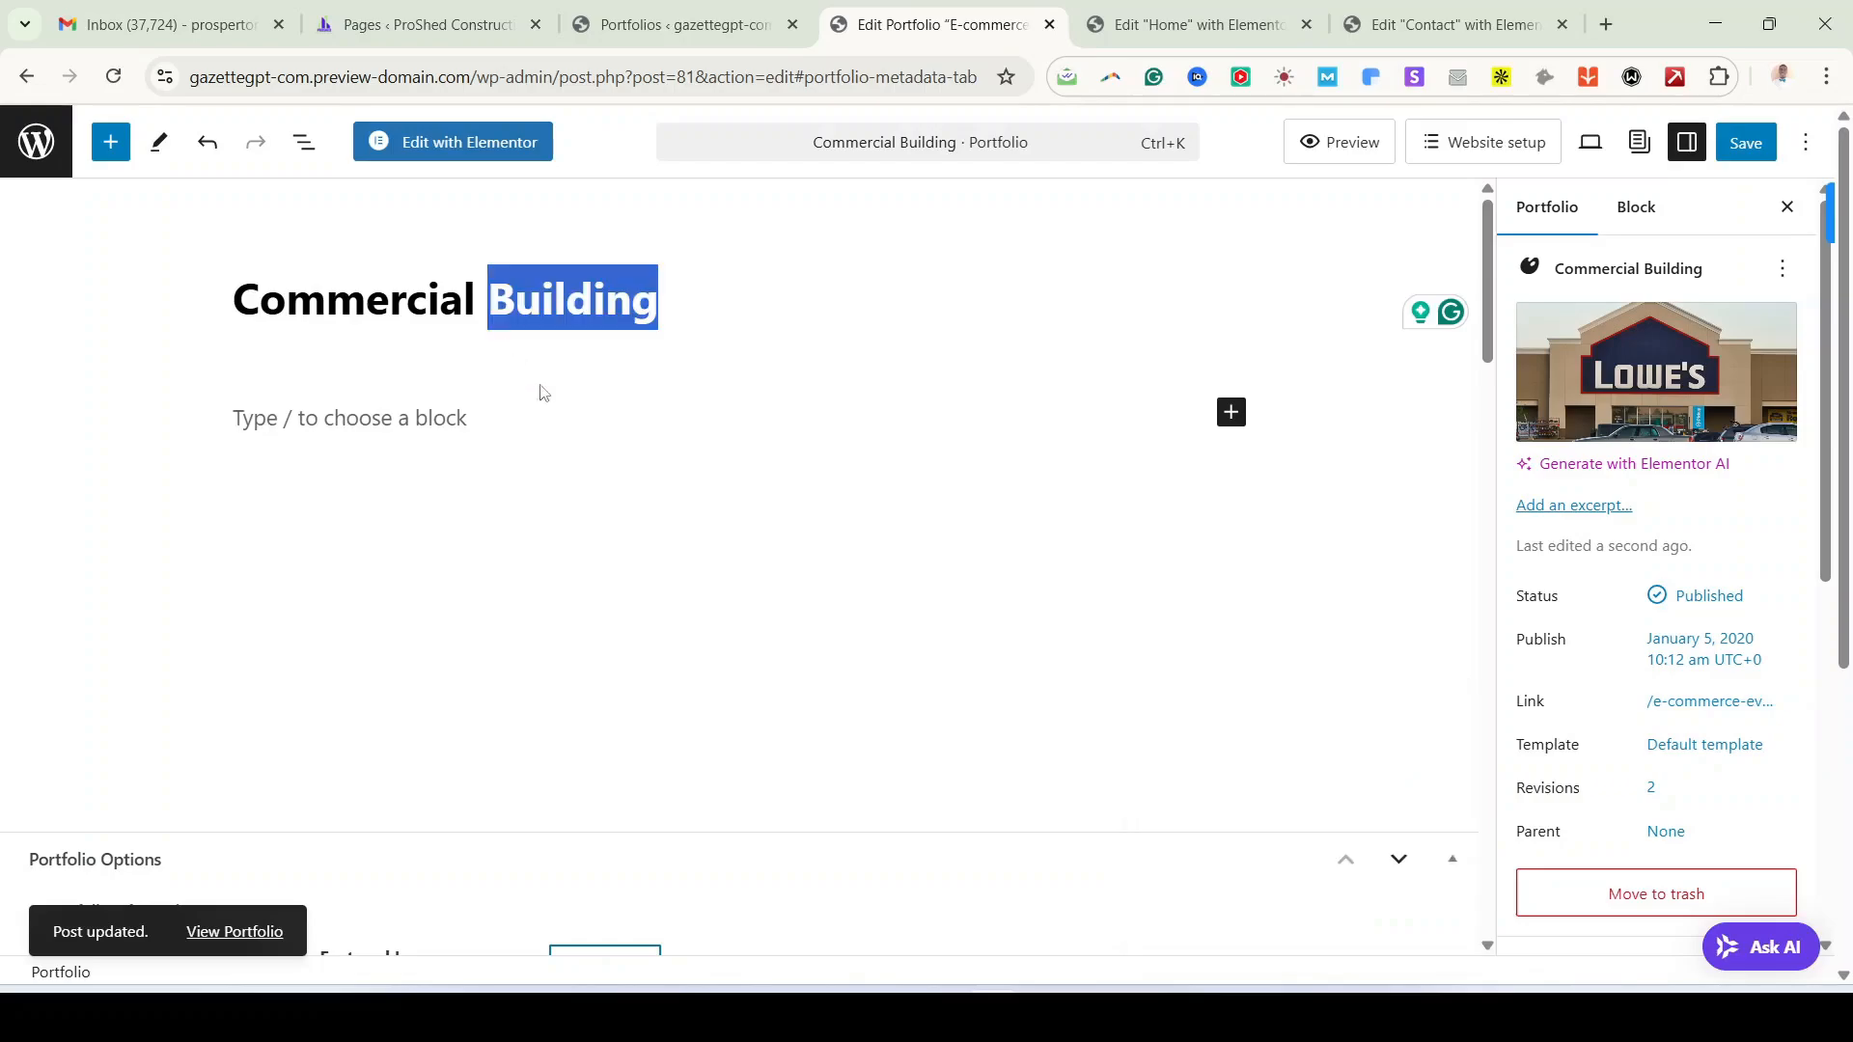
click(1676, 712)
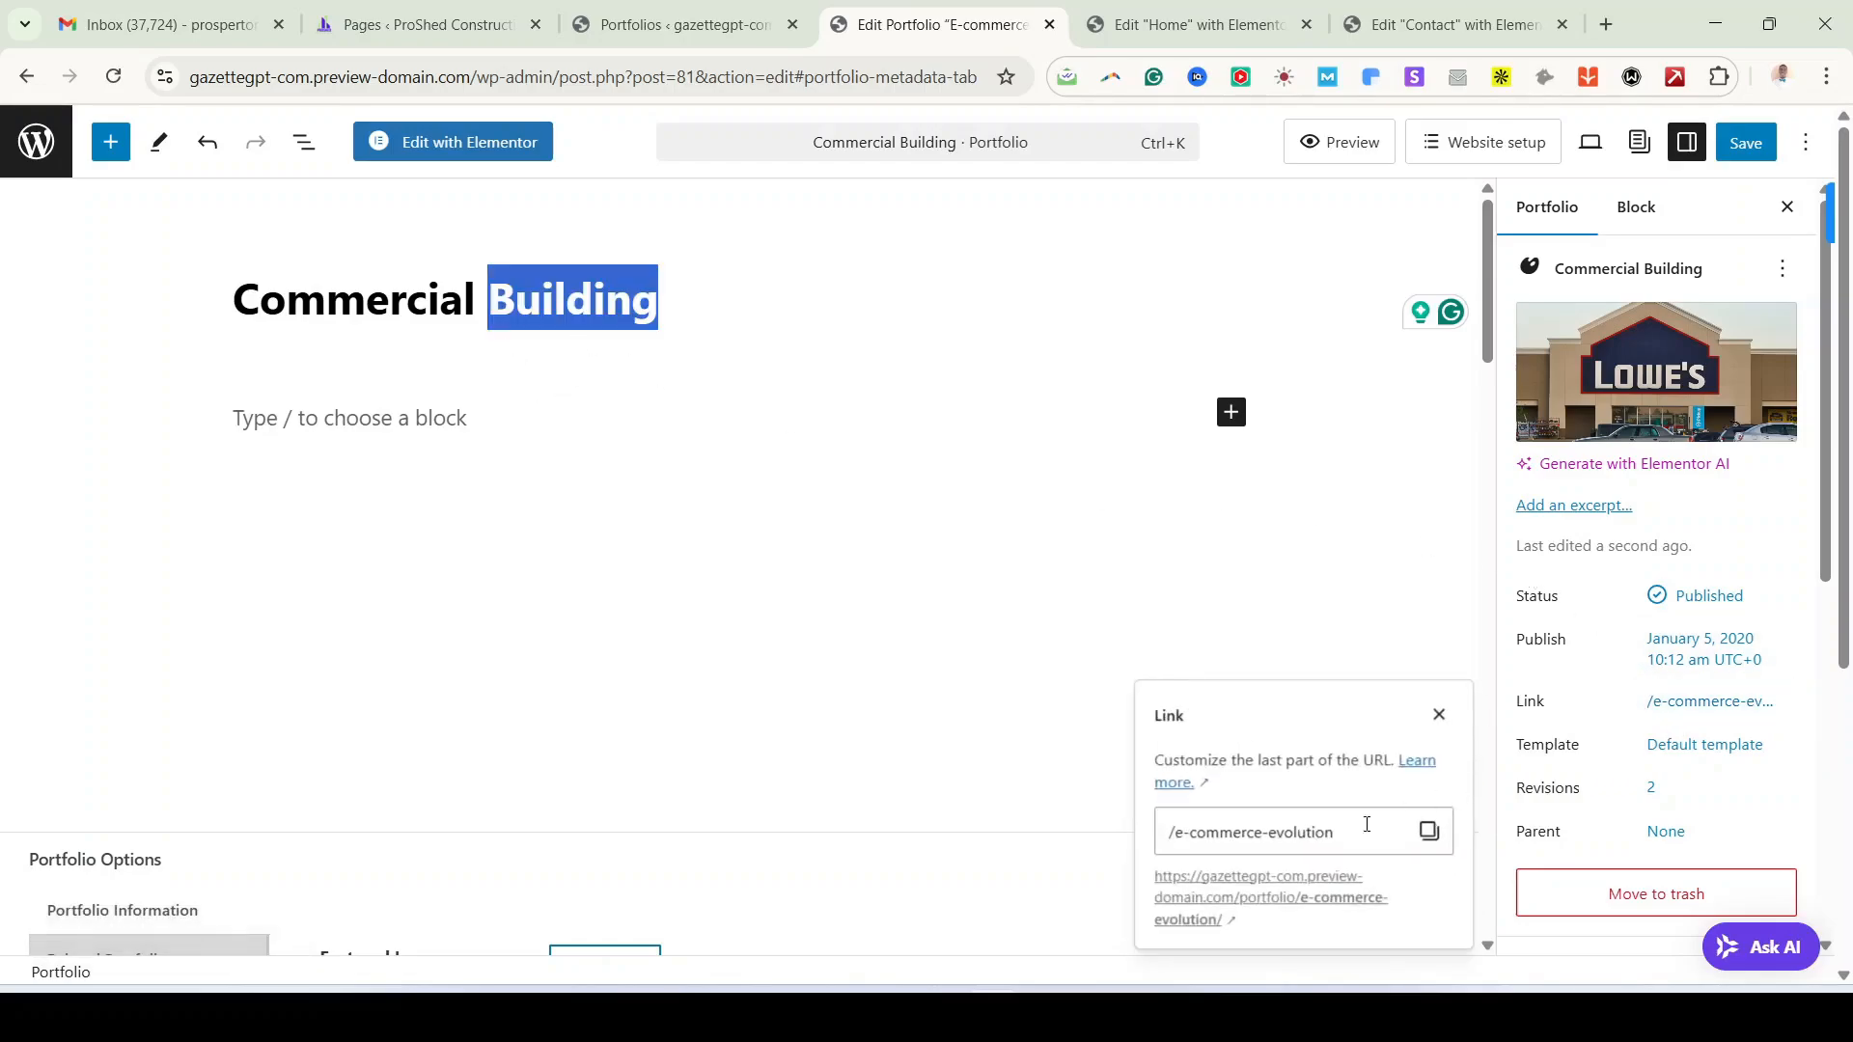
triple_click(1289, 833)
key(ctrl+v)
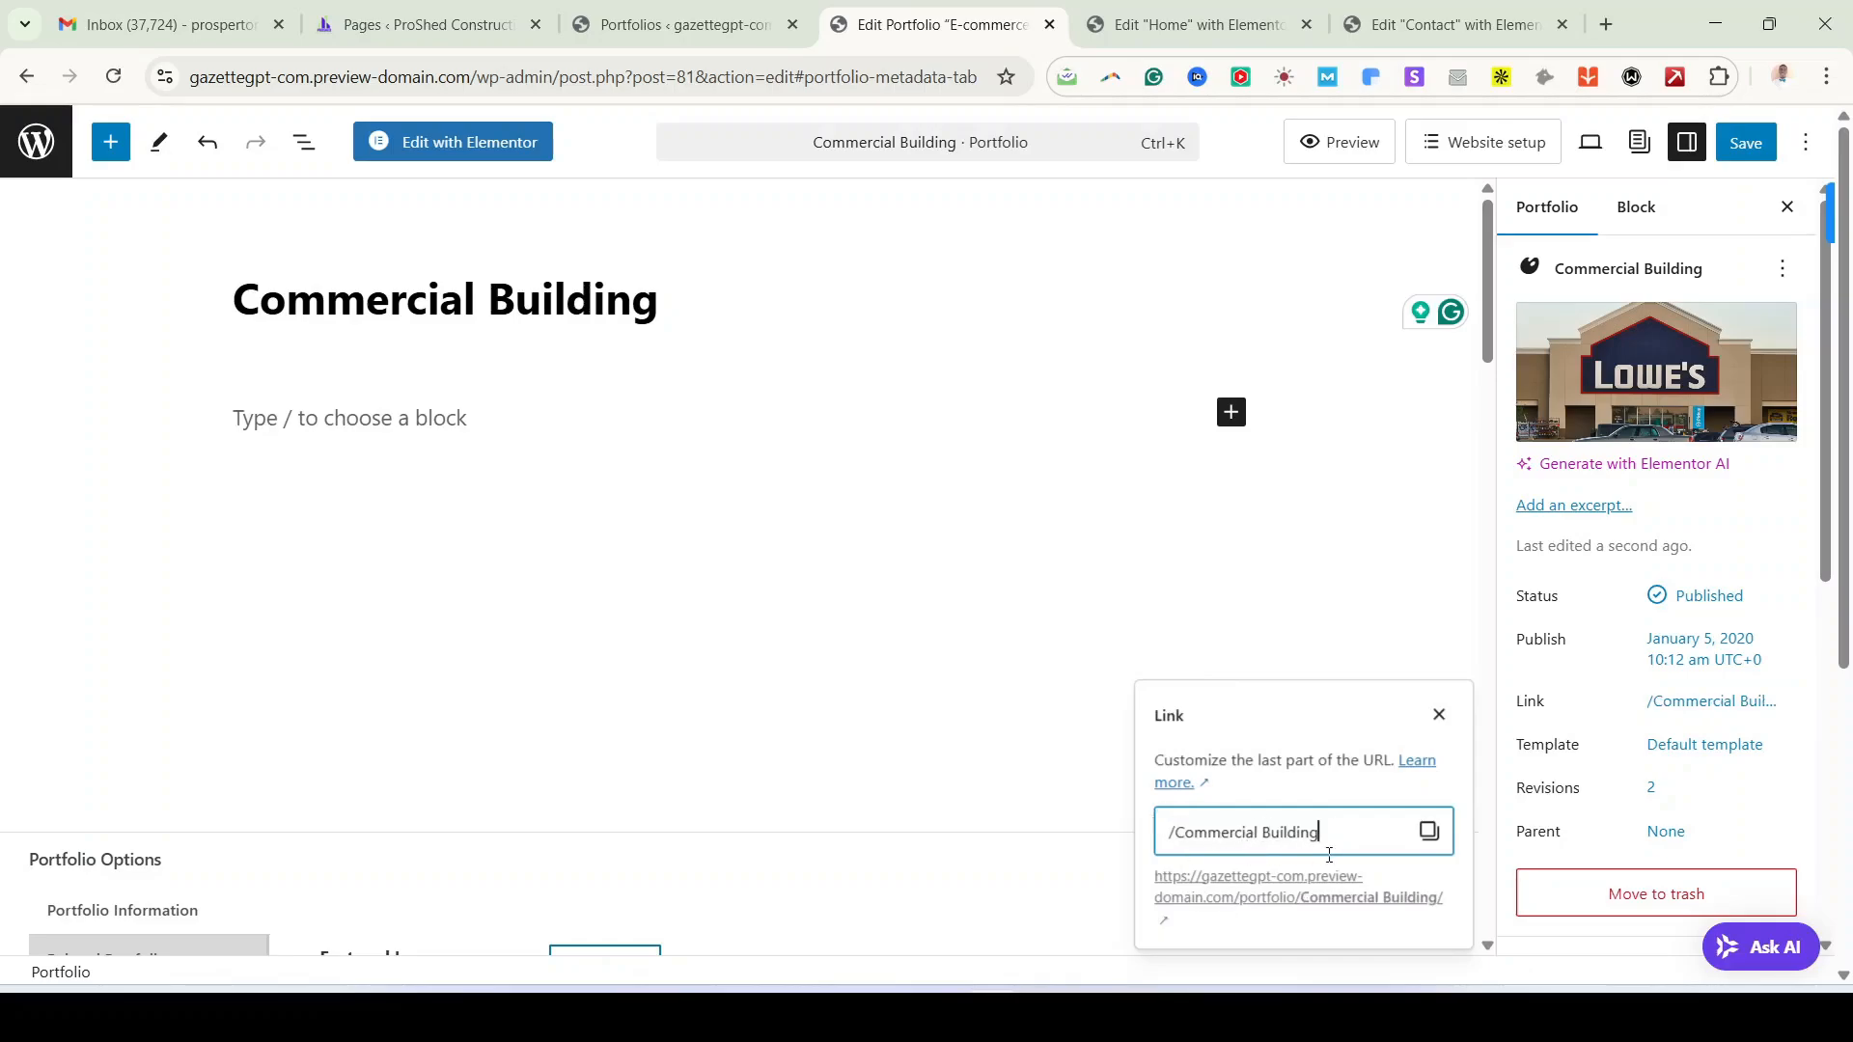
click(1357, 570)
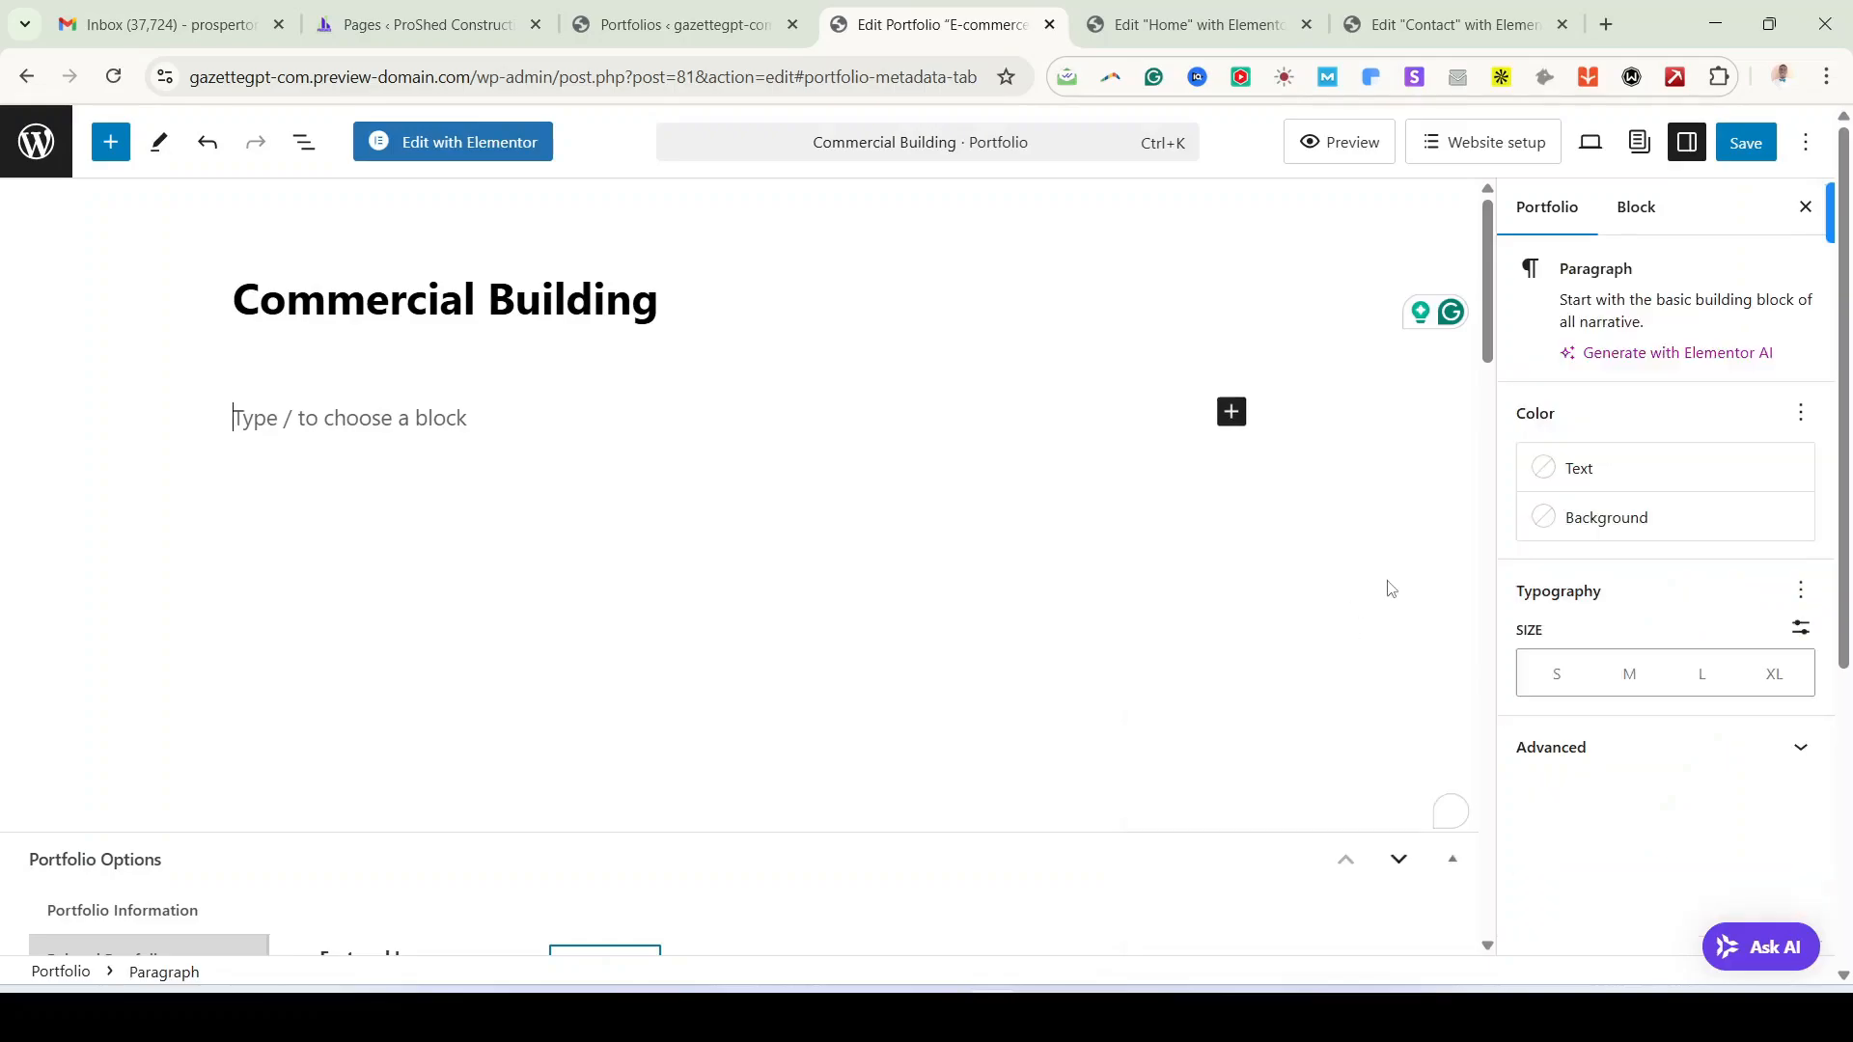
Step: Save the portfolio again and bring up the View Portfolio link options
click(1553, 214)
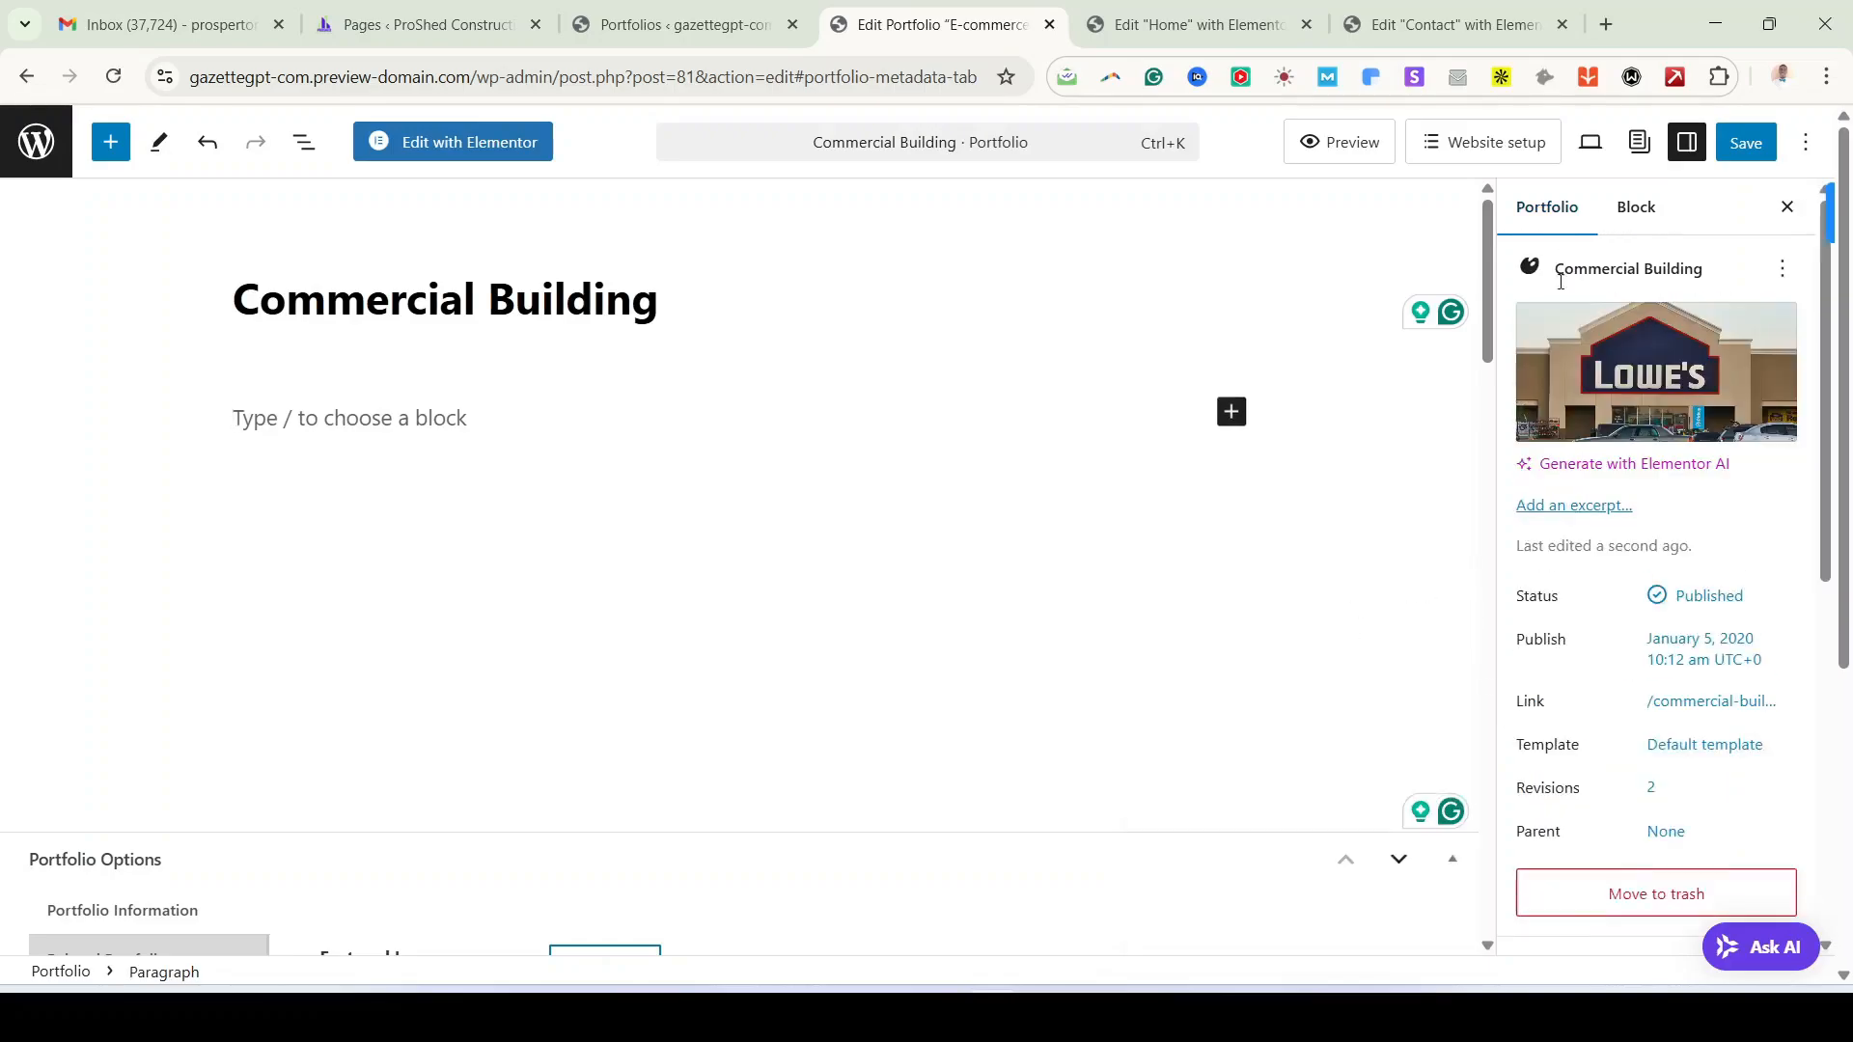
click(1723, 154)
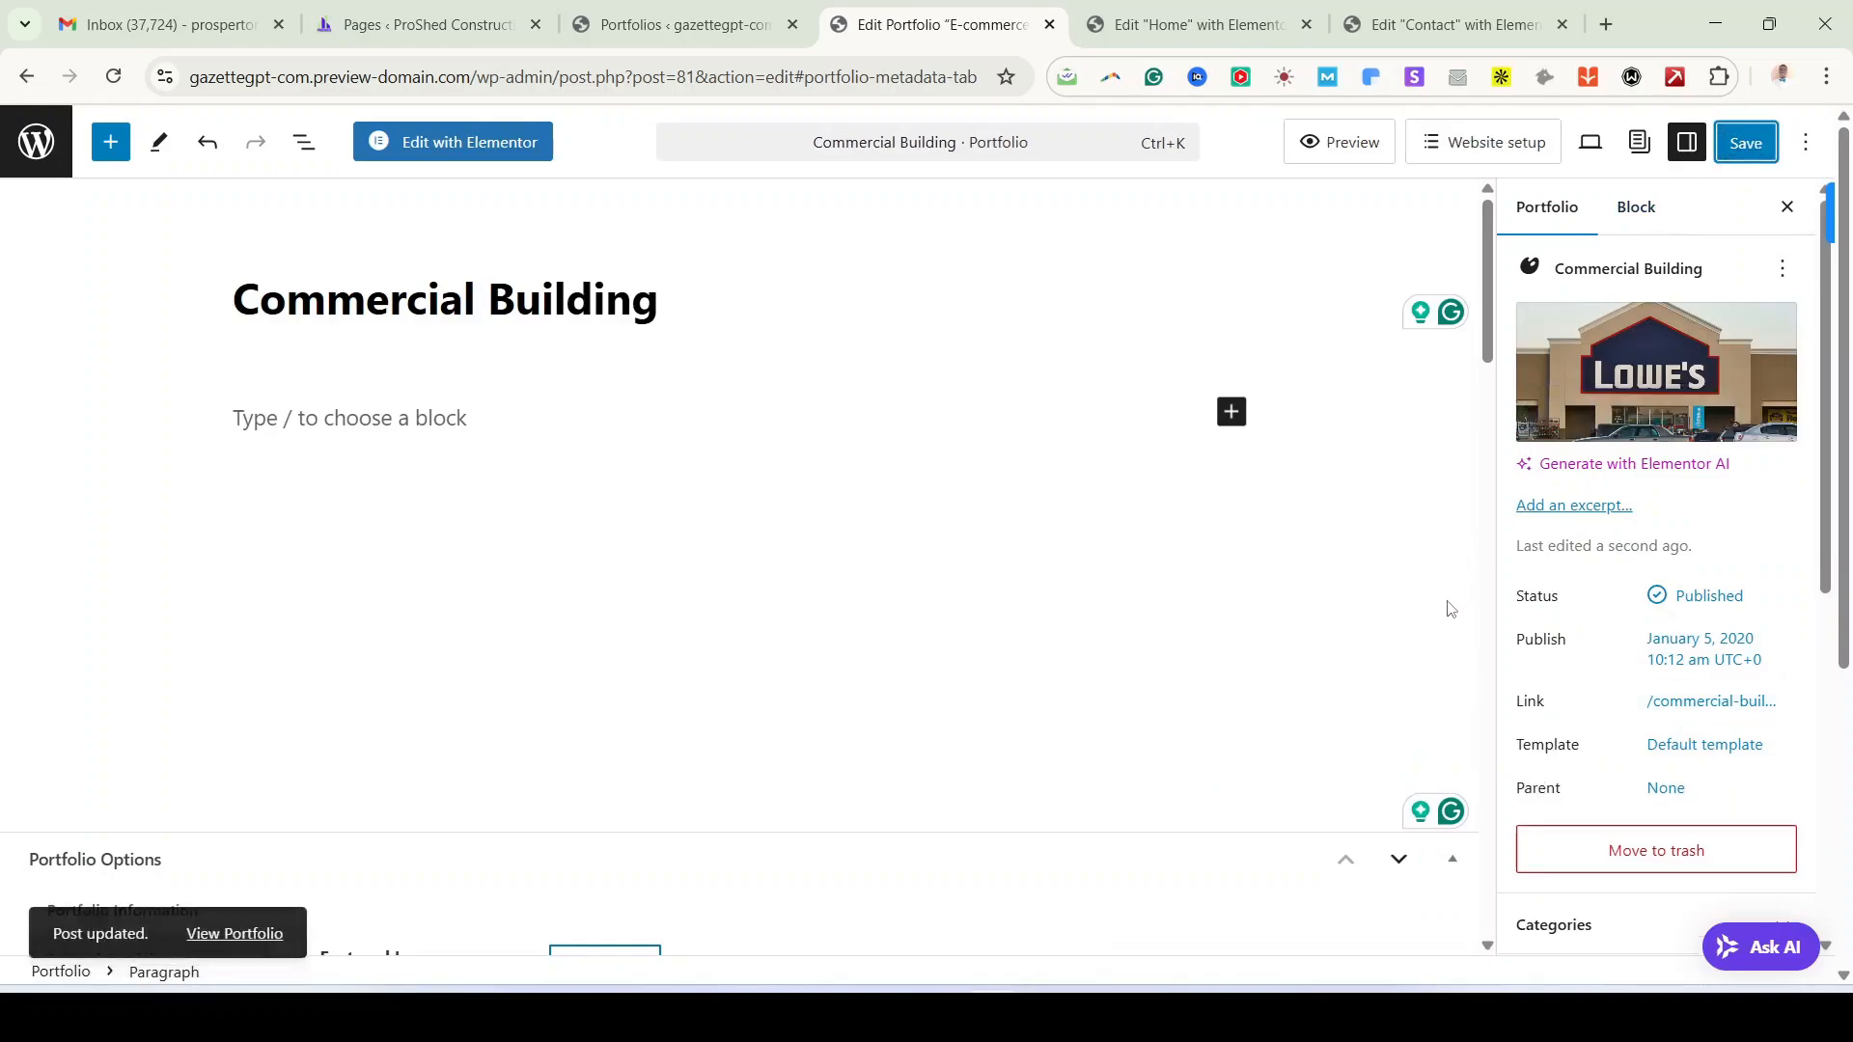
right_click(251, 930)
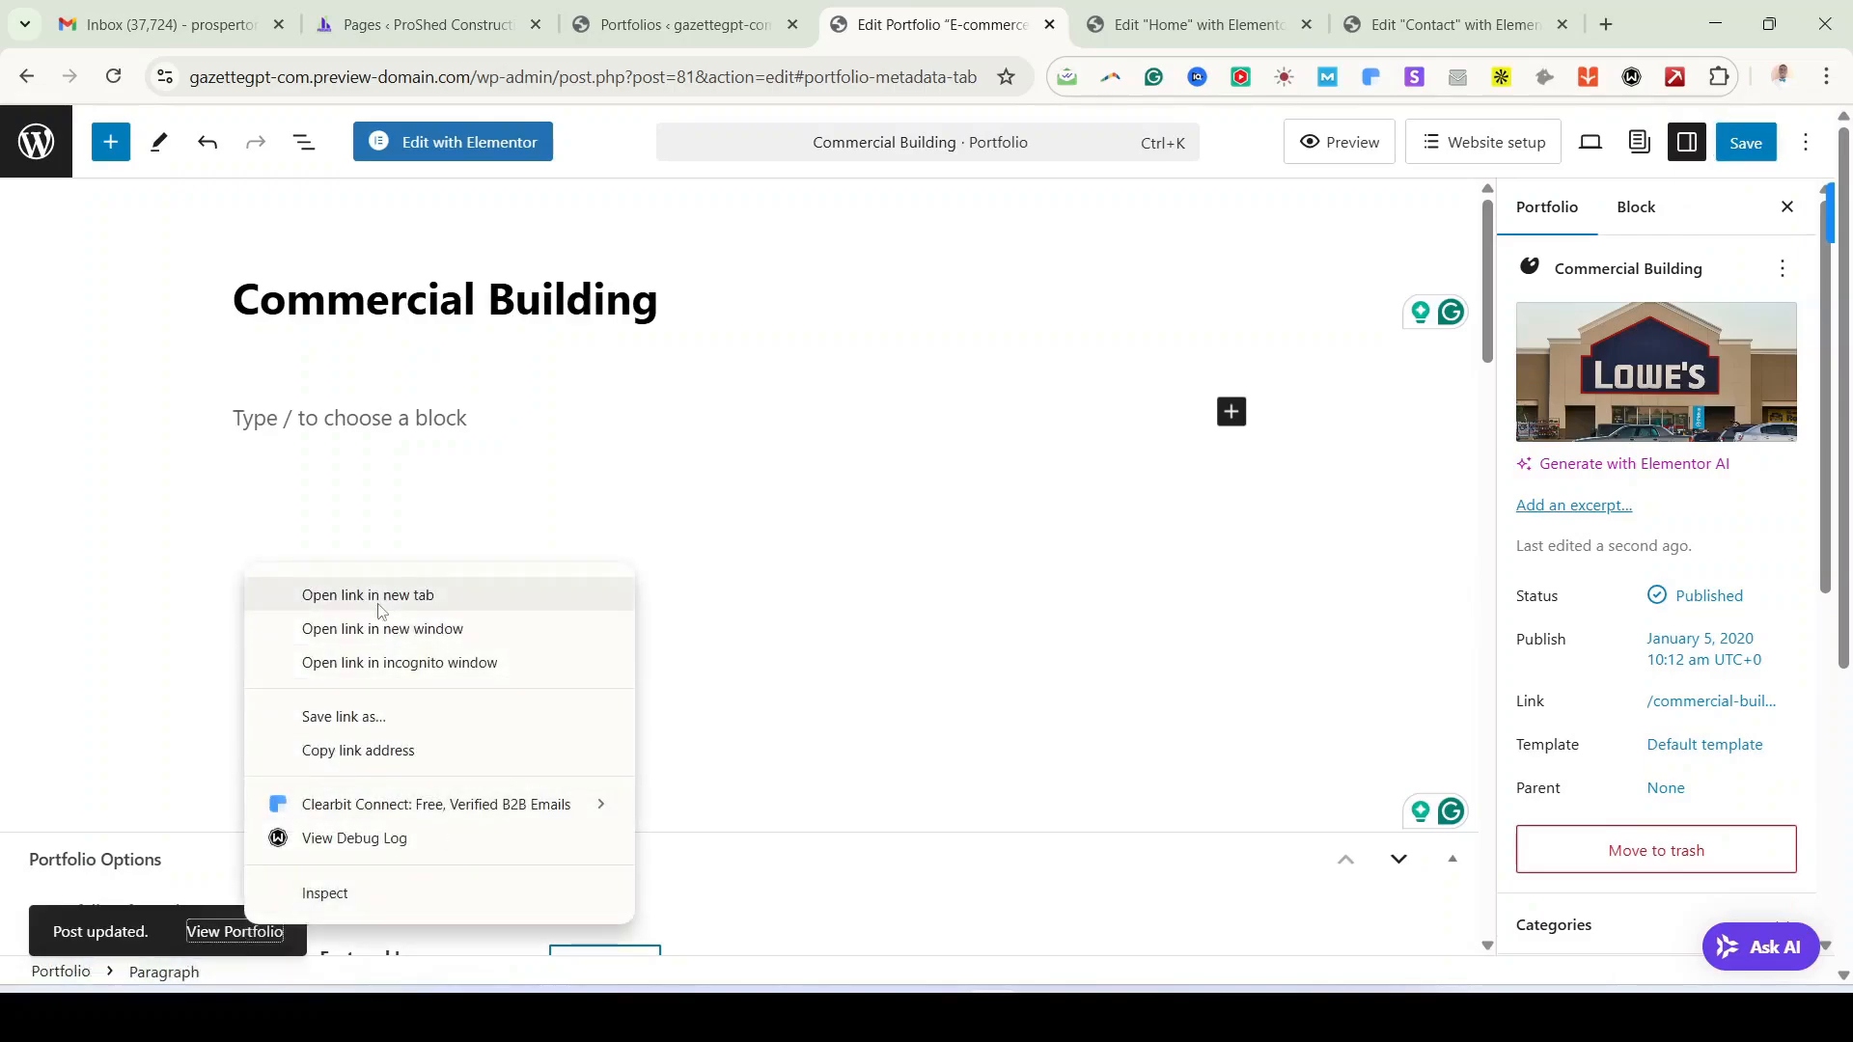
Step: Open the live Commercial Building portfolio page in a new tab and scroll through it
click(378, 608)
click(1045, 27)
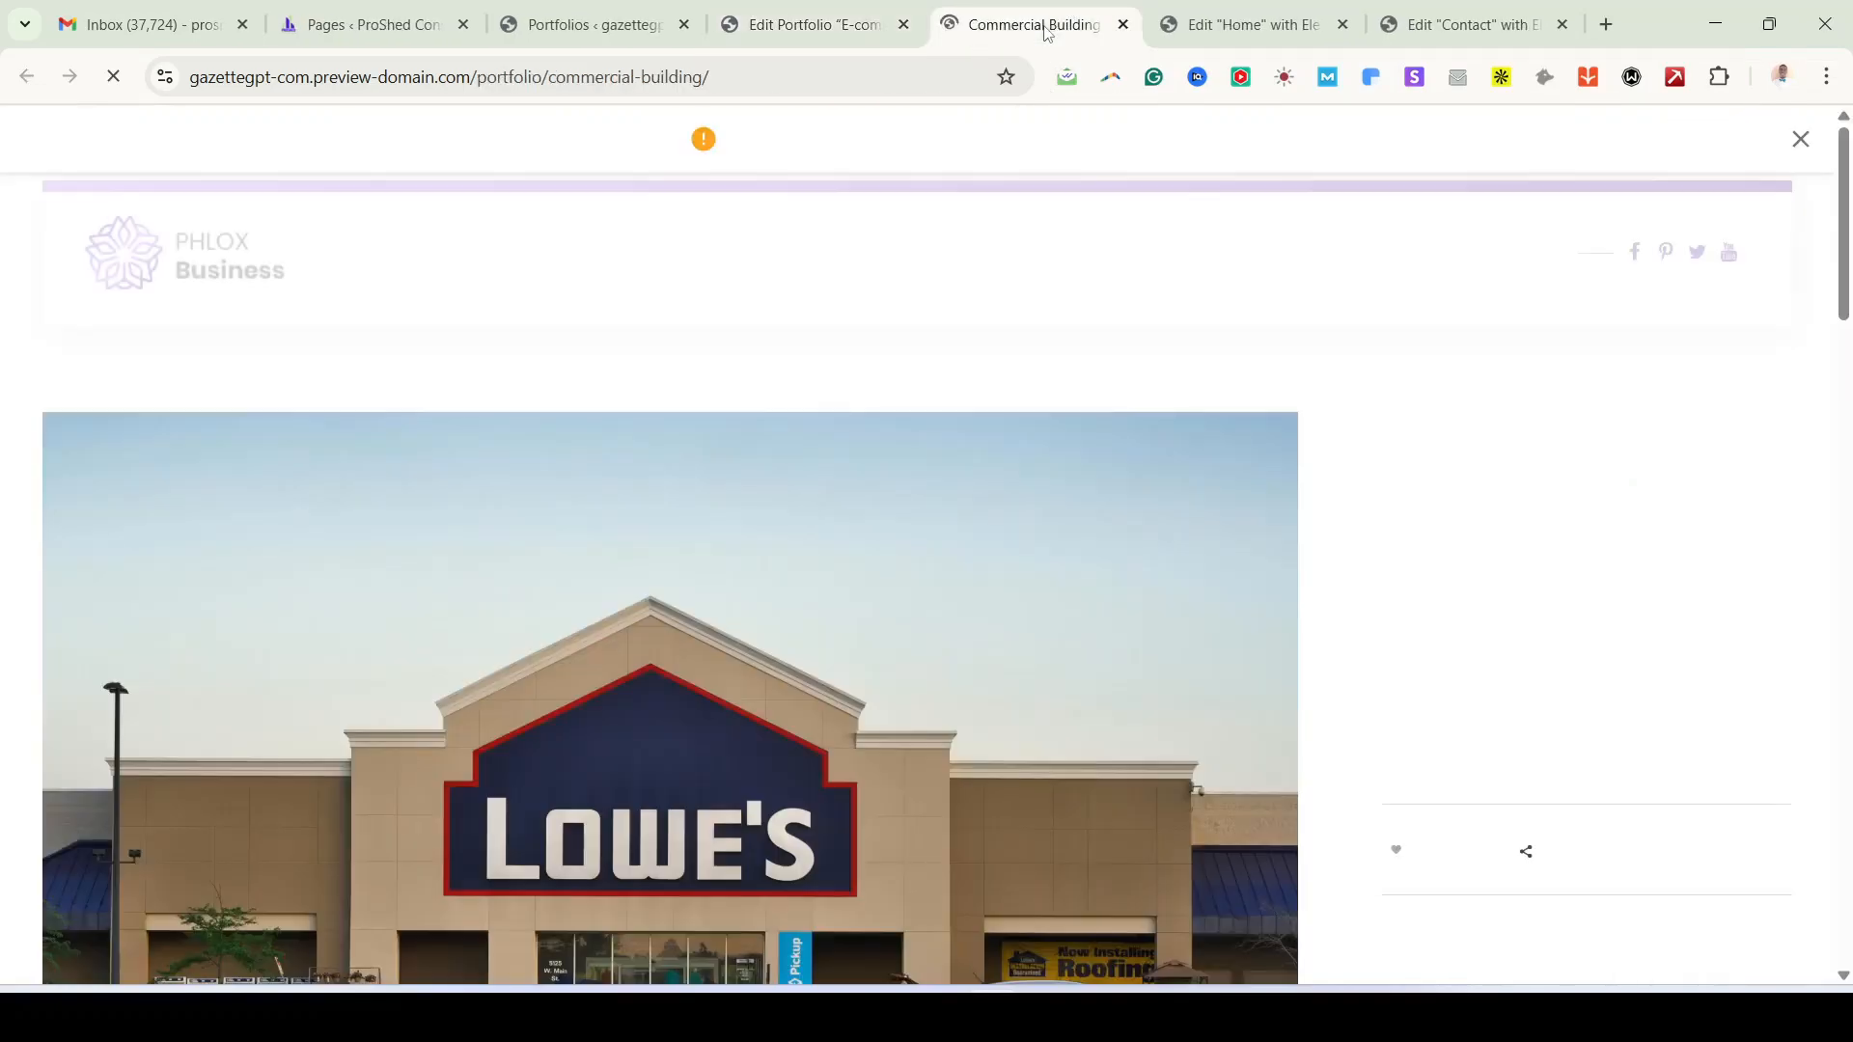
scroll(986, 500, down, 3)
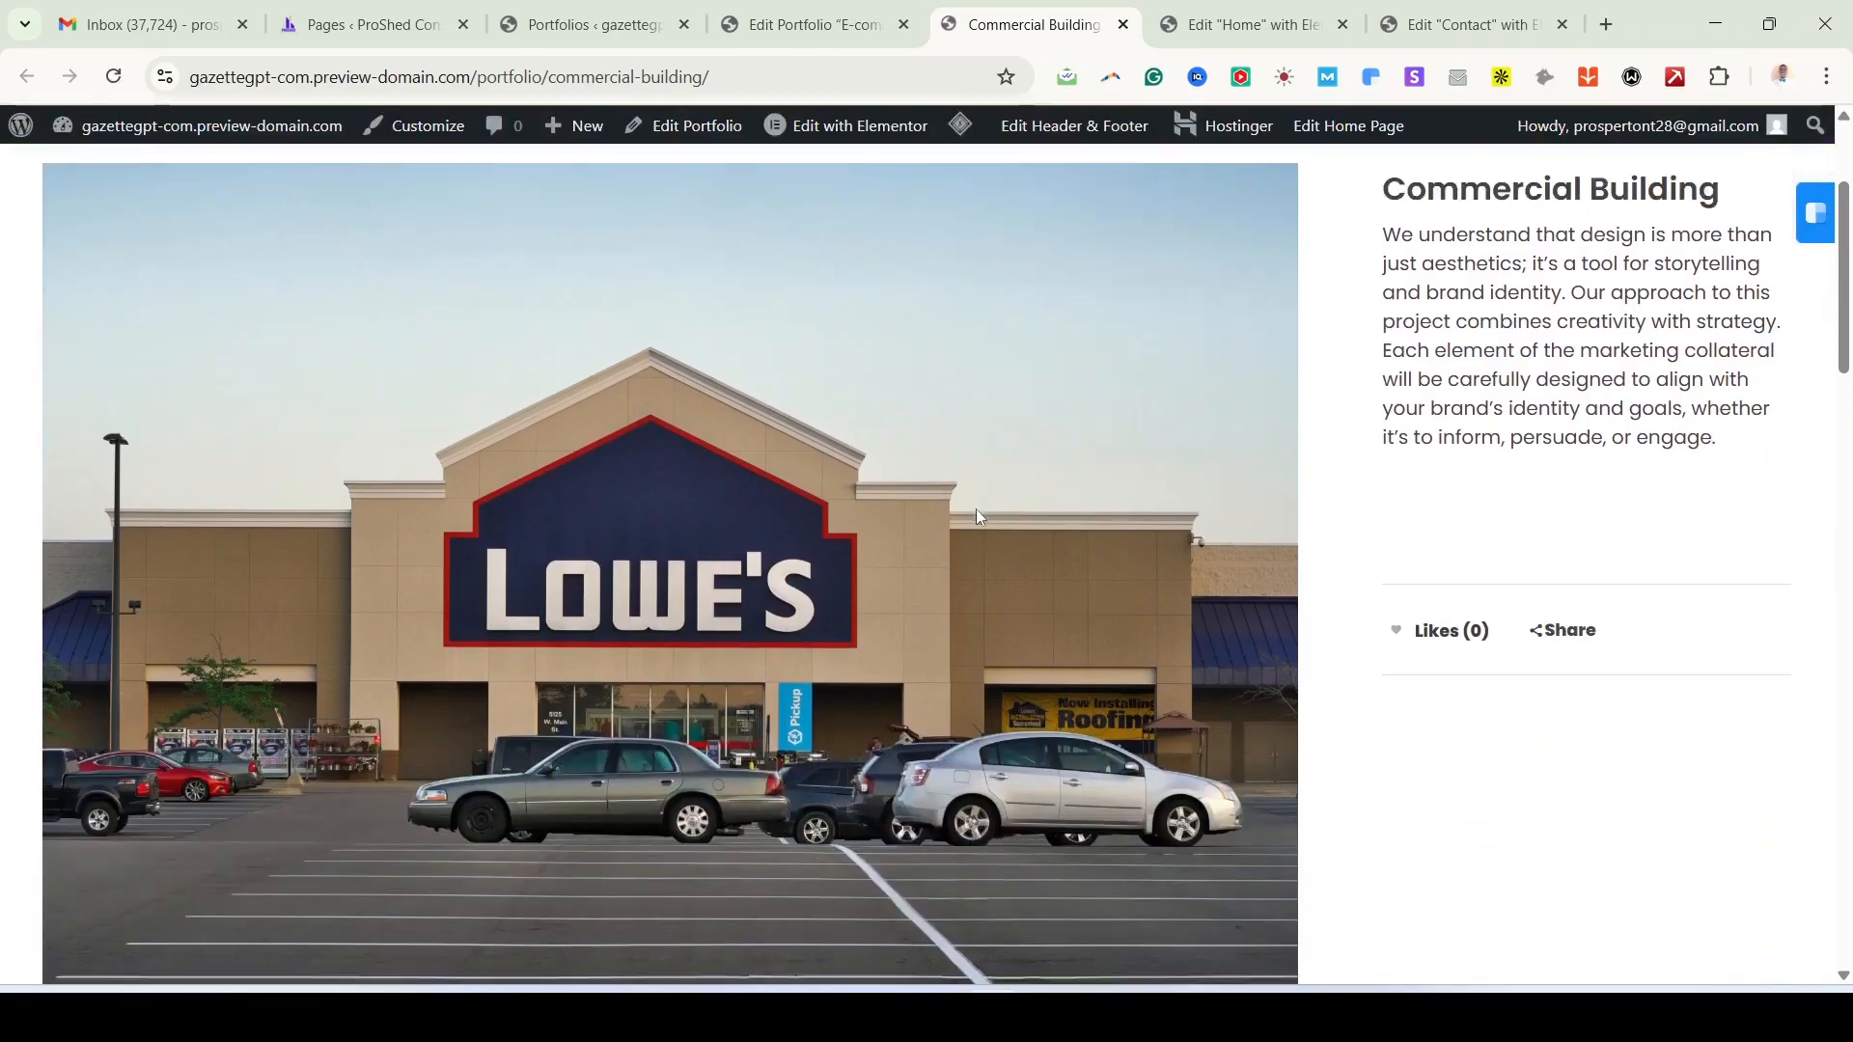
scroll(976, 512, down, 6)
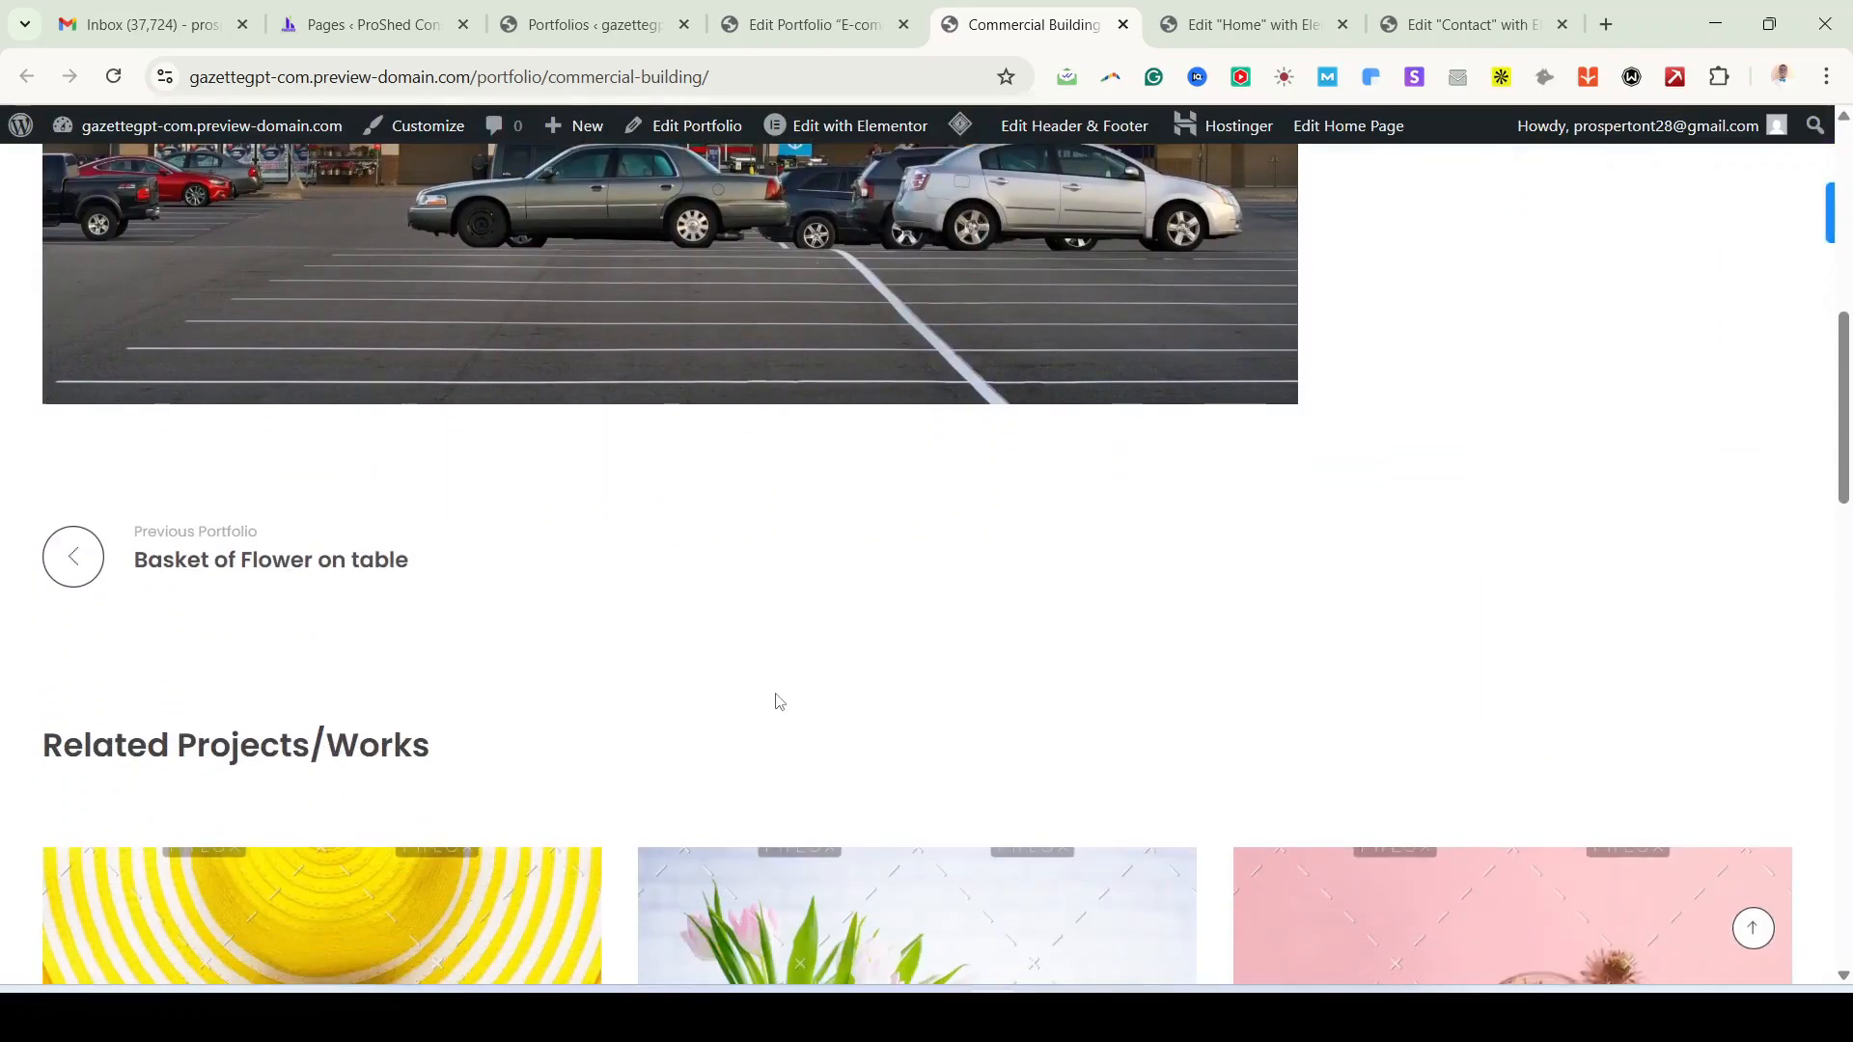
scroll(777, 700, up, 9)
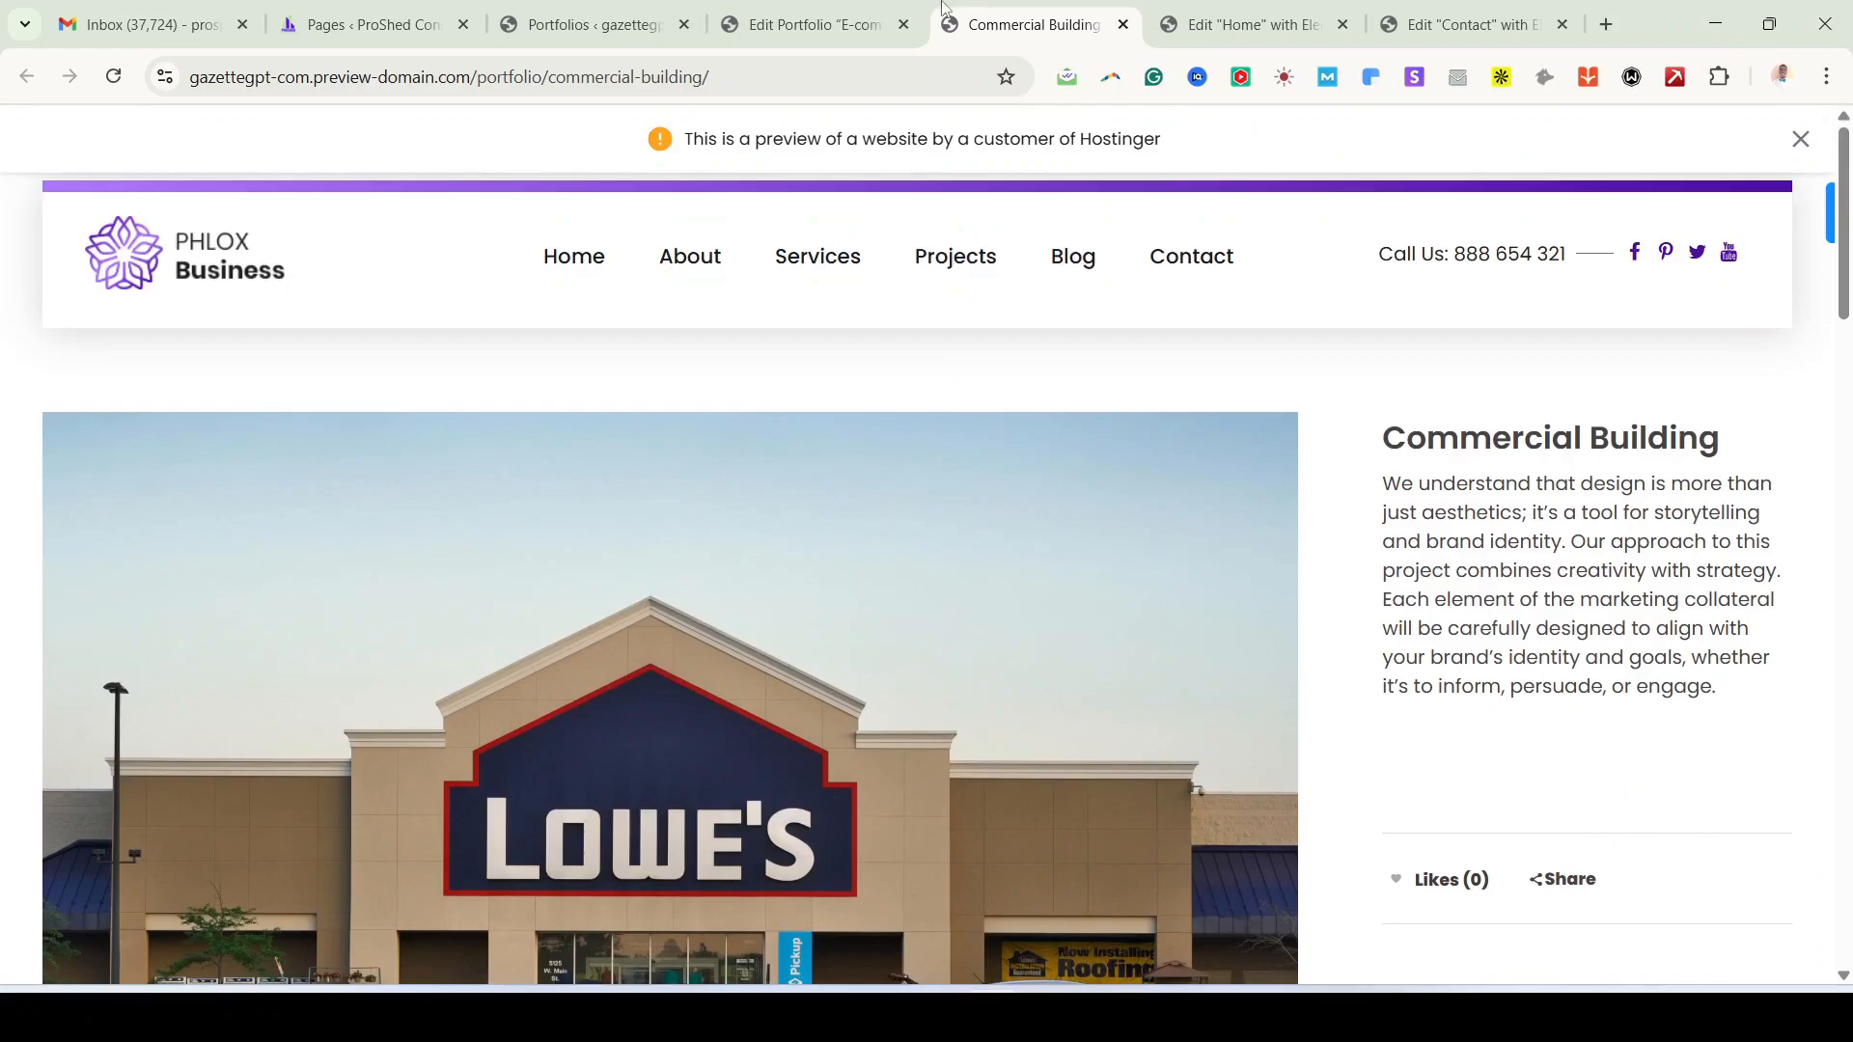
Step: Close the live portfolio page and switch to the Portfolios list
click(842, 25)
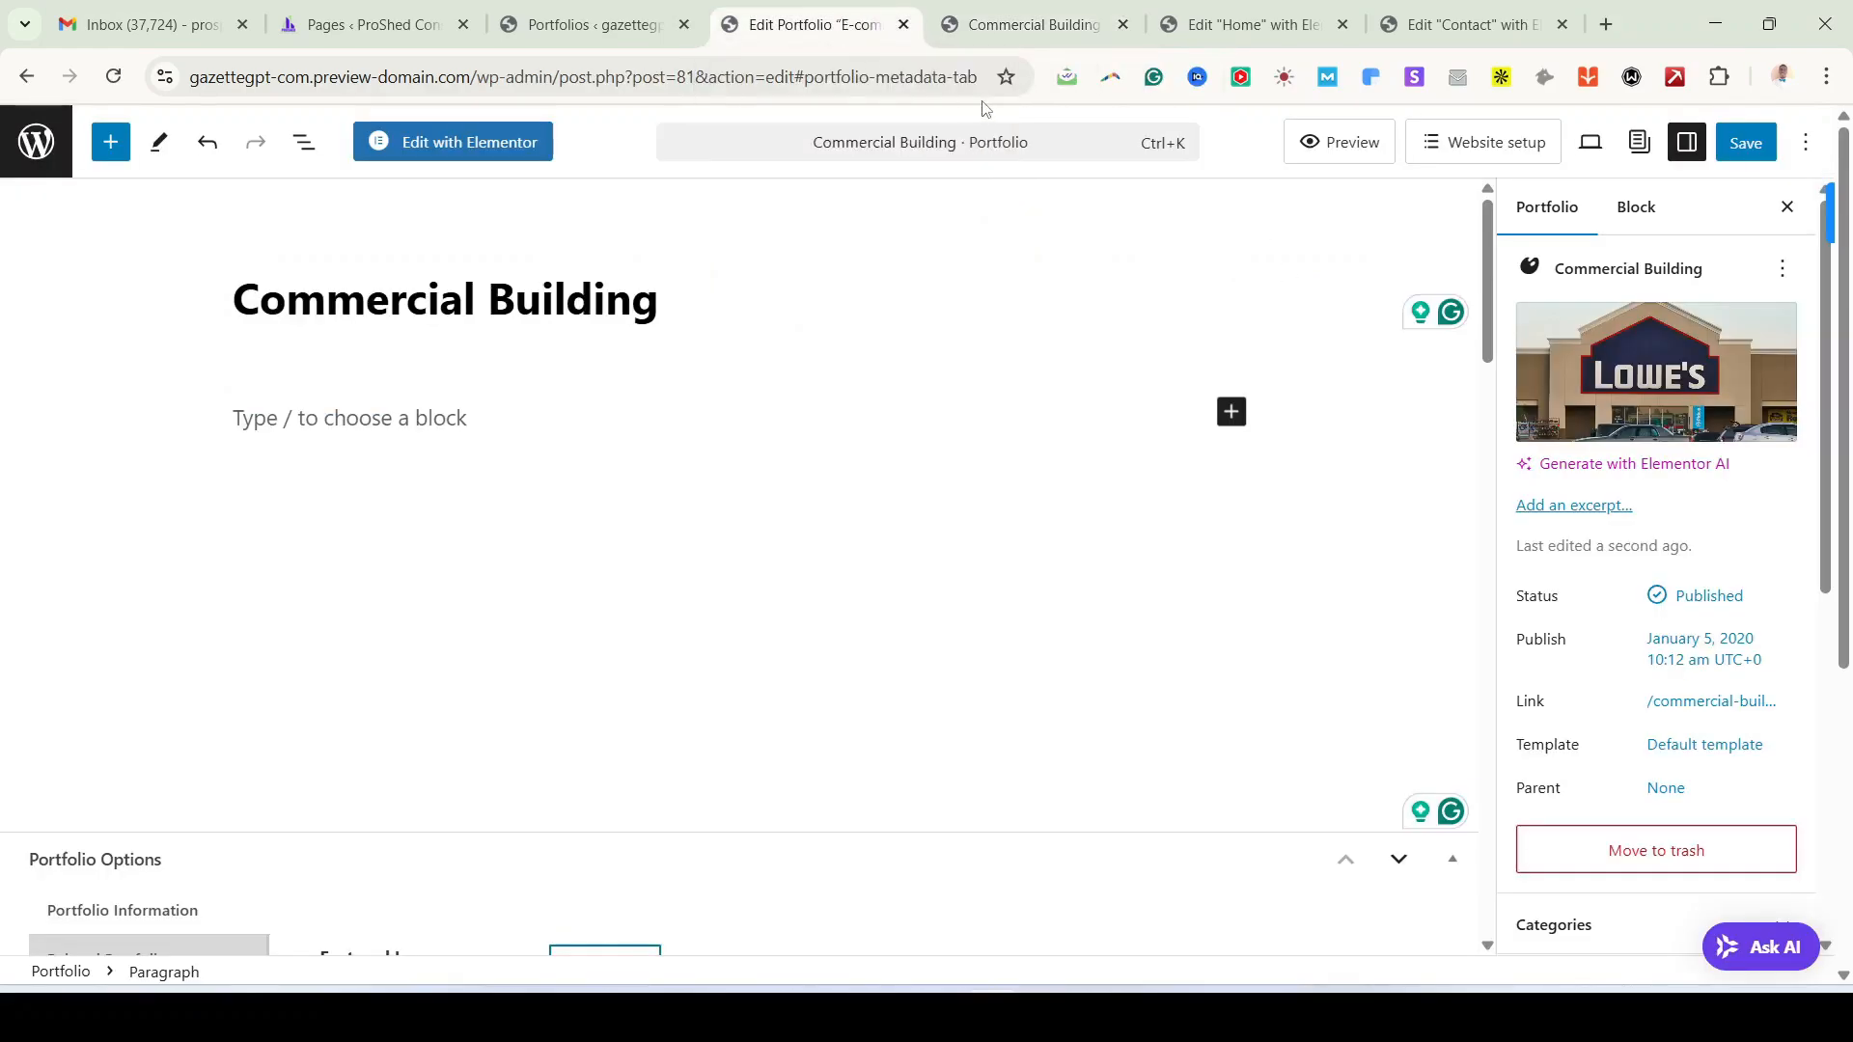
click(1042, 25)
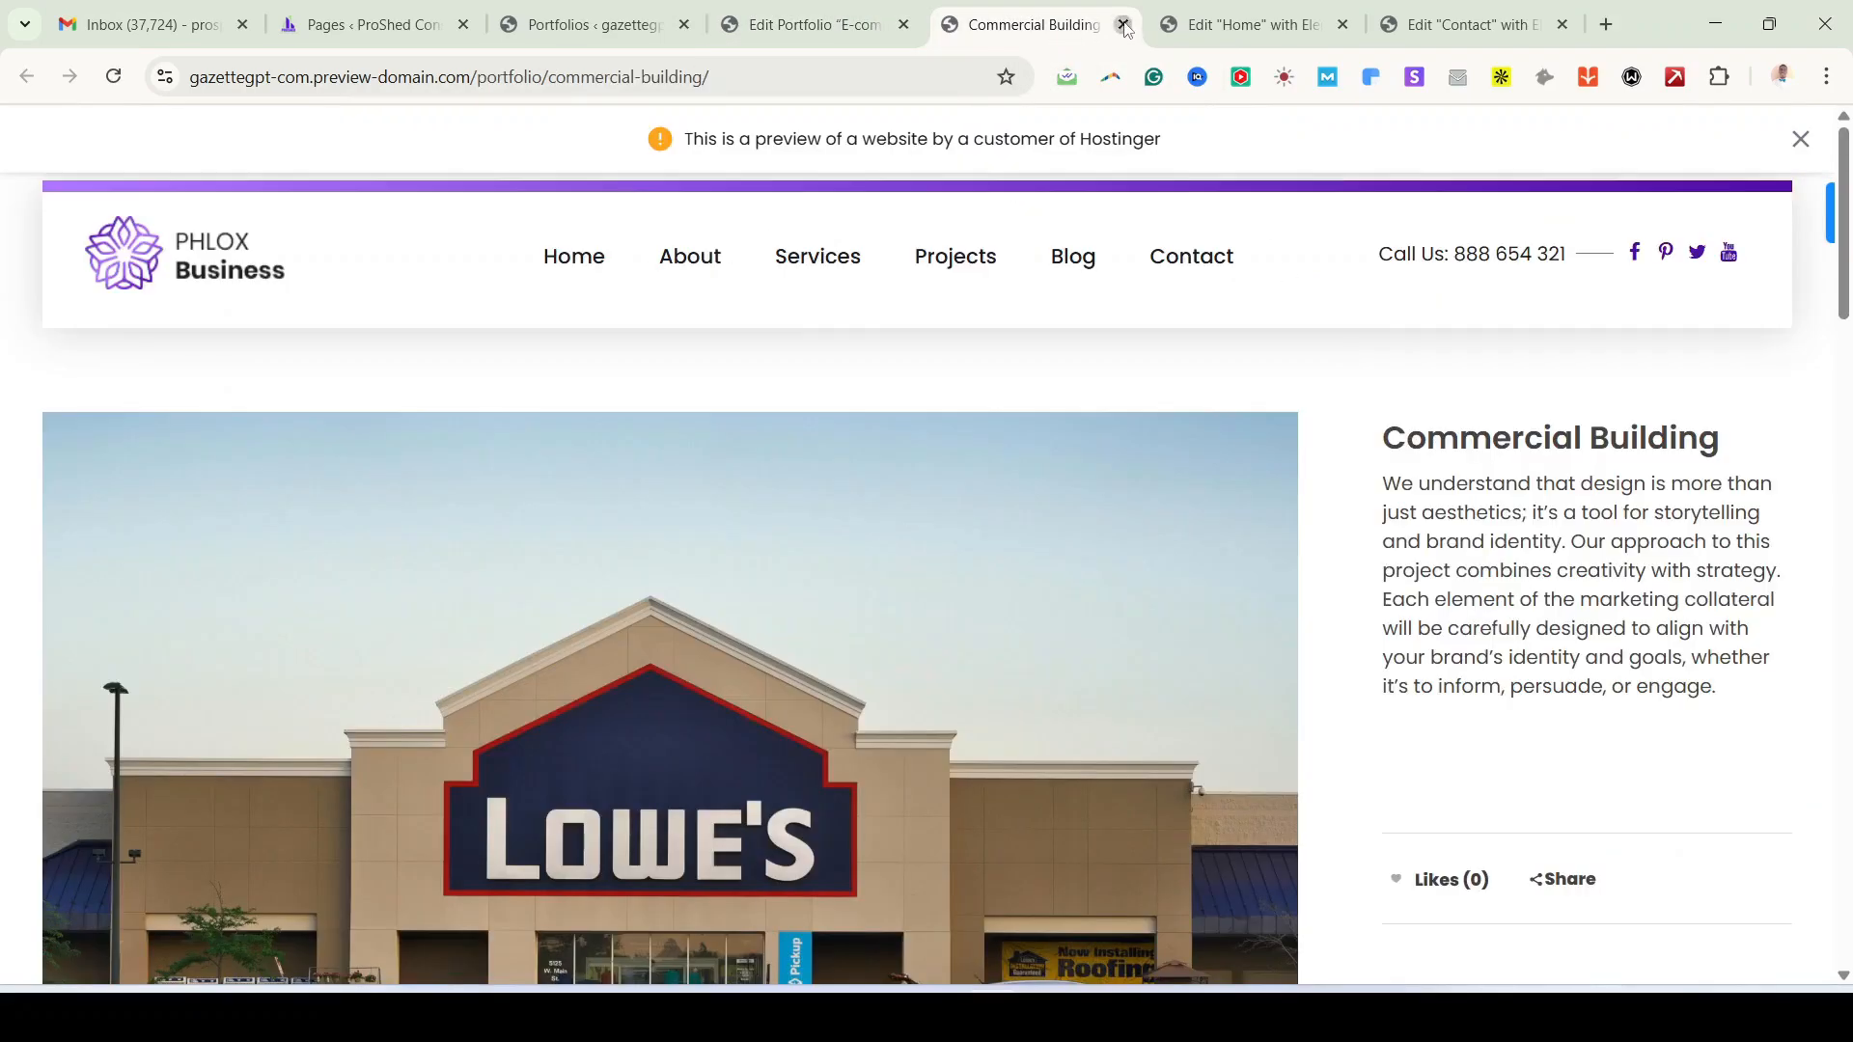
click(1123, 26)
click(589, 25)
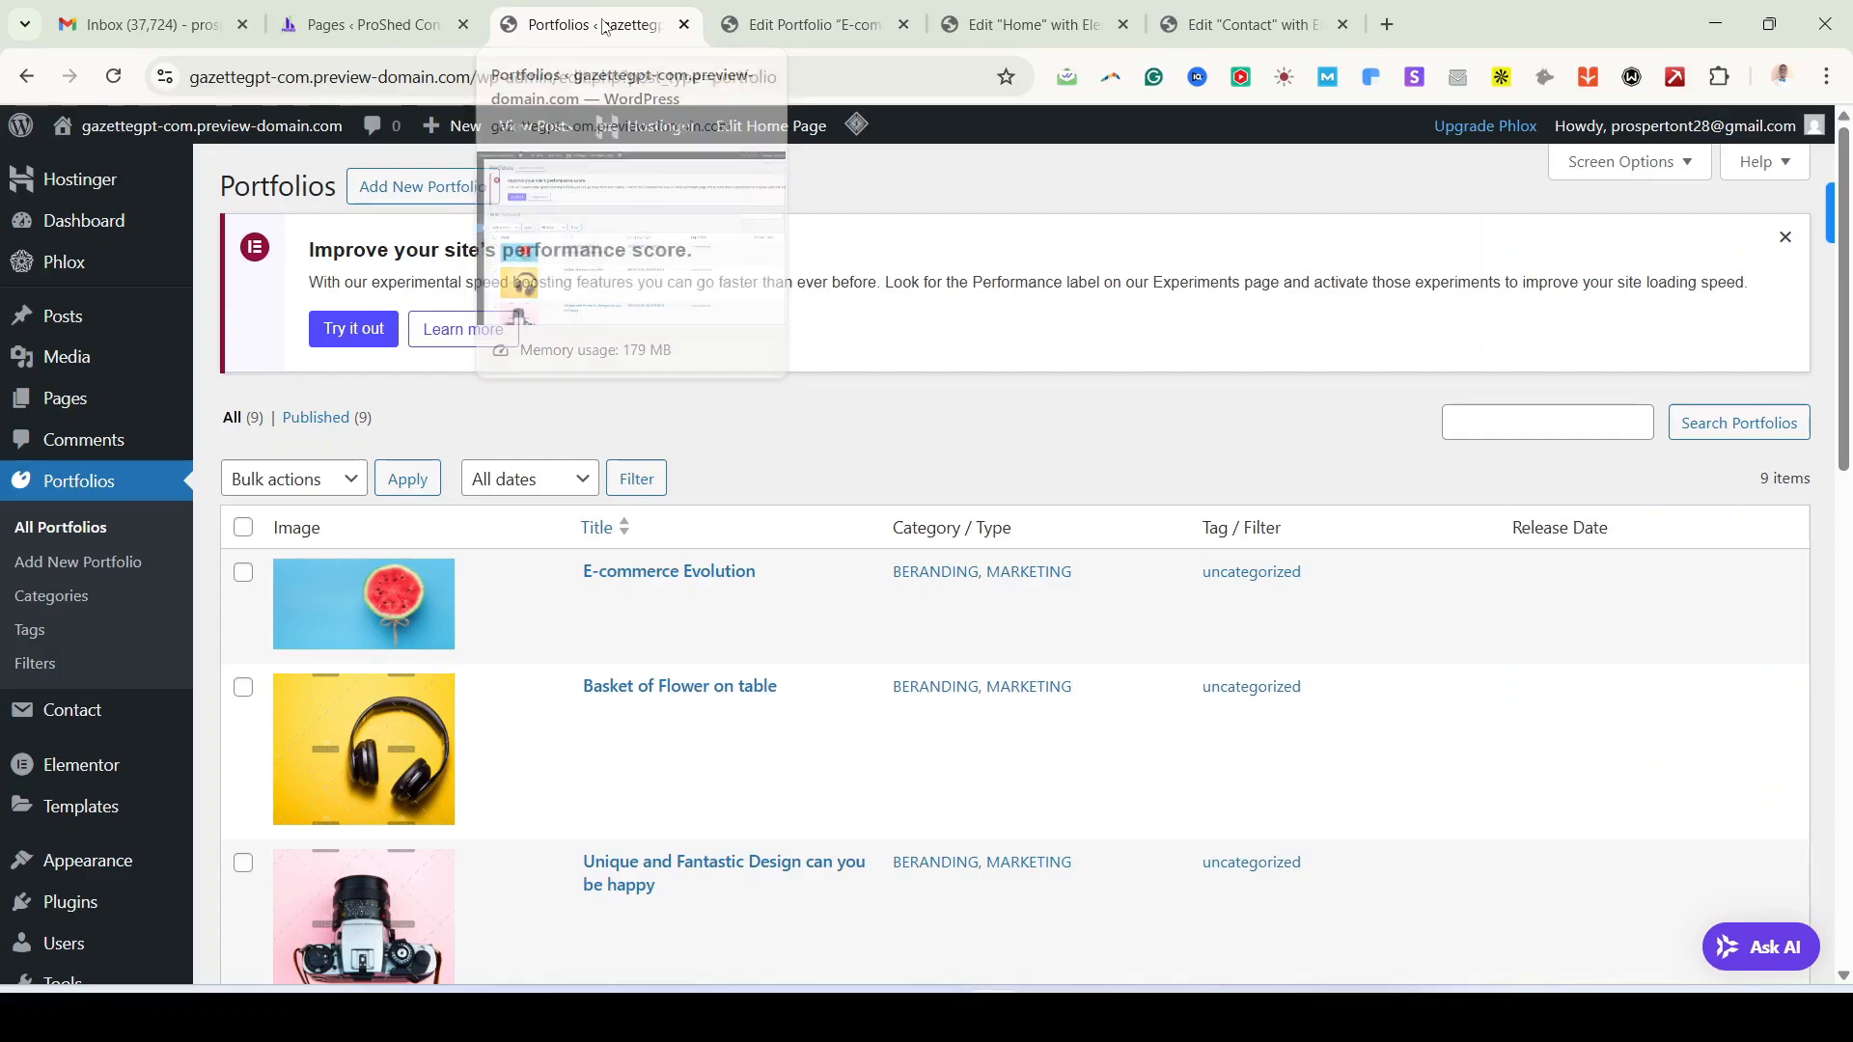
Step: Reload the Portfolios list to see Commercial Building first, then go to Portfolio Categories
click(114, 77)
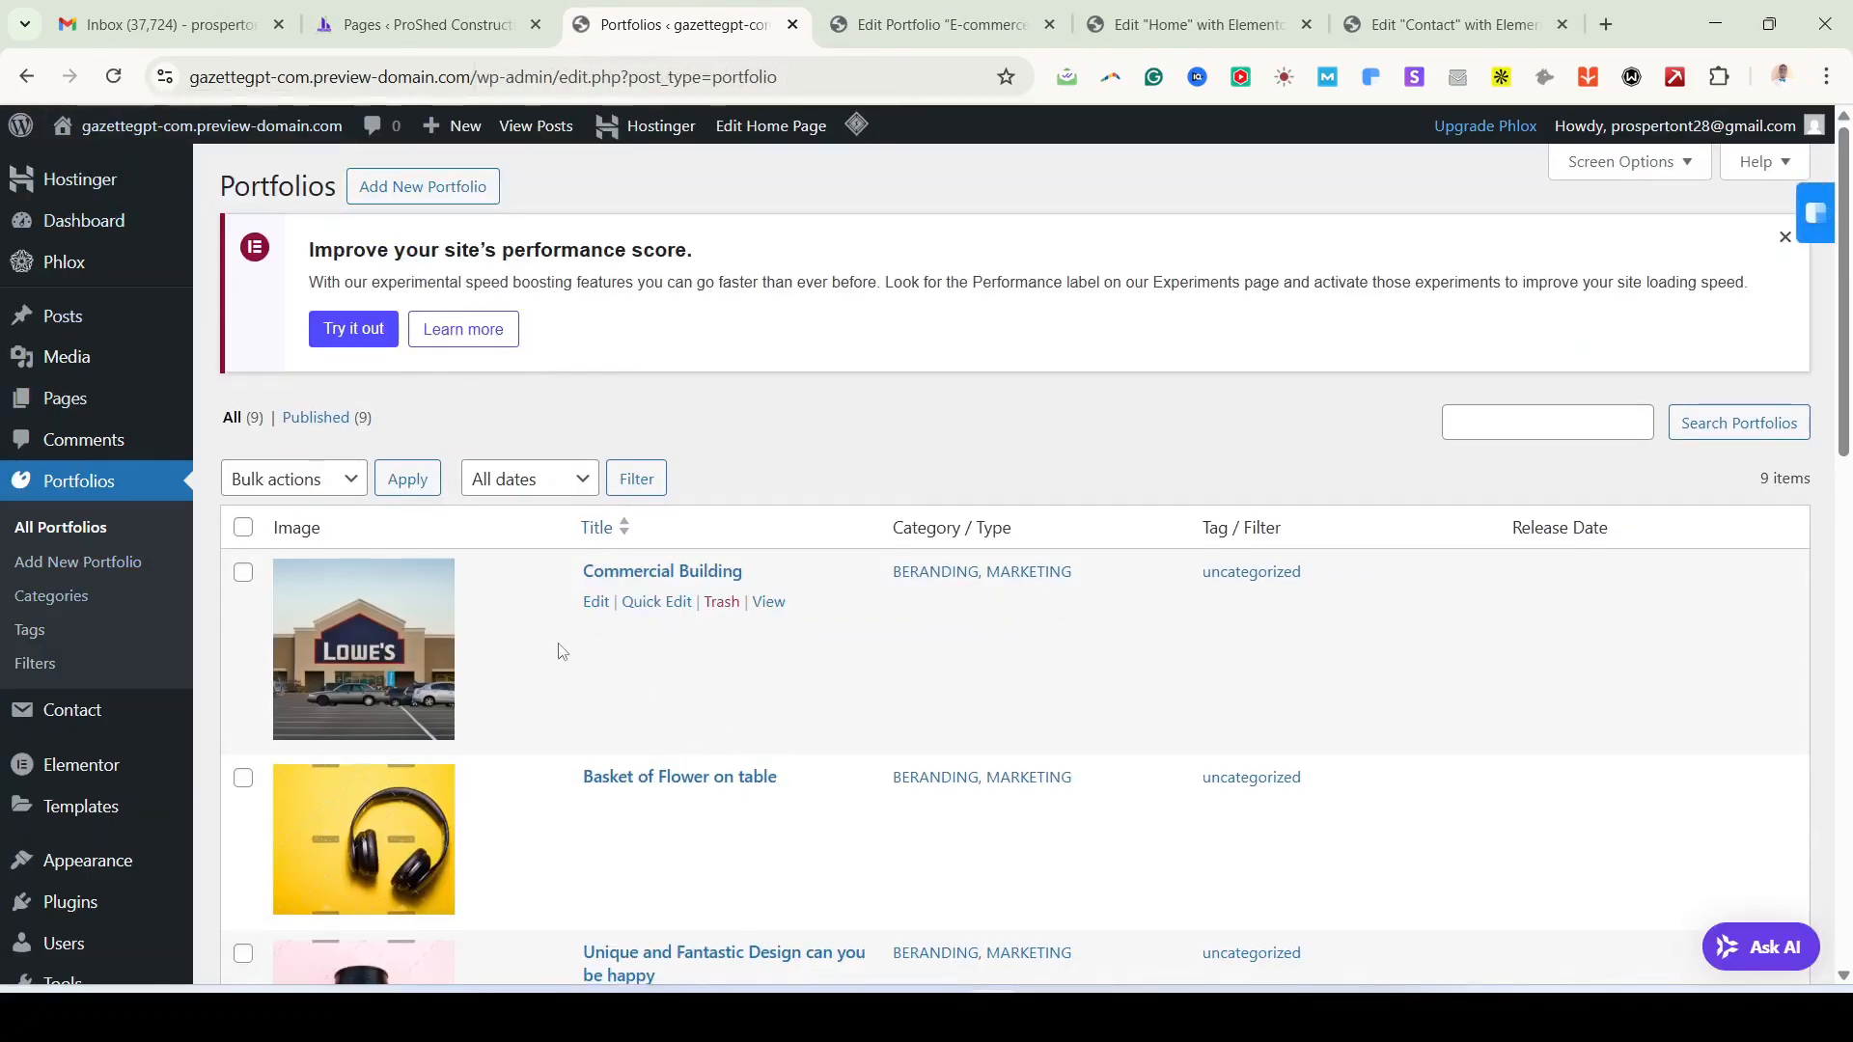
scroll(362, 661, down, 6)
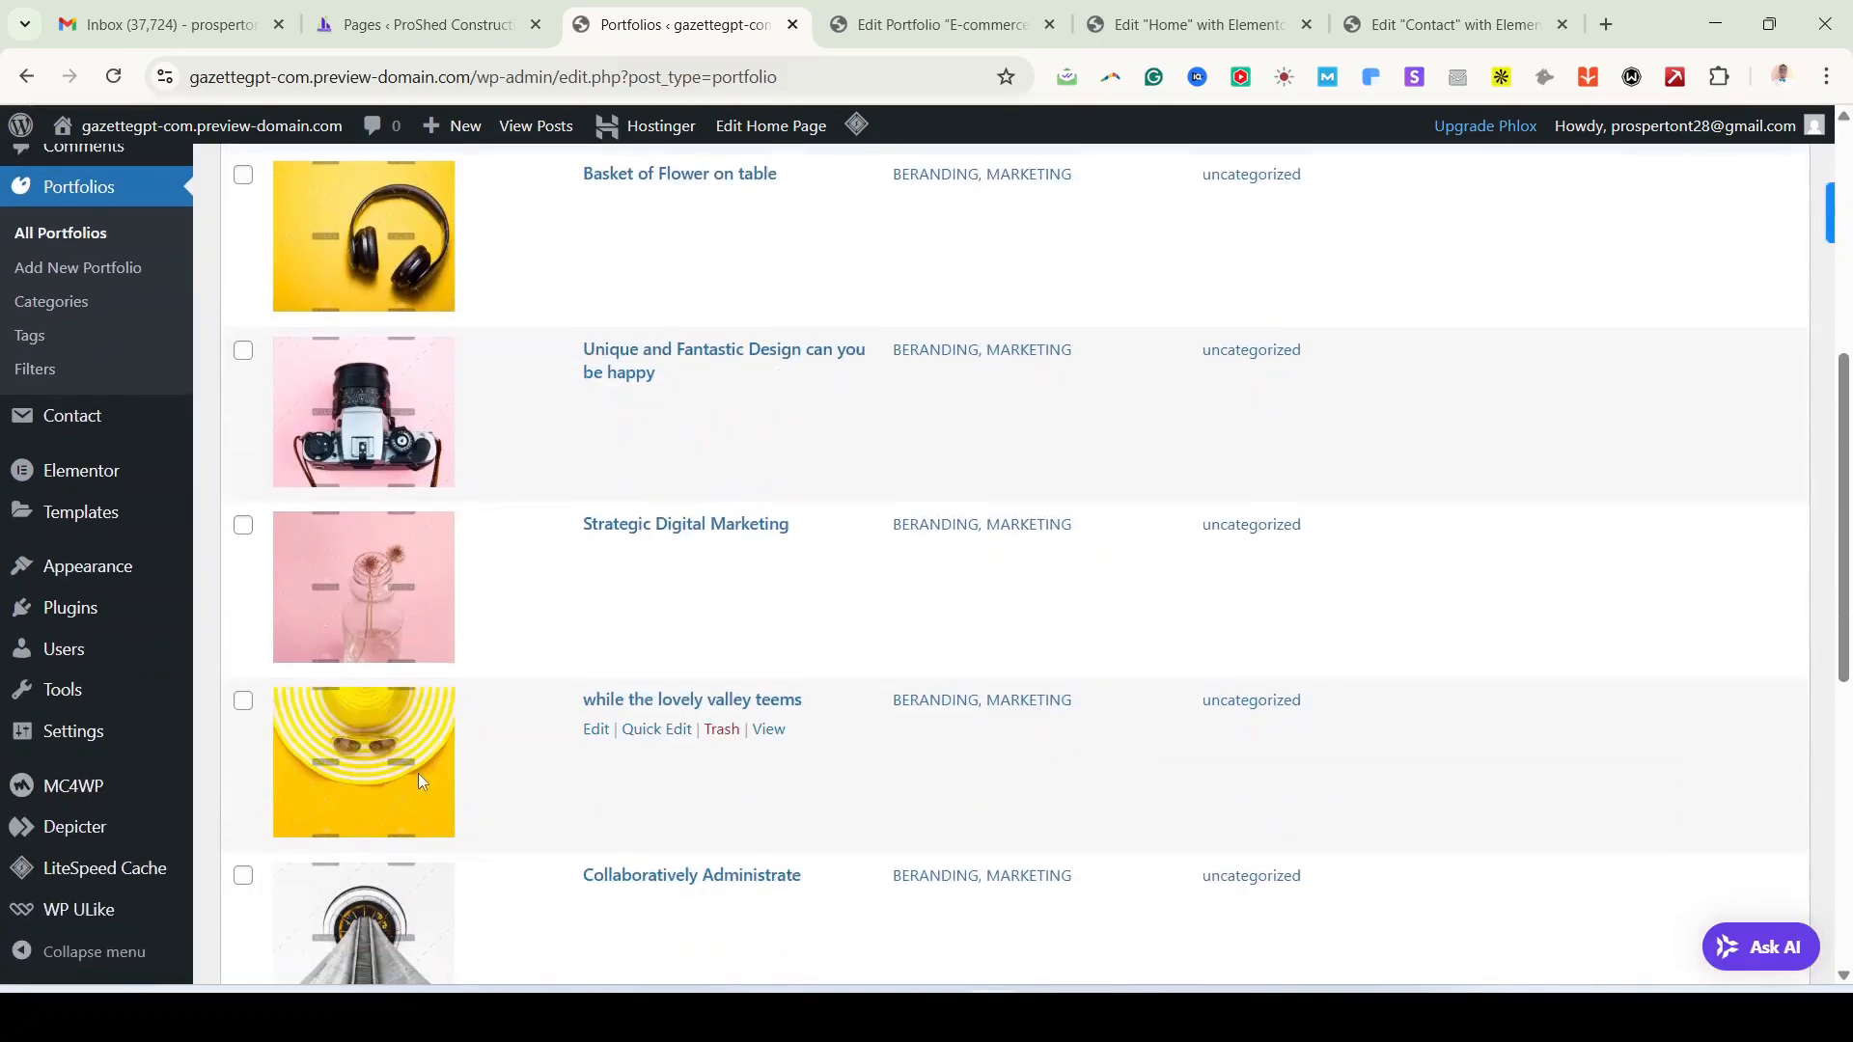
scroll(417, 770, up, 4)
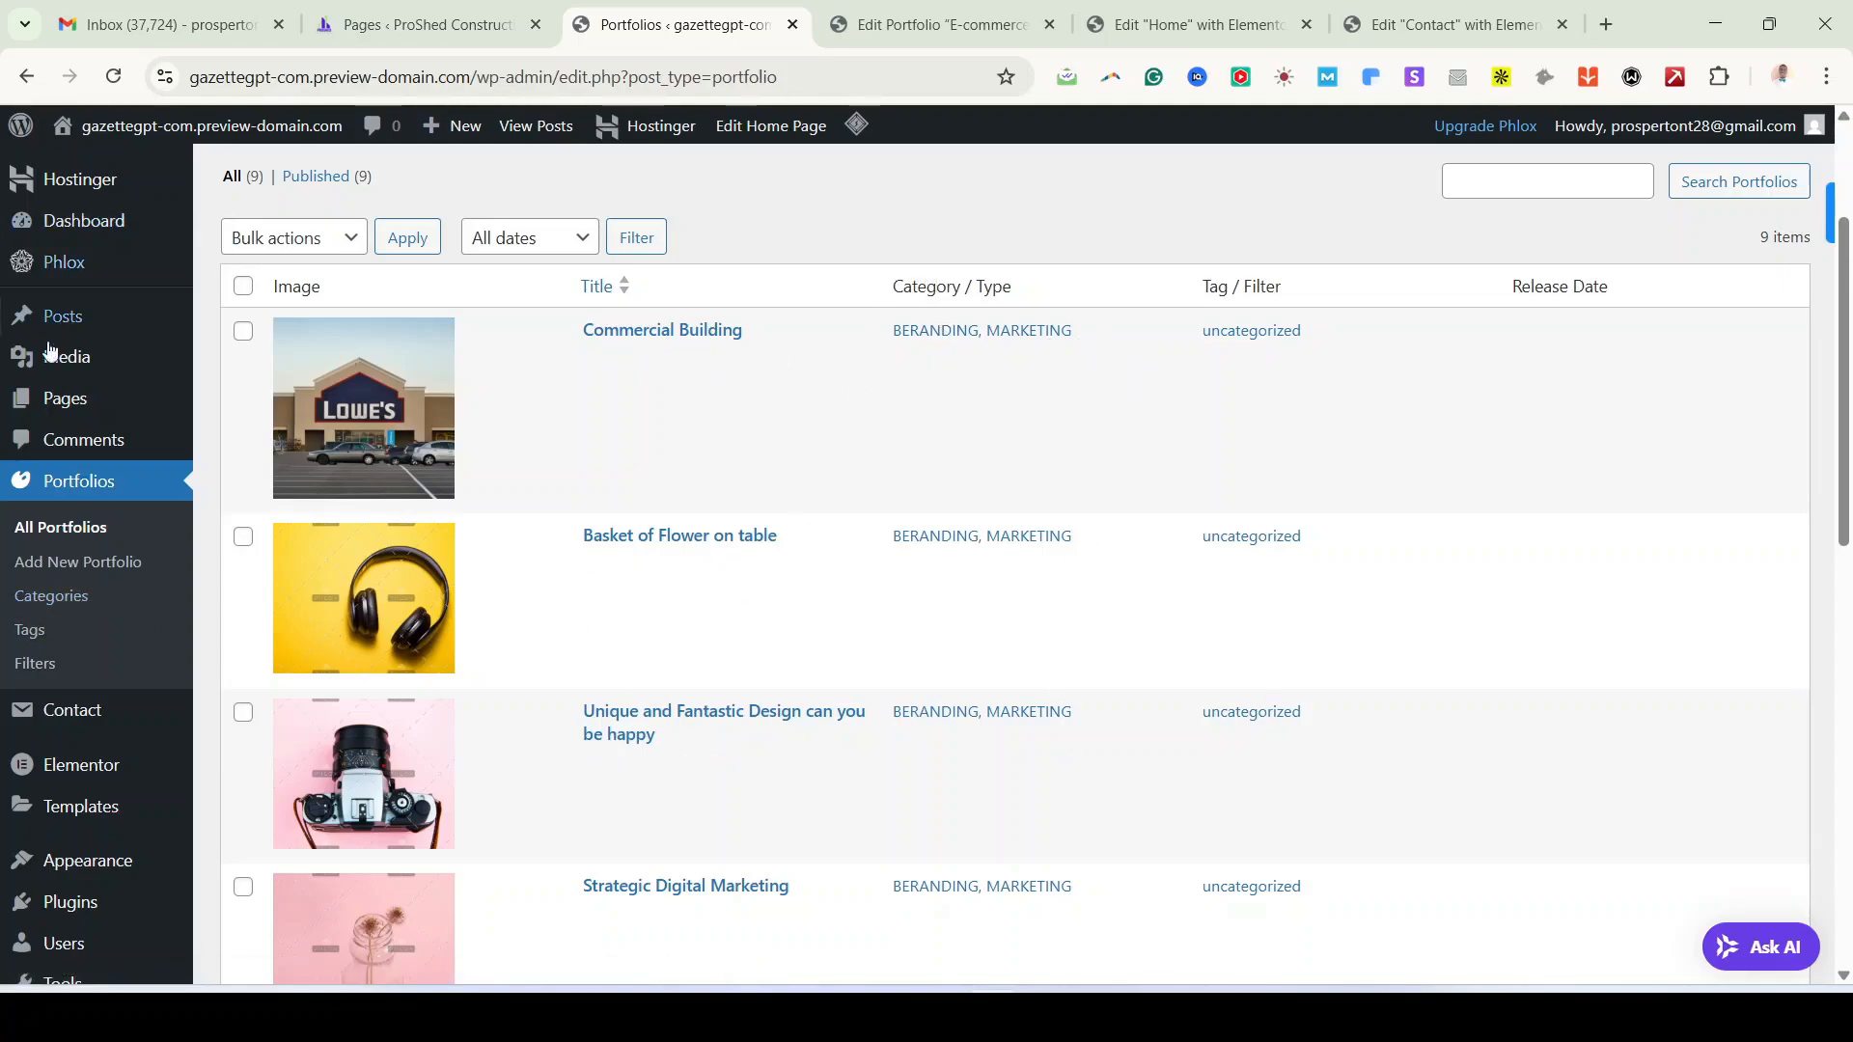
click(63, 603)
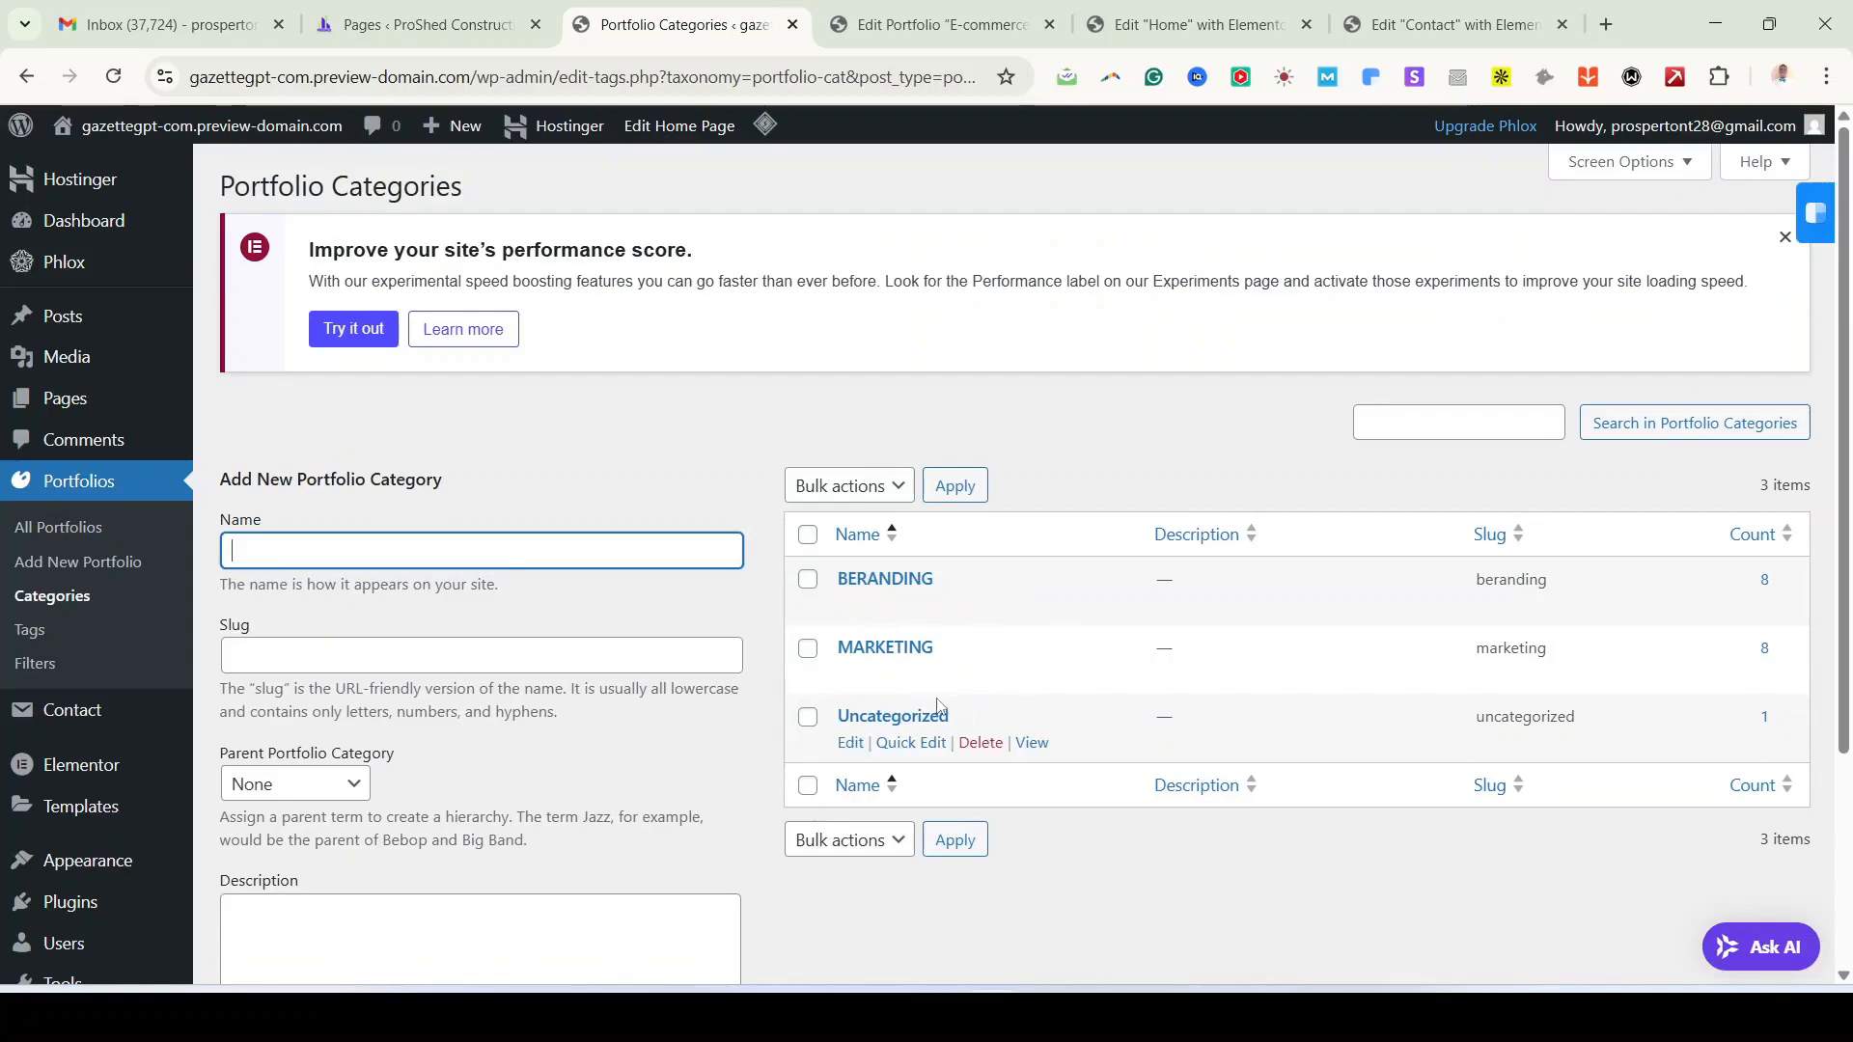
Step: Quick-edit the BERANDING category to name BUILDING and slug building
middle_click(851, 606)
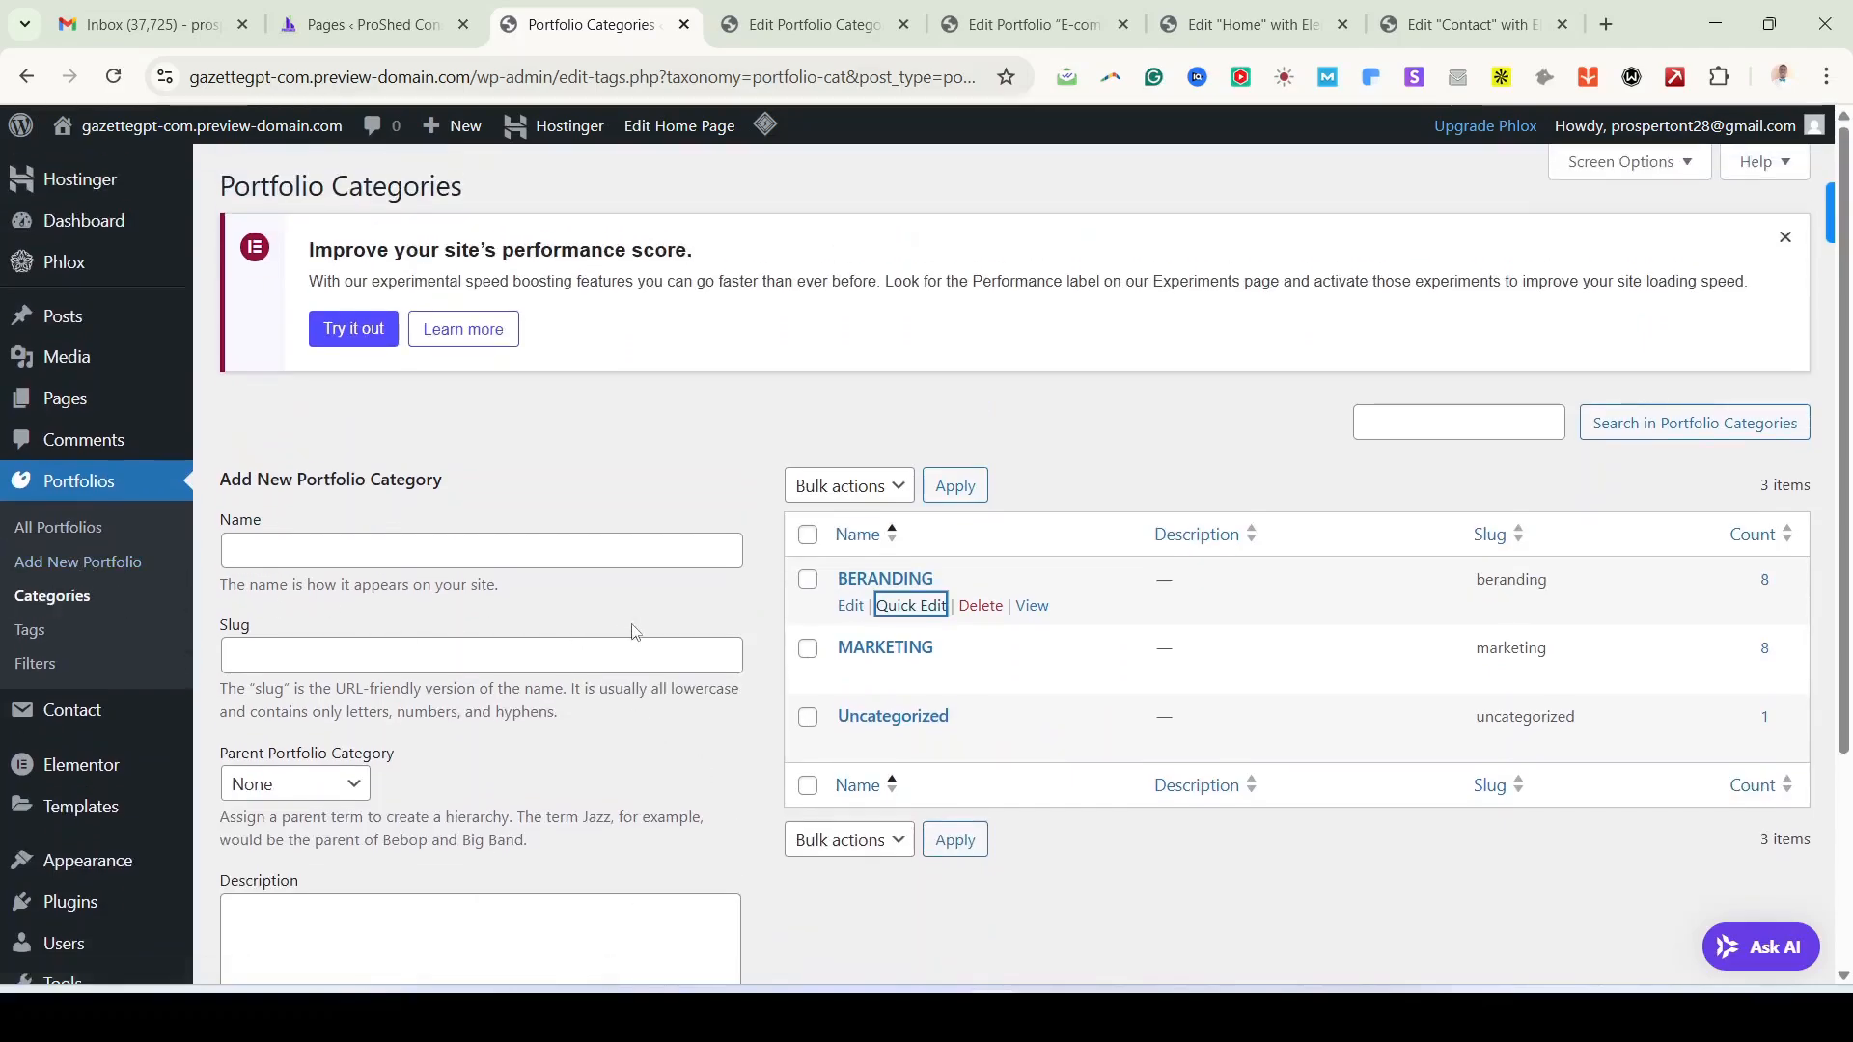
click(916, 607)
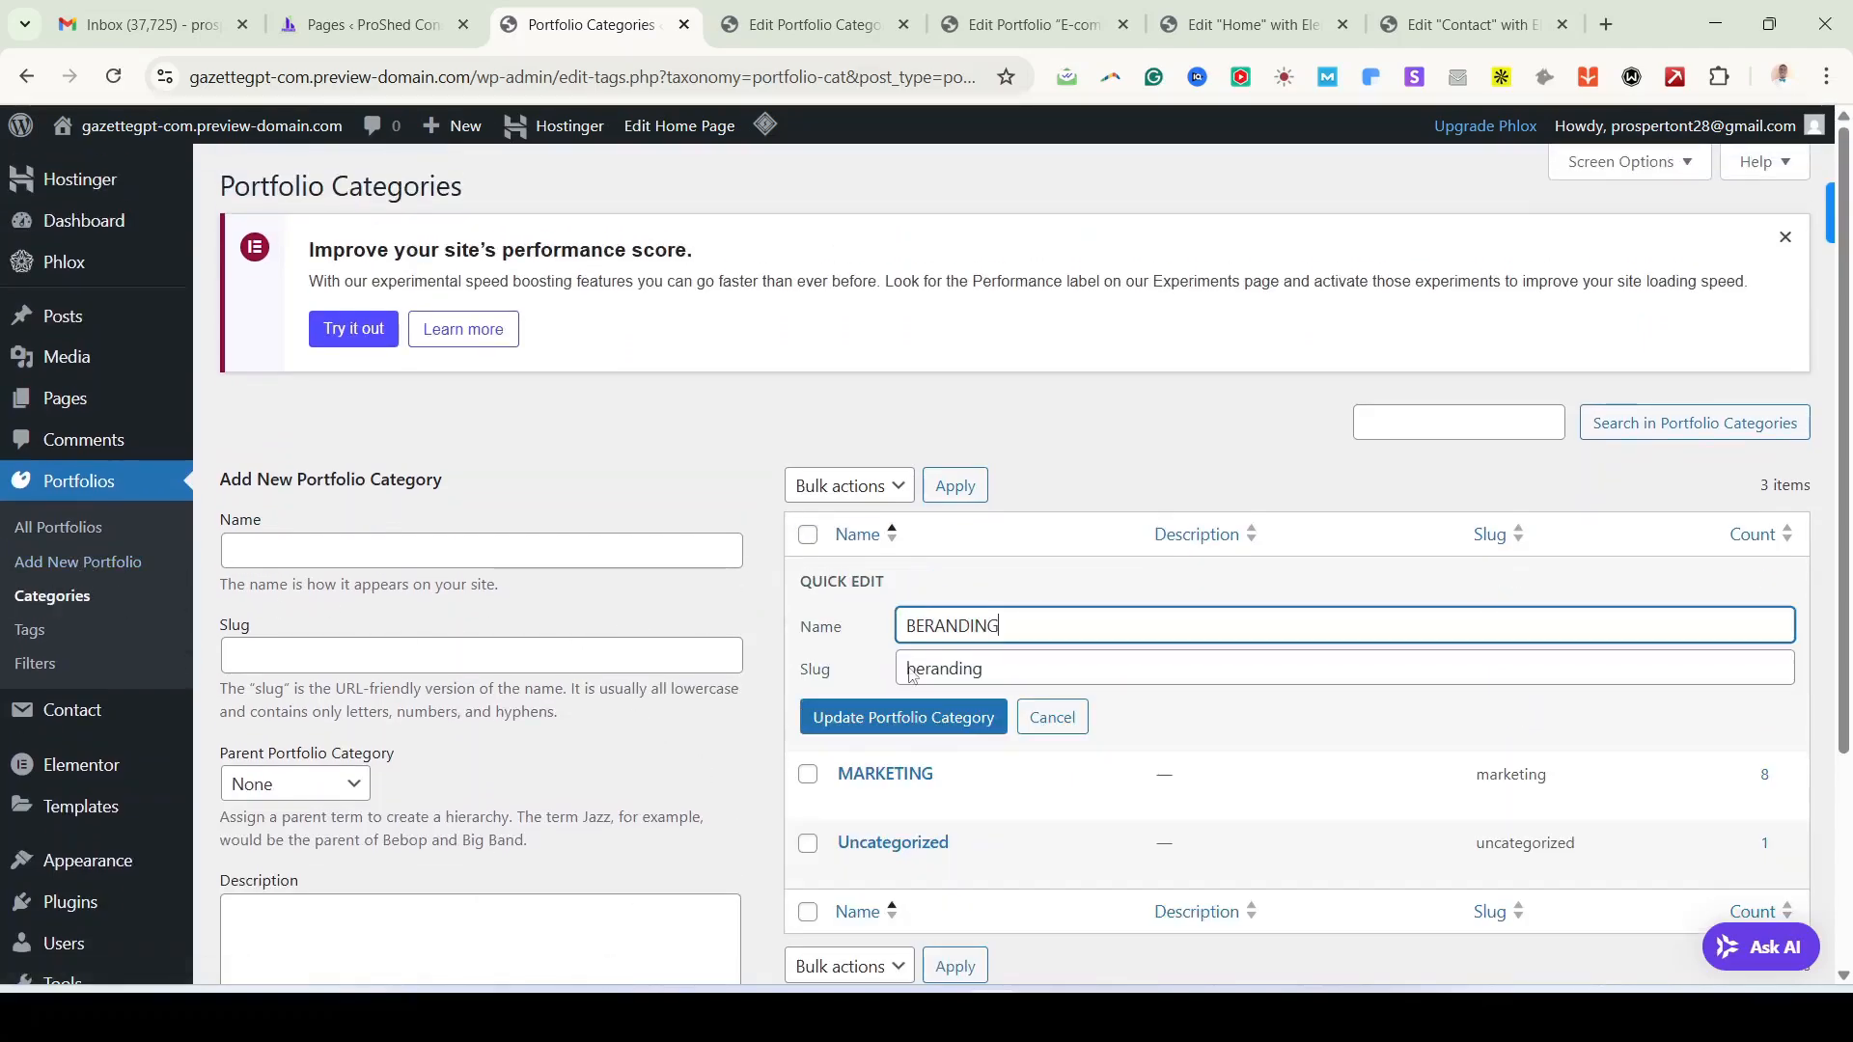
double_click(952, 616)
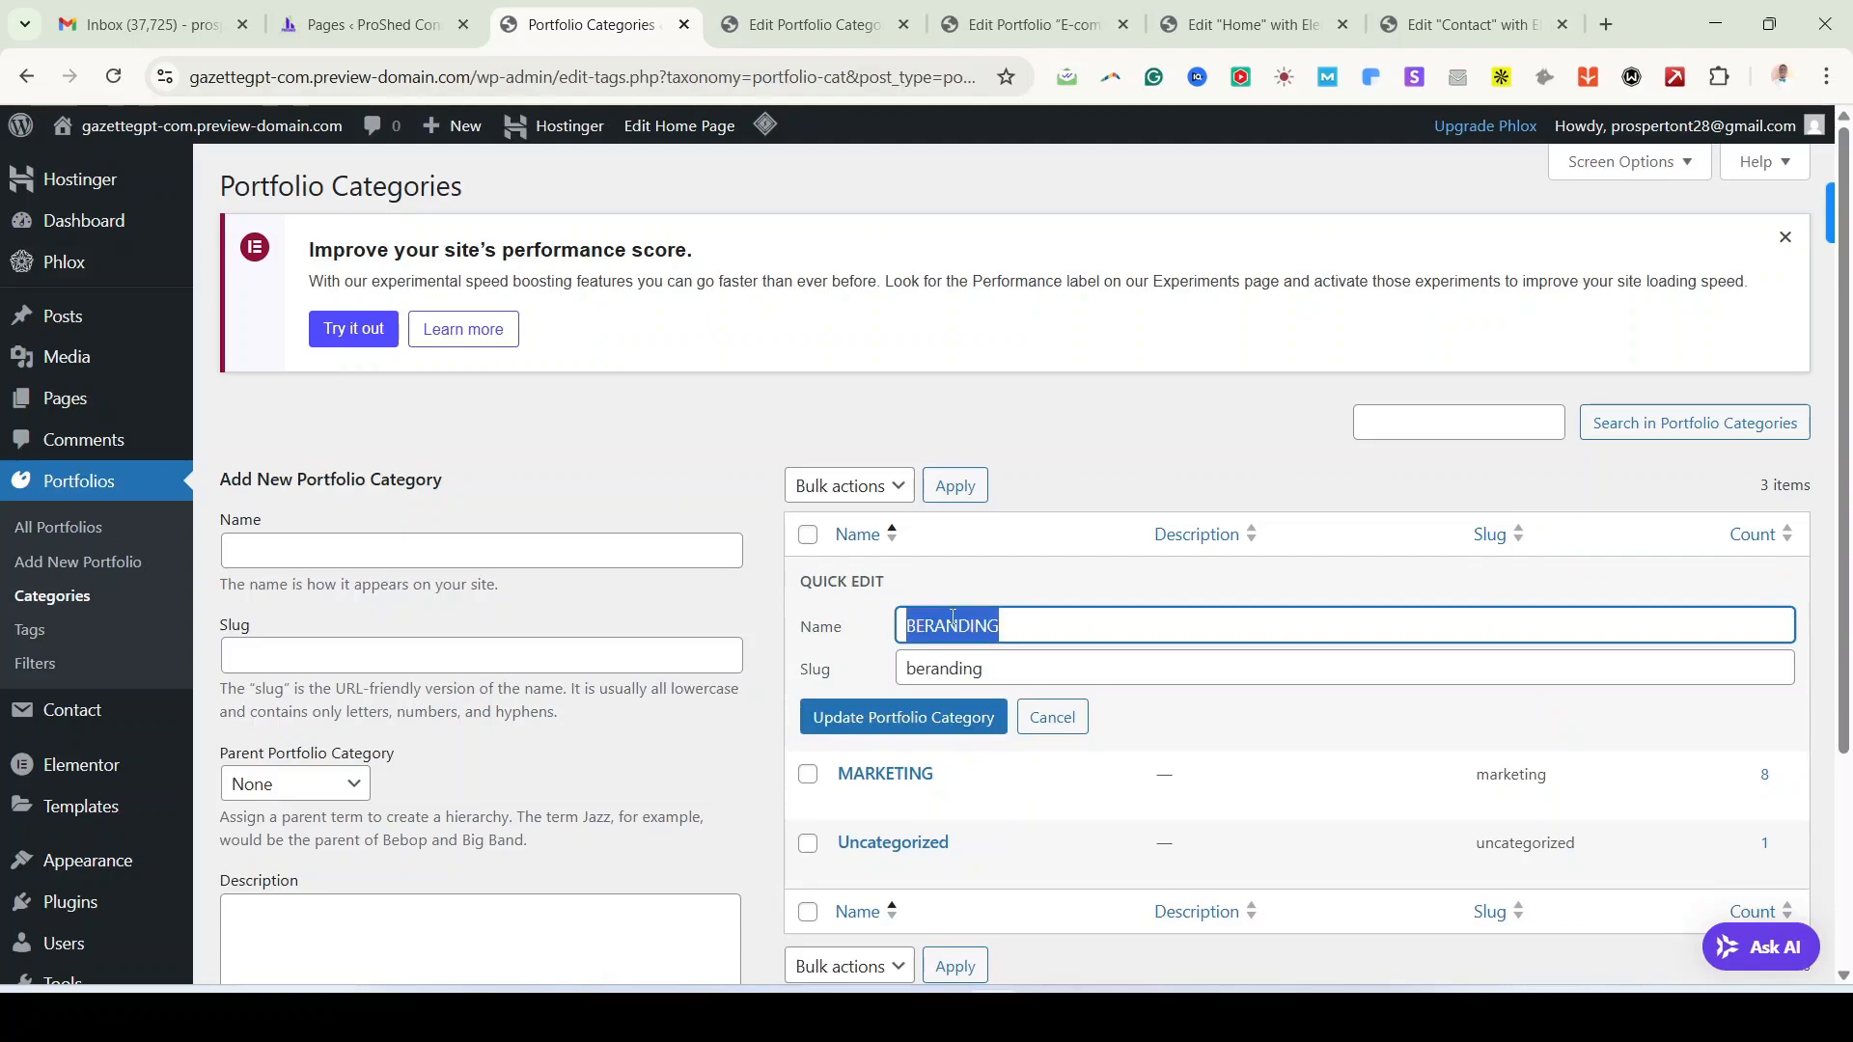
text(BUIL)
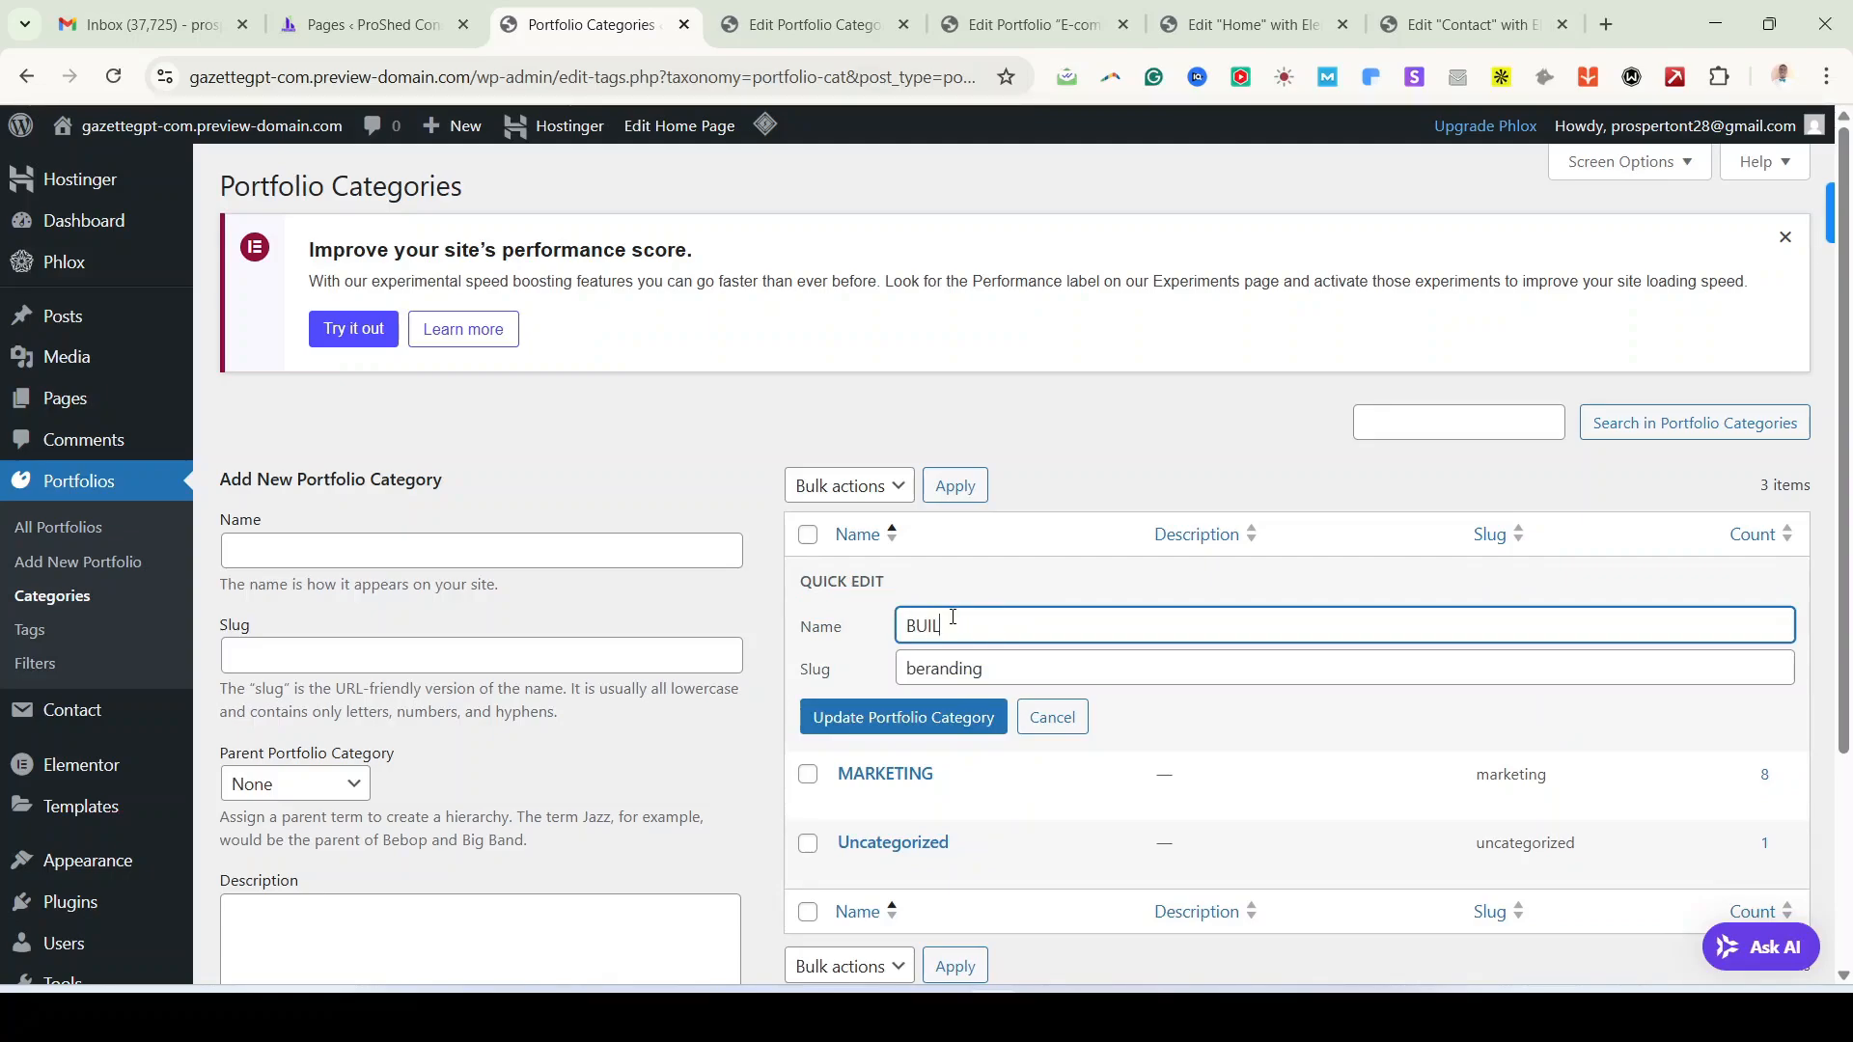
text(DING)
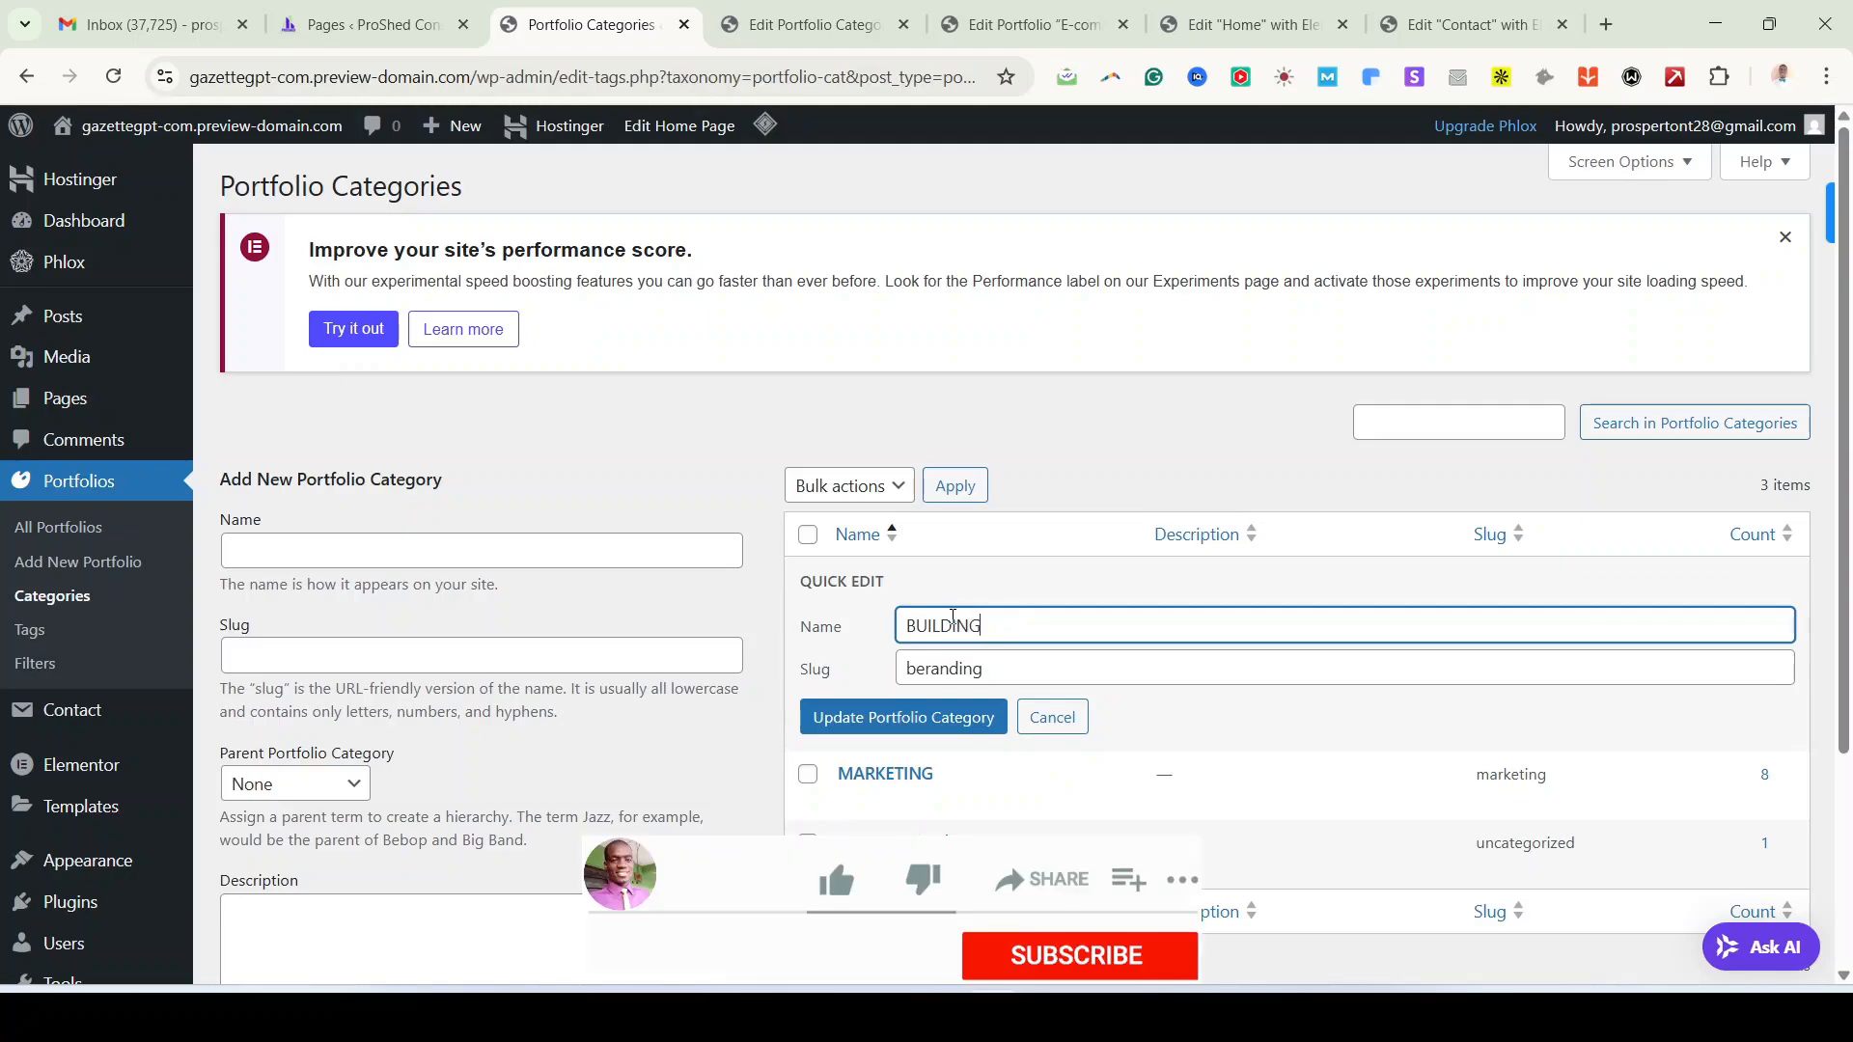
double_click(938, 680)
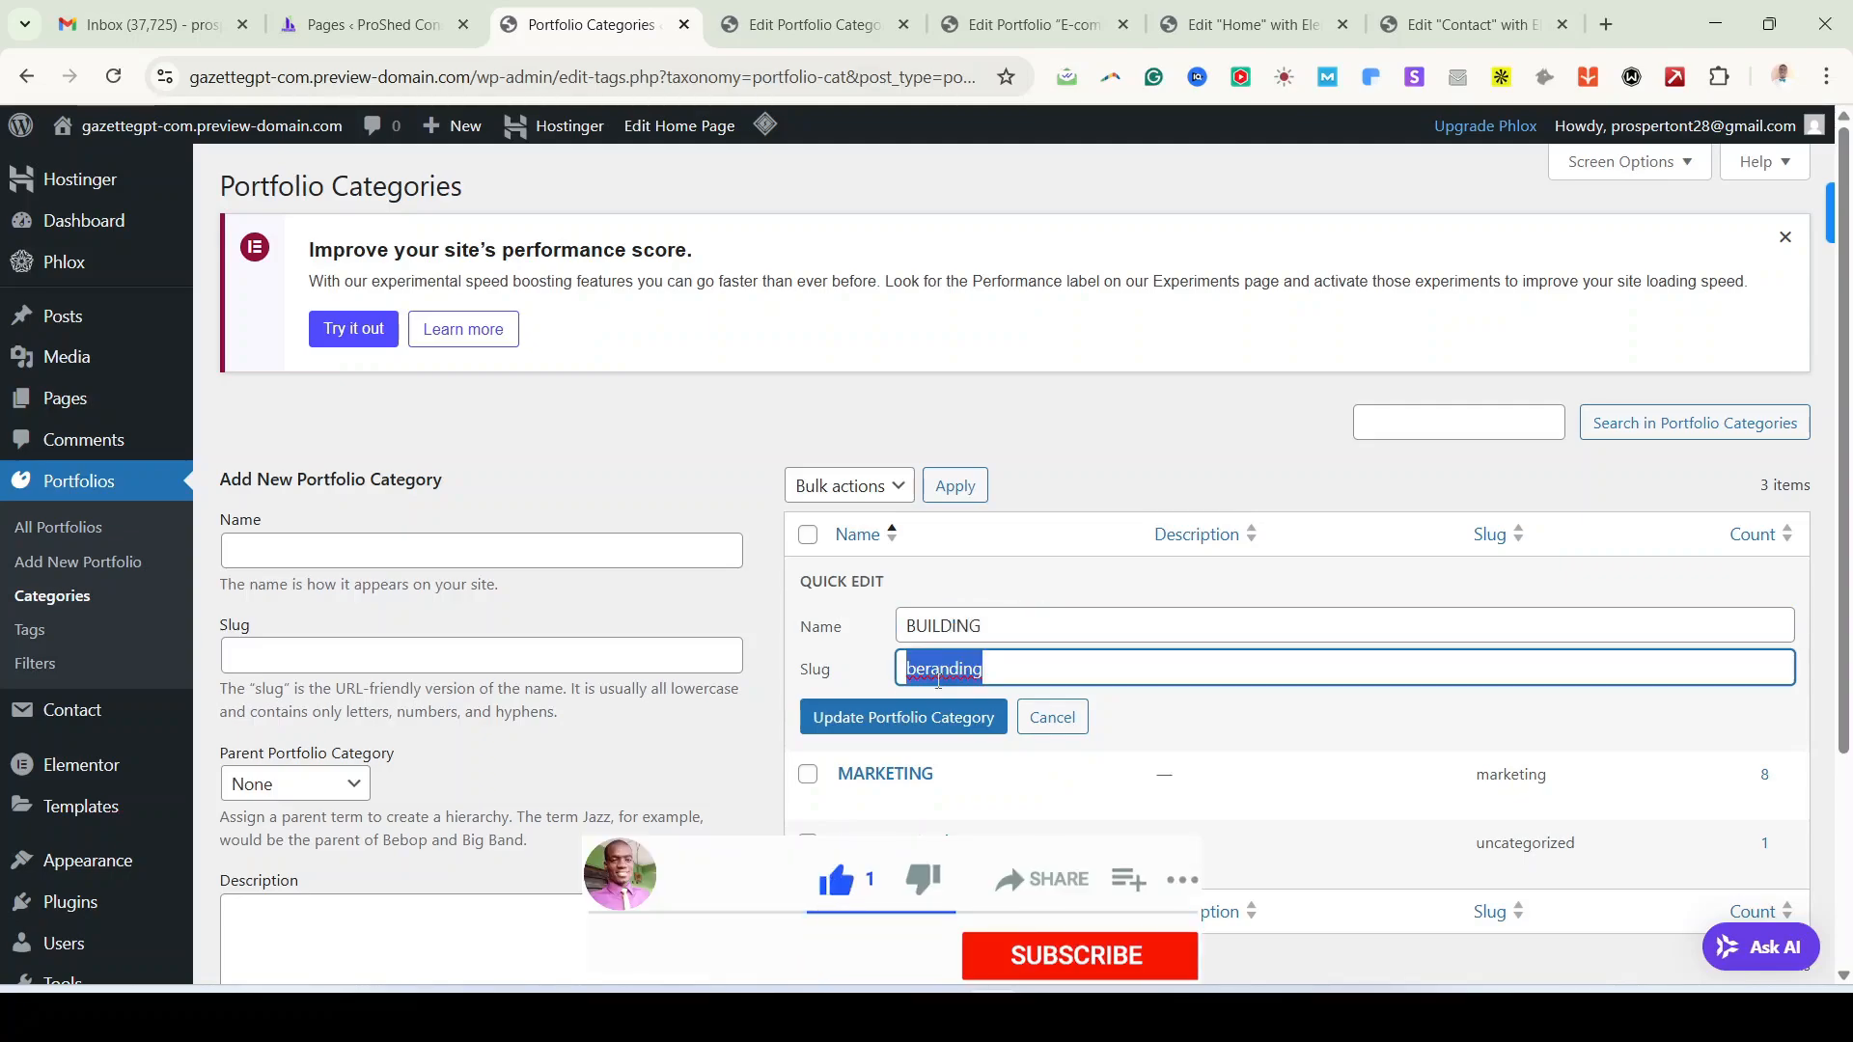
text(BUILDI)
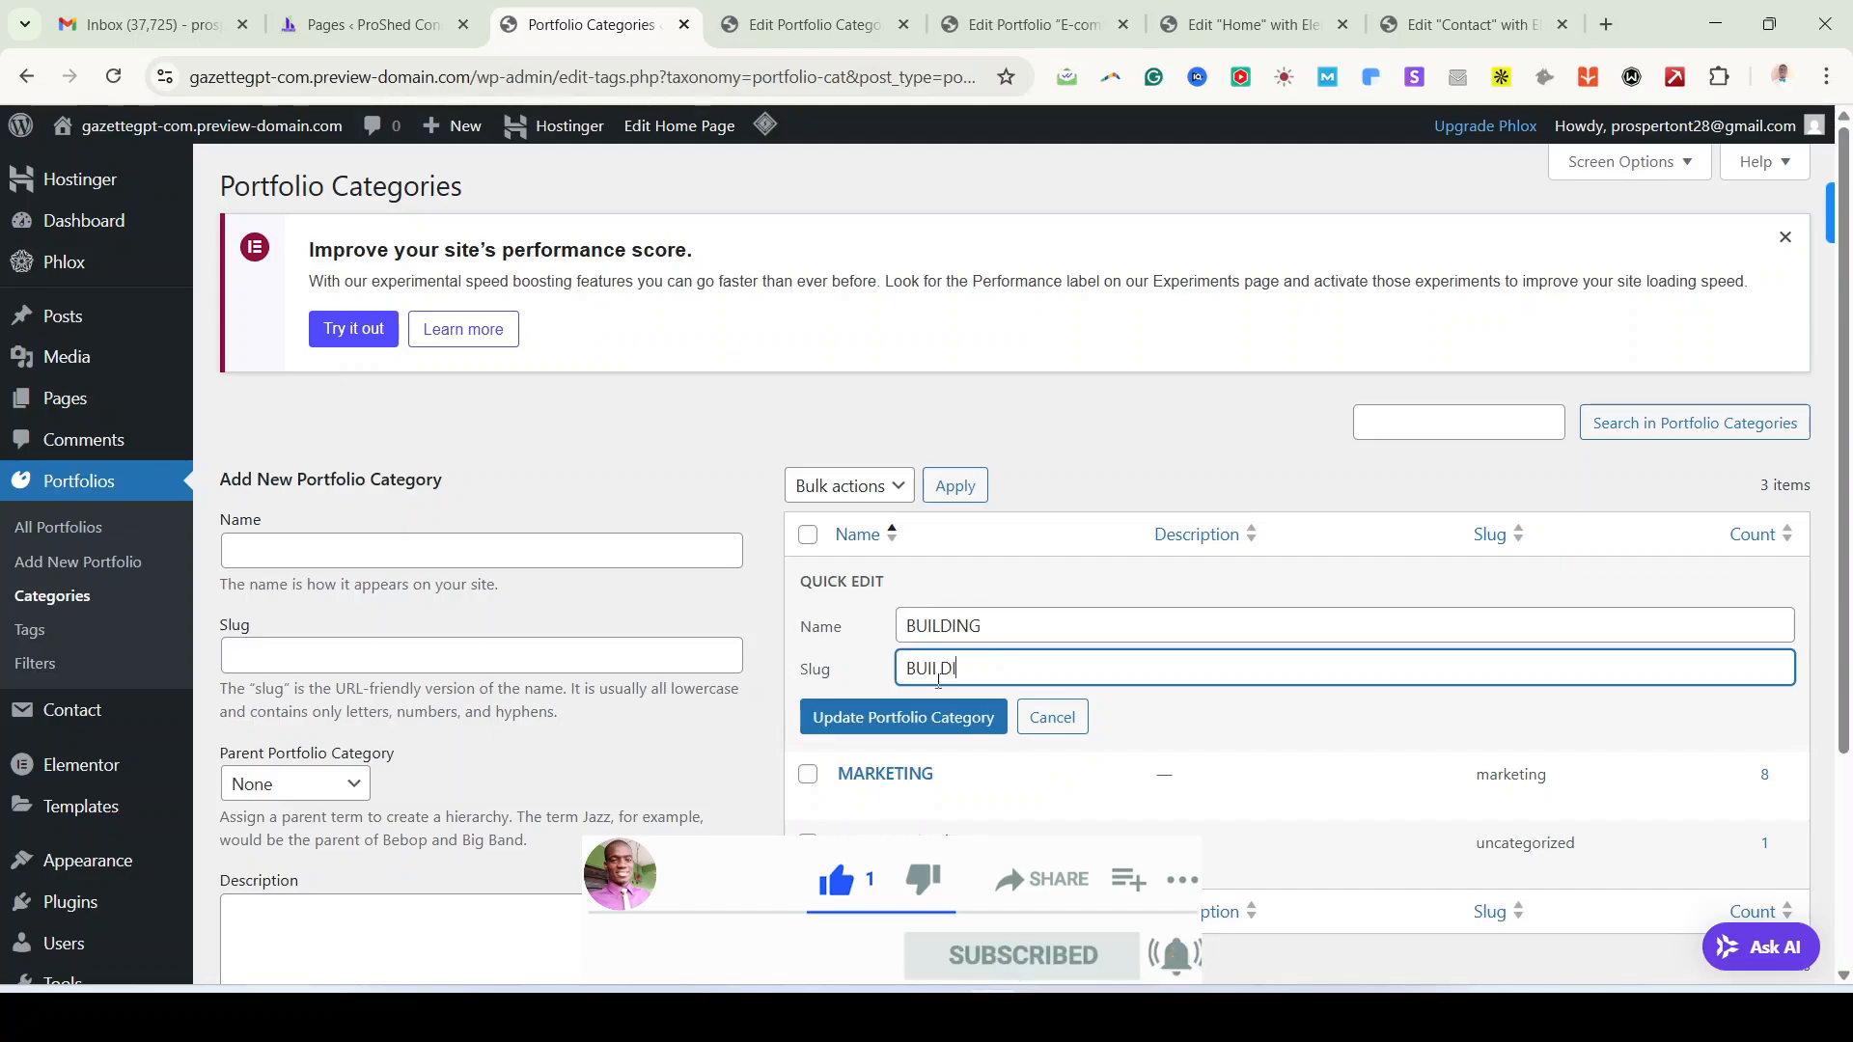
key(BackSpace)
key(BackSpace)
key(BackSpace)
key(BackSpace)
key(BackSpace)
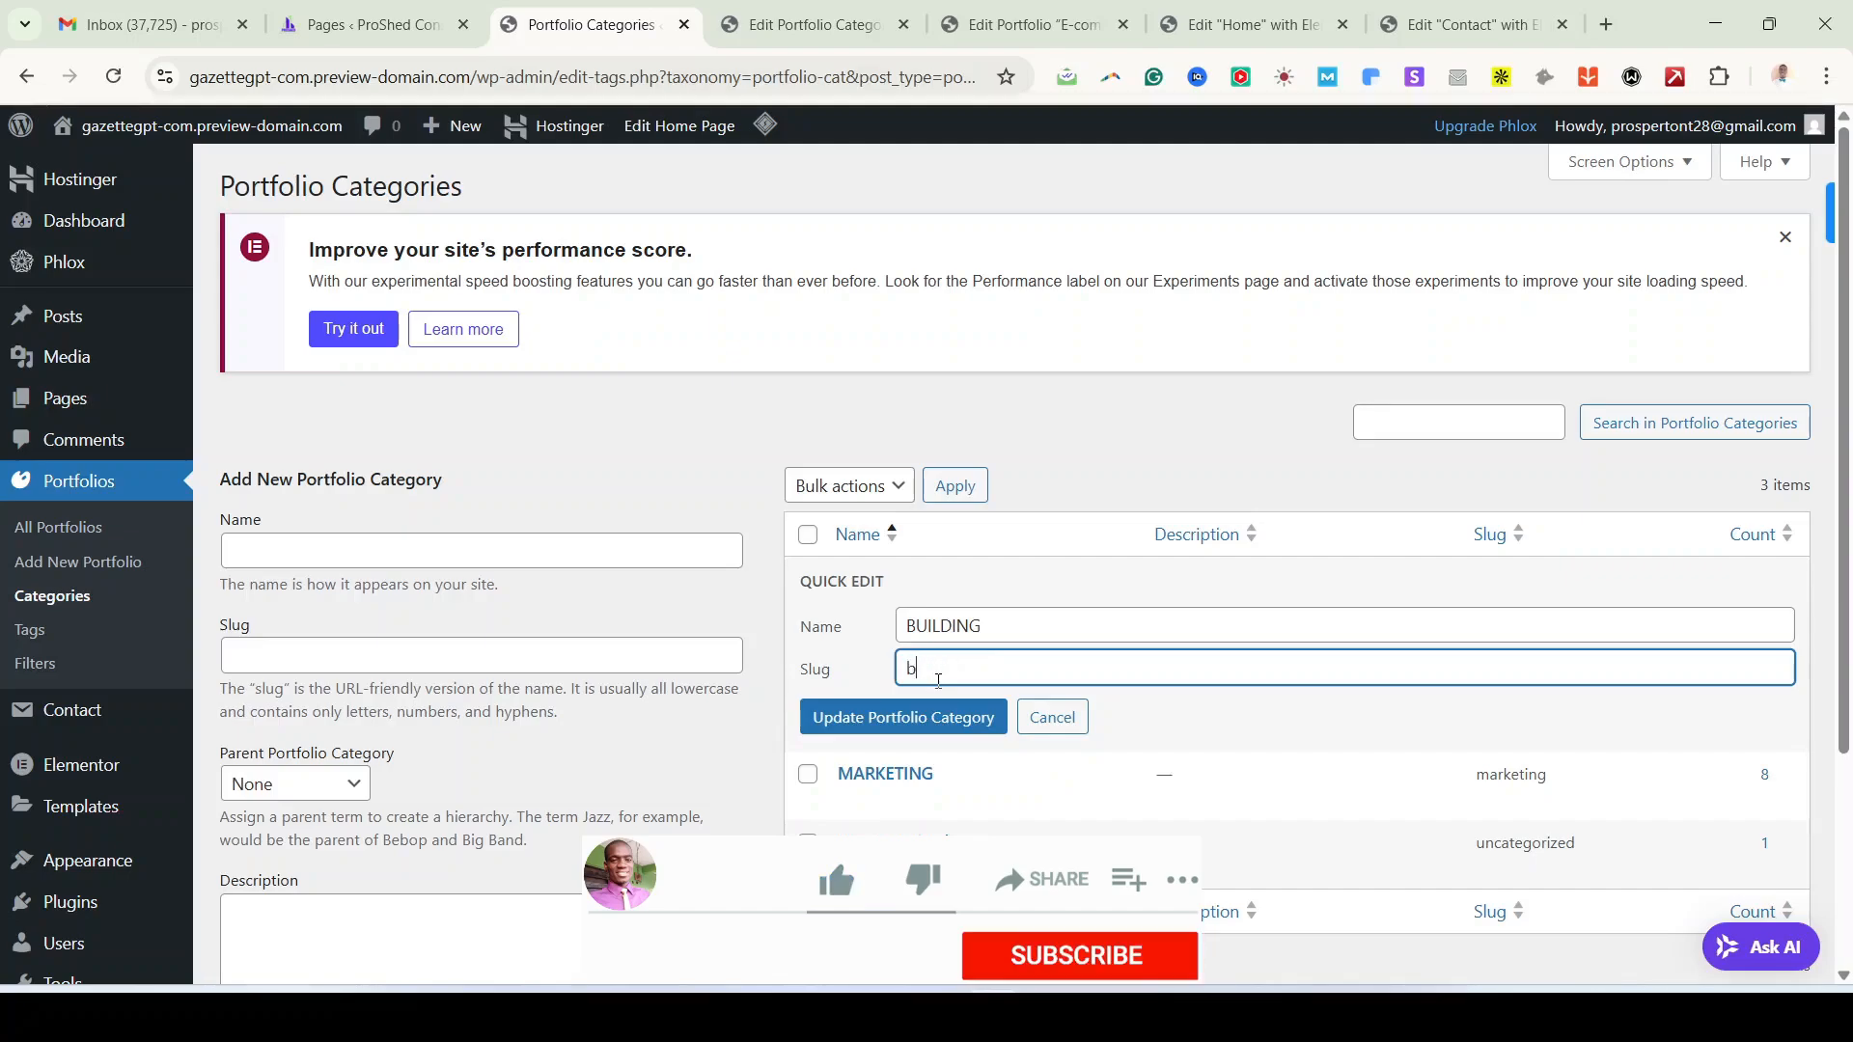
text(uilding)
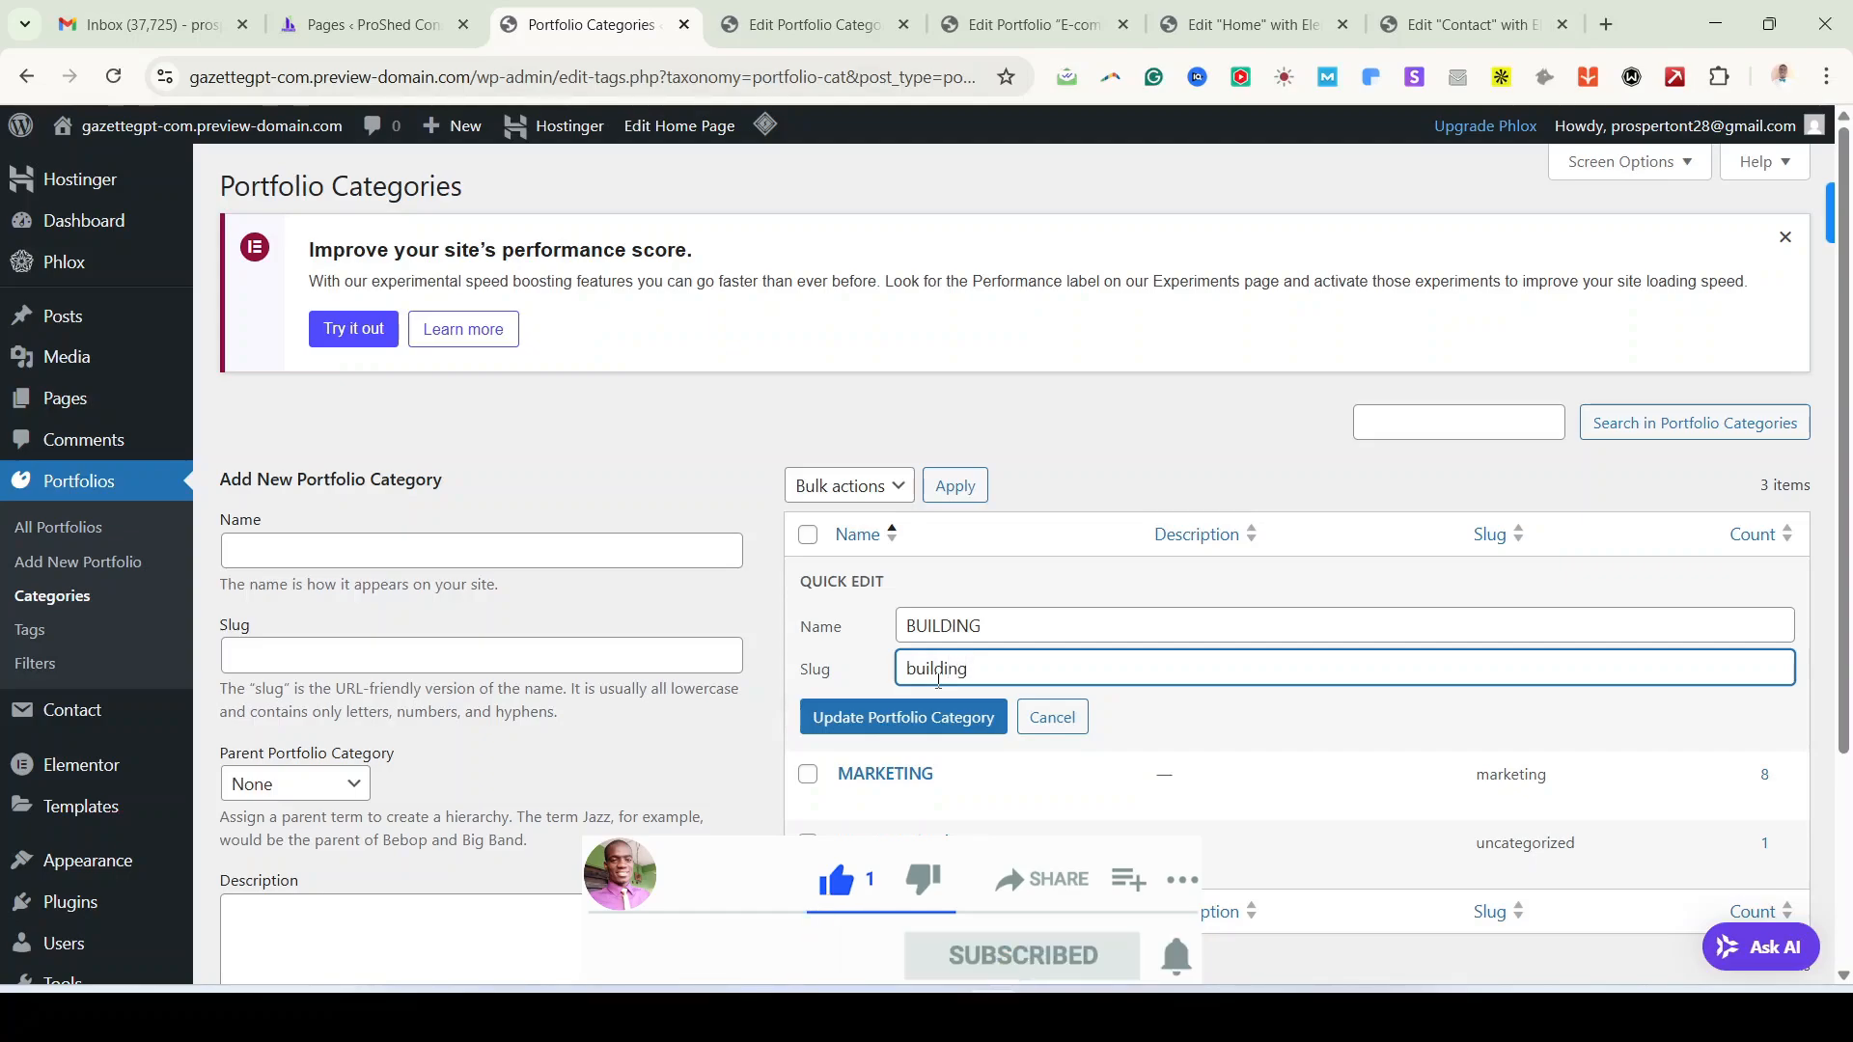
click(944, 726)
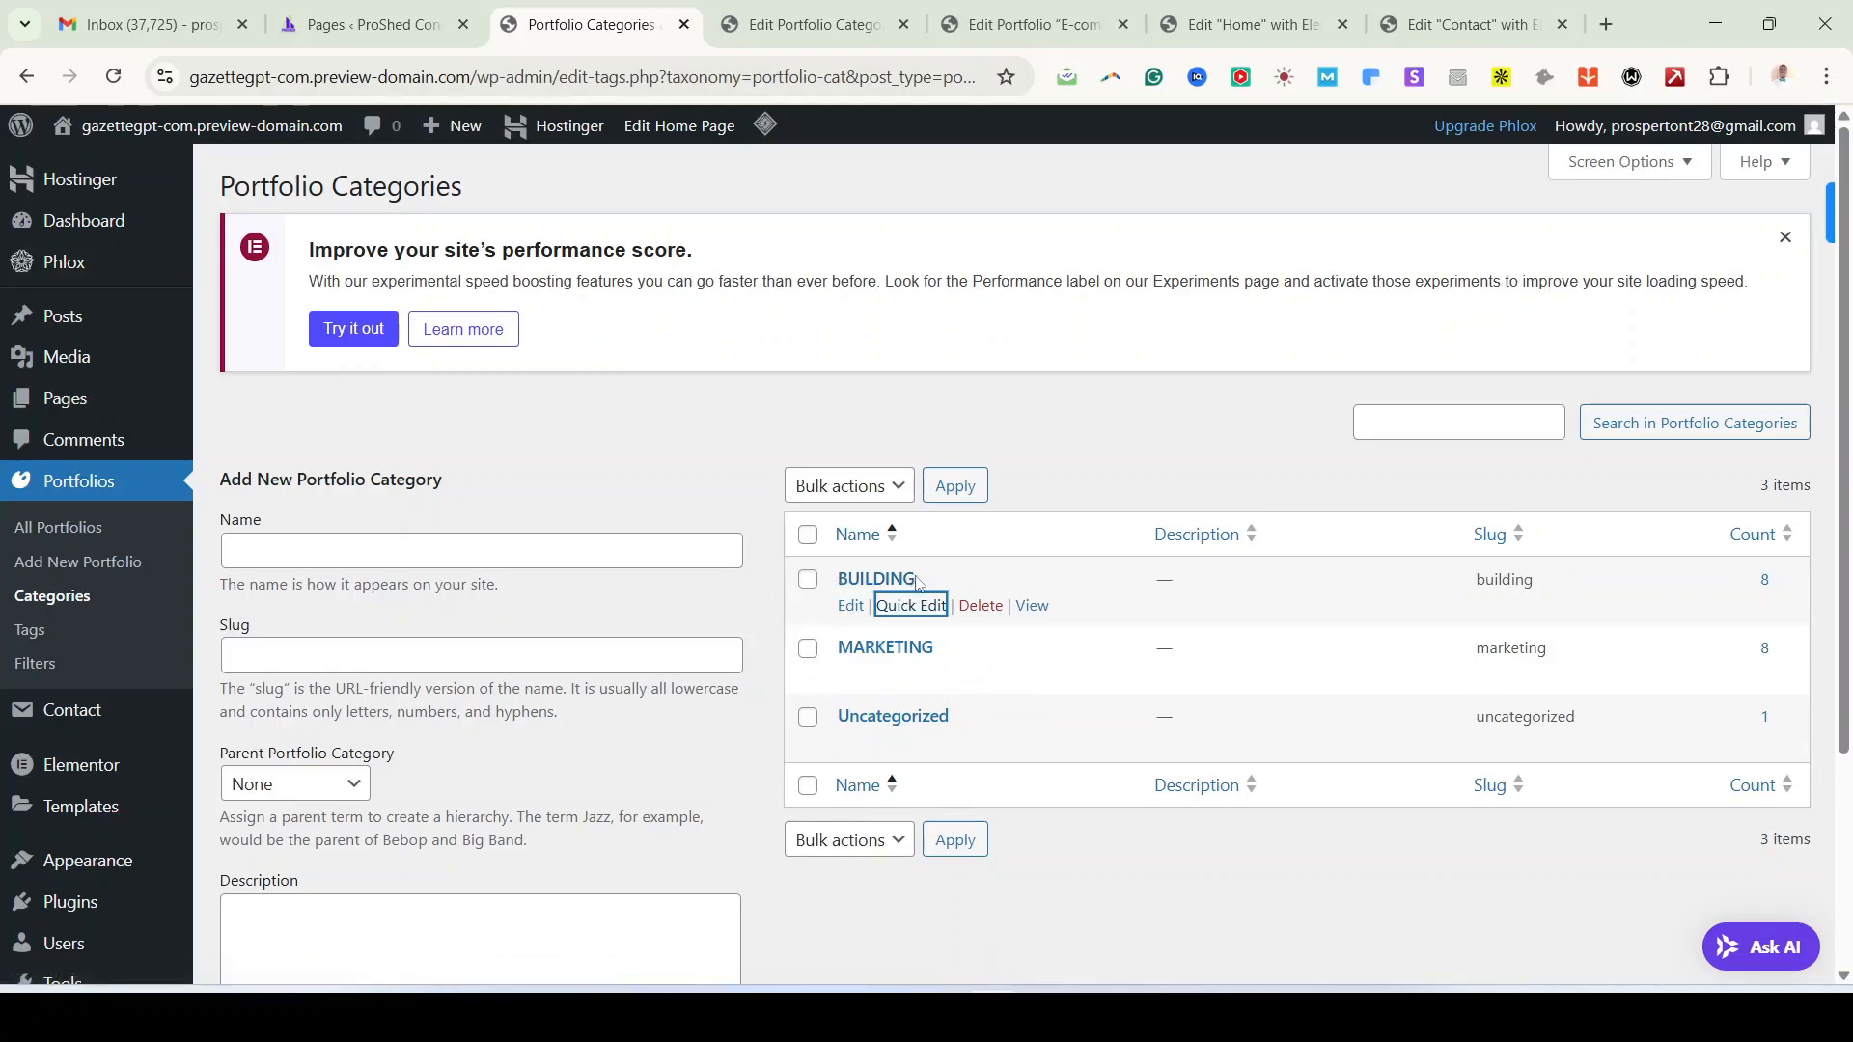
Step: Open the live ProShed site from Visit Site in a new tab
click(1035, 415)
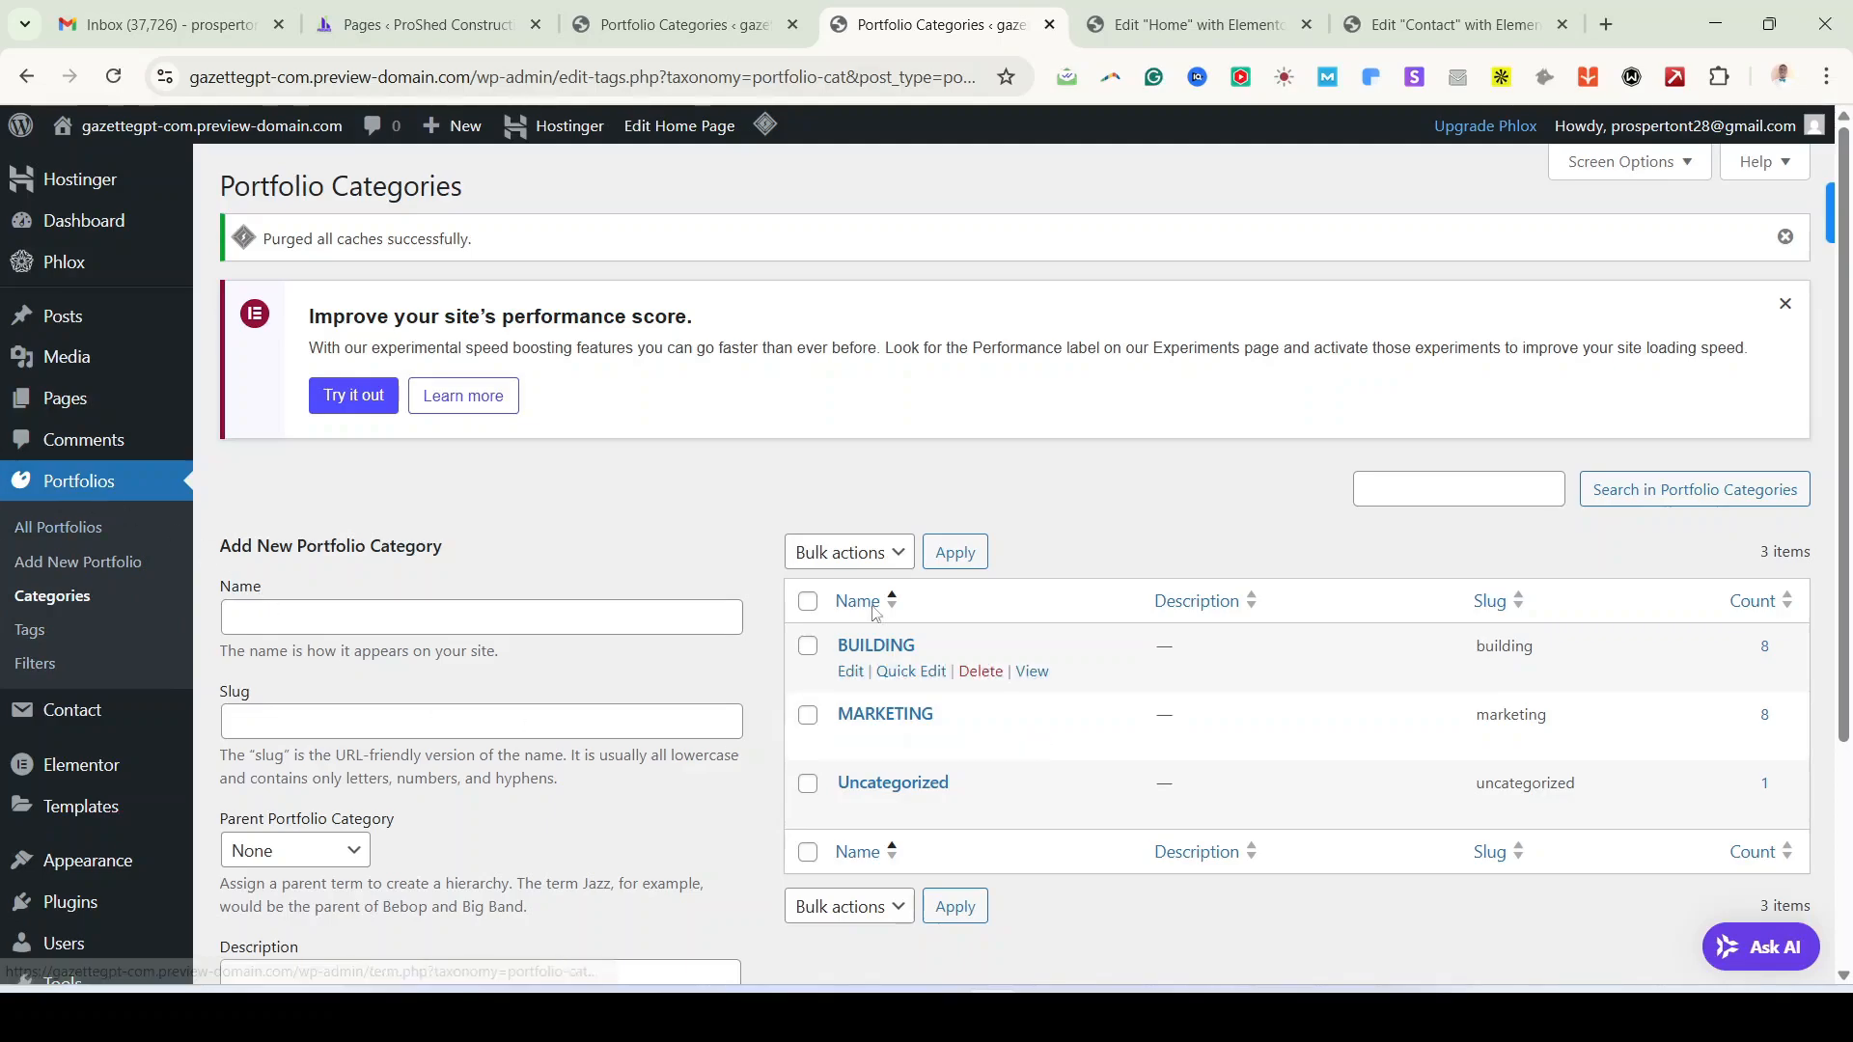
mouse_move(145, 125)
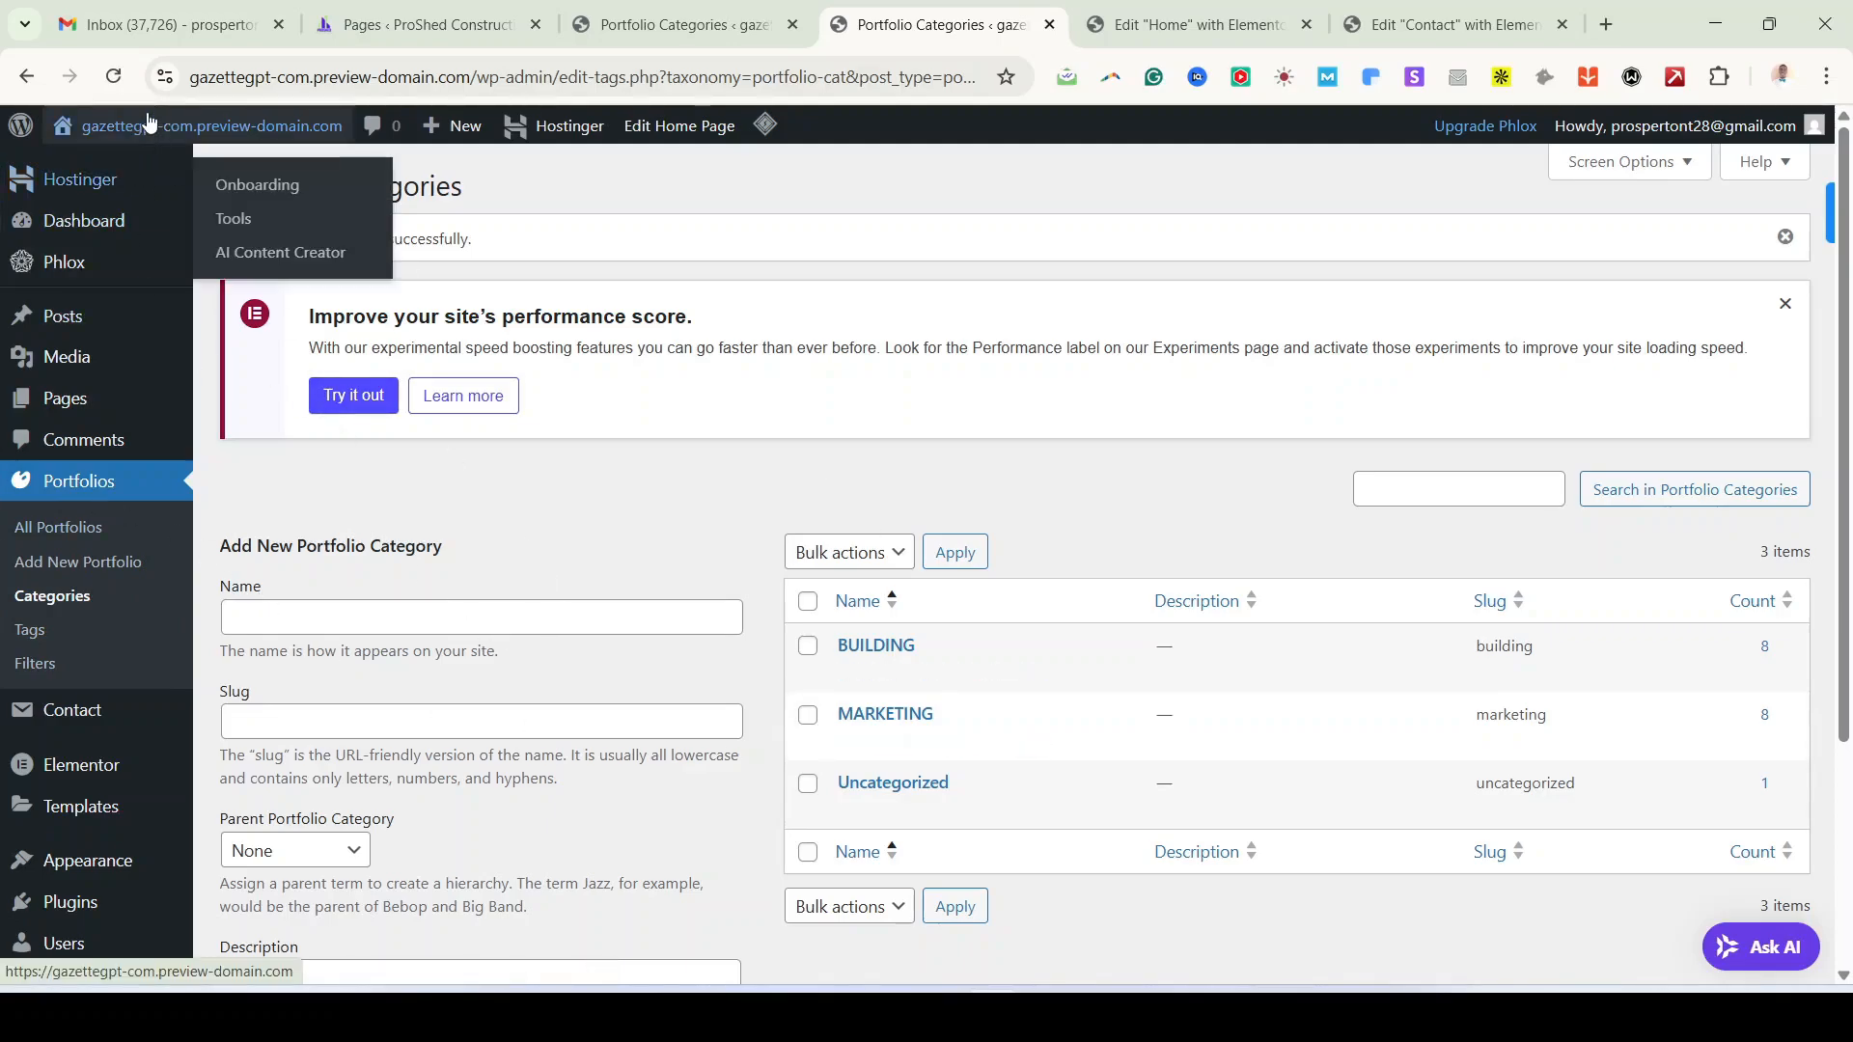
right_click(97, 176)
click(197, 198)
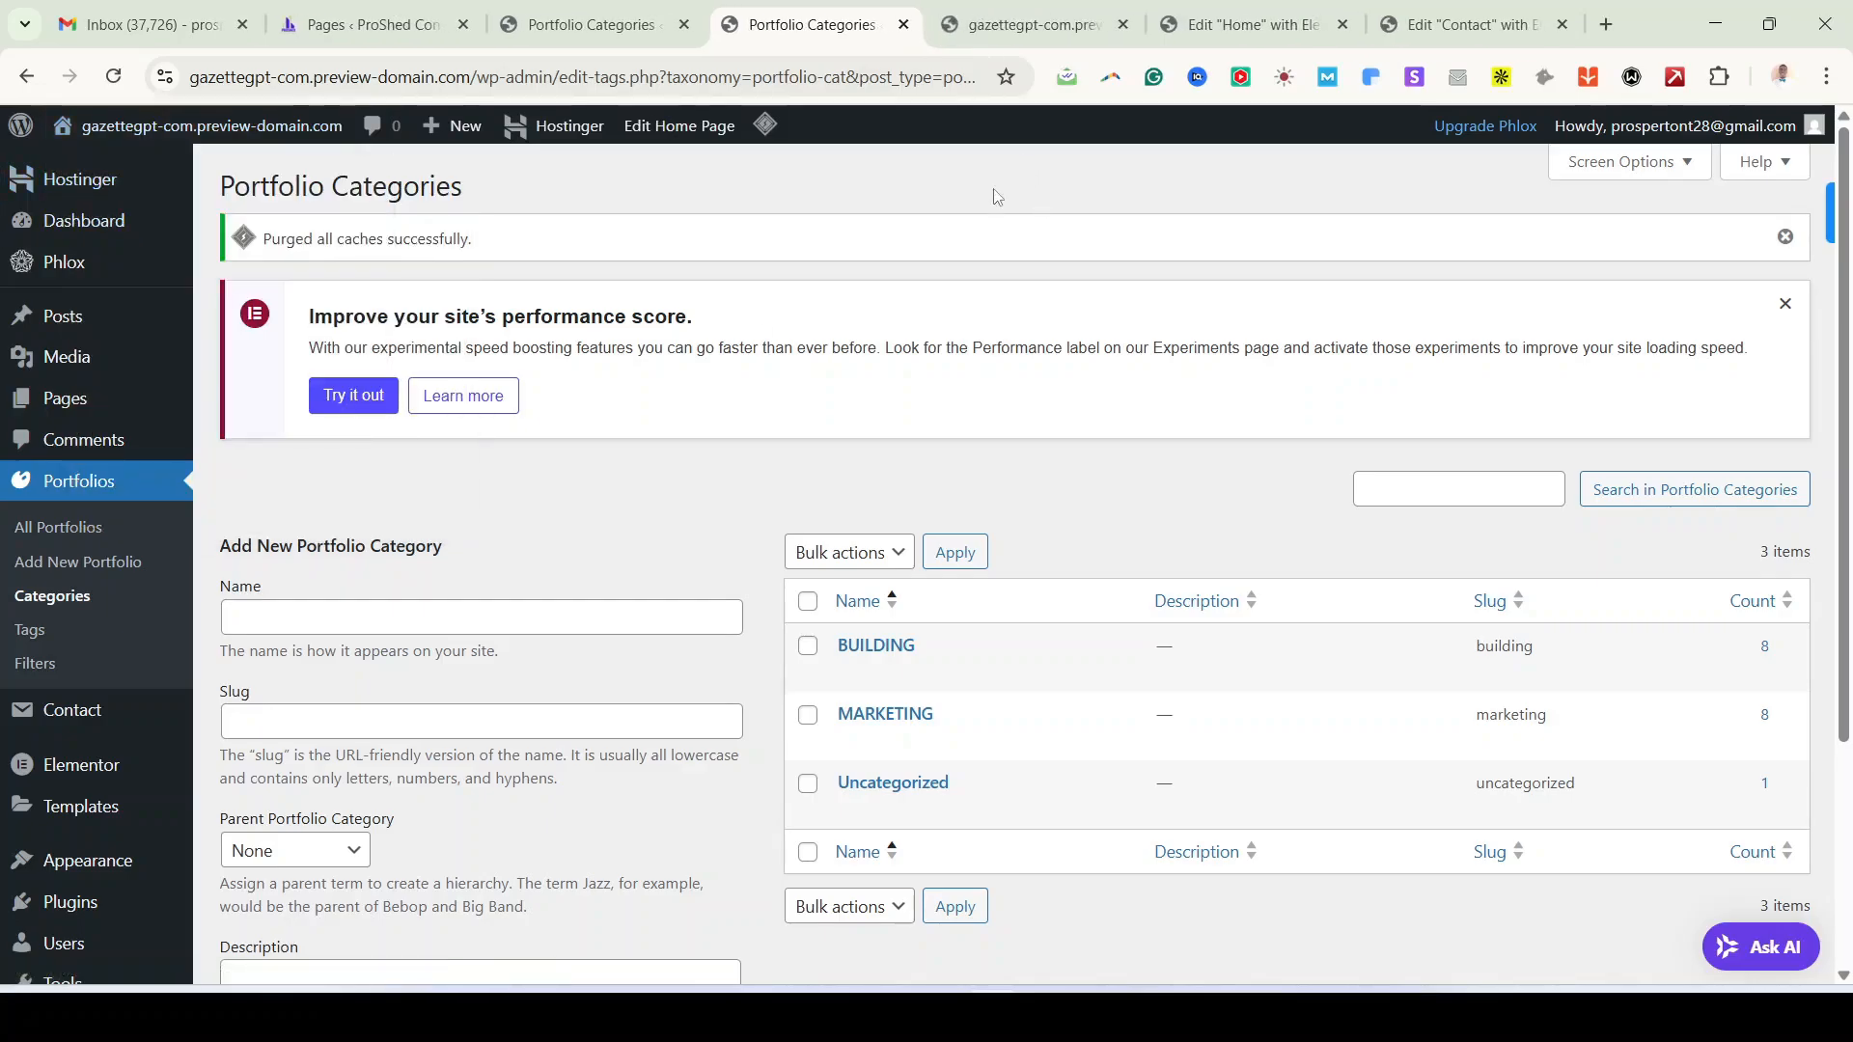
click(1033, 29)
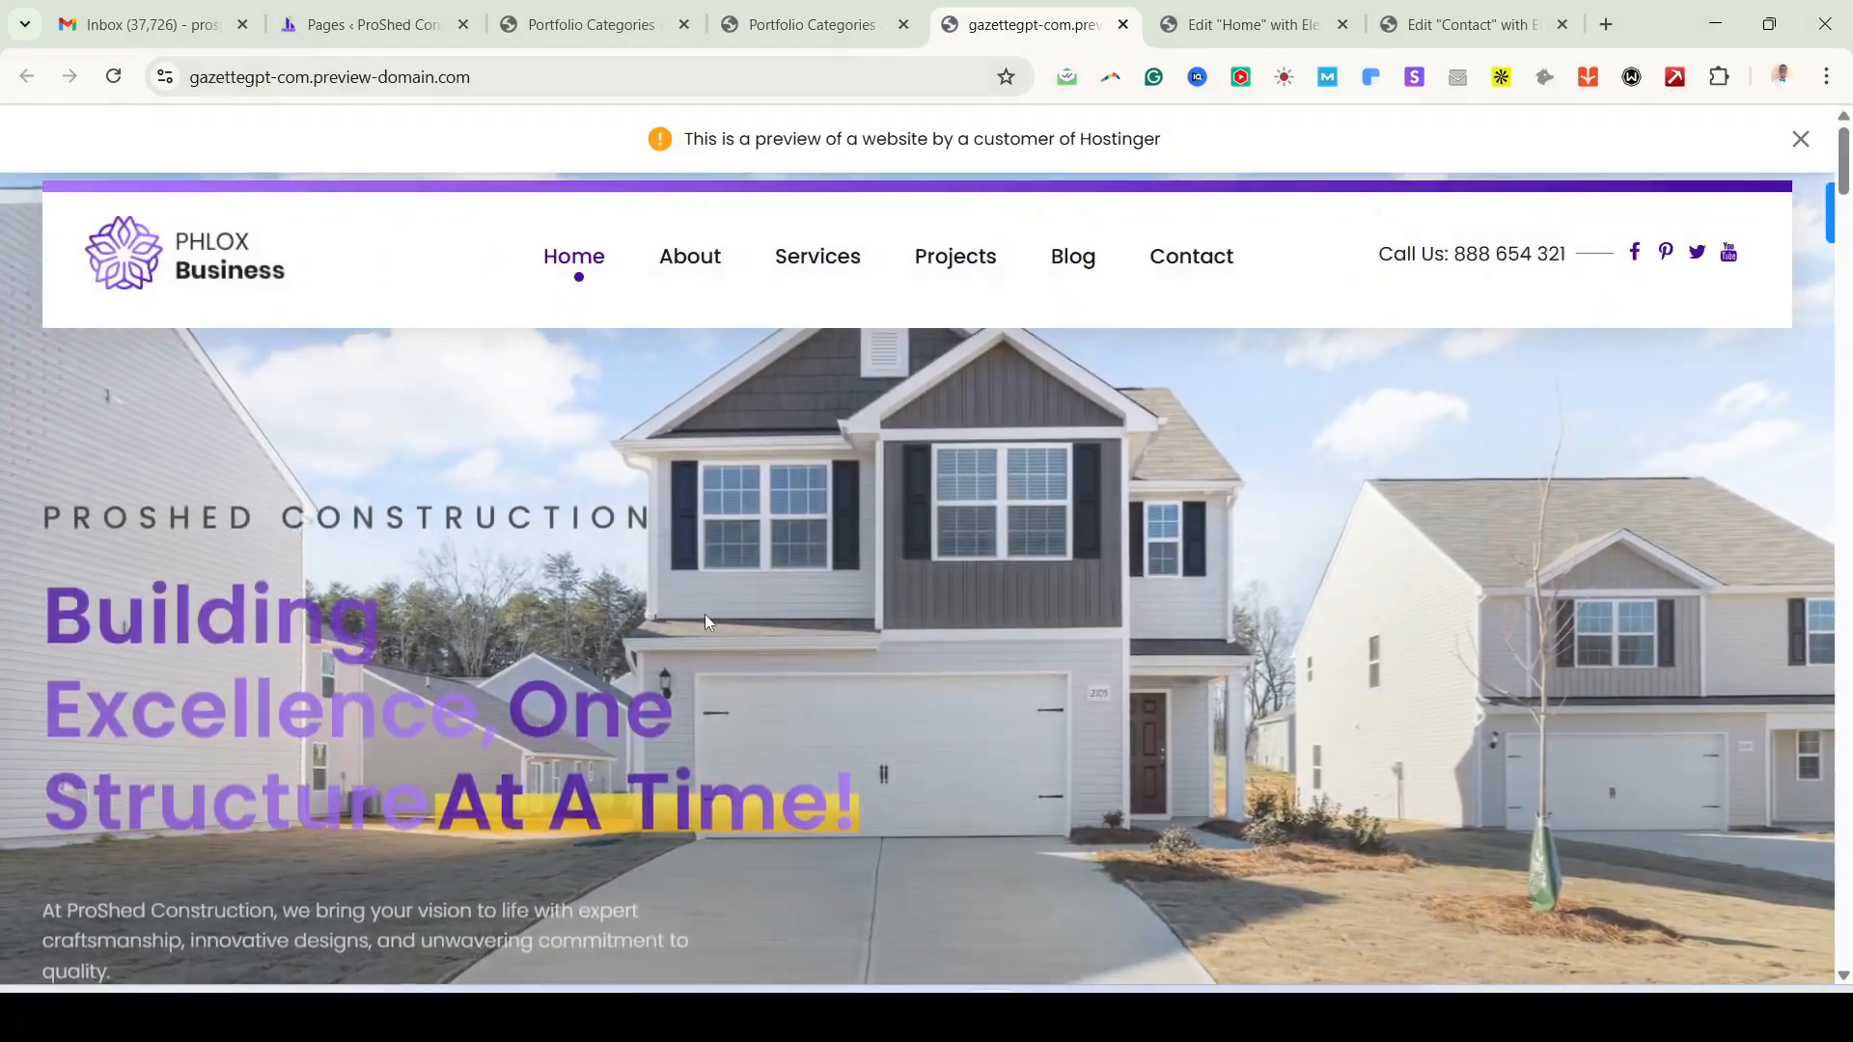
scroll(767, 678, down, 3)
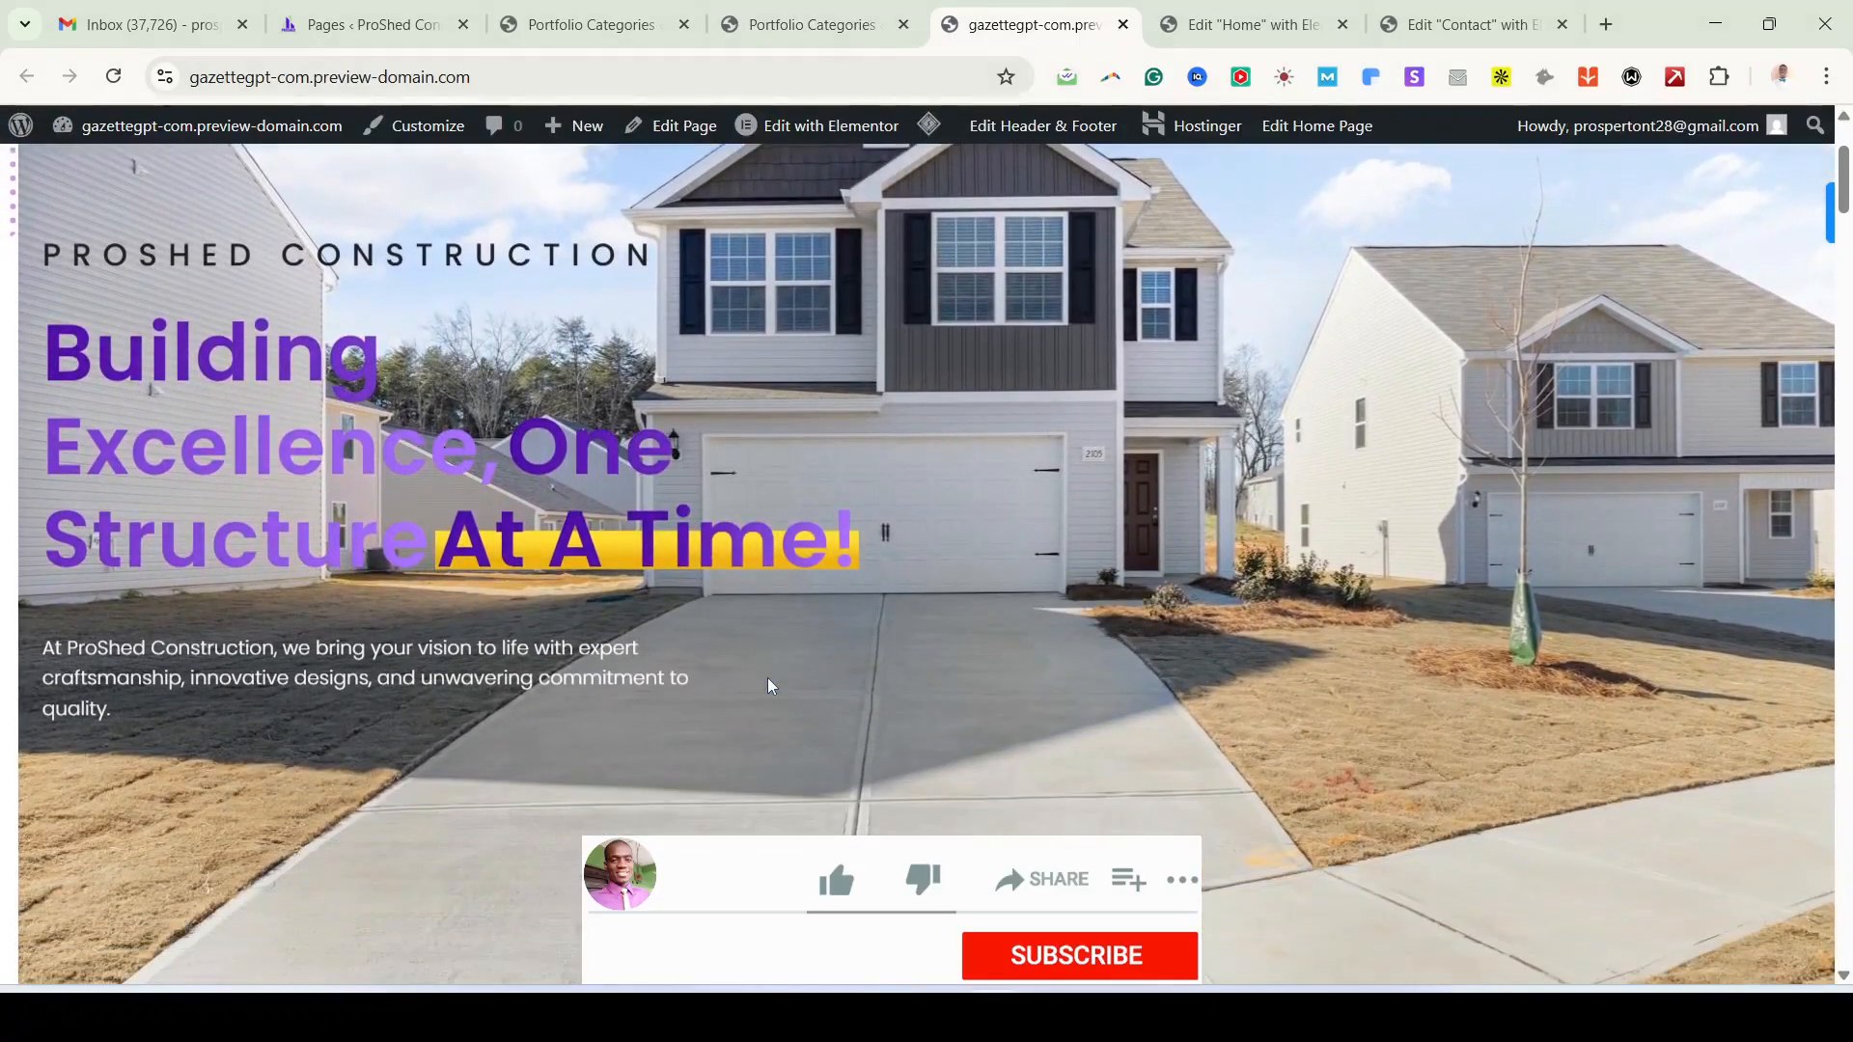
scroll(767, 680, down, 3)
scroll(614, 515, down, 3)
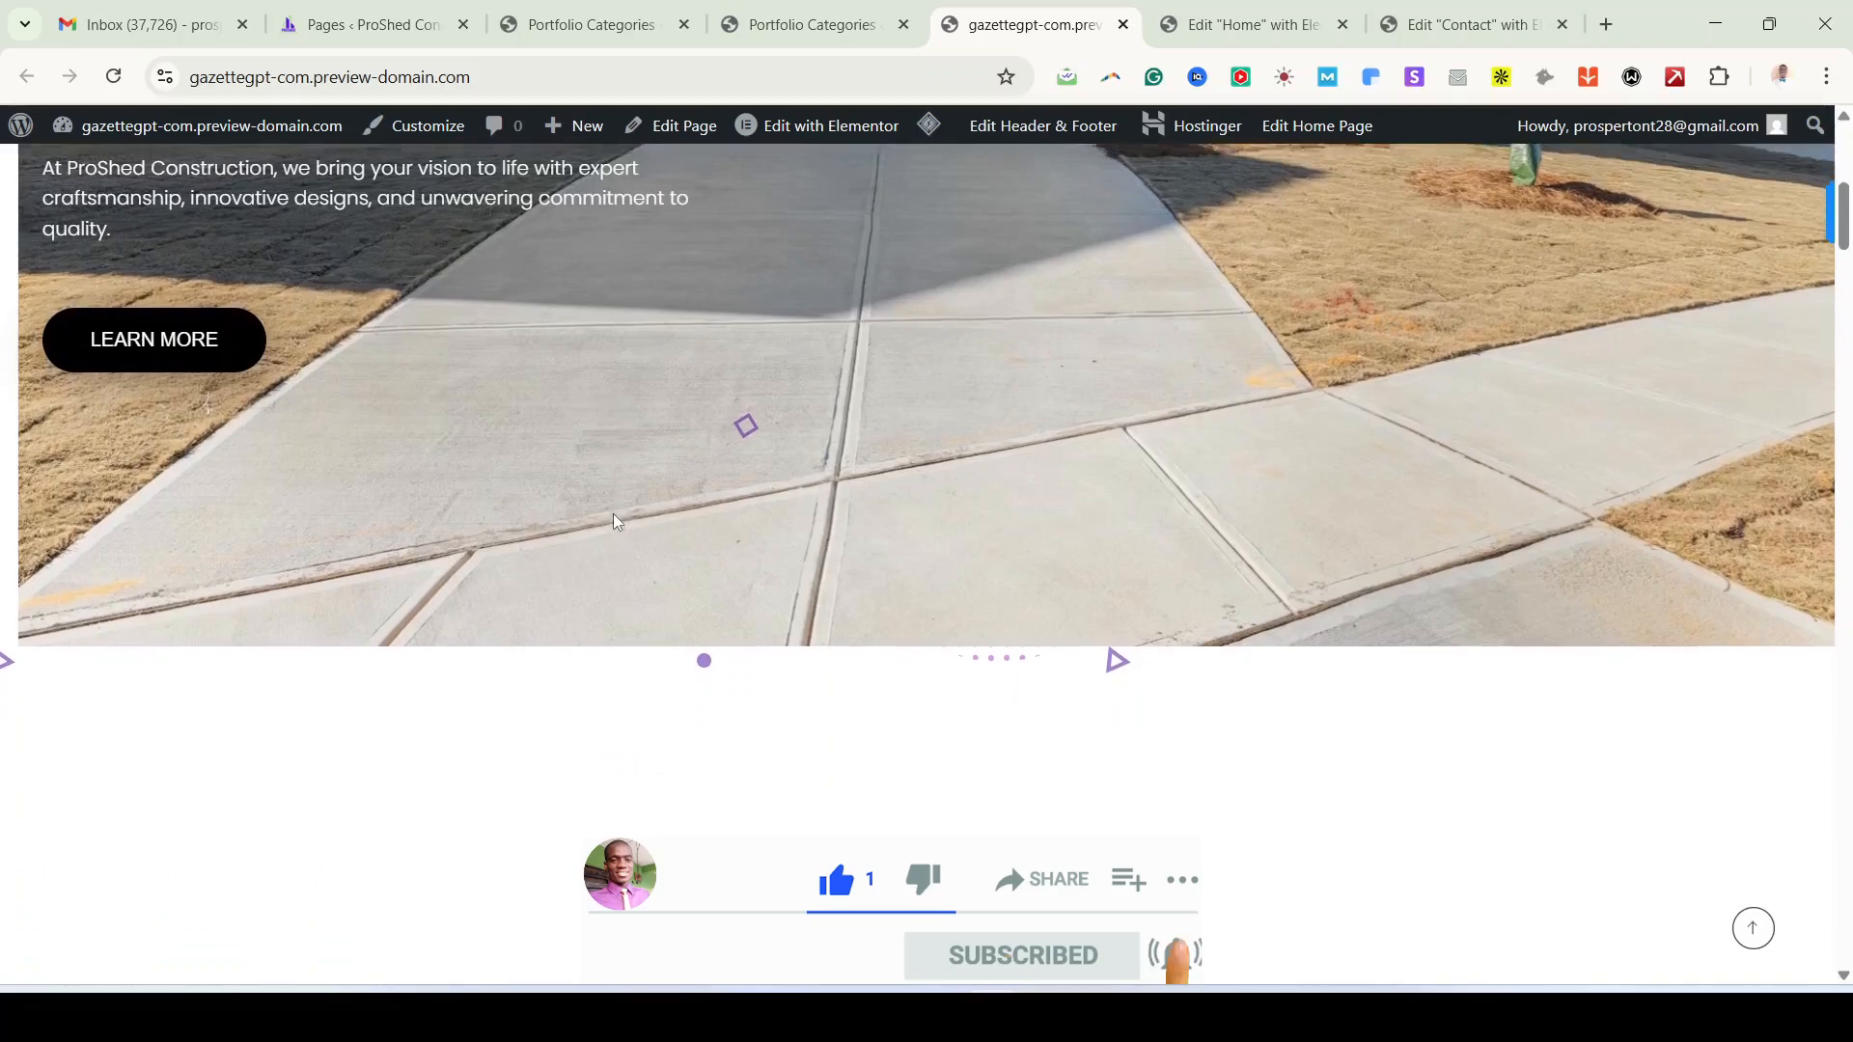
scroll(614, 520, down, 10)
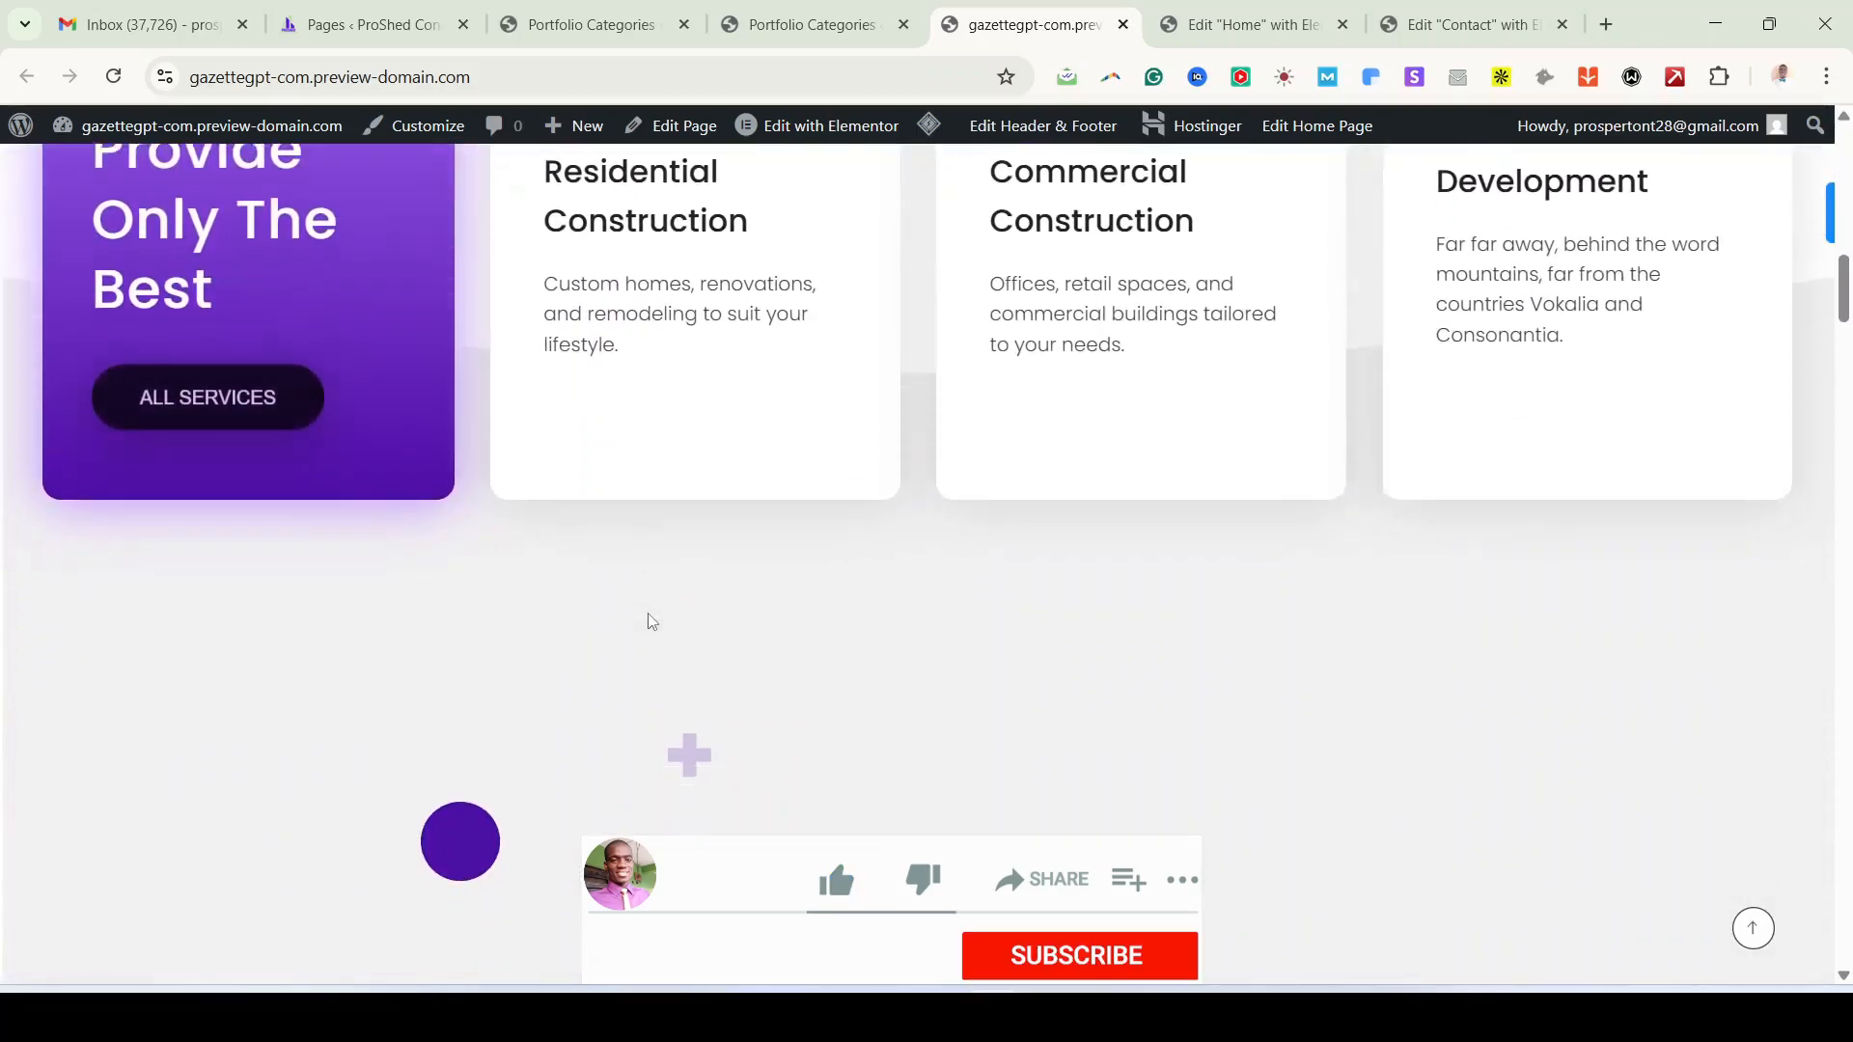
scroll(651, 620, down, 8)
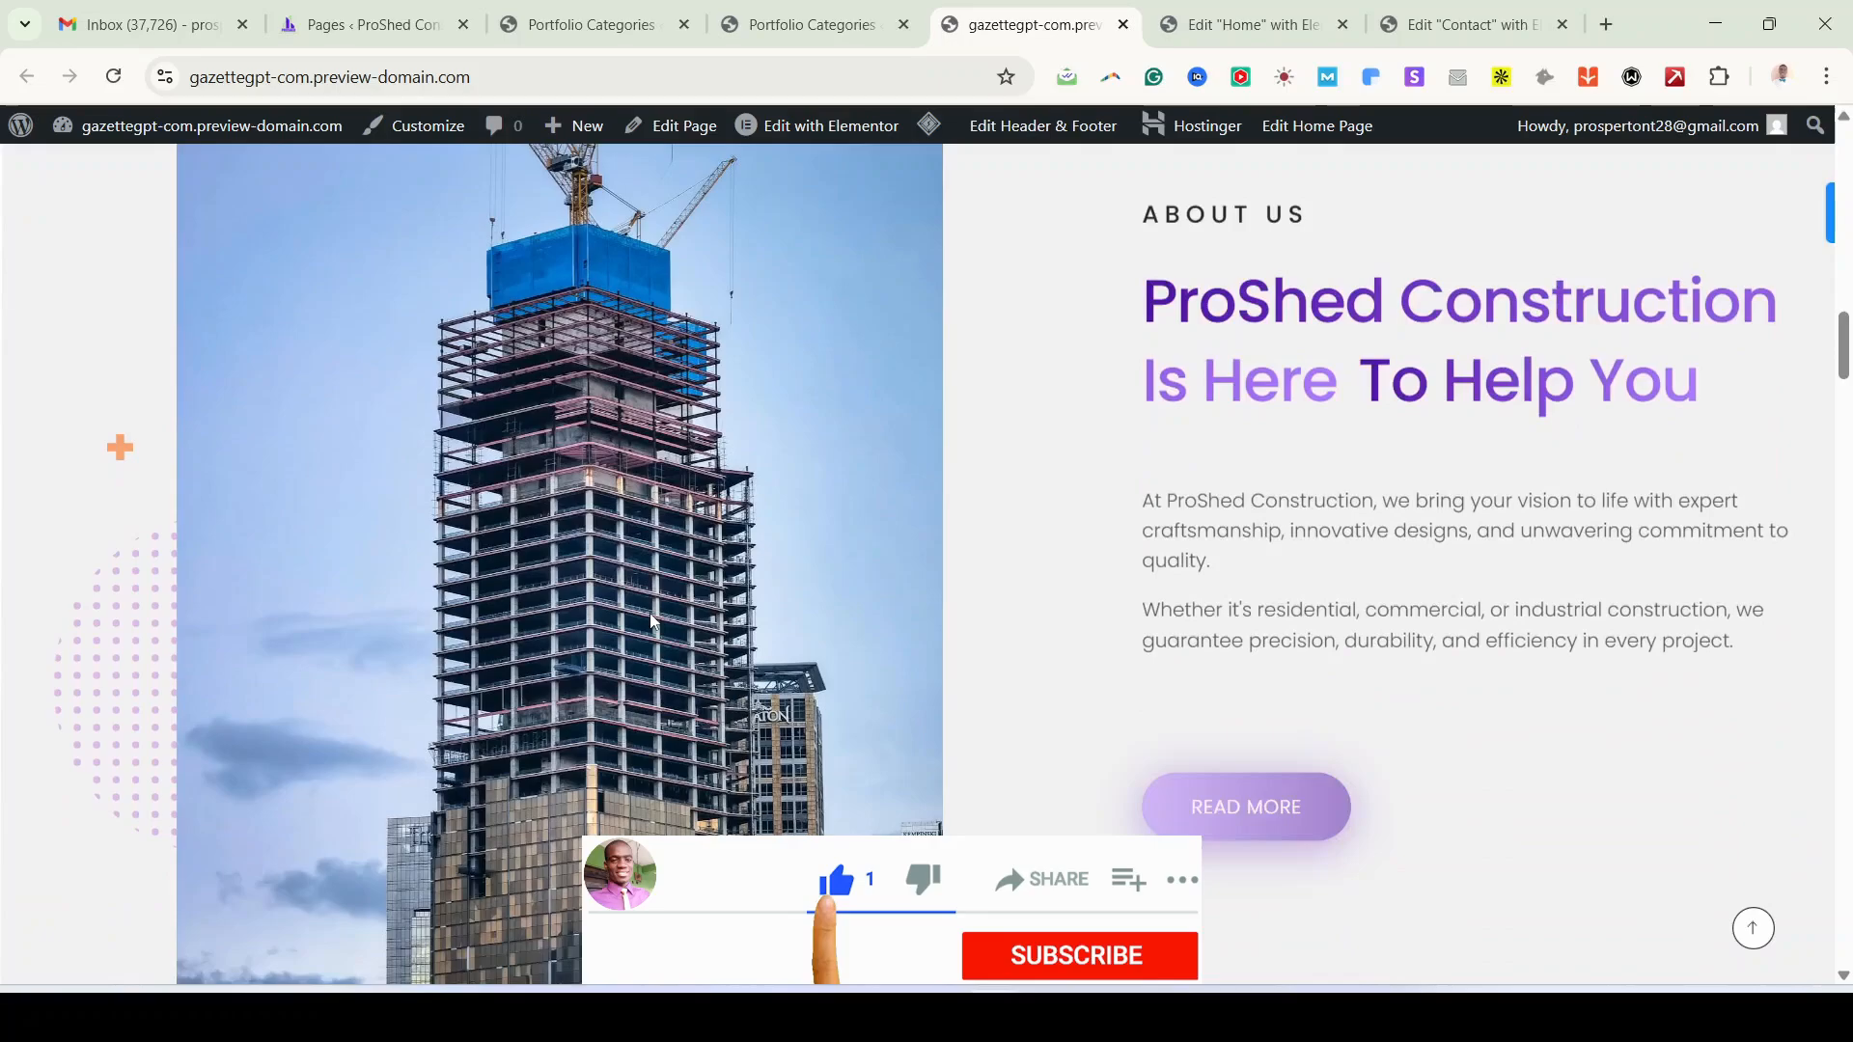
scroll(654, 620, down, 6)
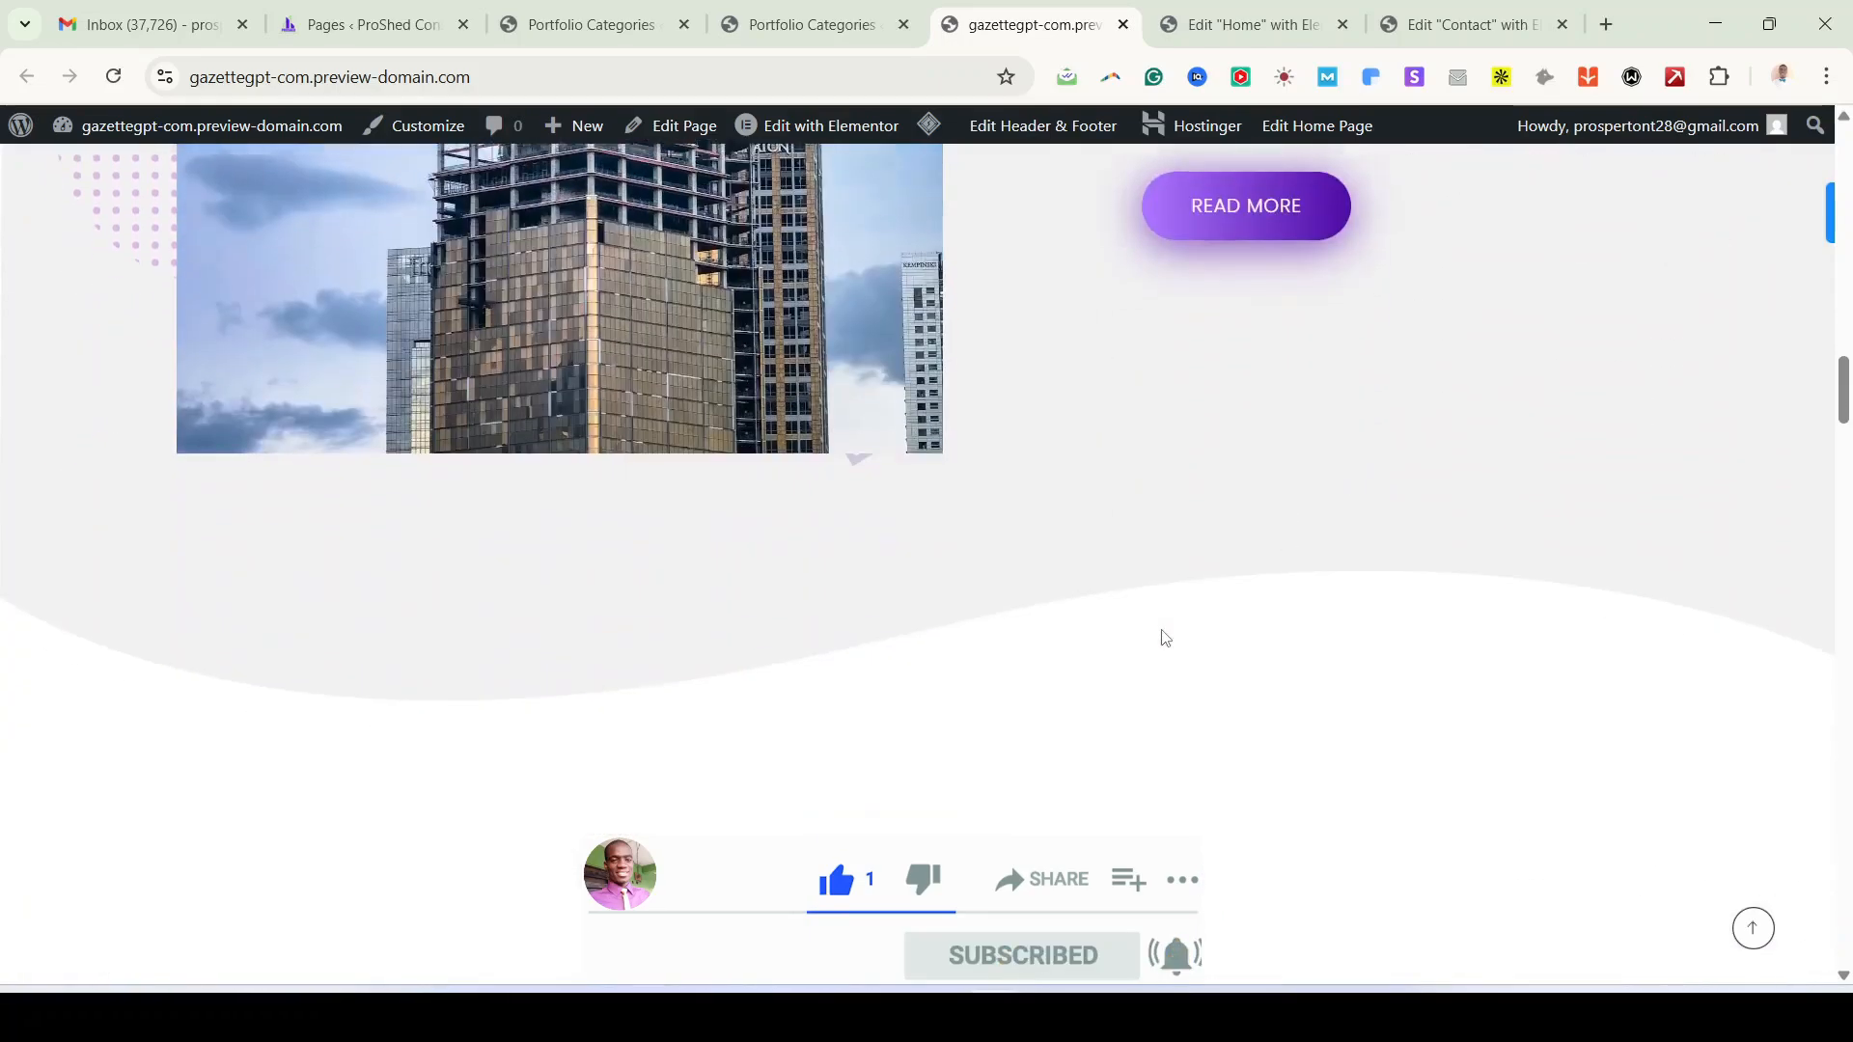
scroll(1148, 653, down, 9)
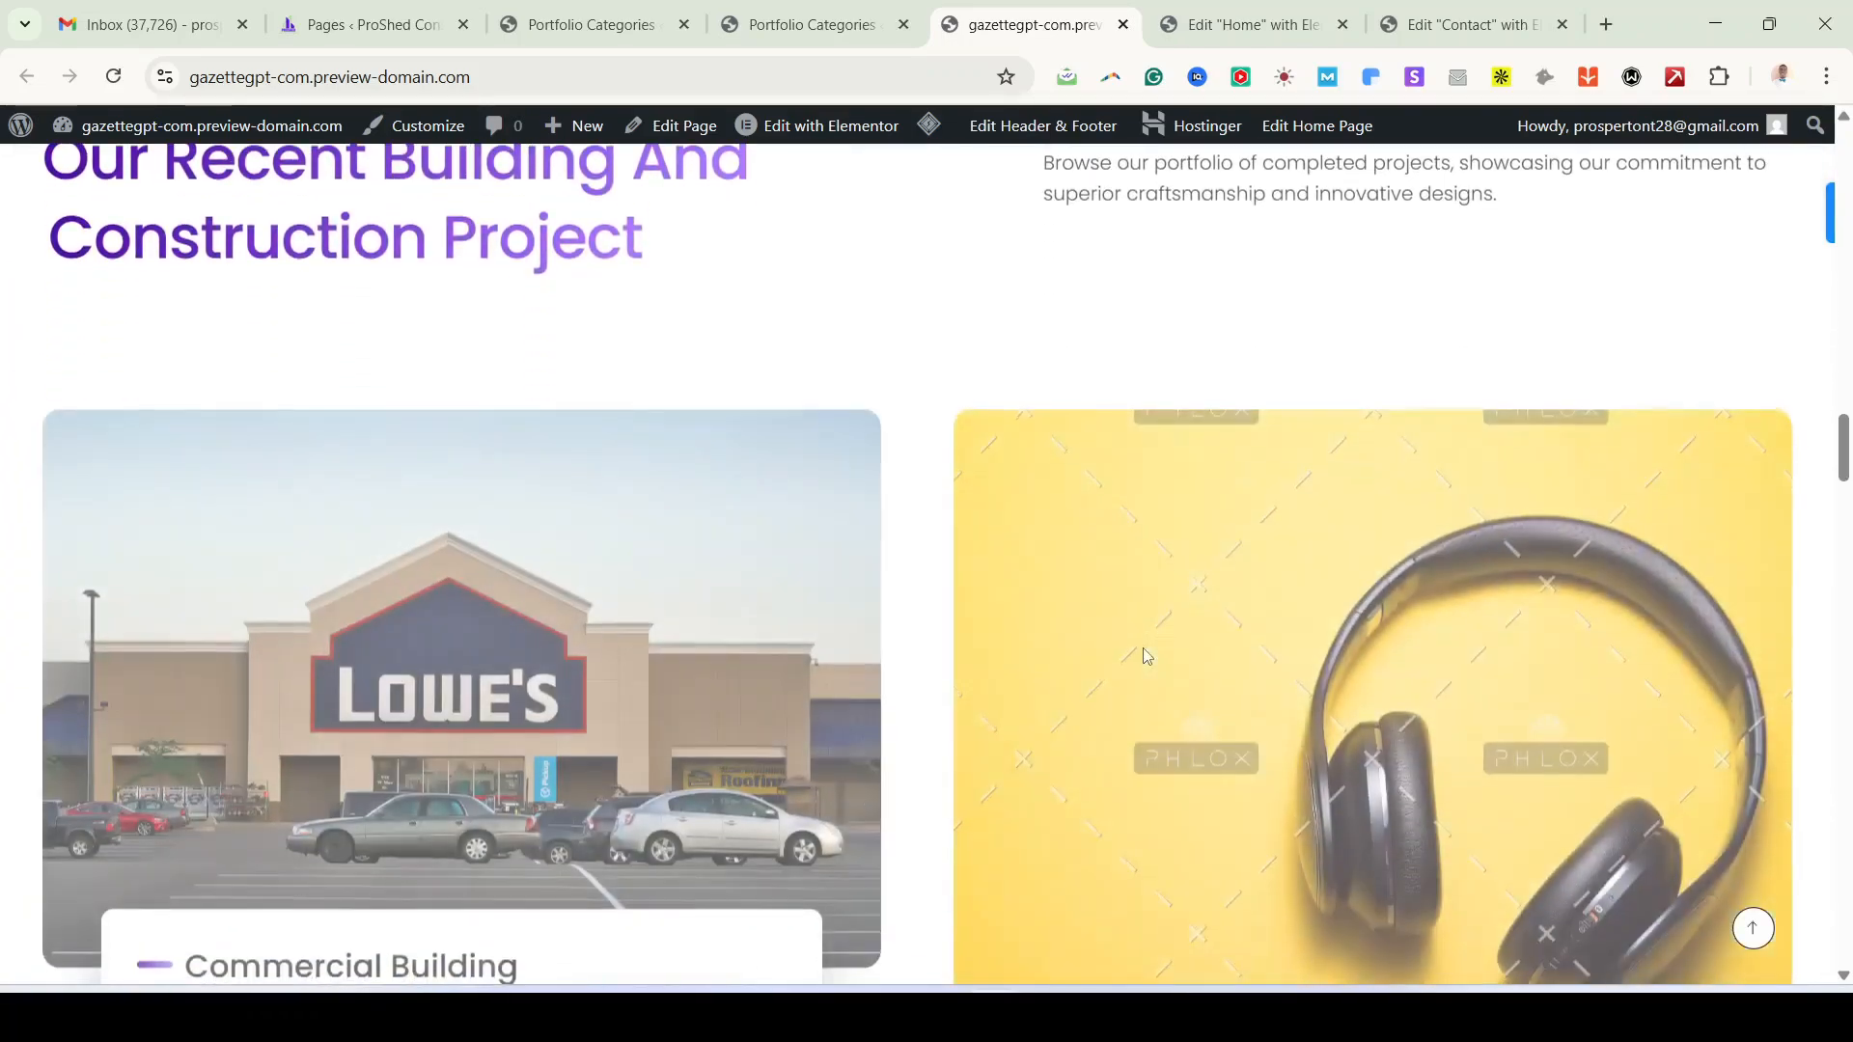
scroll(1147, 657, down, 3)
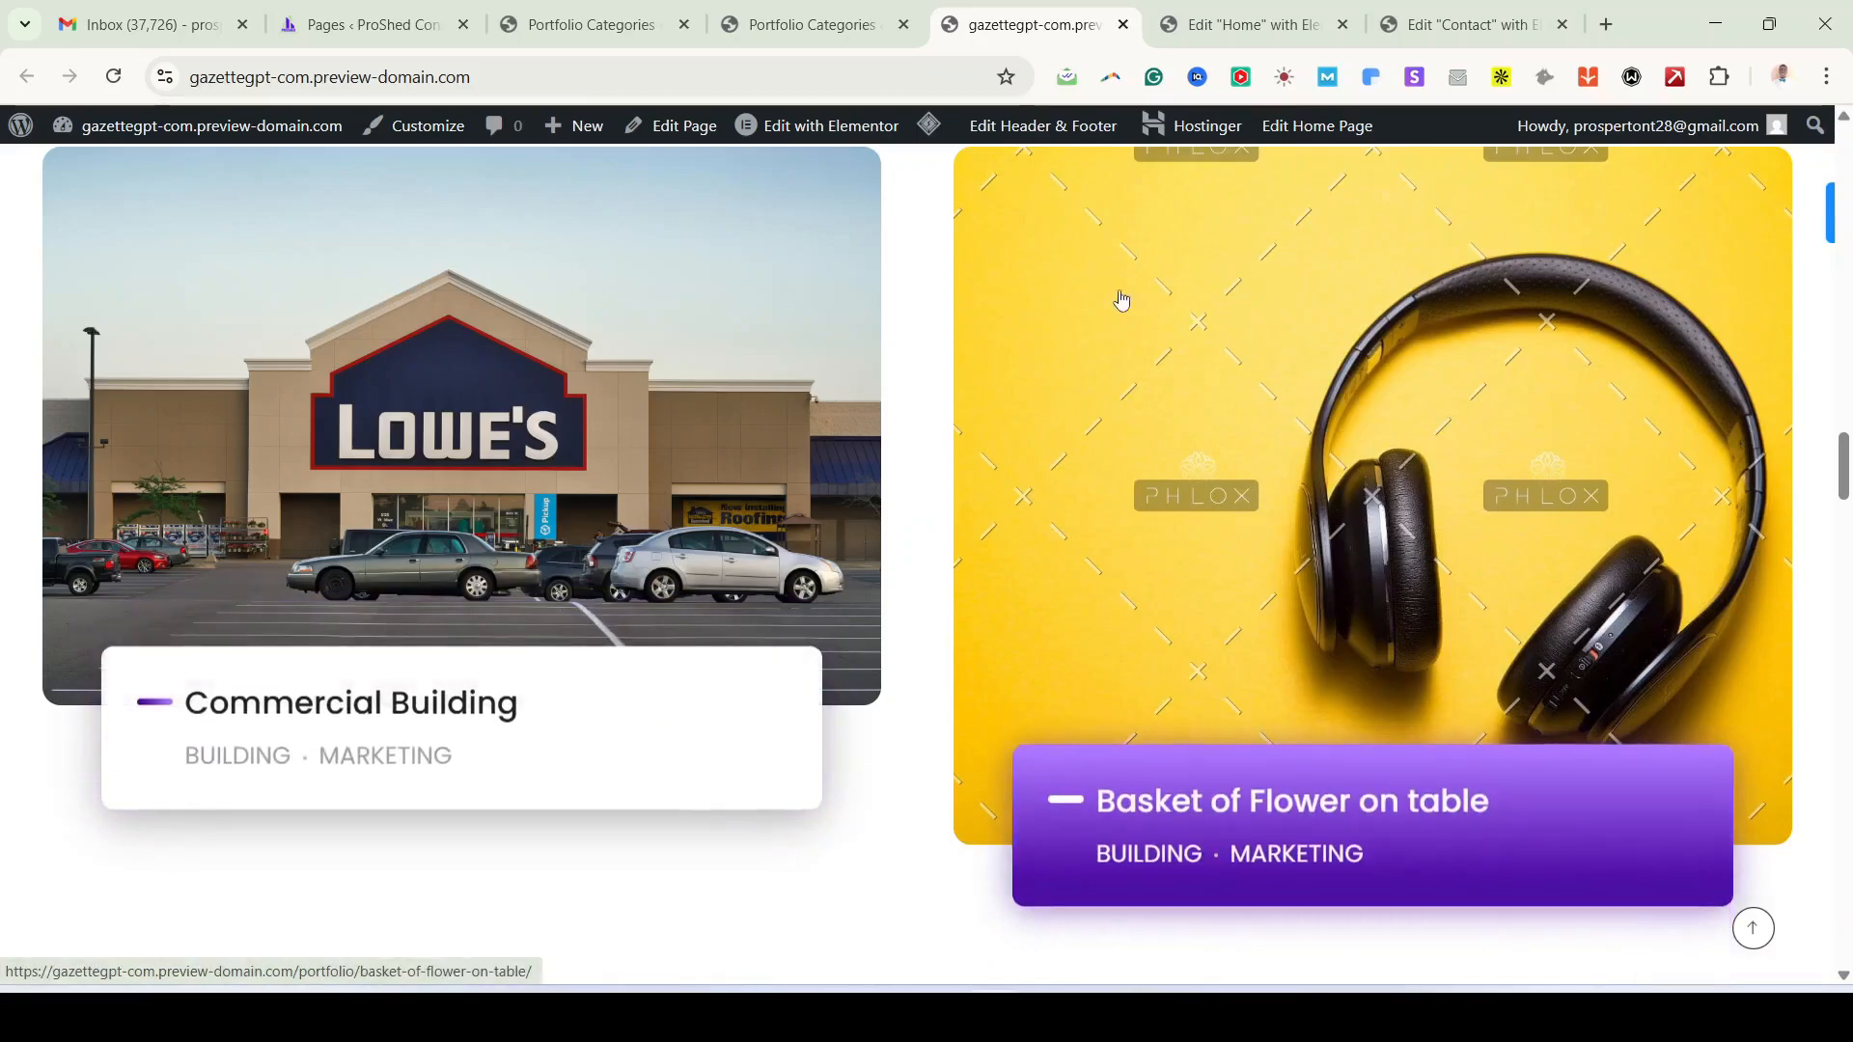
scroll(778, 811, down, 8)
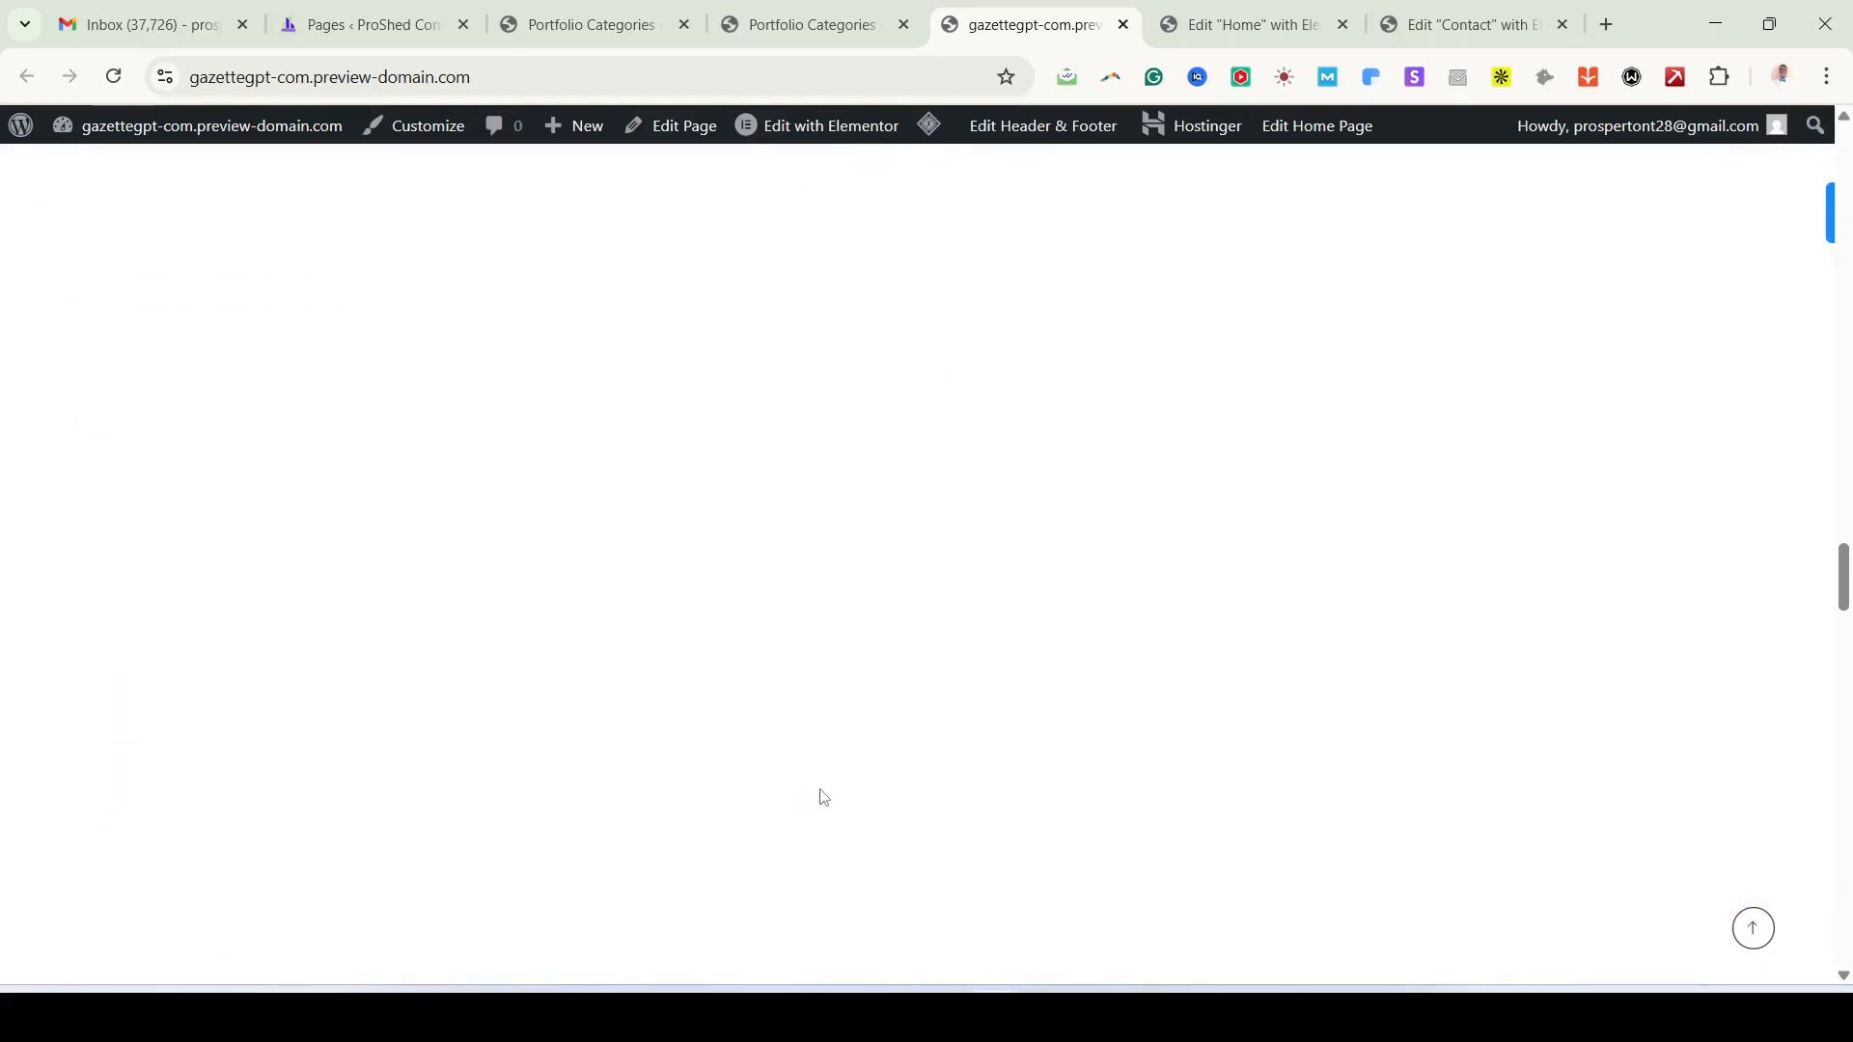
scroll(823, 797, down, 2)
scroll(822, 799, up, 6)
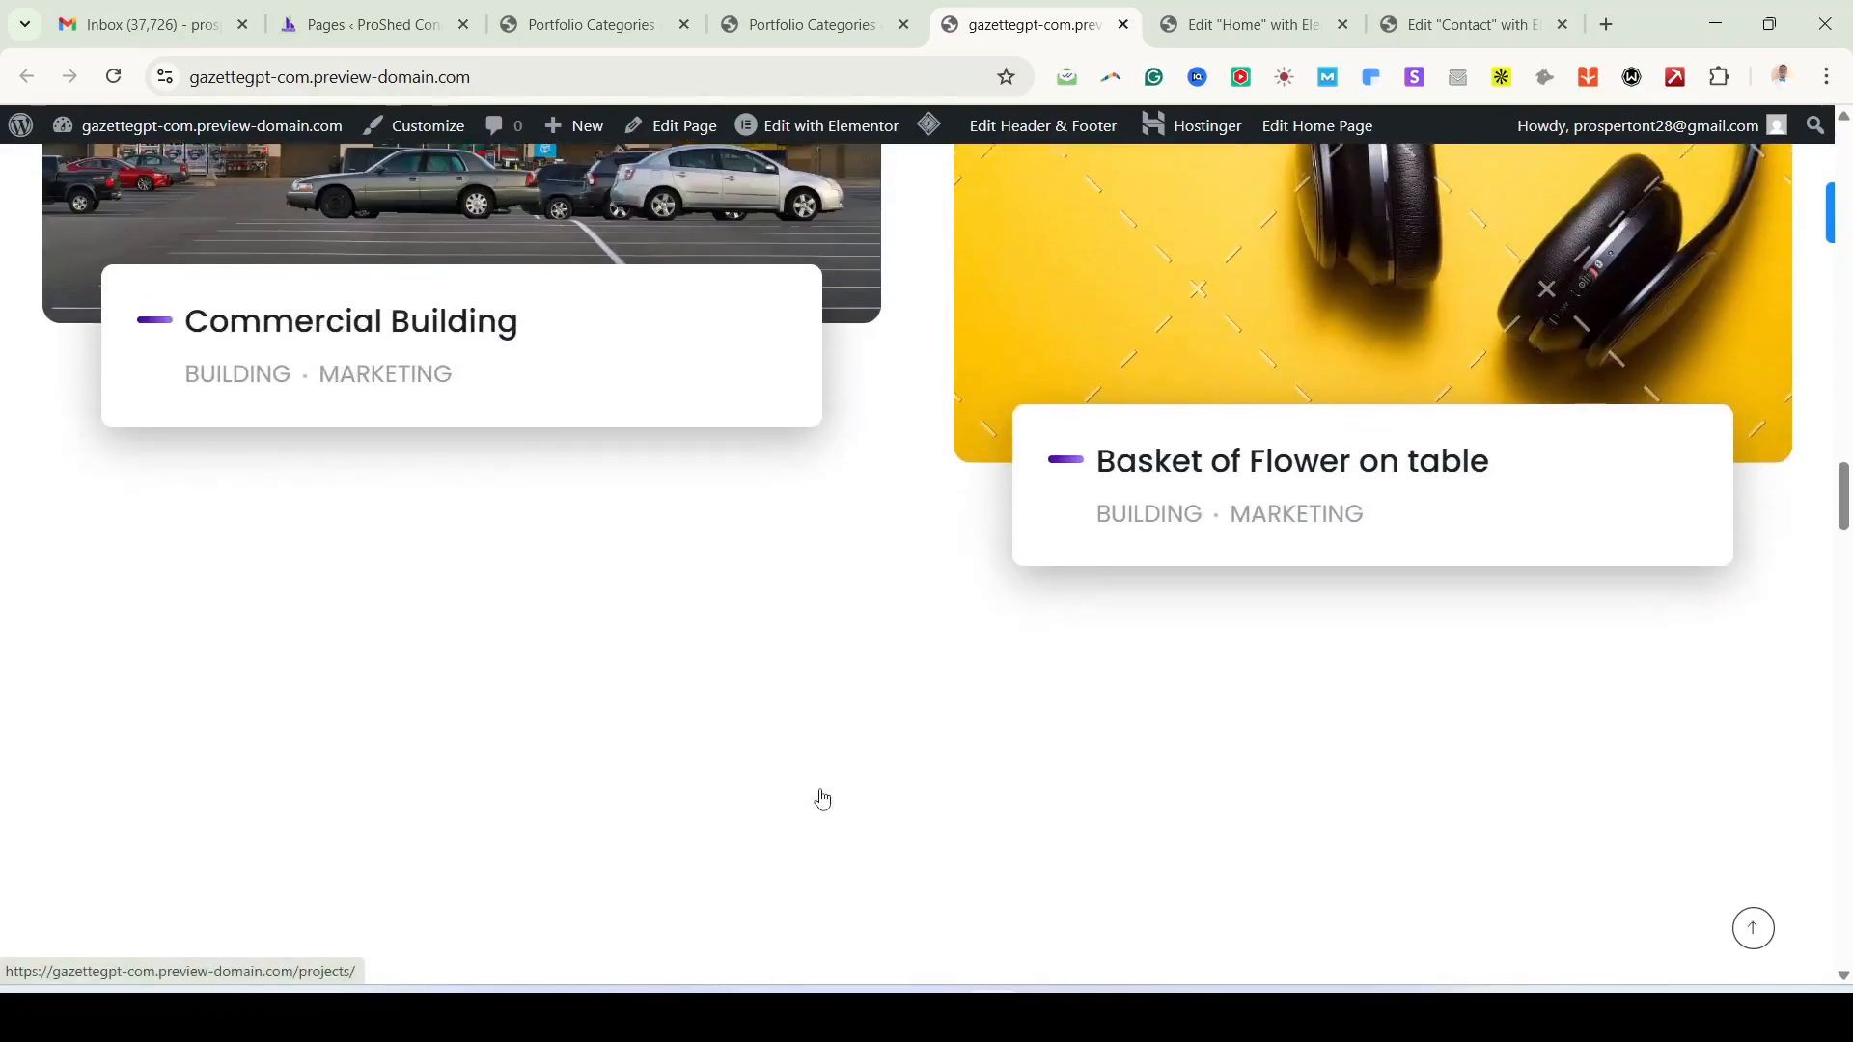
scroll(820, 797, down, 5)
scroll(1081, 637, down, 4)
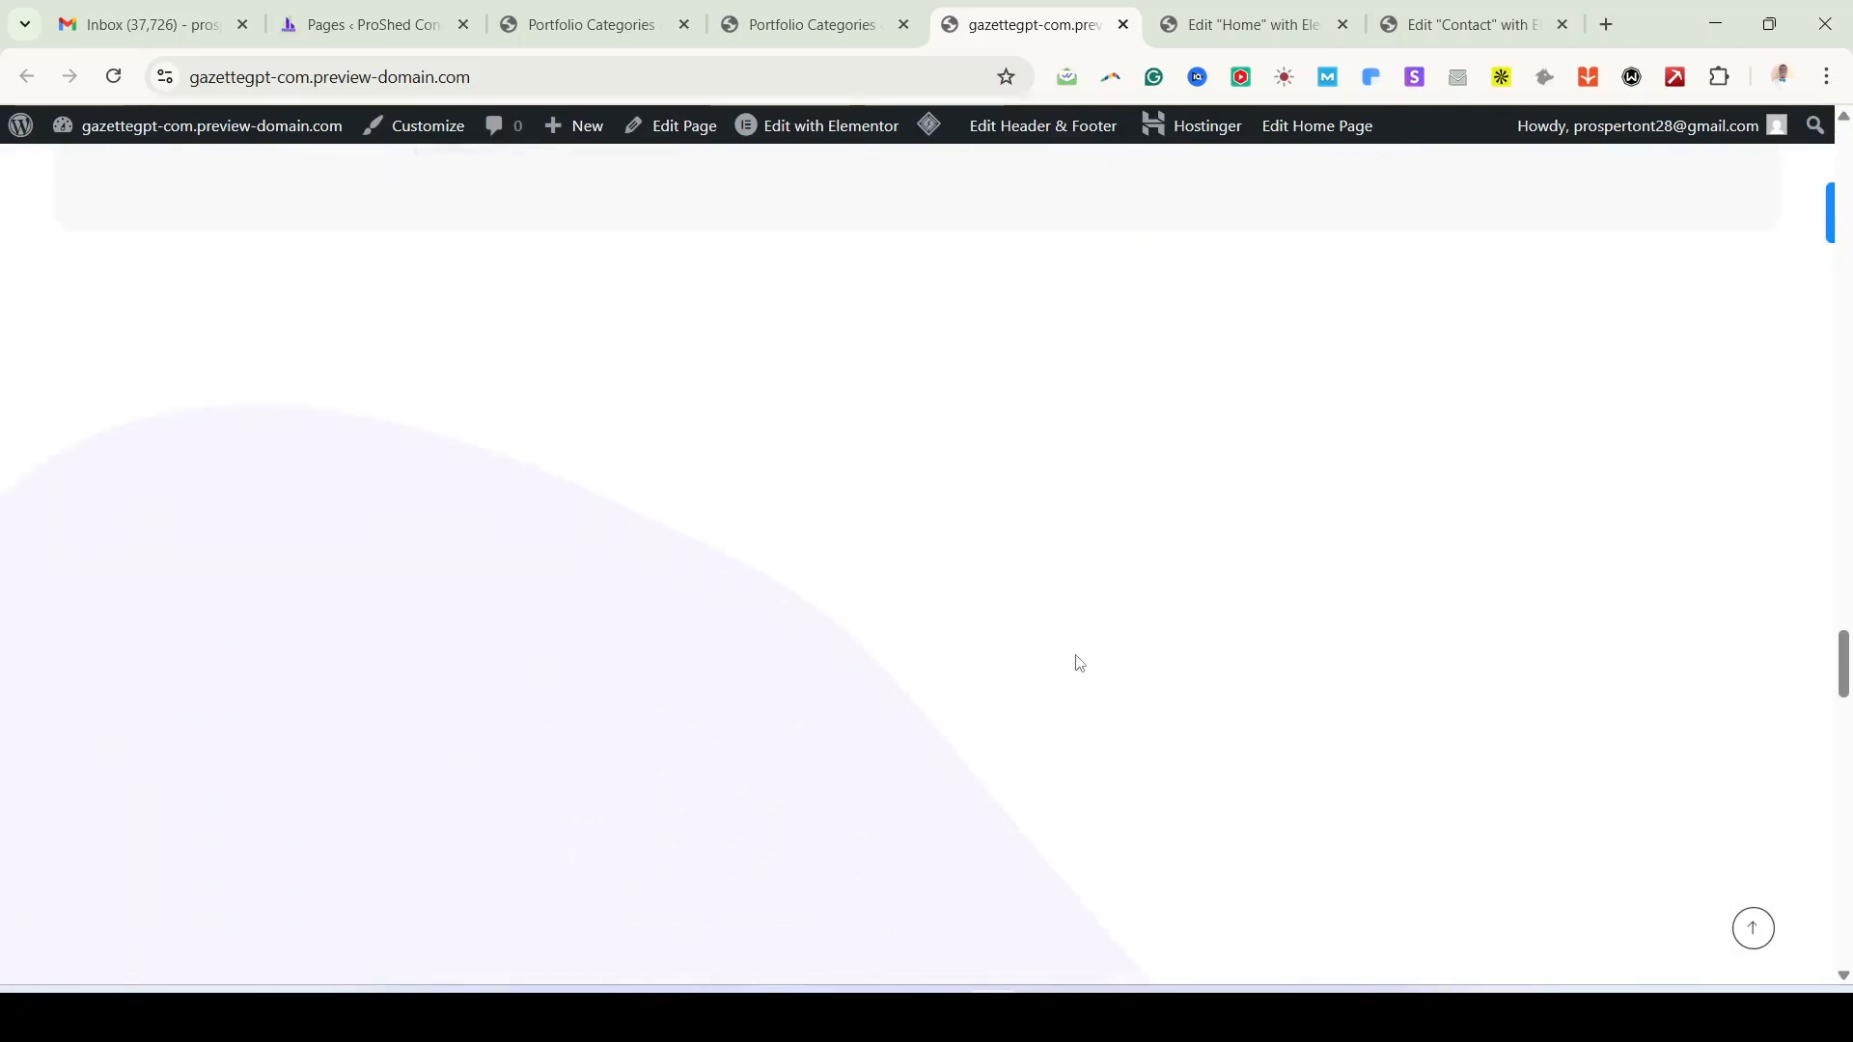
scroll(1041, 667, down, 3)
scroll(432, 448, up, 4)
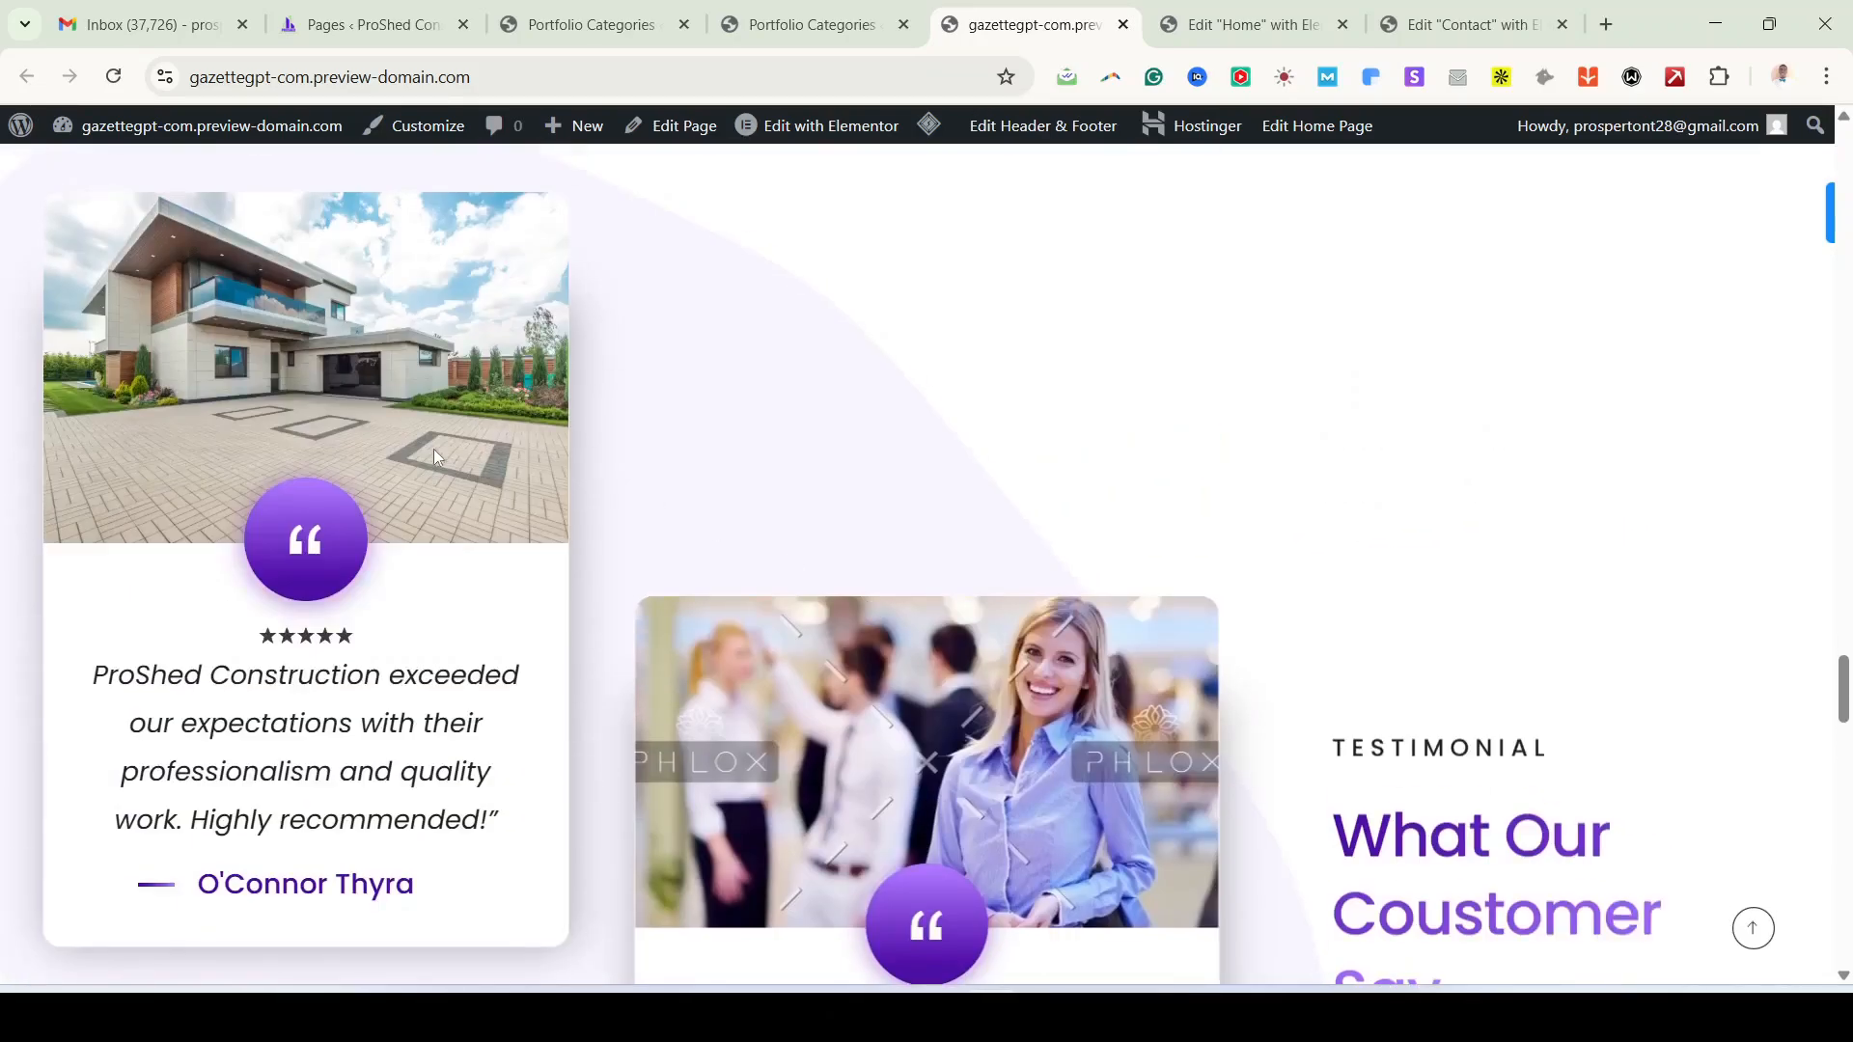
scroll(1043, 732, down, 4)
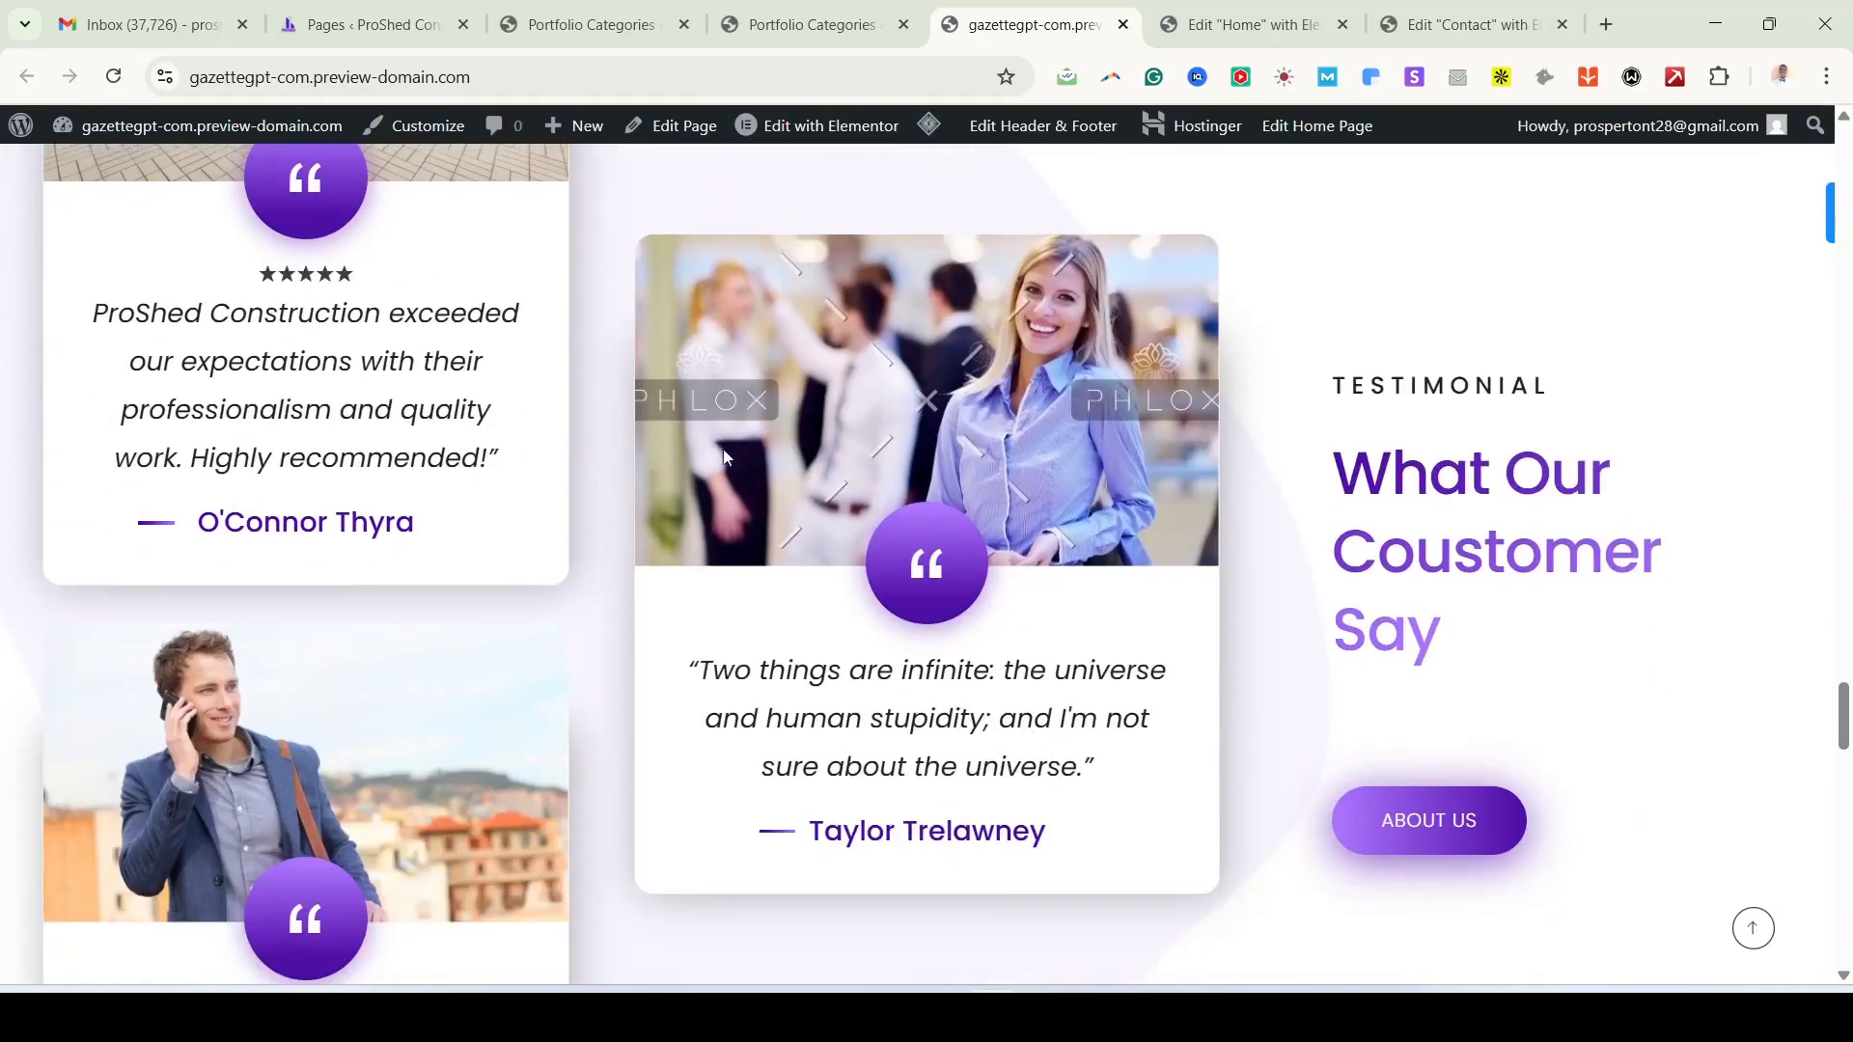
scroll(984, 666, down, 6)
scroll(977, 664, down, 6)
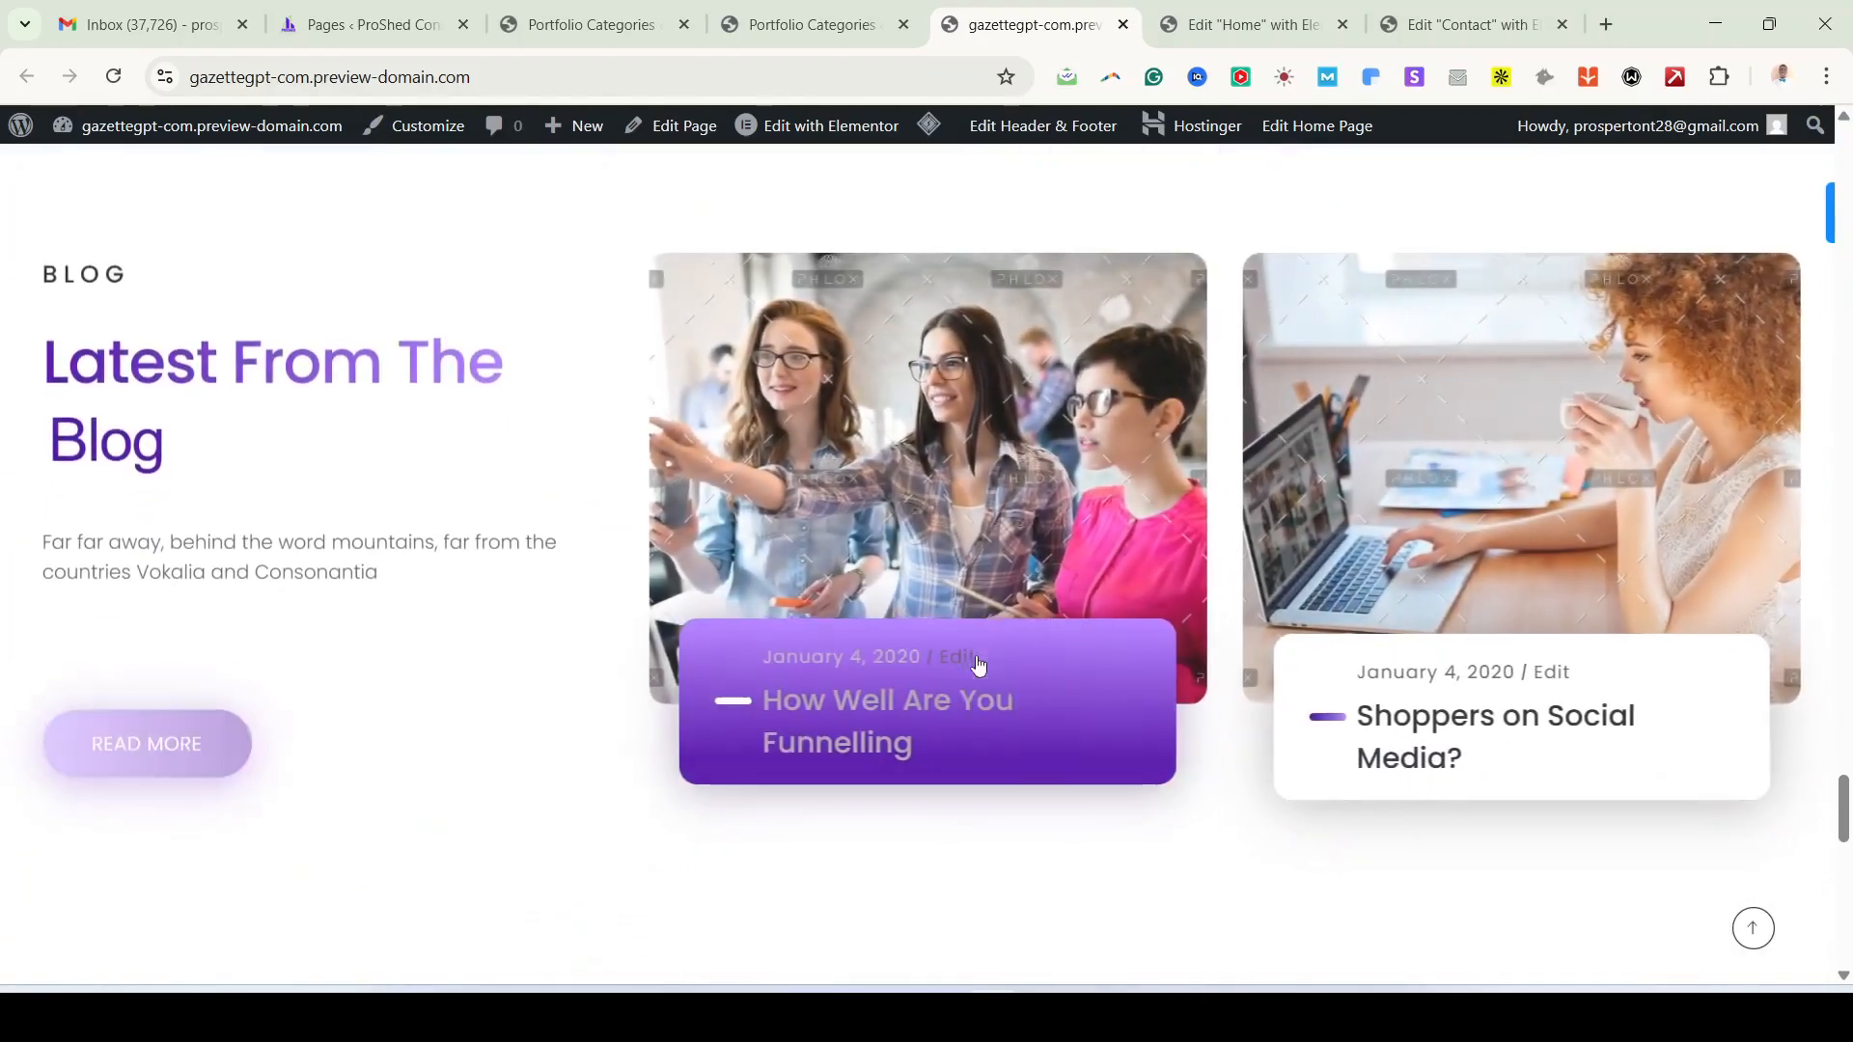
scroll(985, 579, down, 6)
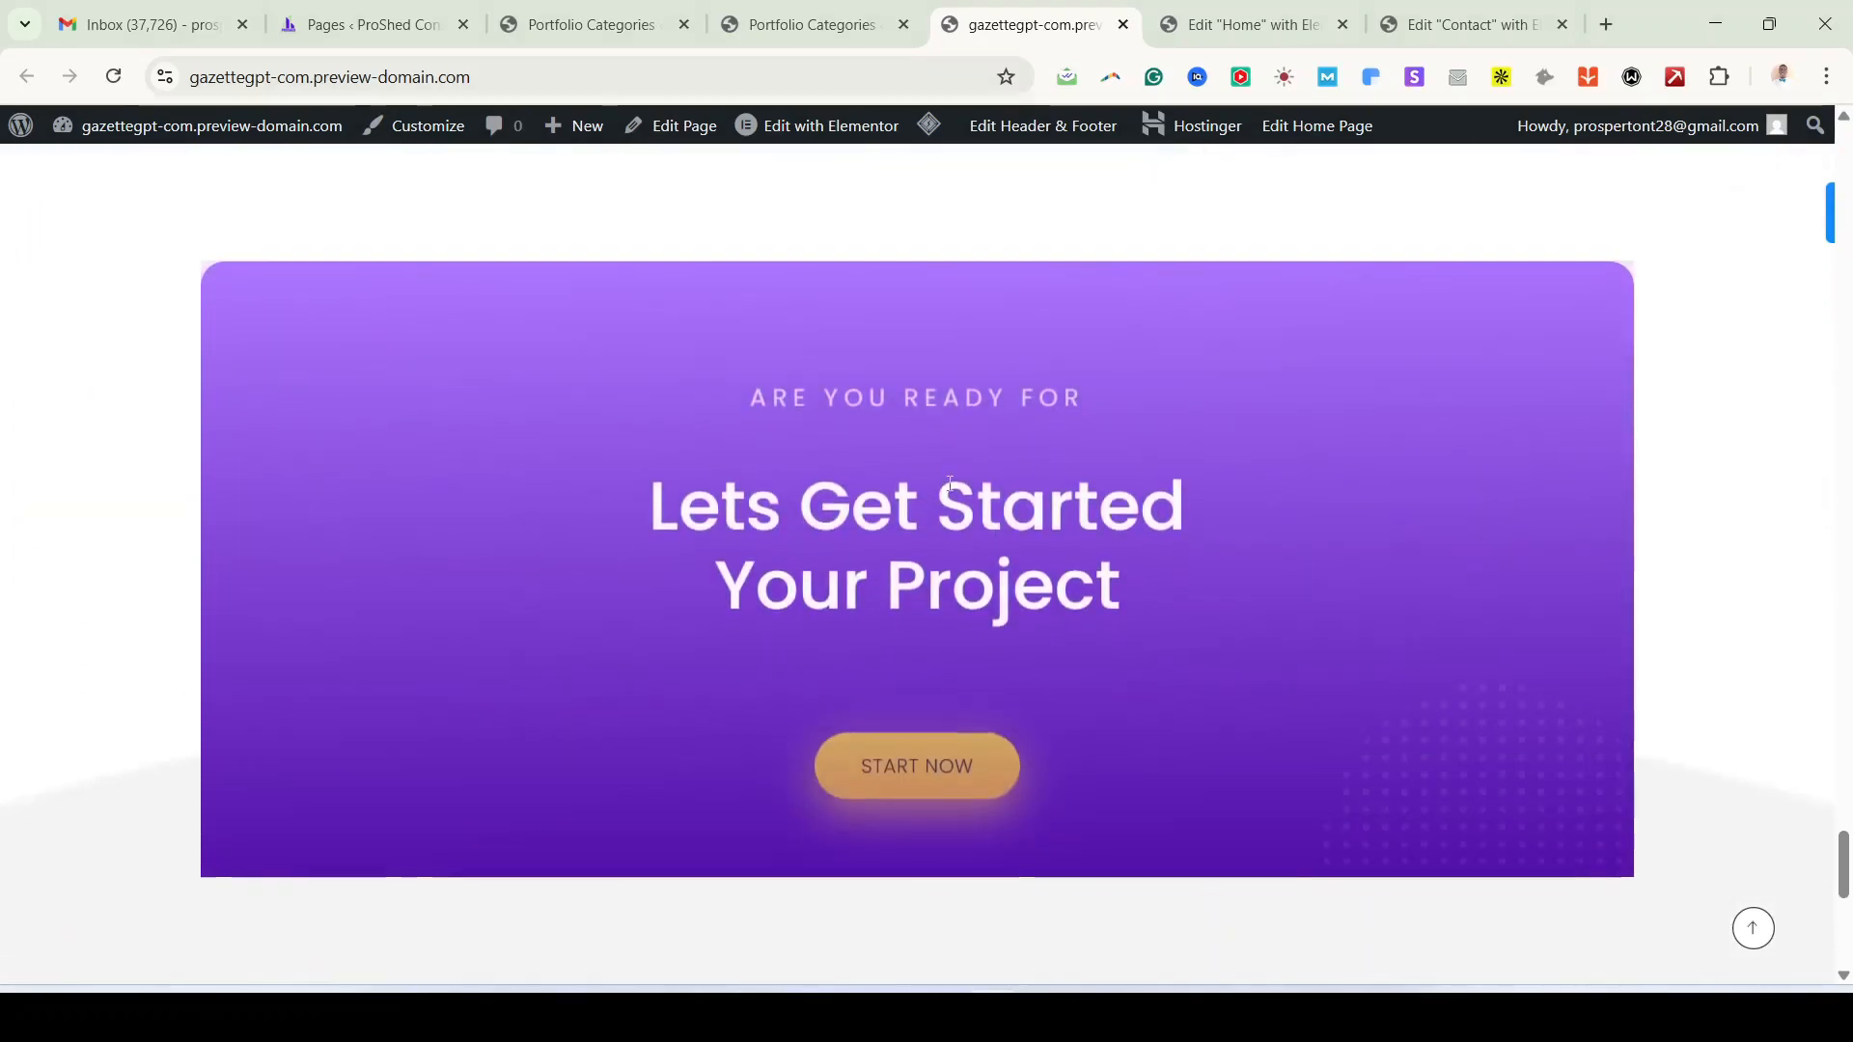
scroll(951, 483, up, 20)
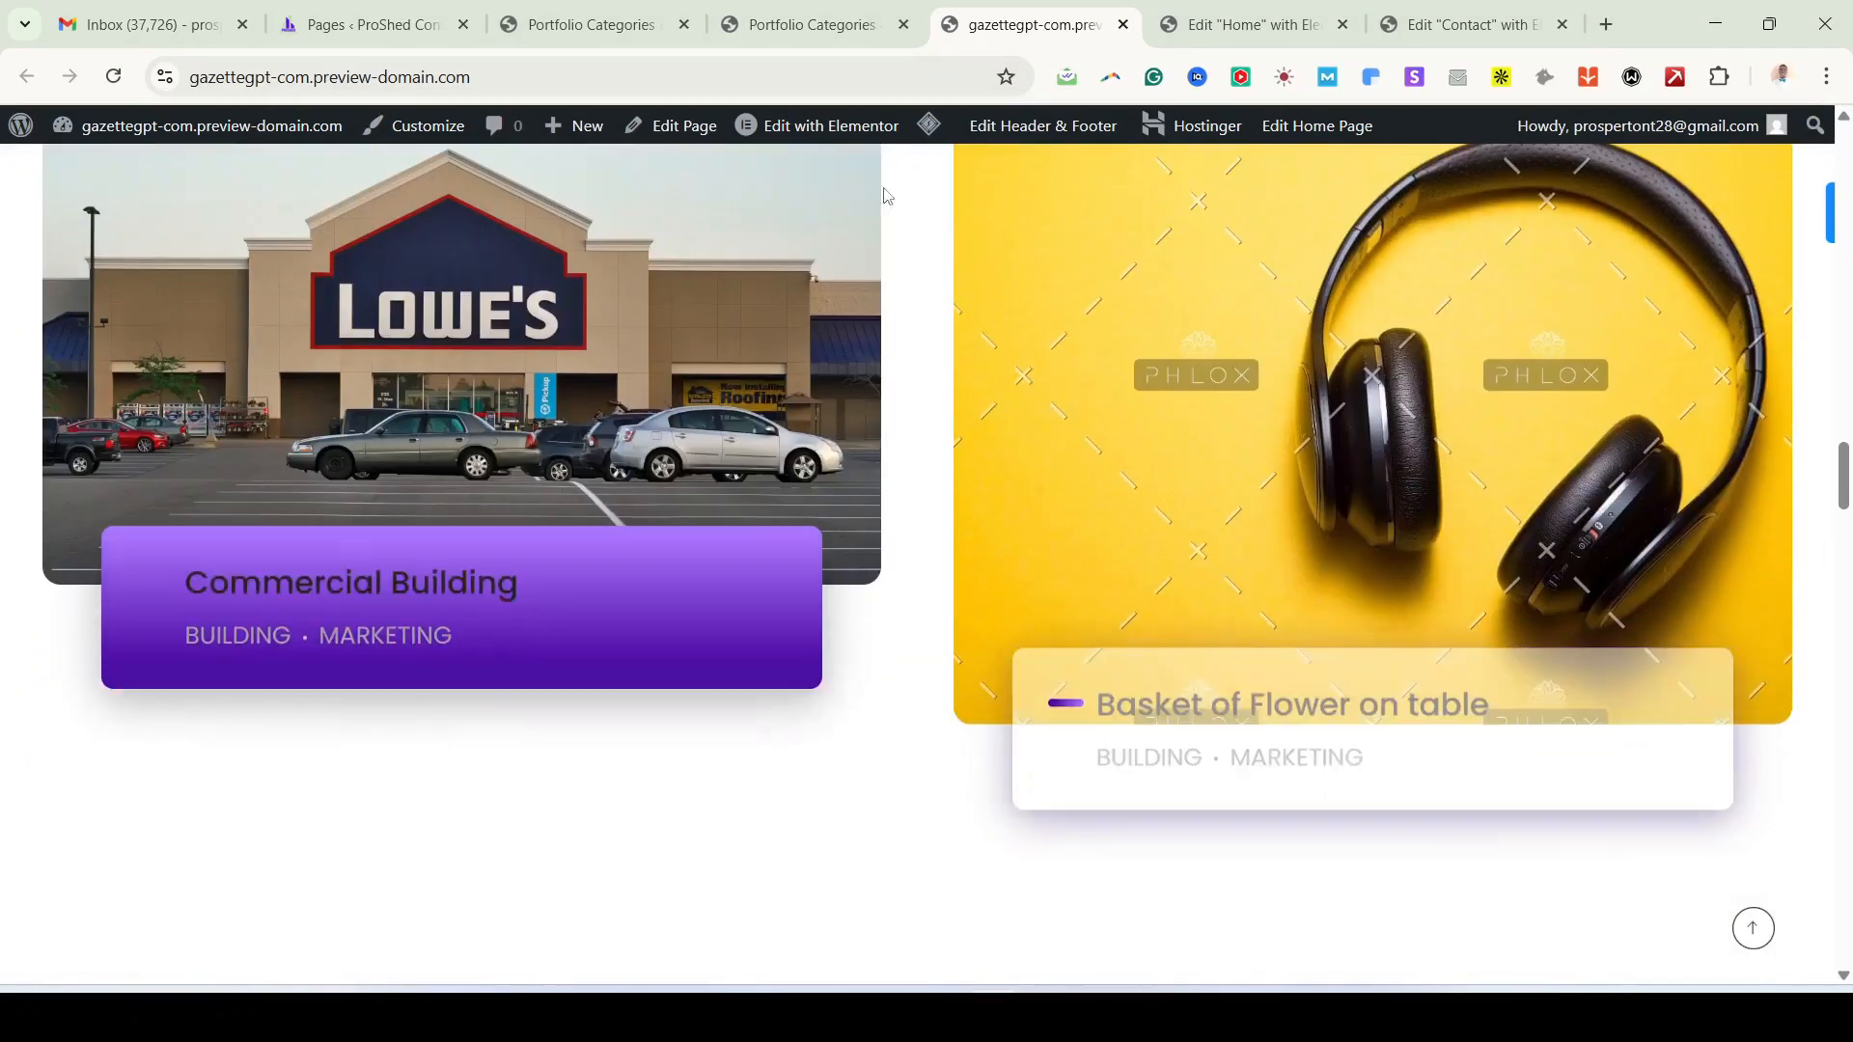
click(719, 34)
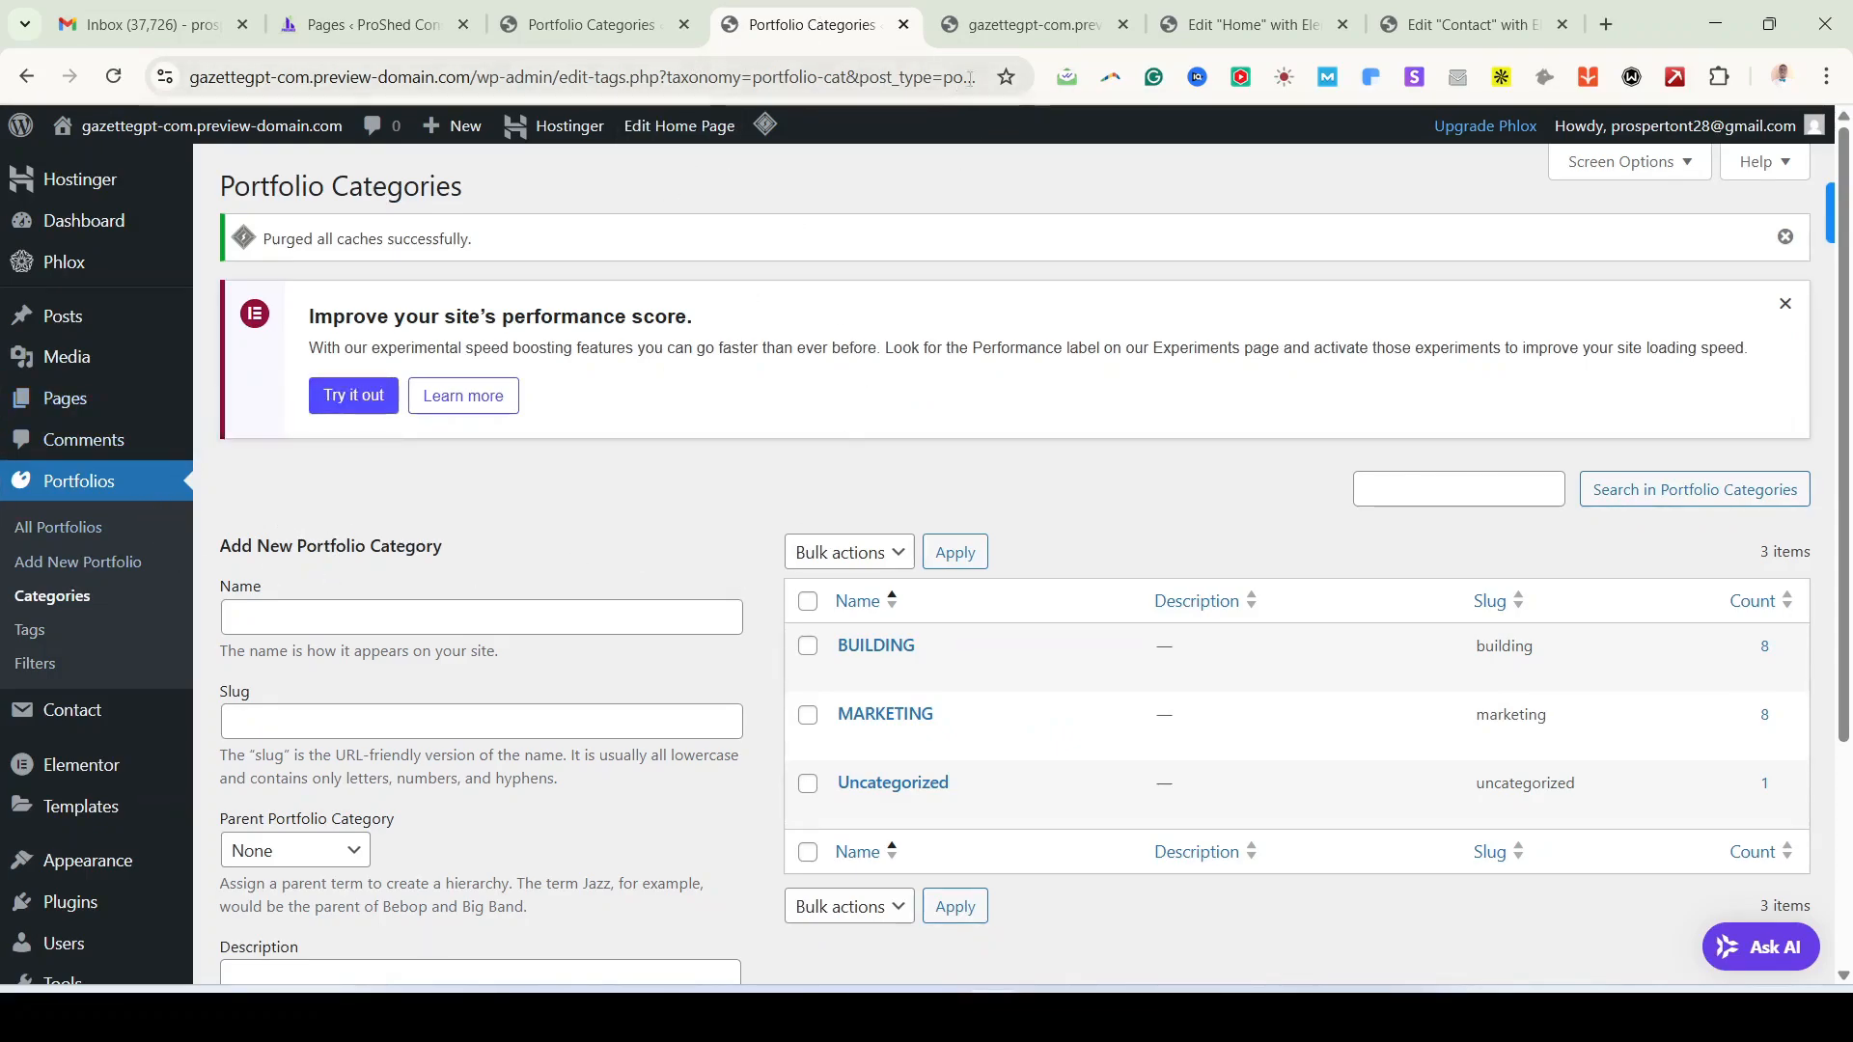
click(1028, 24)
scroll(1039, 371, up, 10)
scroll(1040, 371, up, 5)
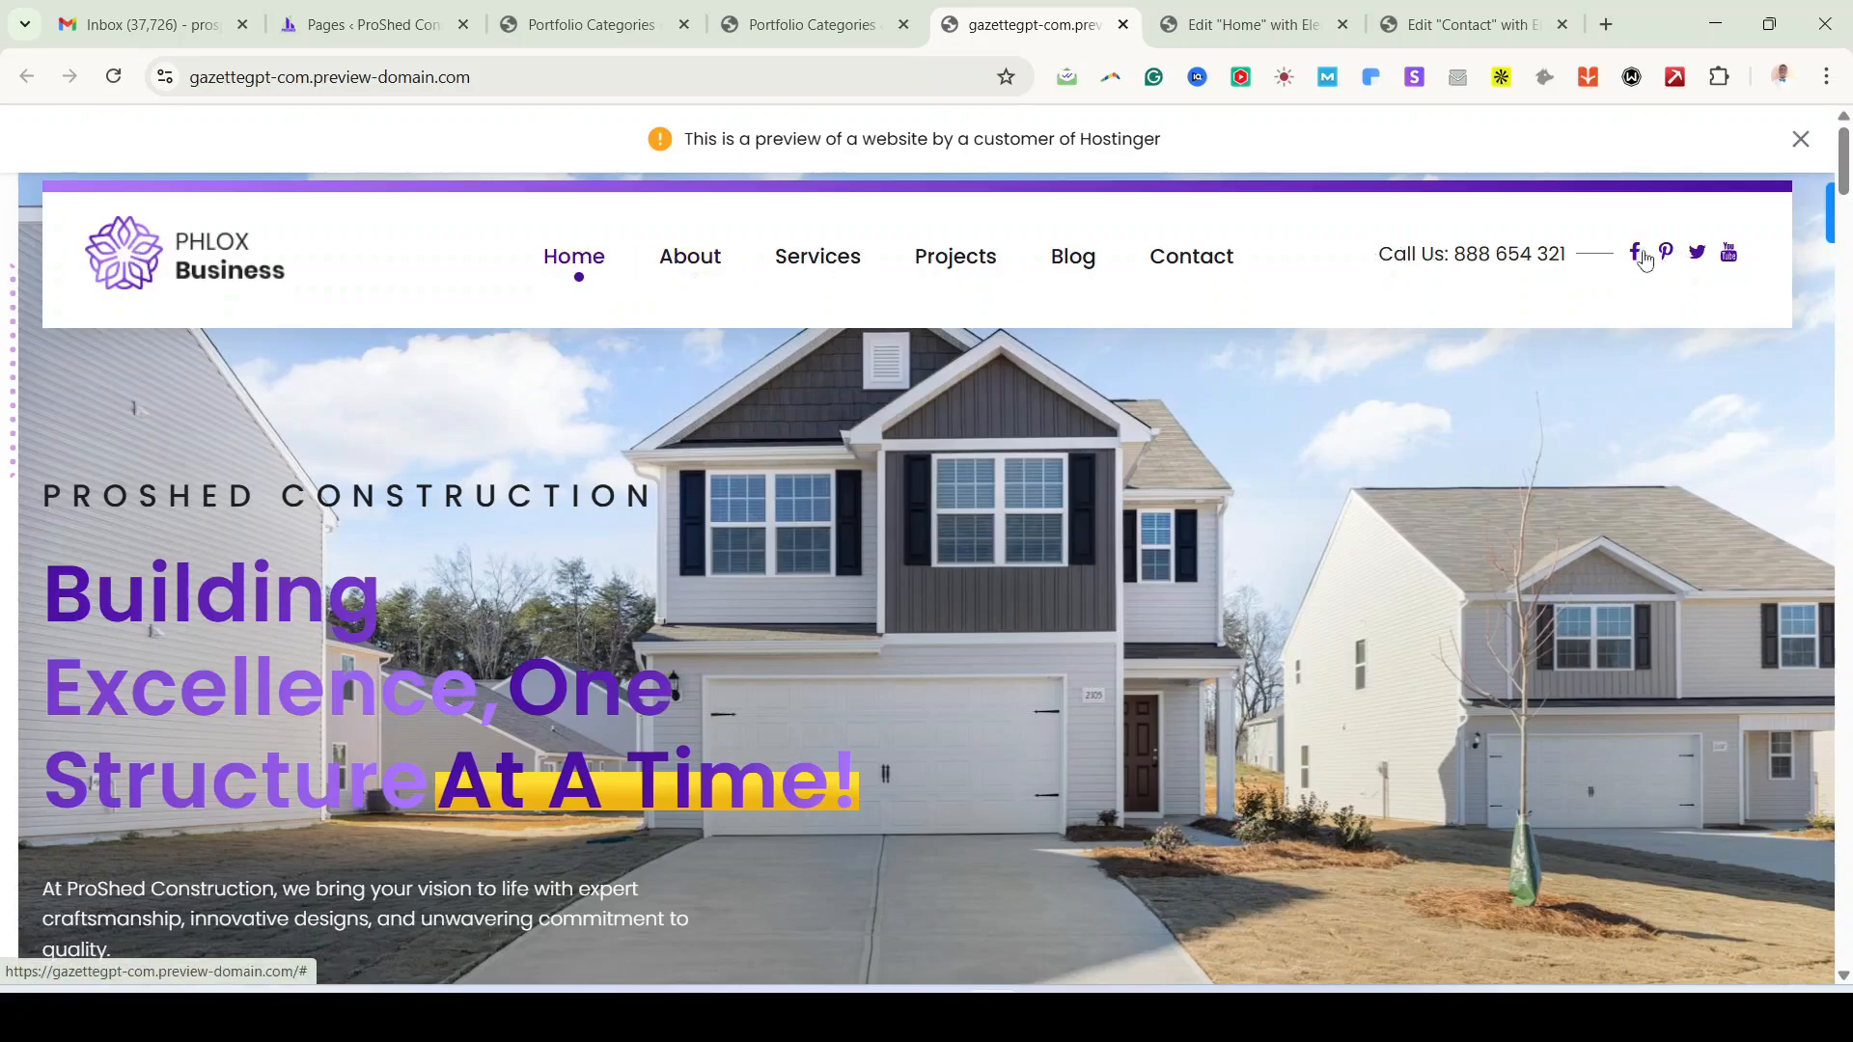
Step: Close the duplicate Portfolio Categories tab and return to the remaining one
click(640, 35)
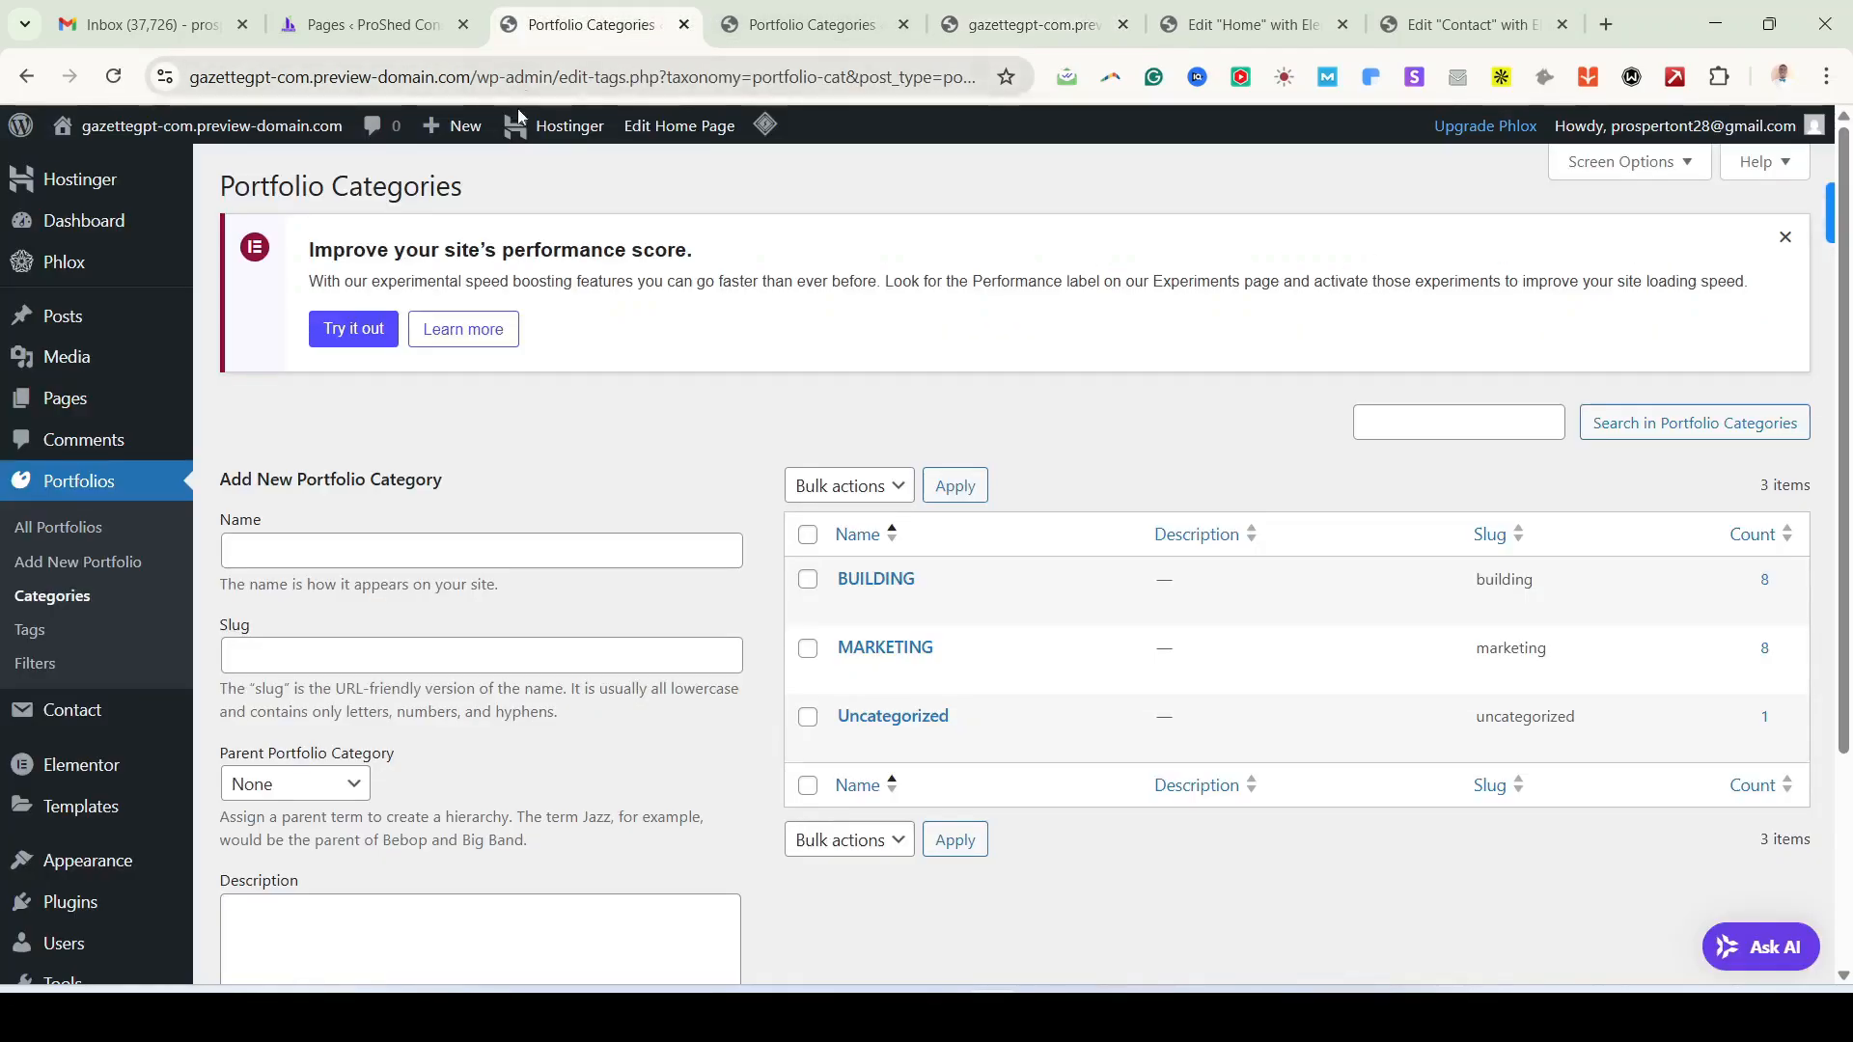
click(824, 40)
click(903, 24)
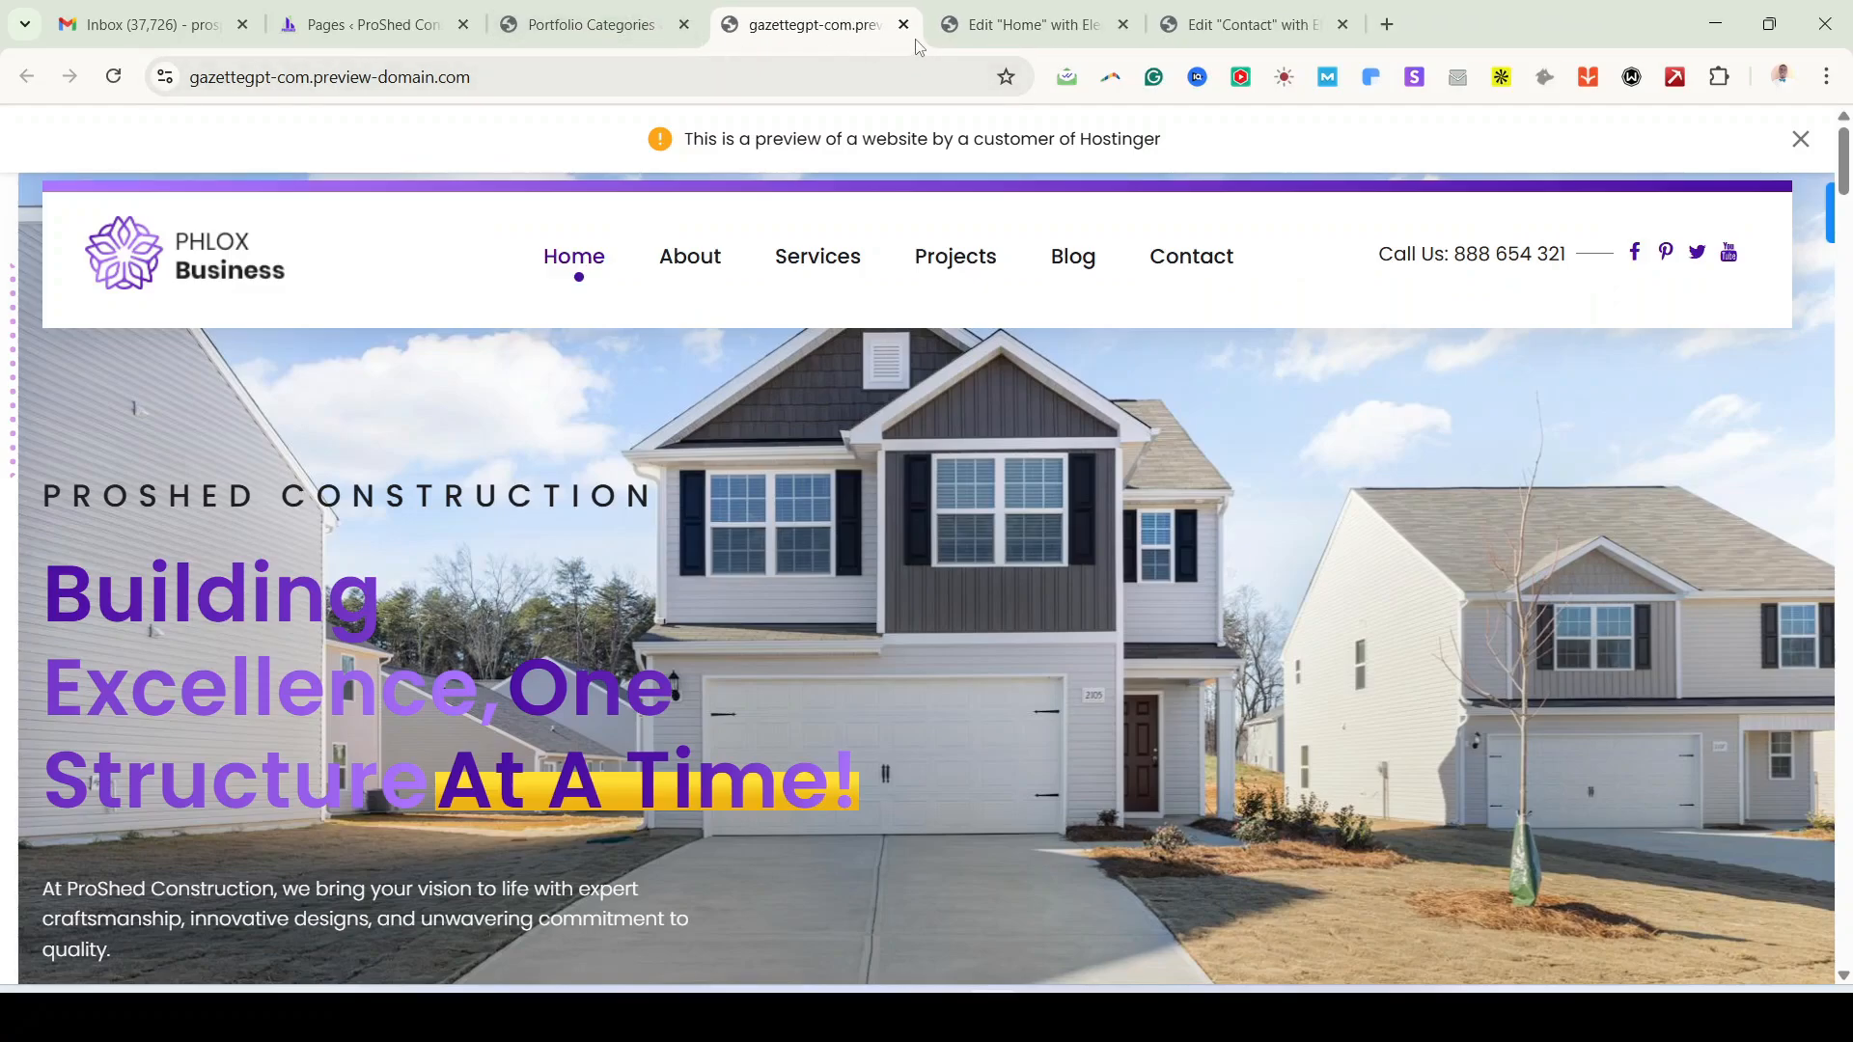
click(546, 24)
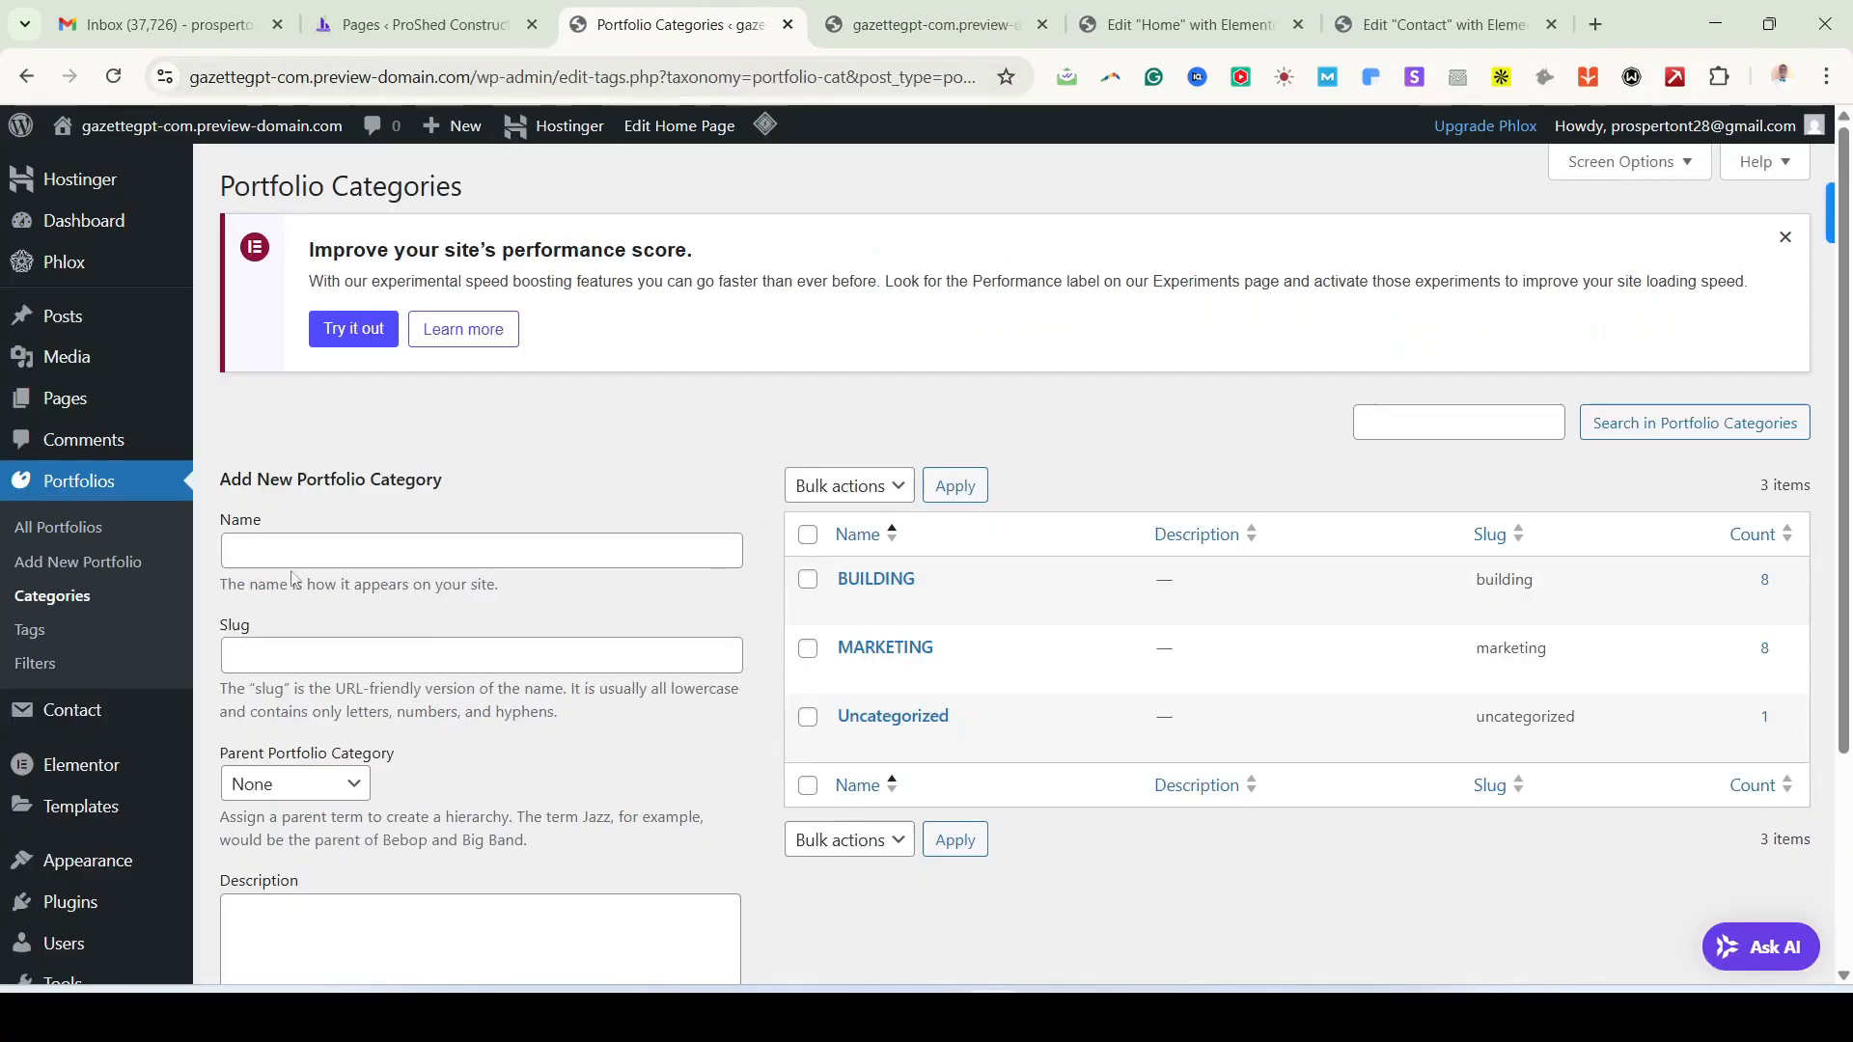
Step: Launch the theme Customizer from Appearance > Customize in the admin sidebar
scroll(104, 429, down, 1)
scroll(105, 429, down, 2)
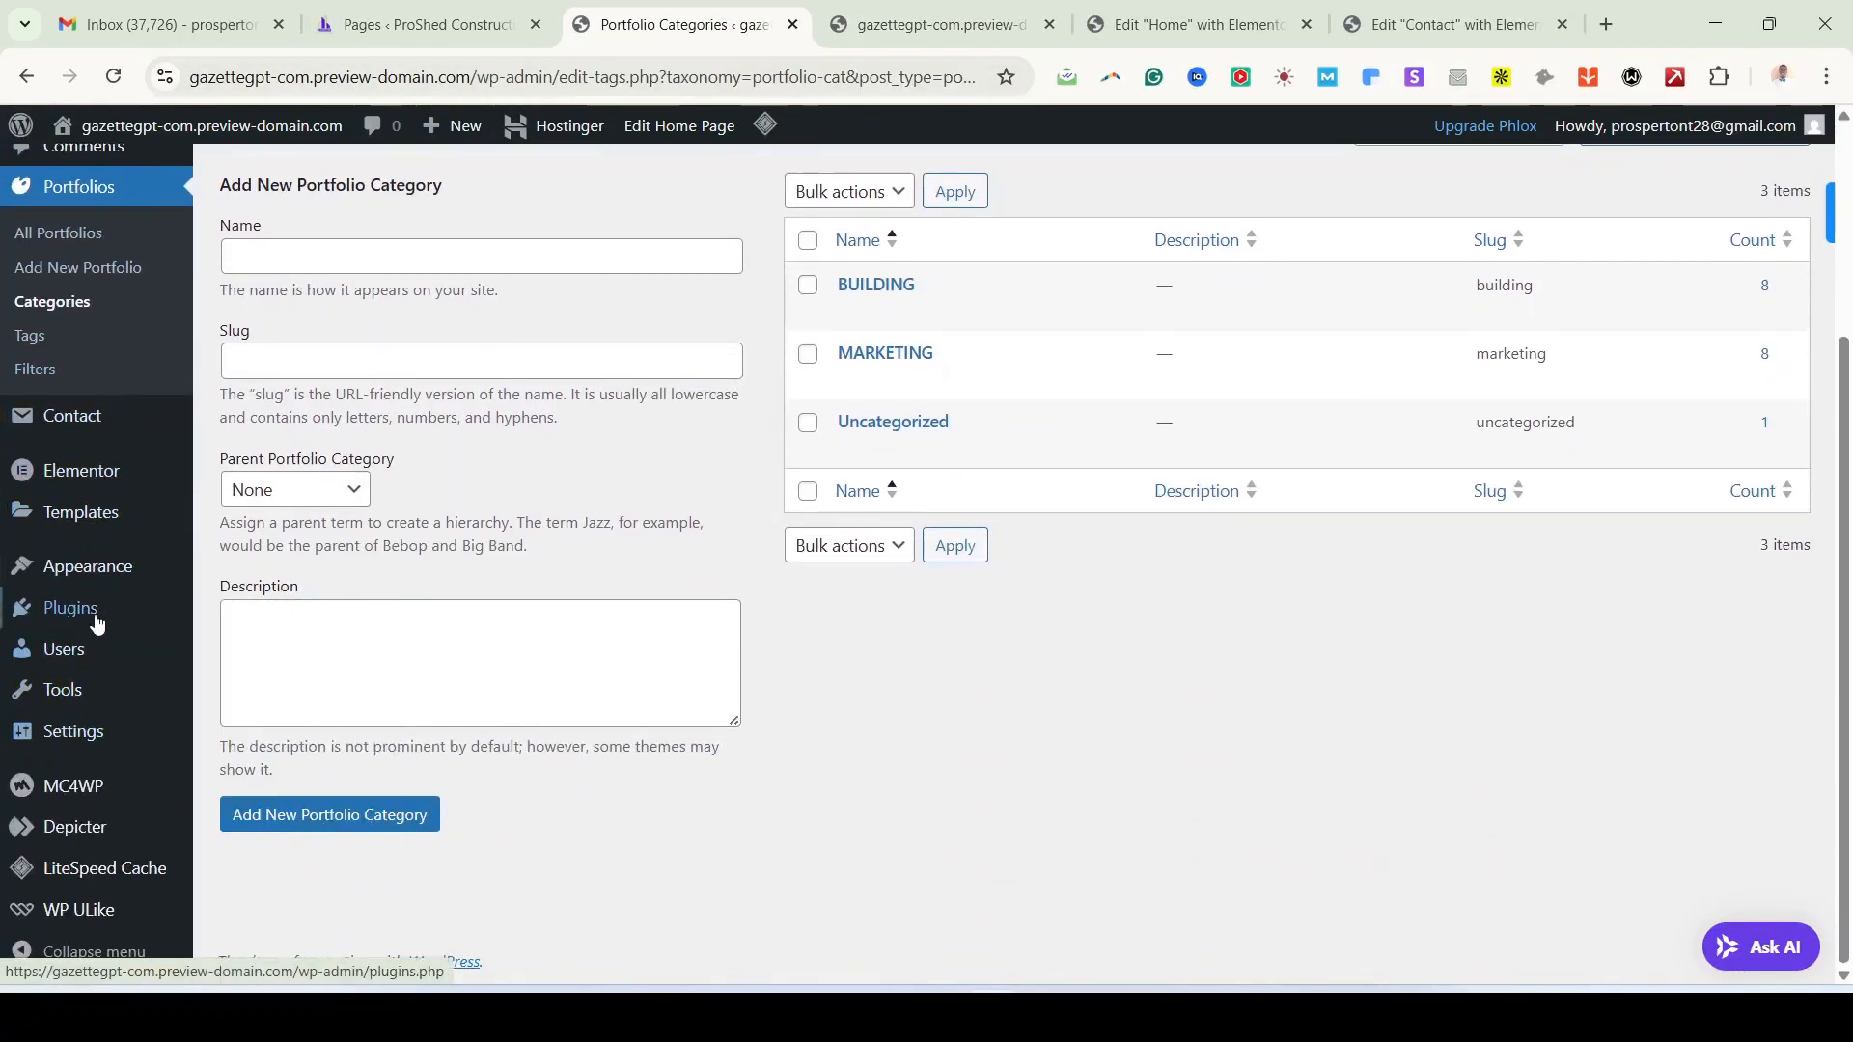
mouse_move(97, 578)
scroll(92, 598, up, 1)
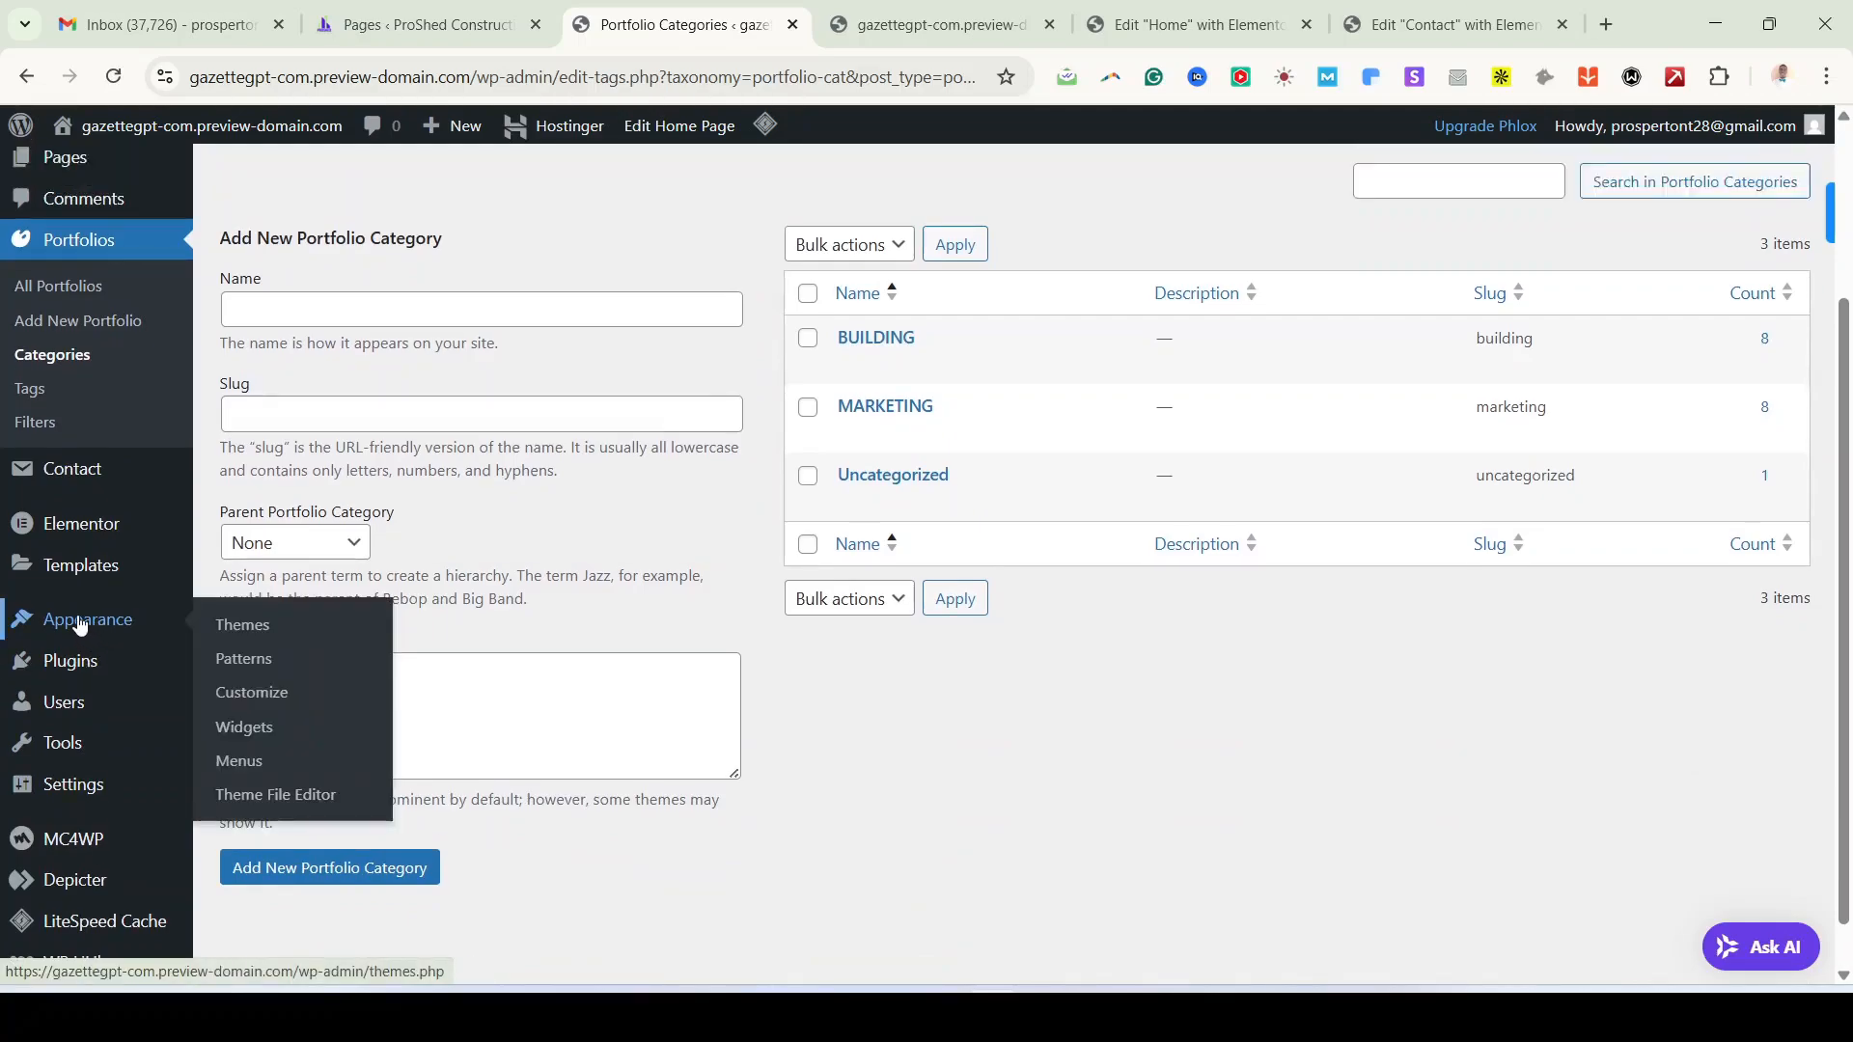
click(256, 692)
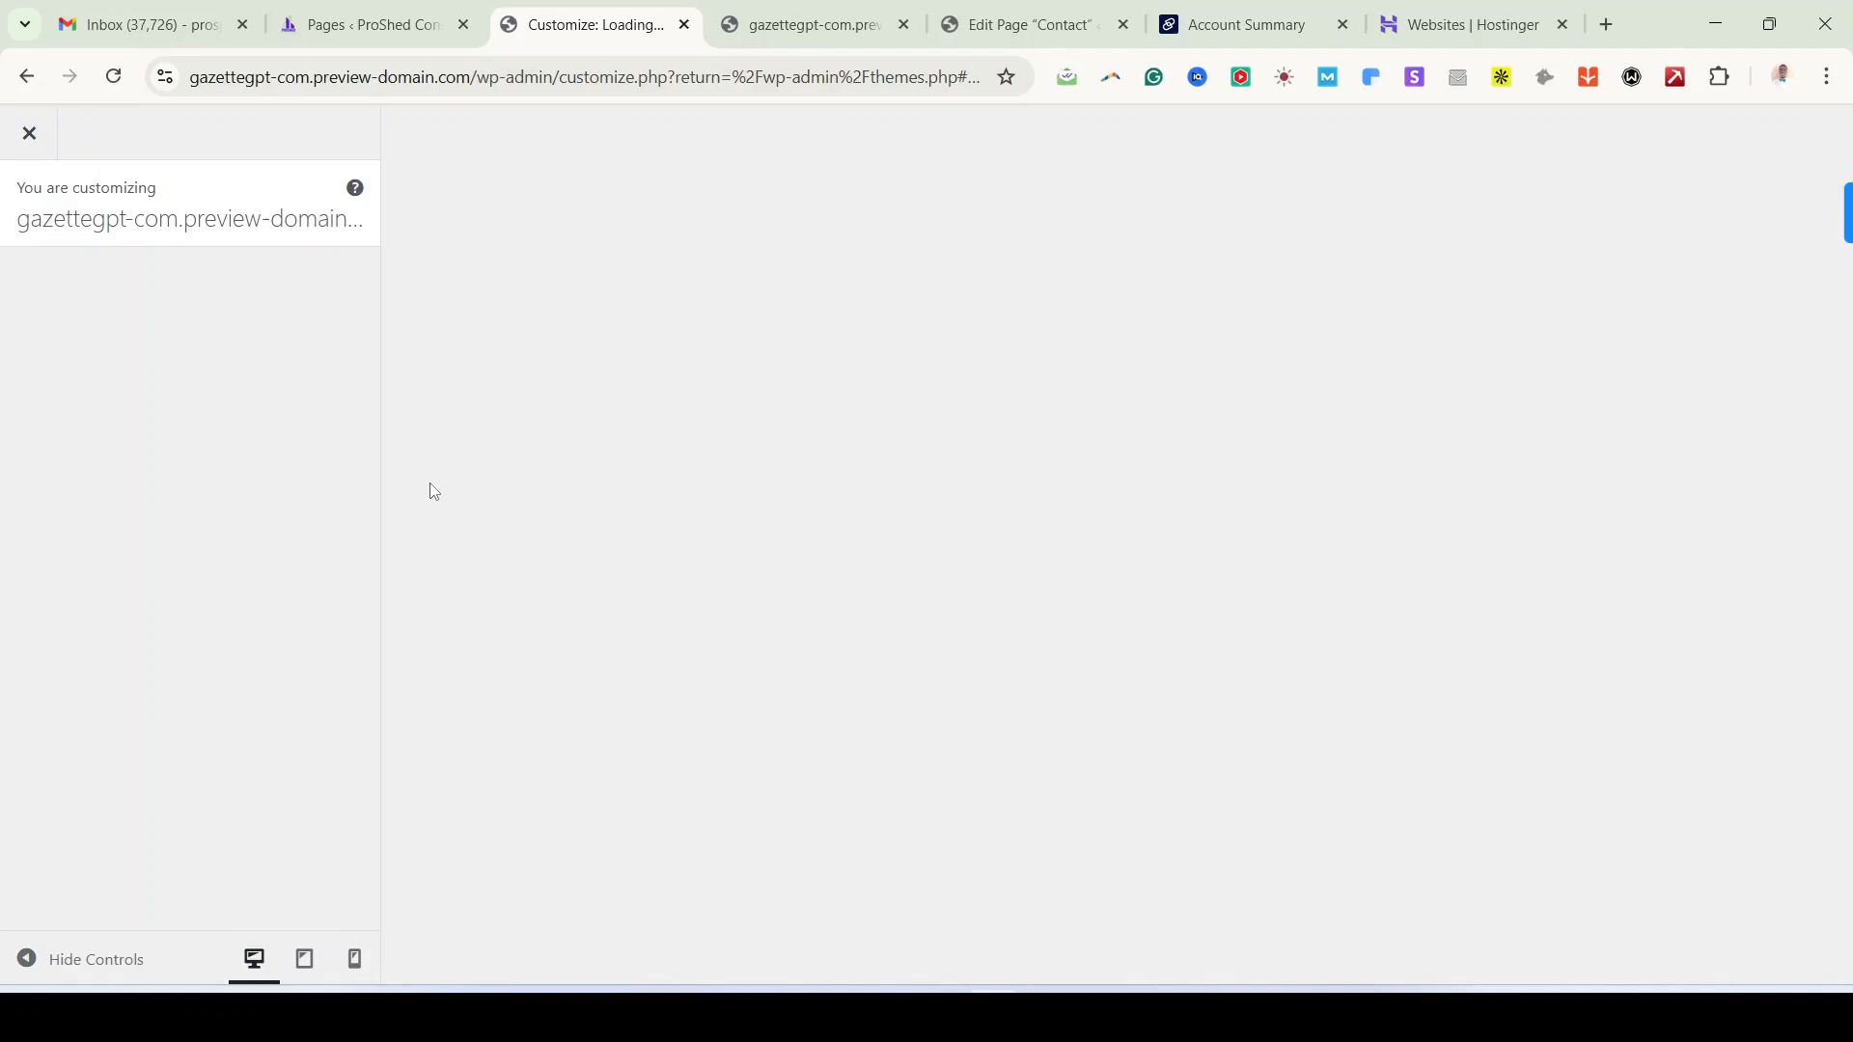
click(355, 83)
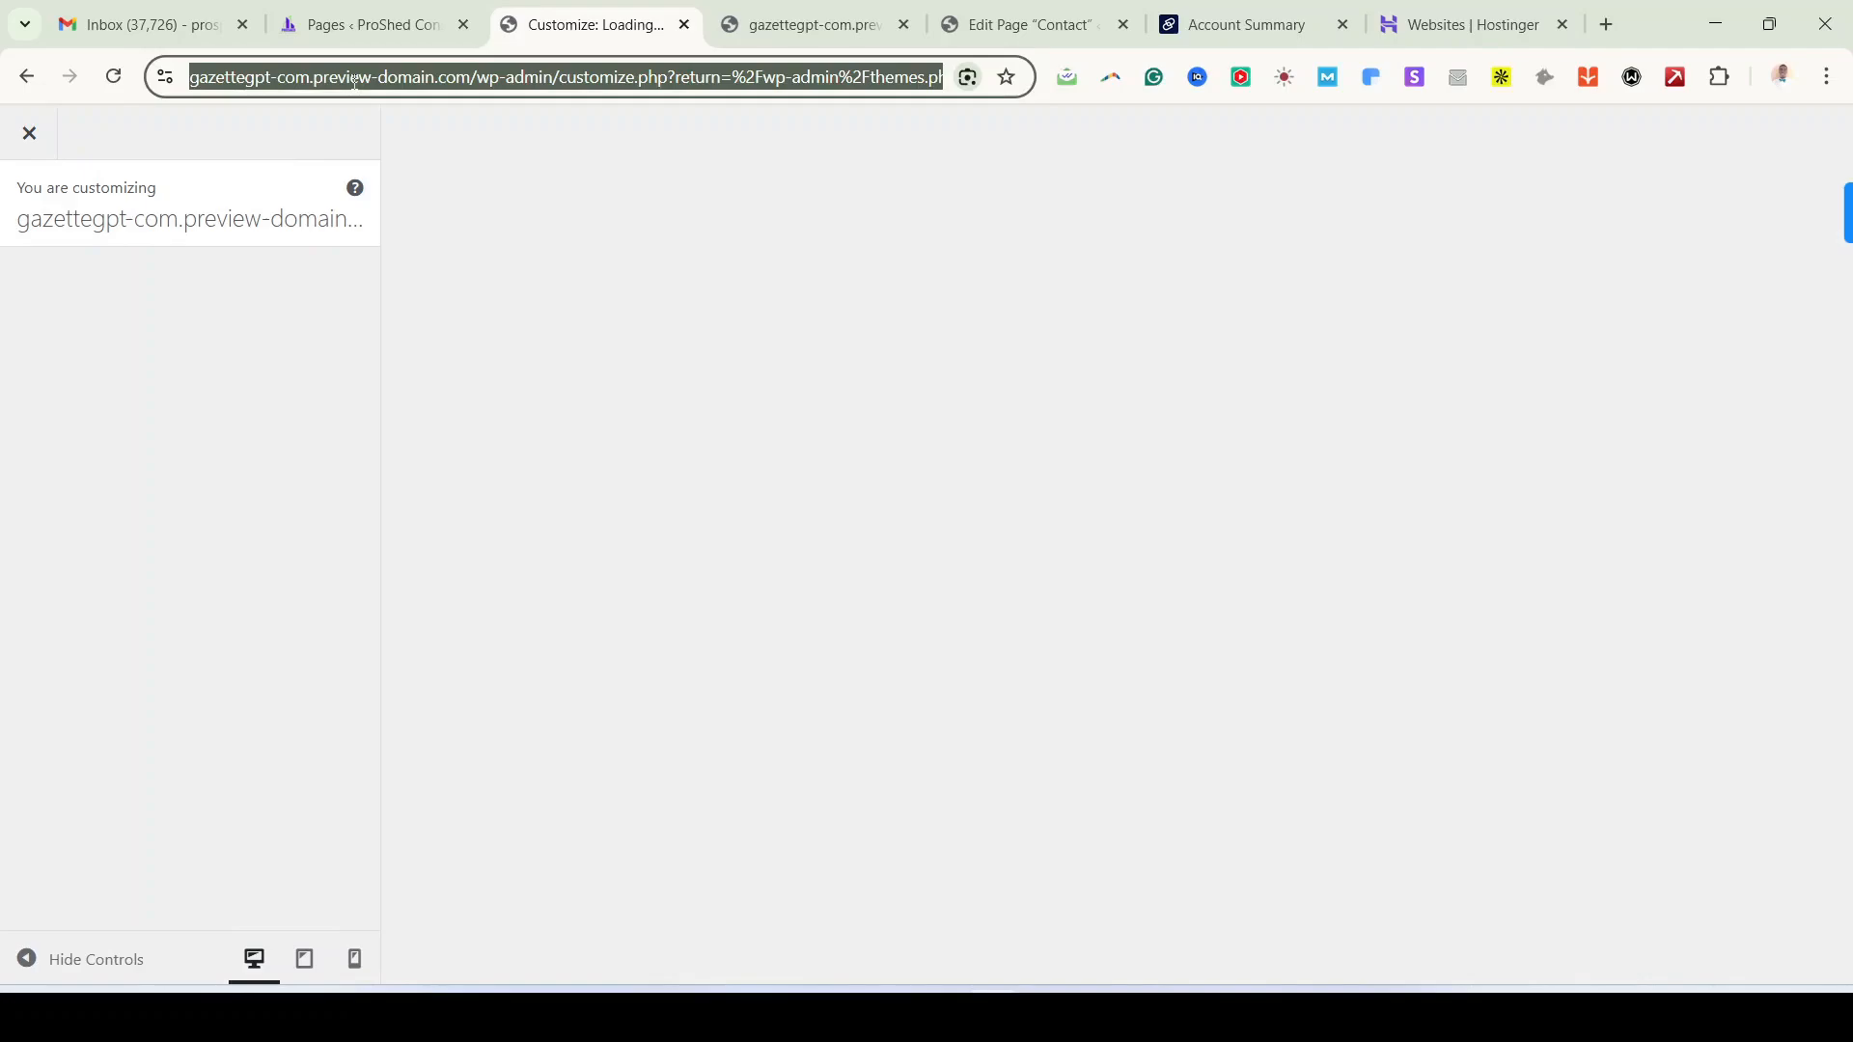
click(357, 86)
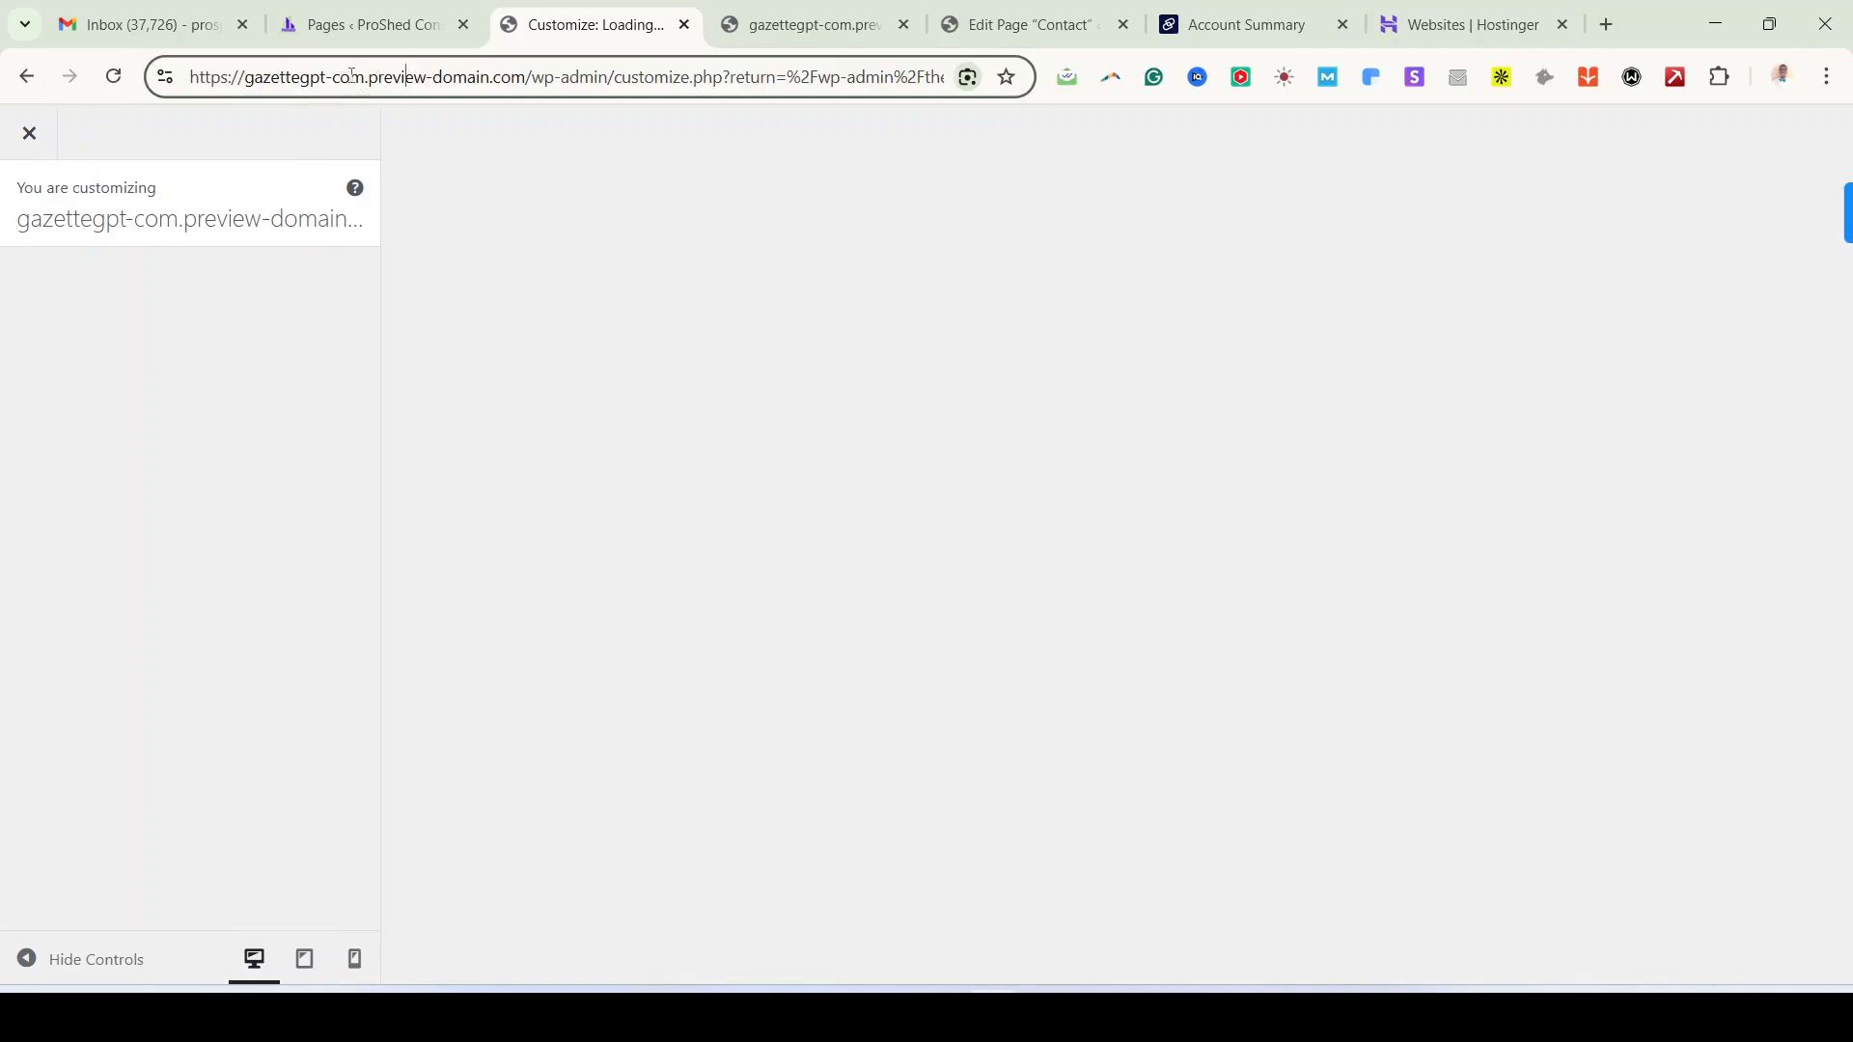
drag(376, 77, 513, 75)
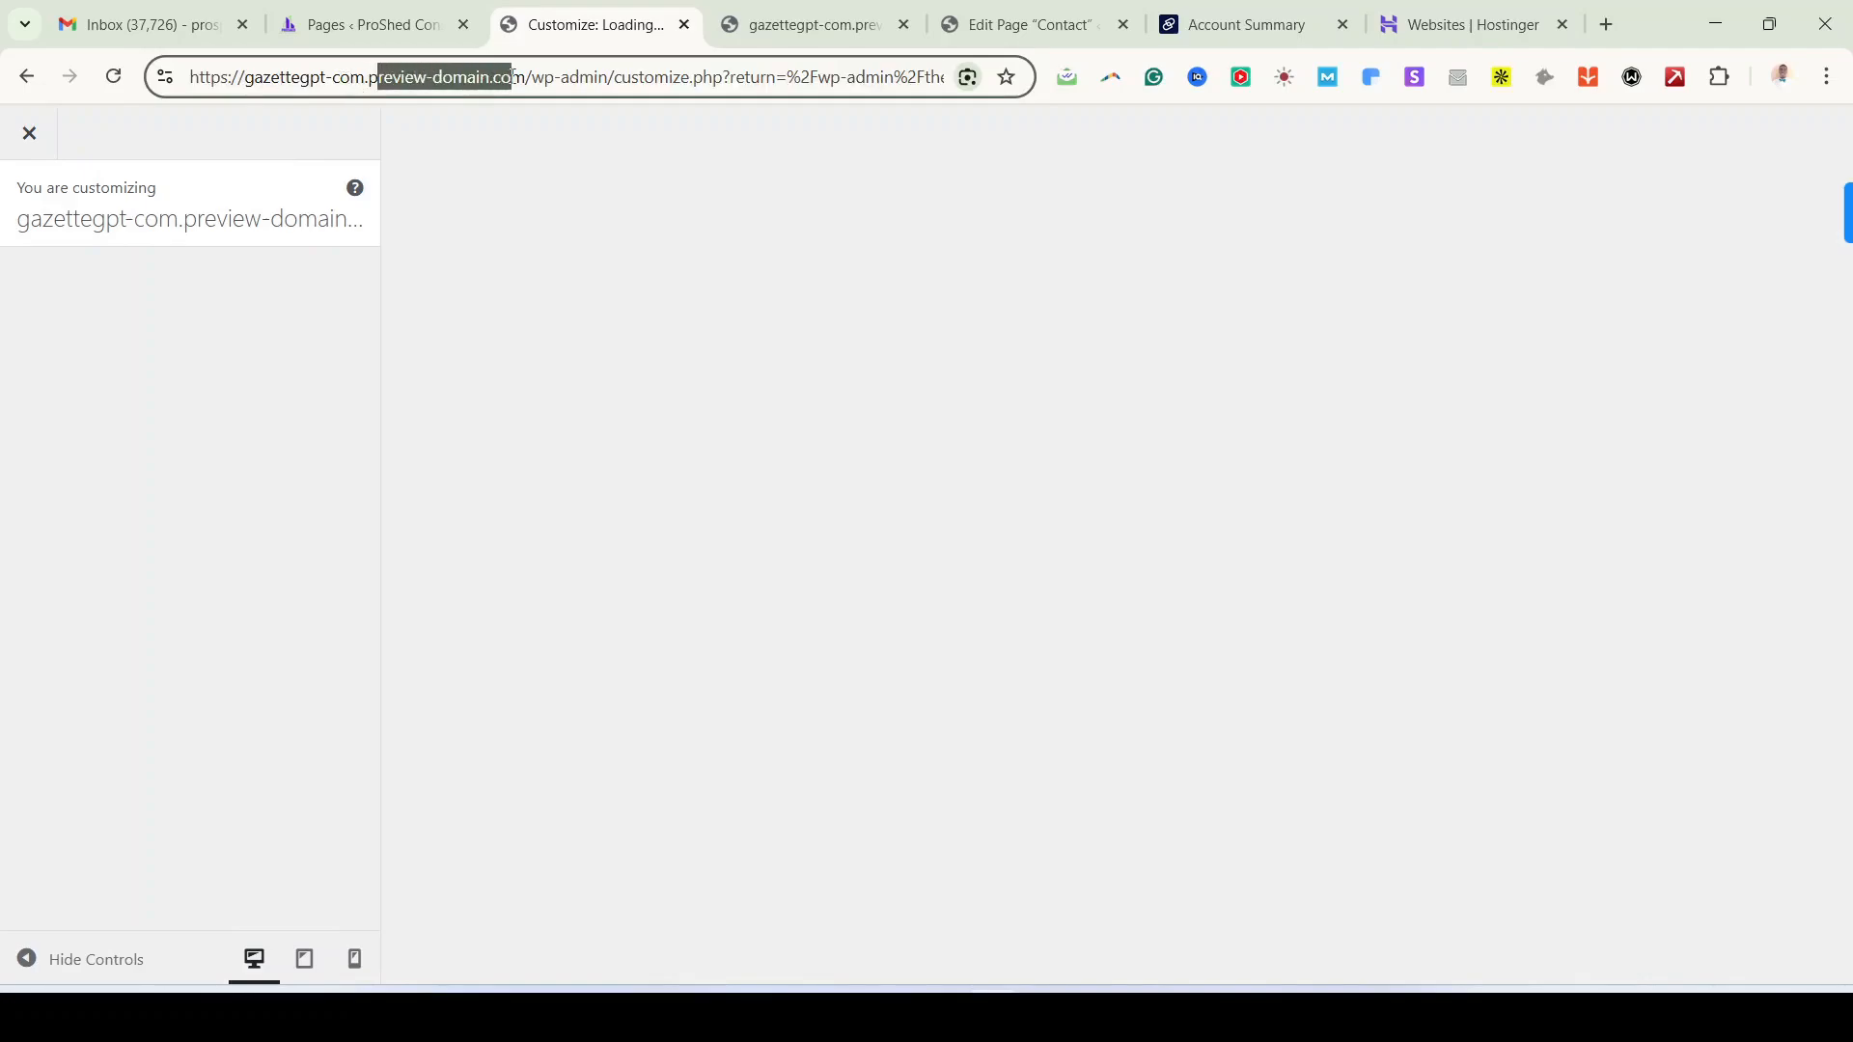
click(515, 84)
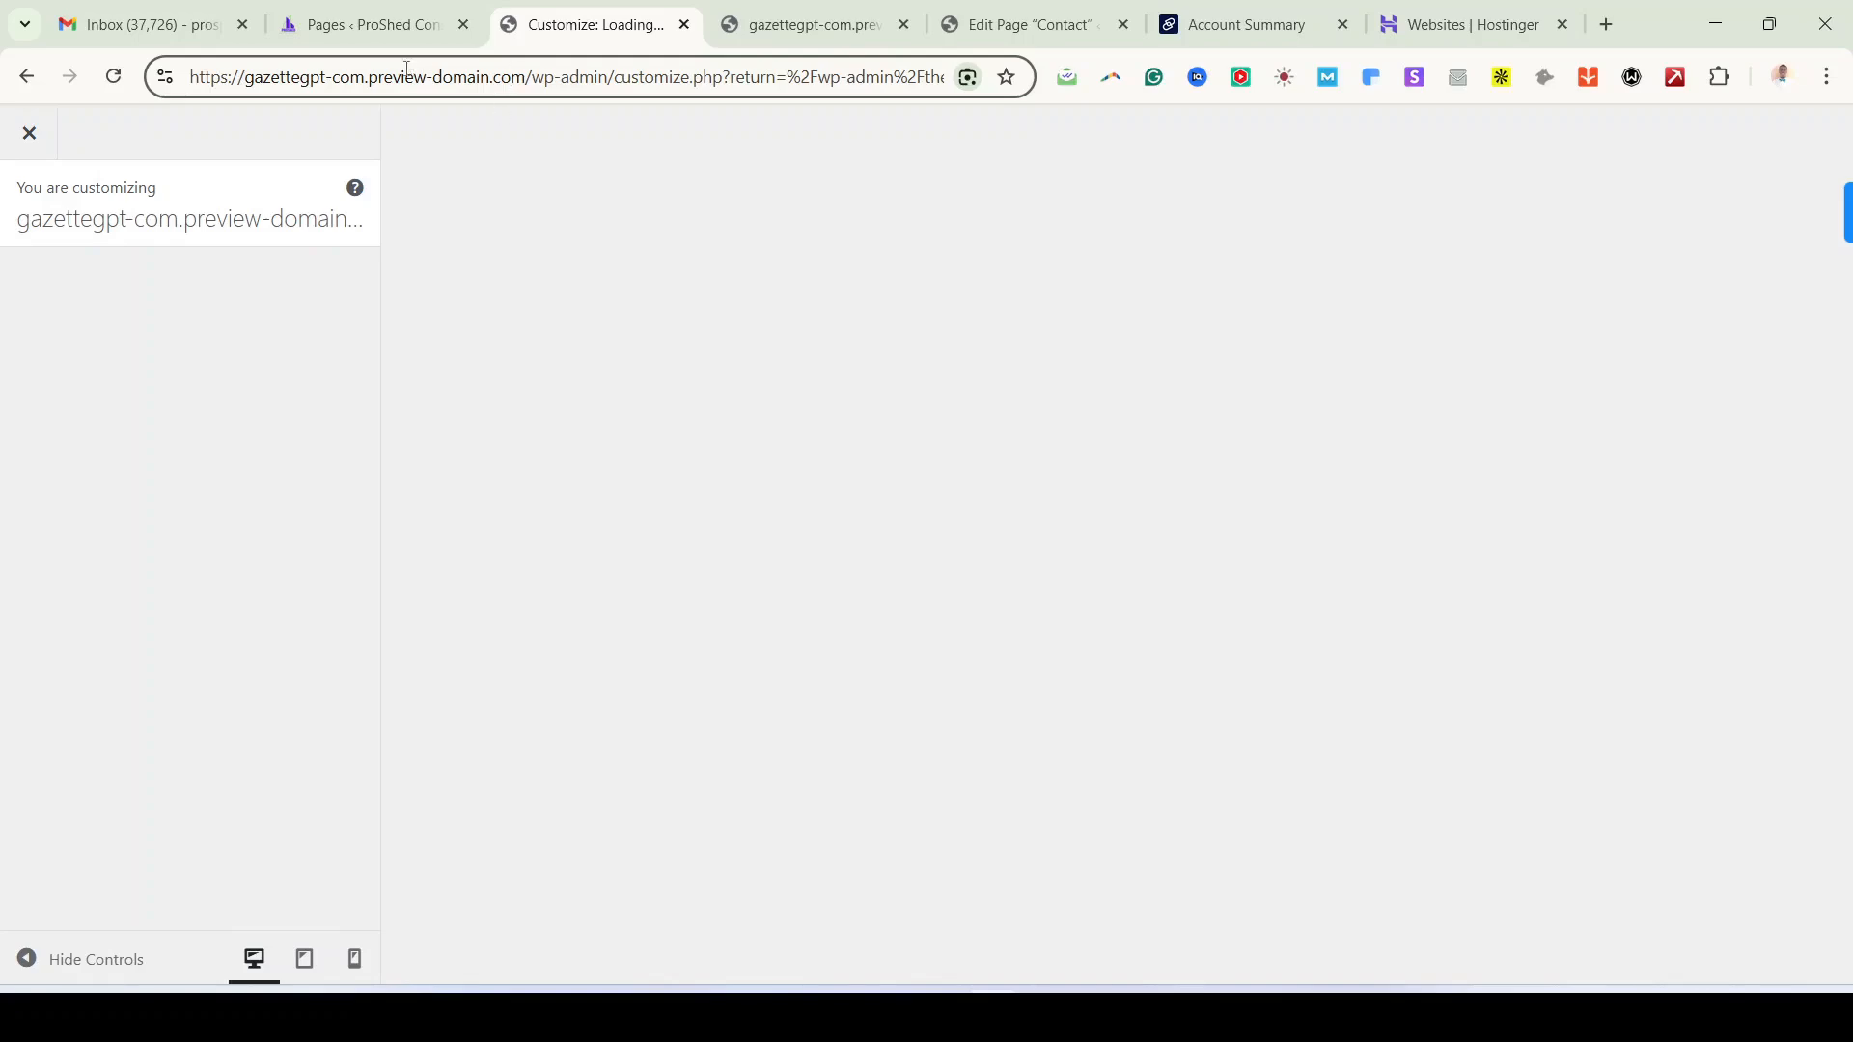
Step: Go to gazettegpt.com/wp-admin in a new tab to reach the admin Dashboard
click(1607, 25)
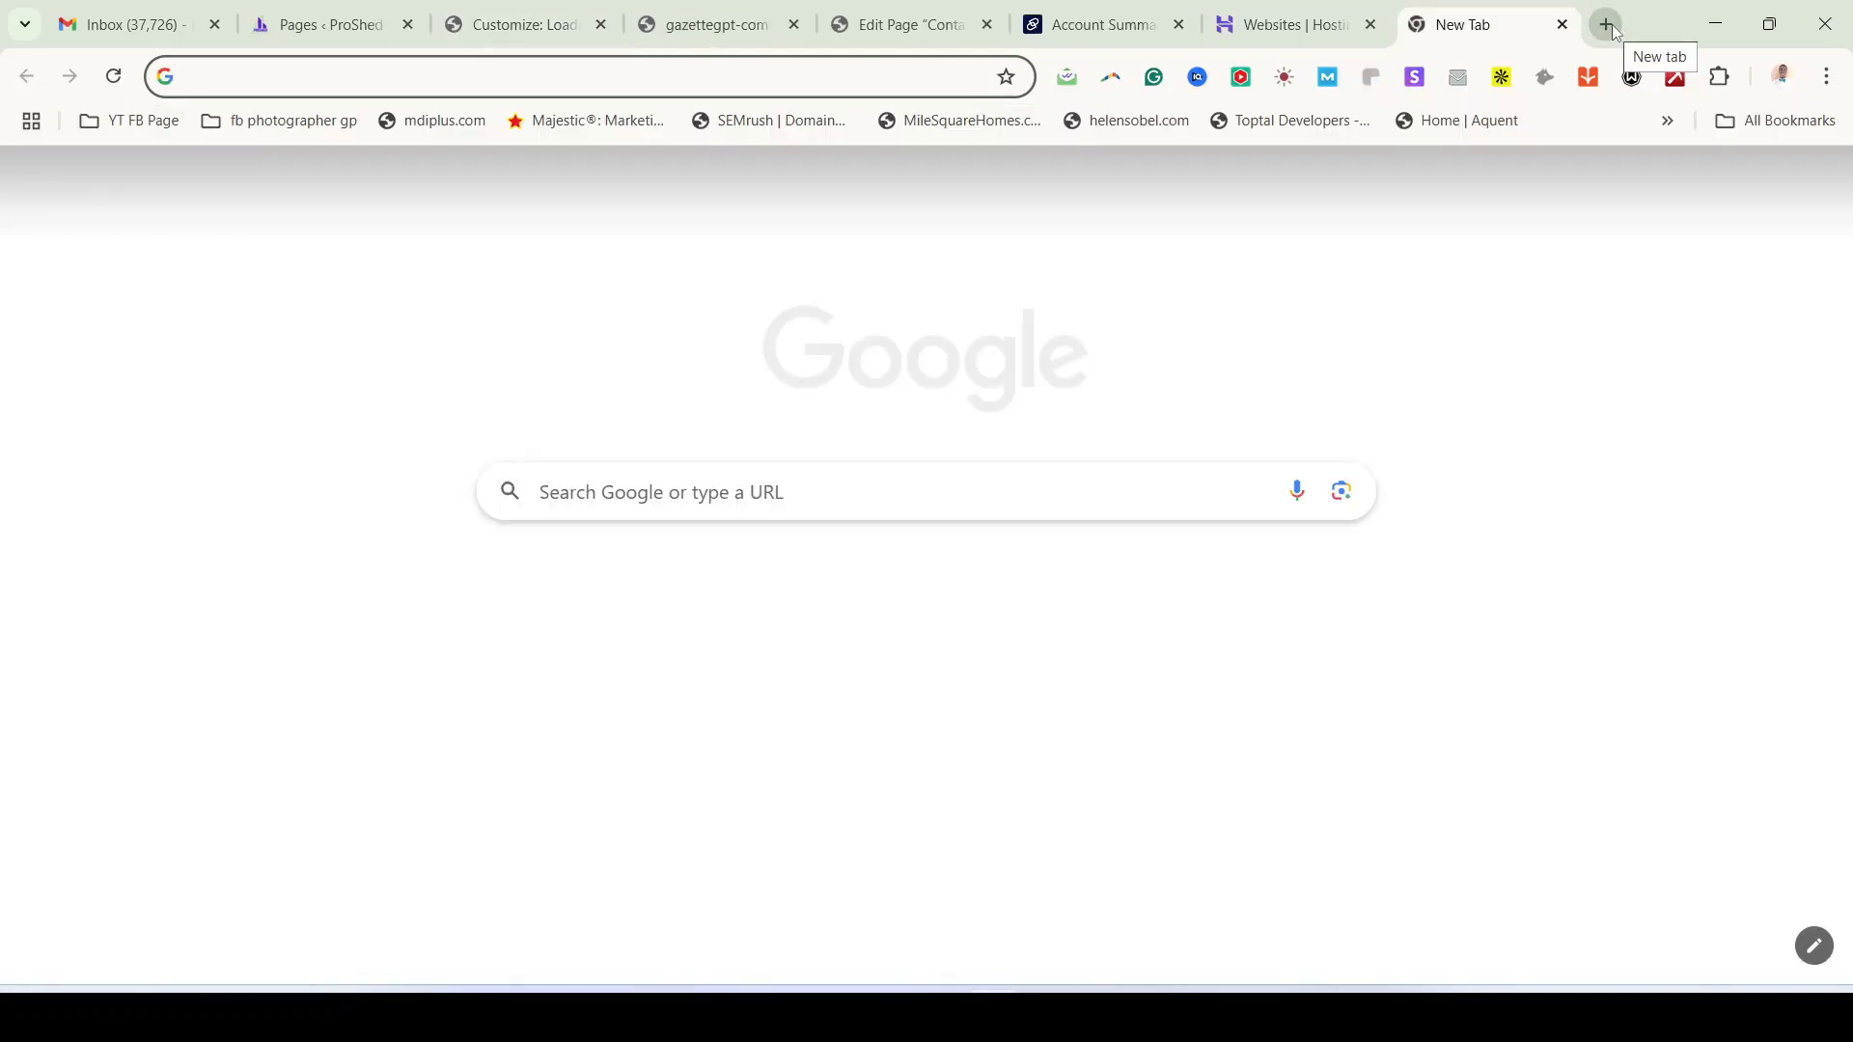
text(https://gazettegpt.com)
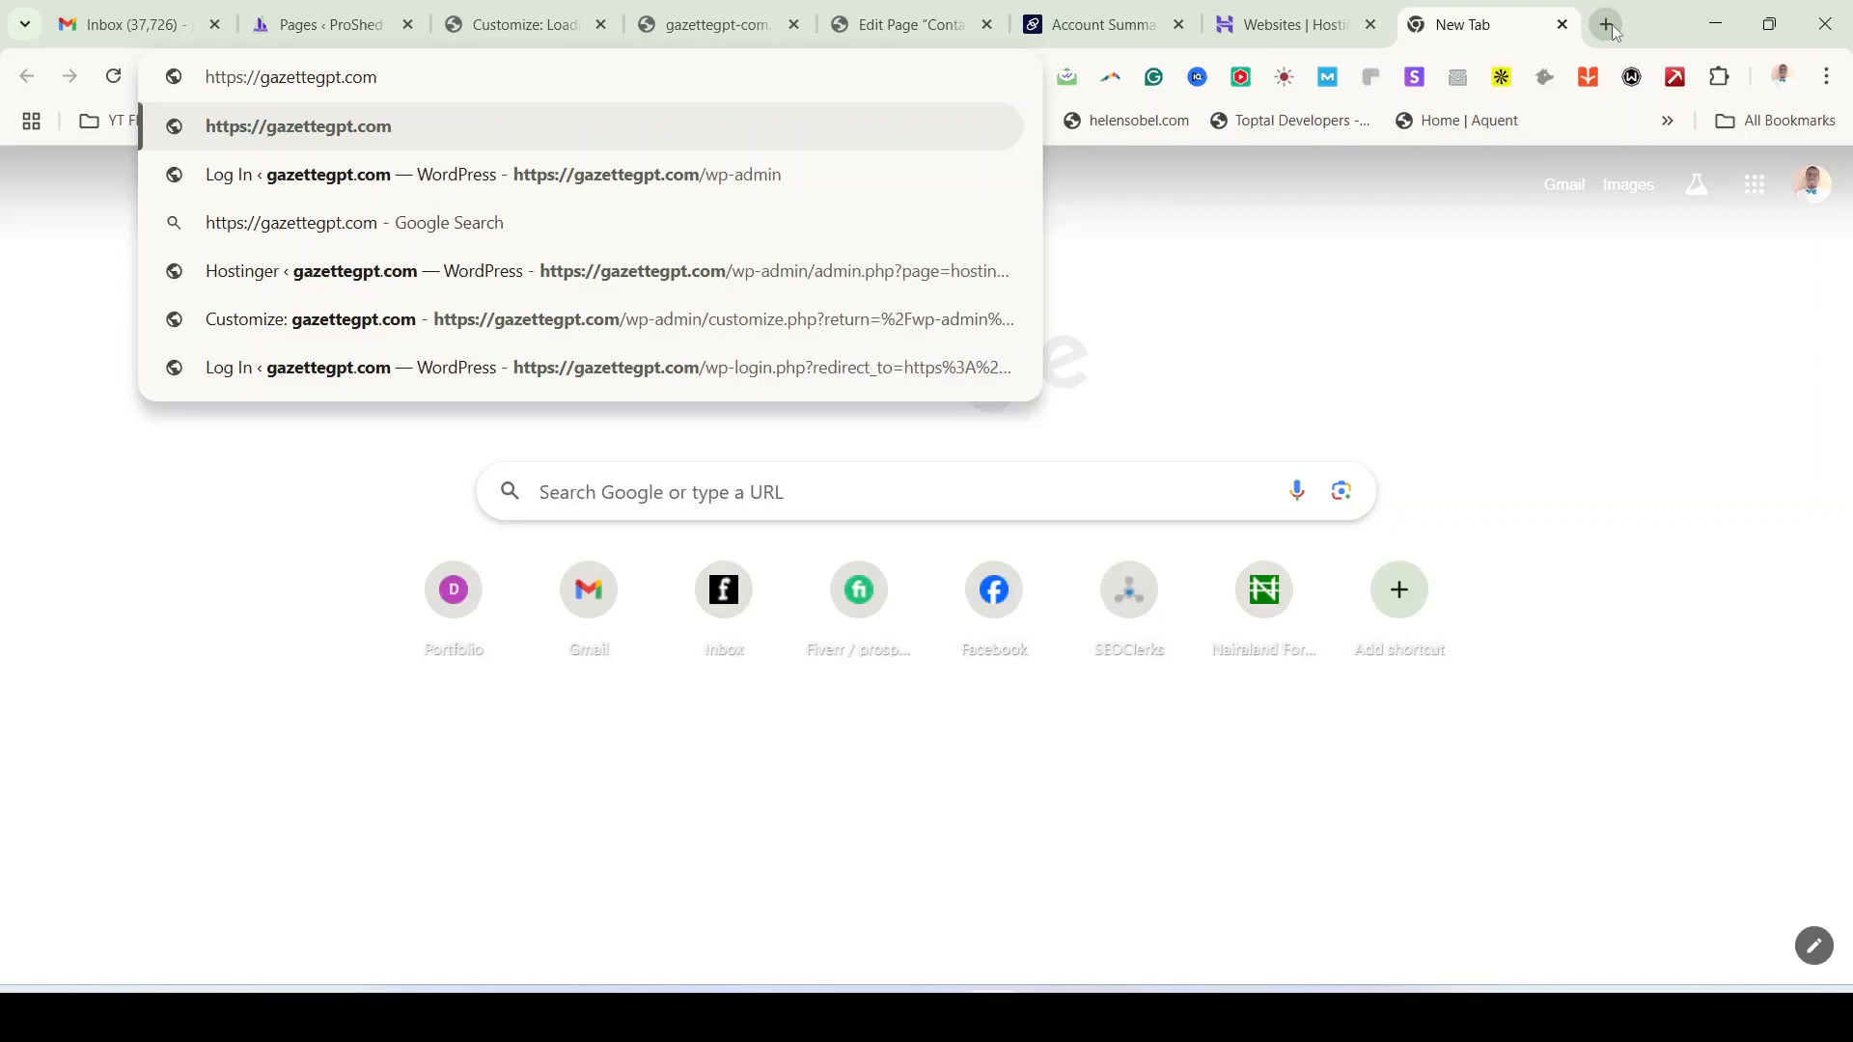
text(/)
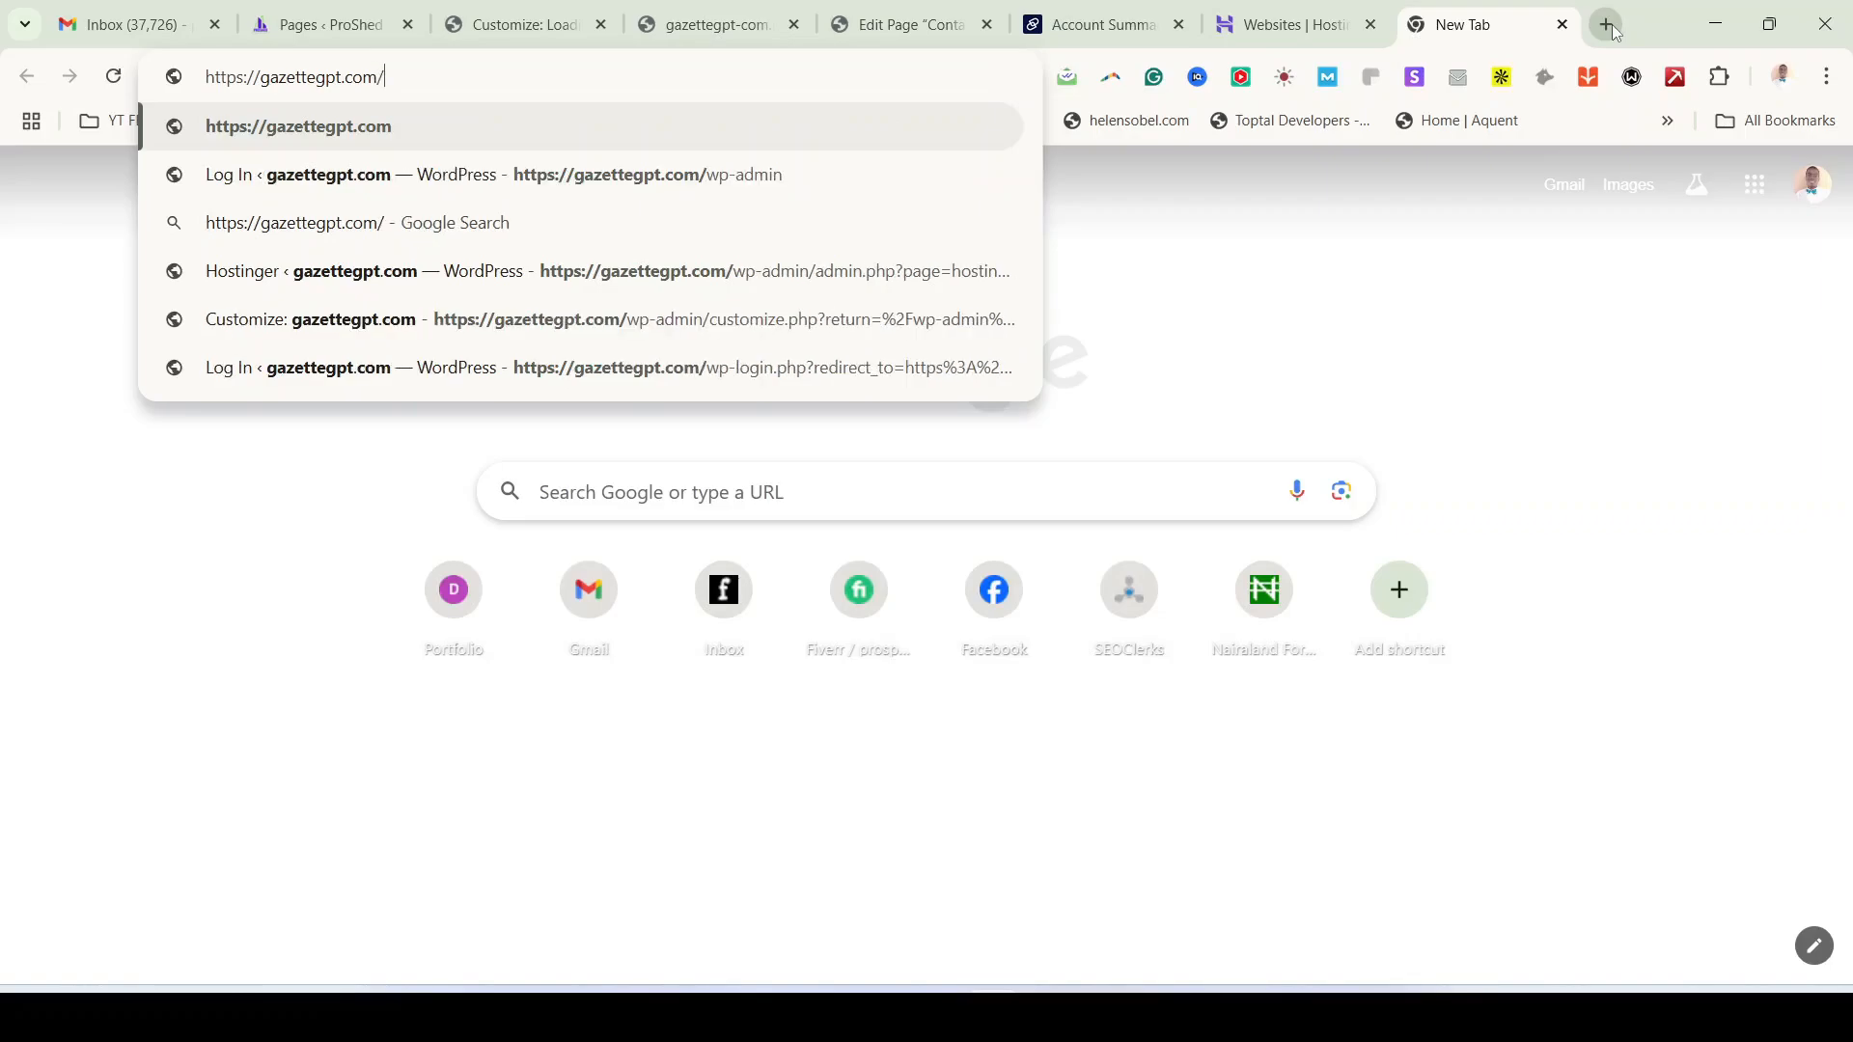
text(wp-)
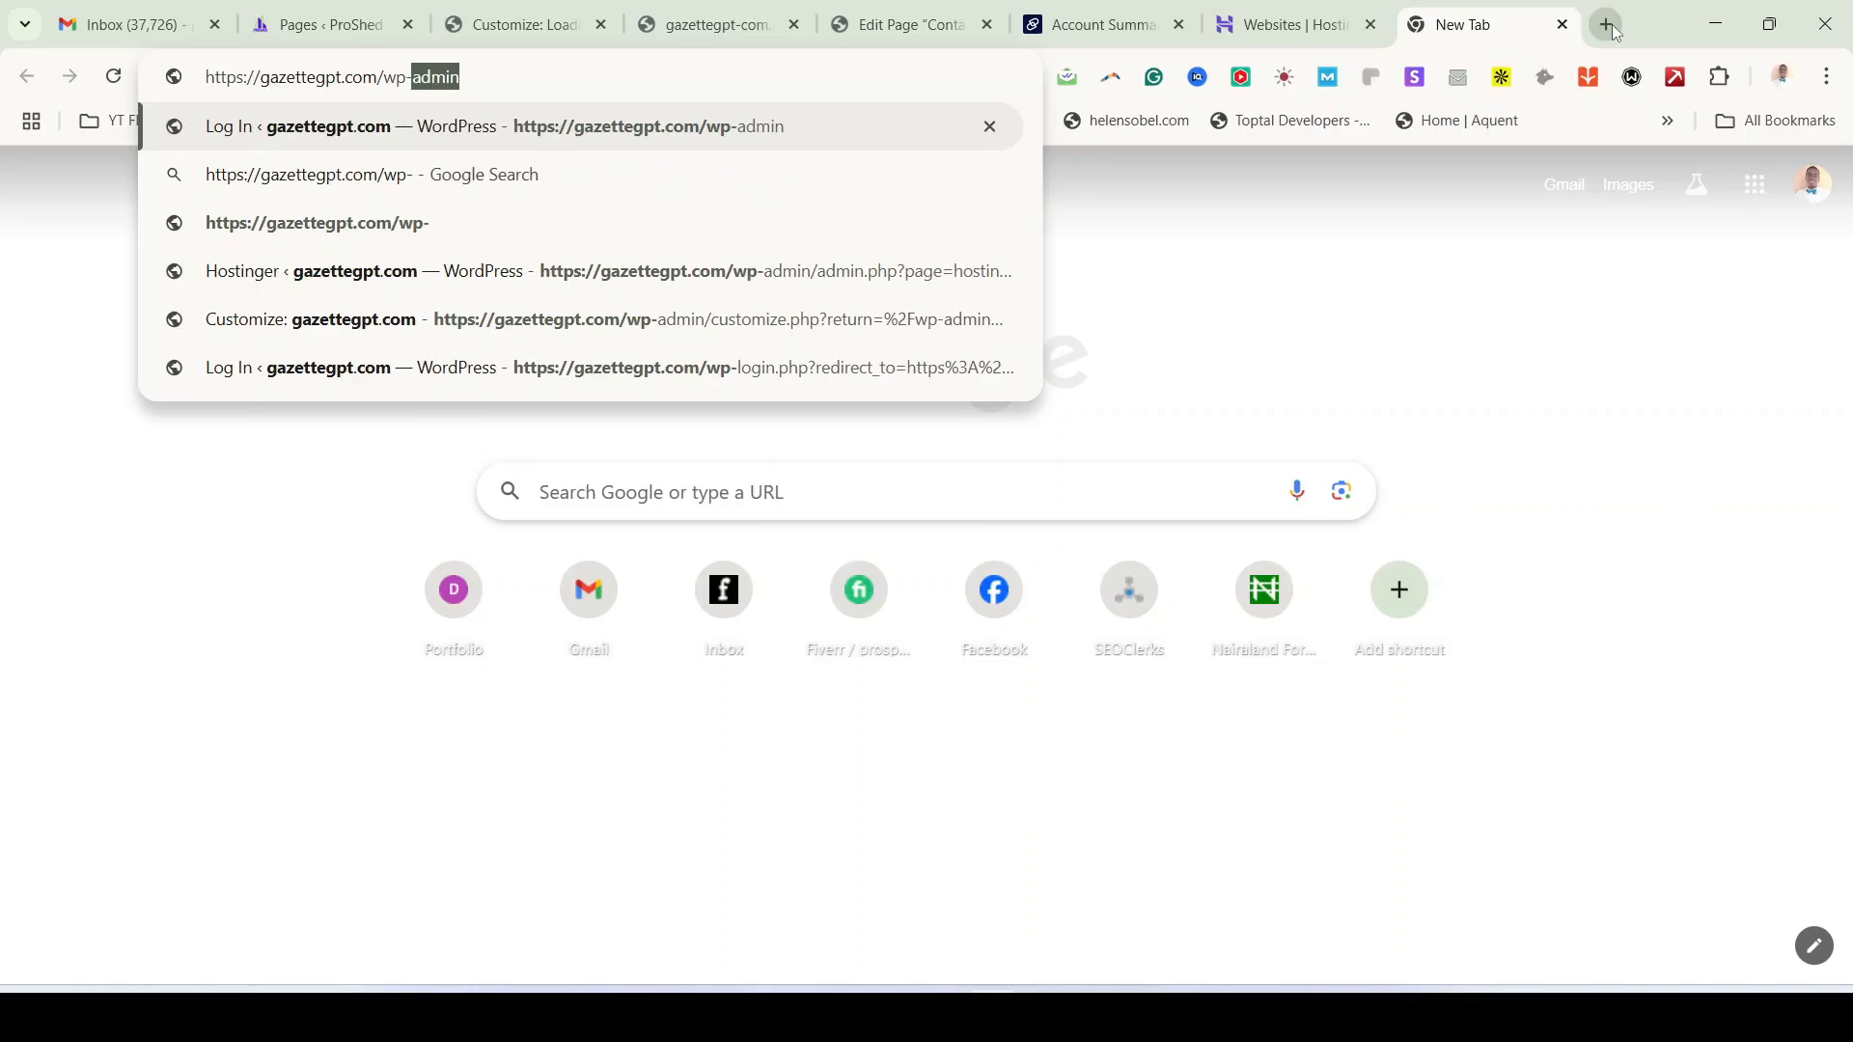
text(admin)
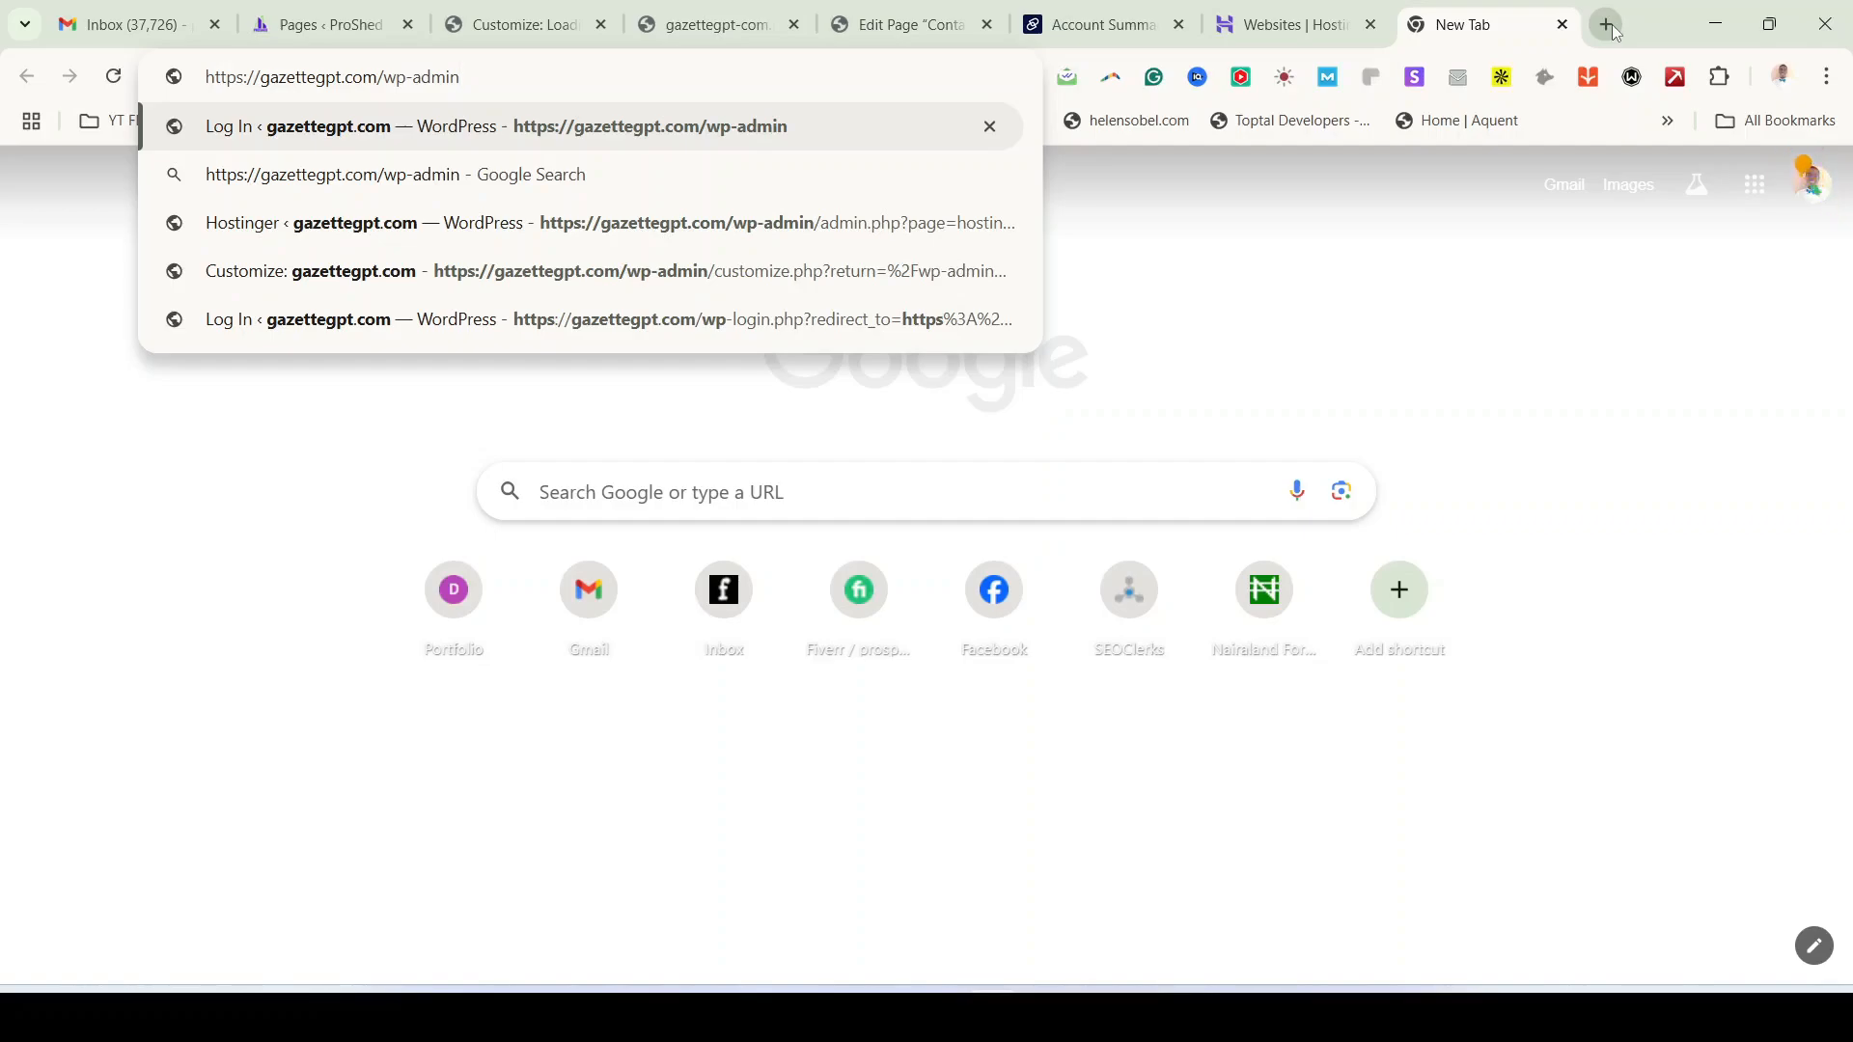
key(Return)
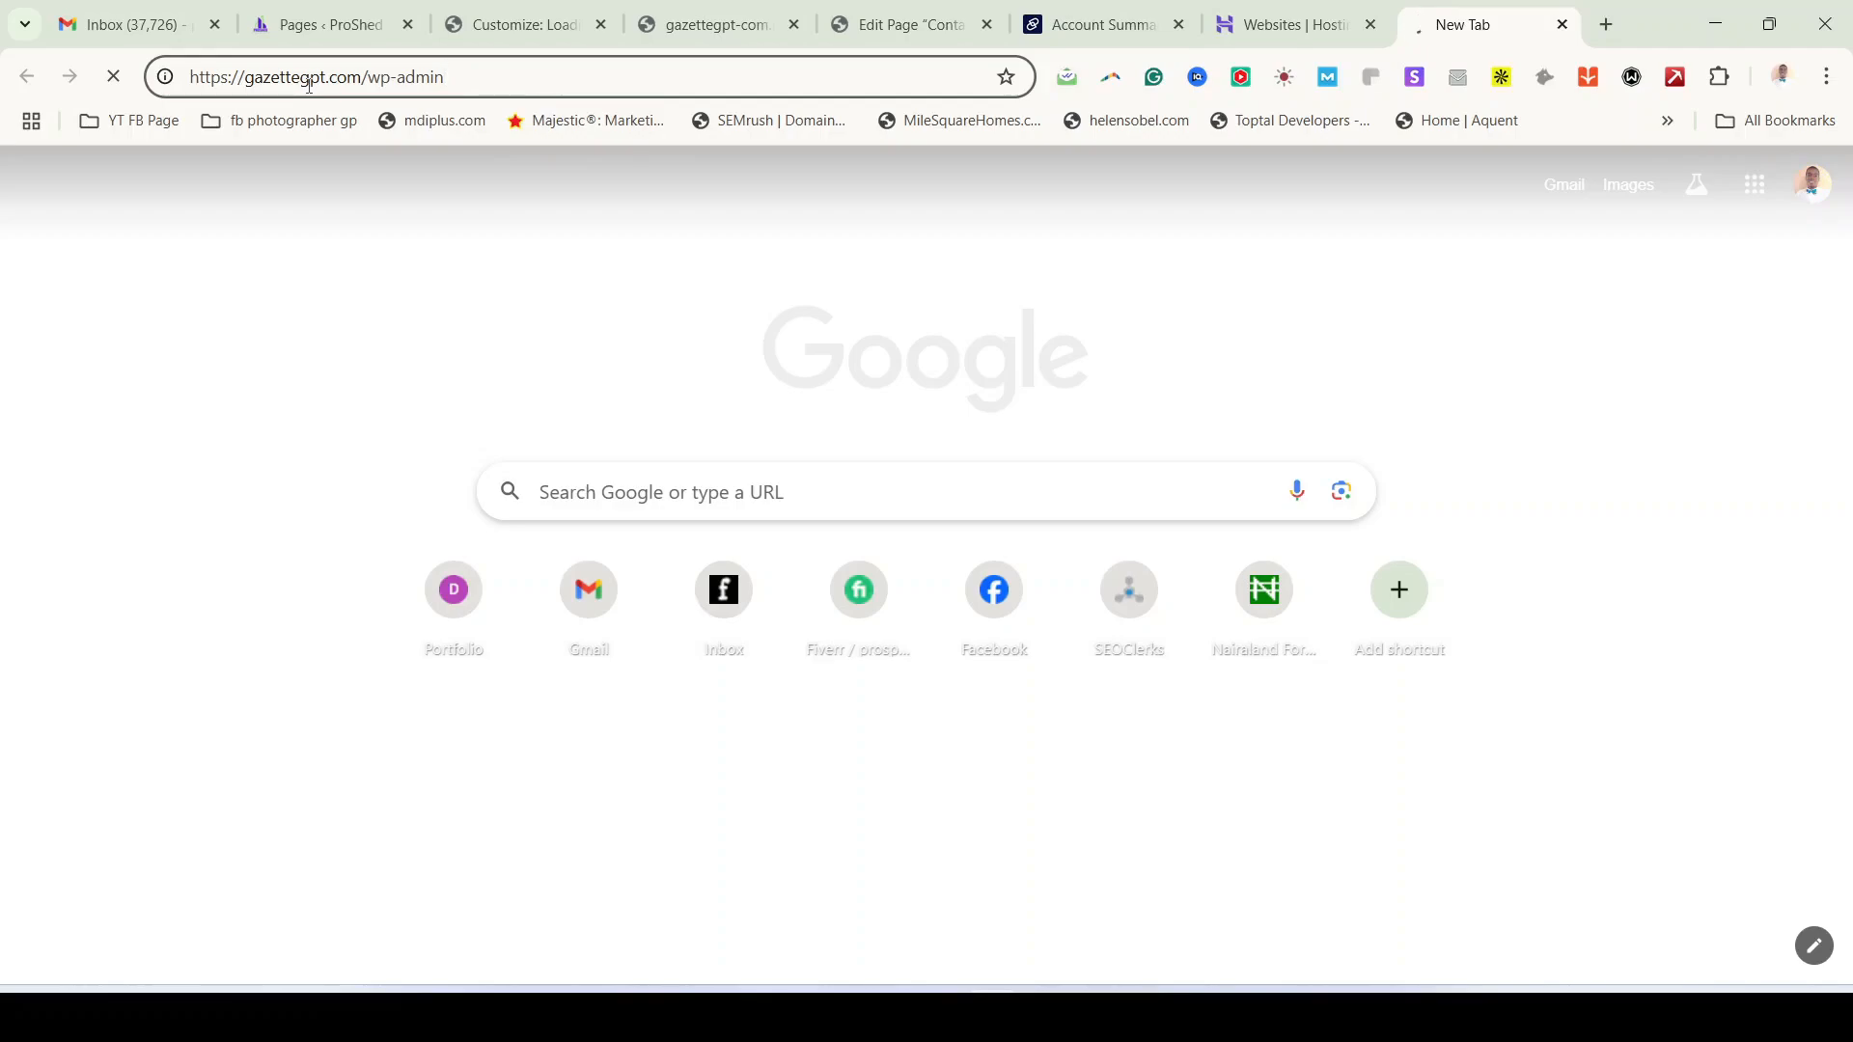
click(396, 76)
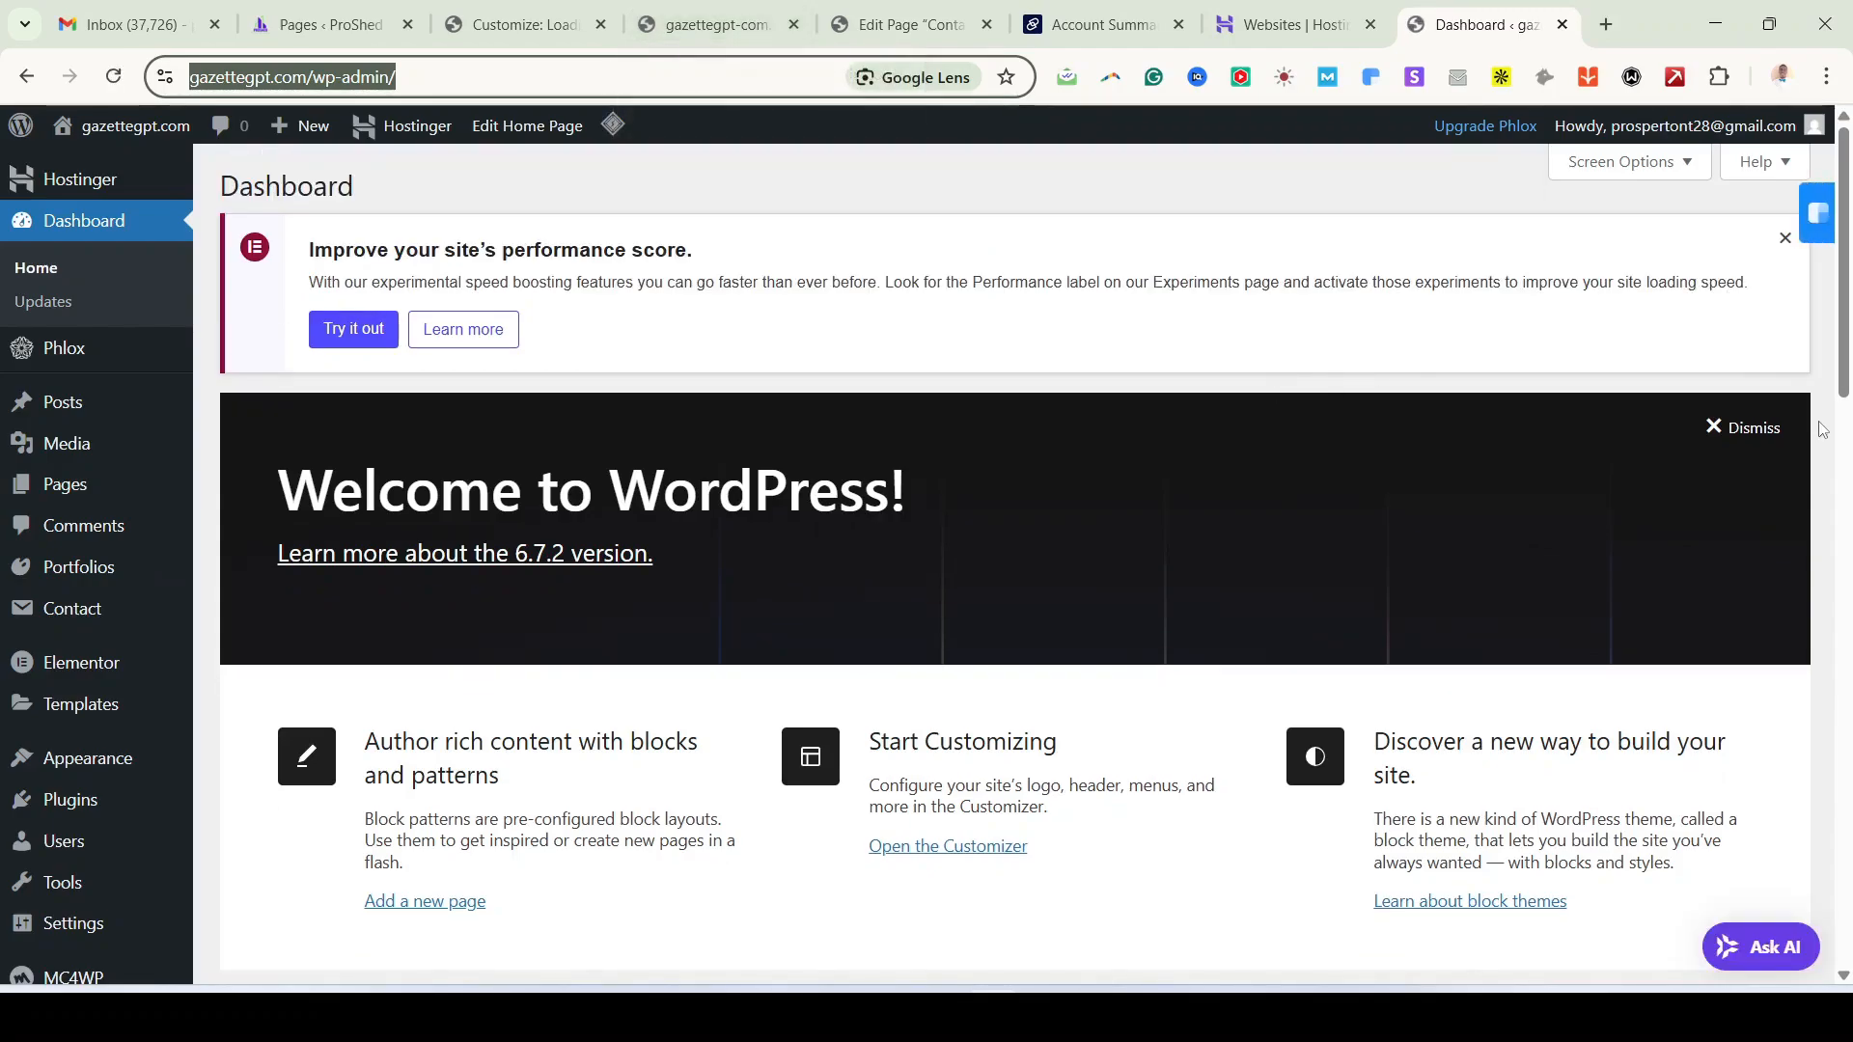
Step: Open Appearance > Customize from the gazettegpt.com admin sidebar
click(1814, 408)
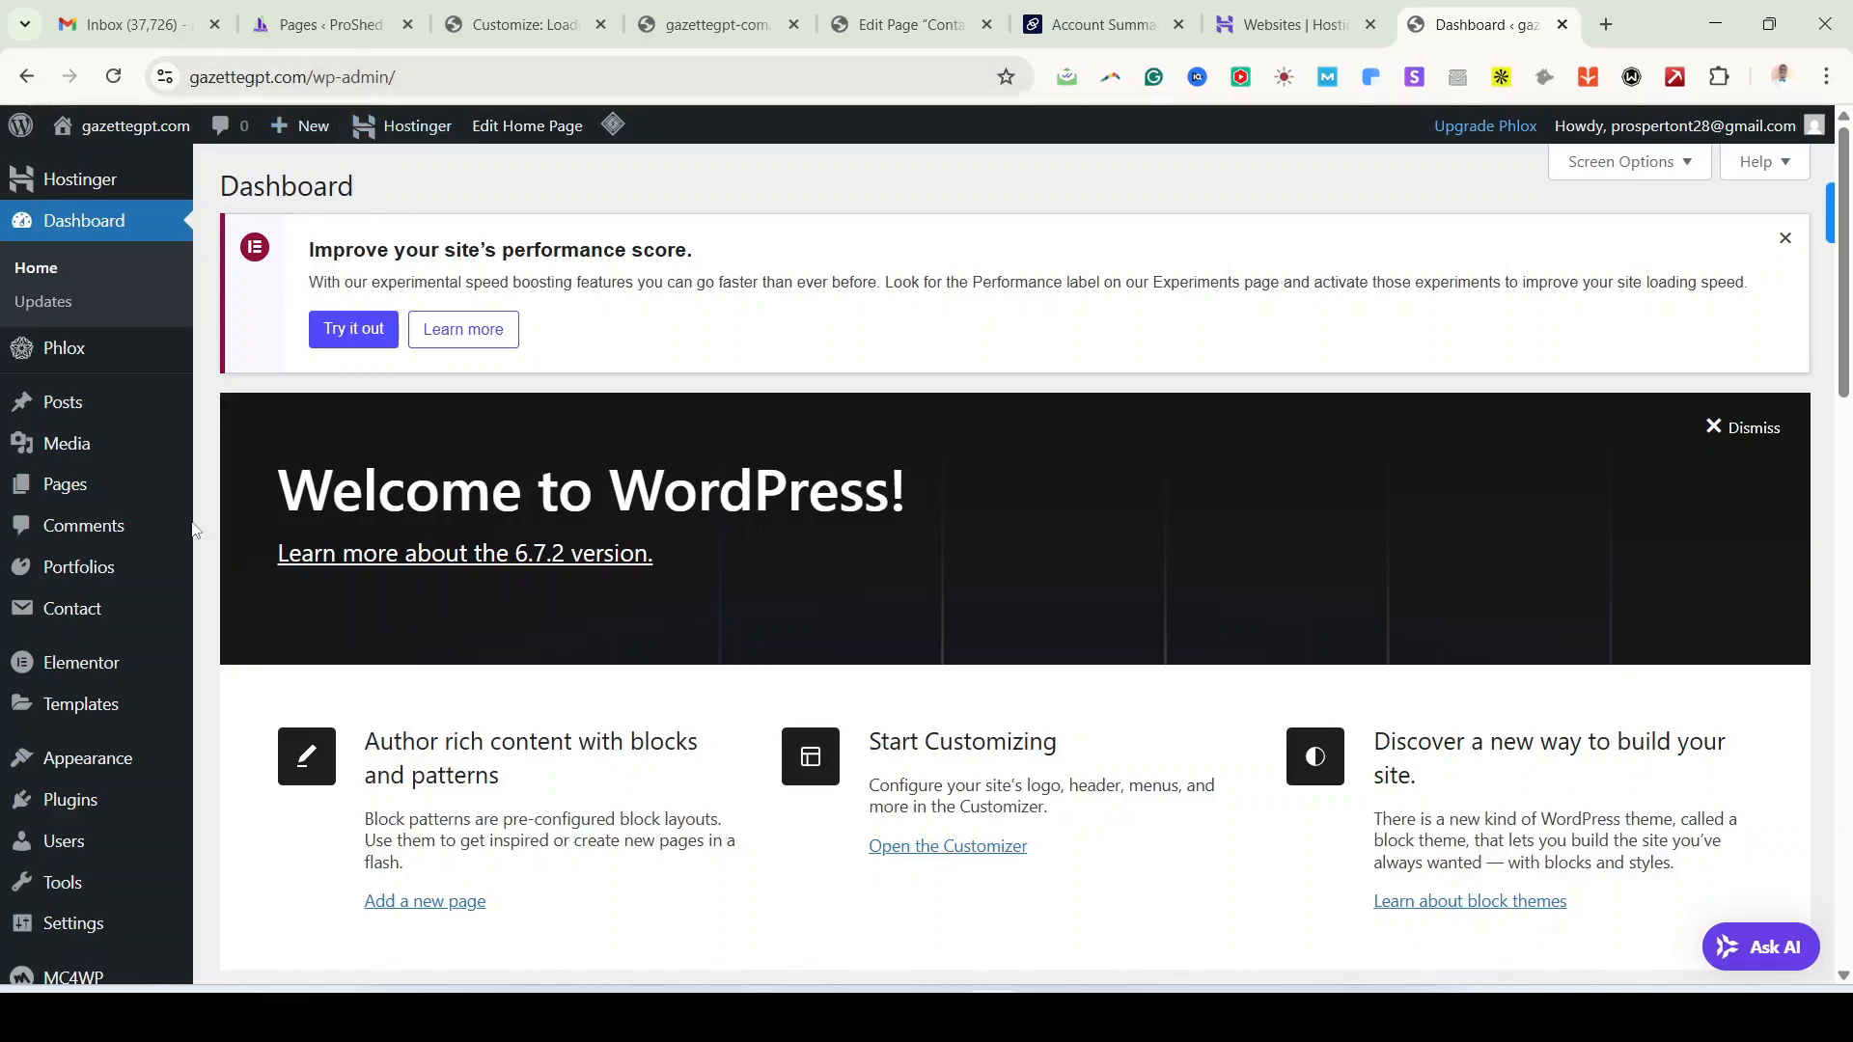
mouse_move(66, 758)
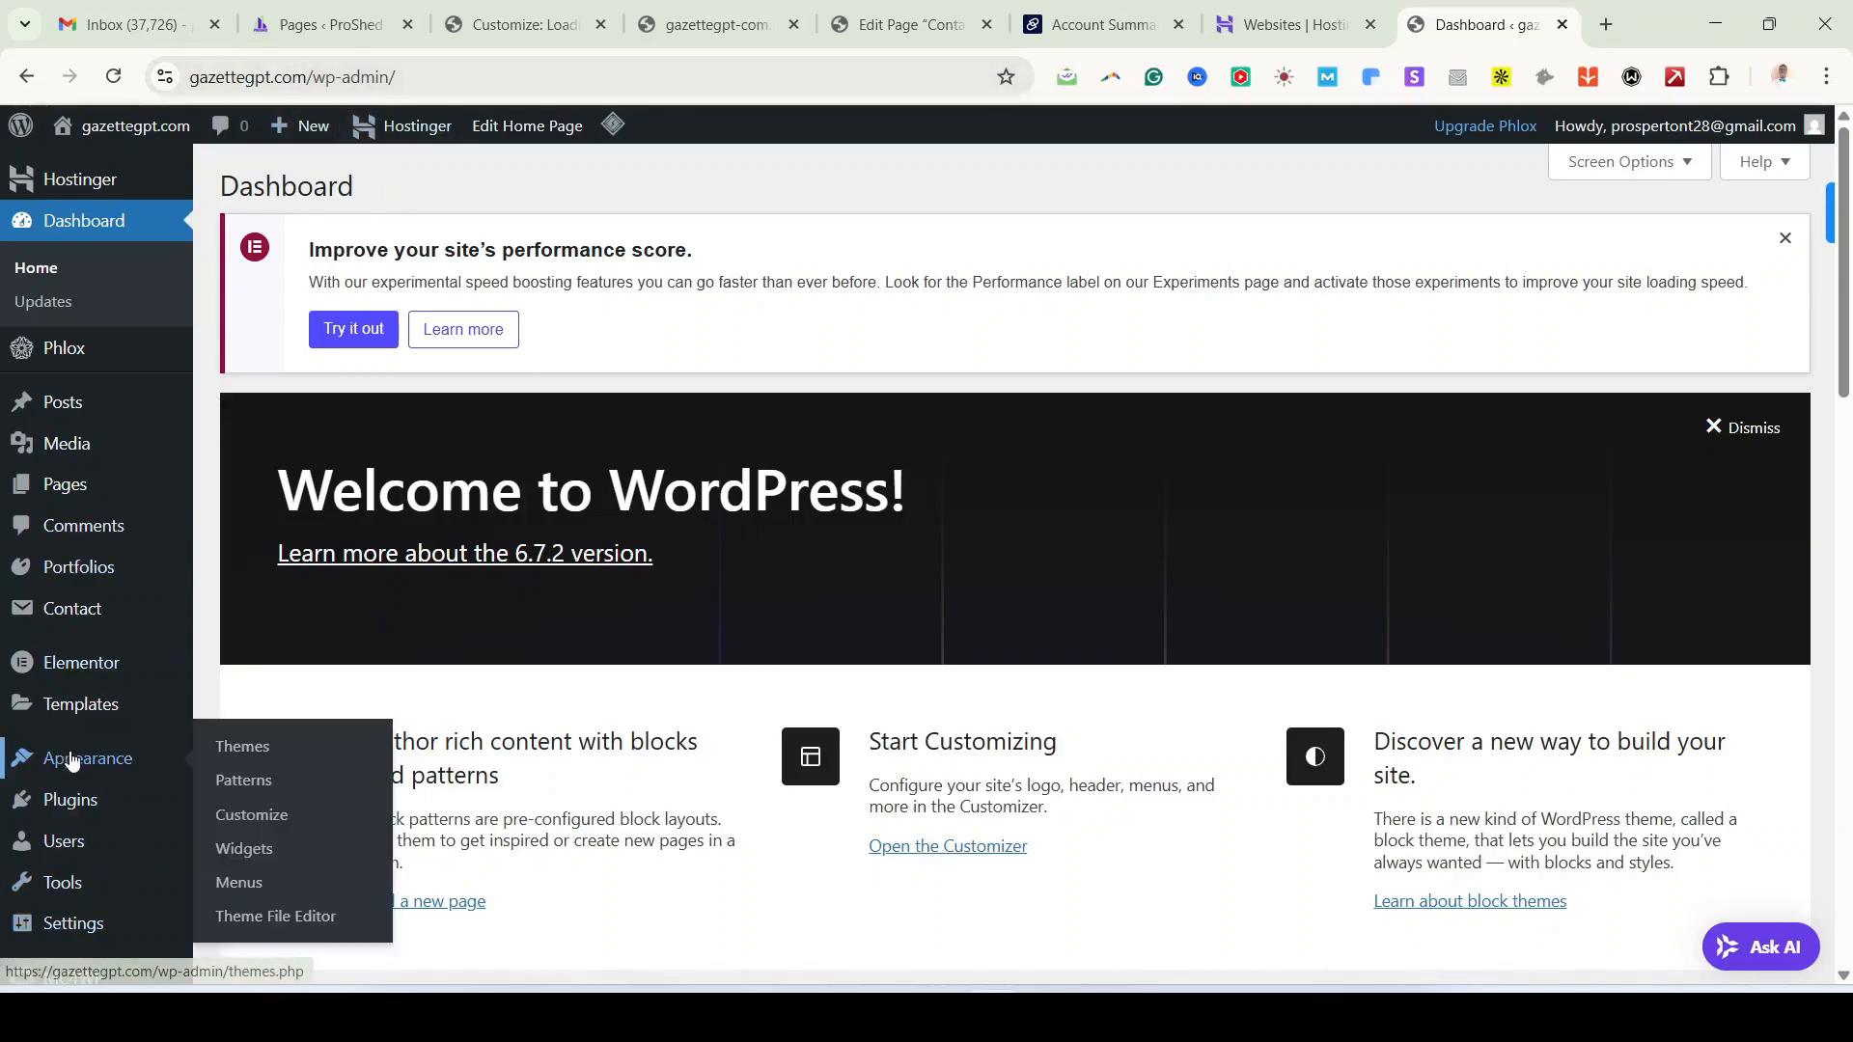
click(234, 816)
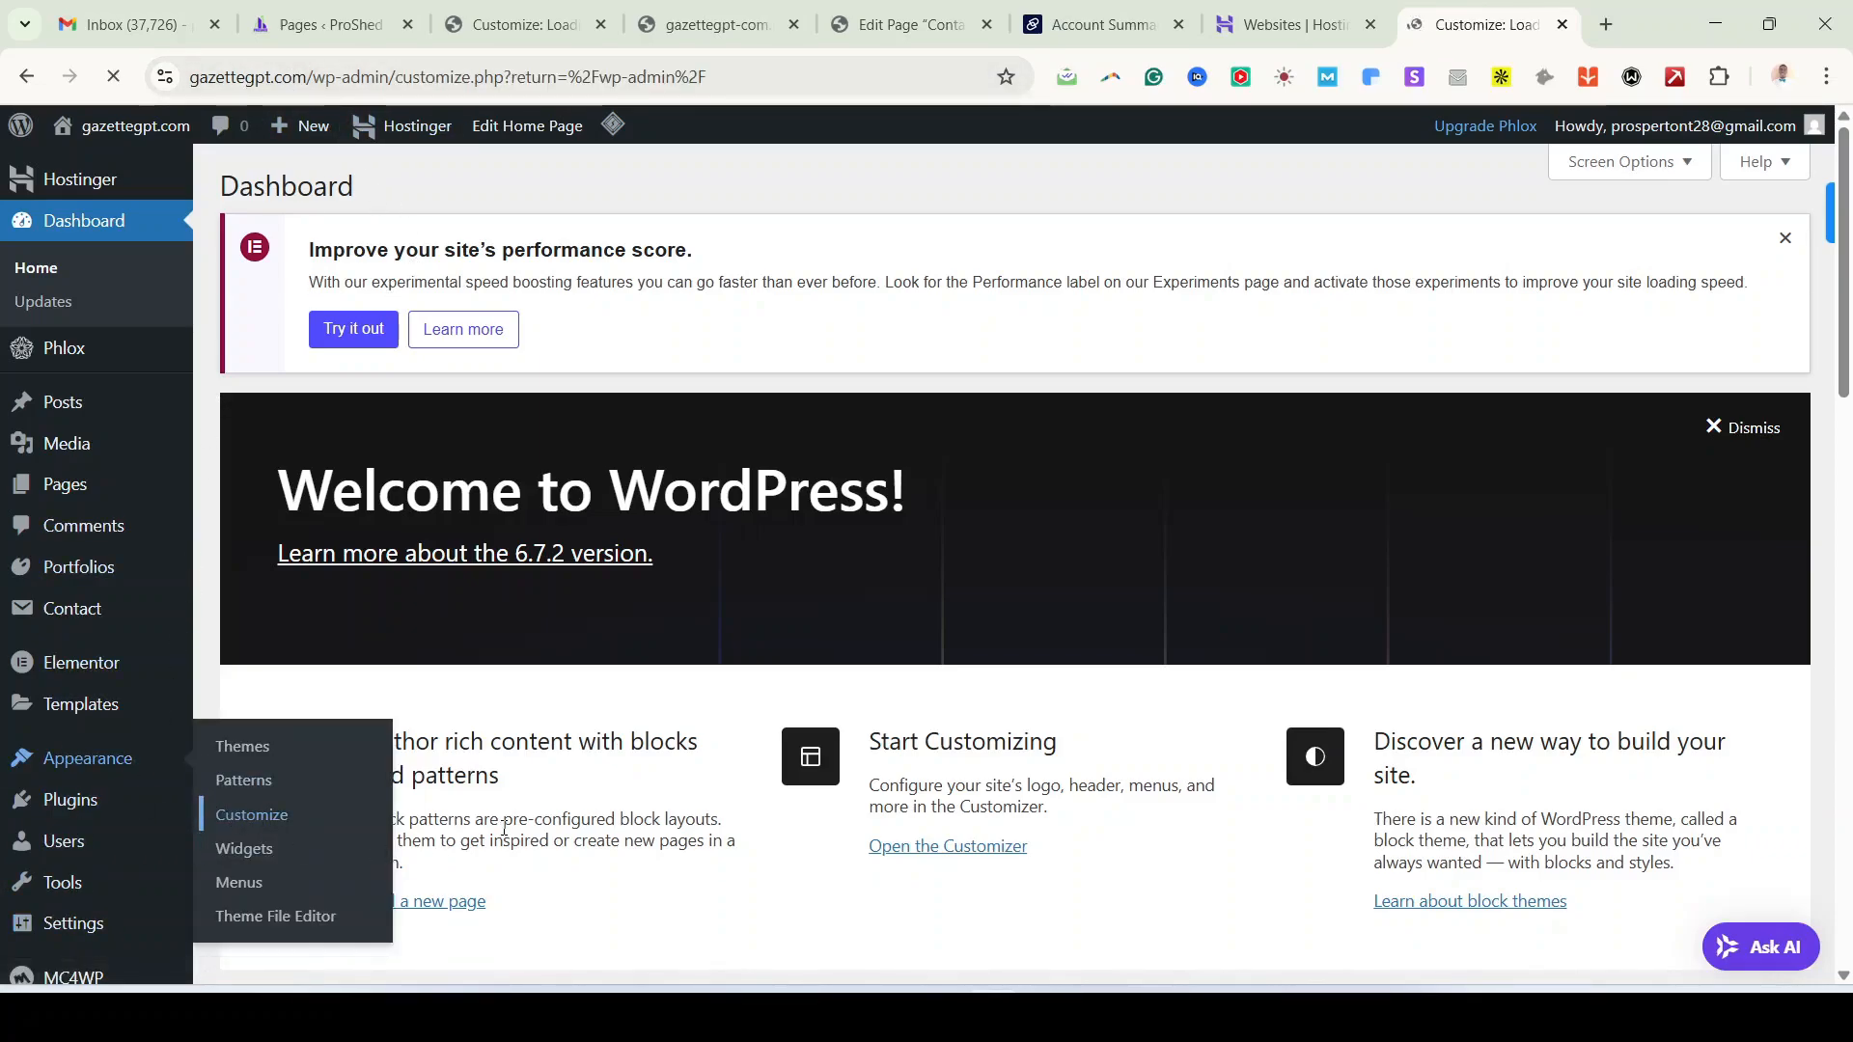
Step: Scroll the Phlox Customizer sidebar and preview while the gazettegpt.com site finishes loading
scroll(158, 587, down, 3)
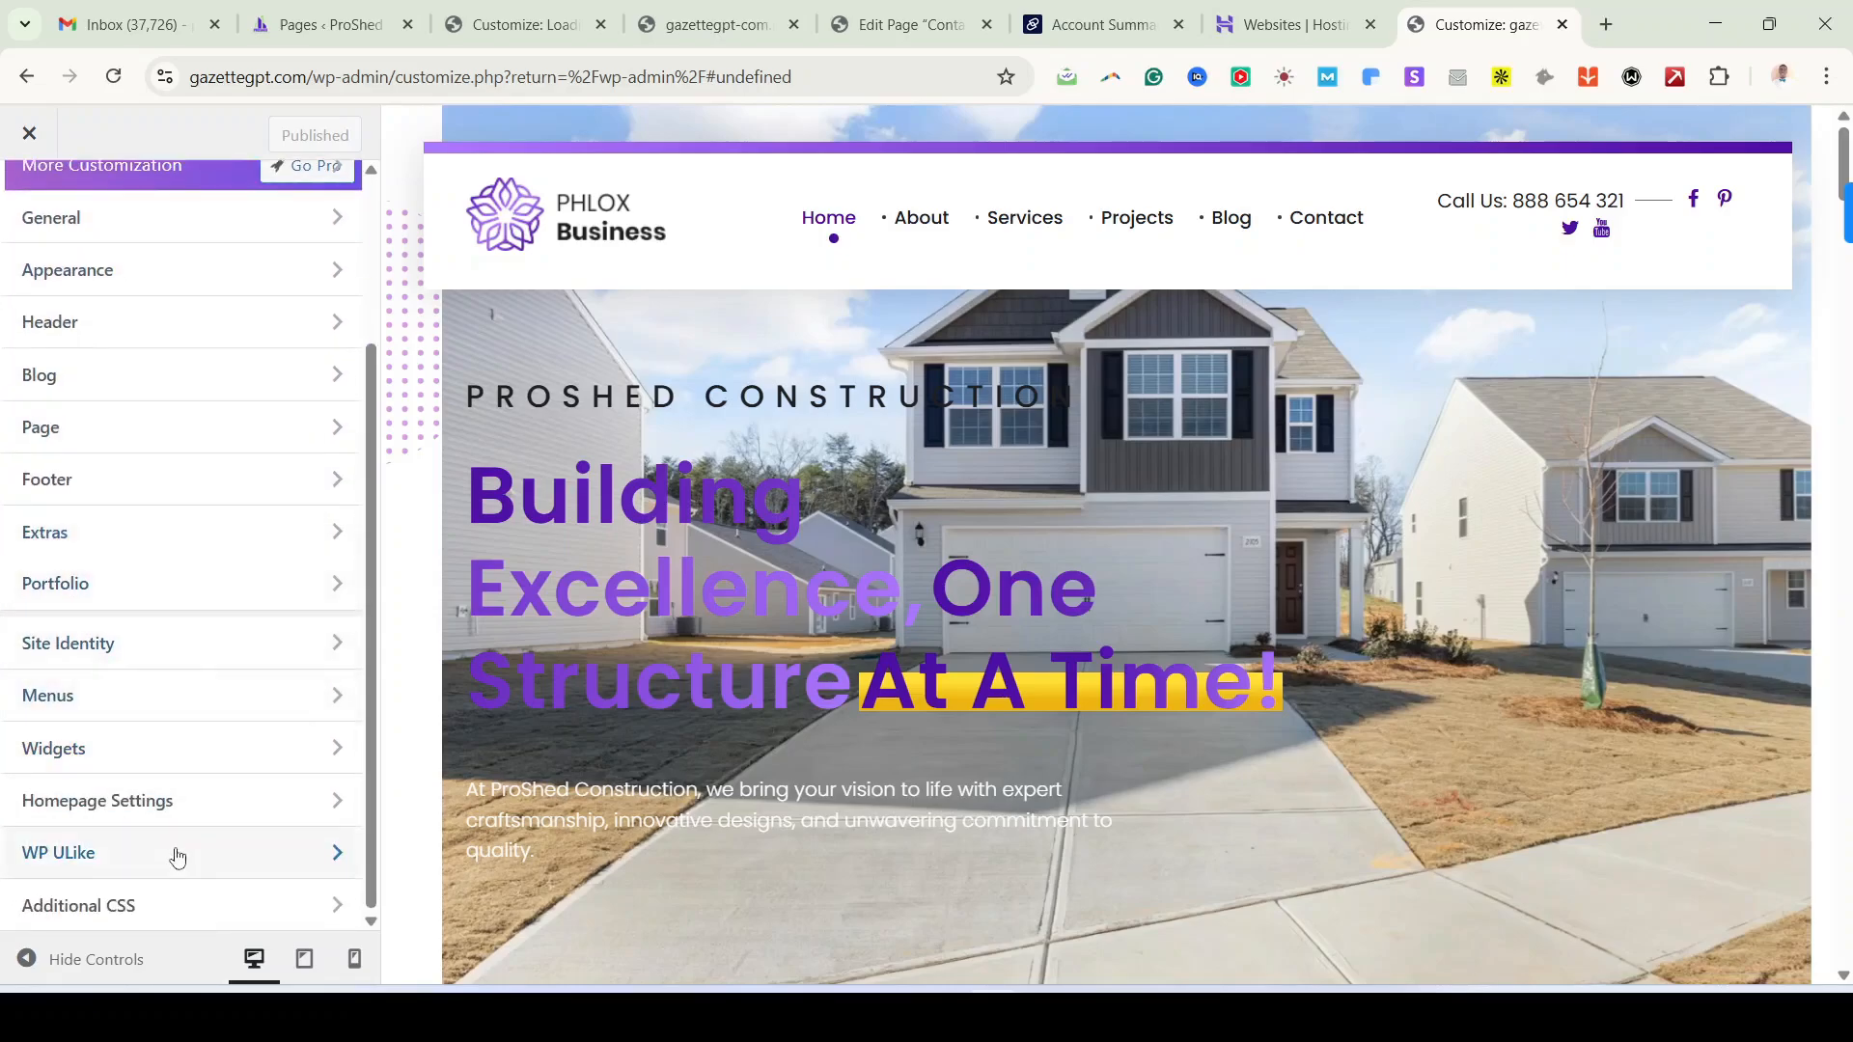
scroll(164, 386, up, 3)
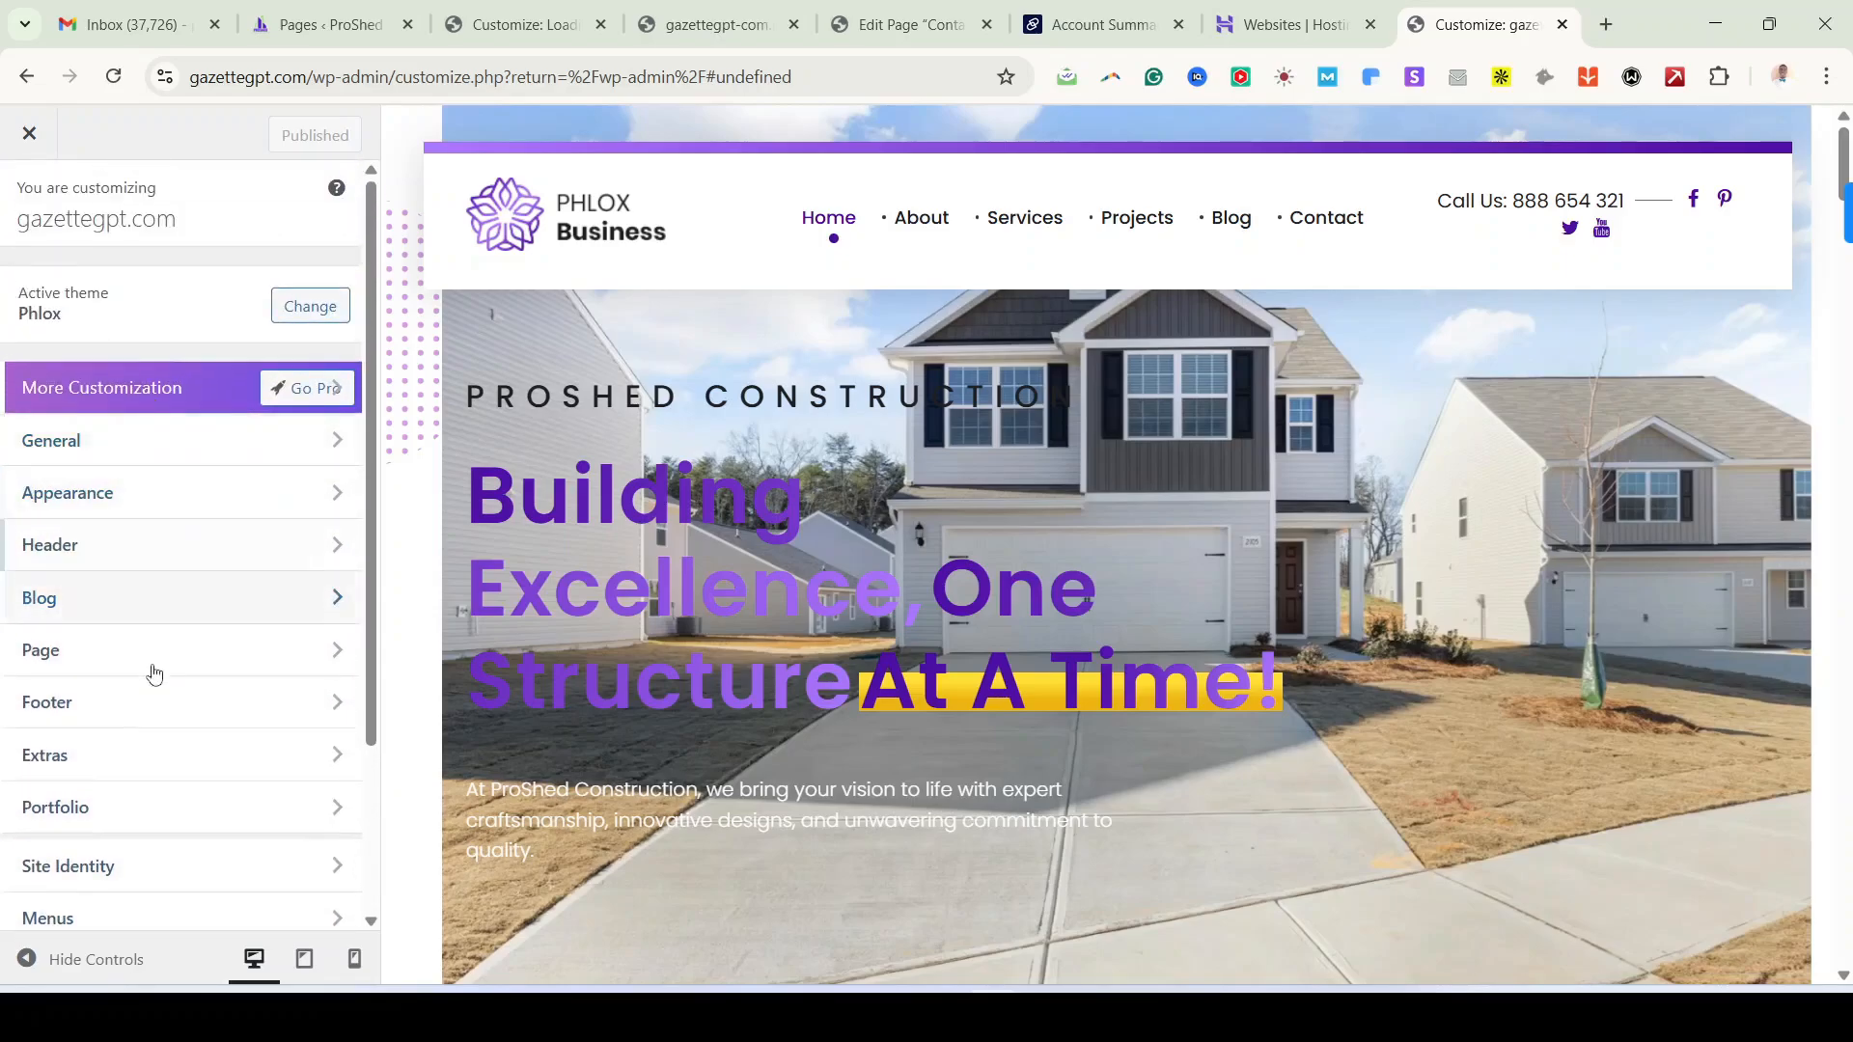
scroll(160, 821, down, 3)
scroll(160, 787, up, 3)
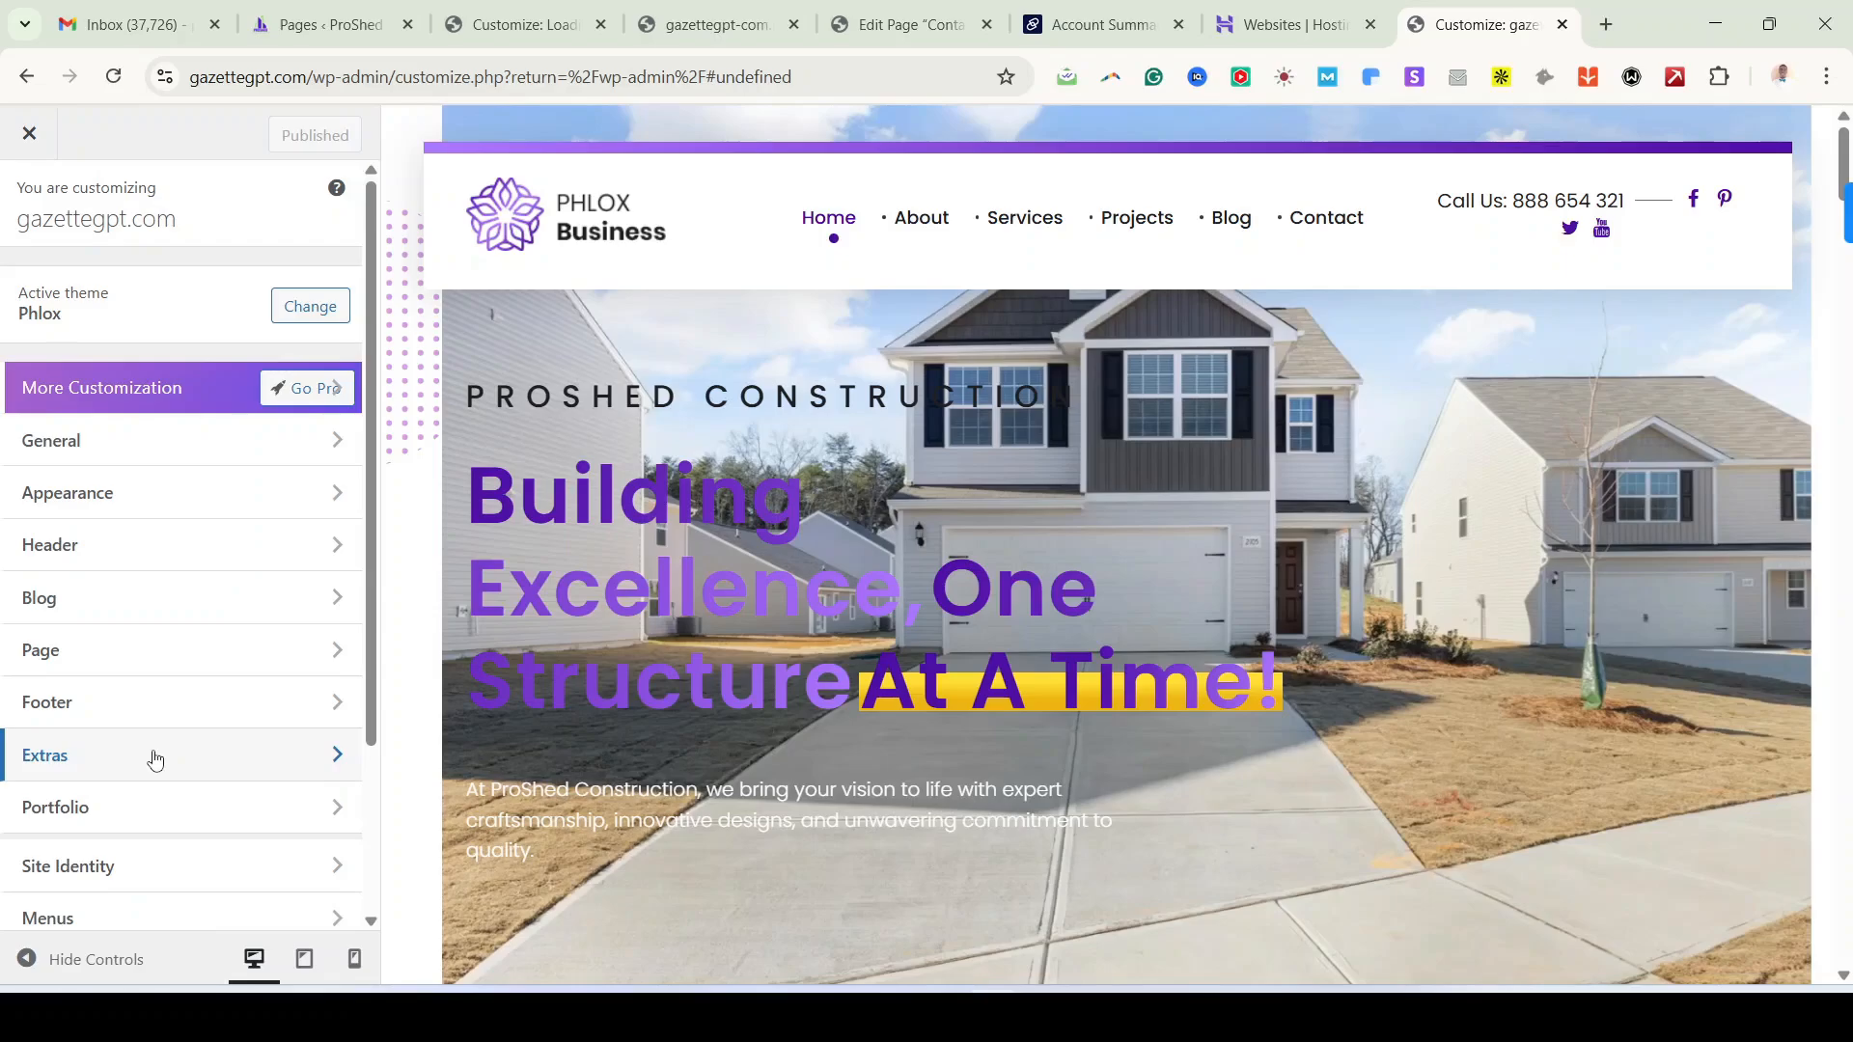
scroll(132, 745, down, 4)
scroll(135, 728, up, 4)
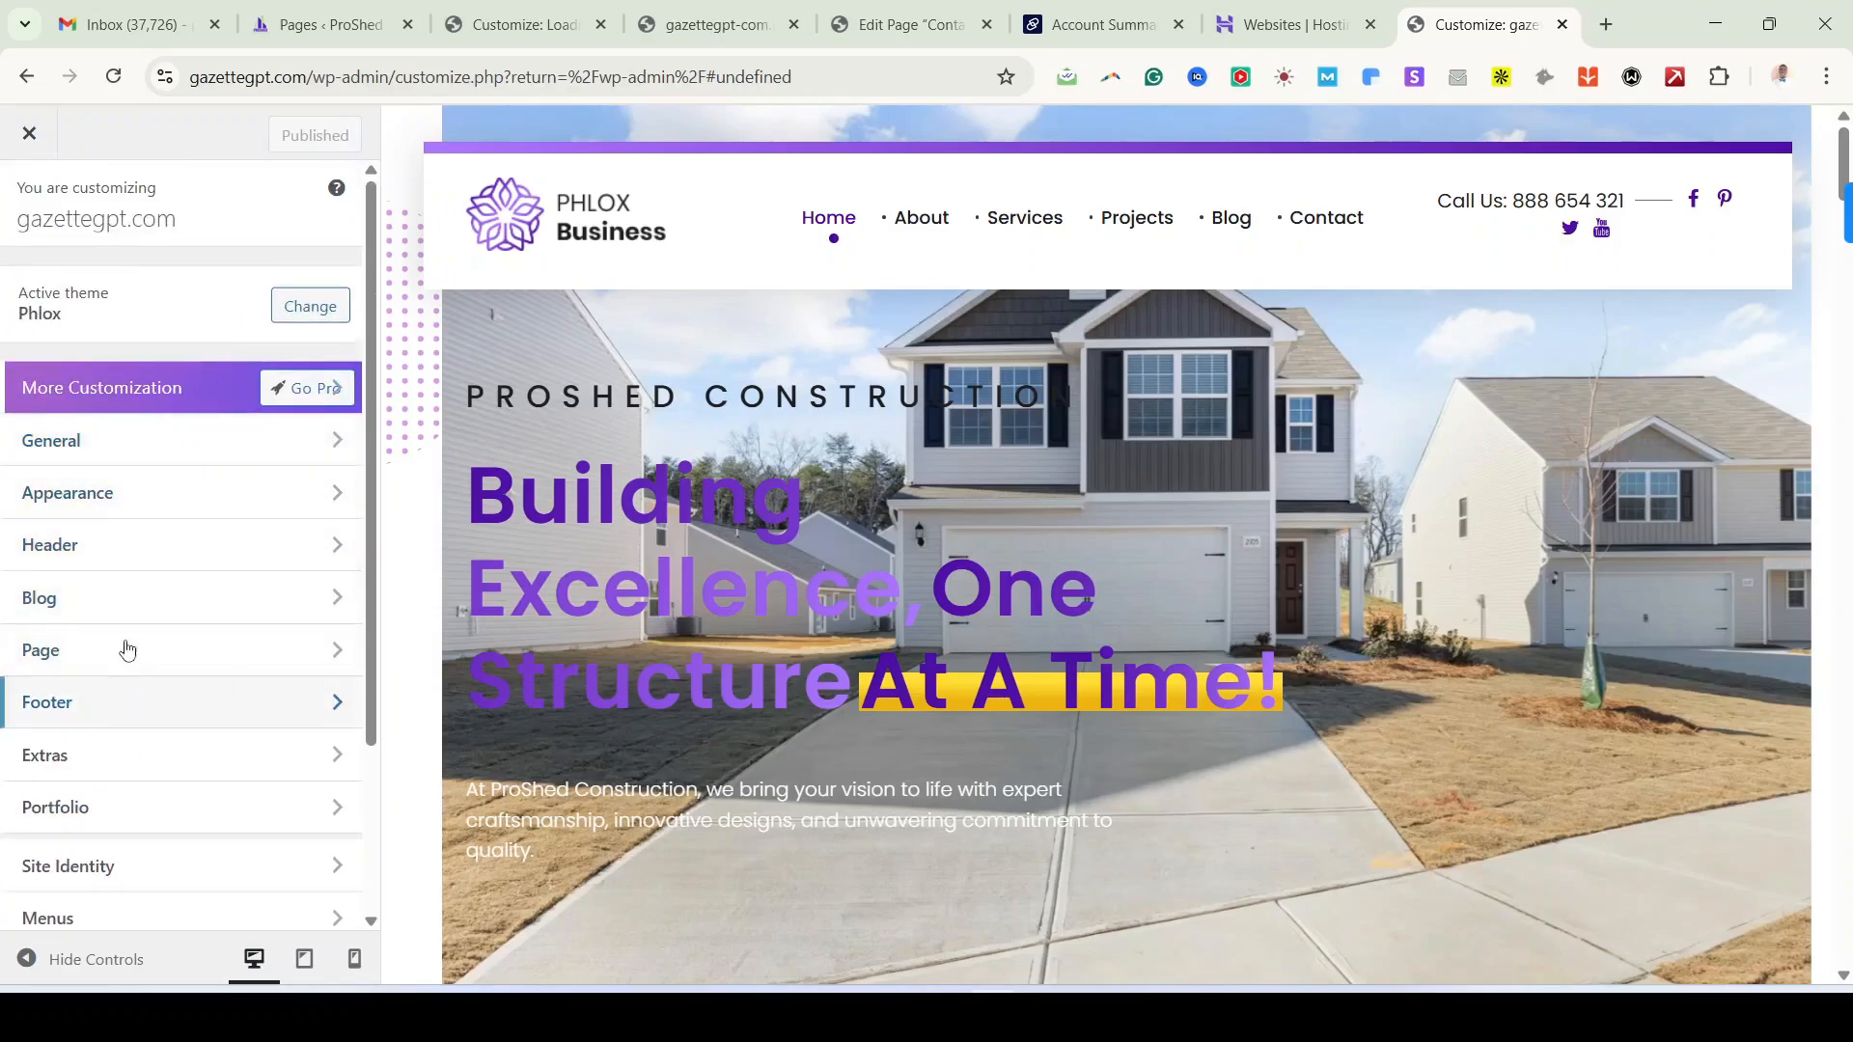
scroll(132, 669, down, 3)
scroll(145, 694, up, 3)
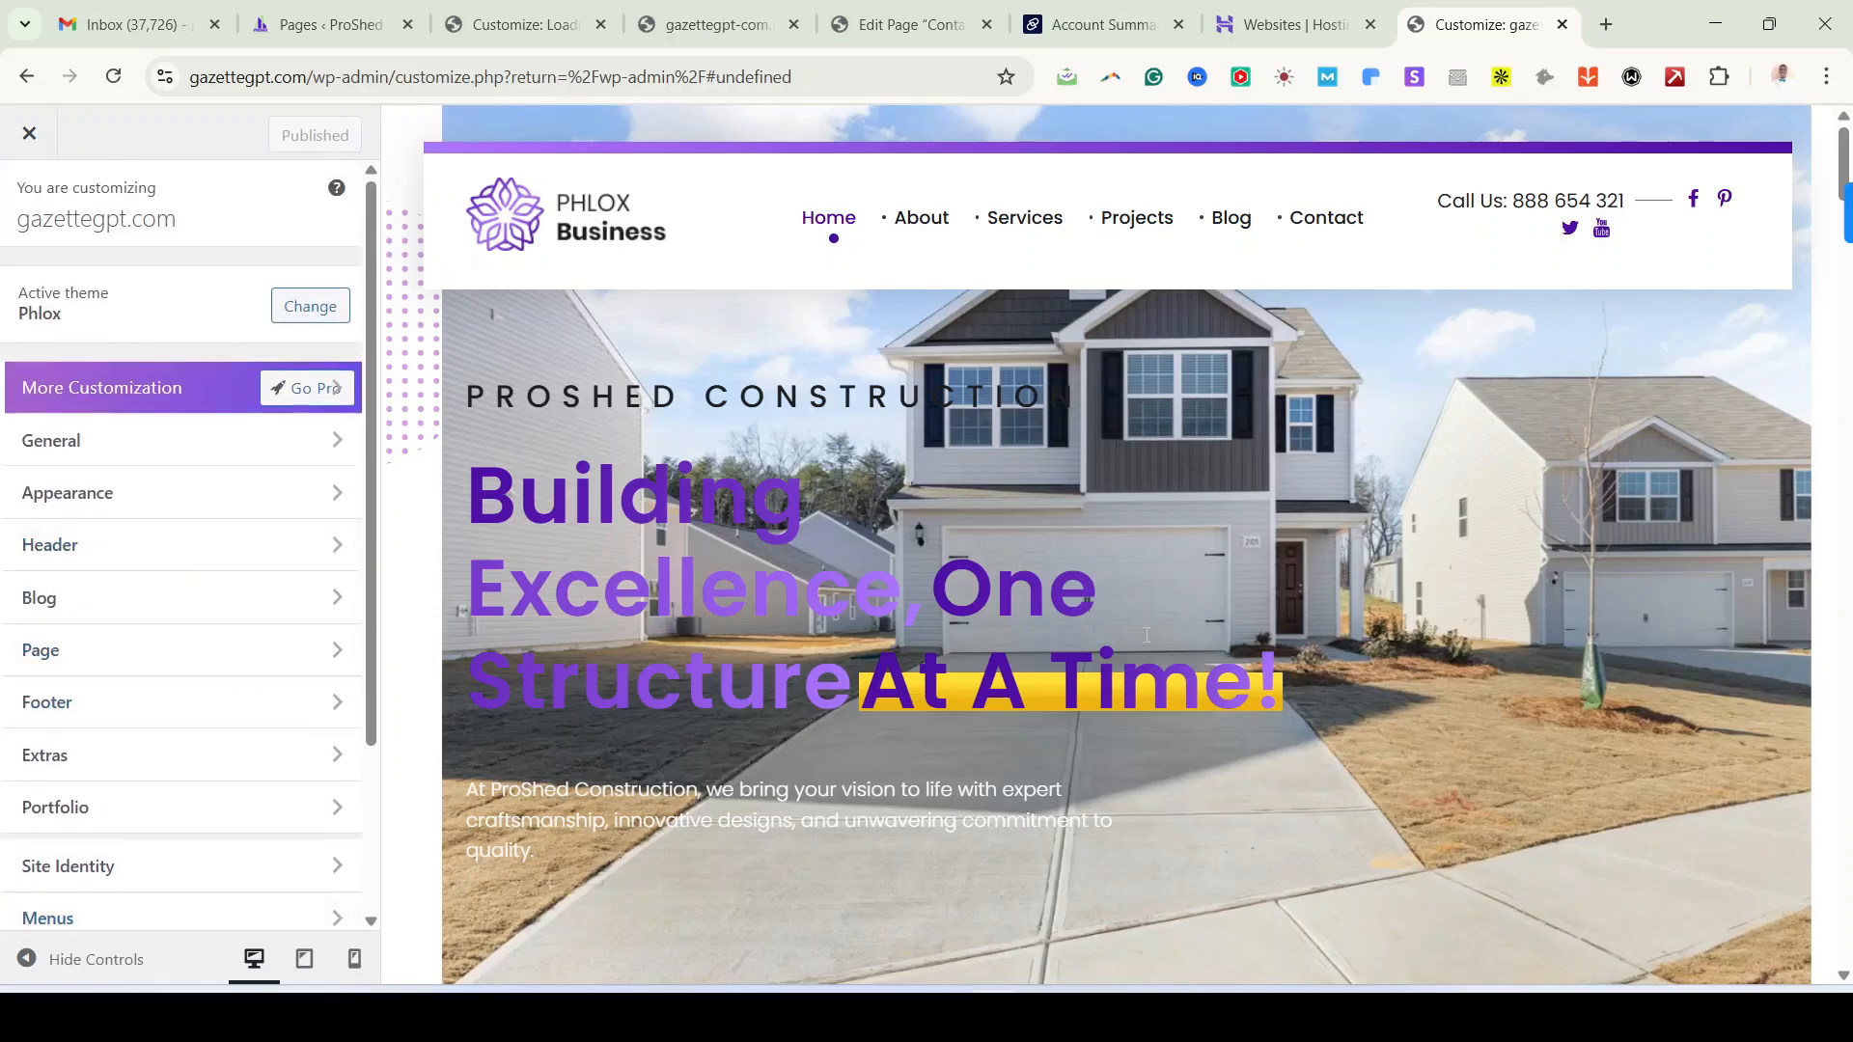
scroll(1159, 617, down, 6)
scroll(1113, 670, up, 6)
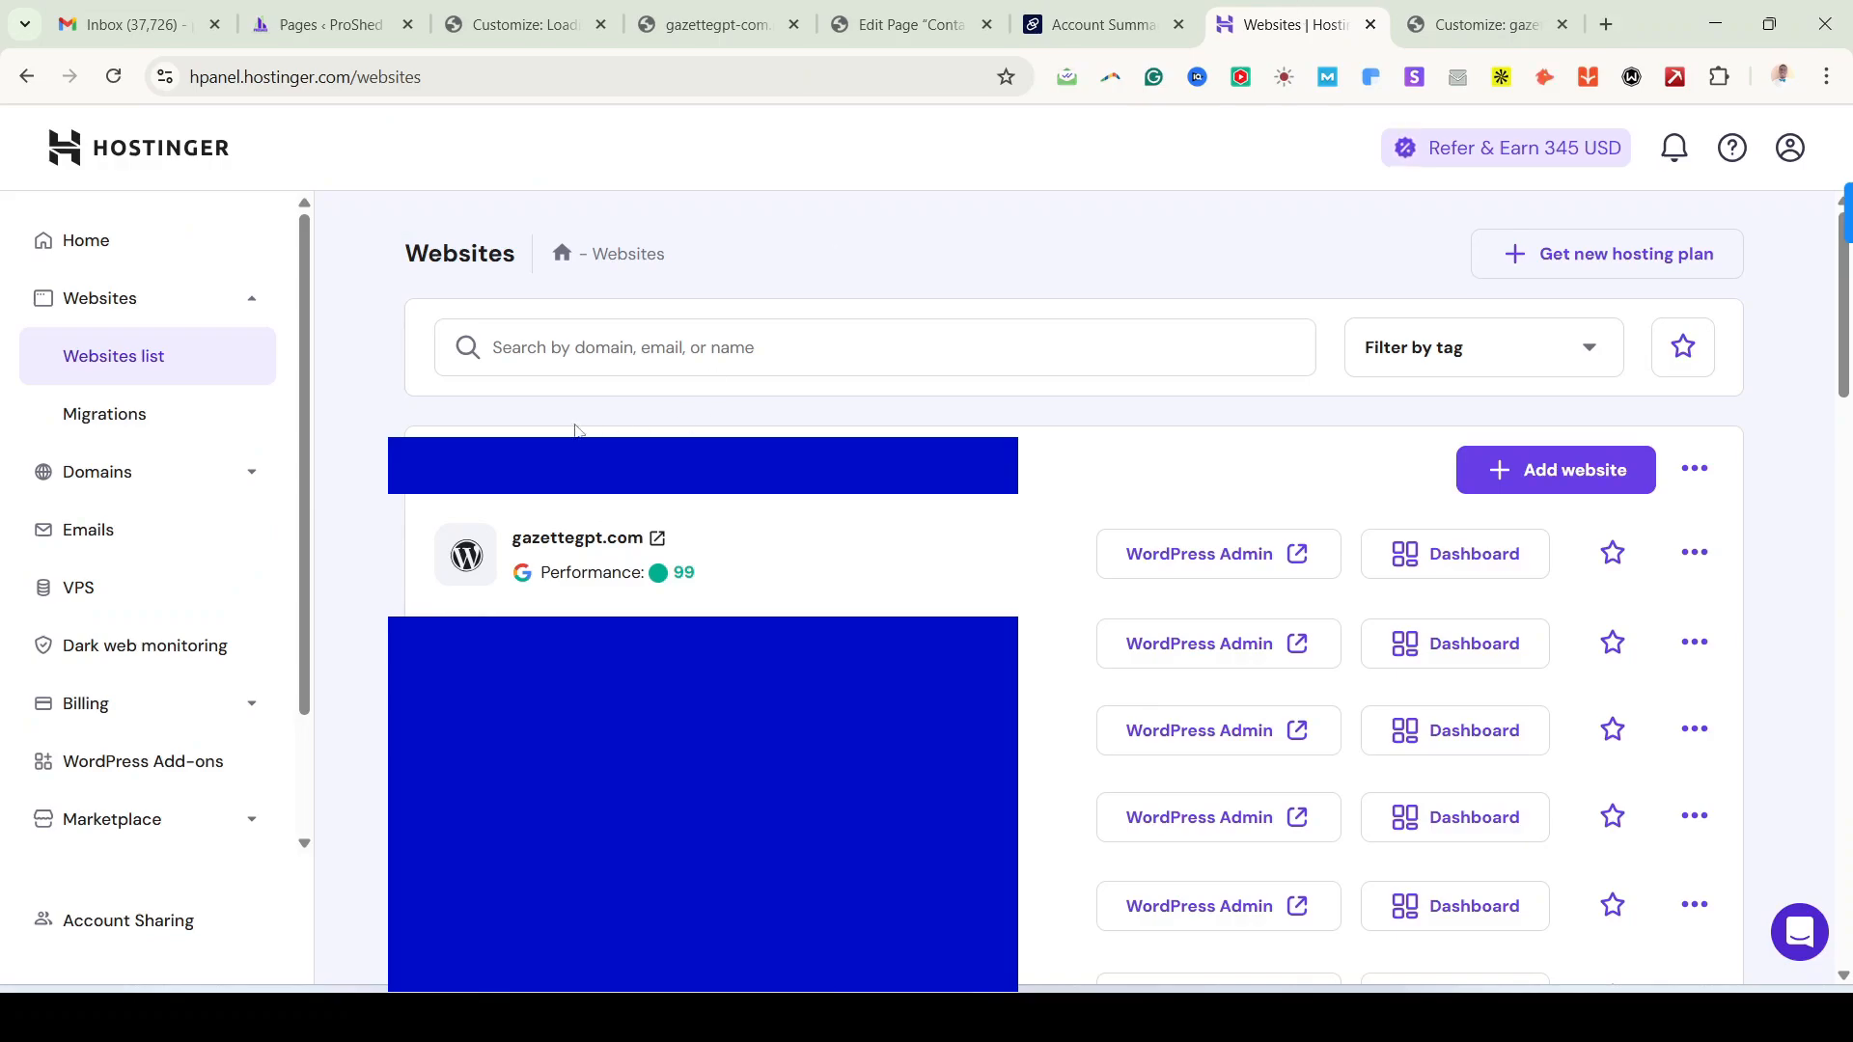
Step: Open the gazettegpt.com WordPress admin from the hosted websites list, close it, and return to the Customizer
click(104, 307)
click(104, 307)
click(1303, 562)
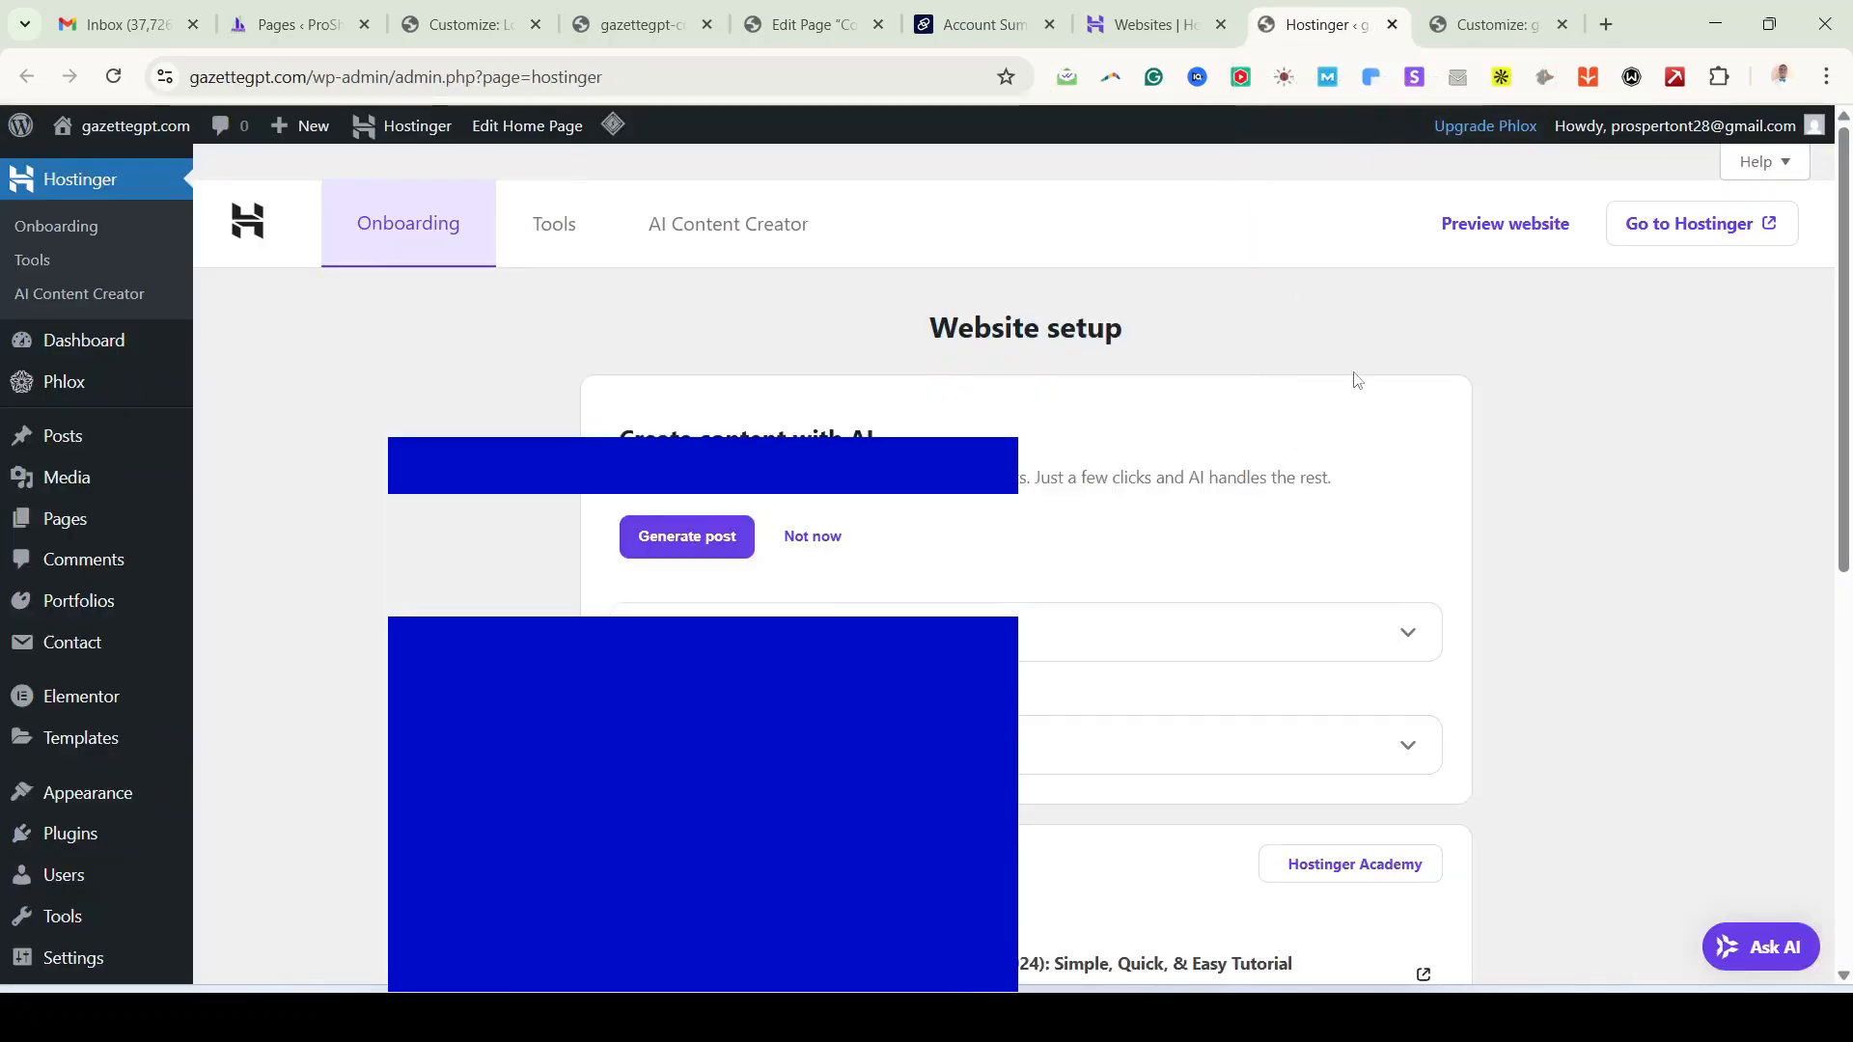
click(1392, 24)
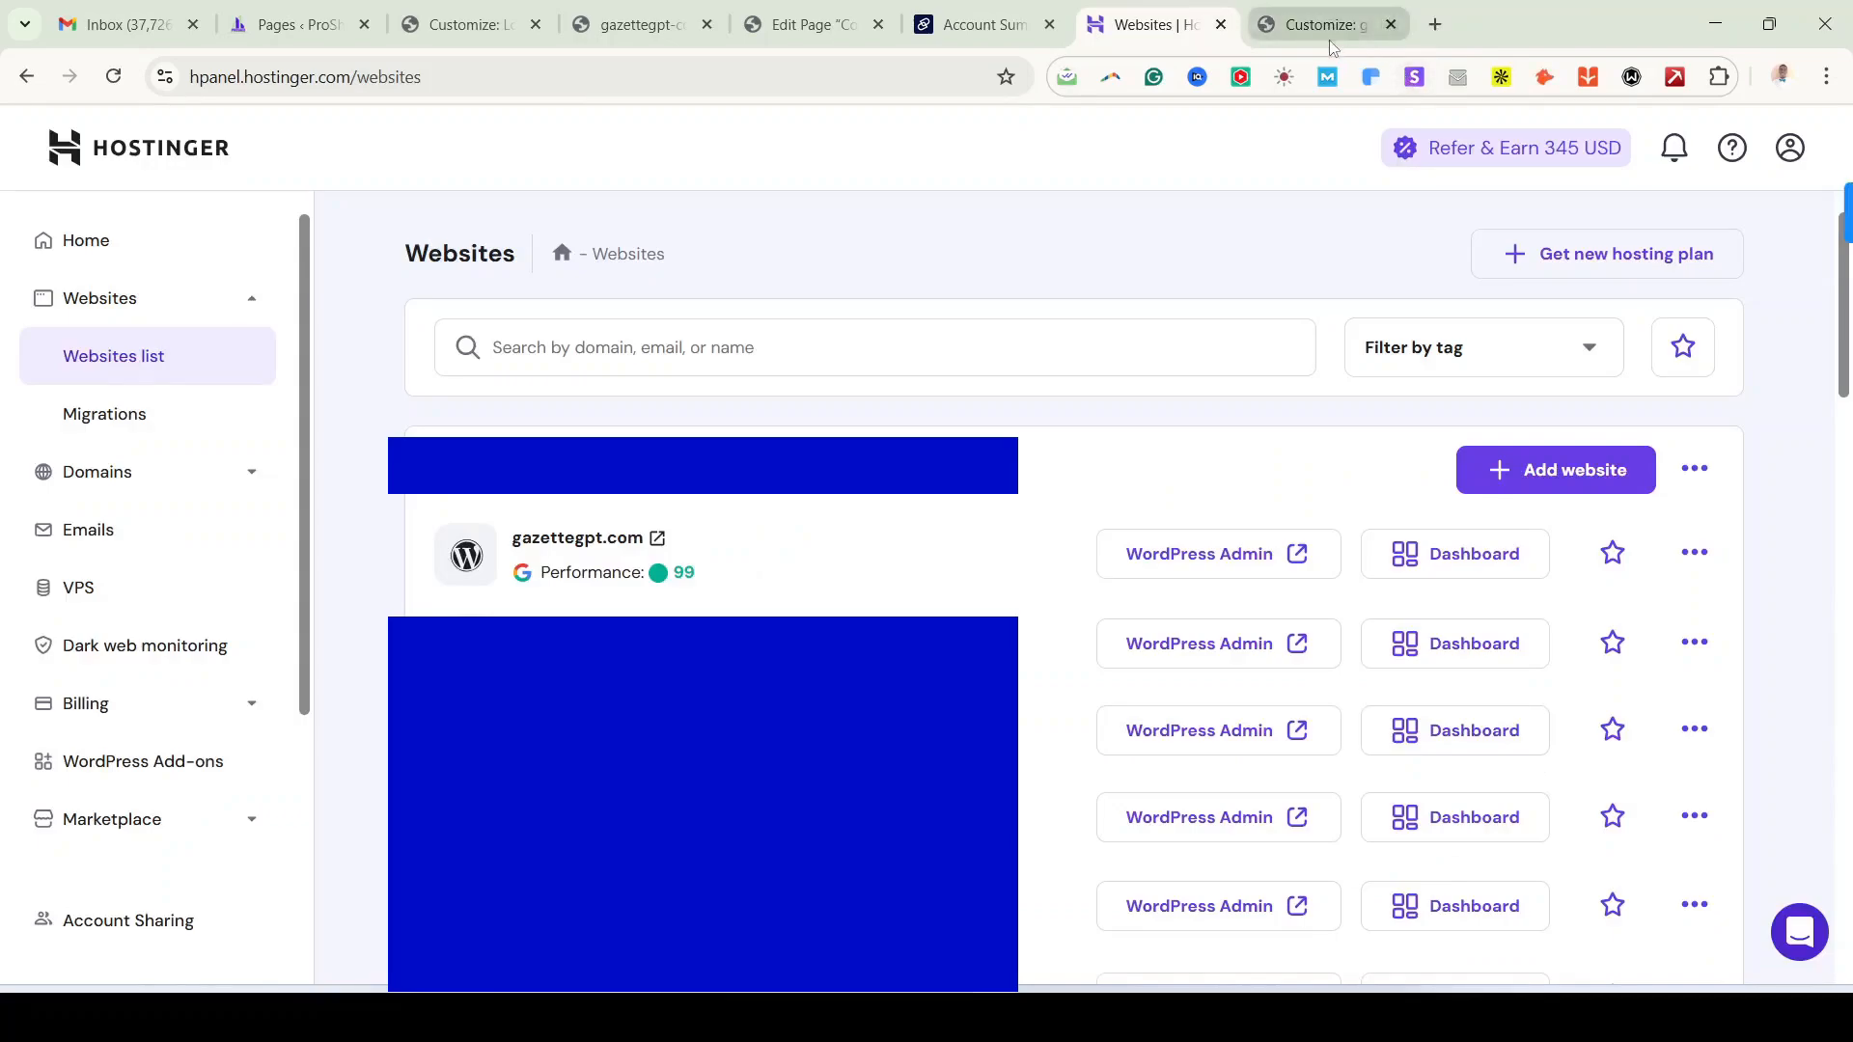
click(1280, 38)
Step: In General Layout, switch the website layout to Boxed, then back to Wide
drag(1310, 34, 801, 30)
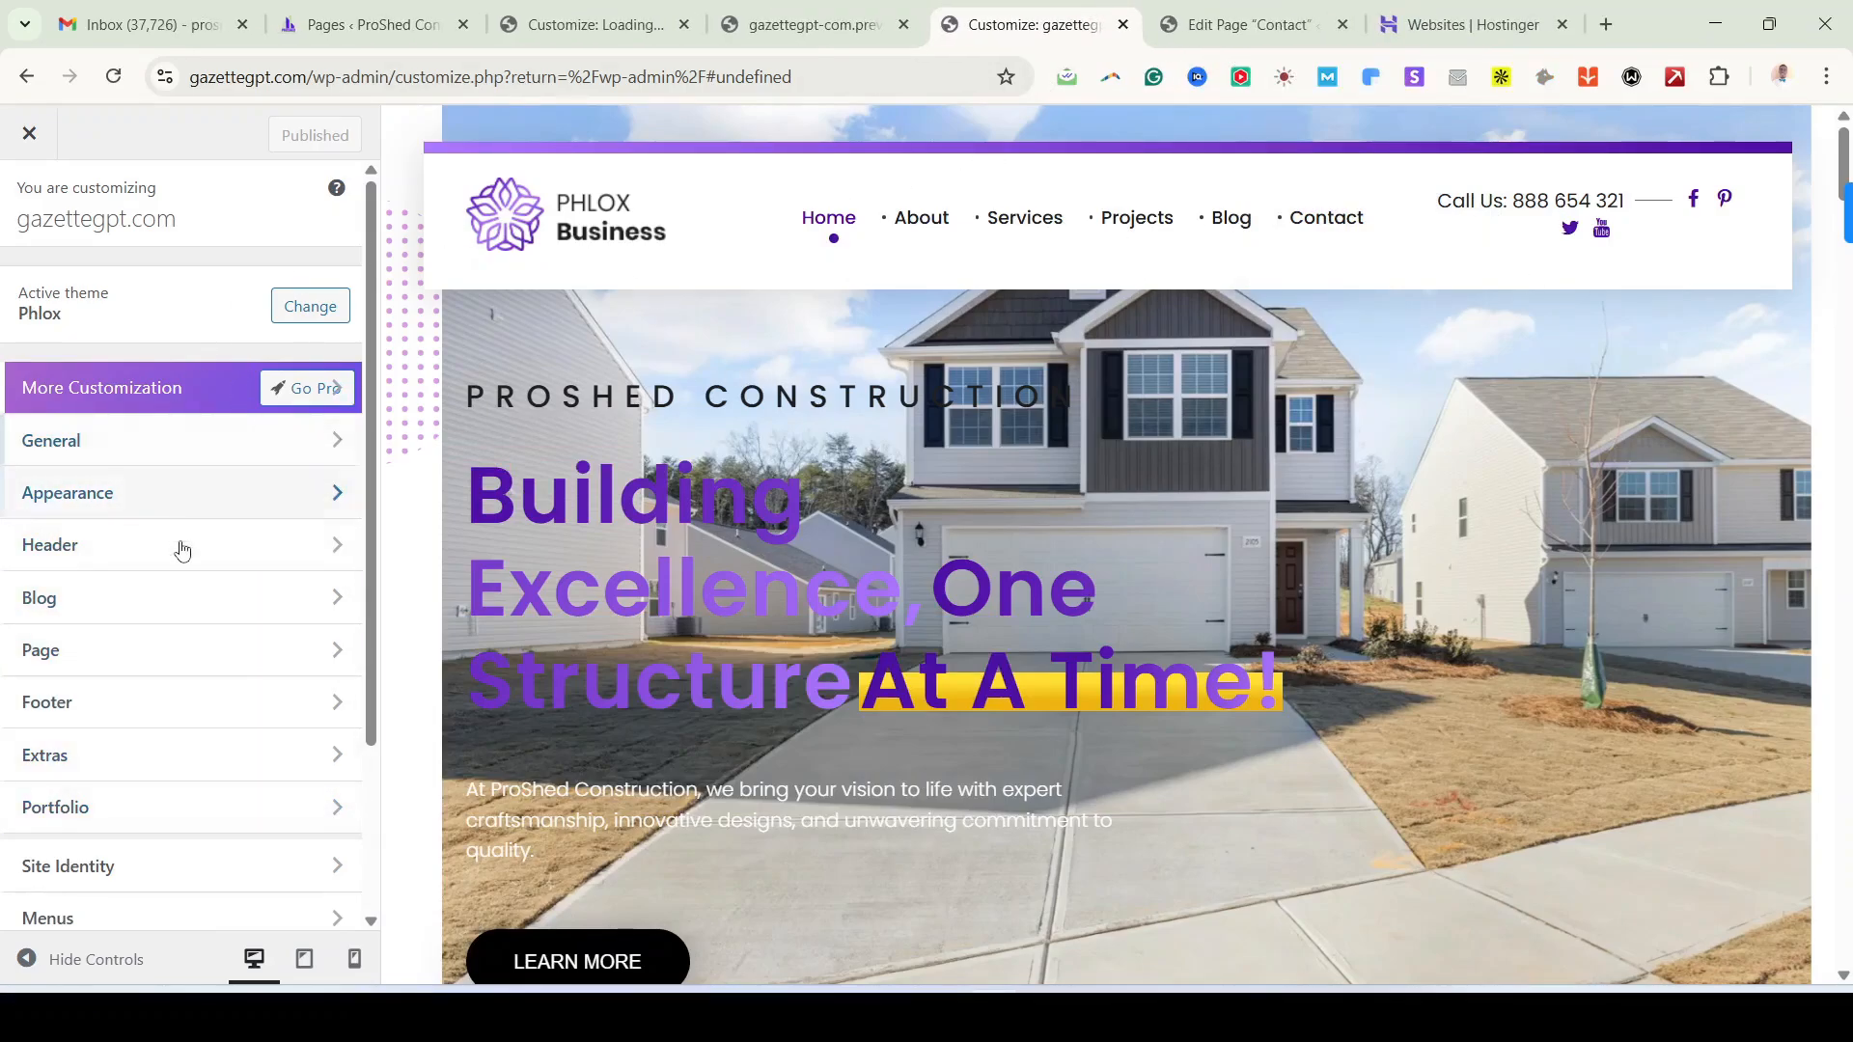
click(135, 445)
click(126, 305)
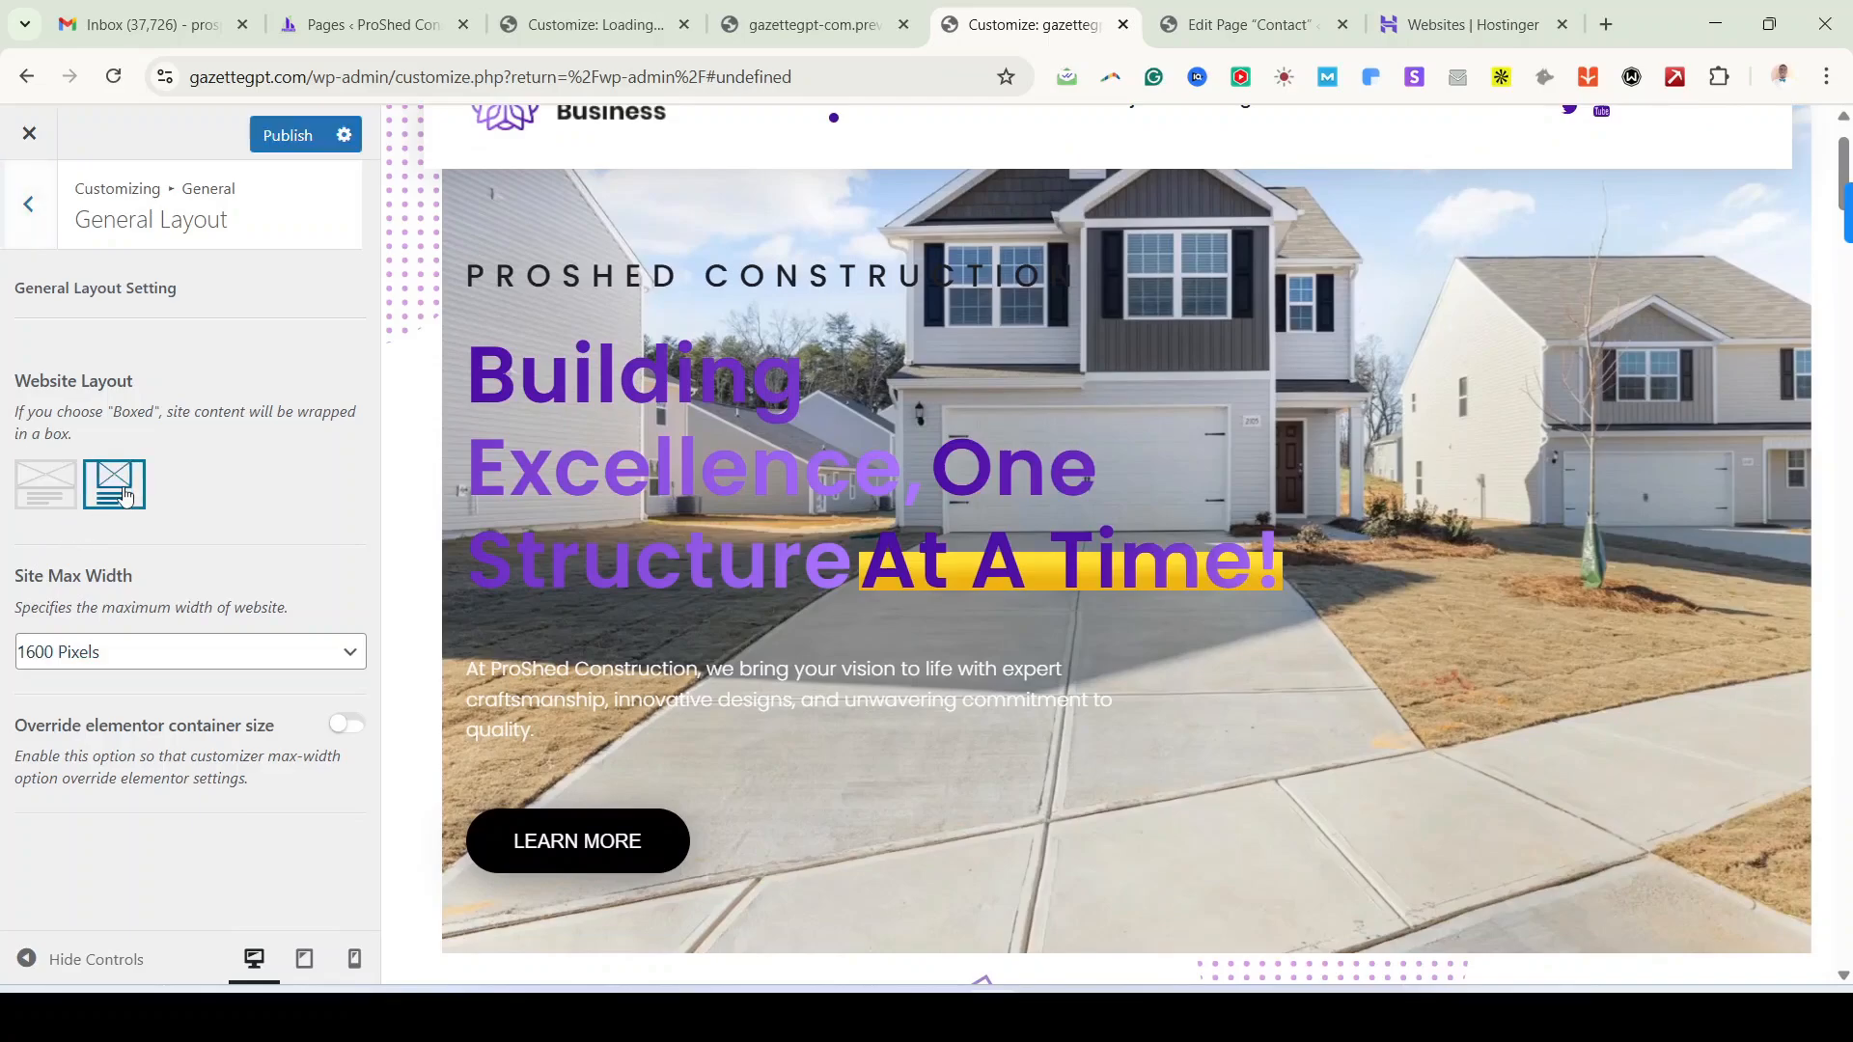
click(121, 493)
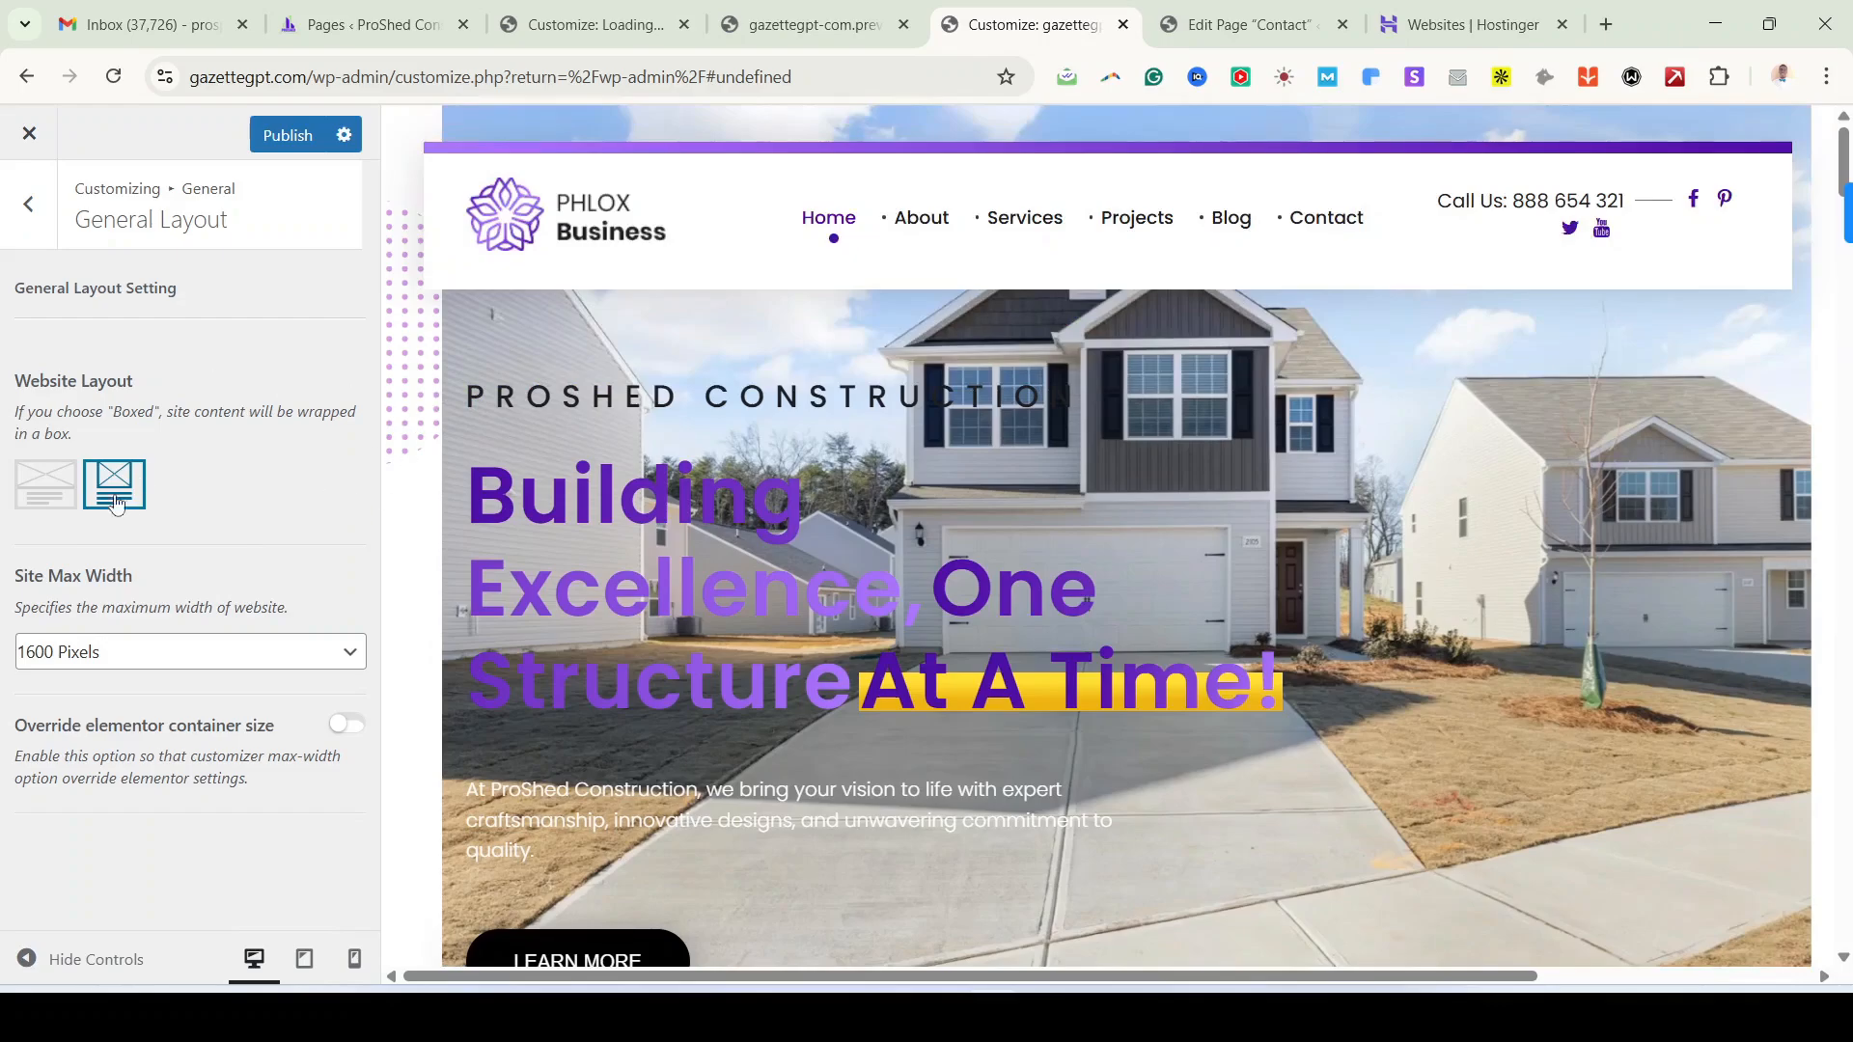
click(46, 491)
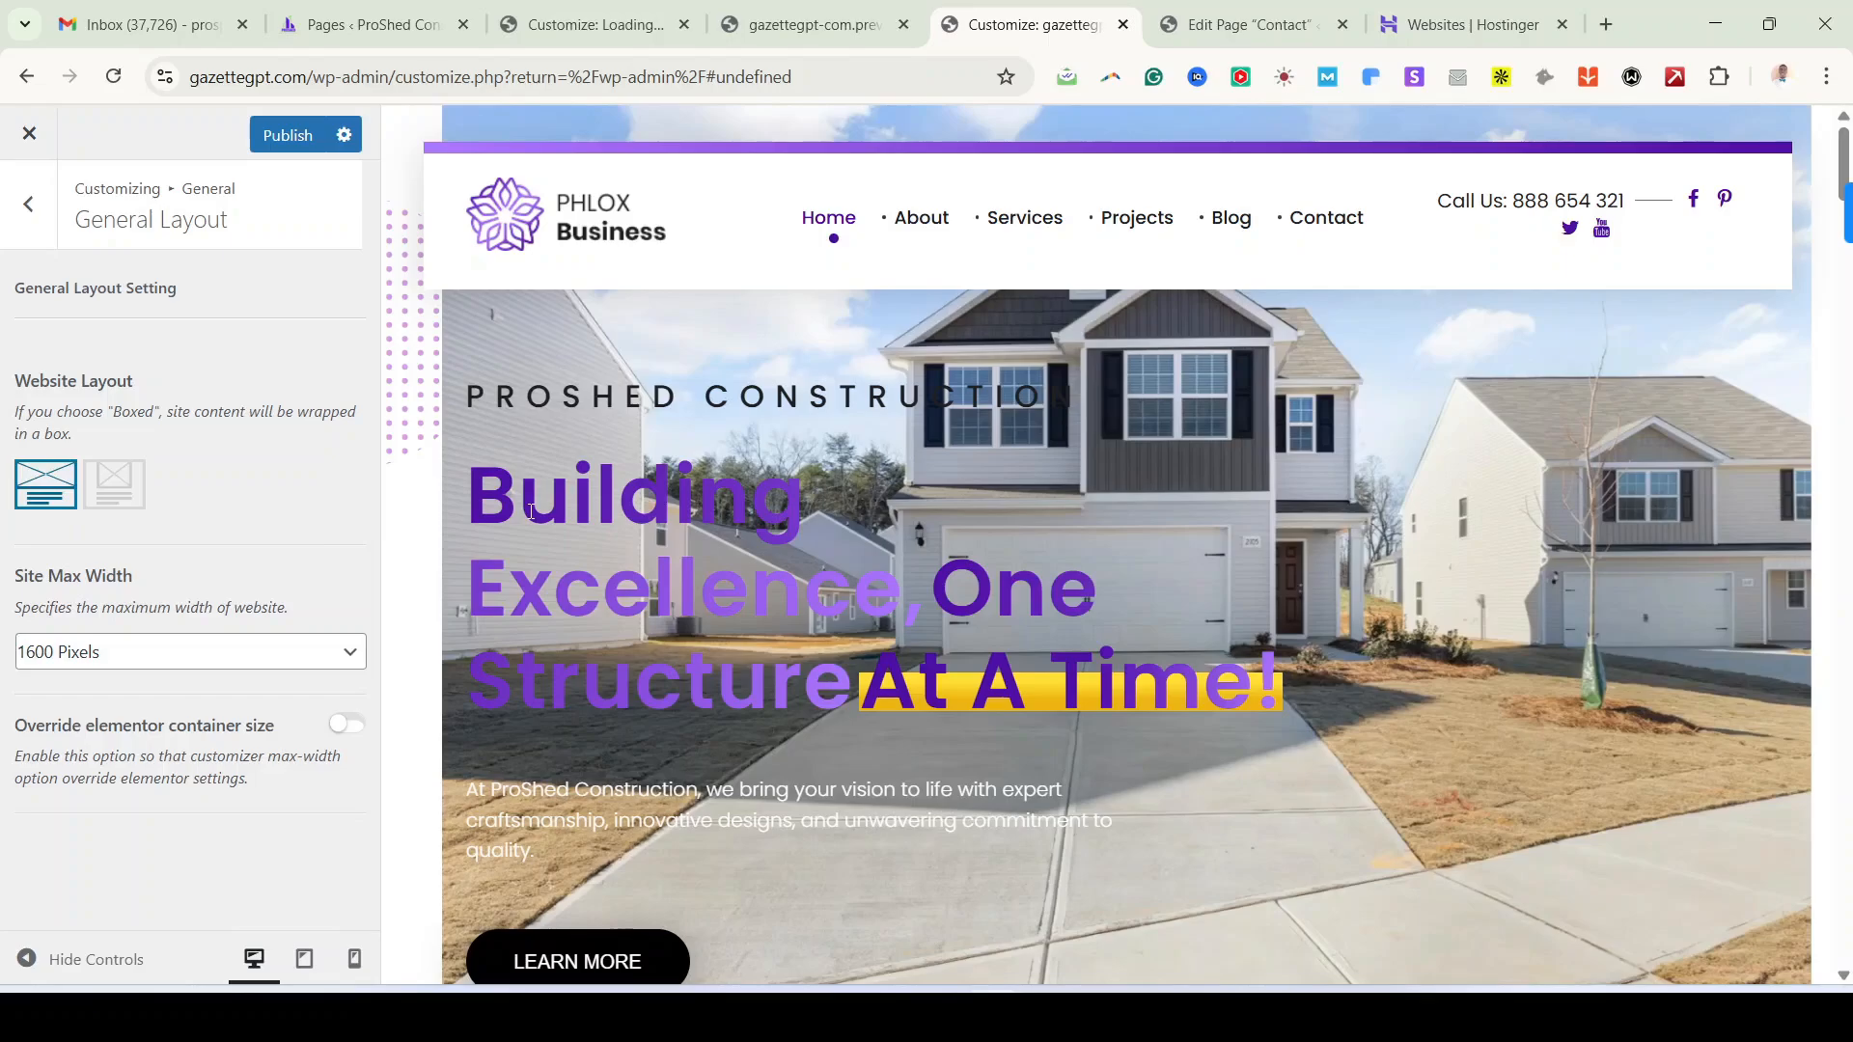
scroll(531, 512, down, 2)
scroll(532, 497, up, 2)
click(41, 227)
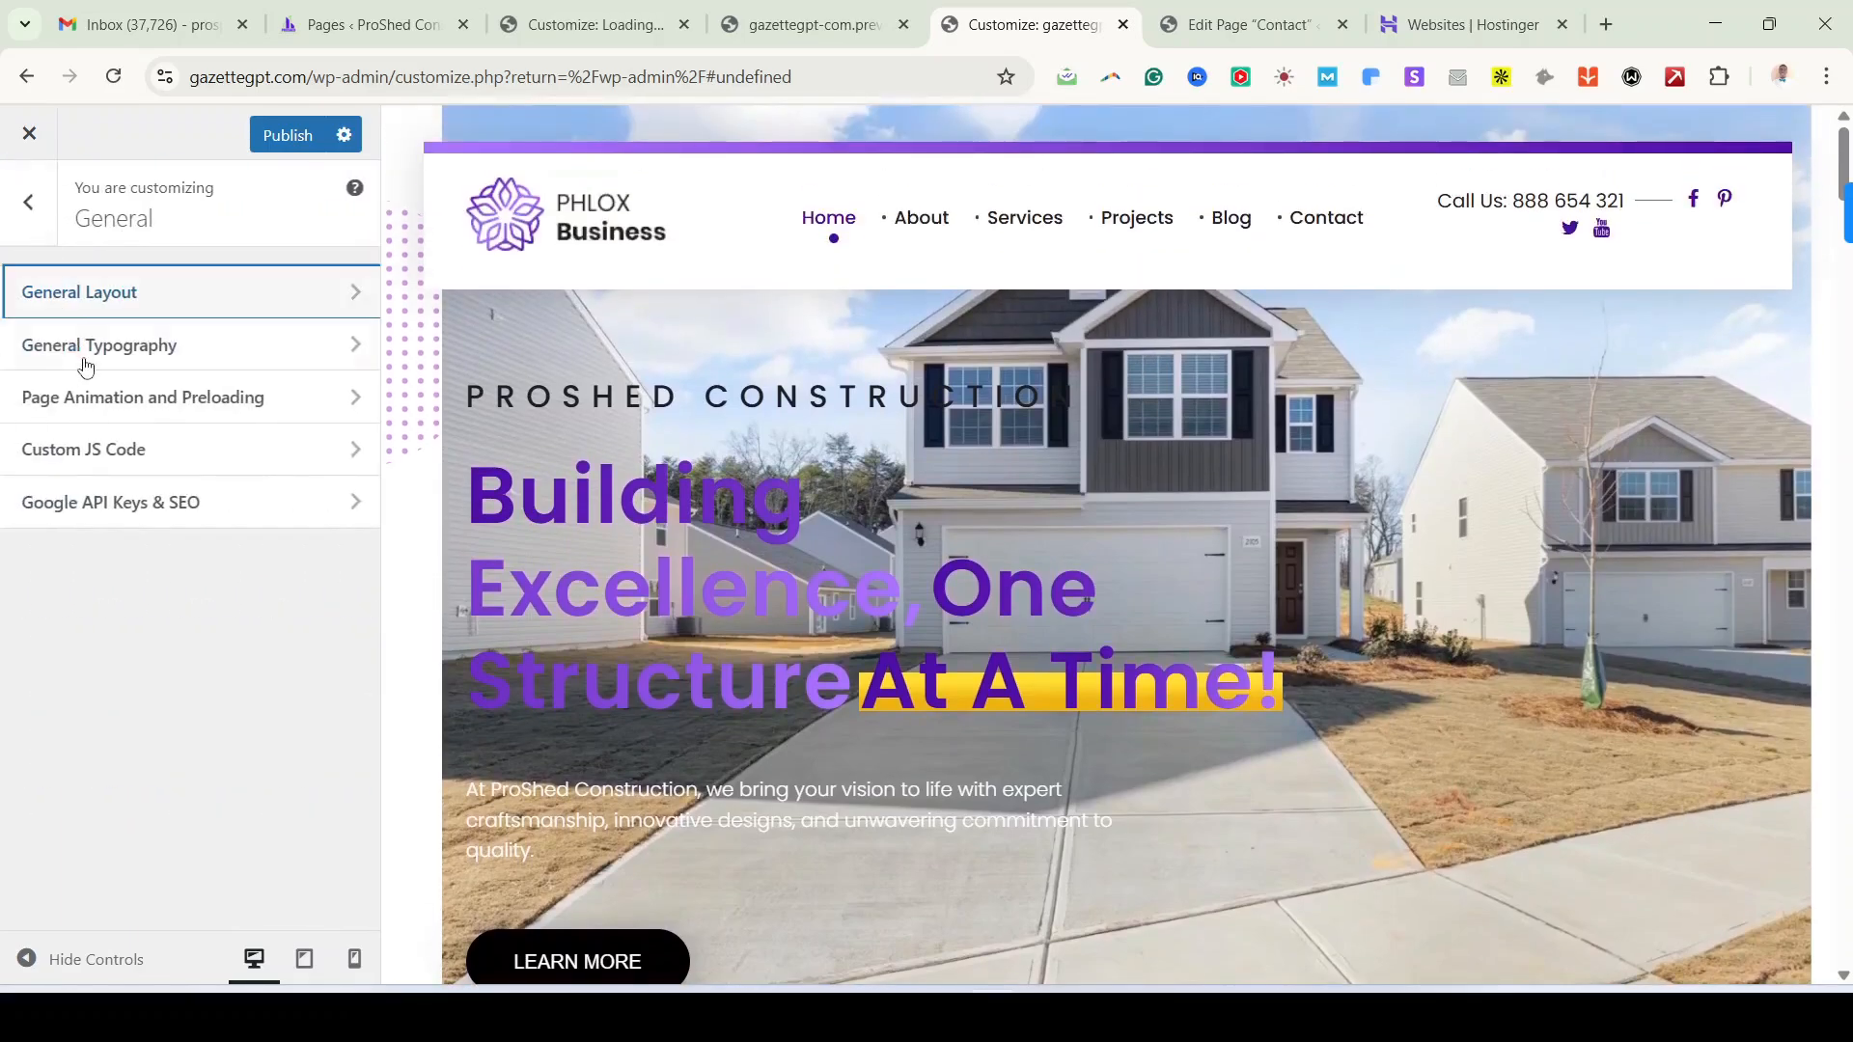
click(135, 352)
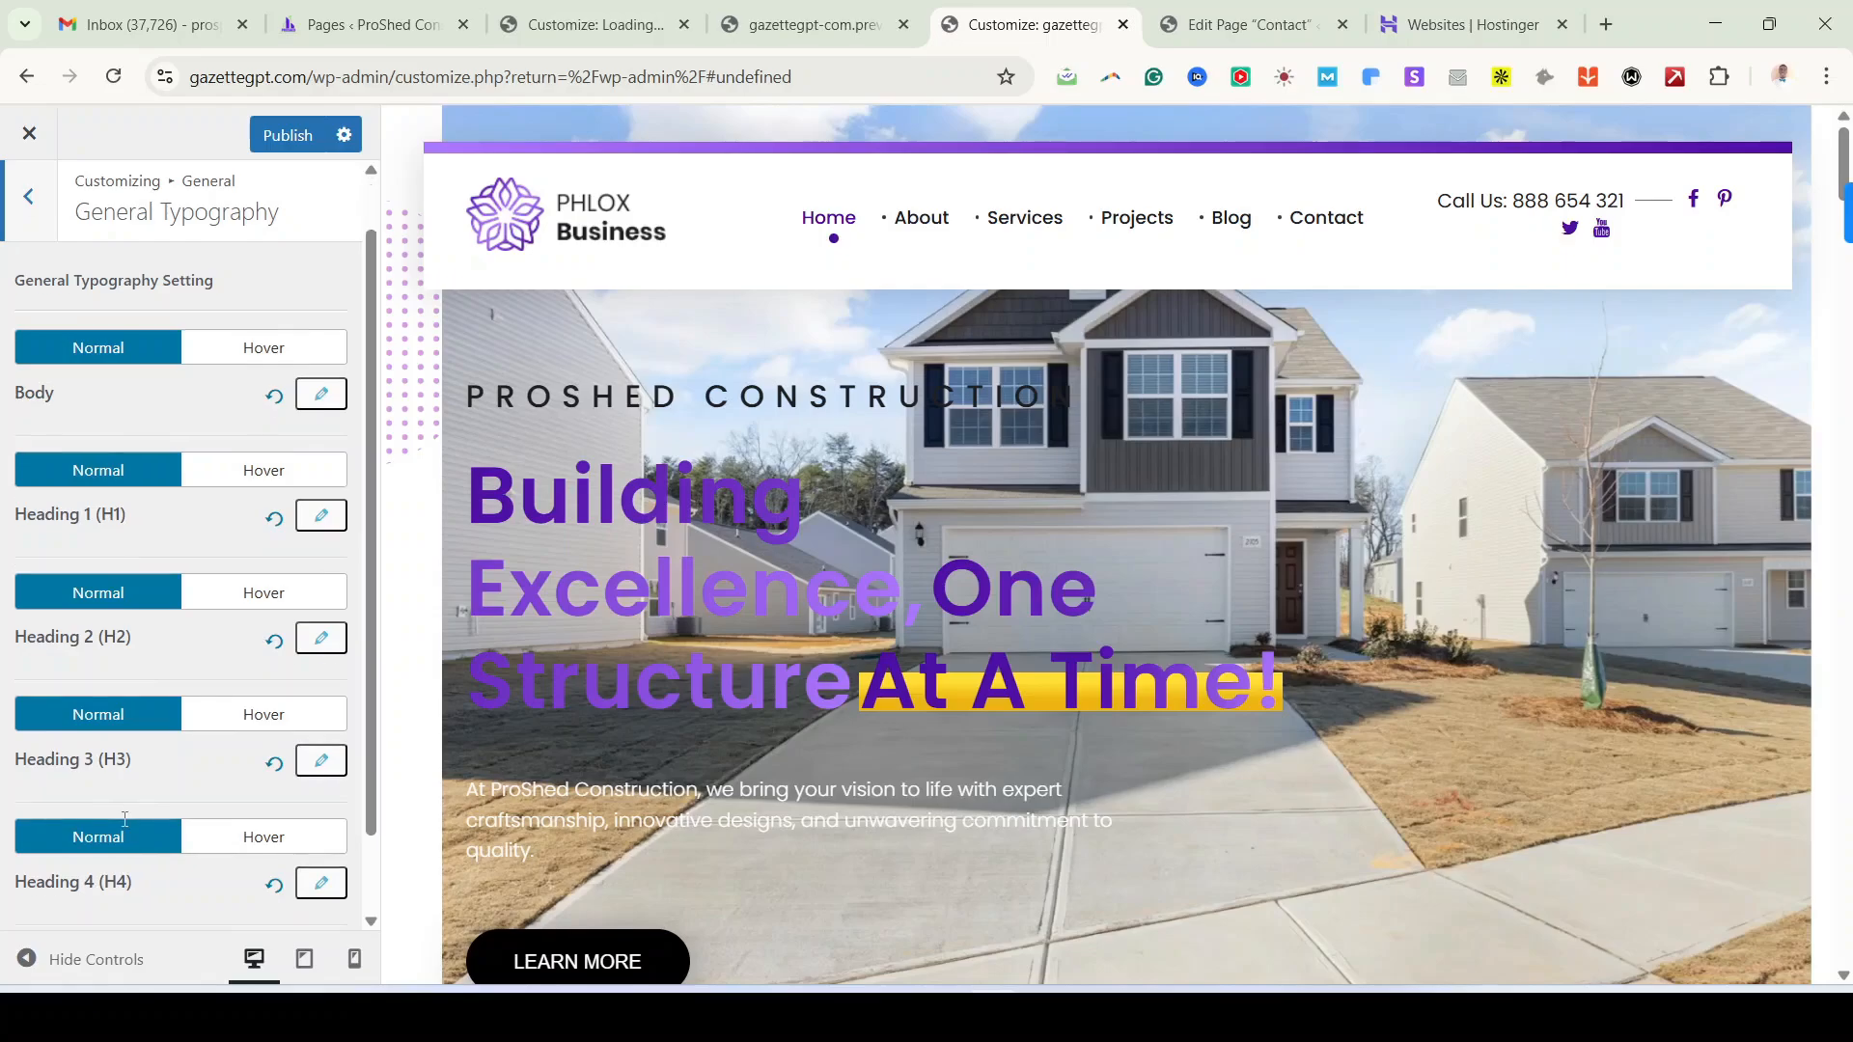
scroll(125, 733, down, 2)
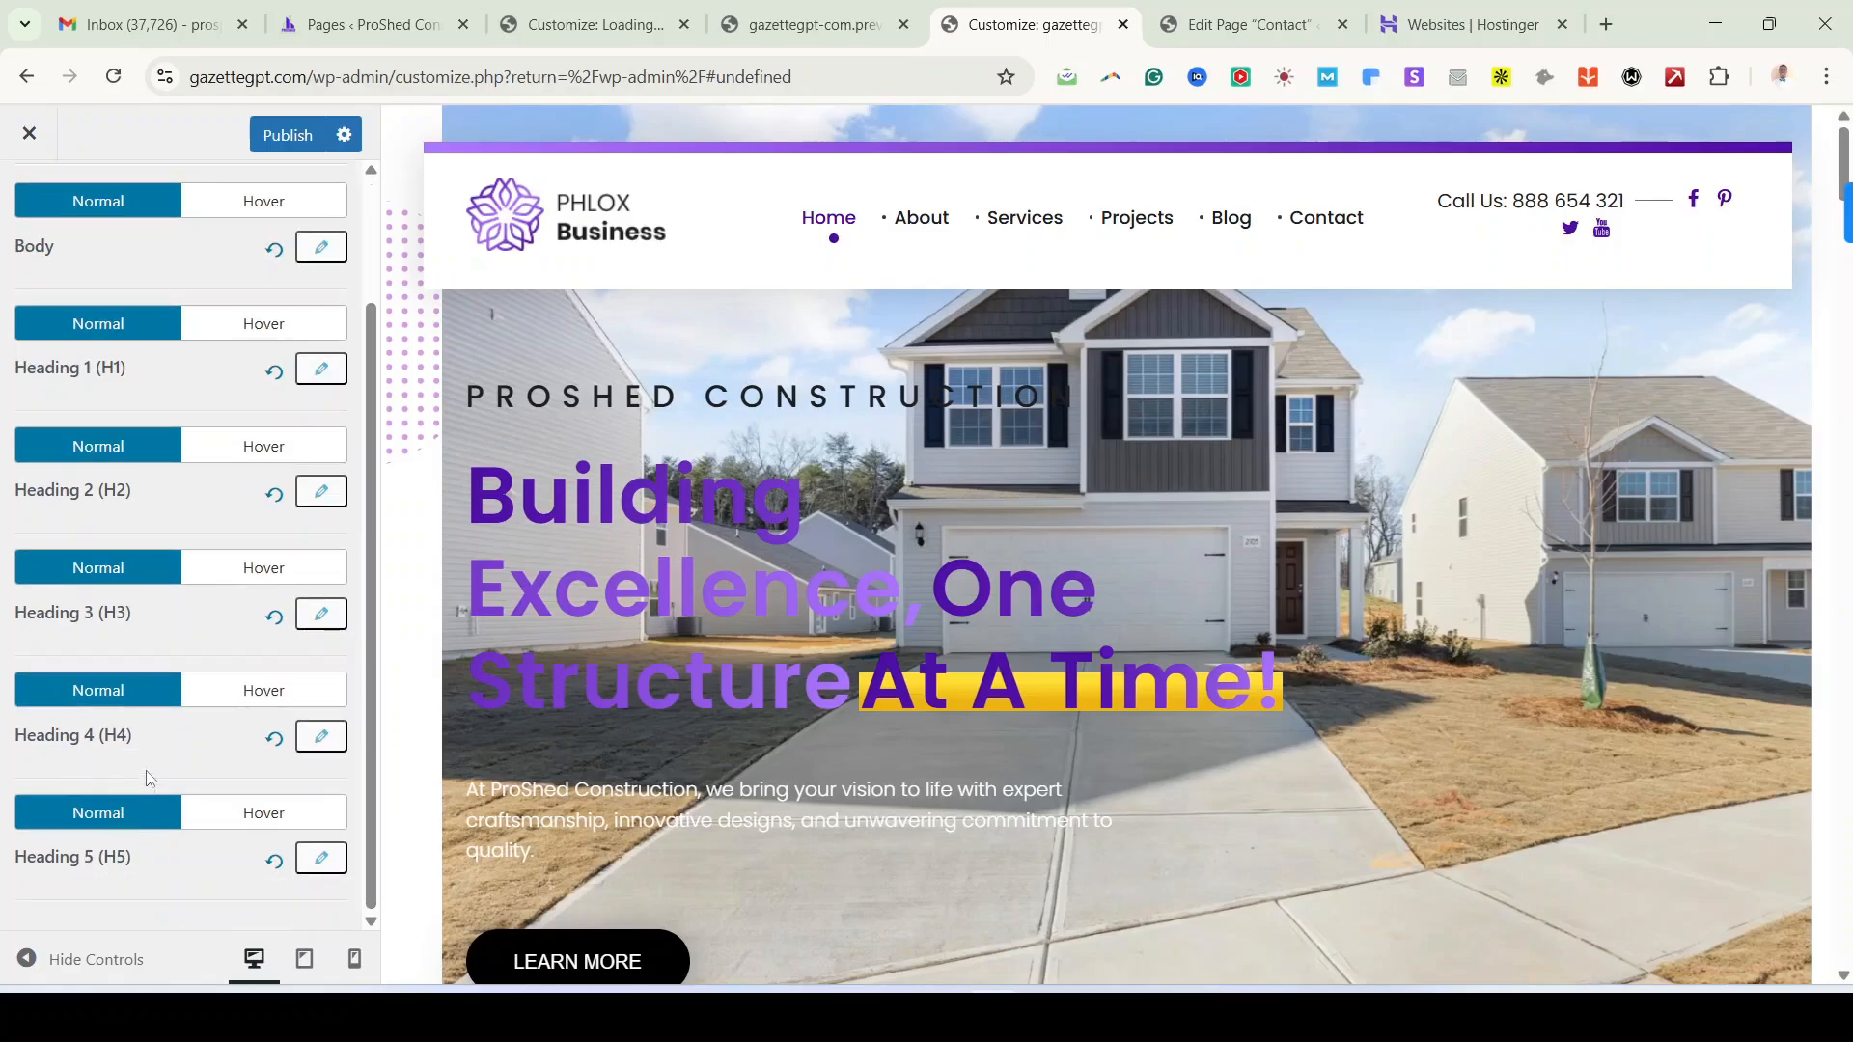
scroll(169, 816, up, 2)
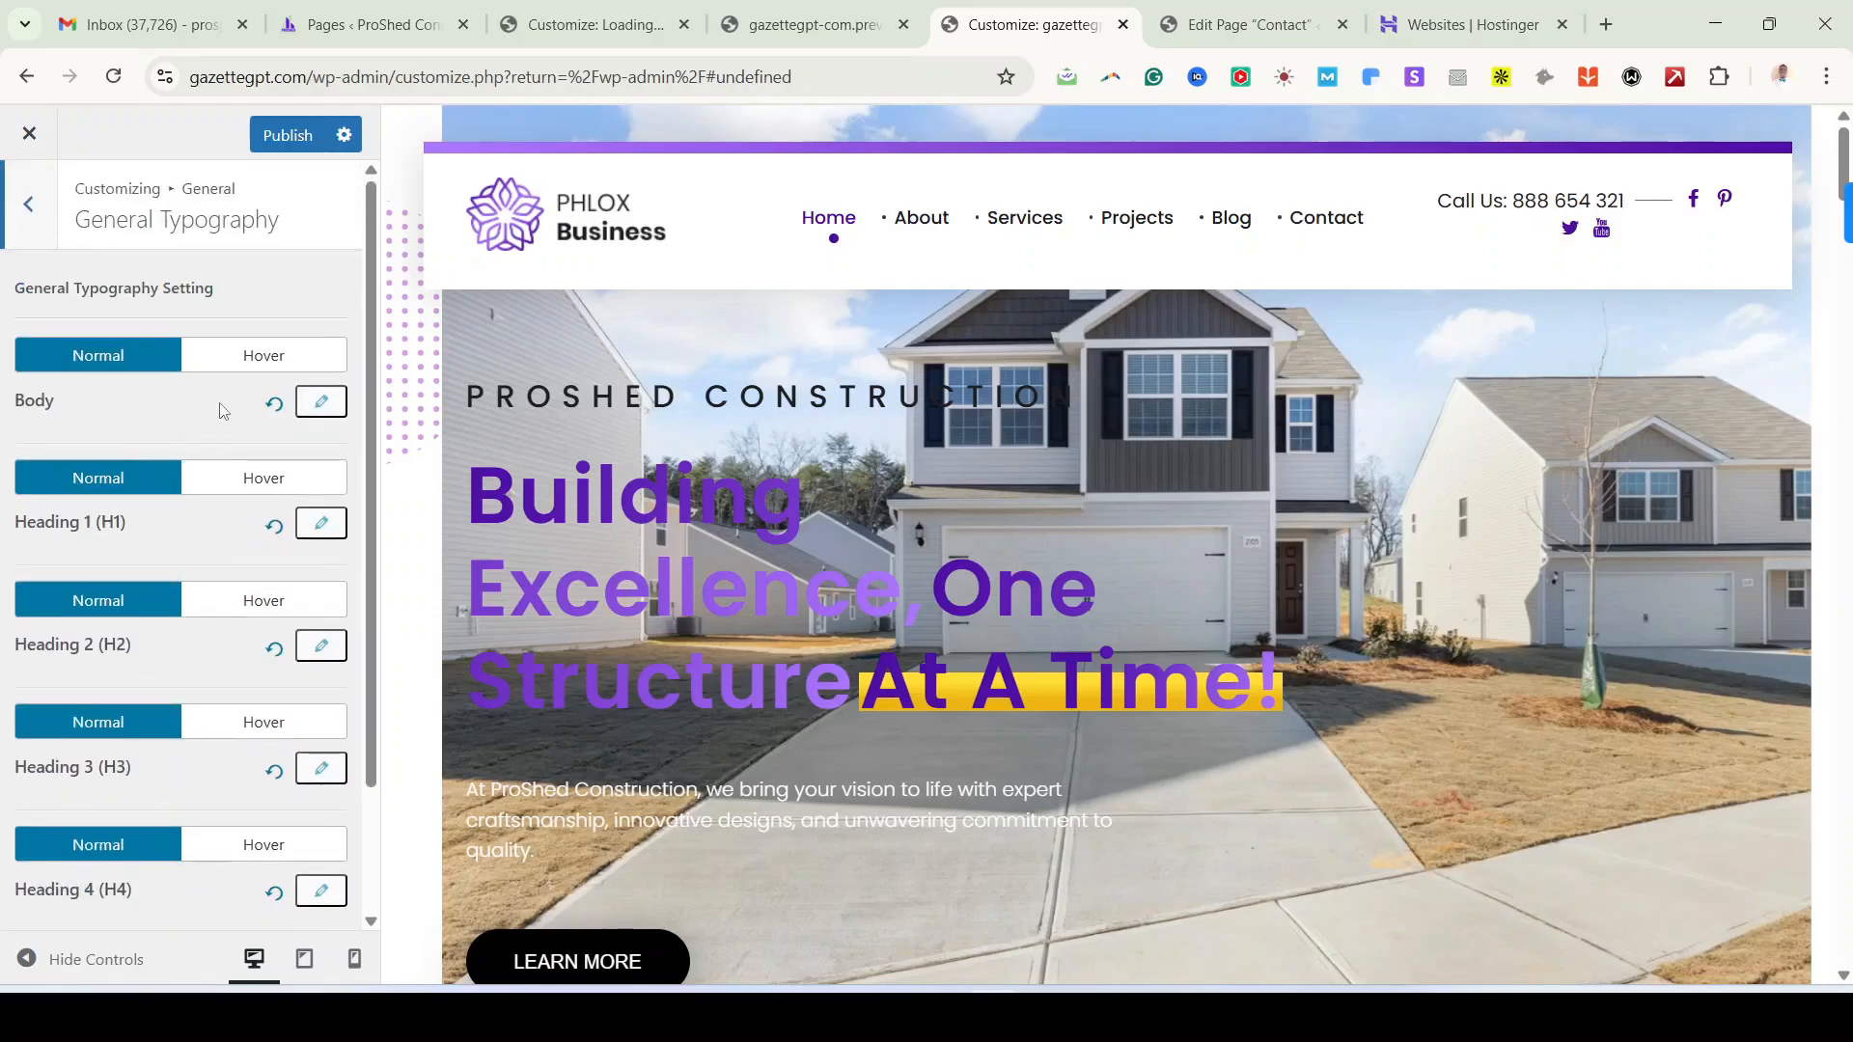
scroll(698, 498, down, 5)
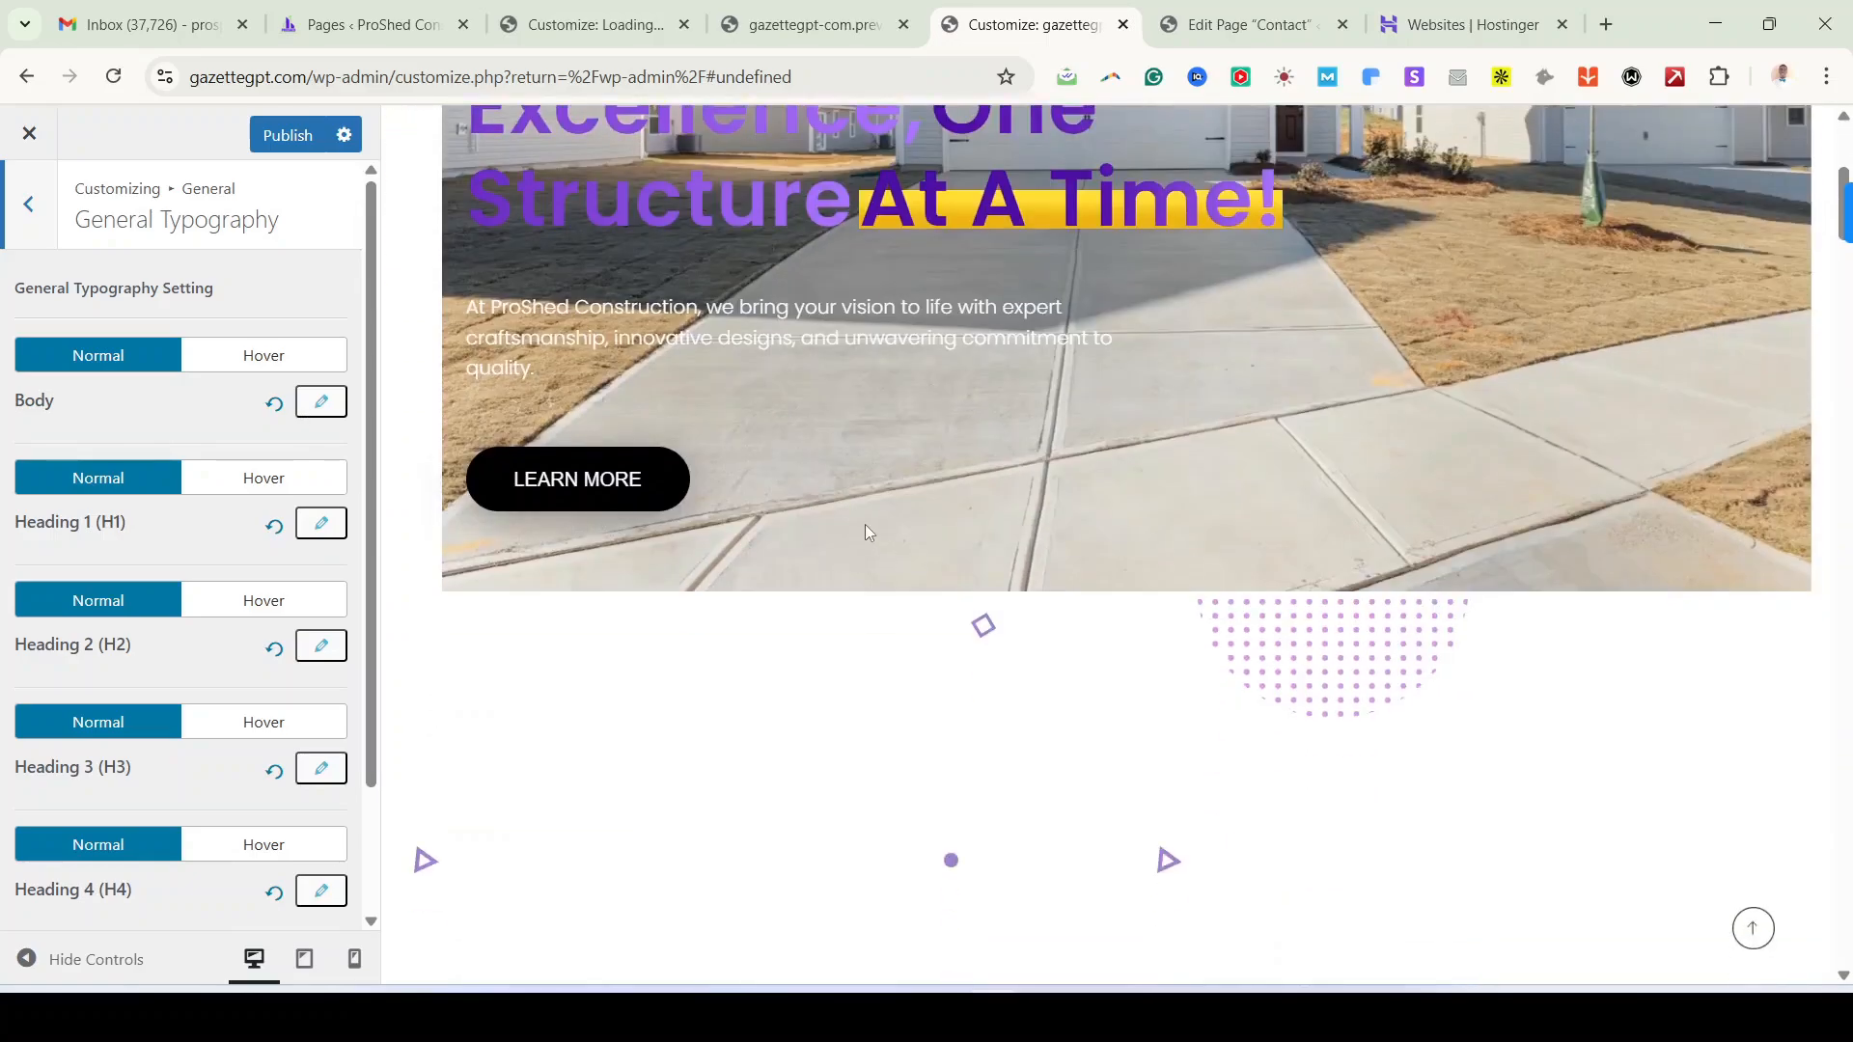
scroll(865, 523, up, 5)
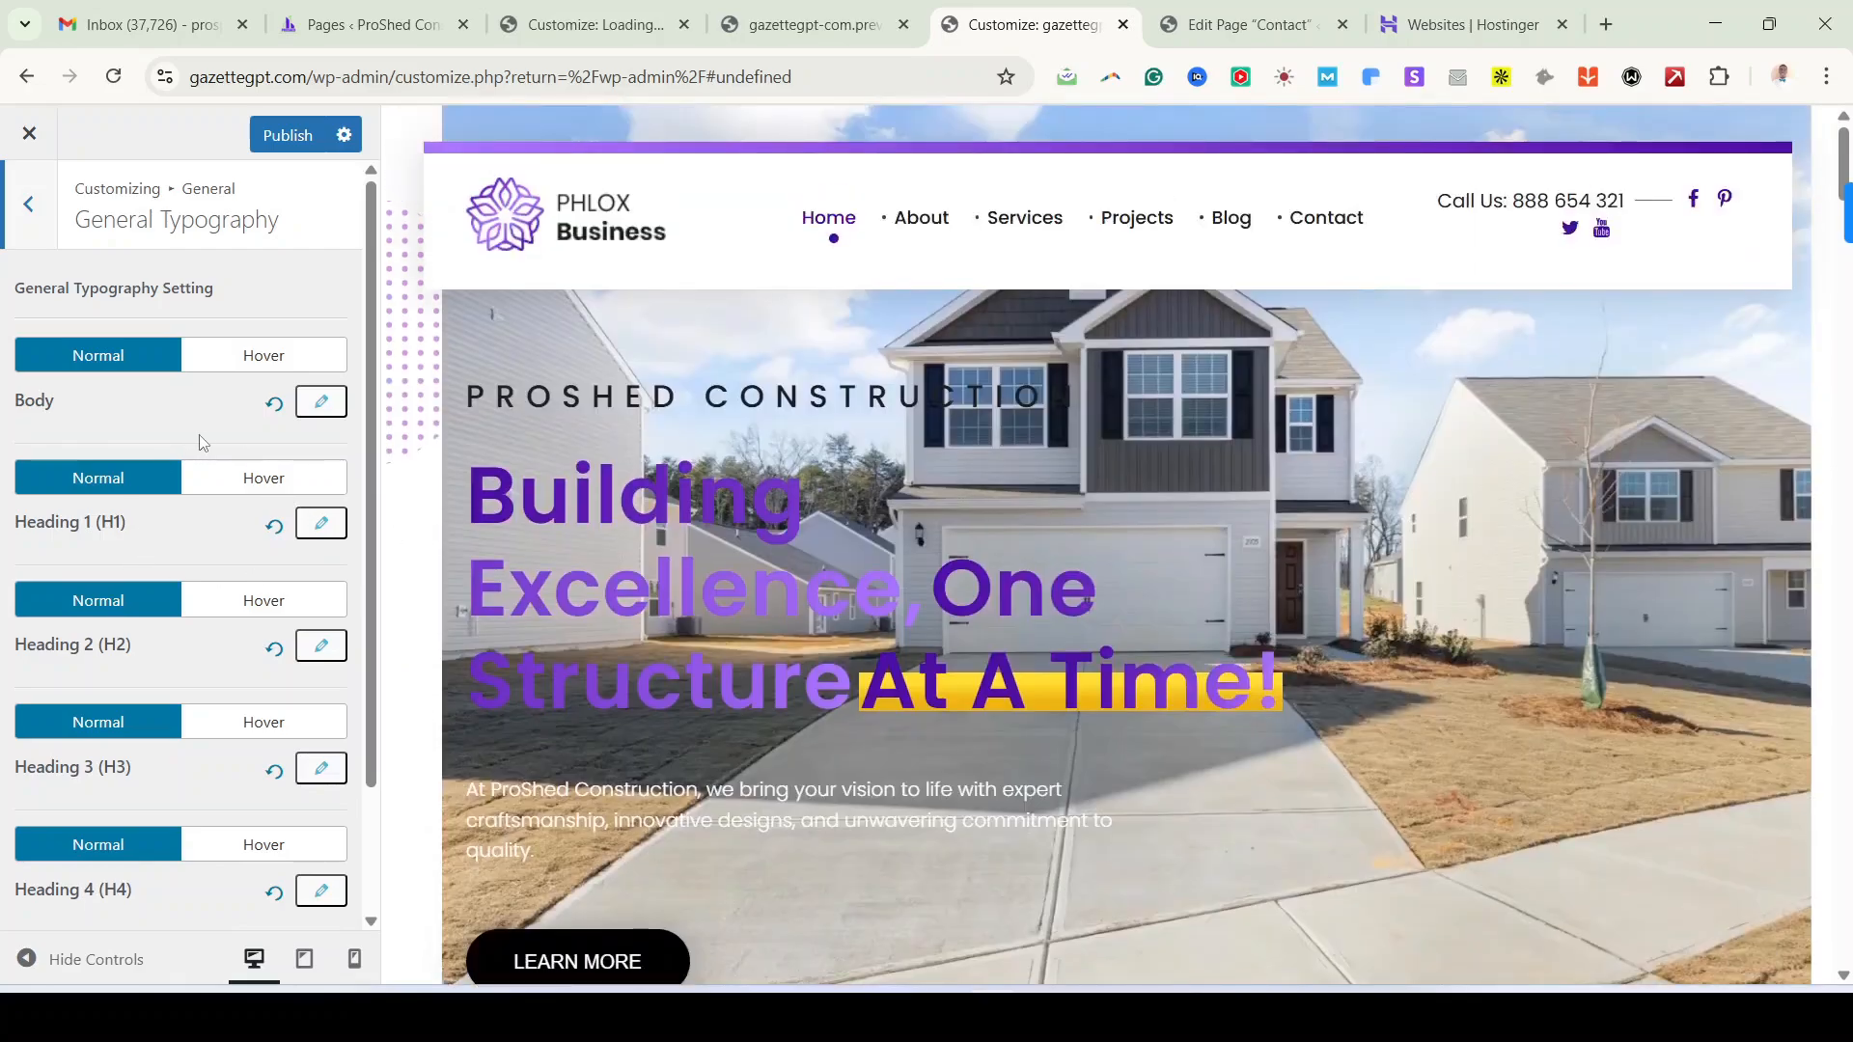
click(27, 218)
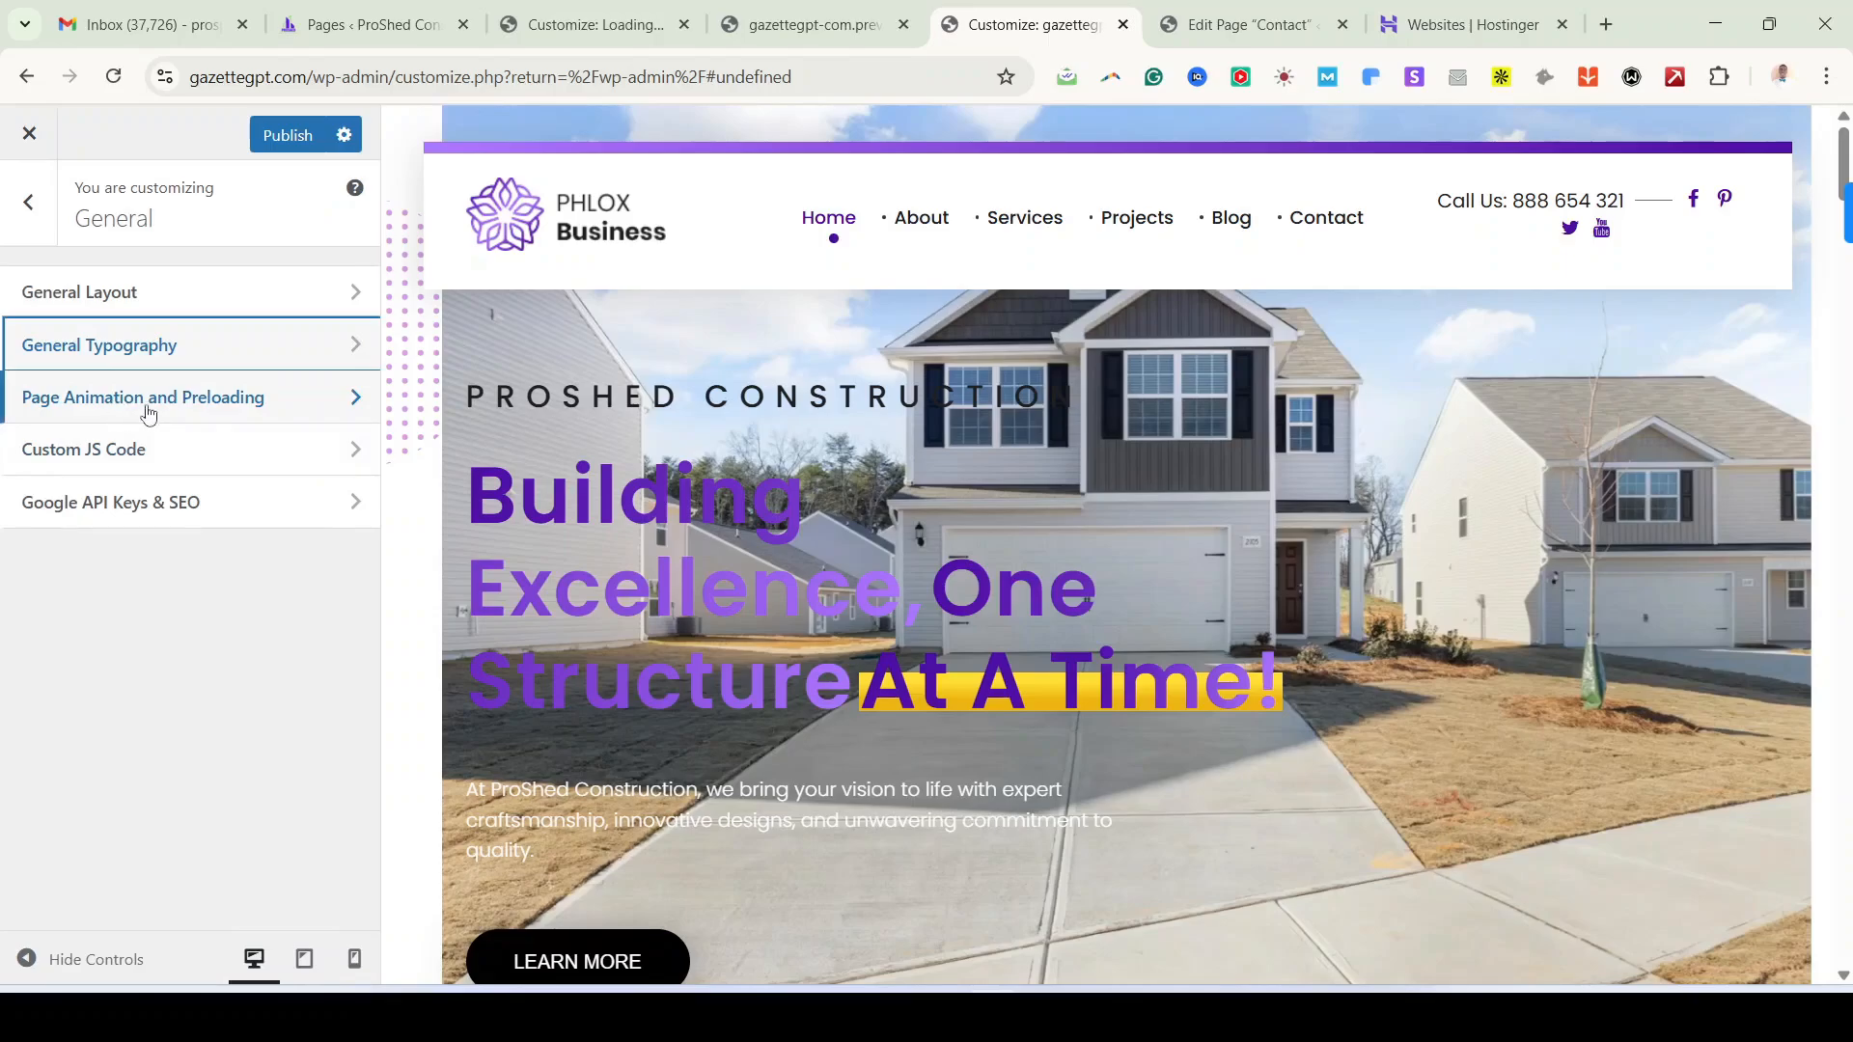
click(261, 402)
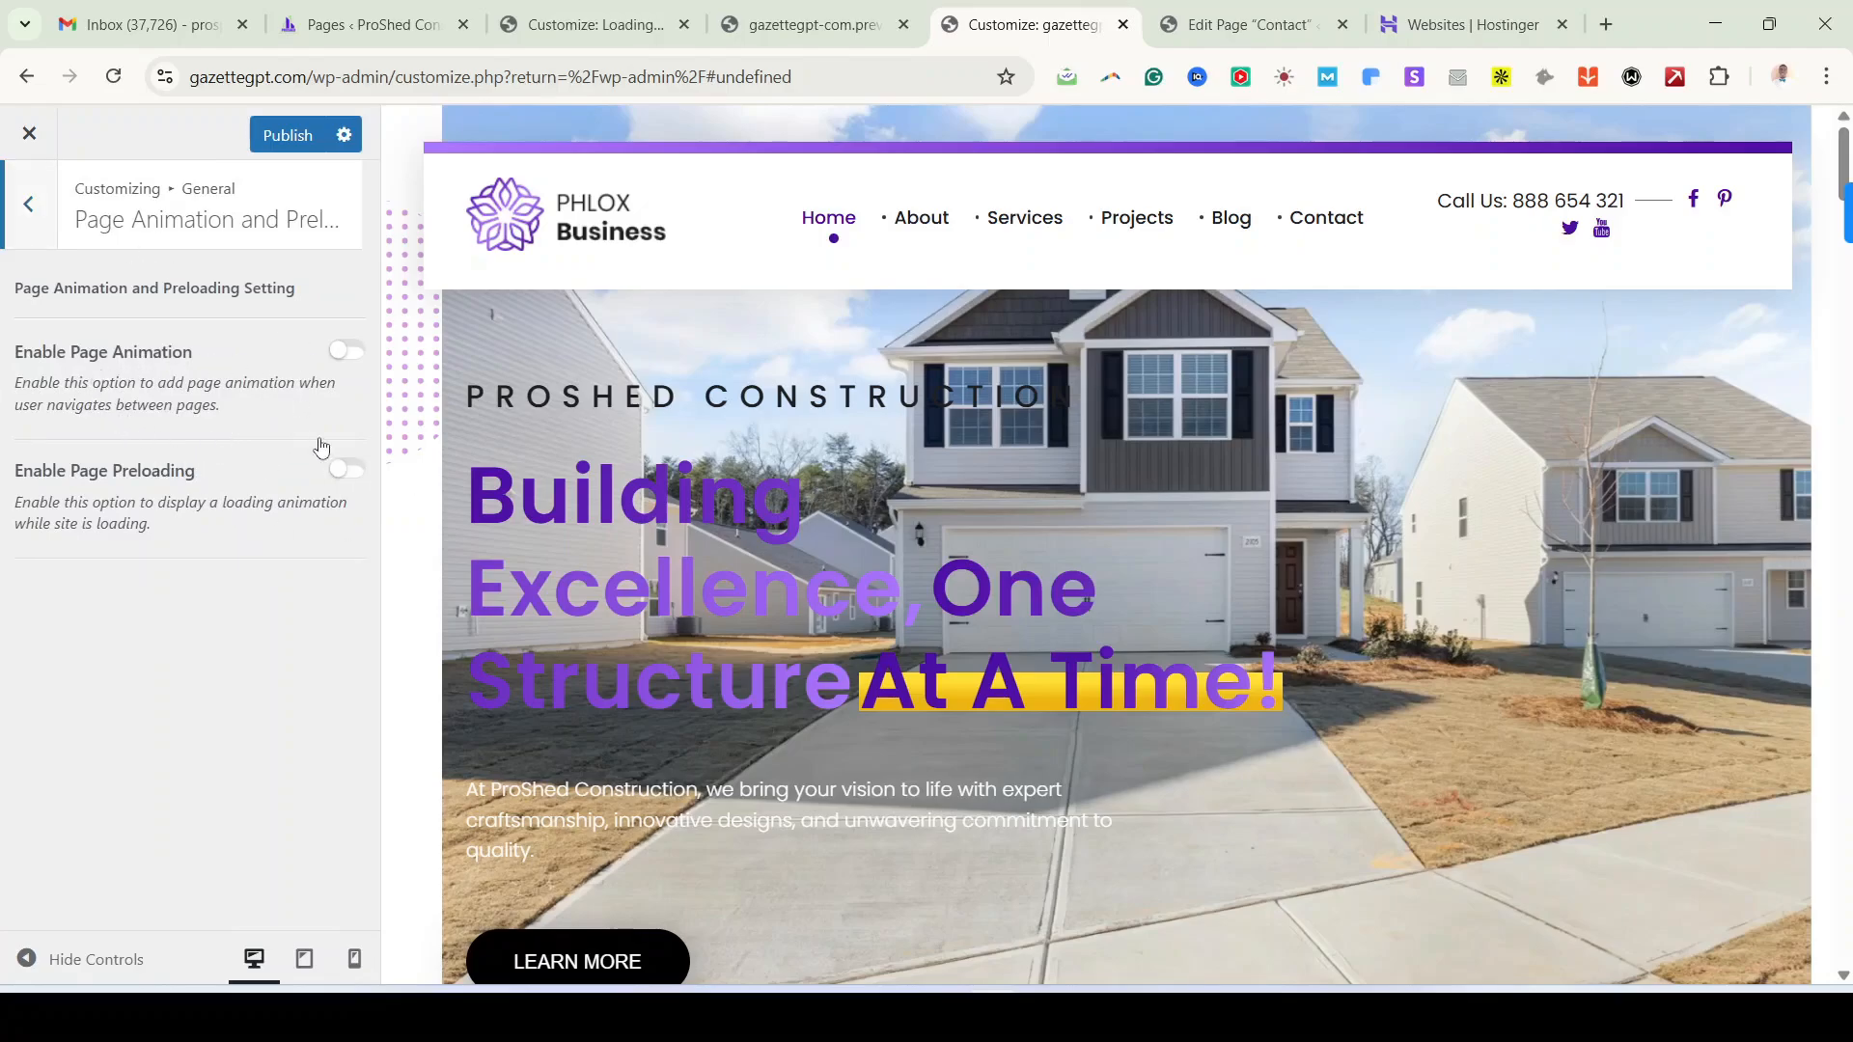
click(51, 232)
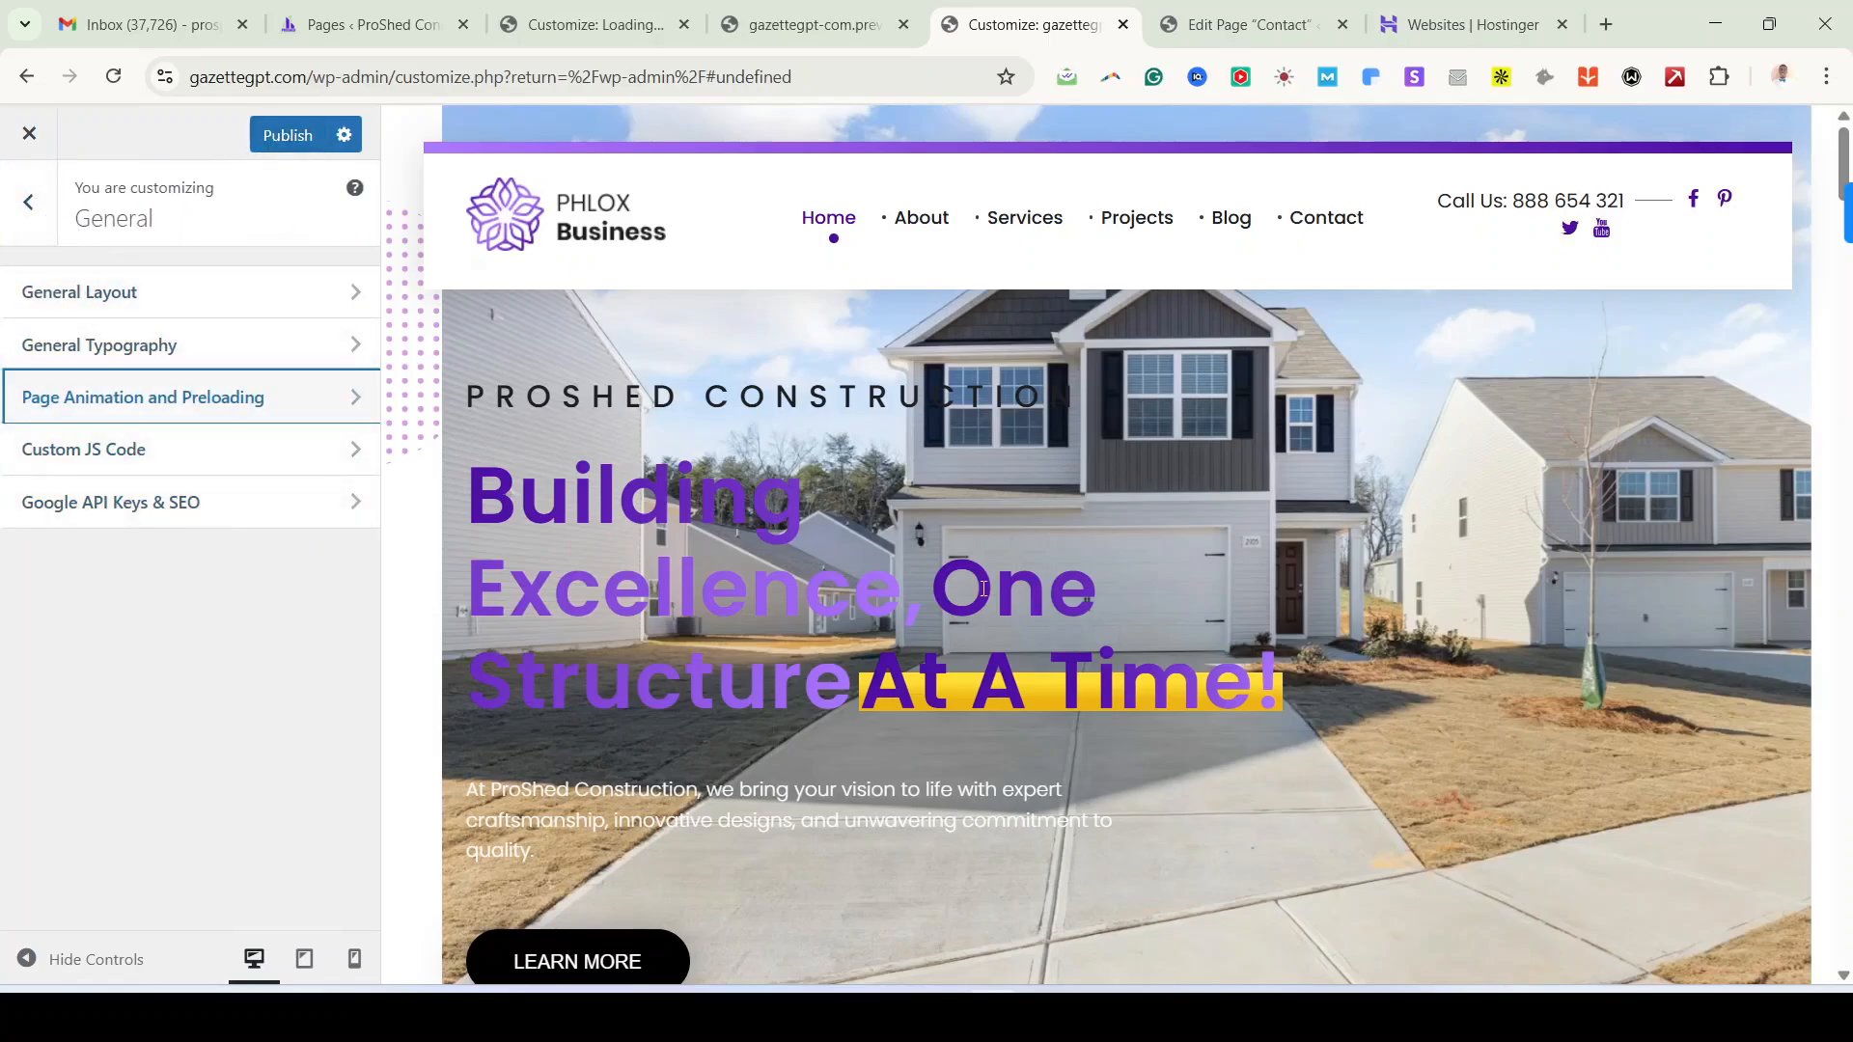
Step: Navigate from General to Appearance > Global Colors
click(29, 205)
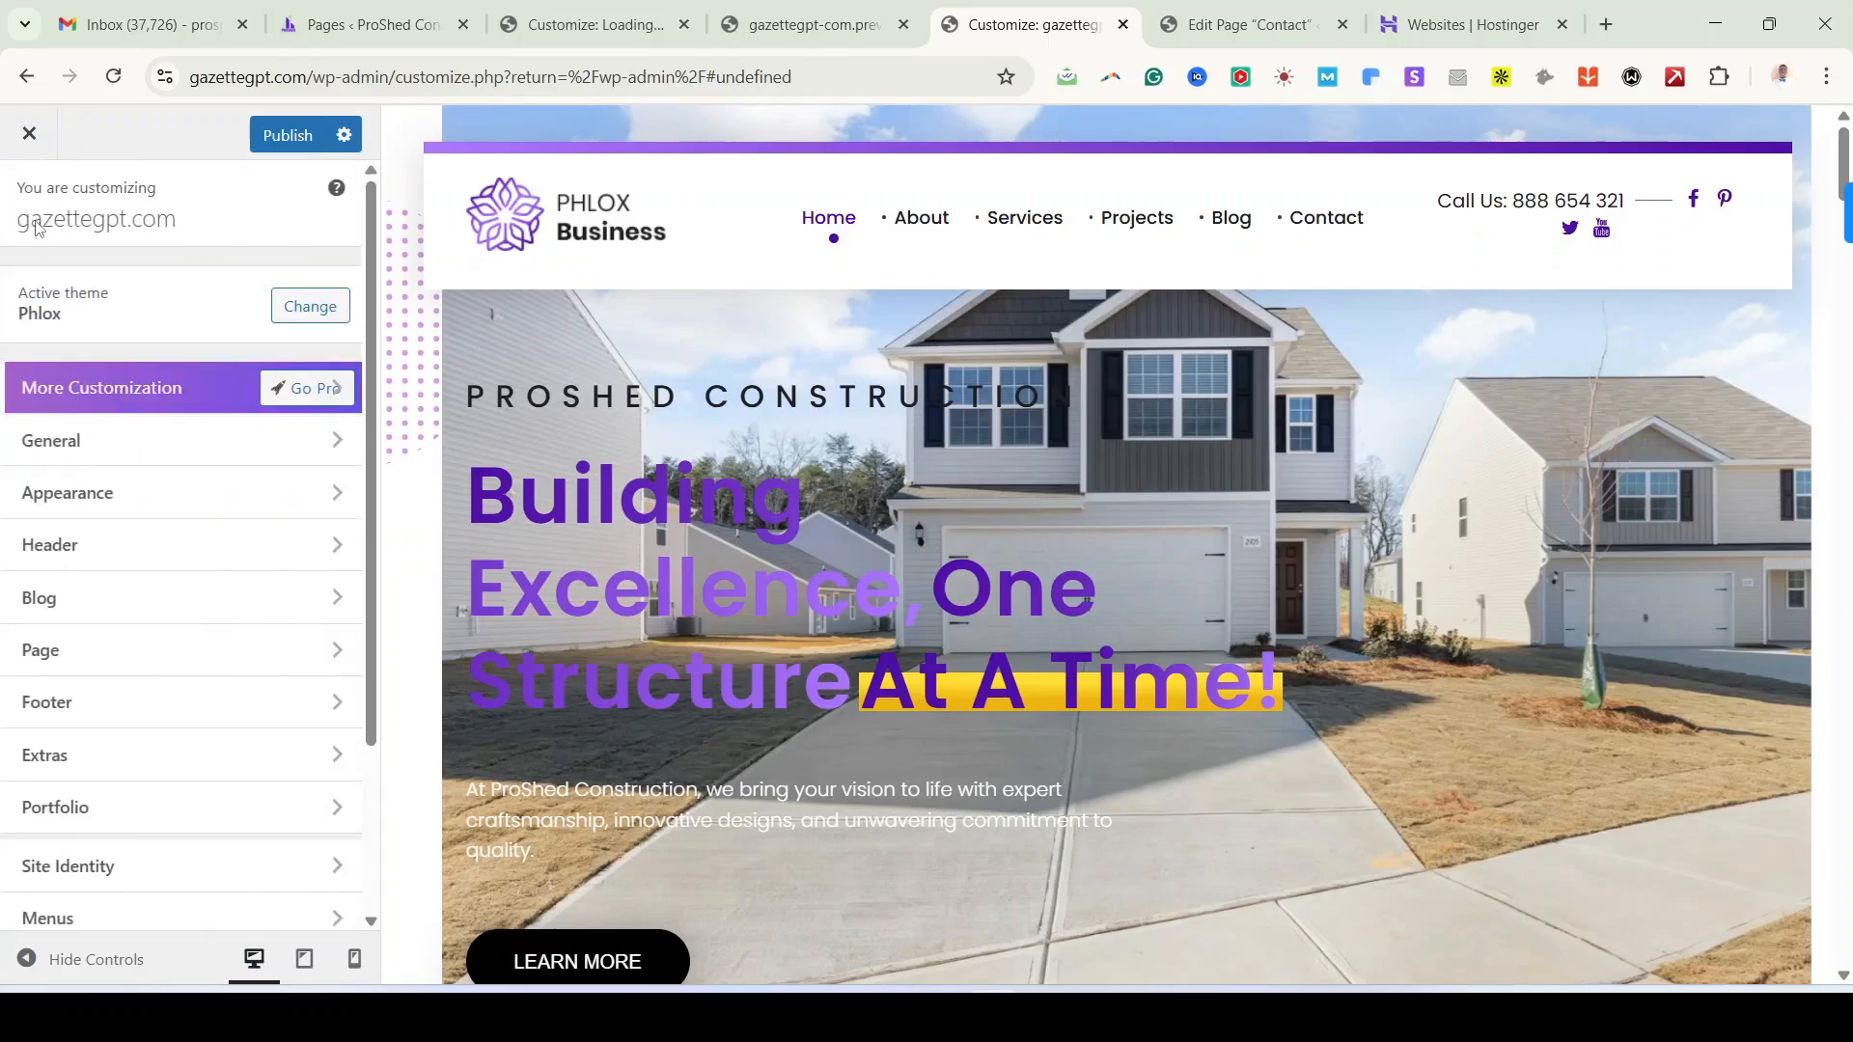
click(178, 449)
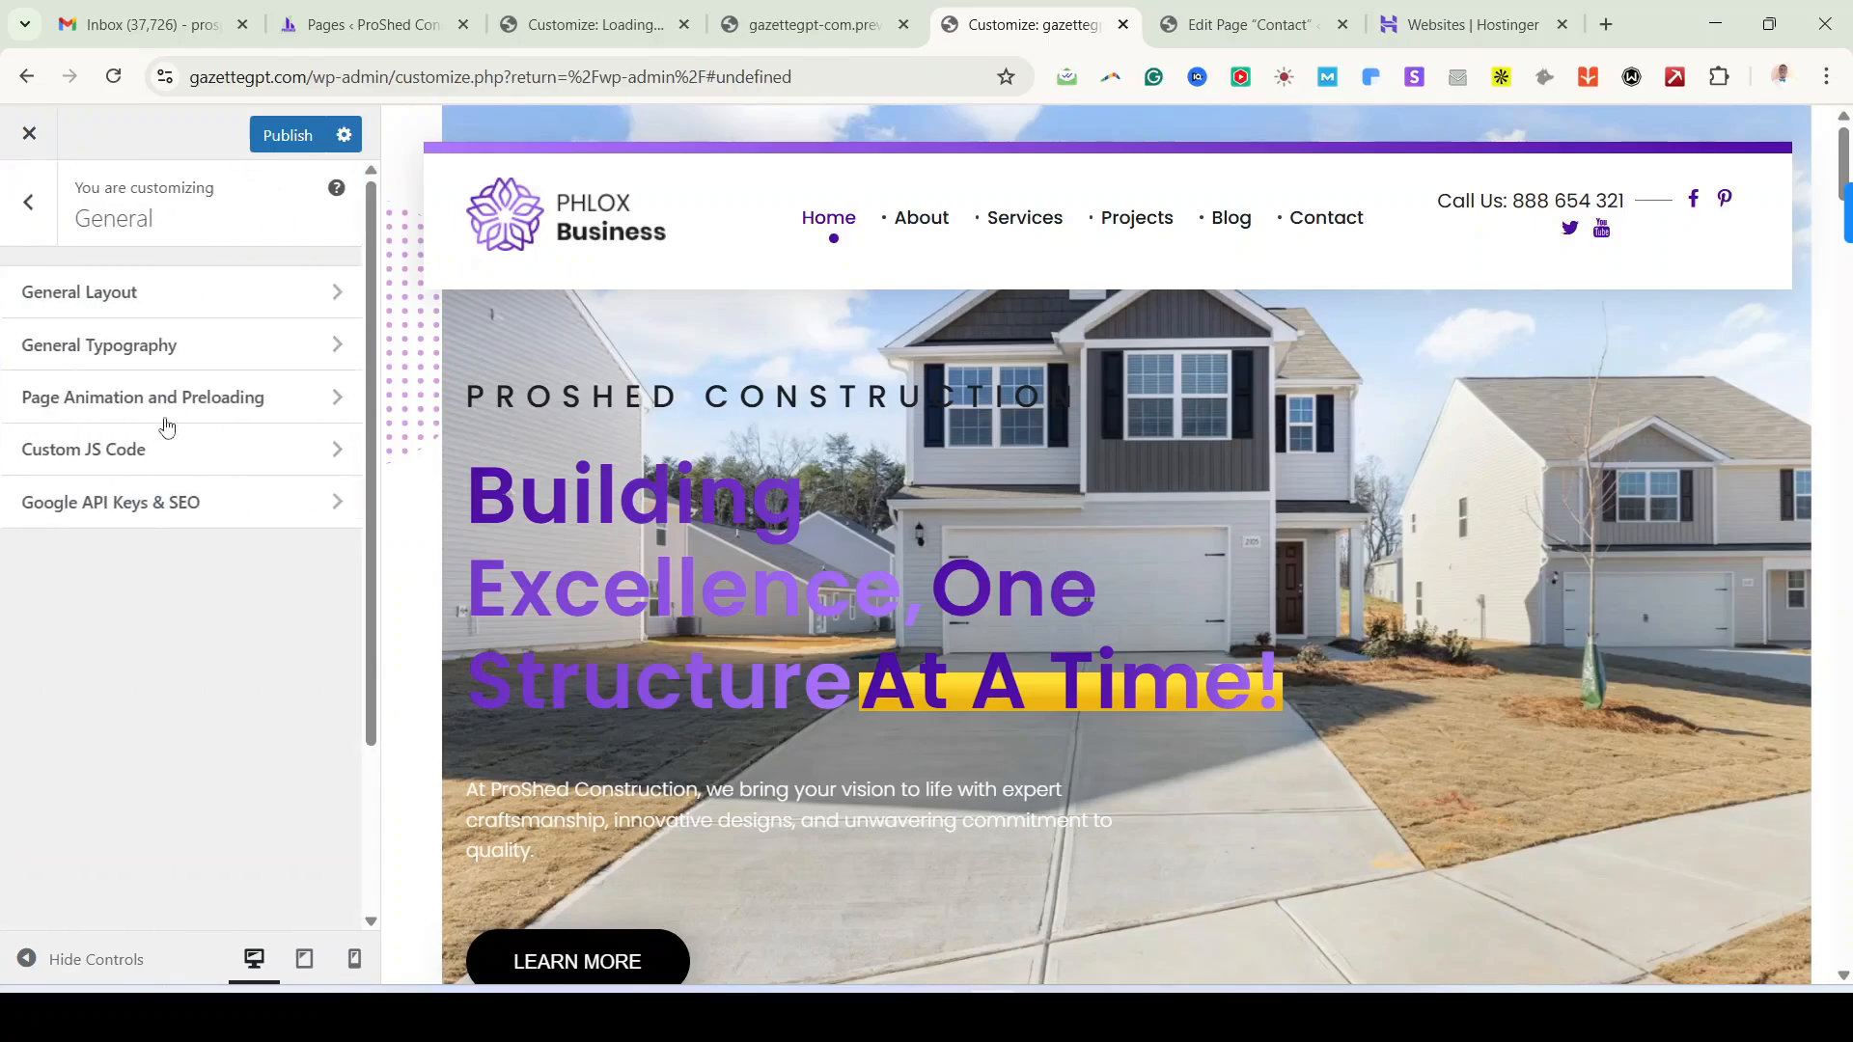
click(36, 220)
click(141, 500)
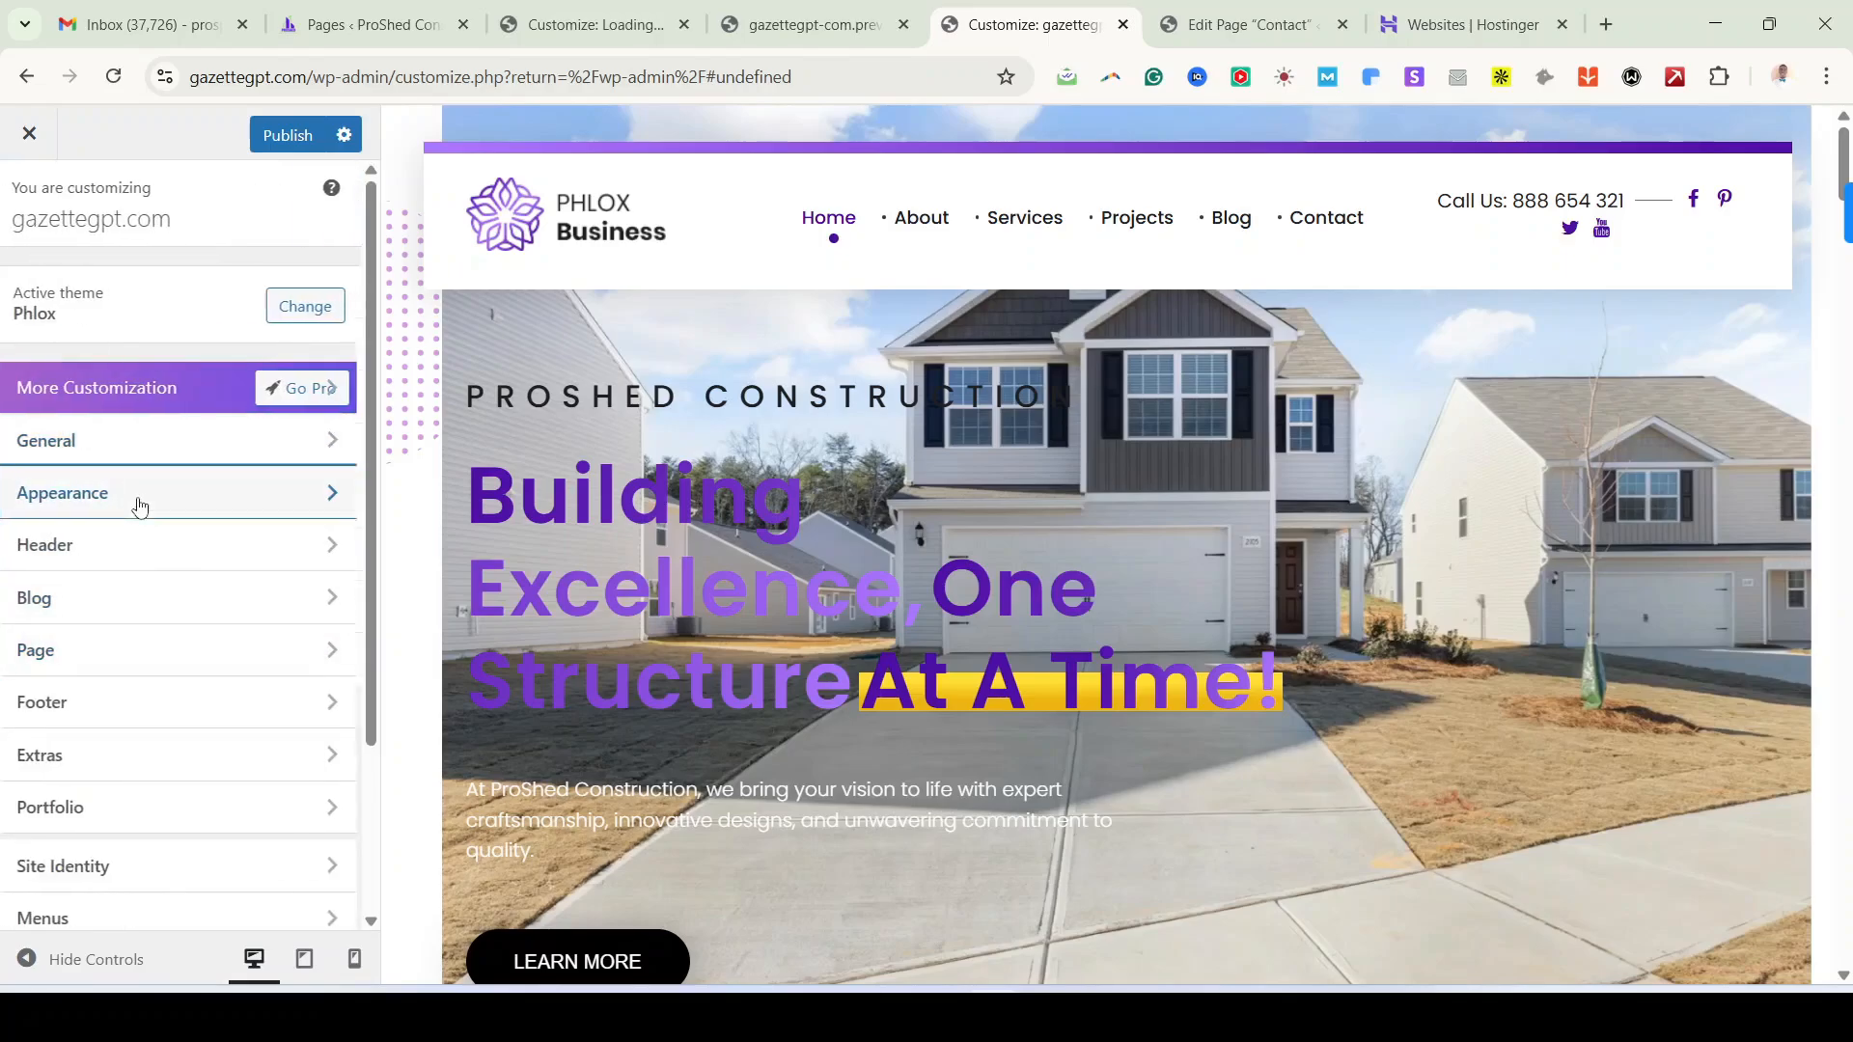
click(180, 291)
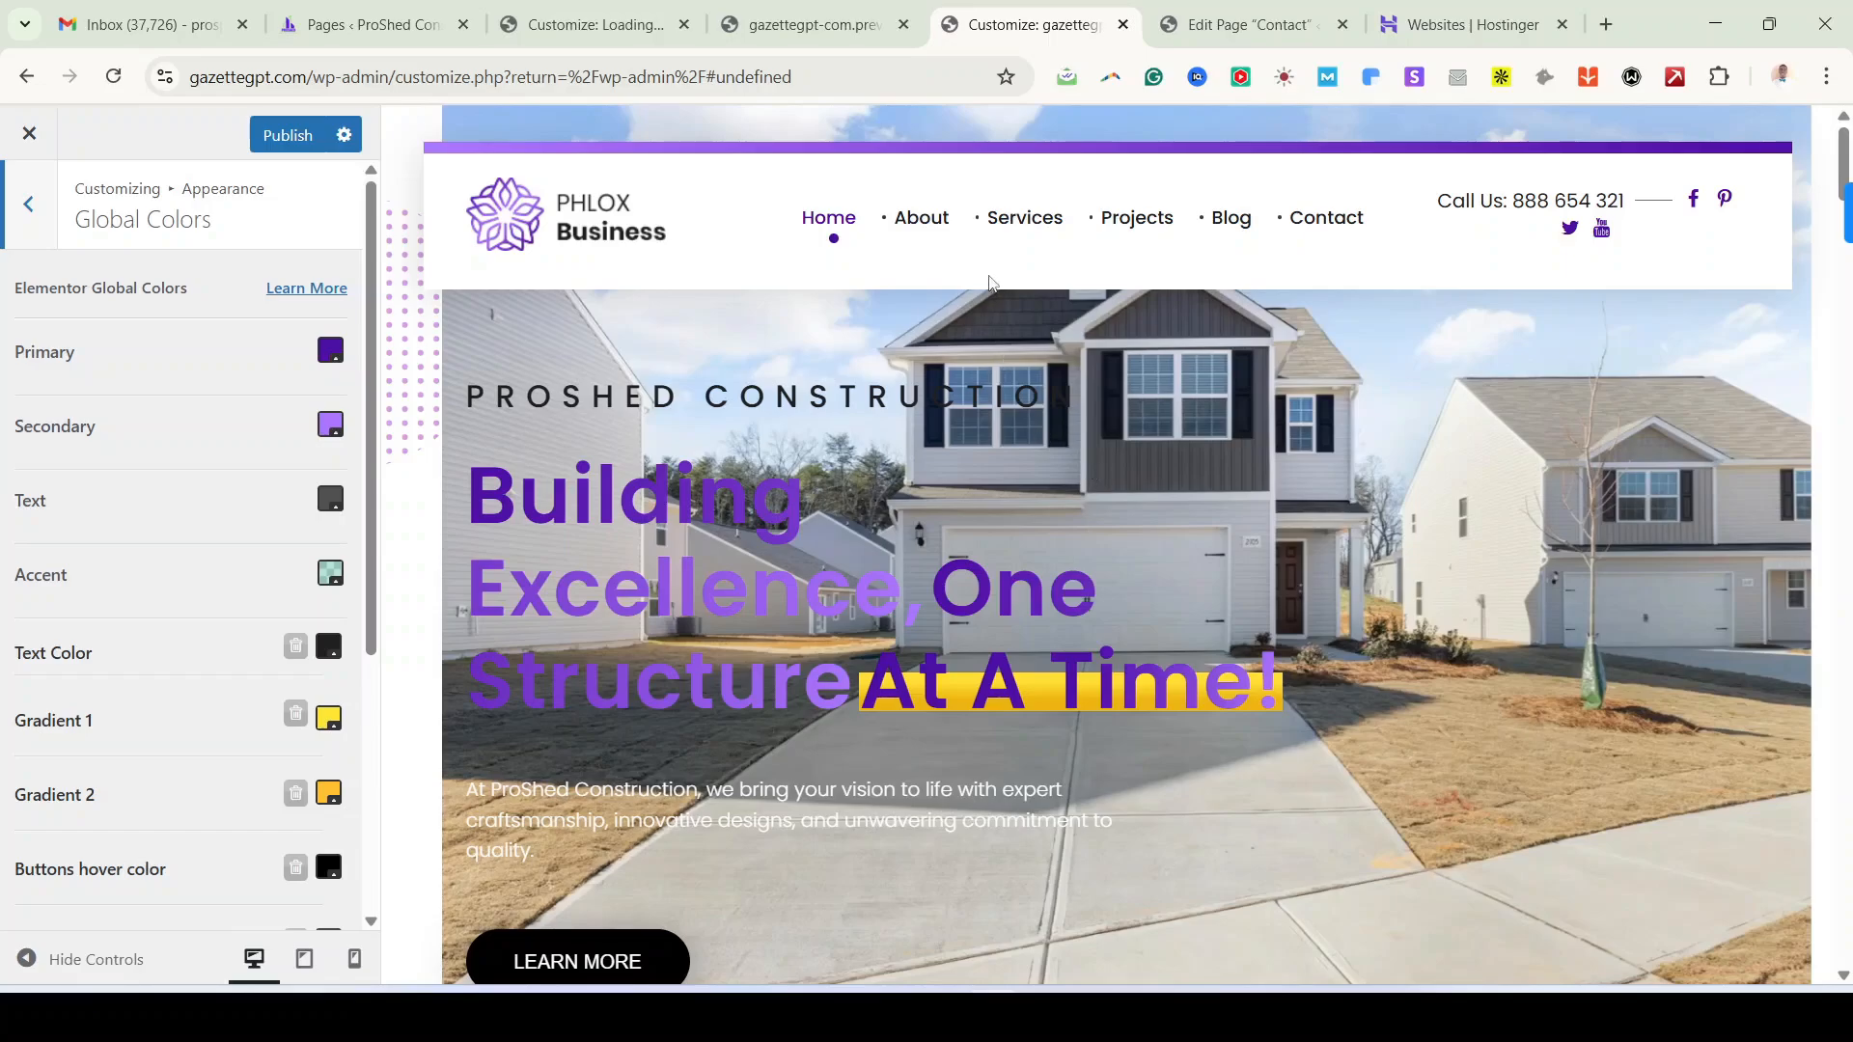
scroll(1043, 513, down, 8)
scroll(1046, 513, up, 8)
Step: Change the Primary global colour to red using the hue slider and check the preview
click(330, 352)
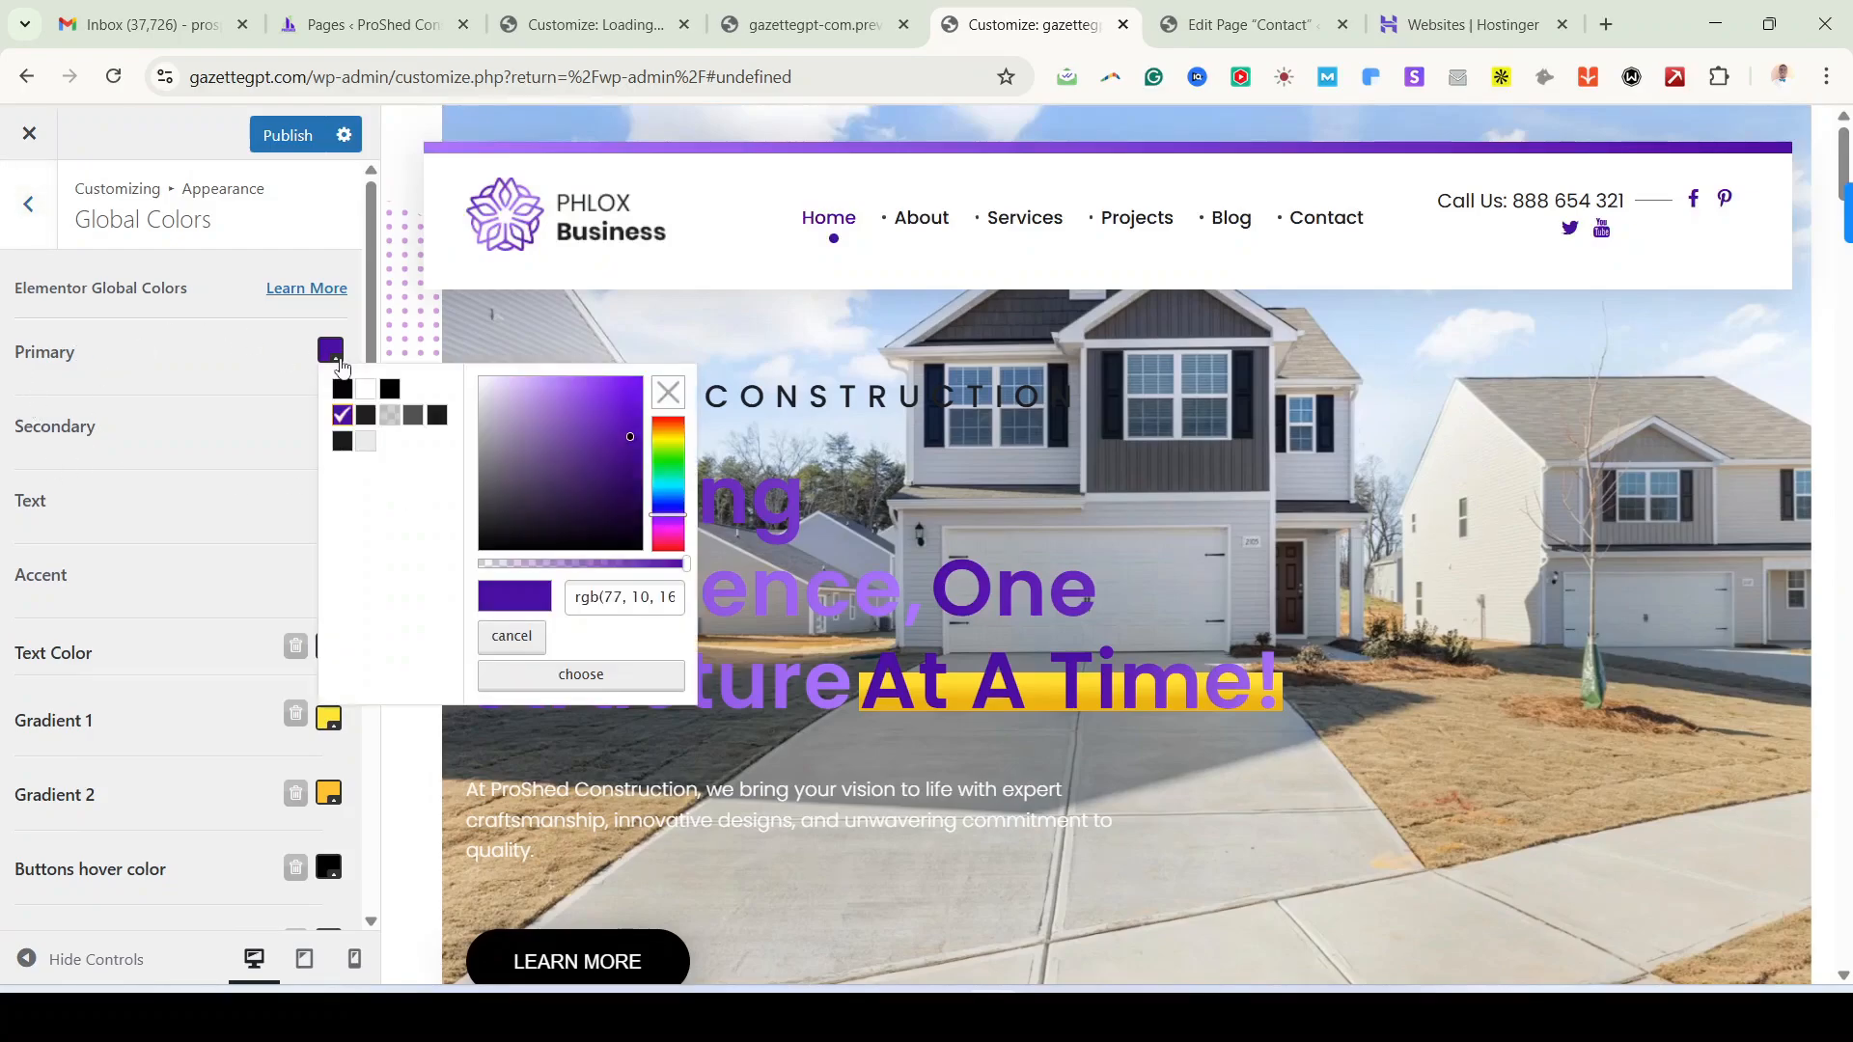
triple_click(659, 597)
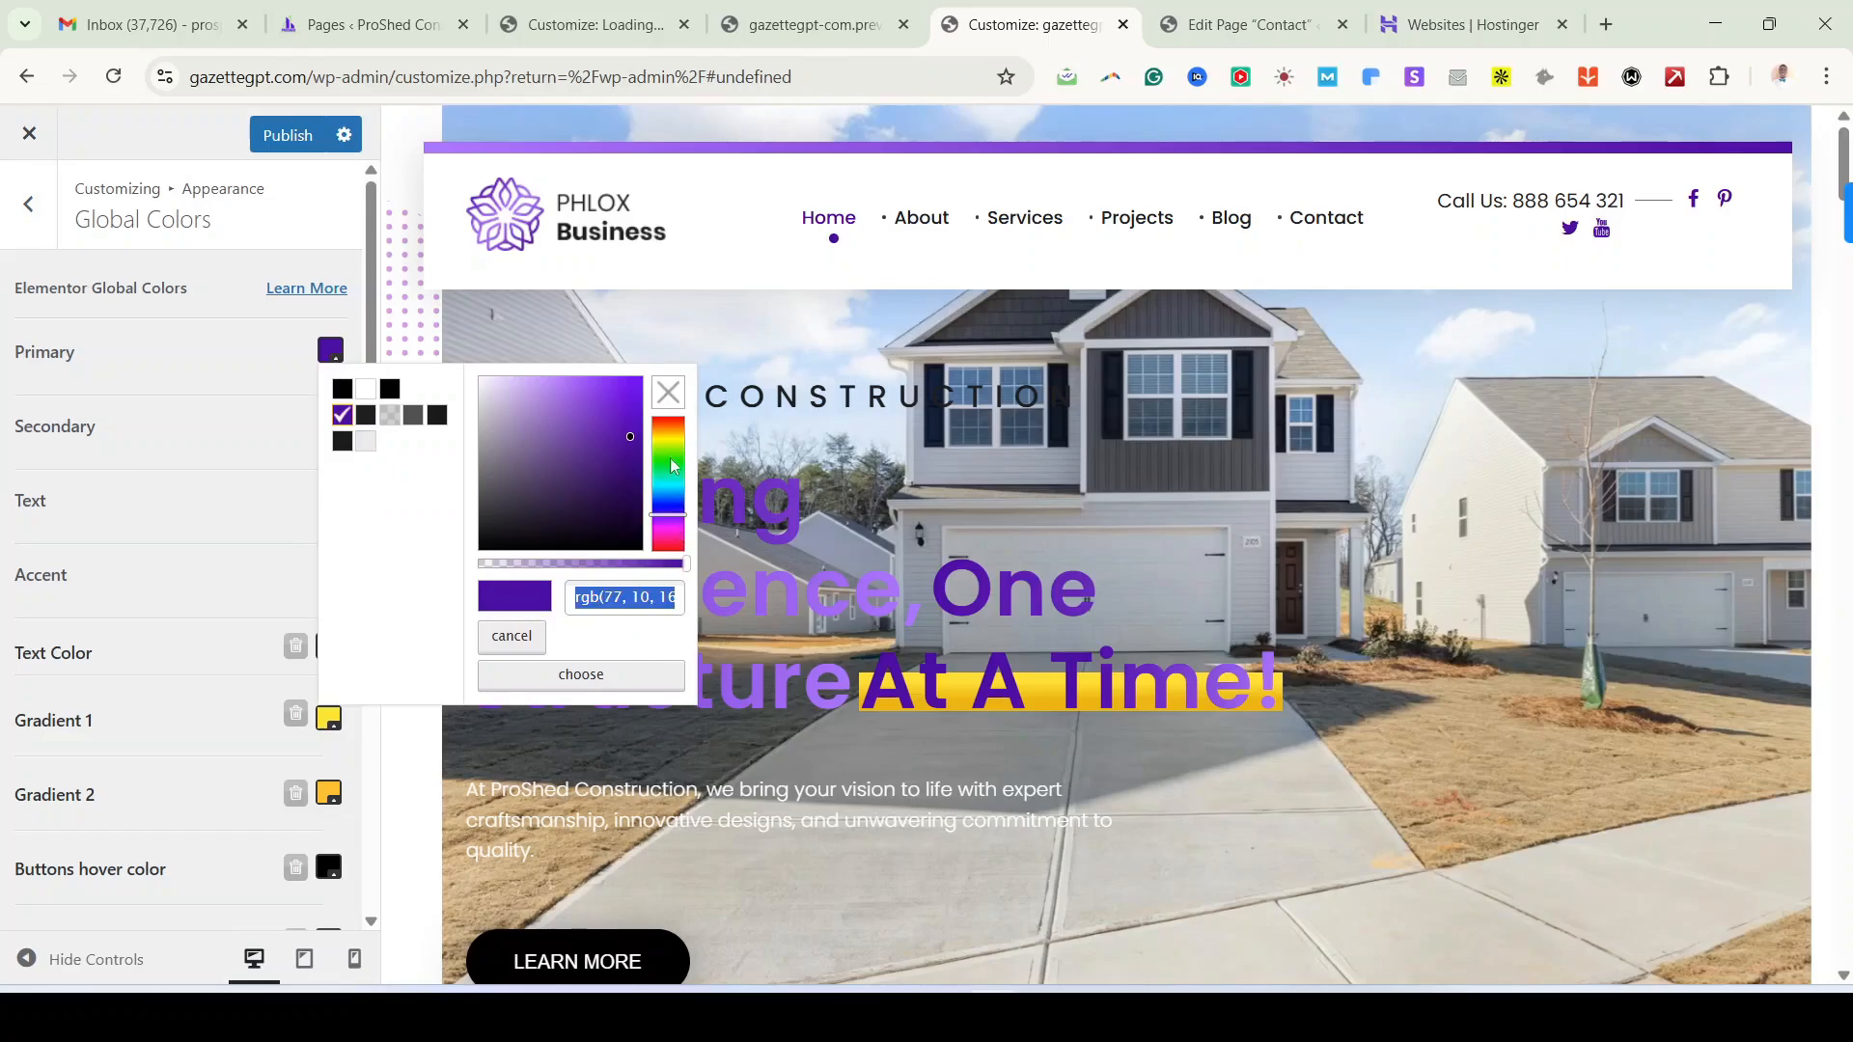
click(673, 448)
click(673, 413)
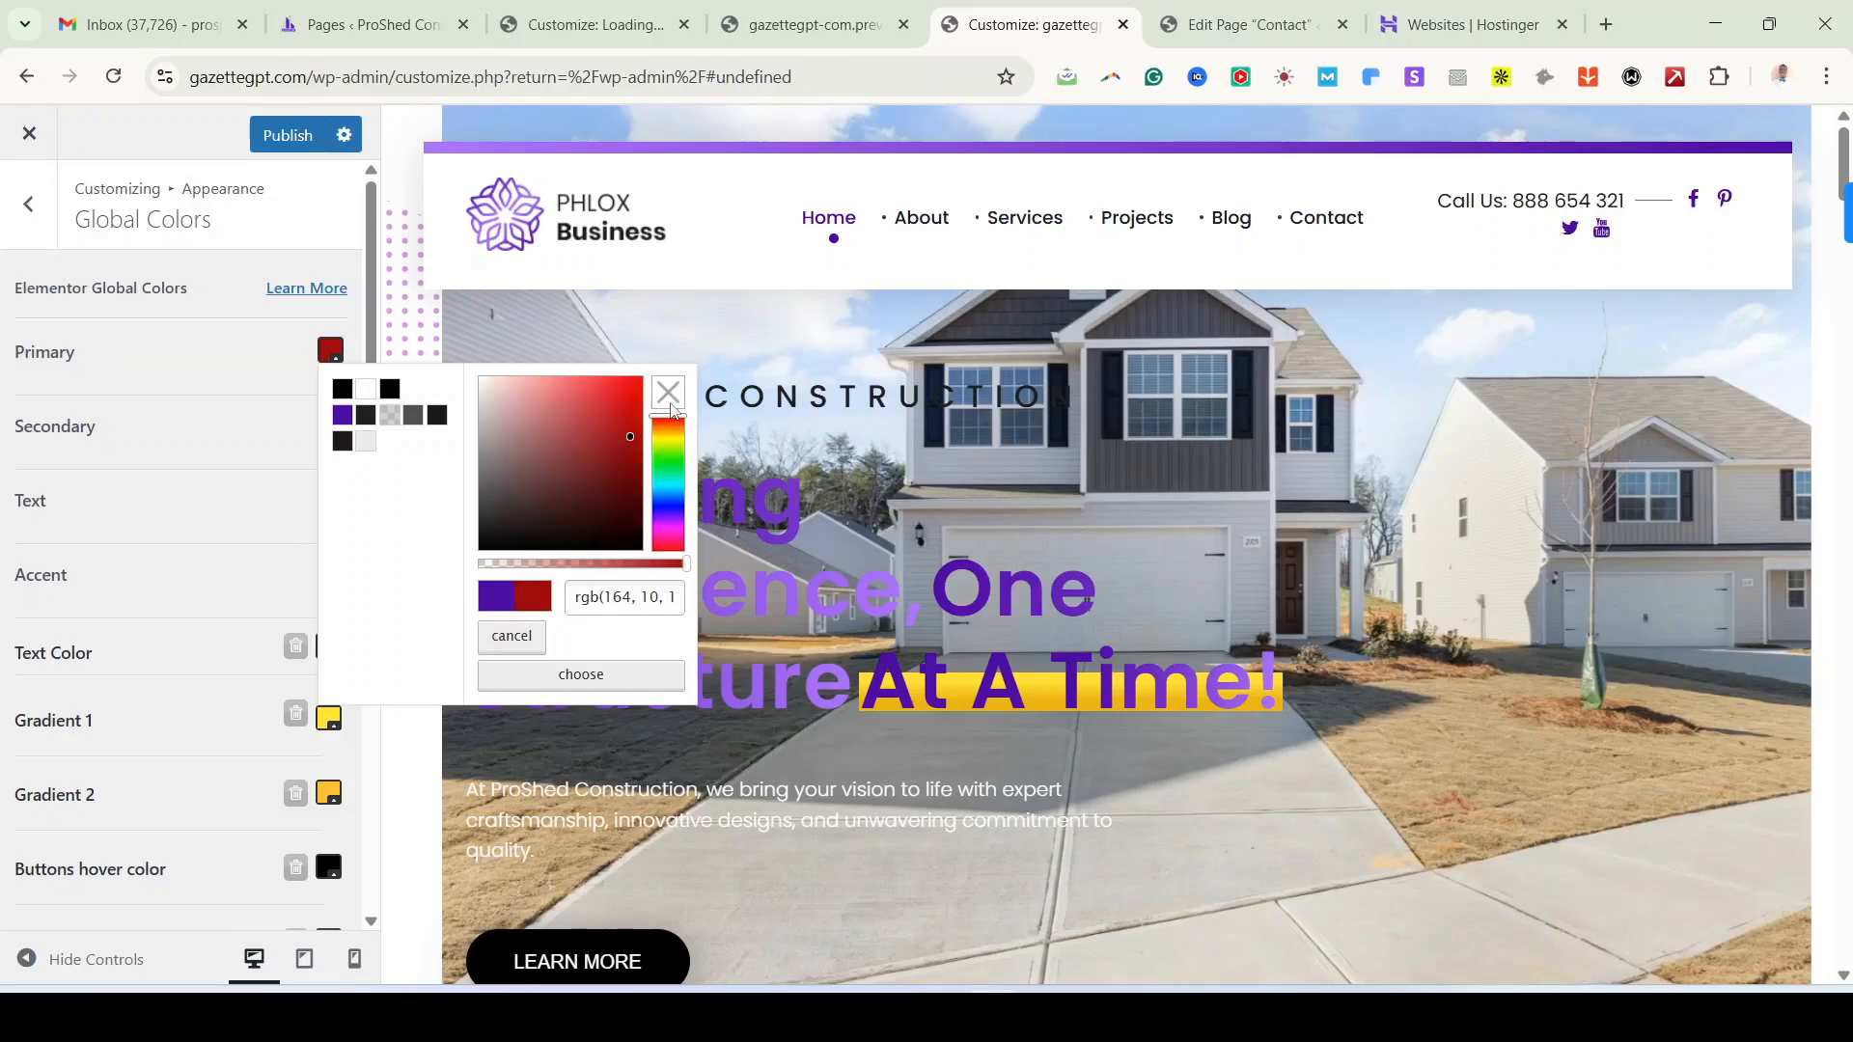
click(588, 678)
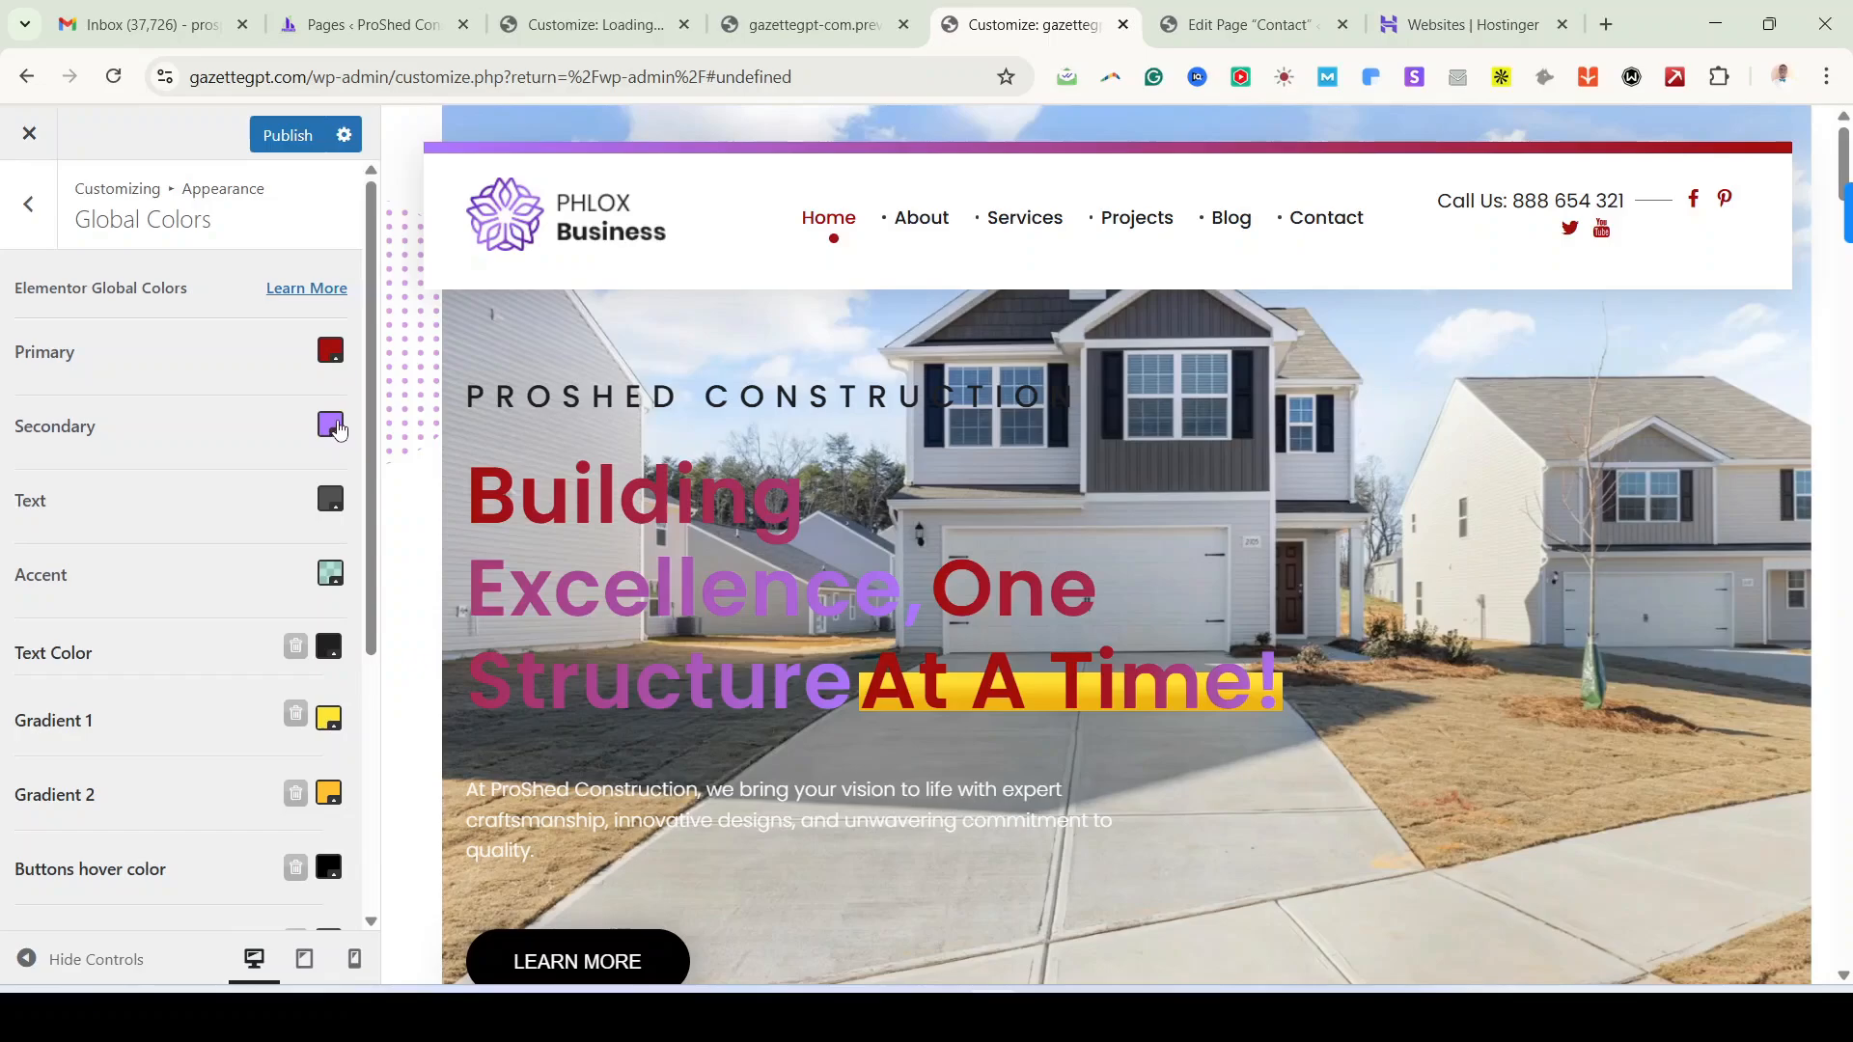
scroll(1030, 686, down, 10)
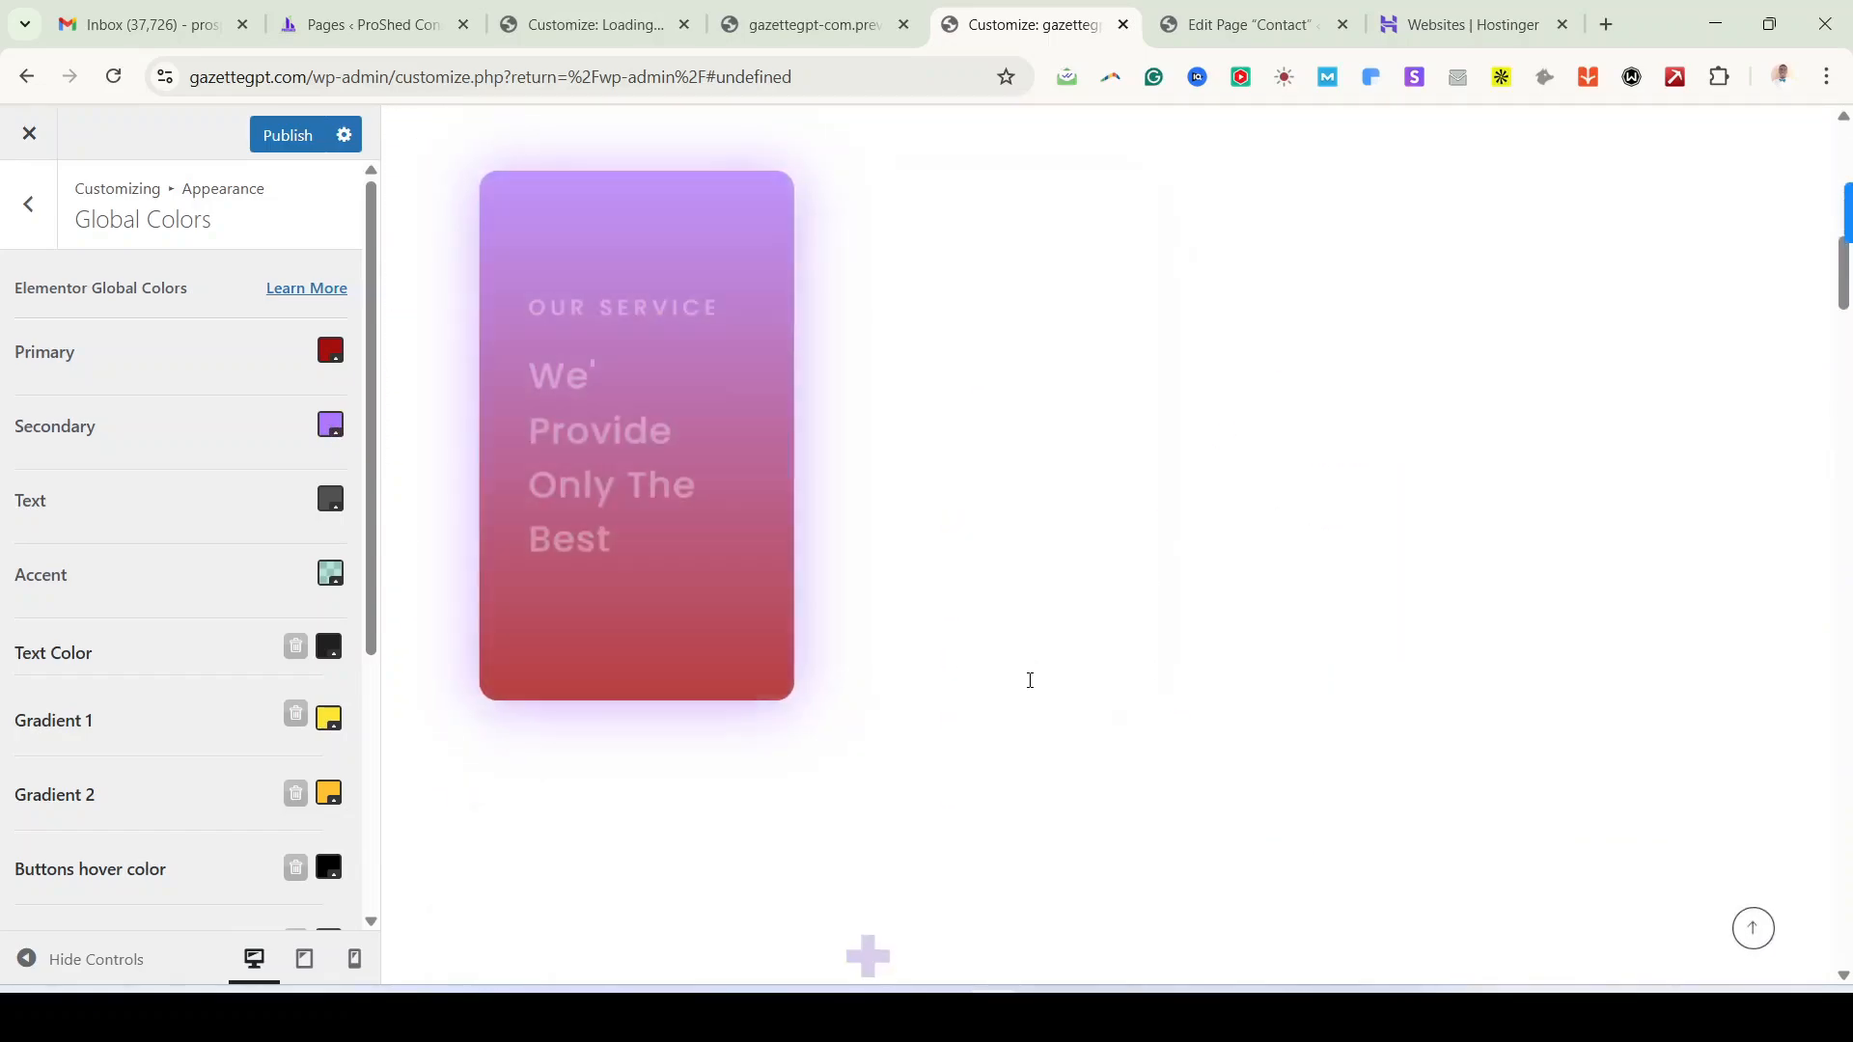
scroll(976, 605, down, 5)
scroll(976, 606, up, 10)
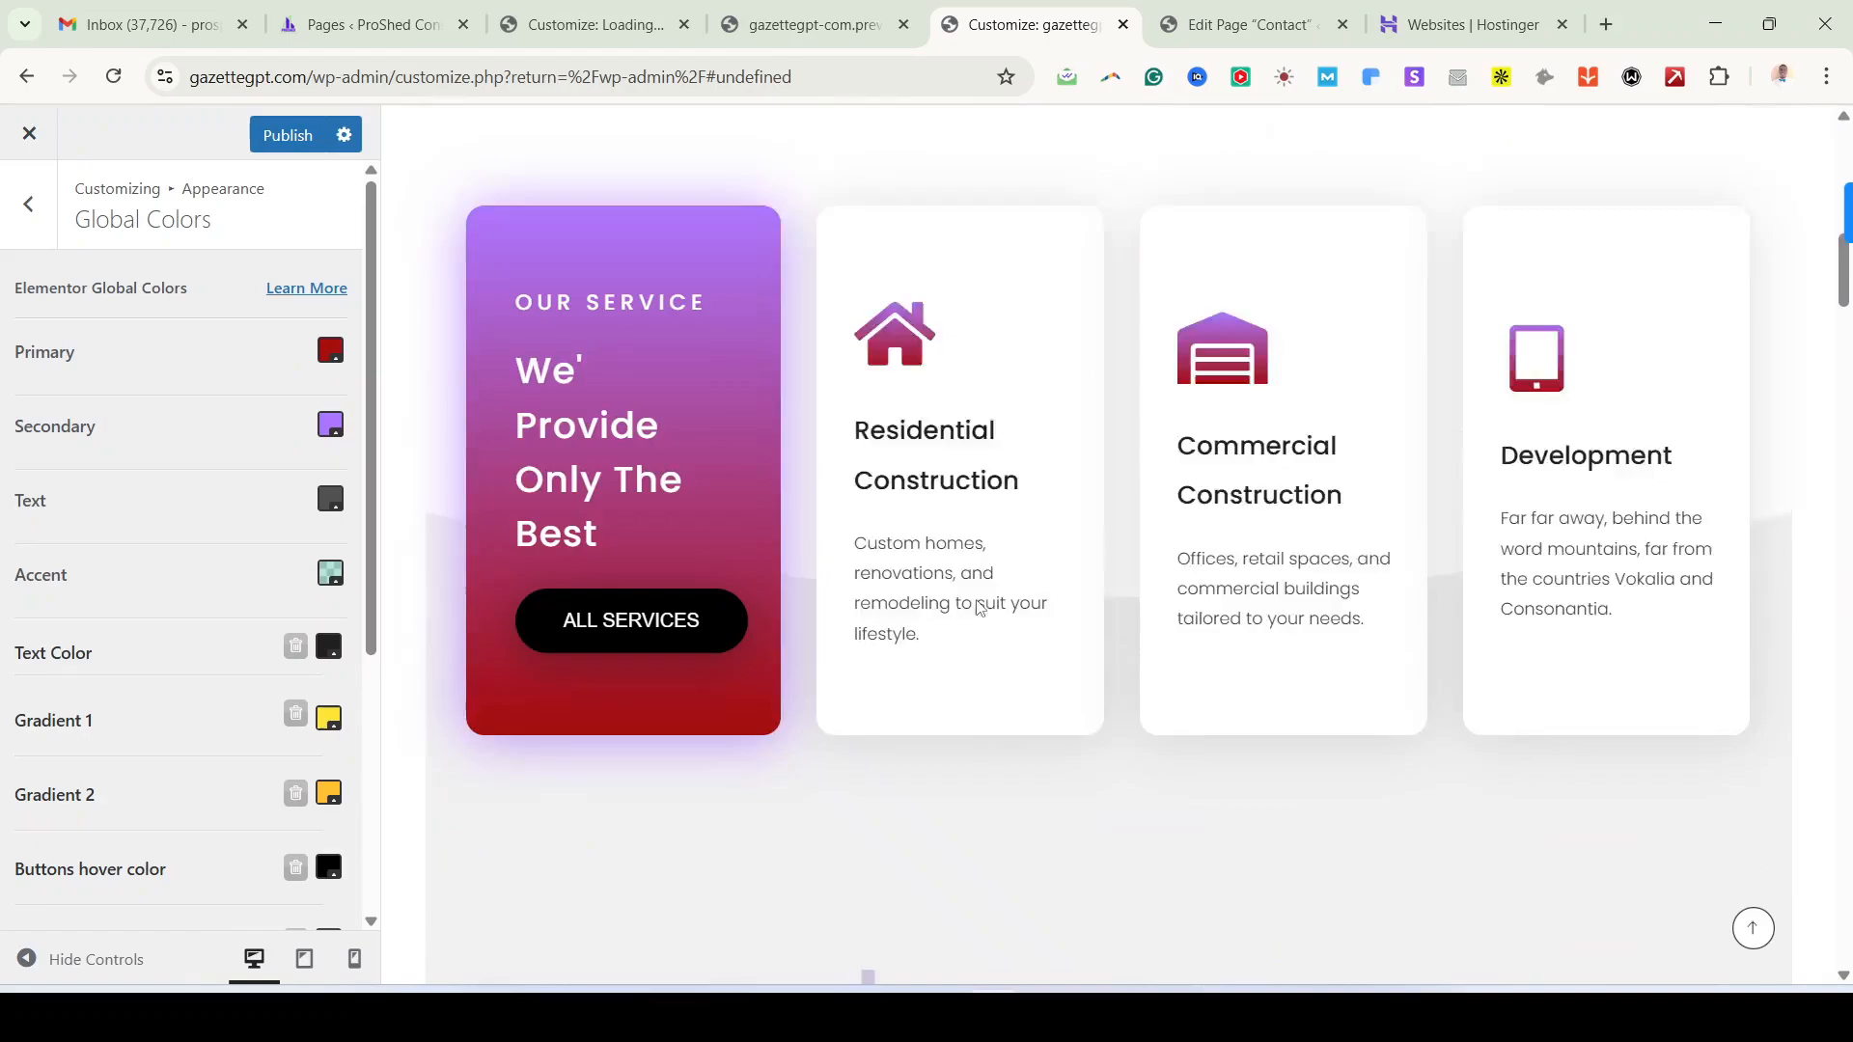
scroll(977, 606, up, 2)
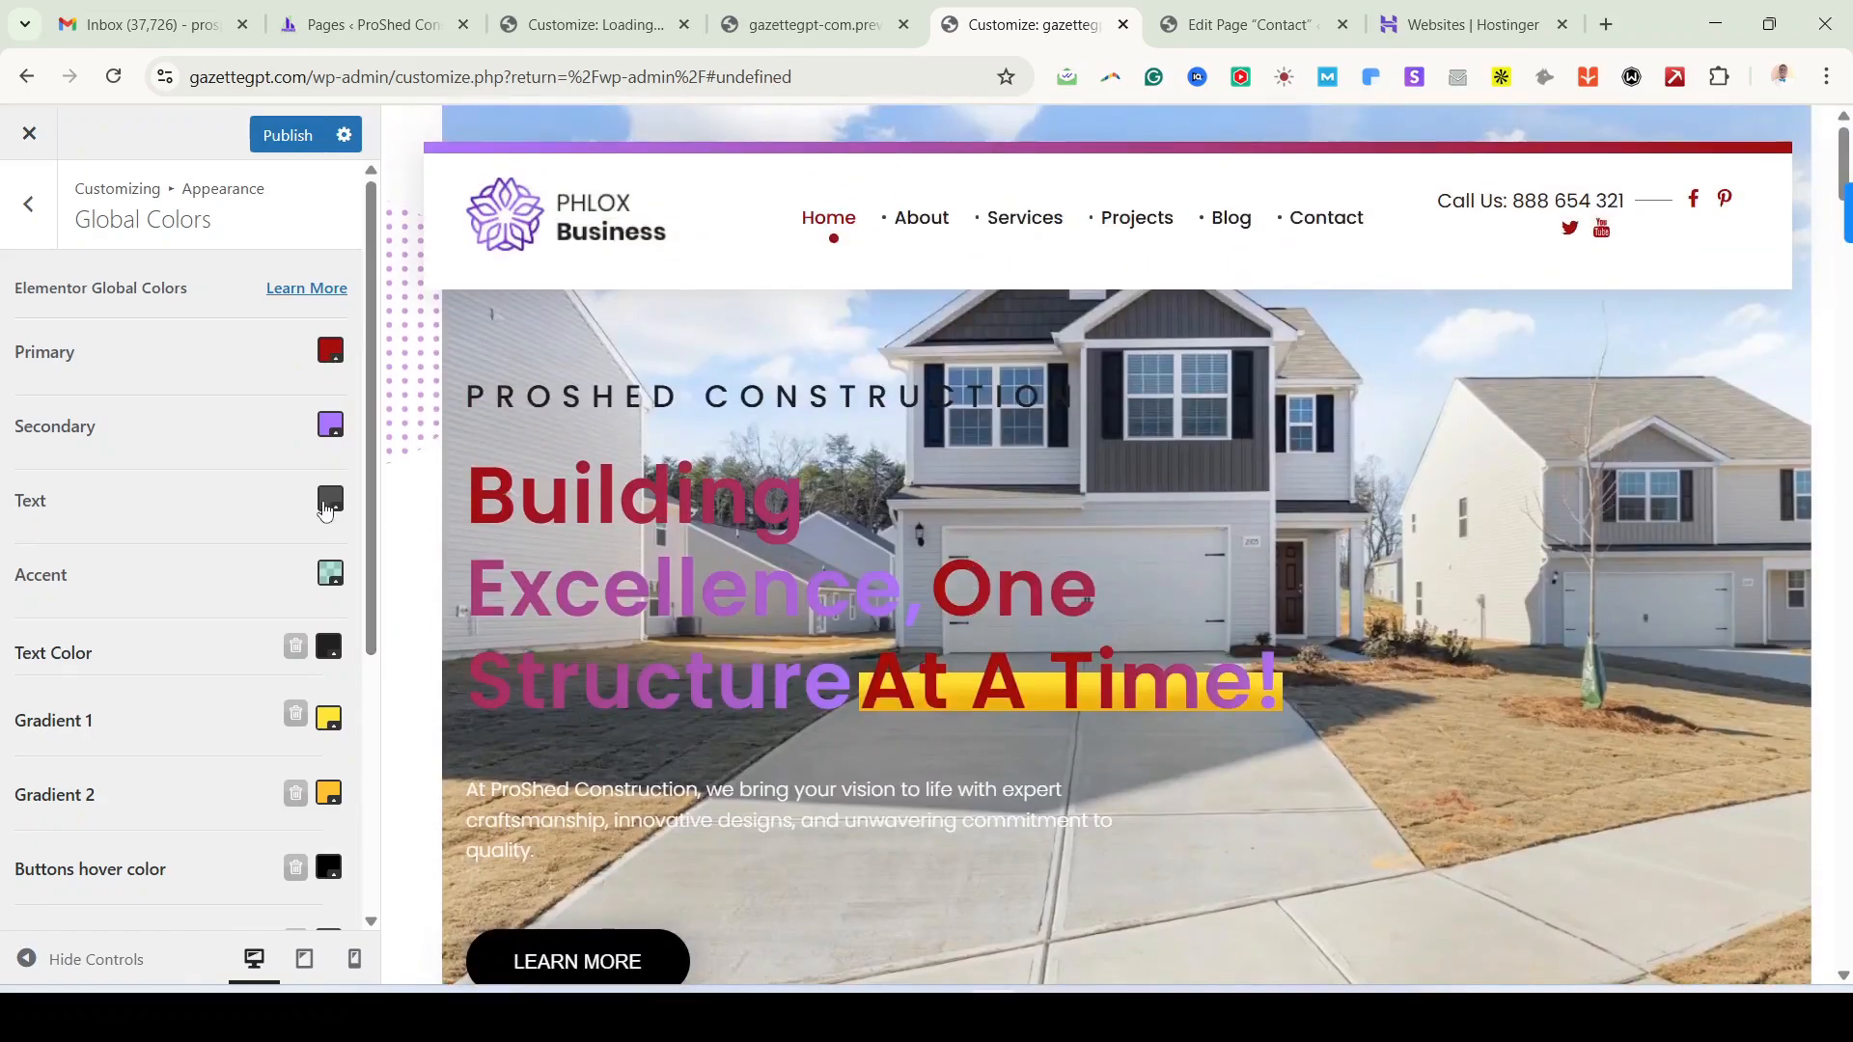
scroll(1132, 709, down, 15)
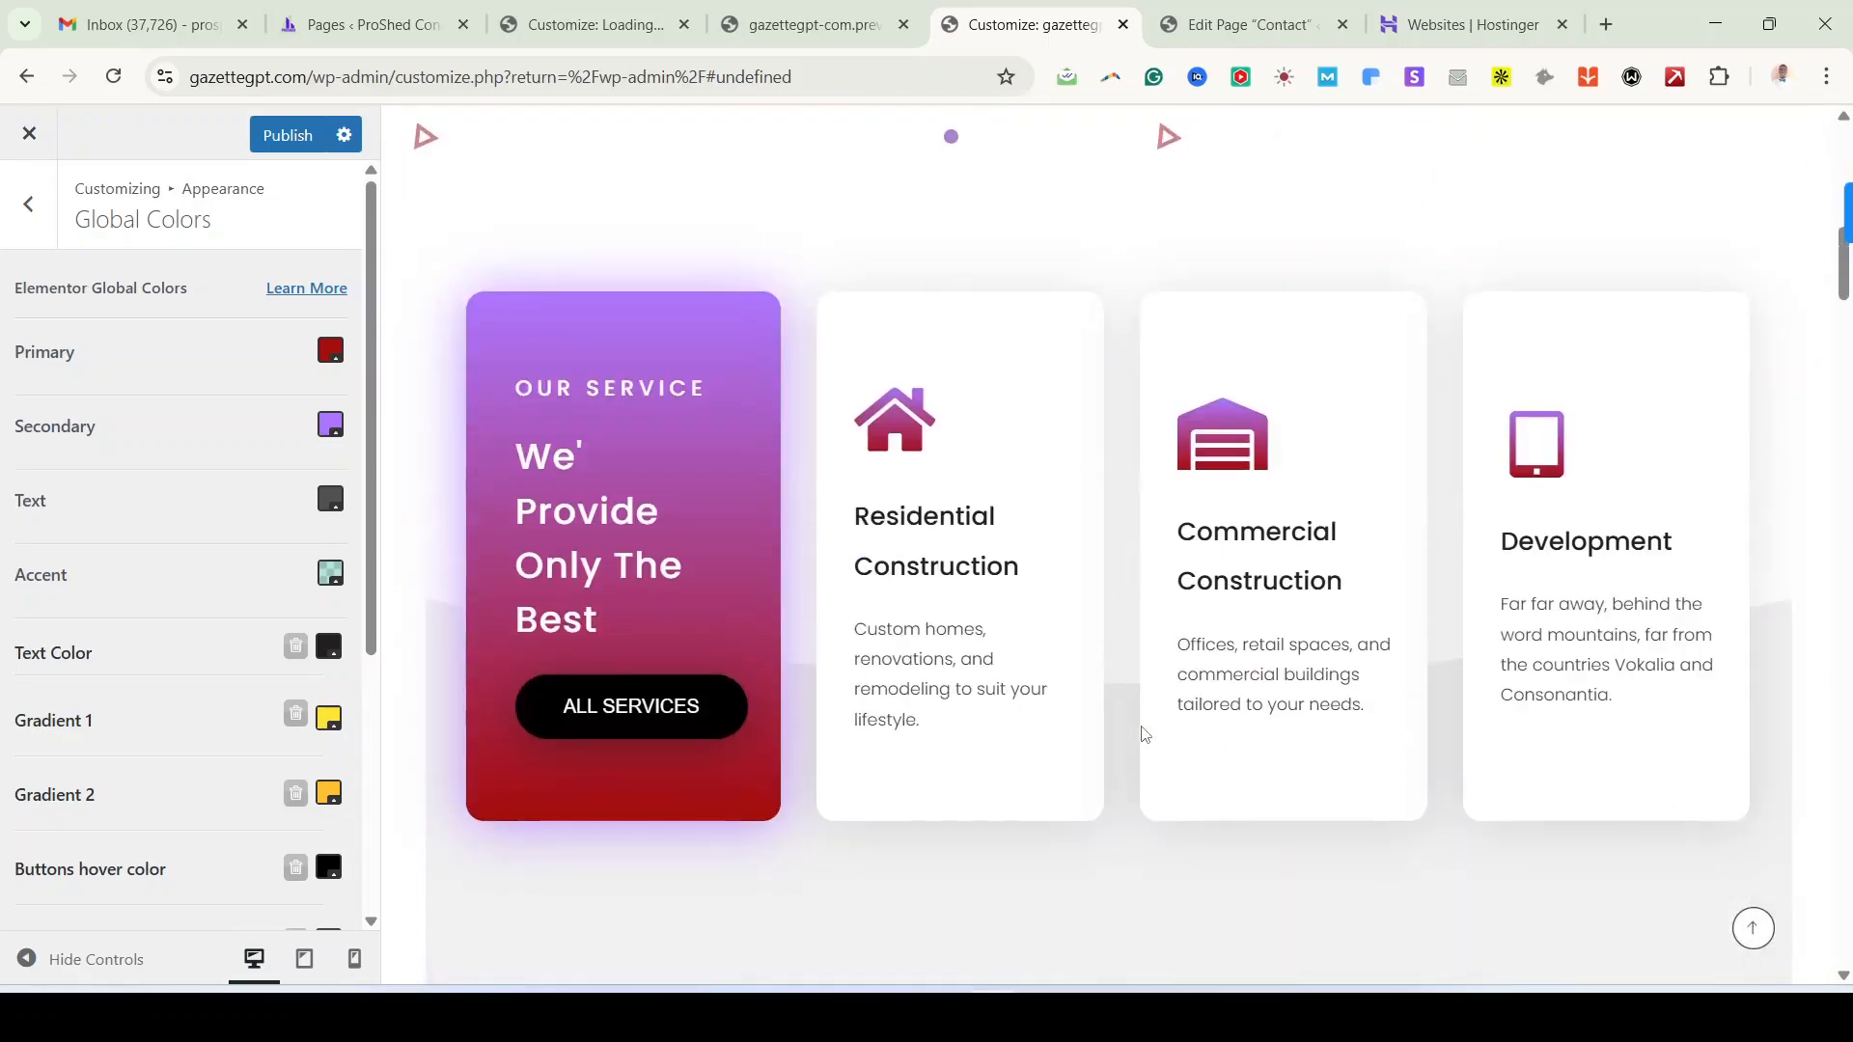
scroll(1143, 735, down, 7)
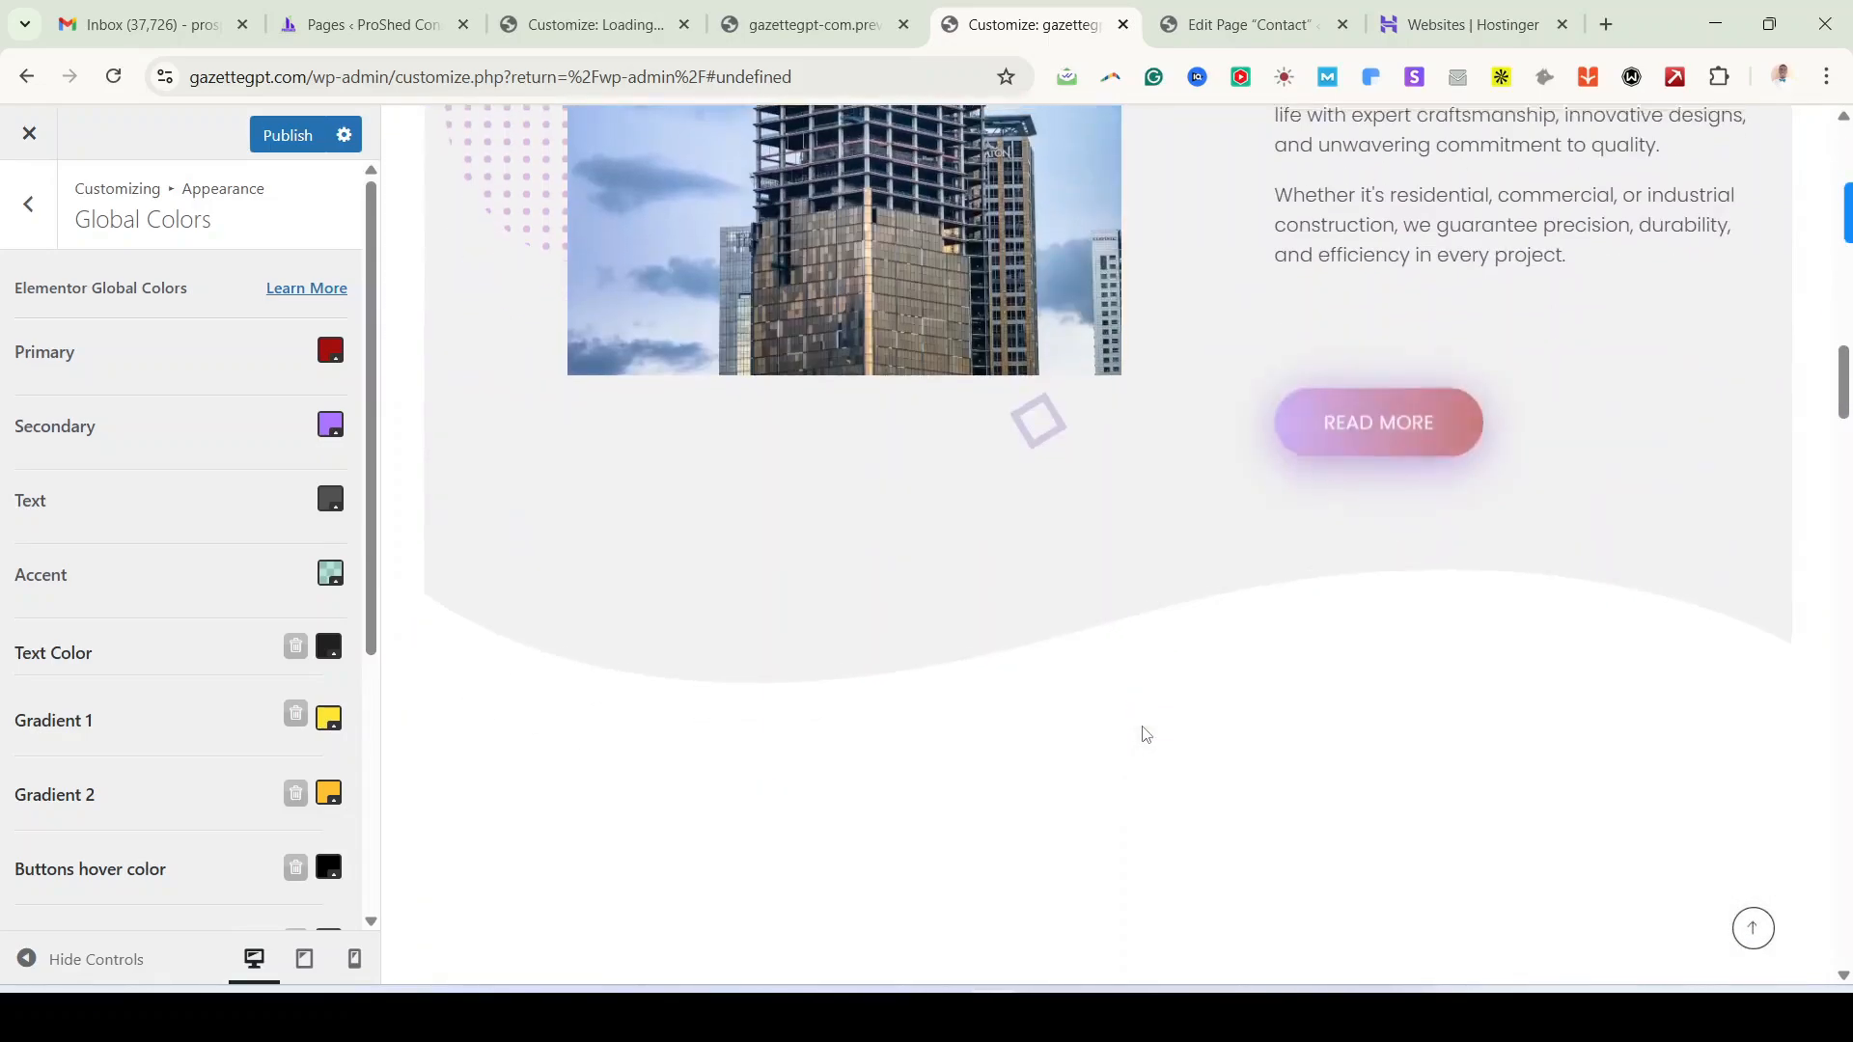
scroll(1142, 736, up, 15)
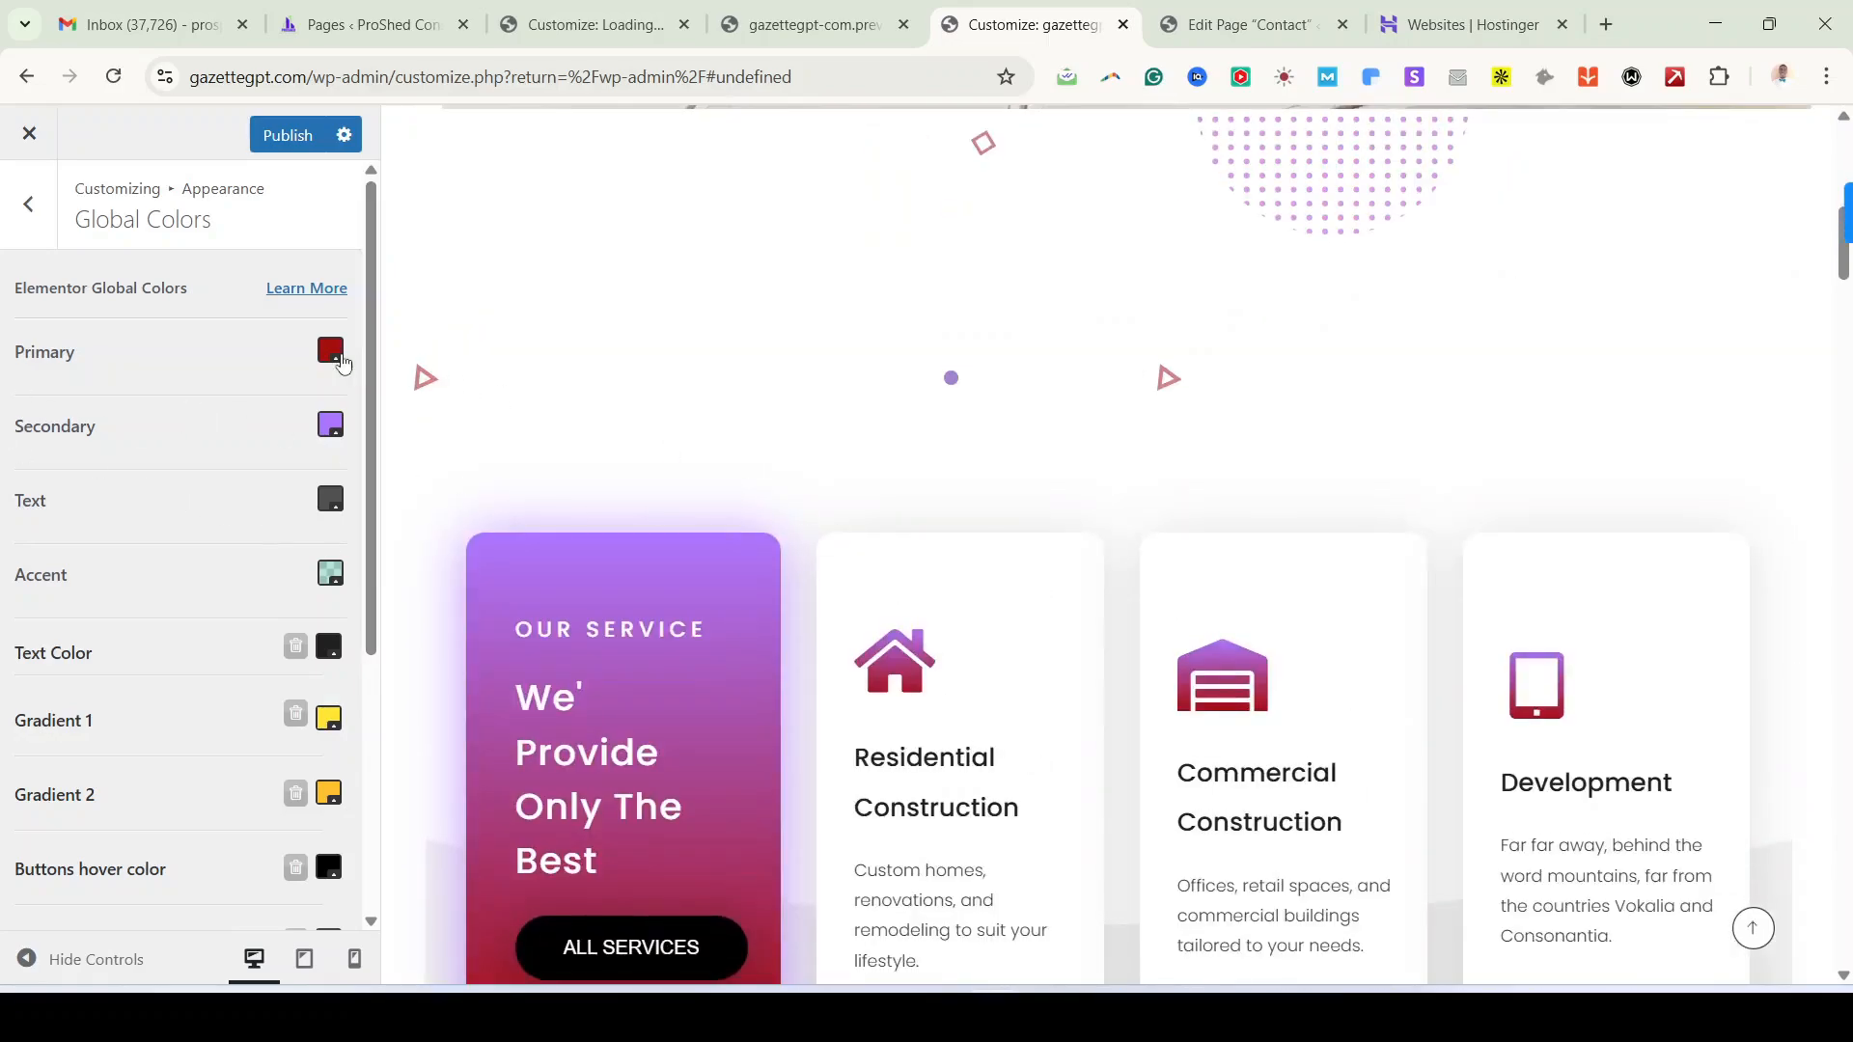
Step: Restore the Primary colour to purple rgb(77, 10, 164)
click(336, 359)
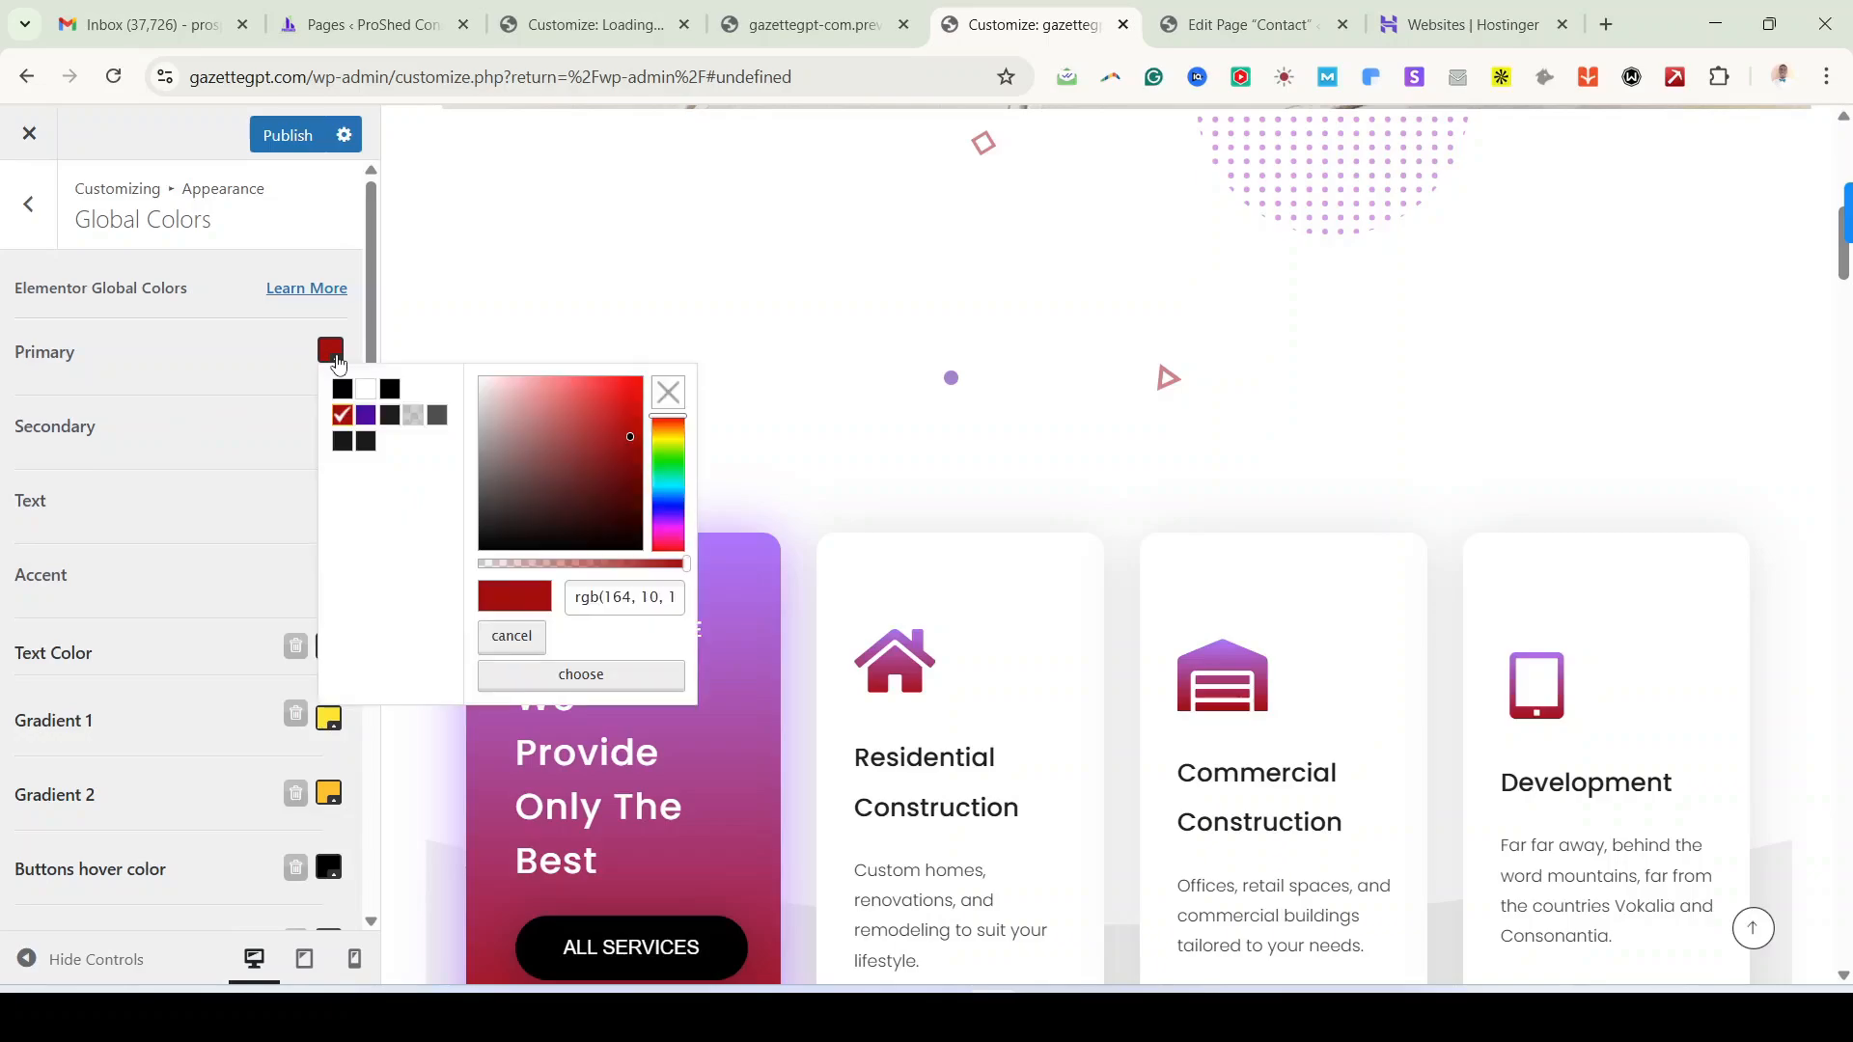
triple_click(637, 603)
text(rgb(77, 10, 164))
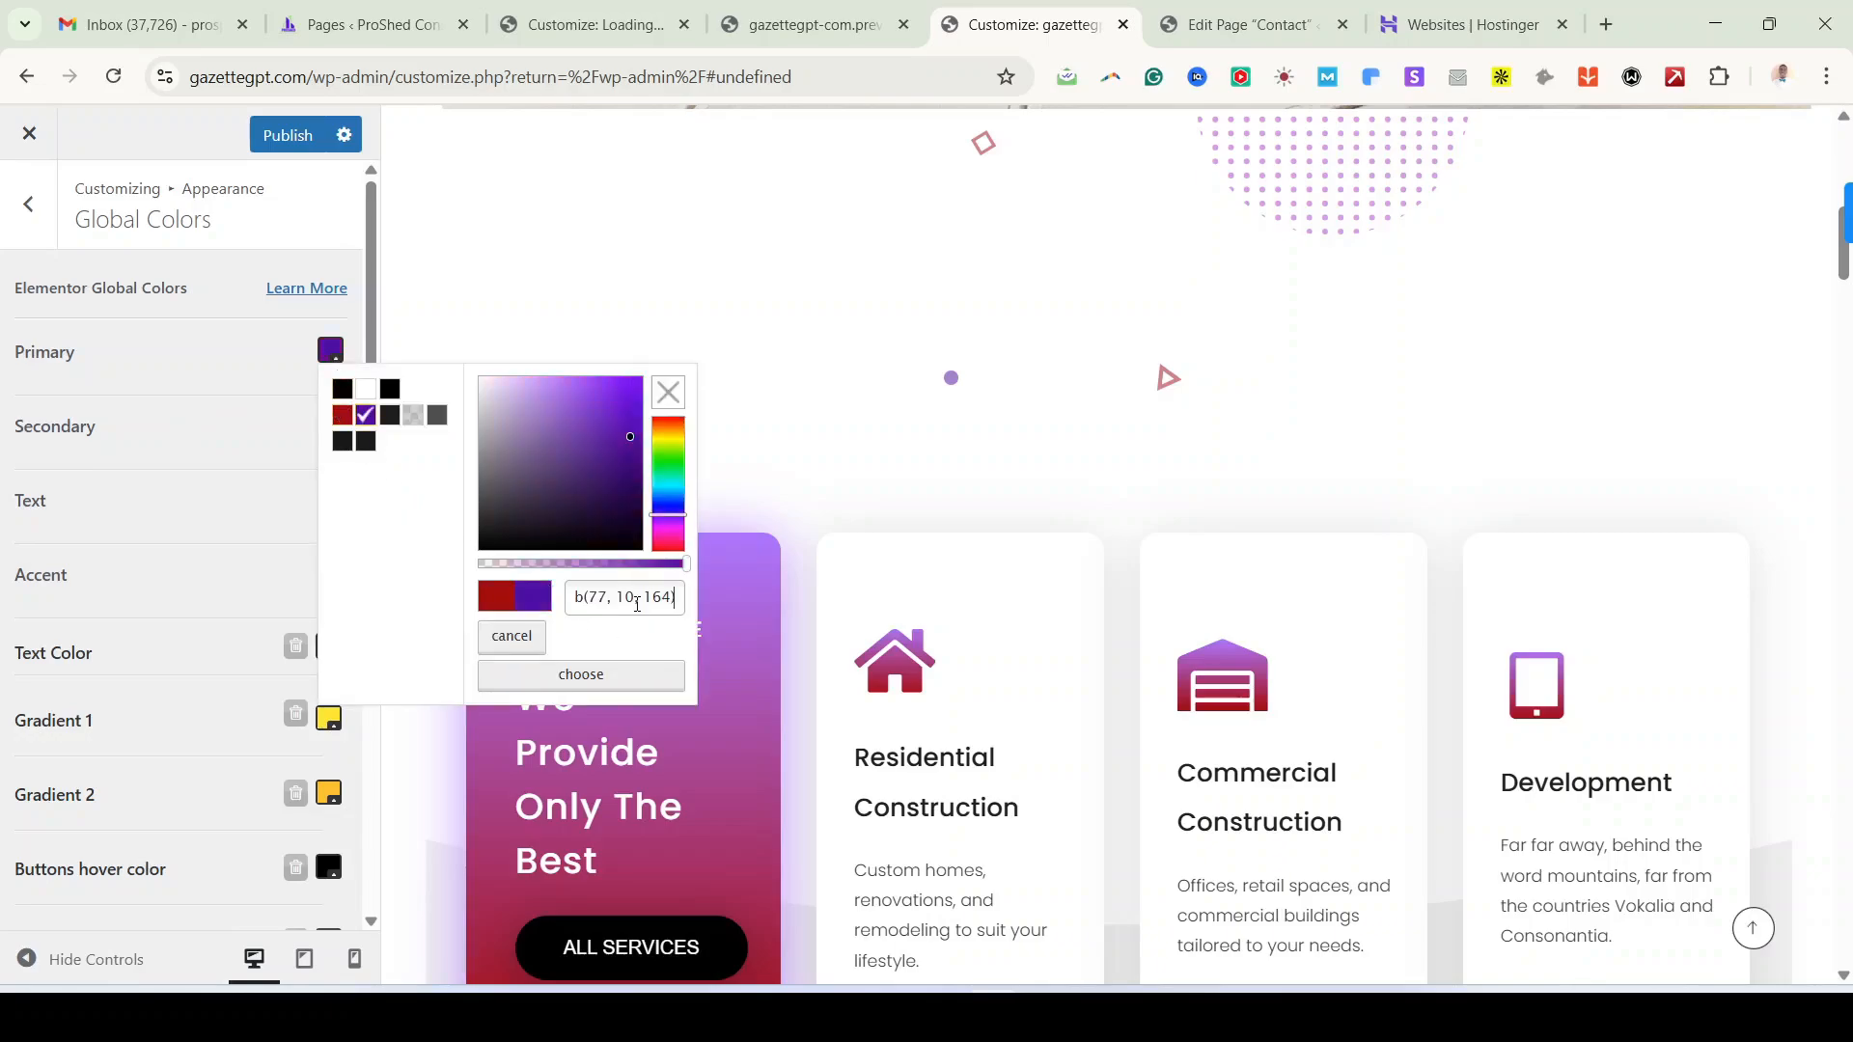
click(582, 675)
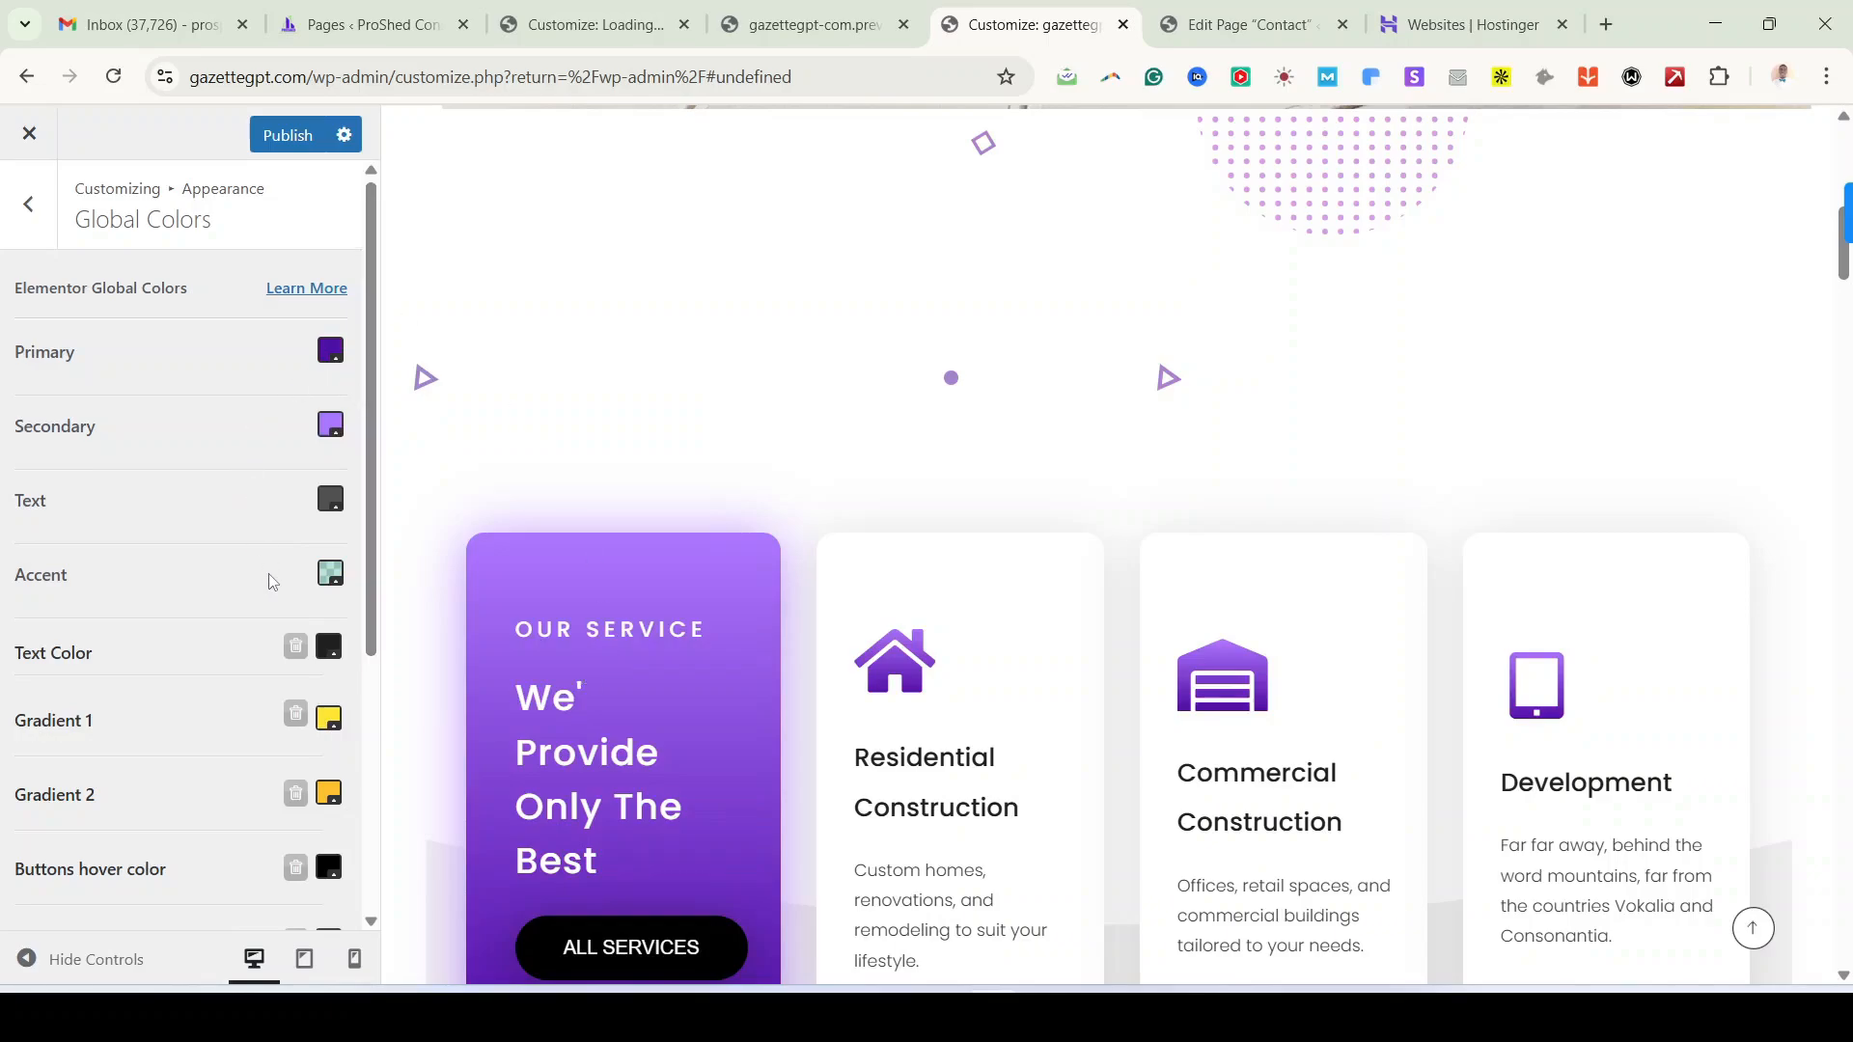
scroll(273, 589, down, 4)
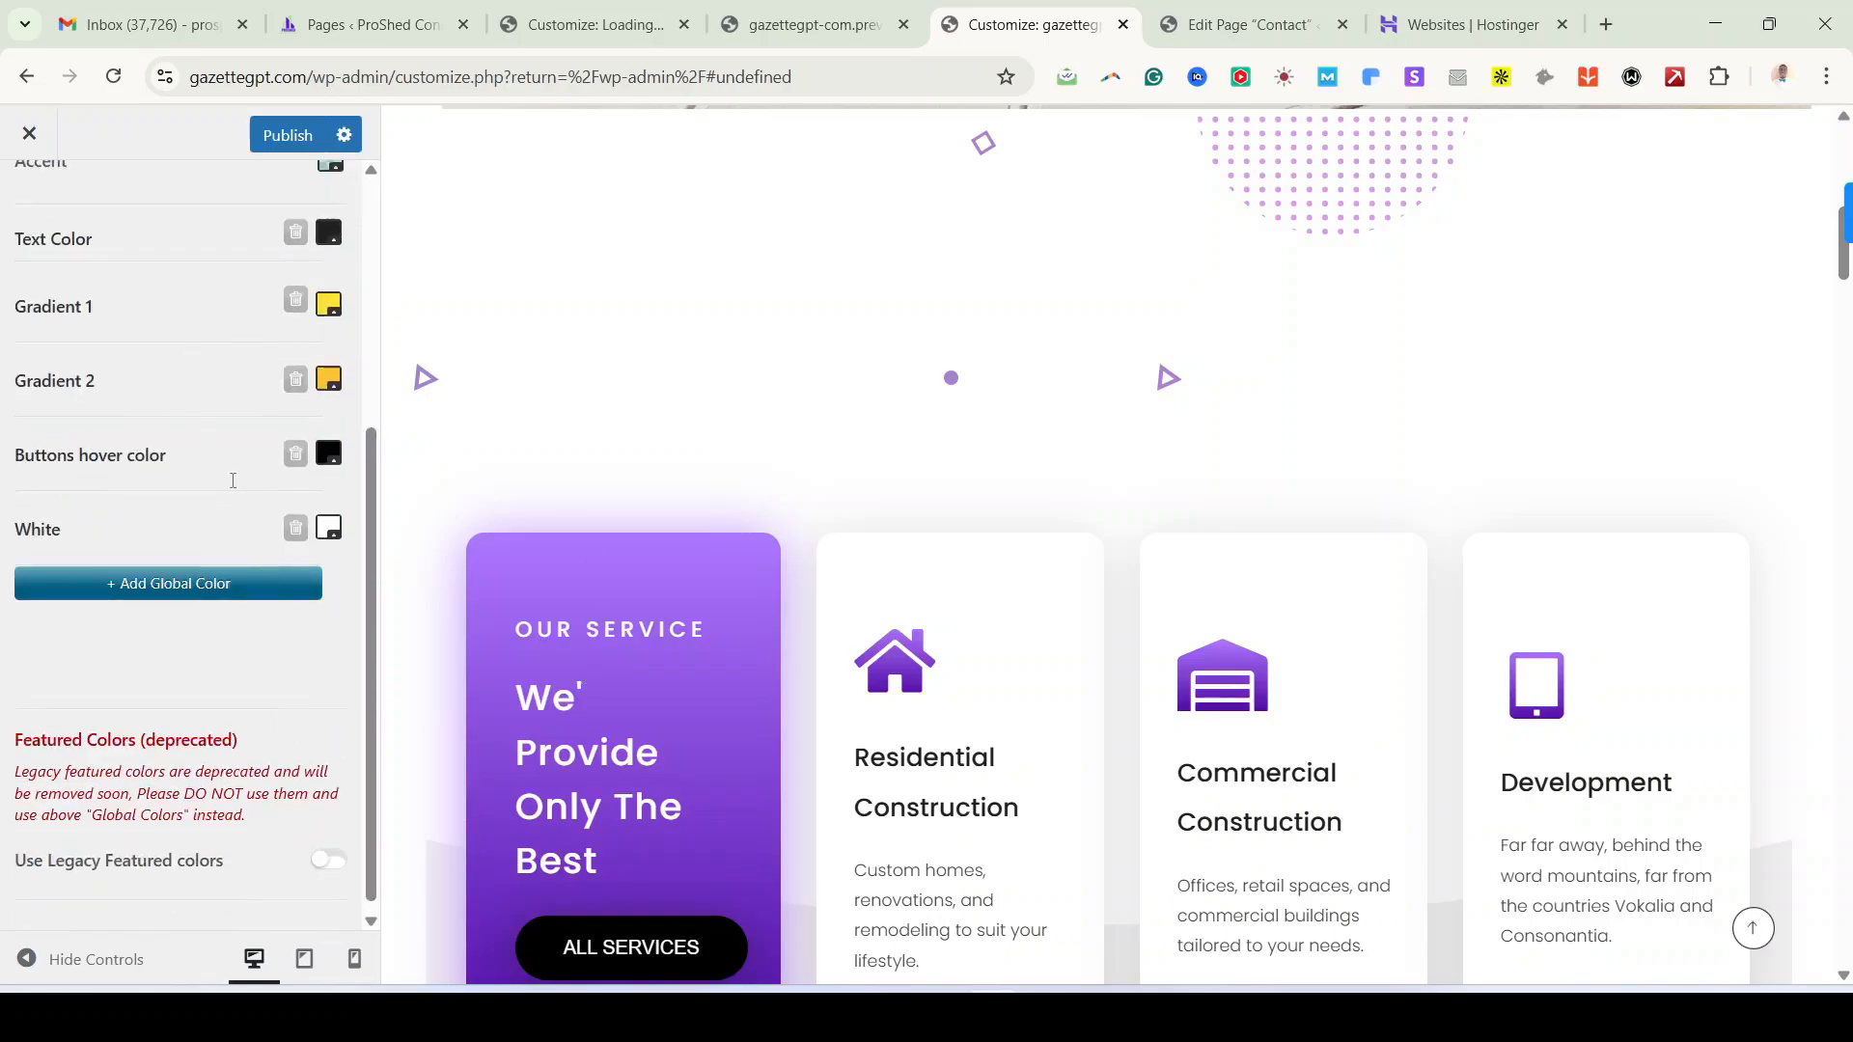
scroll(232, 482, up, 5)
scroll(217, 675, down, 4)
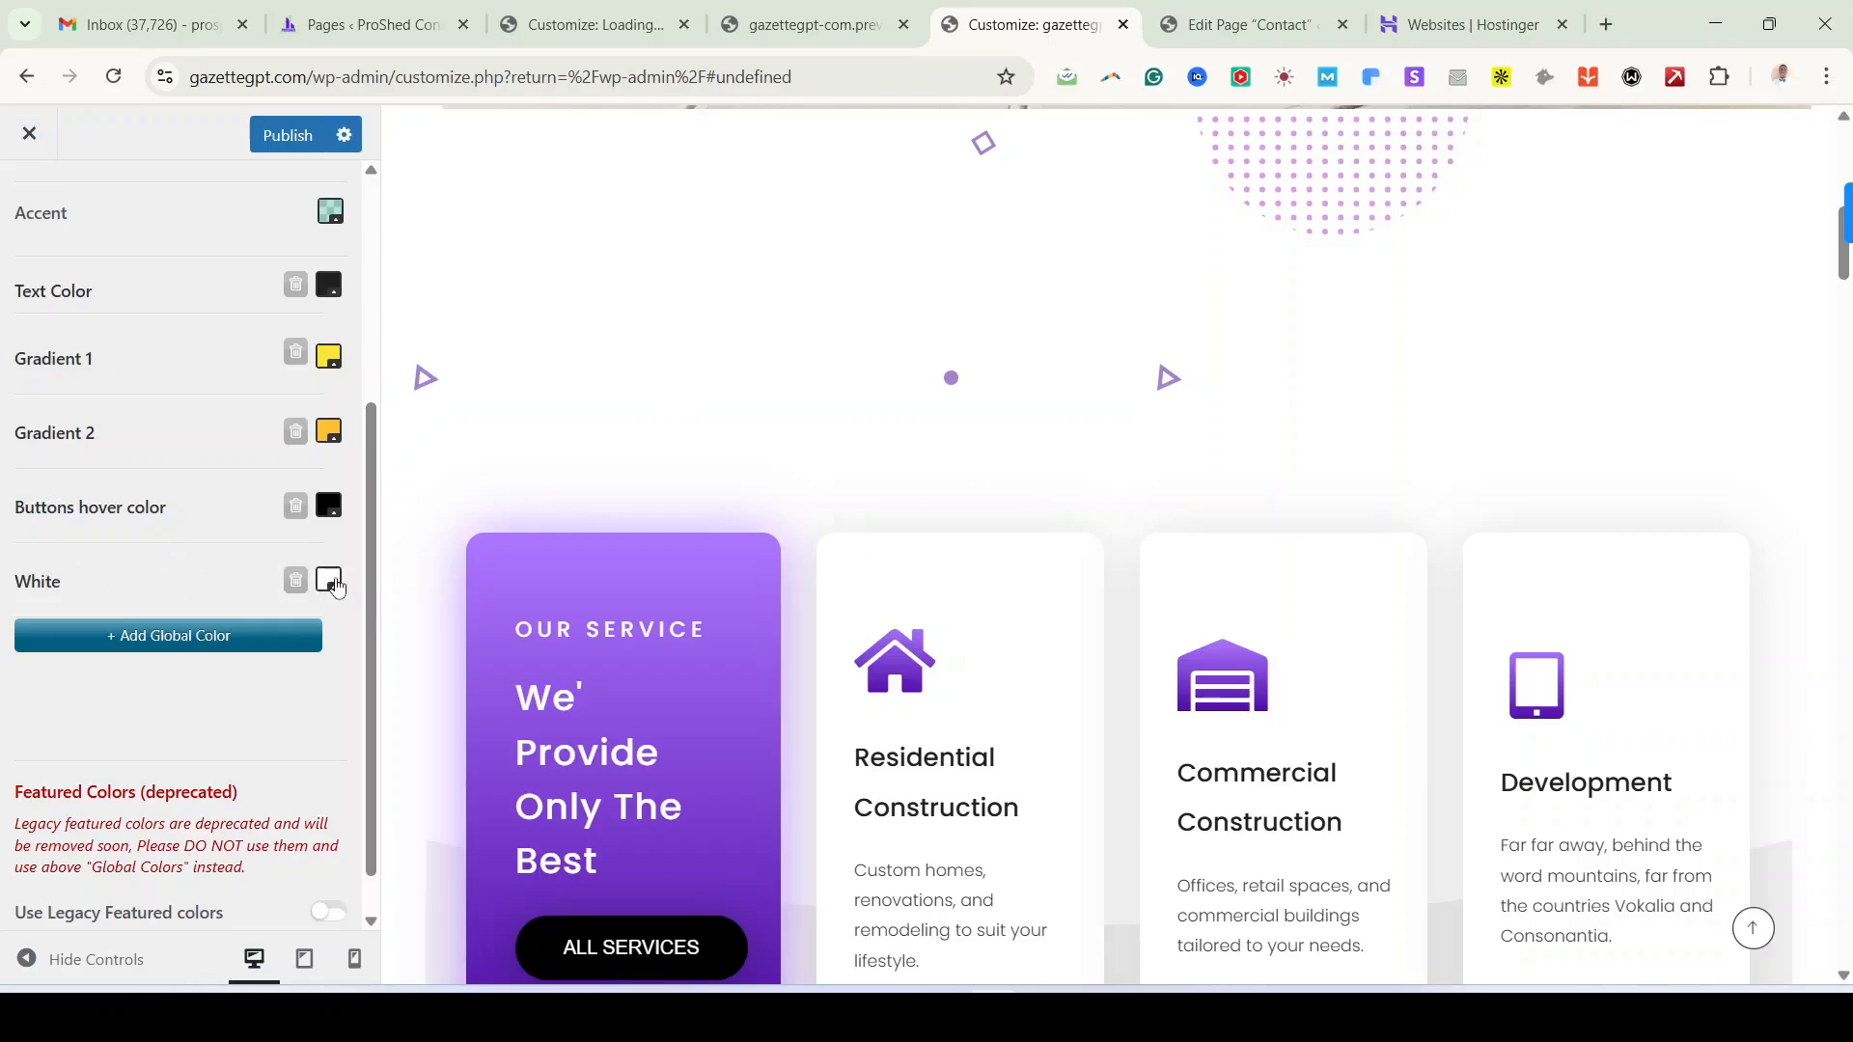
scroll(232, 446, up, 4)
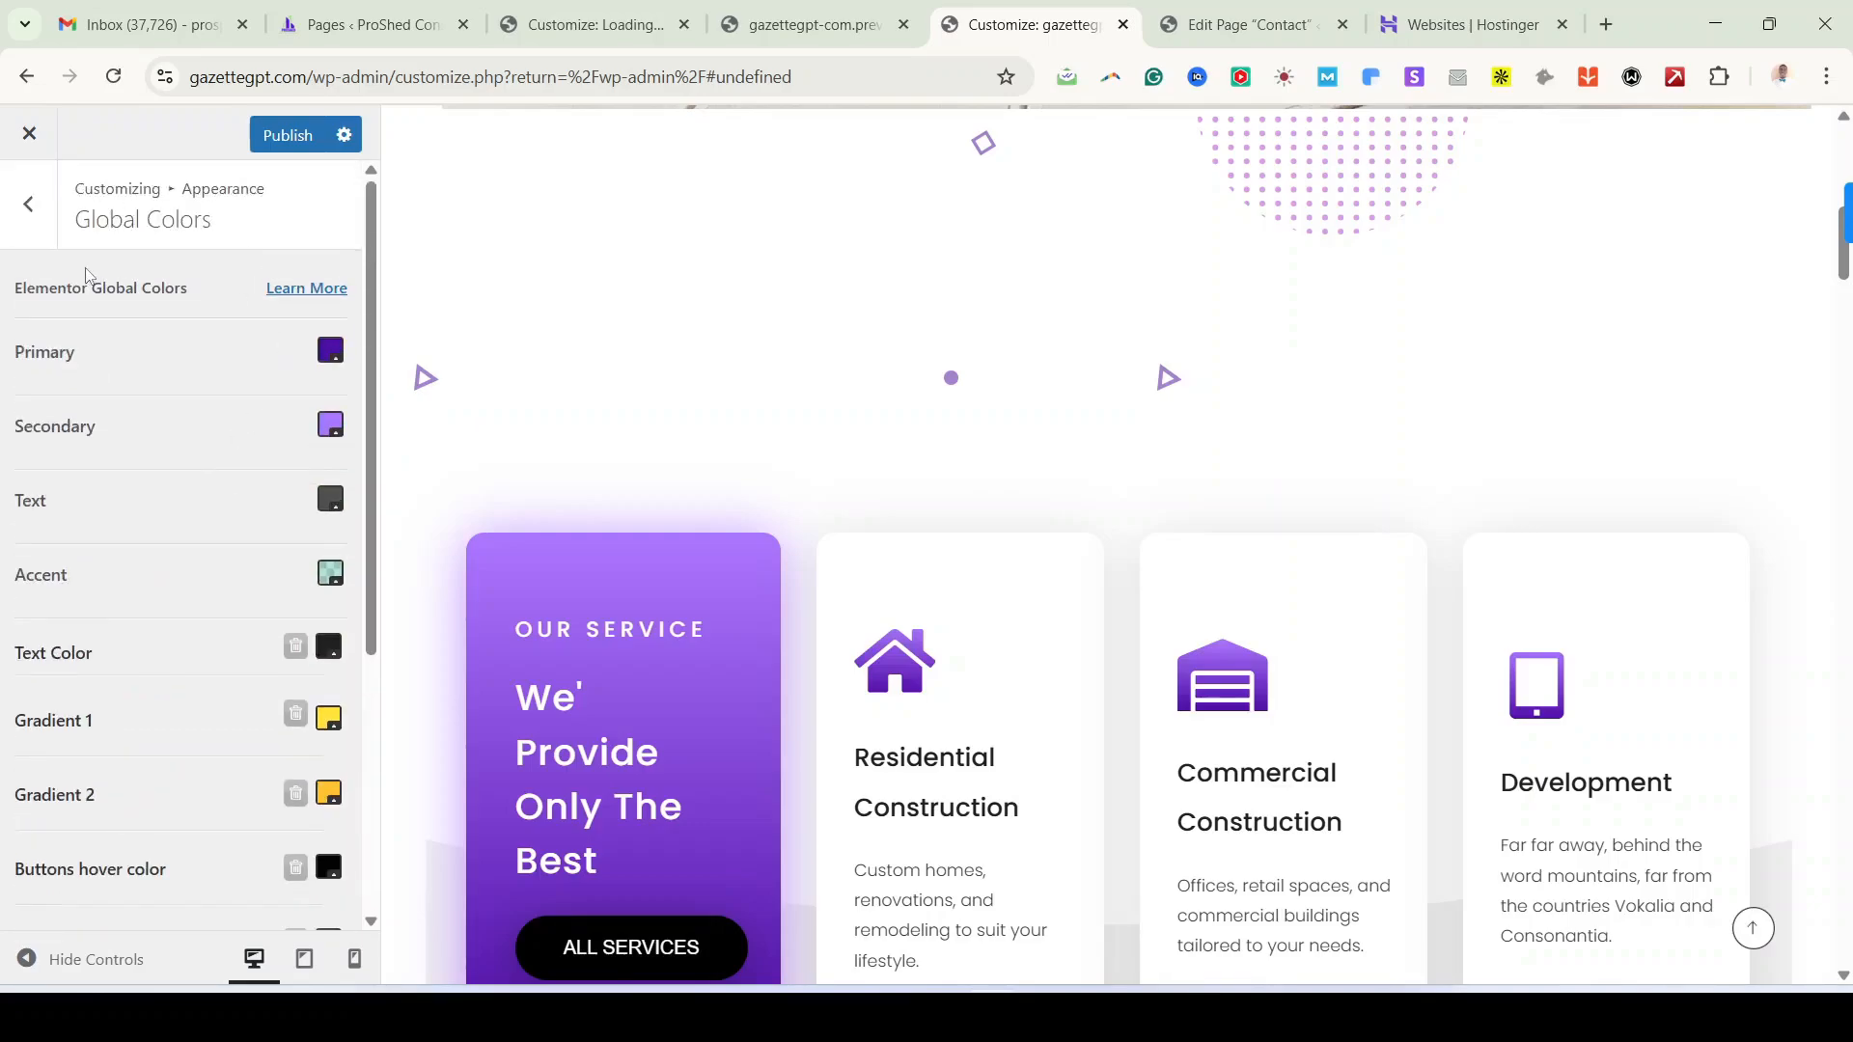
Step: Review the Website Background and Skin options under Appearance, then return to the top-level Customizer panel
click(29, 205)
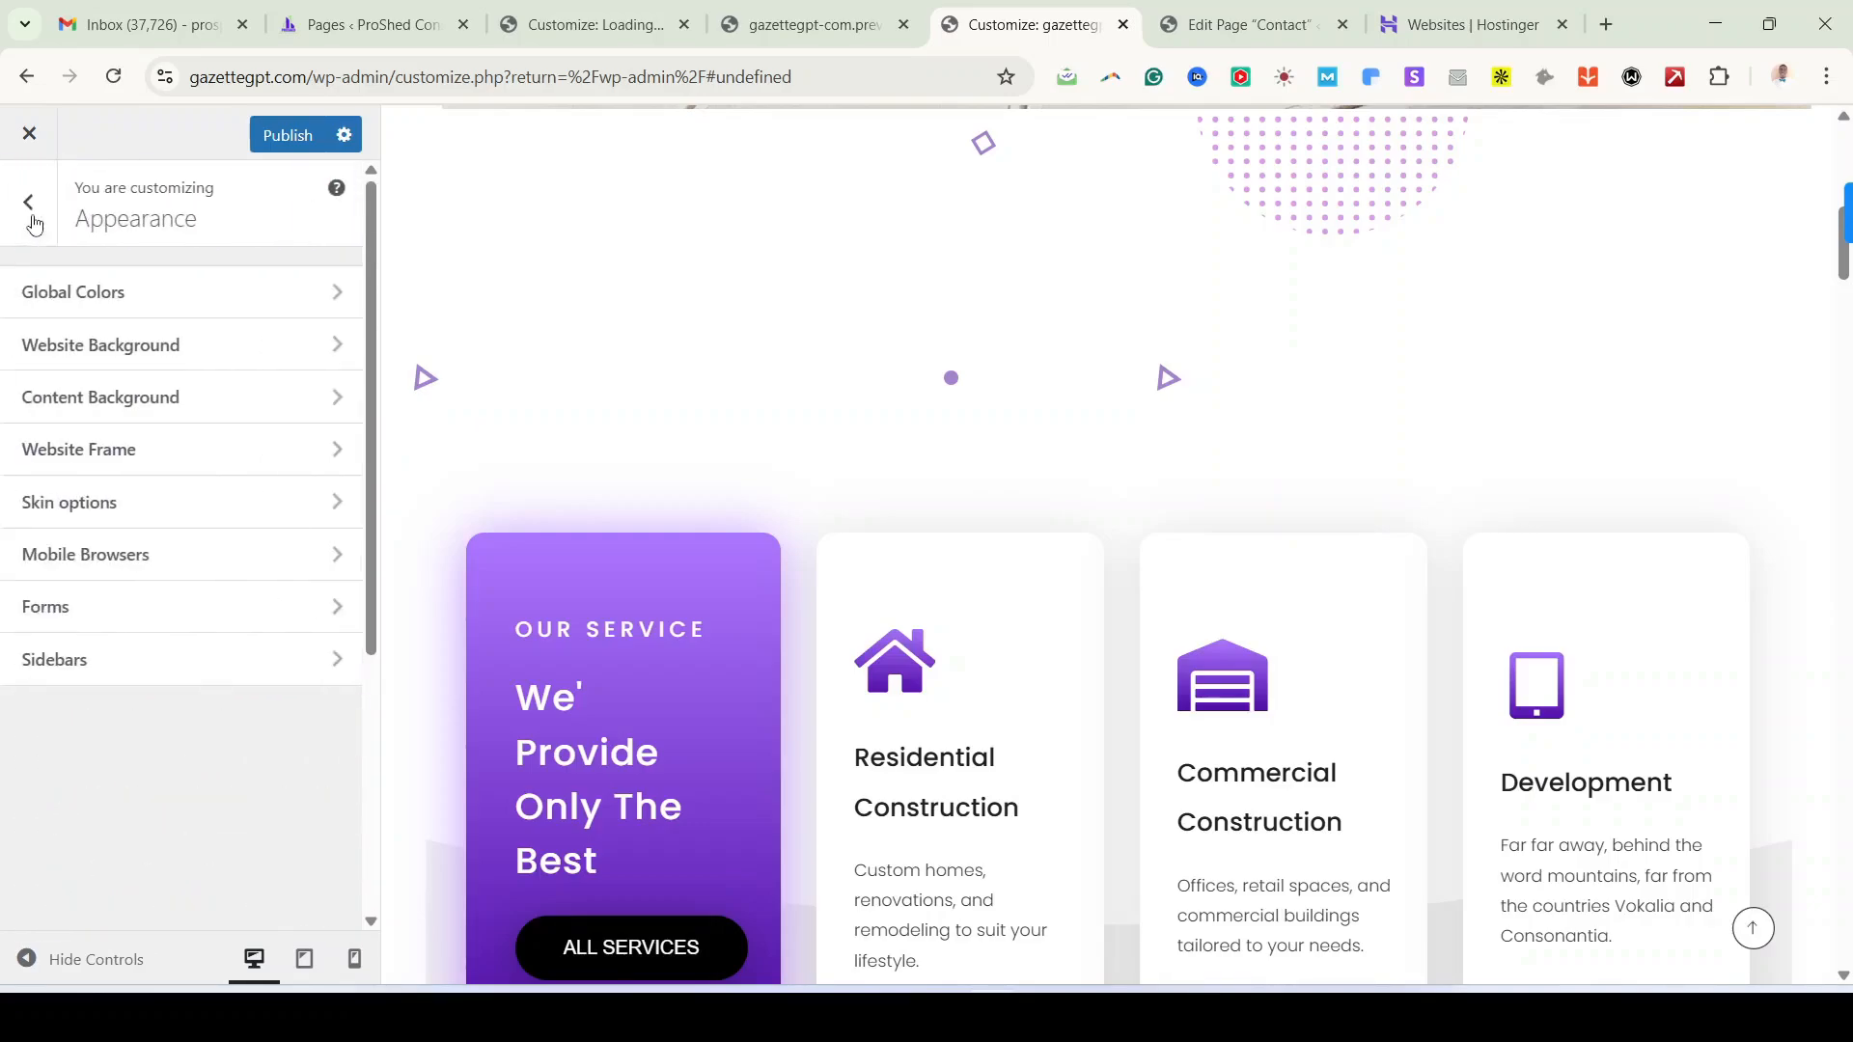
click(150, 370)
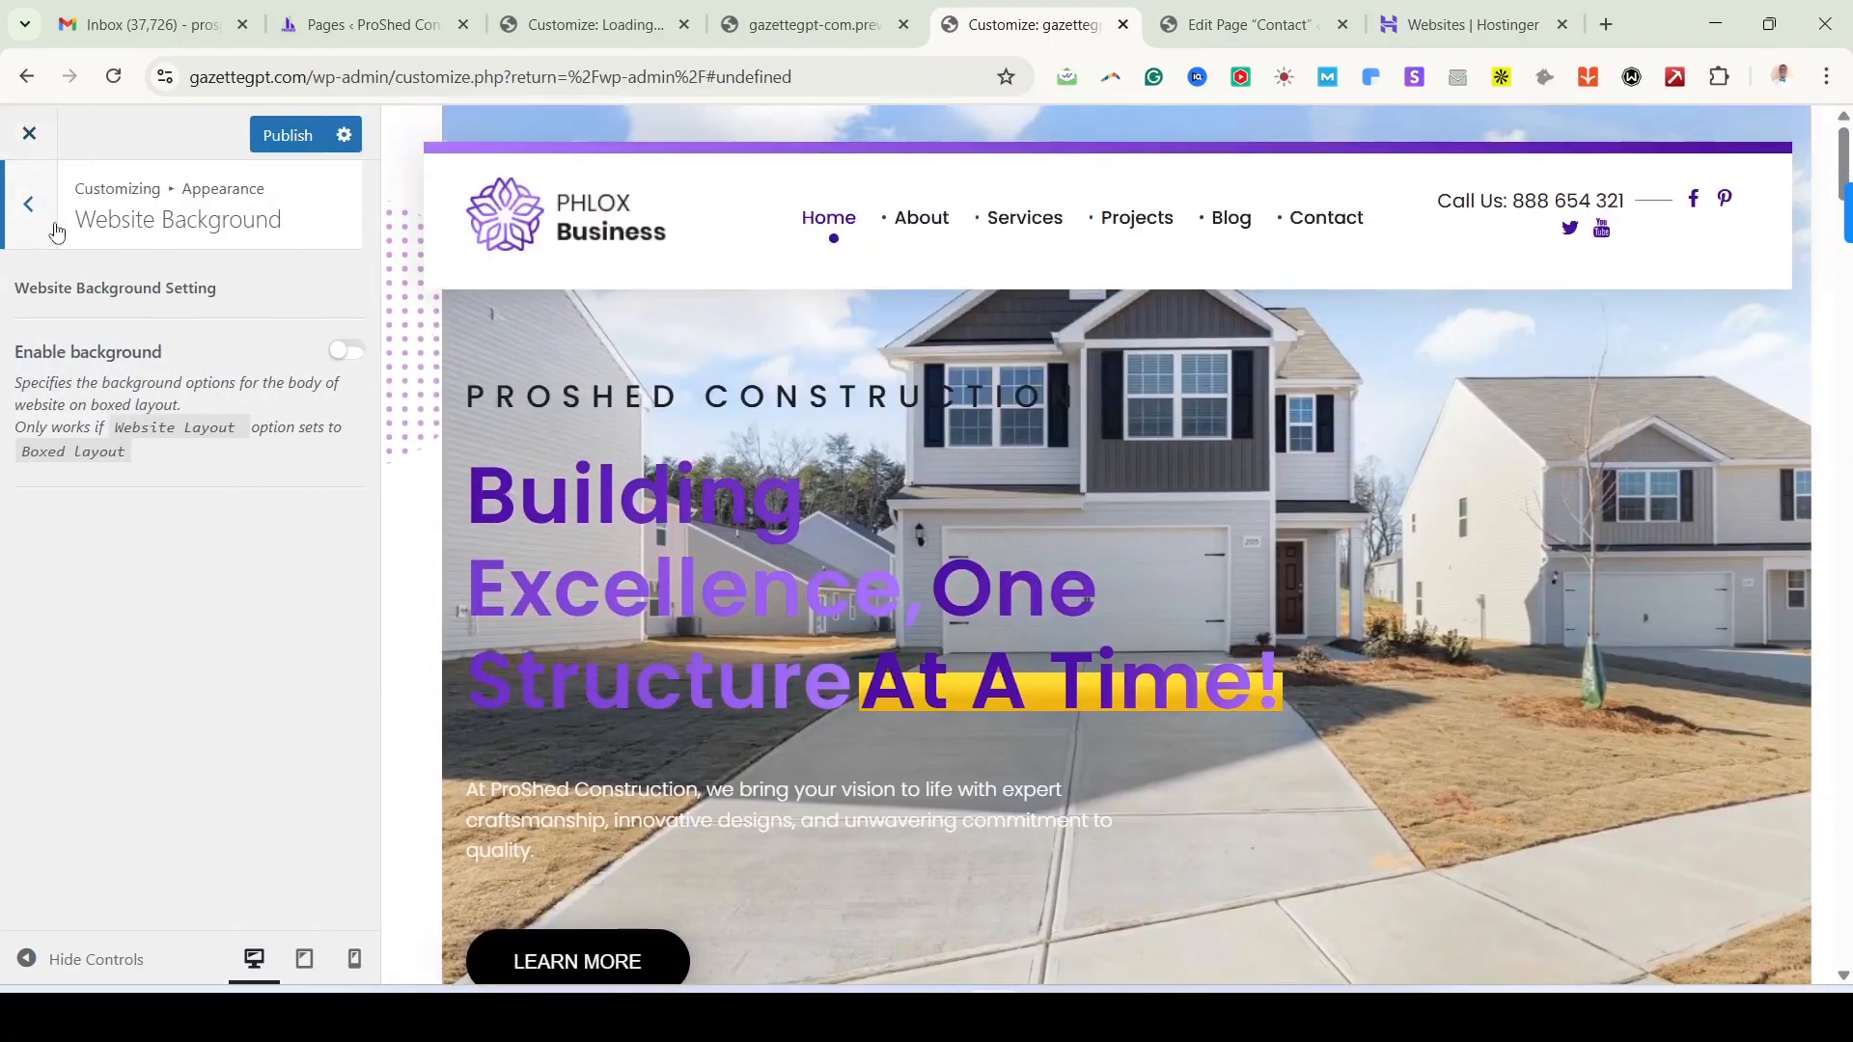
click(39, 217)
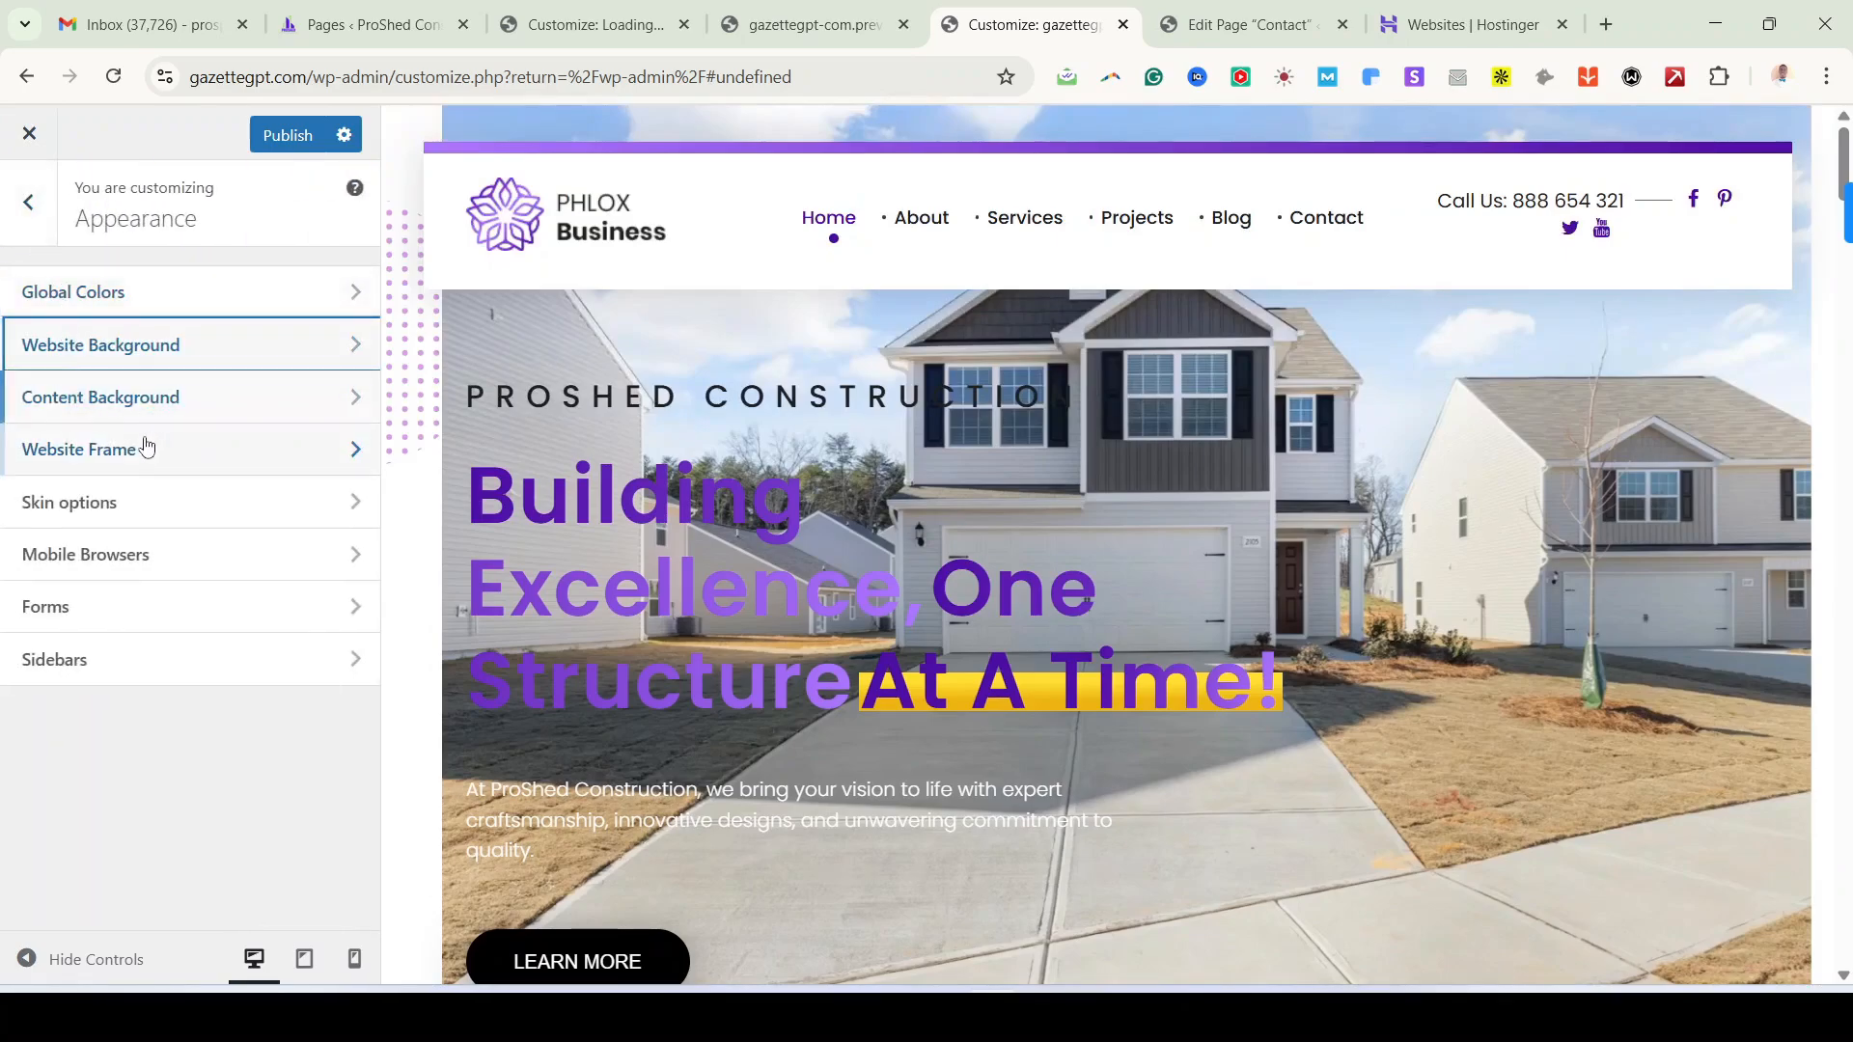
click(165, 521)
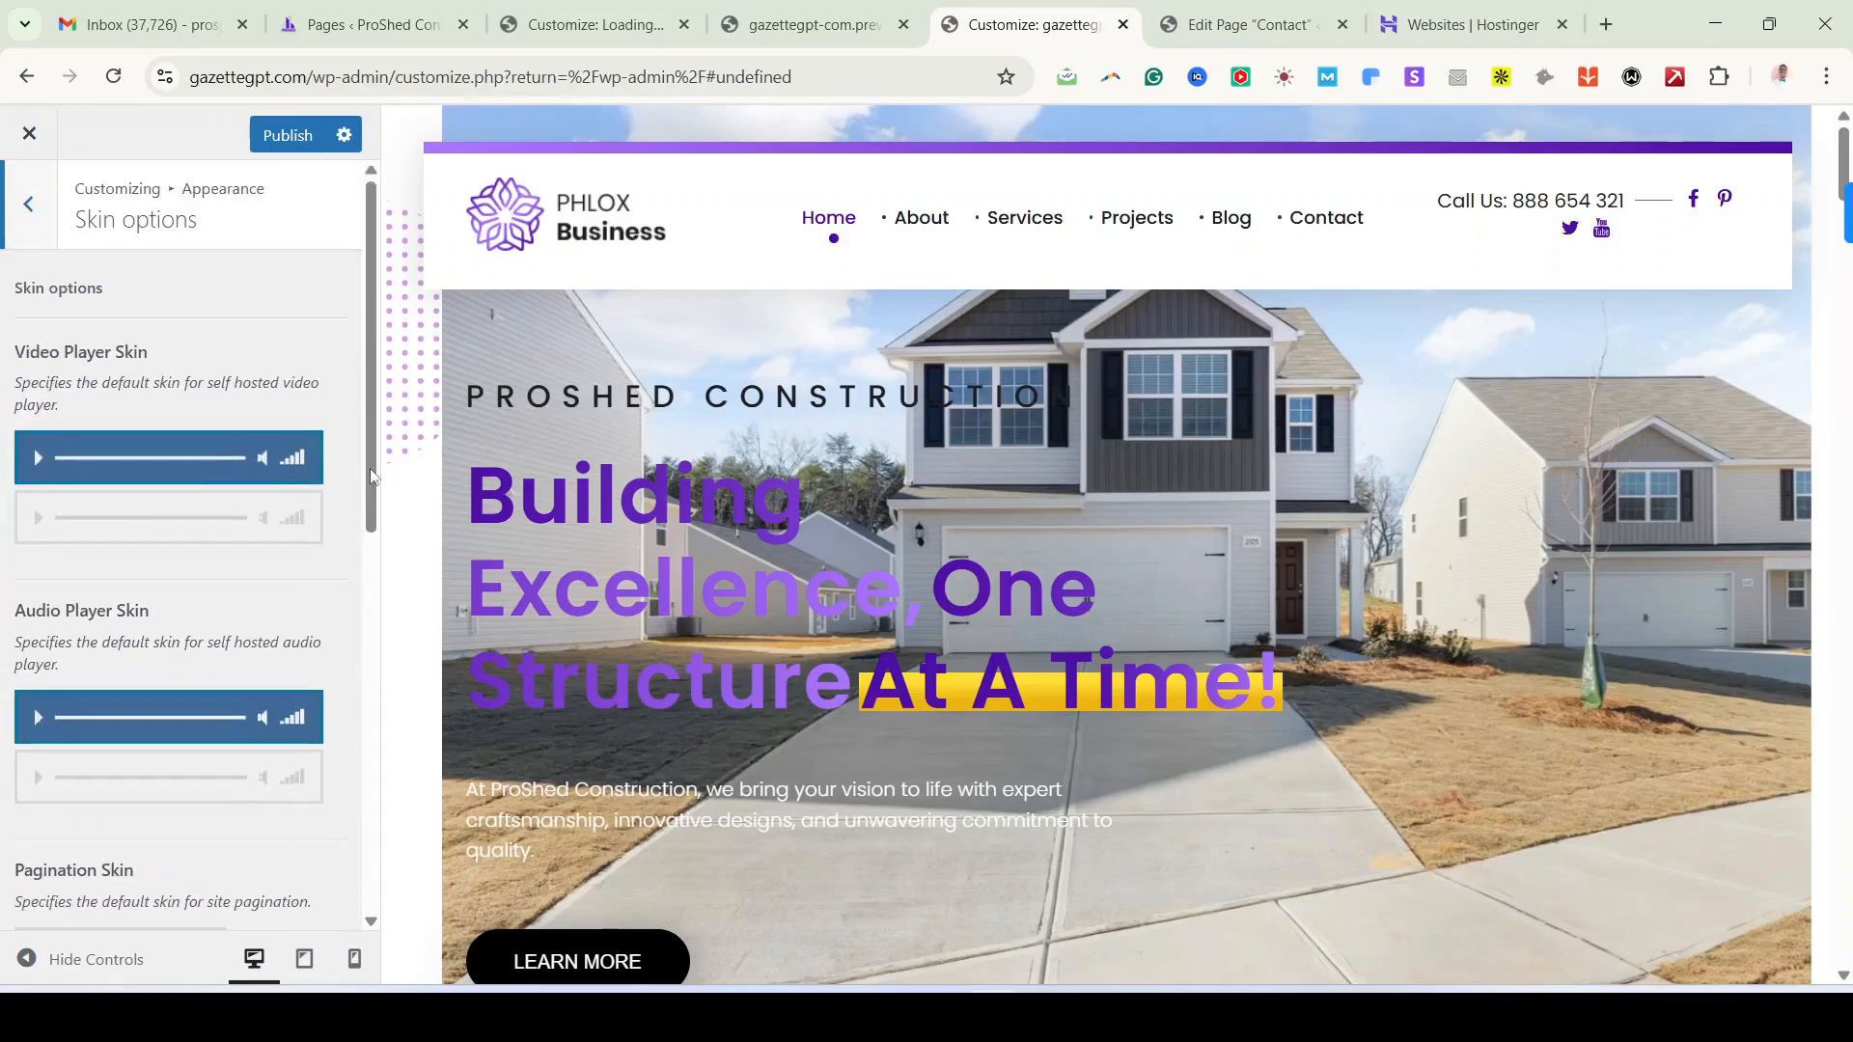
click(30, 217)
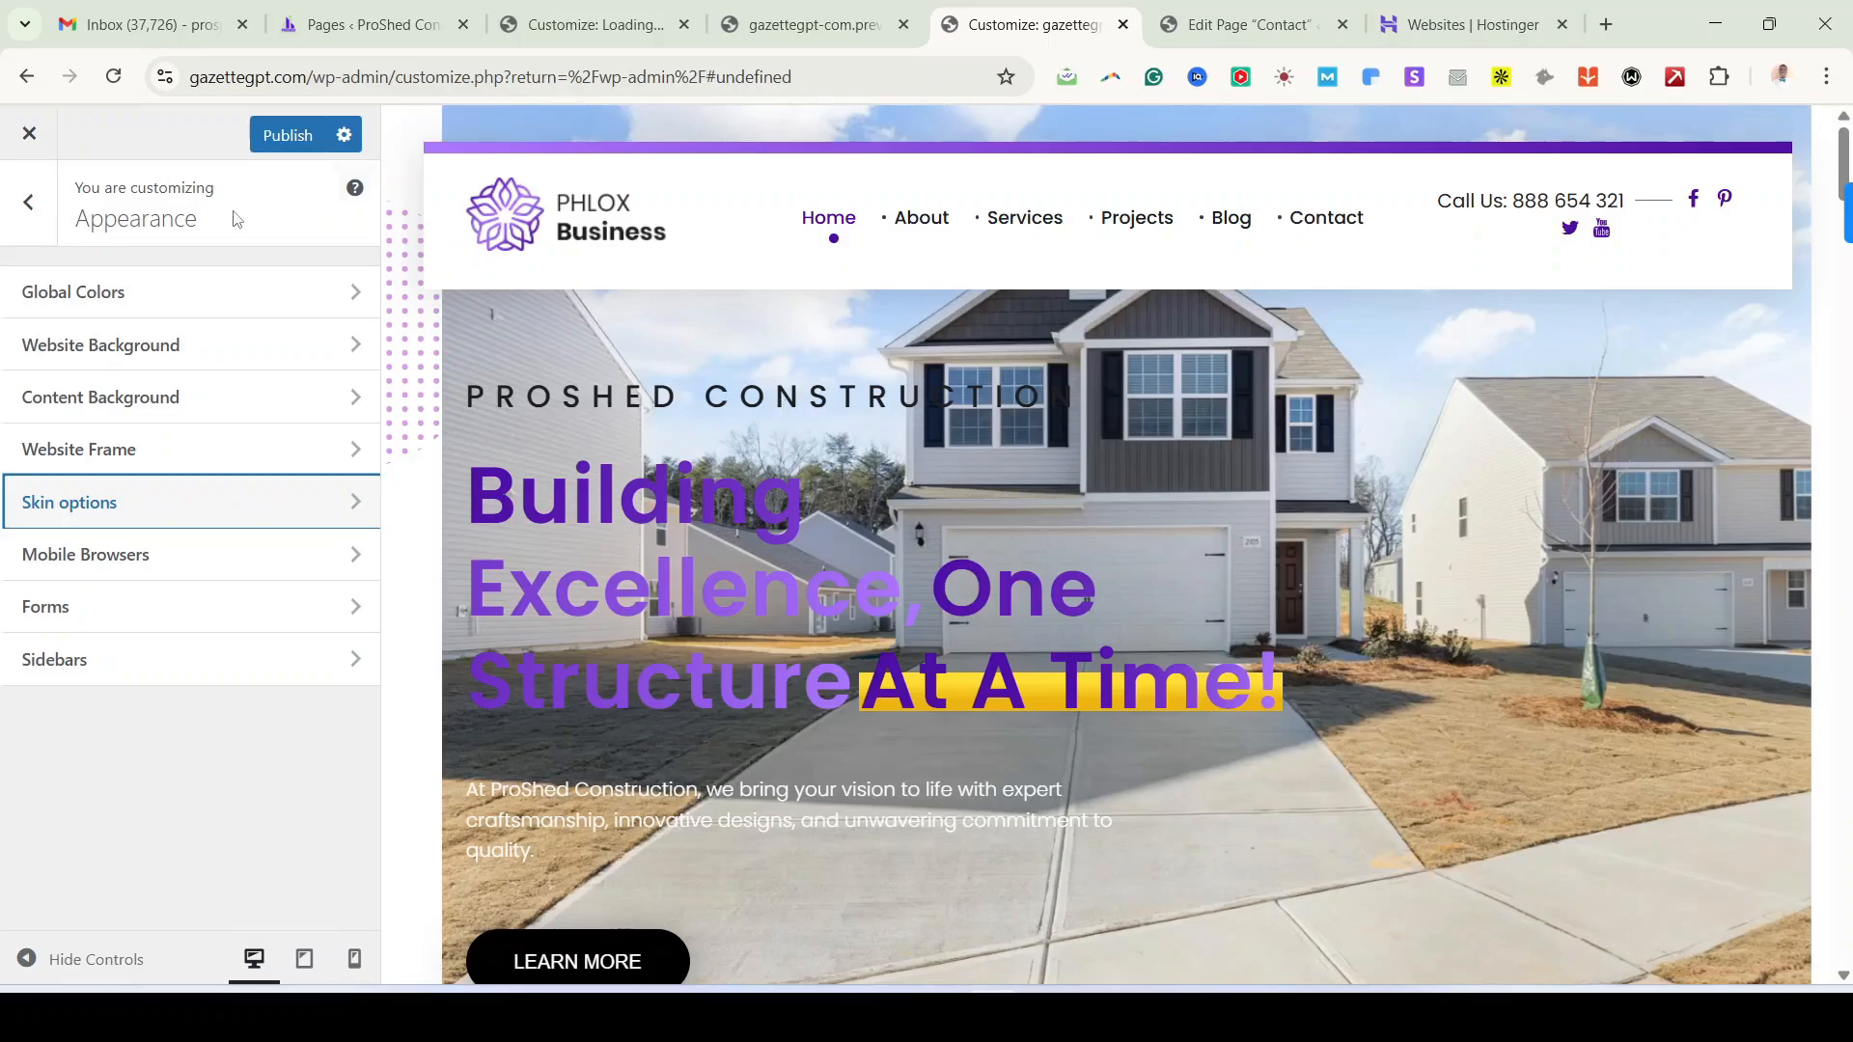
click(40, 211)
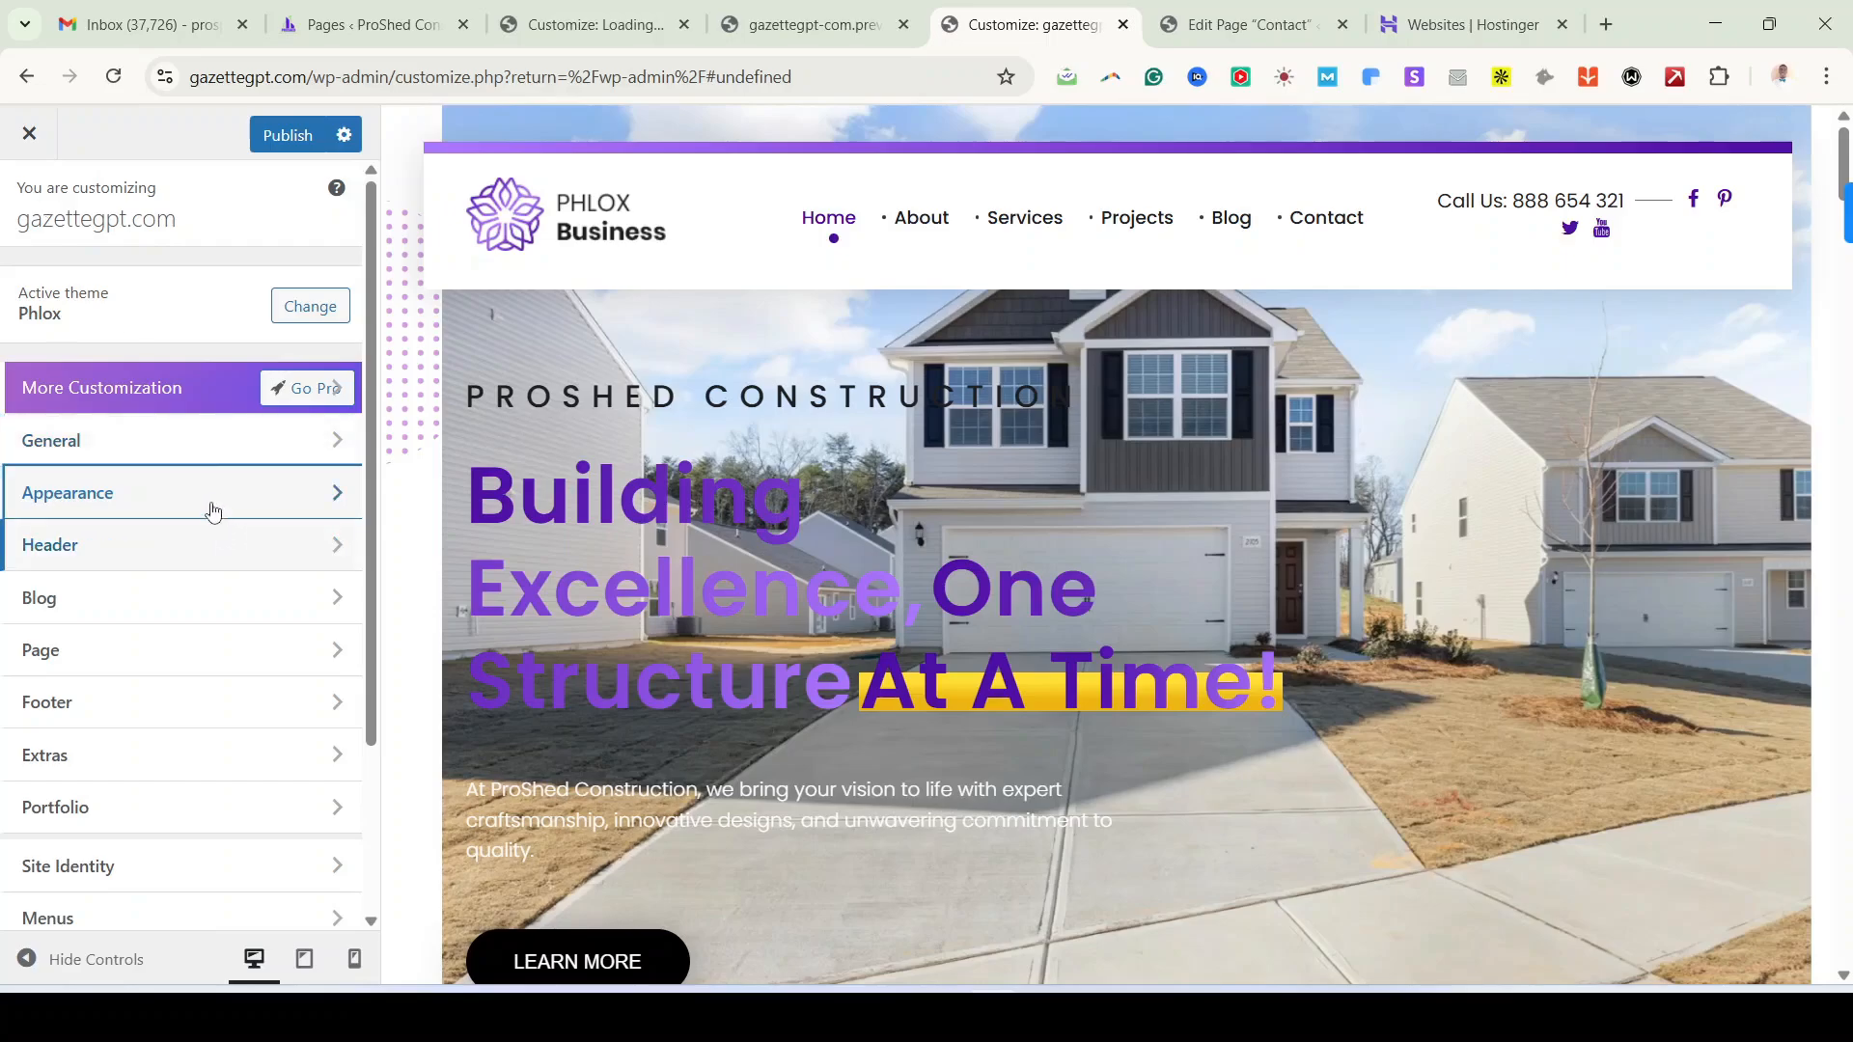
Step: Import the PHLOX (Journey) and Green Business templates from the Header Templates Library
click(111, 561)
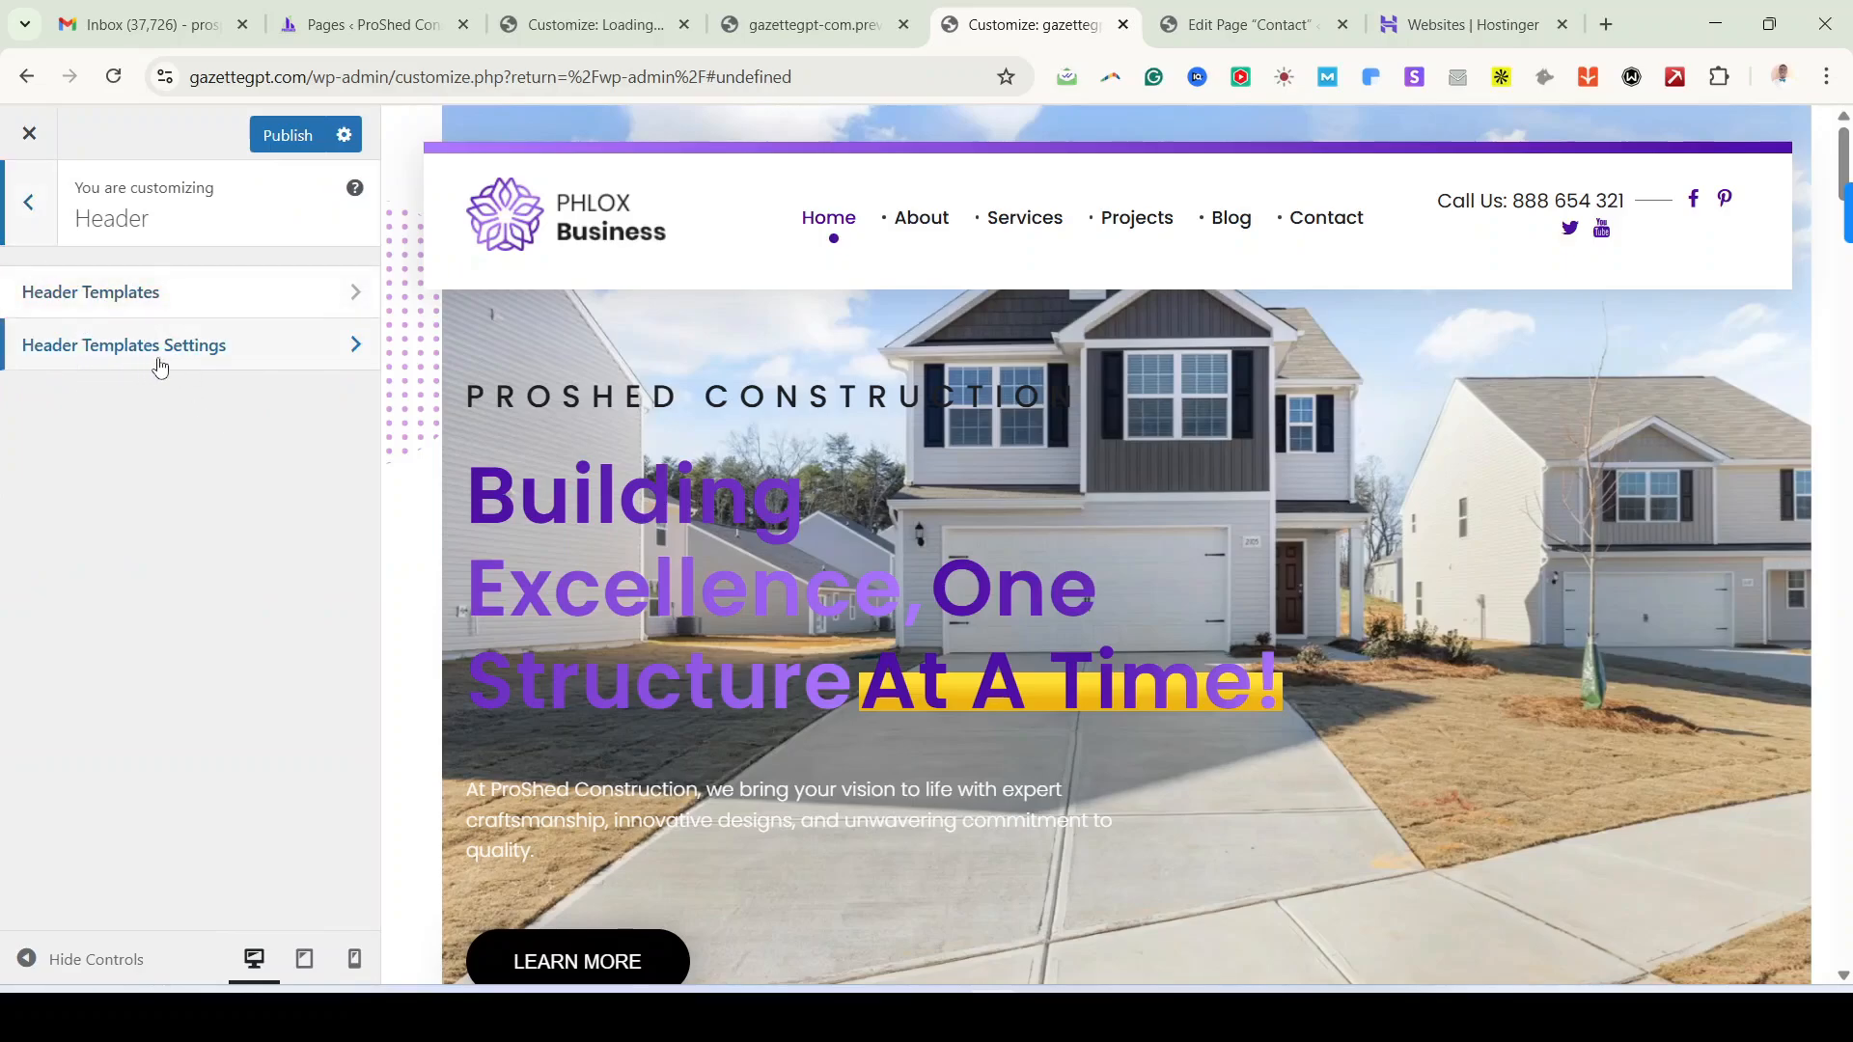
click(157, 295)
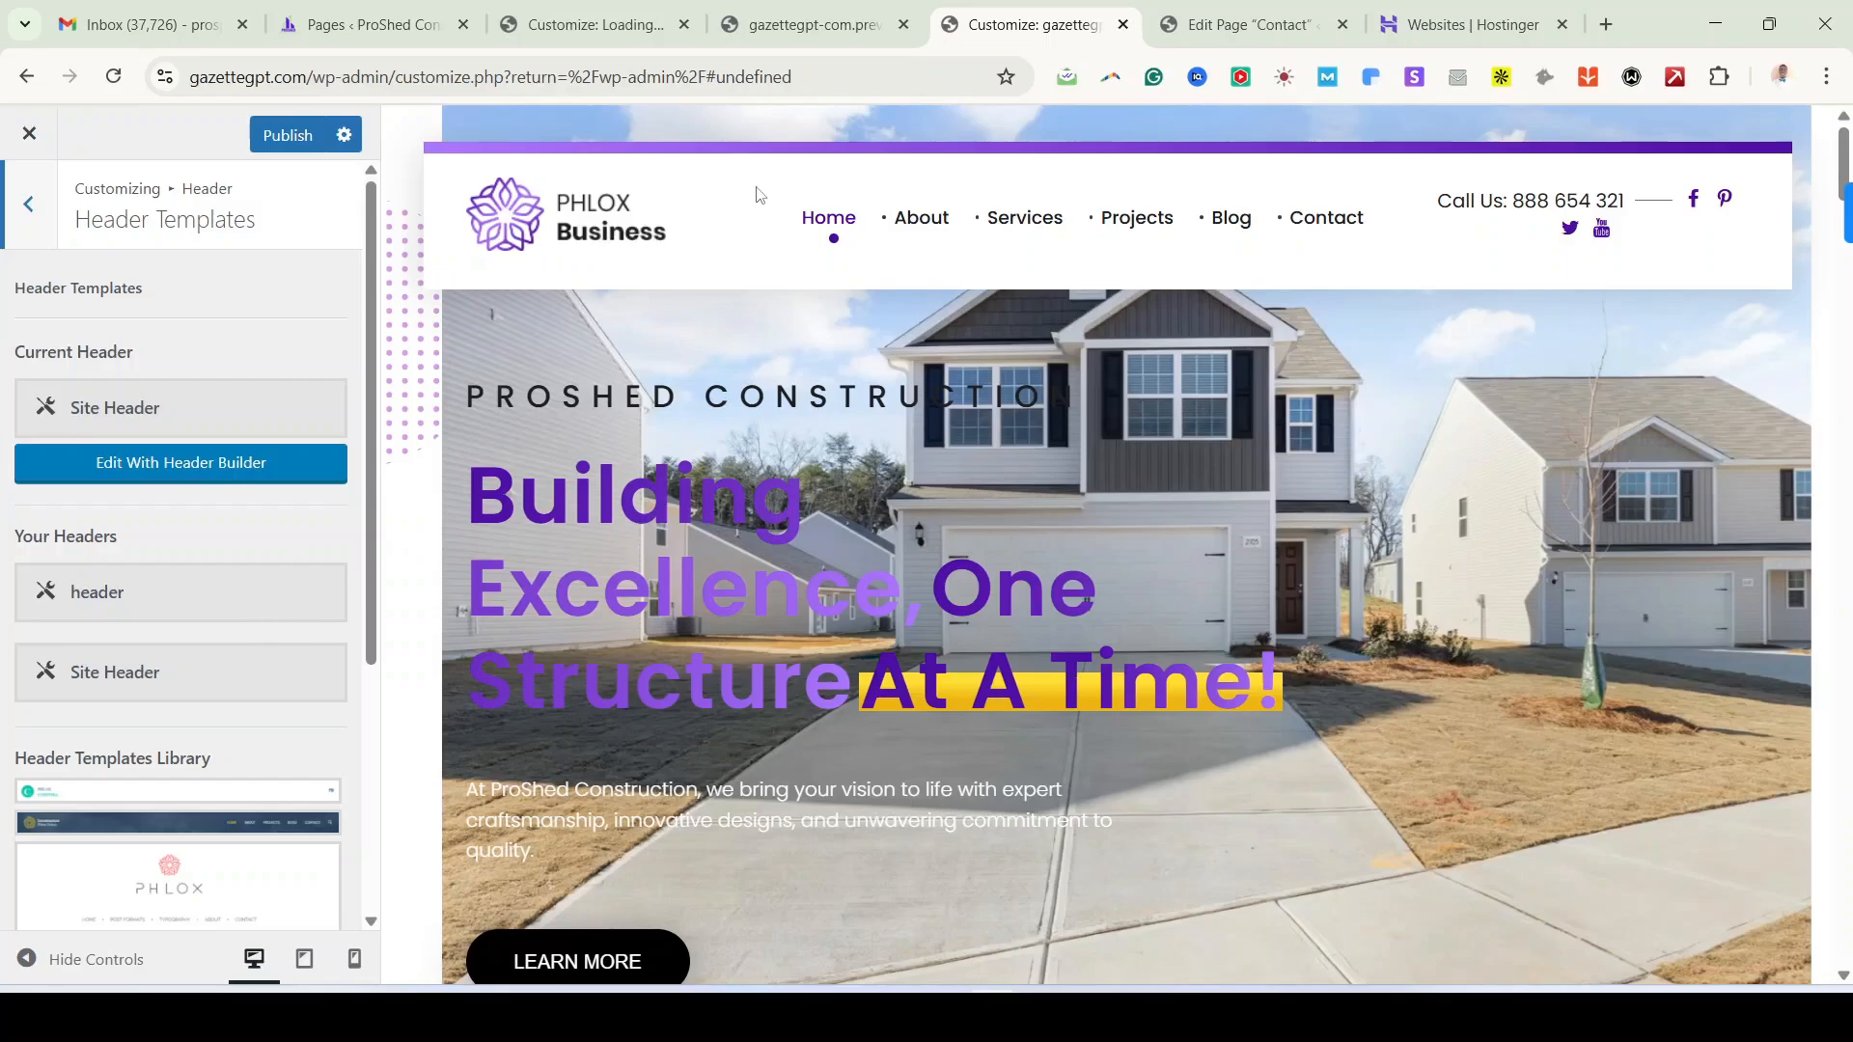
scroll(182, 617, down, 4)
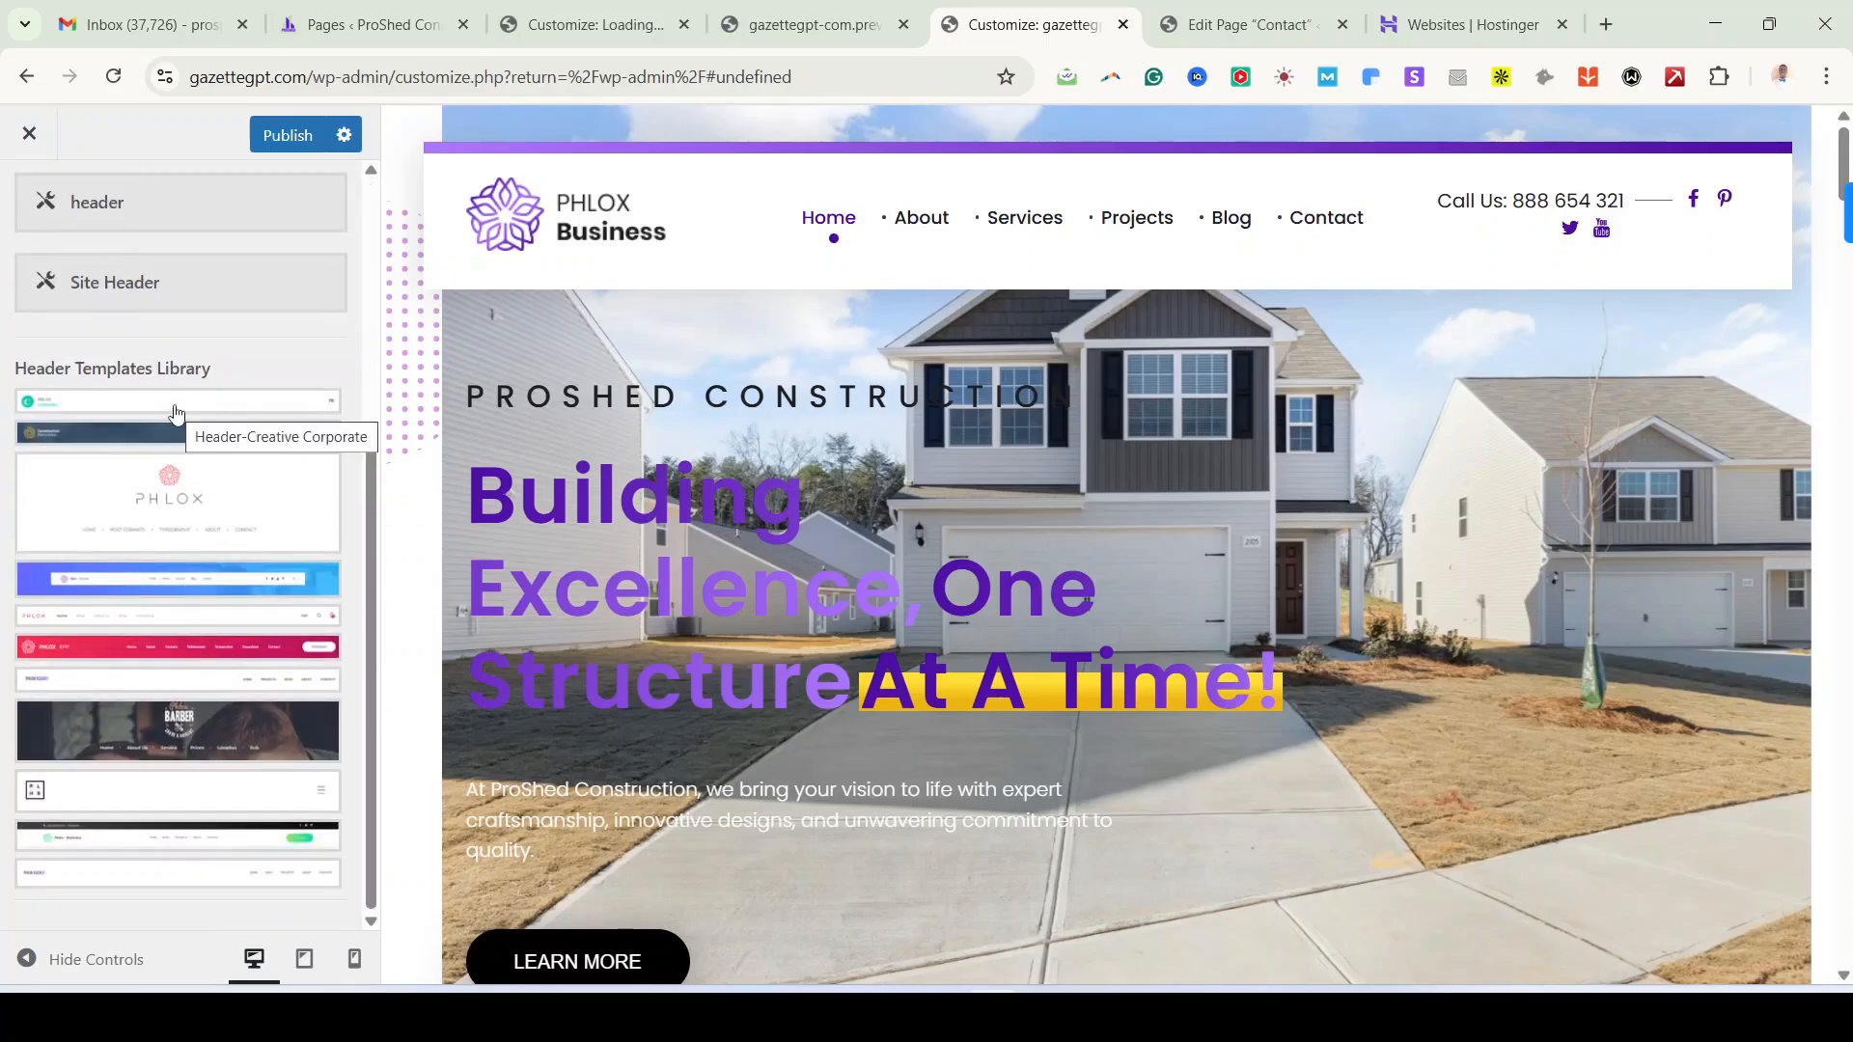
click(187, 522)
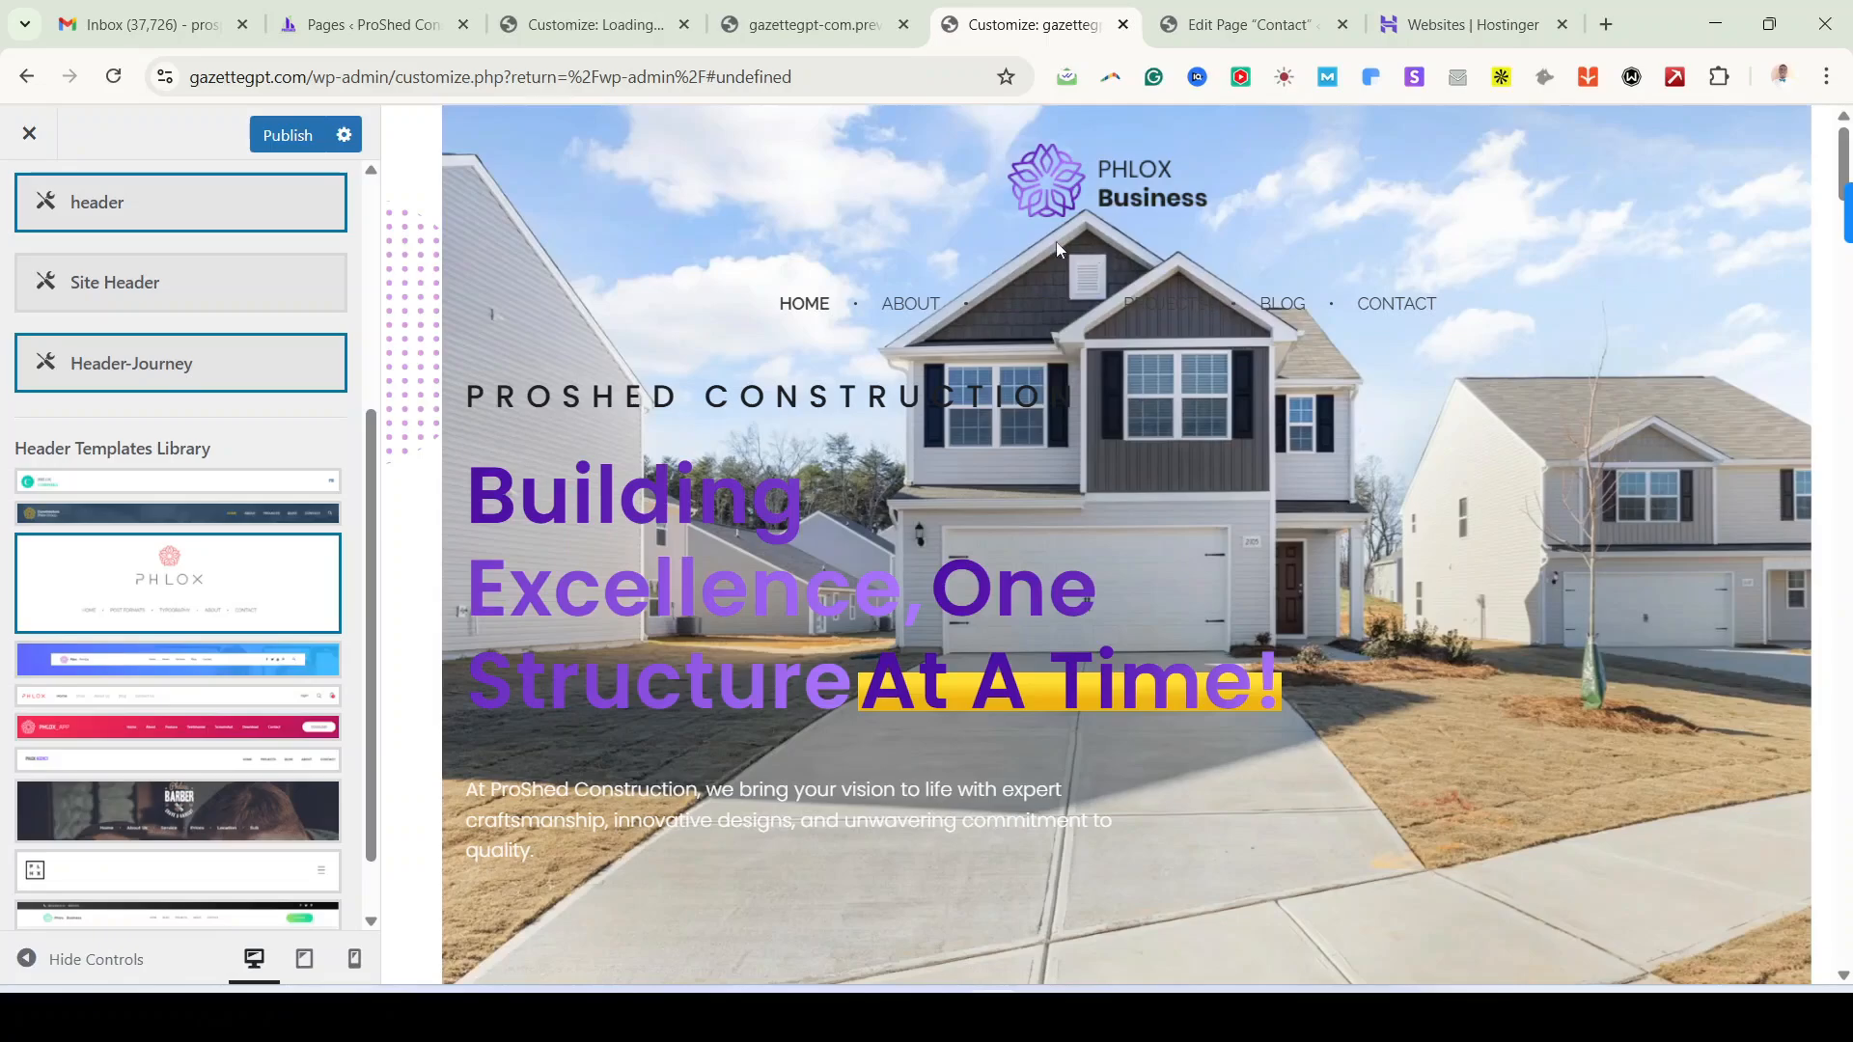
scroll(219, 772, down, 2)
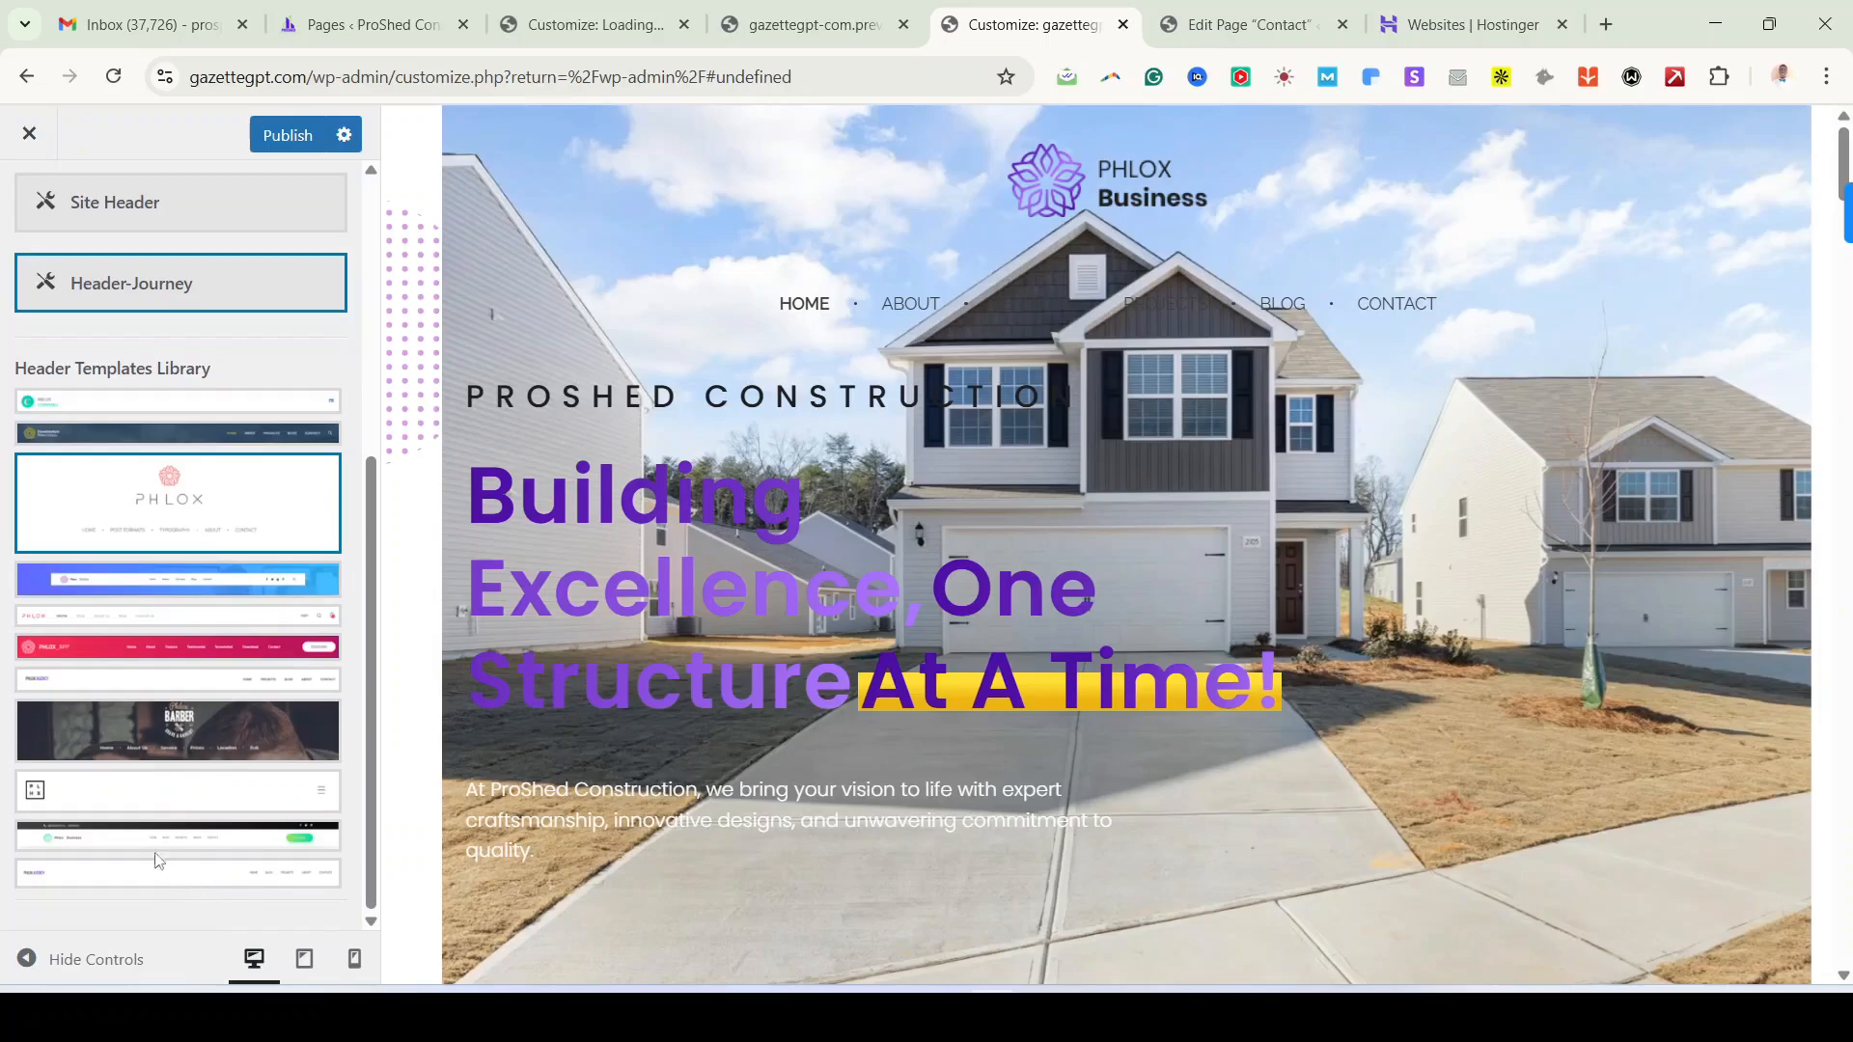
click(159, 838)
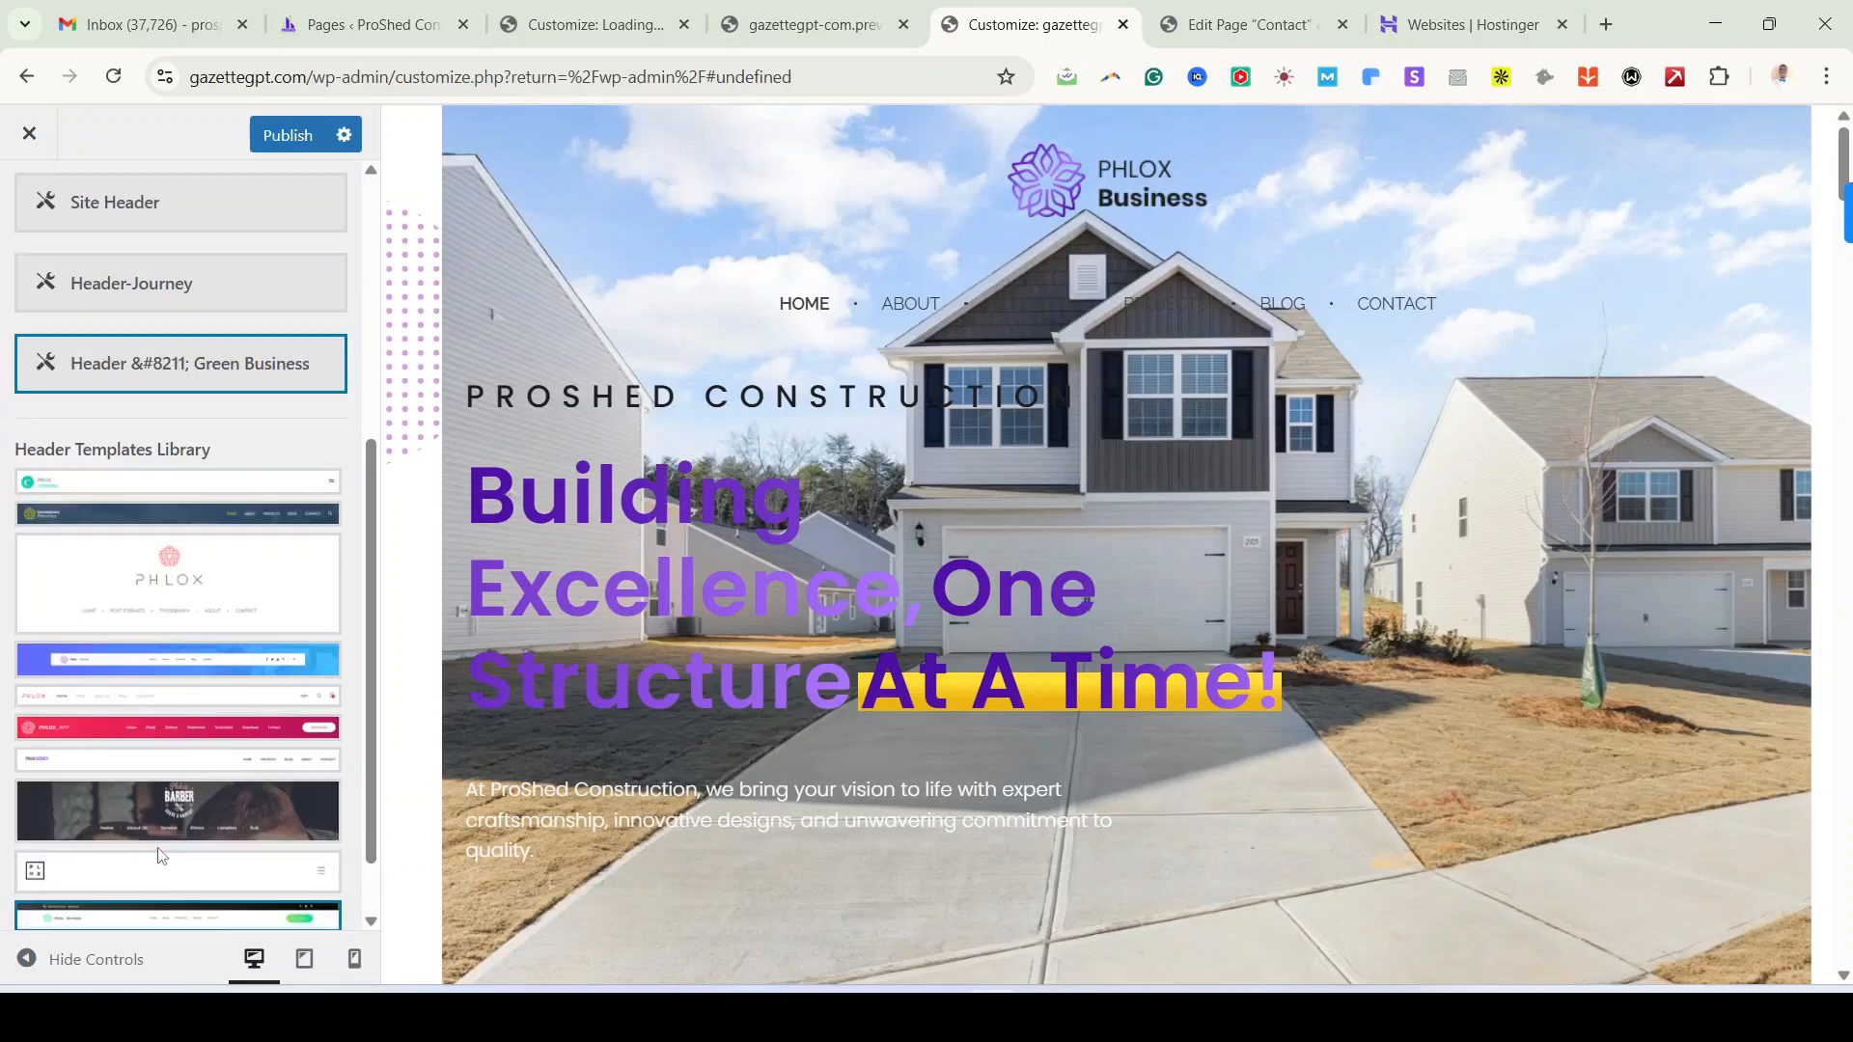
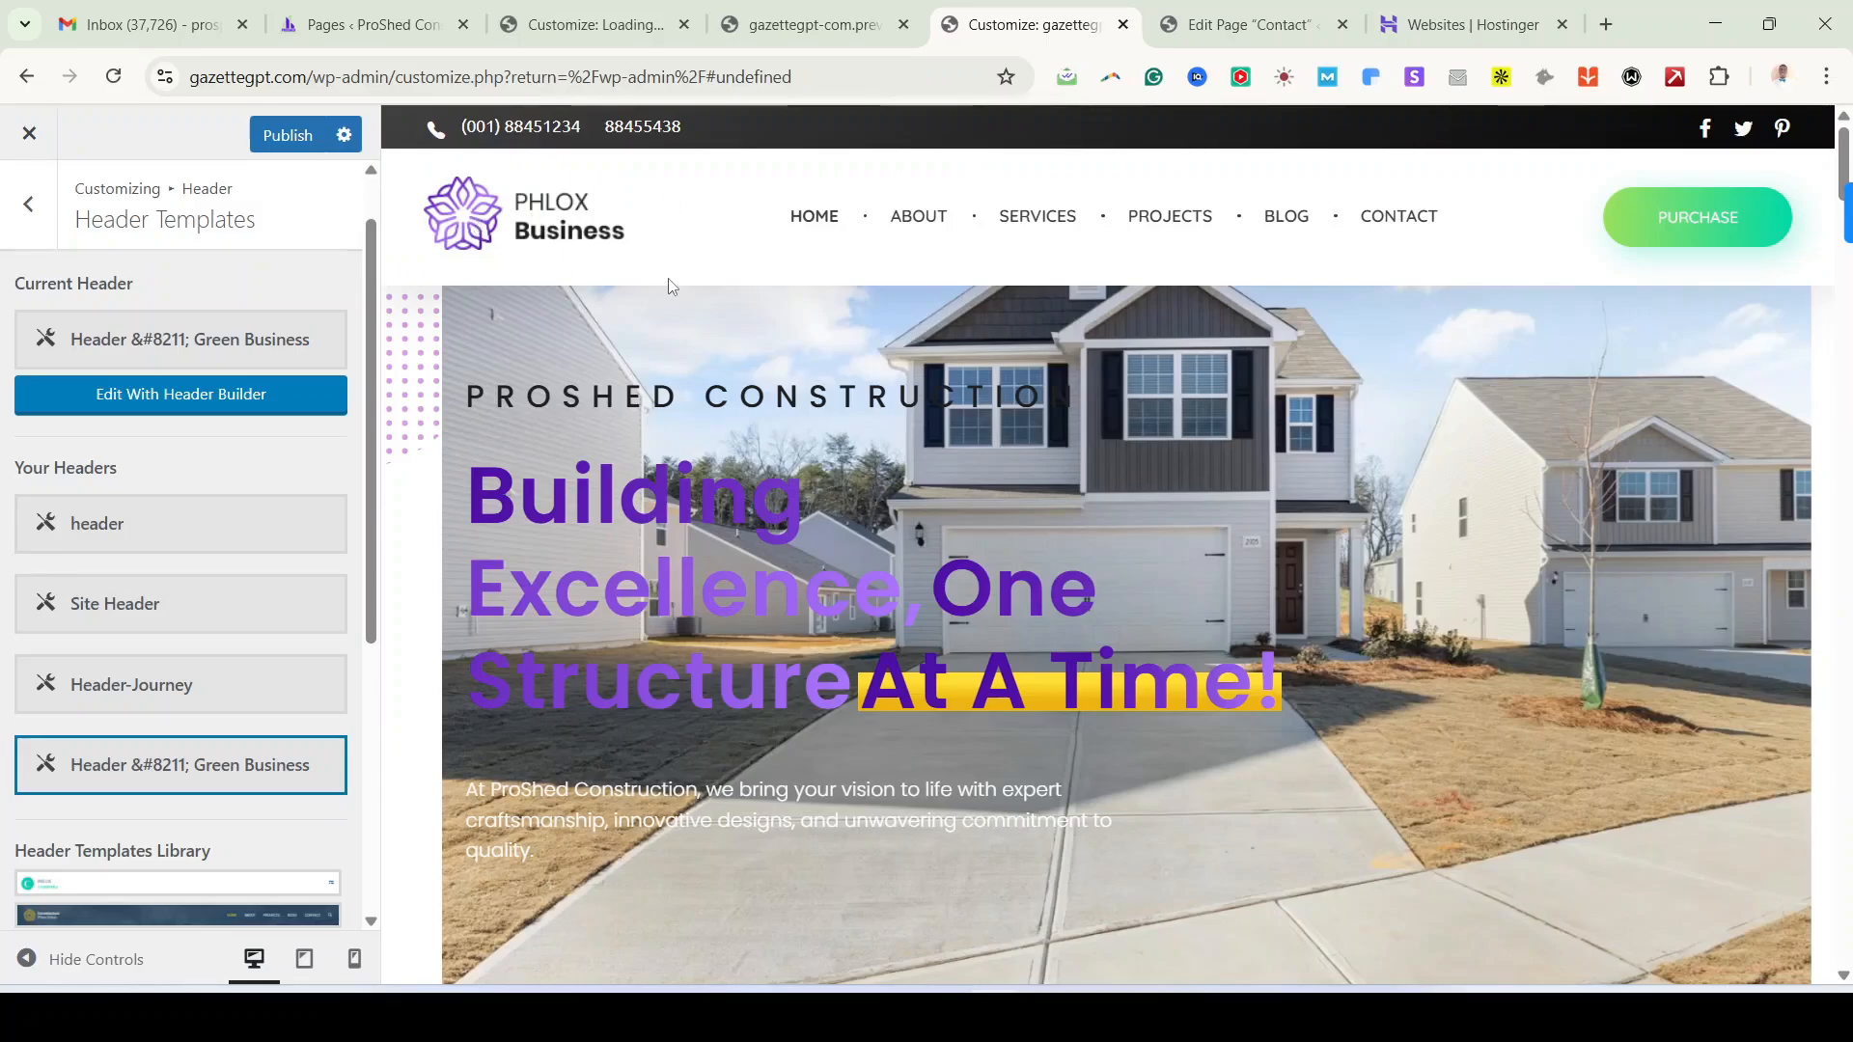
Step: Make Site Header the current header template under Your Headers
scroll(350, 676, down, 1)
scroll(240, 526, up, 1)
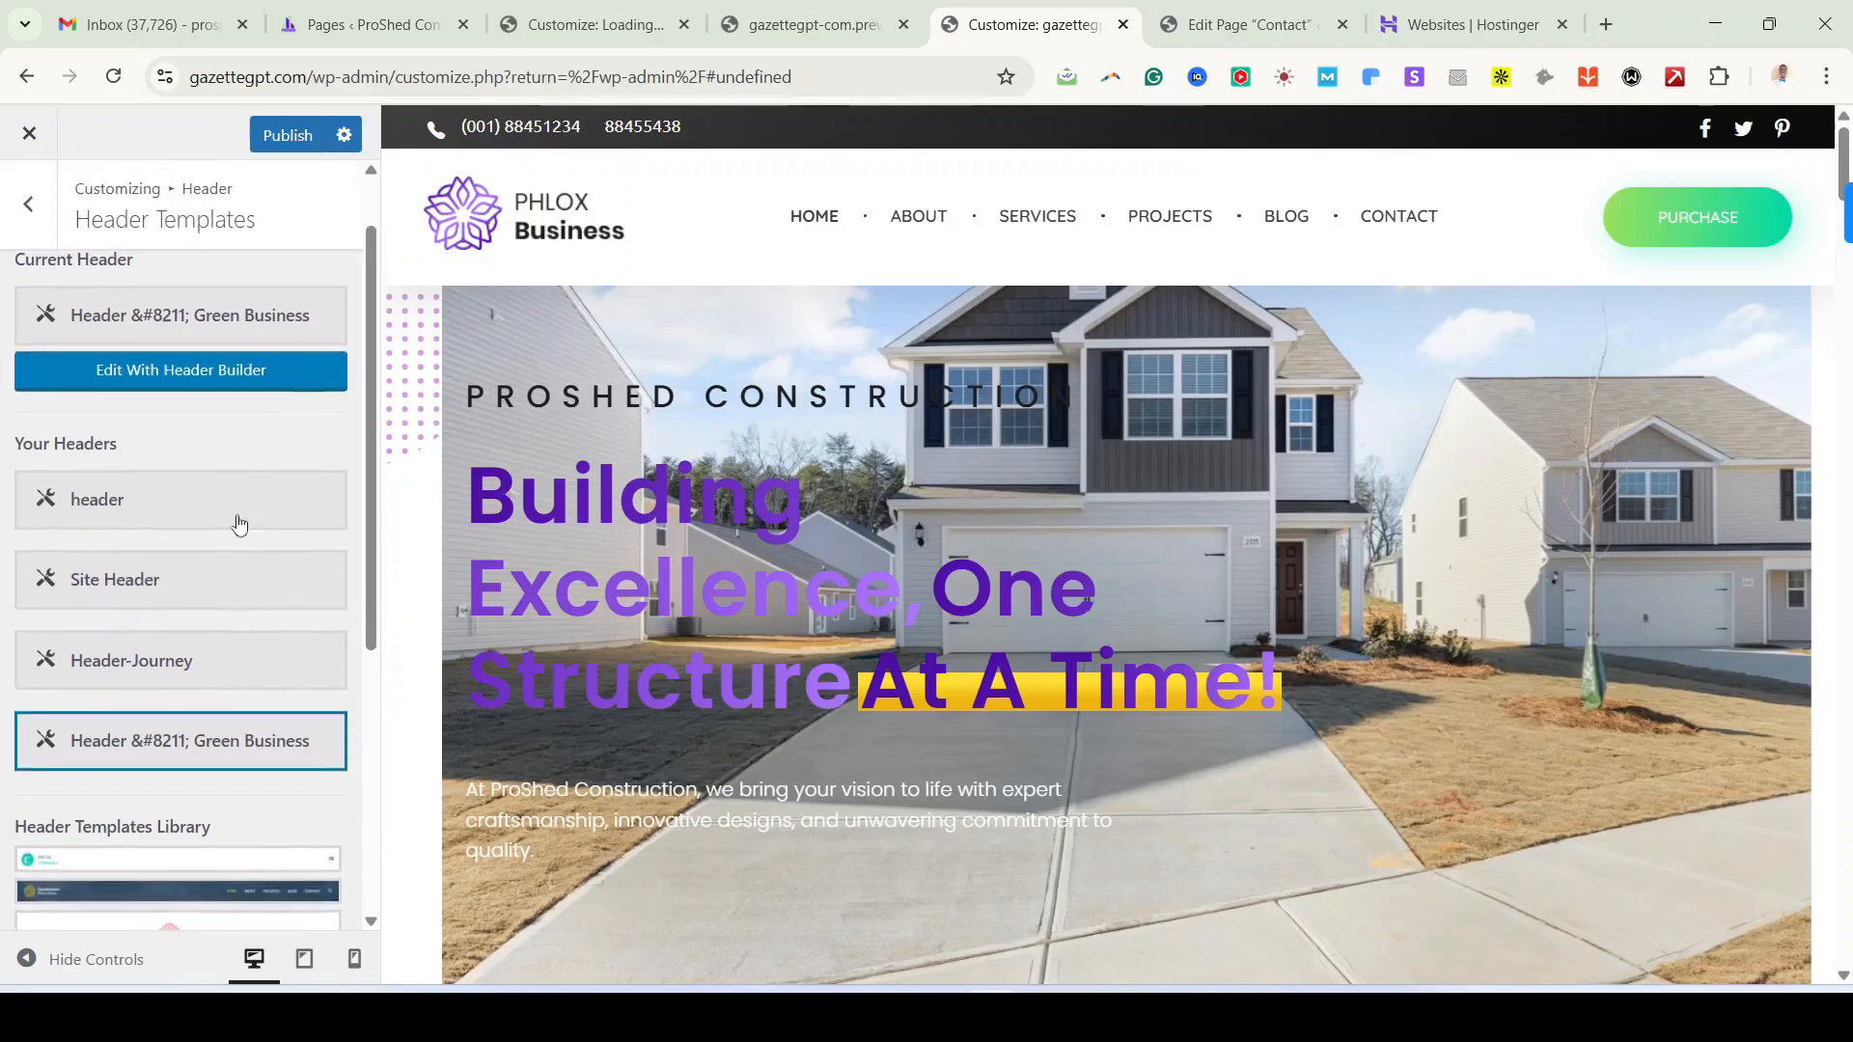
click(126, 503)
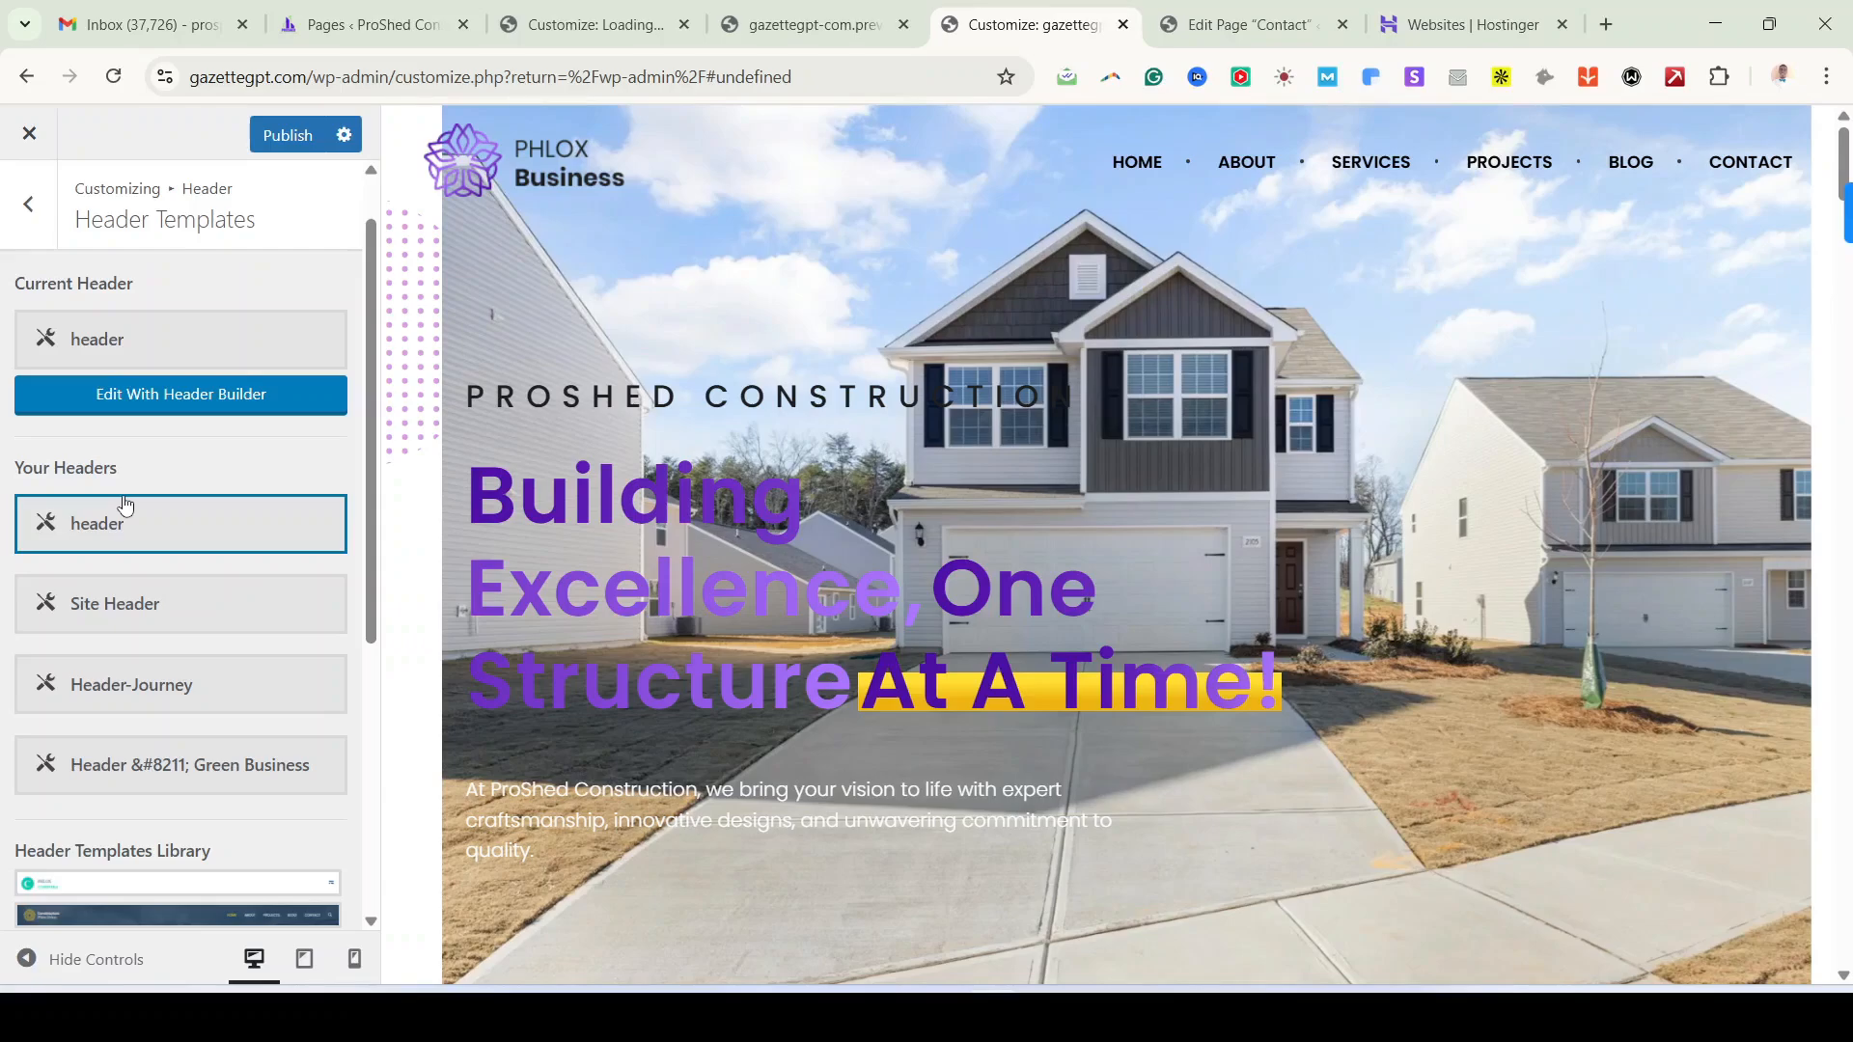
click(167, 632)
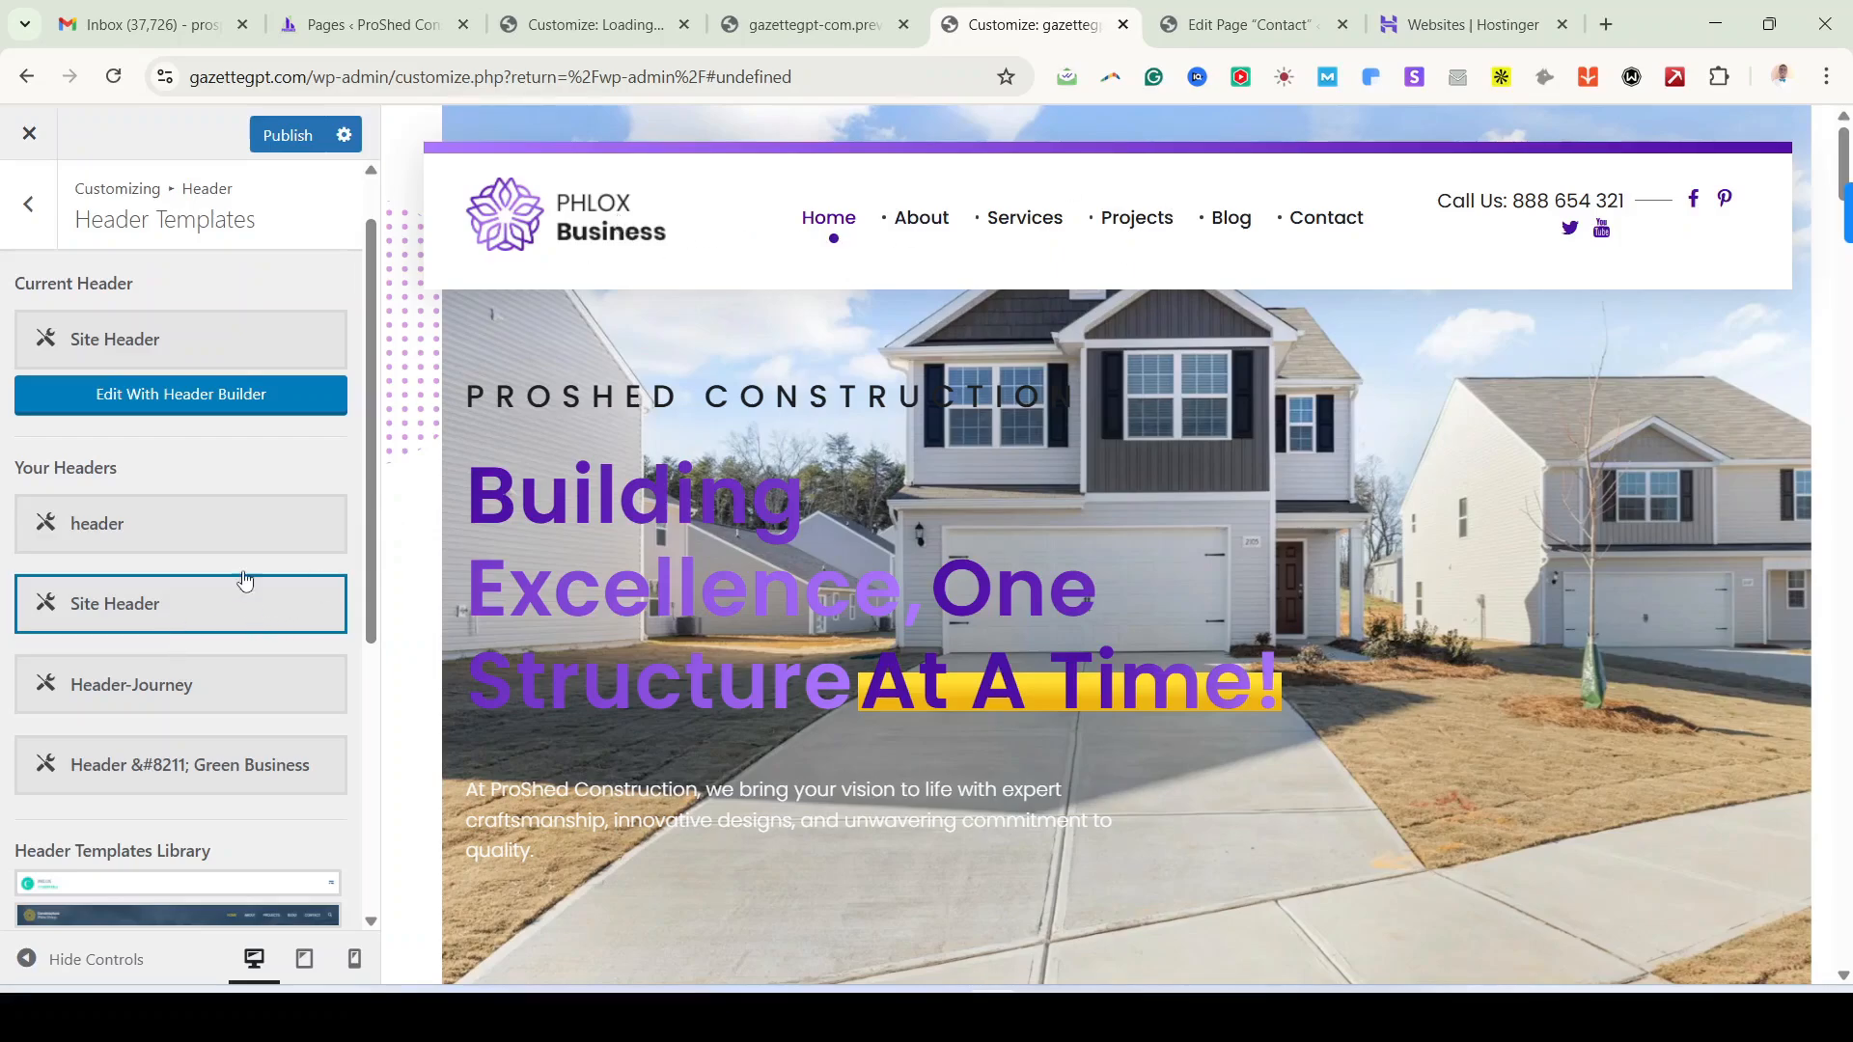
Step: Publish the header change and open Site Header in the header builder
scroll(256, 647, down, 1)
scroll(257, 646, up, 2)
scroll(259, 655, up, 1)
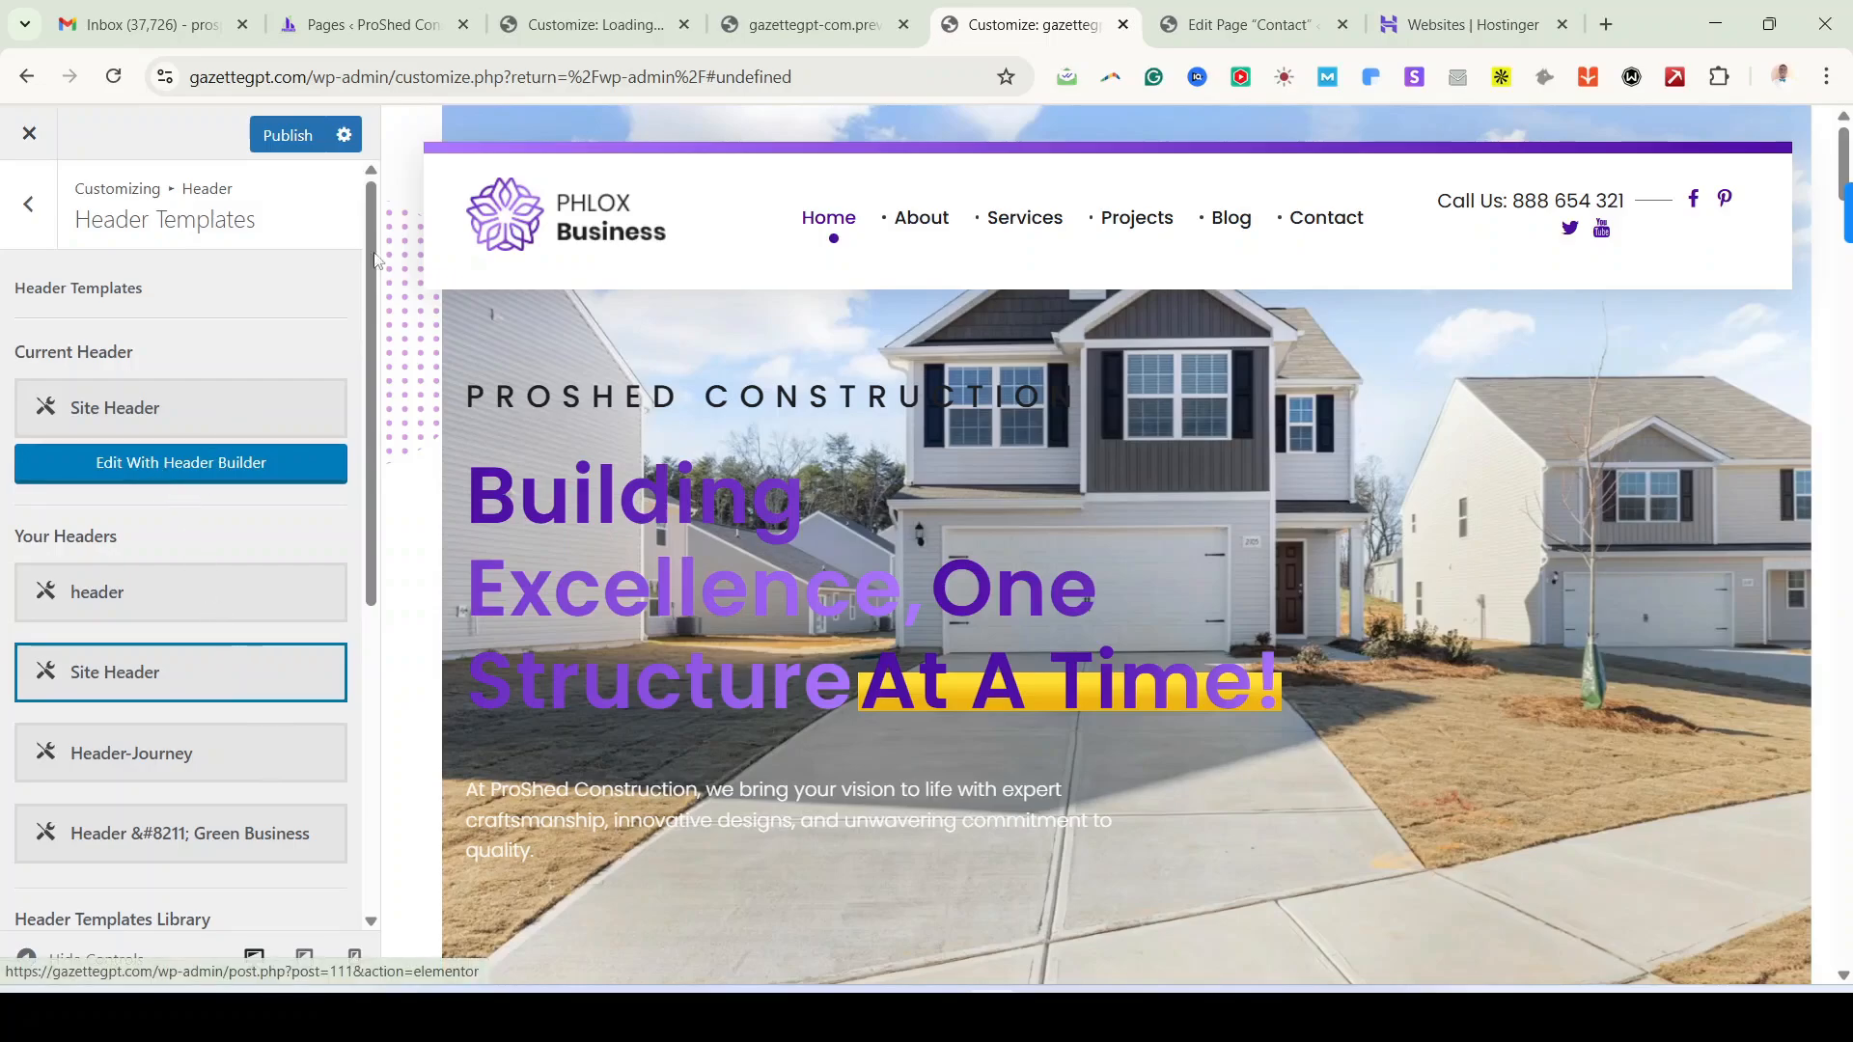
click(295, 142)
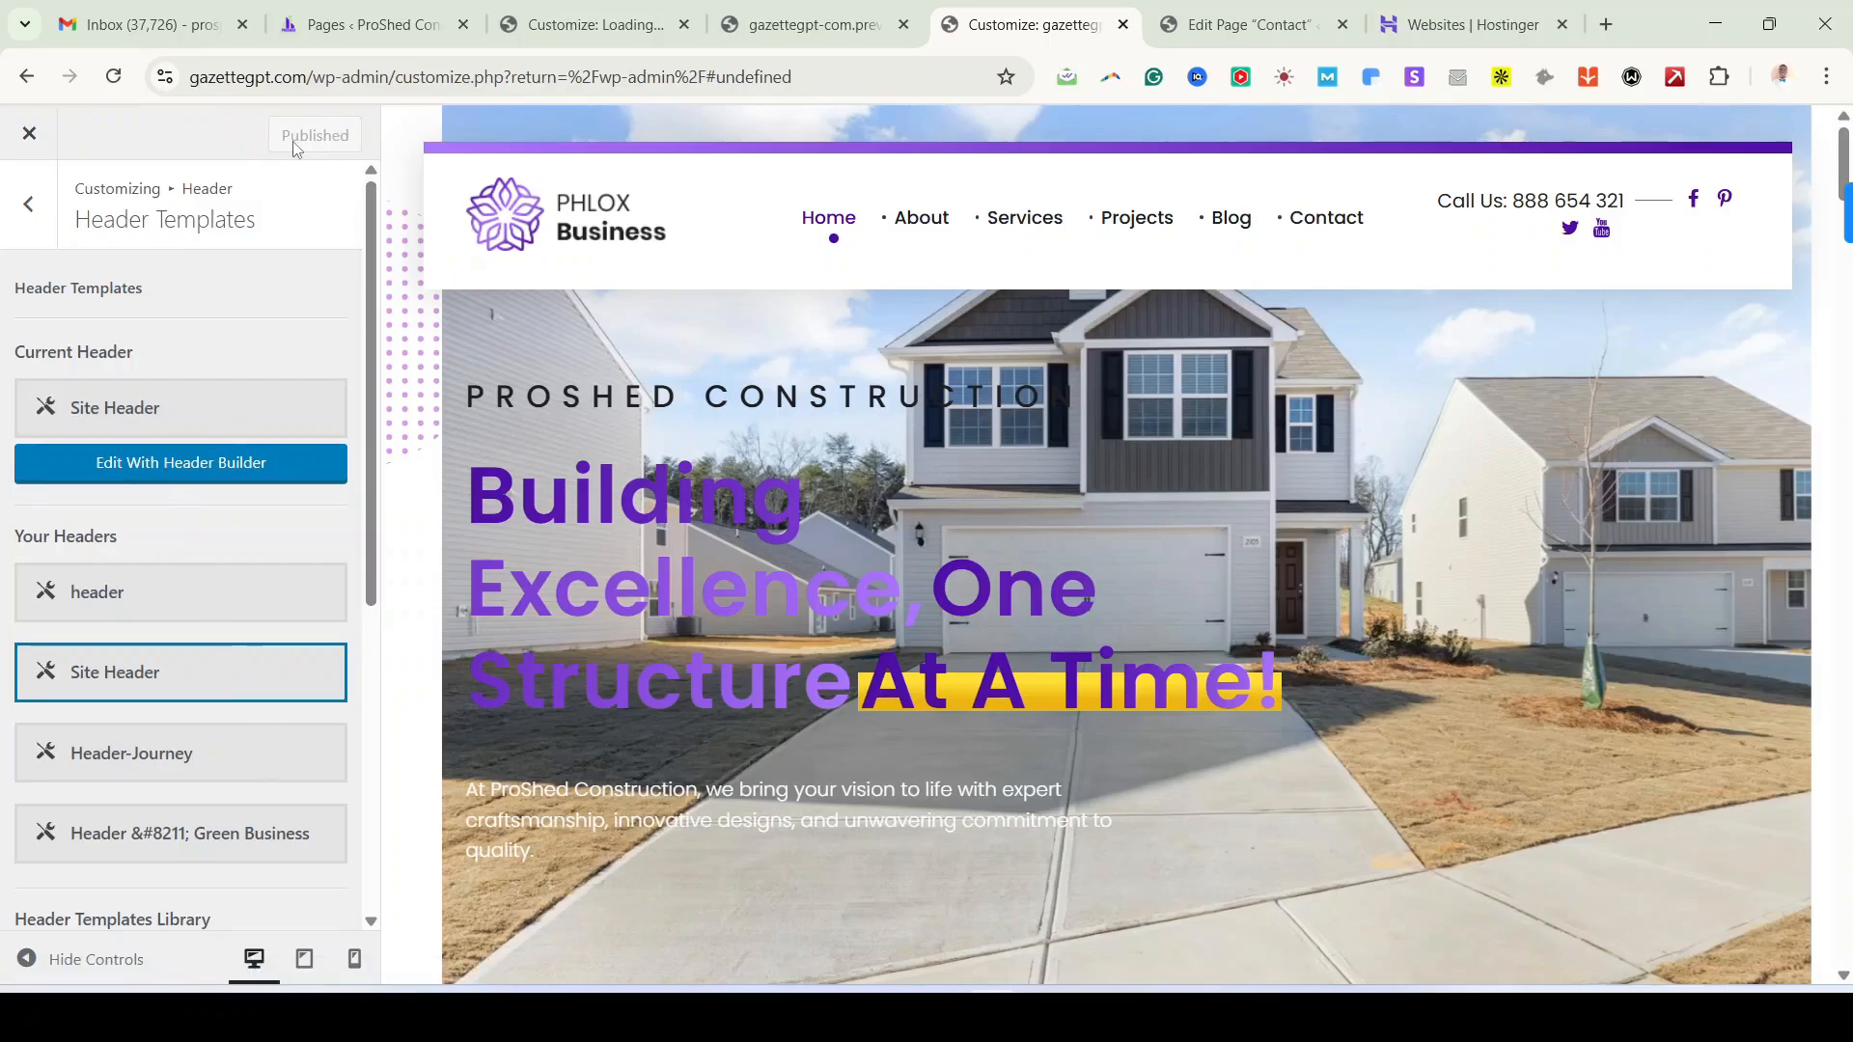
click(151, 473)
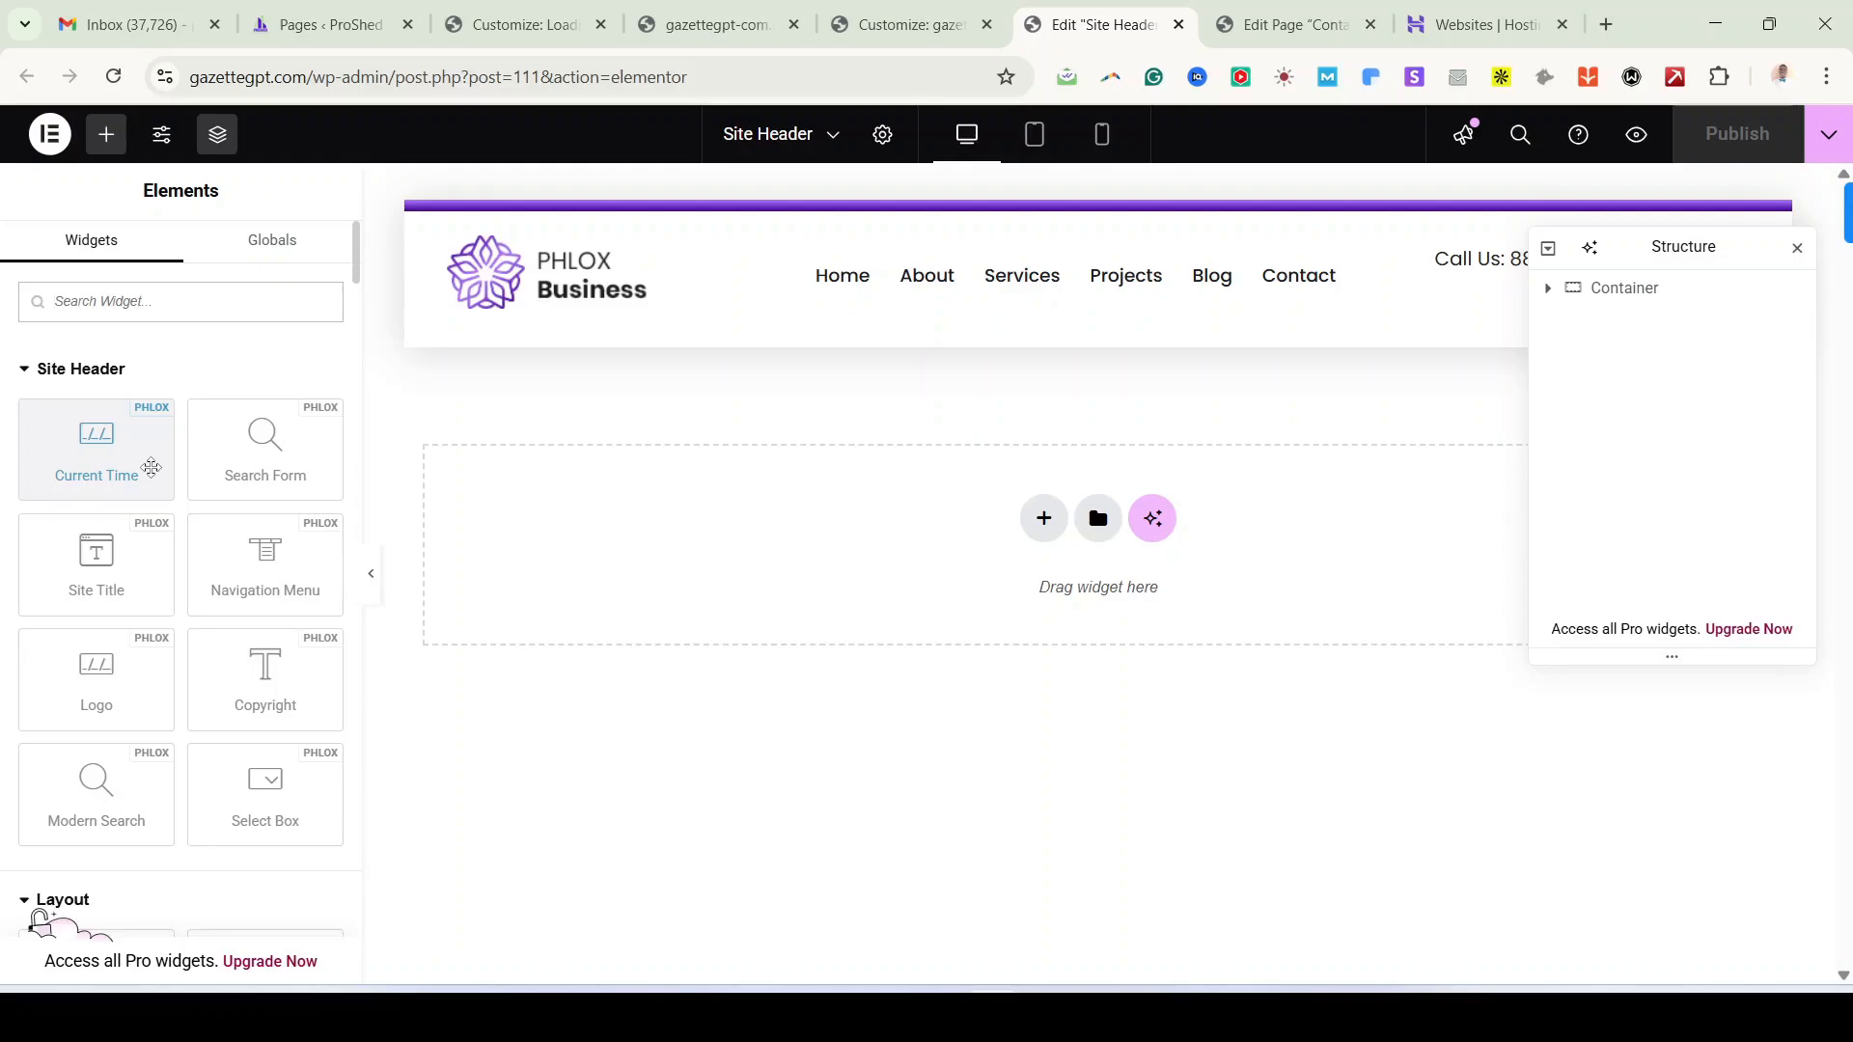
Step: Open the header logo's settings and leave its type as Primary
drag(1703, 247, 1713, 600)
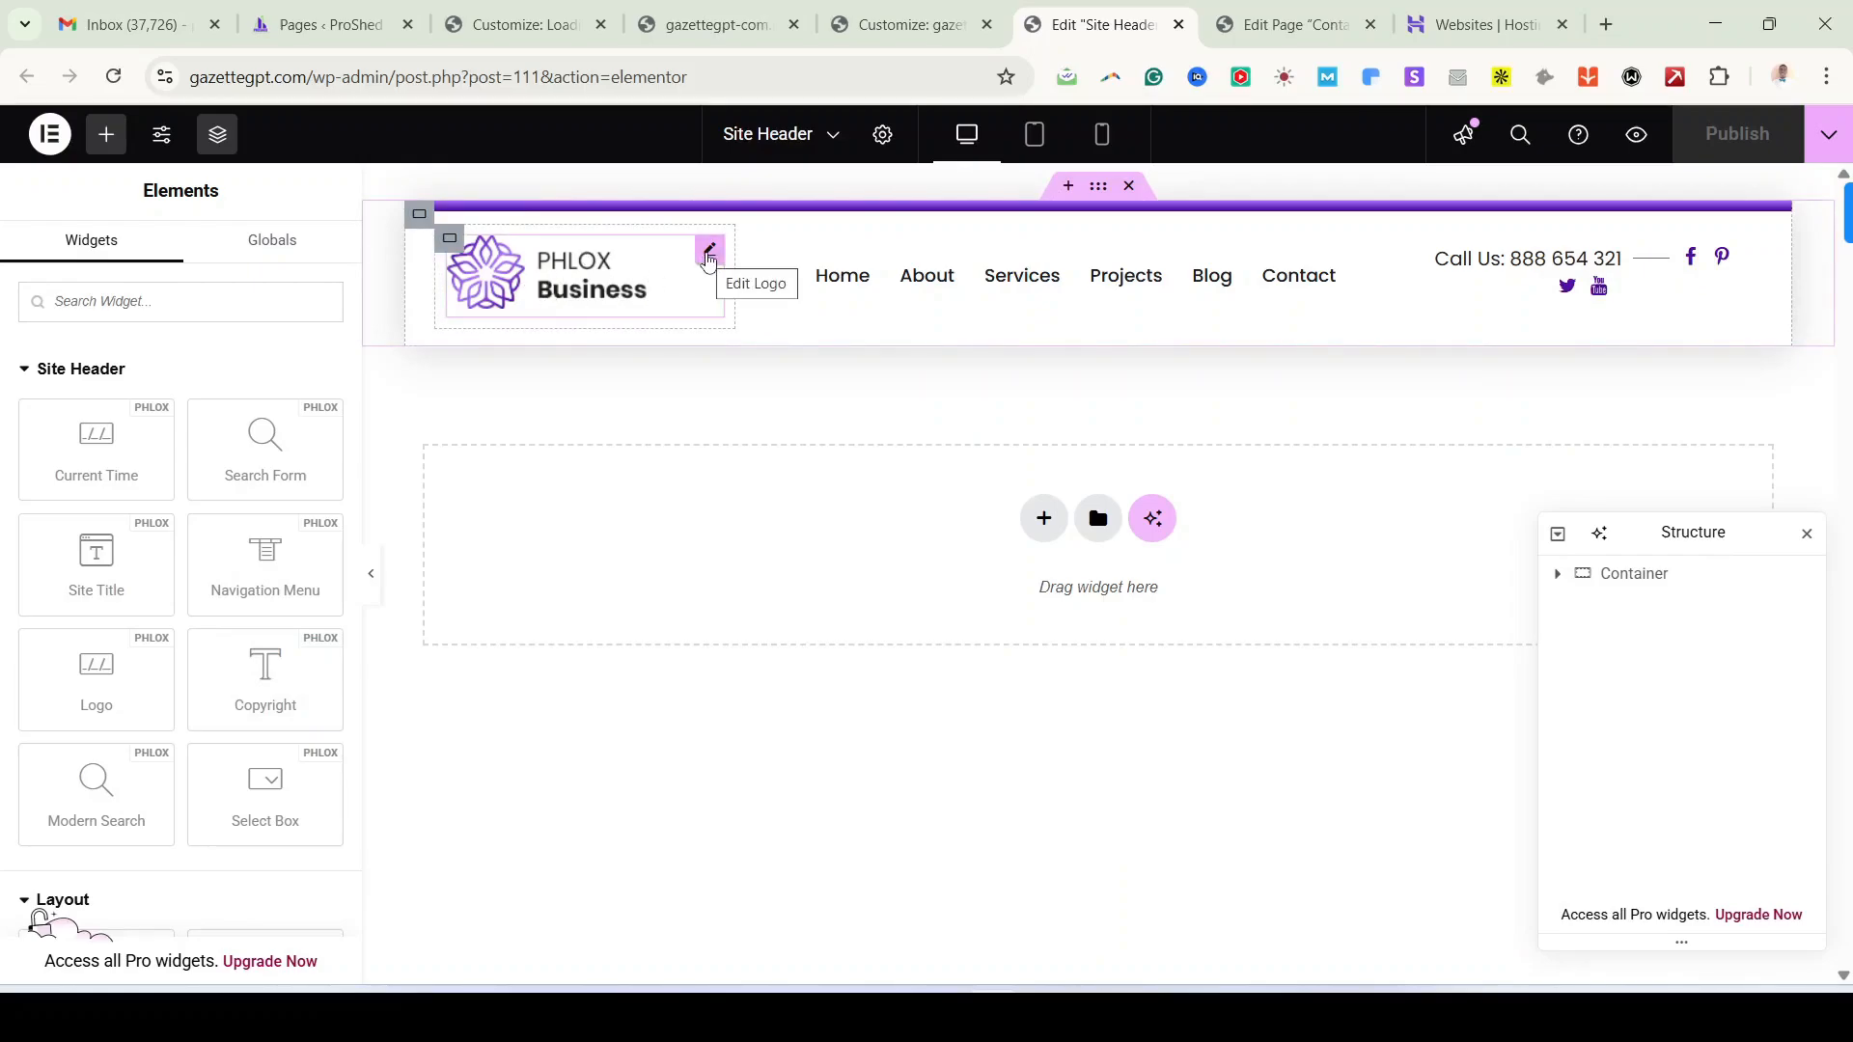
click(708, 253)
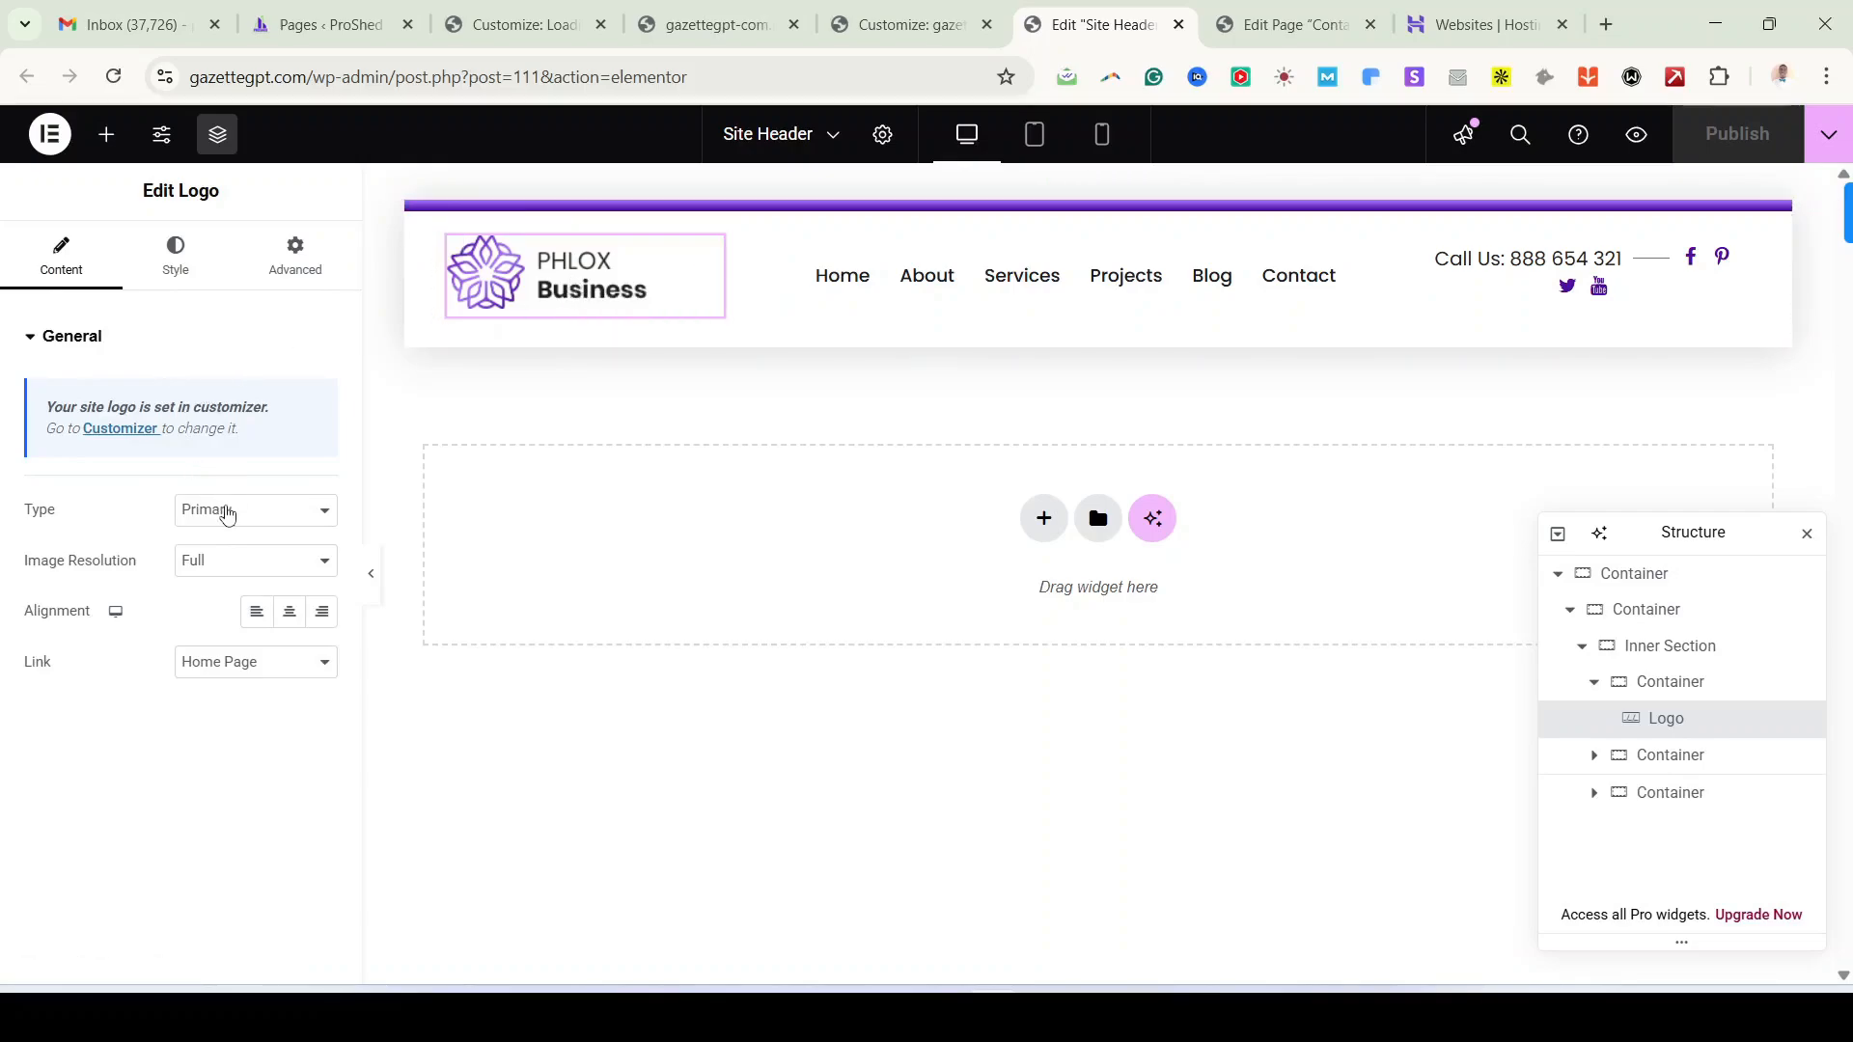
click(227, 511)
click(225, 509)
click(174, 246)
click(61, 253)
click(244, 524)
click(244, 526)
click(244, 524)
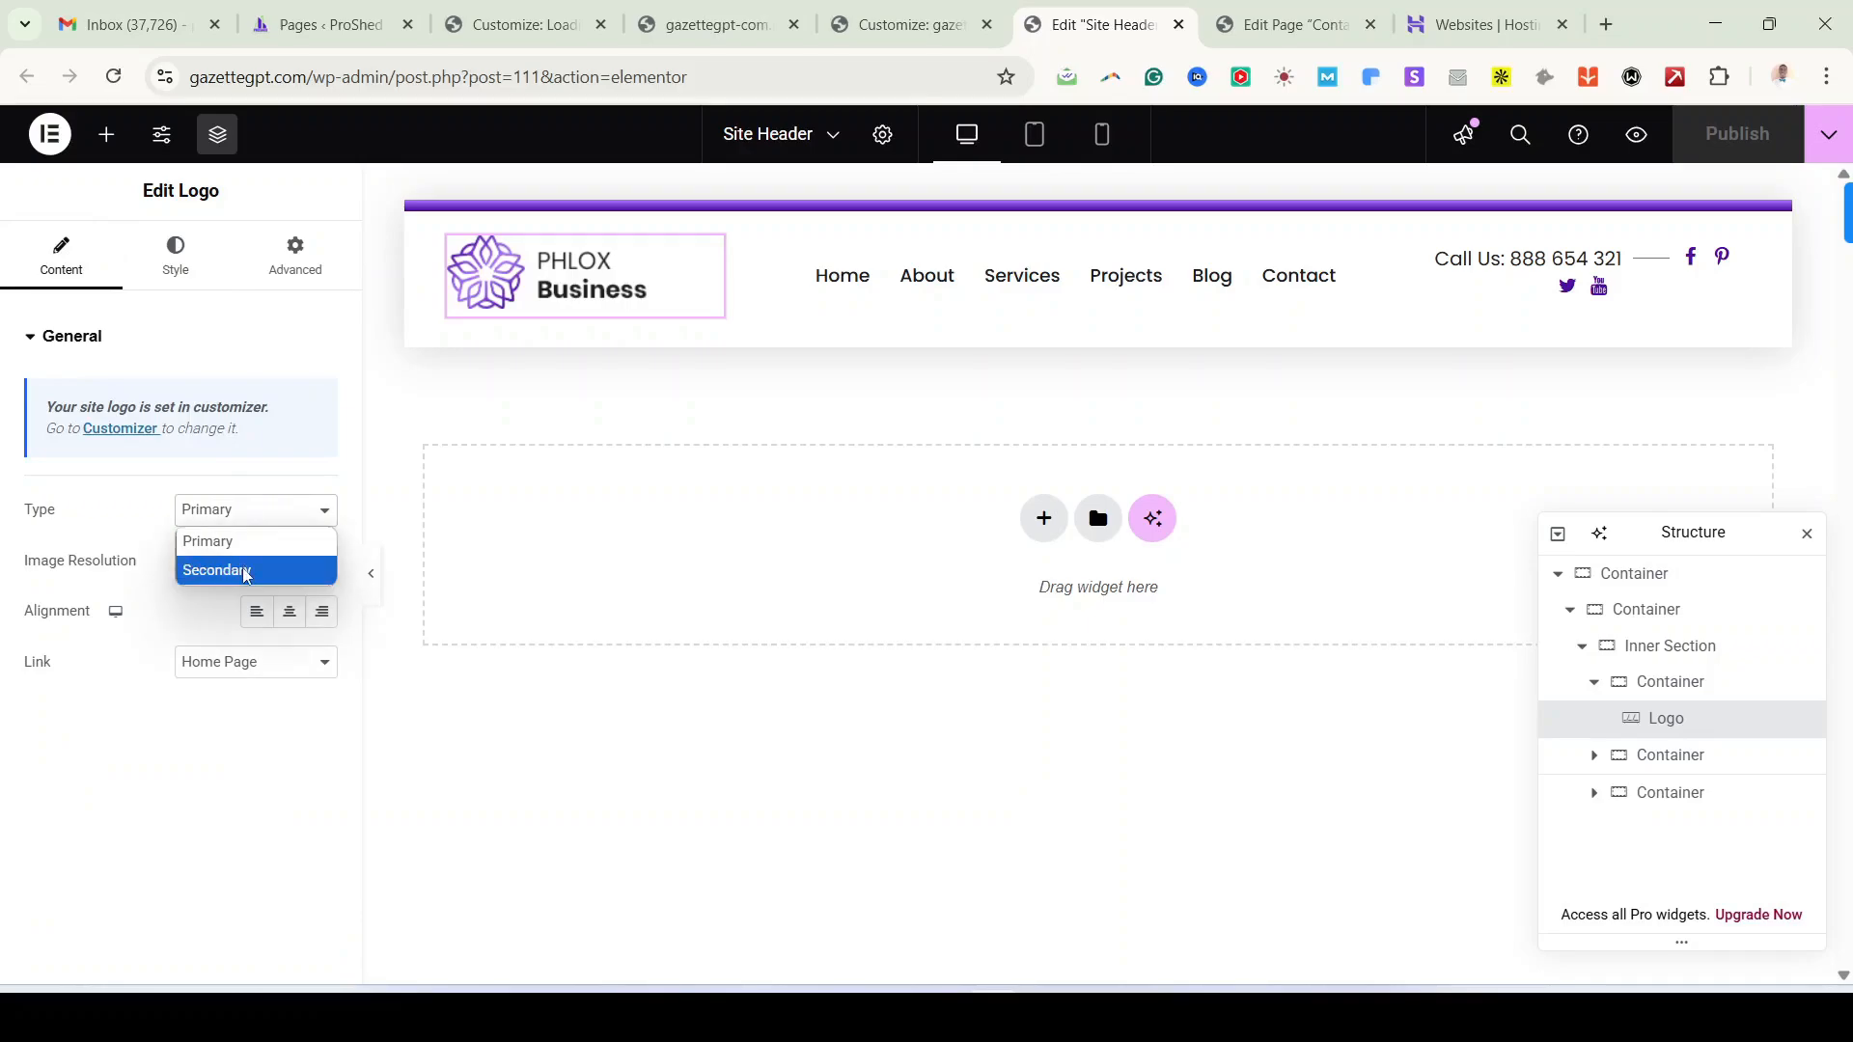
click(244, 521)
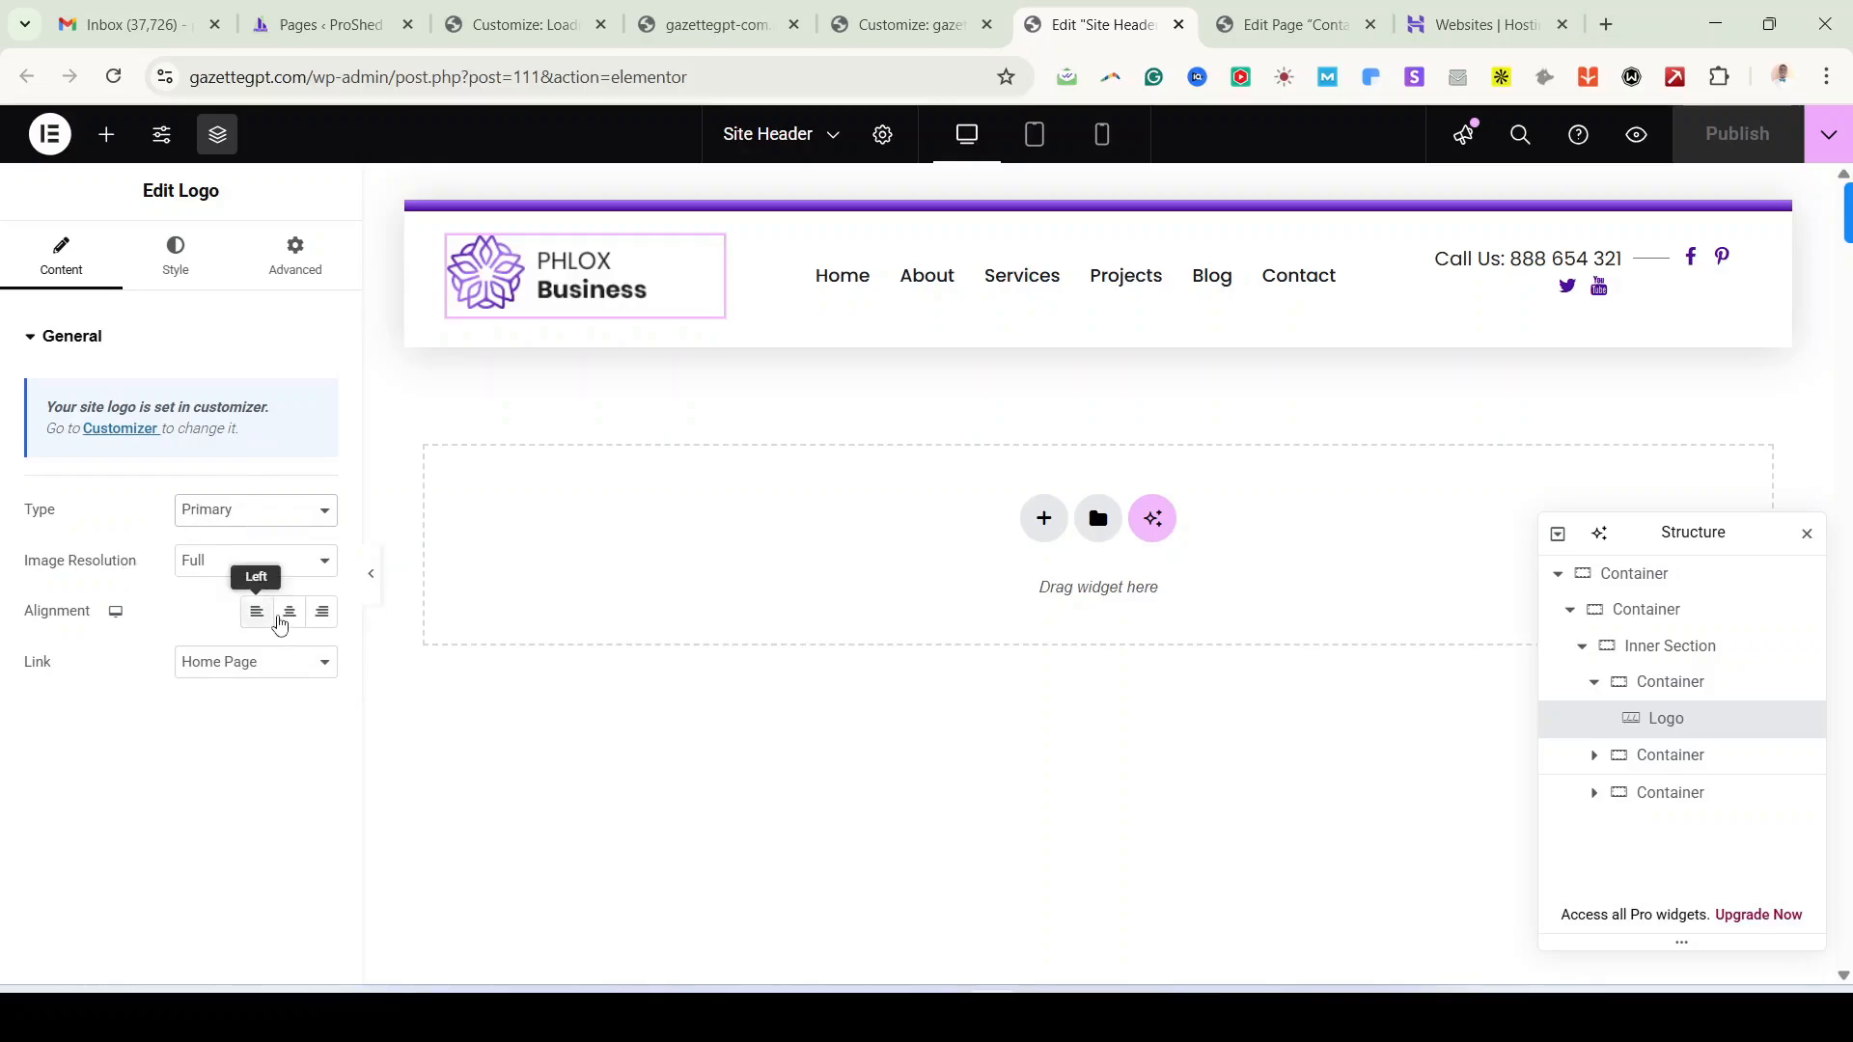
Step: Left-align the logo, keeping its link set to the Home Page
click(292, 621)
click(320, 625)
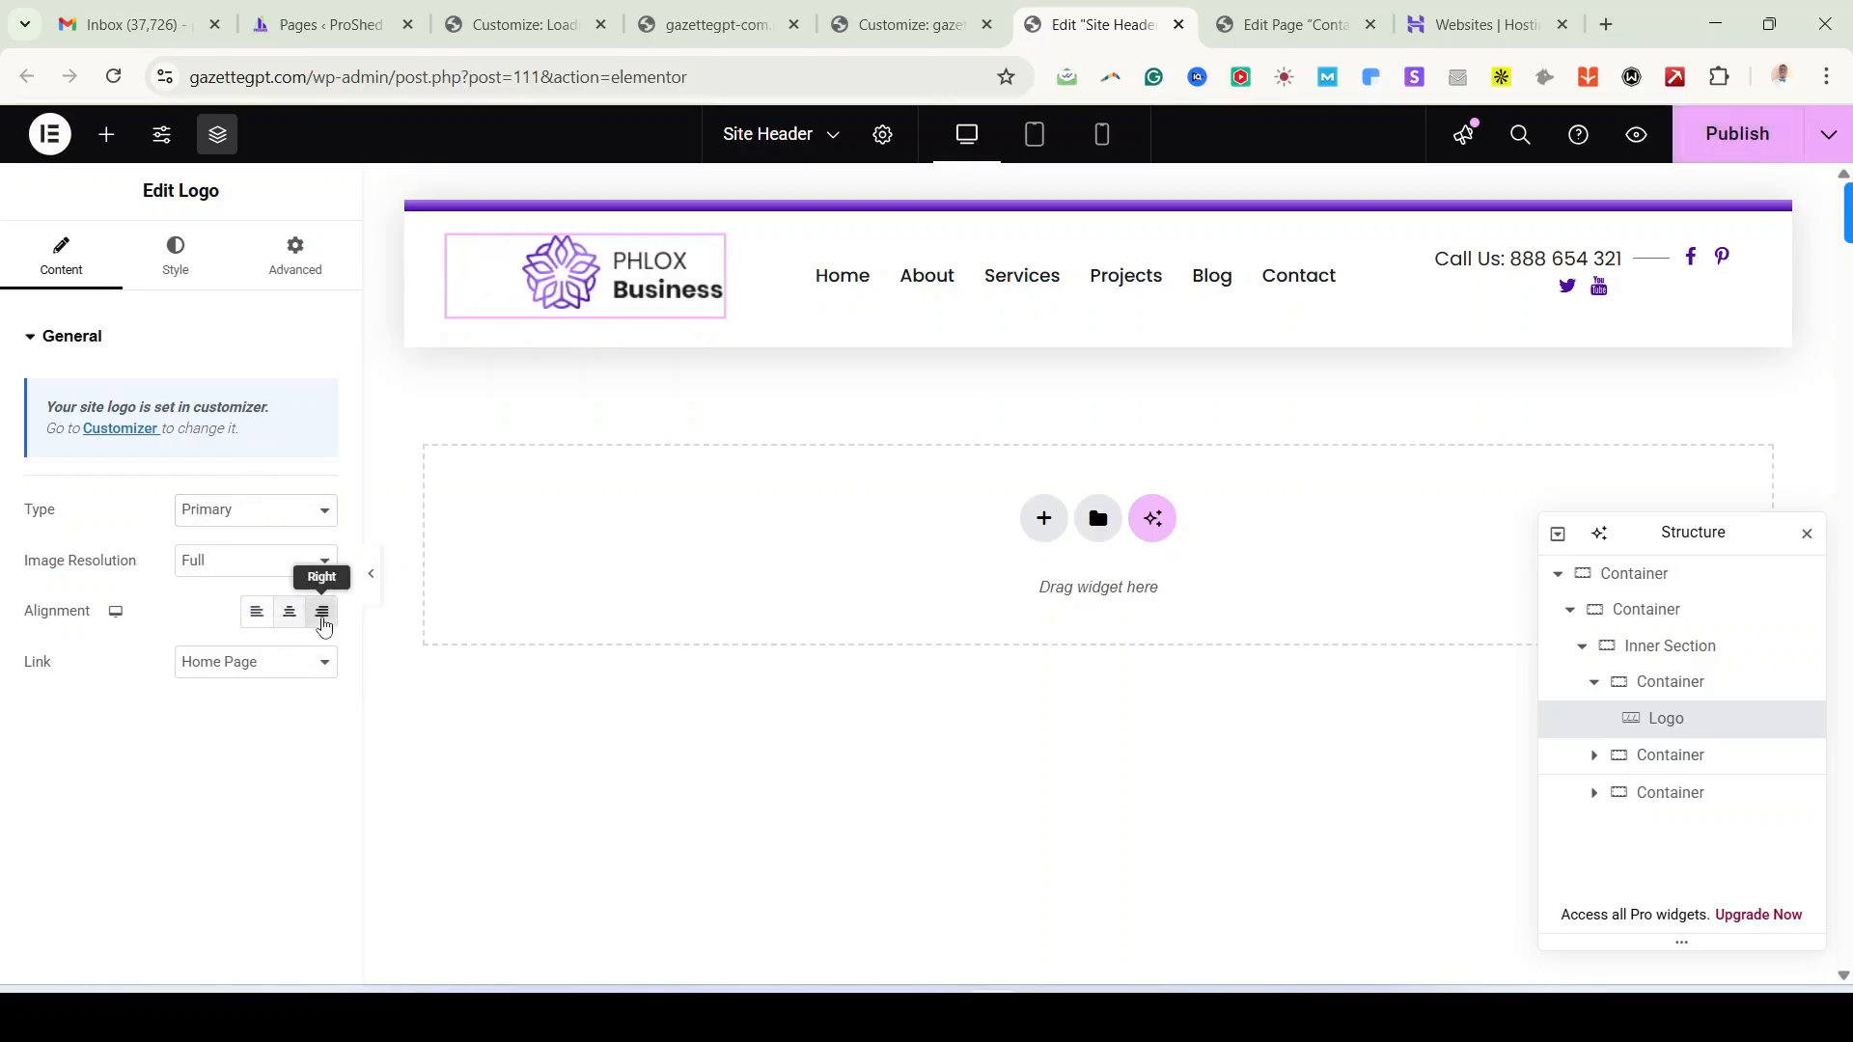
click(259, 626)
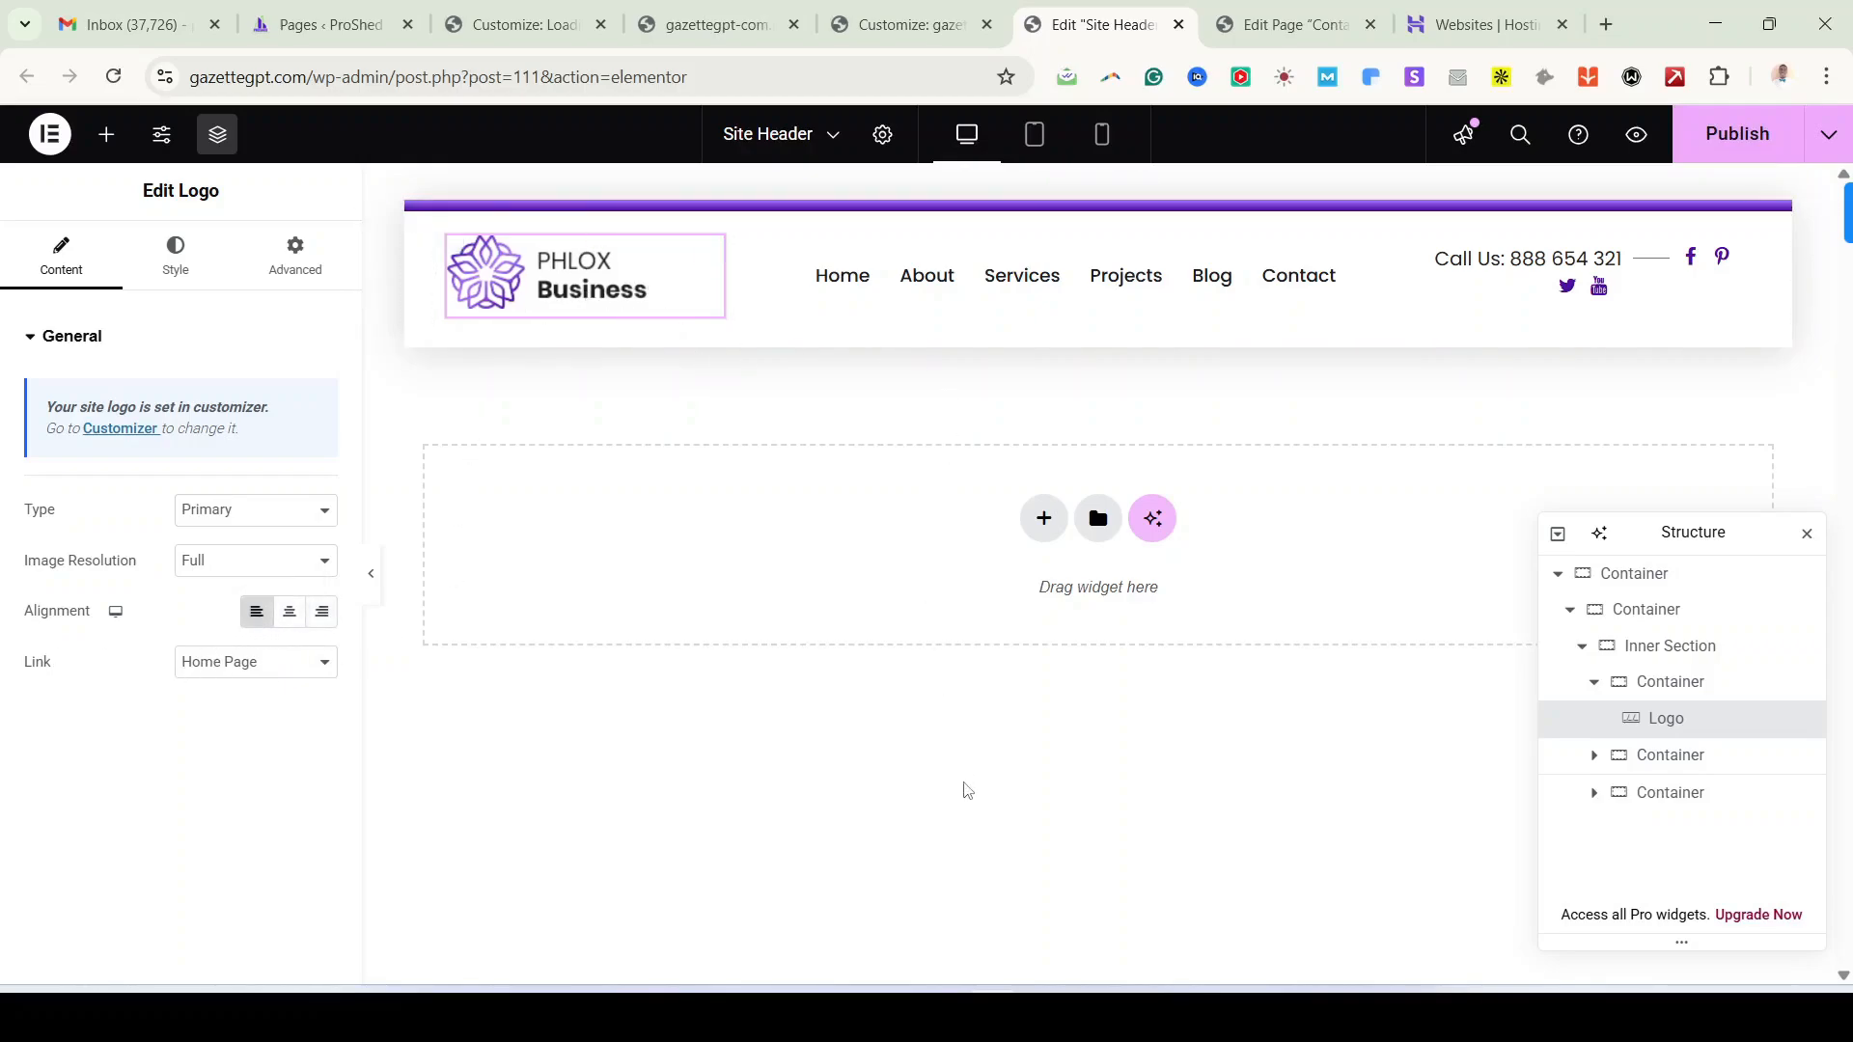
mouse_move(980, 958)
click(273, 675)
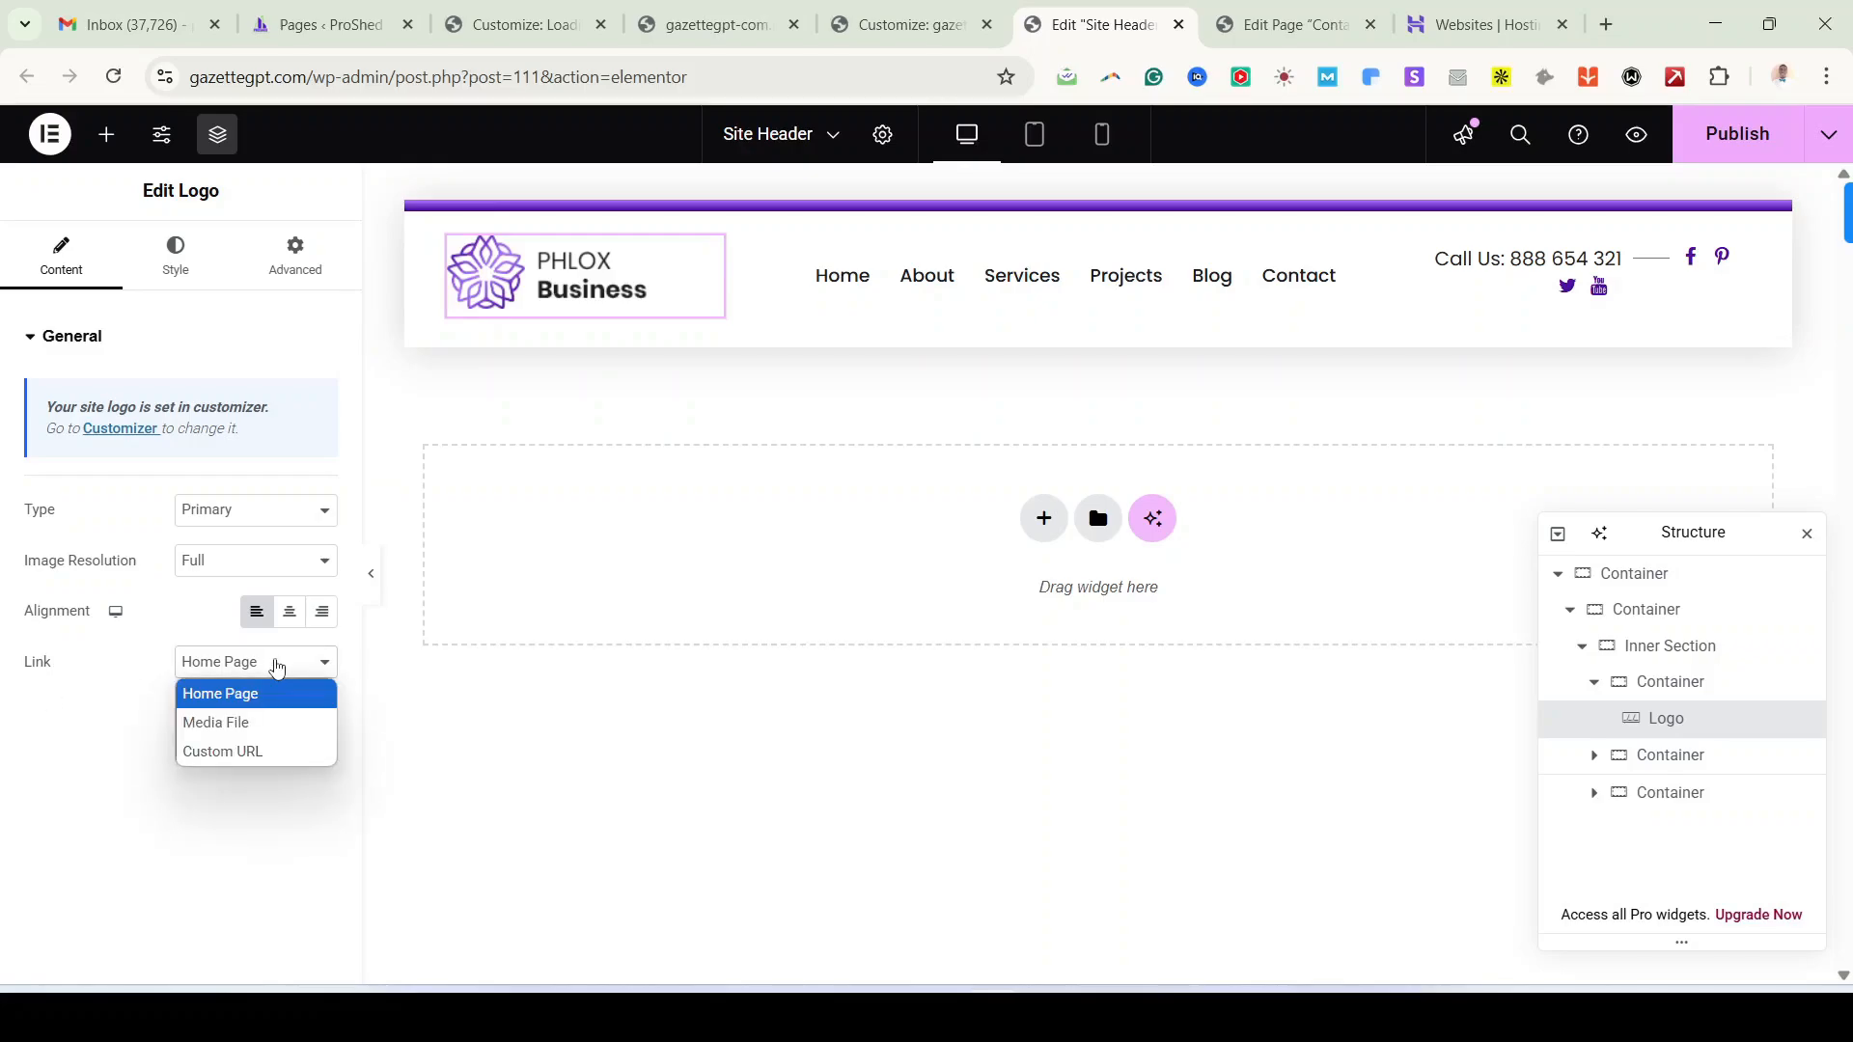
click(267, 687)
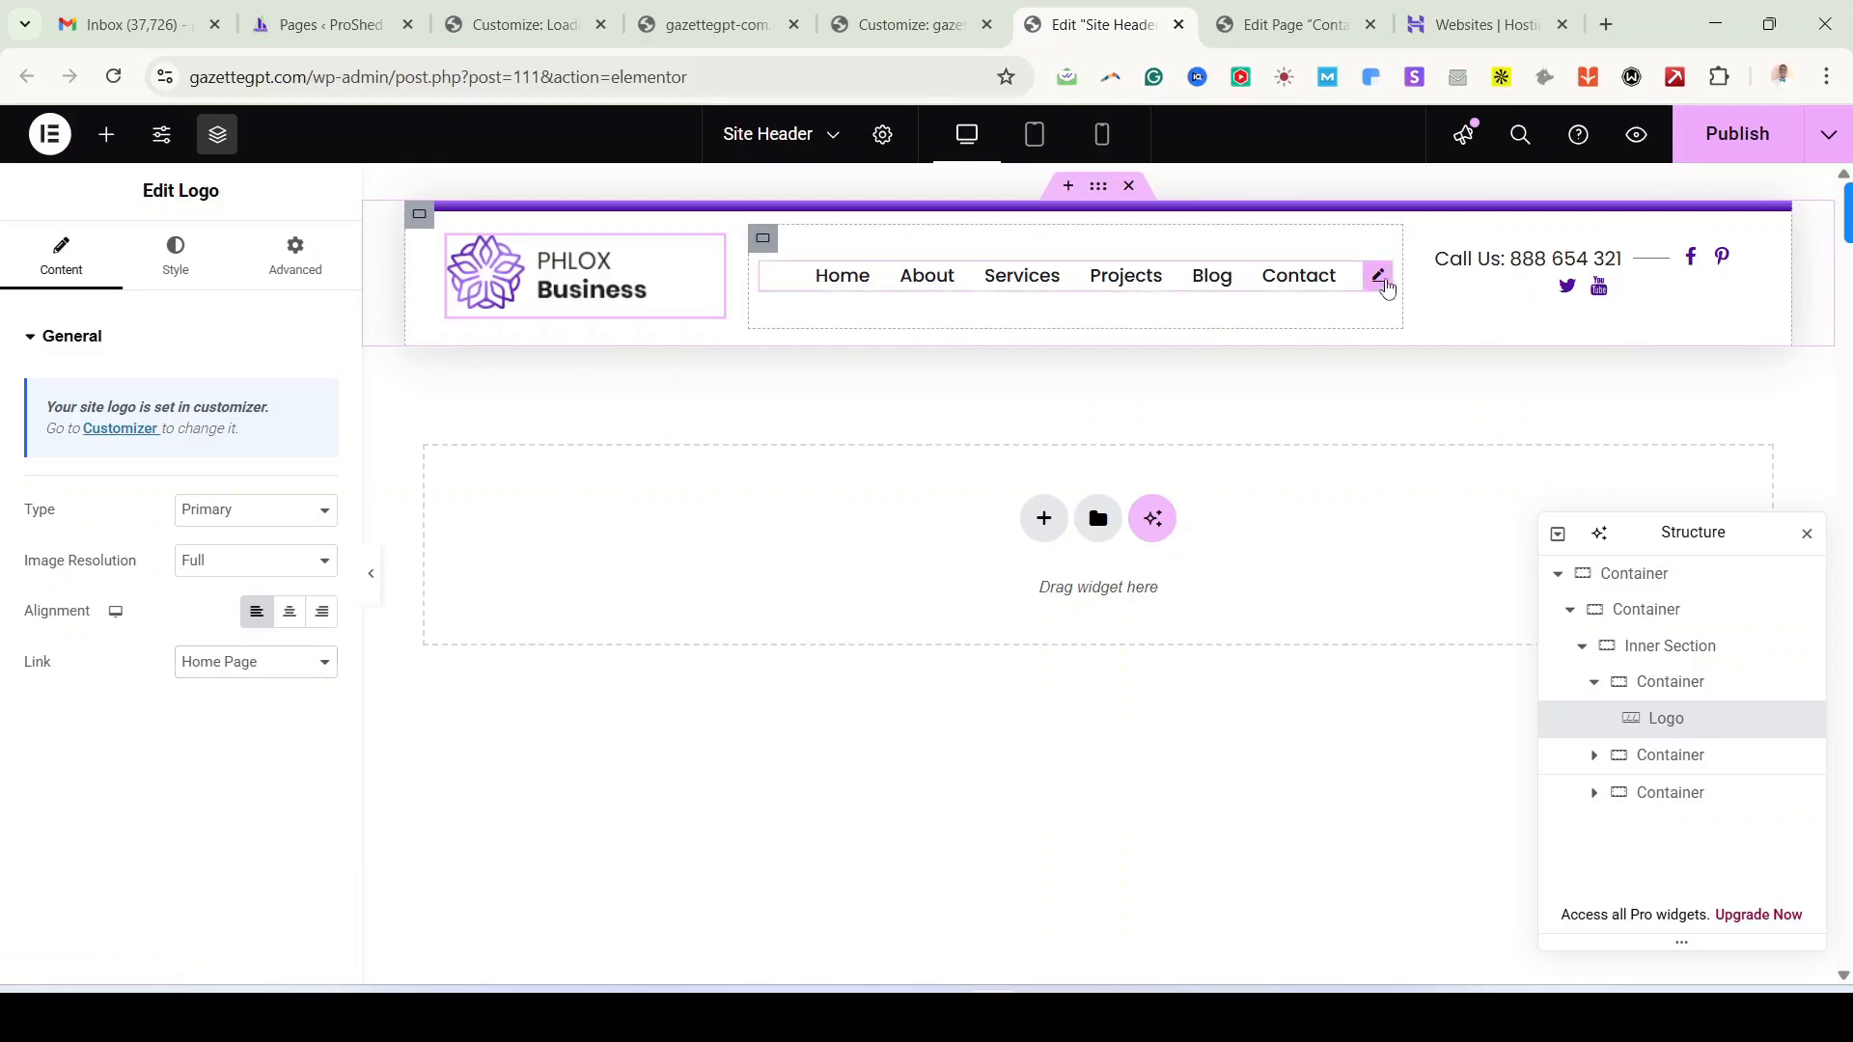
Step: Keep header-menu as the displayed menu and try the Burger layout
click(1307, 277)
click(249, 401)
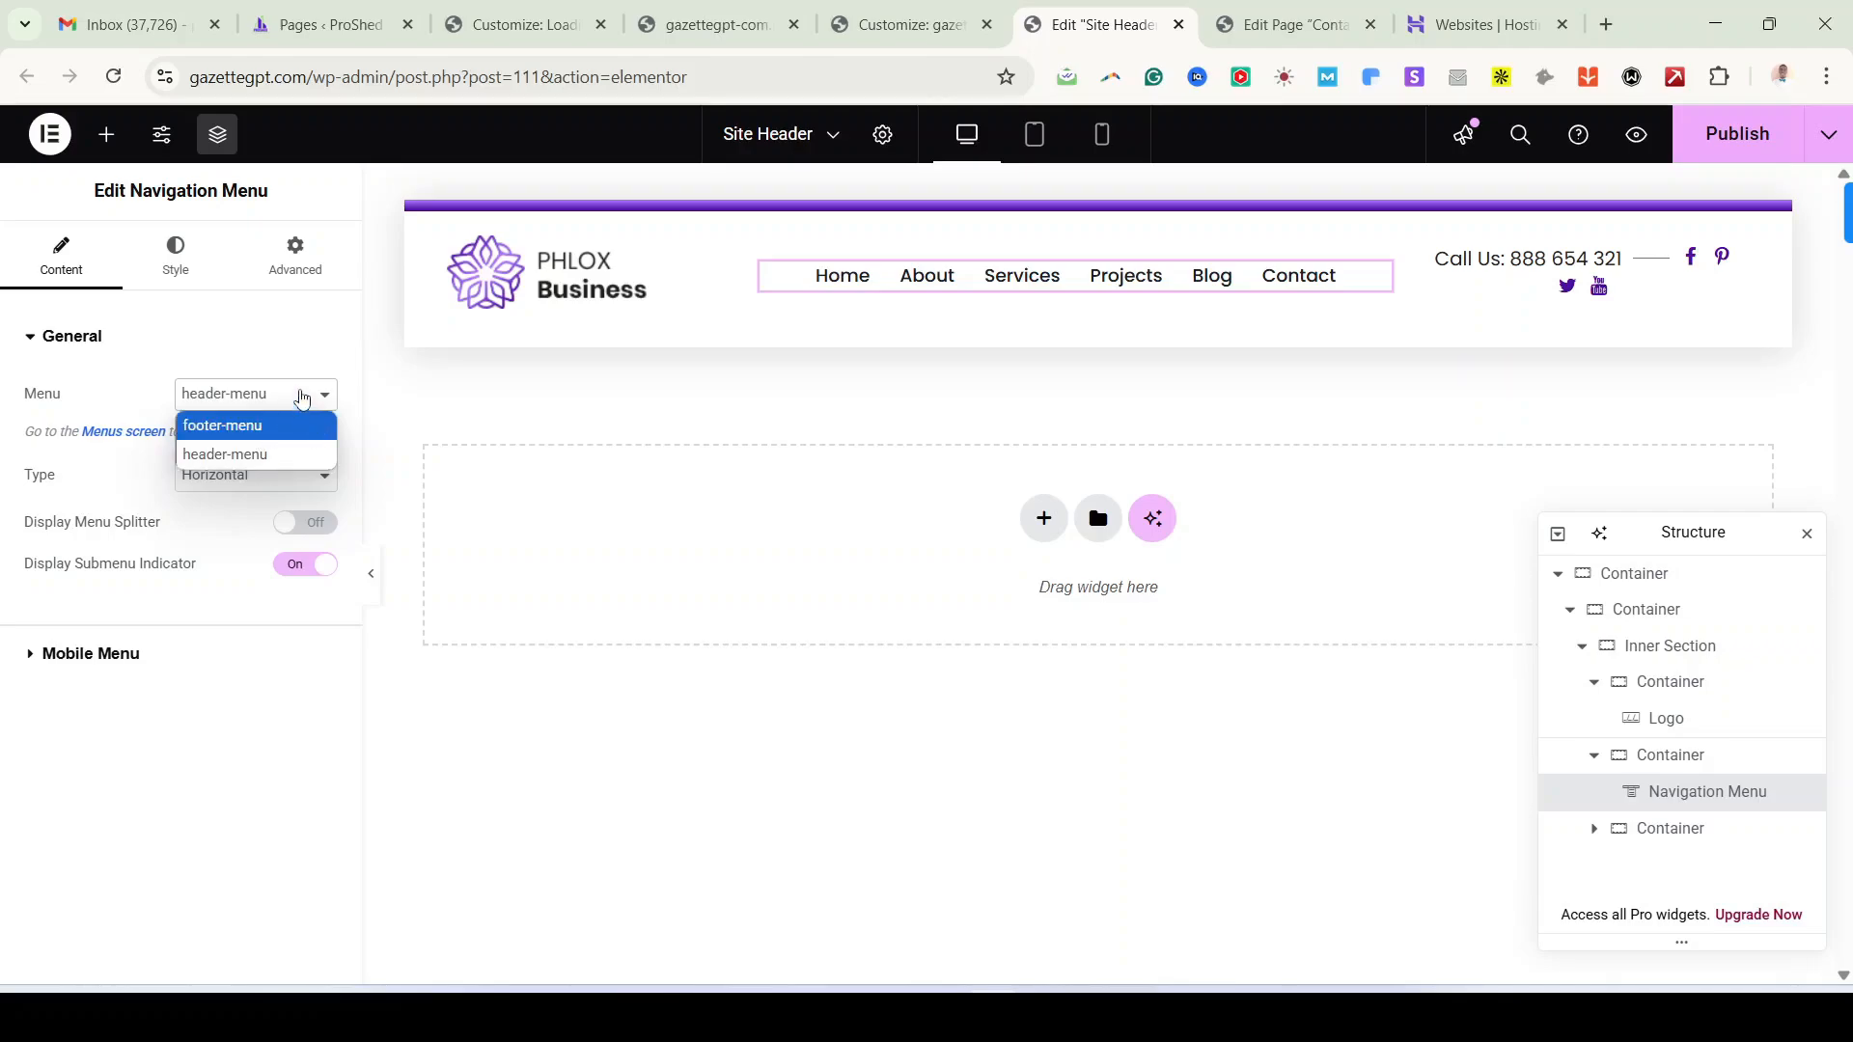
click(261, 456)
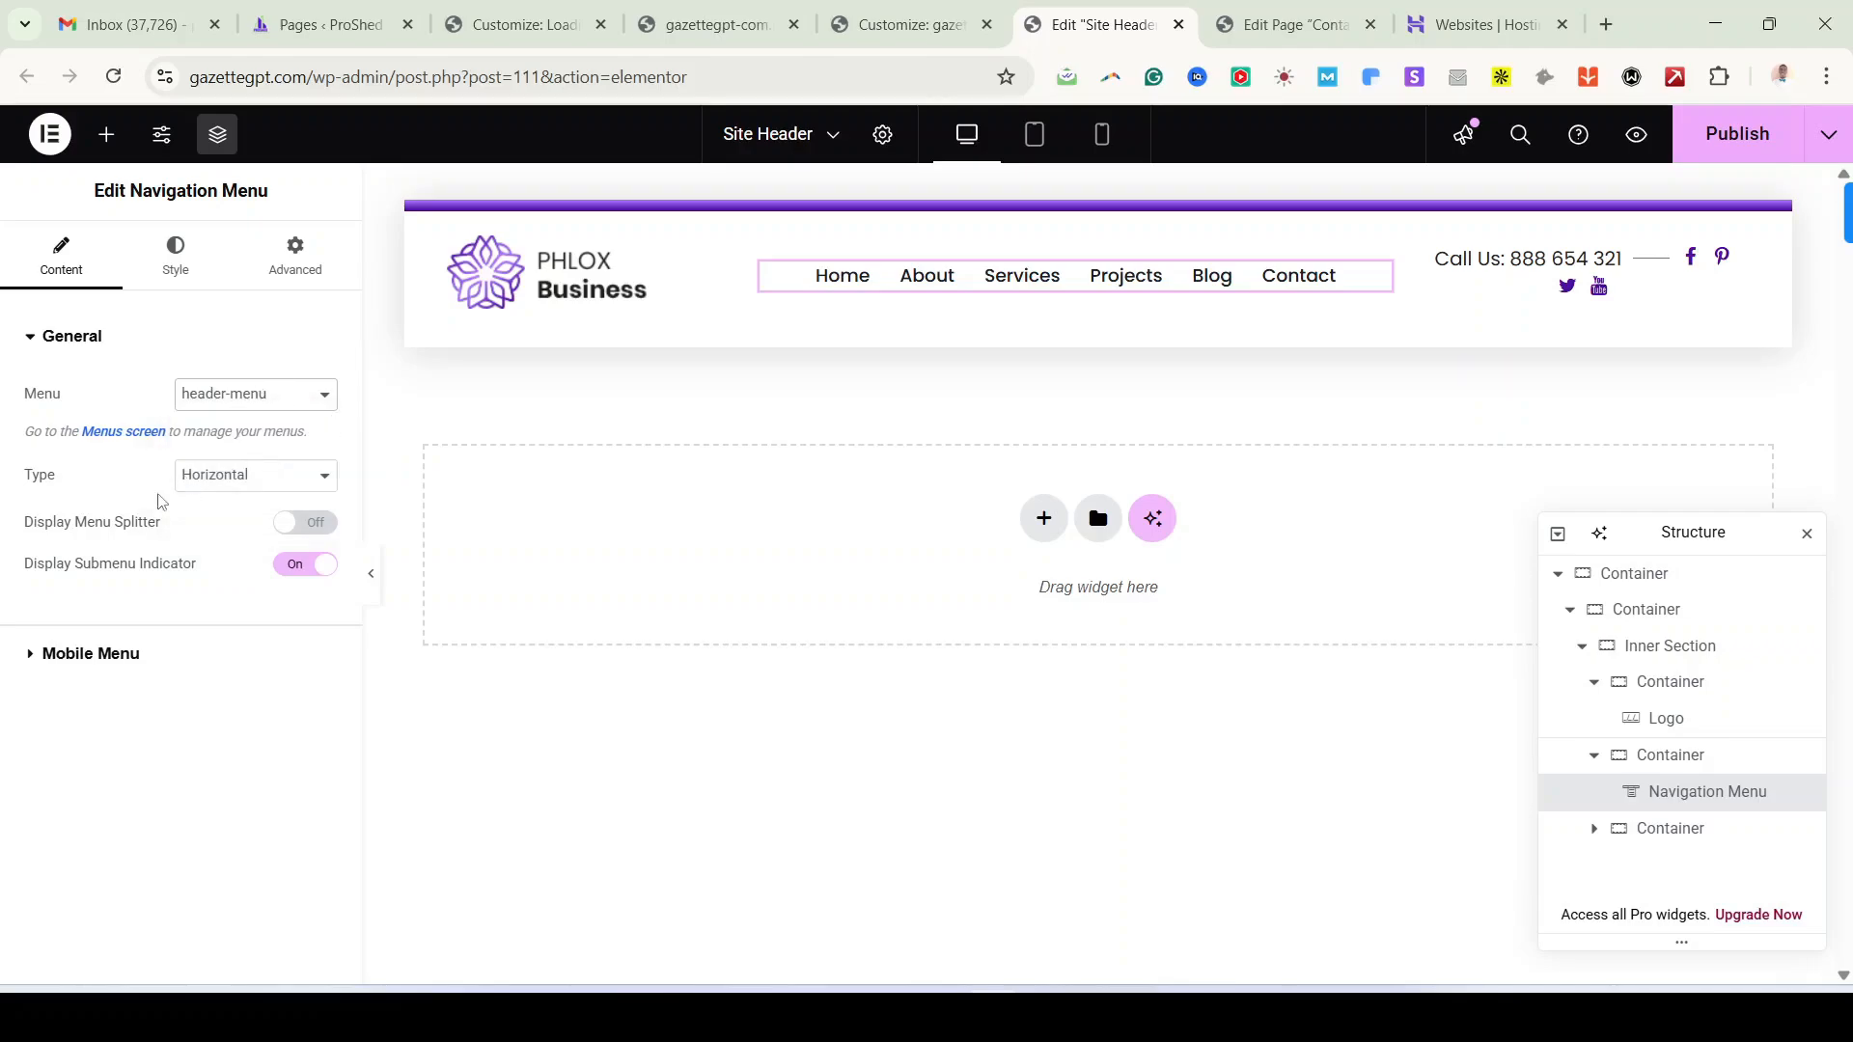
click(289, 482)
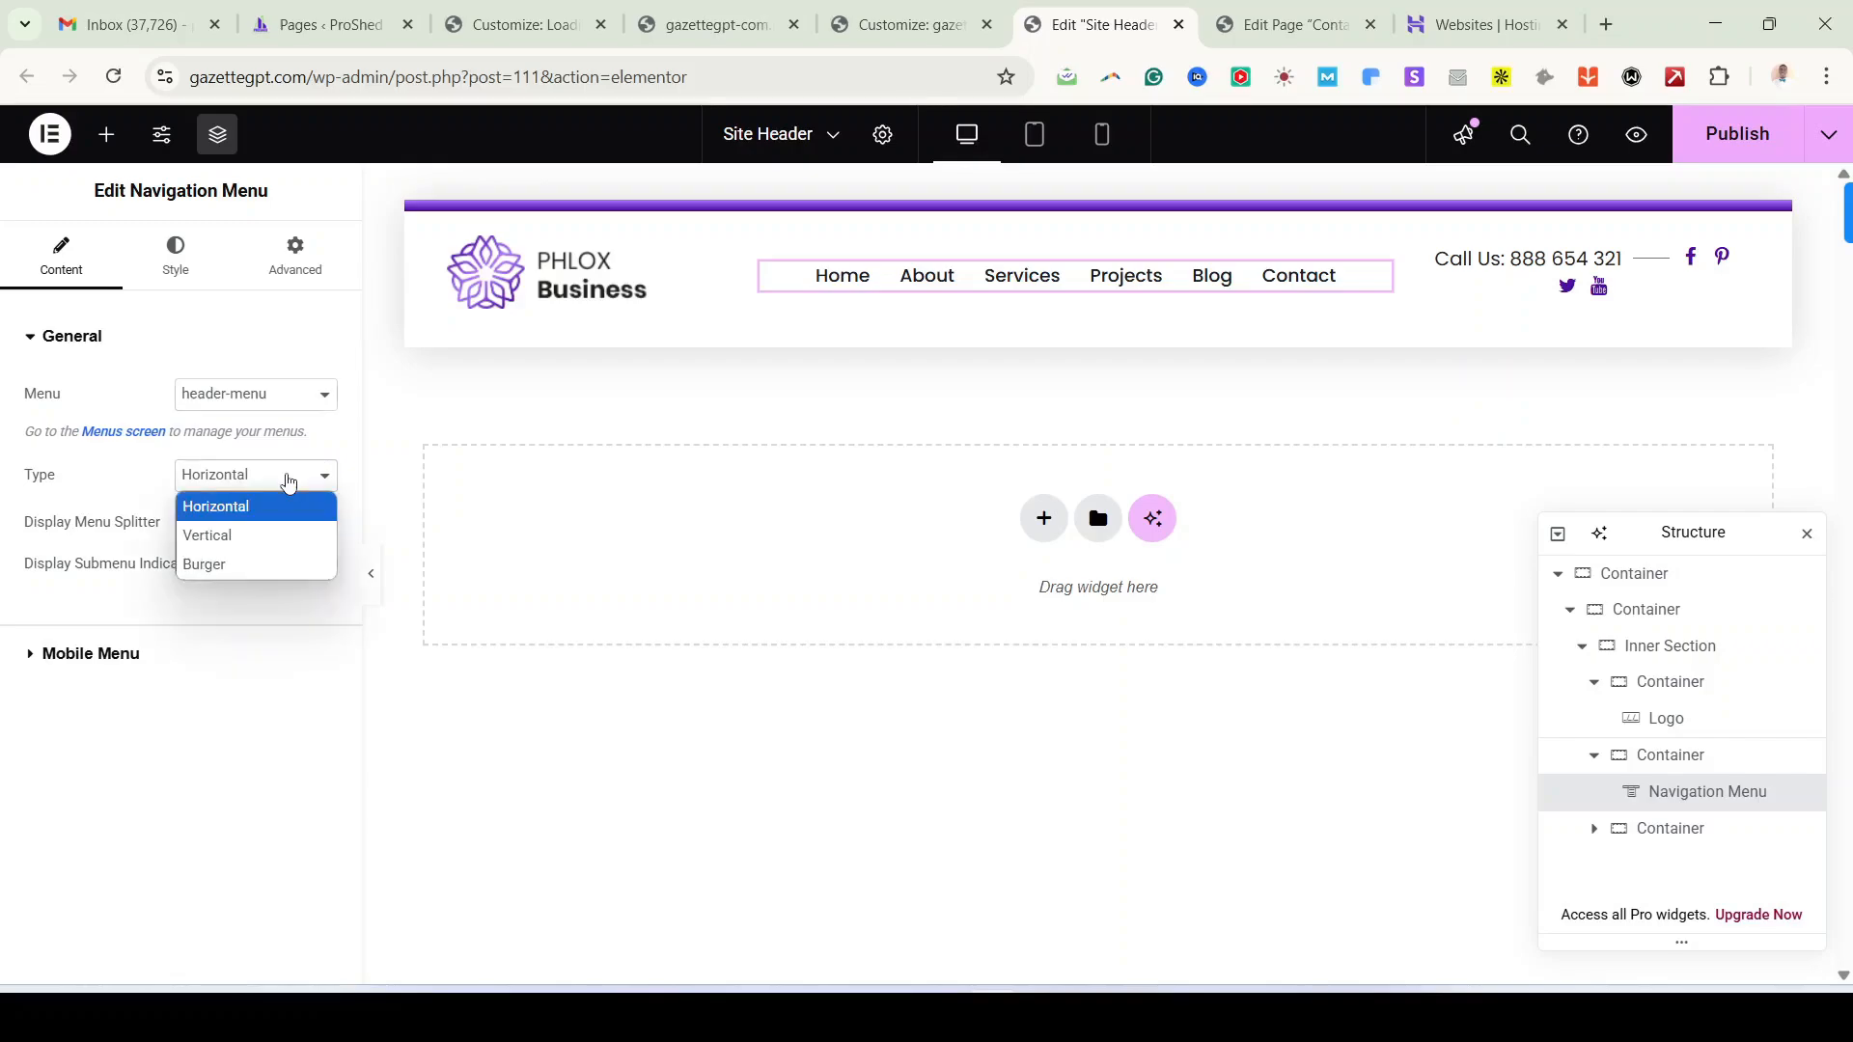
click(259, 568)
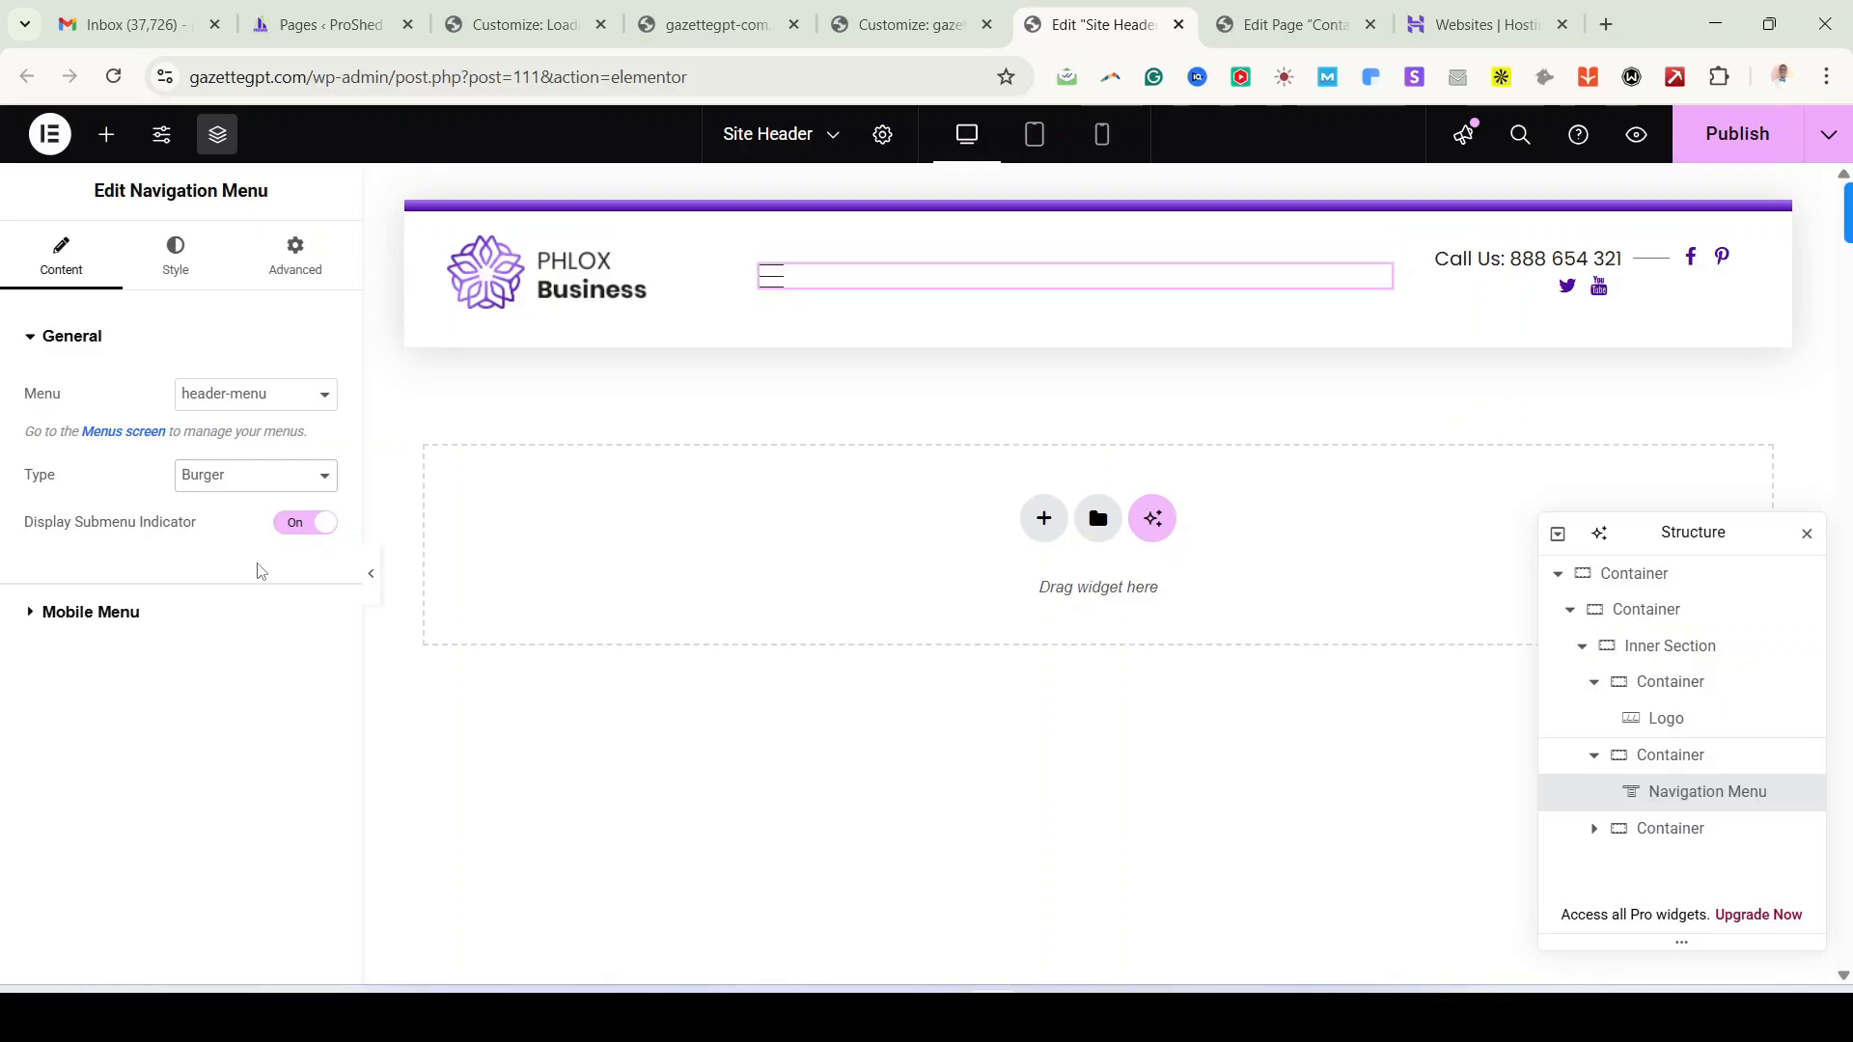
click(769, 280)
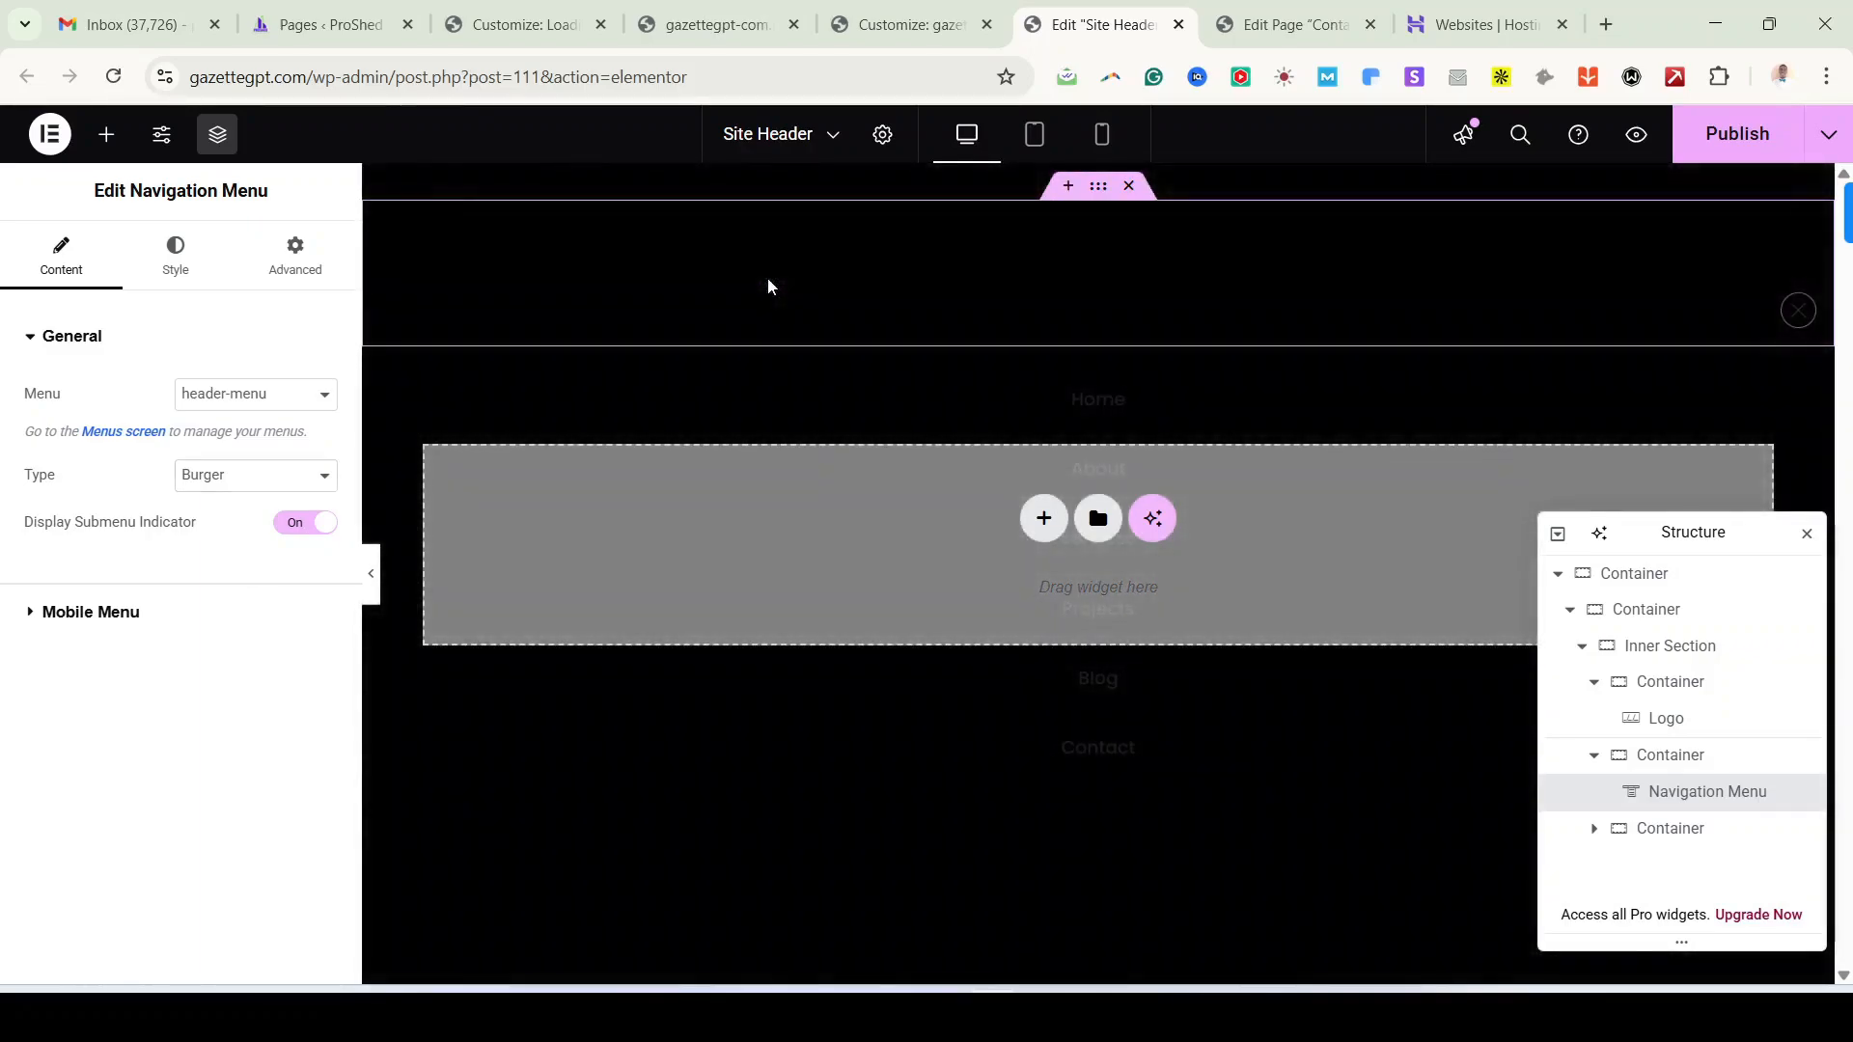
Step: Try the Vertical layout, then settle on Horizontal with the menu splitter off
click(249, 481)
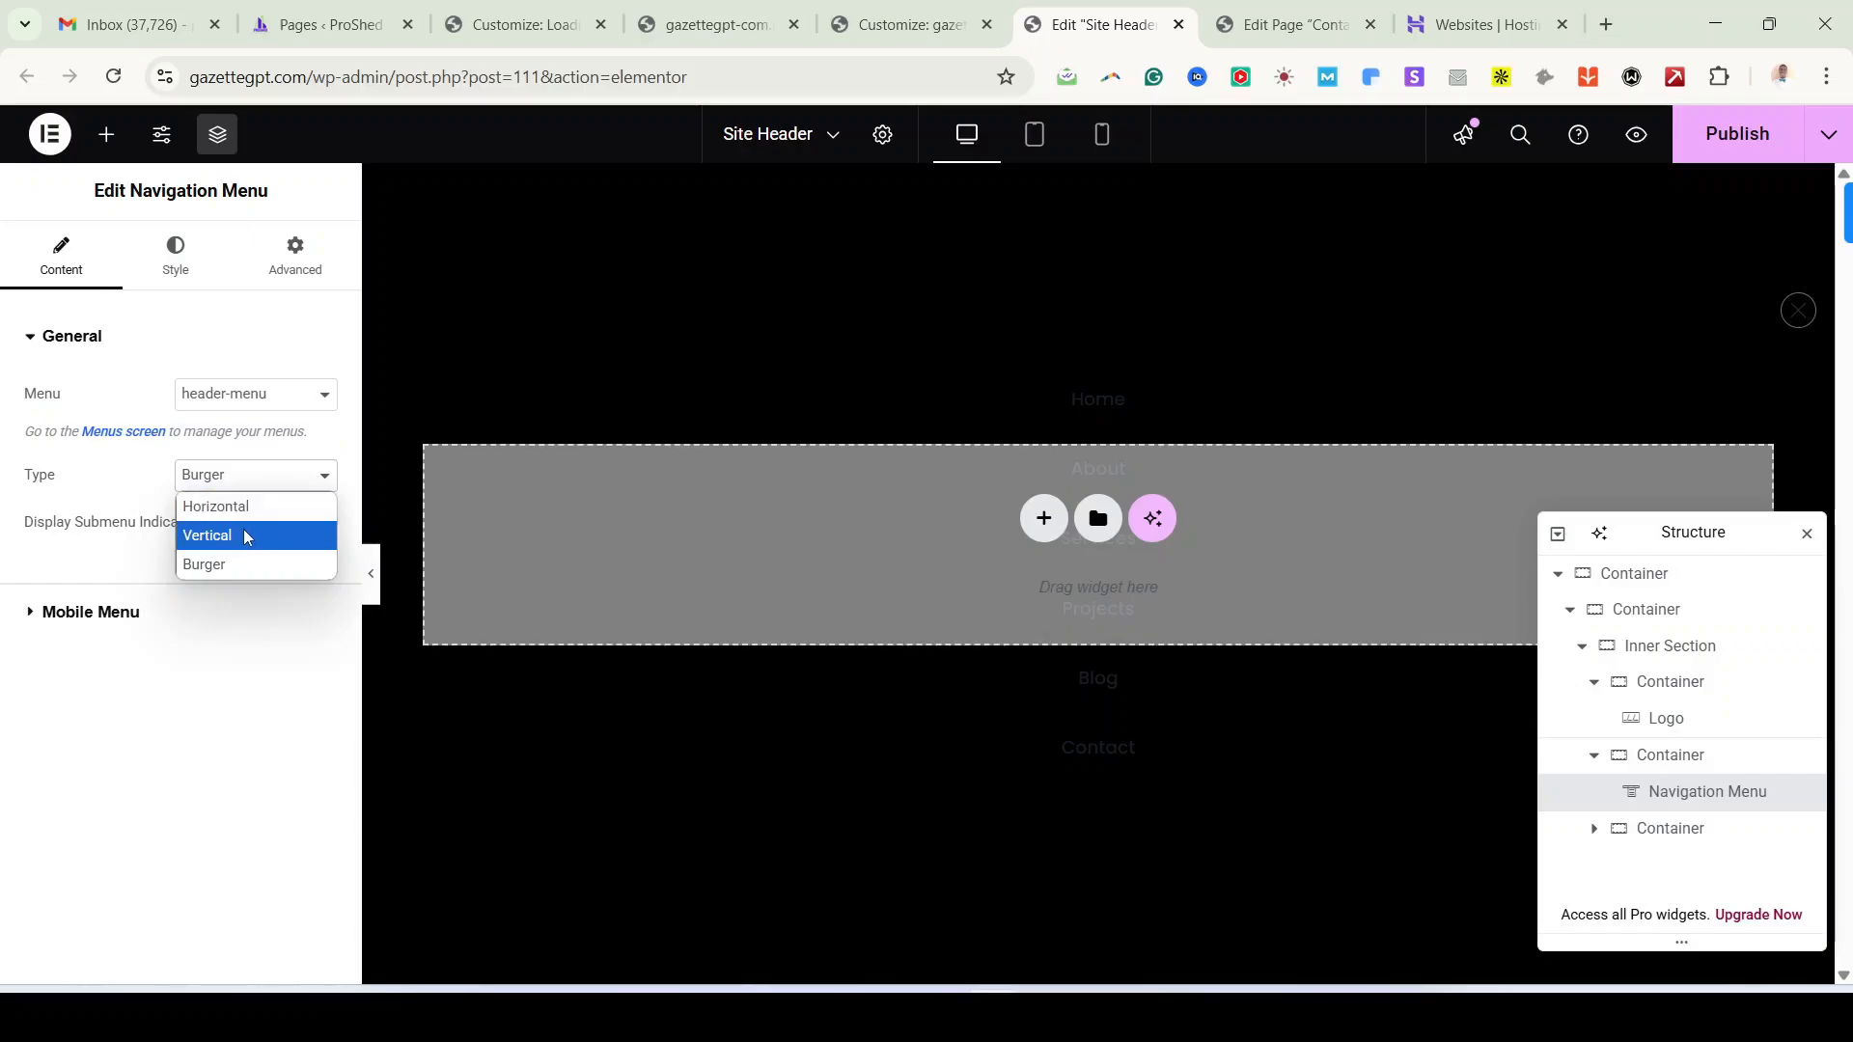
click(247, 535)
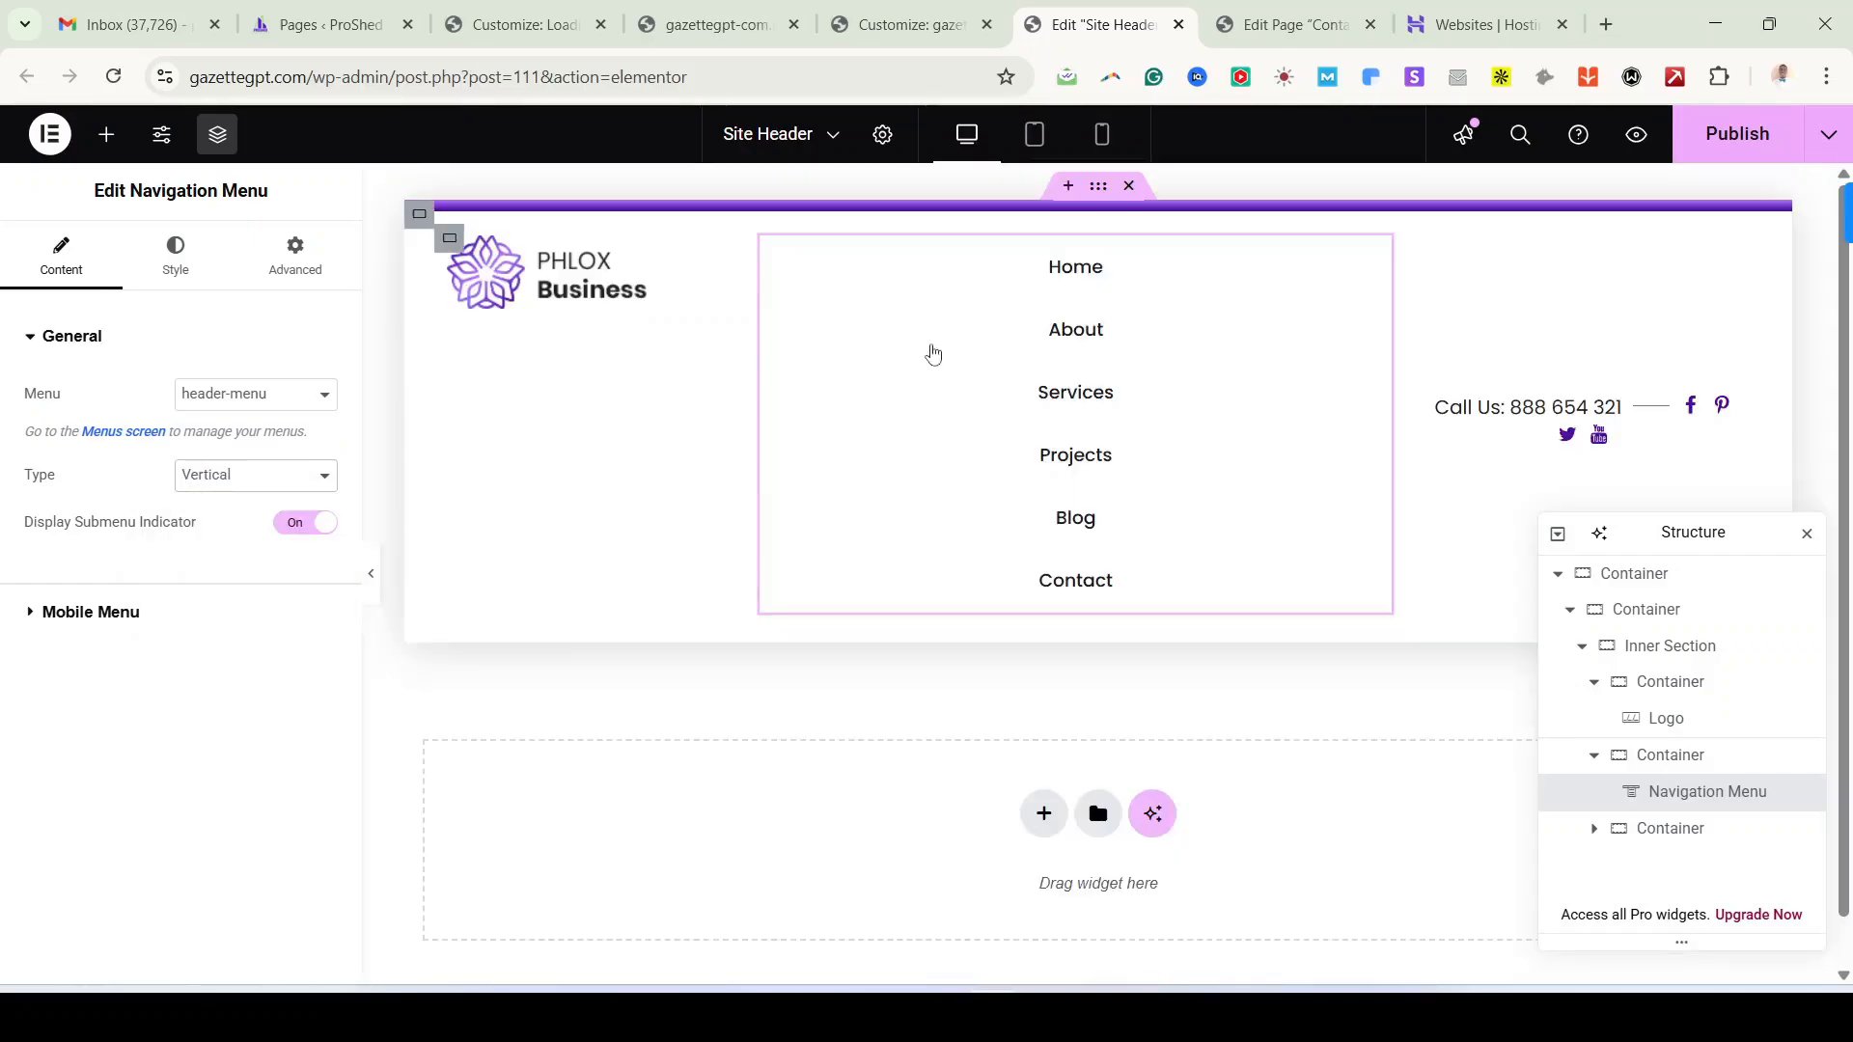
click(257, 483)
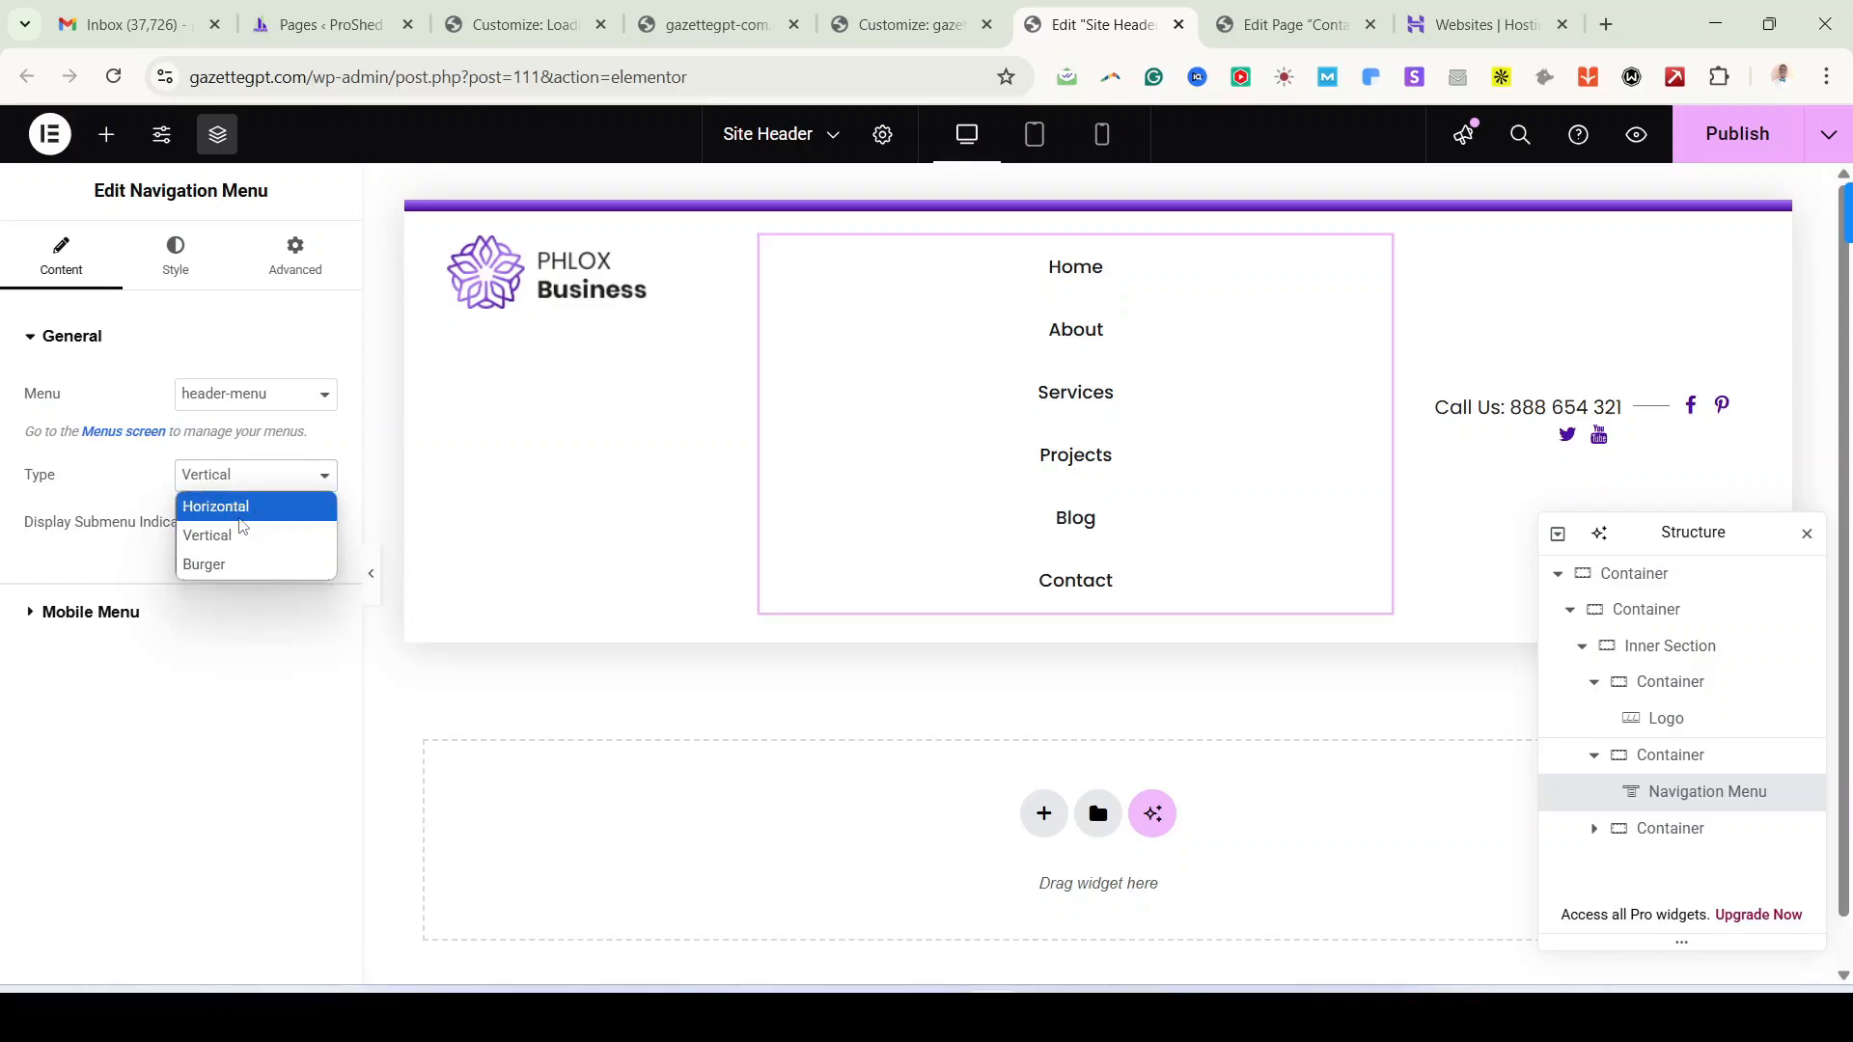
click(244, 504)
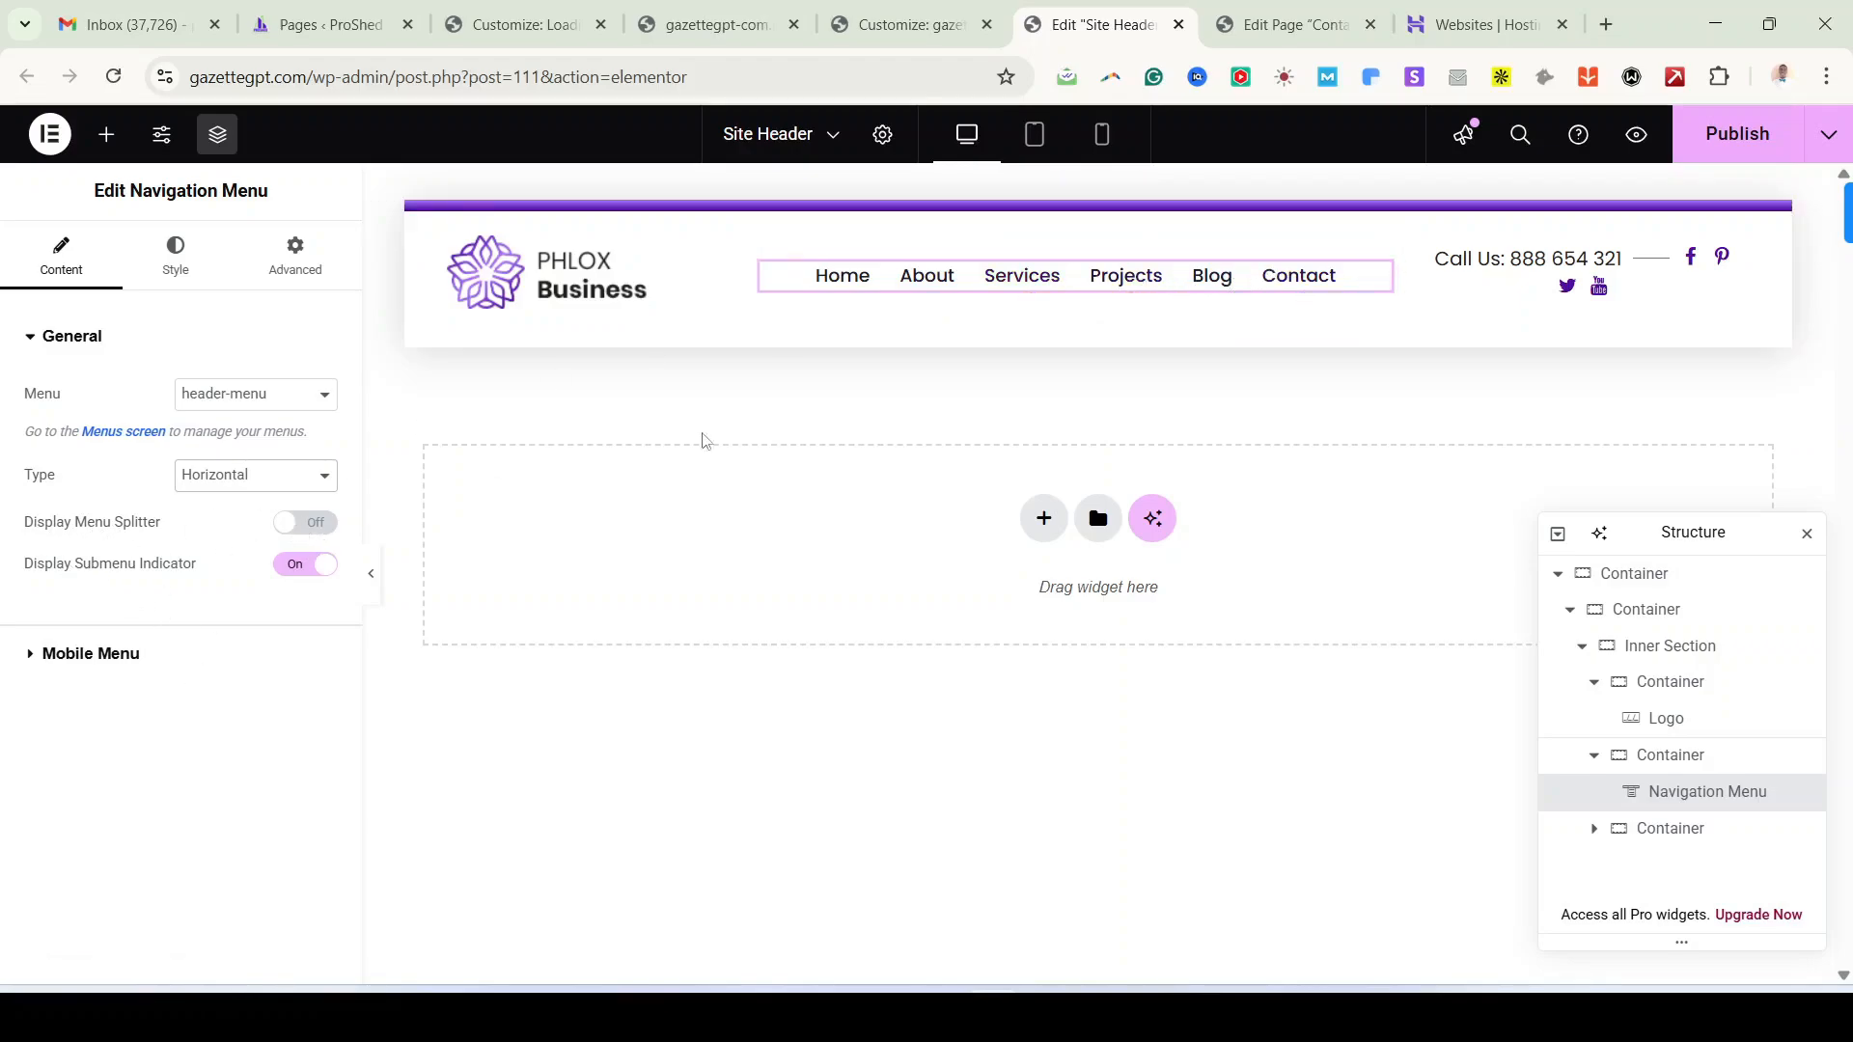
click(295, 529)
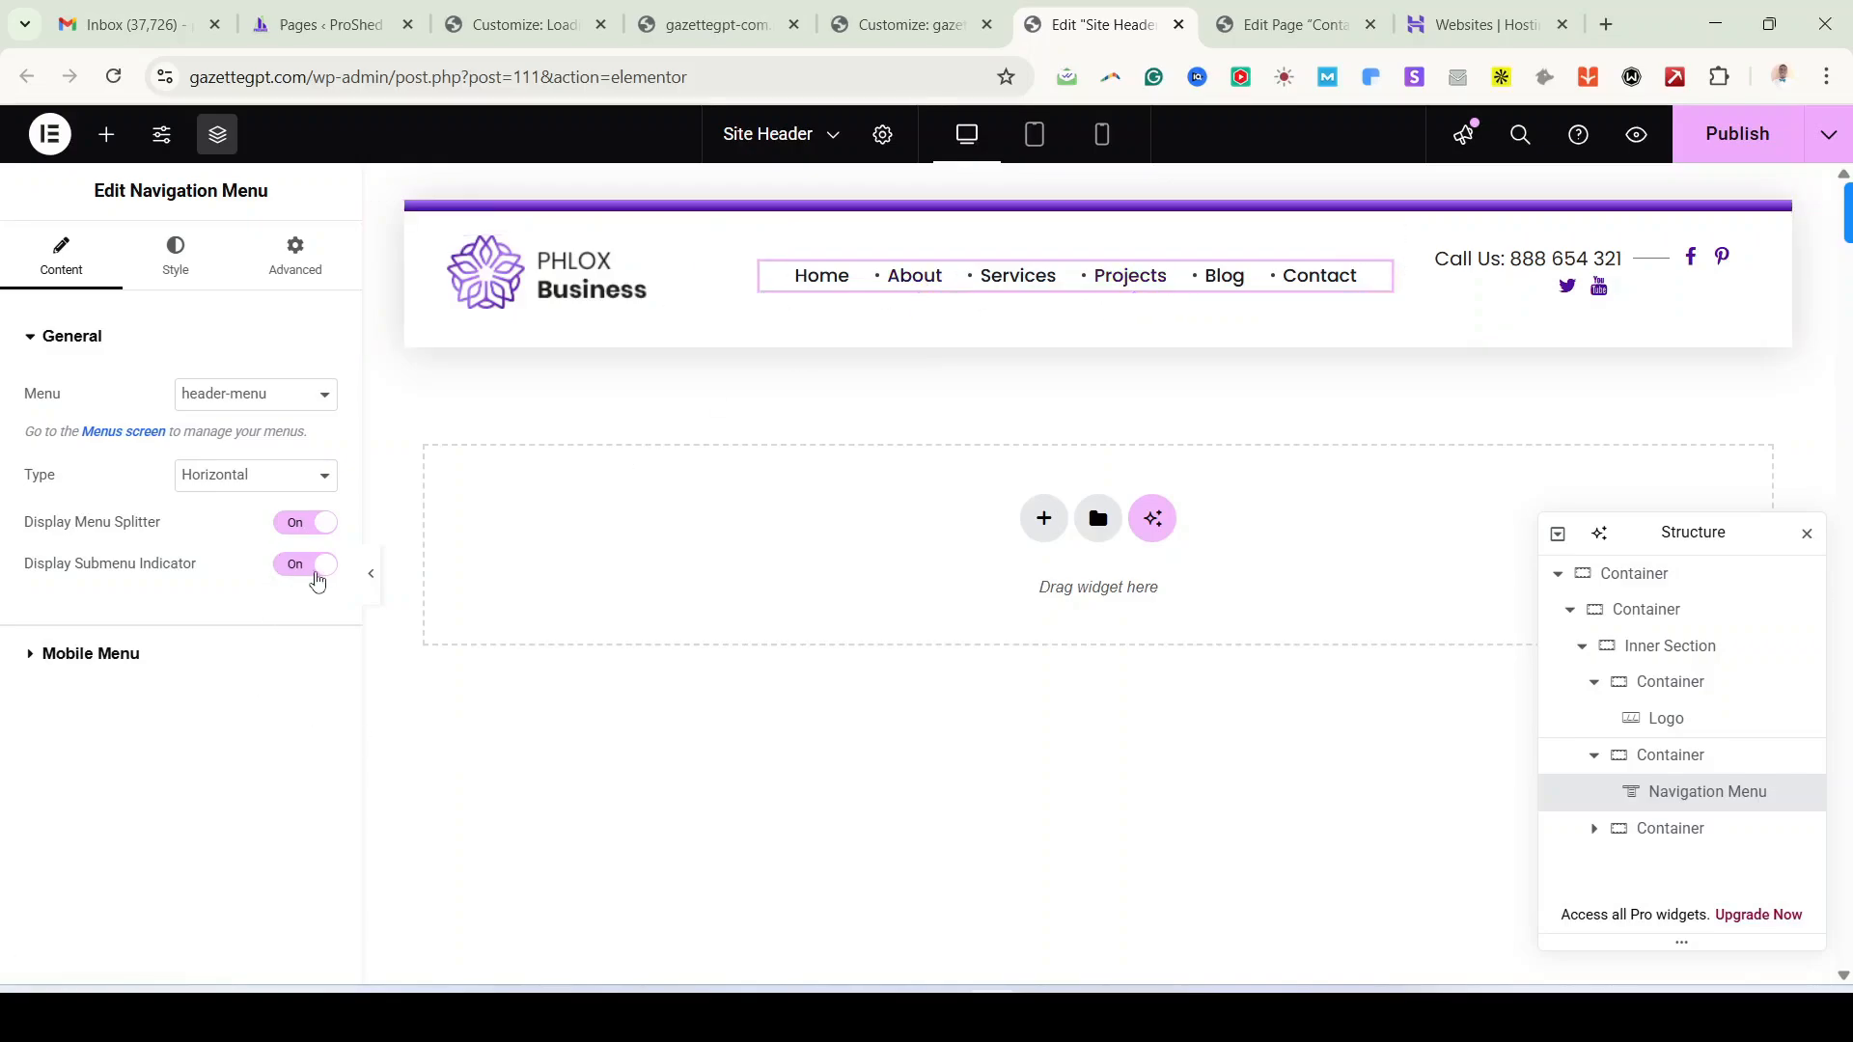
click(323, 526)
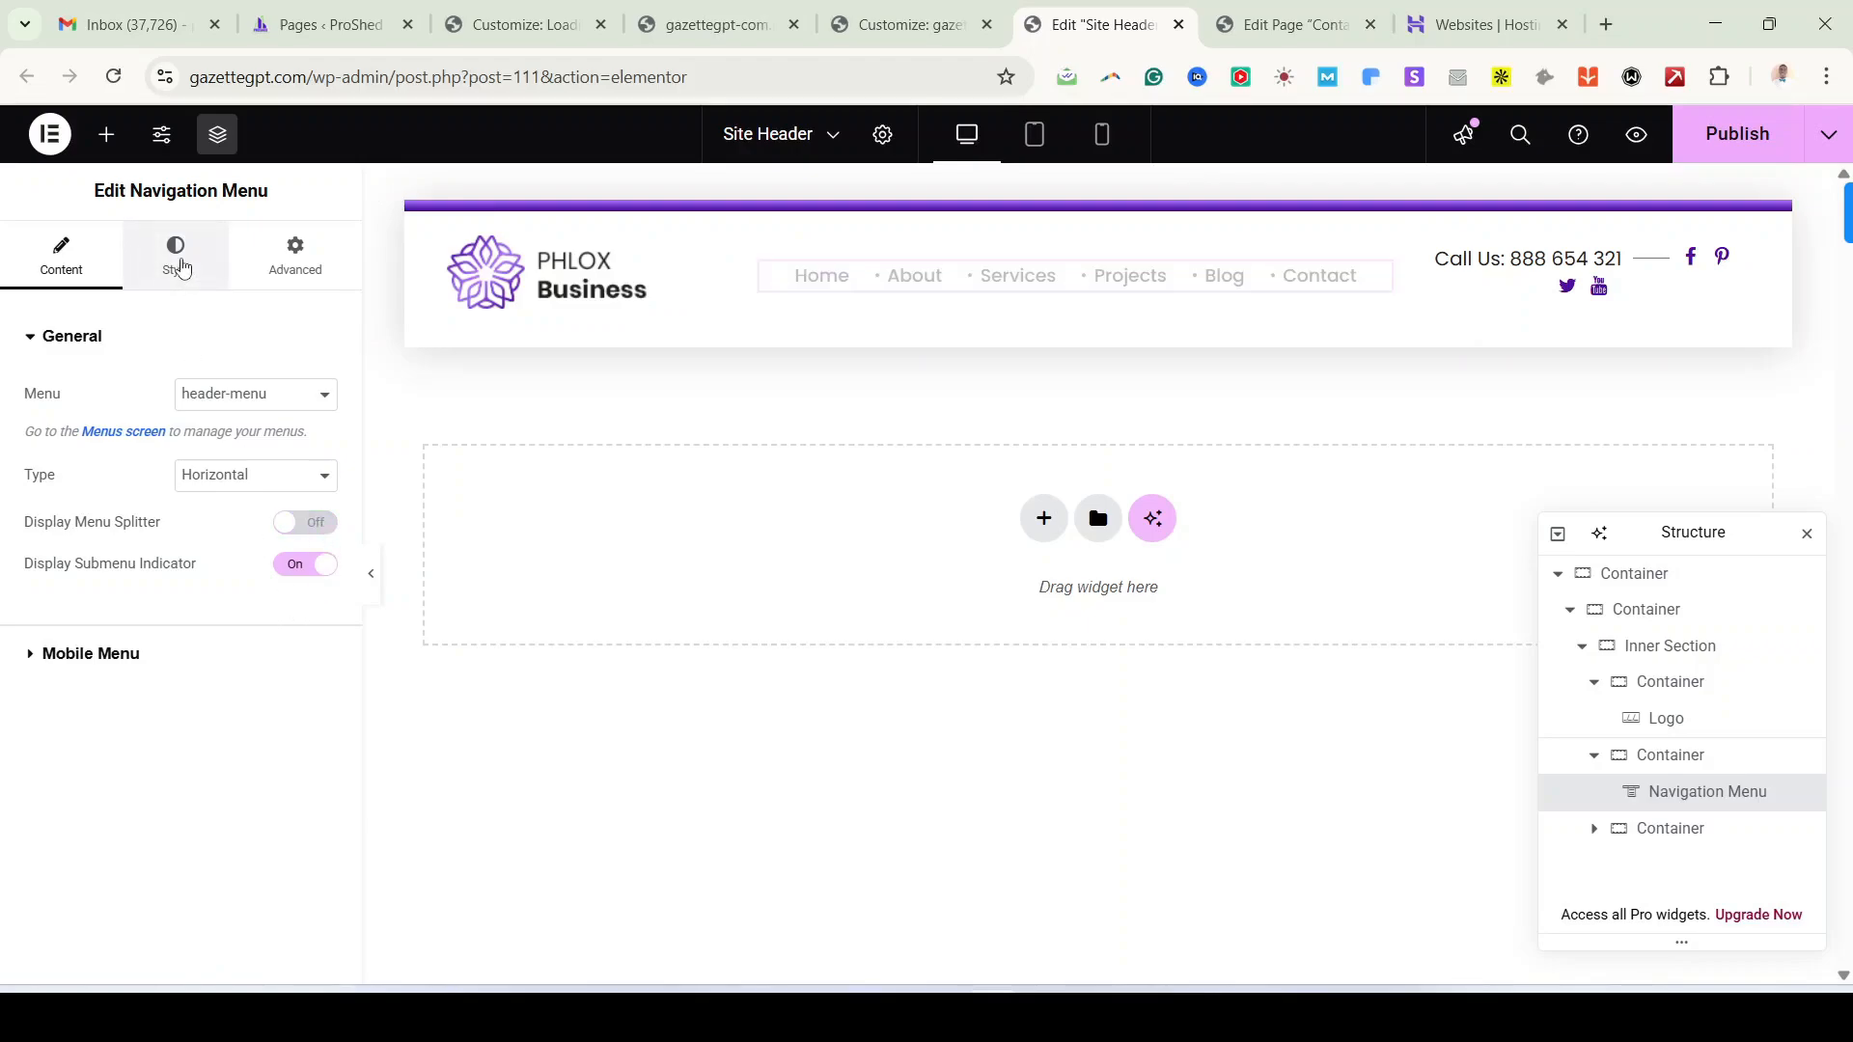
Step: Give hovered menu items the Gradient 2 global colour
click(177, 260)
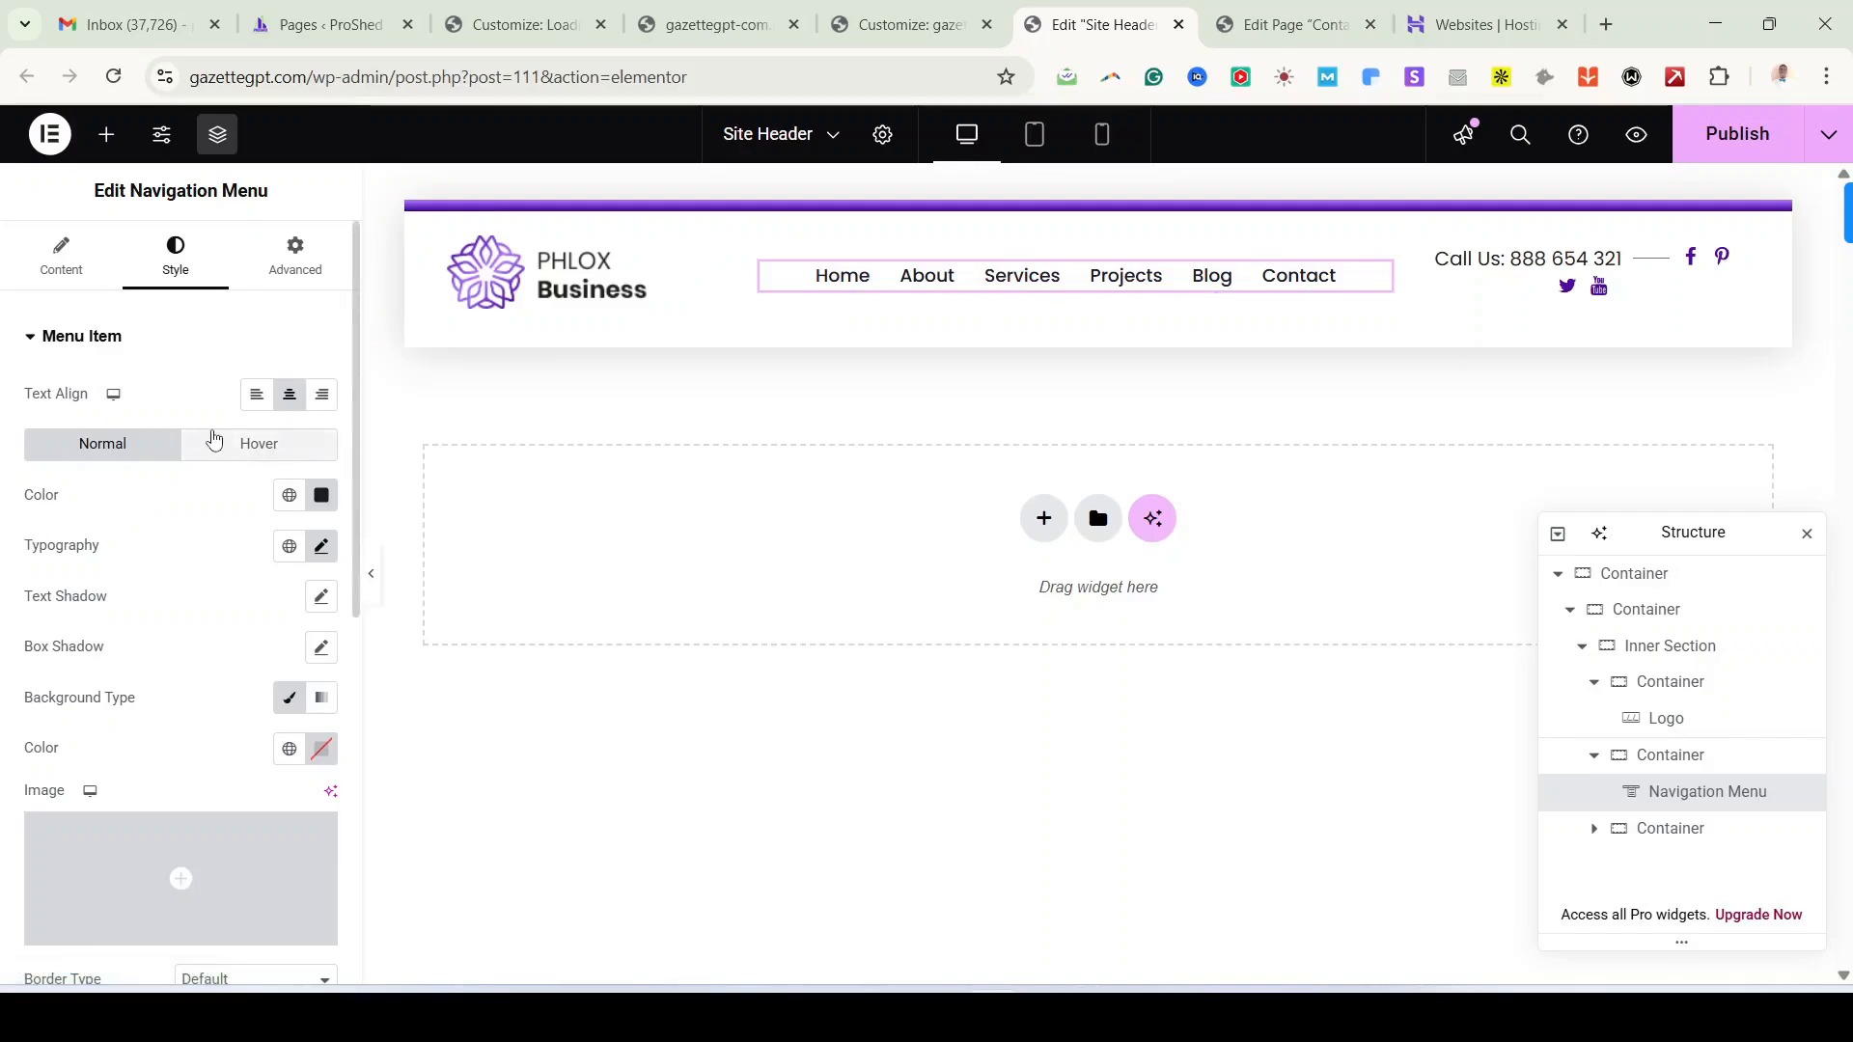
click(248, 443)
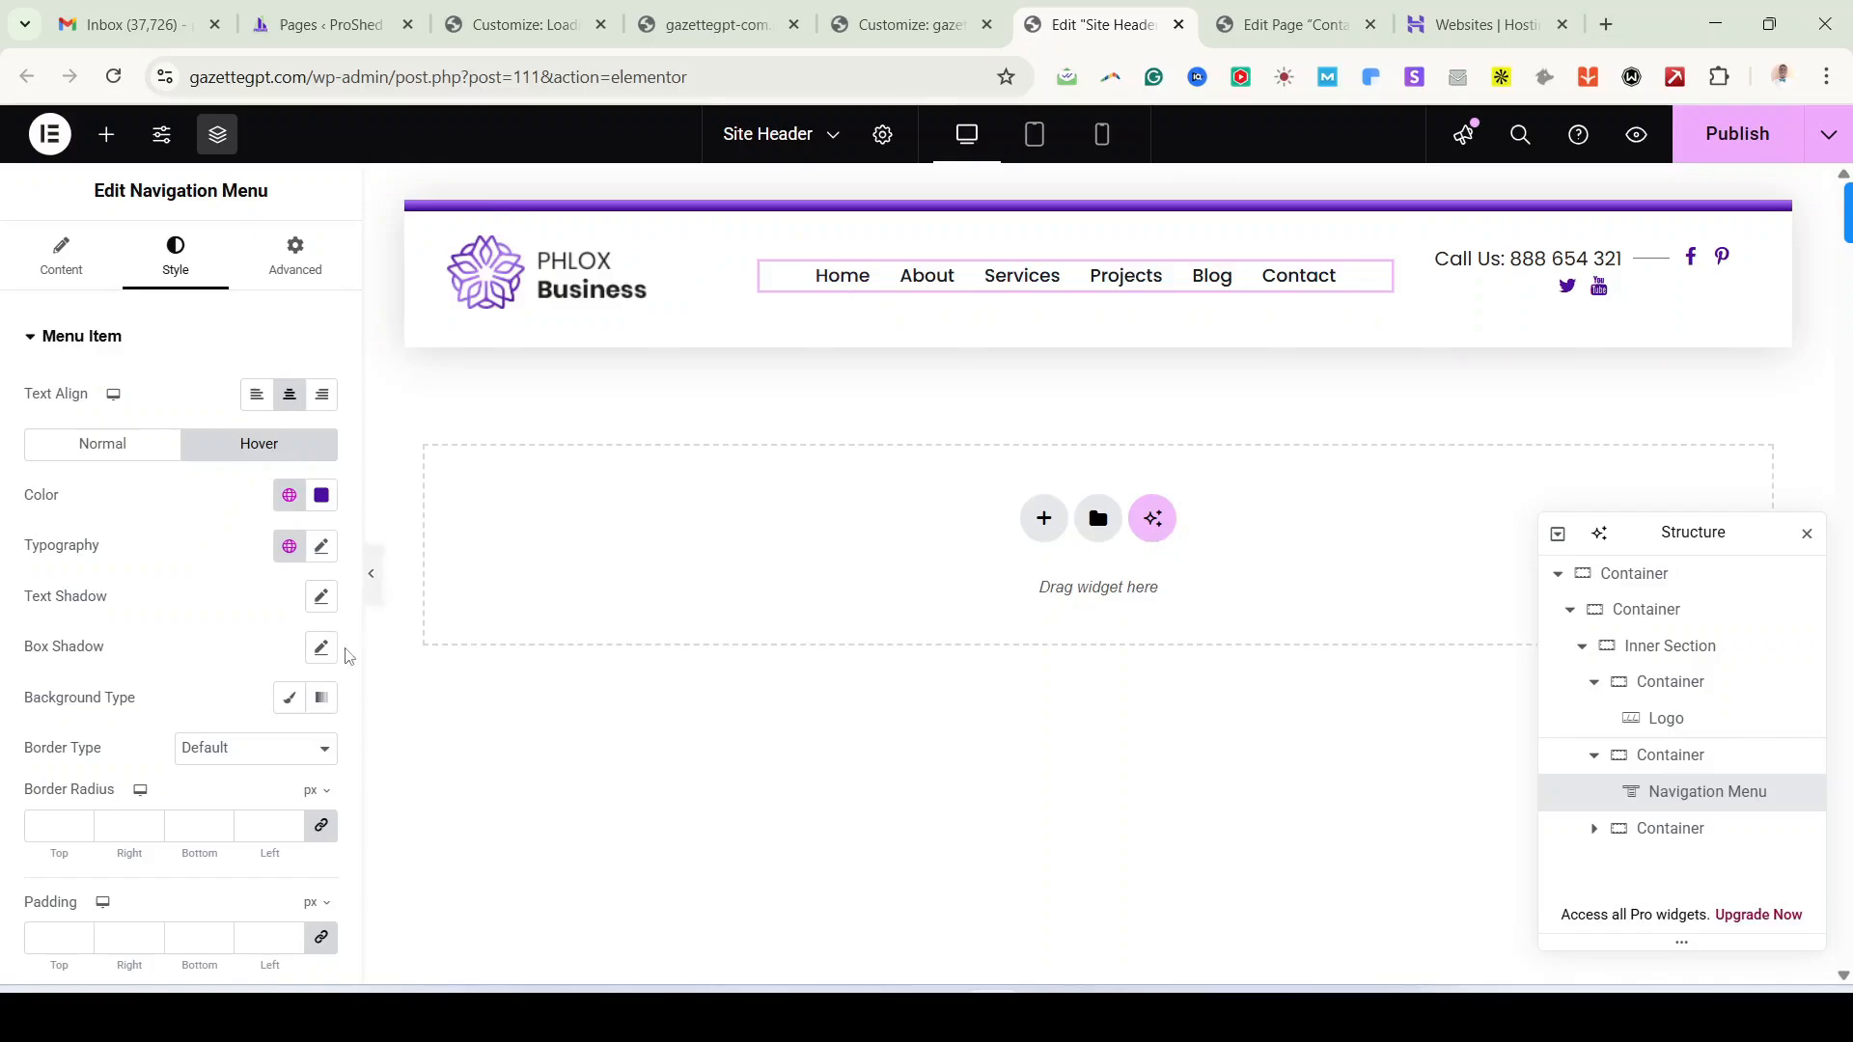
click(289, 497)
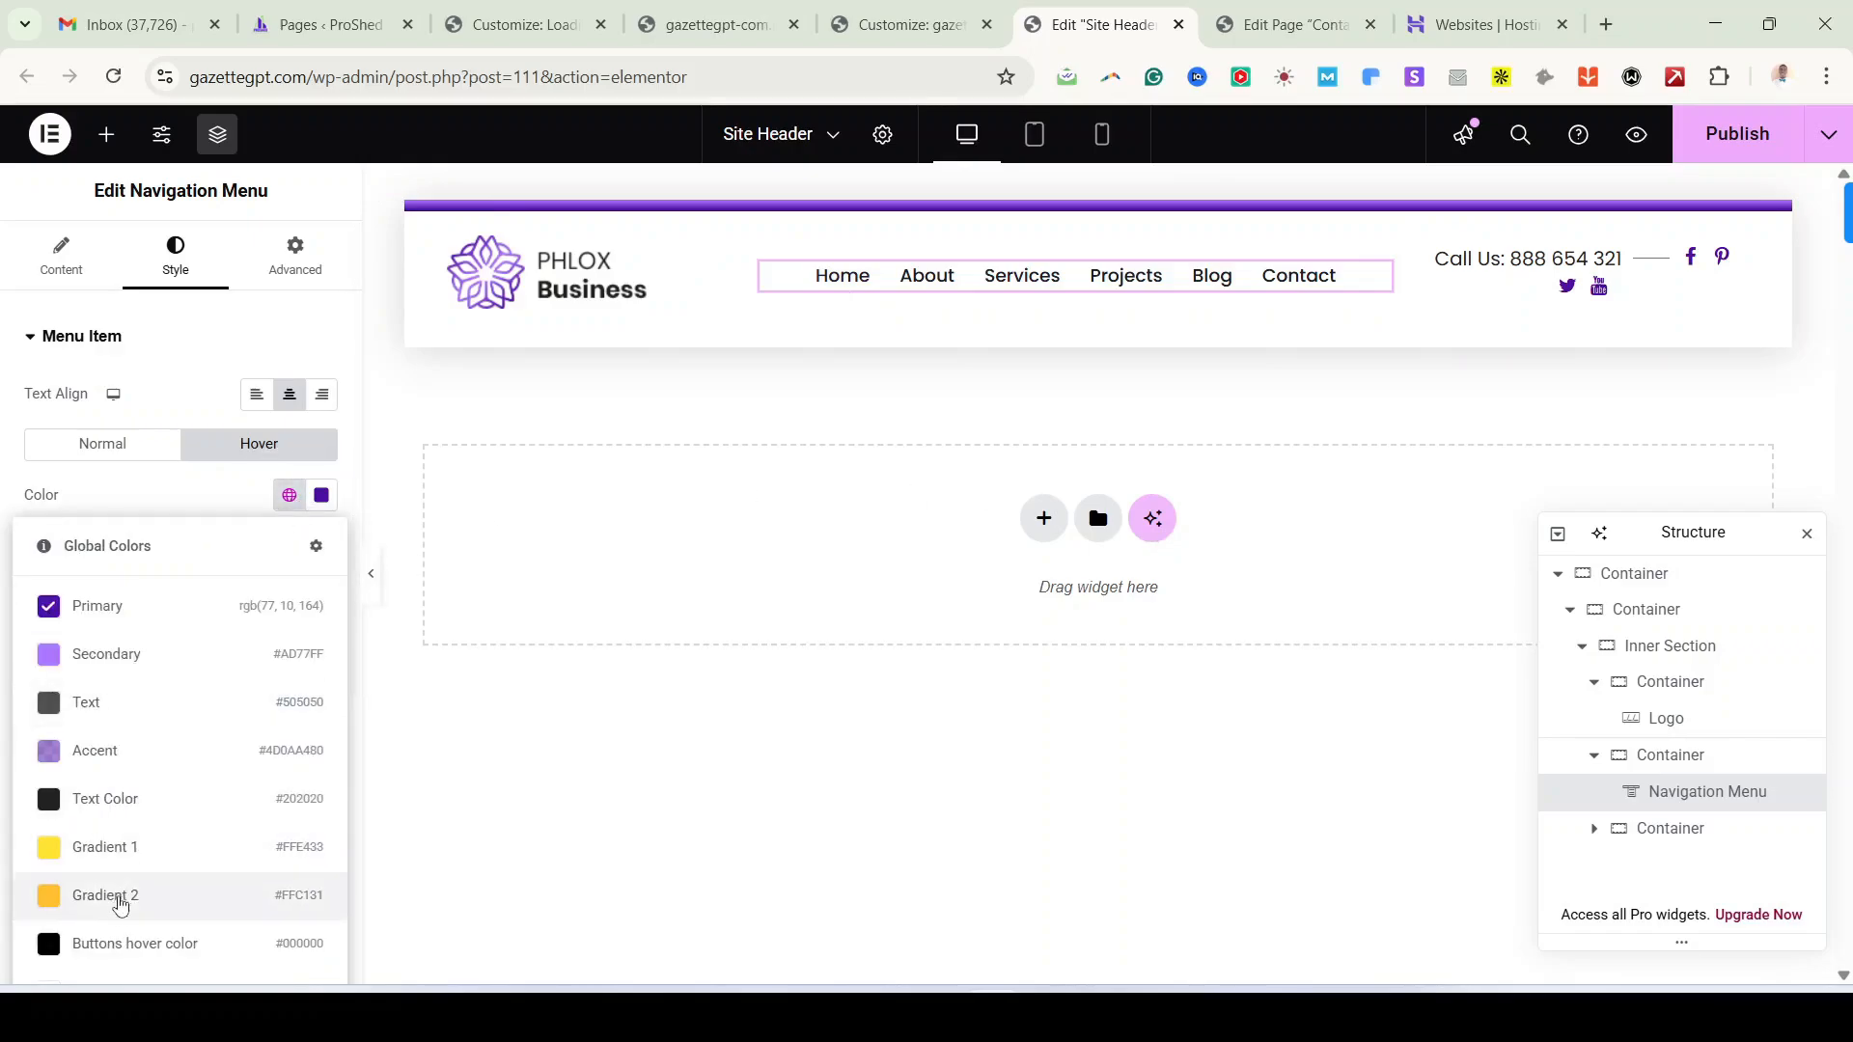
click(118, 917)
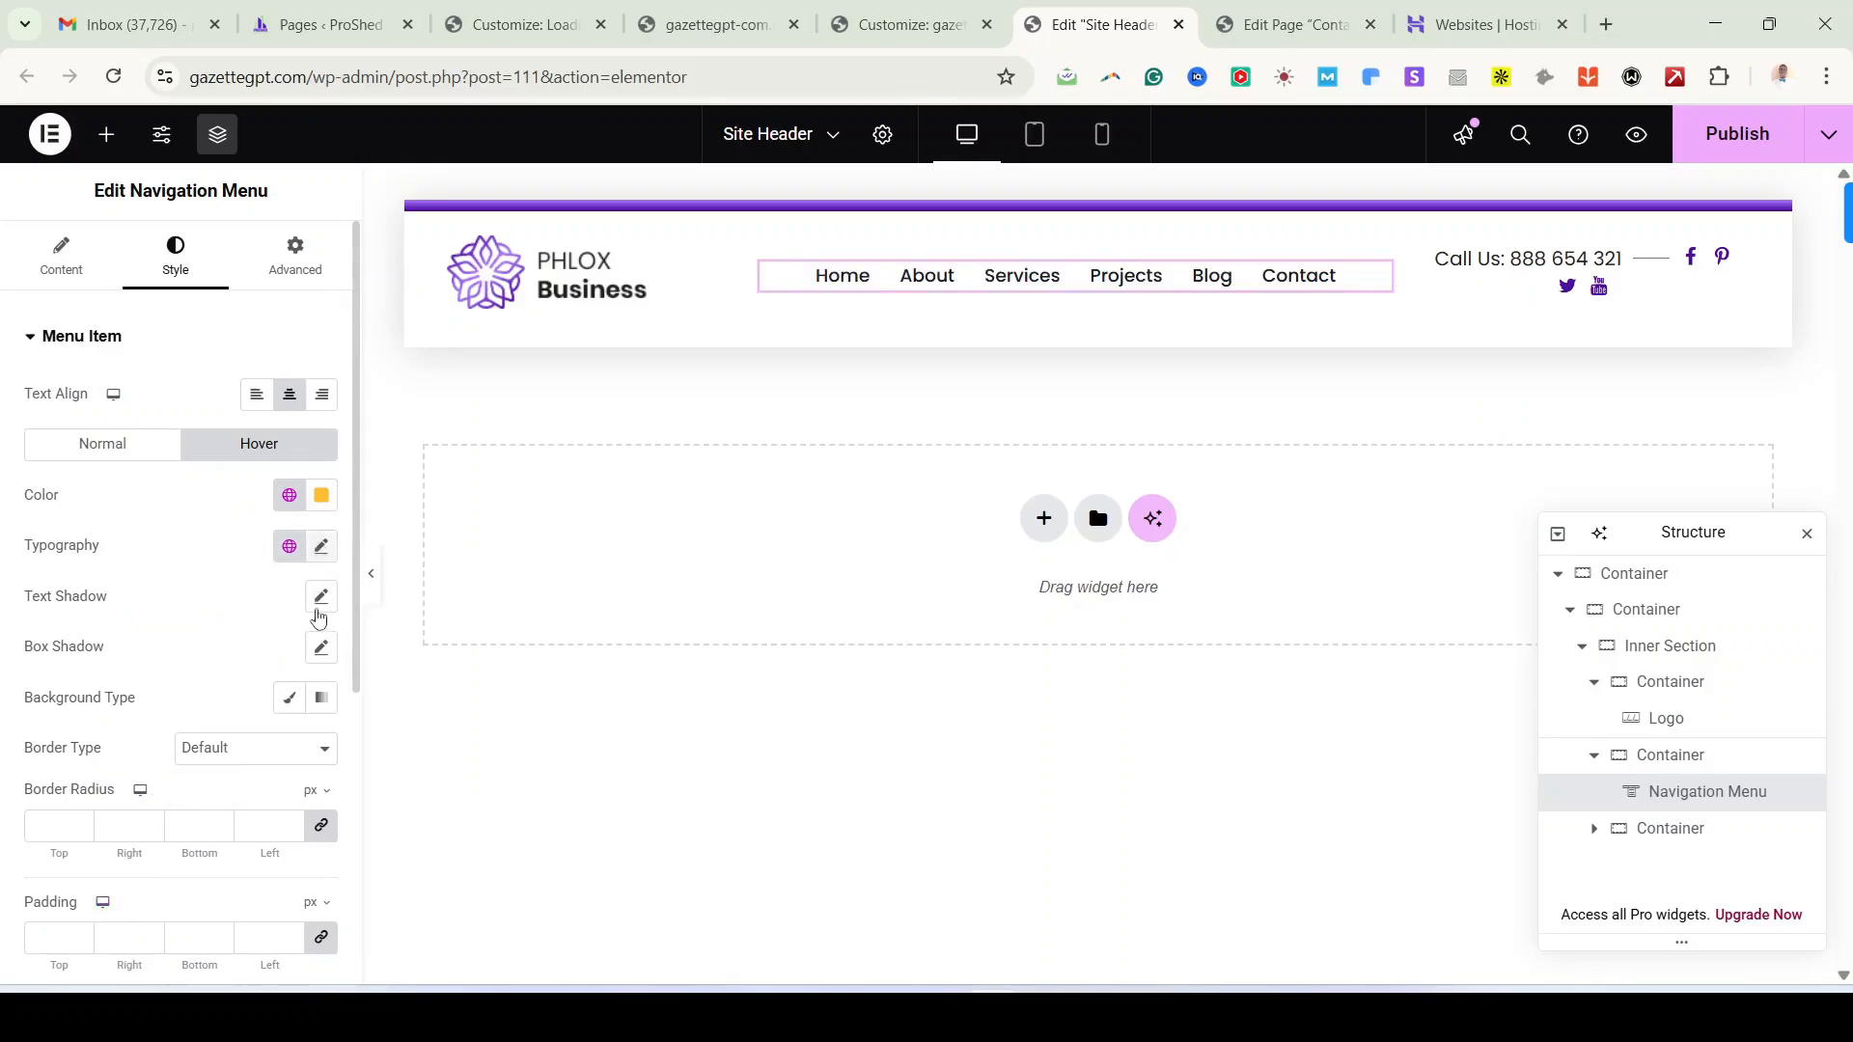
Step: Apply Gradient 2 to the selected (current-page) menu item's colour
scroll(271, 710, down, 5)
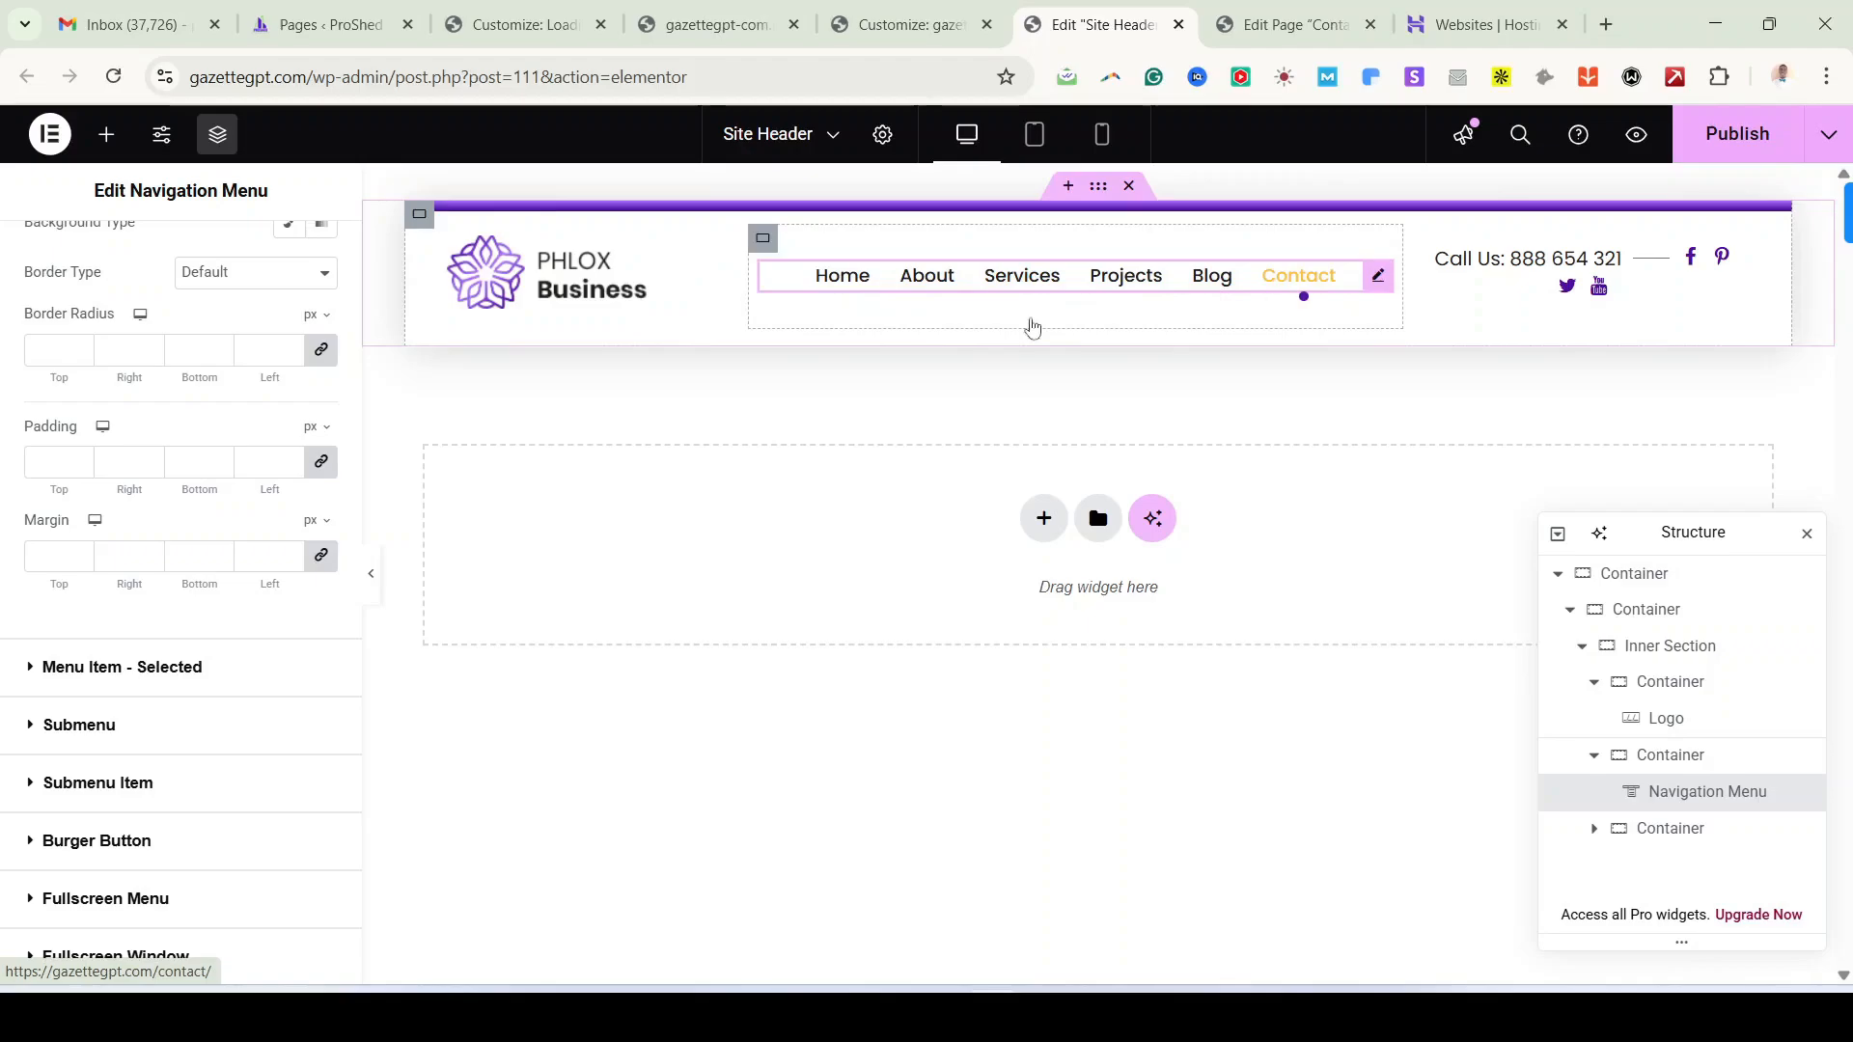
scroll(222, 593, up, 3)
scroll(217, 617, down, 3)
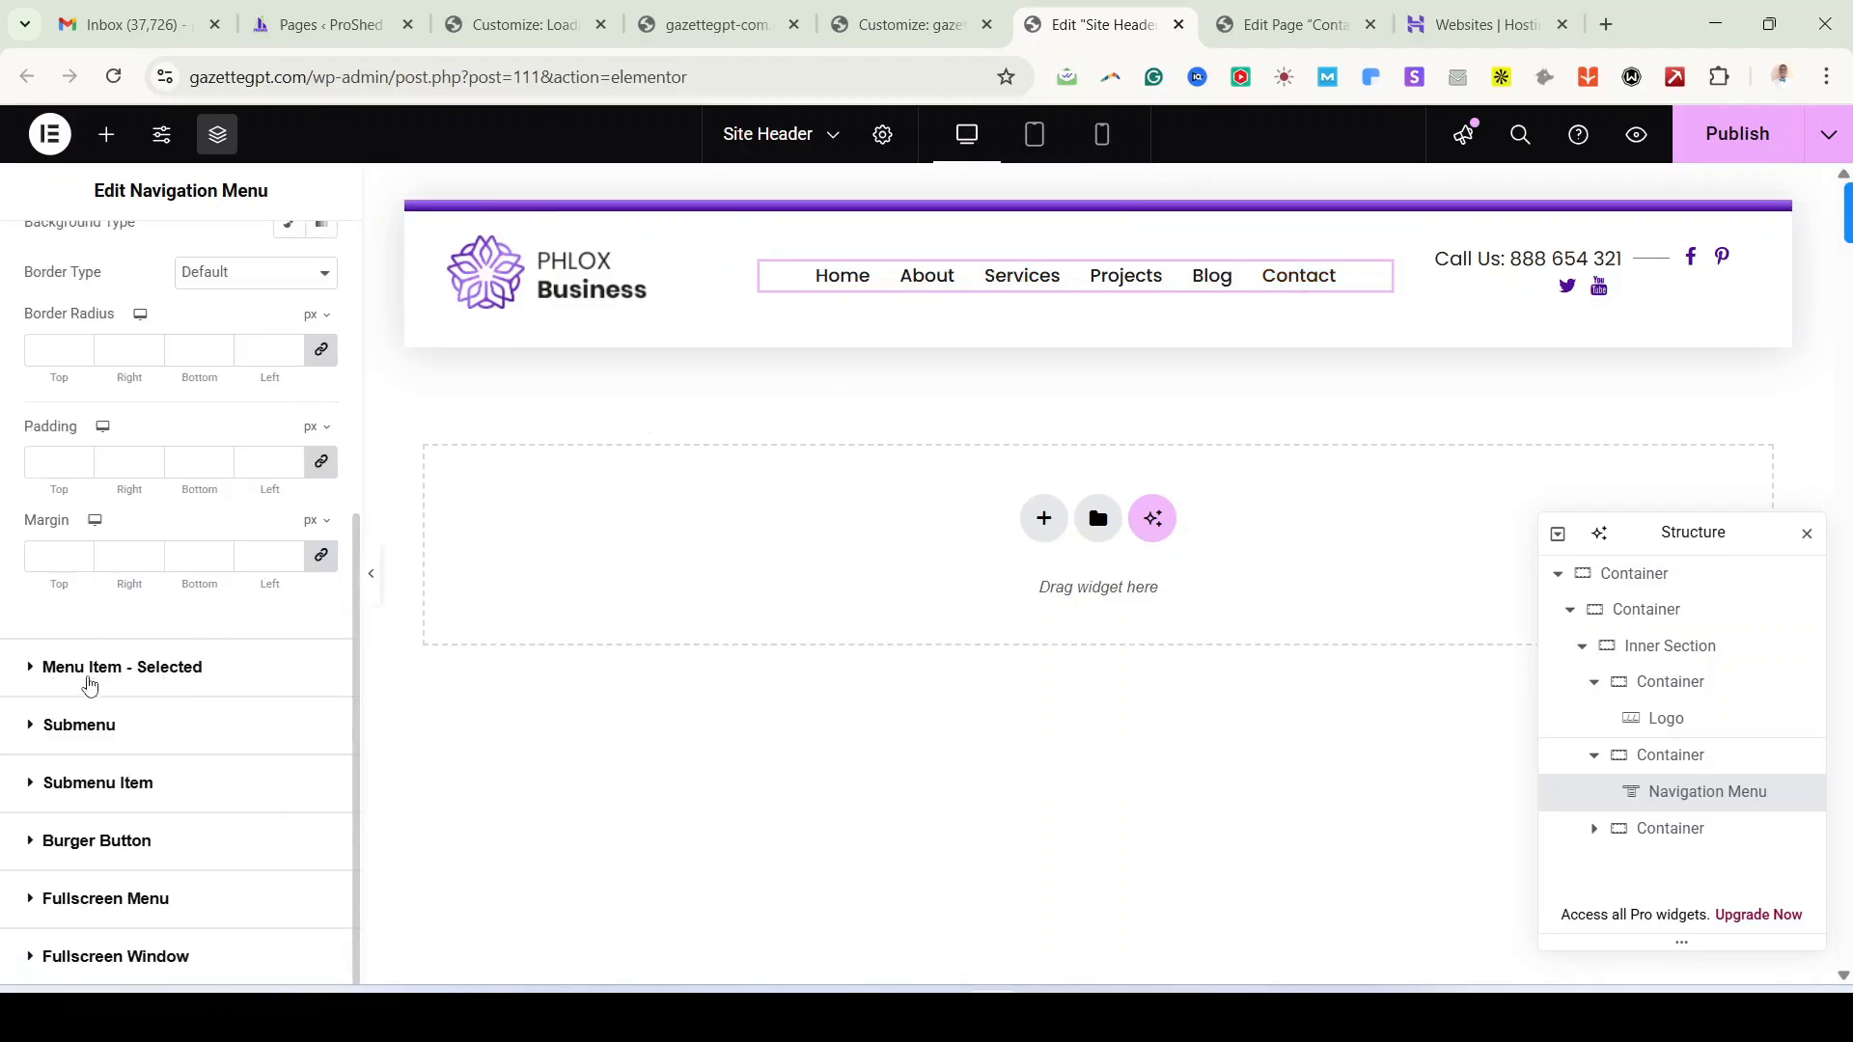
click(85, 668)
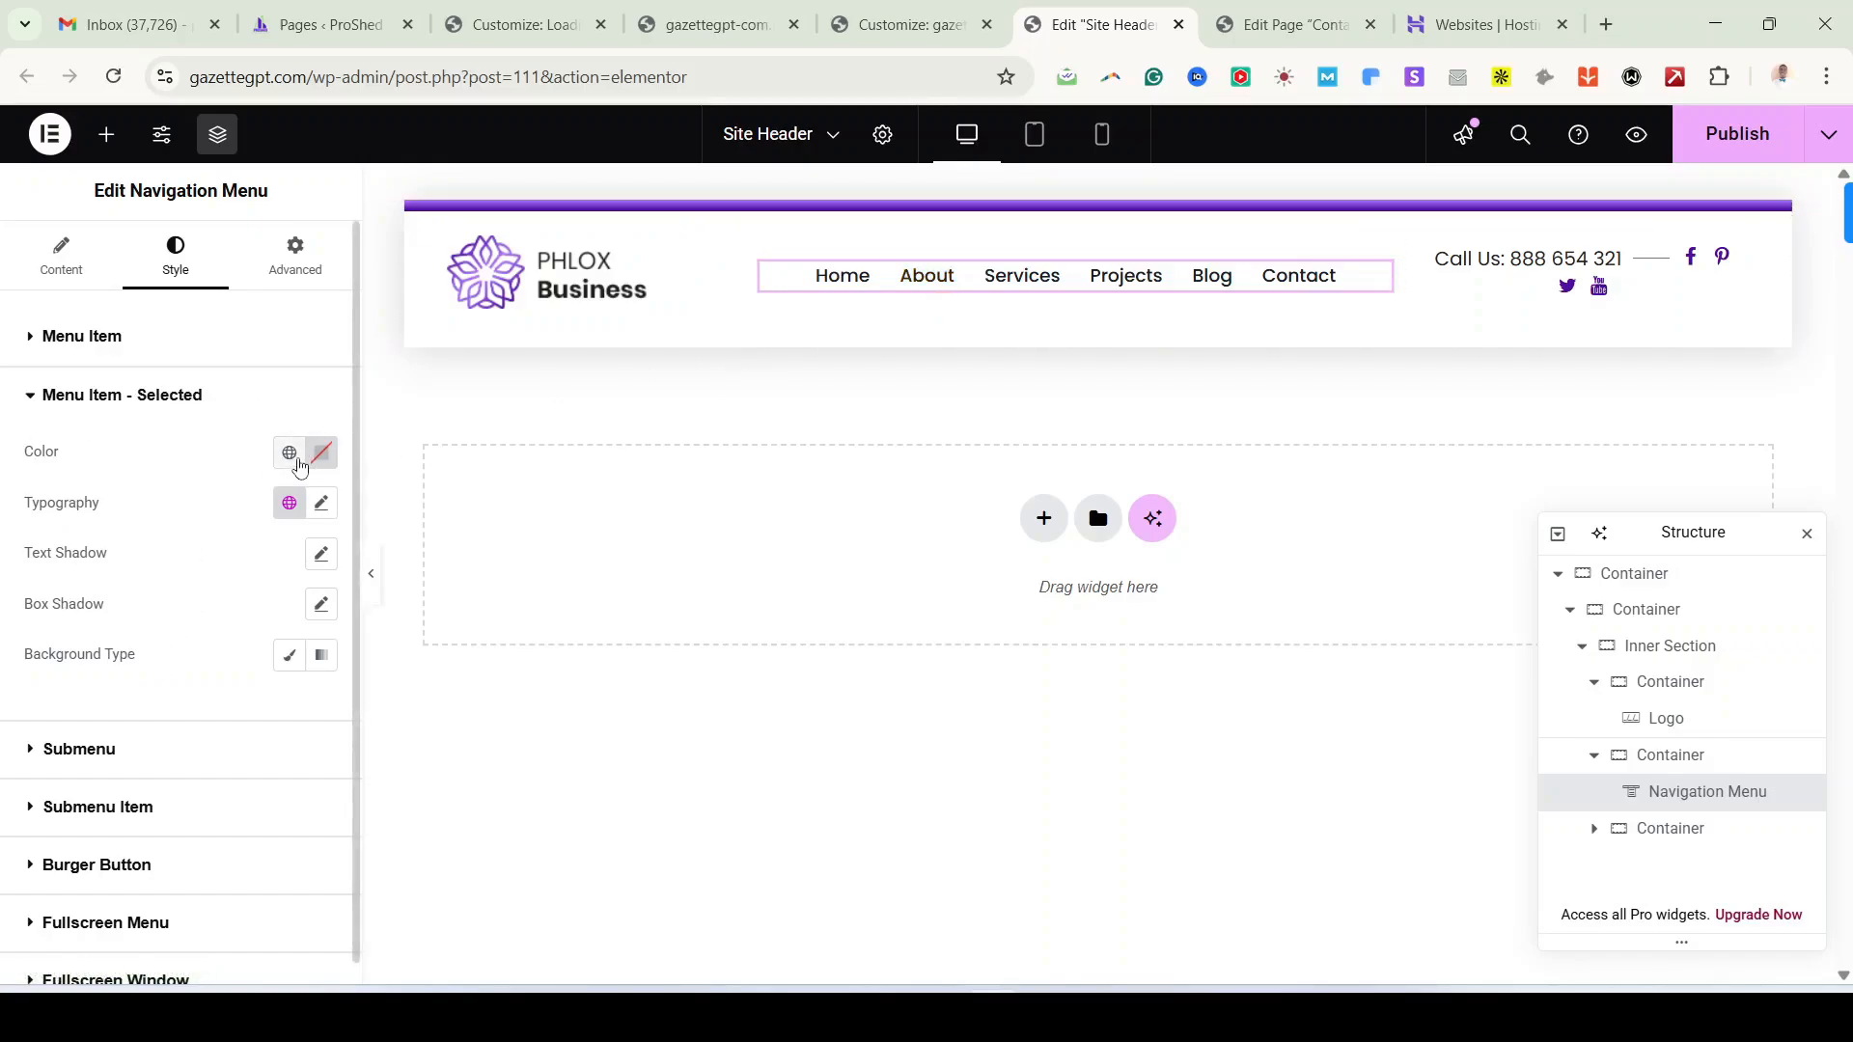
click(290, 453)
click(92, 865)
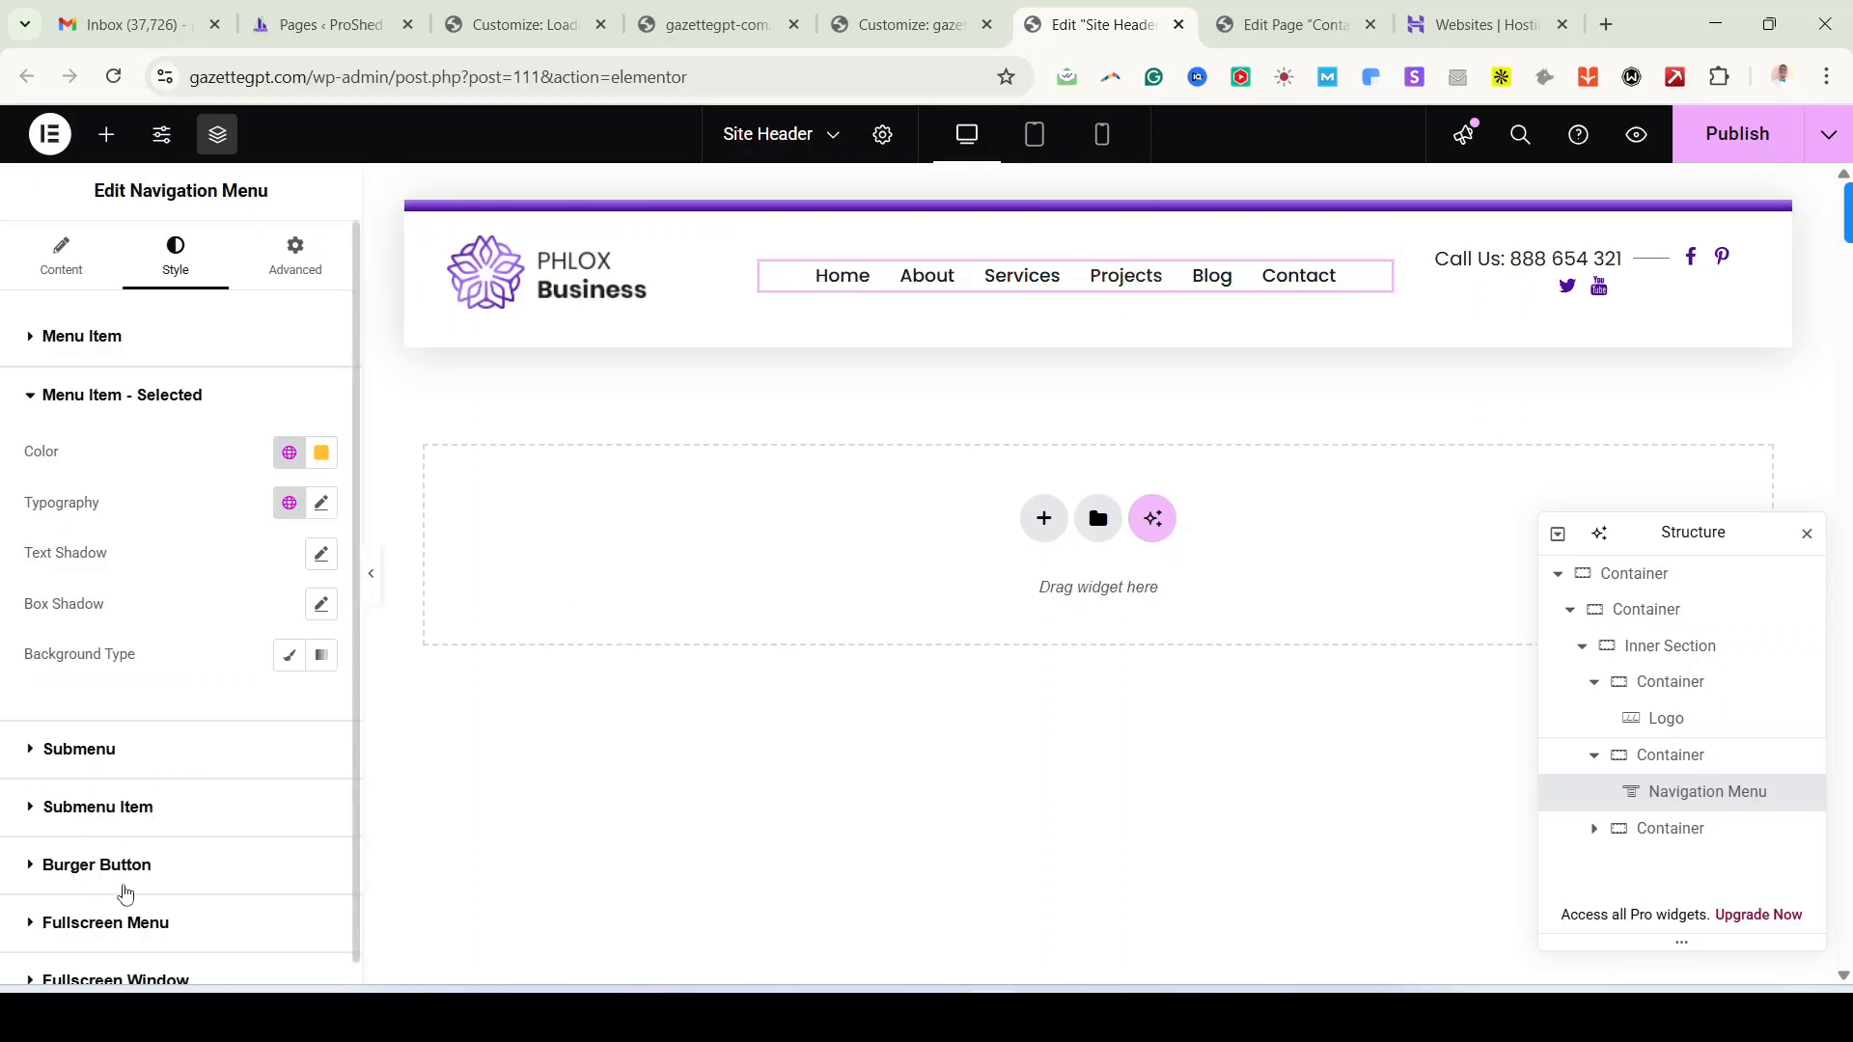
scroll(126, 907, down, 1)
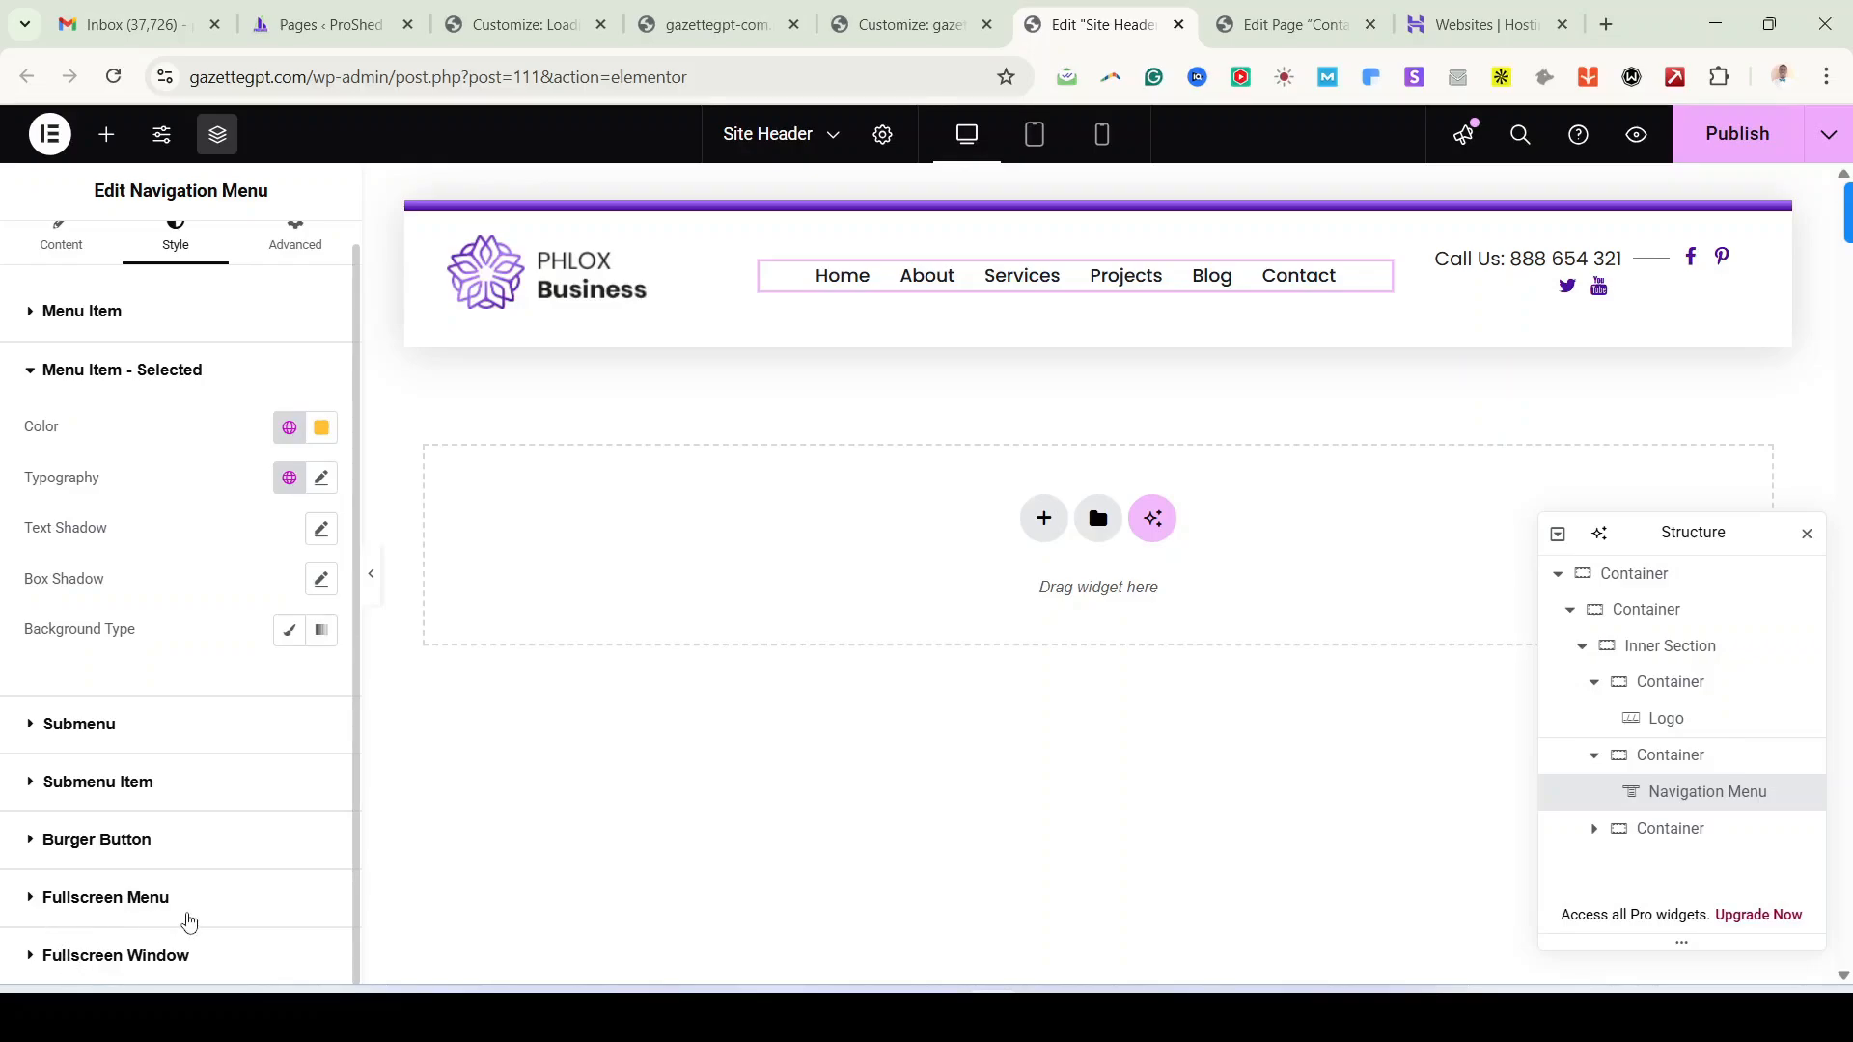
scroll(169, 821, up, 1)
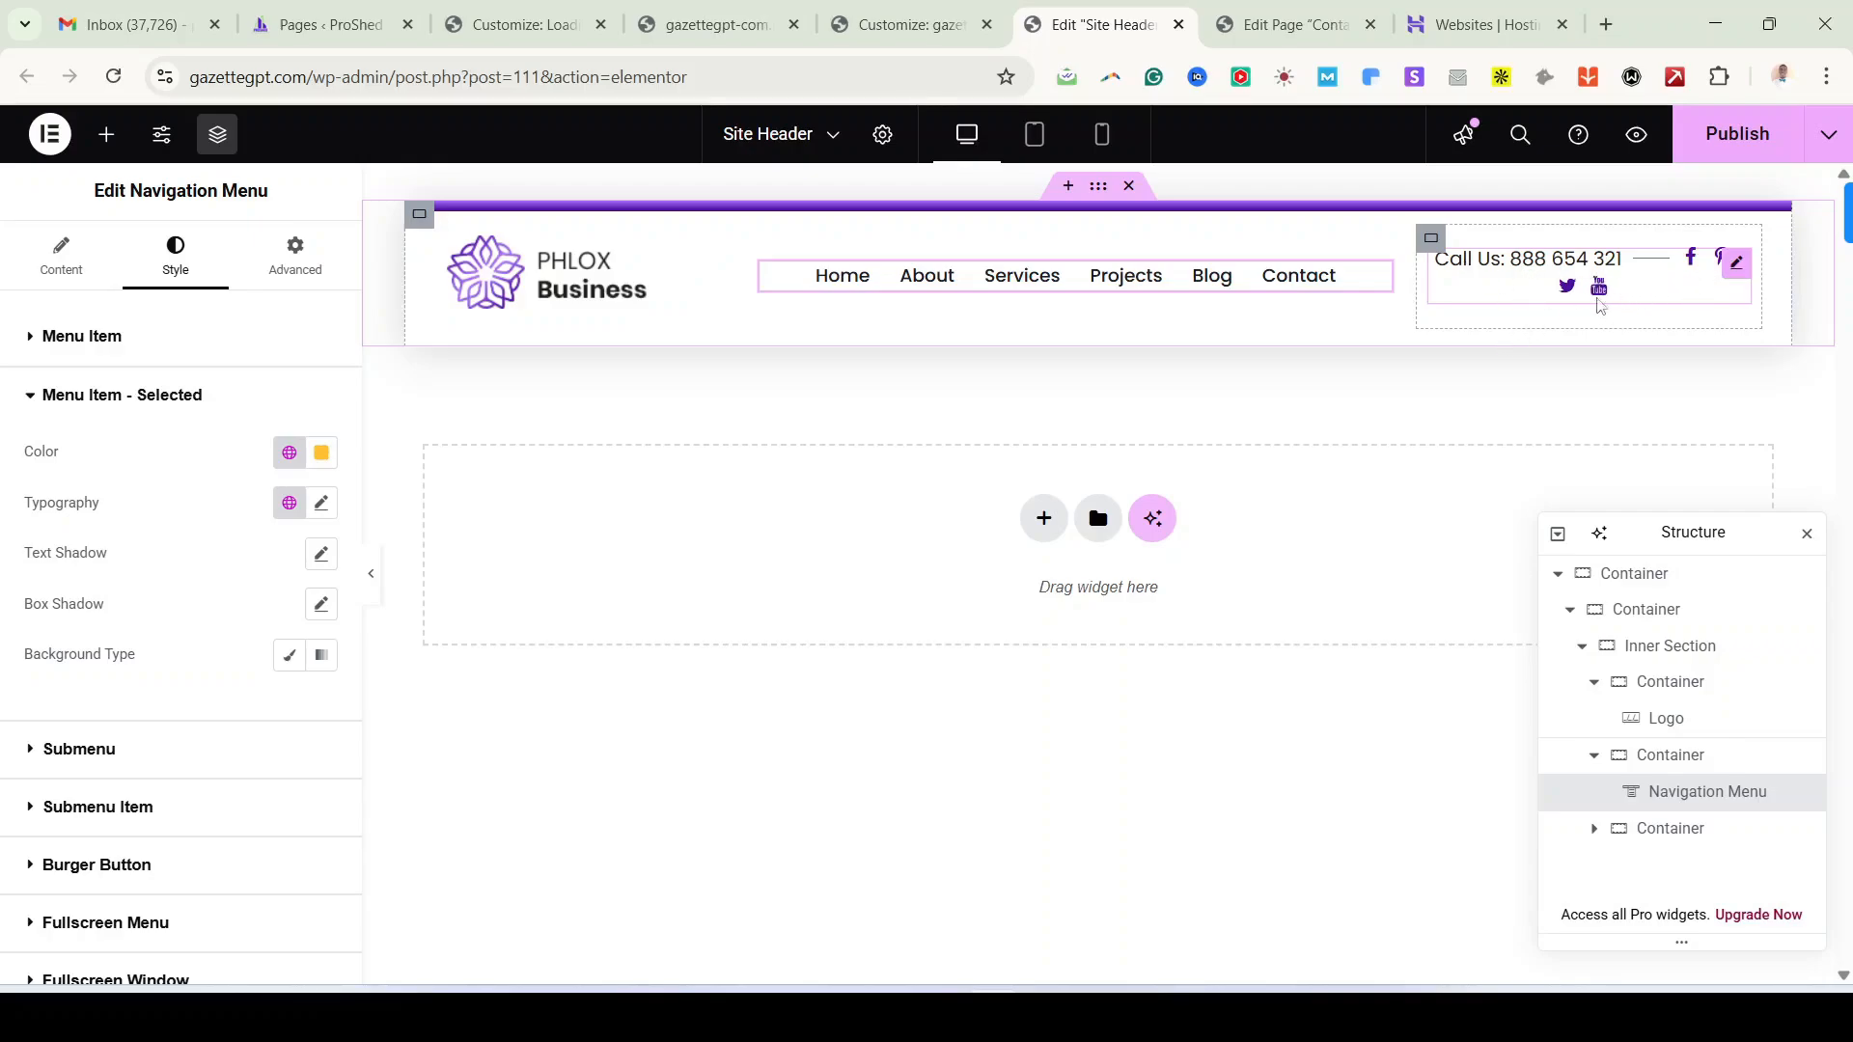
Step: Replace the phone number in the Call Us item's text with a new number
click(1435, 257)
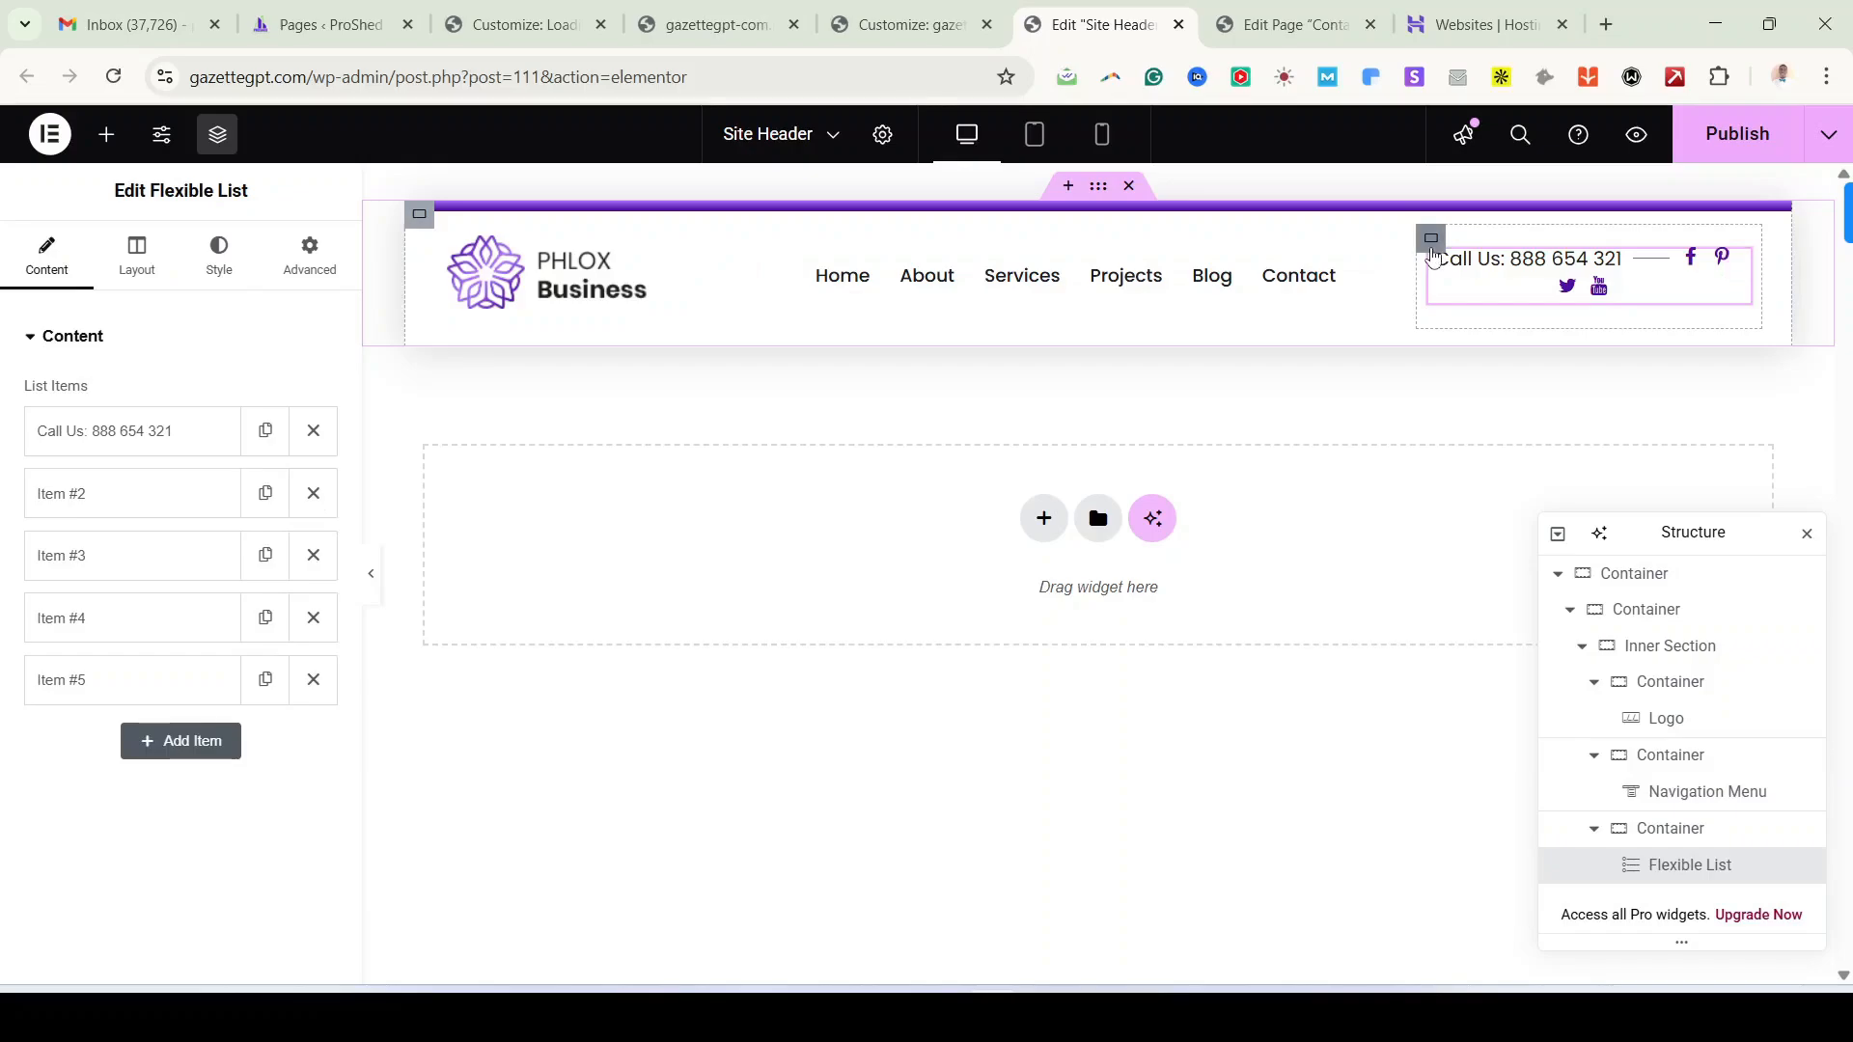
right_click(1432, 249)
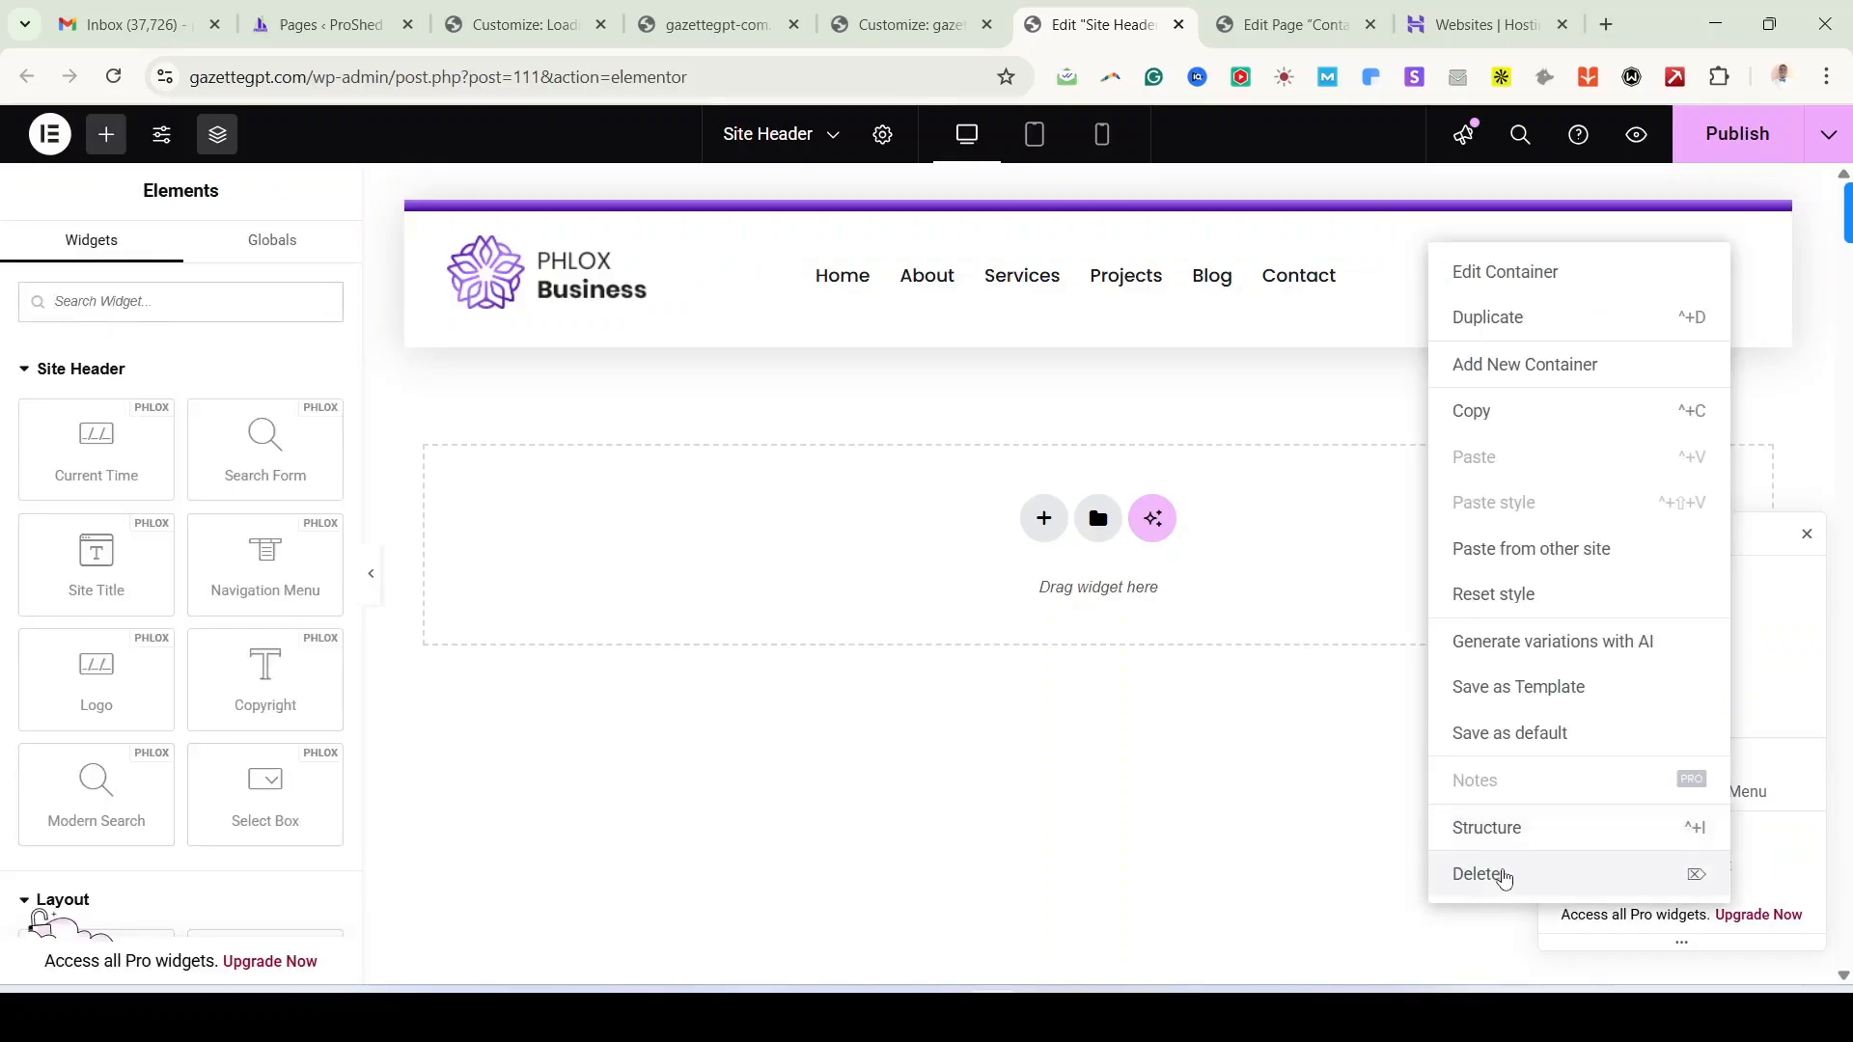
click(1774, 269)
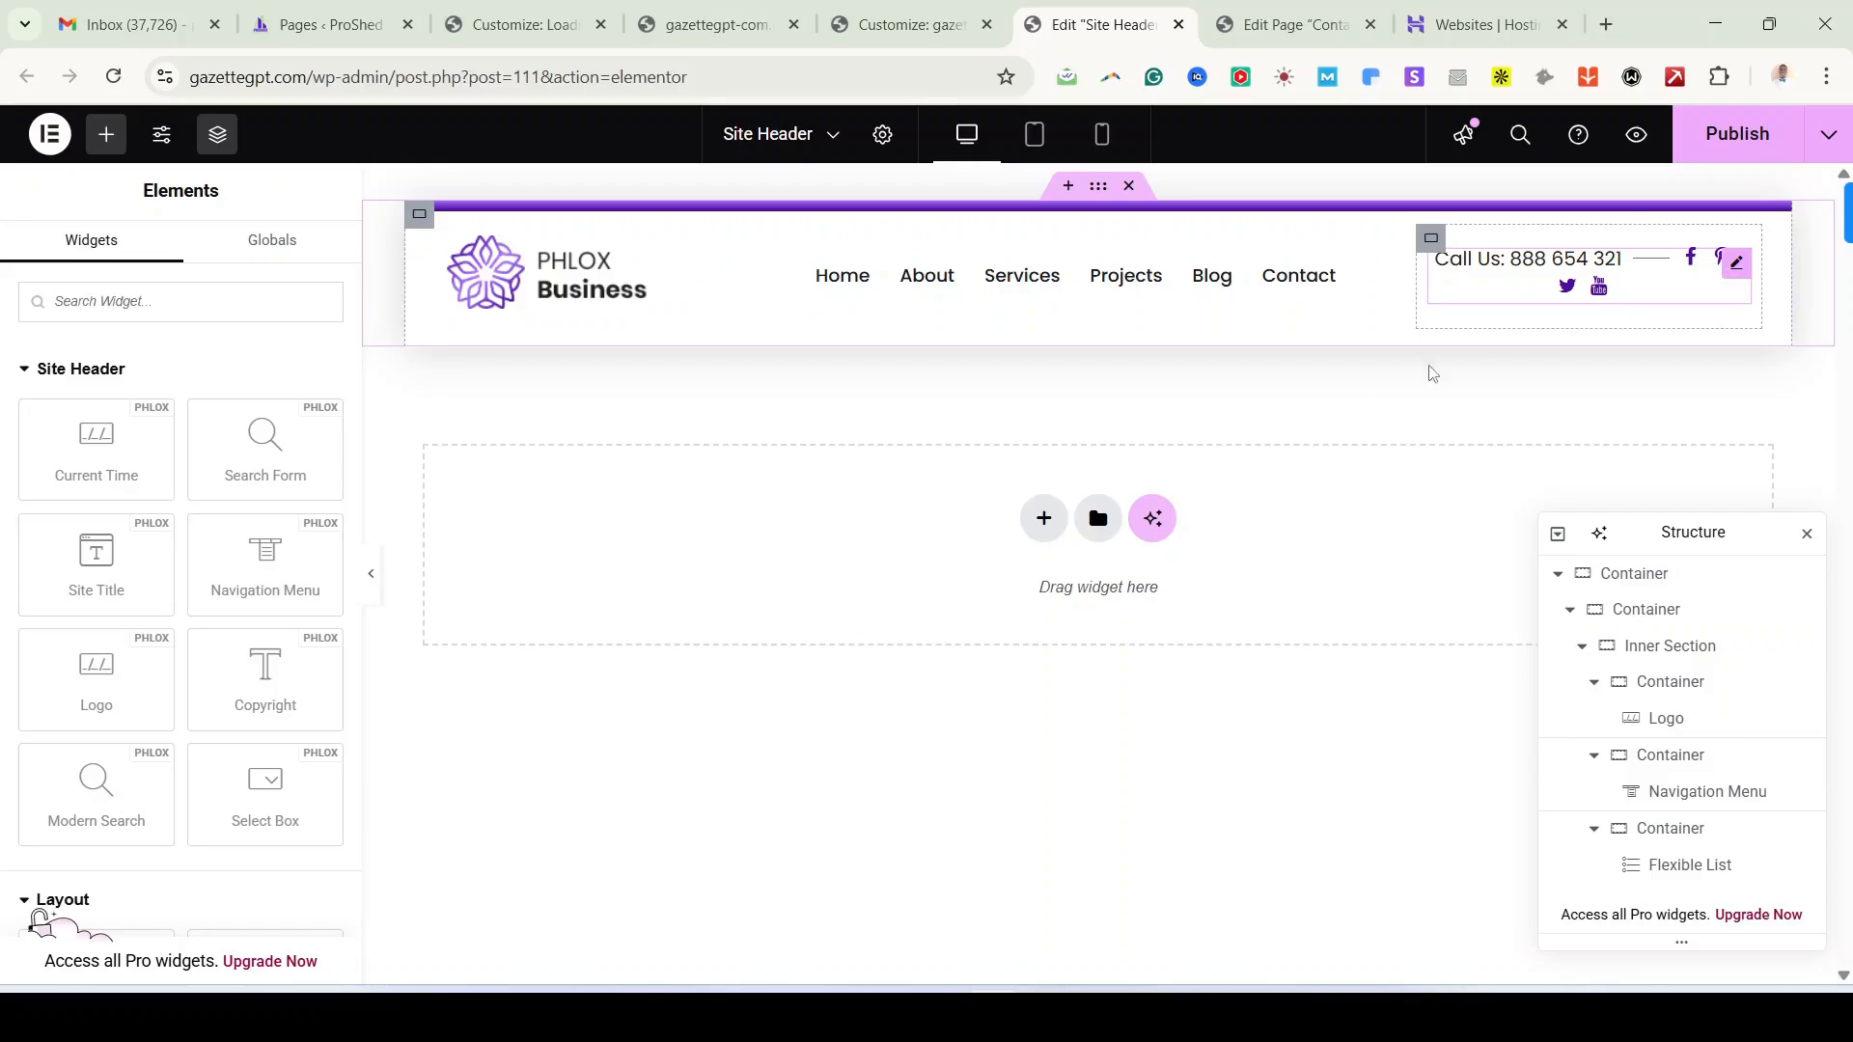
click(1697, 267)
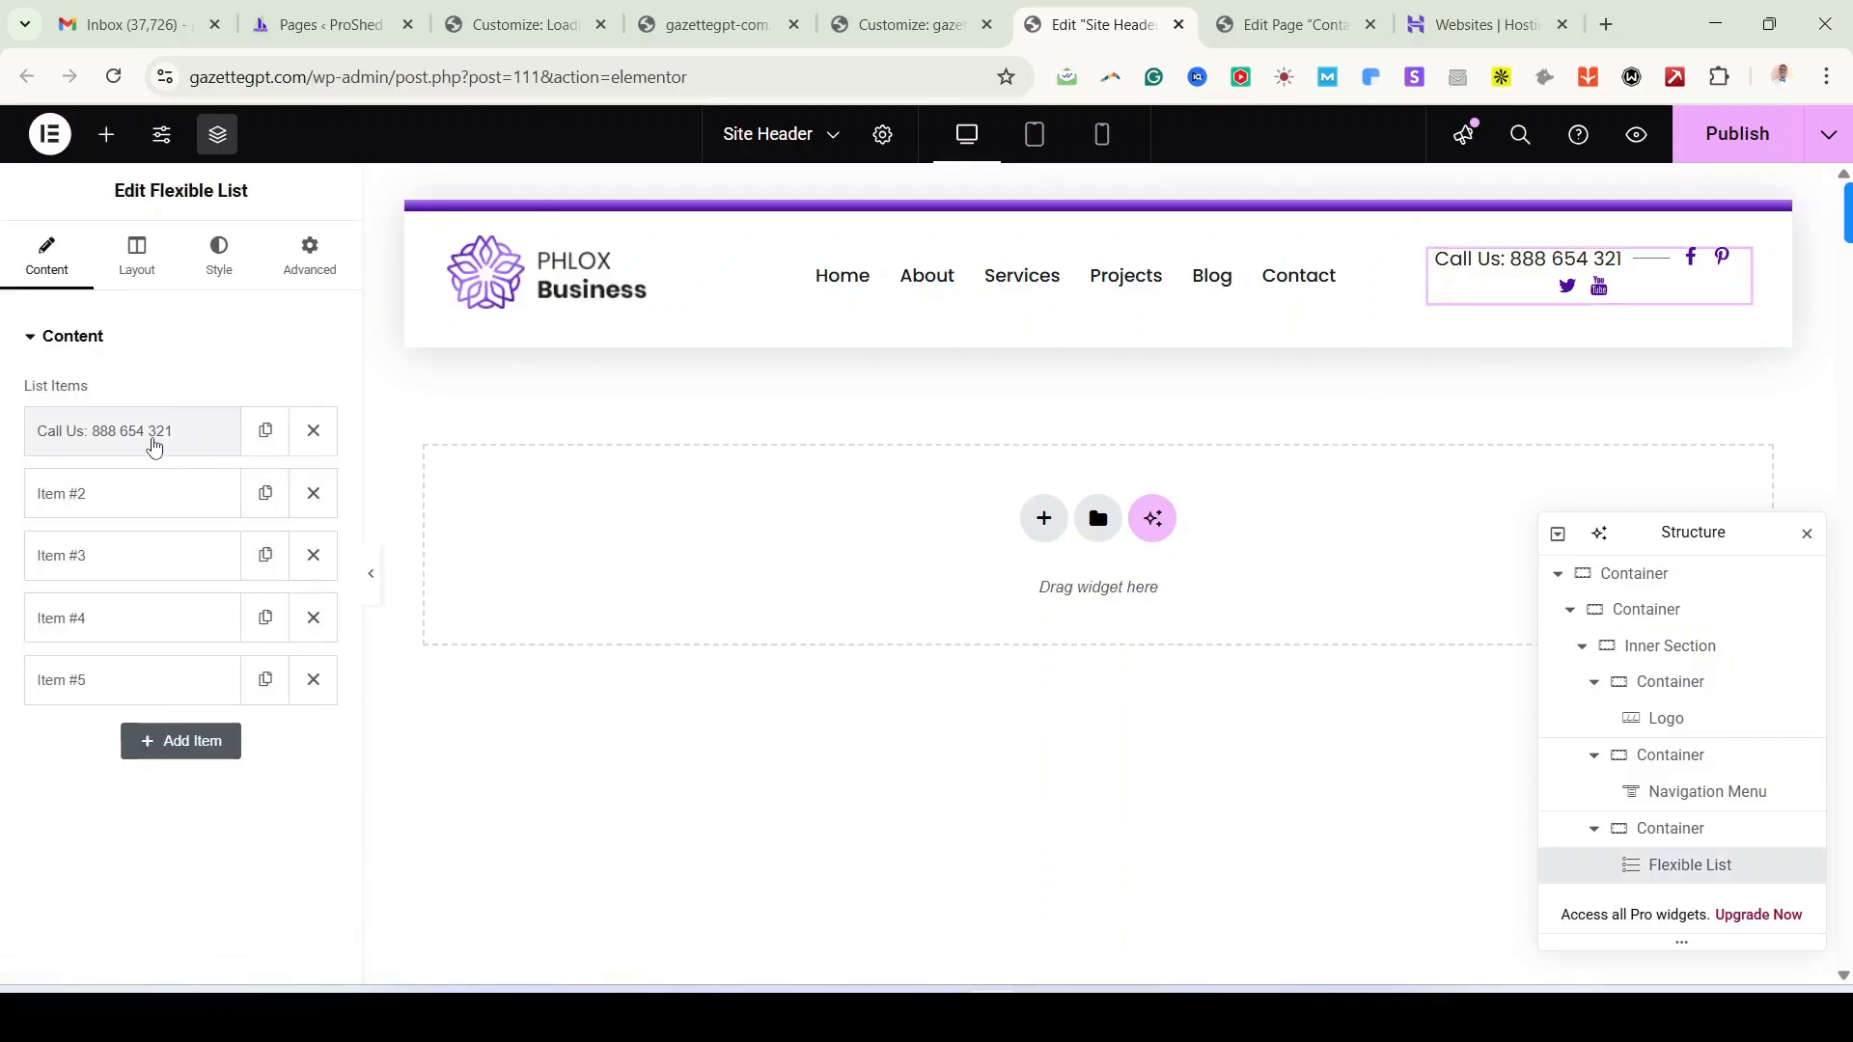
click(152, 447)
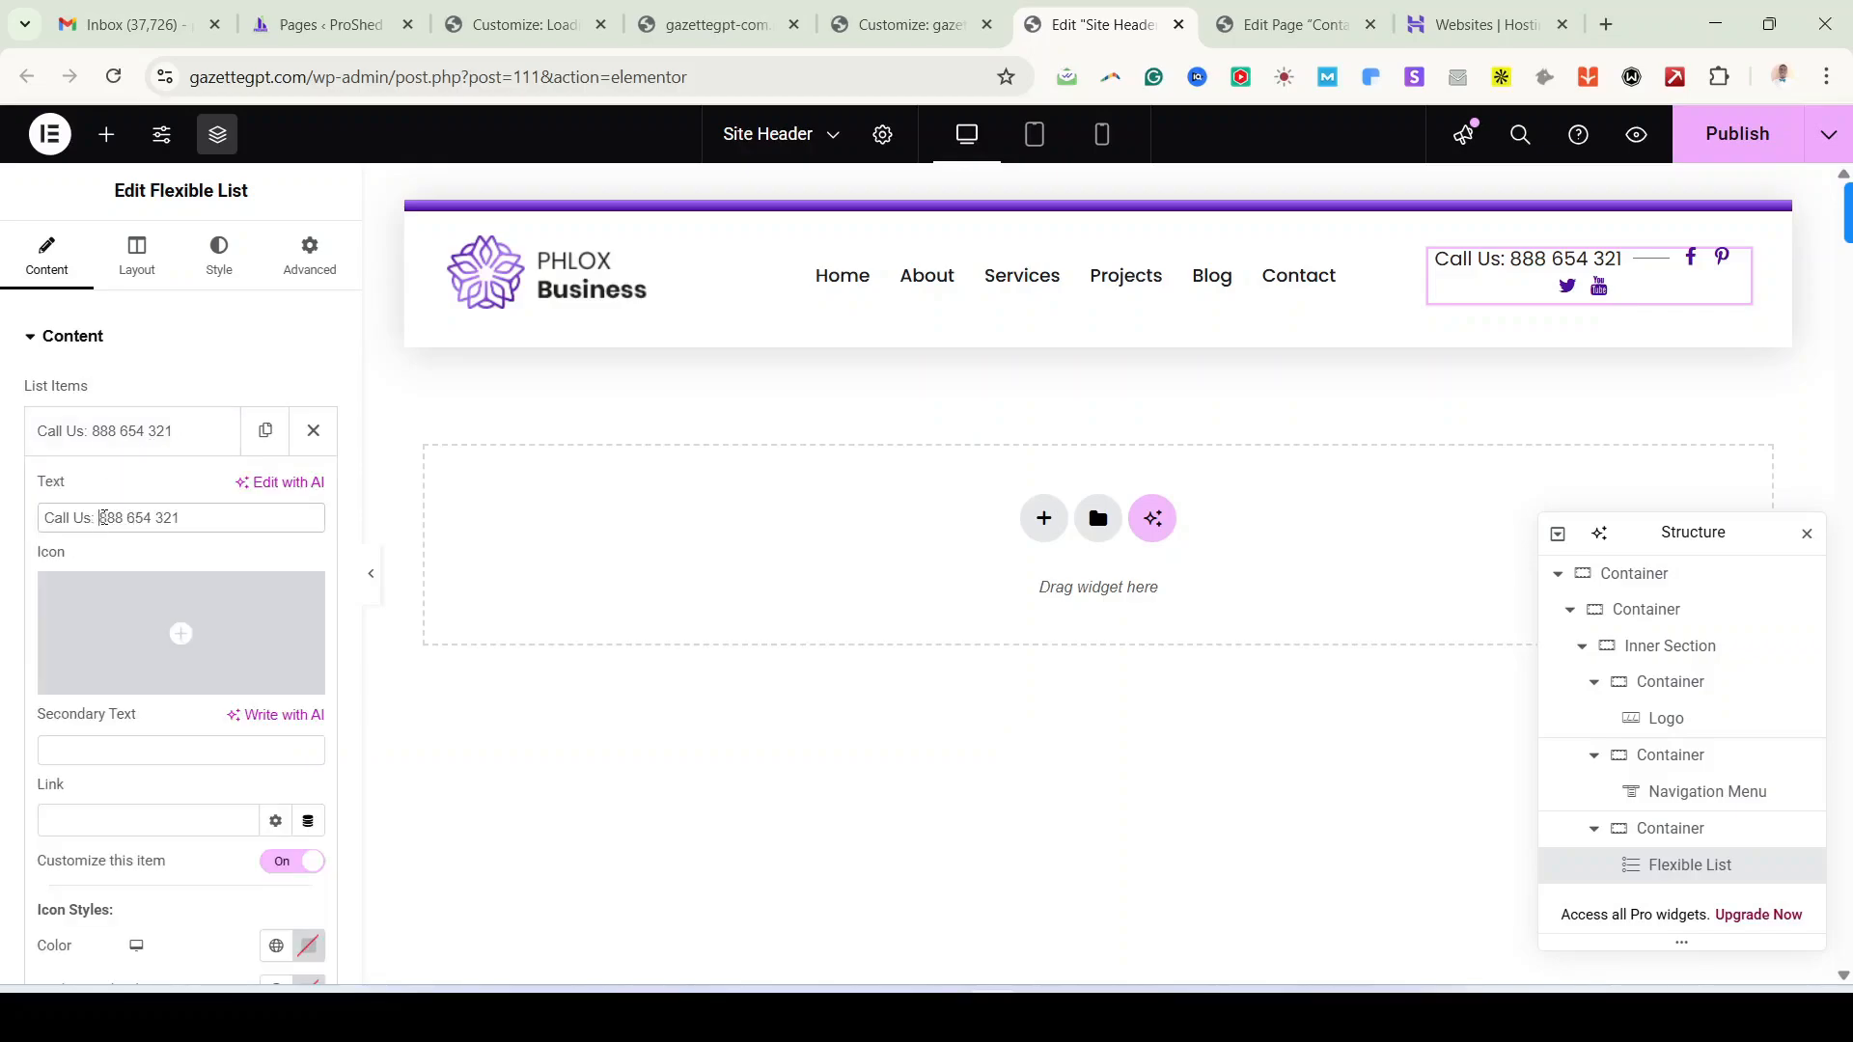
drag(98, 519, 239, 502)
text(+23)
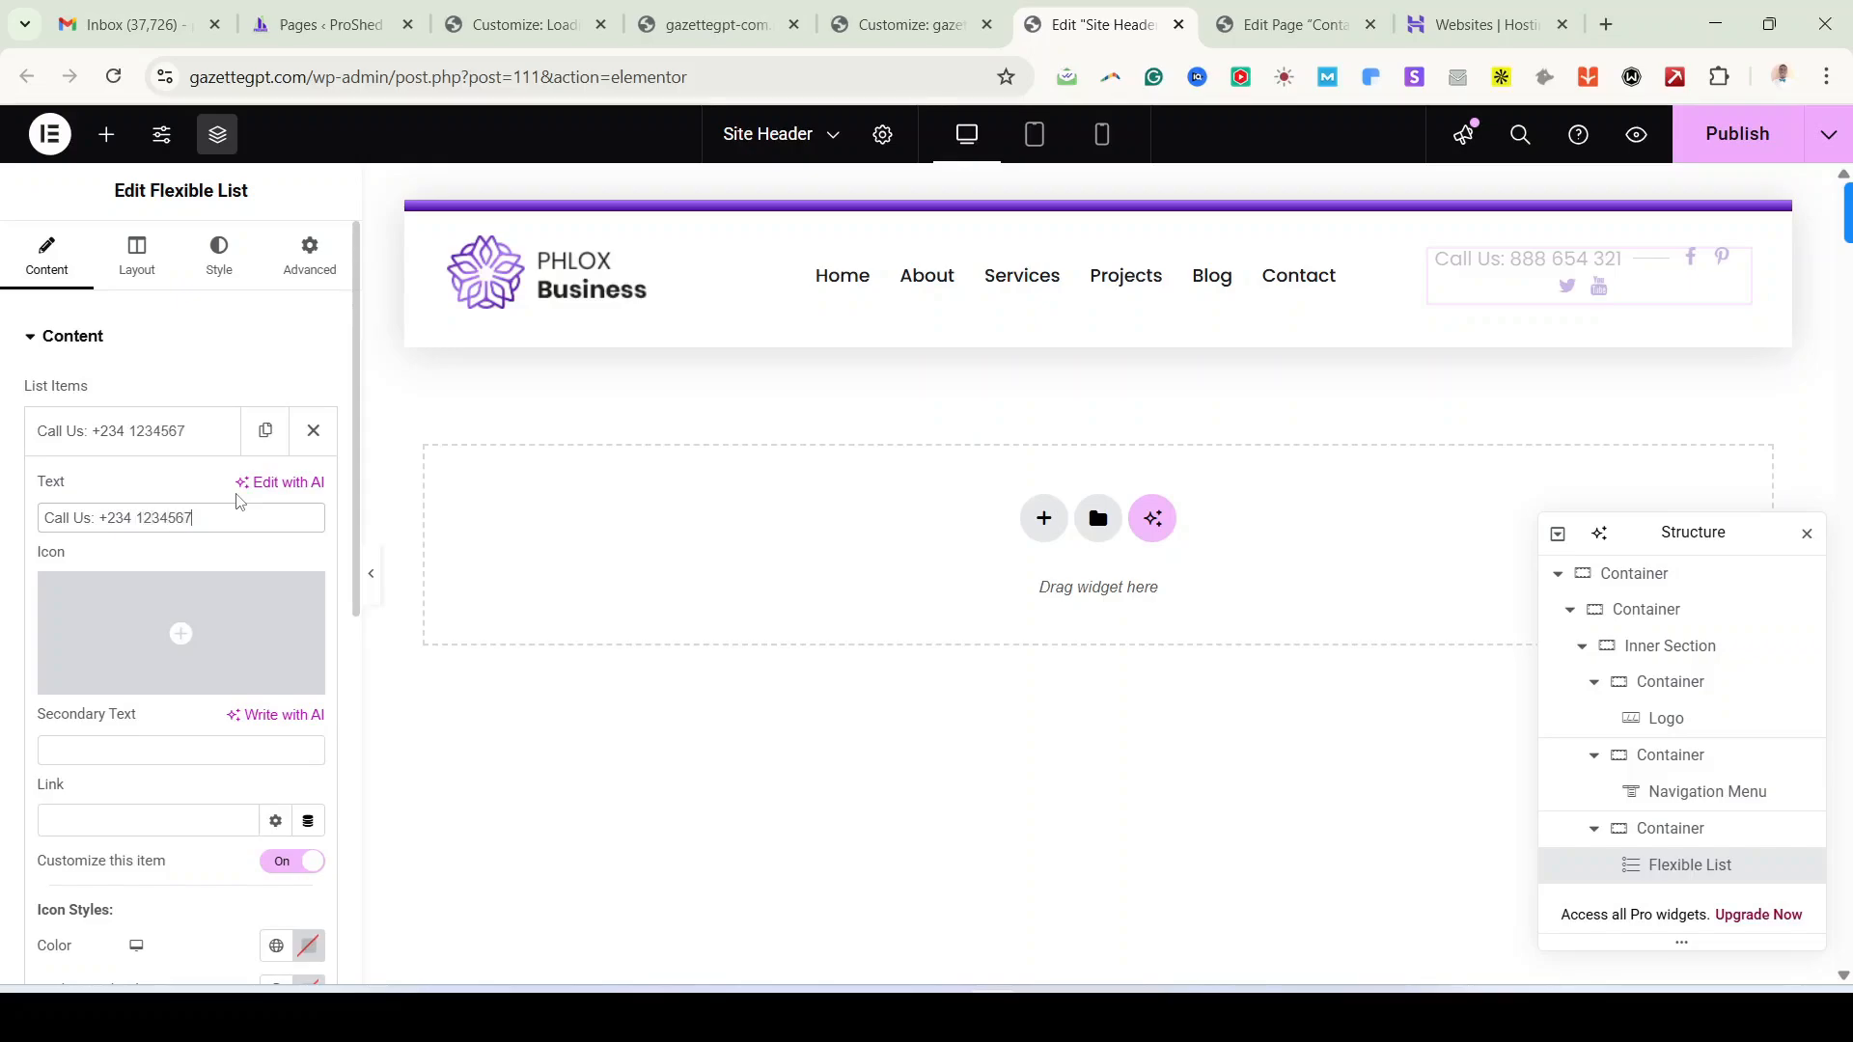
text(4 1234567)
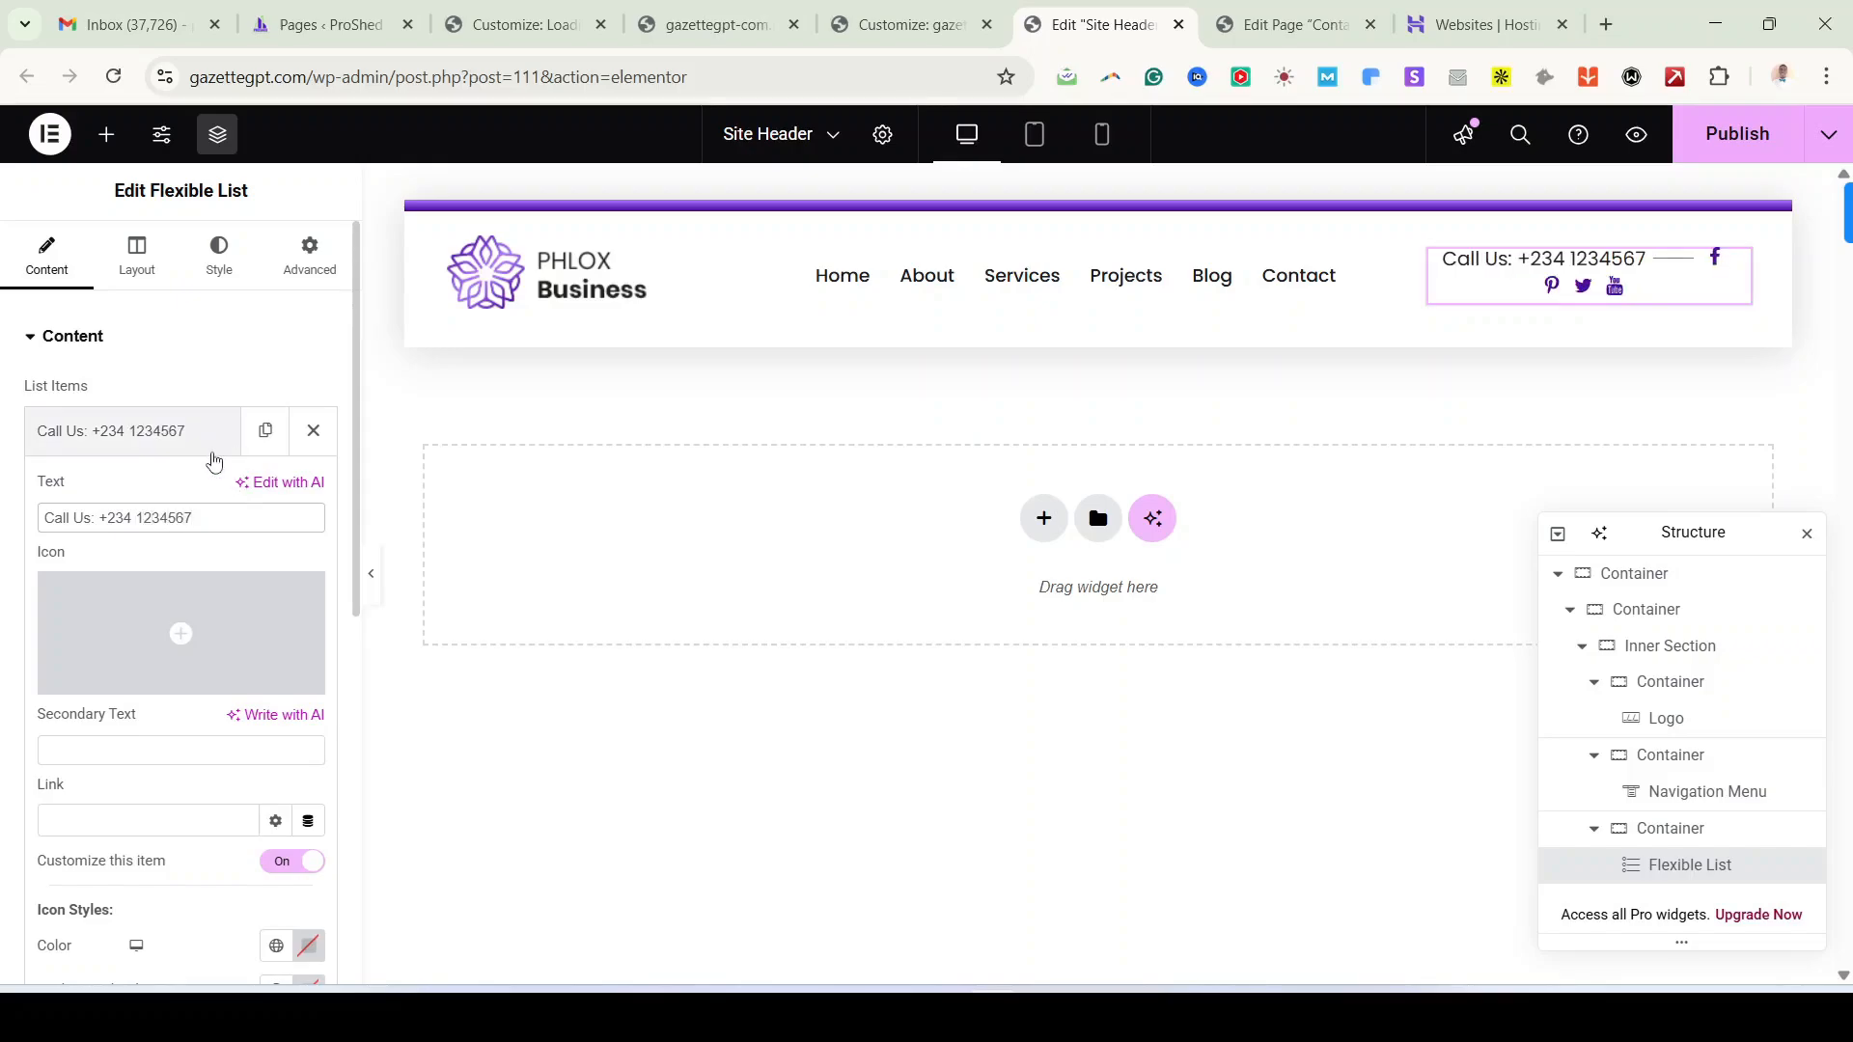
Step: Delete Items #4 and #5 and narrow the menu area so the list fits one line
click(186, 434)
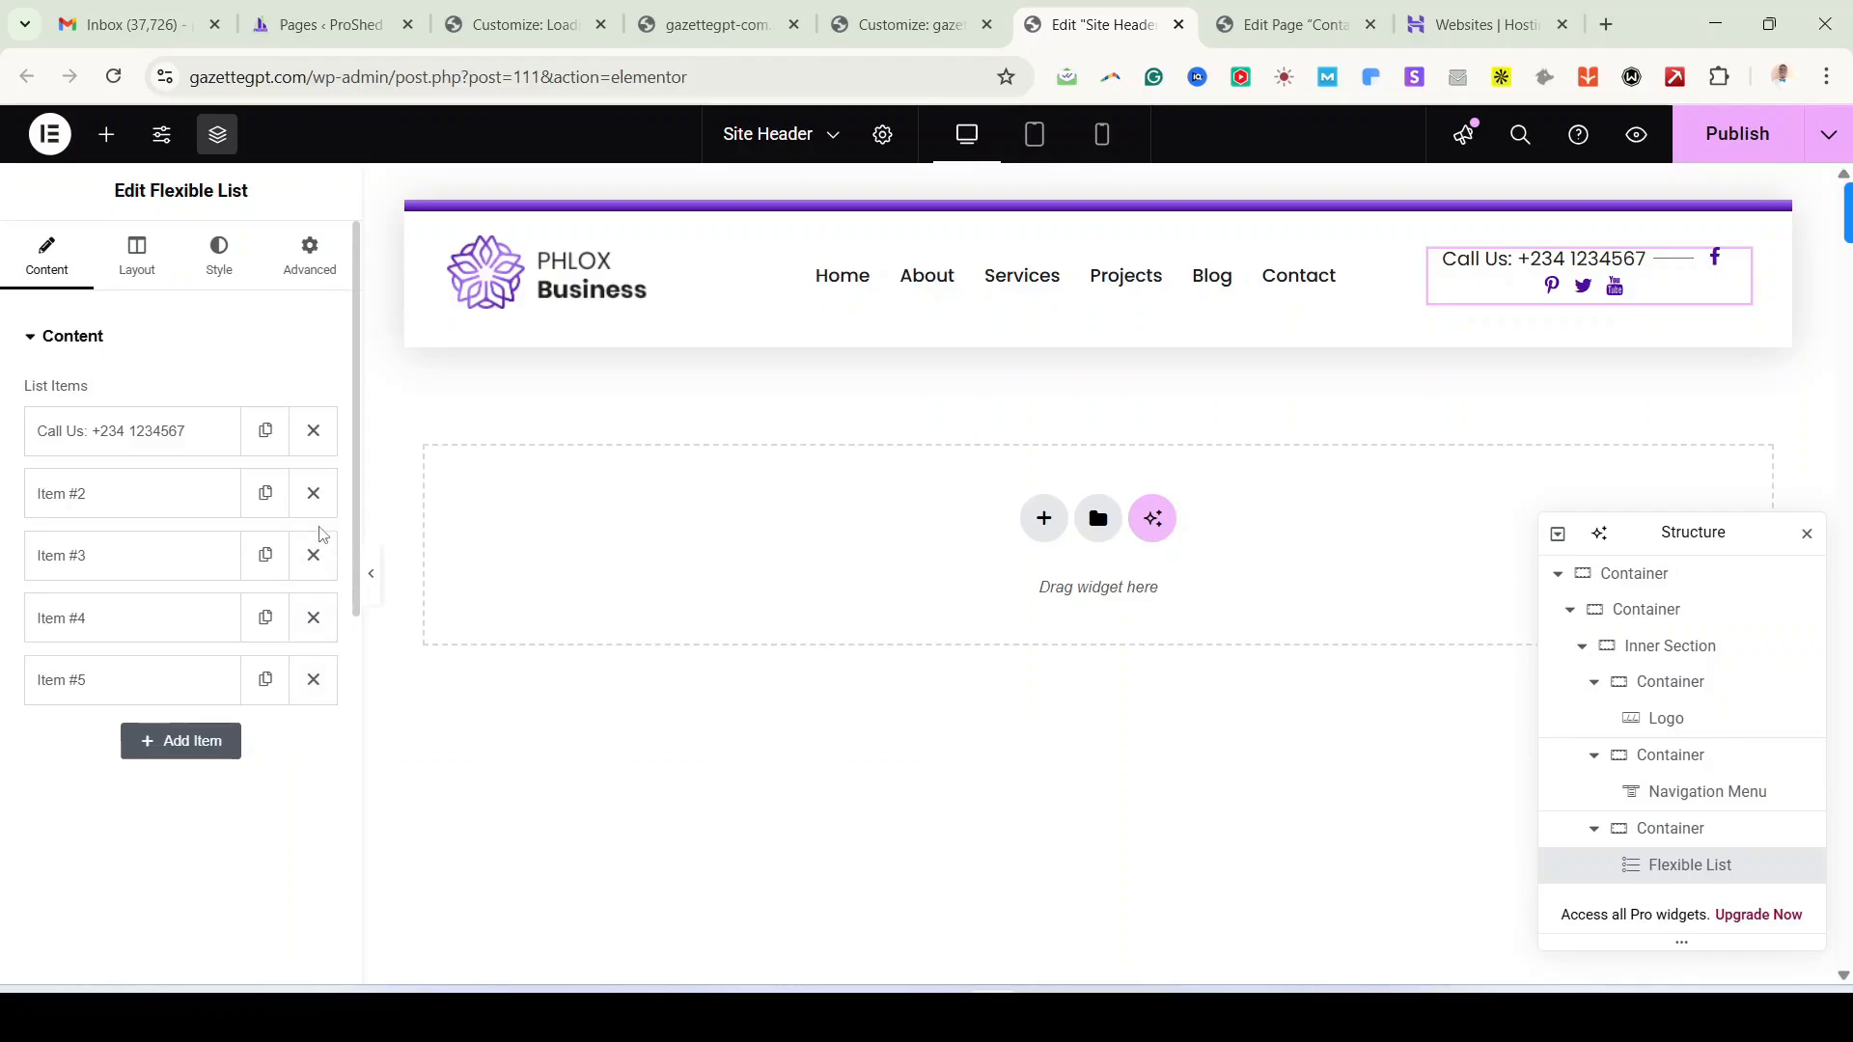
click(312, 557)
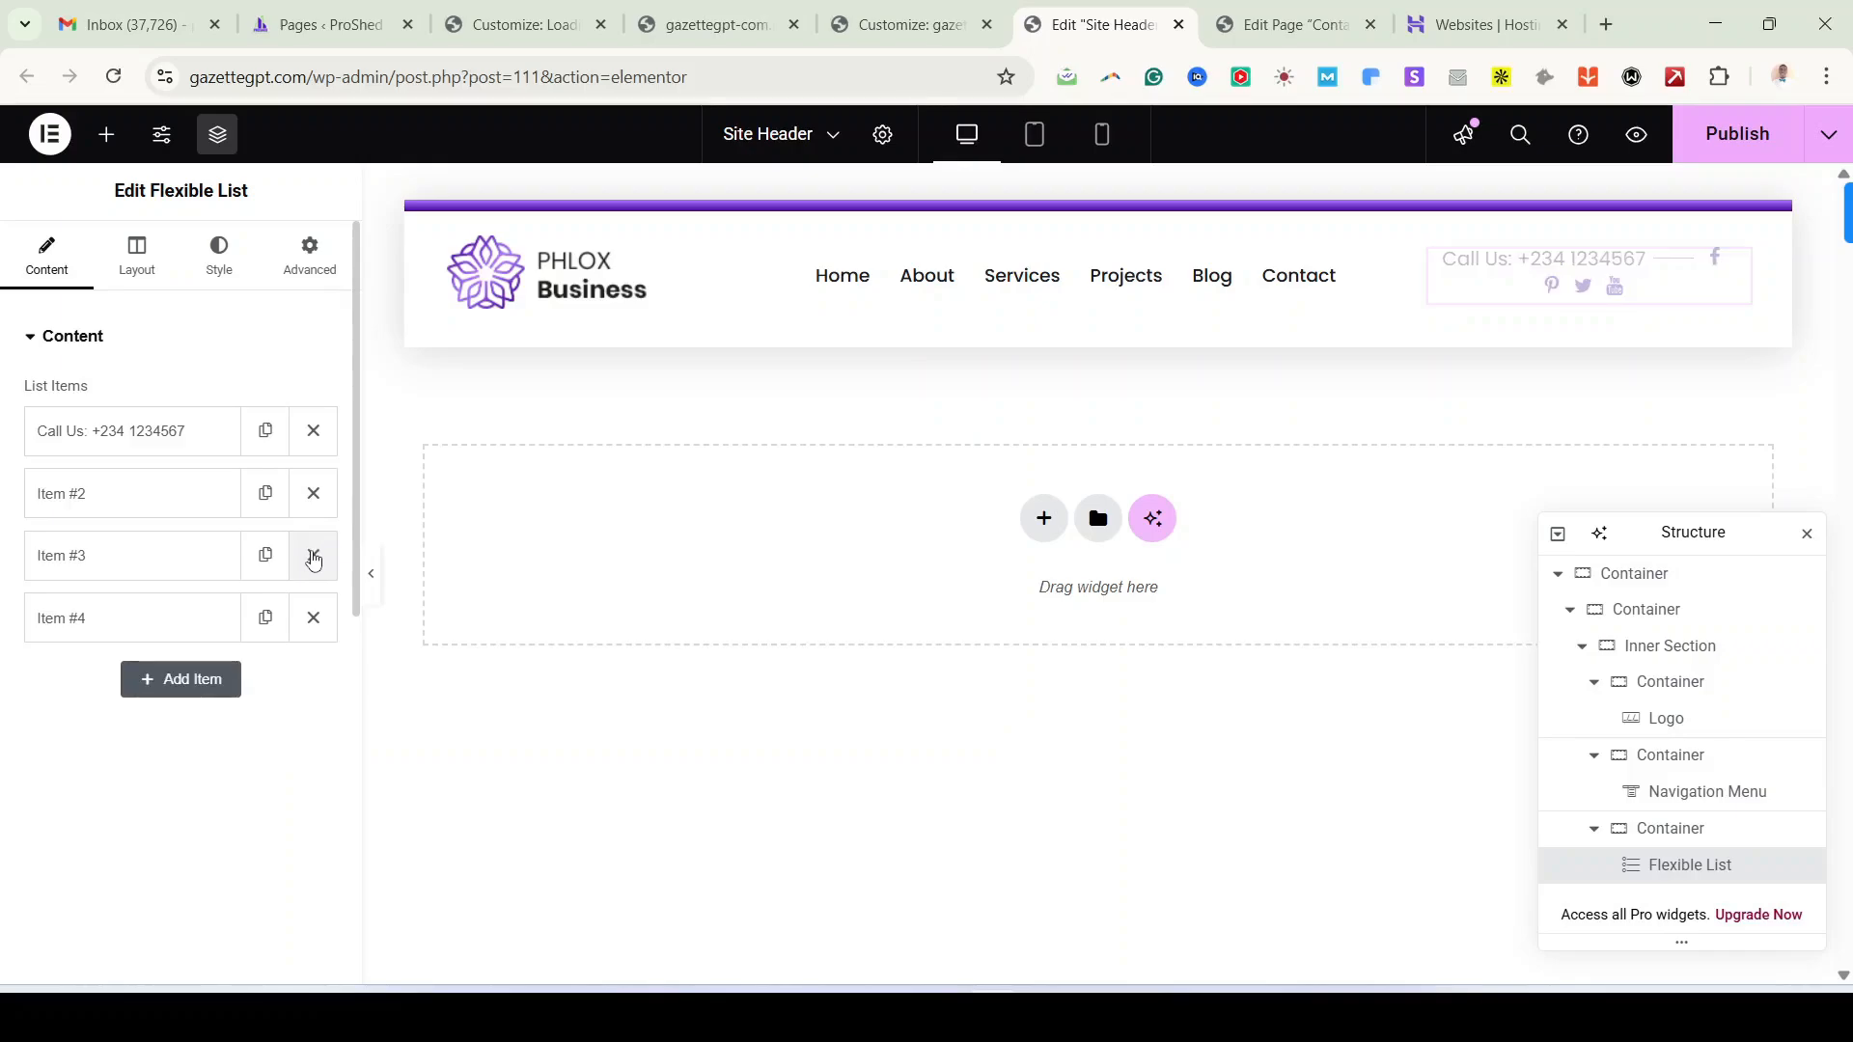
click(315, 622)
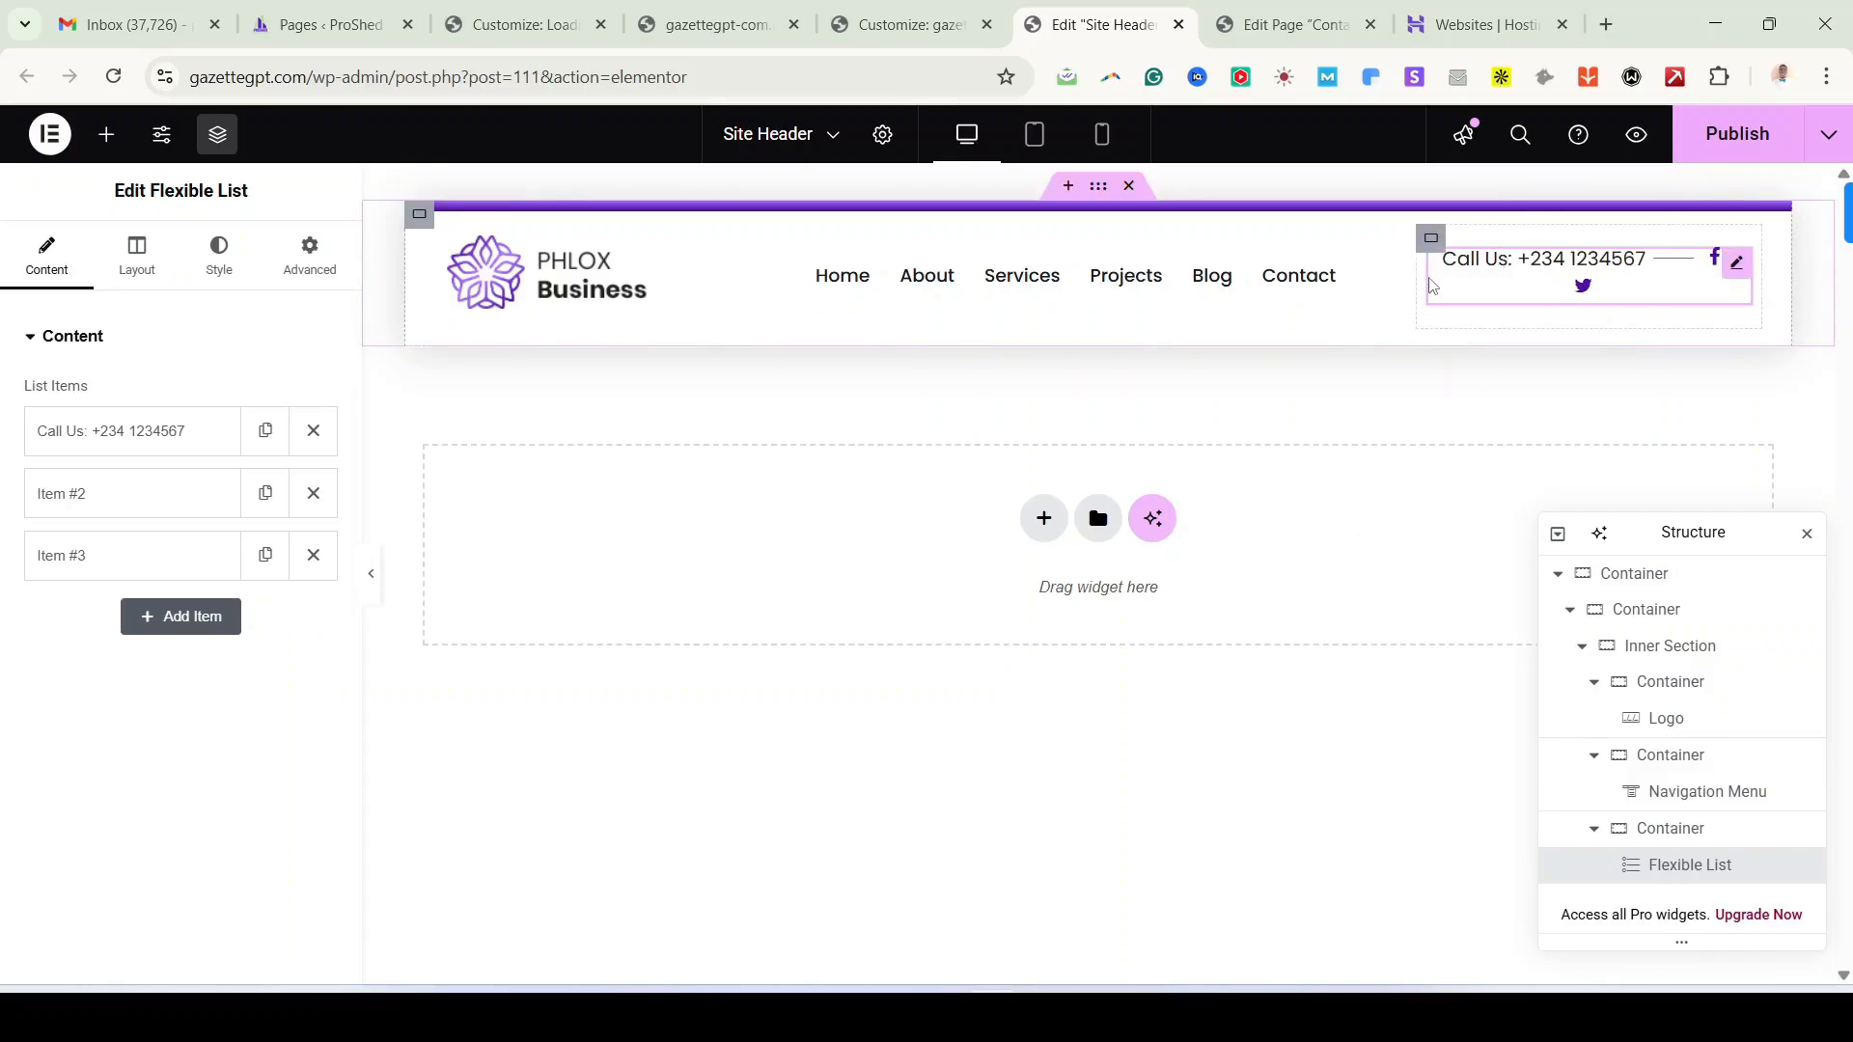
drag(1396, 287, 1367, 299)
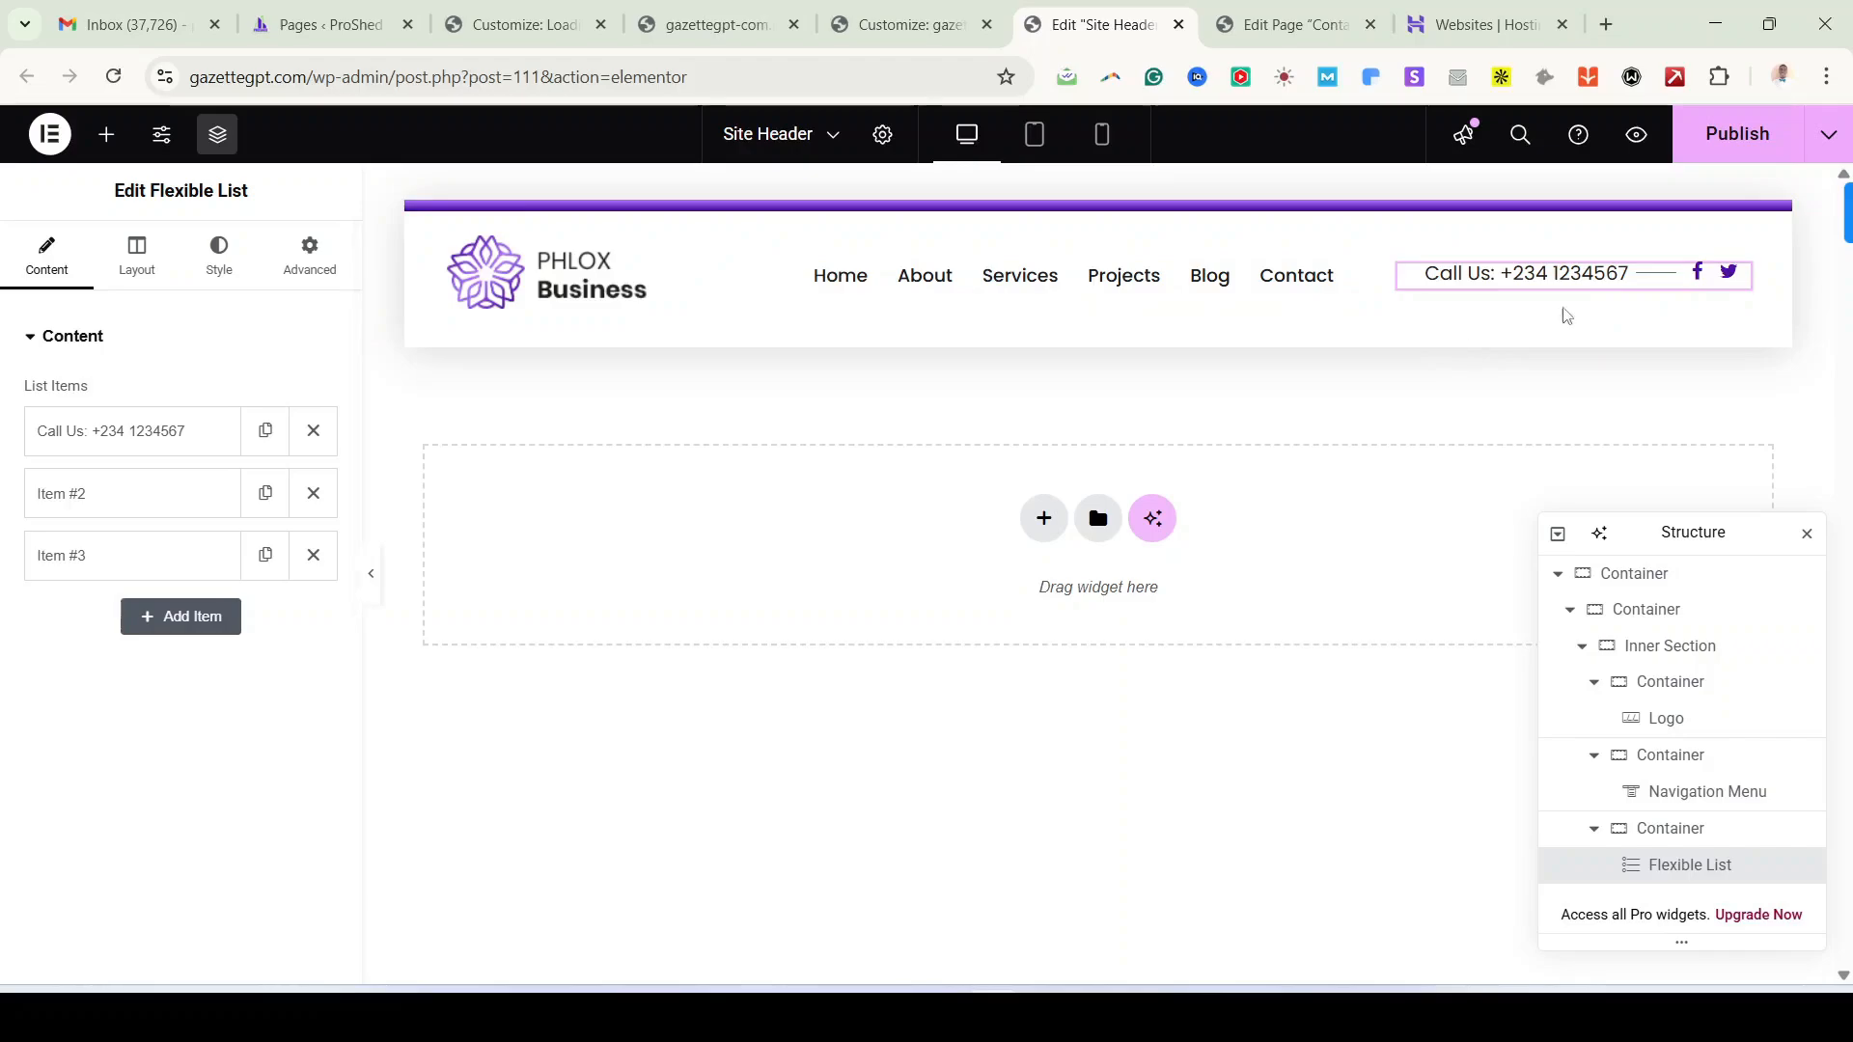
Step: Review Item #2's settings and its link value
click(194, 488)
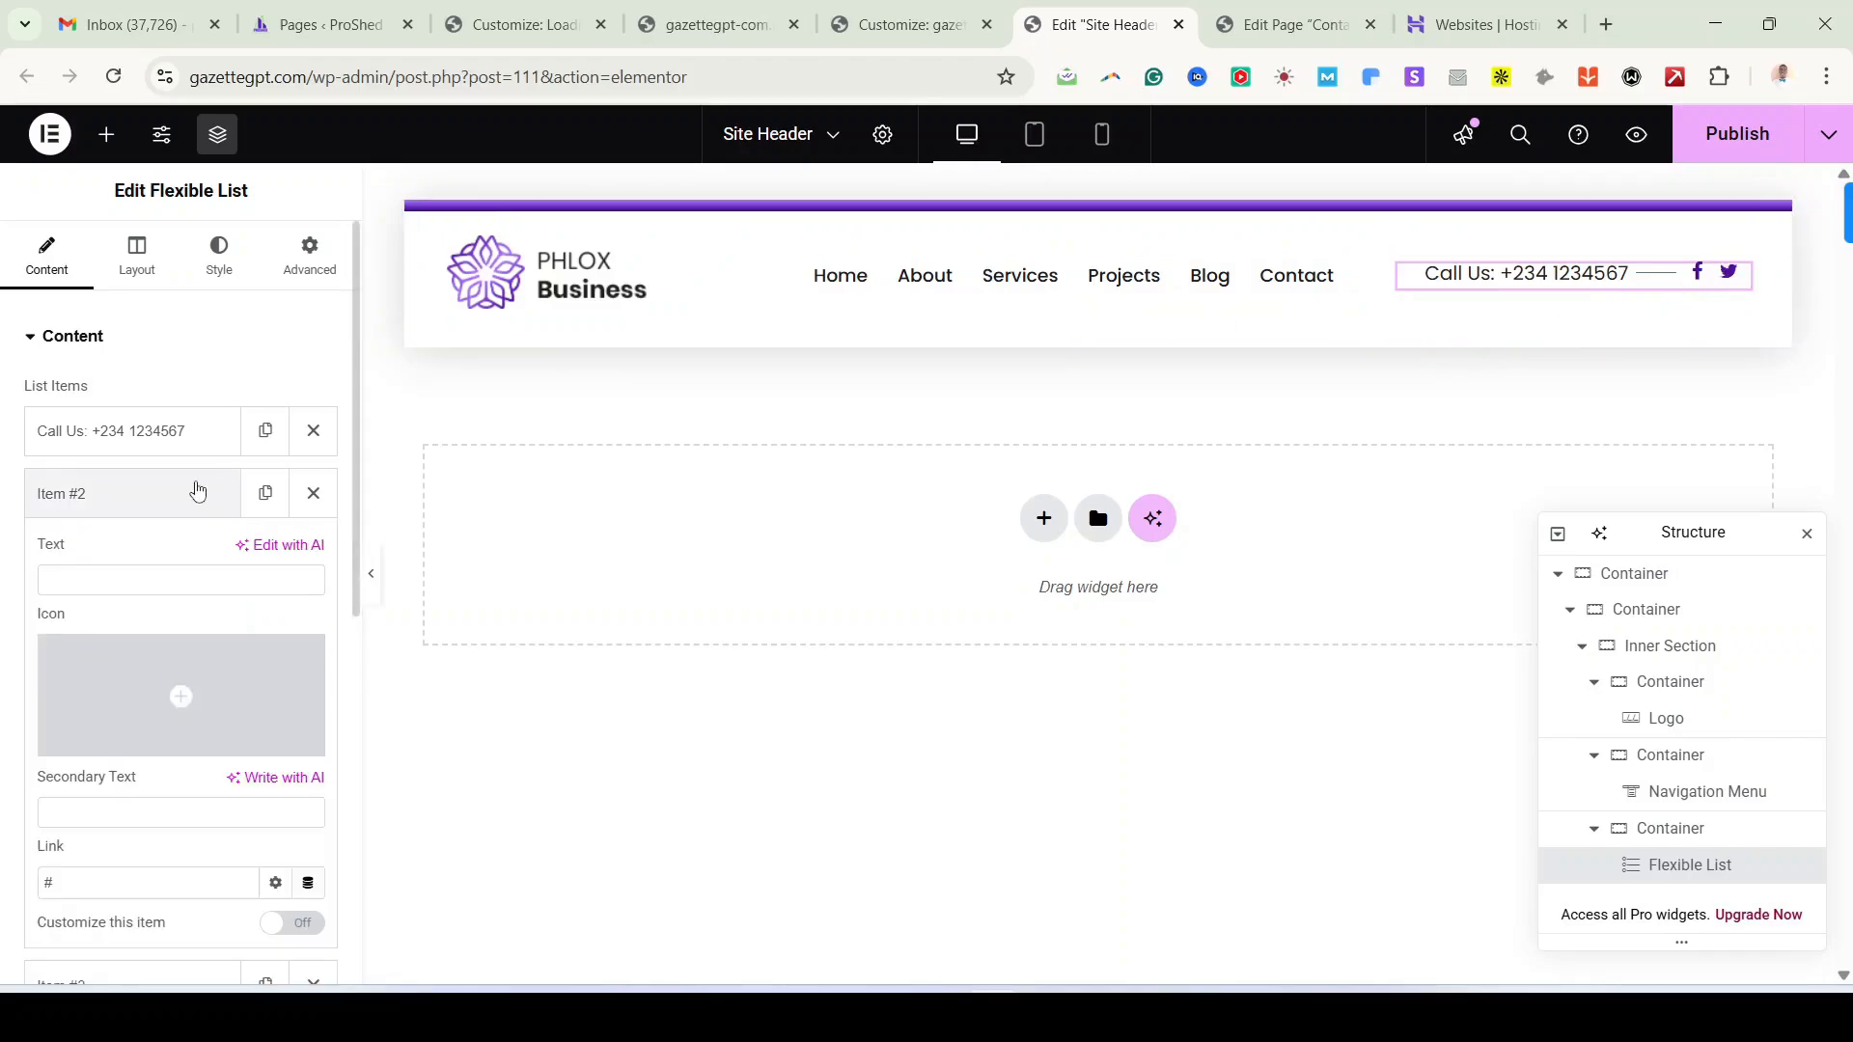
mouse_move(194, 697)
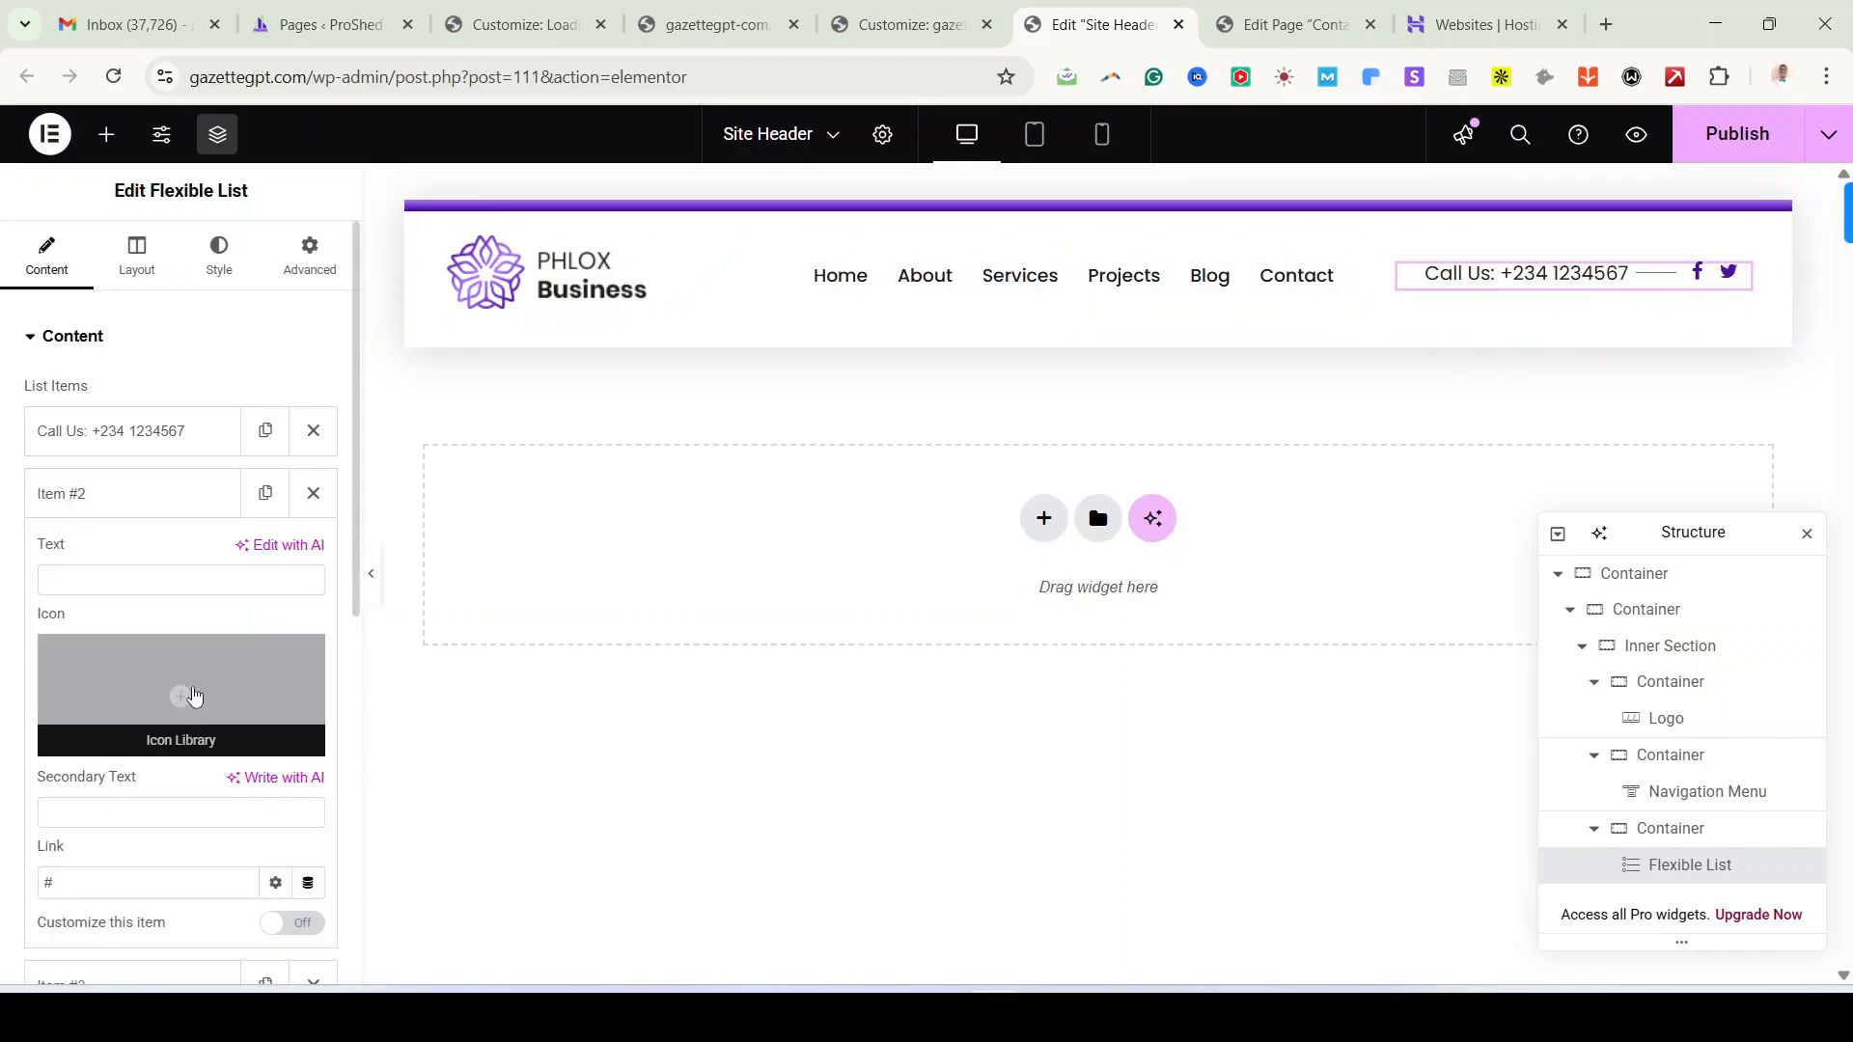
scroll(194, 697, down, 1)
click(95, 790)
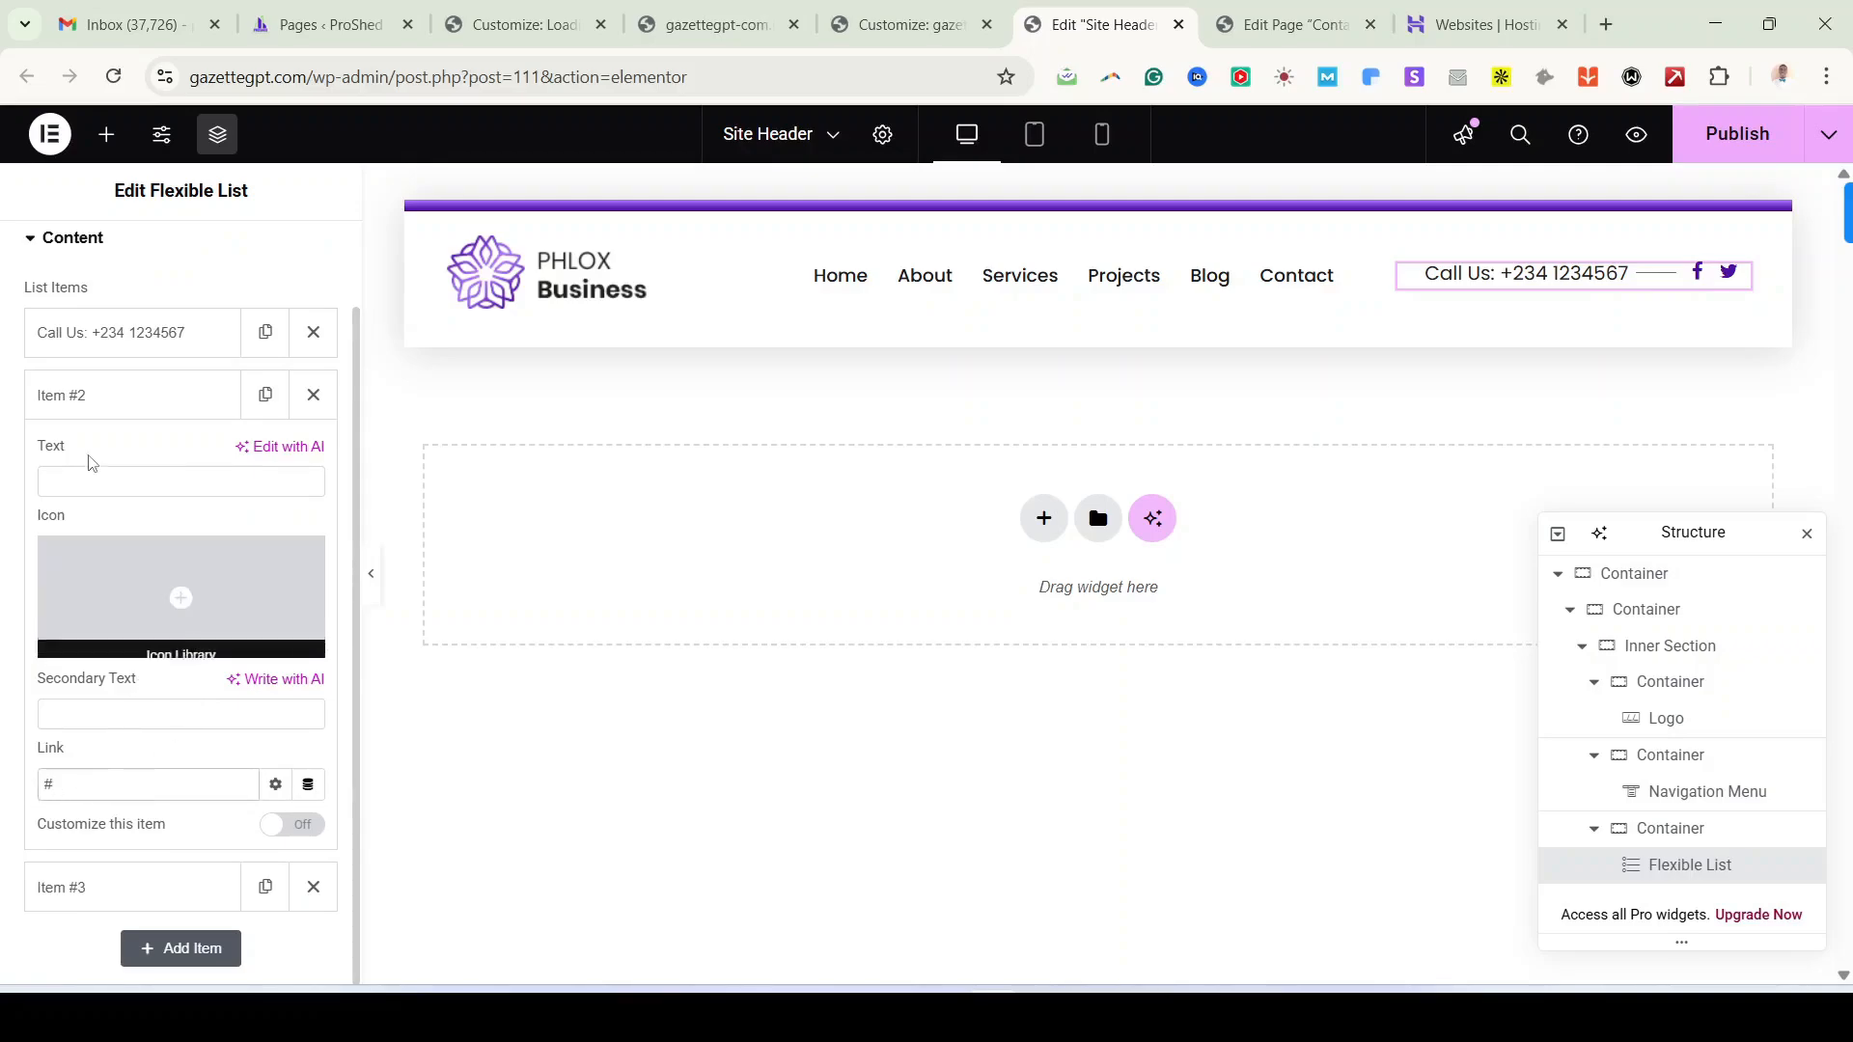
click(104, 401)
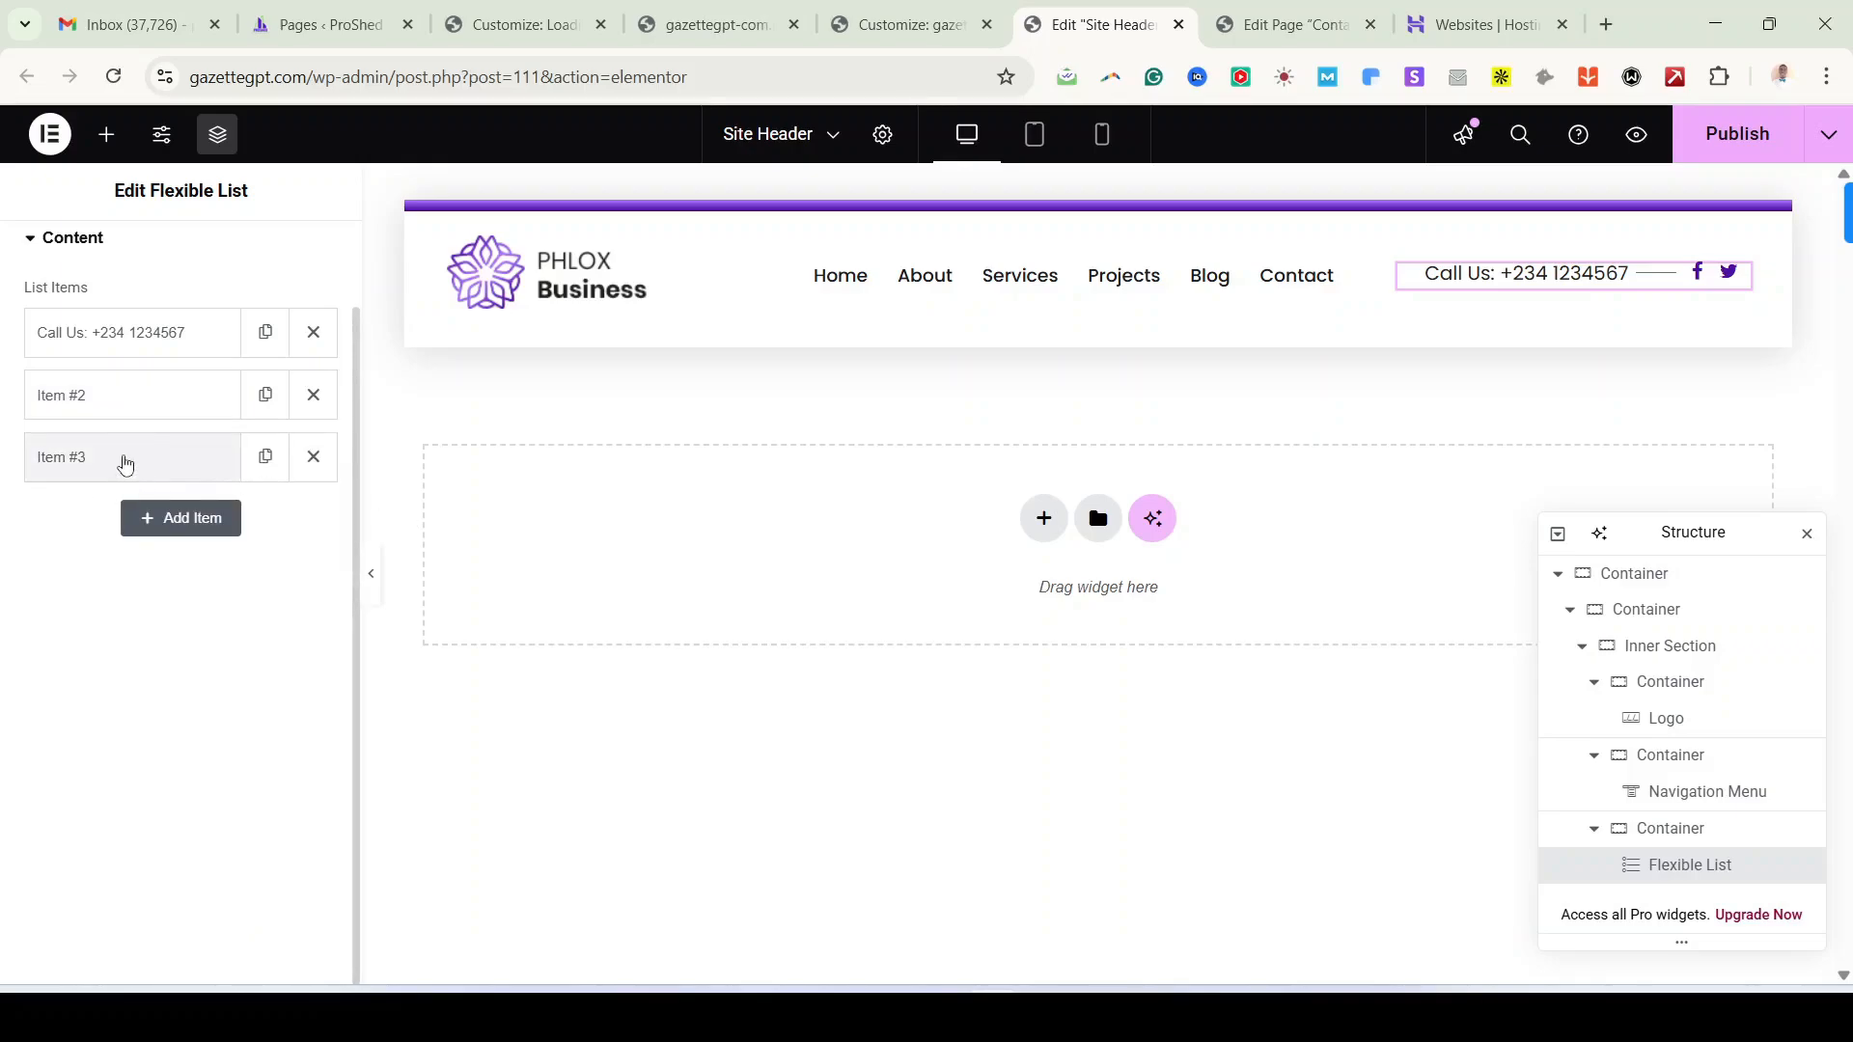
Step: Replace Item #3's icon with the X twitter icon, found by searching 'tw'
click(123, 460)
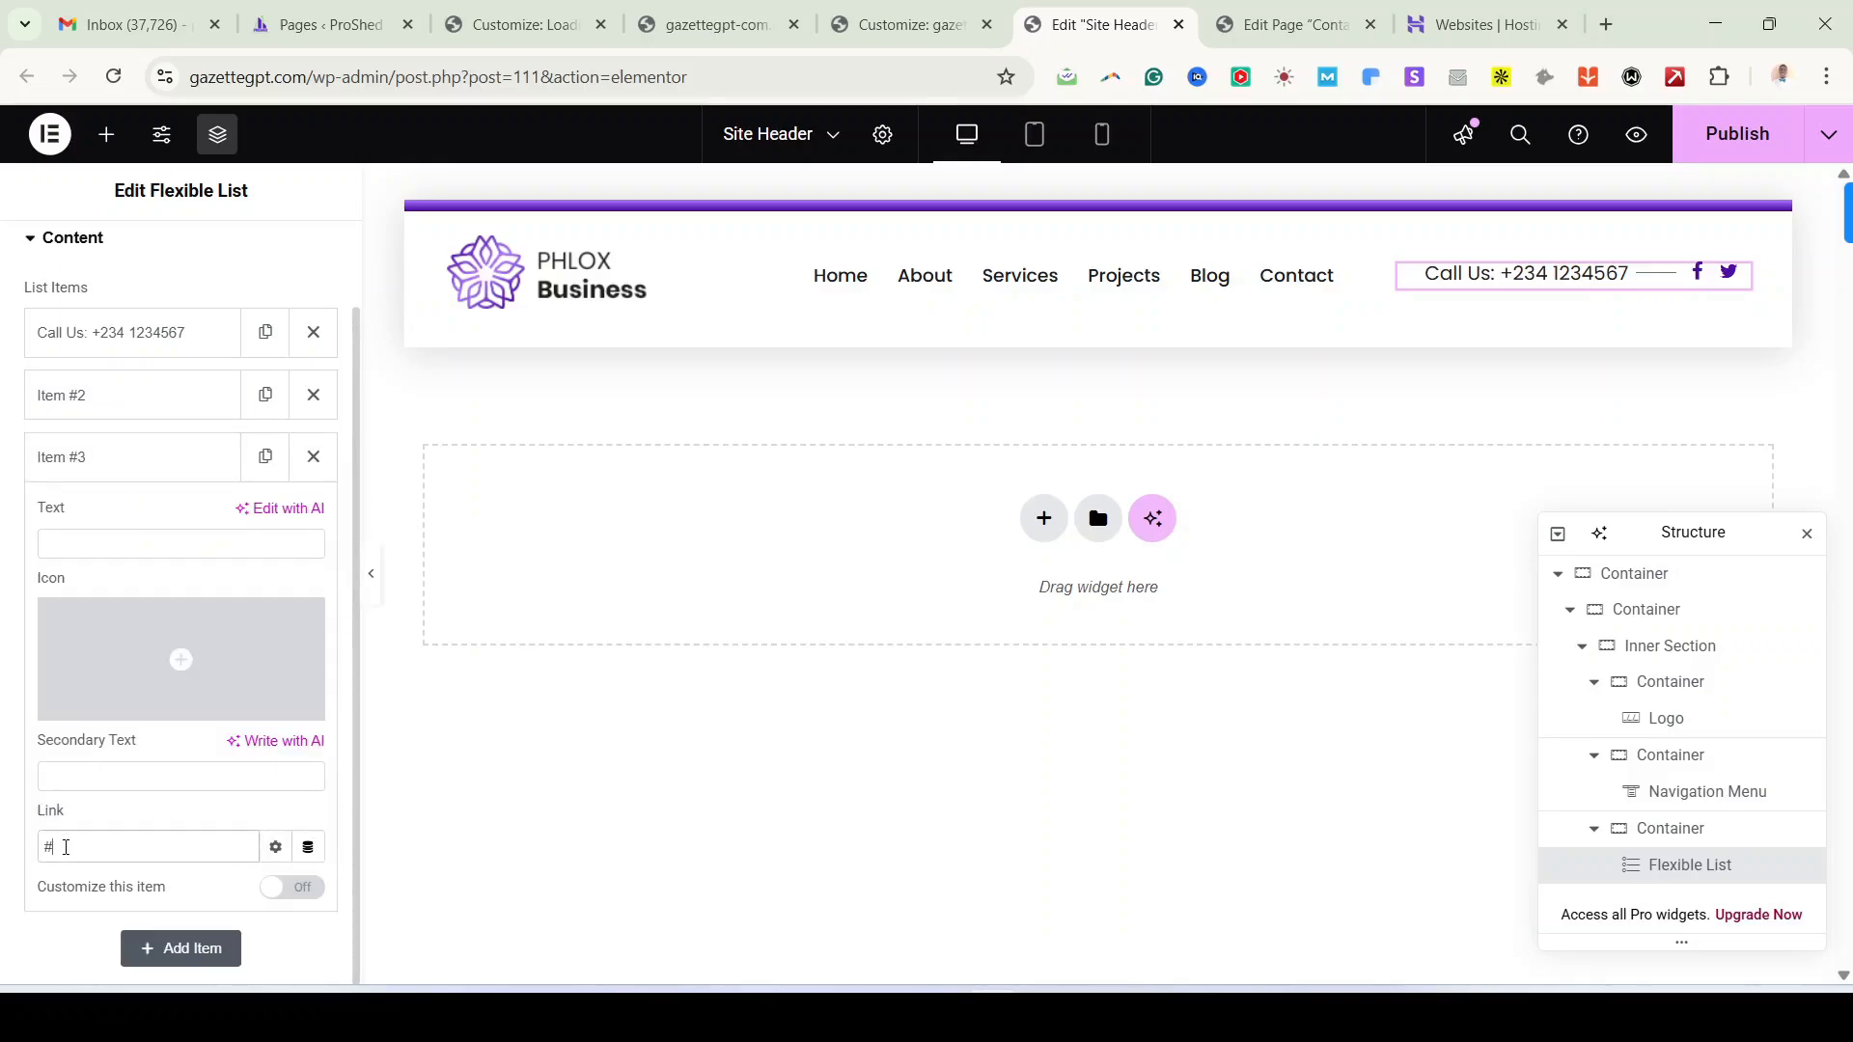
click(180, 656)
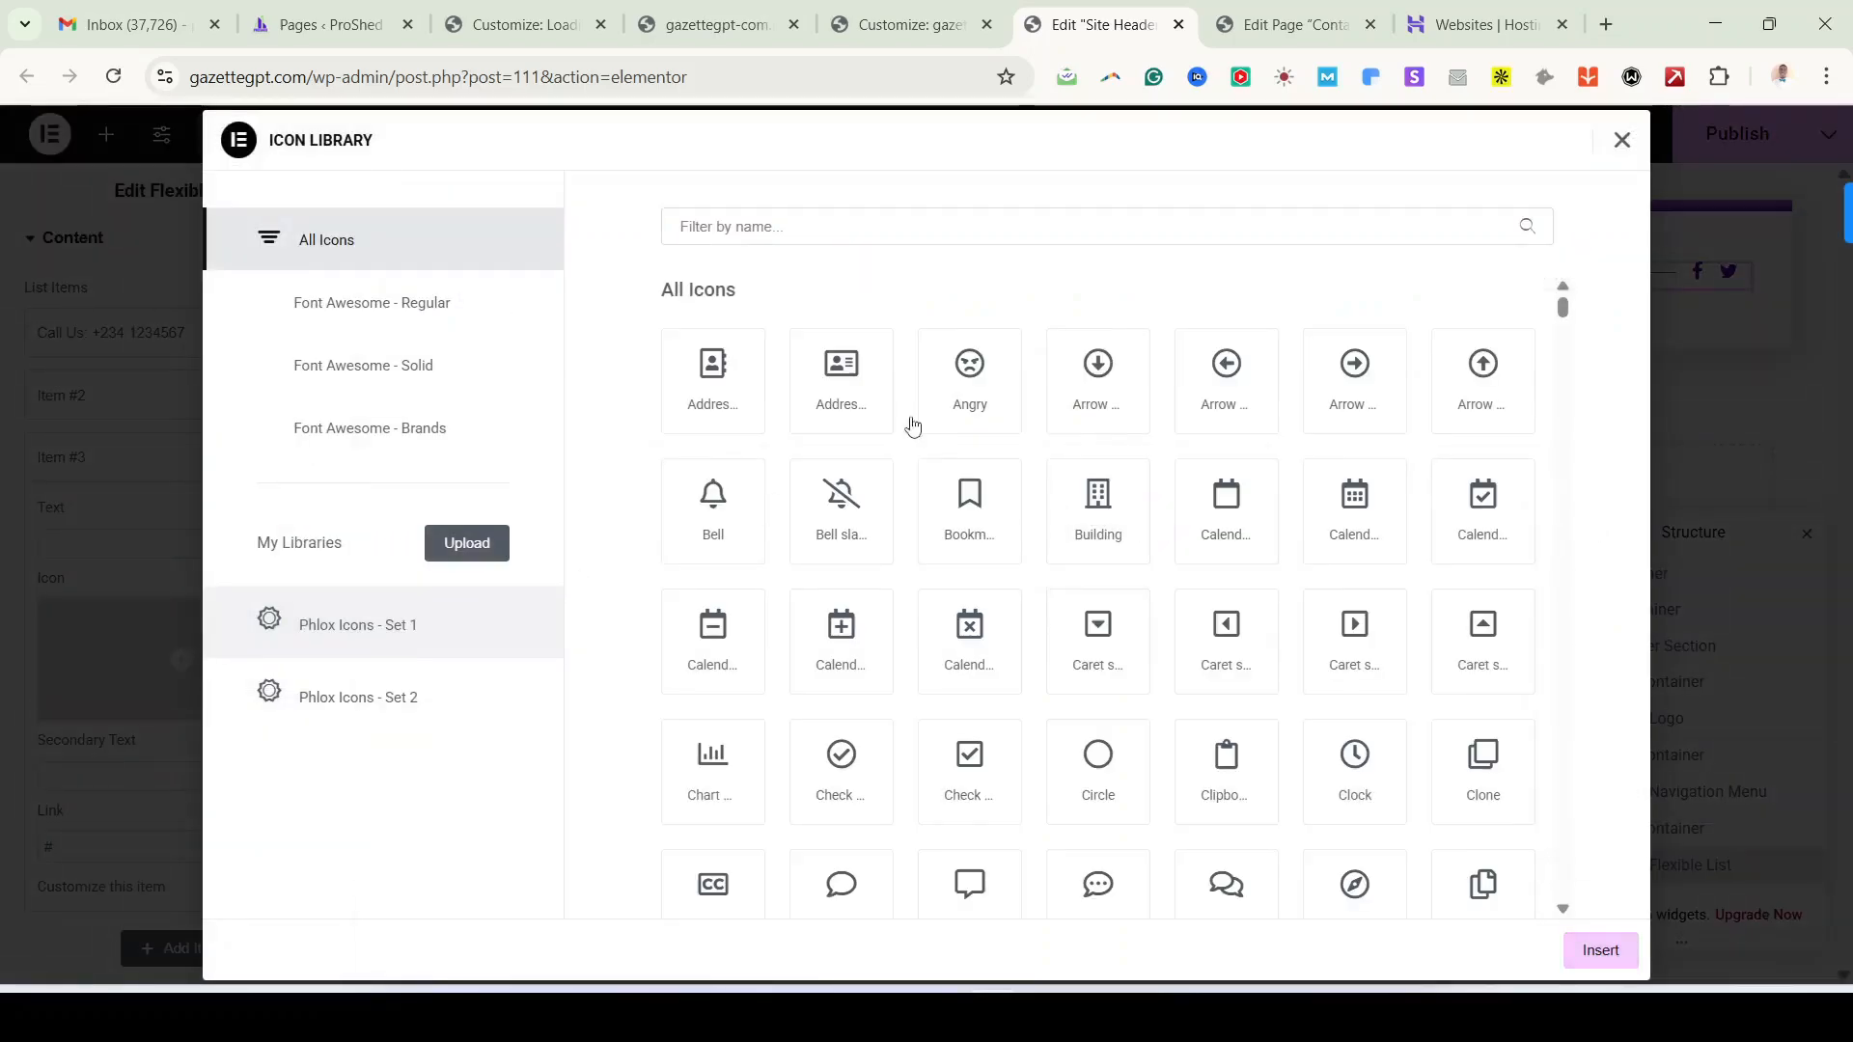
click(1134, 232)
text(x)
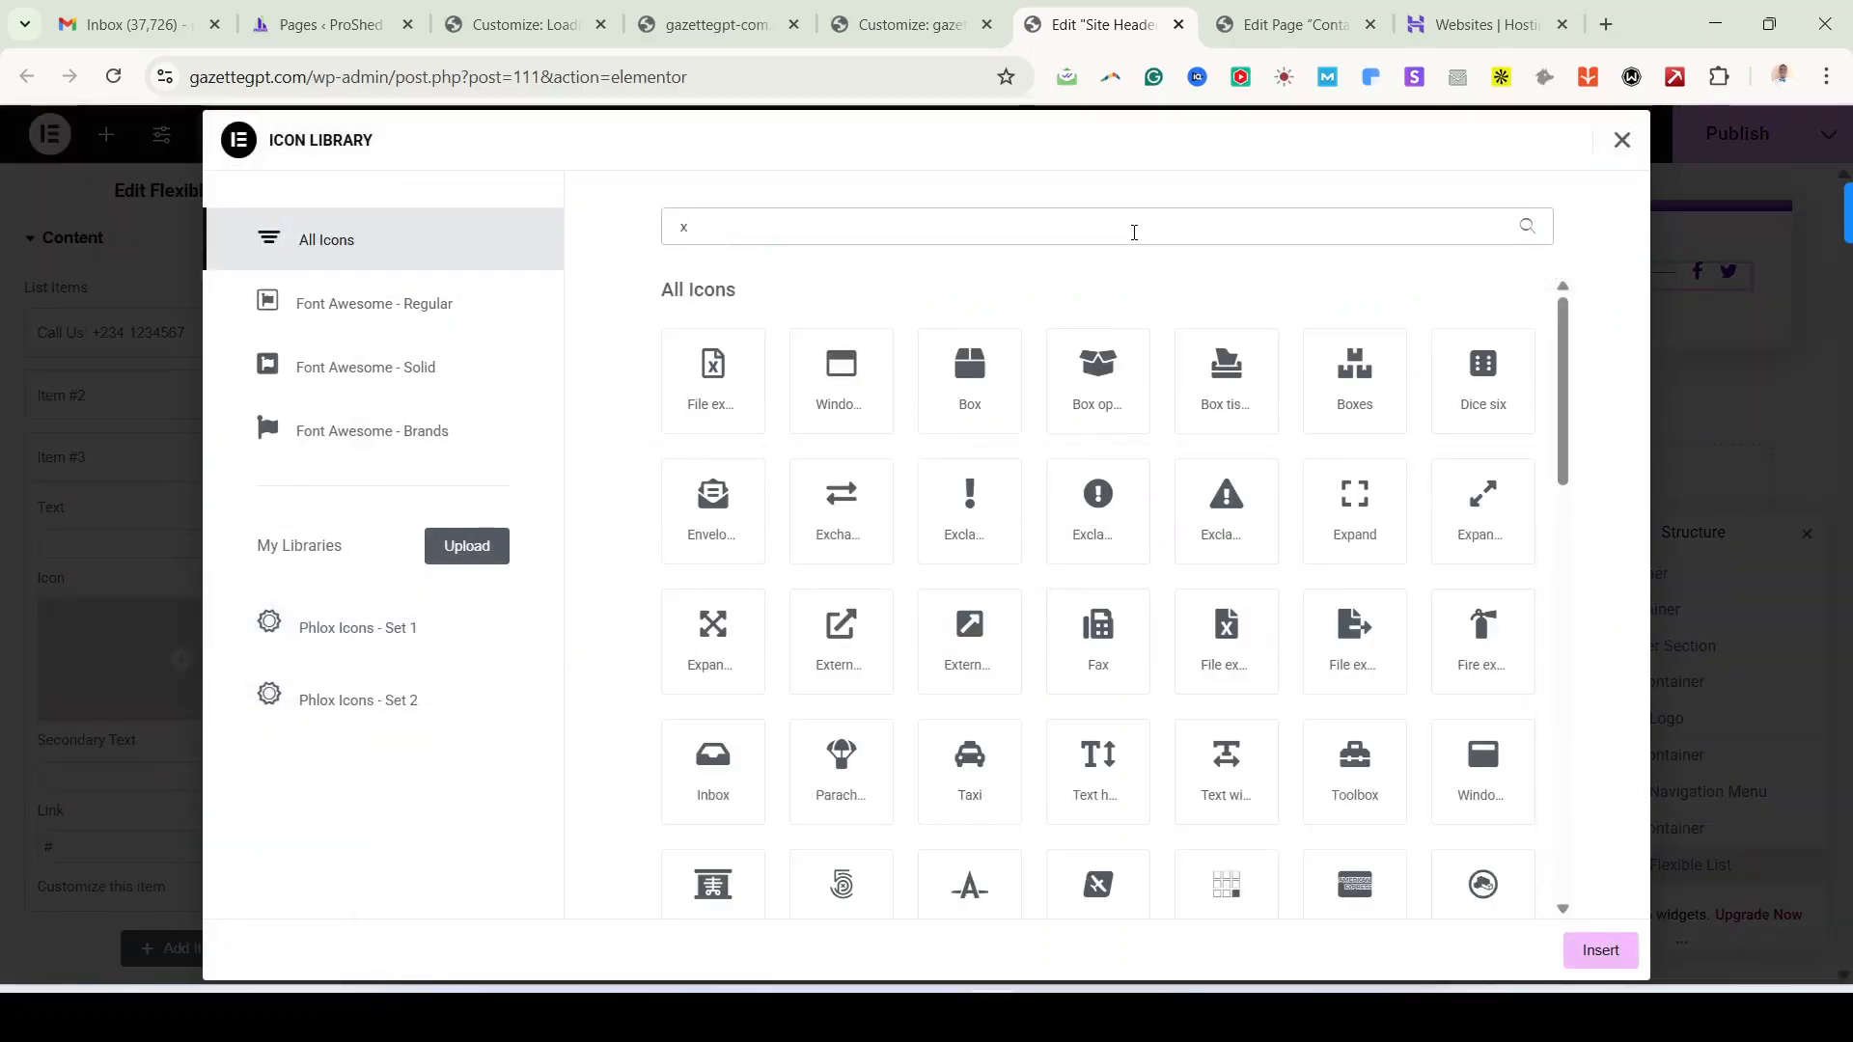
scroll(1150, 541, down, 6)
scroll(1152, 542, up, 6)
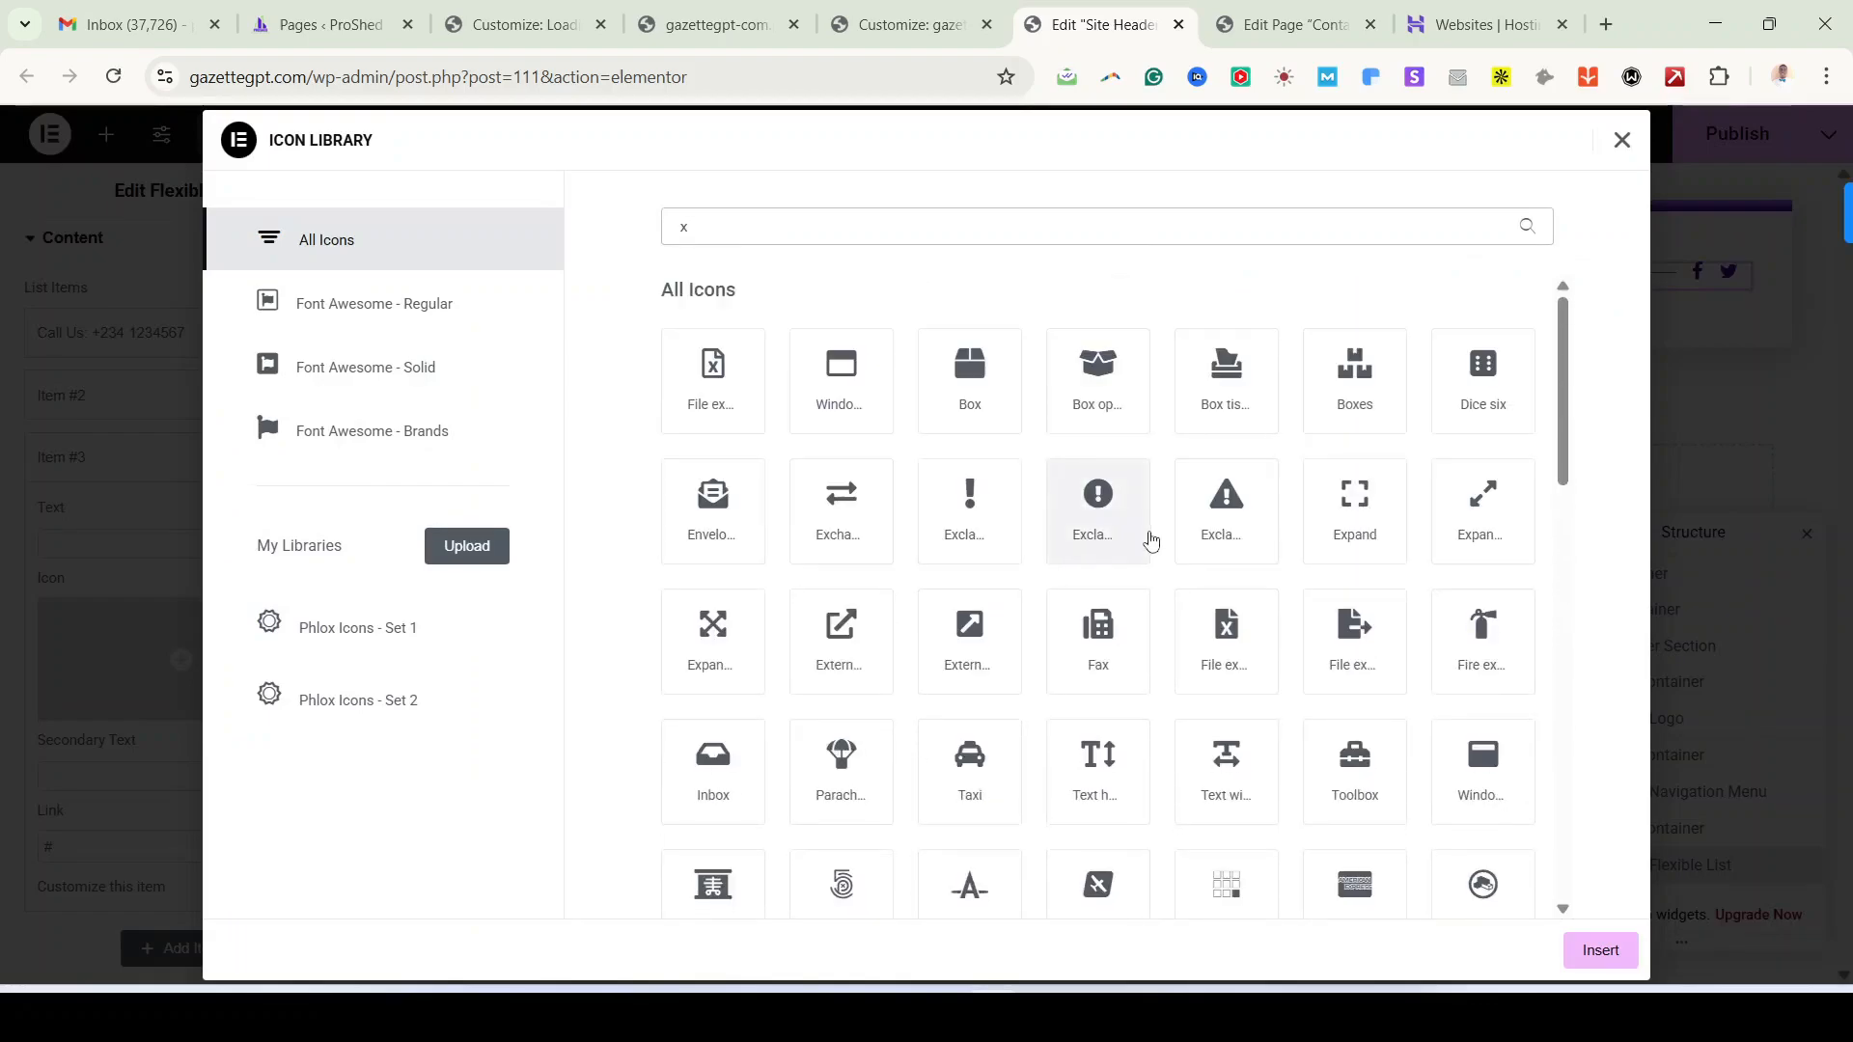
key(BackSpace)
text(tw)
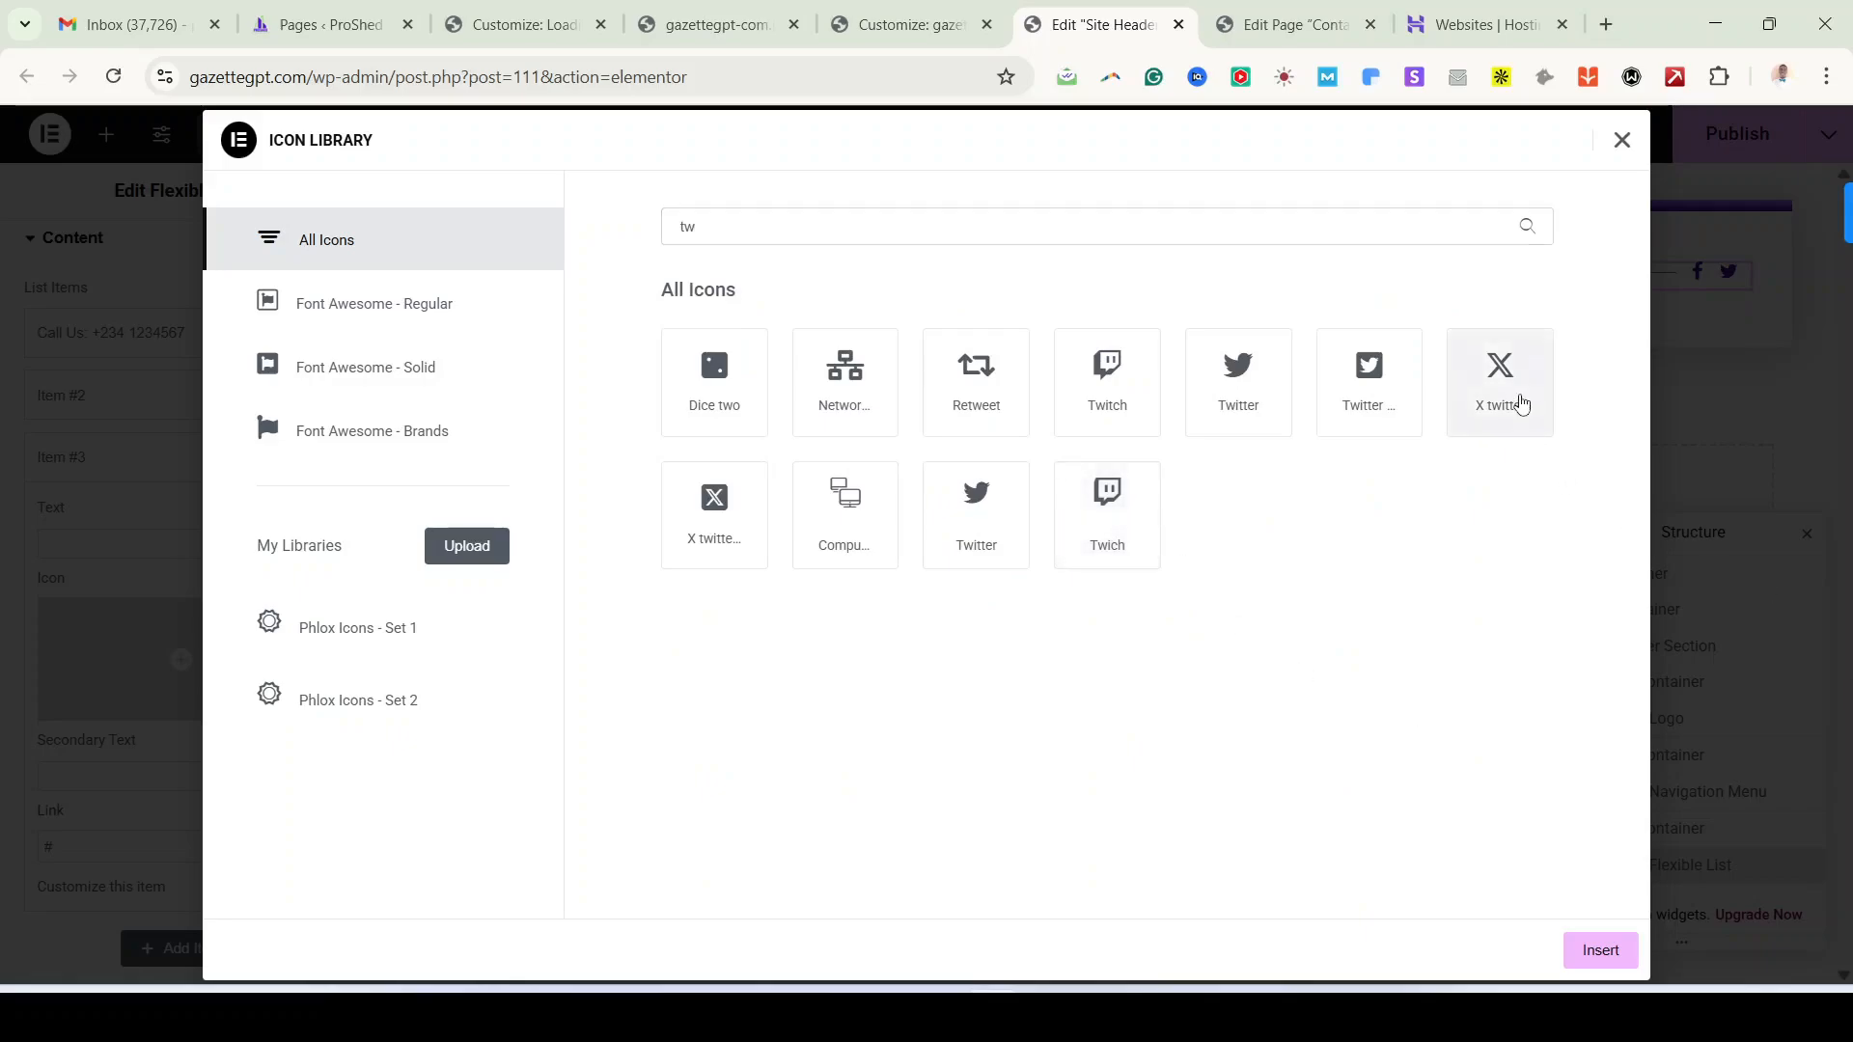
click(1517, 401)
click(1600, 950)
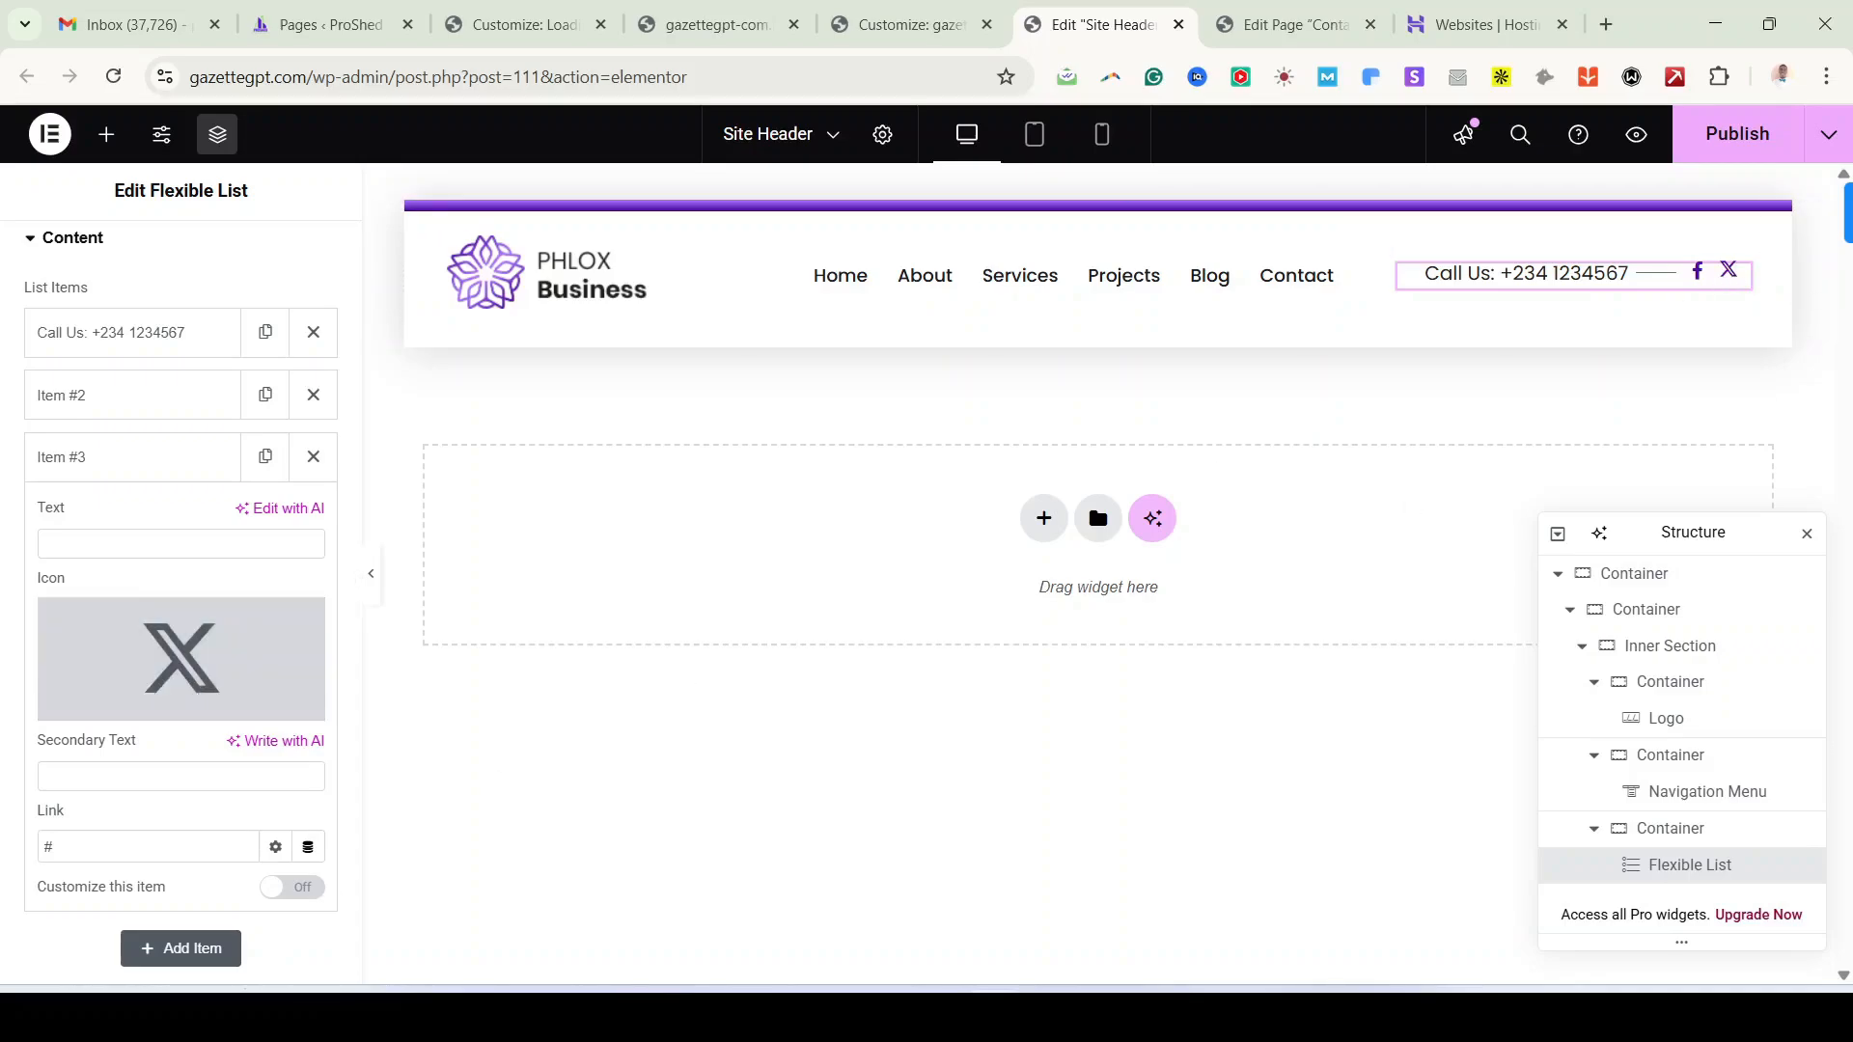
Step: Publish the updated site header
click(1737, 133)
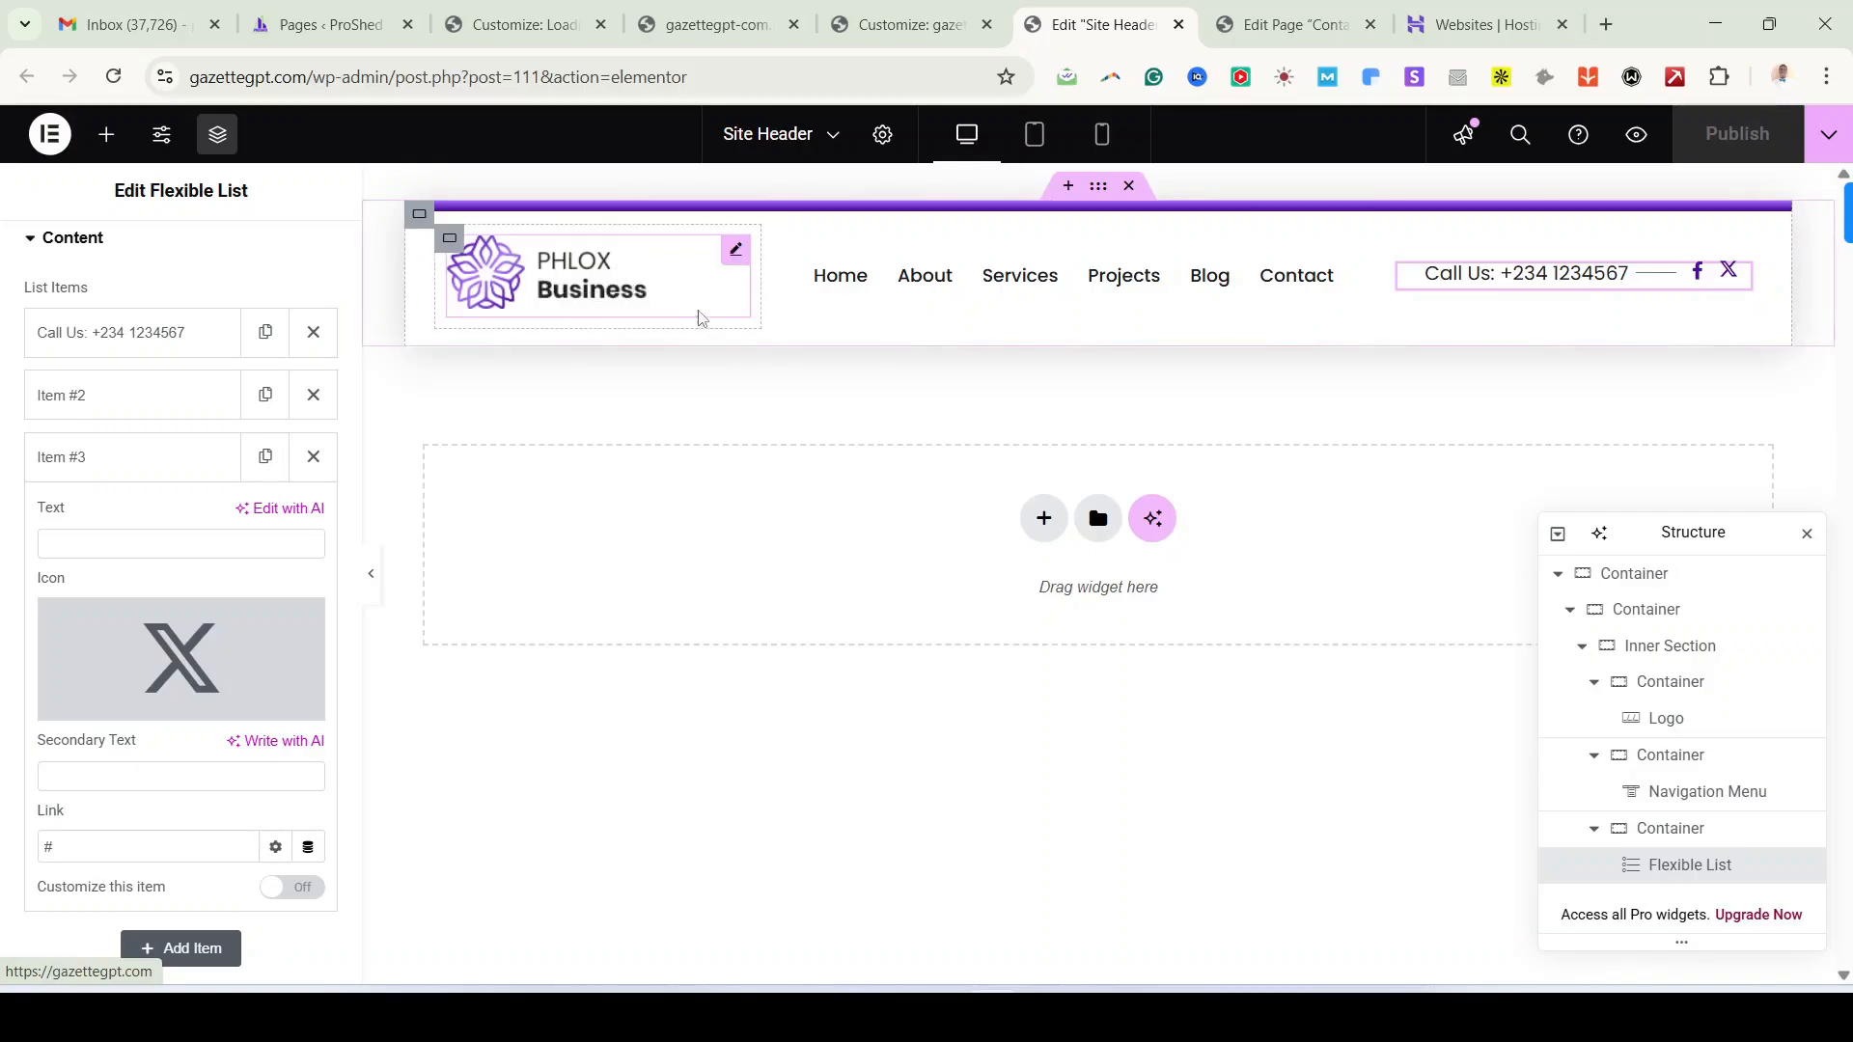
scroll(174, 426, up, 1)
scroll(174, 425, down, 1)
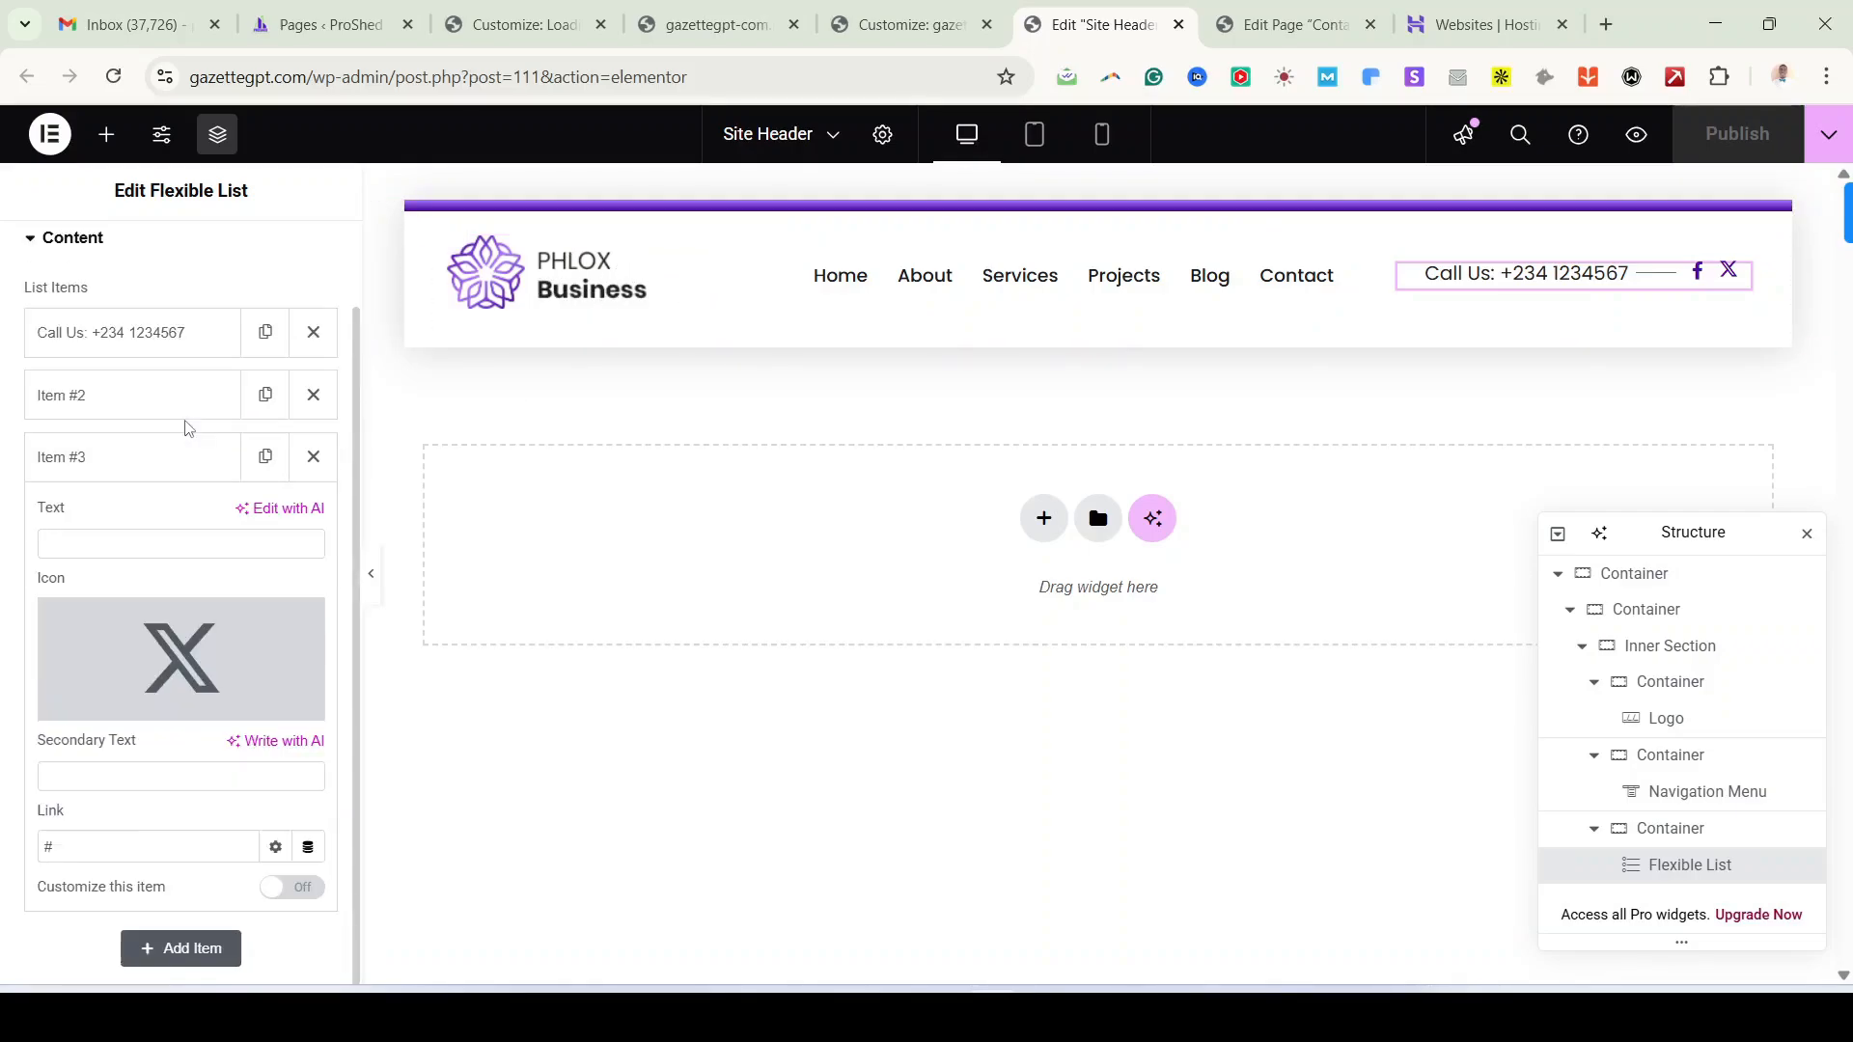
Step: Close the header builder, reload the Customizer and open Header Templates
click(1178, 24)
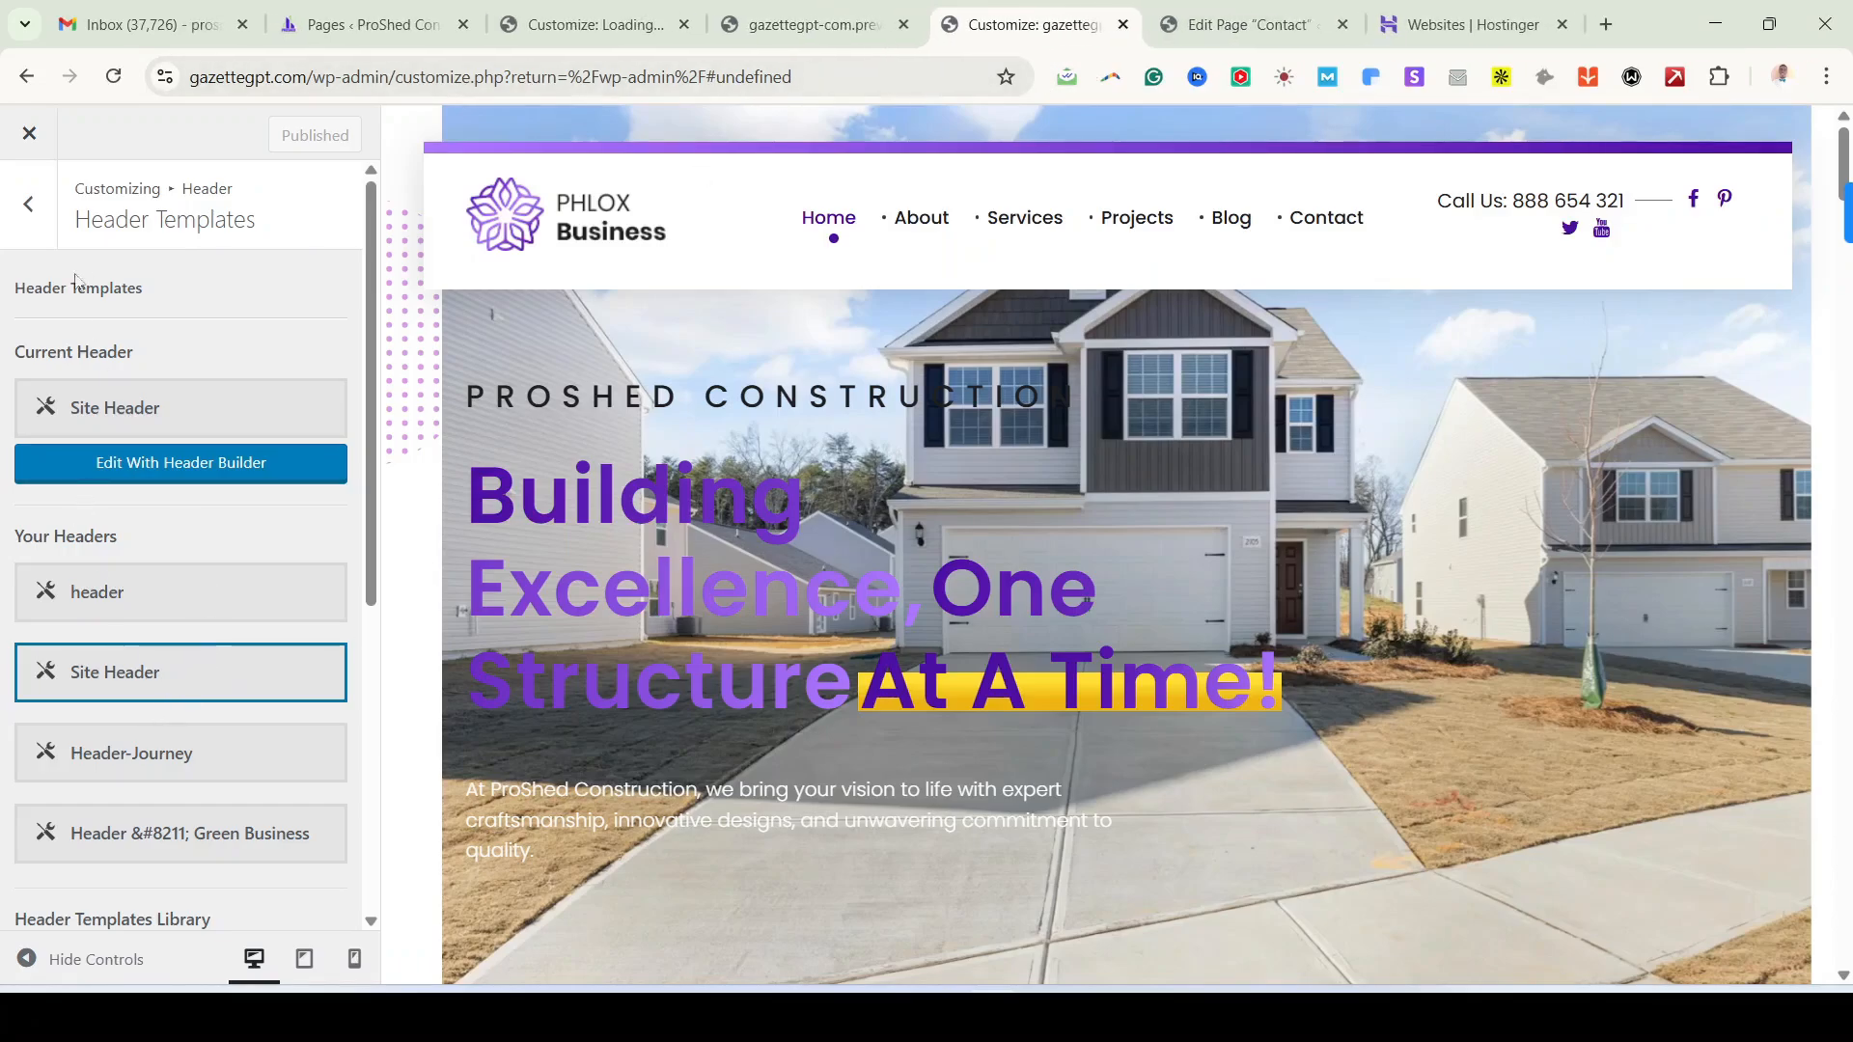
click(28, 208)
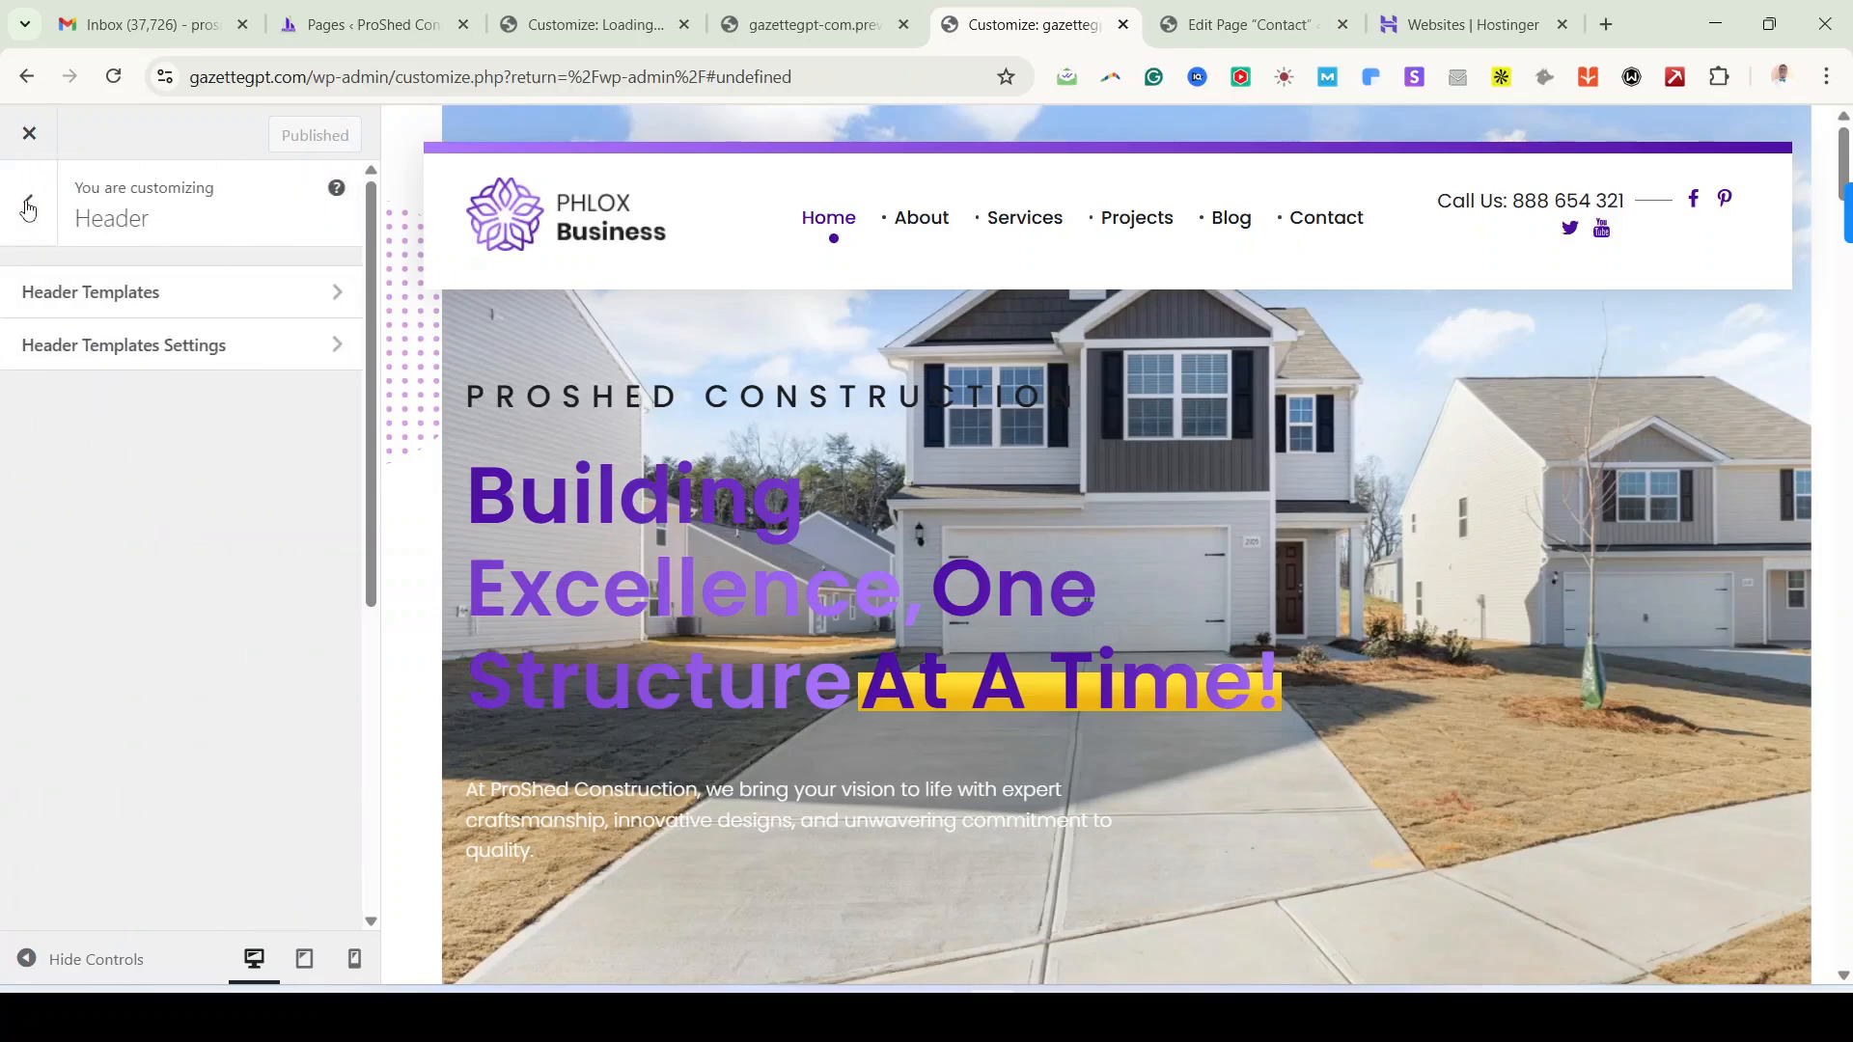
click(27, 209)
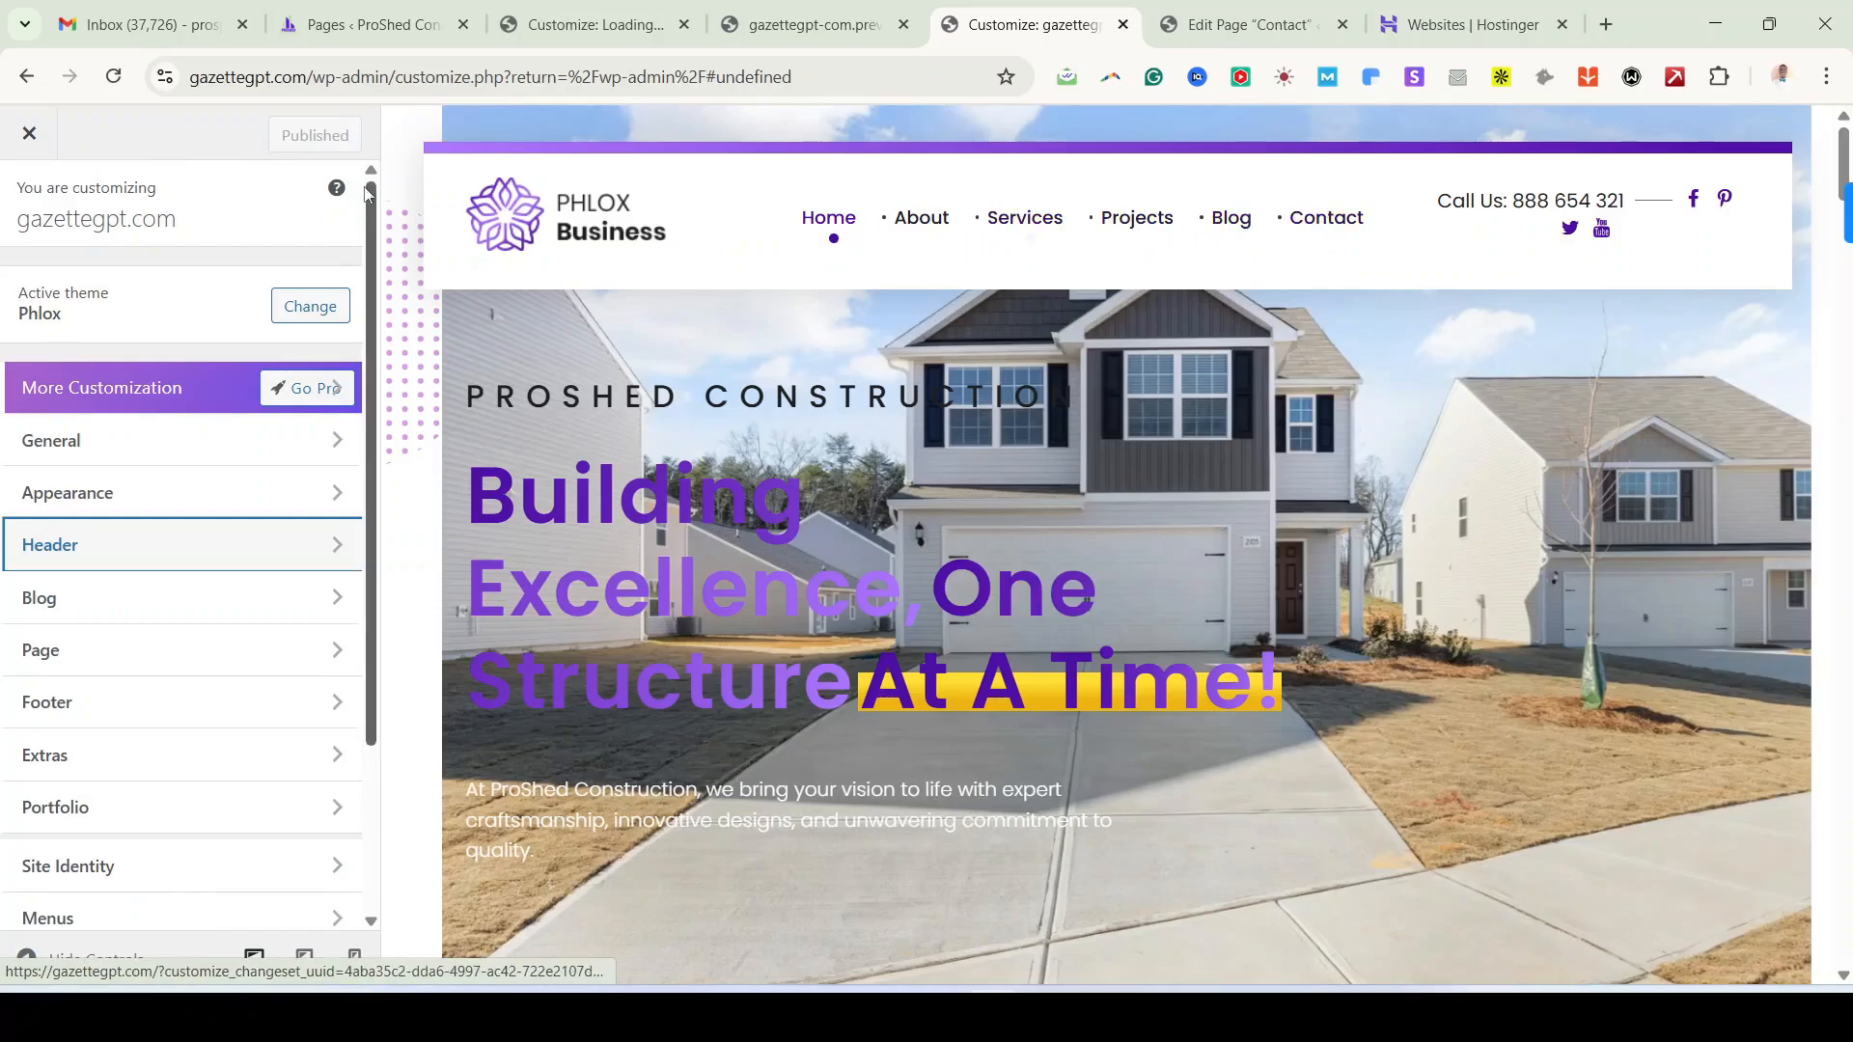
click(114, 77)
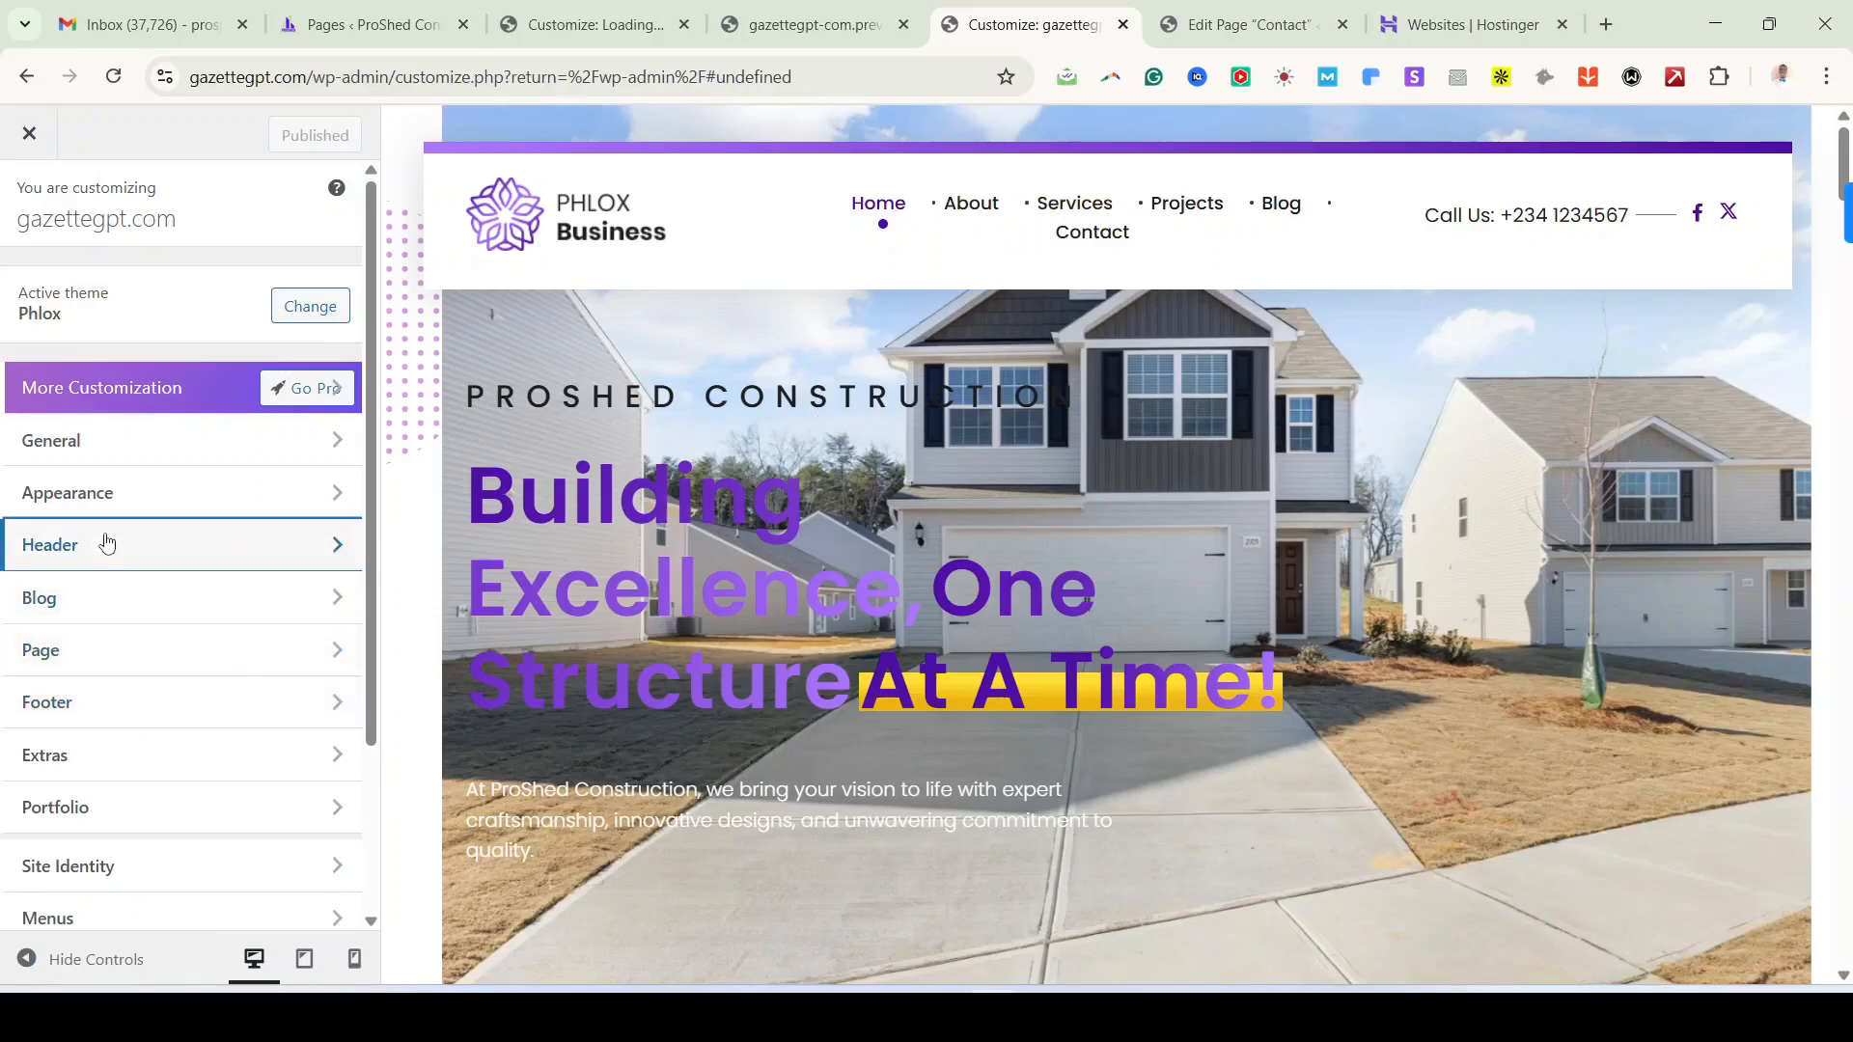
click(106, 544)
click(187, 288)
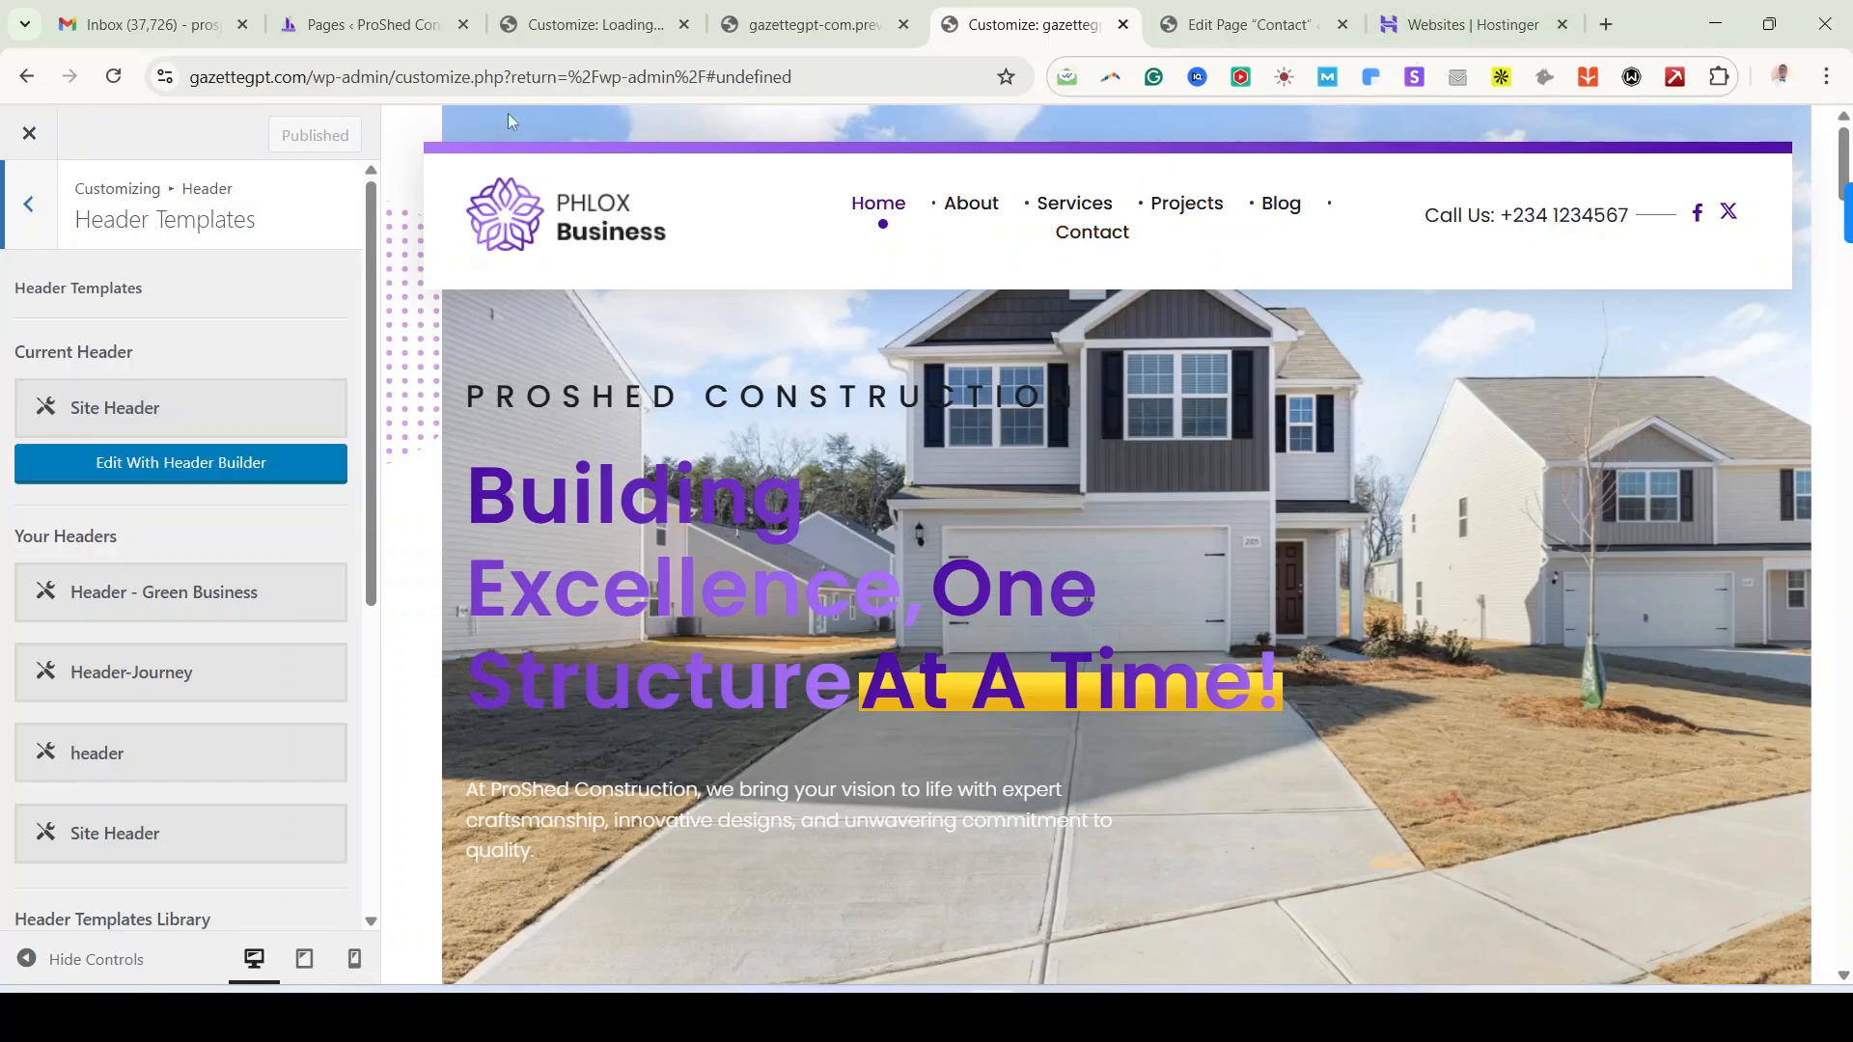
click(317, 82)
click(291, 79)
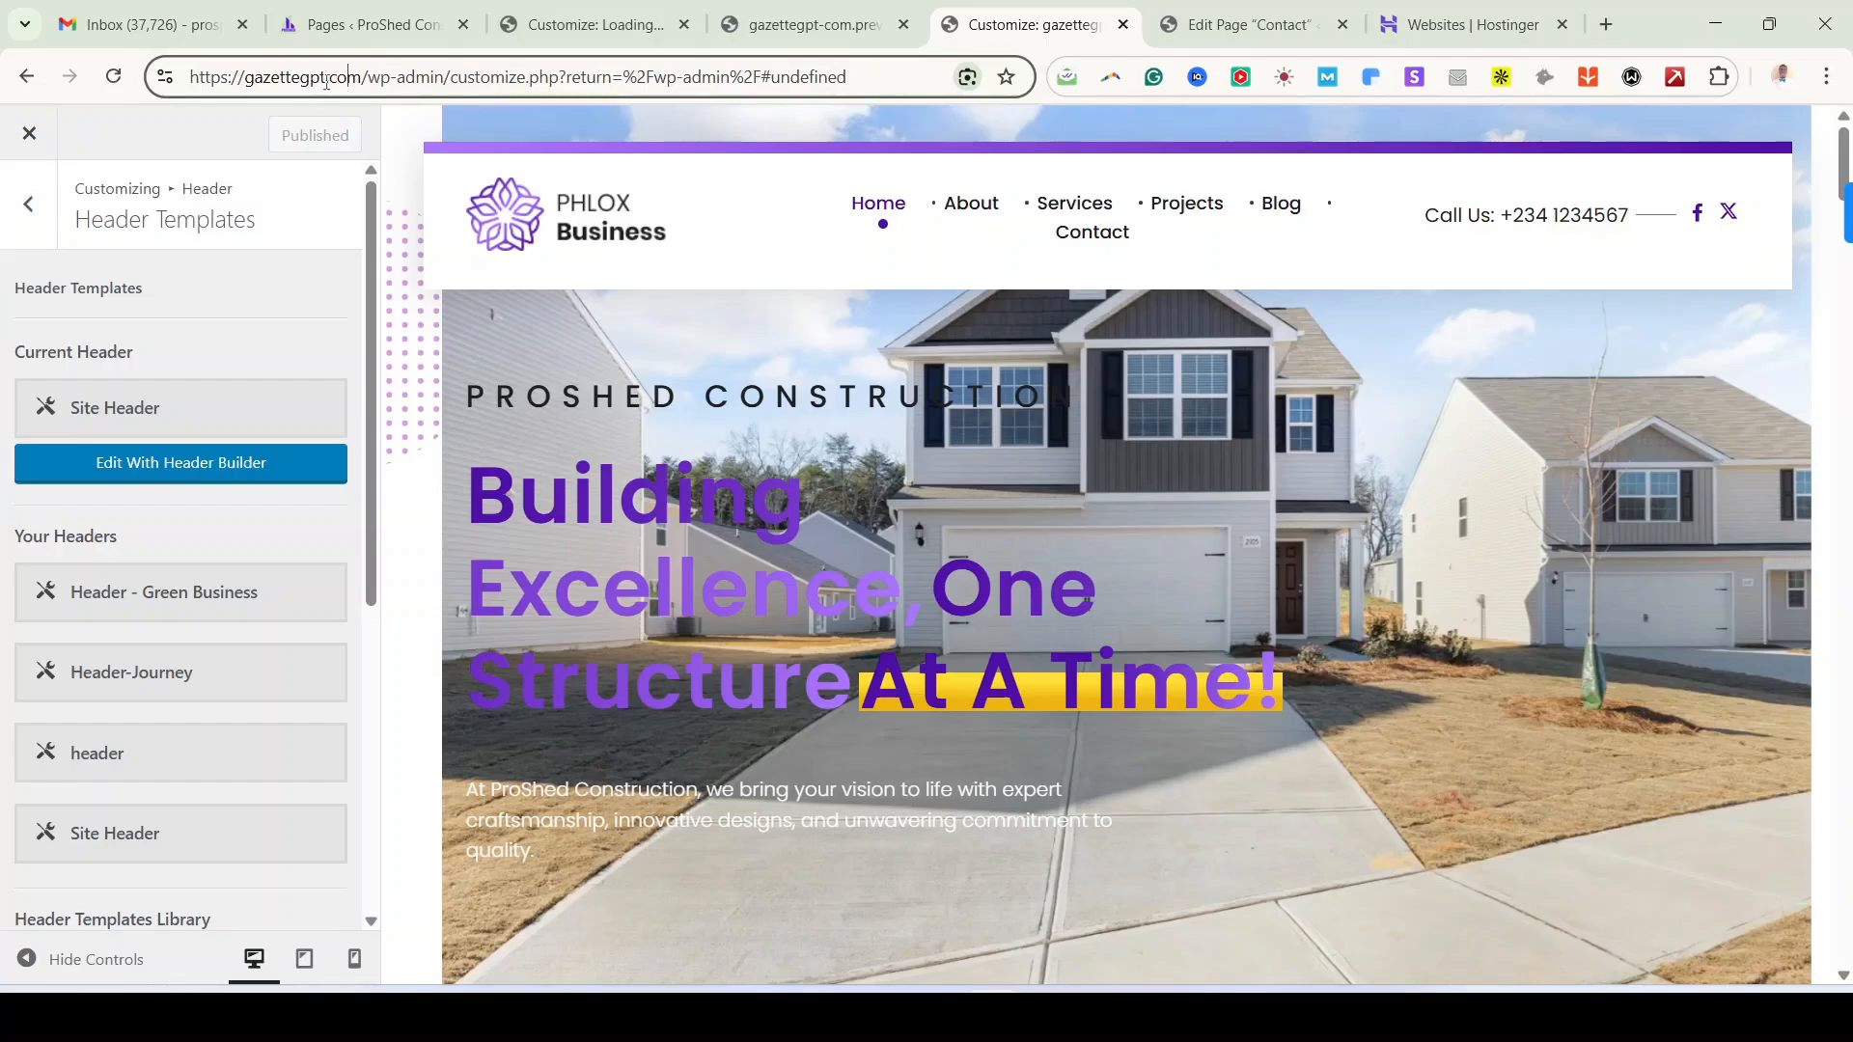
drag(360, 76, 162, 99)
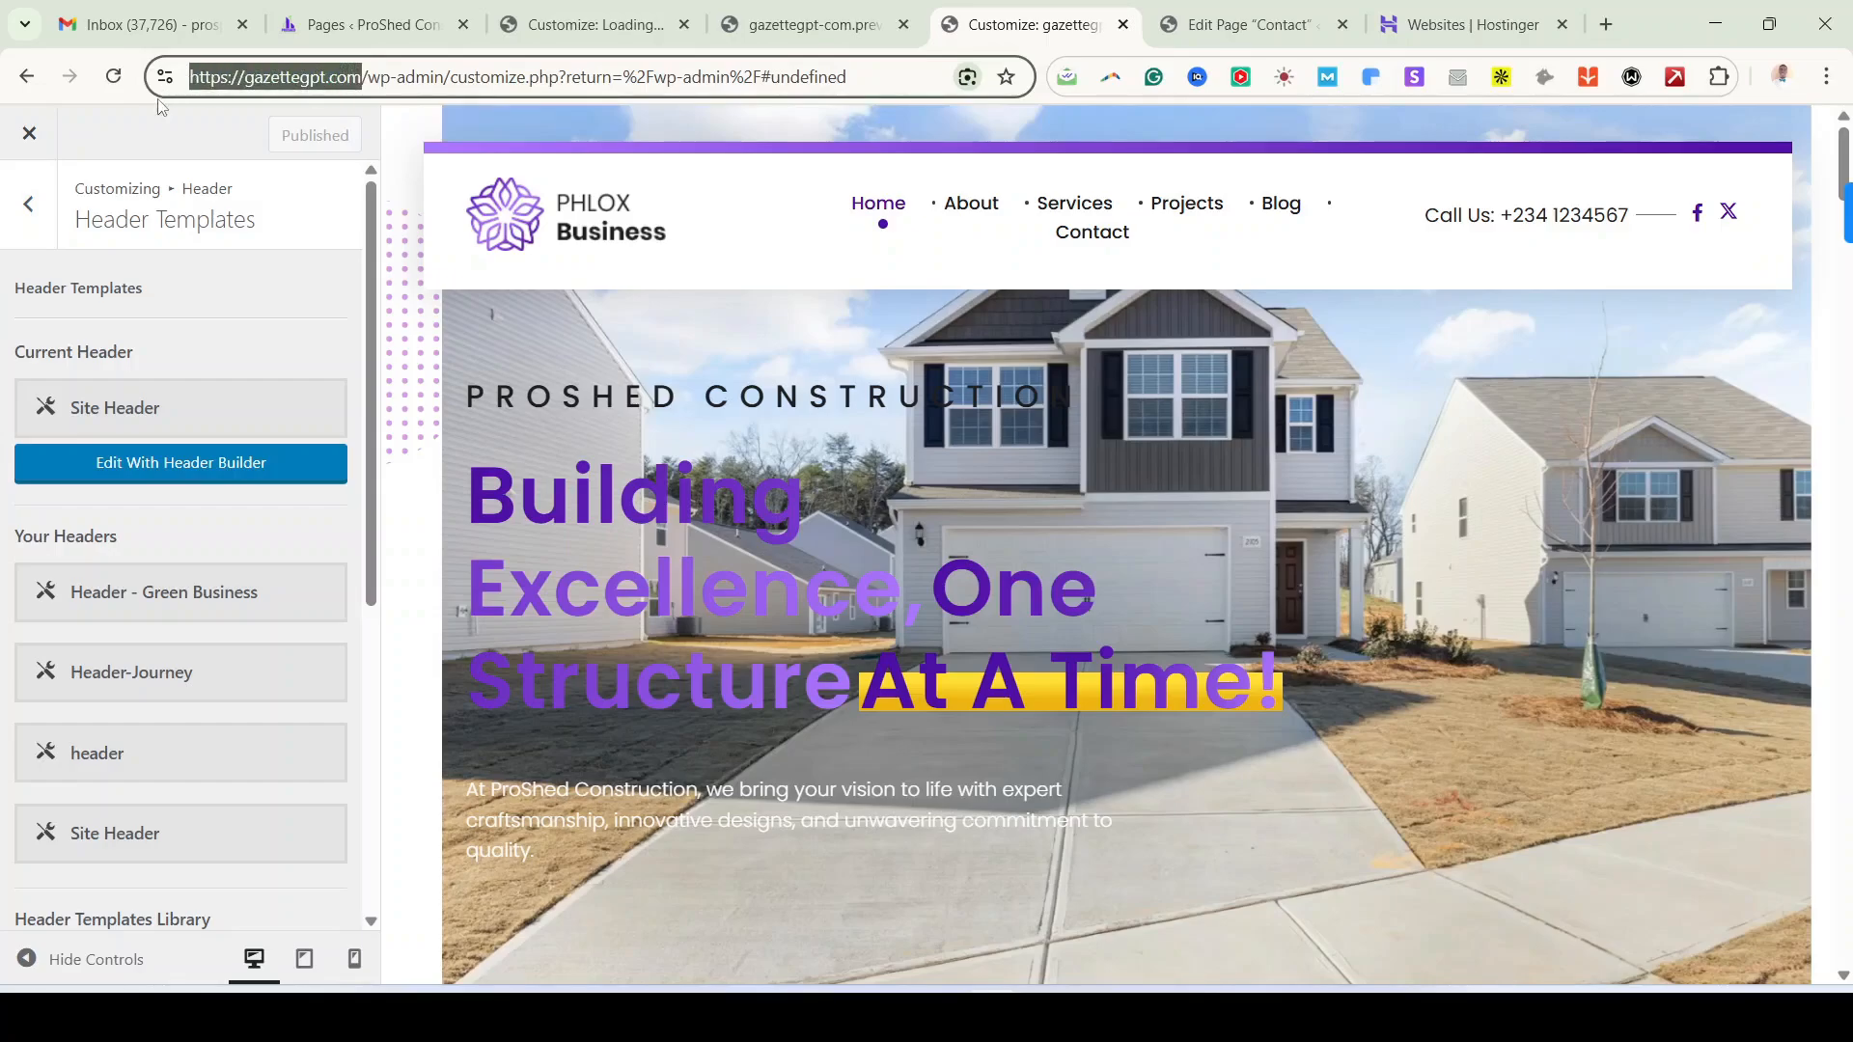
key(ctrl+c)
Step: Load gazettegpt.com in a new tab, then go back to the Customizer and out of Header Templates
click(1605, 24)
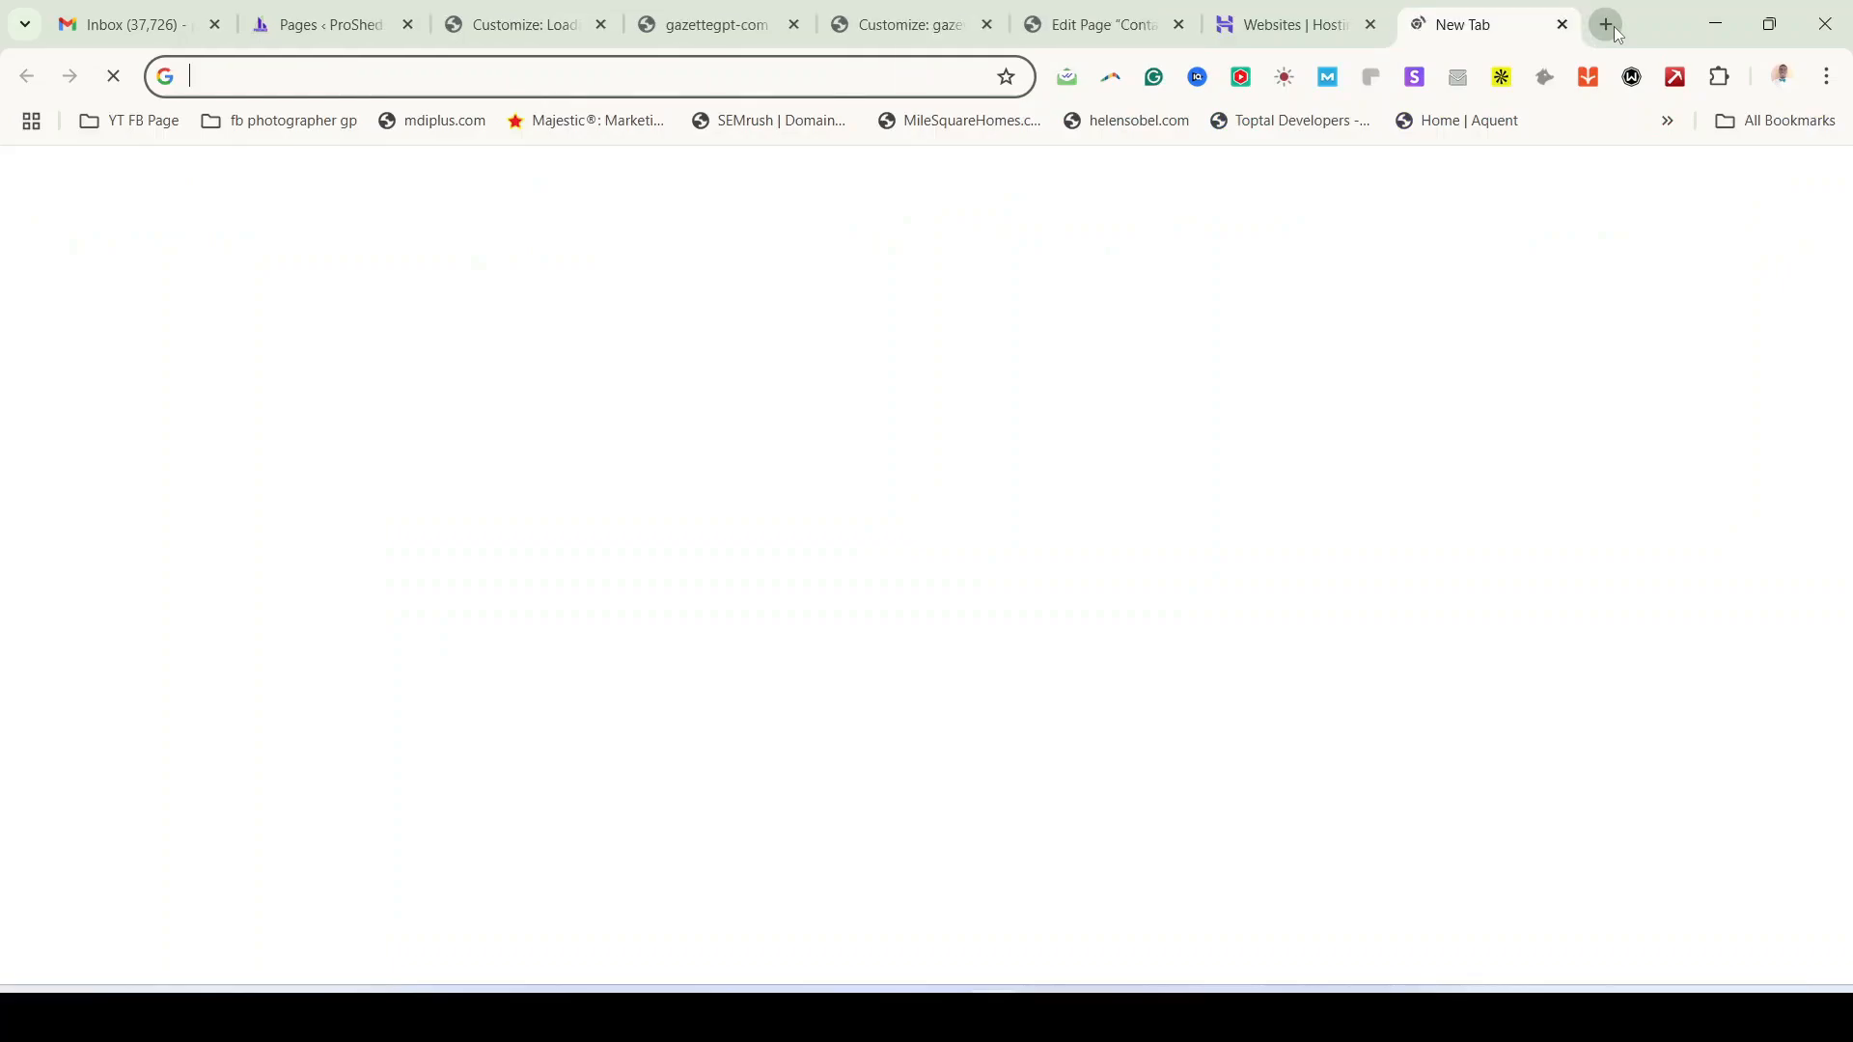
key(ctrl+v)
key(Return)
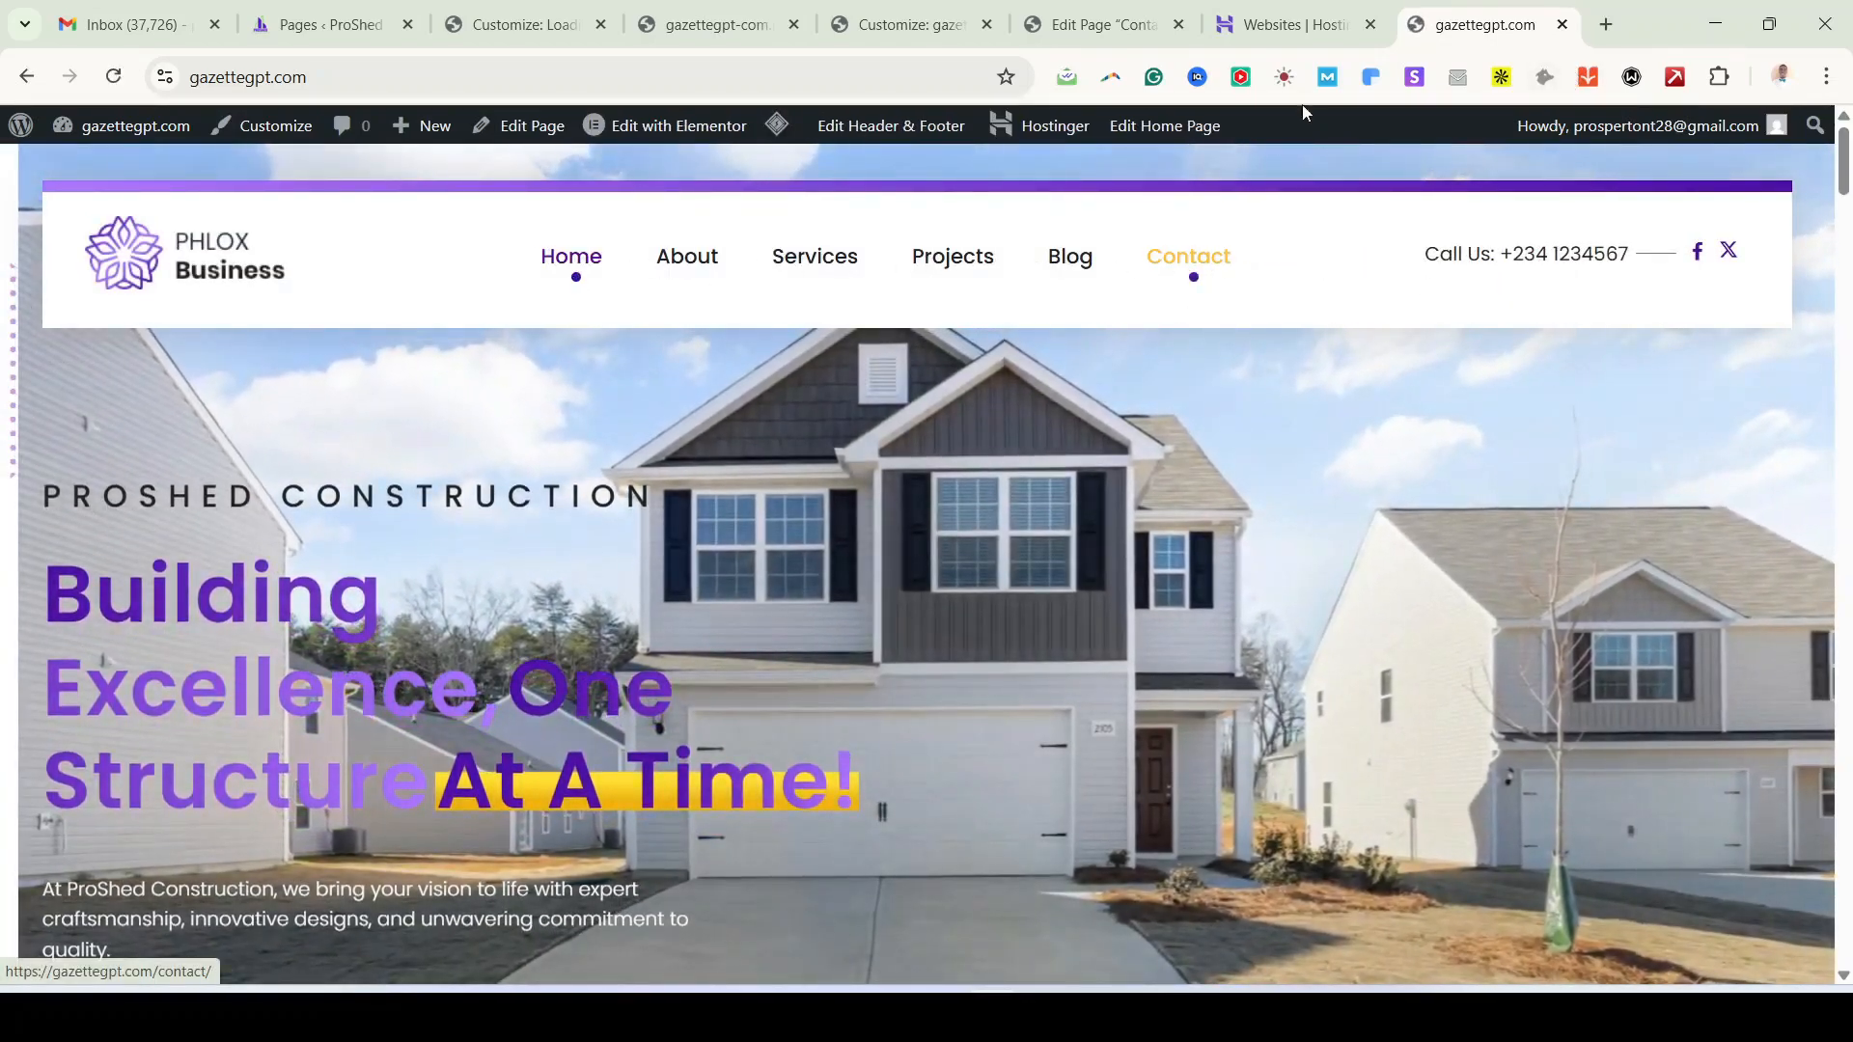
click(890, 36)
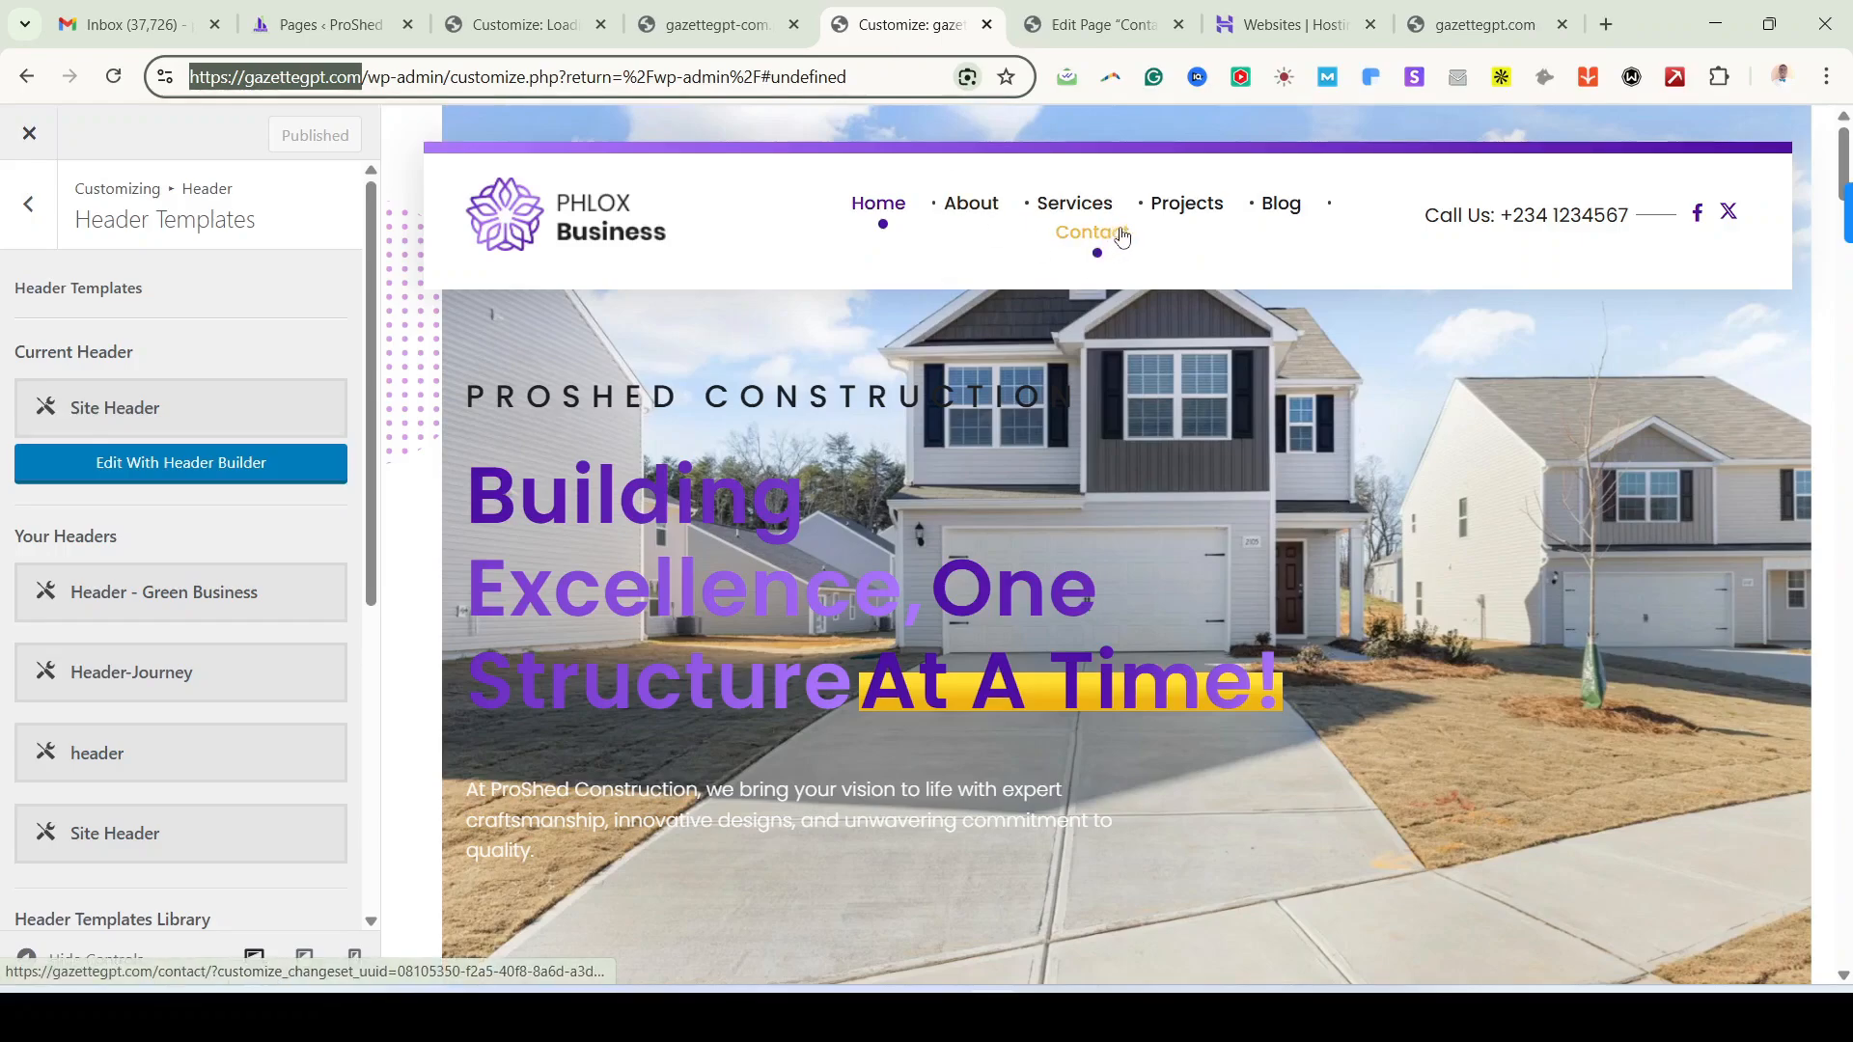
click(26, 218)
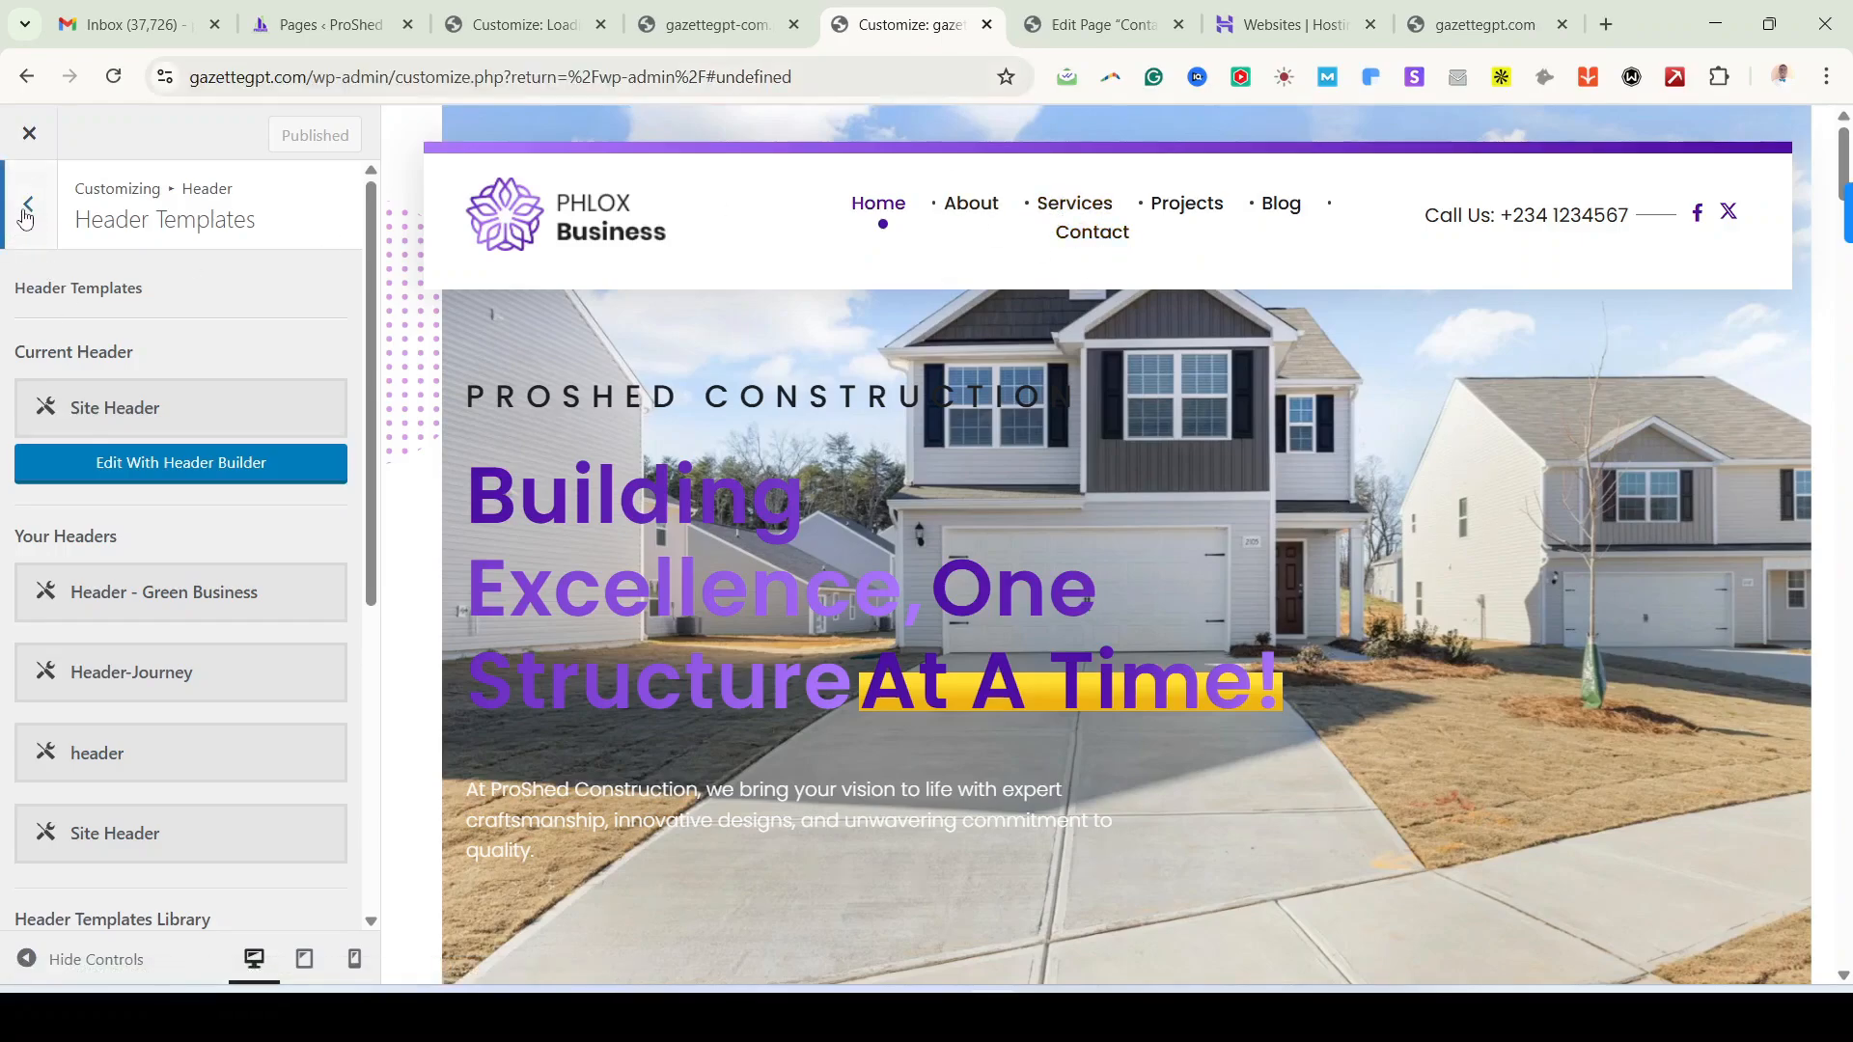
Step: Review the Blog Single Post and Single Post Title settings, then return to the main menu
click(27, 202)
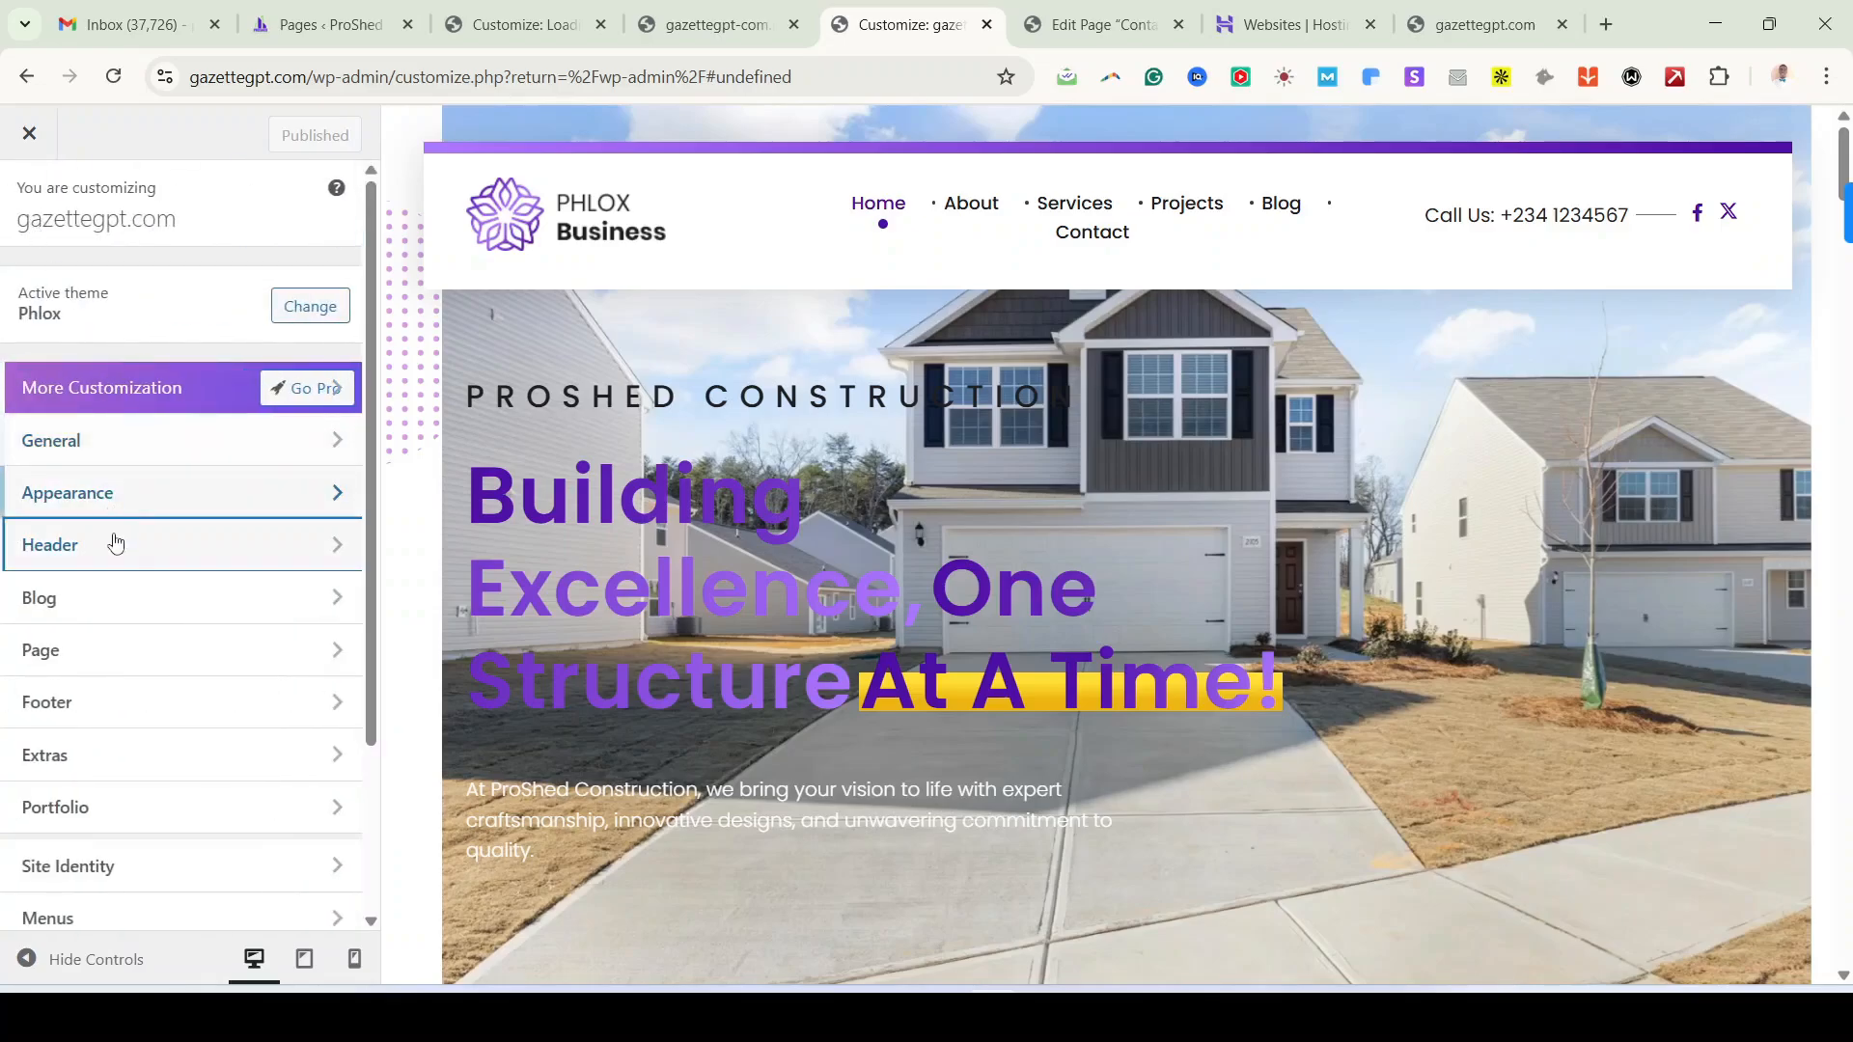
click(133, 601)
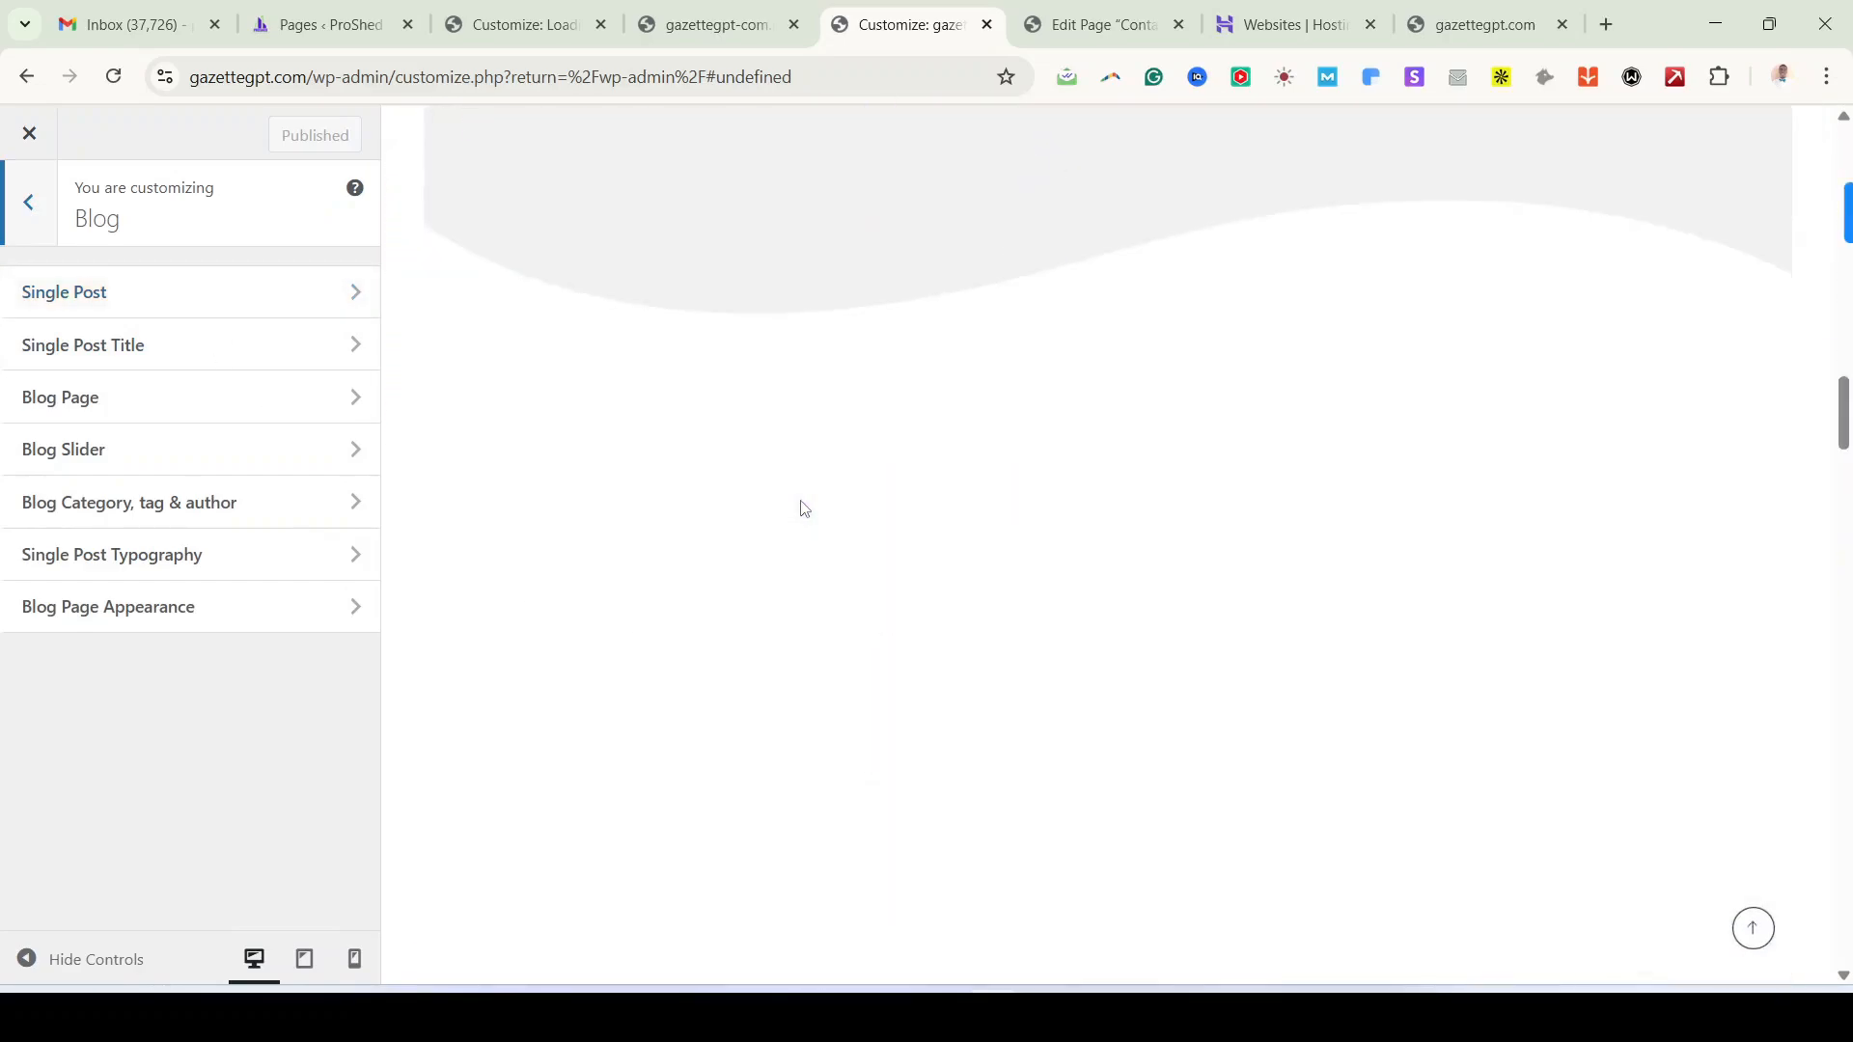
scroll(805, 509, down, 9)
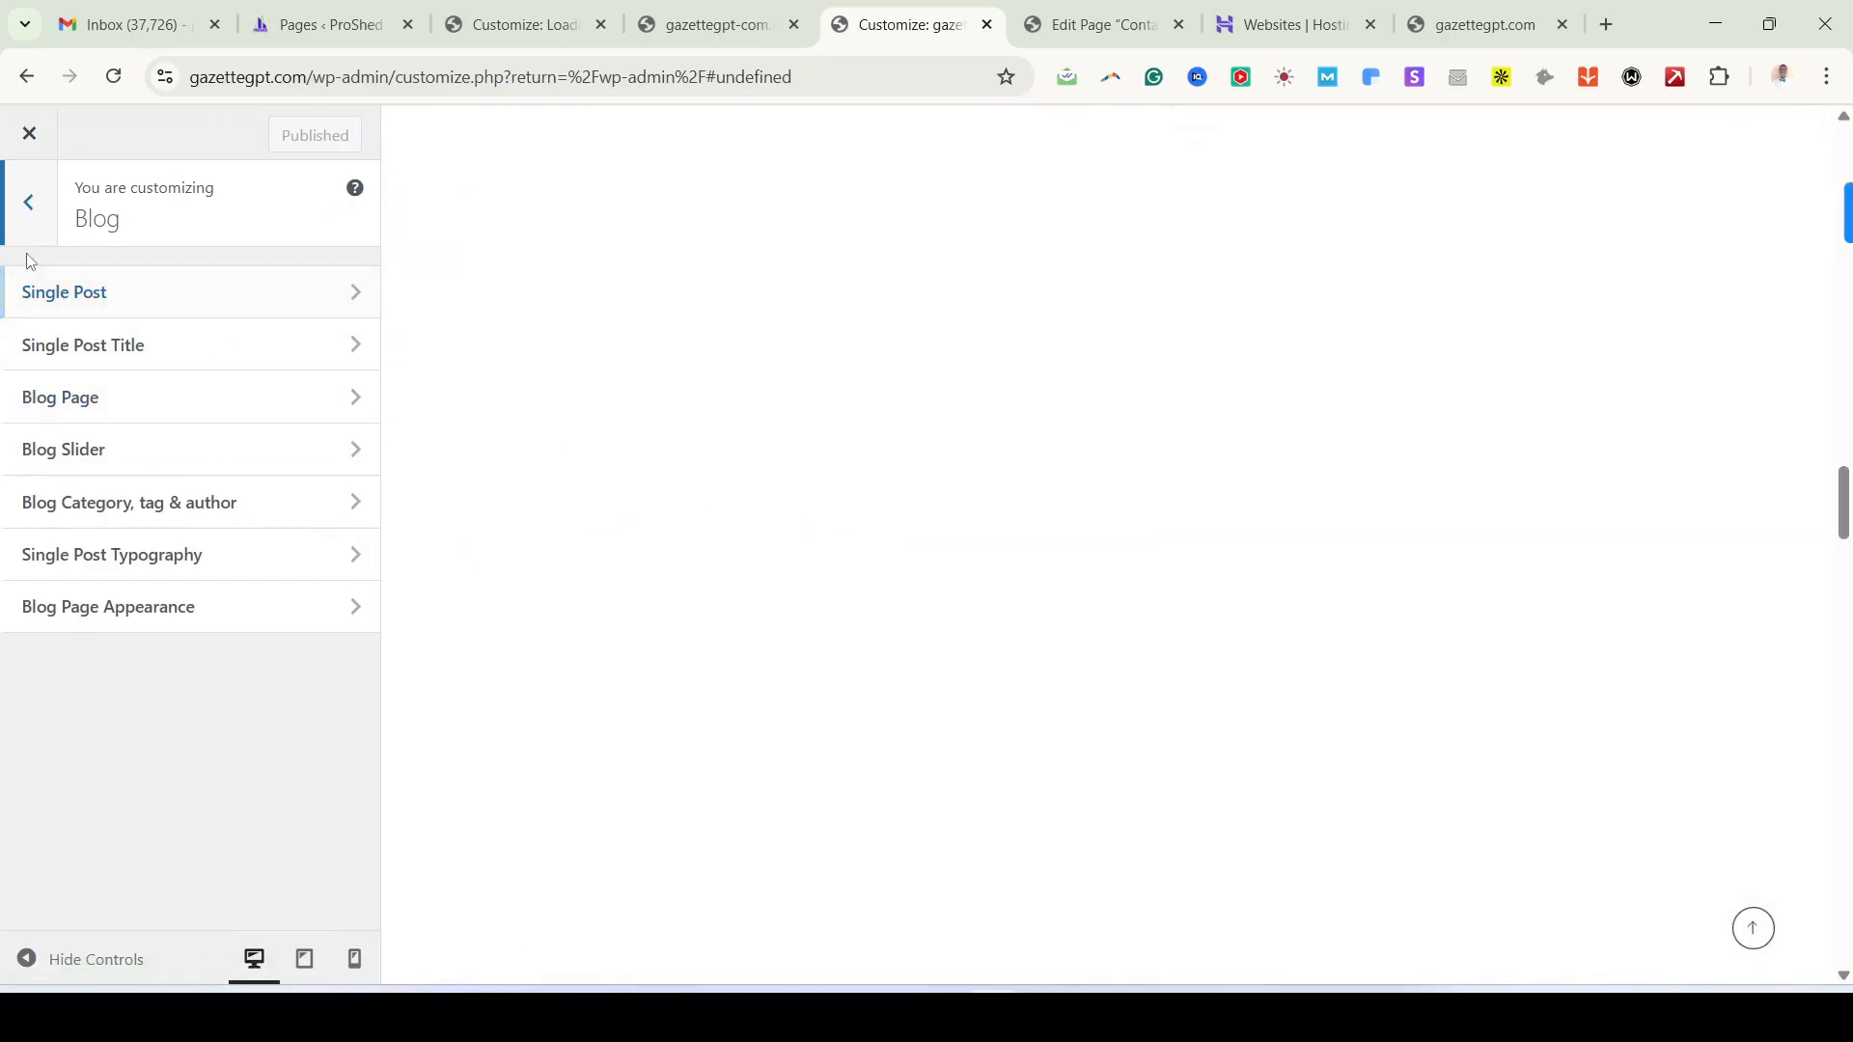
click(57, 301)
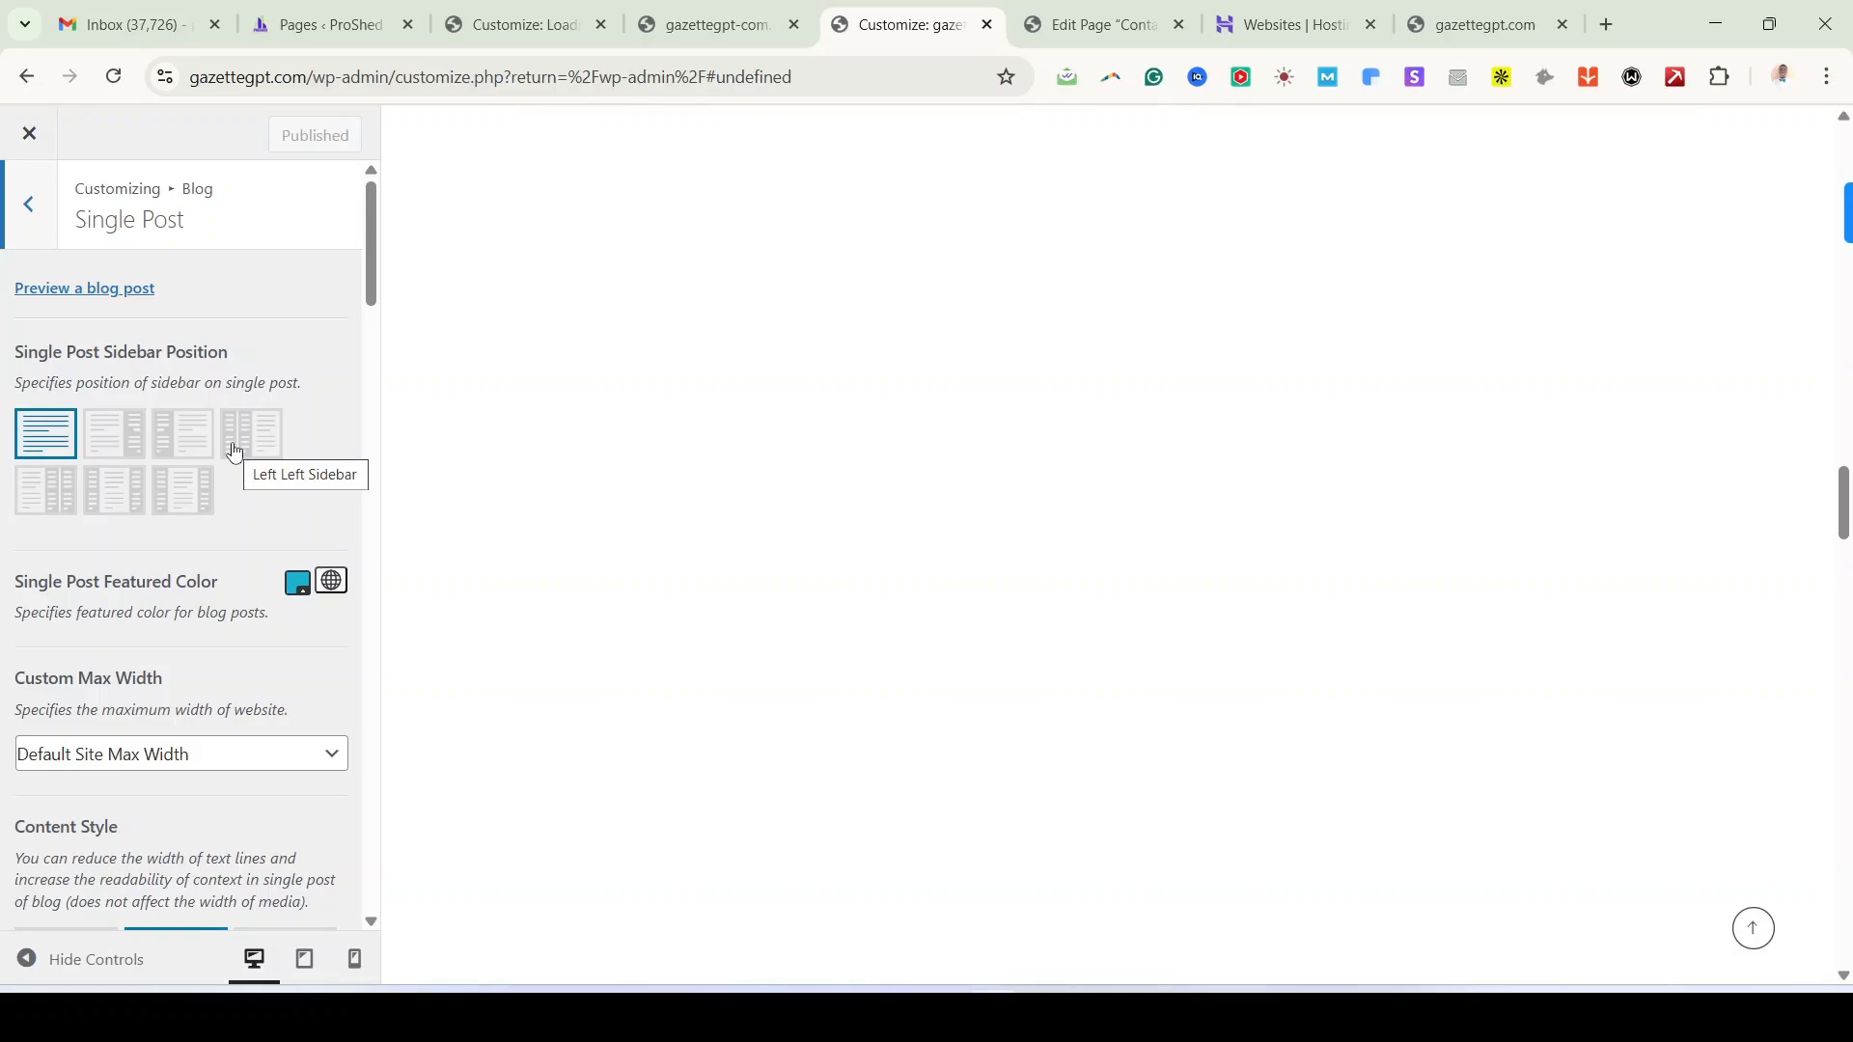
click(32, 200)
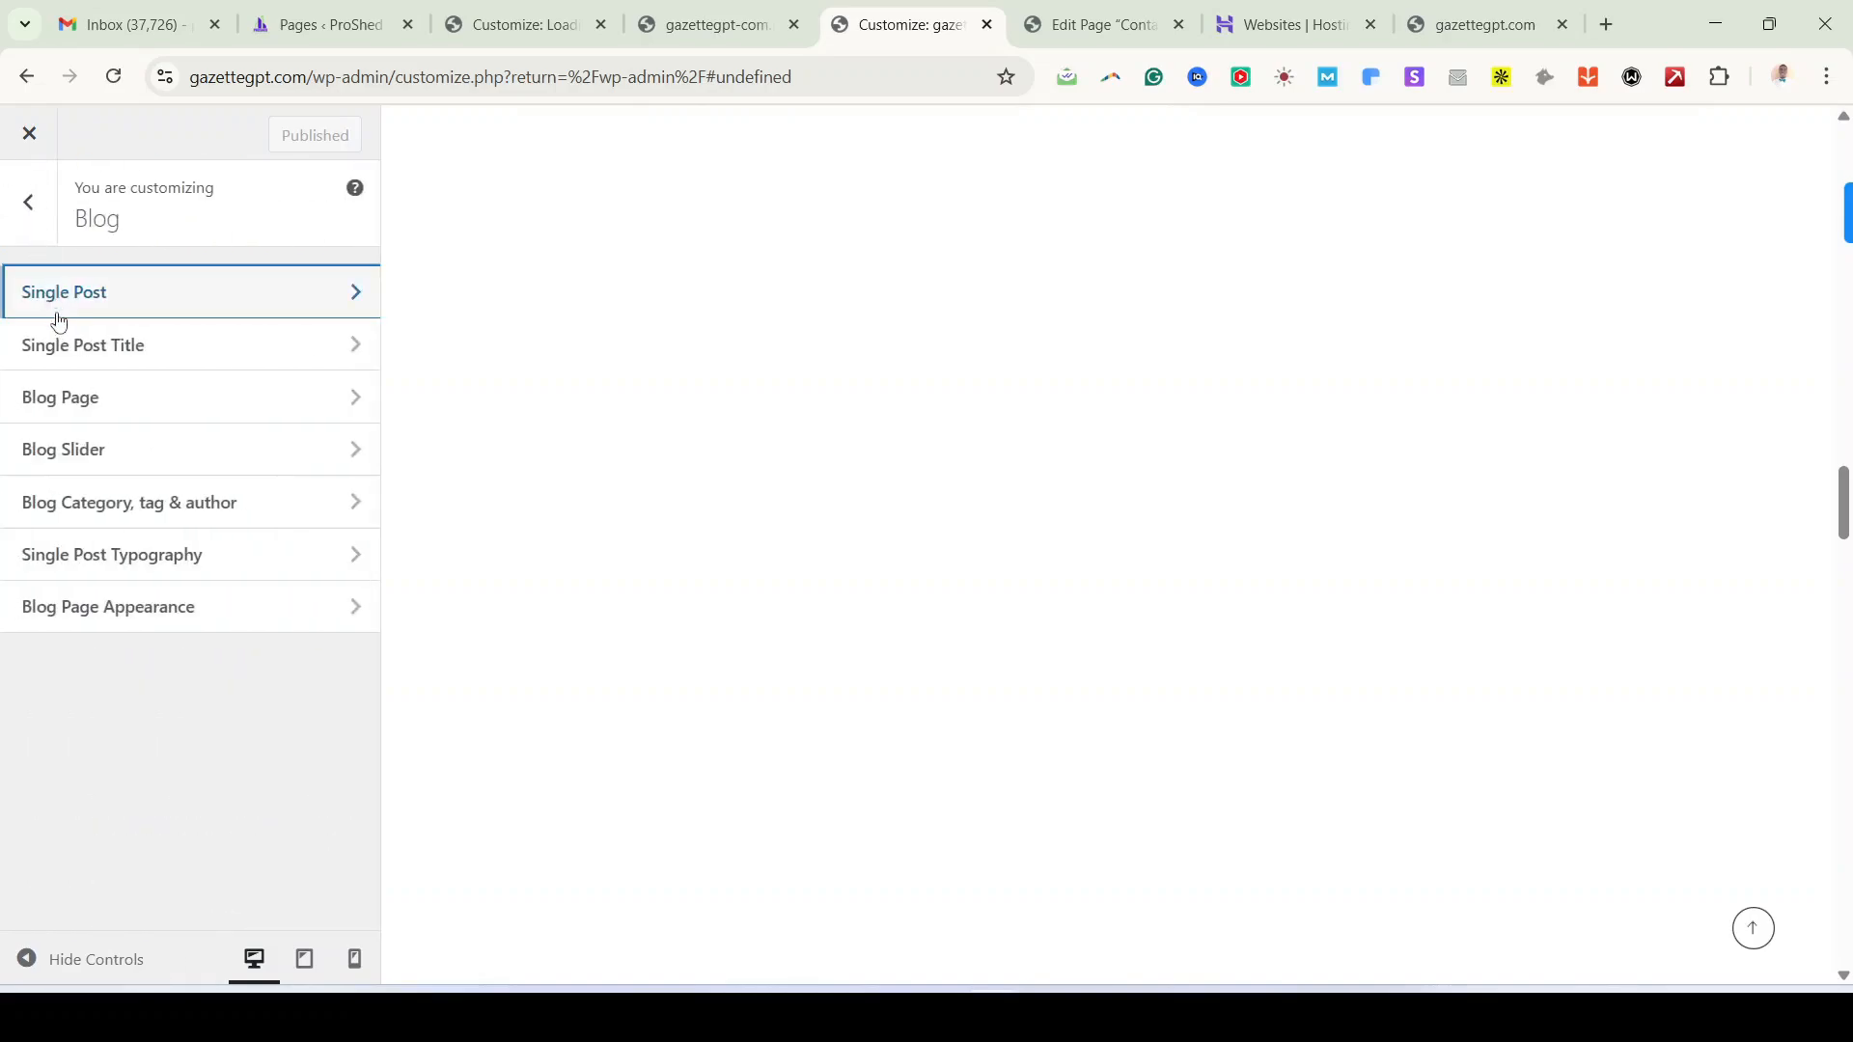
click(73, 353)
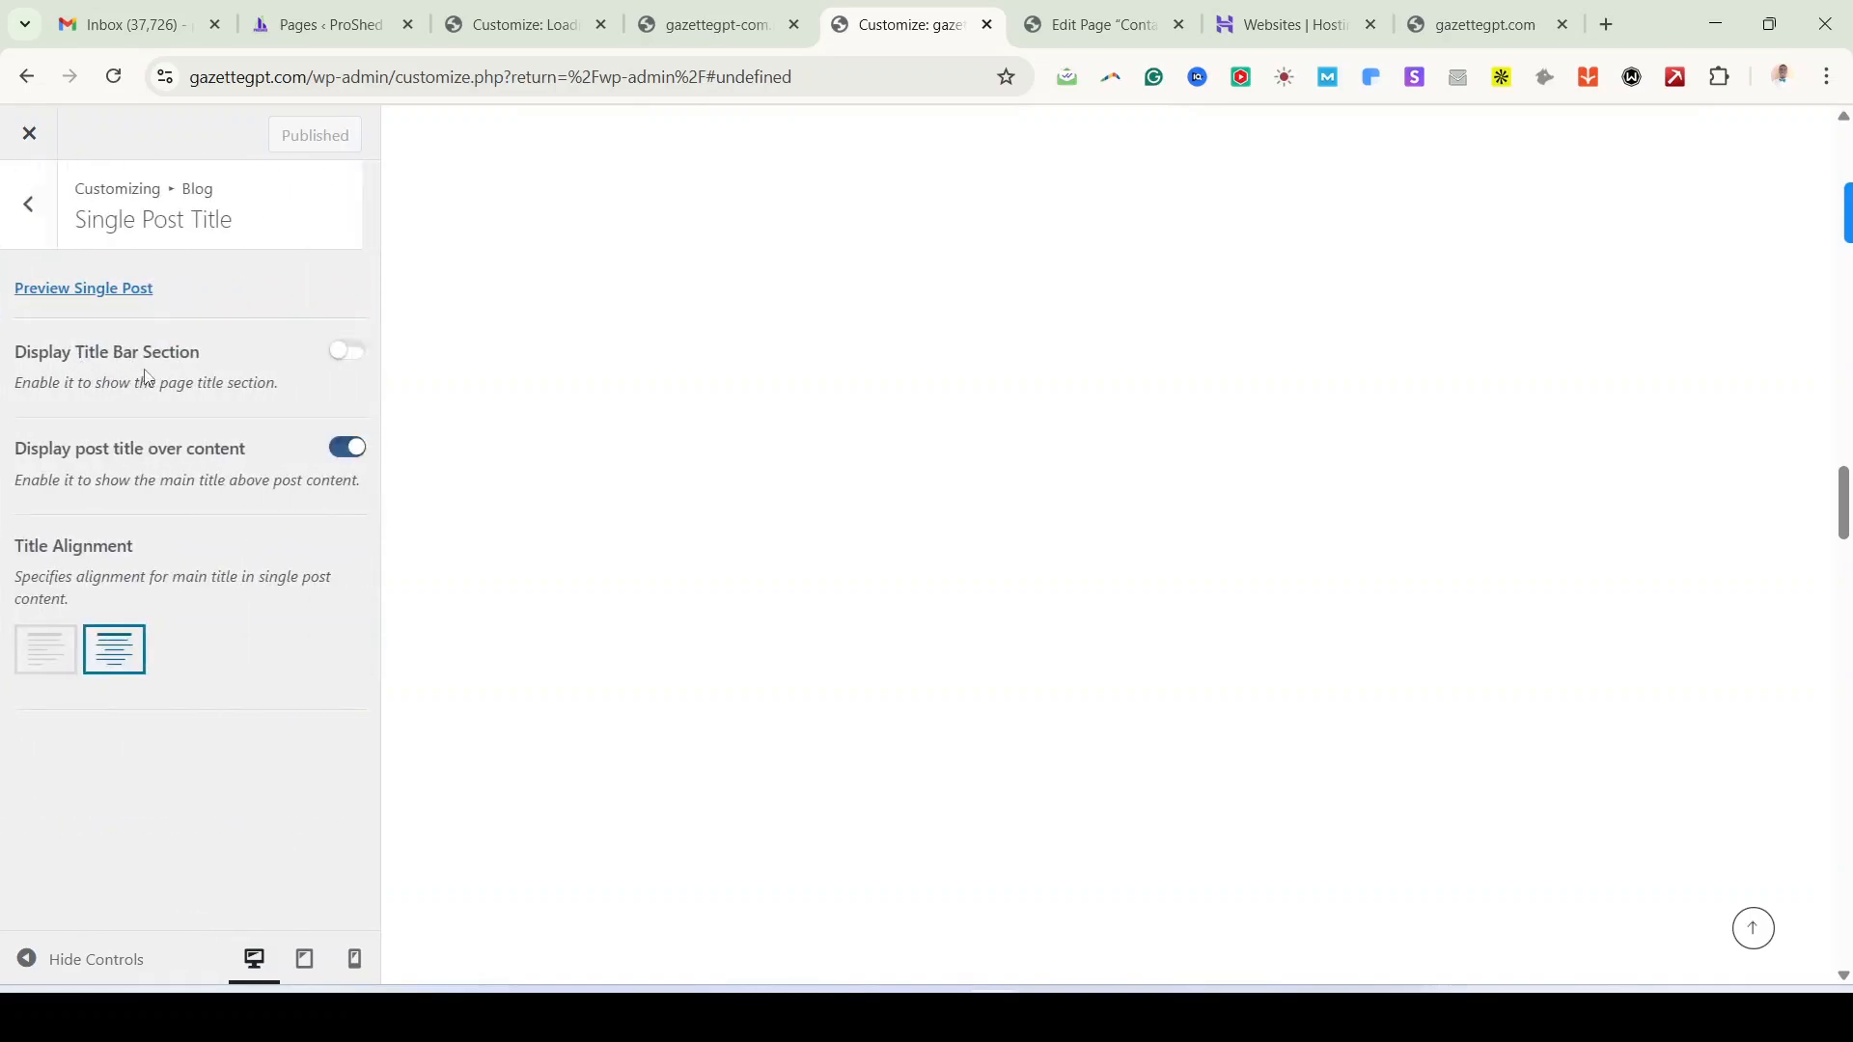
click(34, 208)
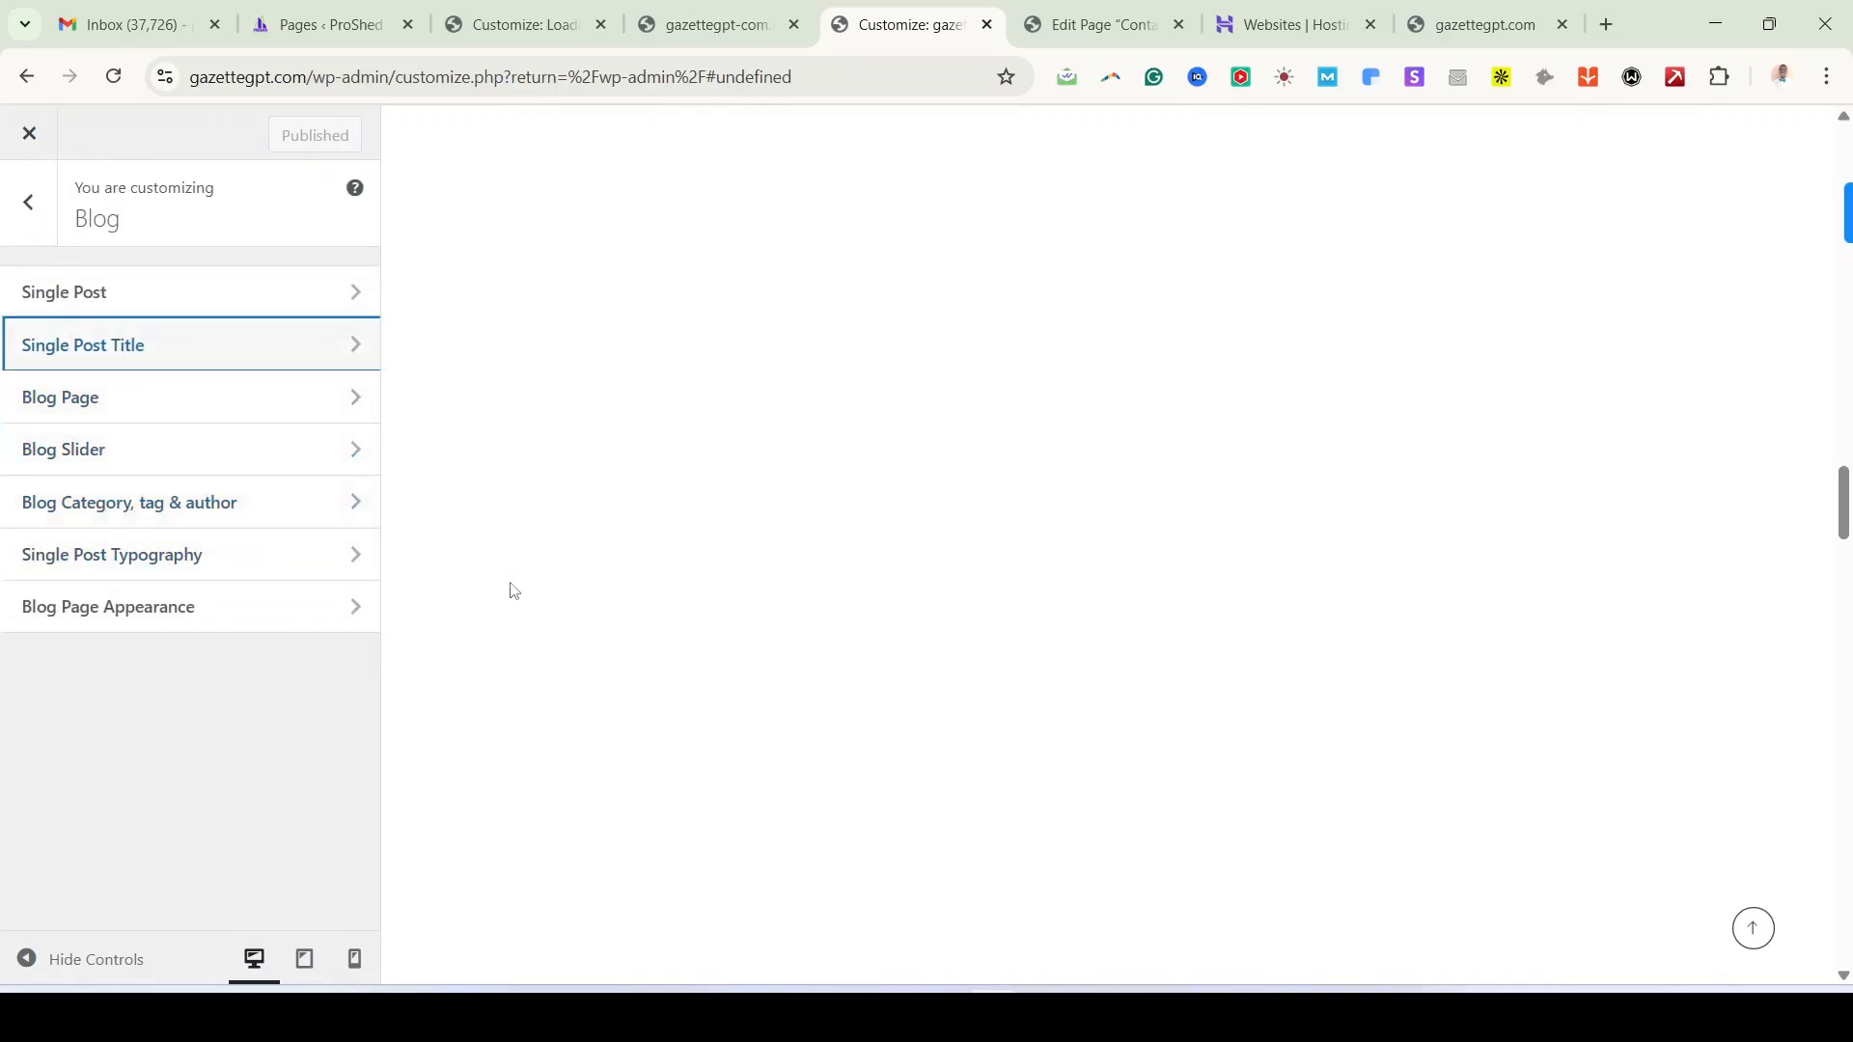
scroll(717, 523, up, 8)
scroll(717, 529, down, 10)
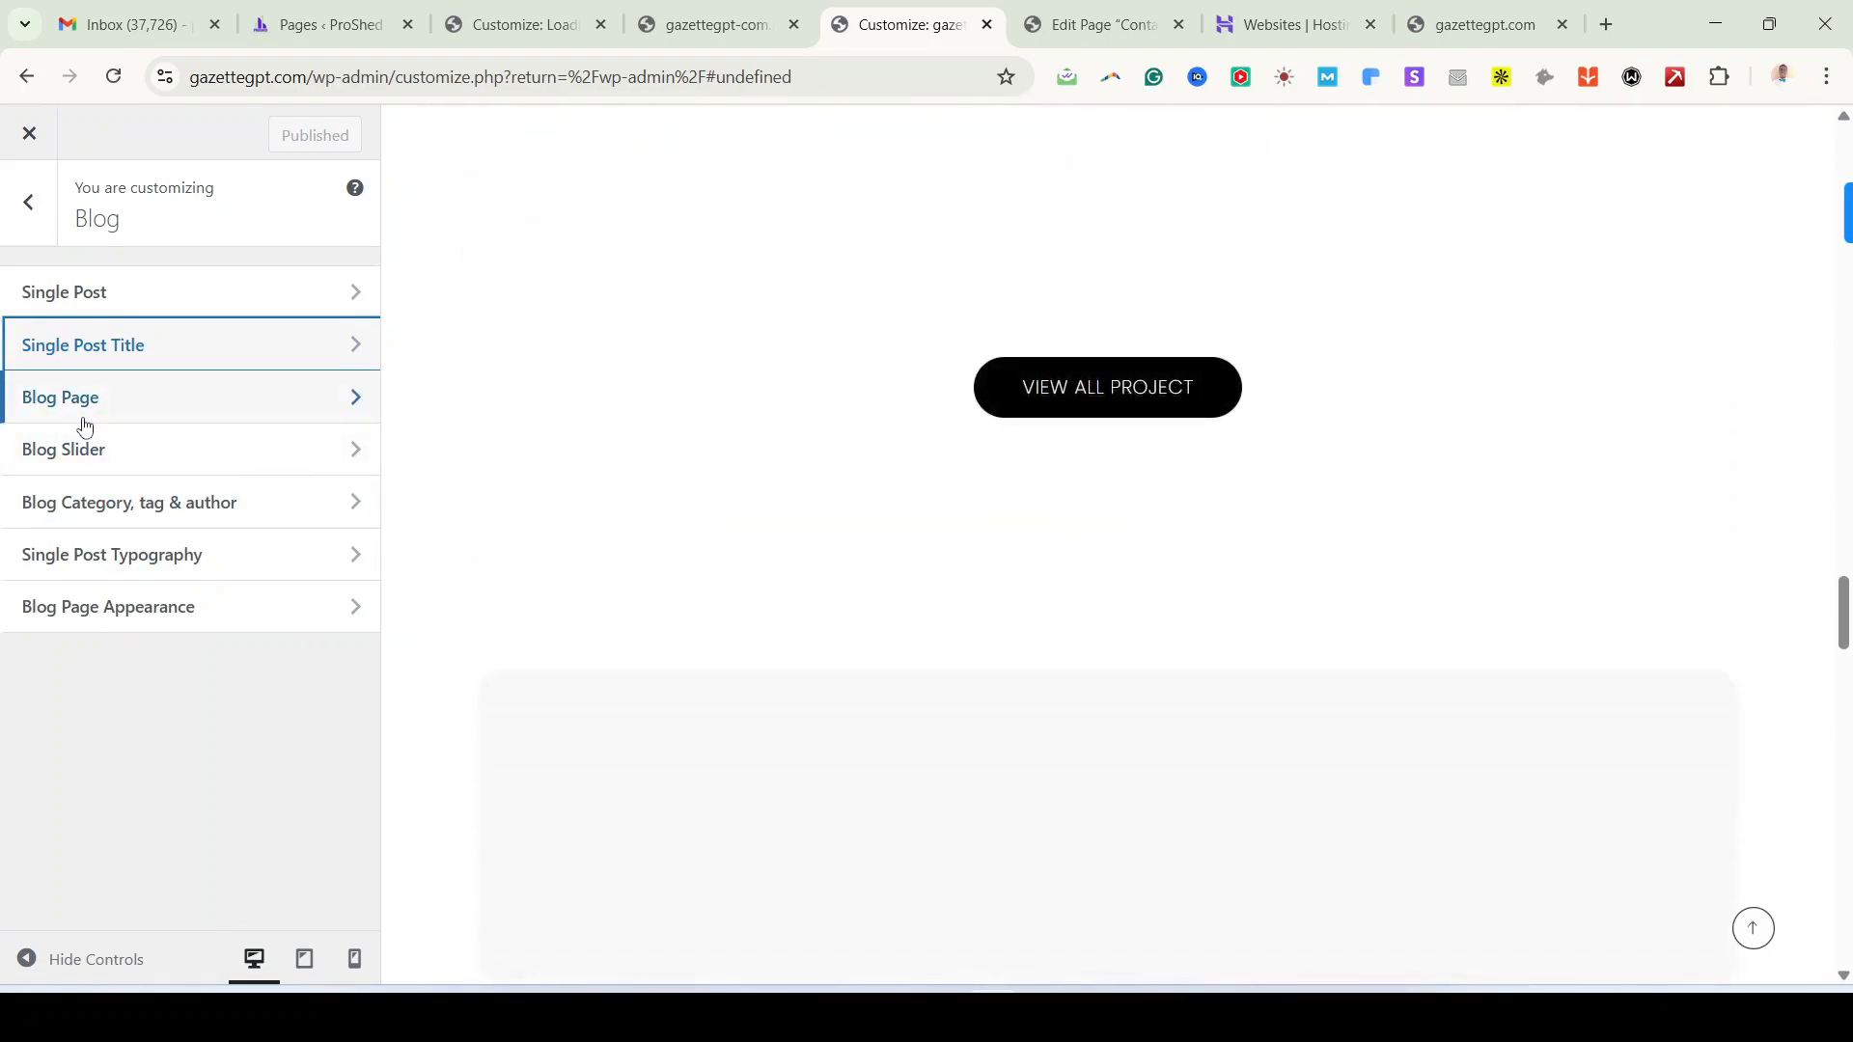
scroll(1030, 596, down, 15)
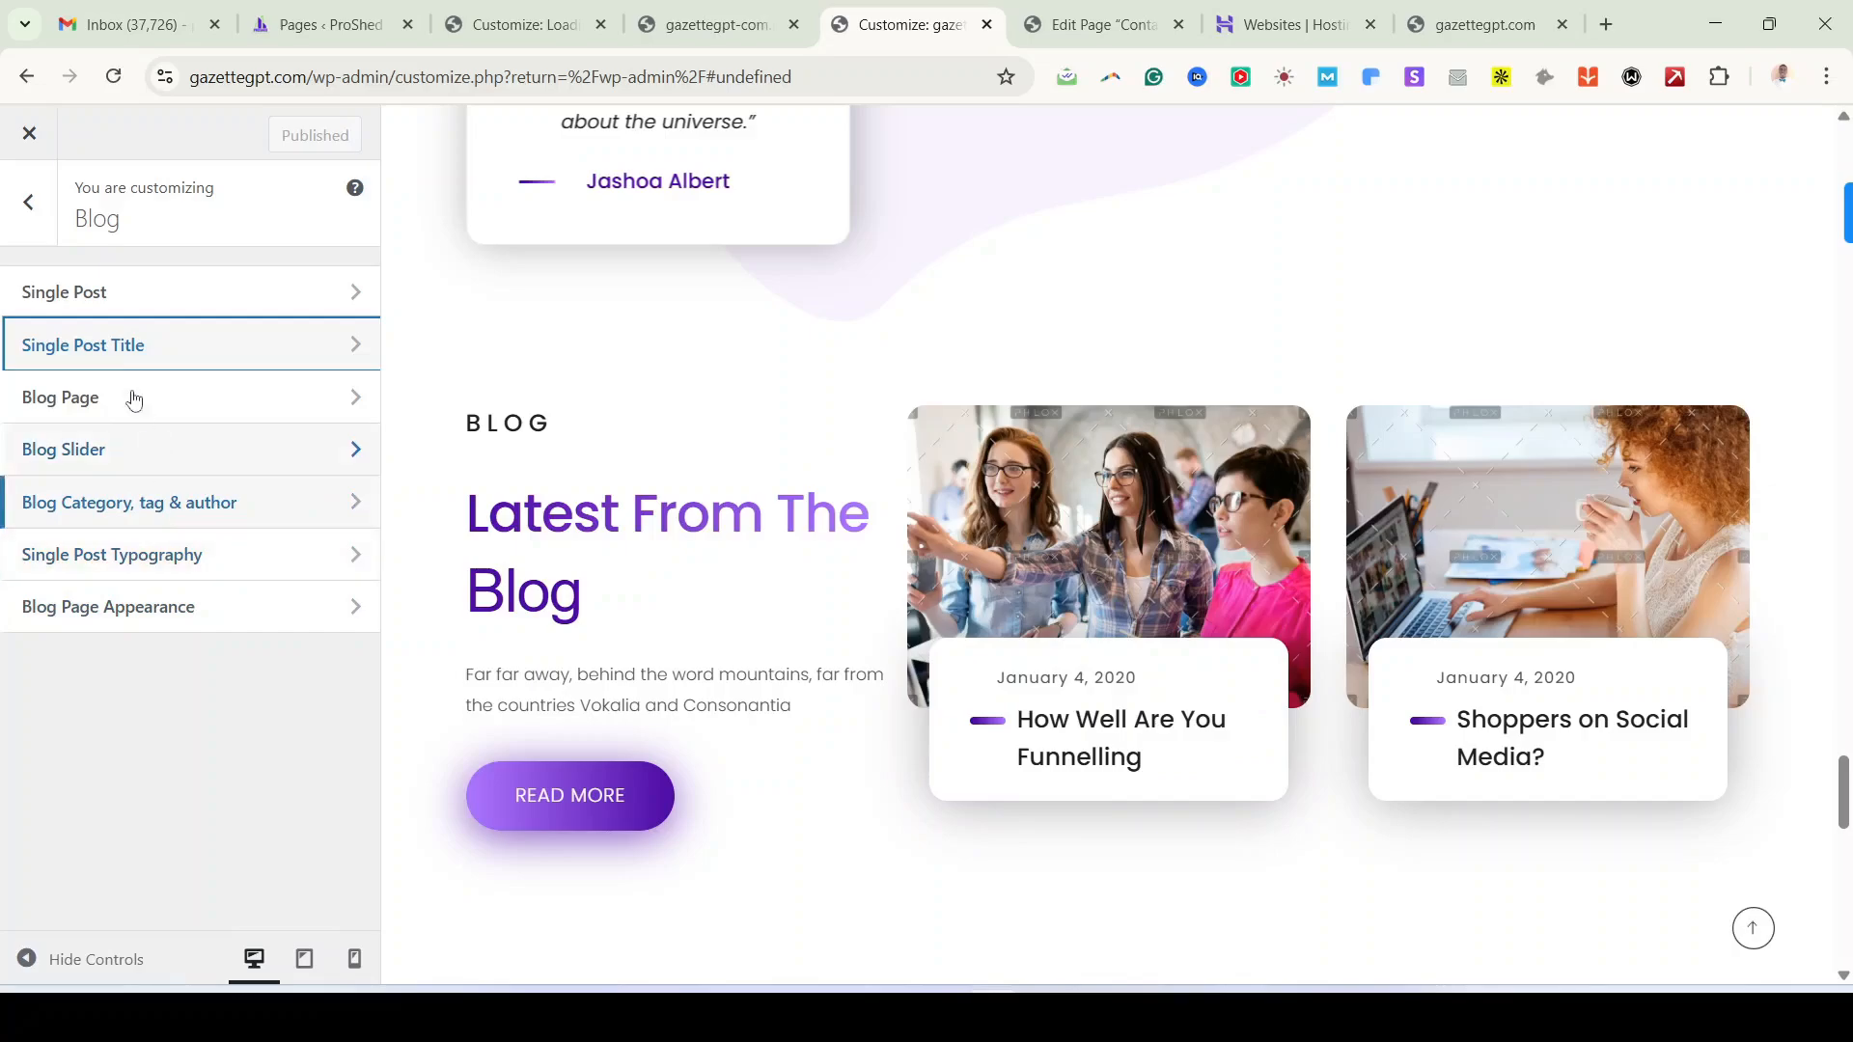
click(36, 211)
click(36, 211)
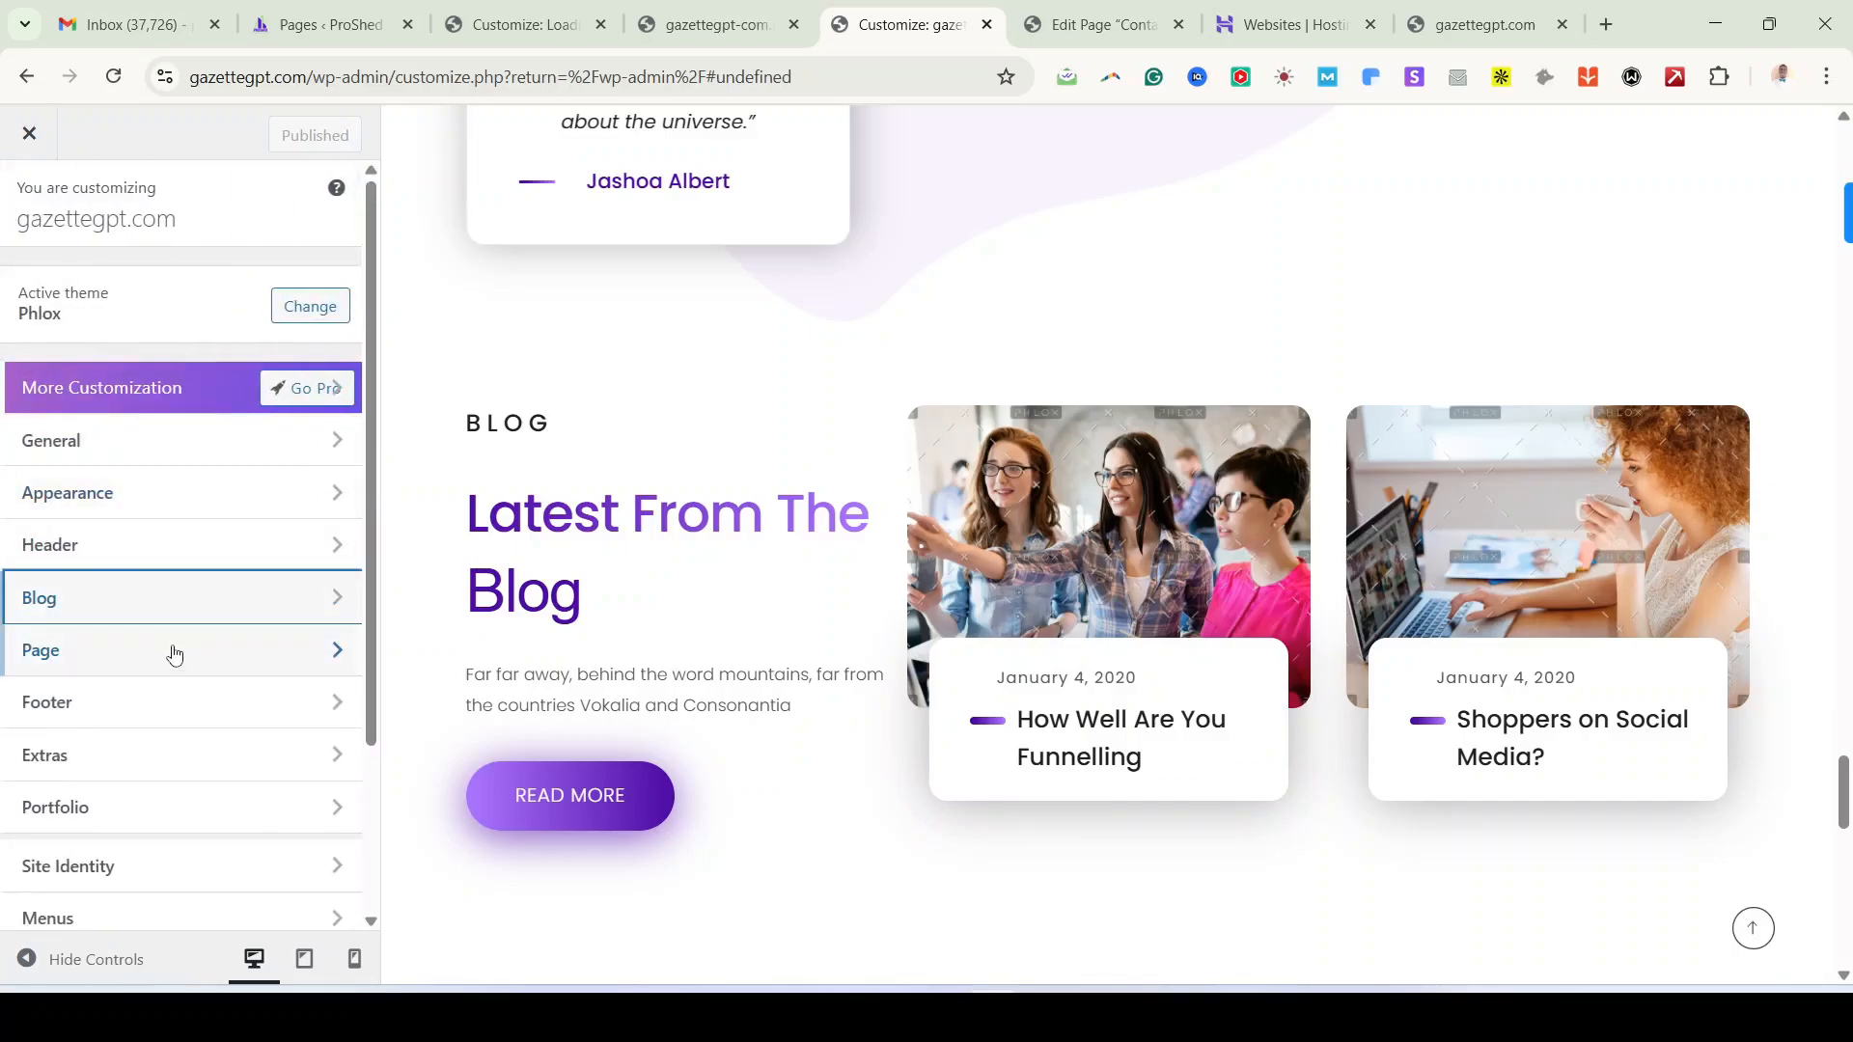
Step: Inspect the Page Layout options under Page settings
click(175, 666)
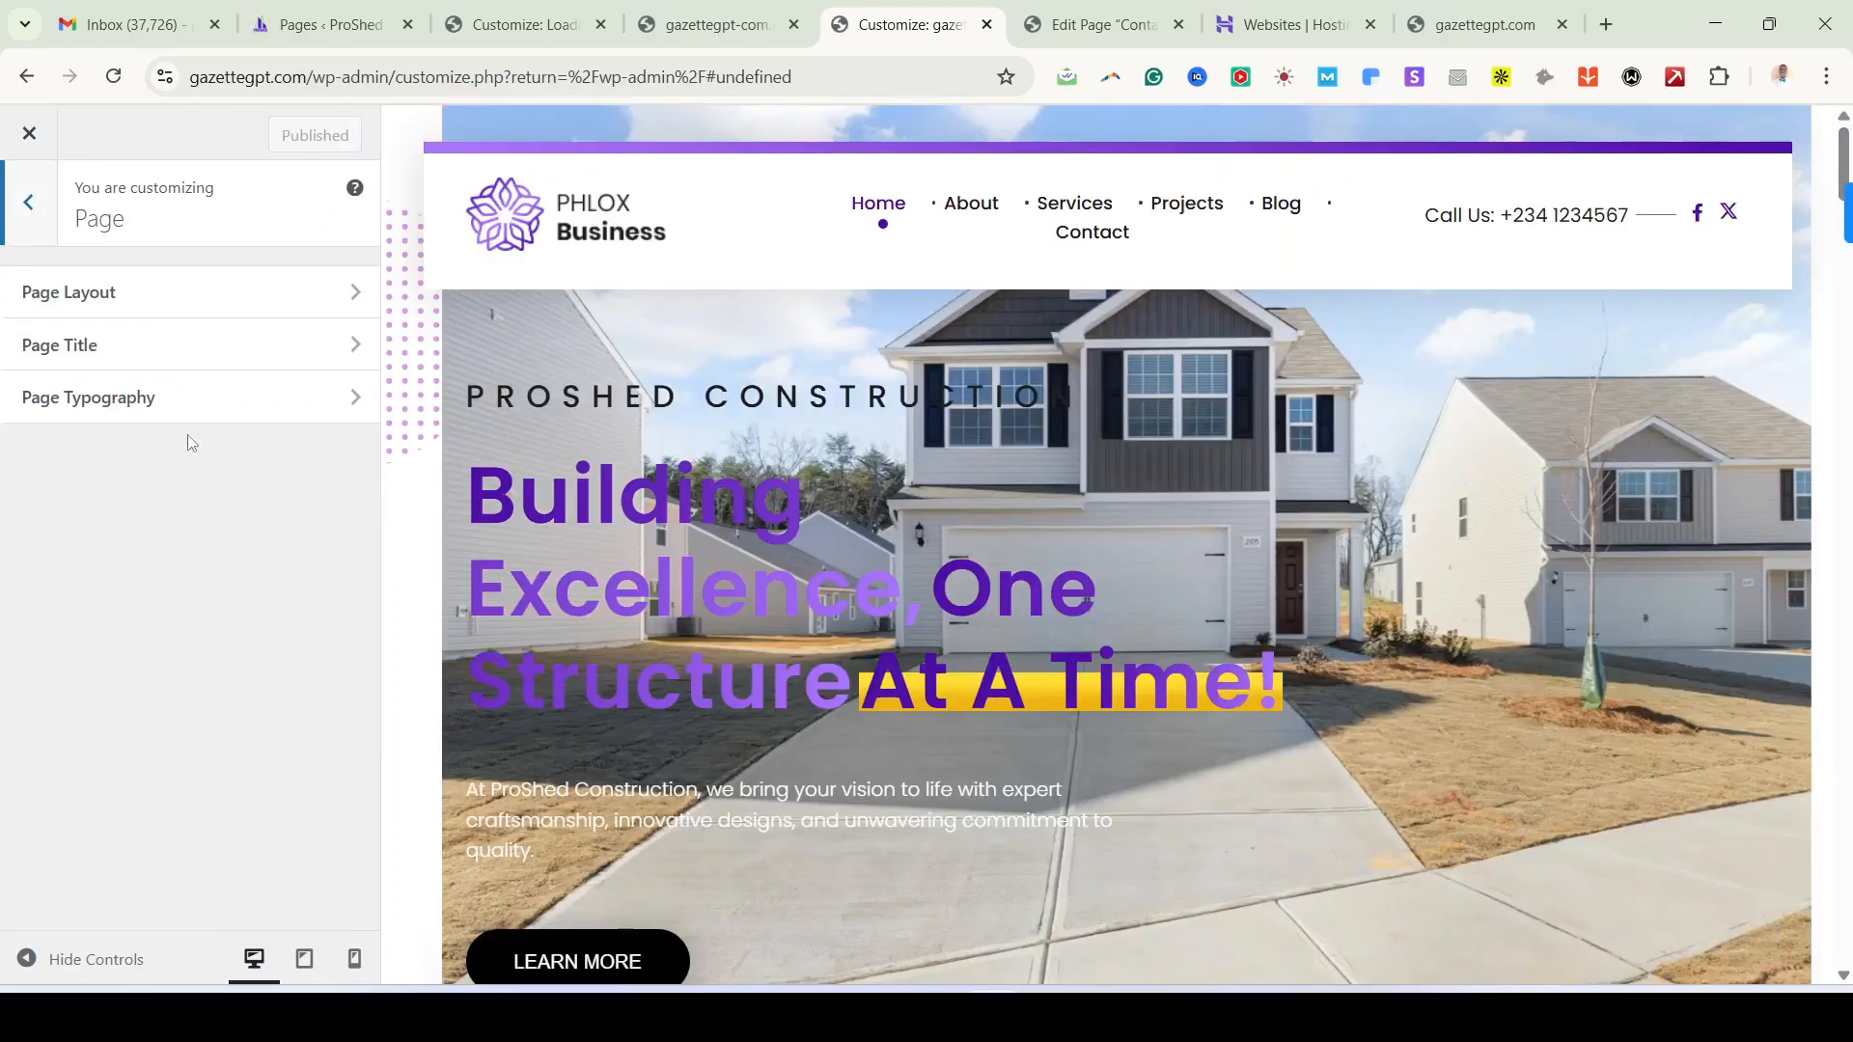
click(136, 299)
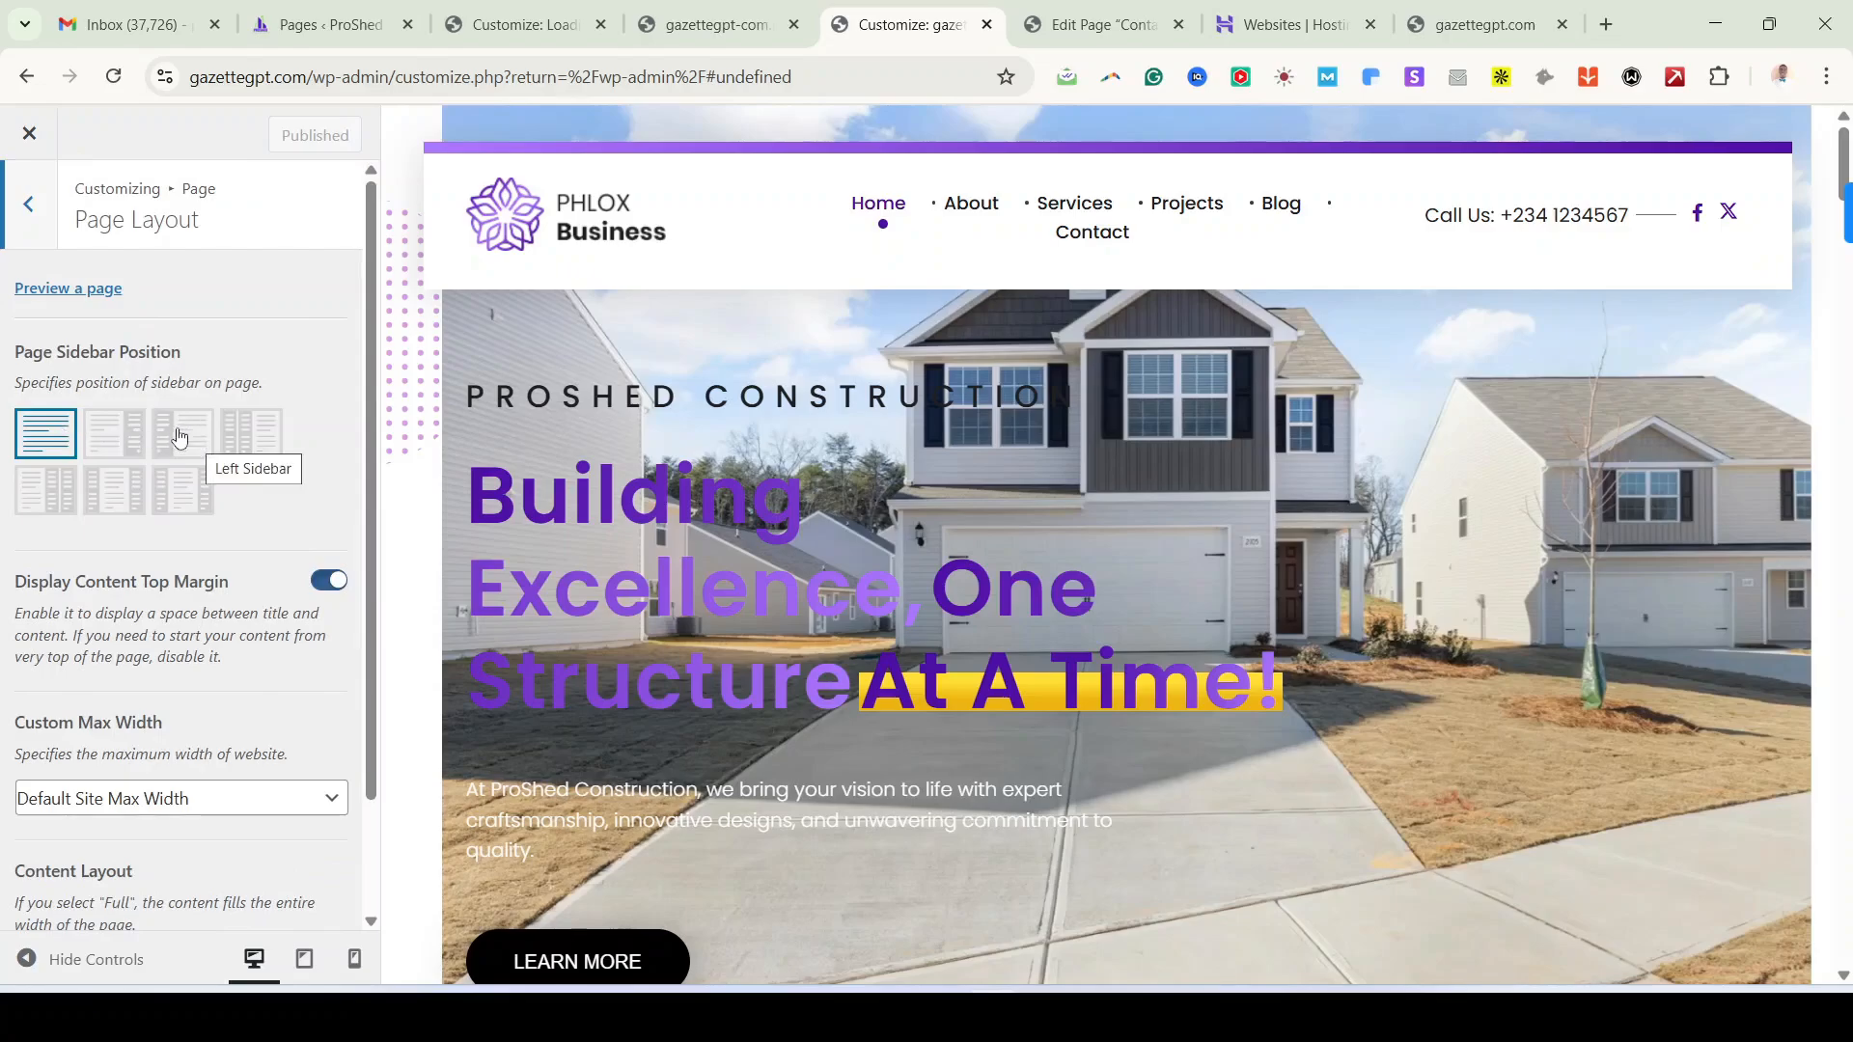
scroll(192, 699, down, 2)
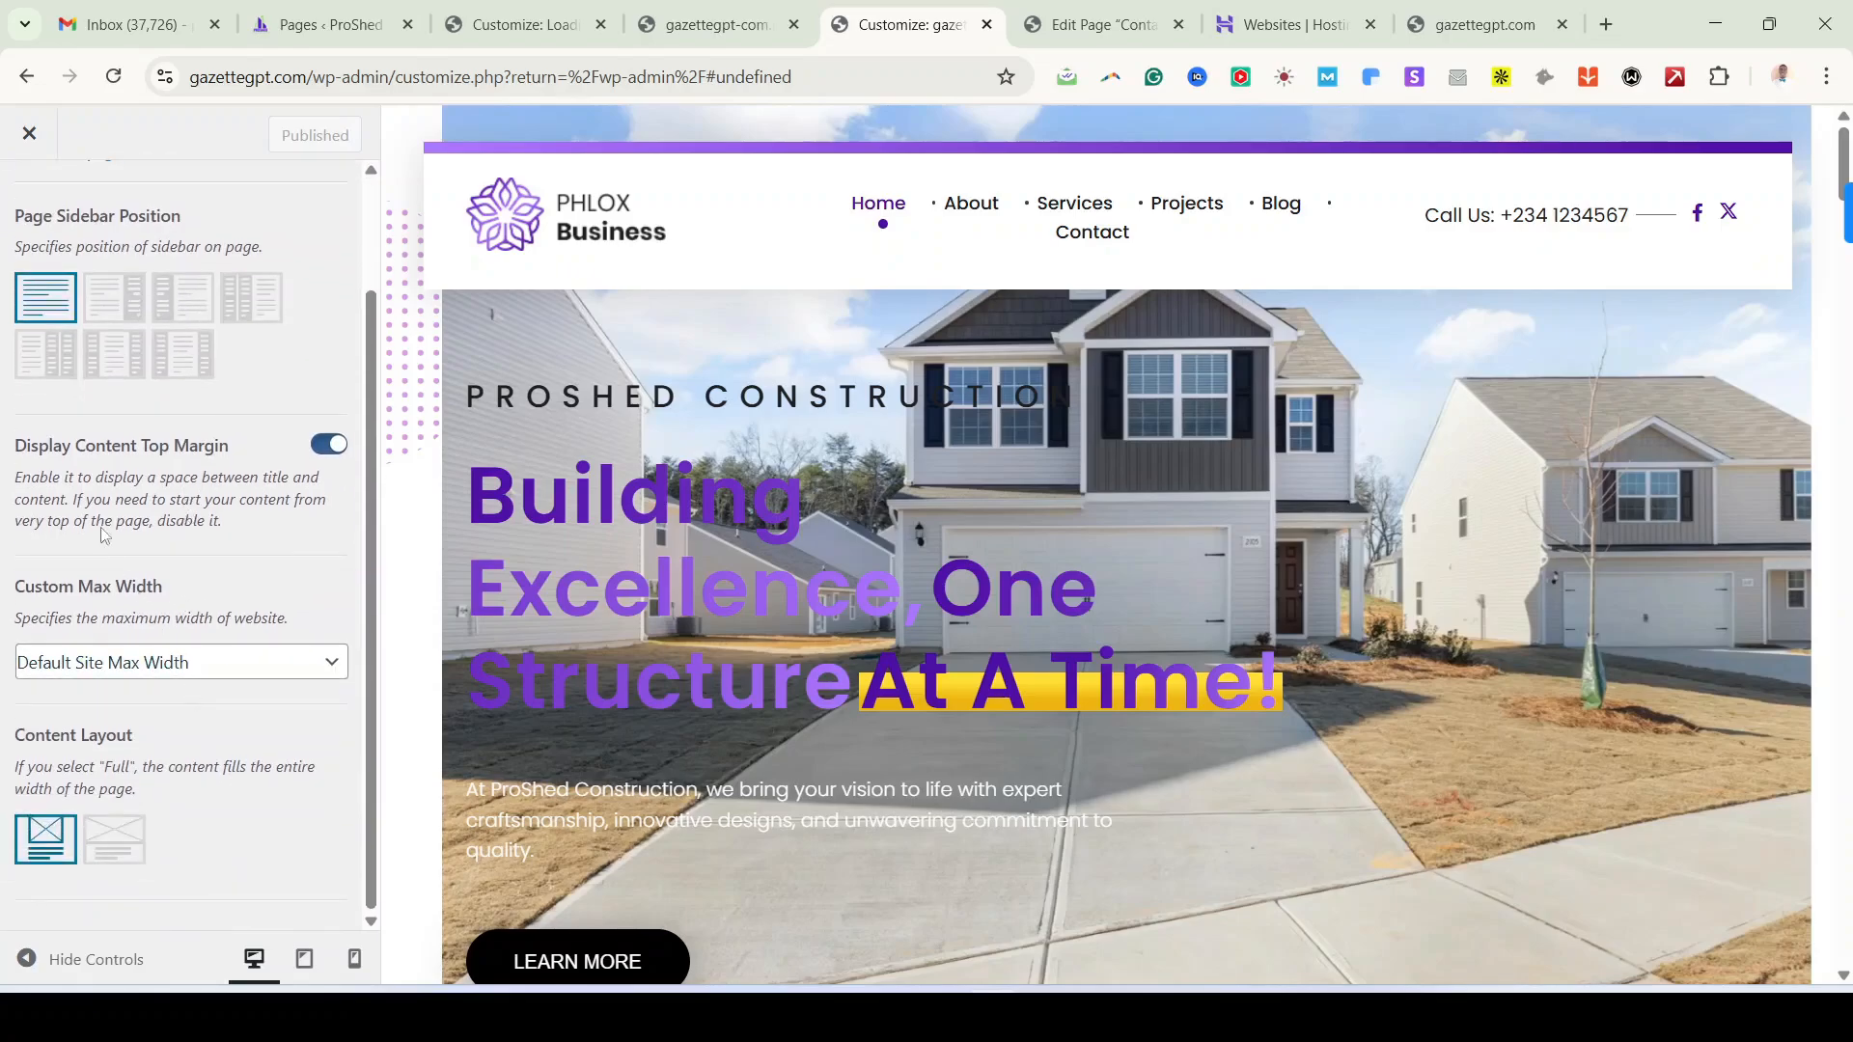
scroll(161, 454, up, 2)
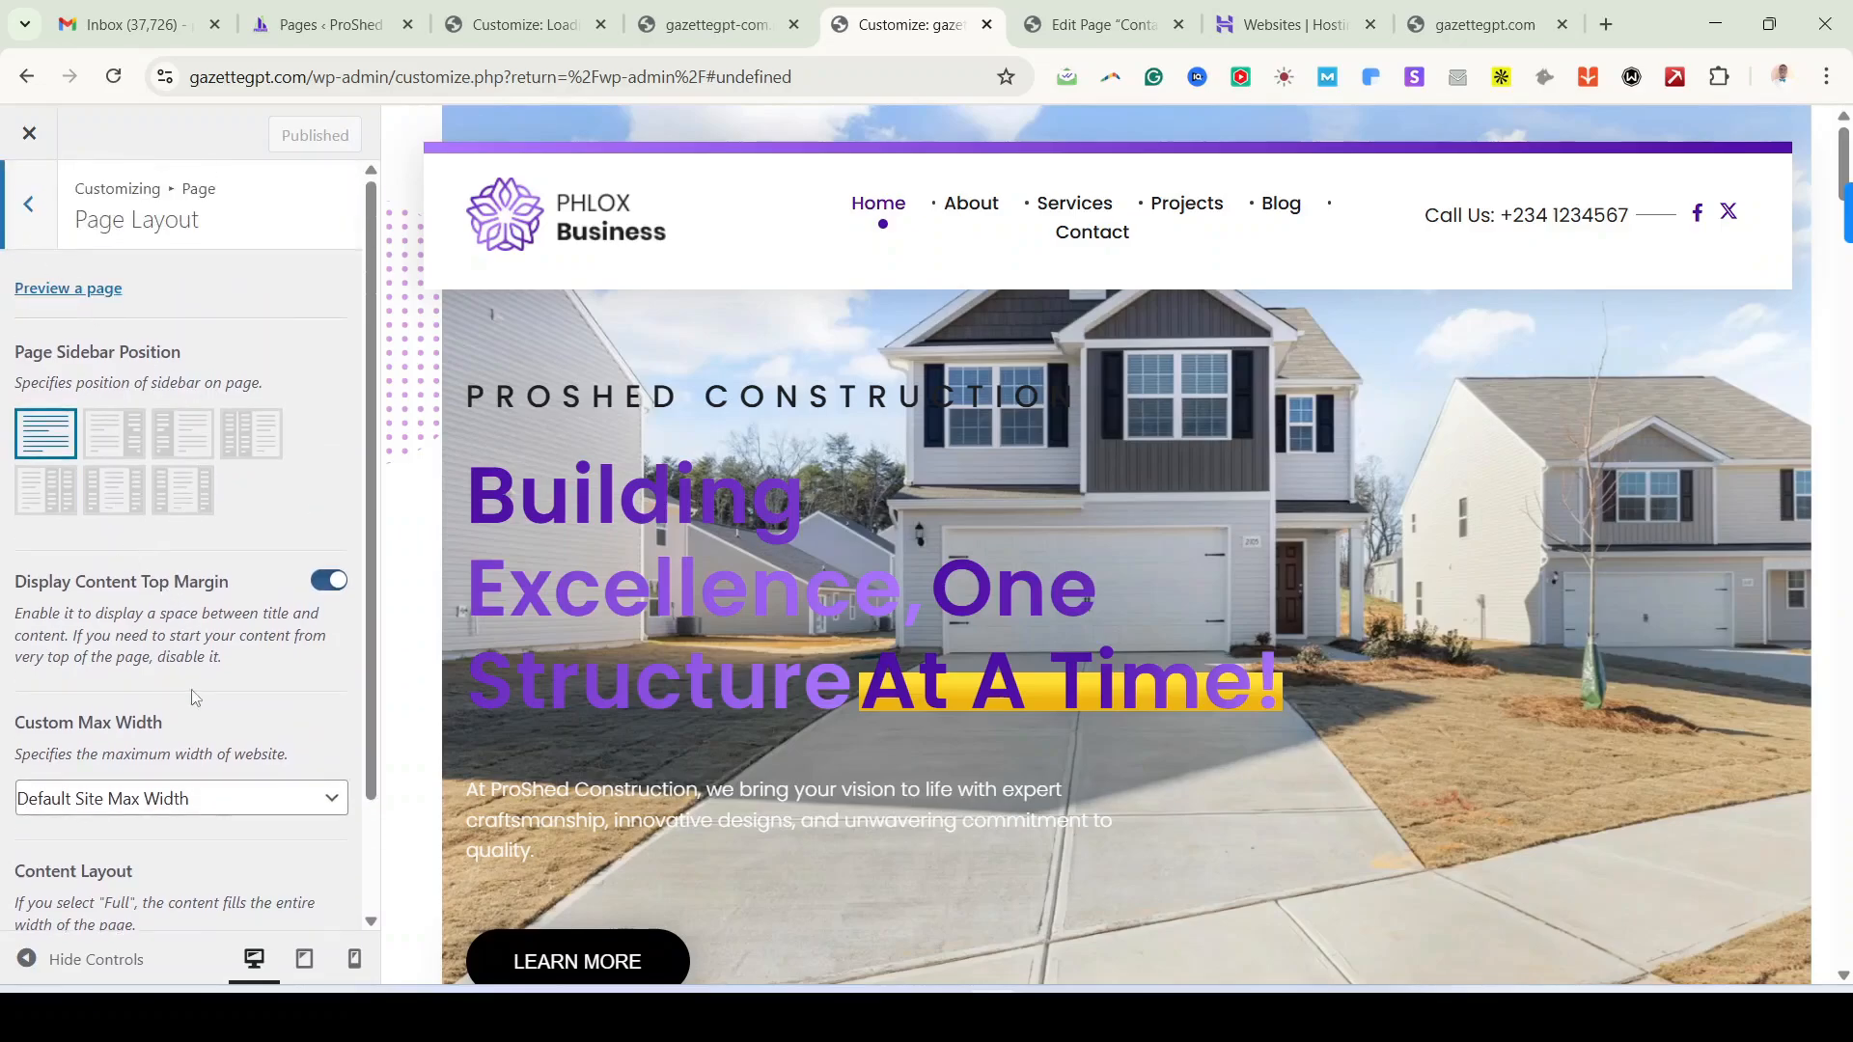
scroll(195, 704, down, 2)
scroll(192, 656, up, 2)
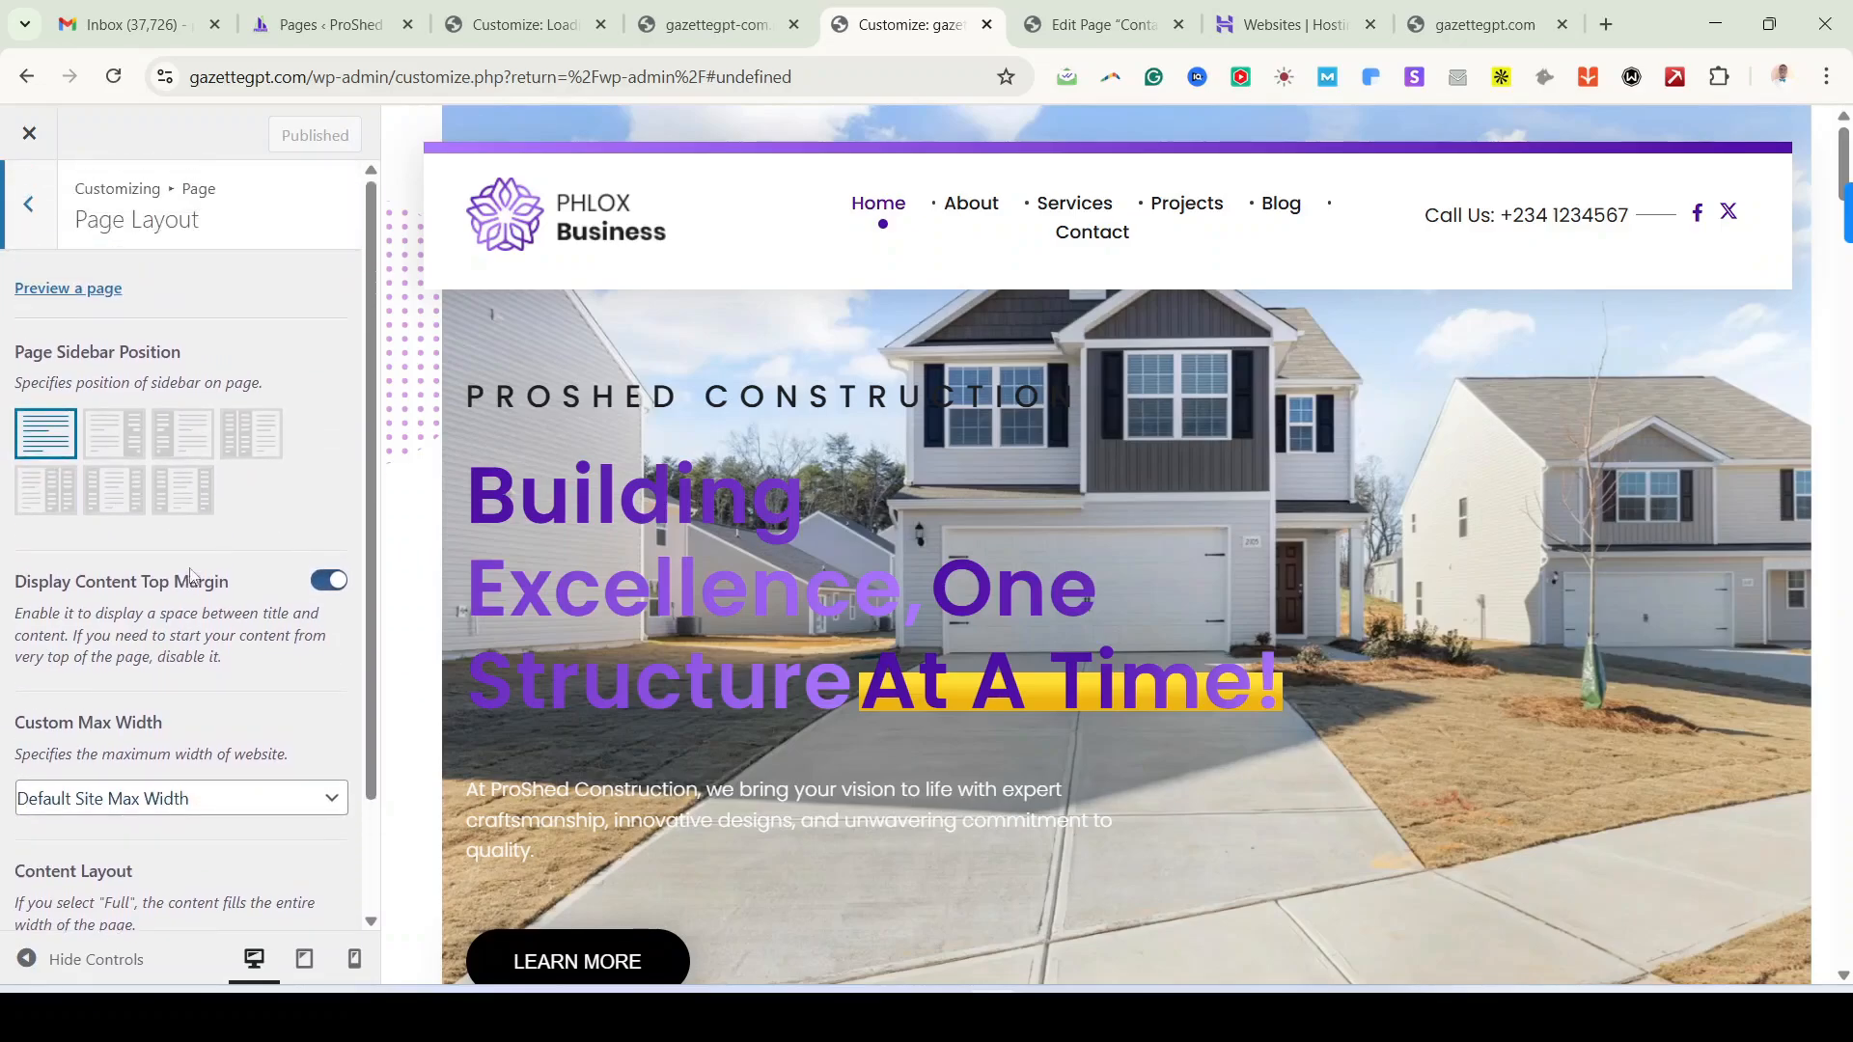
click(50, 223)
Step: Toggle the Page Title bar section off and back on, leaving it enabled
click(76, 350)
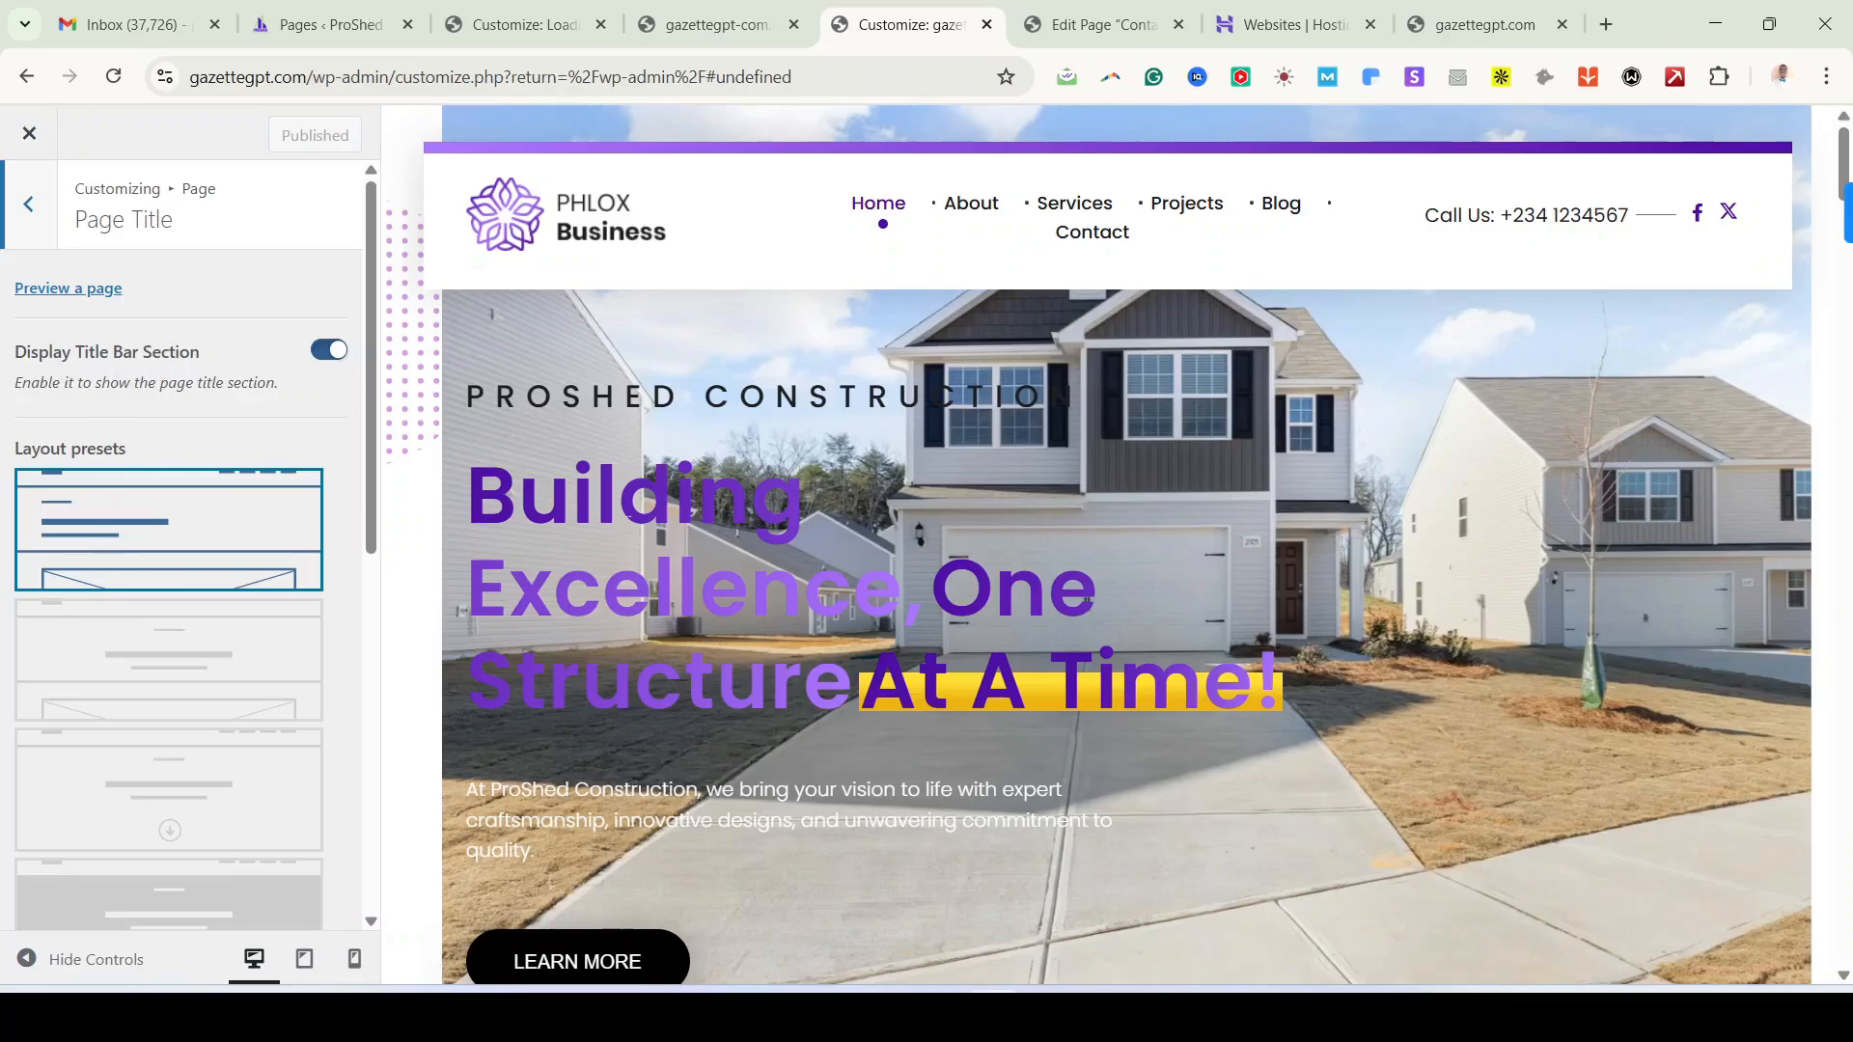
scroll(319, 676, down, 3)
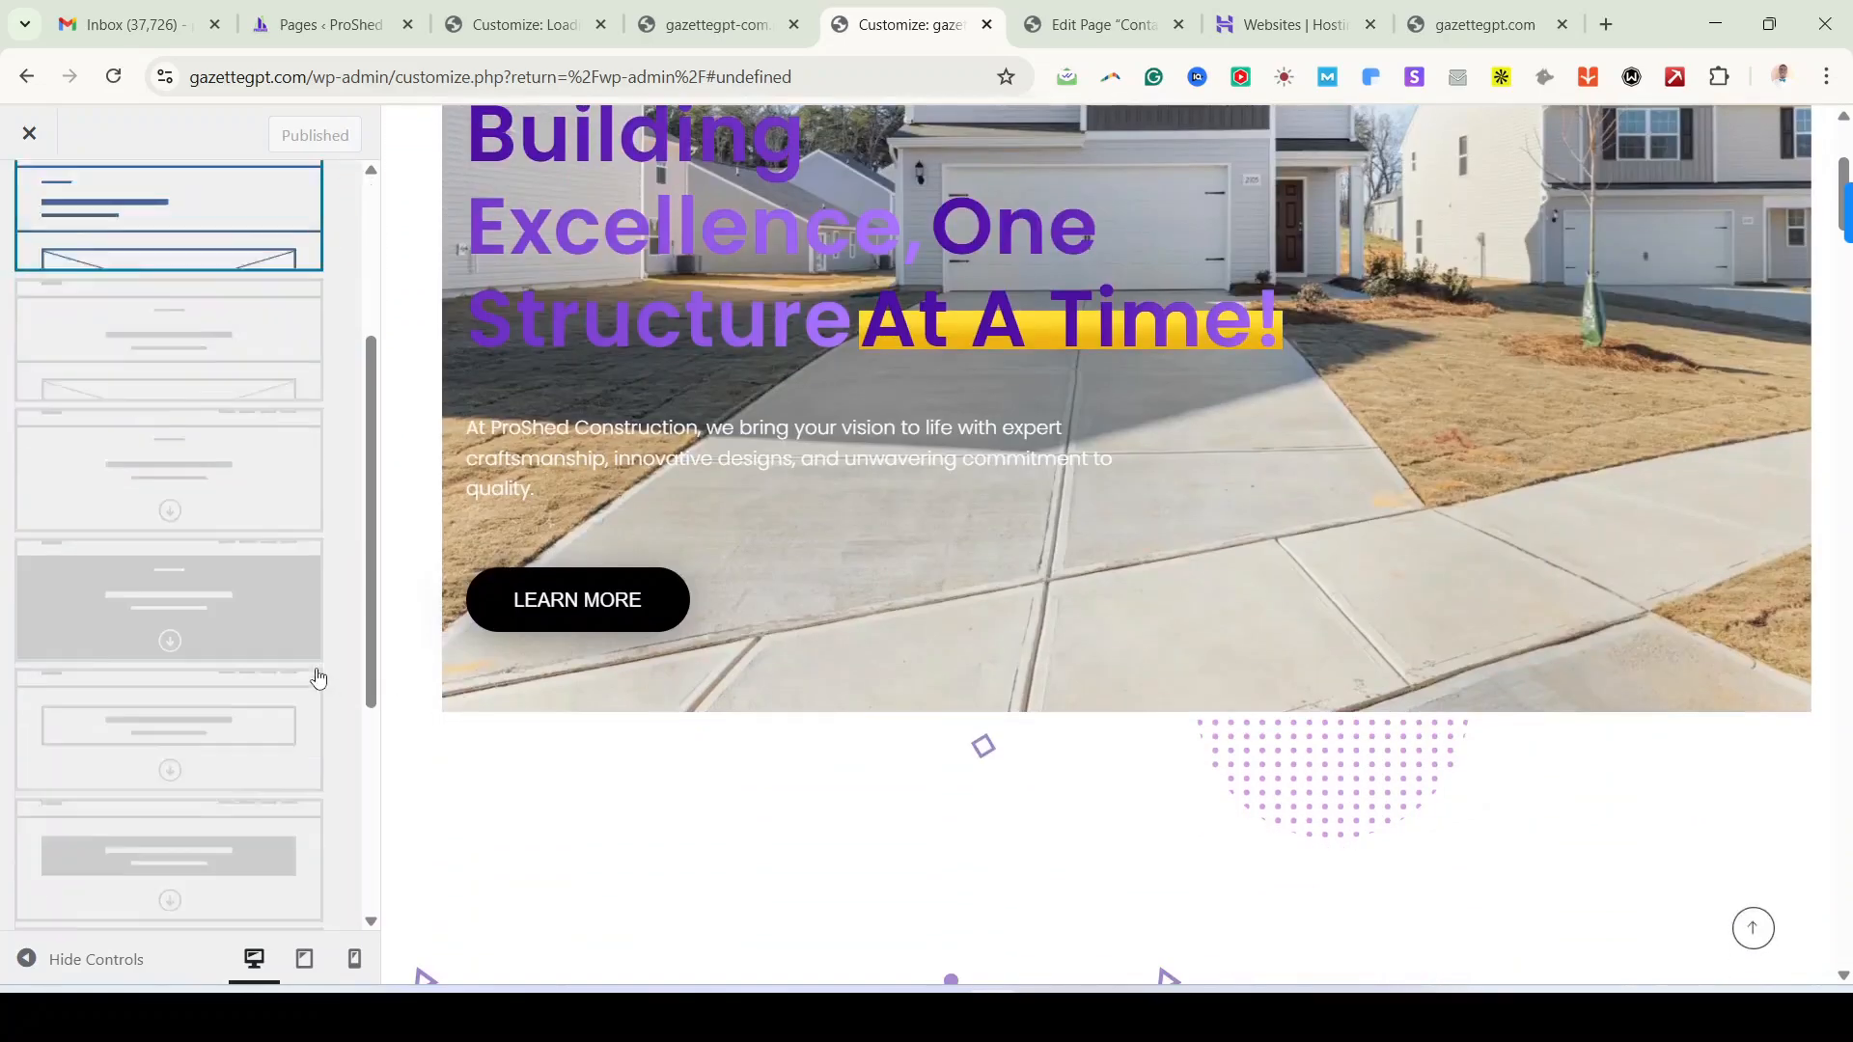
scroll(319, 678, up, 3)
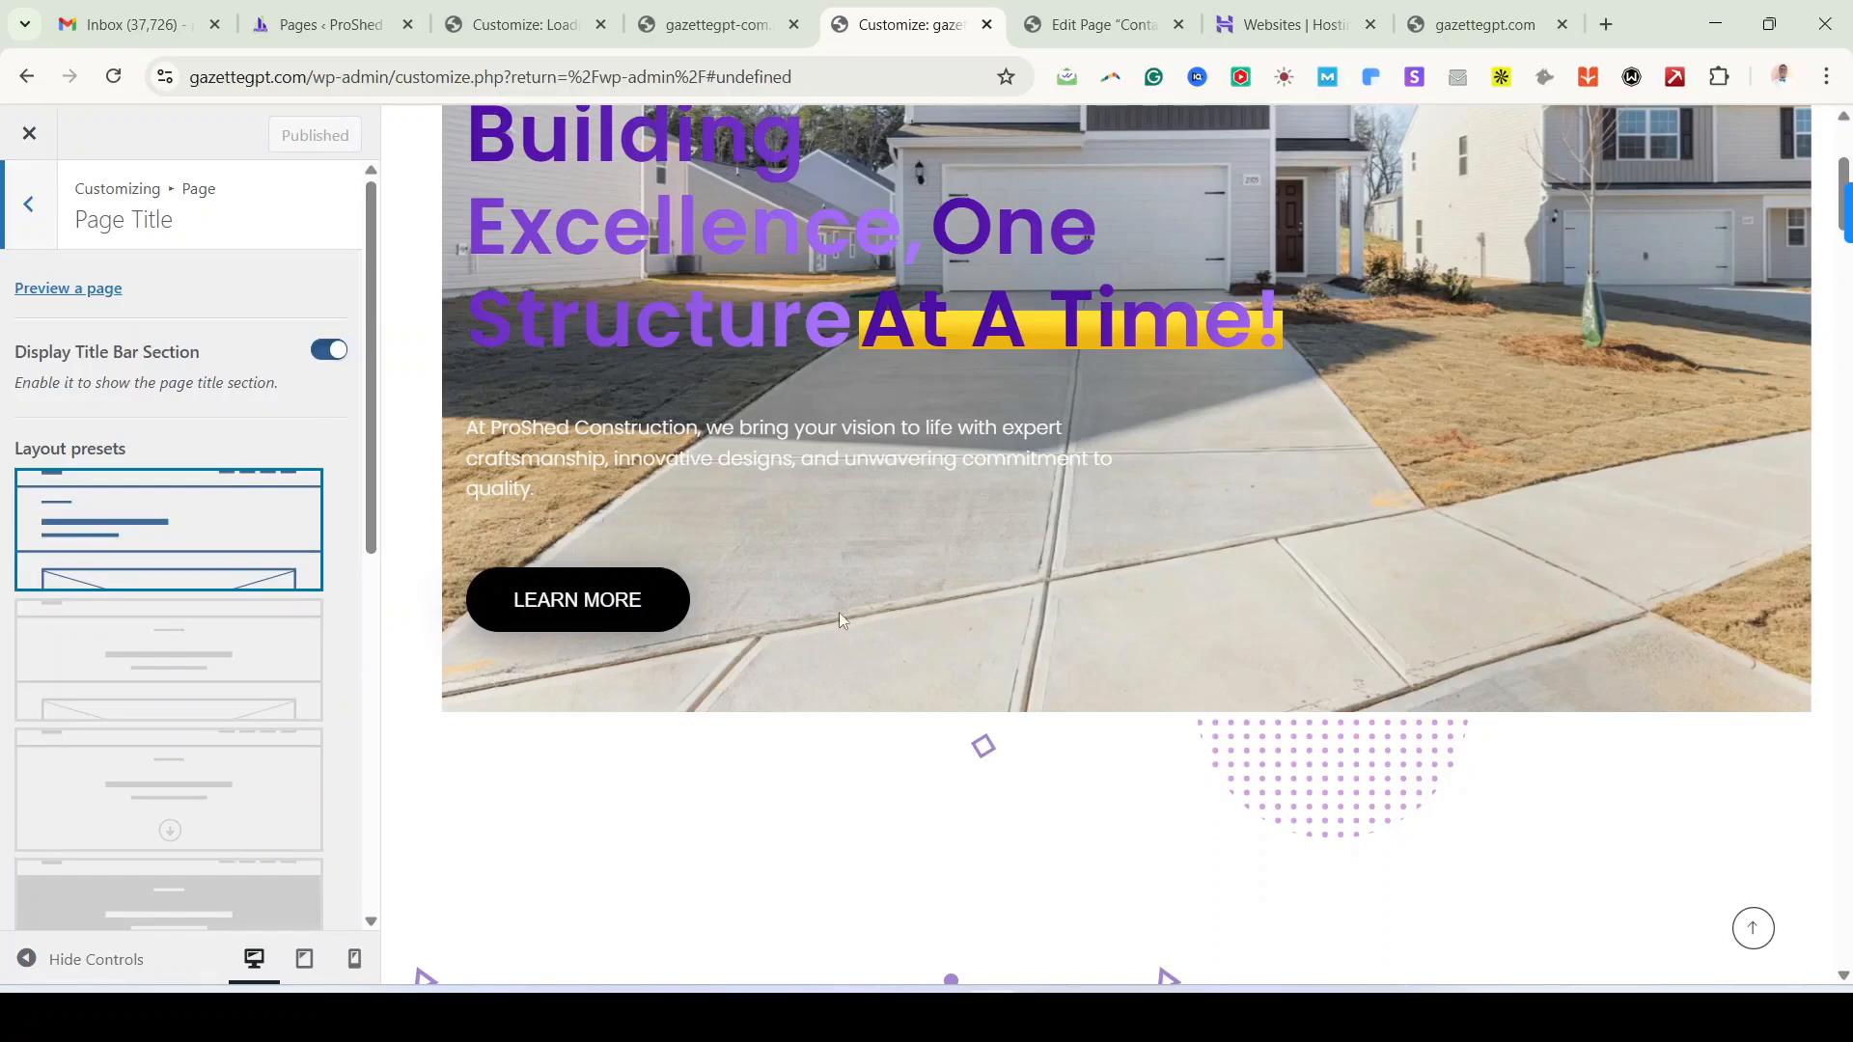
scroll(946, 627, up, 4)
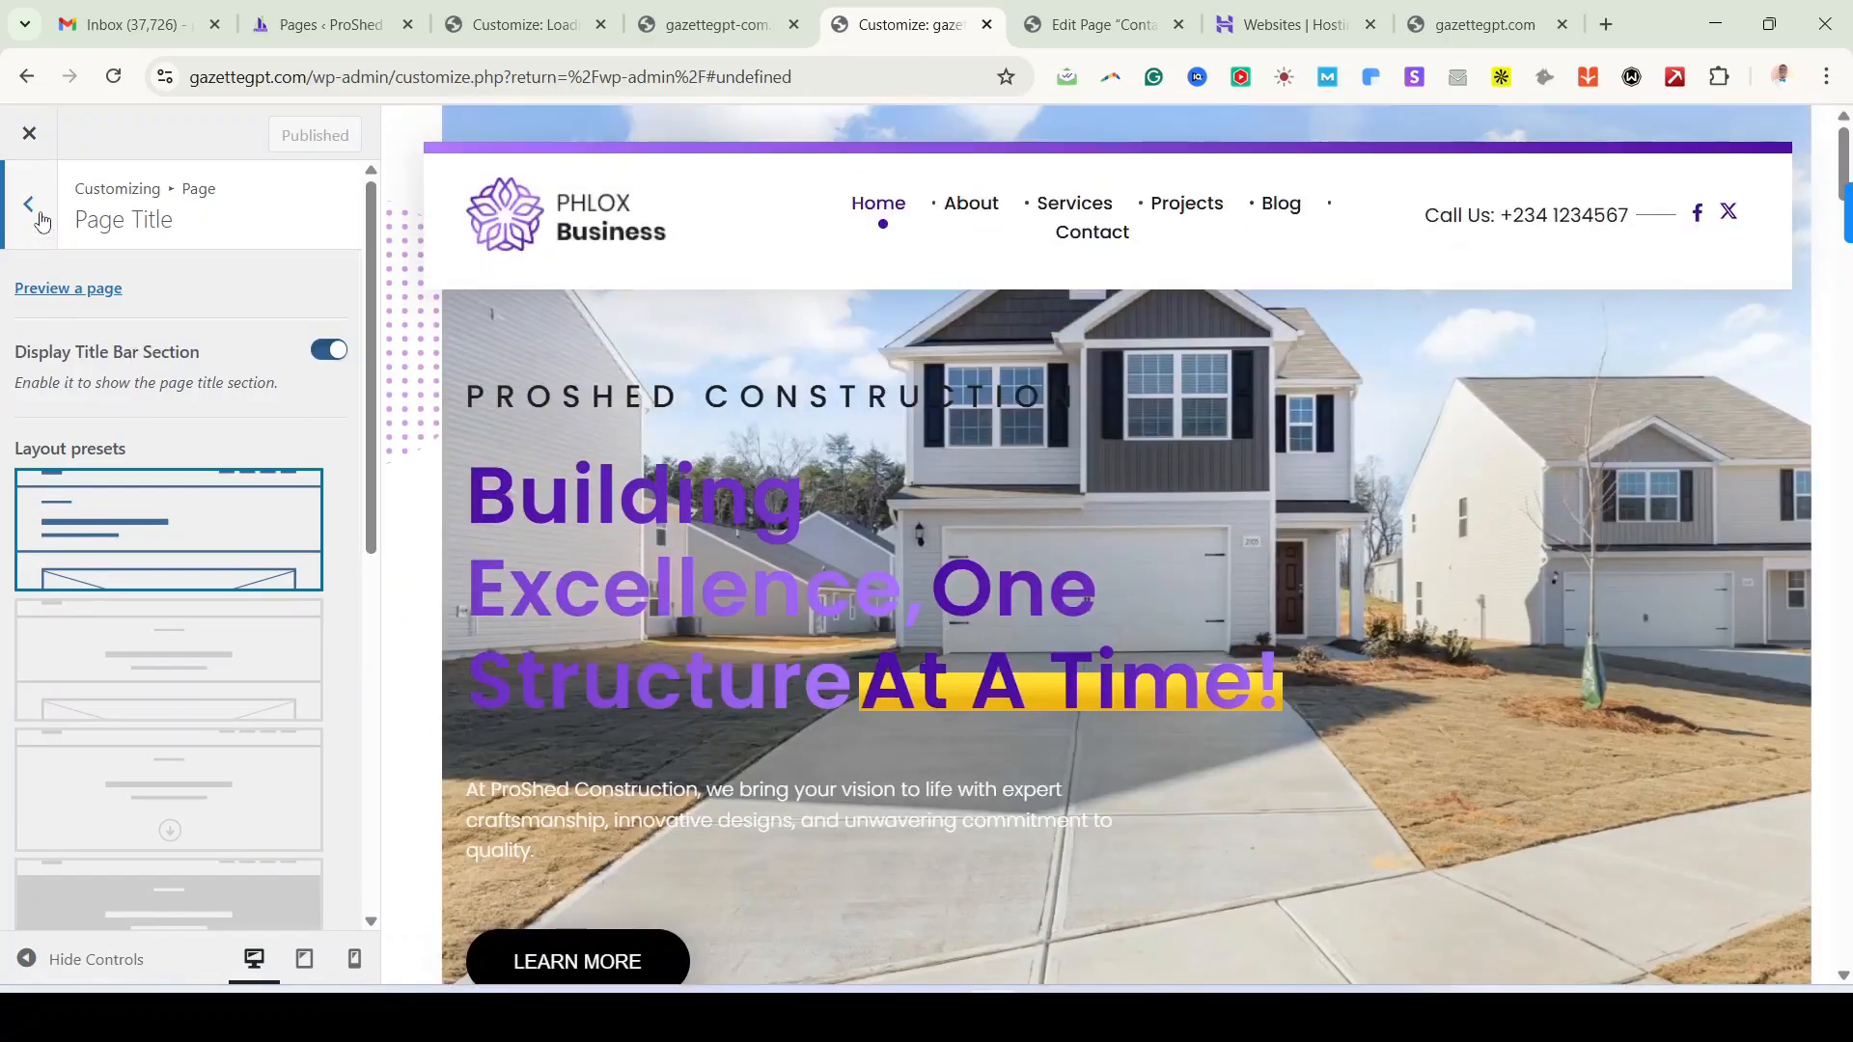
click(342, 353)
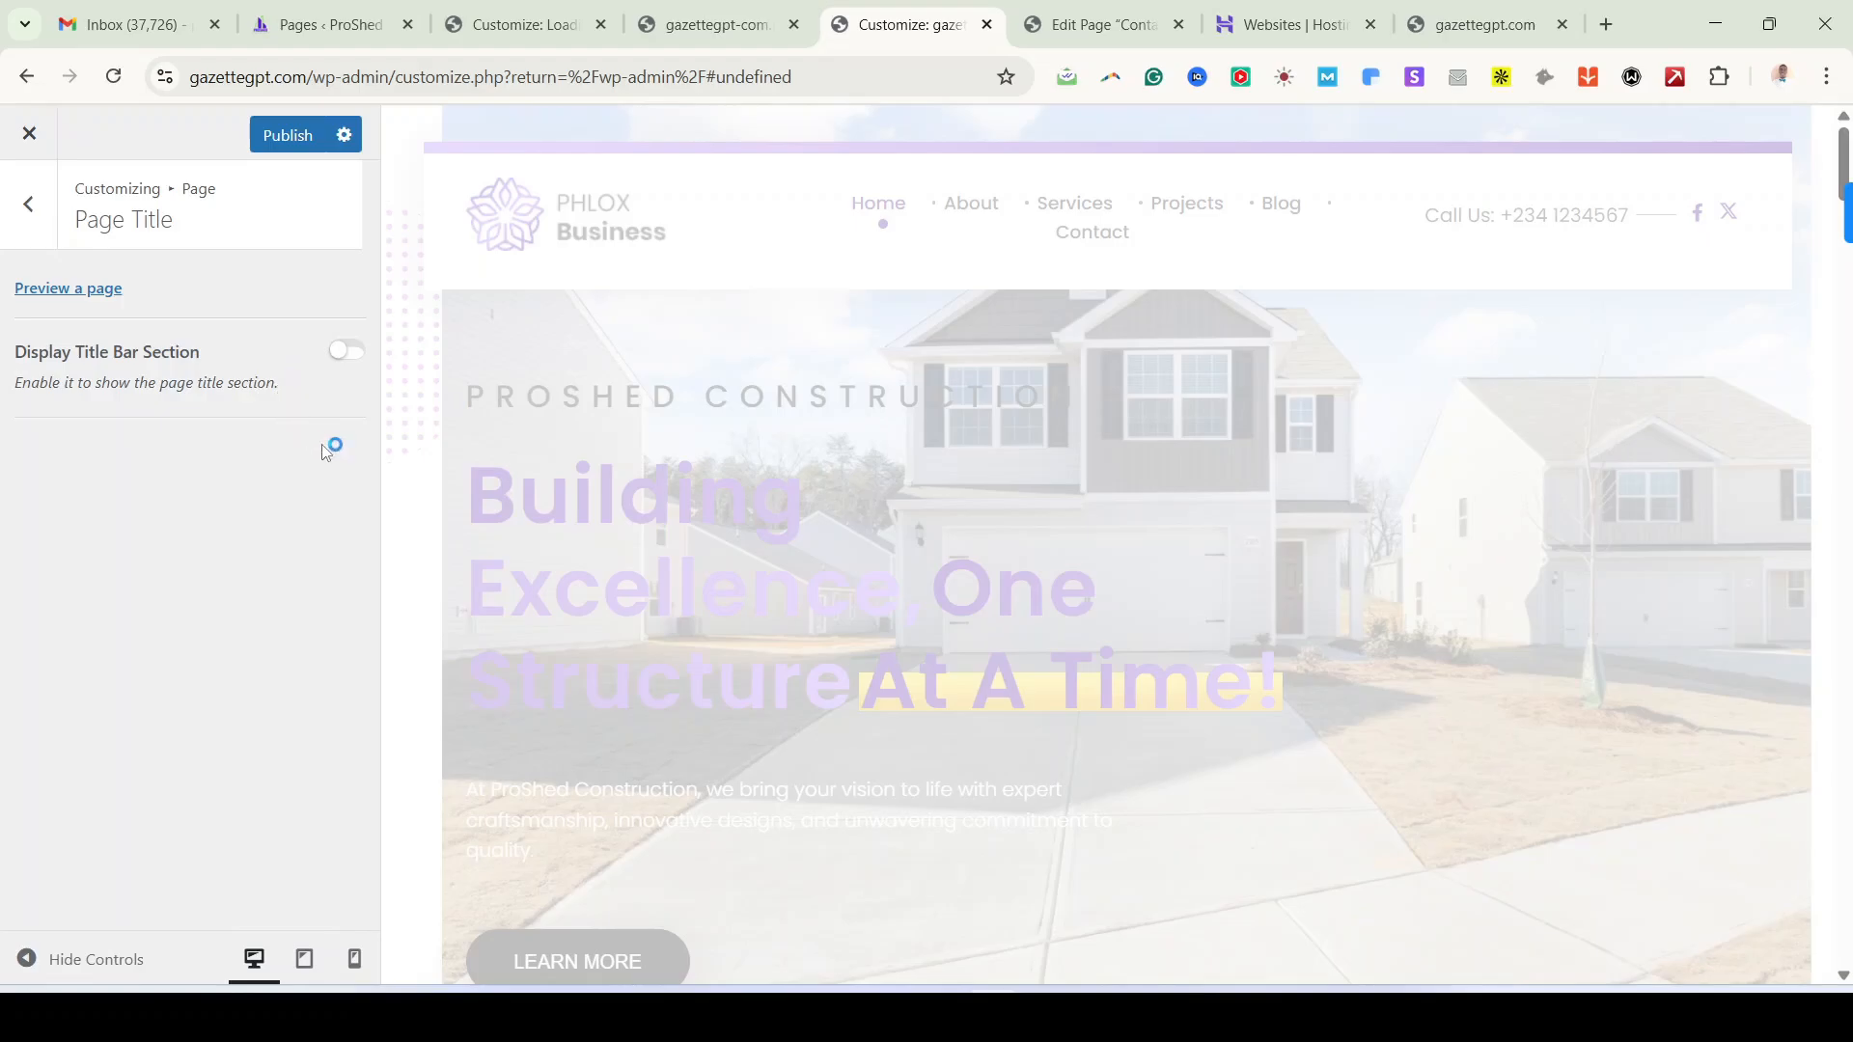
scroll(792, 533, down, 8)
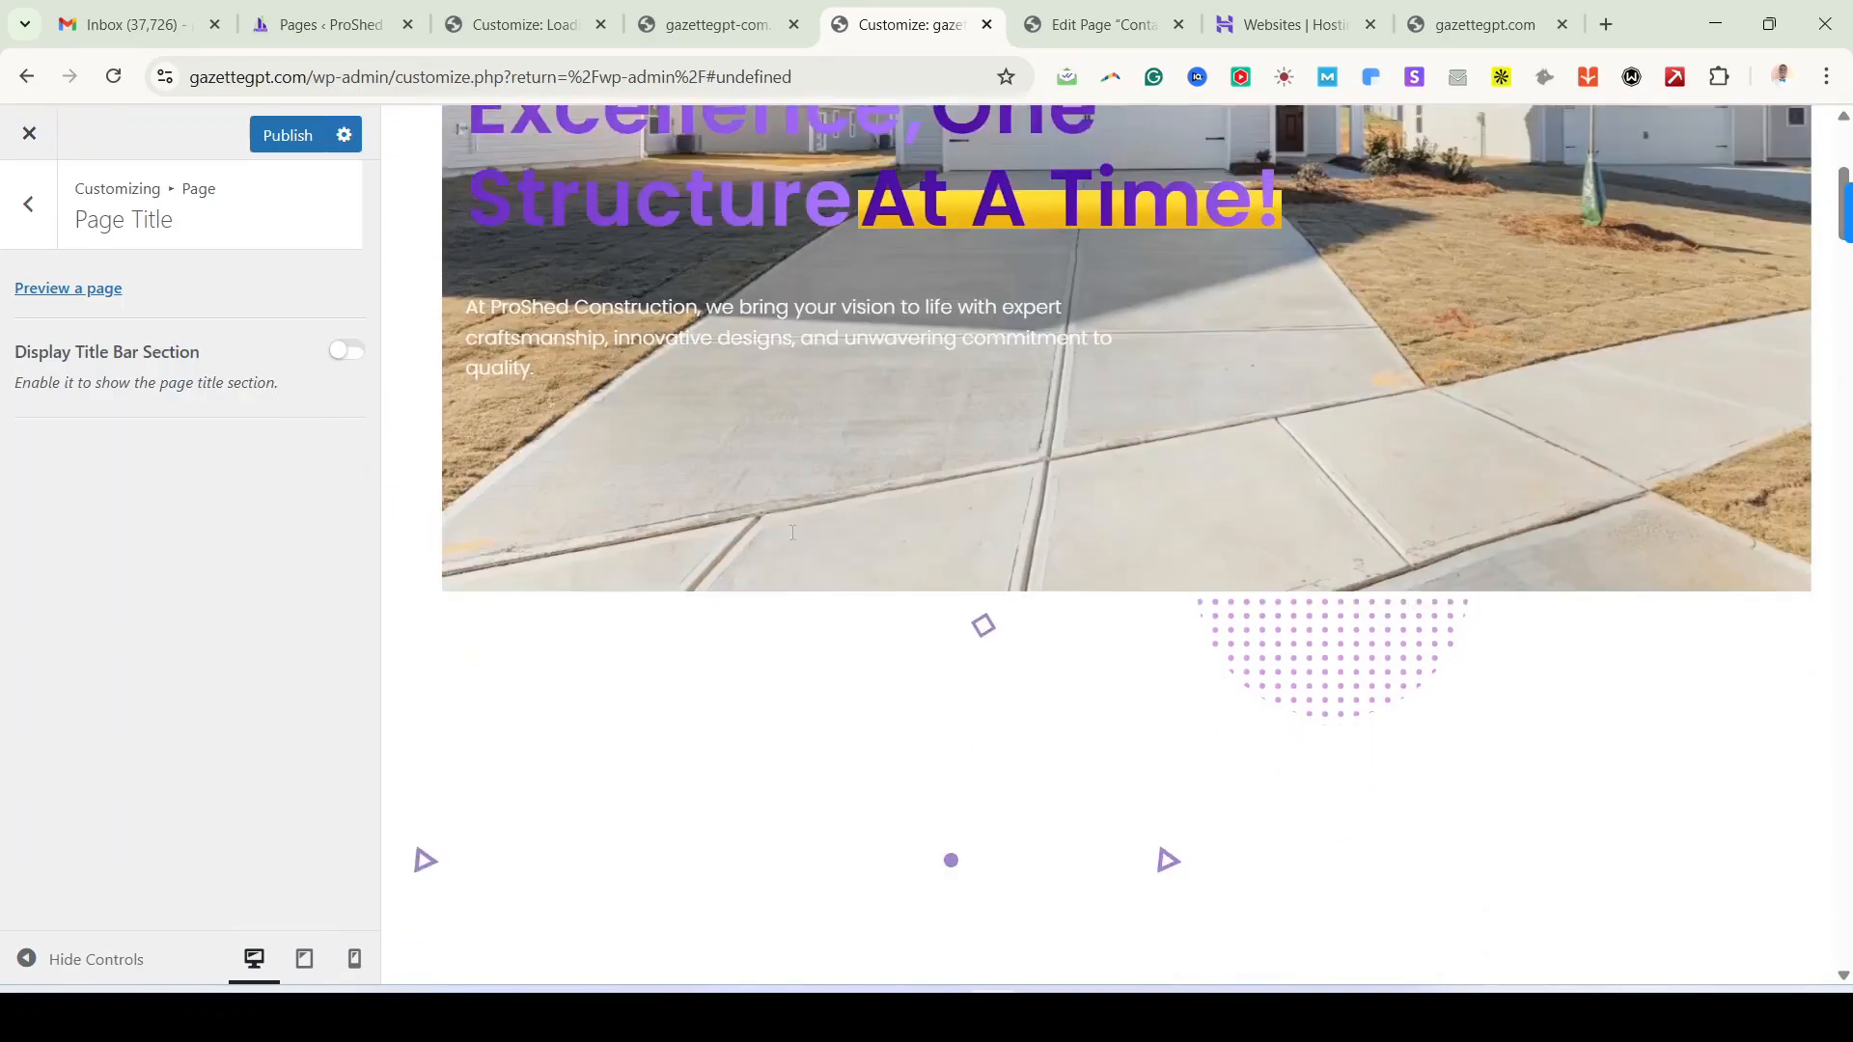
scroll(792, 533, up, 8)
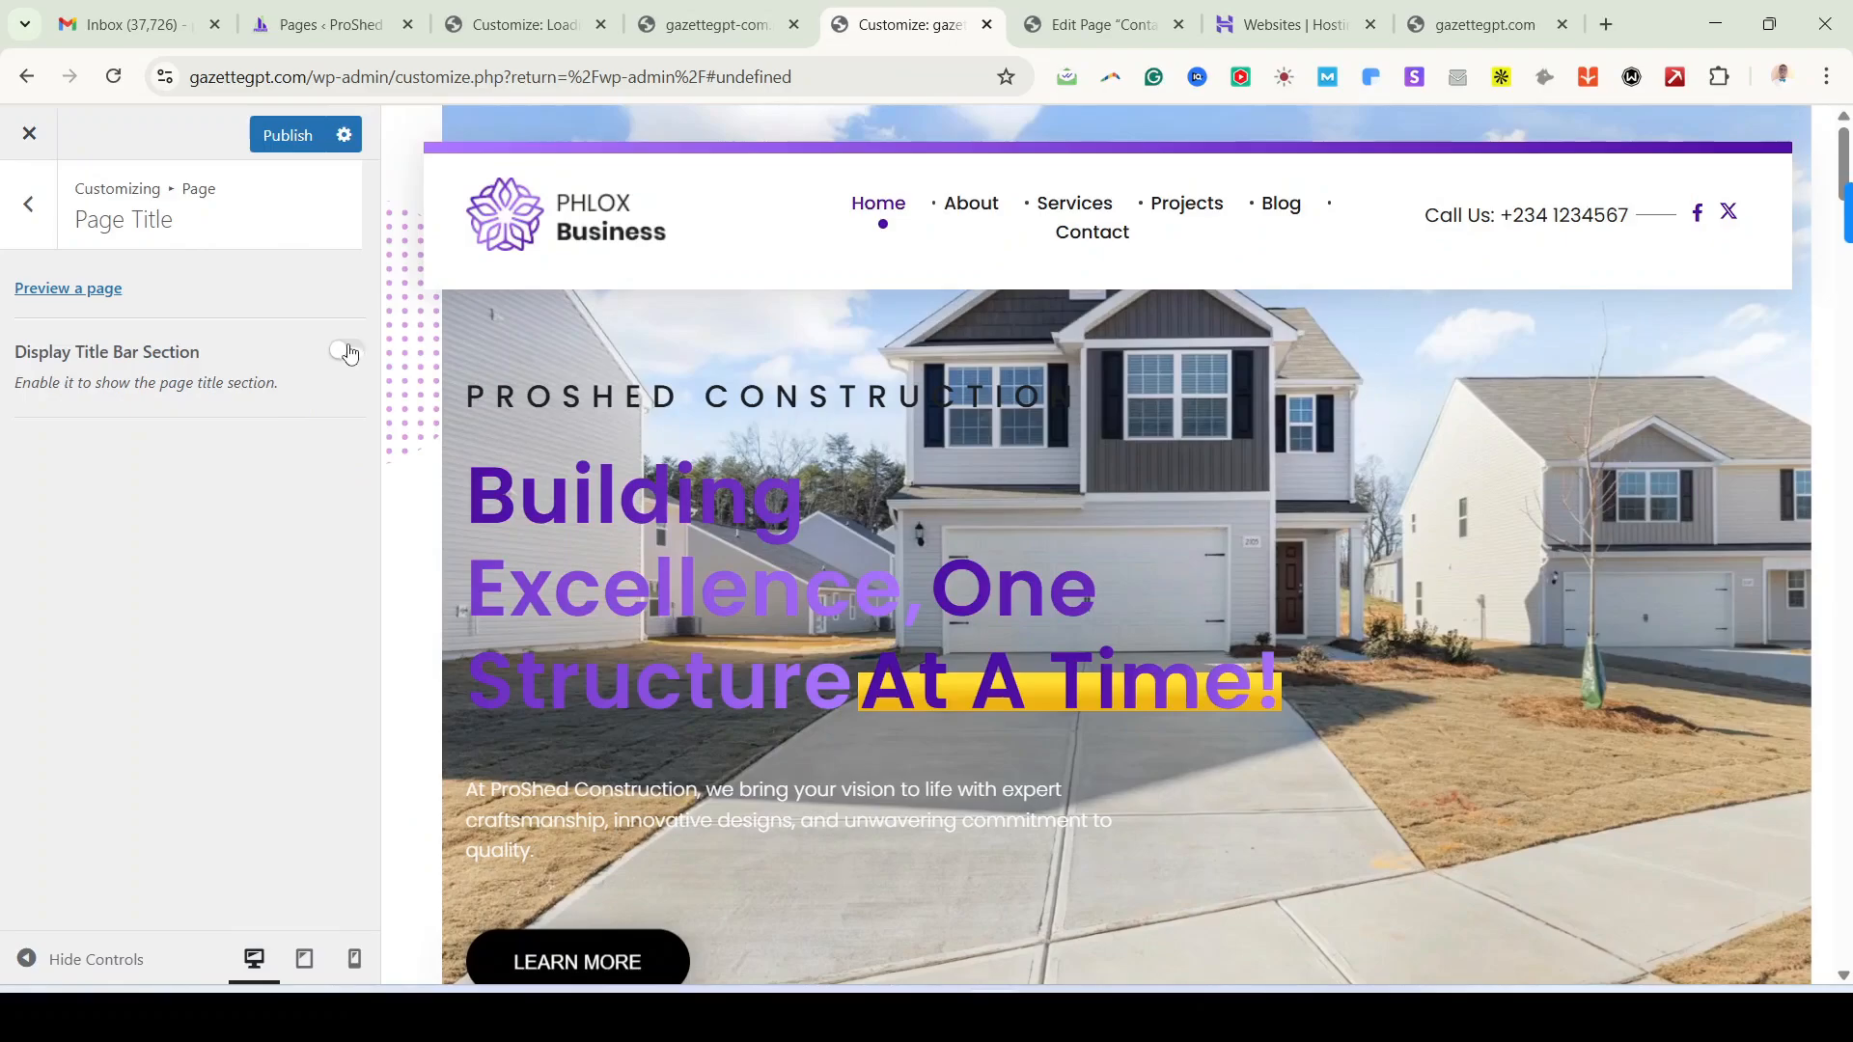
click(345, 351)
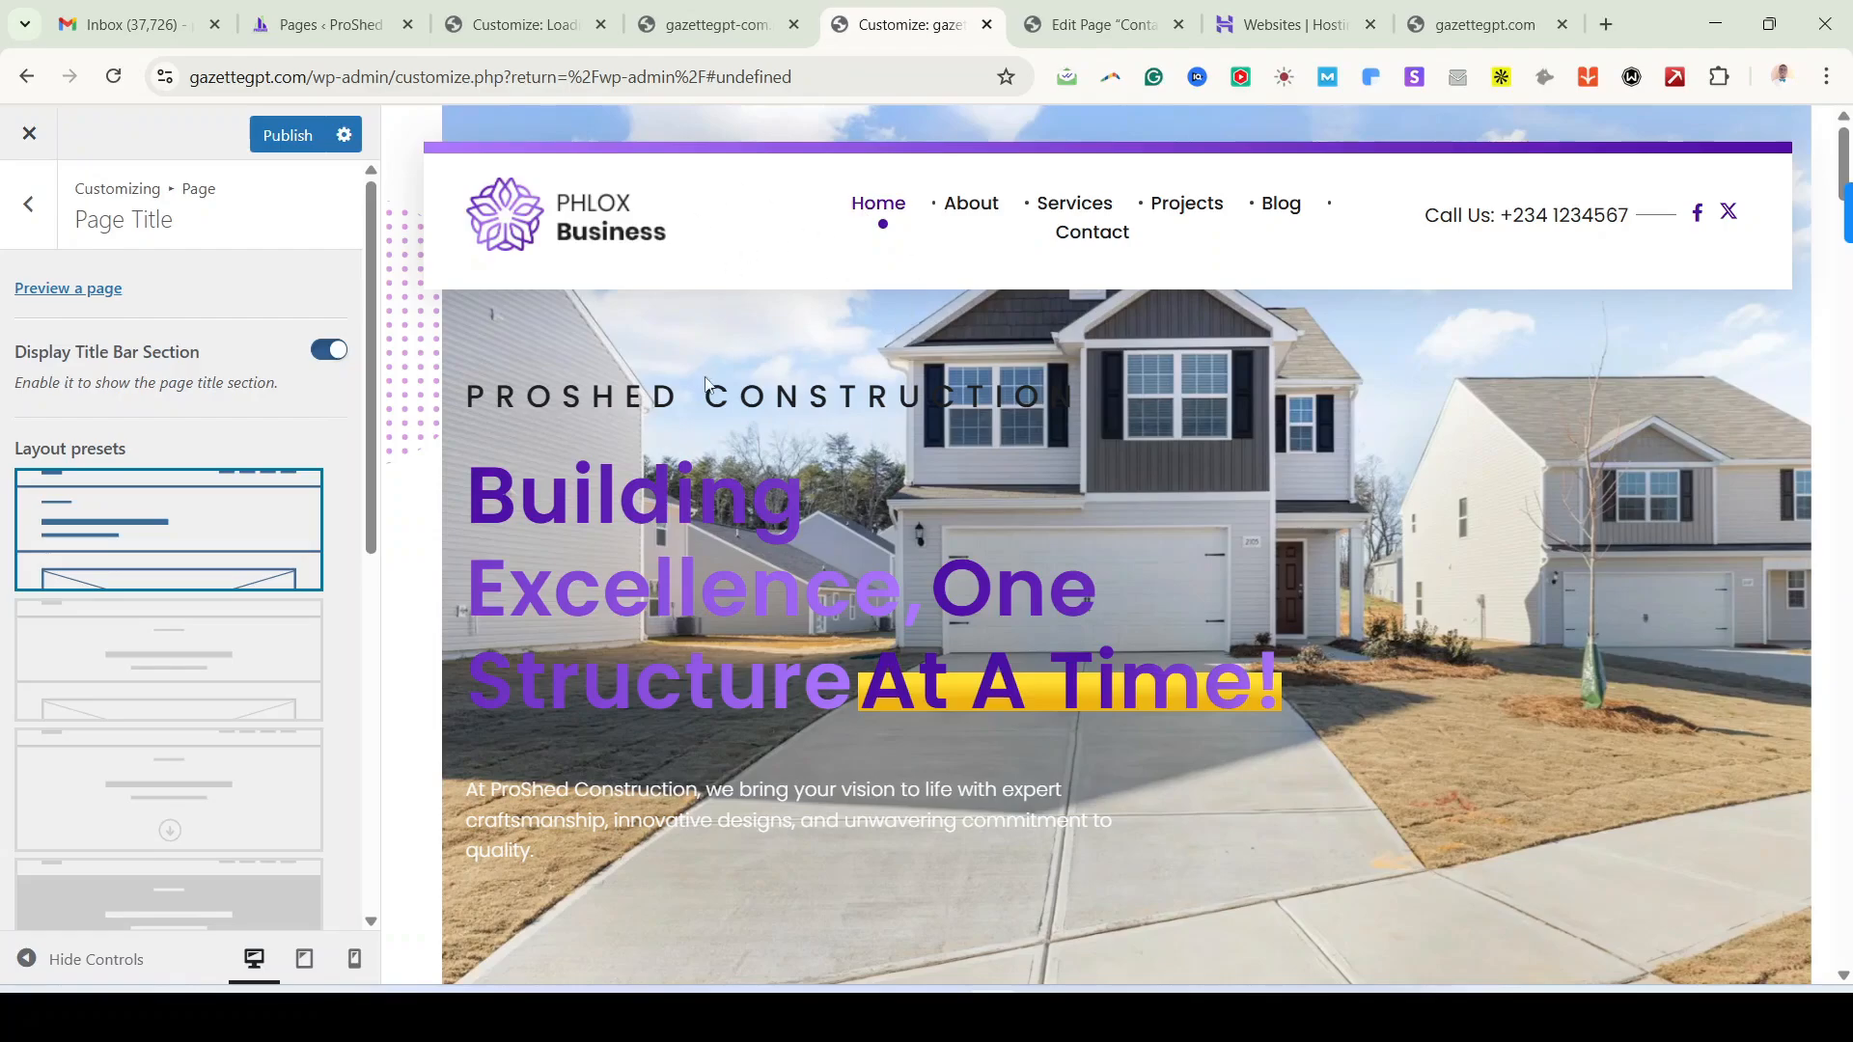
Step: View Page Typography, then back out to the root Customizer panel
click(31, 218)
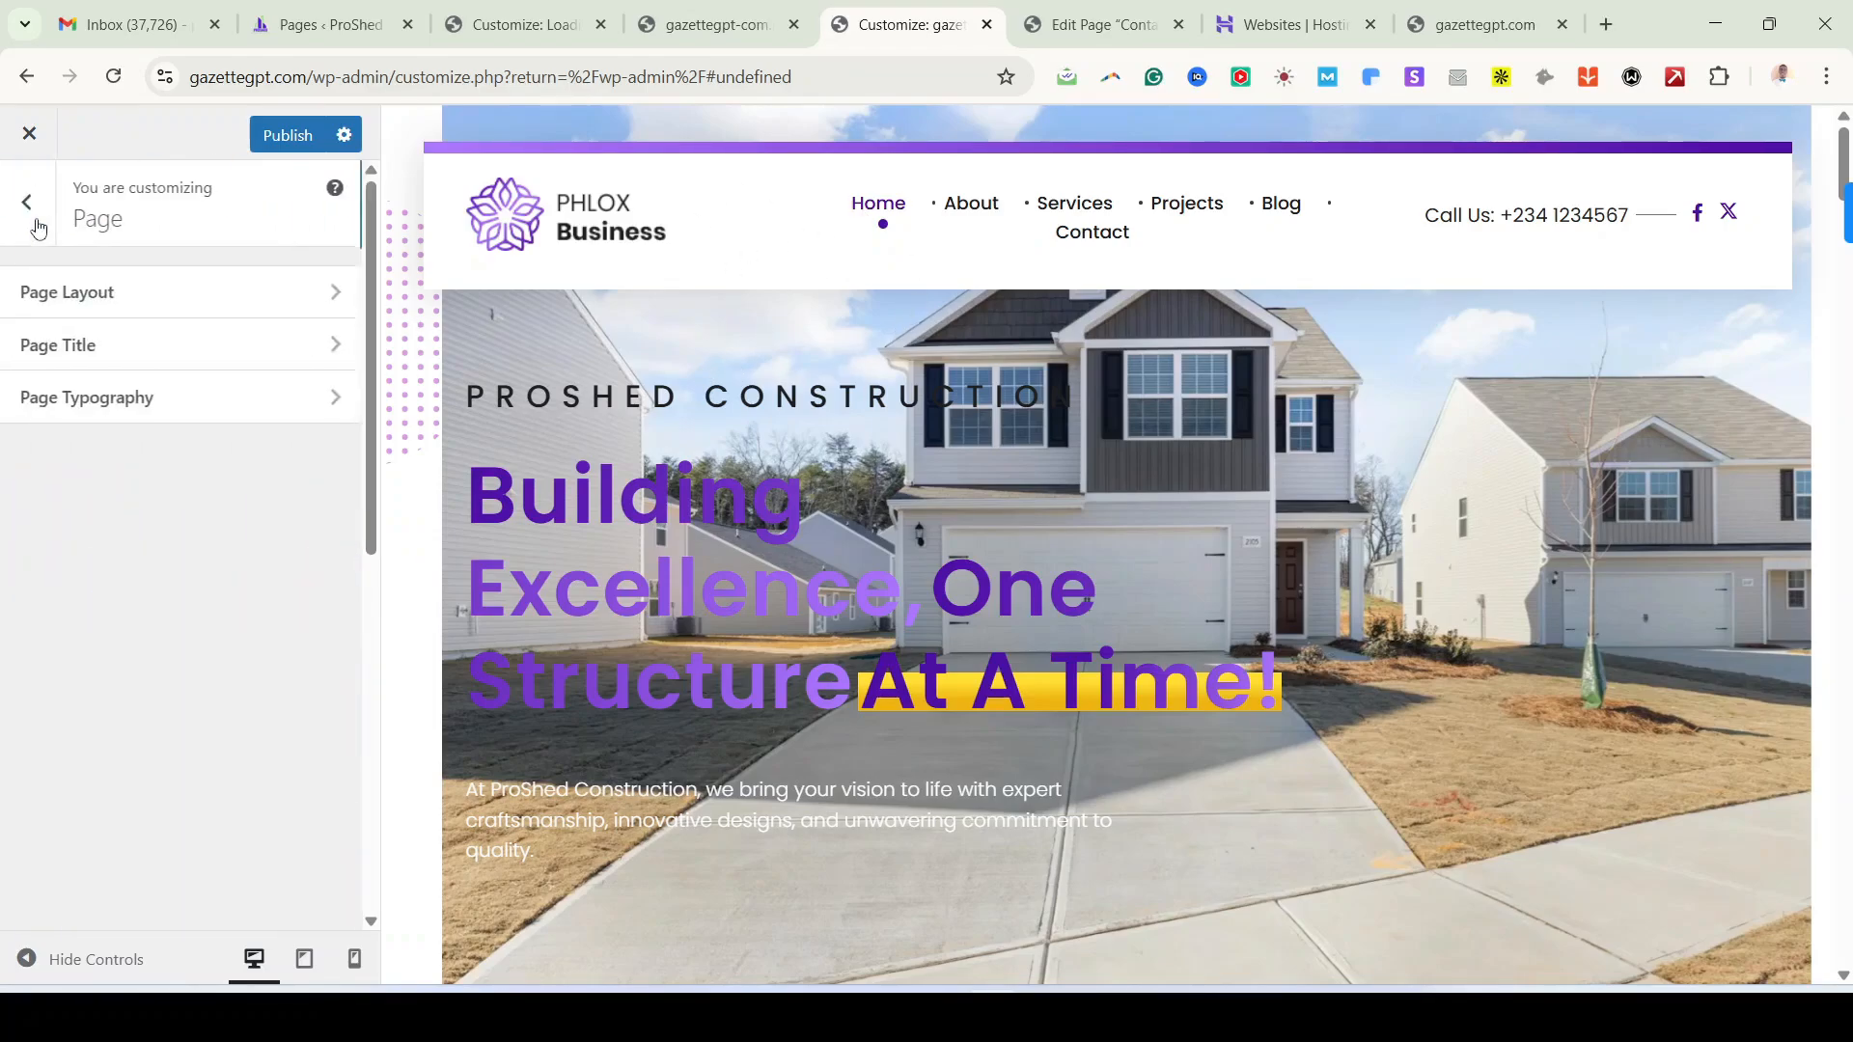
click(121, 399)
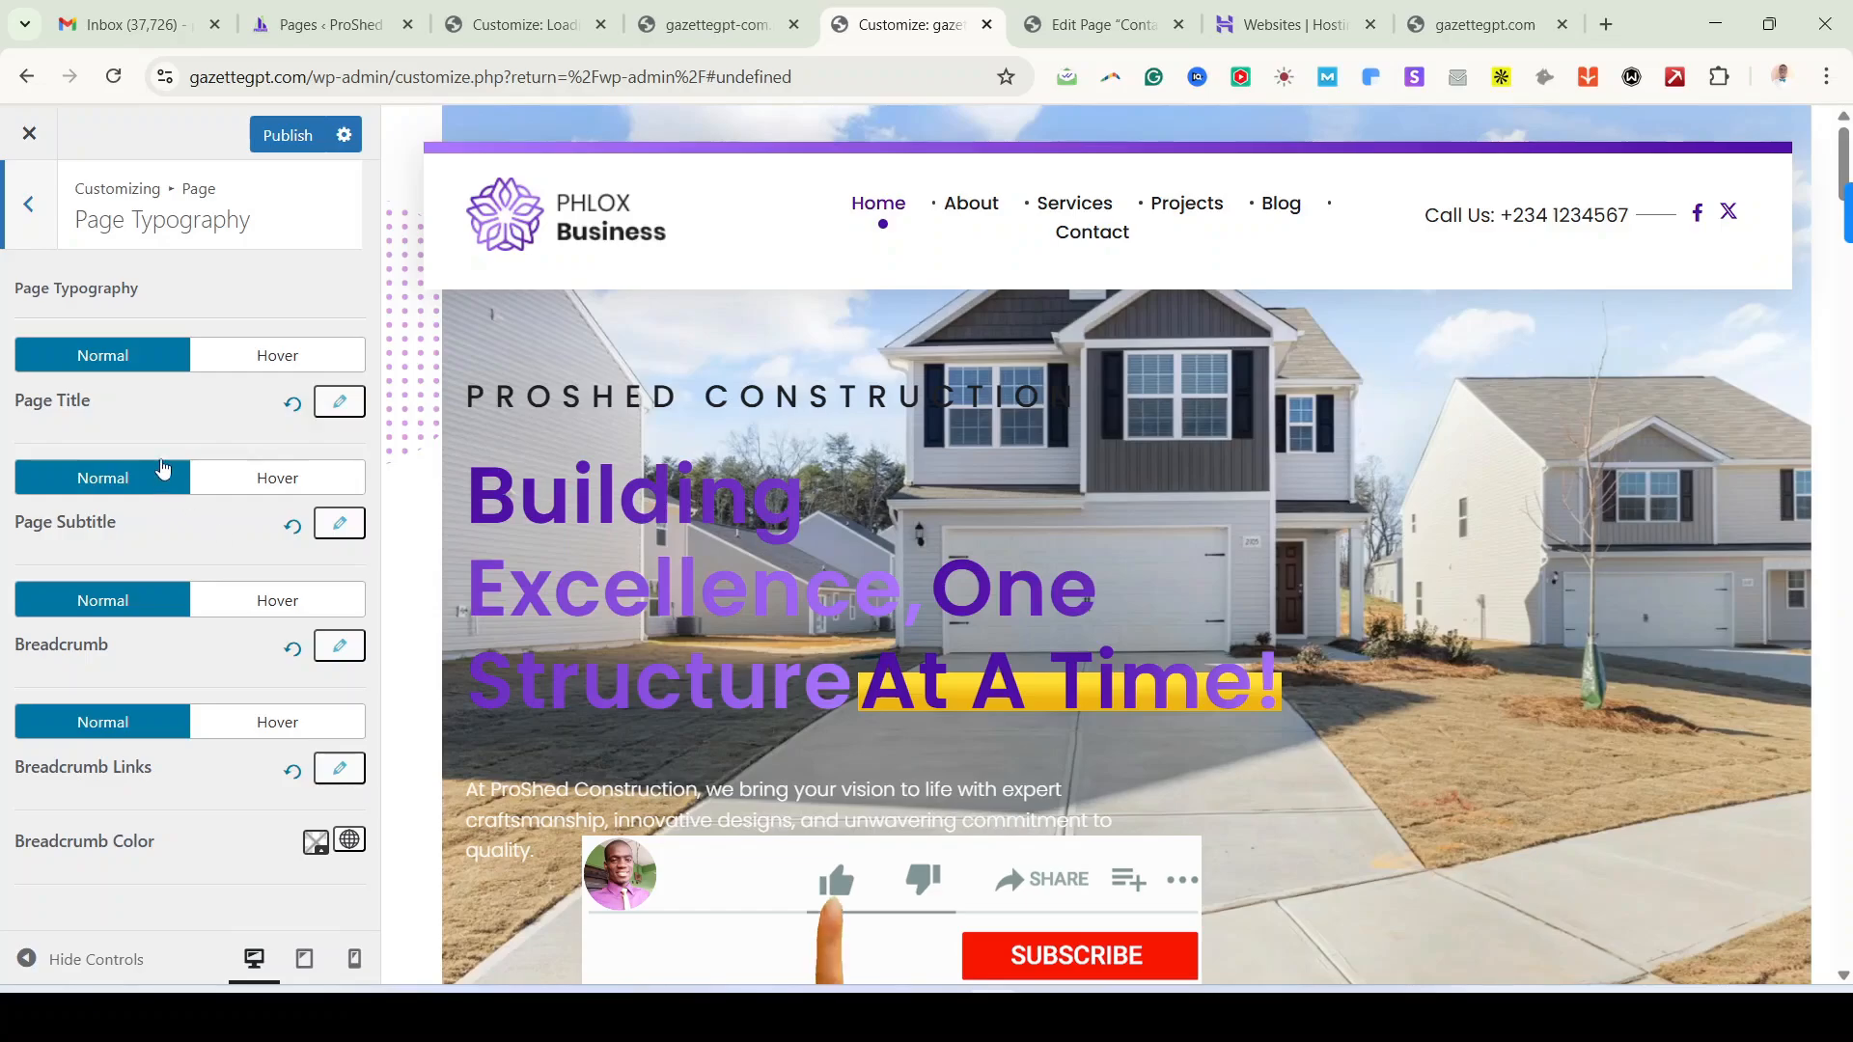
click(37, 210)
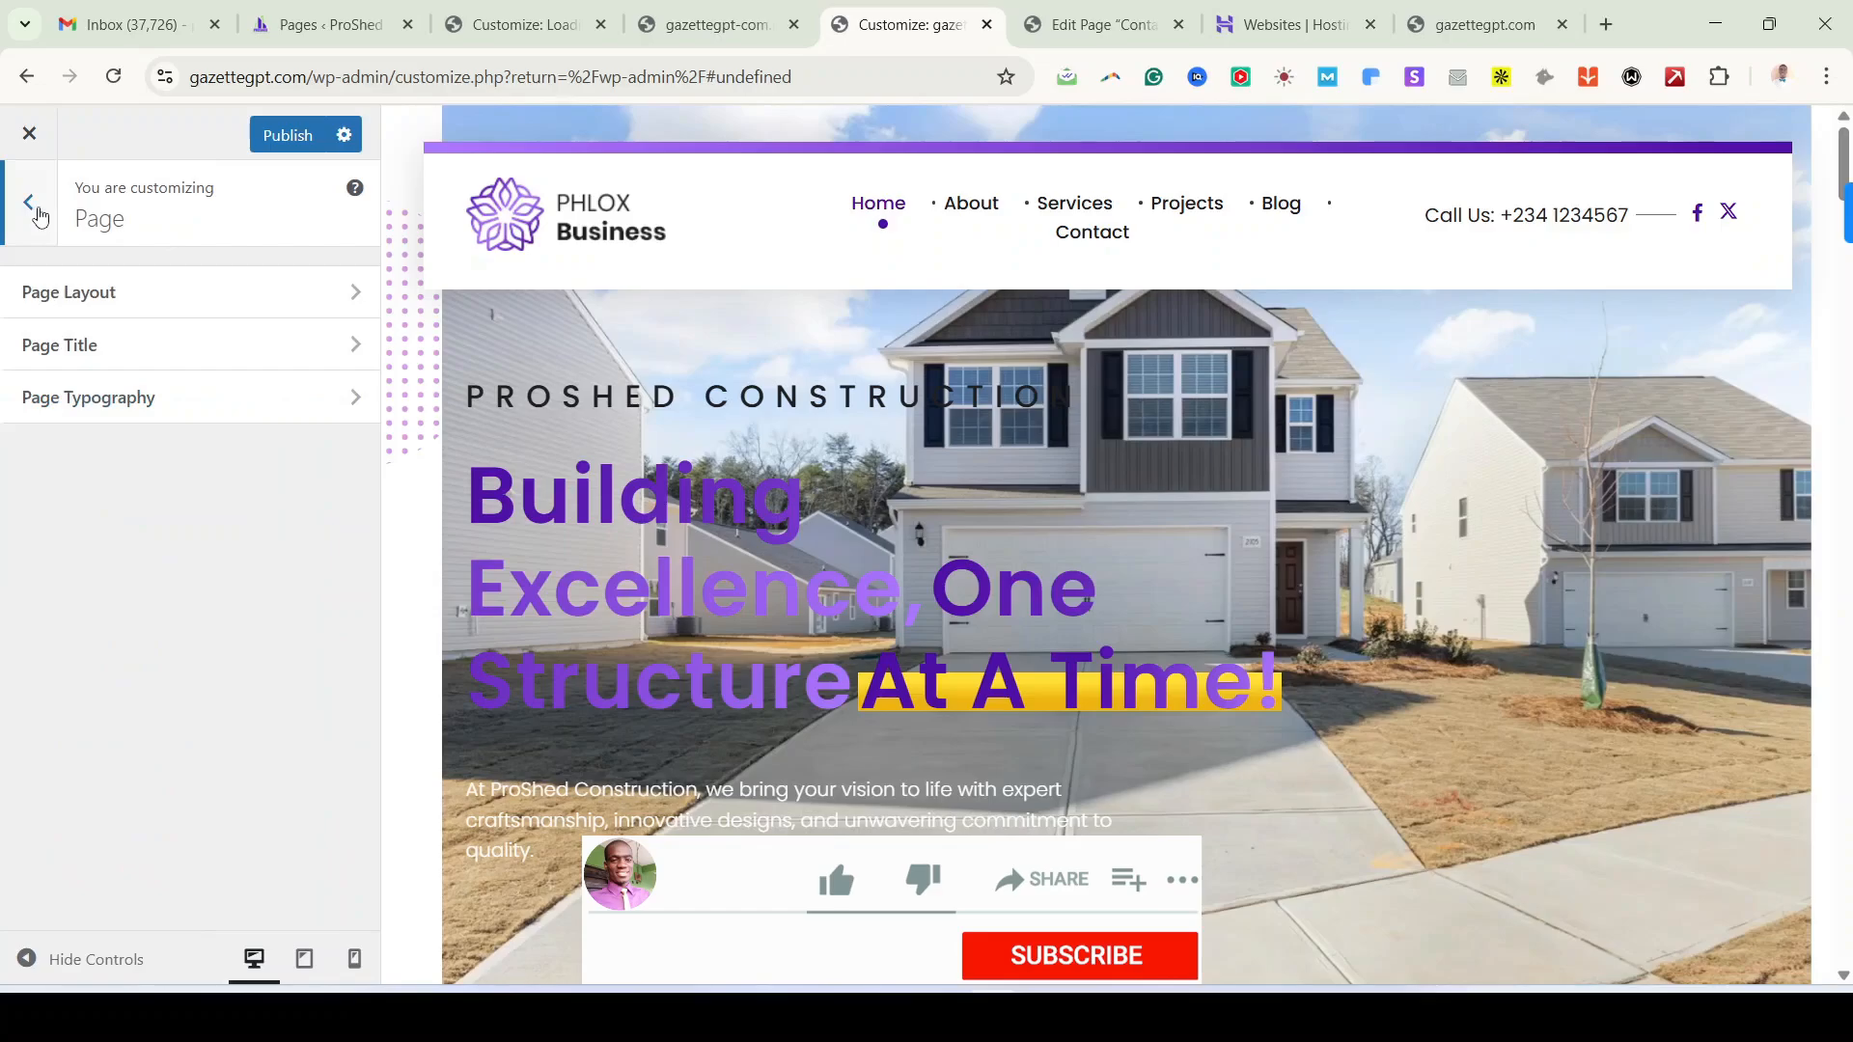
click(37, 210)
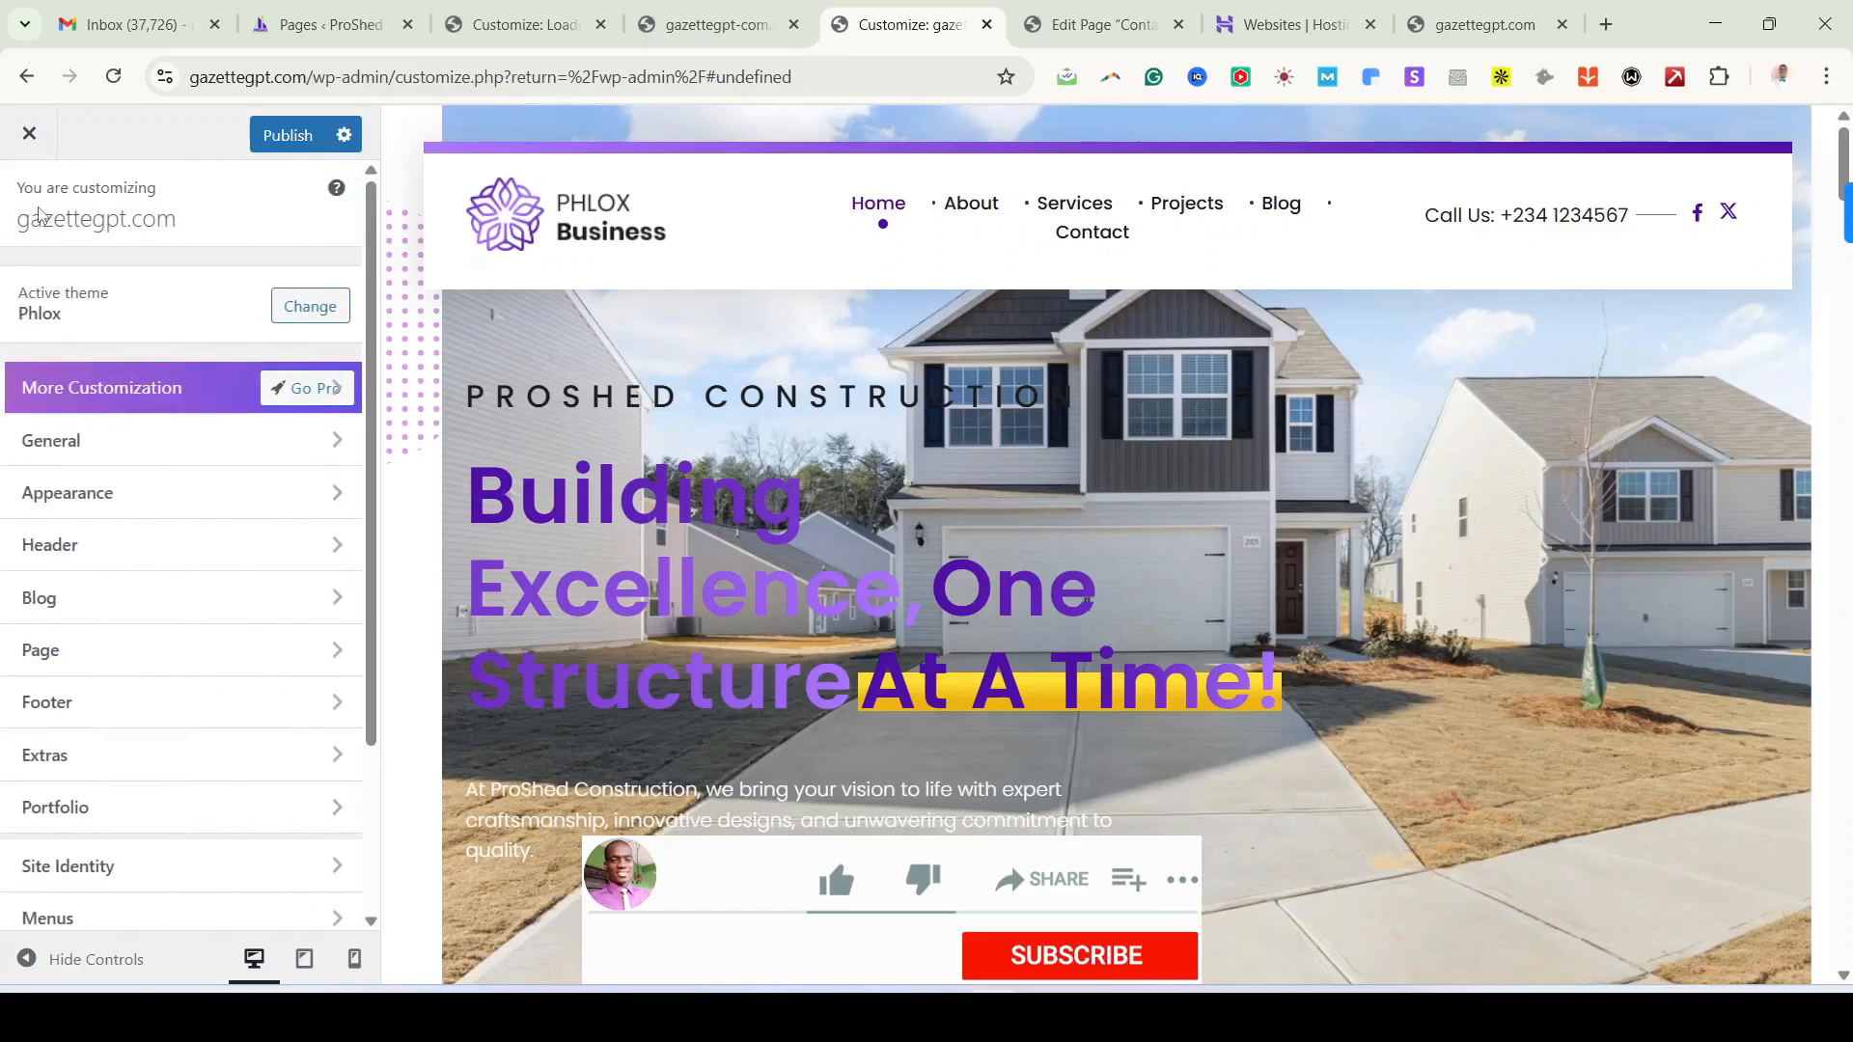
Step: Review the Footer Templates preview, including the ARE YOU READY banner
click(160, 714)
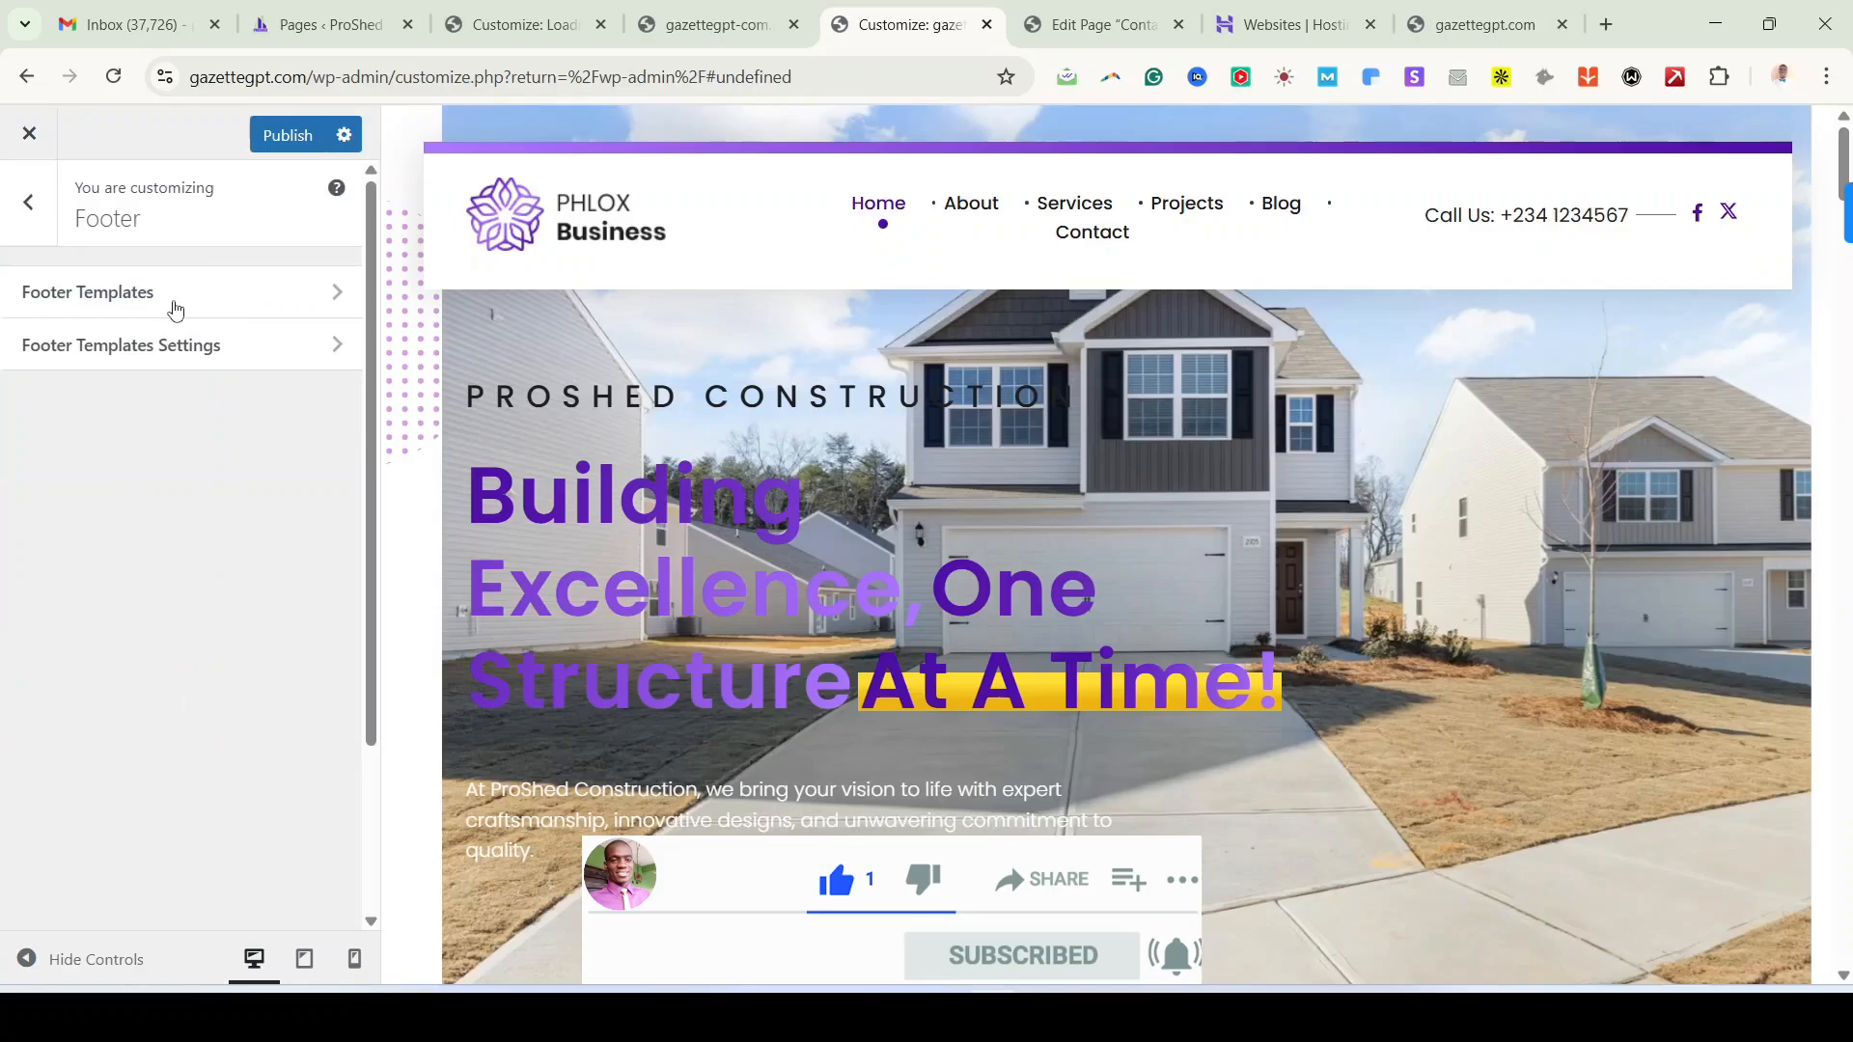
click(175, 309)
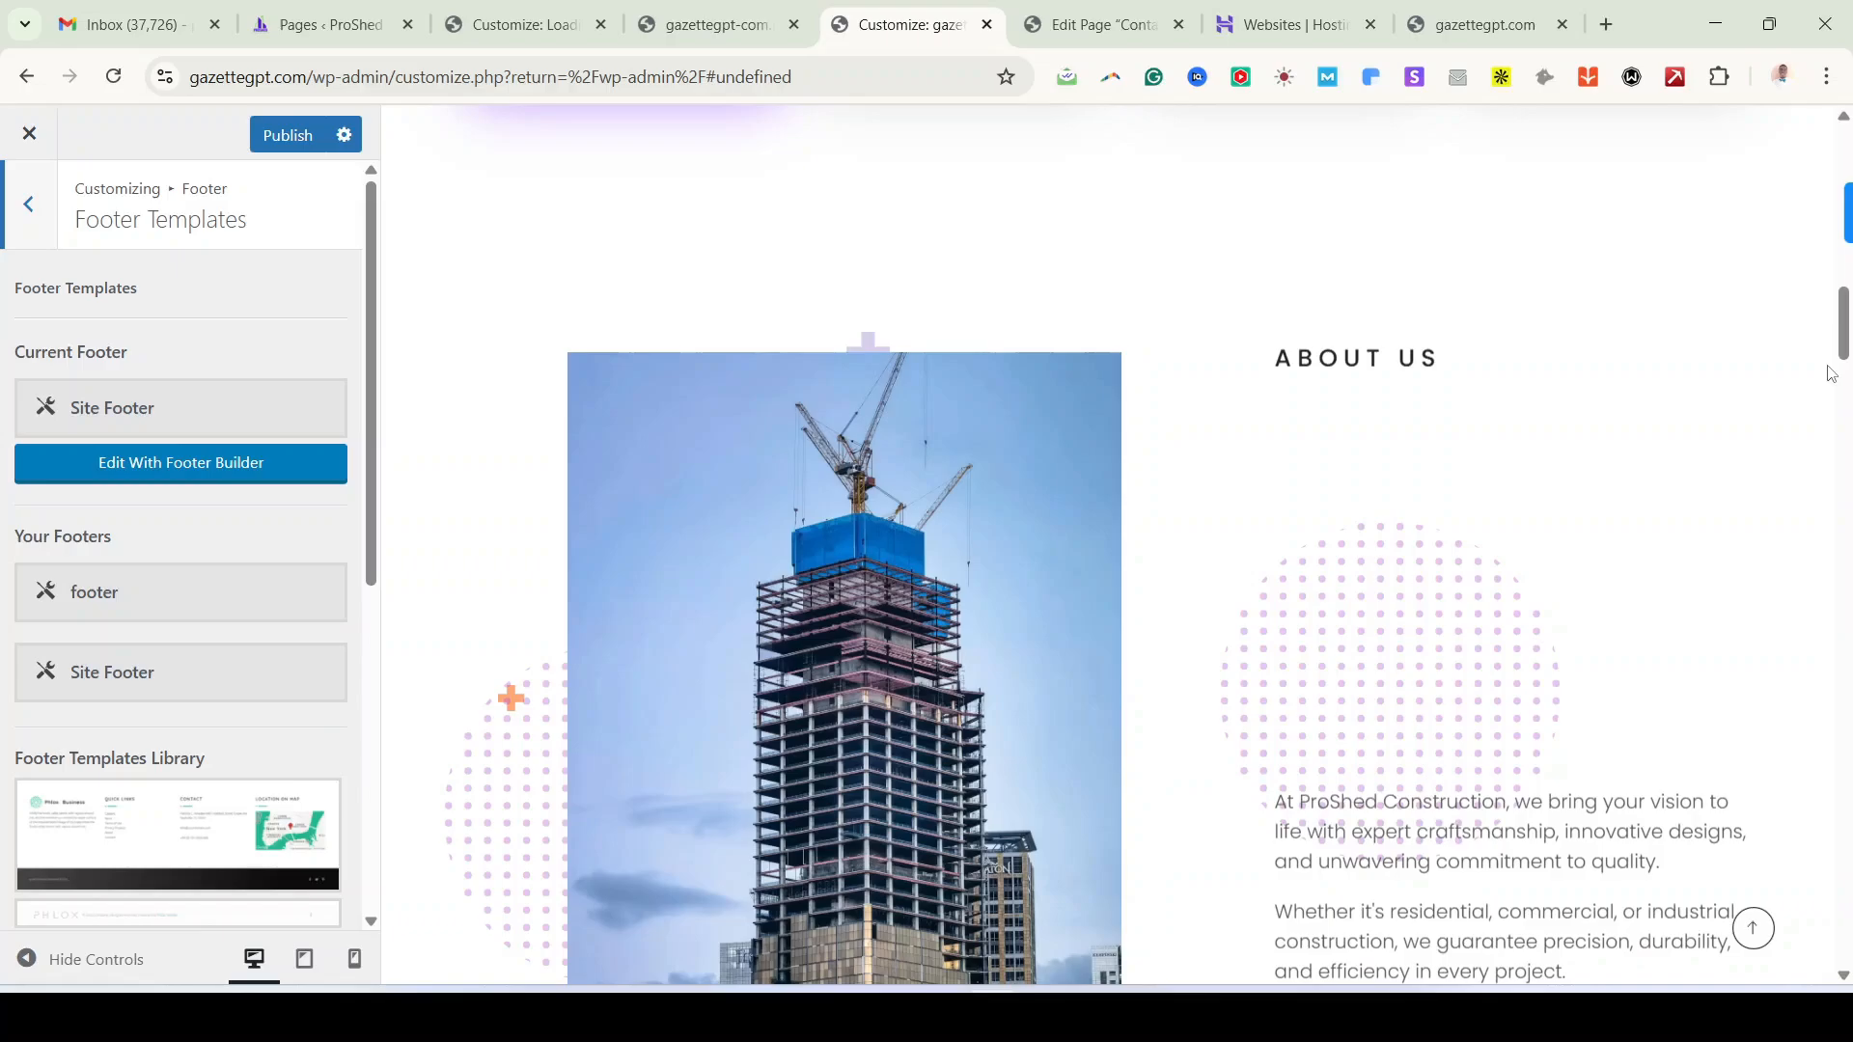
scroll(1844, 345, down, 7)
drag(1845, 345, 1843, 897)
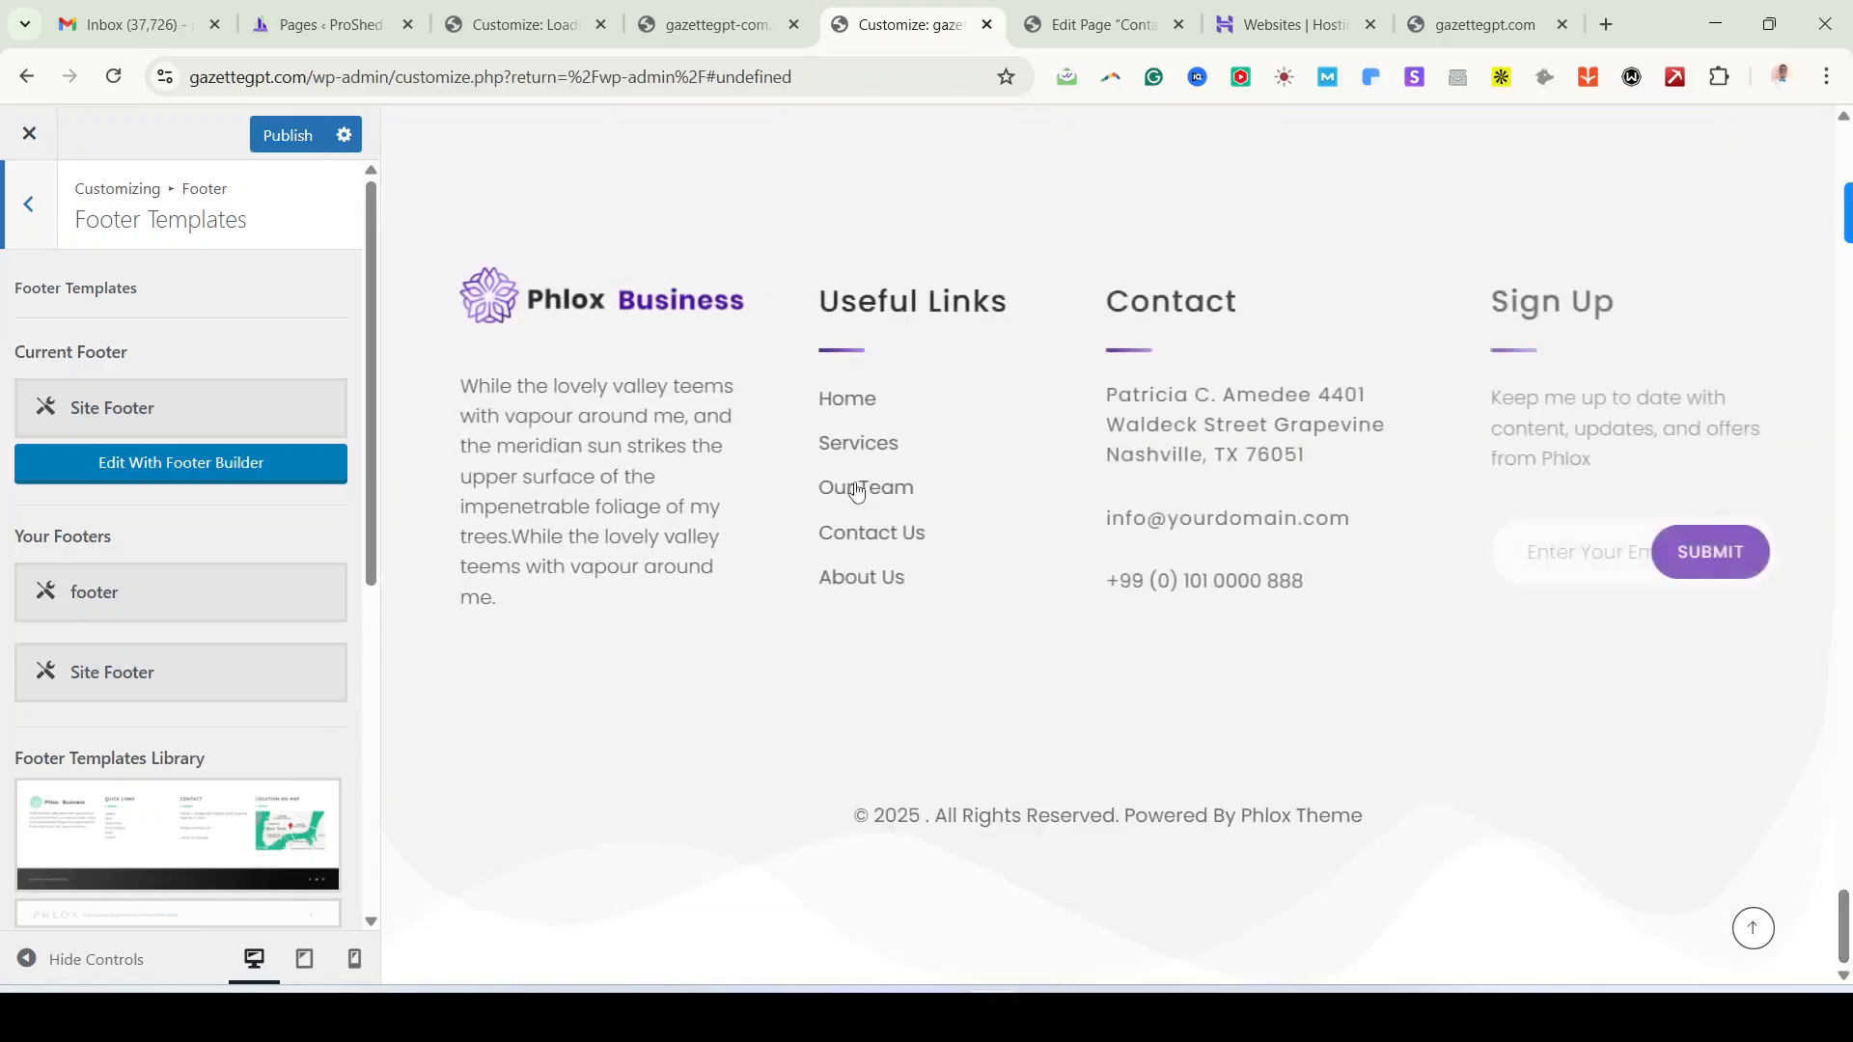
scroll(989, 501, up, 5)
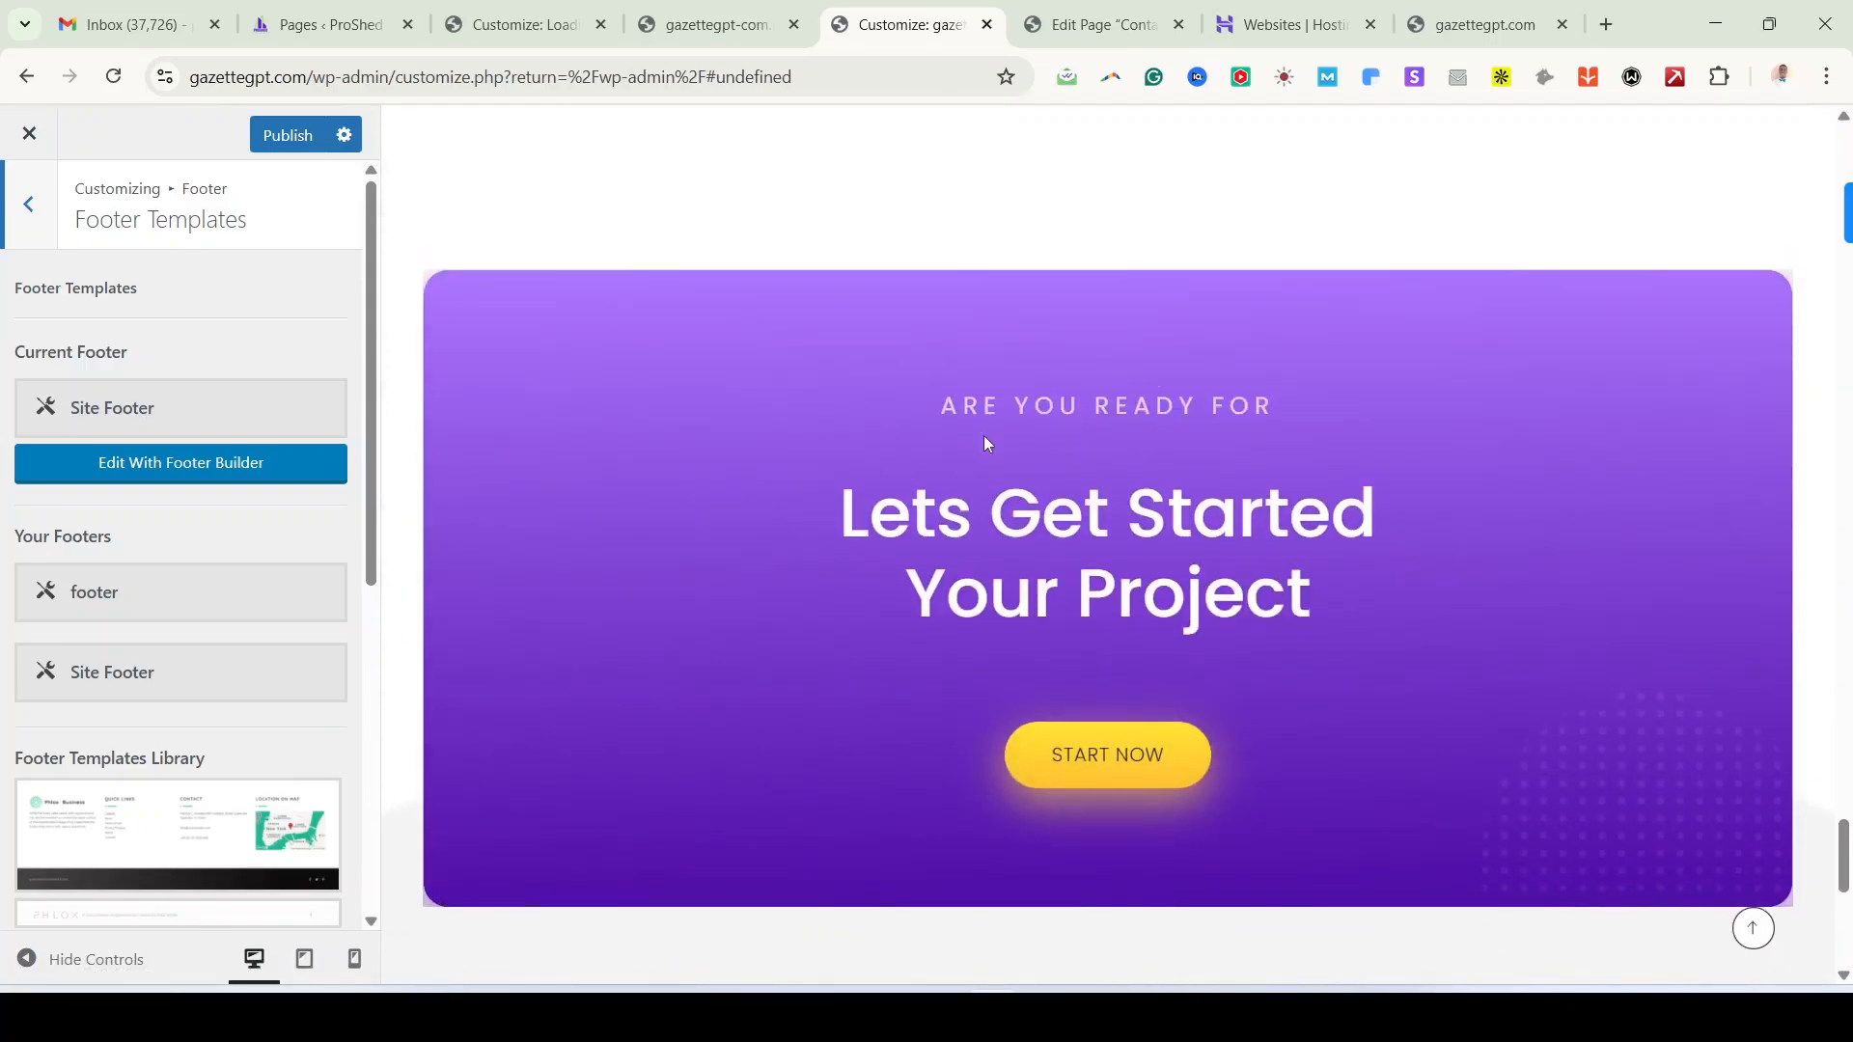
drag(942, 406, 1274, 410)
scroll(1255, 415, down, 3)
Step: Publish the Customizer changes and open Site Footer in the footer builder
scroll(167, 404, down, 6)
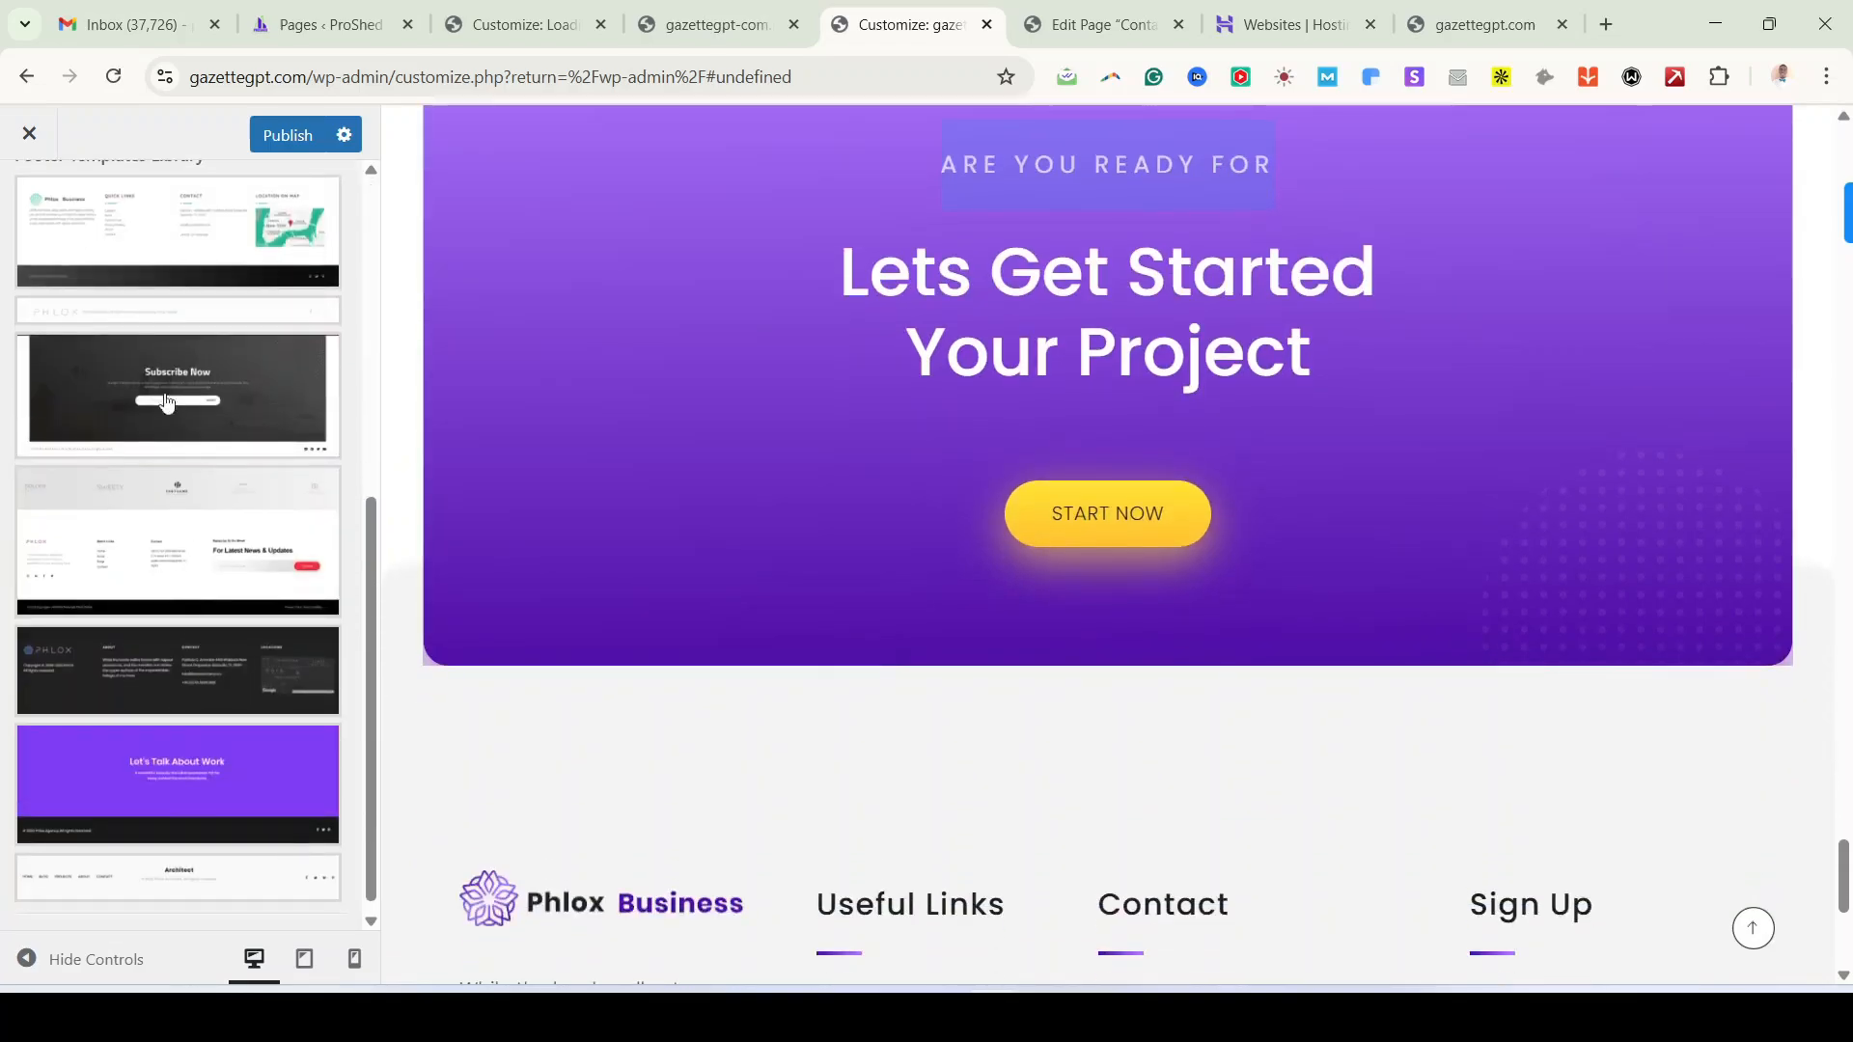
scroll(230, 901, down, 1)
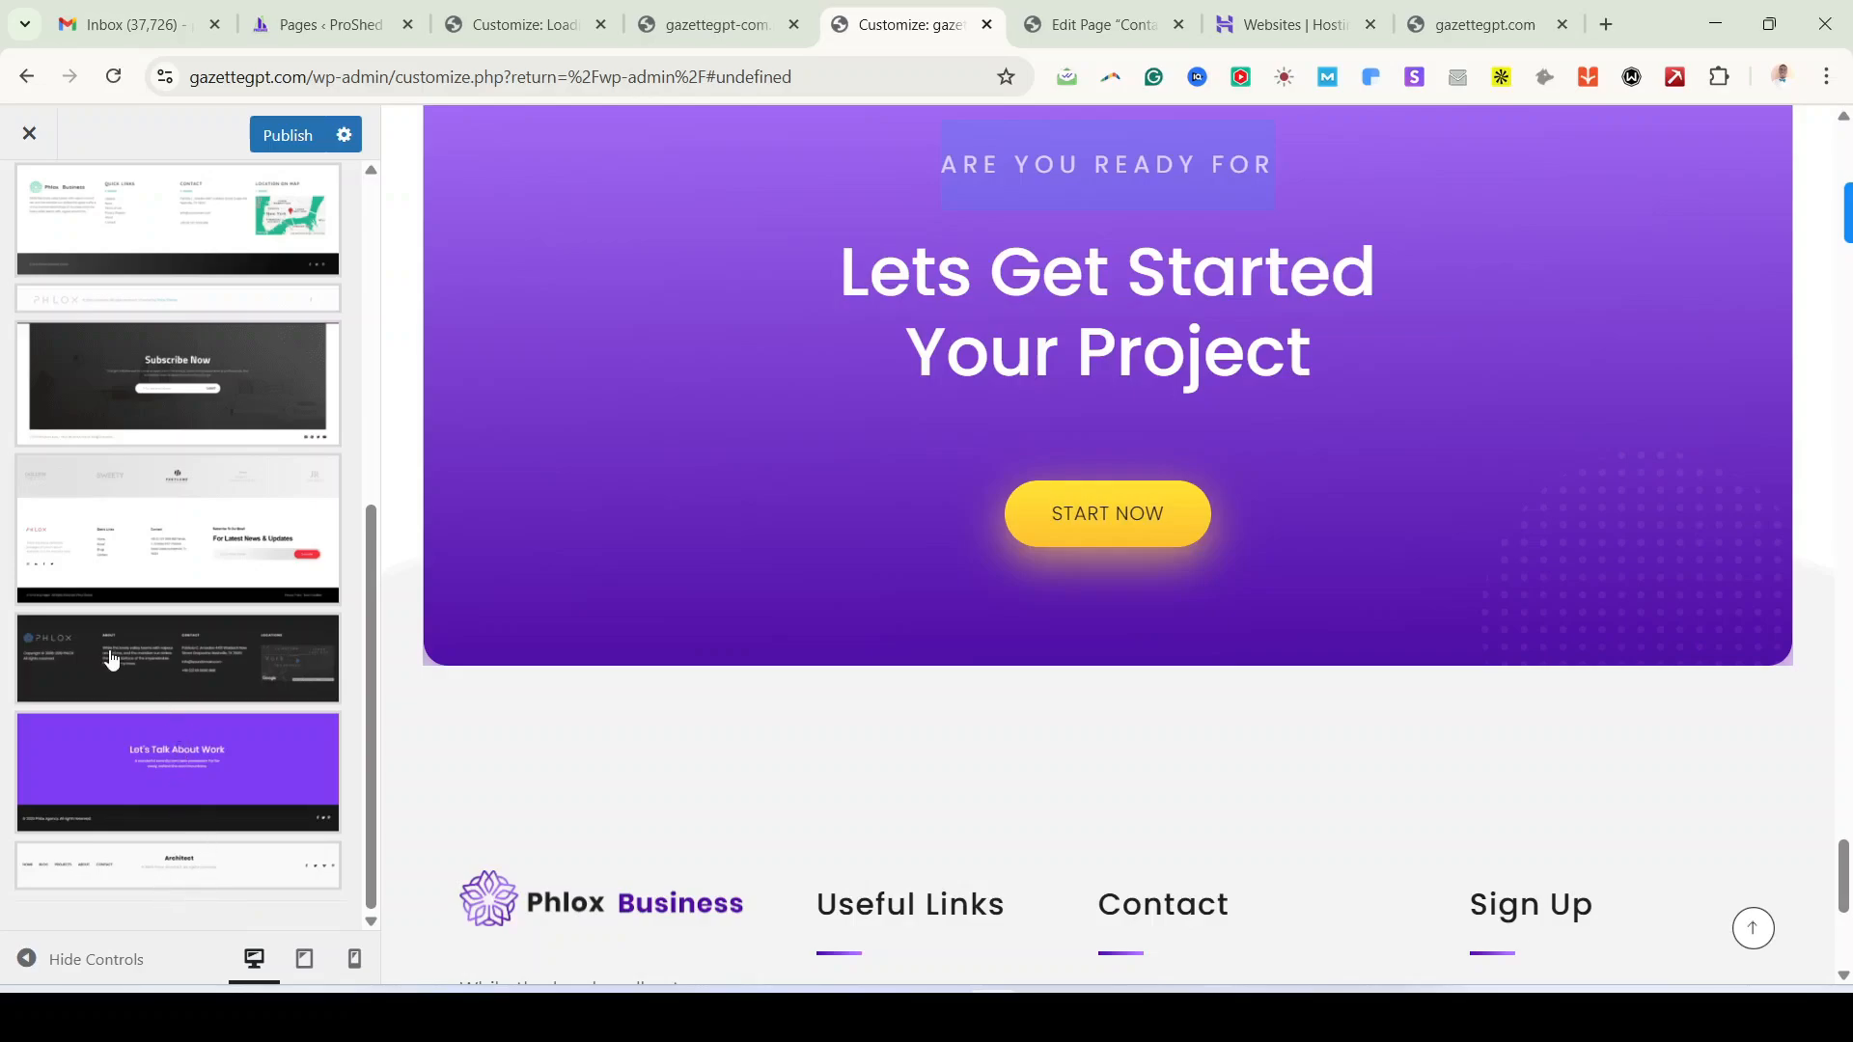
scroll(287, 340, up, 6)
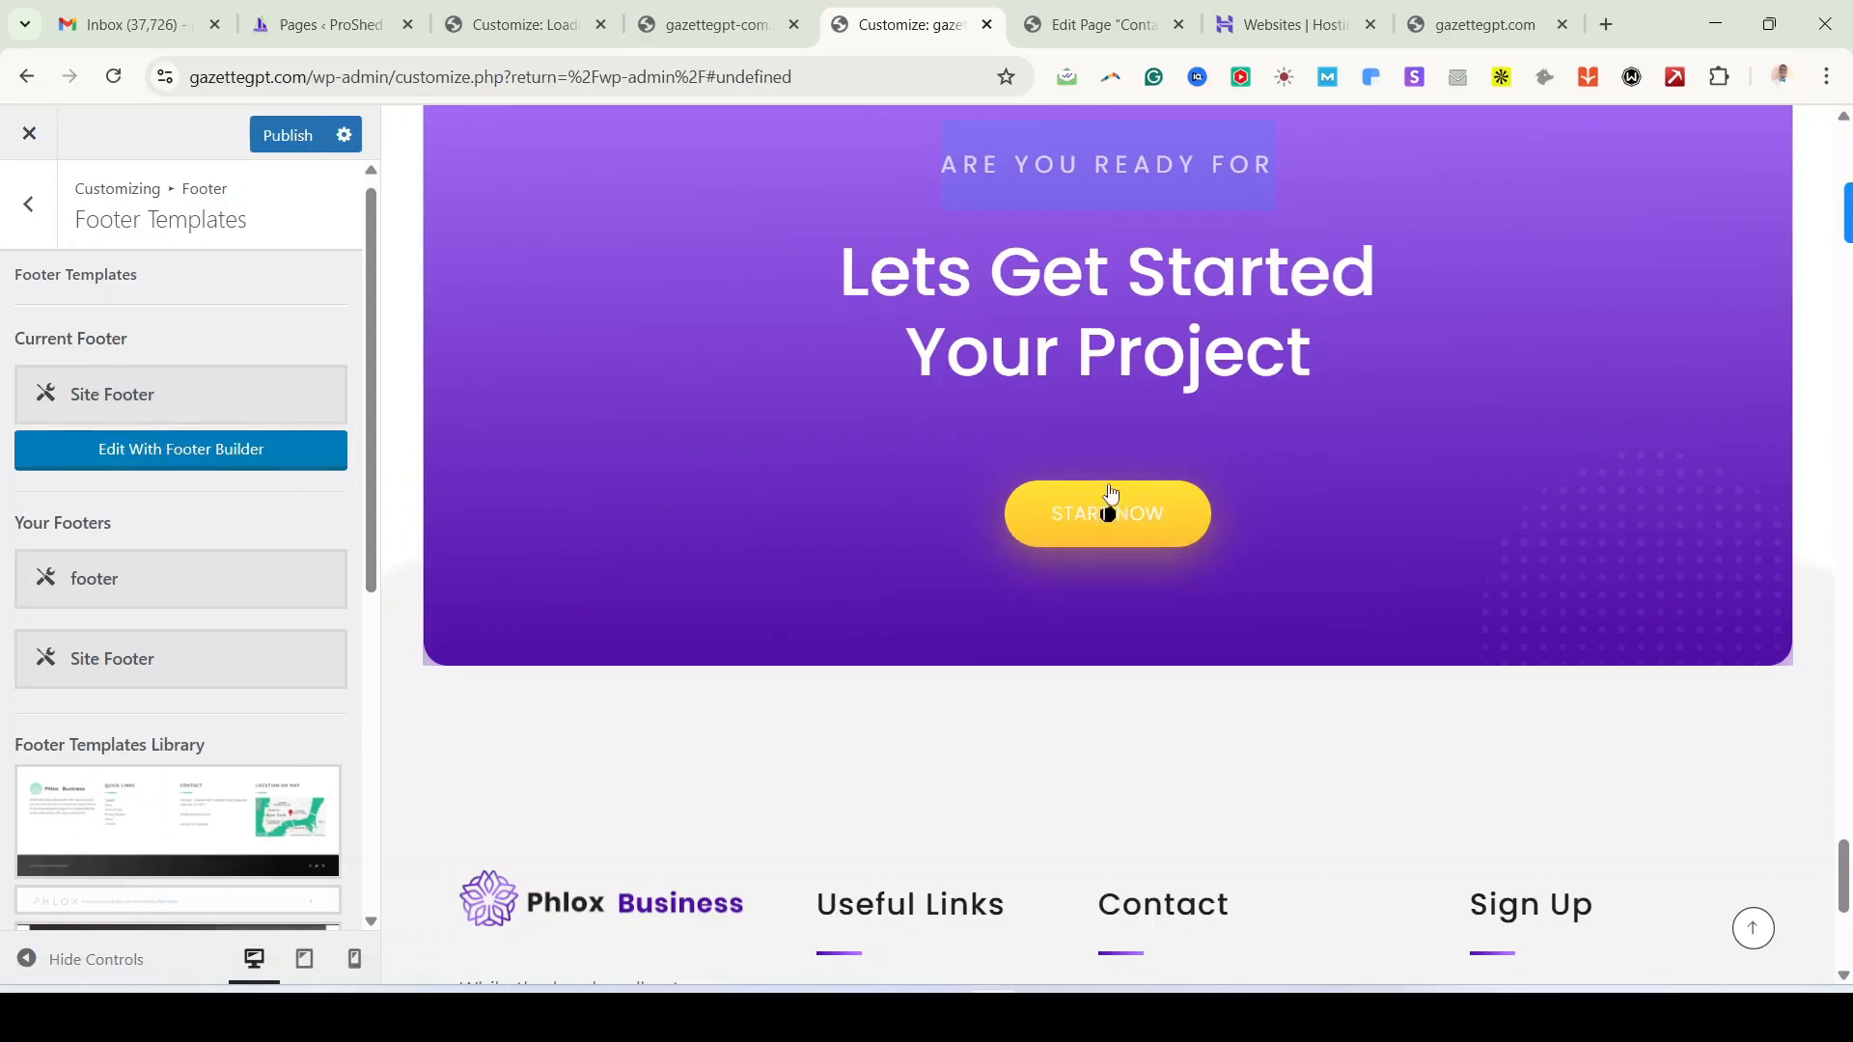
click(288, 136)
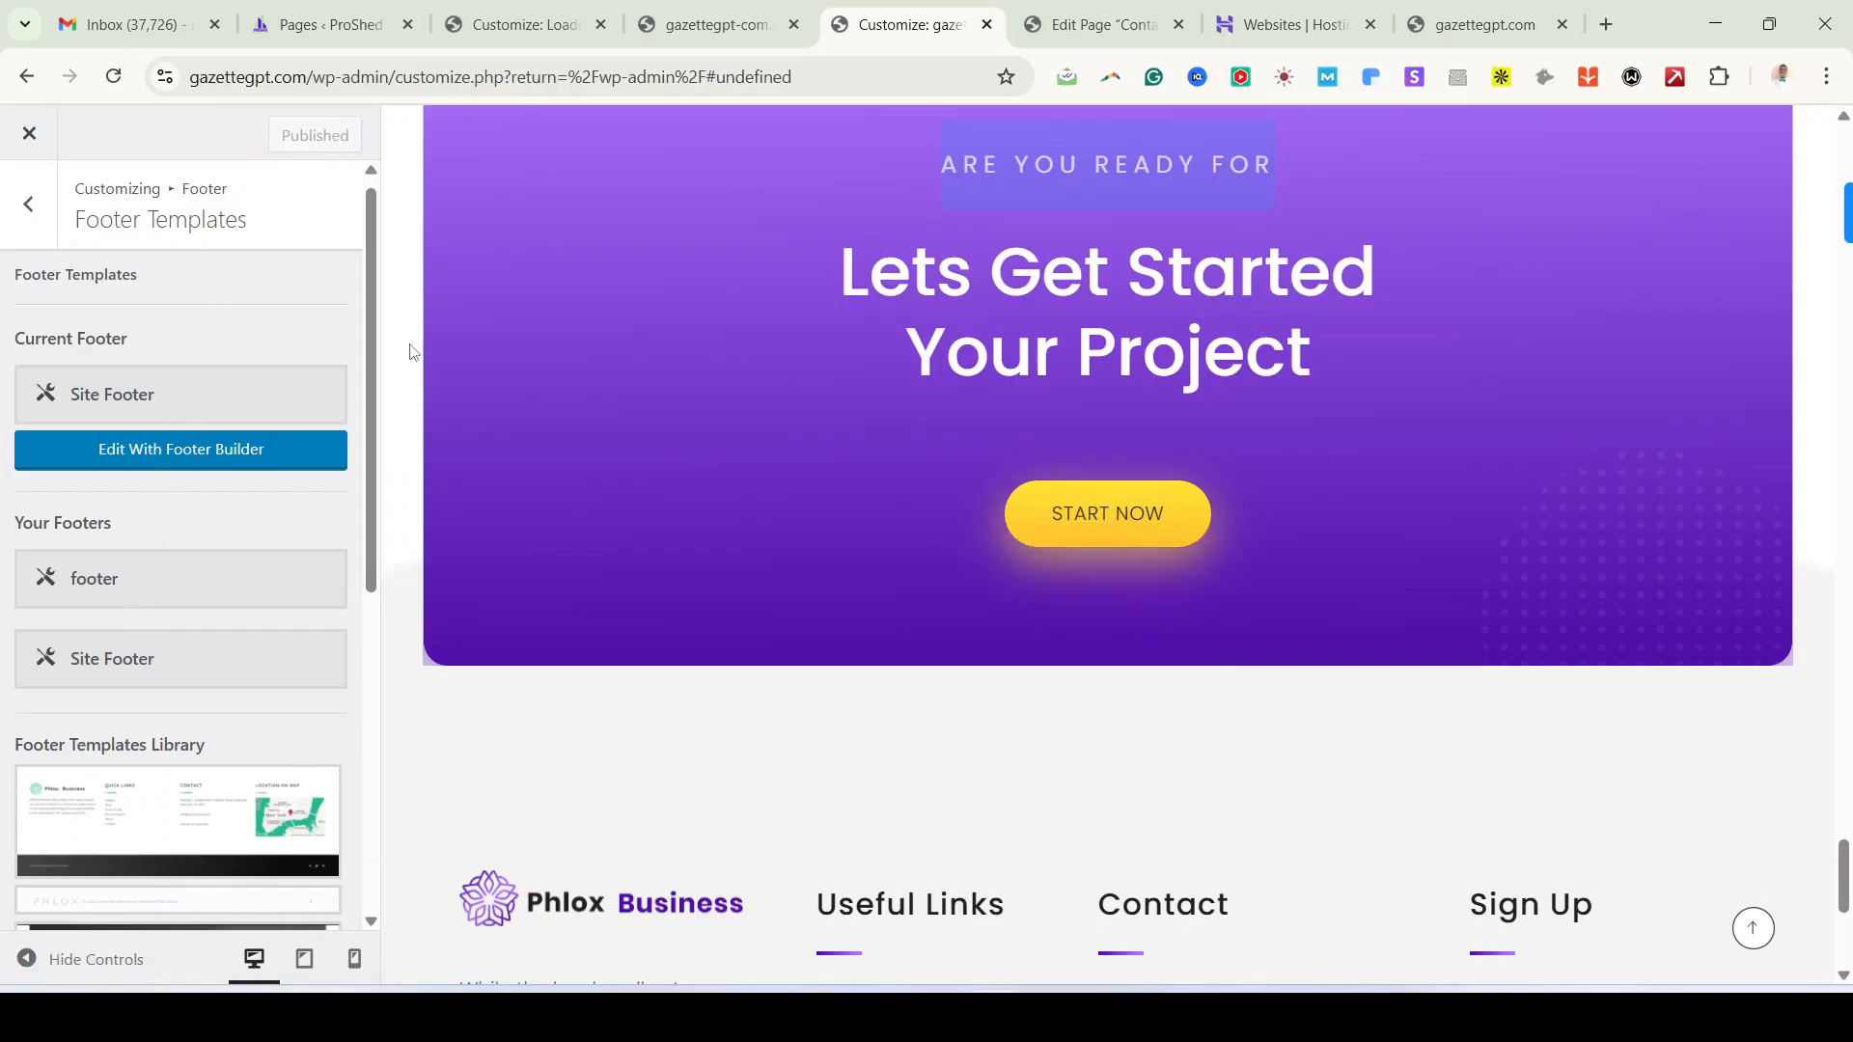
click(188, 454)
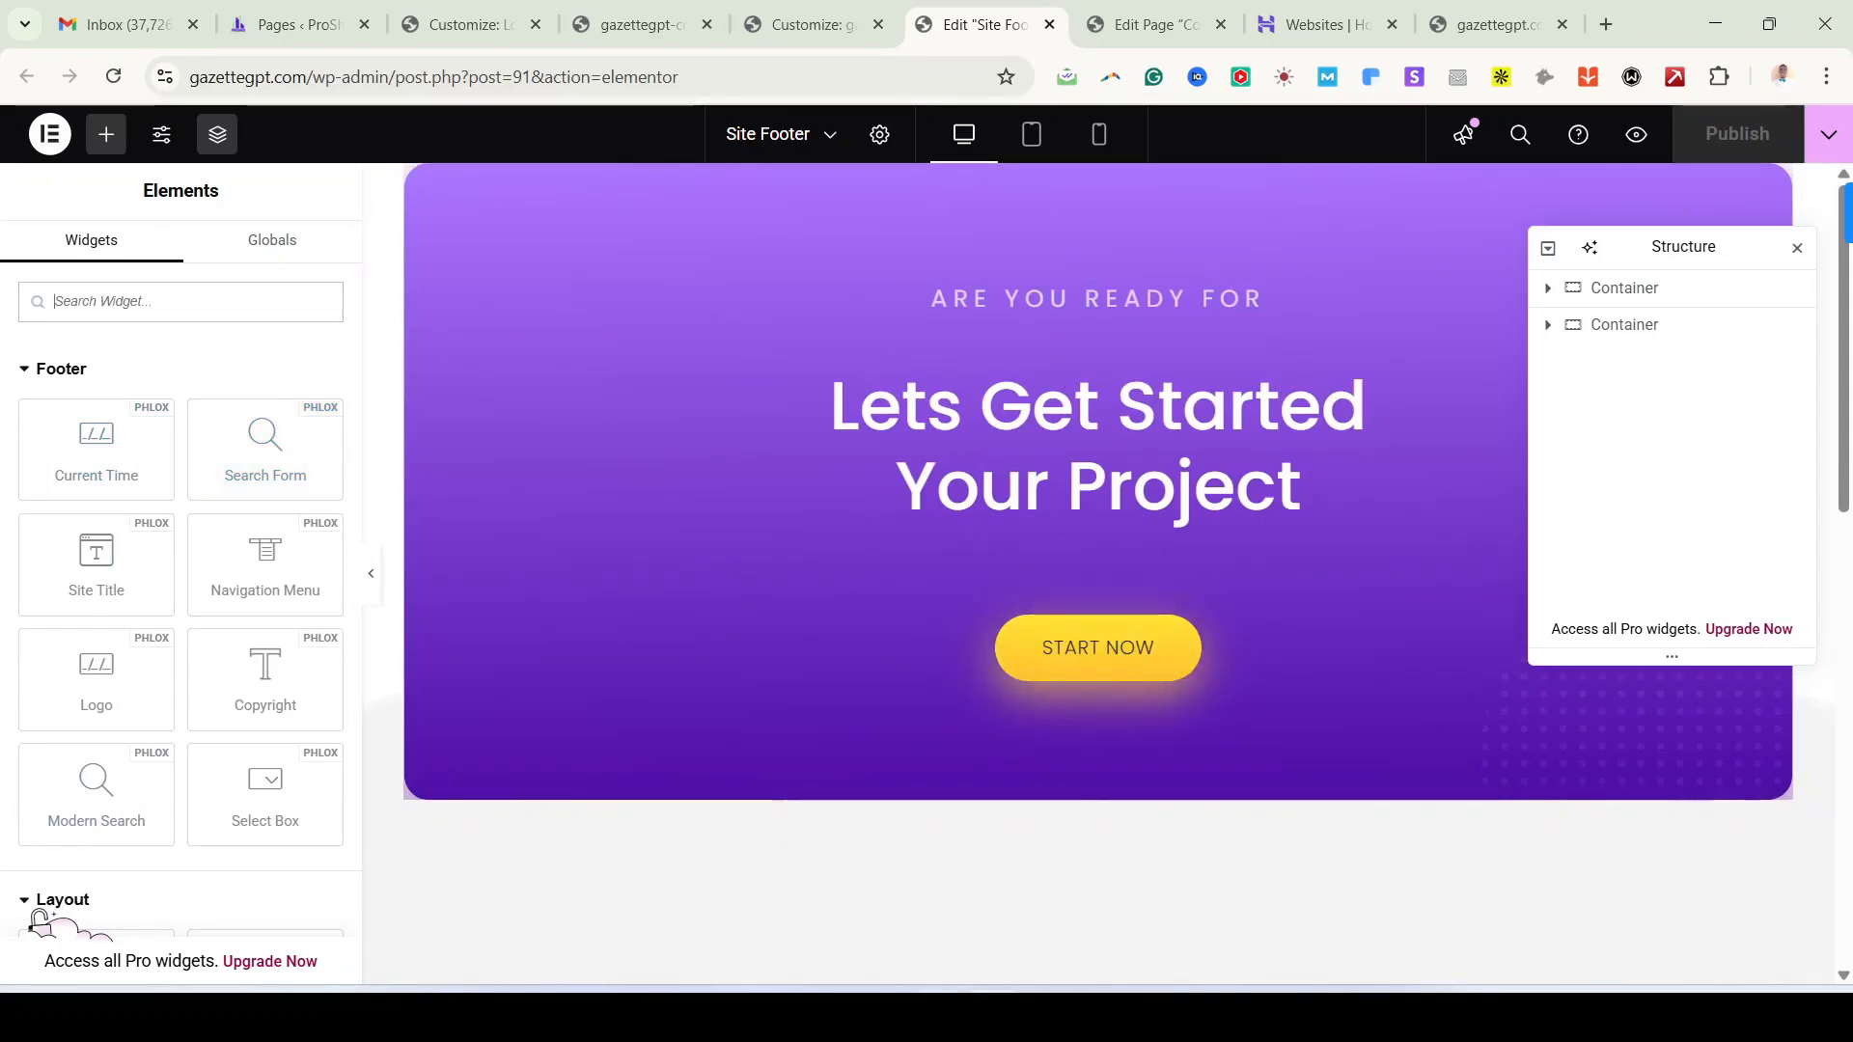
Step: Switch to the Opera window showing the live gazettegpt.com ProShed Construction Services page
mouse_move(937, 1018)
click(936, 896)
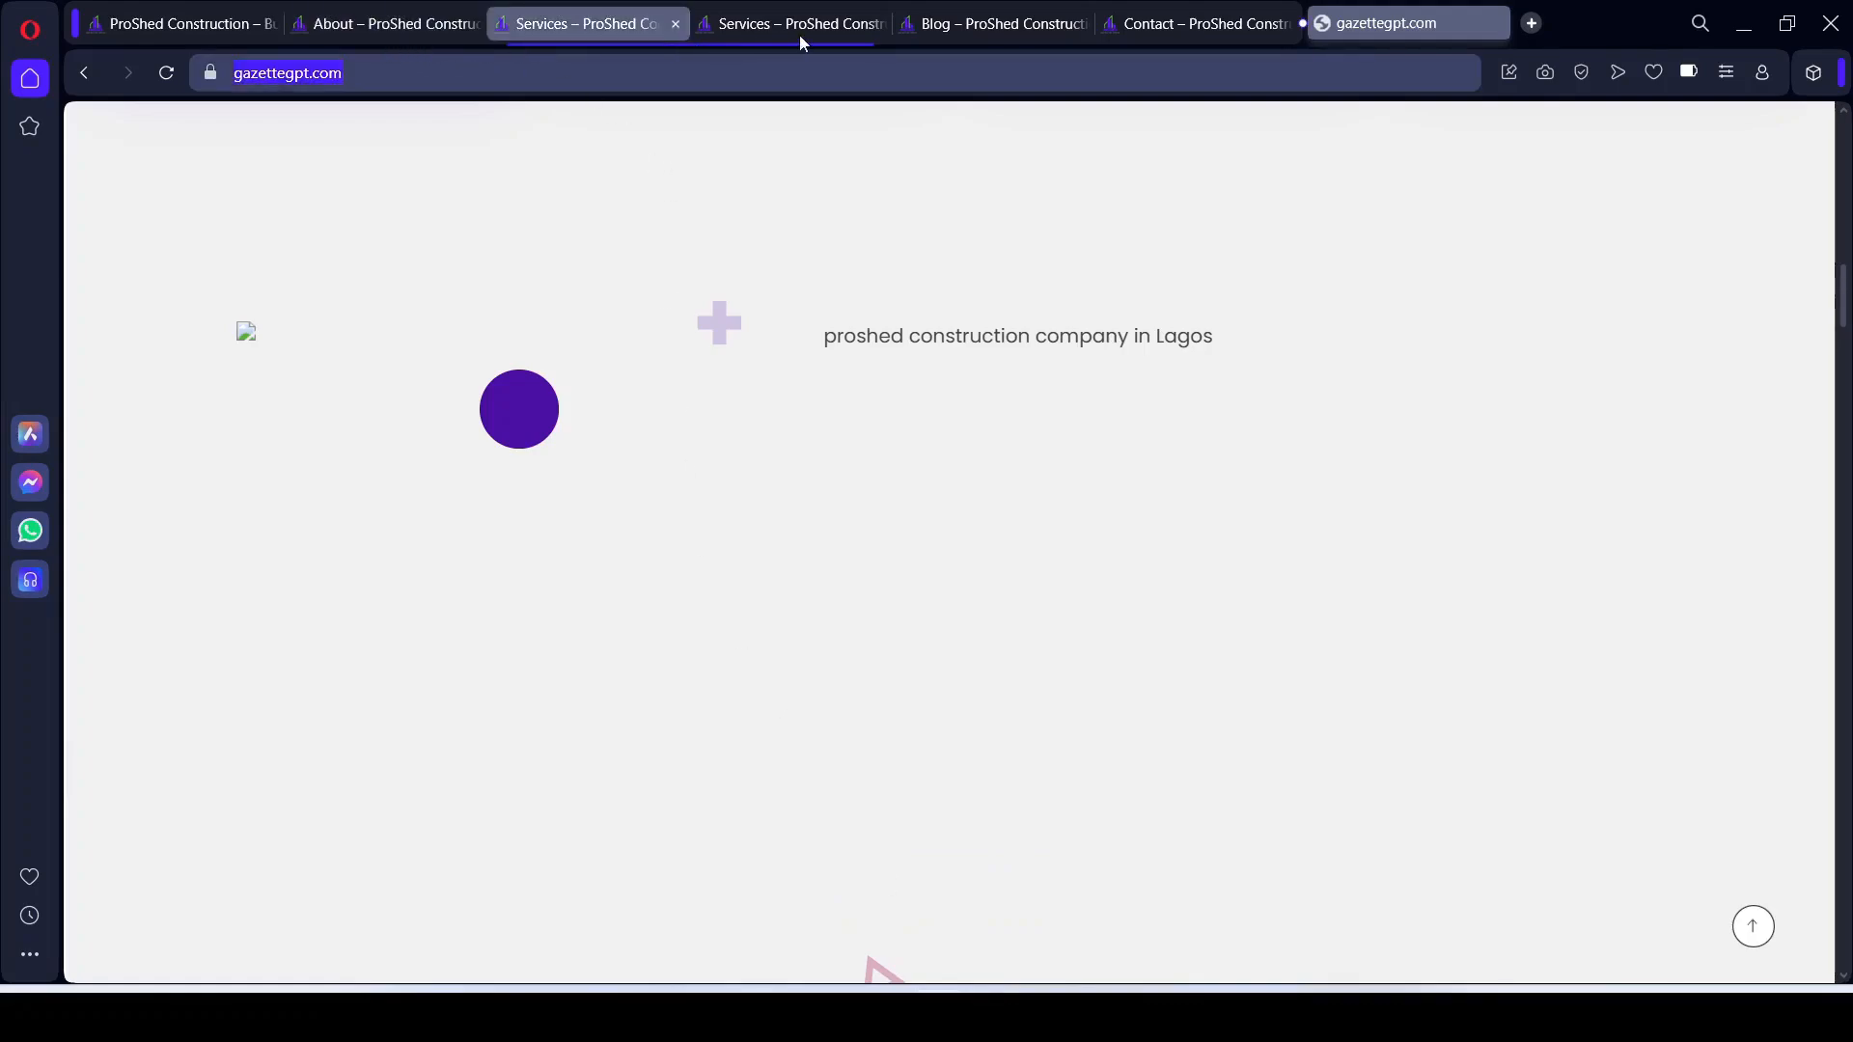
Step: Scroll the demo Services page to the Let's Get Started banner, then return to the footer editor
click(961, 35)
click(589, 24)
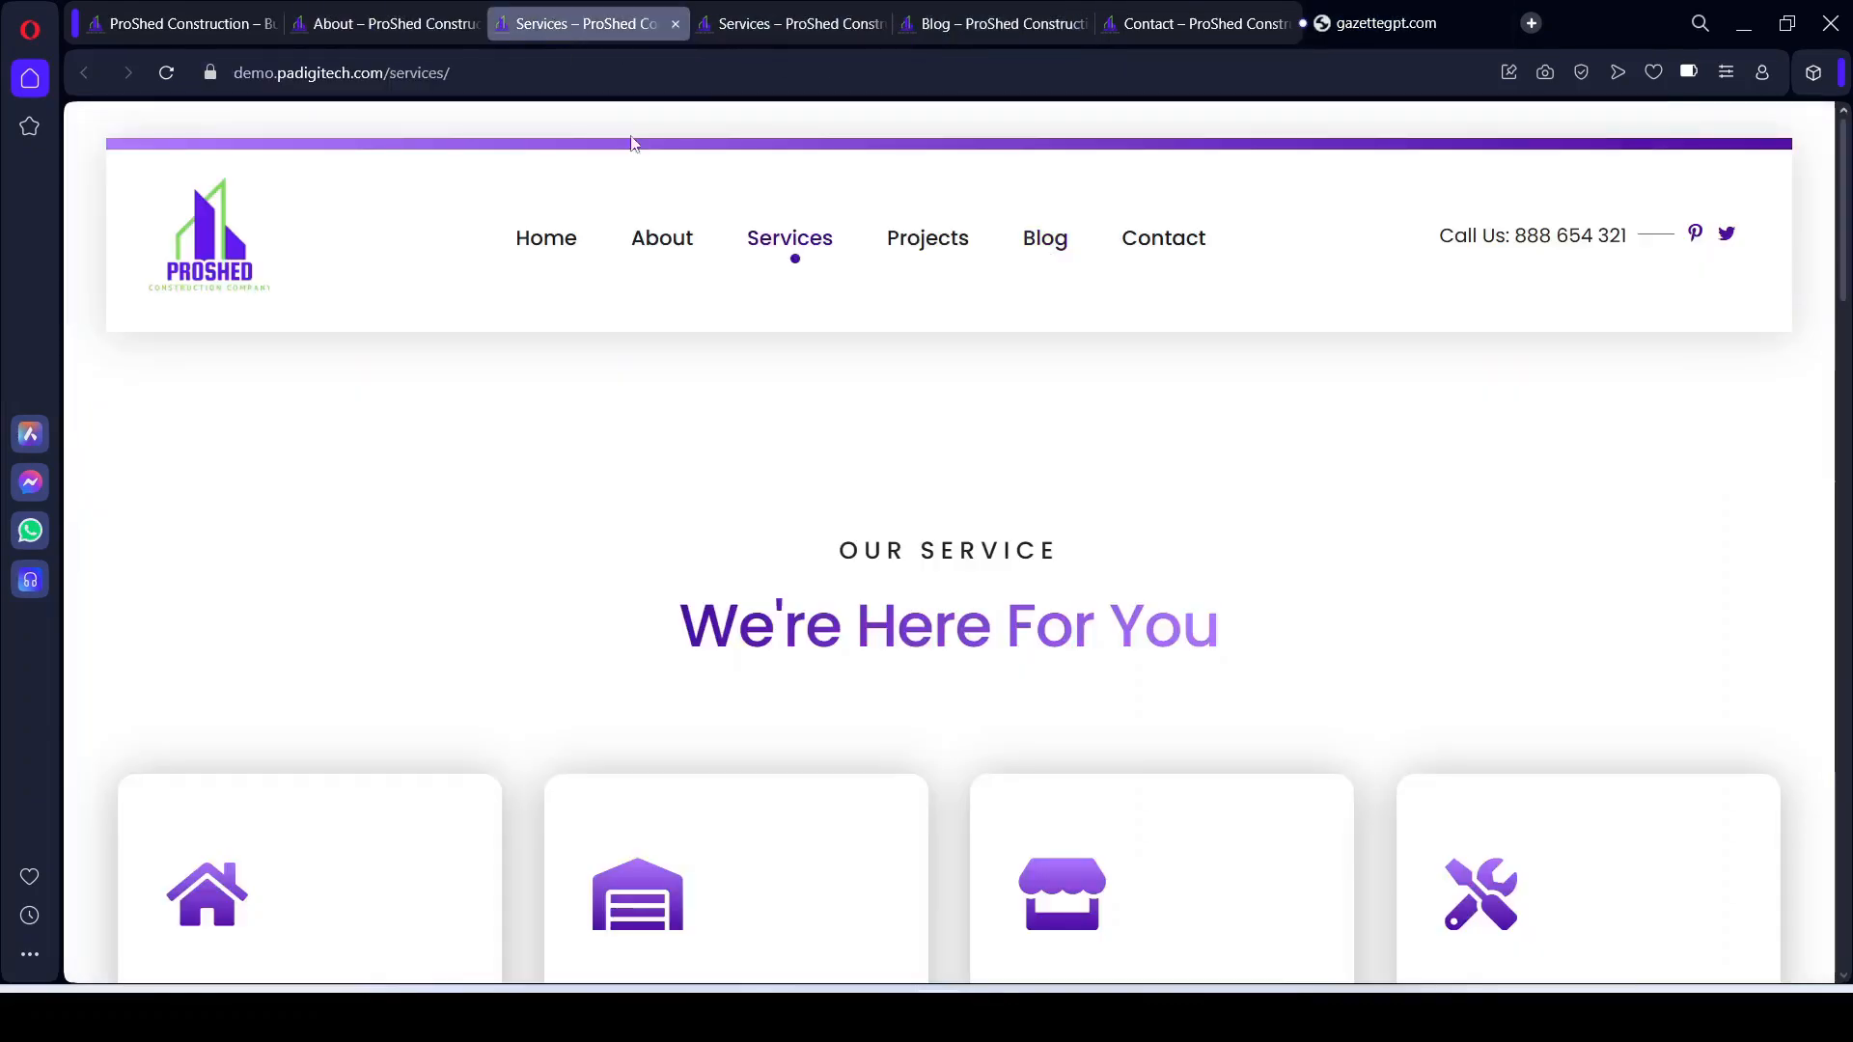
scroll(834, 572, down, 15)
scroll(894, 691, up, 10)
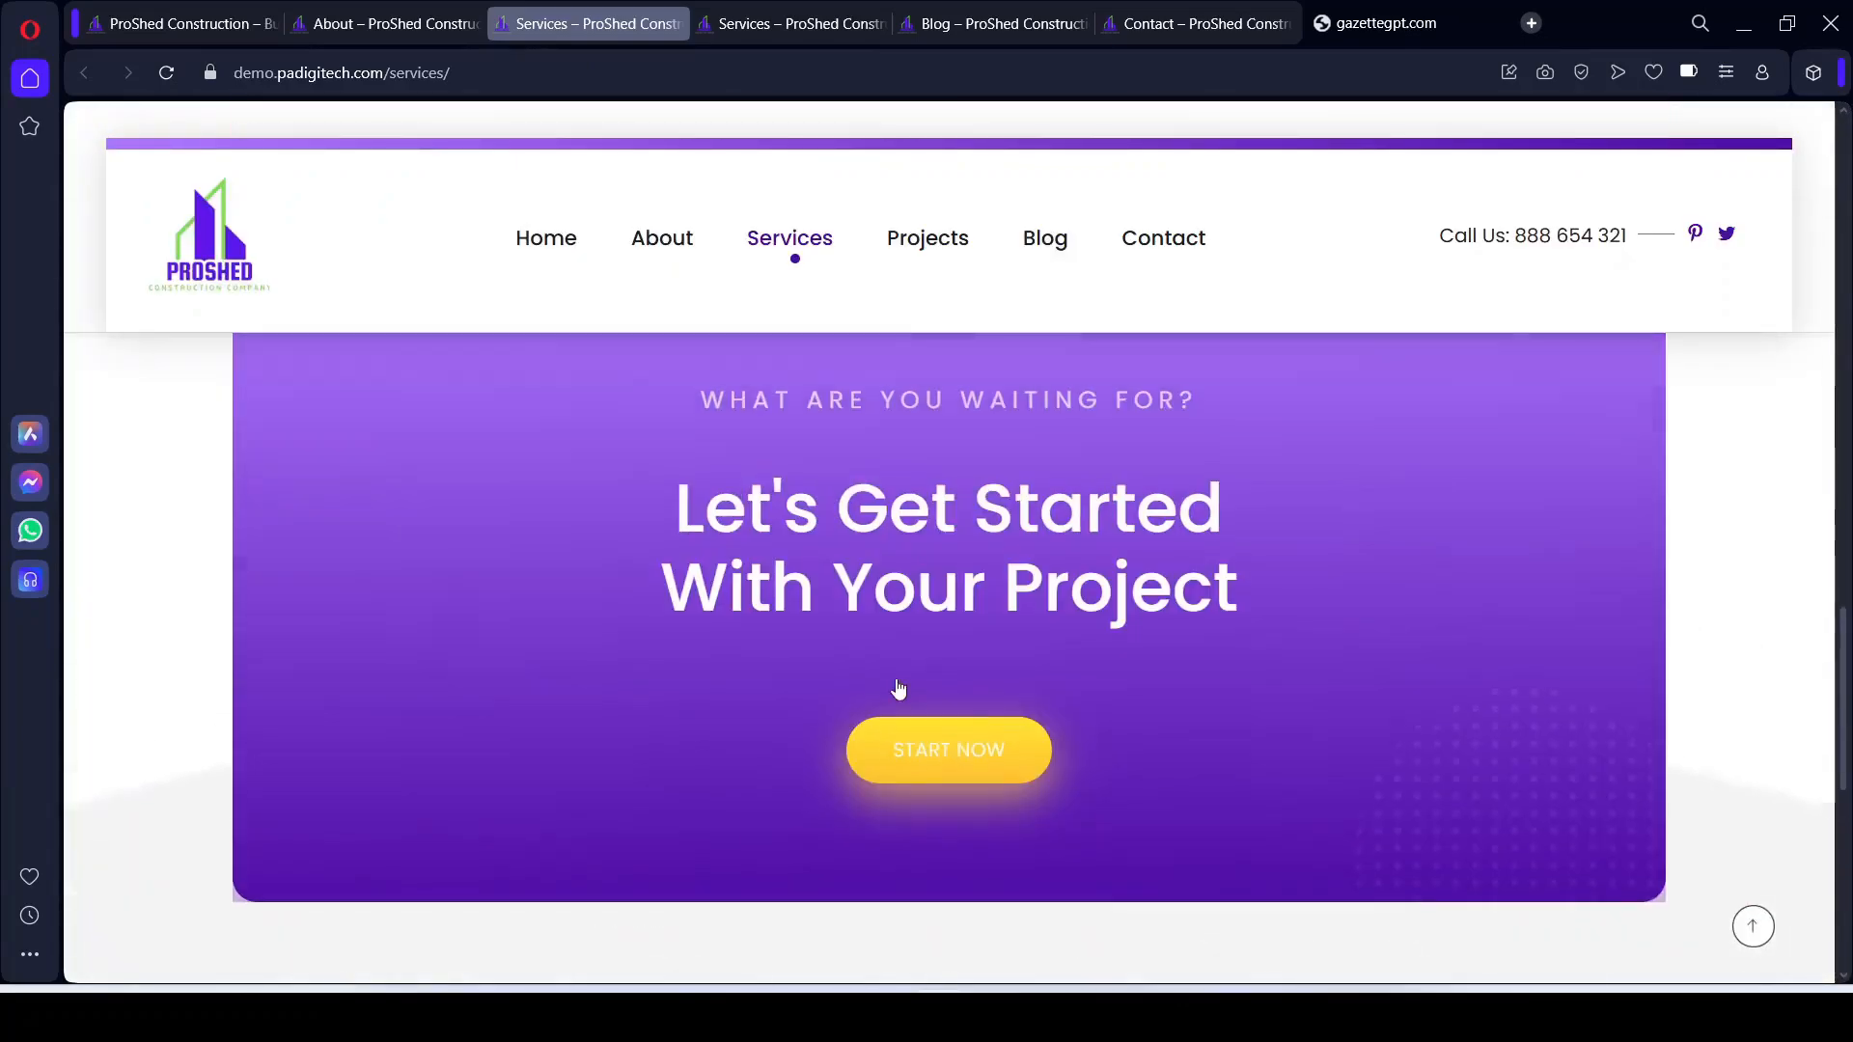
scroll(793, 632, down, 5)
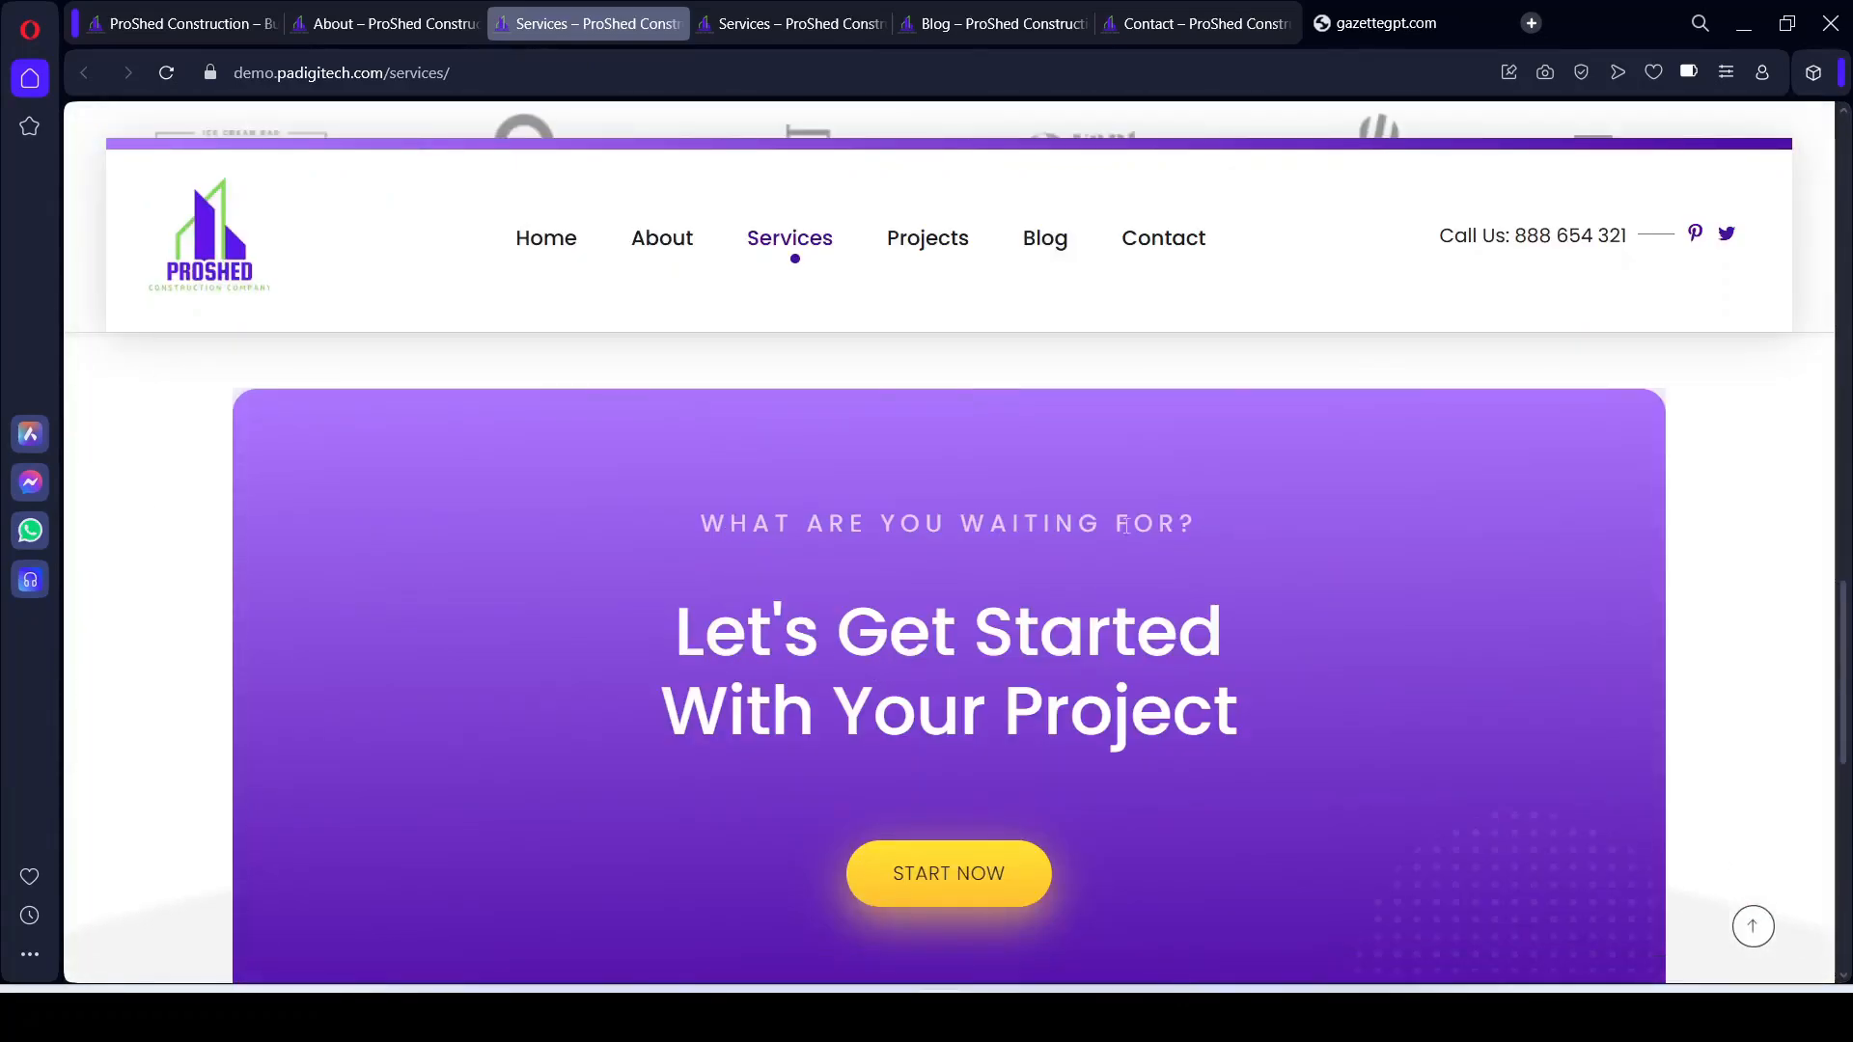
scroll(998, 740, down, 2)
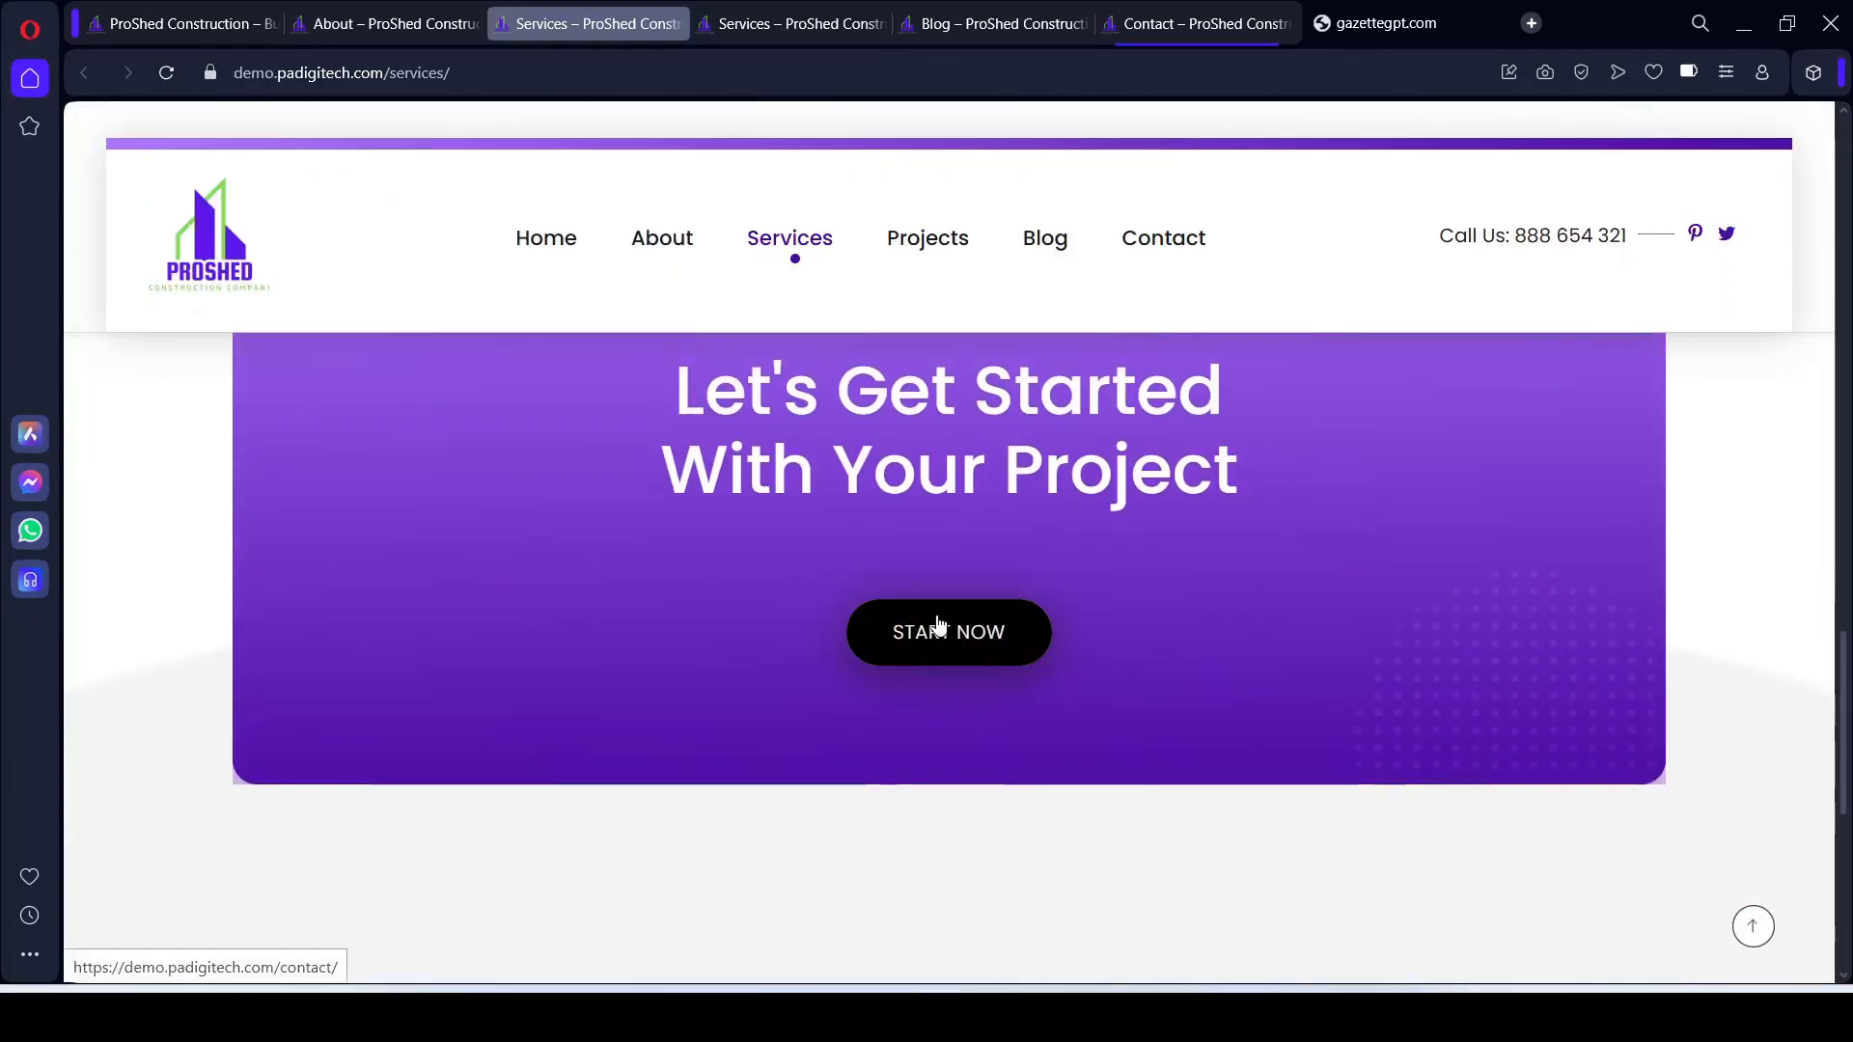
click(988, 1017)
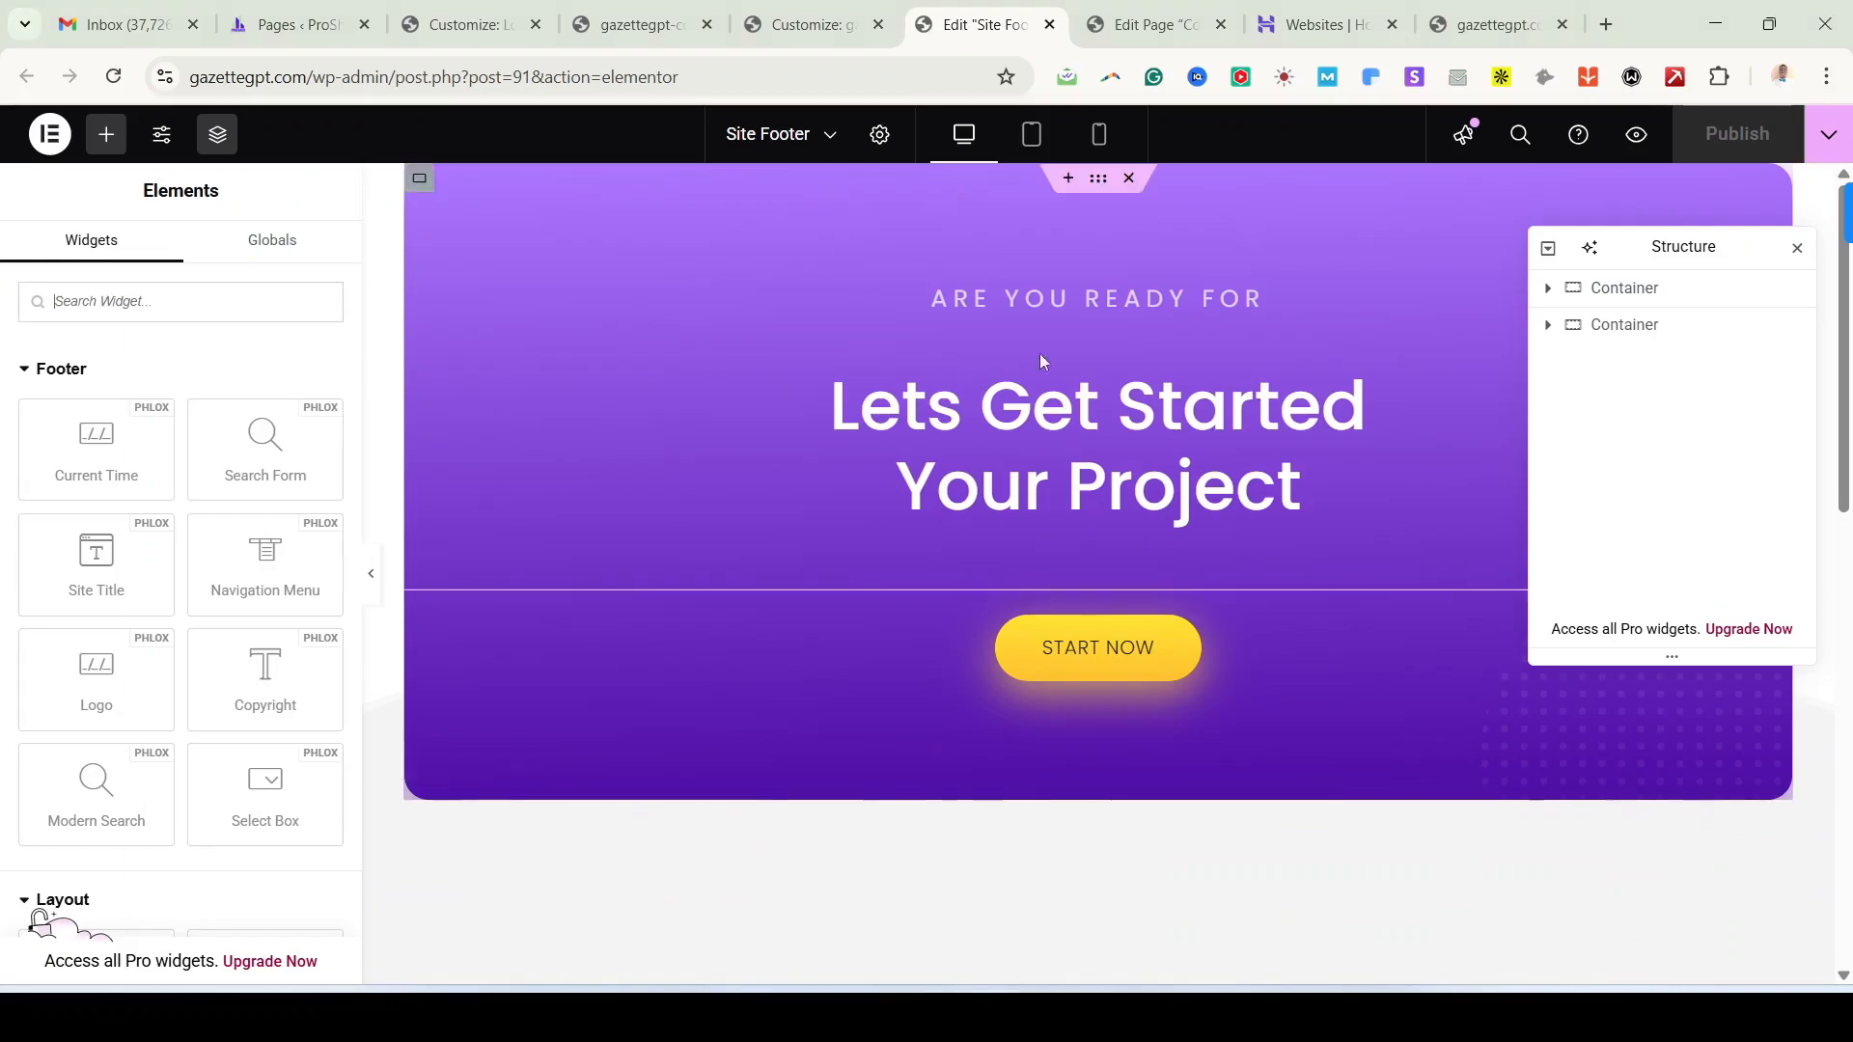
Step: Open the ARE YOU READY FOR heading settings, scroll to the footer logo, and move the Structure panel aside
click(1069, 333)
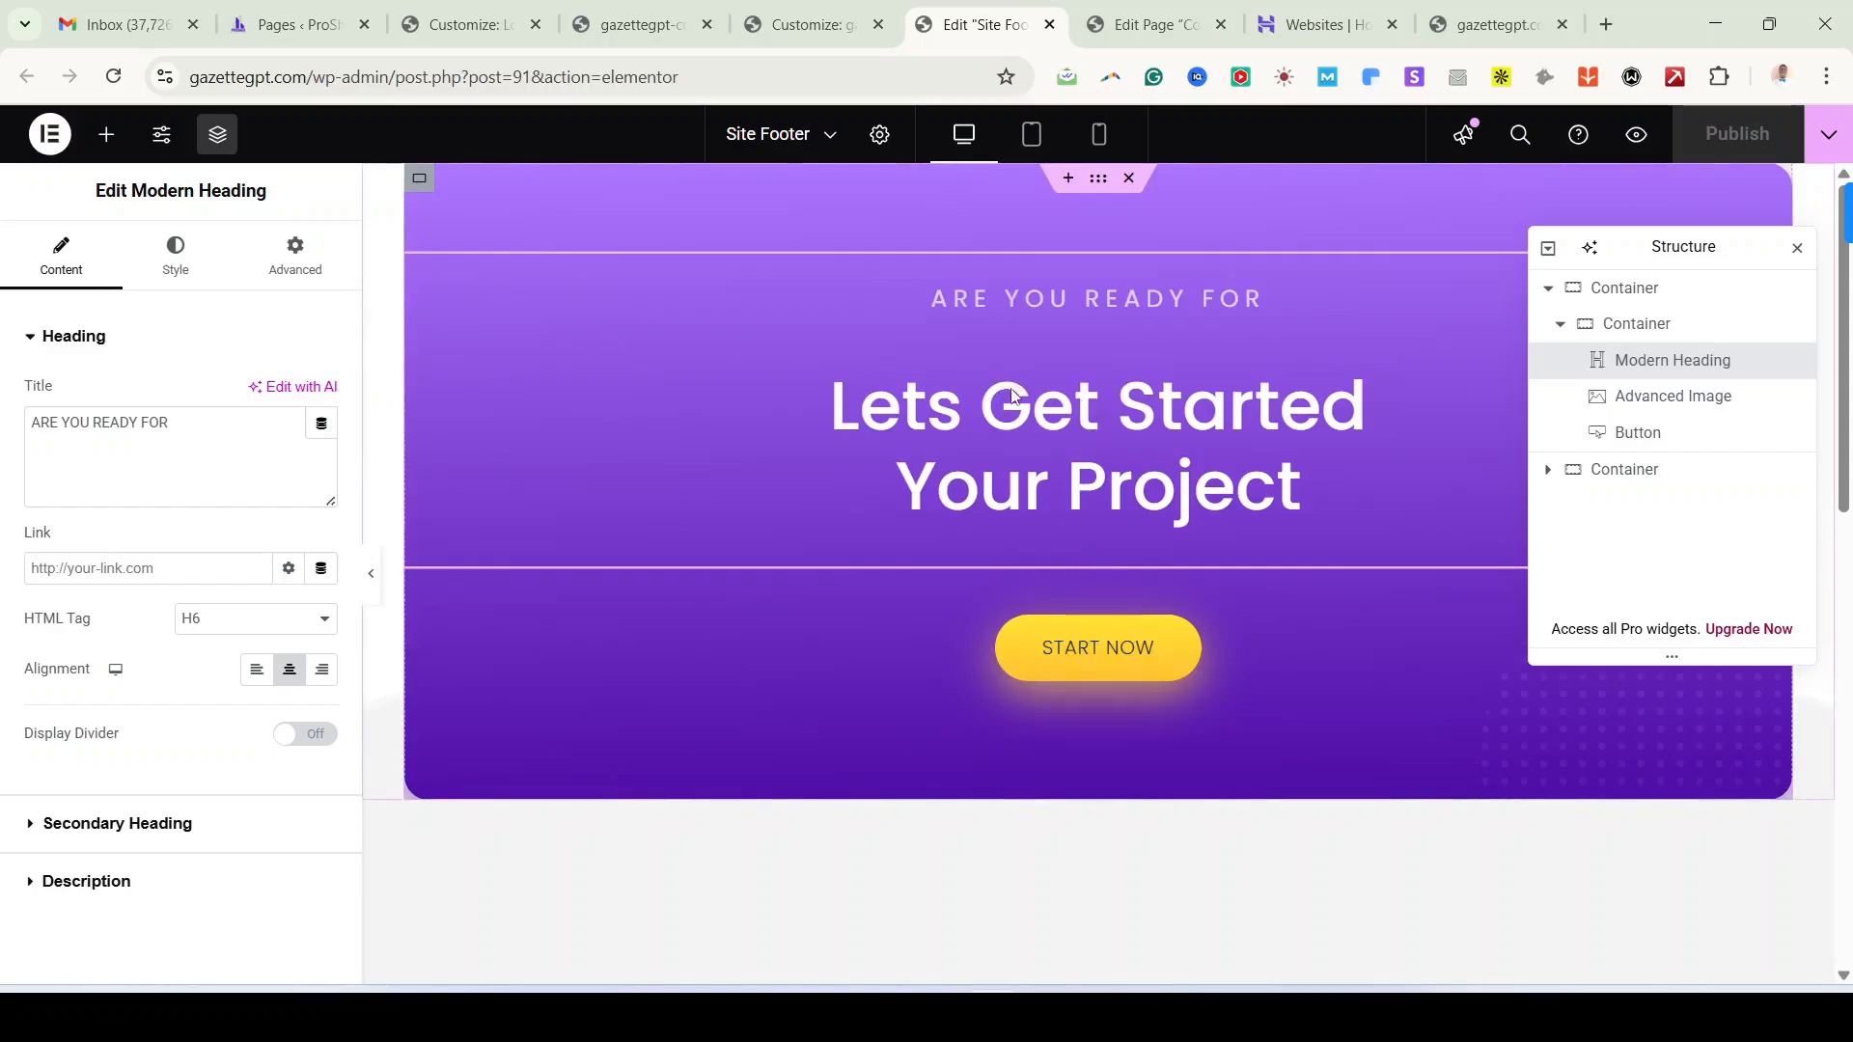
scroll(1011, 403, down, 6)
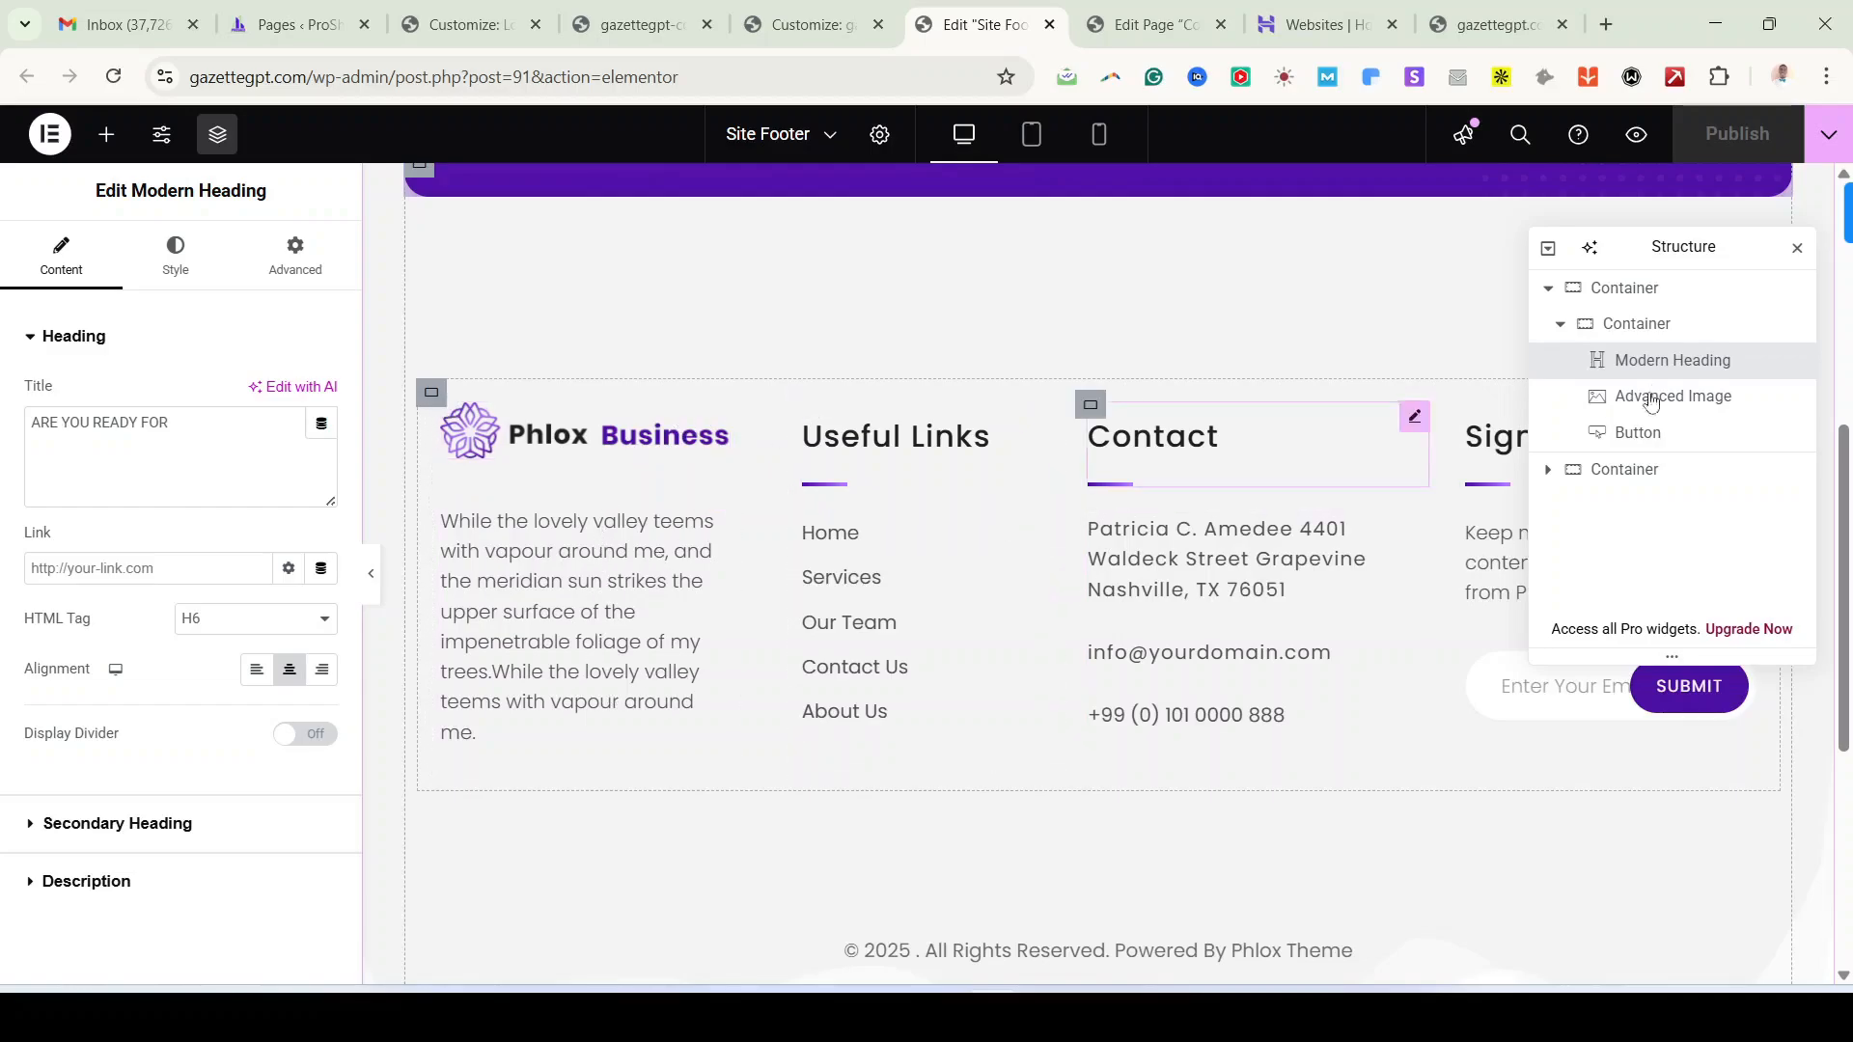
drag(1683, 248, 1670, 990)
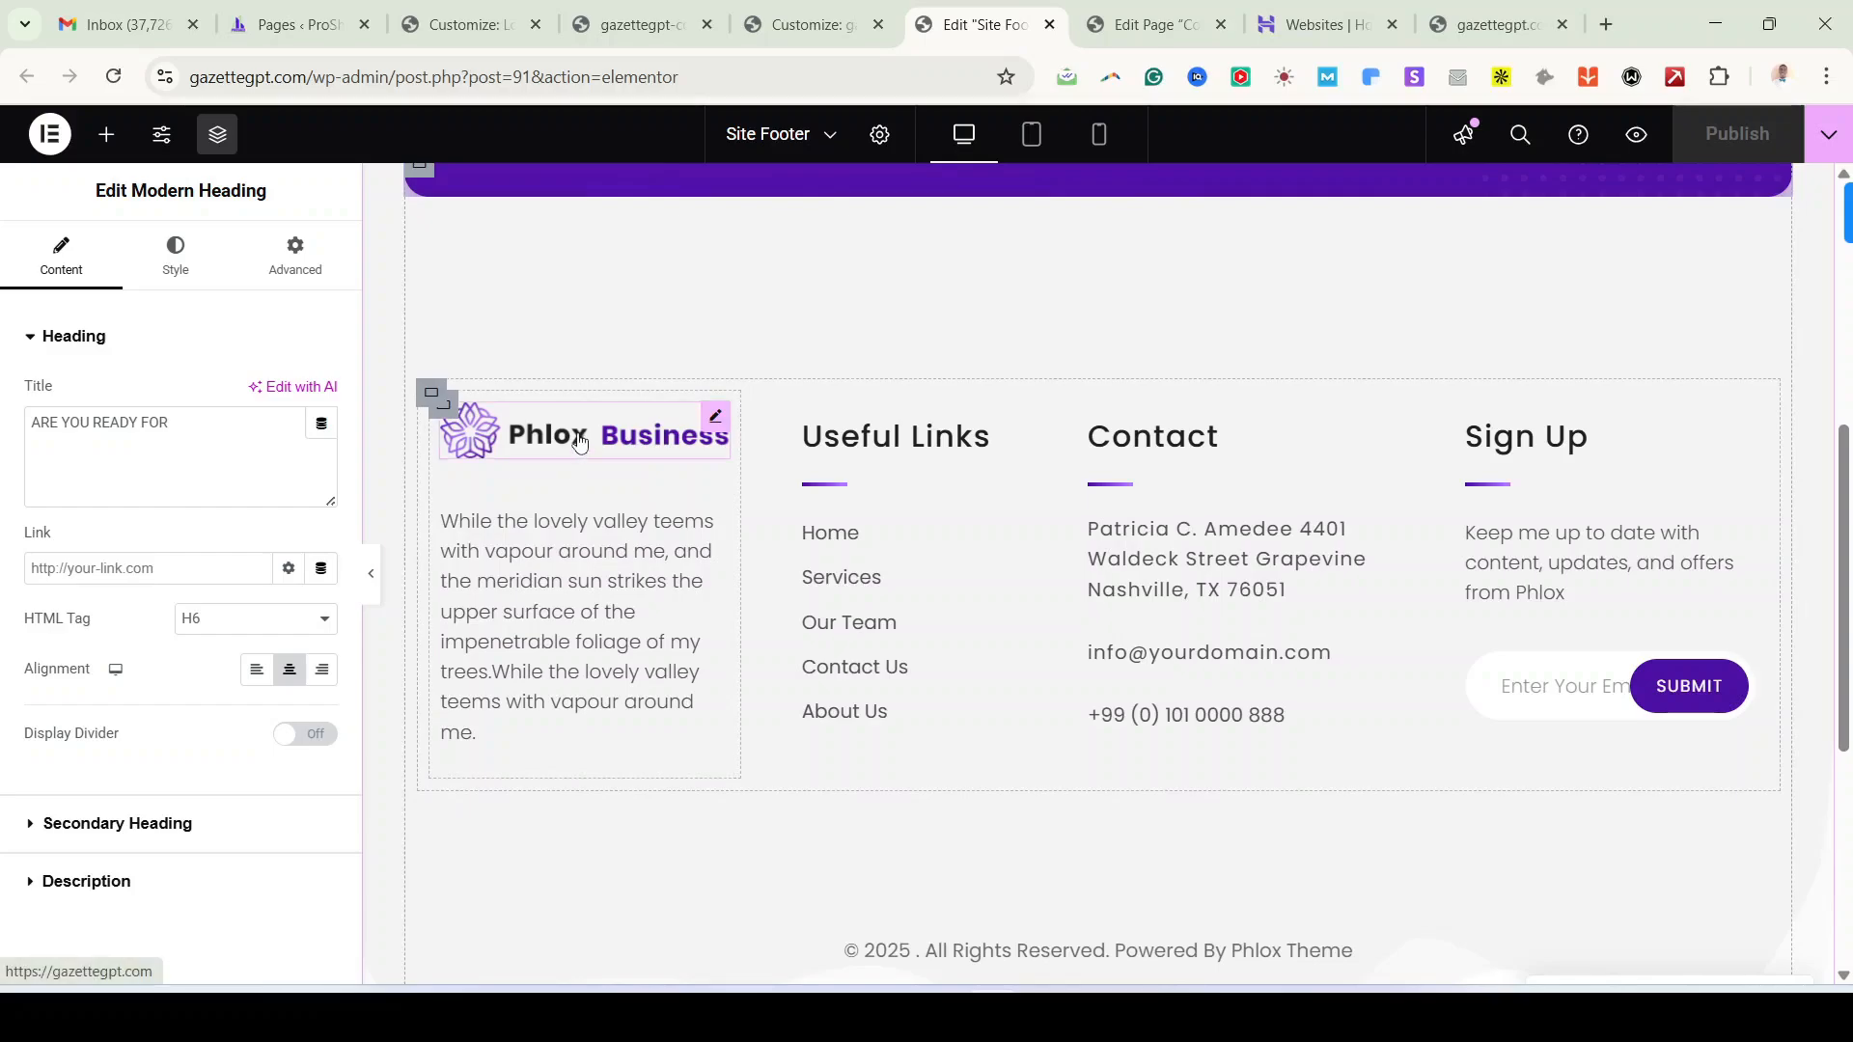
Step: Open the footer logo's Media Library and compare the available PROSHED logos
click(717, 417)
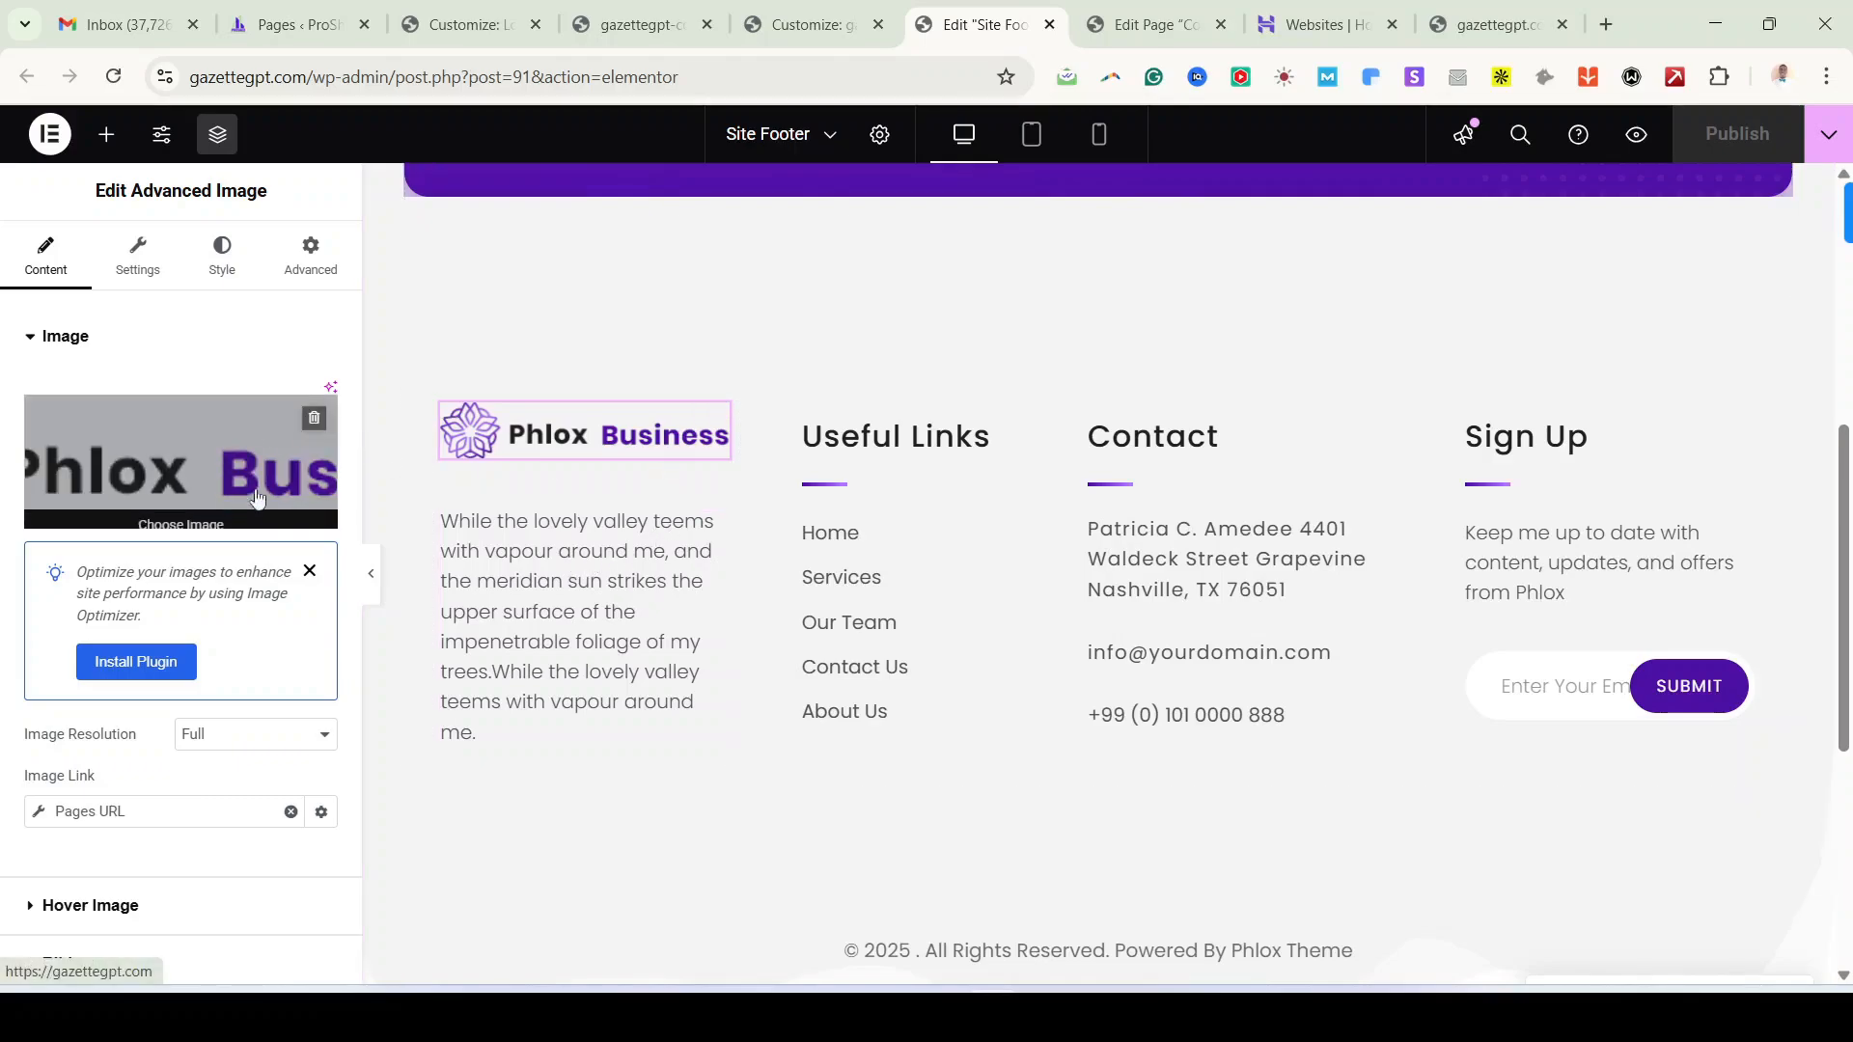
click(161, 469)
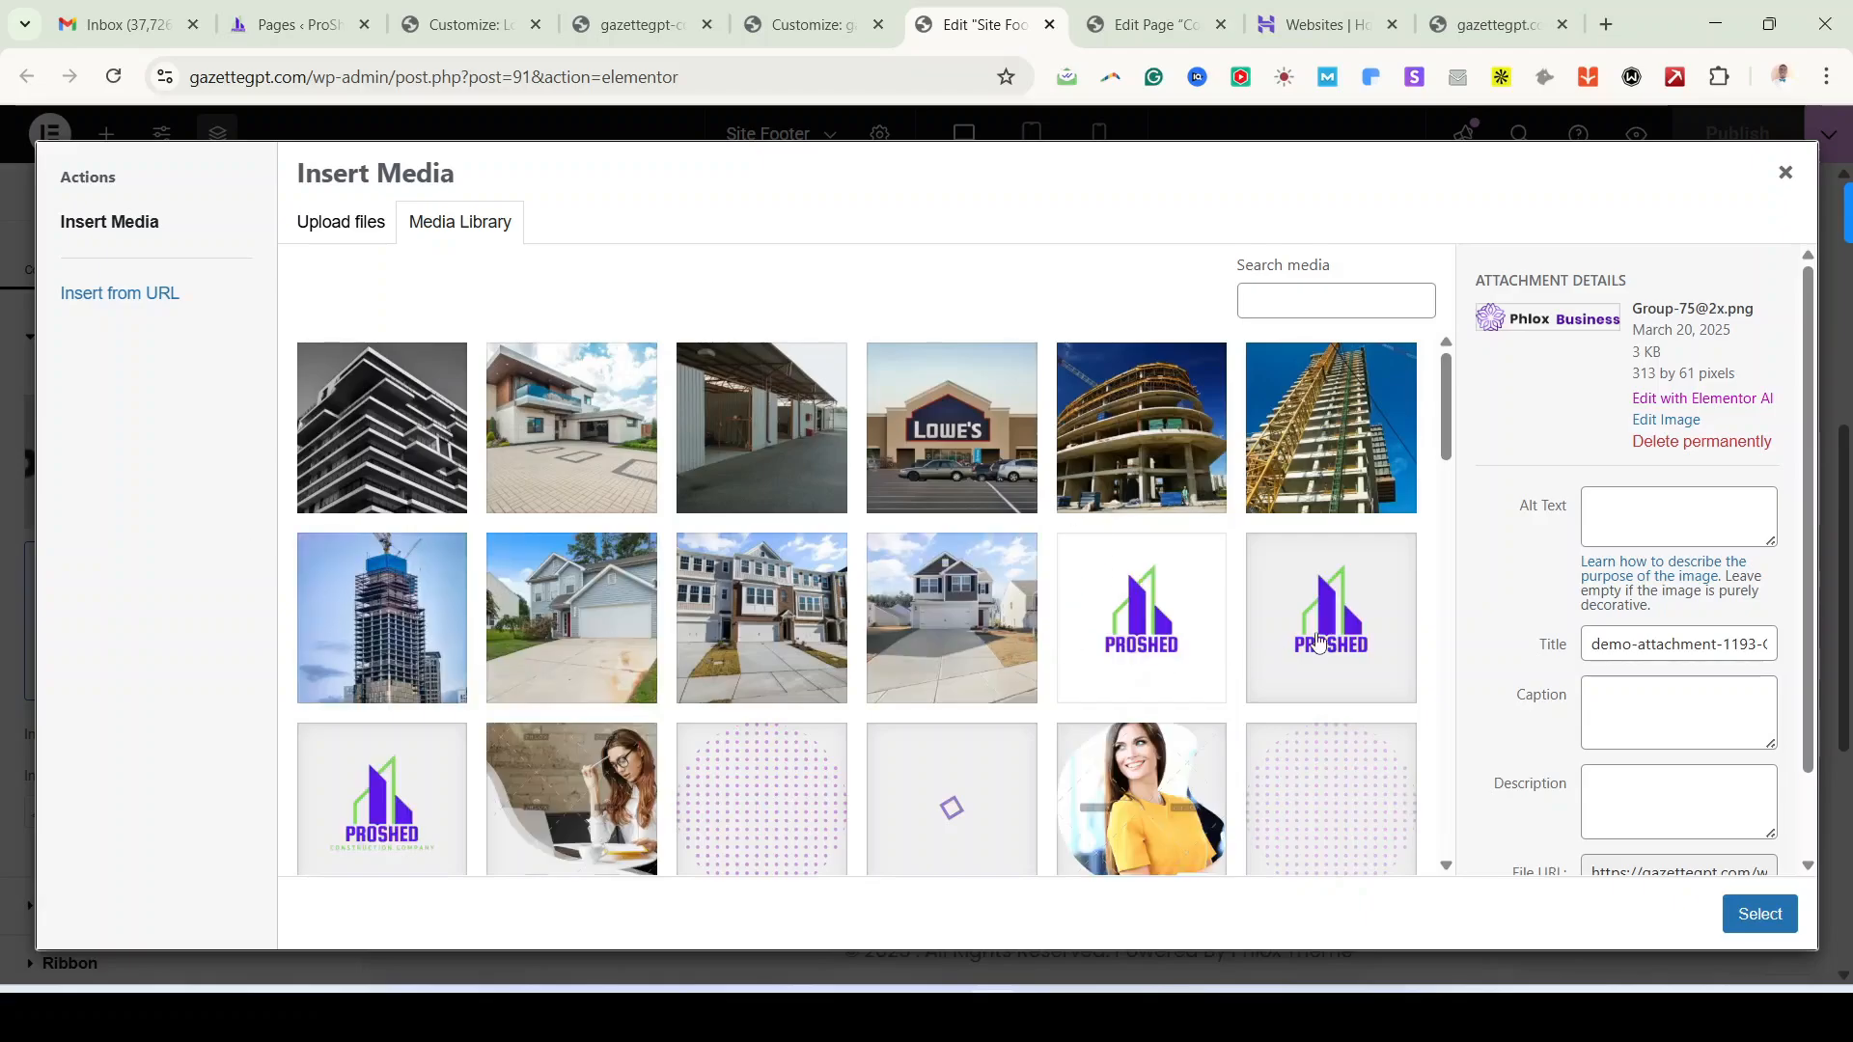
click(1149, 617)
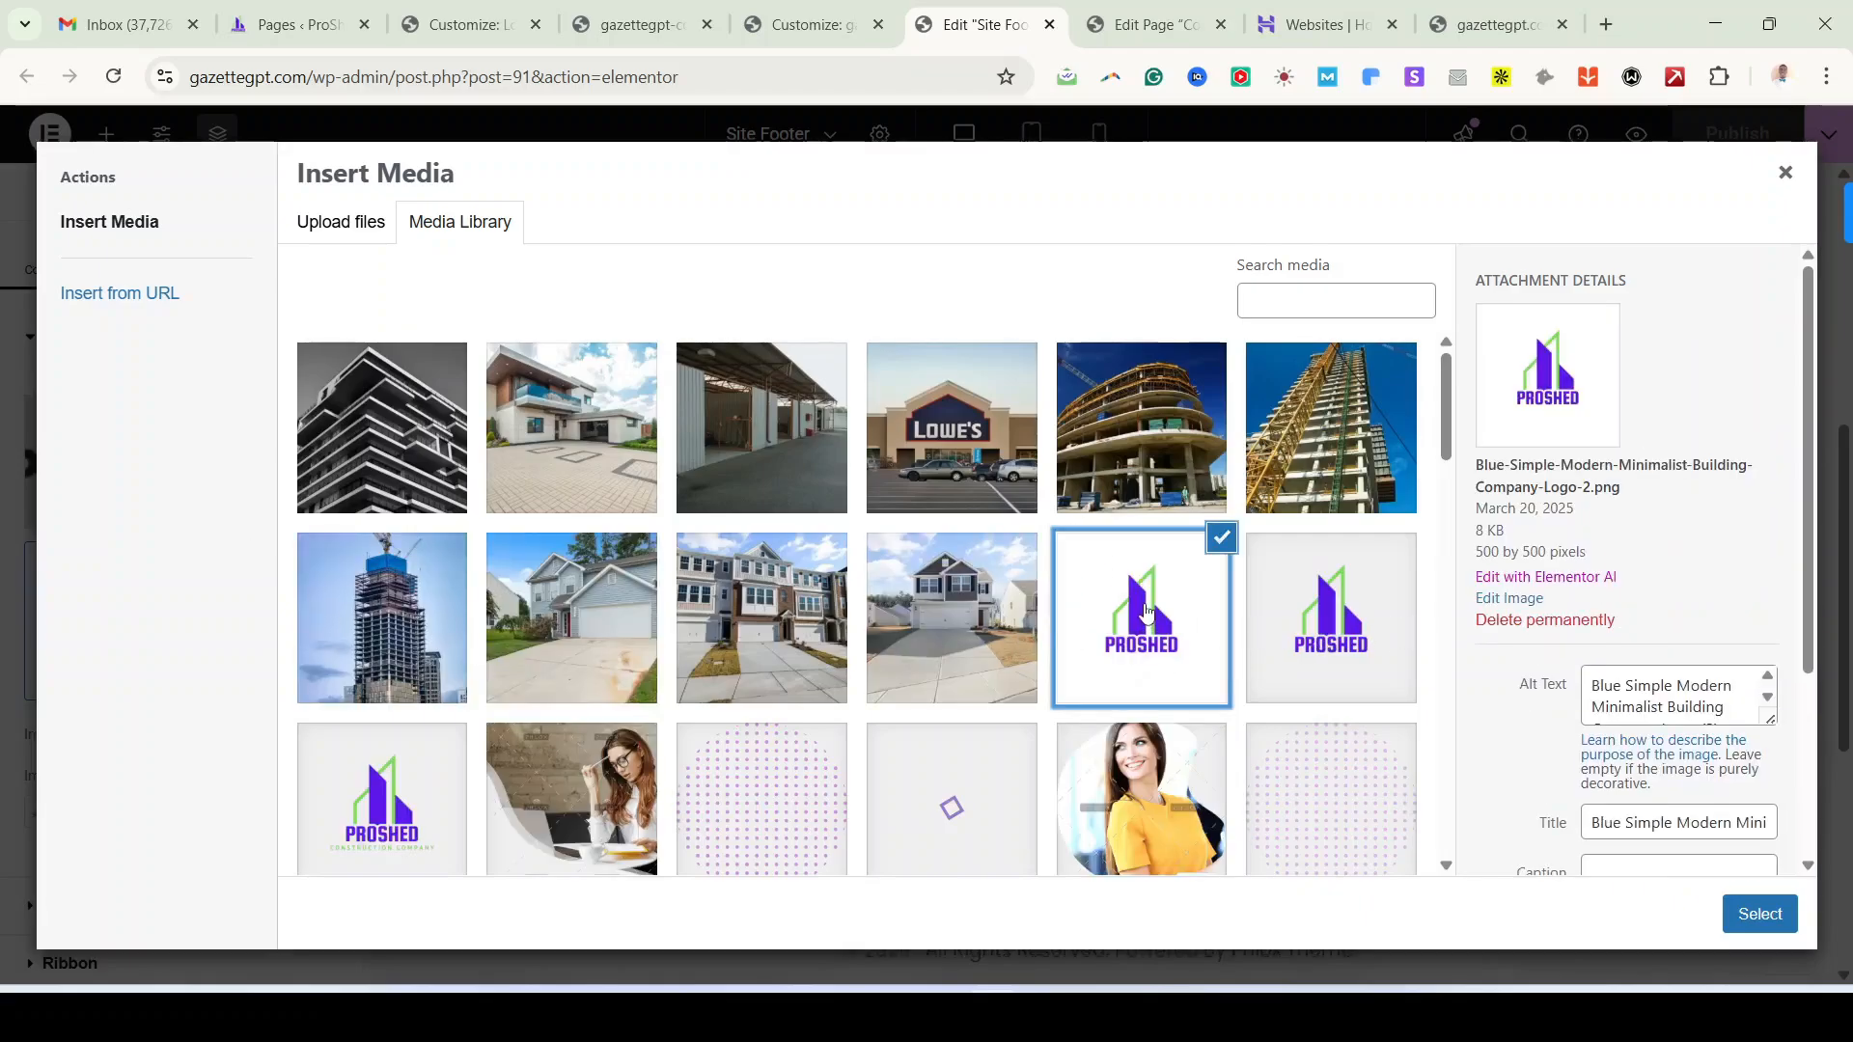
click(1316, 626)
click(1151, 667)
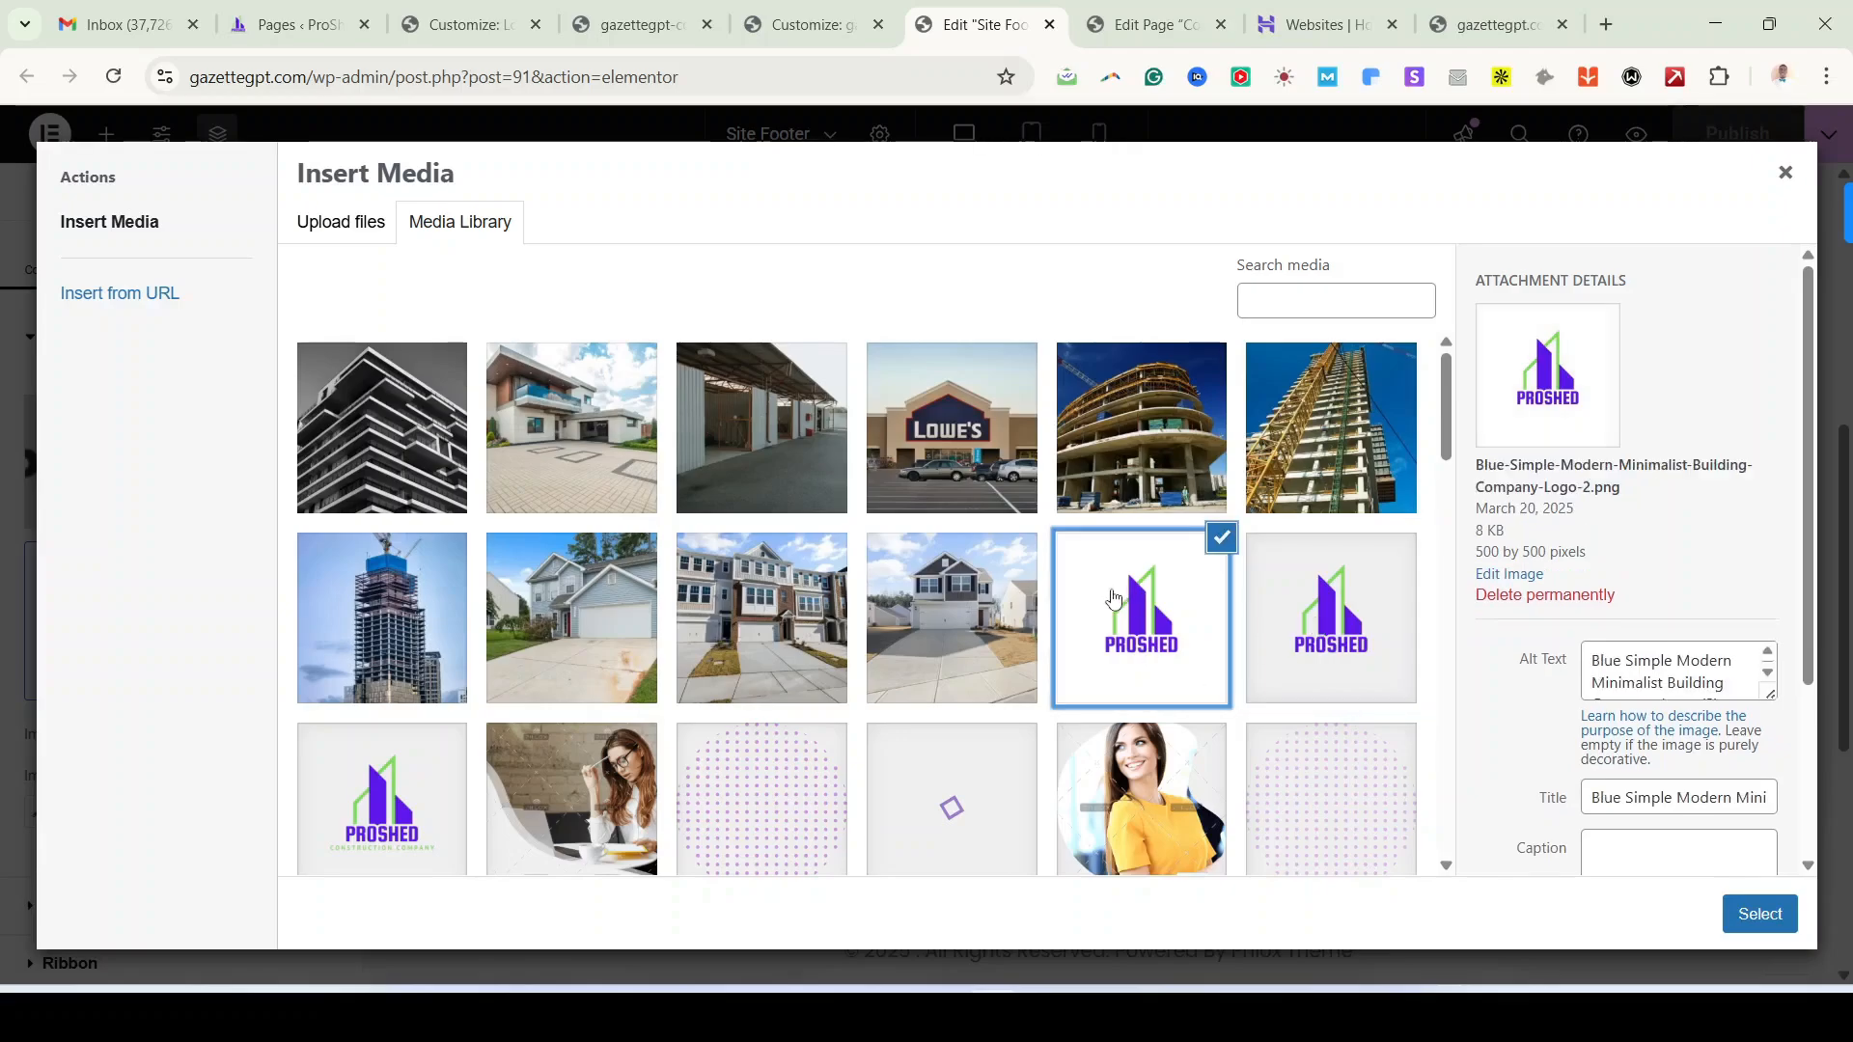
scroll(380, 749, down, 4)
click(382, 752)
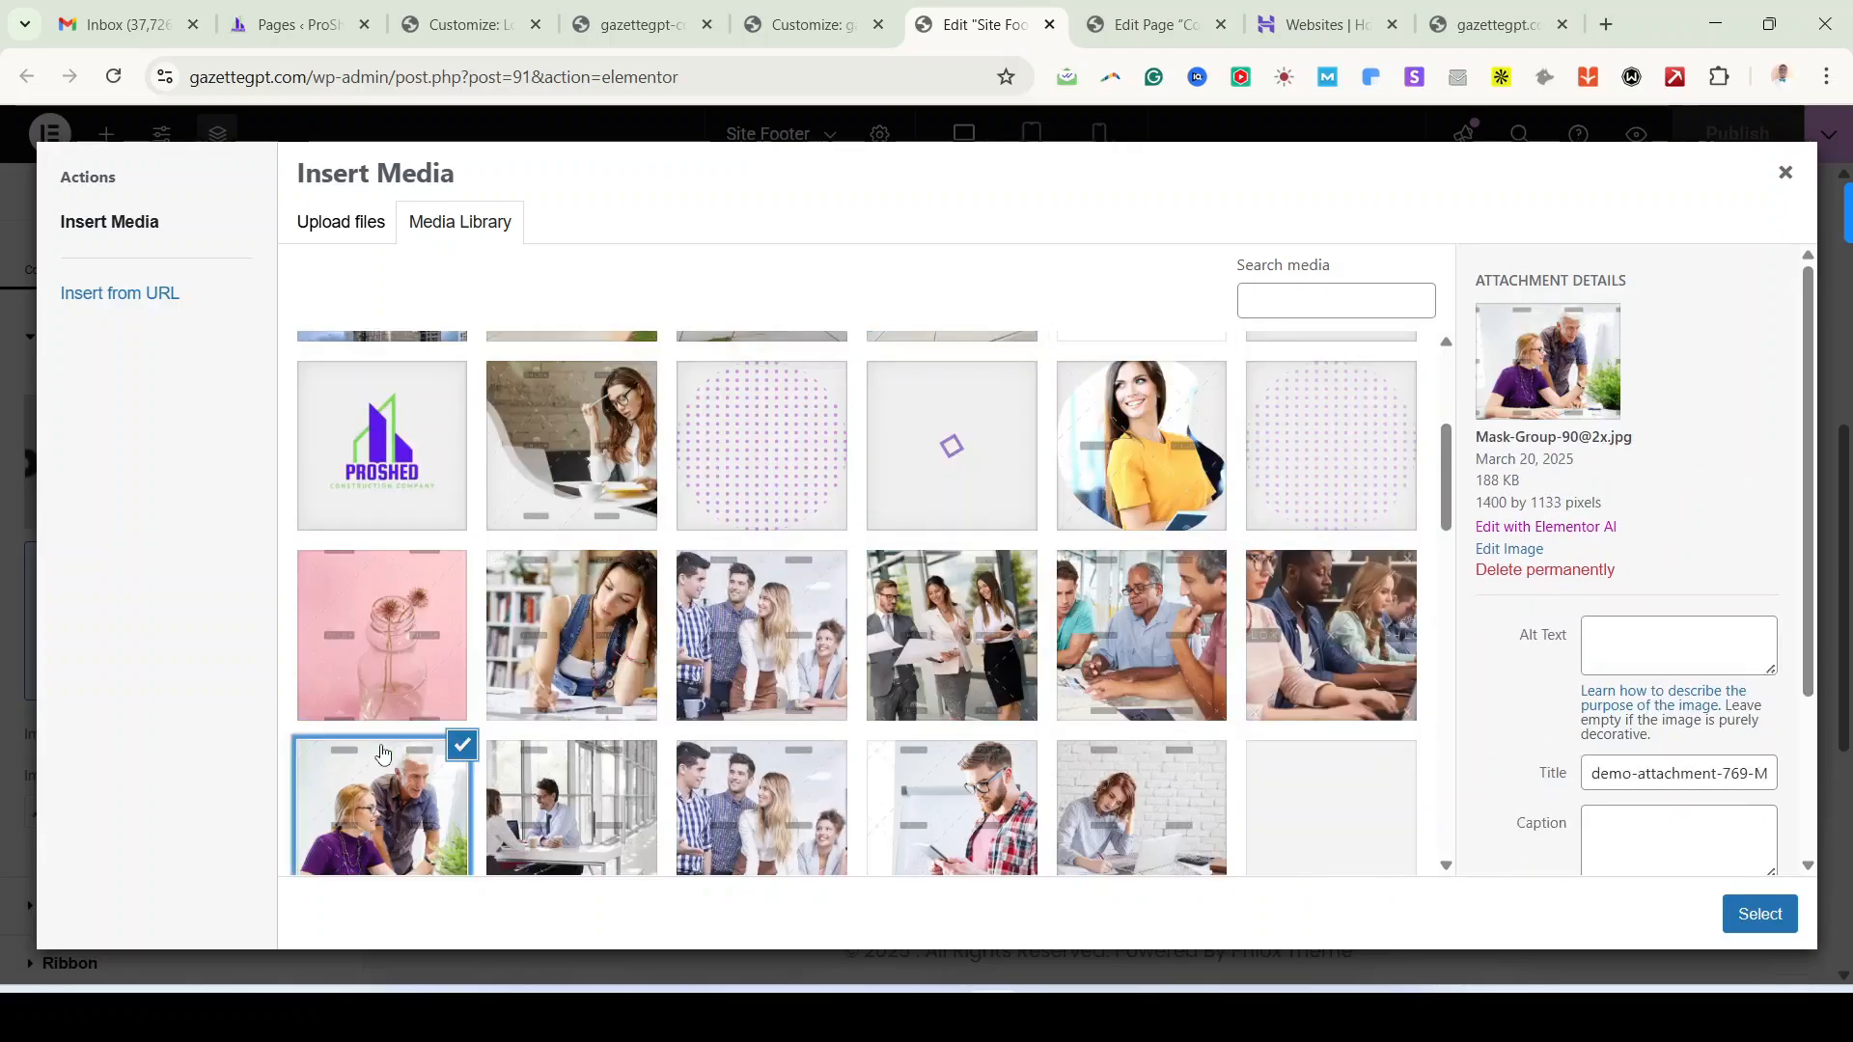
click(378, 473)
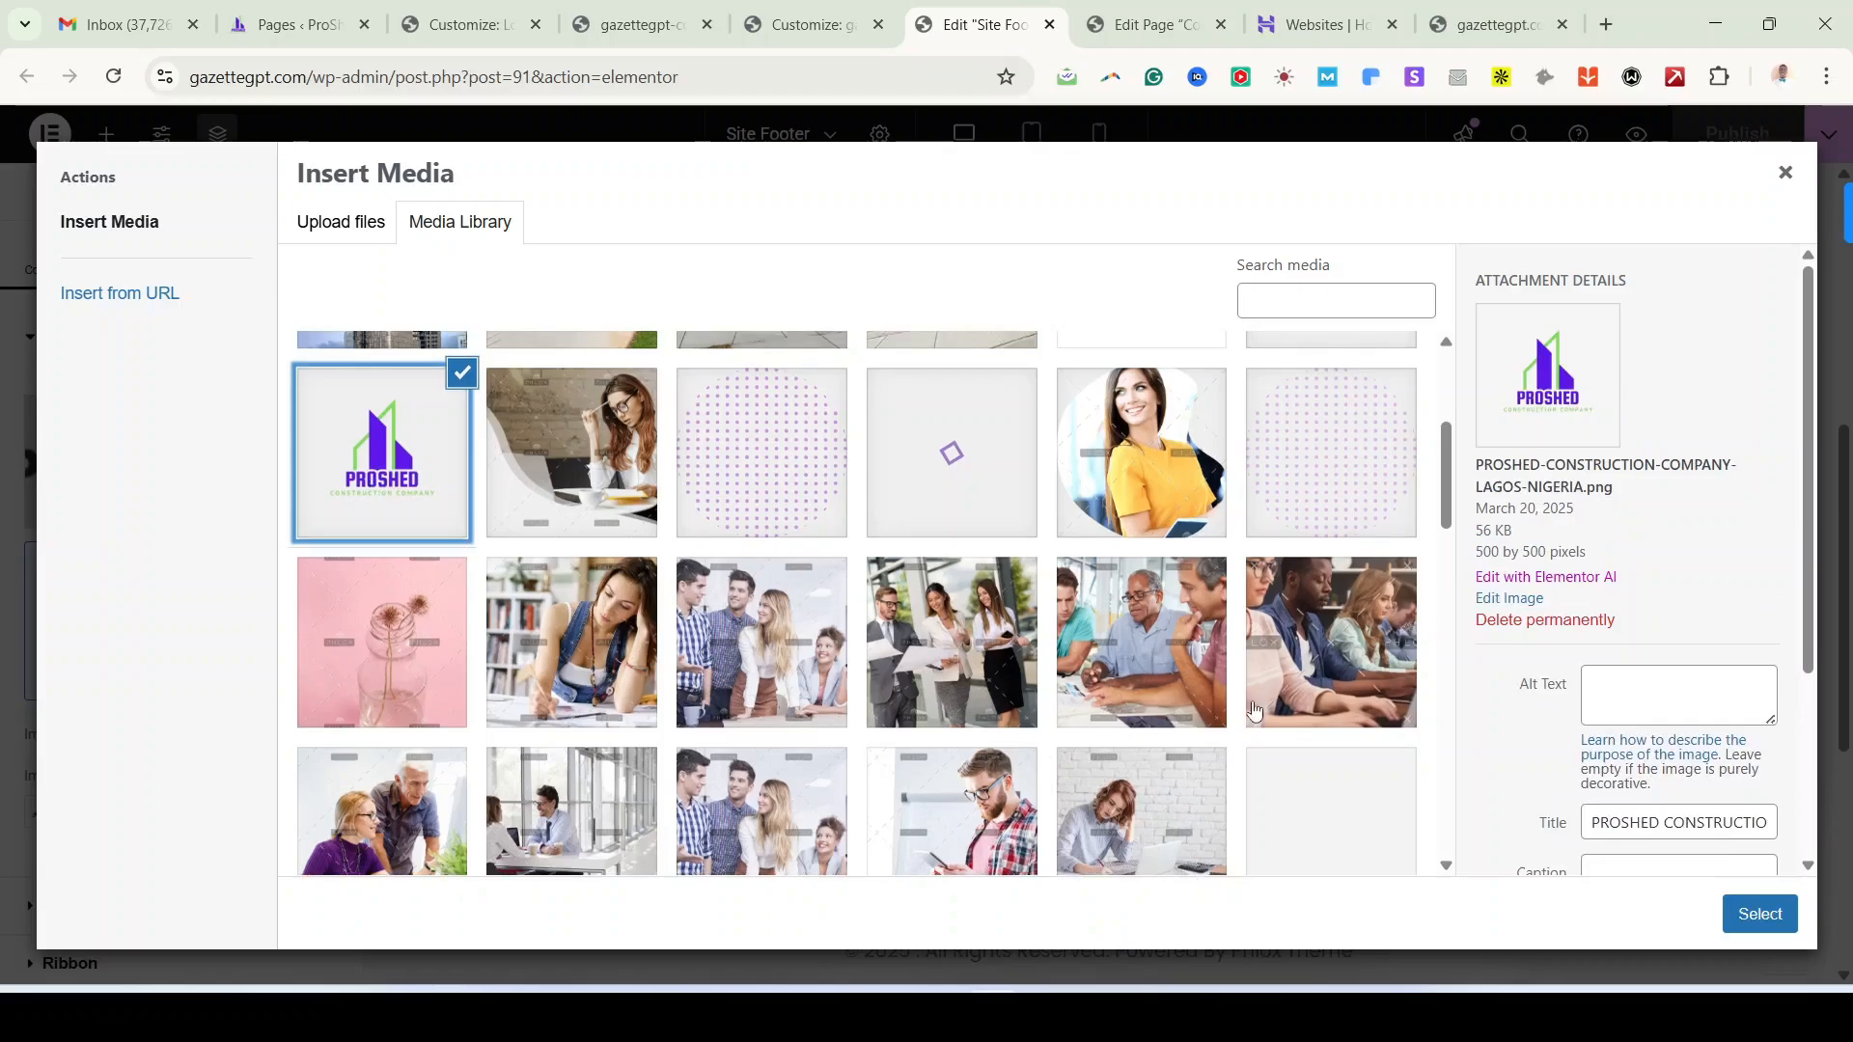
Step: Insert the plain PROSHED logo into the footer and open it in the image editor
scroll(1254, 711, up, 4)
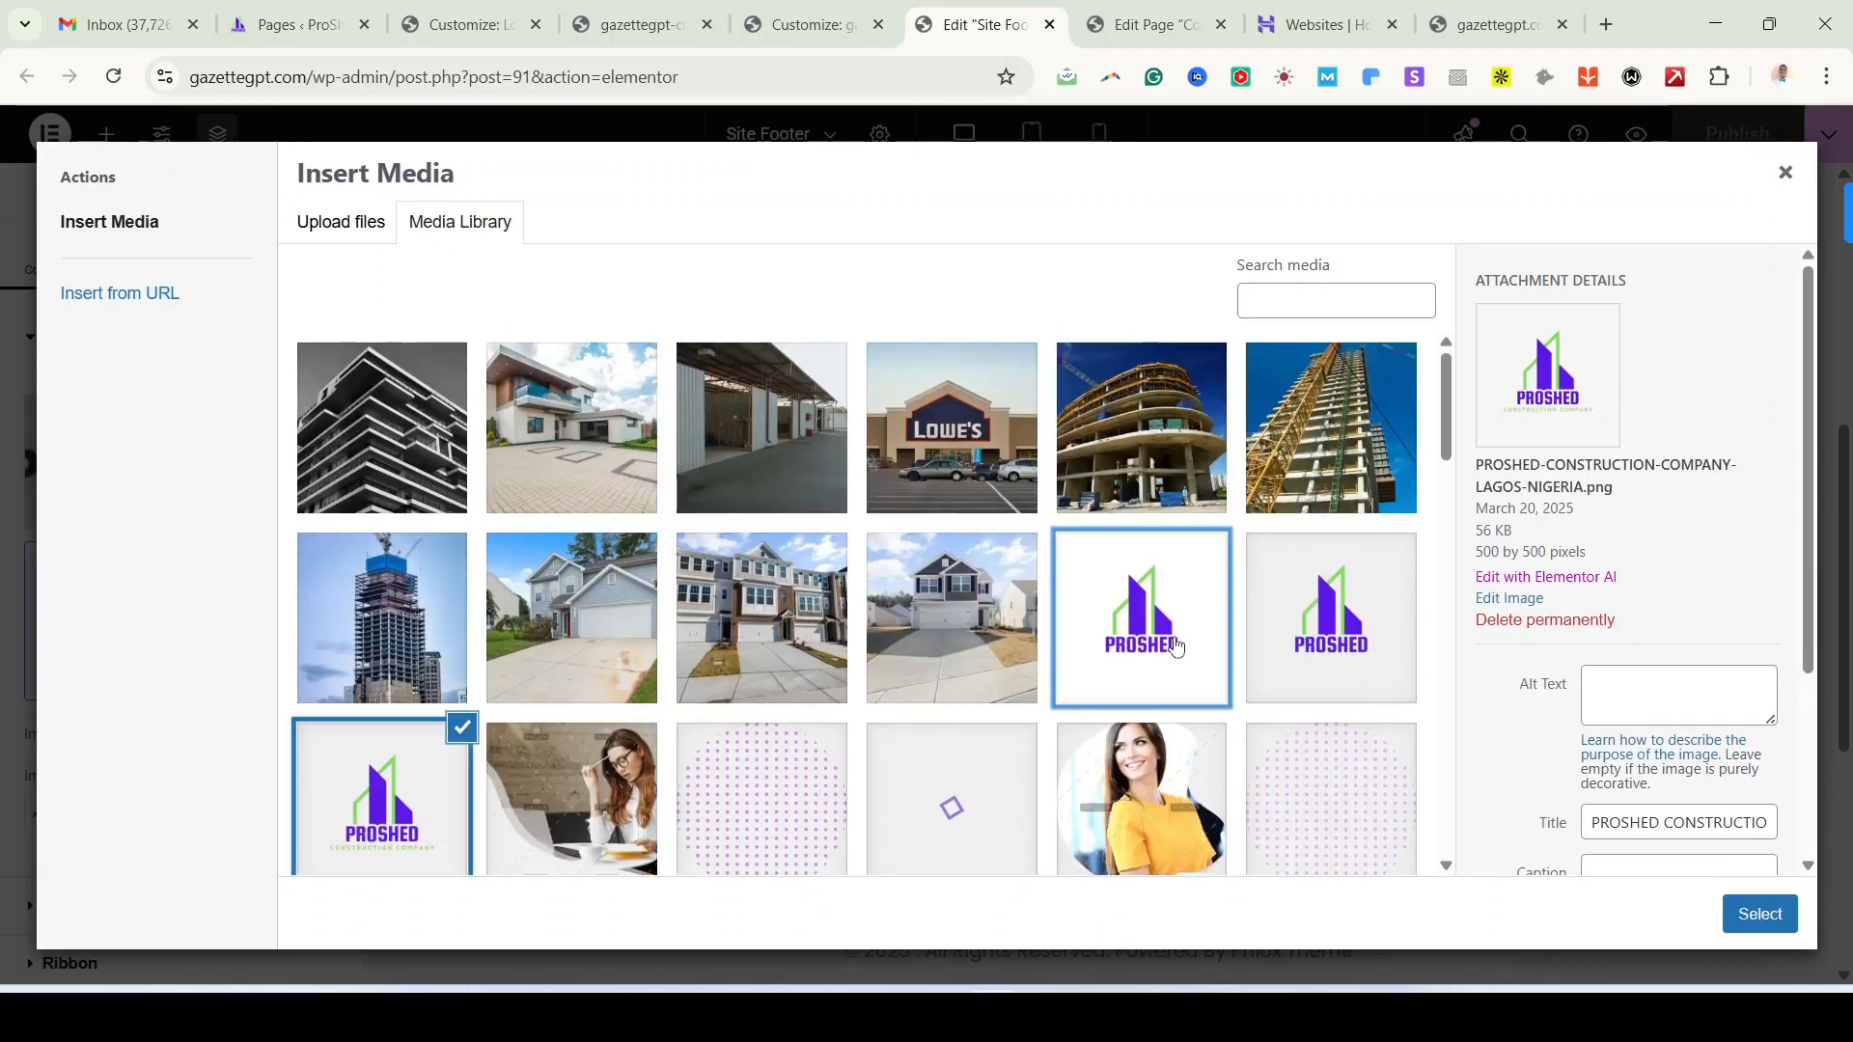
click(1175, 646)
click(1760, 917)
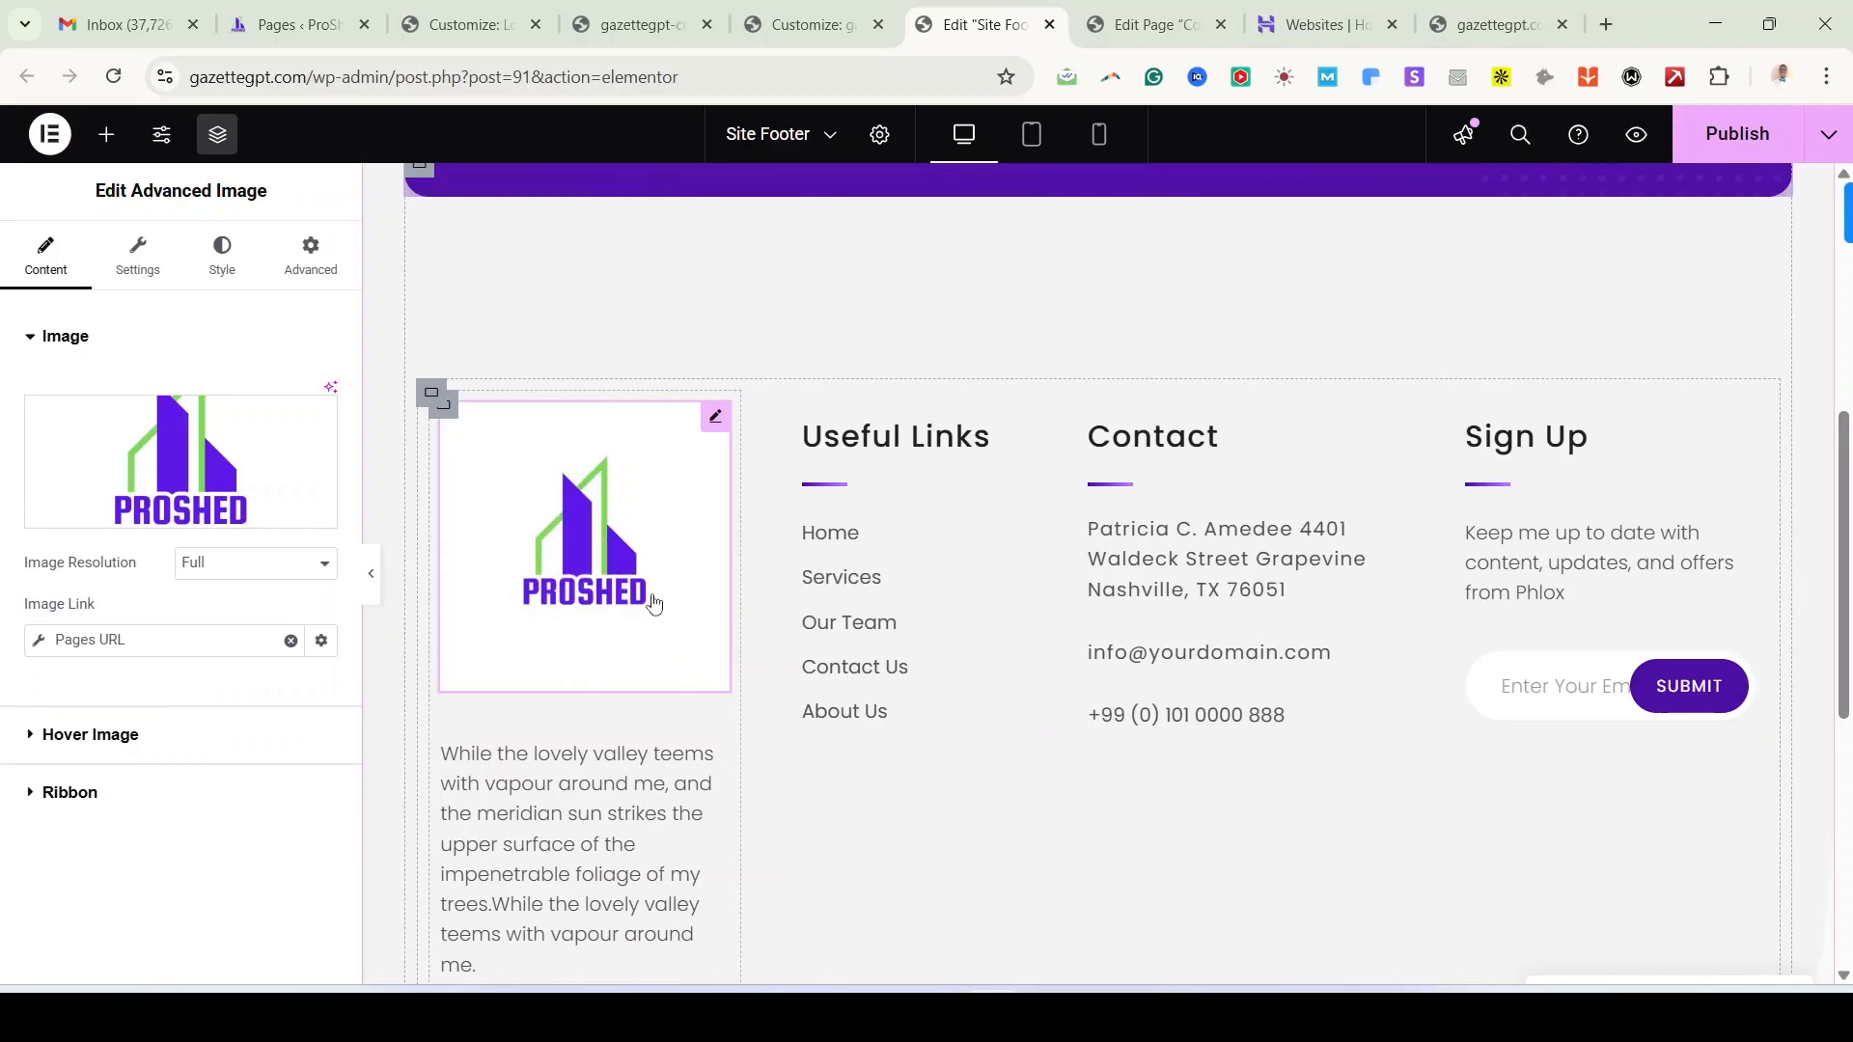
click(205, 449)
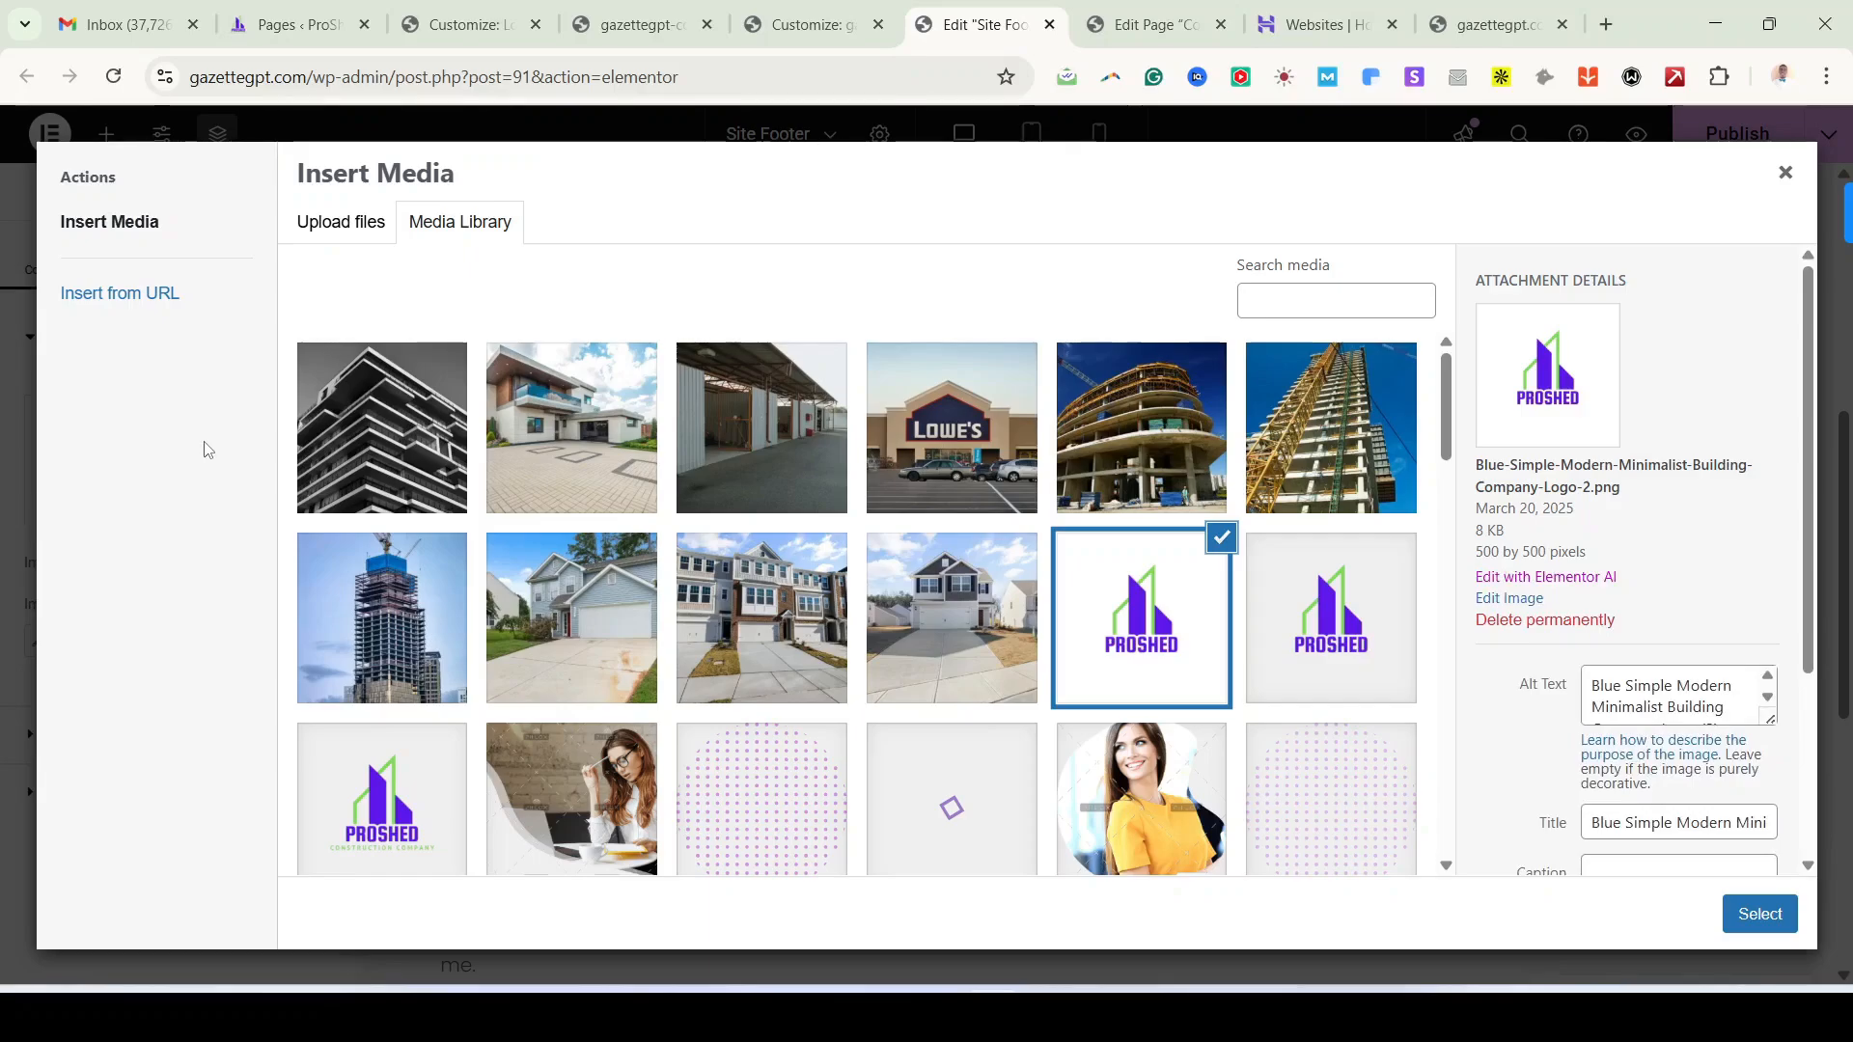
click(1522, 602)
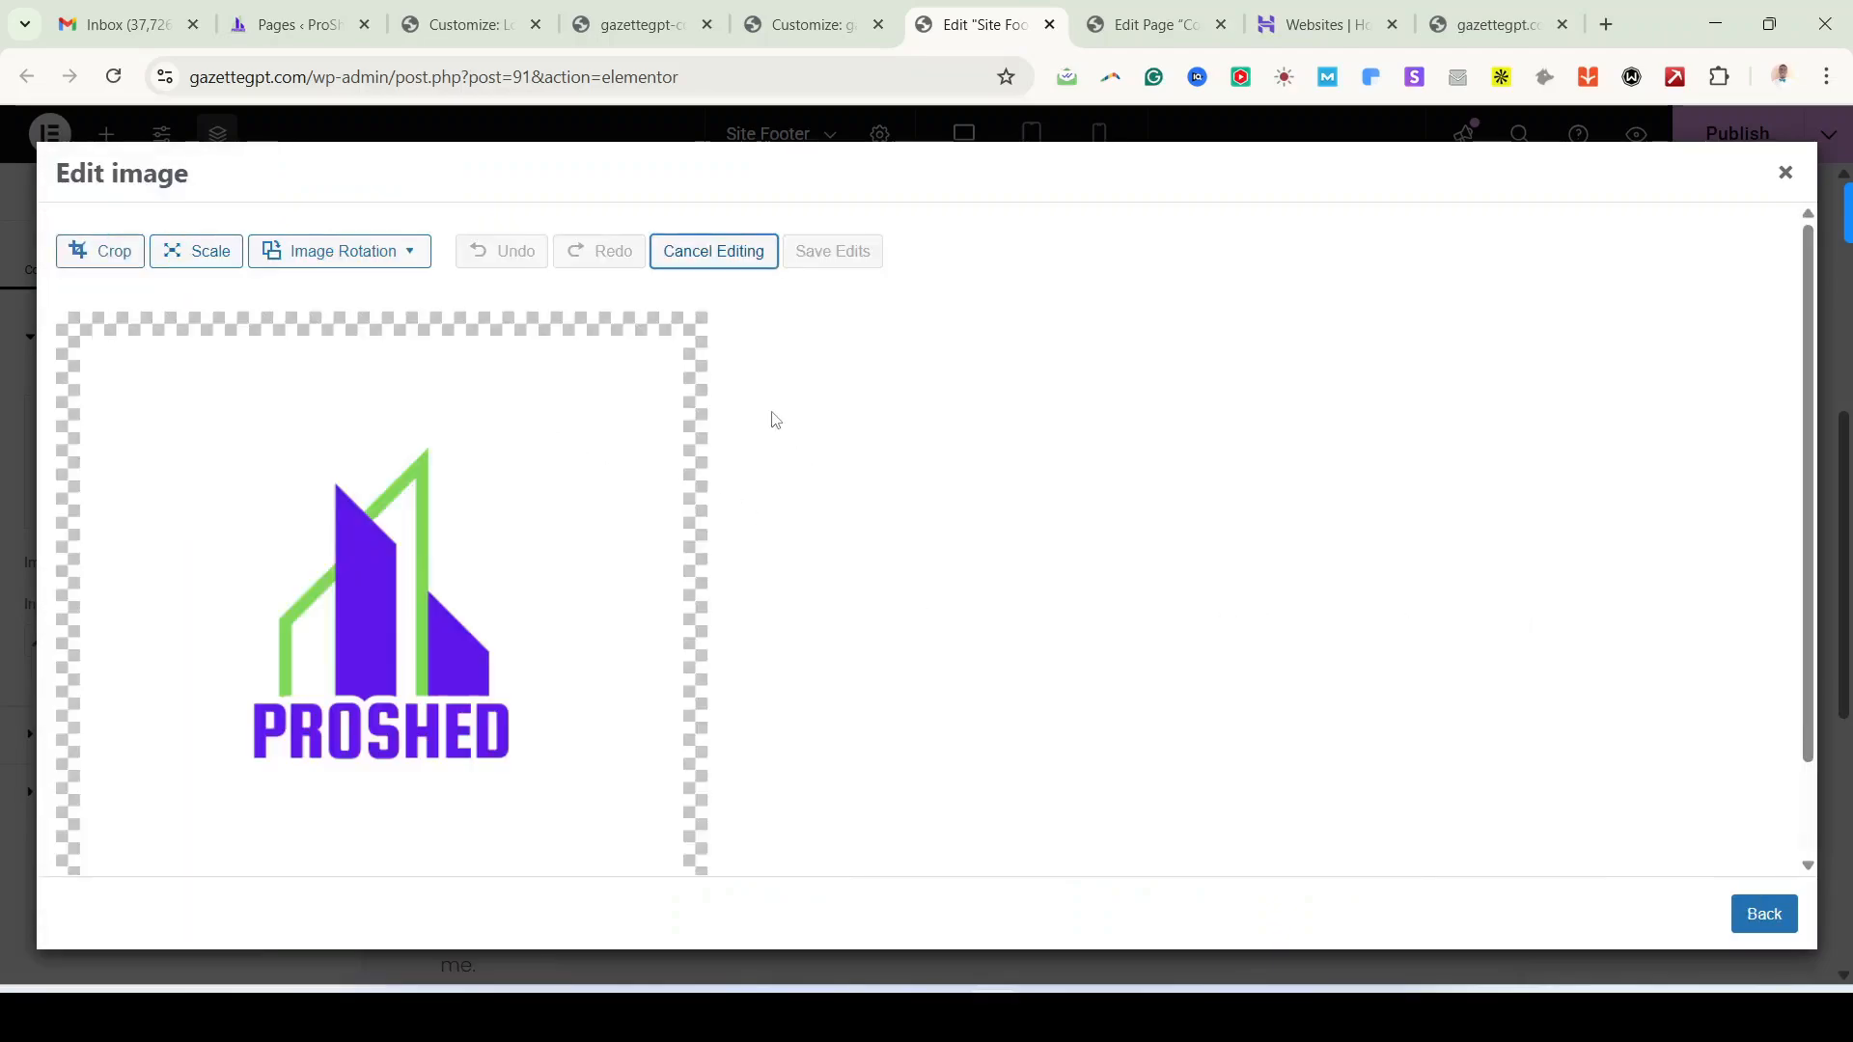
Step: Crop the PROSHED logo tightly around the artwork, save the edit, and insert it
click(108, 255)
drag(90, 343, 302, 646)
drag(539, 793, 509, 639)
drag(257, 473, 248, 443)
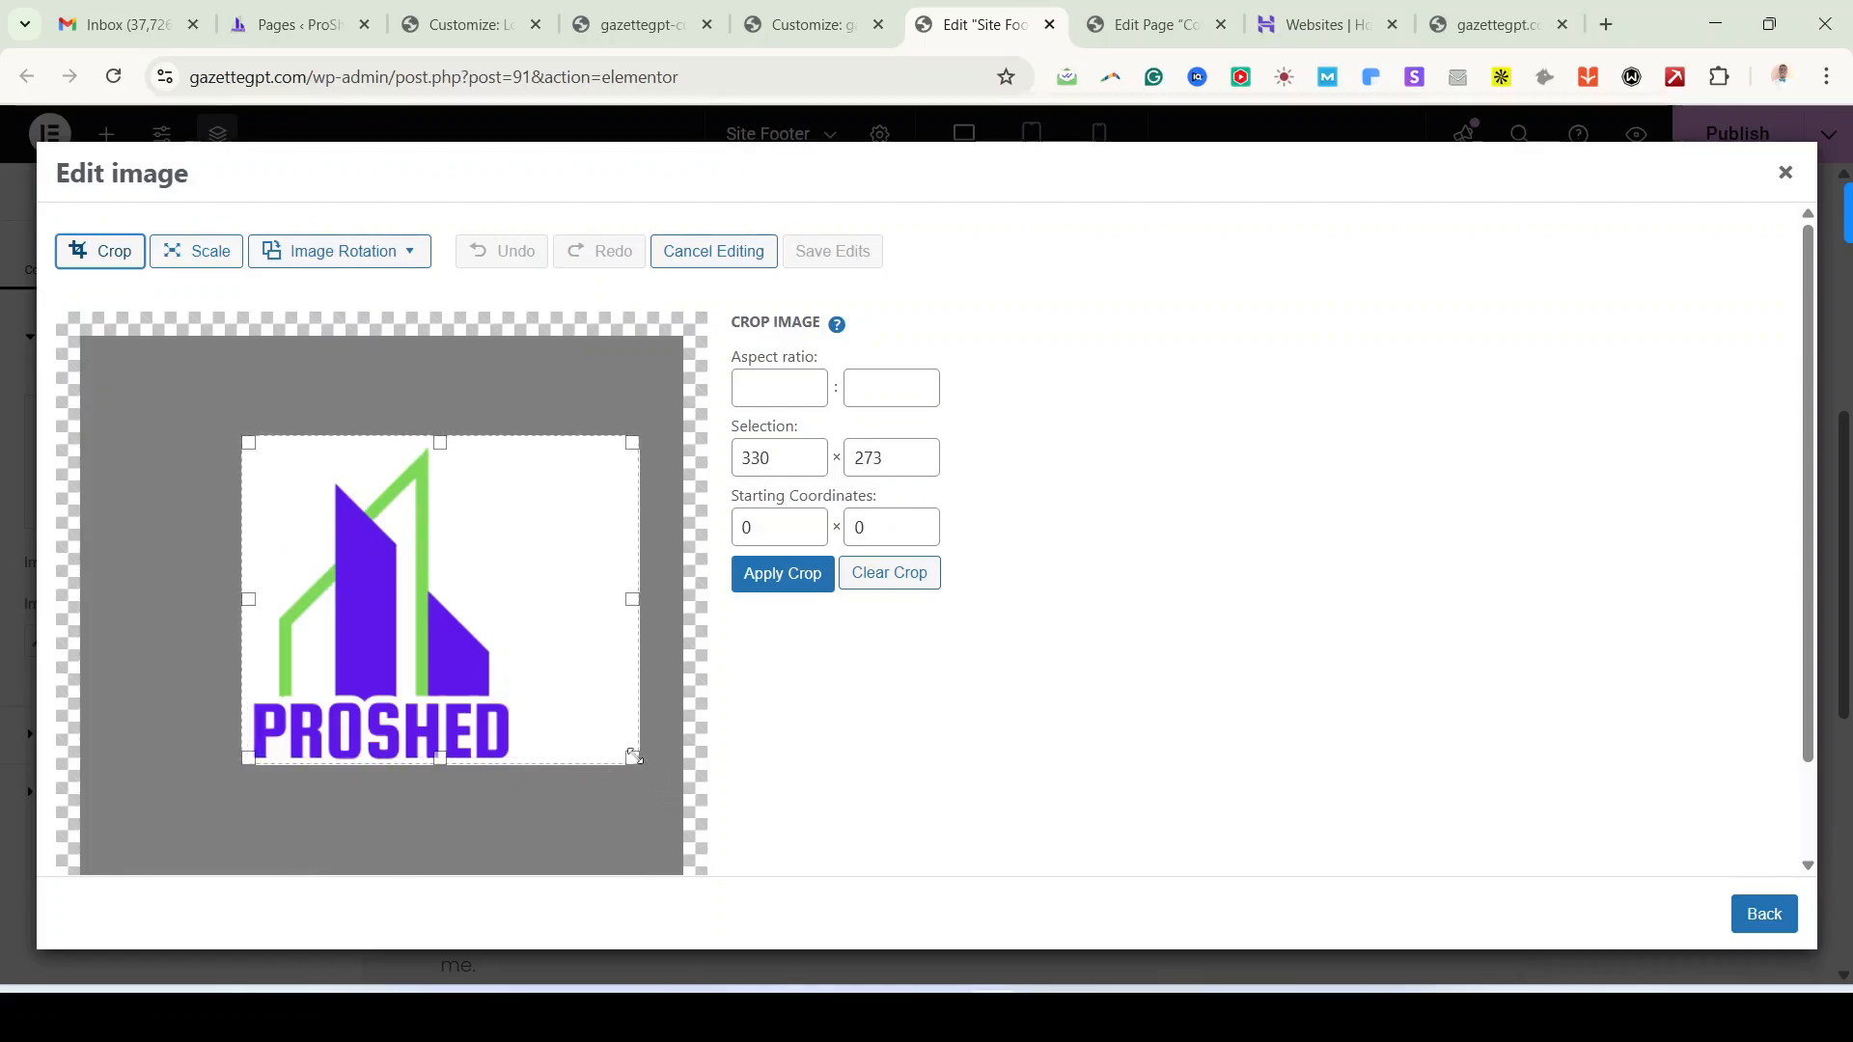
drag(632, 759, 521, 763)
click(790, 577)
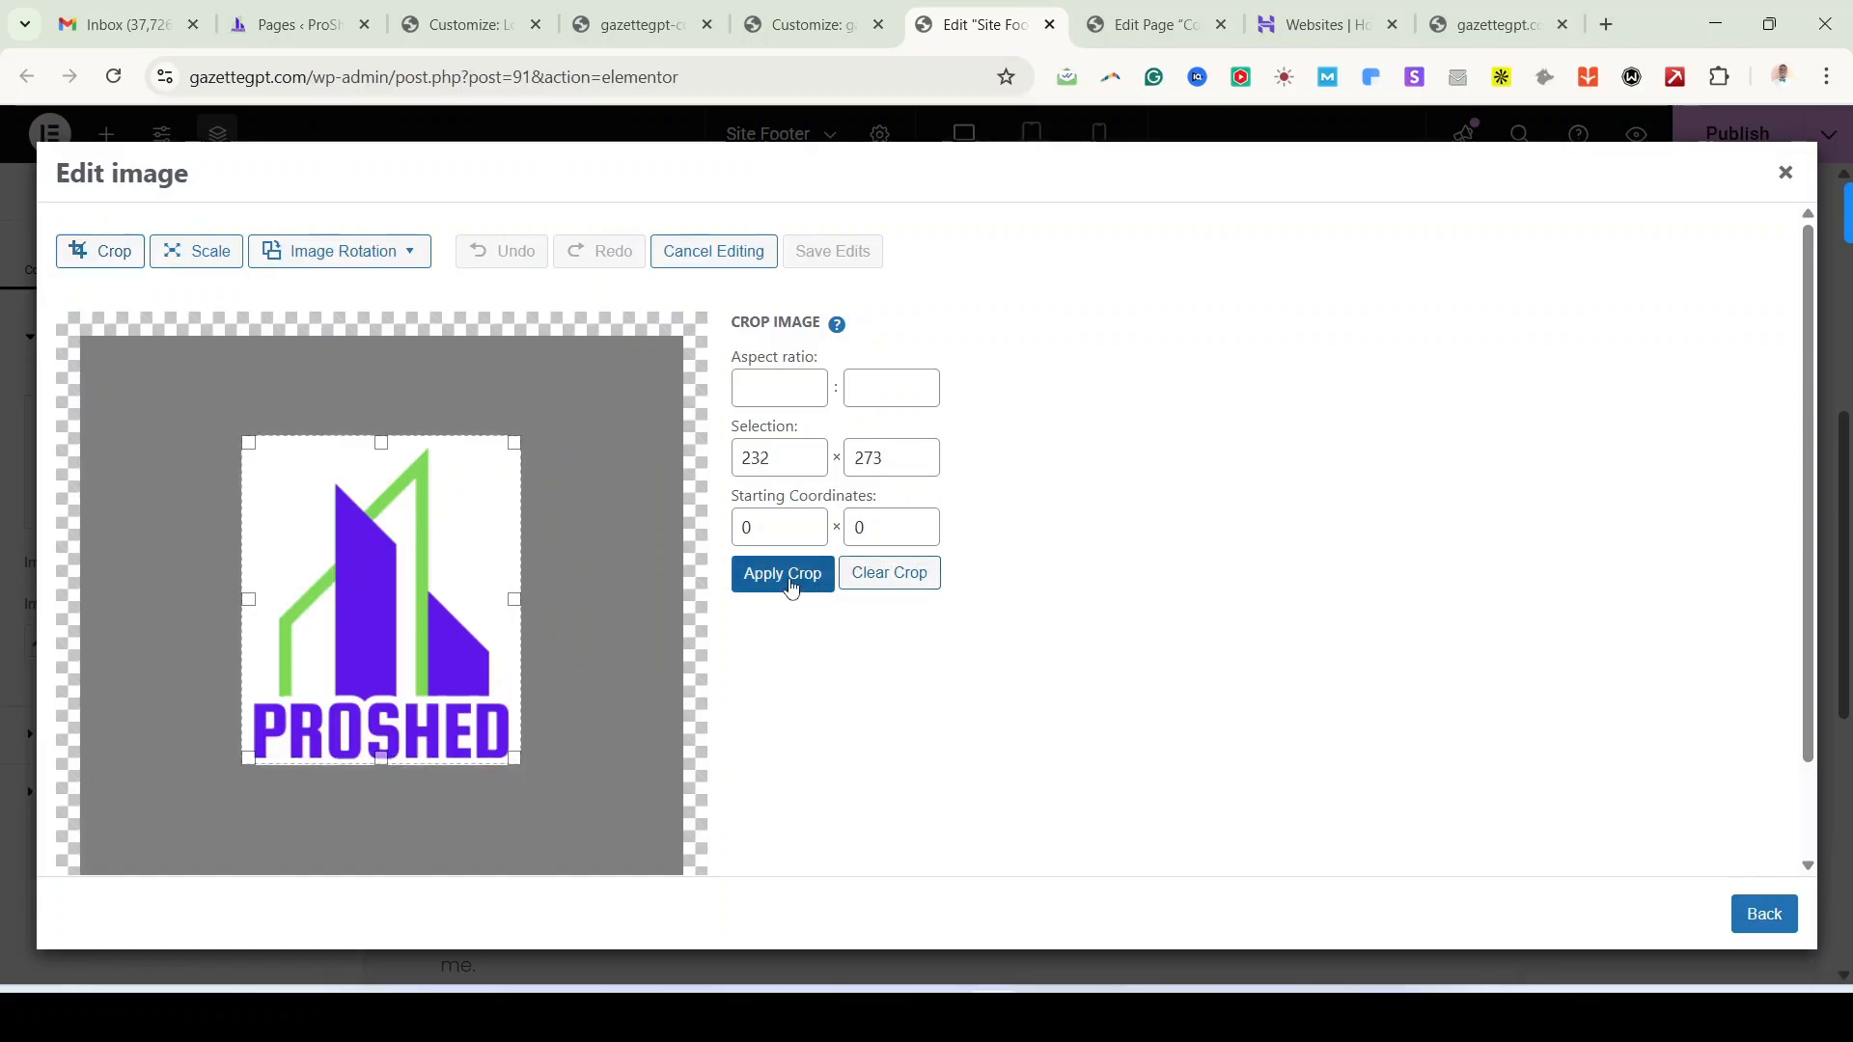
click(825, 255)
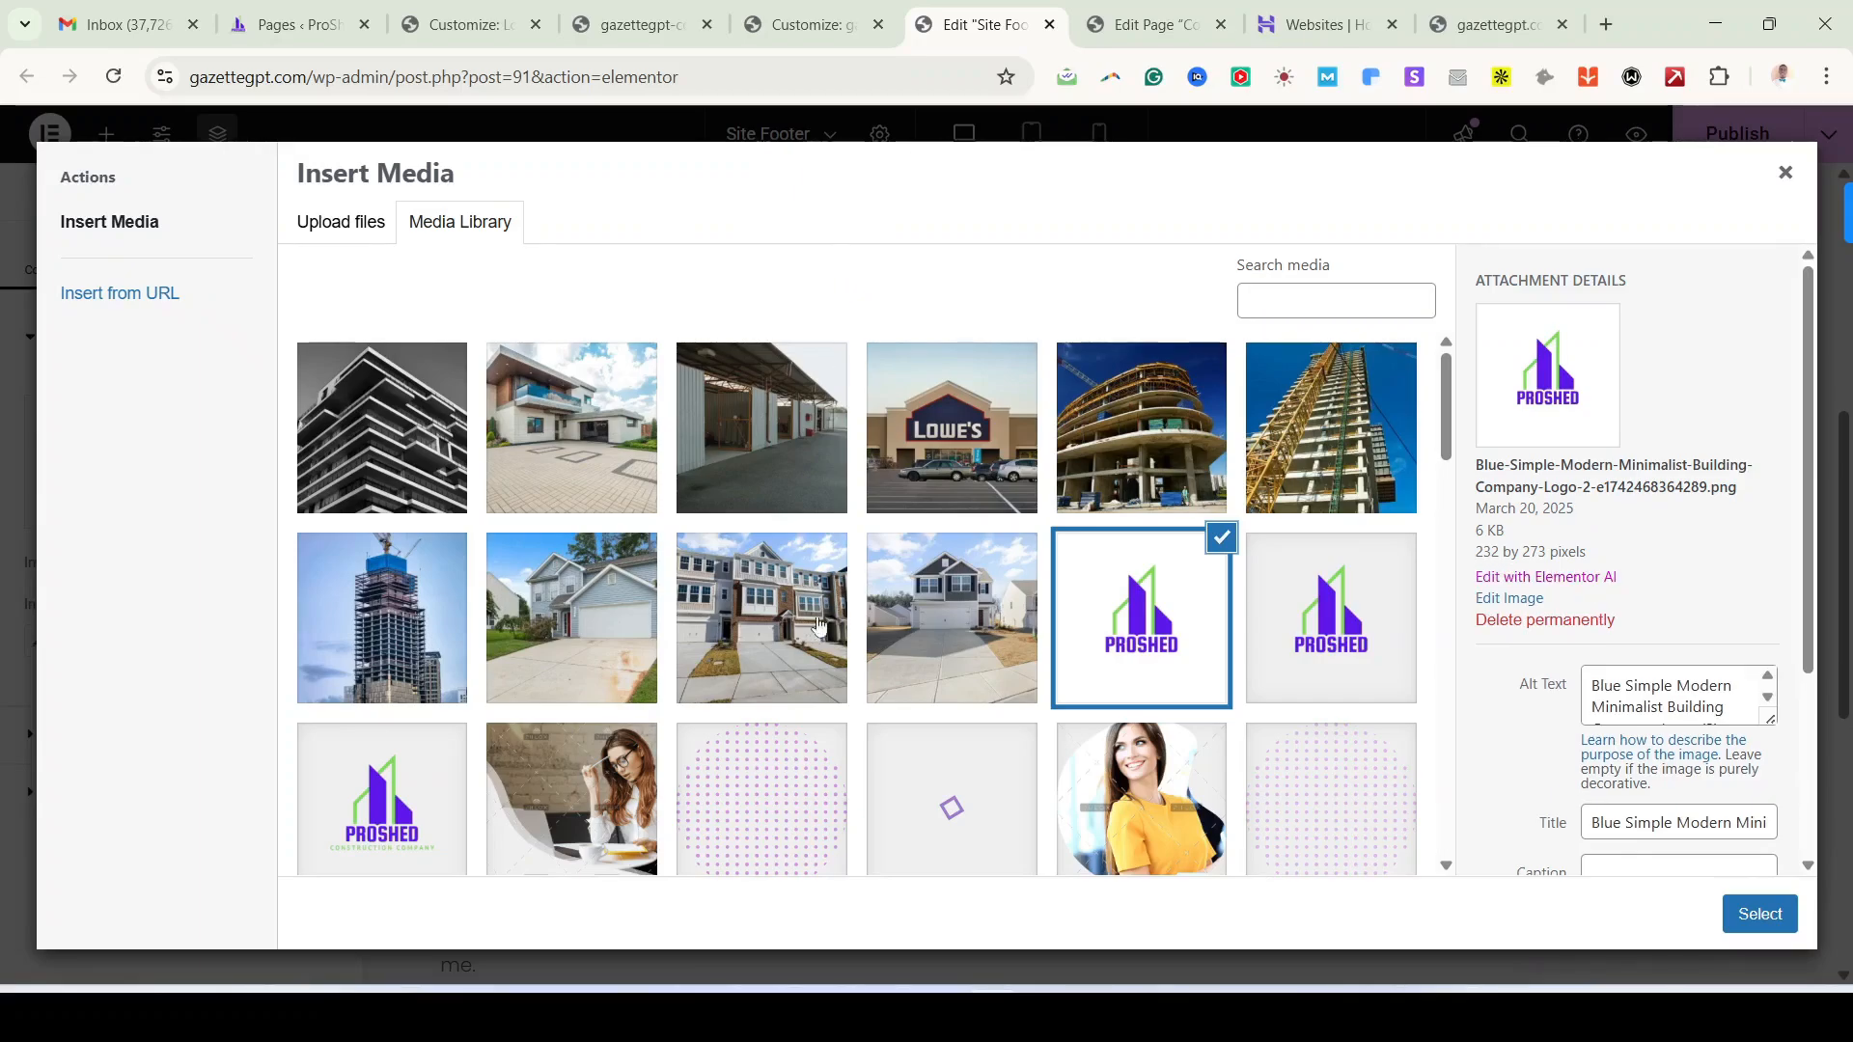
scroll(765, 709, down, 5)
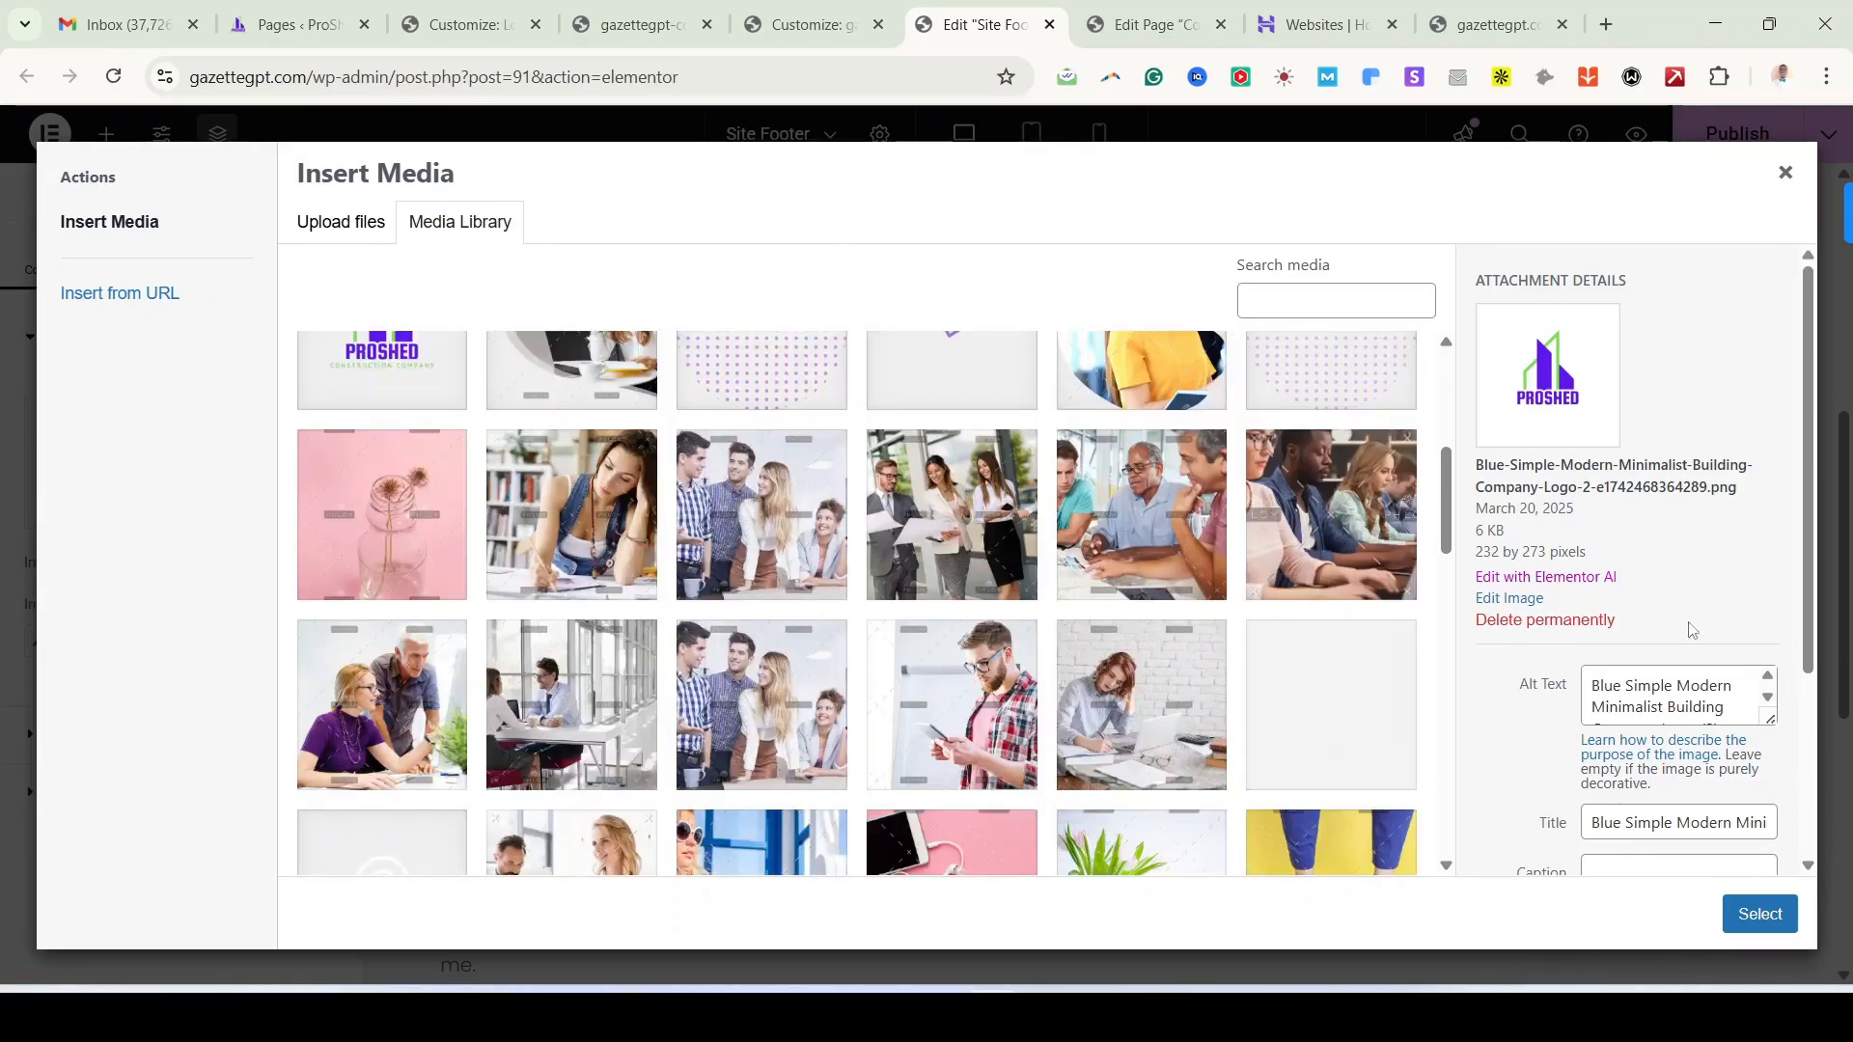
click(1760, 914)
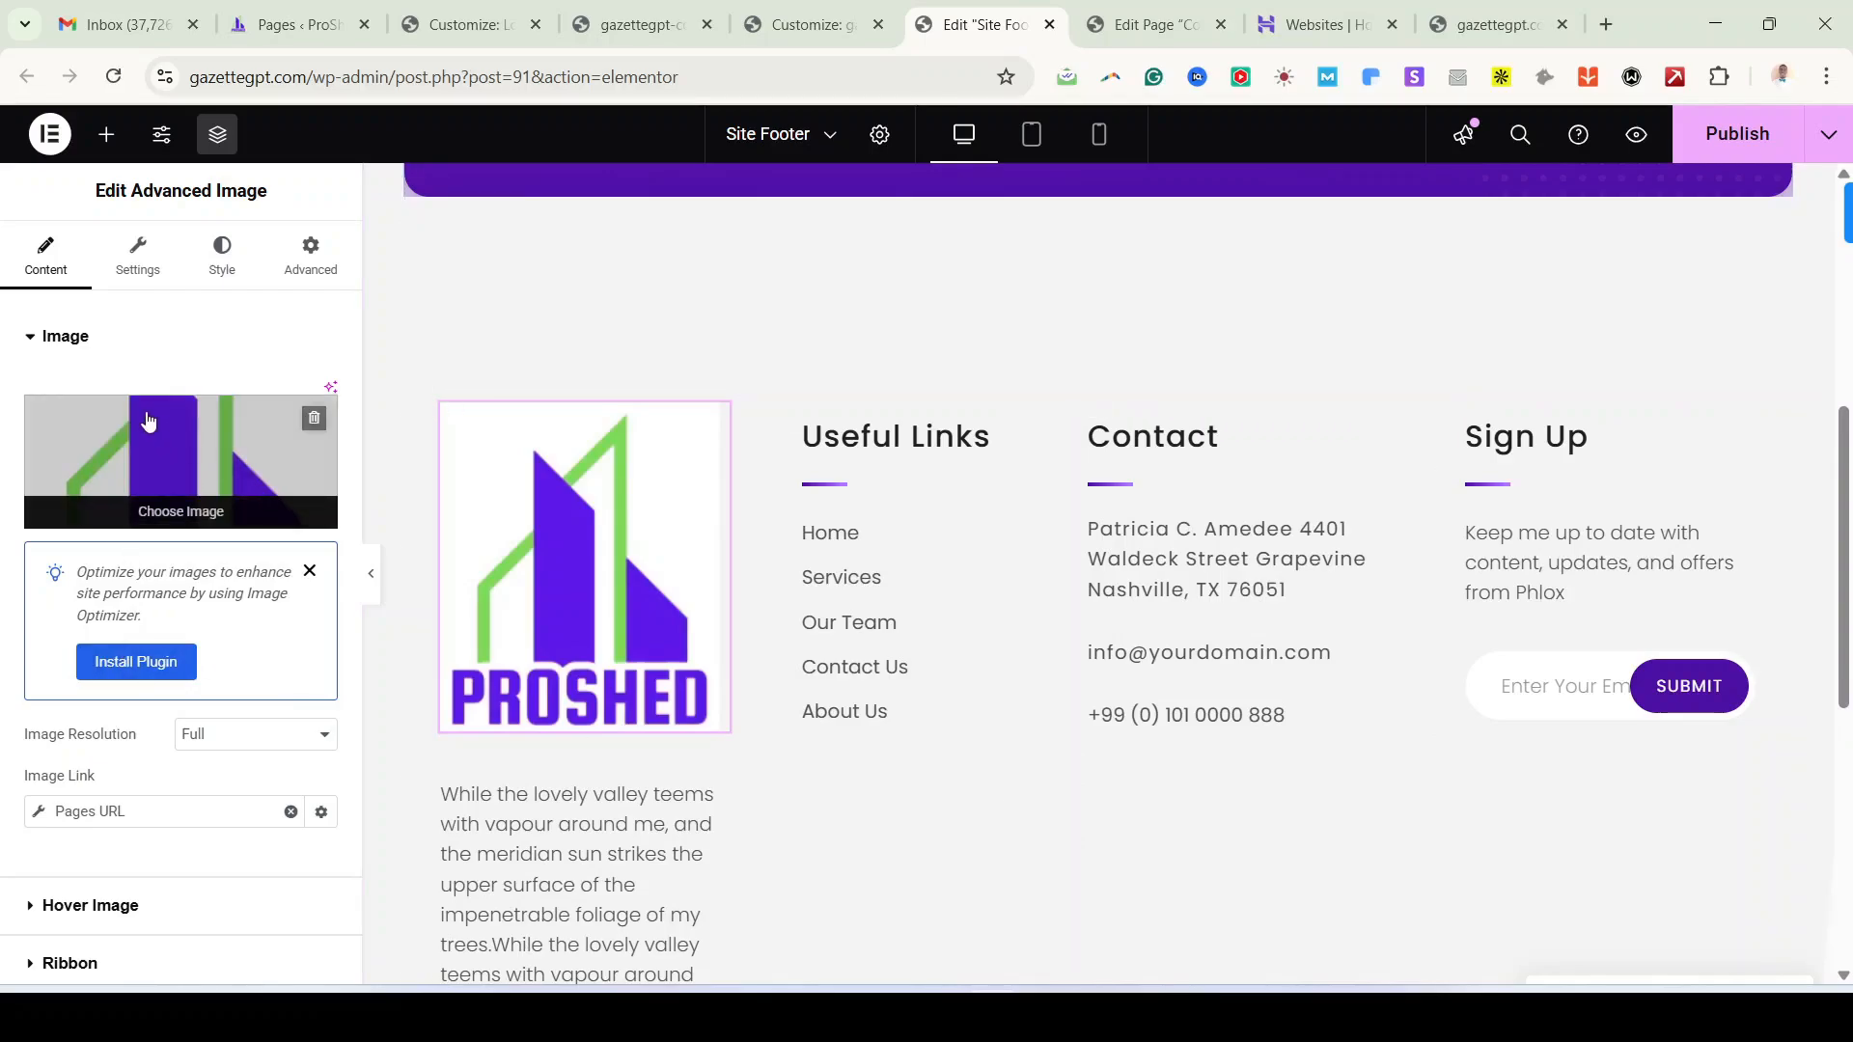
Step: Scale the footer logo down to 150×177 and insert the resized image
click(177, 475)
click(1505, 595)
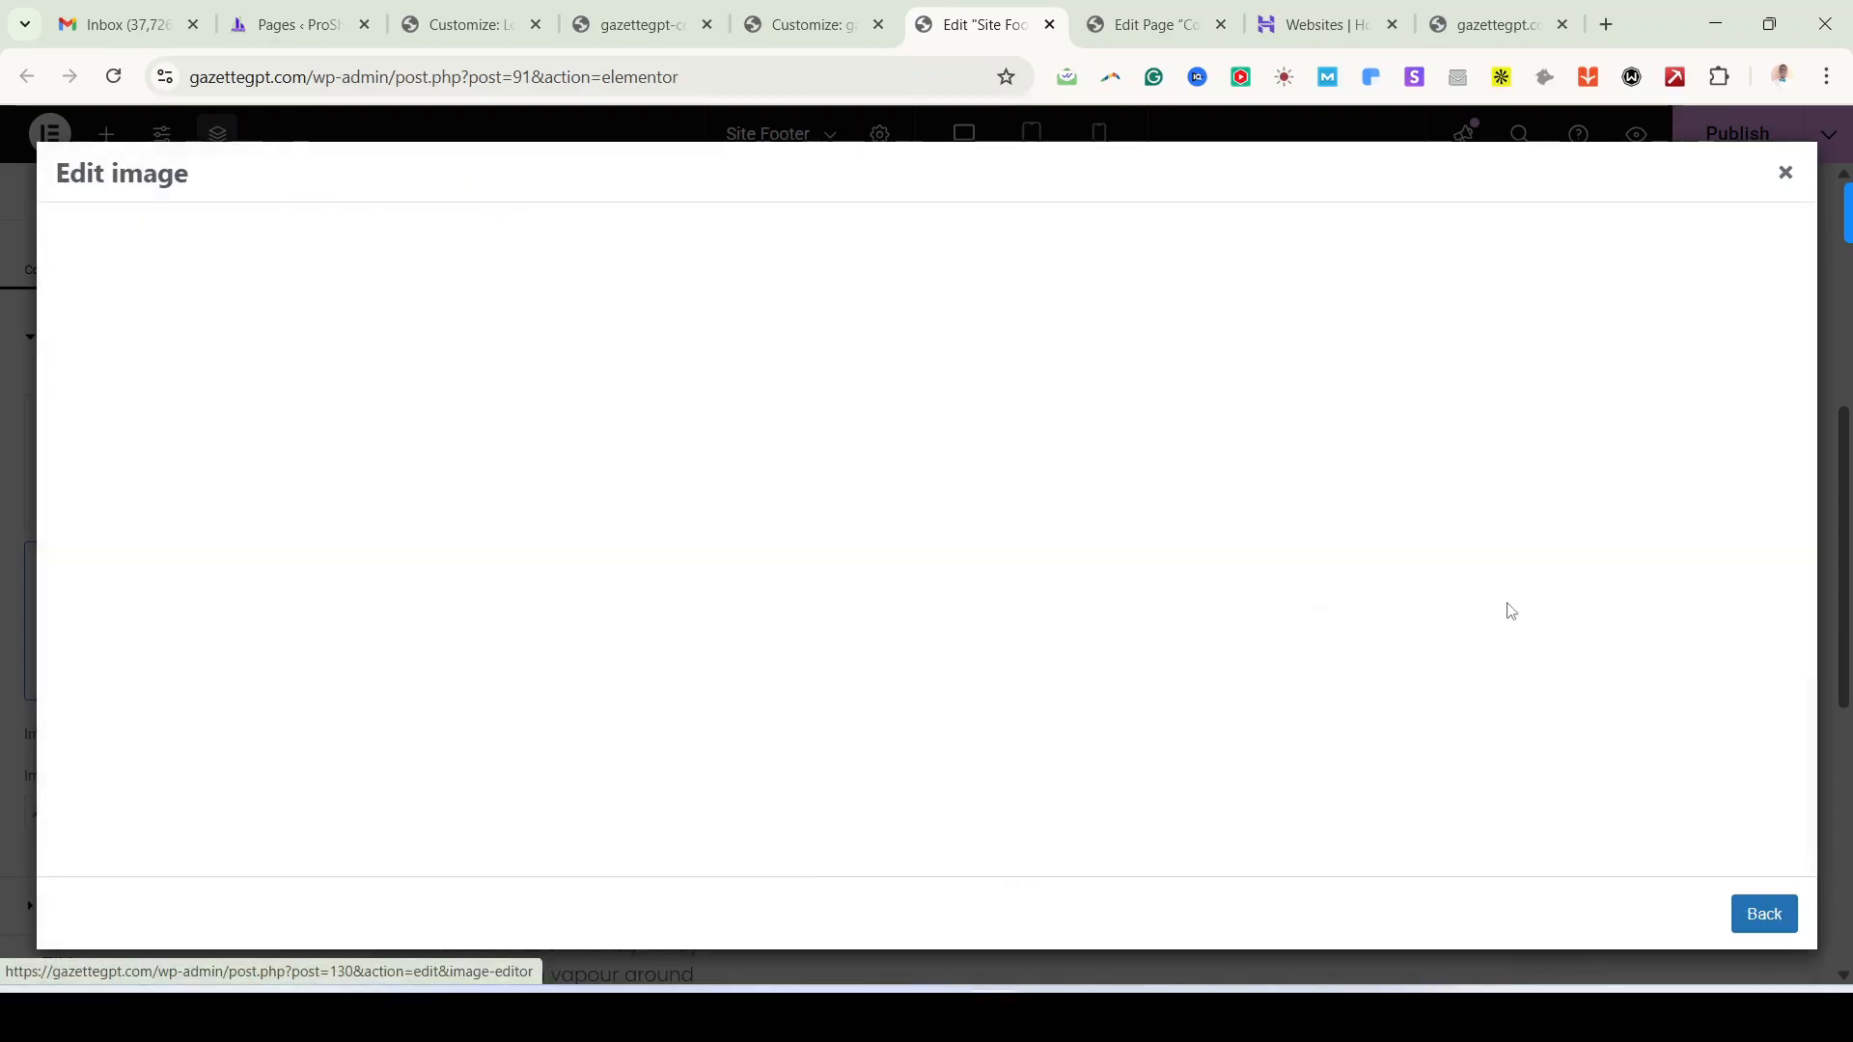
click(204, 263)
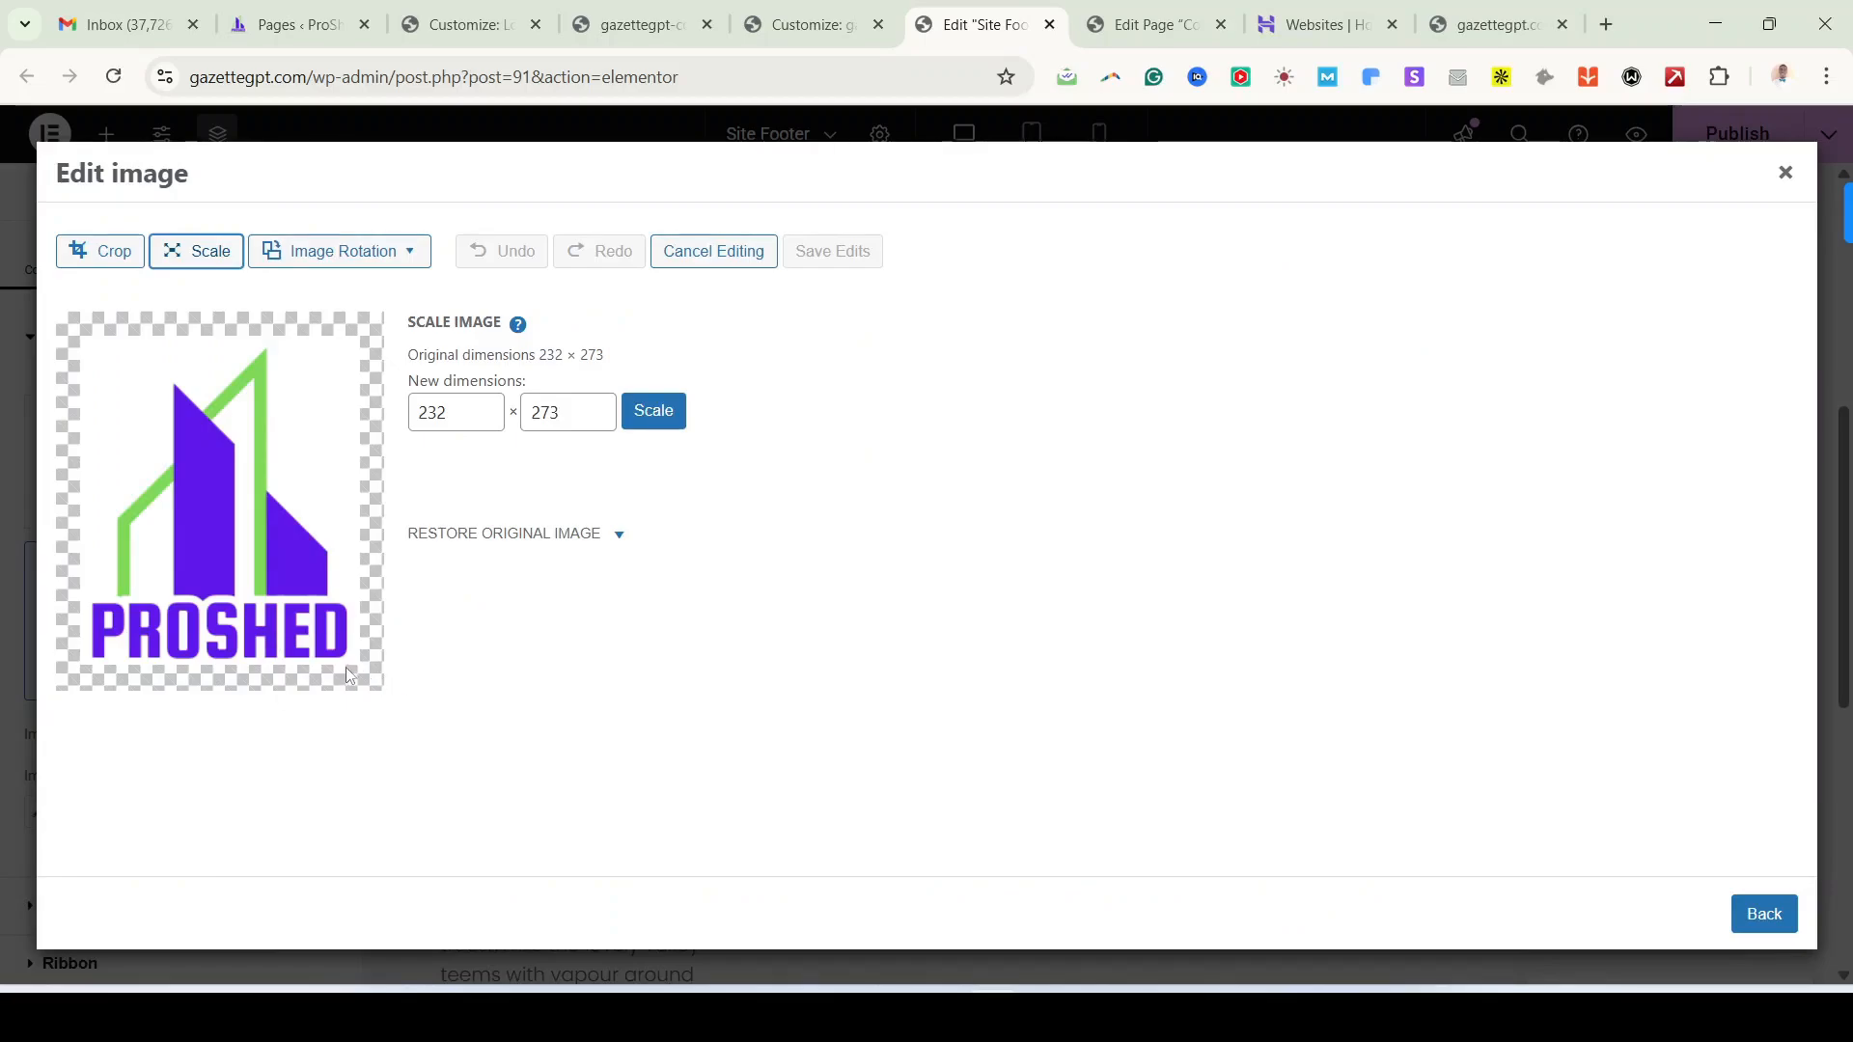
click(249, 594)
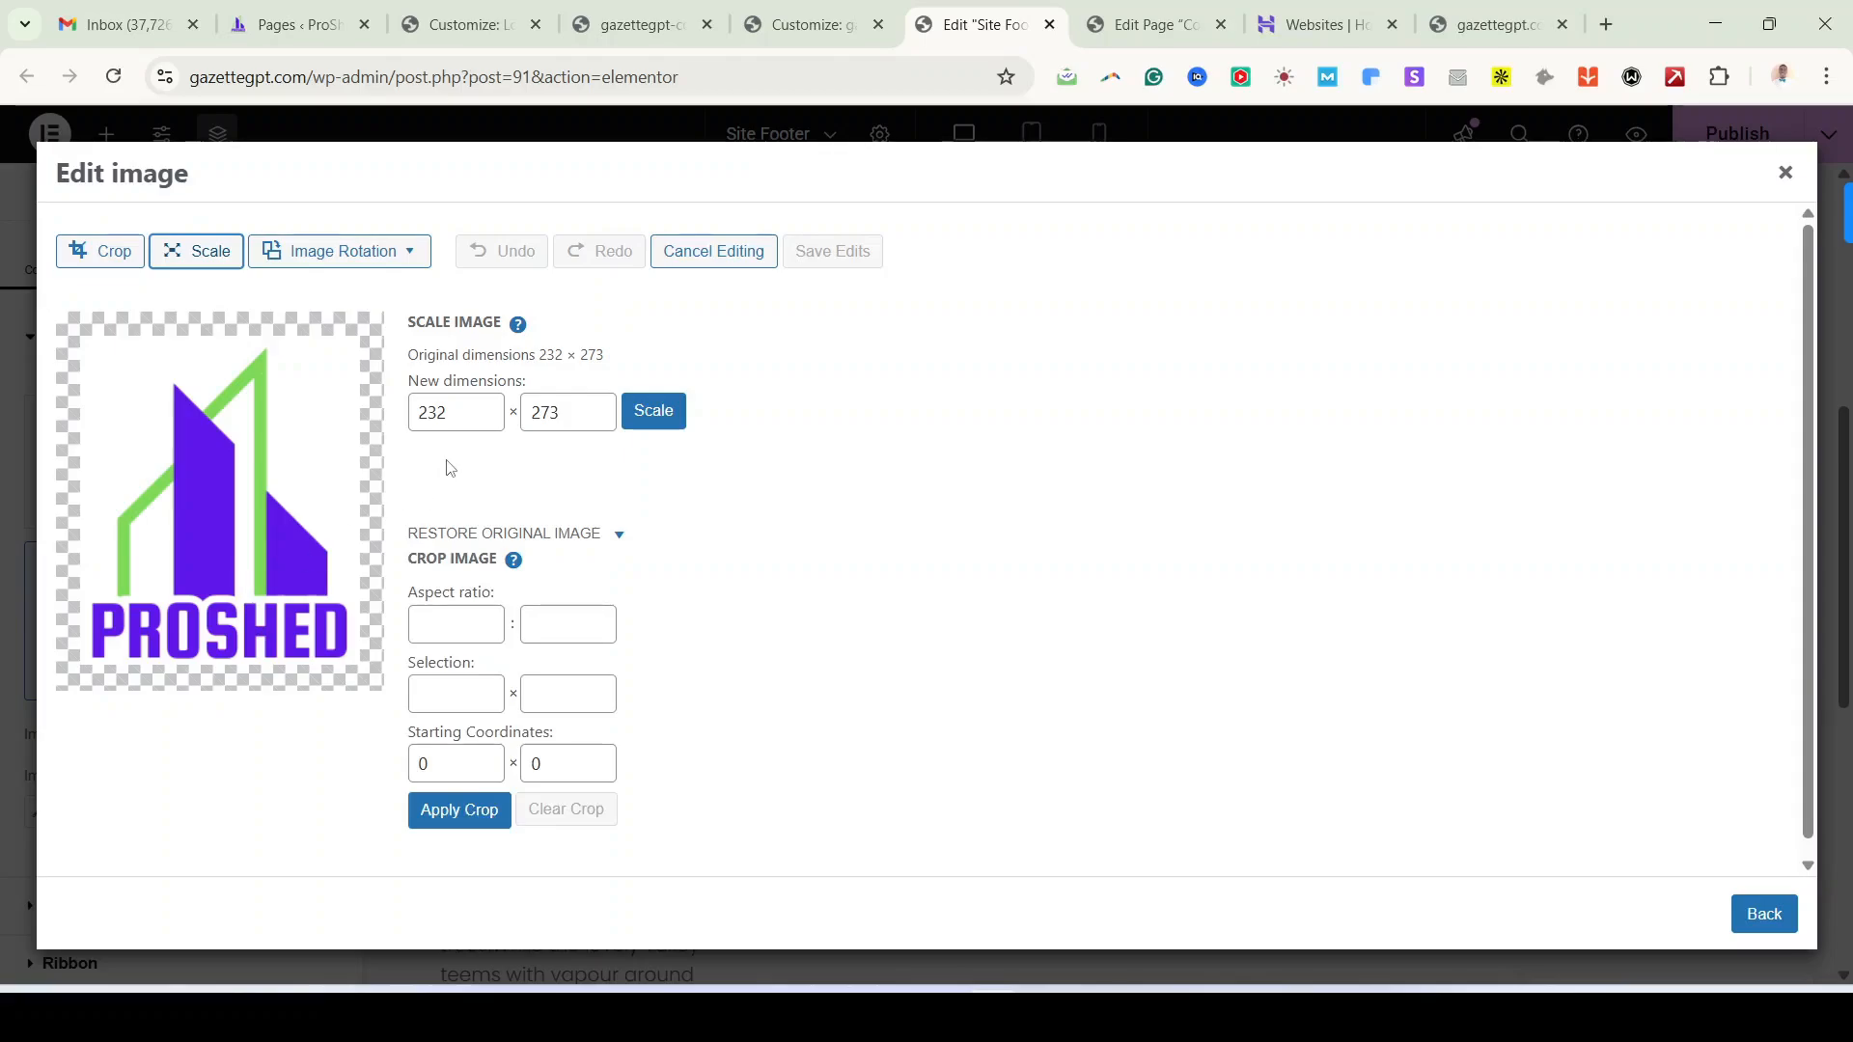
click(462, 406)
key(BackSpace)
key(BackSpace)
key(BackSpace)
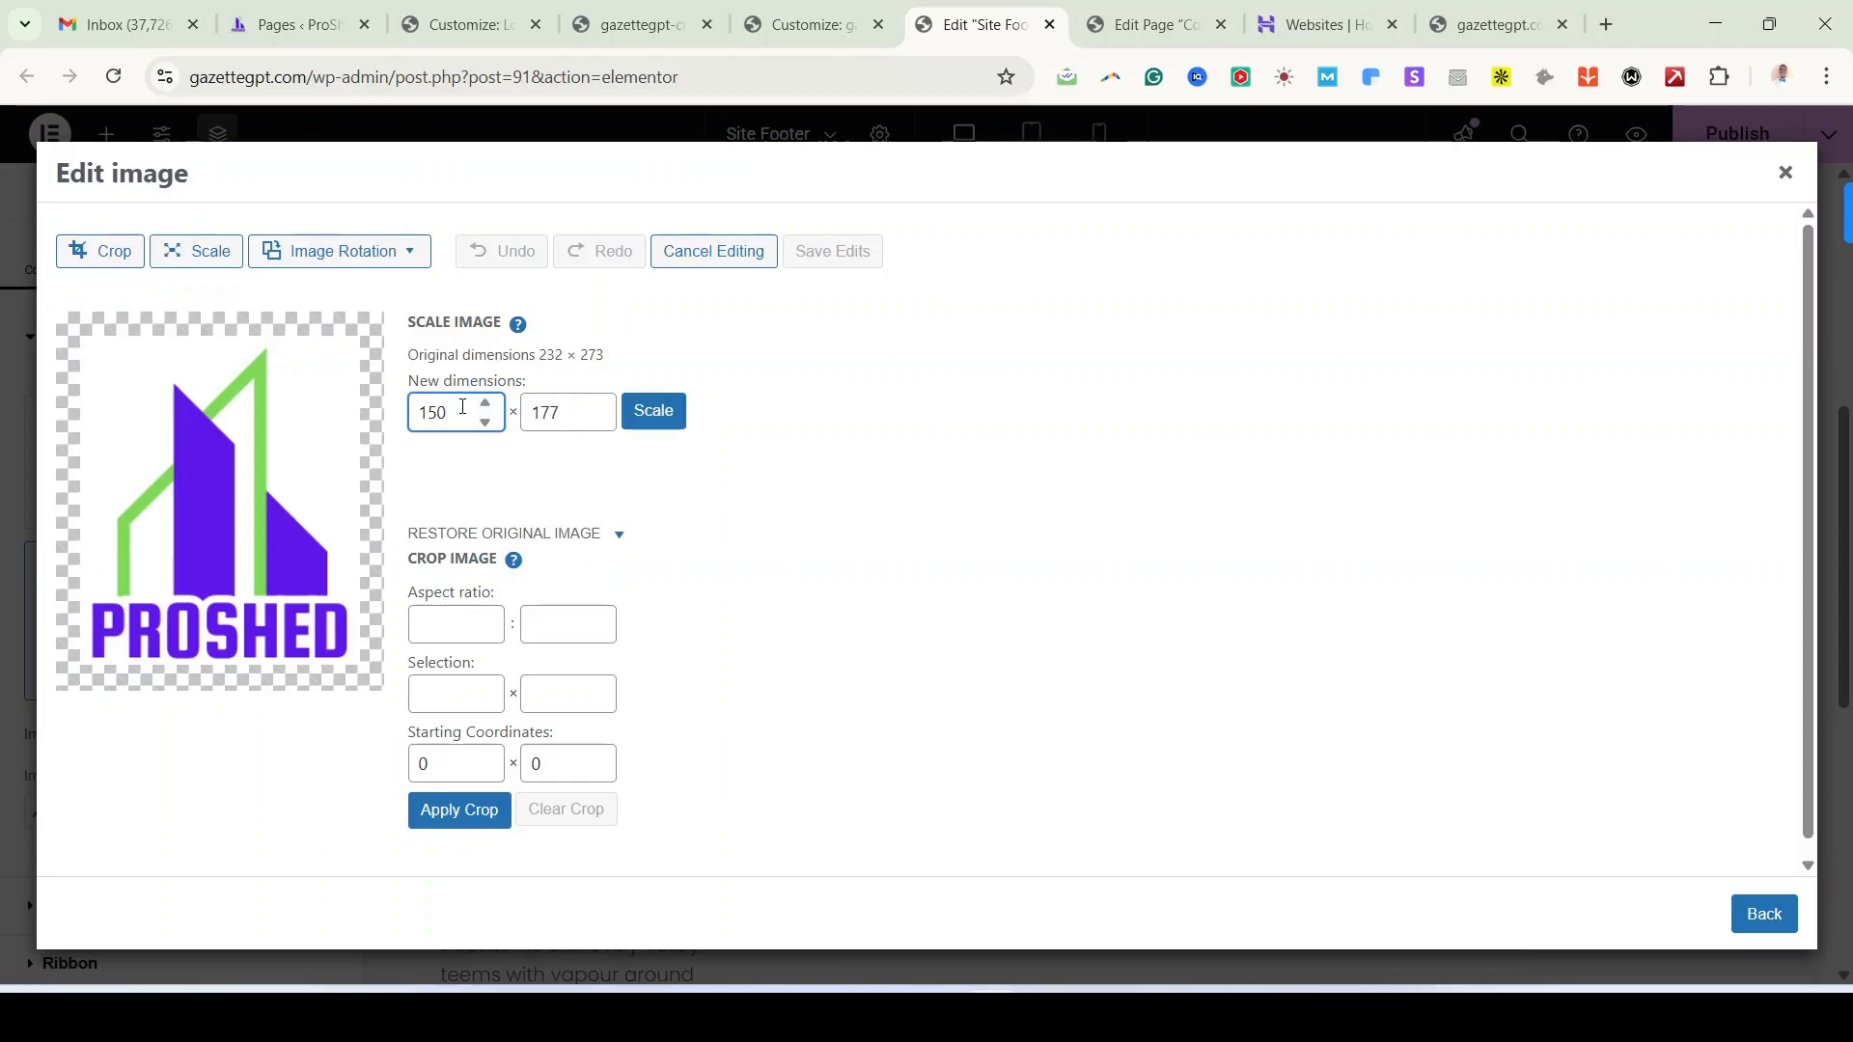
click(654, 413)
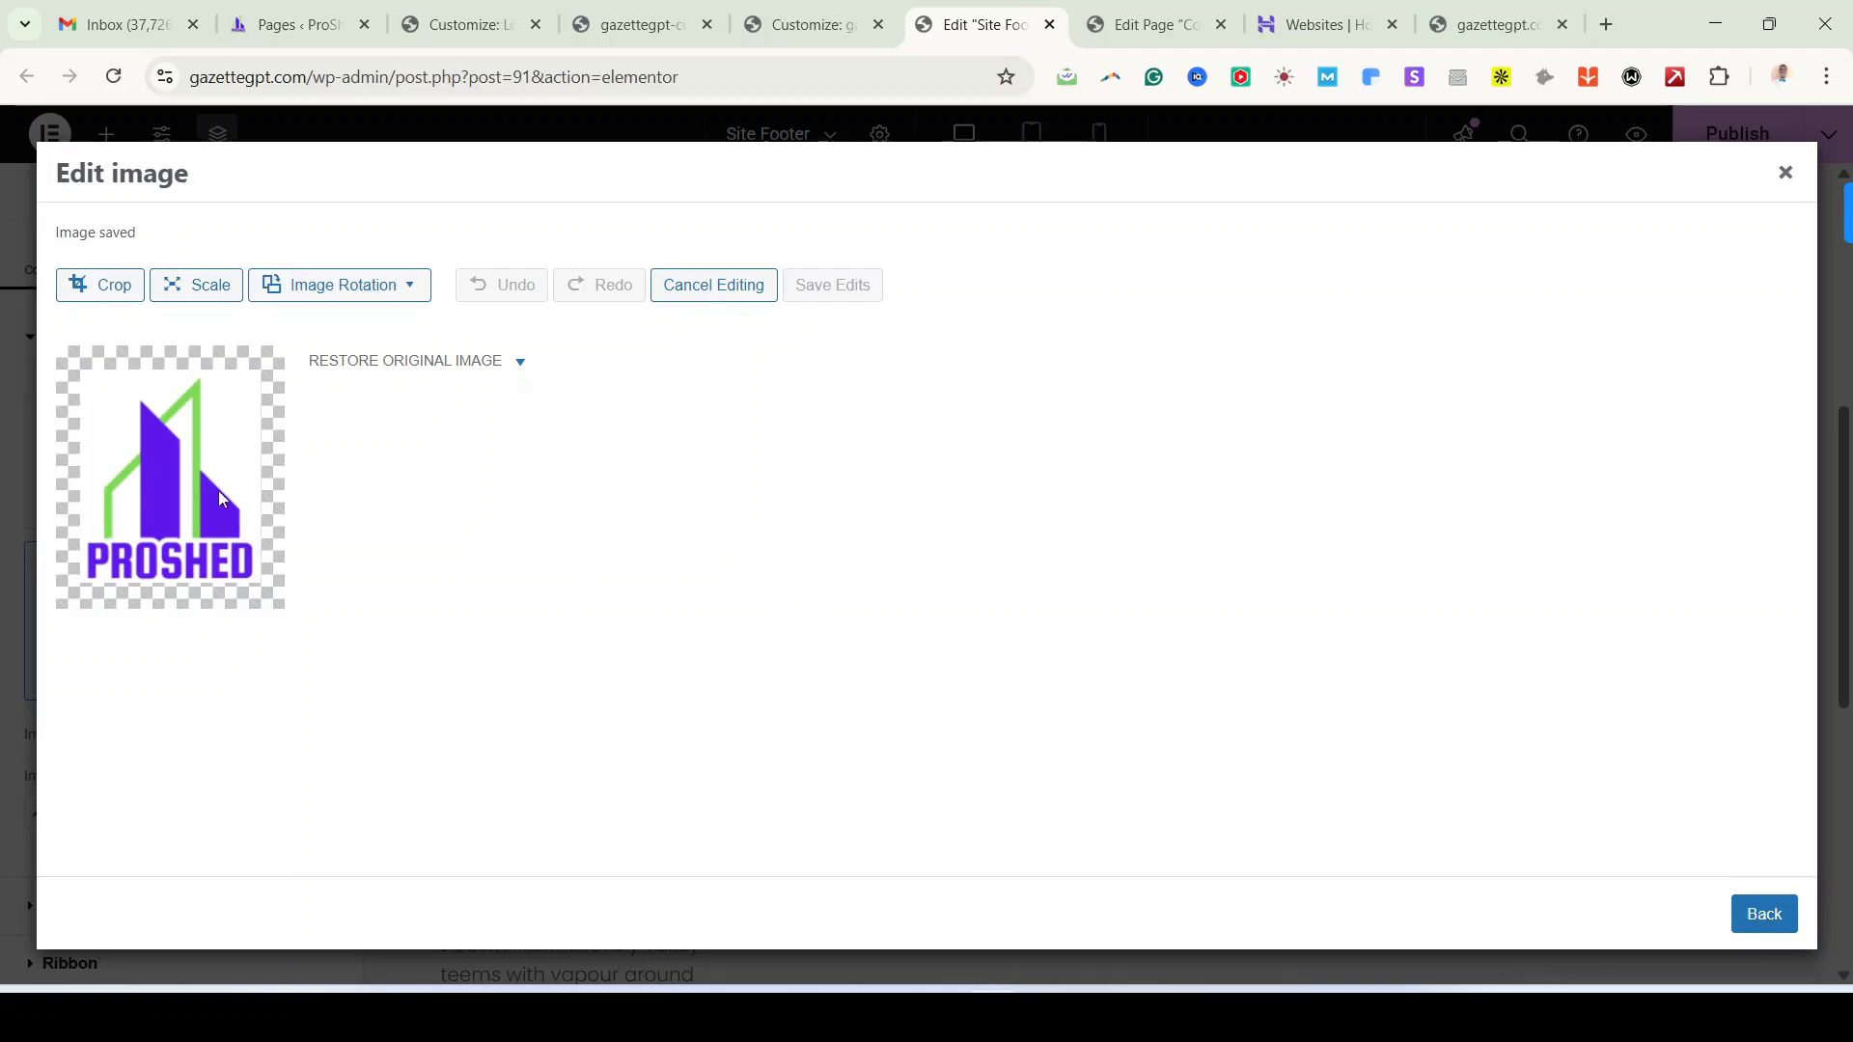
click(1758, 909)
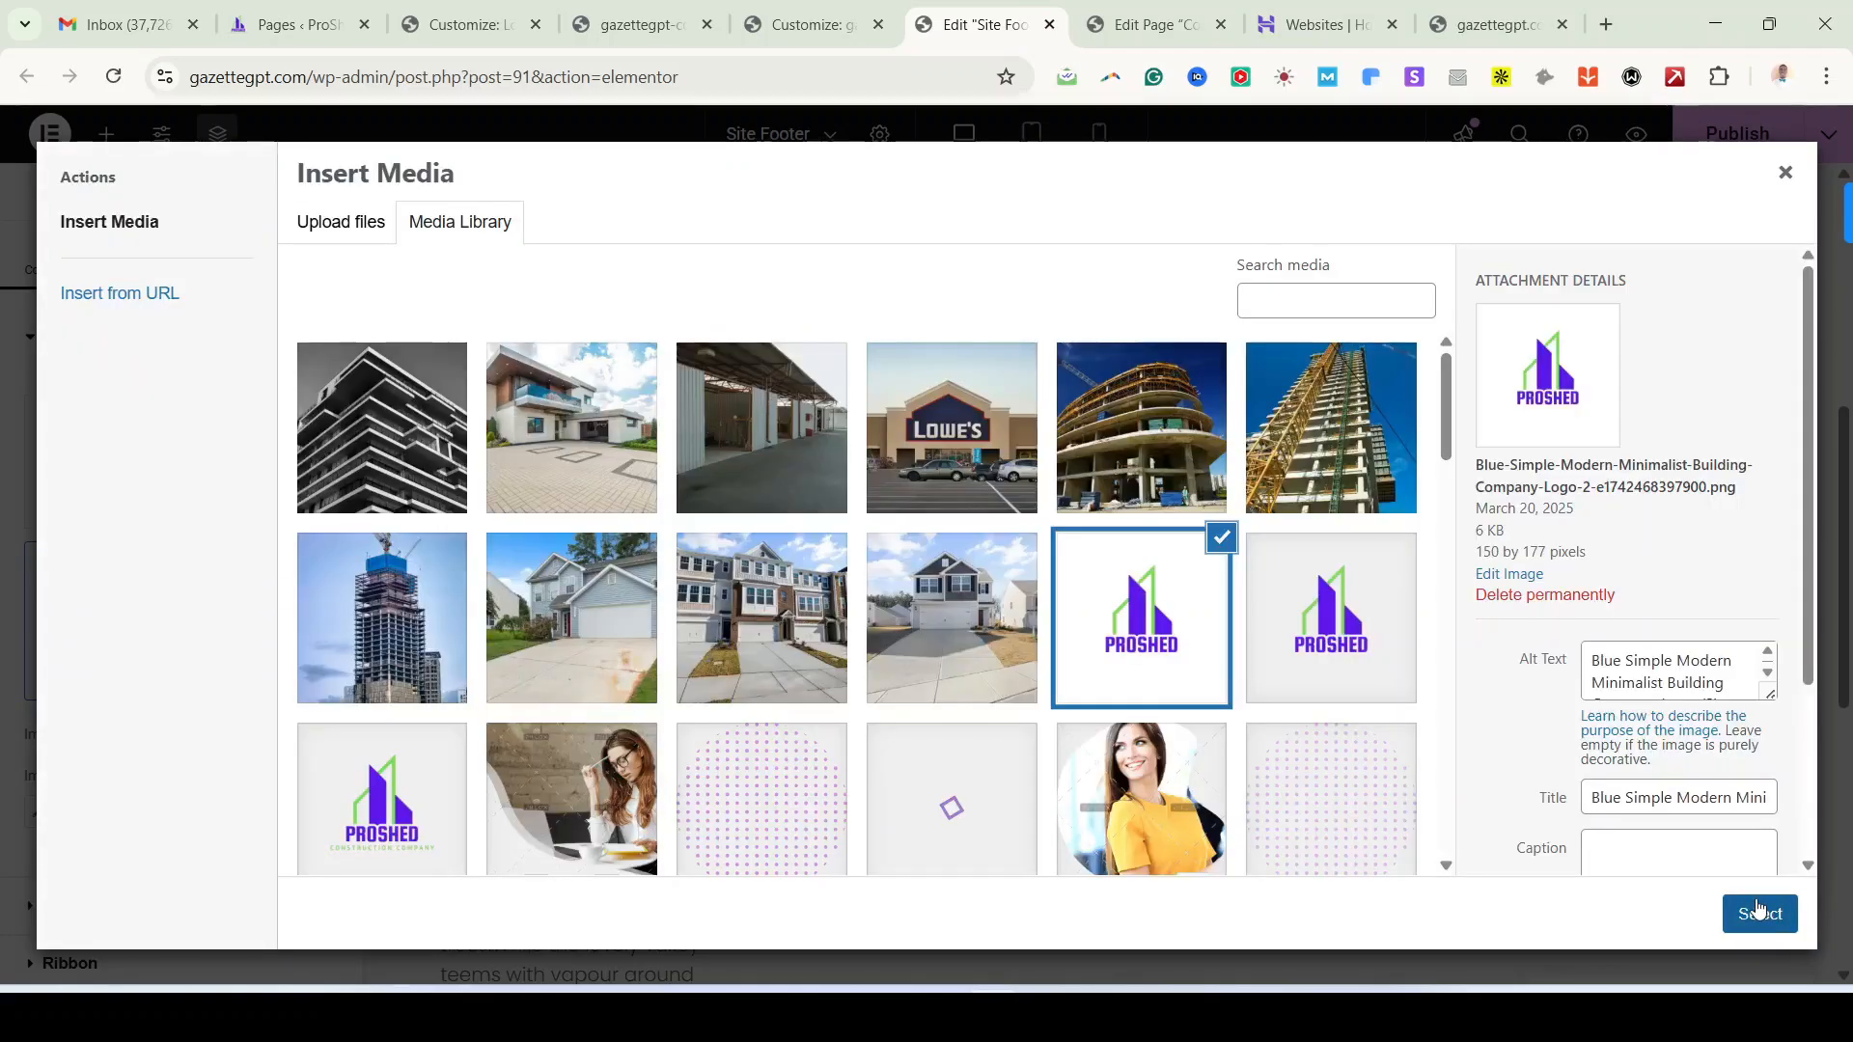
click(1758, 912)
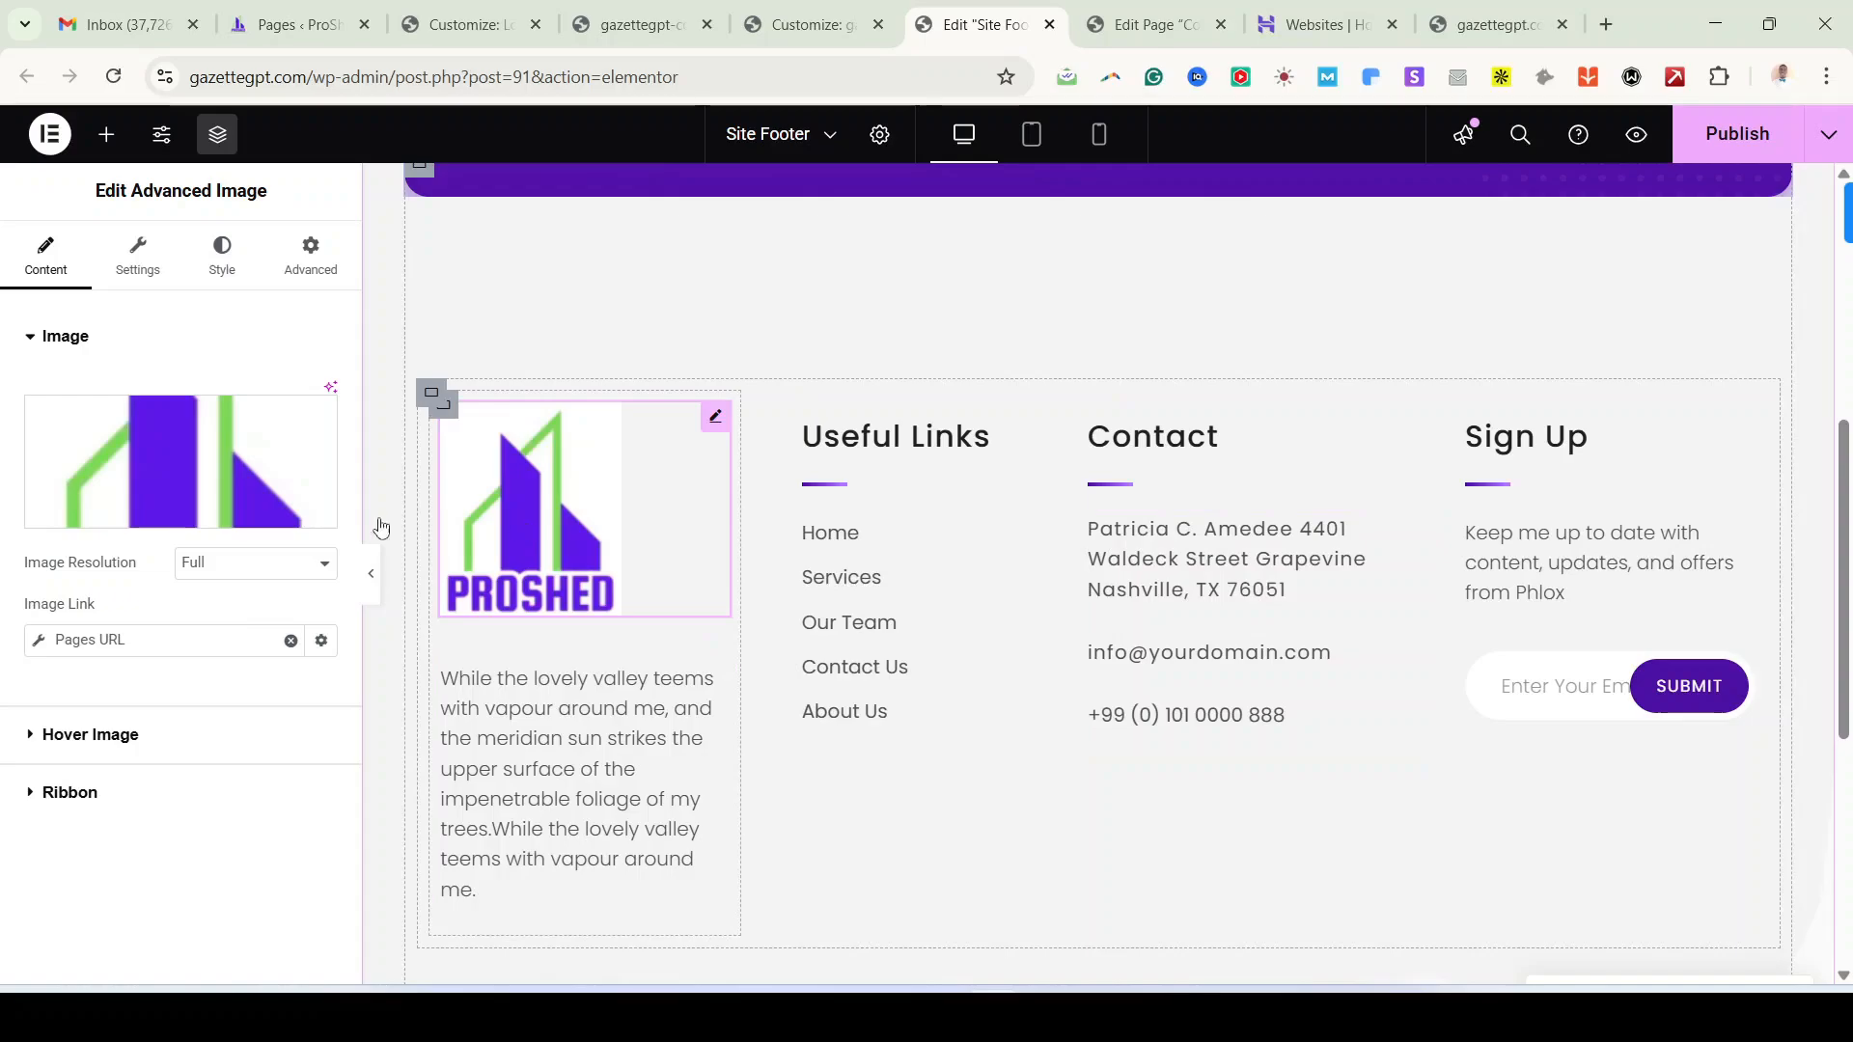
Step: Set the footer logo's alignment to Left
click(142, 271)
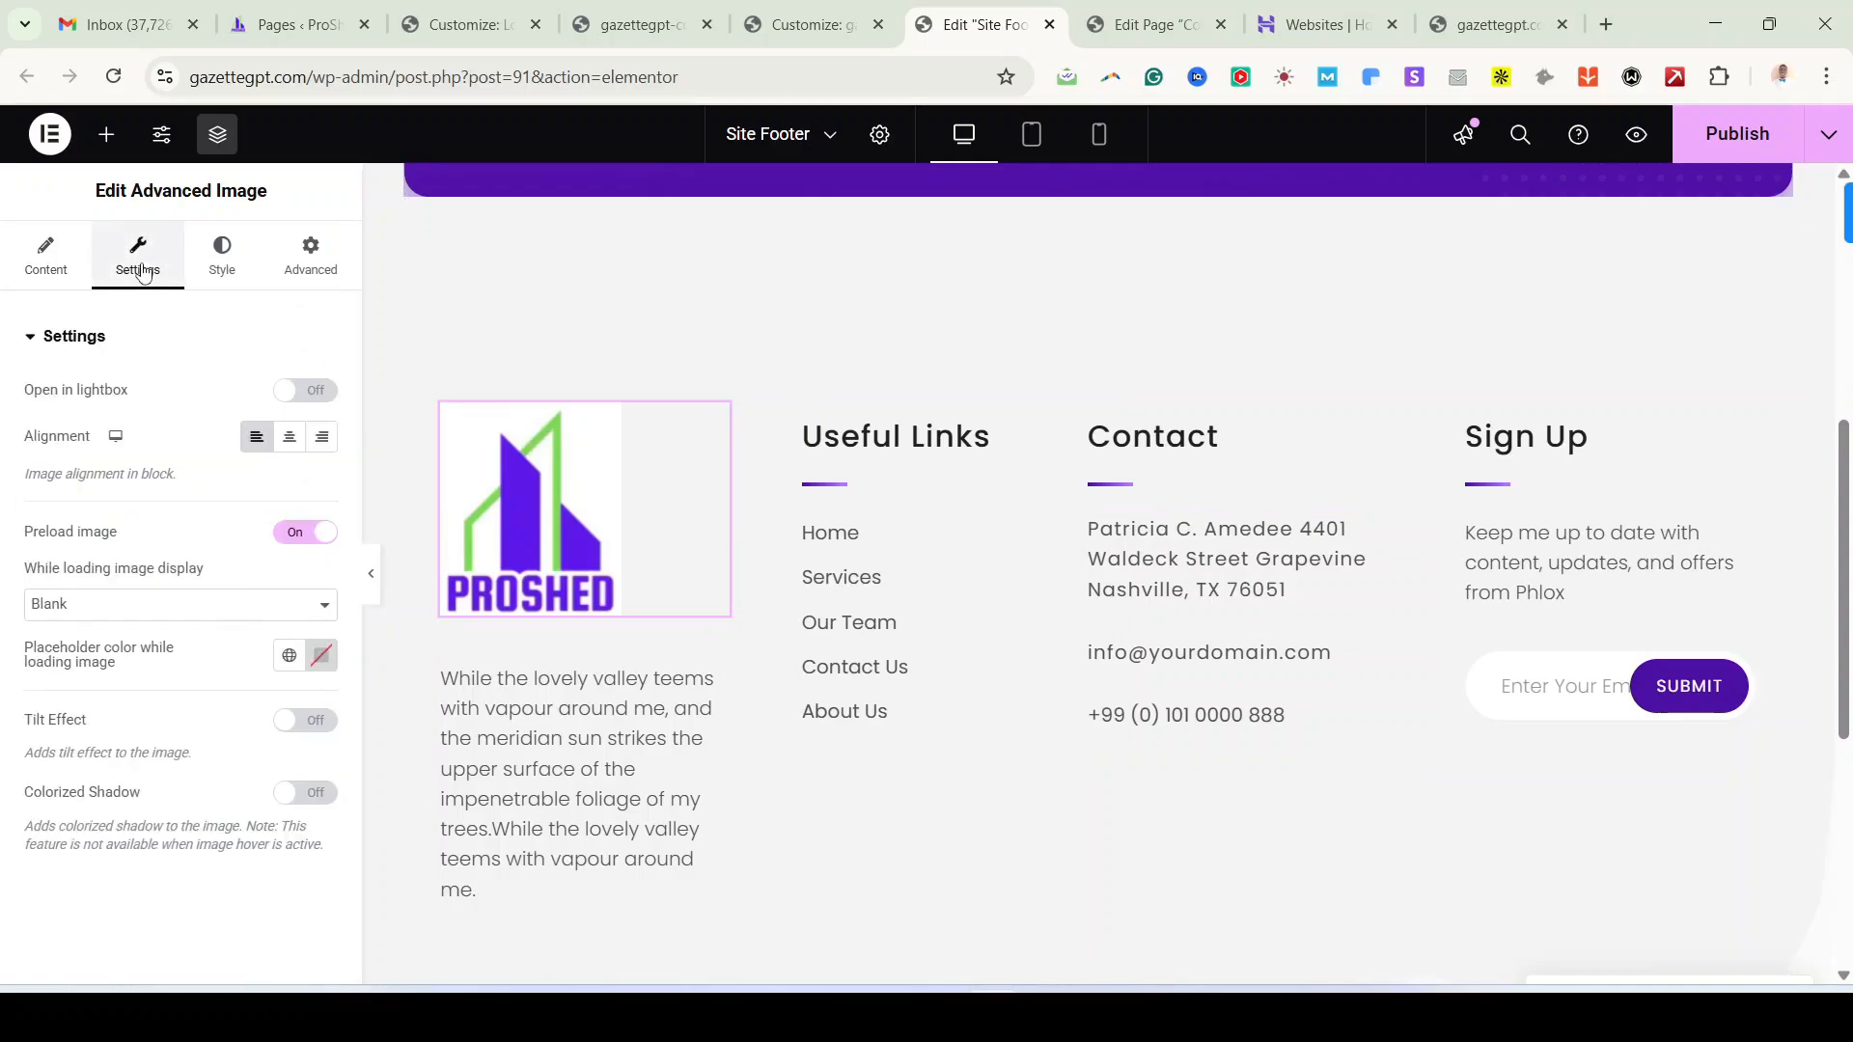
click(291, 438)
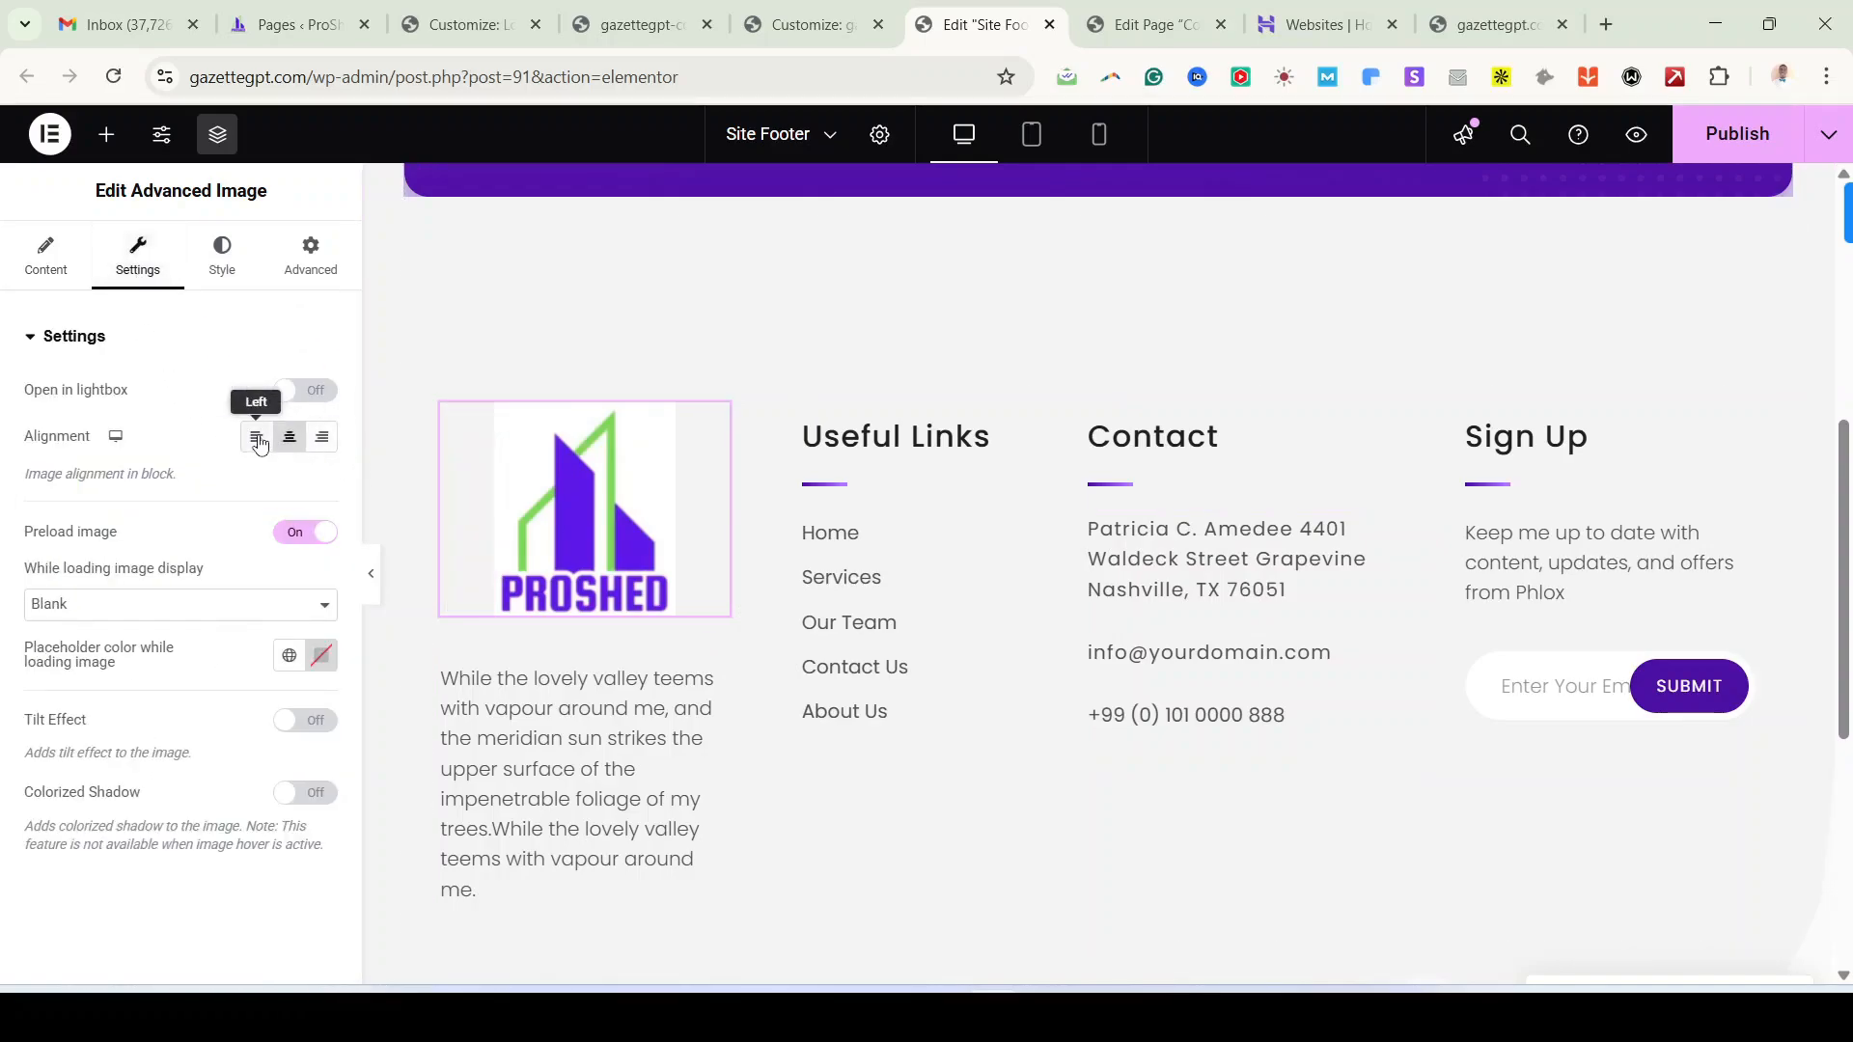
click(256, 437)
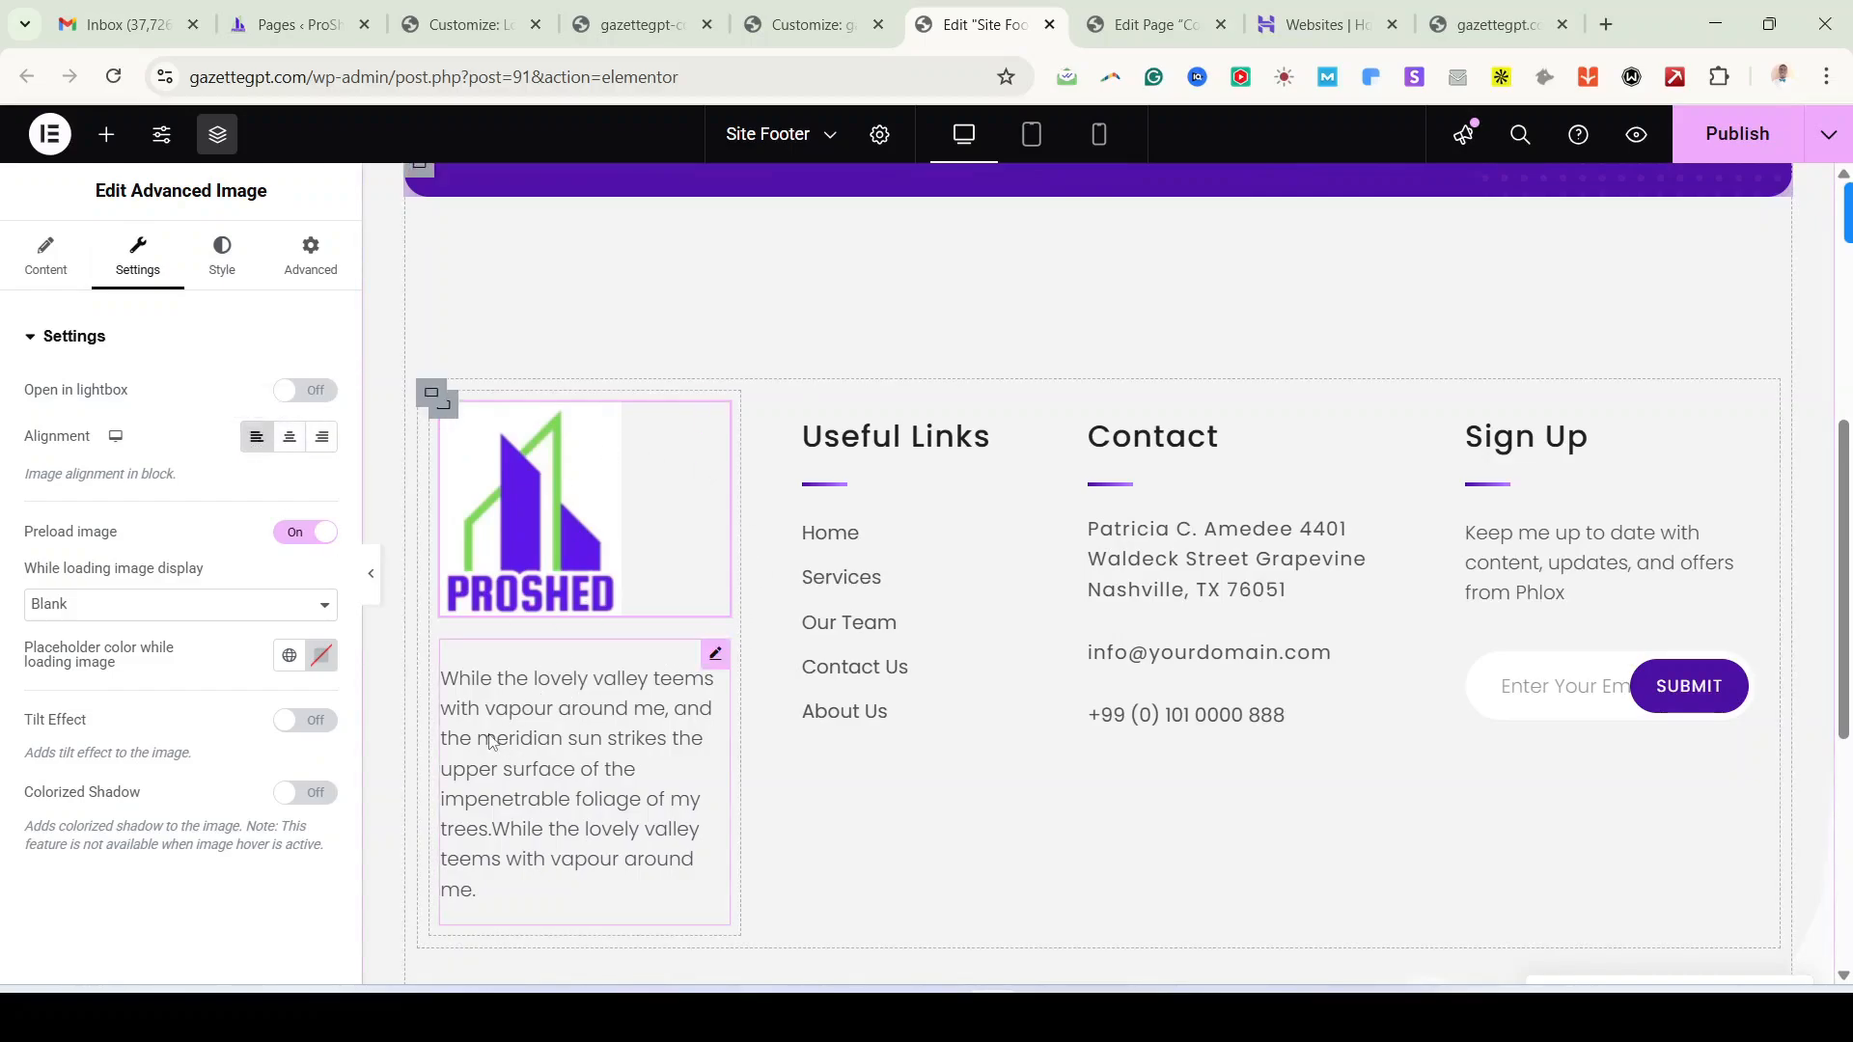
Step: Copy the demo site's footer tagline for the placeholder paragraph
click(551, 742)
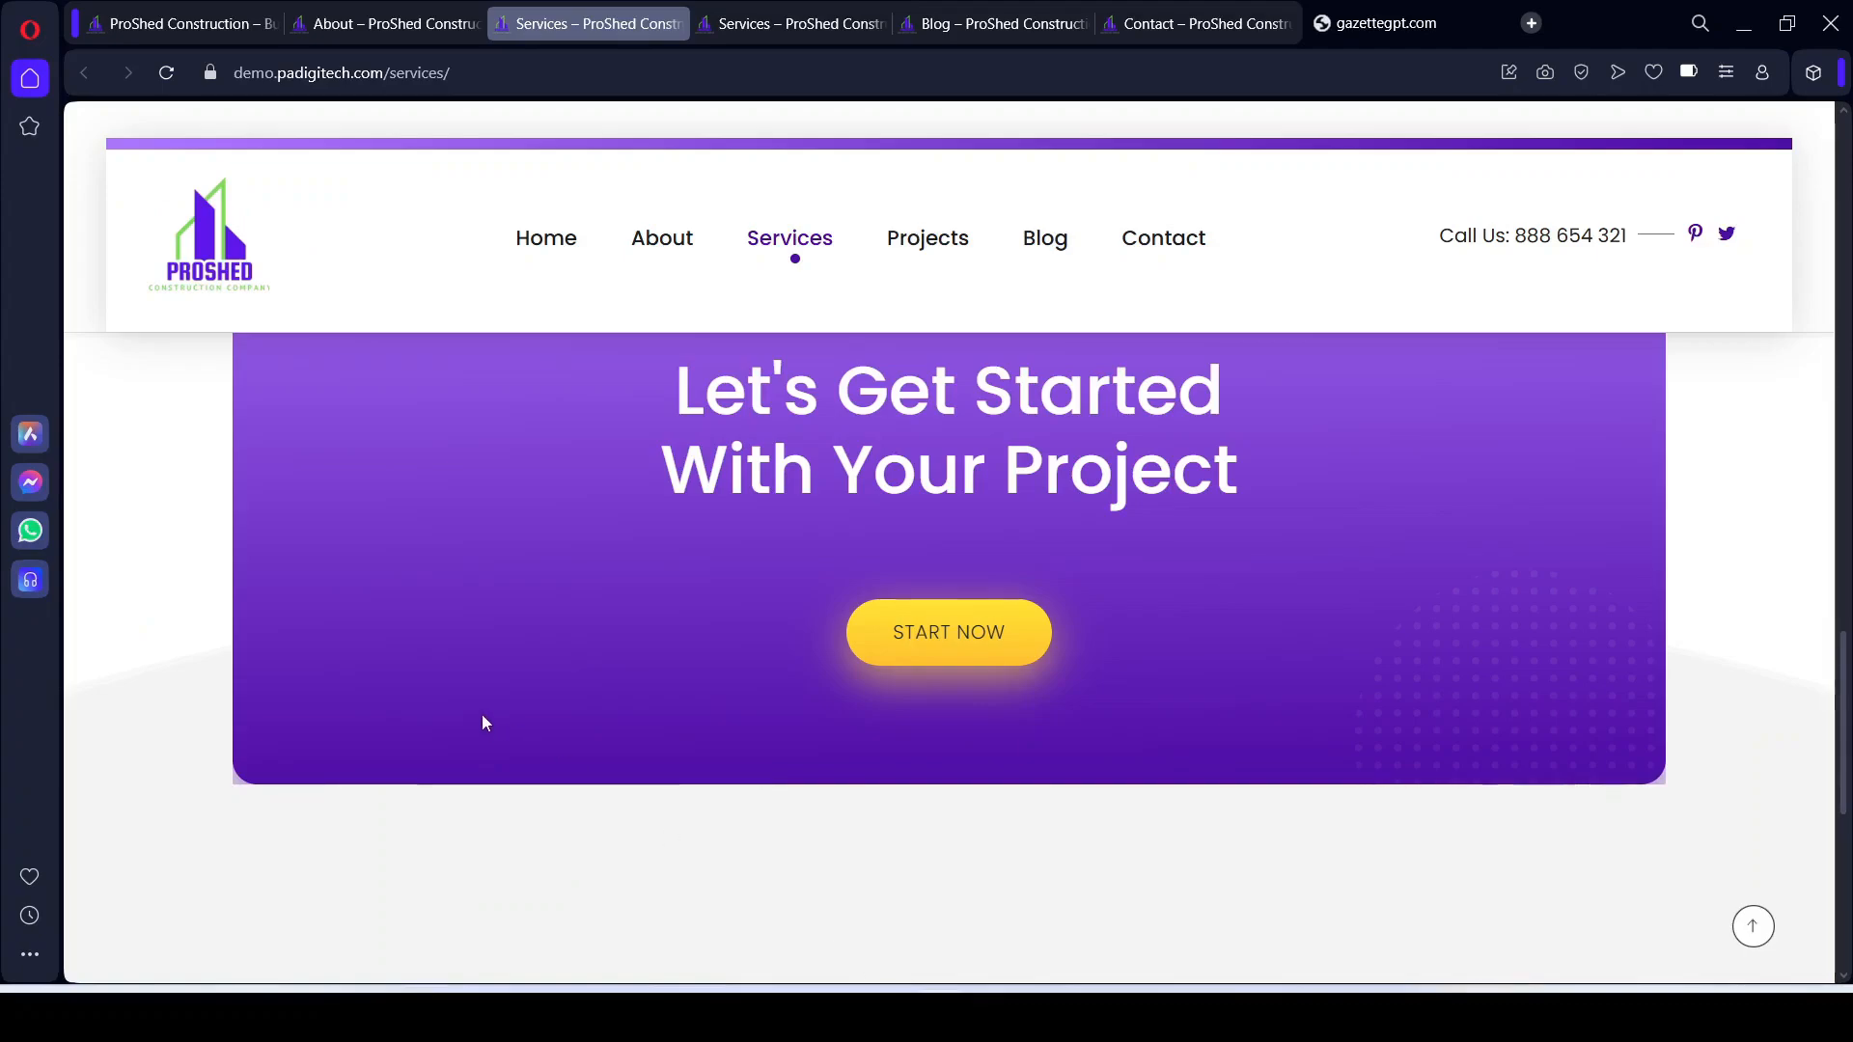
scroll(483, 719, down, 5)
scroll(248, 770, up, 4)
scroll(254, 837, down, 3)
scroll(254, 837, down, 2)
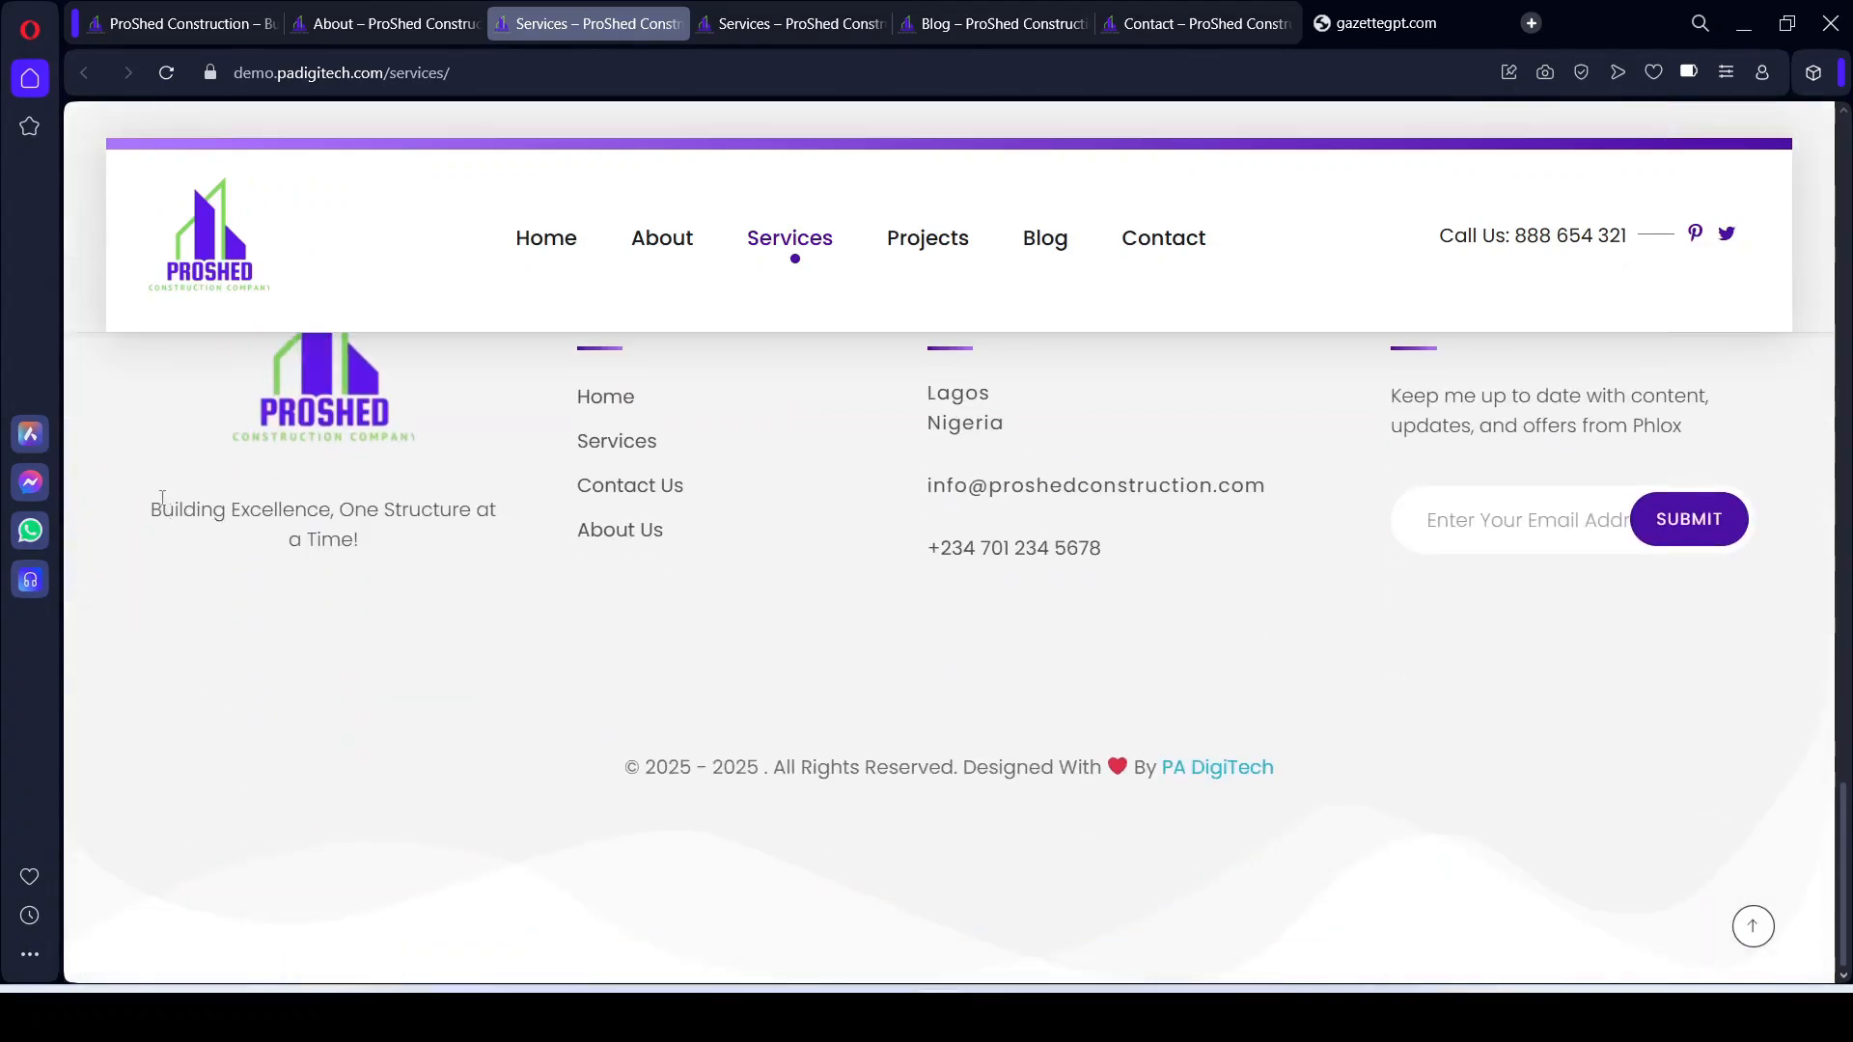
drag(151, 502, 393, 541)
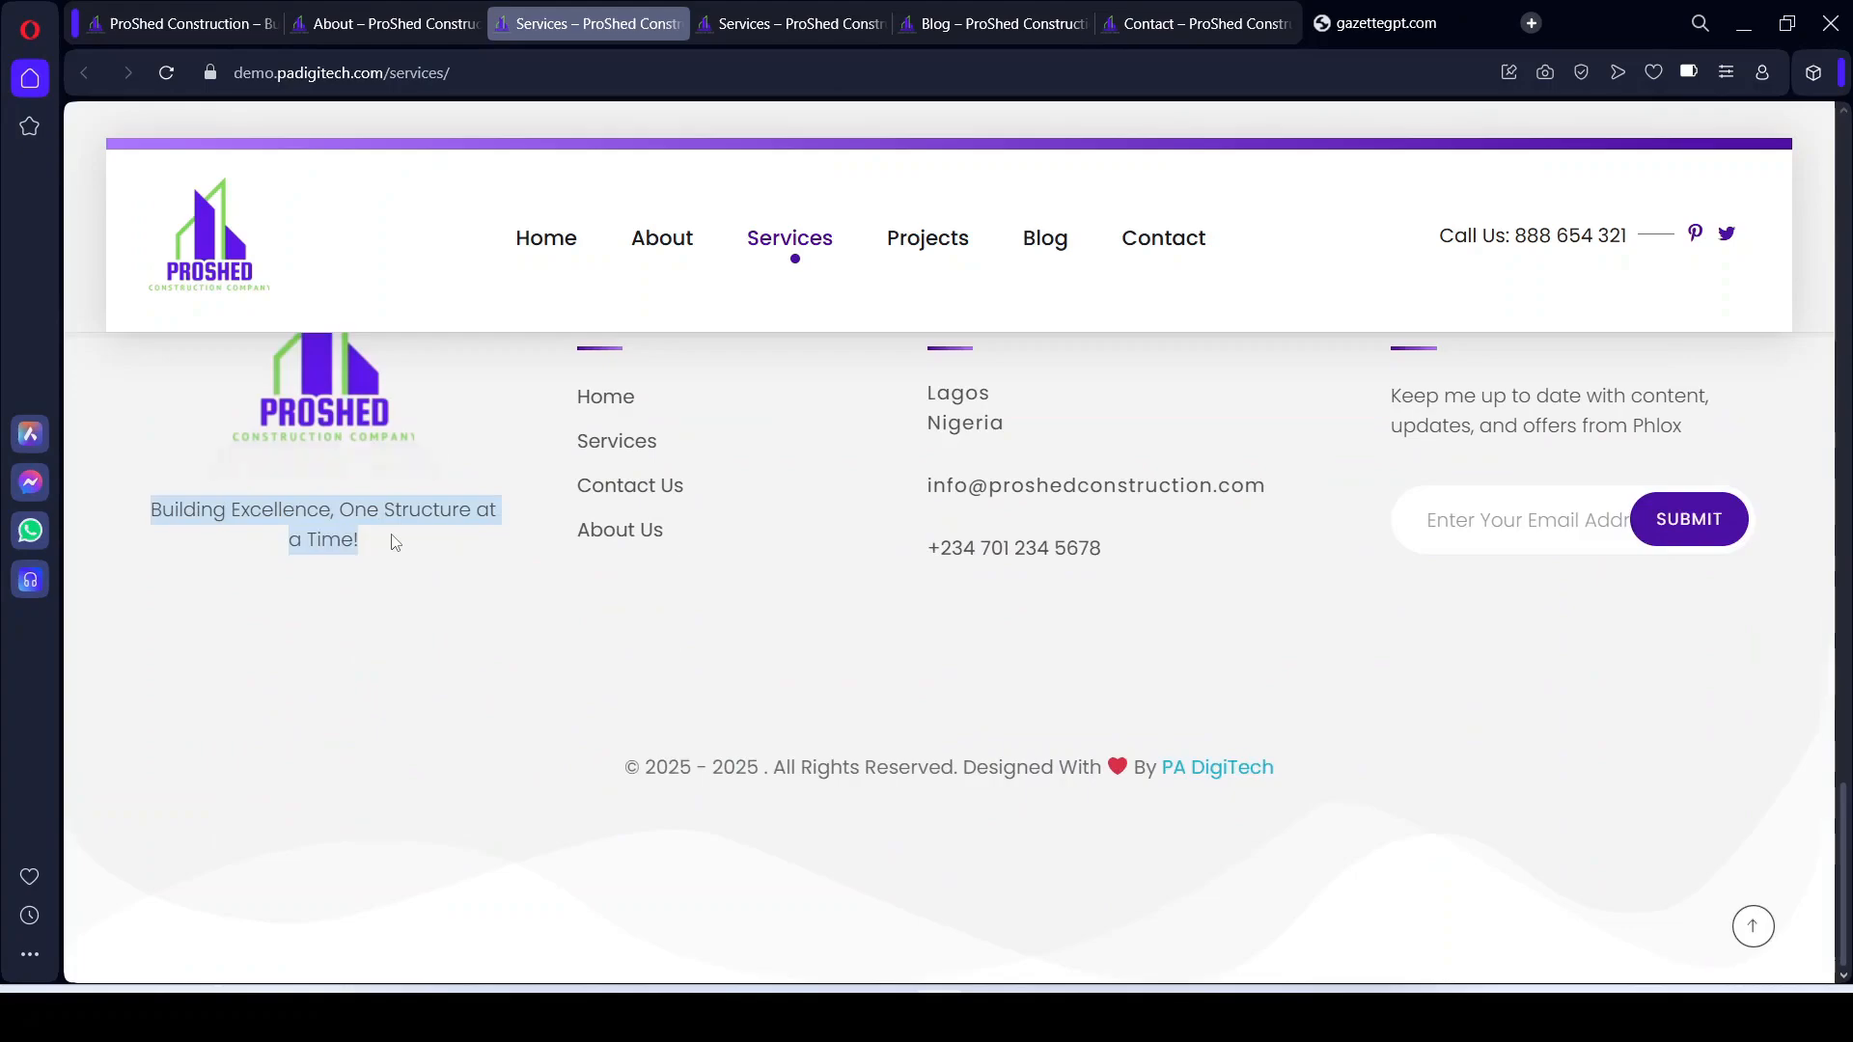
key(ctrl+c)
Step: Replace the footer paragraph with 'Building Excellence, One Structure at a Time!'
click(994, 1018)
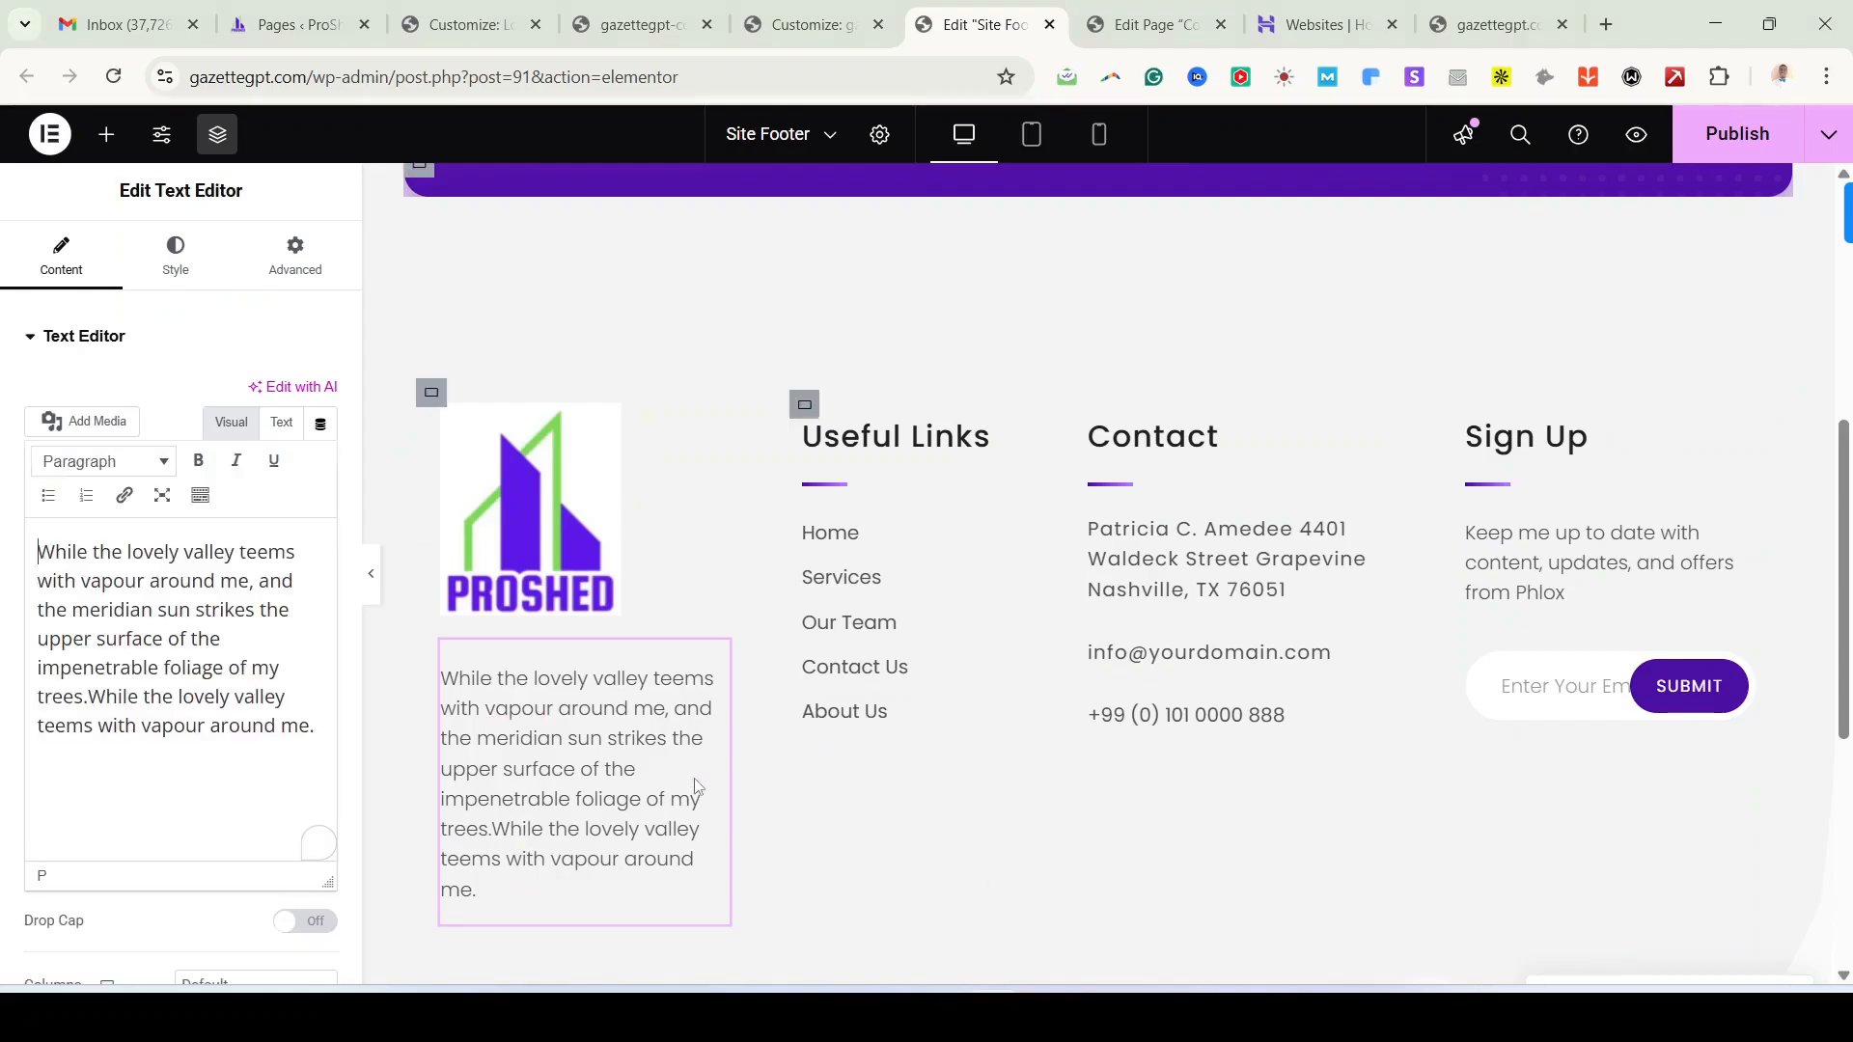
click(151, 677)
key(ctrl+a)
key(ctrl+v)
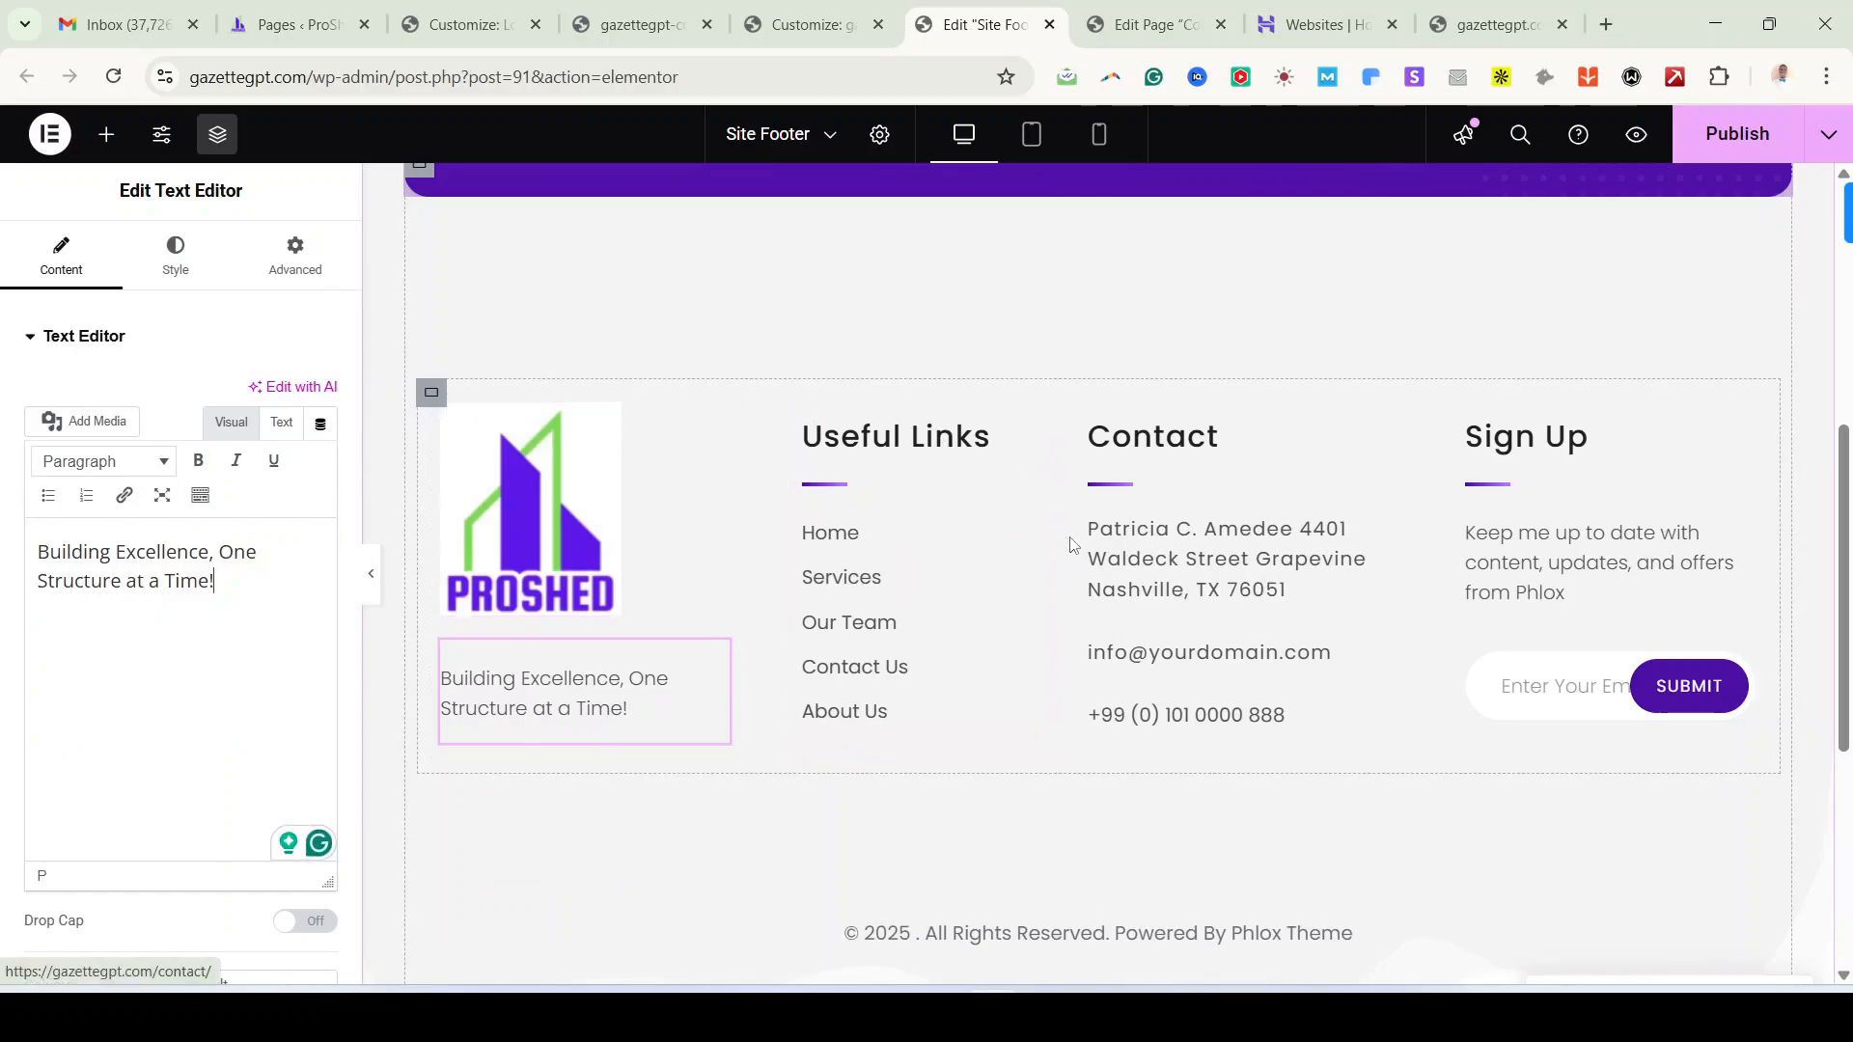
Step: Review the Useful Links menu (kept on footer-menu), the contact details block and the Sign Up heading
click(1036, 524)
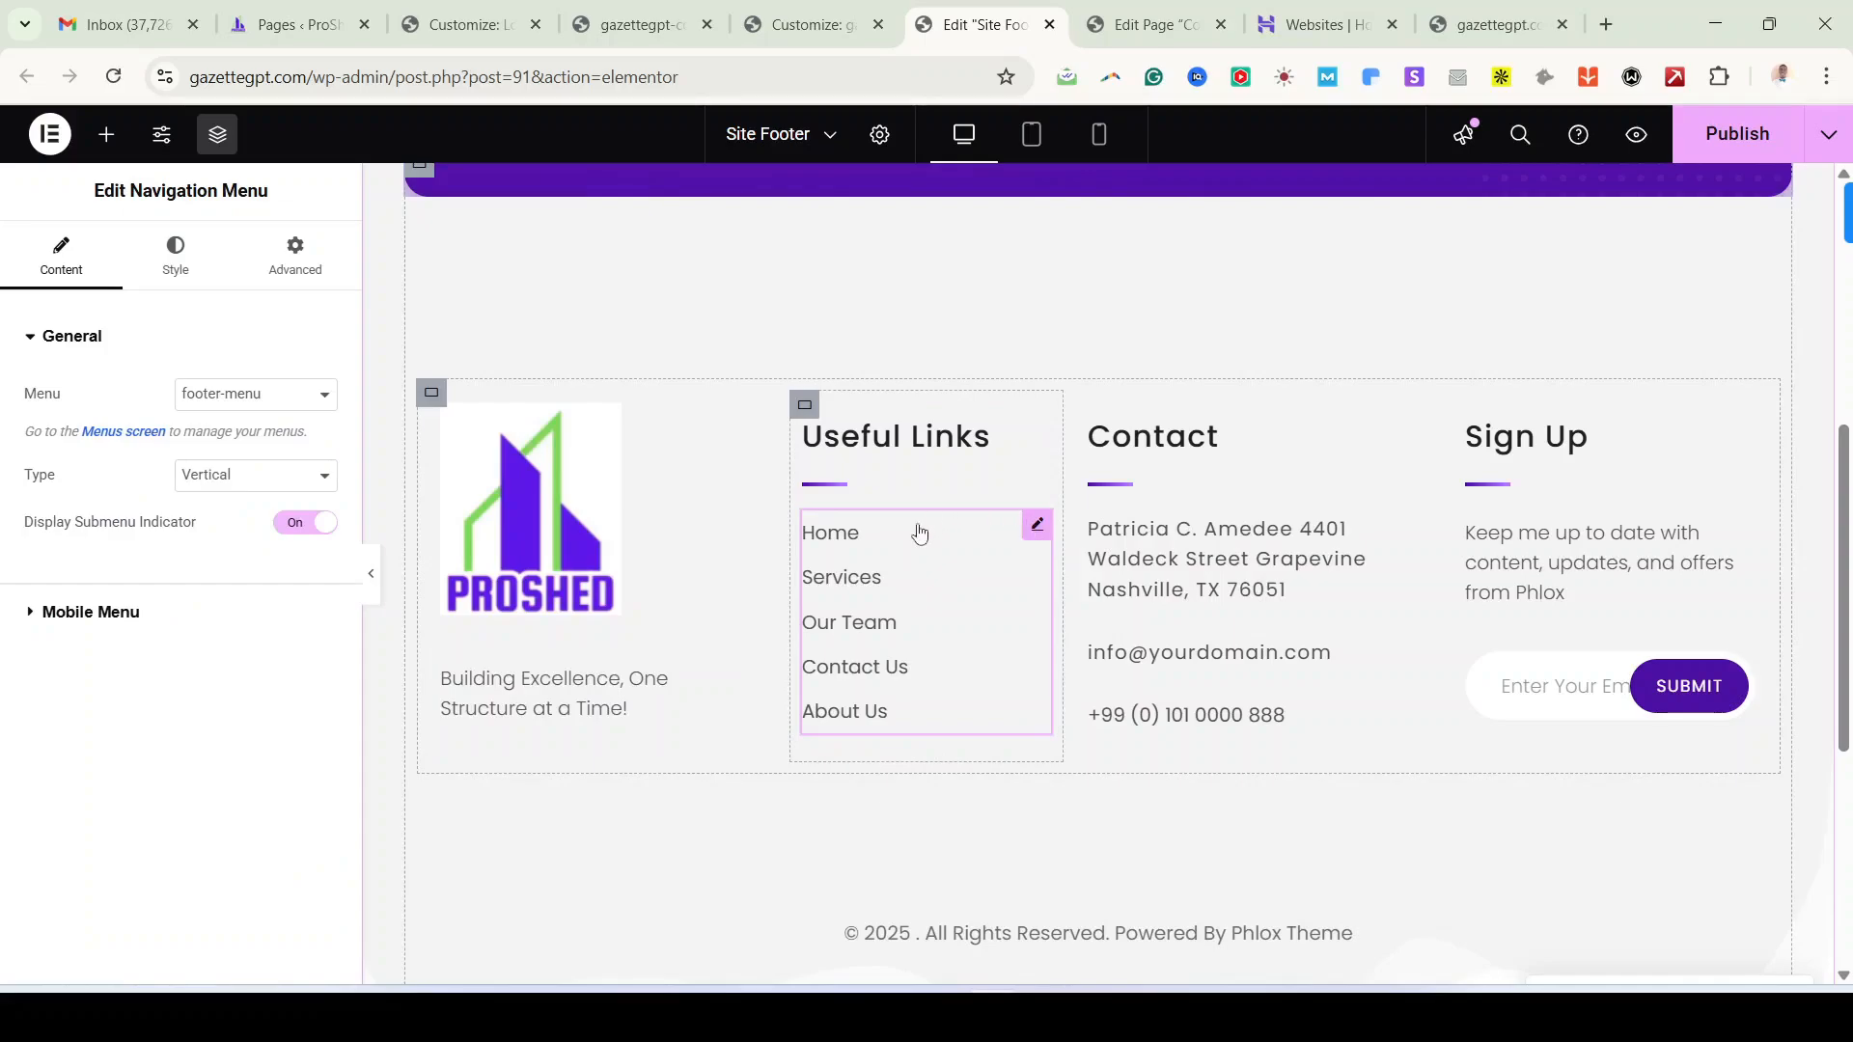
click(204, 395)
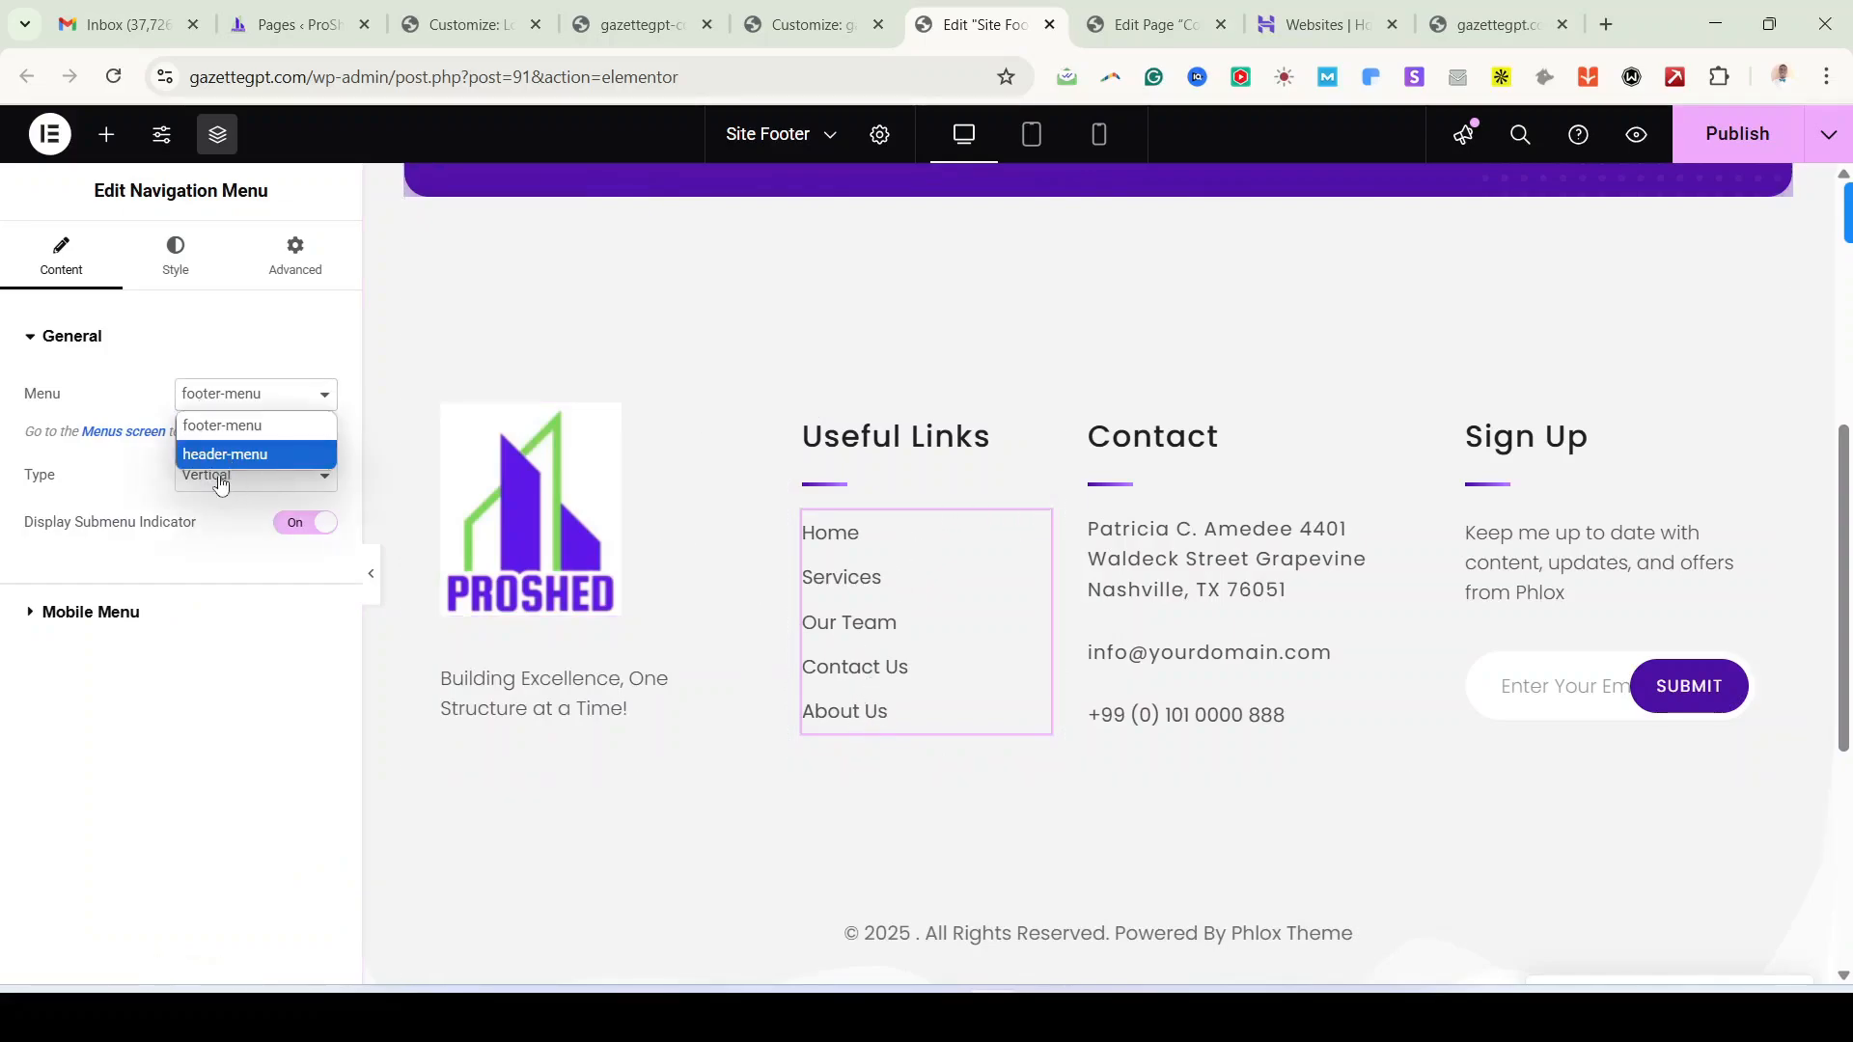
click(249, 678)
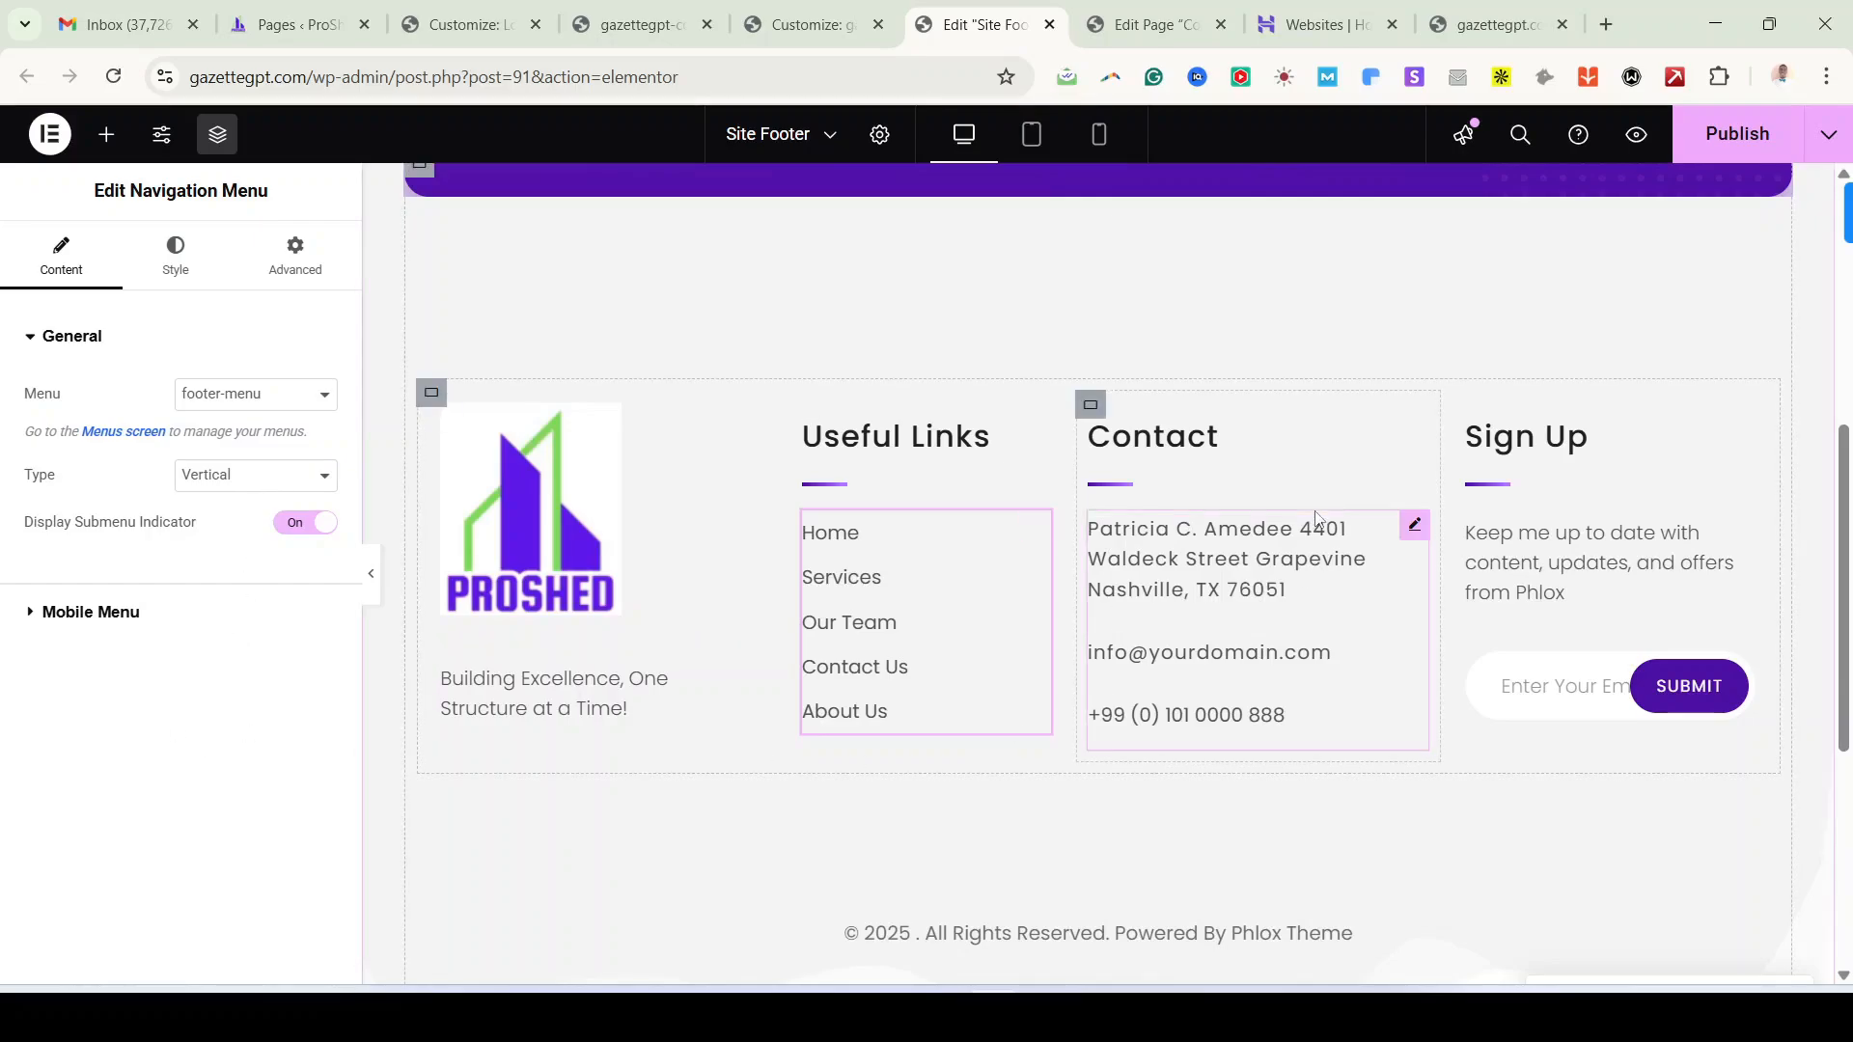
click(1413, 526)
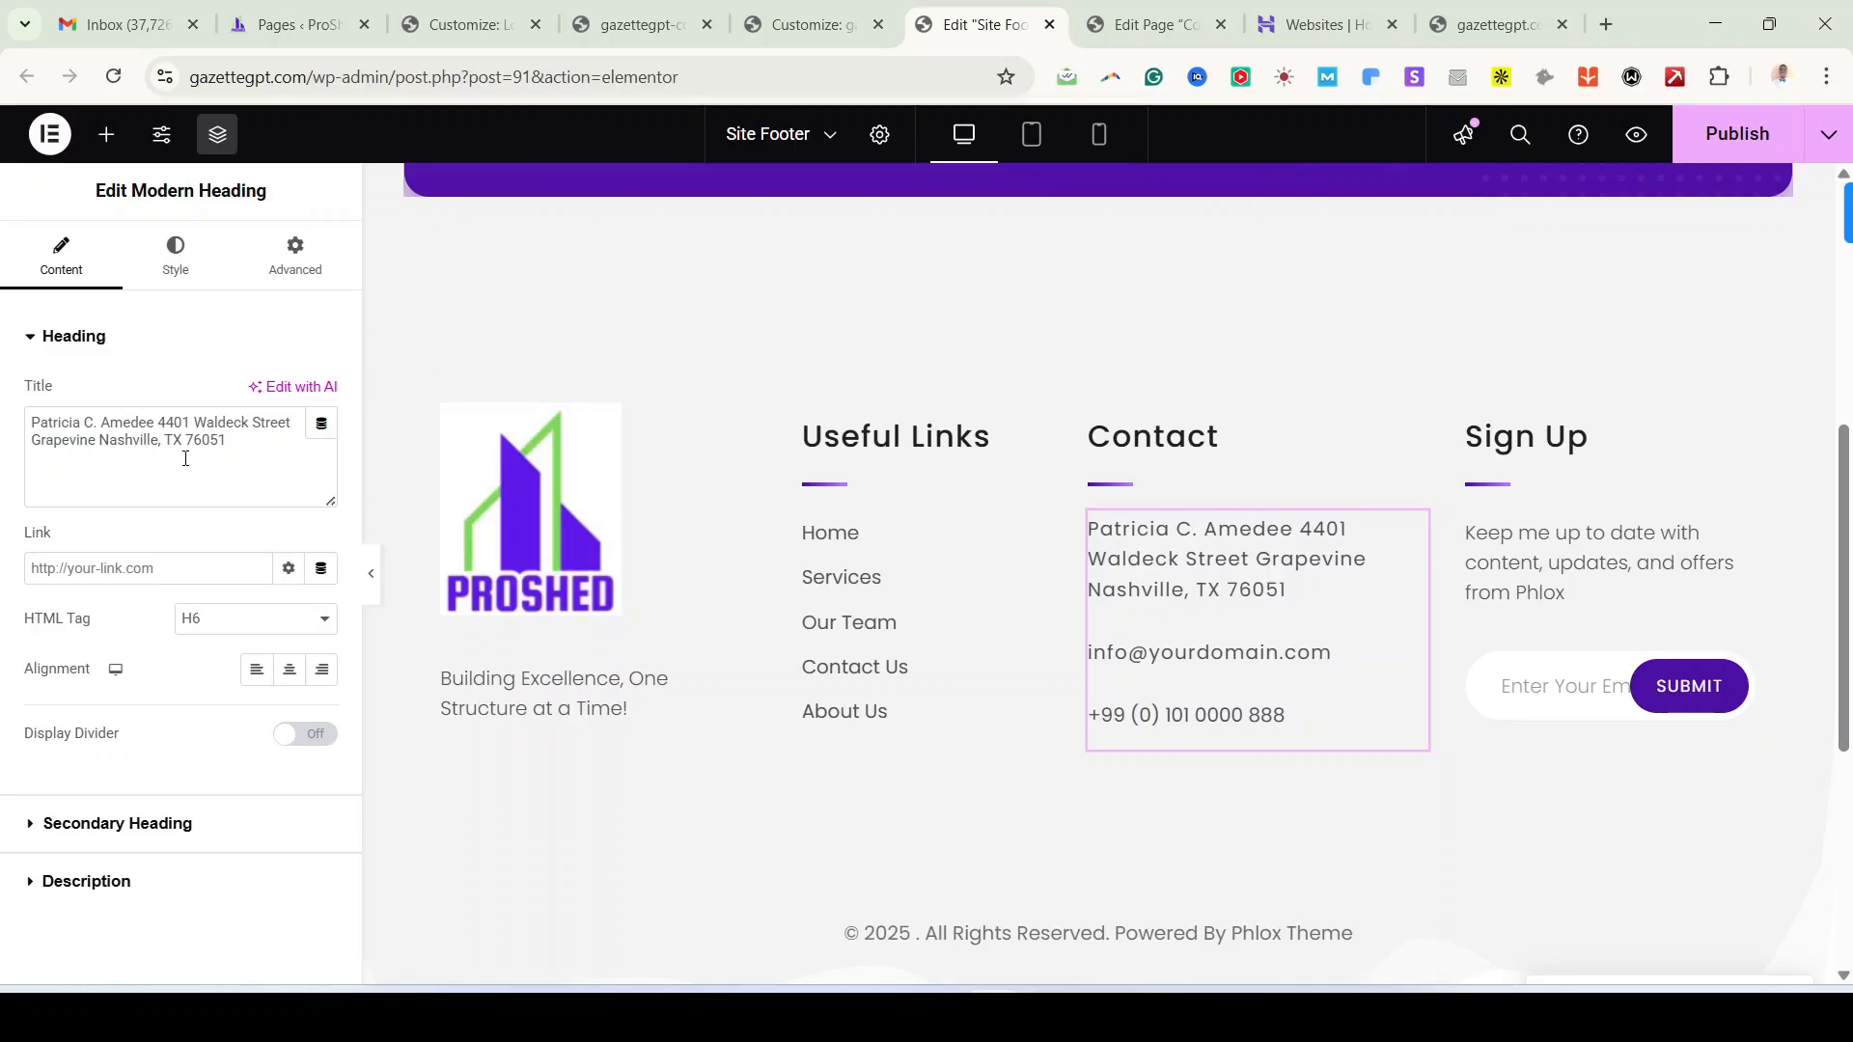
click(133, 836)
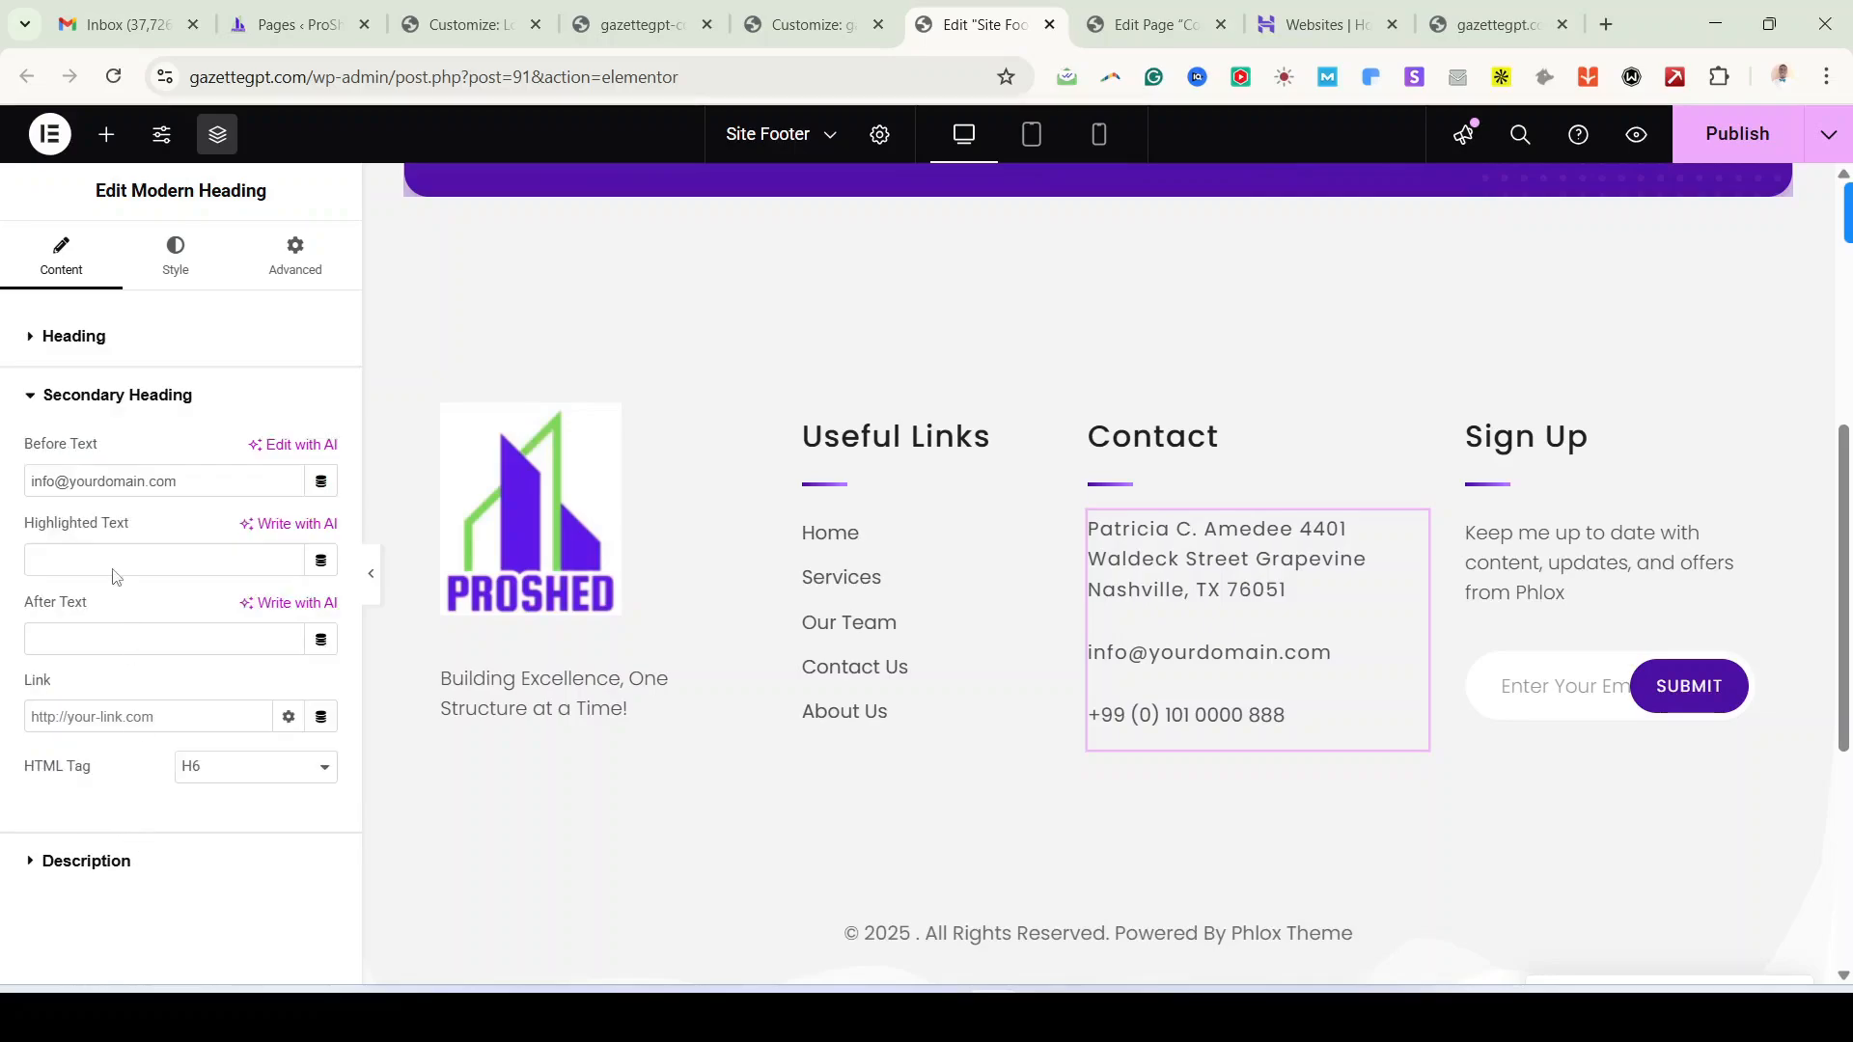
triple_click(122, 480)
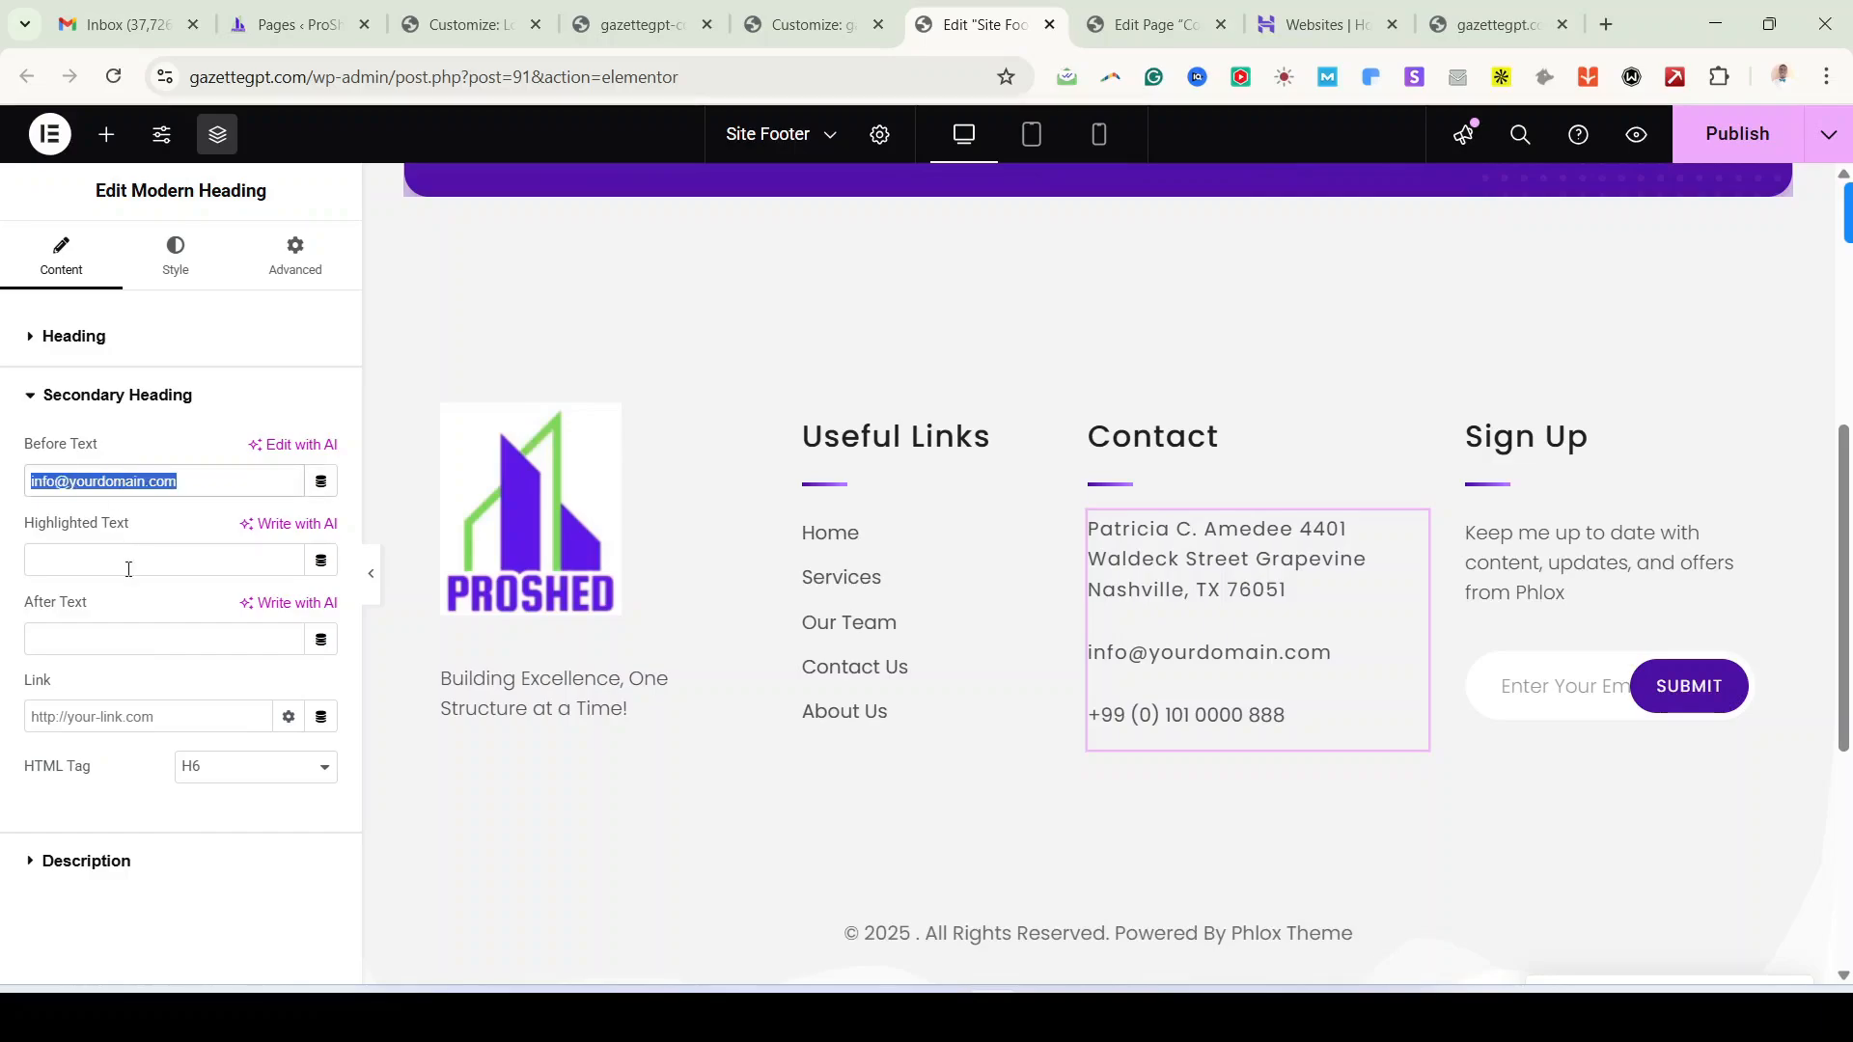
click(85, 862)
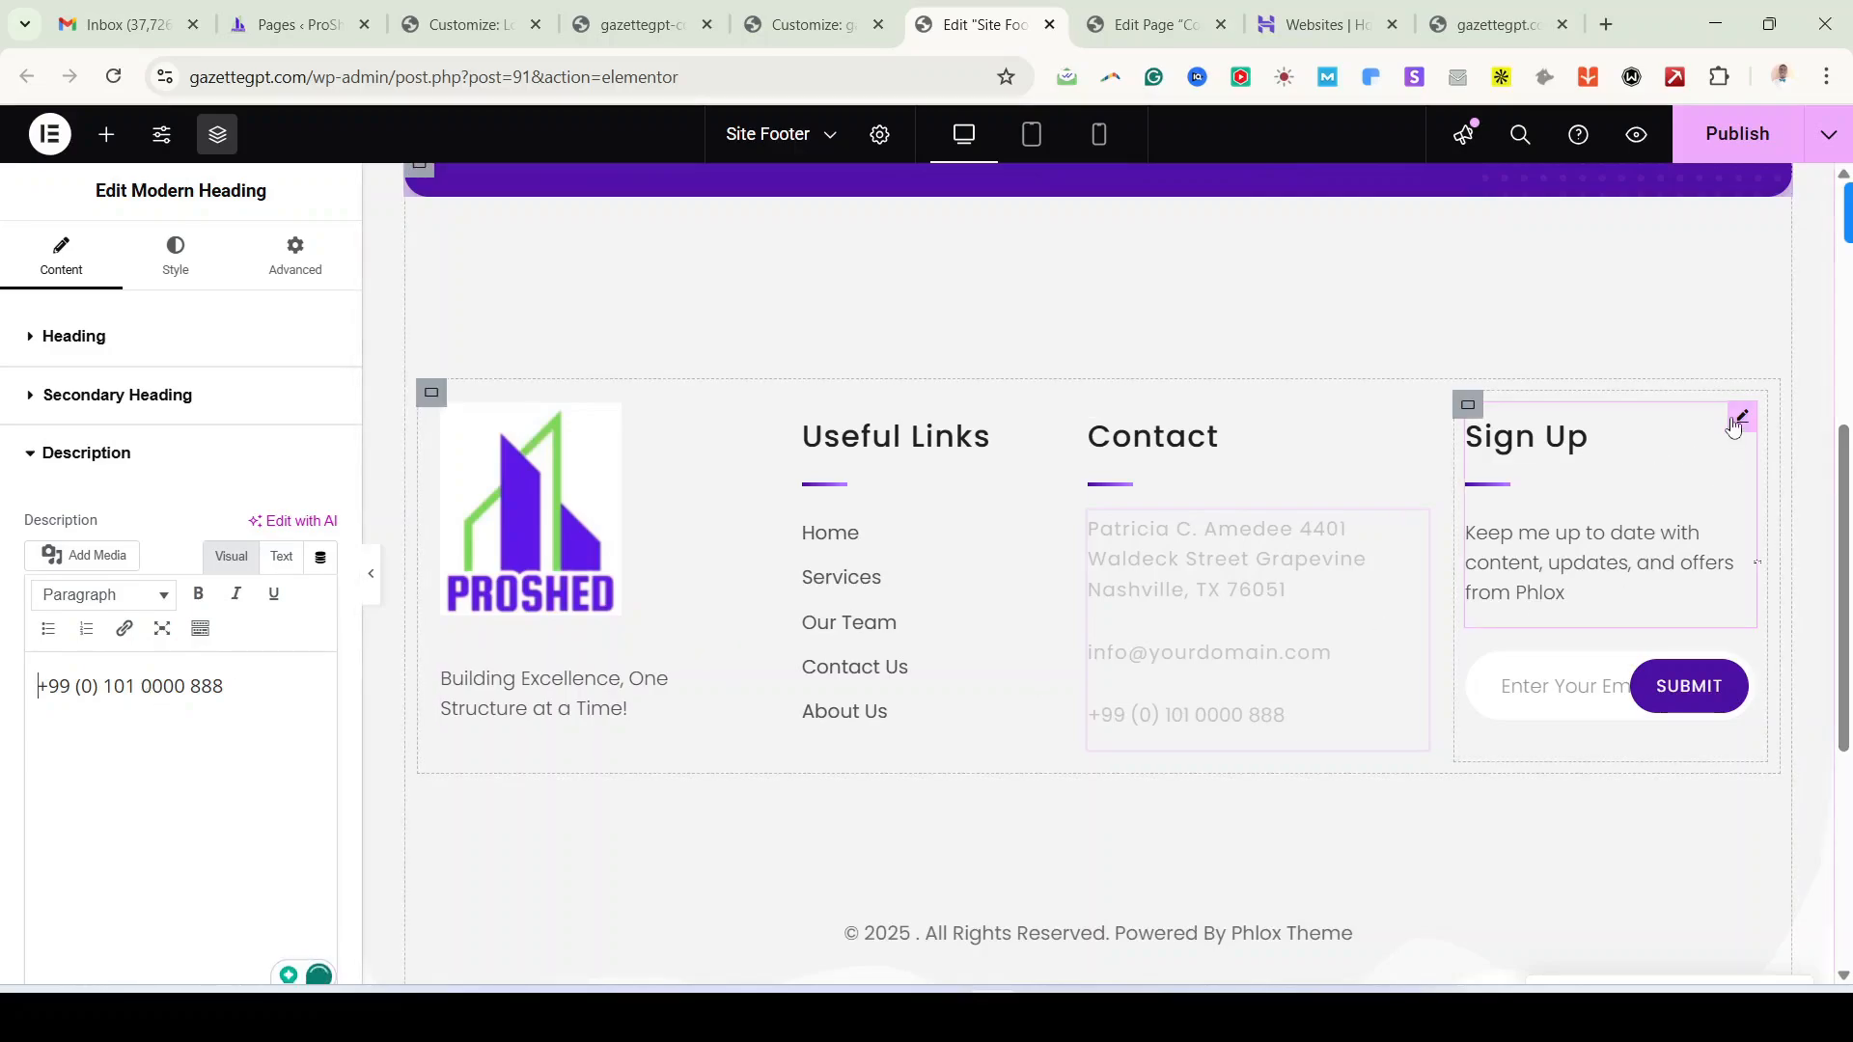
click(1744, 420)
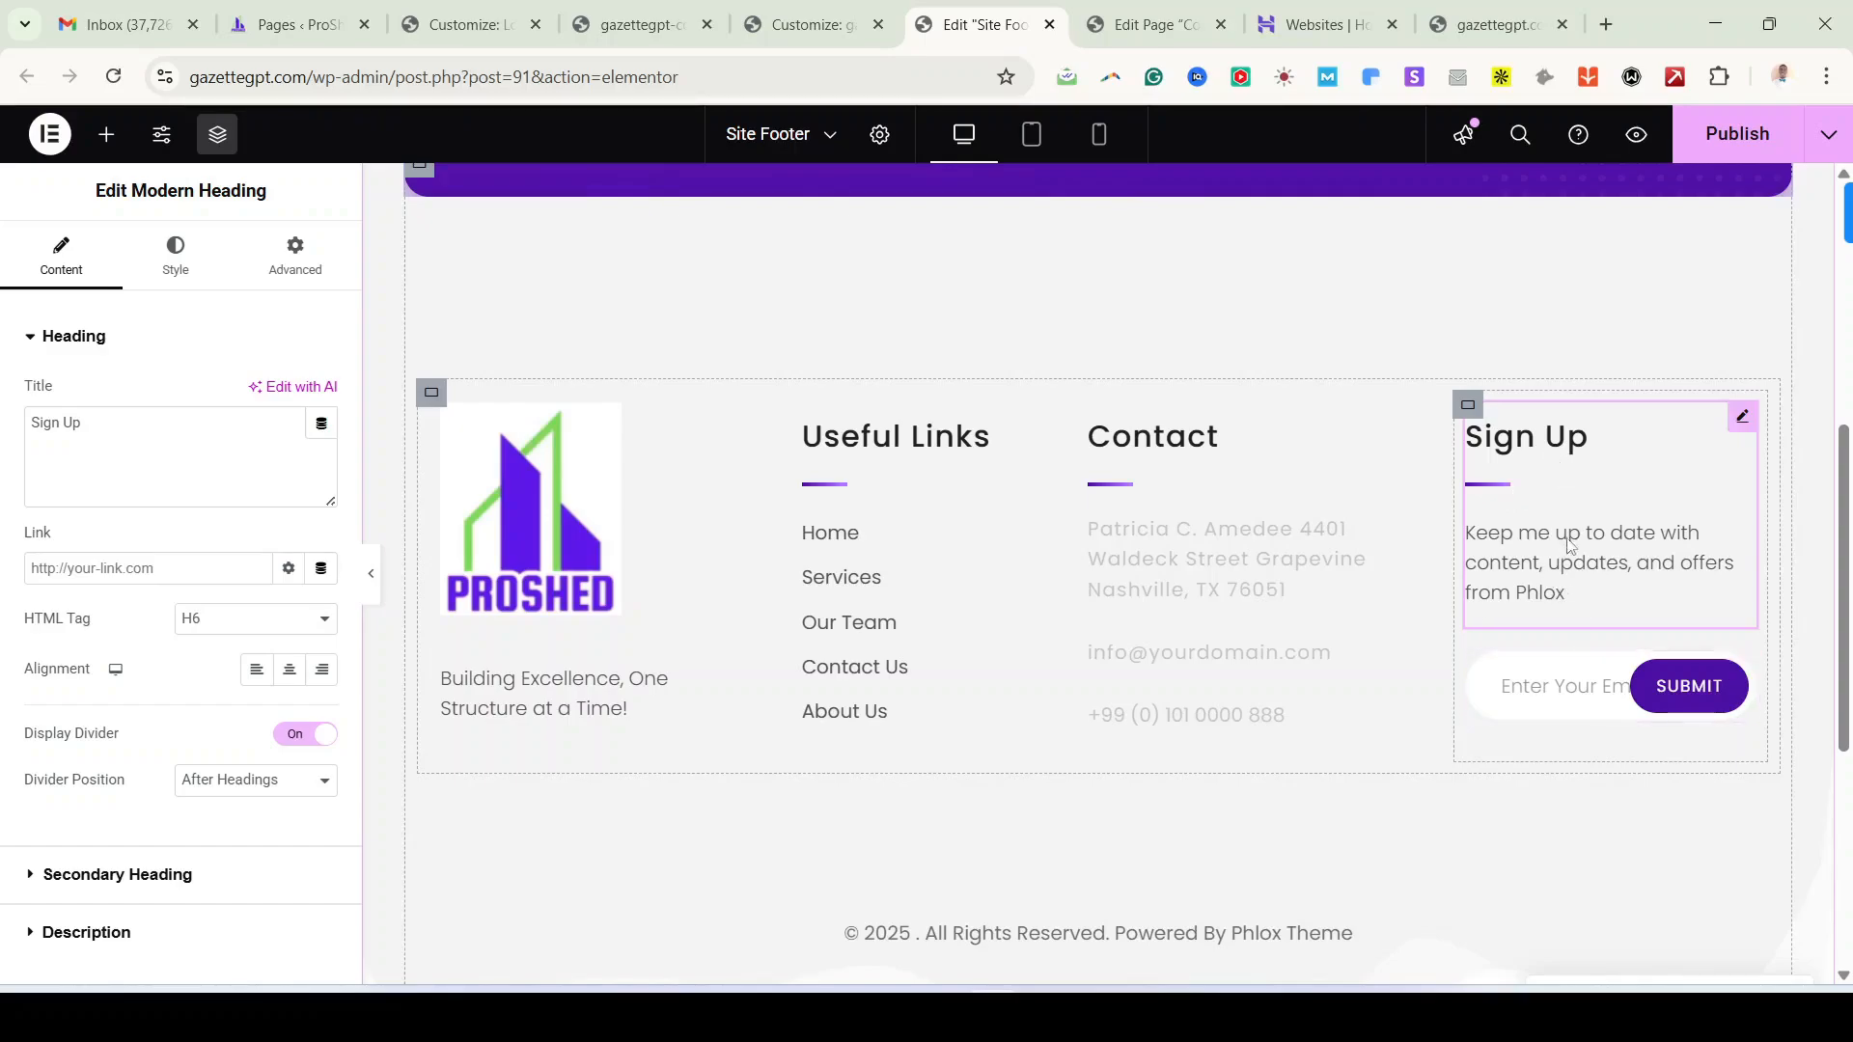
Step: Turn Show Theme Attribution off for the copyright line and place the cursor in Copyright Text
scroll(1274, 662, down, 5)
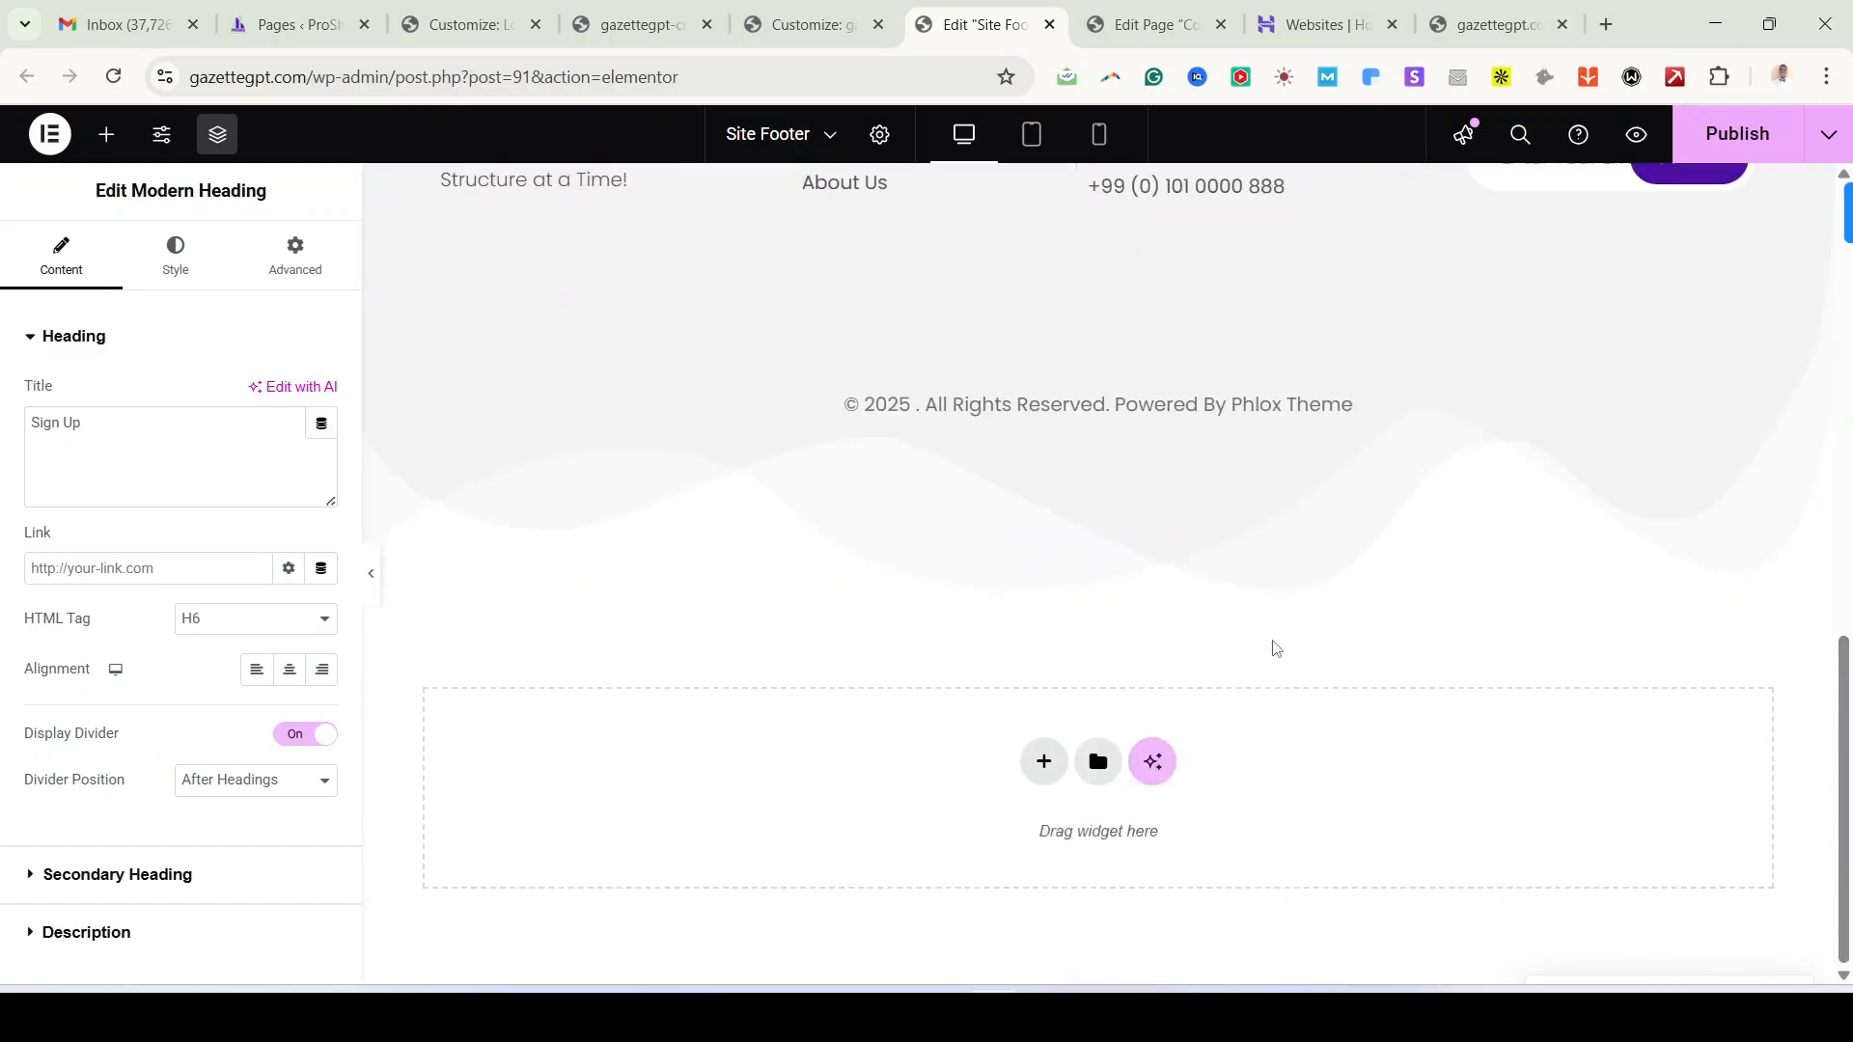
scroll(1250, 620, up, 3)
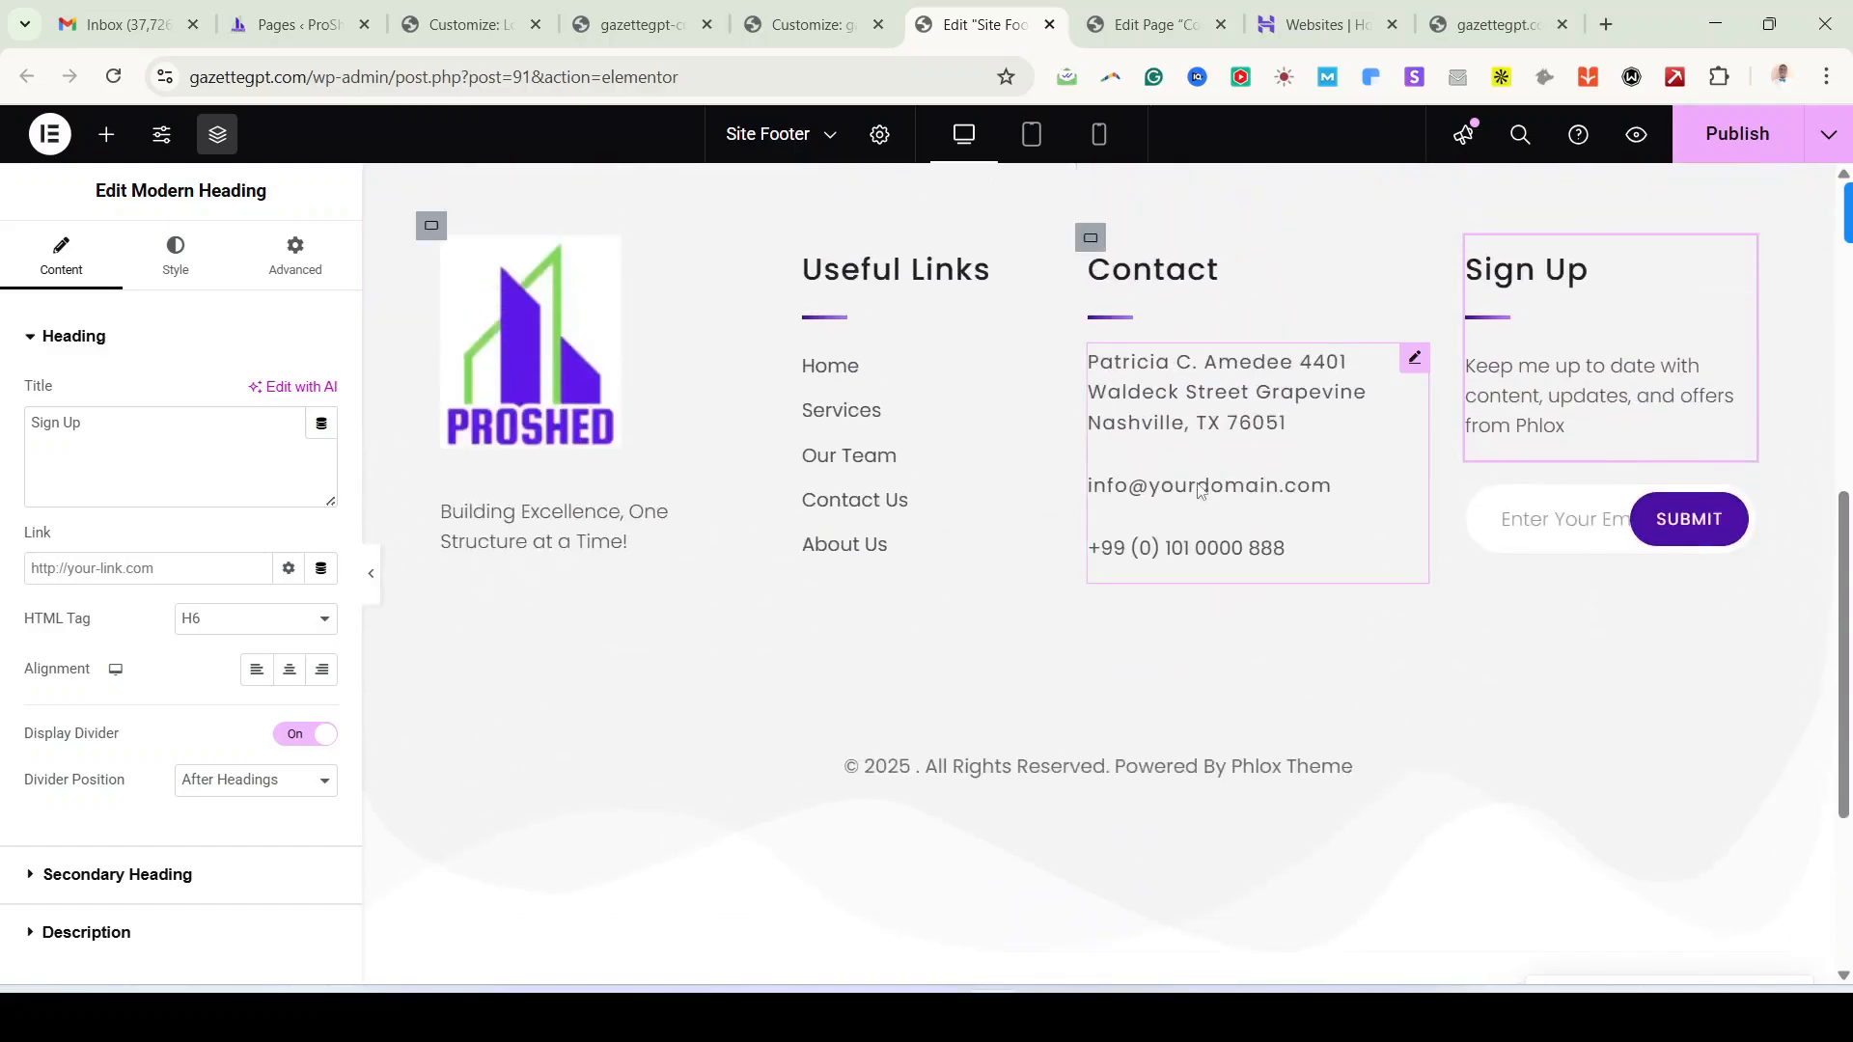
click(1110, 763)
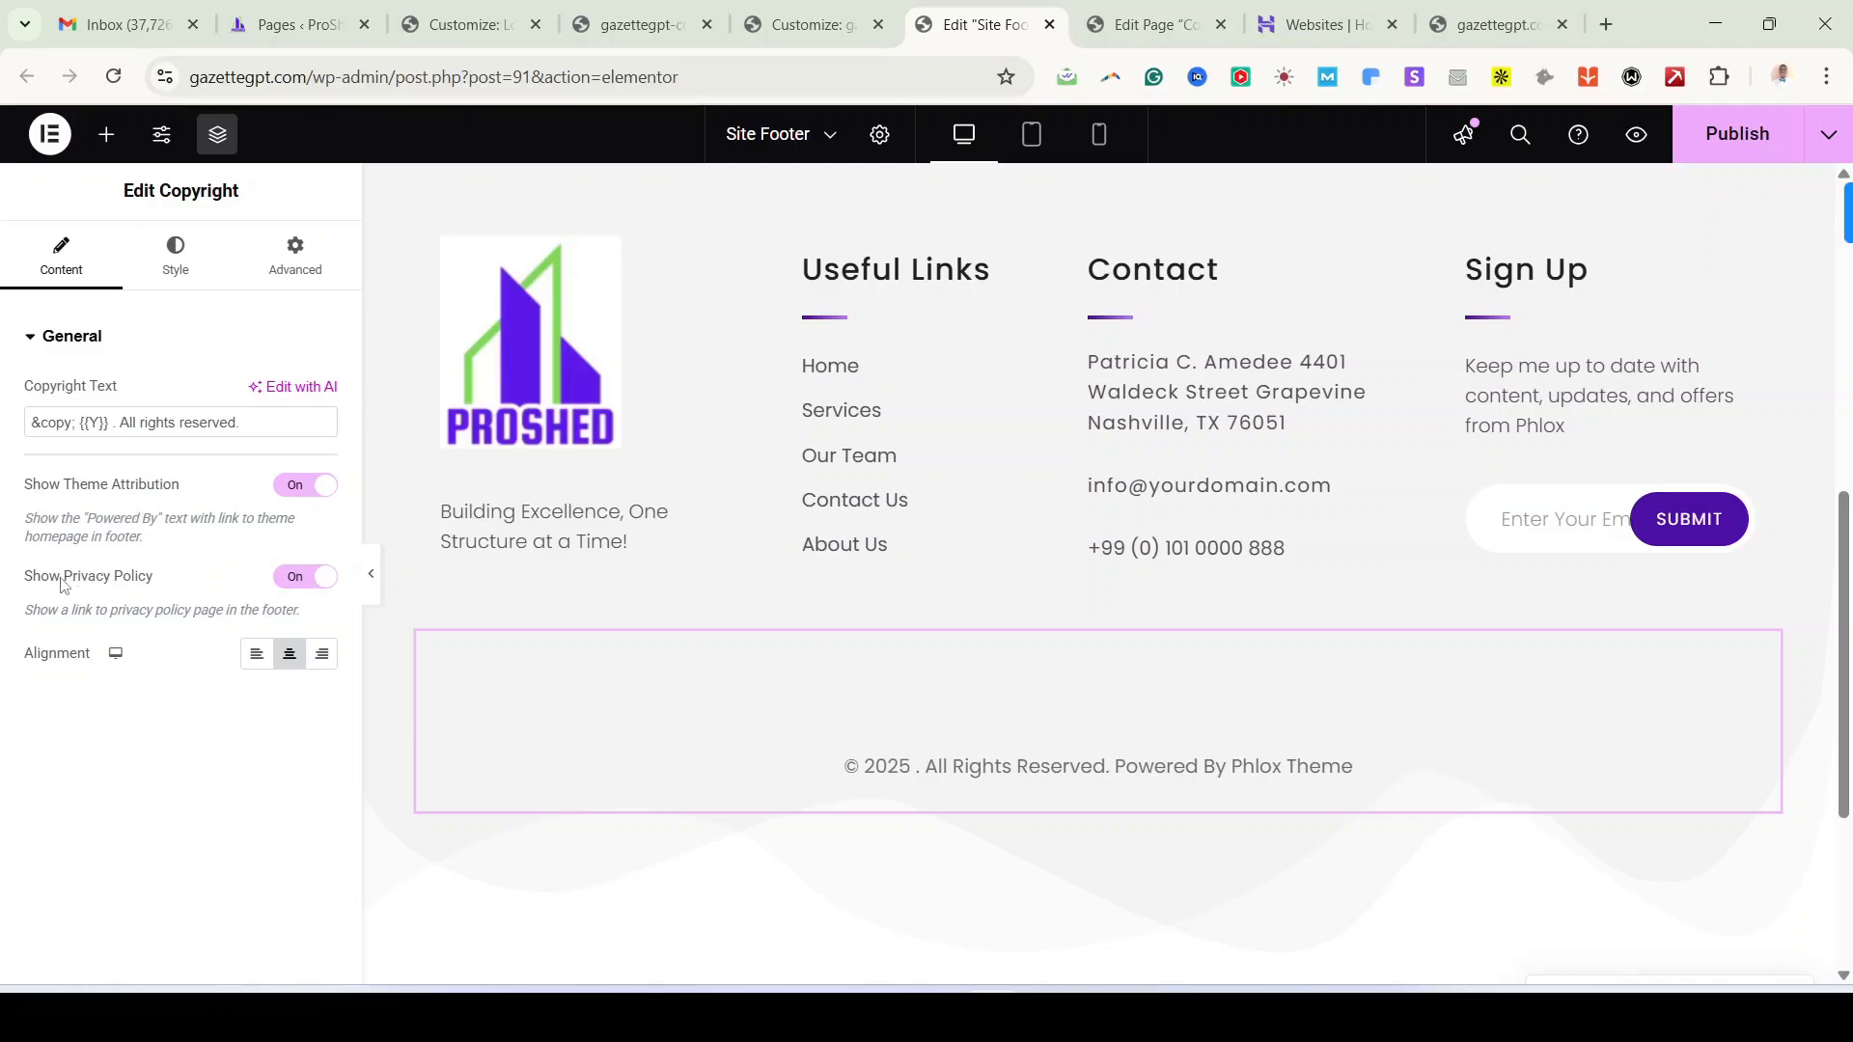
scroll(1187, 830, down, 1)
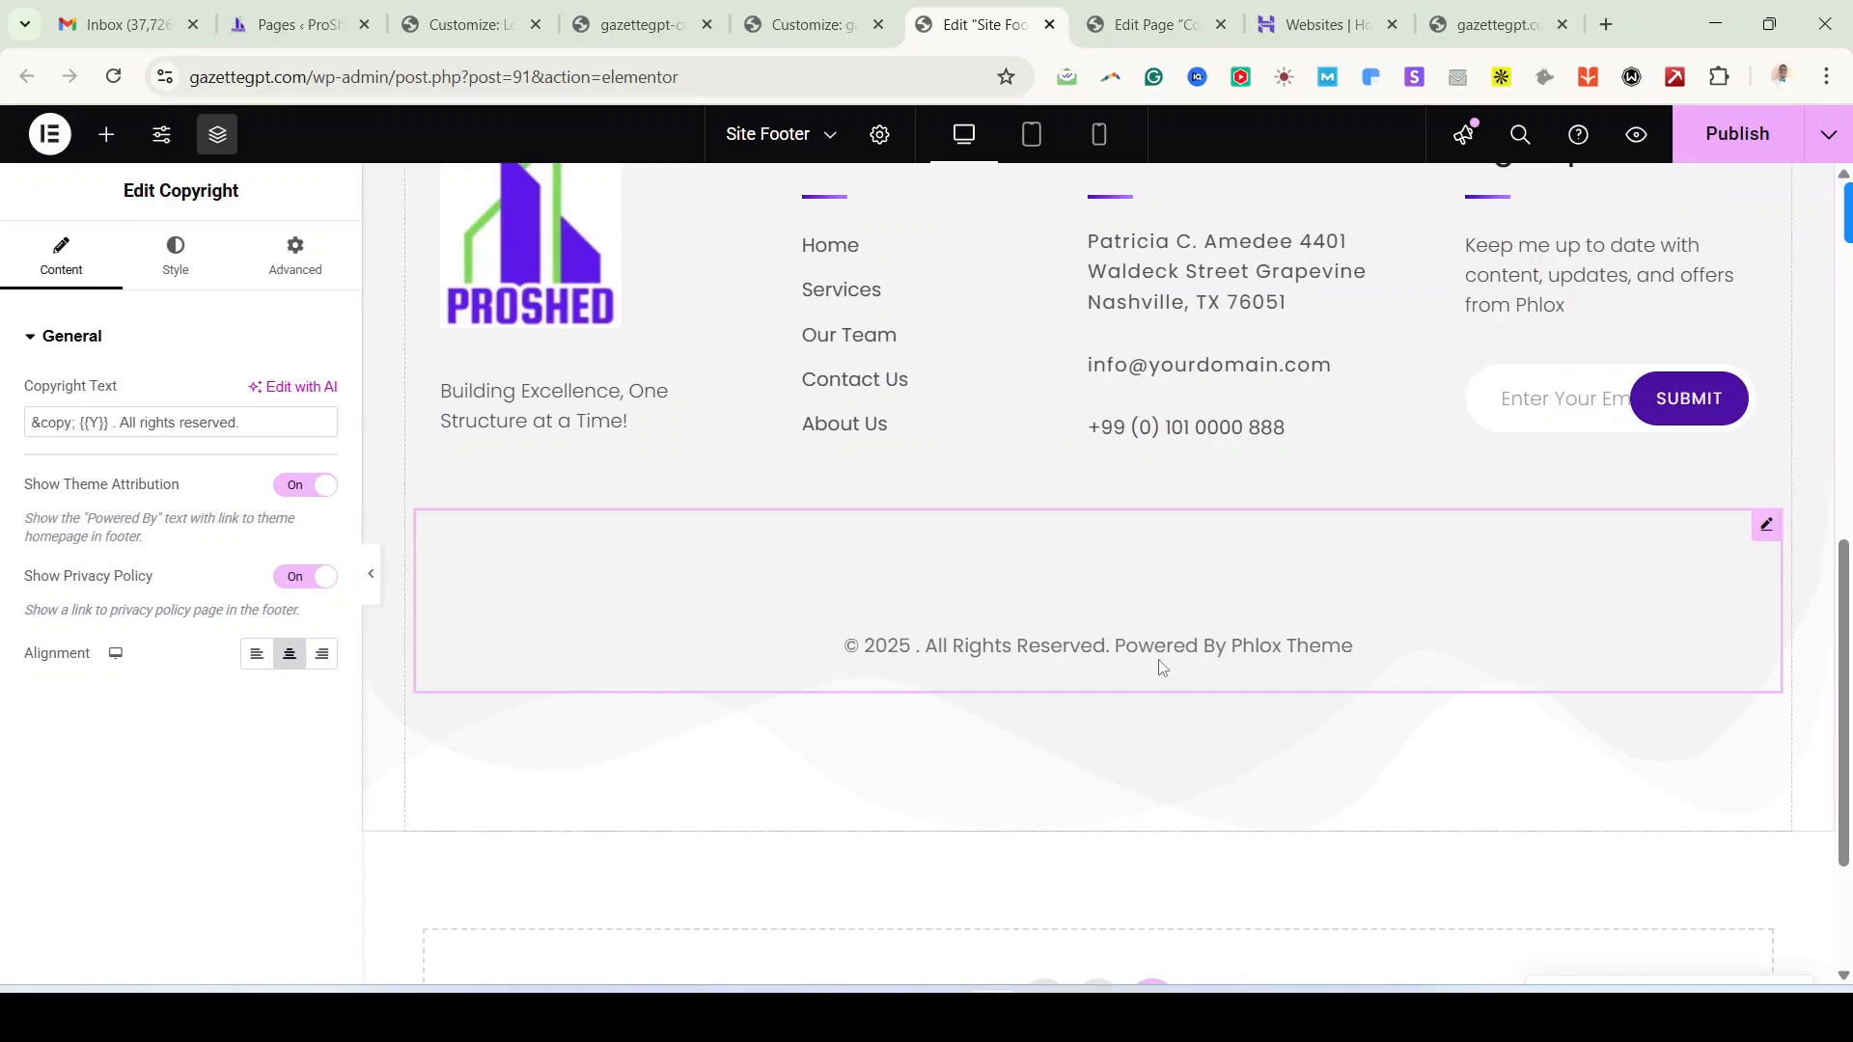
click(295, 487)
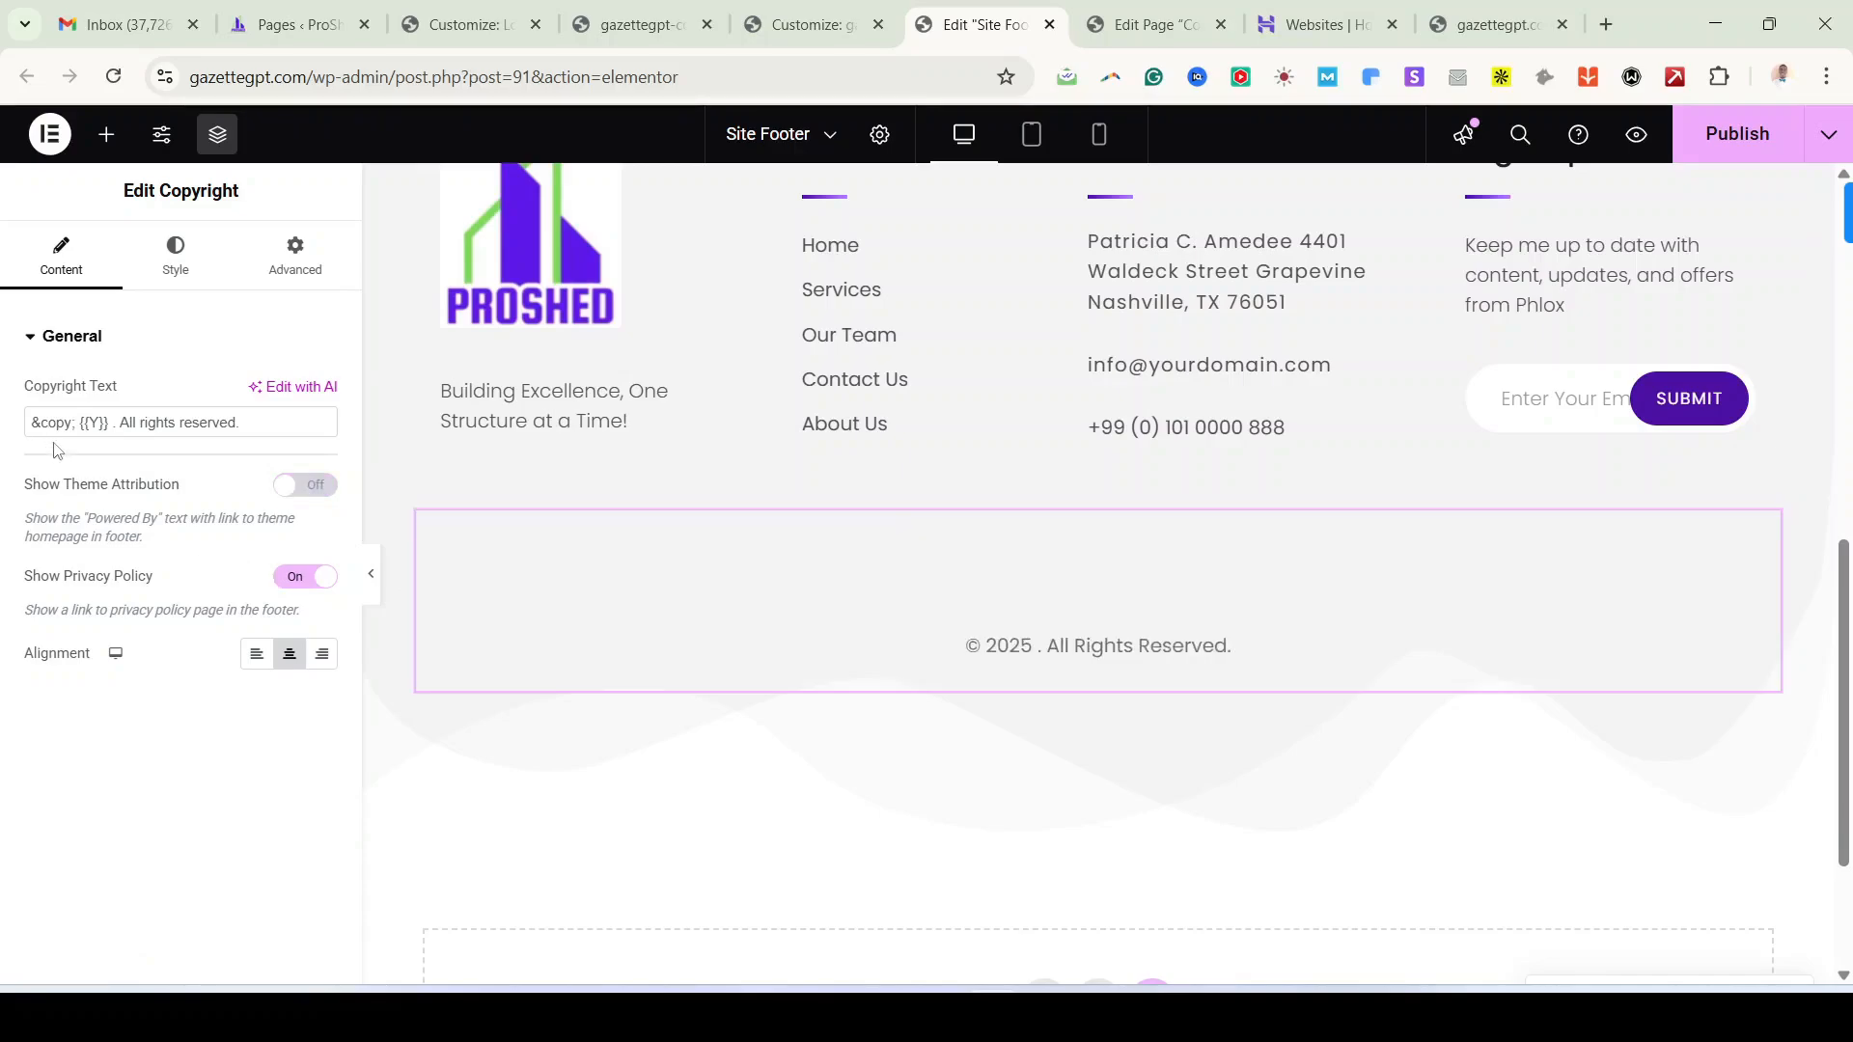
click(276, 419)
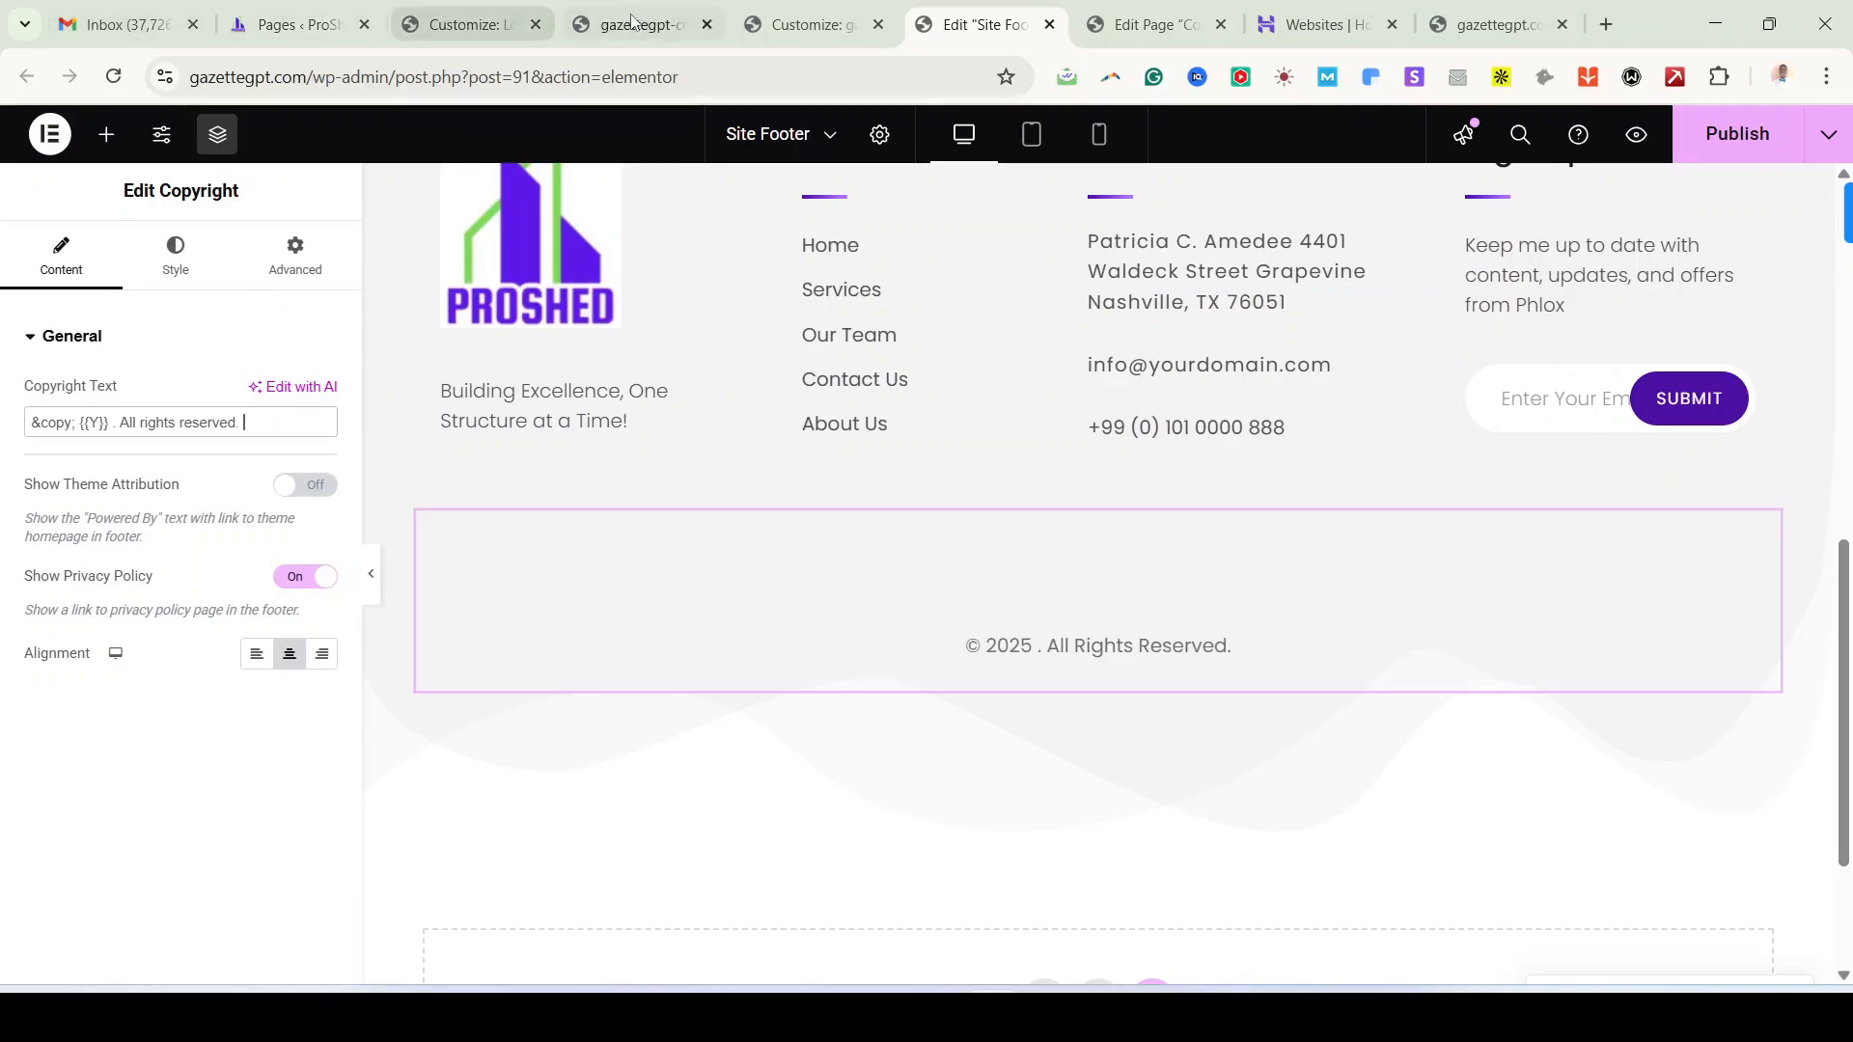
Step: Glance at the Customizer's footer templates page, then go back to the Site Footer editor
mouse_move(637, 26)
mouse_move(813, 27)
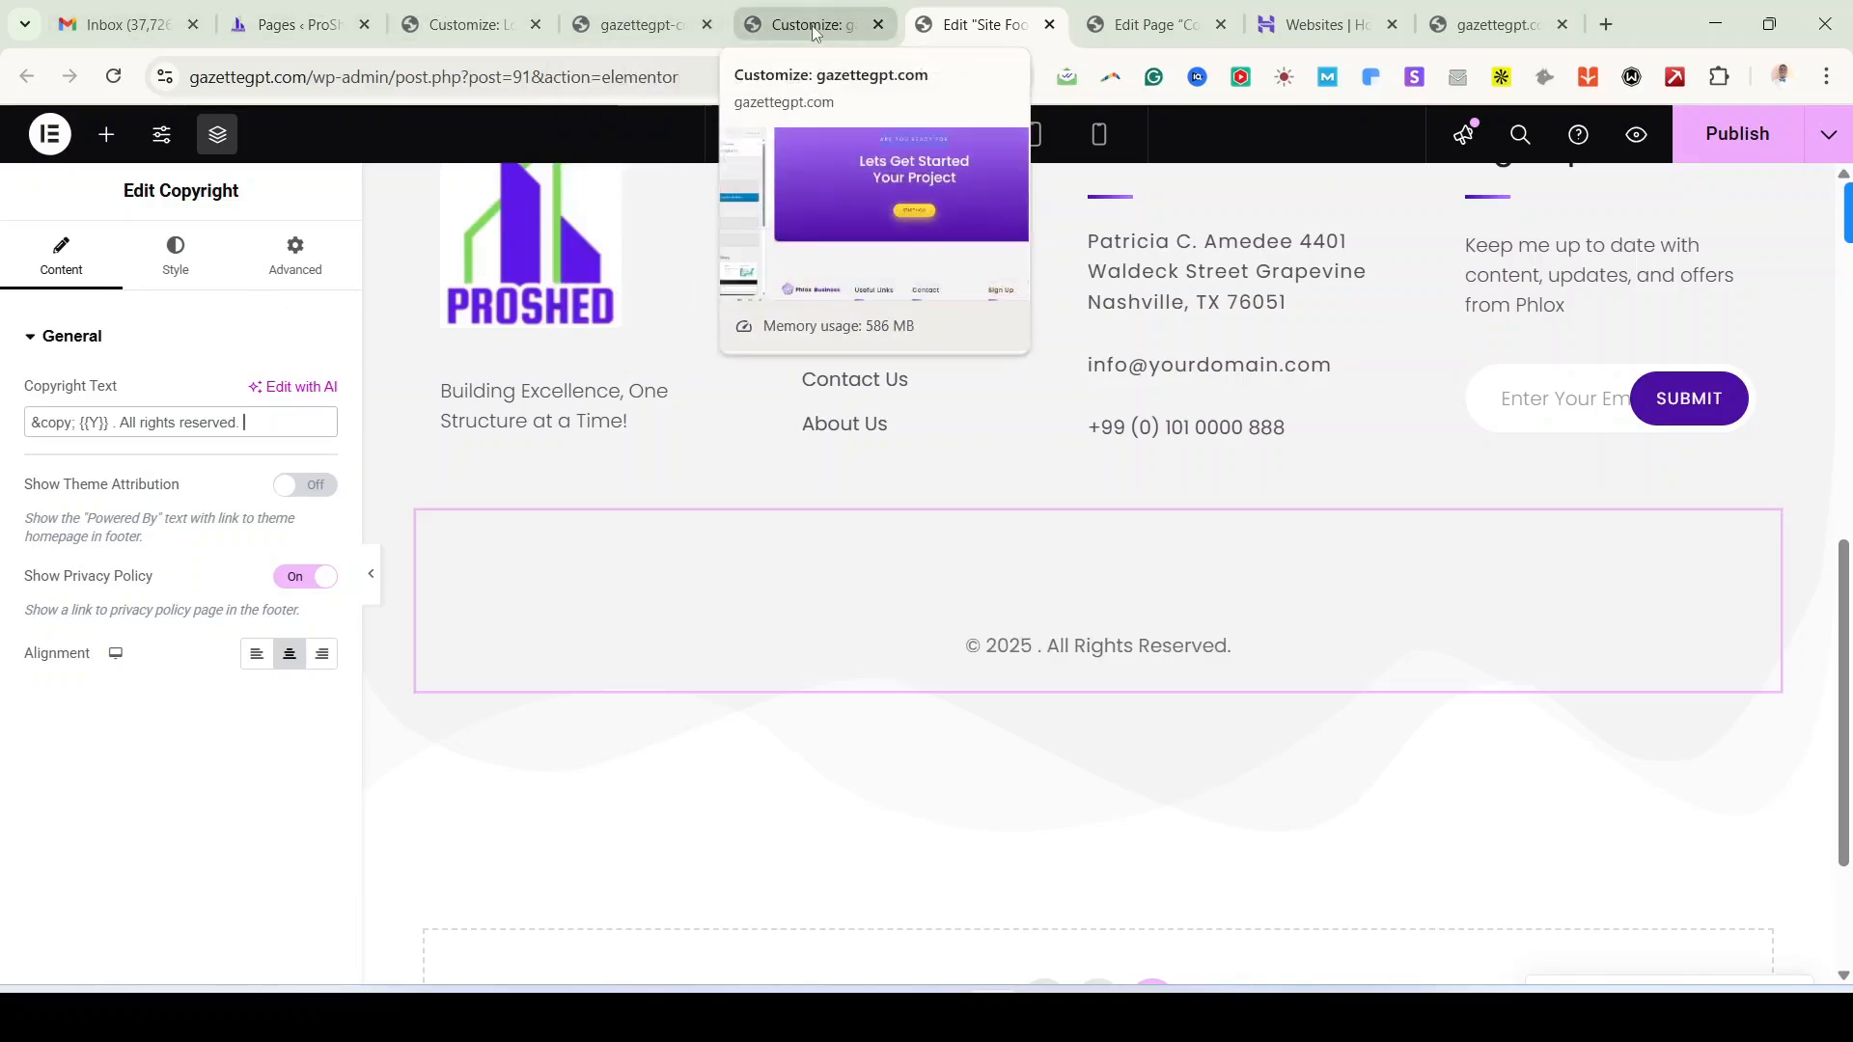
click(812, 25)
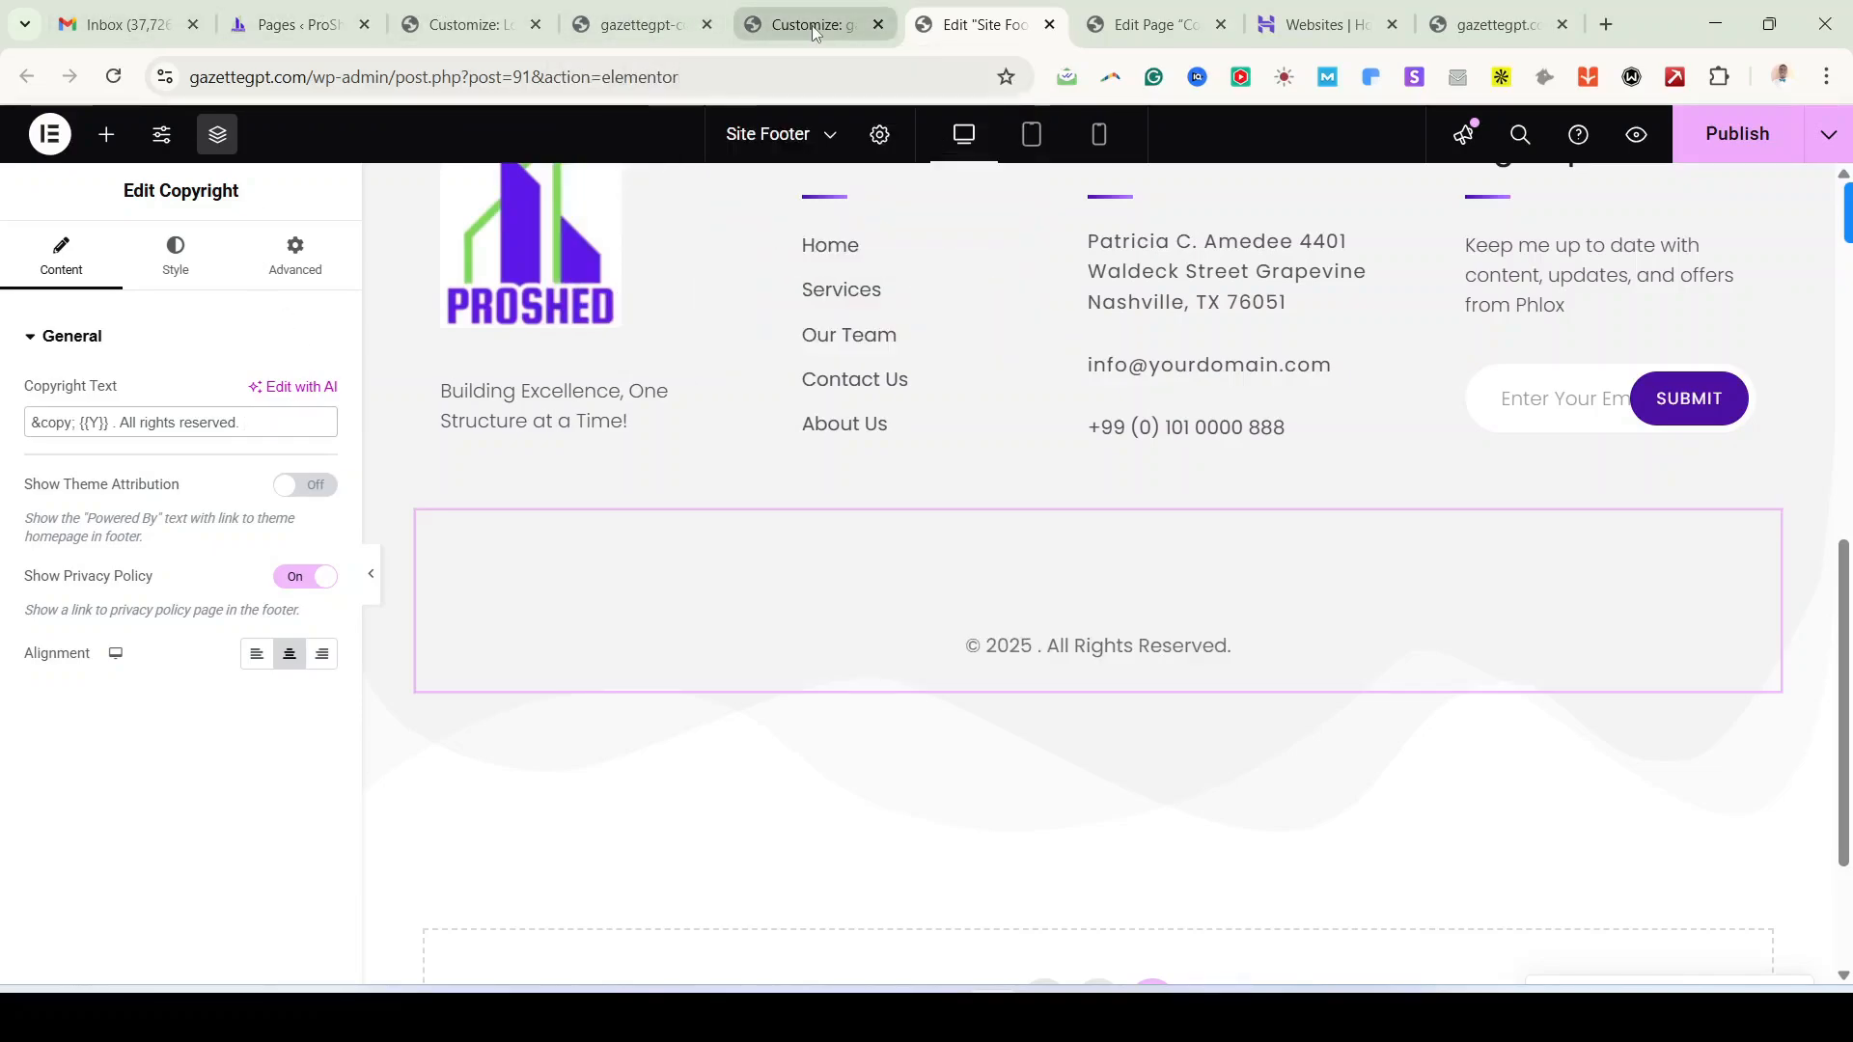
click(982, 25)
Step: Copy 'Designed With ❤ By' from the demo site's footer copyright line in Opera
click(946, 1015)
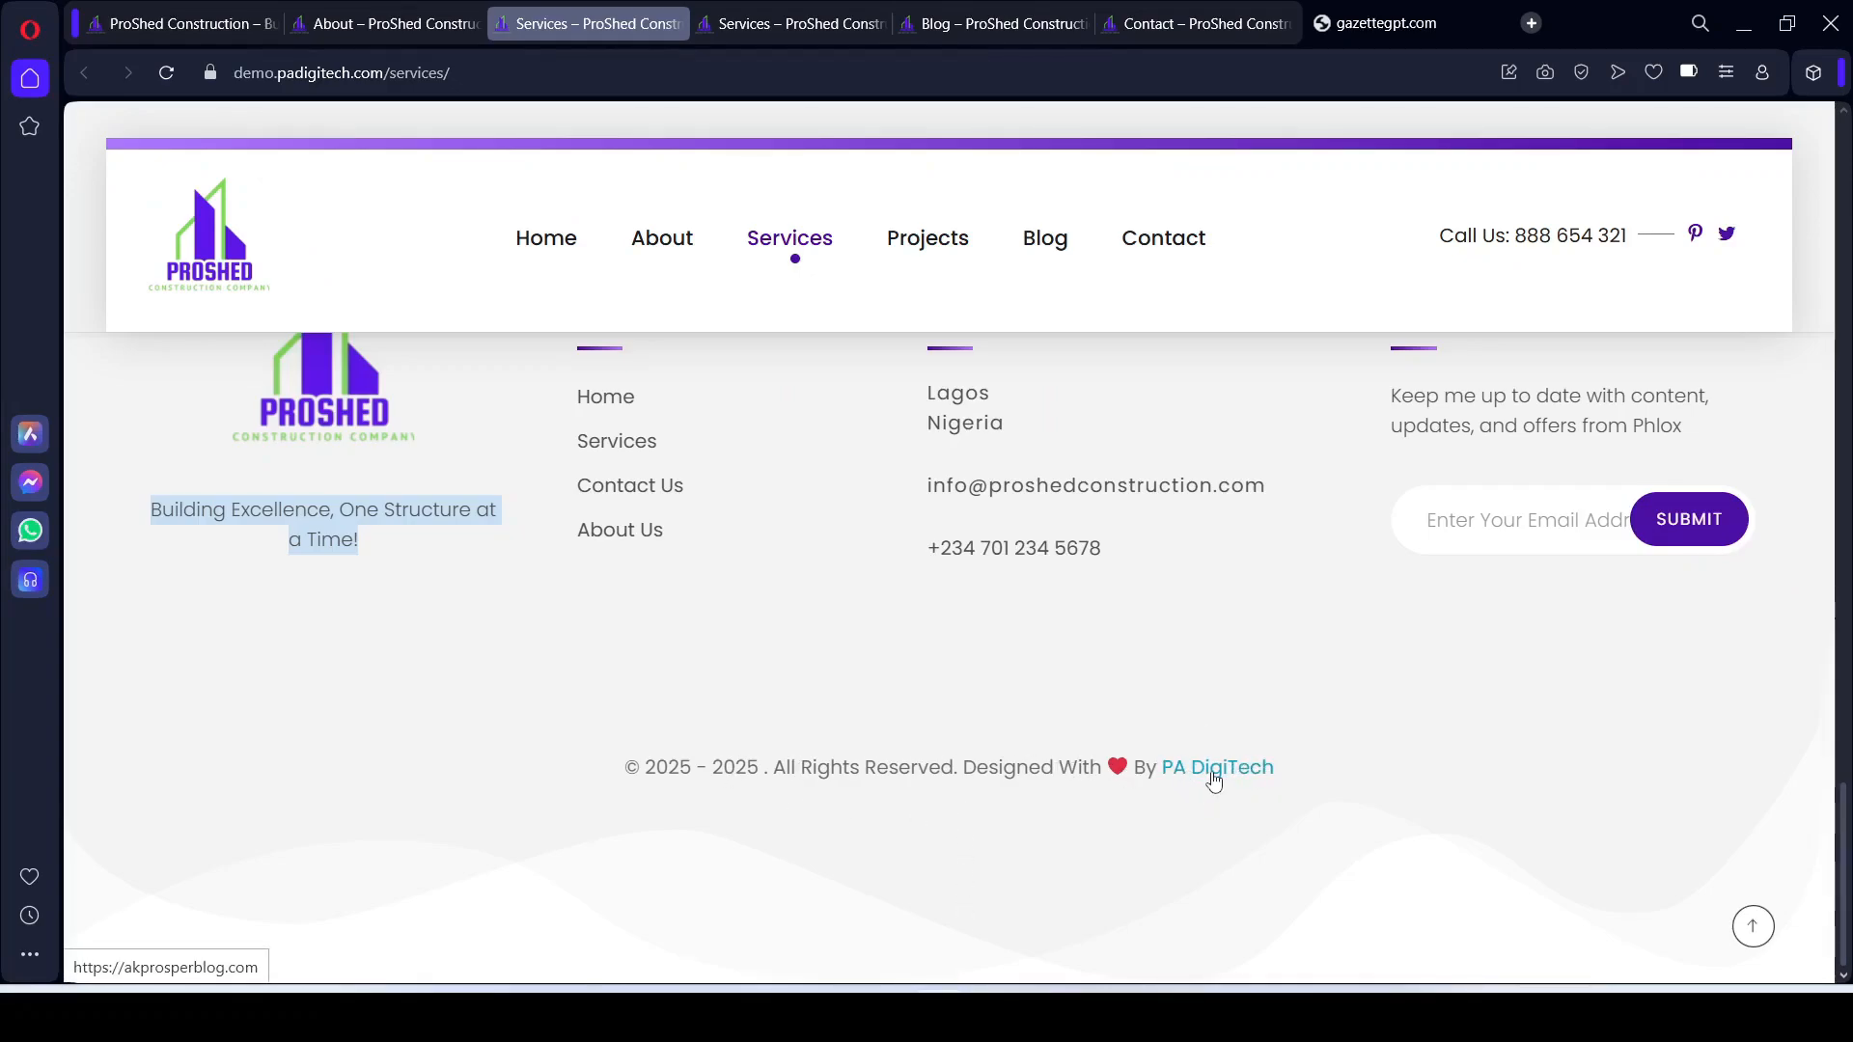
key(alt+Tab)
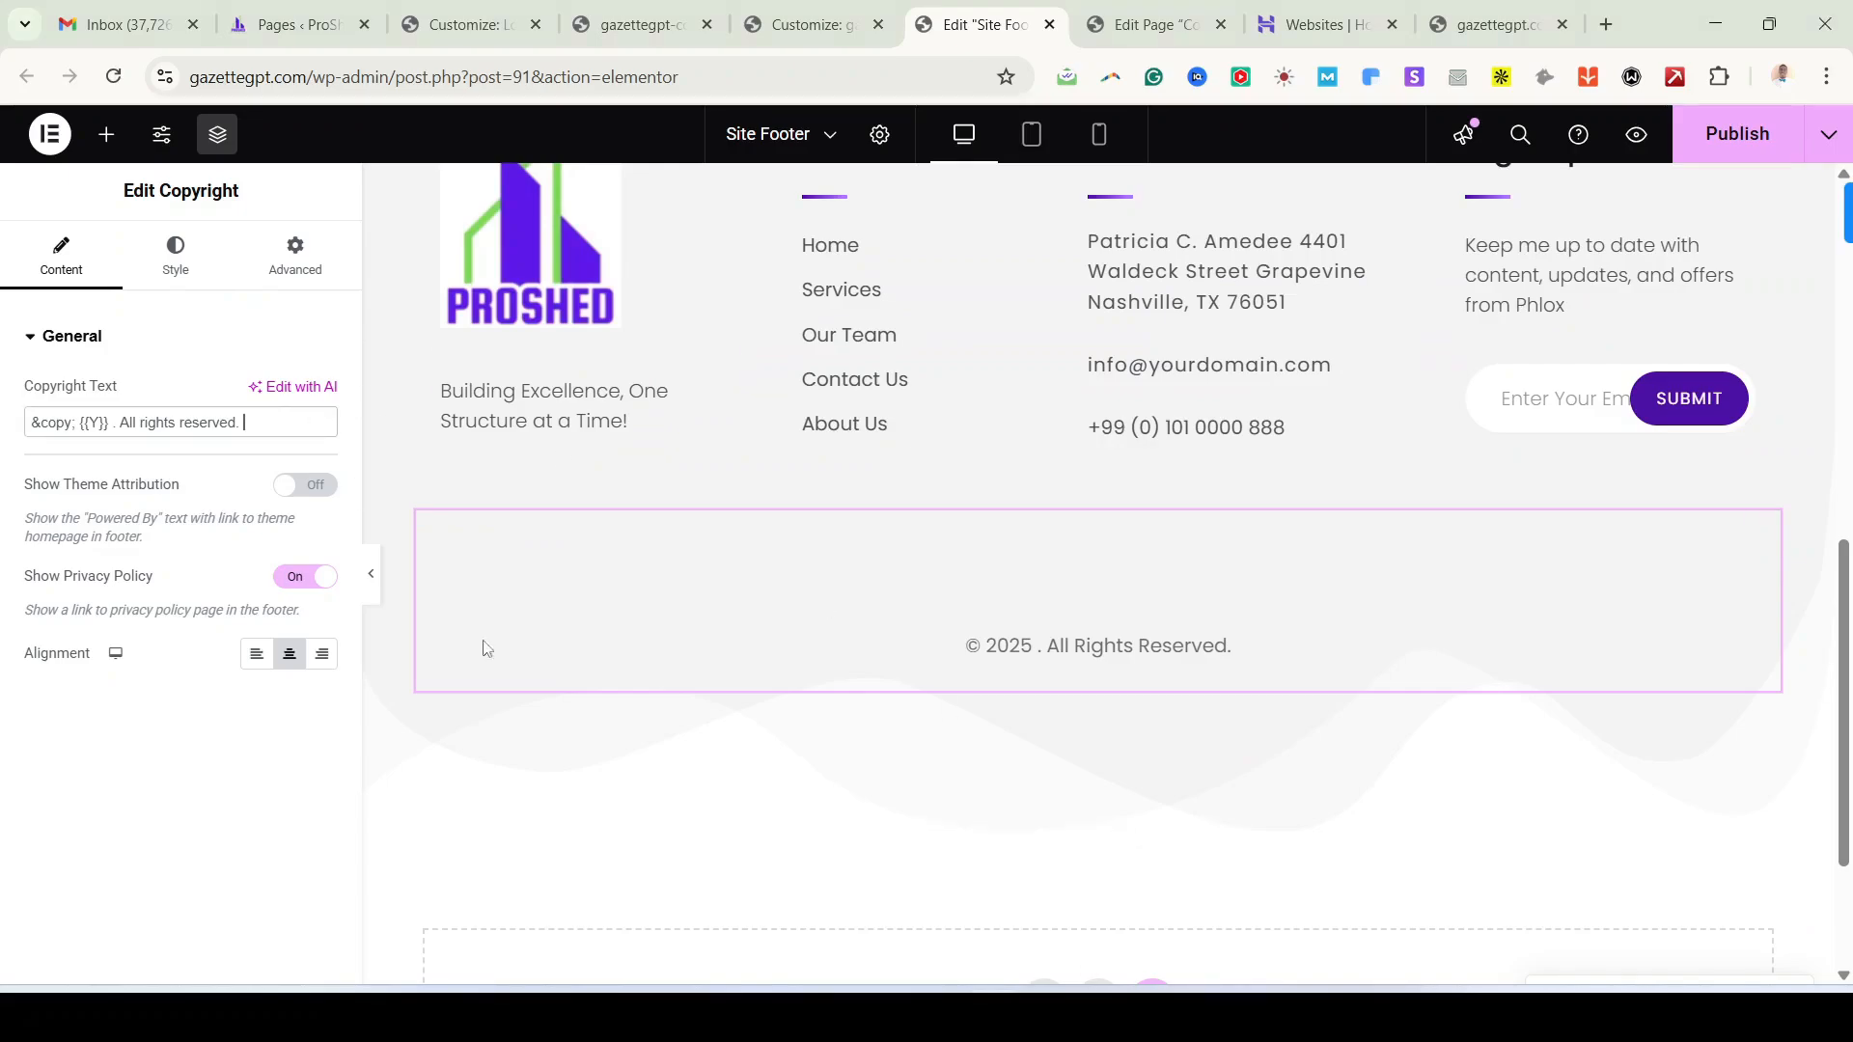
key(alt+Tab)
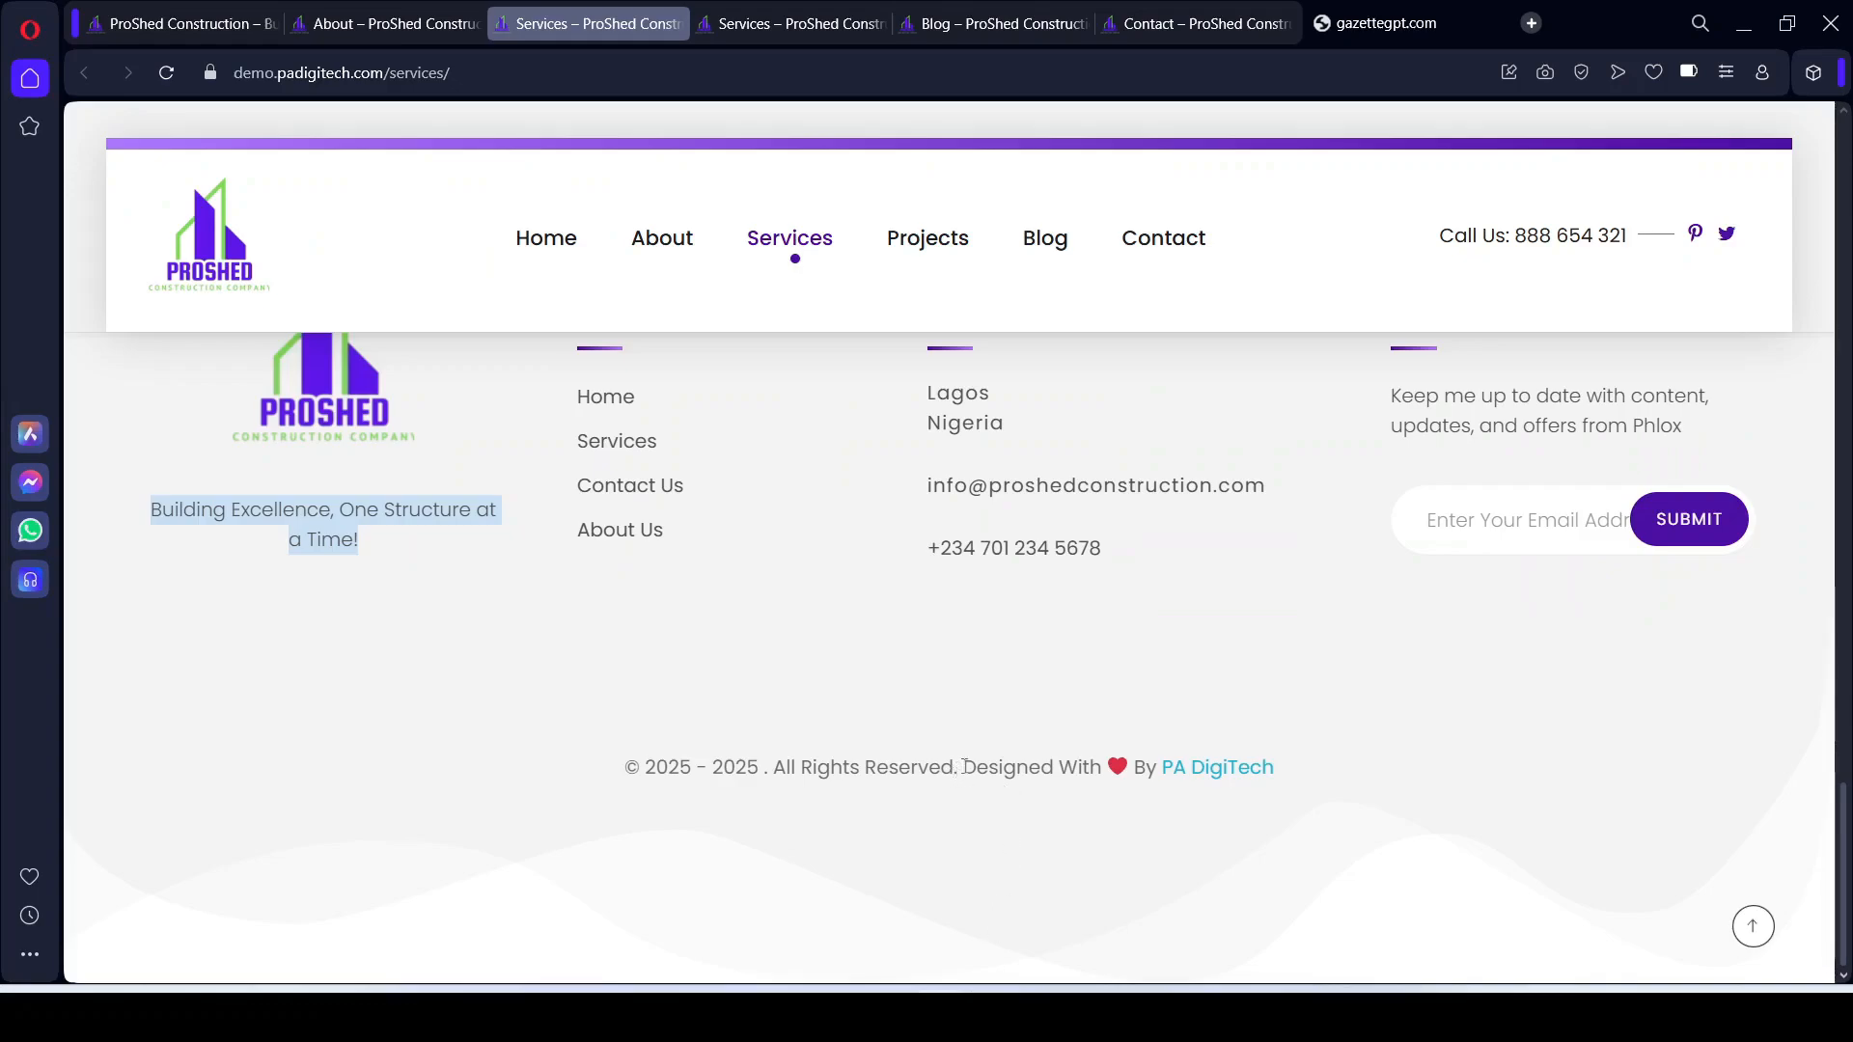
drag(964, 766, 1142, 760)
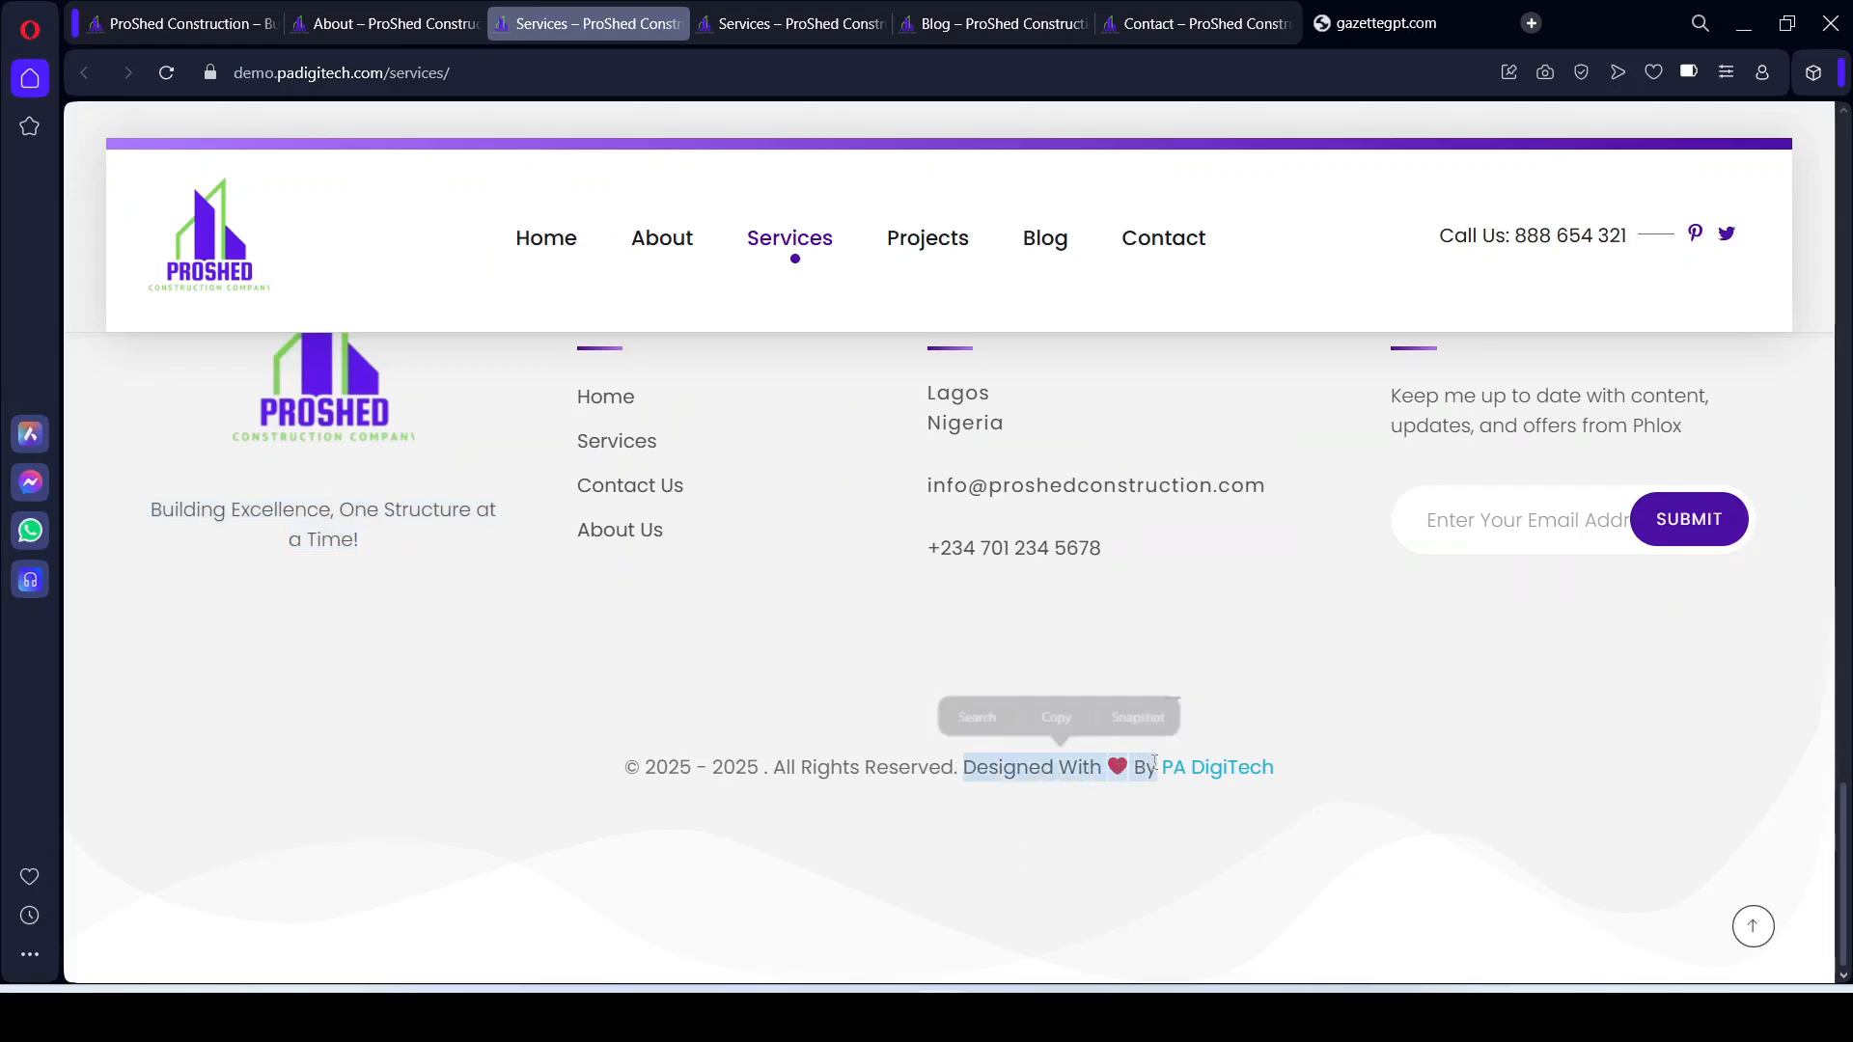
key(ctrl+c)
Step: Paste 'Designed With ❤ By' at the end of the copyright text and start a new browser tab
click(991, 1016)
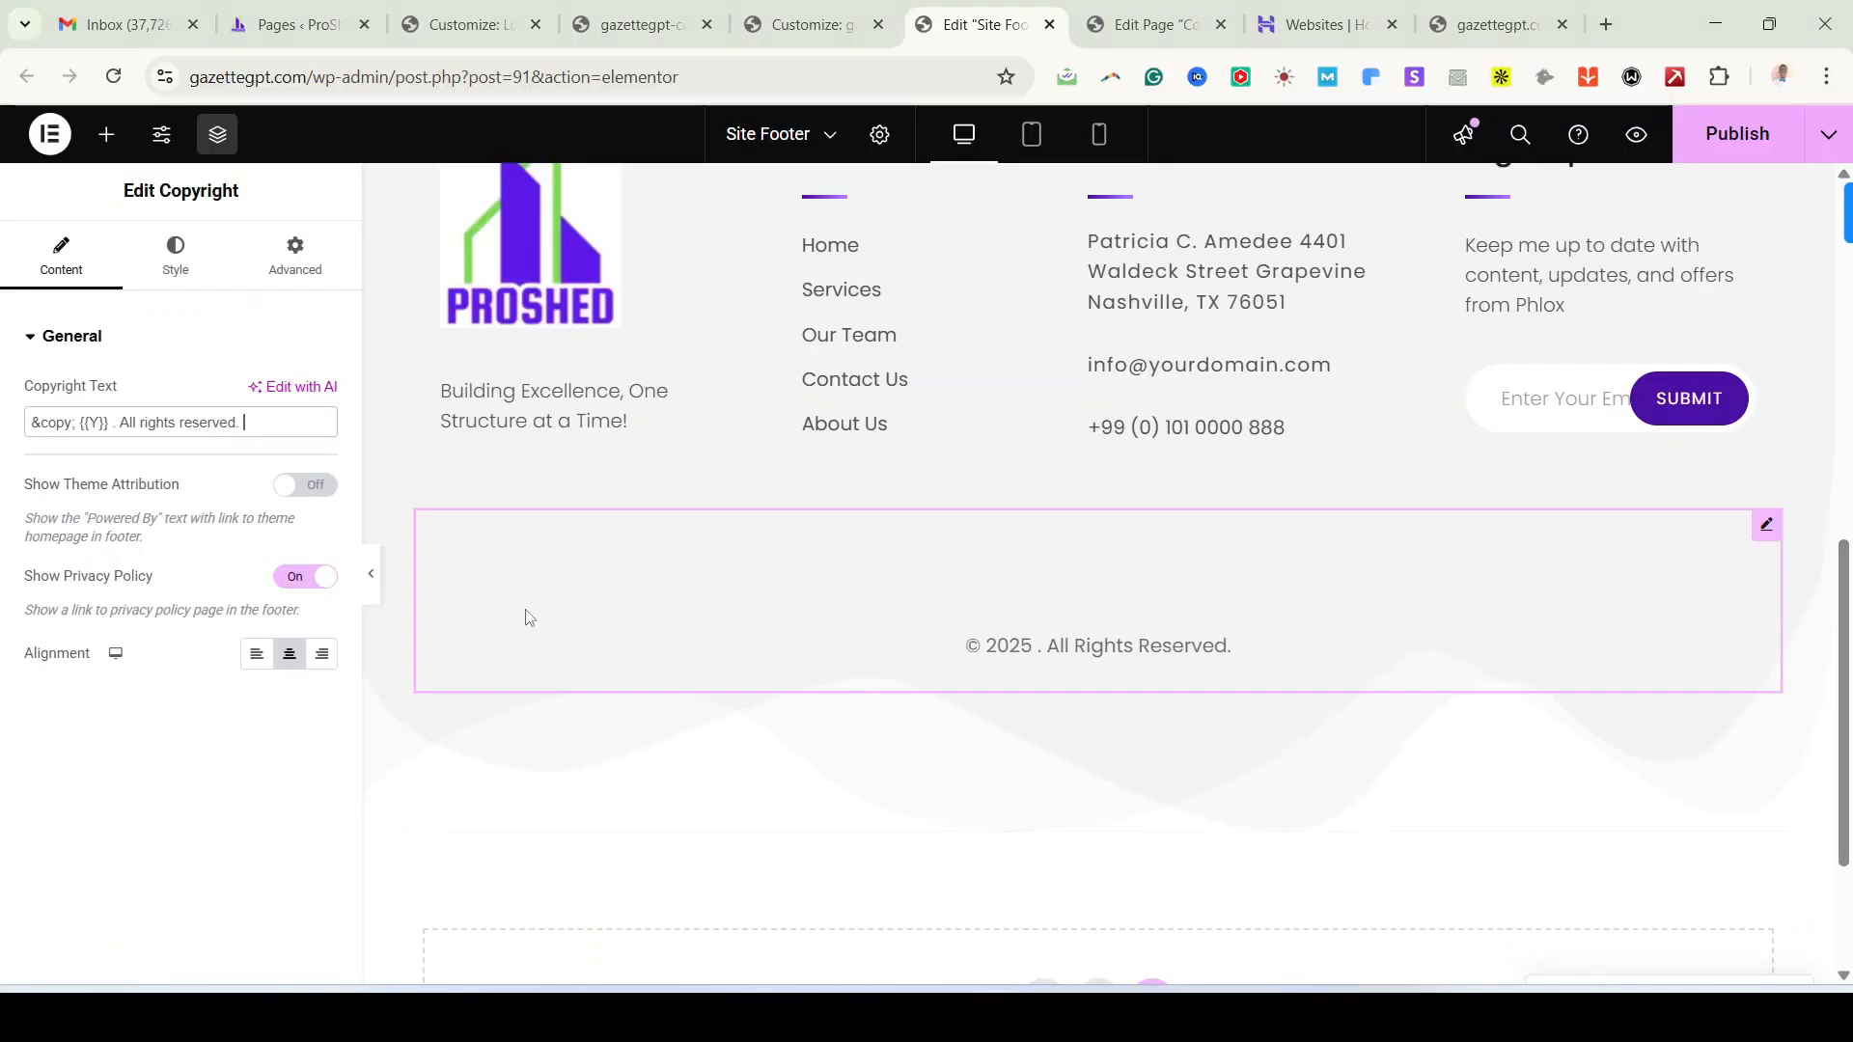
key(ctrl+v)
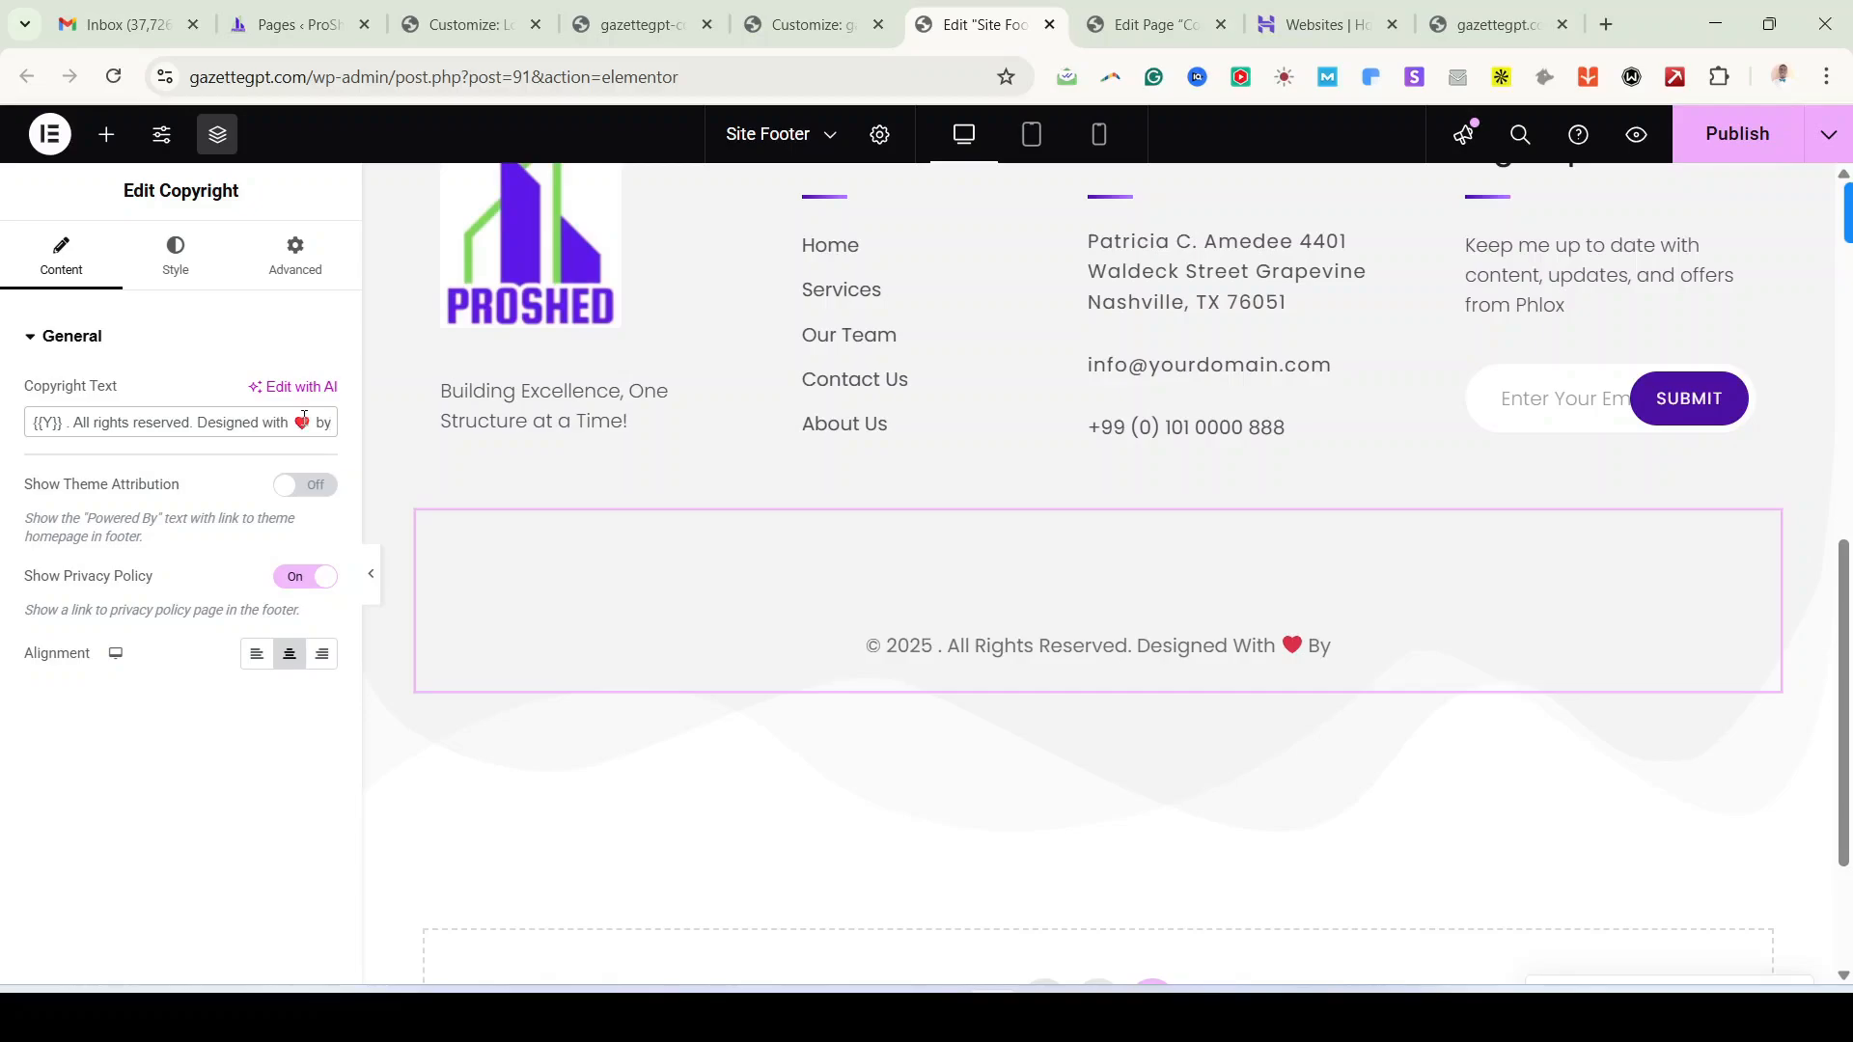
click(1610, 29)
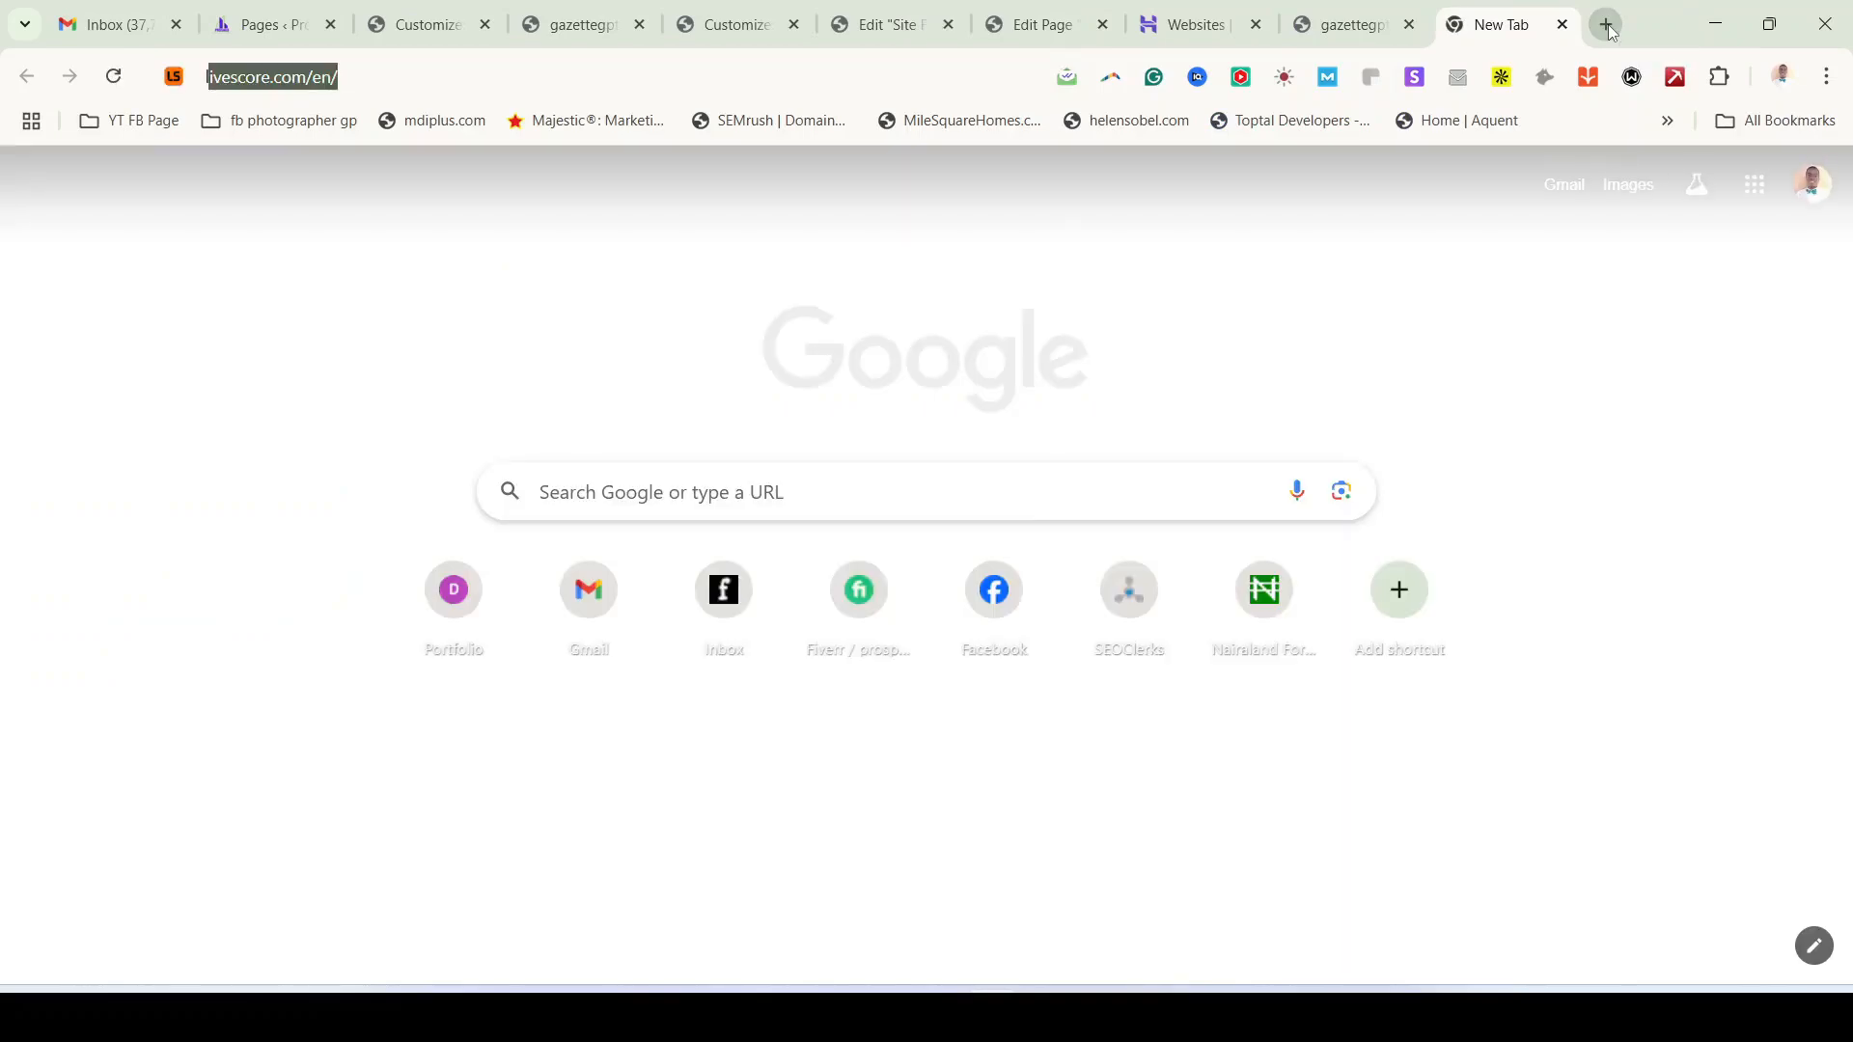
Step: Search Google for 'love emoji', select the red heart in the results, and return to the Site Footer editor
text(love emoji)
key(Return)
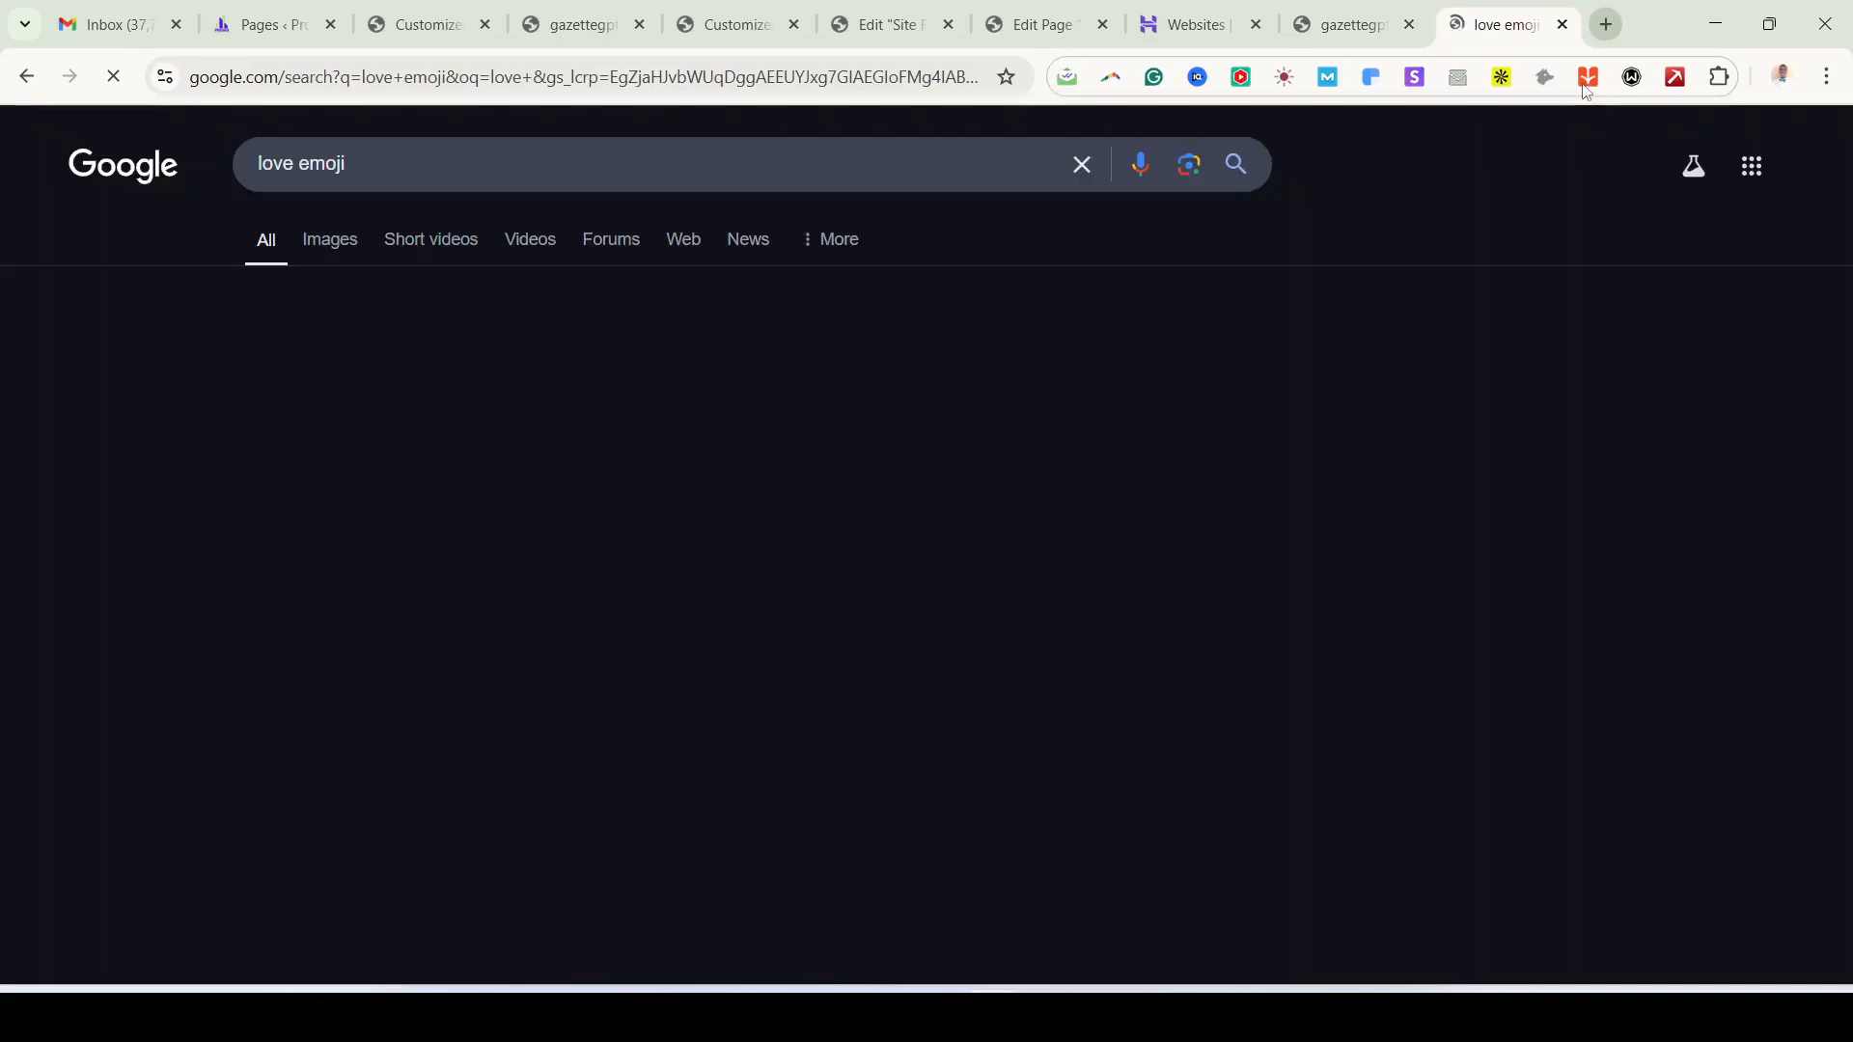
drag(243, 369, 270, 374)
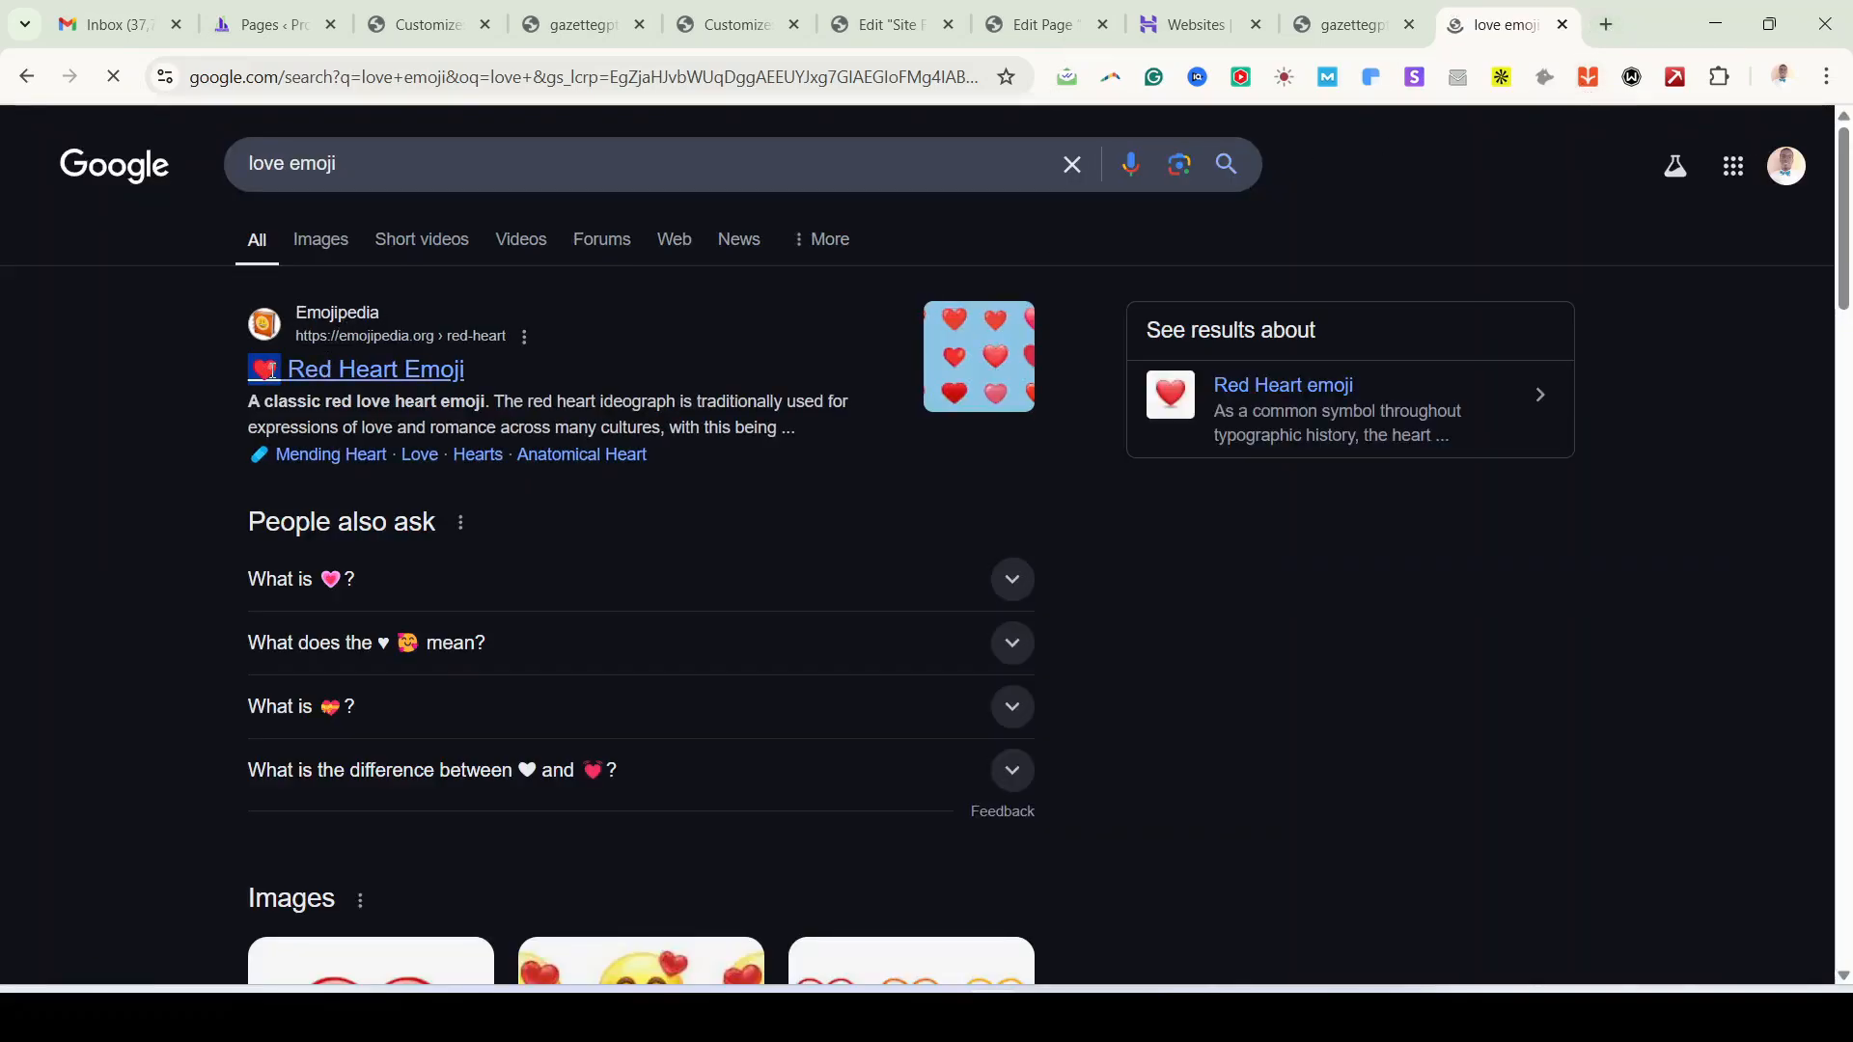
click(1041, 31)
click(904, 44)
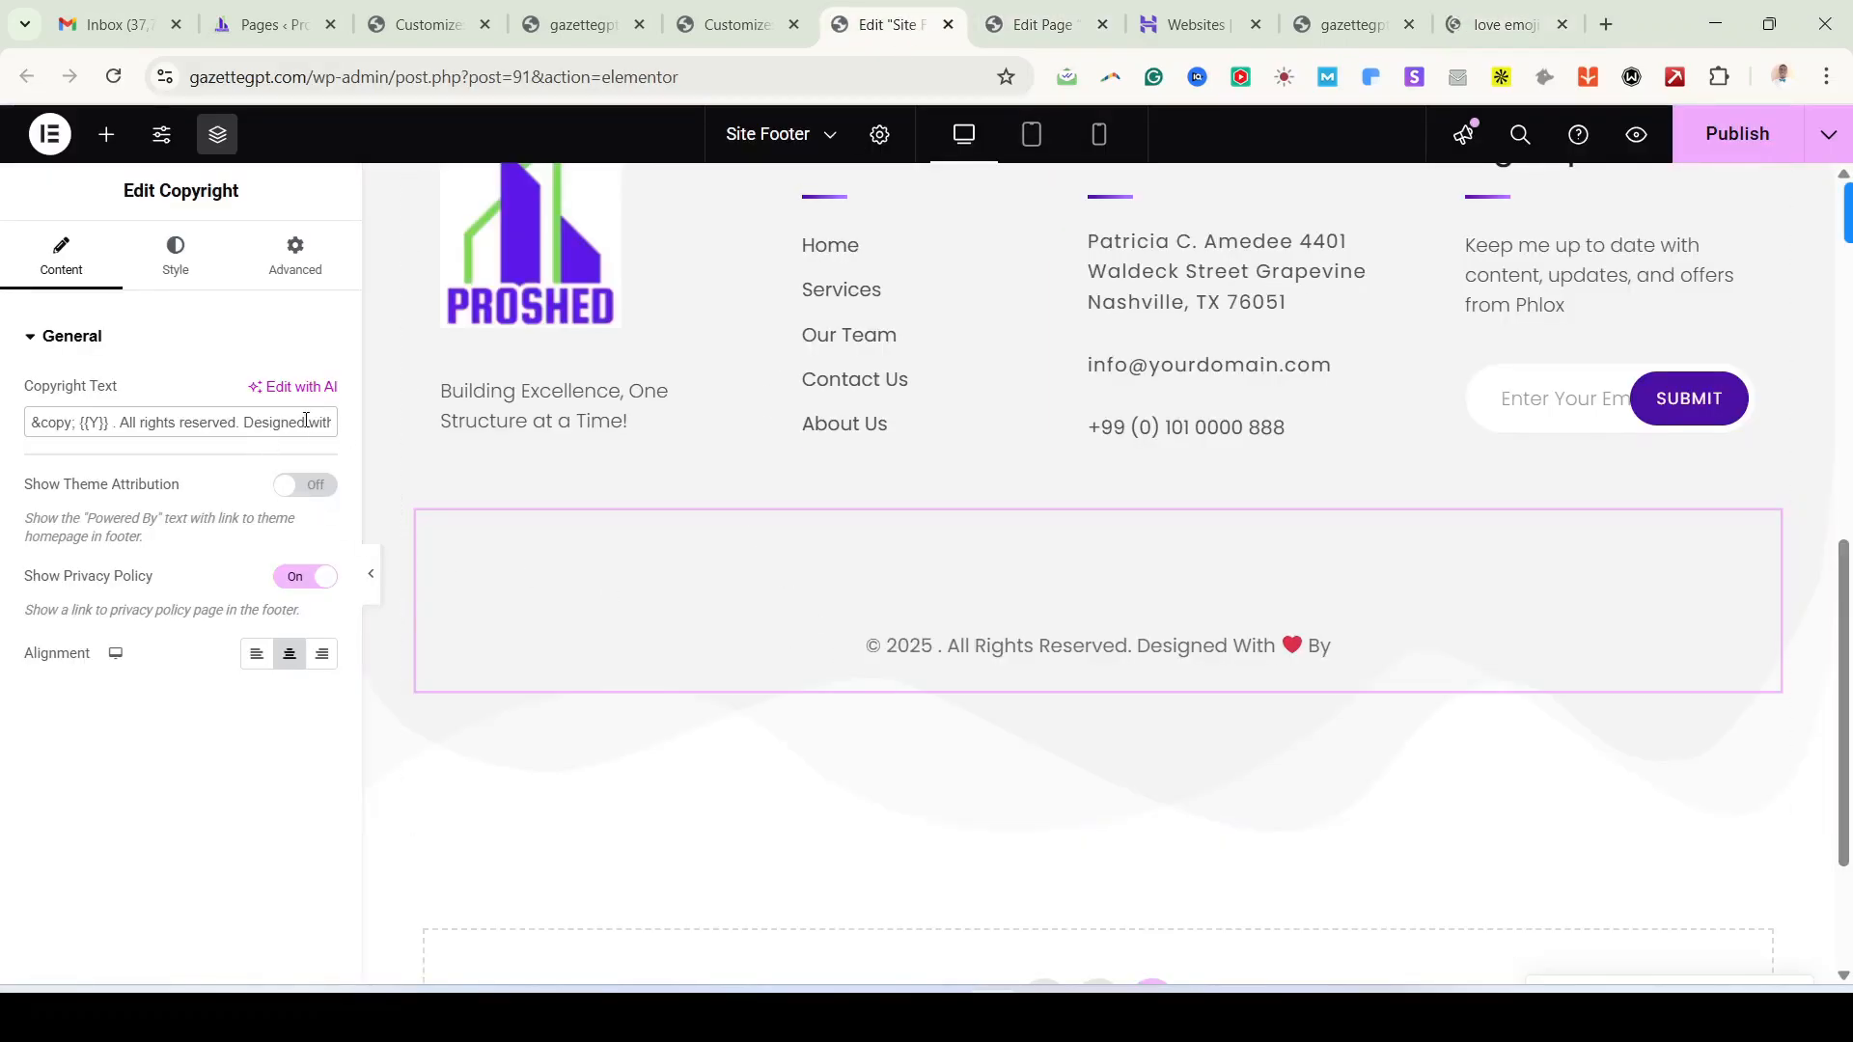
Step: Paste a red heart after 'Designed with' and delete the extra heart pasted after 'by'
key(ctrl+v)
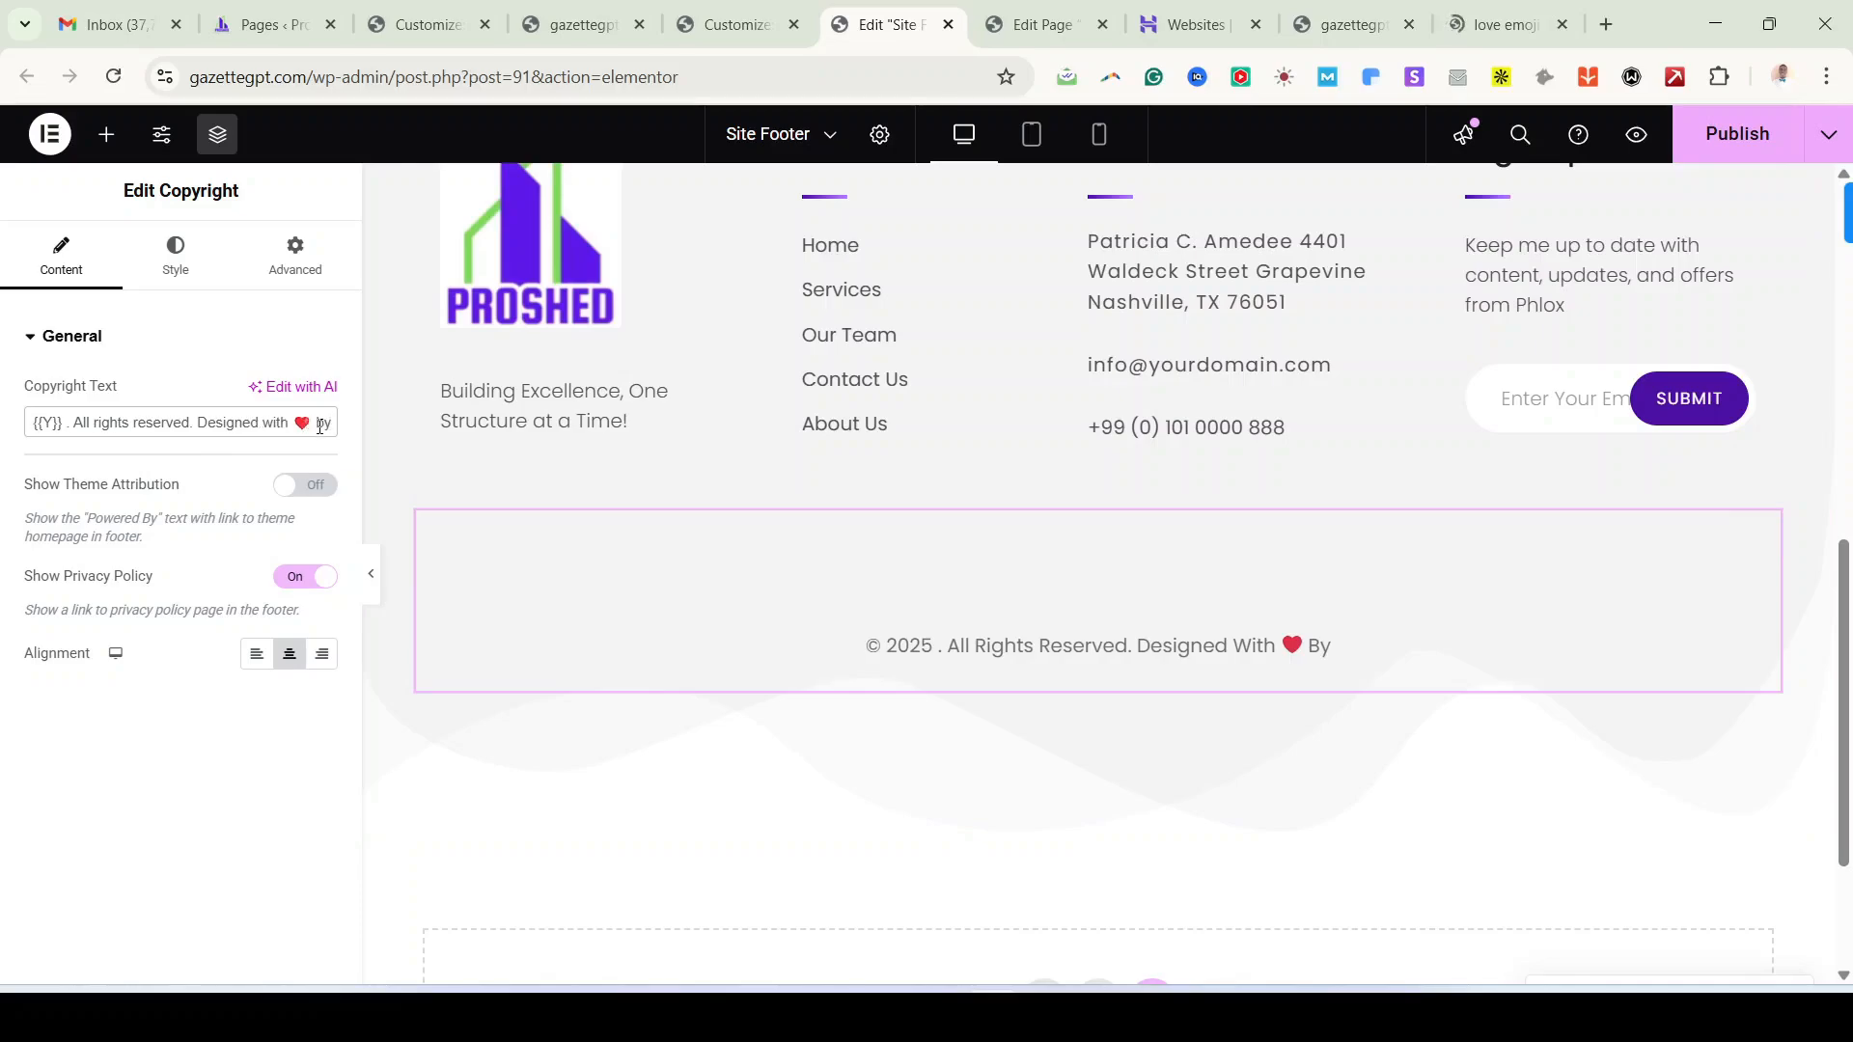
key(ctrl+v)
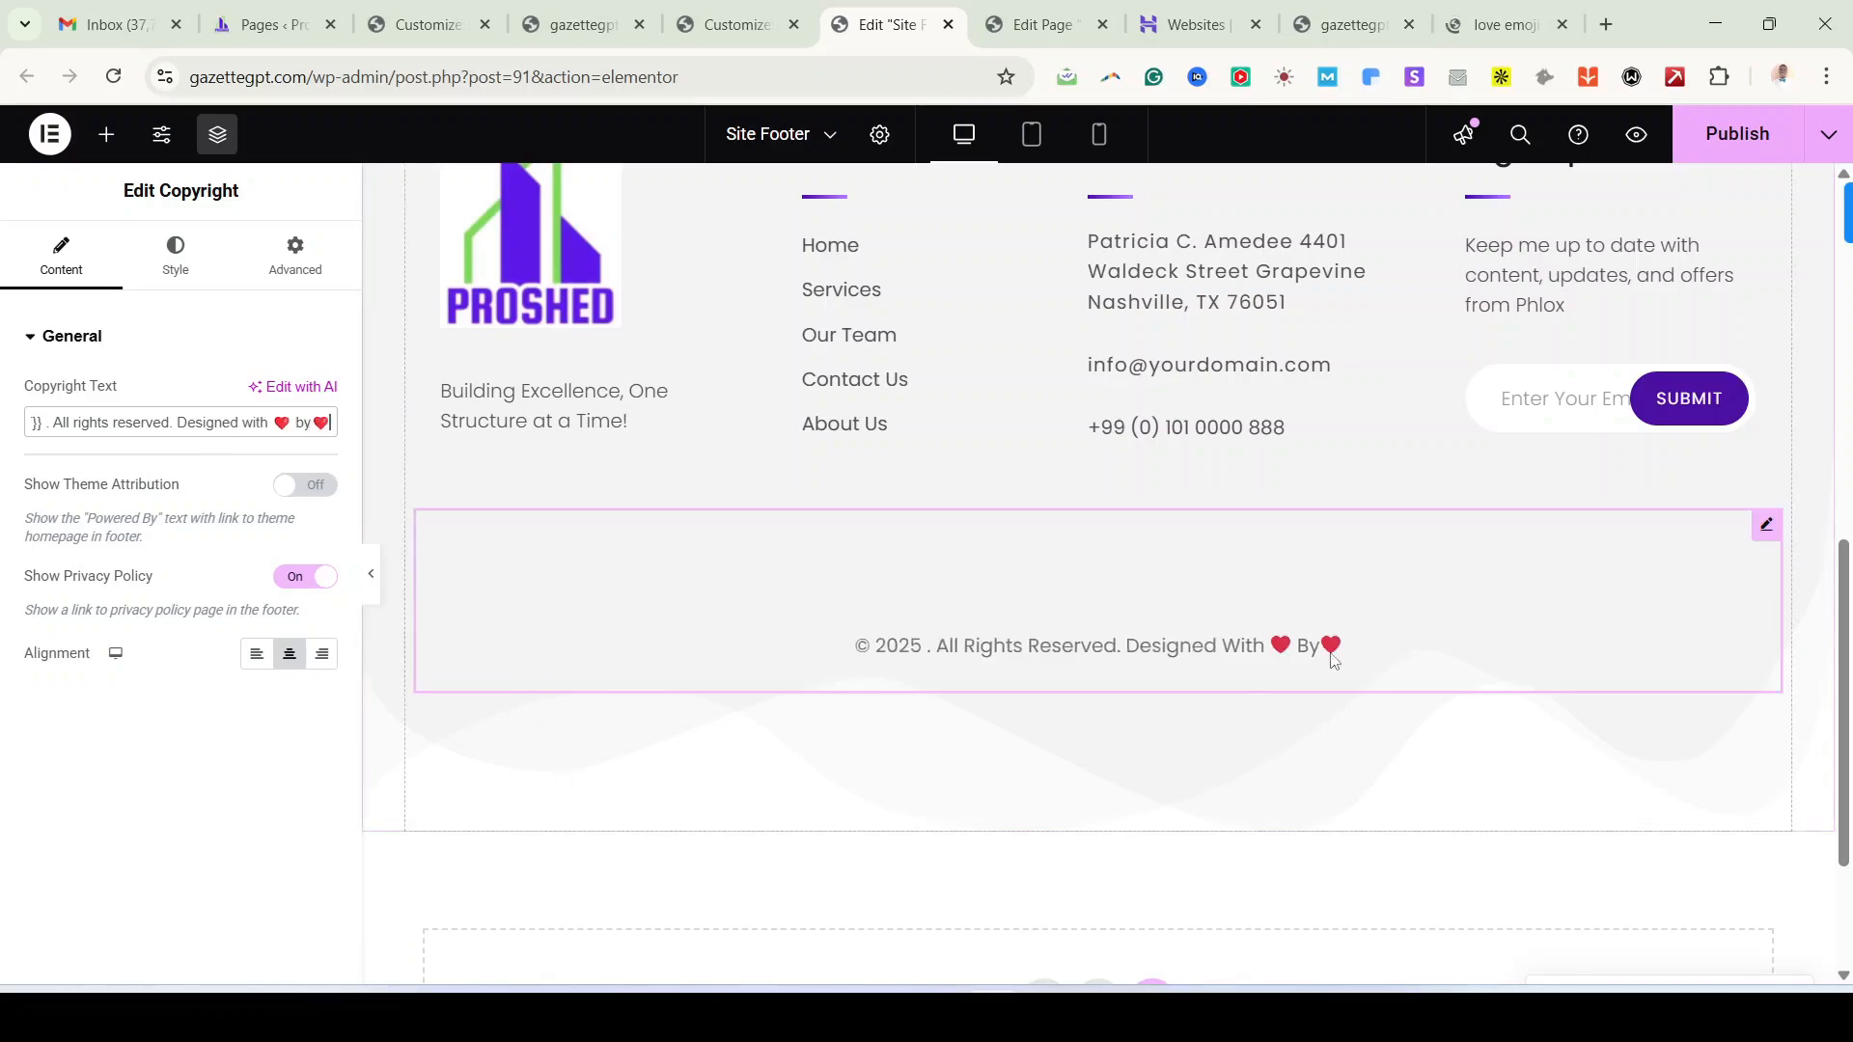
key(BackSpace)
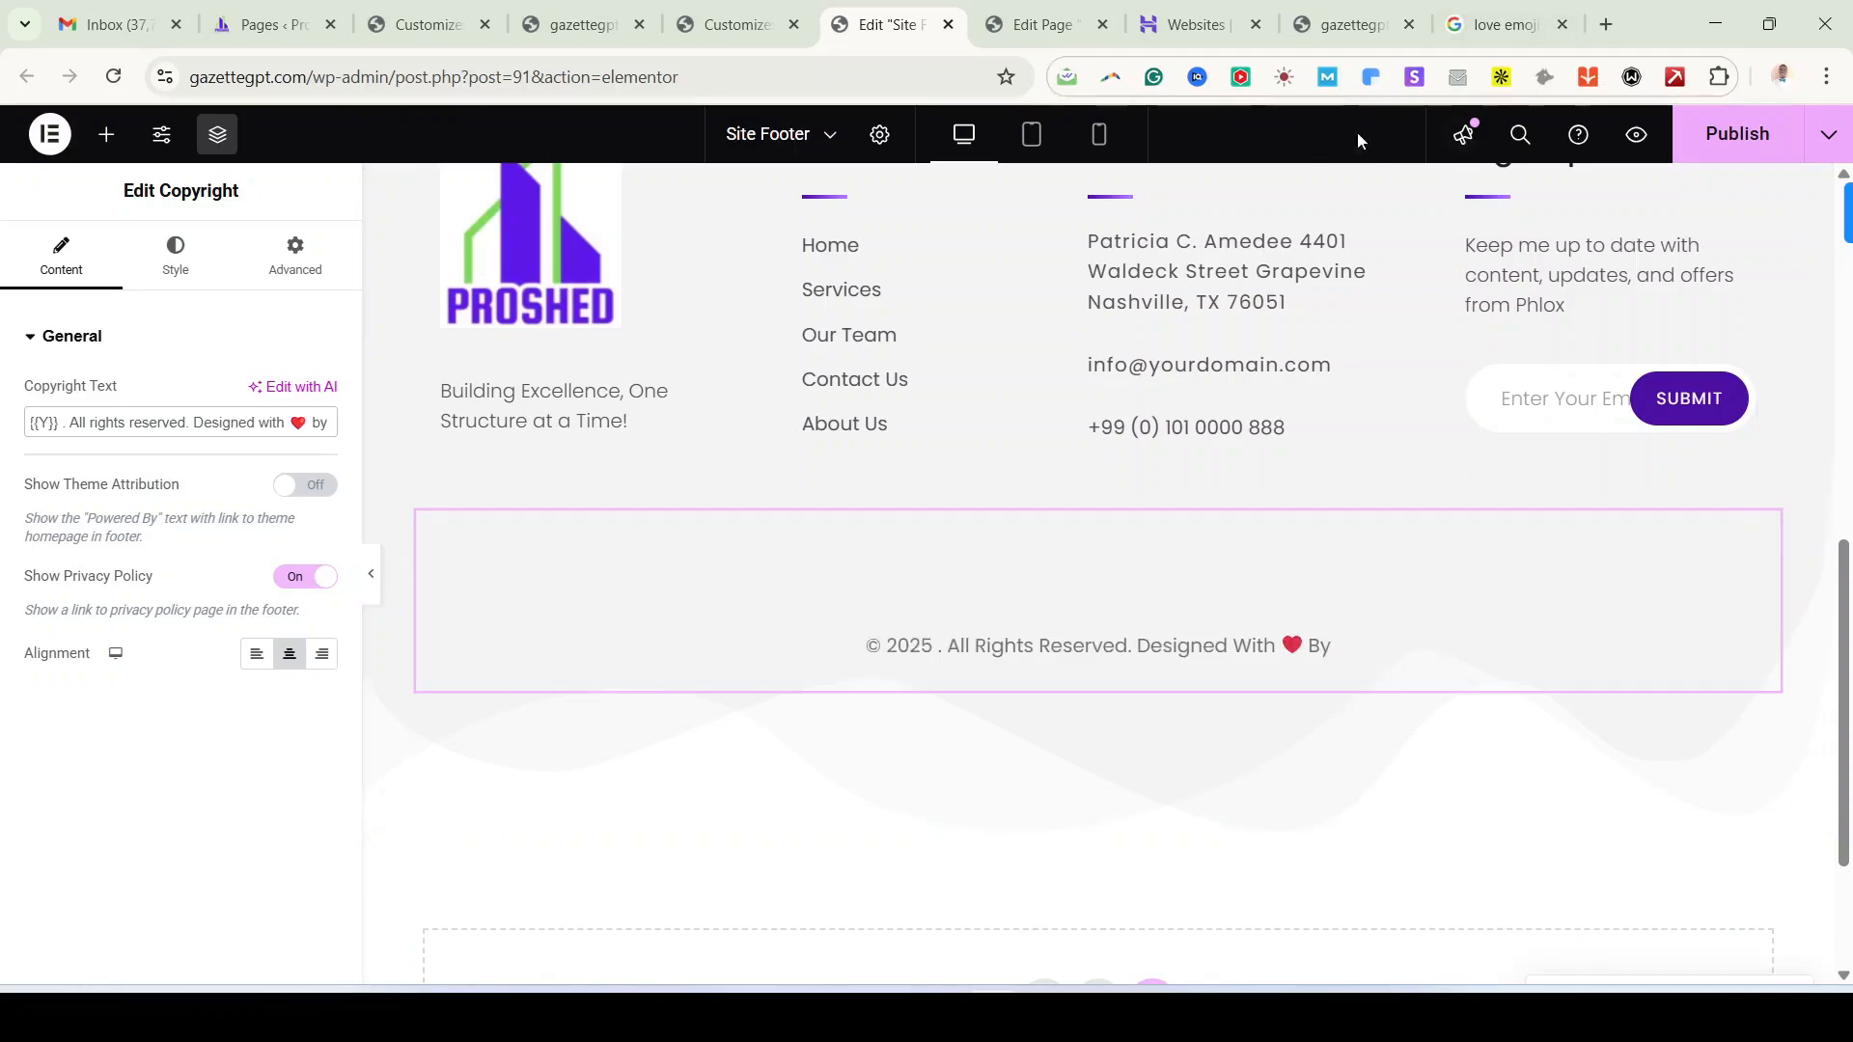
Step: Search Google for 'hyperlink generator' and open Web Code Tools' Hyperlink HTML Generator in a background tab
click(1608, 24)
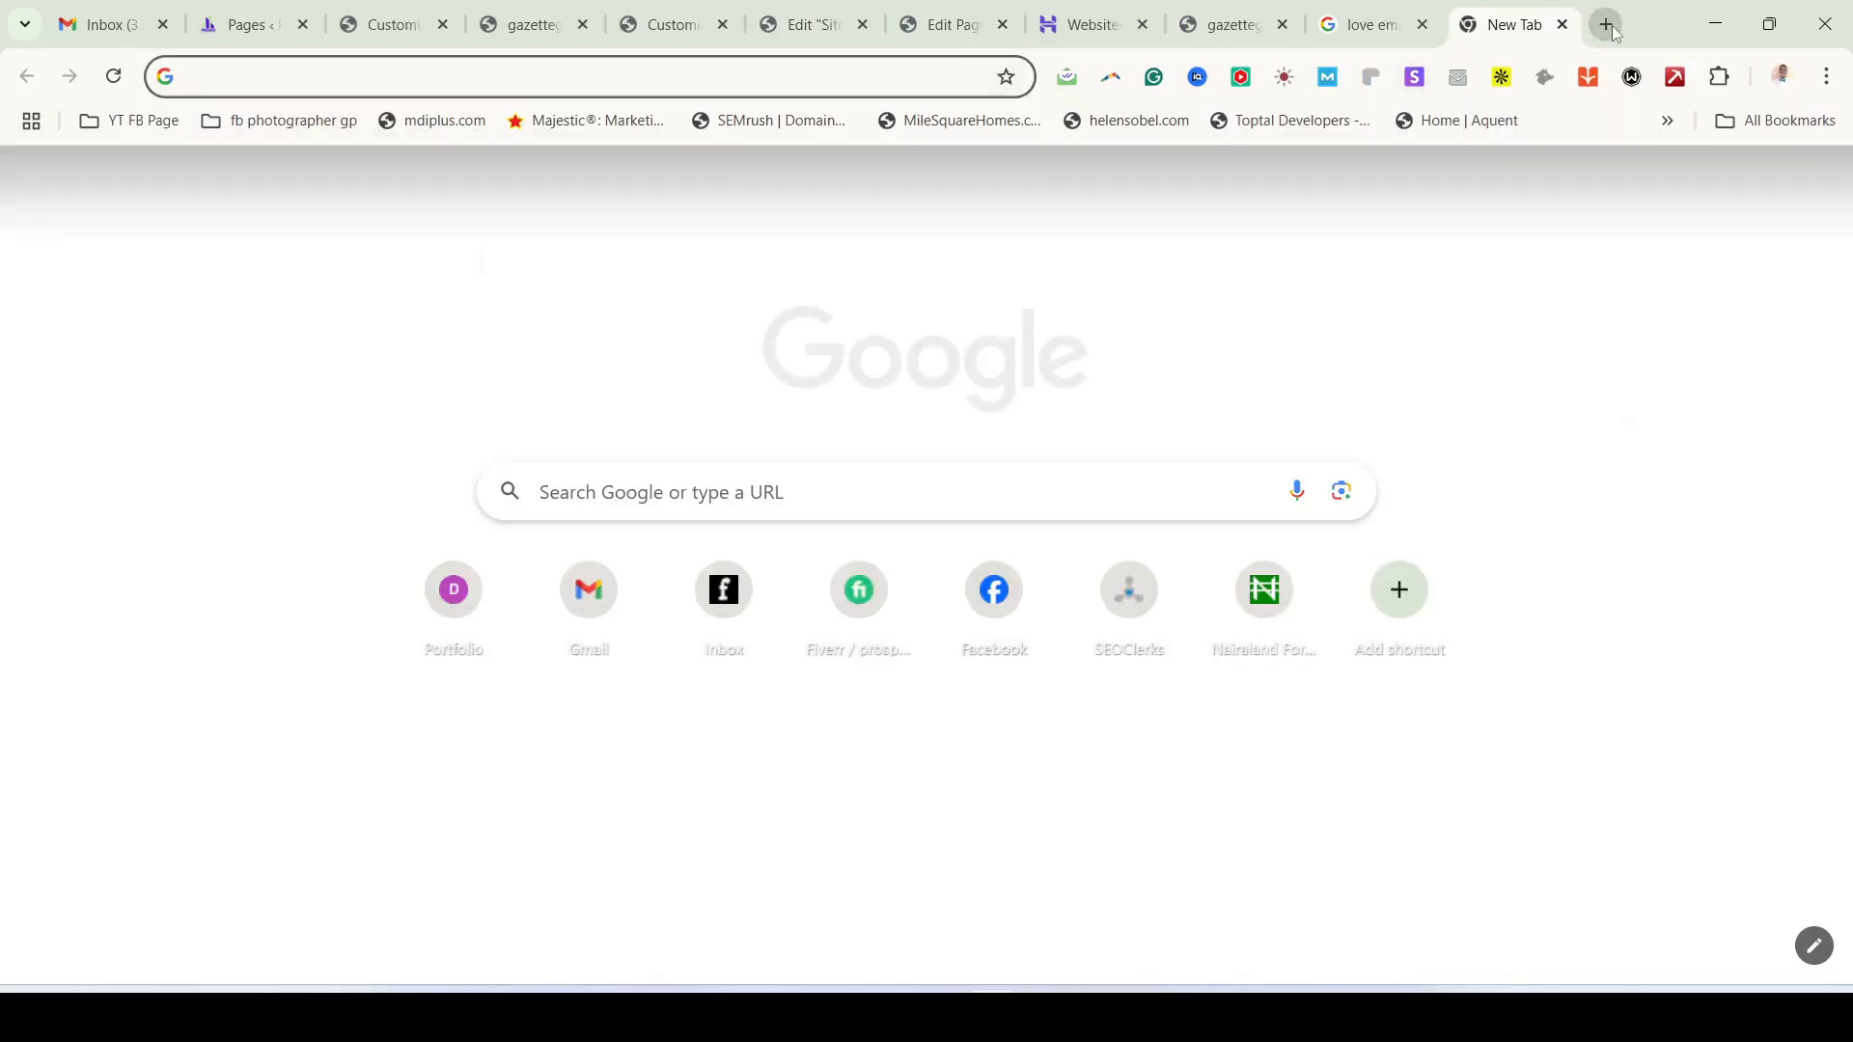
text(hyper)
key(Return)
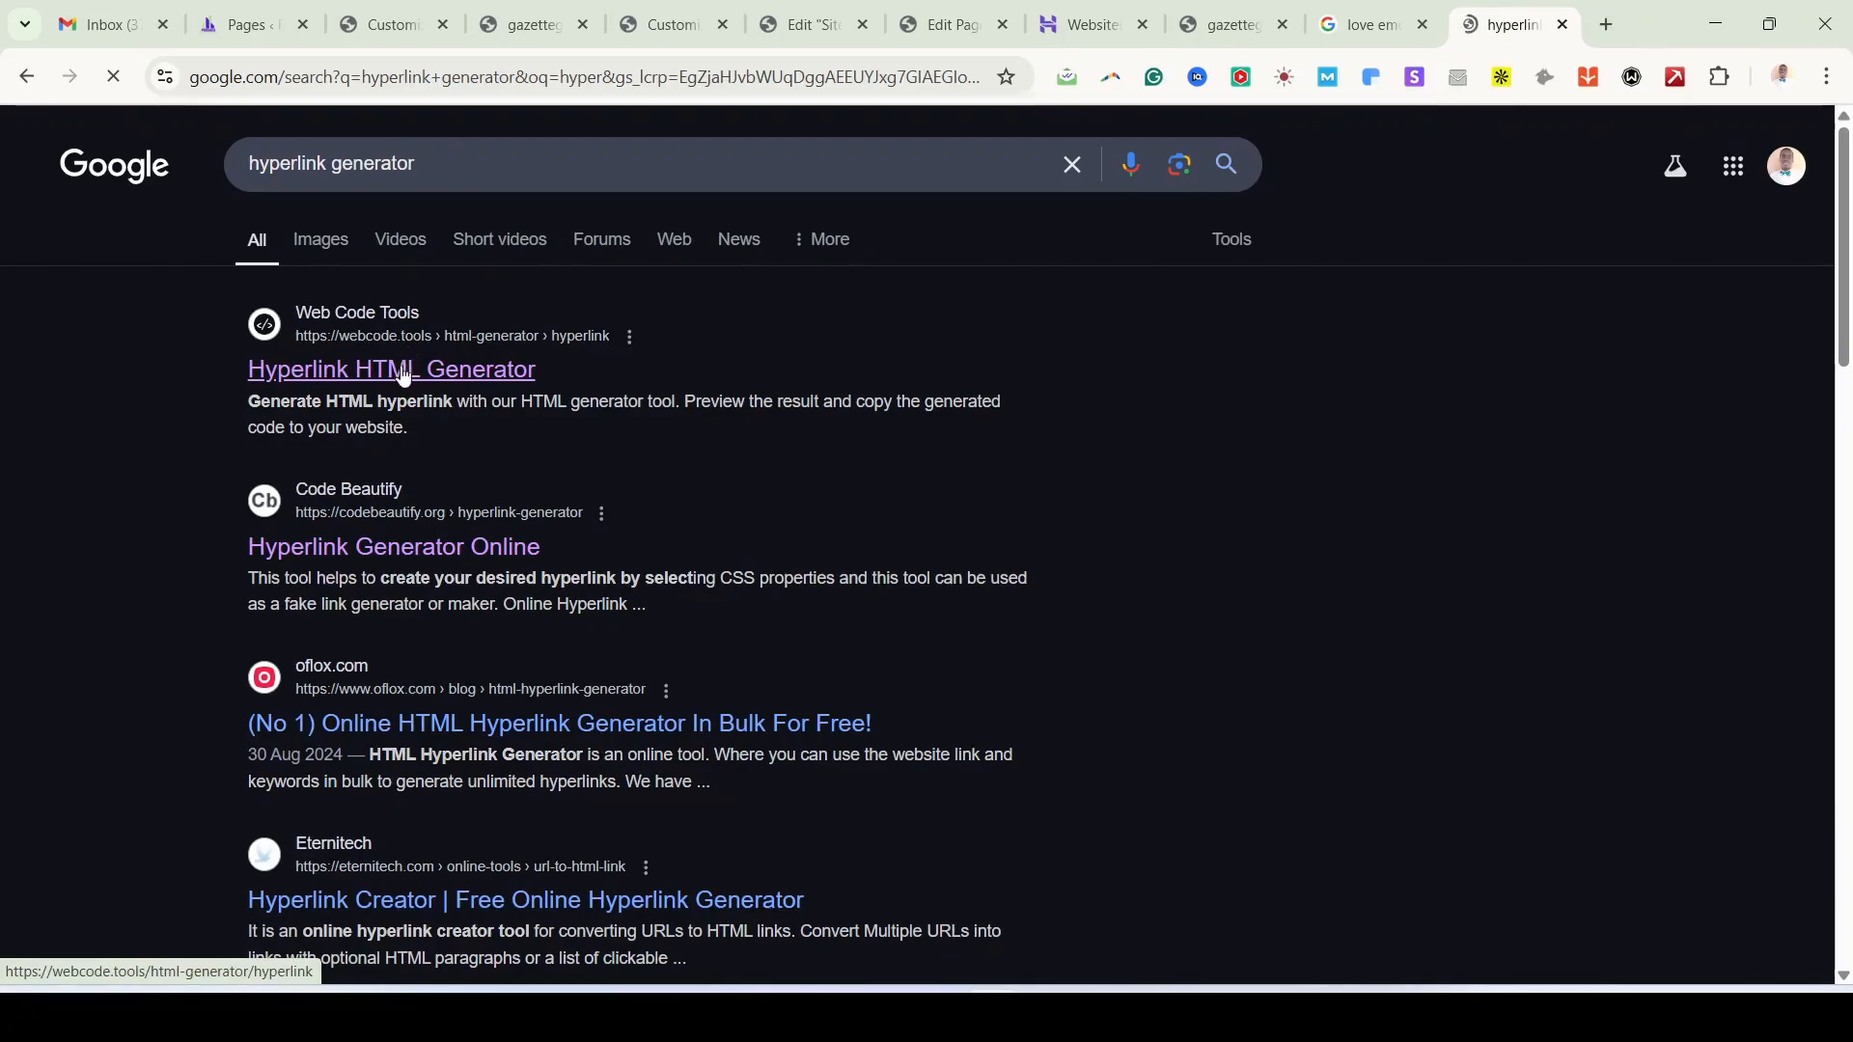
middle_click(472, 377)
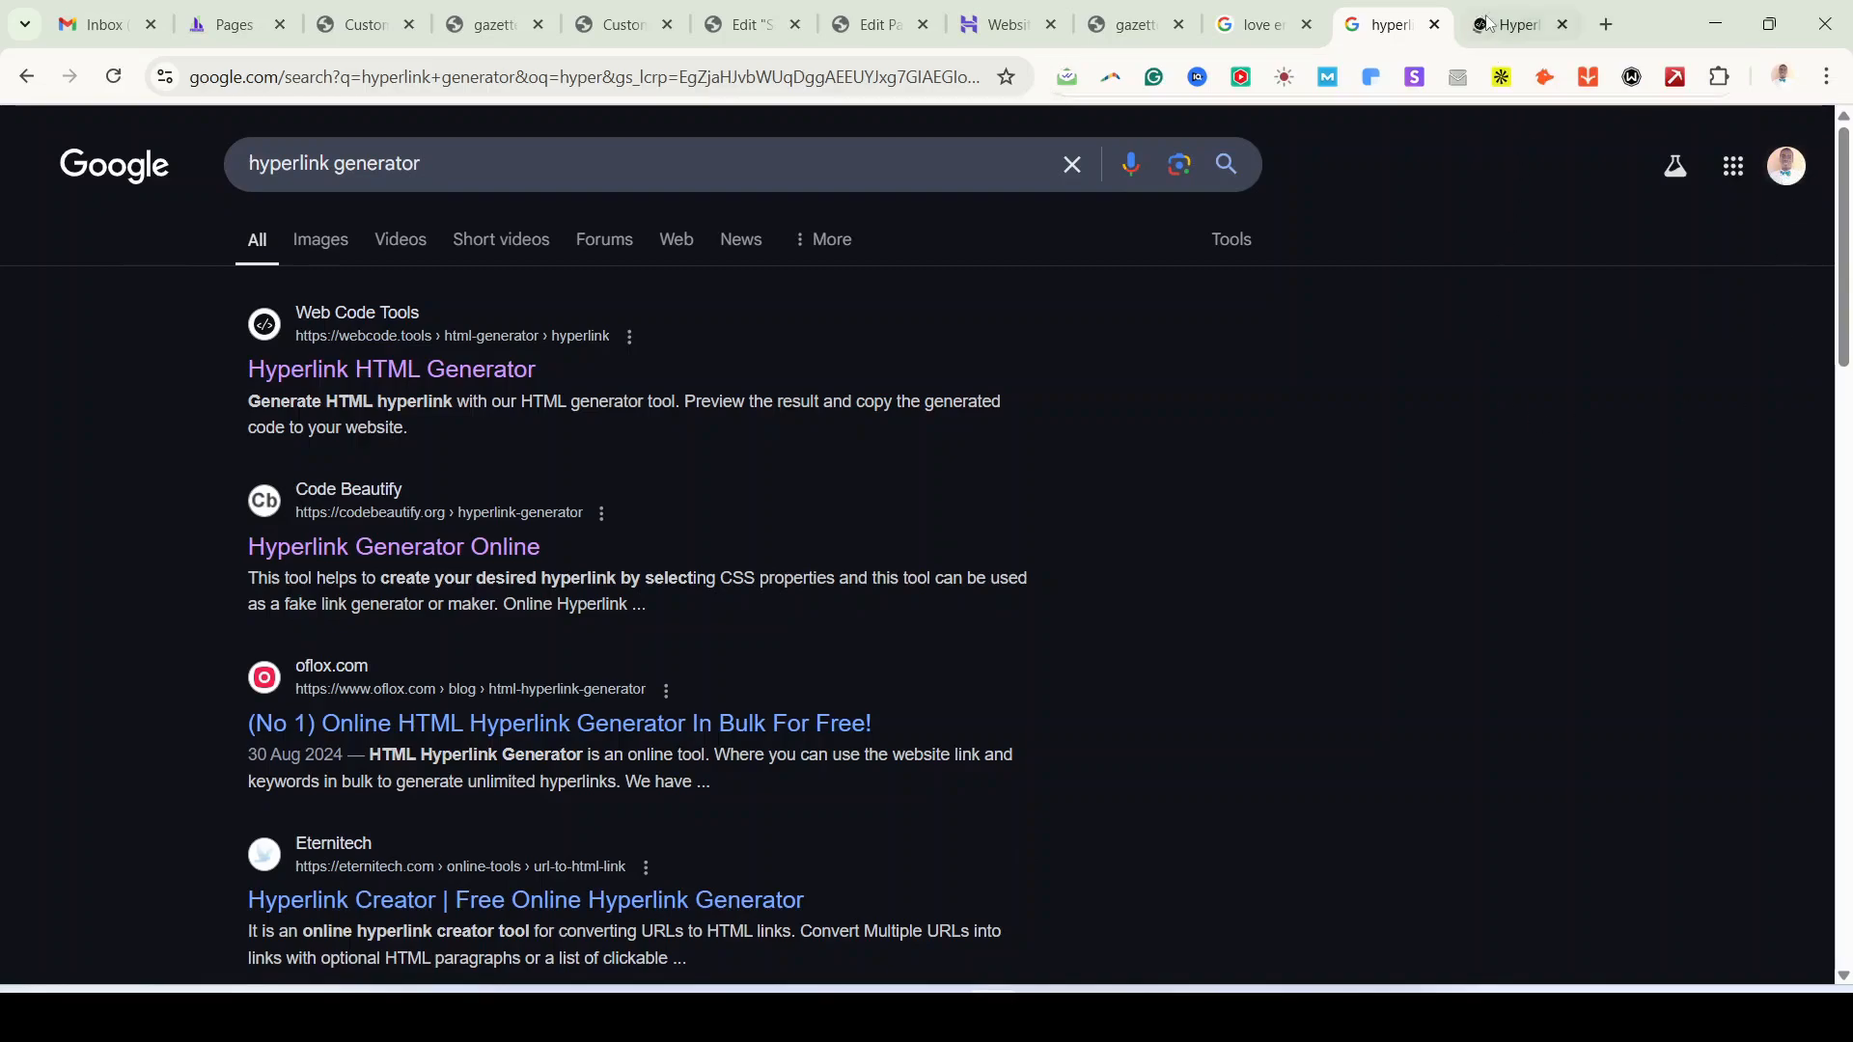
Step: In the Hyperlink HTML Generator, replace the default 'Click here' link text with 'PA DigiTech'
key(ctrl+Tab)
scroll(460, 736, down, 3)
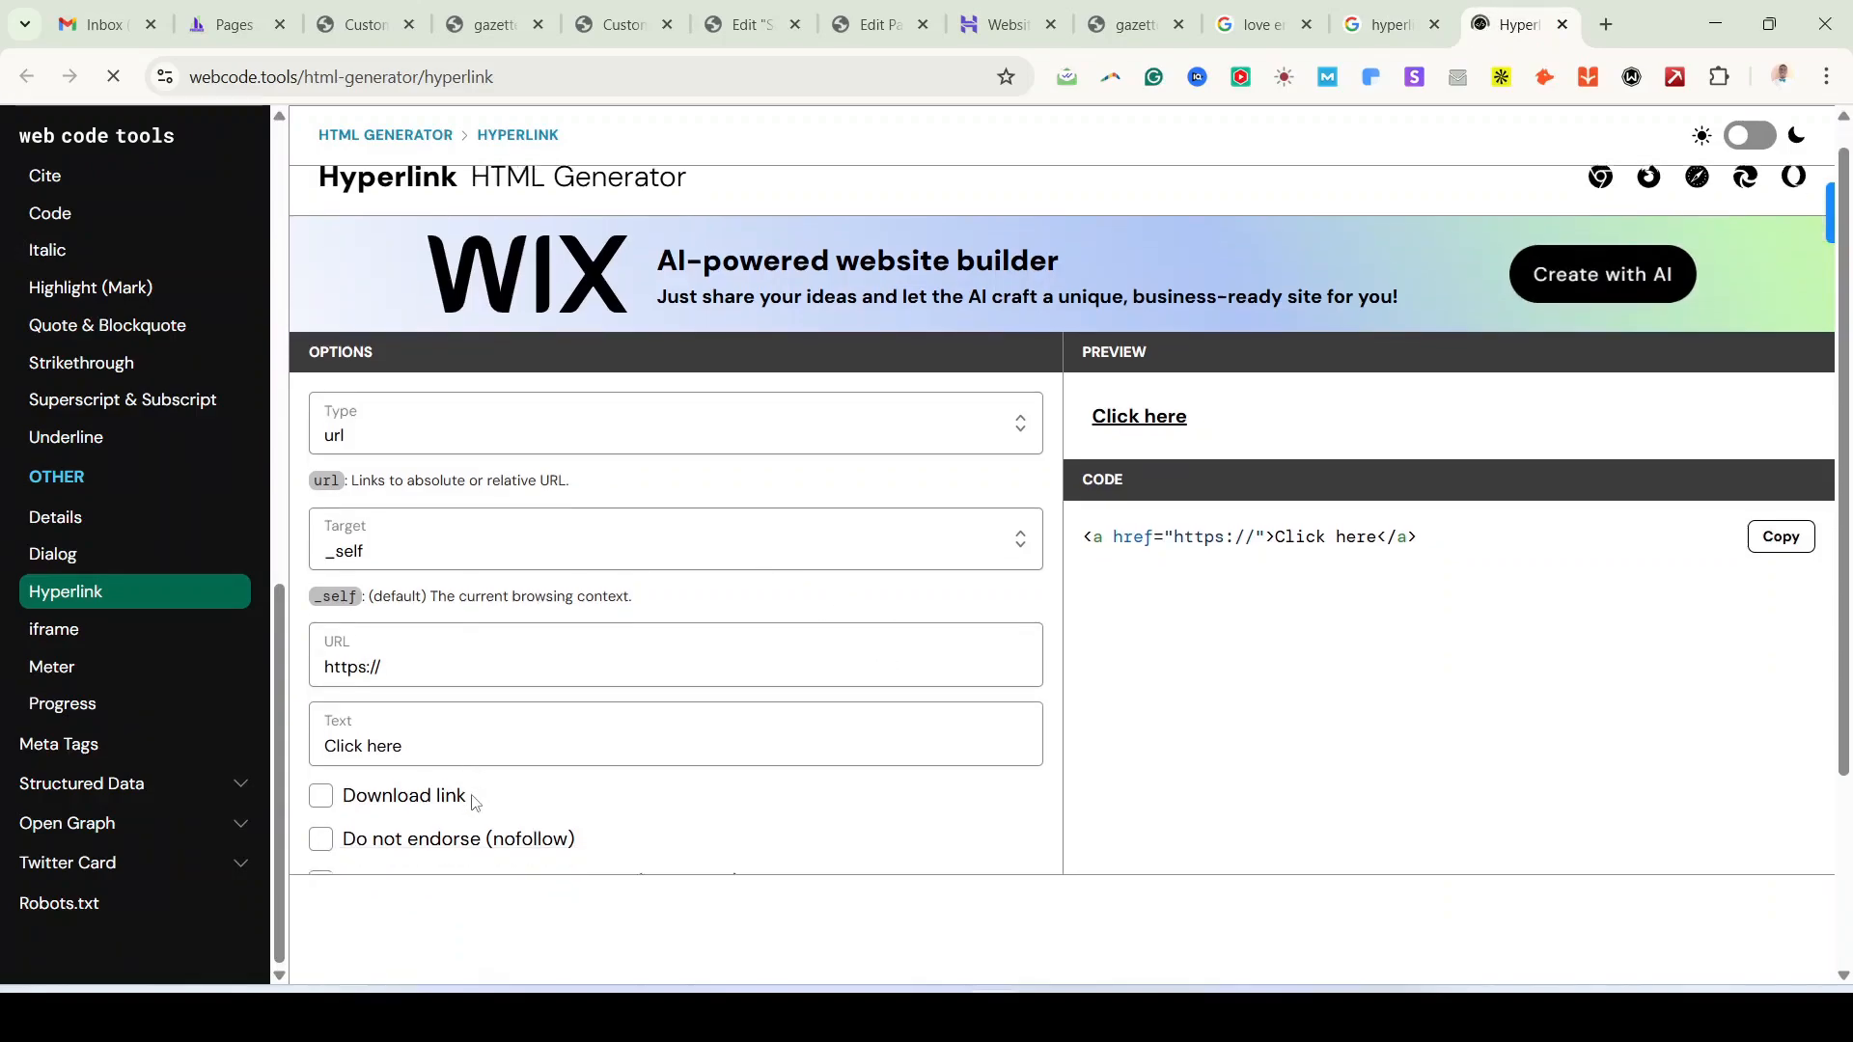
click(430, 540)
triple_click(431, 540)
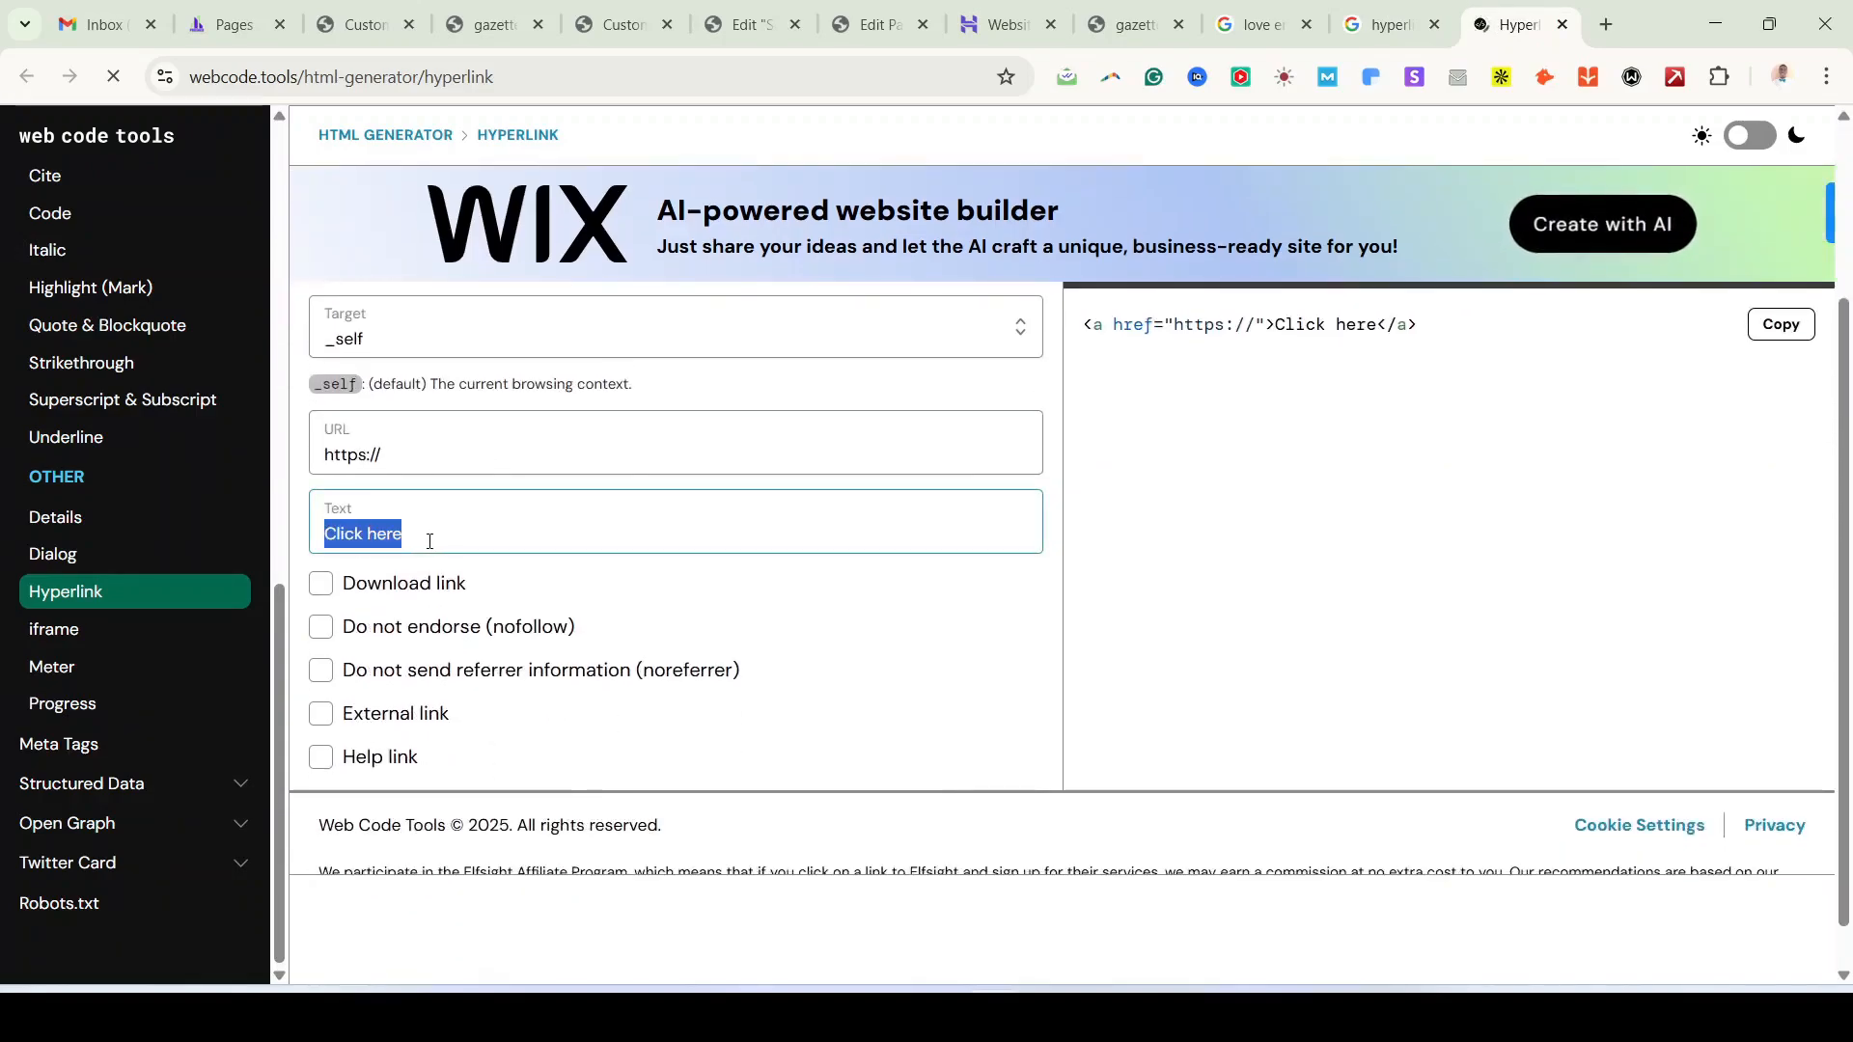
text(PA )
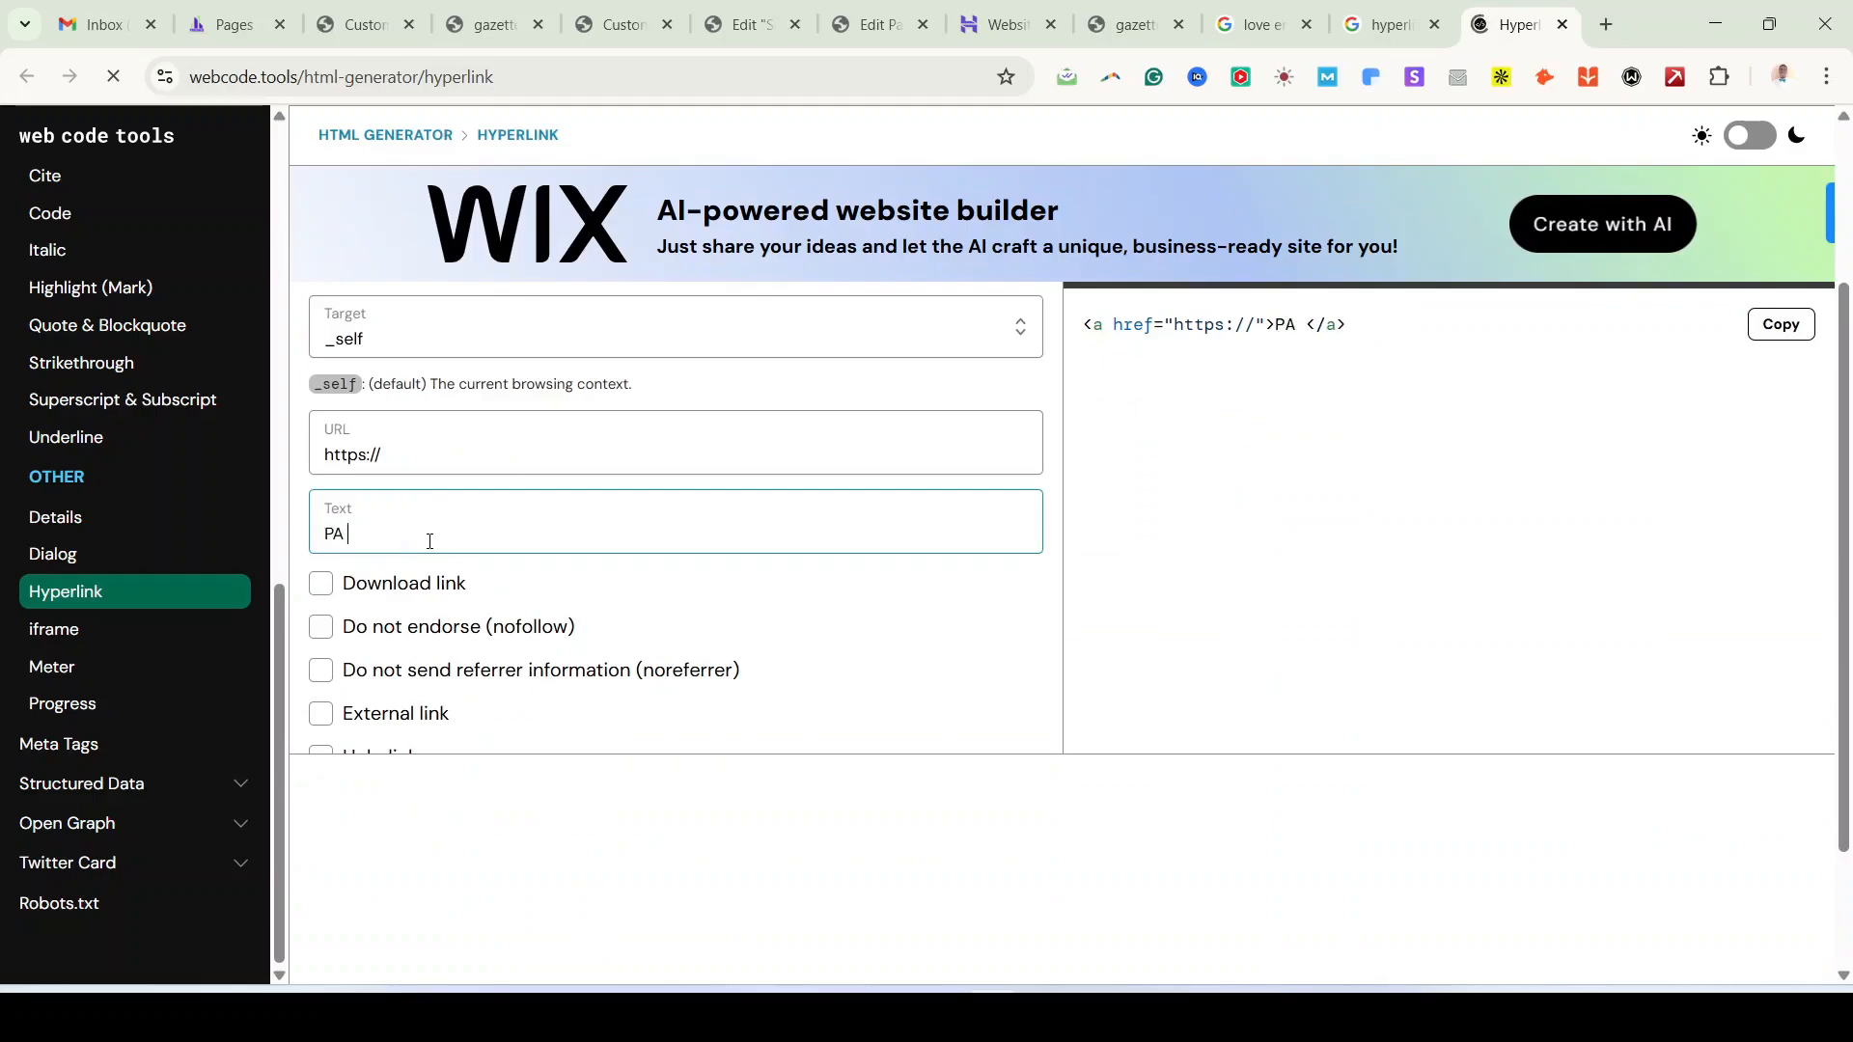
text(DigiTech)
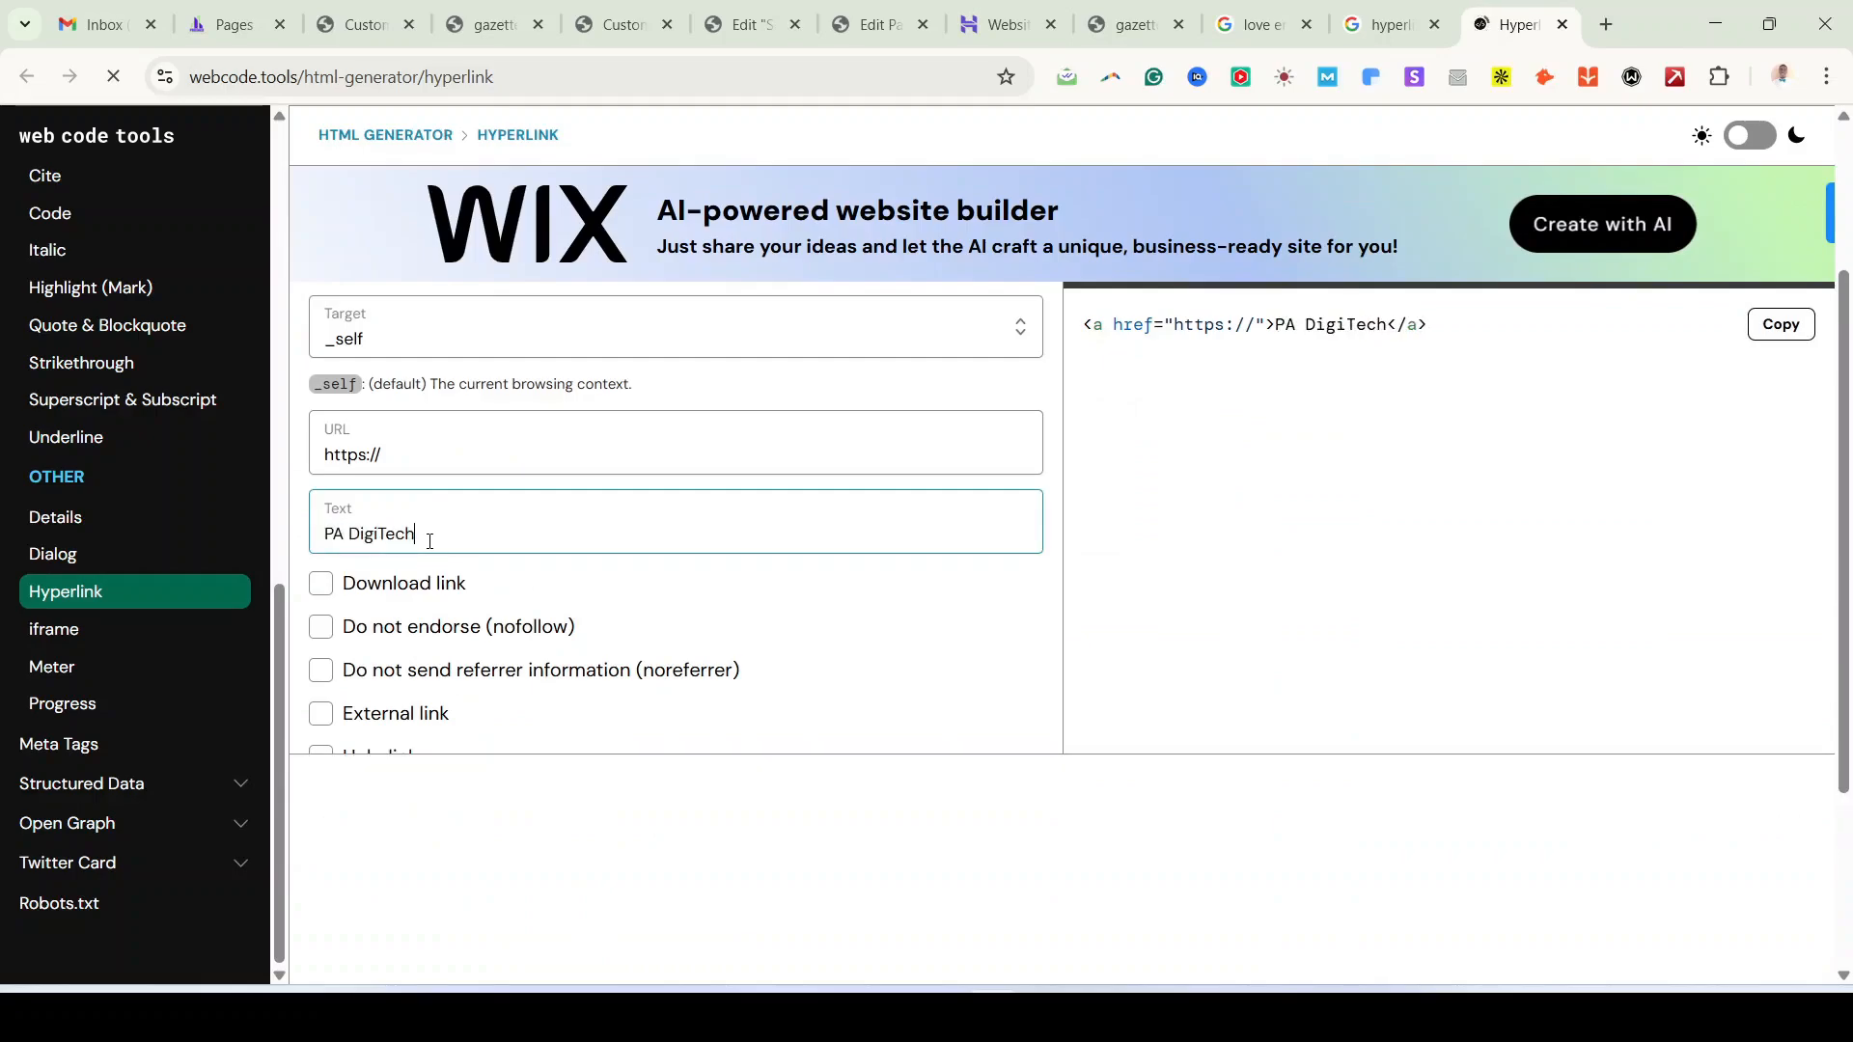
click(449, 448)
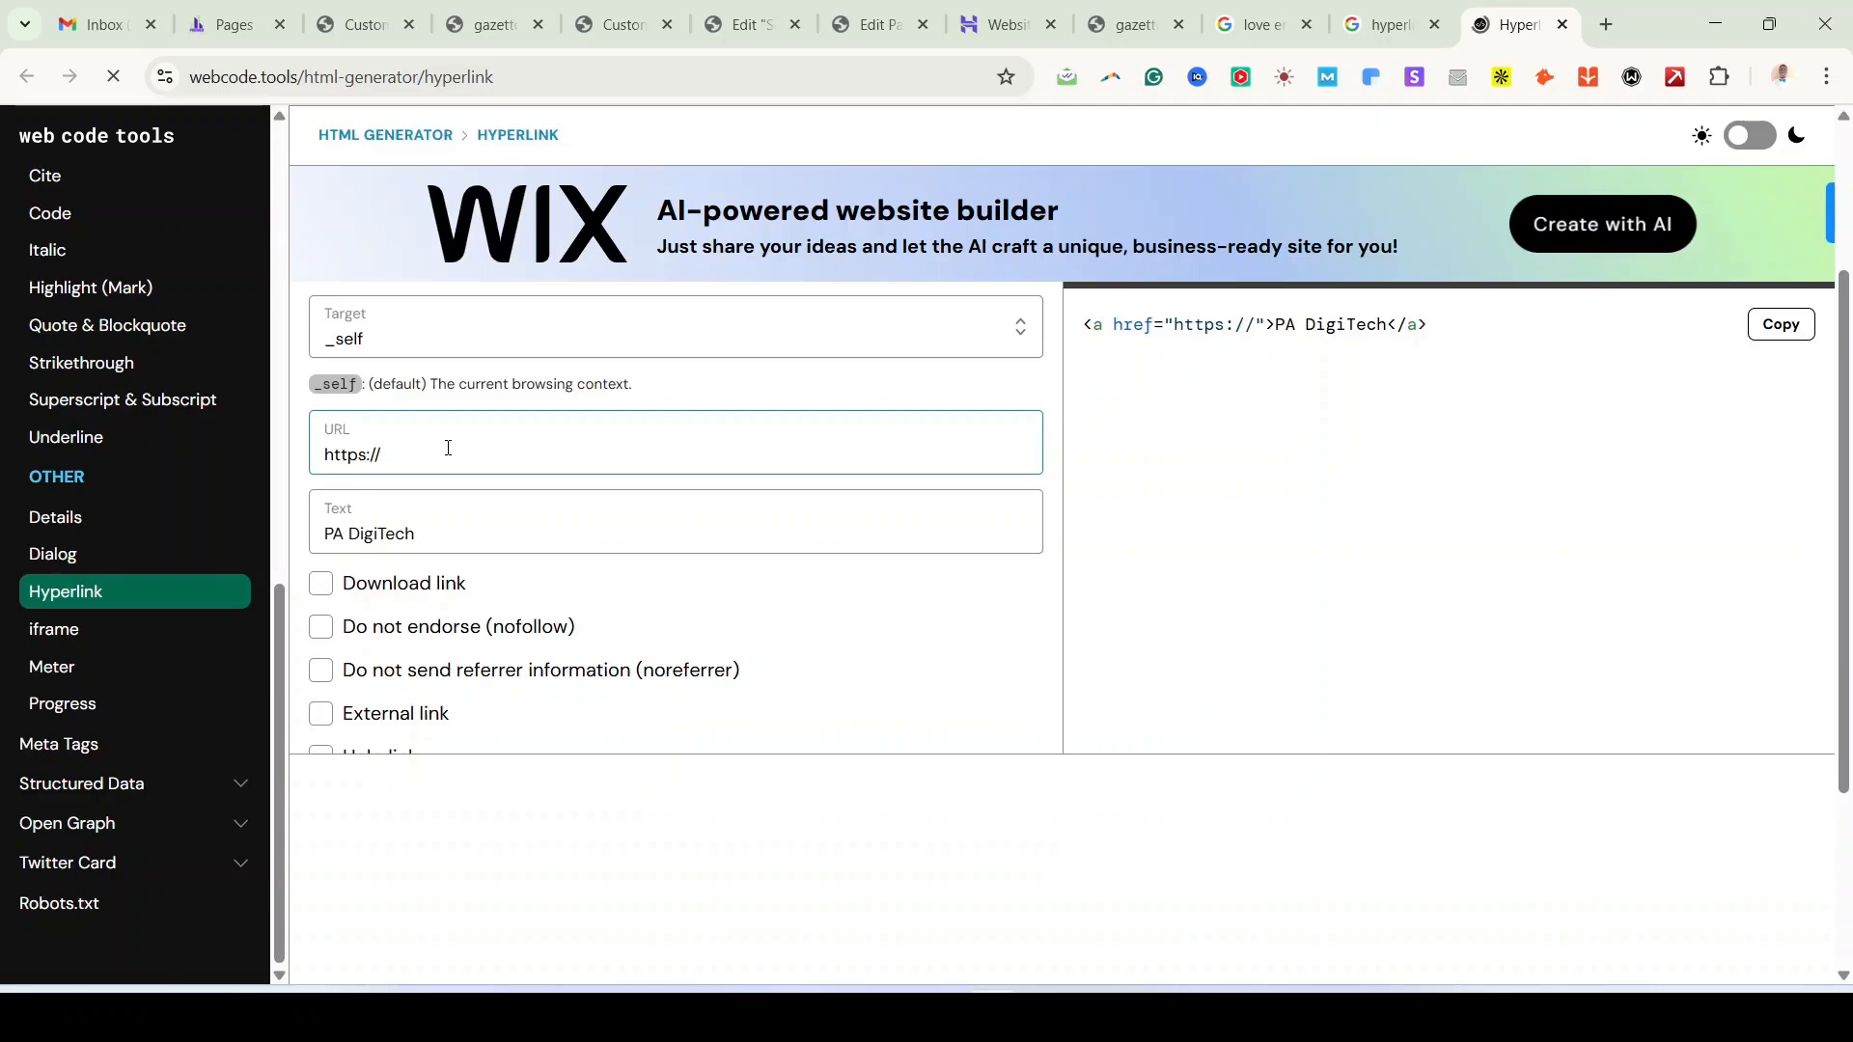
text(ak)
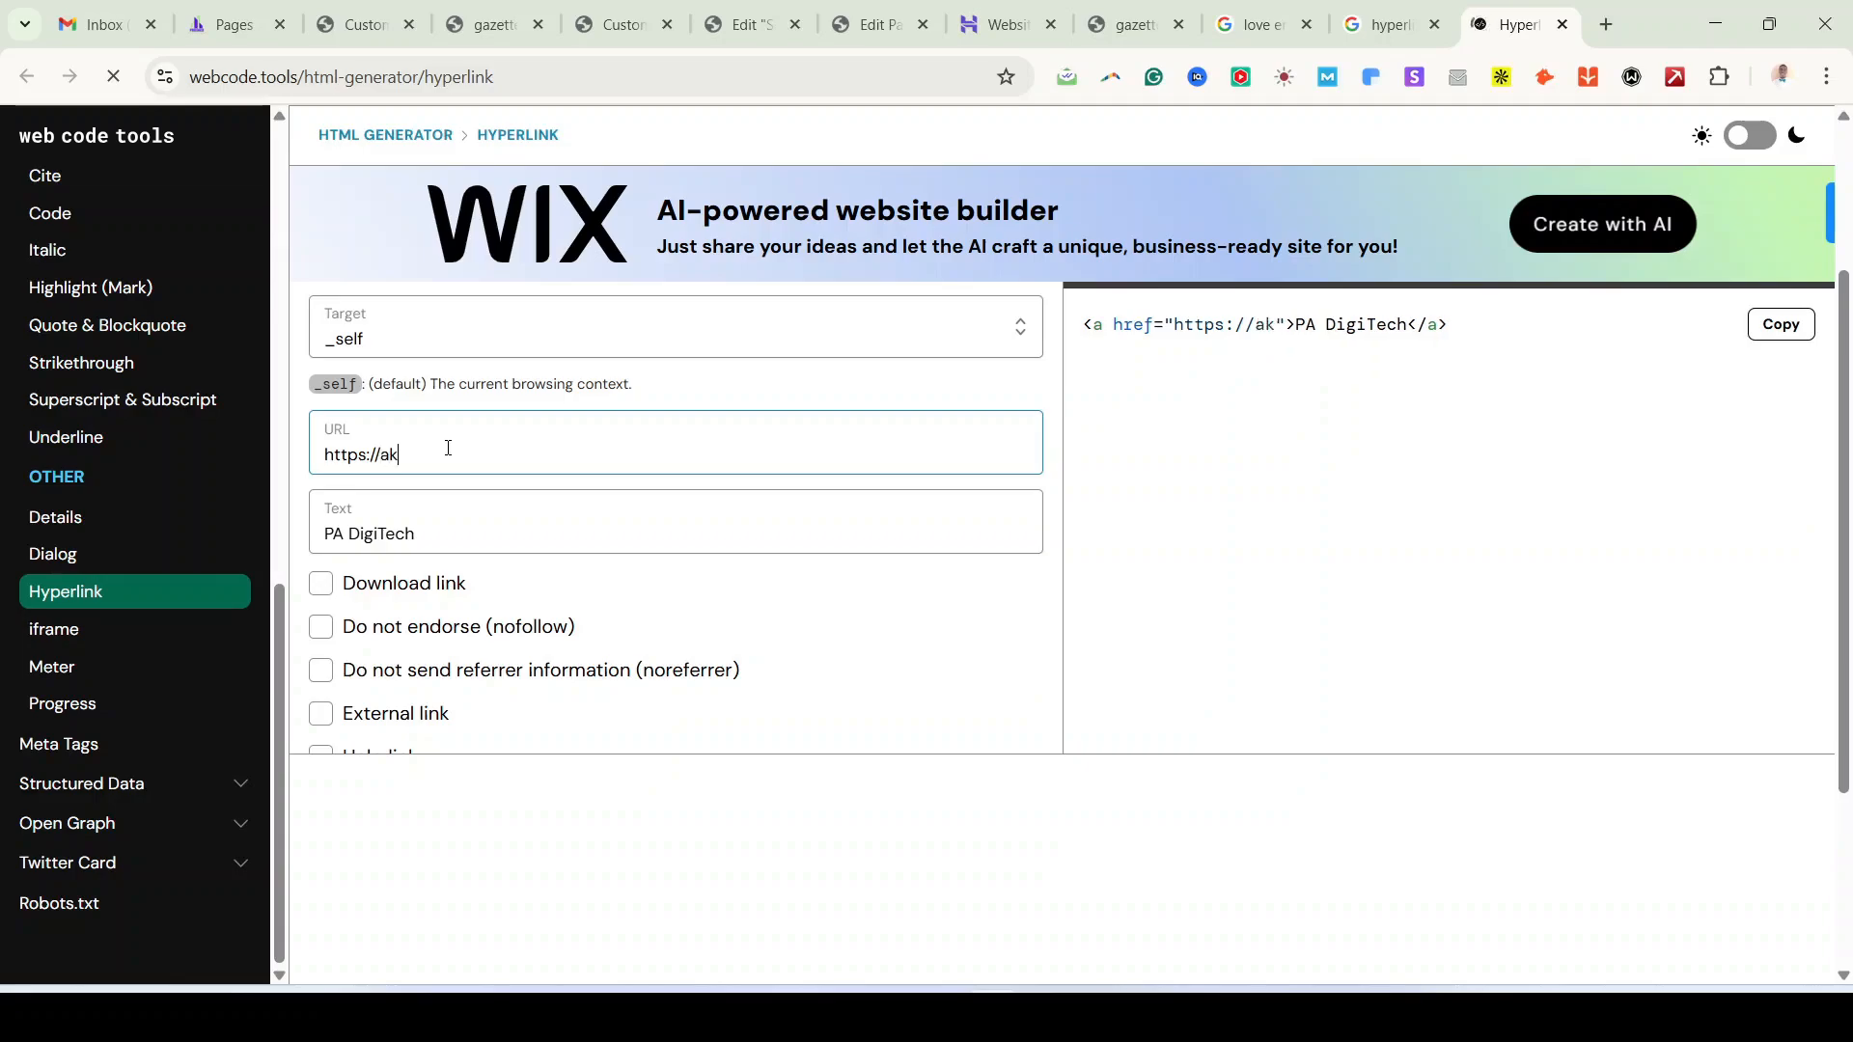
text(prosperblog)
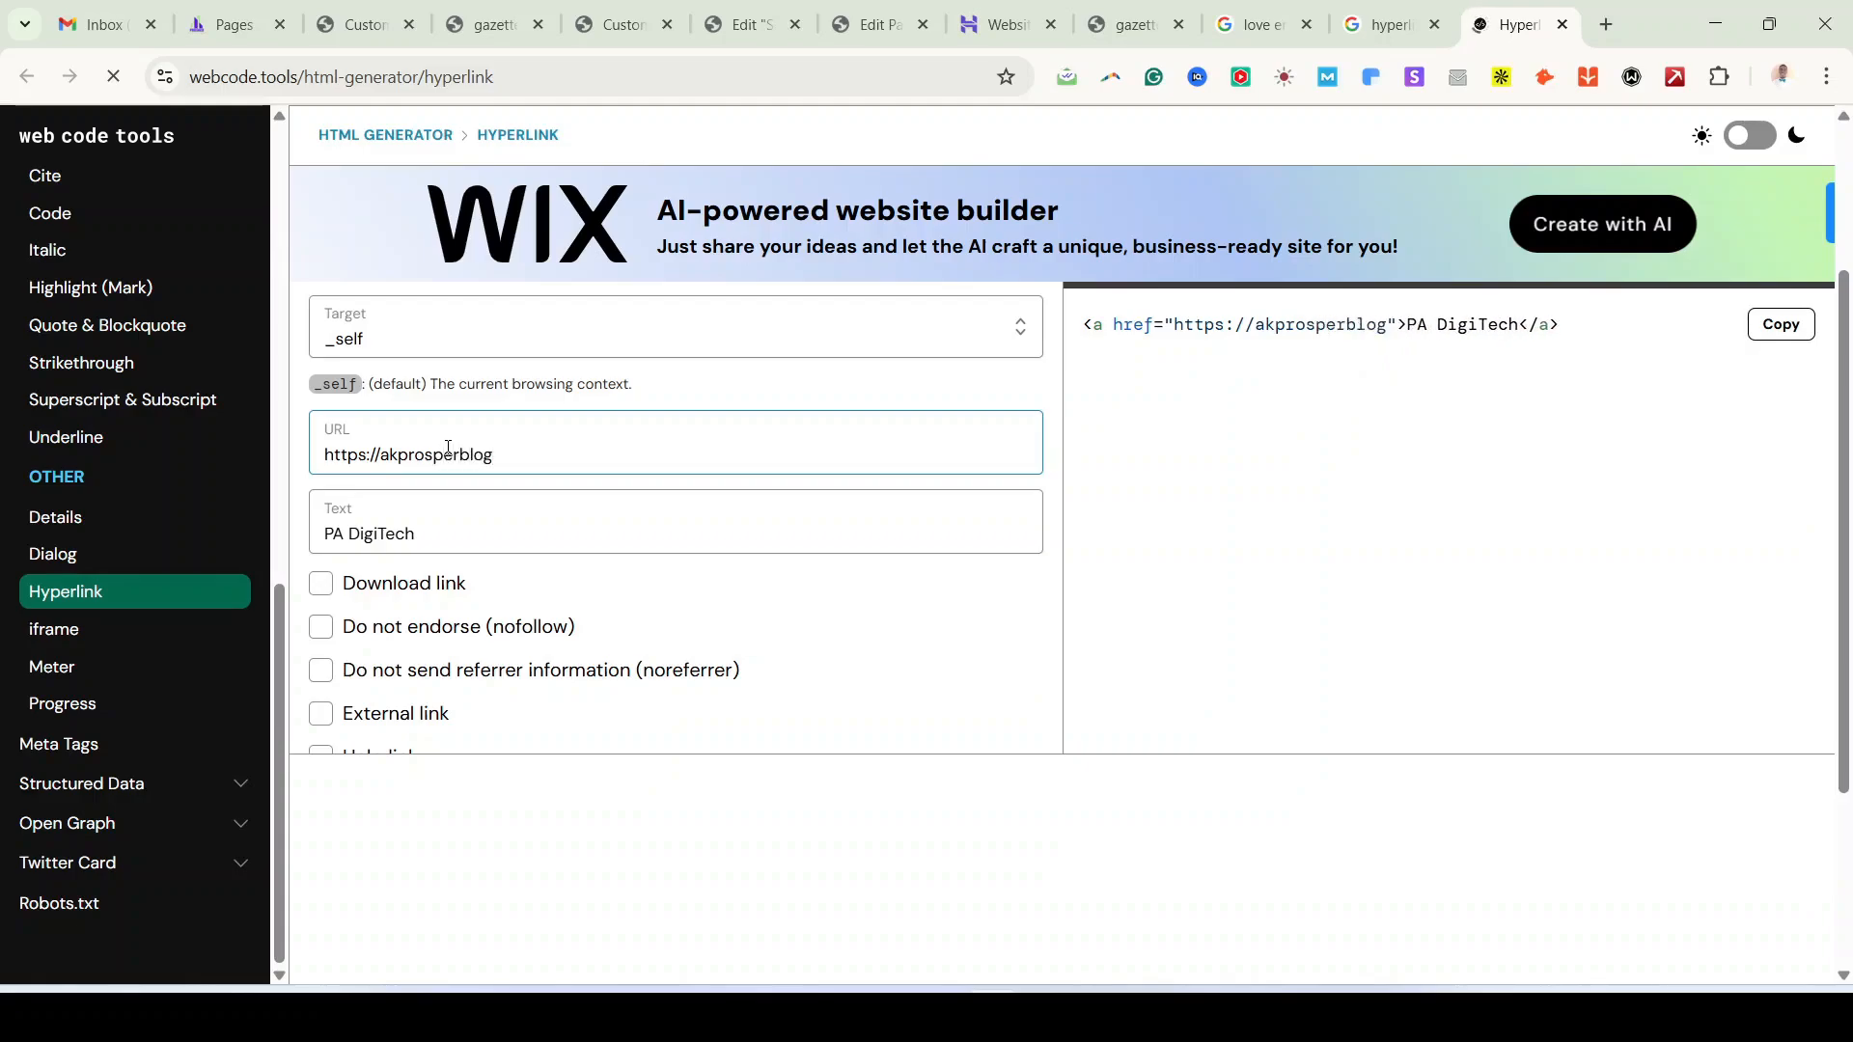
text(.com)
key(BackSpace)
key(BackSpace)
key(BackSpace)
key(BackSpace)
key(BackSpace)
key(BackSpace)
key(BackSpace)
key(BackSpace)
key(BackSpace)
key(BackSpace)
key(BackSpace)
key(BackSpace)
key(BackSpace)
key(BackSpace)
key(BackSpace)
key(BackSpace)
key(BackSpace)
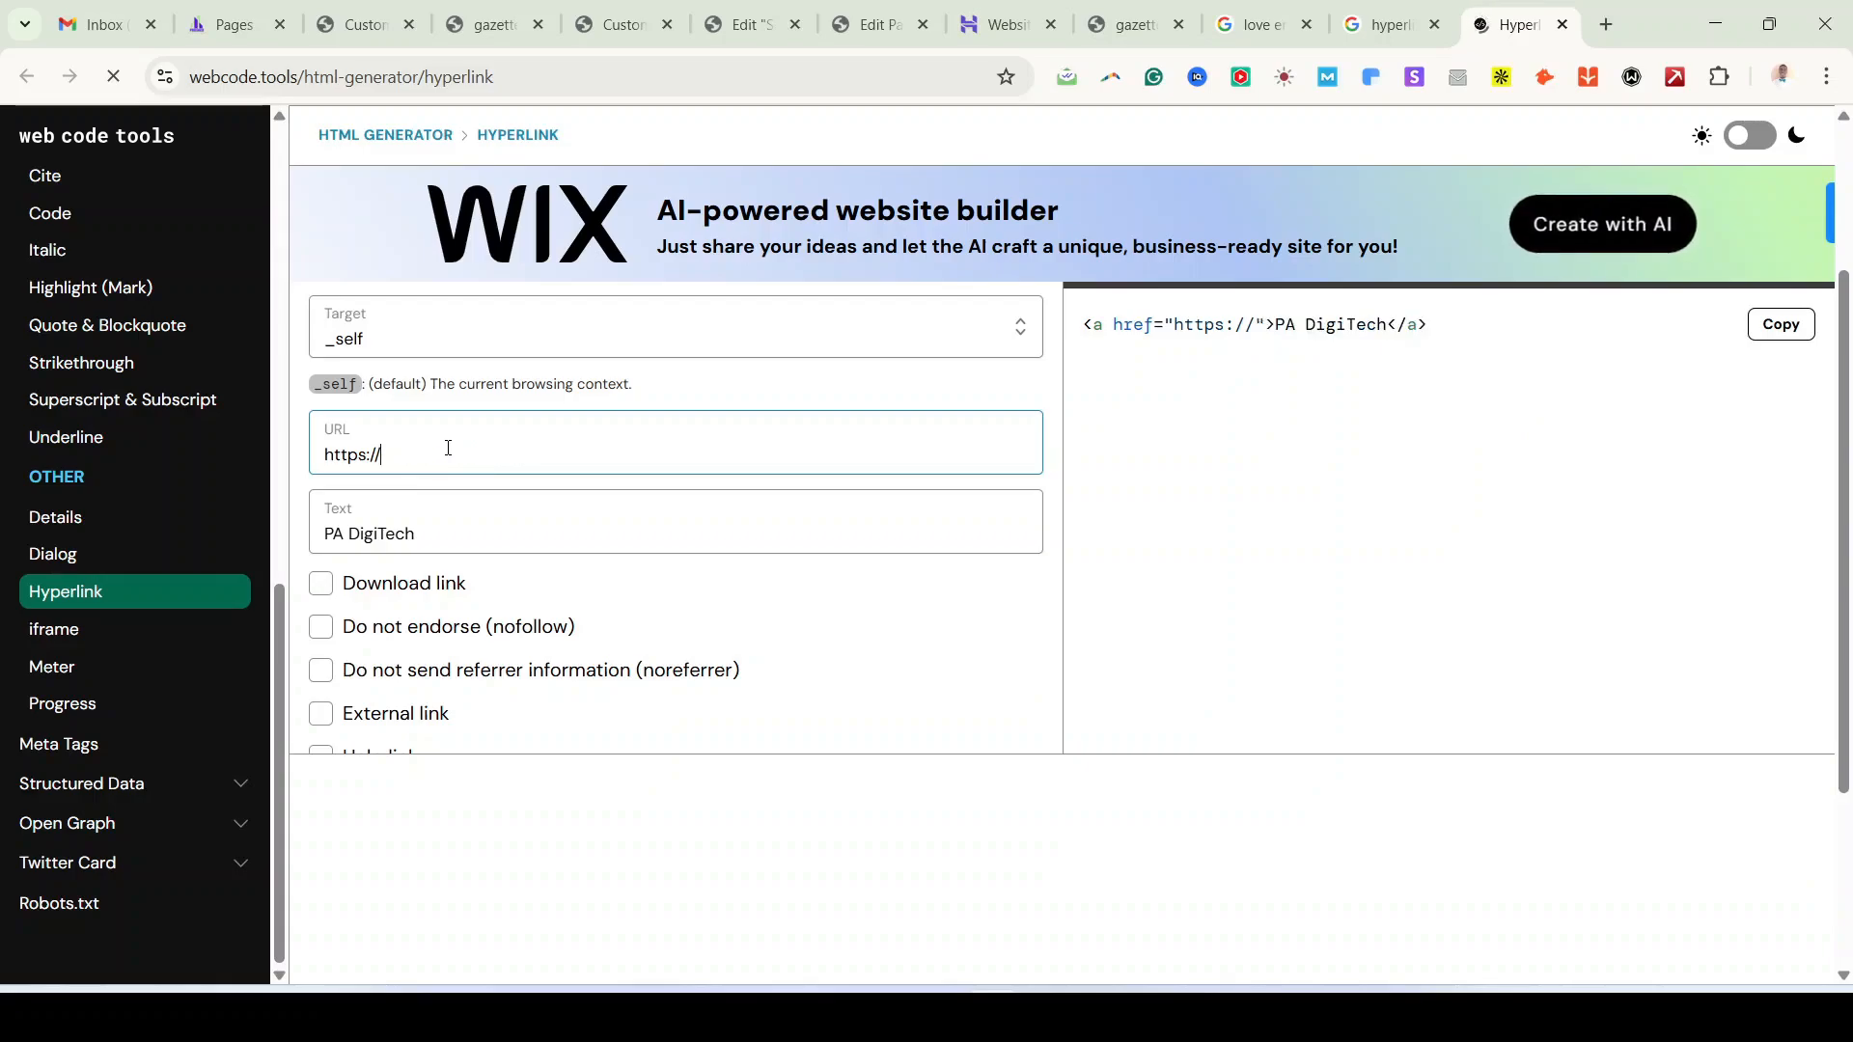
text(padigitr)
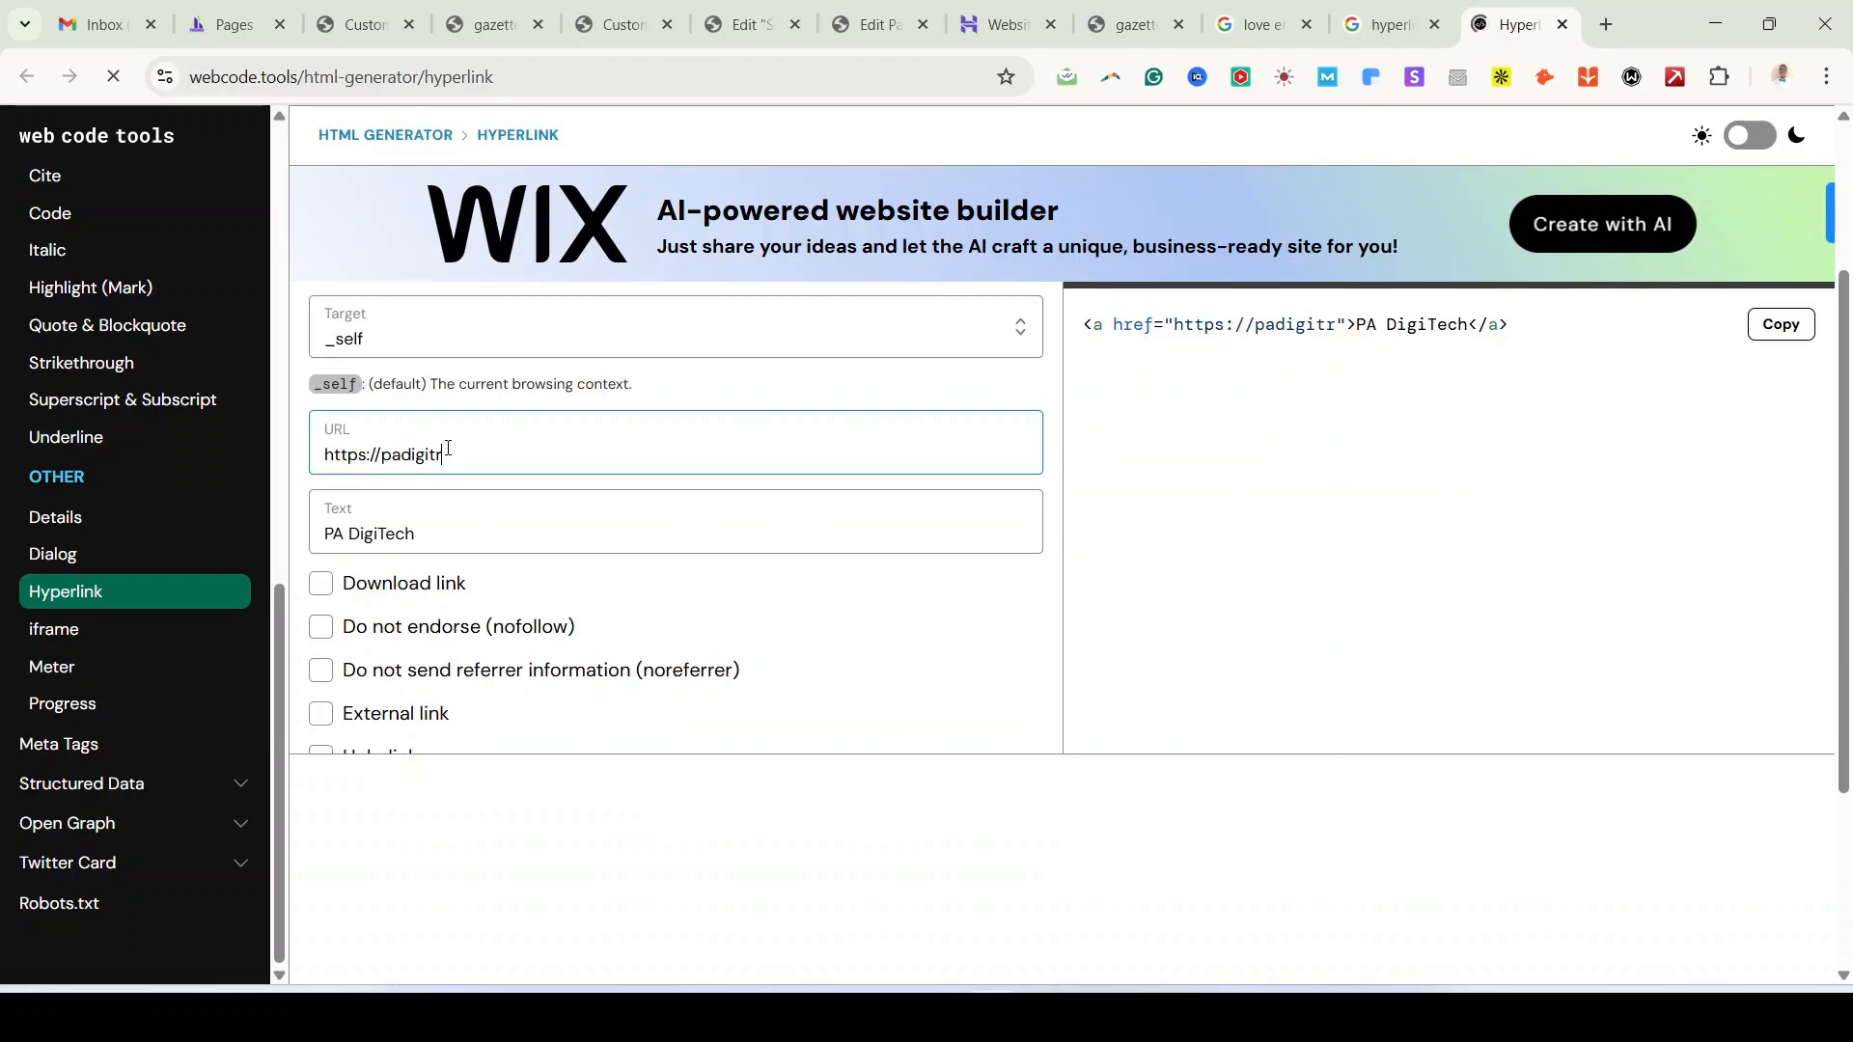
key(BackSpace)
text(ech)
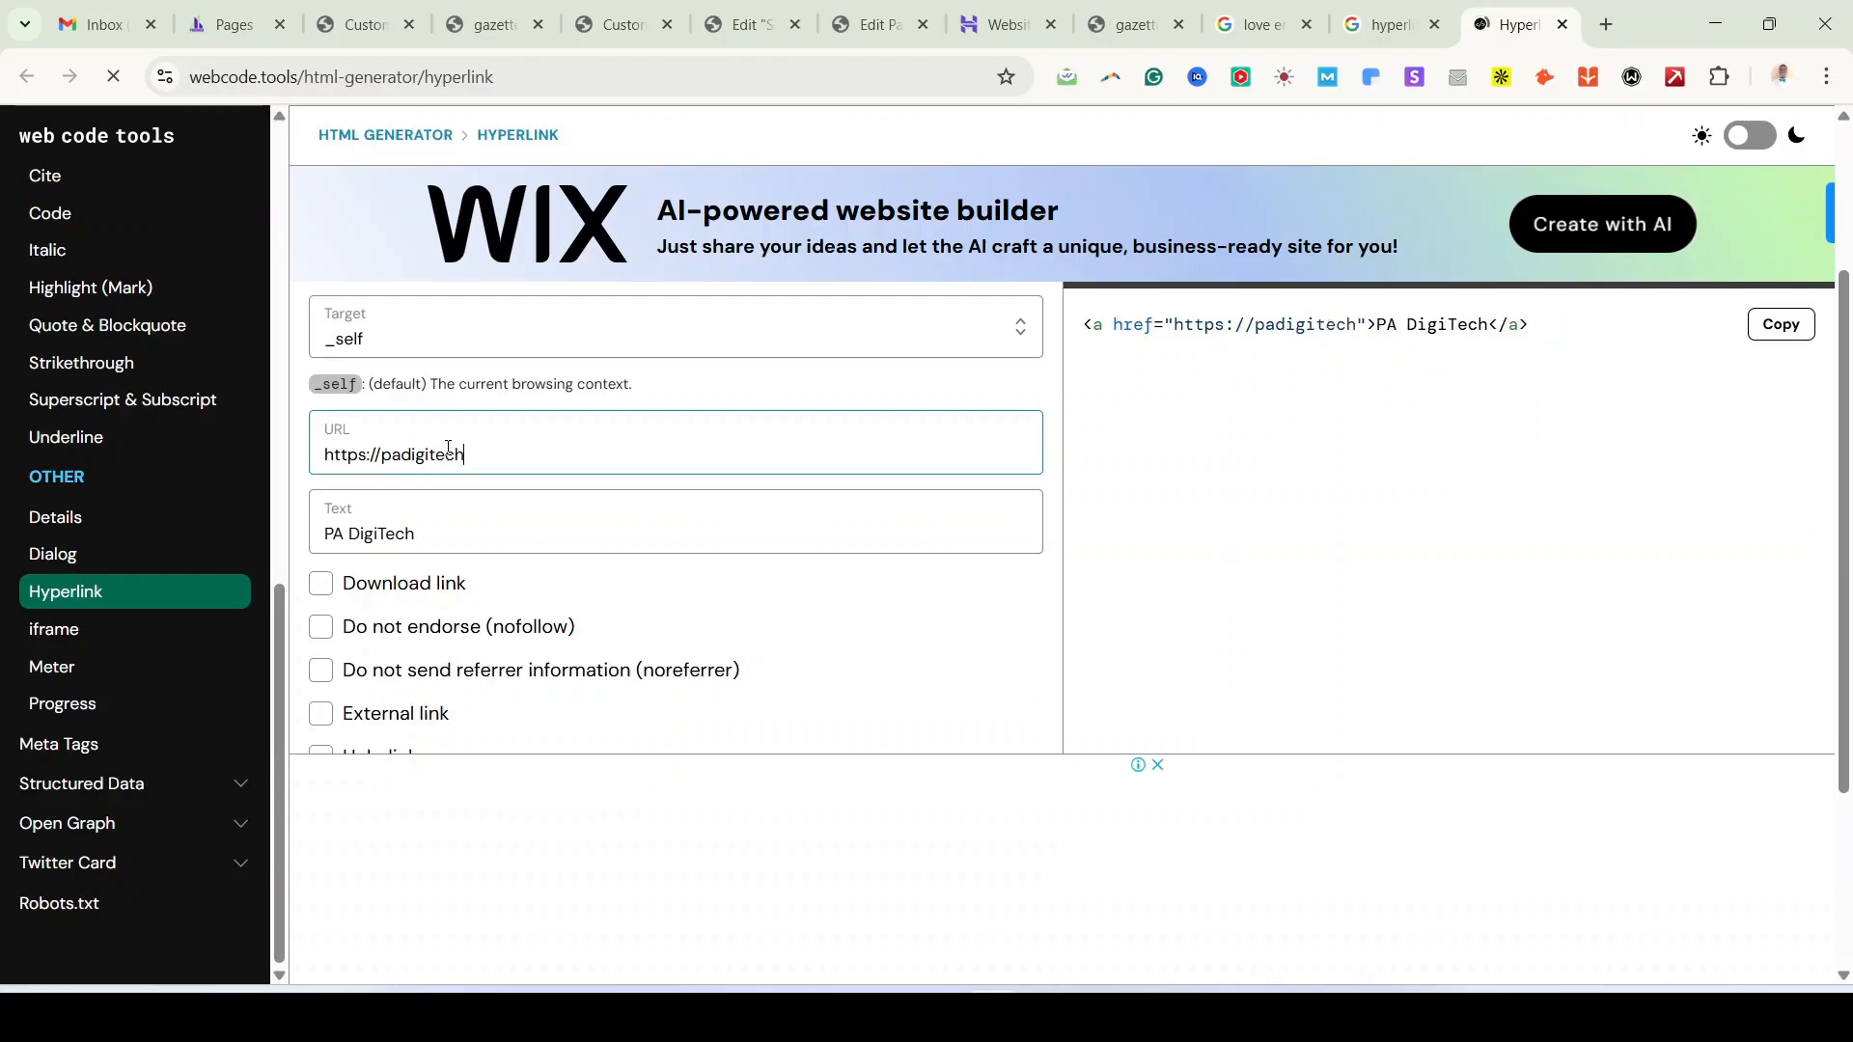
text(.com)
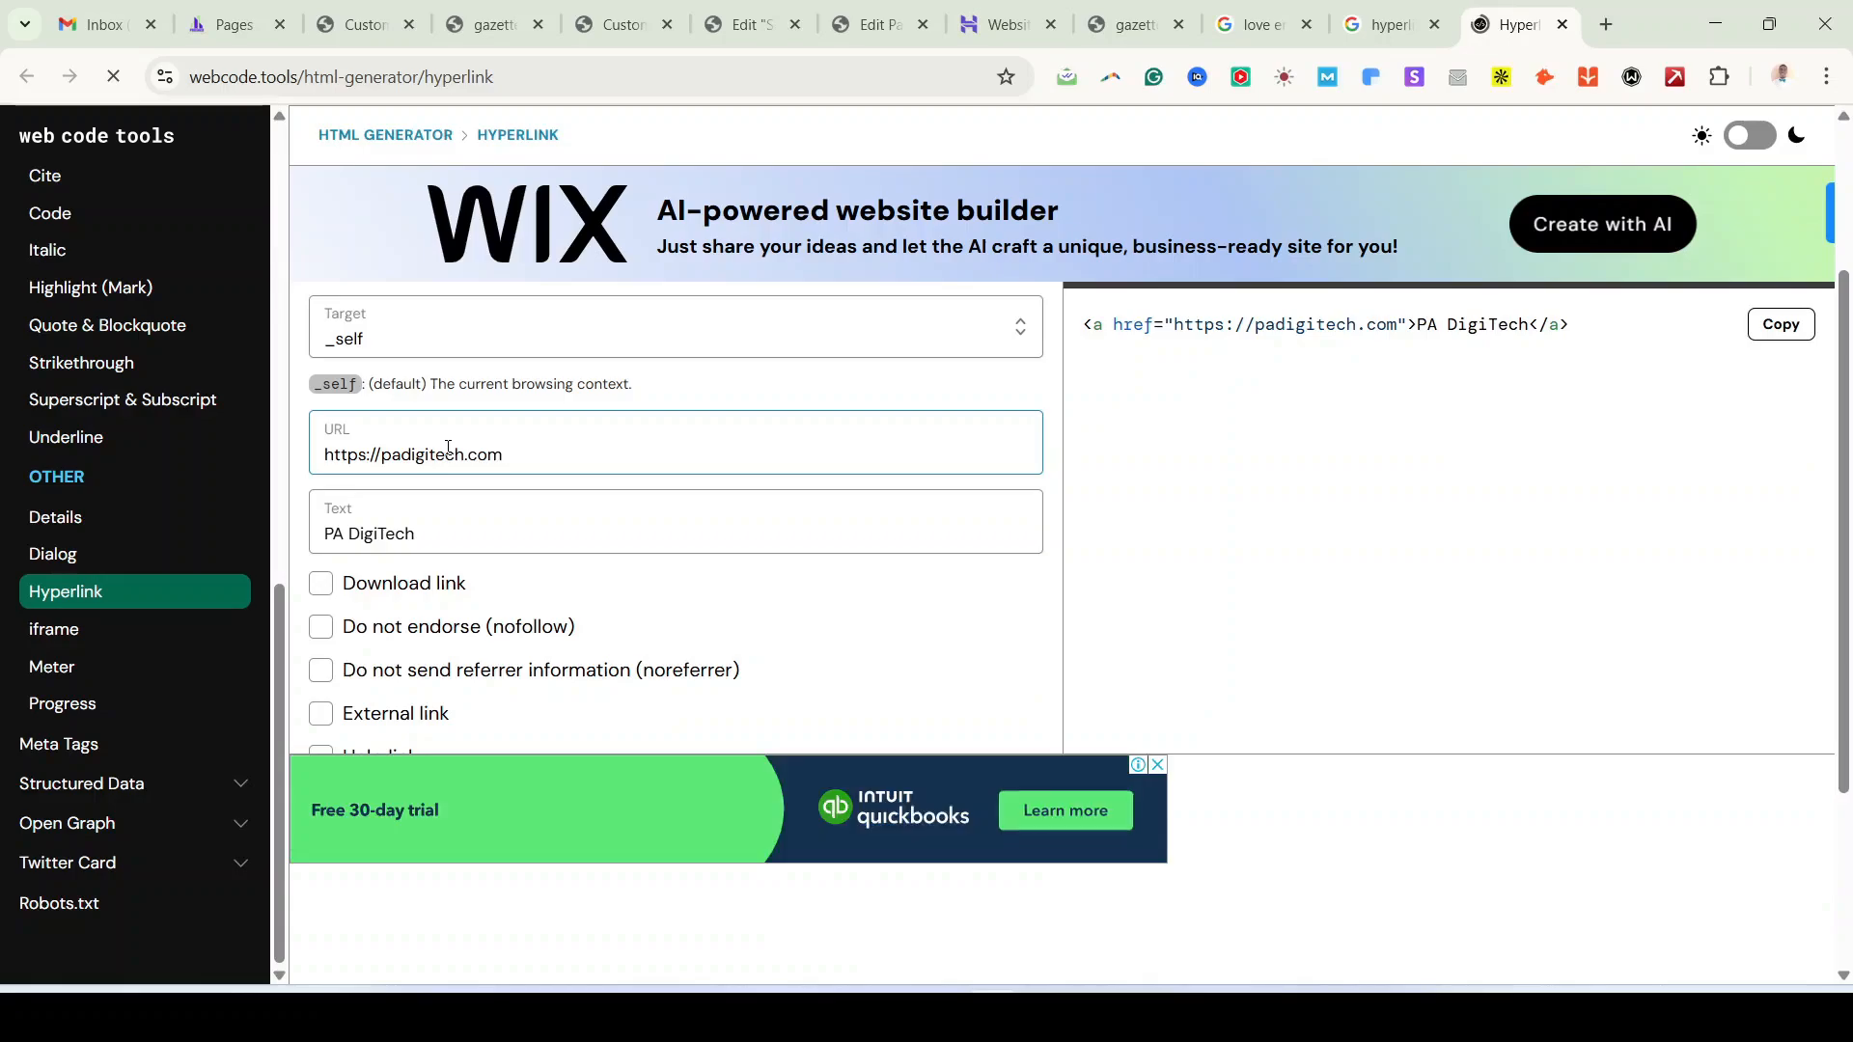
scroll(441, 470, down, 2)
scroll(451, 496, up, 3)
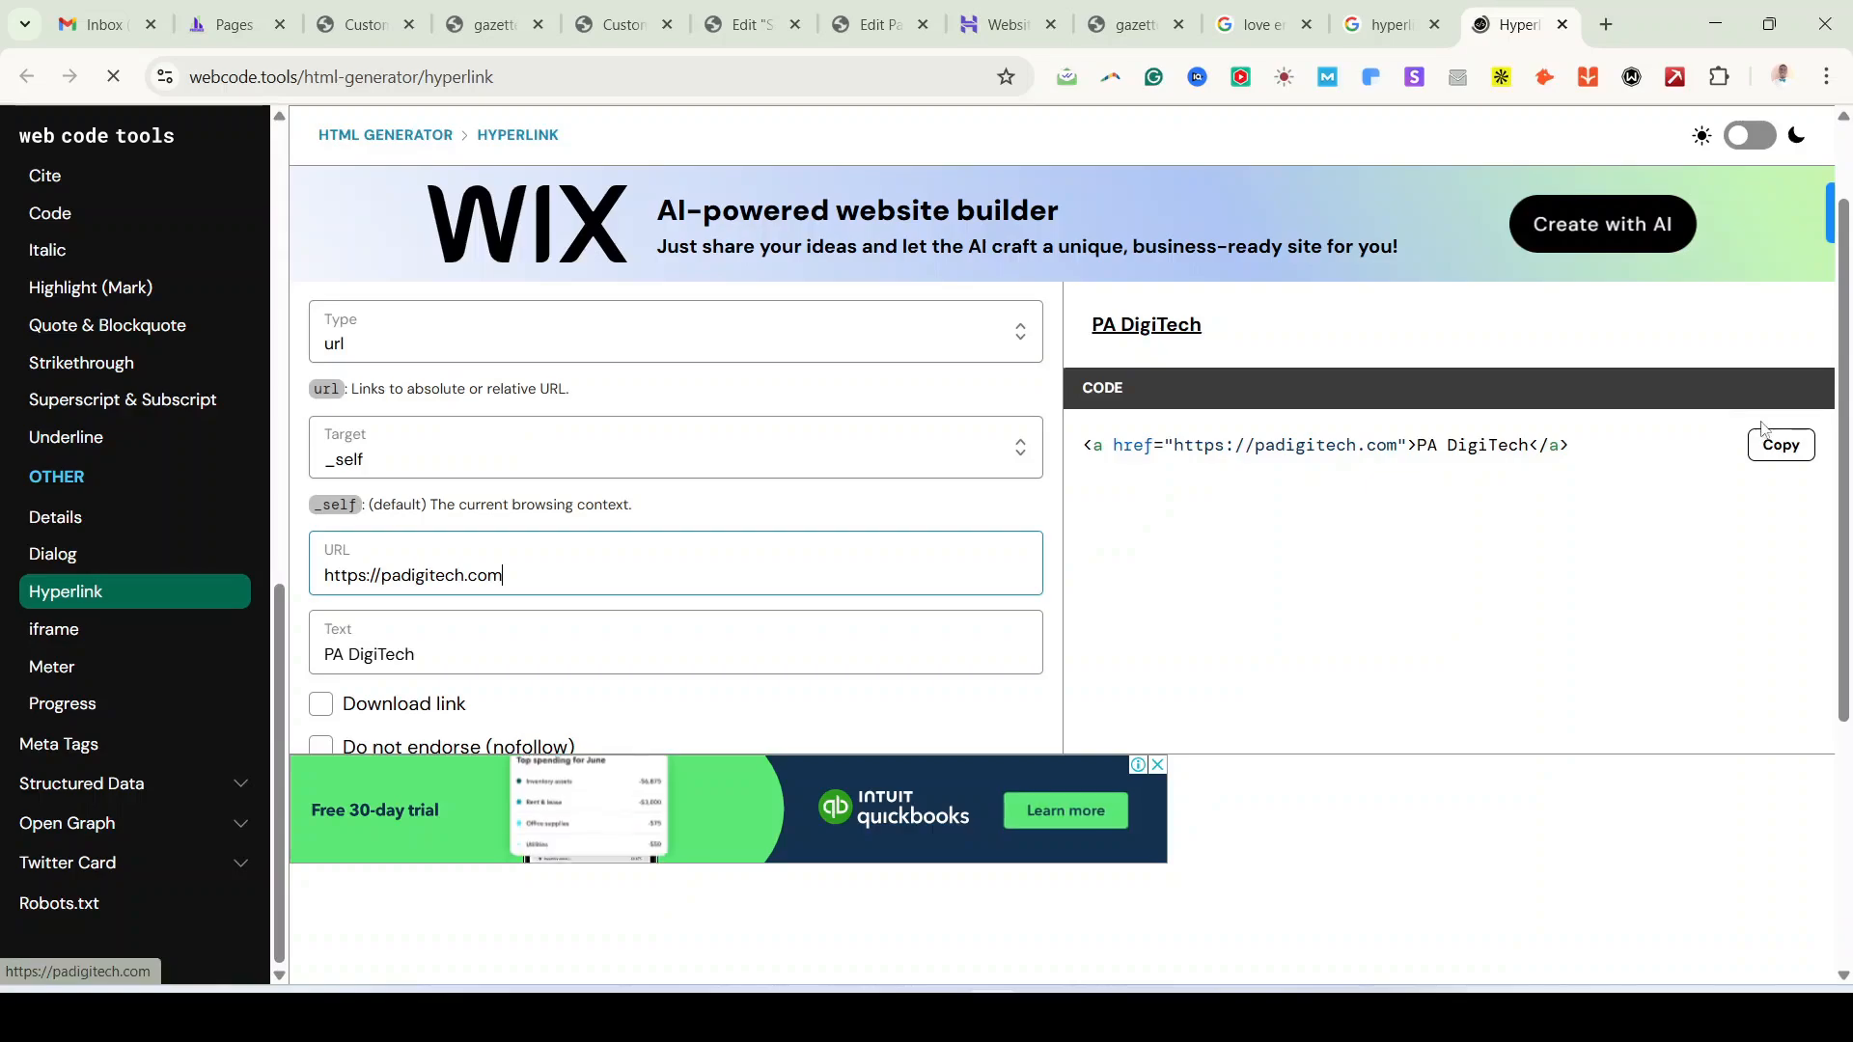
click(1803, 446)
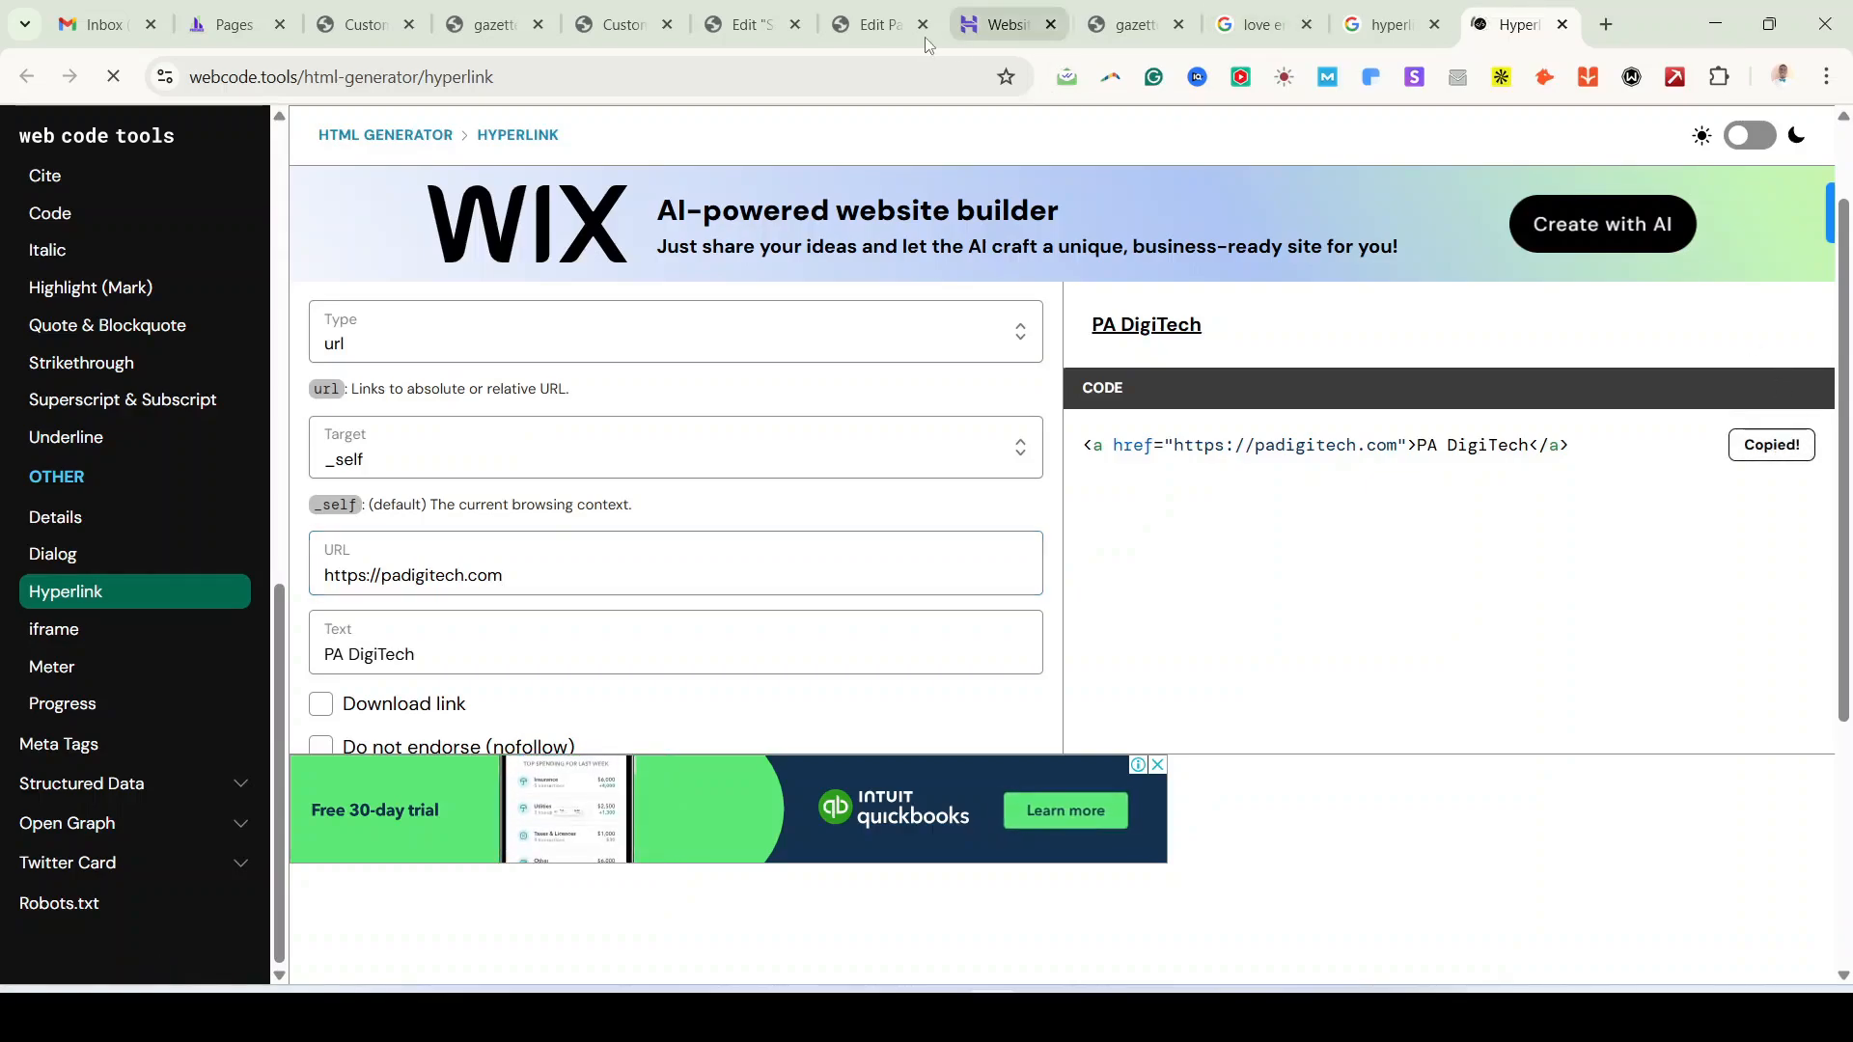
Step: Paste the PA DigiTech link at the end of the copyright text after 'by' and publish the footer
click(755, 25)
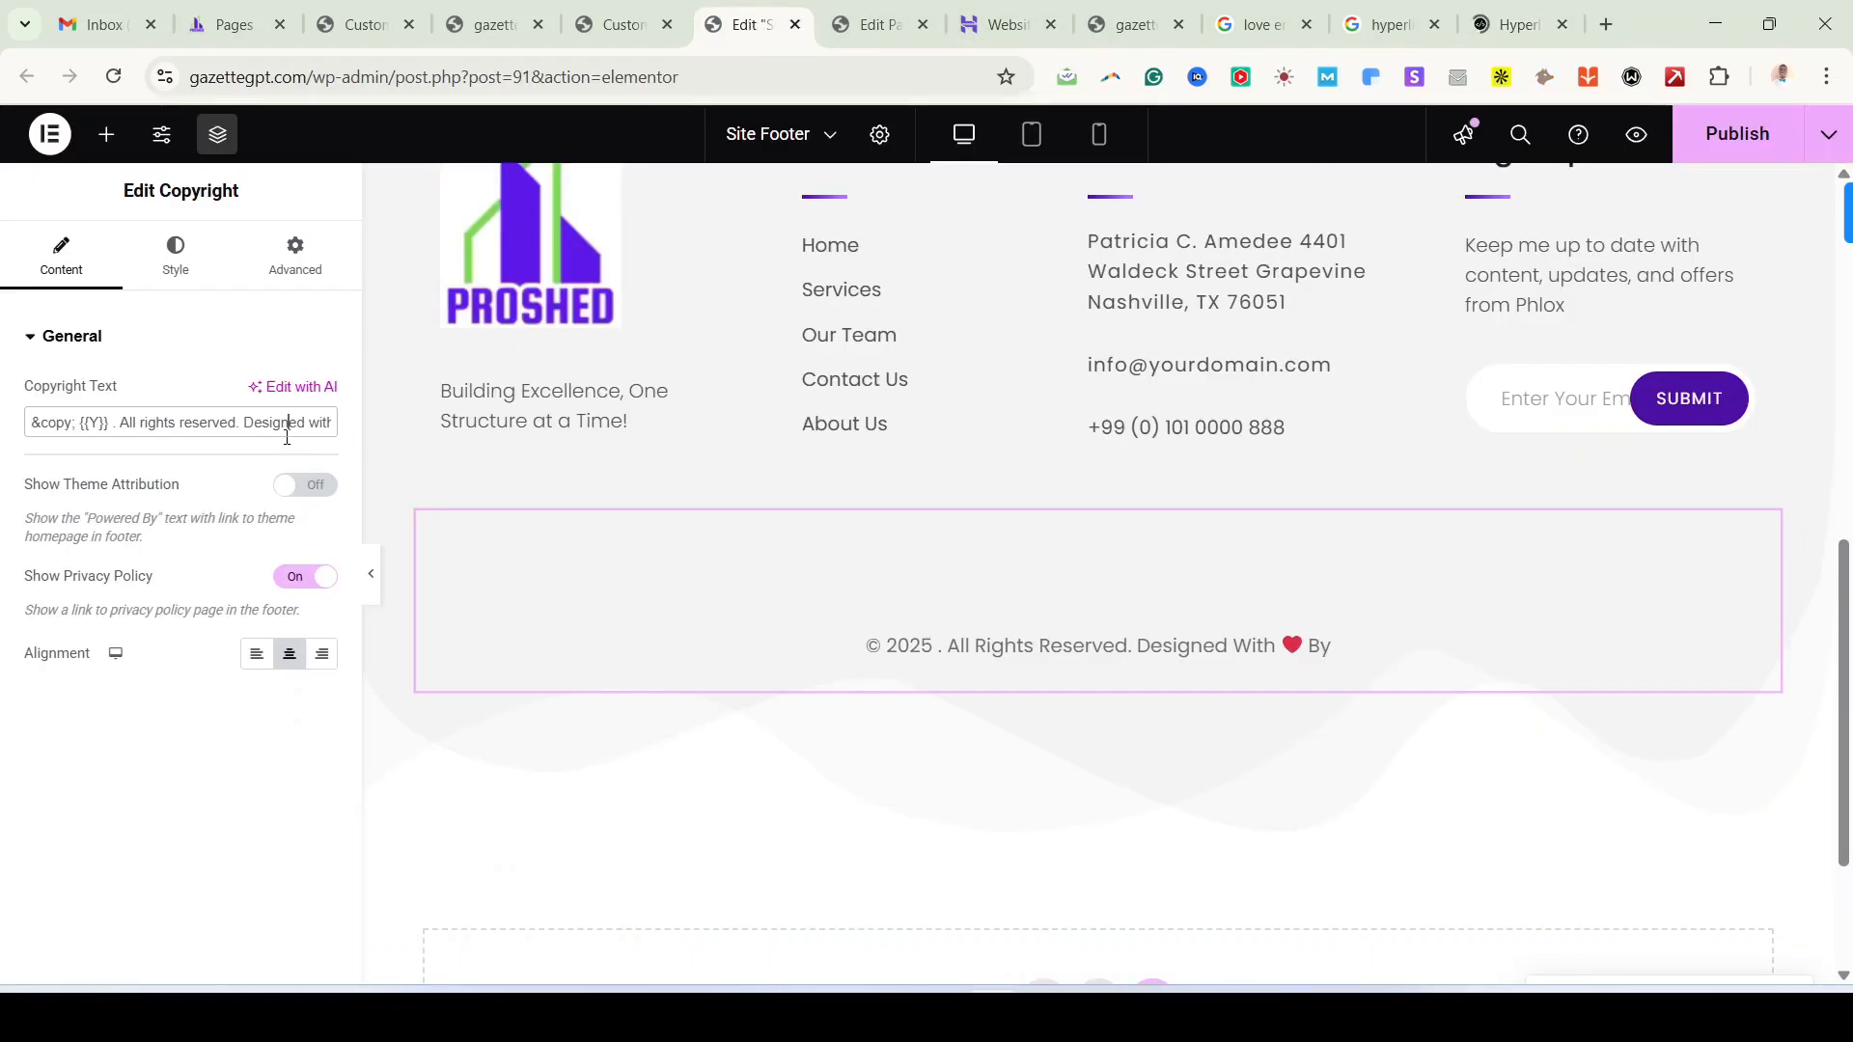
key(End)
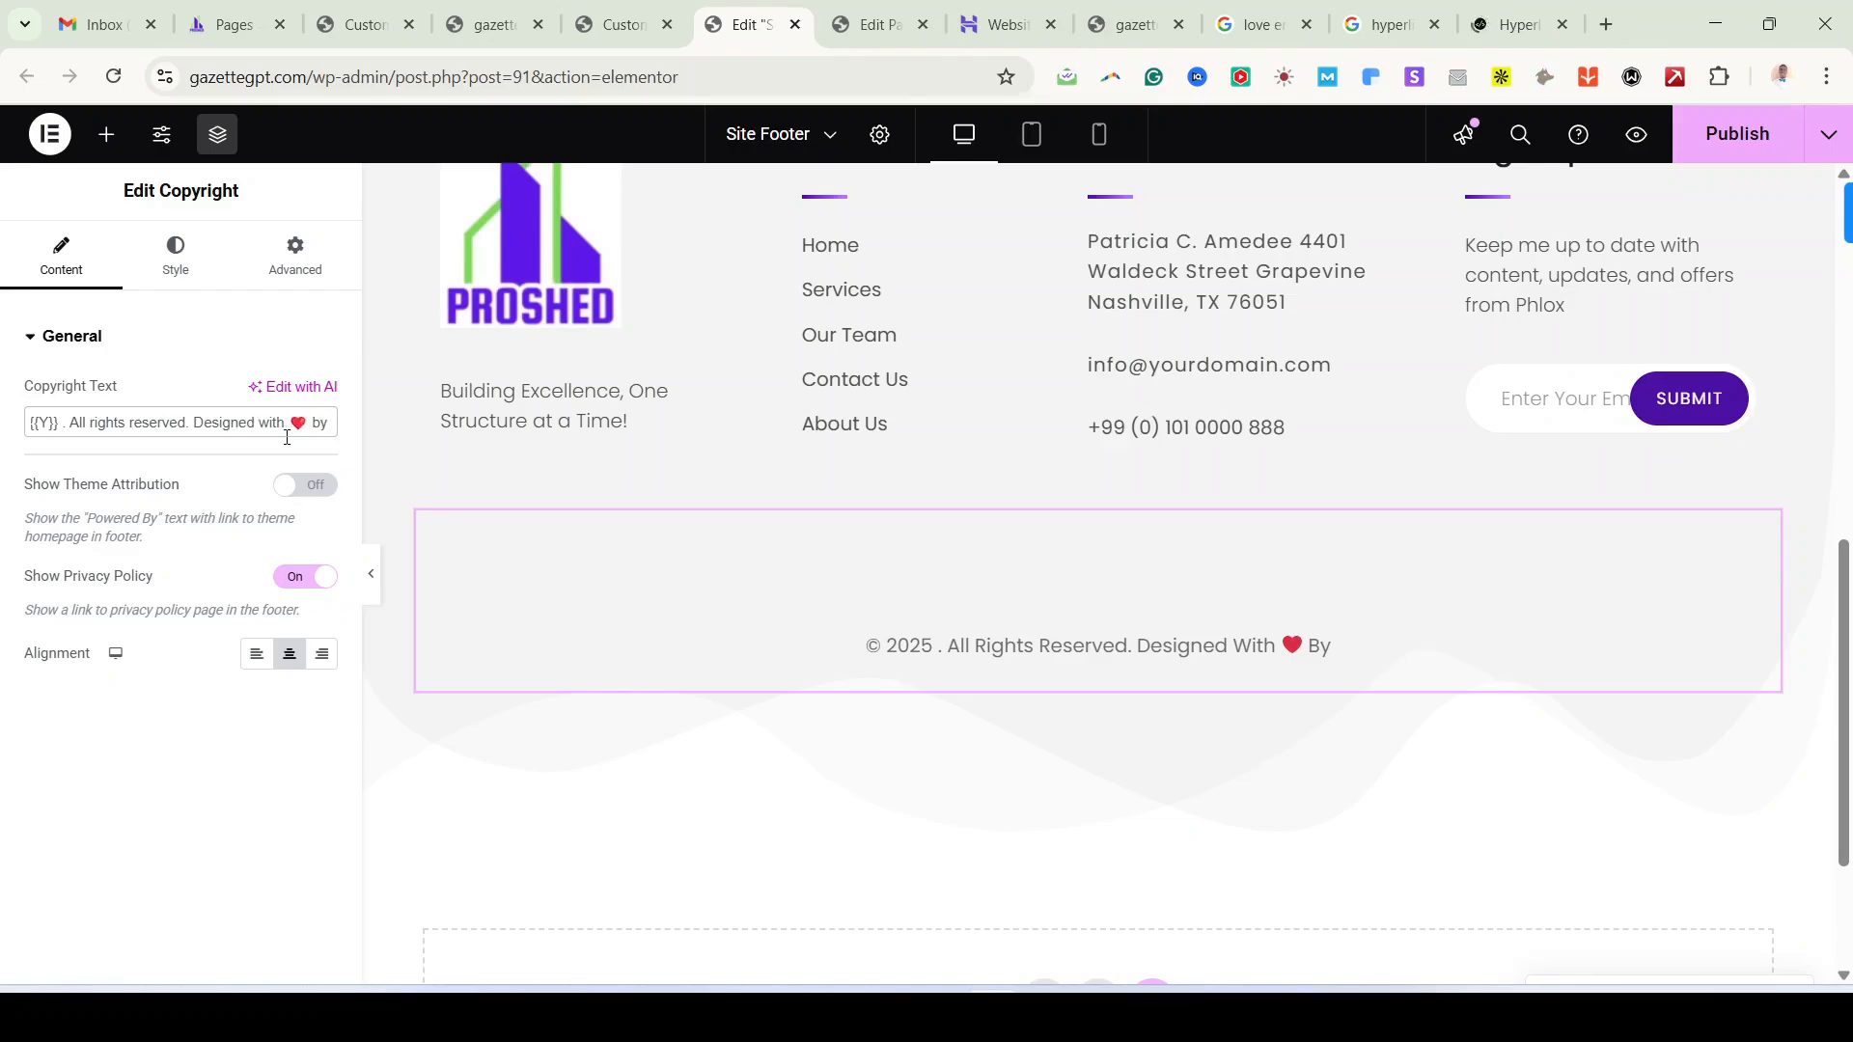
key(ctrl+v)
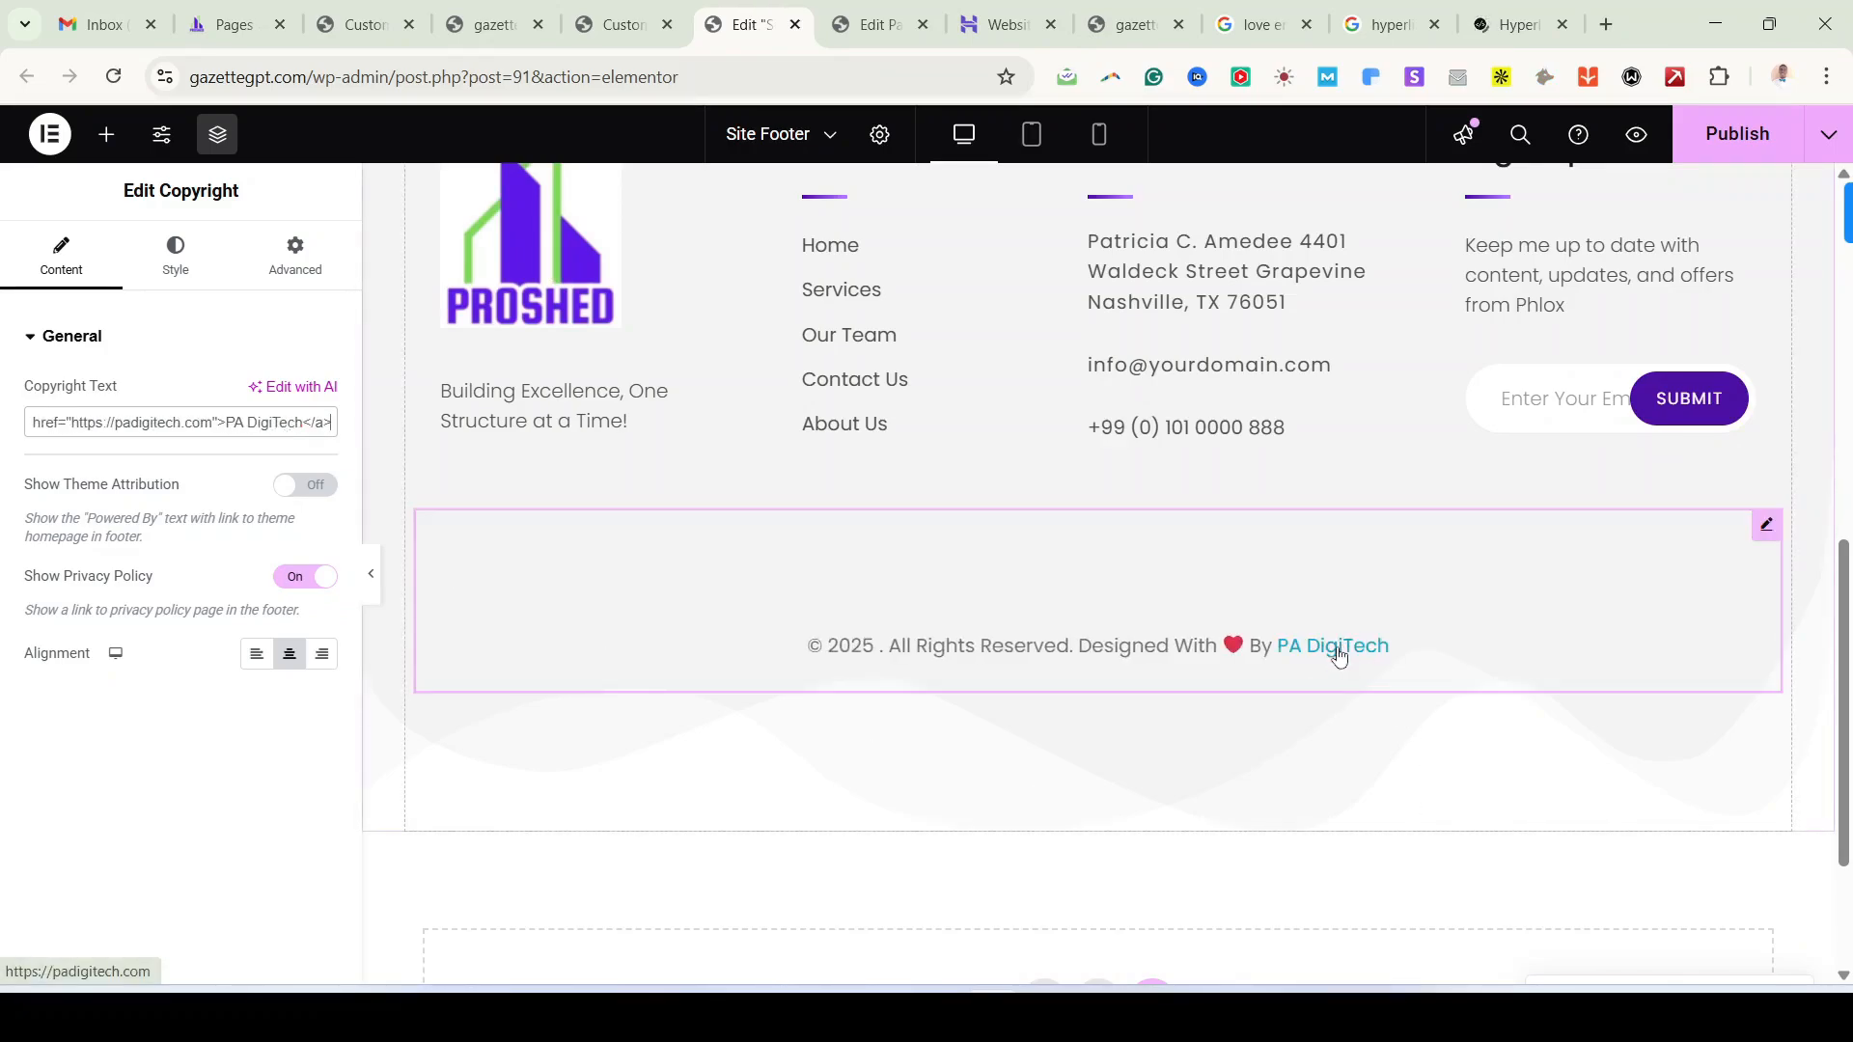
click(1732, 135)
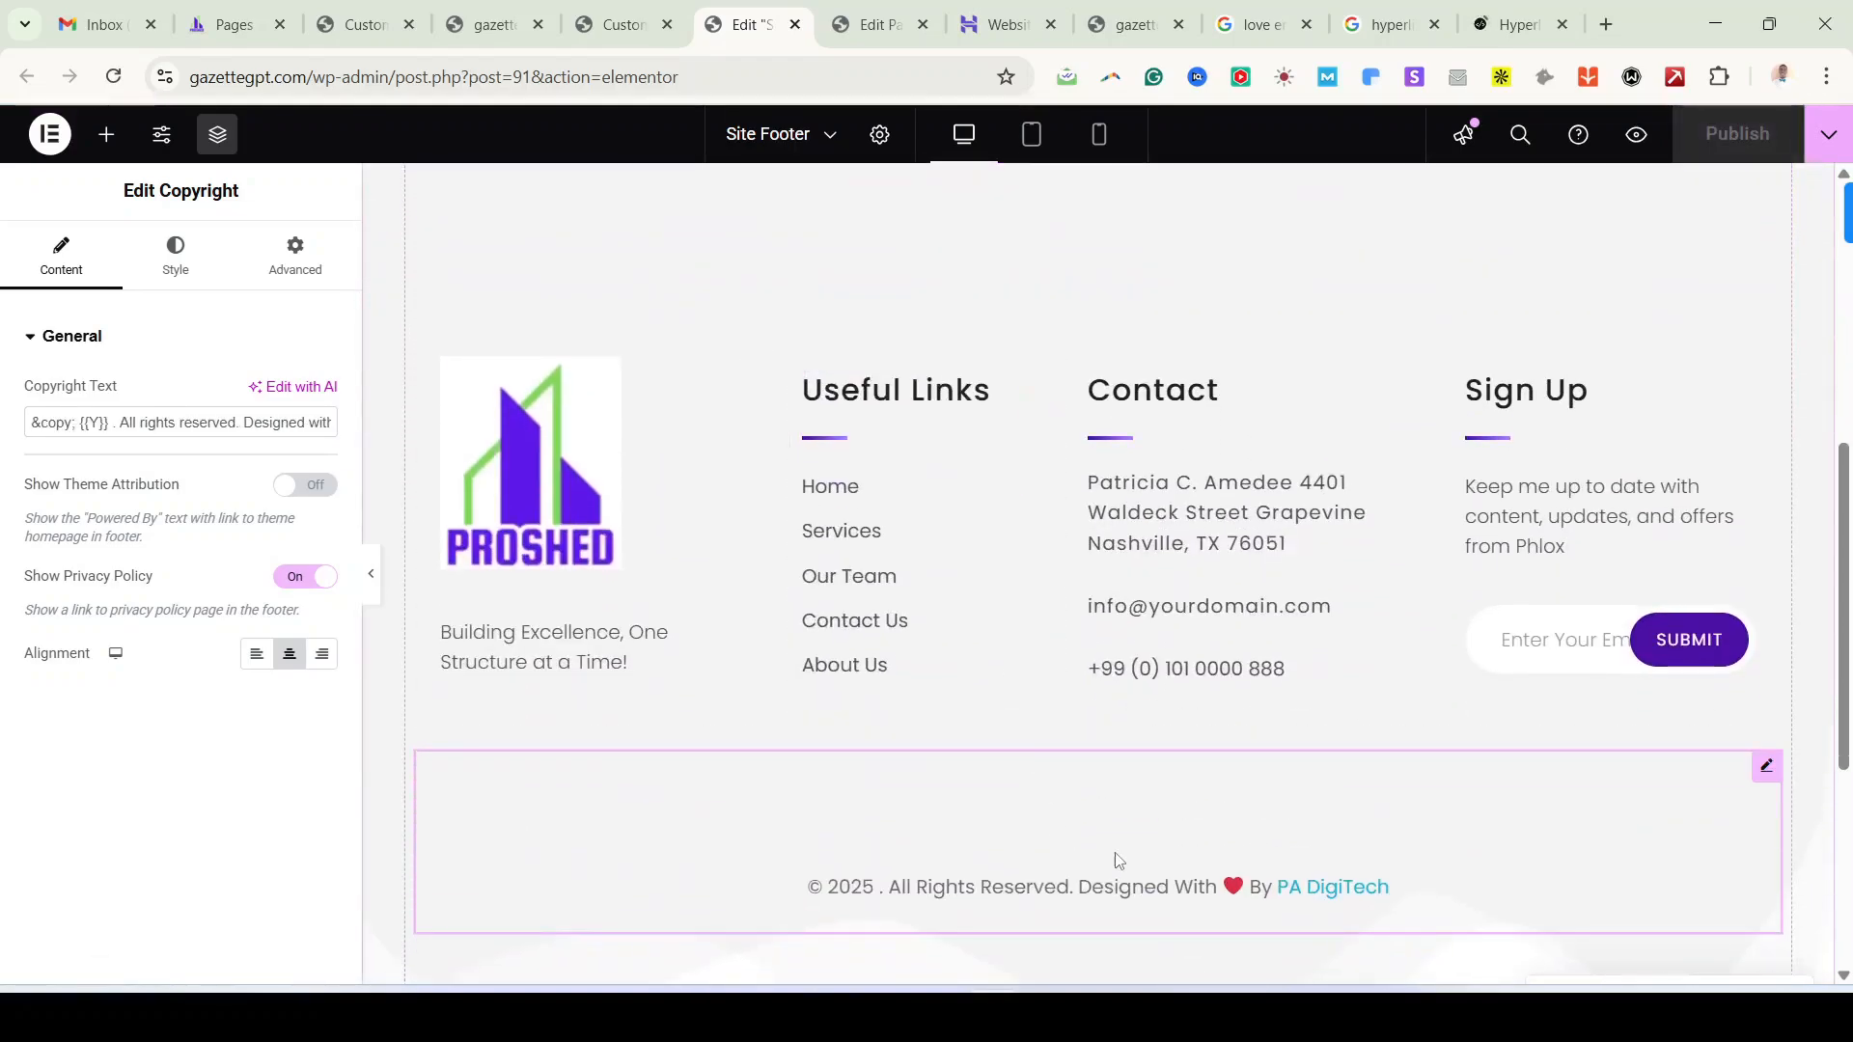
Step: Open the call-to-action container's Style tab to view its background settings
scroll(1038, 683, up, 10)
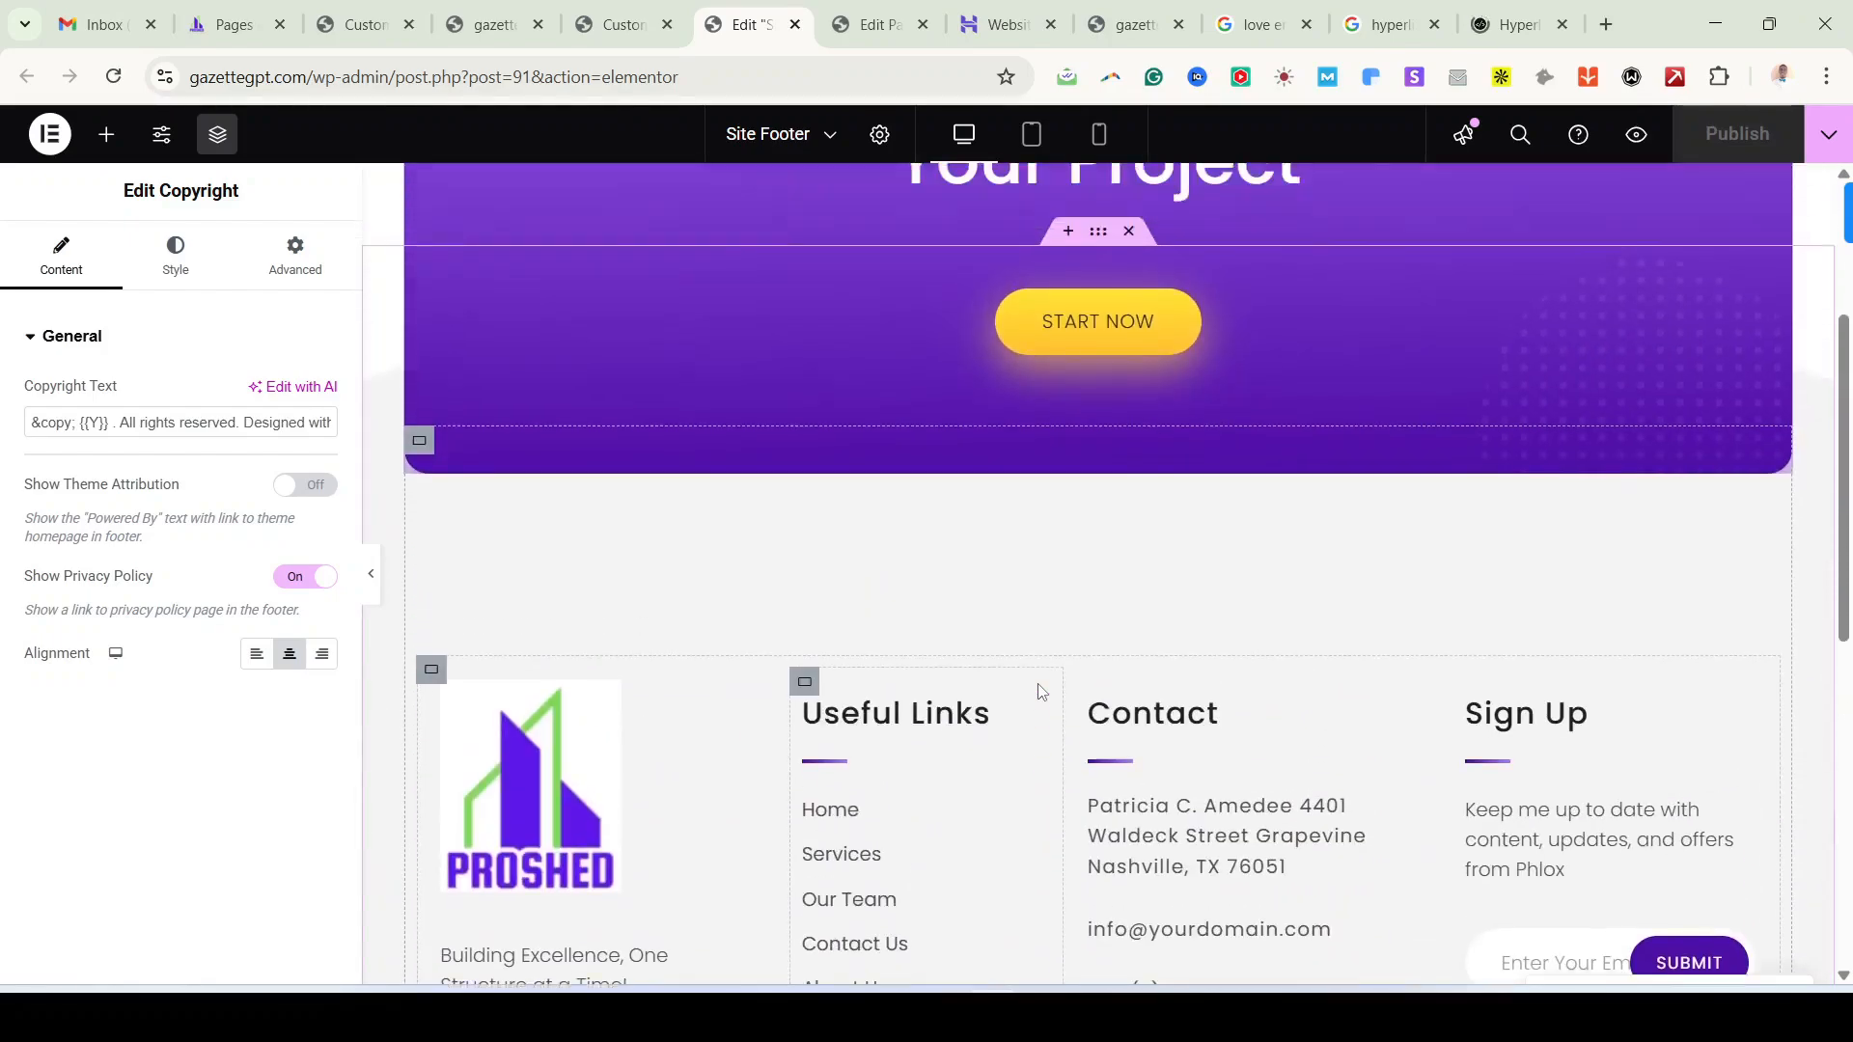
scroll(1043, 767, down, 6)
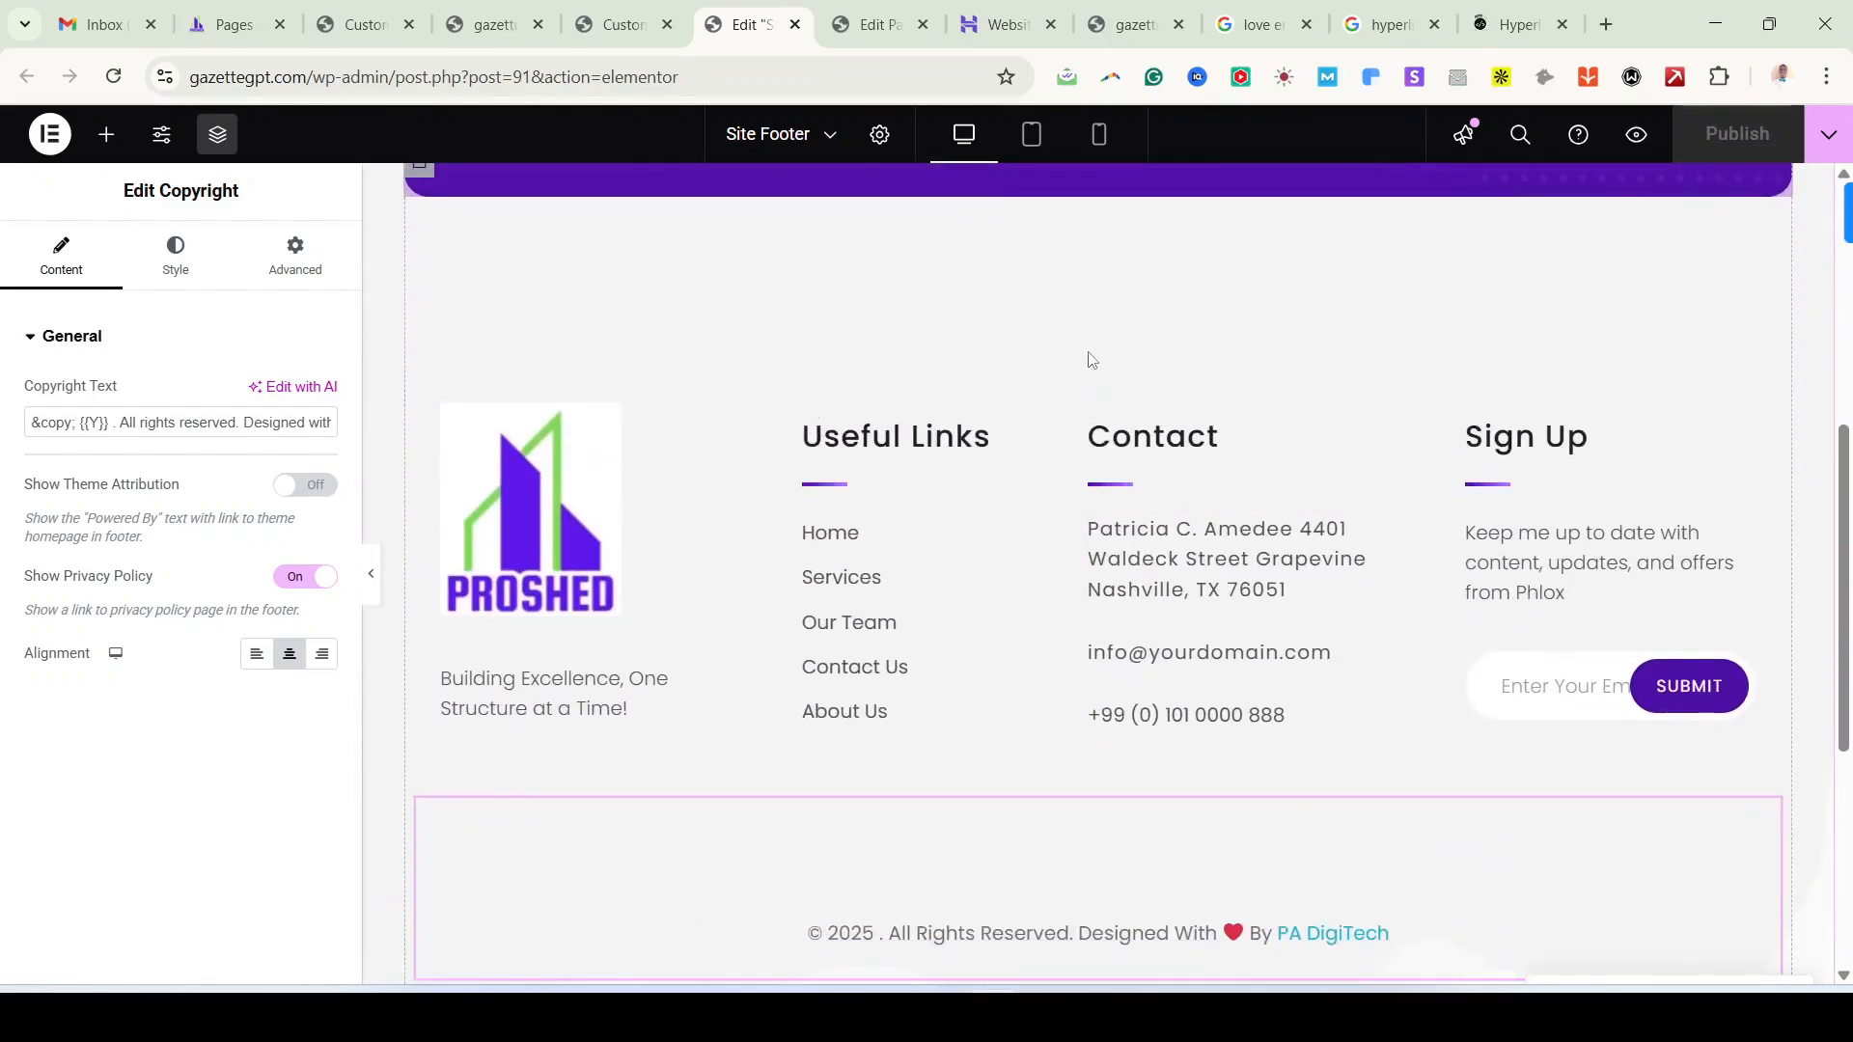
scroll(1066, 340, up, 5)
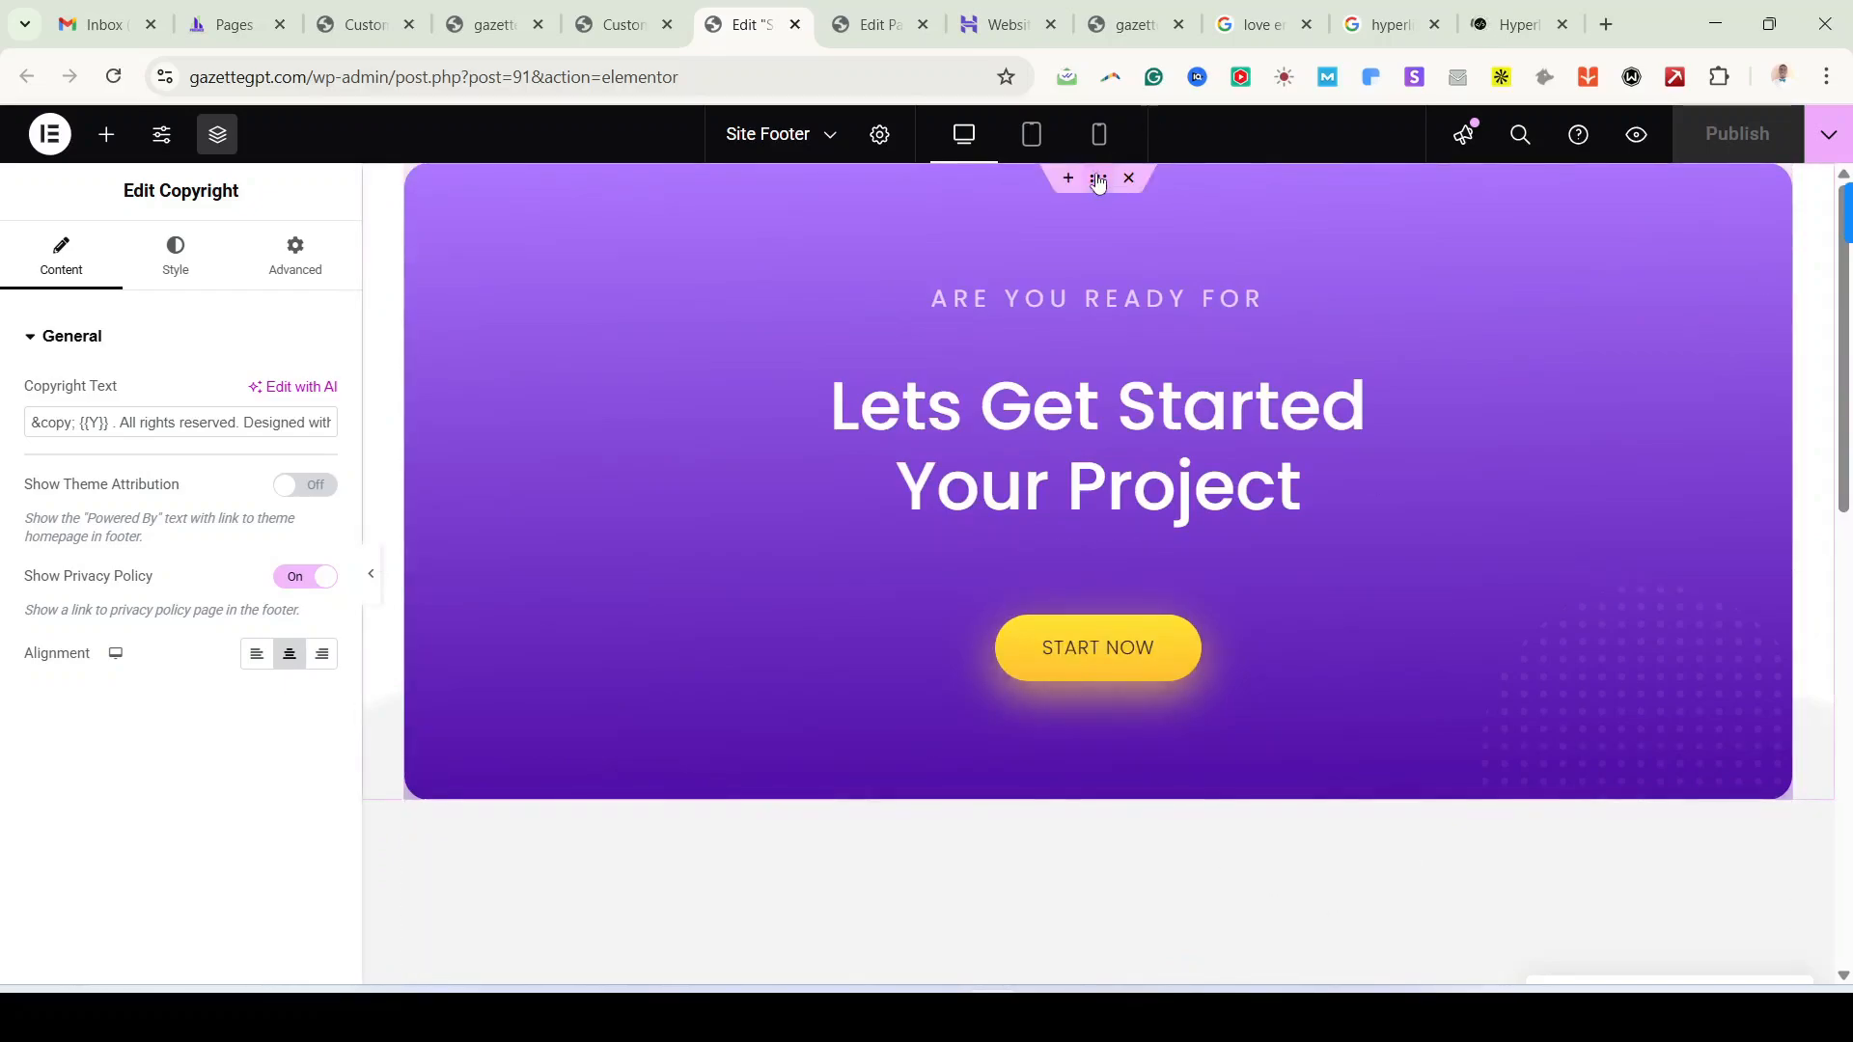
click(1097, 180)
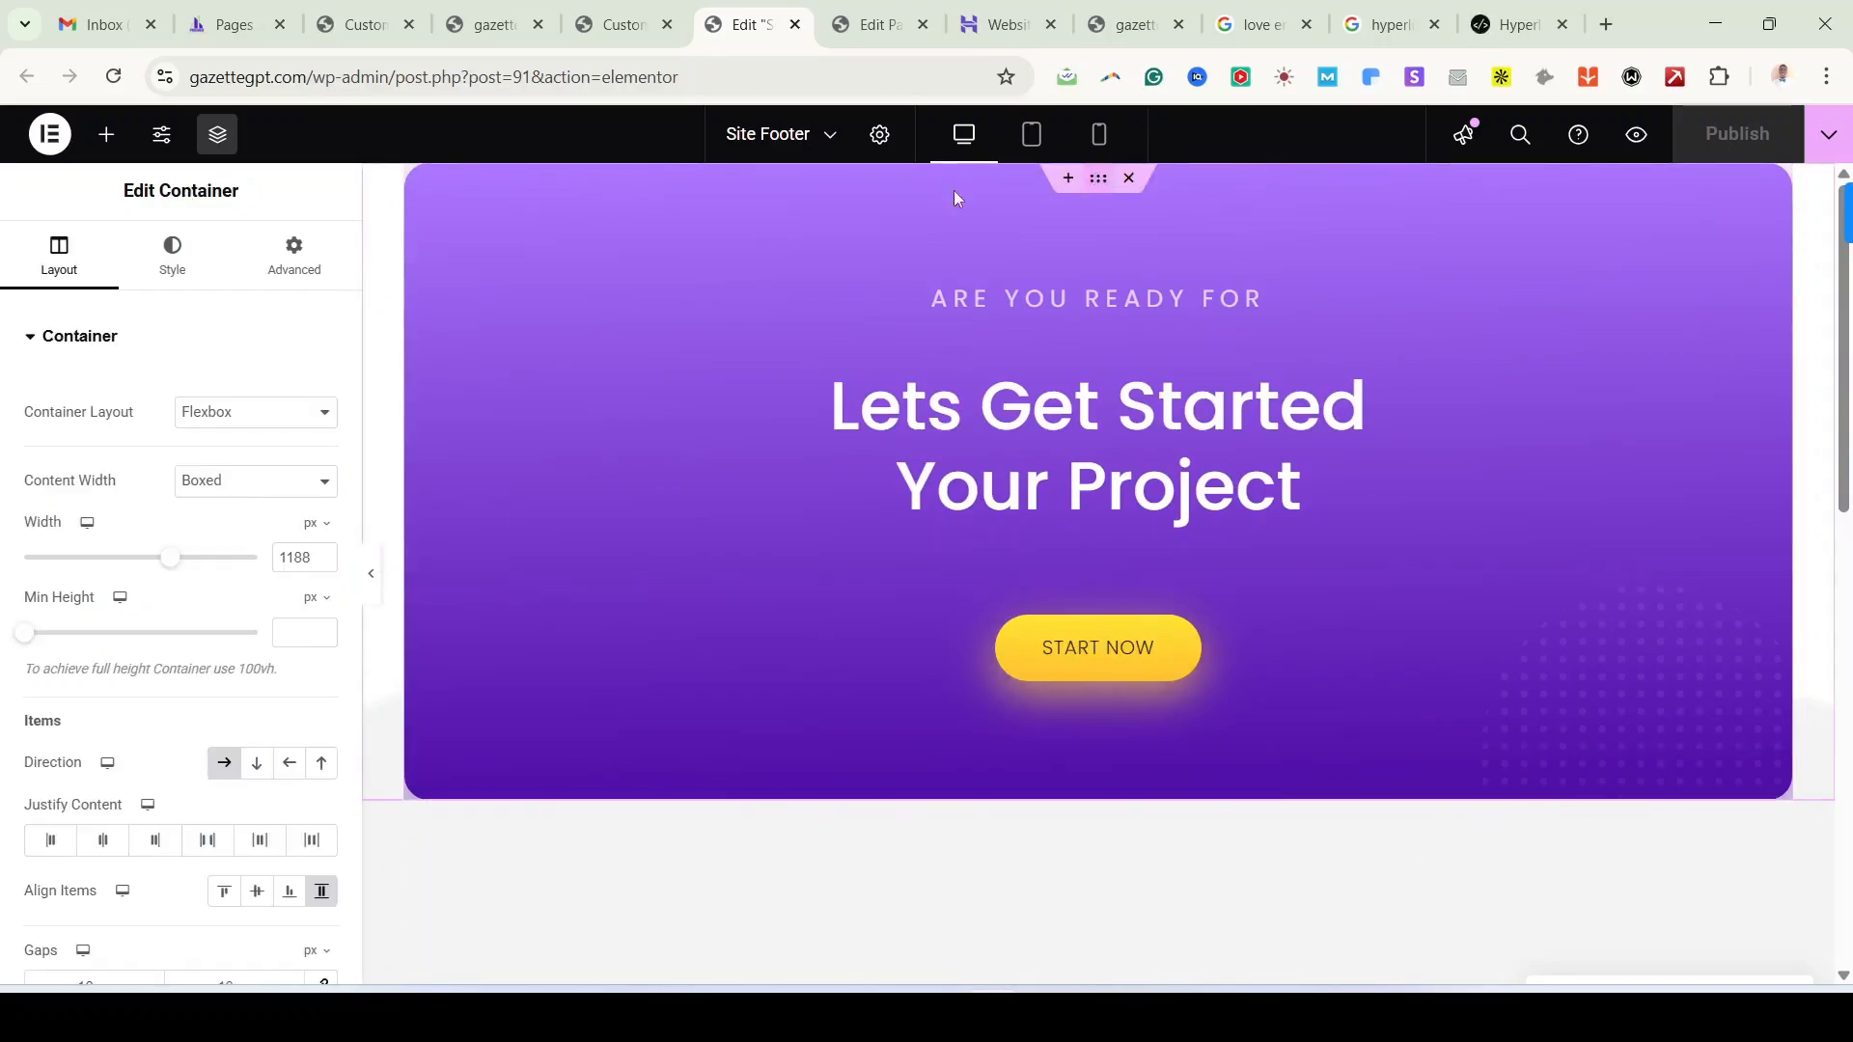
click(72, 335)
click(157, 262)
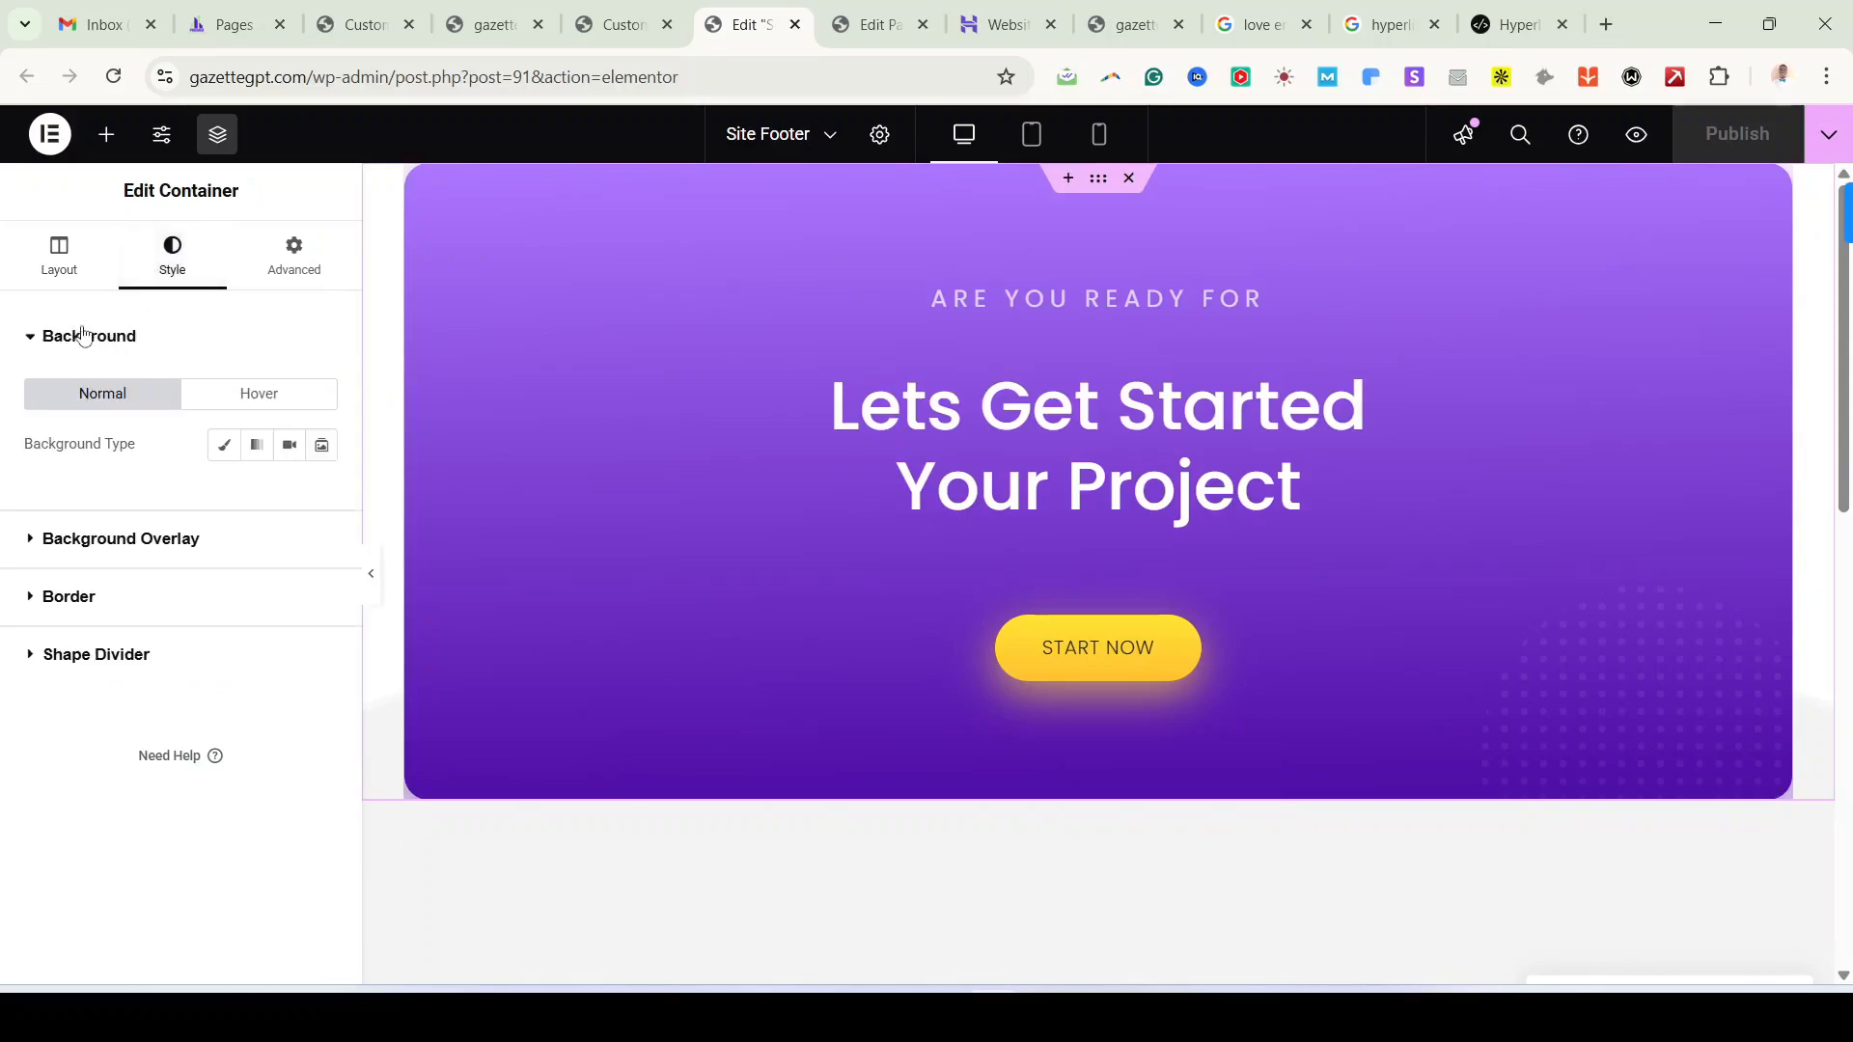
scroll(1023, 689, down, 3)
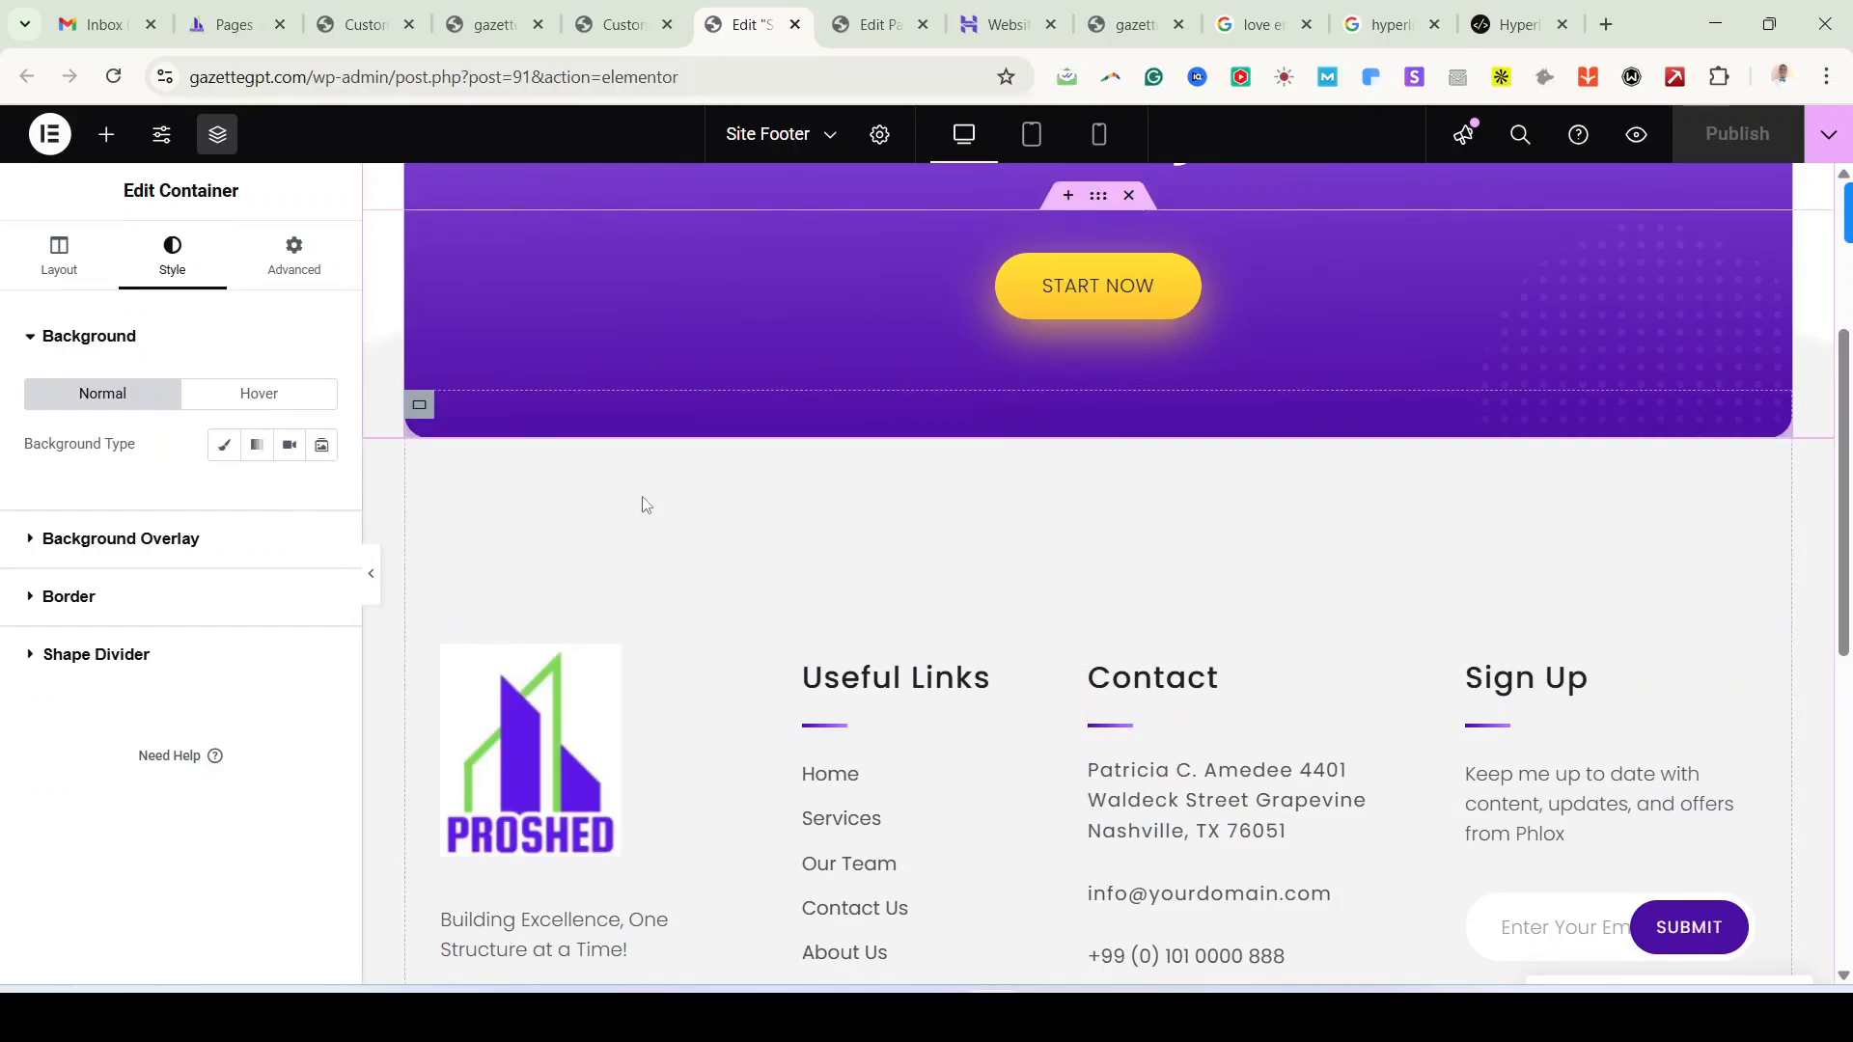
Step: Close the footer editor, search results, hyperlink generator and extra preview tabs, returning to the Customizer
click(793, 27)
click(617, 27)
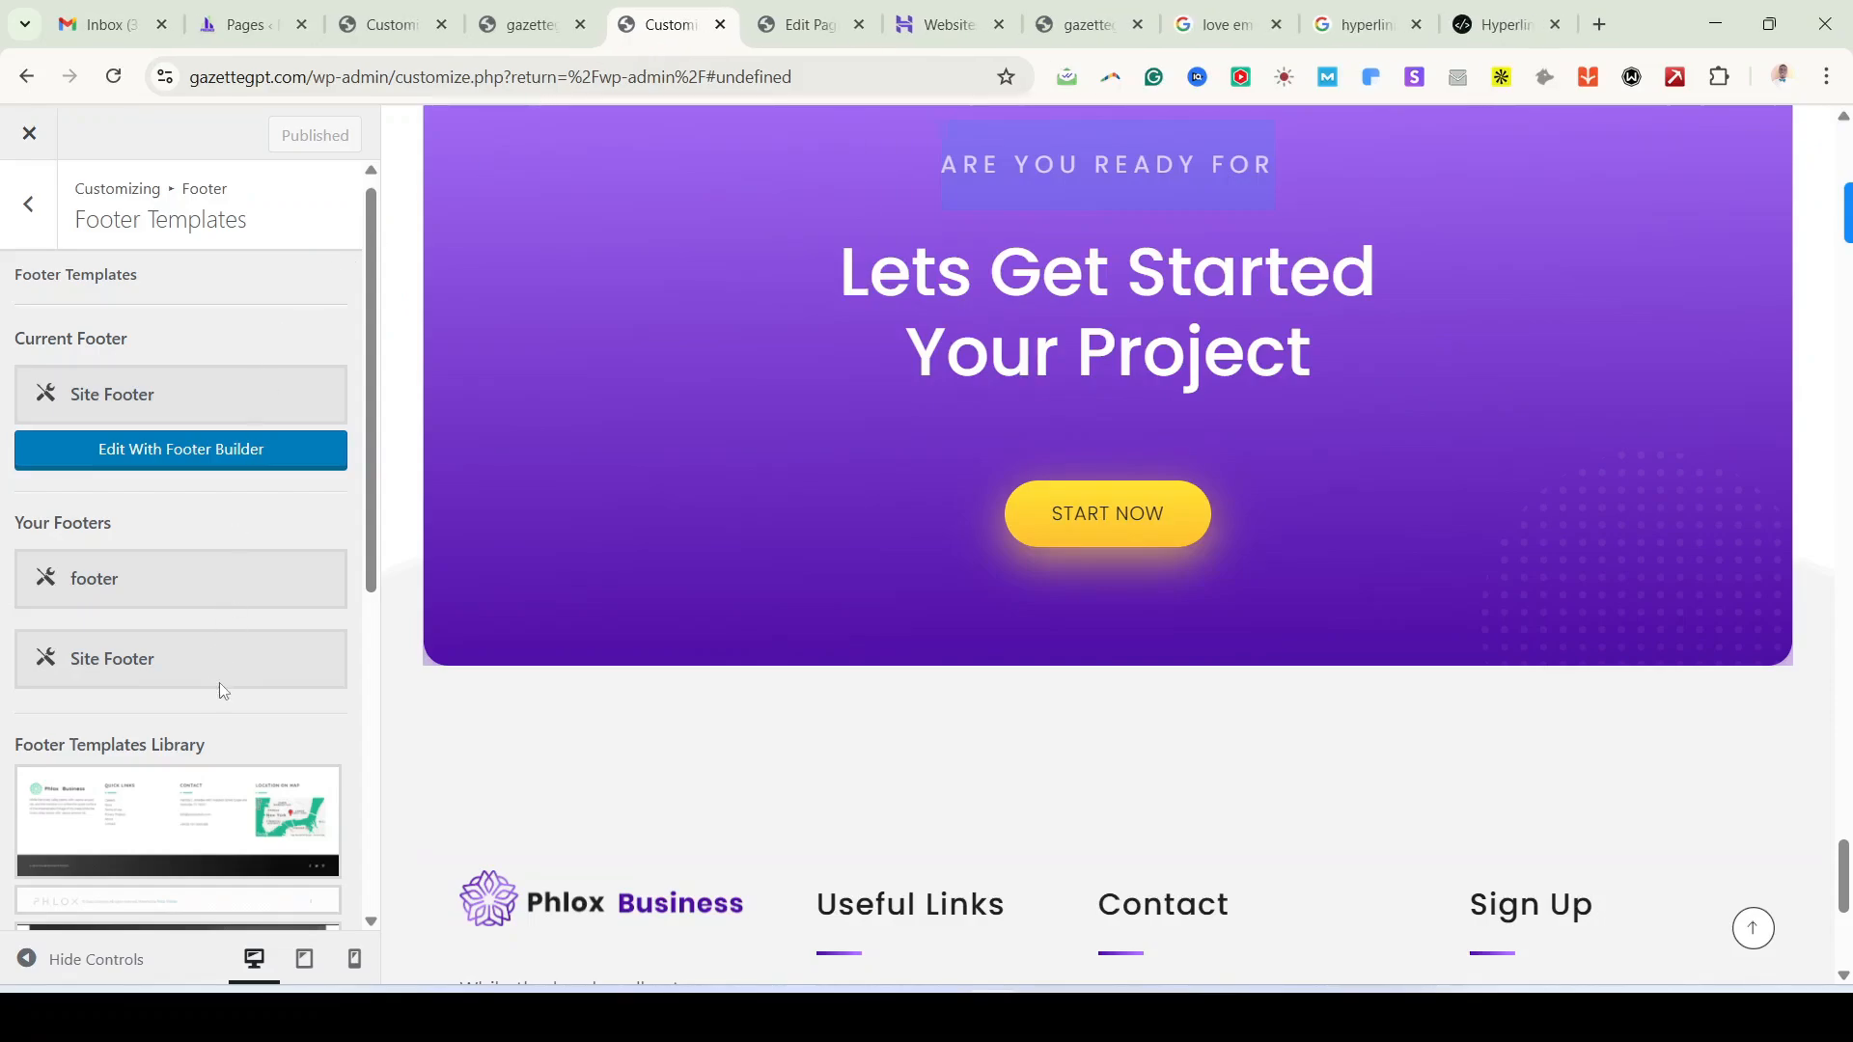
click(1284, 26)
click(1284, 26)
click(1285, 26)
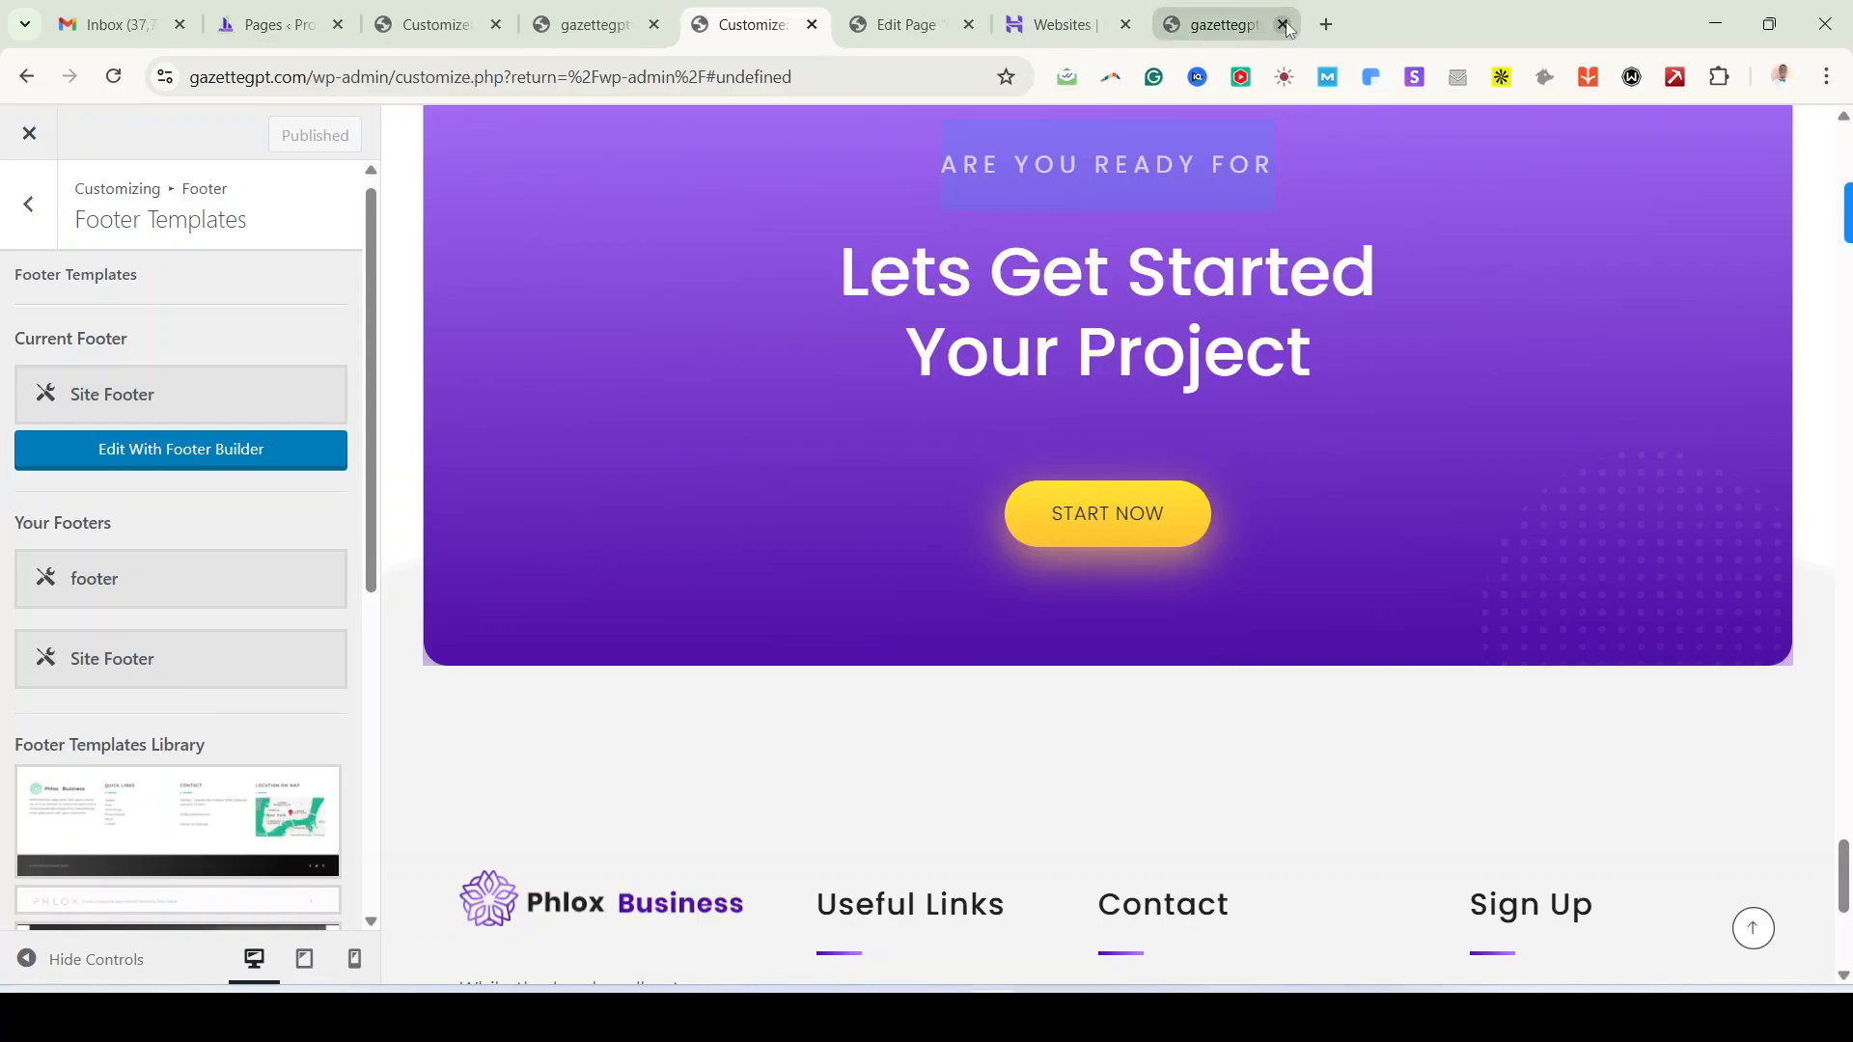
click(1285, 26)
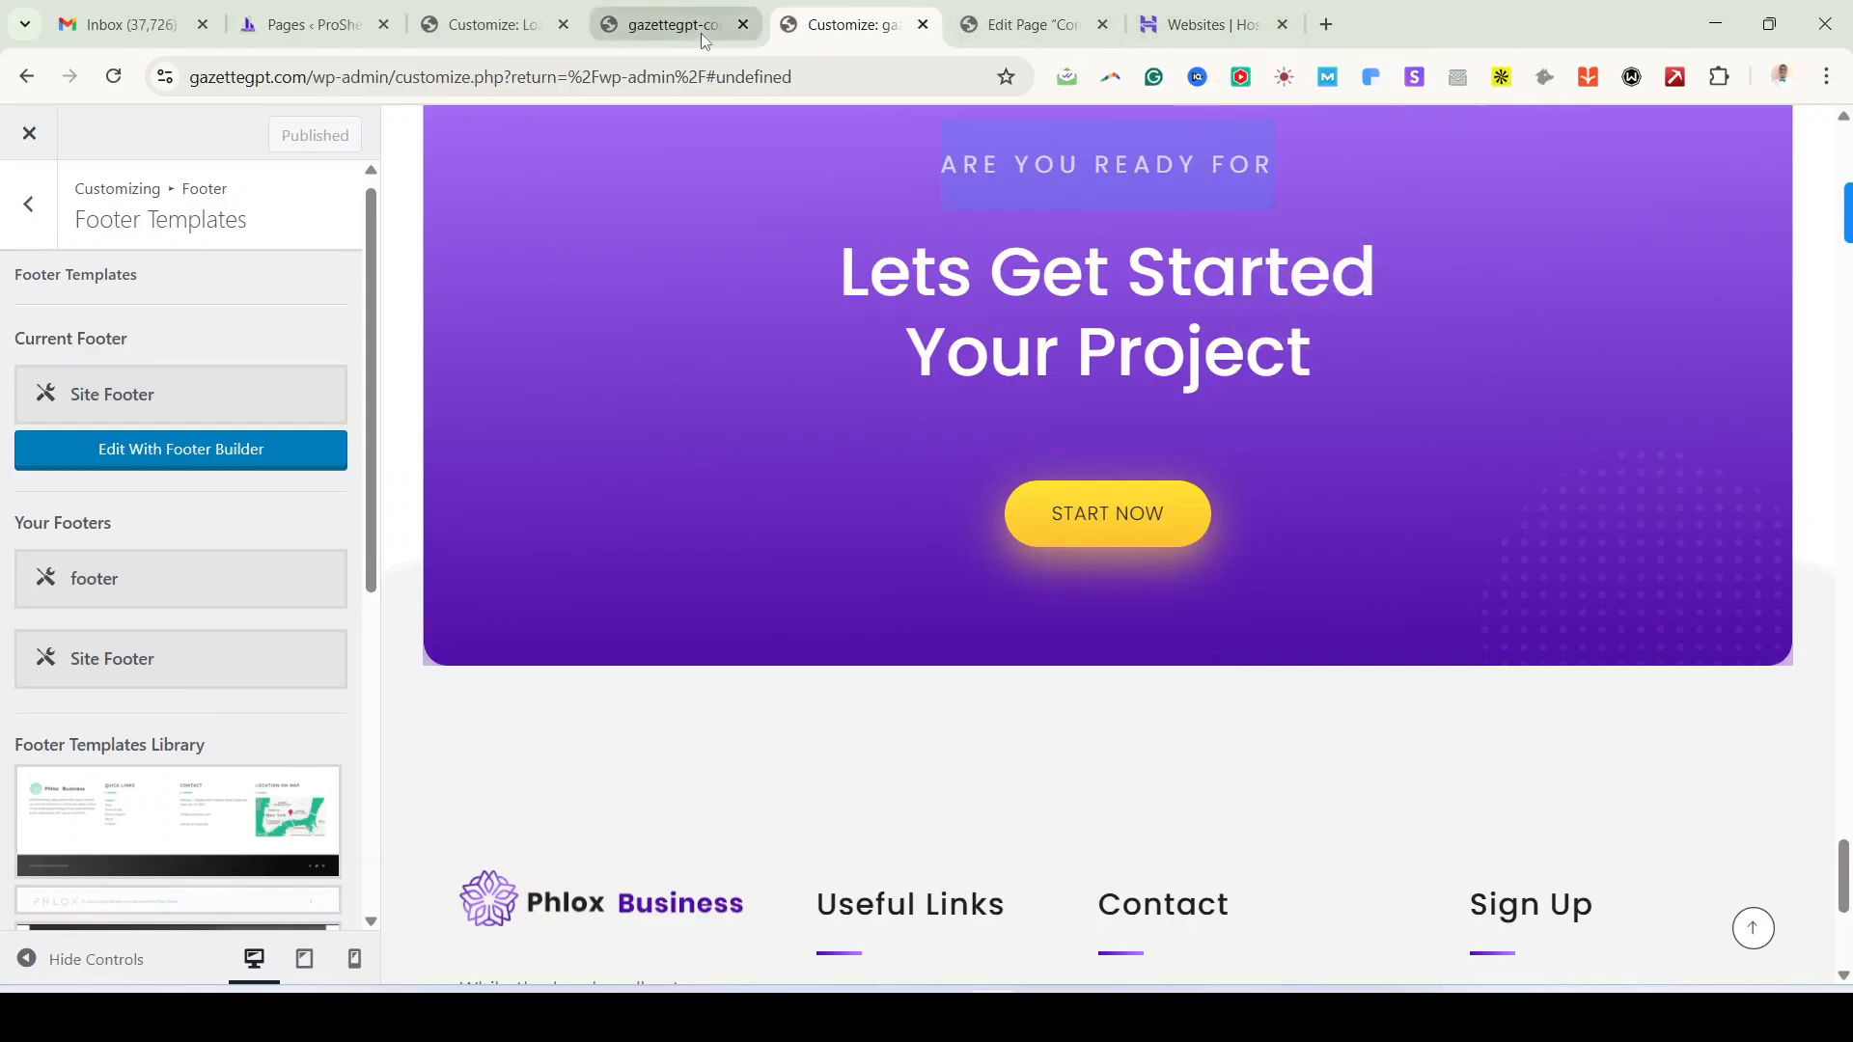
Step: Navigate through the Customizer to Footer > Footer Templates Settings
click(21, 208)
click(20, 206)
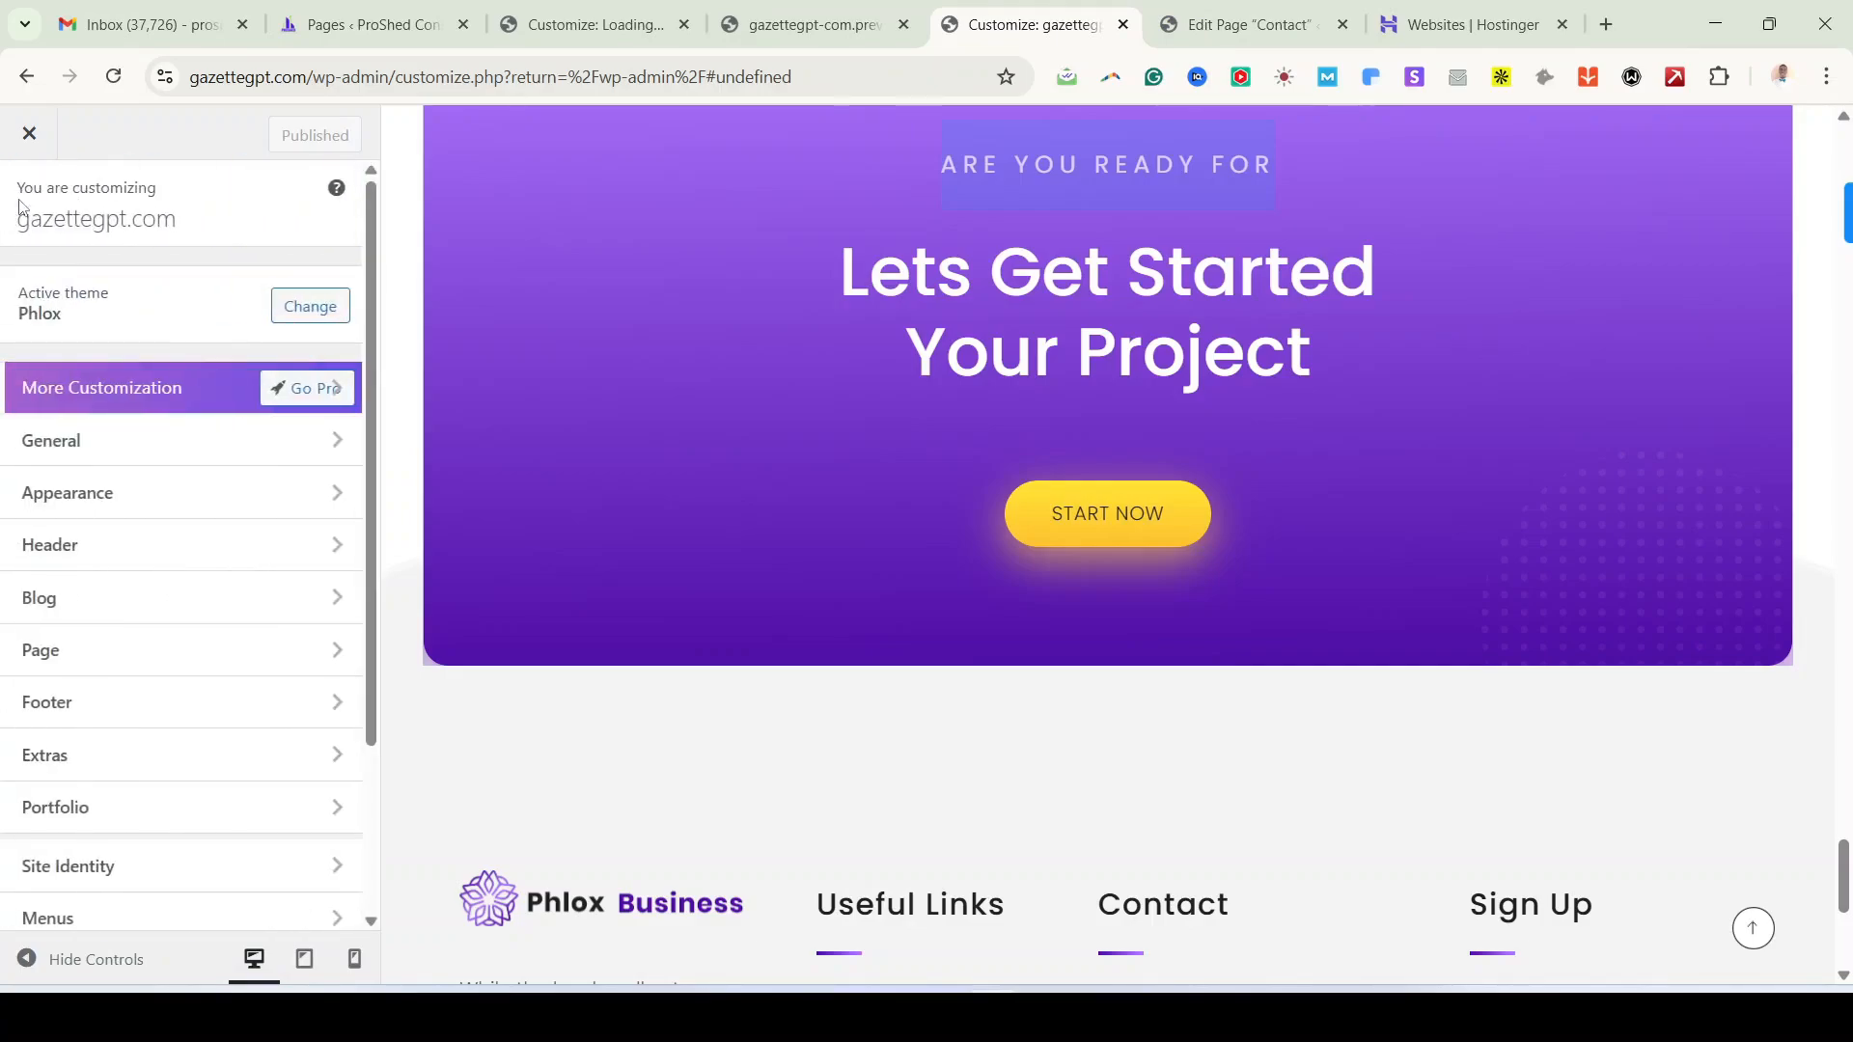
click(113, 719)
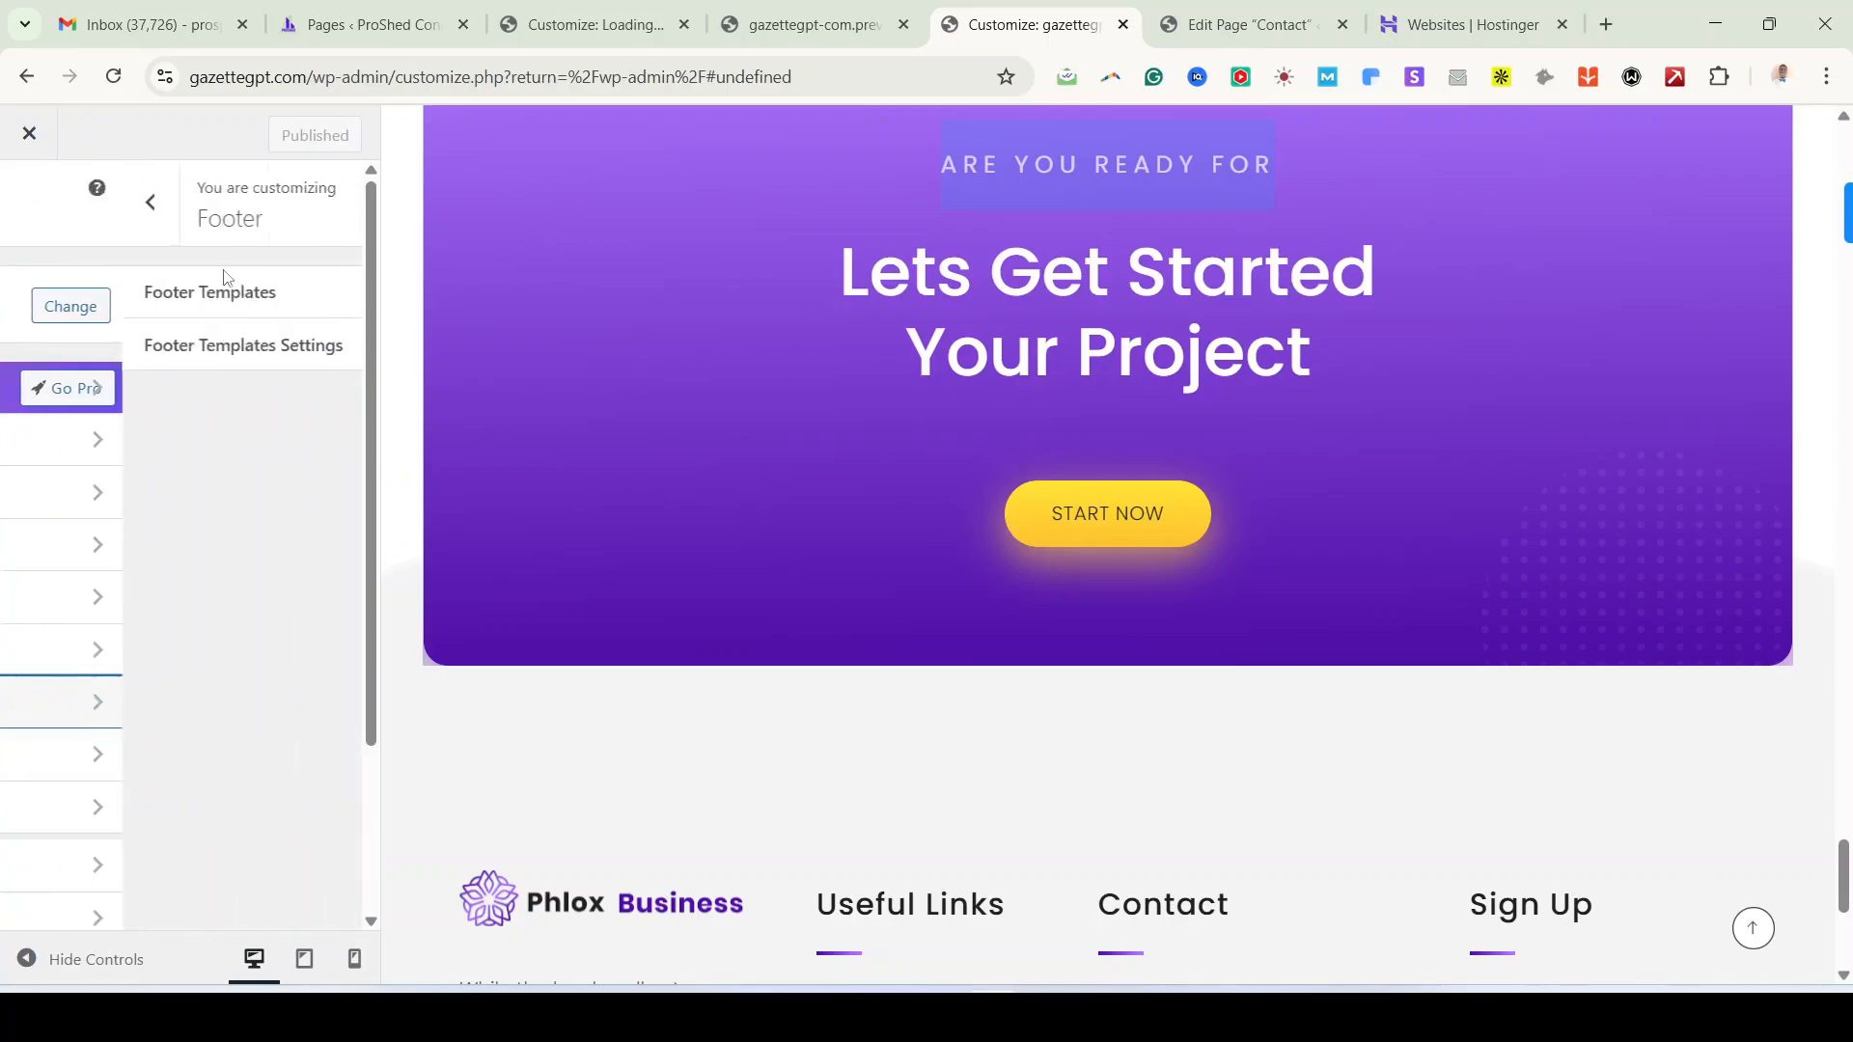
click(188, 348)
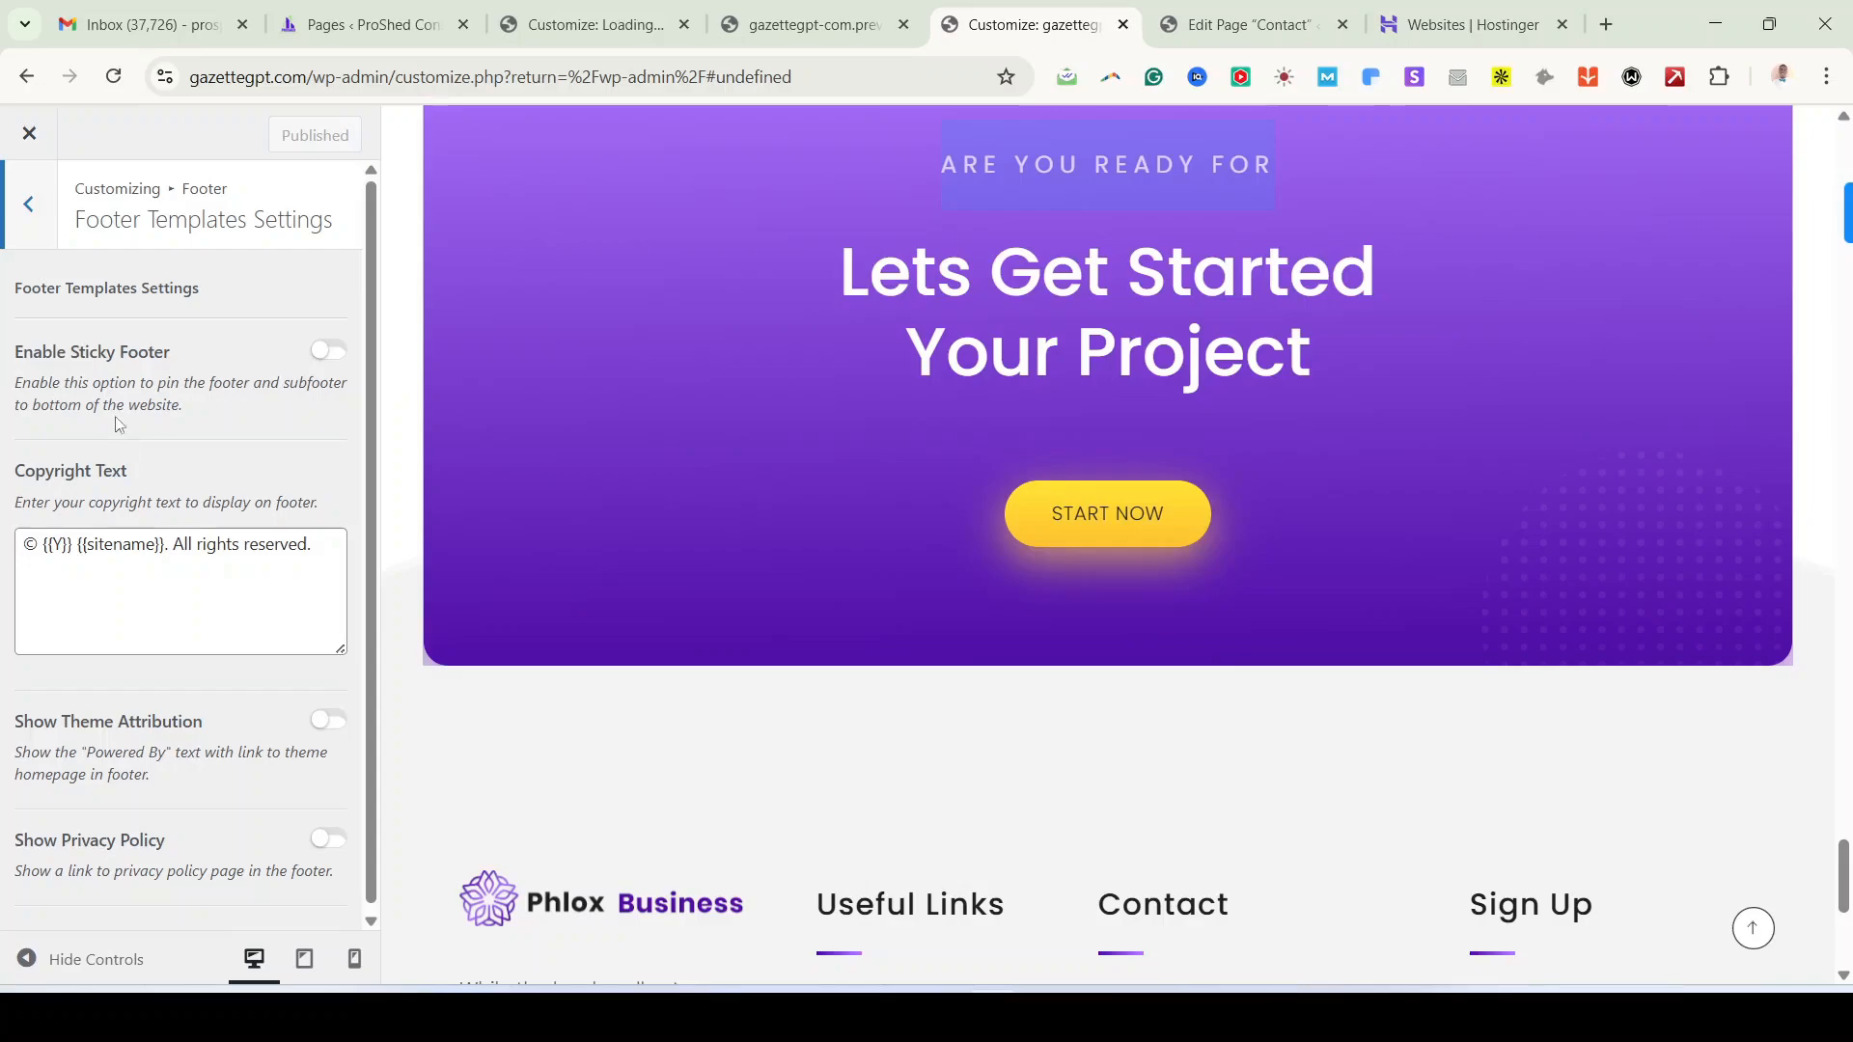
scroll(850, 584, down, 6)
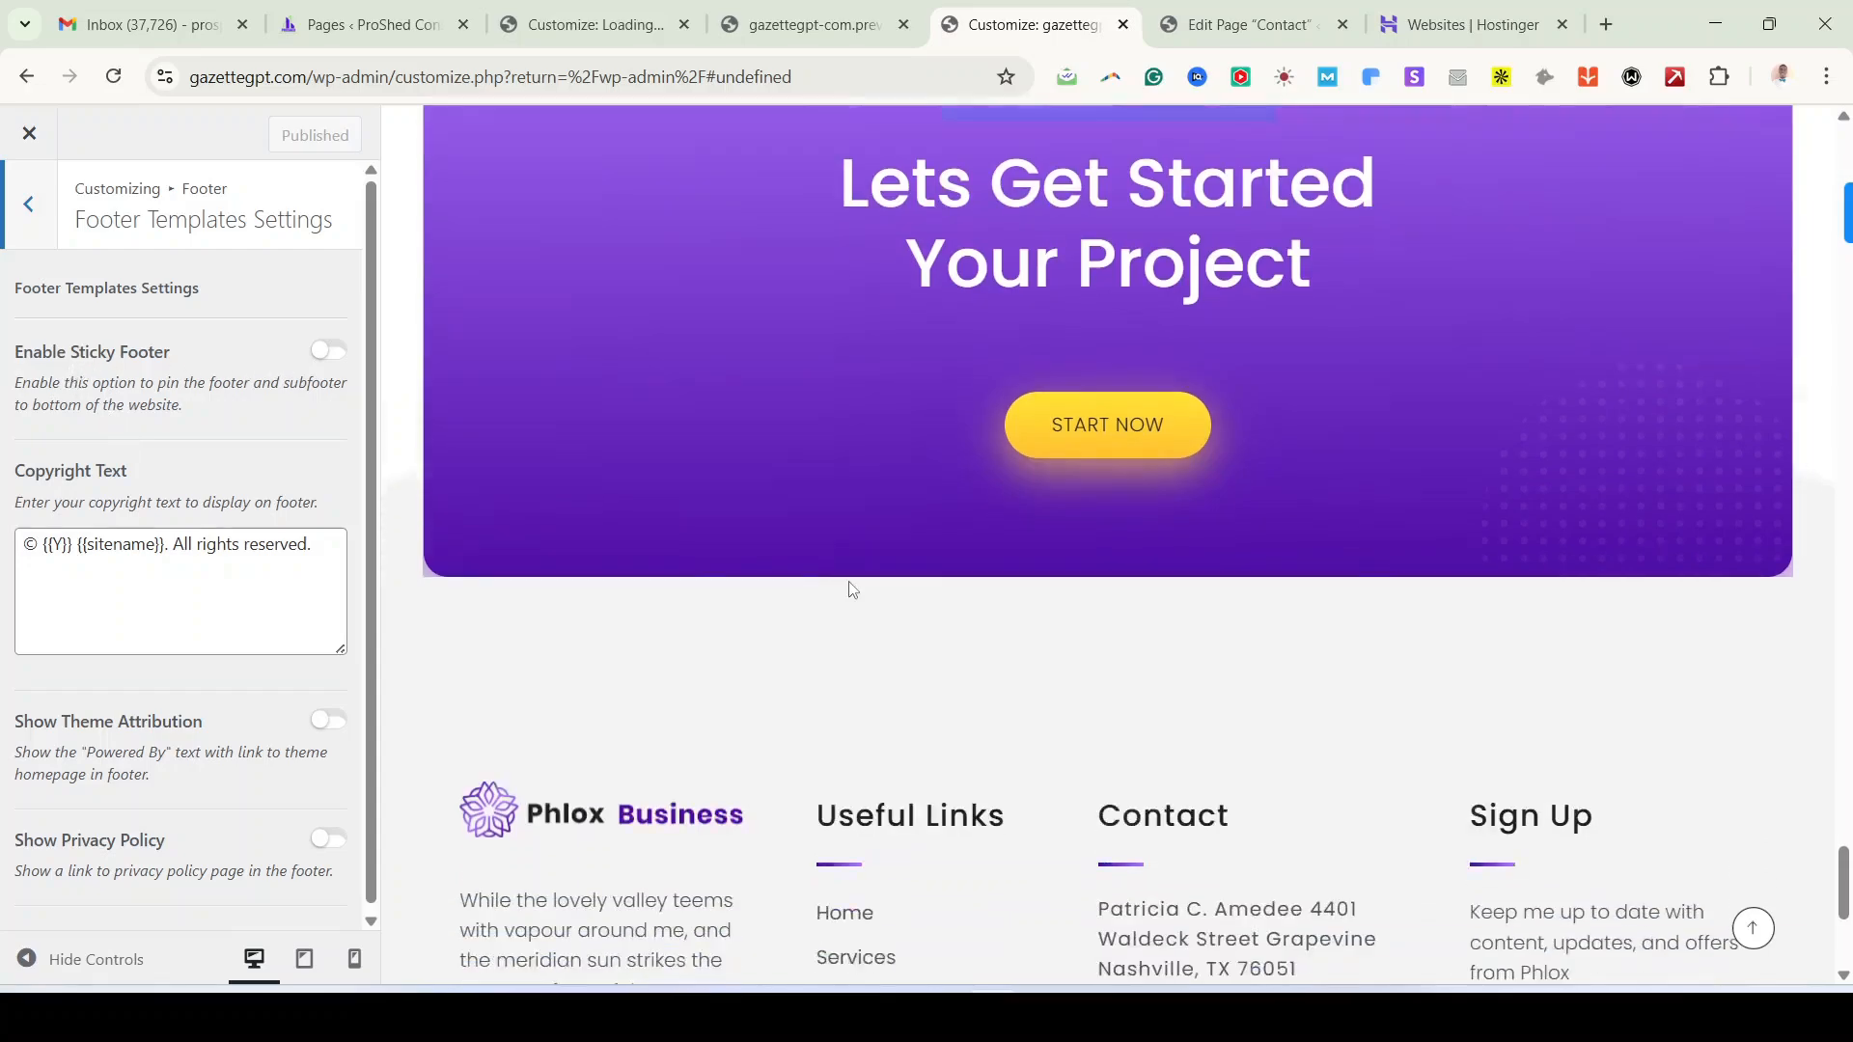
scroll(849, 583, up, 4)
scroll(849, 584, down, 3)
scroll(852, 590, down, 1)
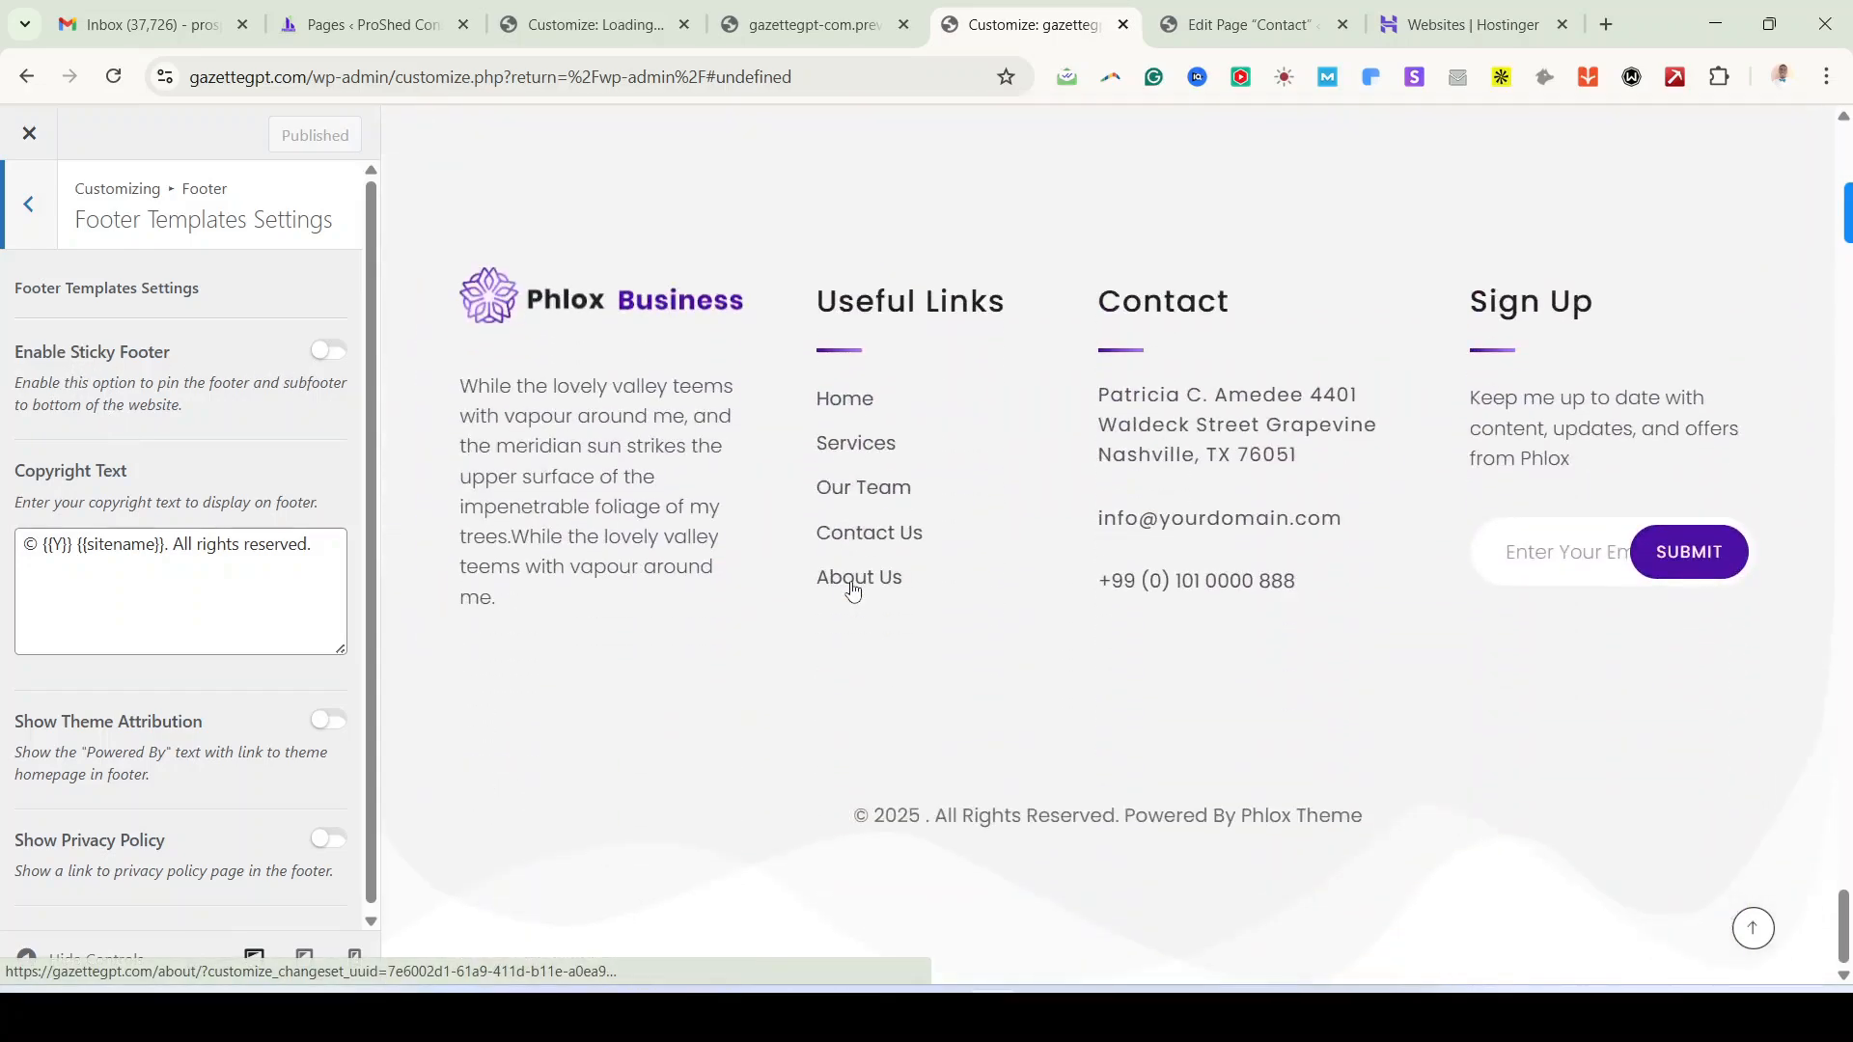
Step: Turn Enable Sticky Footer on, check the preview, then turn it back off
click(328, 355)
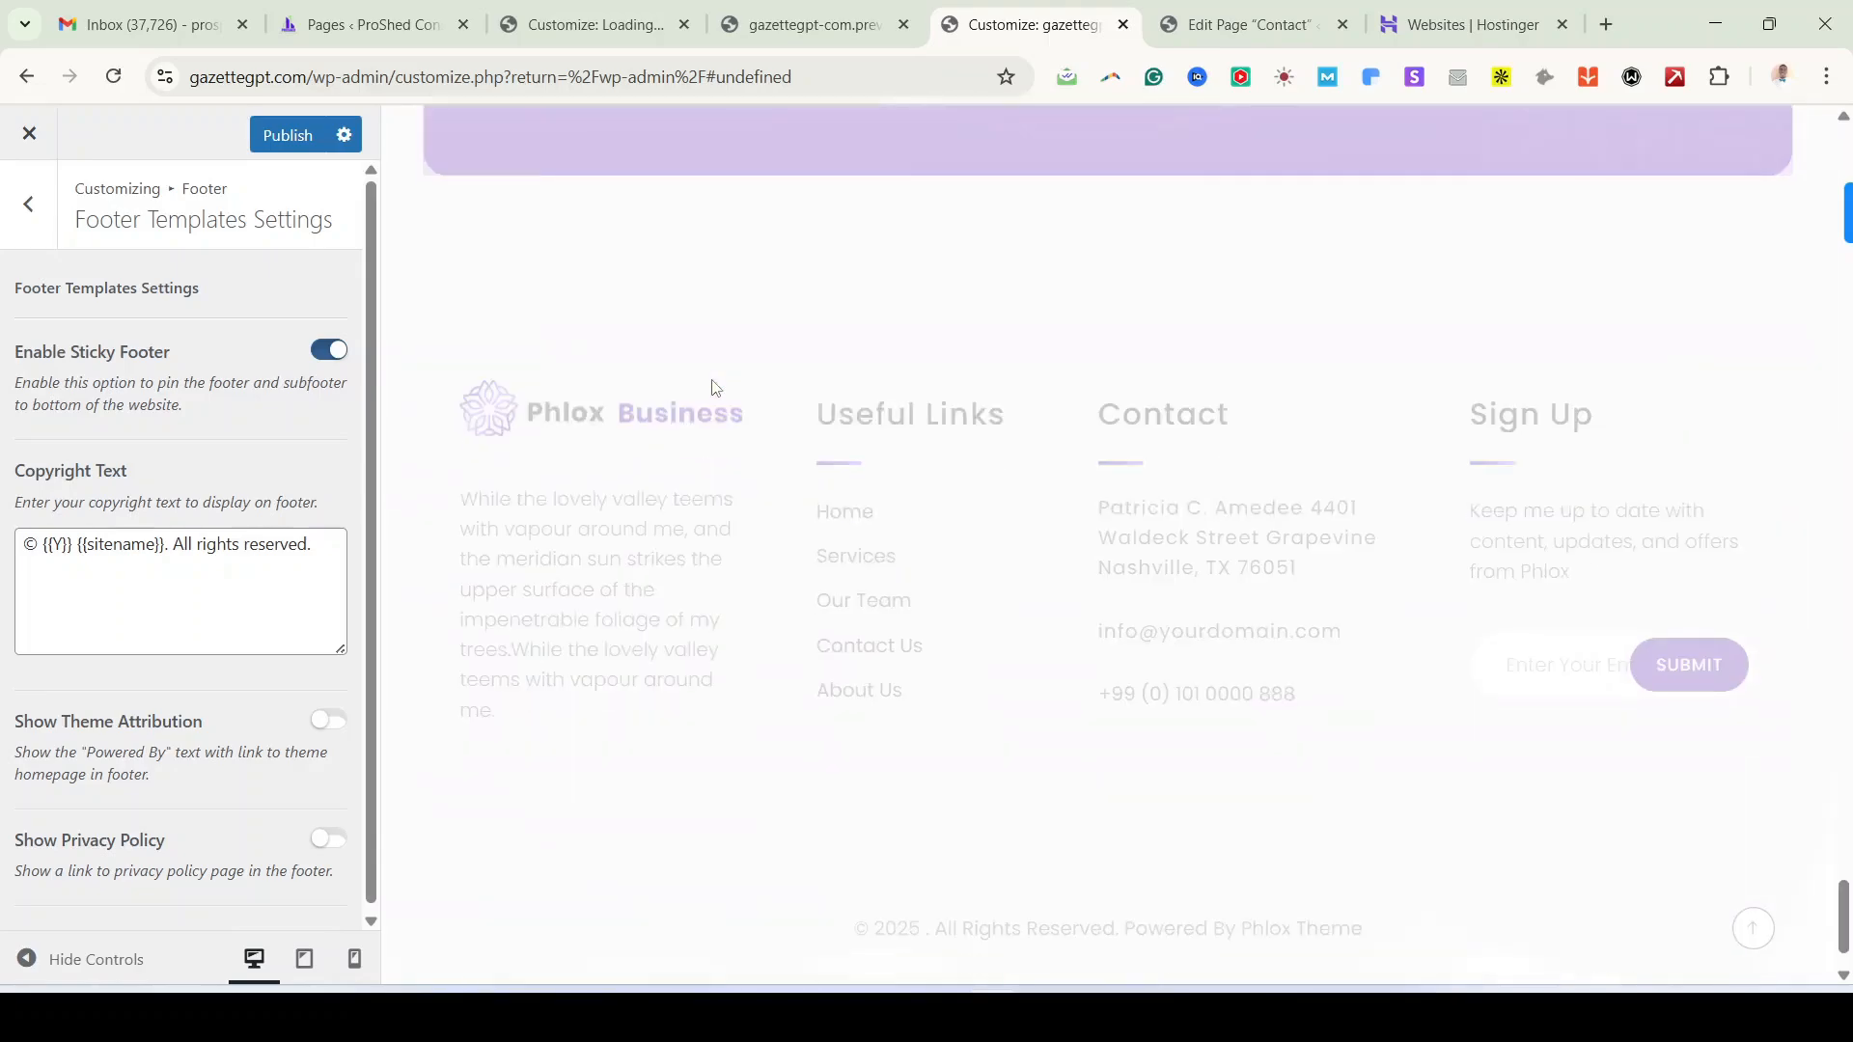
scroll(713, 387, up, 10)
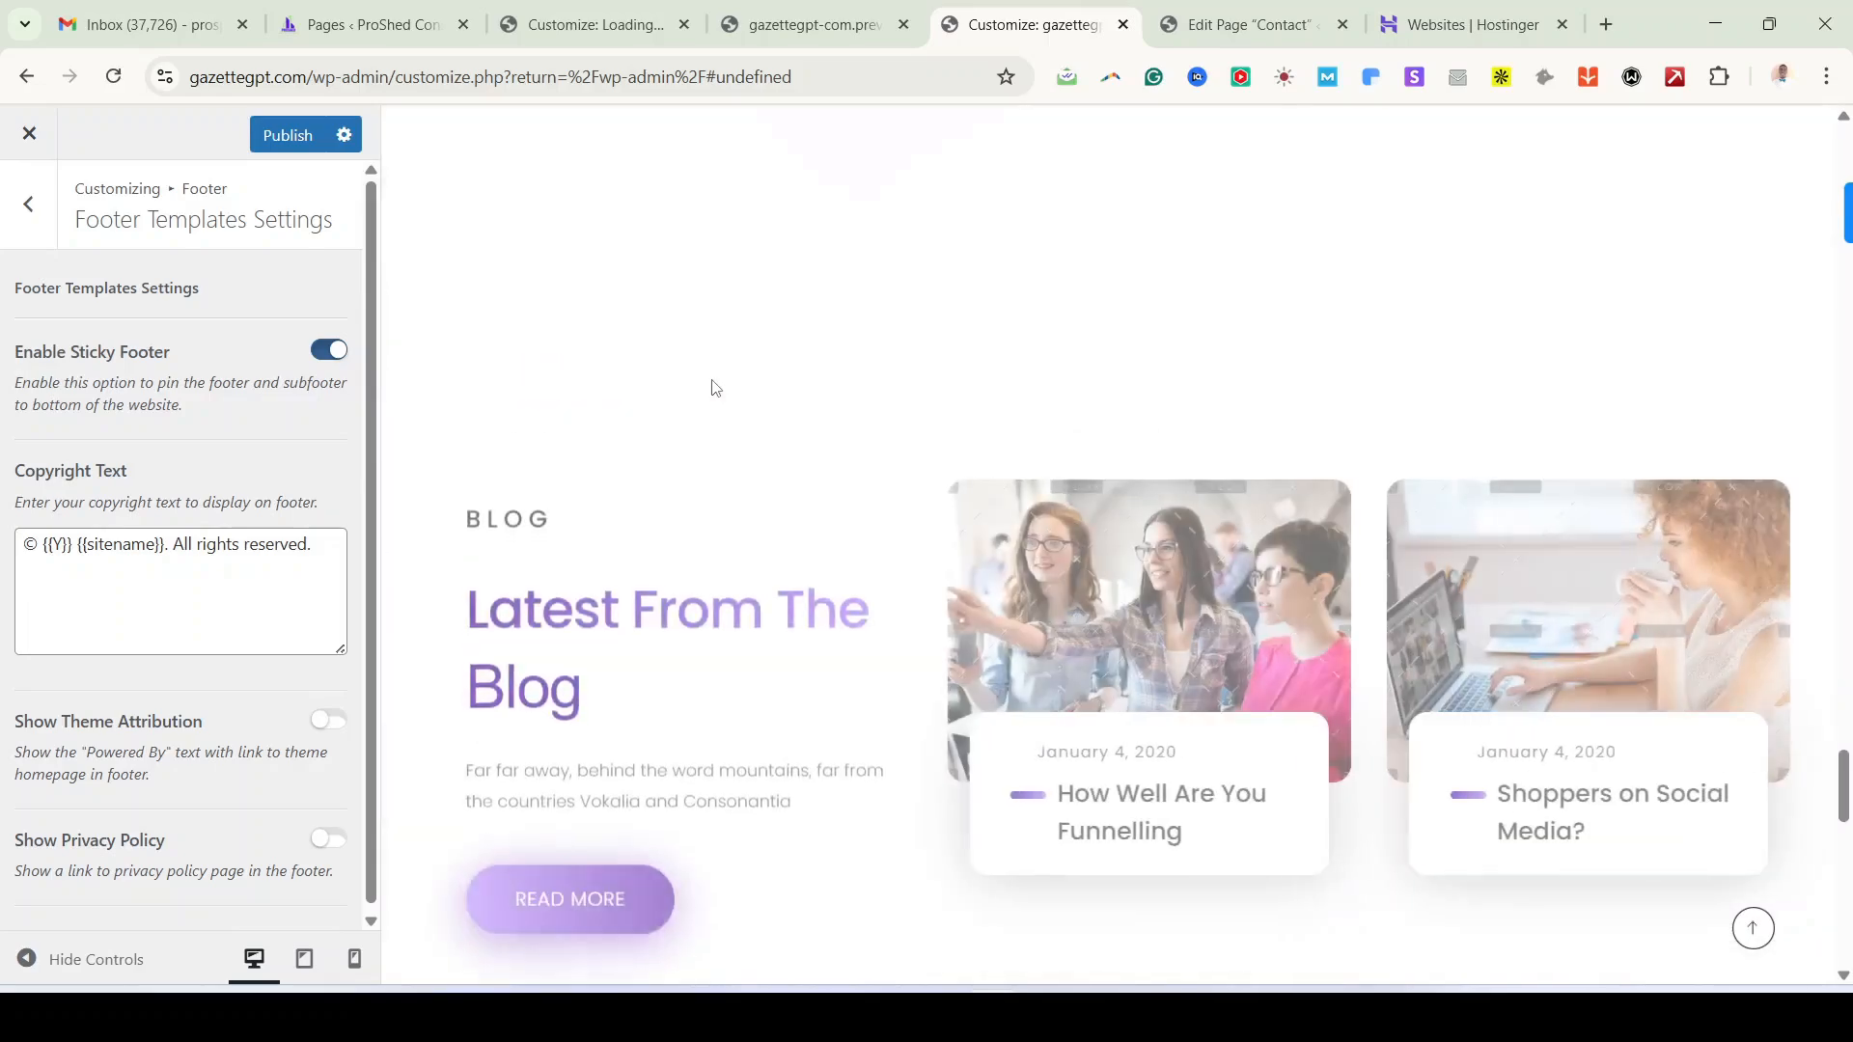
scroll(712, 387, down, 10)
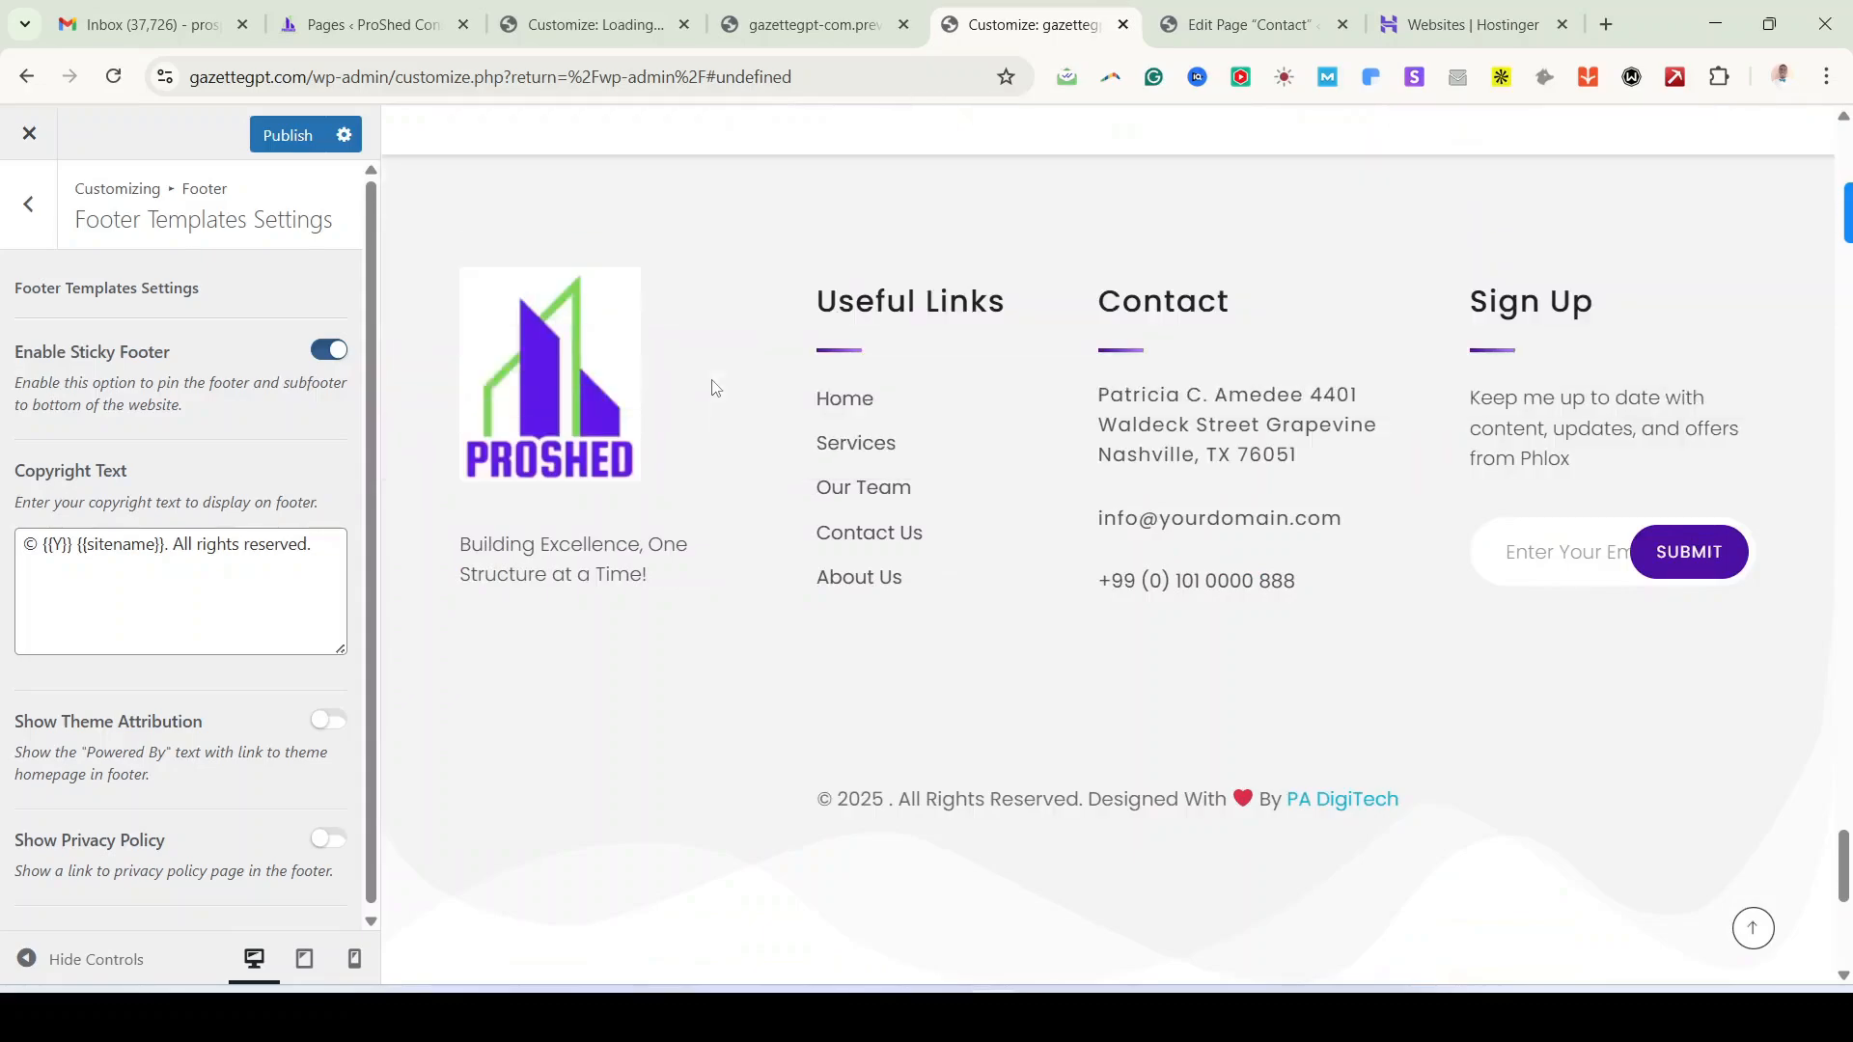
scroll(712, 387, up, 5)
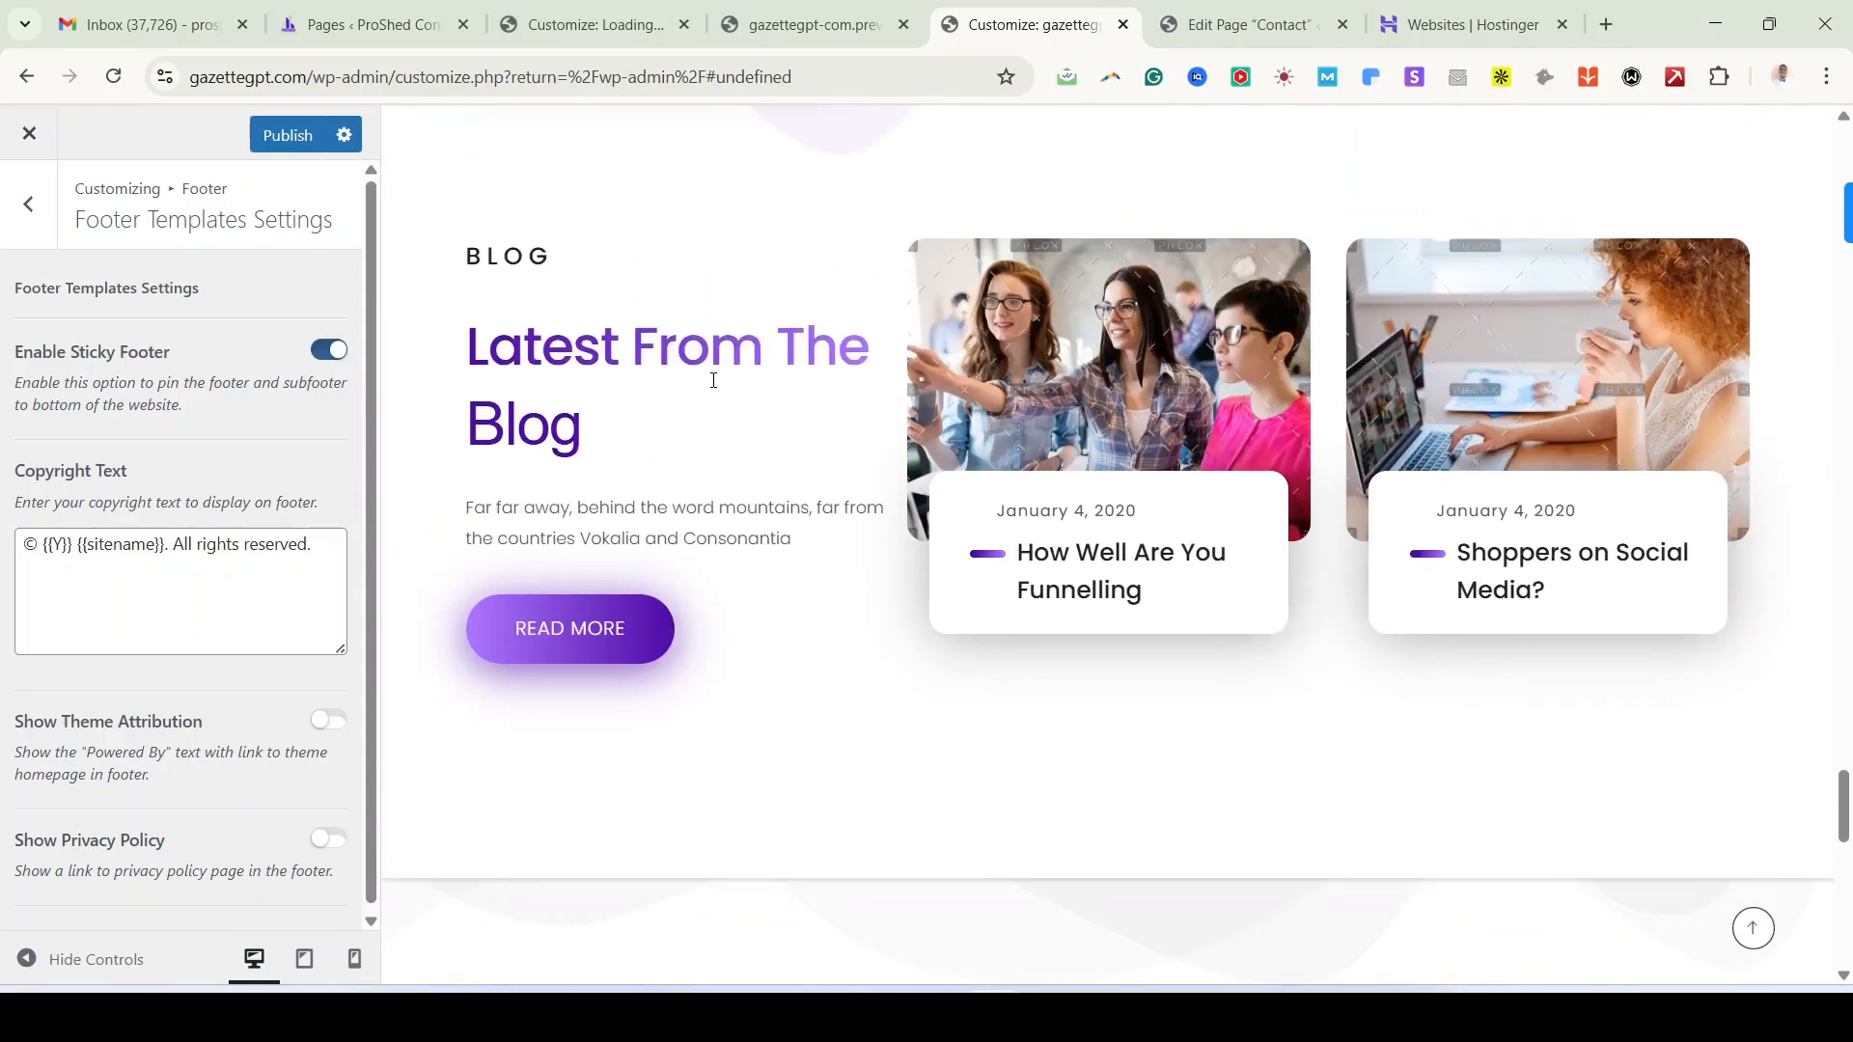
scroll(737, 477, down, 5)
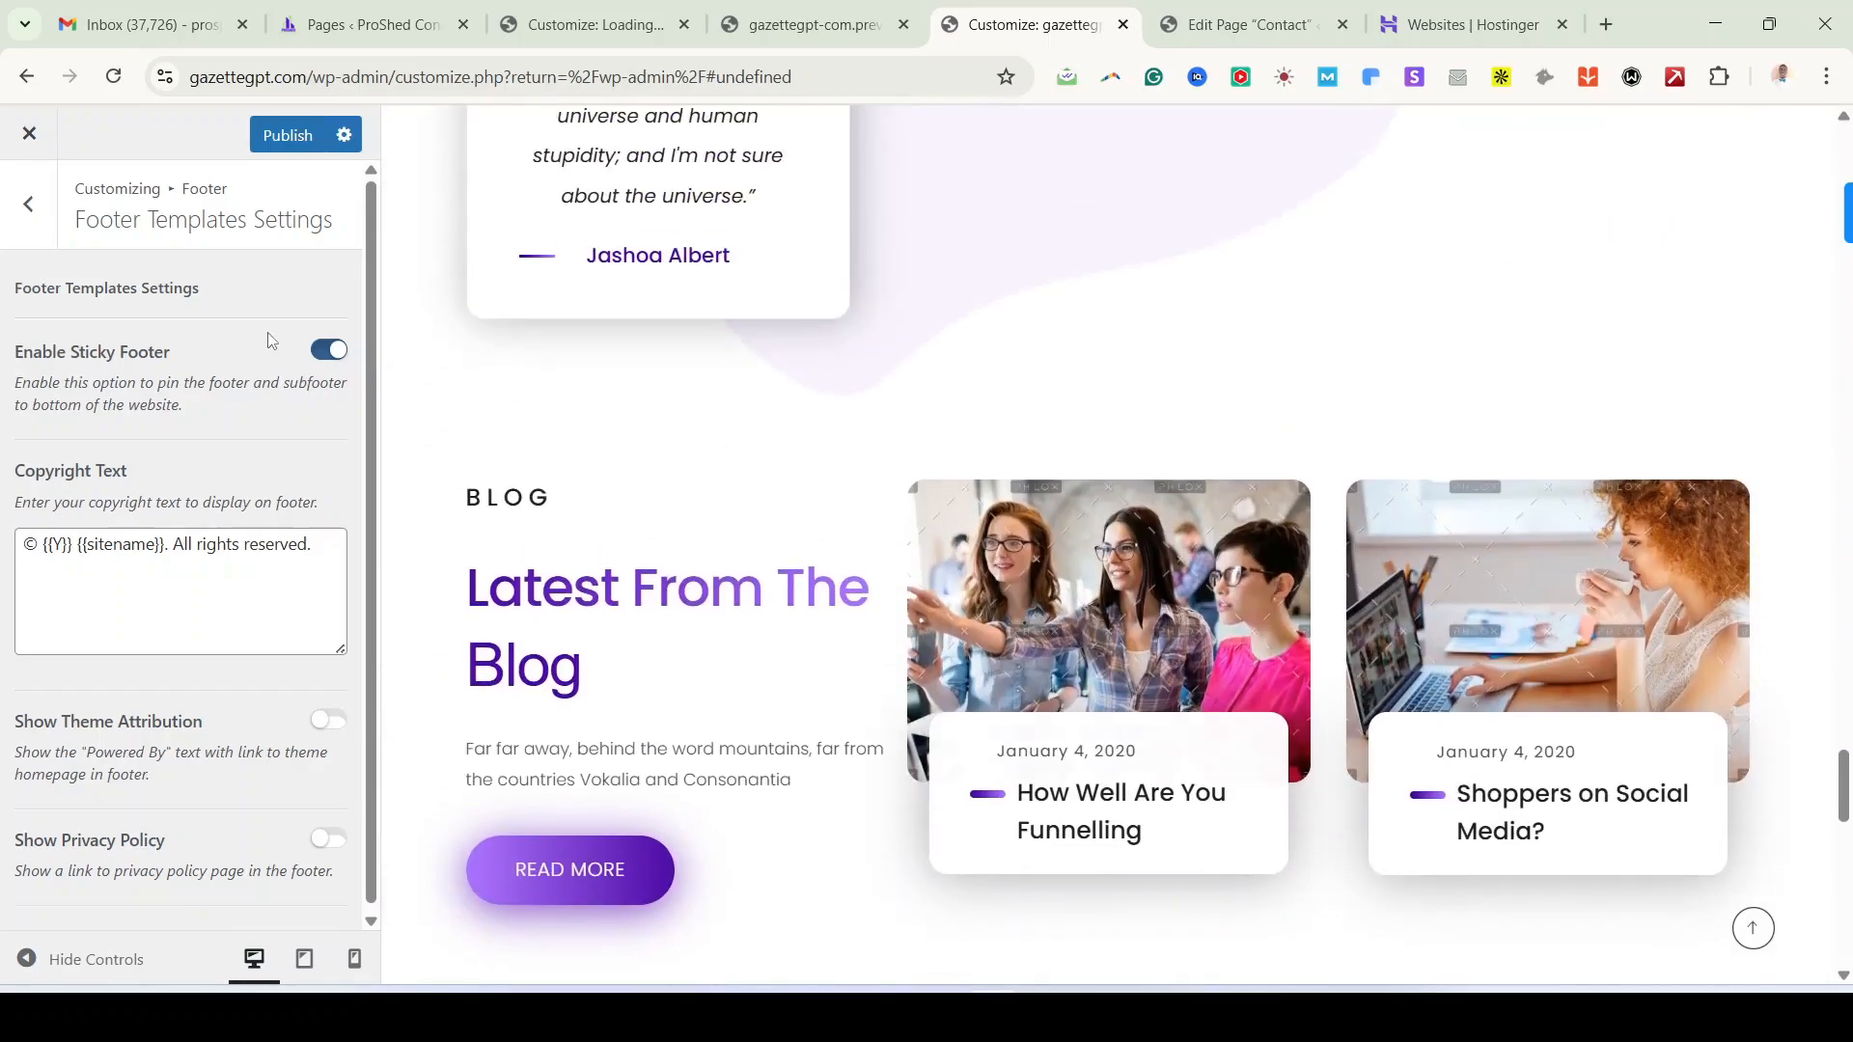
click(331, 353)
scroll(220, 687, down, 1)
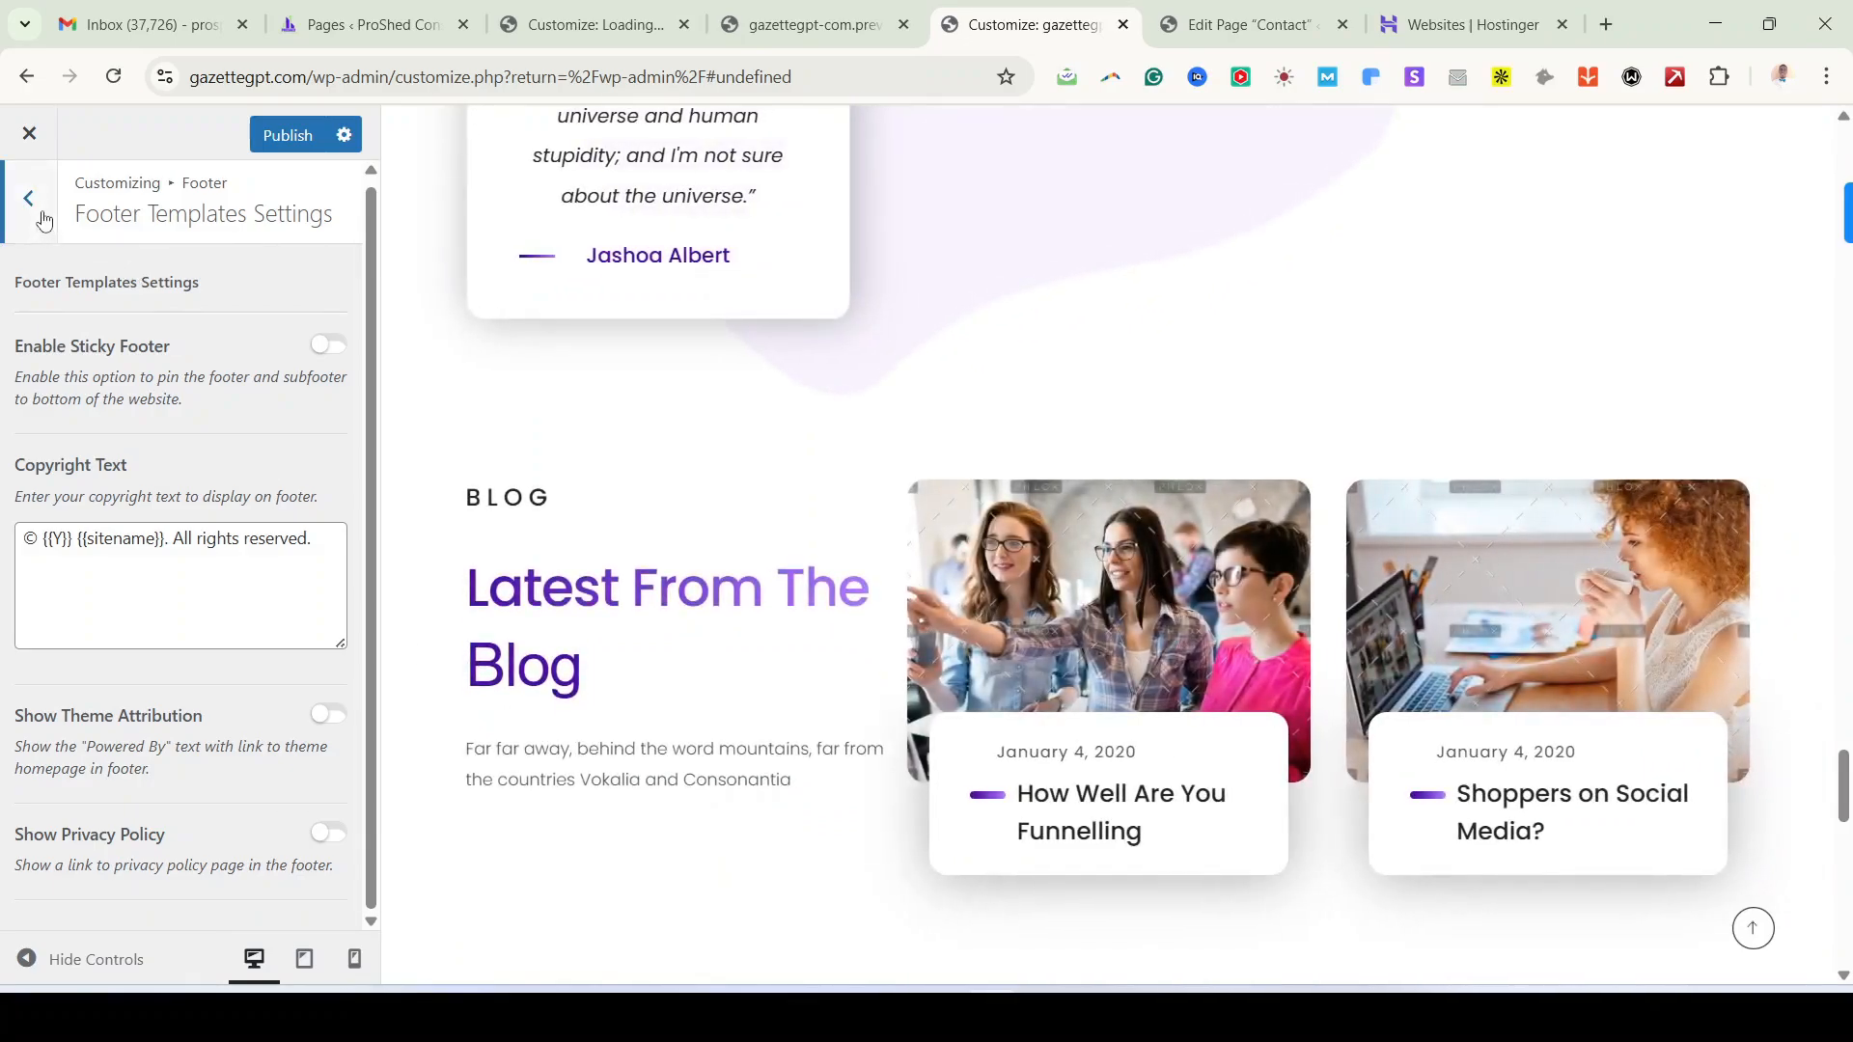
Step: Return to the main Customizer menu and publish the changes
click(29, 201)
click(34, 212)
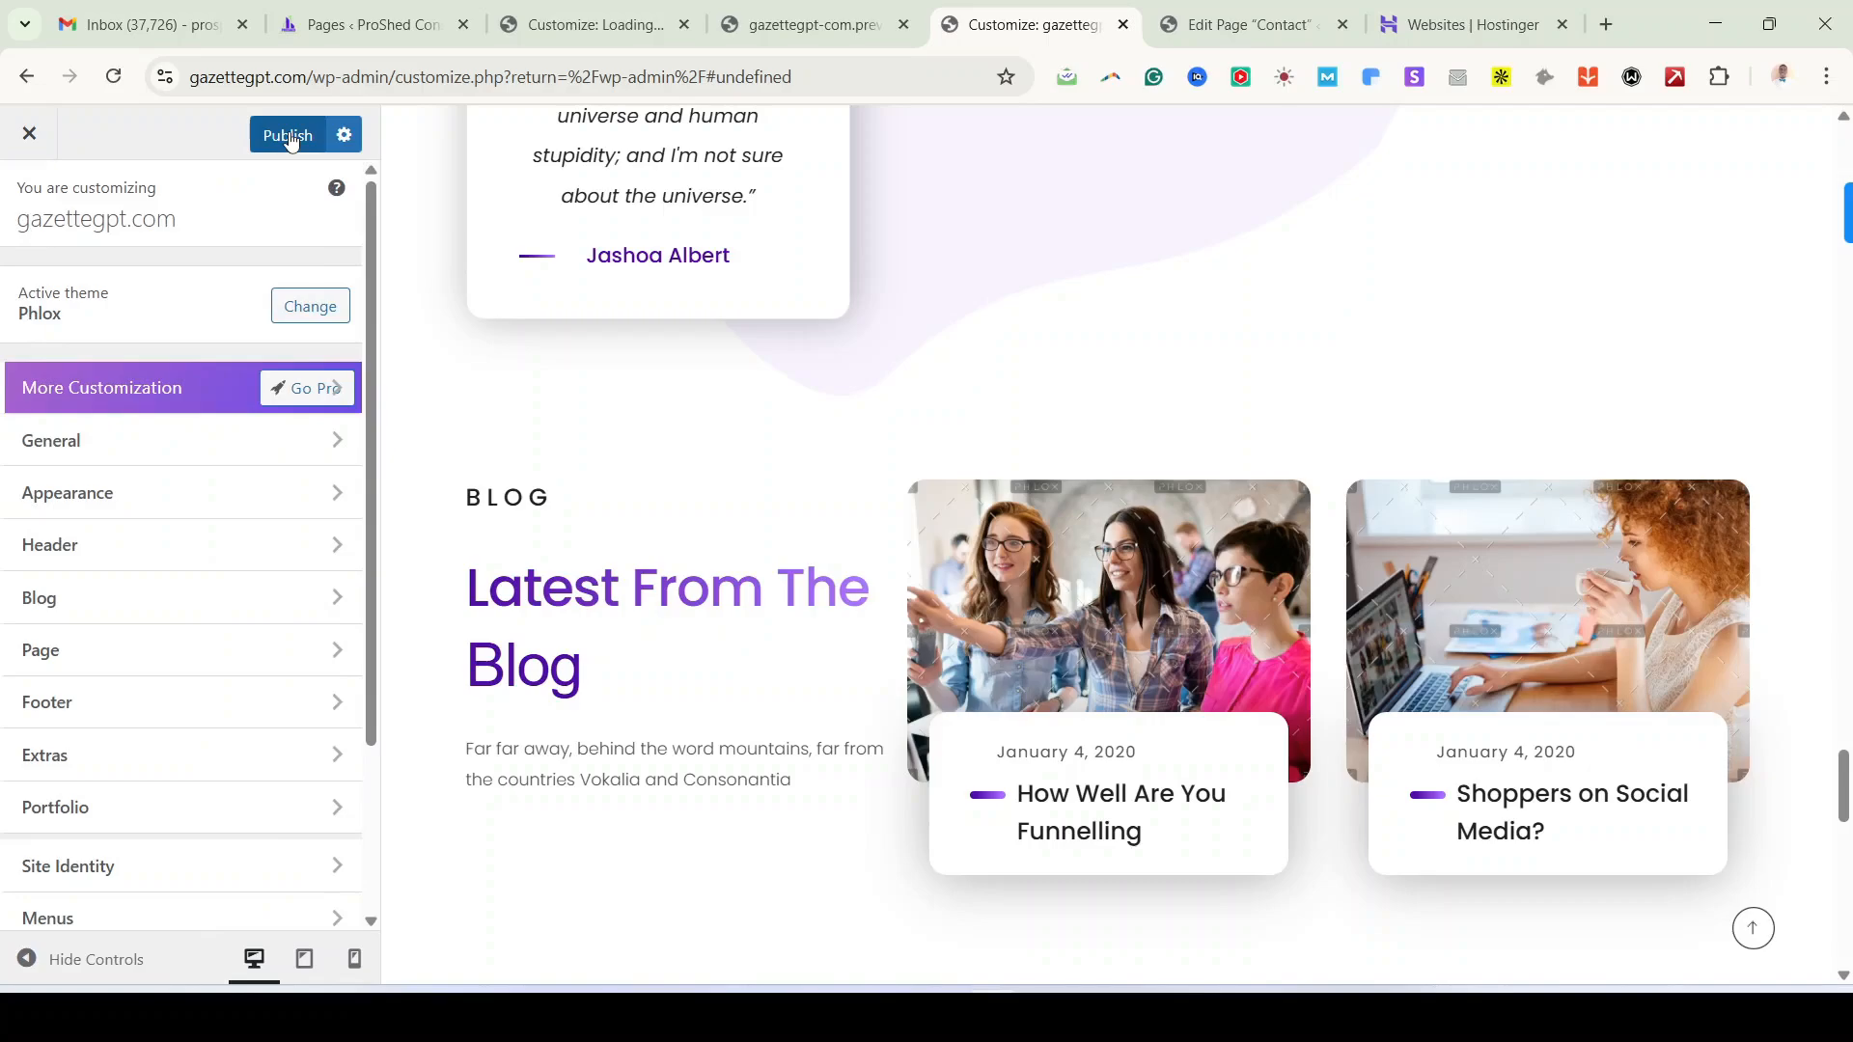
click(289, 138)
Step: Open Extras > Go To Top button options and test jumping back to the page top
click(138, 767)
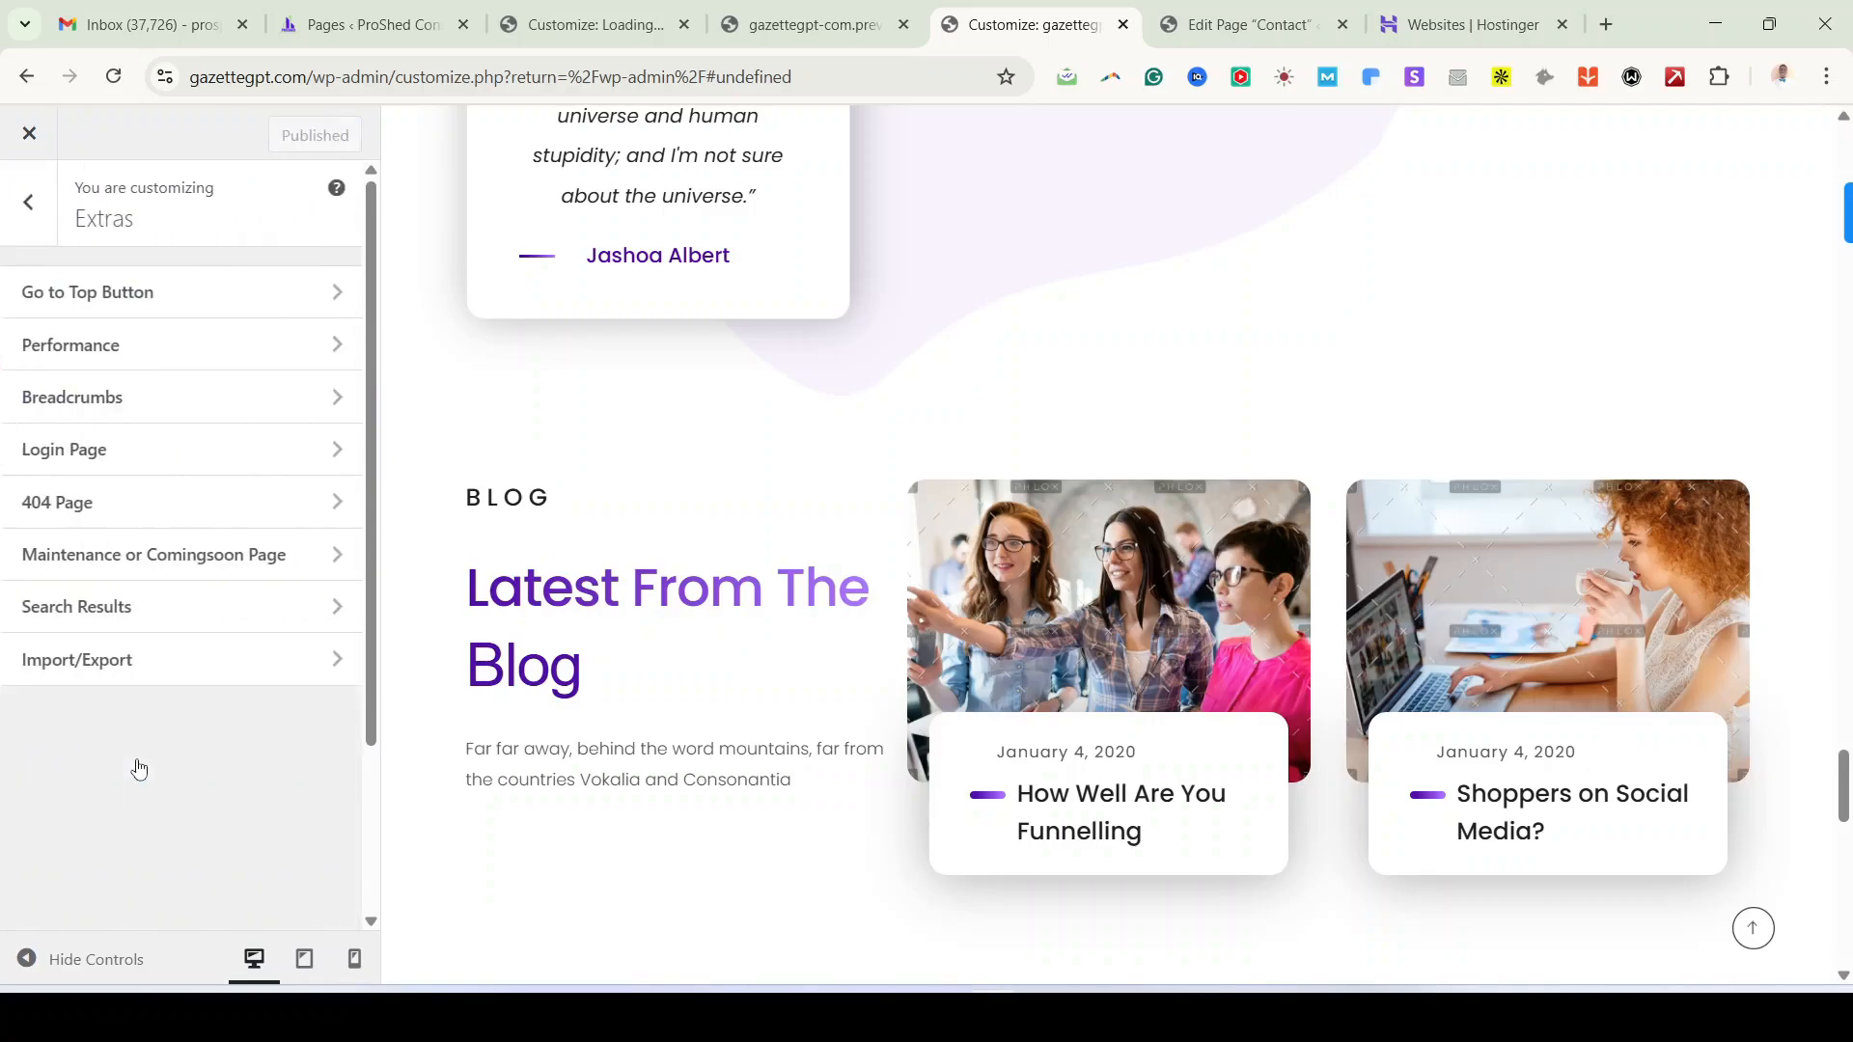
click(147, 294)
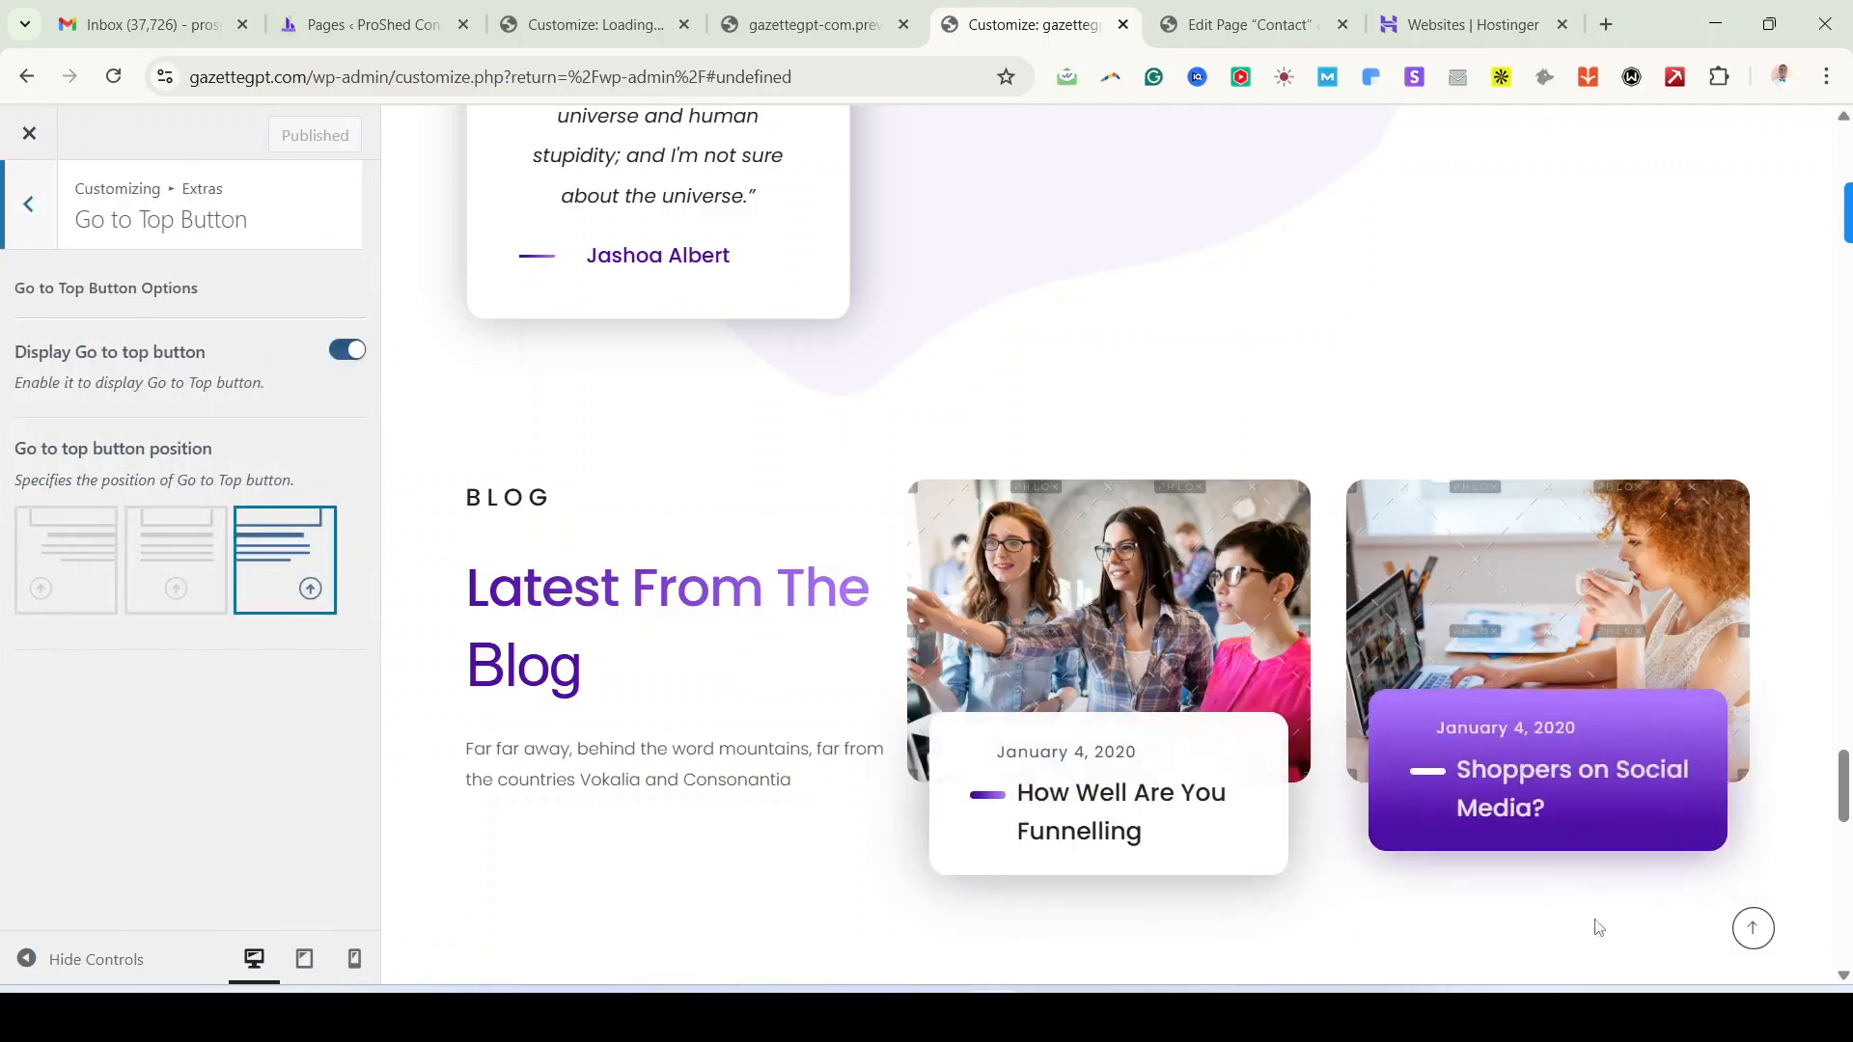
click(1752, 928)
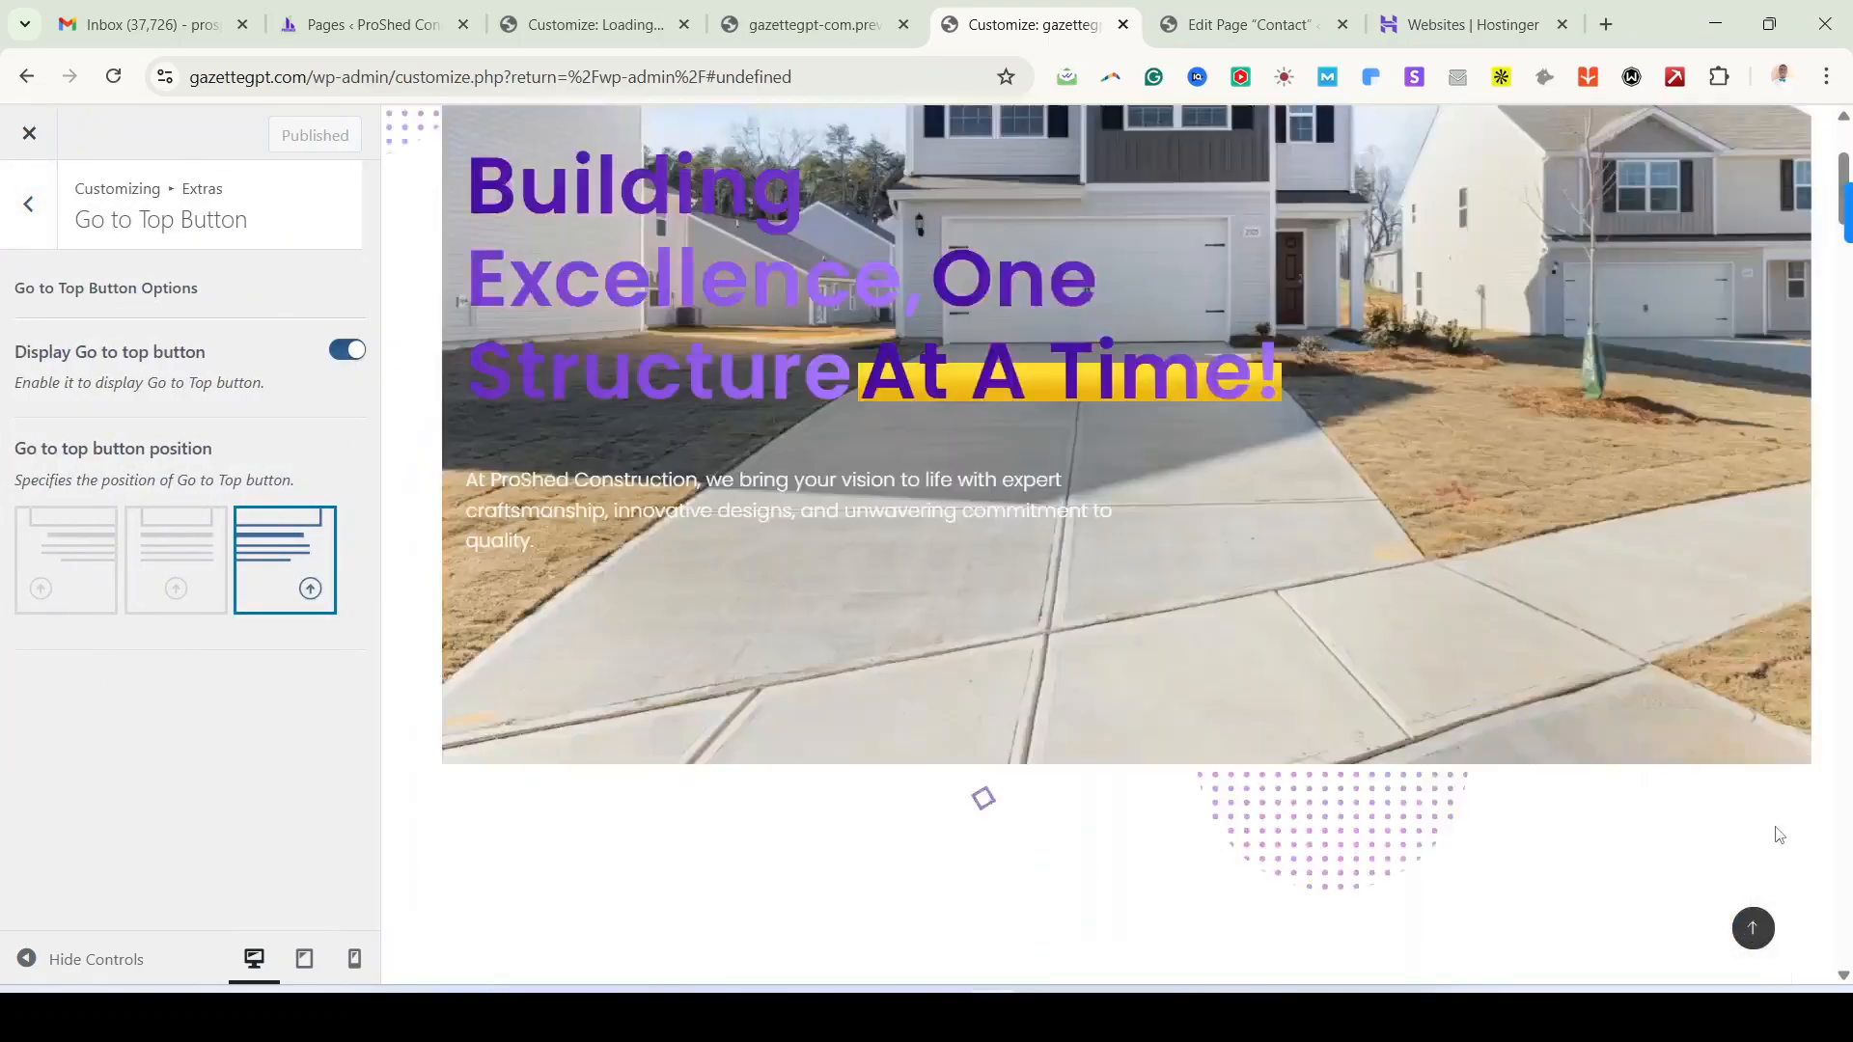
scroll(1749, 954, down, 15)
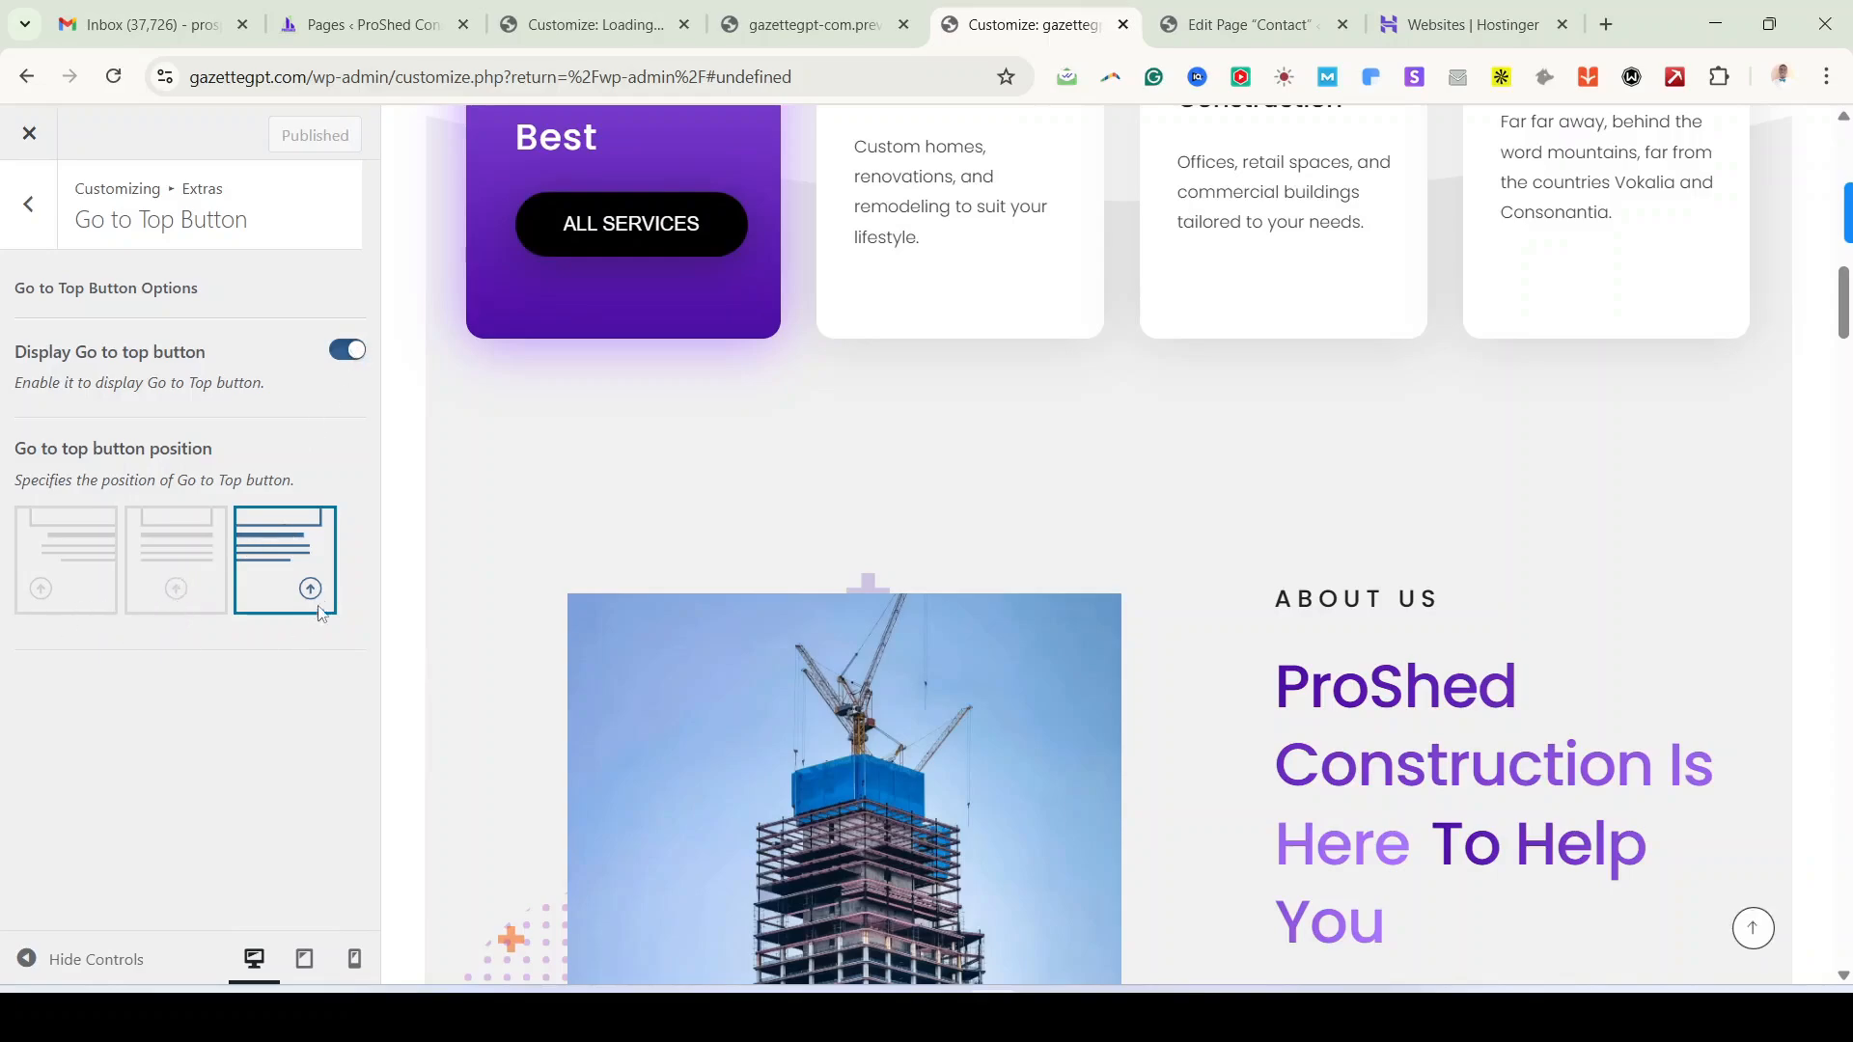
Step: Review the Performance, Login Page and Search Results settings, then return to the main Customizer menu
click(9, 202)
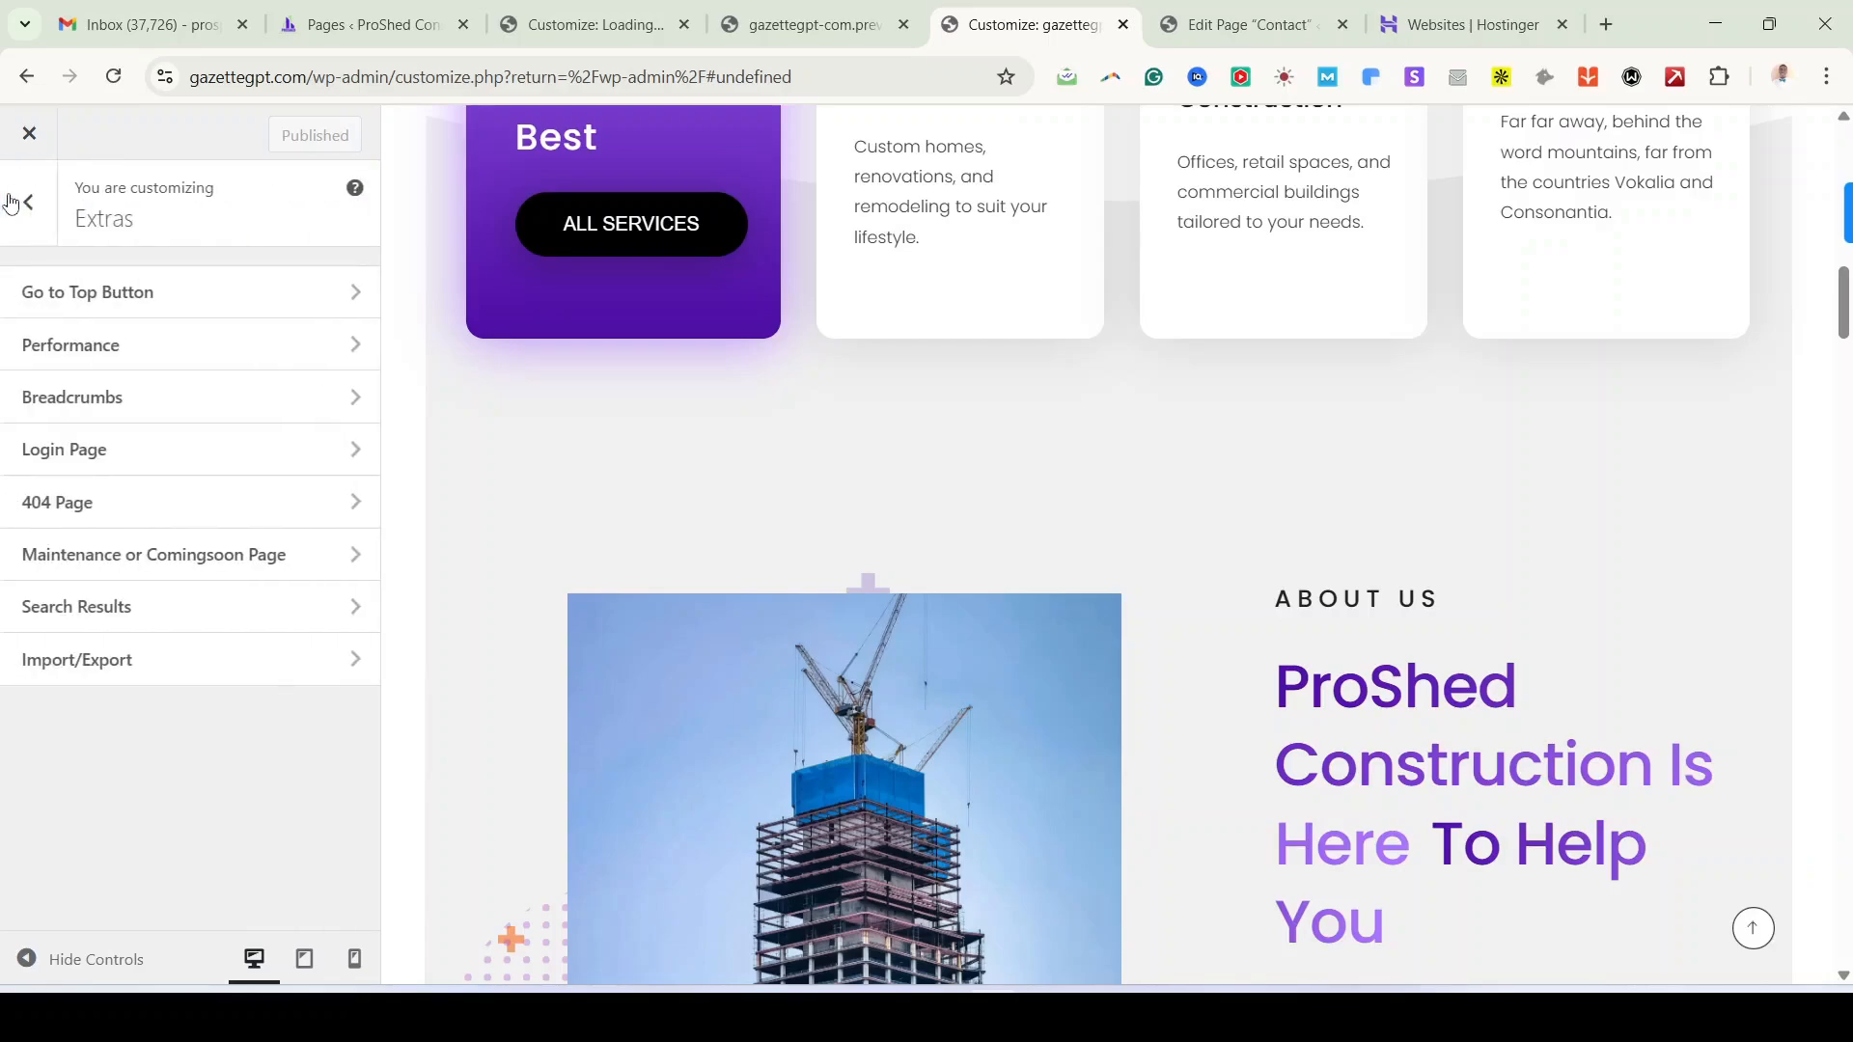
click(89, 361)
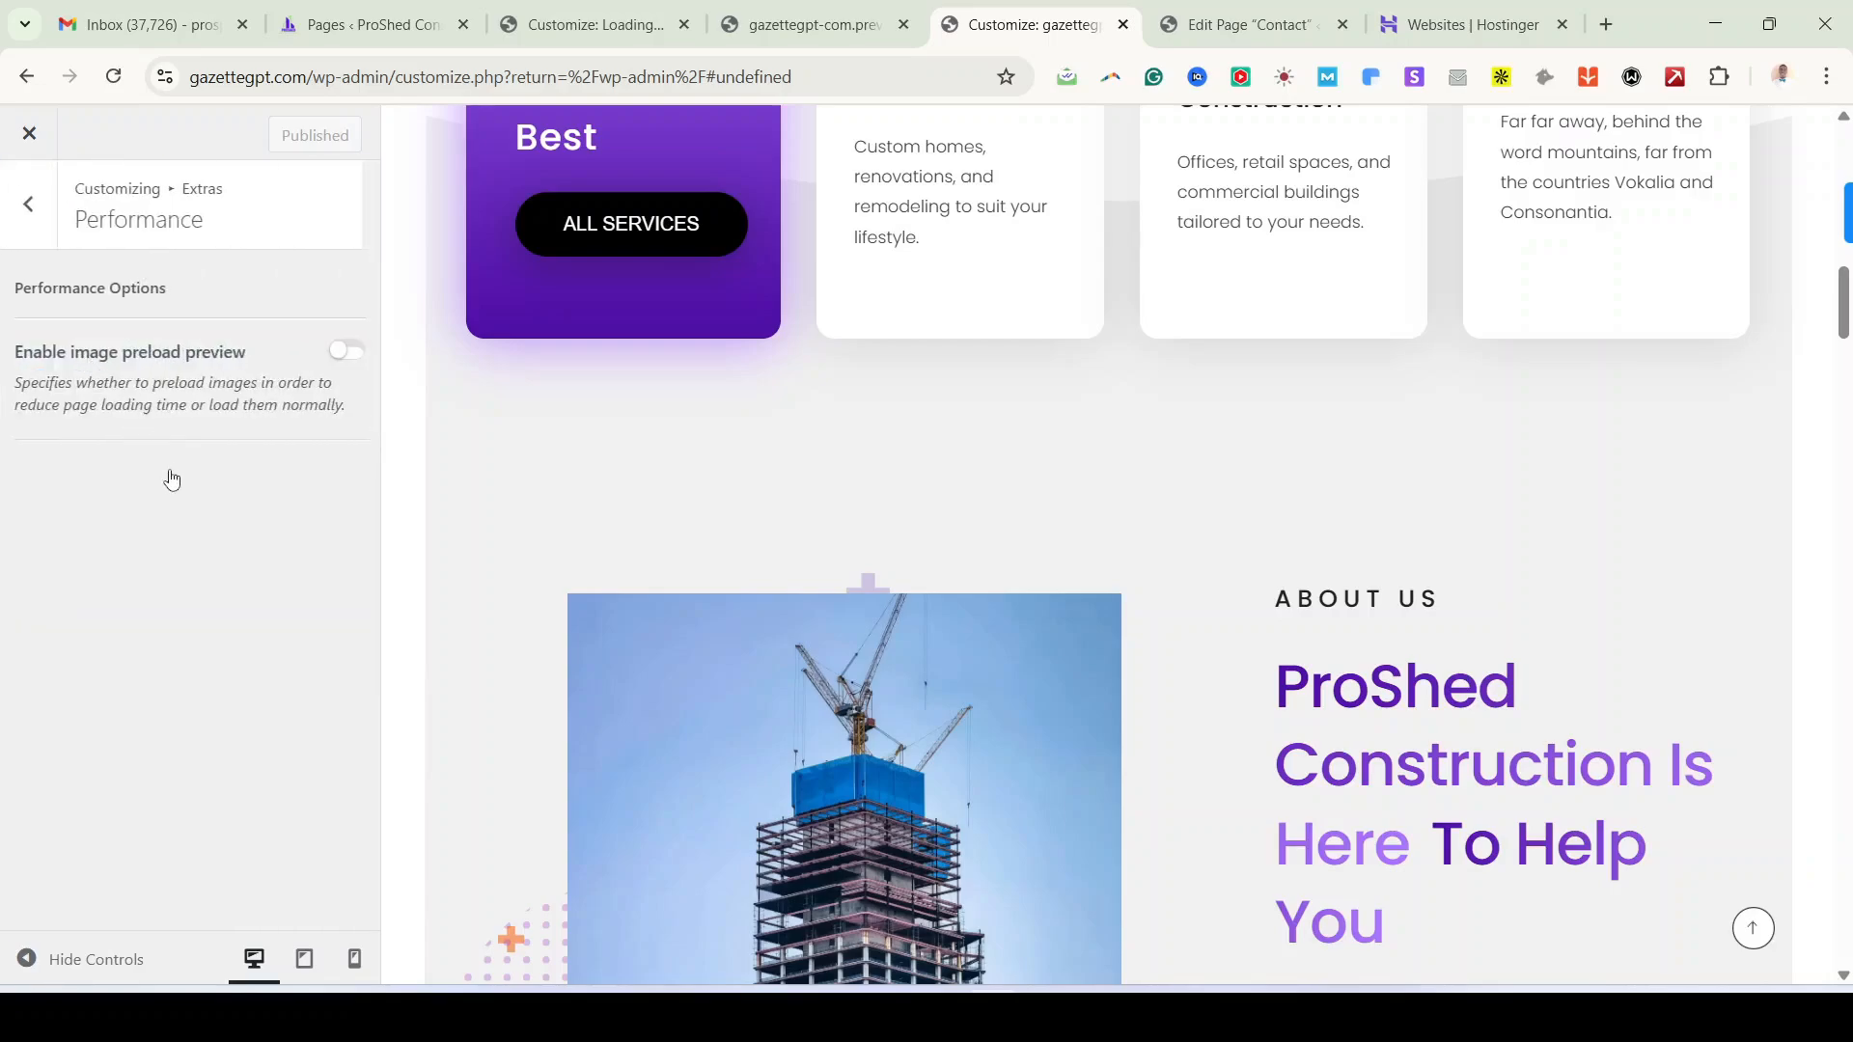
click(32, 207)
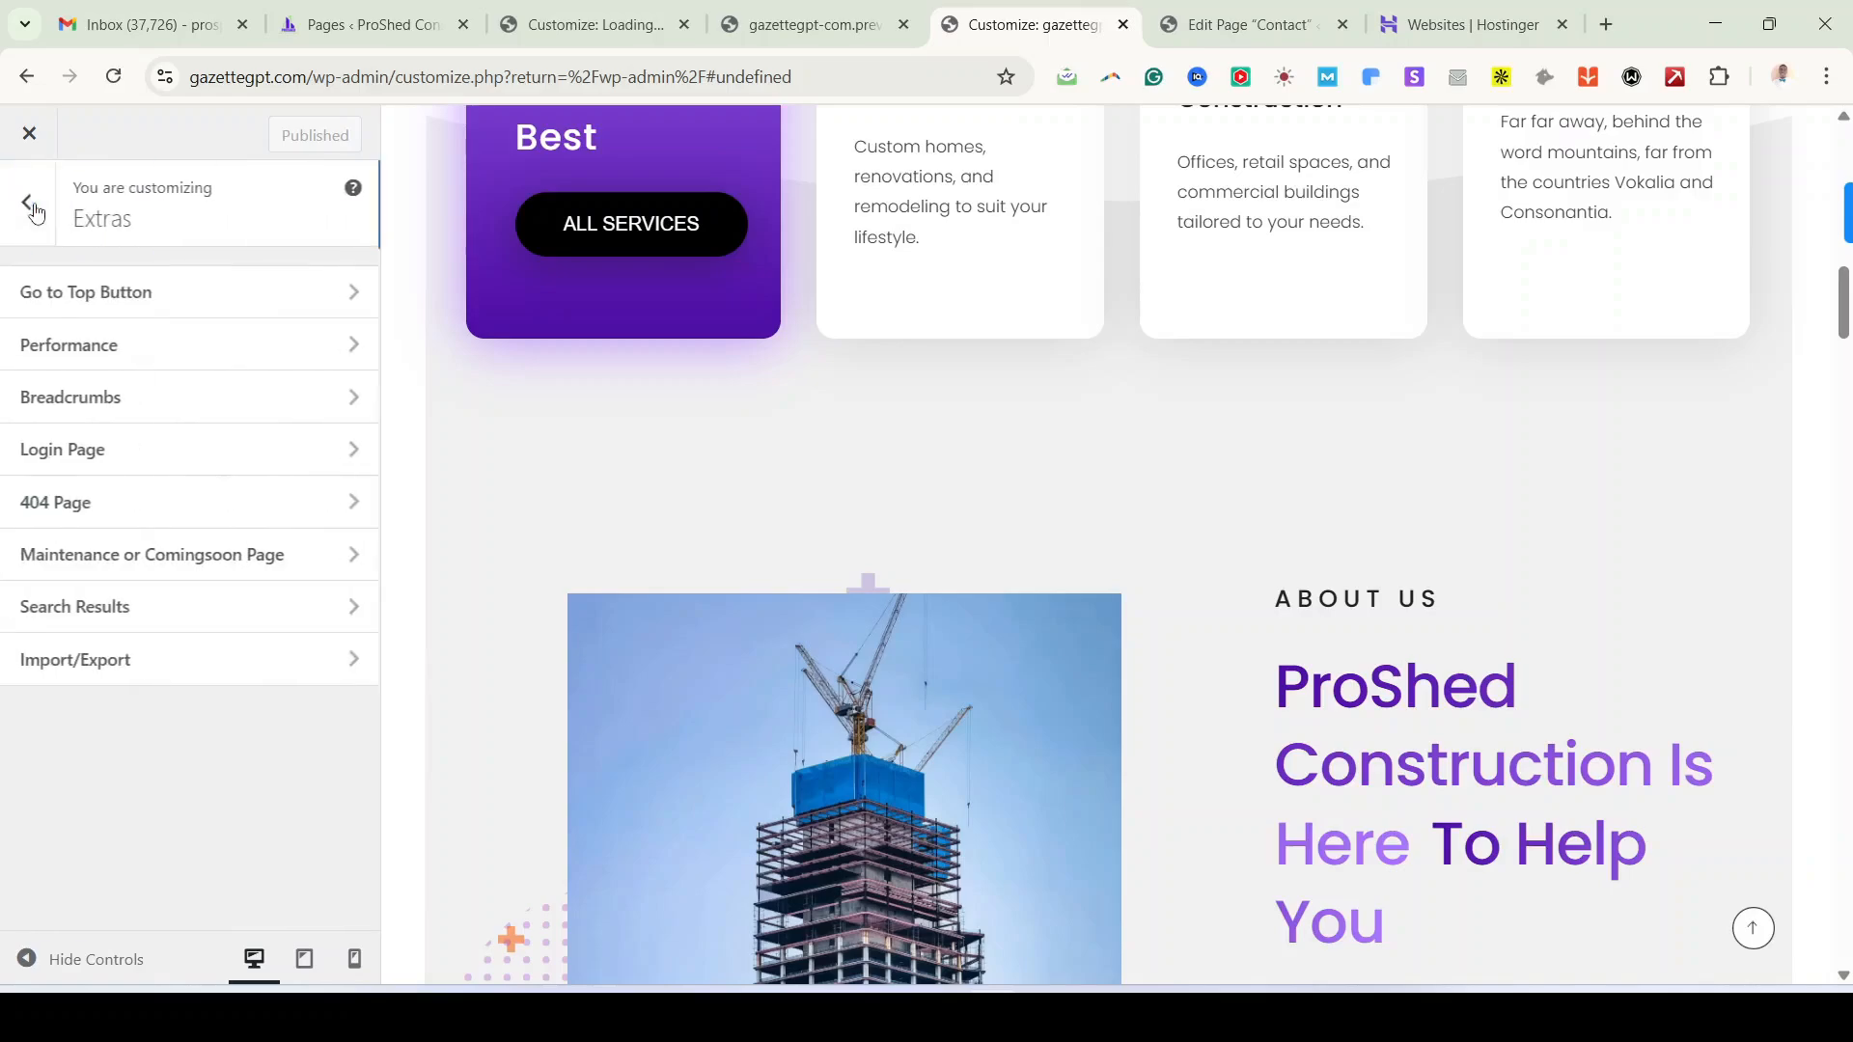
click(106, 453)
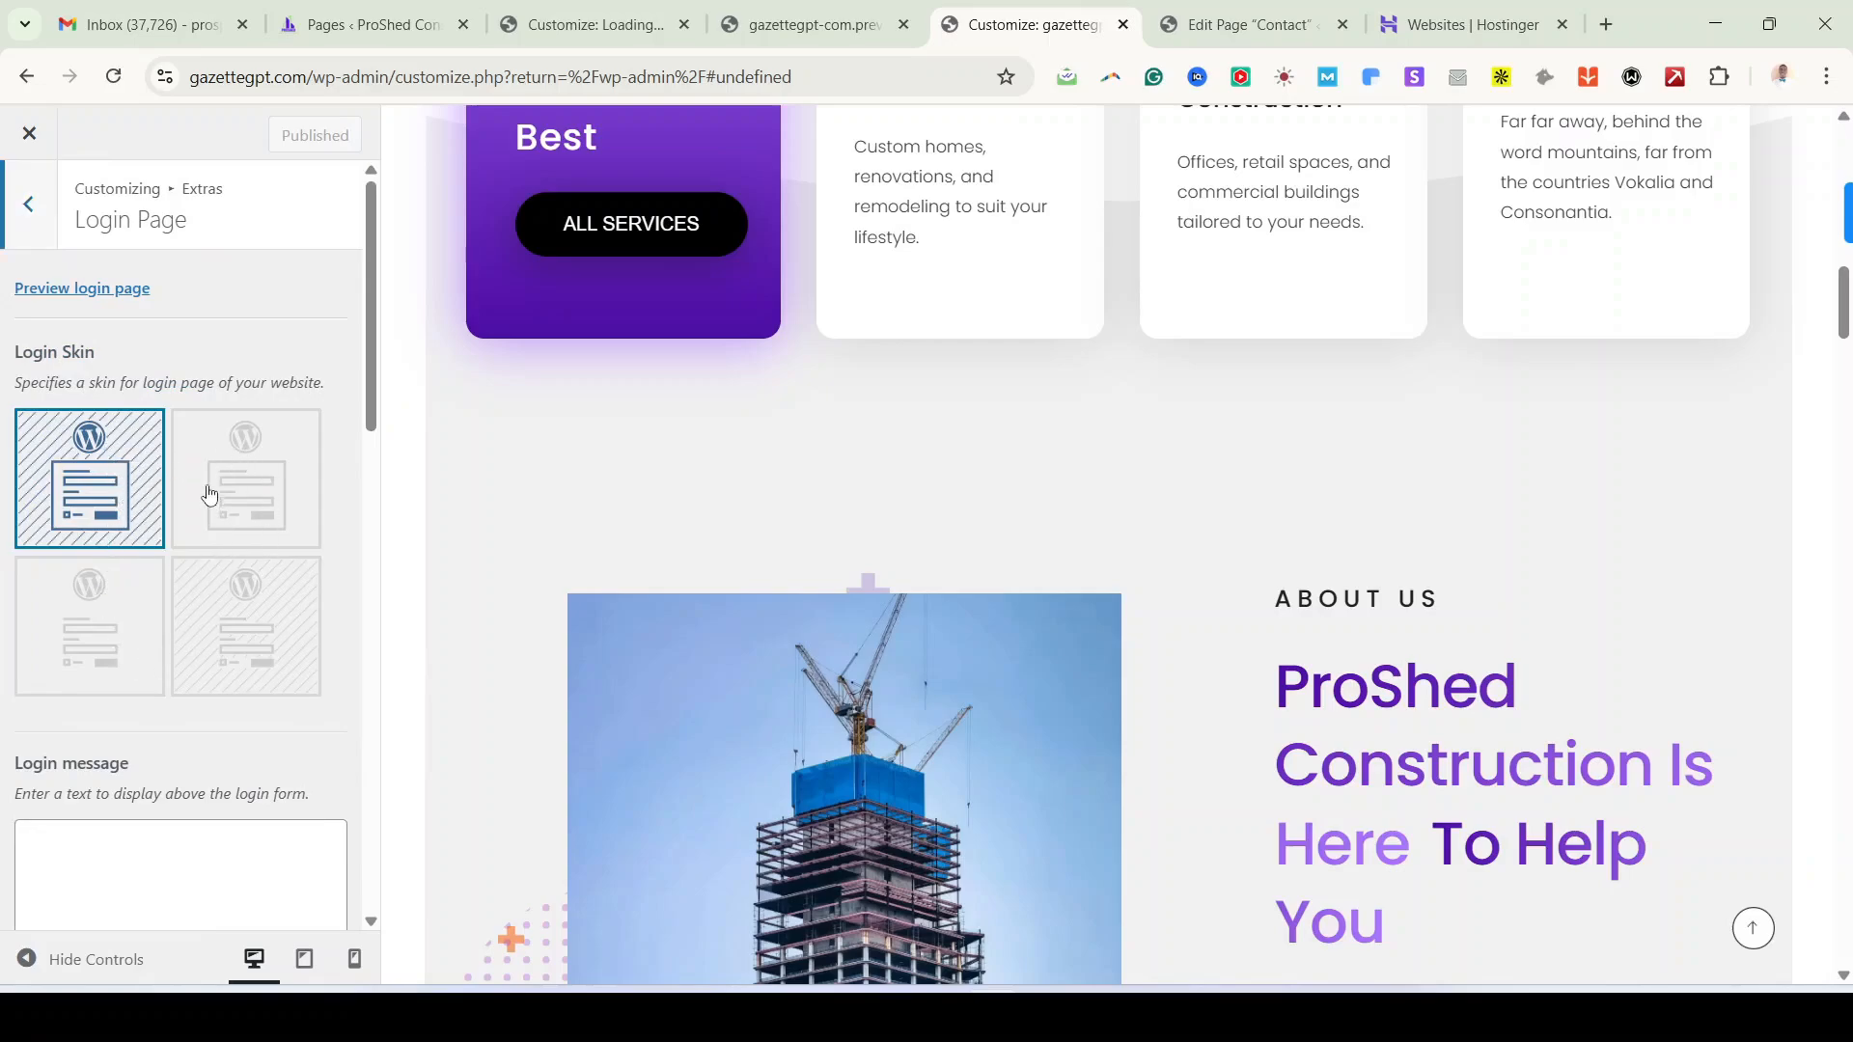
click(23, 196)
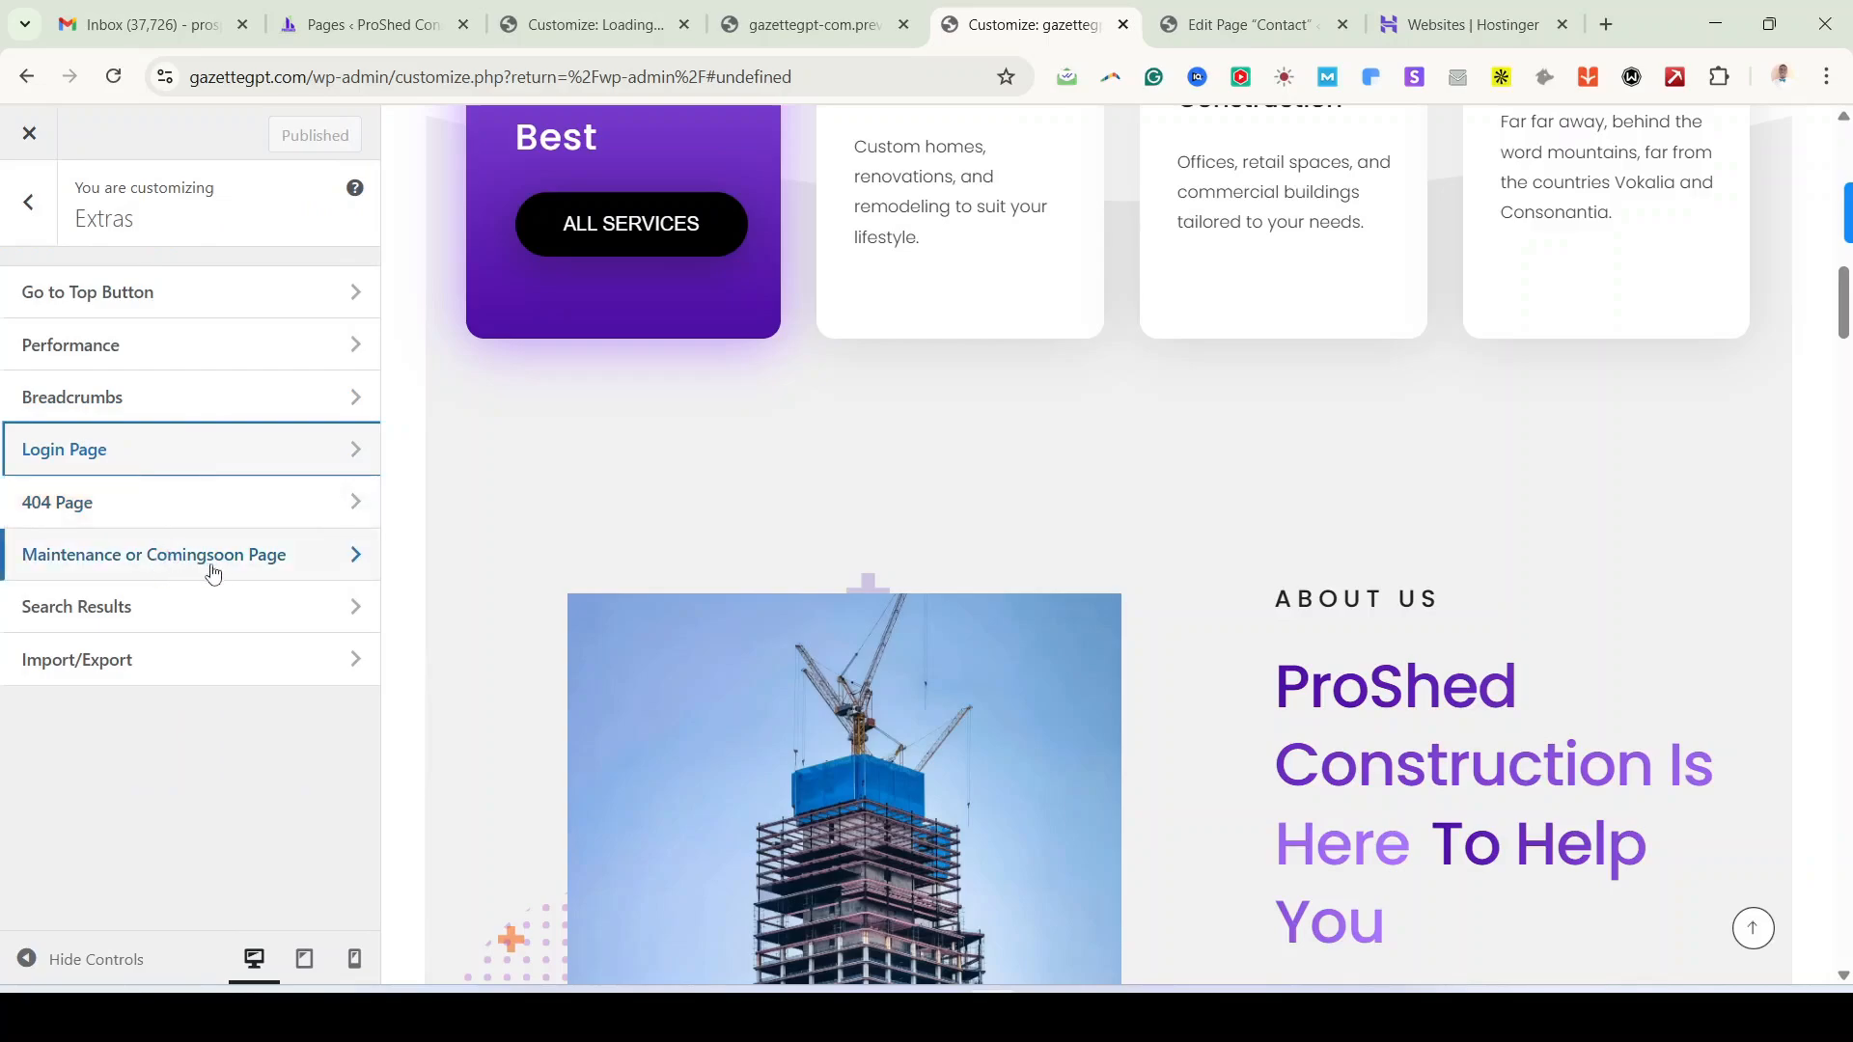
click(185, 619)
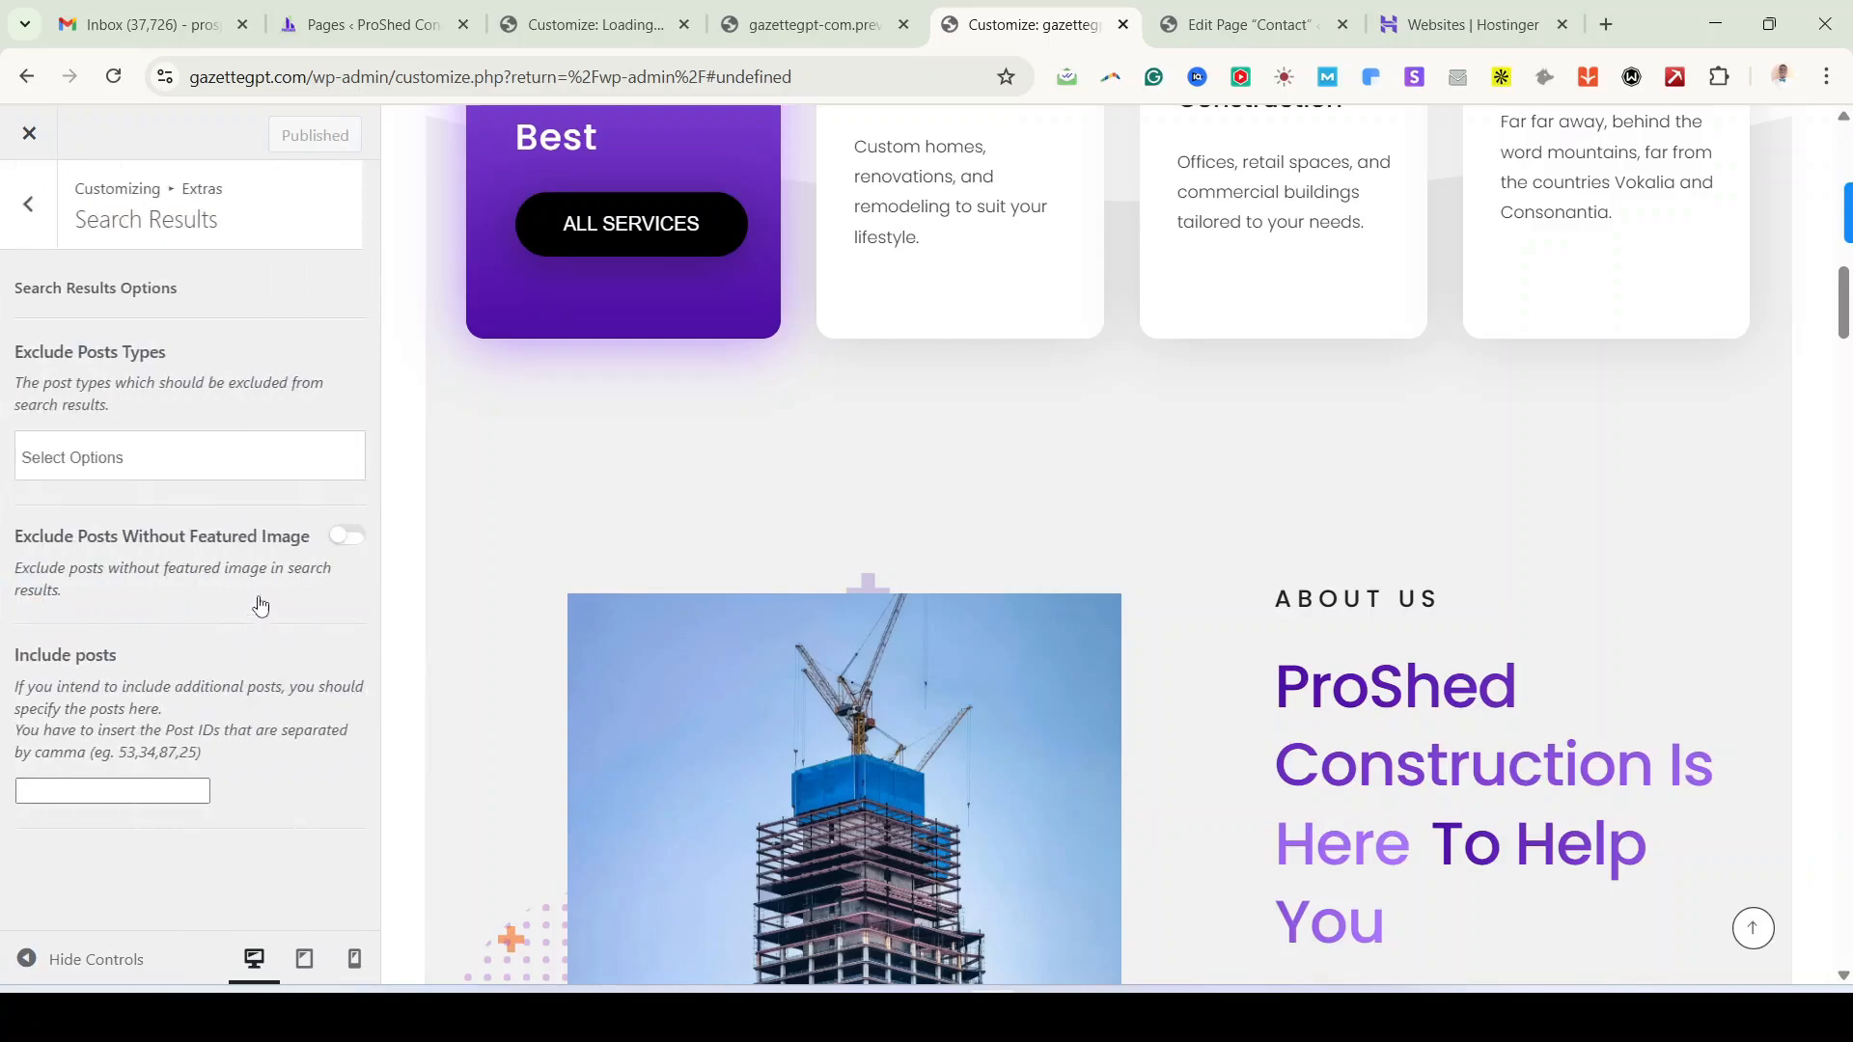
click(51, 213)
click(51, 214)
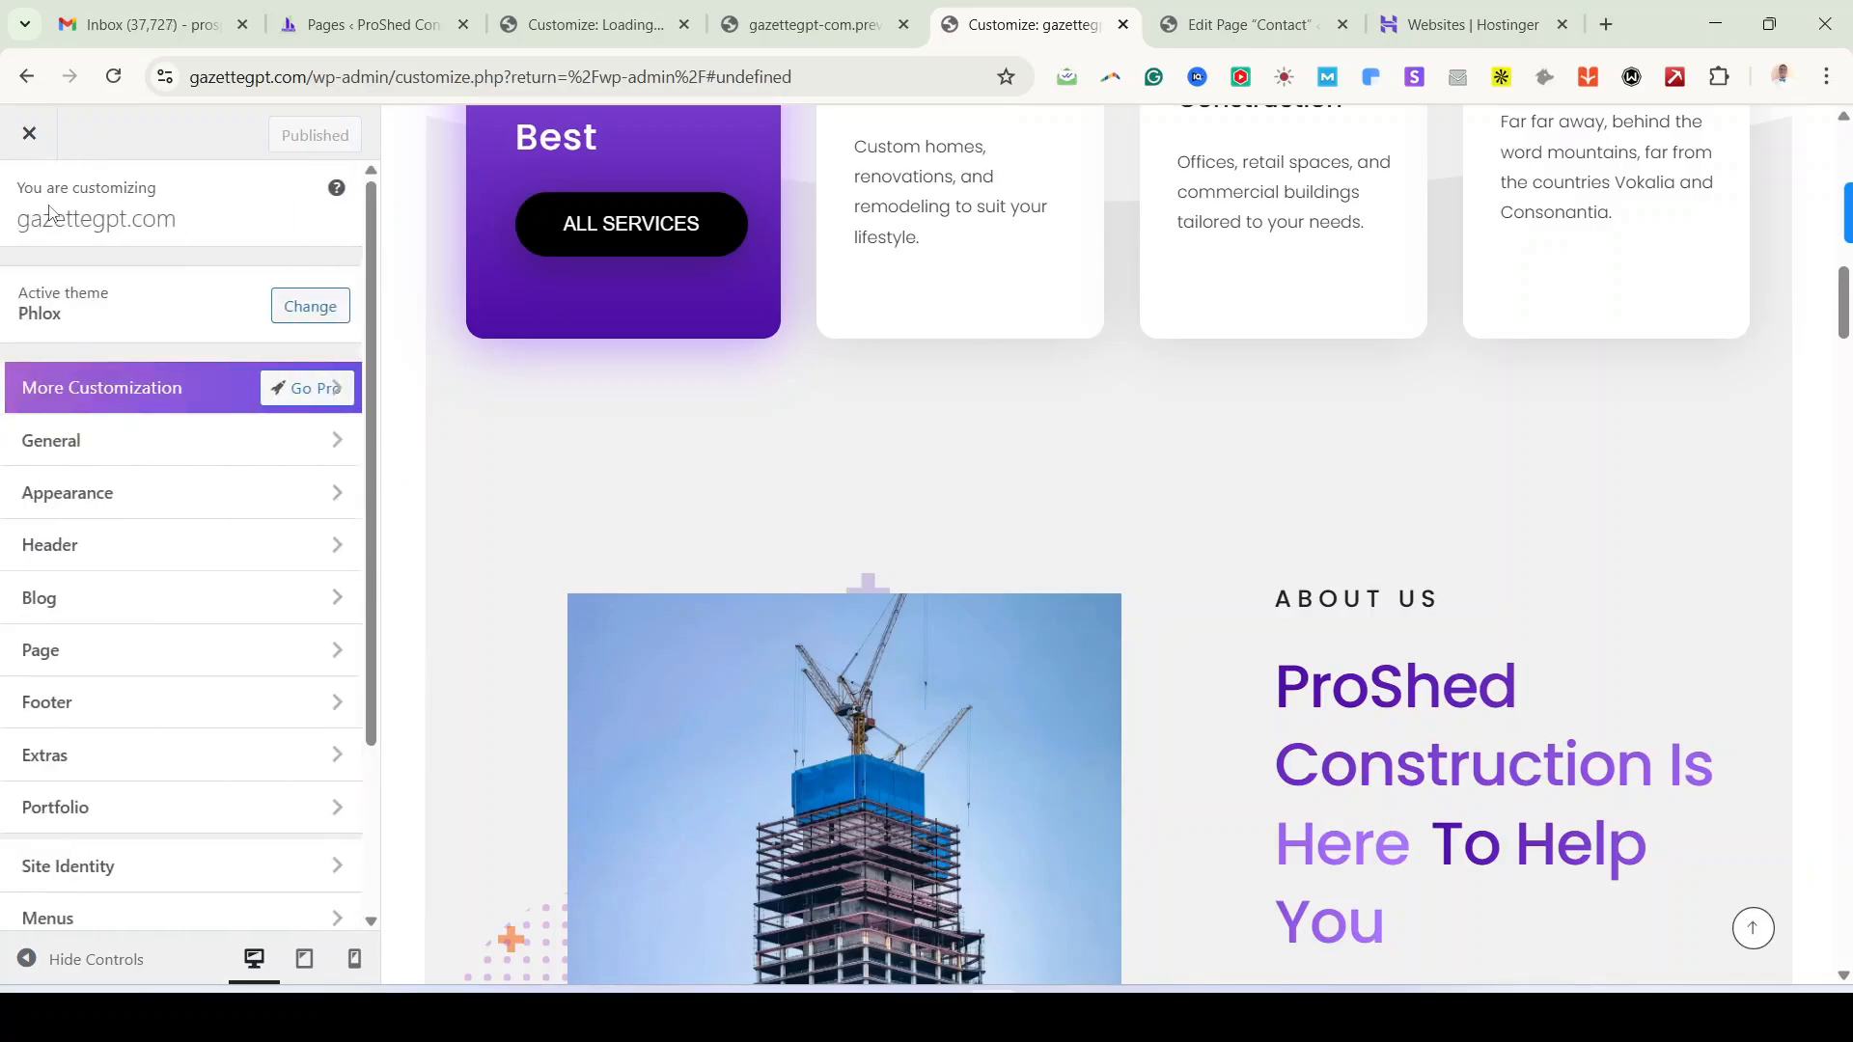
scroll(183, 628, down, 3)
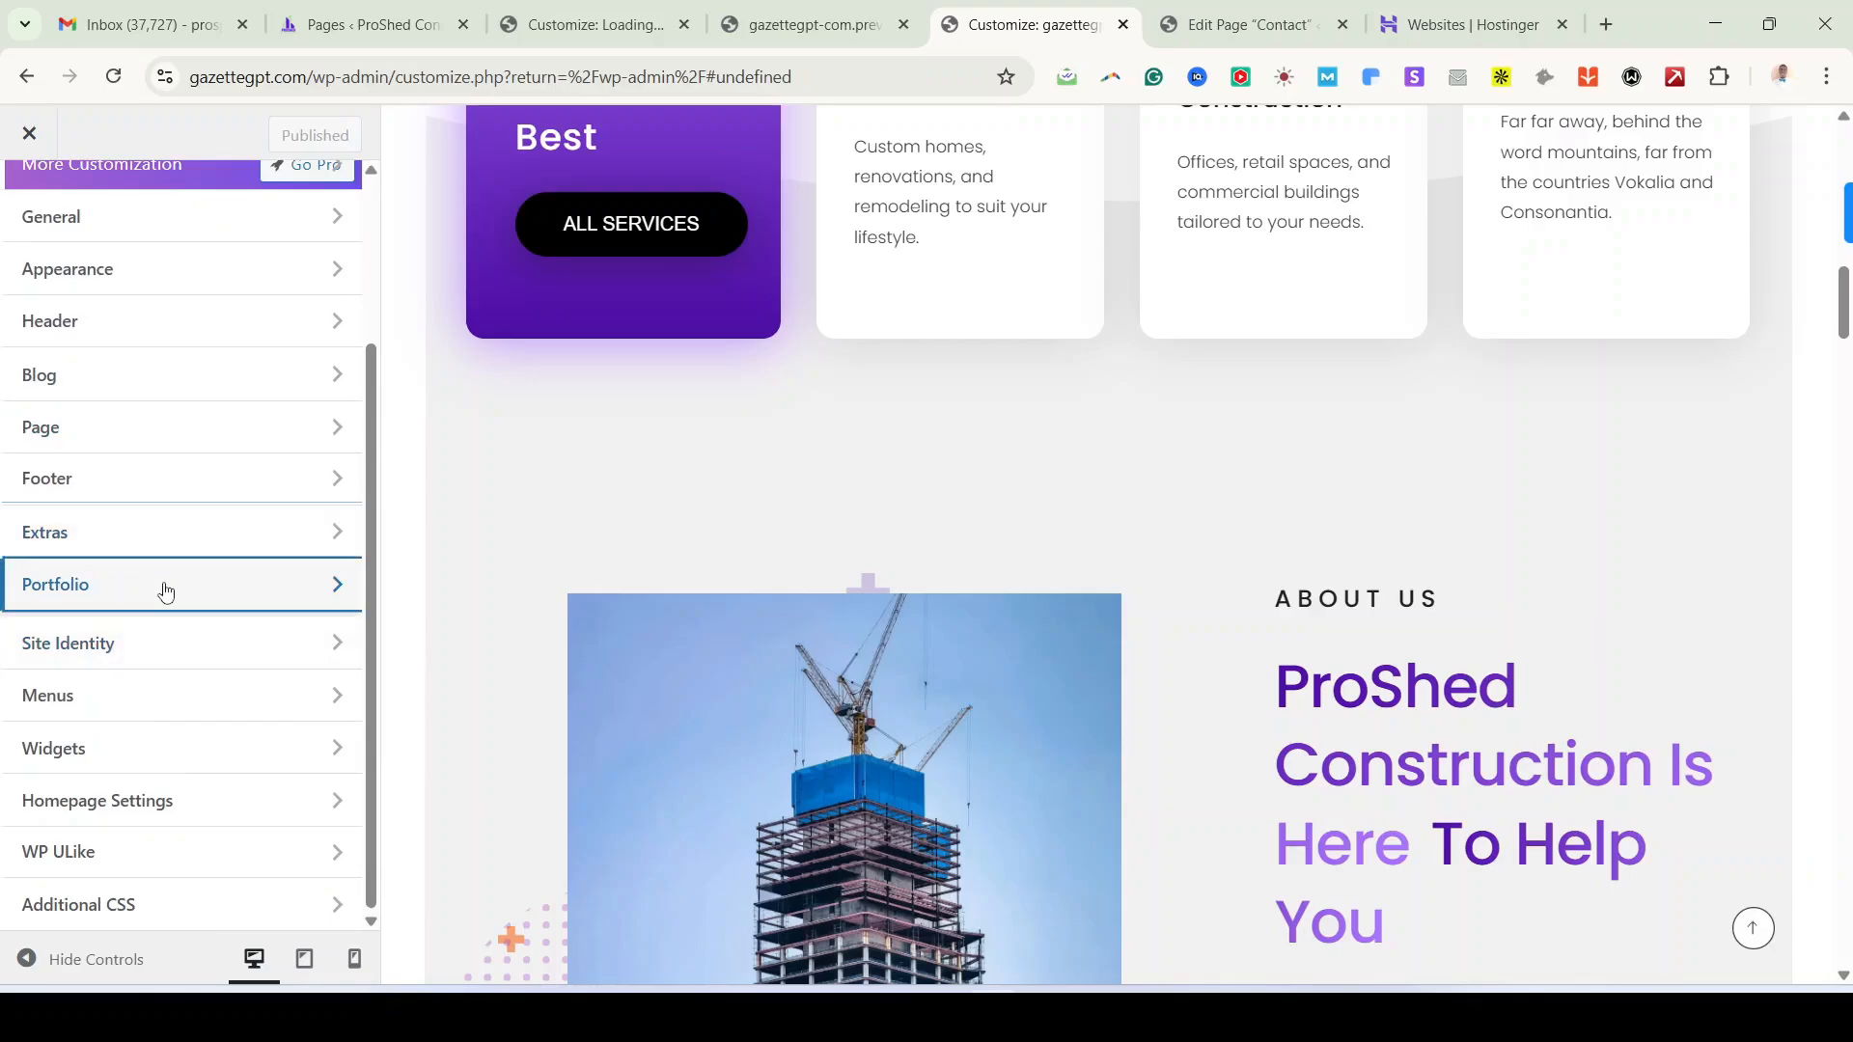
click(166, 592)
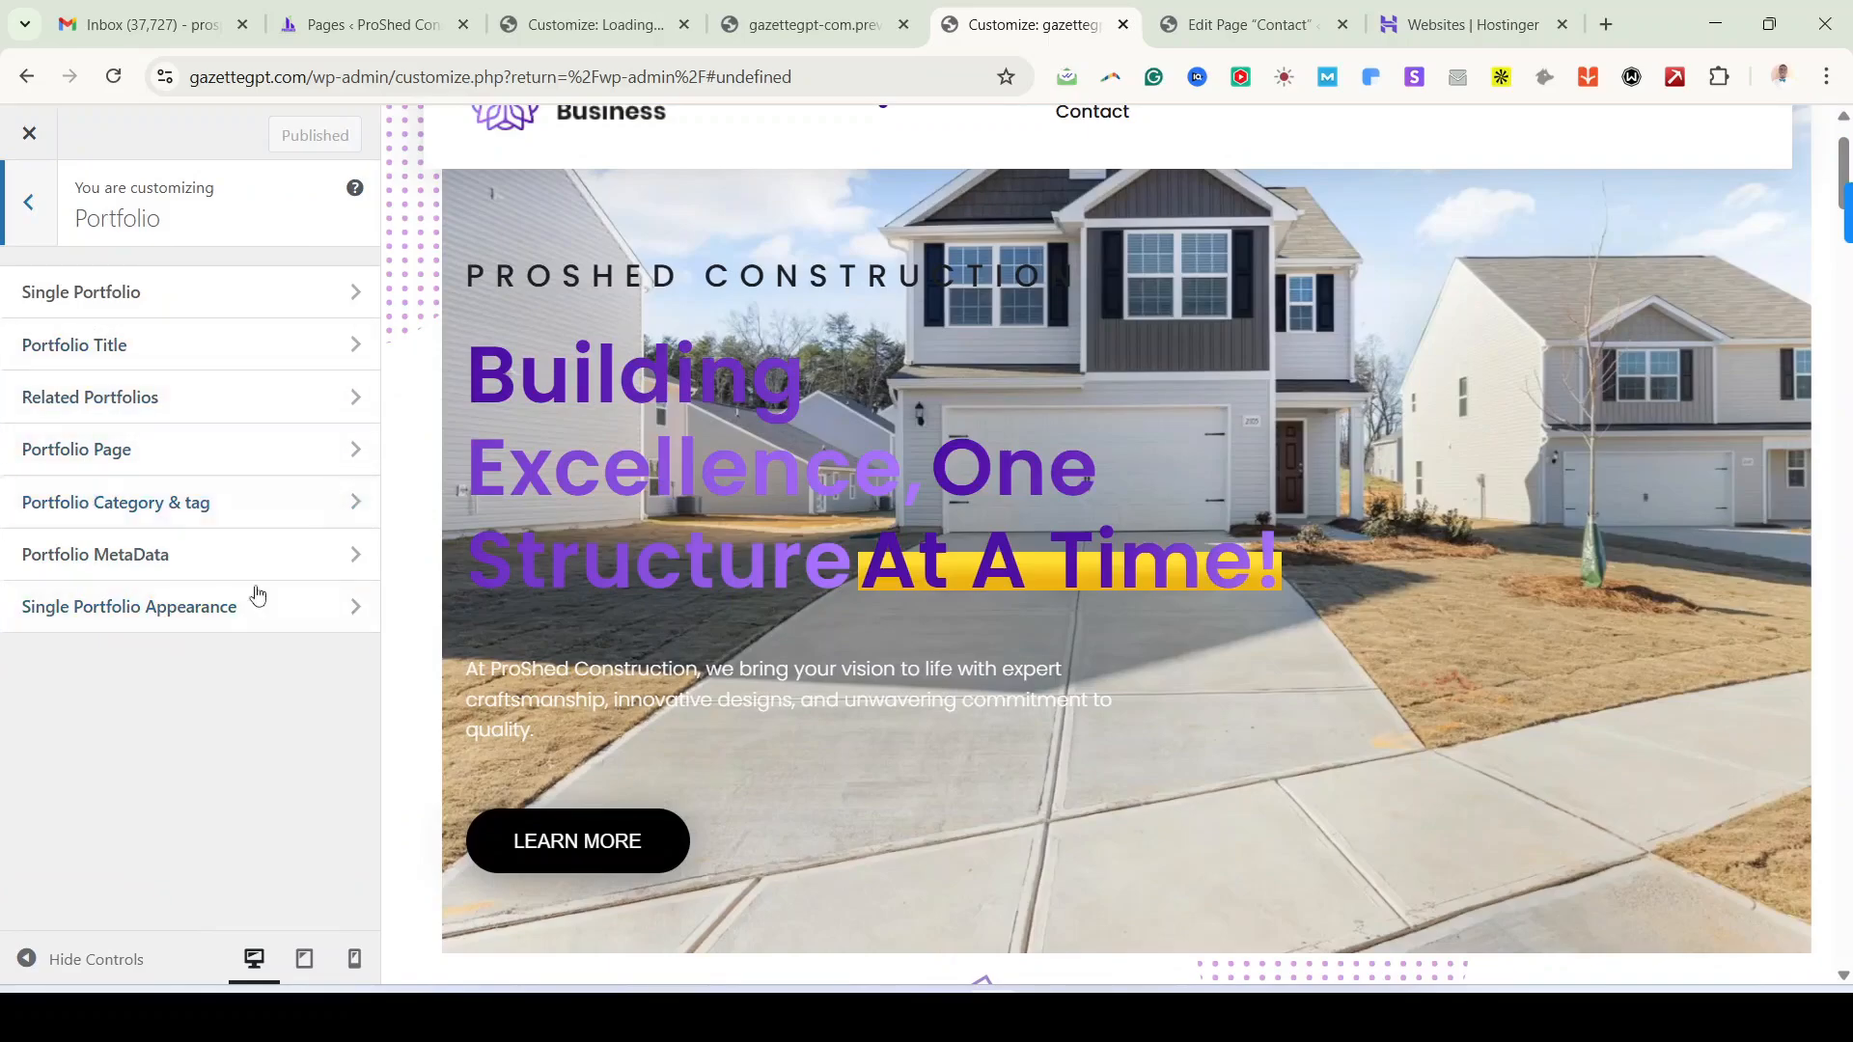
click(172, 306)
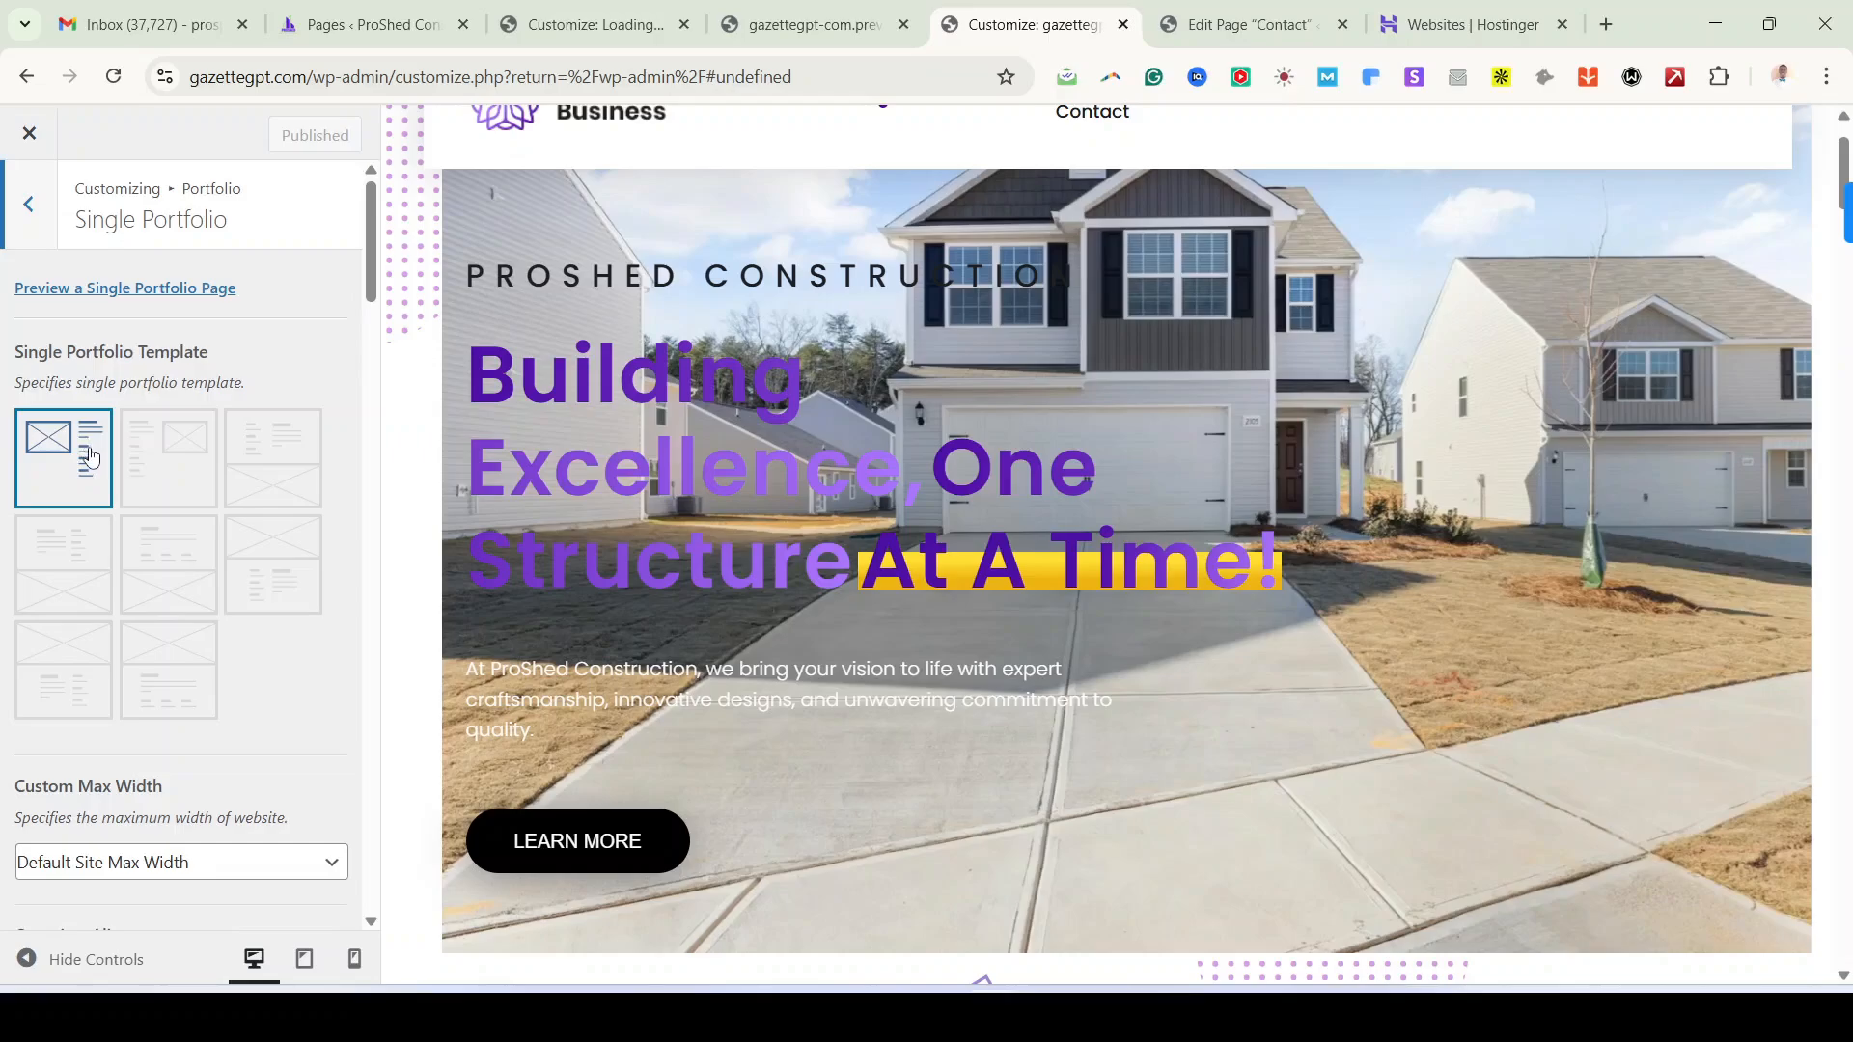
click(139, 452)
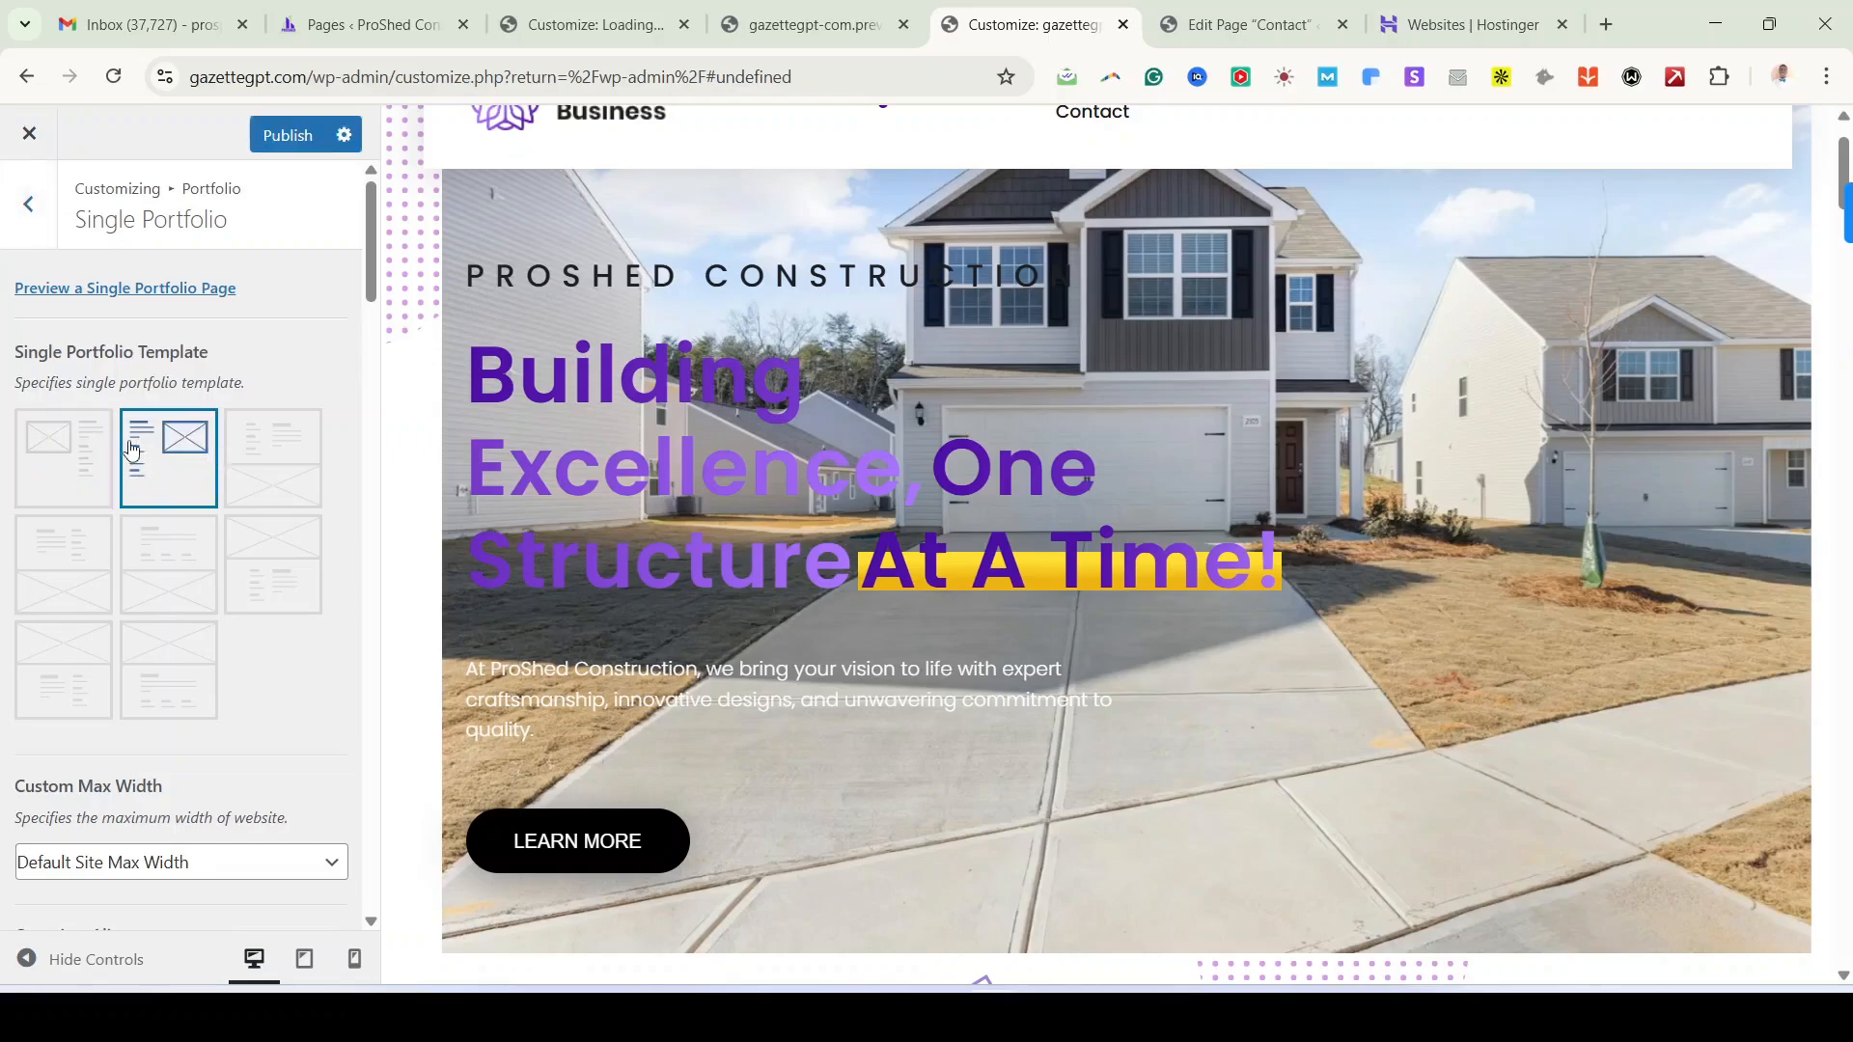
click(283, 458)
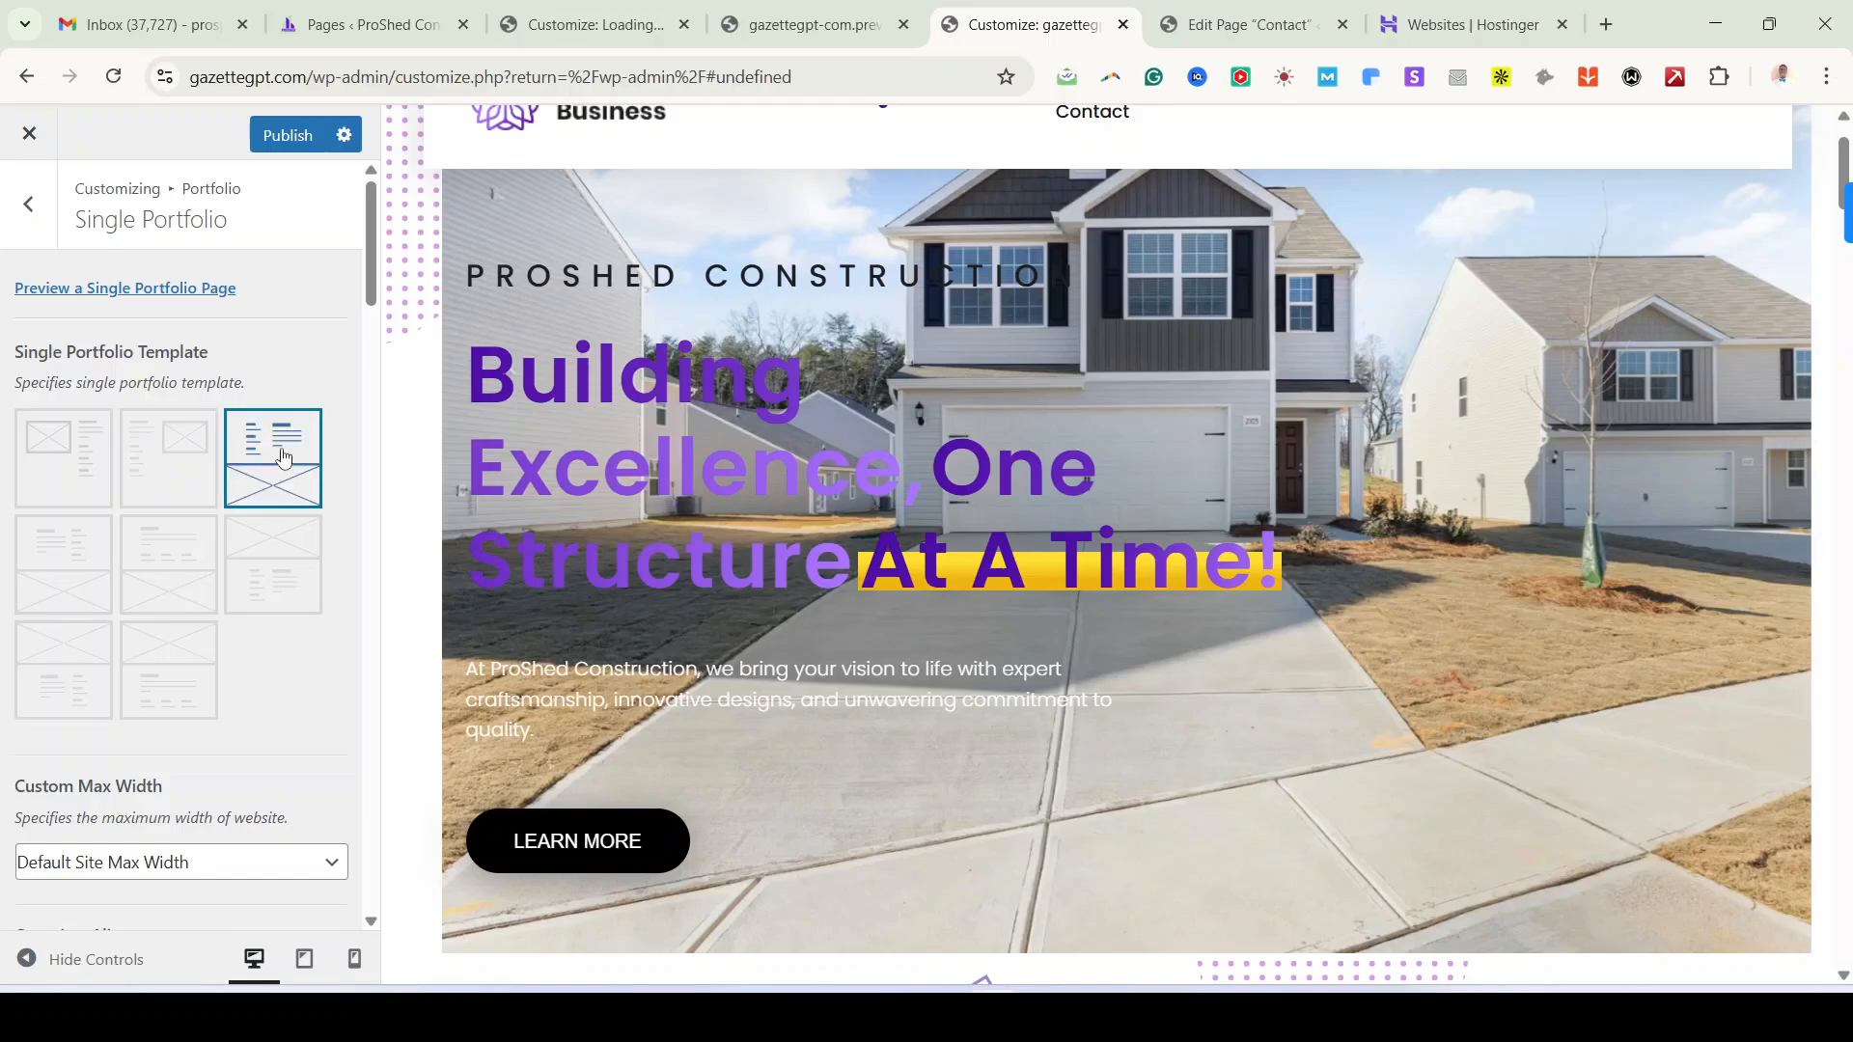
click(43, 456)
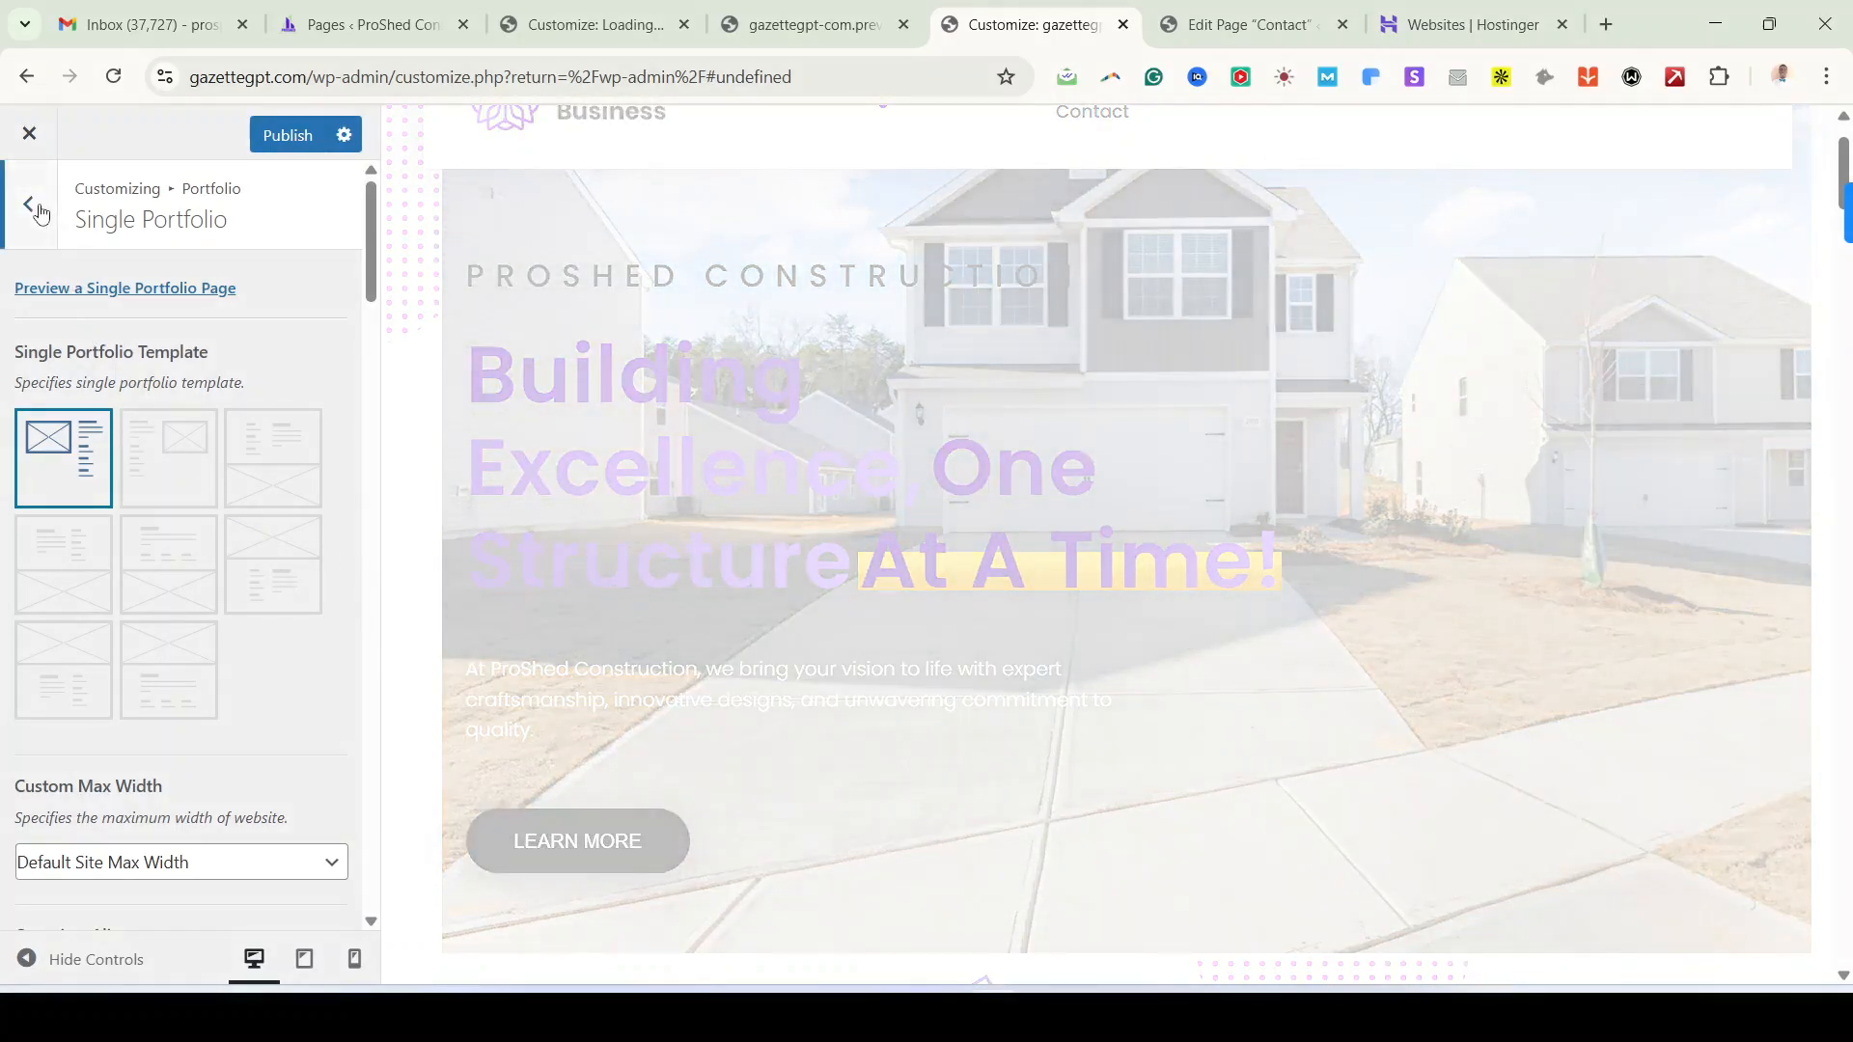
click(29, 204)
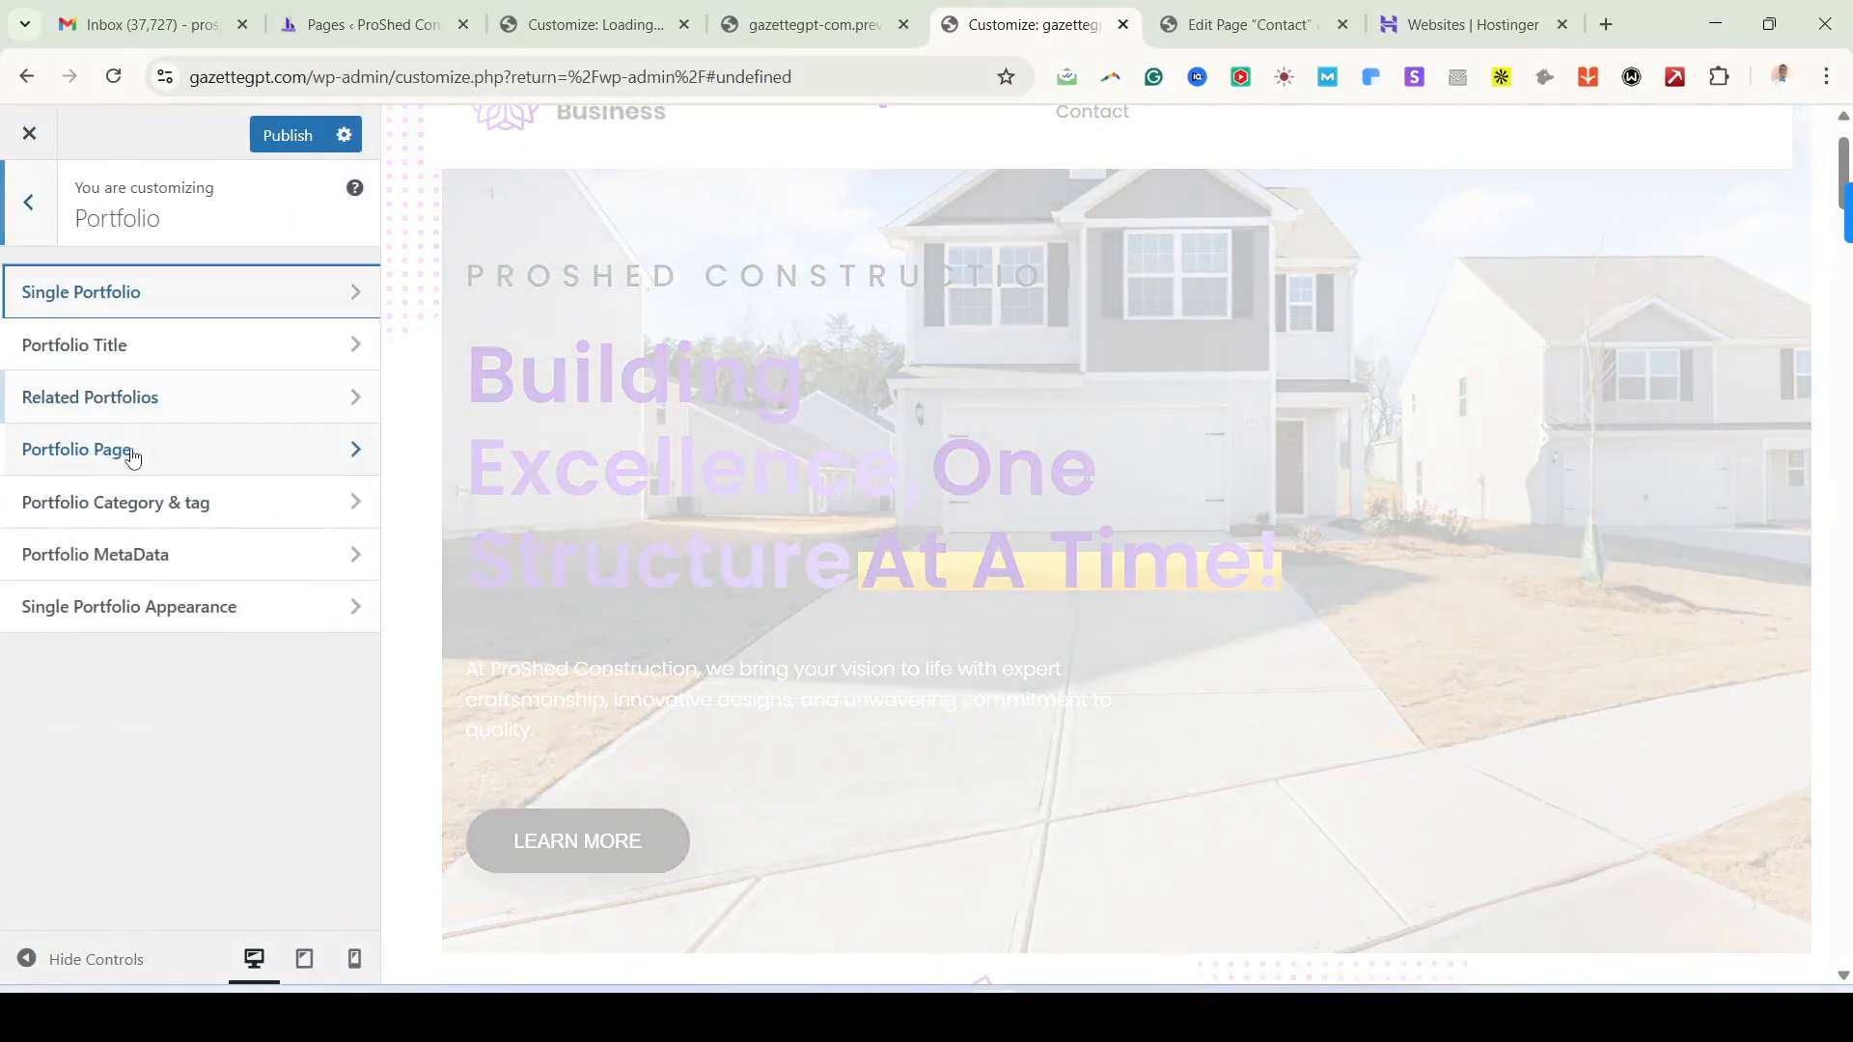
click(144, 347)
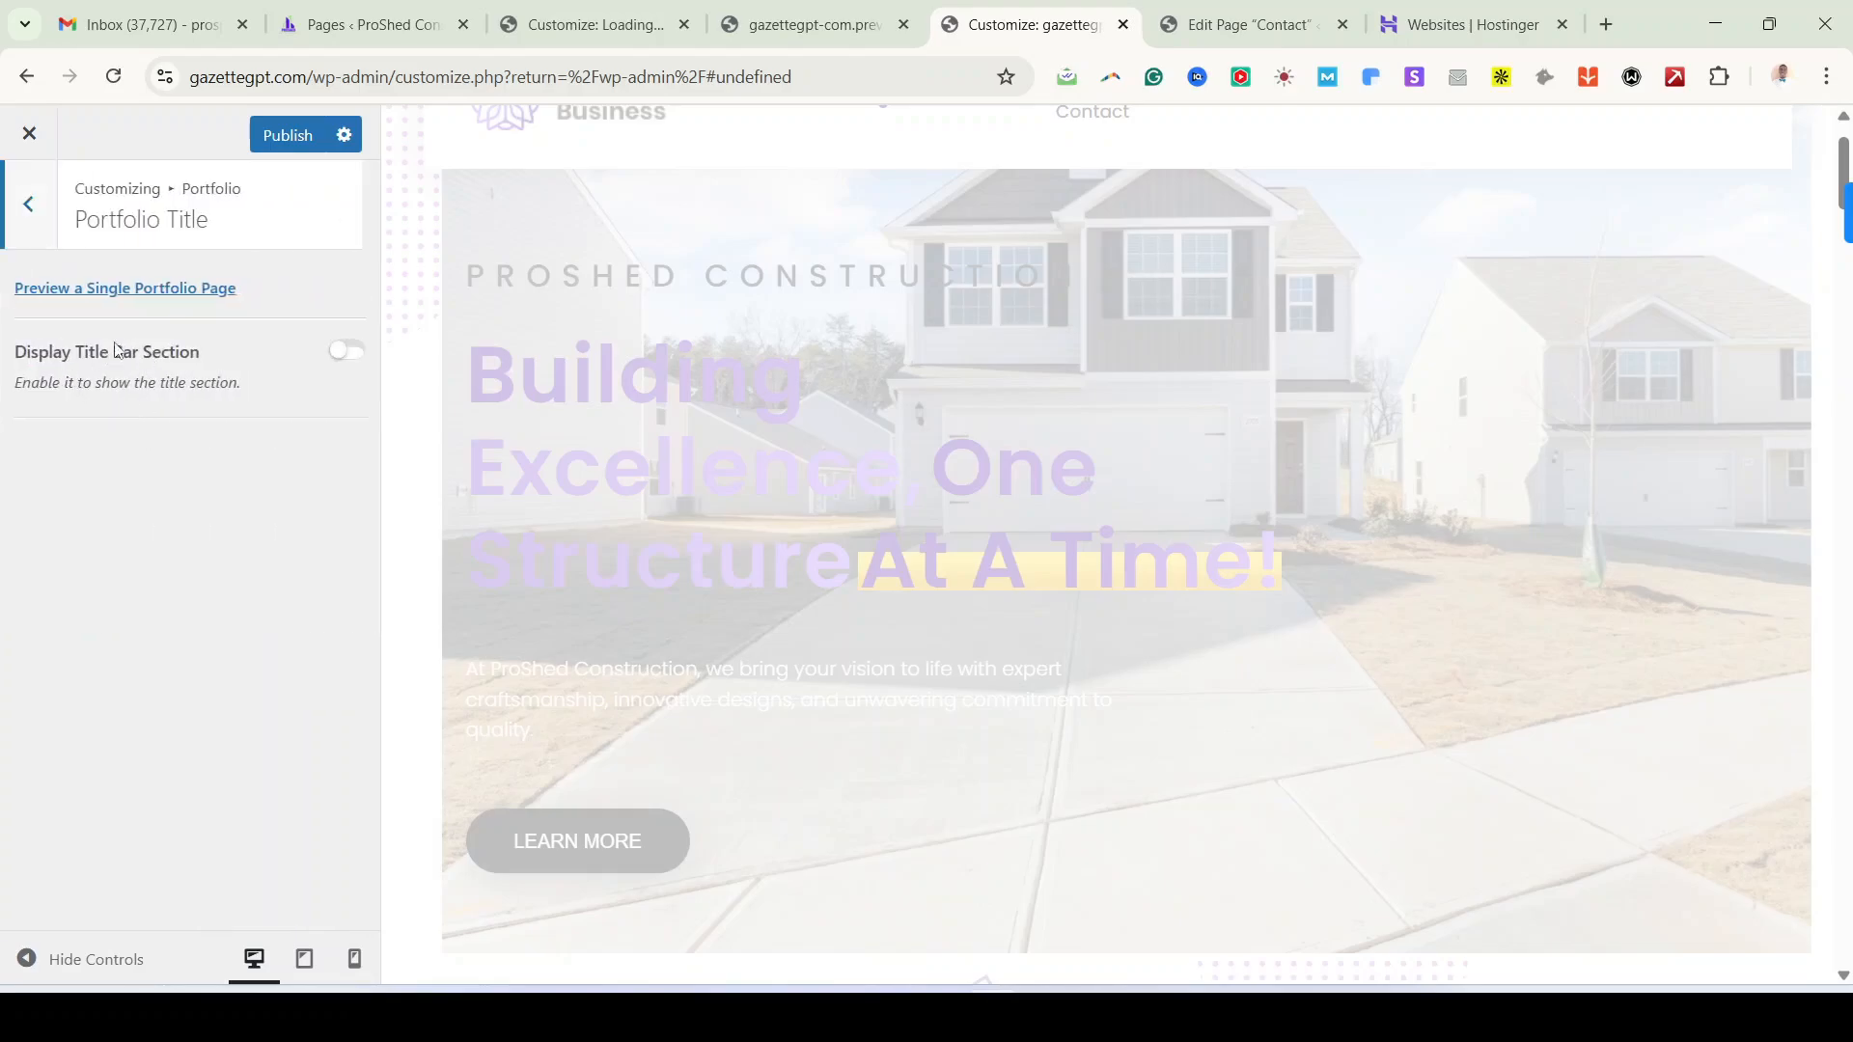
click(45, 236)
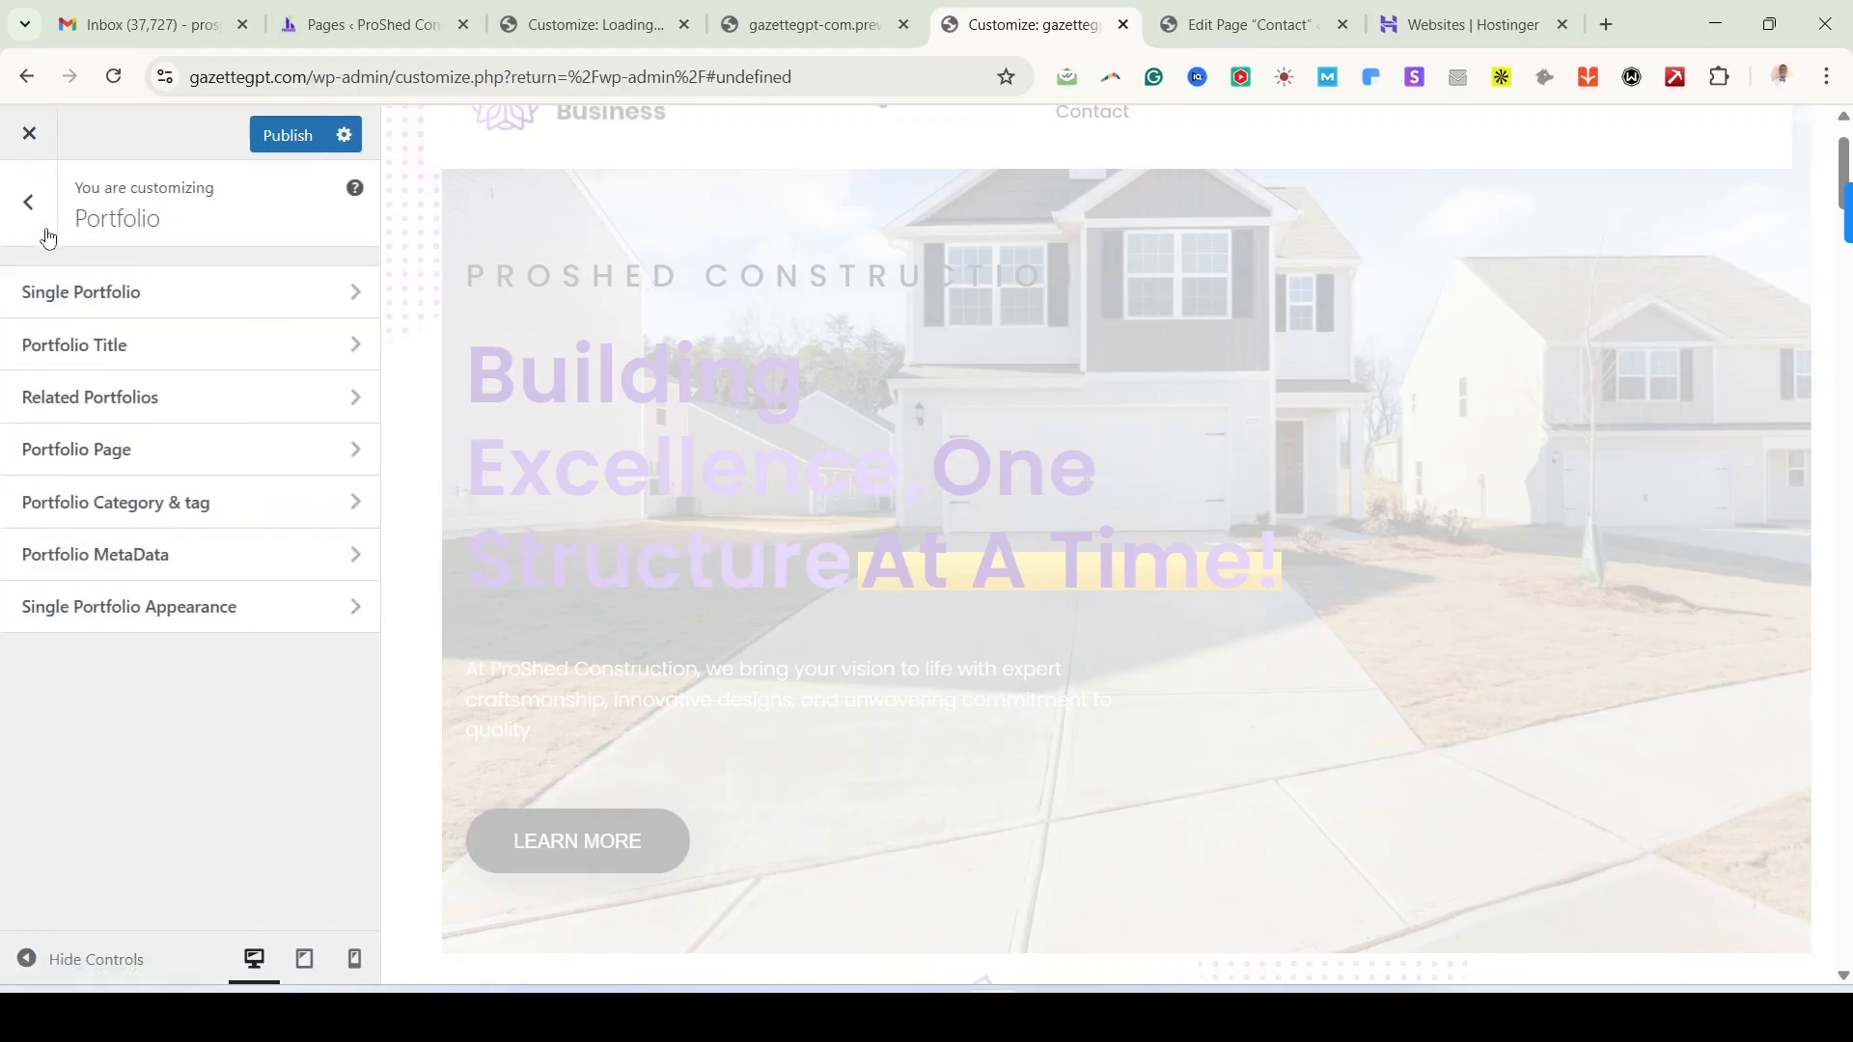
click(31, 203)
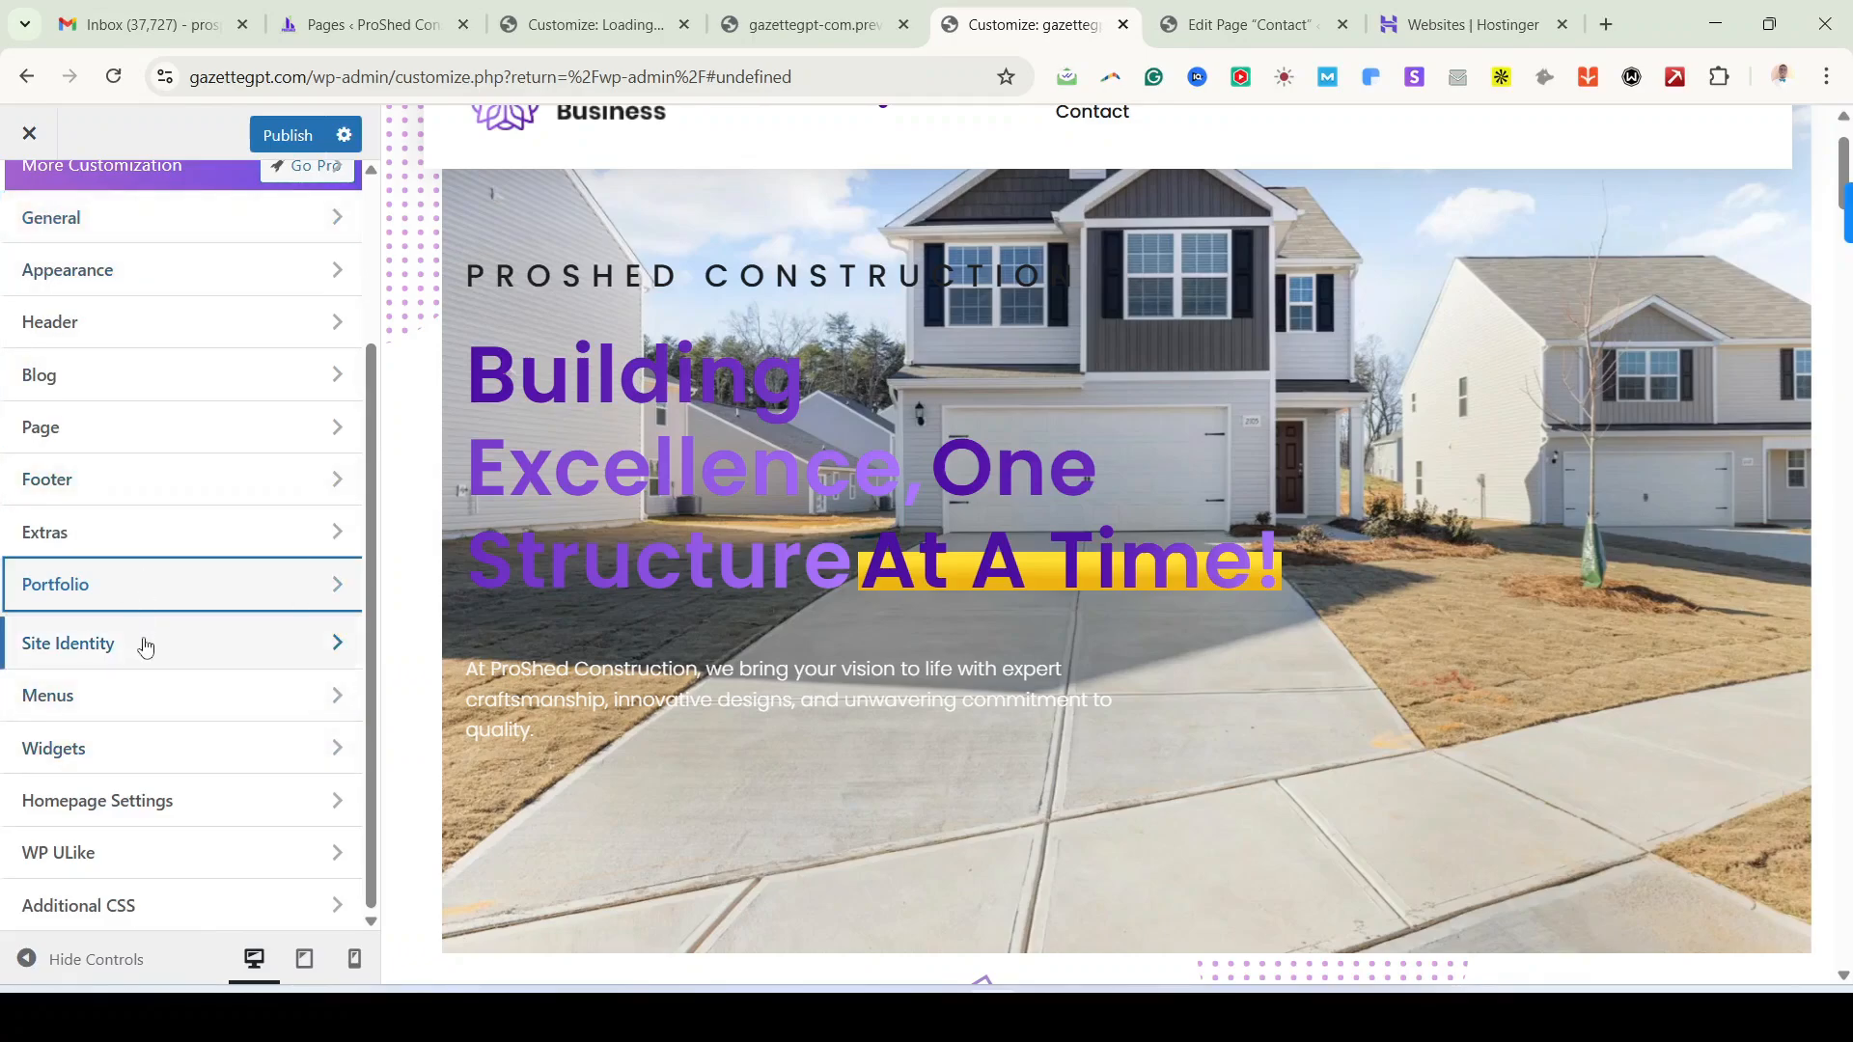
Step: In Site Identity, click the current logo thumbnail to open the Select logo media library
click(145, 646)
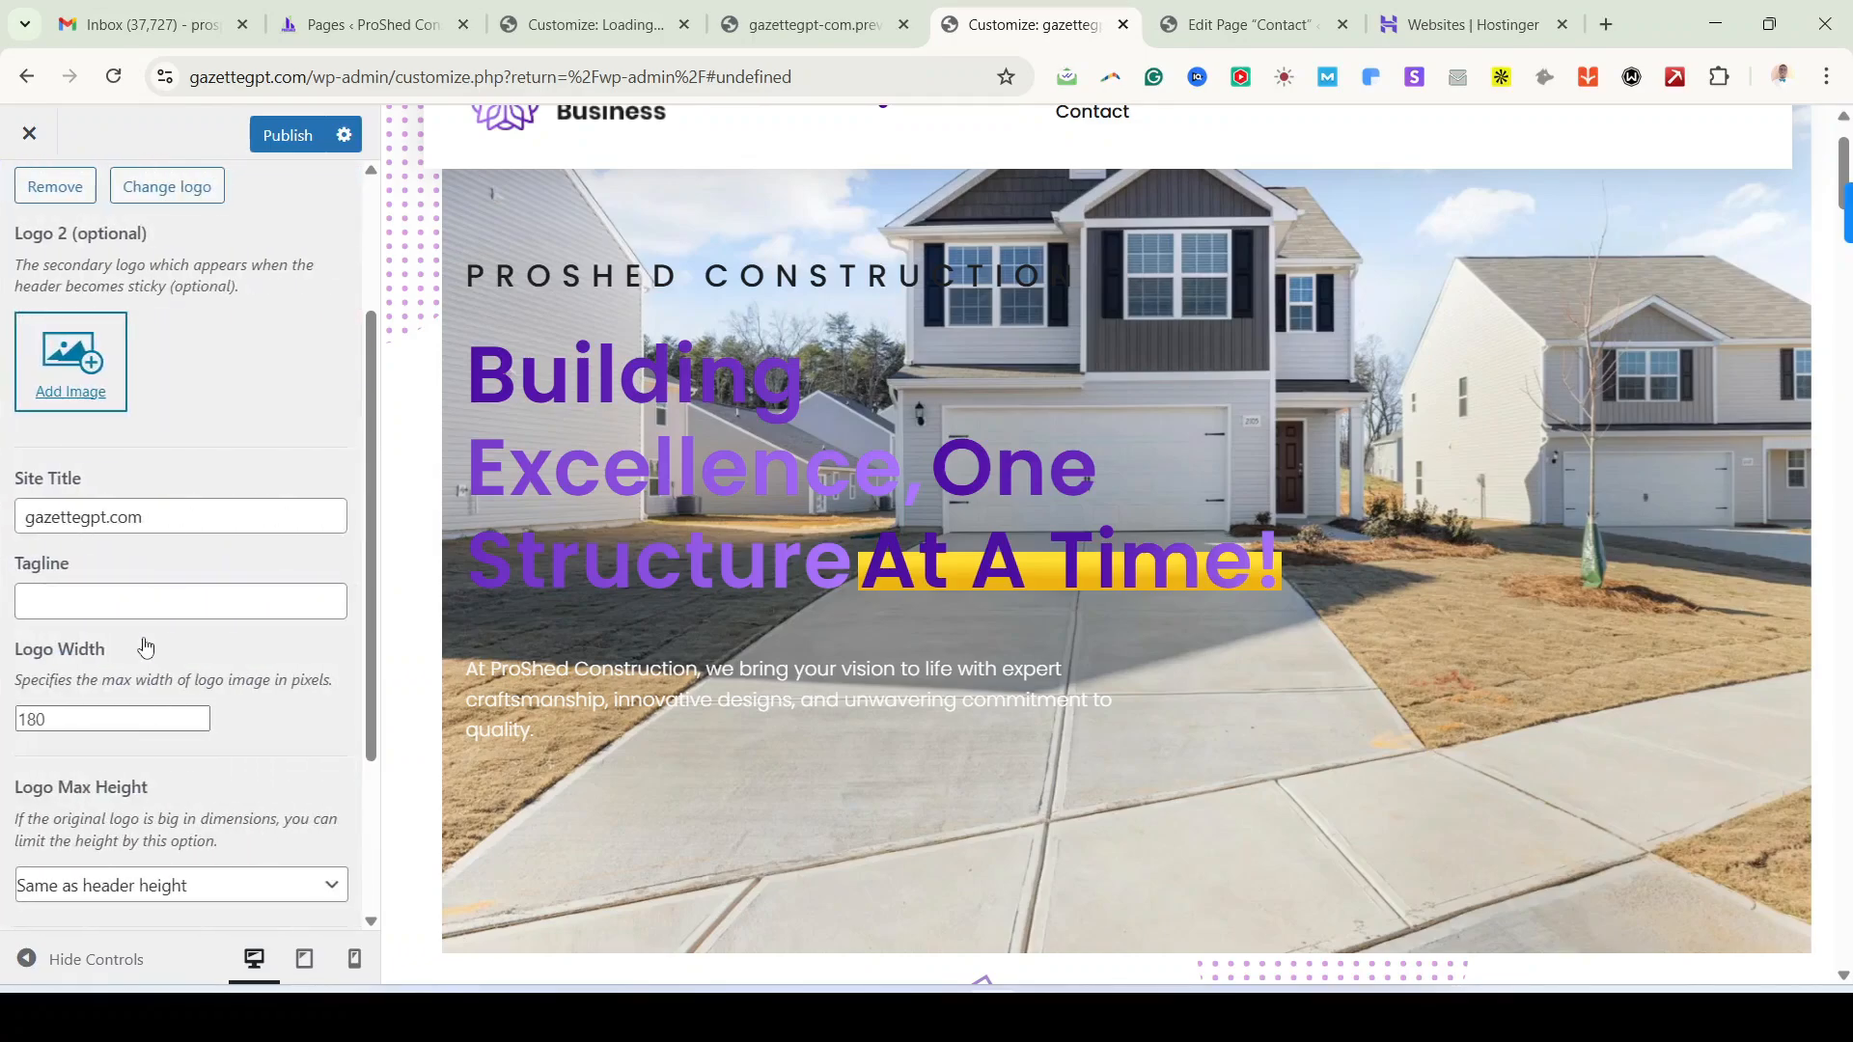
scroll(181, 489, up, 4)
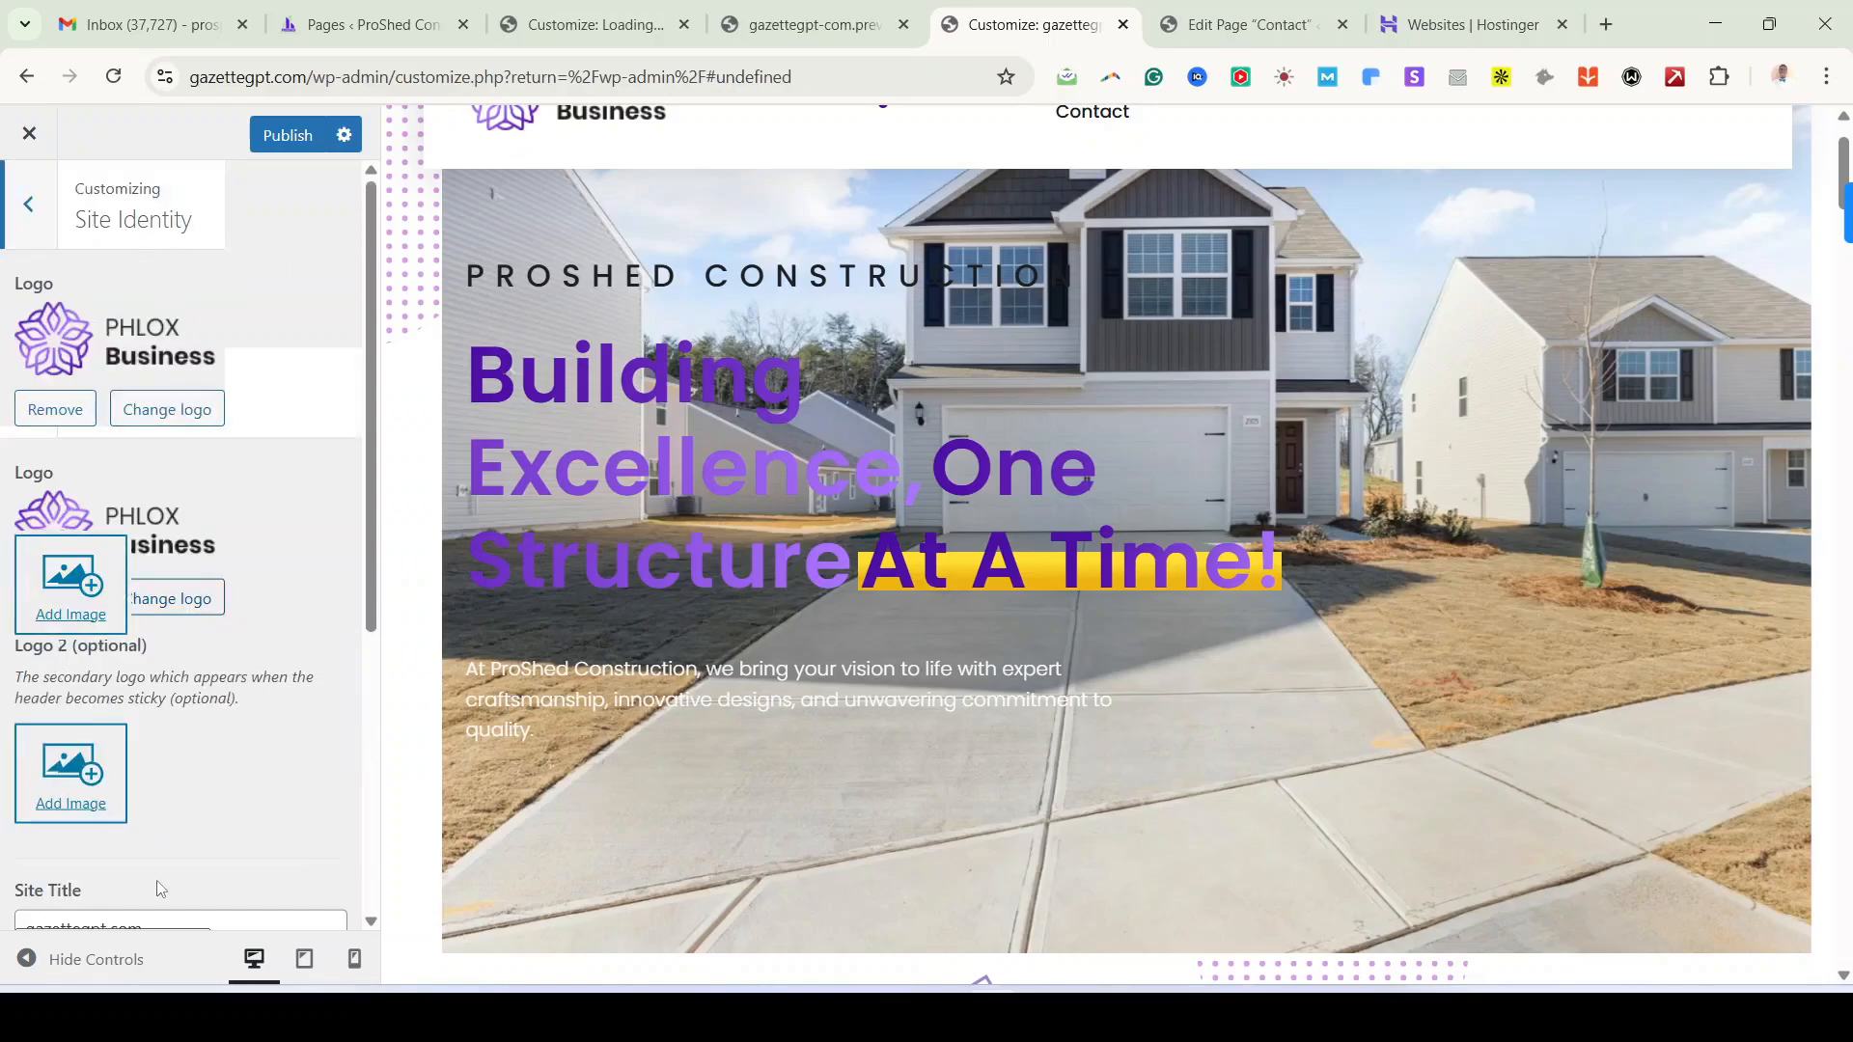
scroll(702, 799, up, 2)
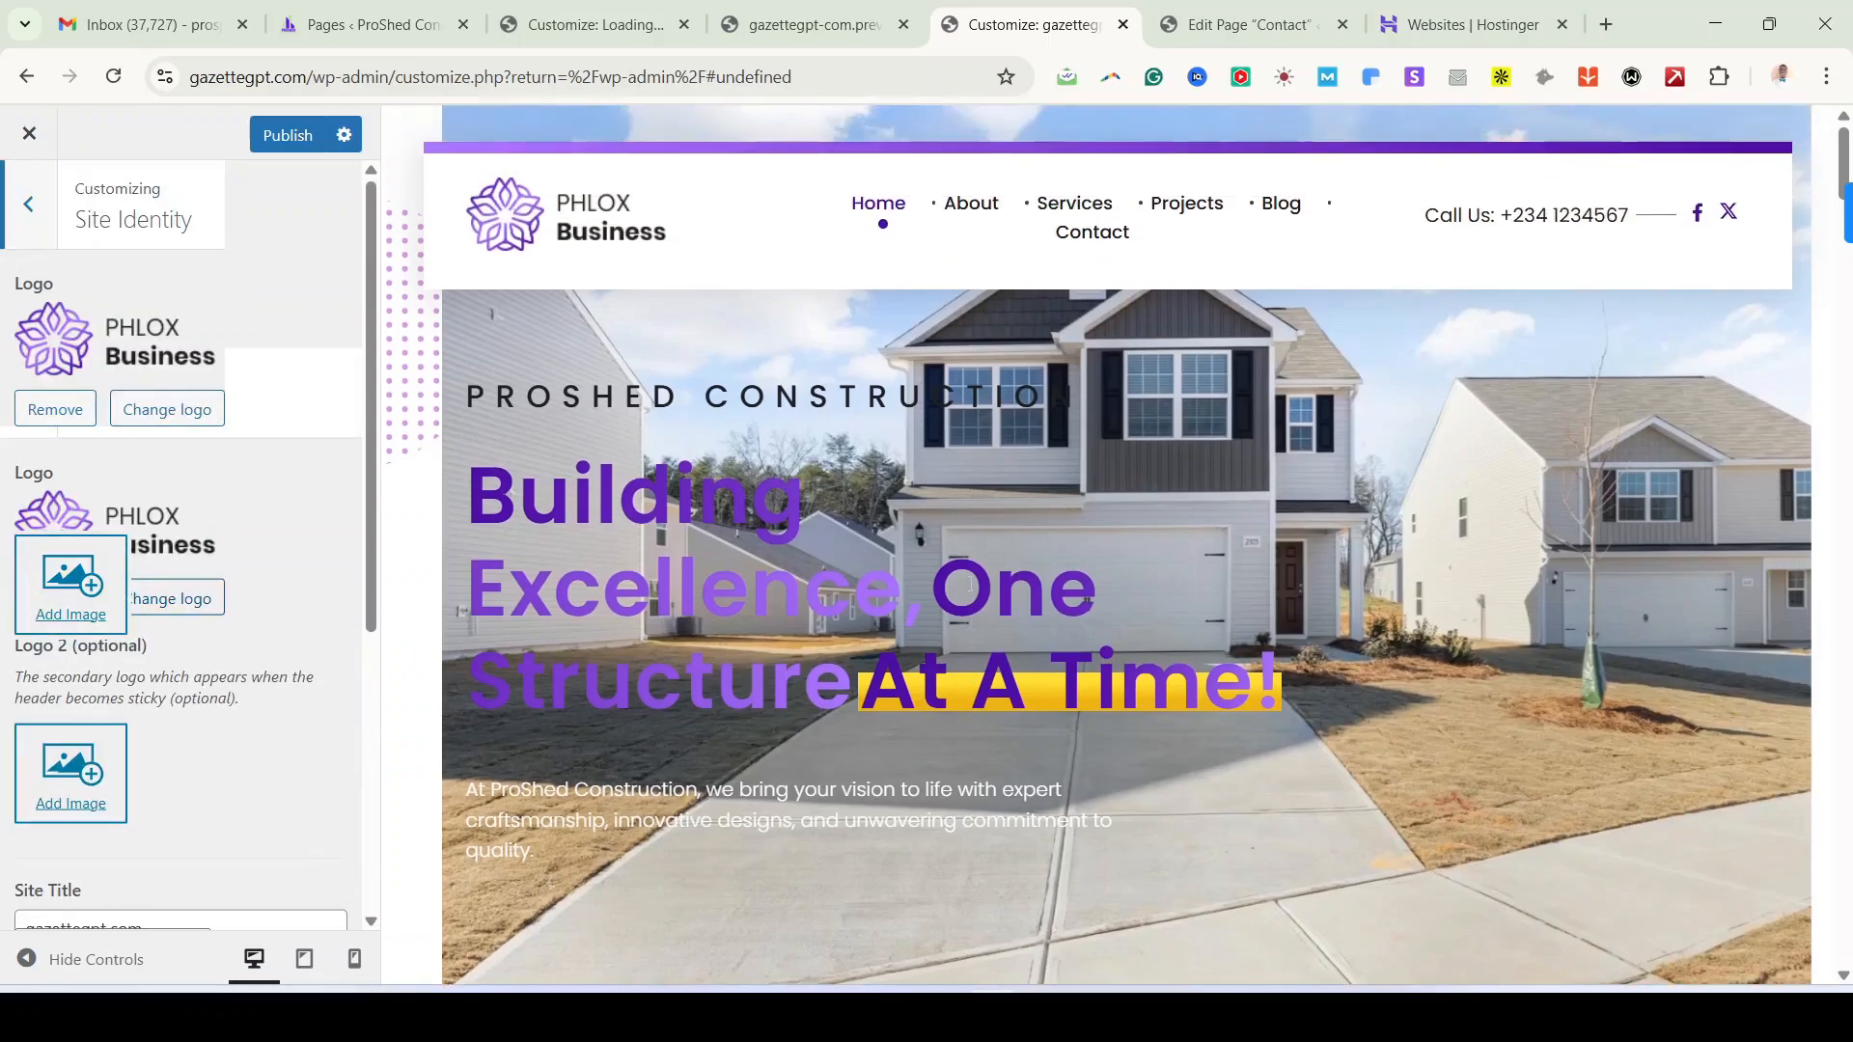
click(64, 343)
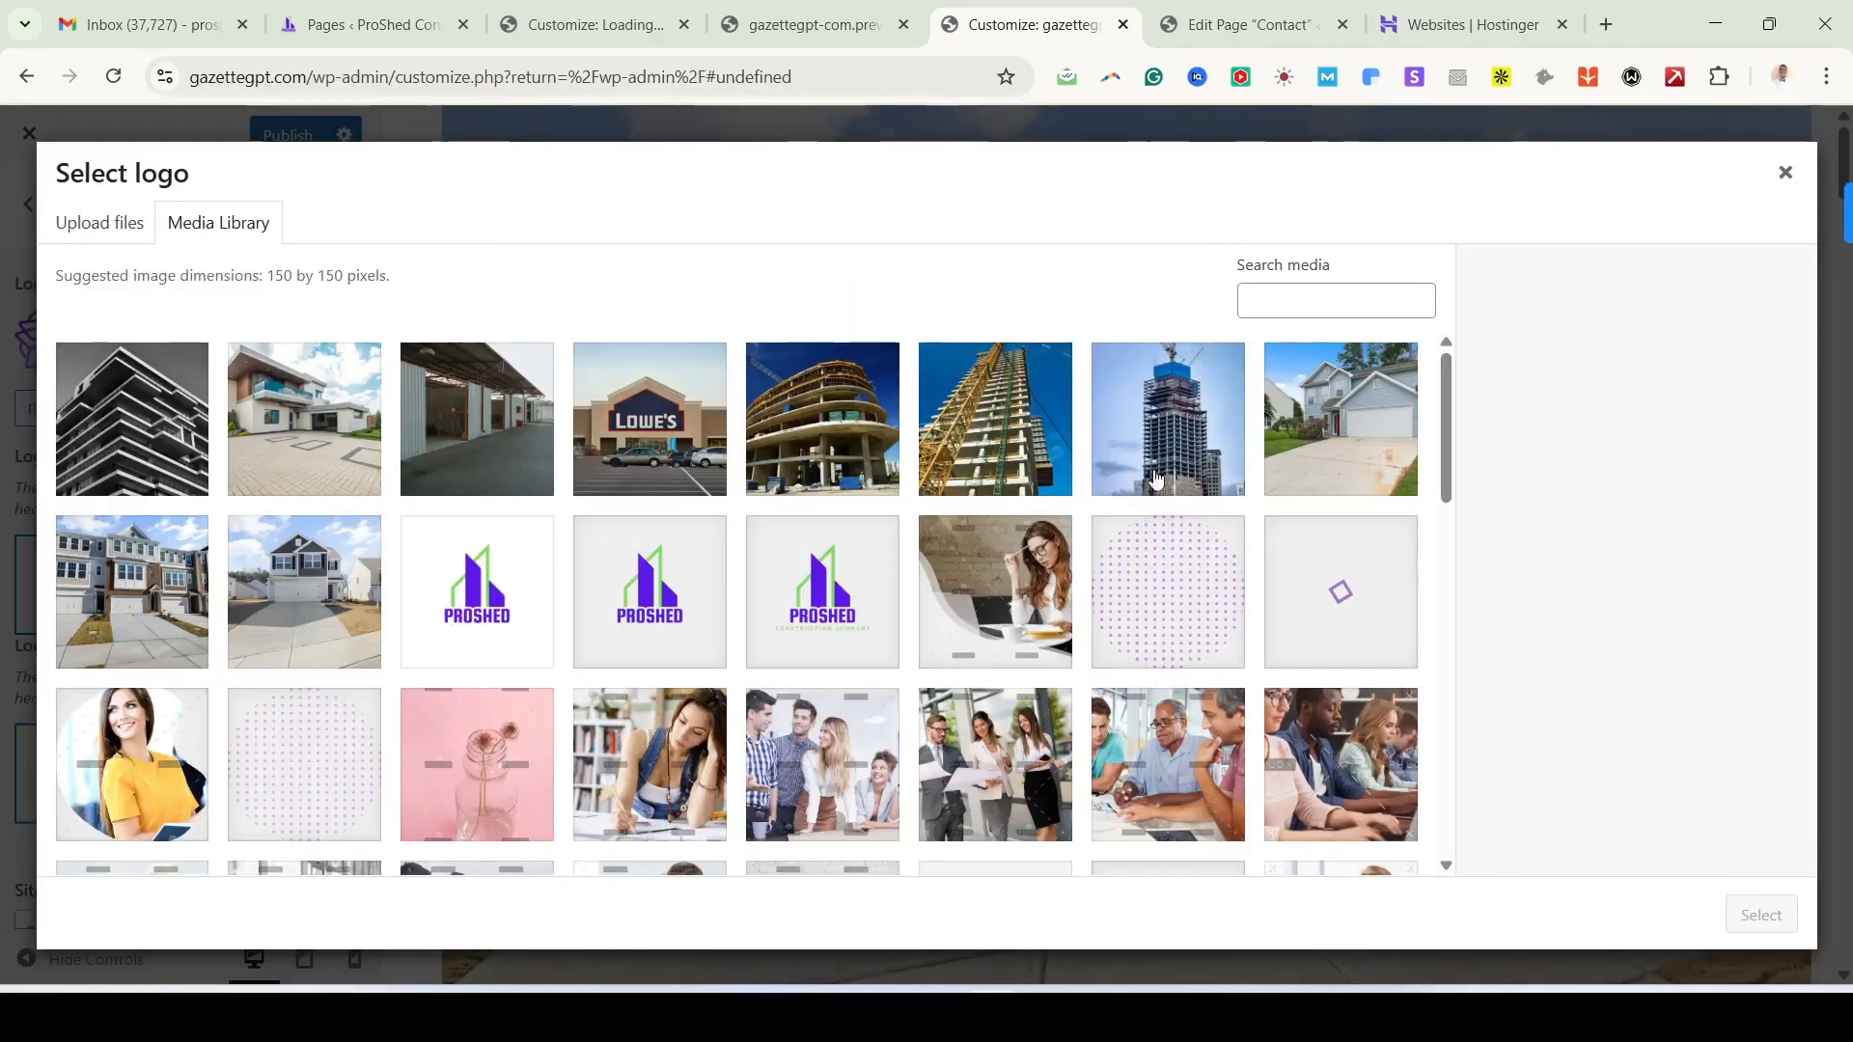
Step: Choose the 150×177 PROSHED logo, stretch the crop box over the whole image, and crop it
click(502, 619)
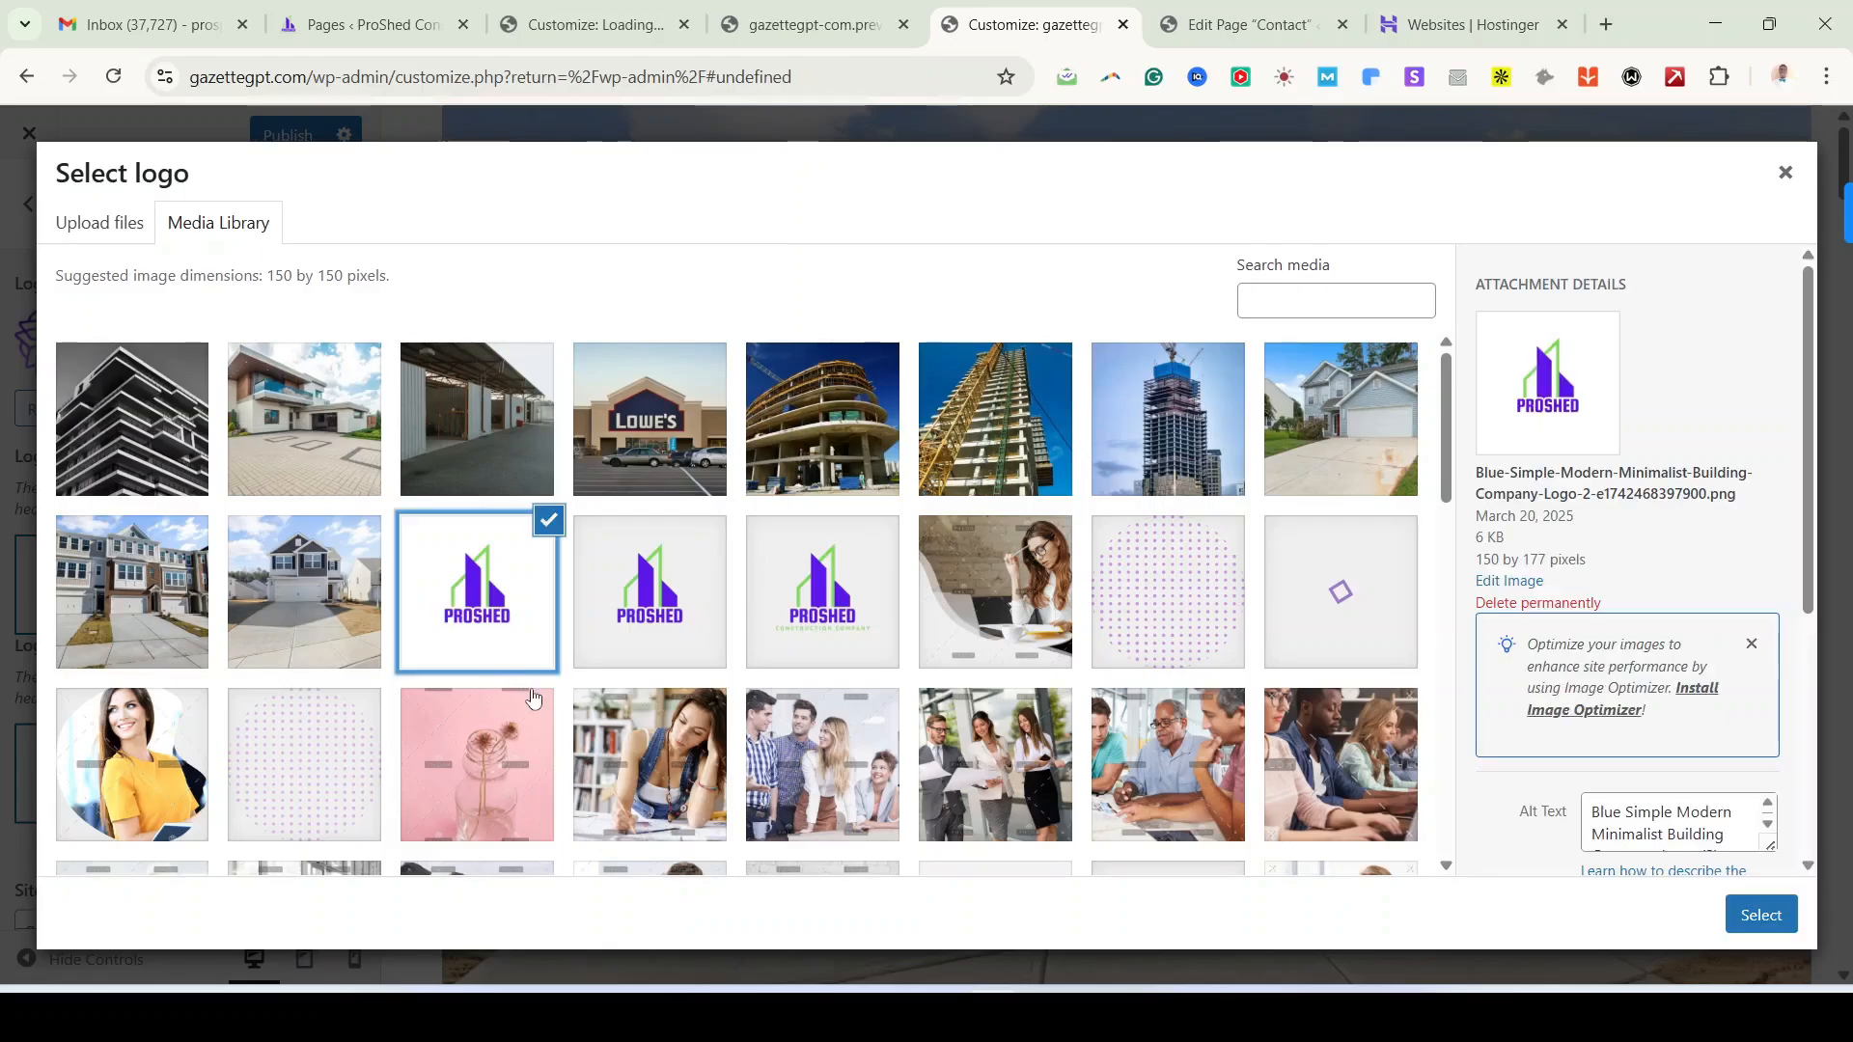
click(1771, 929)
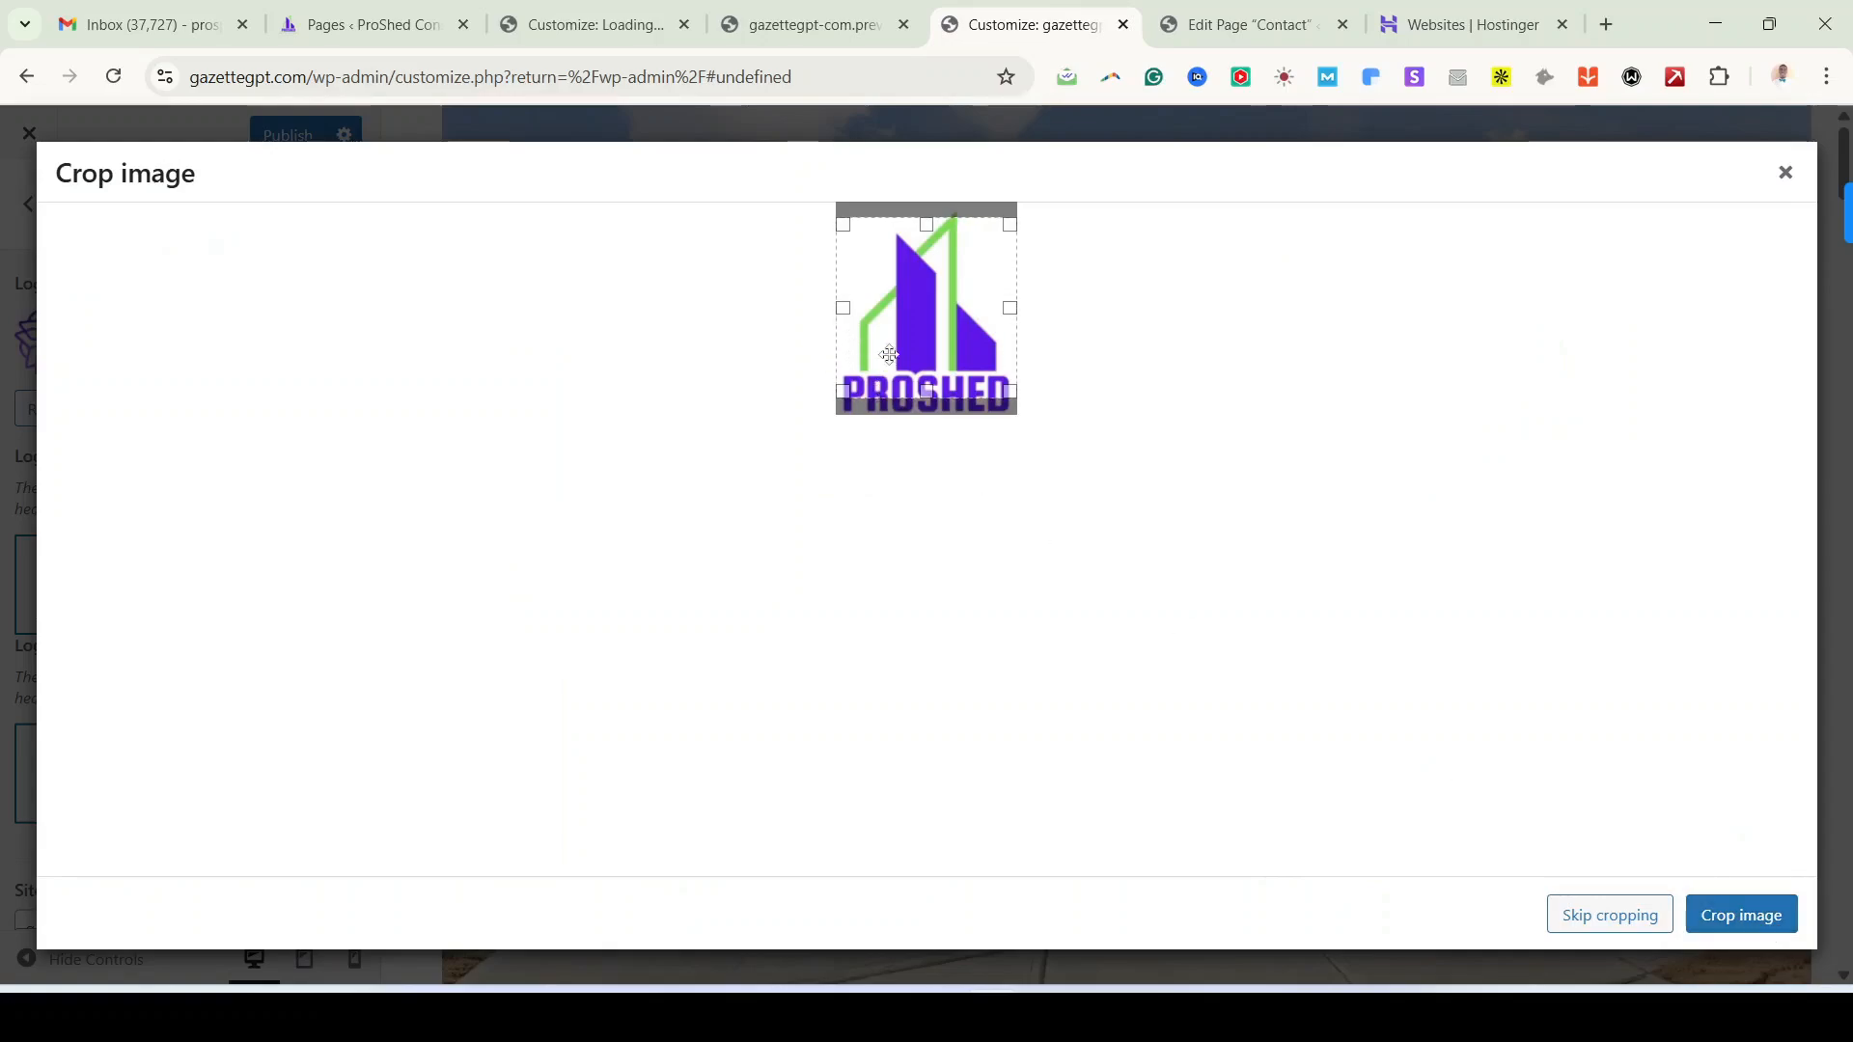
drag(900, 315, 902, 333)
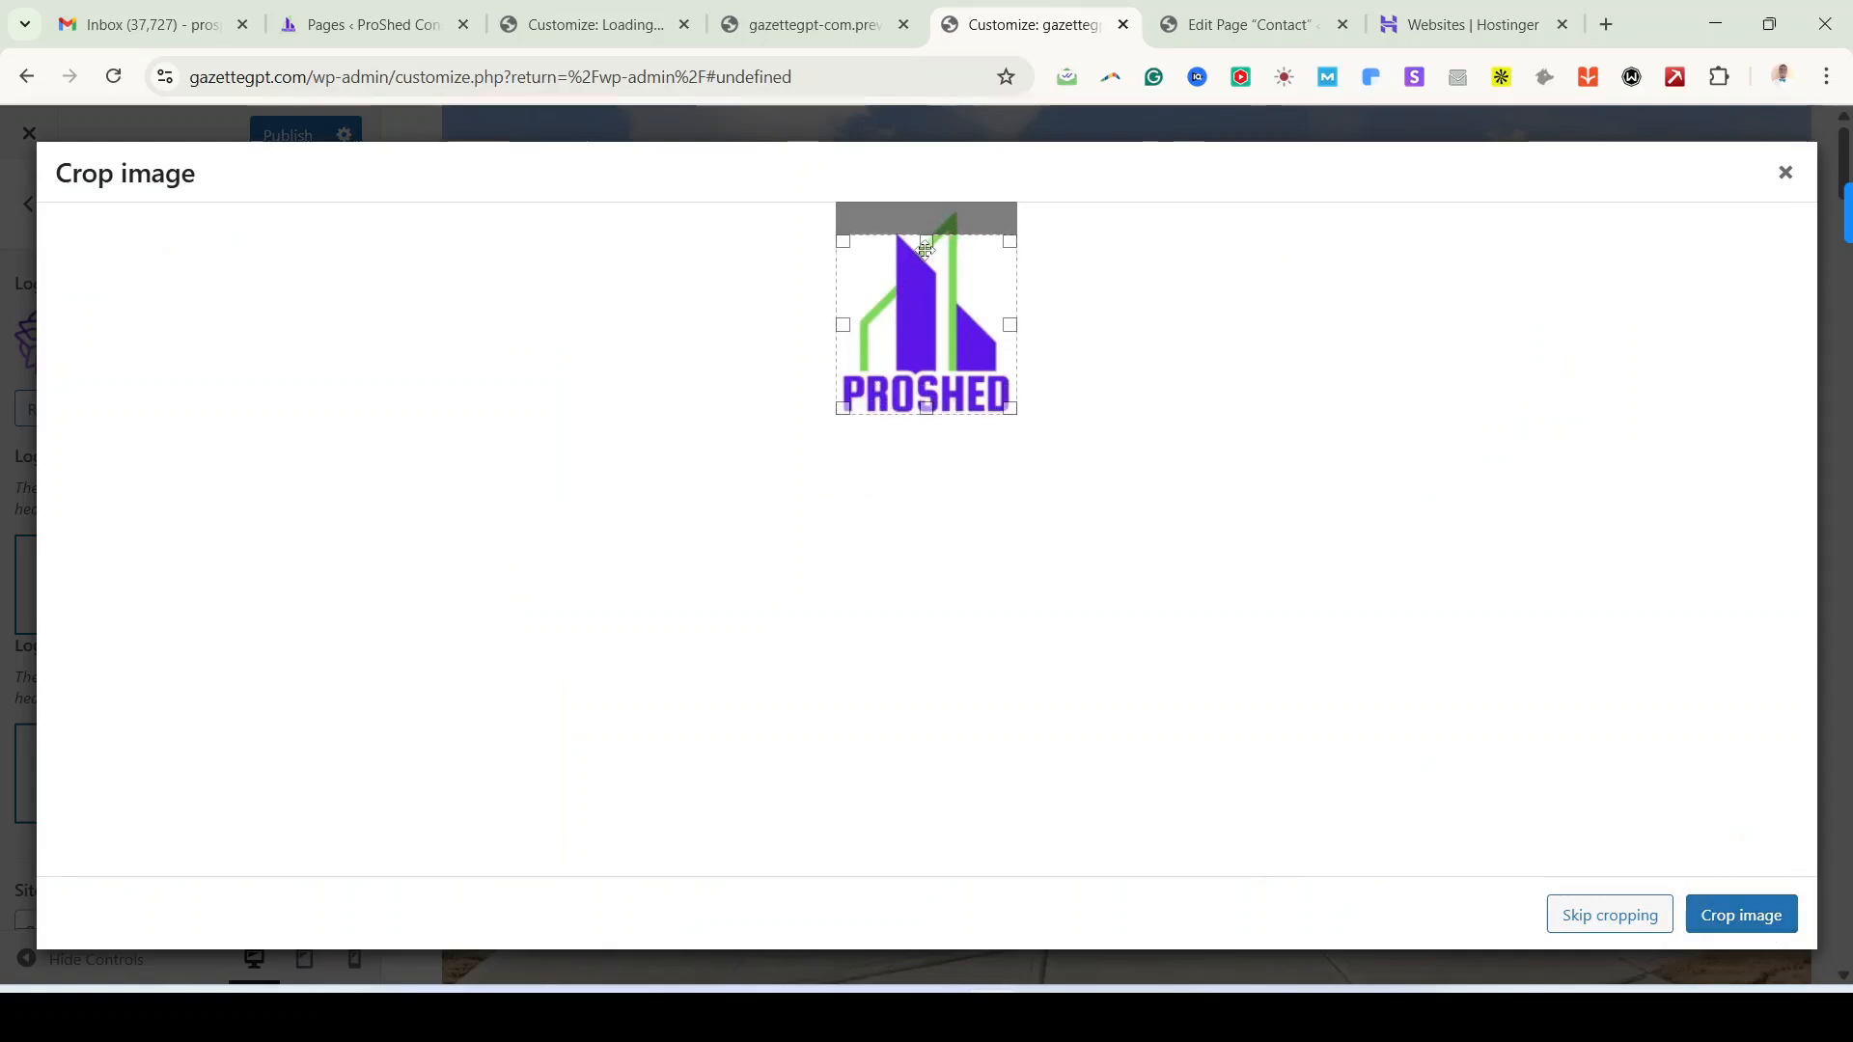
mouse_move(923, 226)
mouse_down()
mouse_move(924, 282)
mouse_move(925, 202)
mouse_up()
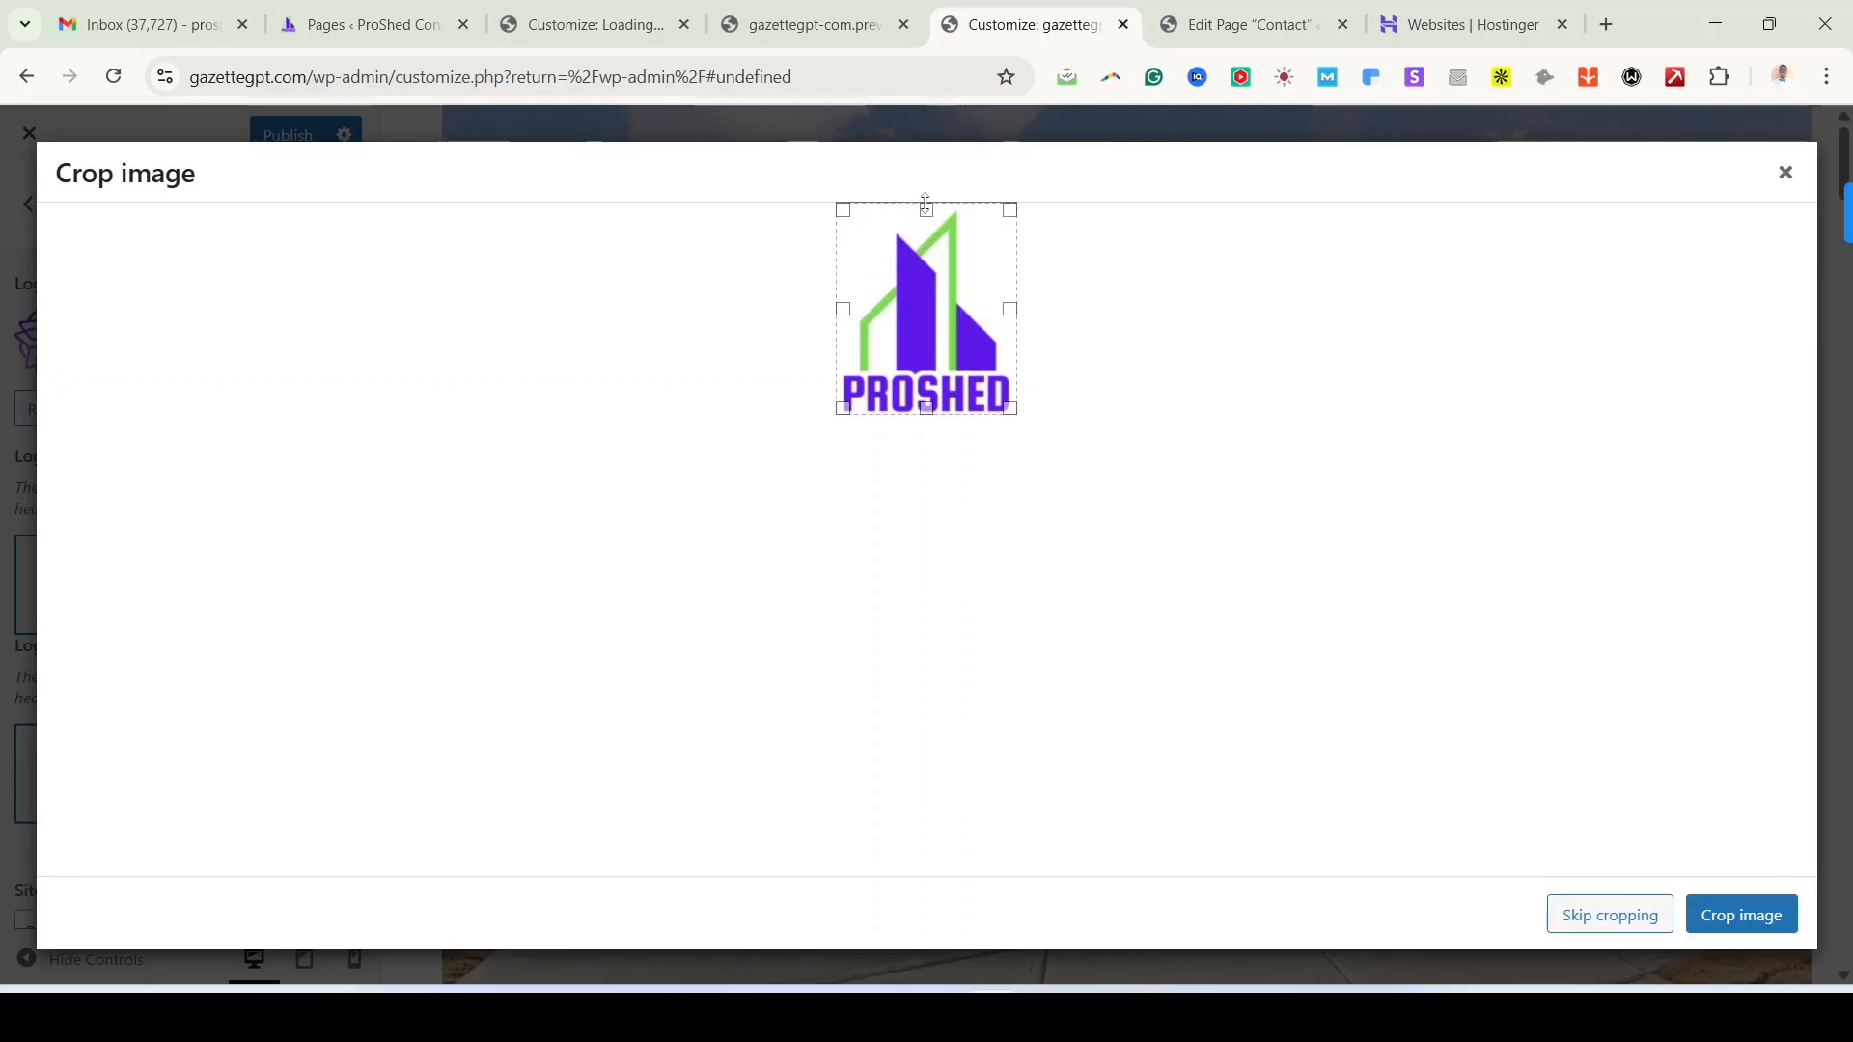
click(1752, 925)
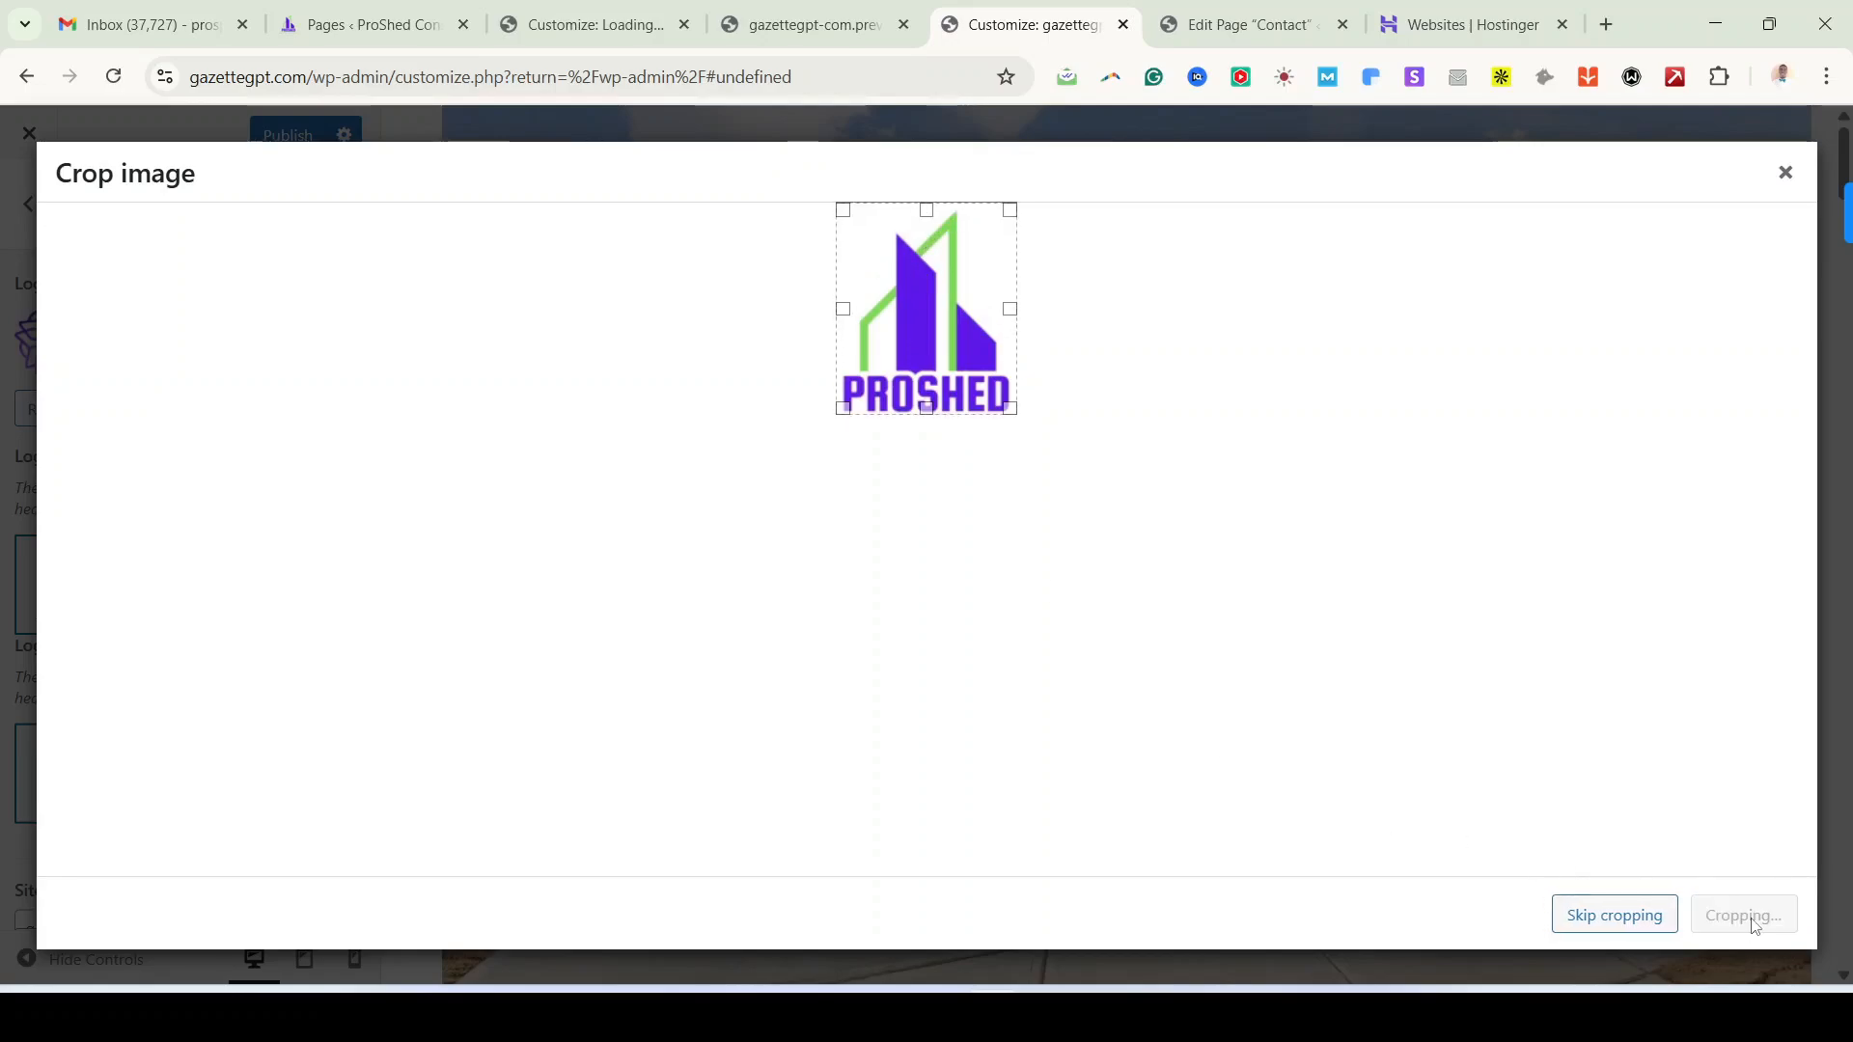
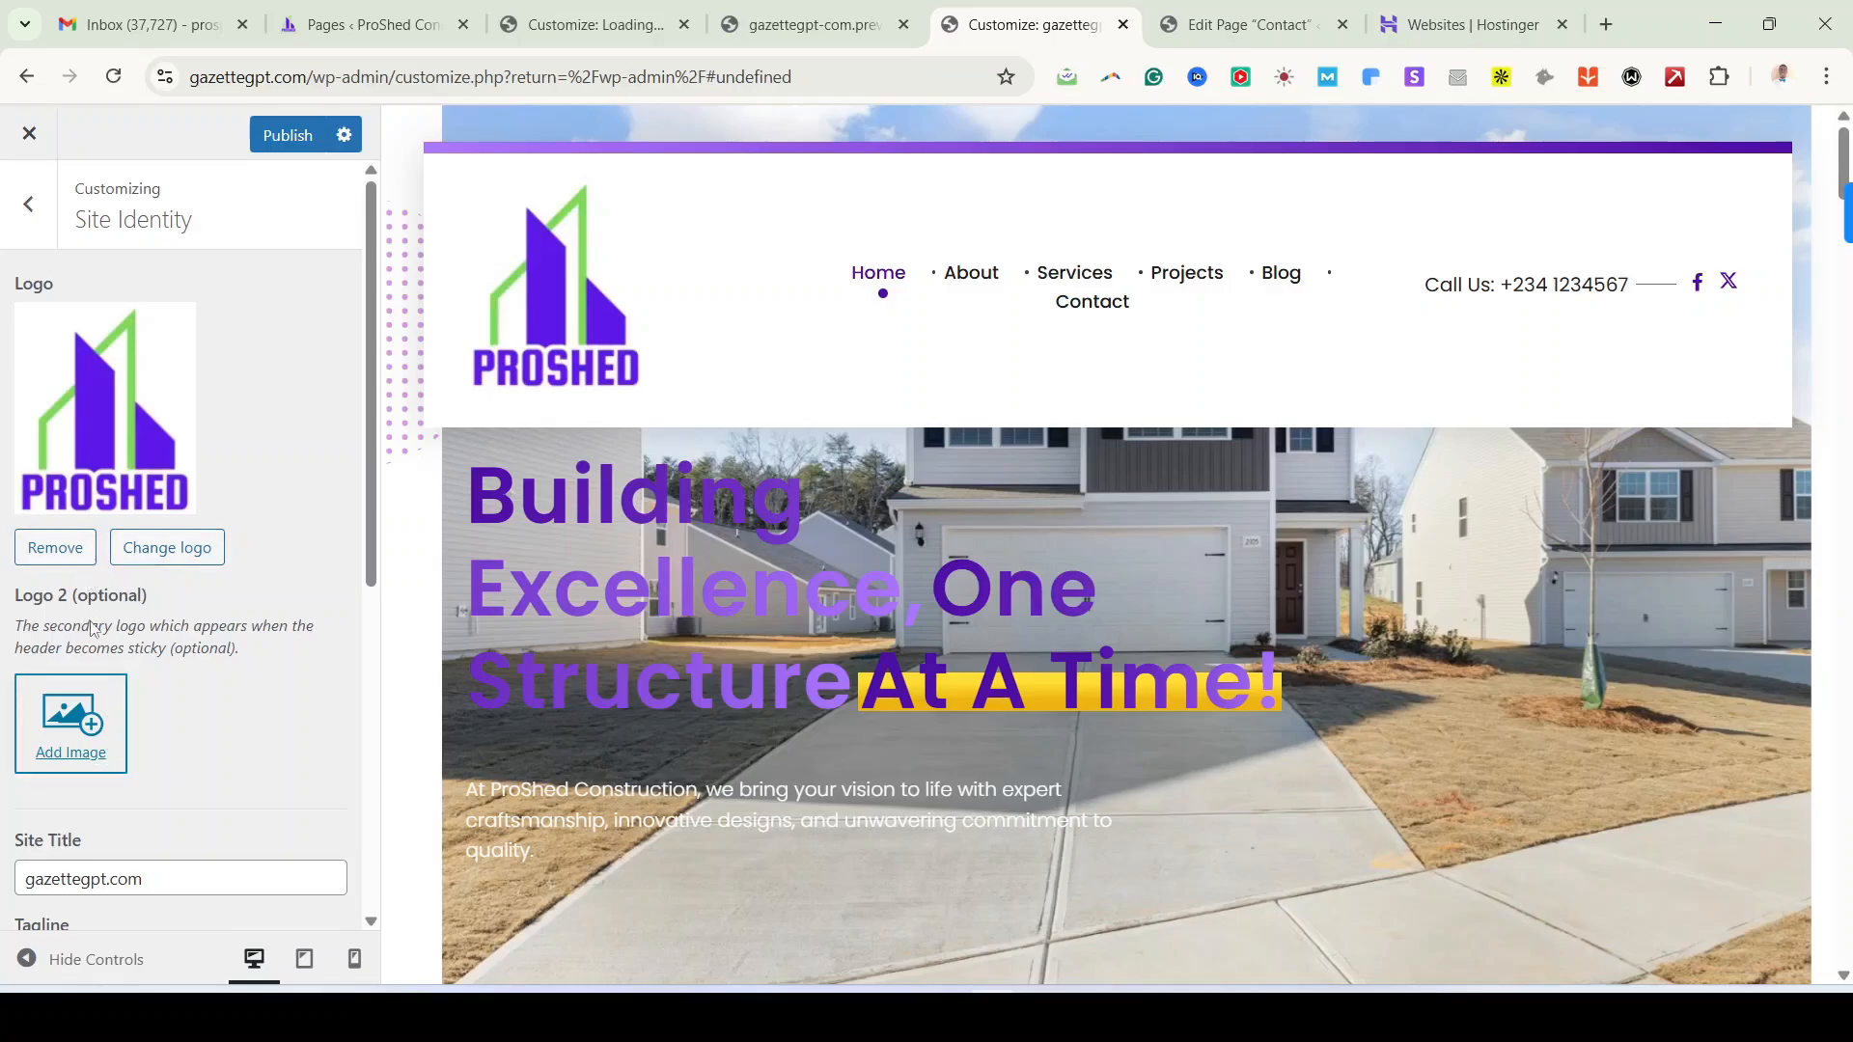
Step: Add the Phlox Business image from the Media Library as Logo 2, the sticky-header logo
scroll(110, 739, down, 1)
scroll(425, 676, down, 2)
scroll(424, 665, up, 3)
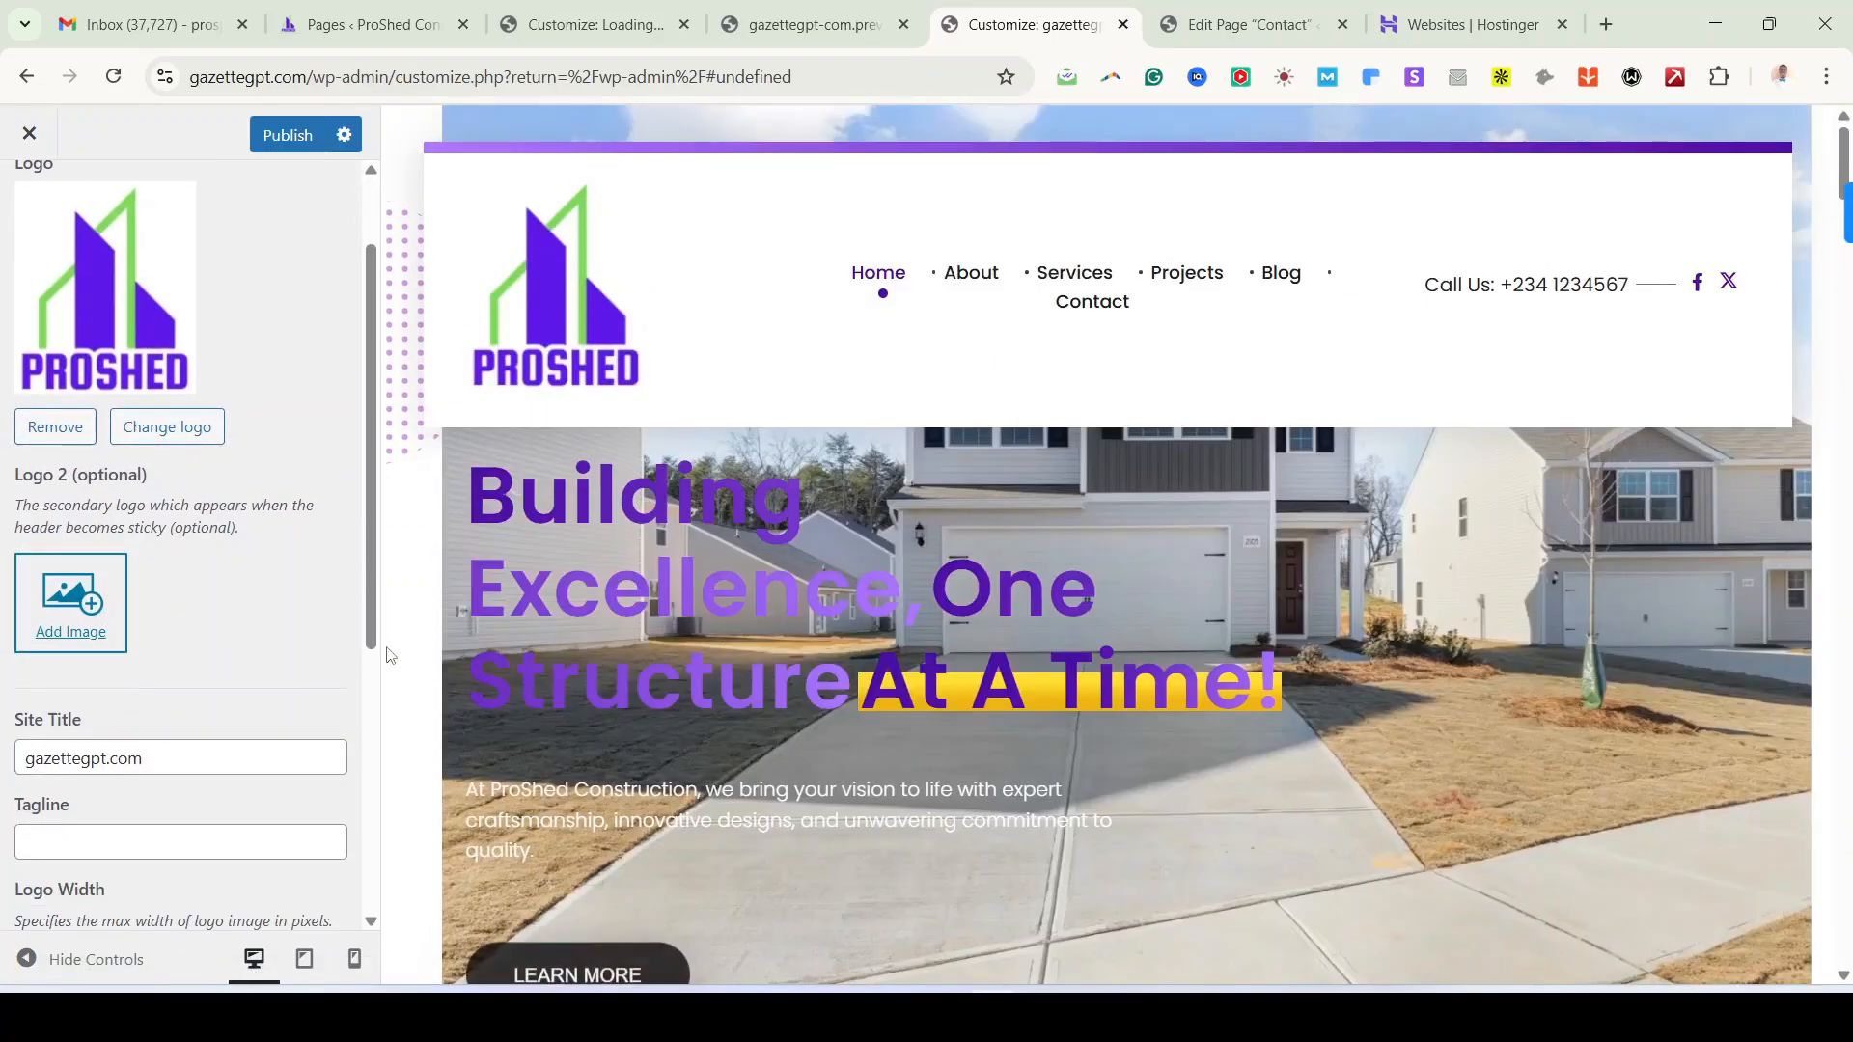
scroll(116, 714, up, 2)
click(99, 733)
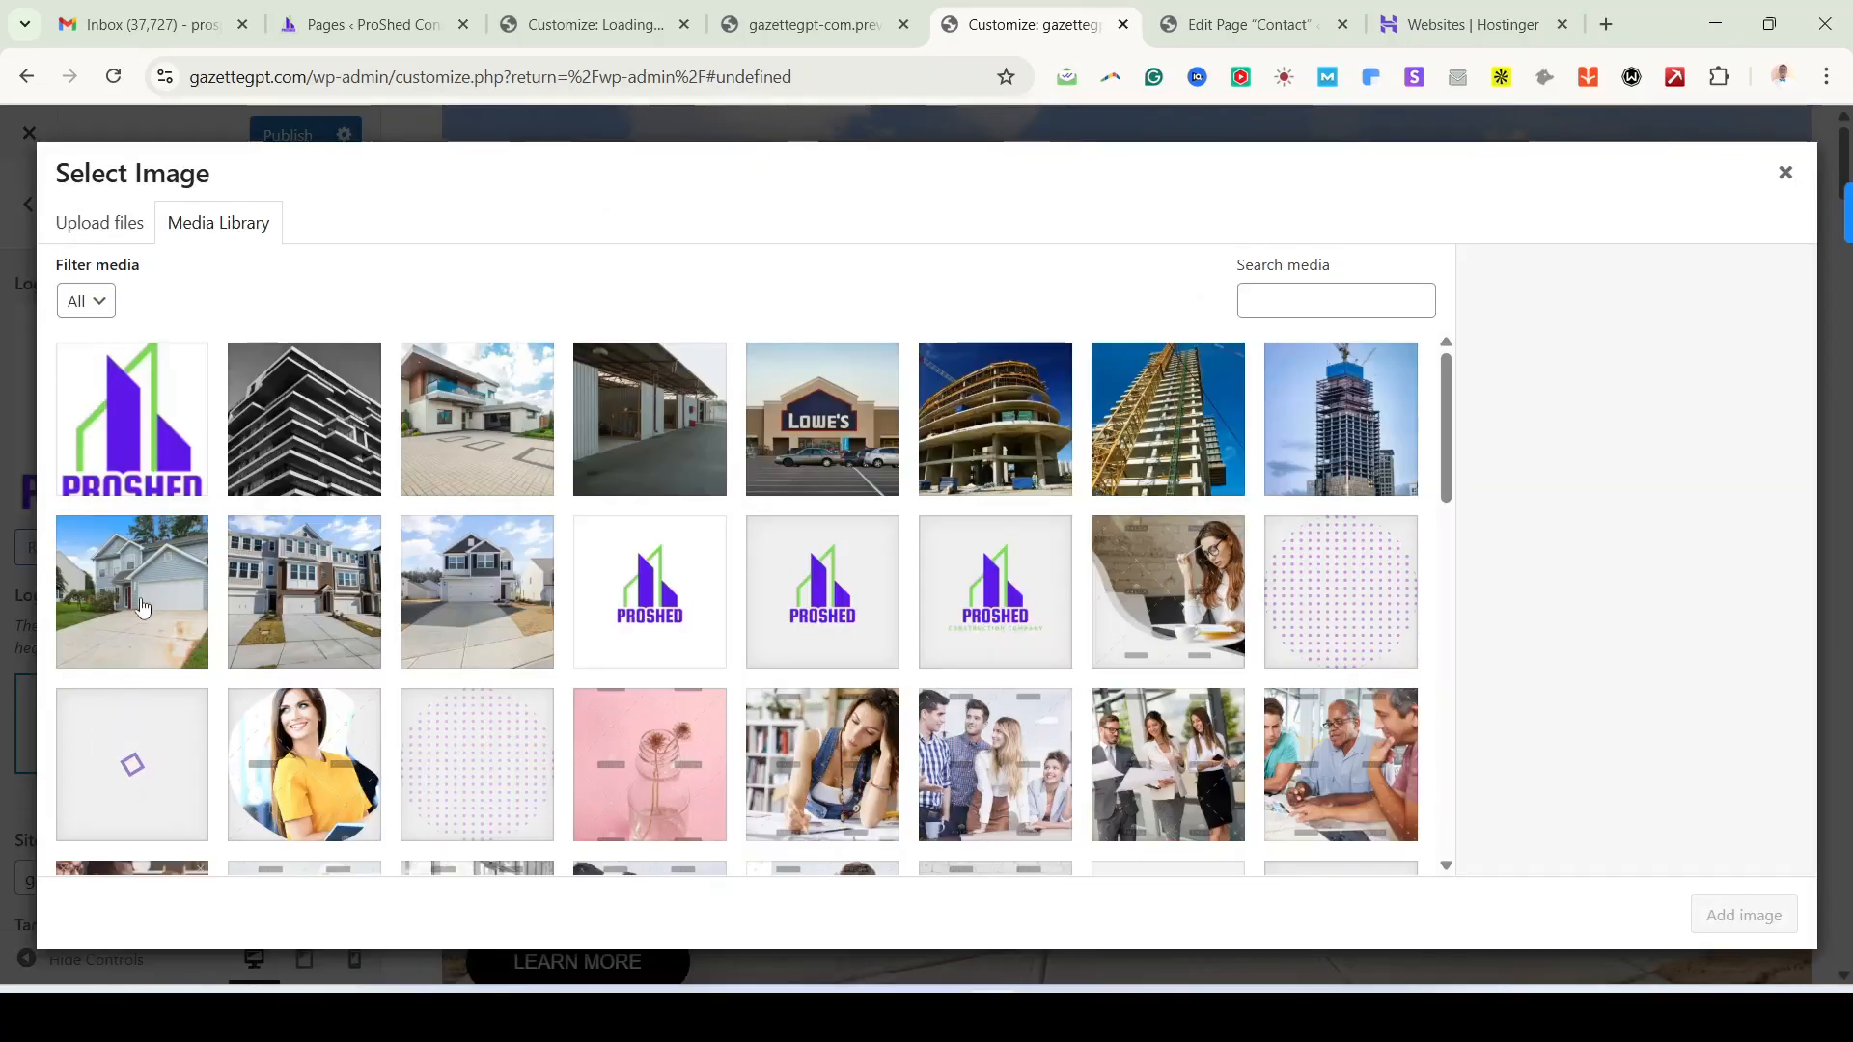
scroll(365, 722, down, 8)
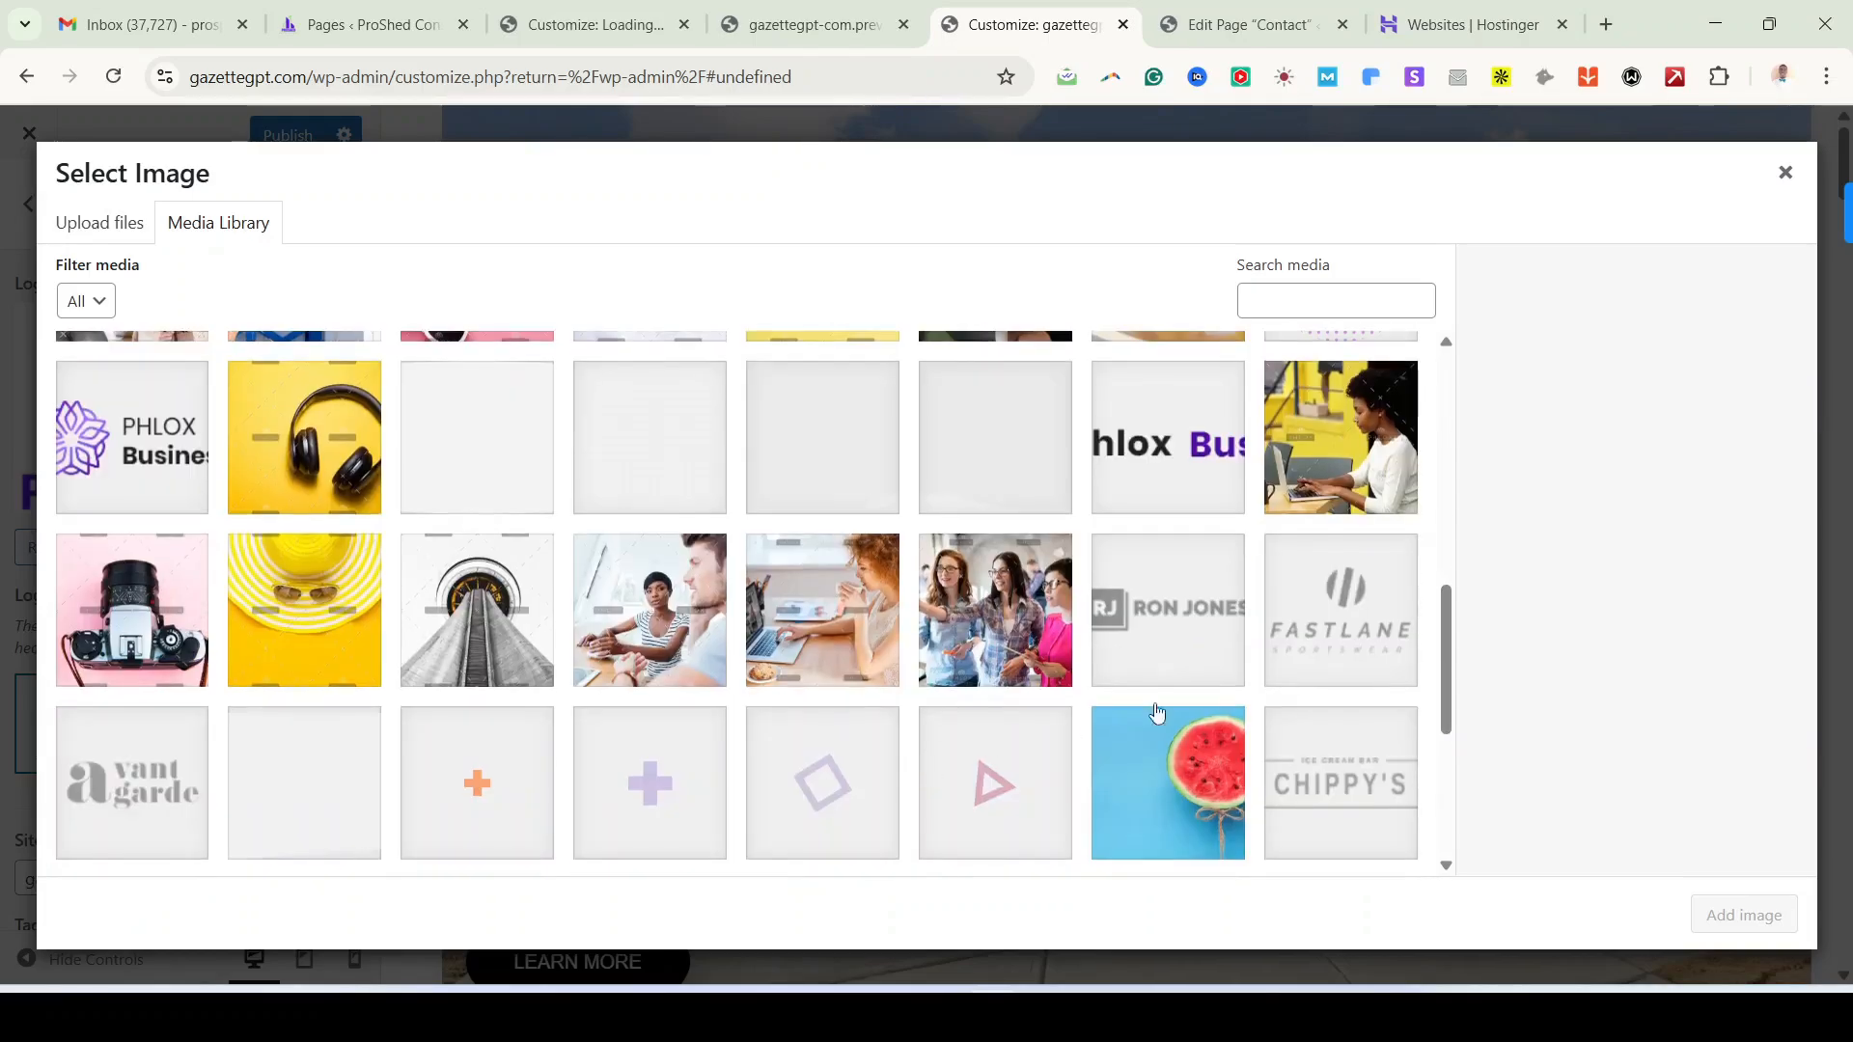
click(1174, 463)
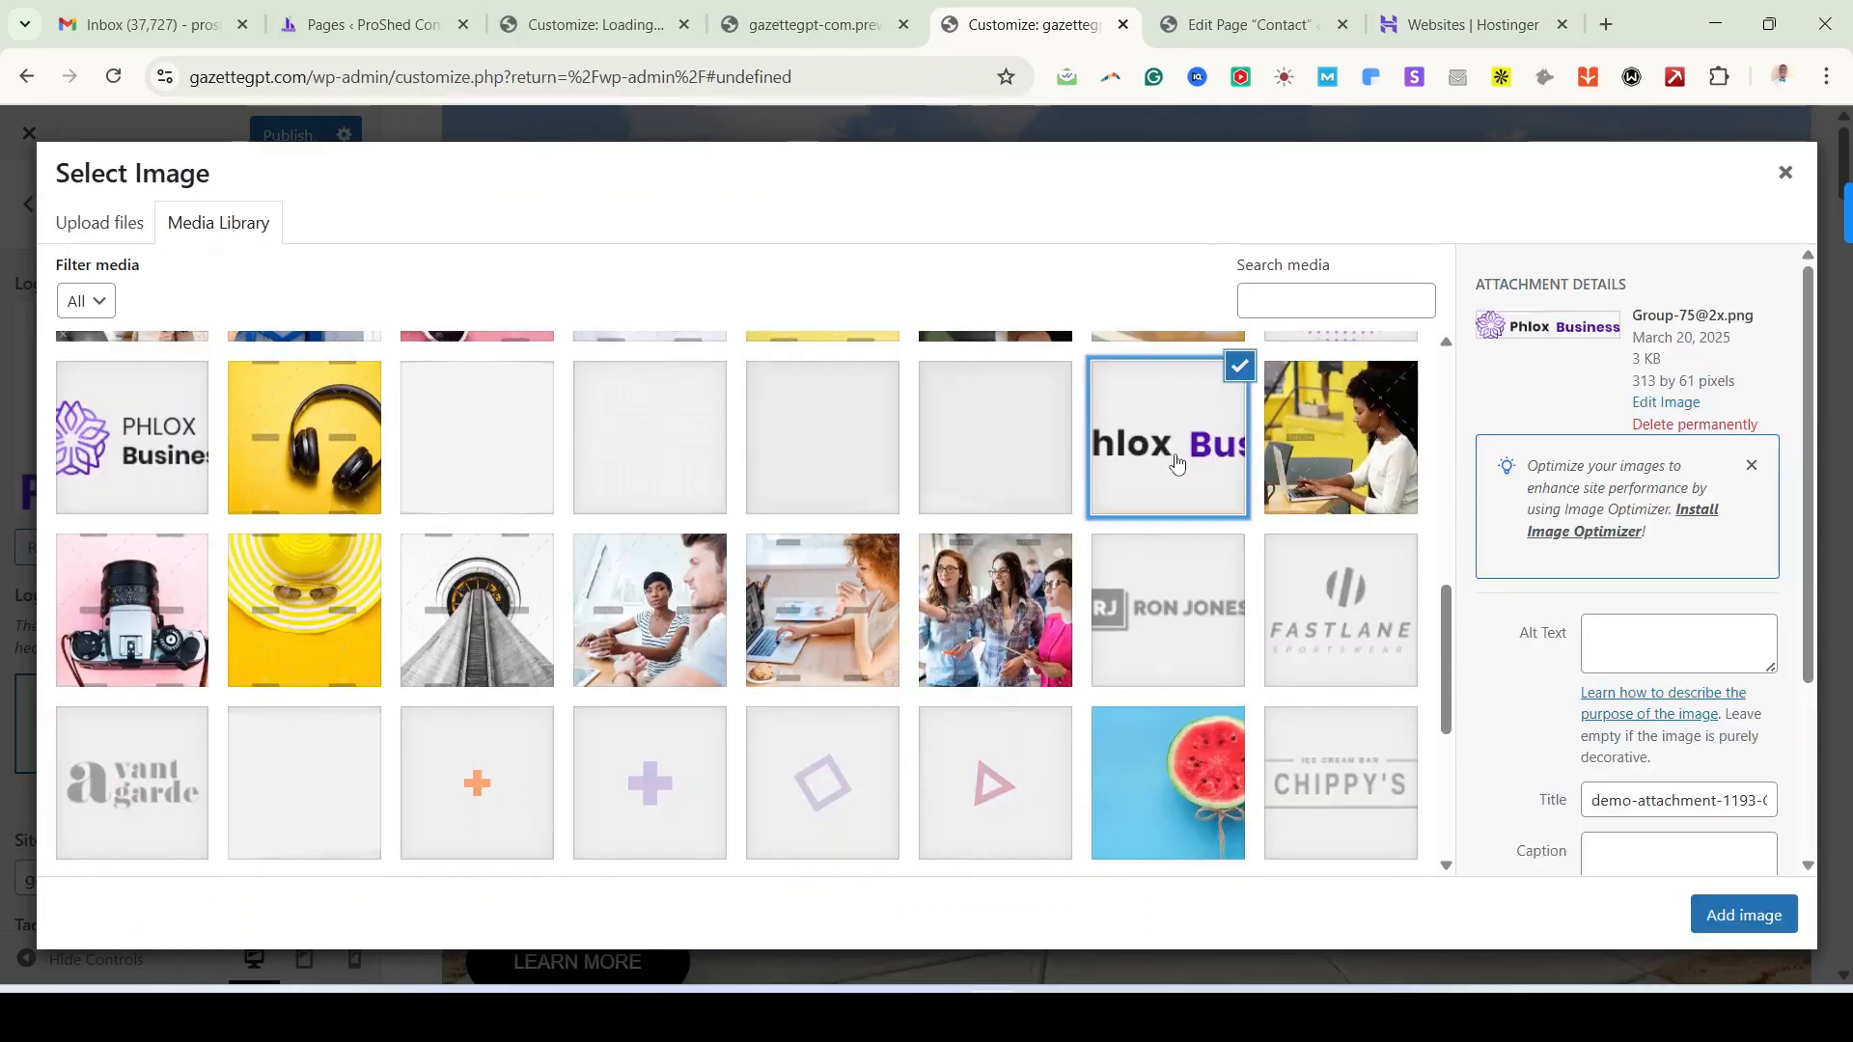
click(1743, 917)
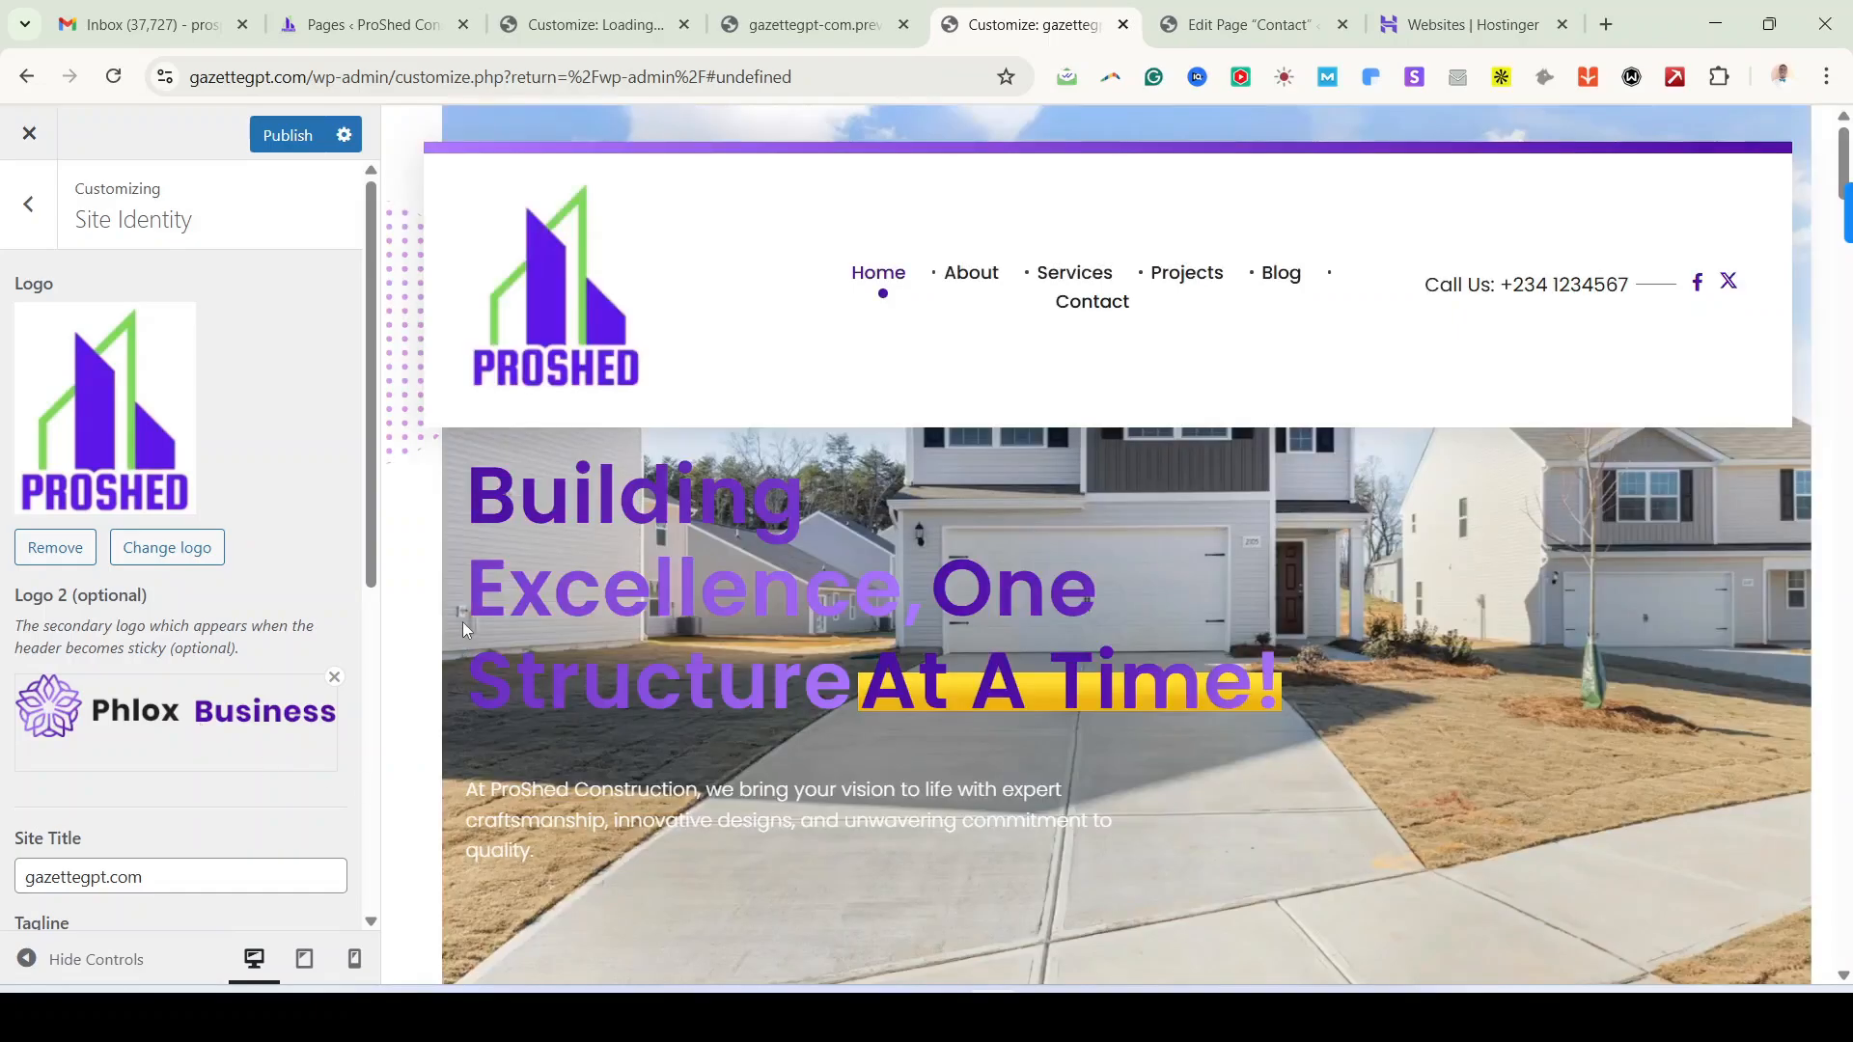
scroll(959, 488, down, 9)
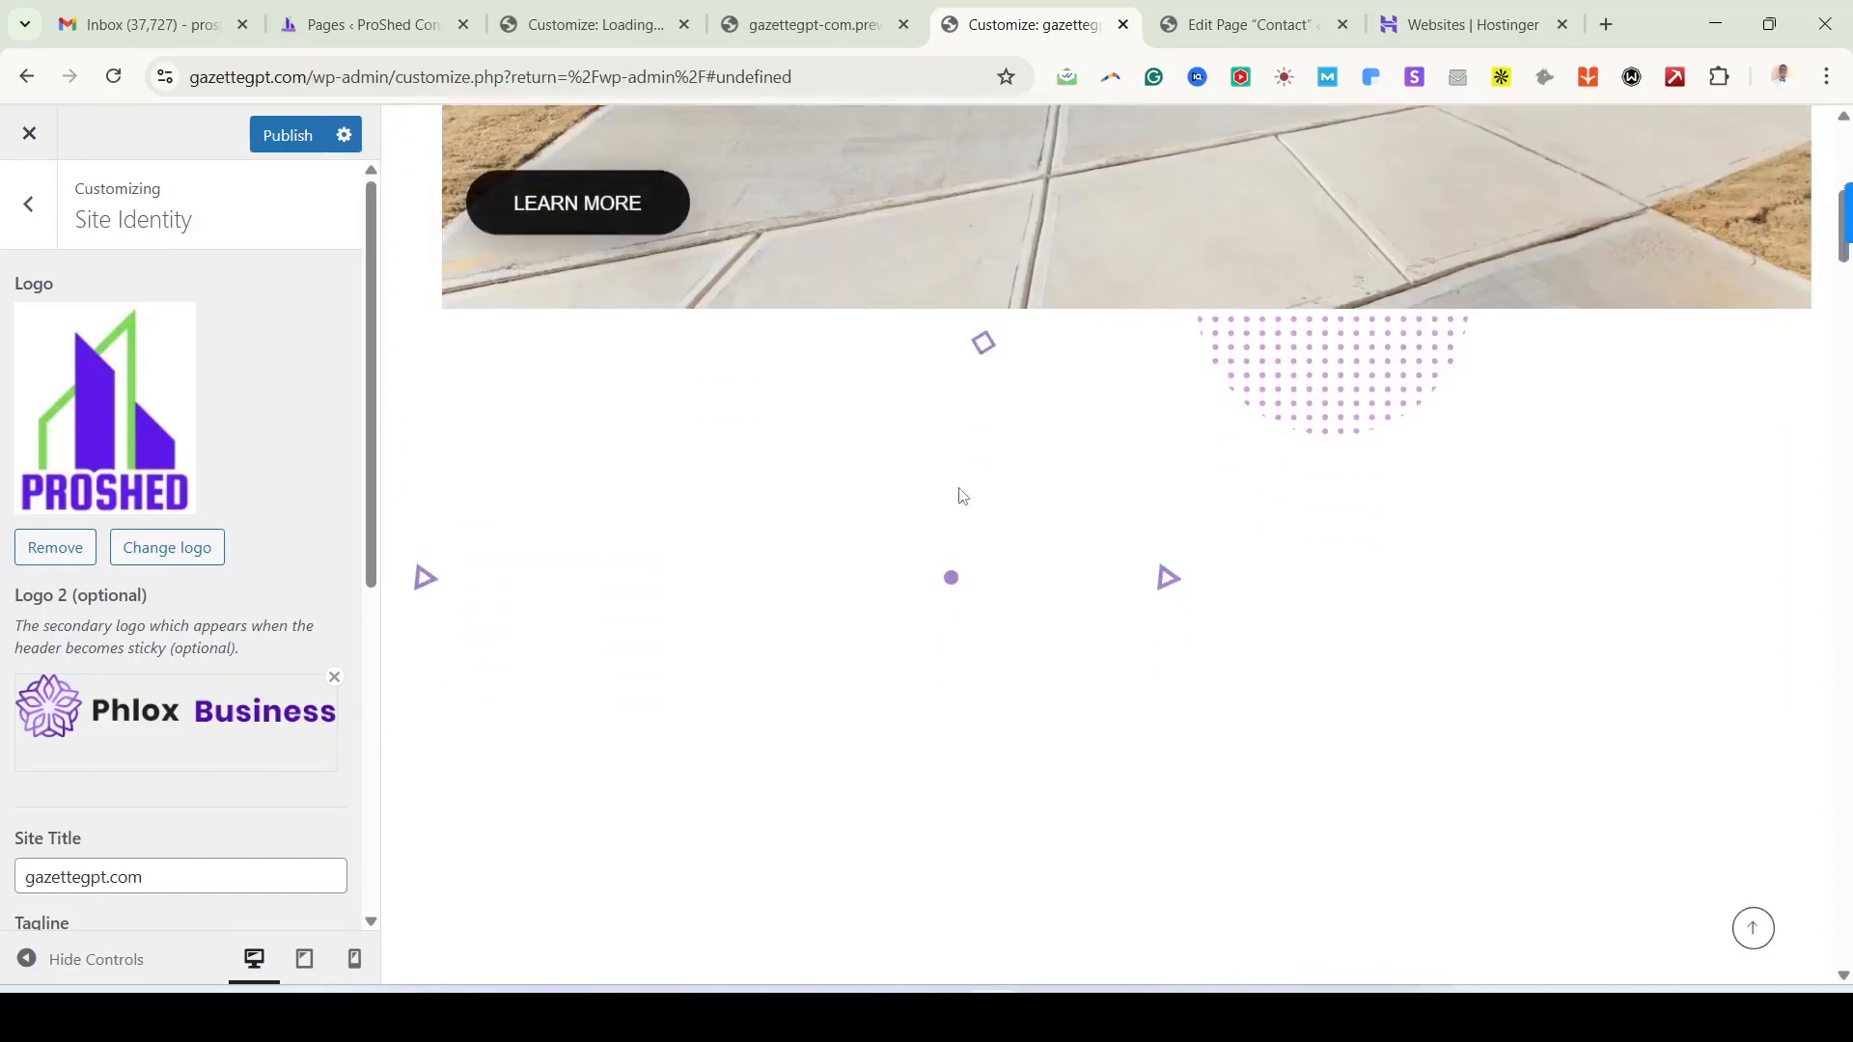
scroll(959, 488, up, 9)
scroll(958, 489, down, 1)
scroll(958, 489, down, 7)
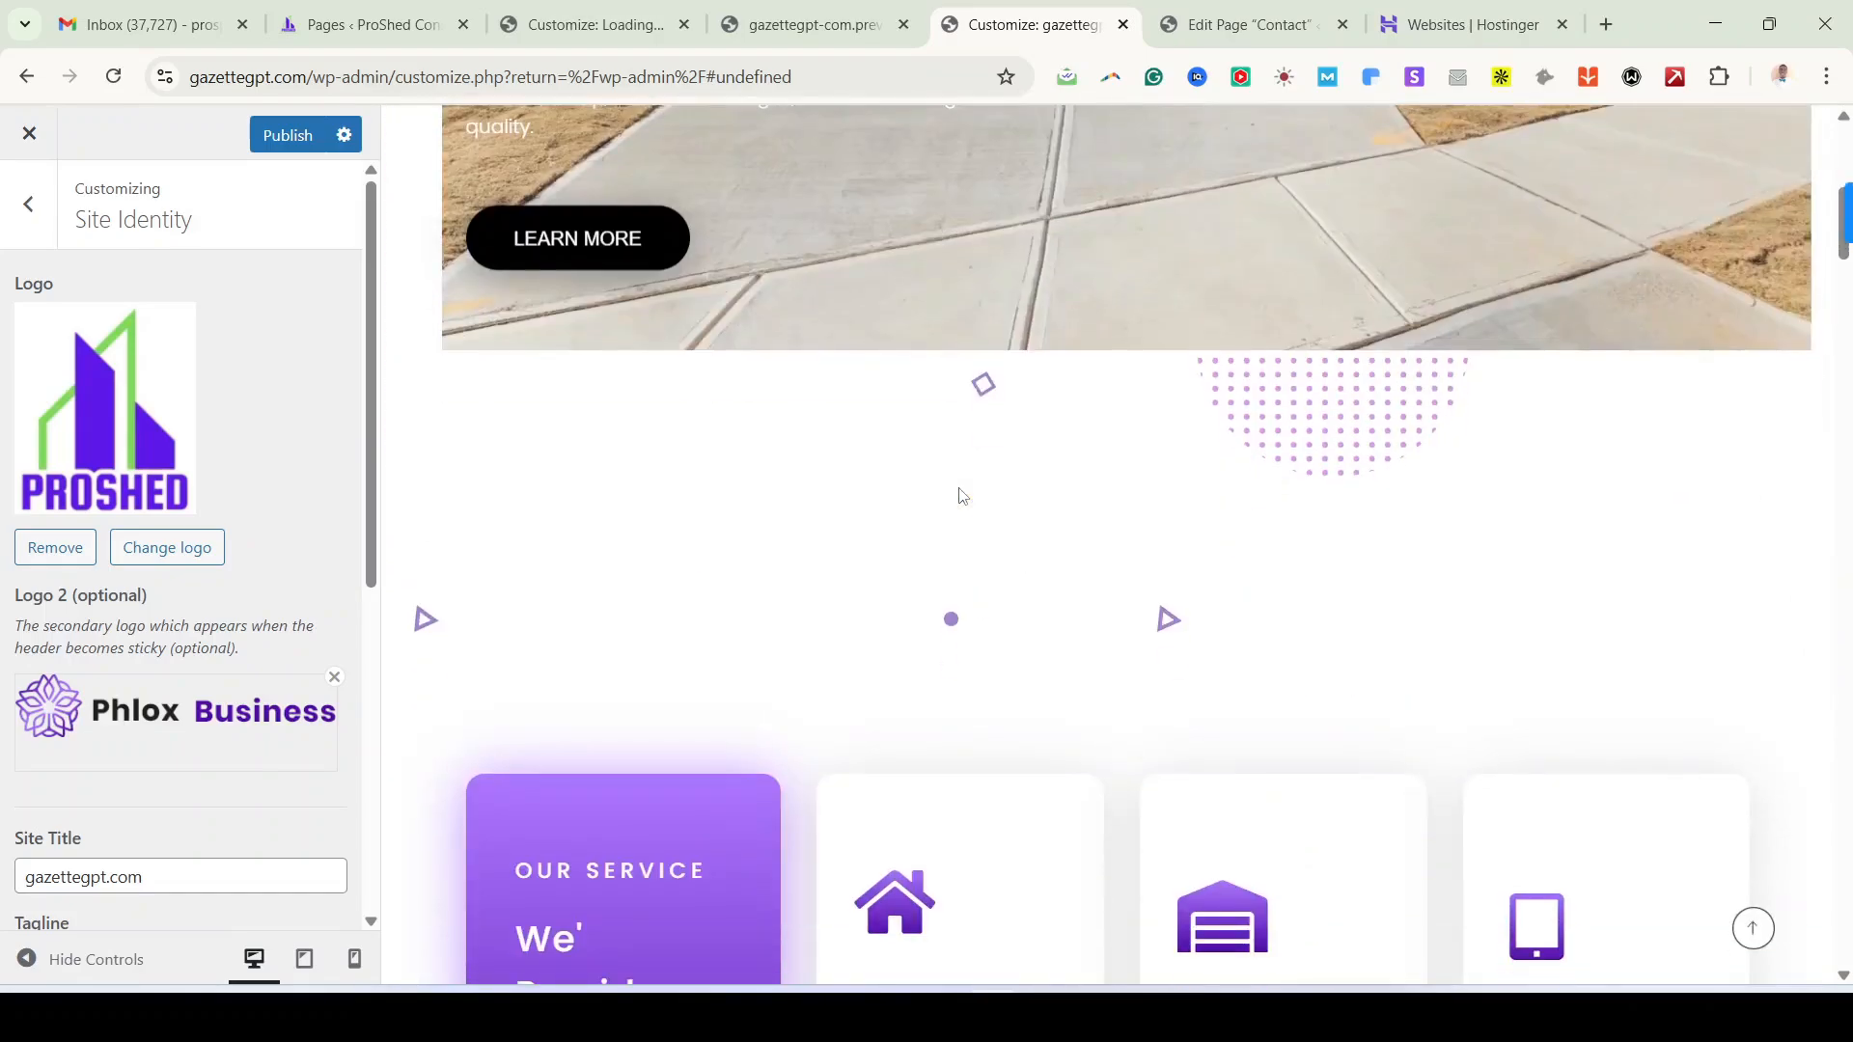
scroll(958, 488, up, 8)
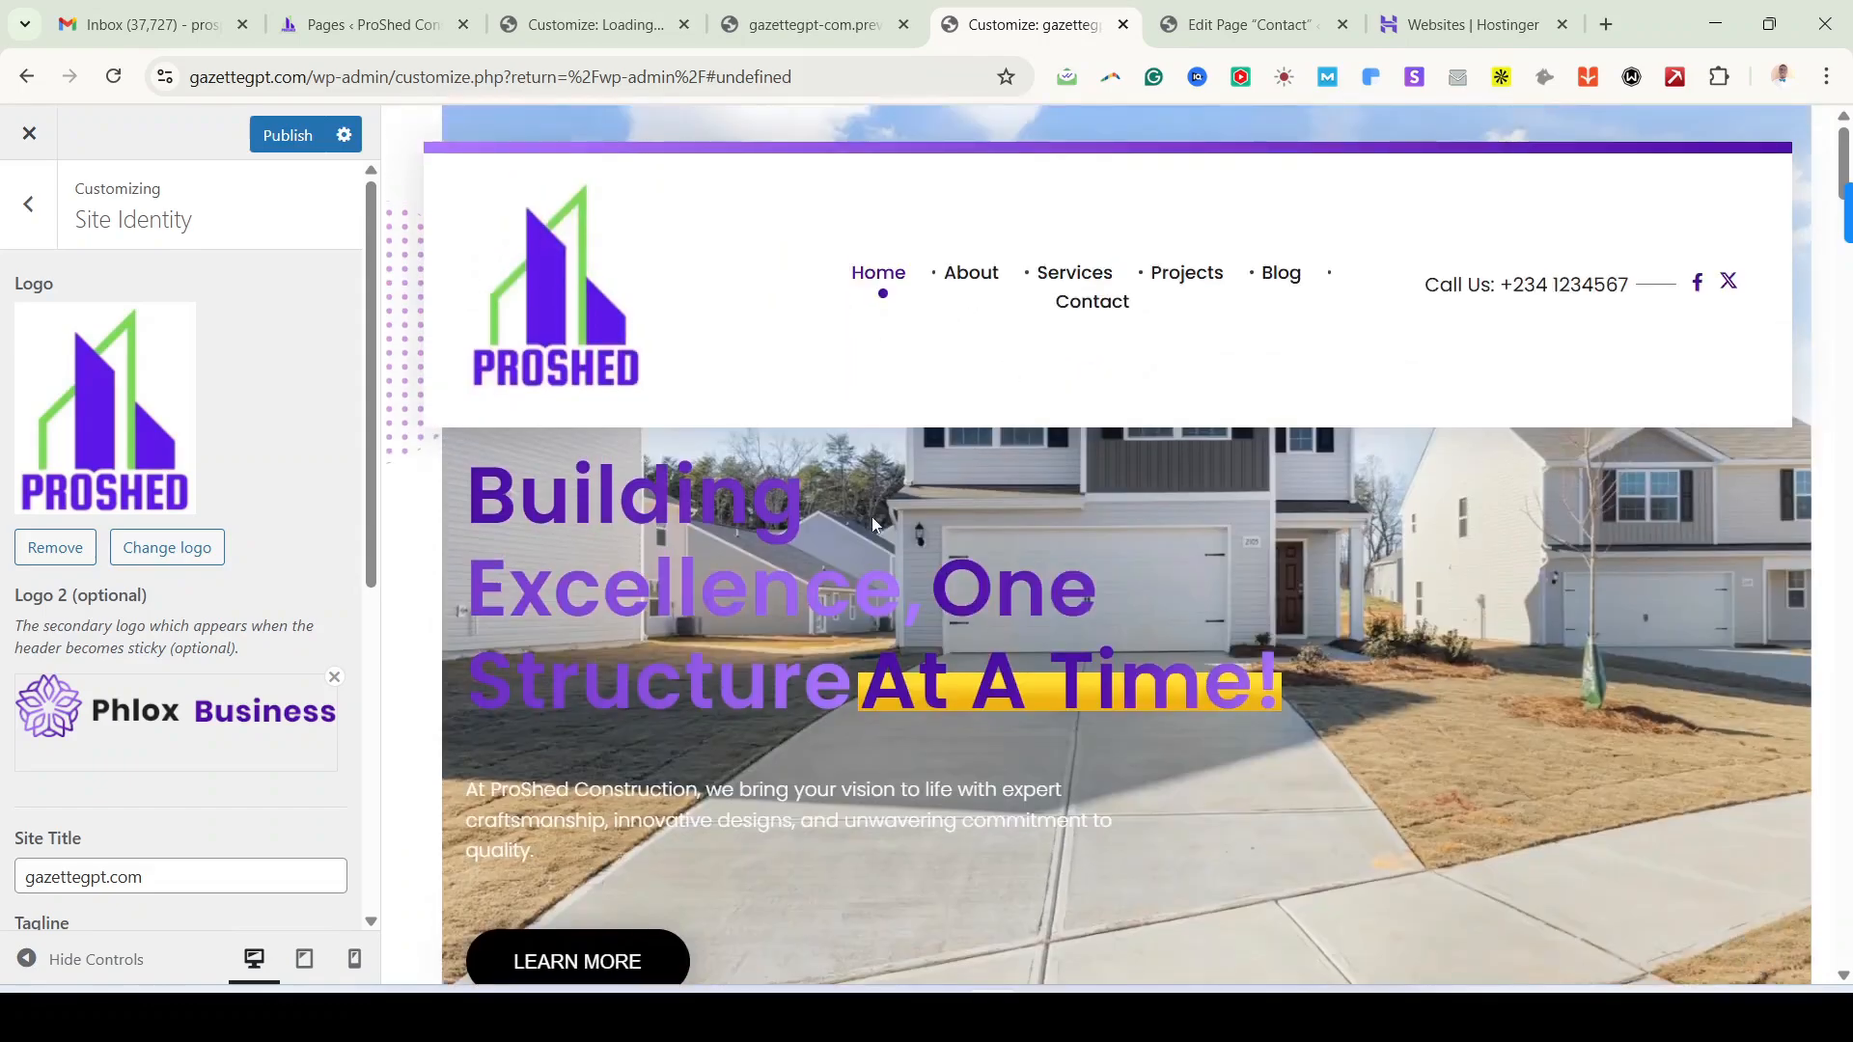
scroll(853, 566, down, 2)
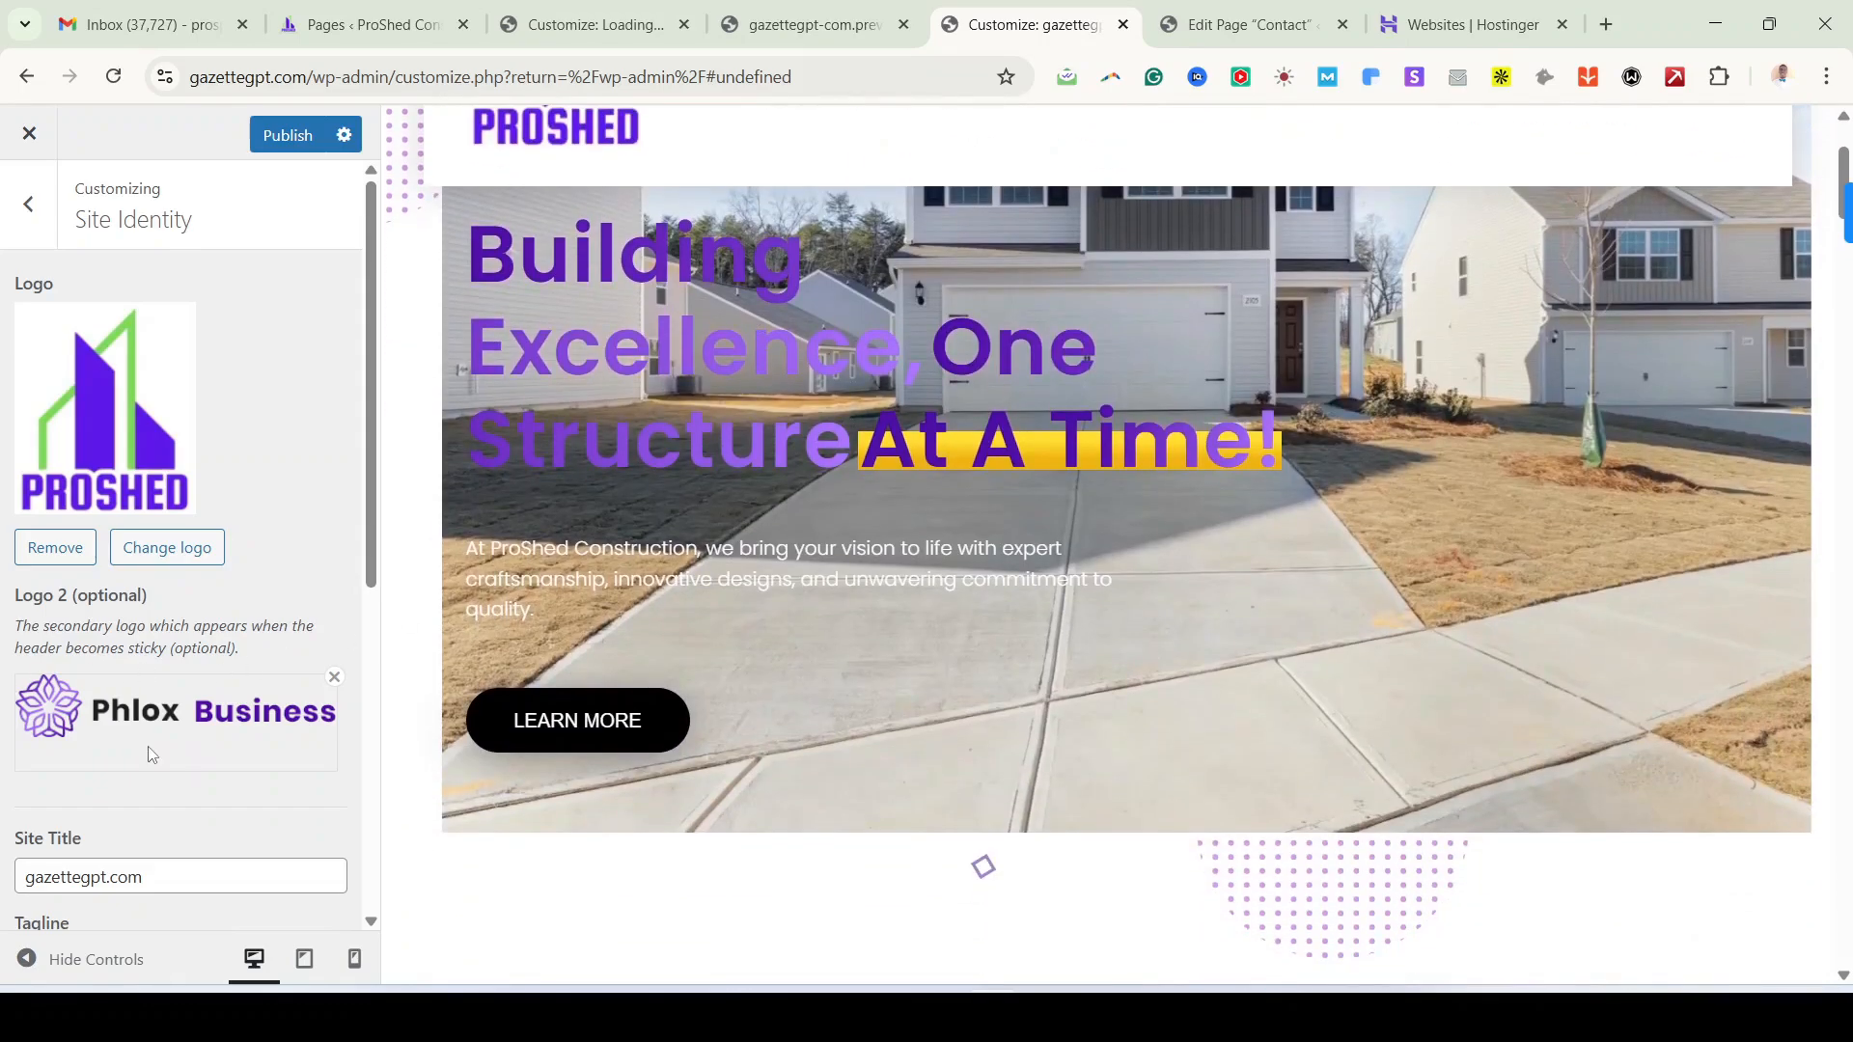
scroll(849, 574, down, 2)
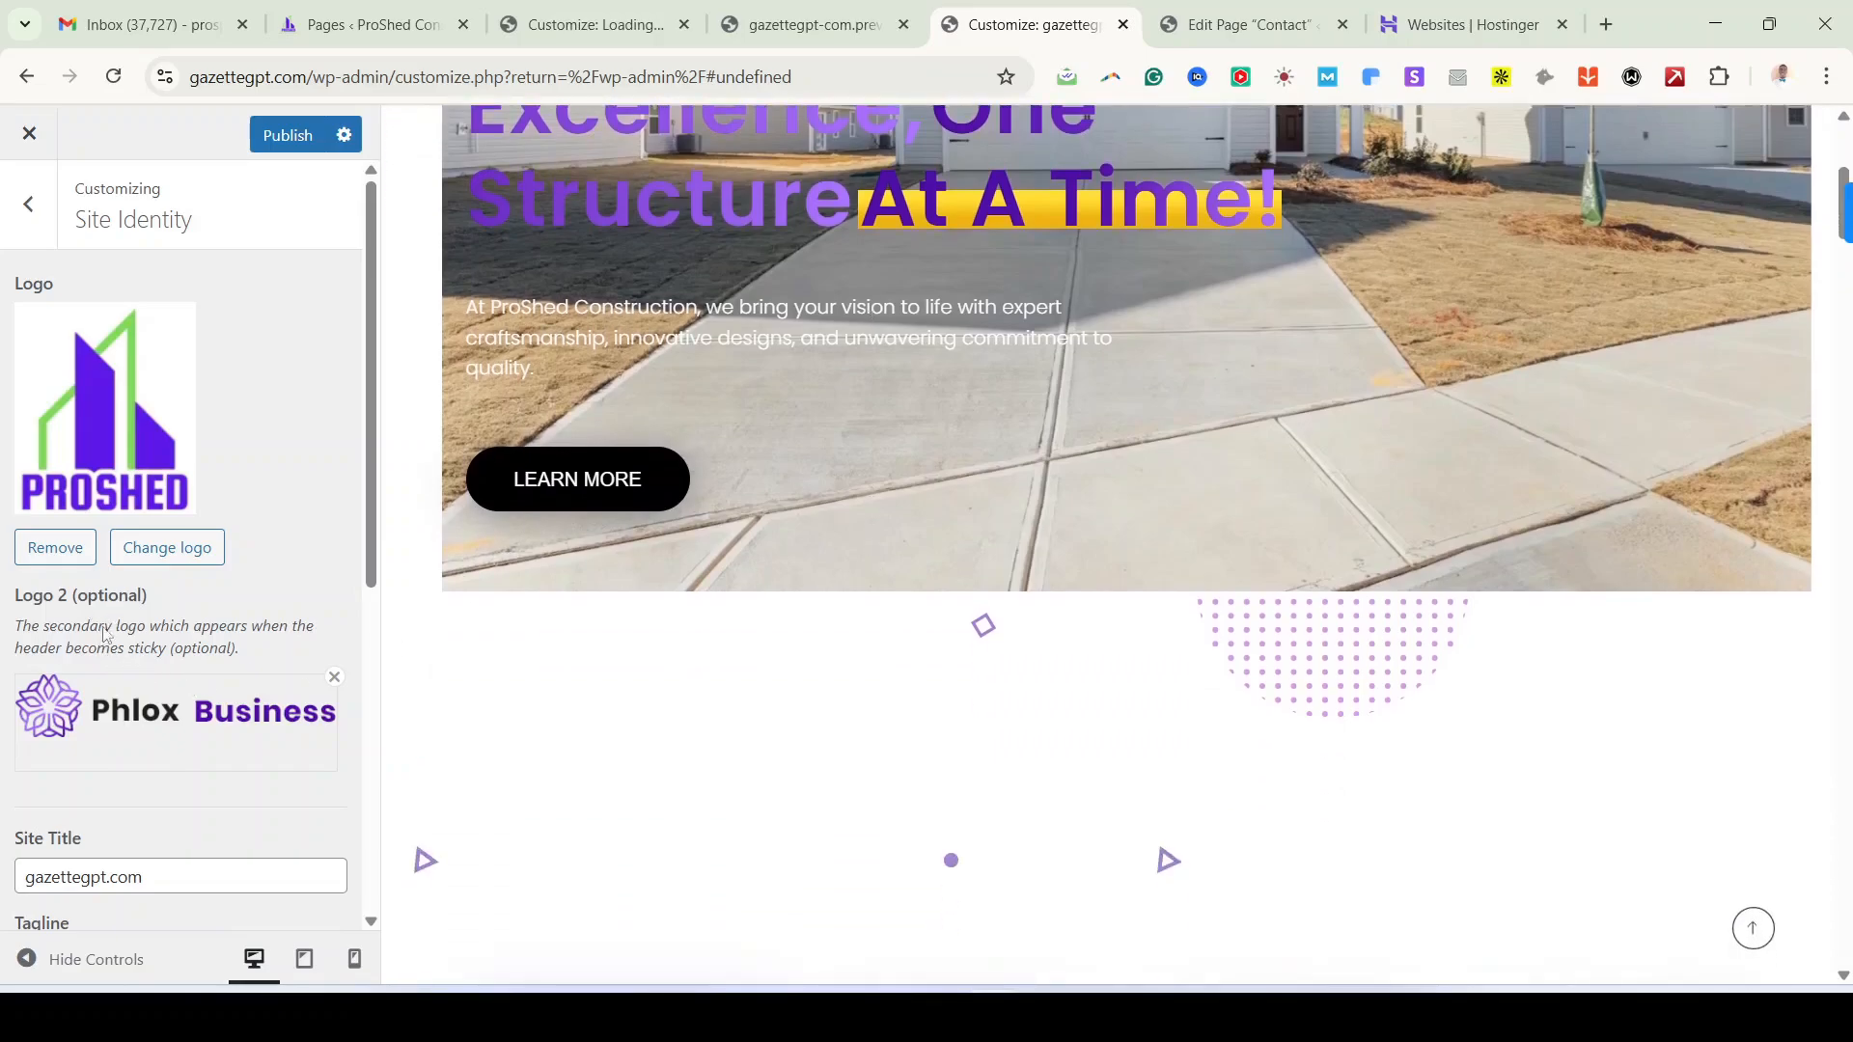
scroll(101, 625, down, 4)
scroll(662, 579, up, 4)
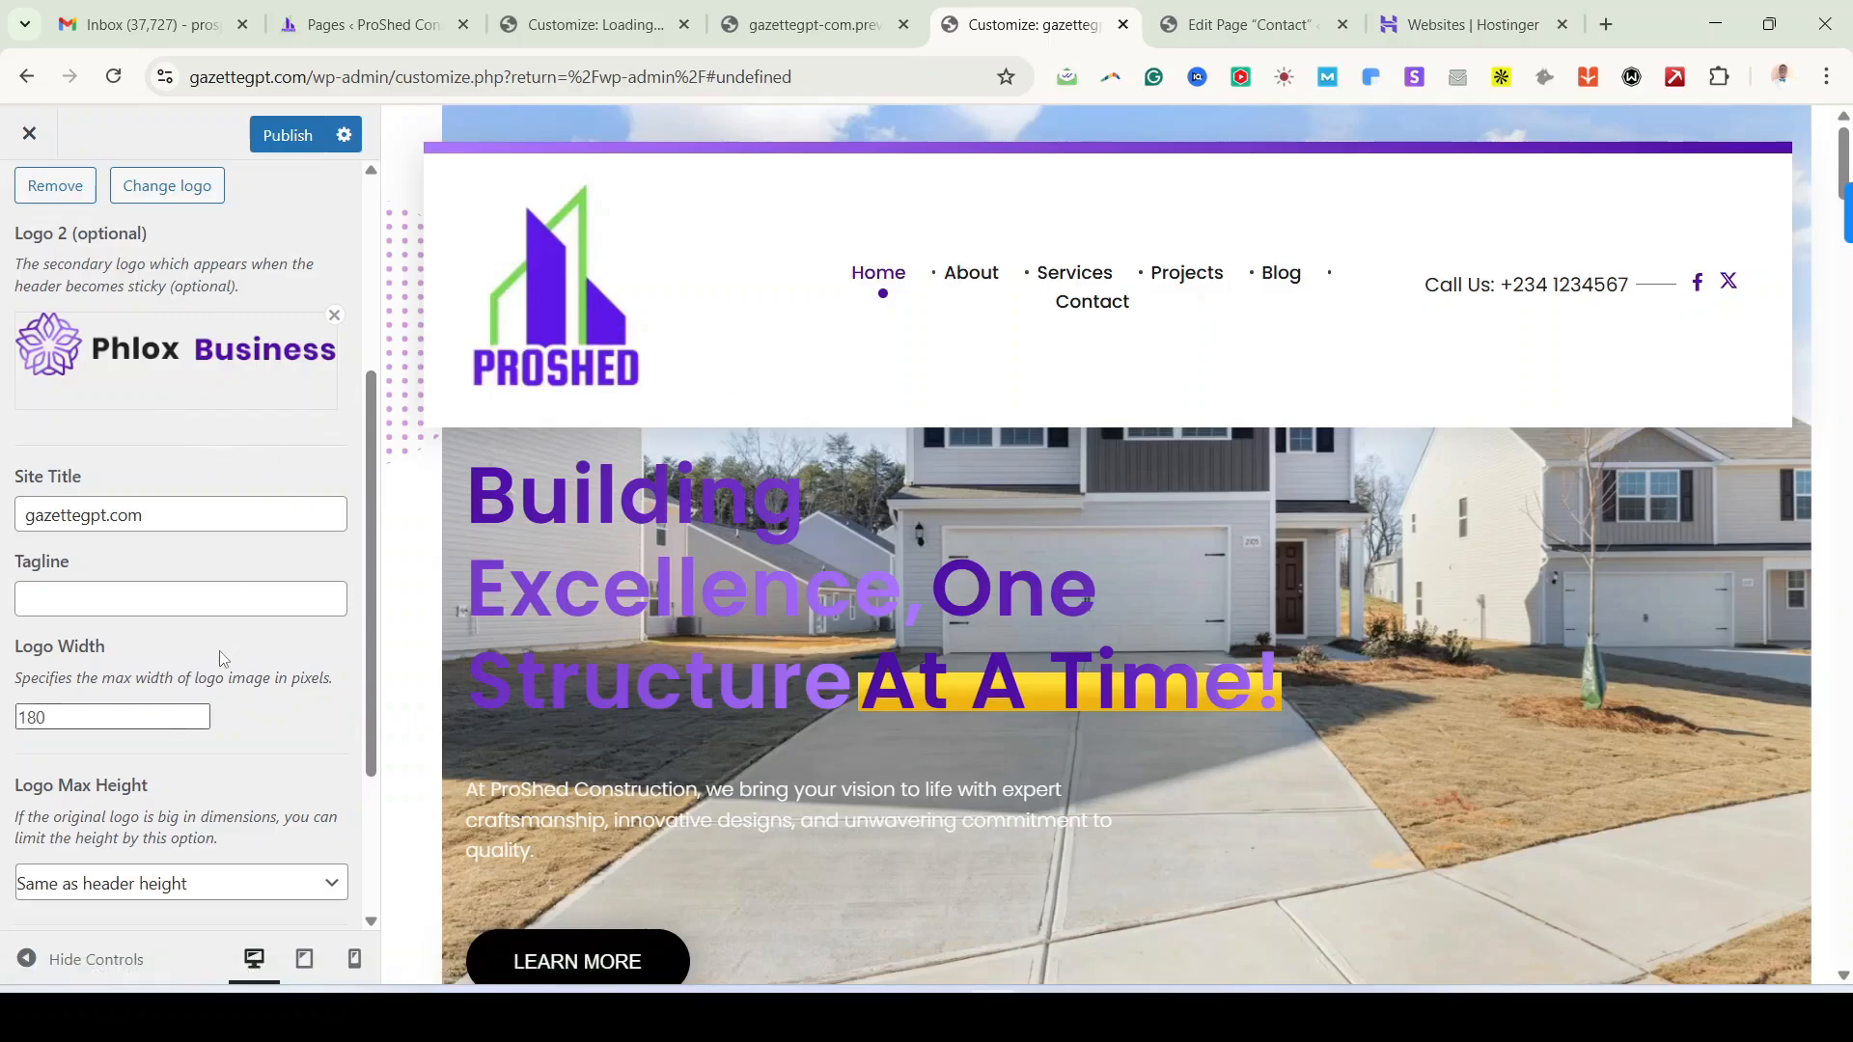
Step: Copy the site's home address and load the live gazettegpt.com site in a new tab
scroll(177, 571, up, 3)
scroll(164, 829, down, 2)
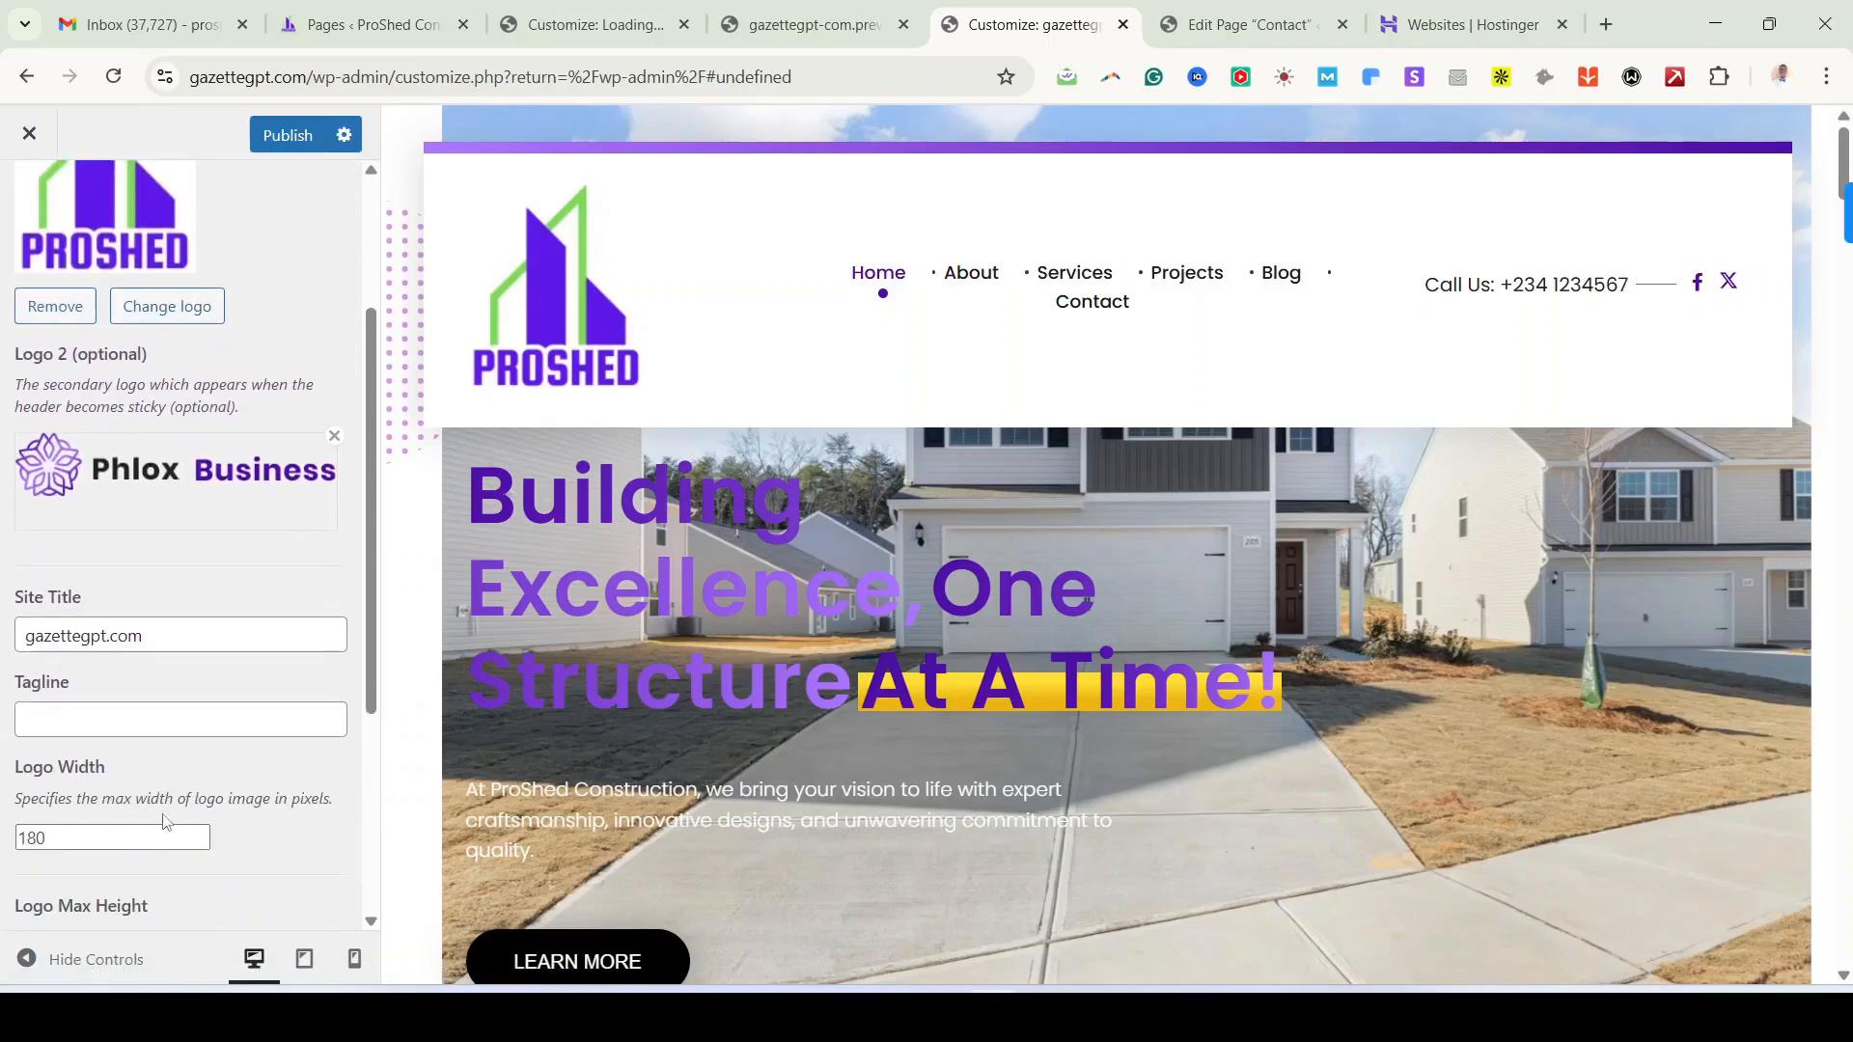
double_click(102, 636)
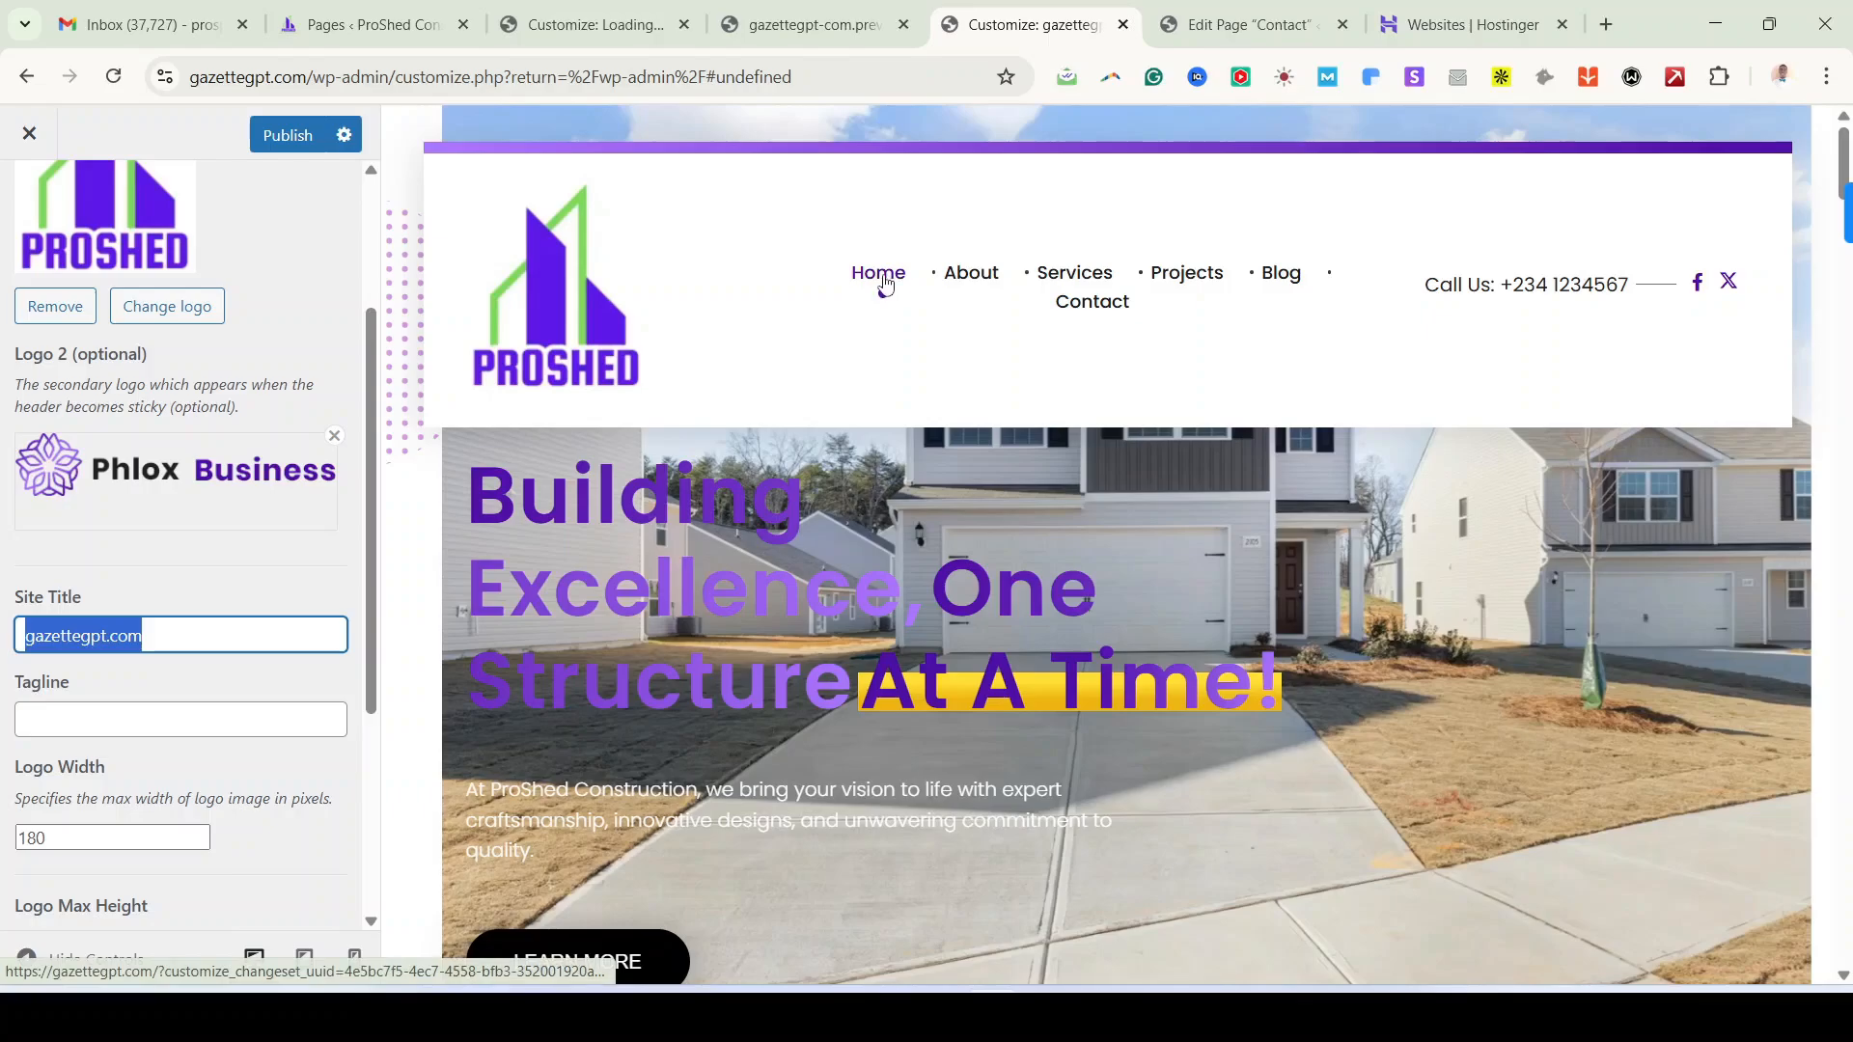
click(565, 85)
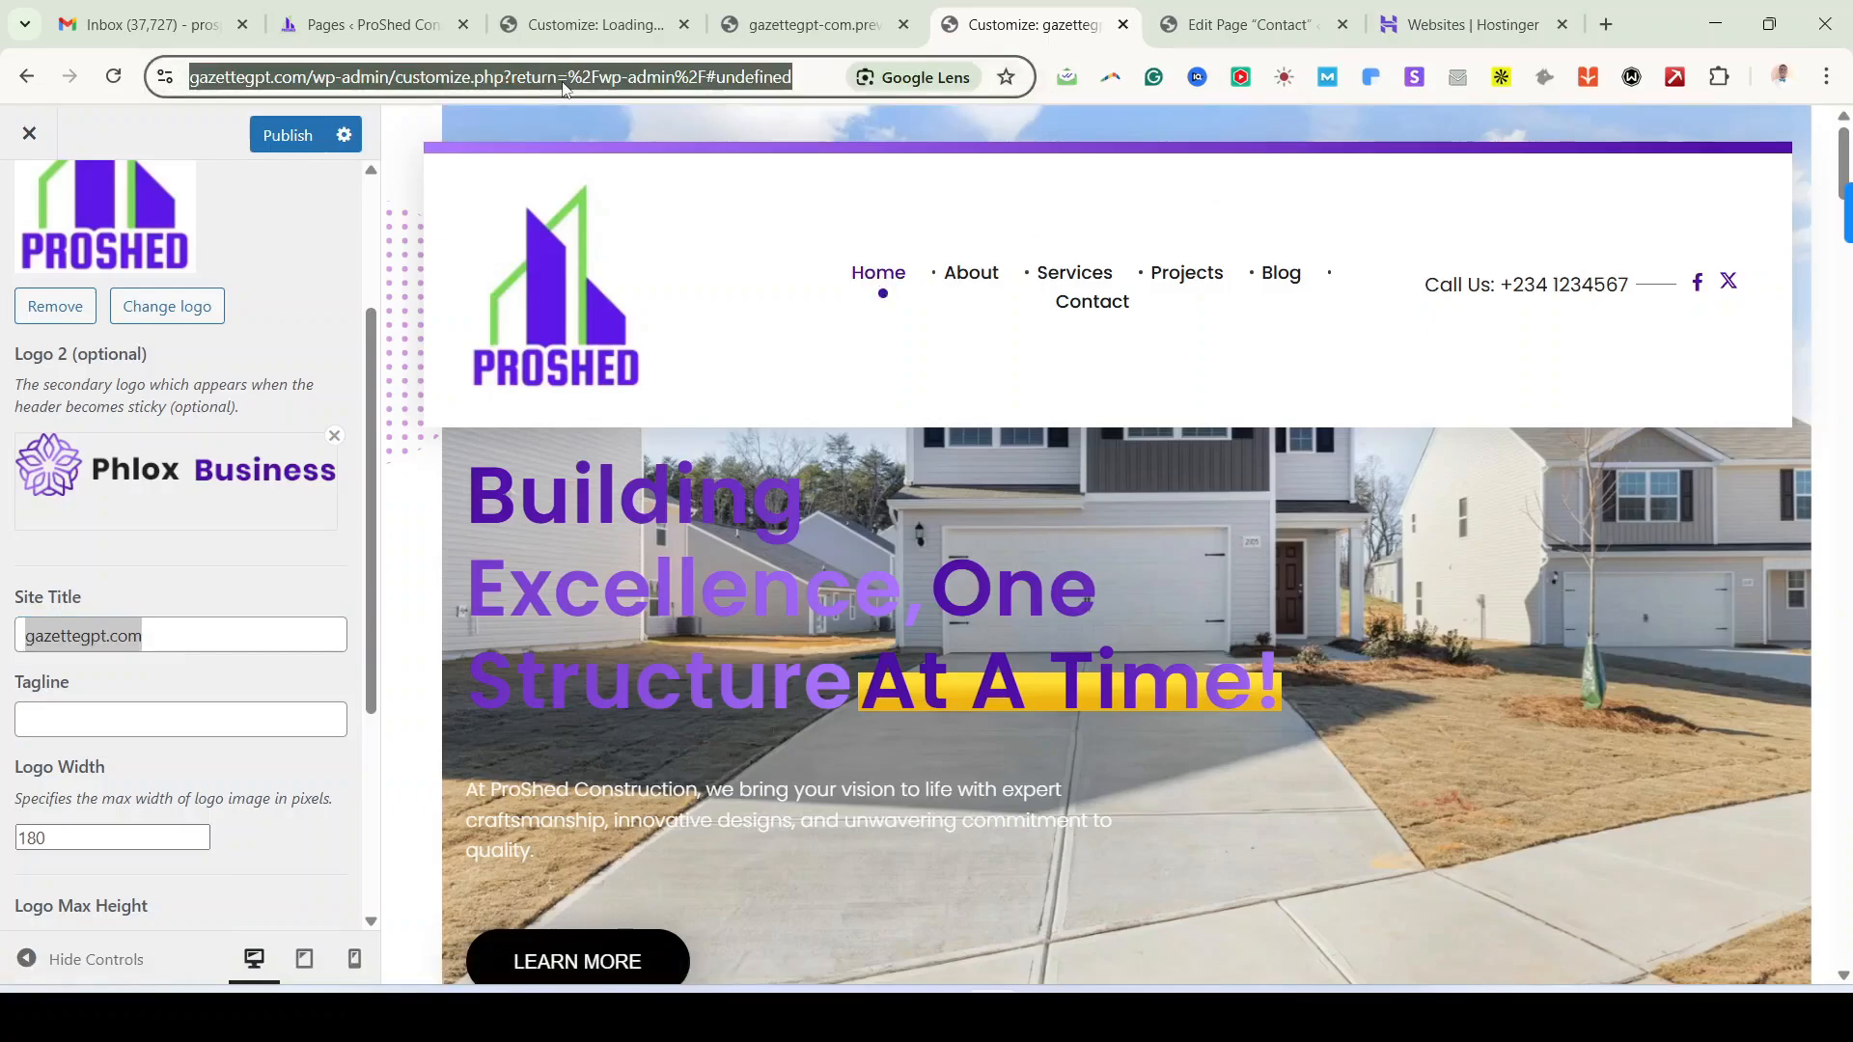
click(303, 81)
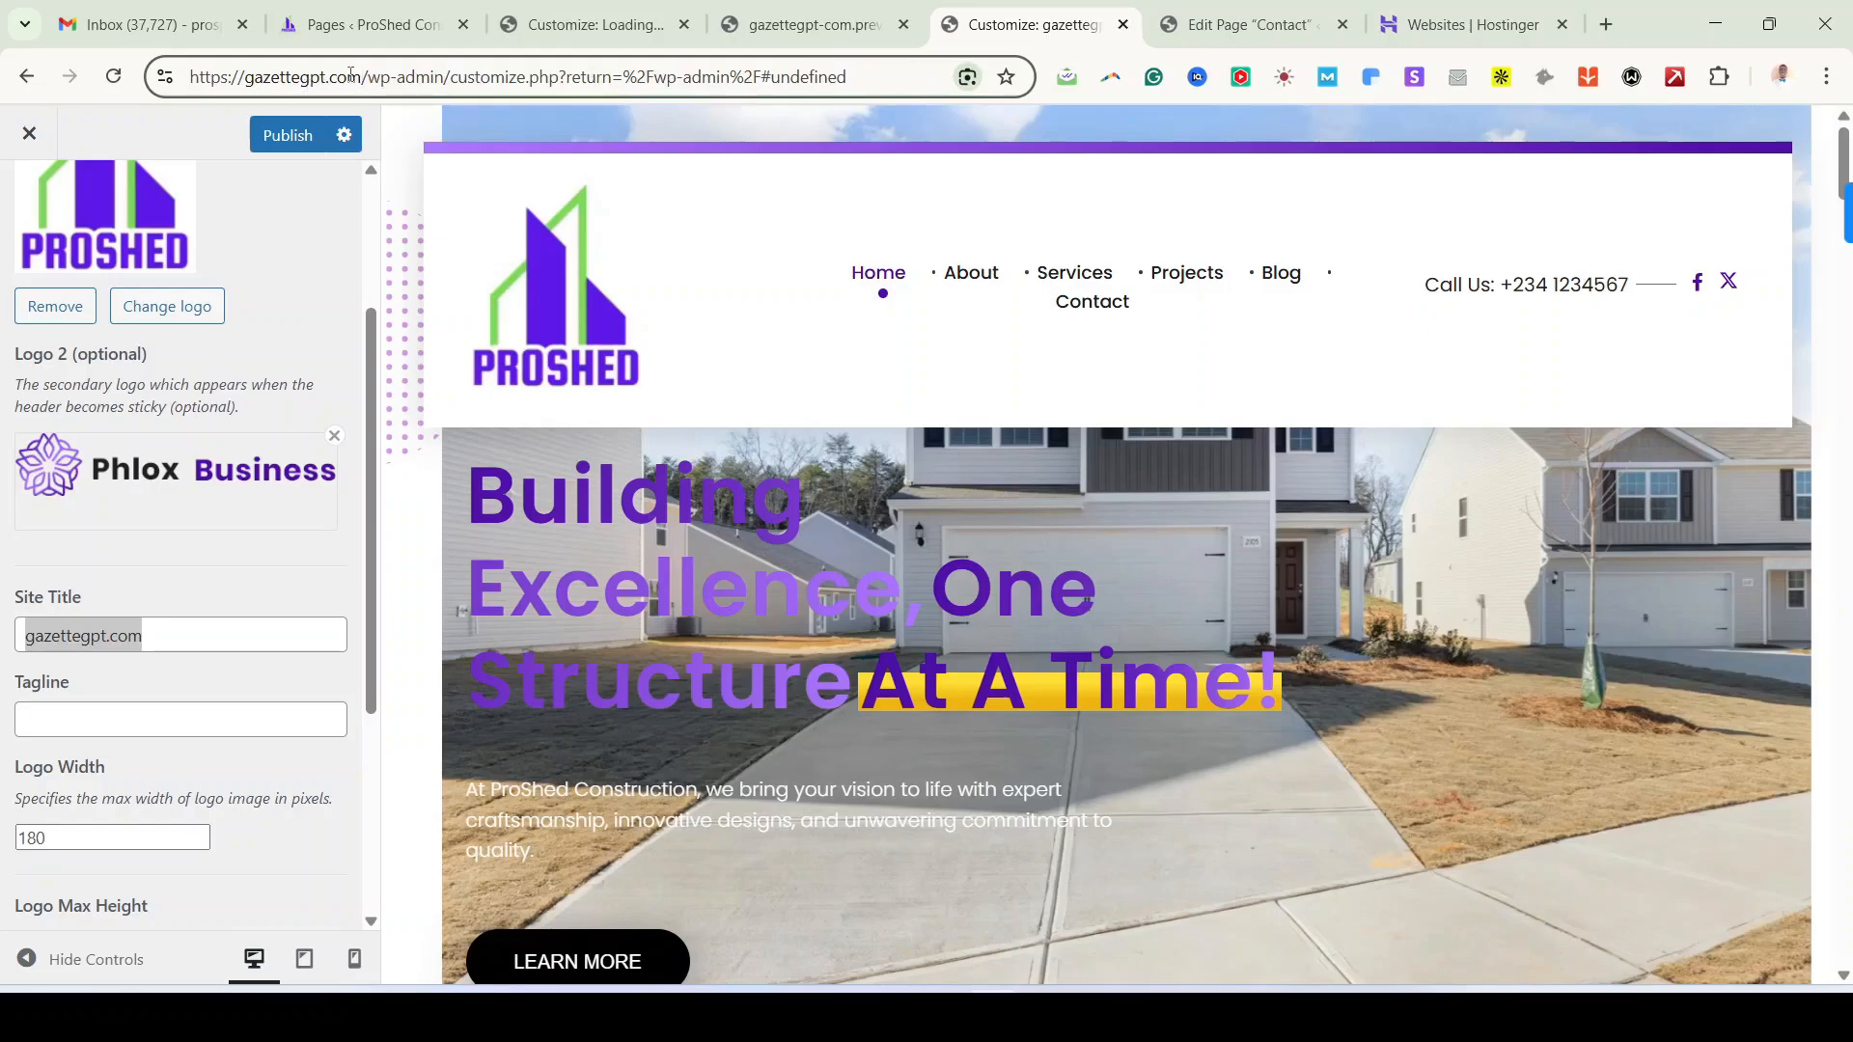
drag(362, 76, 154, 89)
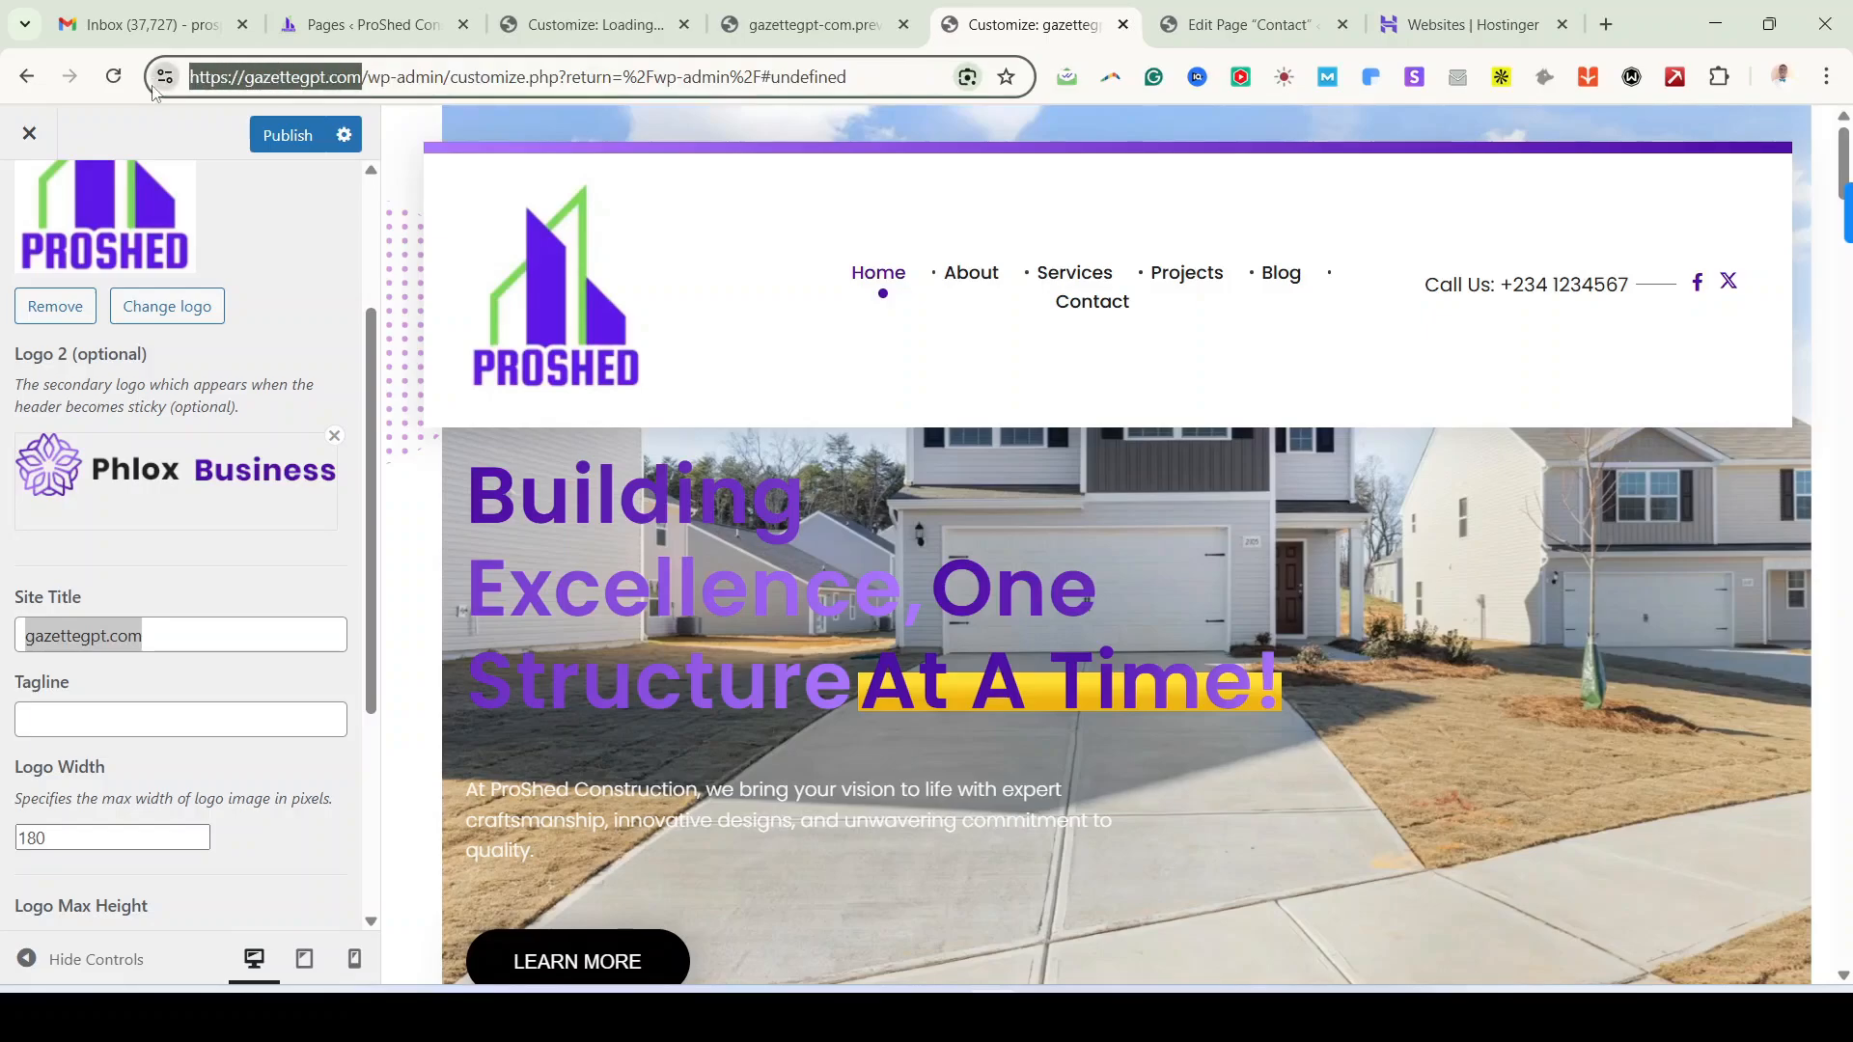
key(ctrl+c)
click(1607, 27)
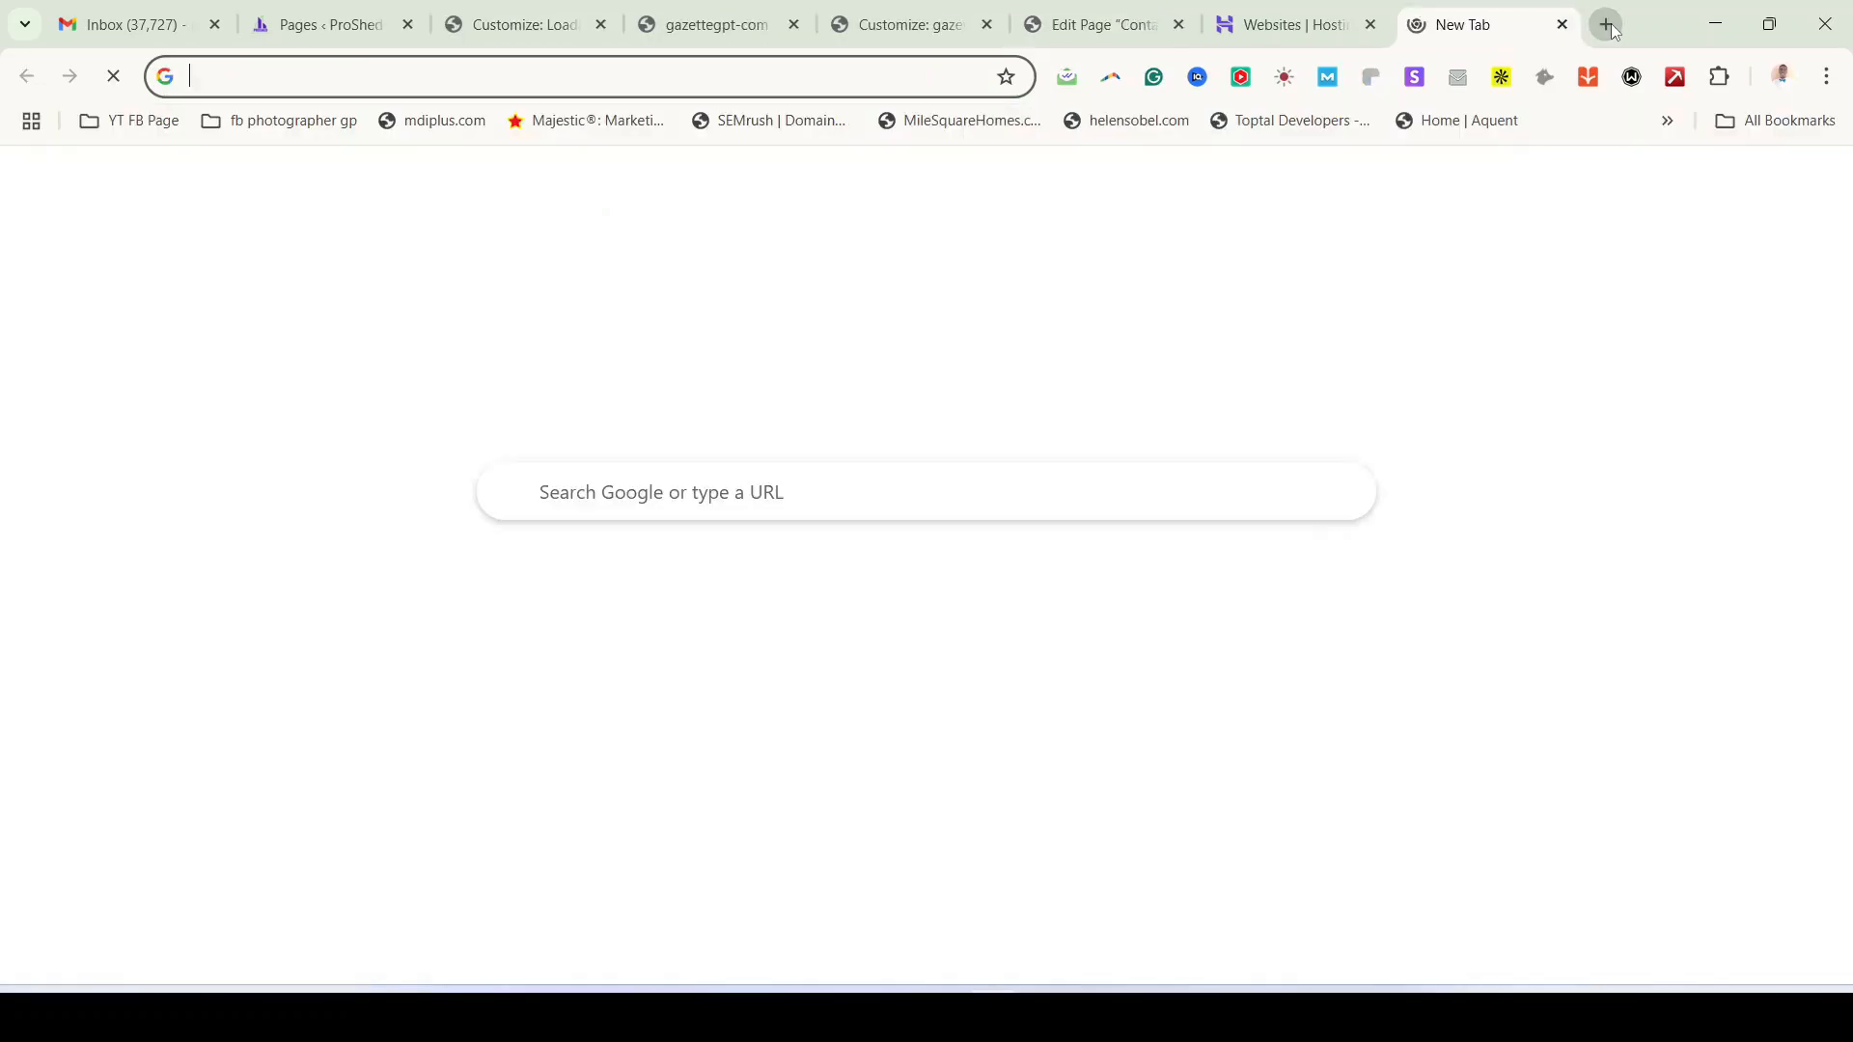
key(ctrl+v)
key(Return)
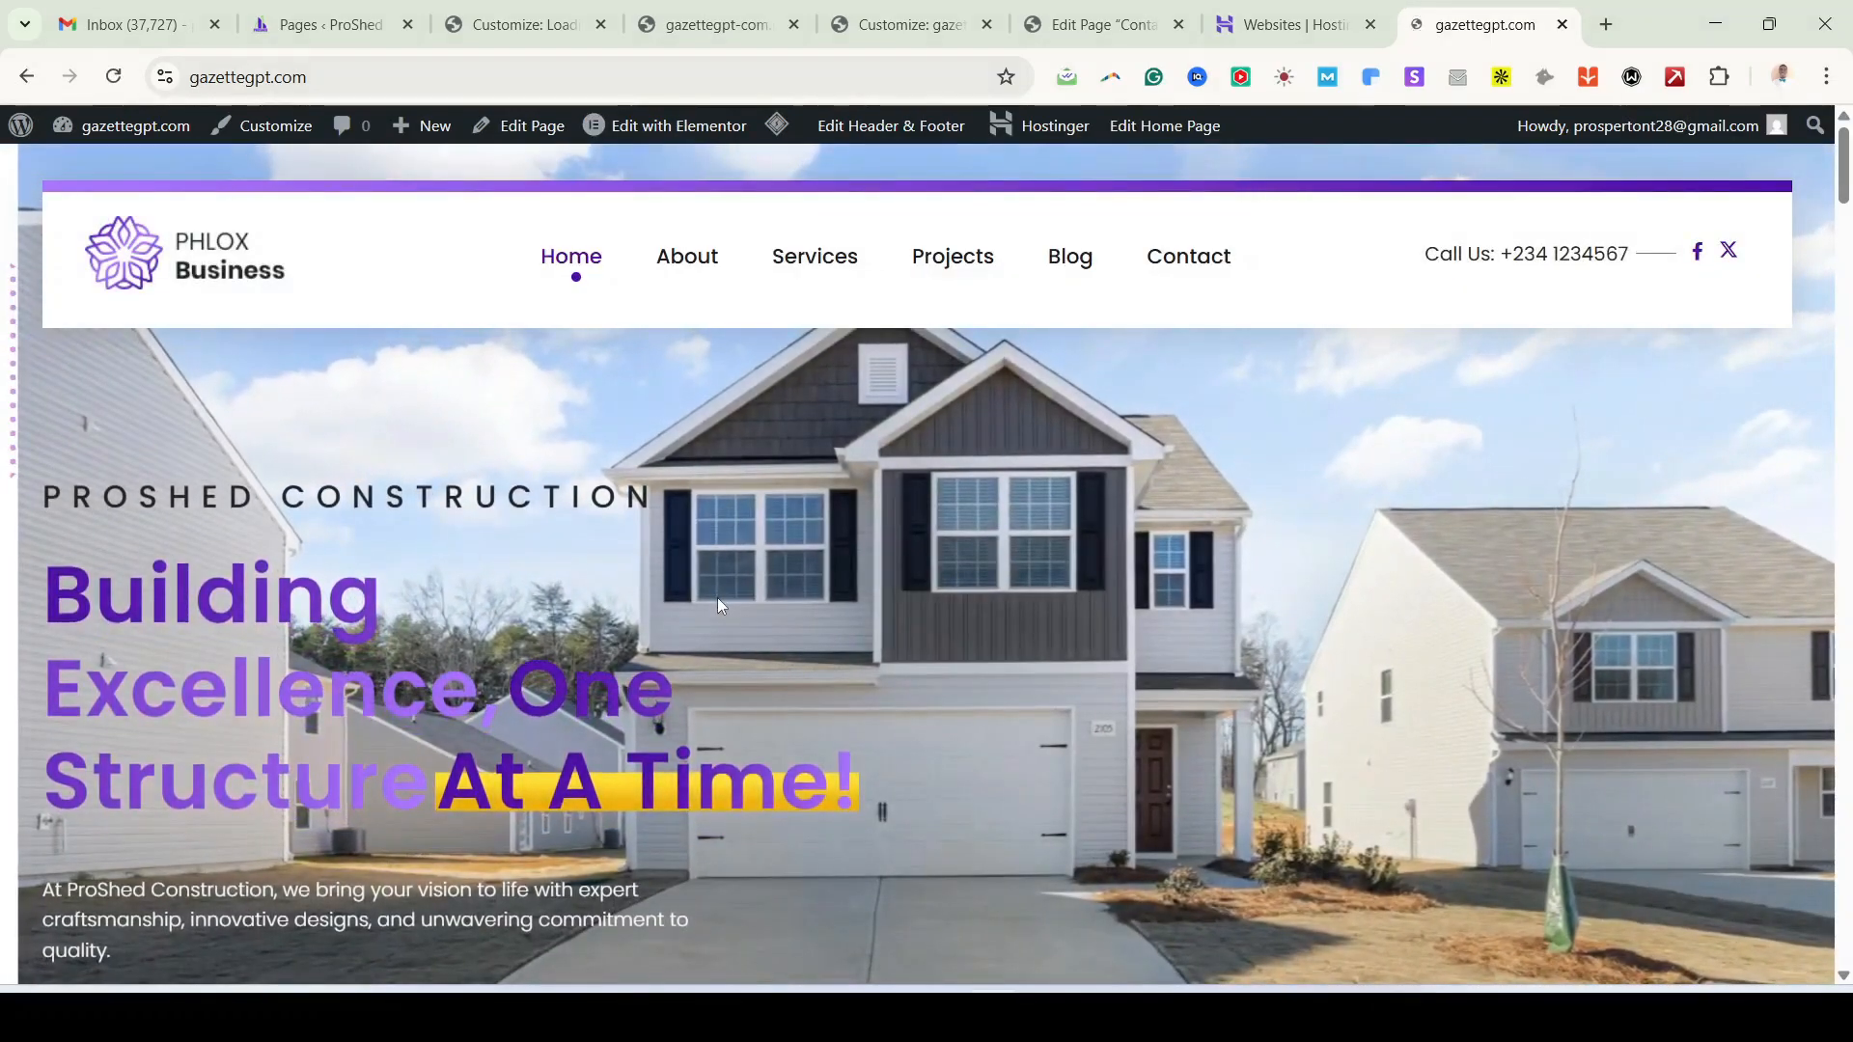
Step: Publish the Customizer changes, close the stale tab, and check the live site
click(521, 26)
click(899, 29)
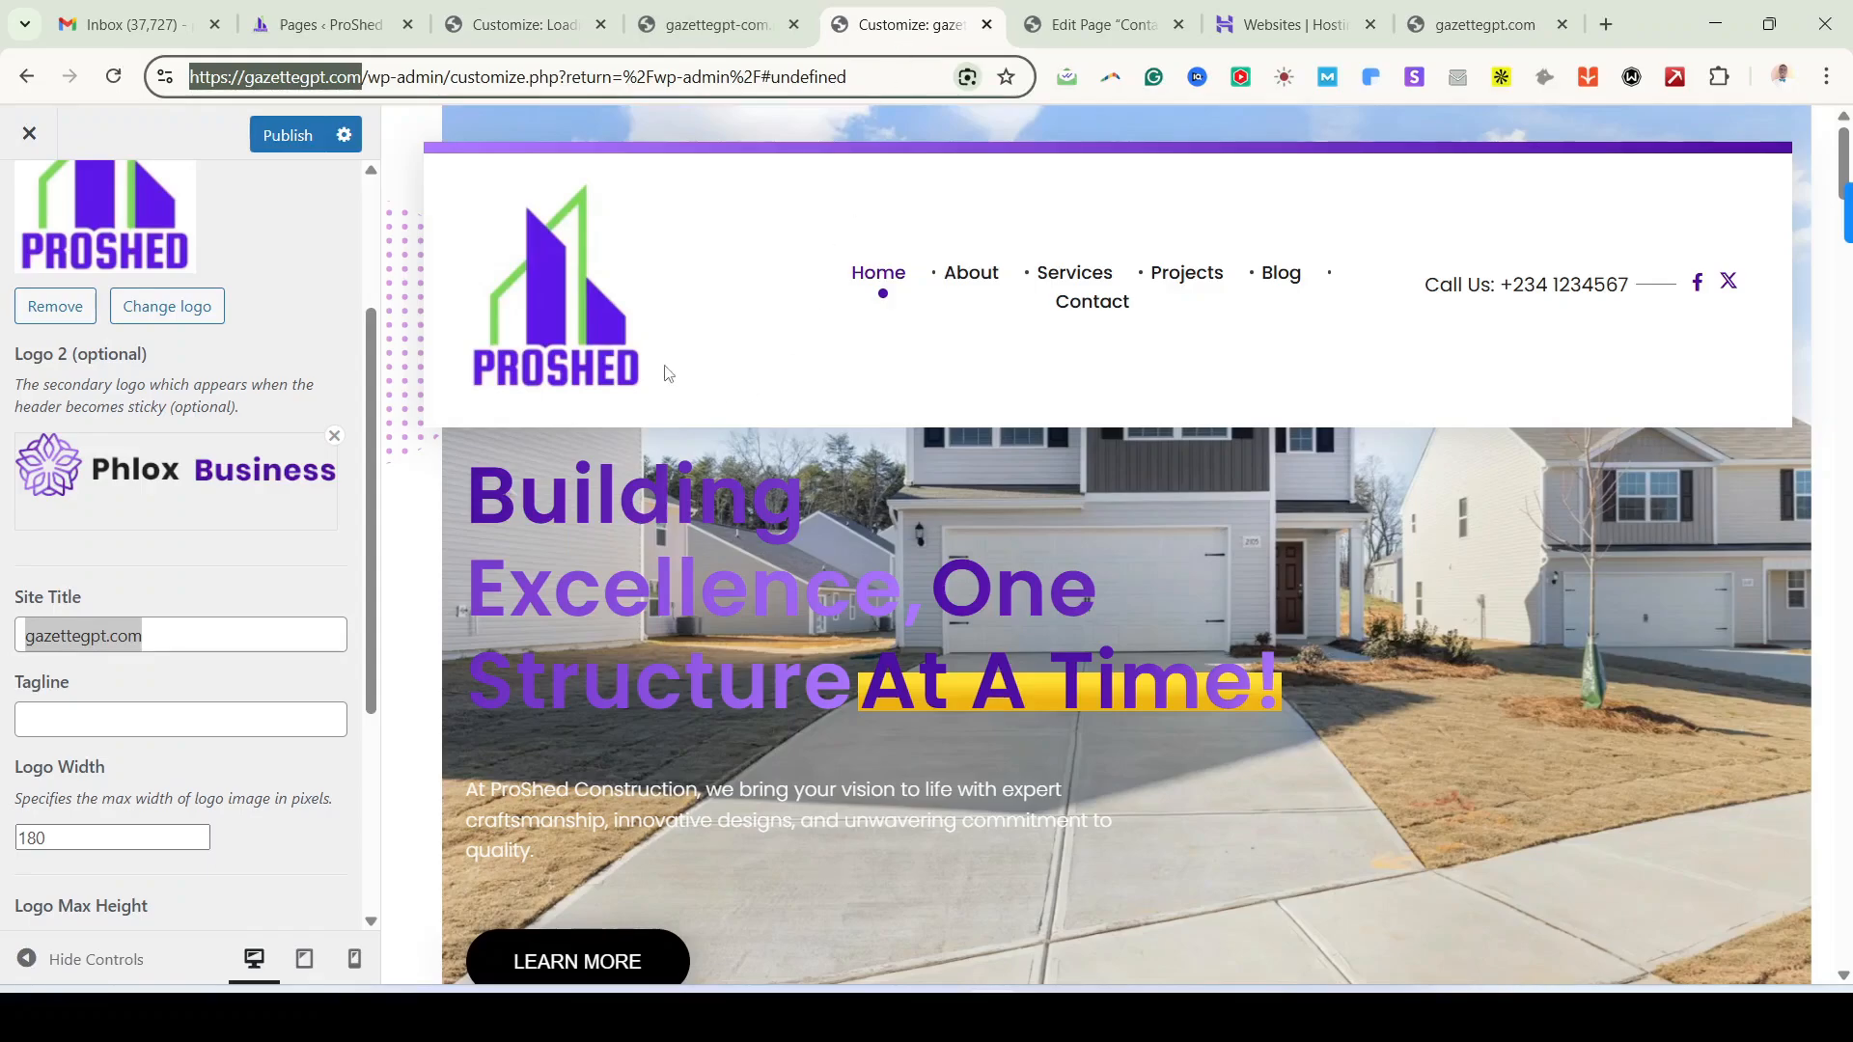
click(304, 135)
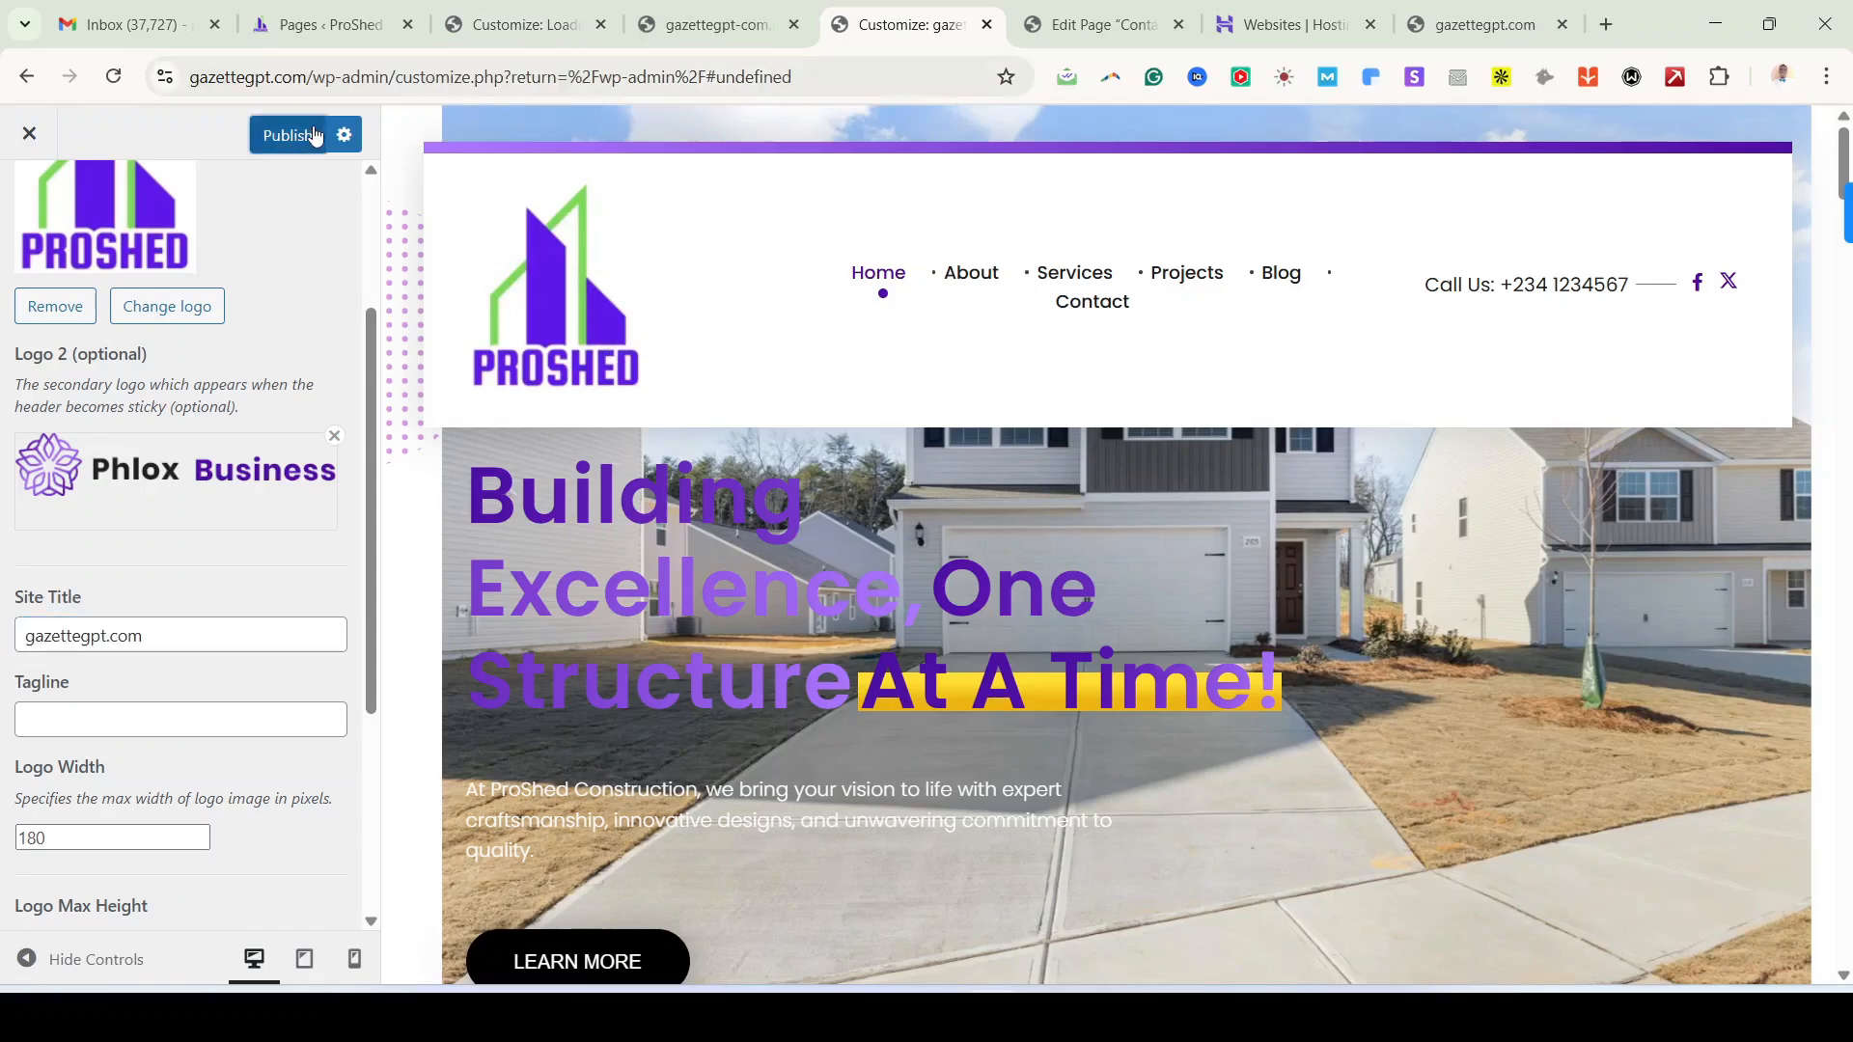
click(600, 25)
click(1283, 24)
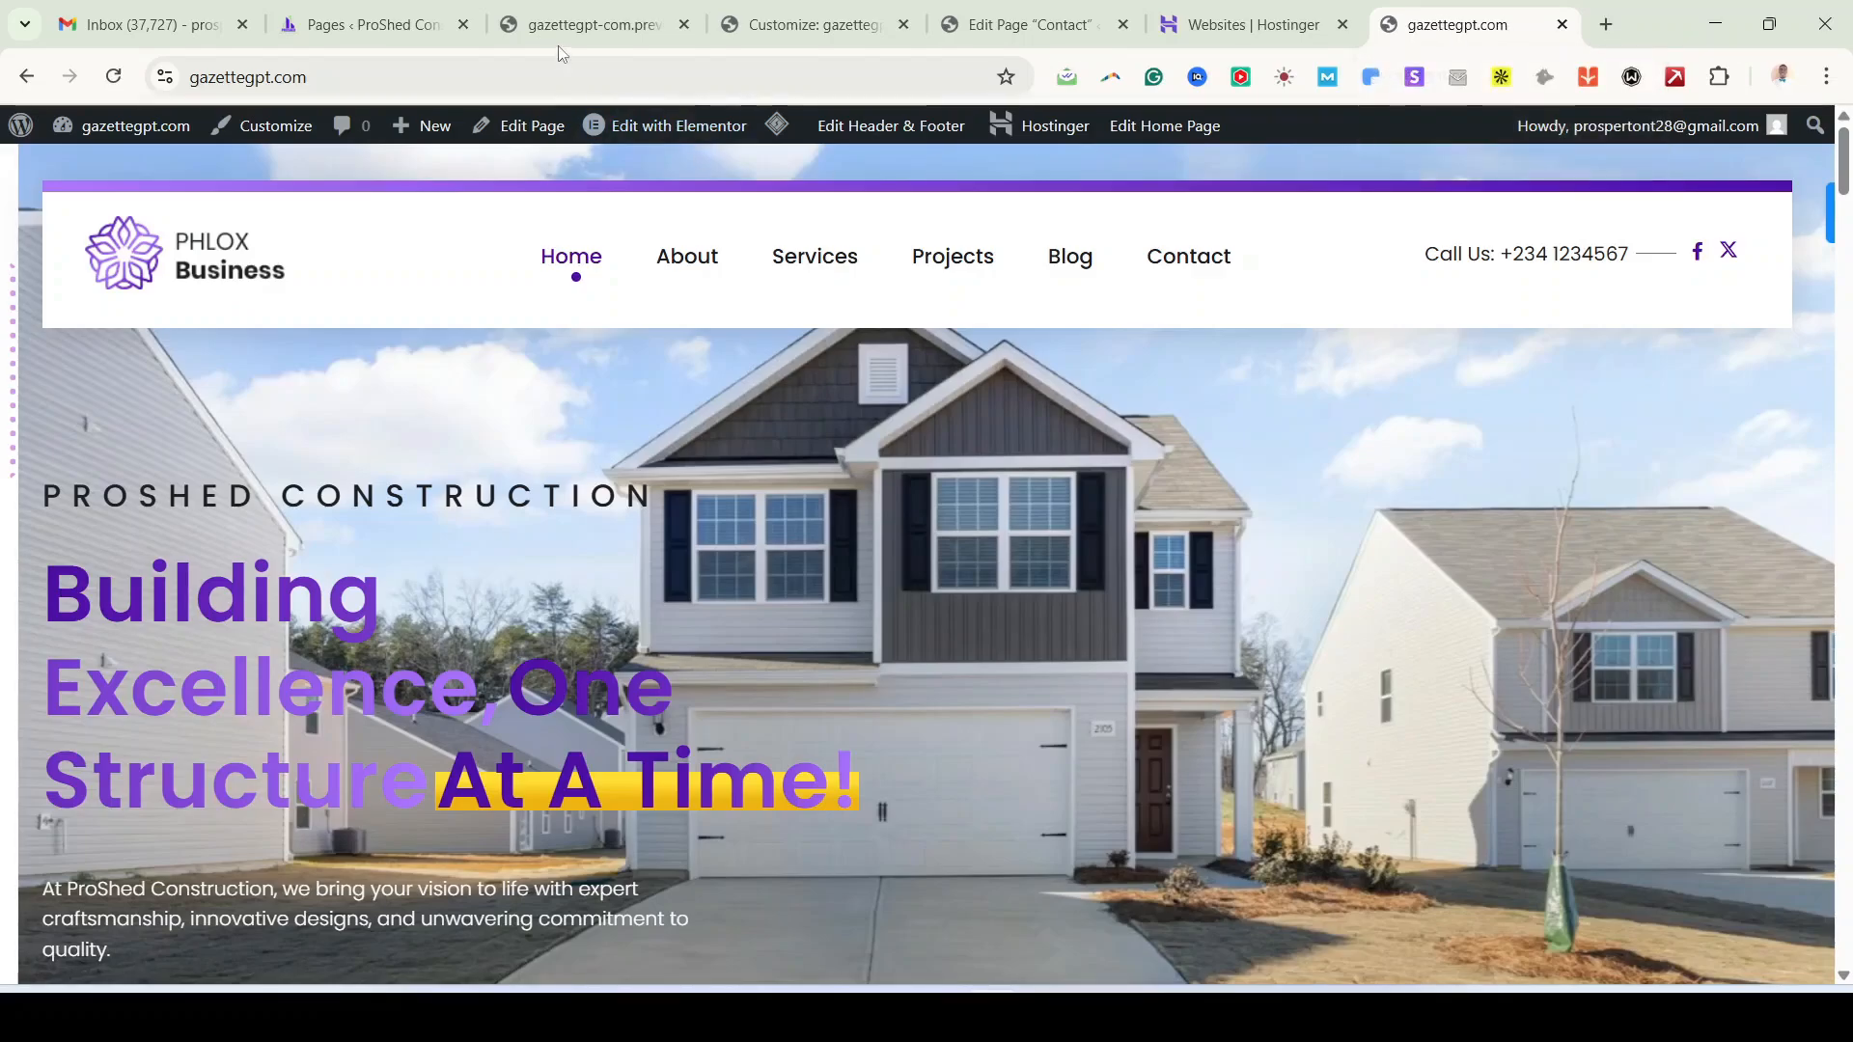
click(781, 25)
Step: Change the site title to 'Prophed' and the tagline to a top building company in Lagos line
double_click(109, 636)
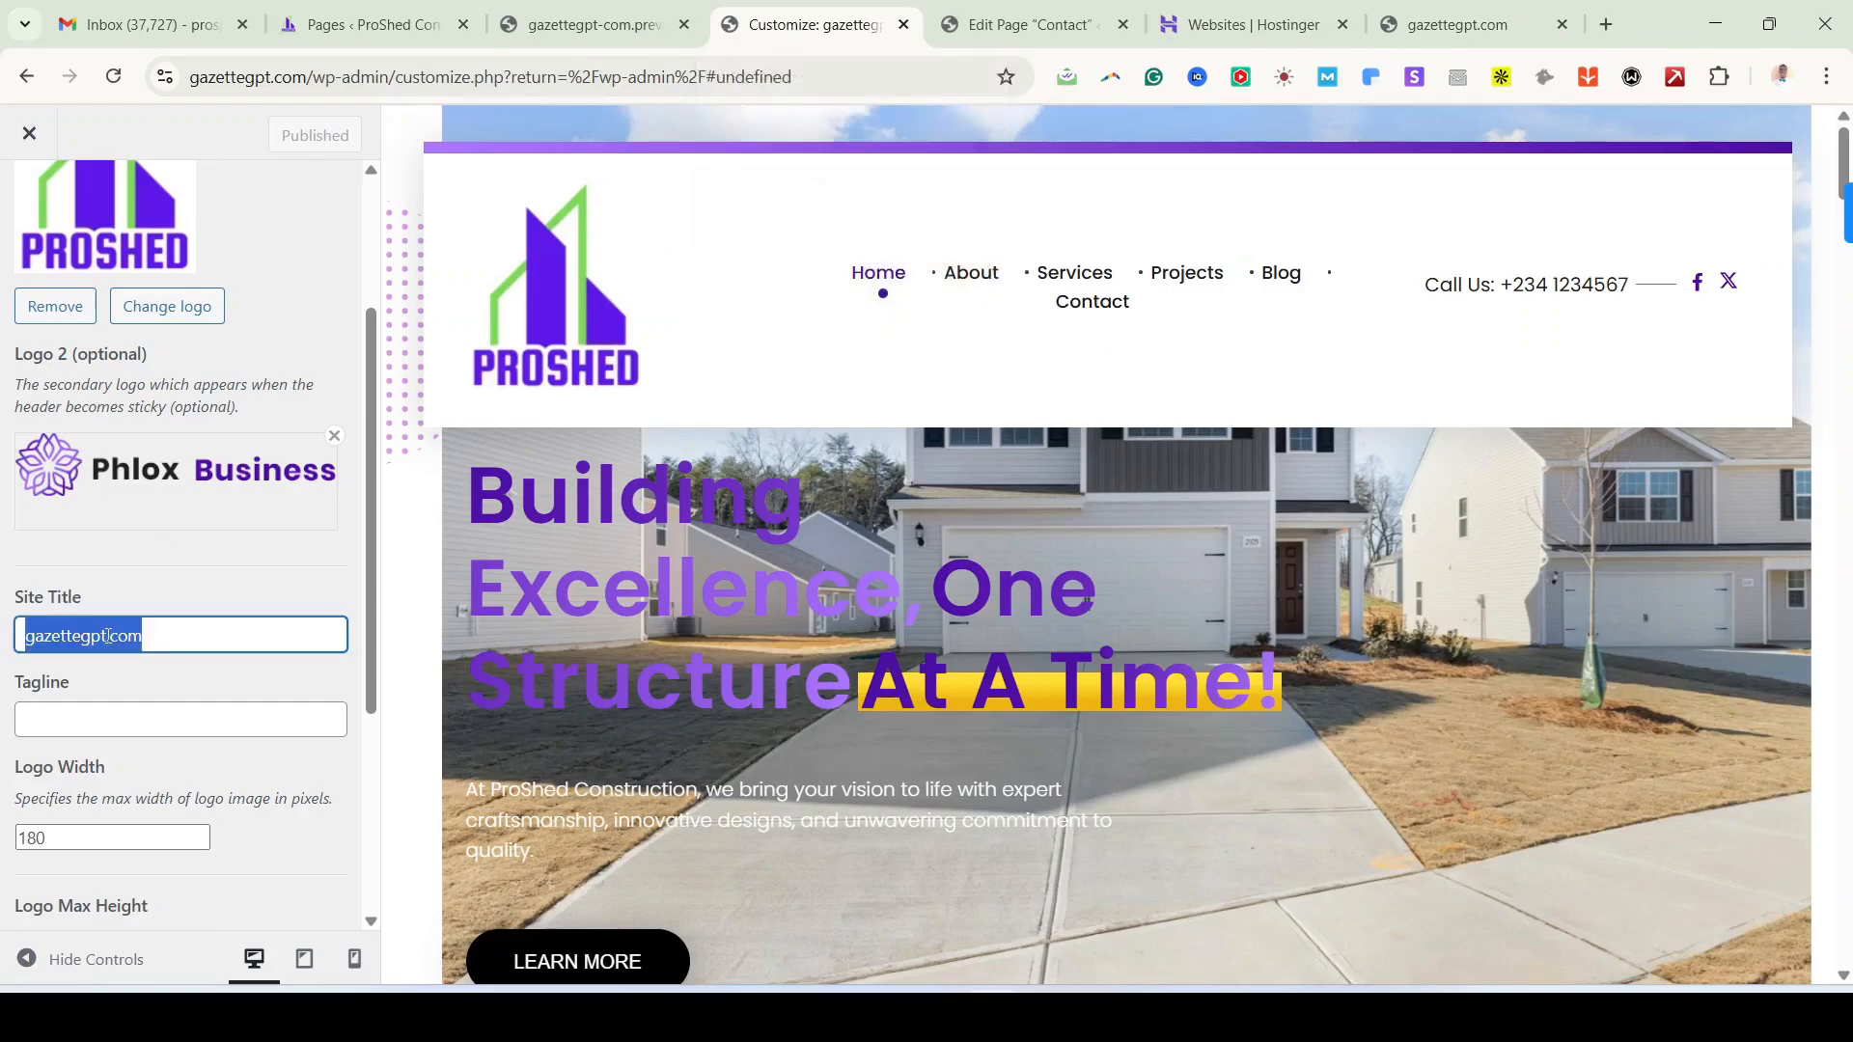
text(P)
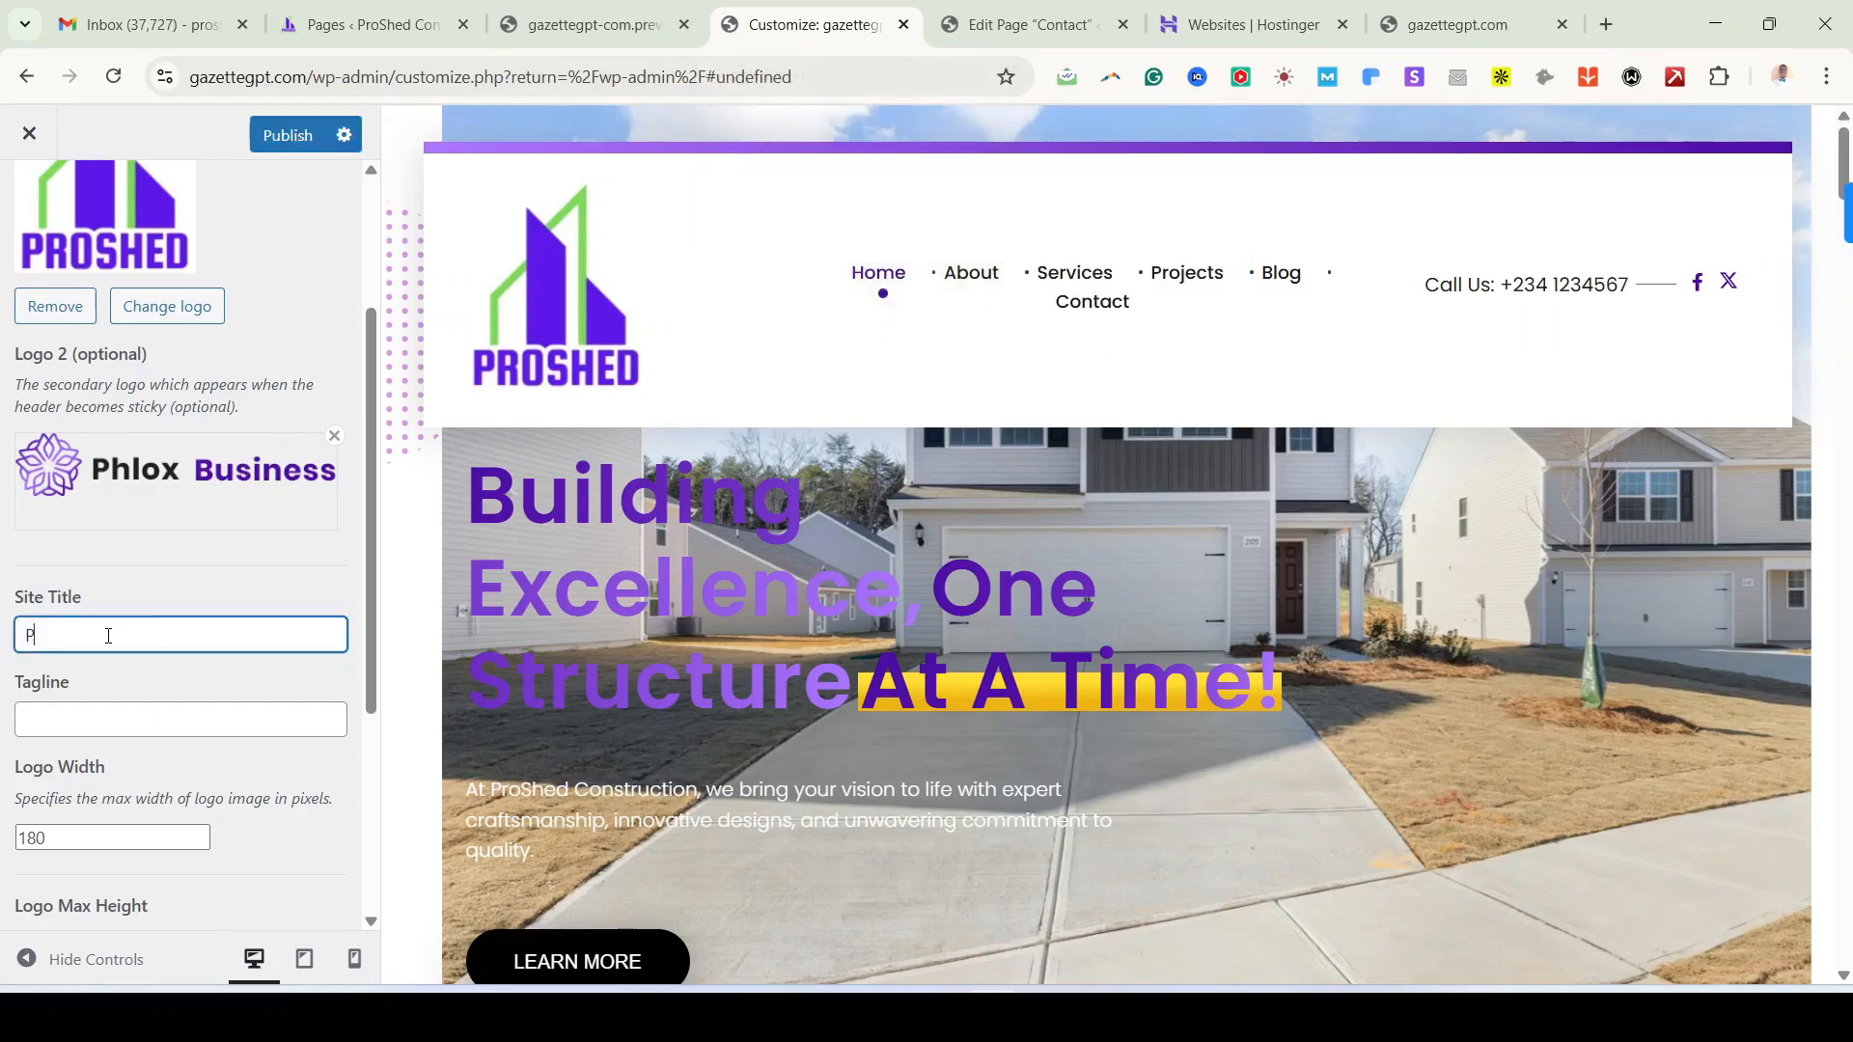
text(rop)
text(hed Construction.)
click(138, 709)
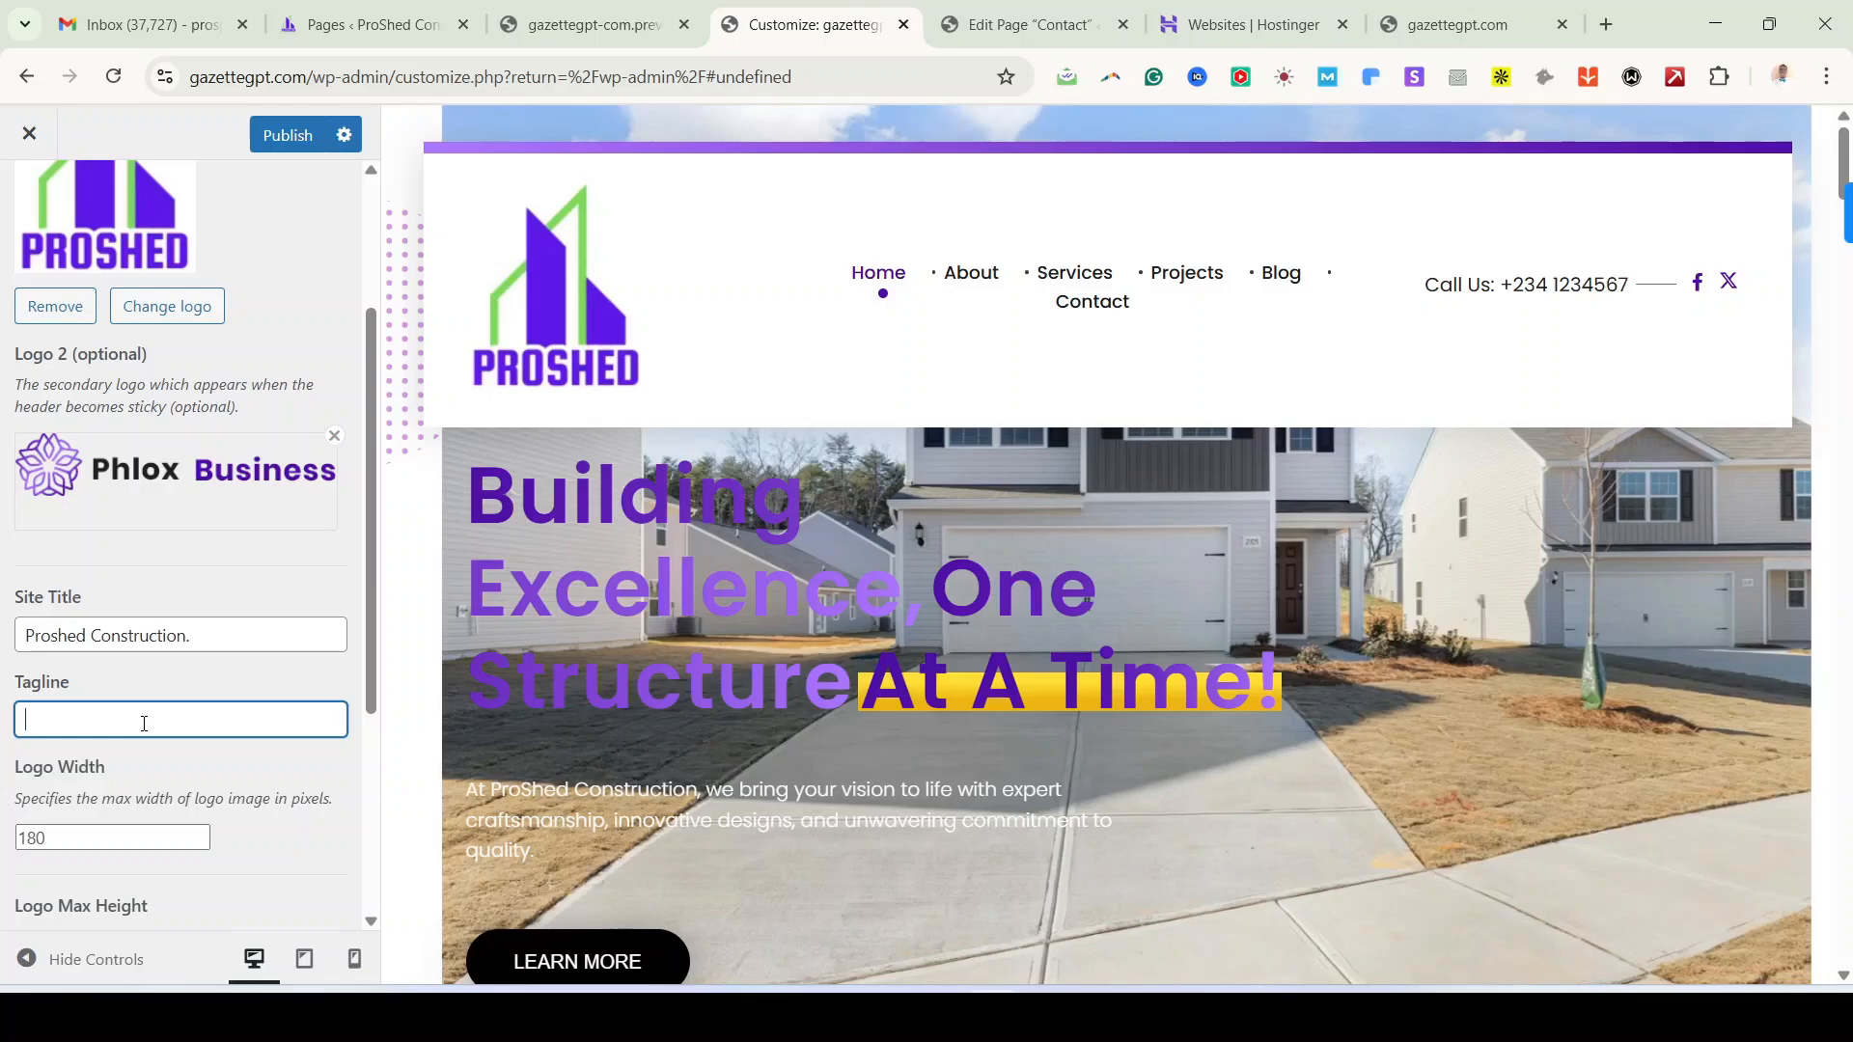
text(Top Buidi)
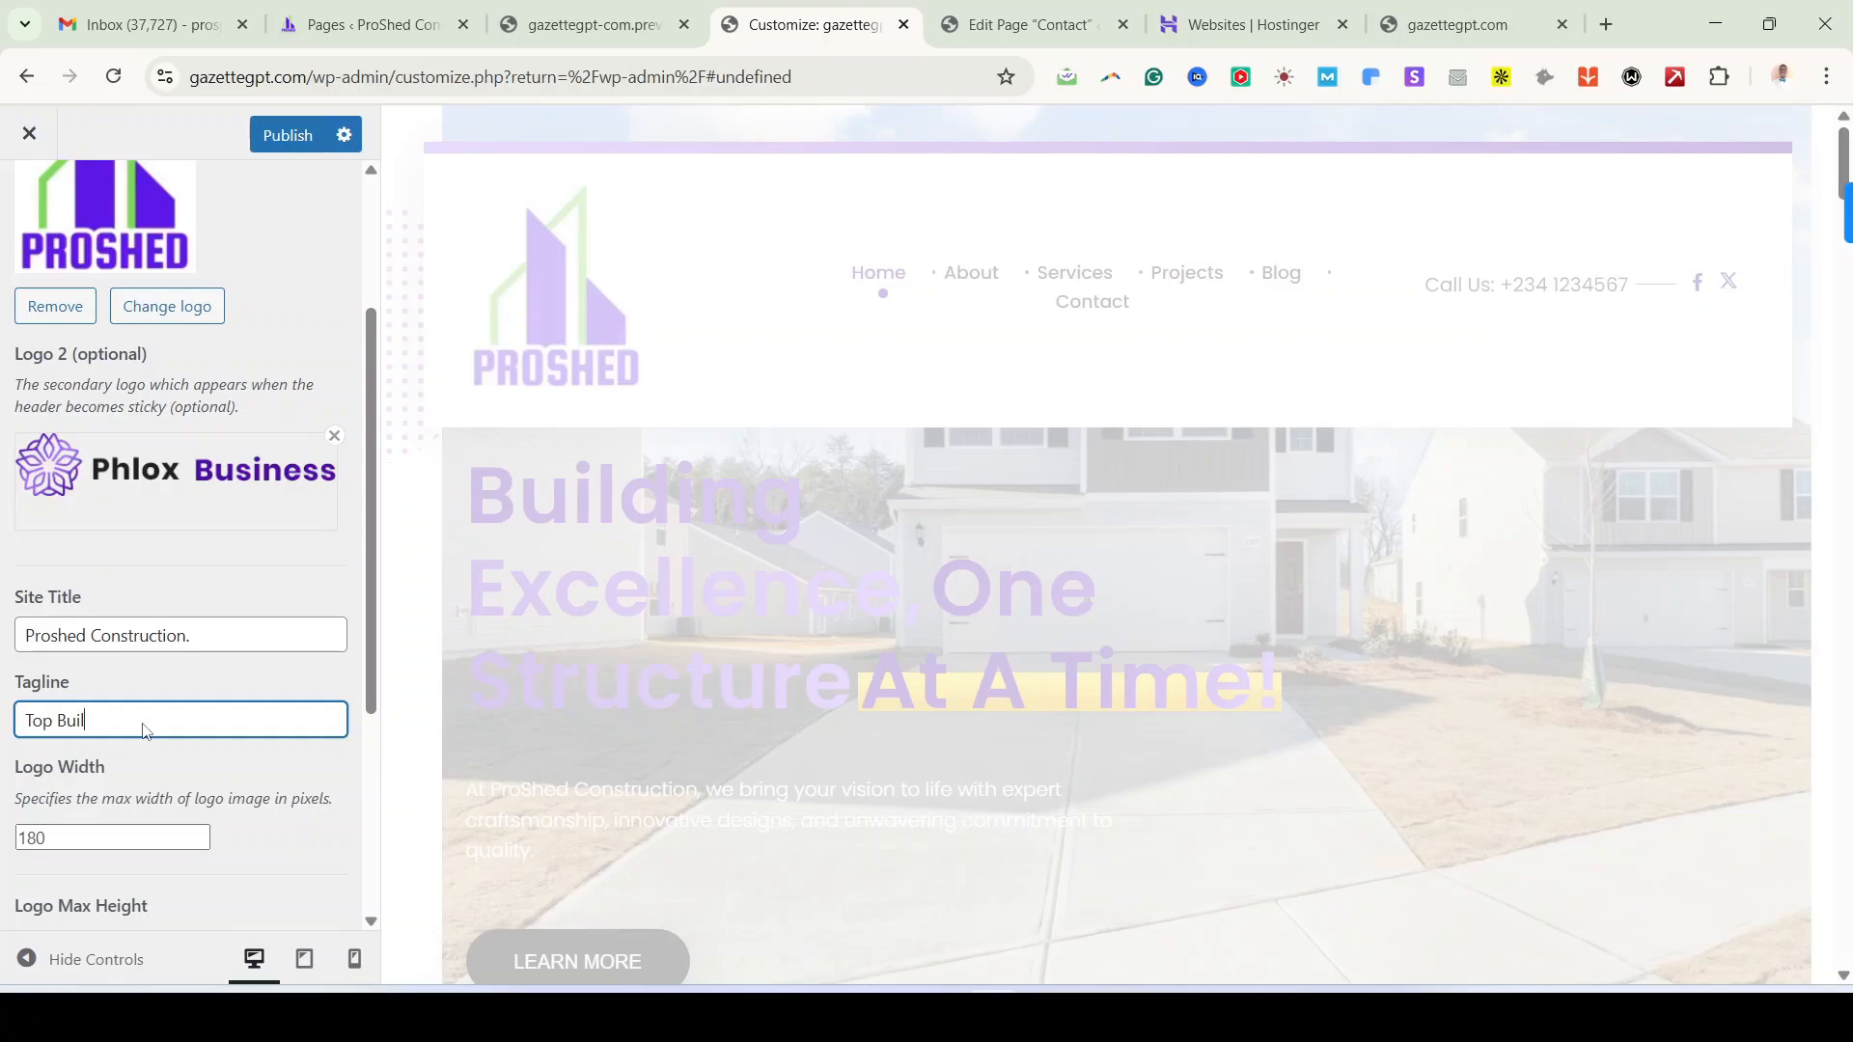
text(ding and Cob)
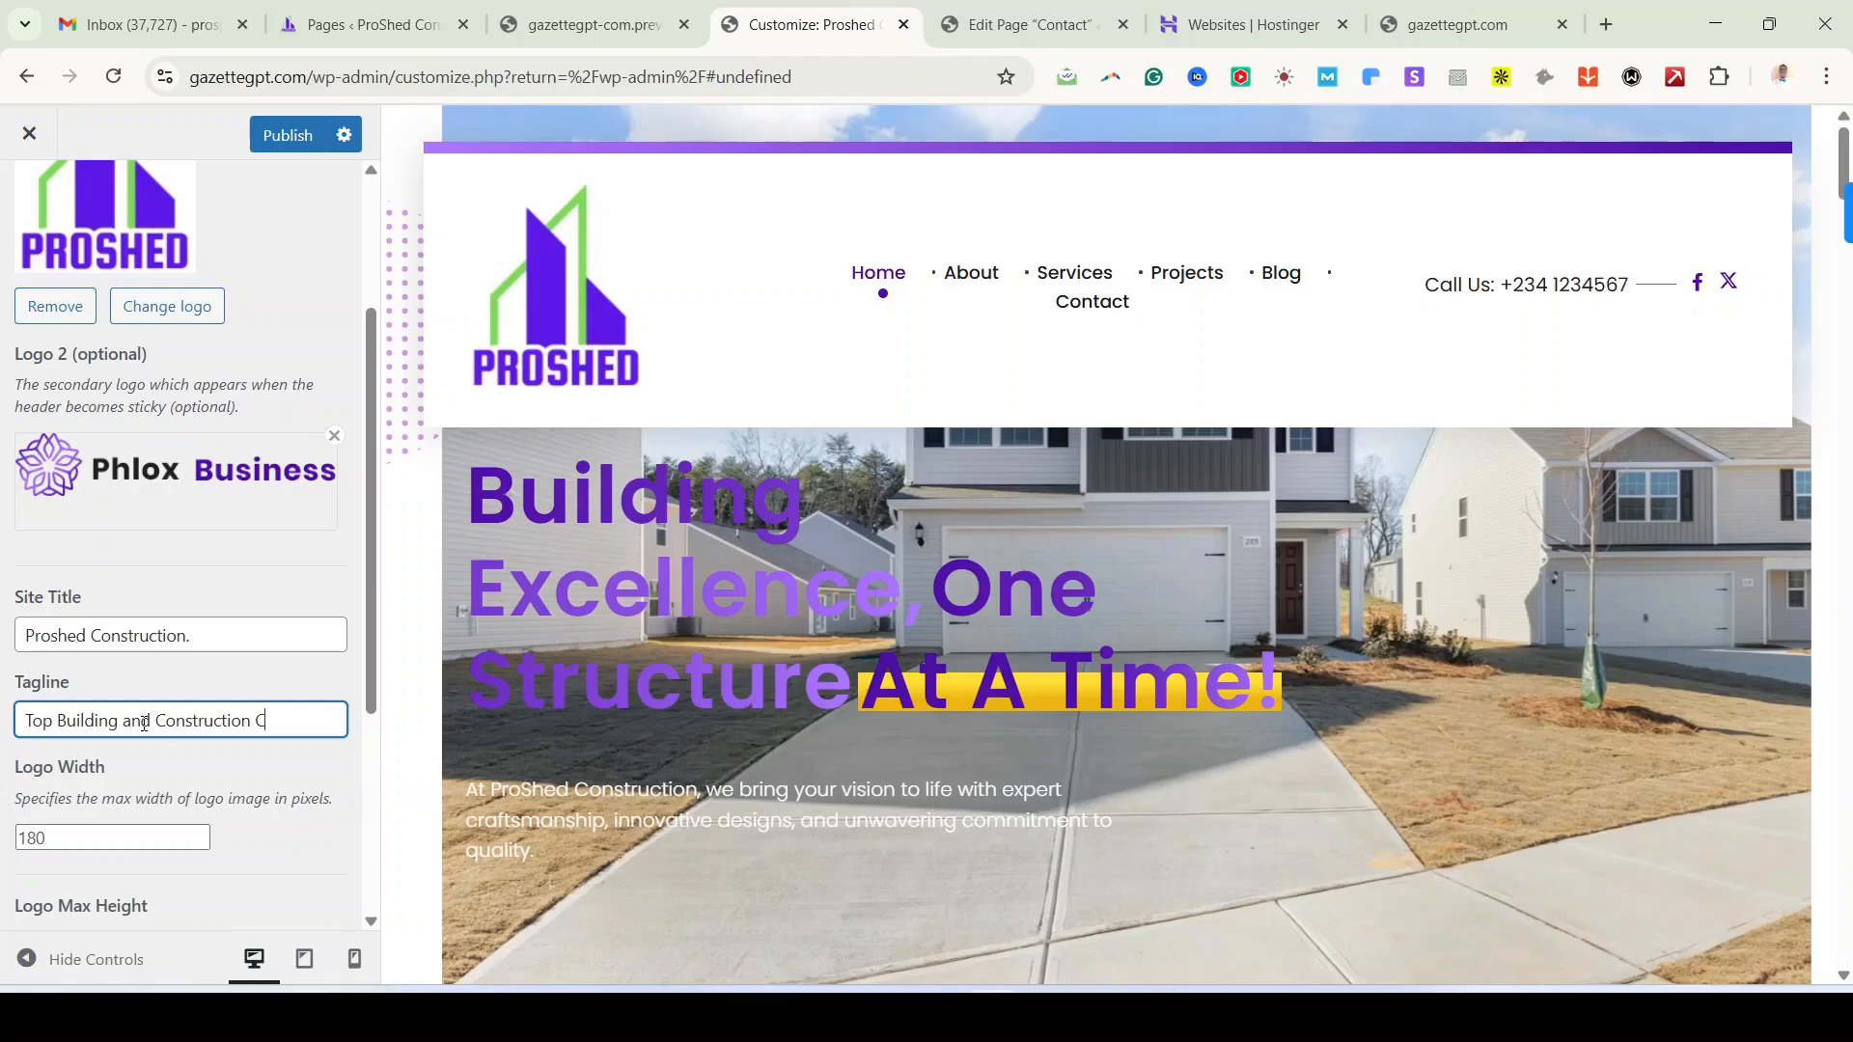
text(ompany in lagis)
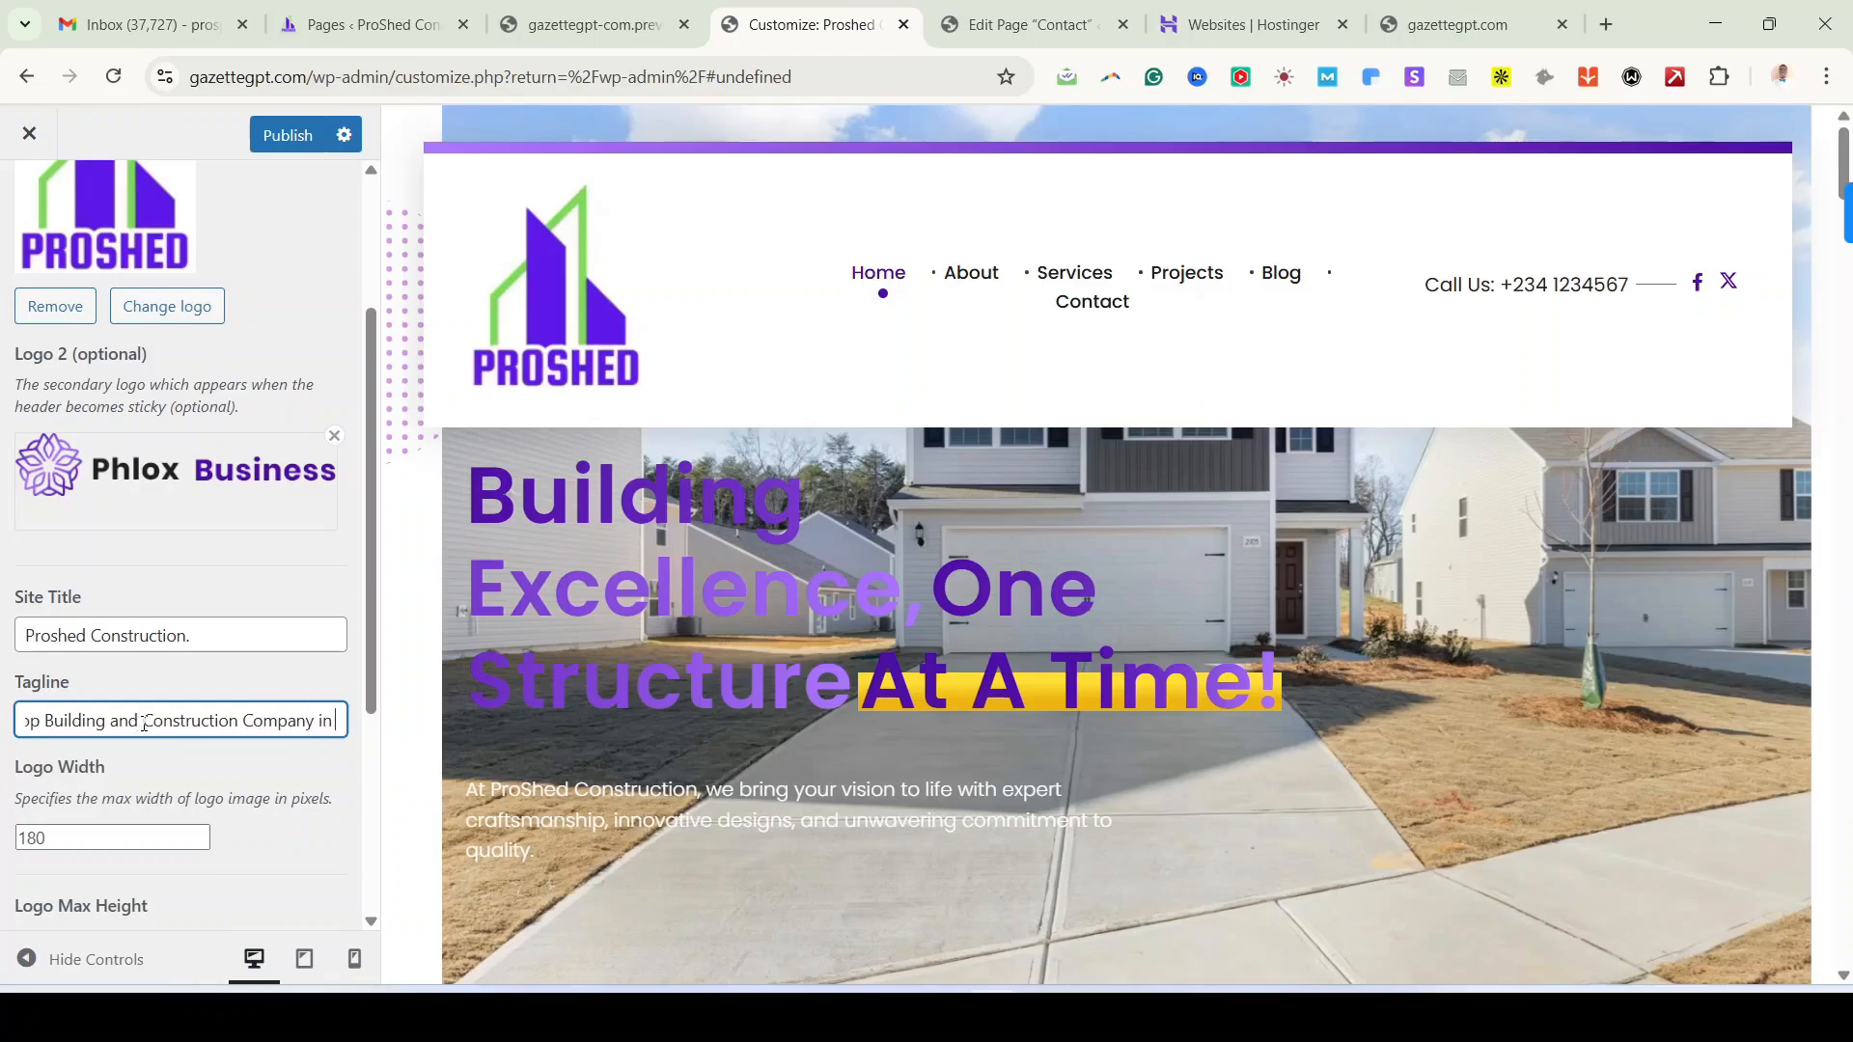
key(BackSpace)
key(BackSpace)
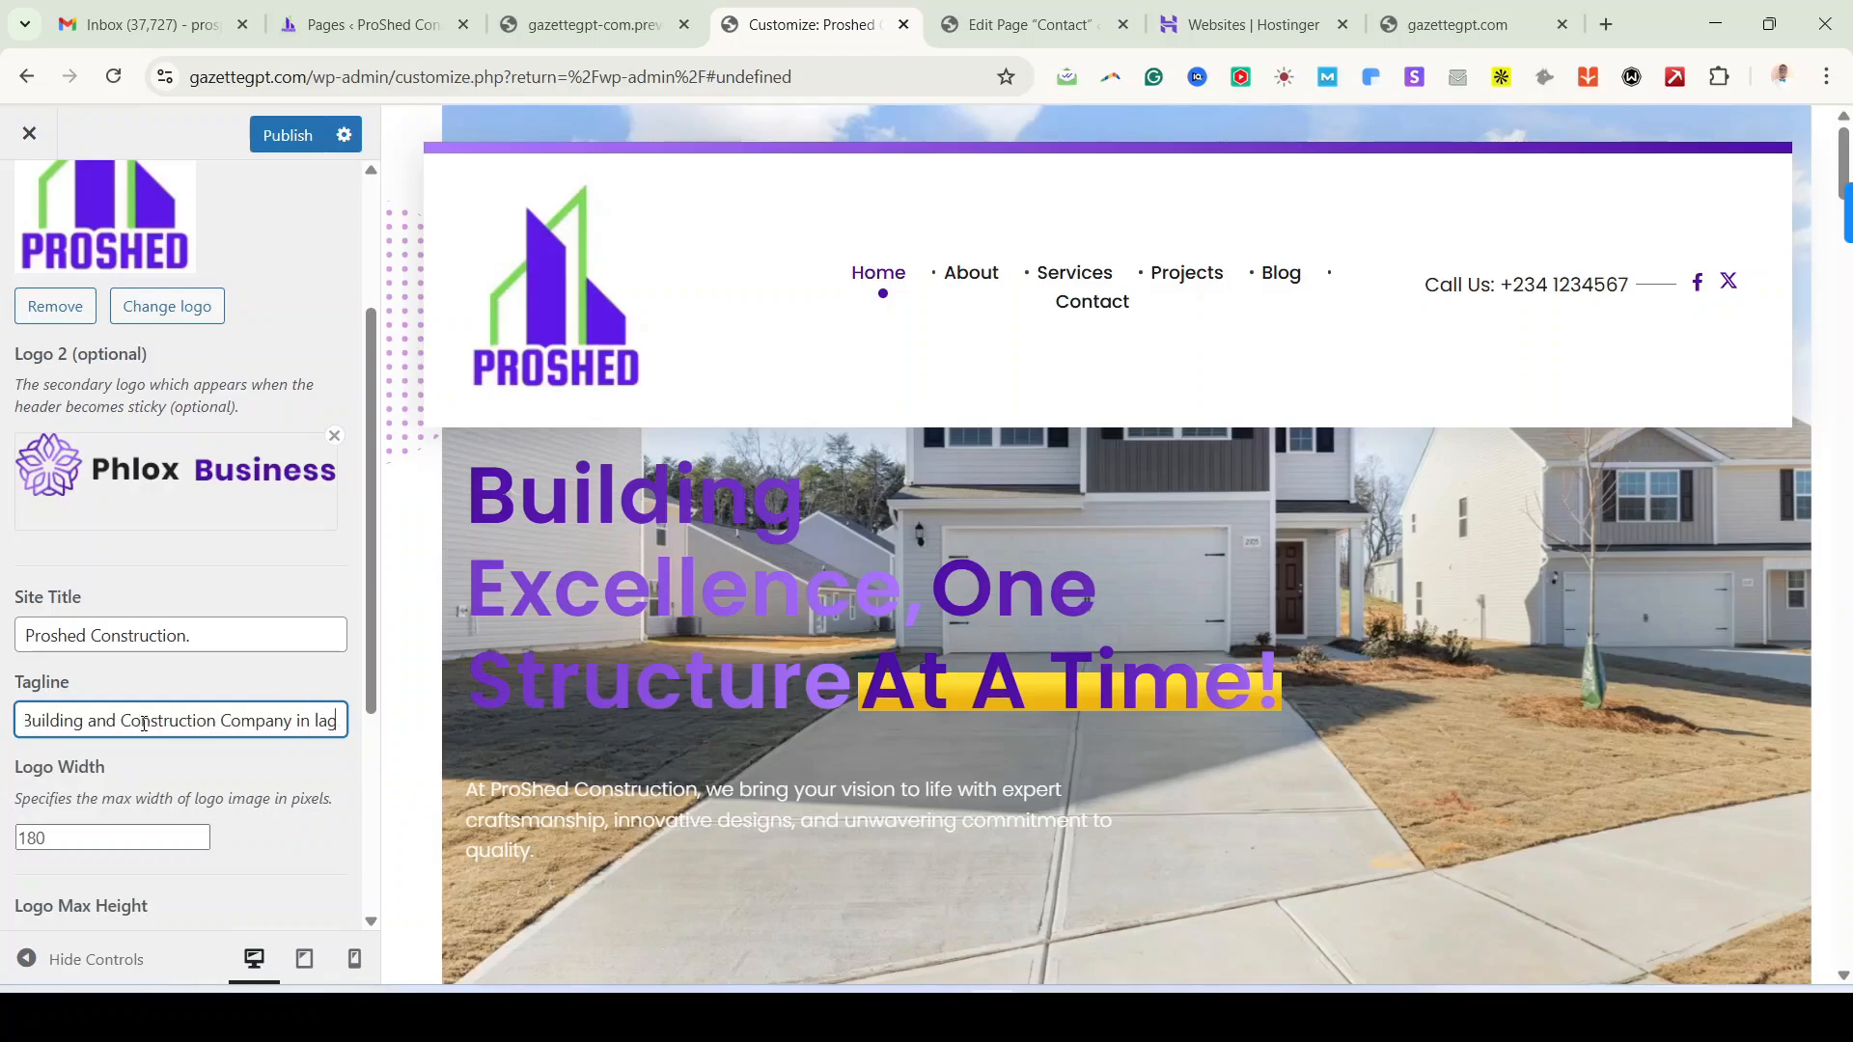
key(BackSpace)
key(BackSpace)
key(BackSpace)
text(La)
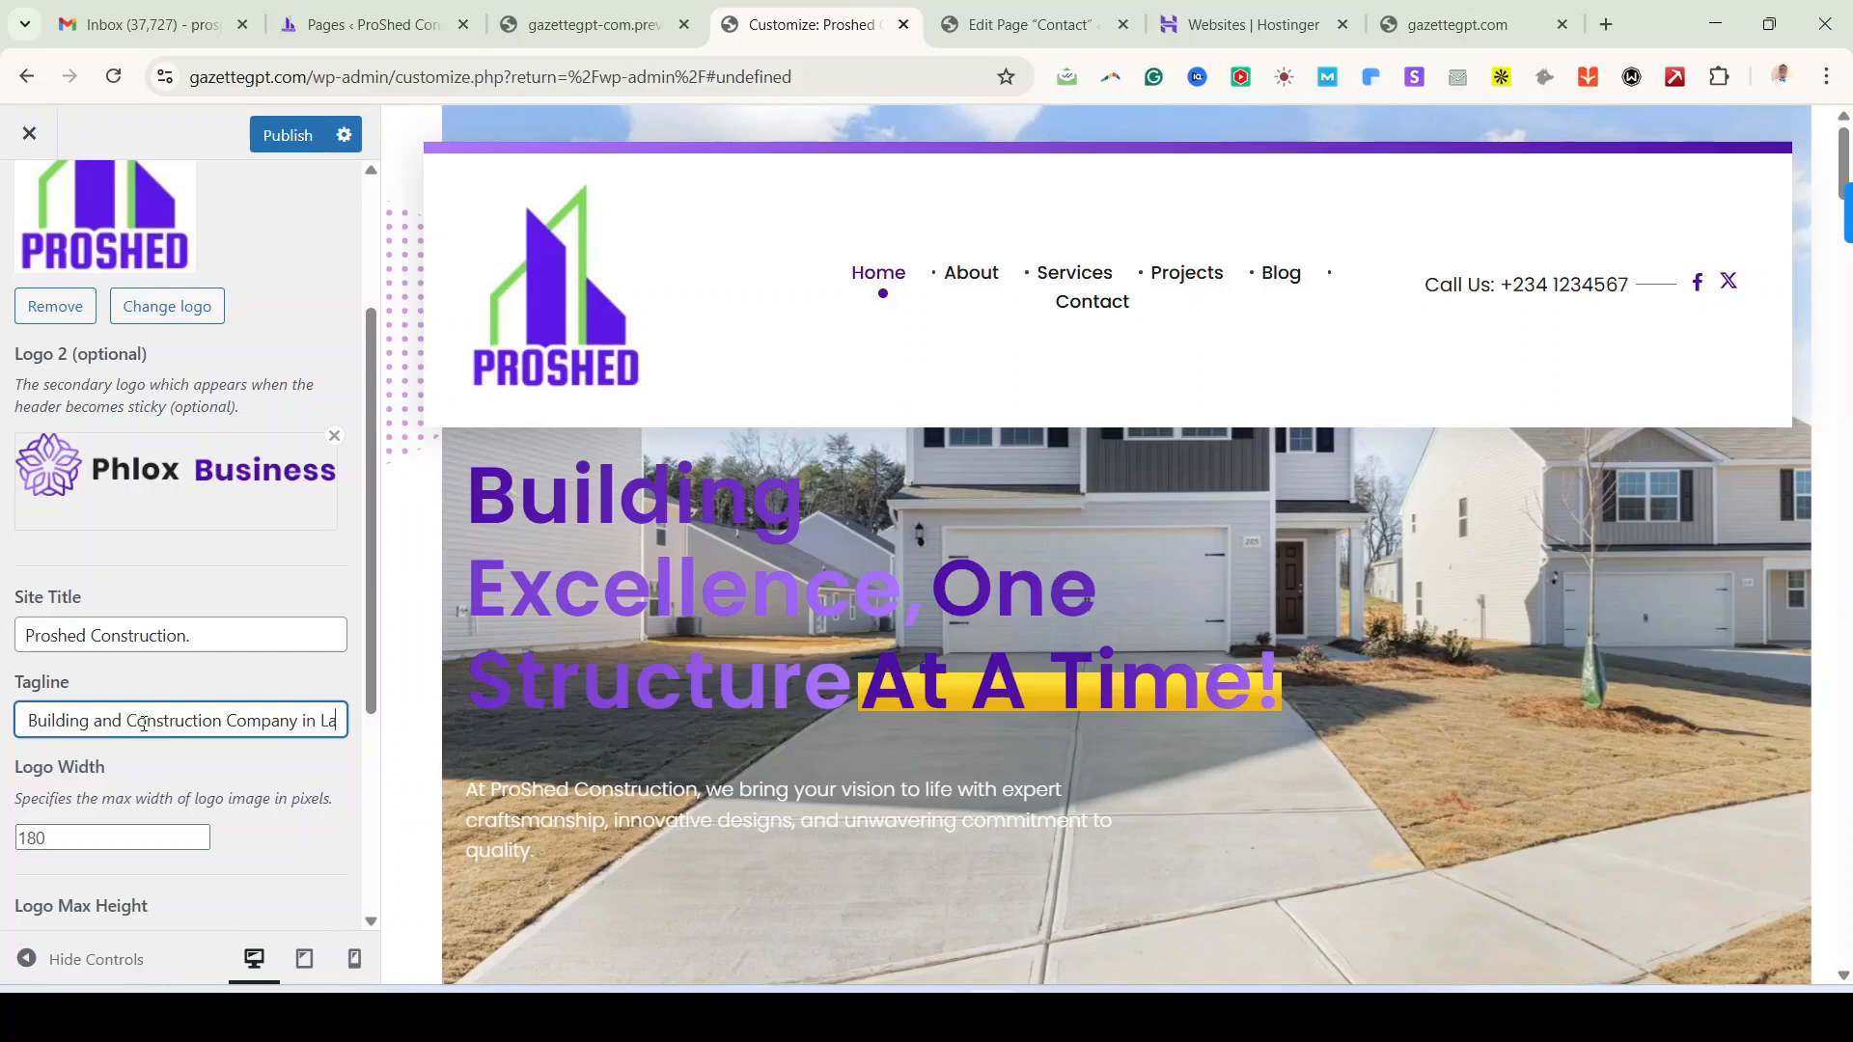
text(gos)
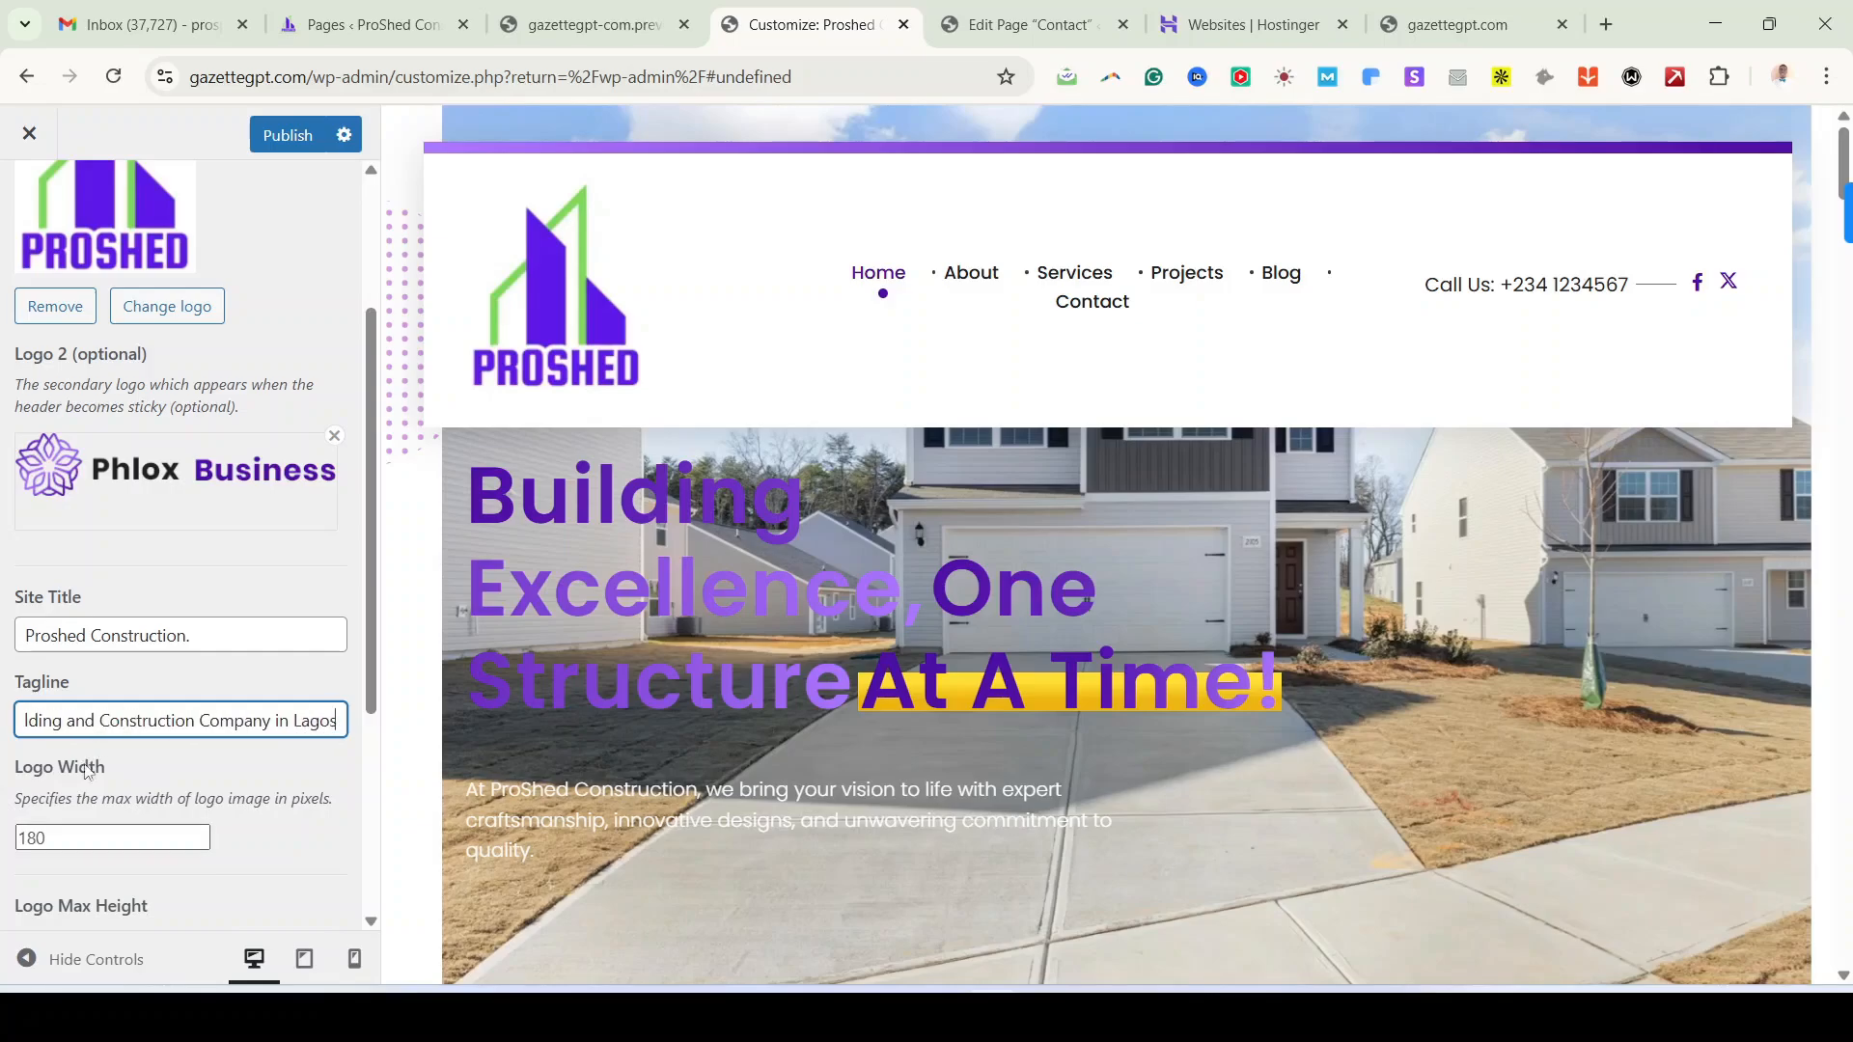
Step: Set the logo width to 100 and view the live gazettegpt.com tab
click(123, 836)
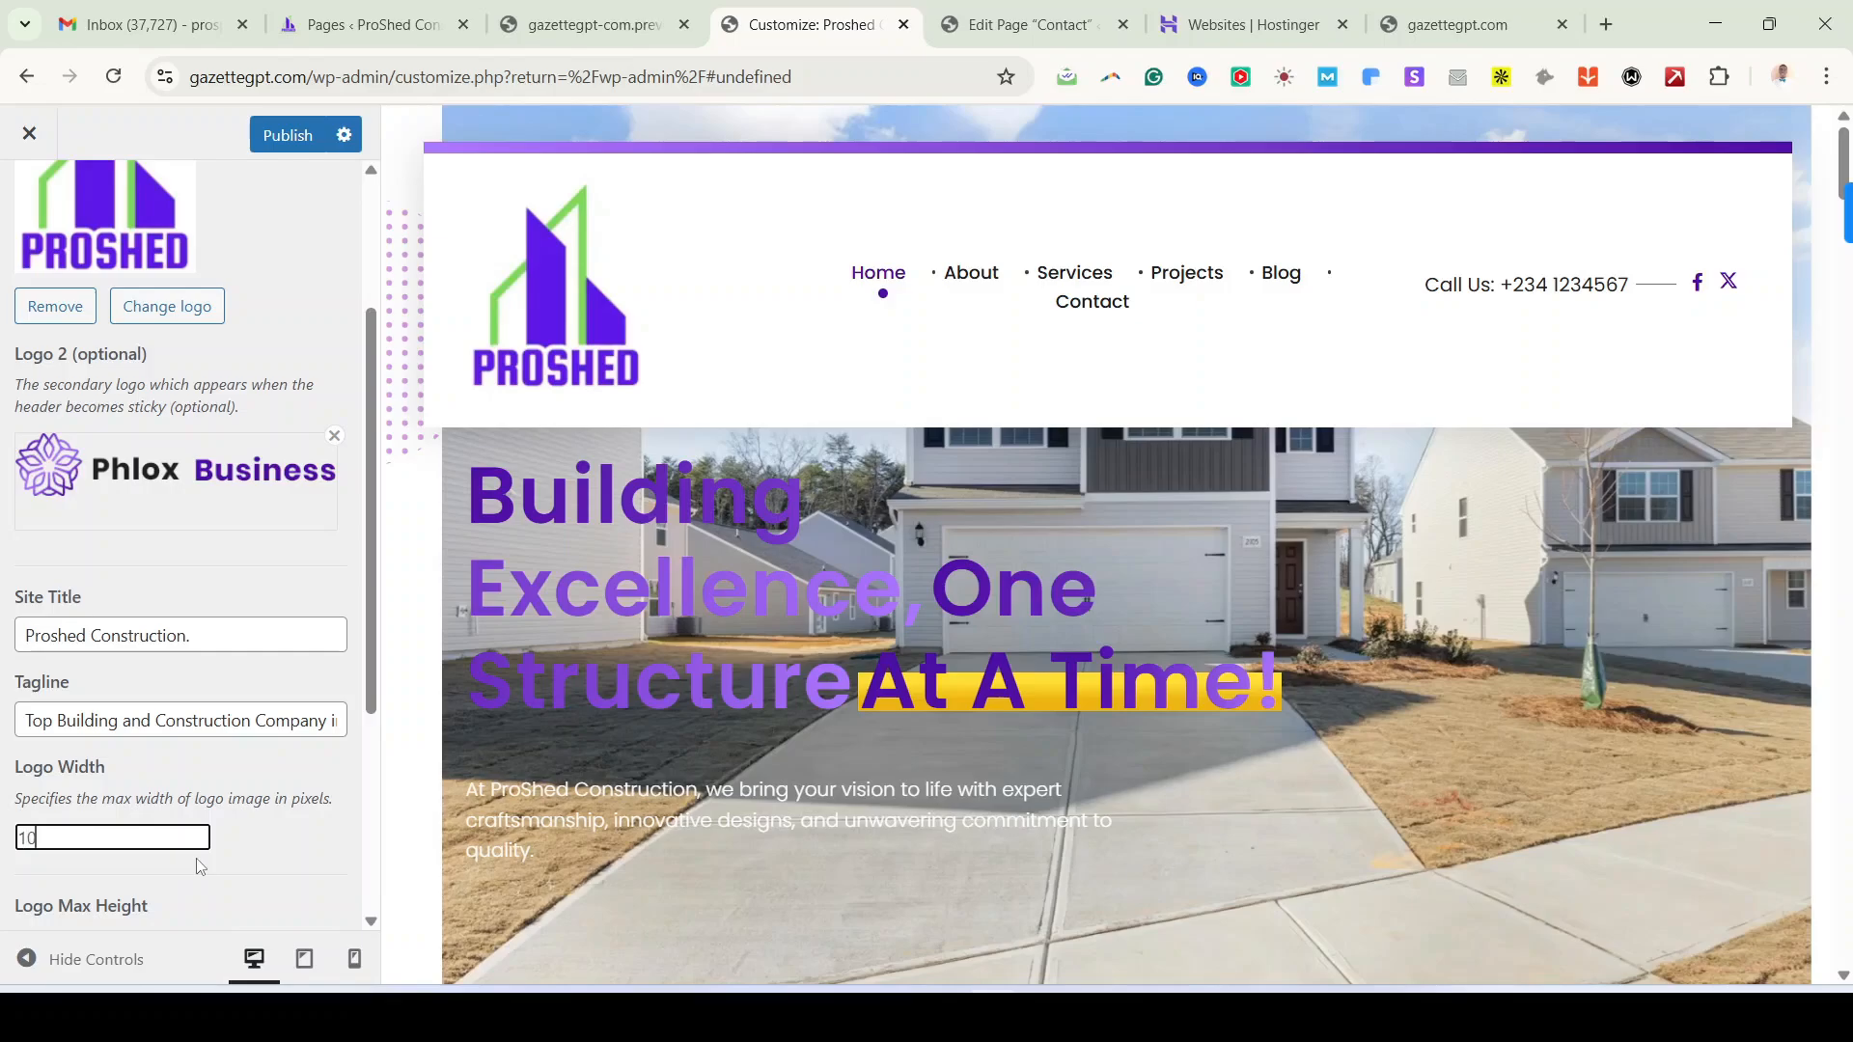
scroll(200, 866, down, 3)
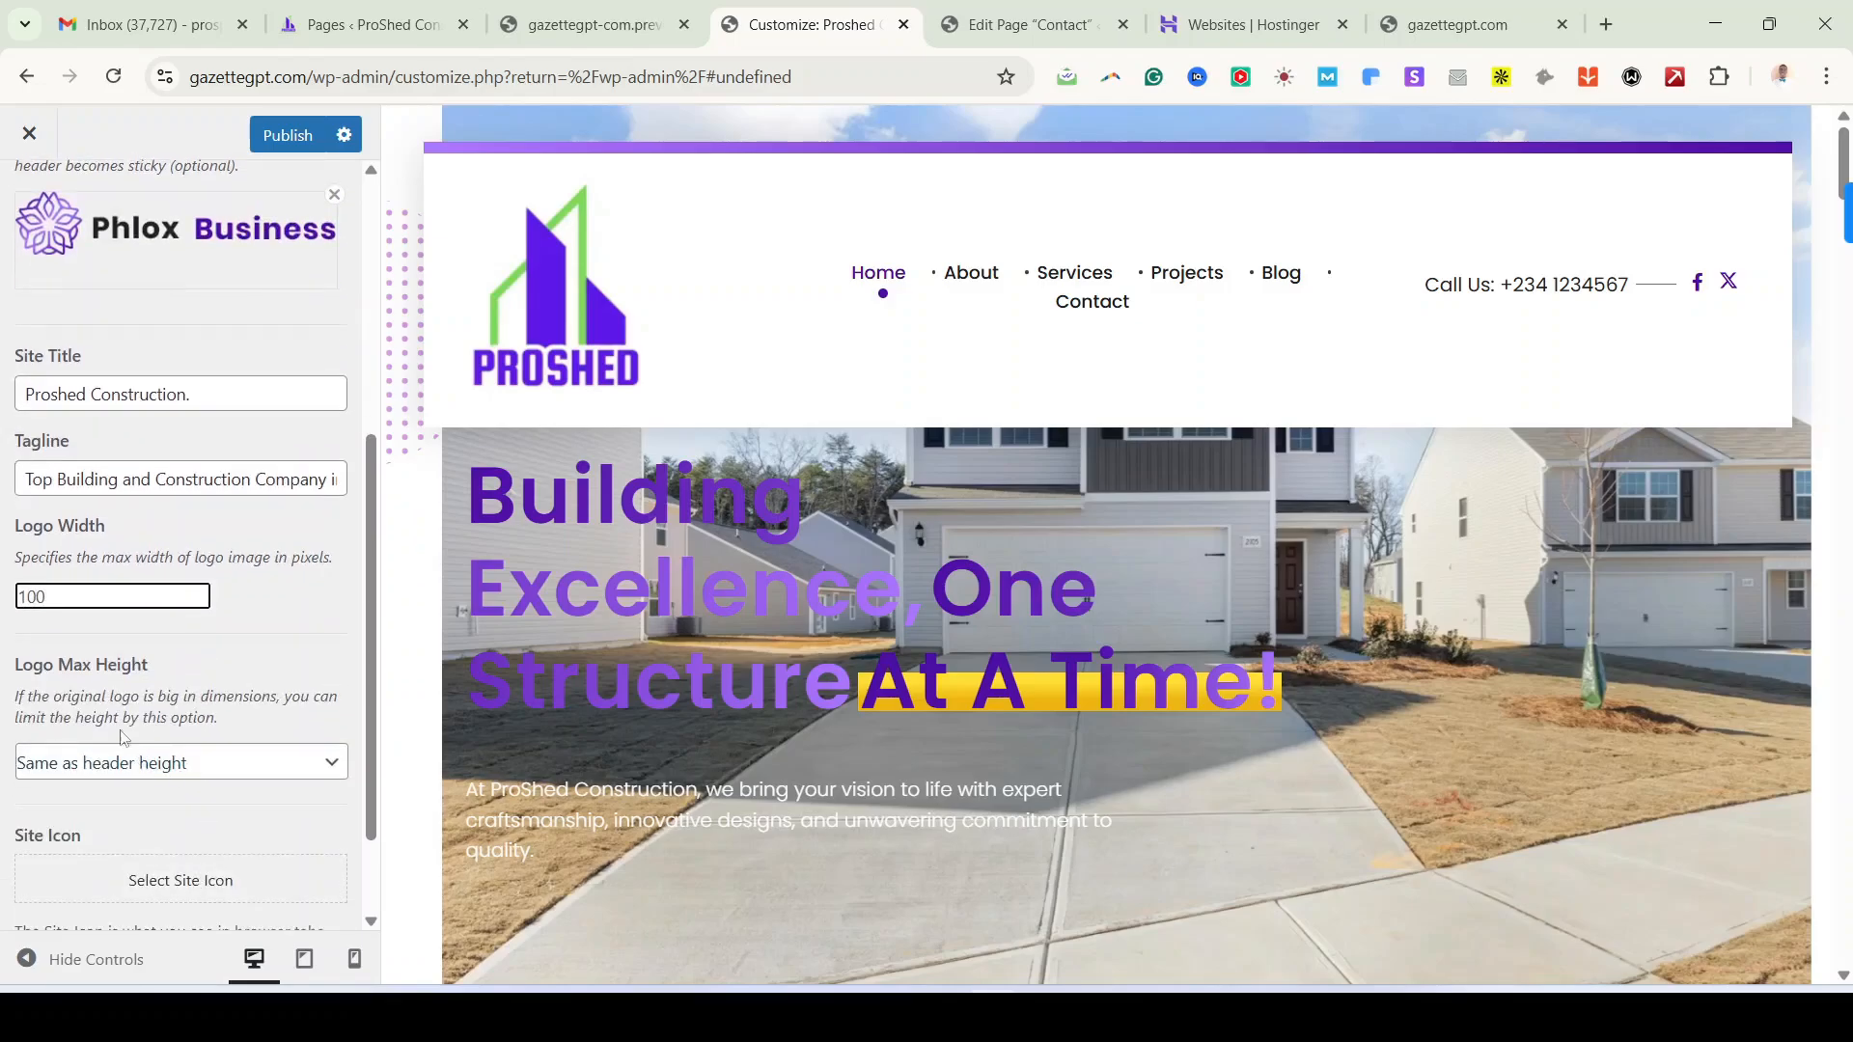
scroll(228, 809, down, 2)
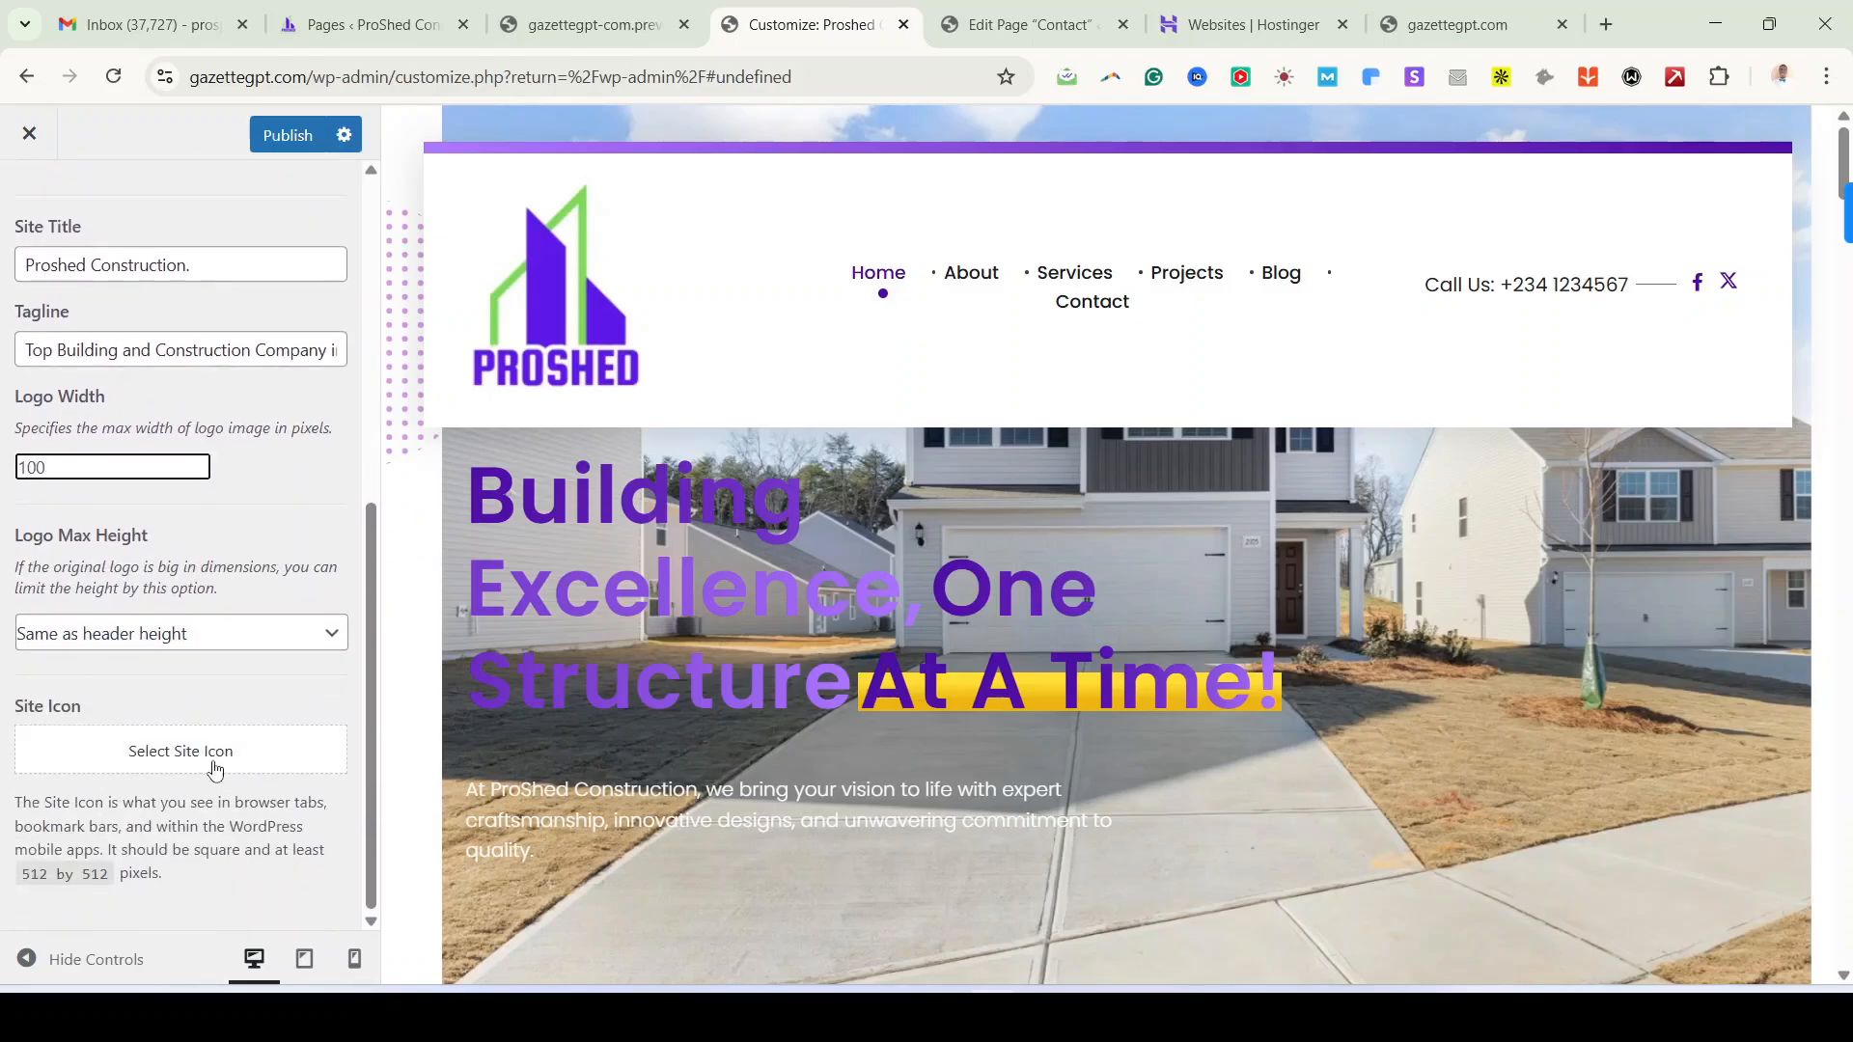
click(1445, 30)
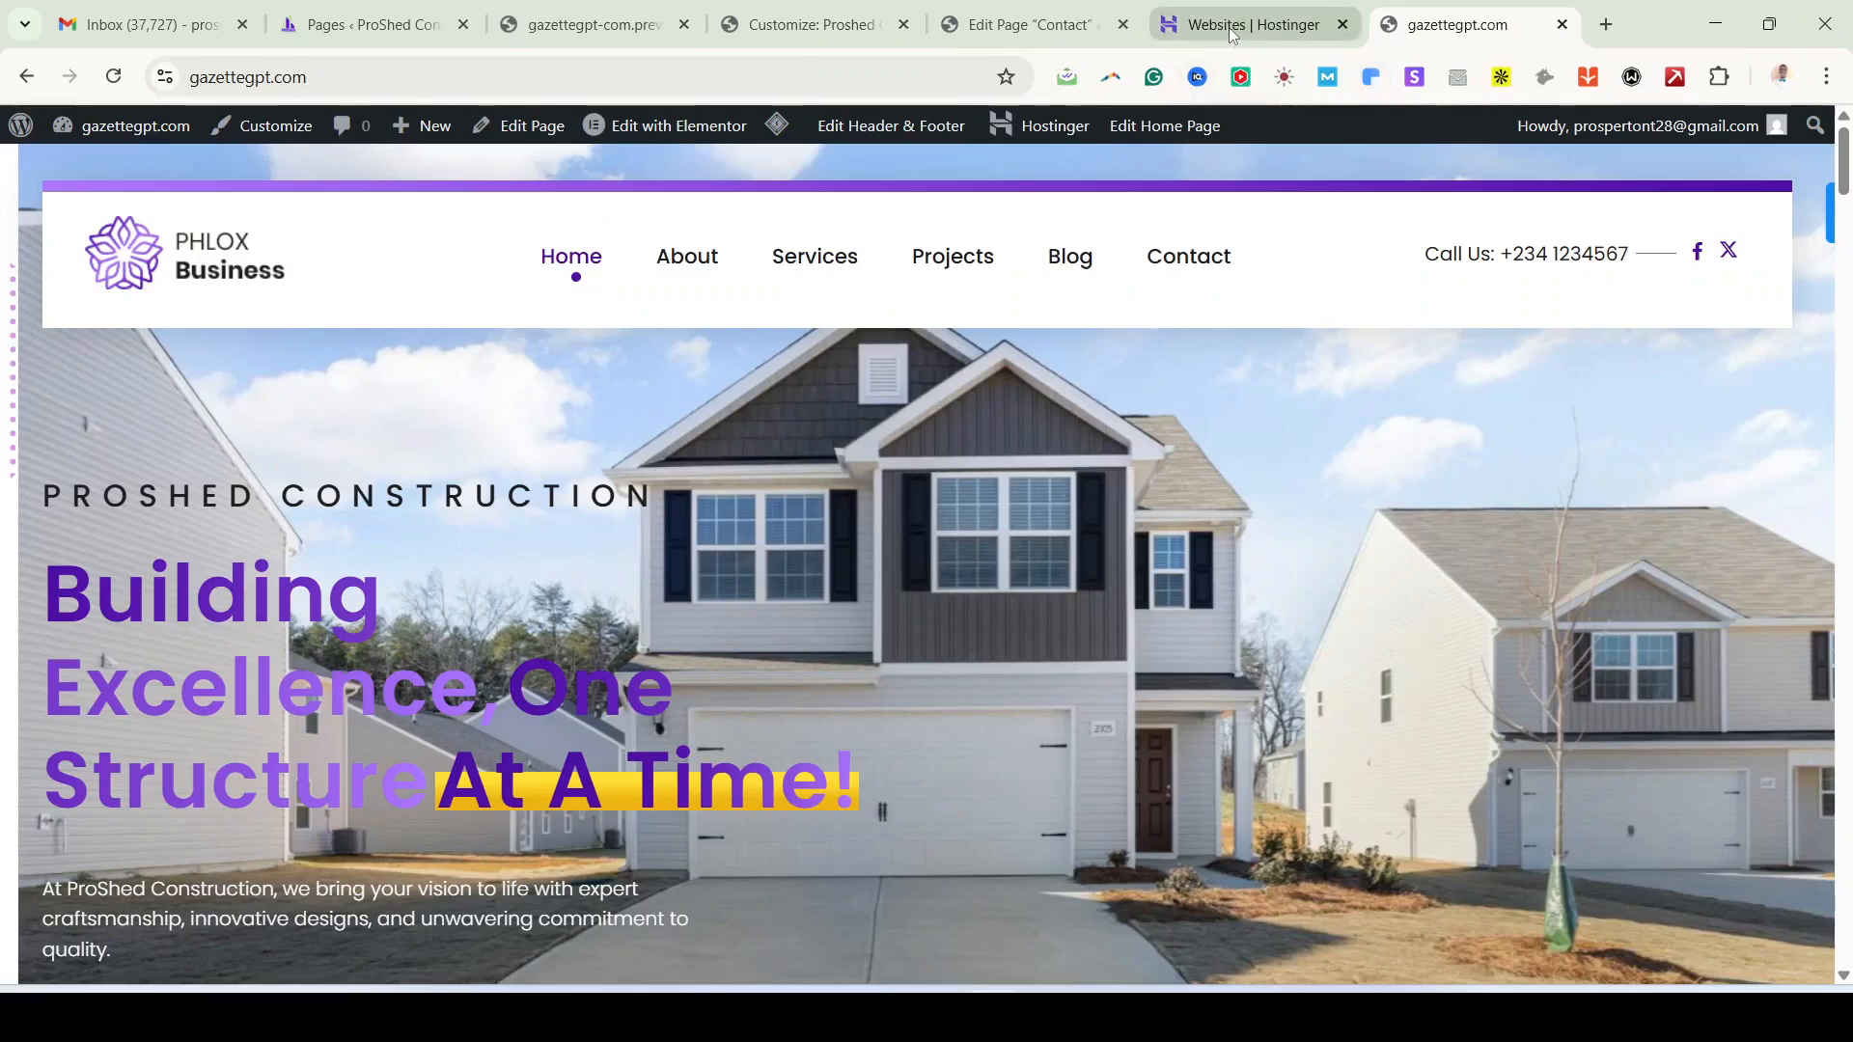
Step: Select the PROSHED logo as the site icon, crop it to fit, and publish
mouse_move(1170, 32)
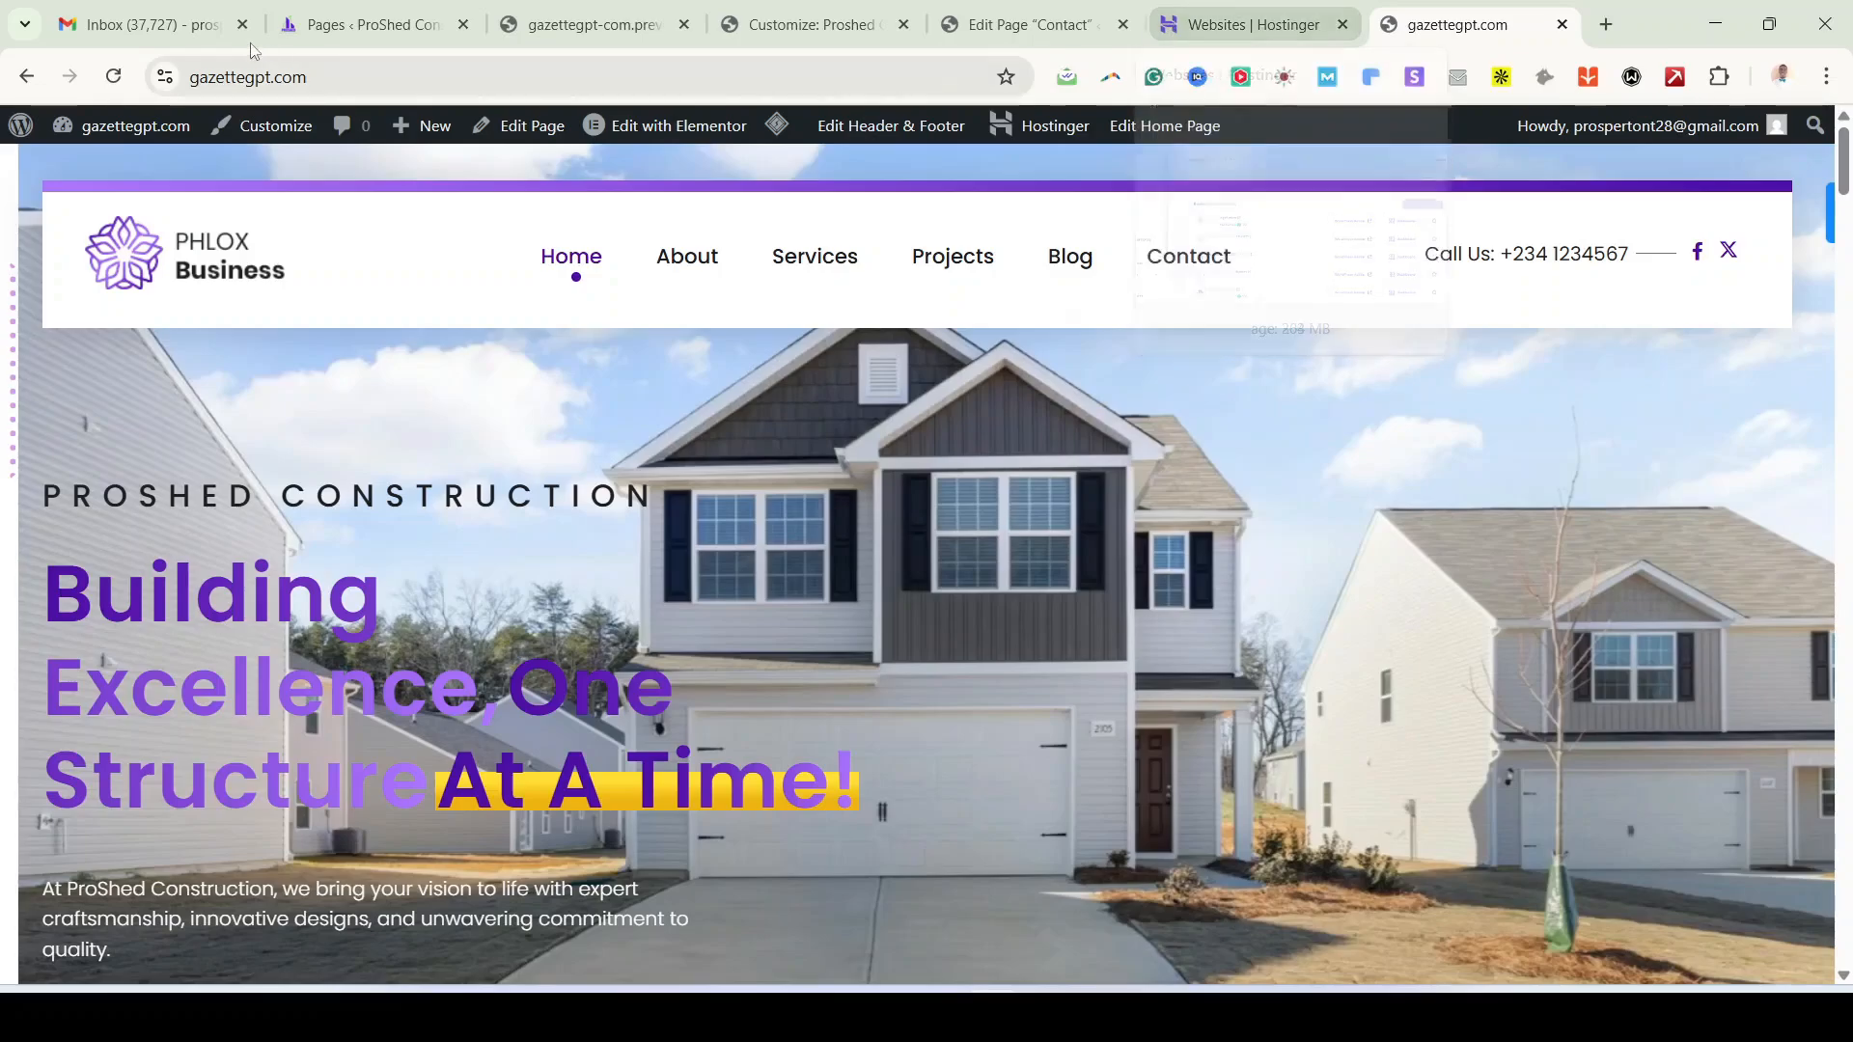
mouse_move(135, 31)
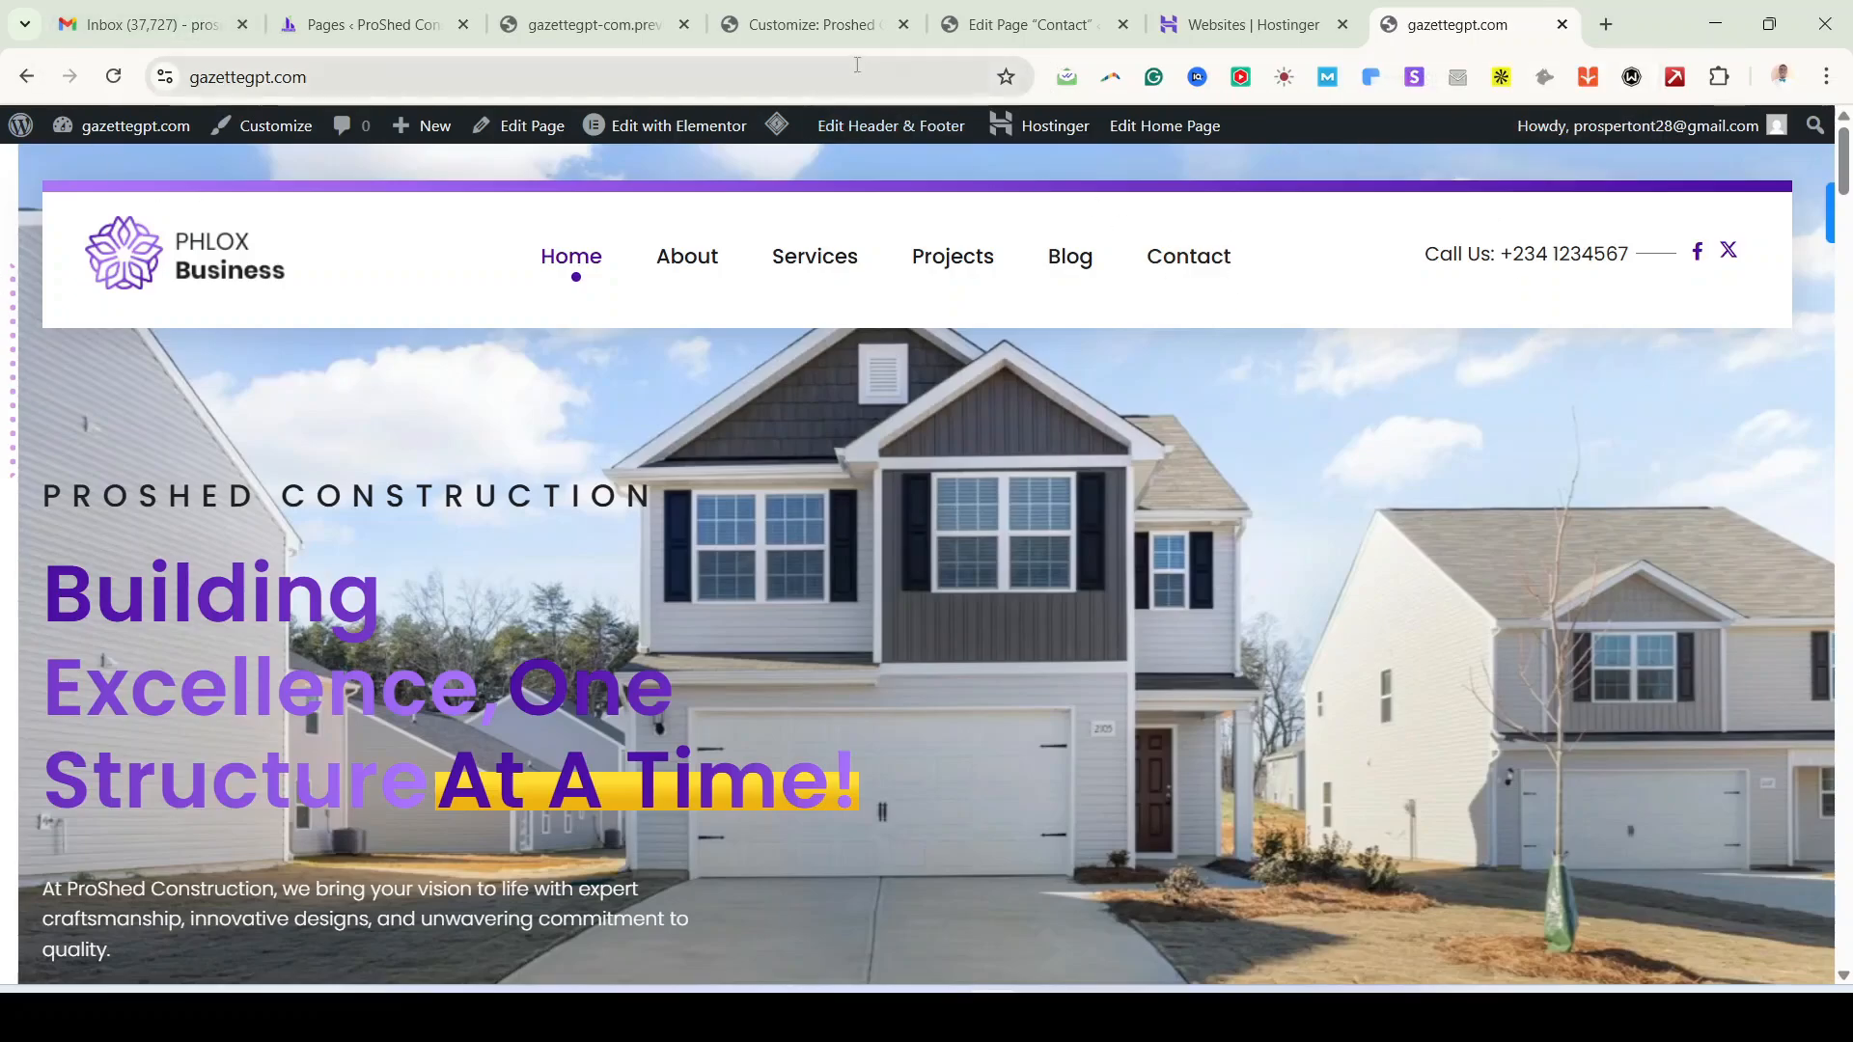
click(843, 35)
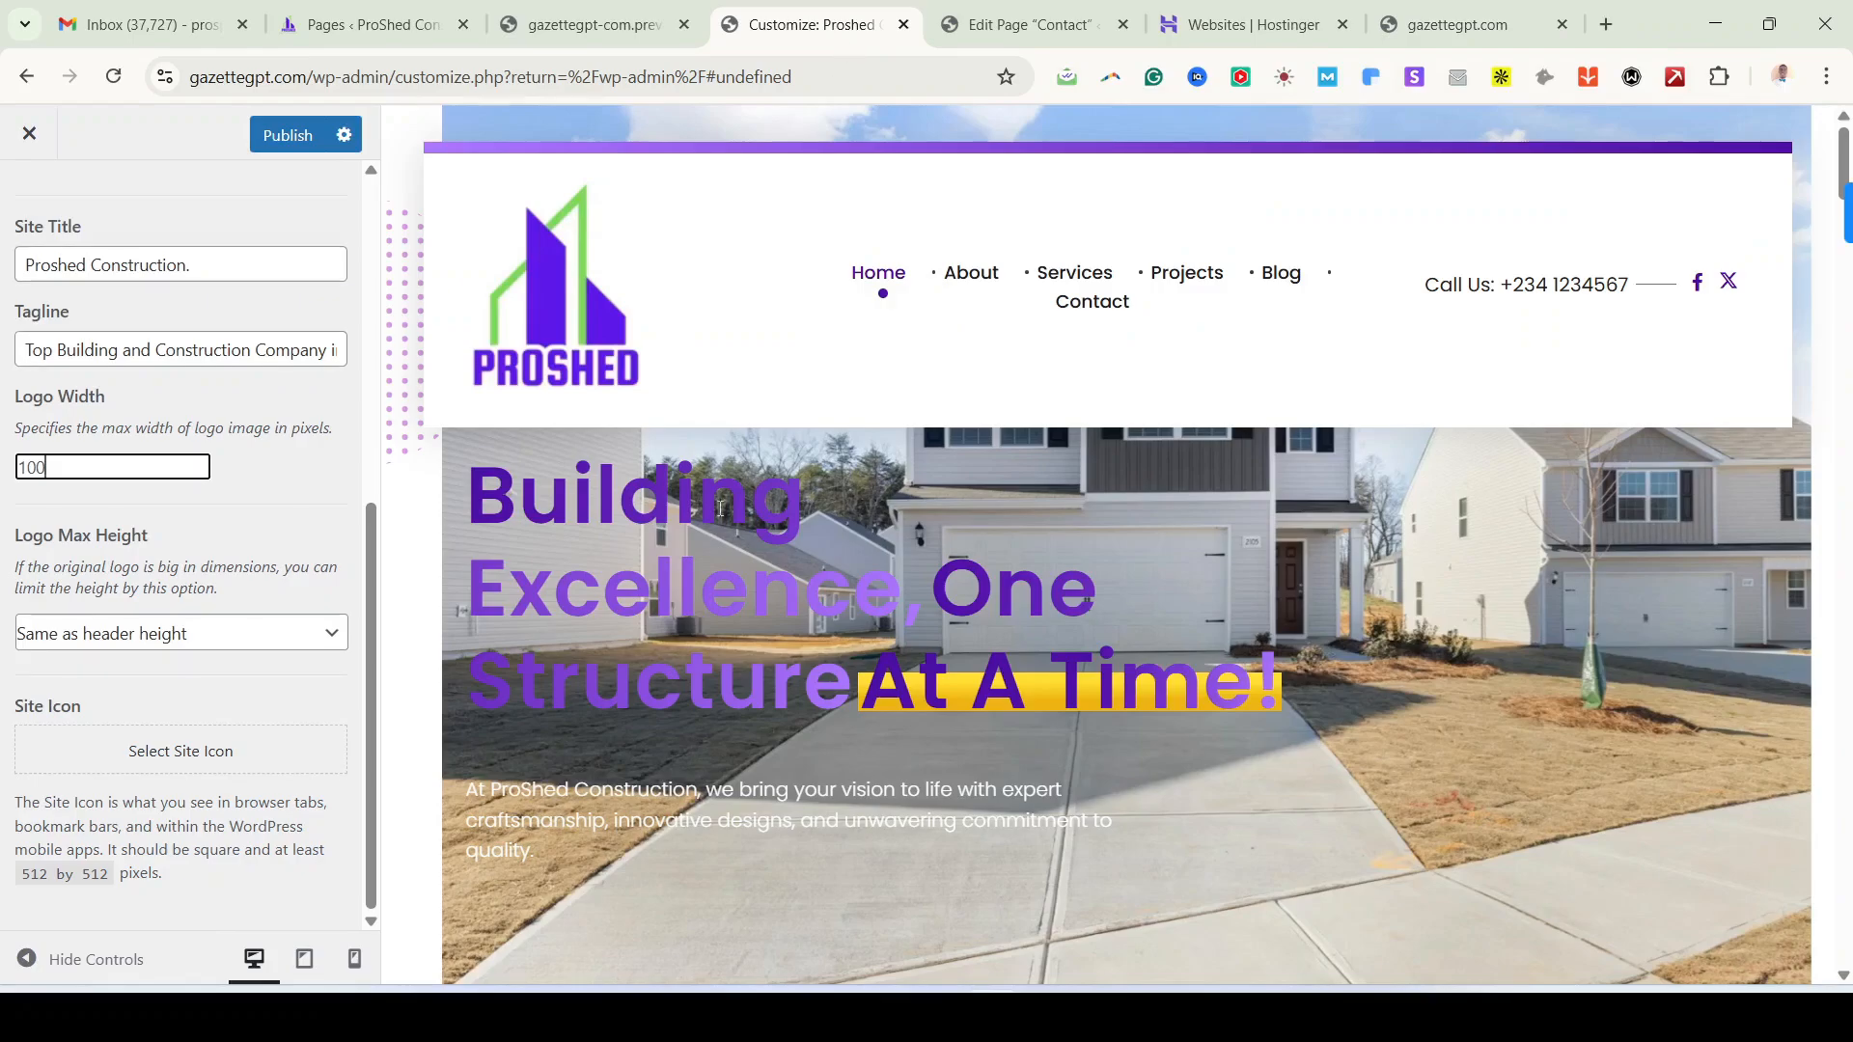
click(194, 764)
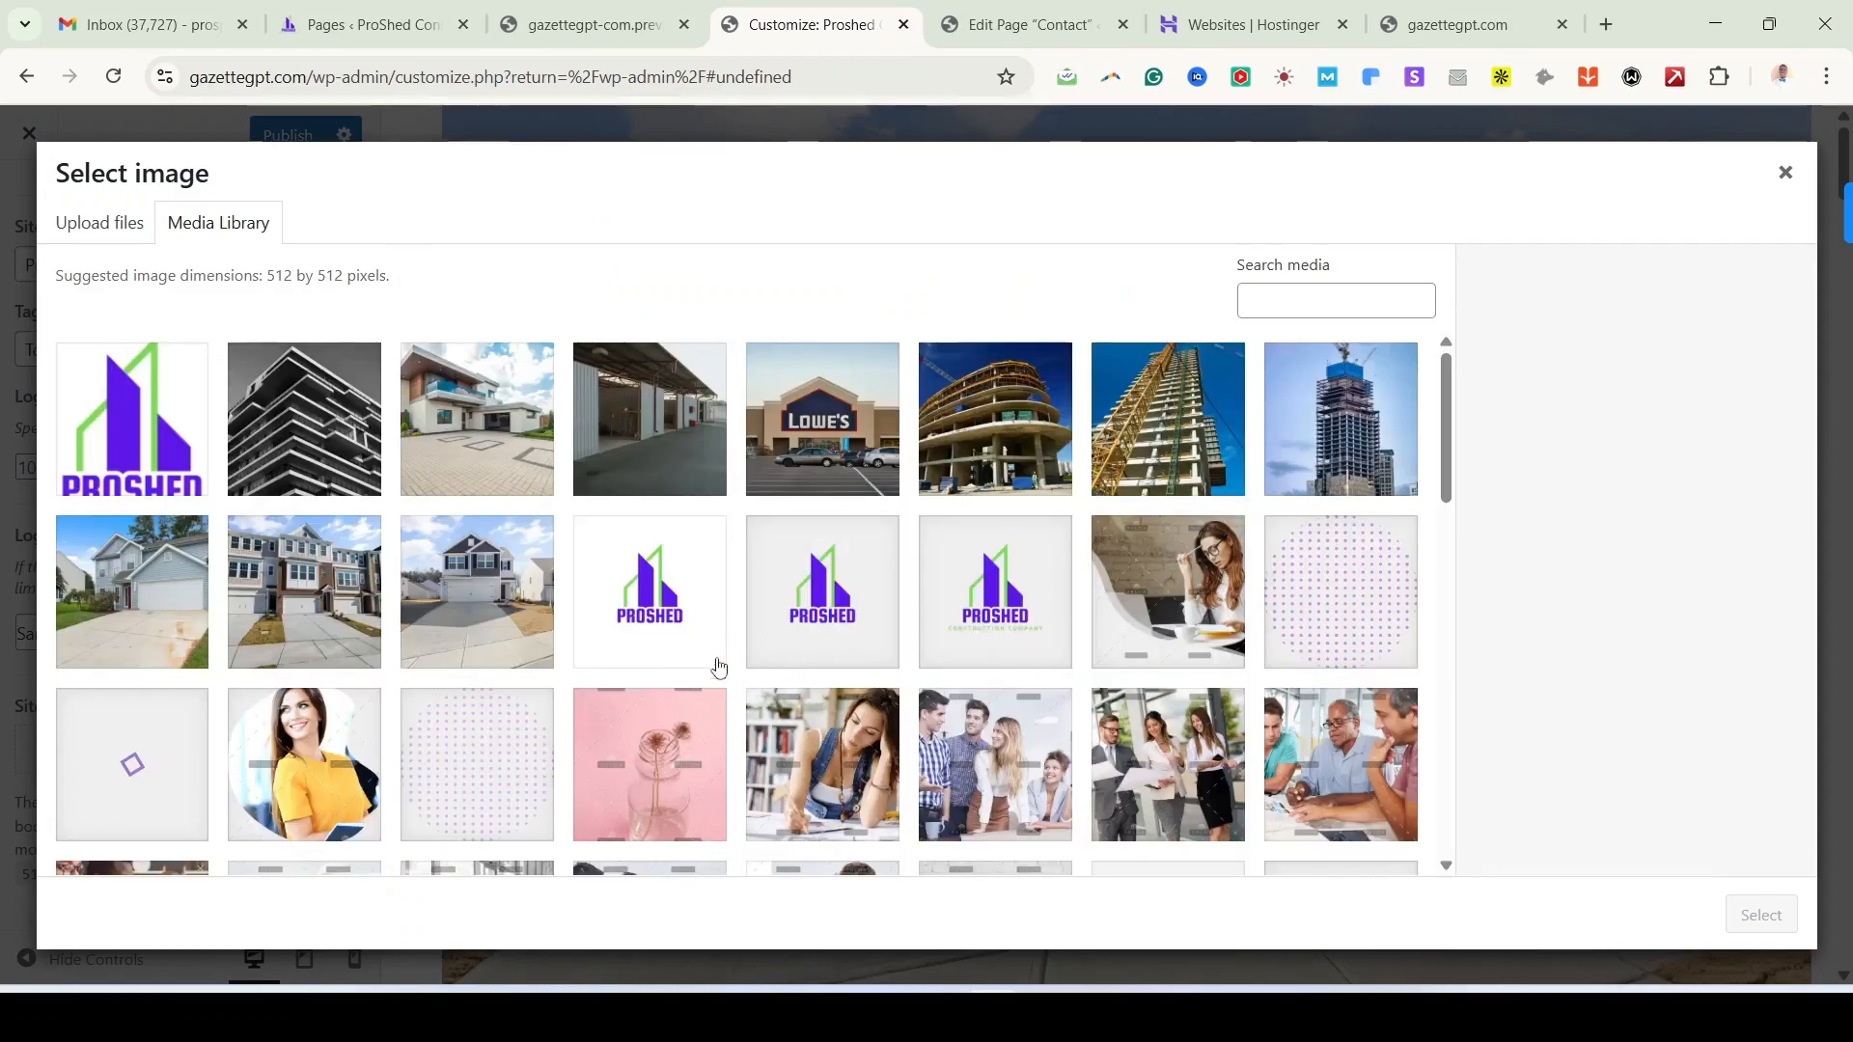
click(666, 592)
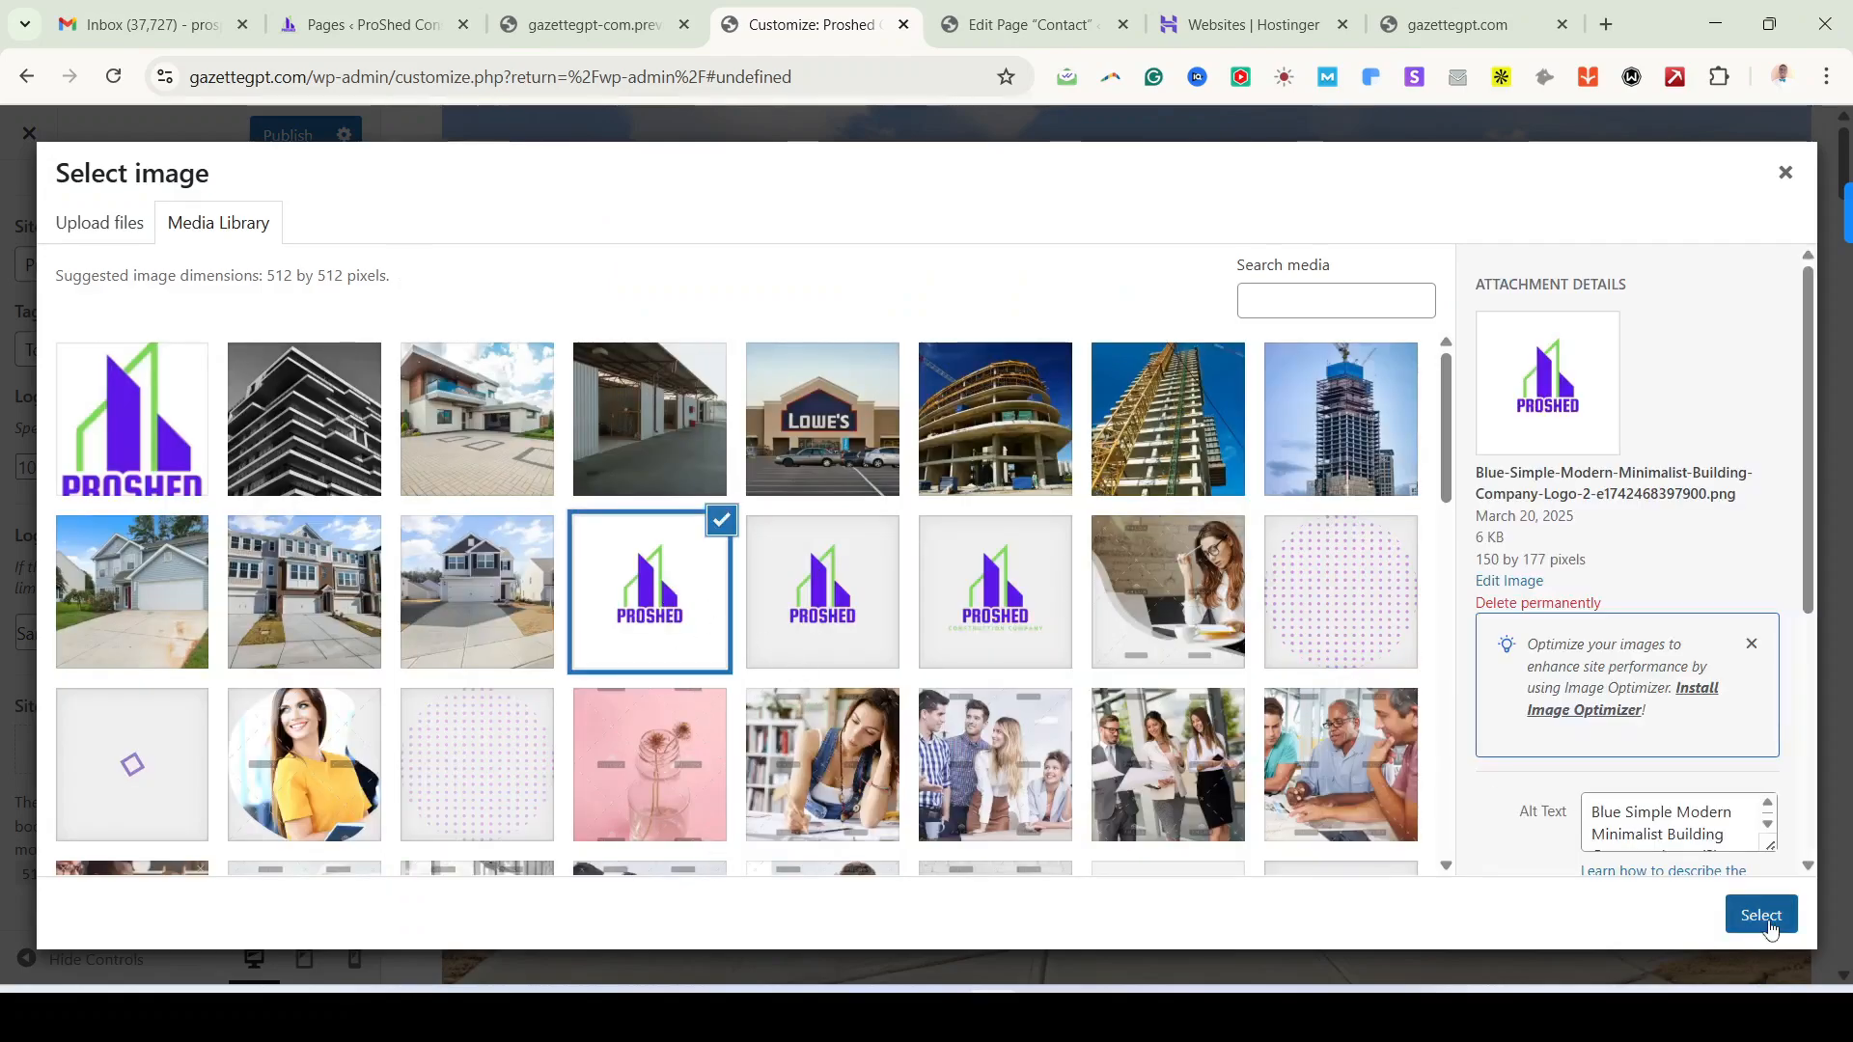
click(1769, 926)
drag(736, 295, 737, 326)
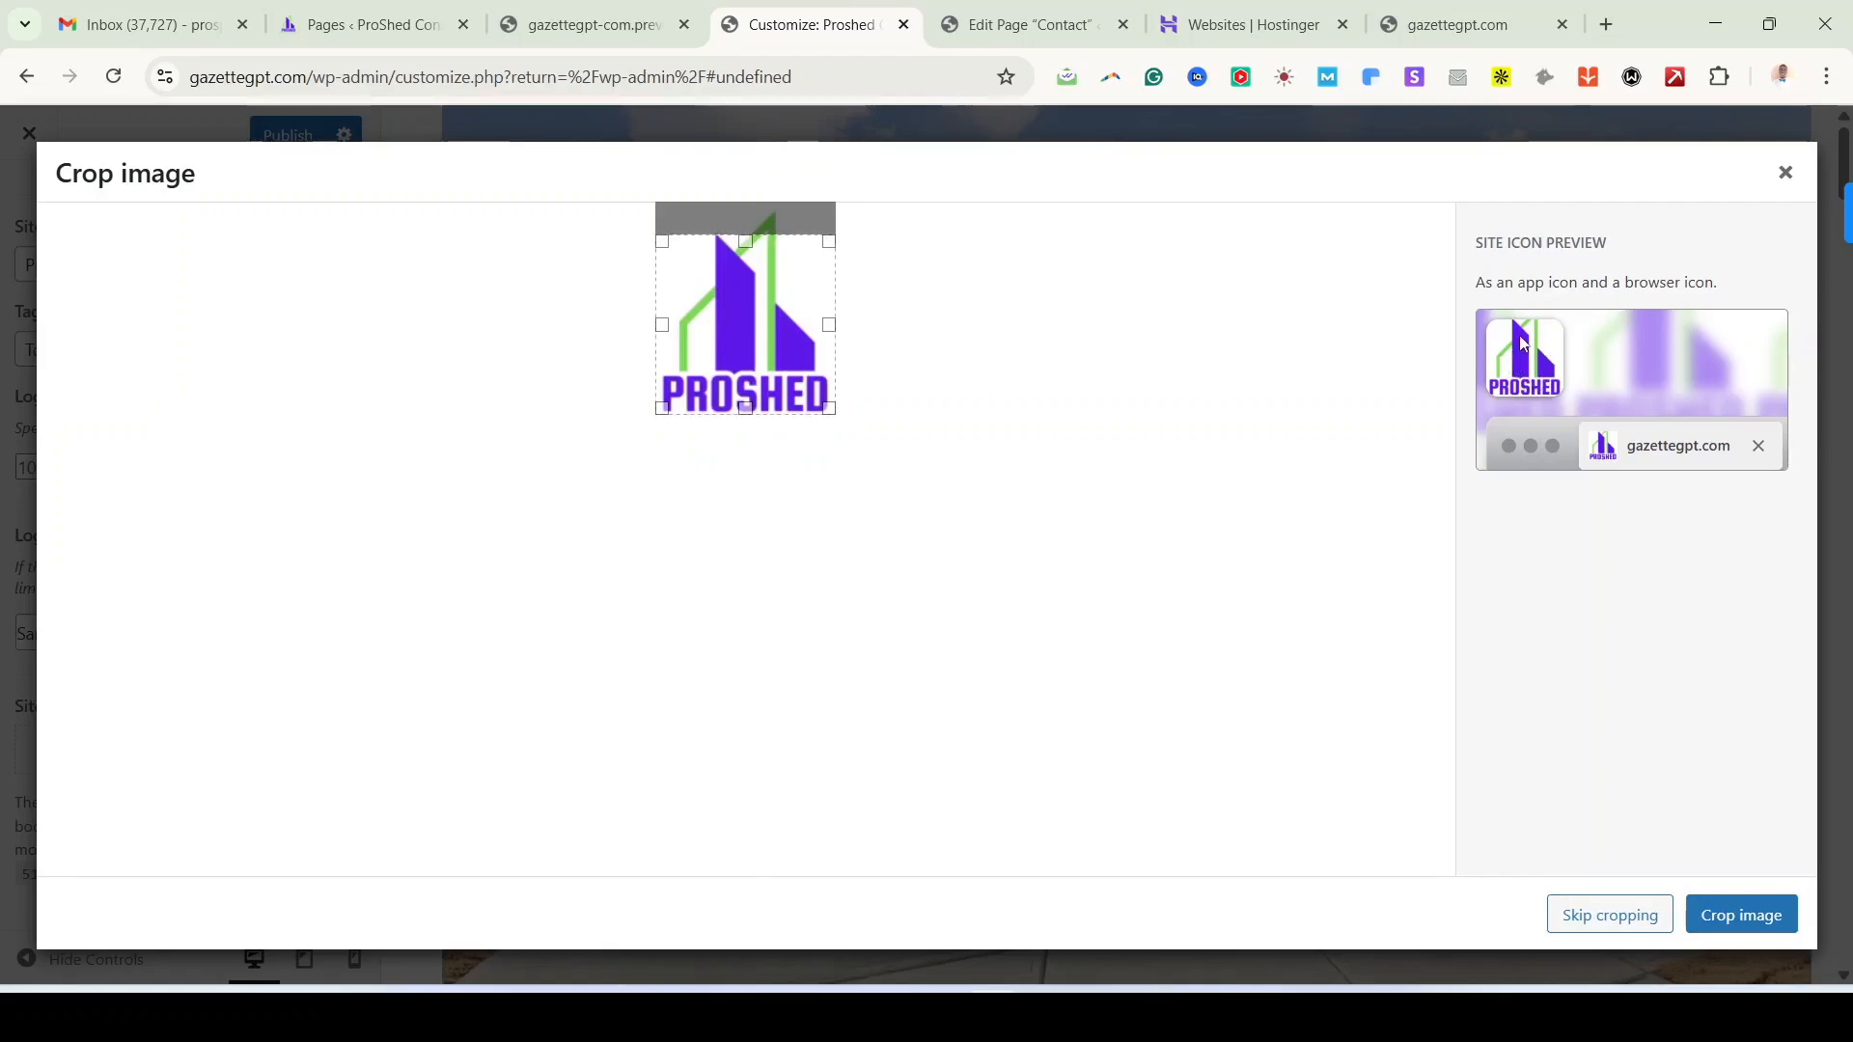
click(1737, 917)
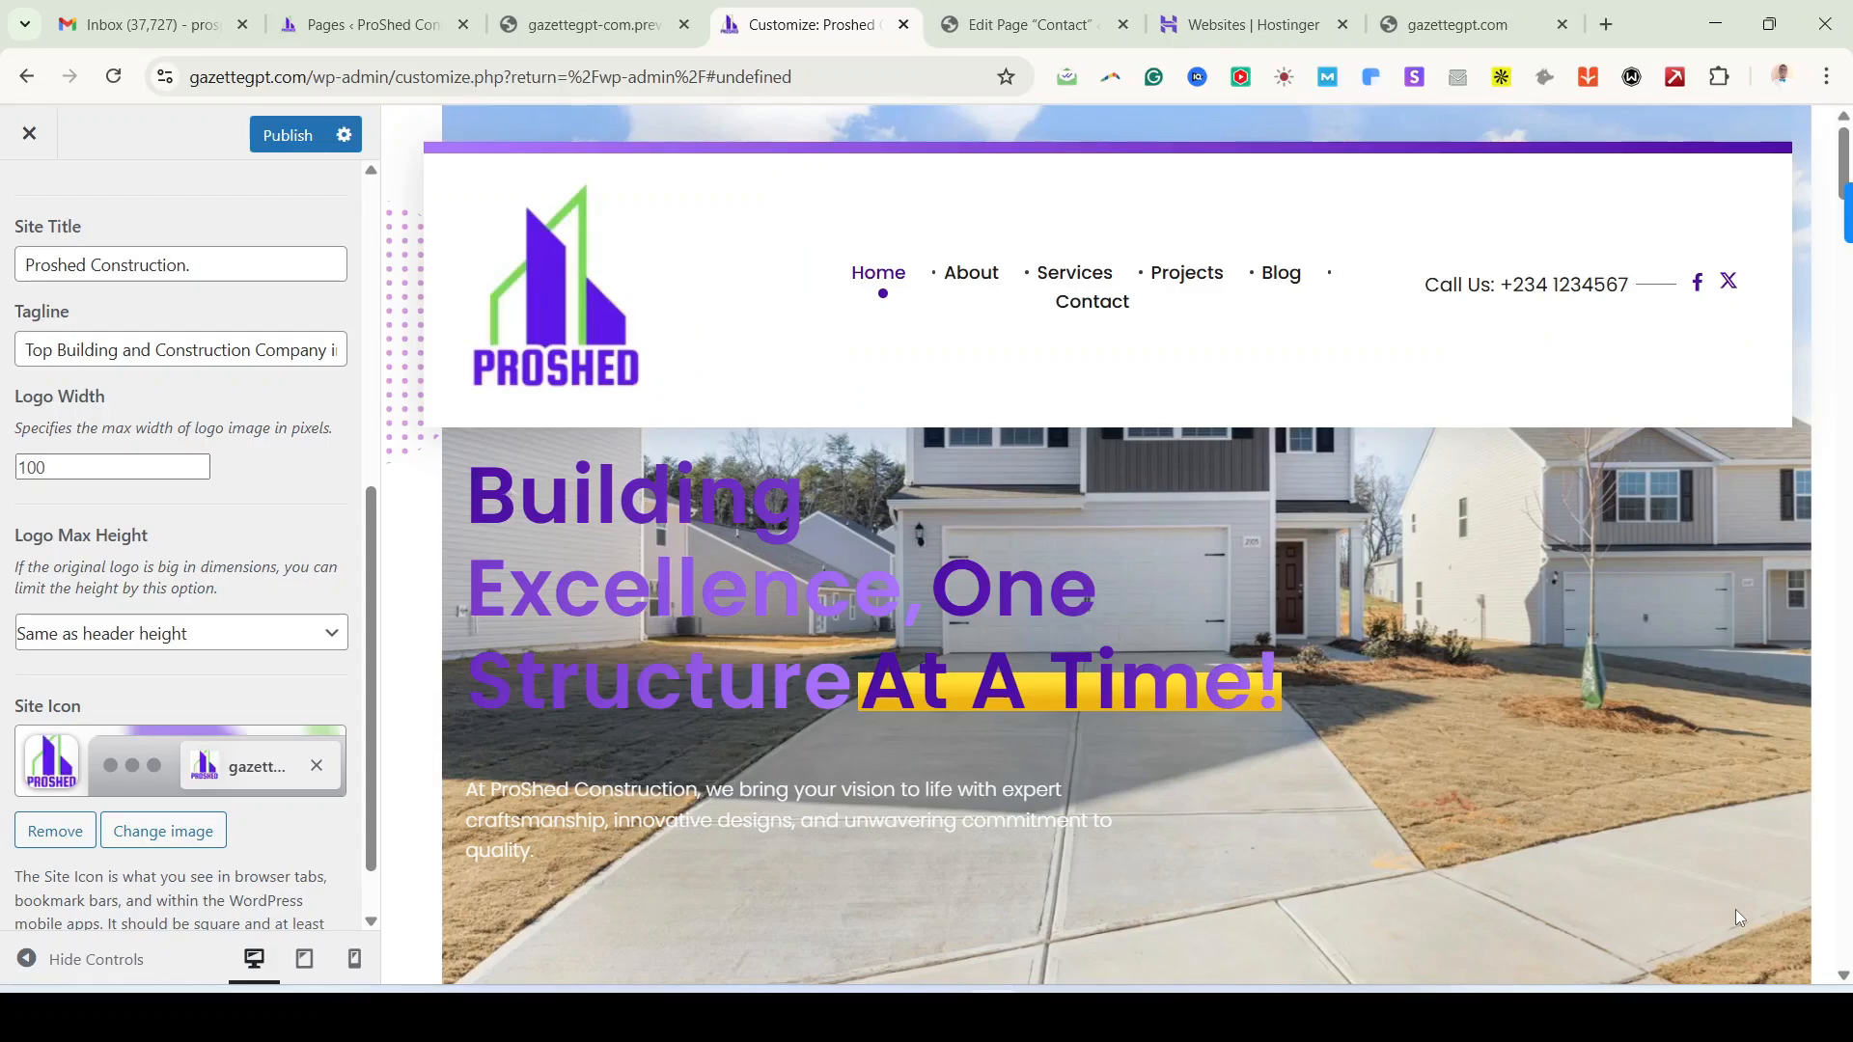
scroll(328, 628, down, 1)
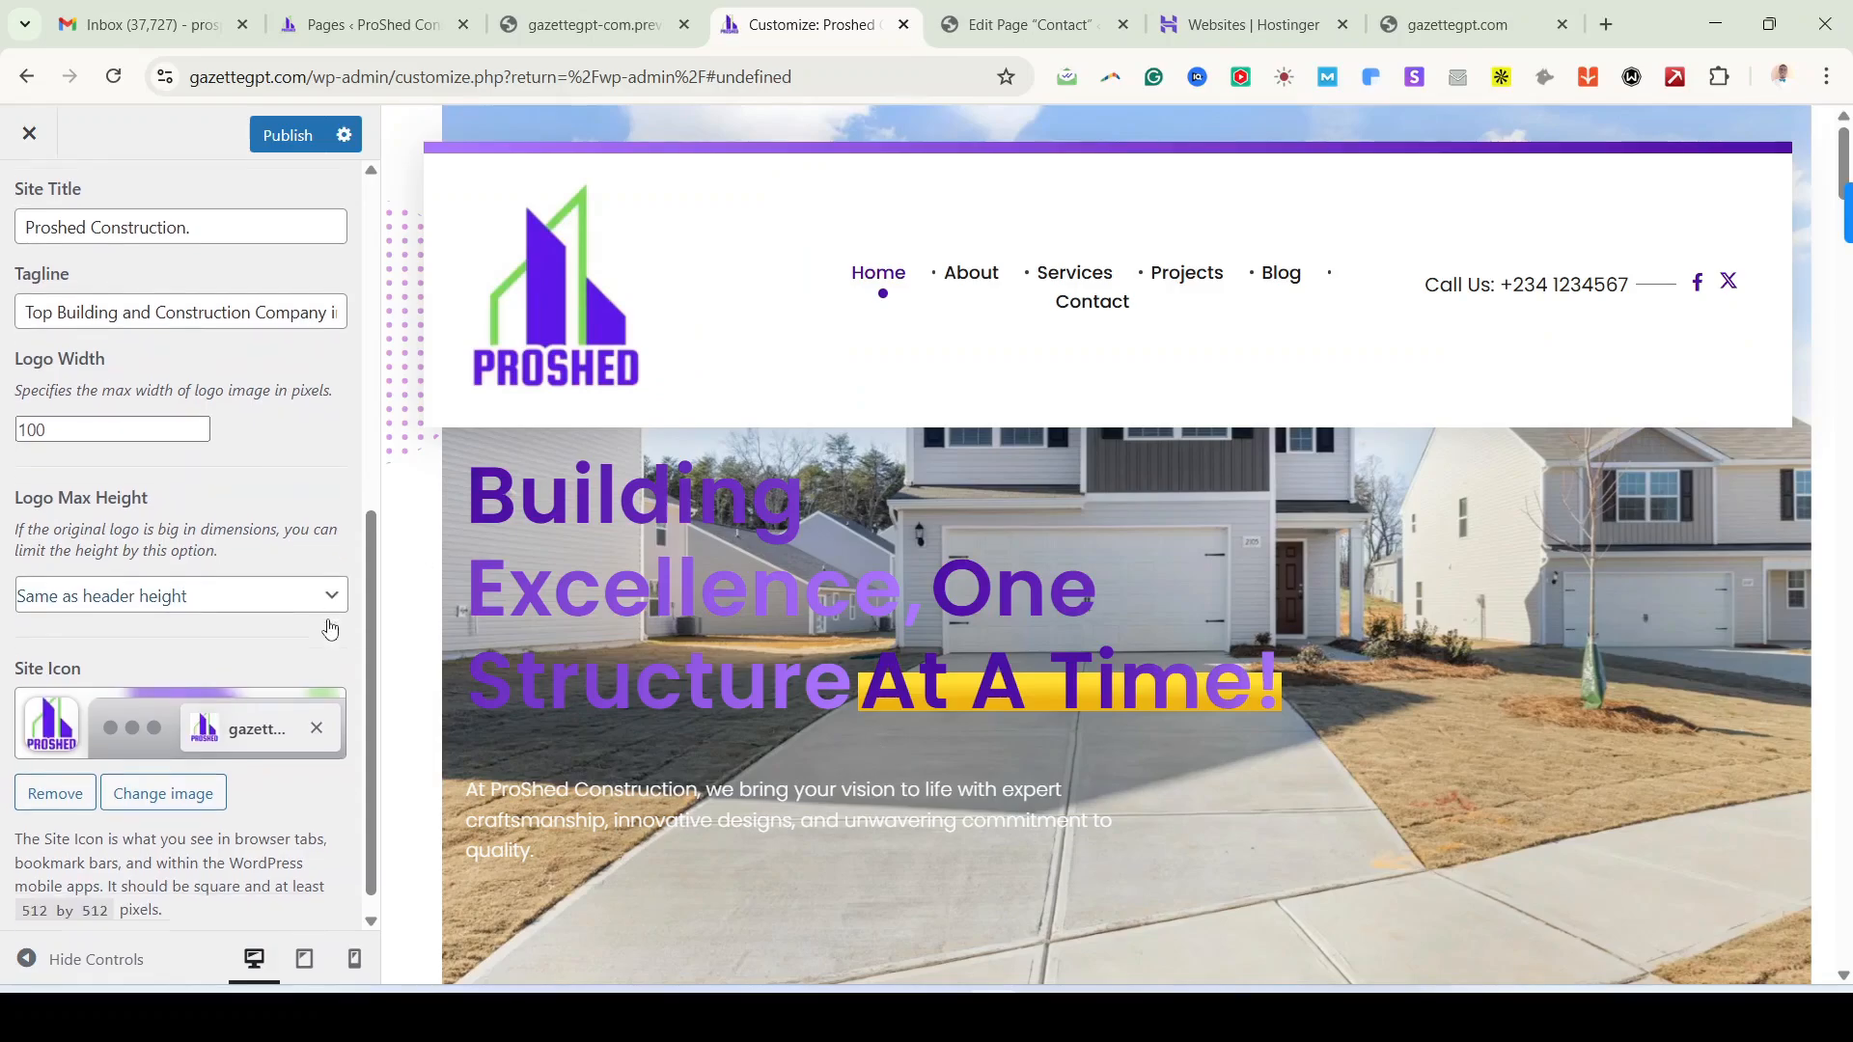
scroll(327, 633, up, 7)
click(296, 157)
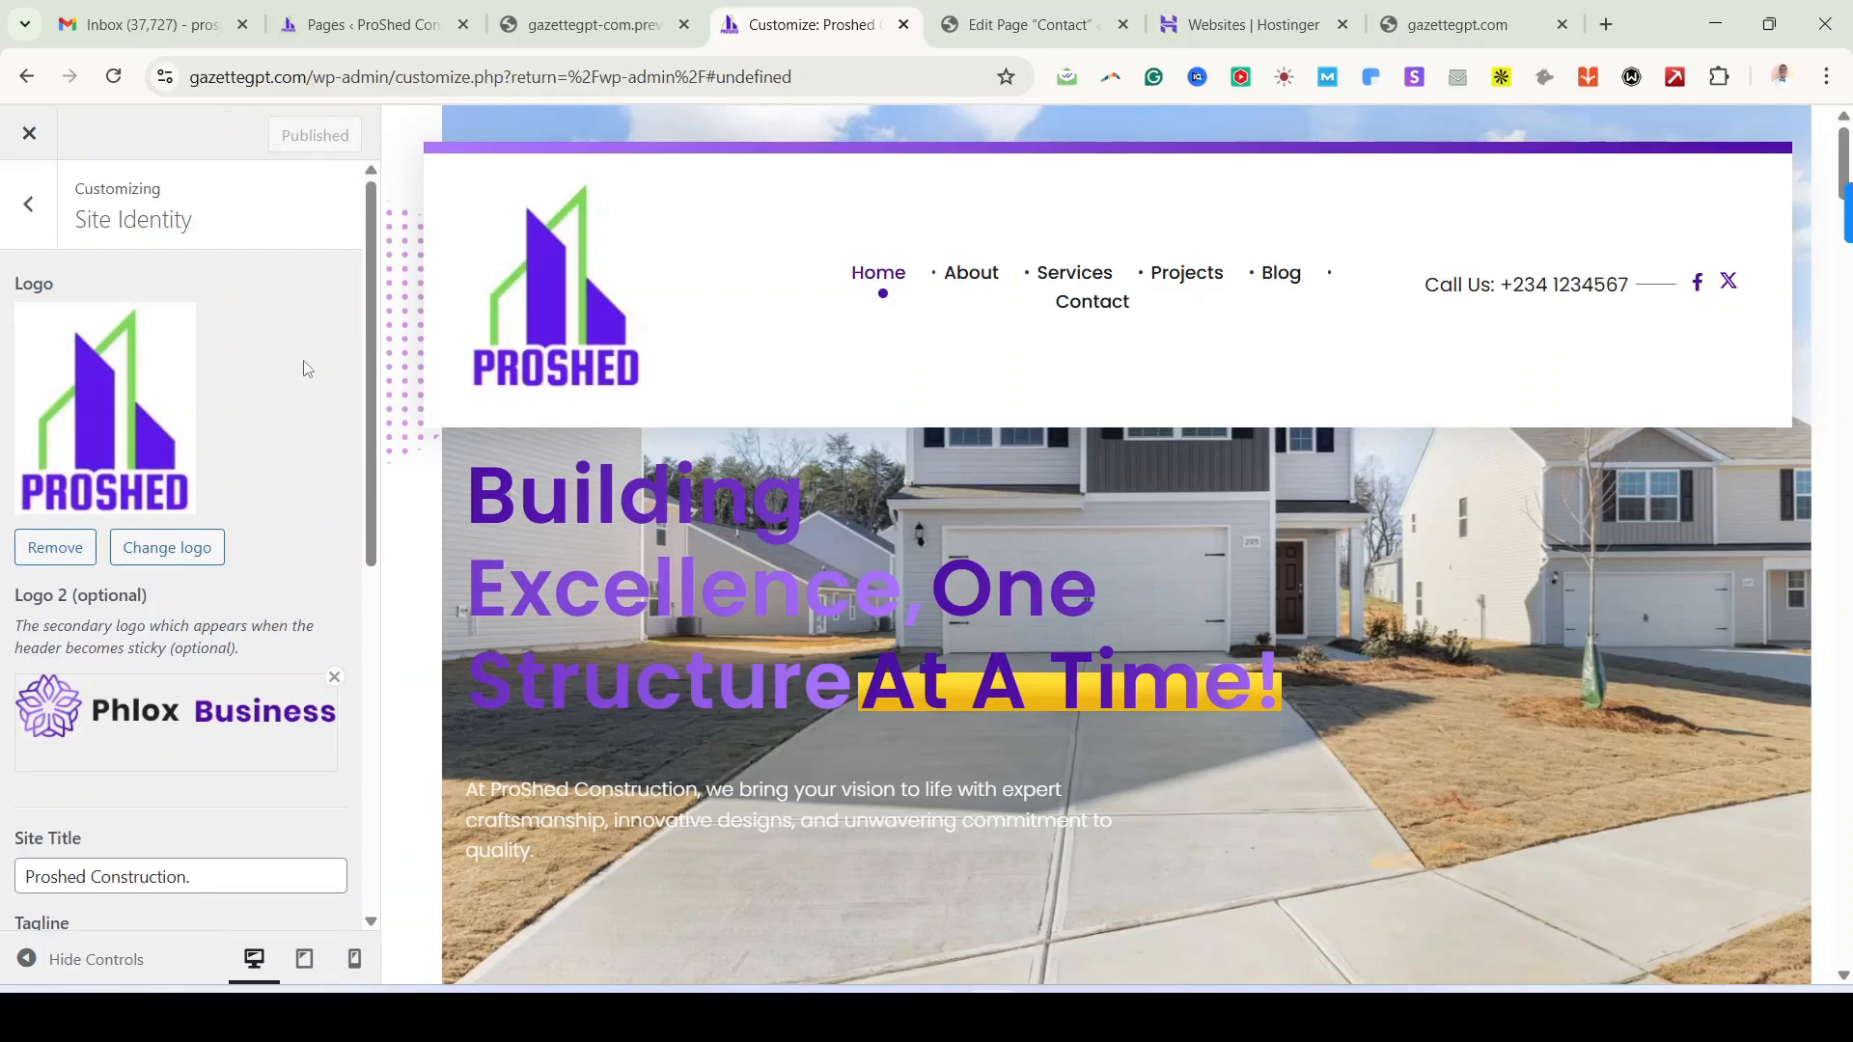
Step: Inspect the header-menu items under Menus and the Widgets areas, returning to the main Customizer list
click(35, 229)
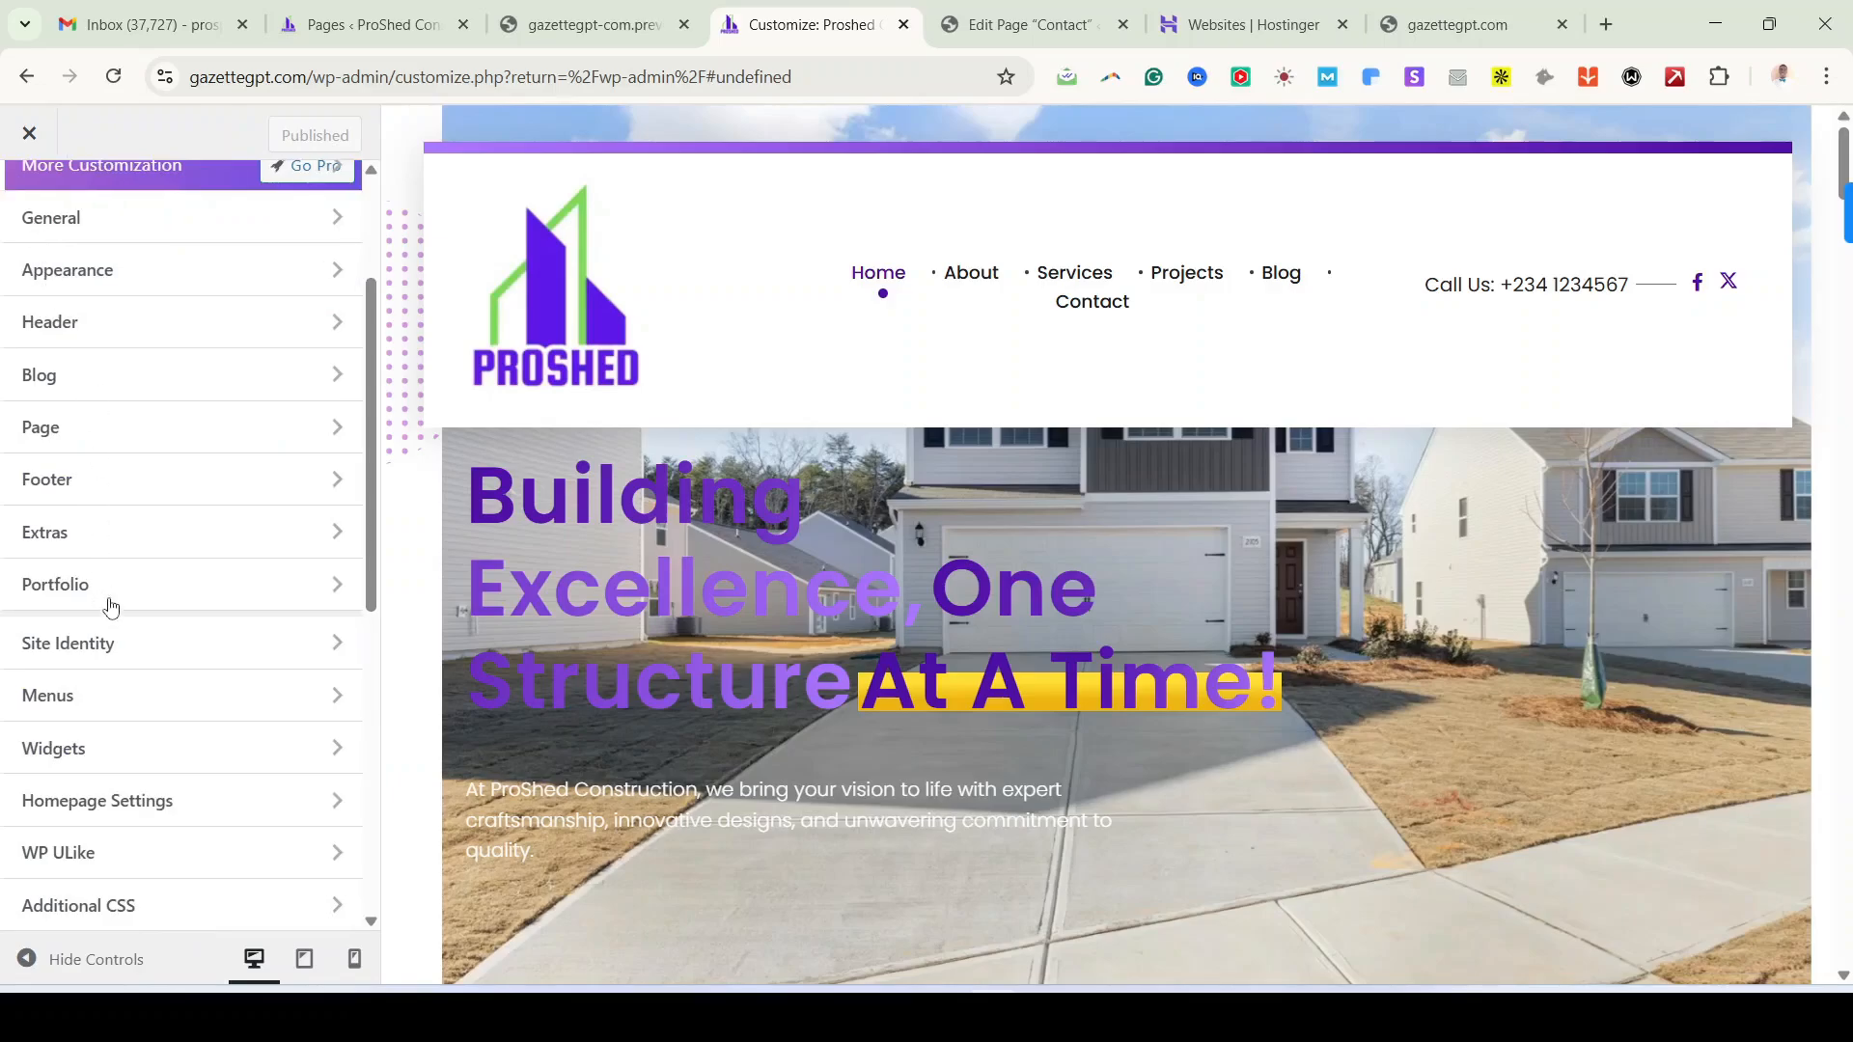
click(160, 709)
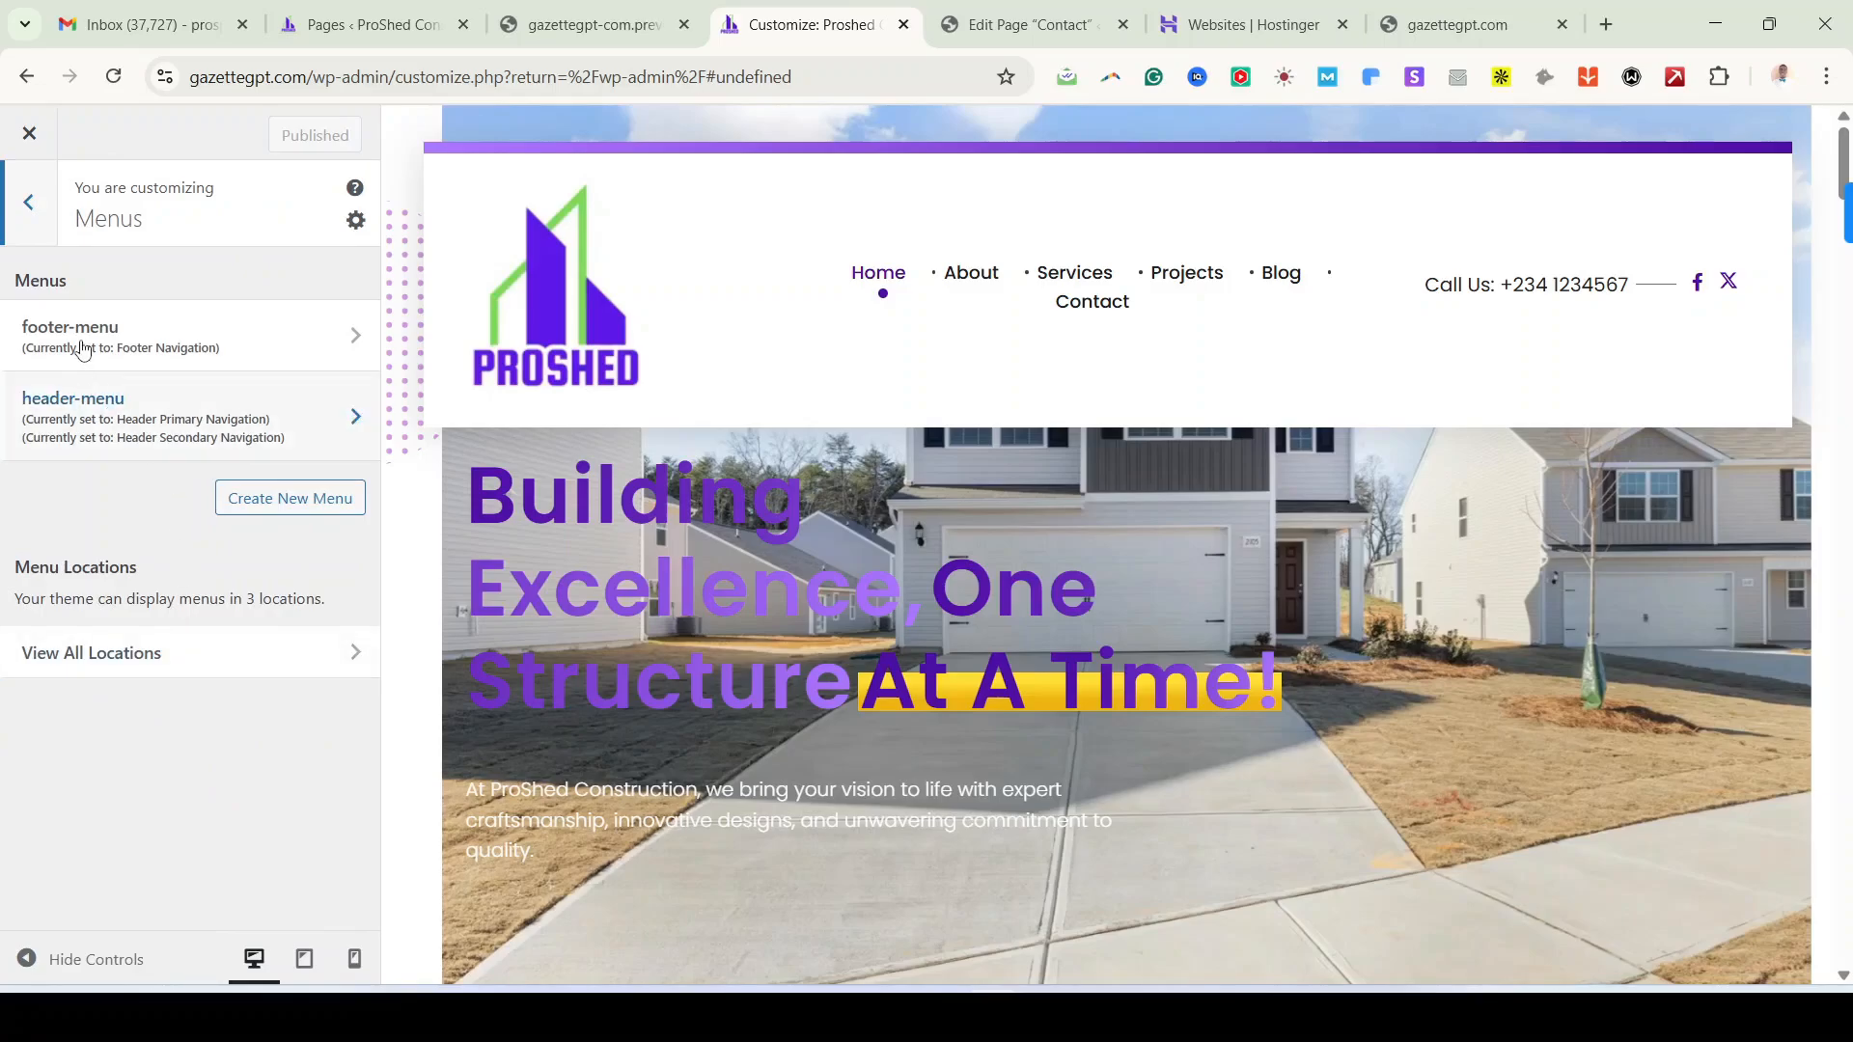
click(209, 399)
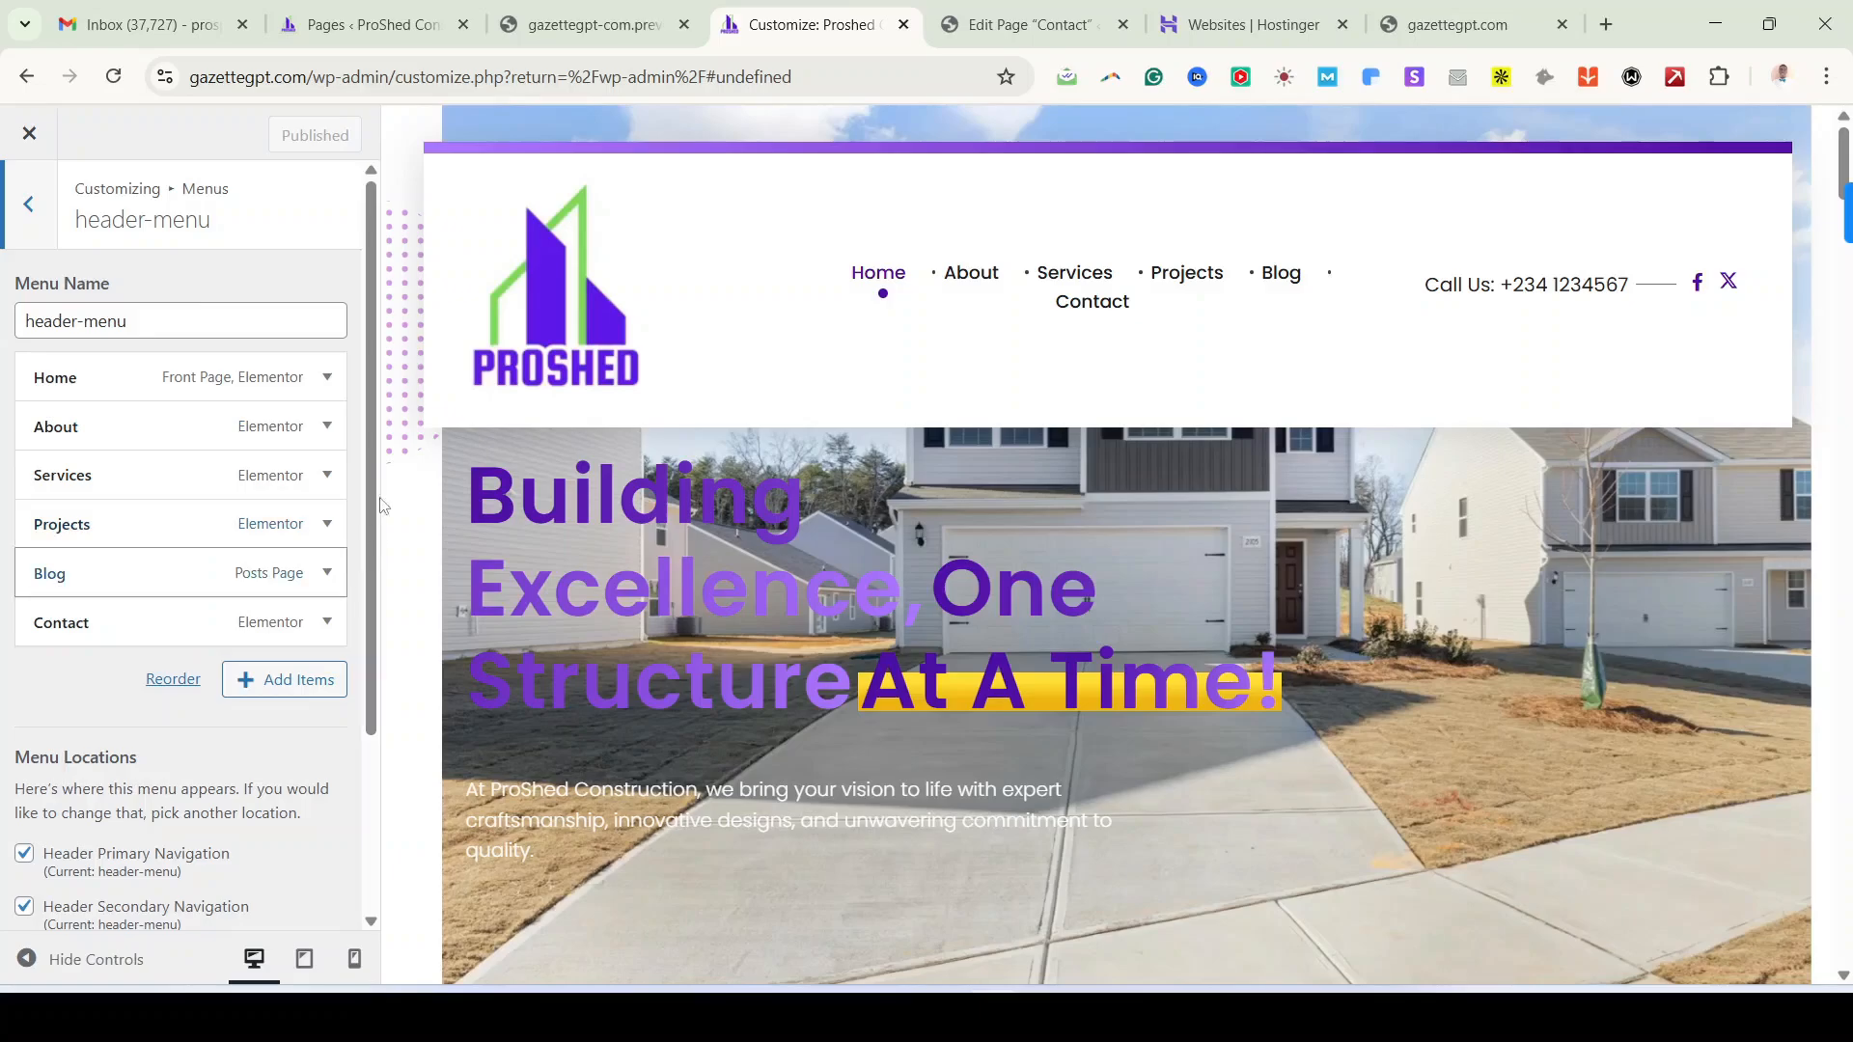
click(29, 204)
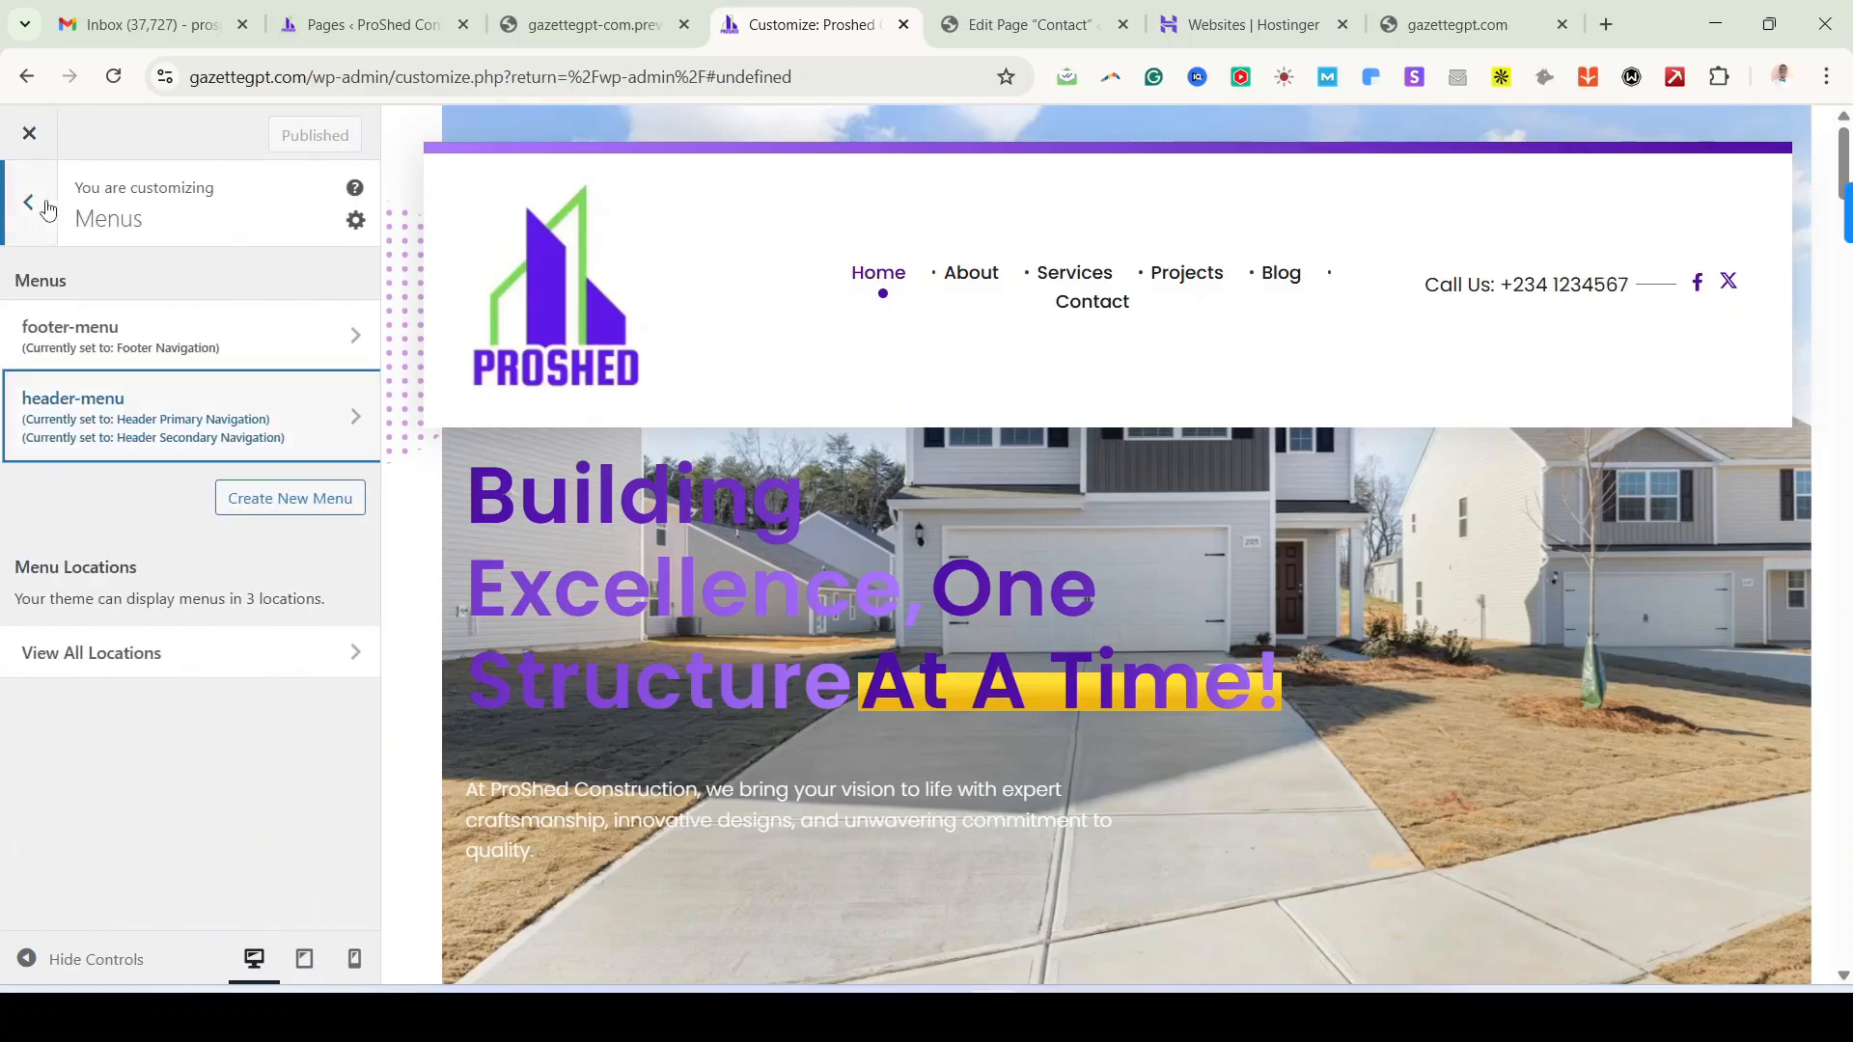
click(45, 205)
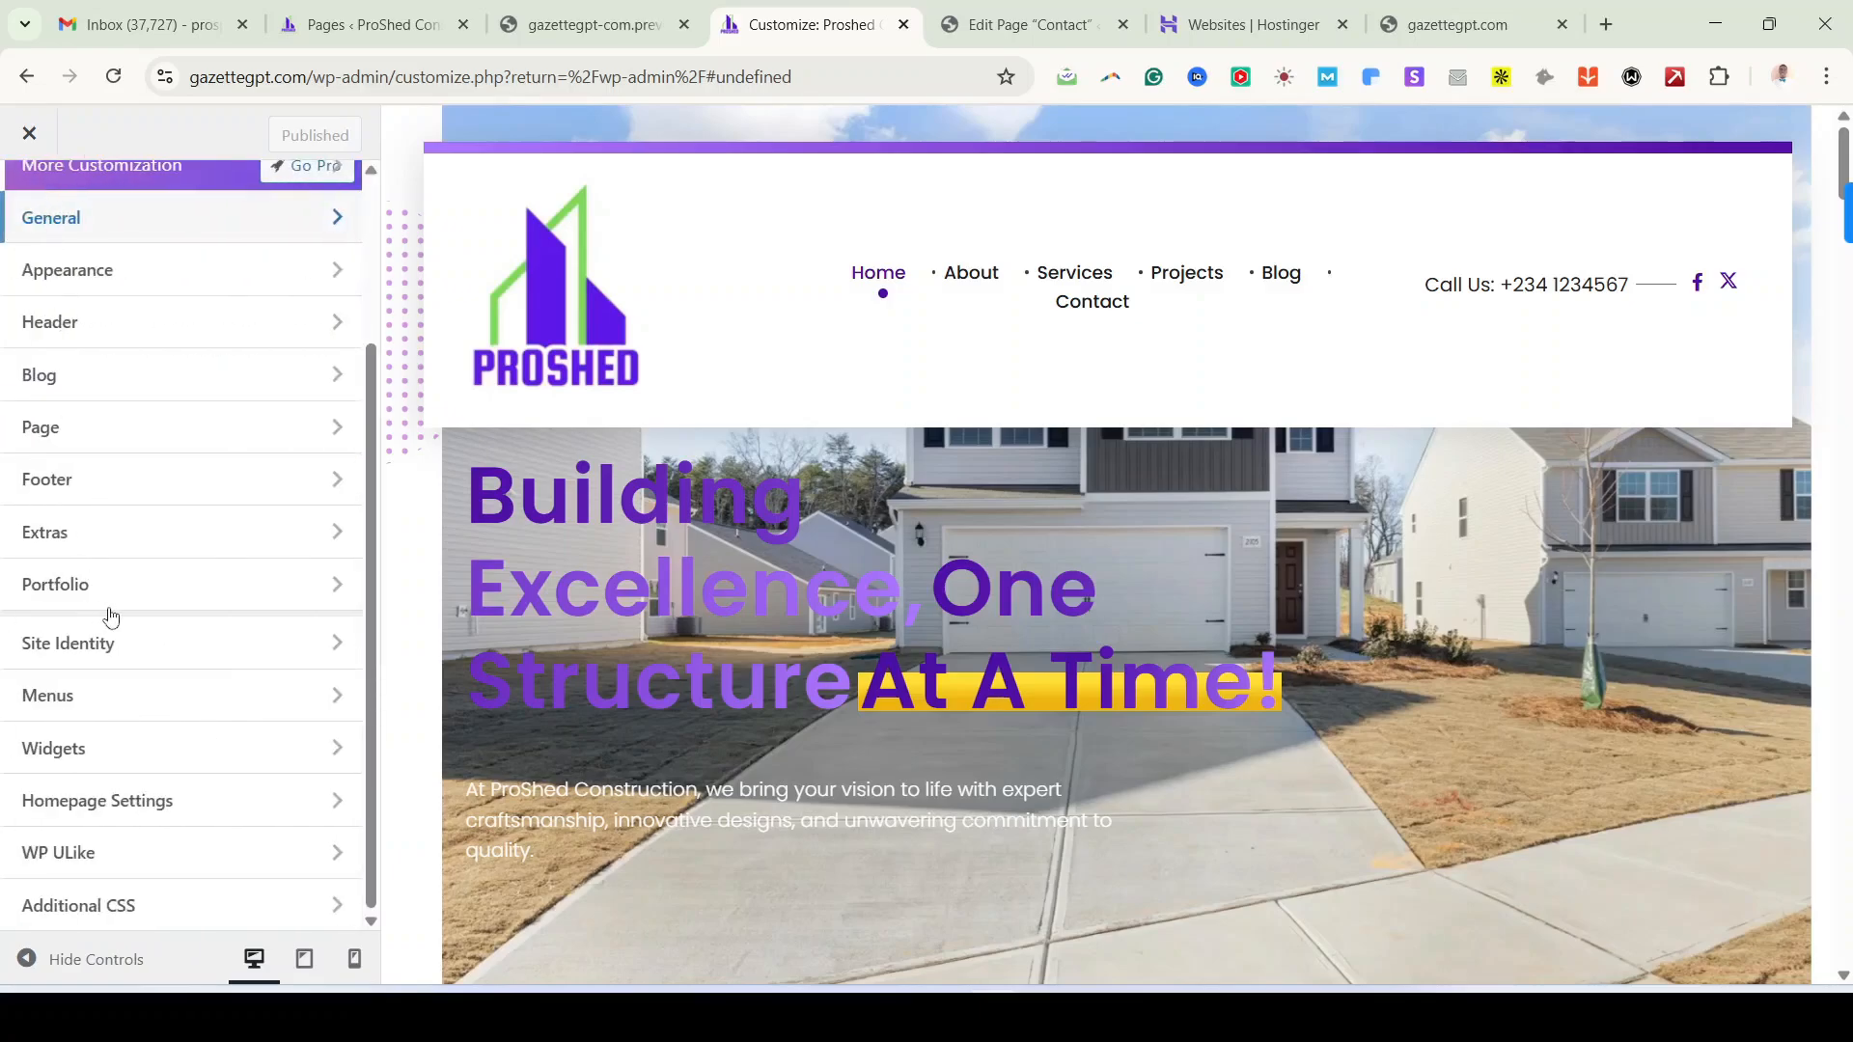
click(142, 754)
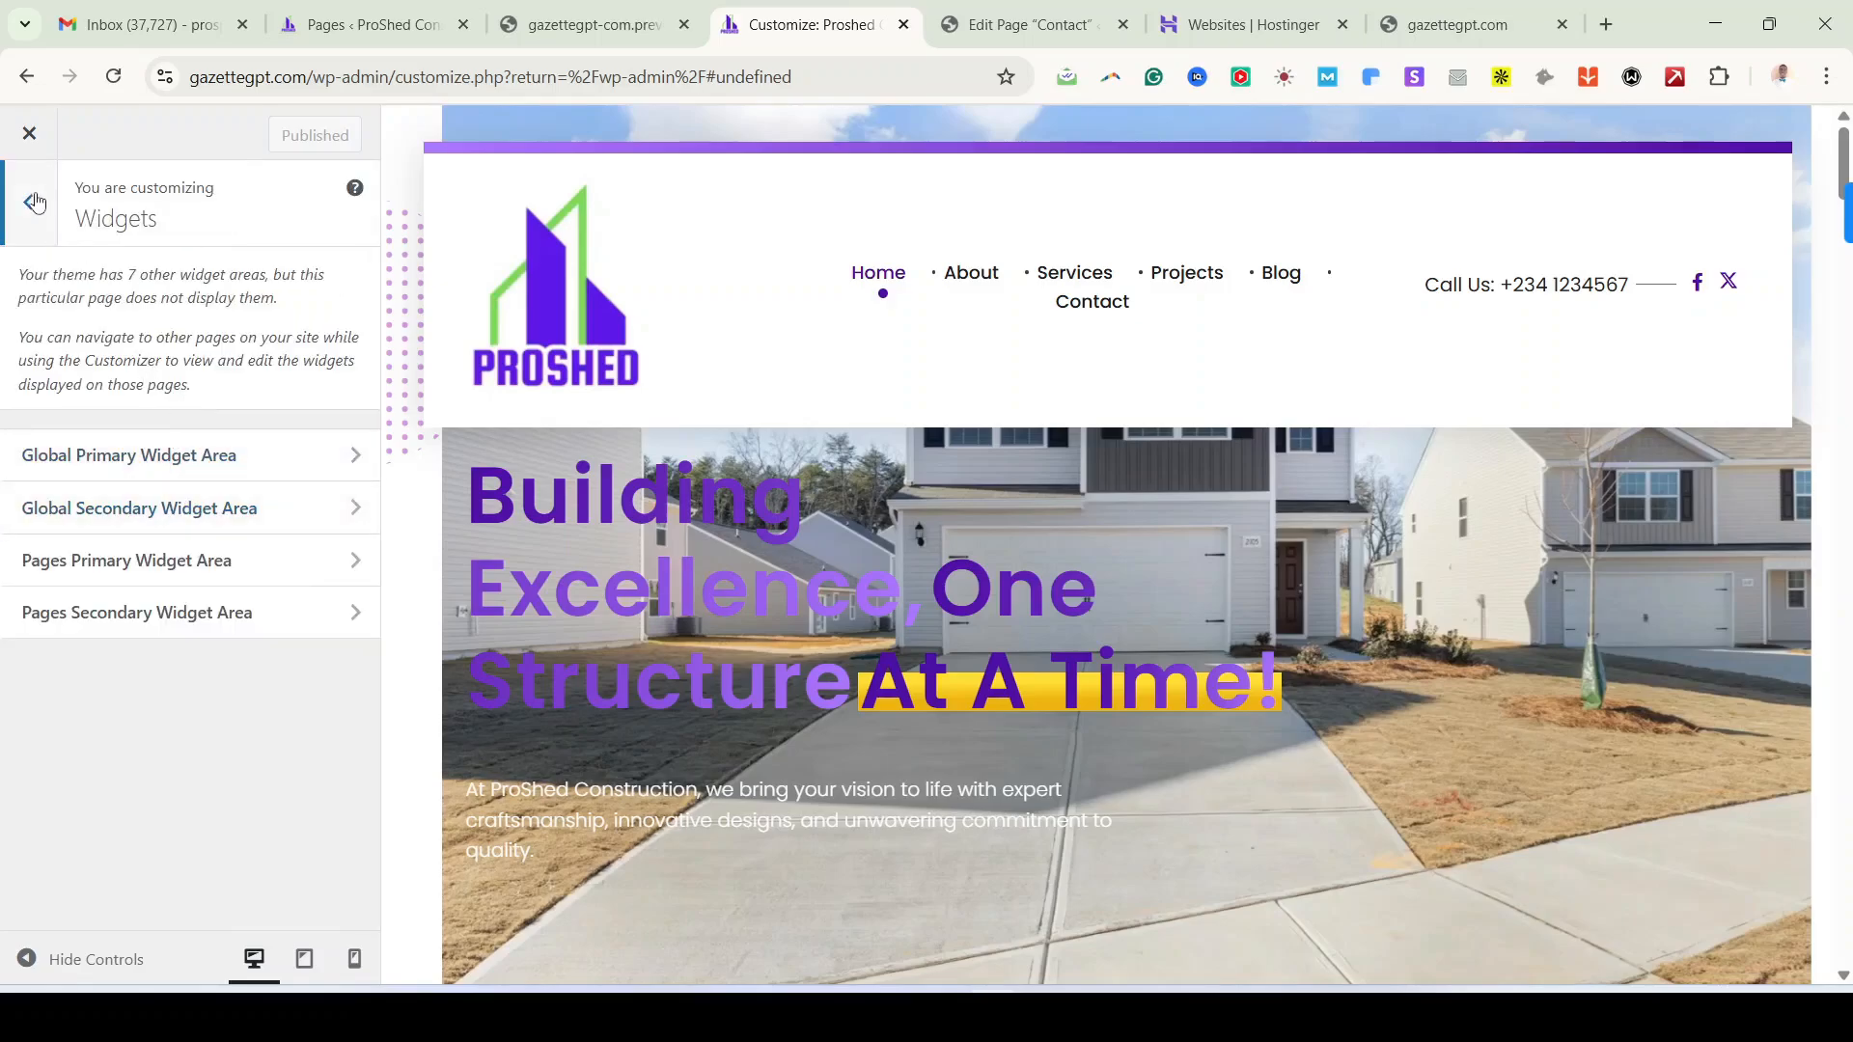
click(35, 201)
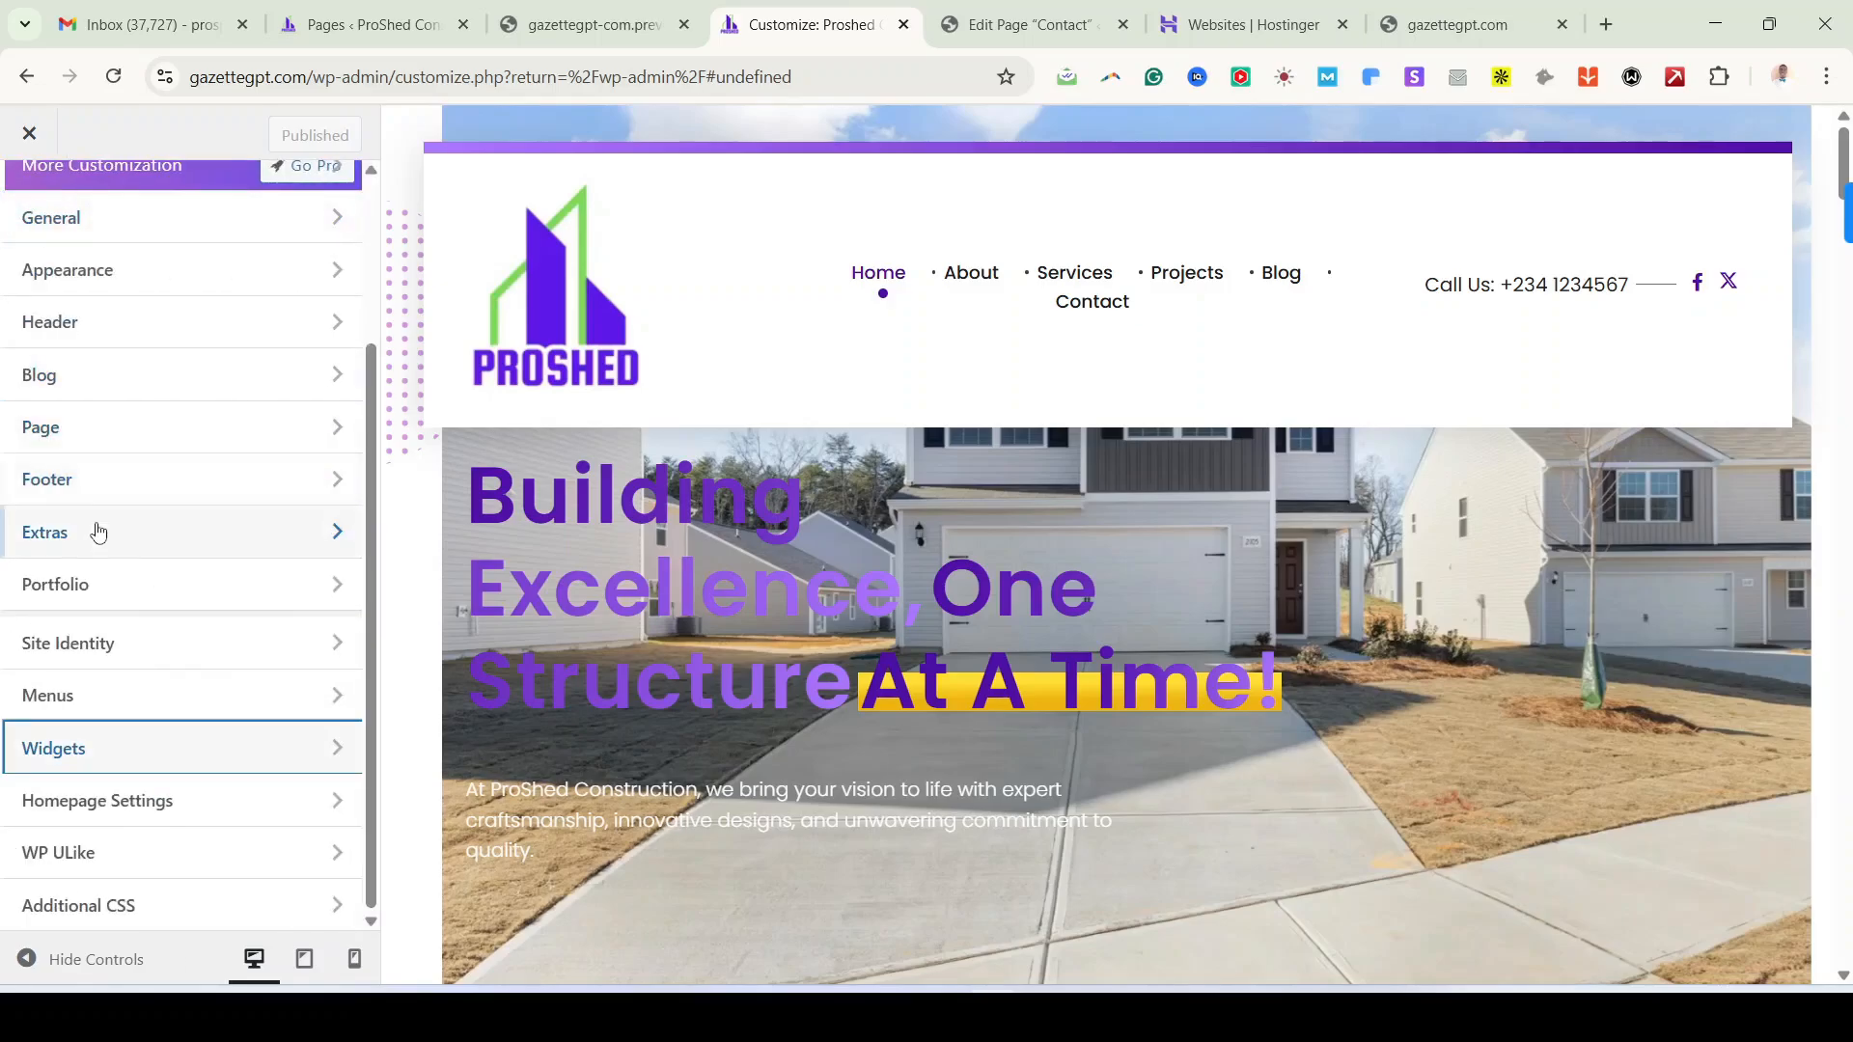
click(113, 804)
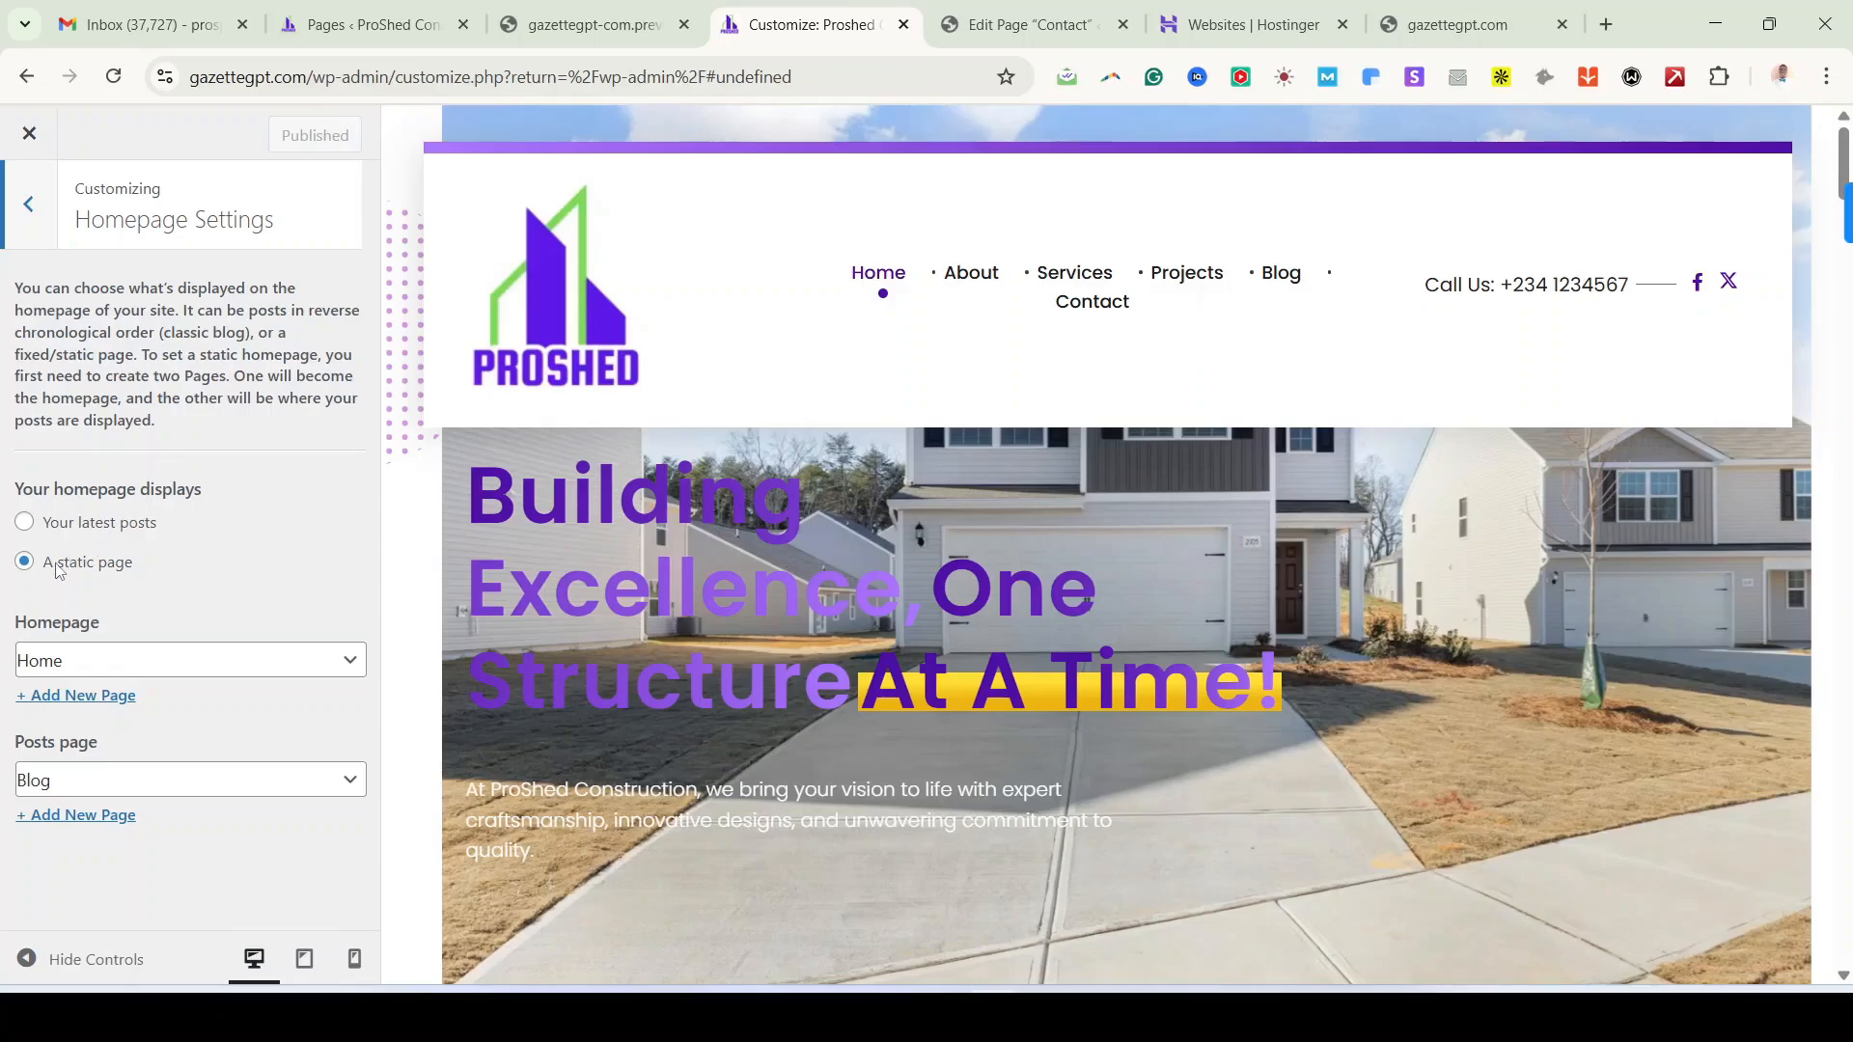
click(109, 662)
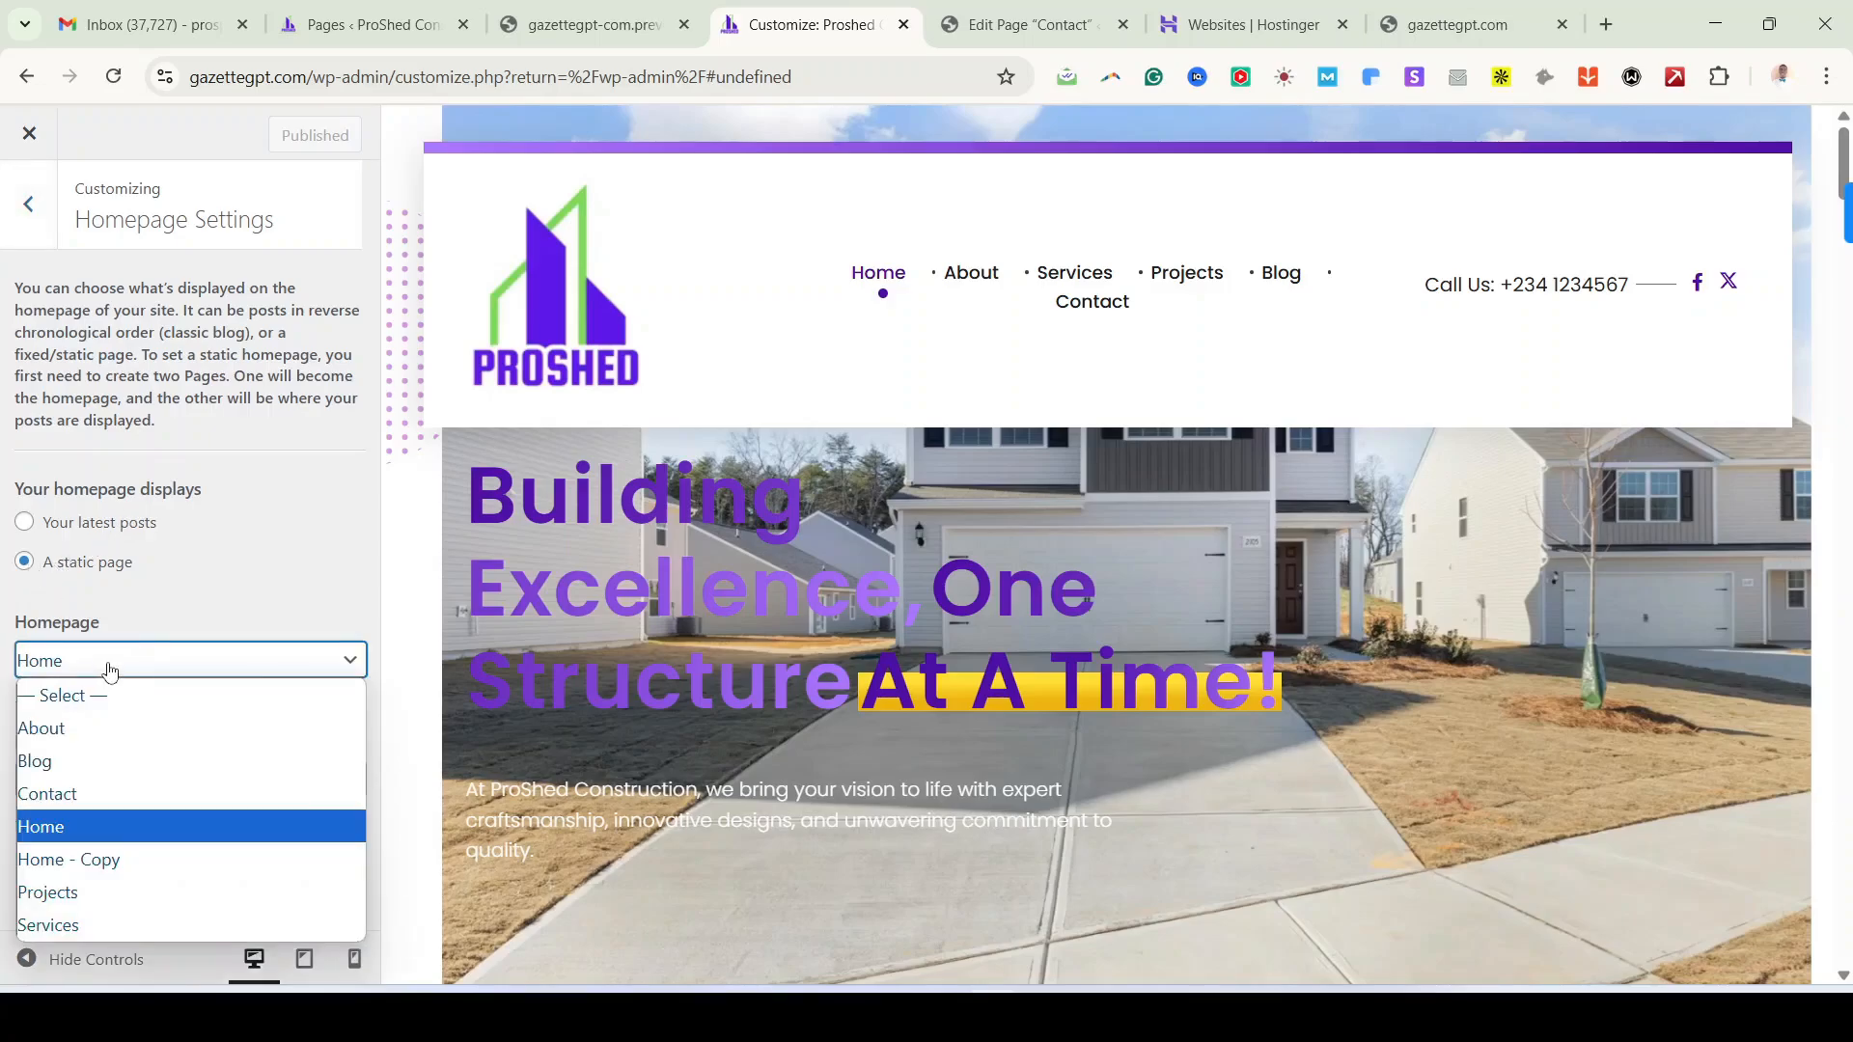
click(67, 826)
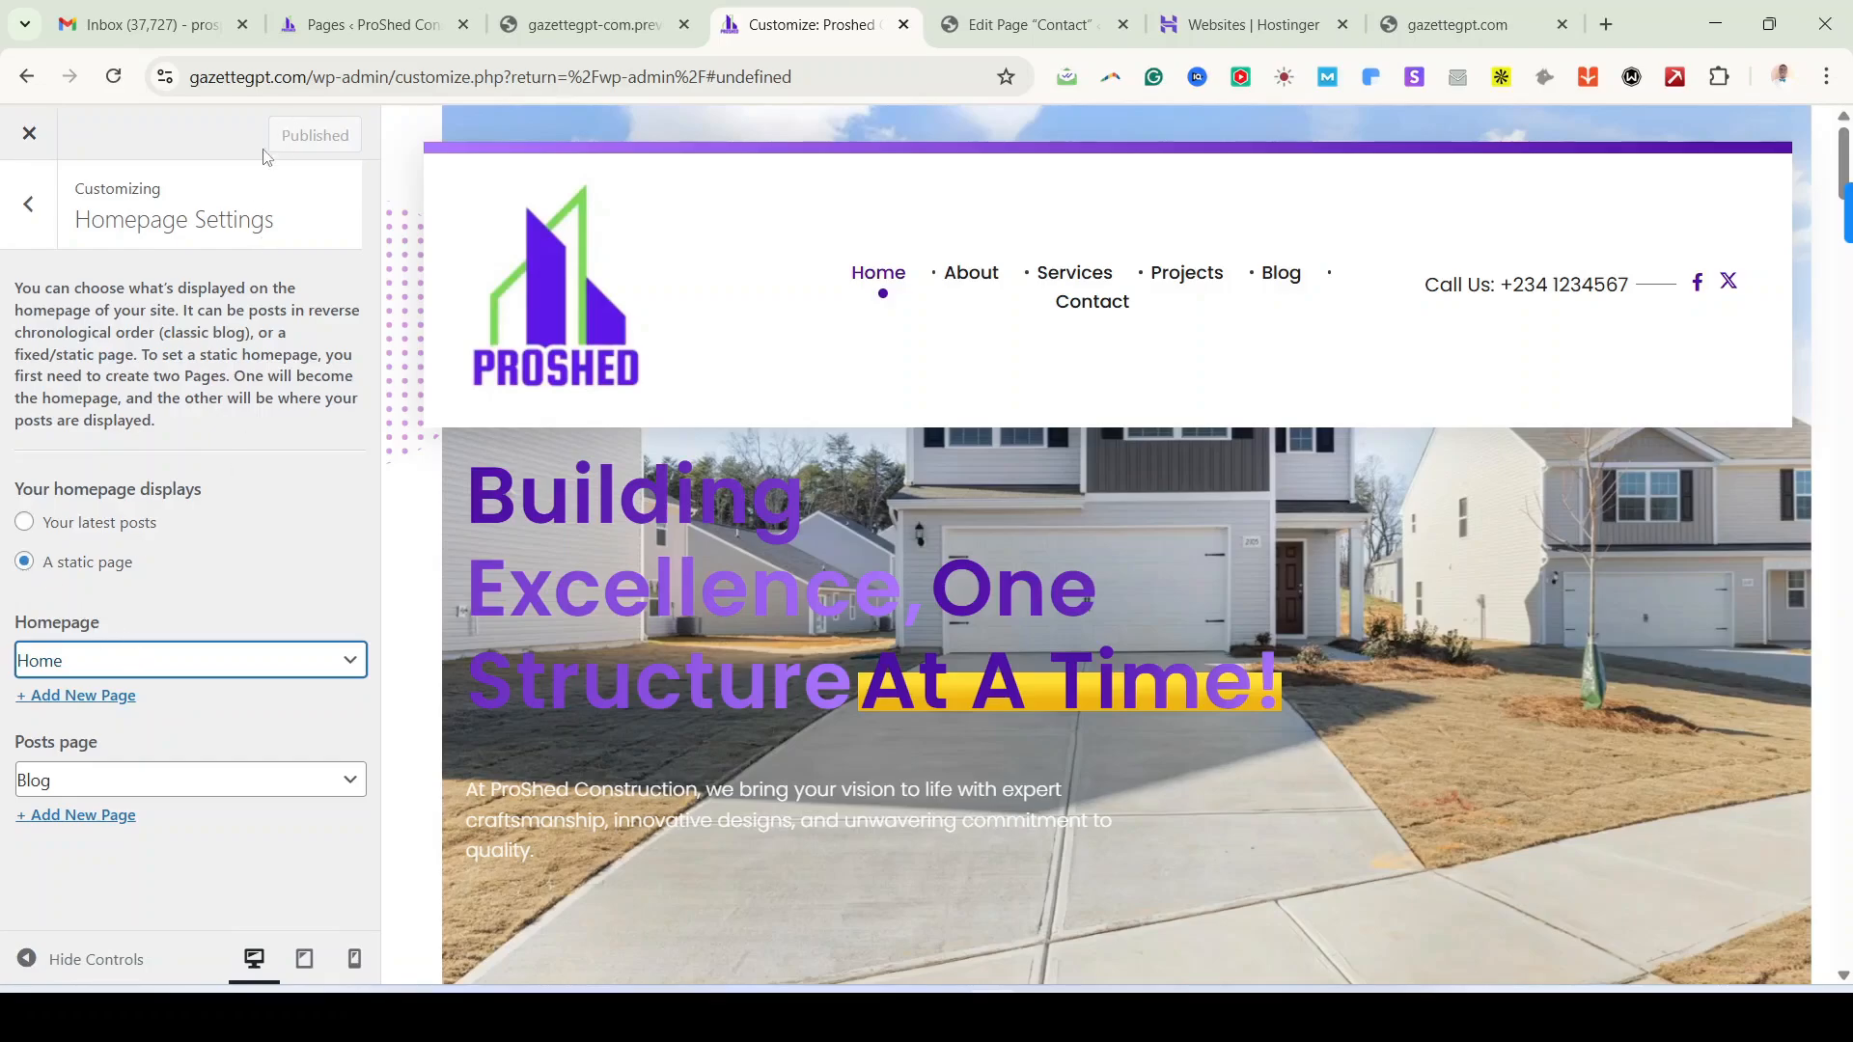
click(48, 214)
click(48, 214)
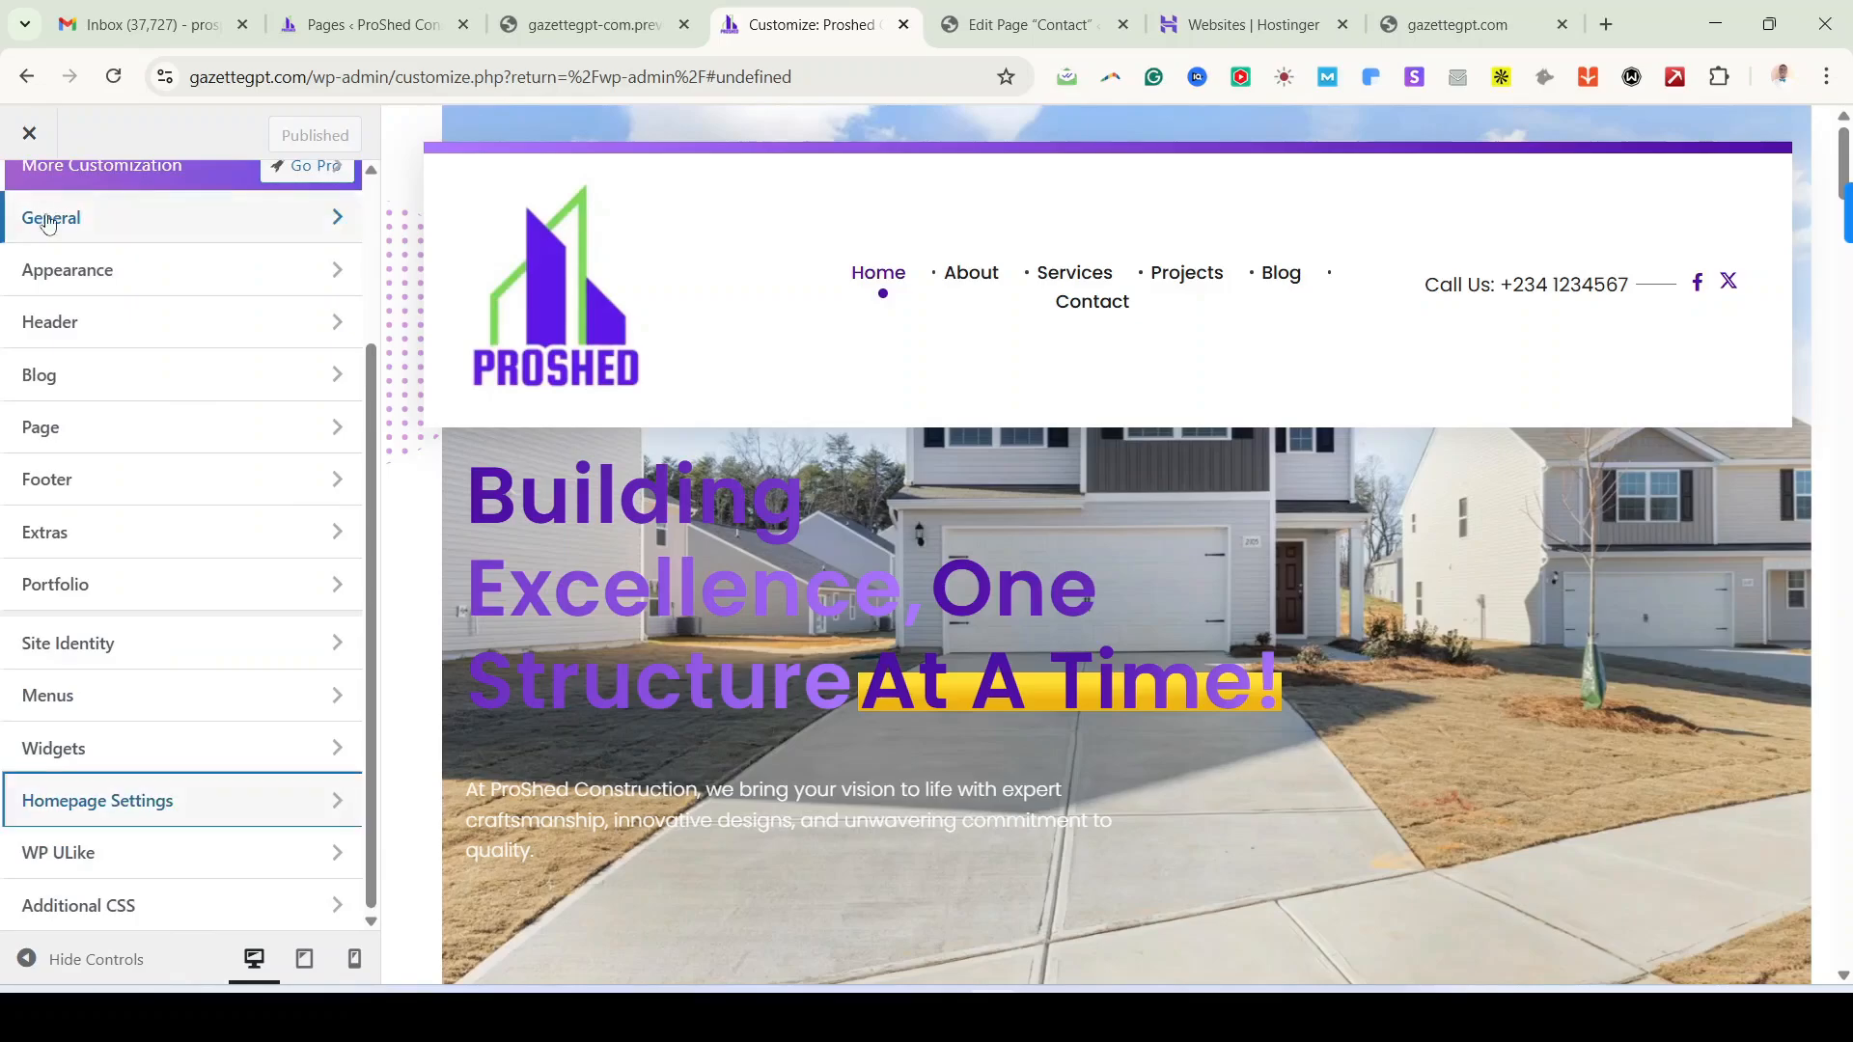
scroll(193, 811, up, 3)
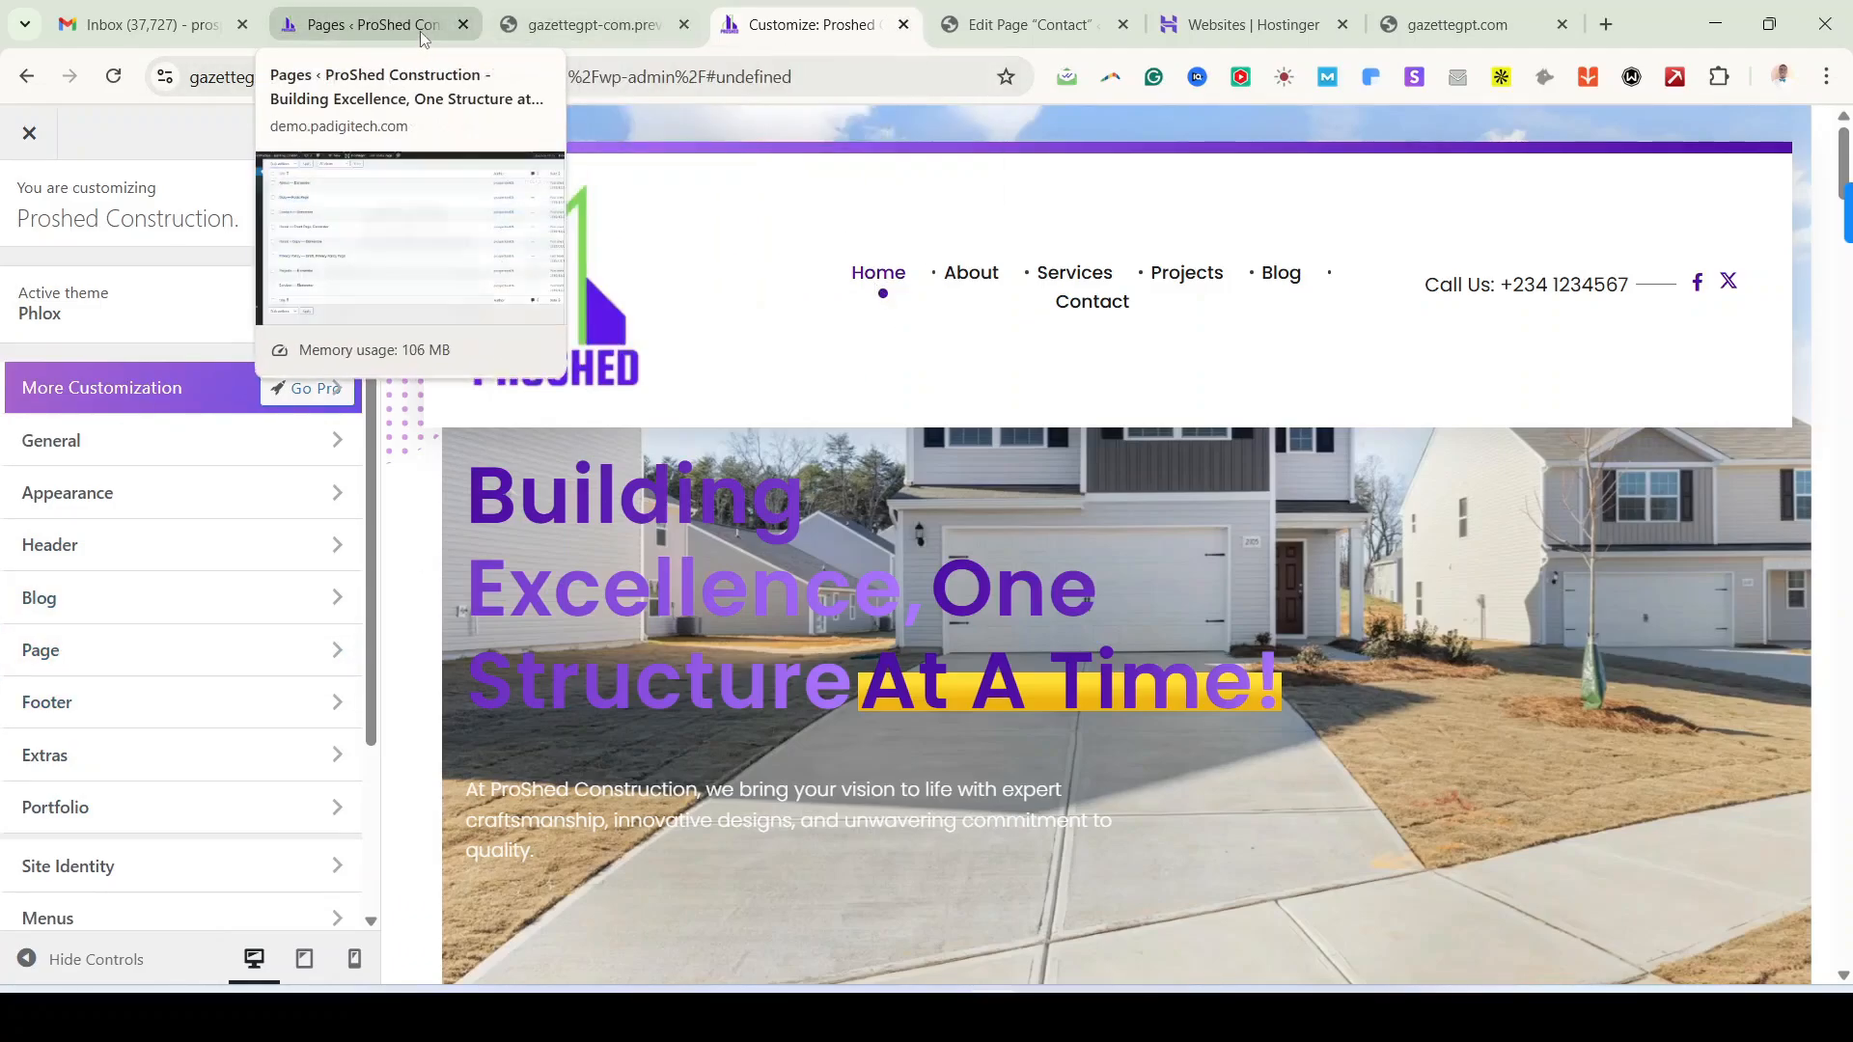
click(358, 25)
click(818, 27)
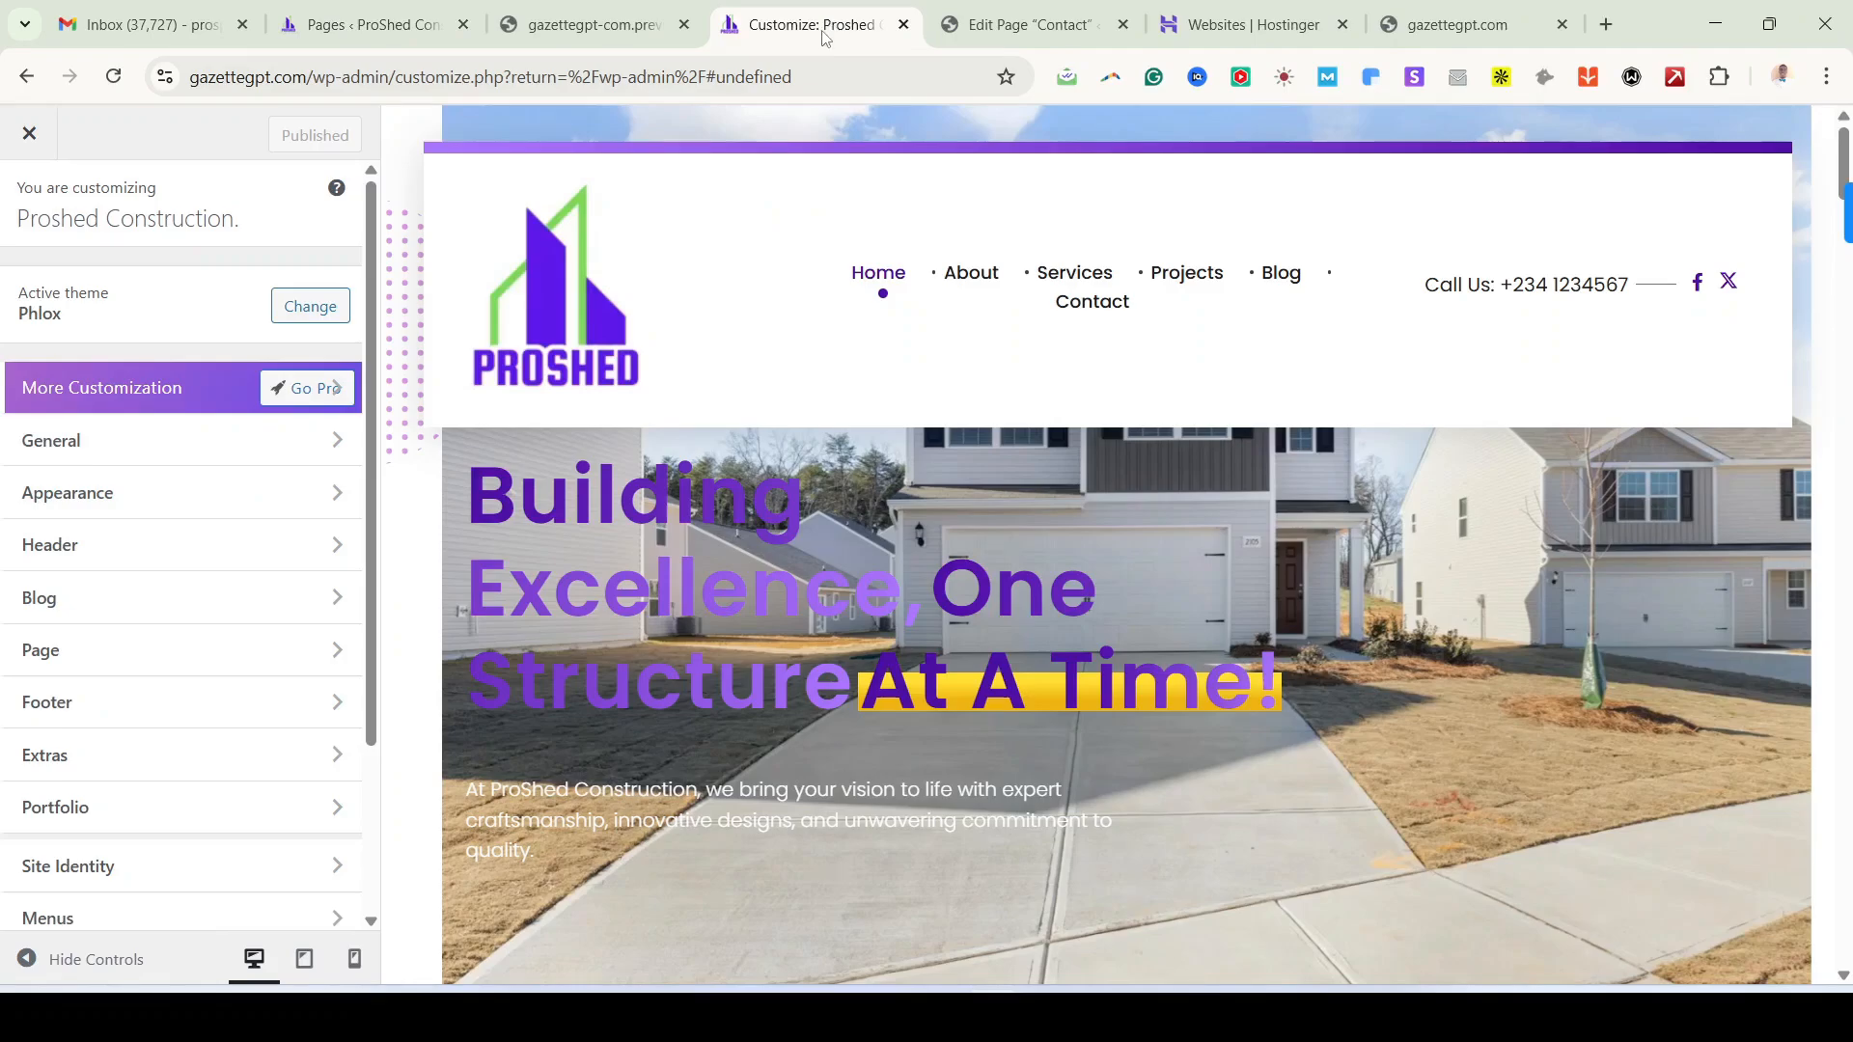
Step: Exit the Customizer, open Appearance > Menus in a new tab, and close the Contact editor and preview tabs
click(42, 140)
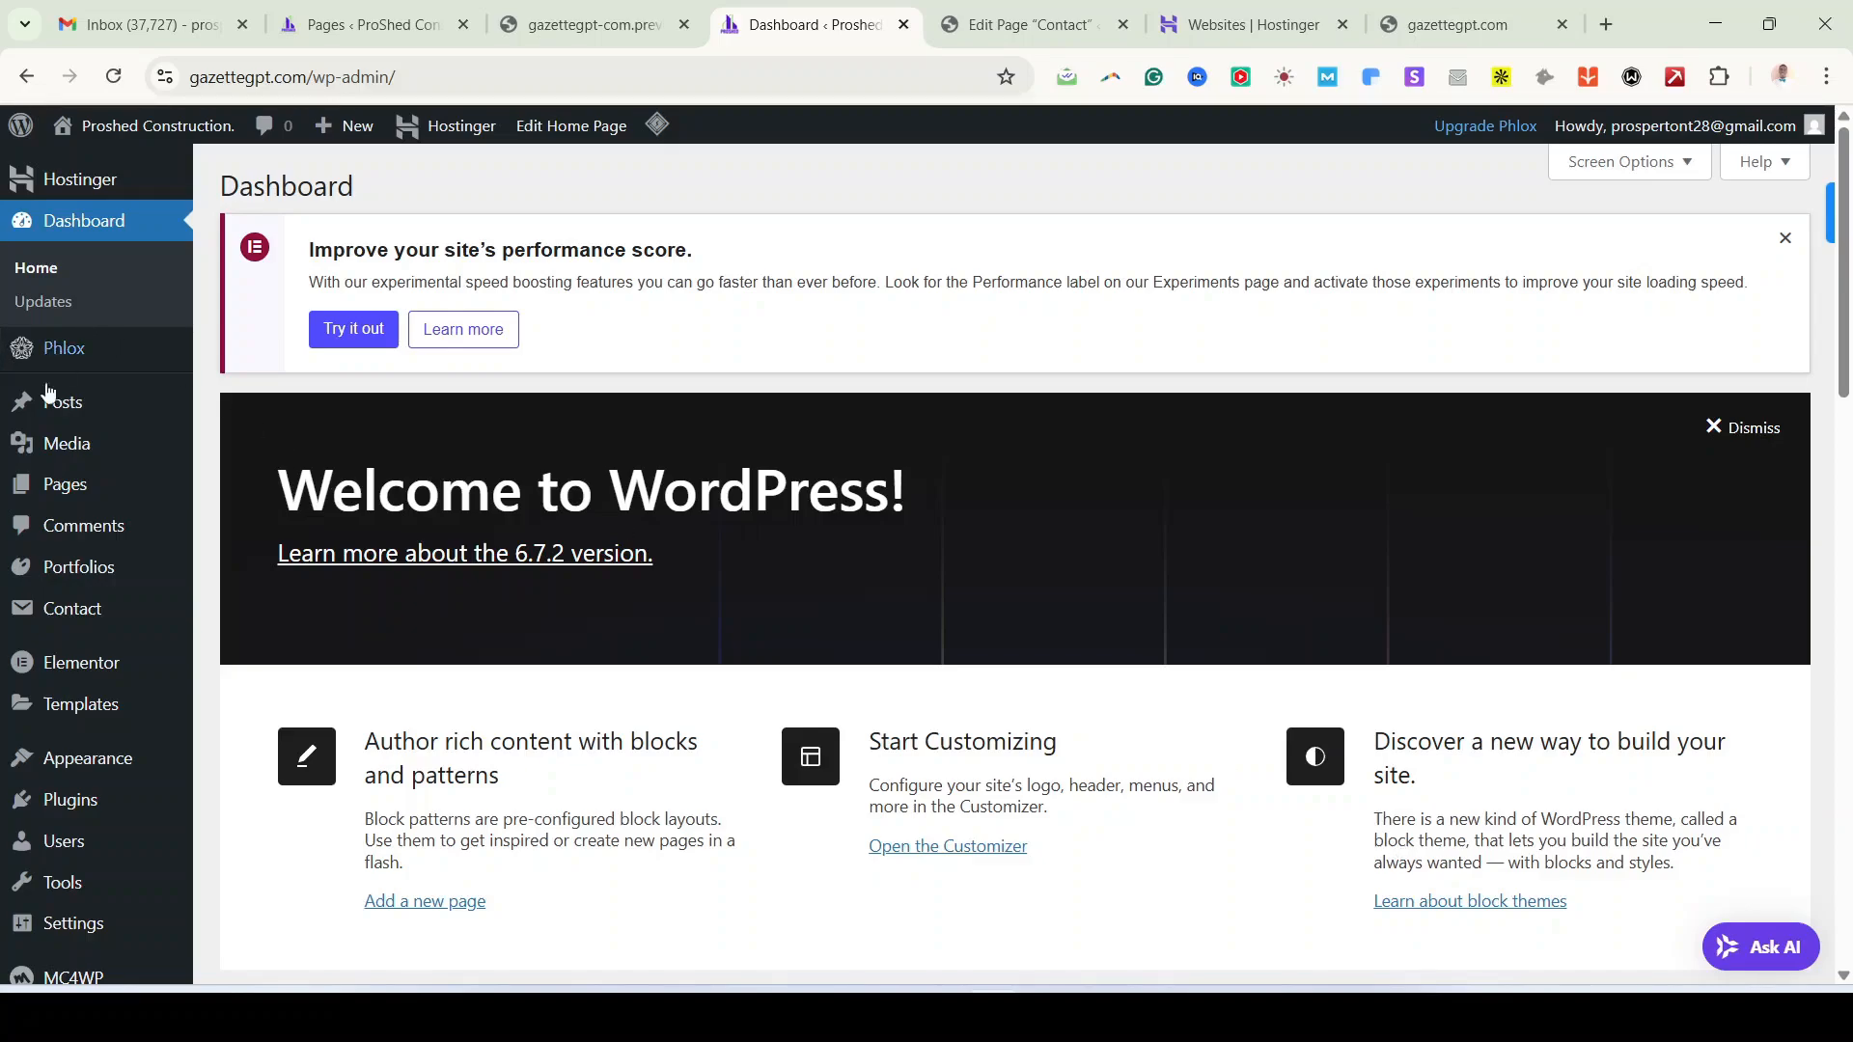
mouse_move(42, 751)
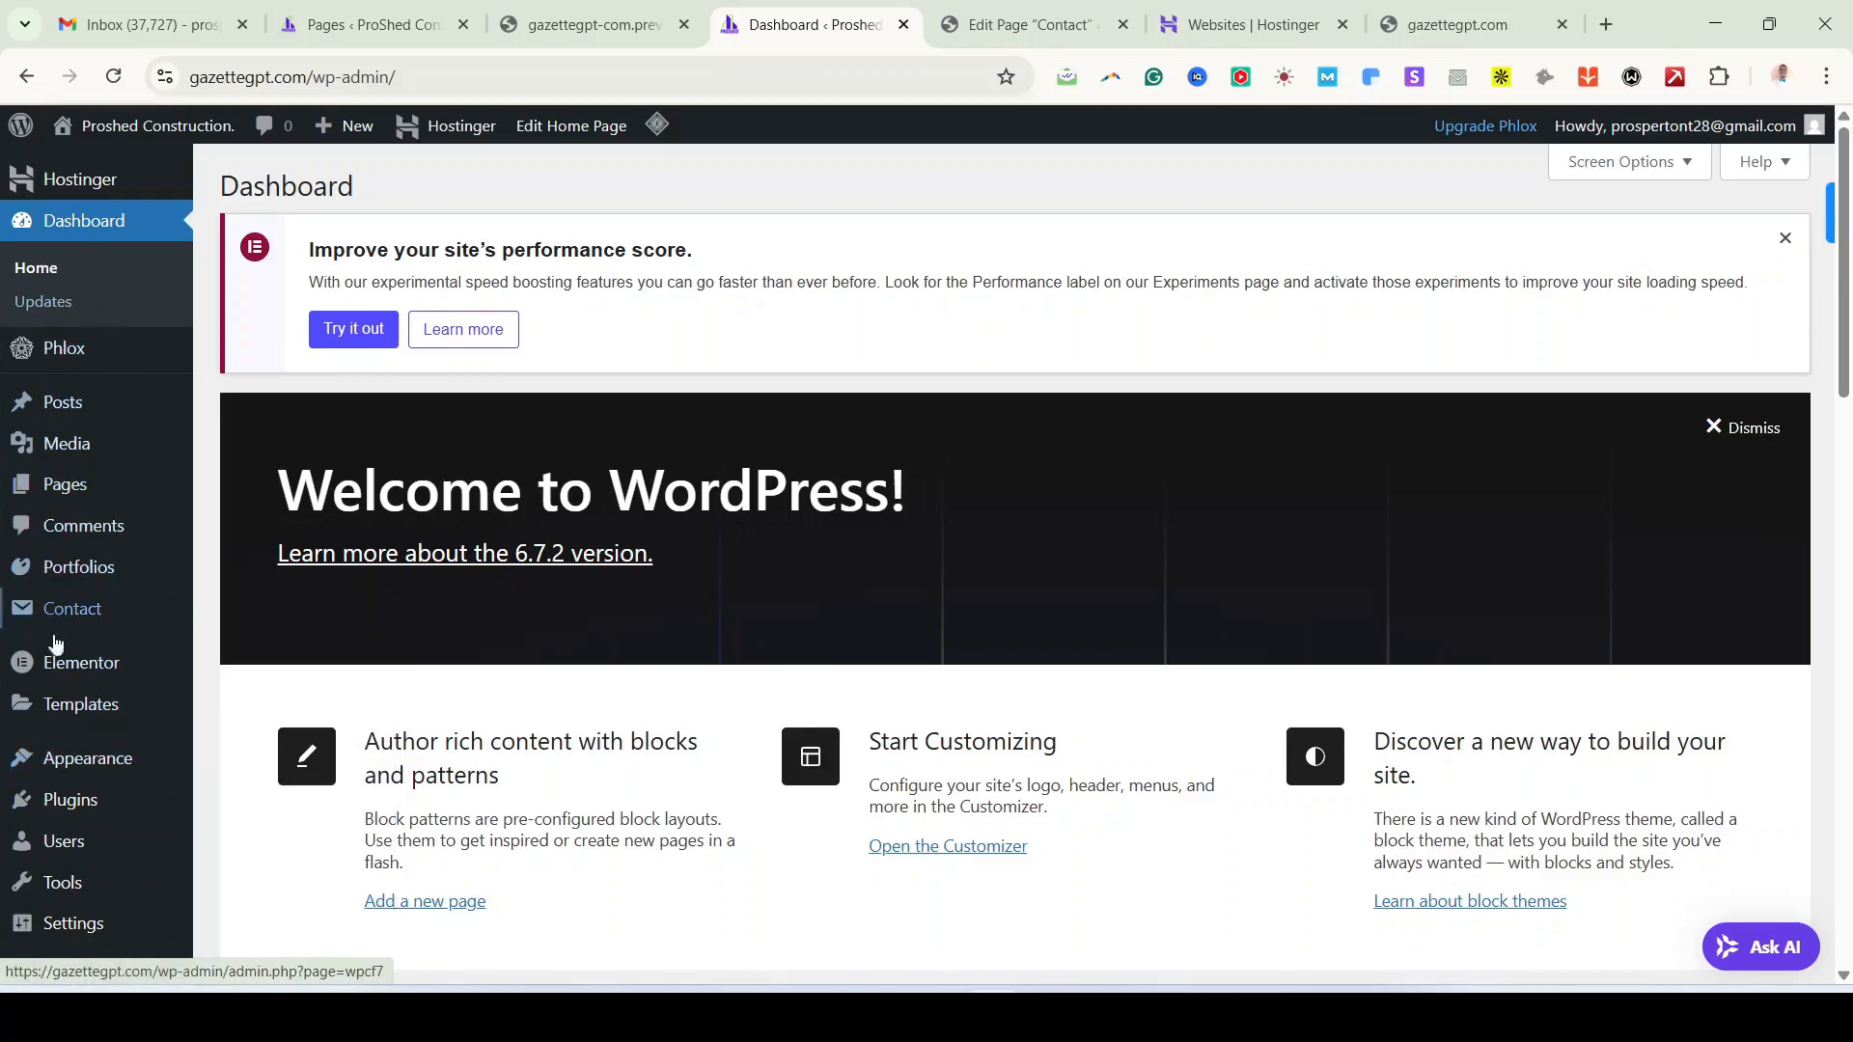
mouse_move(94, 768)
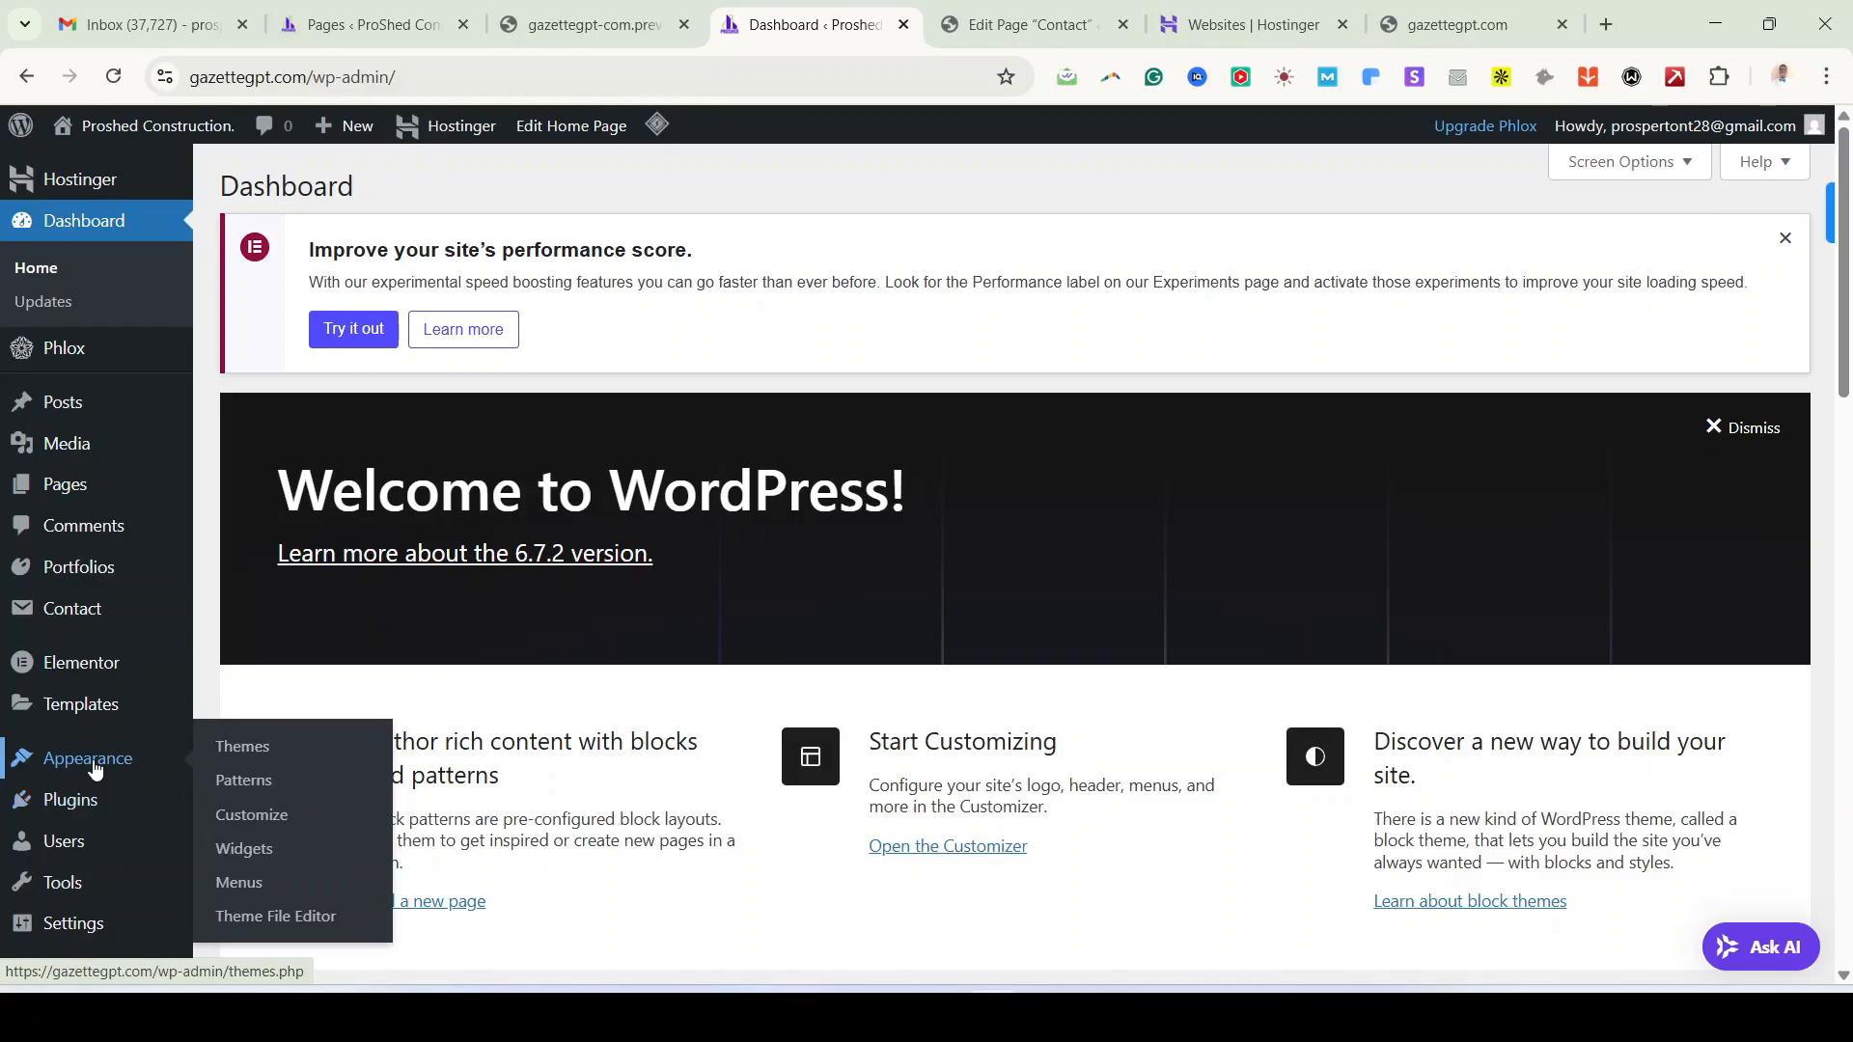
right_click(241, 882)
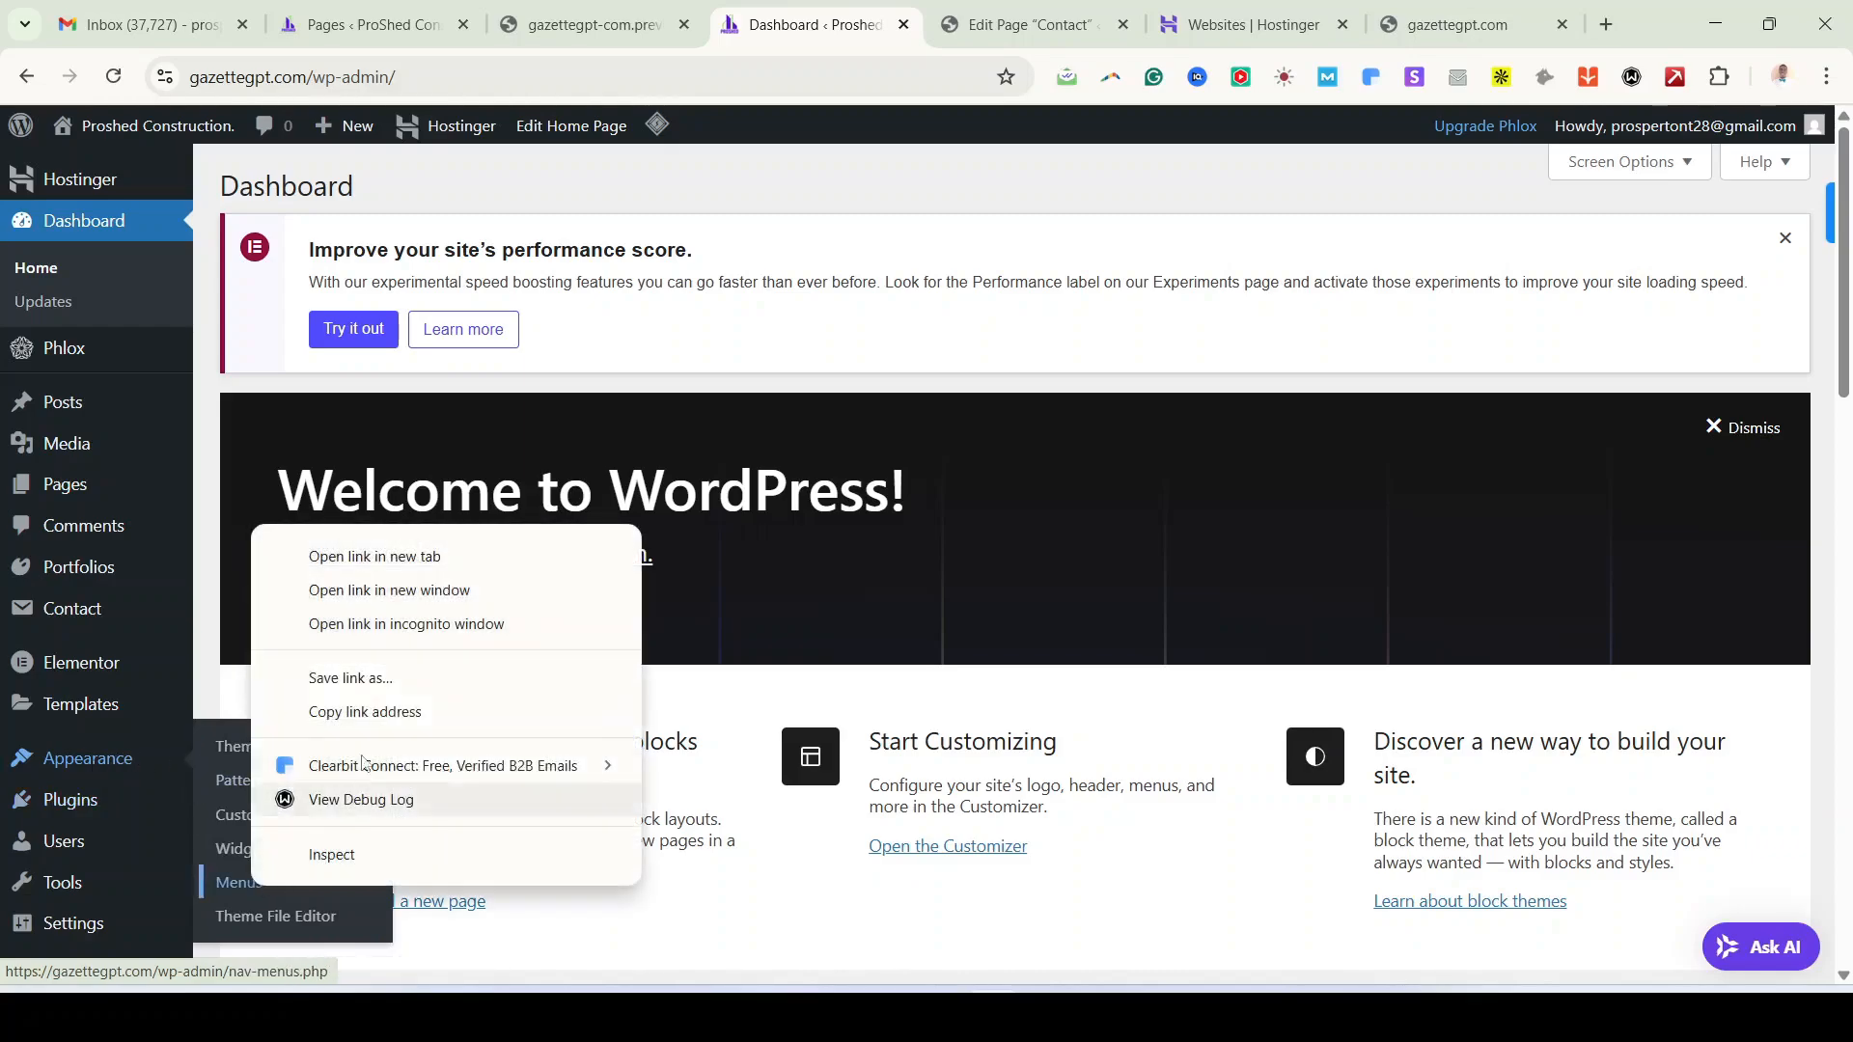
click(337, 566)
click(1177, 21)
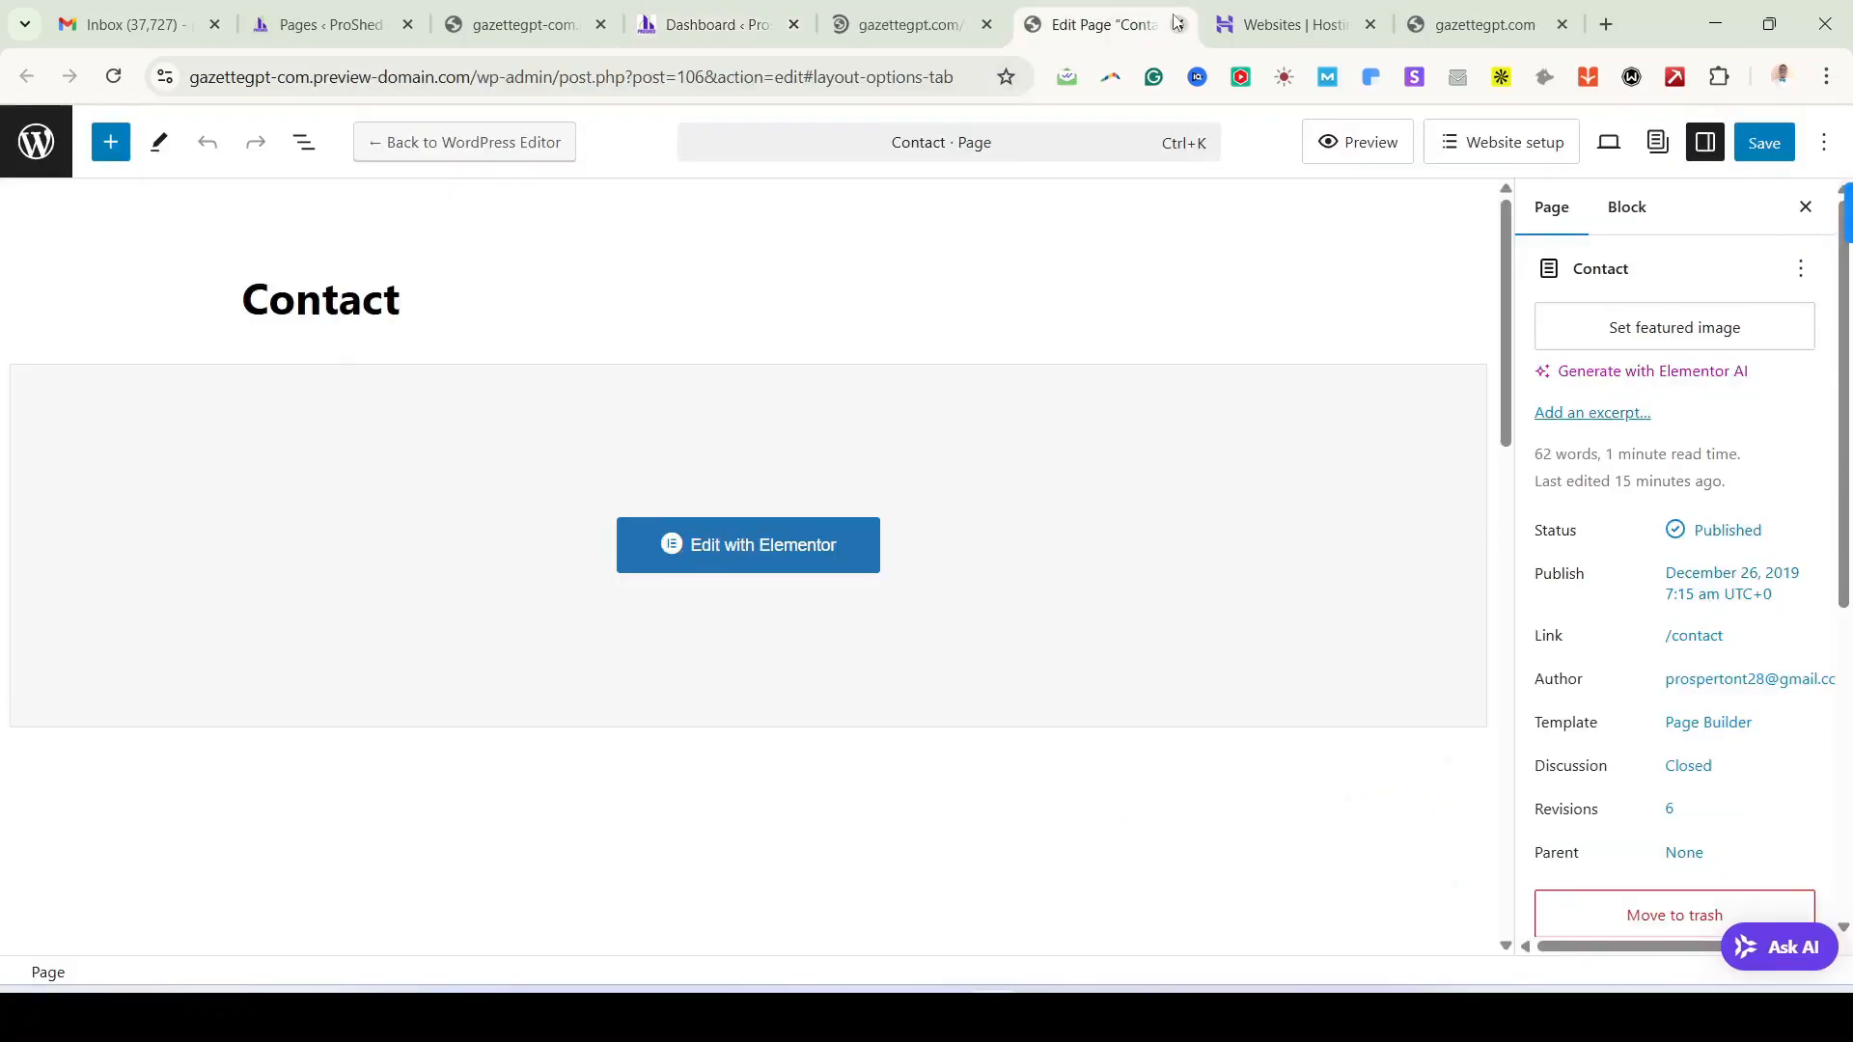
click(1179, 24)
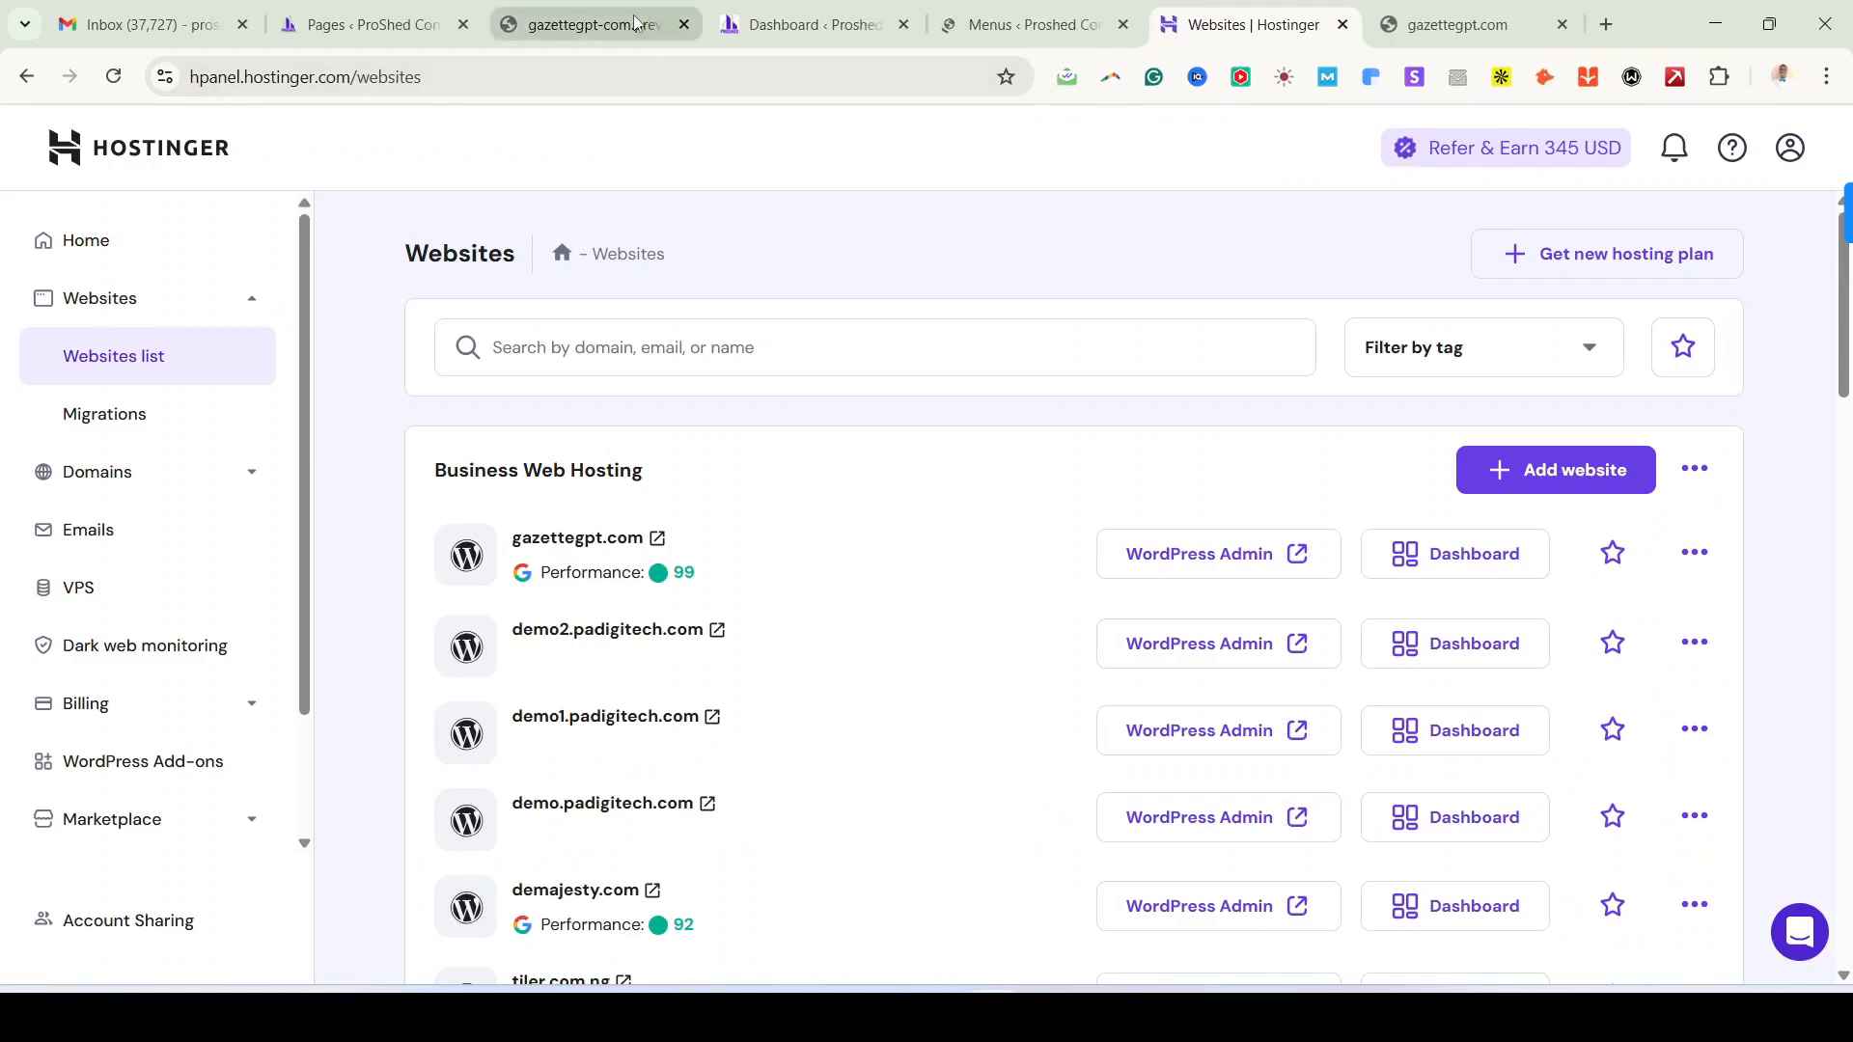
click(634, 22)
click(684, 24)
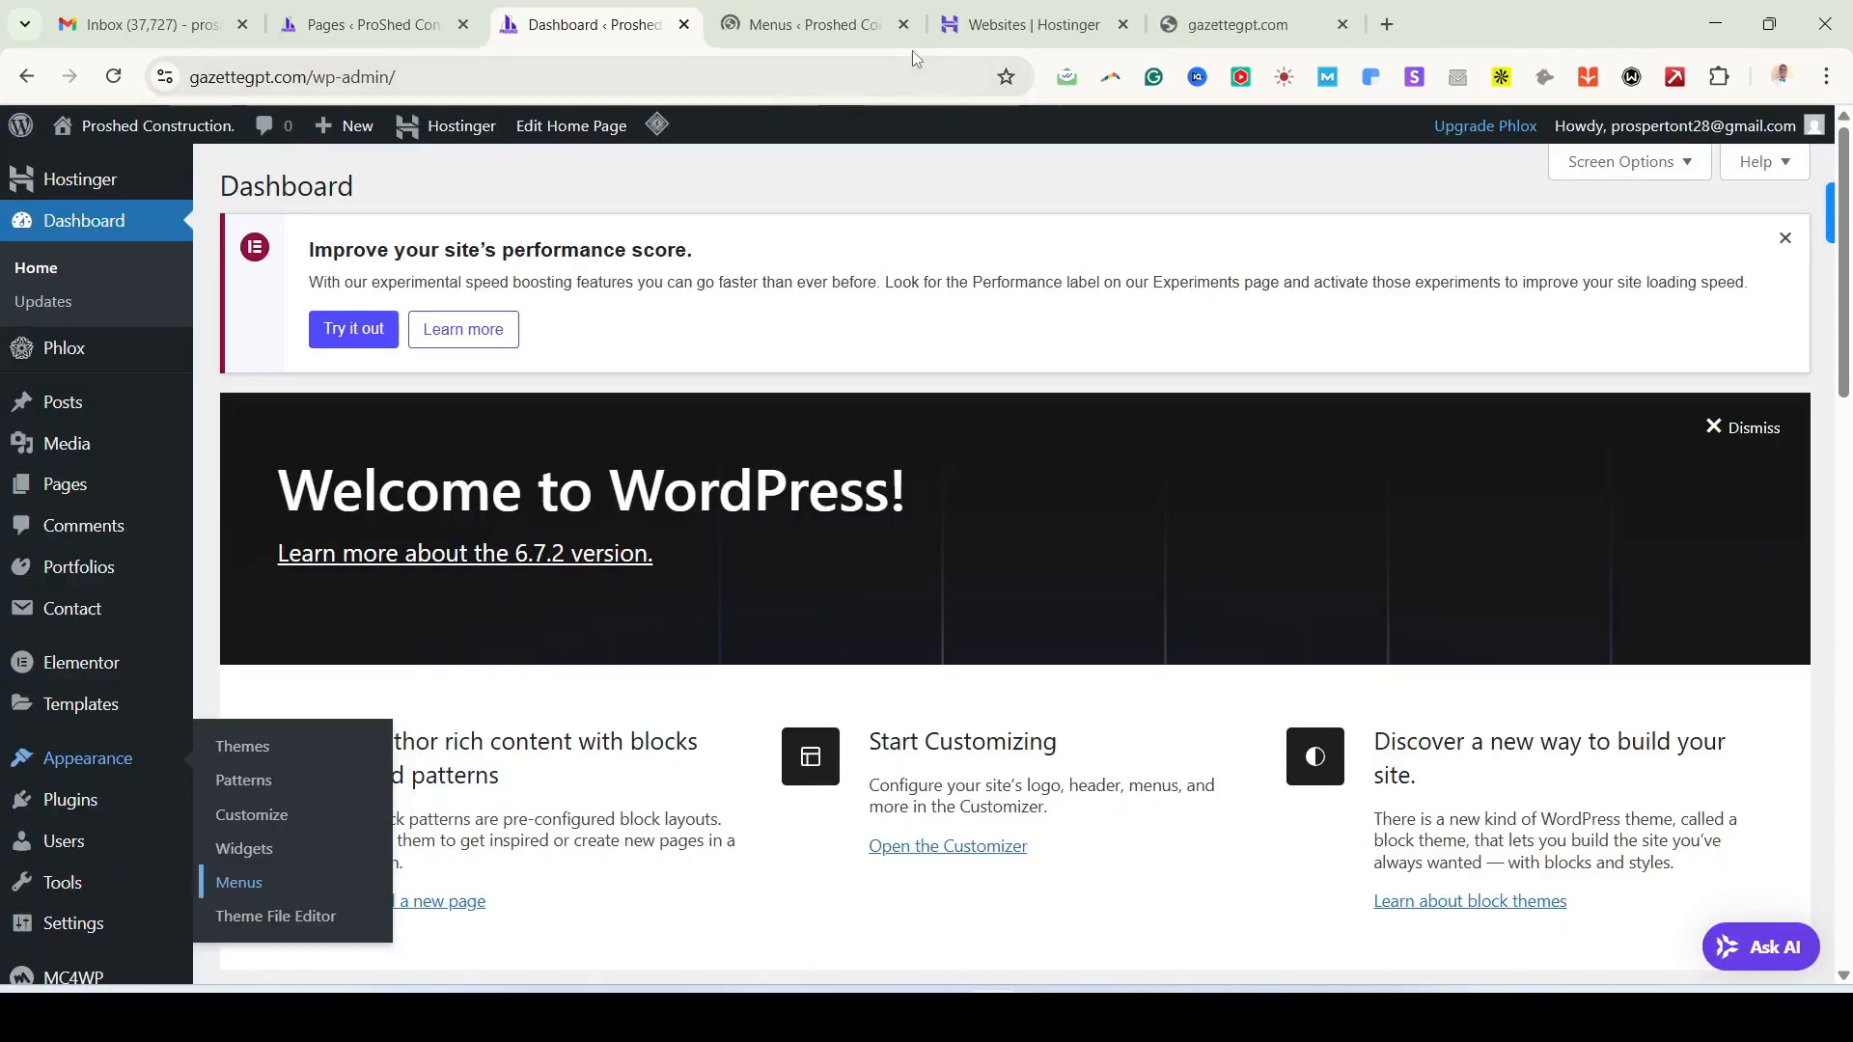
click(835, 29)
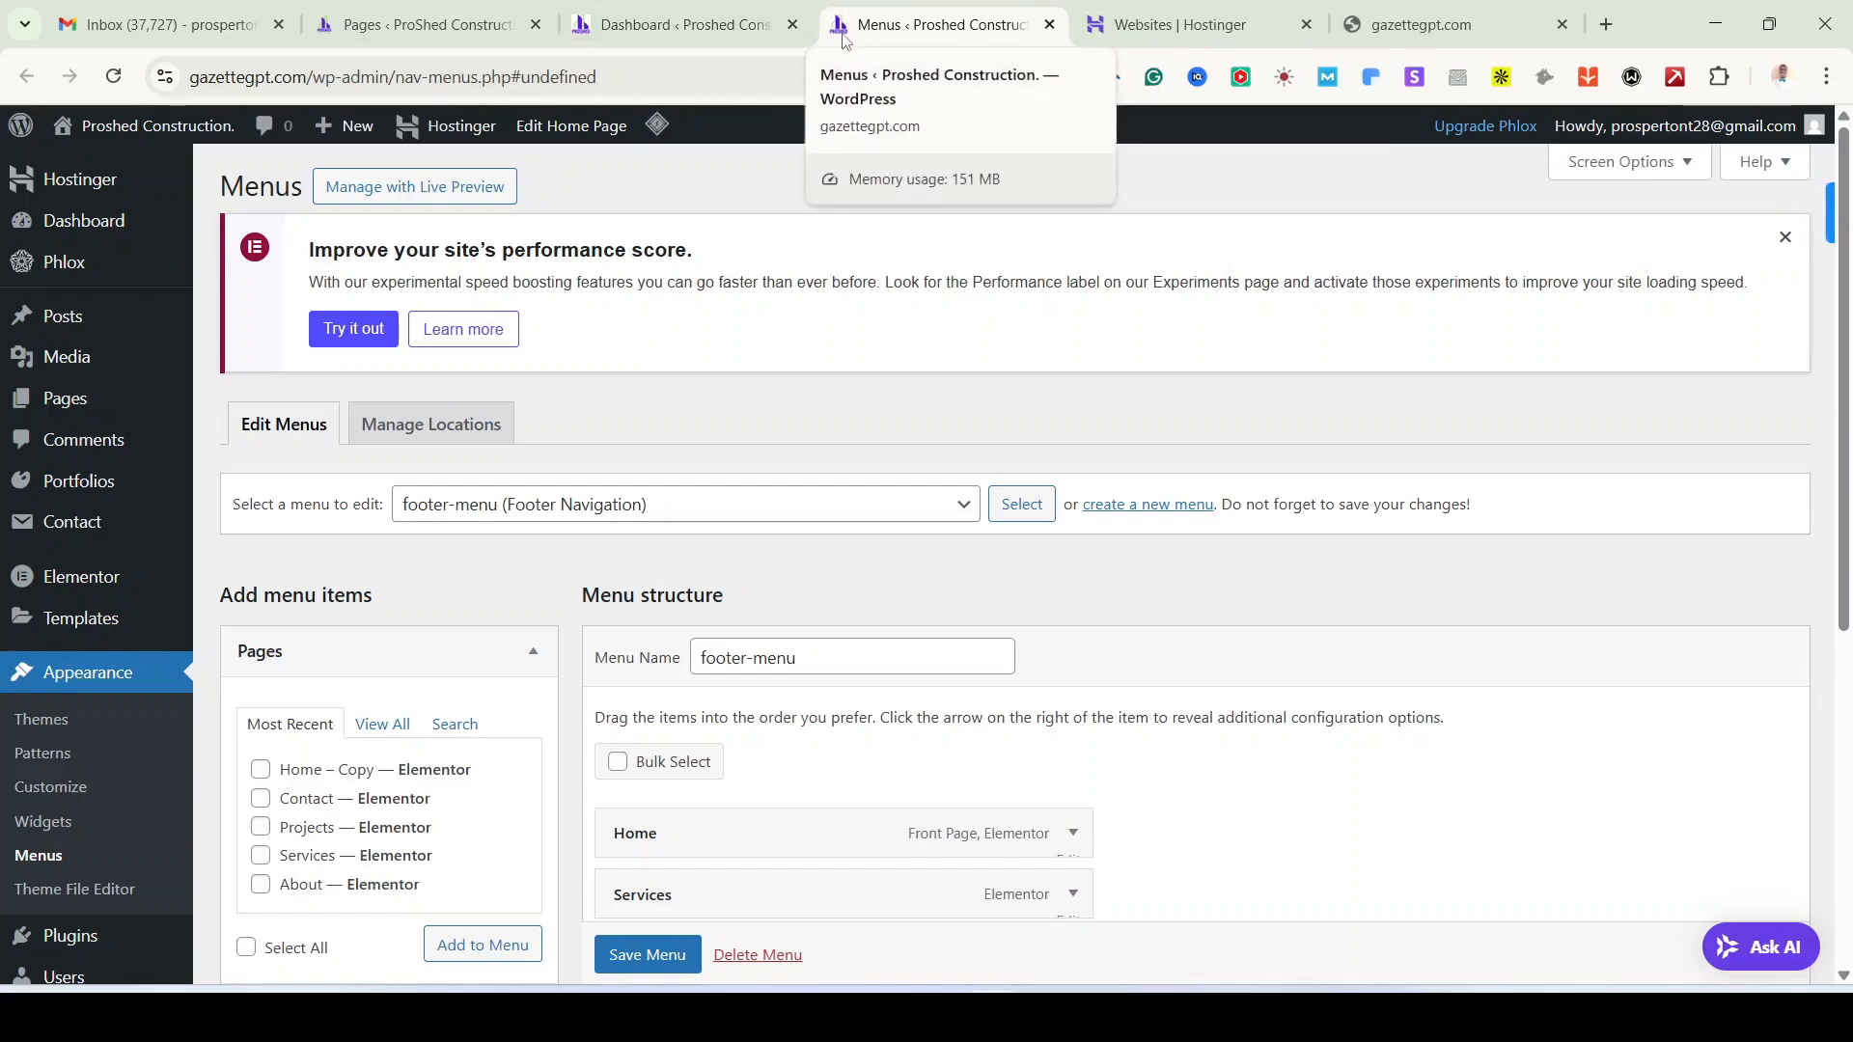
Step: Check the menu dropdown, keep footer-menu selected, and open the Pages list in a new tab
scroll(557, 654, down, 1)
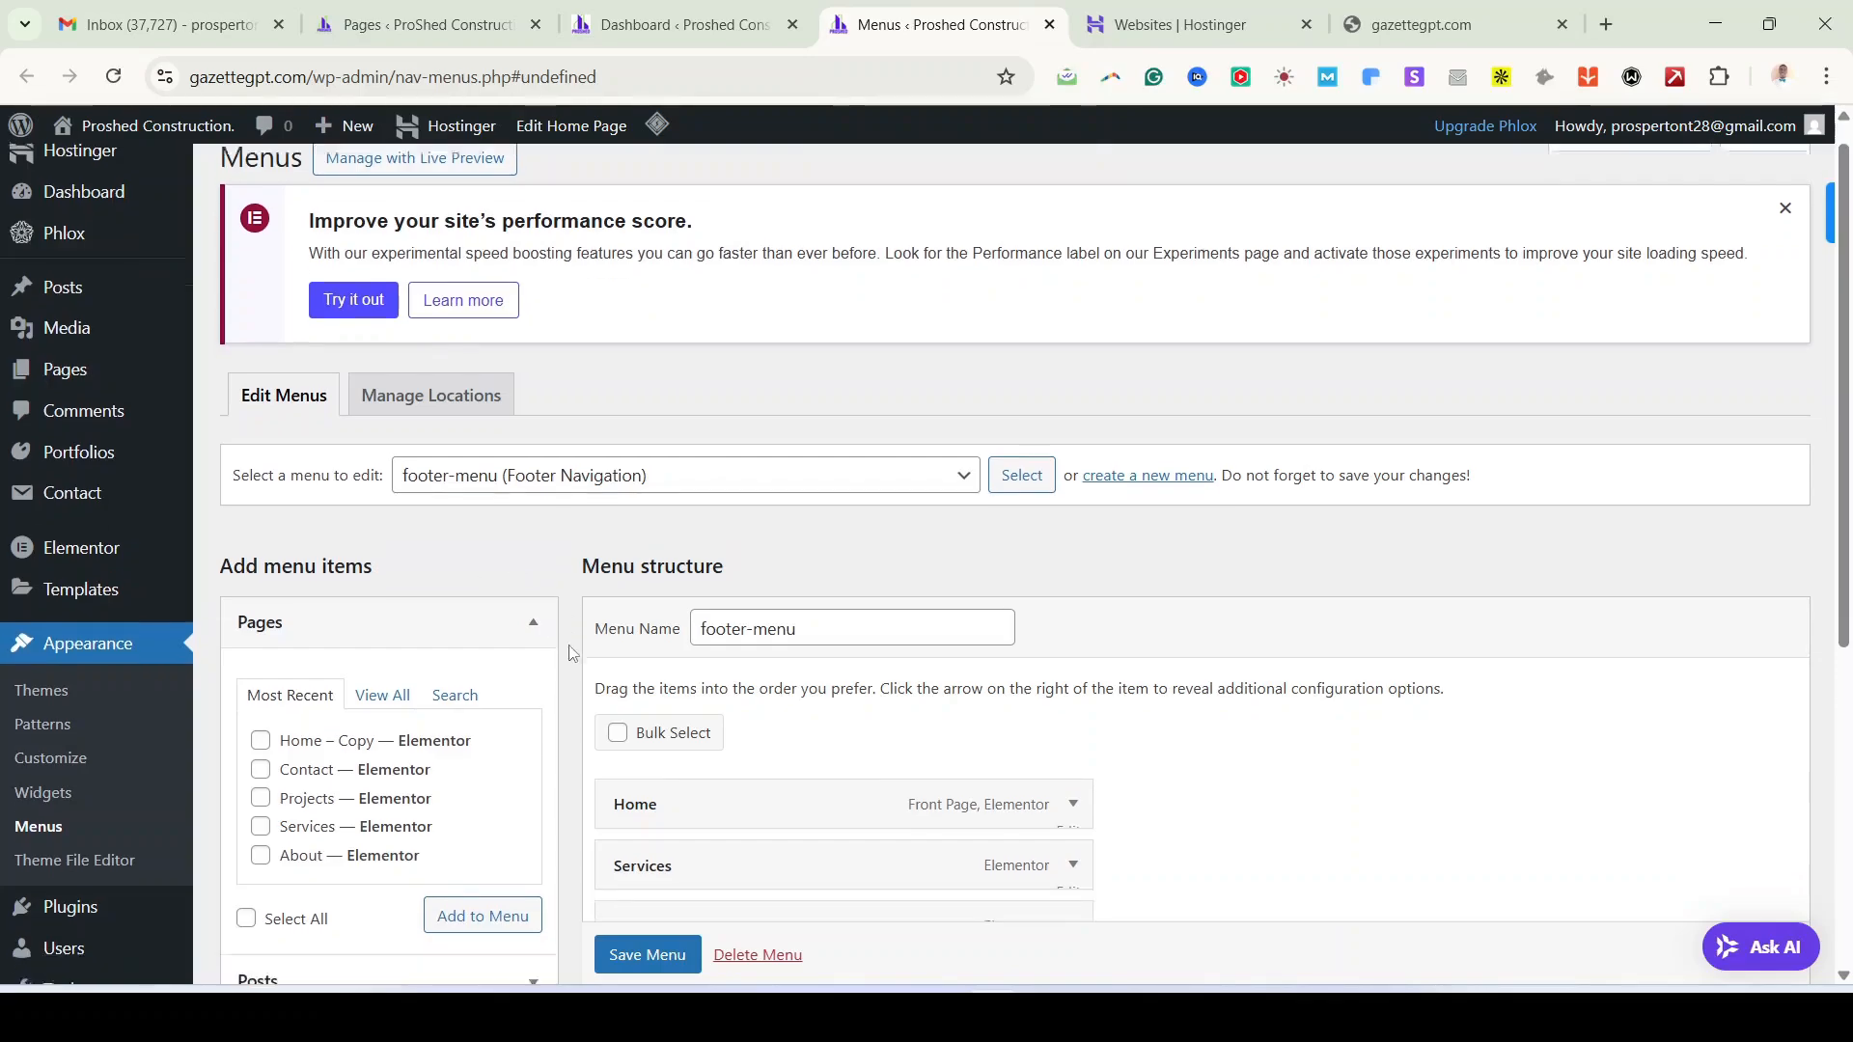
scroll(530, 623, down, 1)
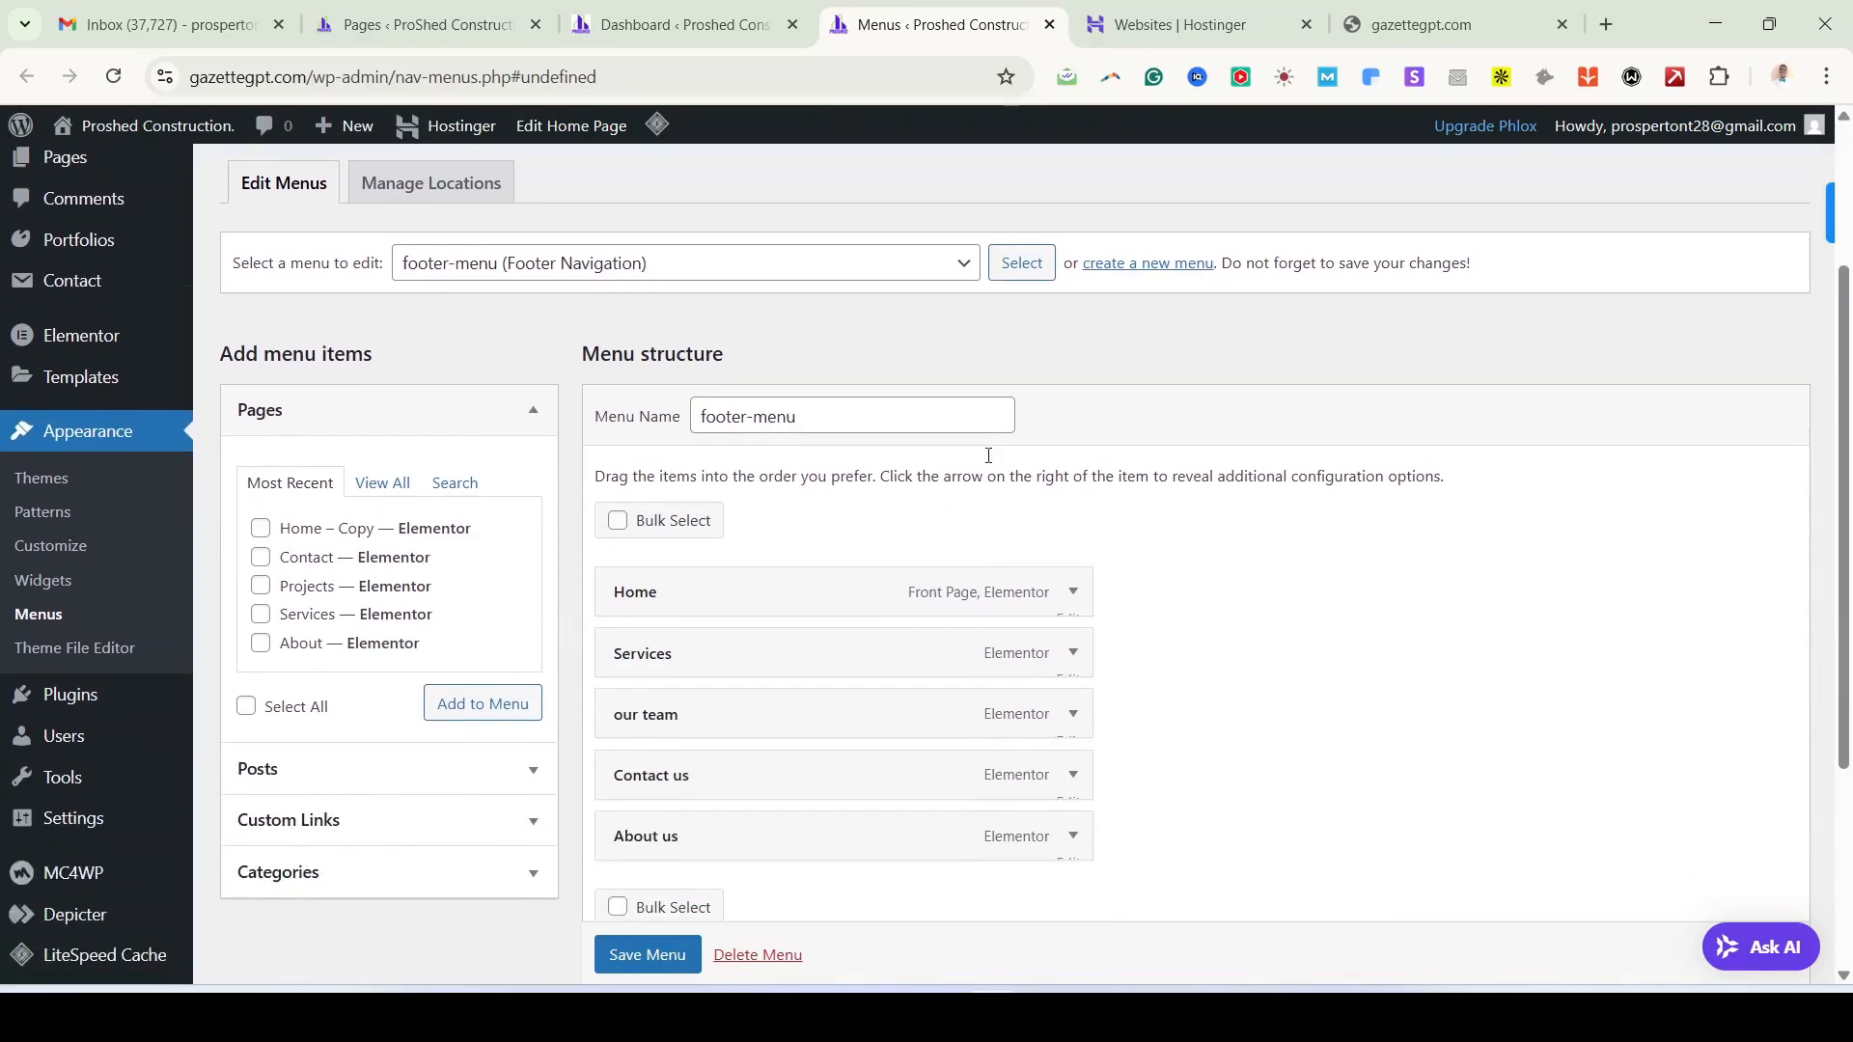
click(951, 270)
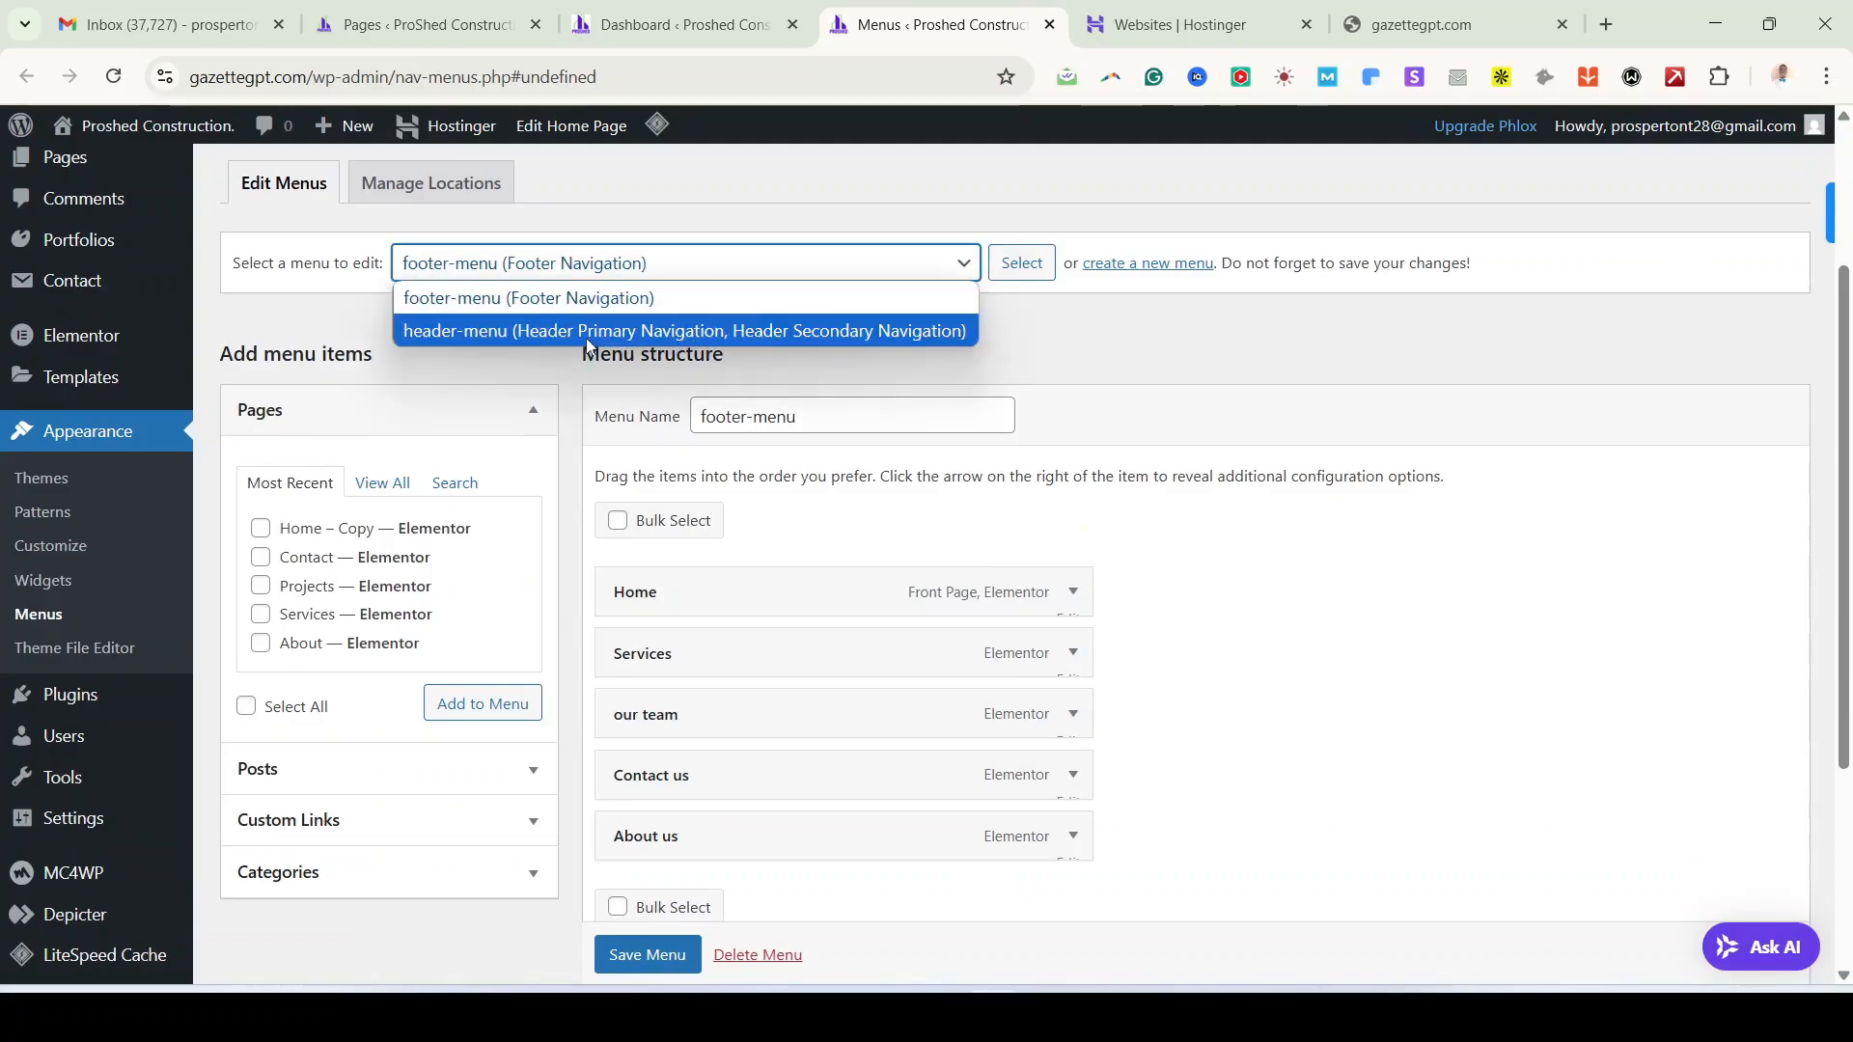
click(1249, 716)
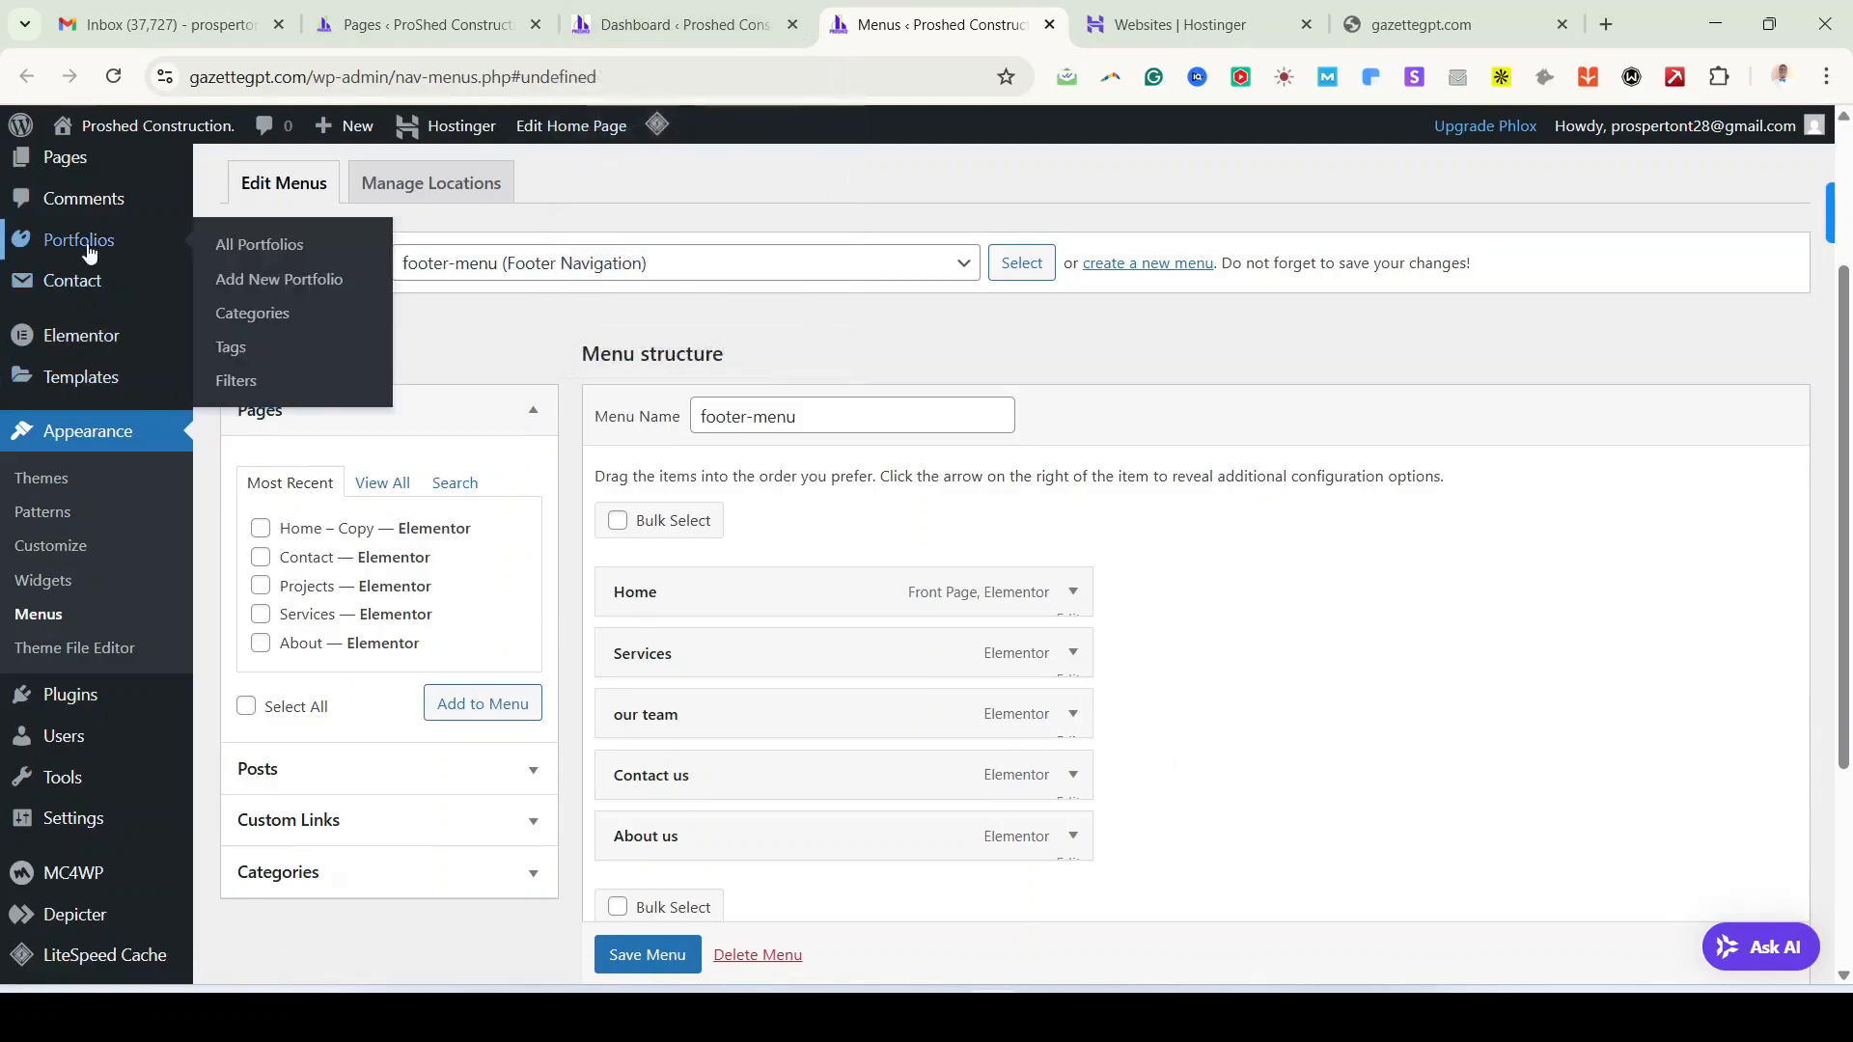
scroll(80, 827, down, 3)
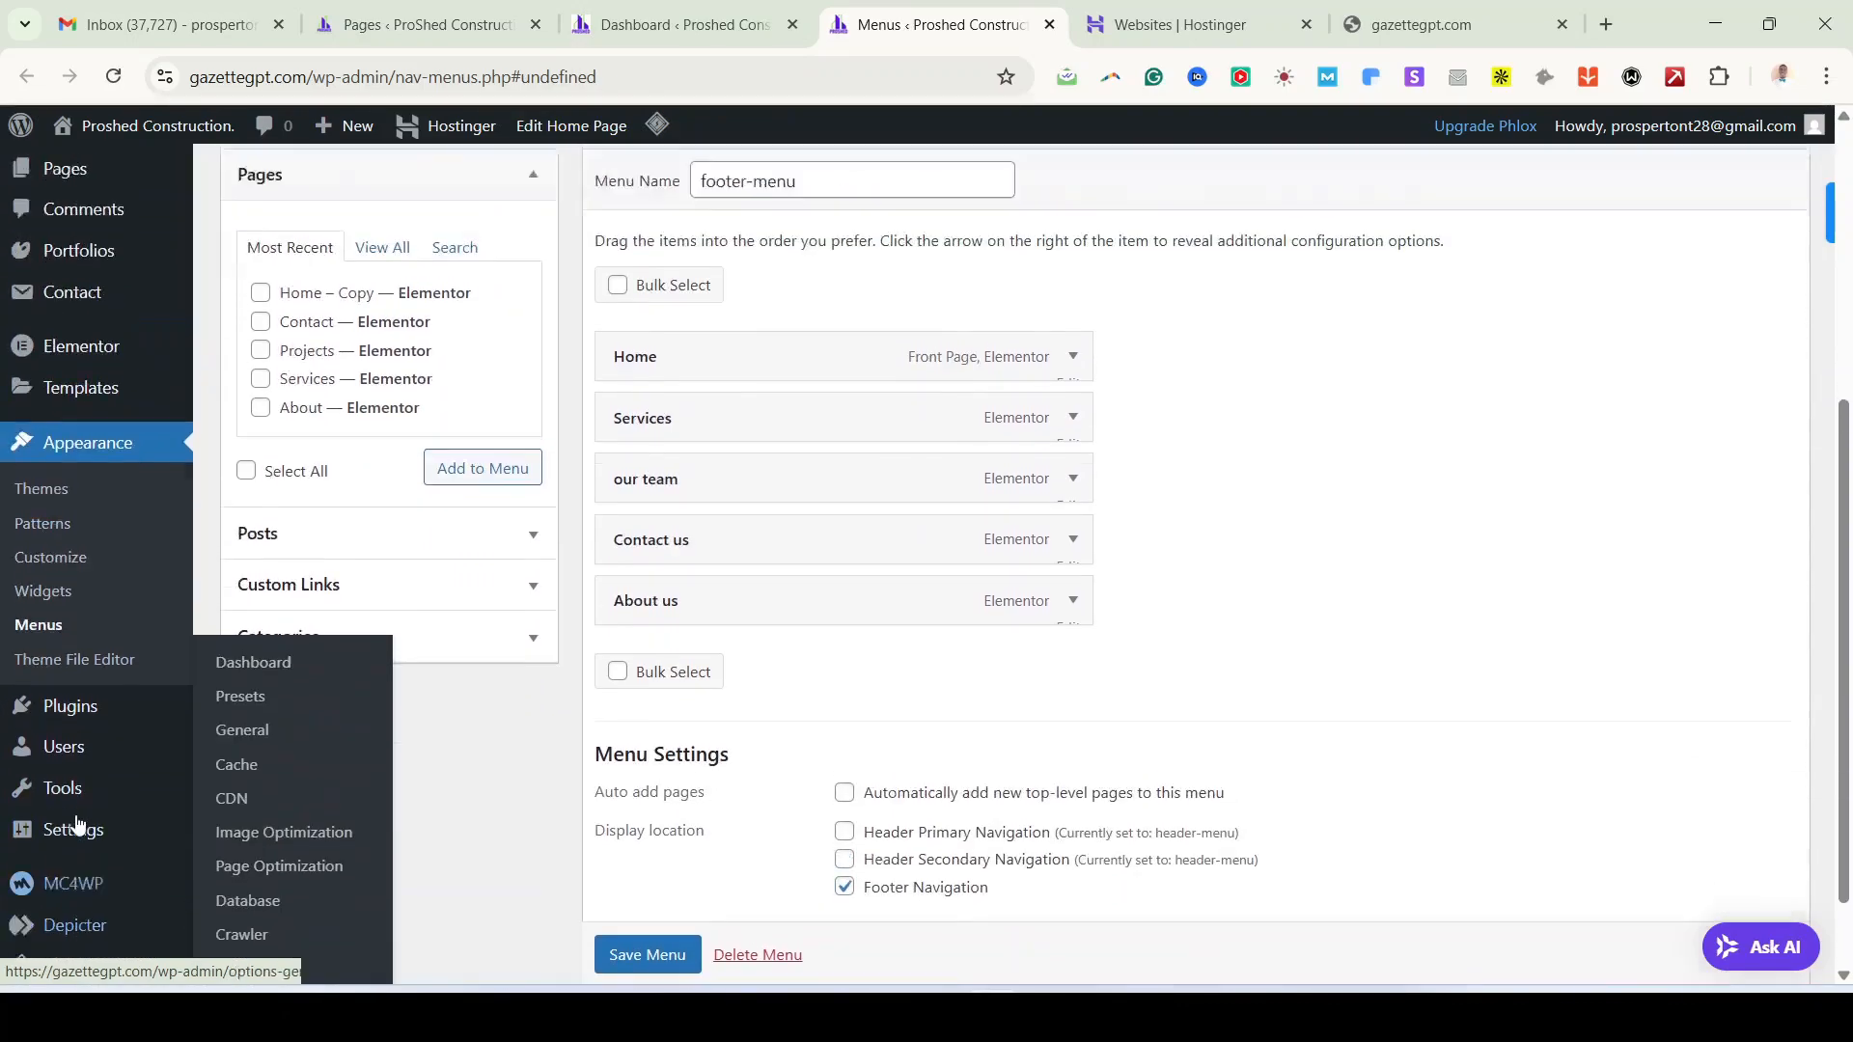
scroll(58, 714, up, 5)
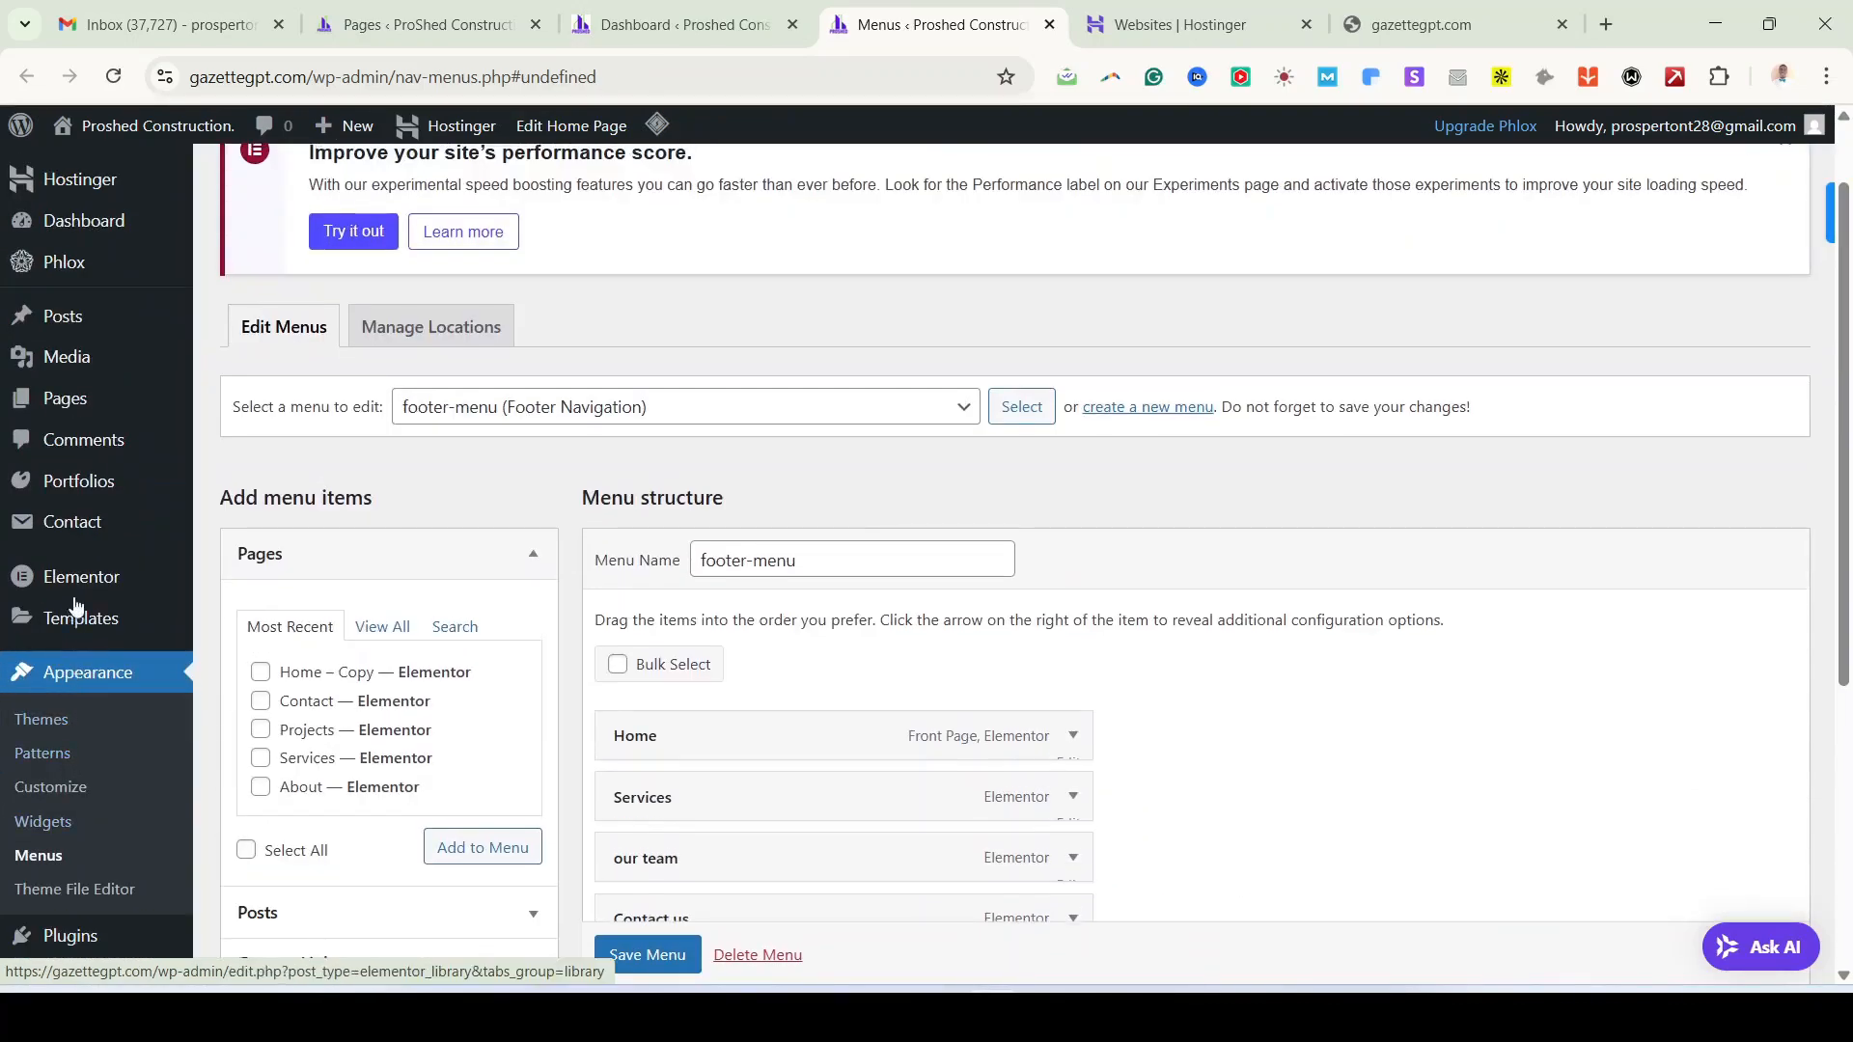
right_click(58, 399)
click(165, 422)
click(1052, 32)
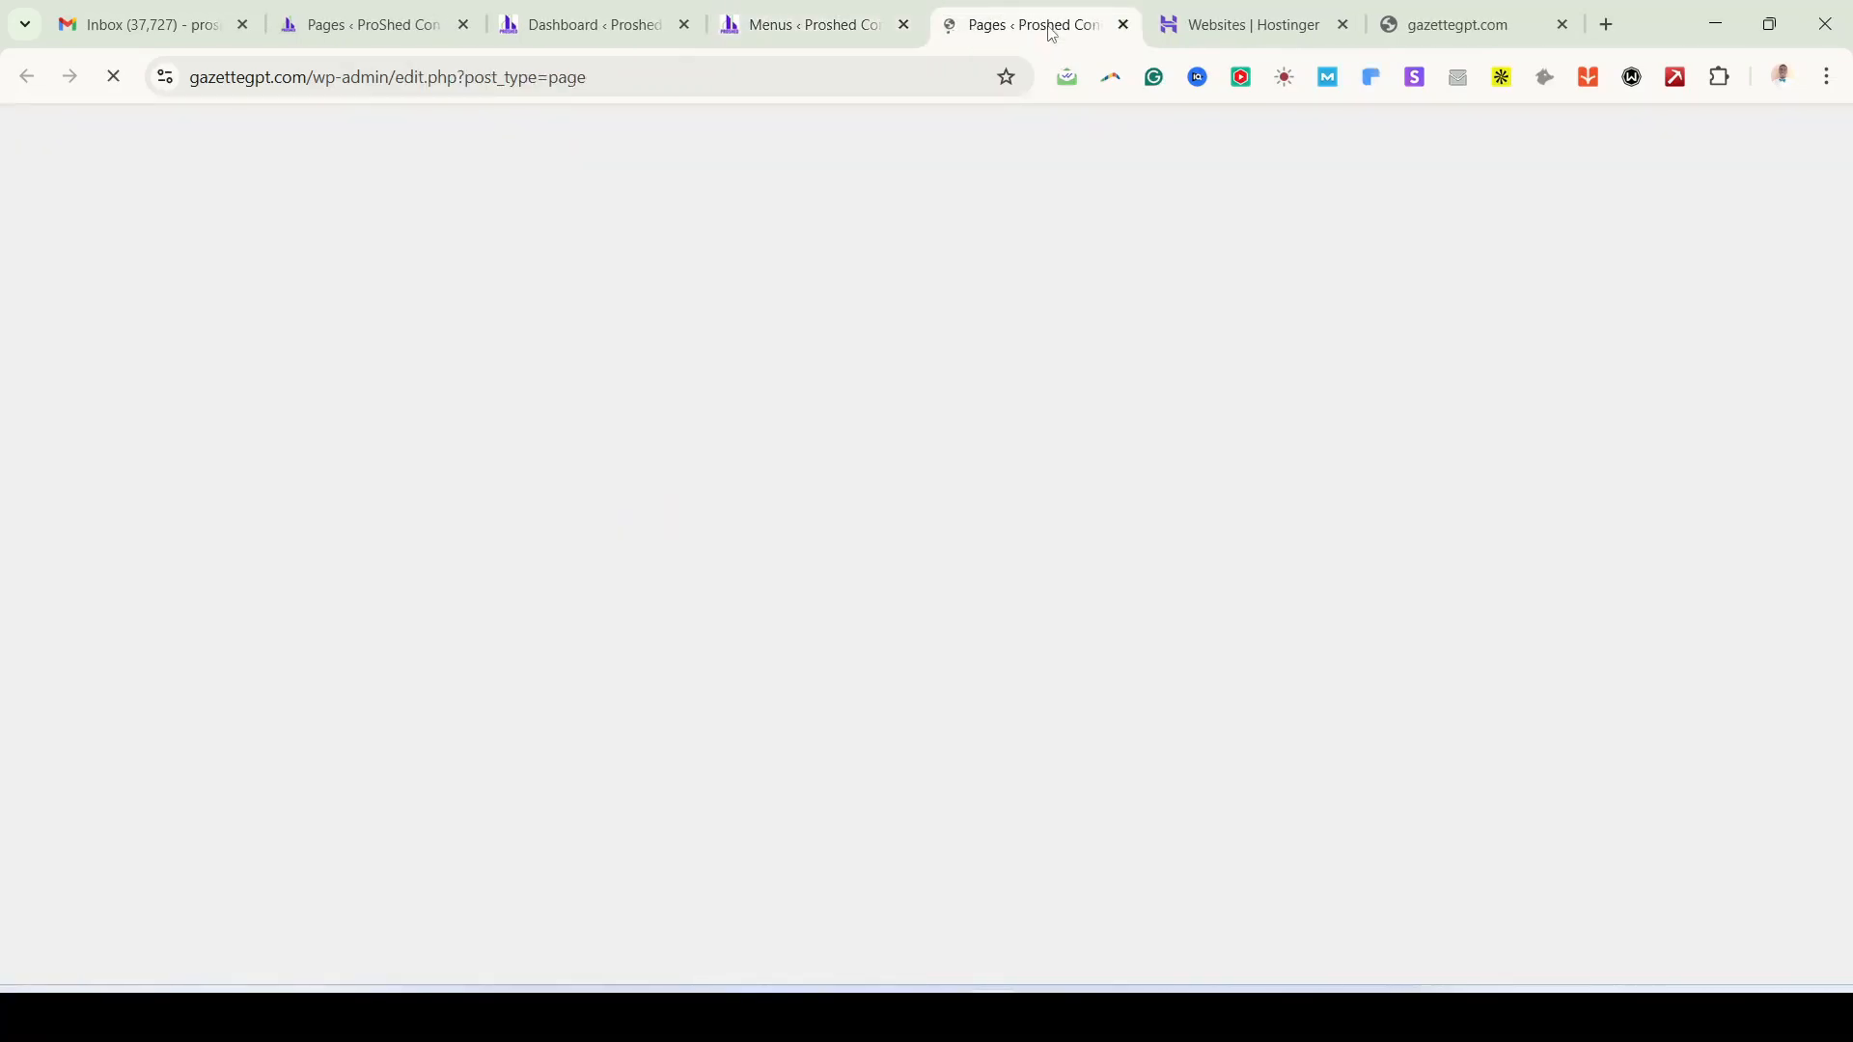
Step: Scroll through the eight pages in the Pages list, then go back to the Menus tab
scroll(435, 815, down, 3)
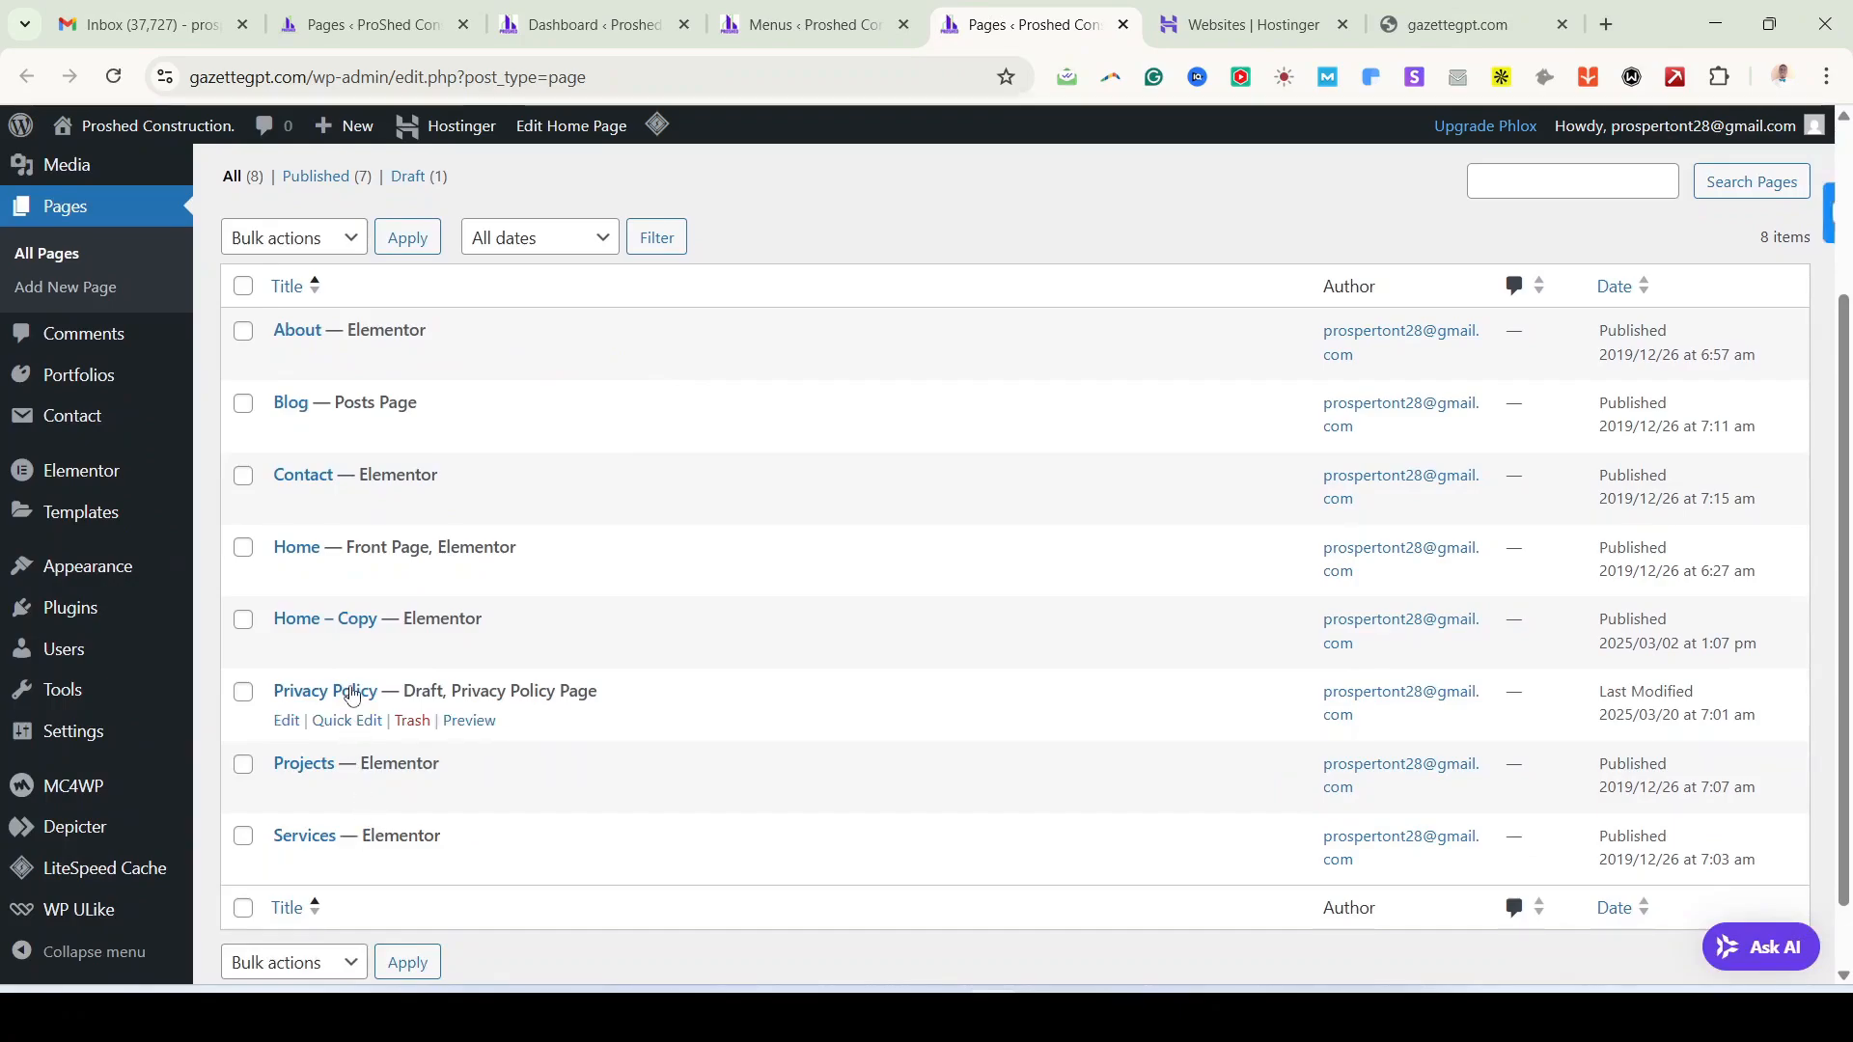
scroll(358, 693, up, 3)
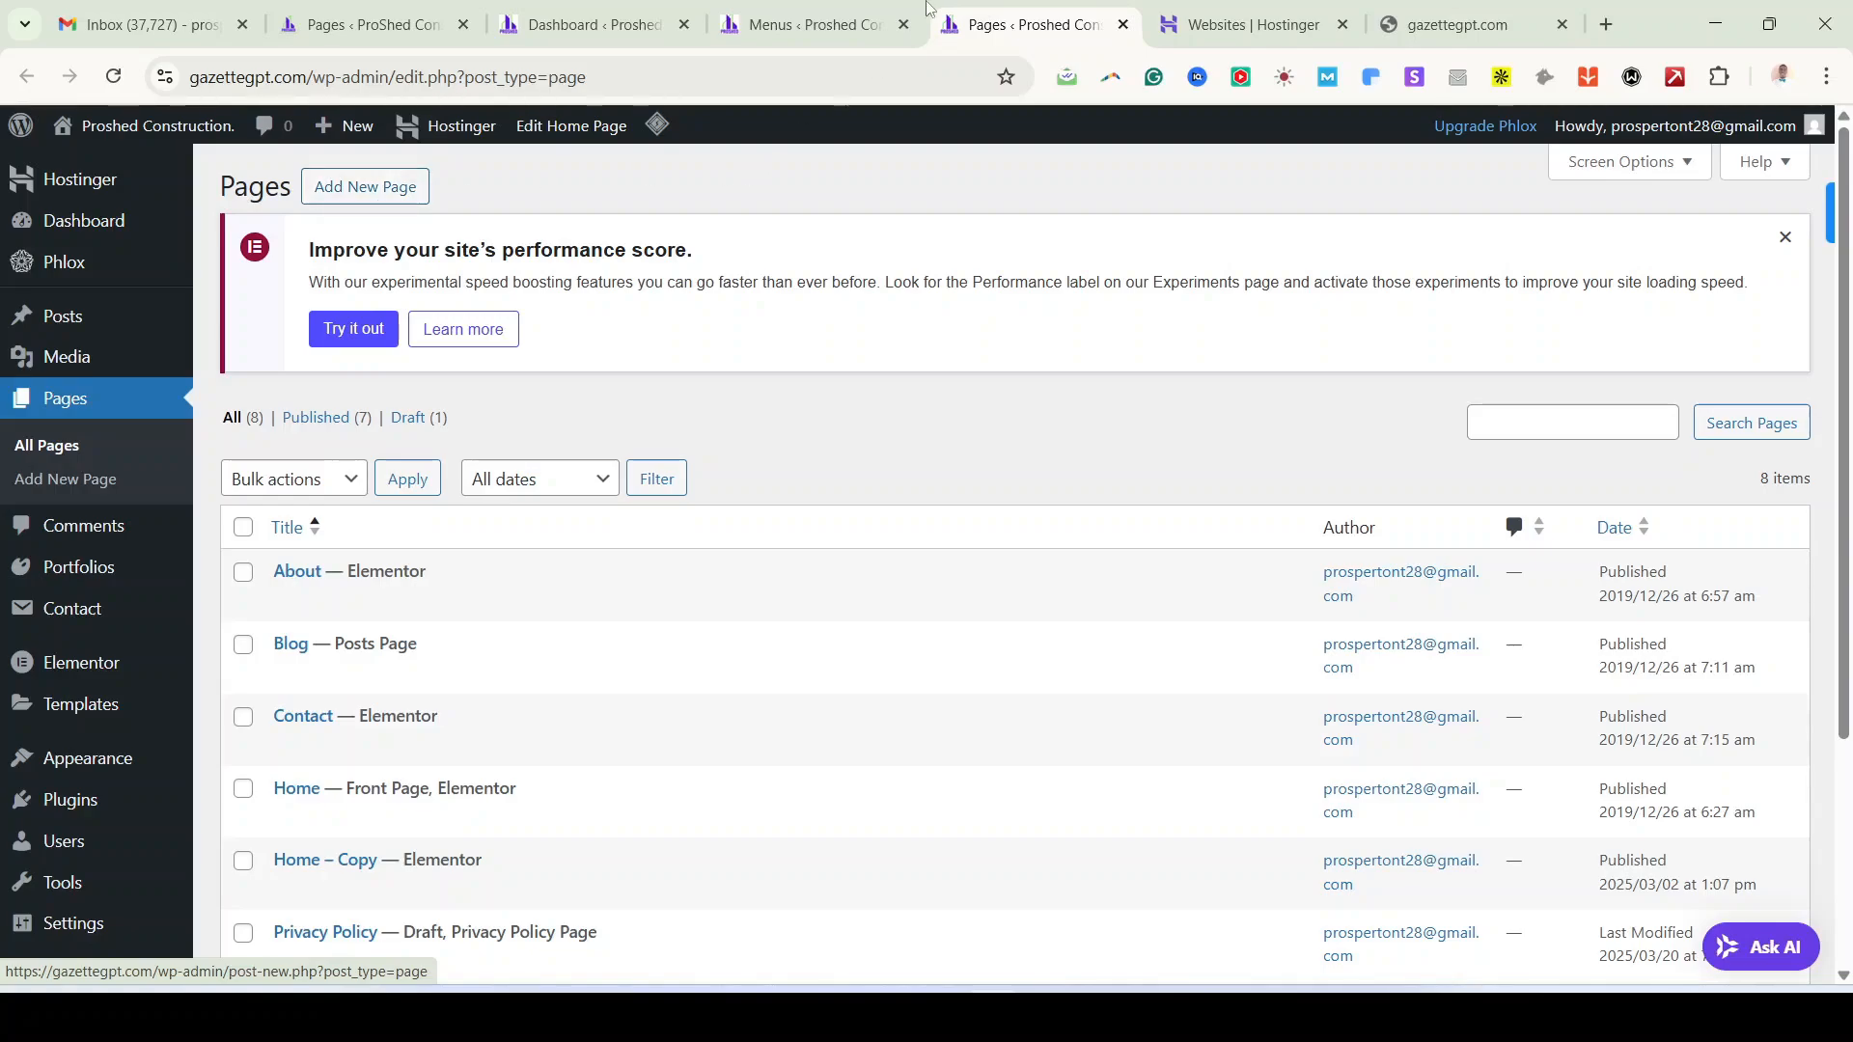
click(819, 29)
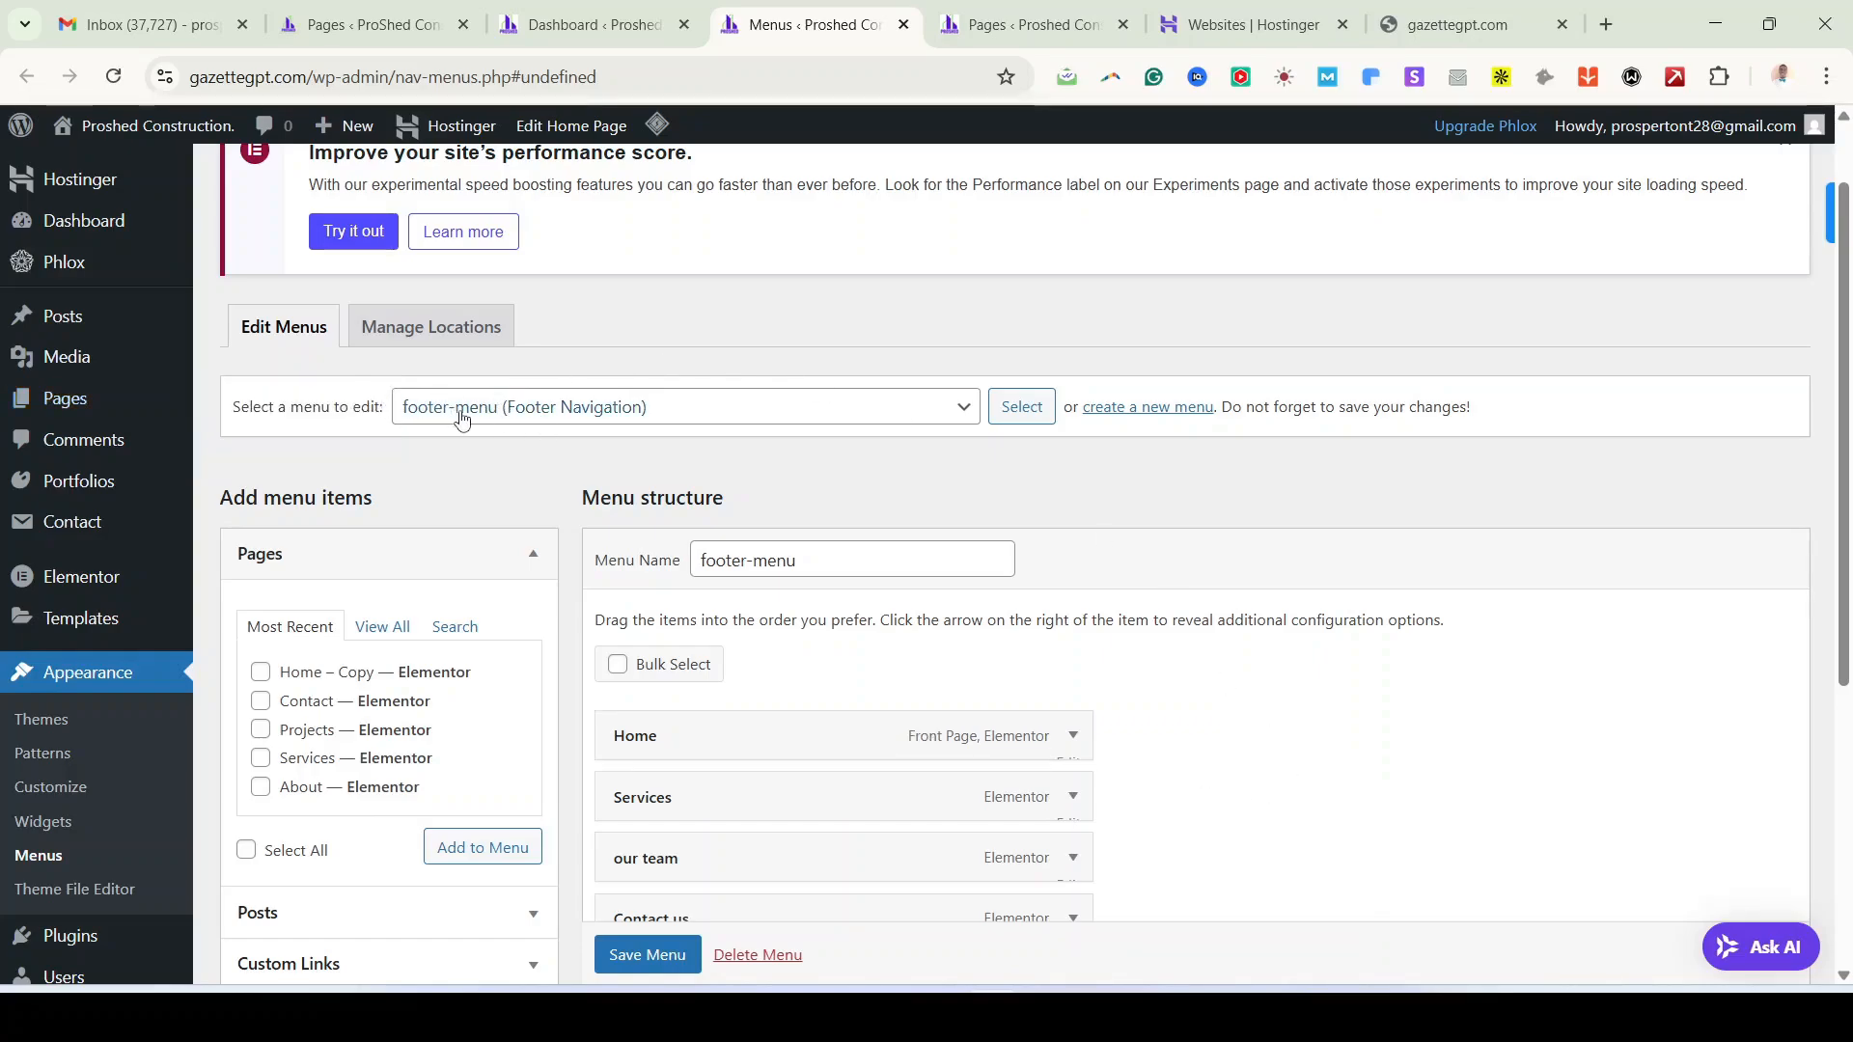
Step: Load header-menu into the editor, leaving footer-menu unsaved, and show all pages in the Pages box
click(906, 416)
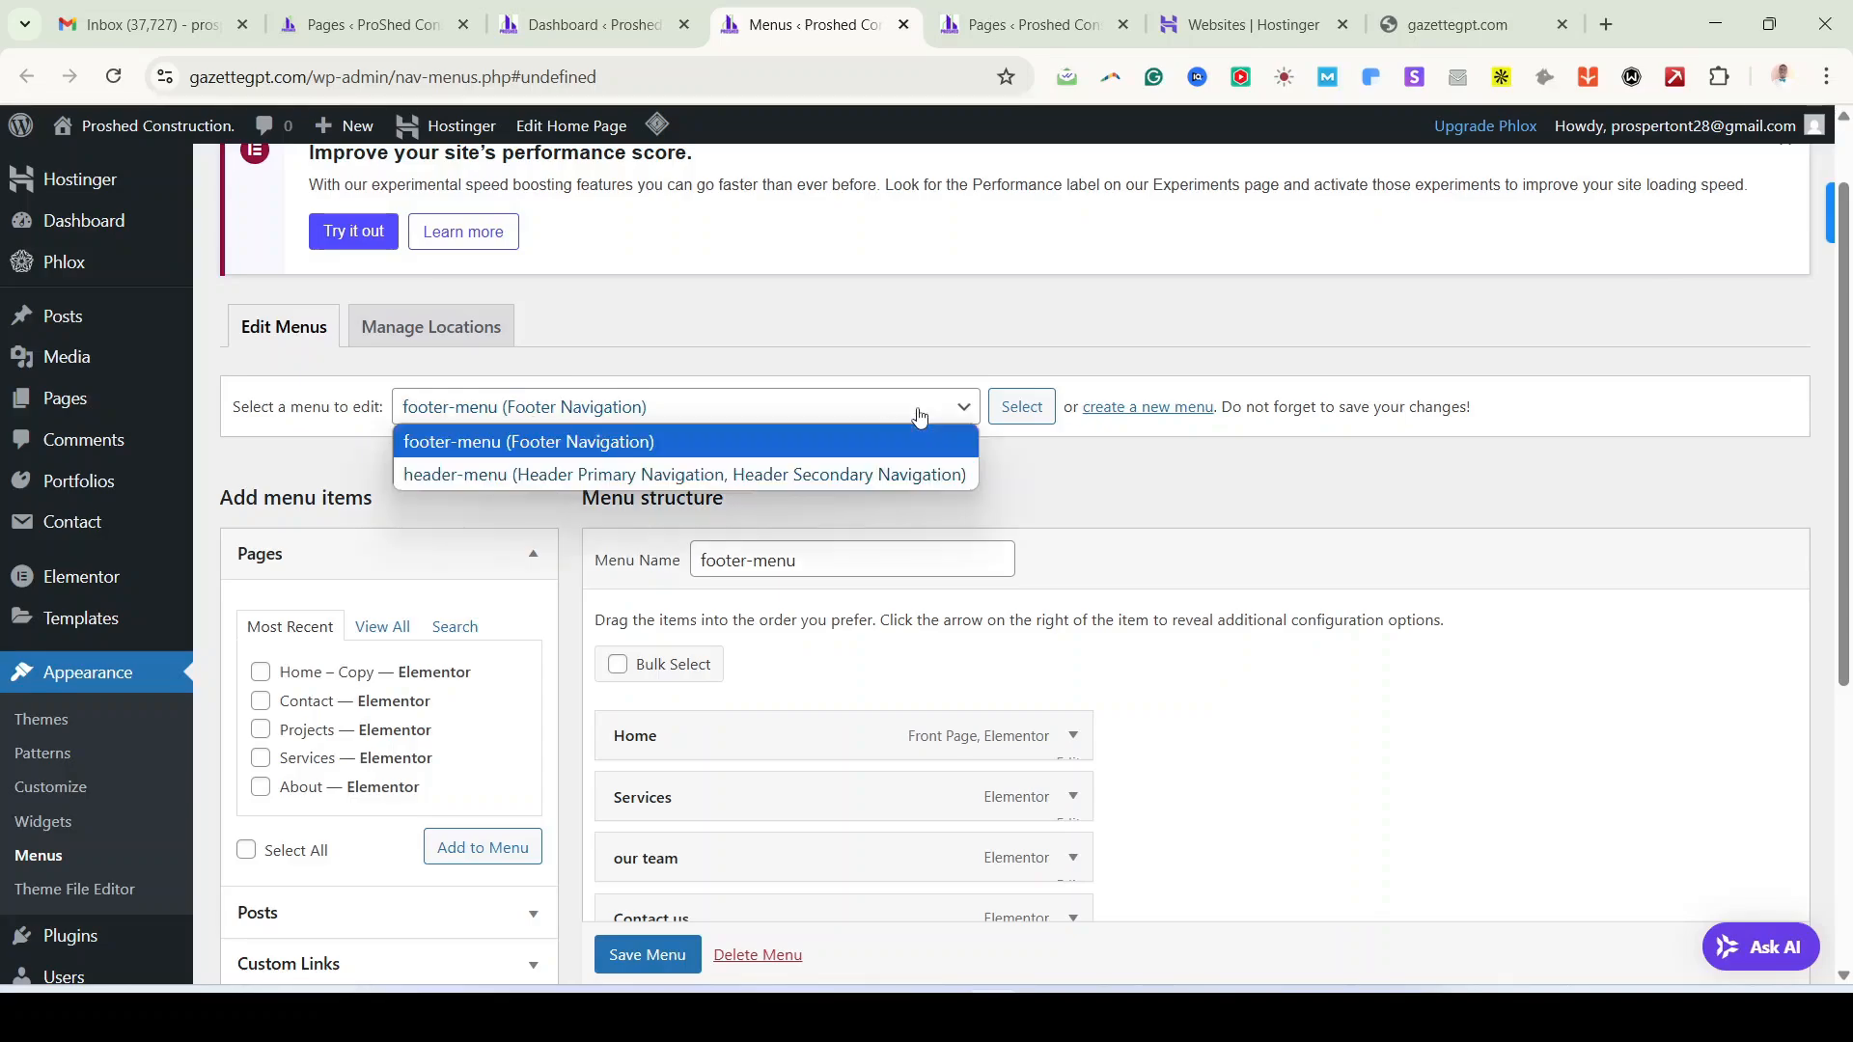
click(618, 474)
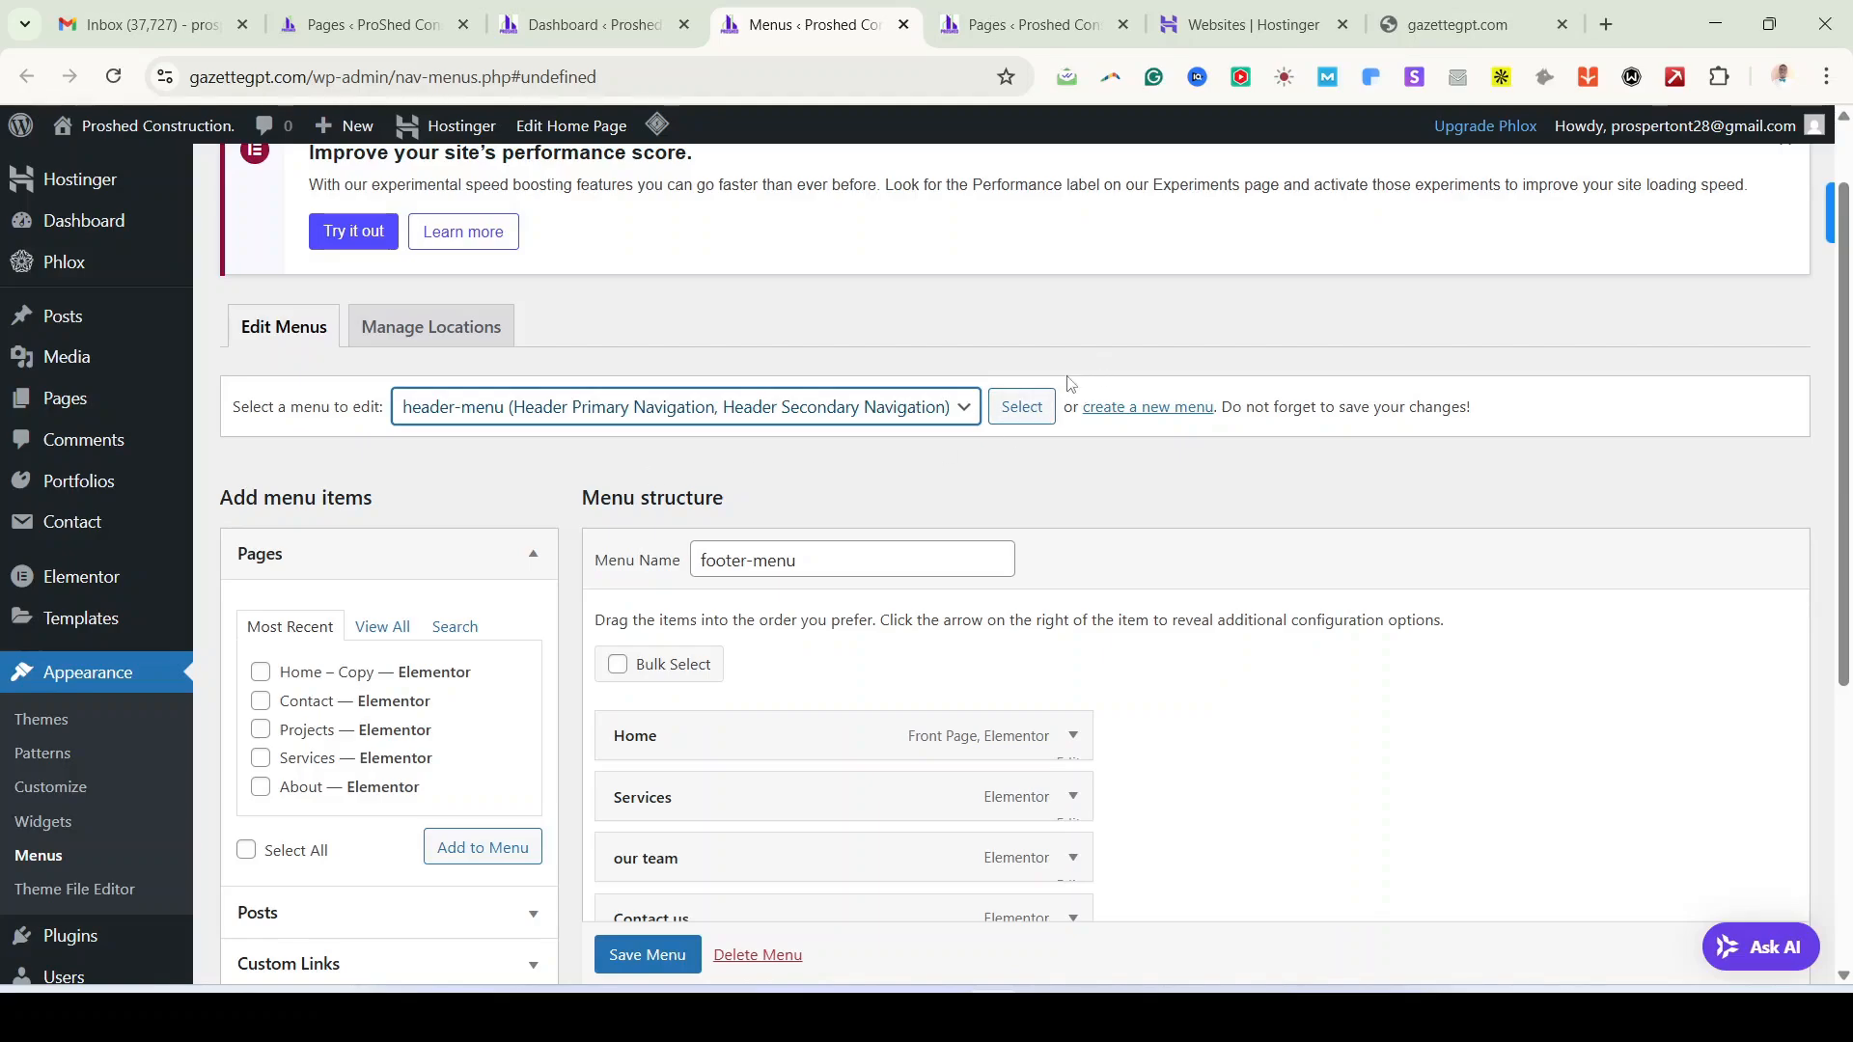
click(1033, 410)
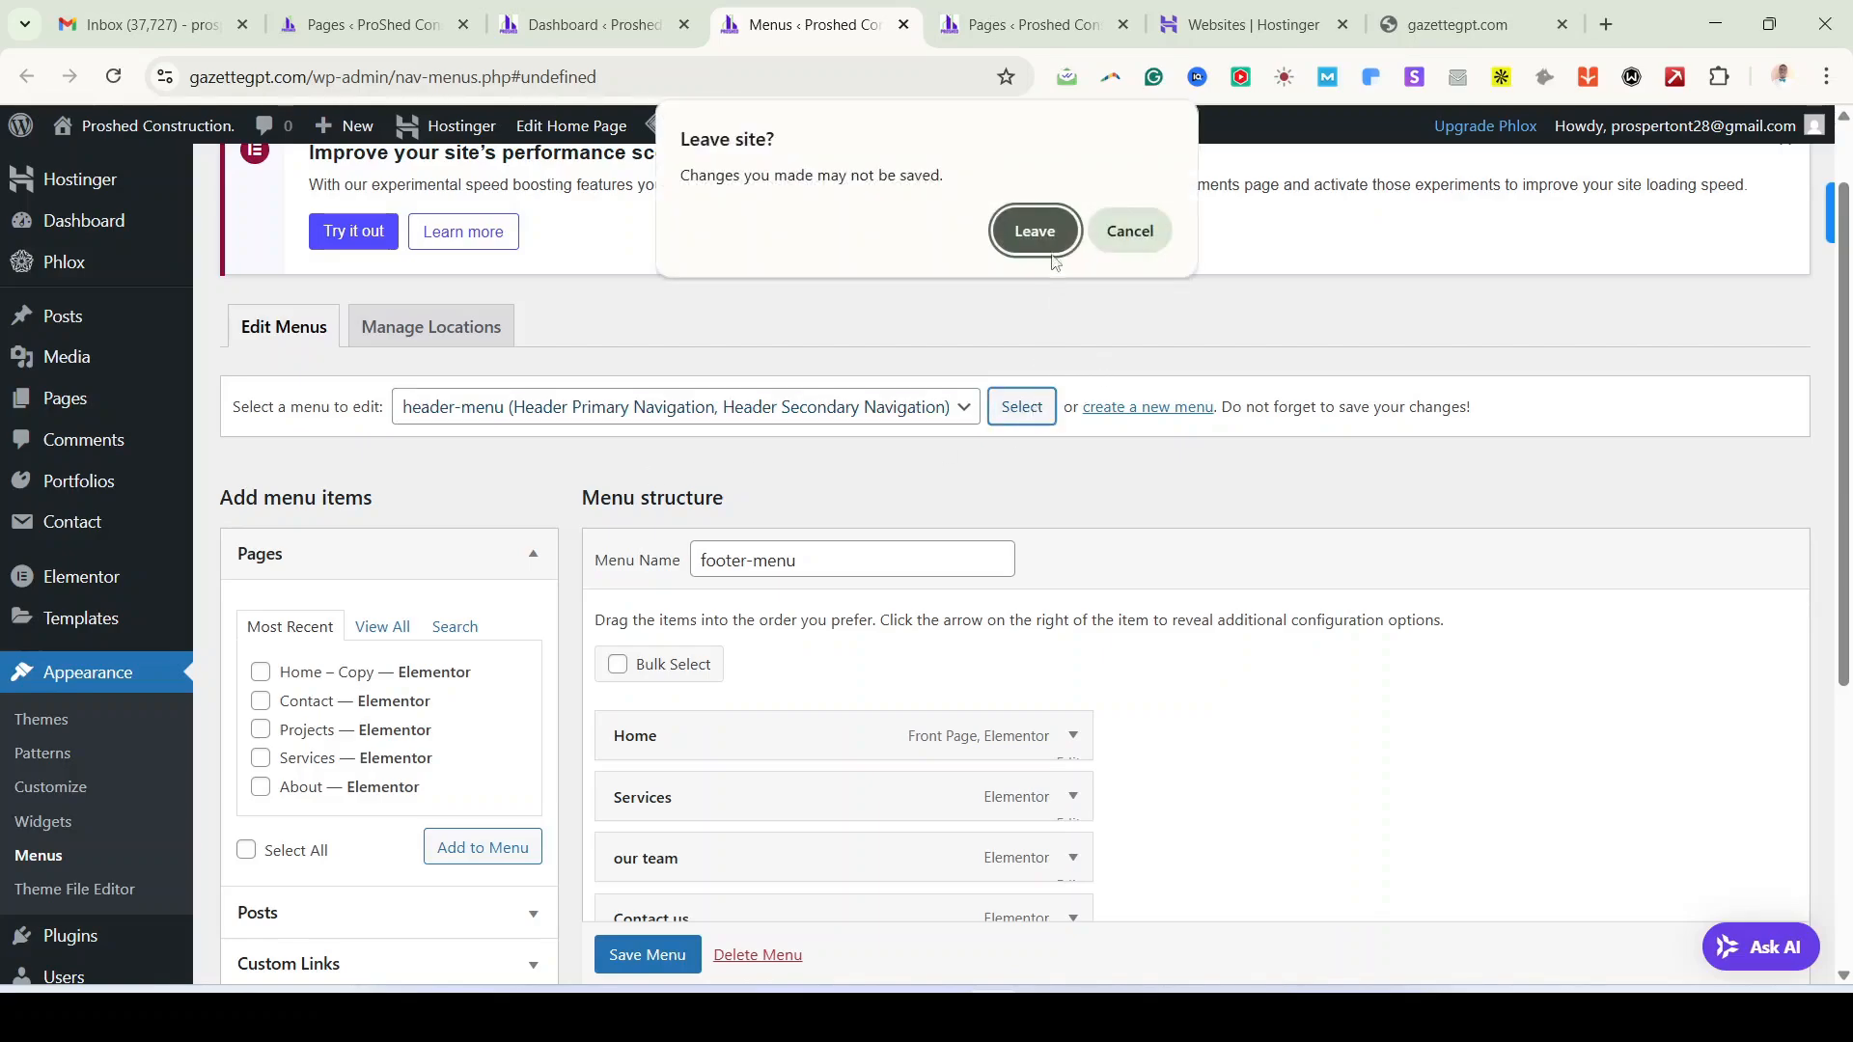
click(1037, 236)
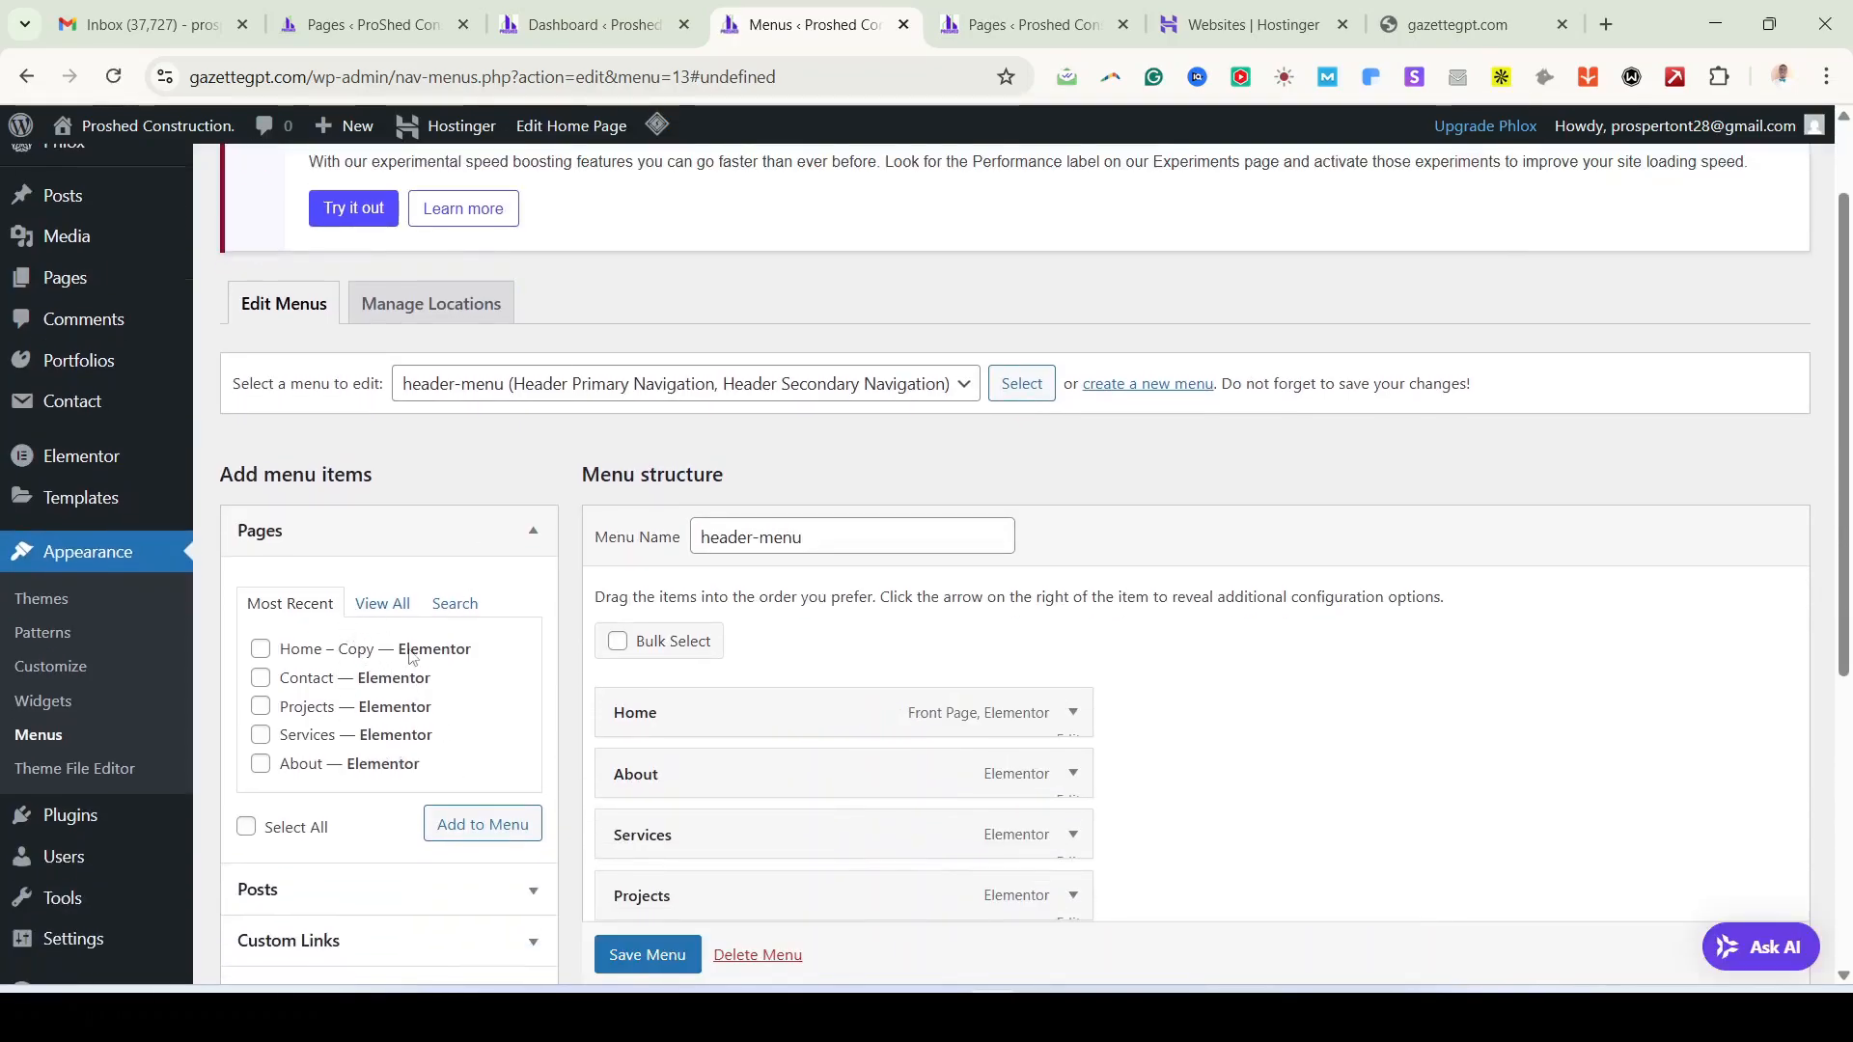
click(382, 606)
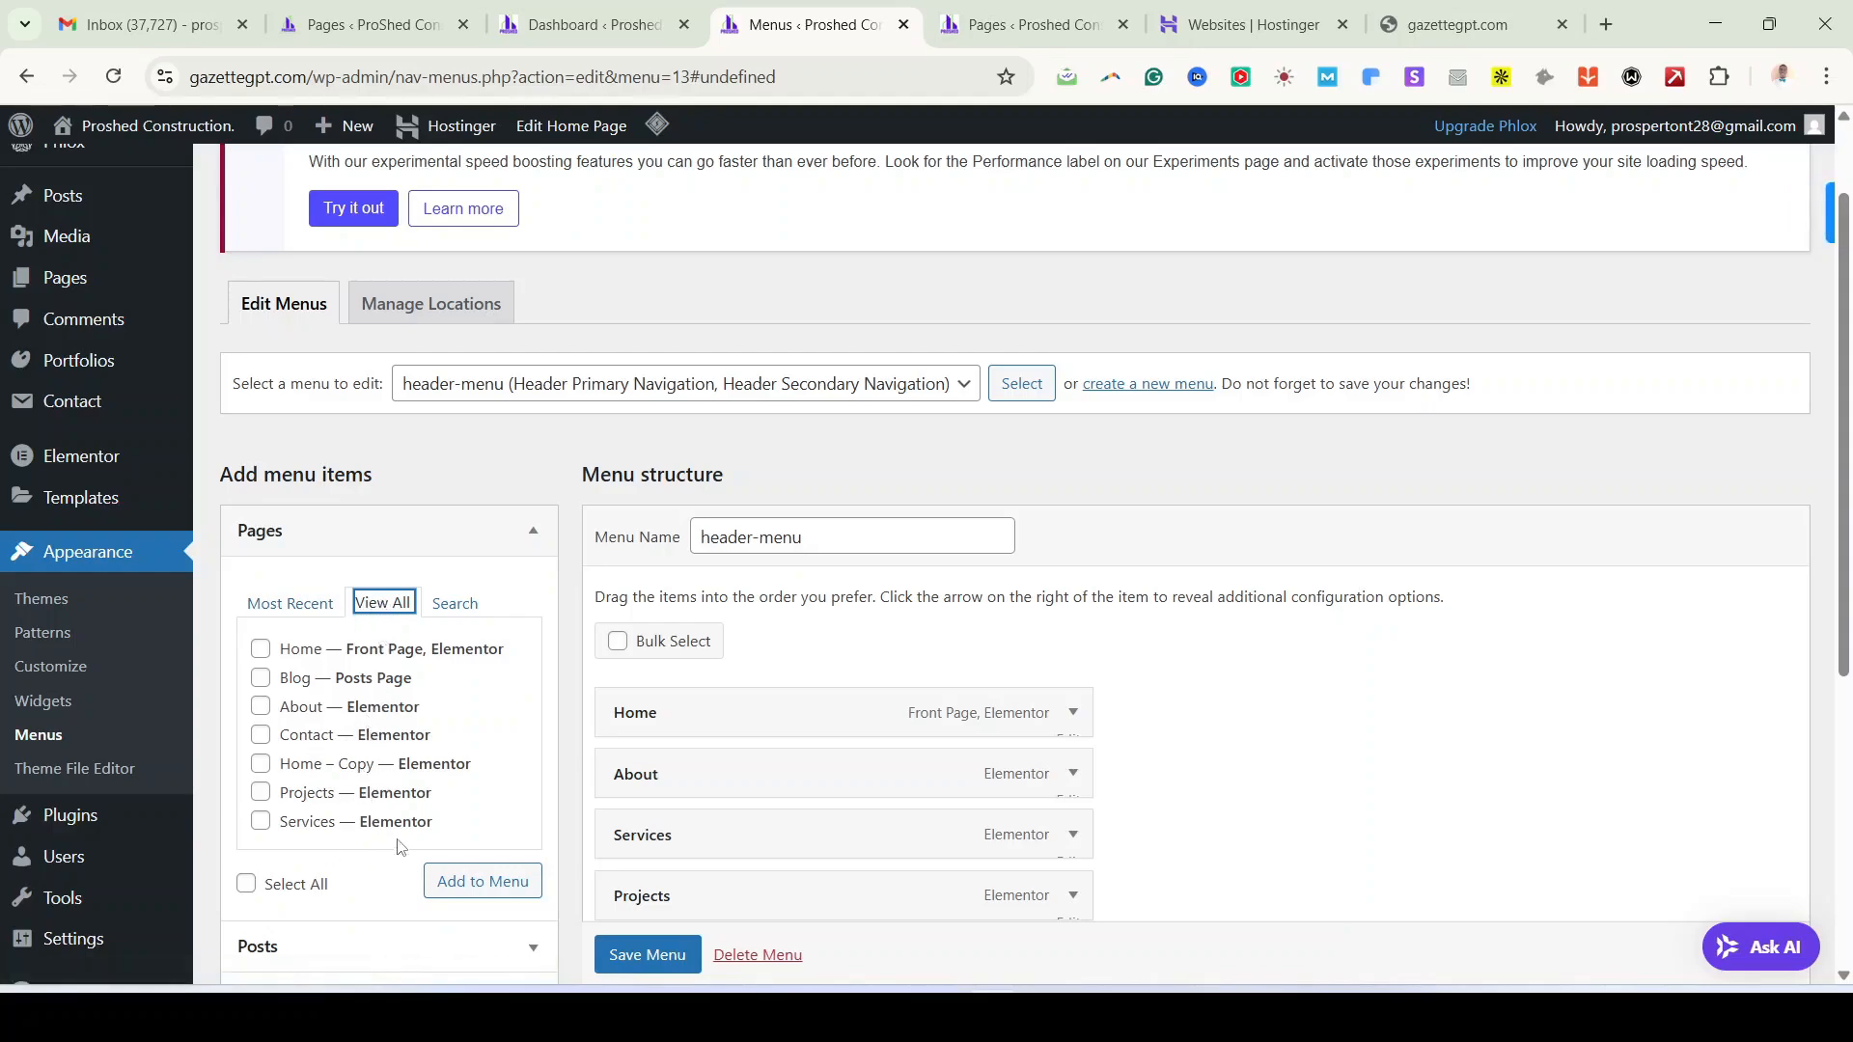
click(261, 821)
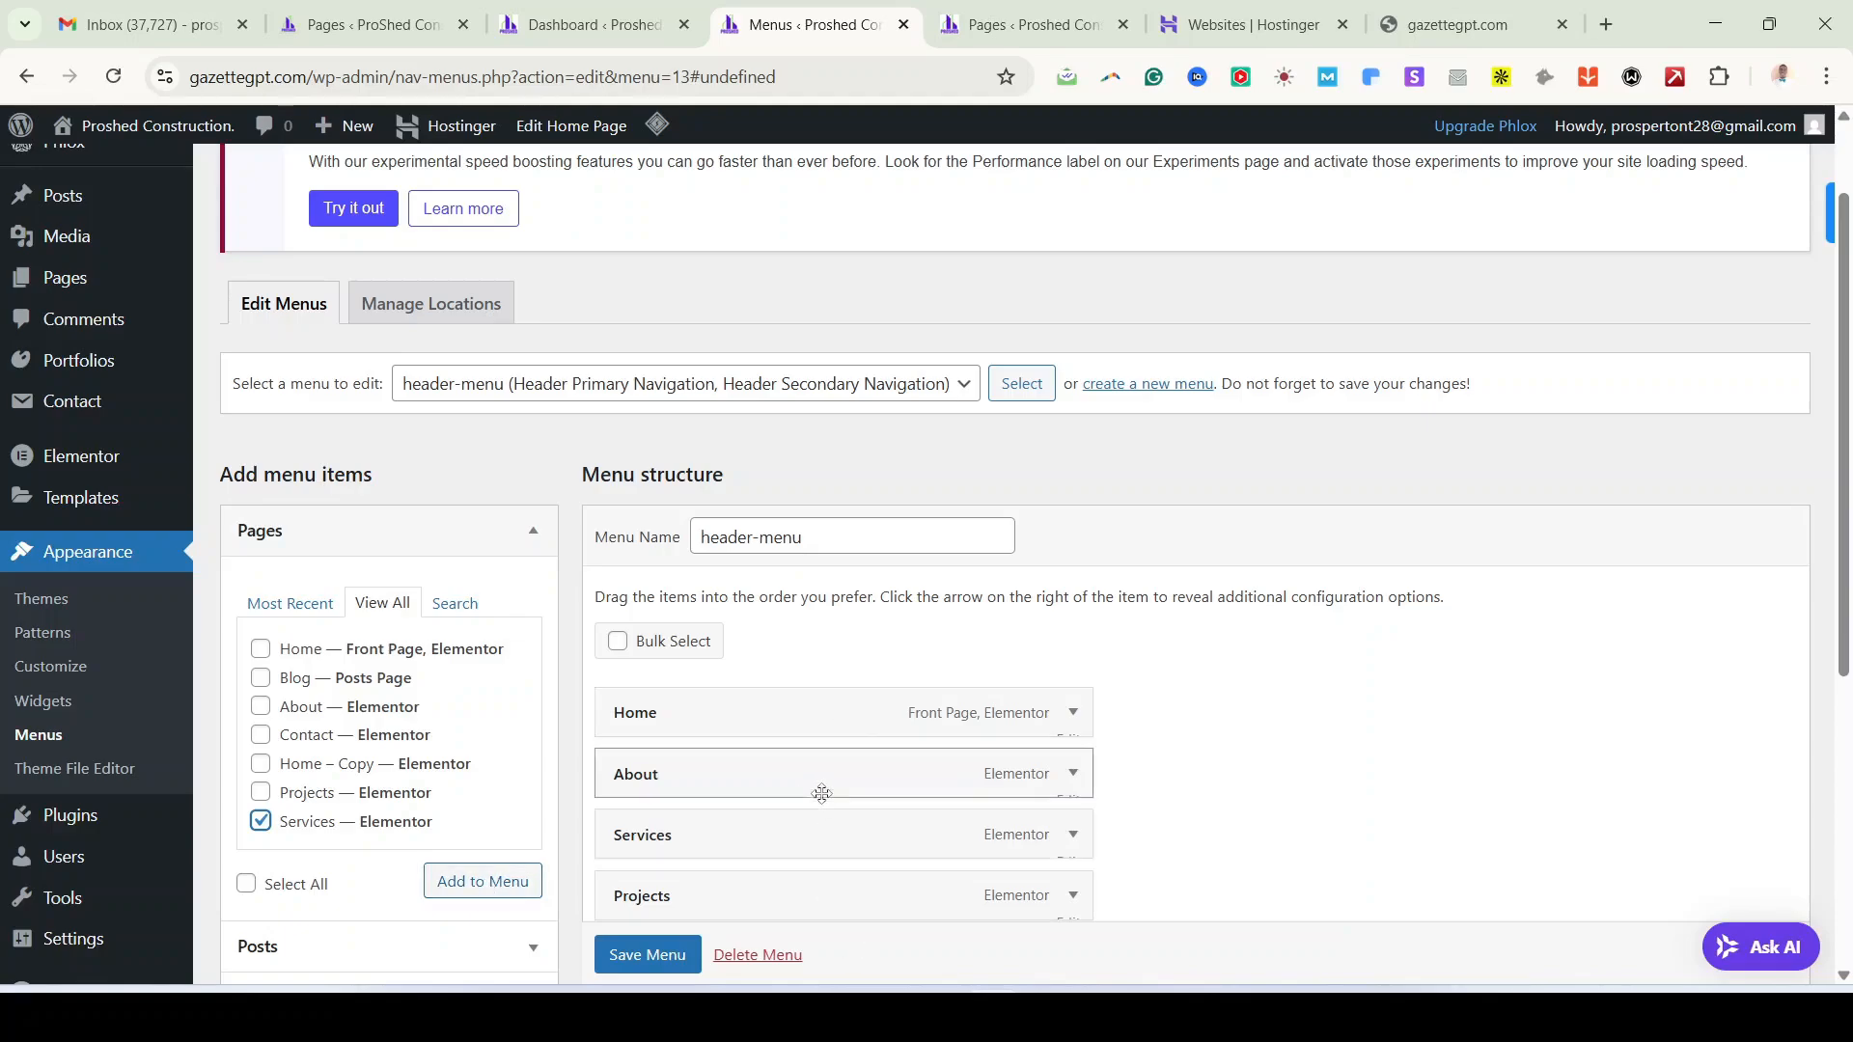
click(261, 822)
scroll(1061, 819, down, 3)
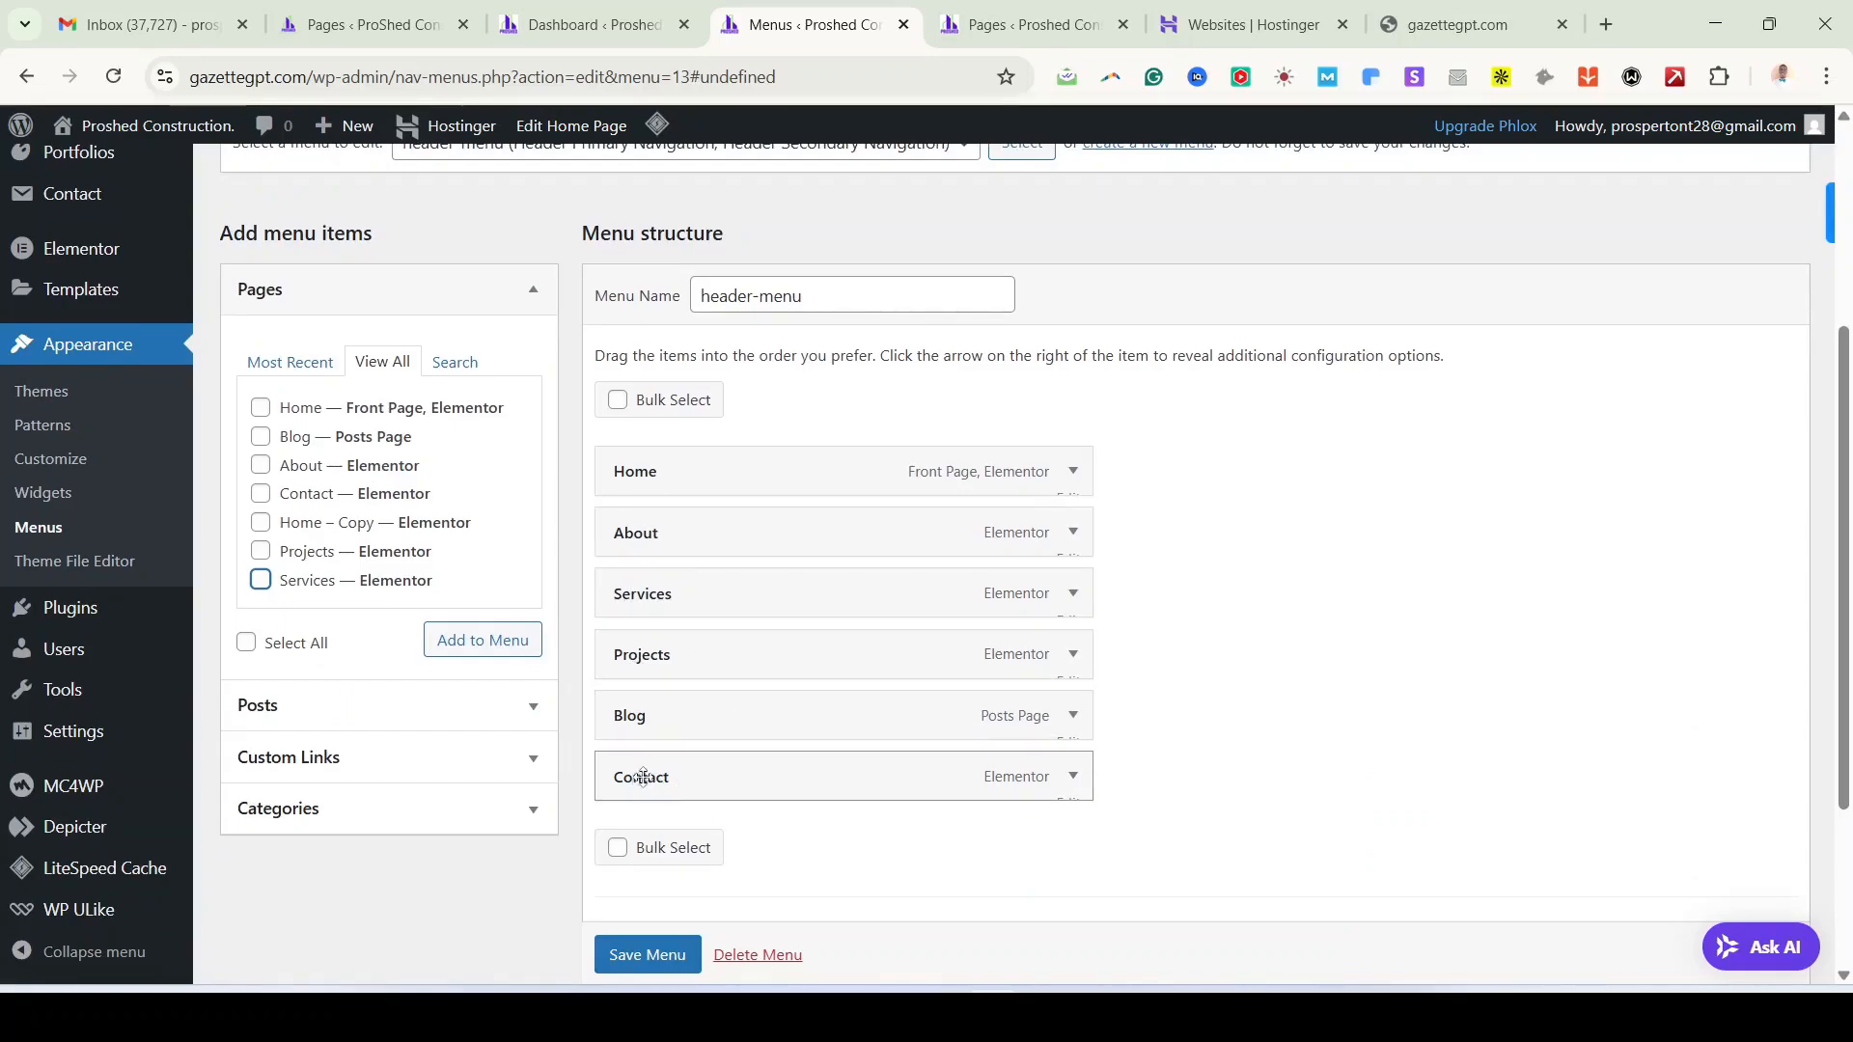
Step: Drag Blog under Projects and Contact under Blog as sub items, then save header-menu
mouse_move(643, 778)
mouse_down()
mouse_move(628, 531)
mouse_move(693, 814)
mouse_move(641, 790)
mouse_up()
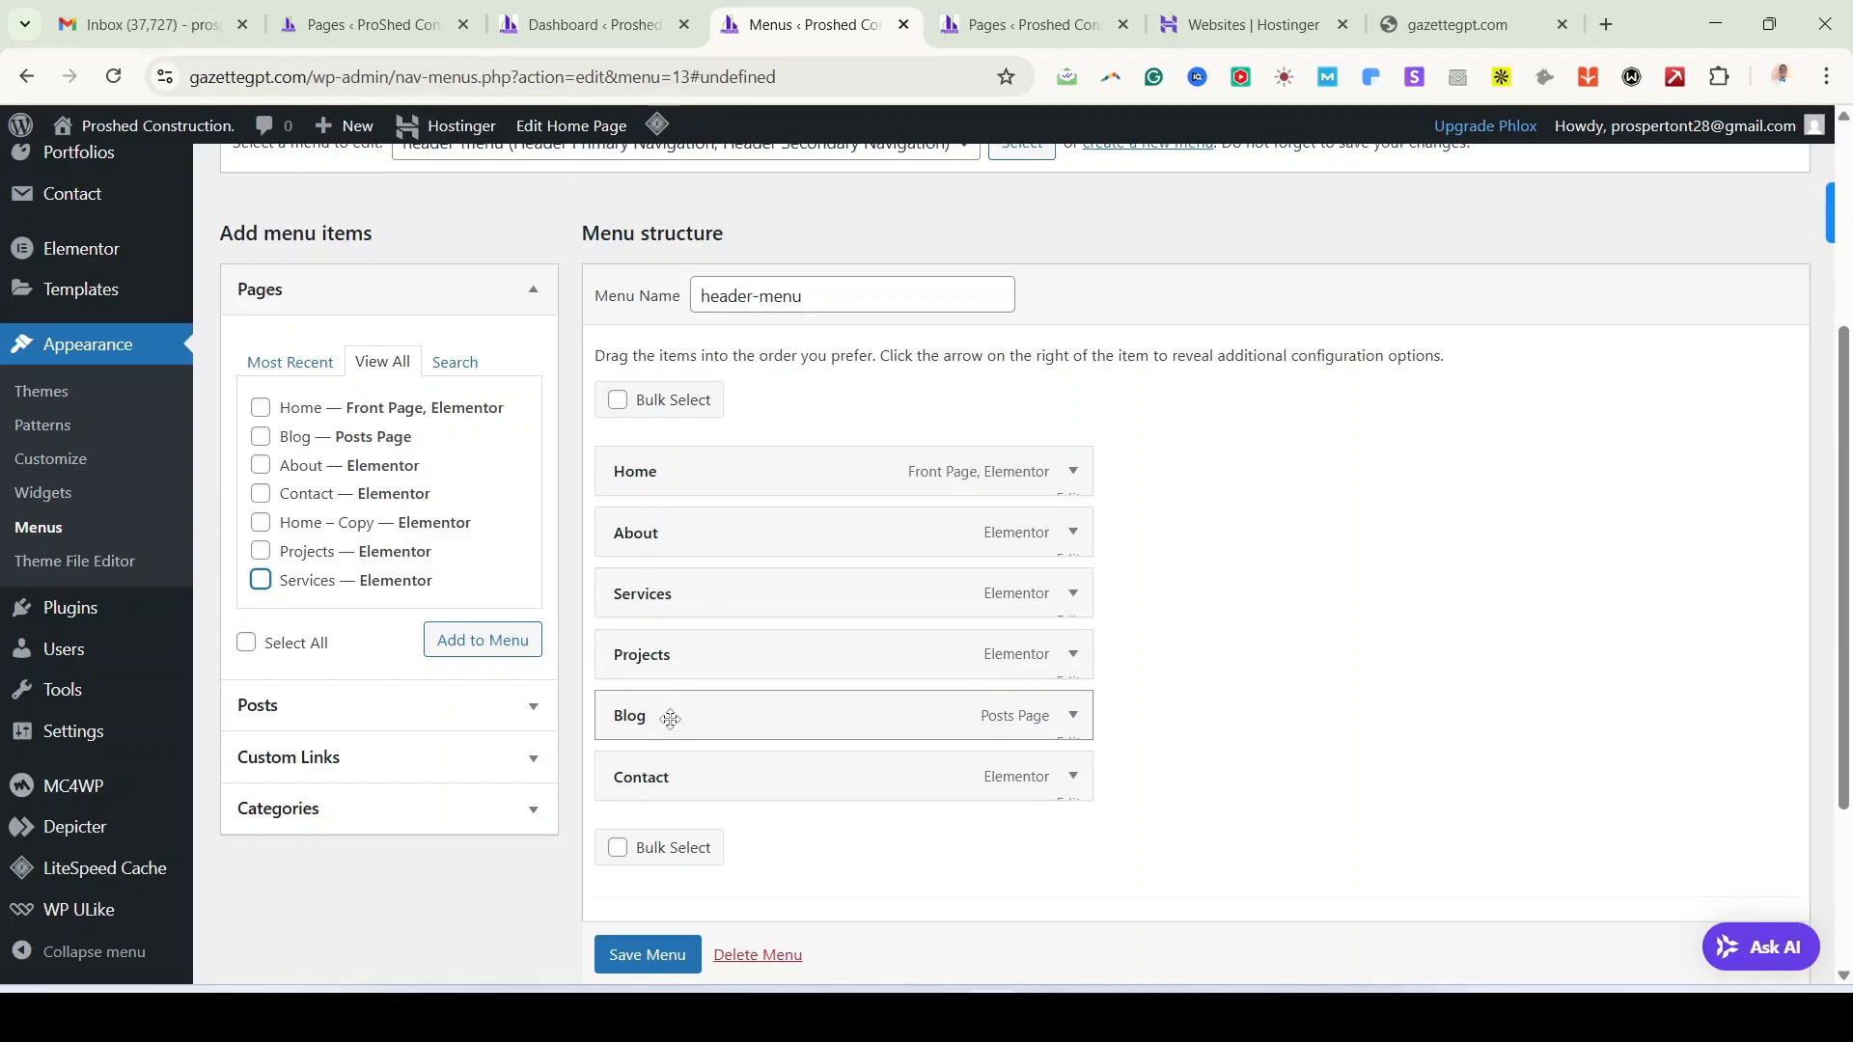
drag(640, 716, 696, 743)
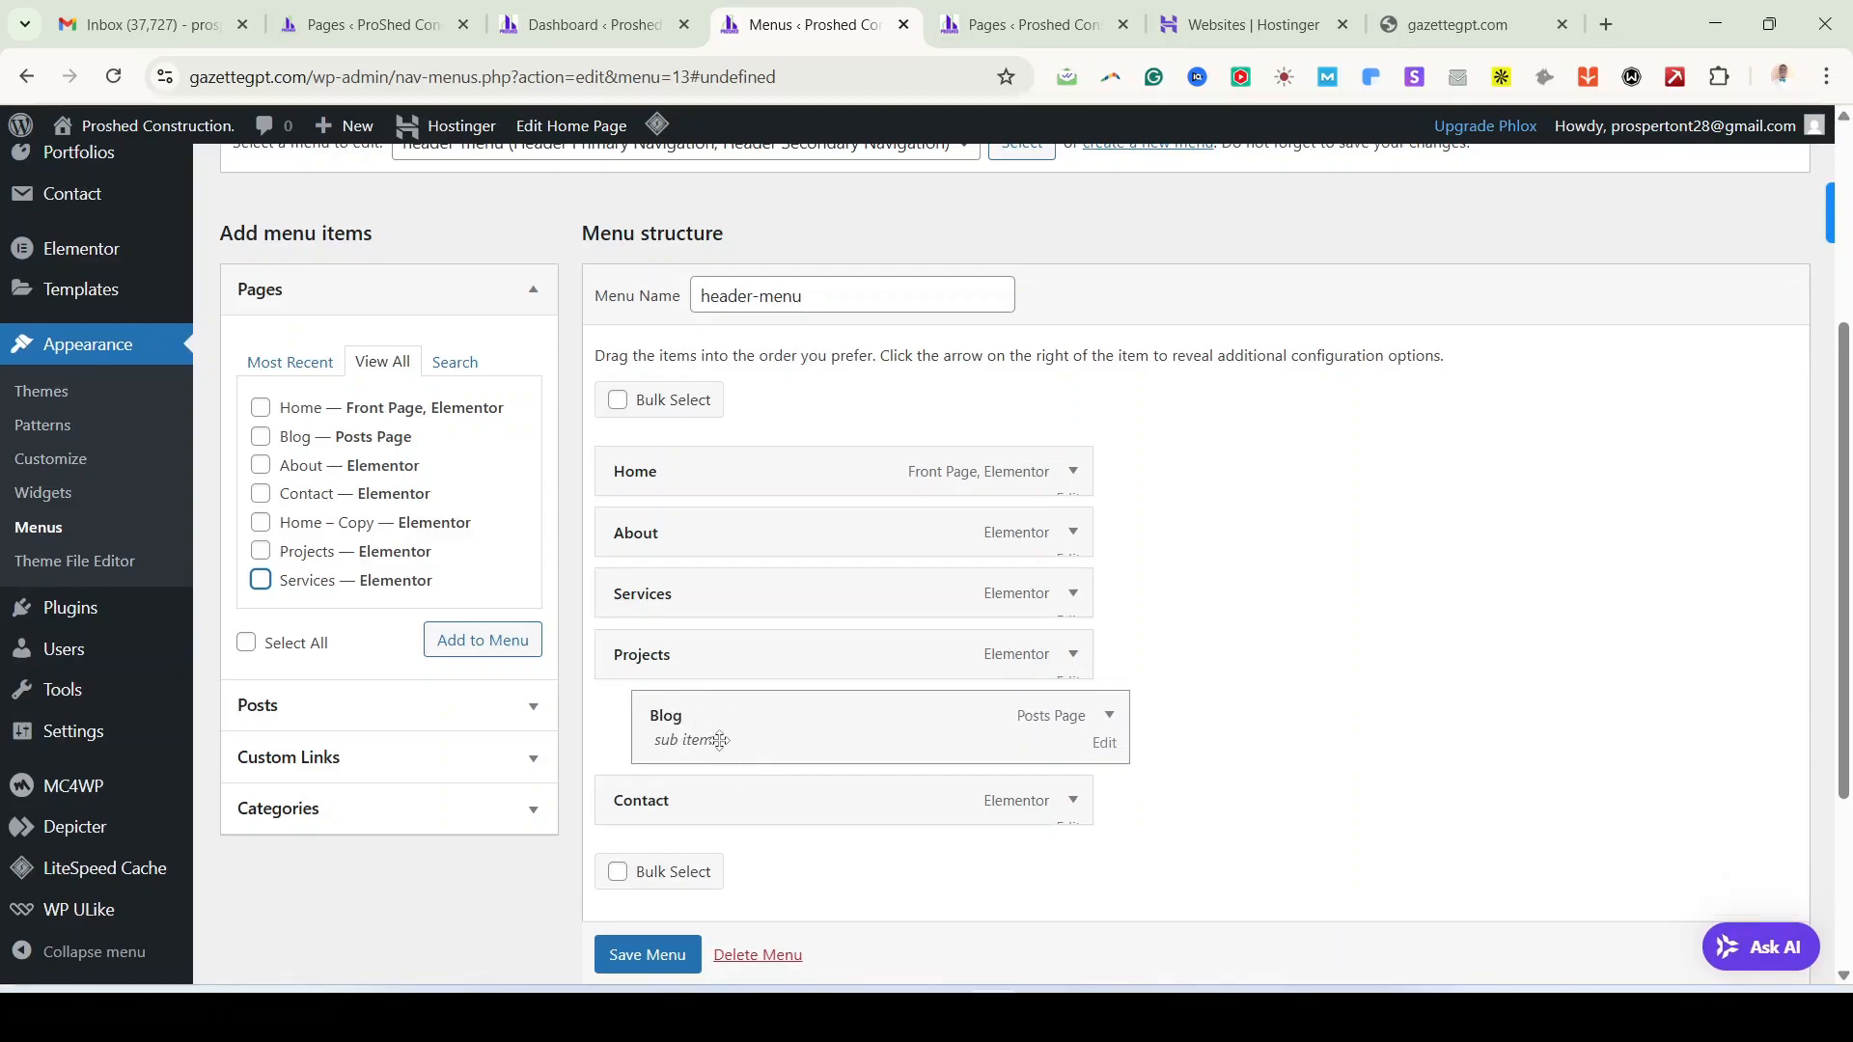
mouse_move(700, 743)
mouse_down()
mouse_move(650, 720)
mouse_move(712, 729)
mouse_up()
drag(704, 799, 864, 796)
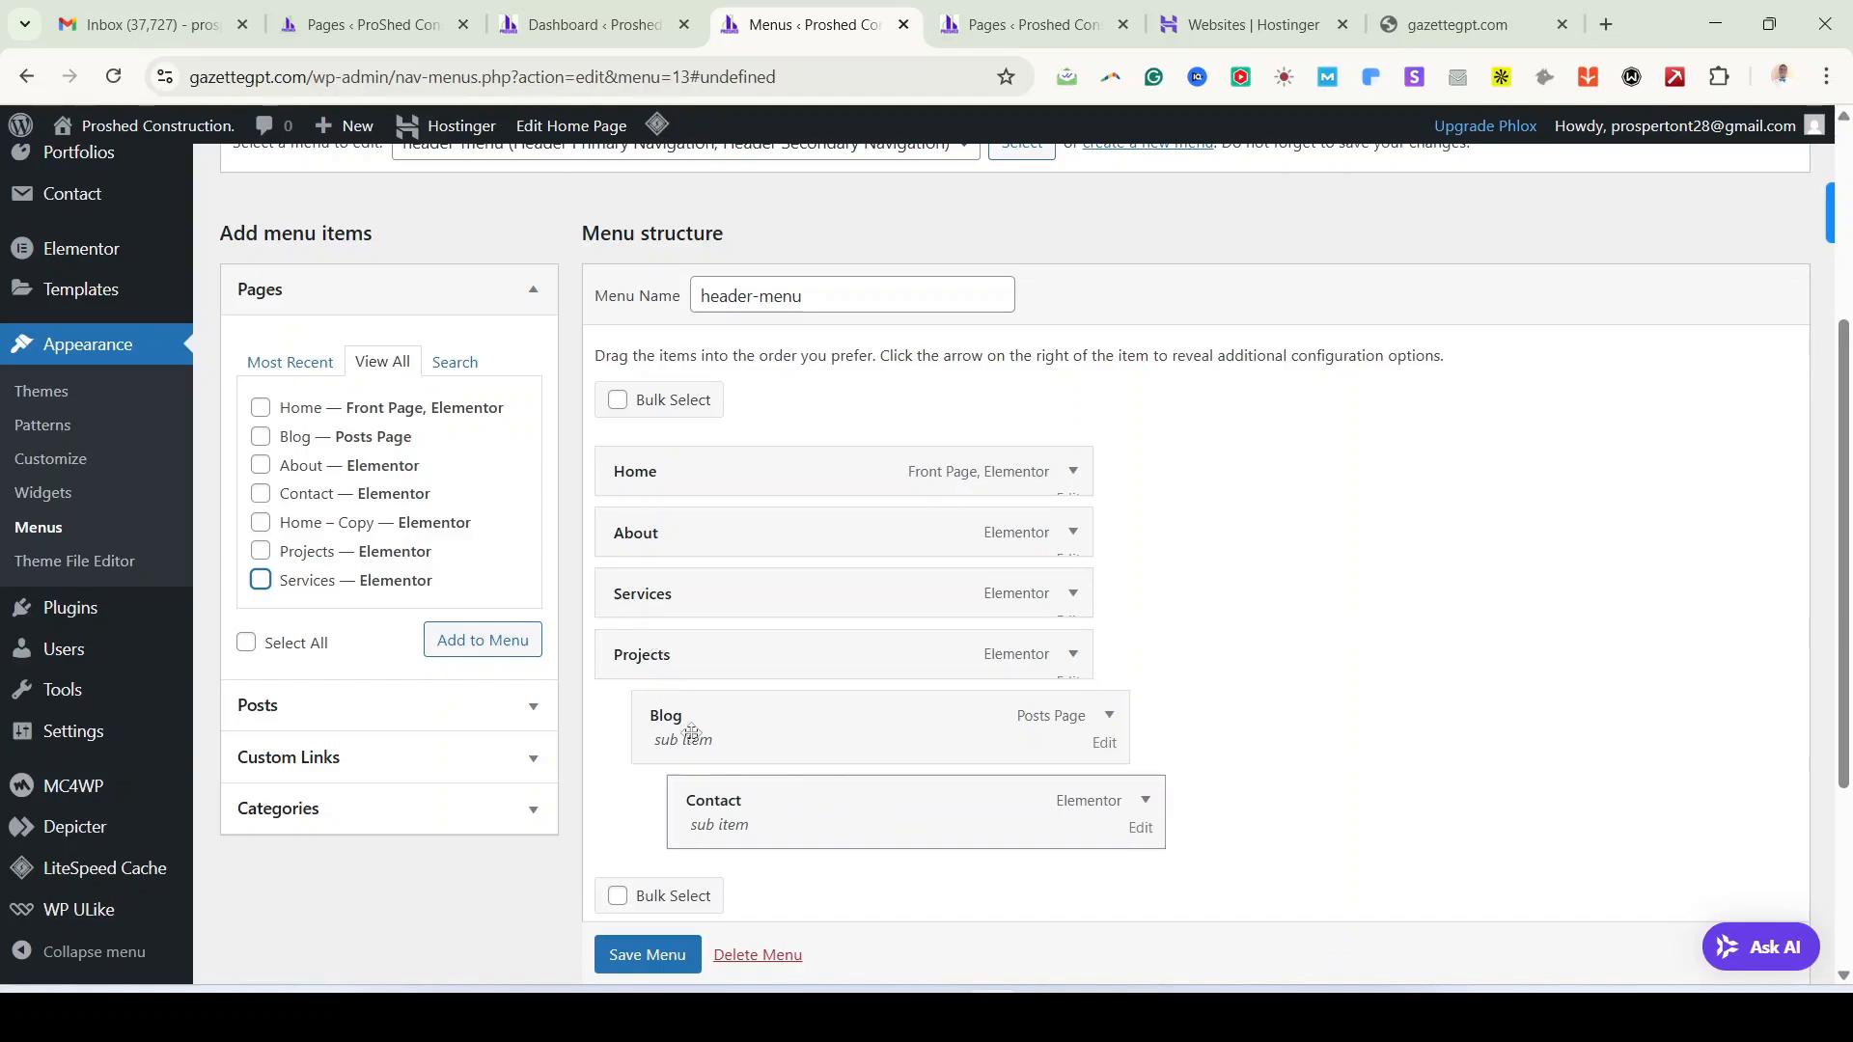
click(647, 955)
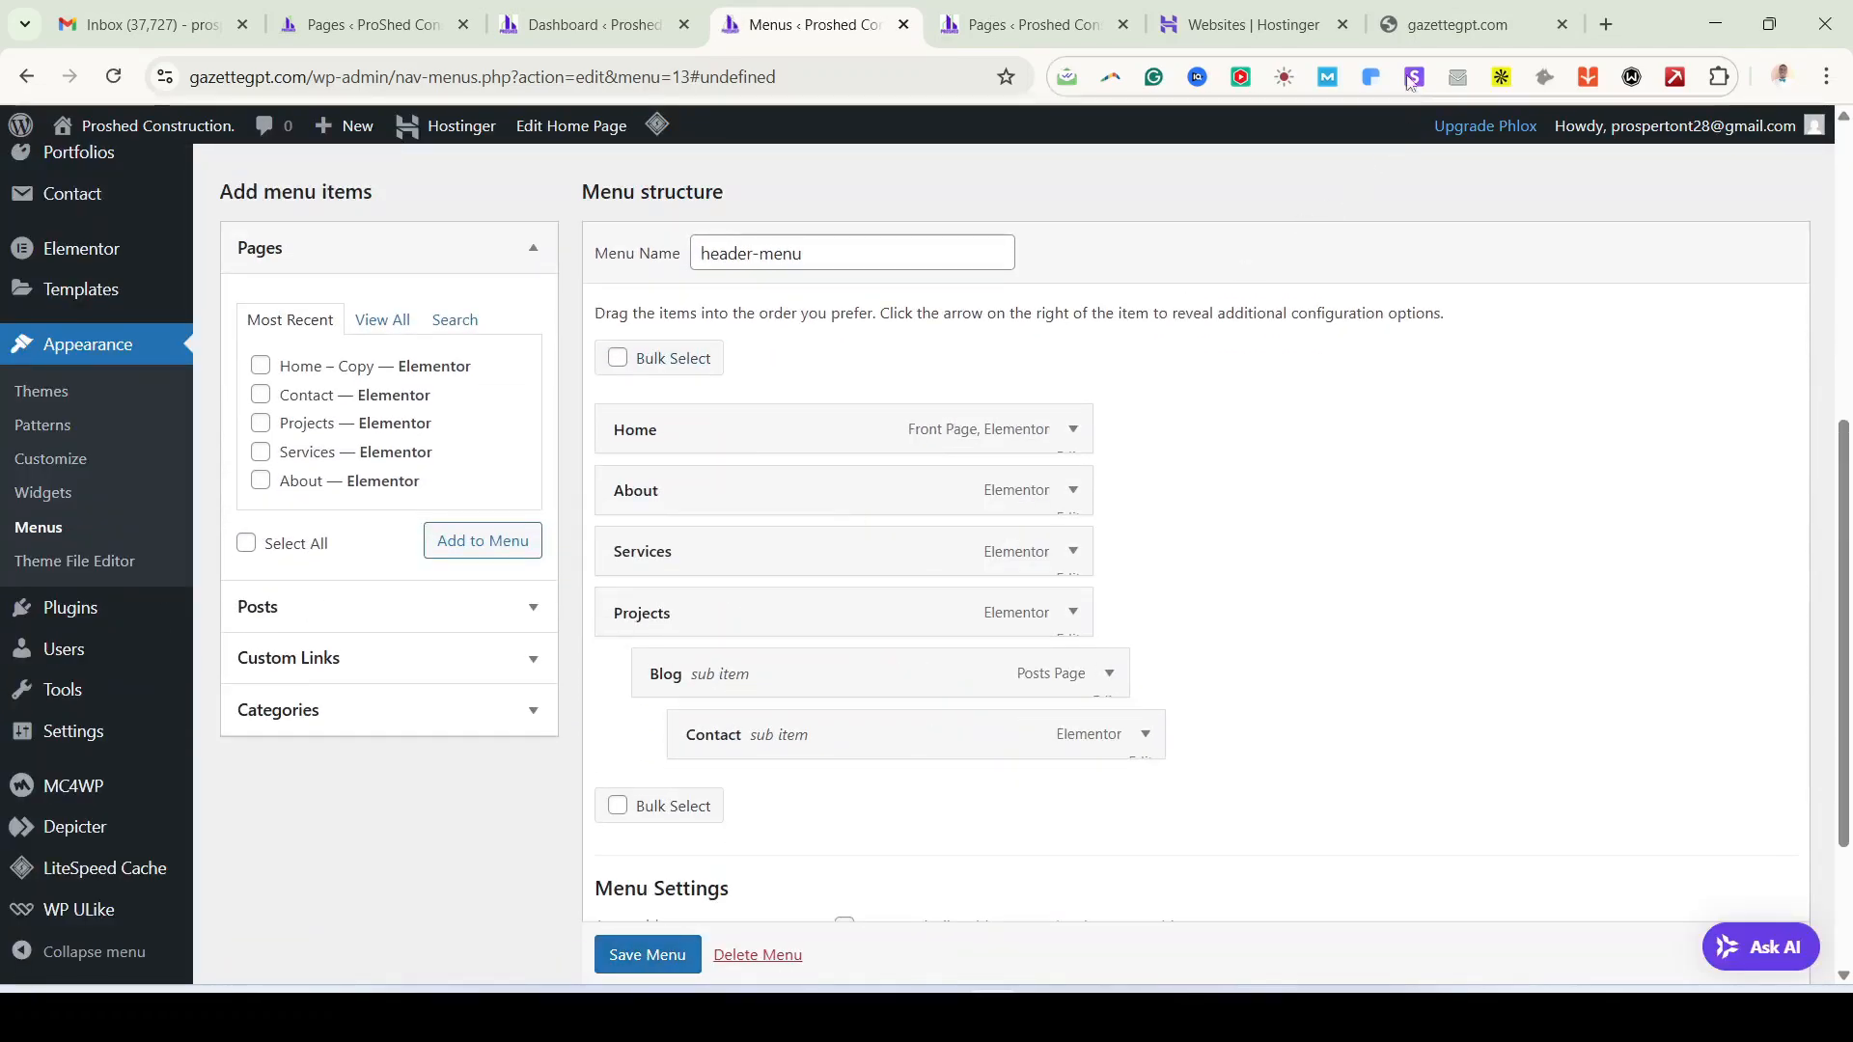
click(1447, 26)
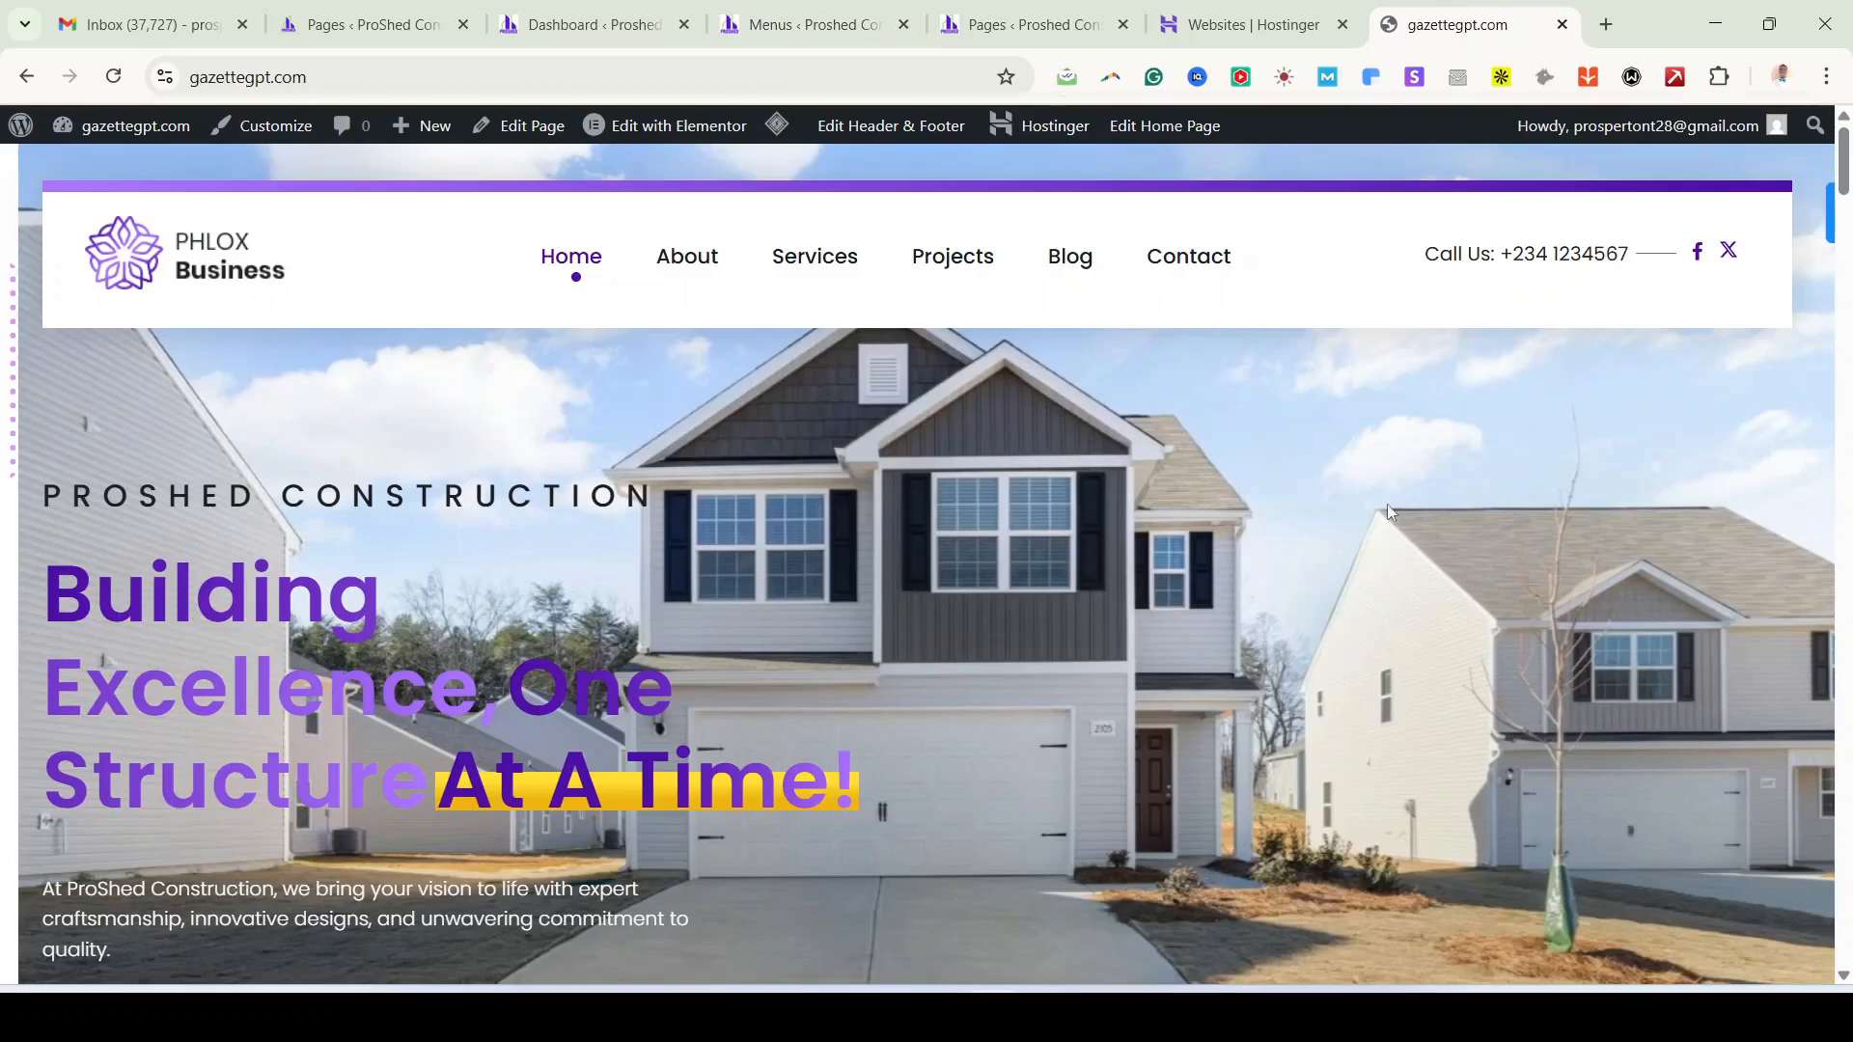
click(119, 83)
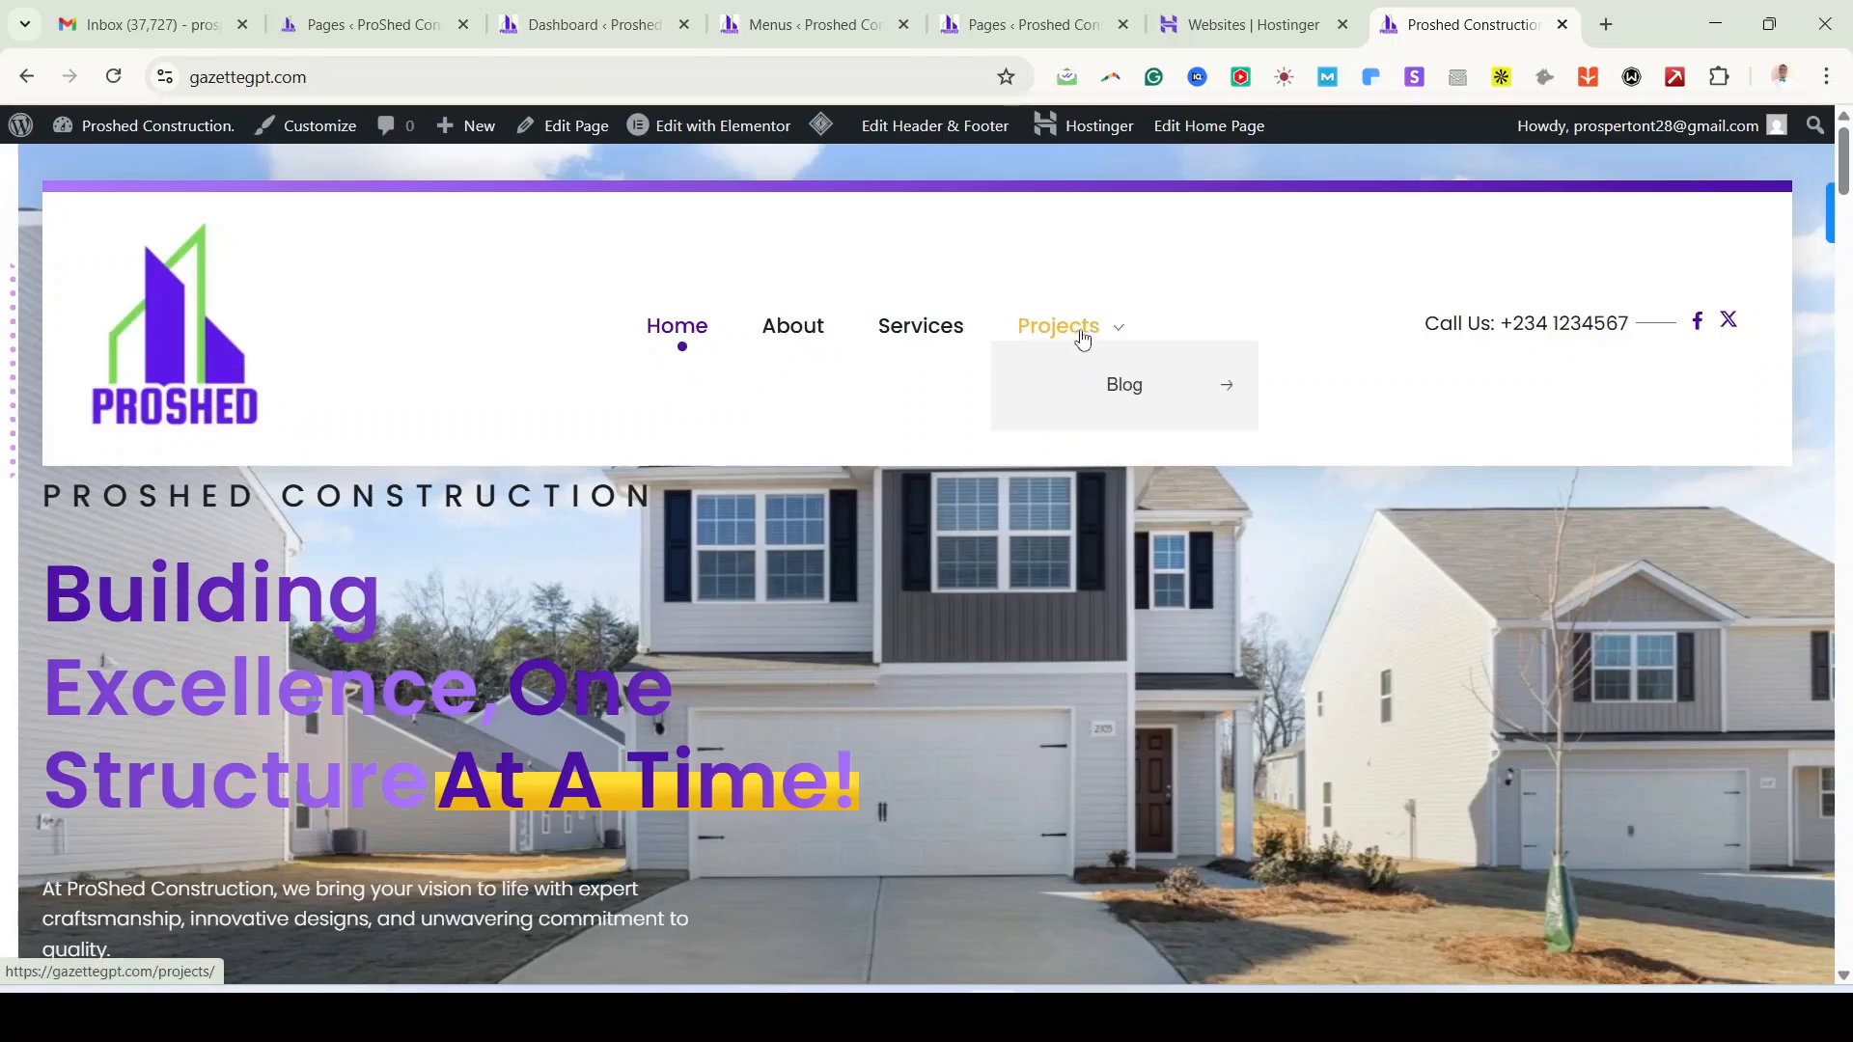
click(777, 24)
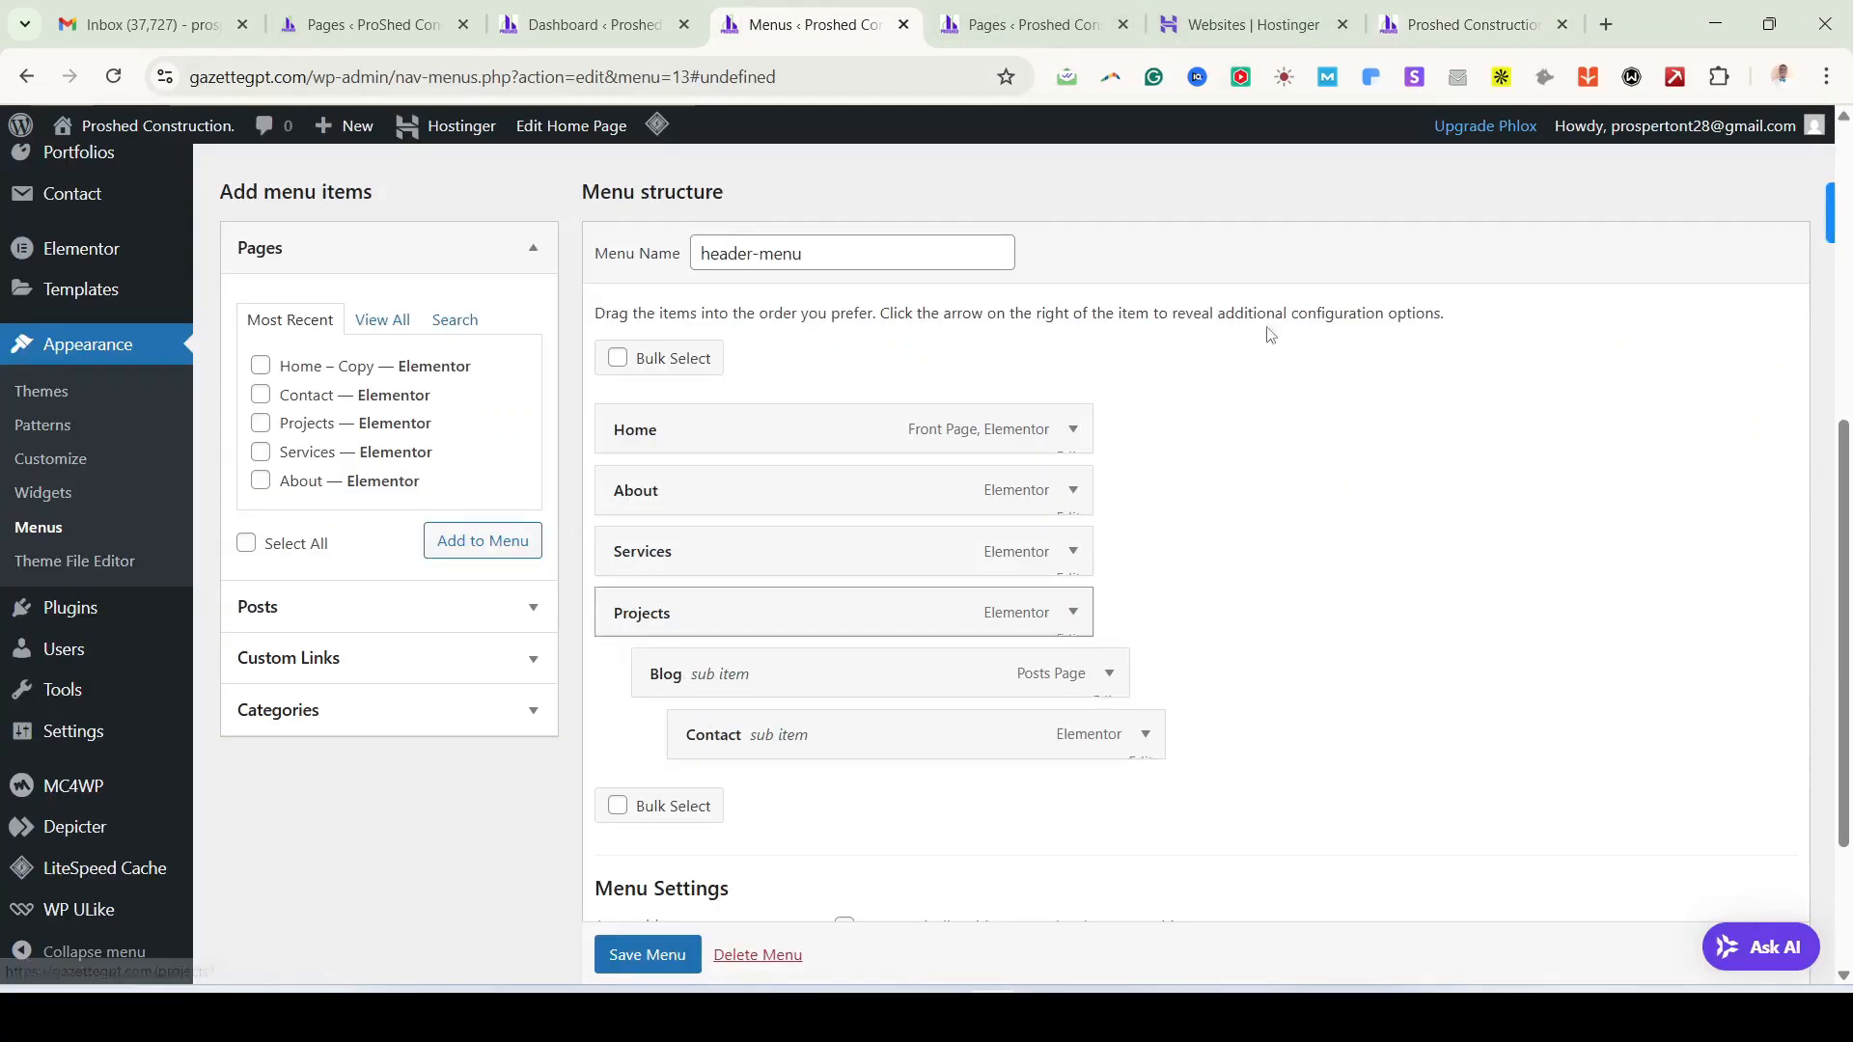
Step: Save header-menu and view the live header listing Home, About, Services, Projects, Blog and Contact
click(1422, 32)
mouse_move(1097, 344)
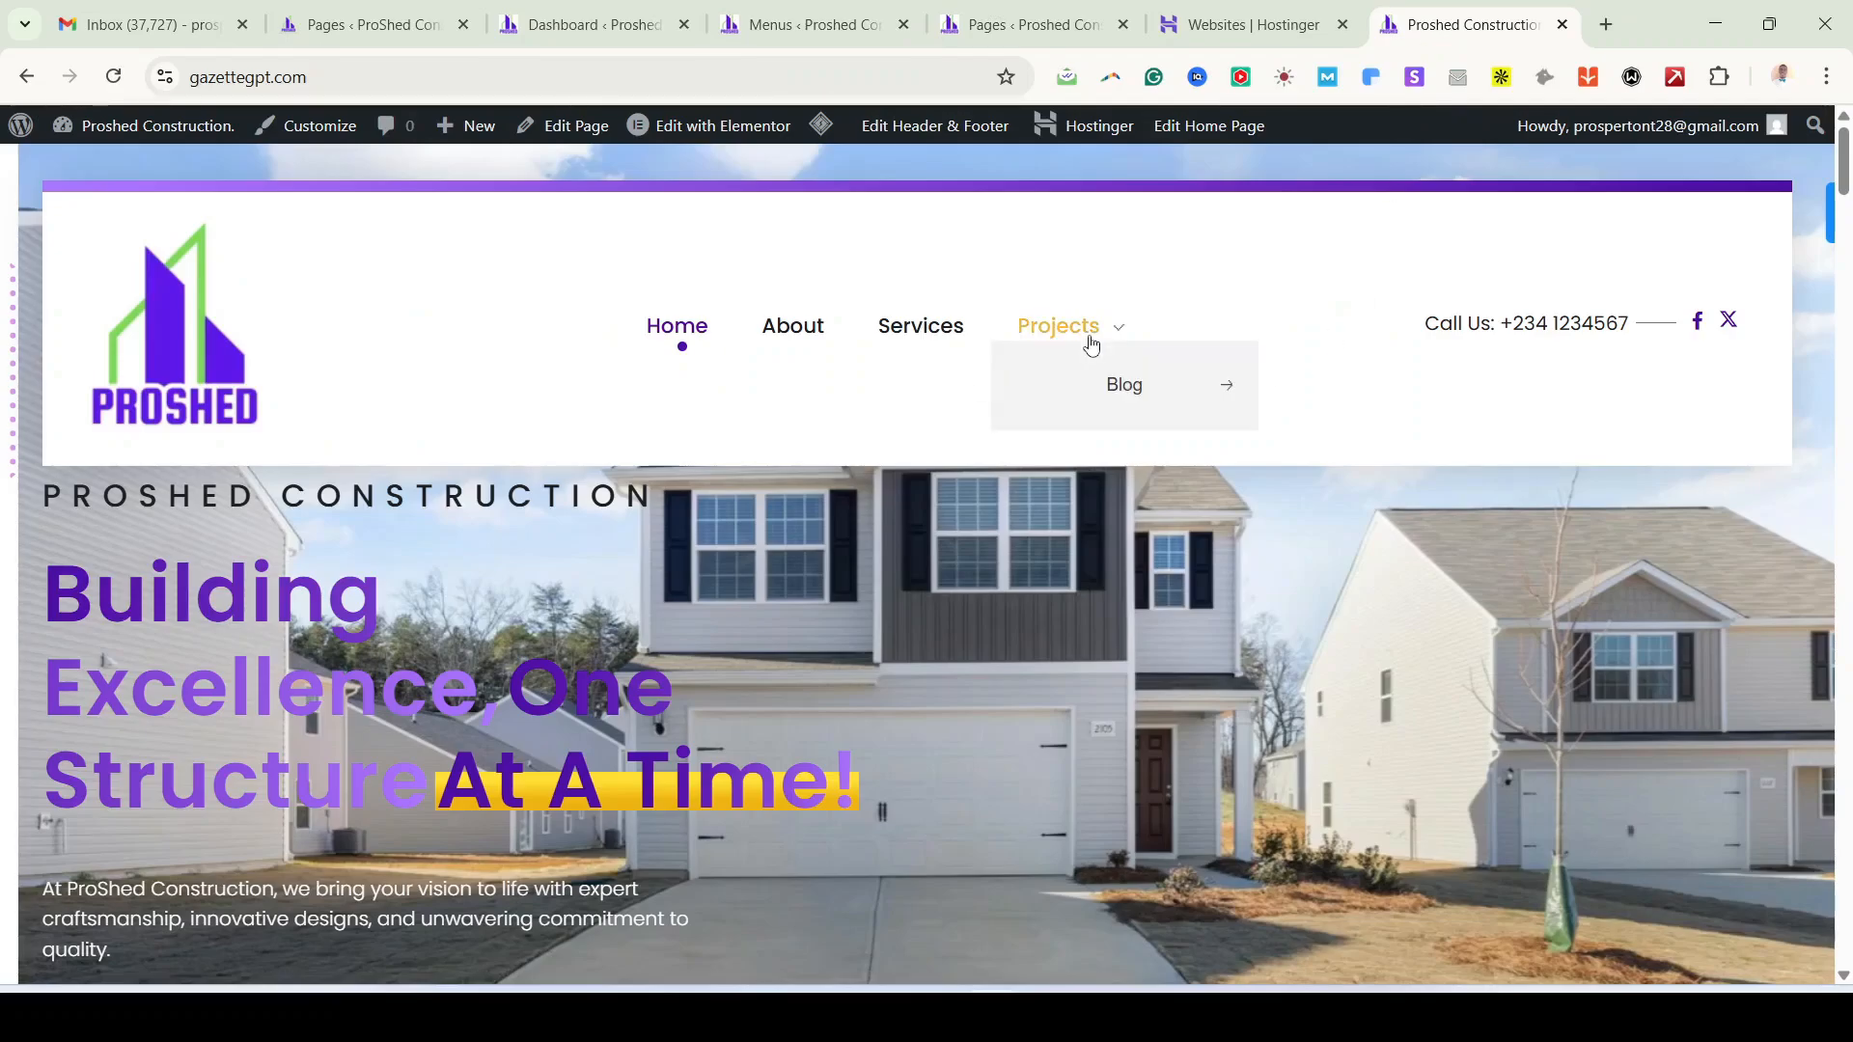
mouse_move(1120, 386)
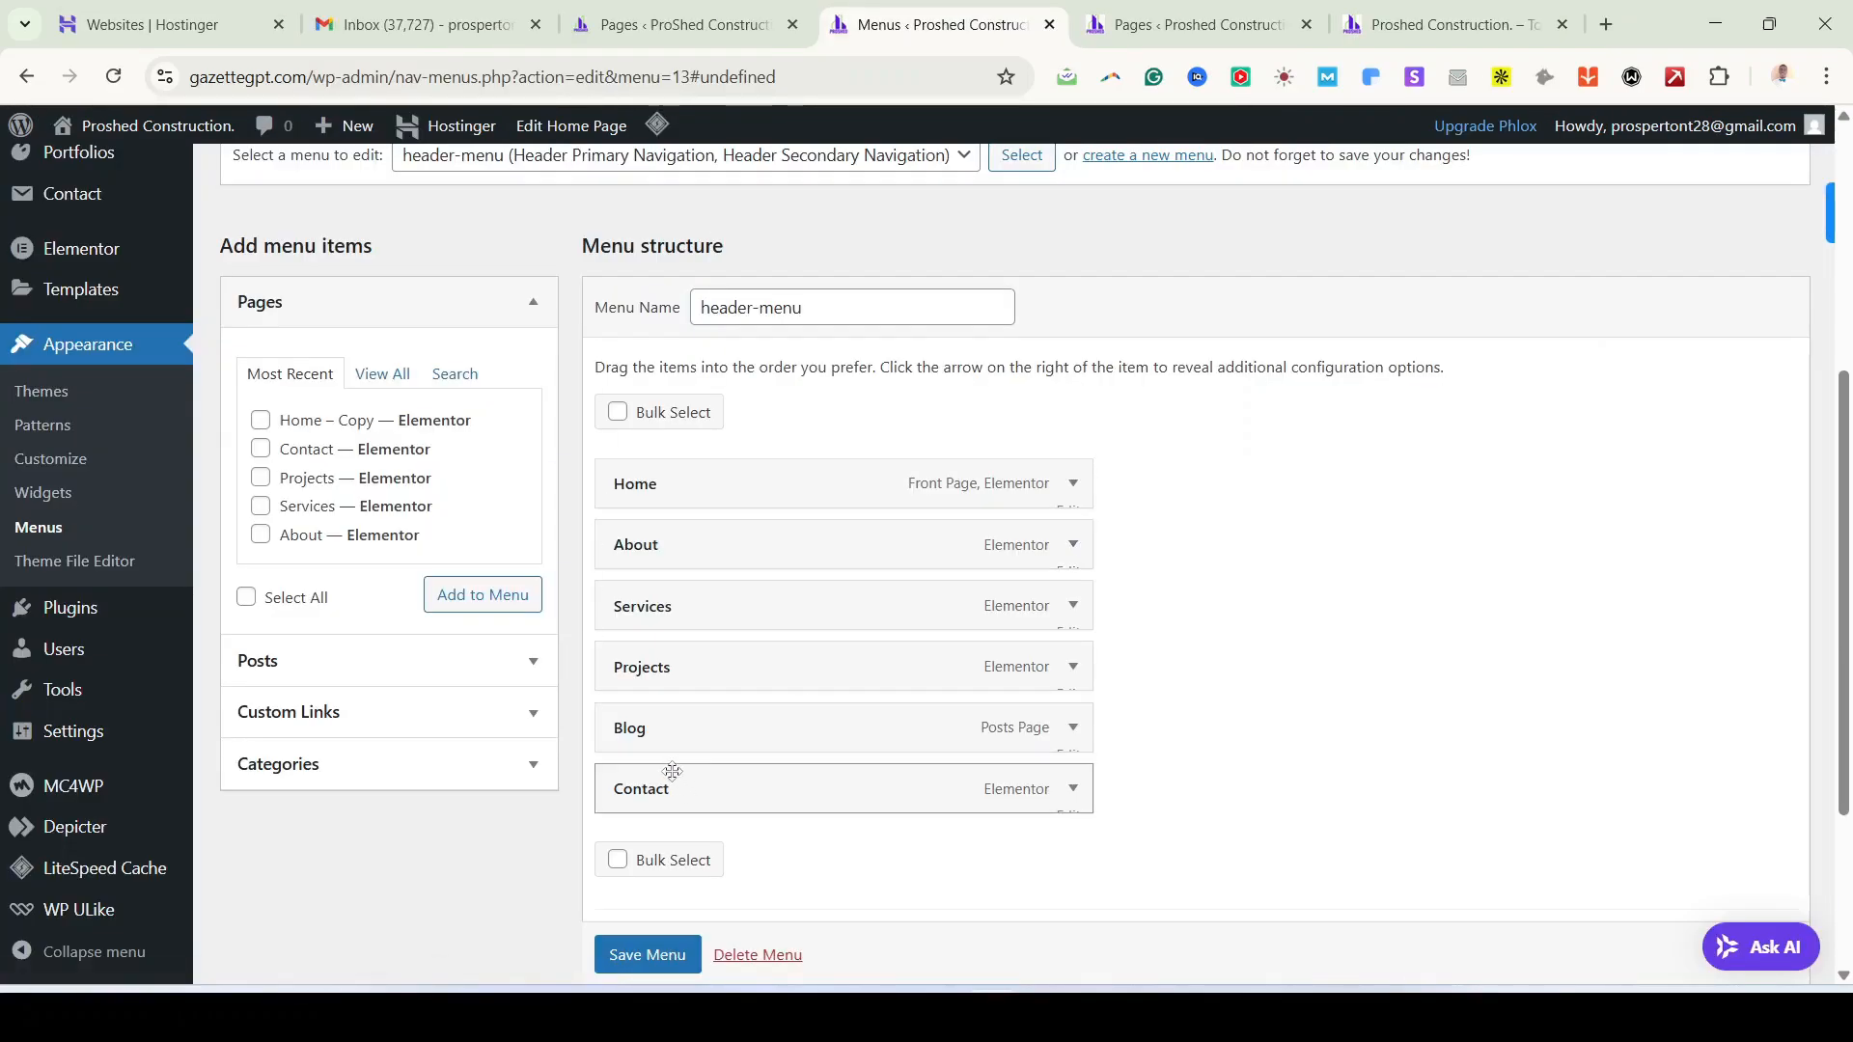
click(647, 955)
click(1448, 24)
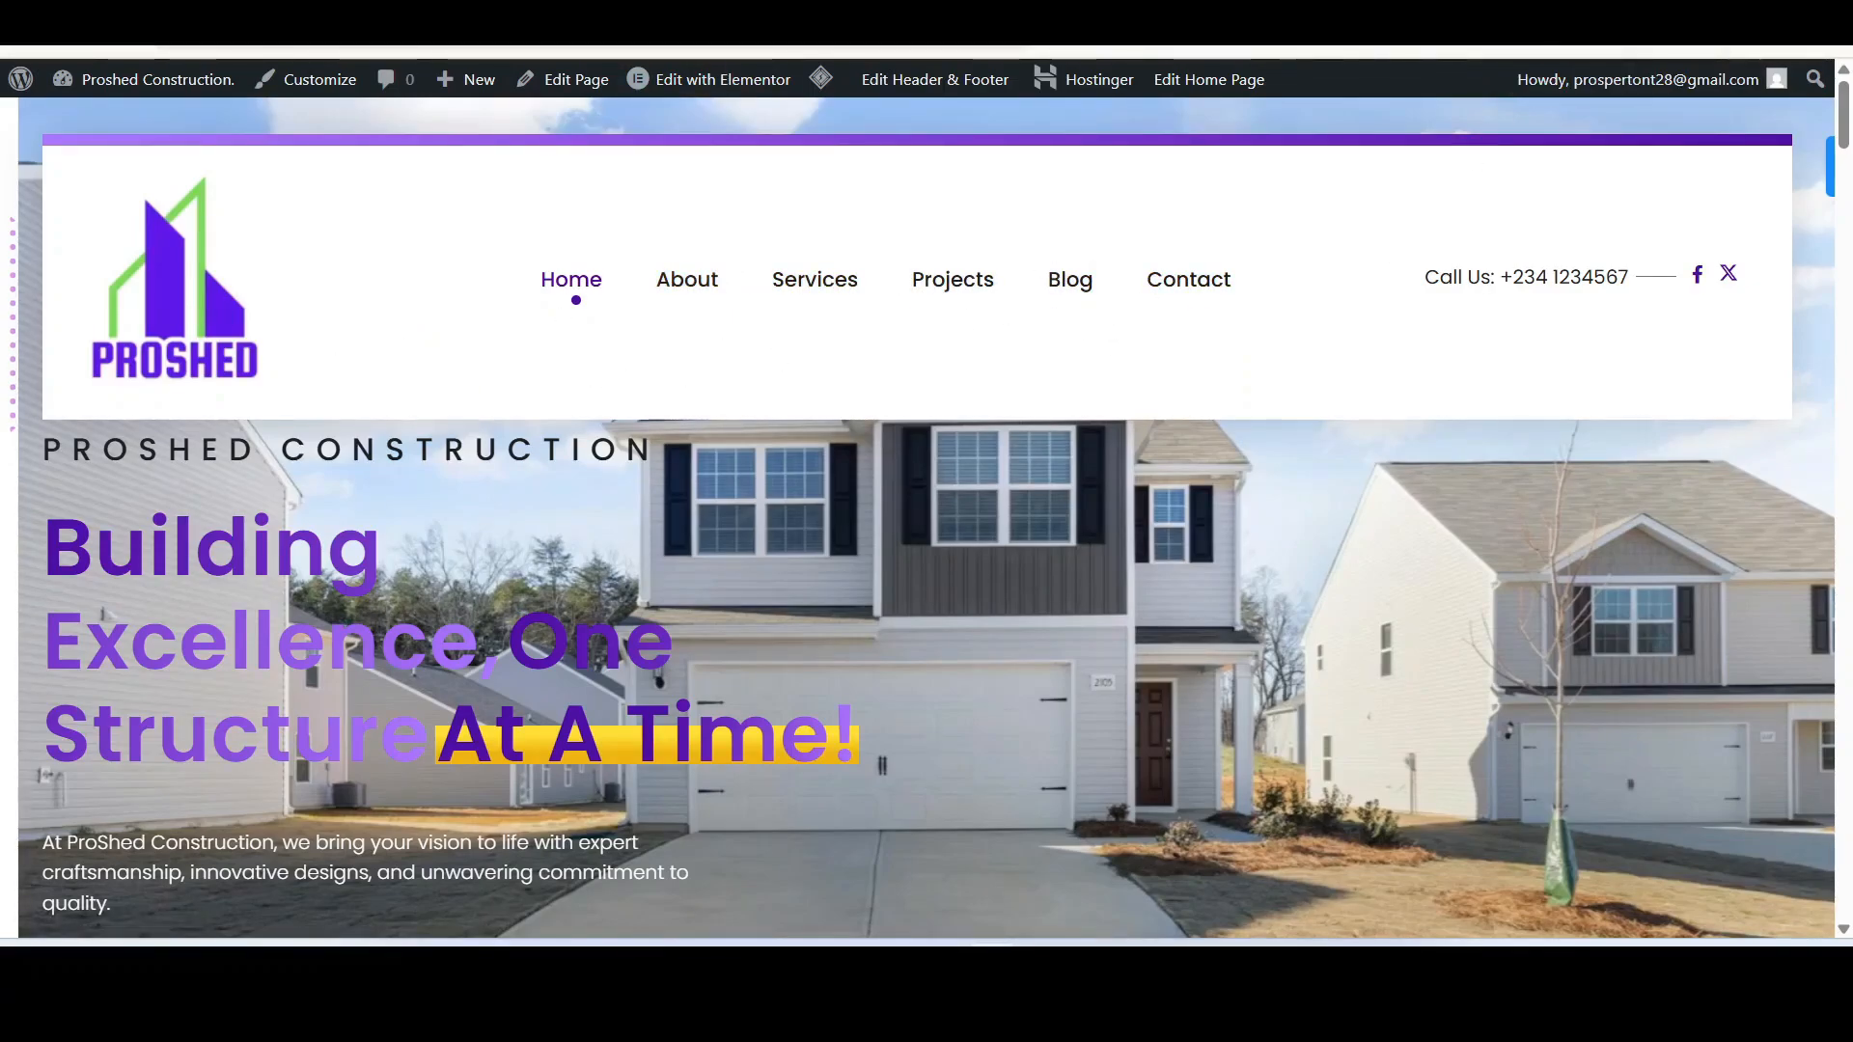
Step: Load the Canva home page in a new Chrome tab from the 'canva' address-bar suggestion
key(ctrl+t)
text(canva)
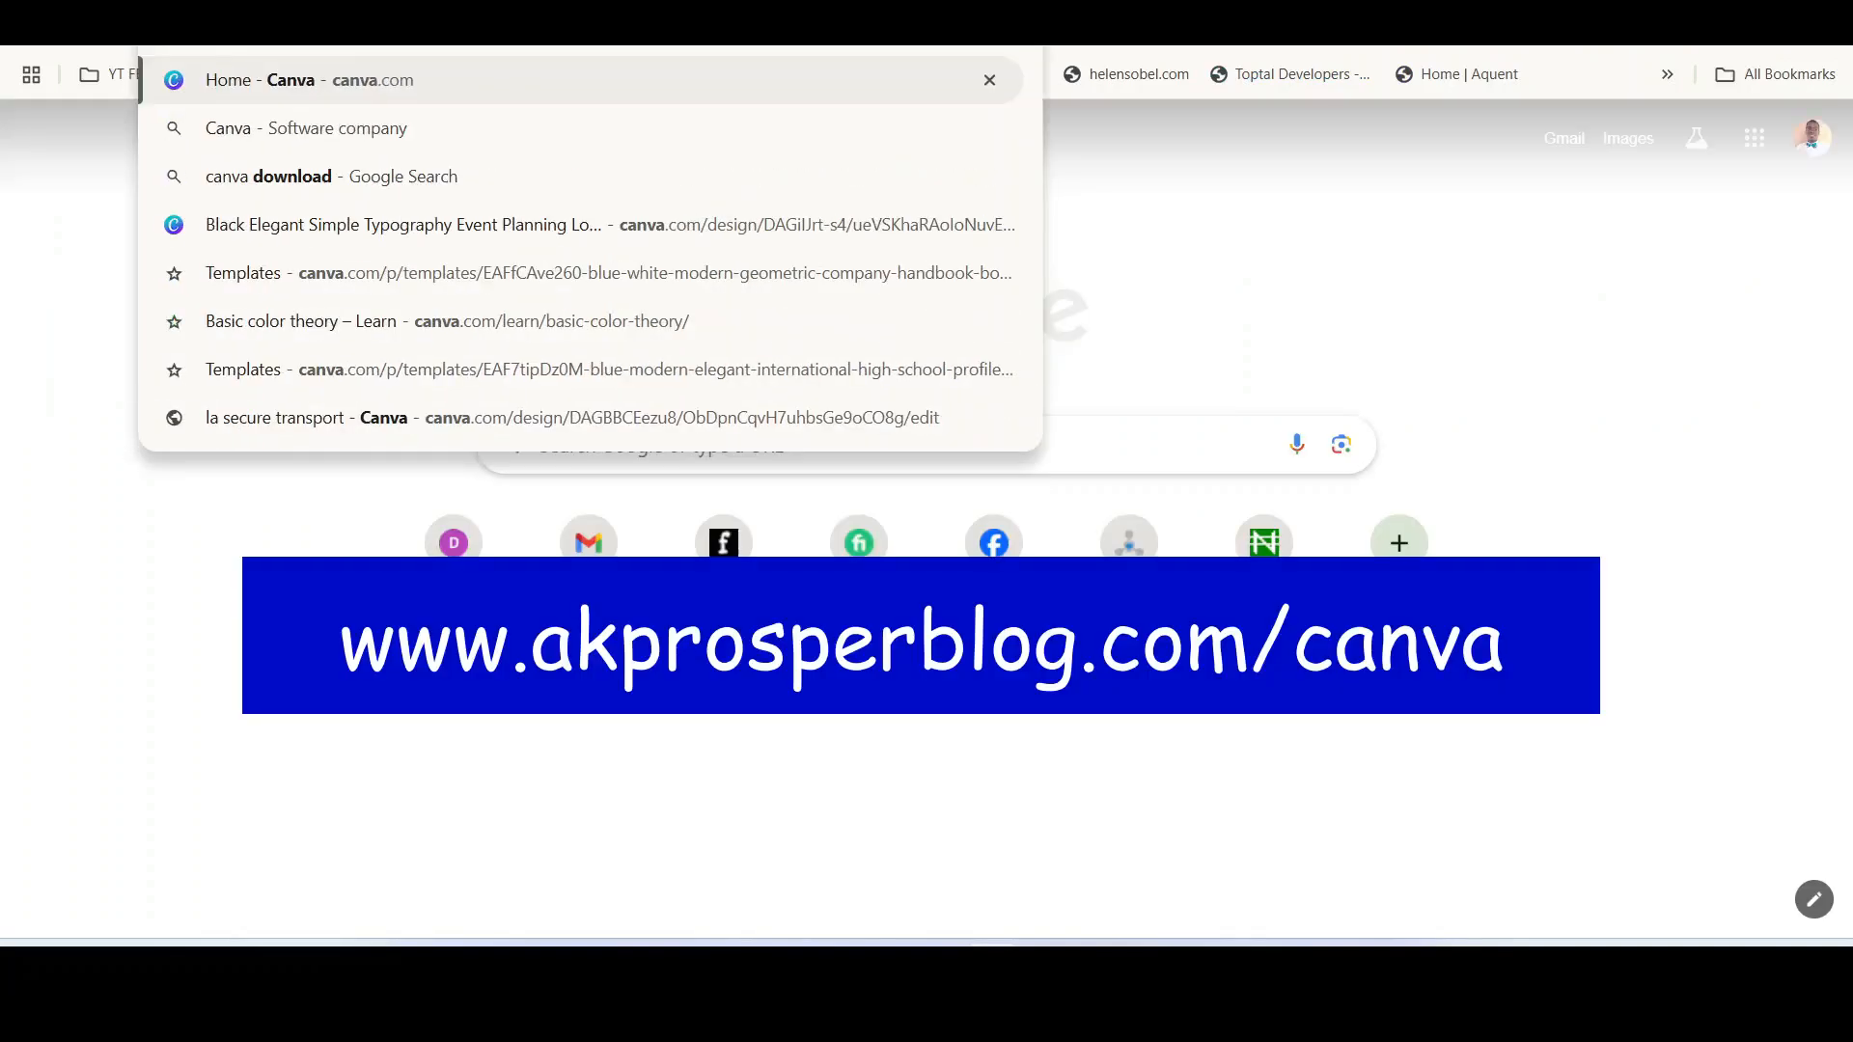
key(Return)
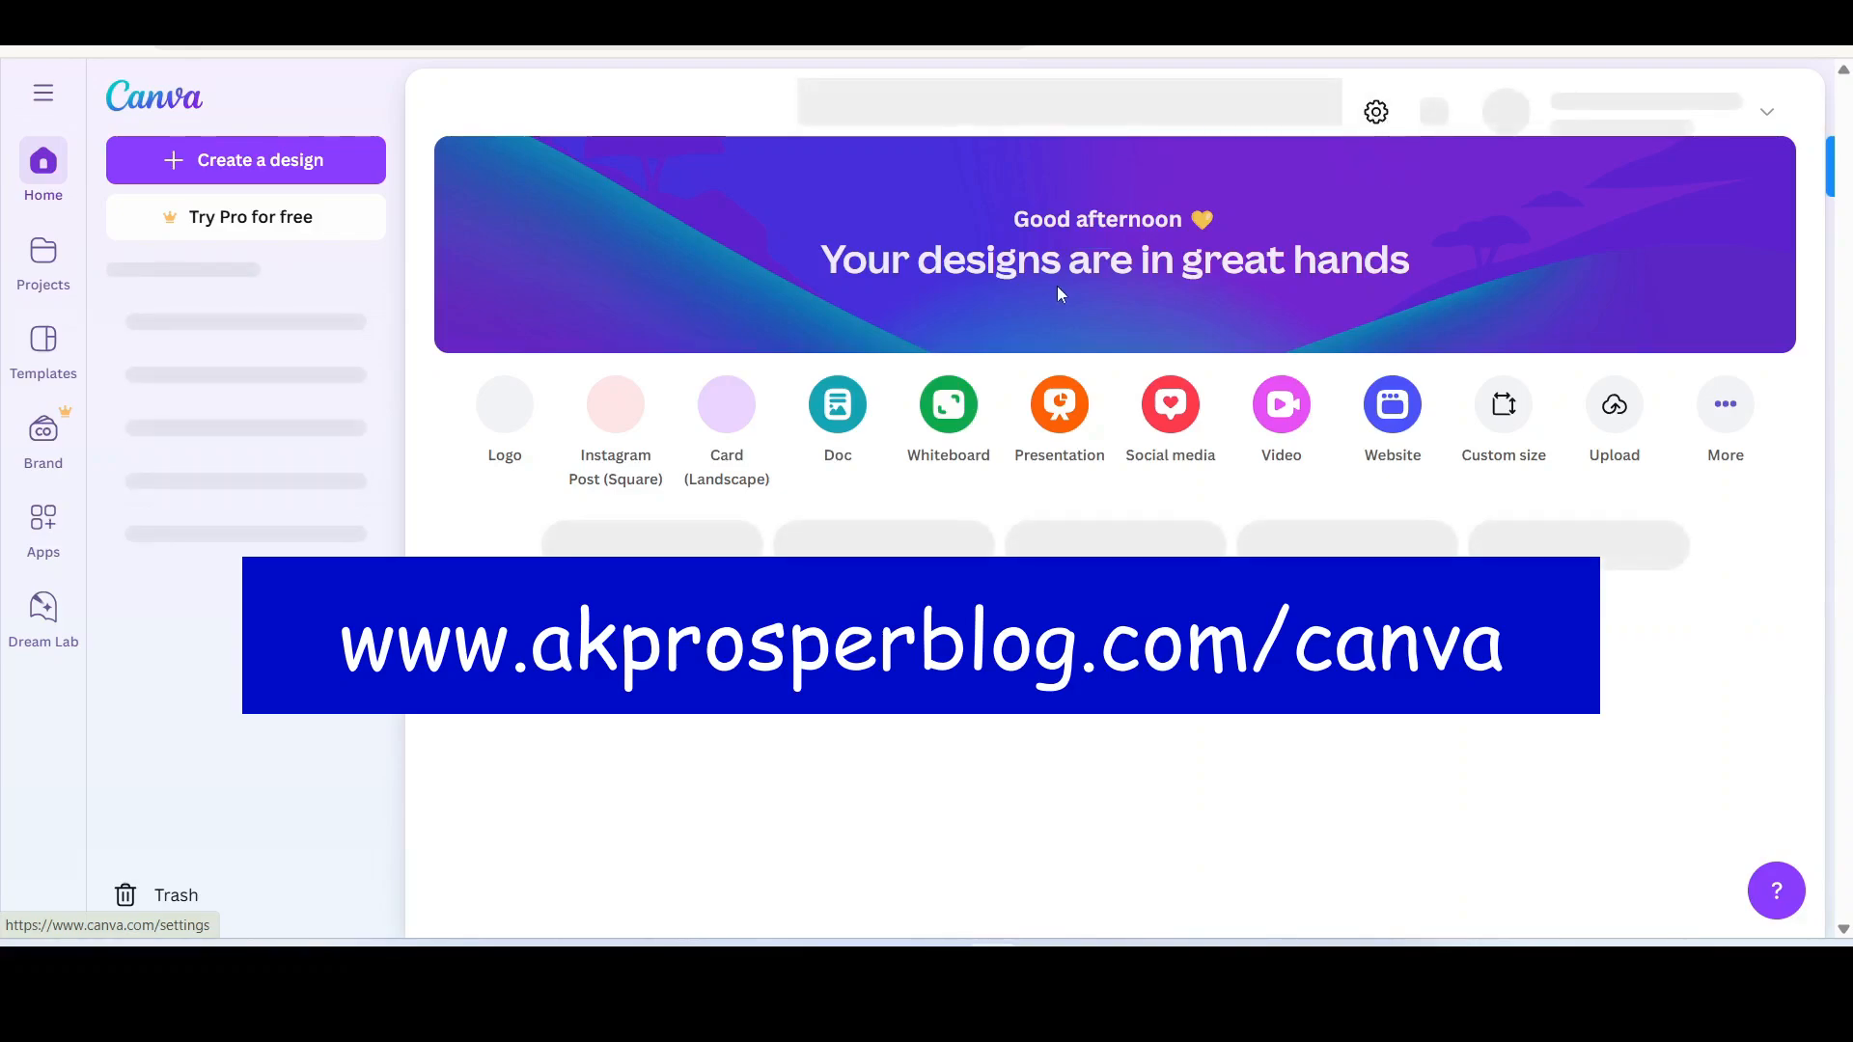
Step: Search Canva templates for 'building company logo'
click(1102, 109)
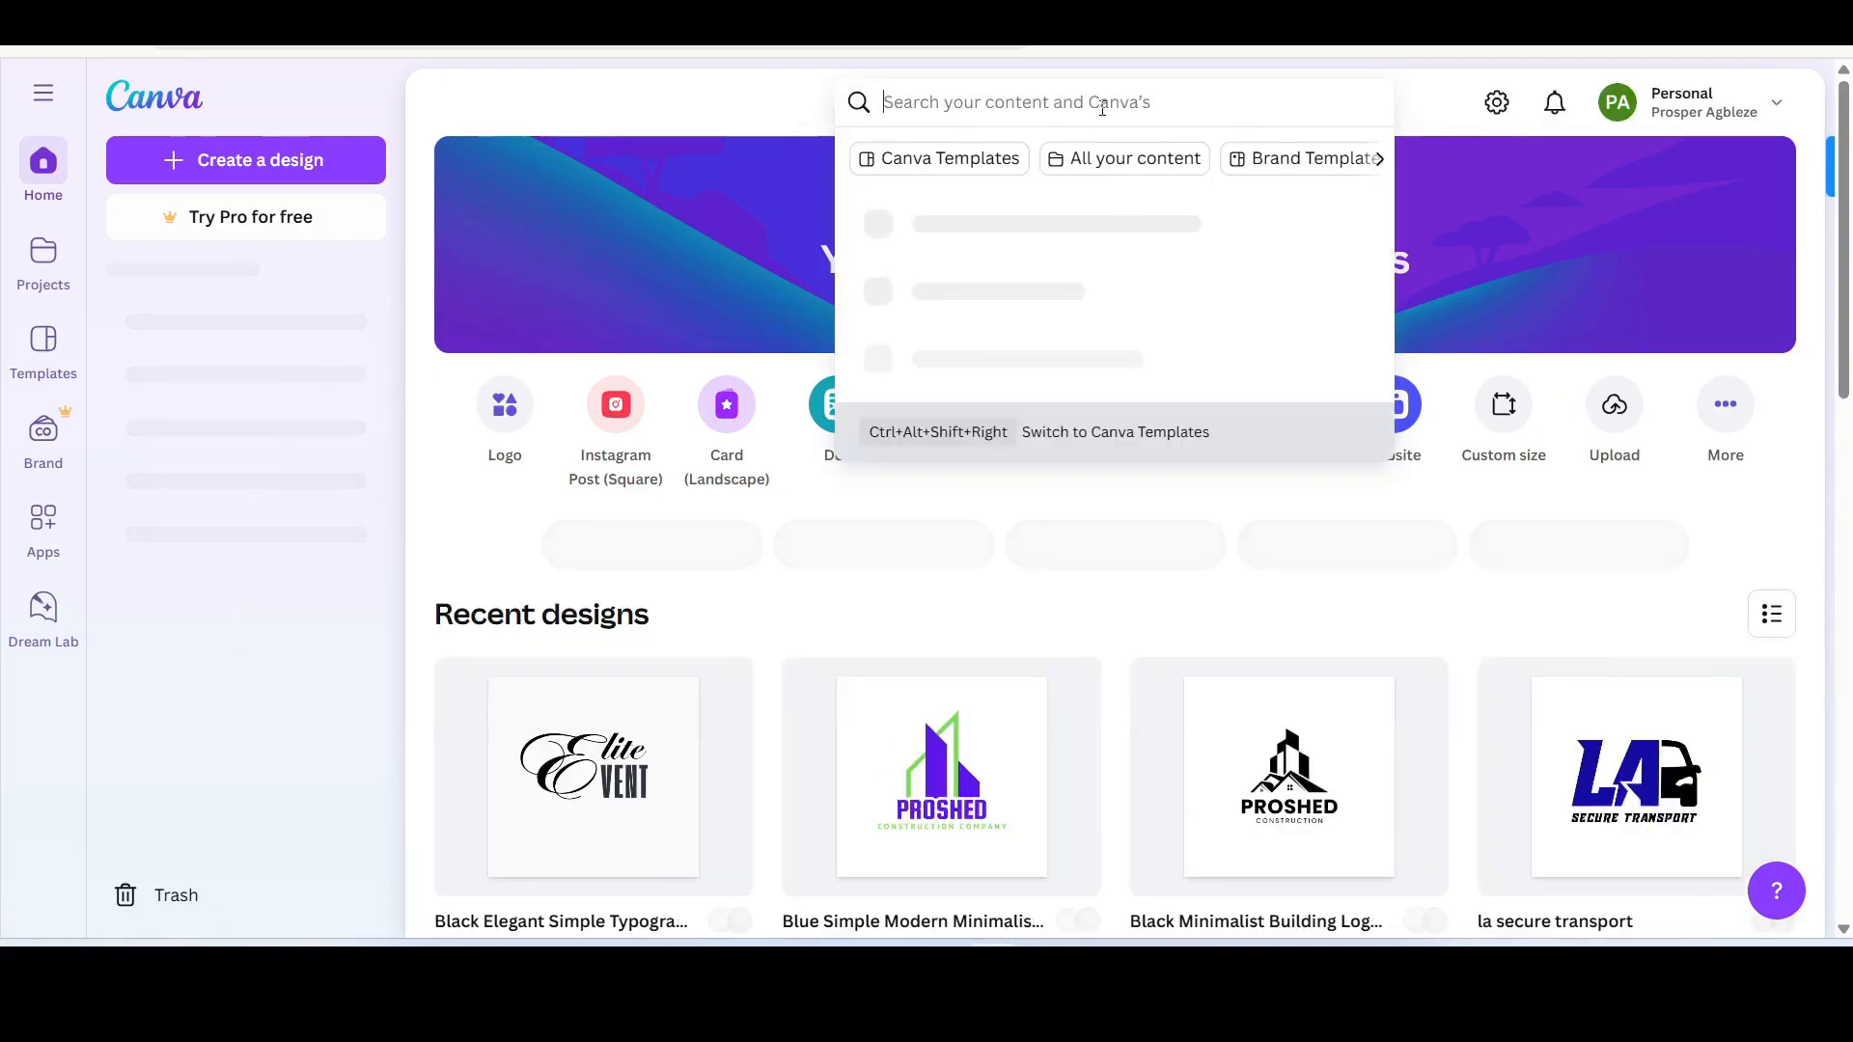
text(bui)
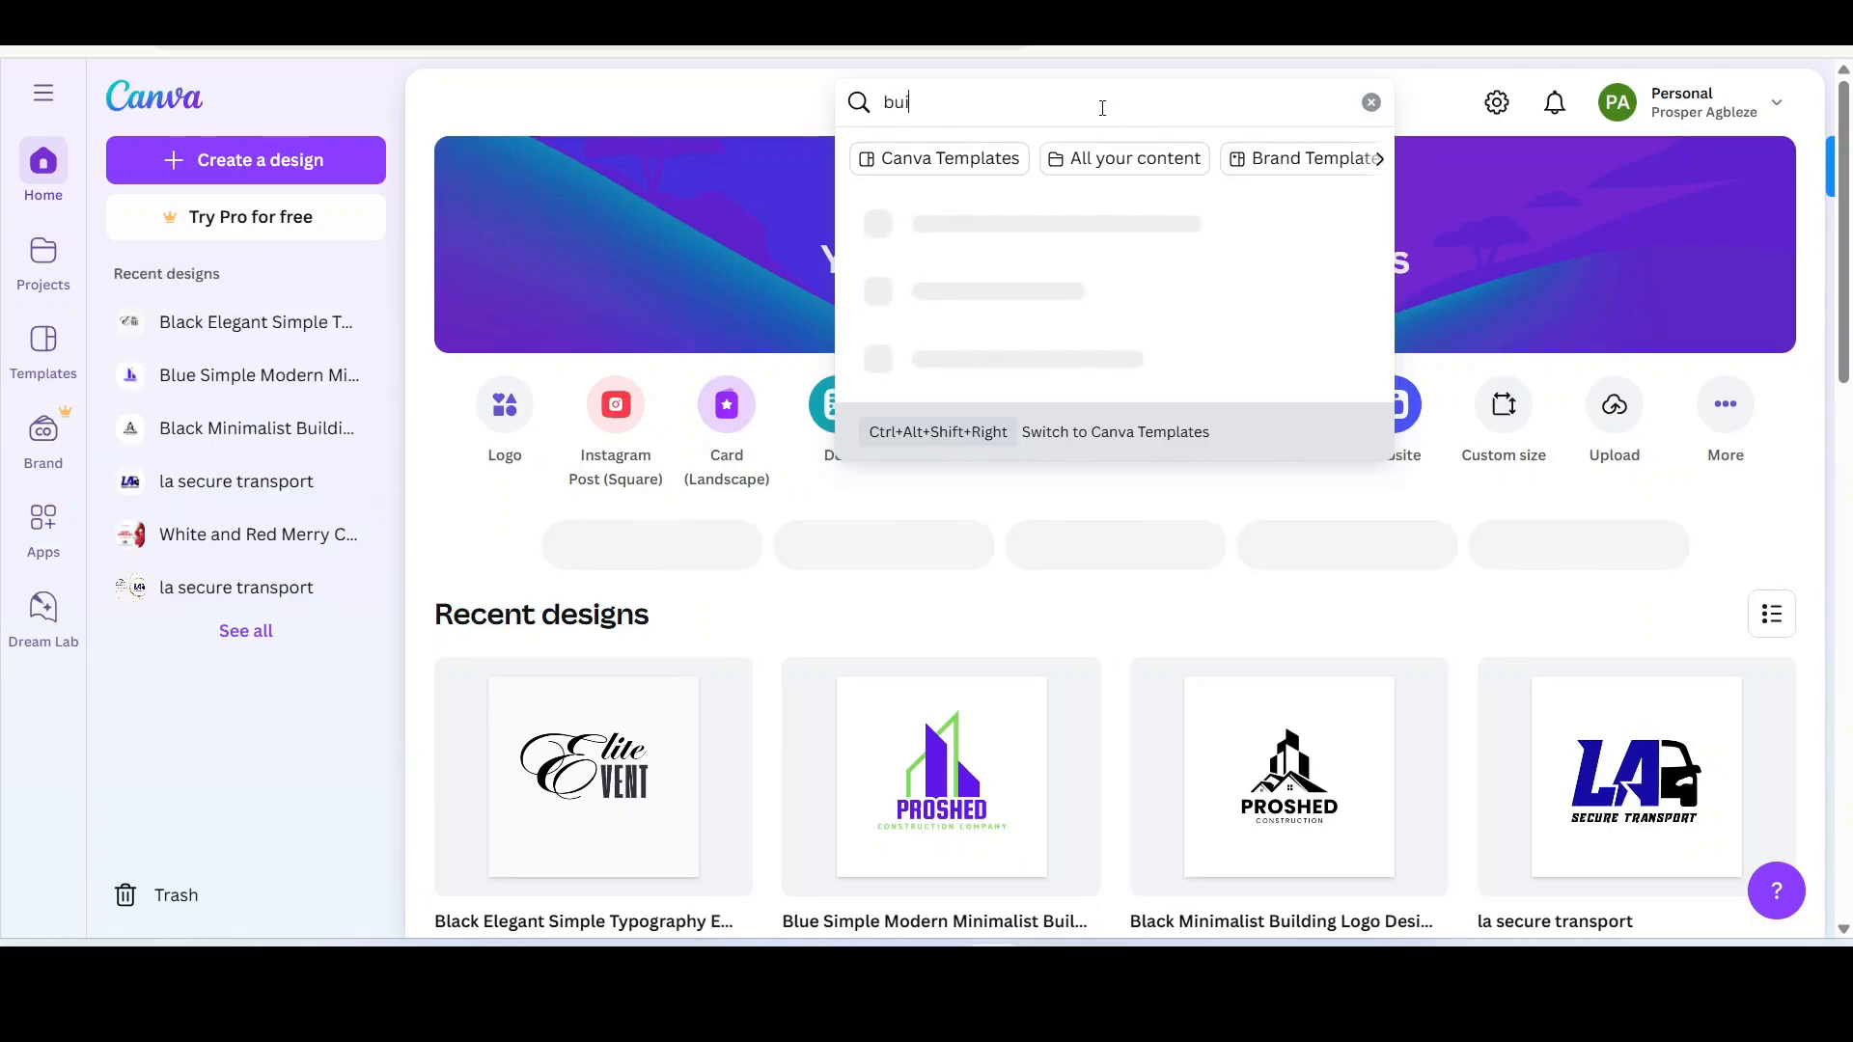
text(lding)
text(com)
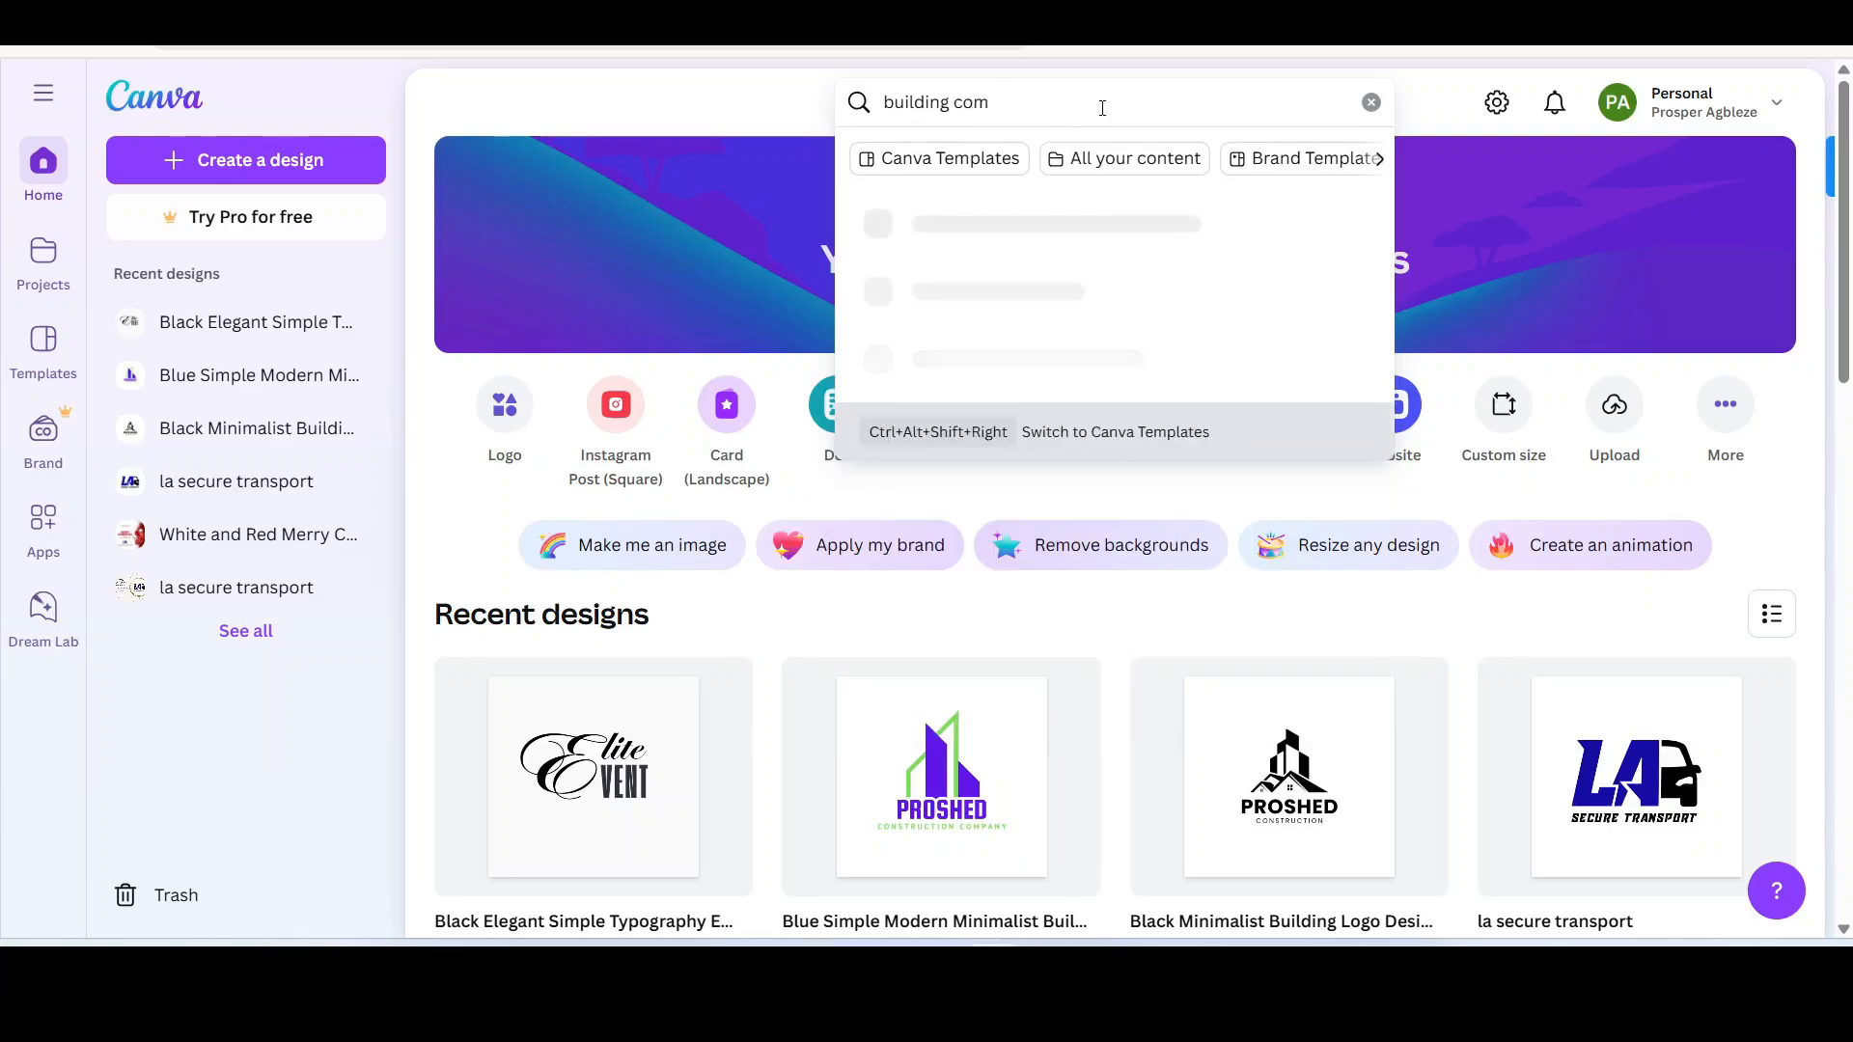
text(pany logo)
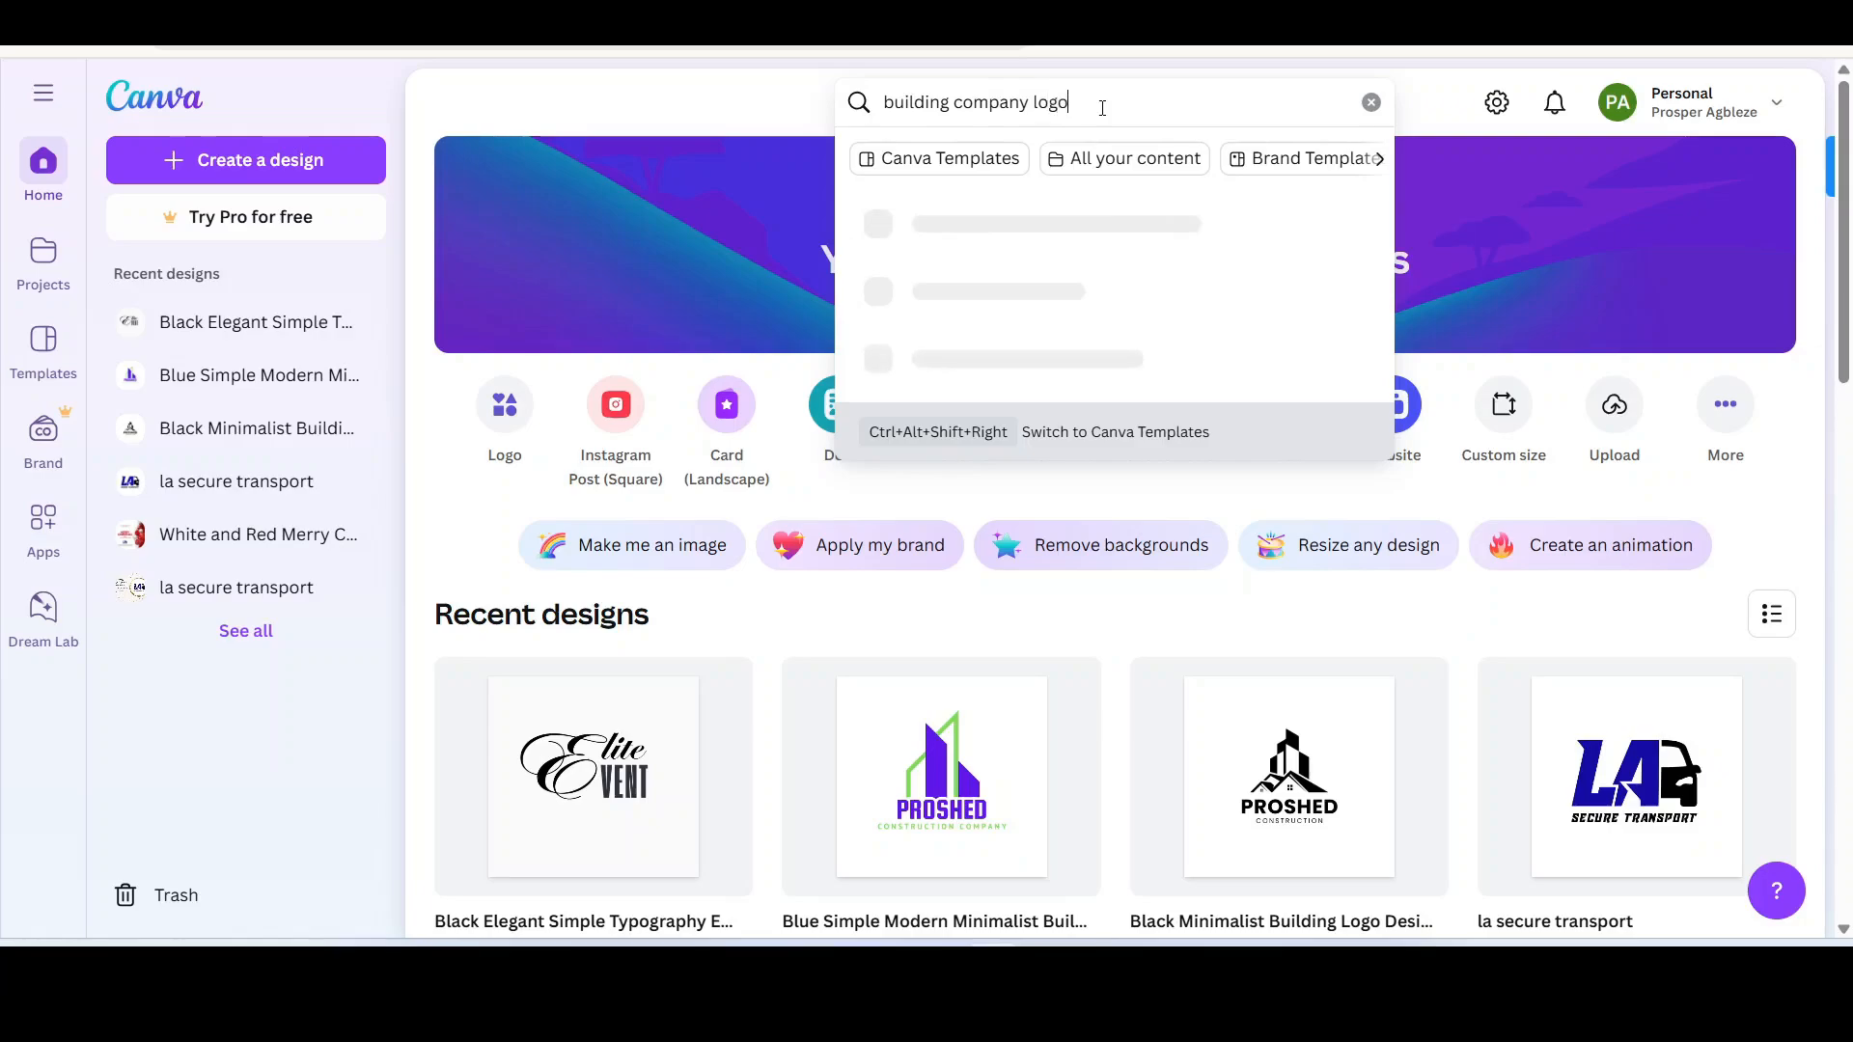
key(Return)
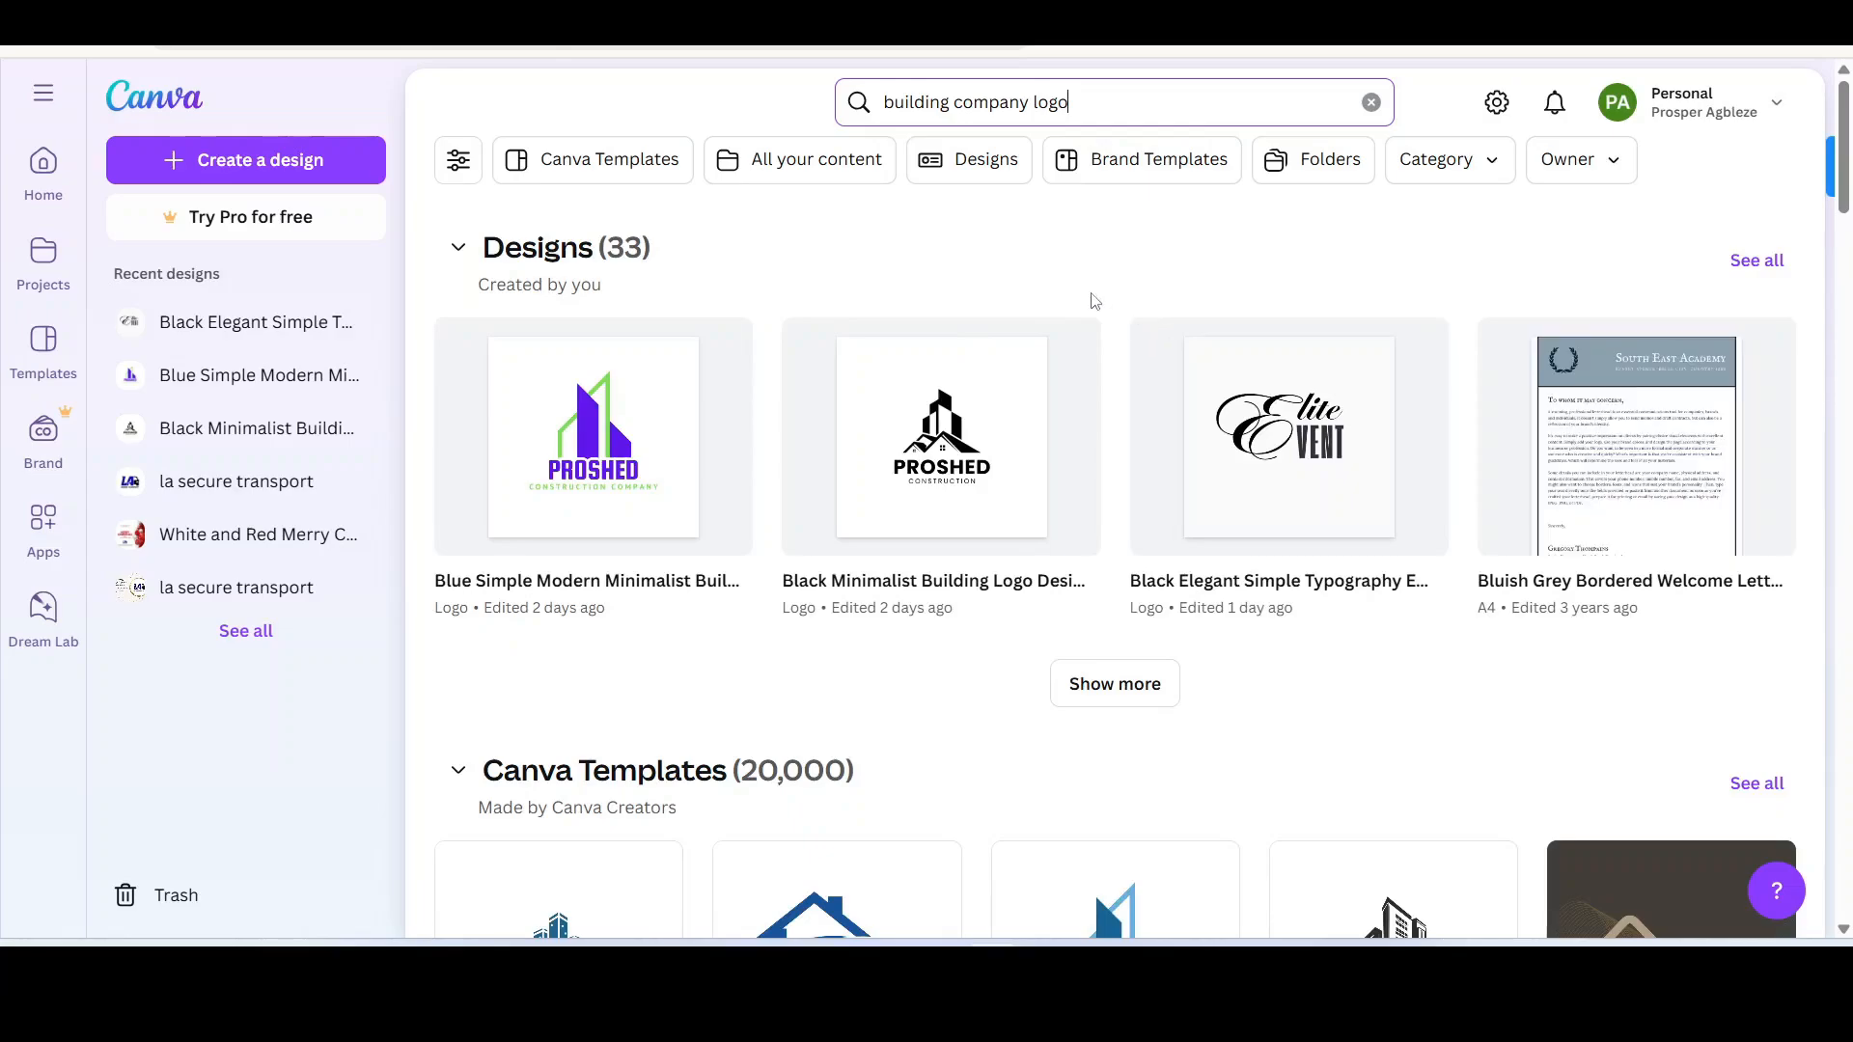
Step: Scroll through the logo results and preview the Borcelle Build template
scroll(1245, 559, down, 3)
scroll(1253, 555, down, 1)
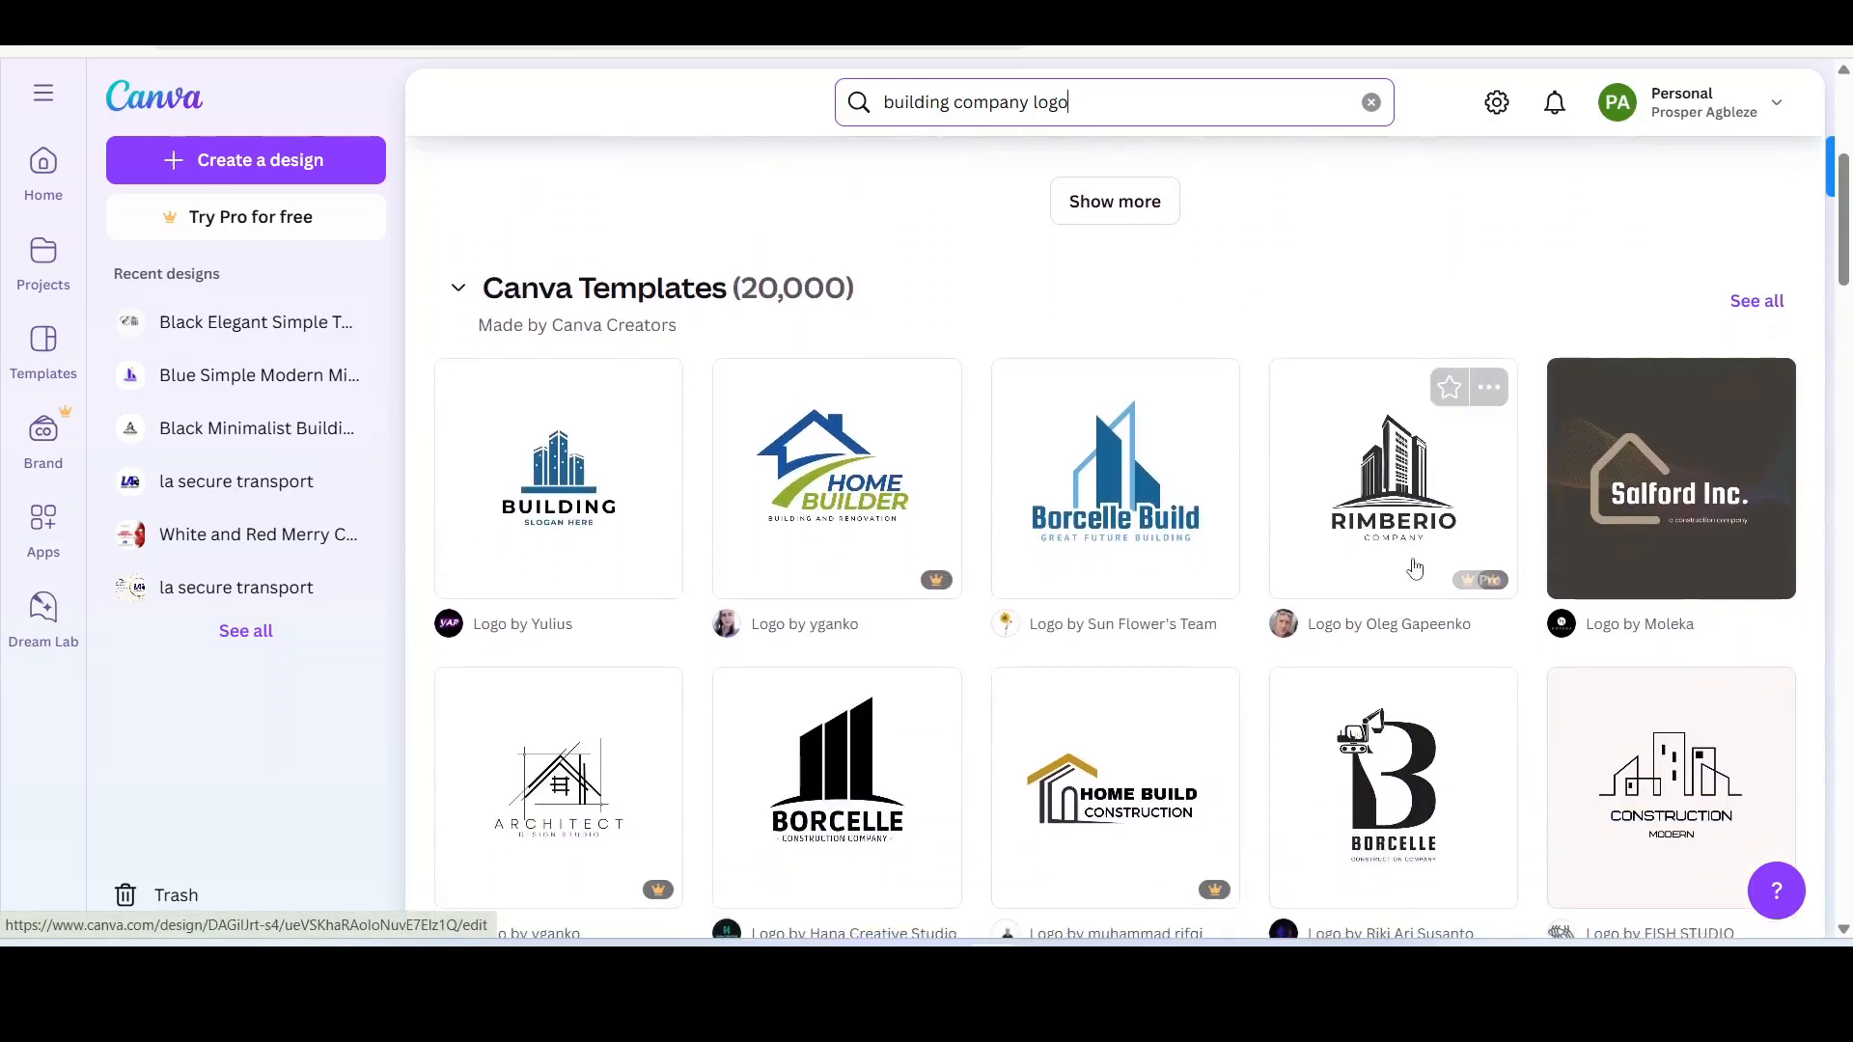
scroll(916, 541, up, 4)
scroll(722, 531, down, 5)
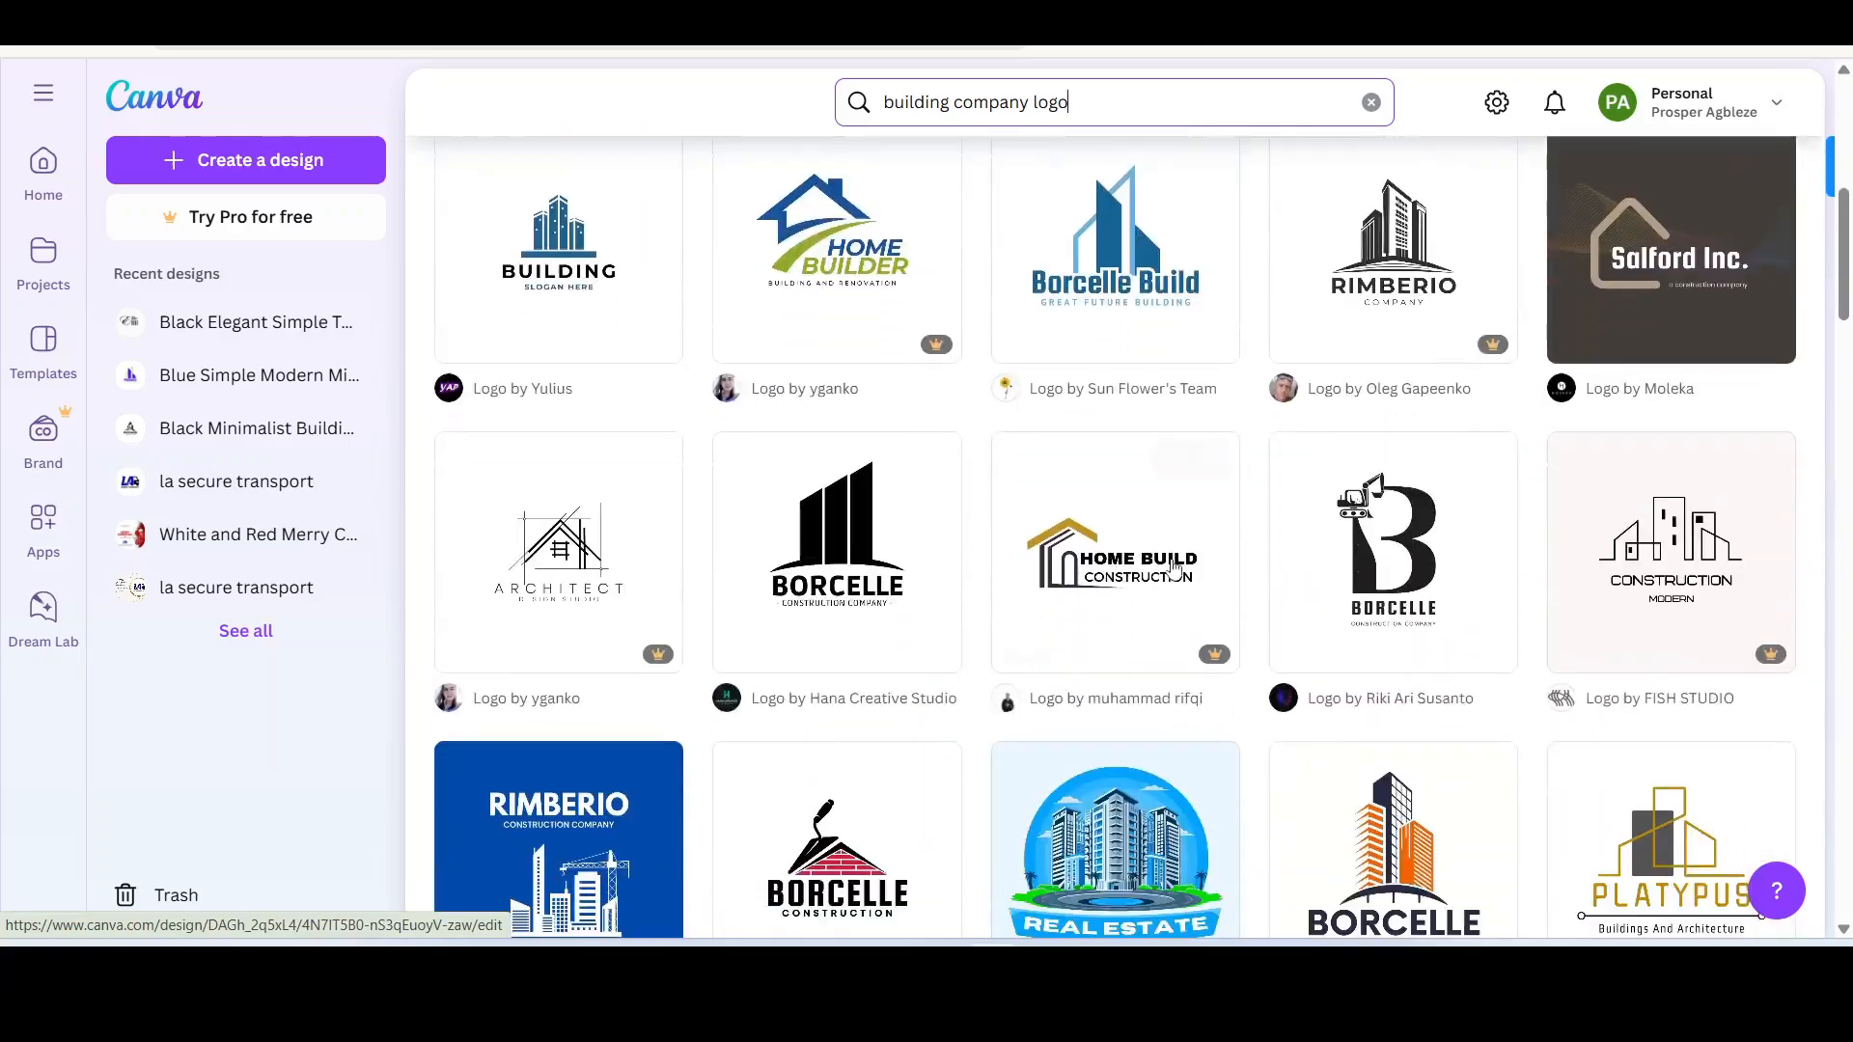
scroll(1110, 627, up, 3)
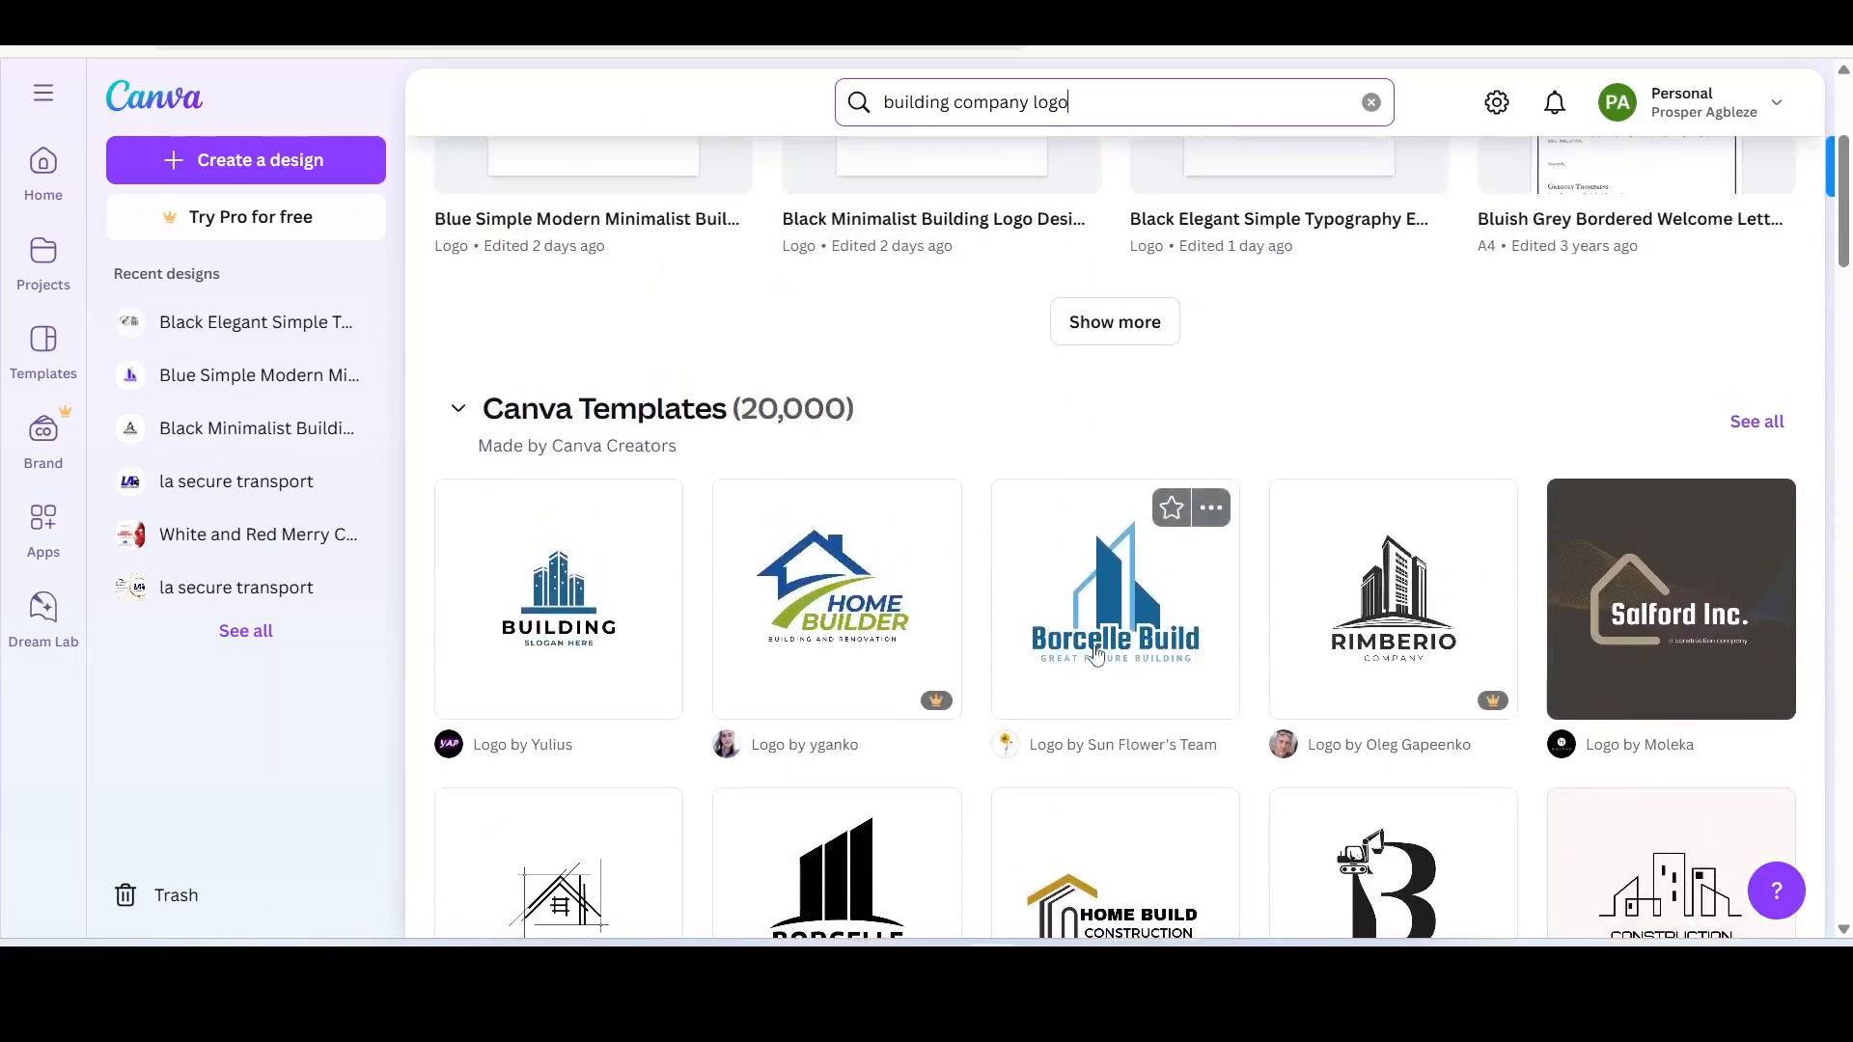
scroll(1122, 644, up, 3)
scroll(996, 673, down, 6)
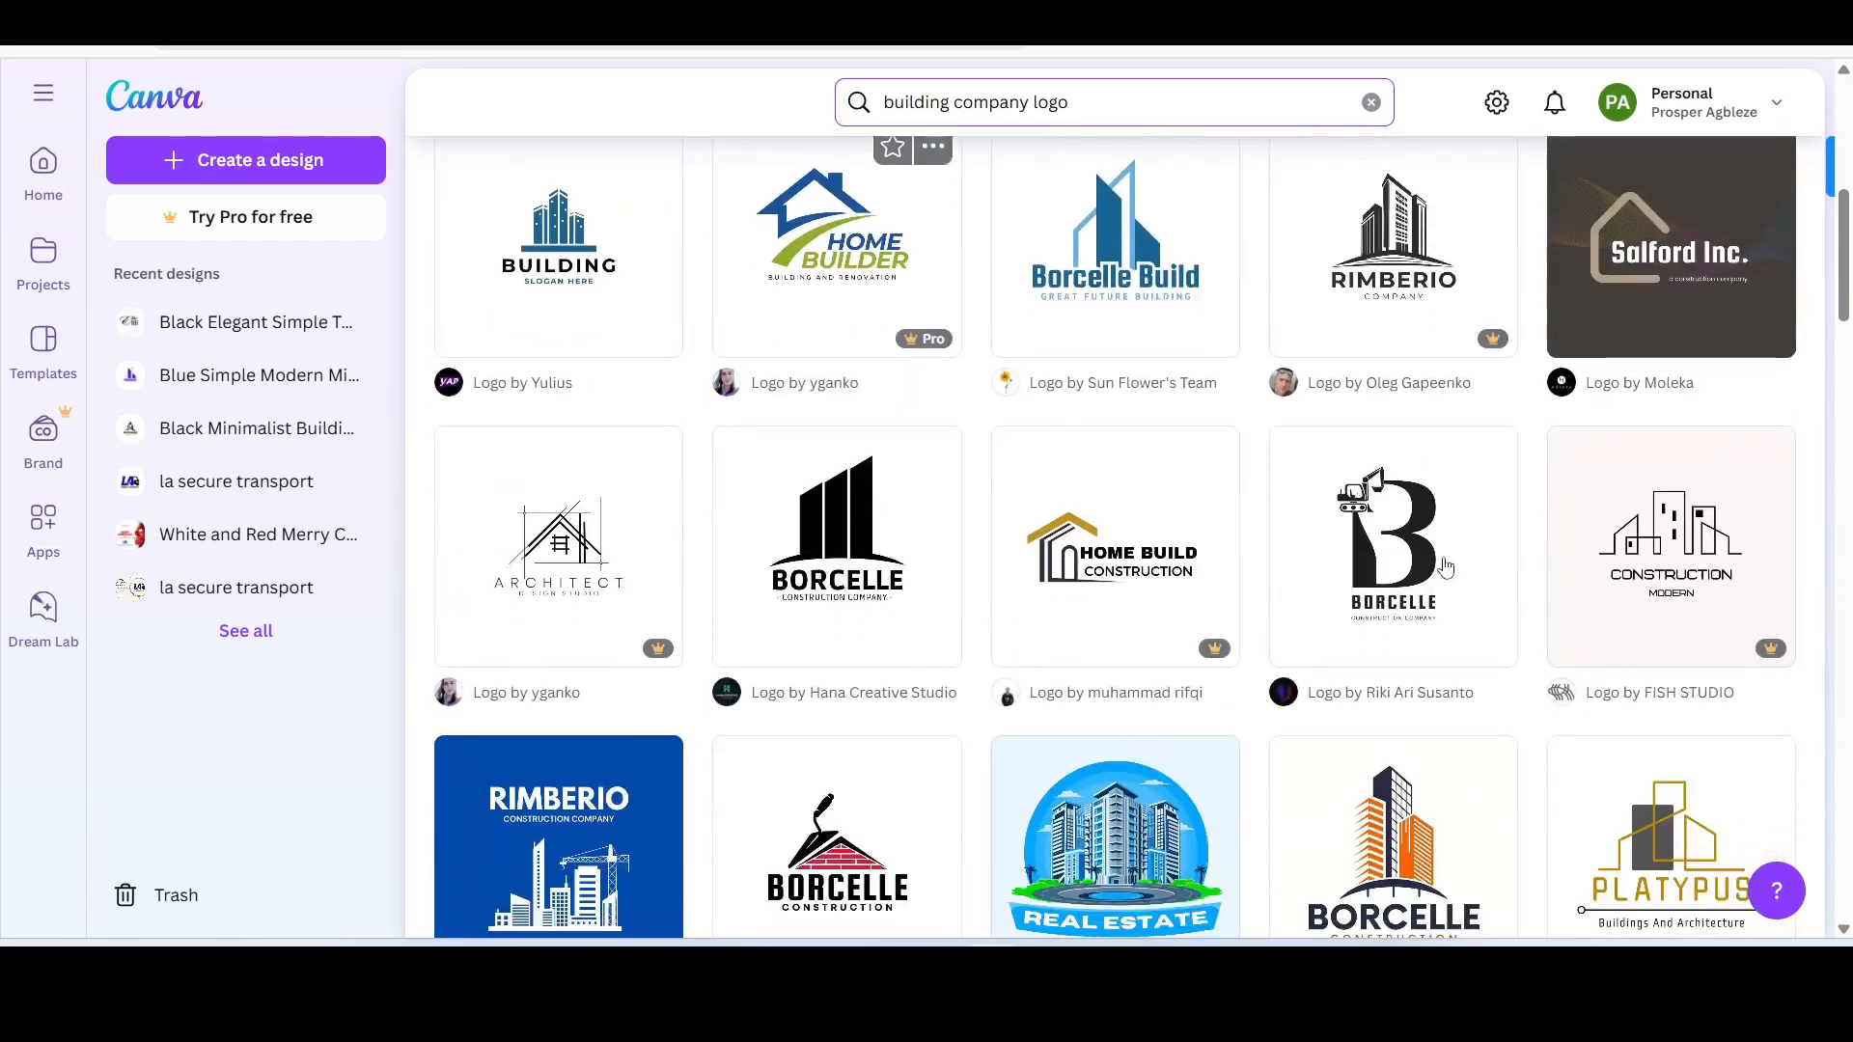
scroll(868, 744, down, 3)
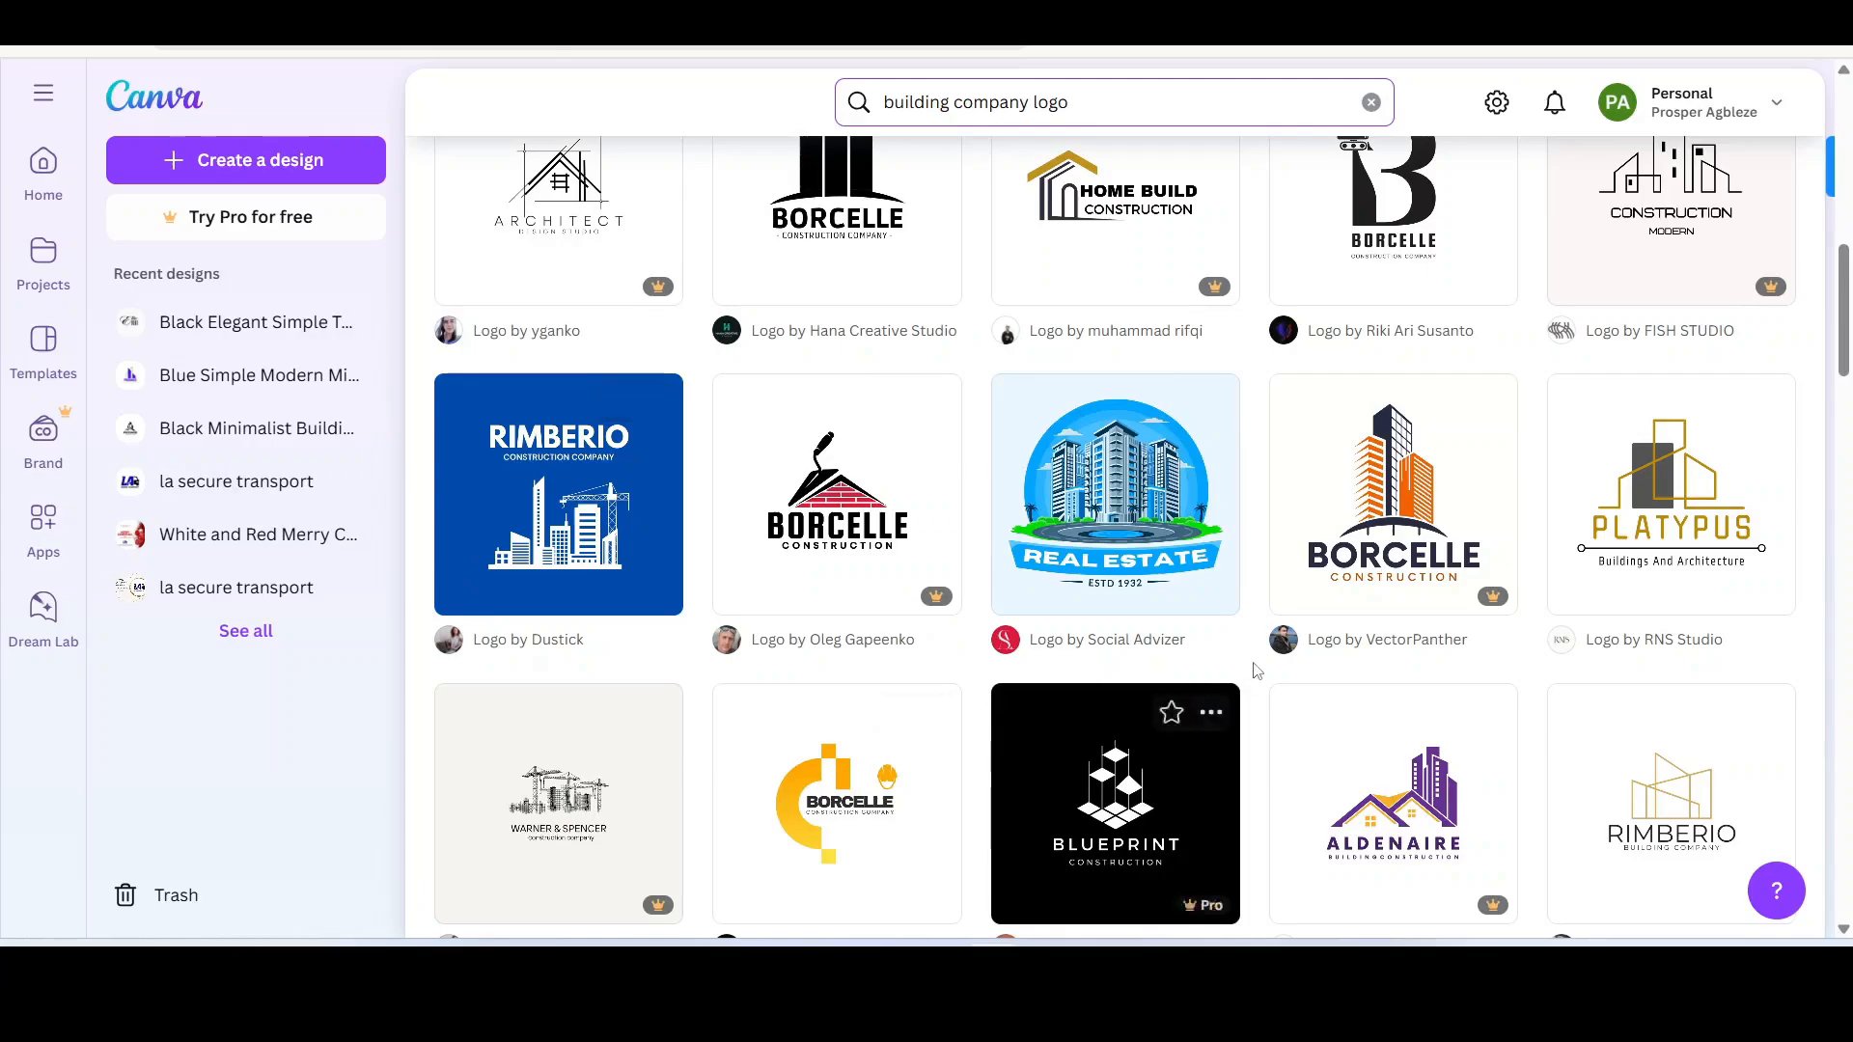
scroll(1469, 646, down, 2)
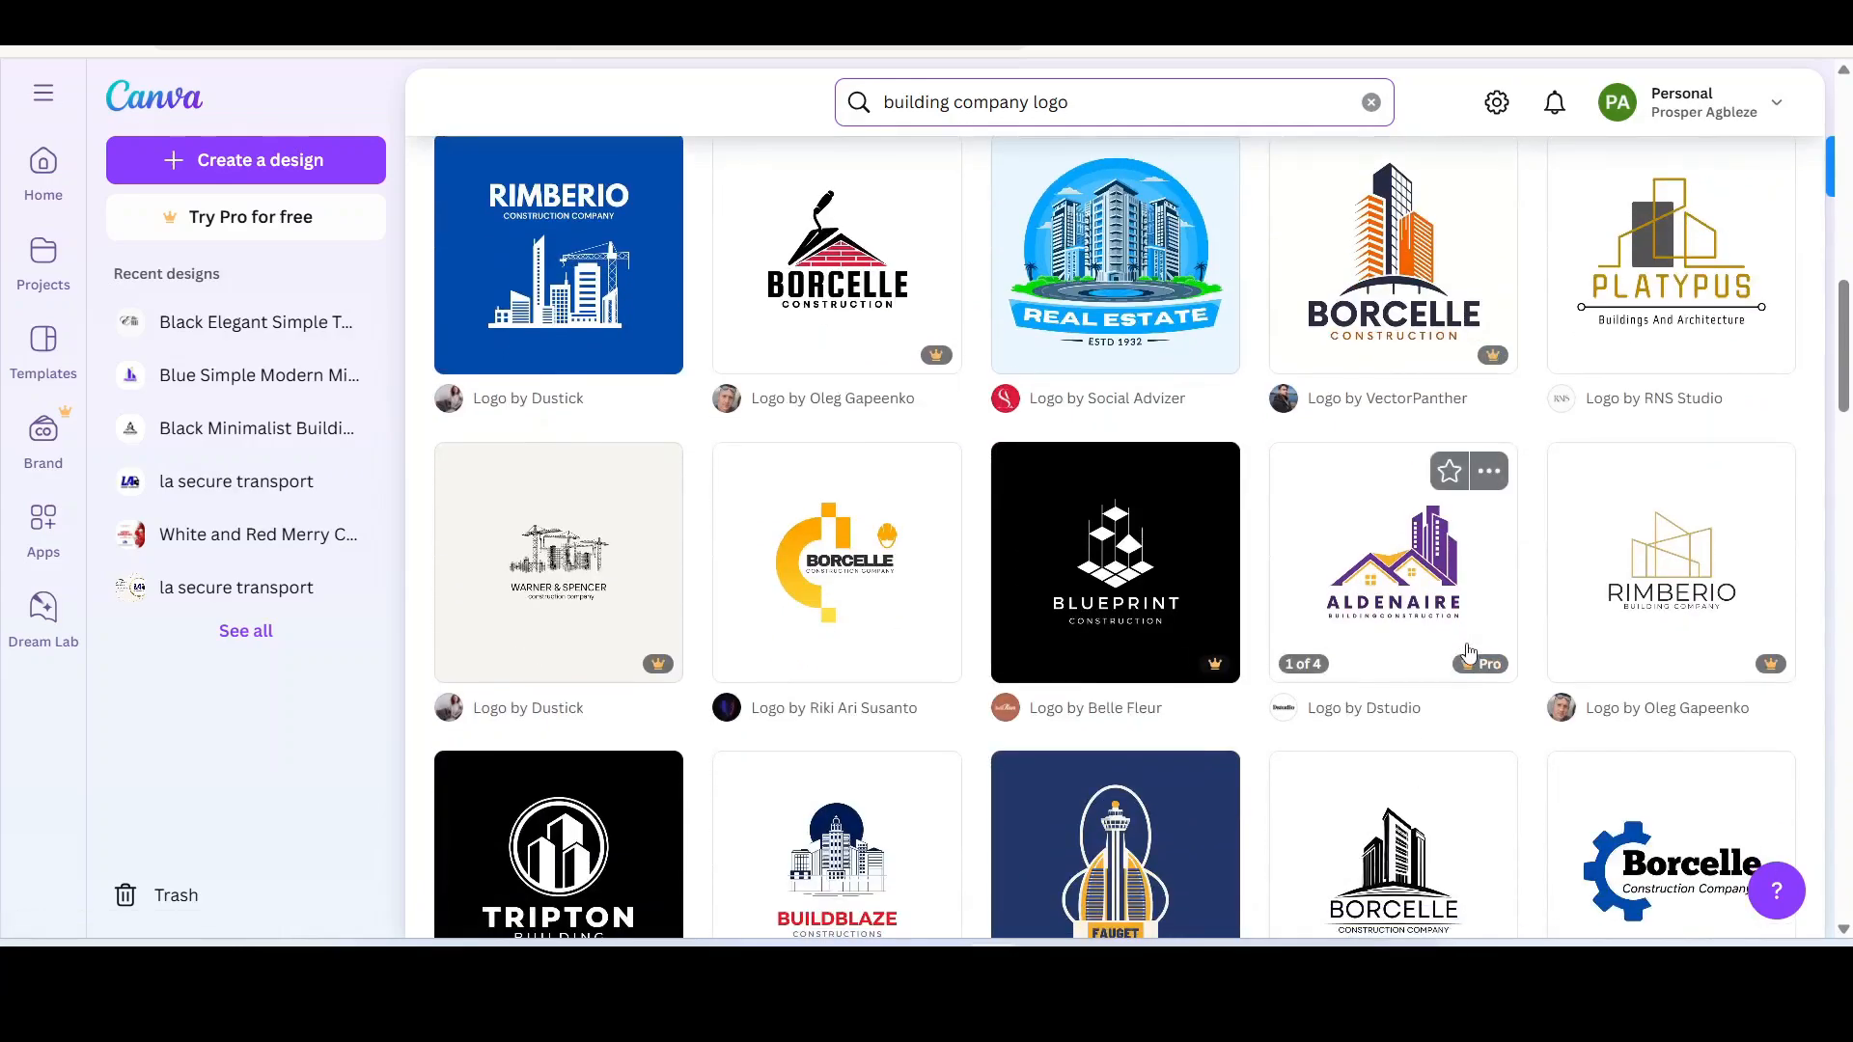
scroll(1469, 647, down, 2)
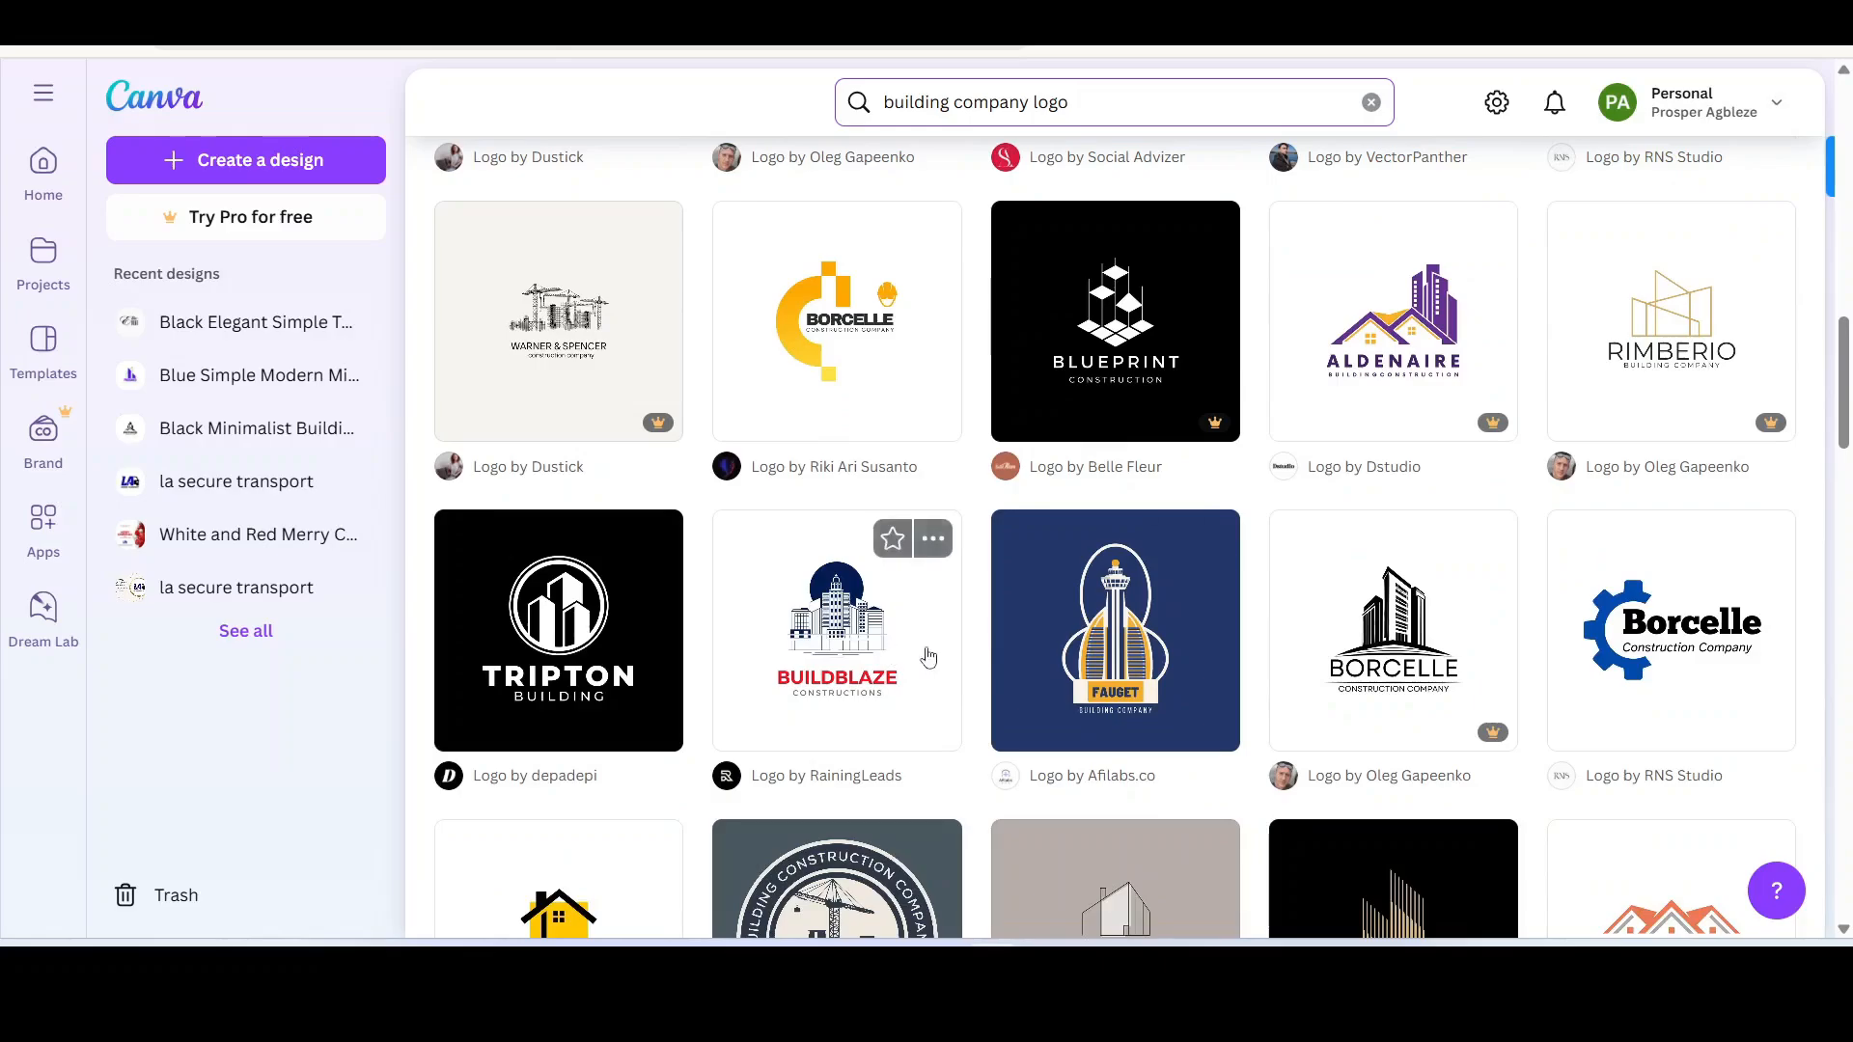
scroll(927, 657, up, 10)
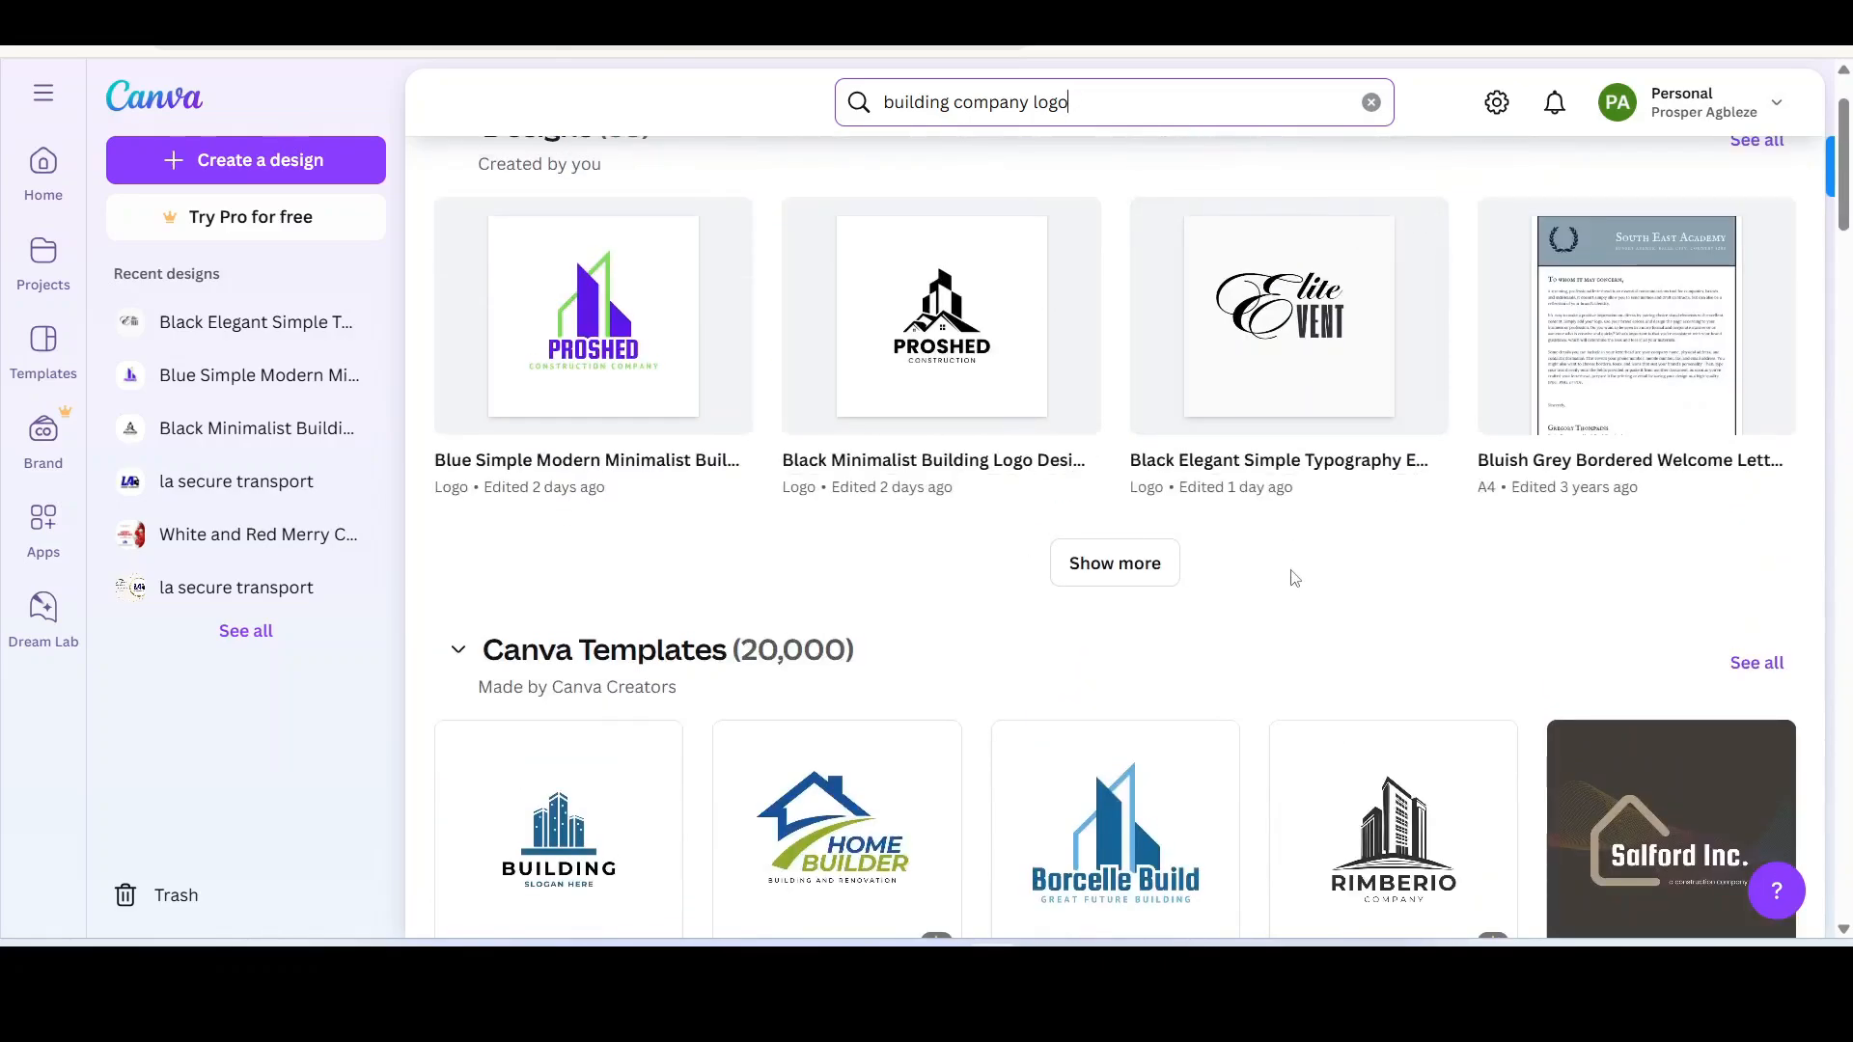
scroll(1269, 604, down, 4)
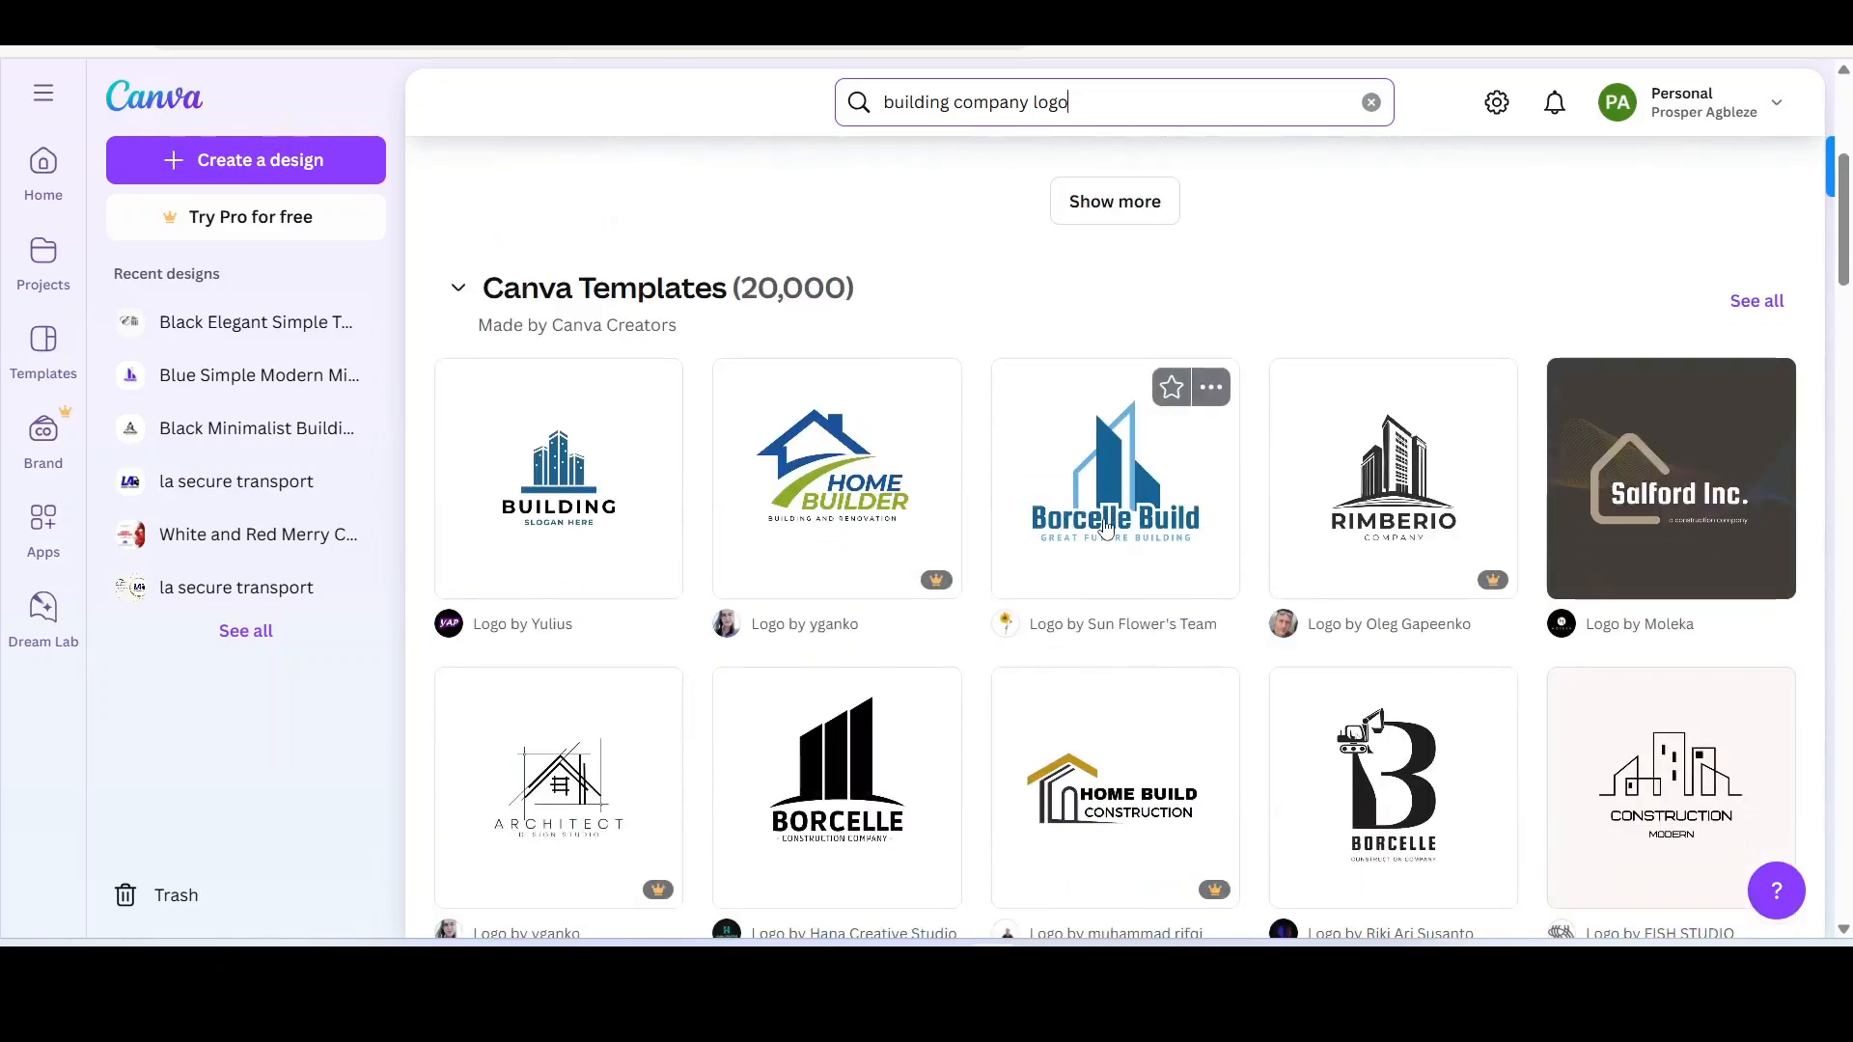
click(1116, 522)
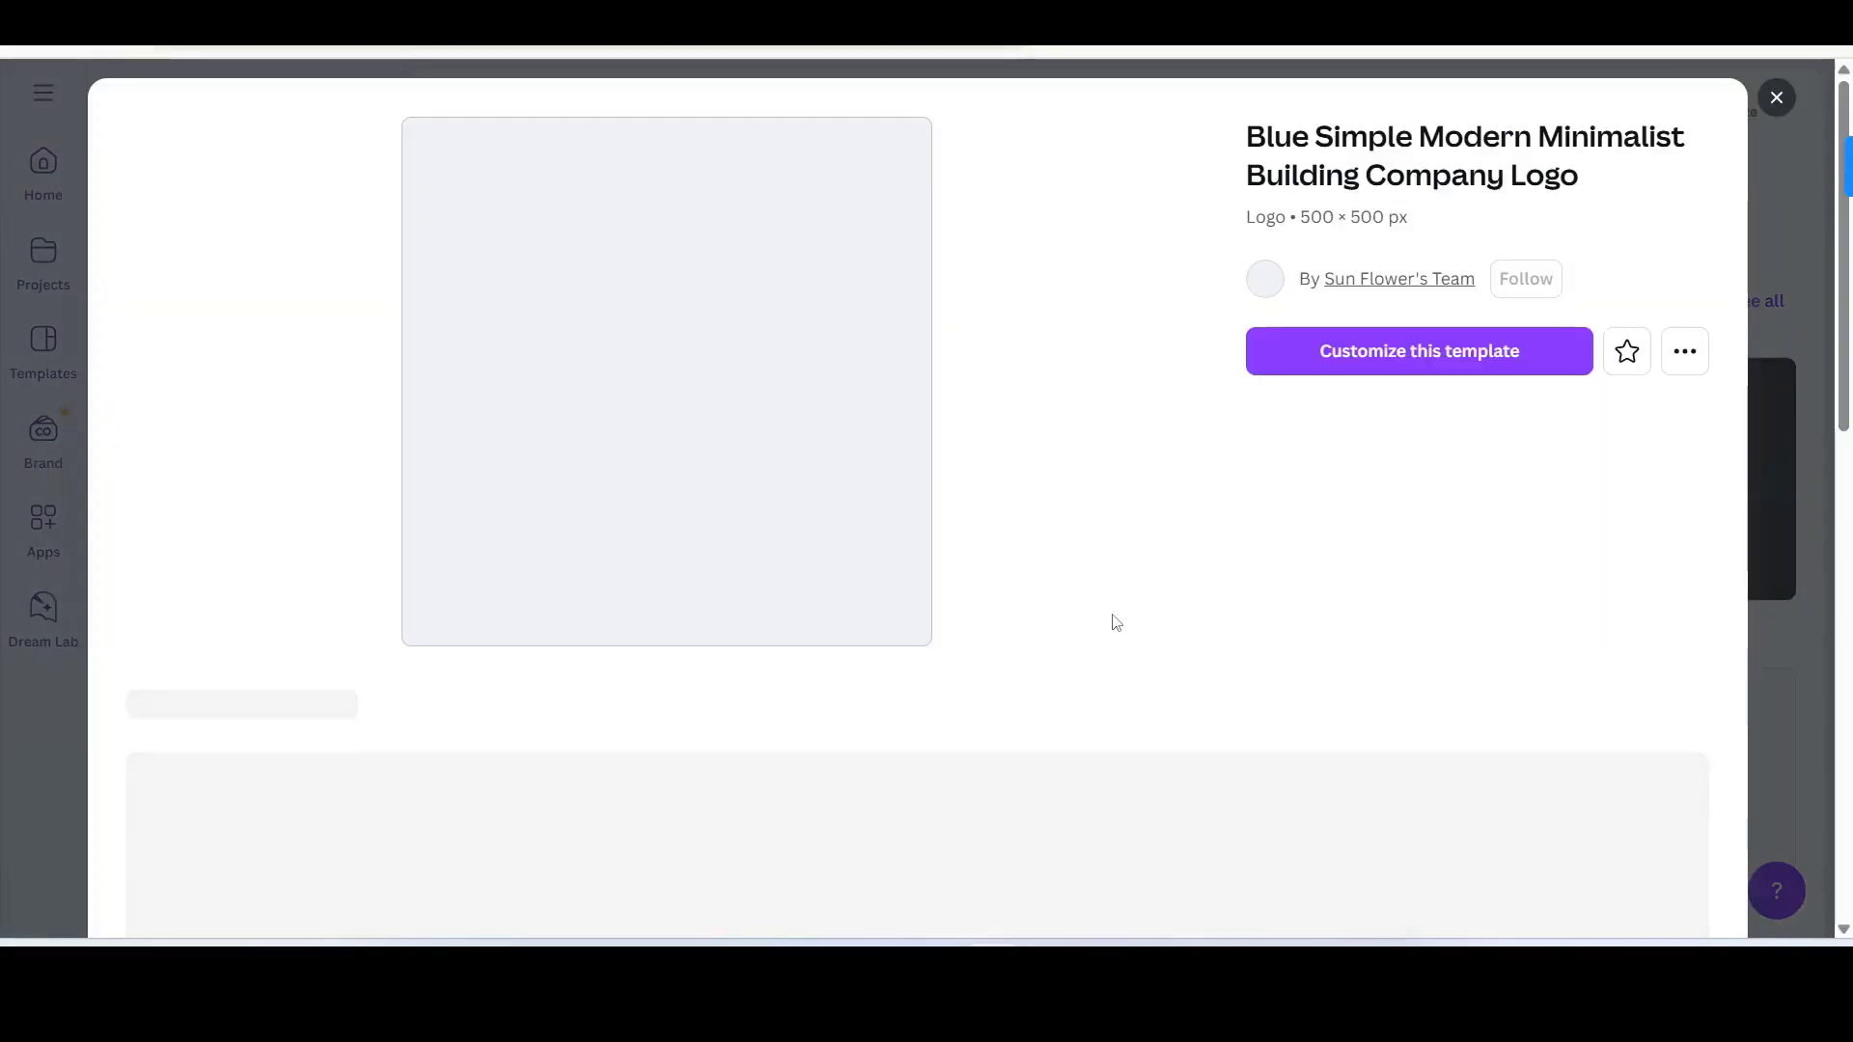
Step: Customize the template, then select its dark building shape and the Borcelle Build text
click(1424, 354)
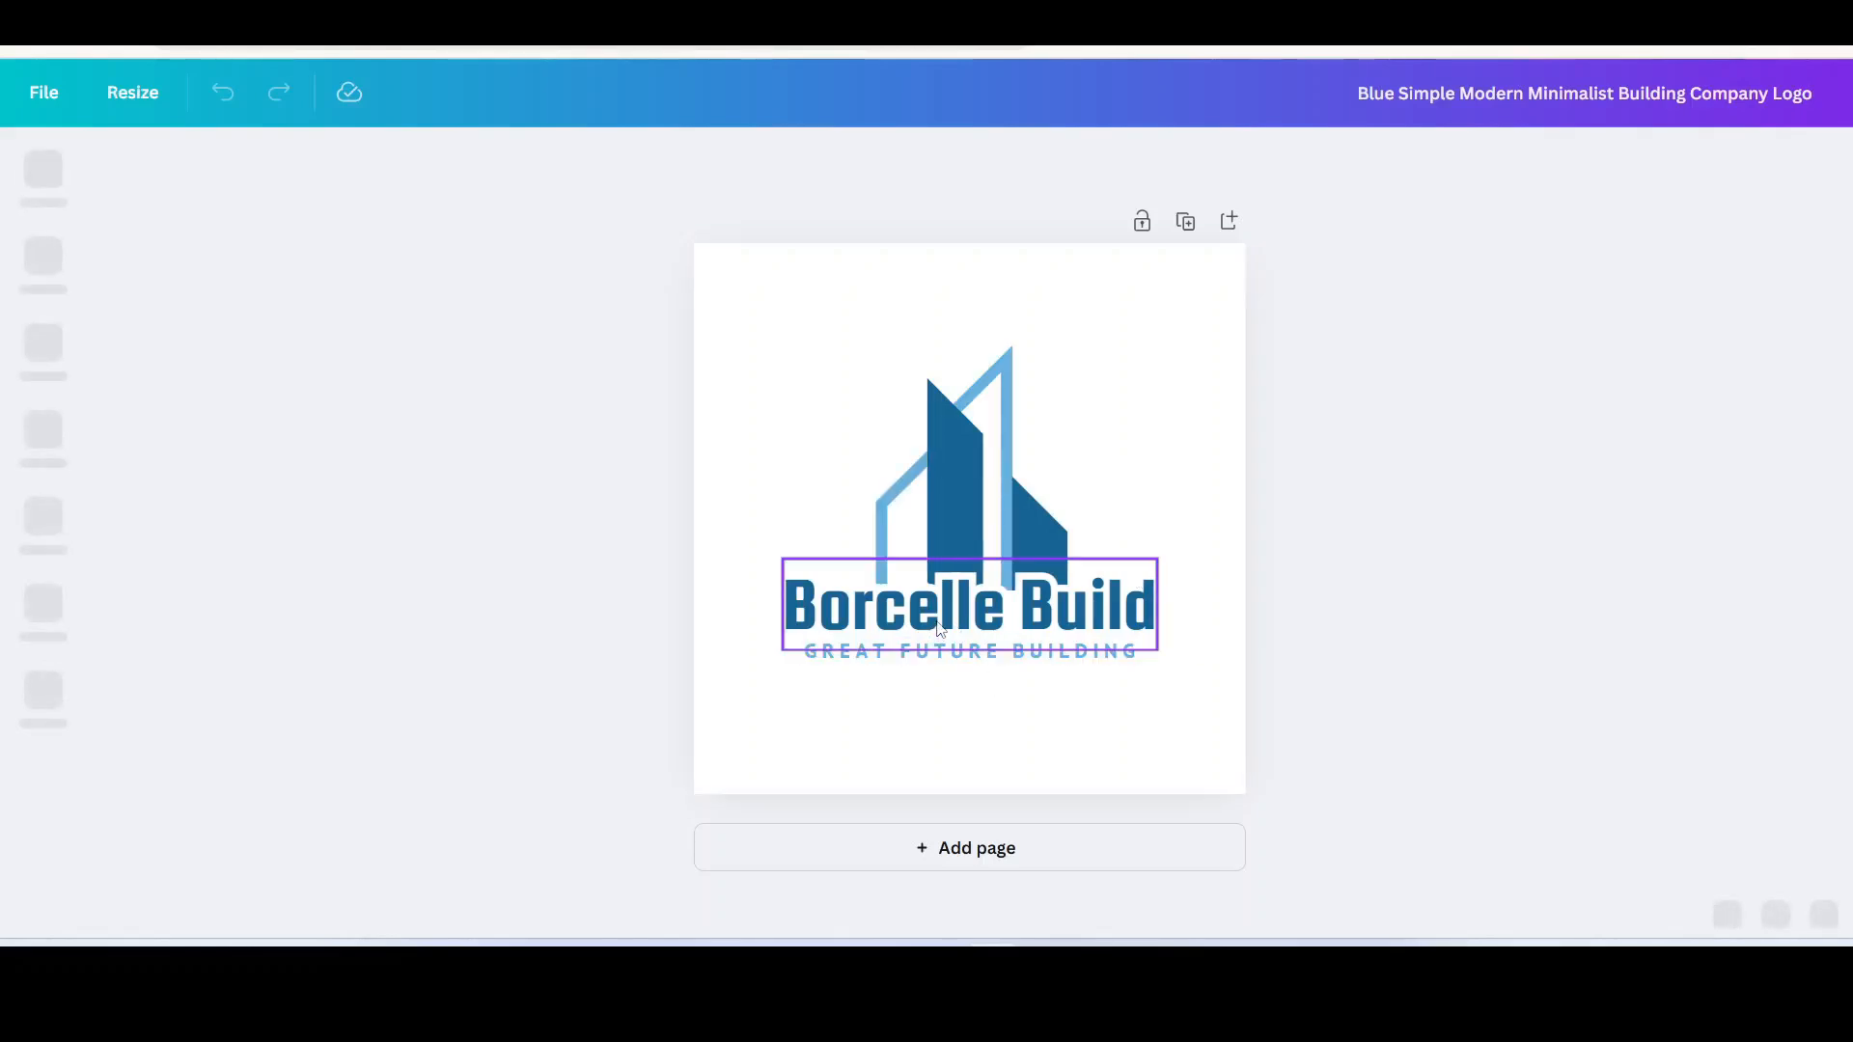
click(969, 491)
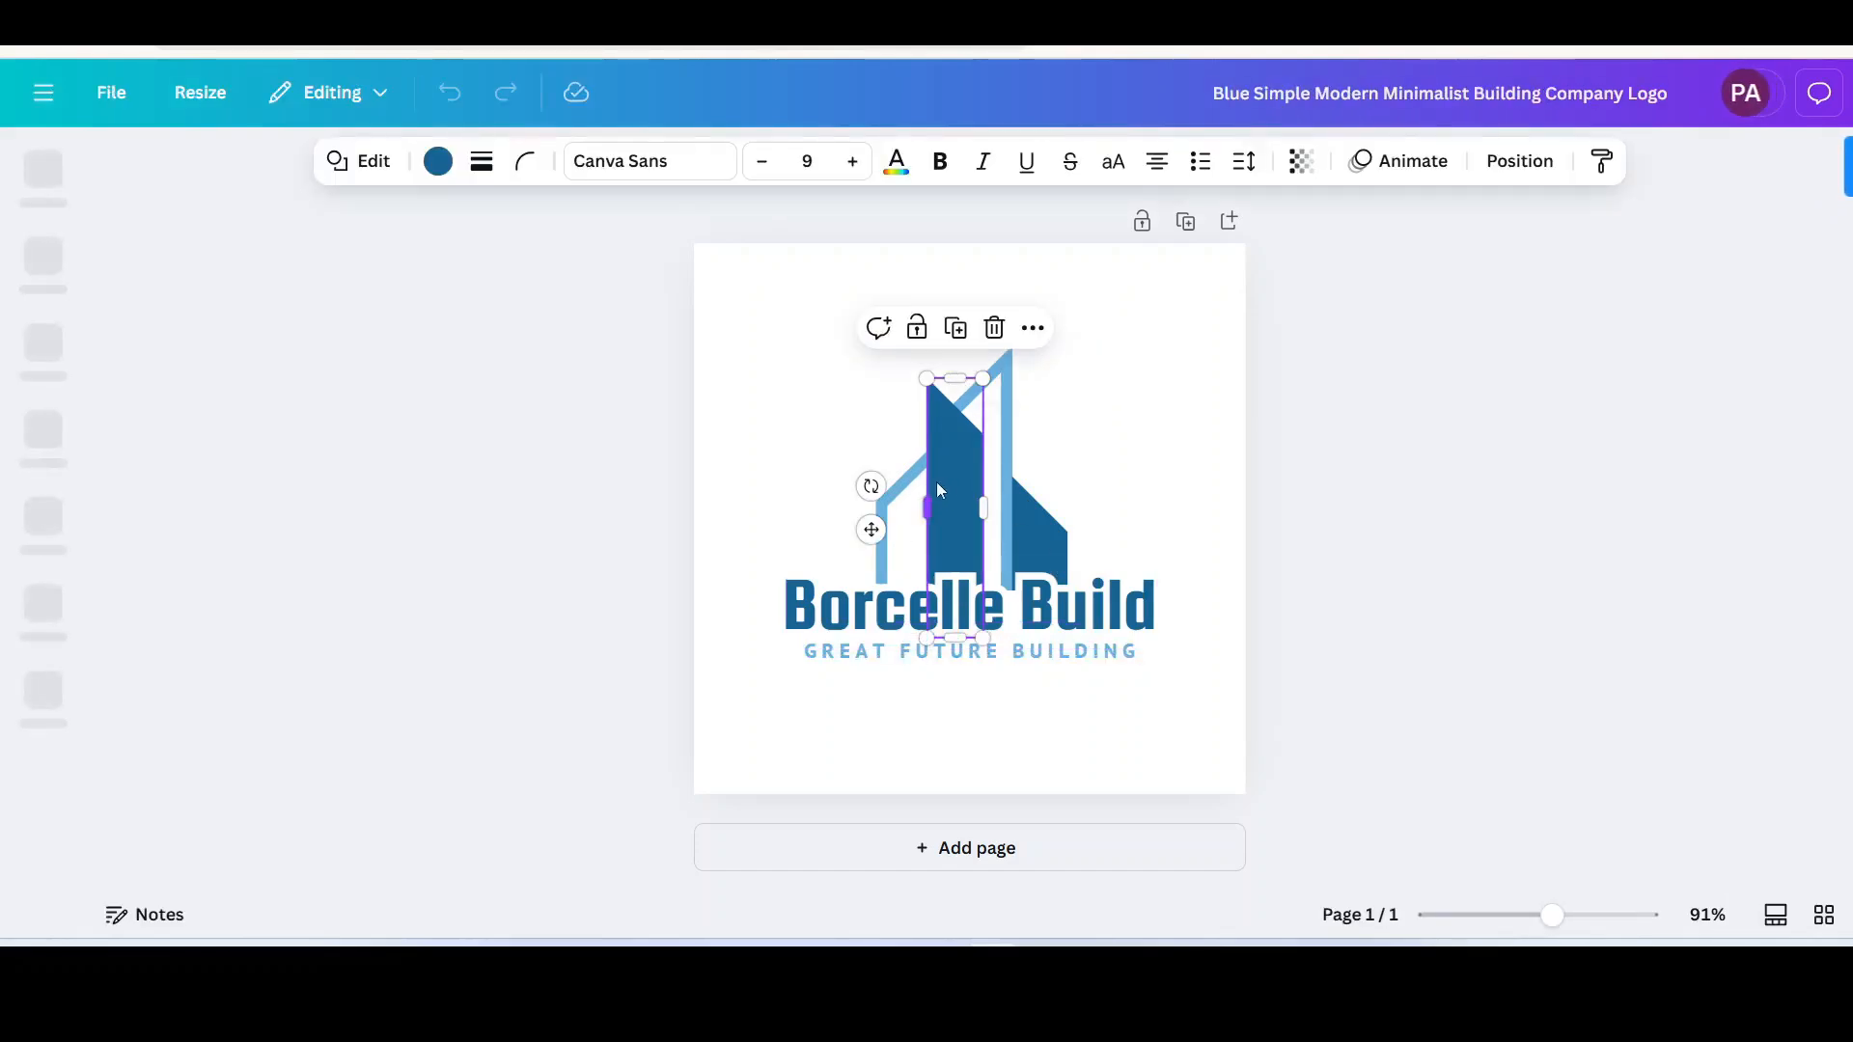
click(835, 626)
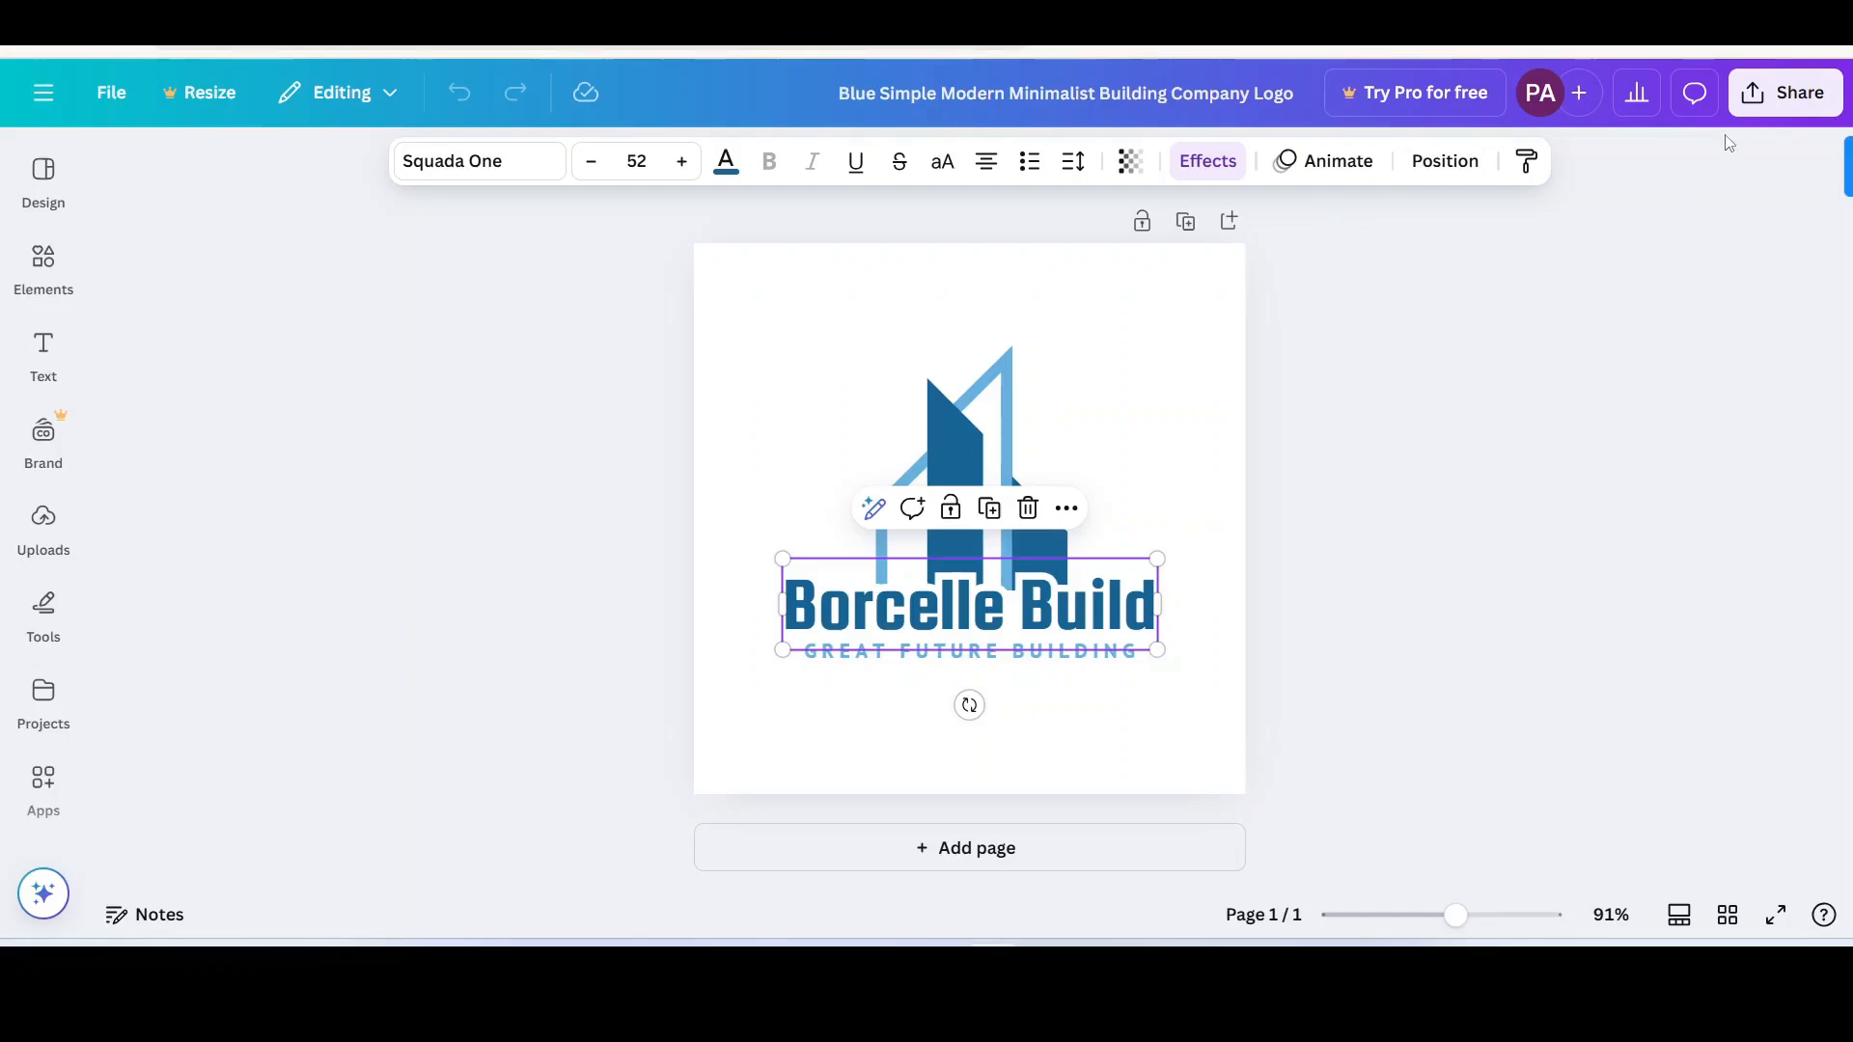
Step: Check the Share options, reselect the building graphic, and browse the Elements and Text panels
click(1790, 92)
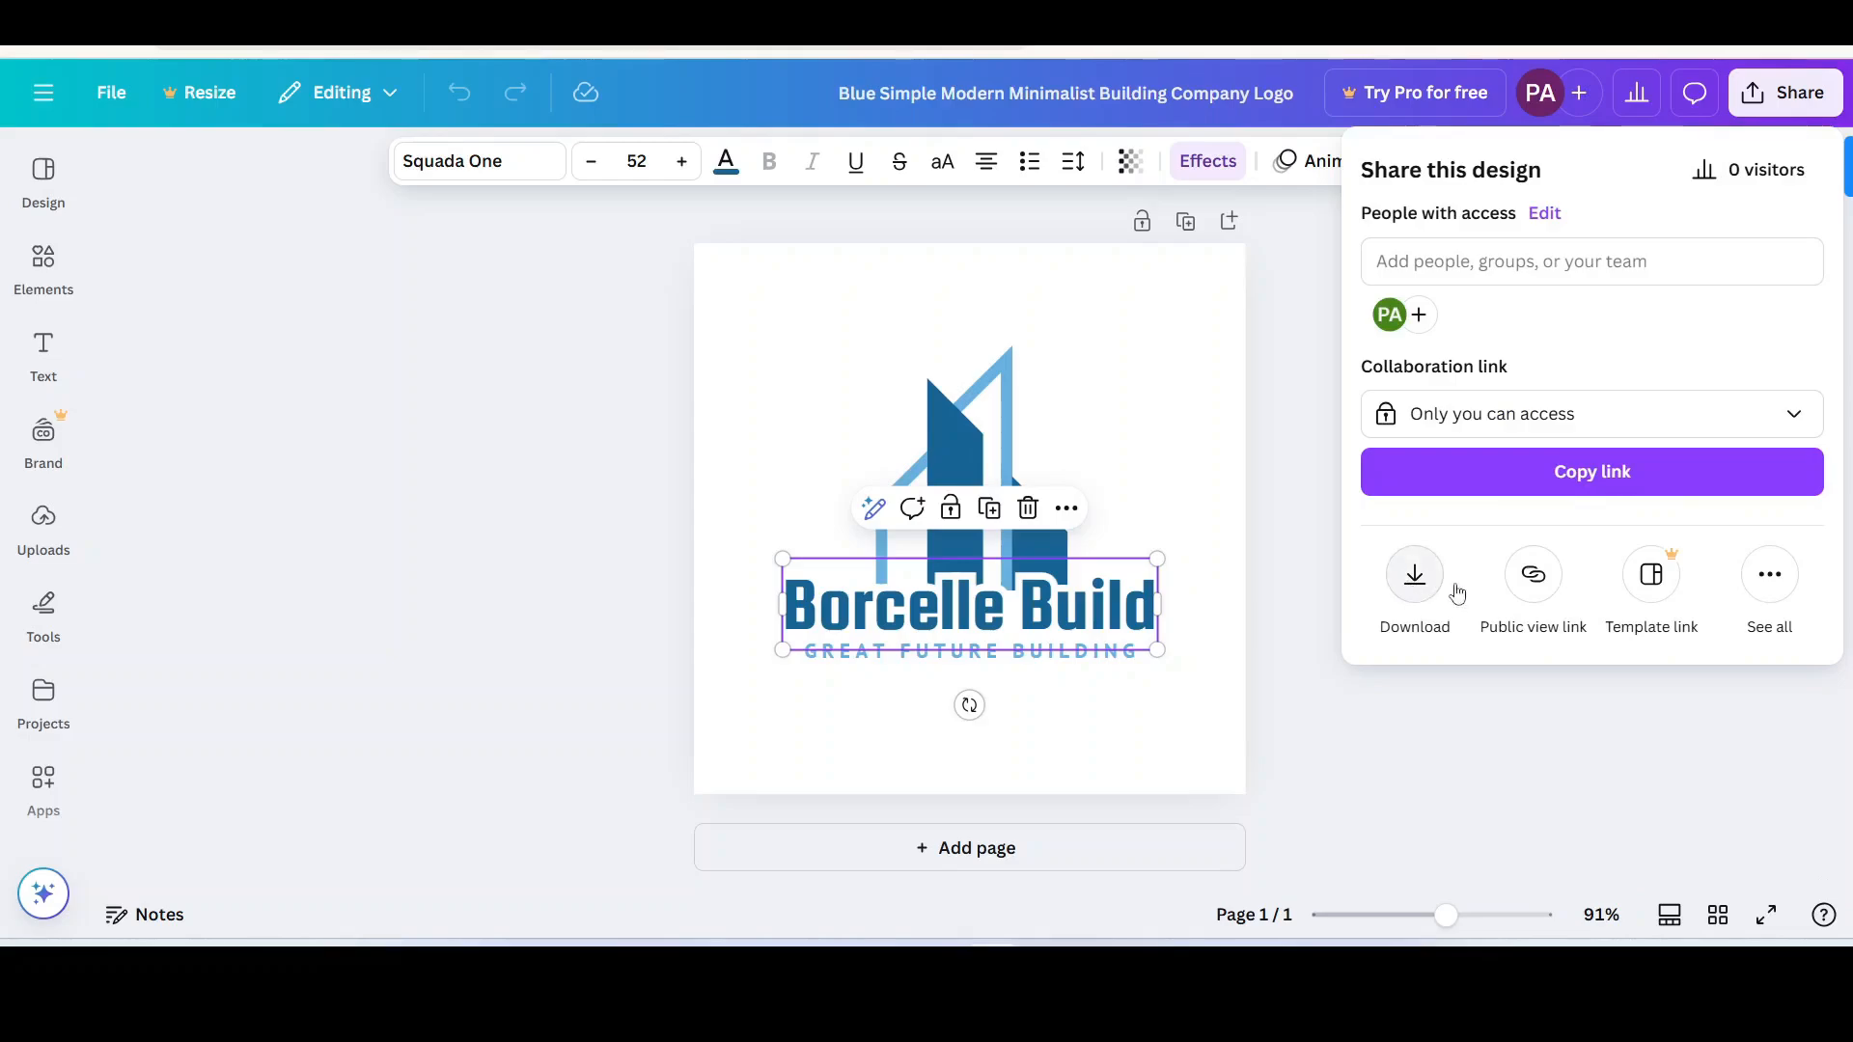
click(998, 398)
click(998, 385)
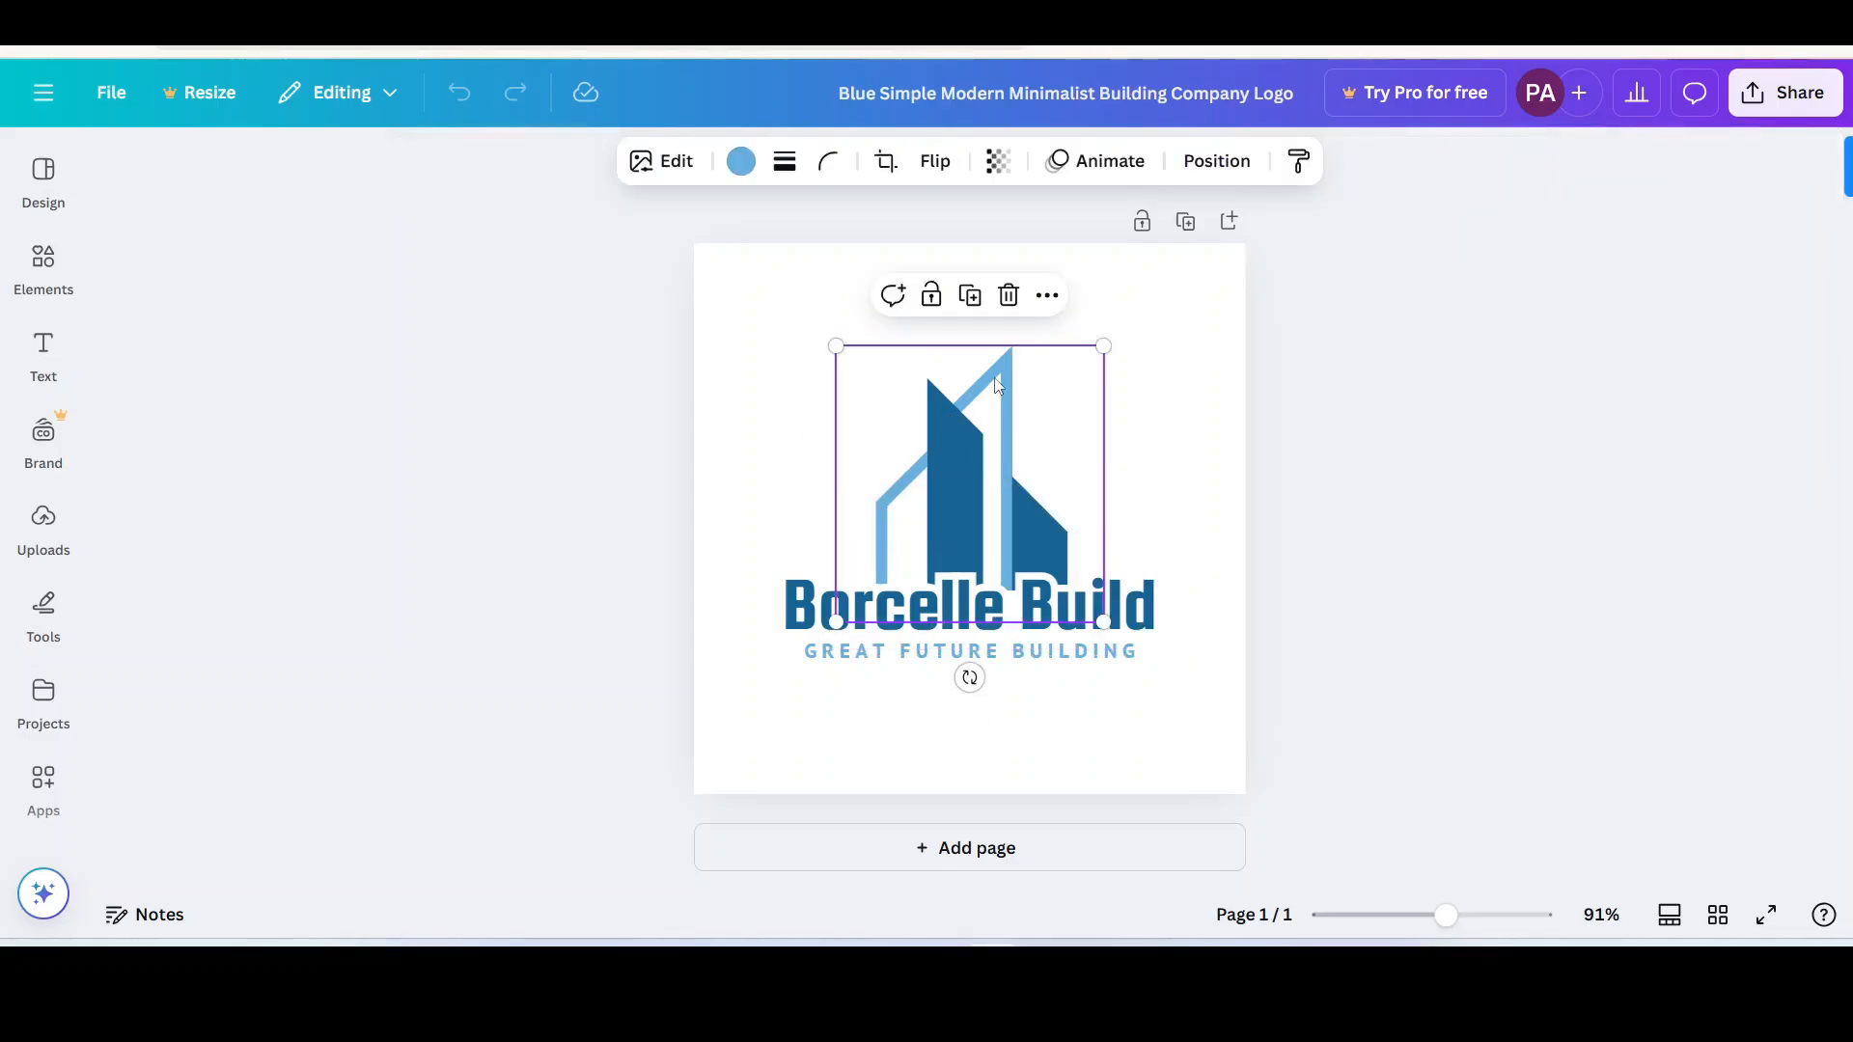
click(83, 197)
click(45, 275)
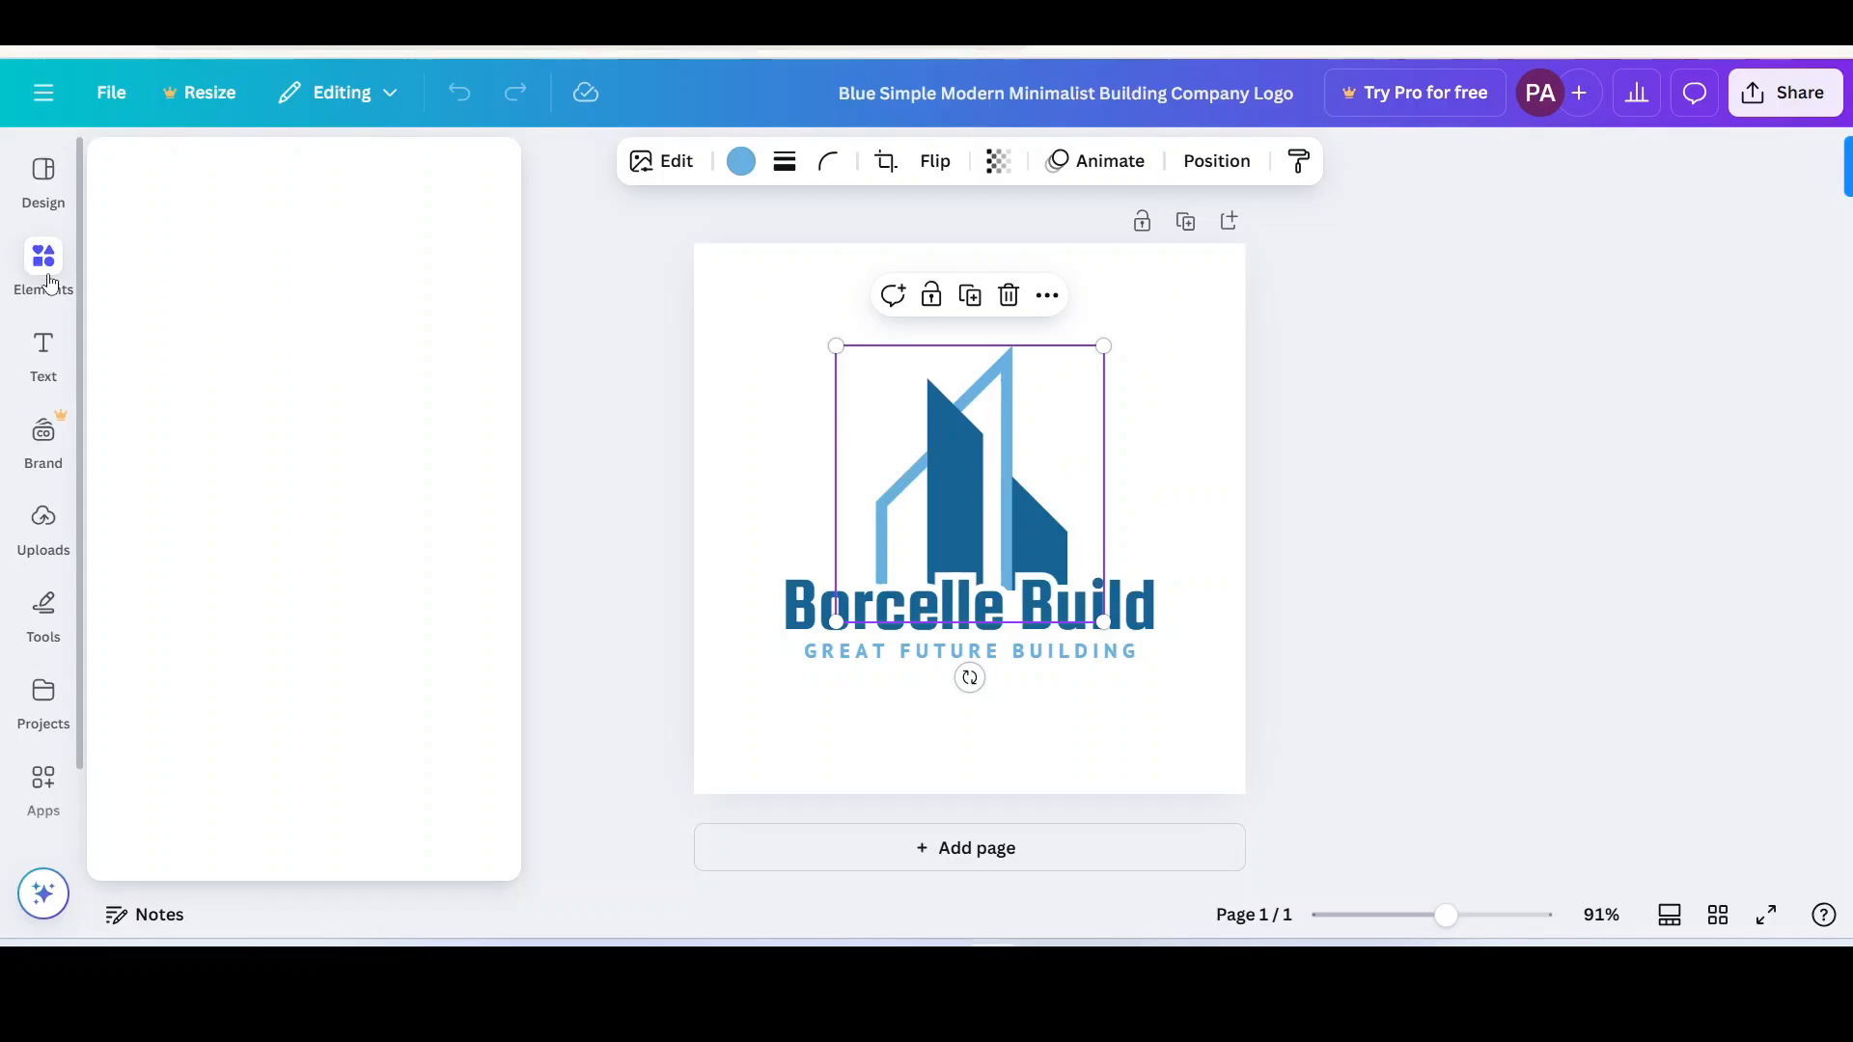
click(61, 356)
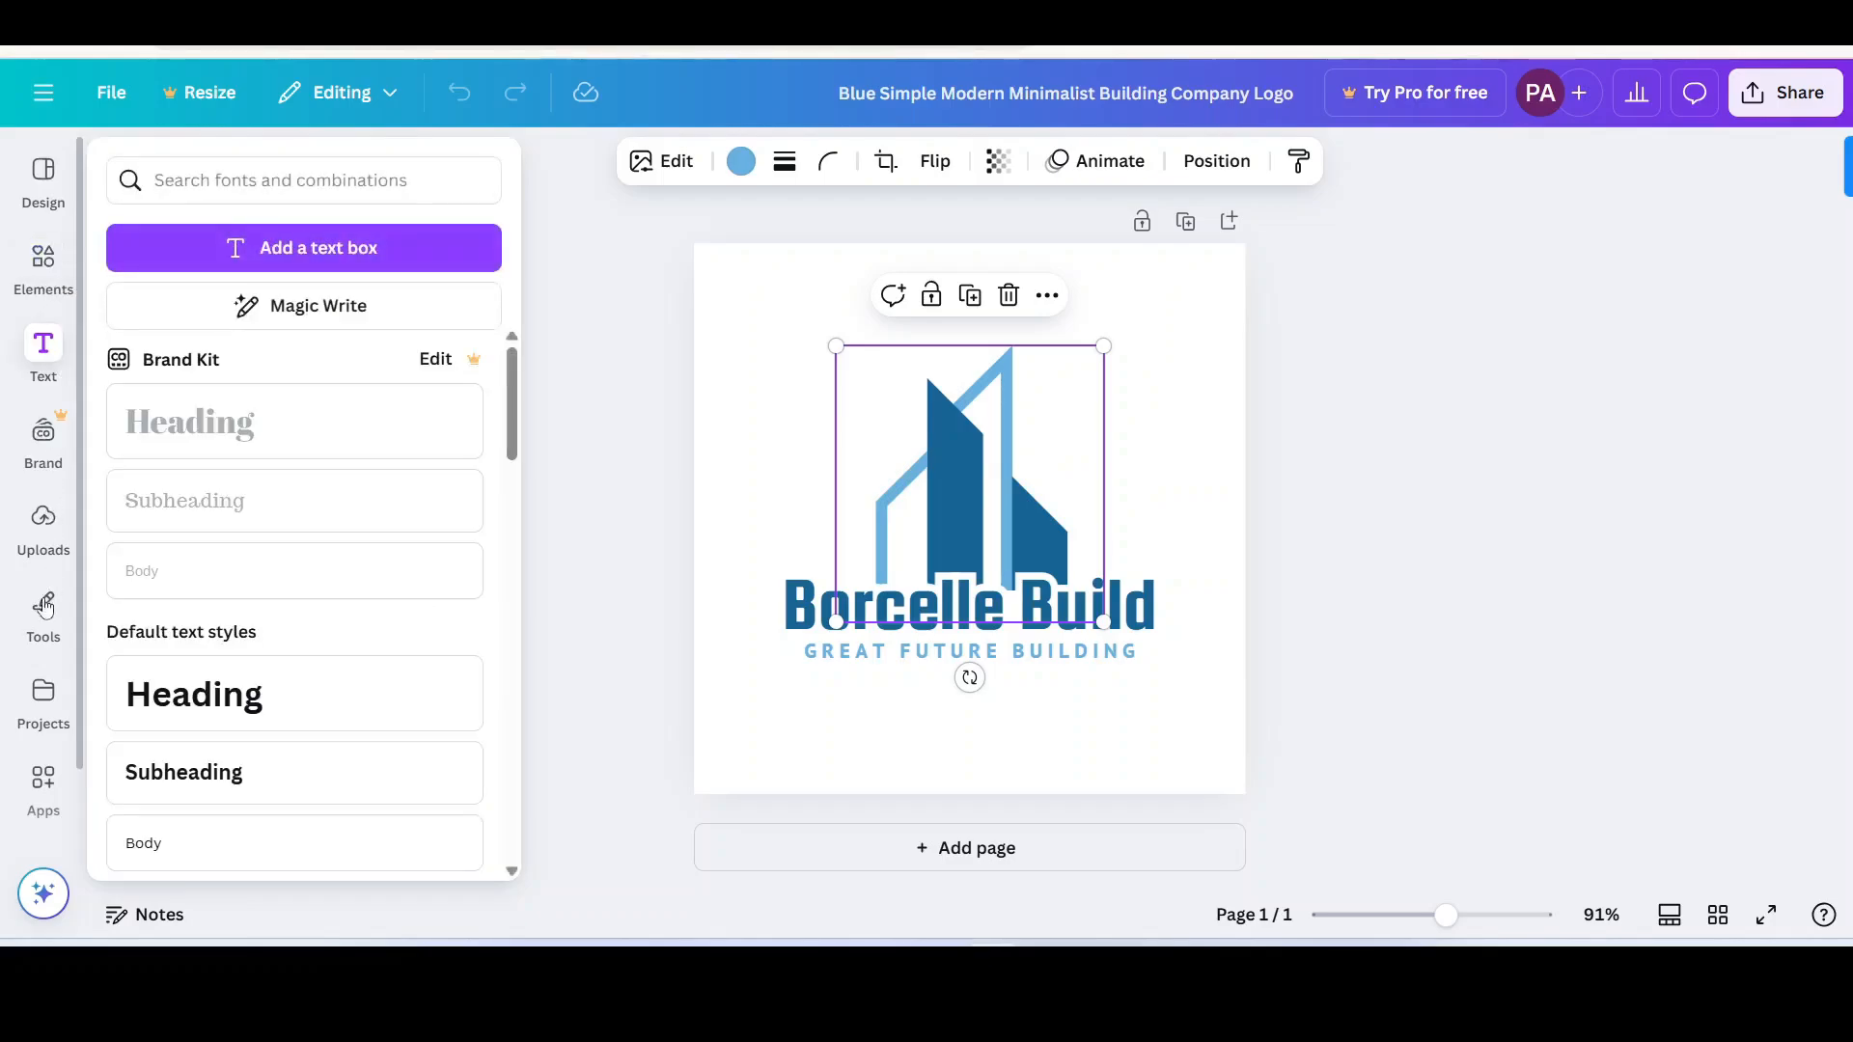
click(54, 359)
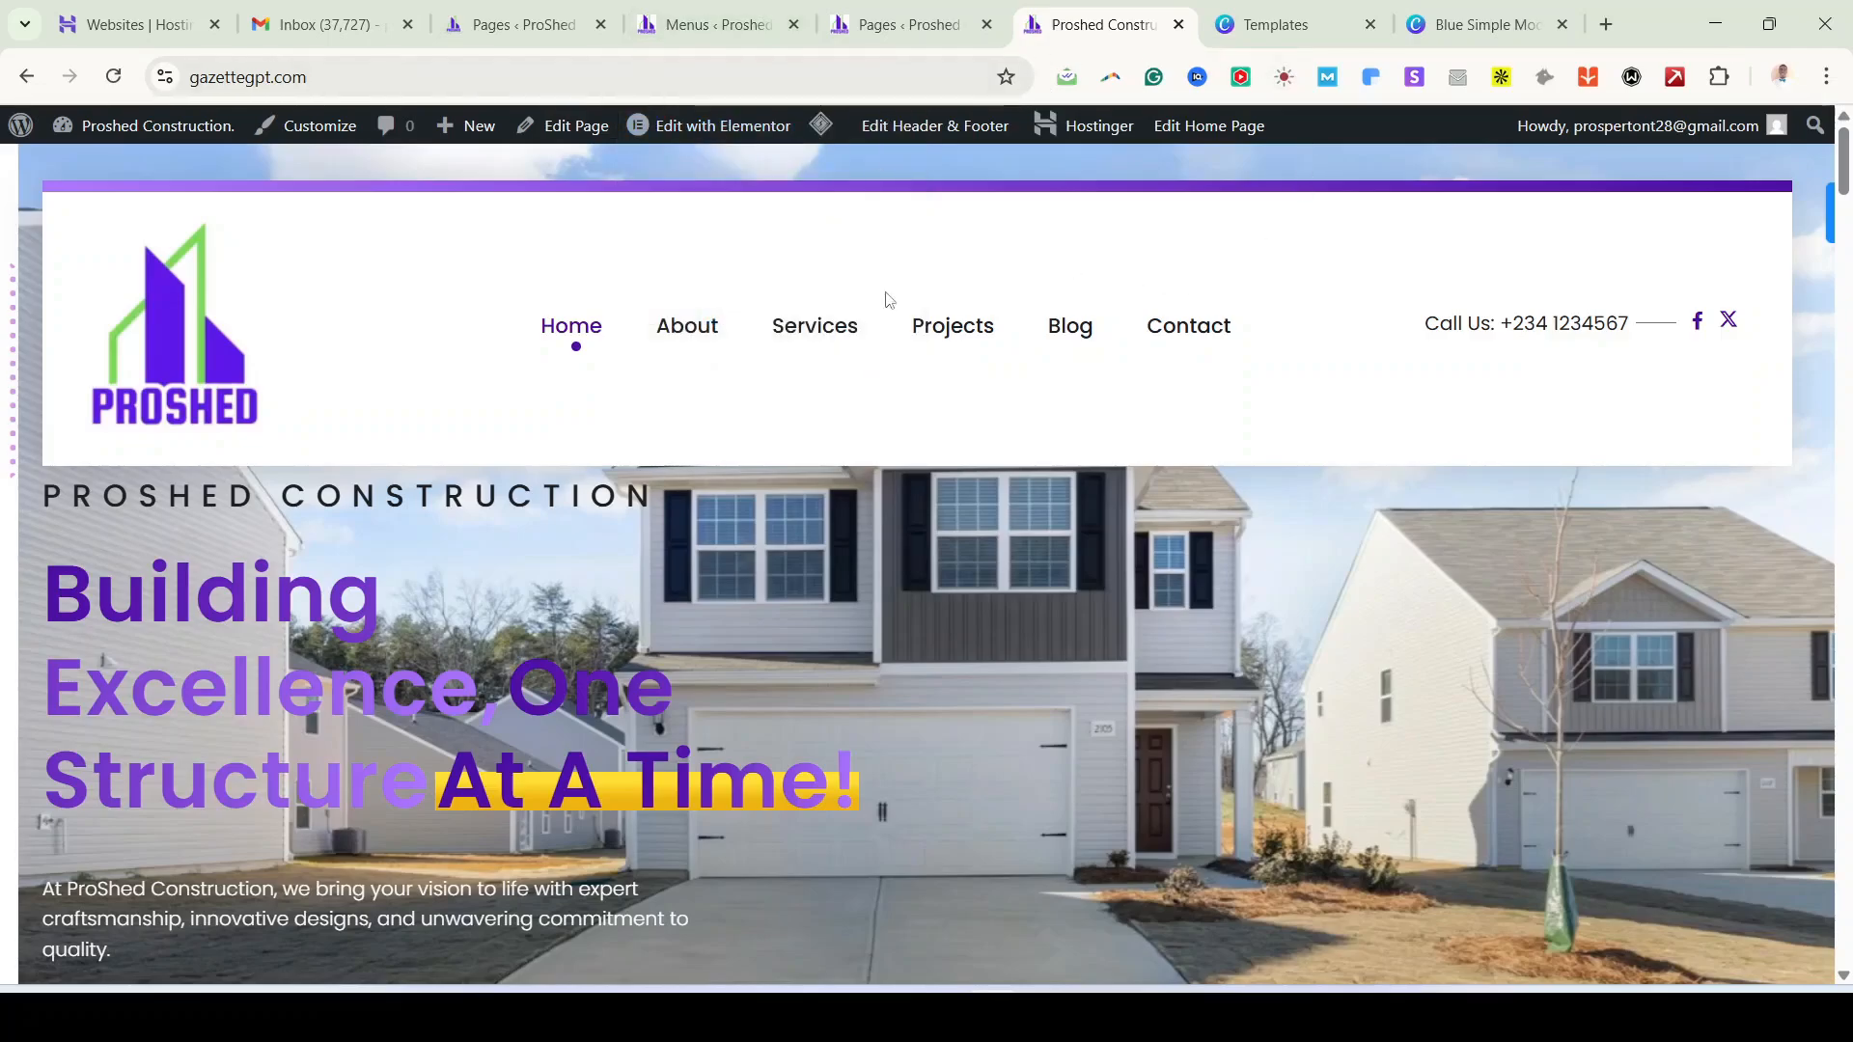
Step: Copy the gazettegpt.com address and bring up the private window with the site's pages
click(359, 77)
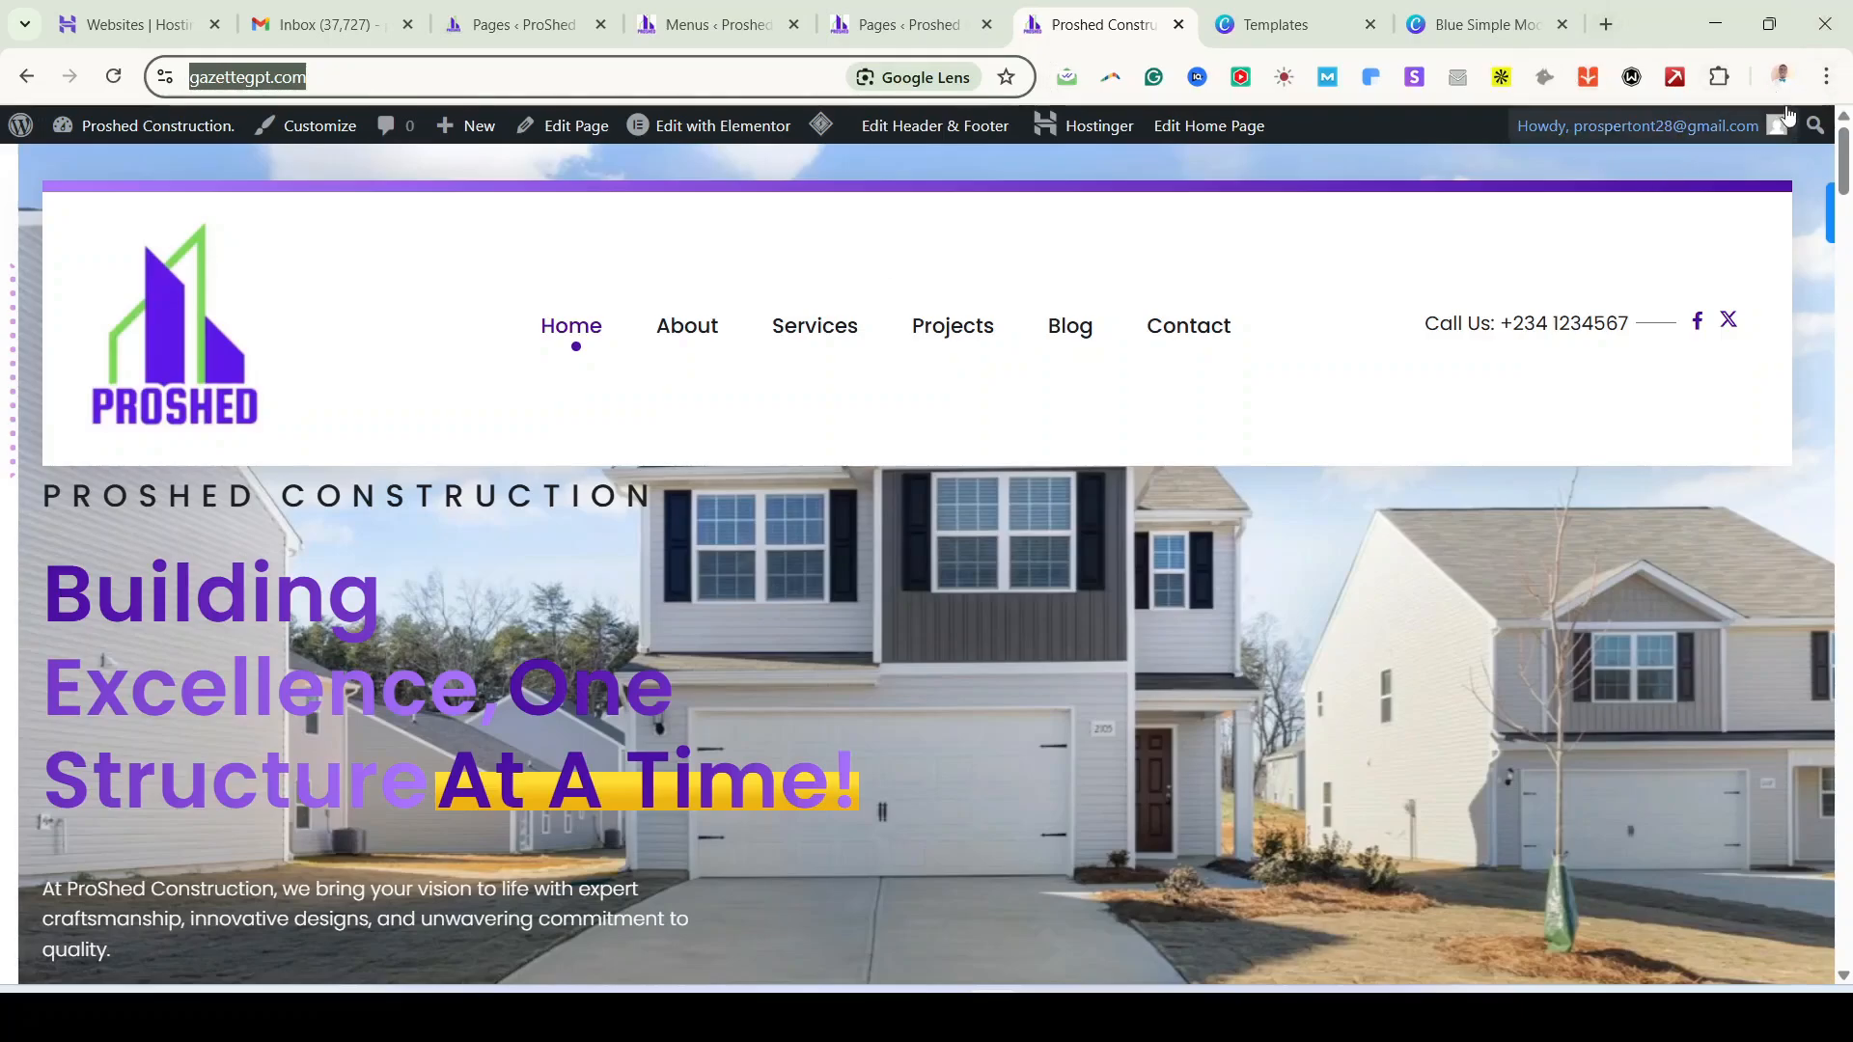
scroll(692, 458, down, 4)
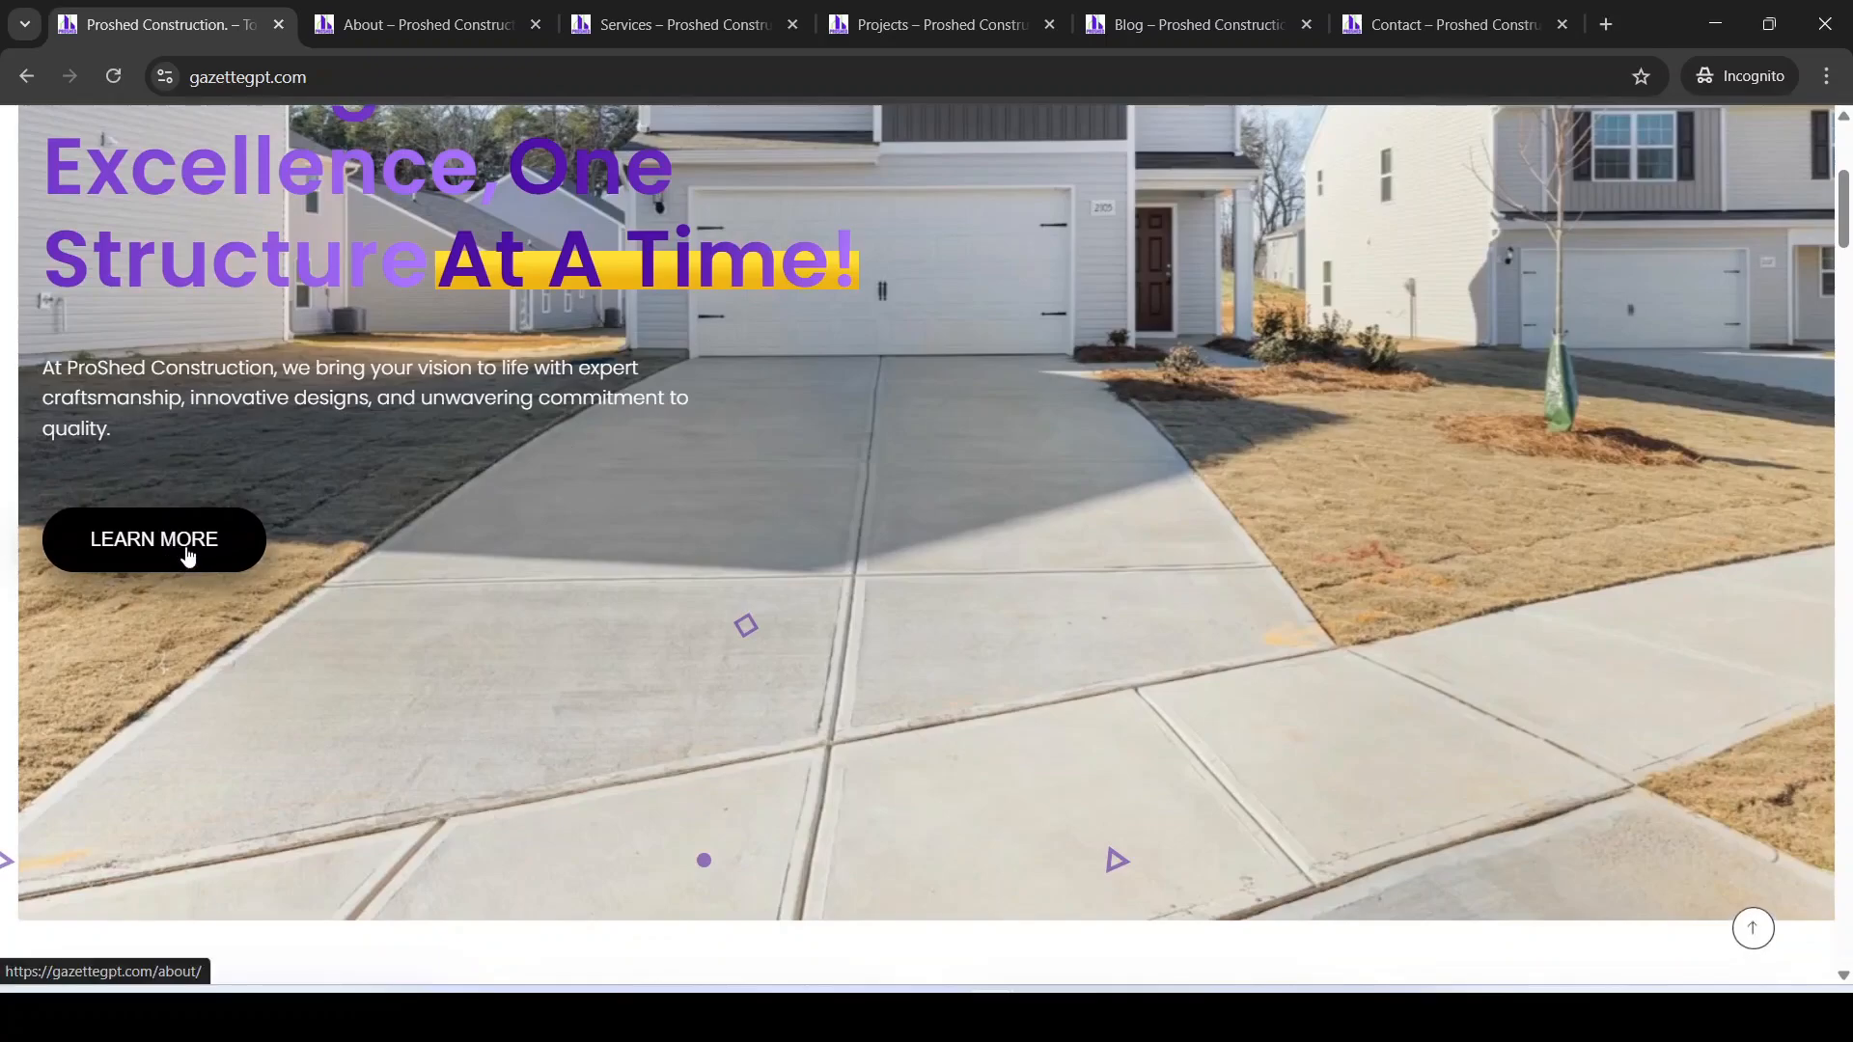
Step: Scroll through the live ProShed home page, stopping it from loading further
scroll(559, 571, down, 5)
scroll(359, 437, up, 3)
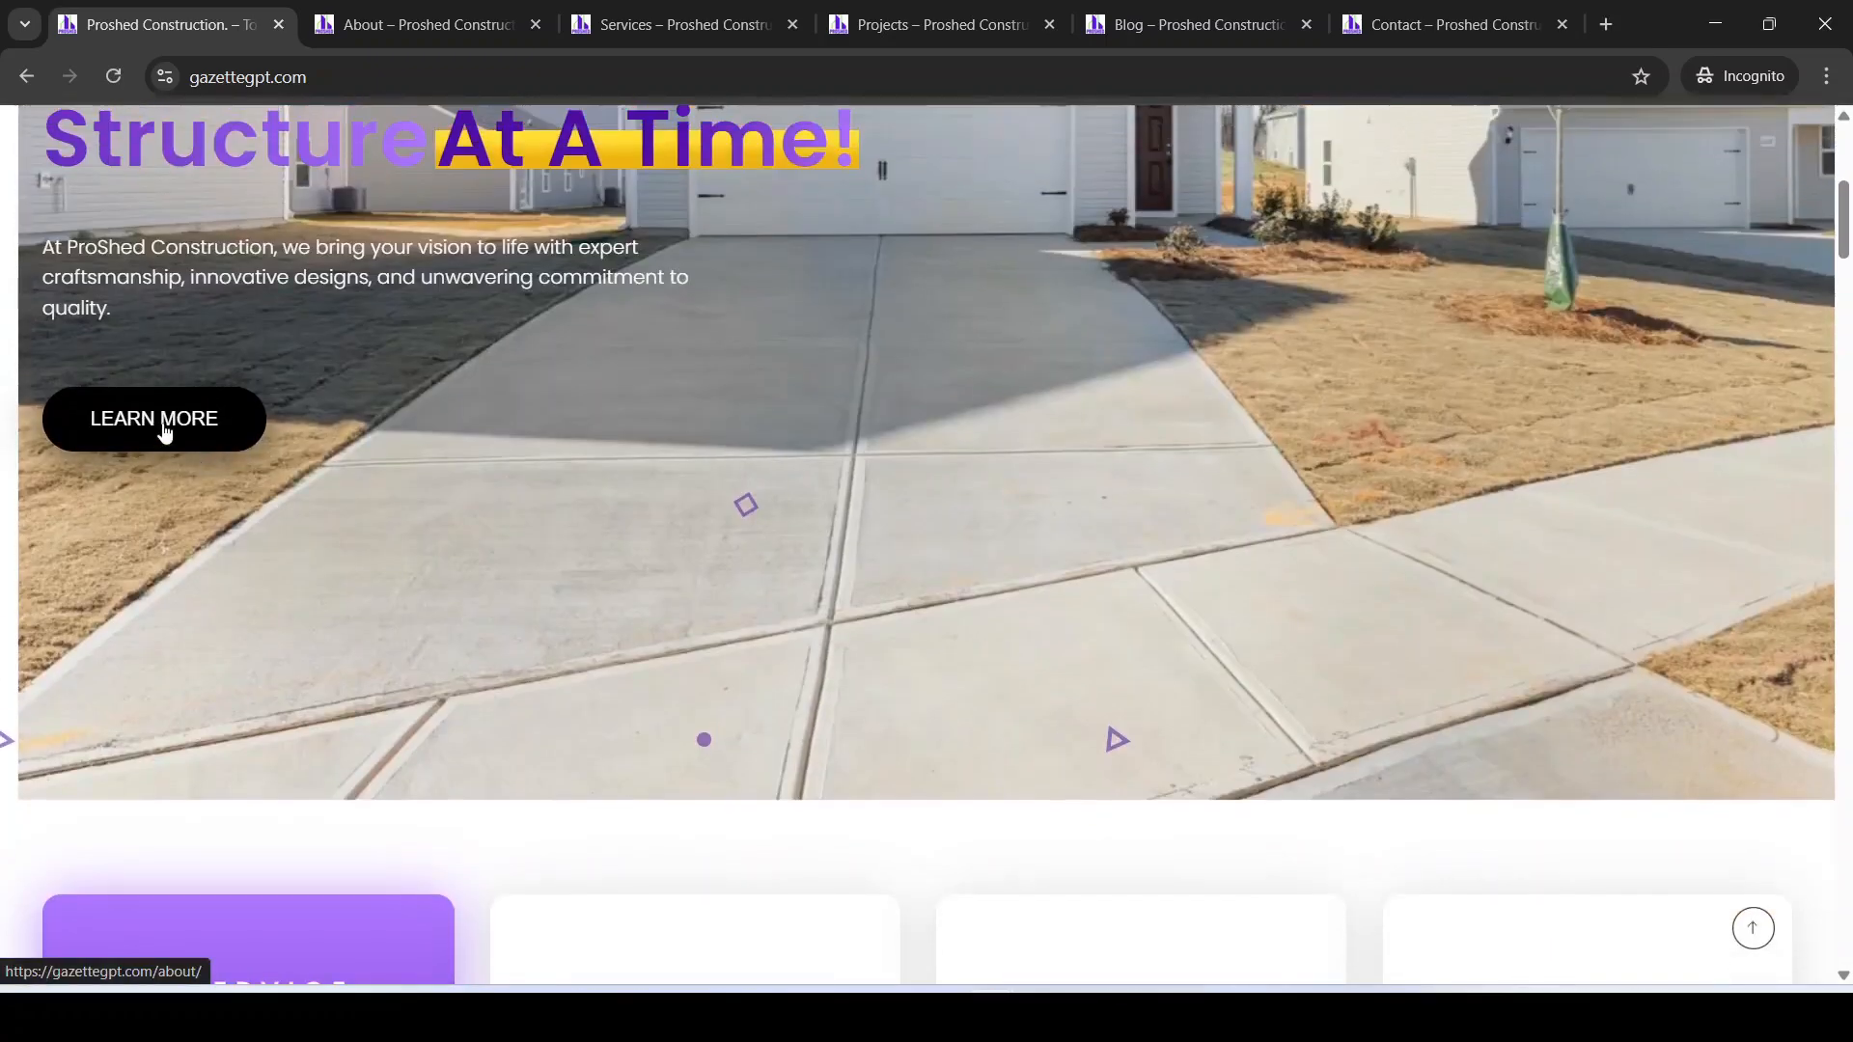
scroll(169, 430, down, 6)
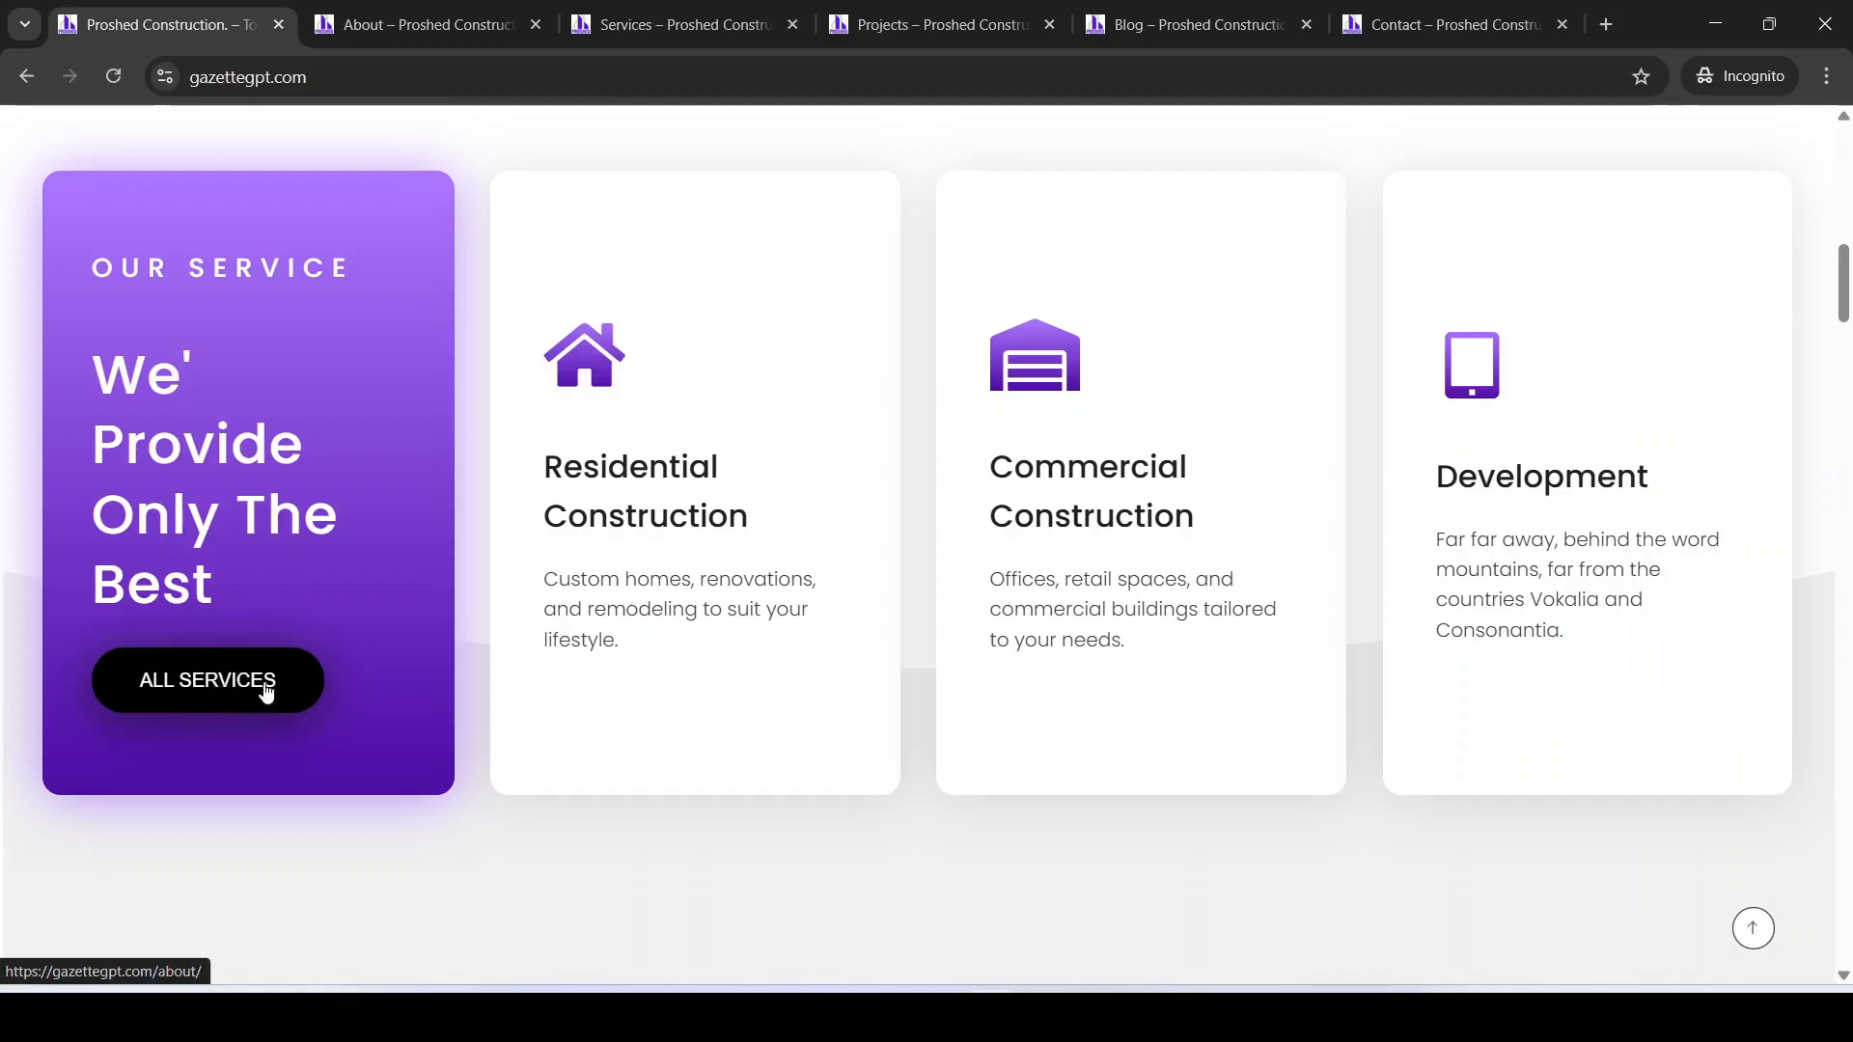
scroll(1518, 563, down, 15)
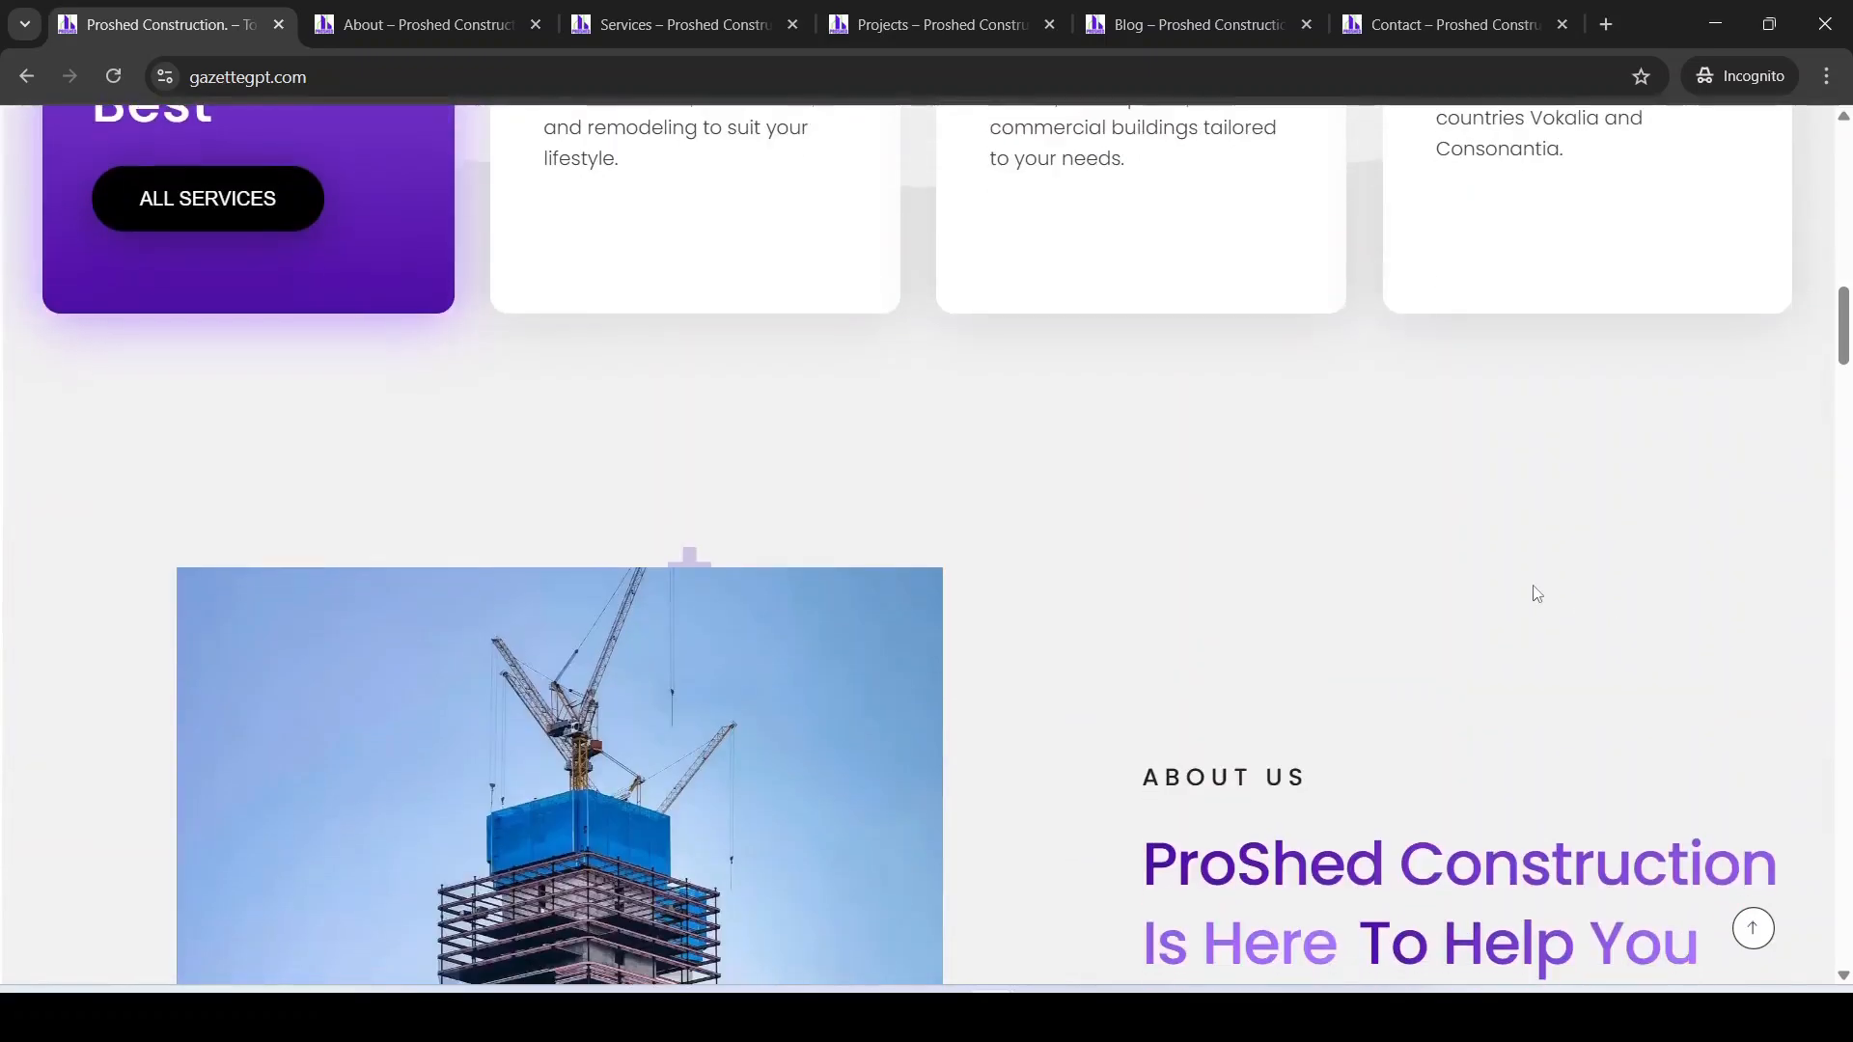
scroll(1326, 688, down, 15)
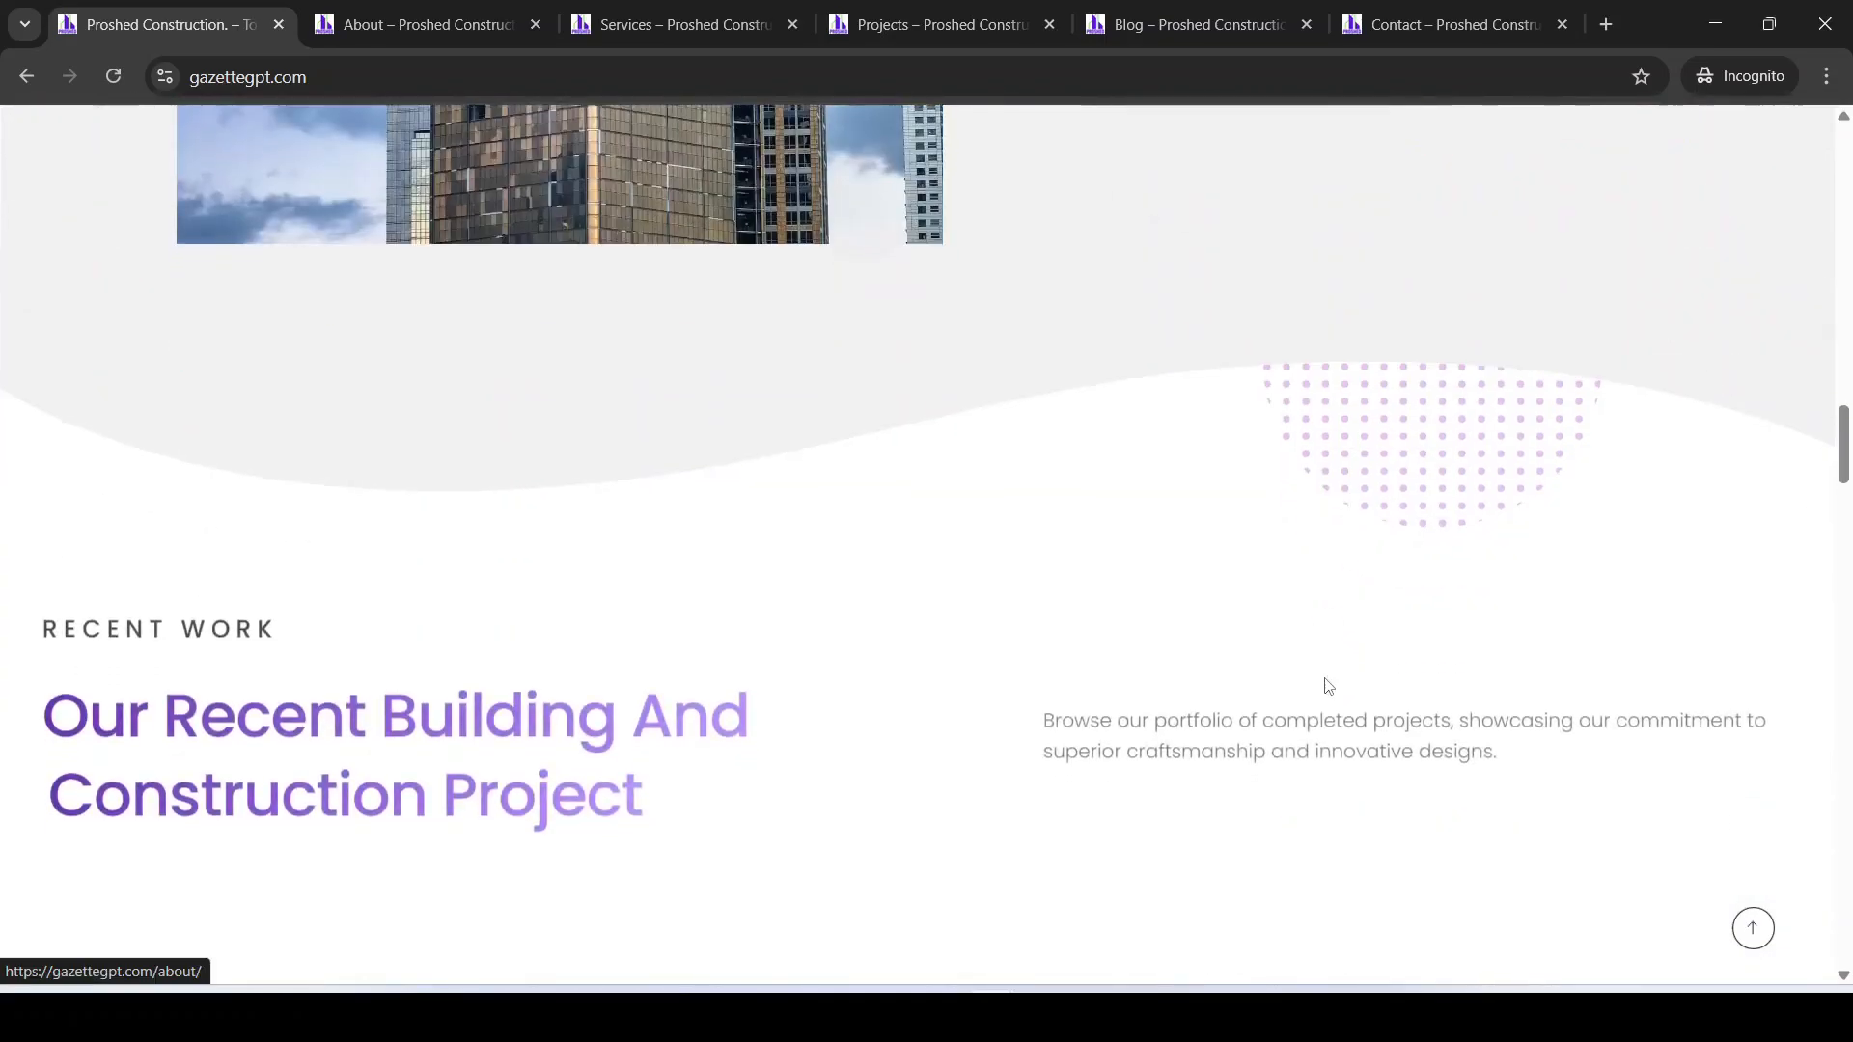
scroll(1326, 687, up, 3)
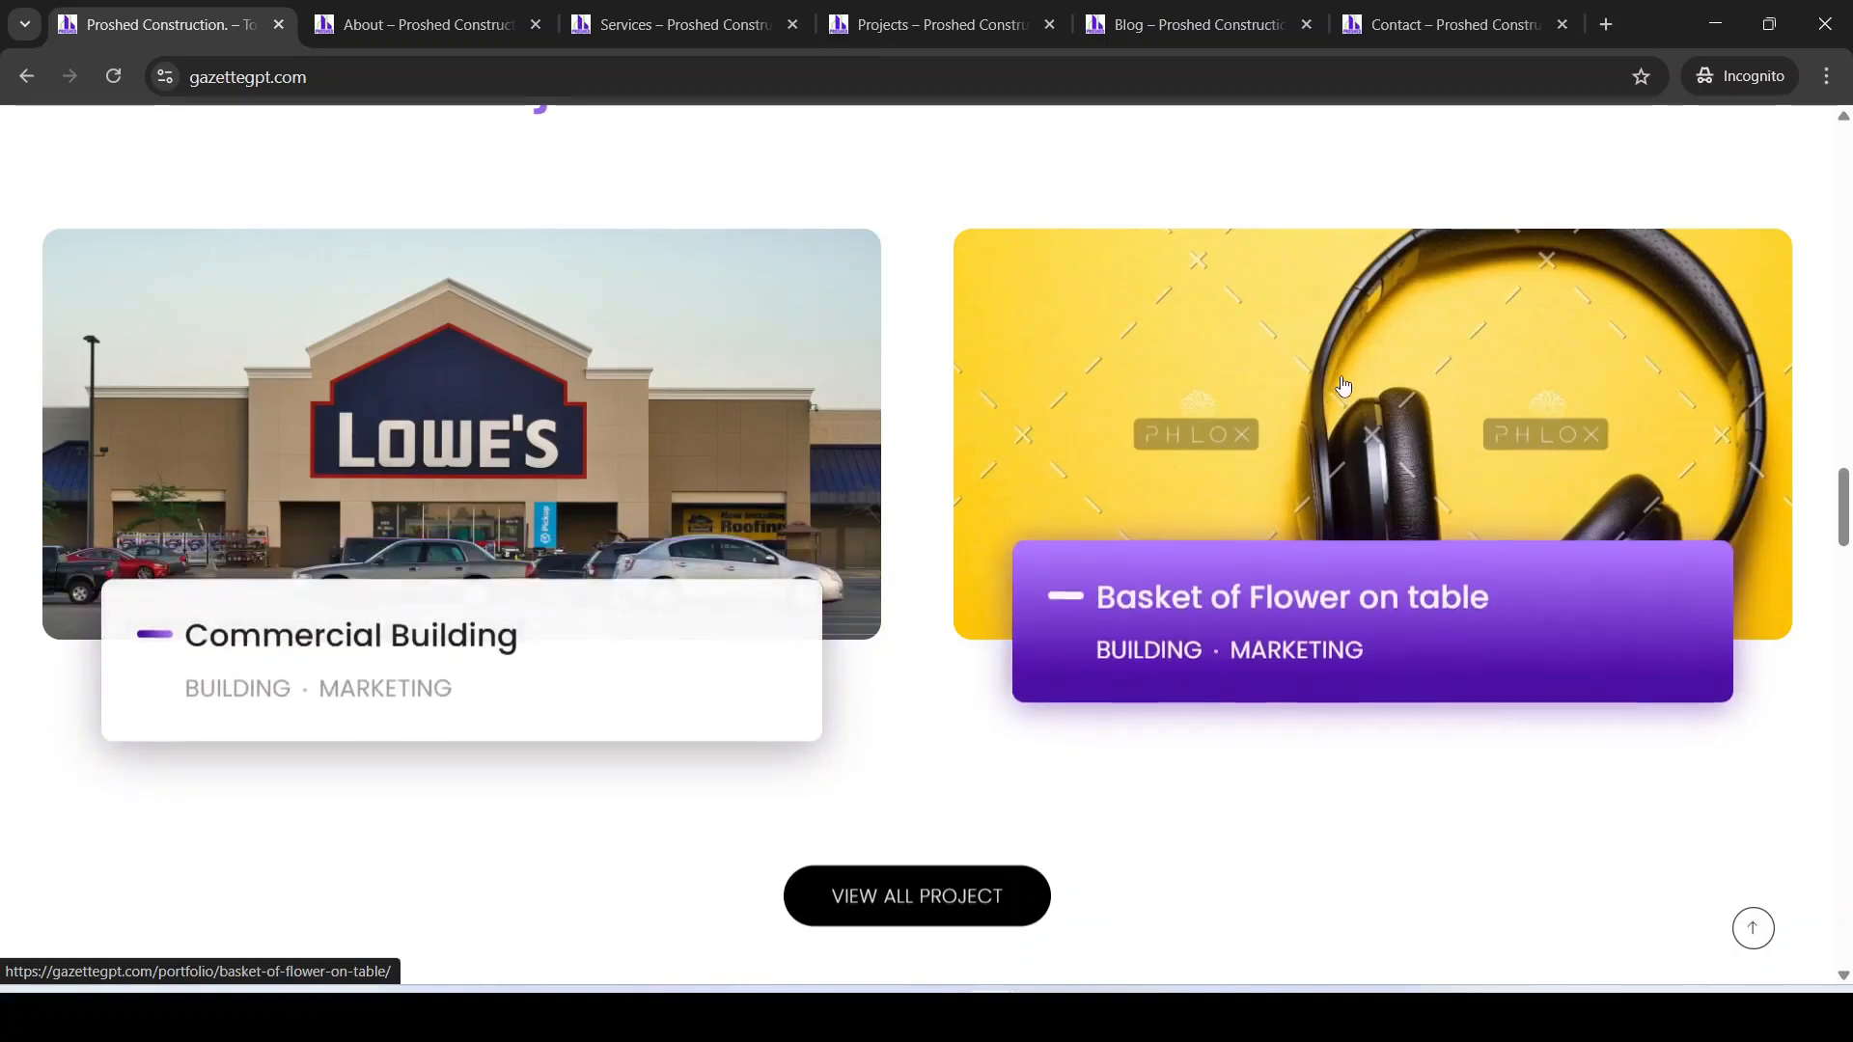
scroll(1096, 649, down, 3)
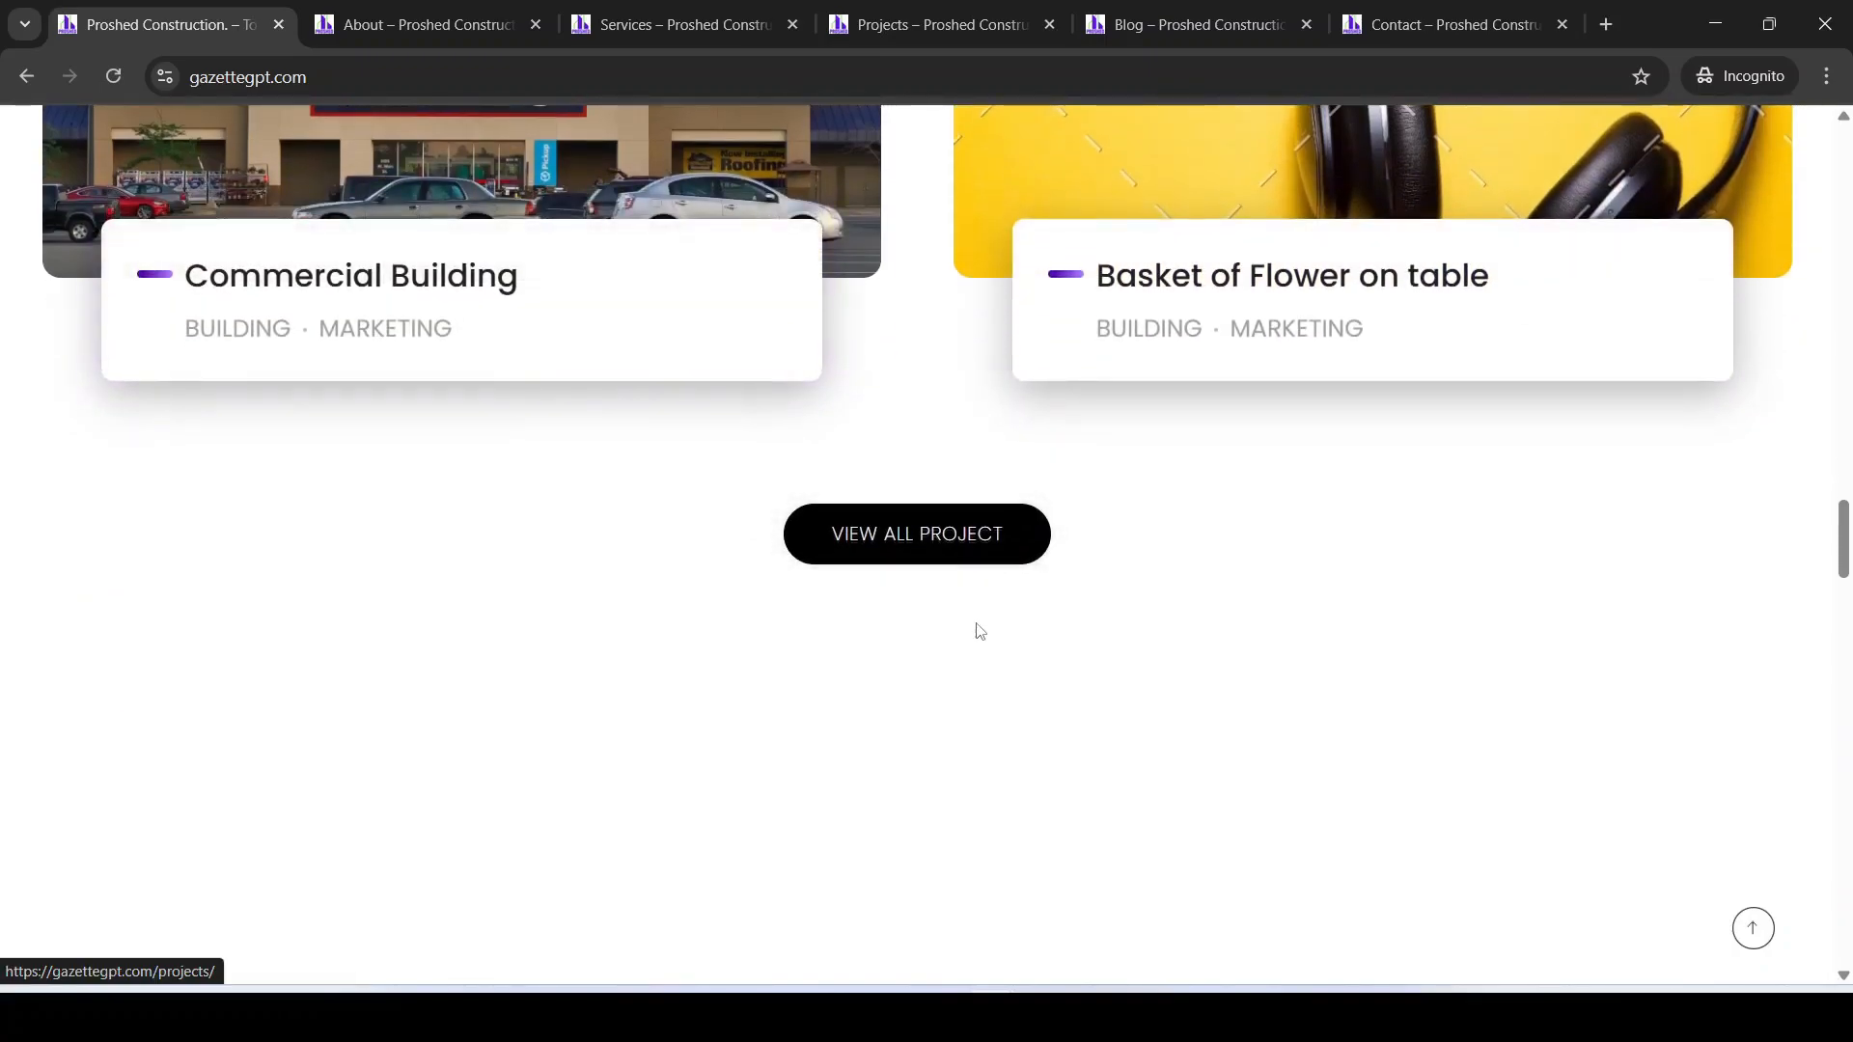
scroll(1055, 657, down, 6)
scroll(1057, 657, down, 10)
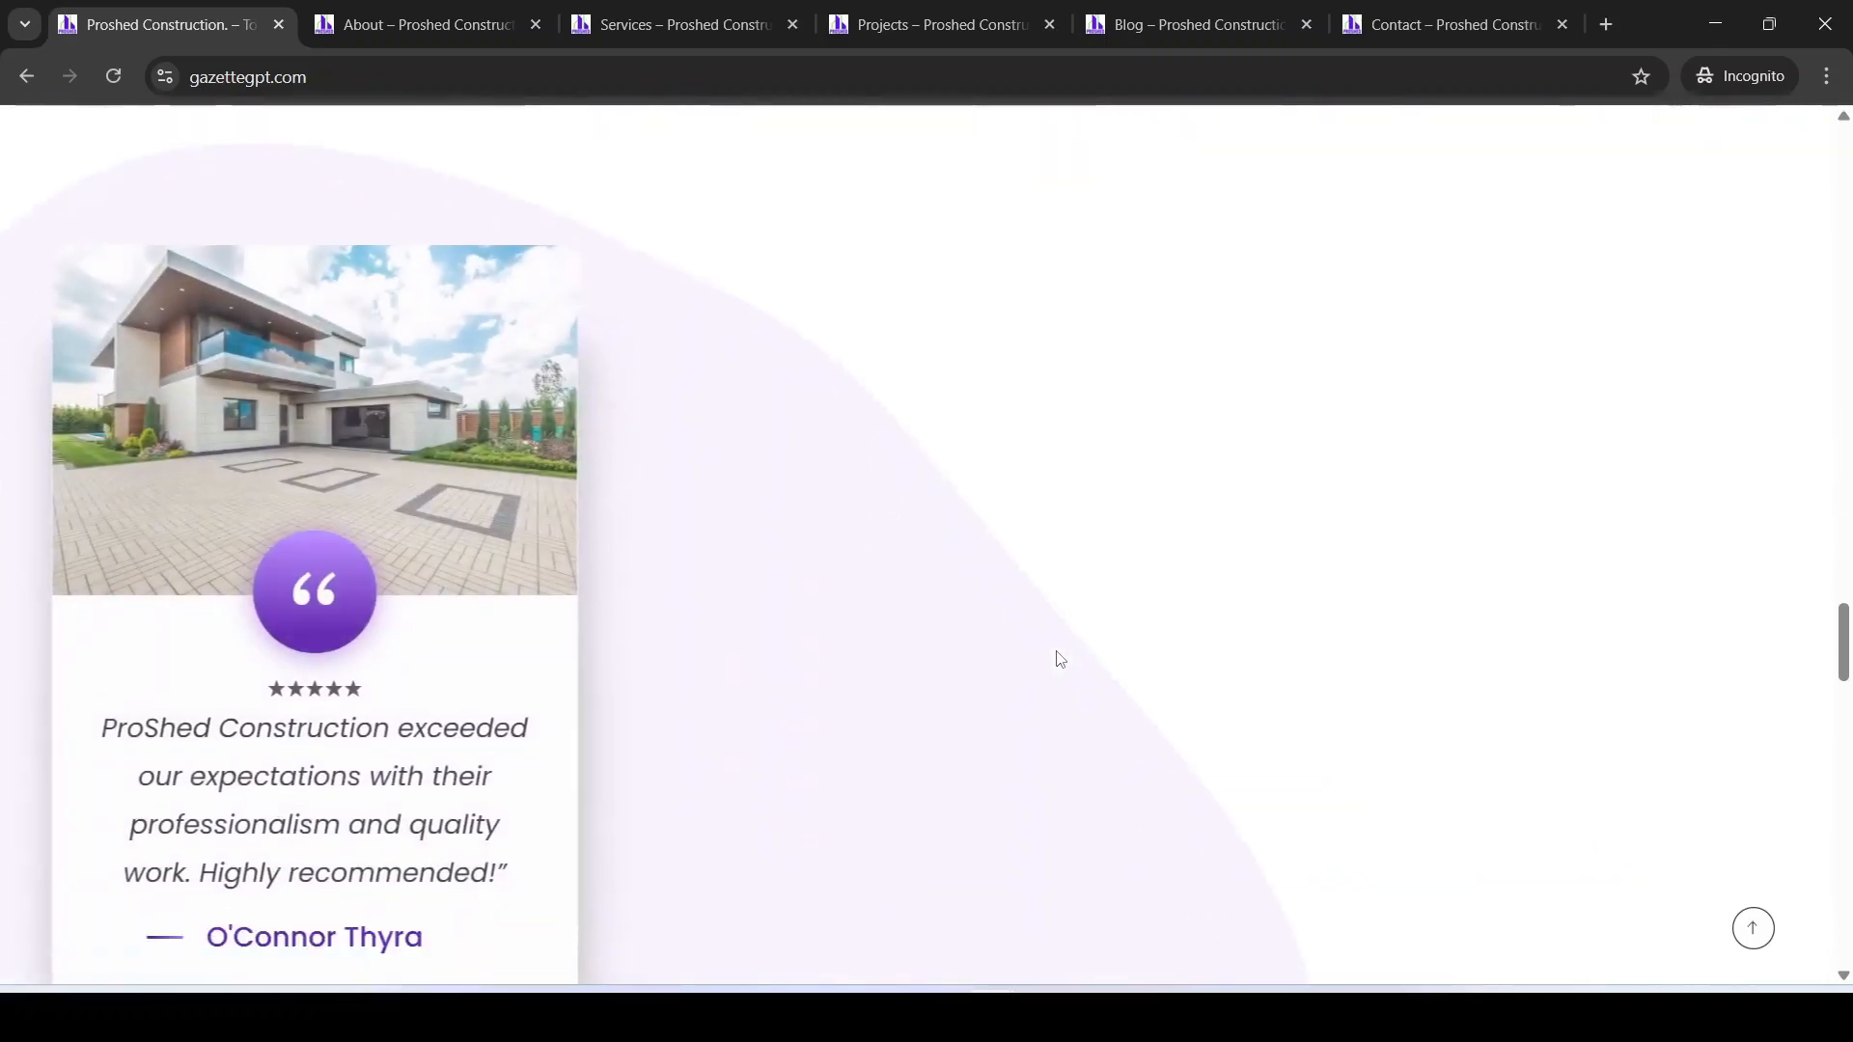
scroll(855, 576, down, 4)
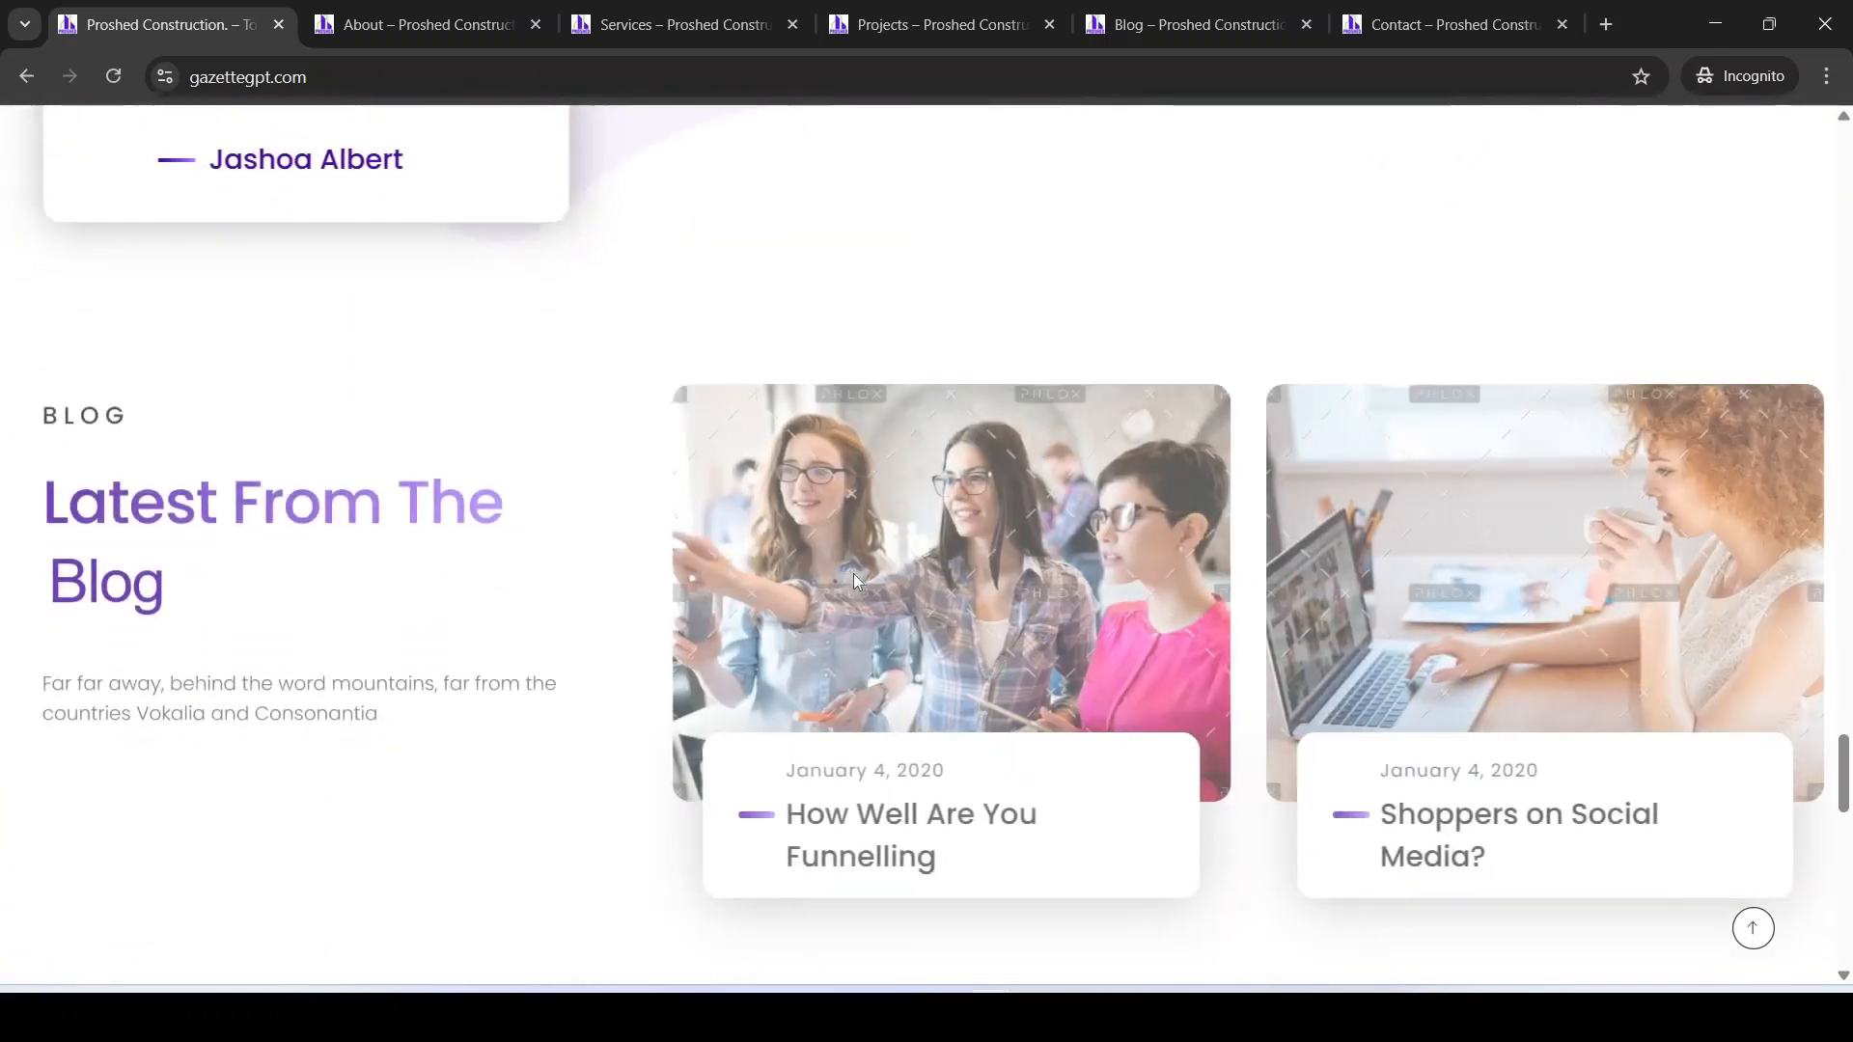
scroll(1010, 571, down, 8)
scroll(937, 552, down, 10)
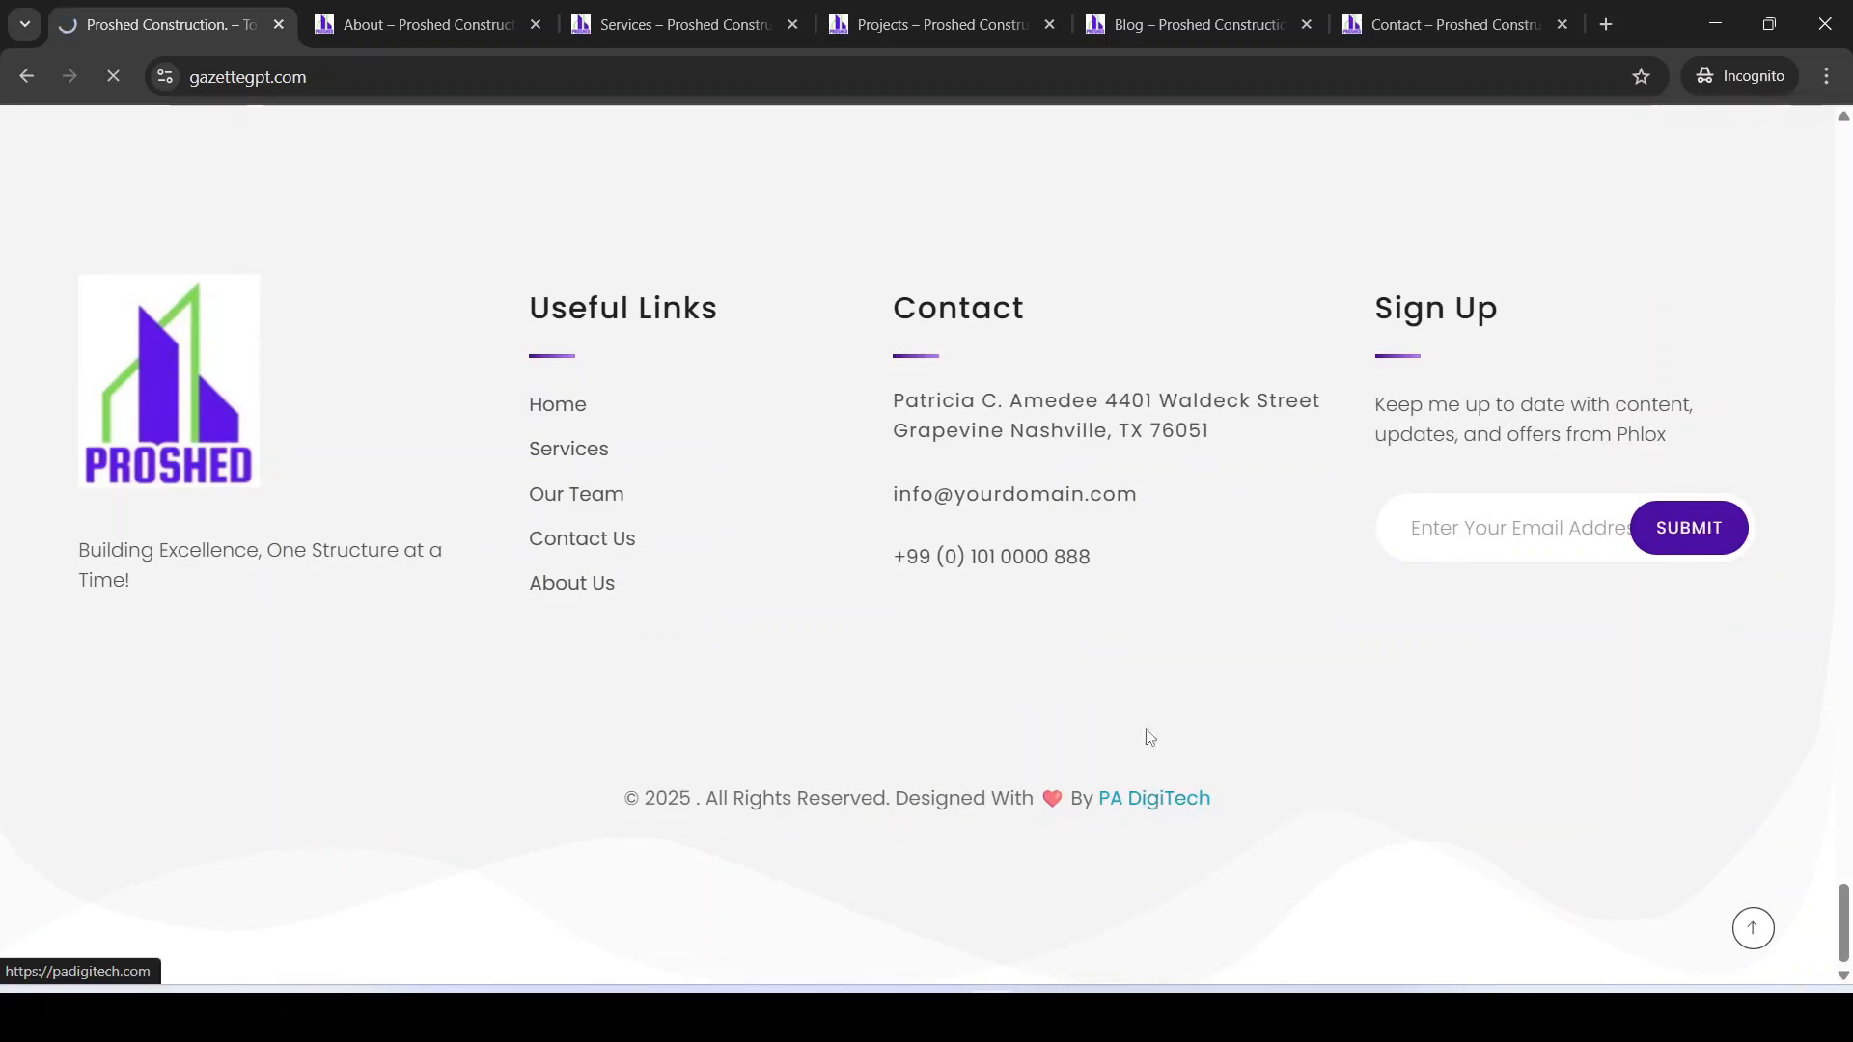
click(114, 76)
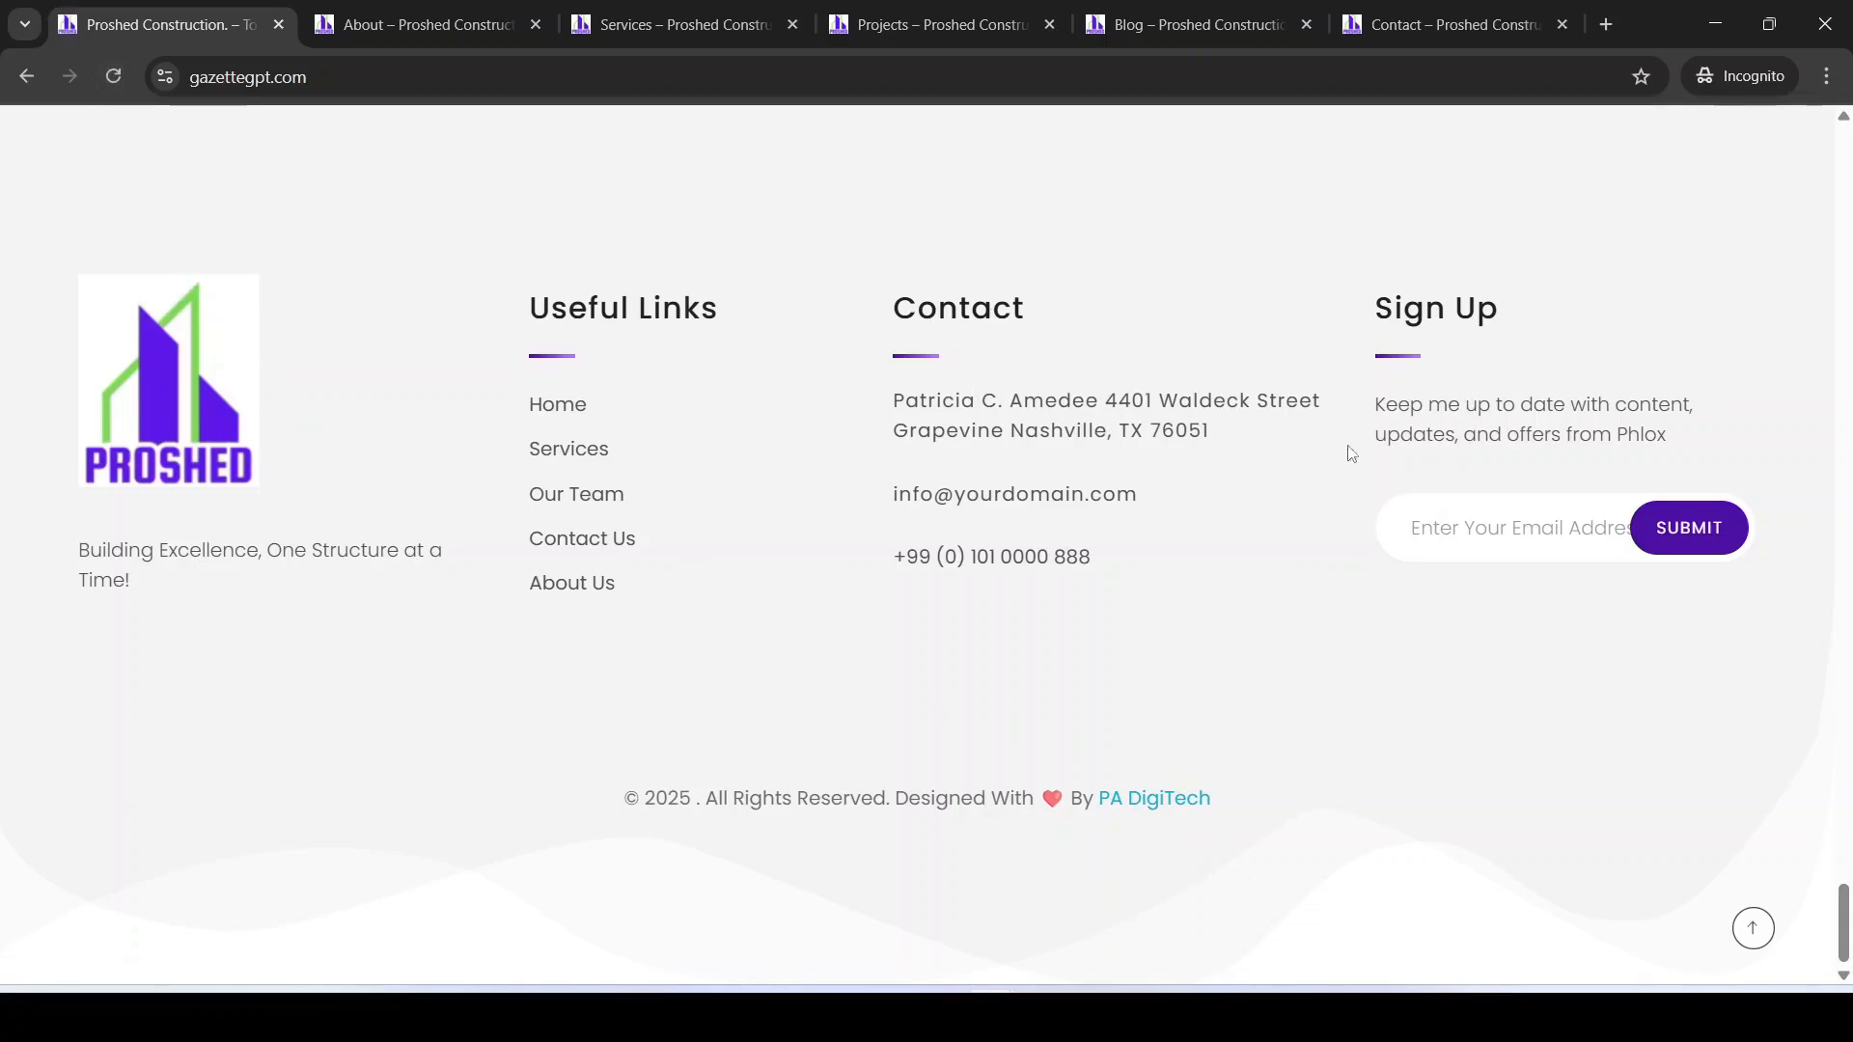
scroll(564, 129, up, 5)
Step: Review the live About page from top to bottom
click(391, 24)
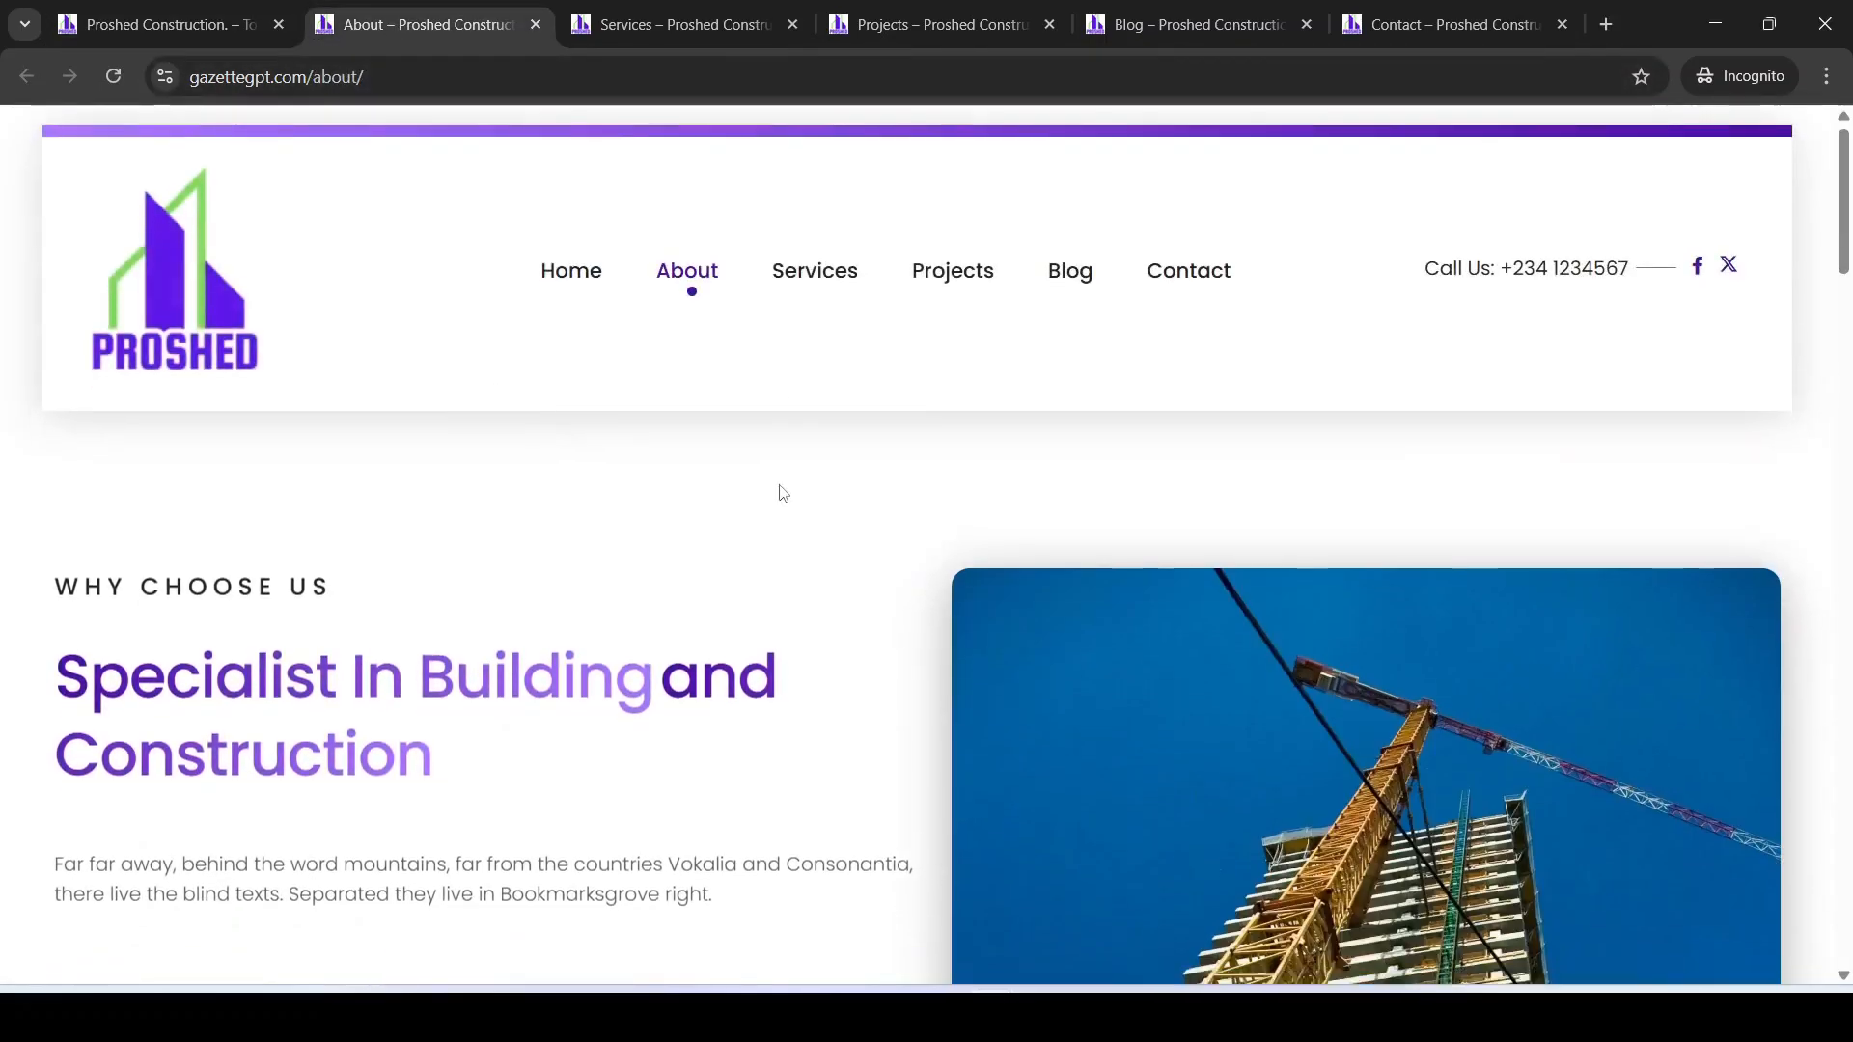
scroll(783, 493, down, 15)
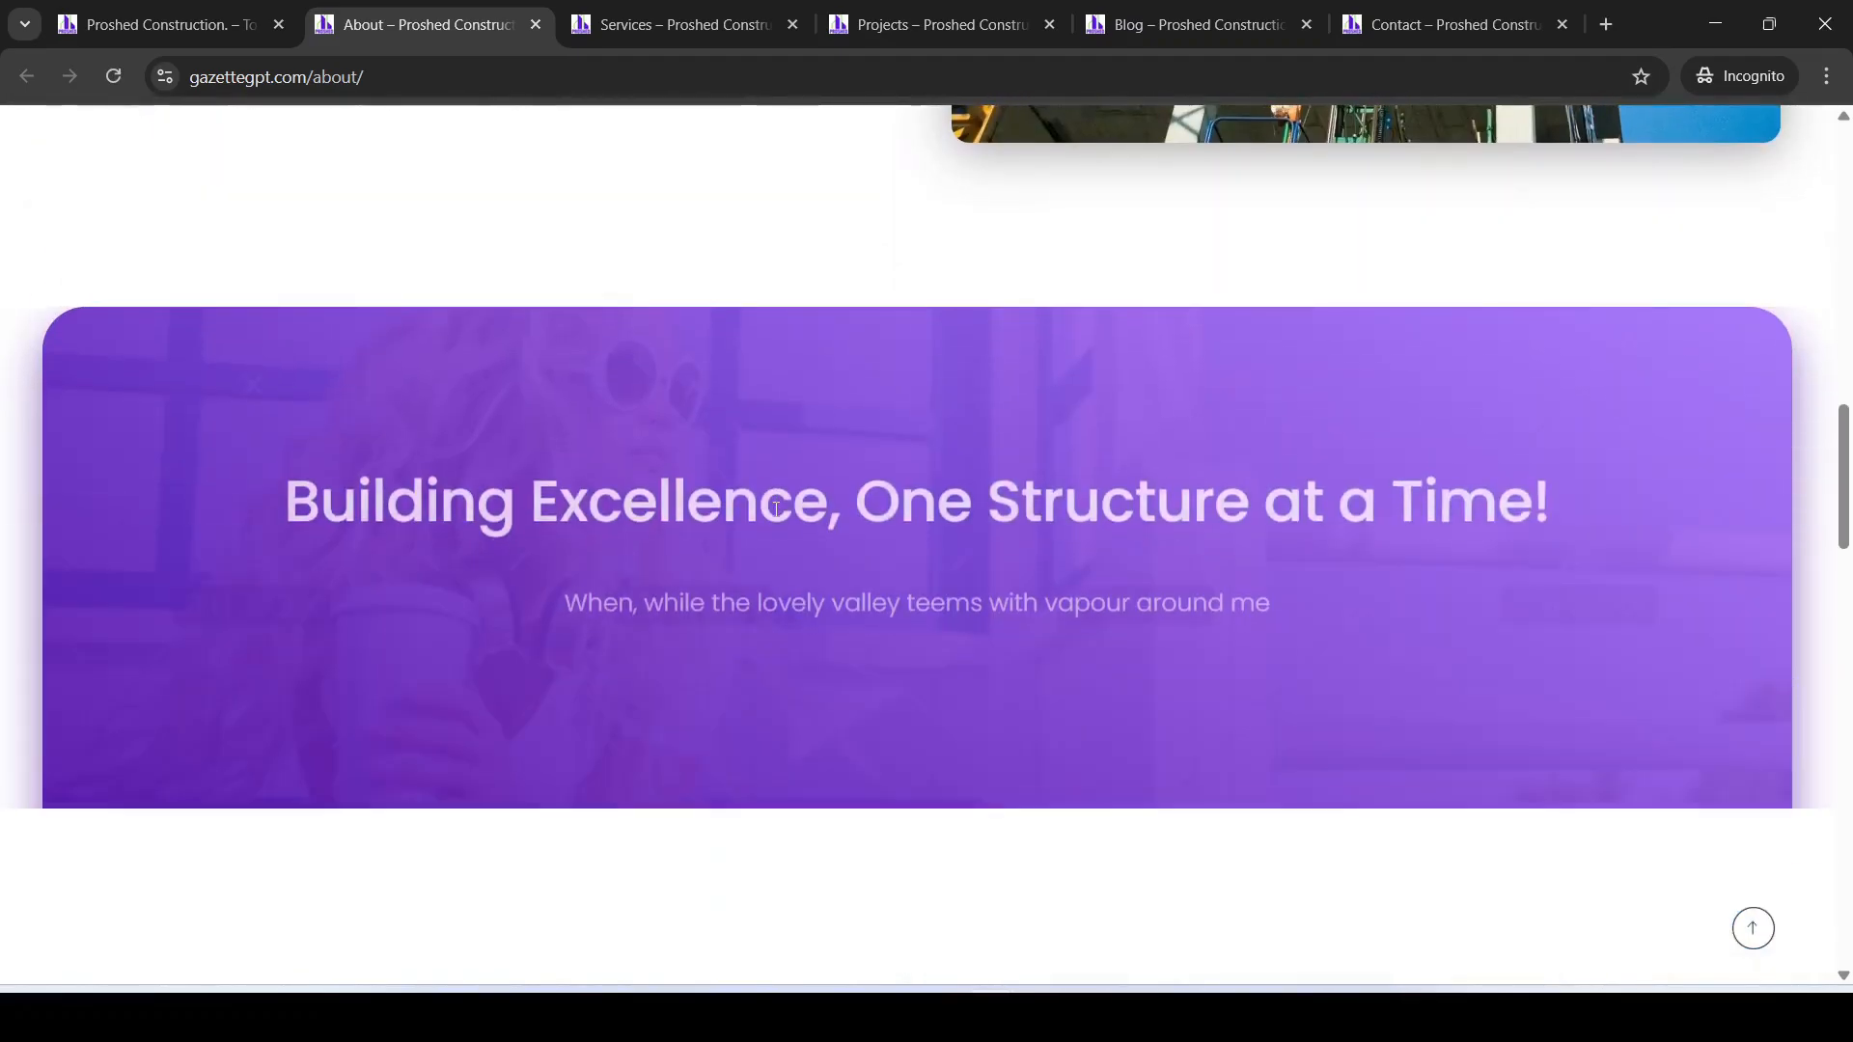
scroll(776, 508, down, 4)
scroll(776, 509, up, 4)
scroll(776, 509, down, 2)
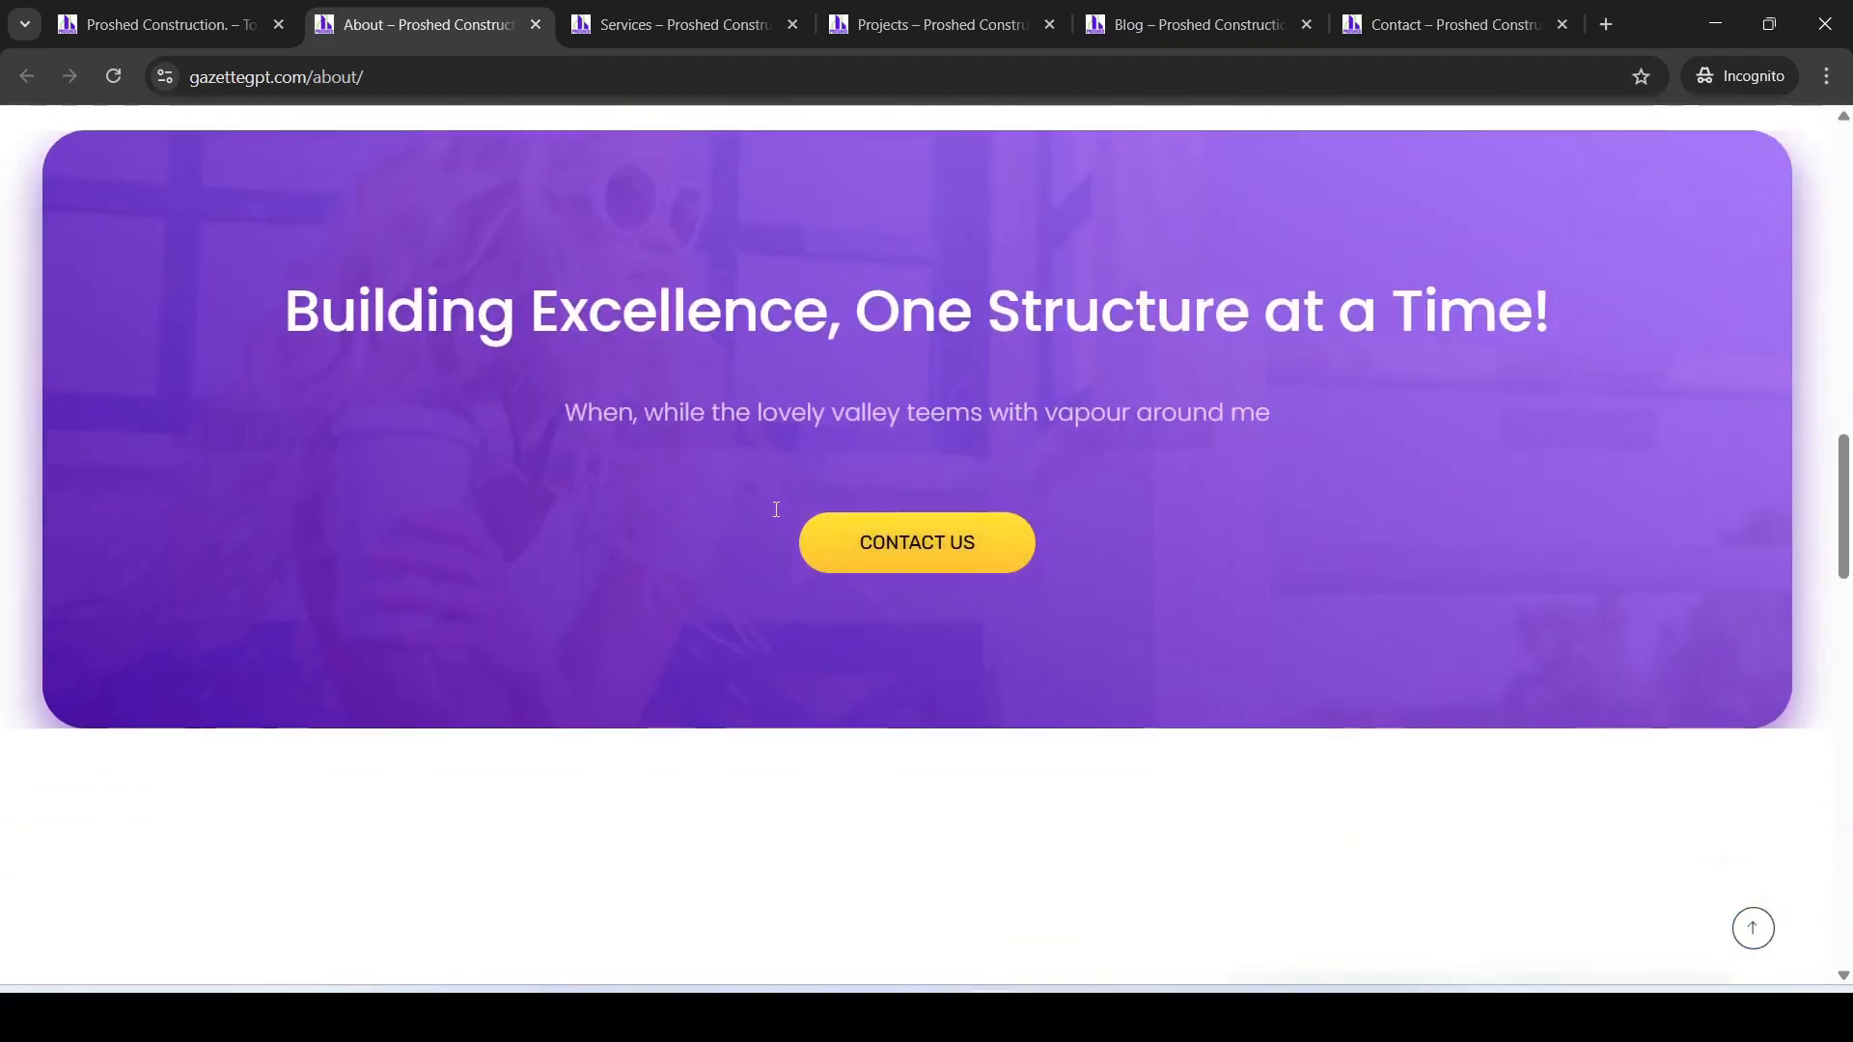
scroll(776, 509, down, 7)
scroll(776, 508, up, 12)
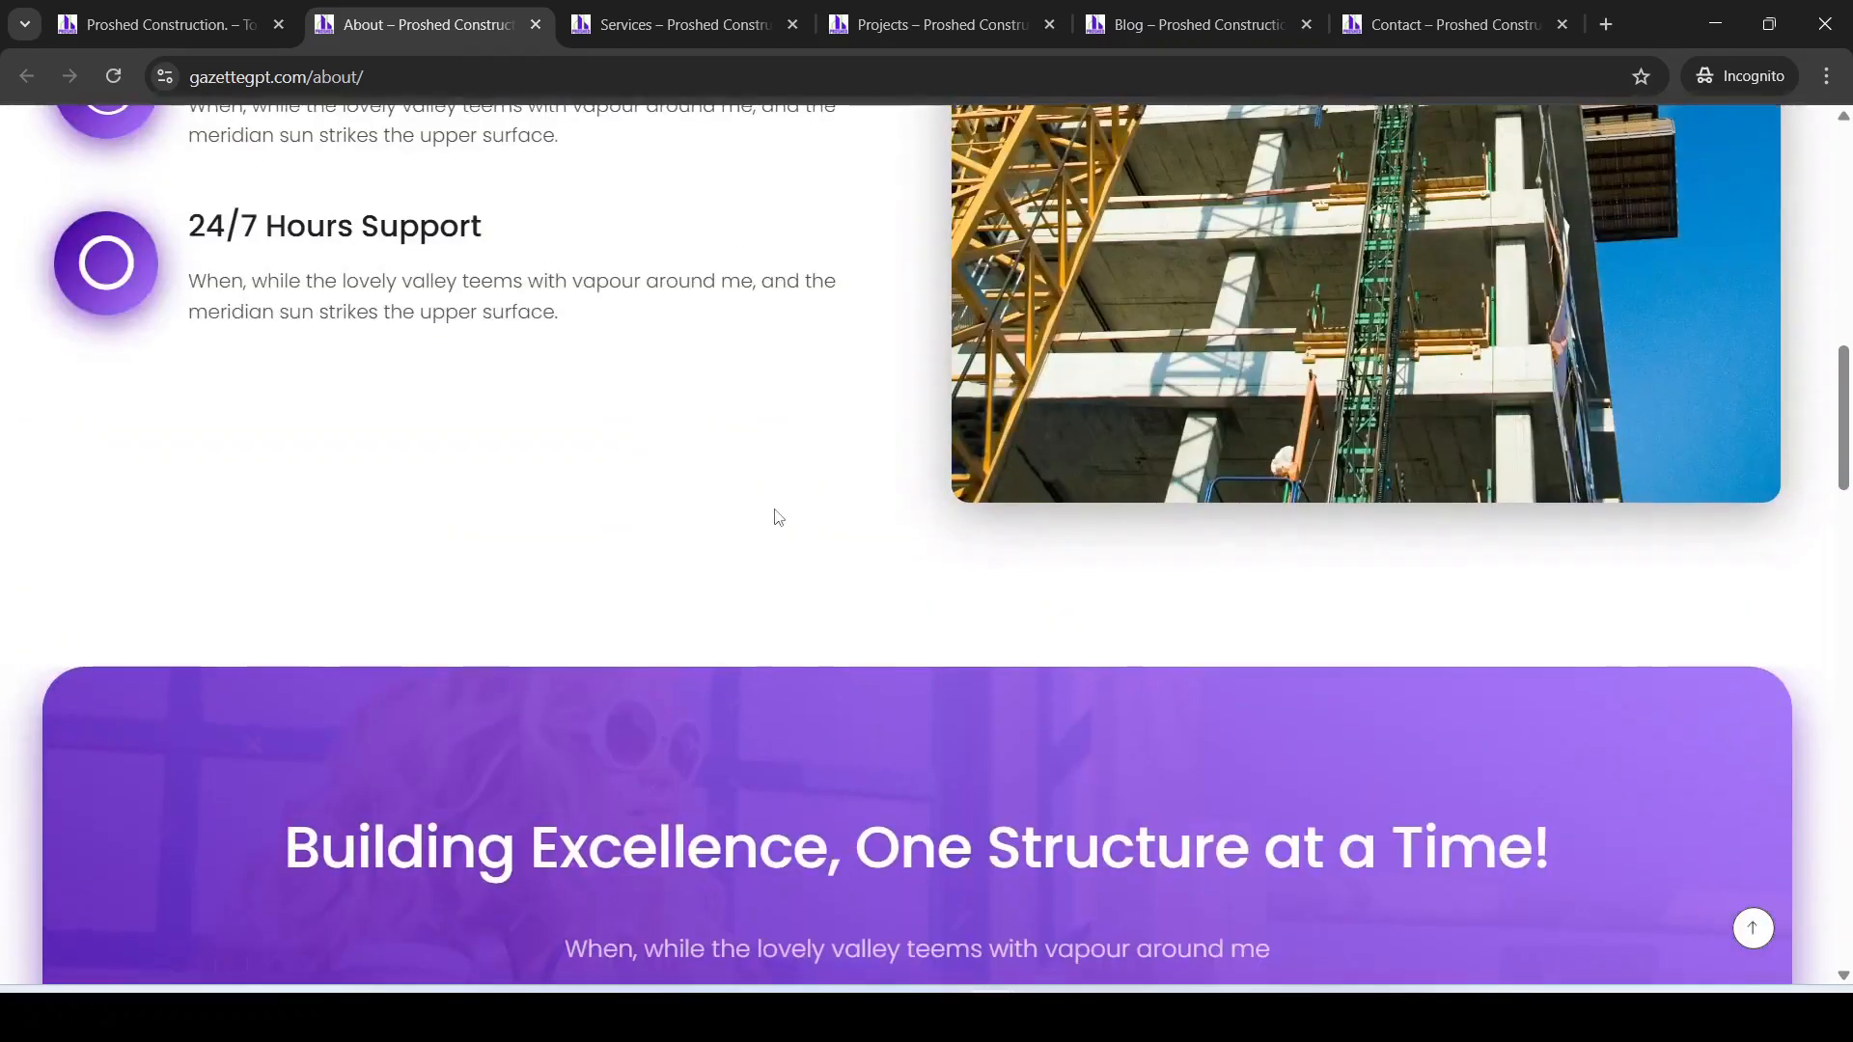
scroll(779, 517, down, 5)
scroll(779, 517, up, 13)
scroll(878, 719, down, 1)
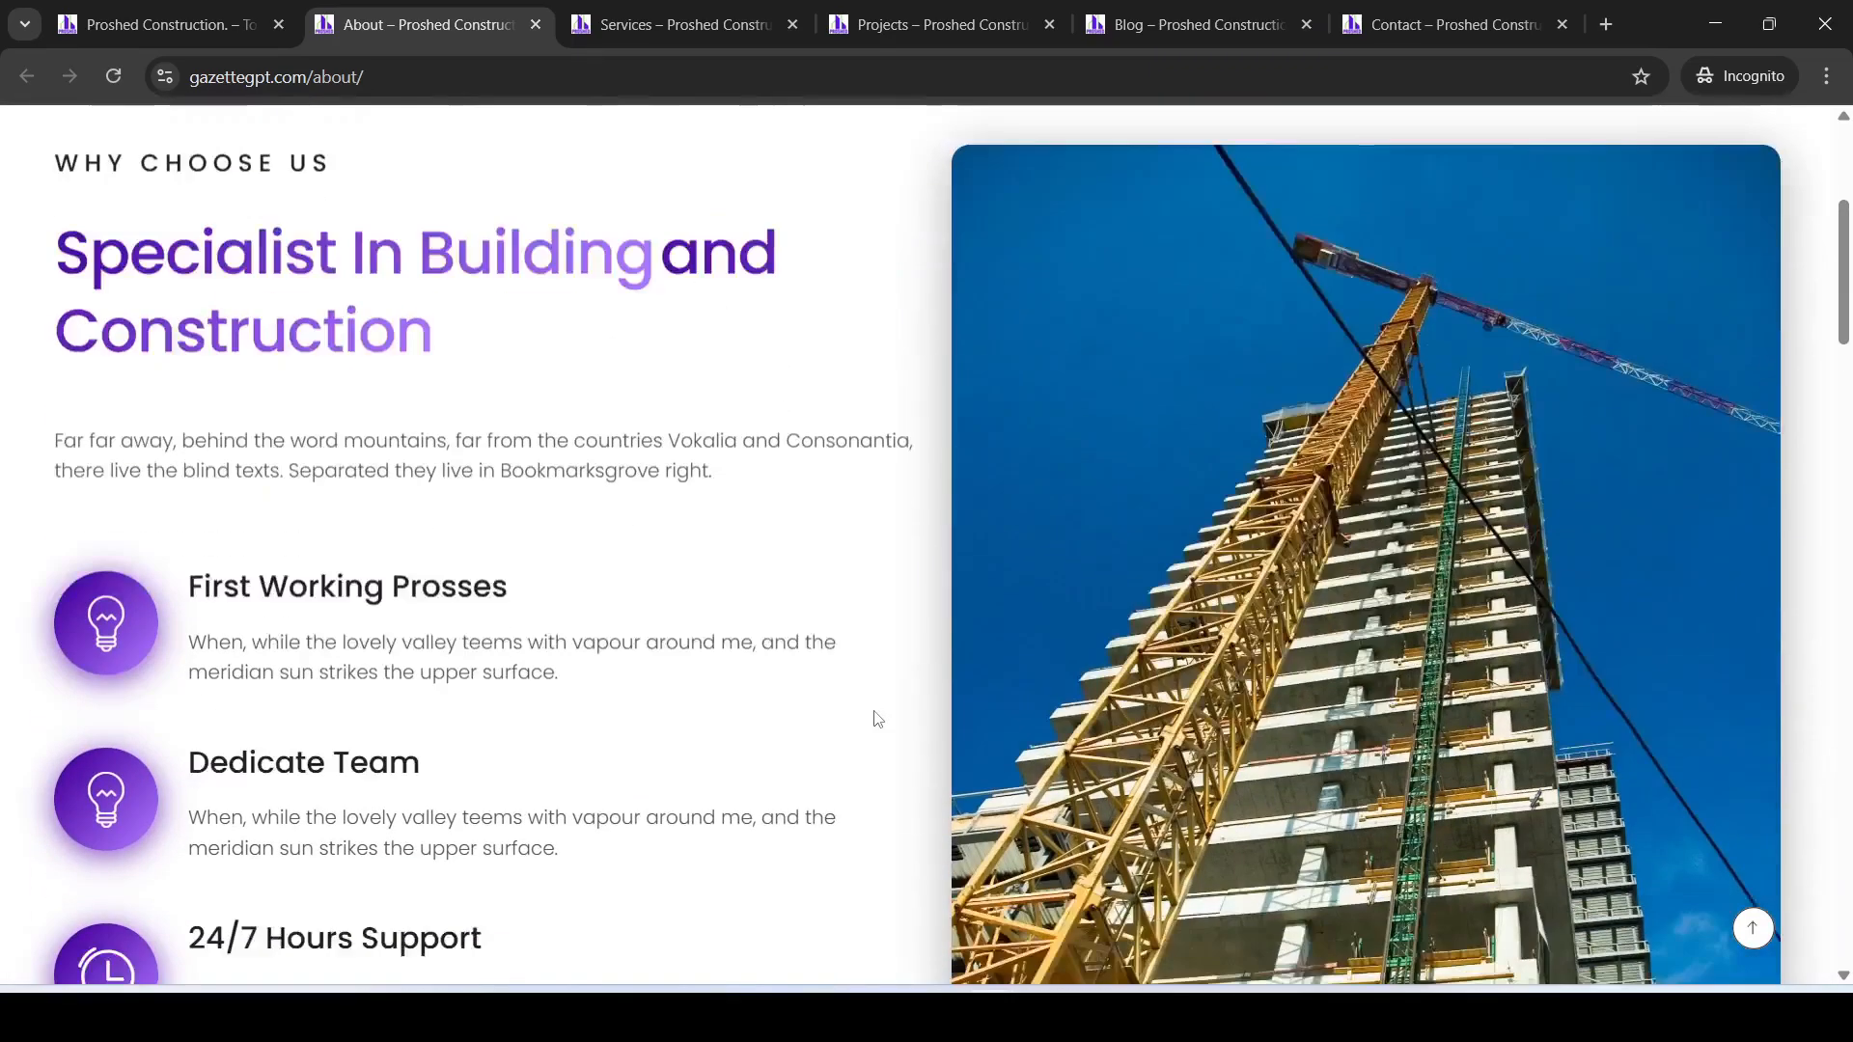
scroll(878, 719, down, 9)
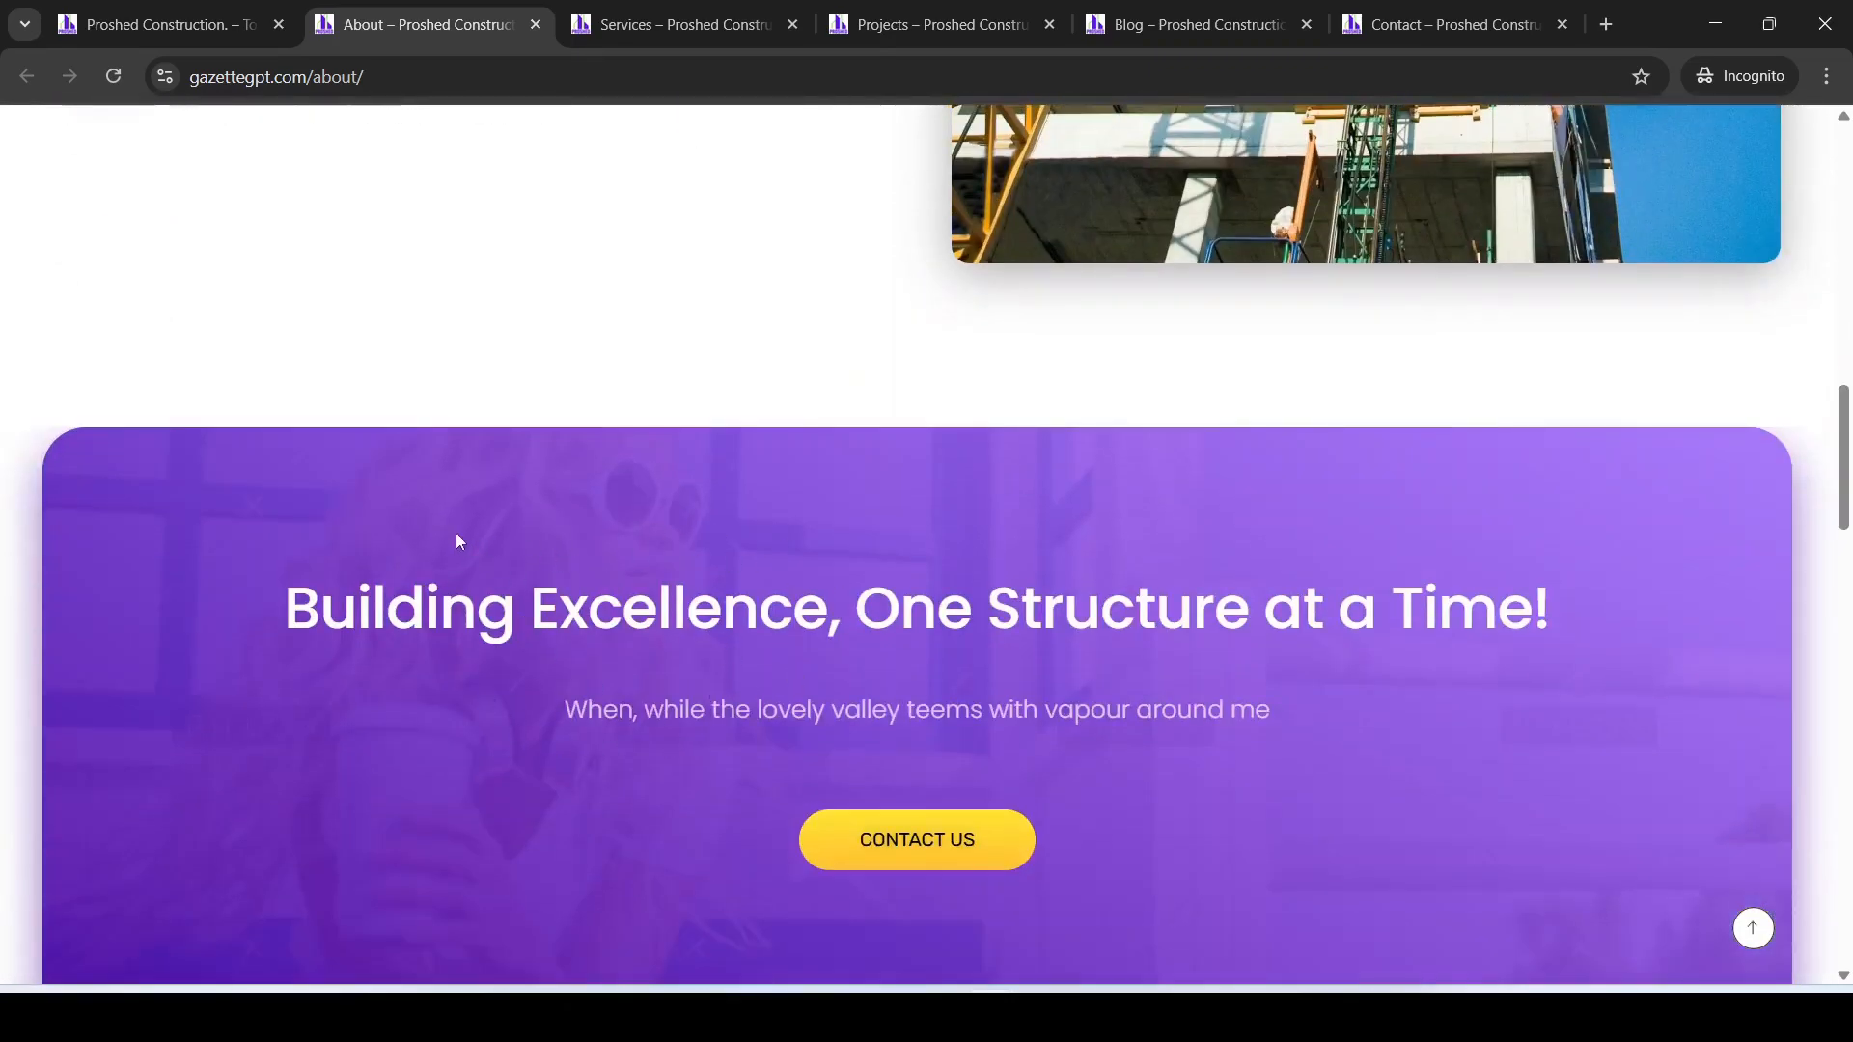
scroll(1154, 555, down, 7)
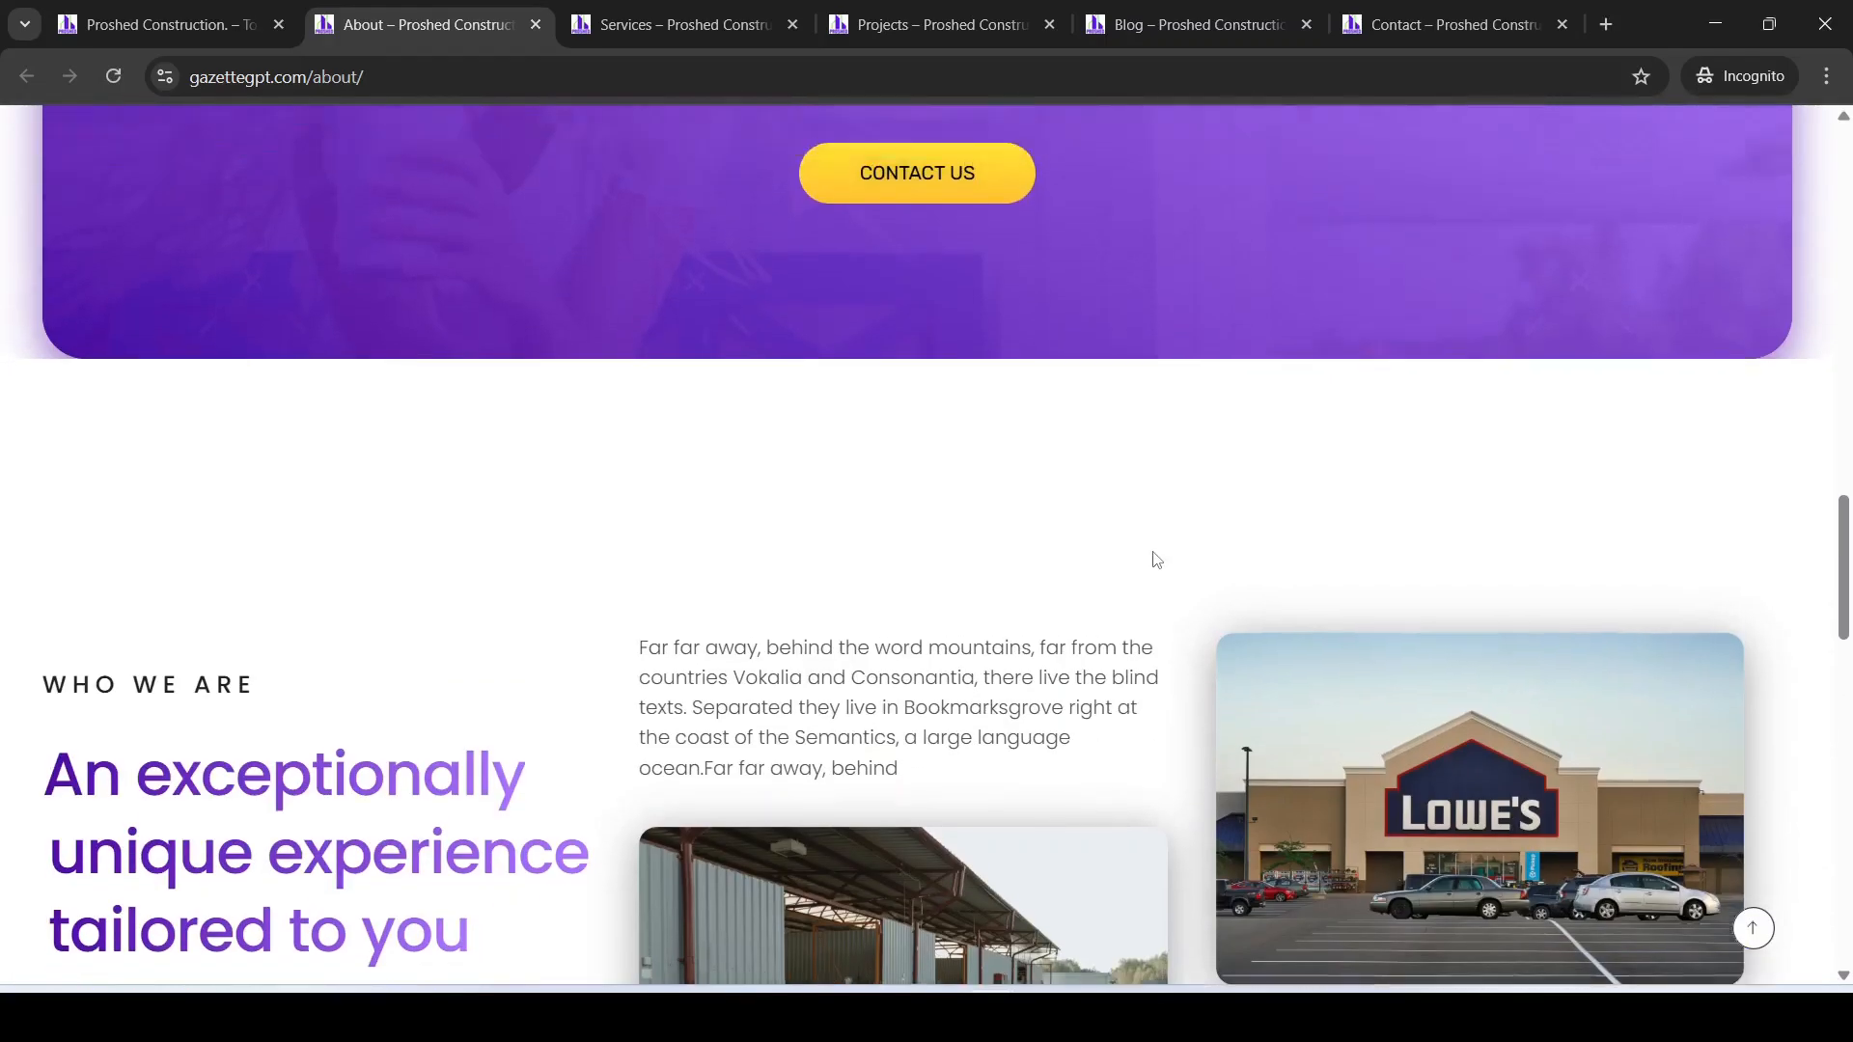
scroll(1006, 562, up, 7)
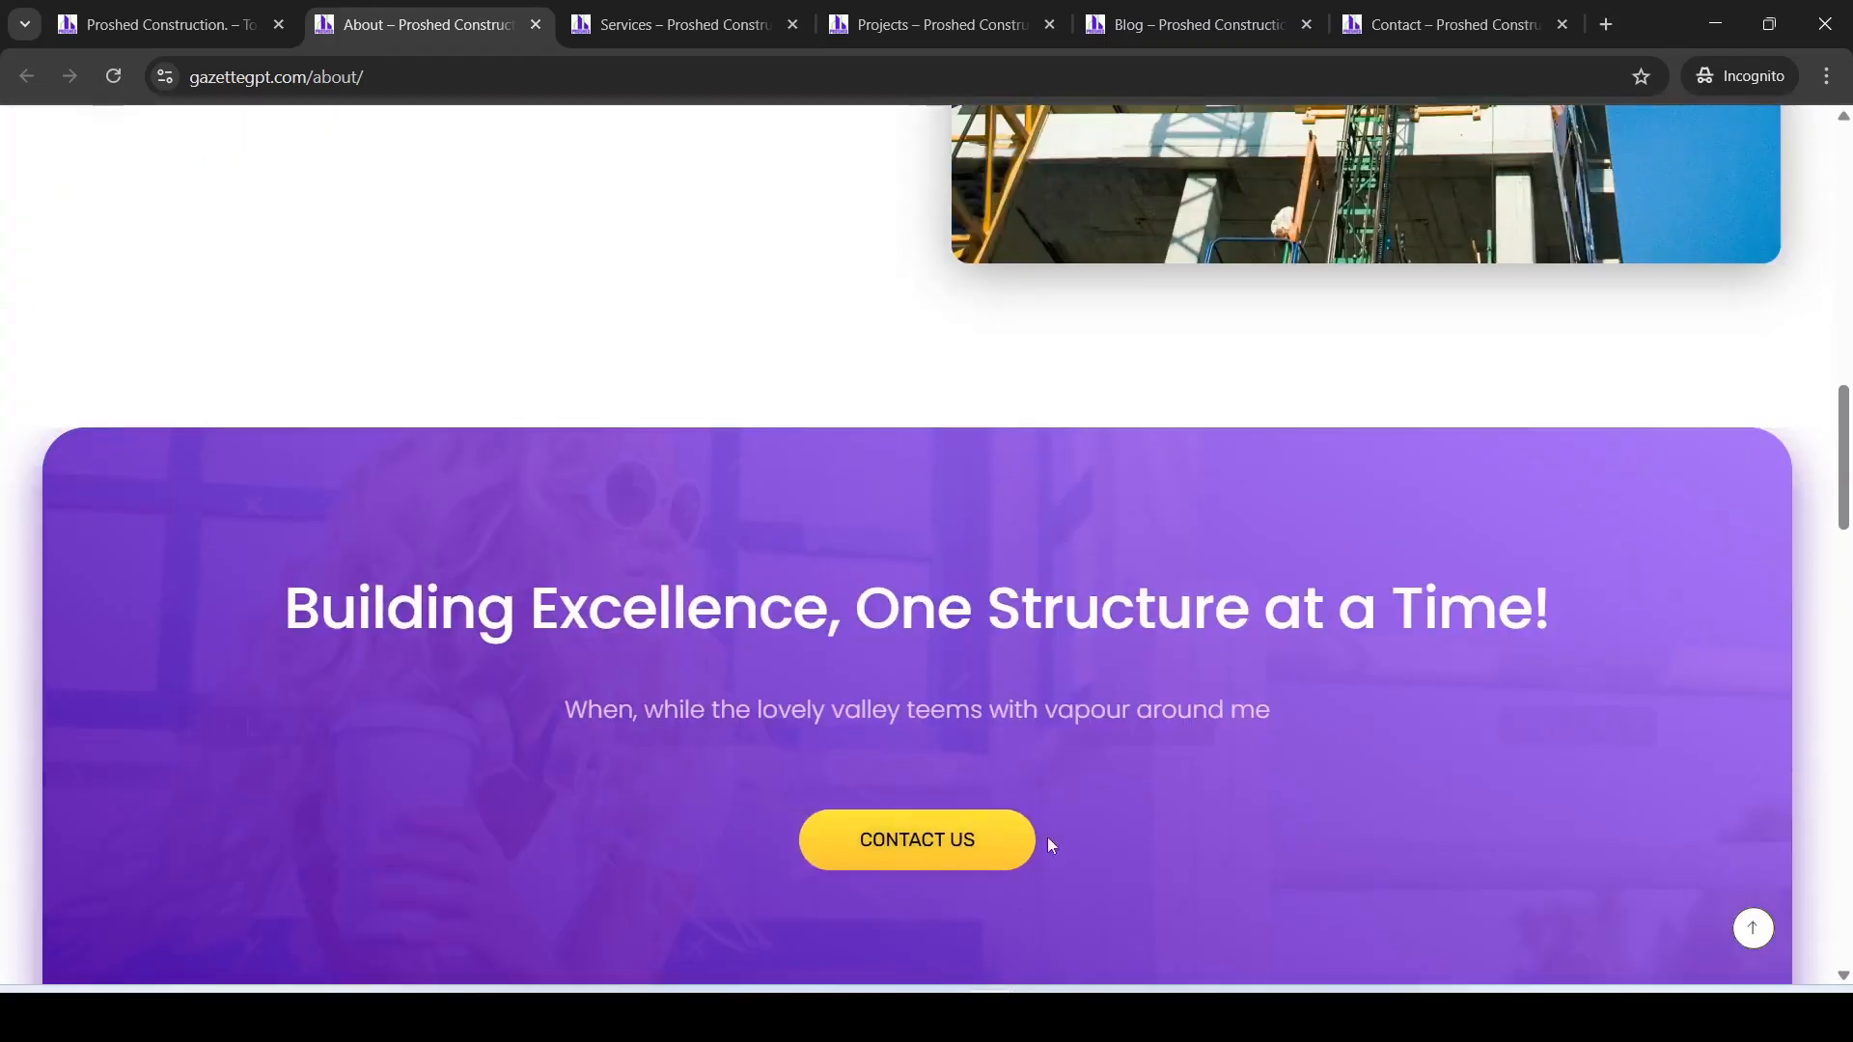
Step: View the live Services, Projects and Contact pages, then return to the logged-in home page
mouse_move(990, 1015)
click(910, 874)
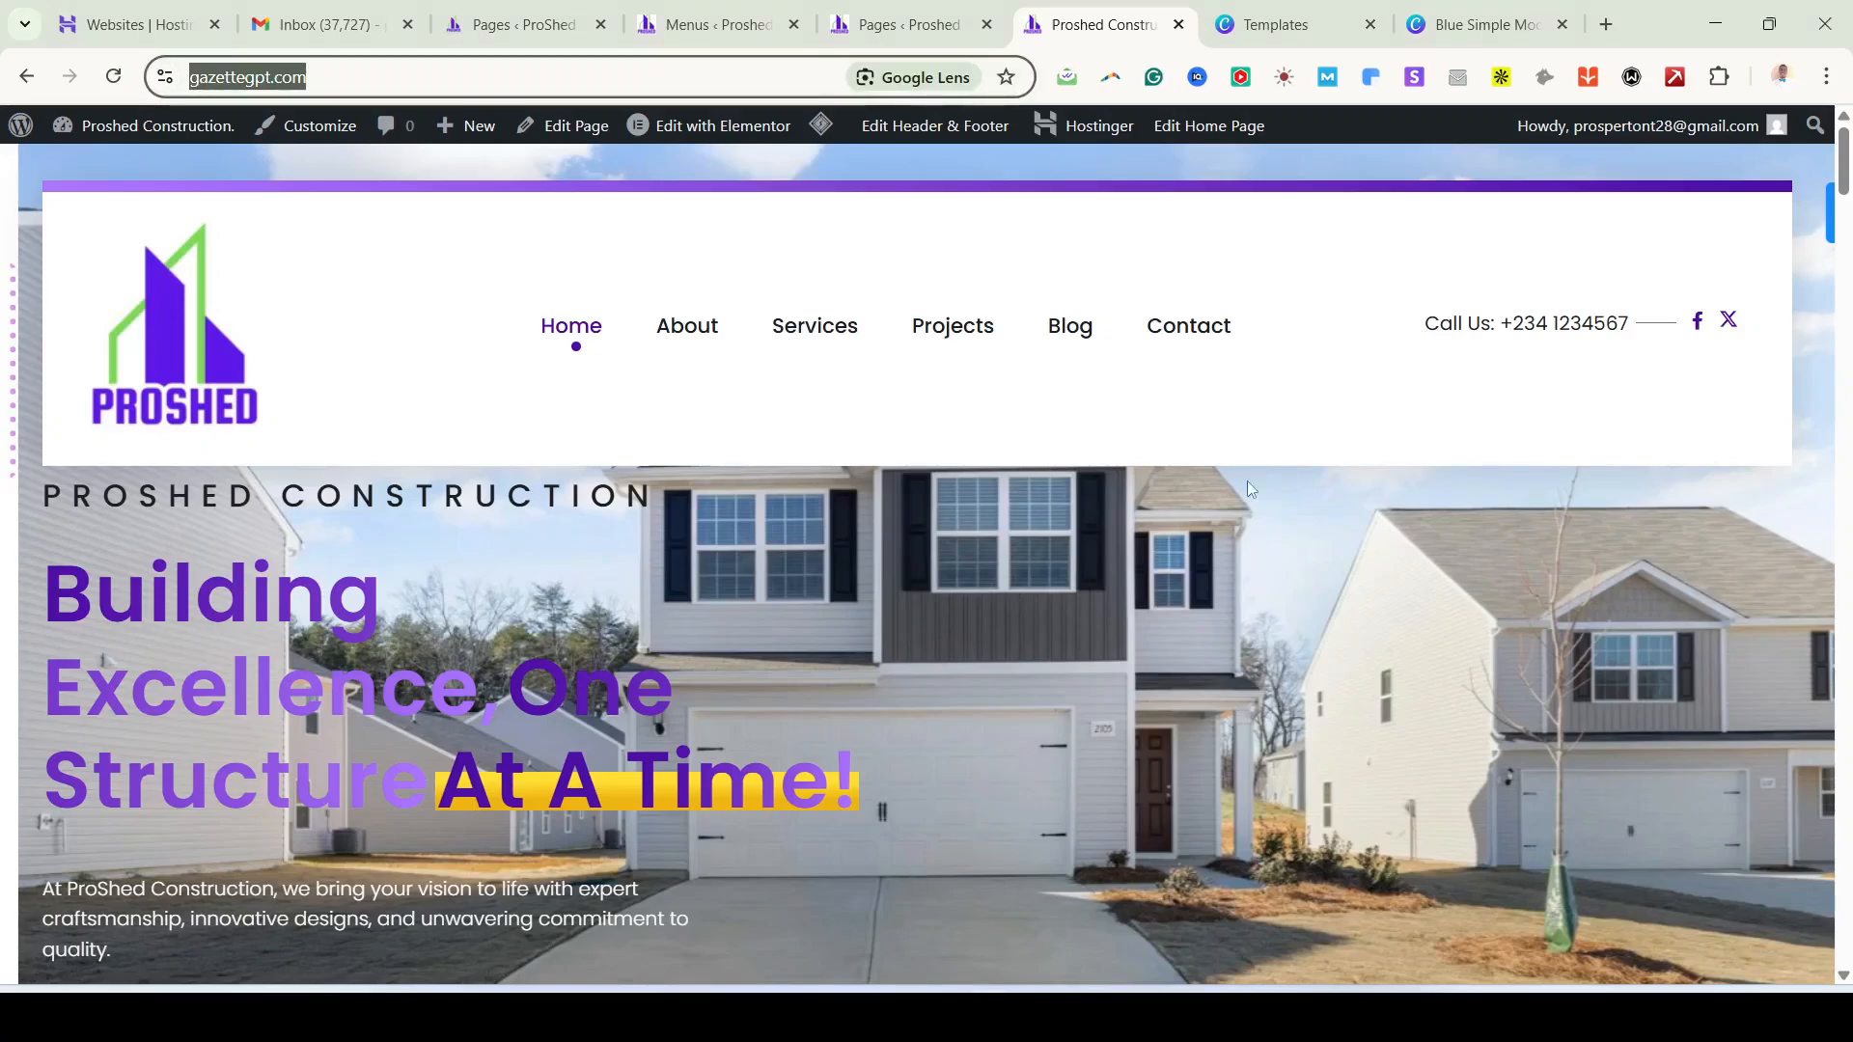
mouse_move(990, 1018)
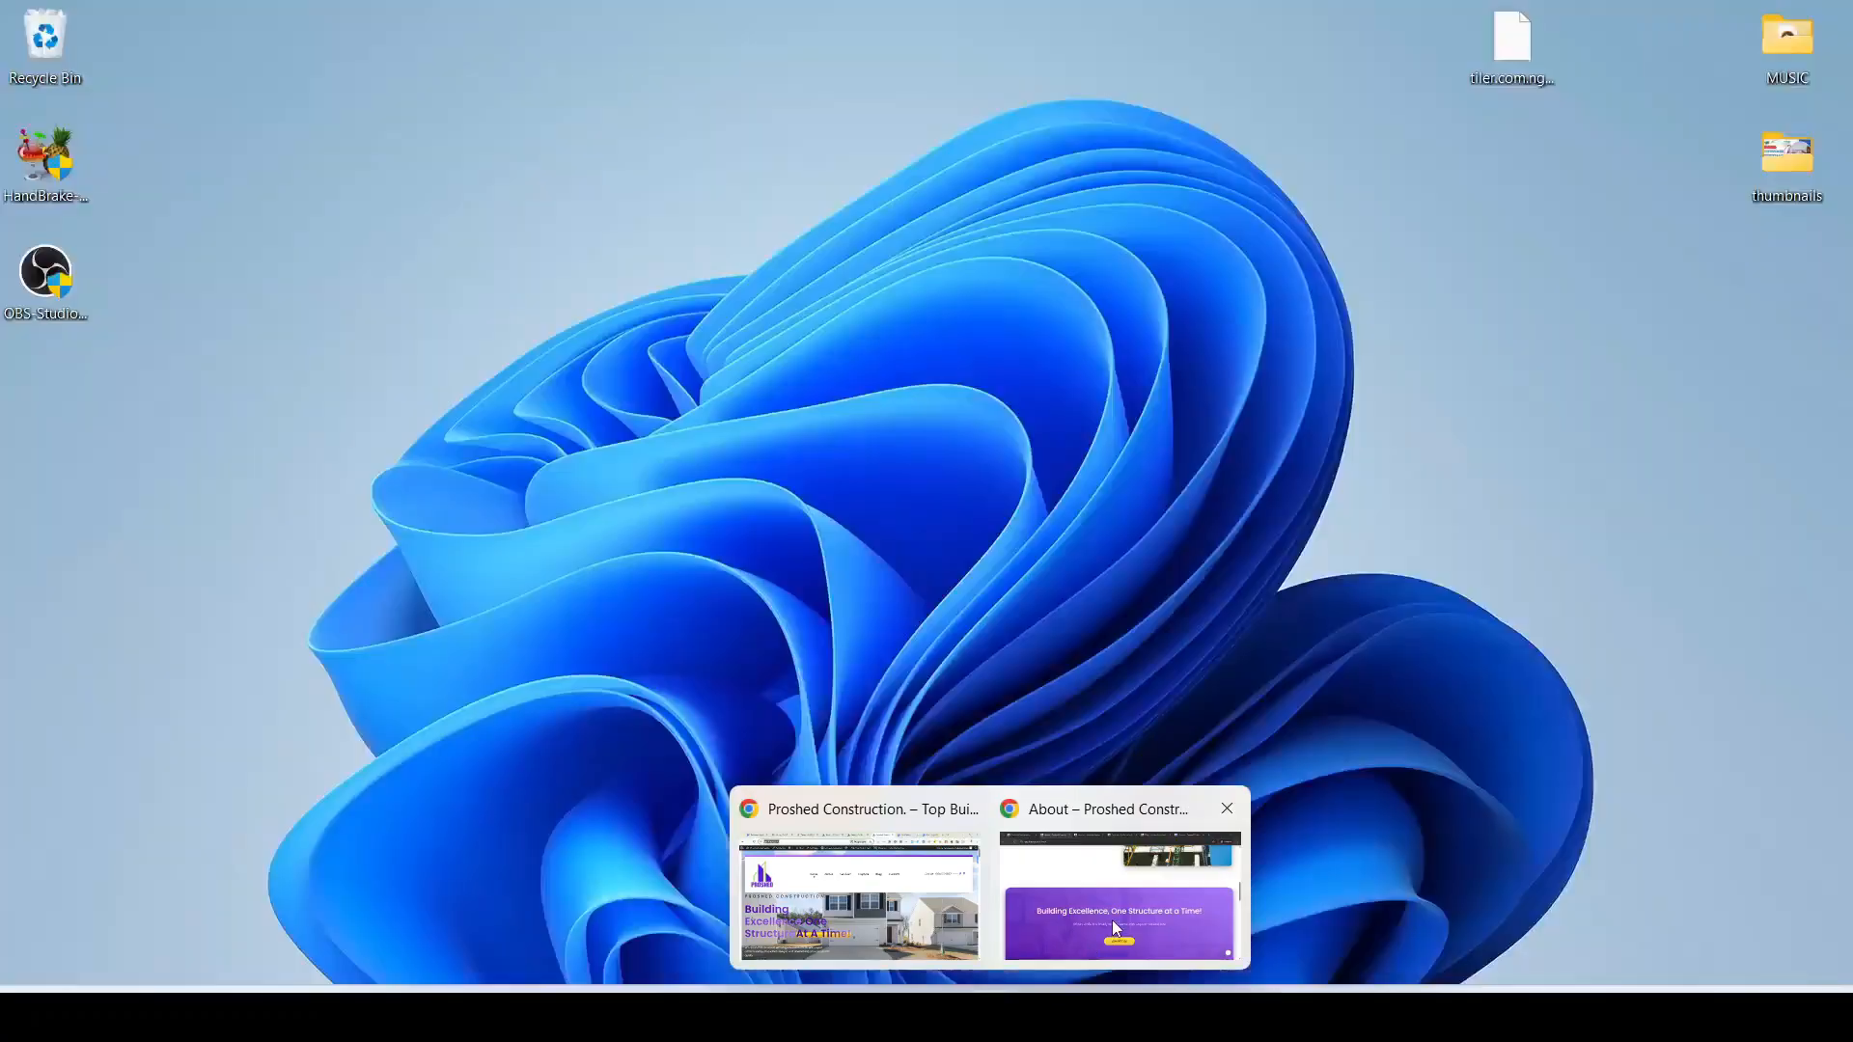
click(1115, 902)
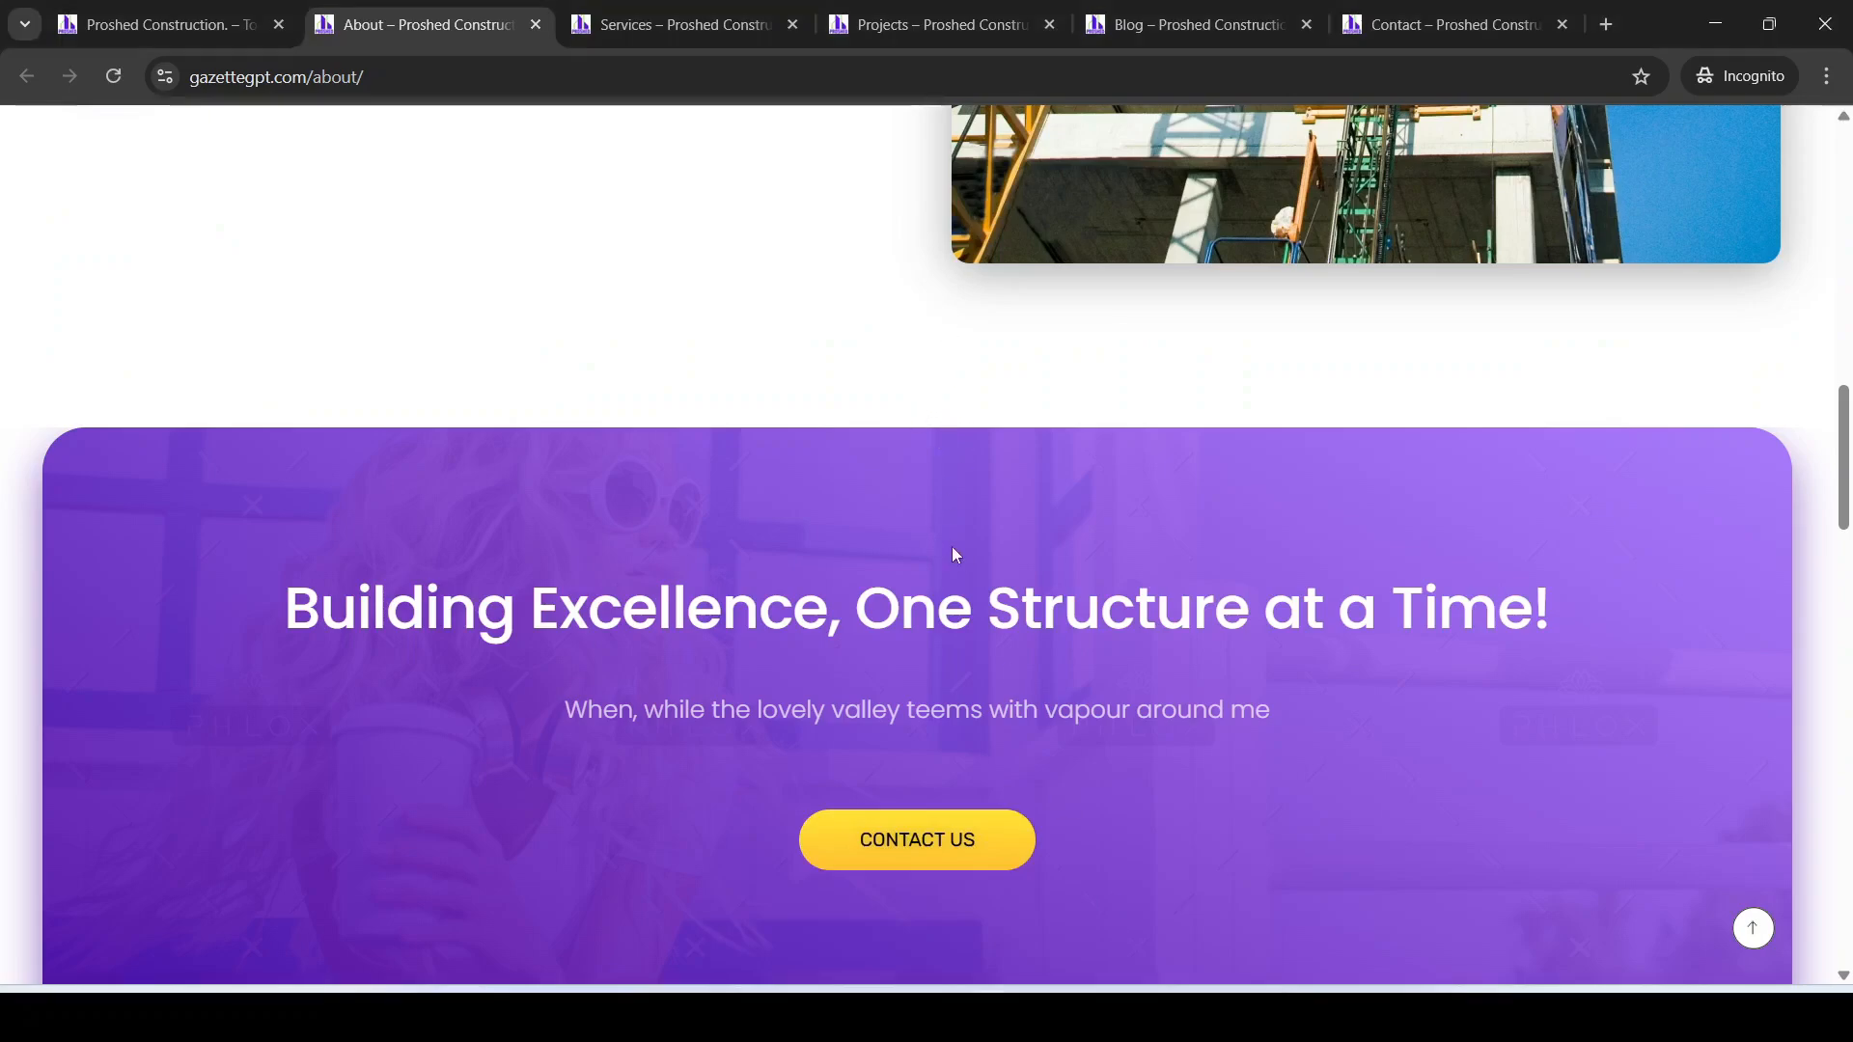
click(719, 23)
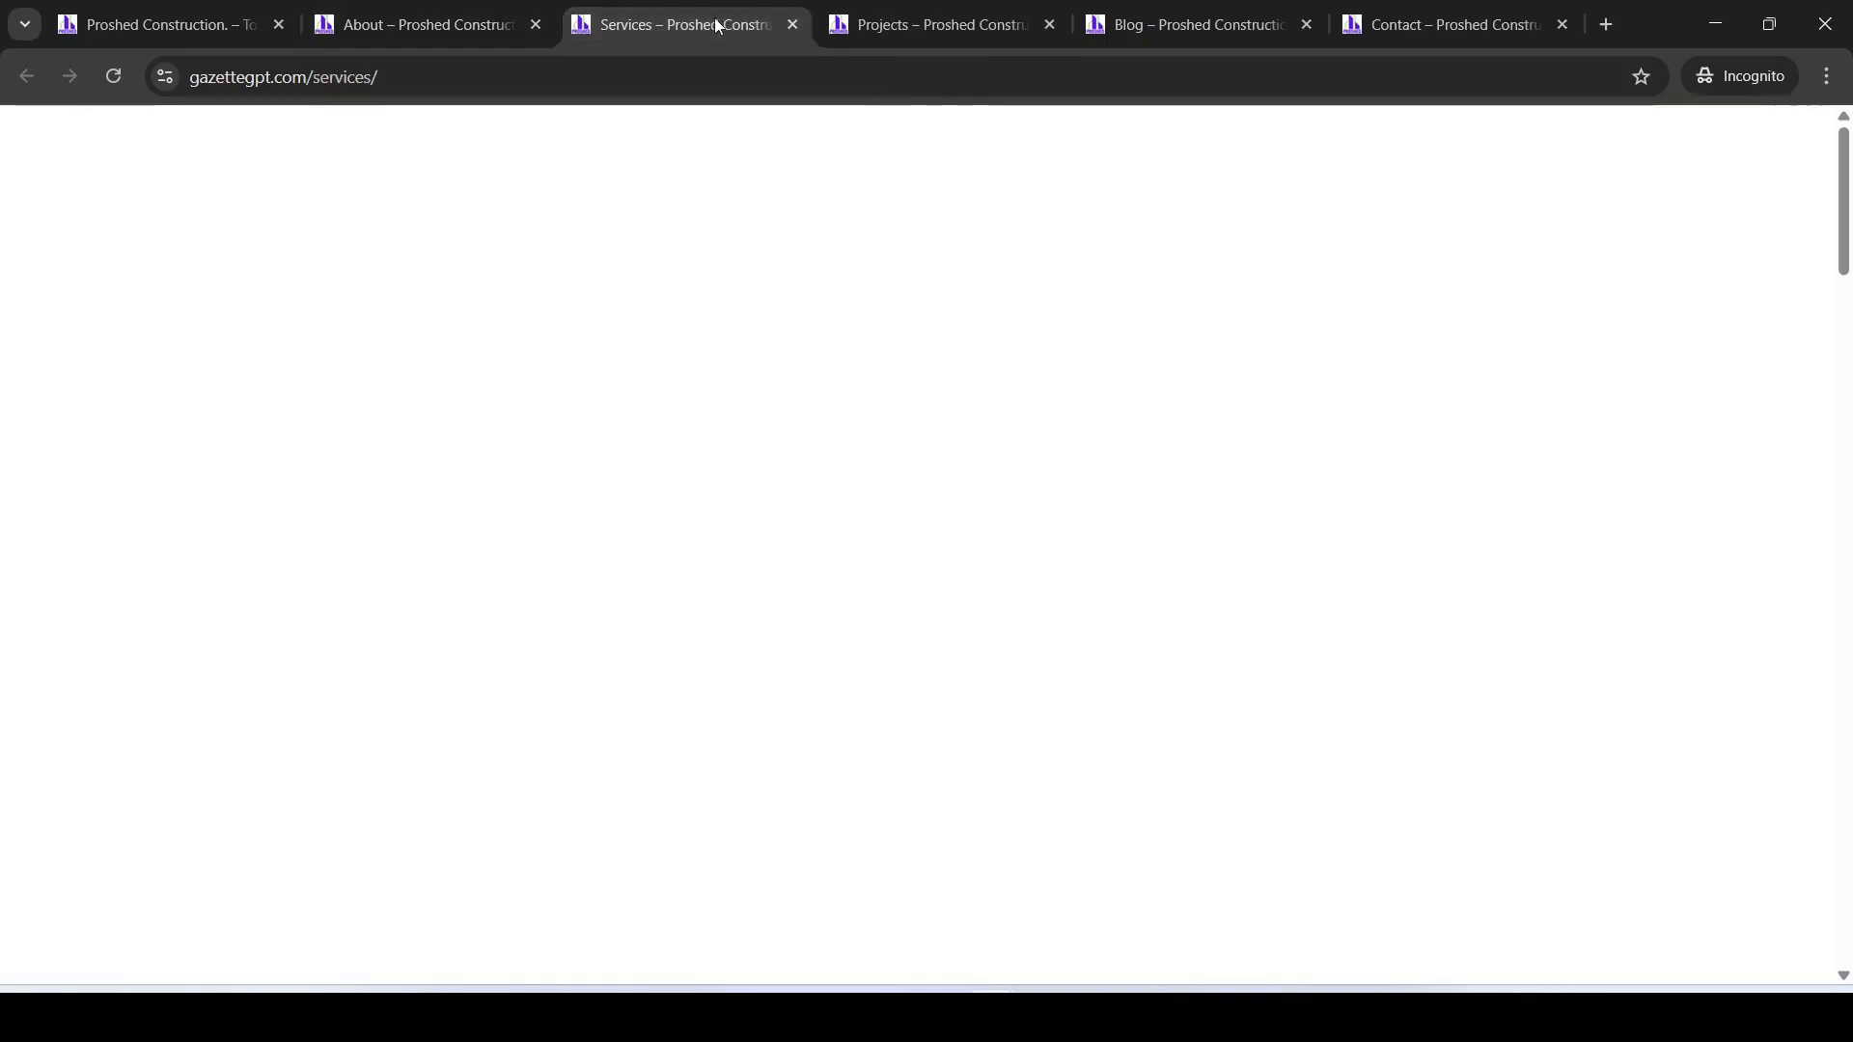
click(891, 26)
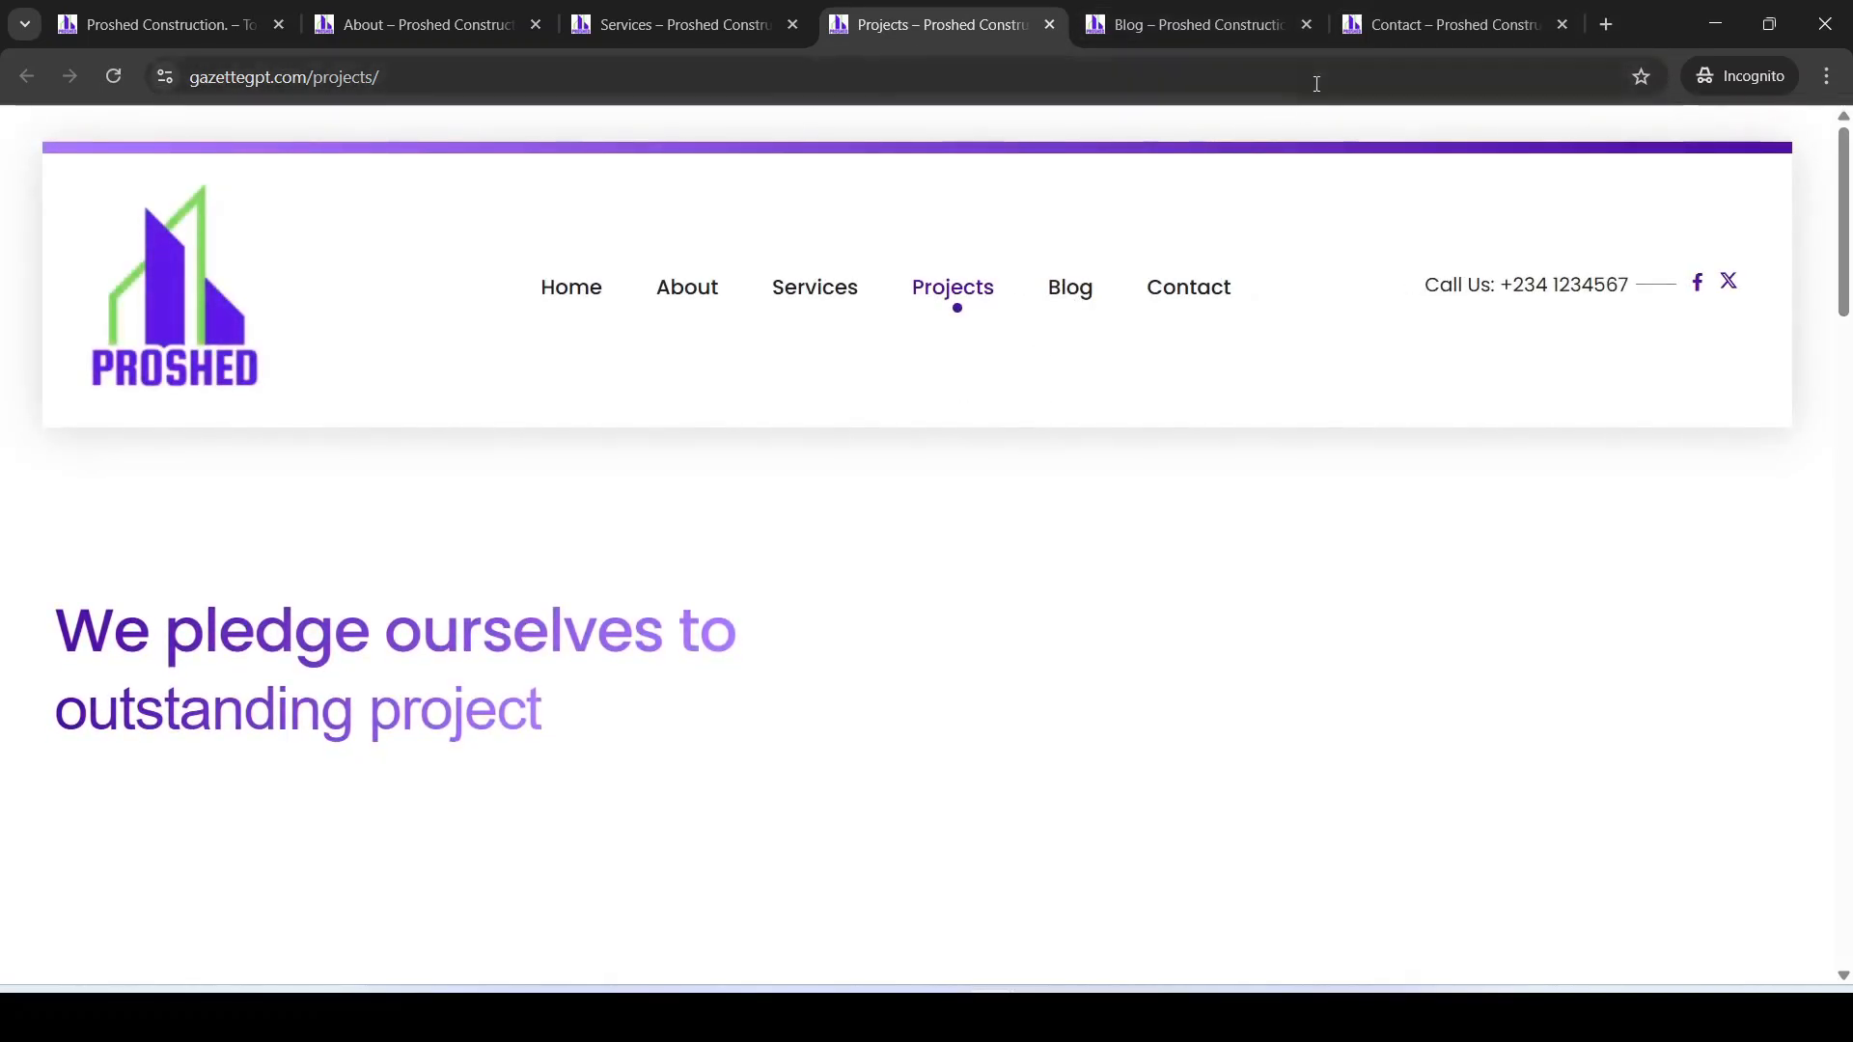
click(1431, 36)
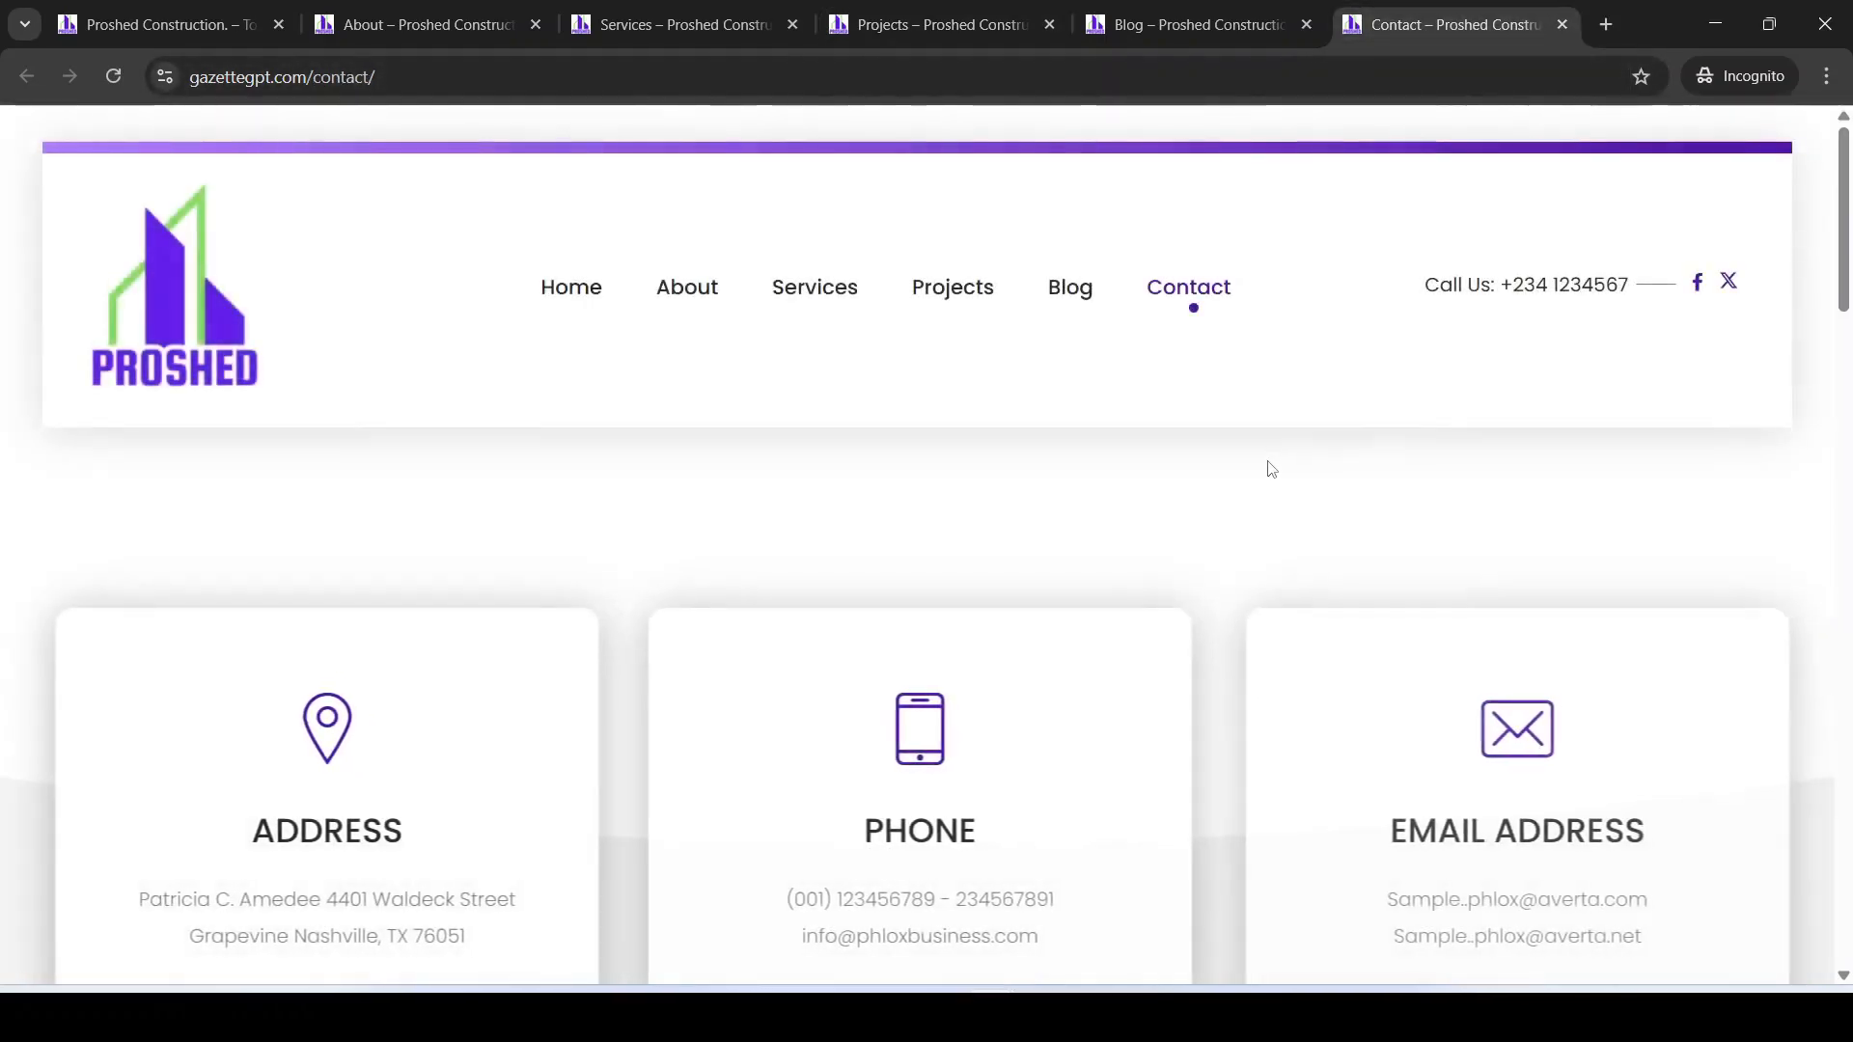
mouse_move(991, 1013)
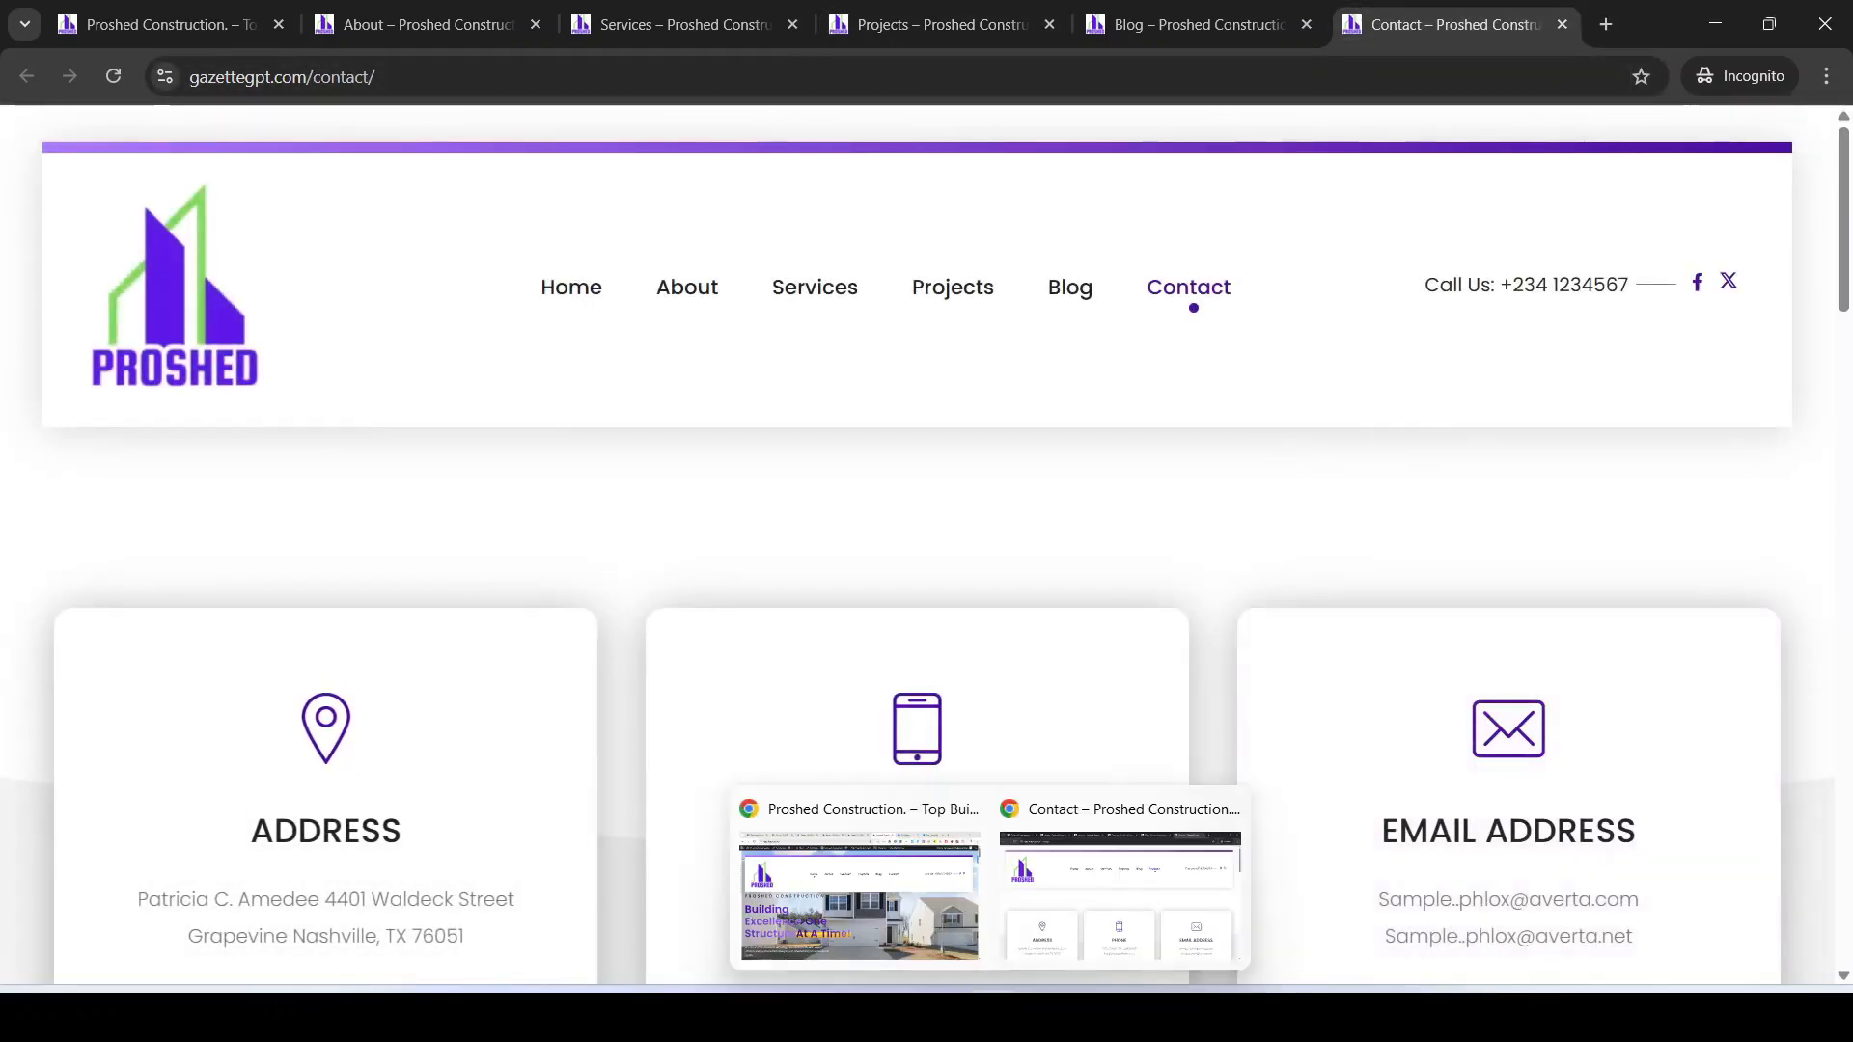
click(878, 876)
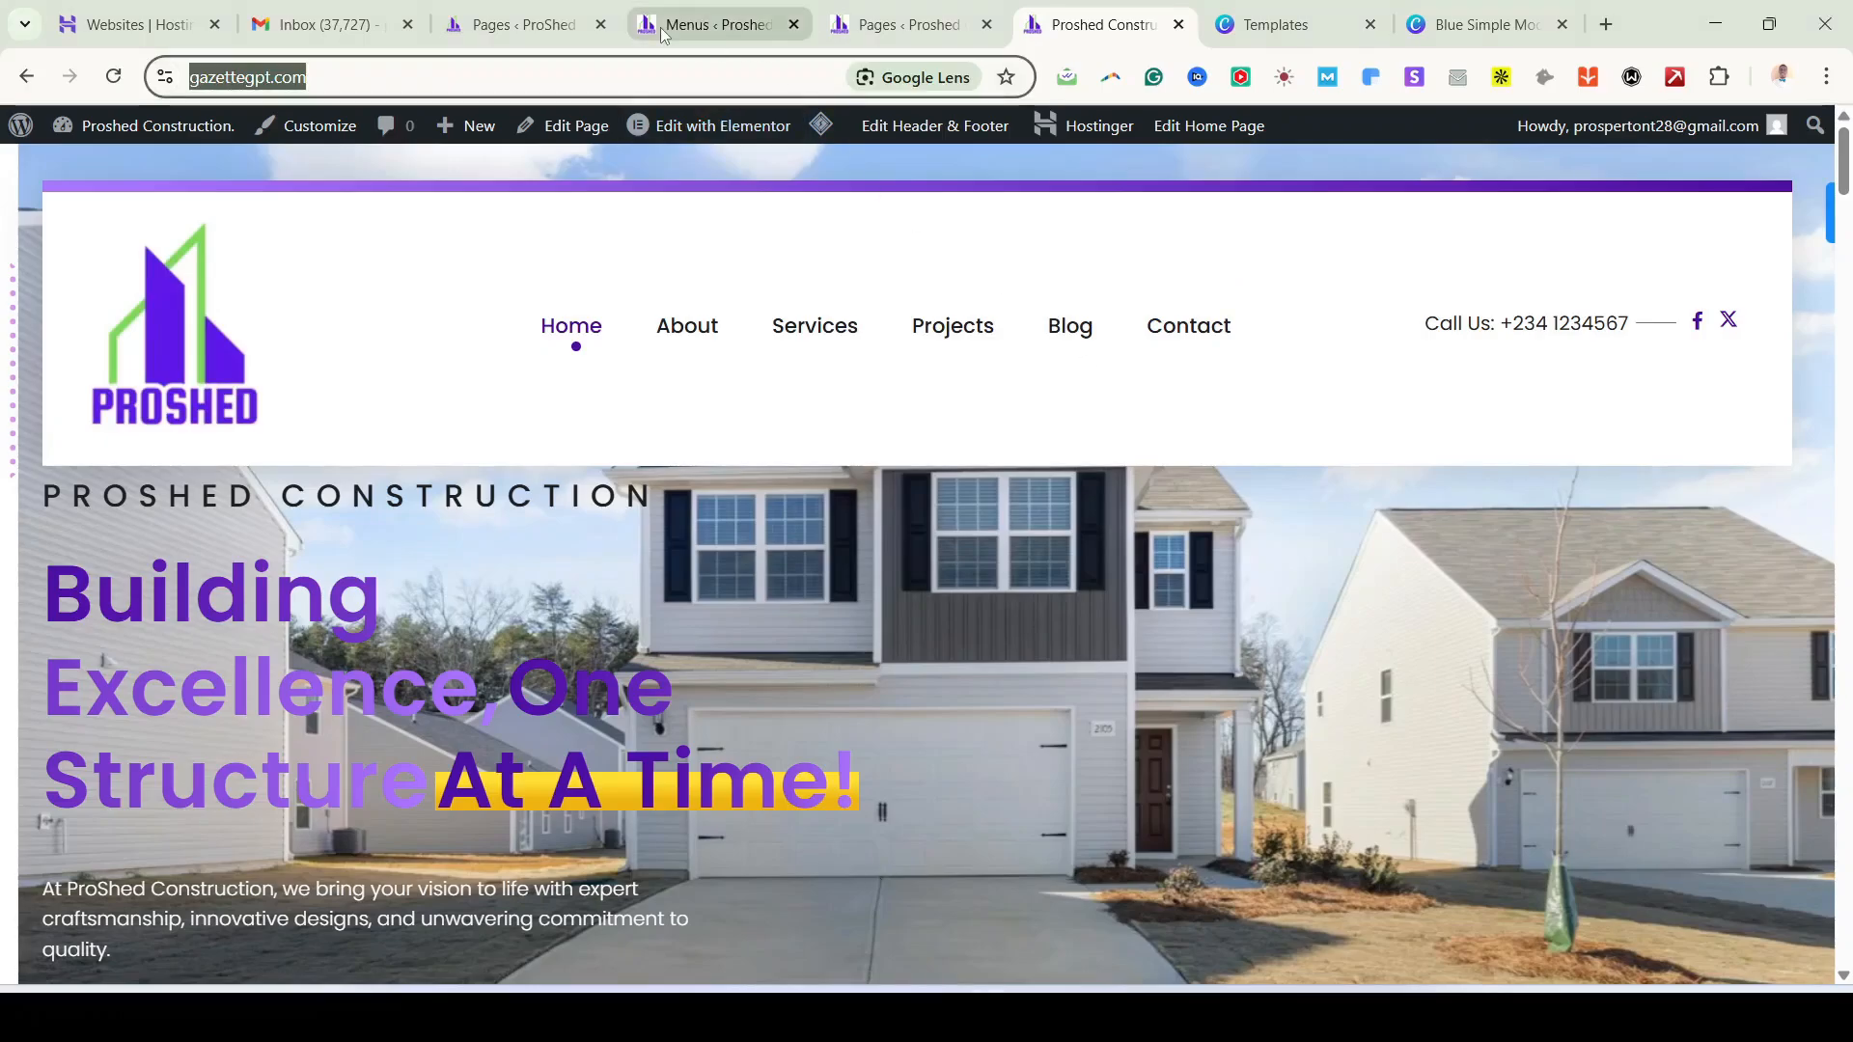
Step: From the Pages admin tab, go to Plugins > Add New Plugin and scroll the featured list
click(700, 30)
click(547, 29)
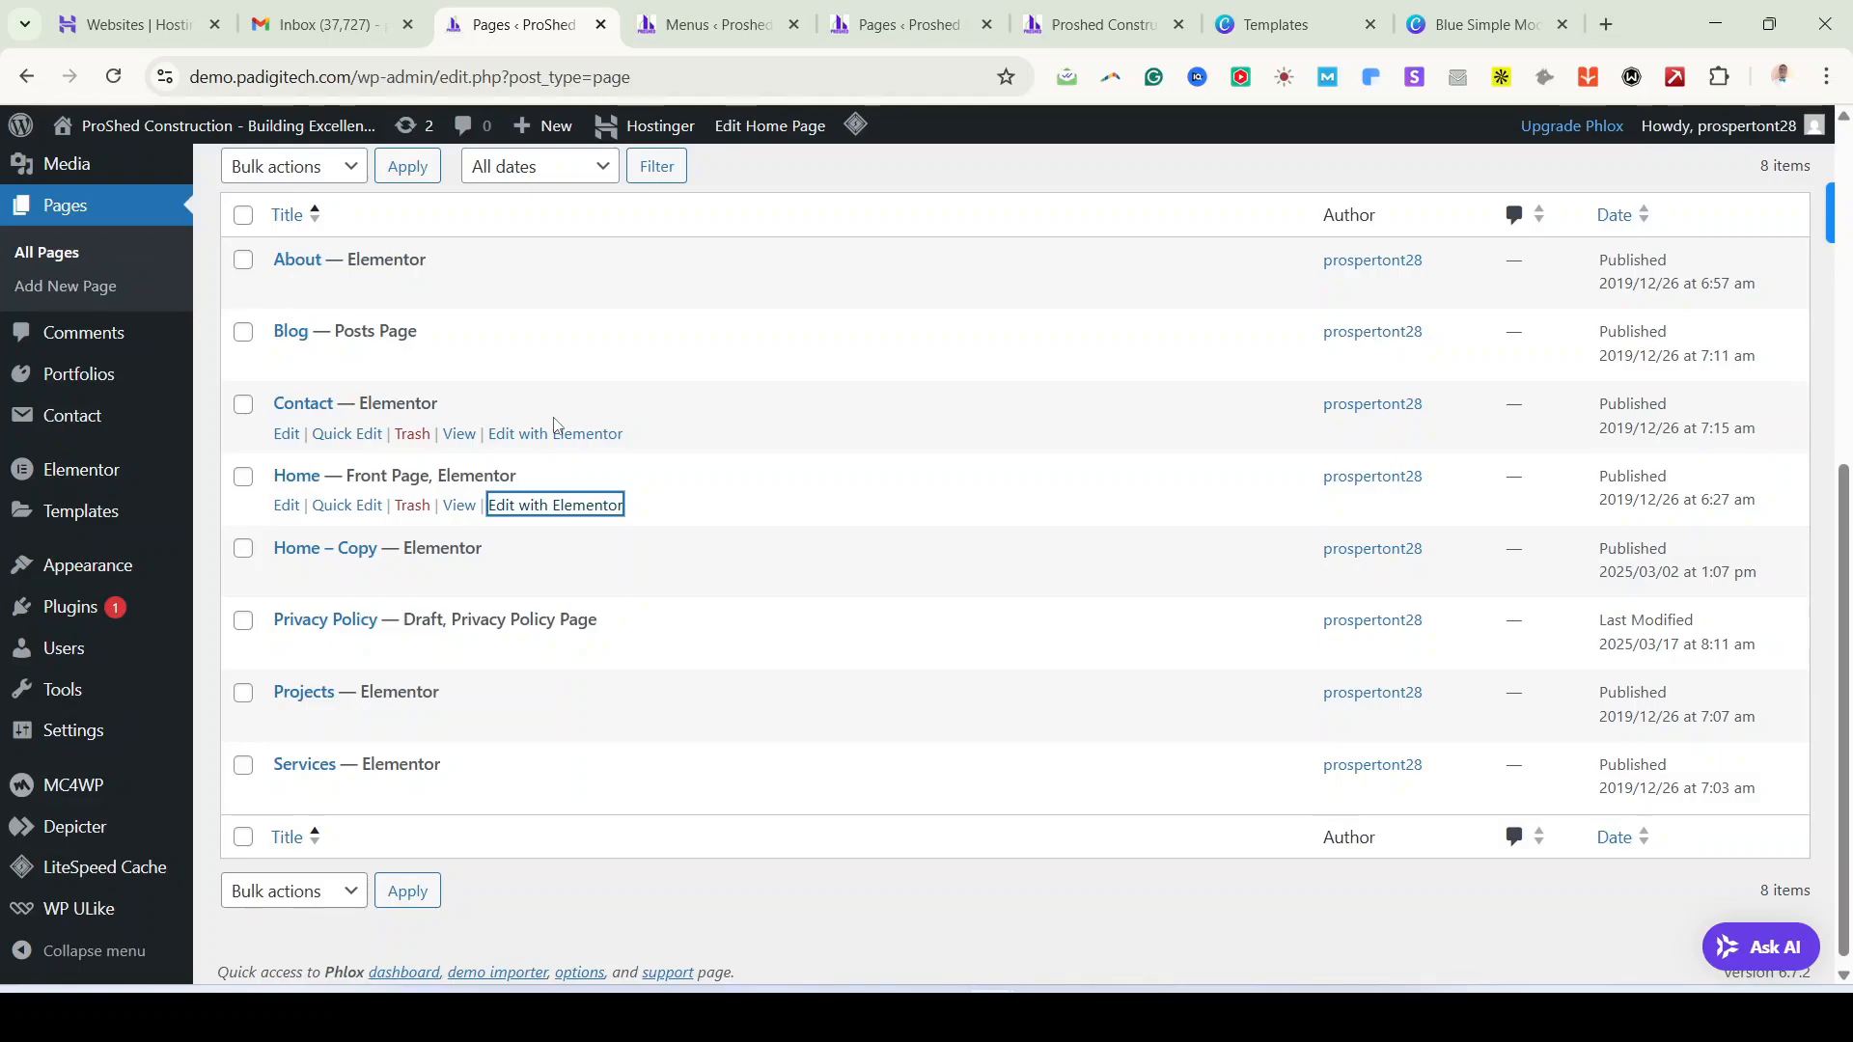
scroll(799, 820, up, 3)
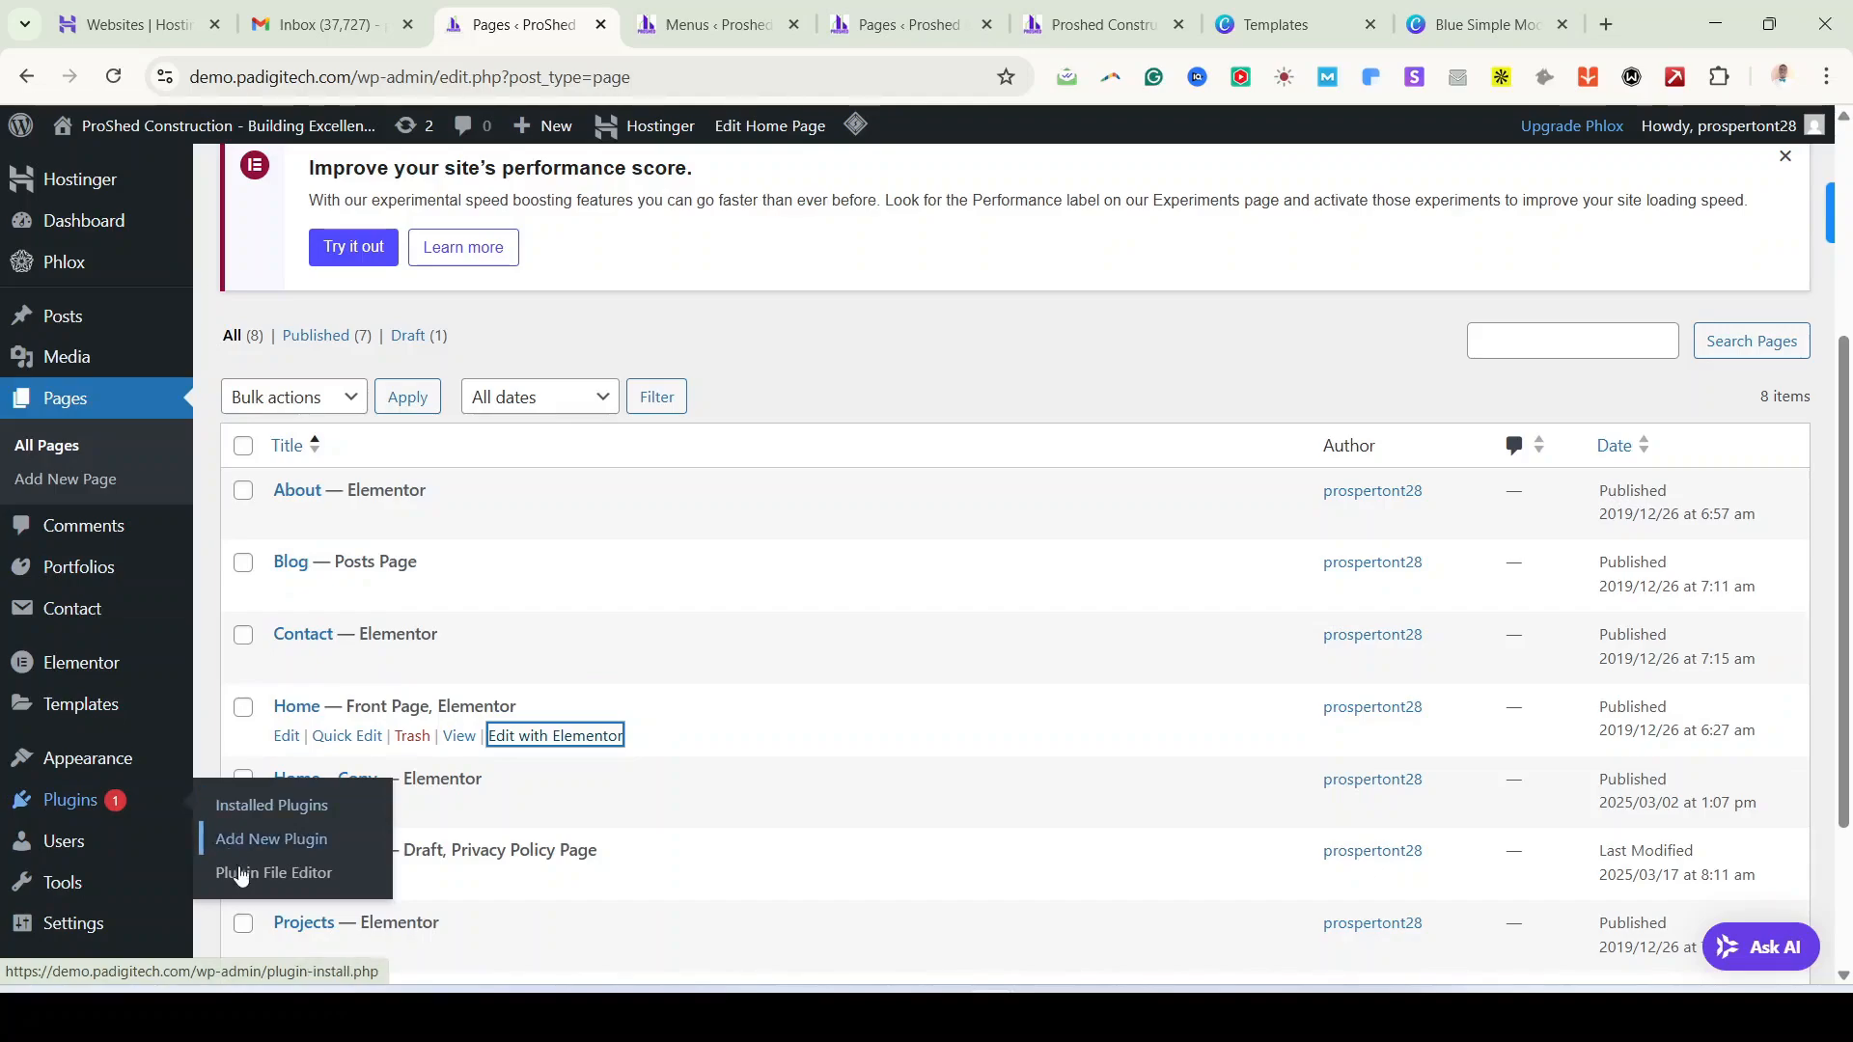
click(255, 841)
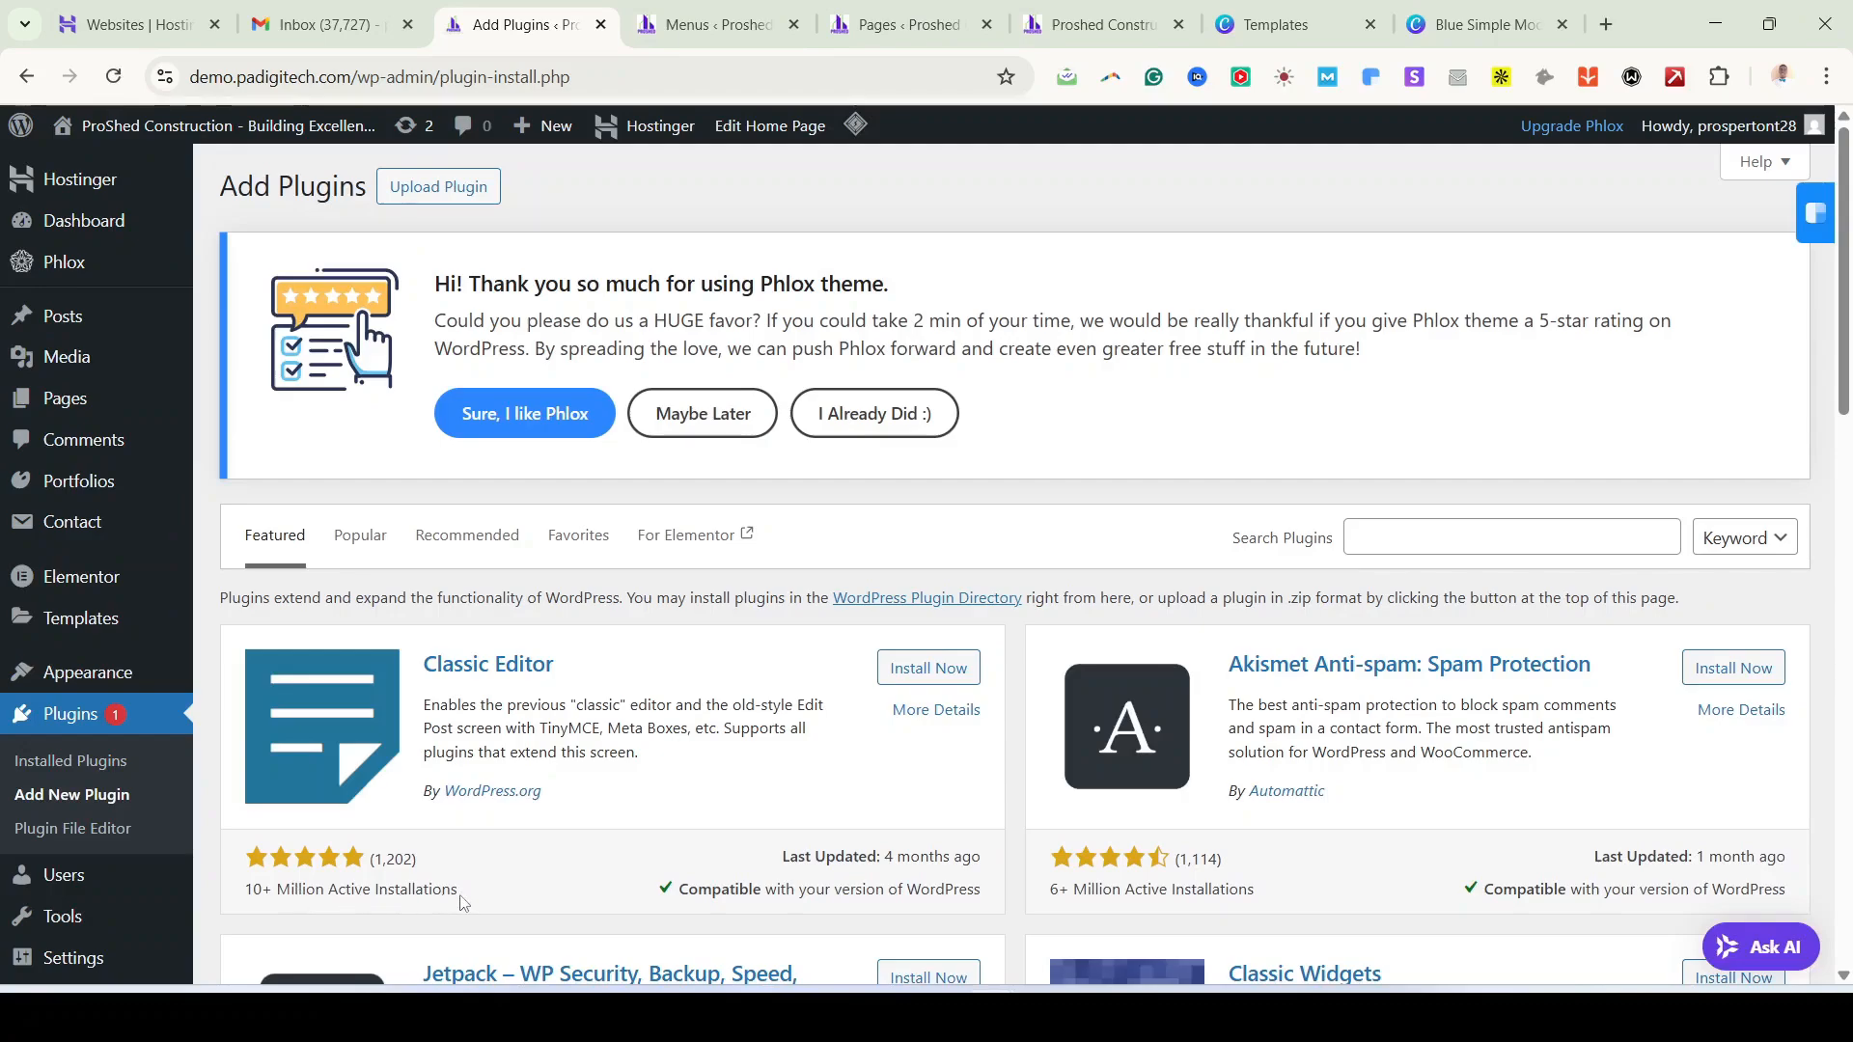
scroll(1028, 776, down, 3)
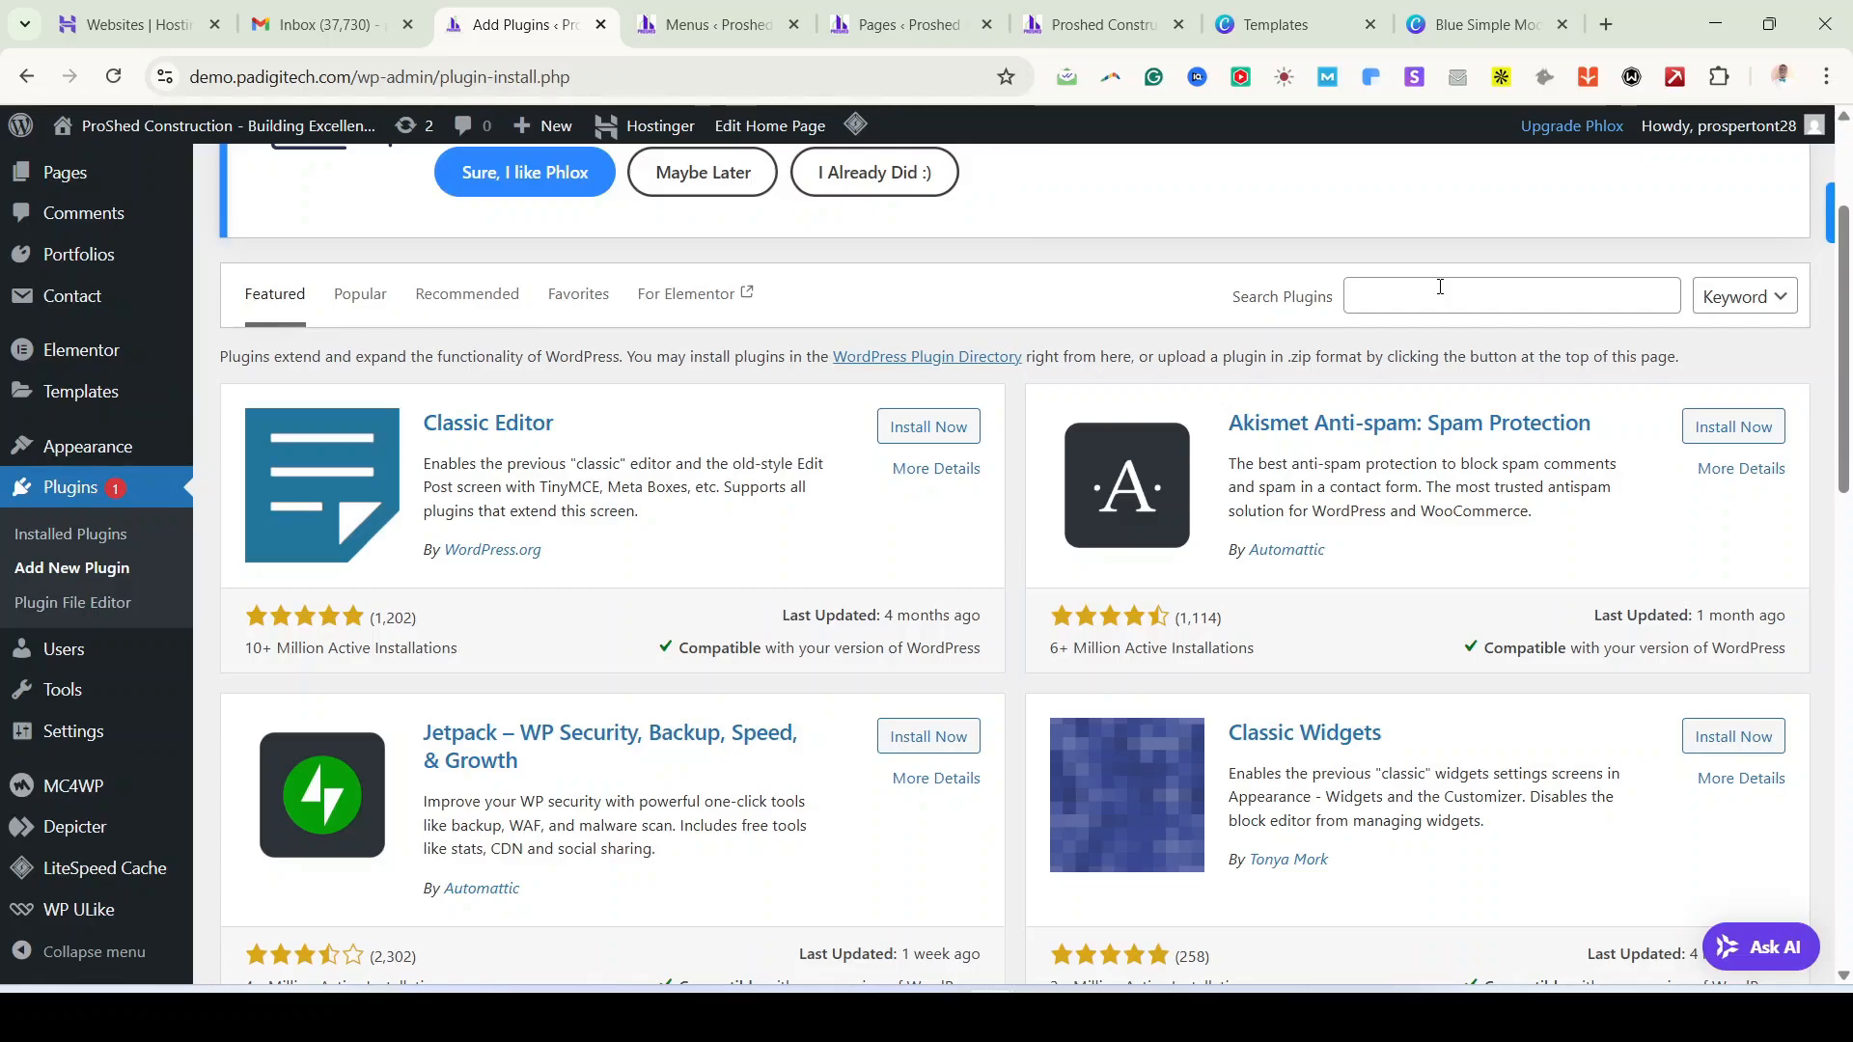
Step: Search the plugin directory for 'yoast', then for 'all in one wp'
click(1496, 303)
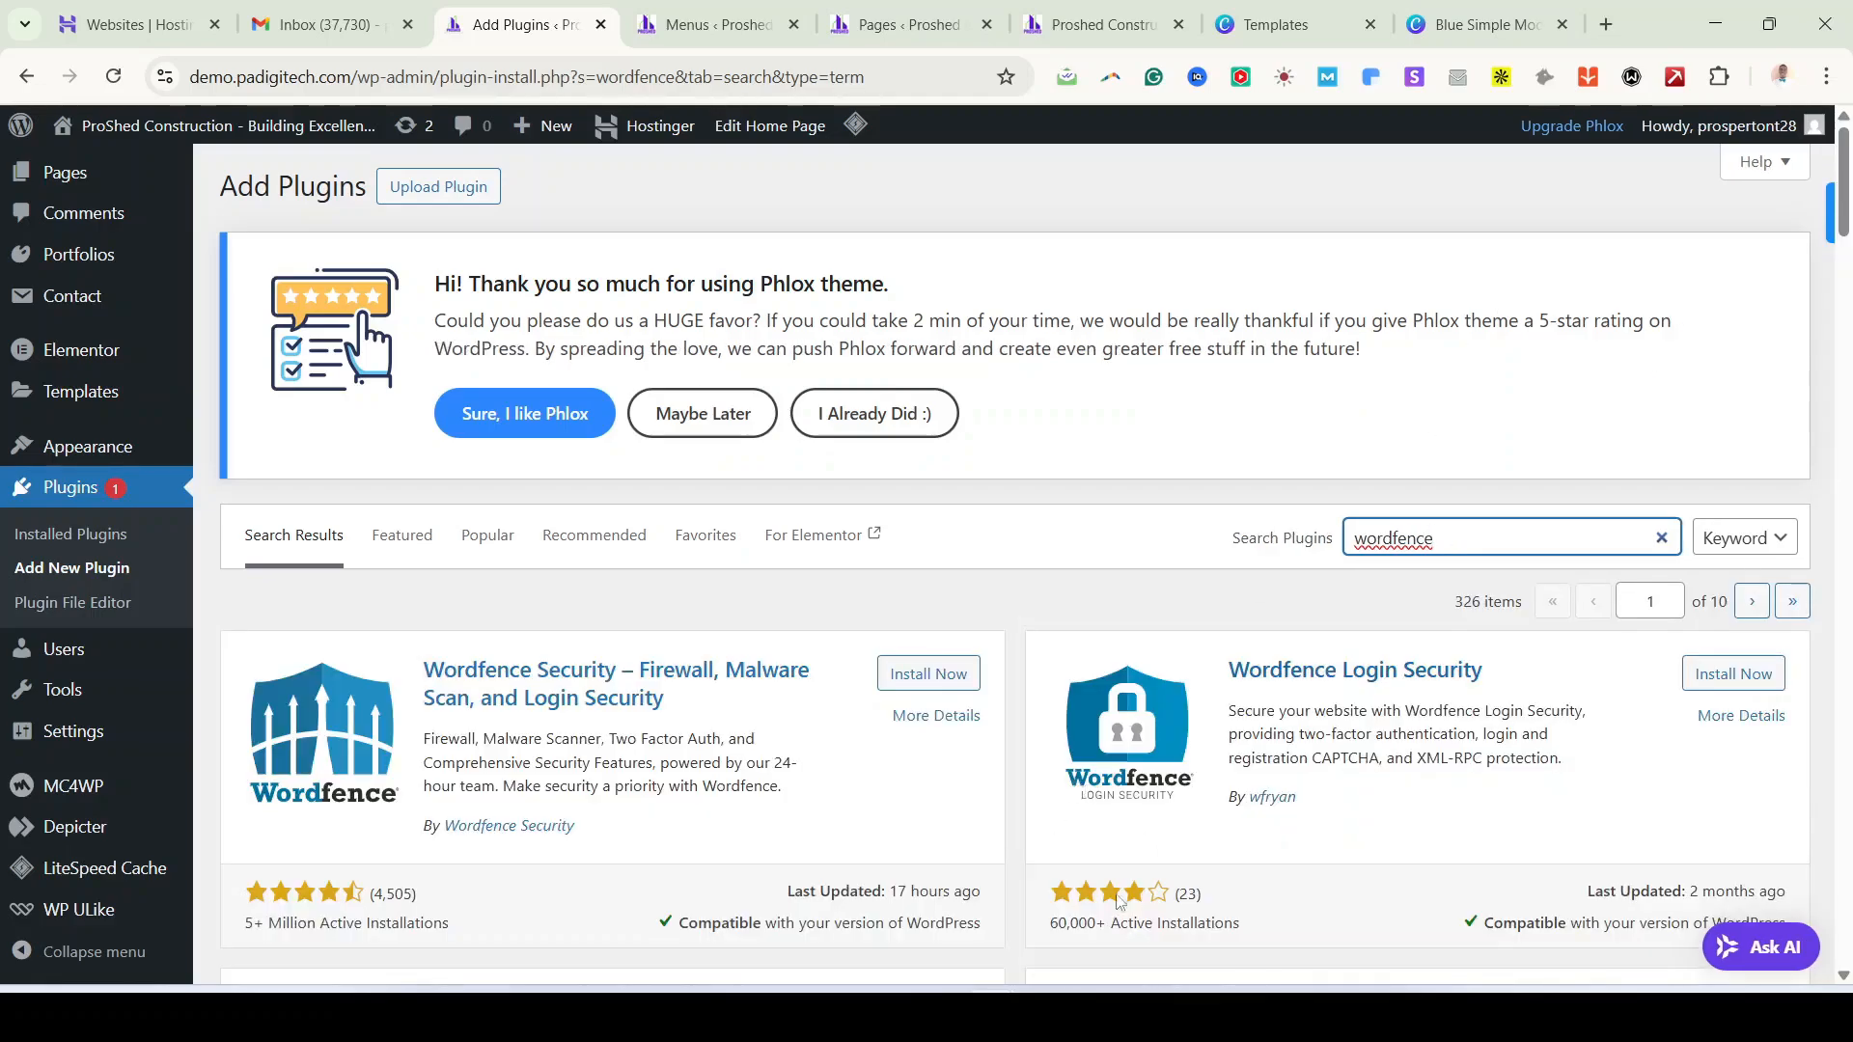
double_click(1386, 531)
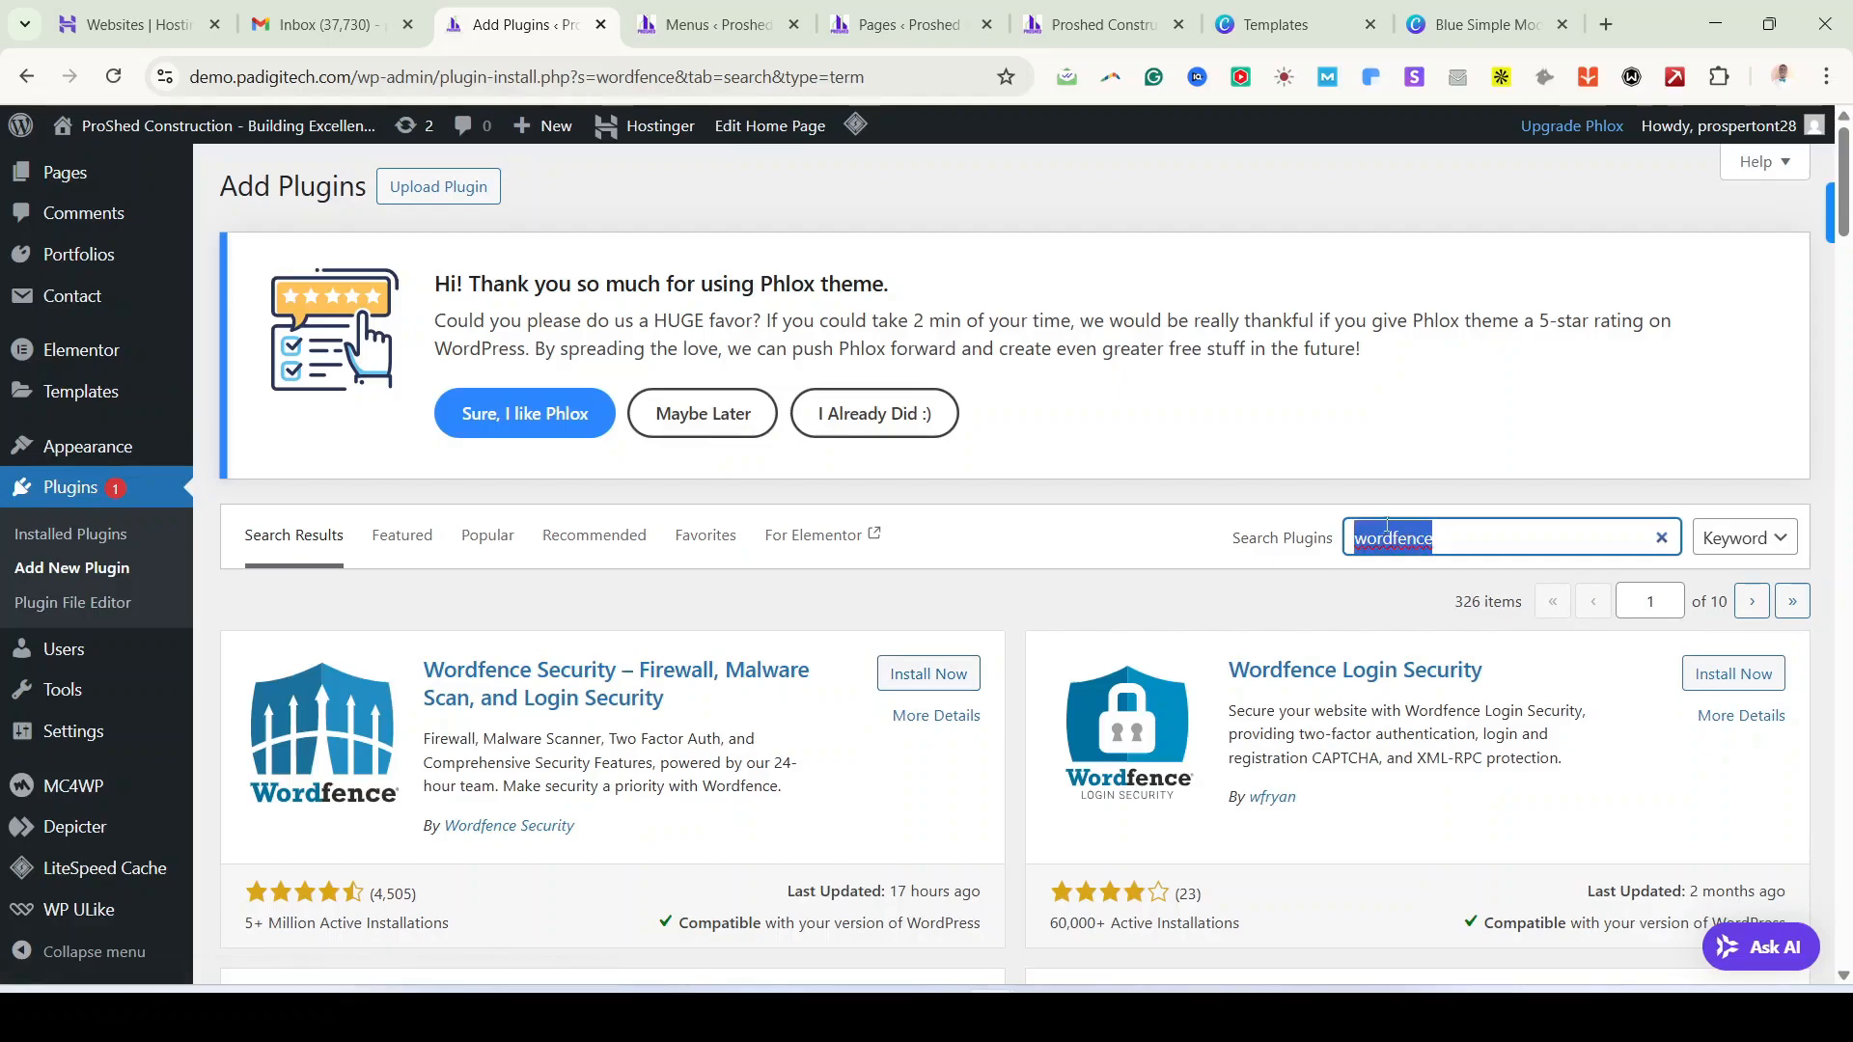
text(yoast)
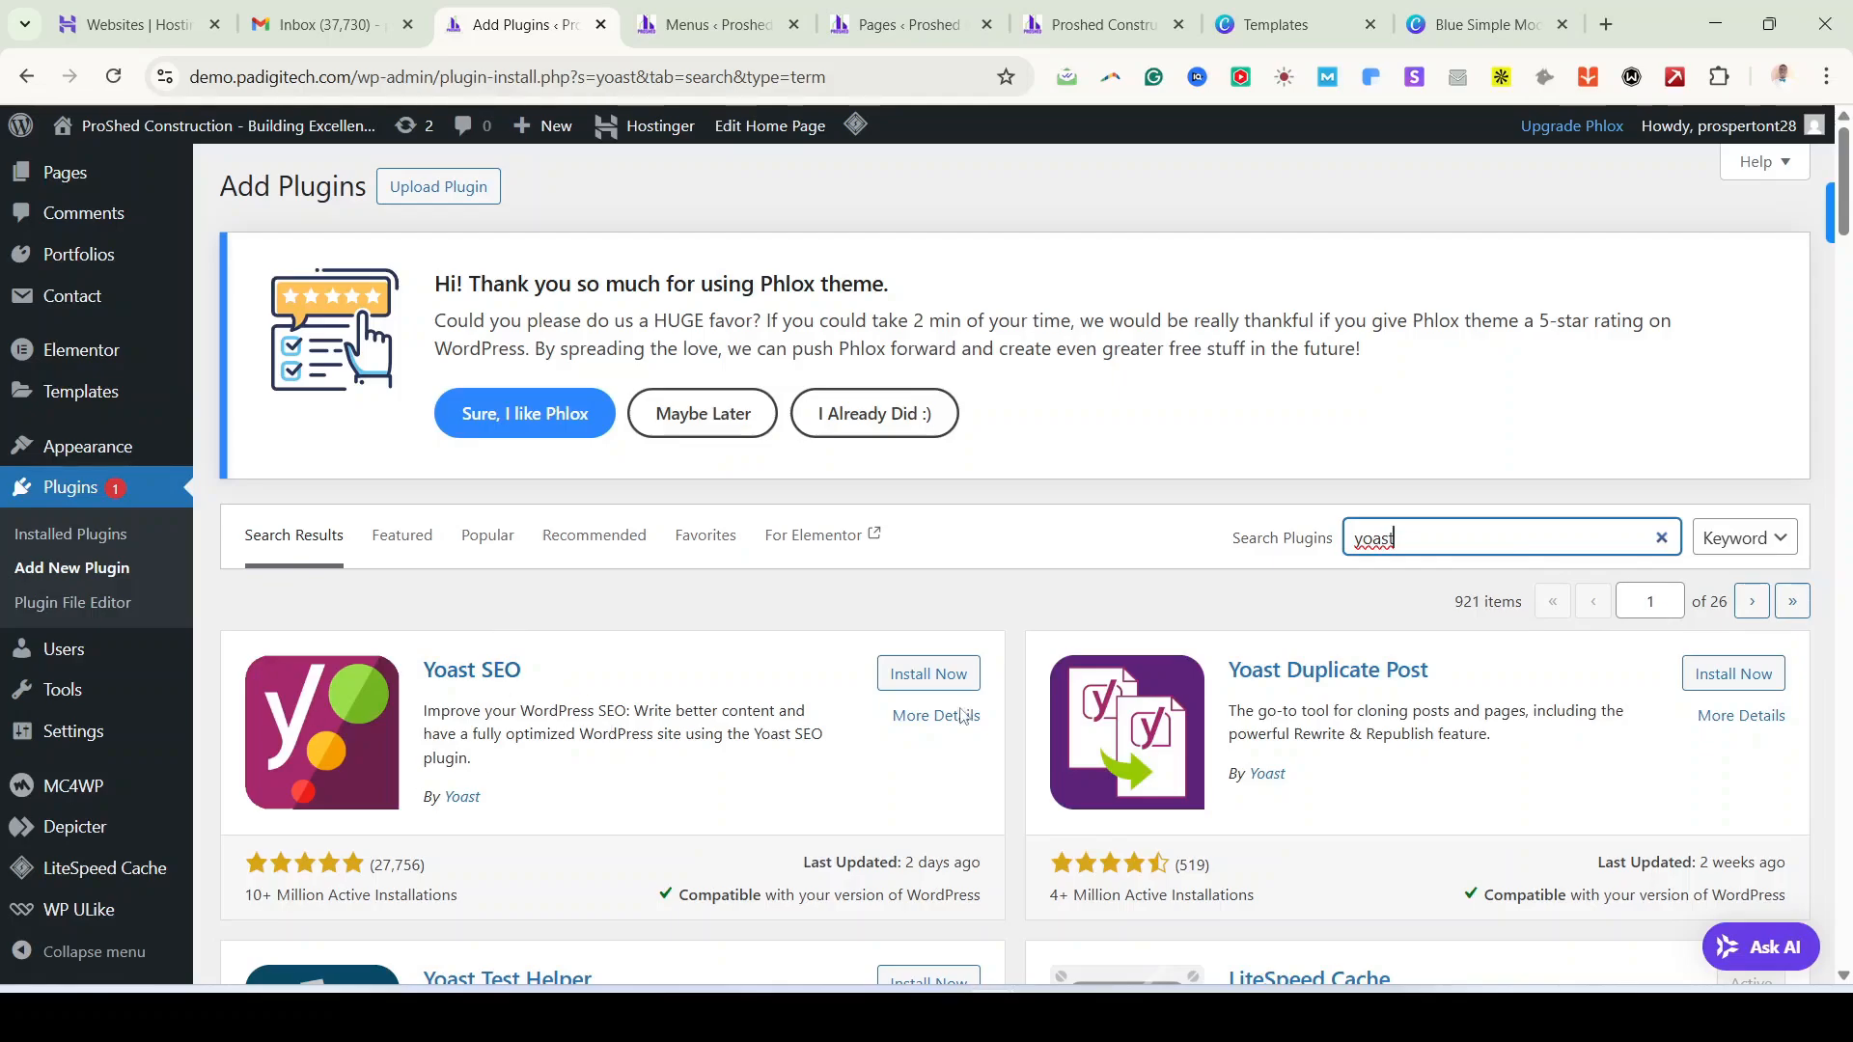
double_click(1595, 533)
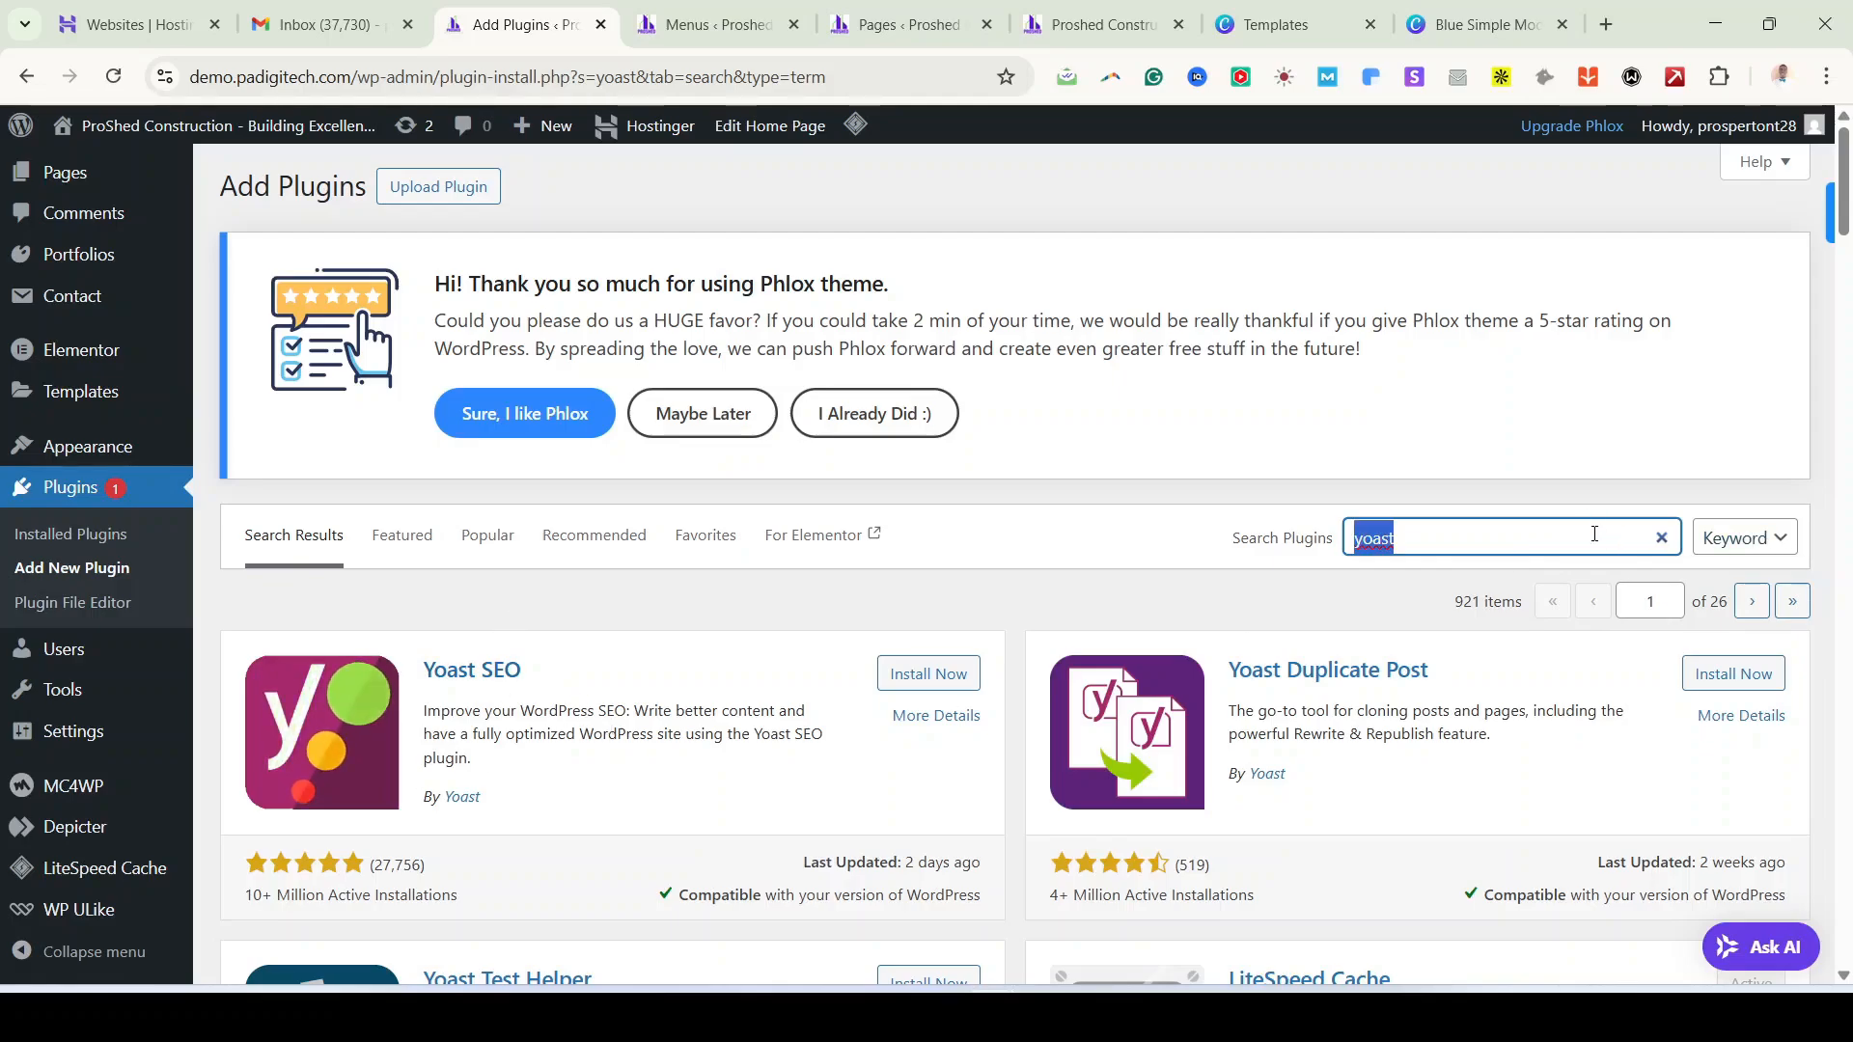
text(all)
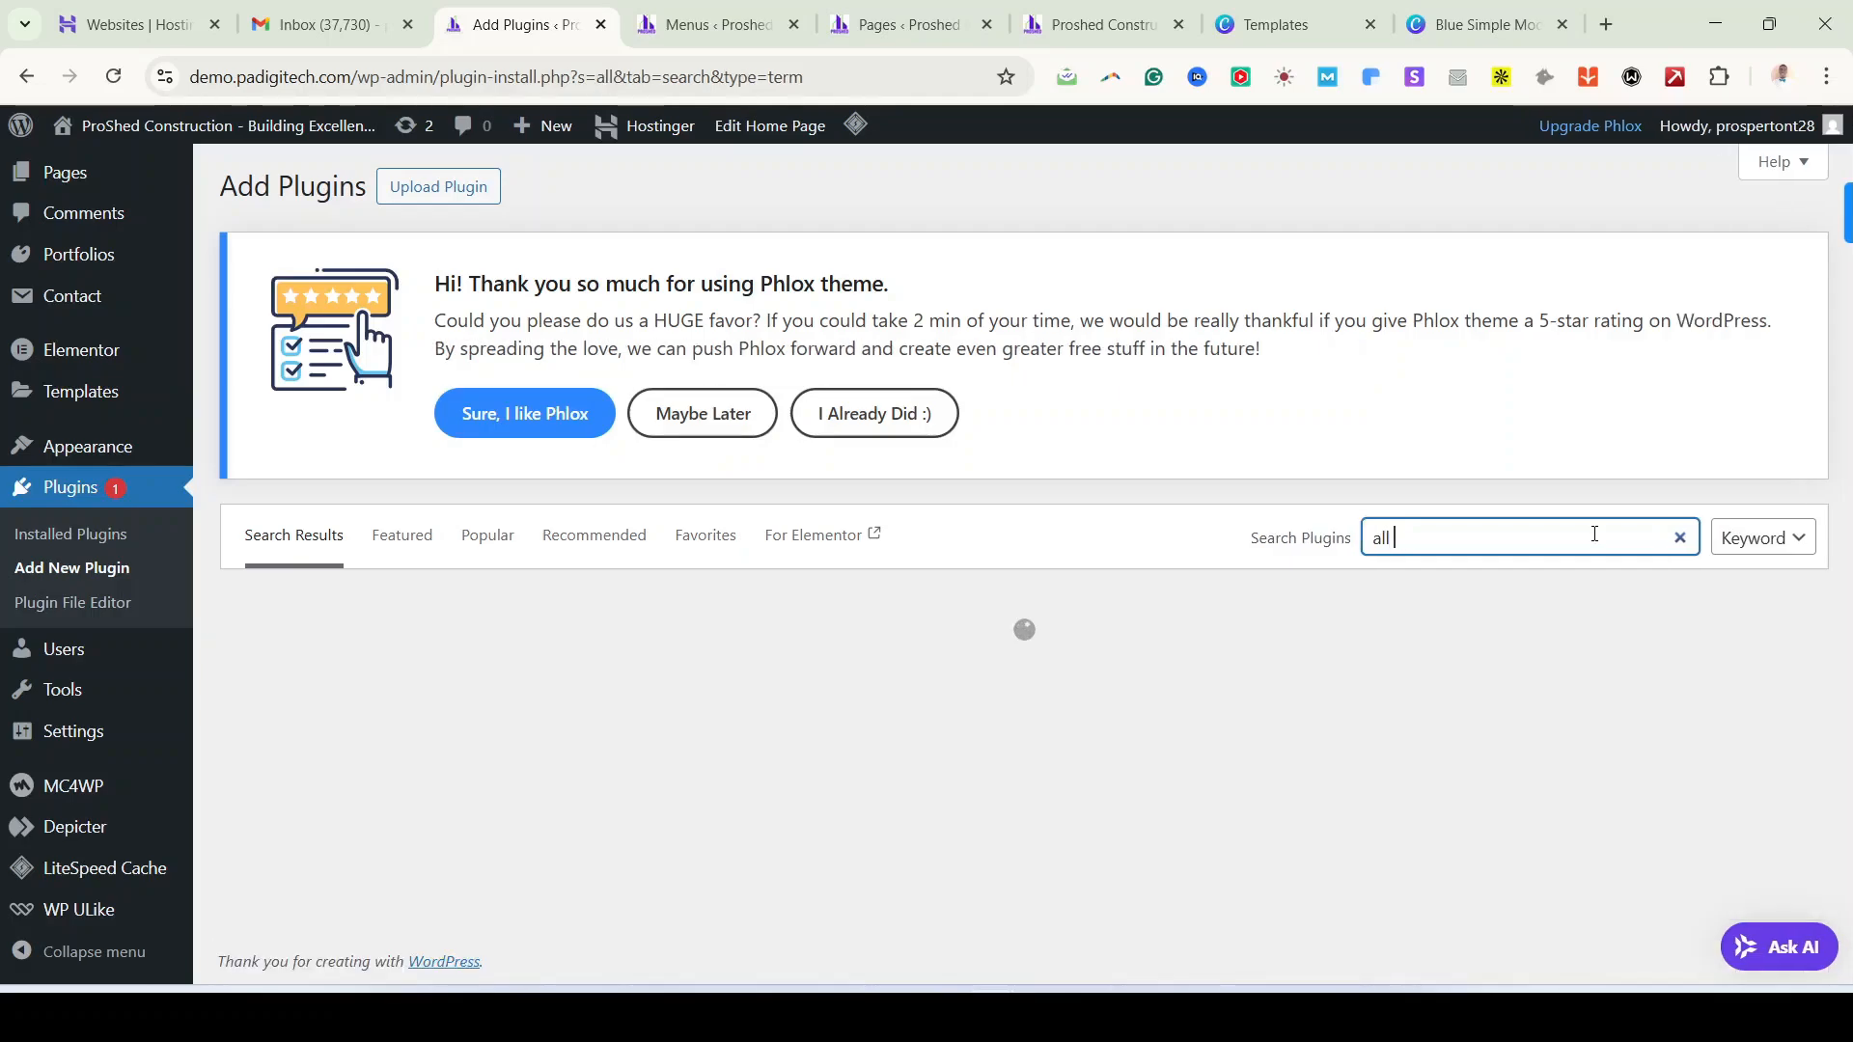
text( in ine)
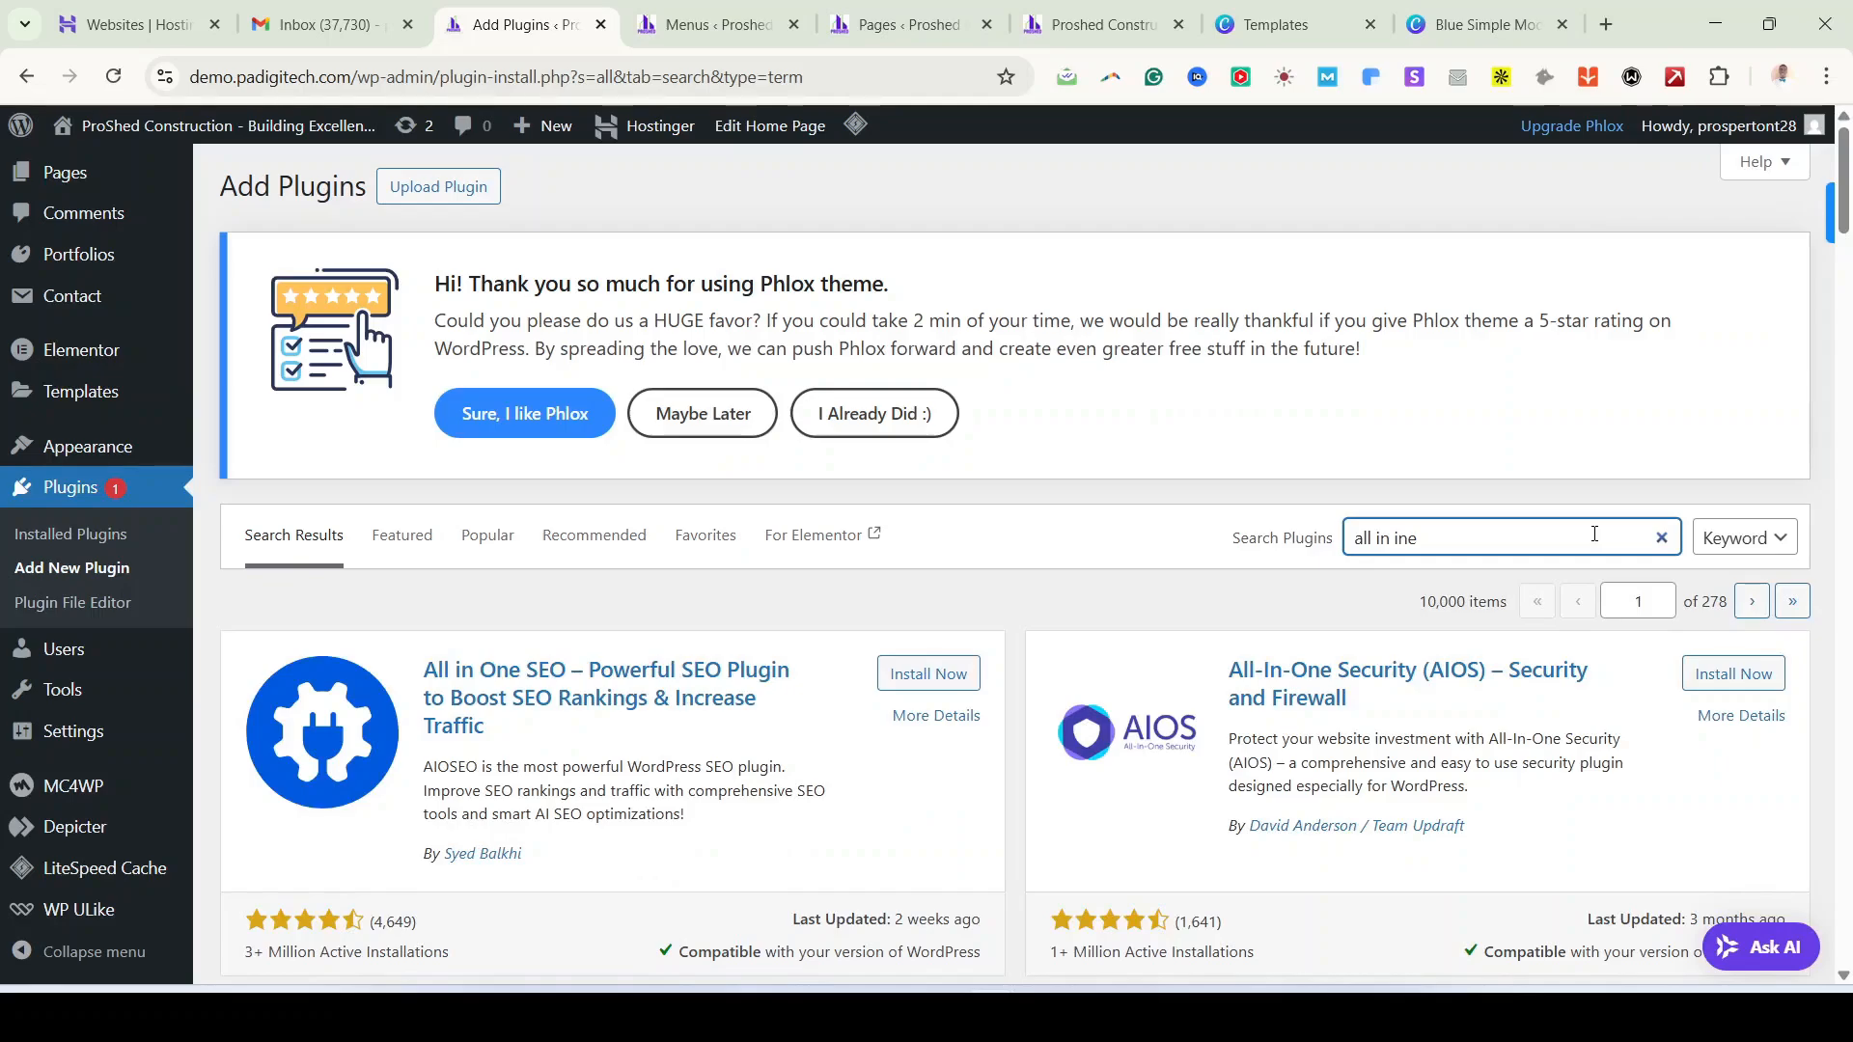
key(BackSpace)
key(BackSpace)
key(BackSpace)
text(one wp)
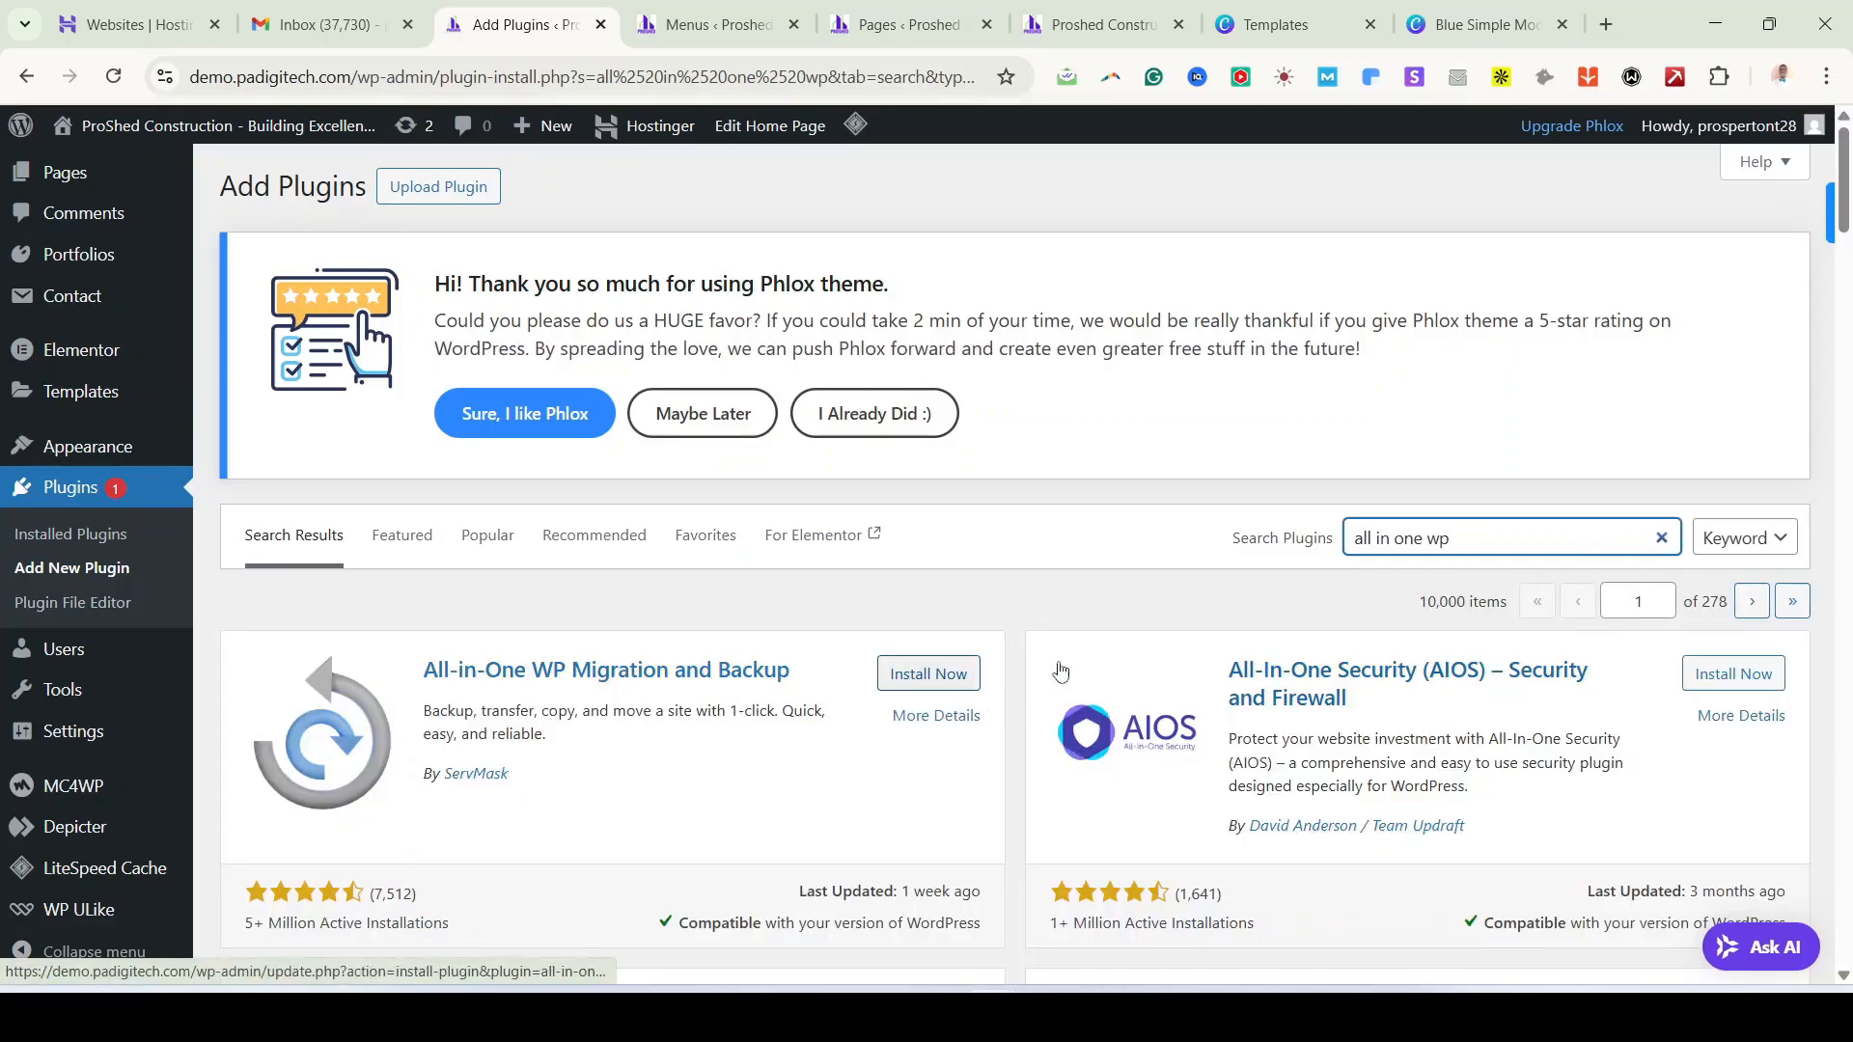
Step: Search plugins for 'chaty', review its results, then bring the private ProShed window forward
triple_click(1420, 543)
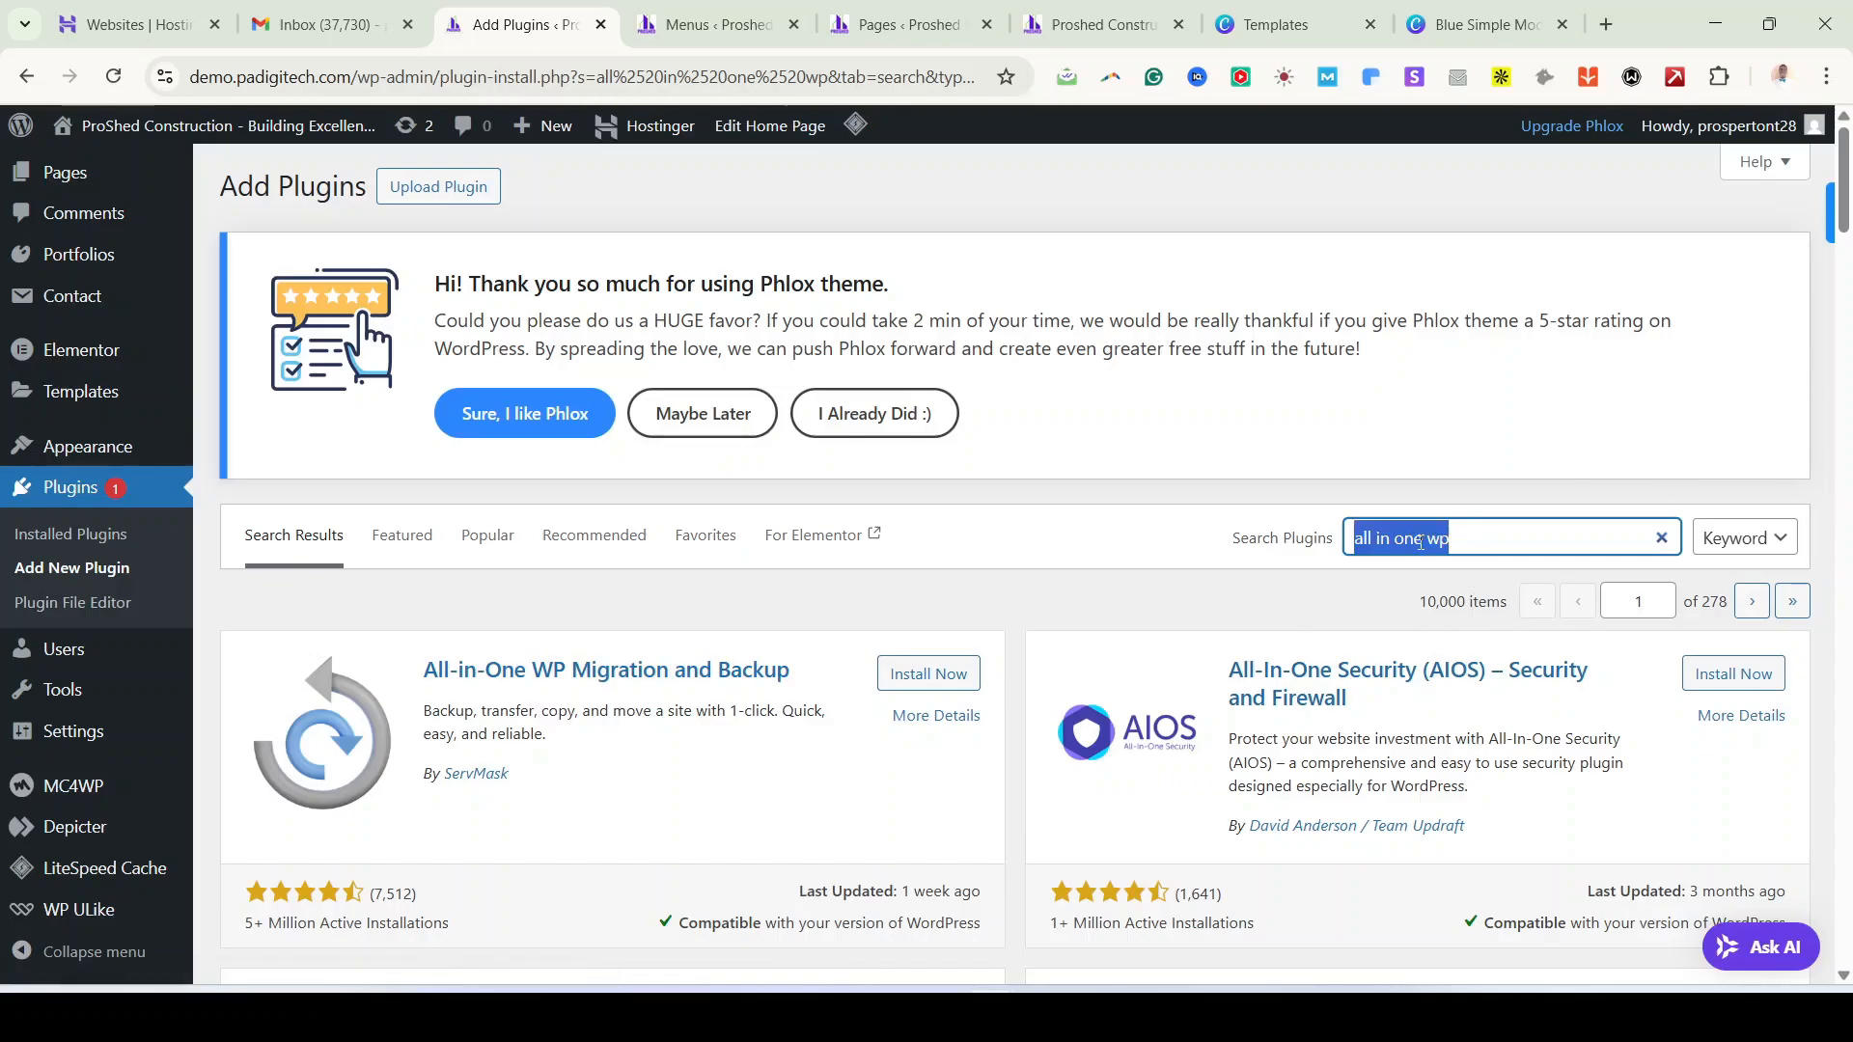
text(cha)
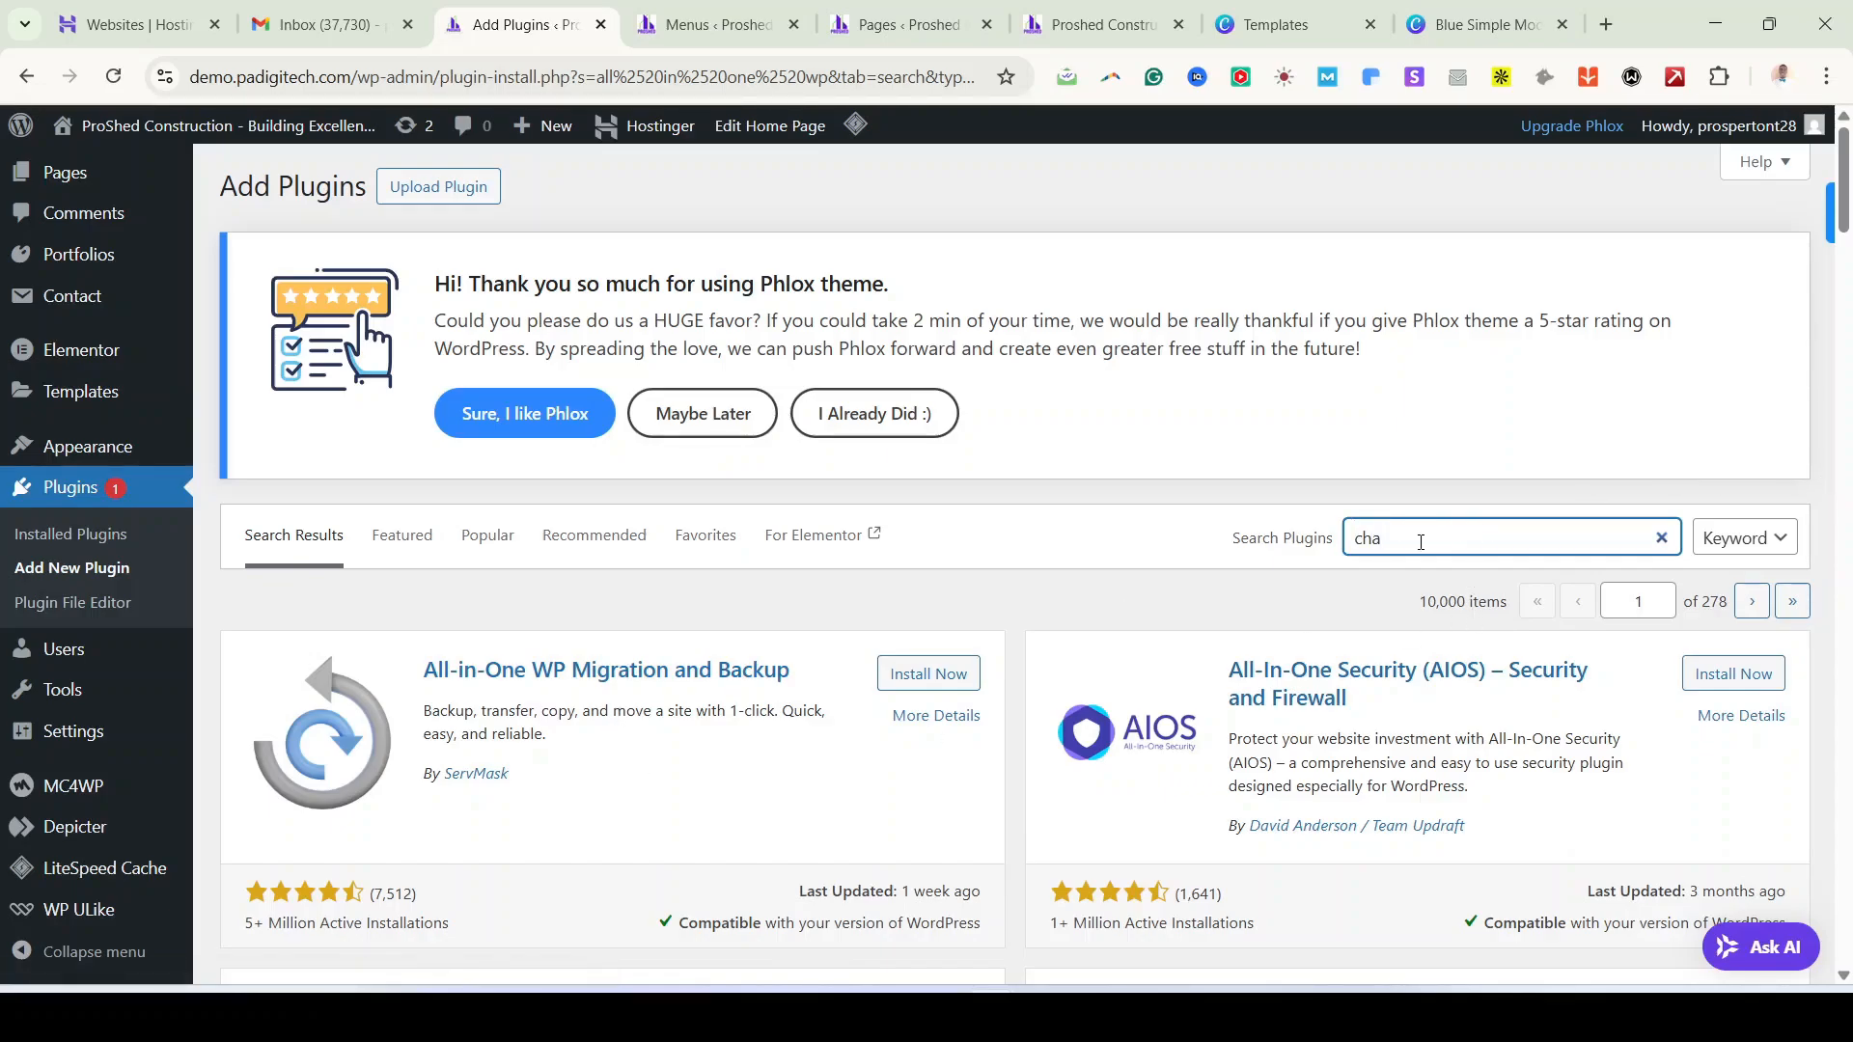
text(ty)
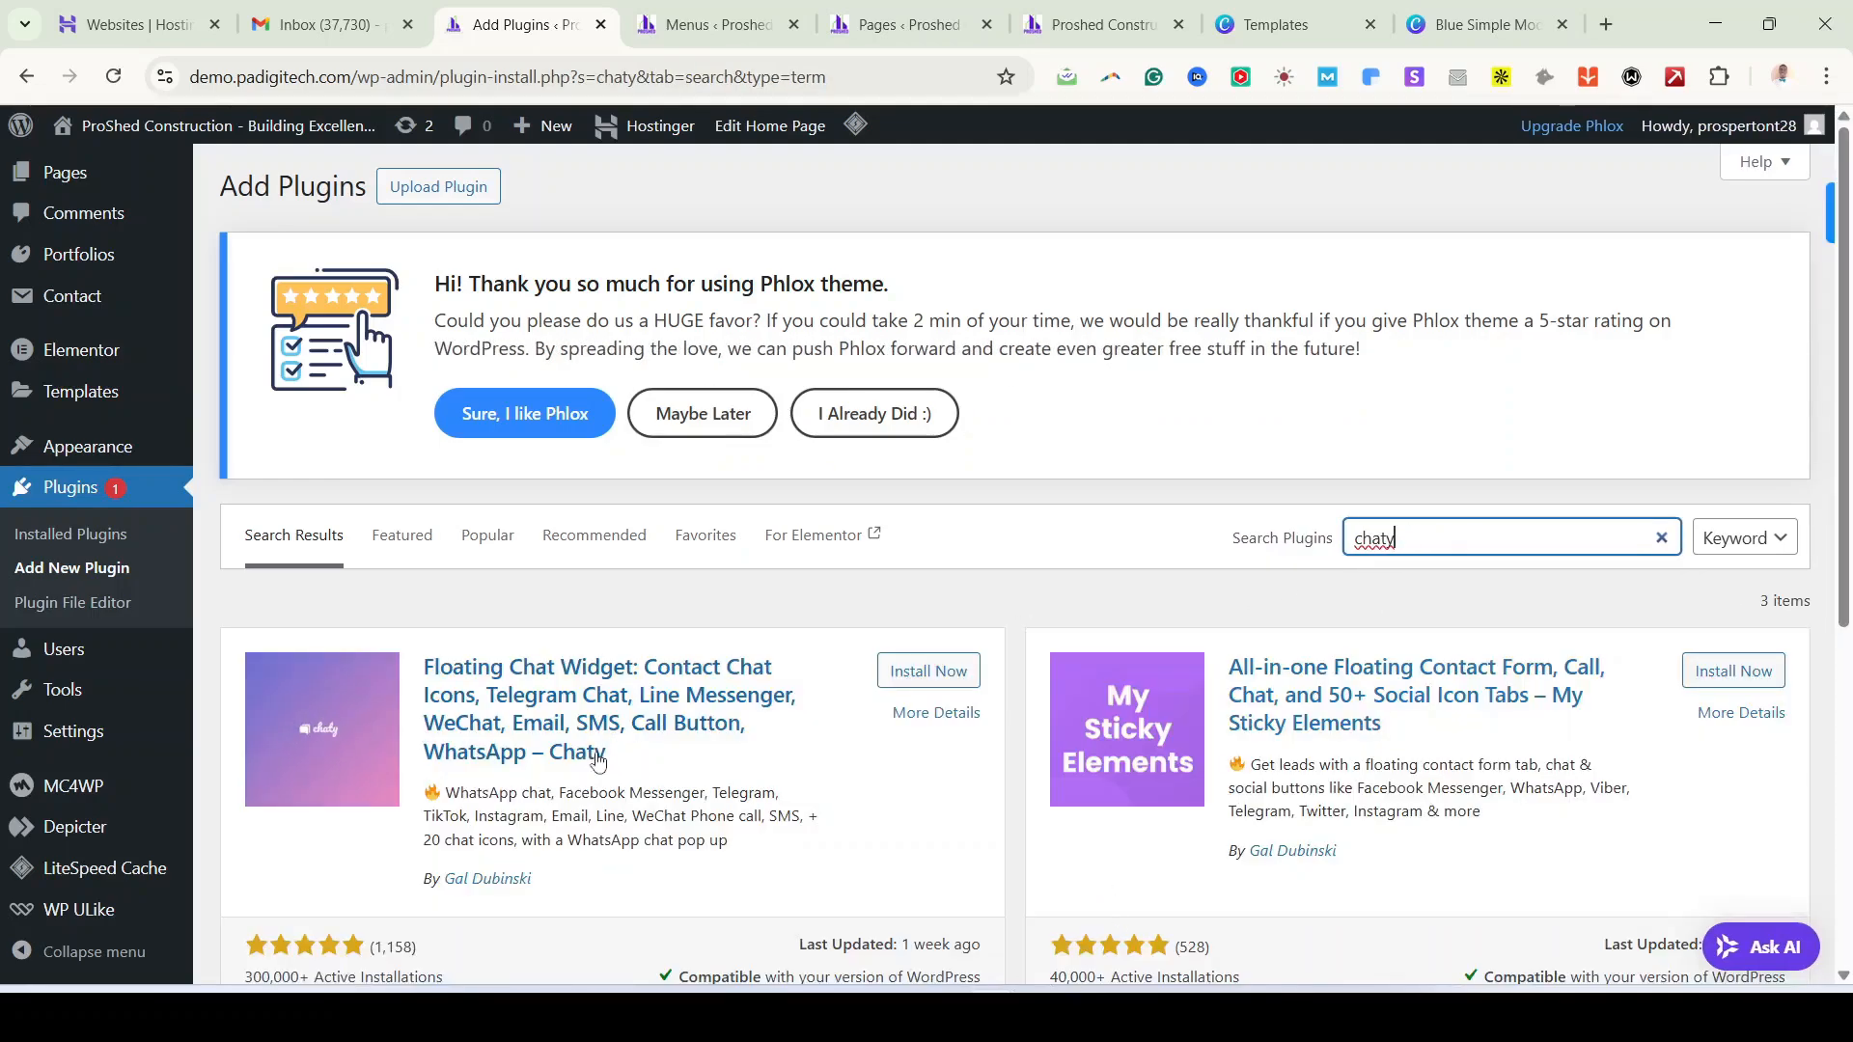
scroll(868, 738, down, 1)
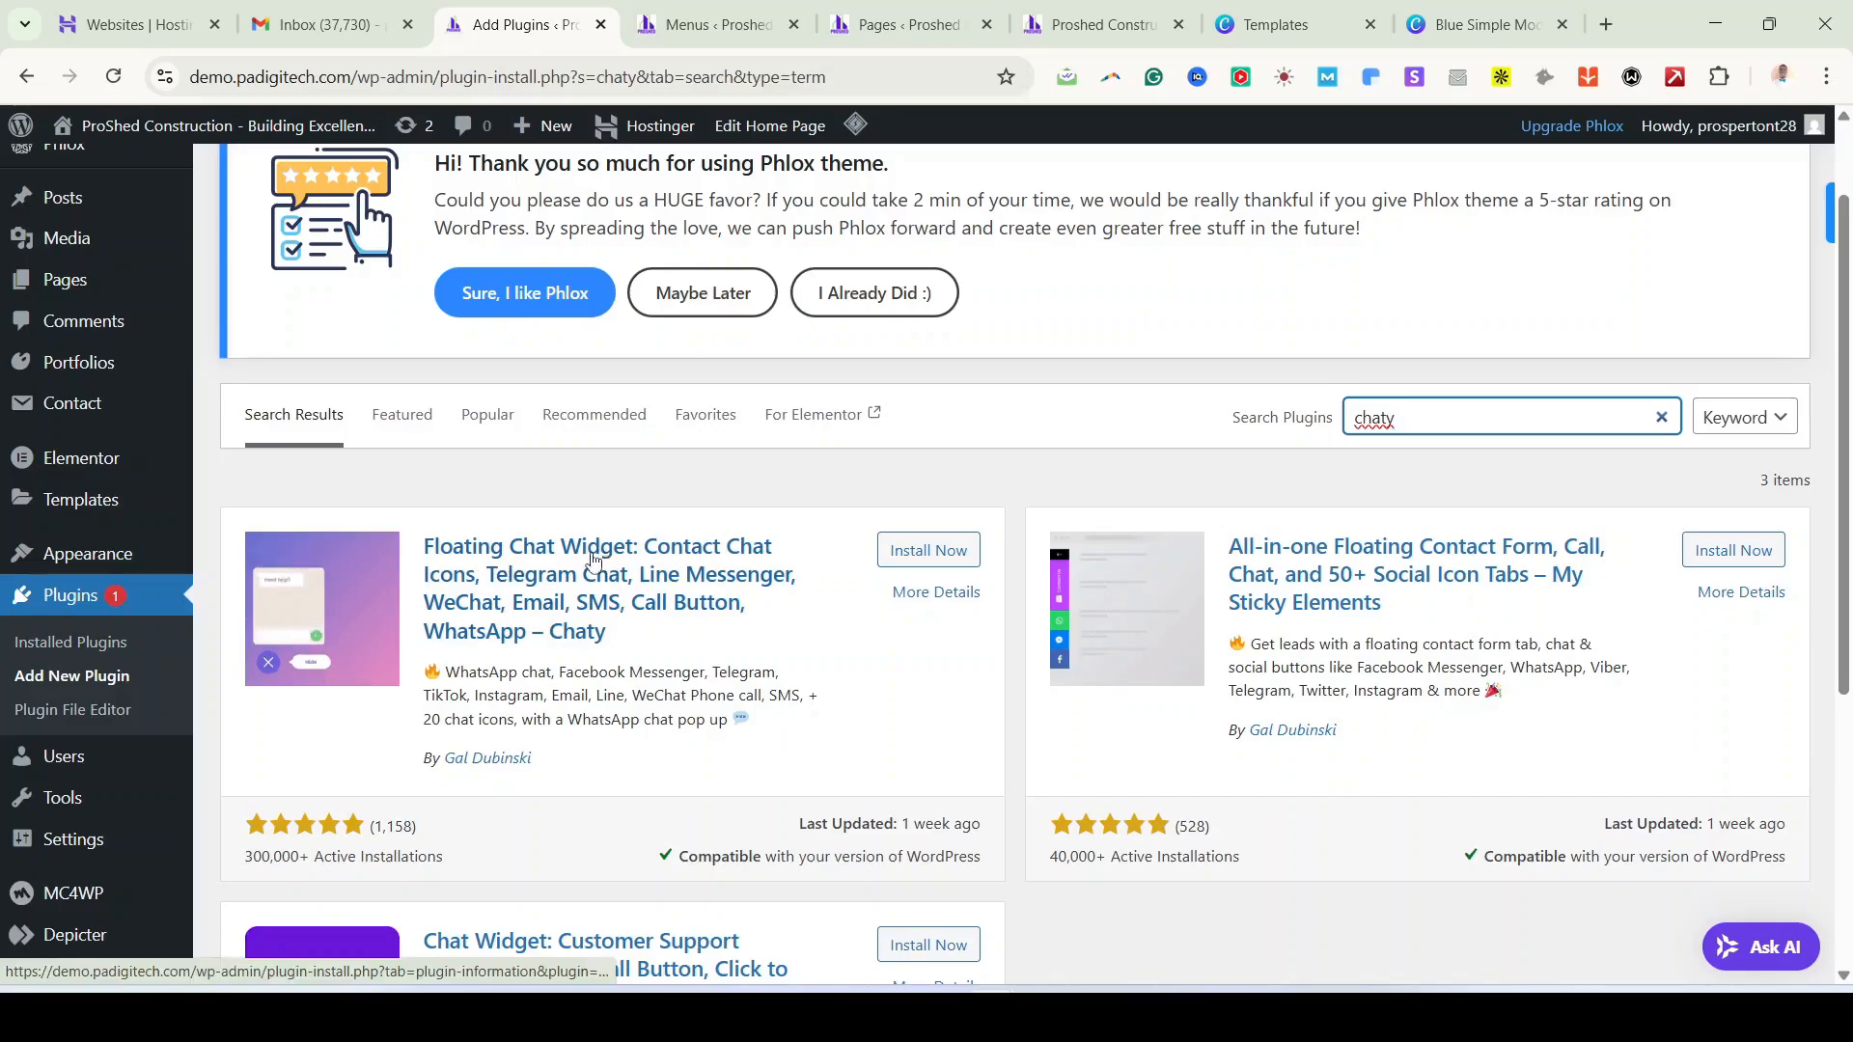
click(1062, 493)
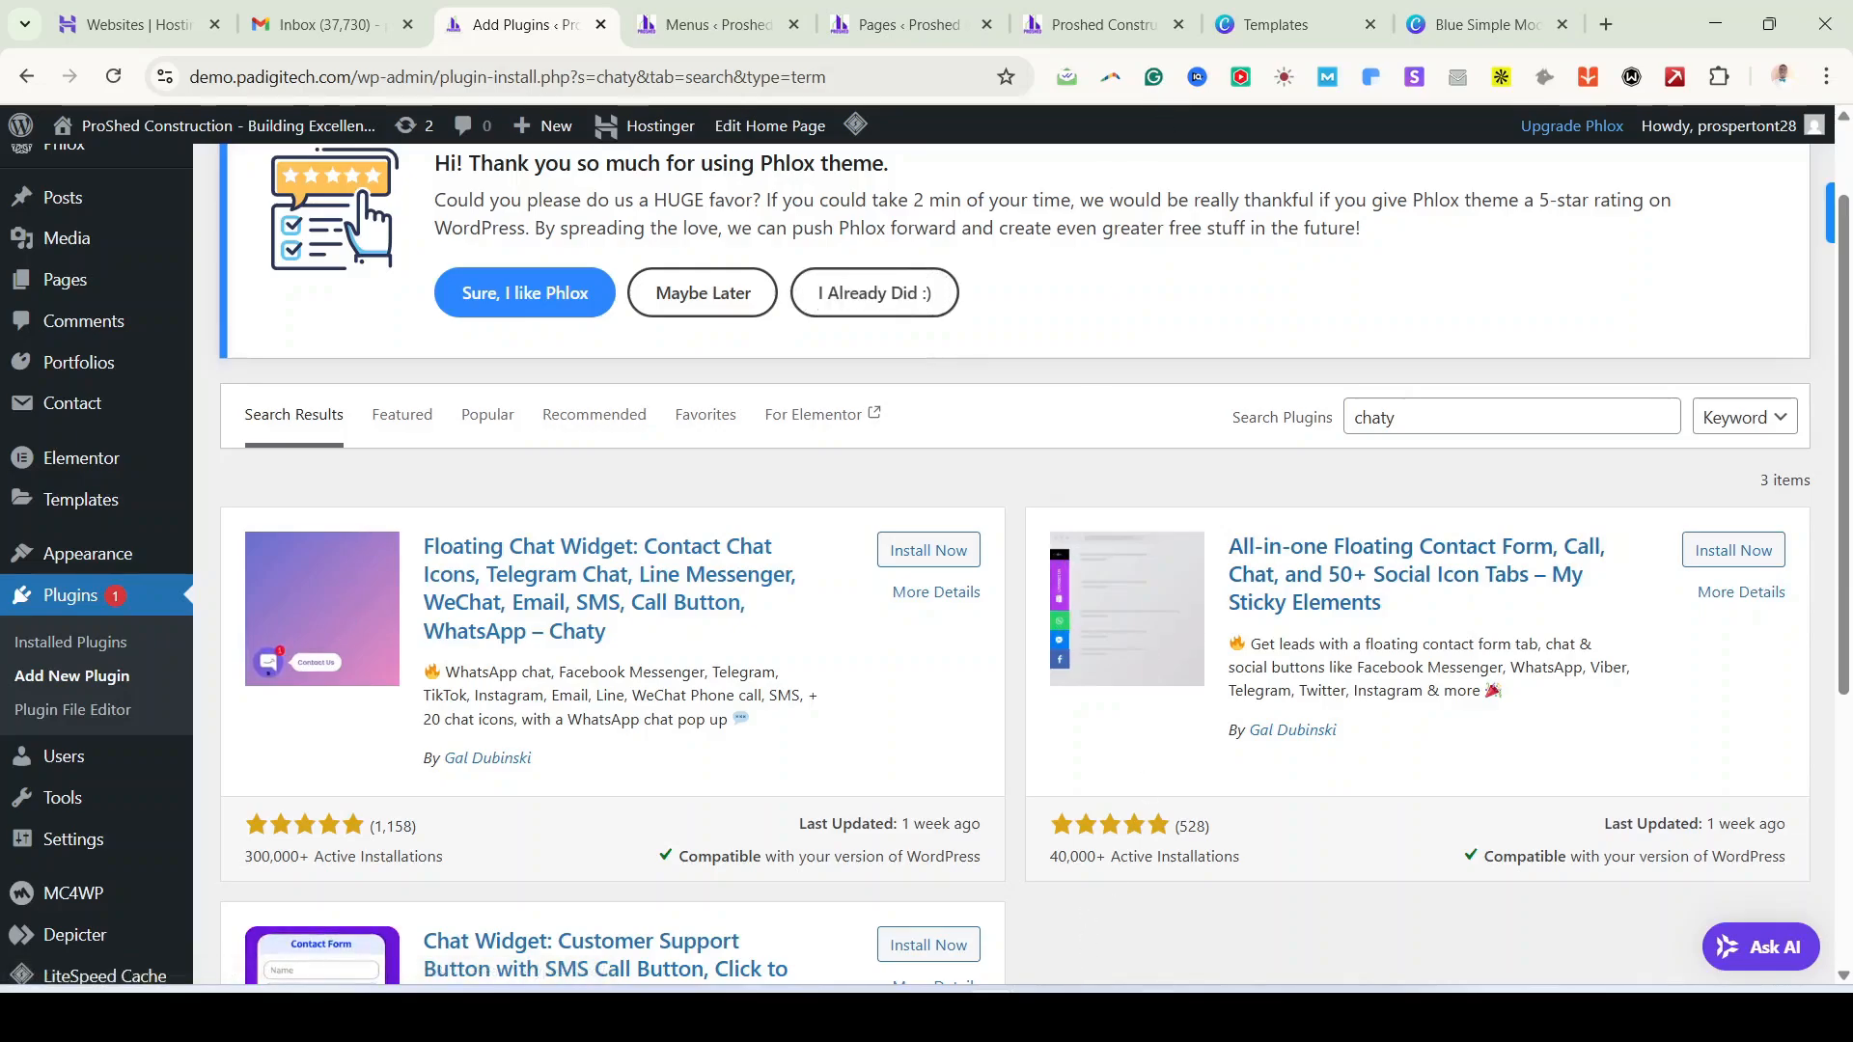
mouse_move(990, 1018)
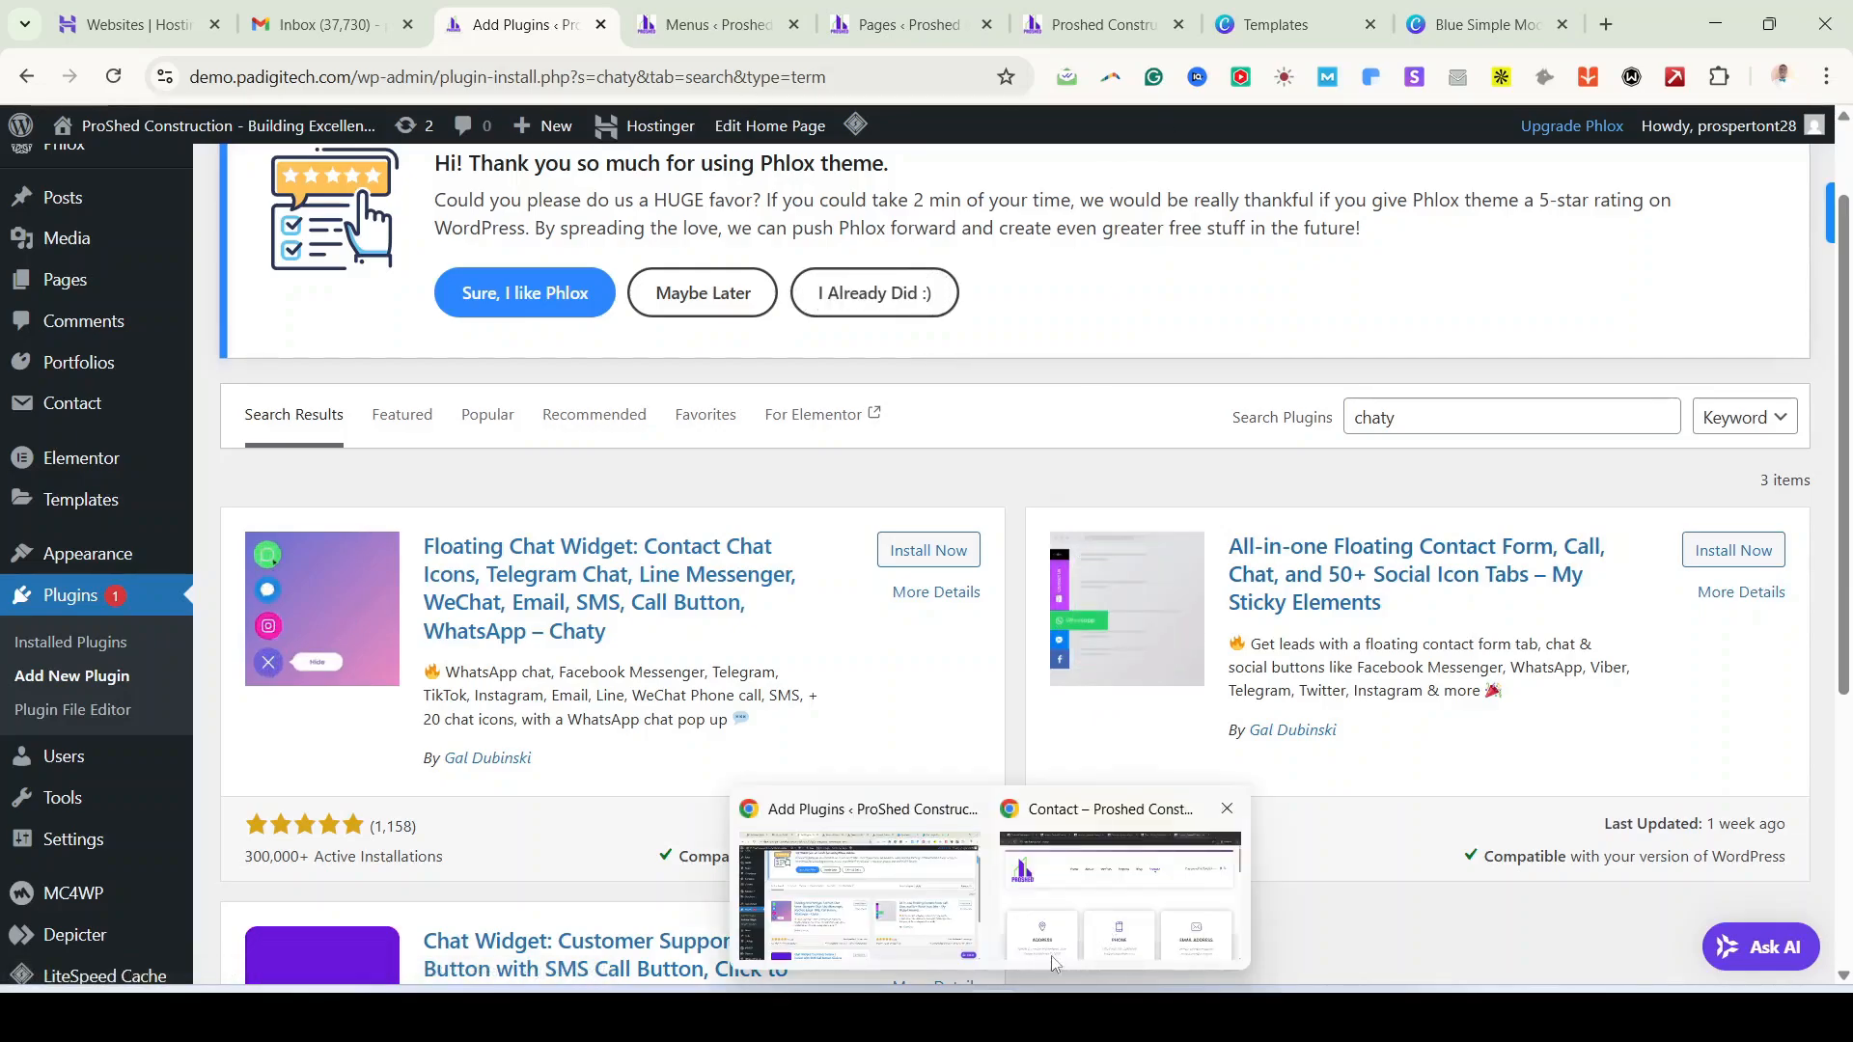
click(1084, 909)
Step: Flip between the About and Home tabs, then bring the Opera ProShed window forward
click(417, 29)
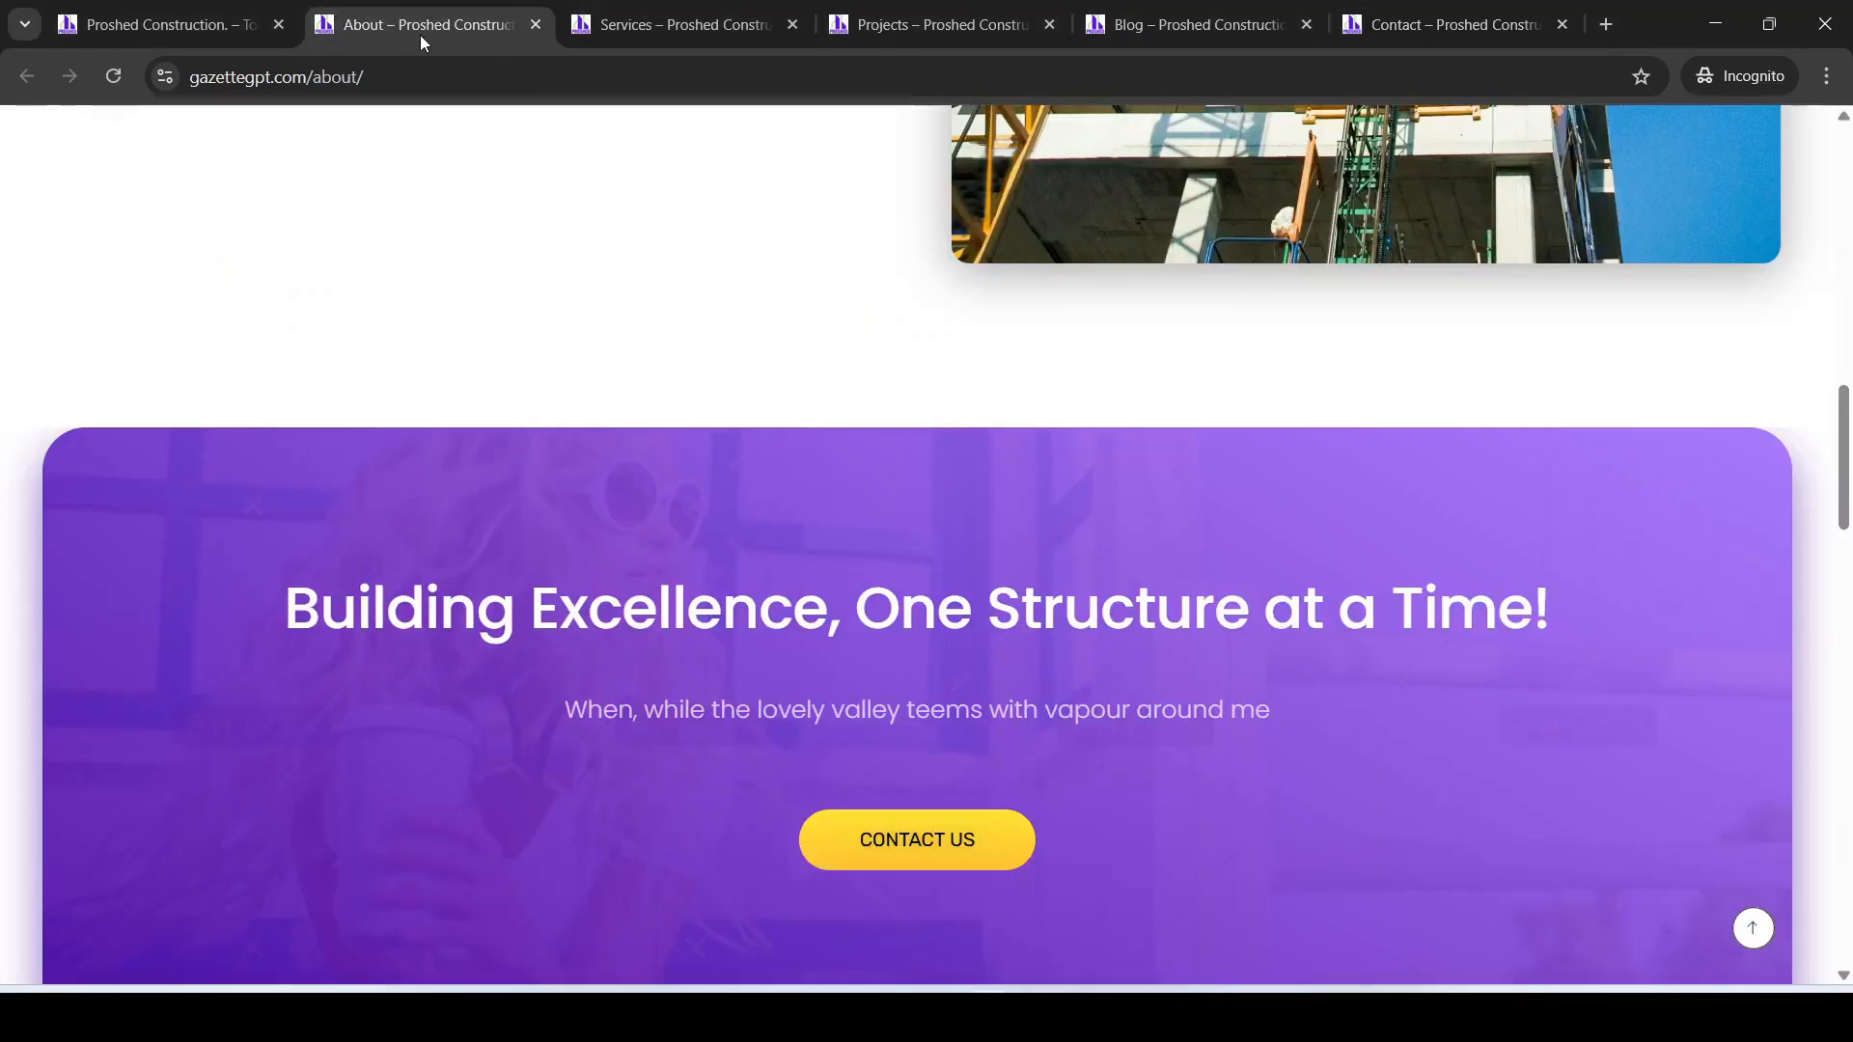
click(174, 29)
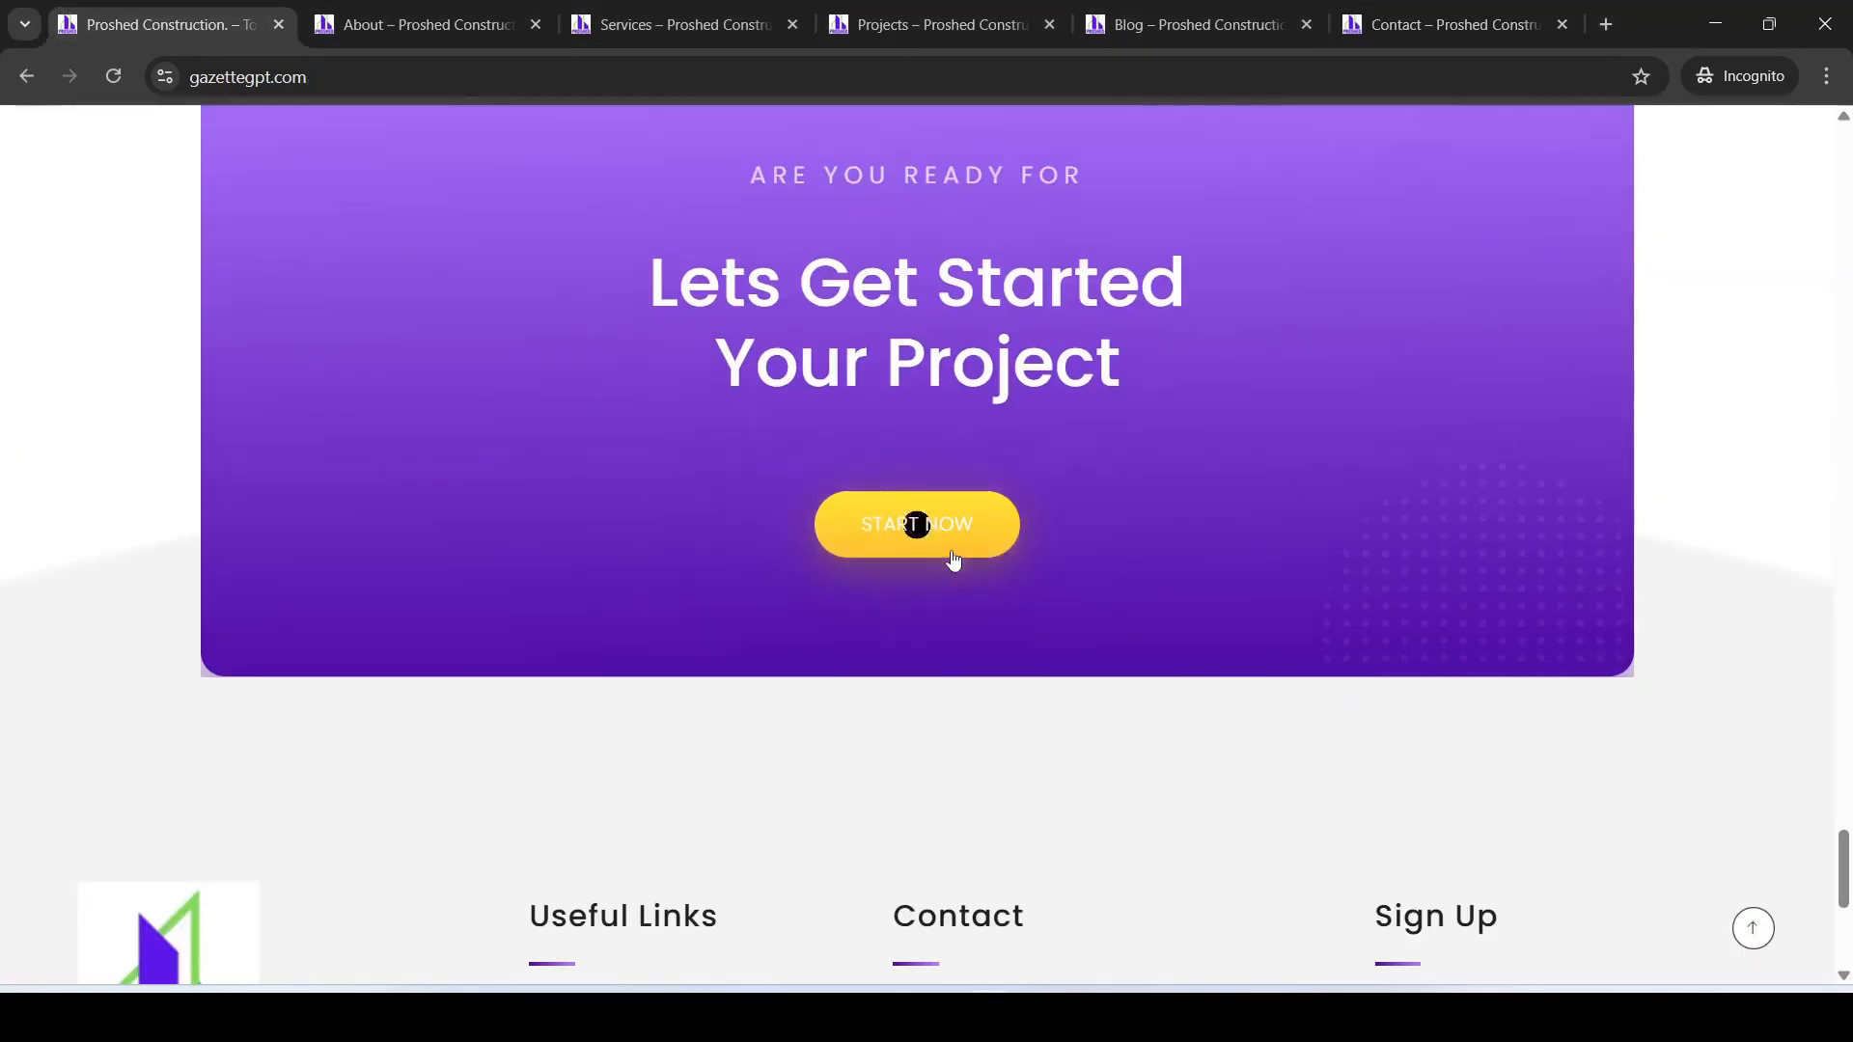
scroll(956, 526, up, 20)
mouse_move(883, 1018)
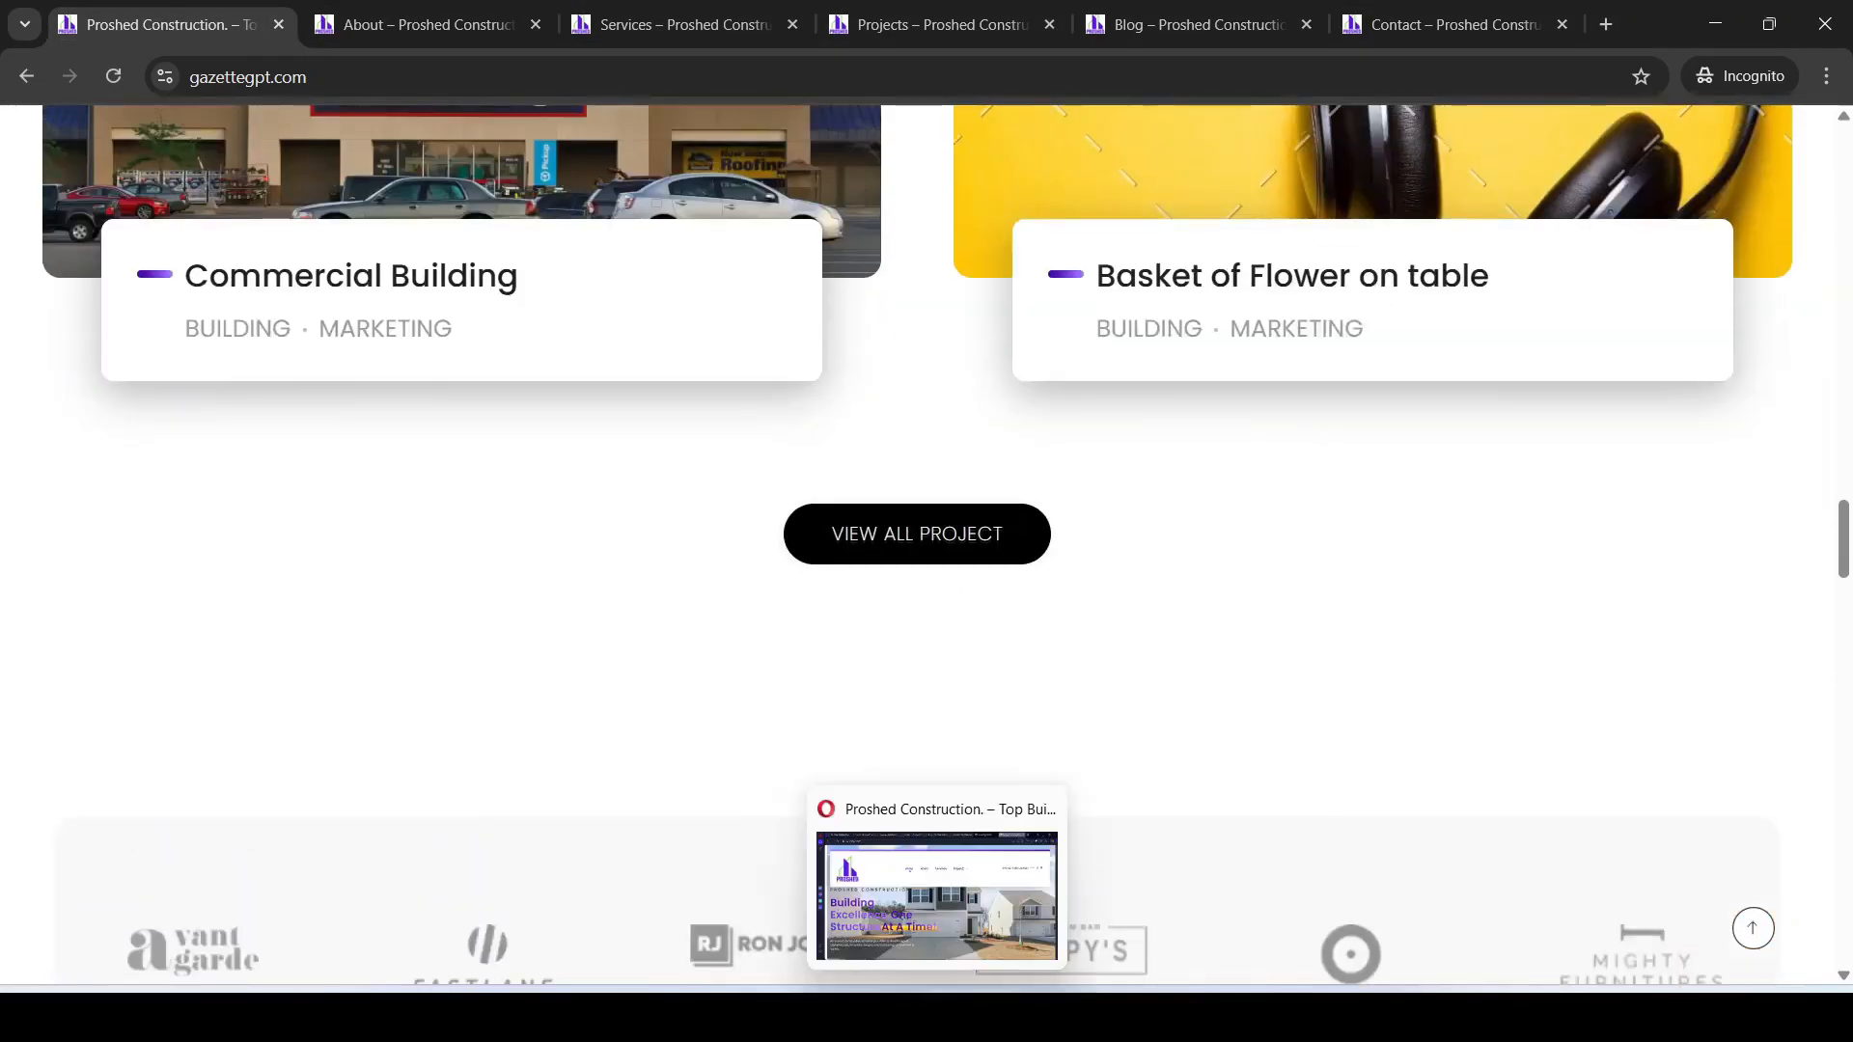
click(939, 1018)
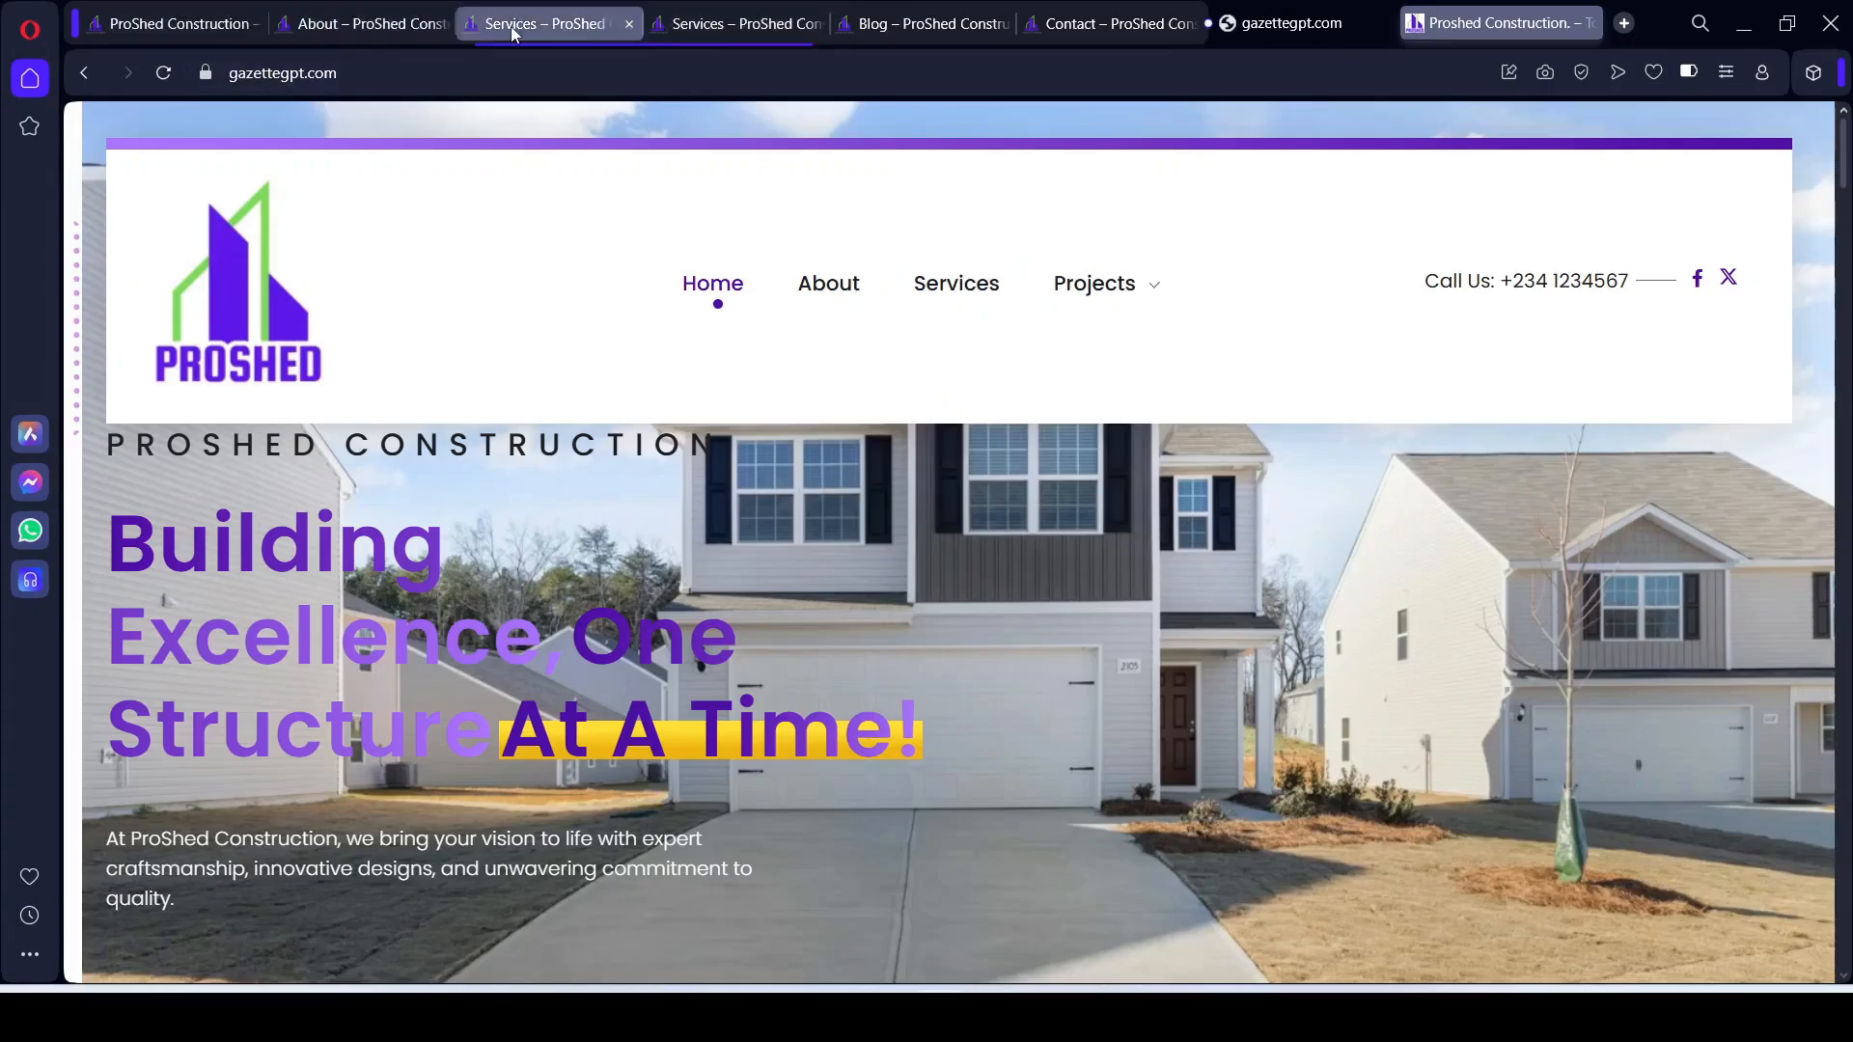
Step: In Opera, review the ProShed About and Home pages, then return to the incognito gazettegpt.com window
click(361, 29)
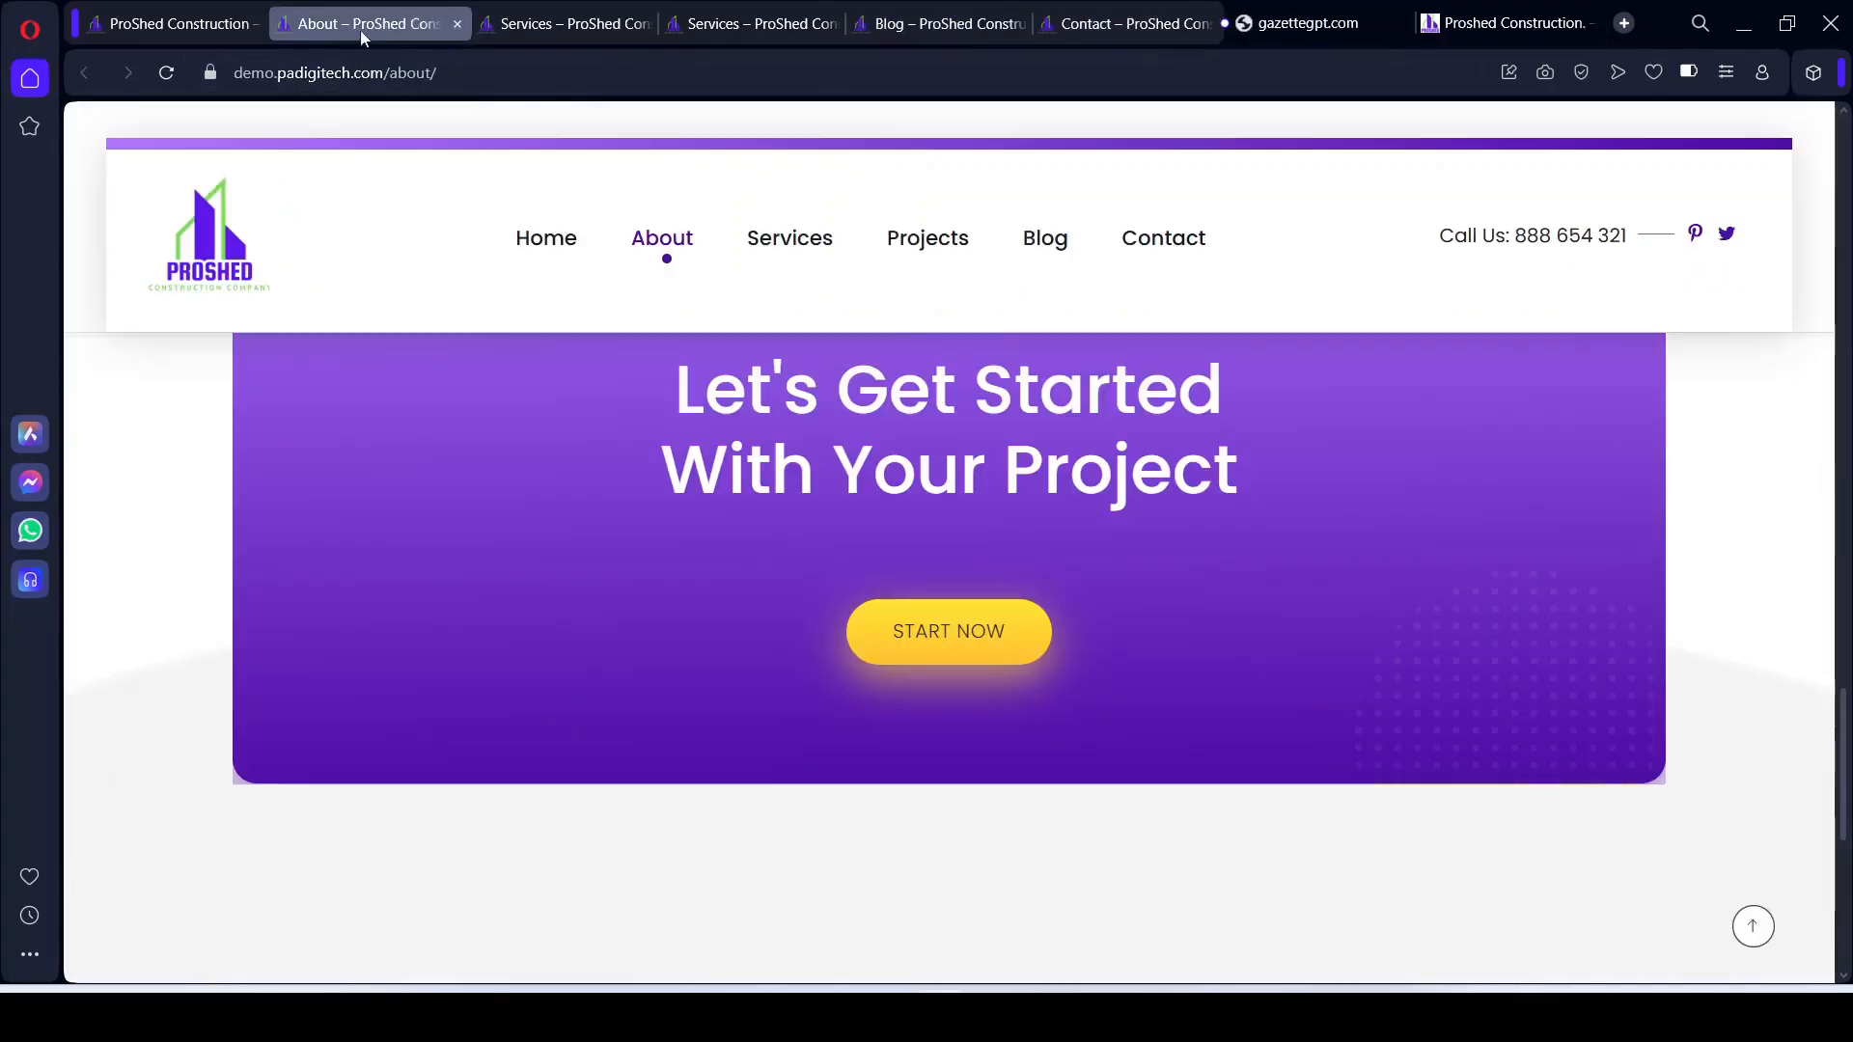
click(199, 32)
scroll(534, 459, up, 5)
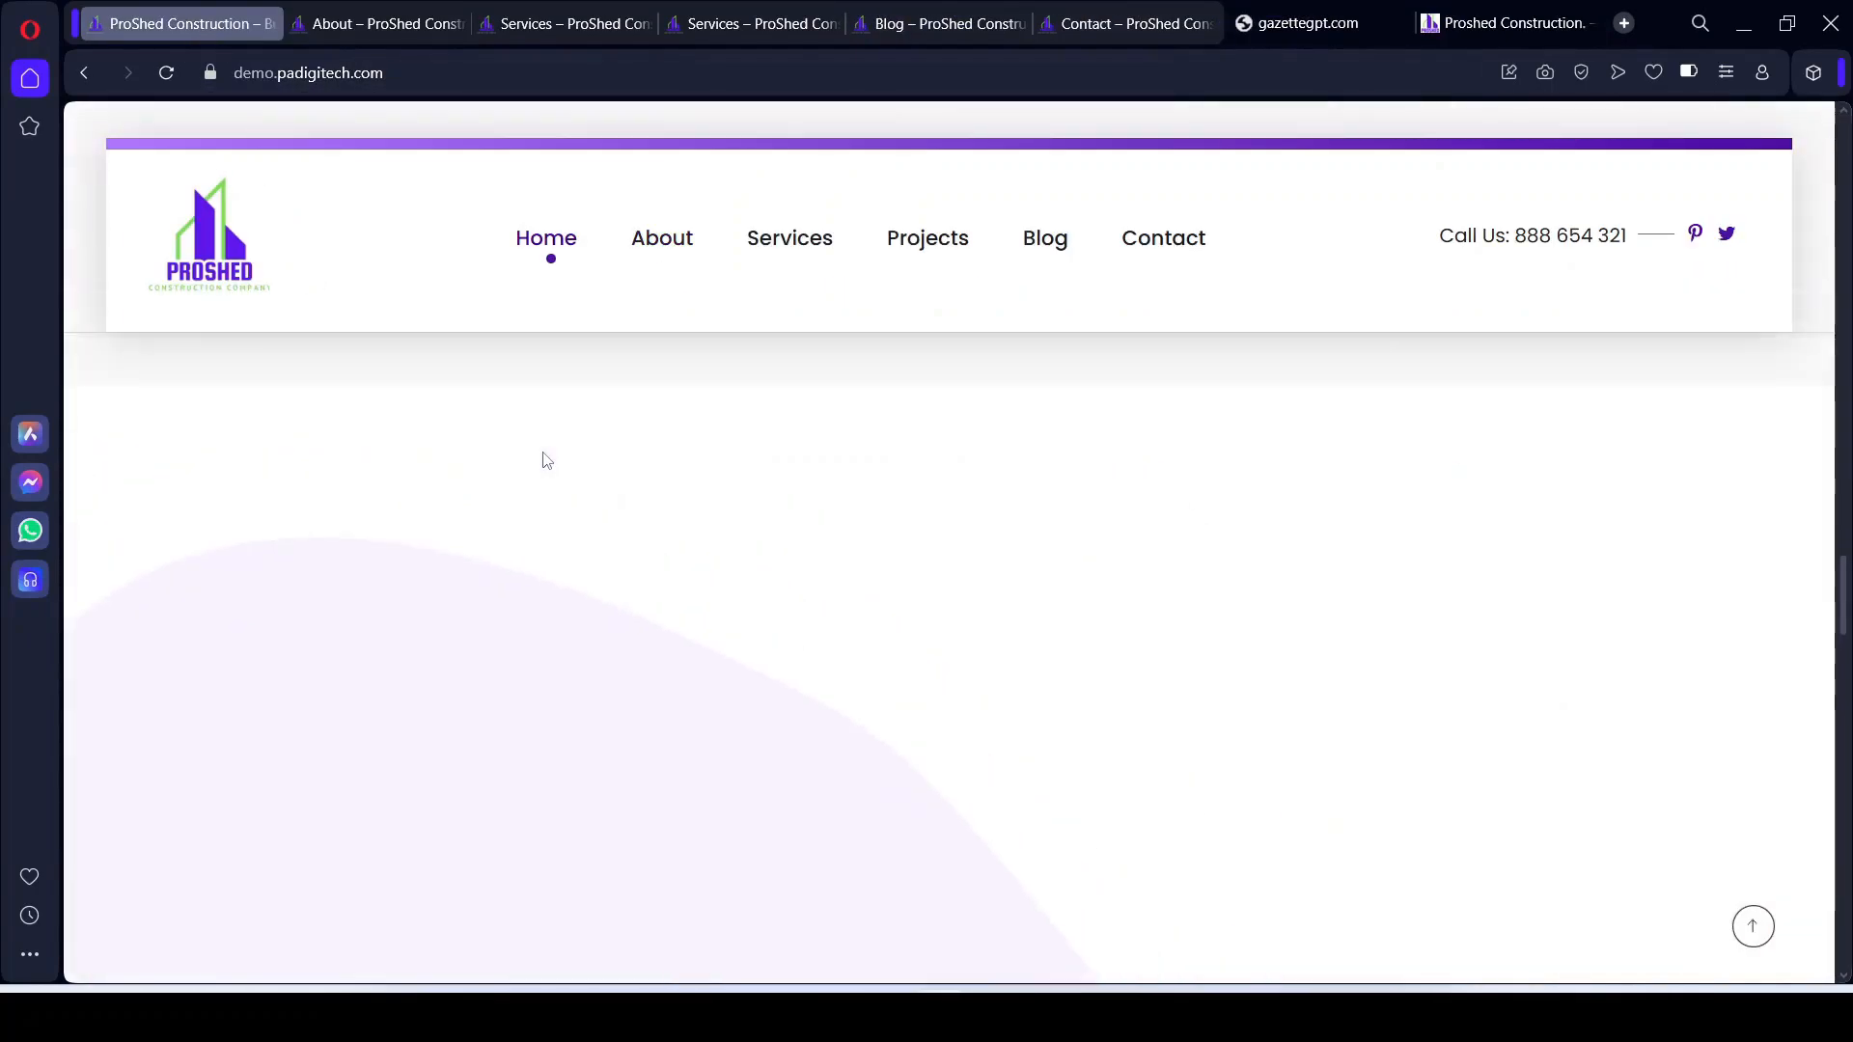
scroll(546, 460, up, 5)
scroll(828, 526, down, 10)
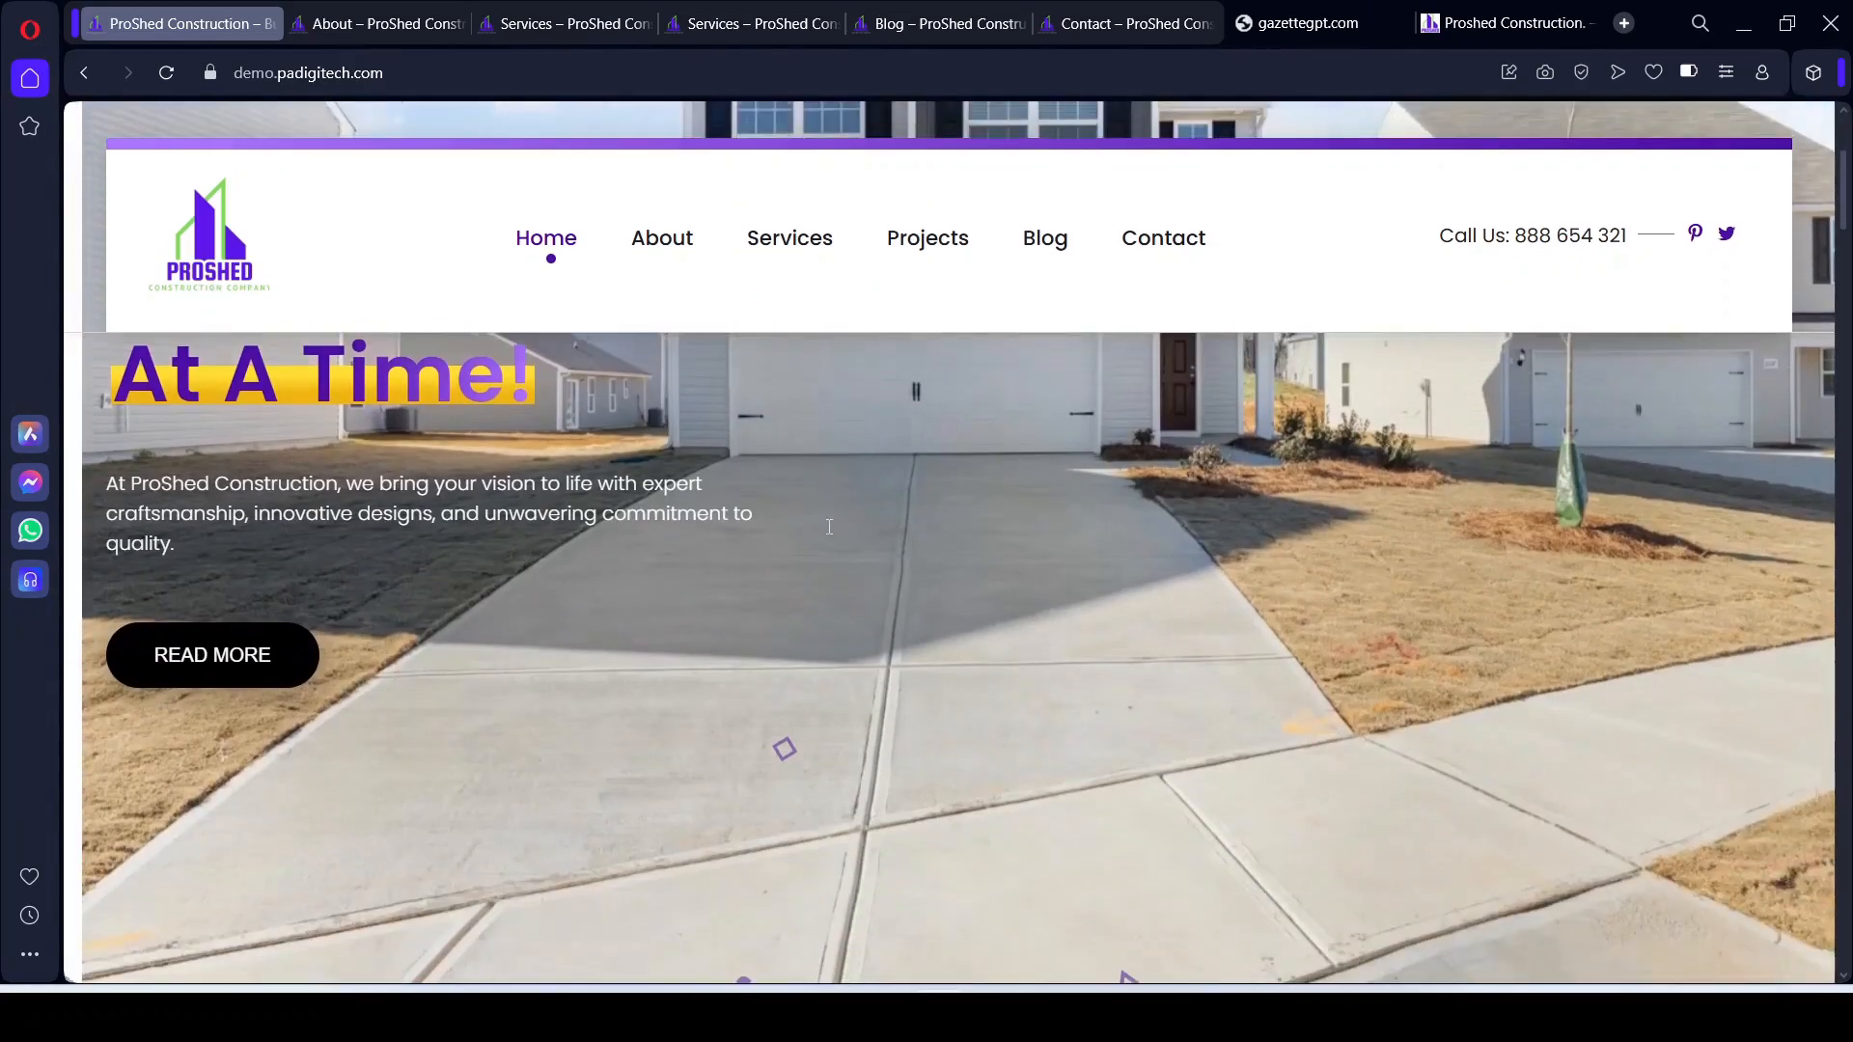
scroll(829, 526, down, 10)
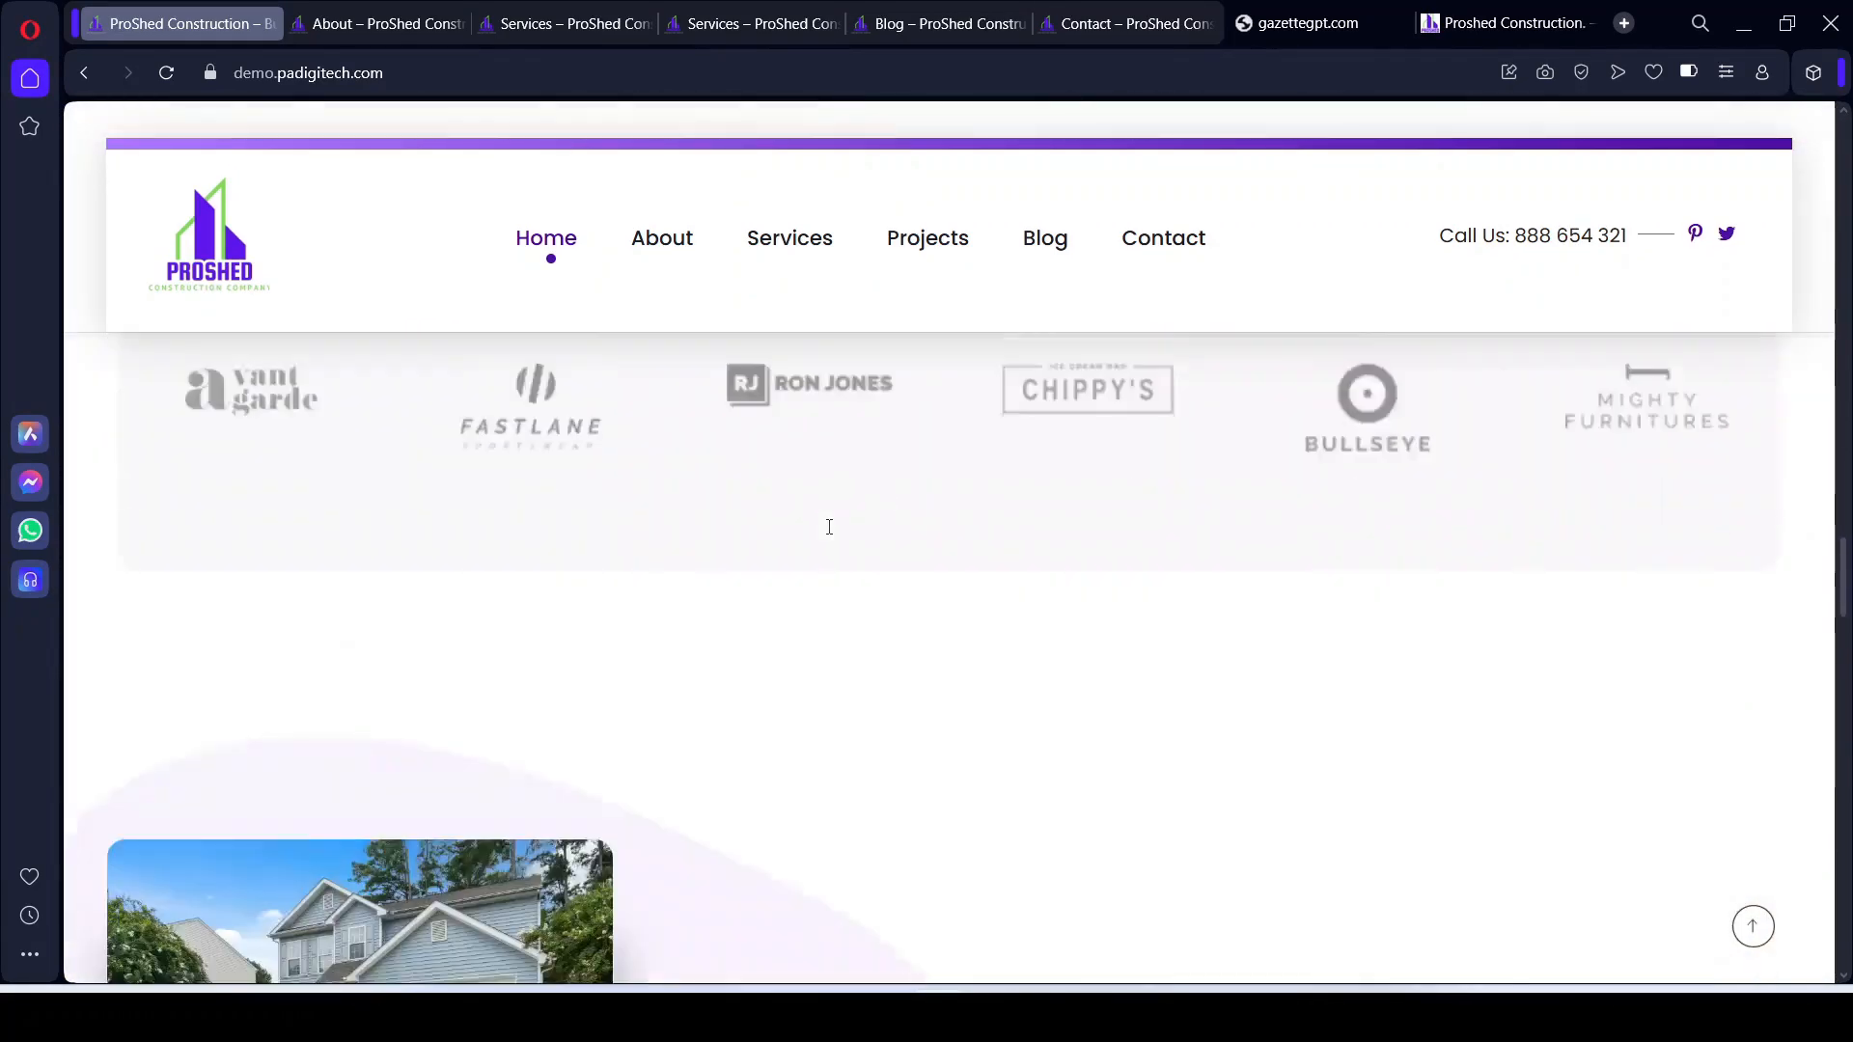
mouse_move(989, 1018)
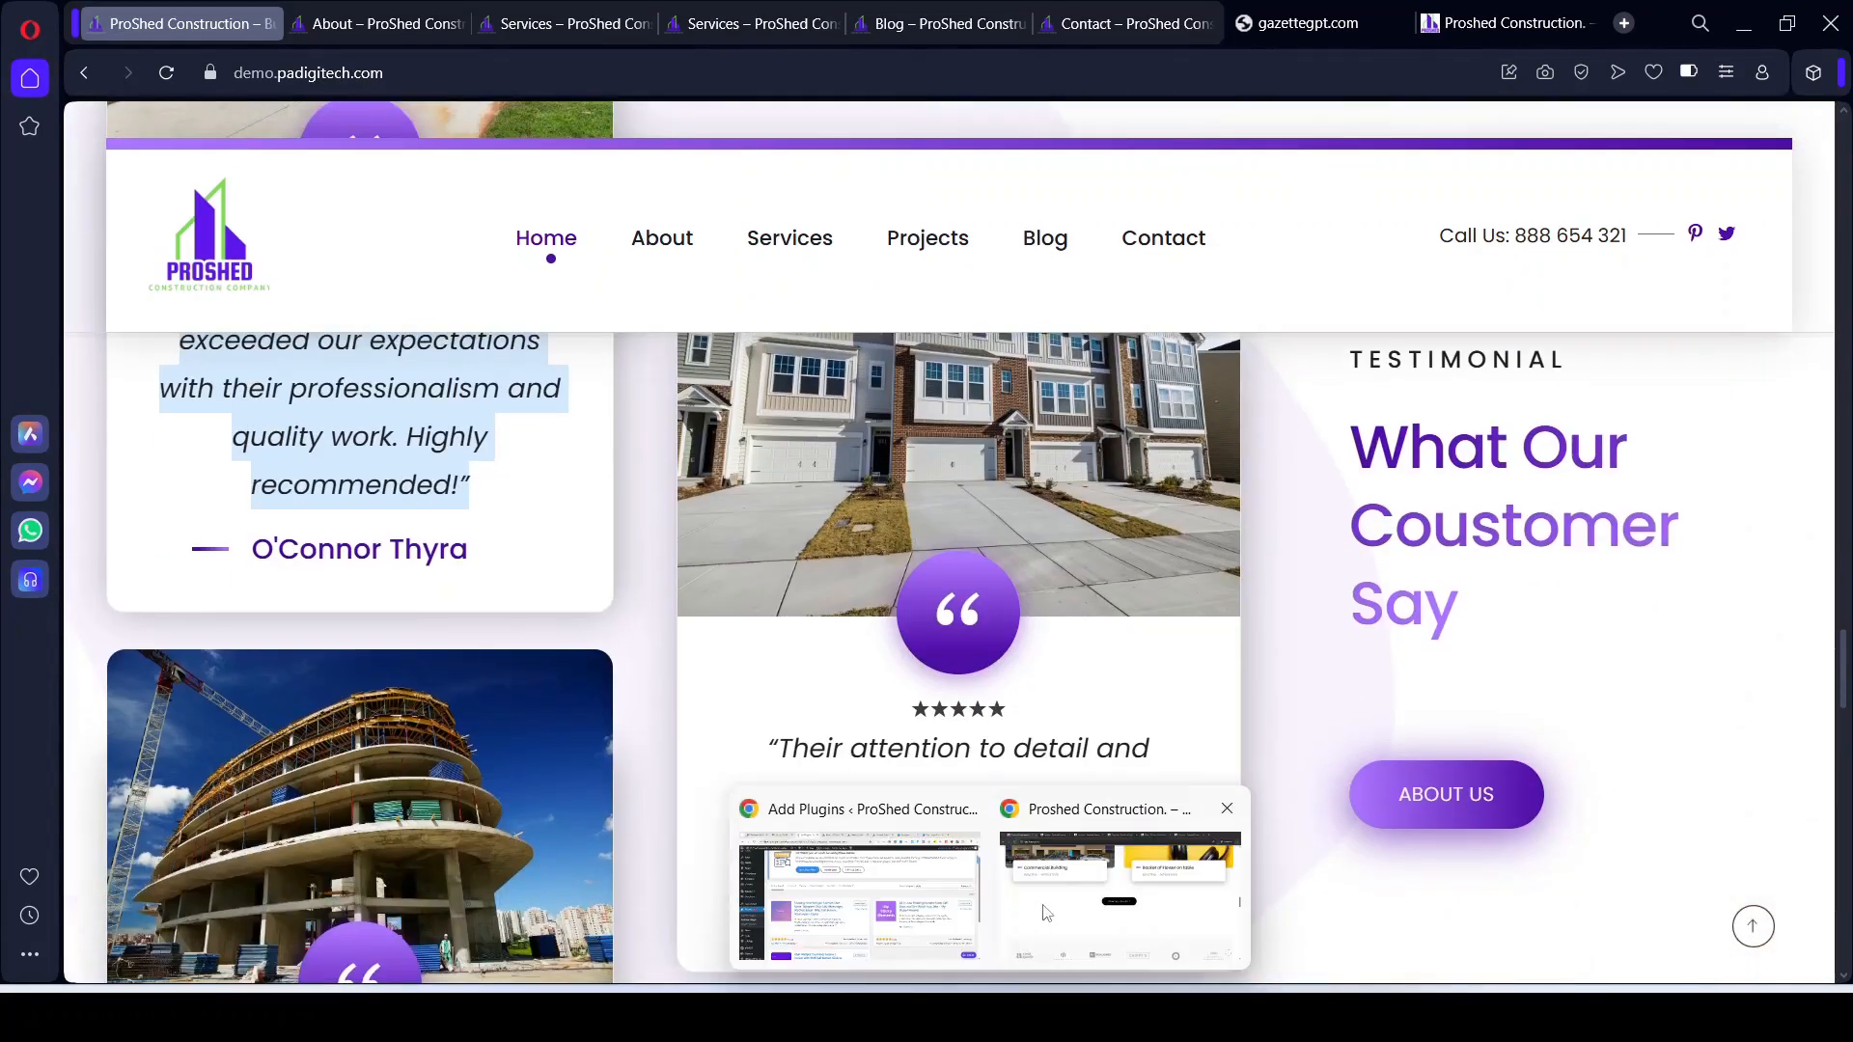
click(1046, 913)
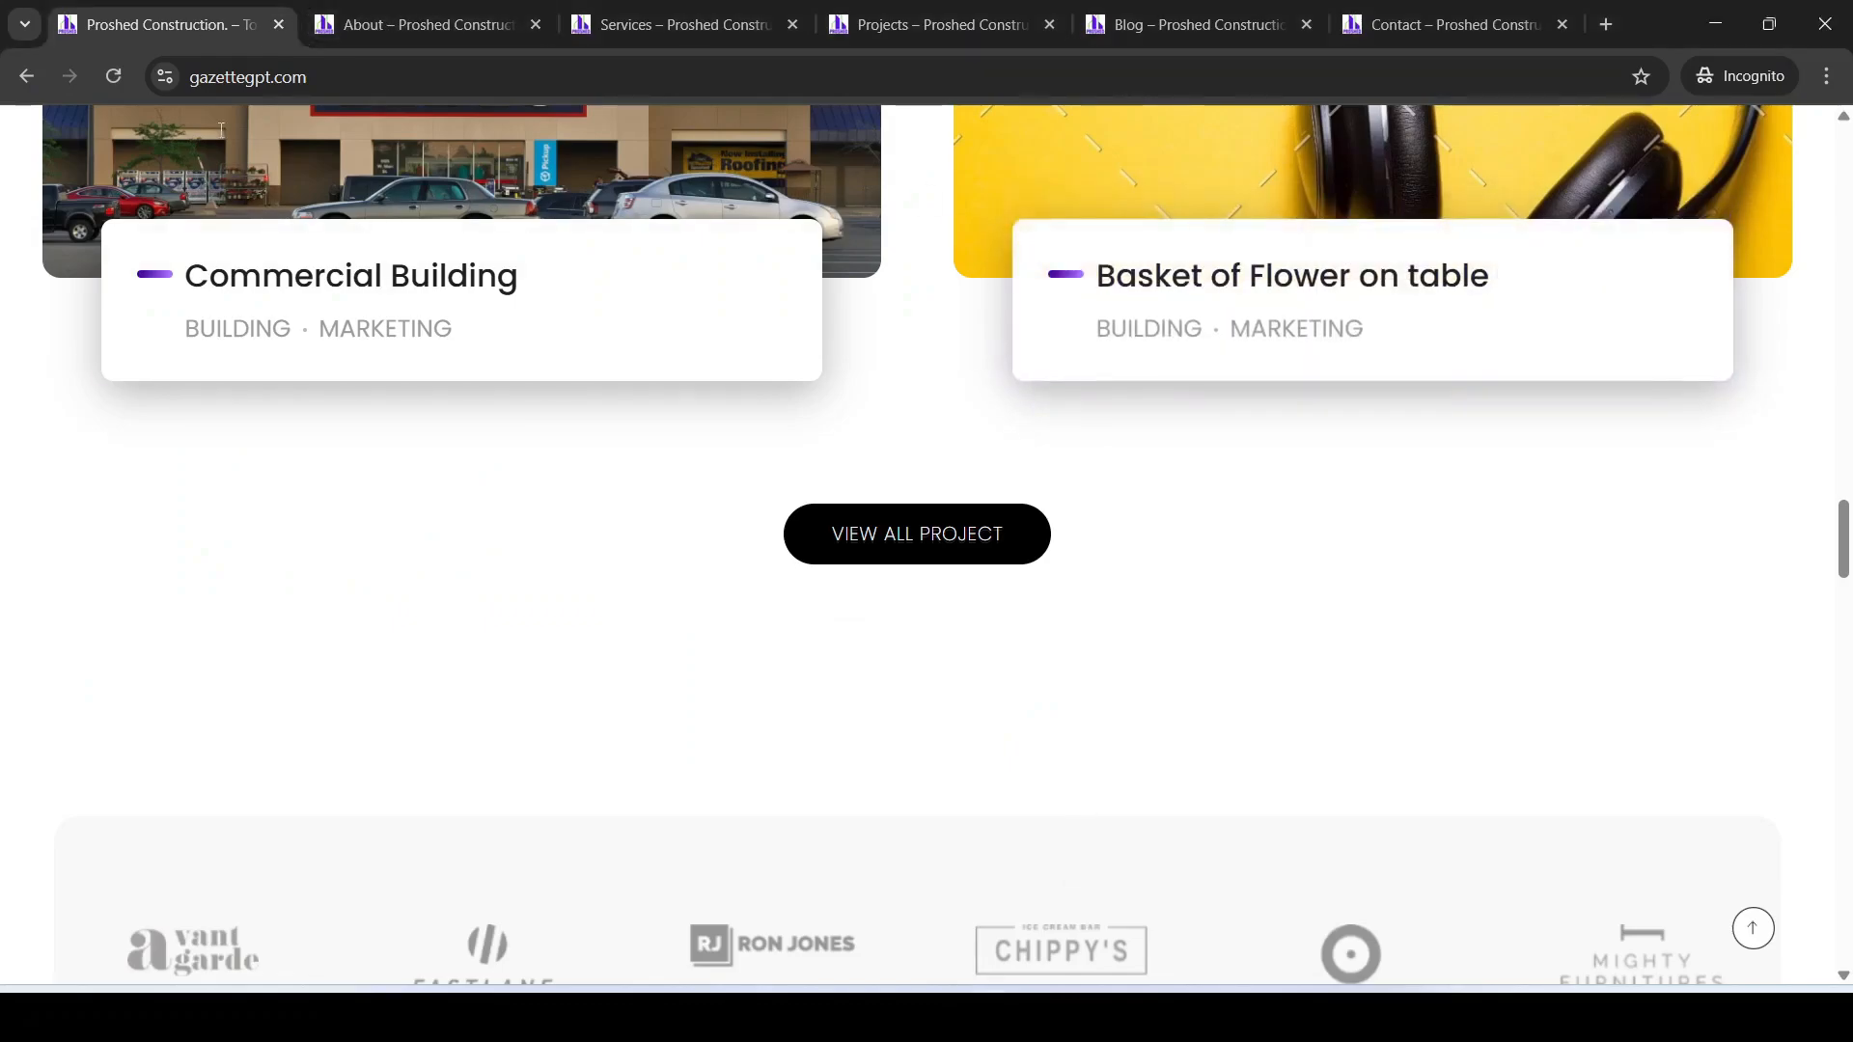
scroll(949, 767, up, 15)
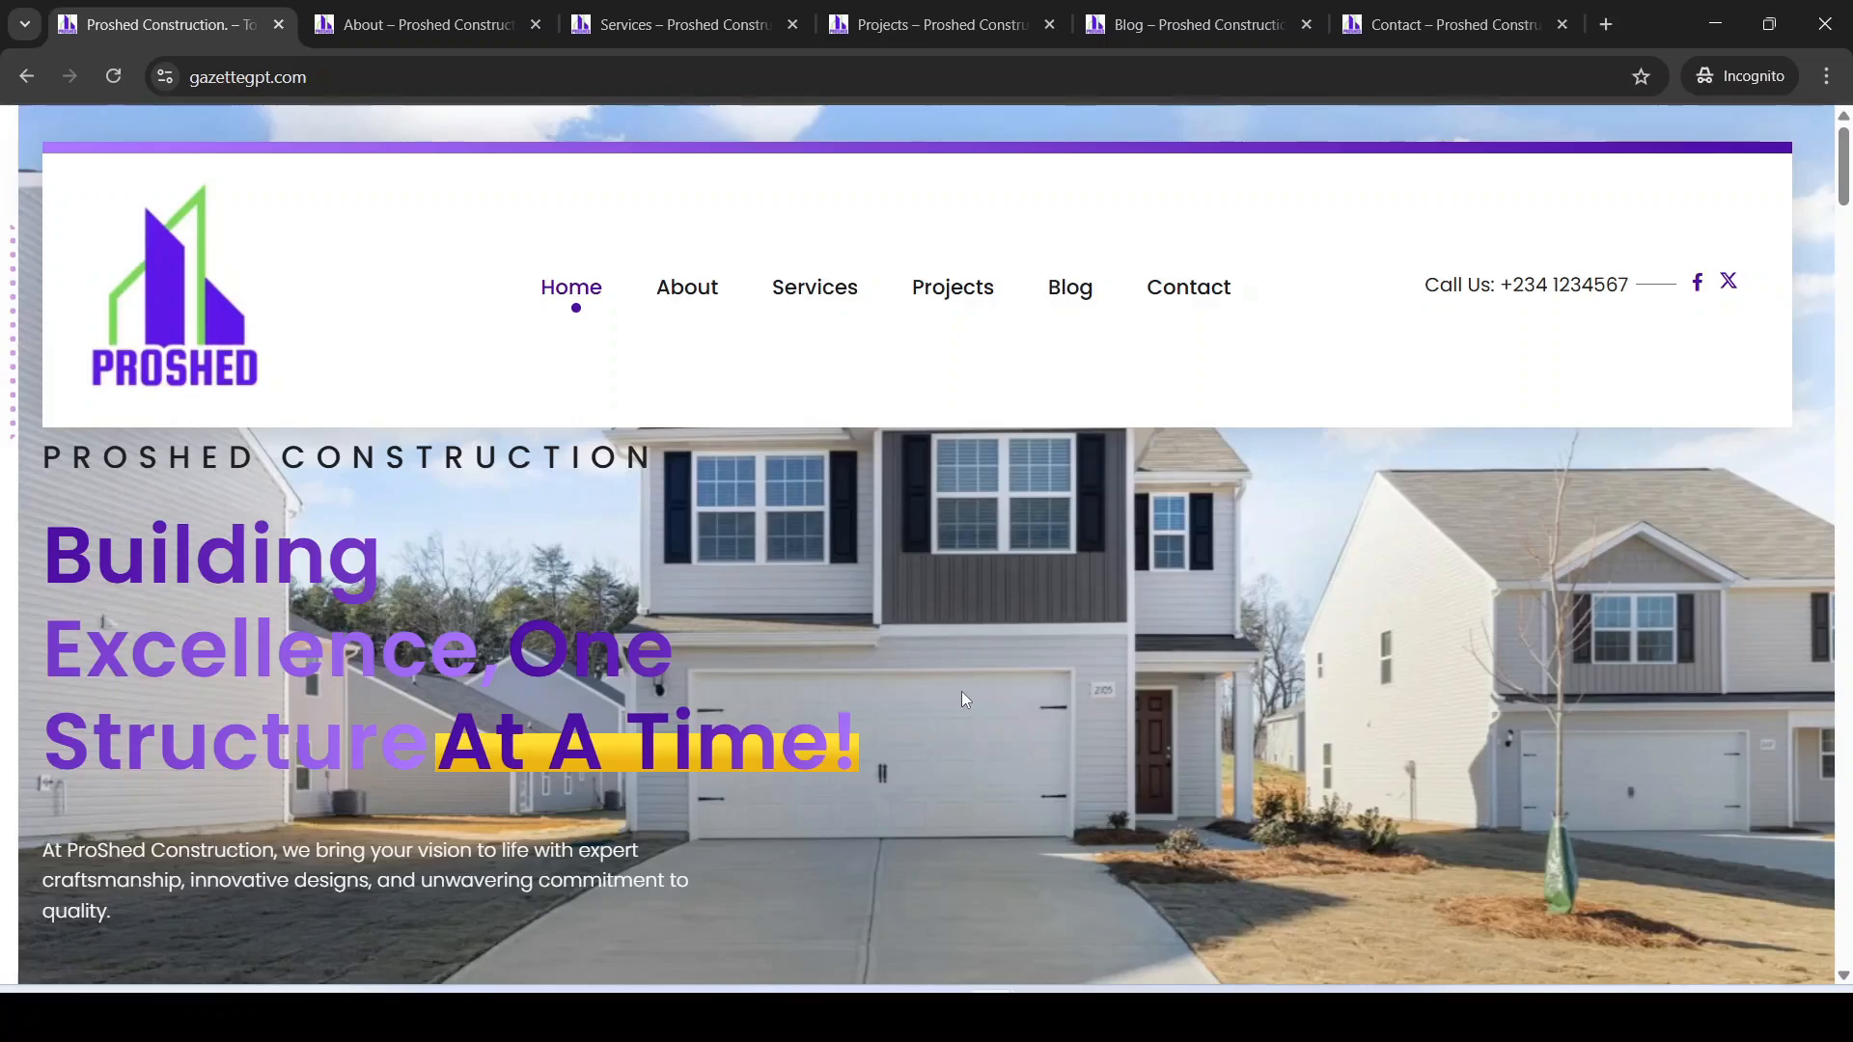
scroll(919, 663, down, 10)
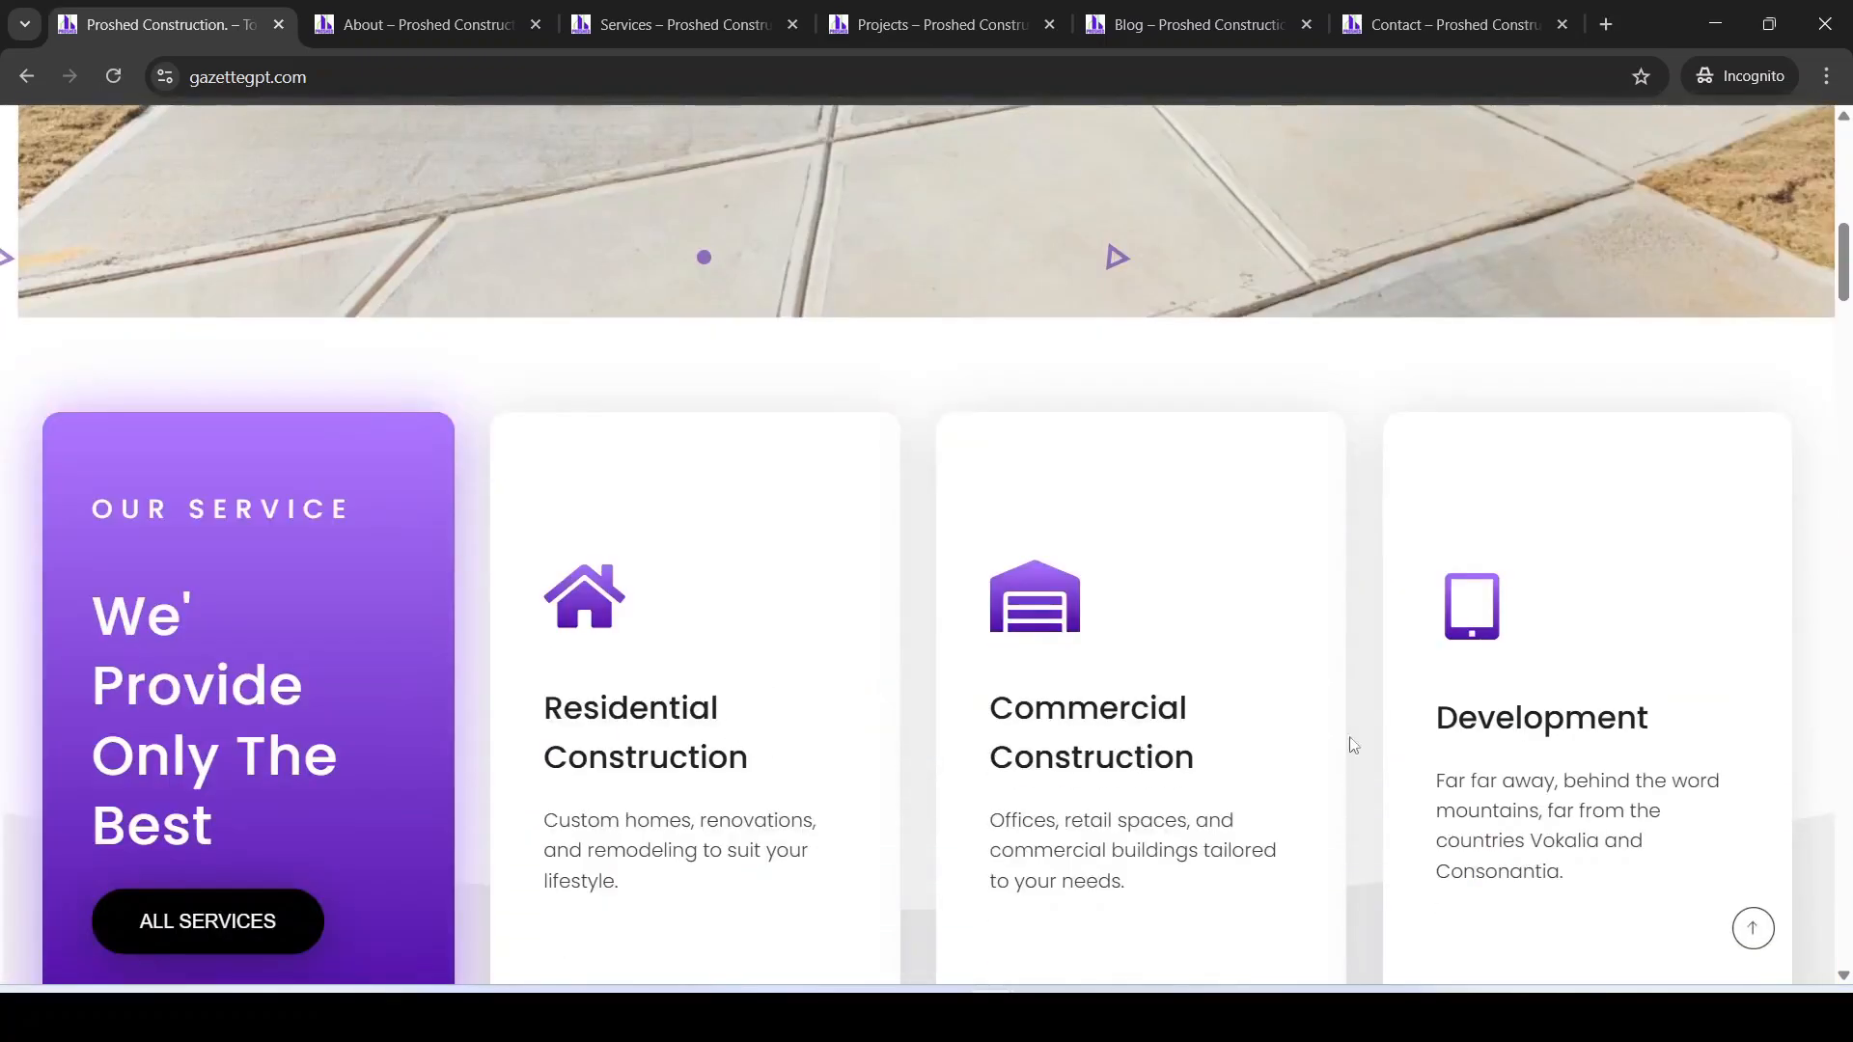
scroll(1353, 745, down, 10)
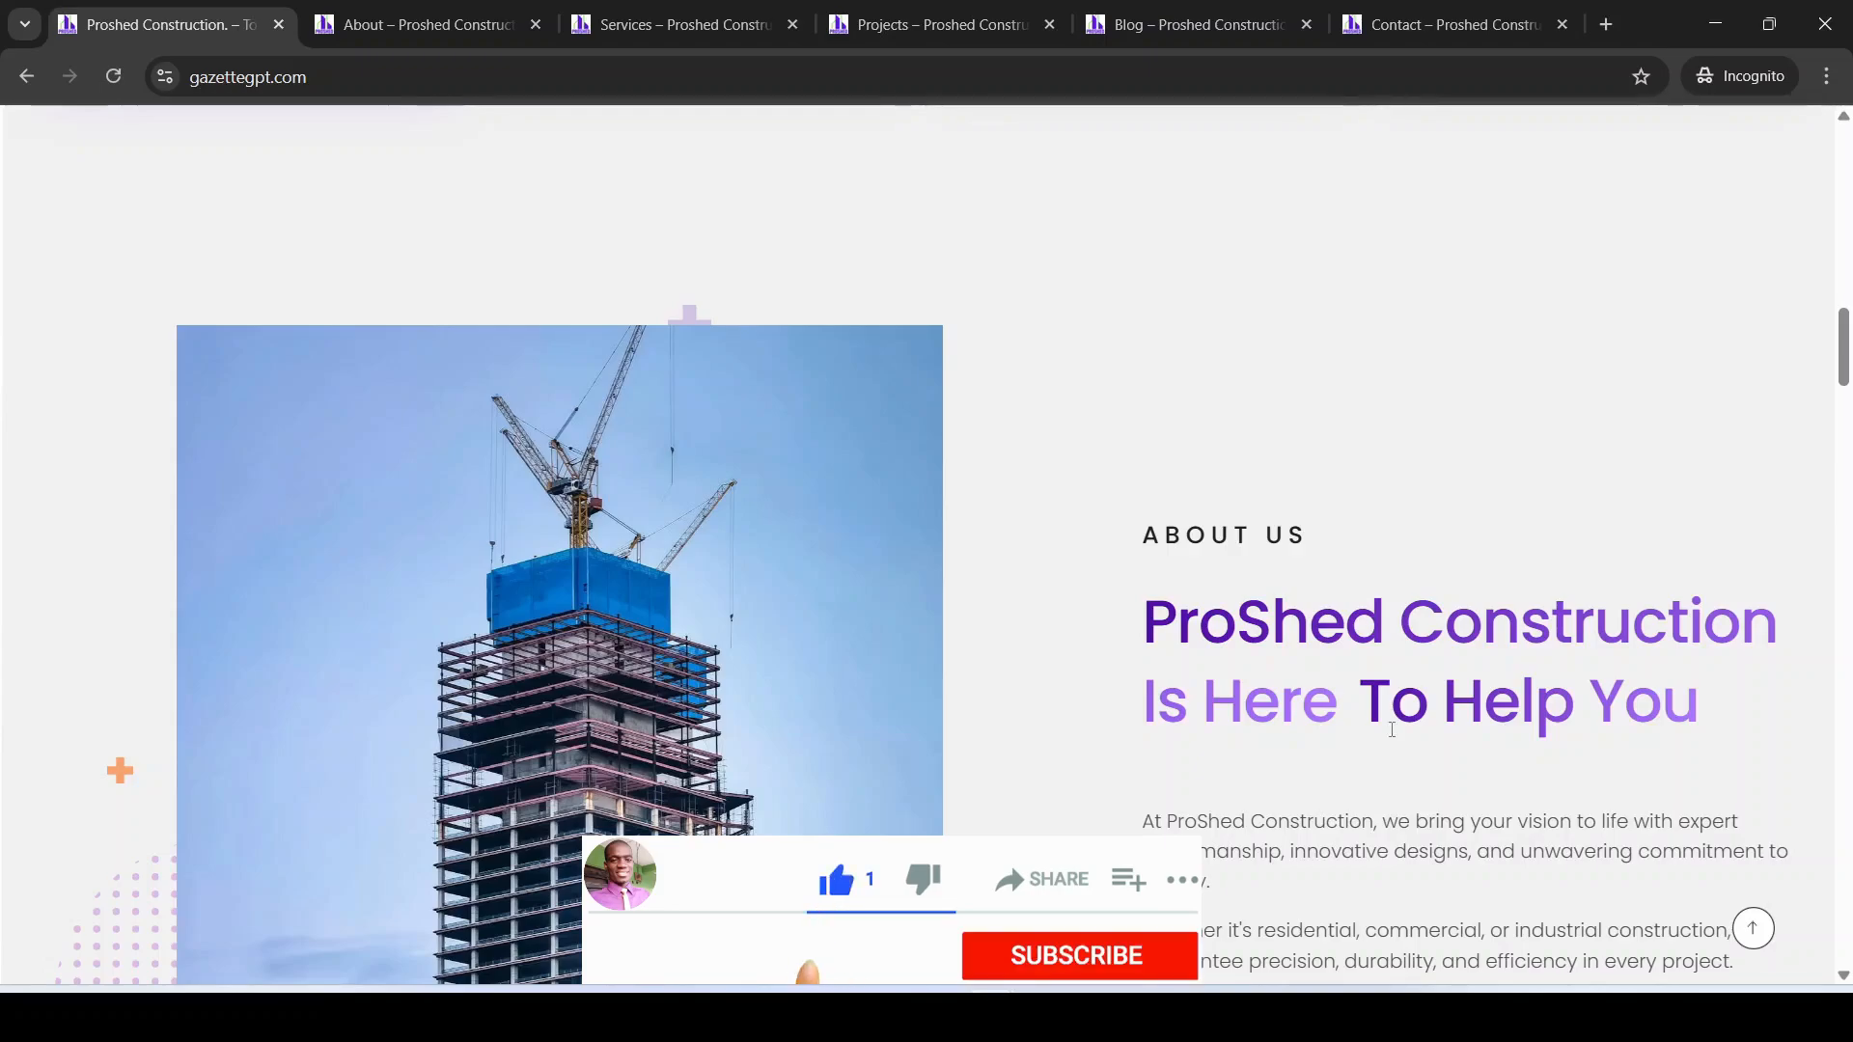
scroll(1293, 622, down, 3)
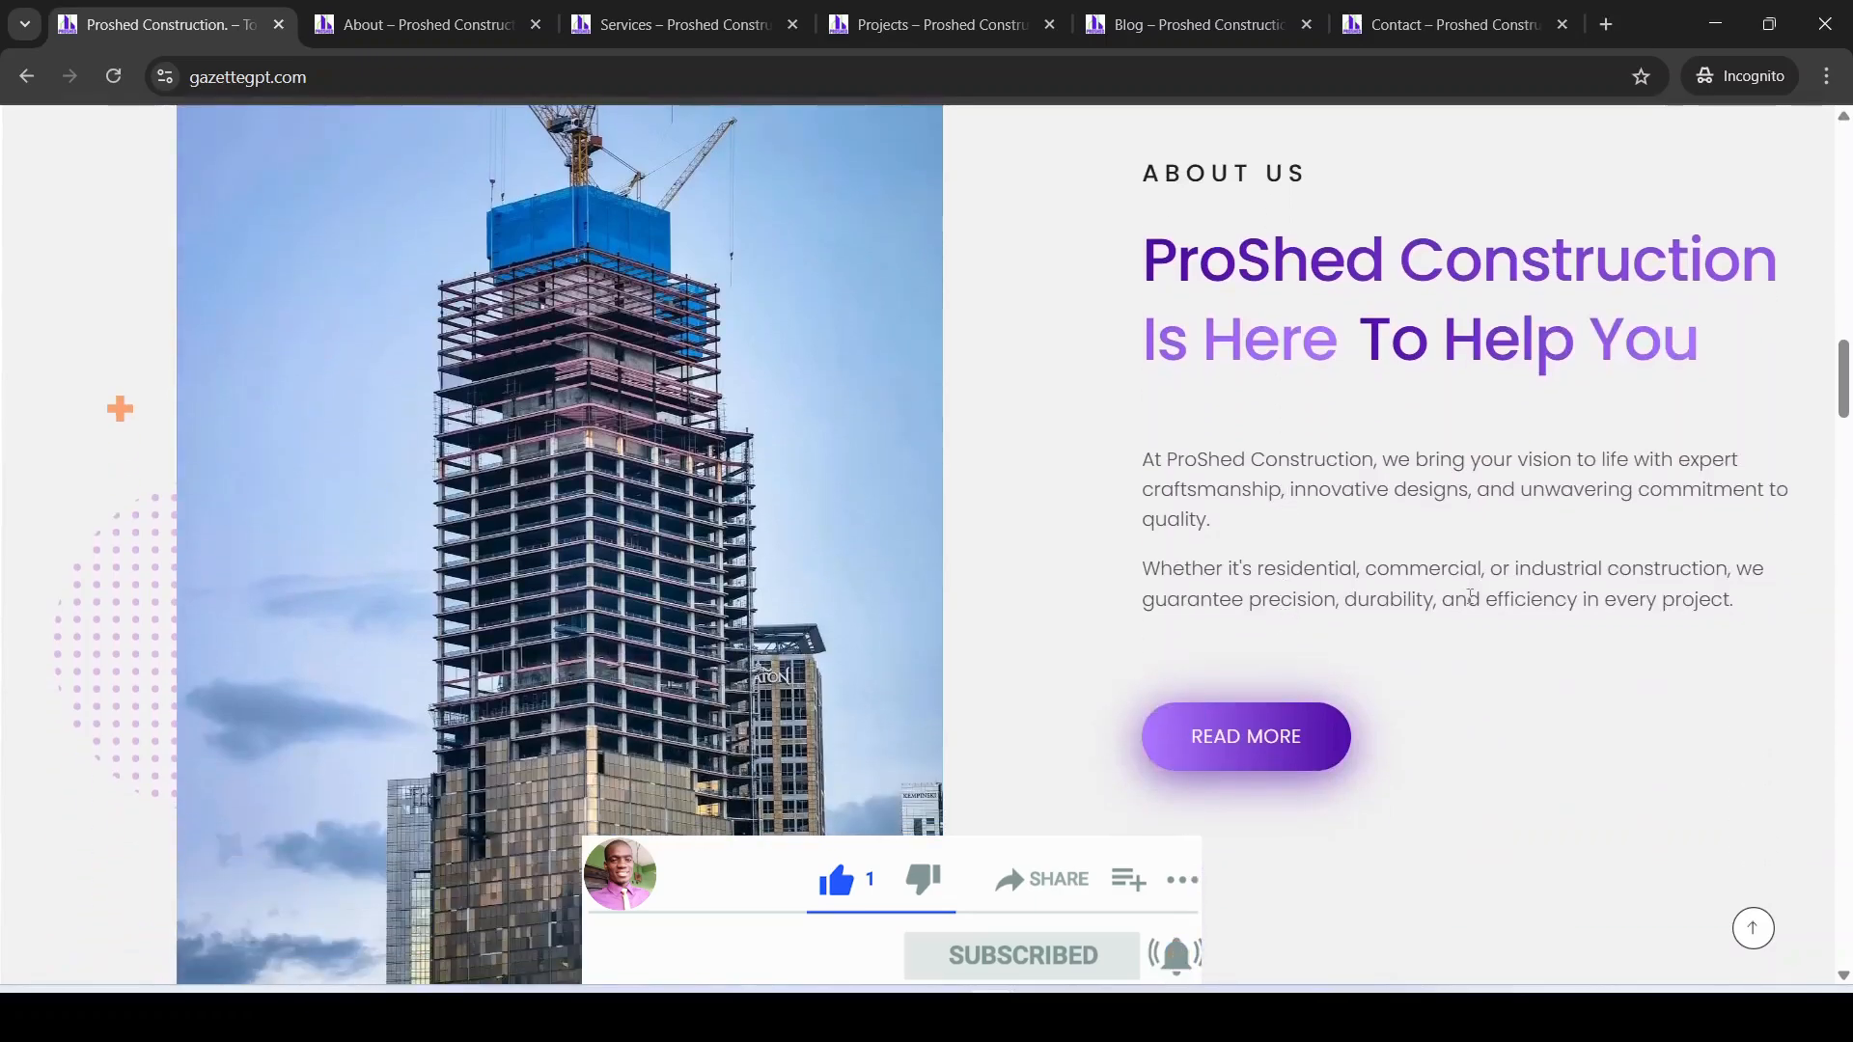